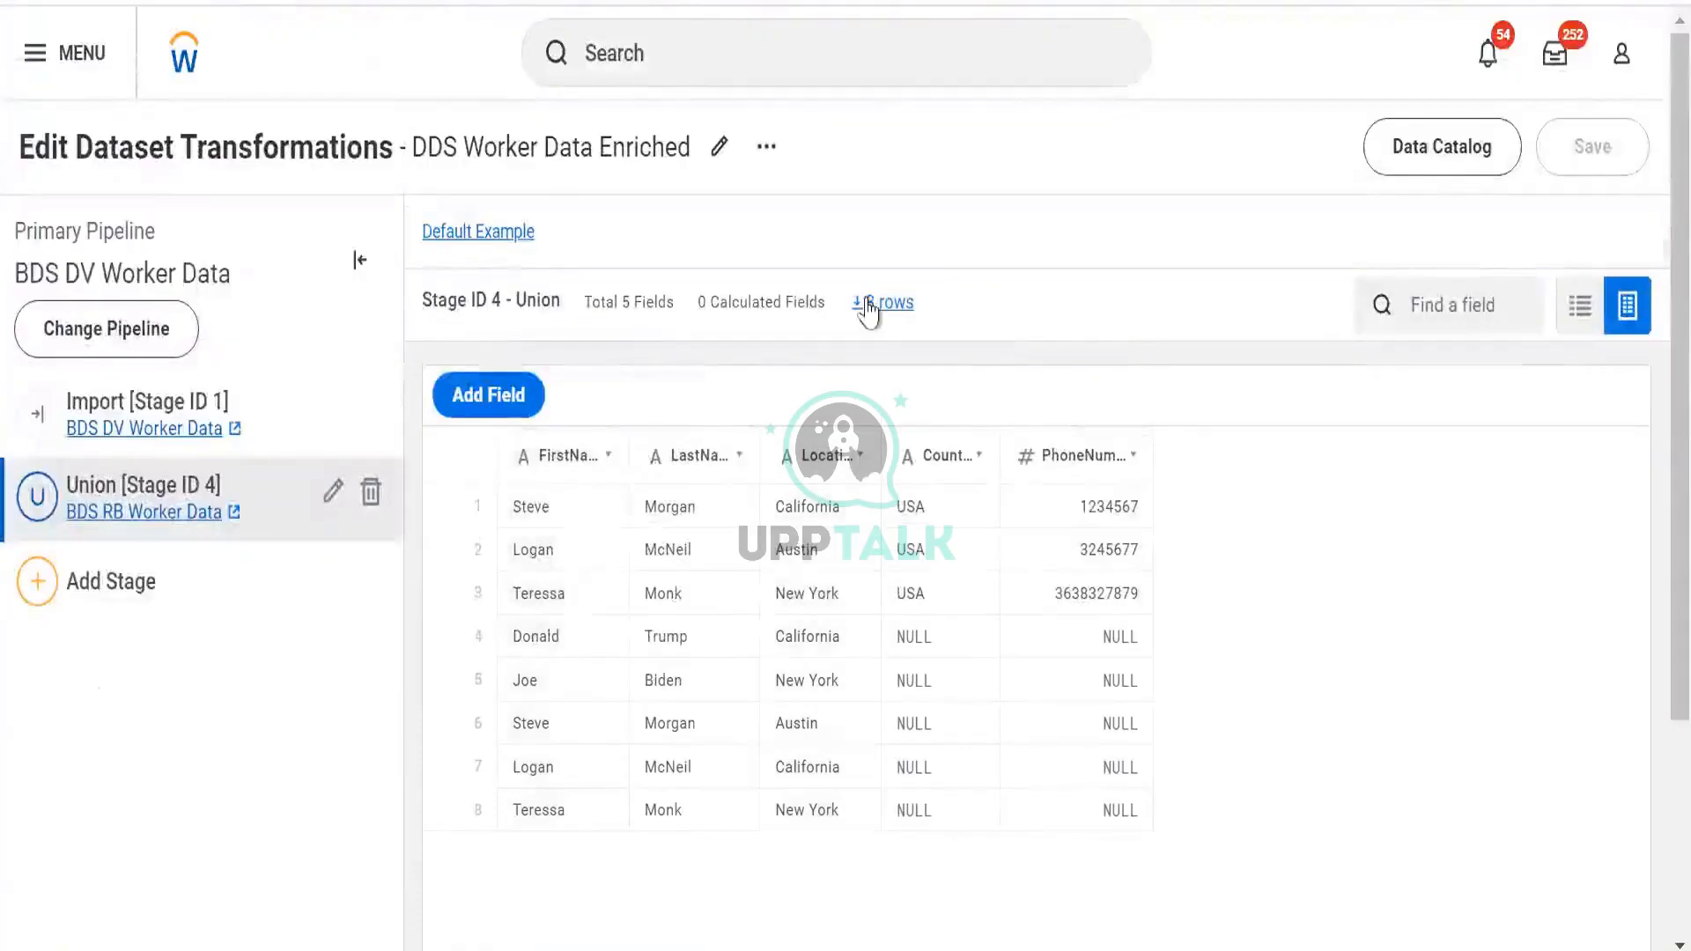
Add a new calculated field, New_Field, to the Union stage and select its column
click(490, 395)
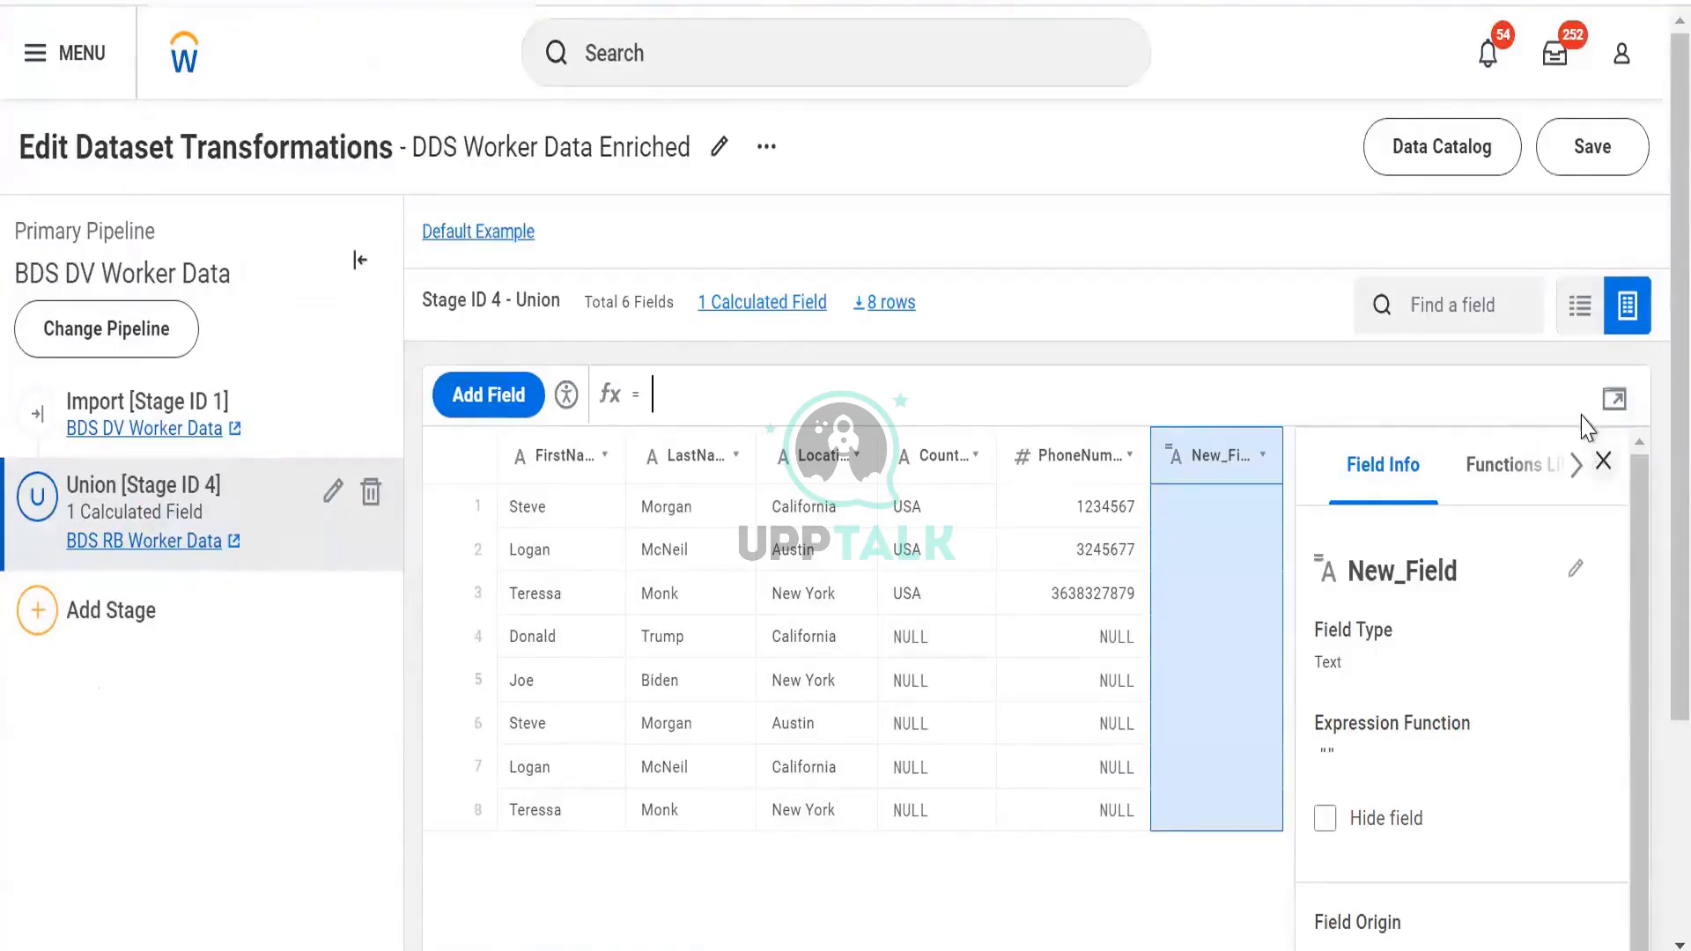
click(1602, 461)
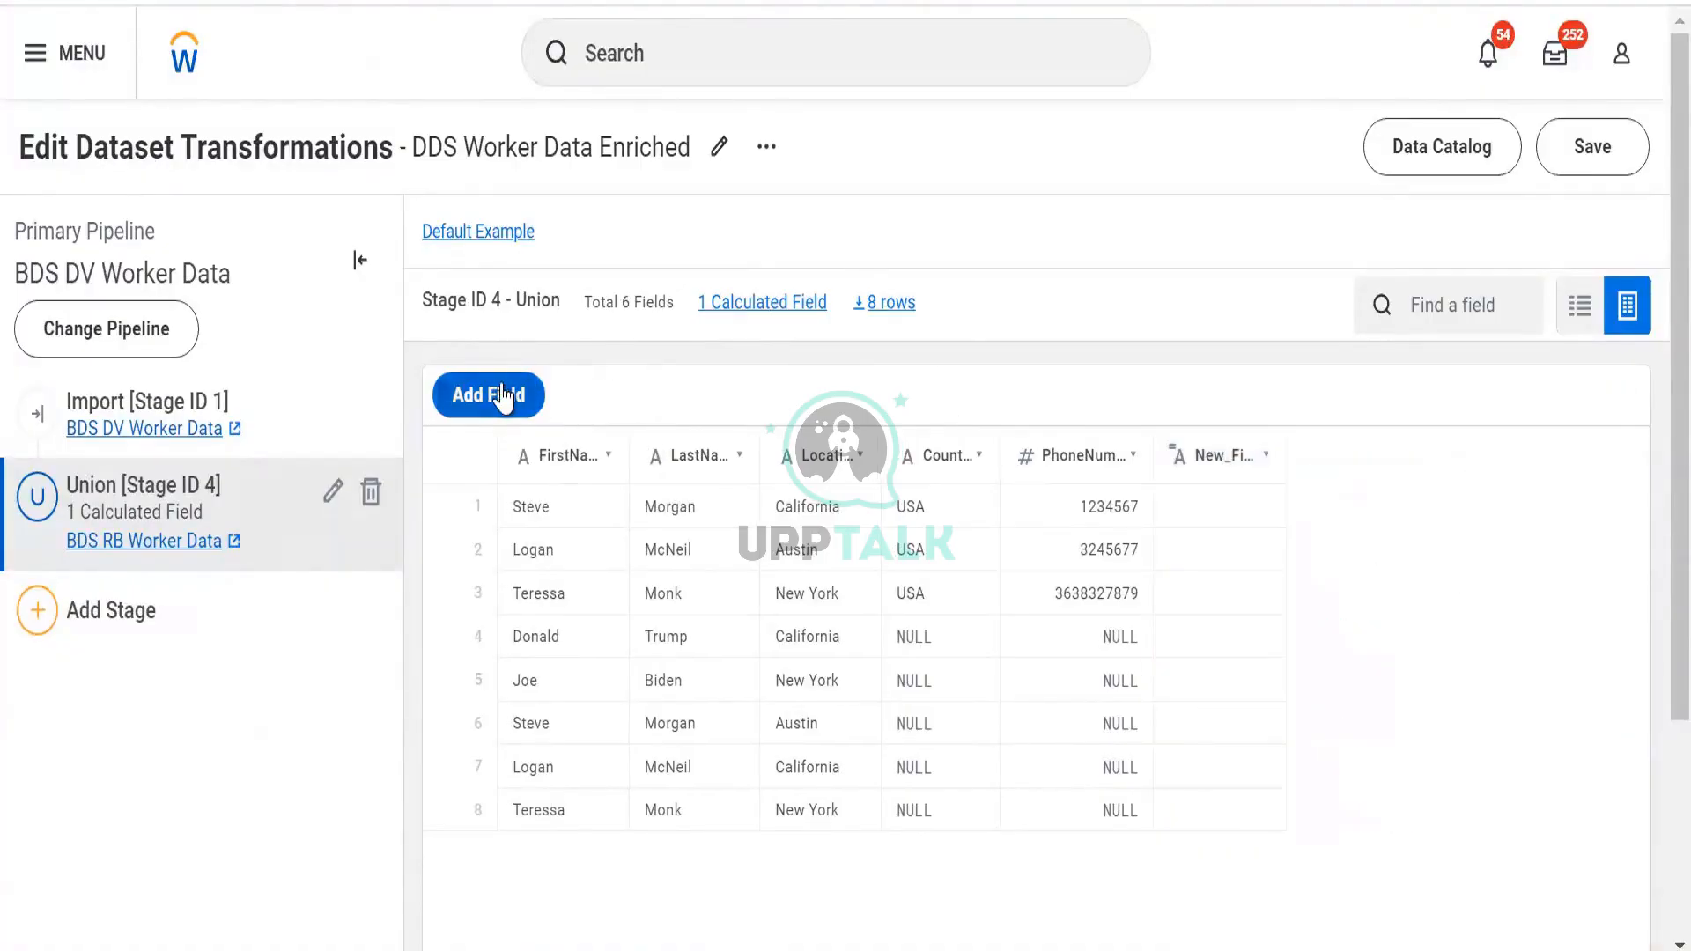
click(1213, 476)
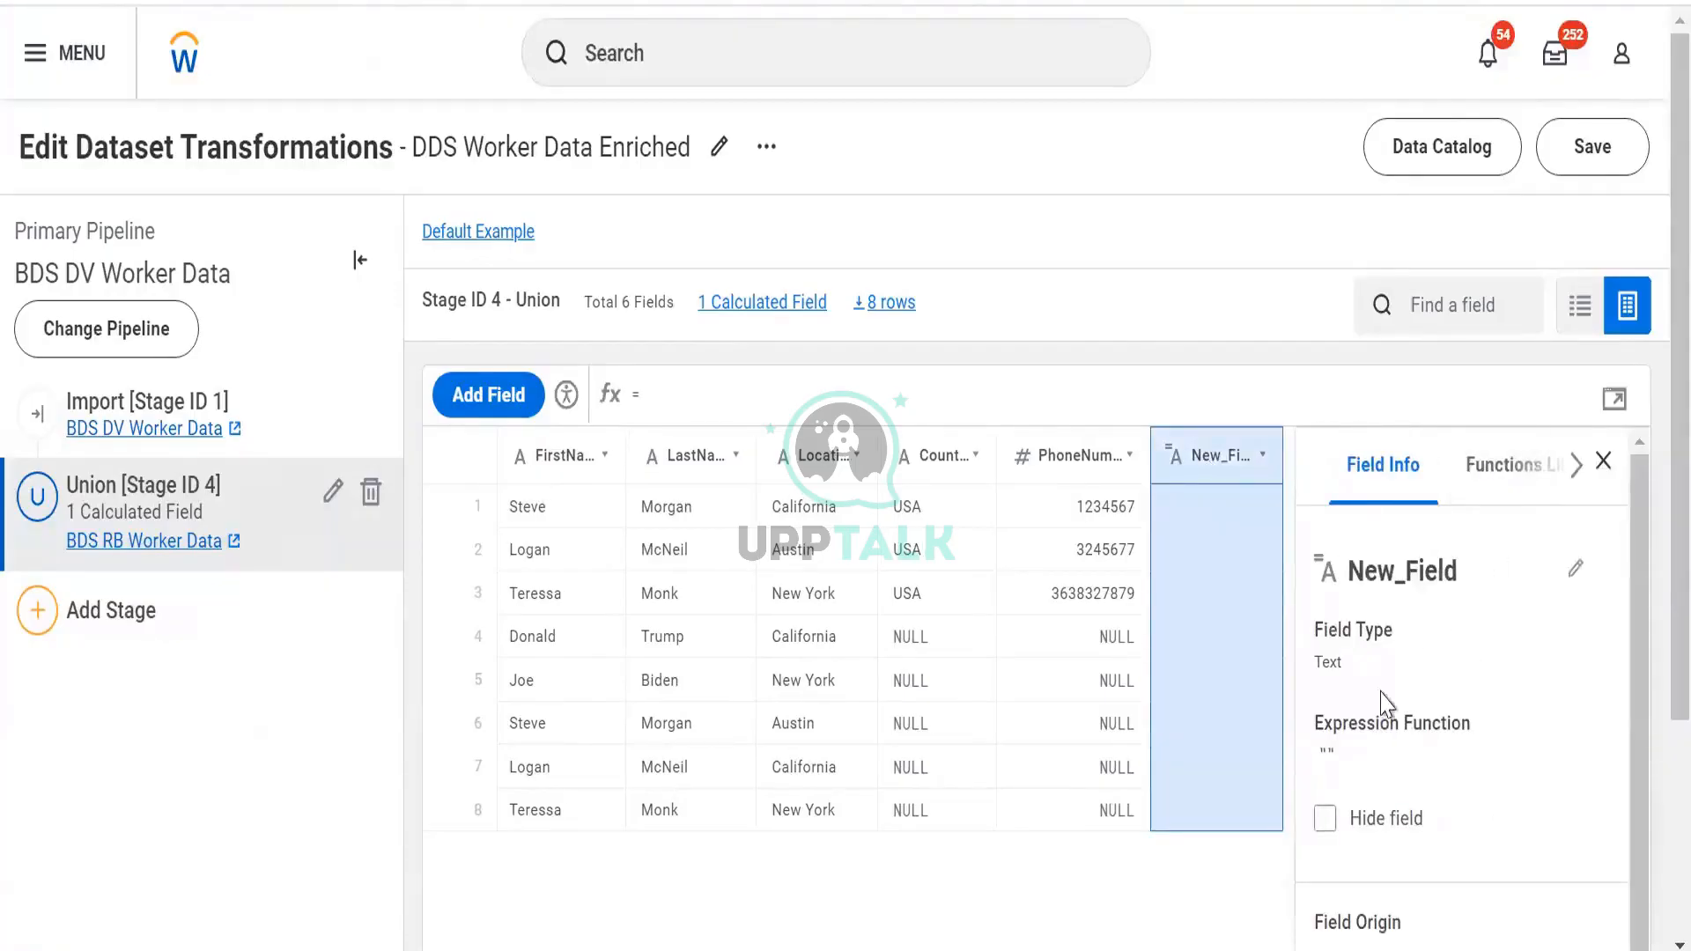
Browse the Functions Library, return to New_Field's details, and type a trial formula, then clear it
click(1508, 472)
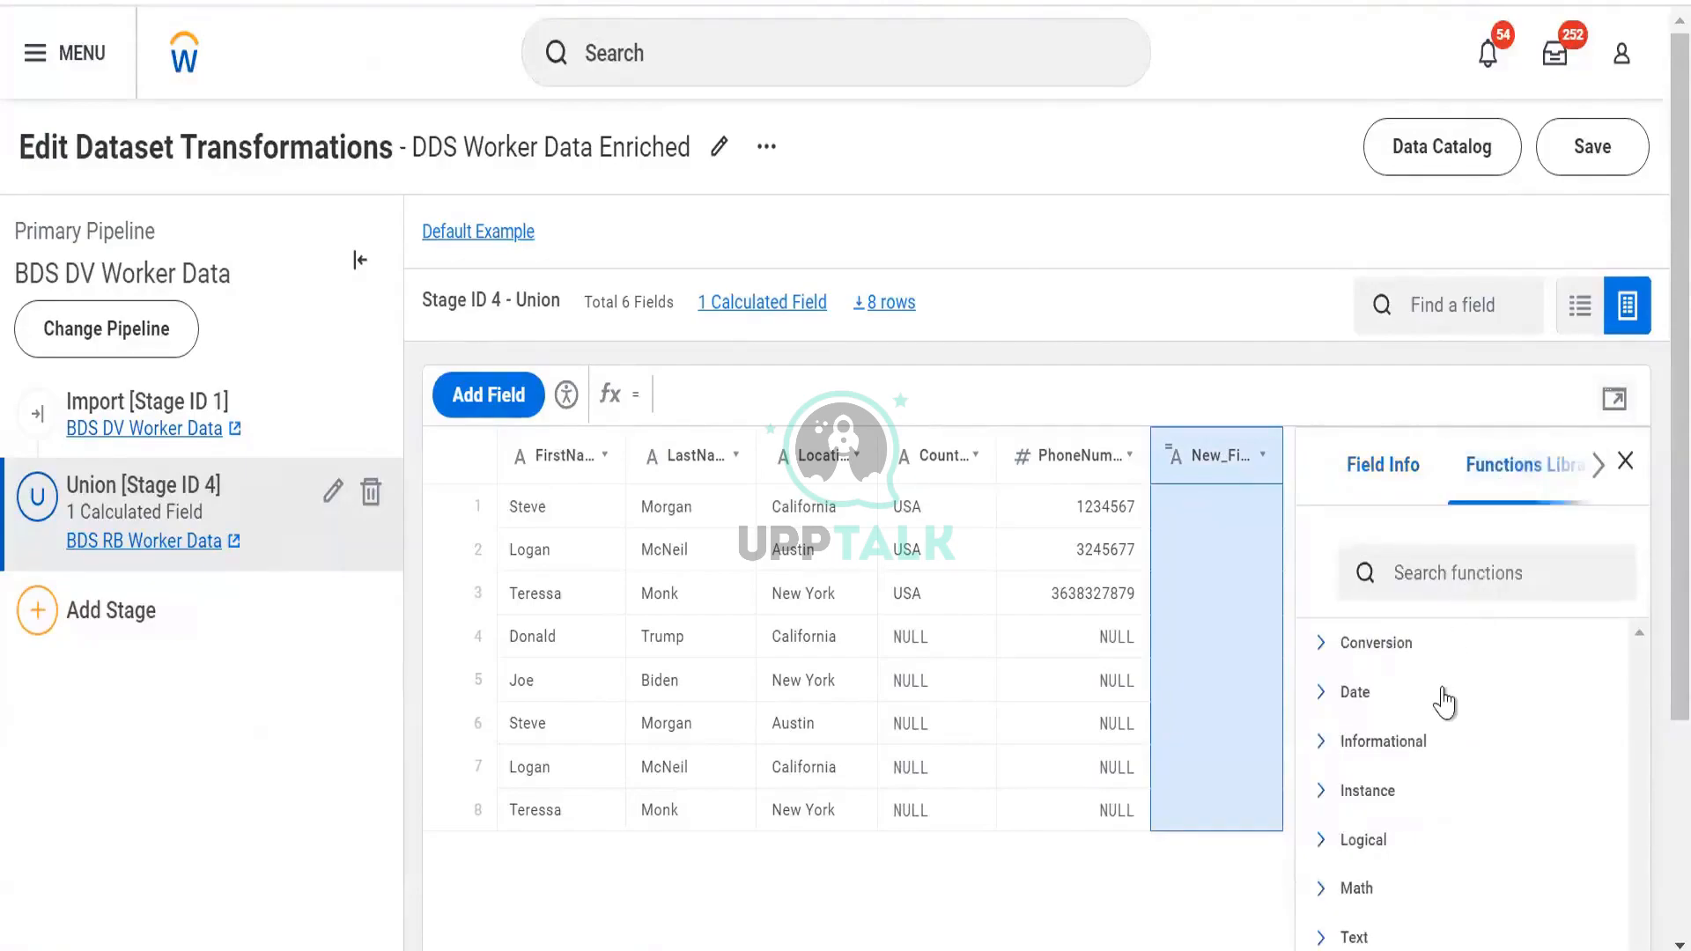
click(1367, 476)
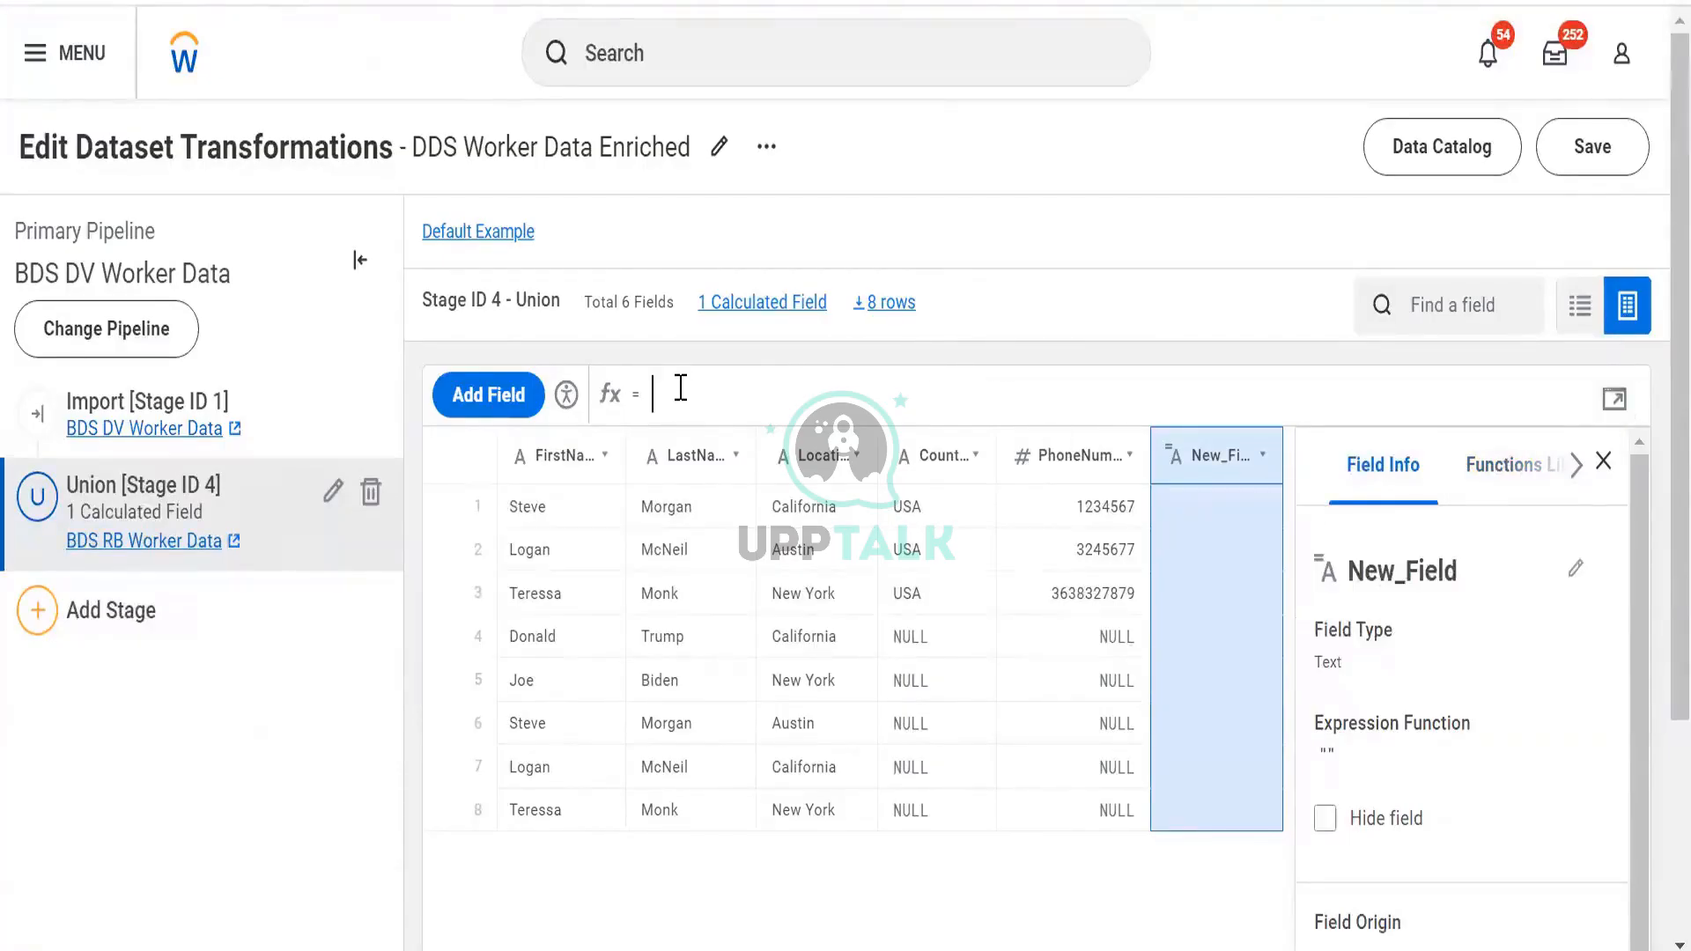
text(add_da)
key(BackSpace)
key(BackSpace)
key(BackSpace)
key(BackSpace)
key(BackSpace)
key(BackSpace)
click(1615, 399)
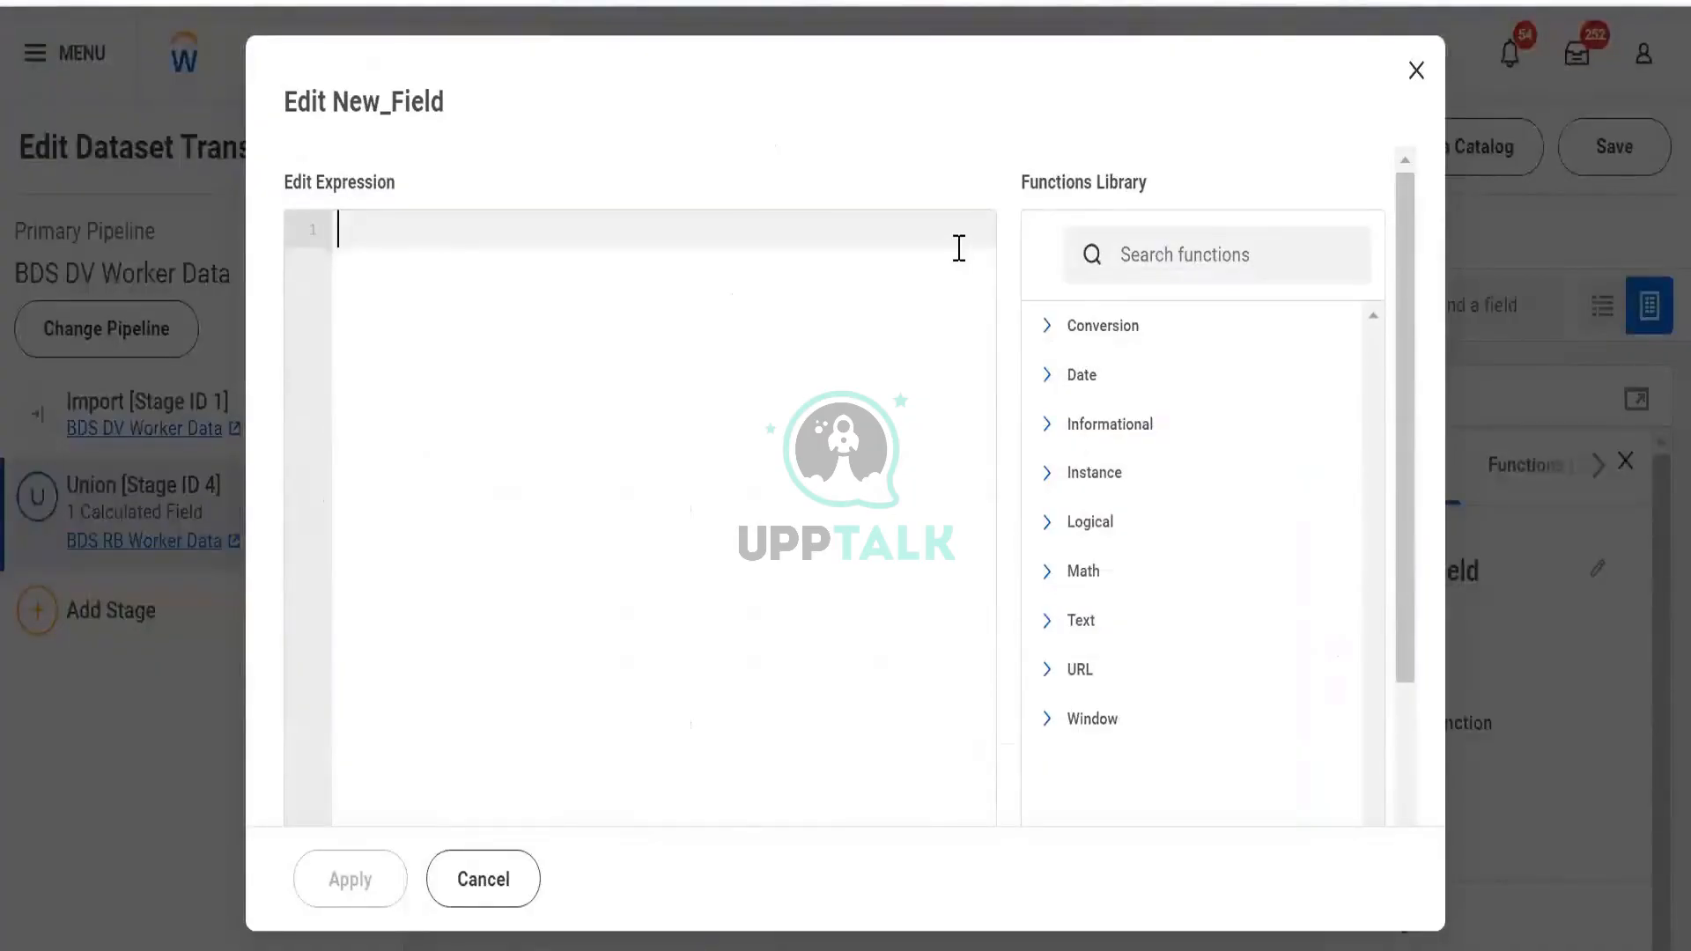
click(825, 786)
click(1047, 327)
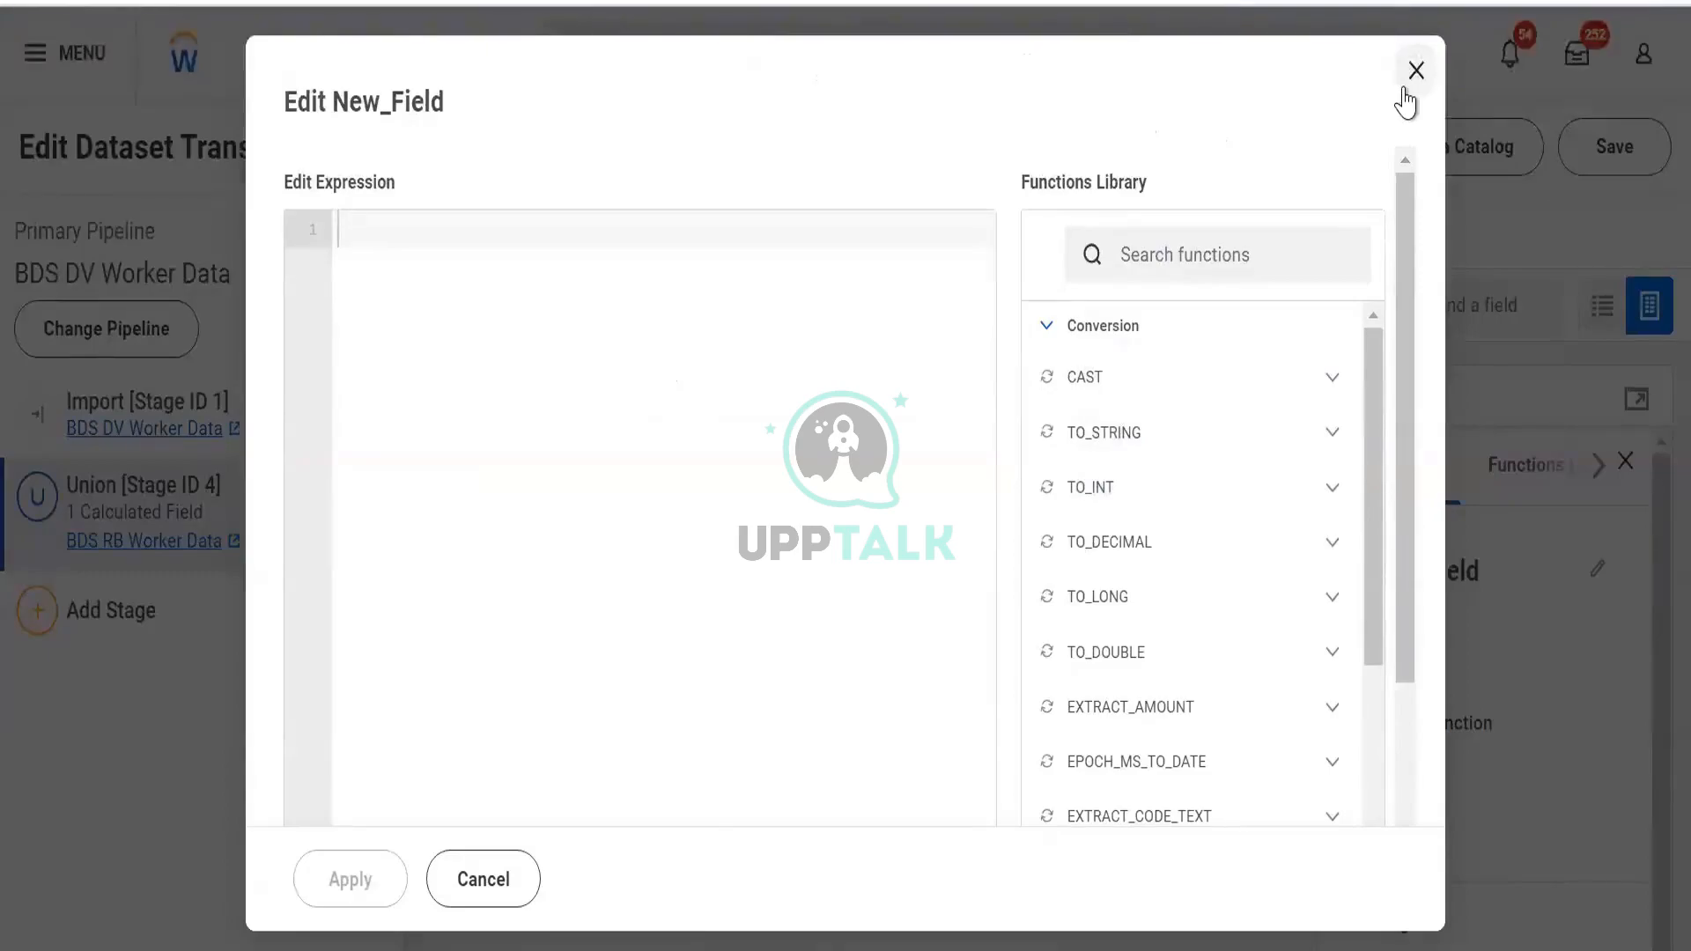
click(1406, 85)
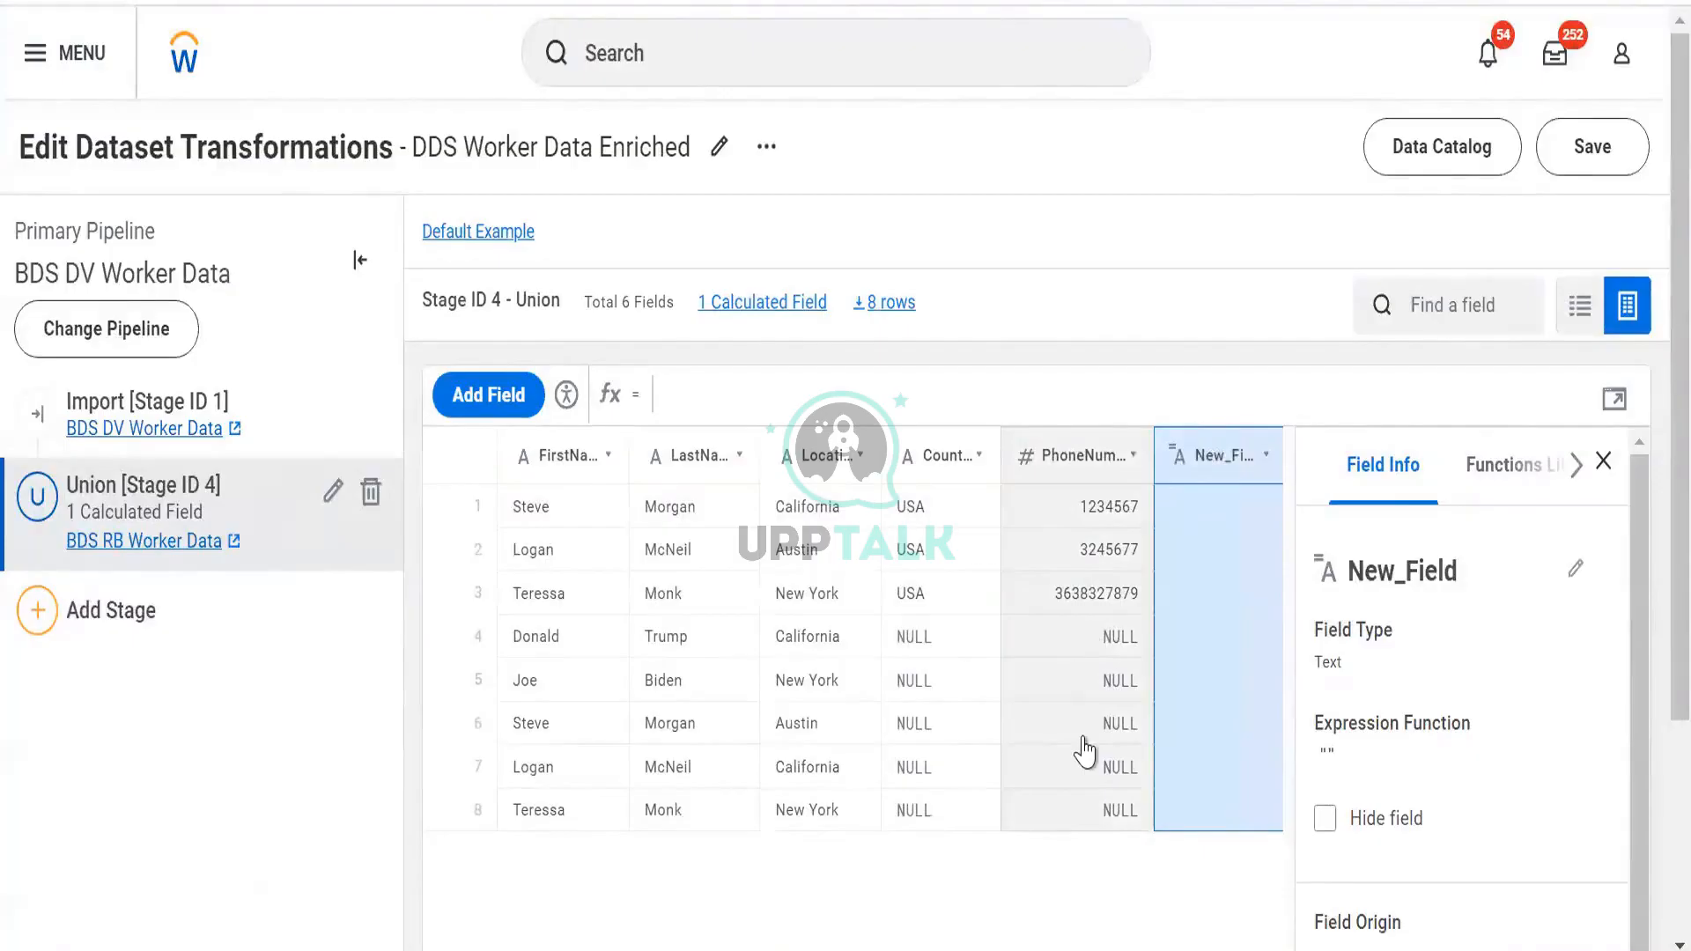
click(1613, 399)
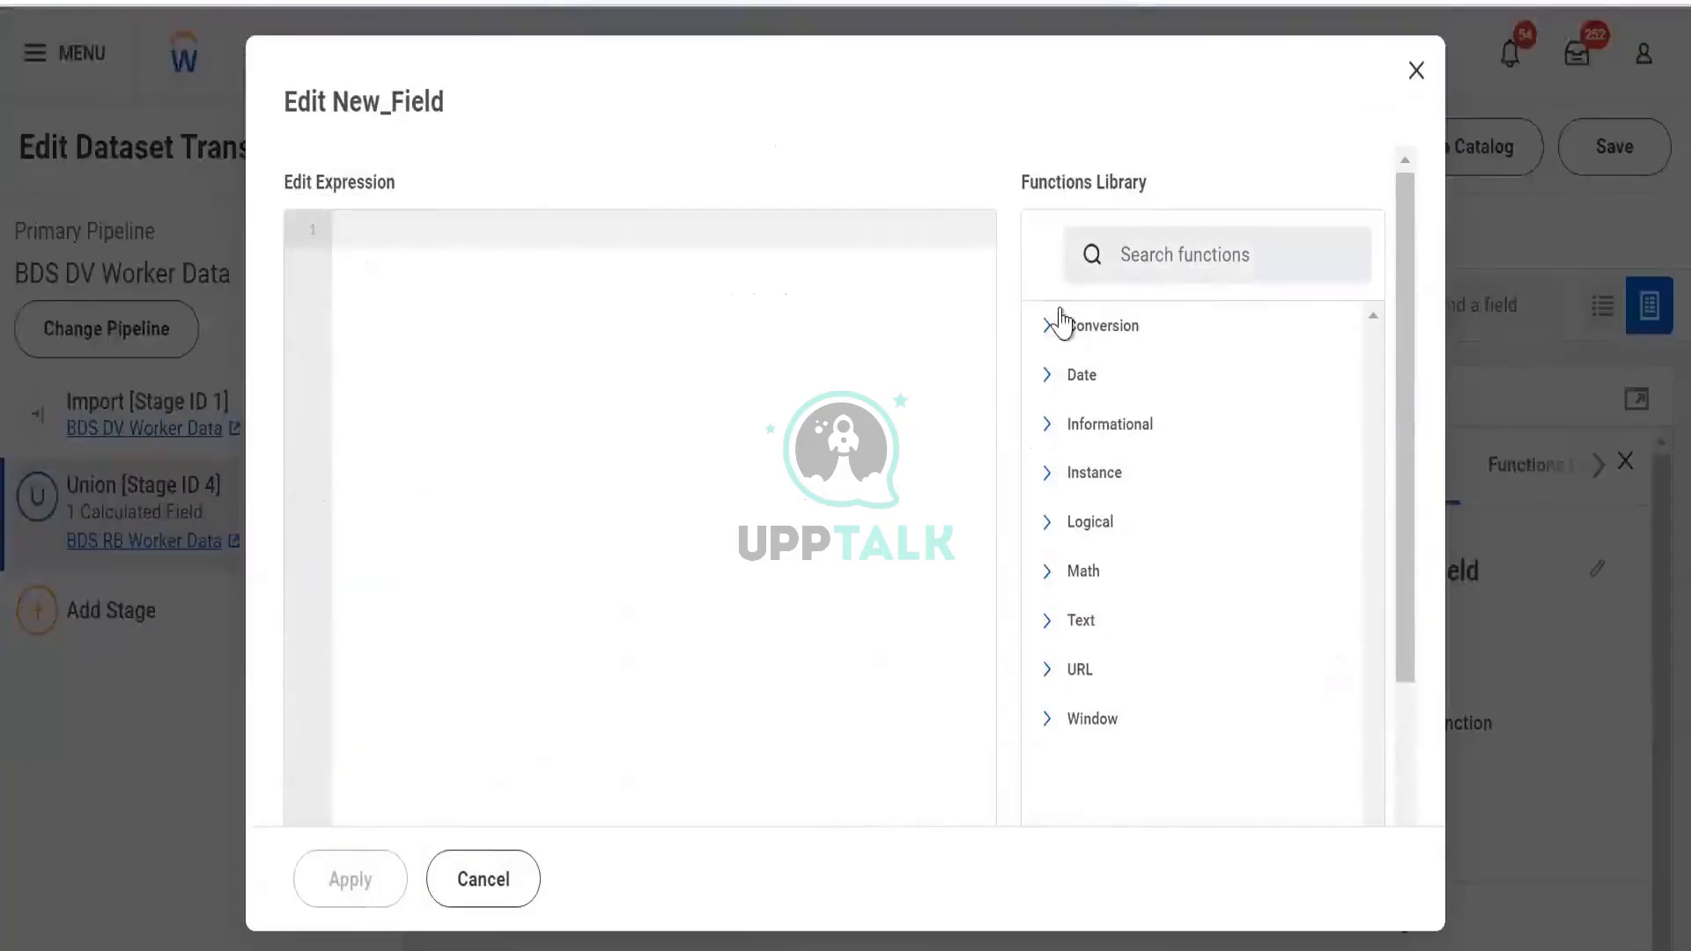
click(1061, 323)
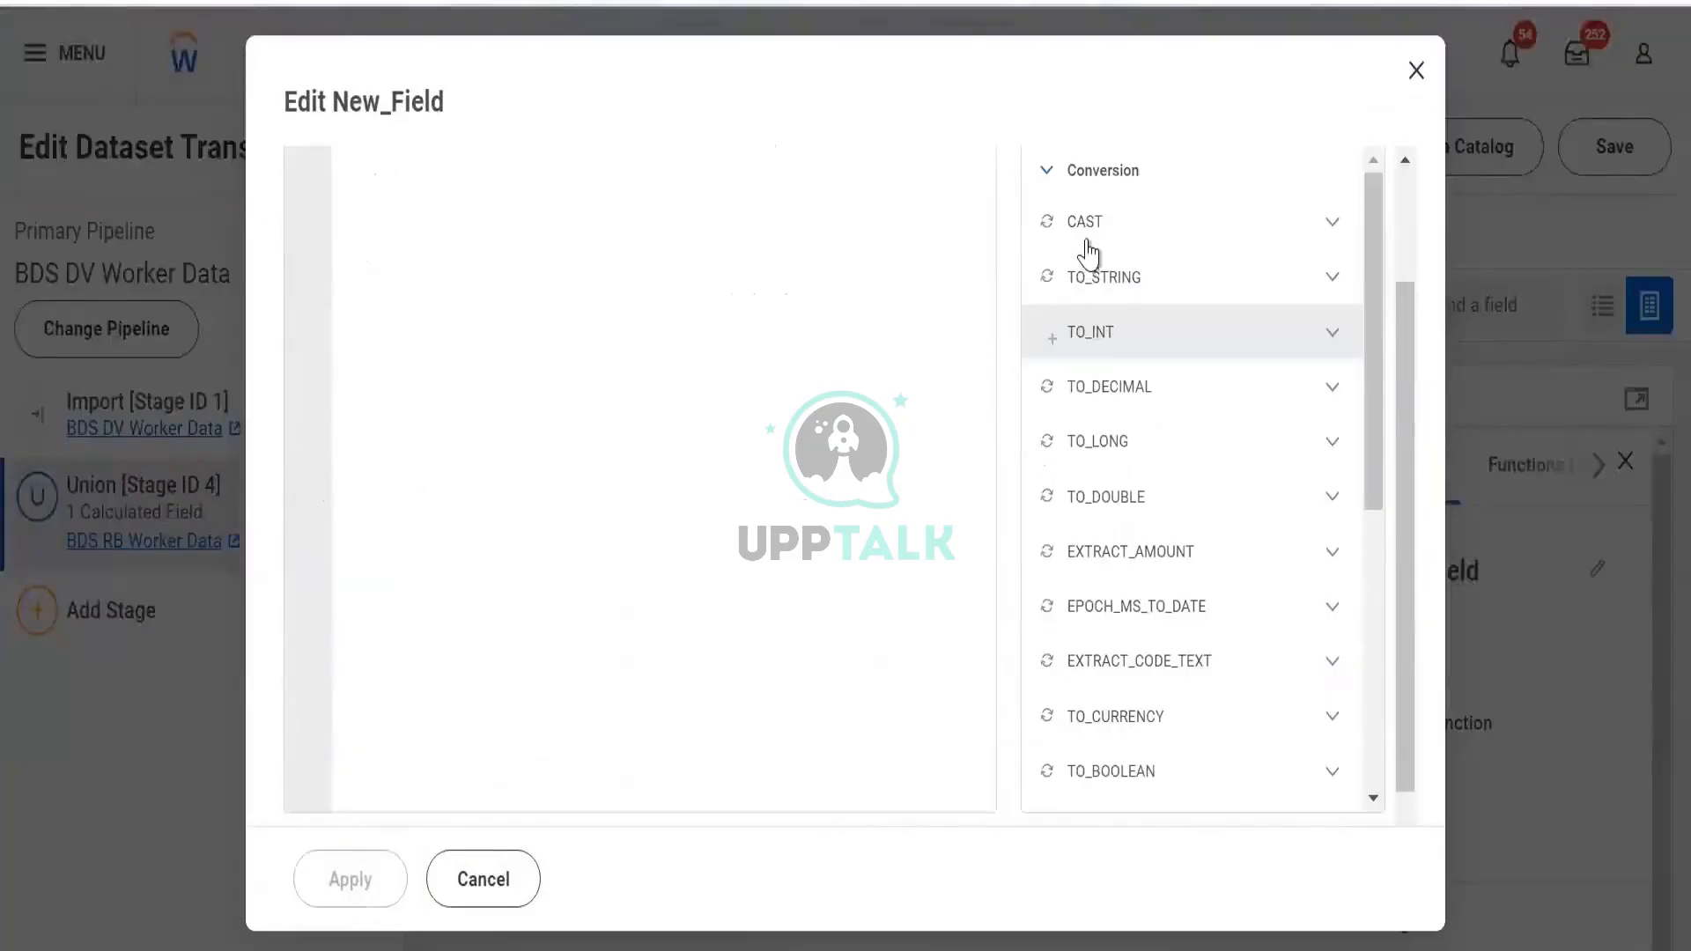
click(1328, 291)
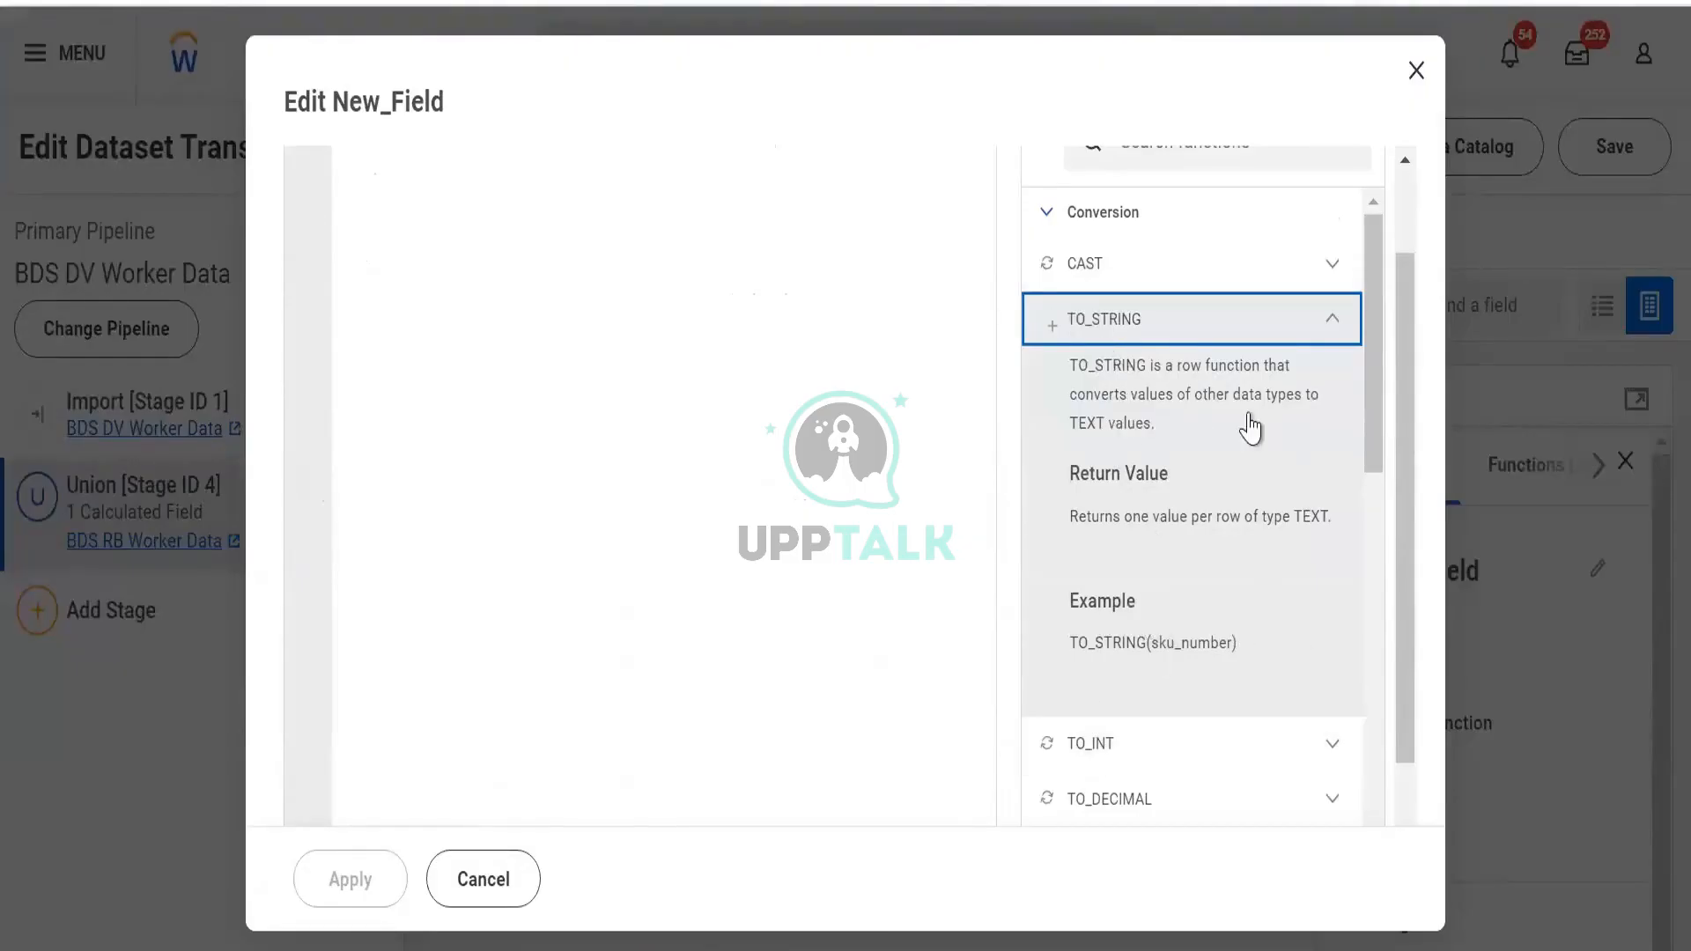
scroll(1249, 423, up, 2)
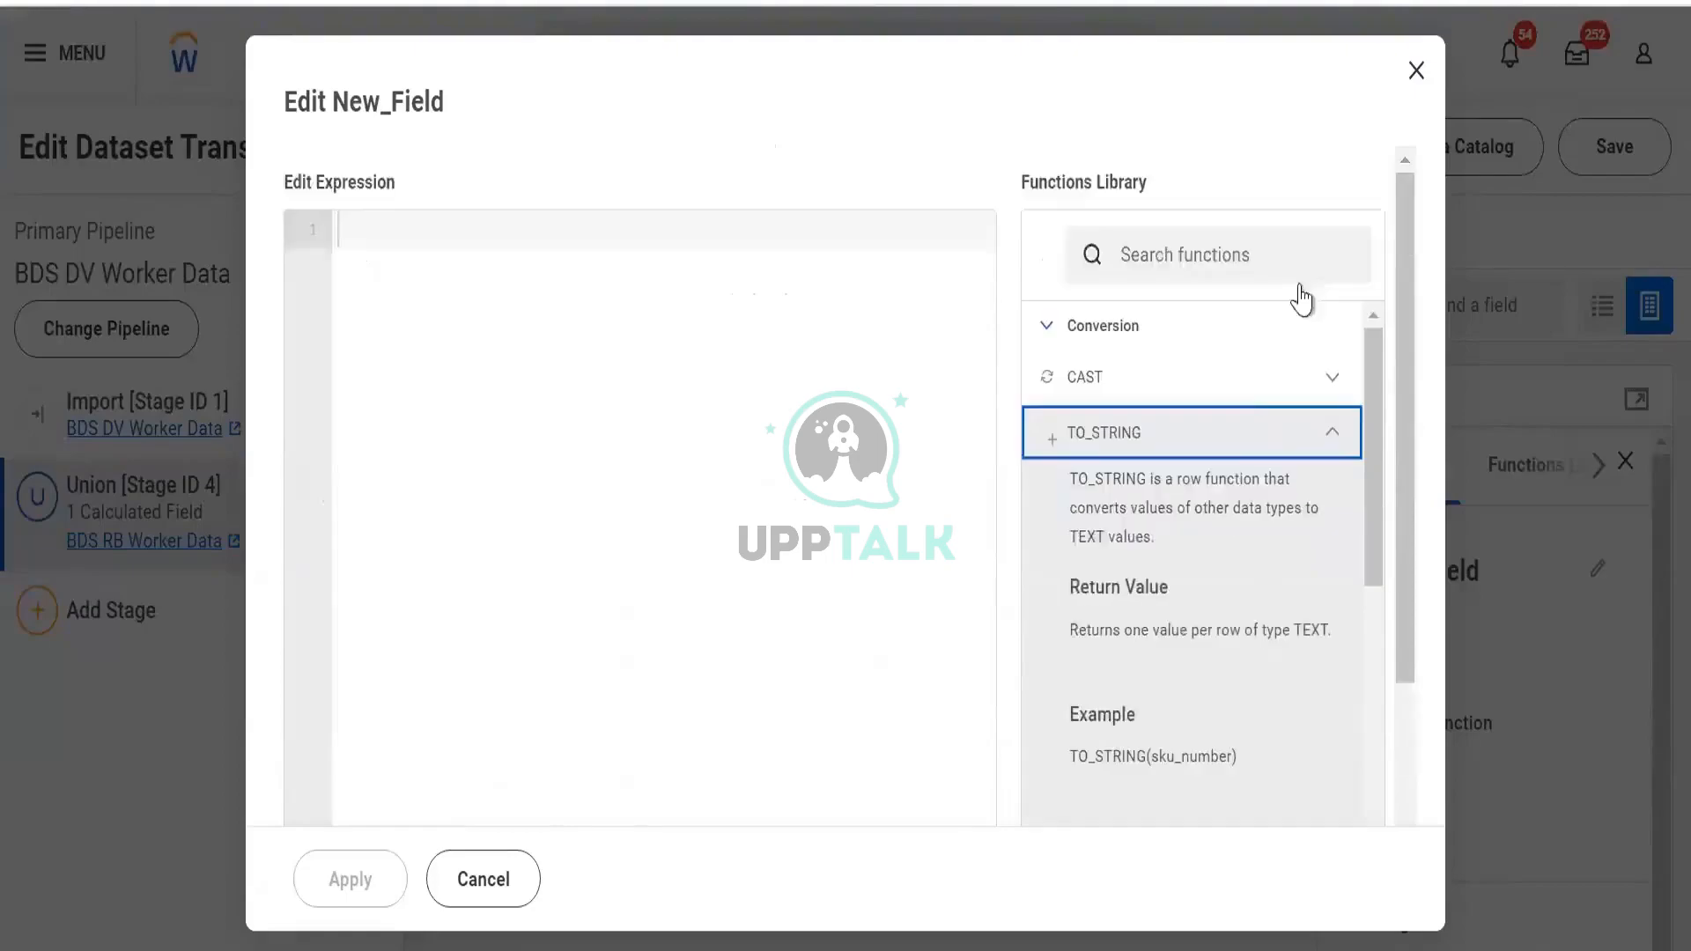
click(1328, 438)
click(608, 256)
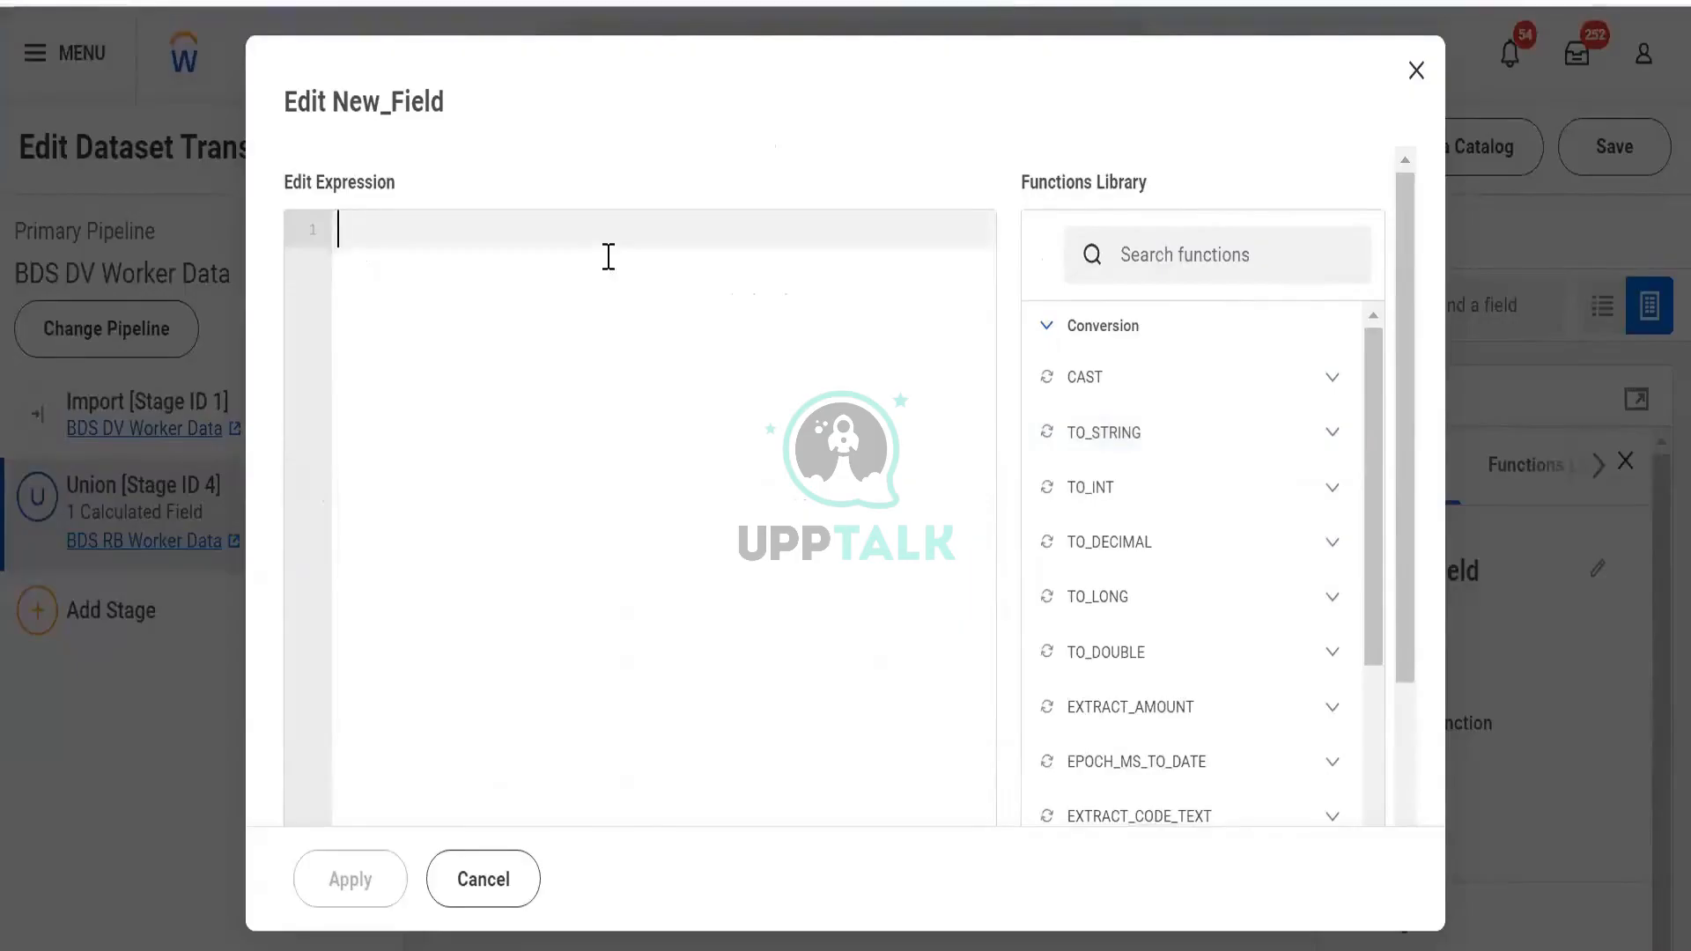
text(=)
key(BackSpace)
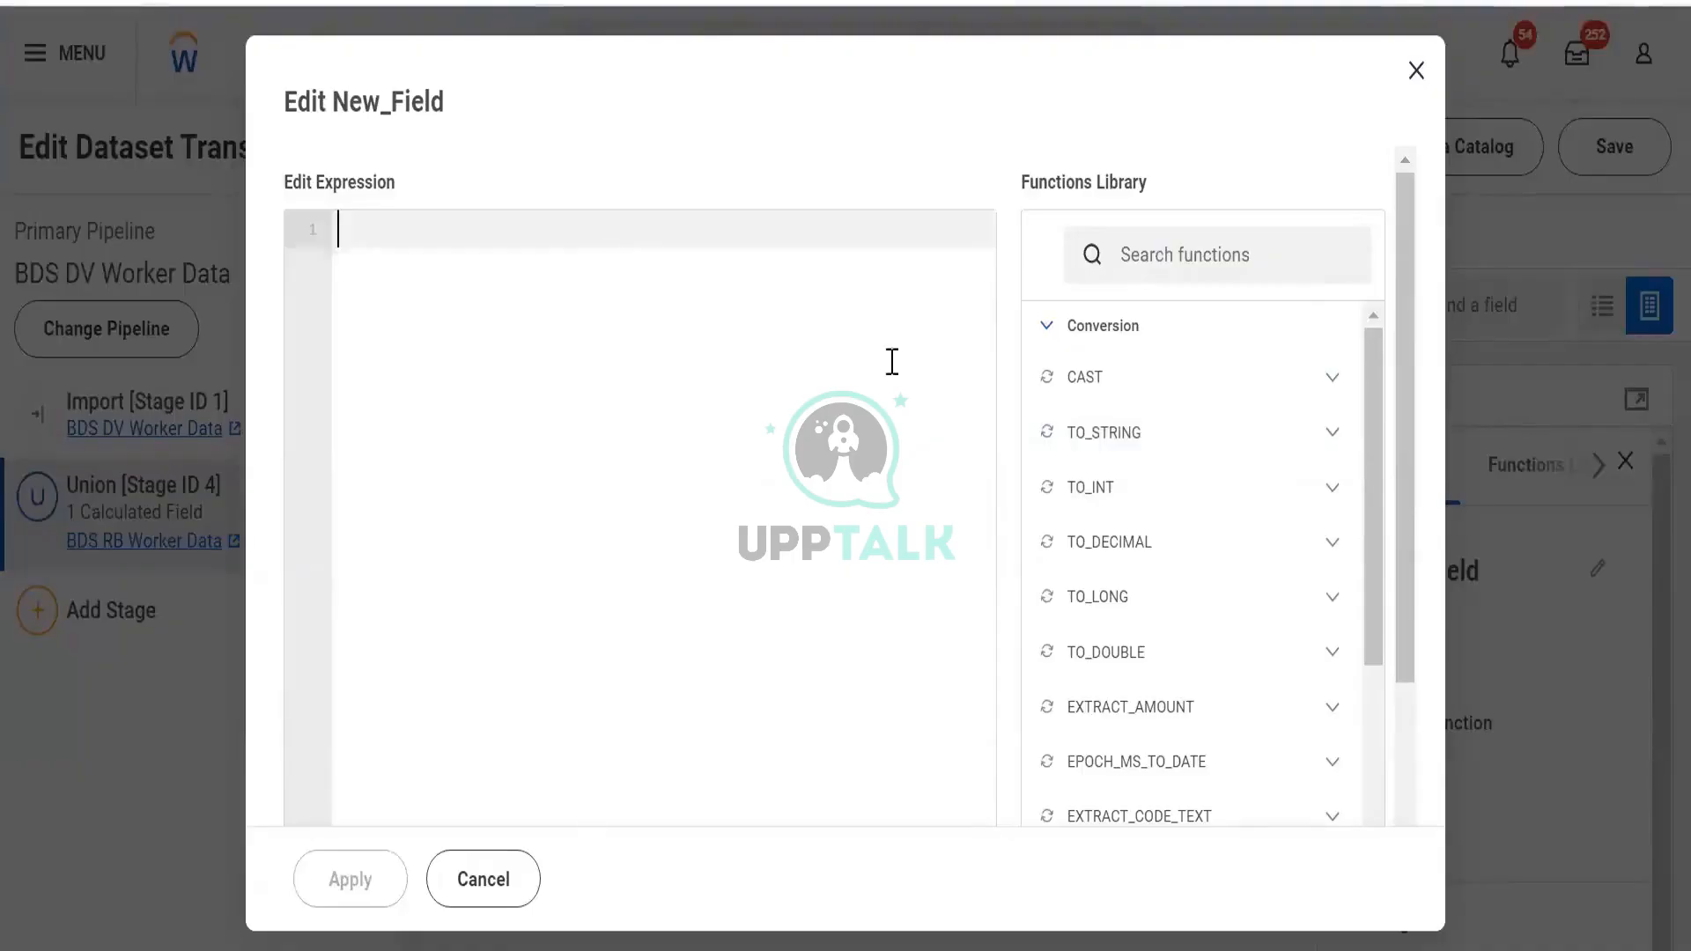
click(1412, 72)
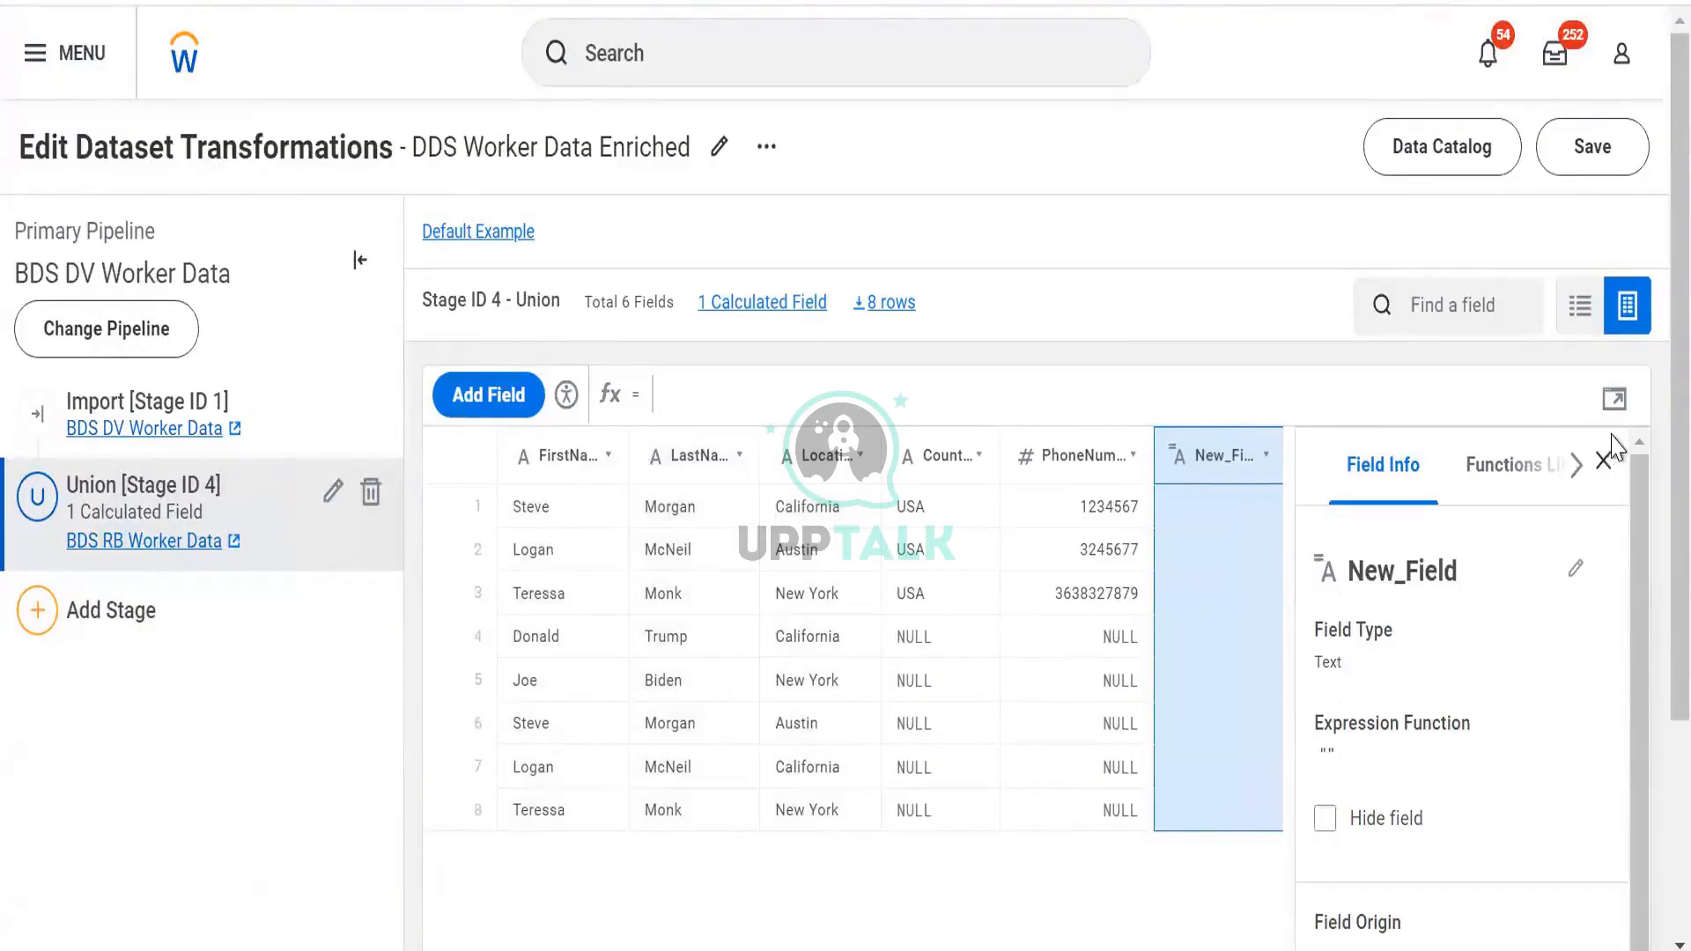
Open the full expression editor for New_Field
click(1612, 402)
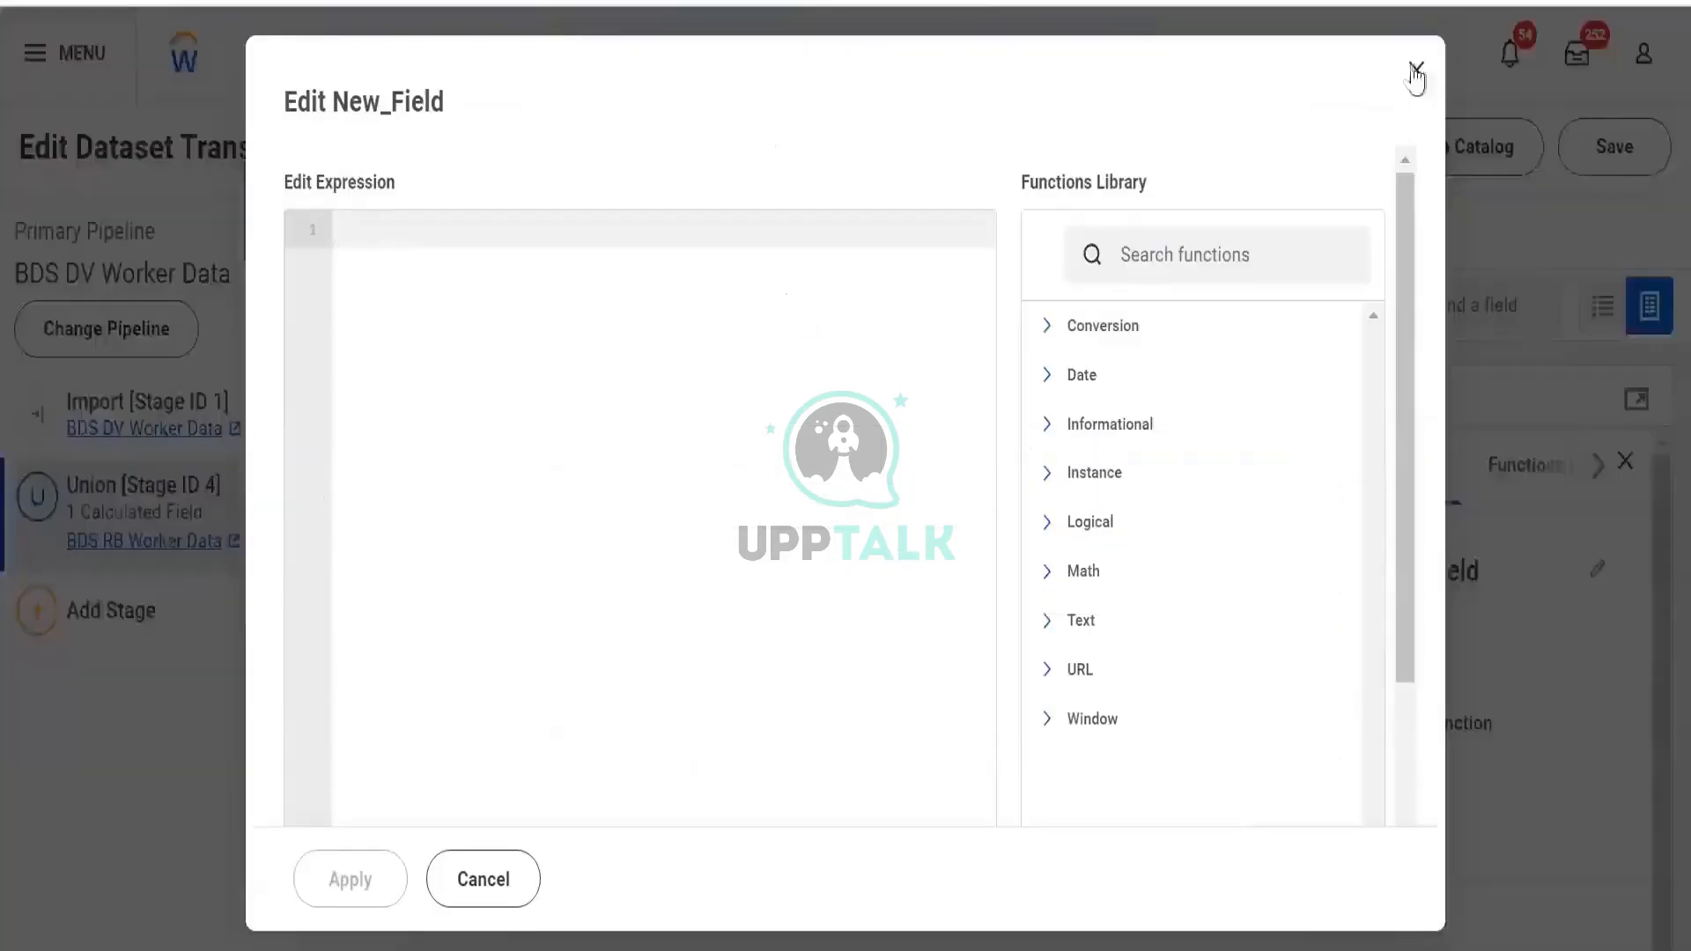
click(1414, 70)
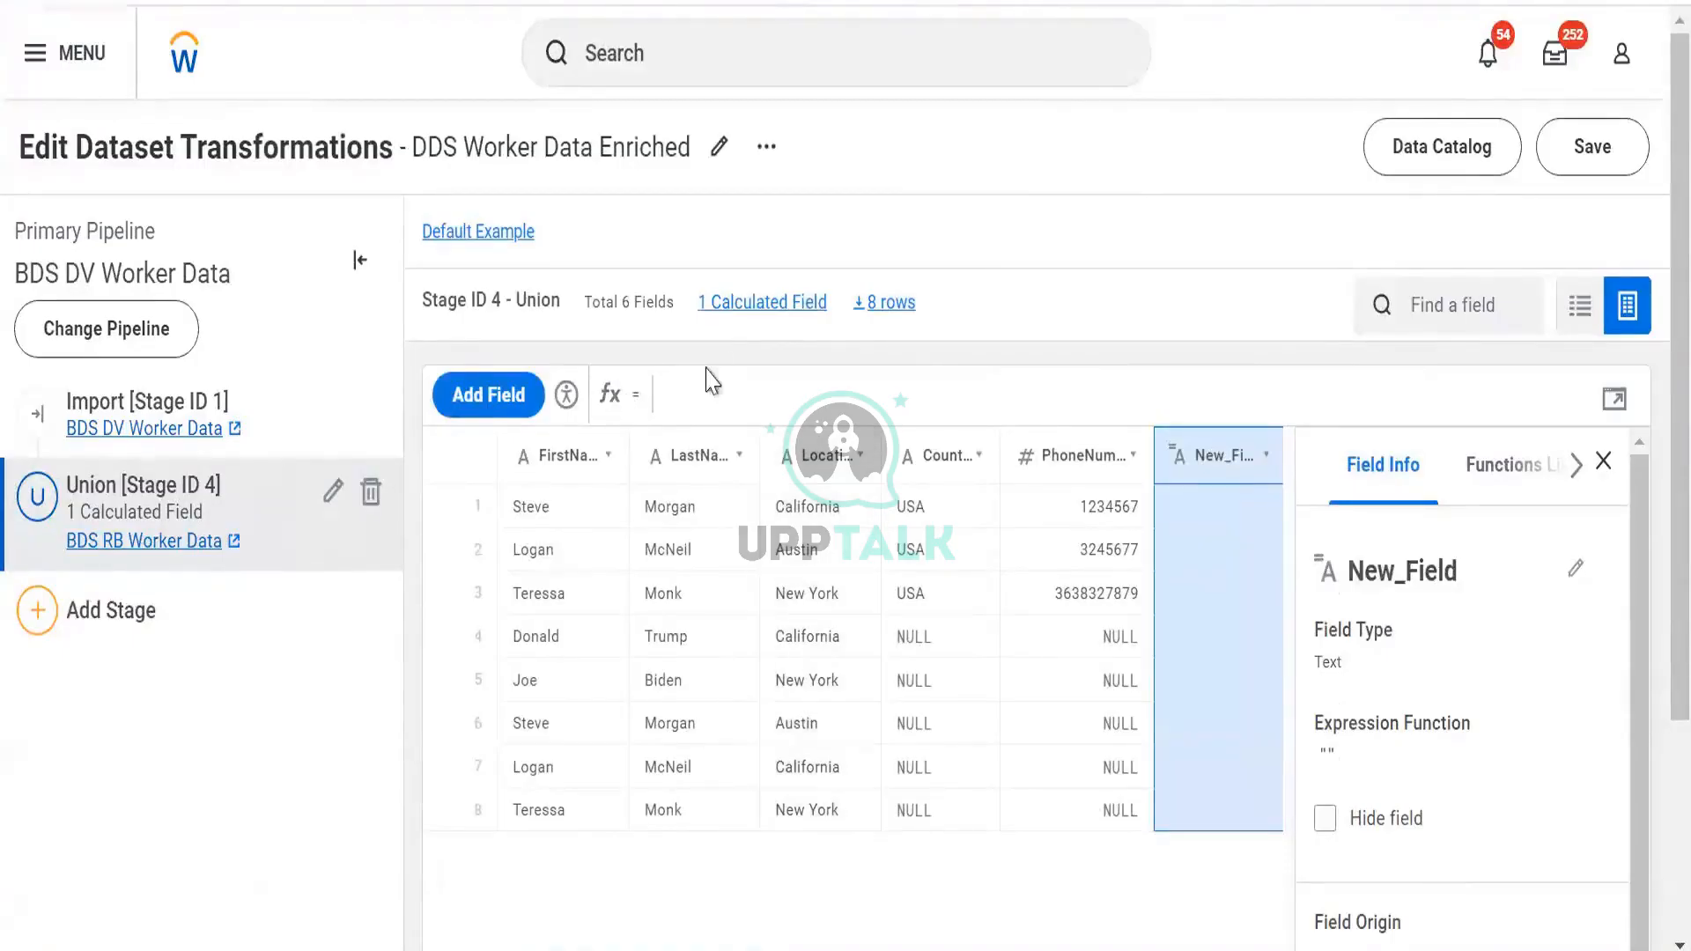
click(1608, 399)
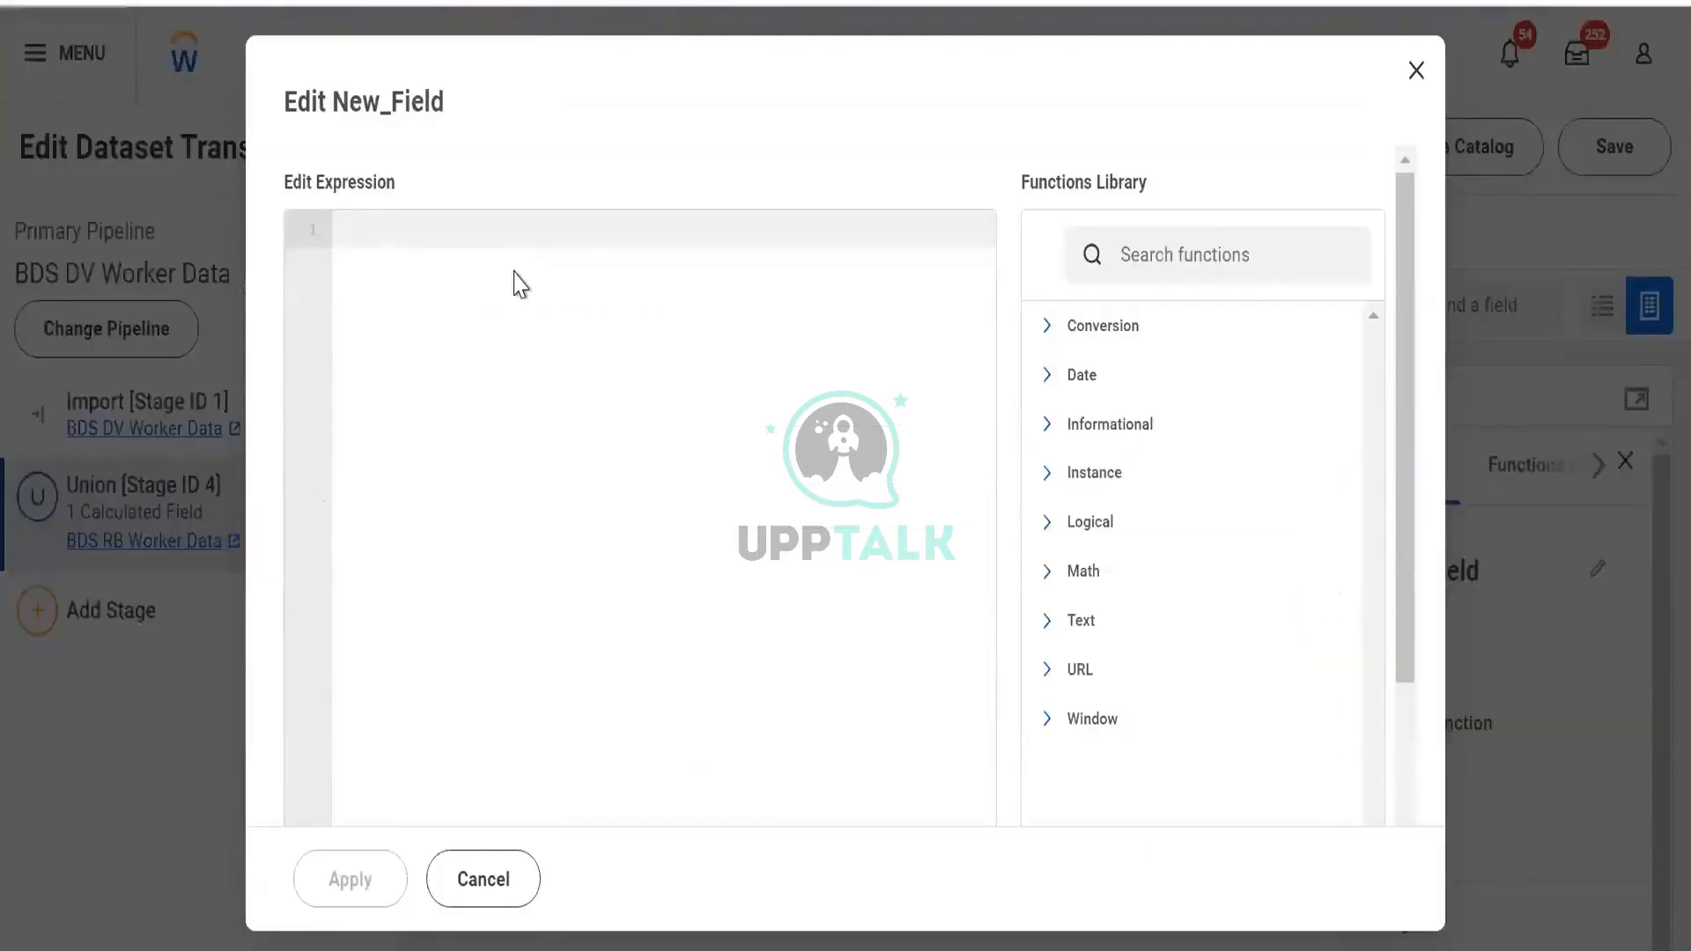
Insert [LastName] into the expression as a test, then delete it to leave it empty
text([)
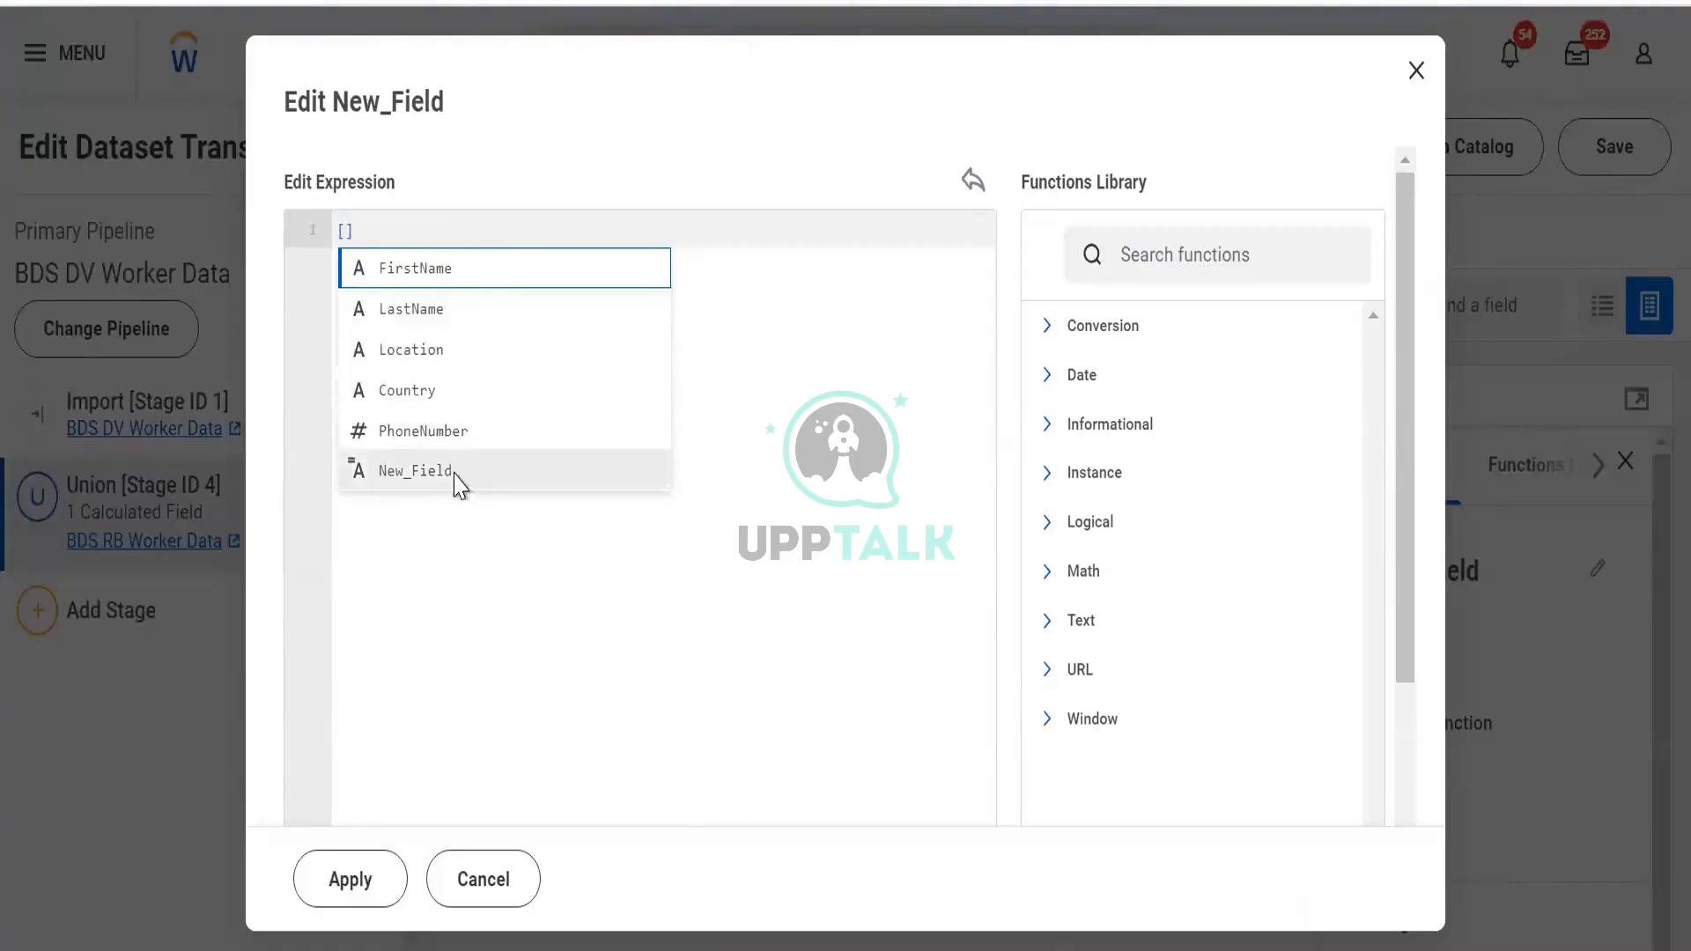
click(417, 300)
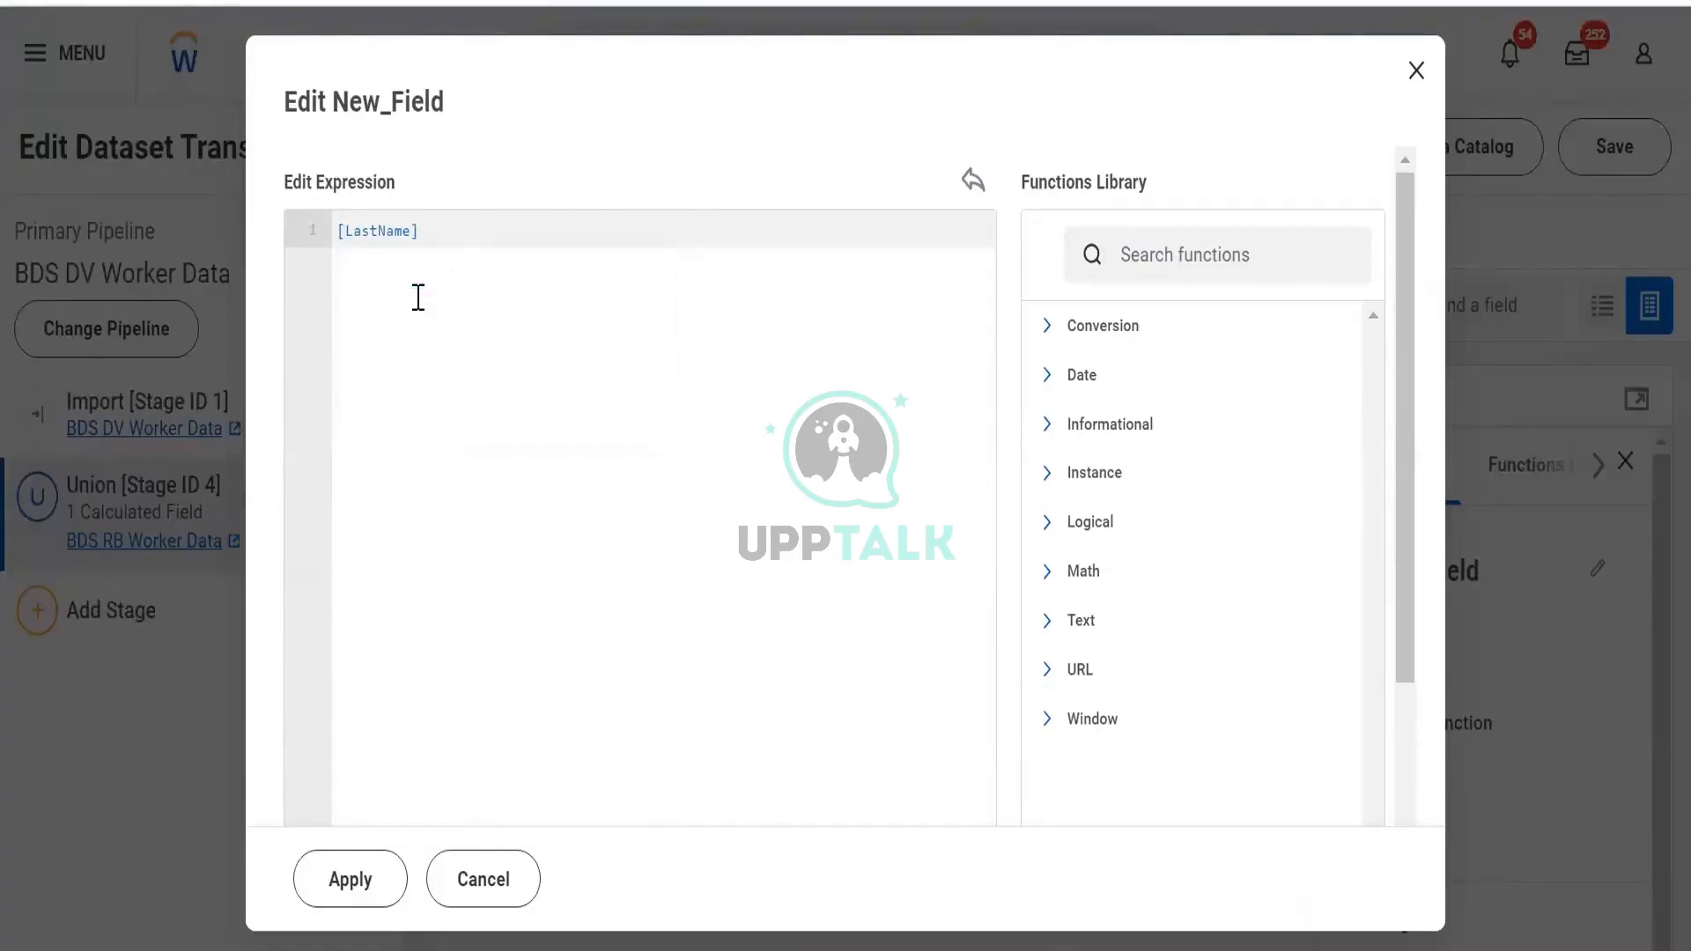
click(536, 250)
key(ctrl+a)
key(BackSpace)
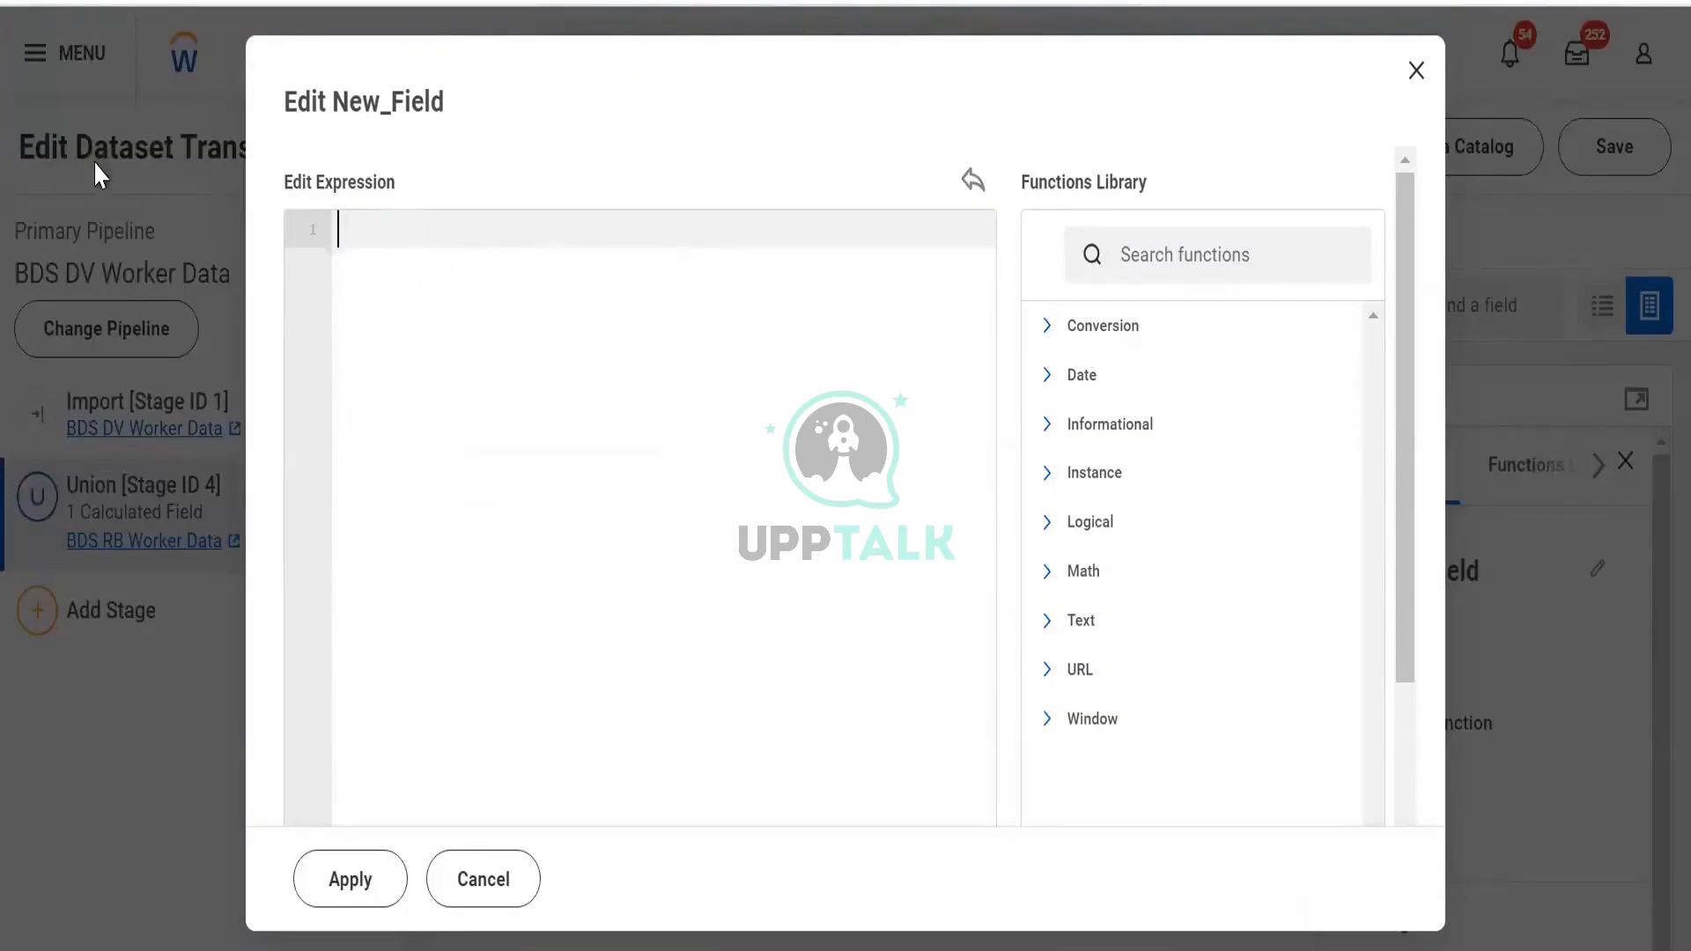
click(1104, 275)
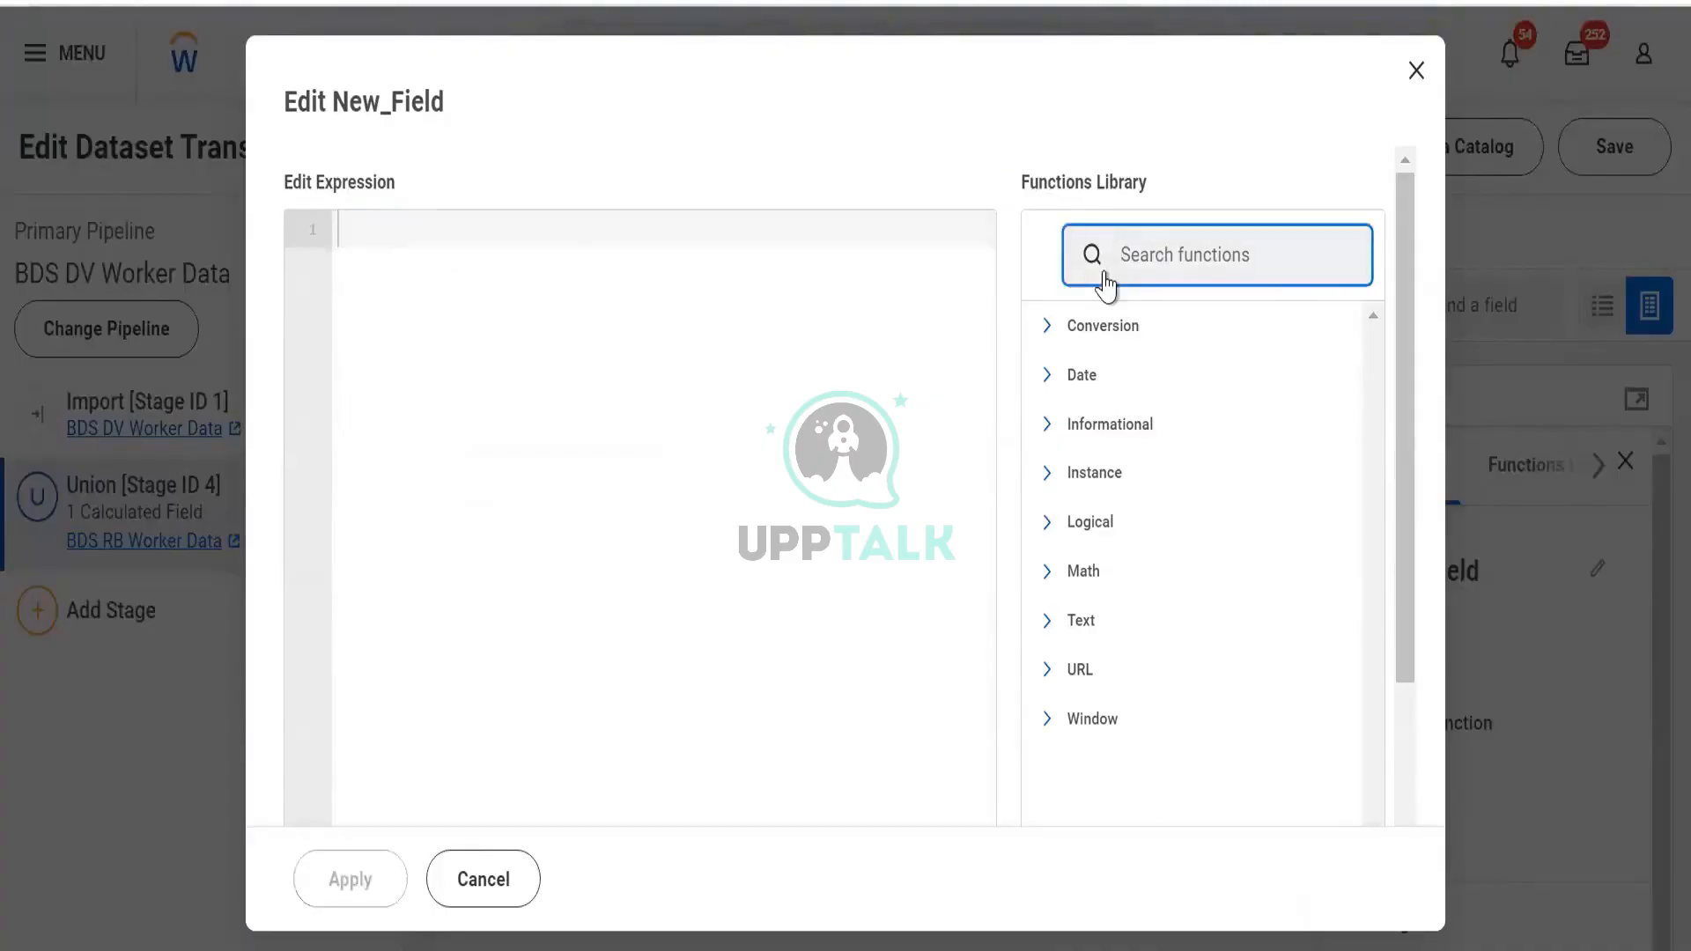
Search 'subs' in the Functions Library and read the SUBSTRING function's details and syntax
text(subs)
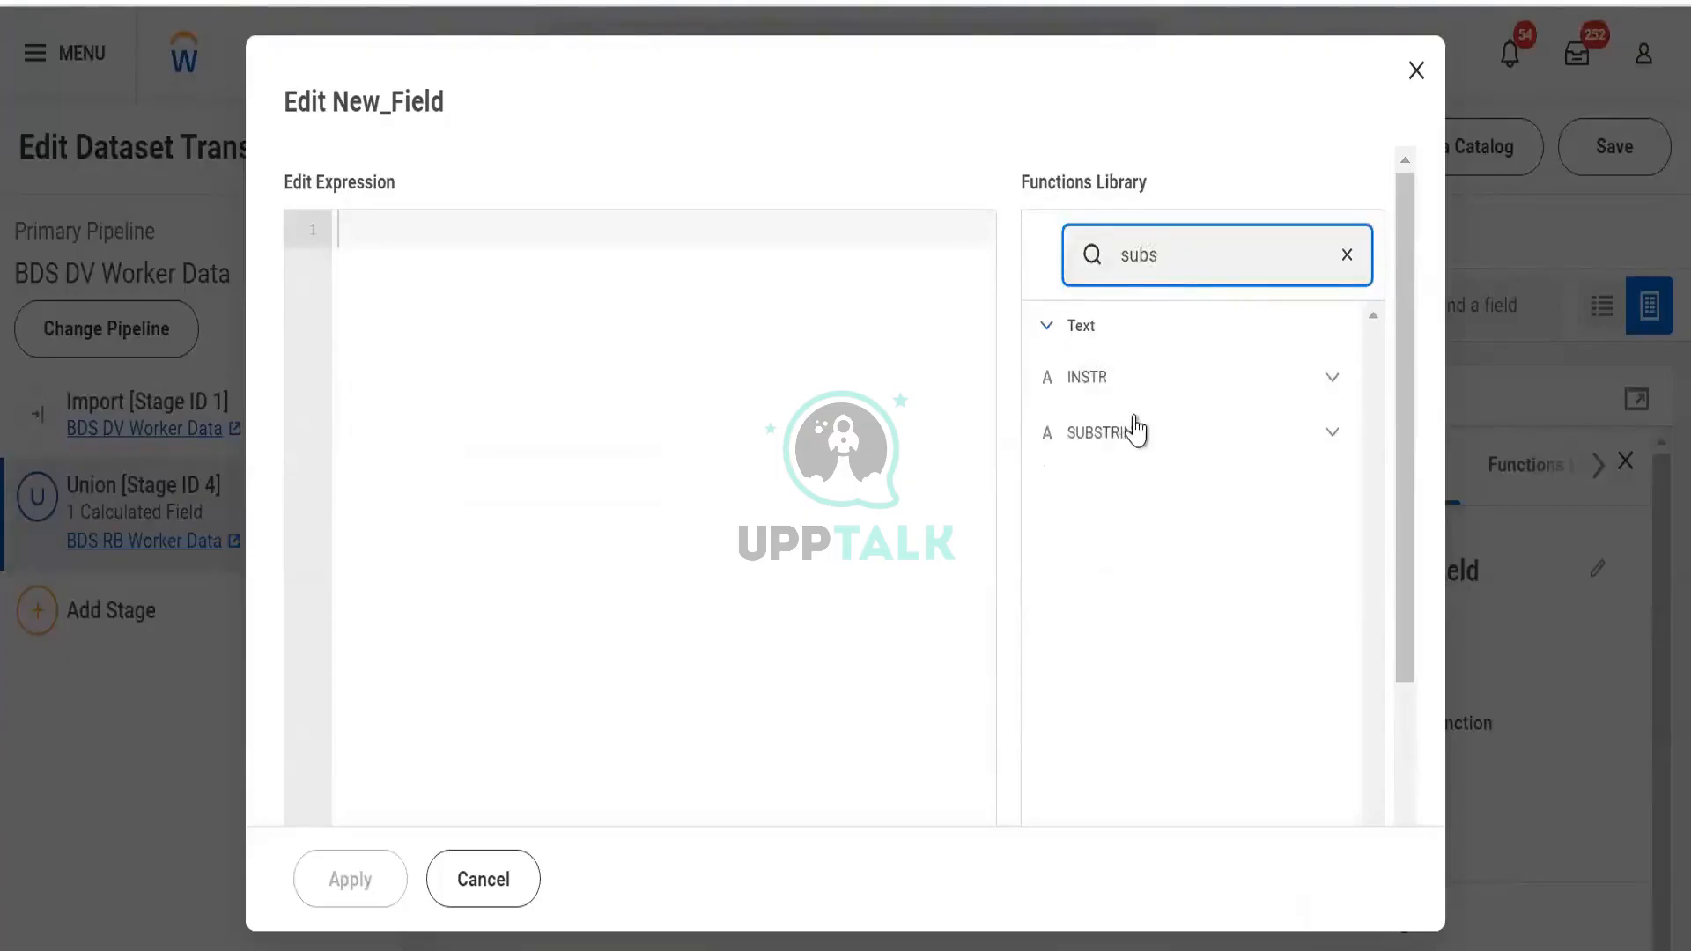
click(1333, 446)
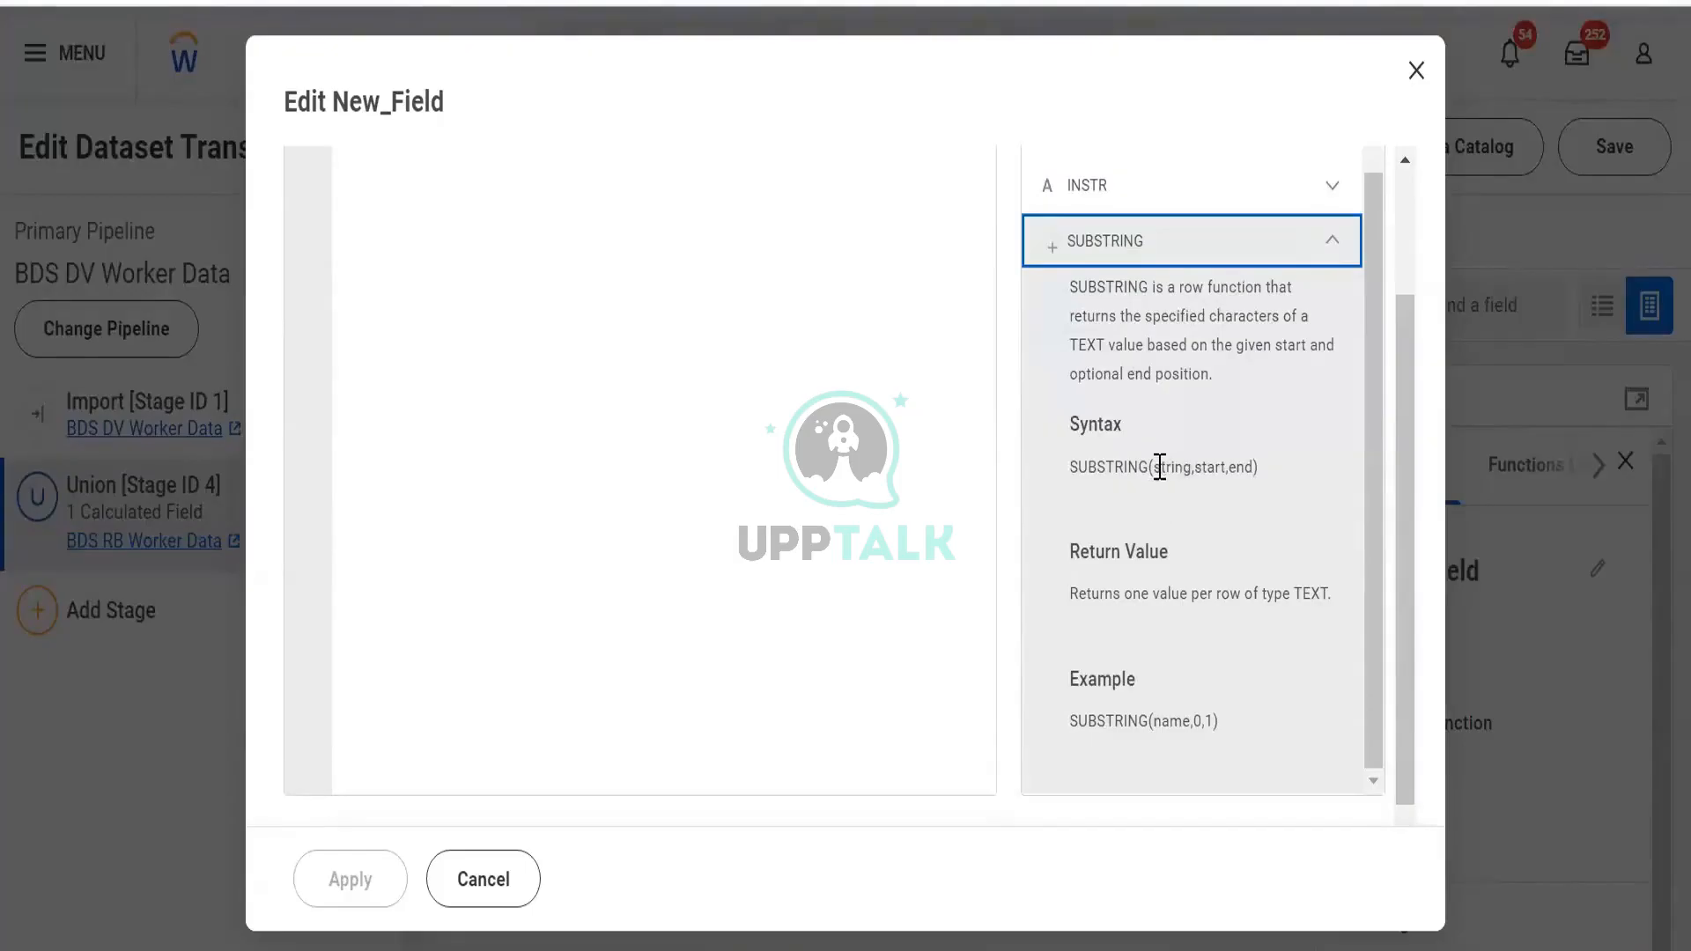
drag(1159, 466, 1175, 471)
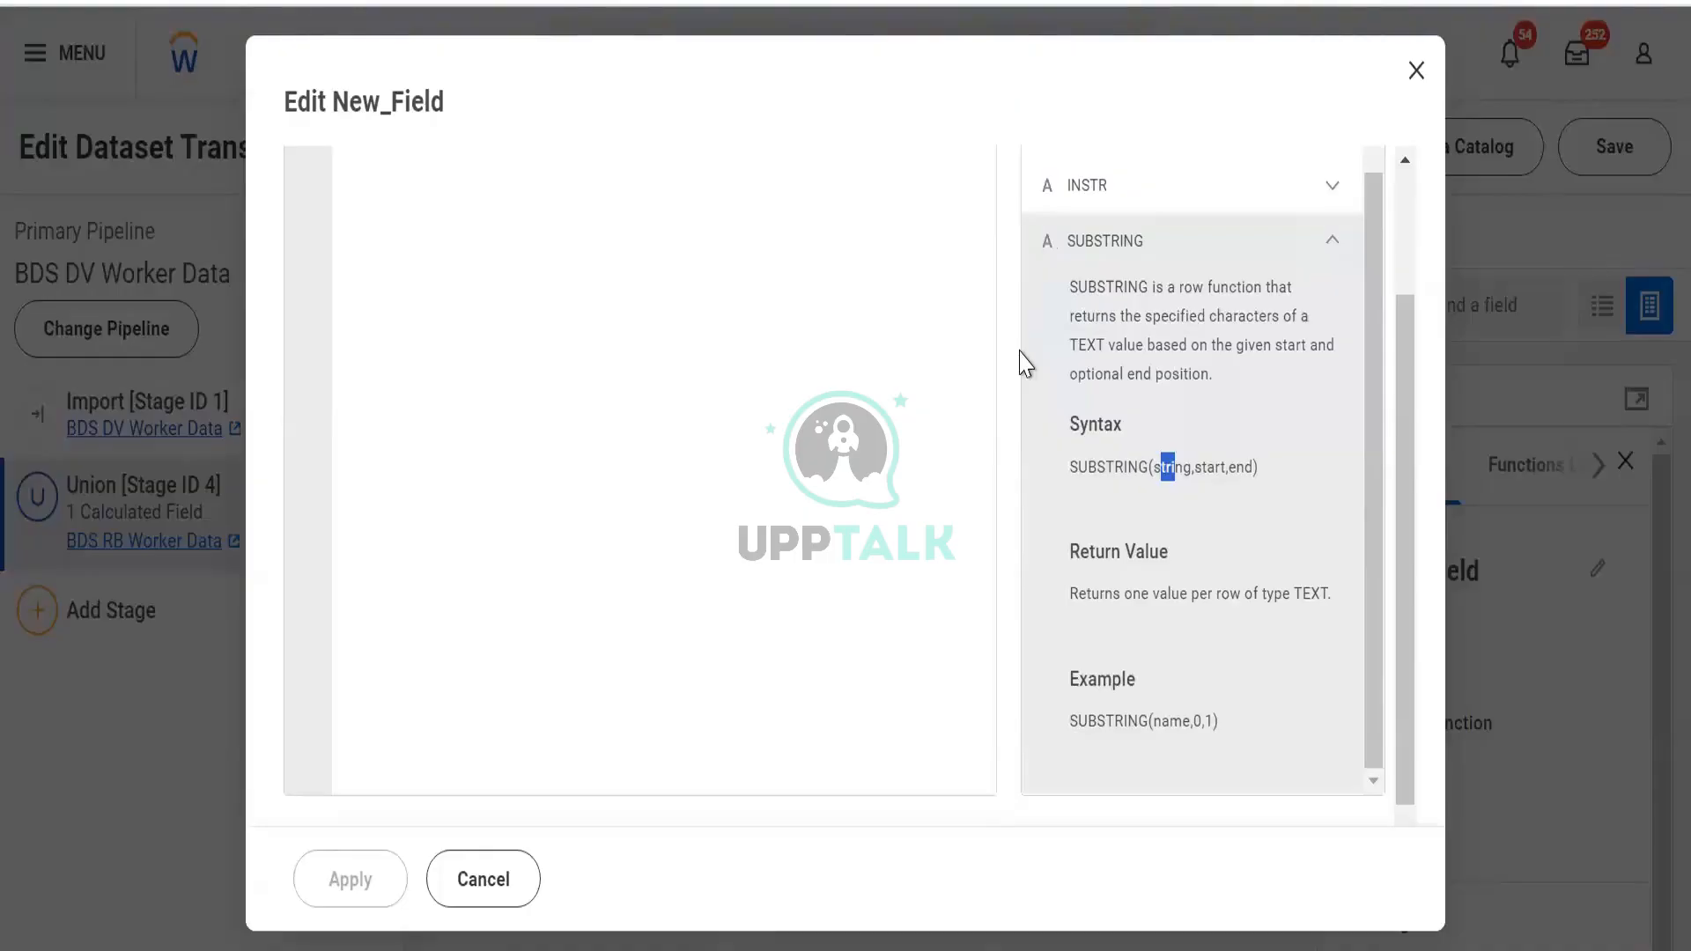
scroll(1025, 361, up, 3)
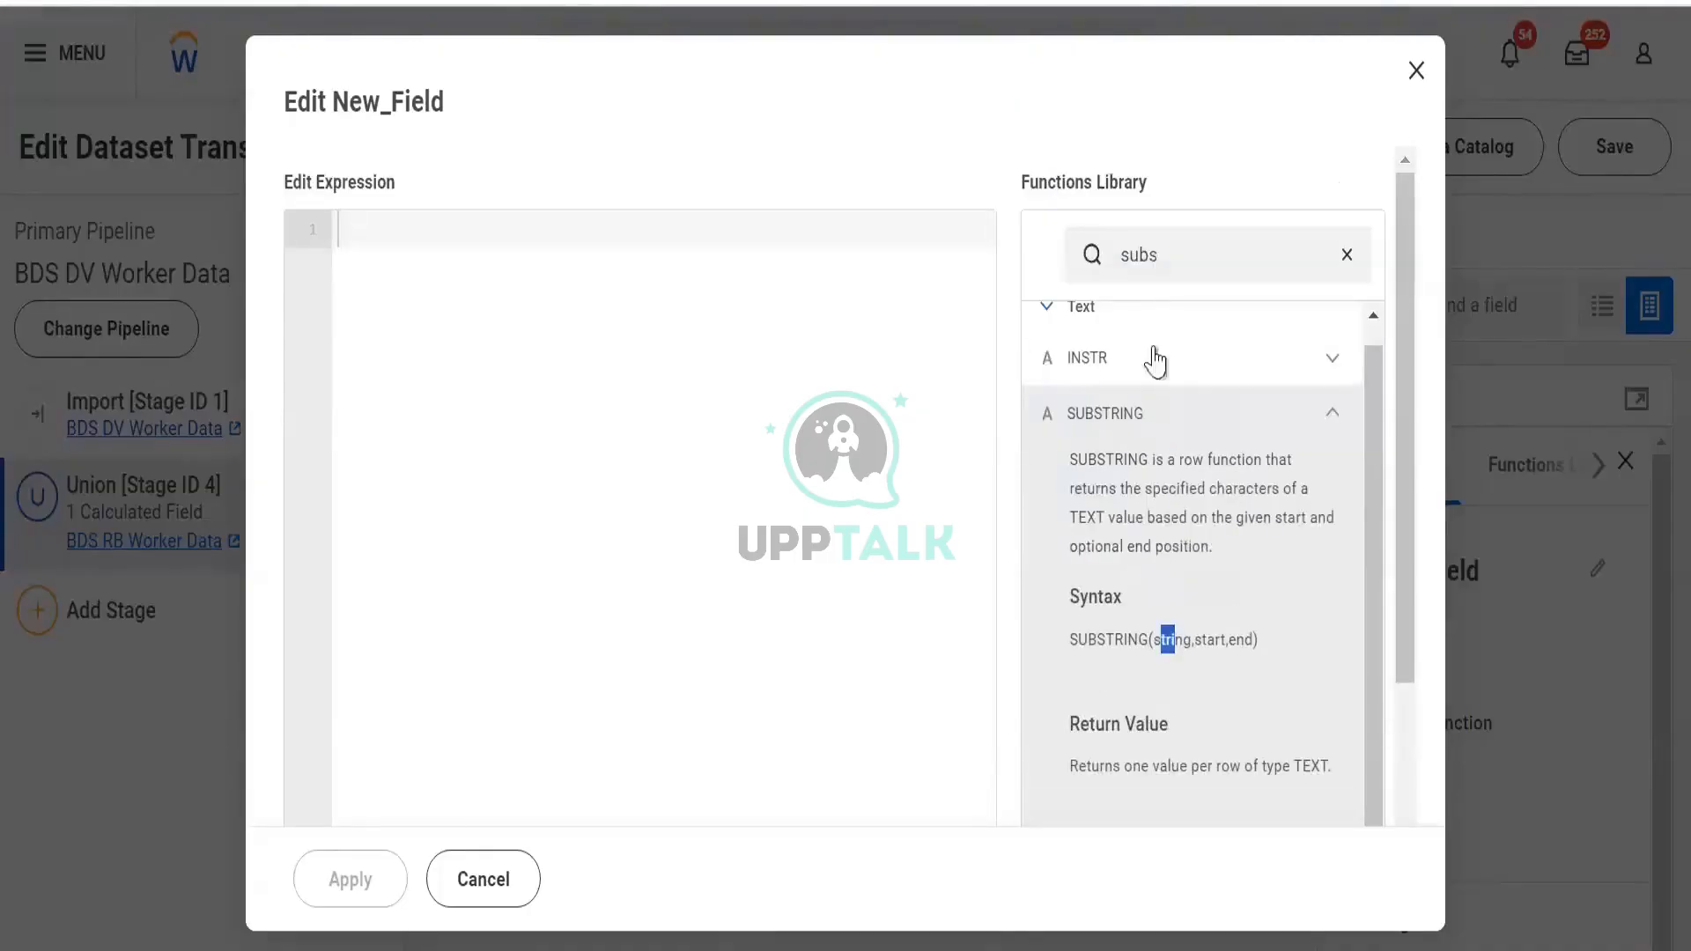
scroll(1127, 388, up, 1)
click(1064, 339)
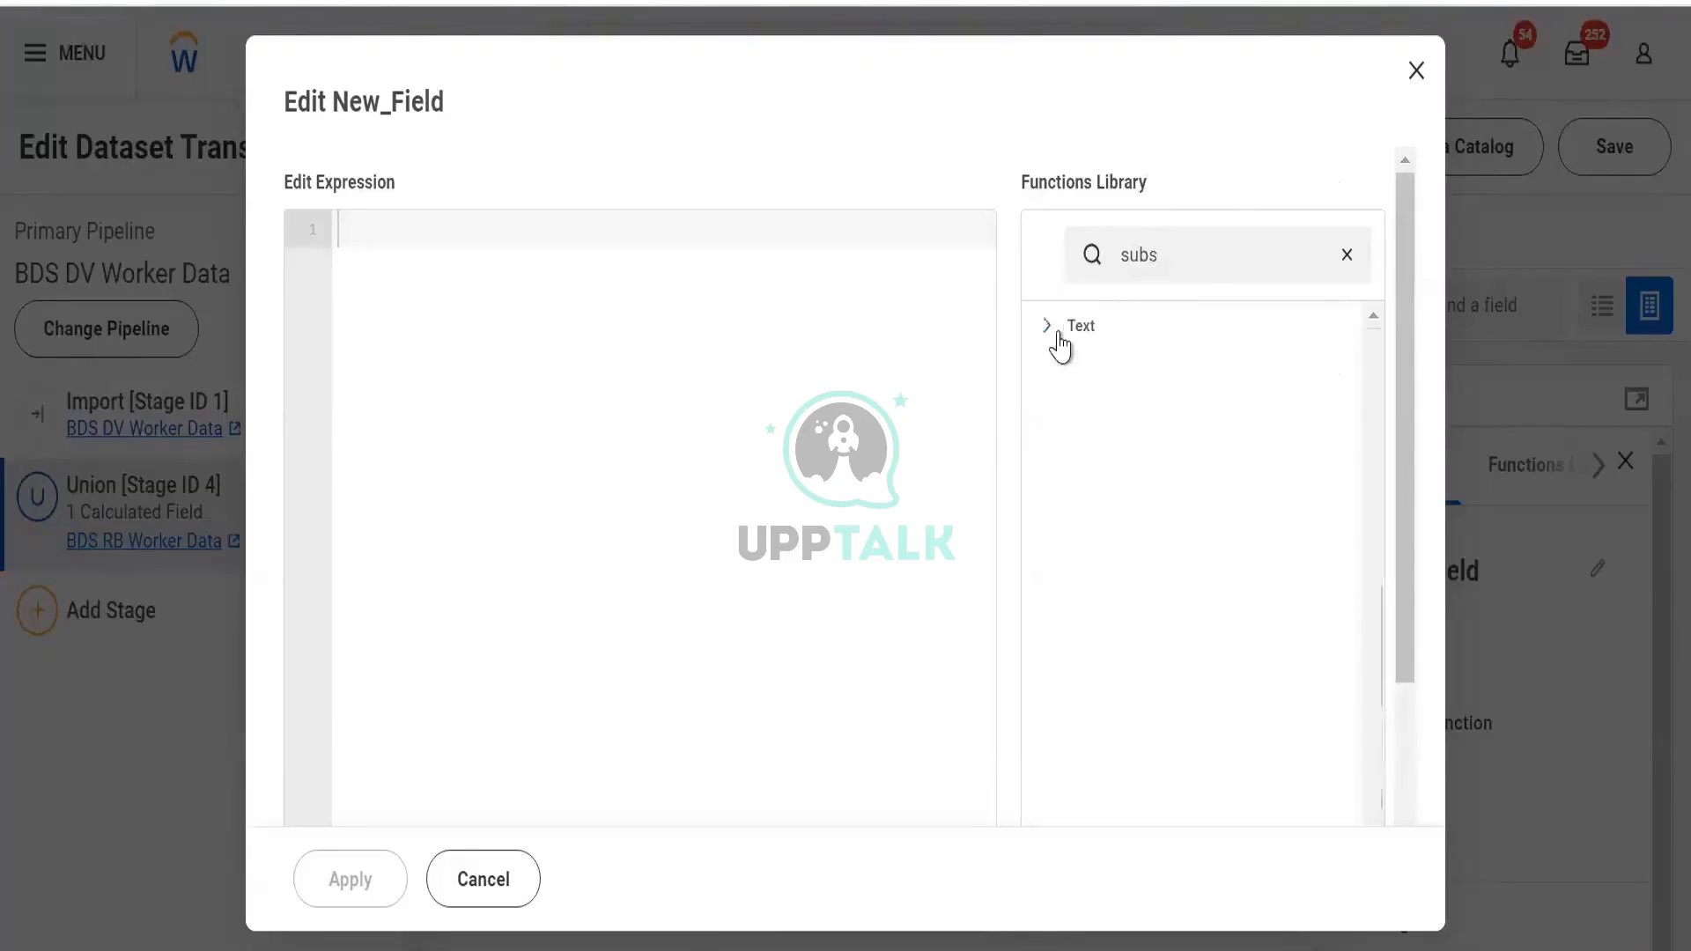
drag(1177, 256, 1050, 265)
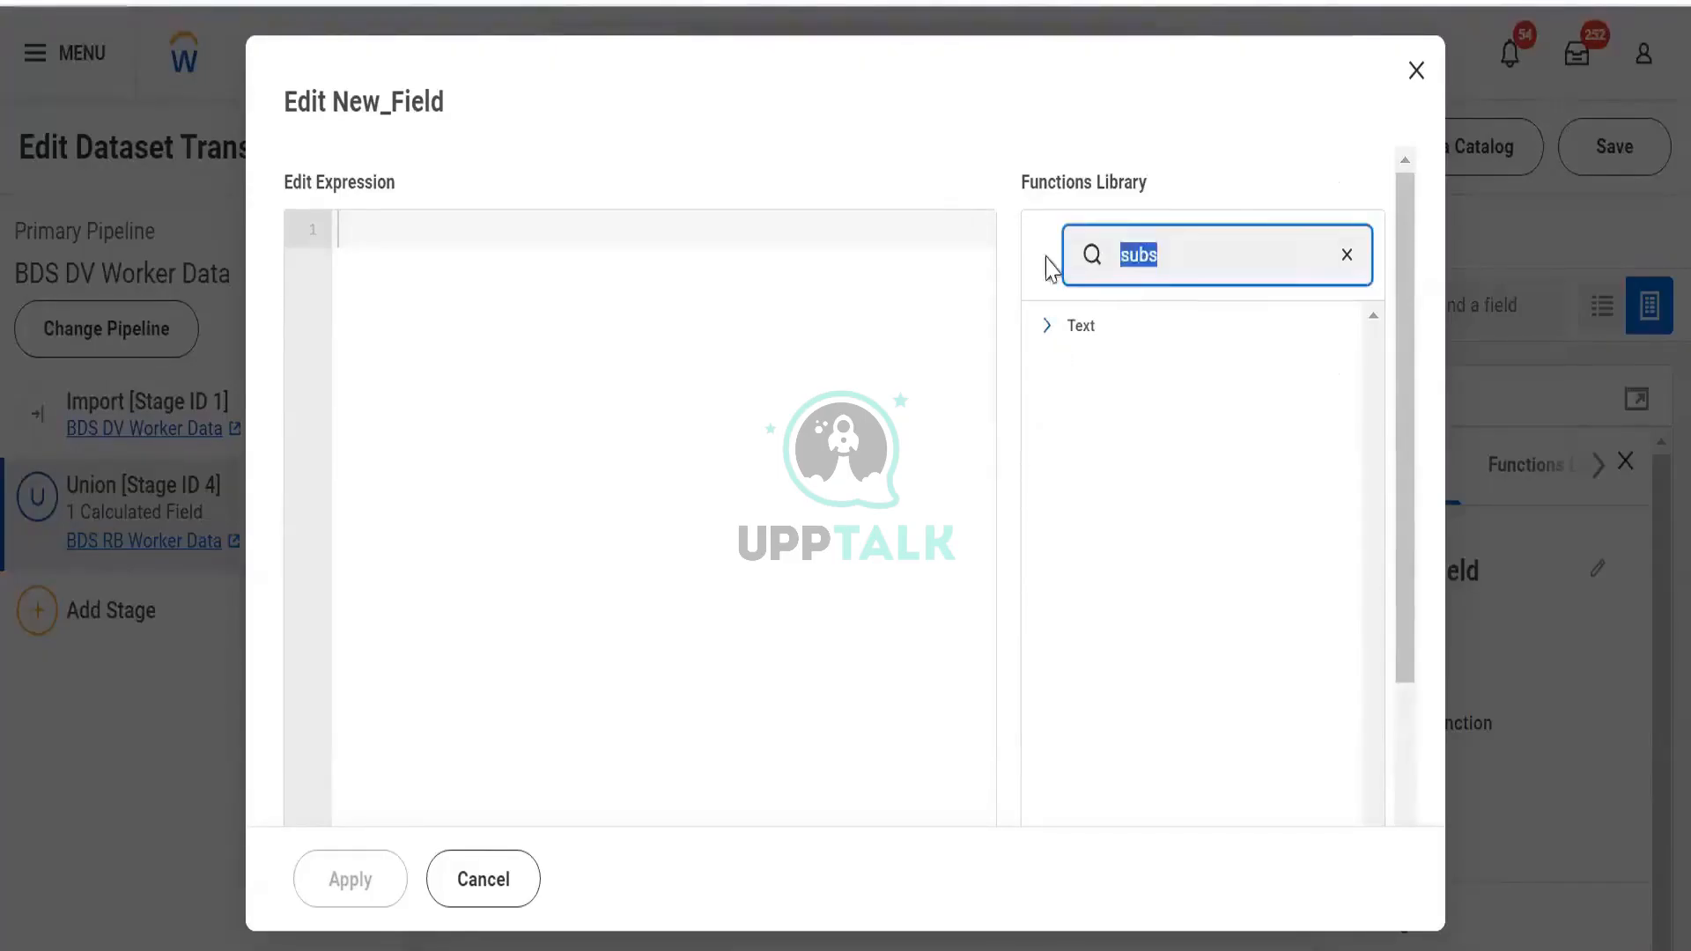
key(BackSpace)
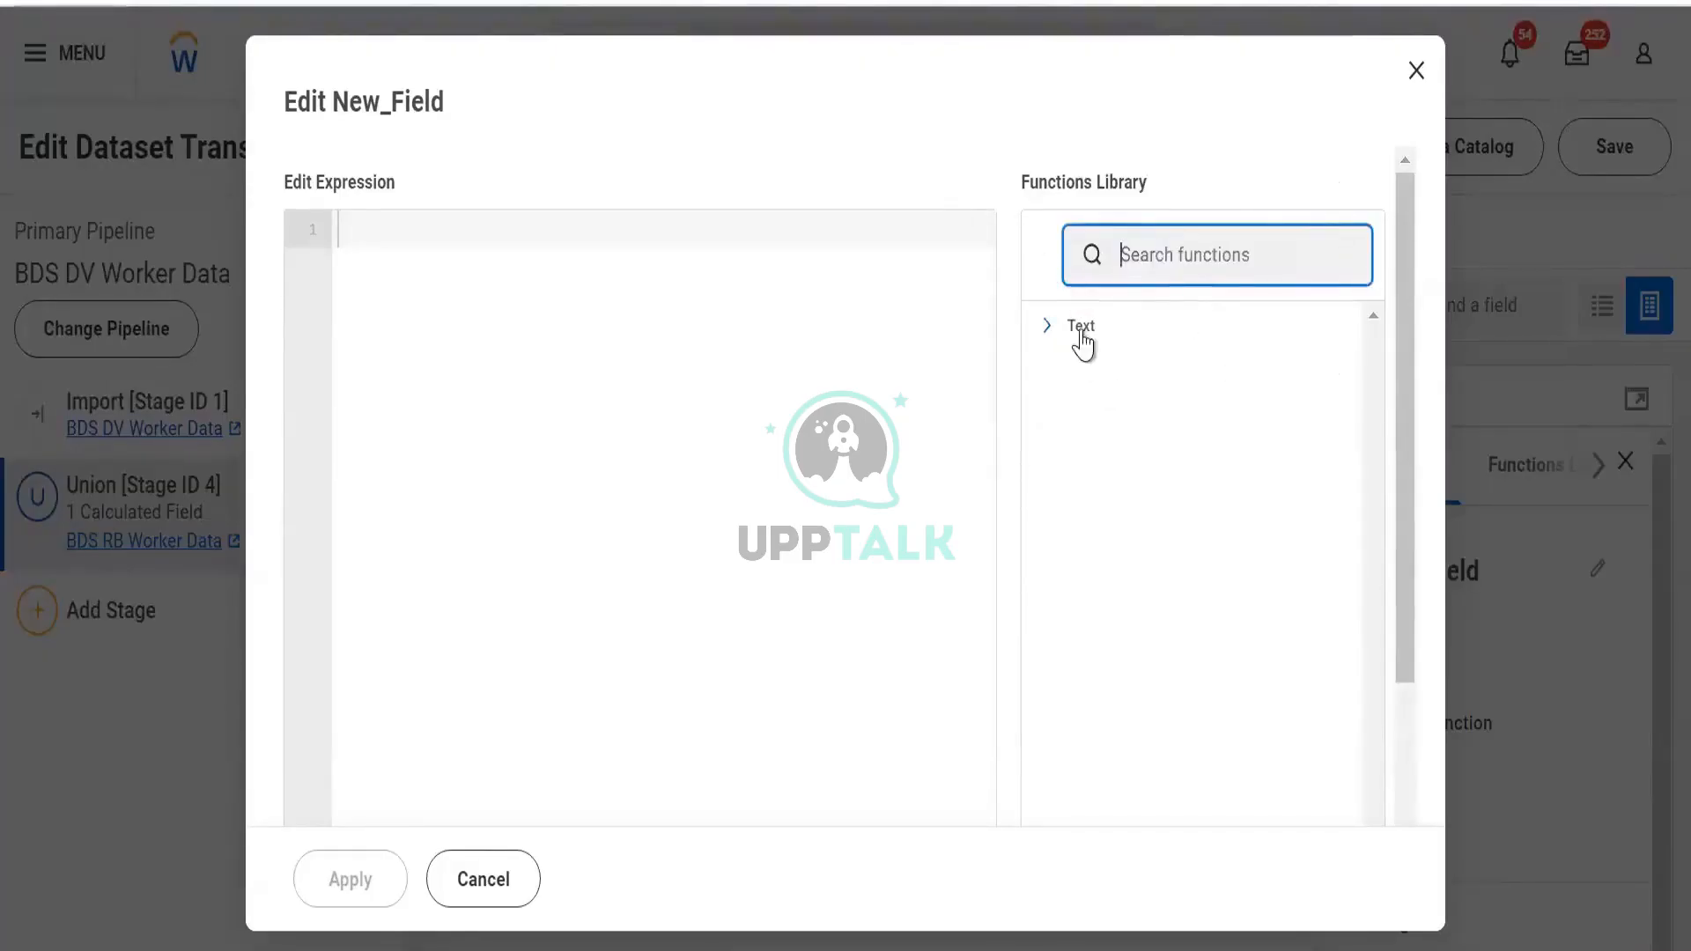
Expand the Conversion category and read the TO_STRING function's description
click(1082, 333)
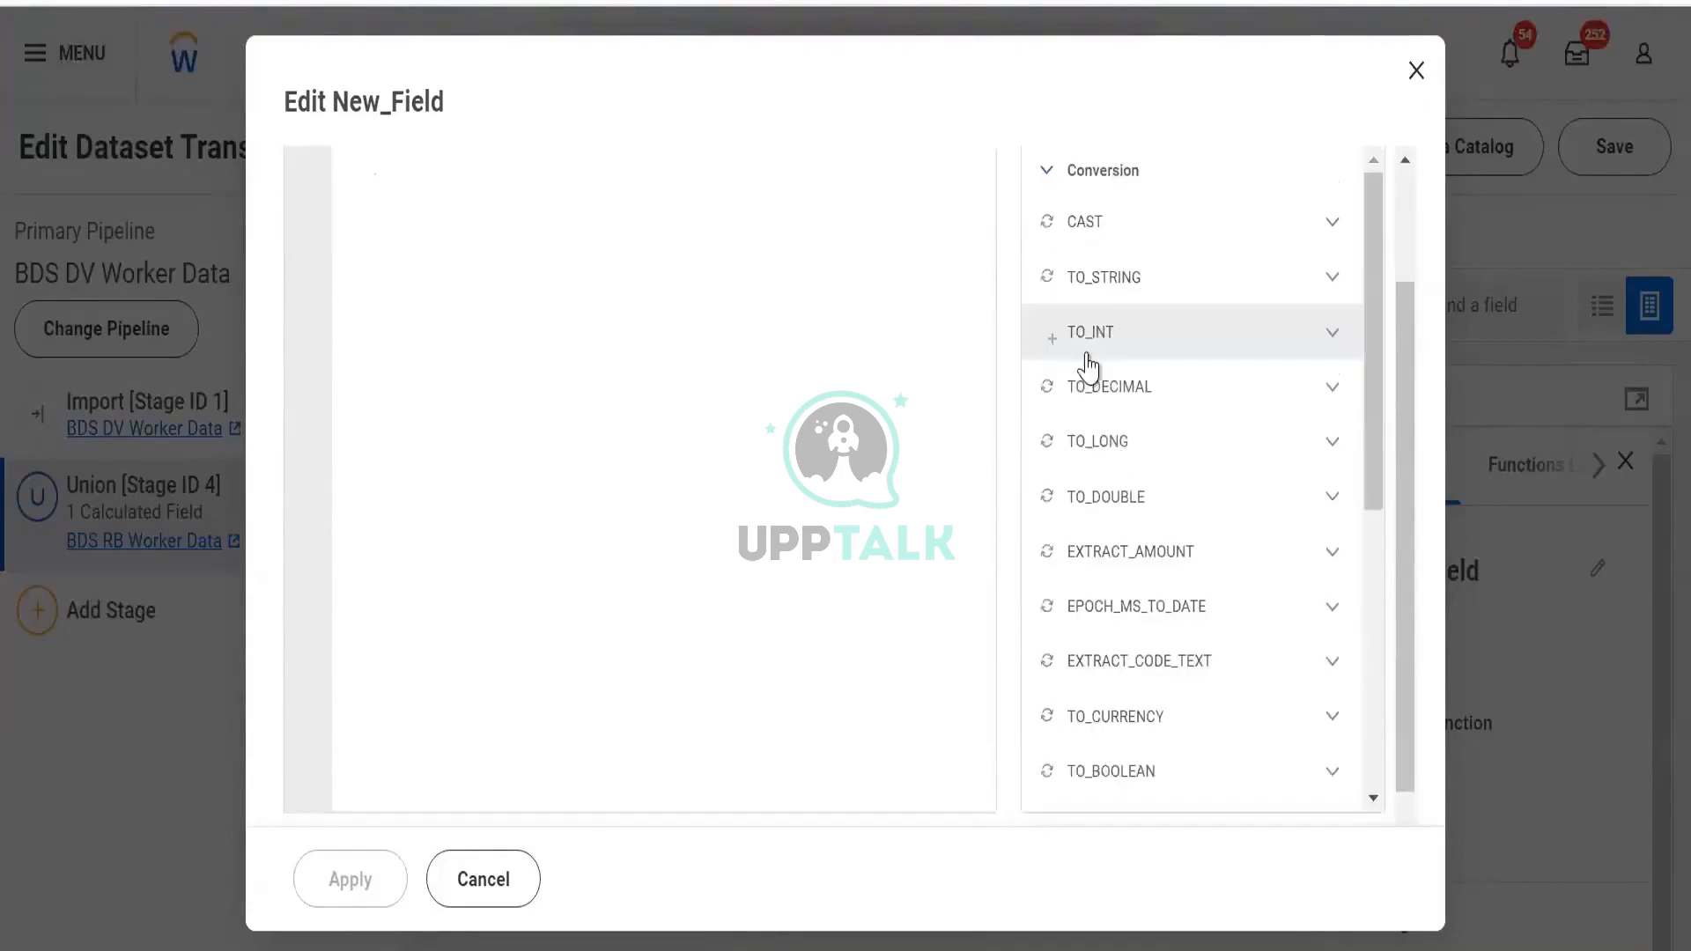
click(1101, 287)
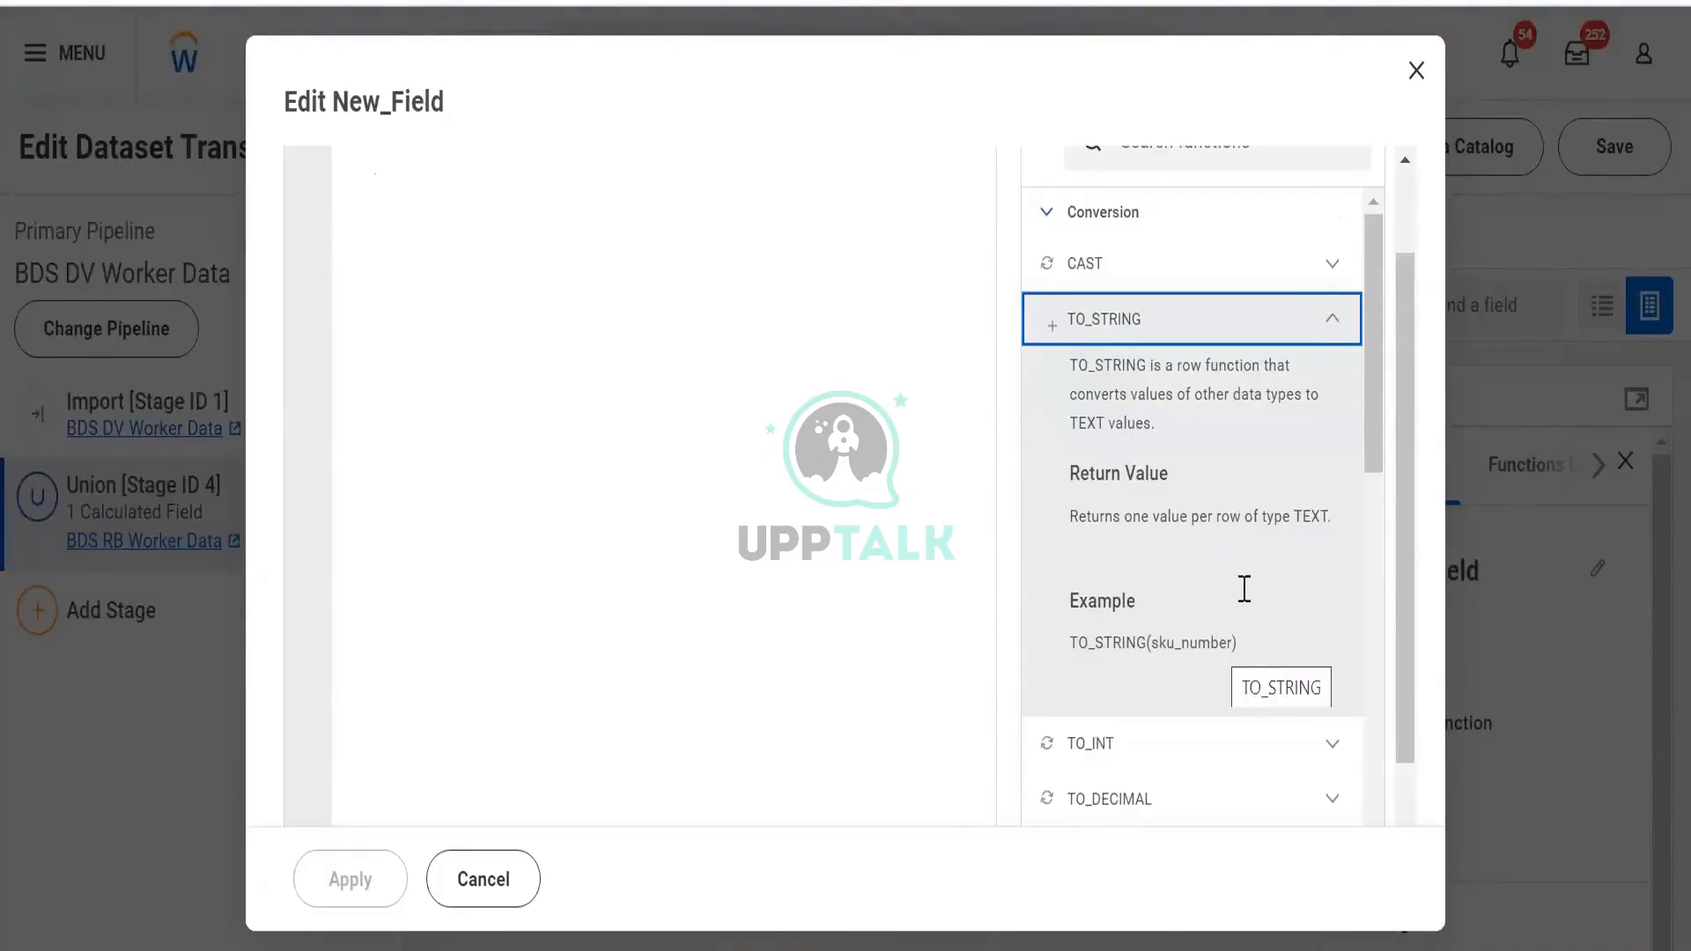
click(1332, 320)
scroll(1167, 202, up, 2)
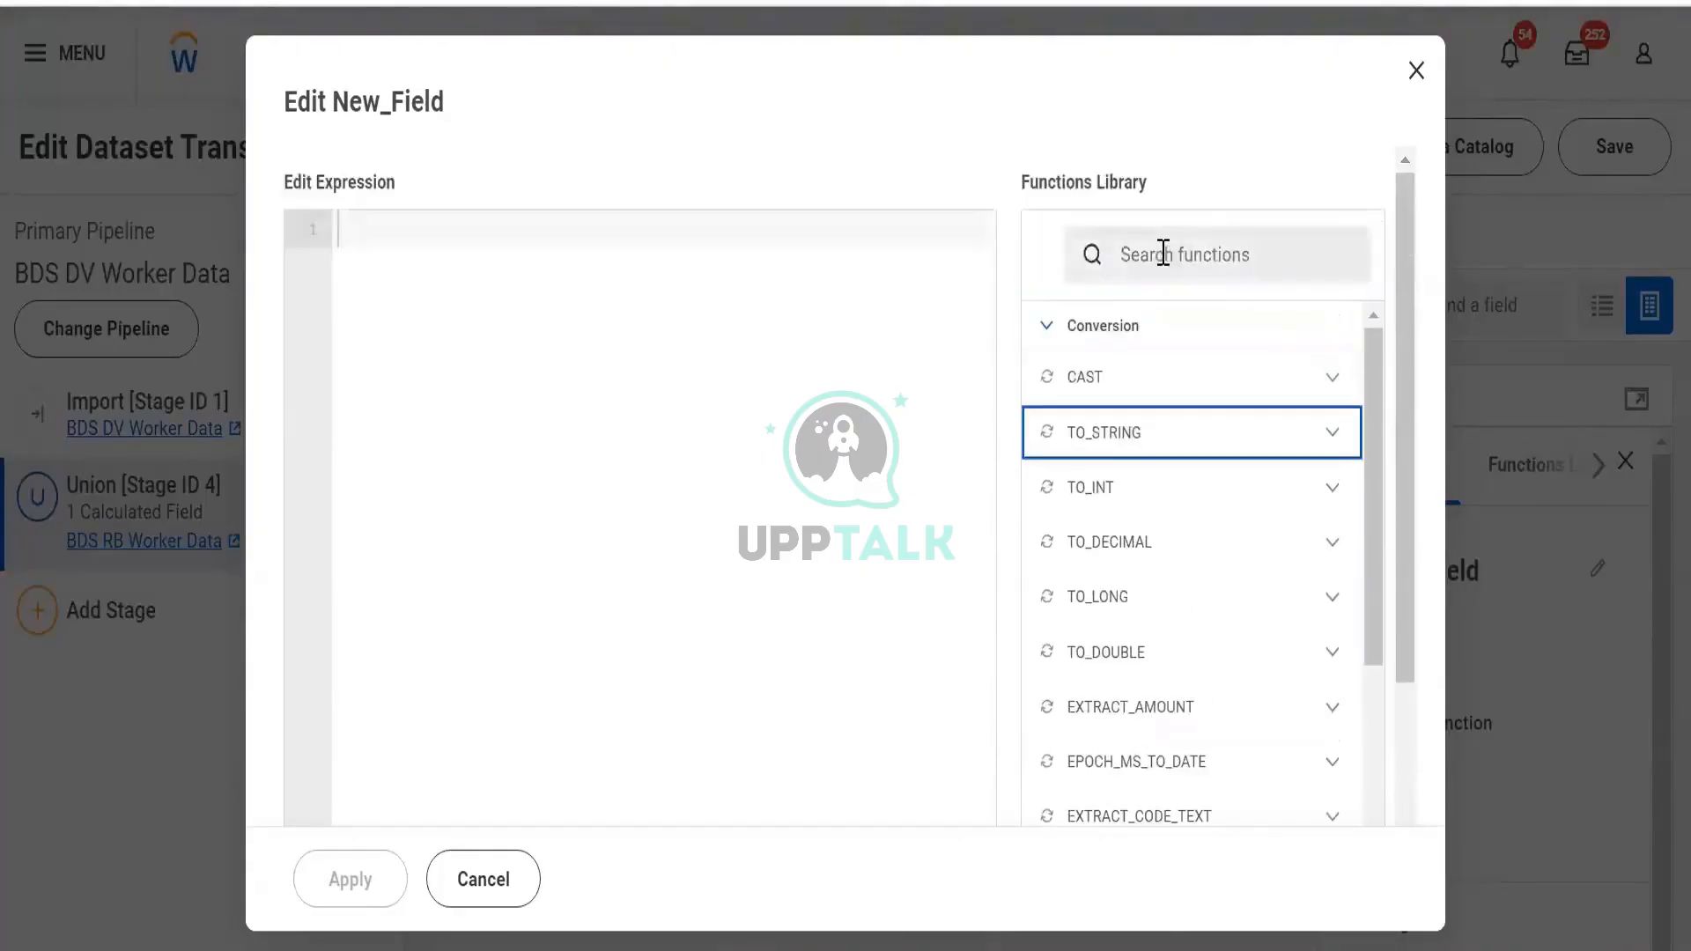
Search 'substring' and review the SUBSTRING entry's description, syntax and example
click(1163, 254)
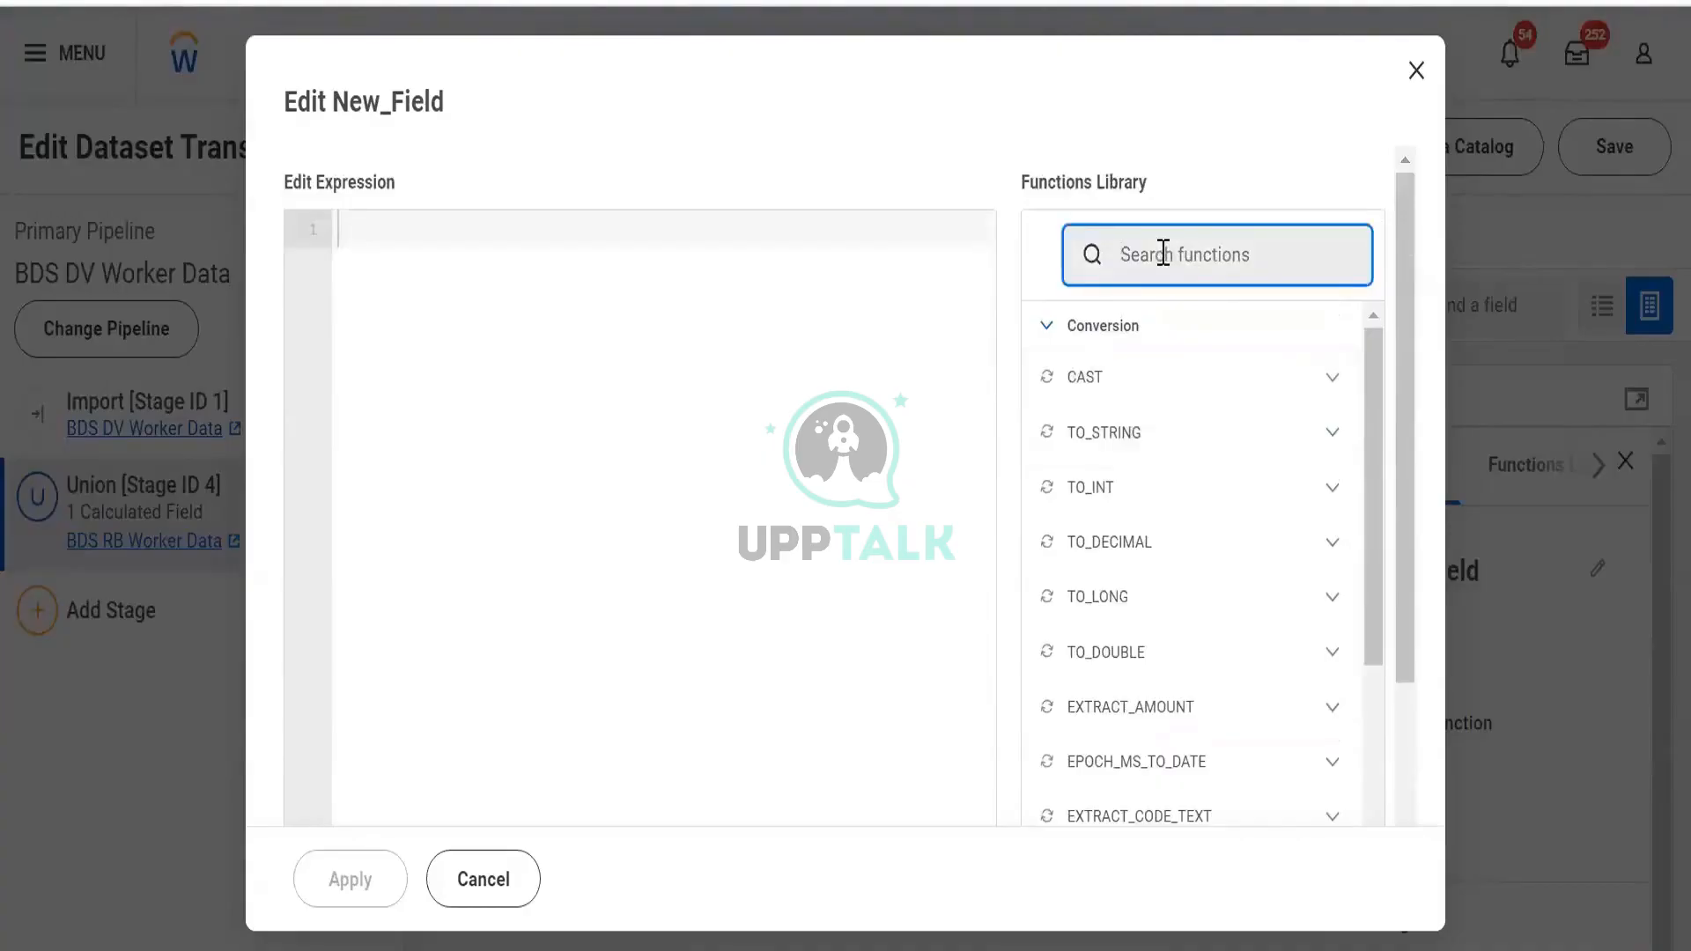
text(substring)
scroll(1215, 423, down, 3)
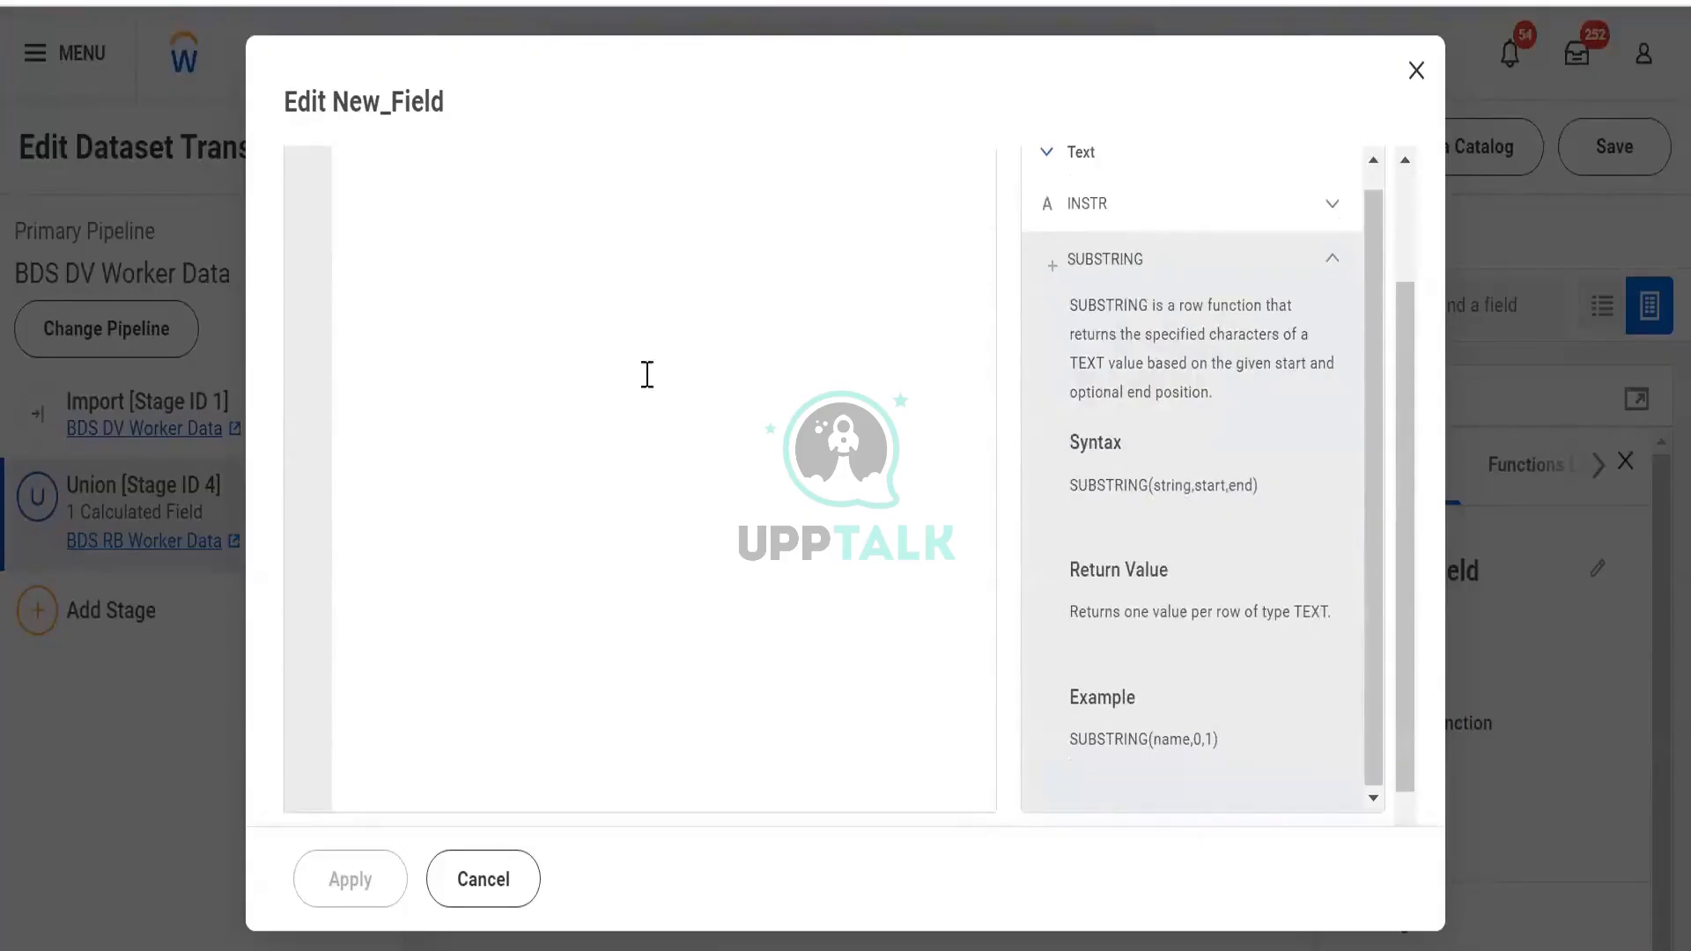
scroll(419, 316, up, 2)
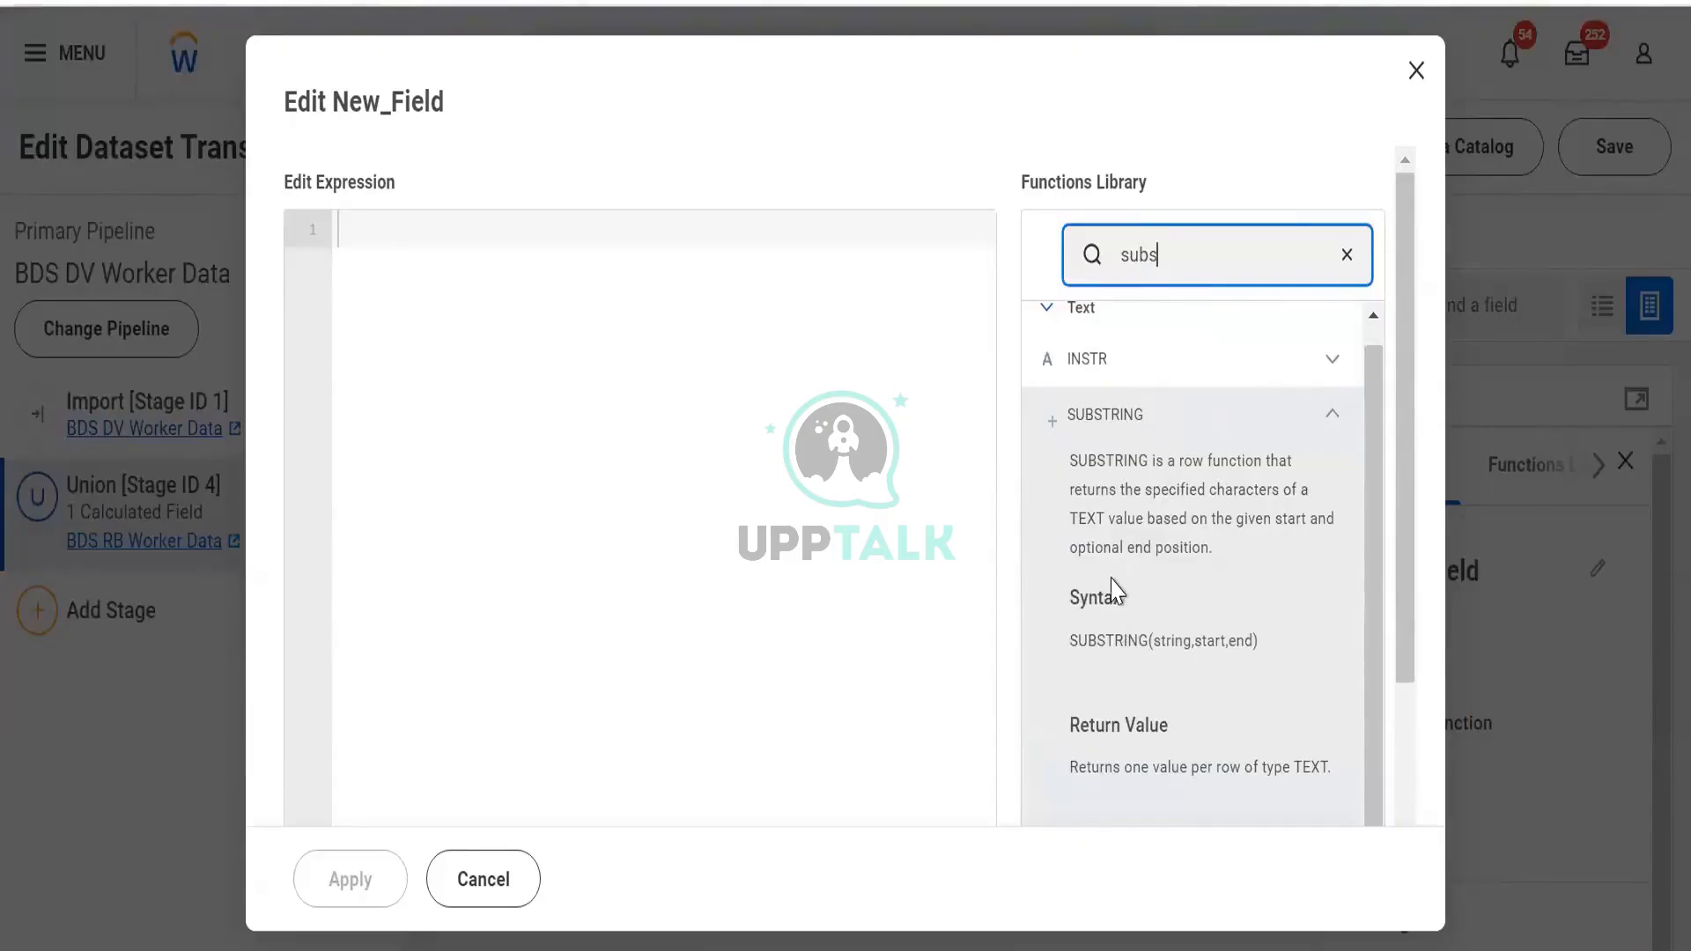
scroll(1117, 590, down, 2)
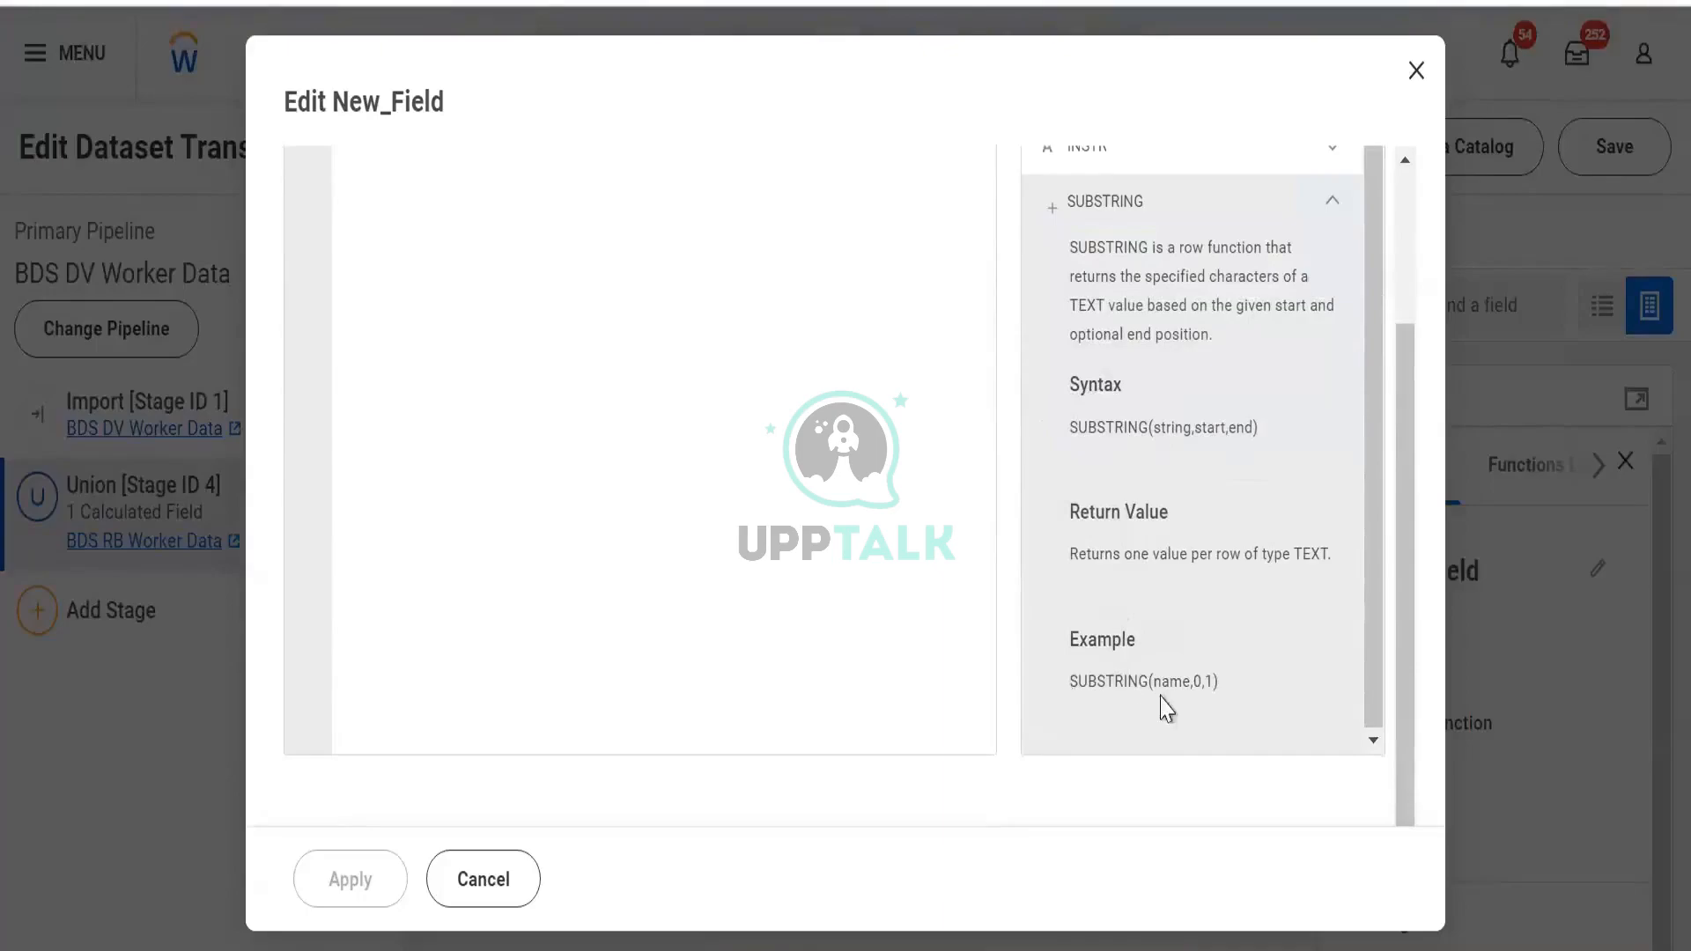
scroll(585, 409, up, 3)
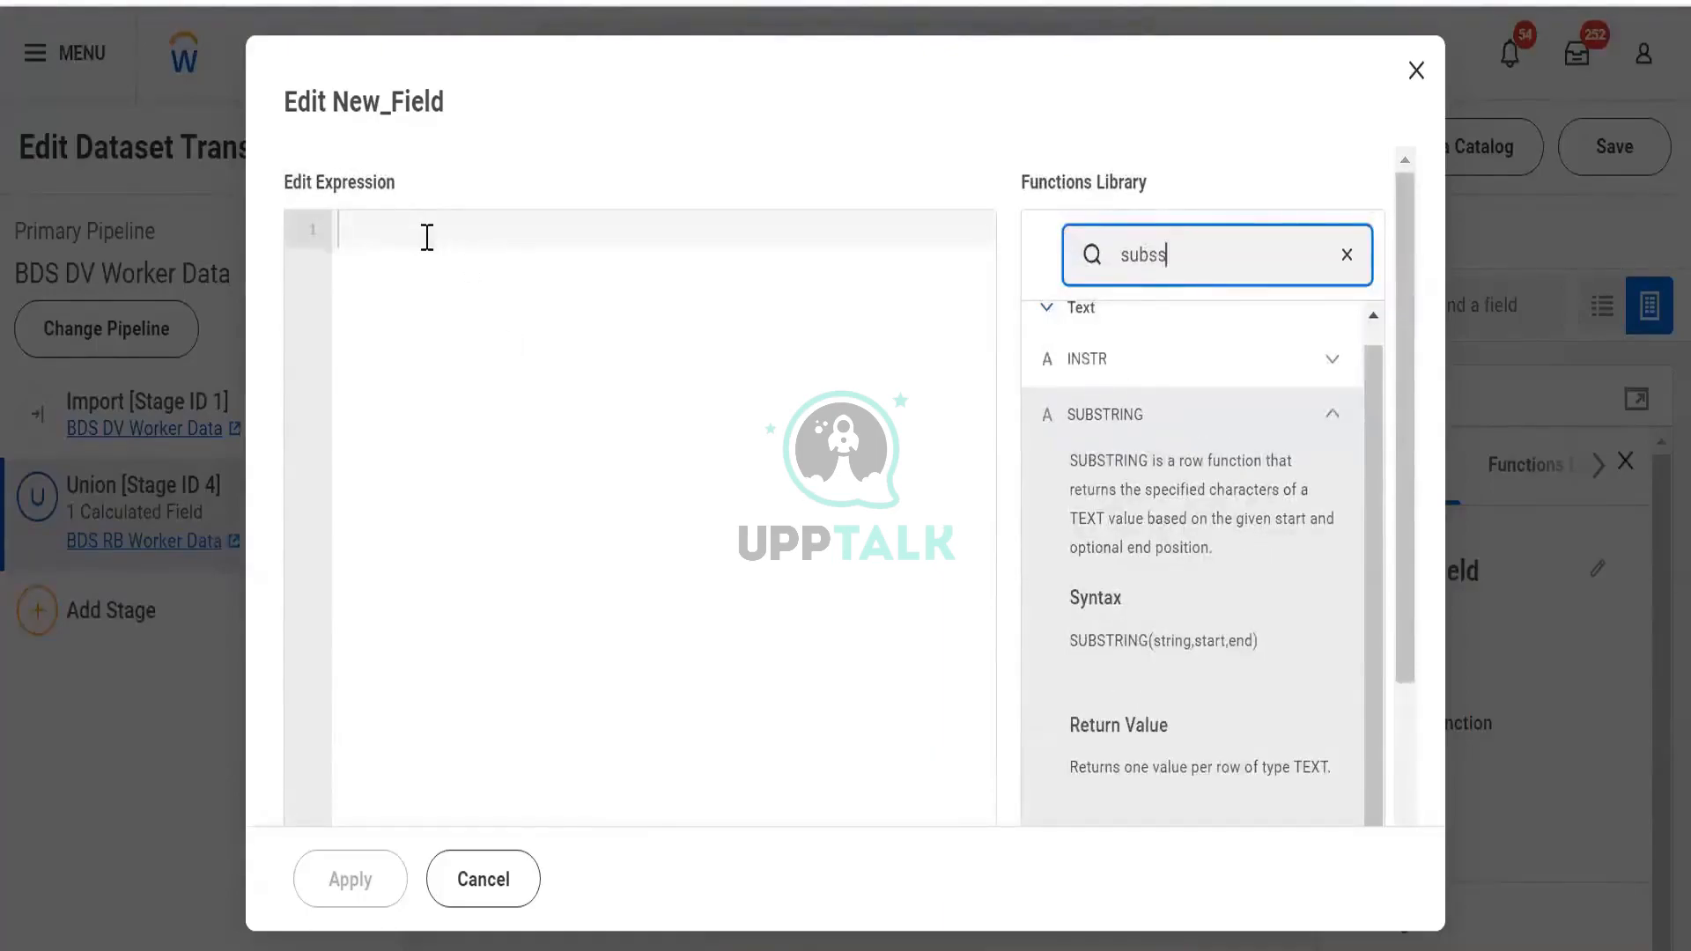
Start New_Field's expression with SUBSTRING, using [LastName] as its first argument
key(BackSpace)
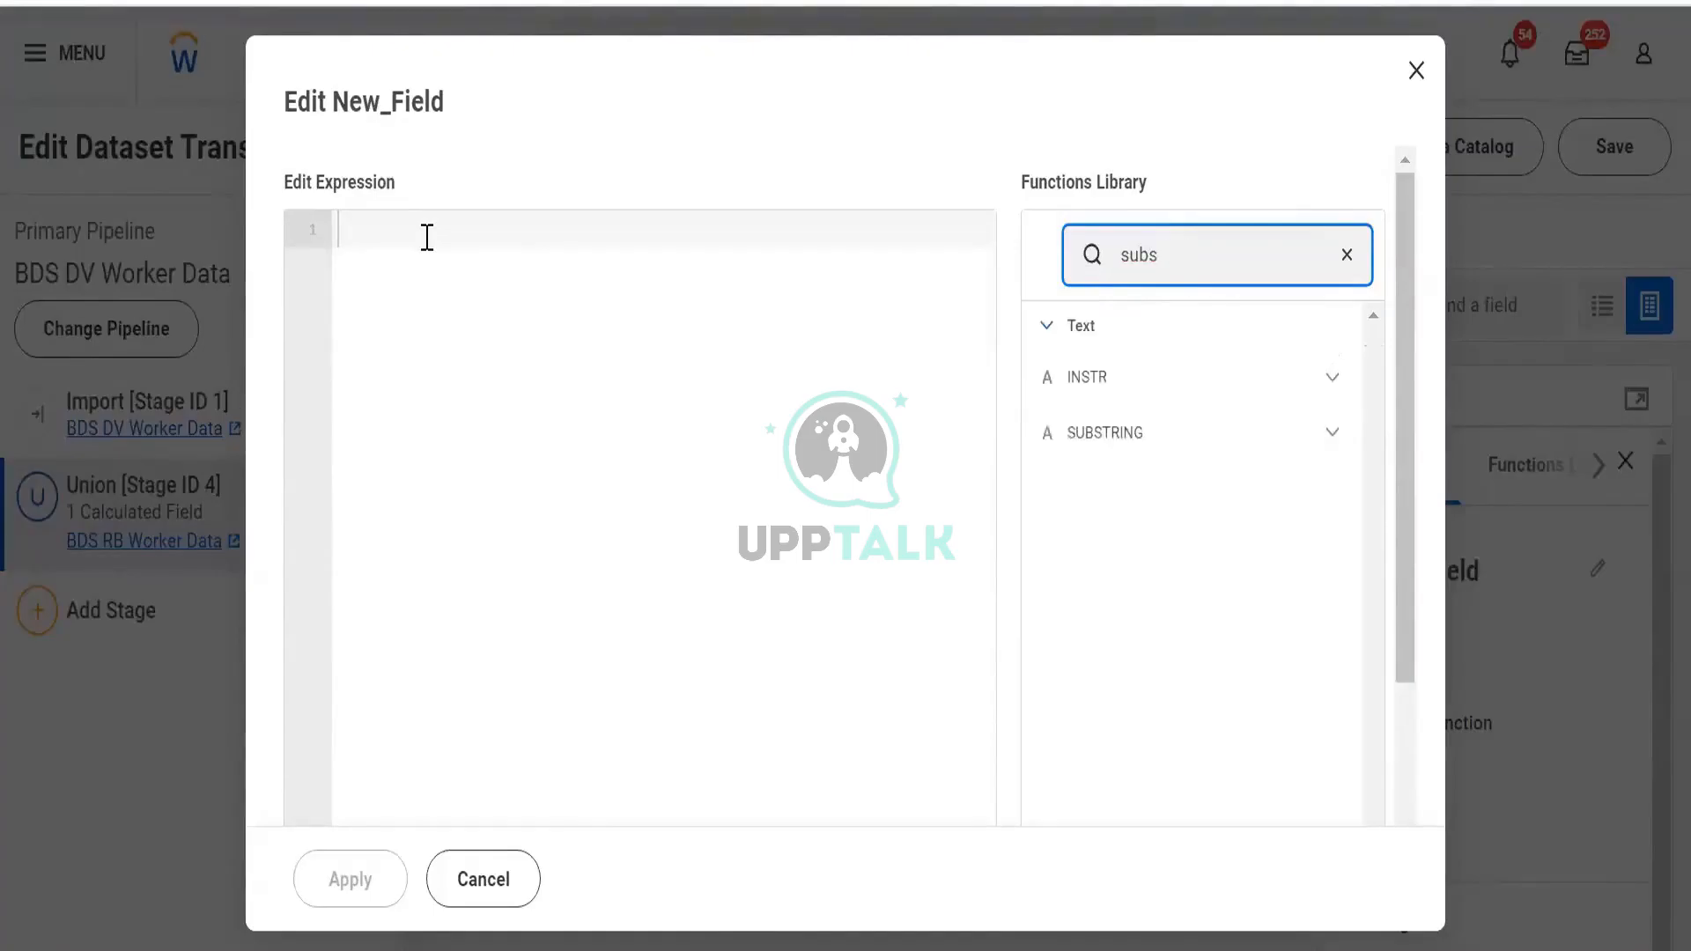
click(428, 237)
text(sub)
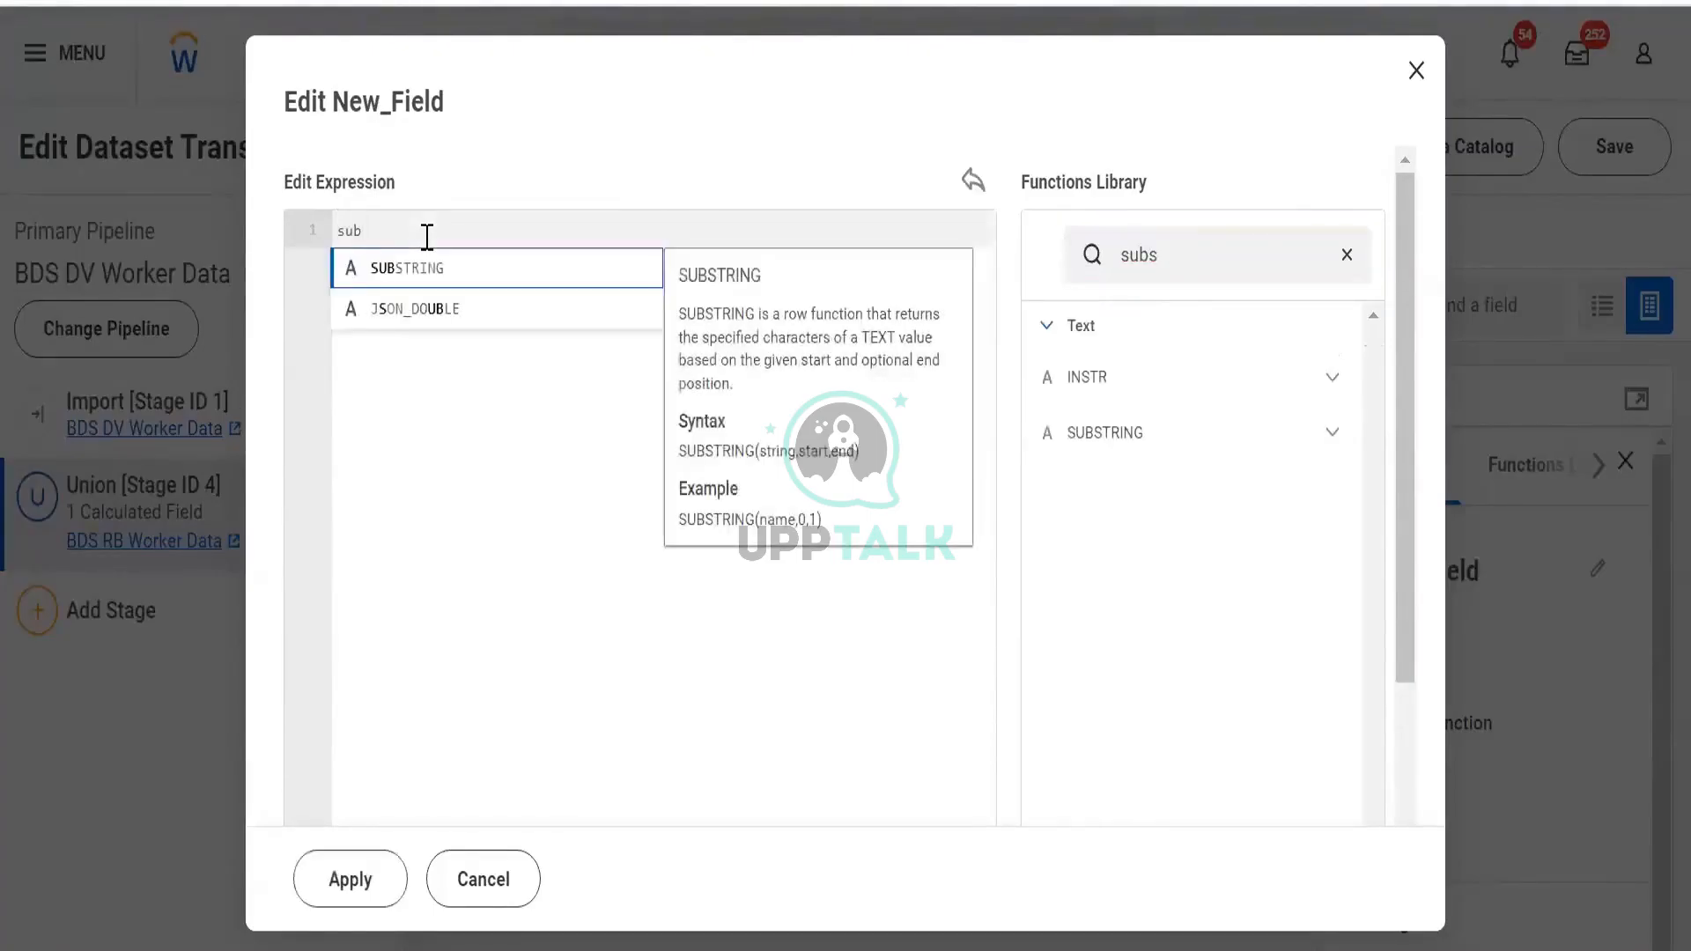
click(395, 268)
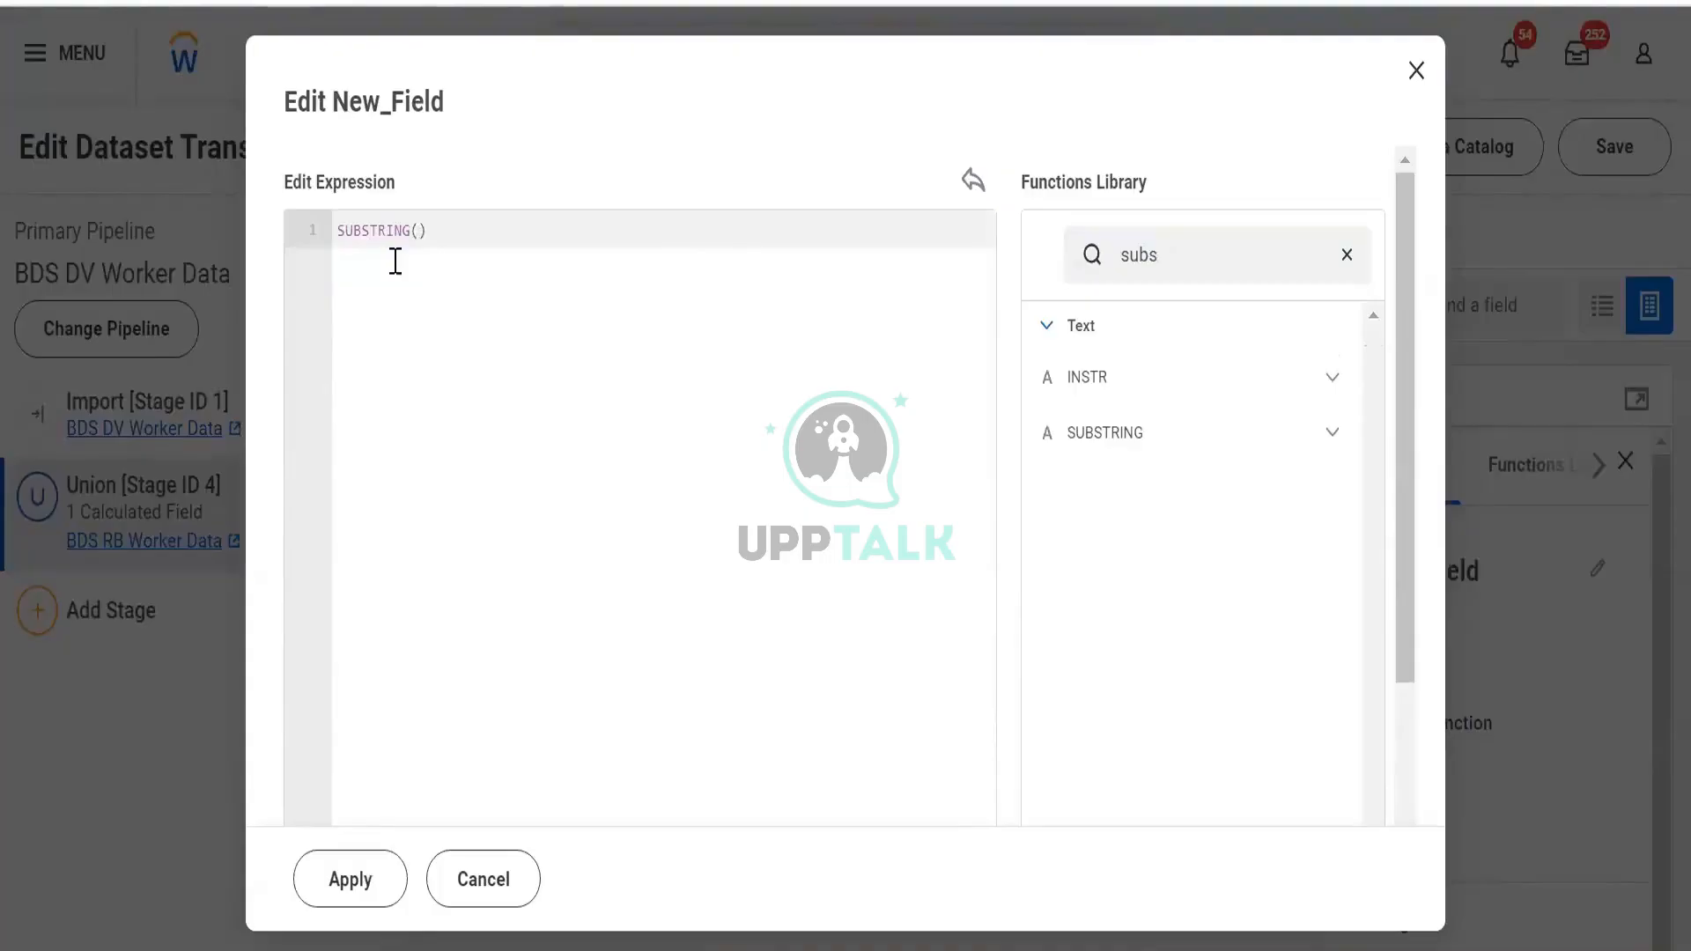
text([)
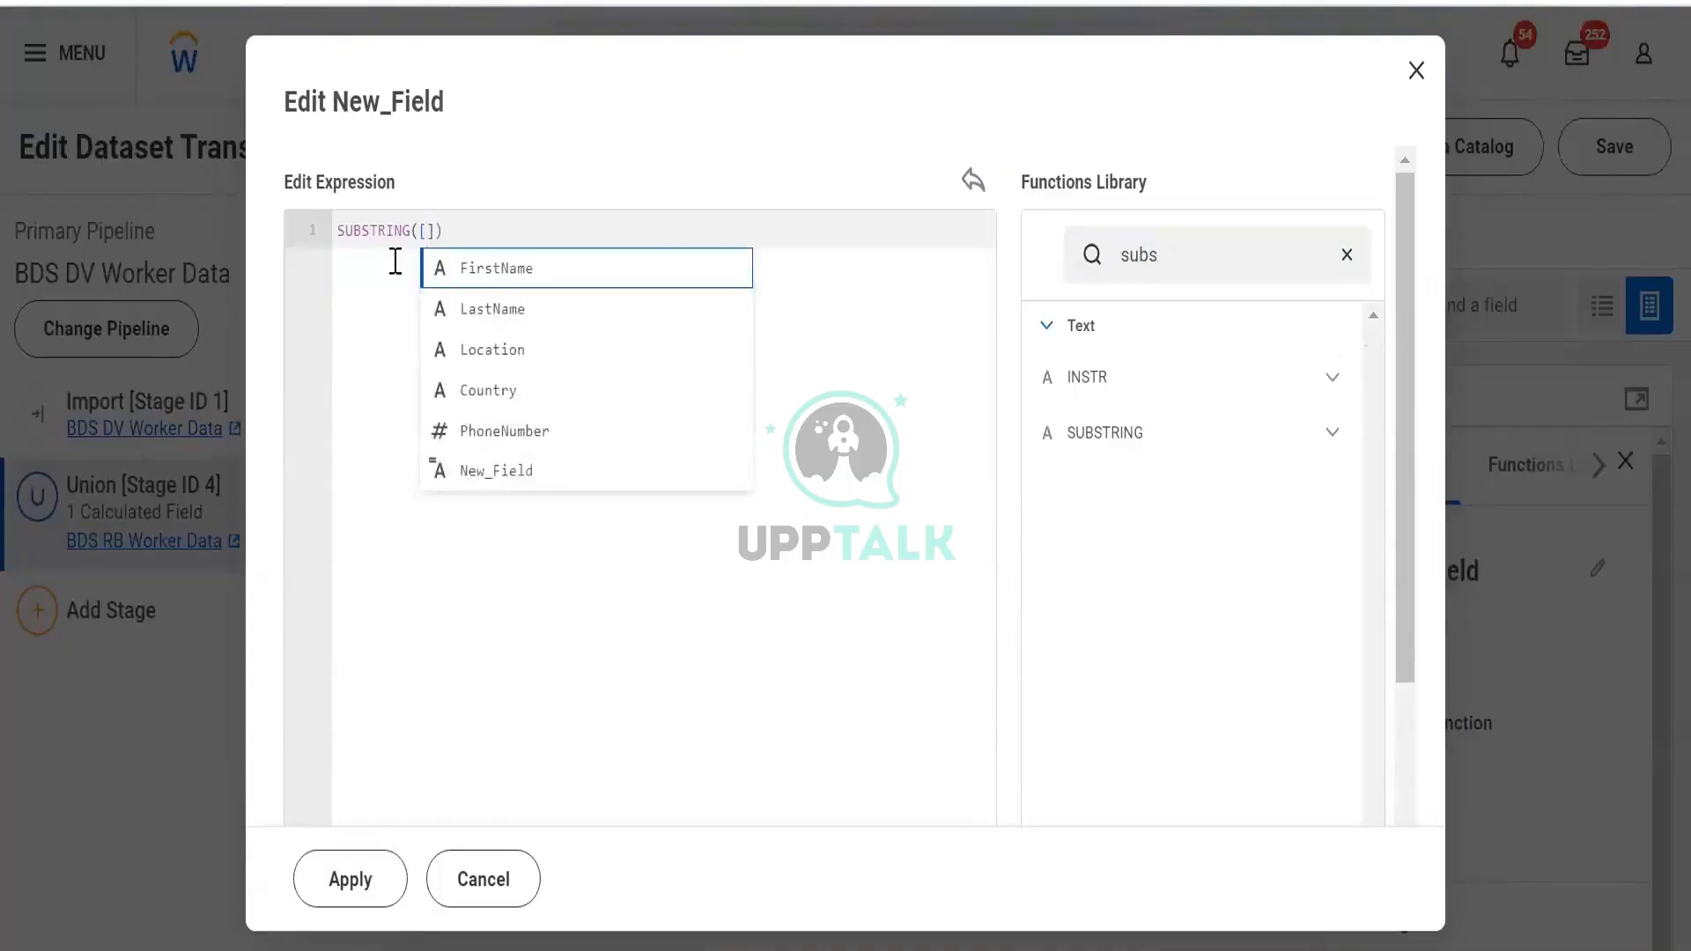
key(Down)
key(Return)
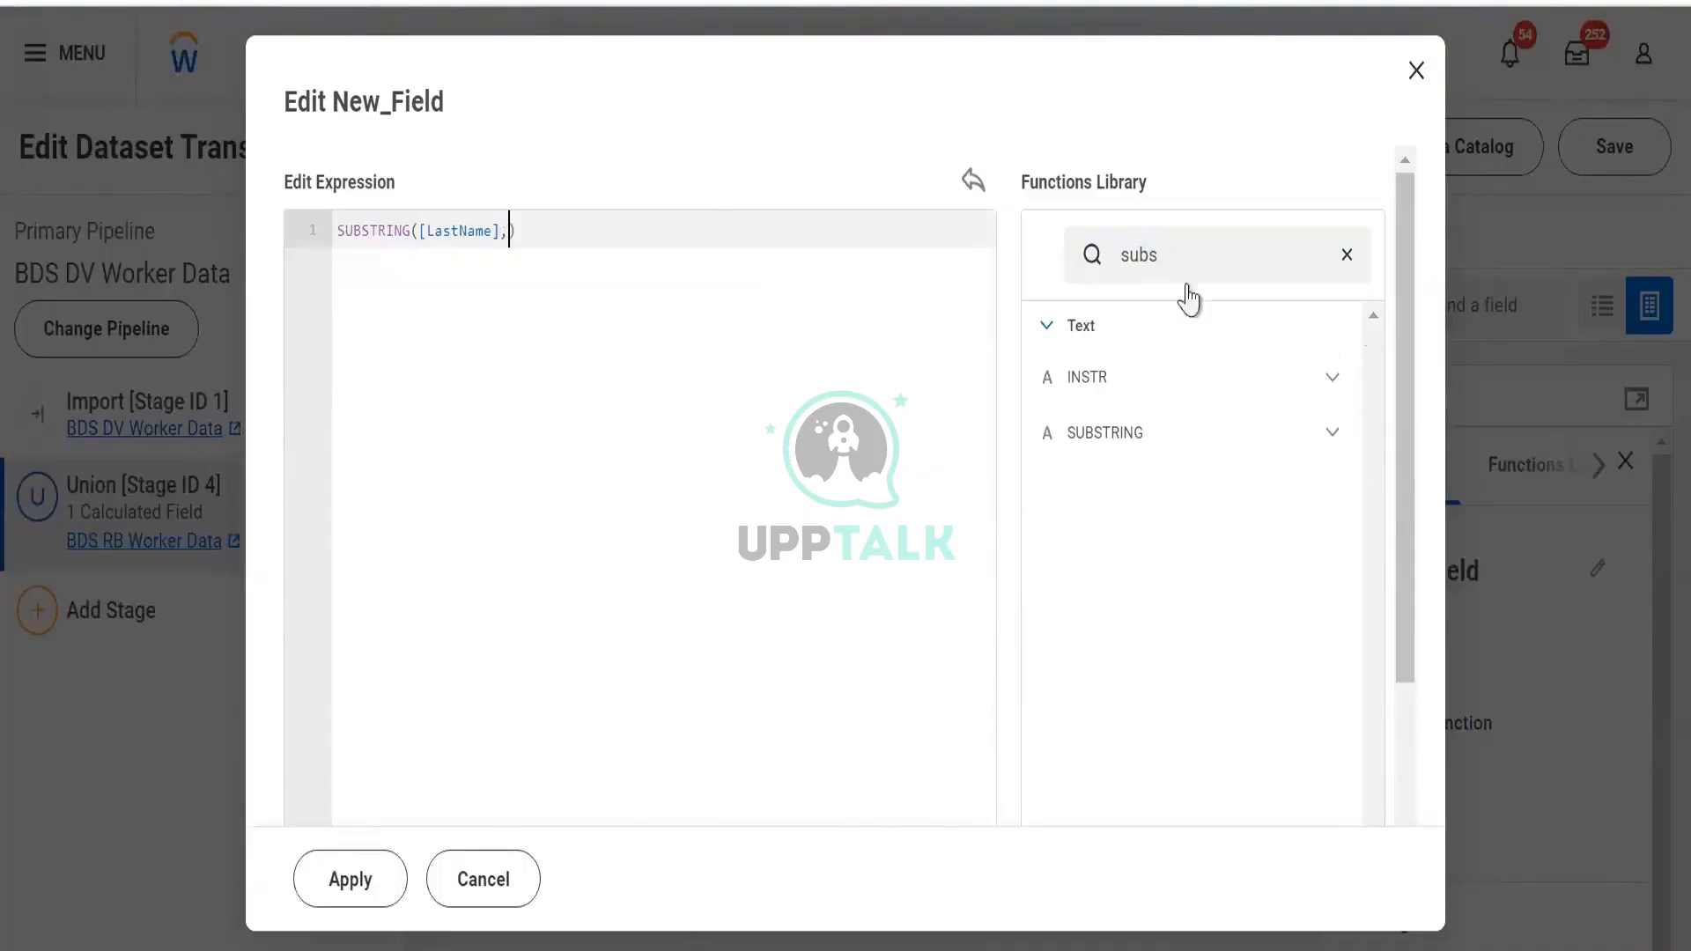
Check SUBSTRING's syntax, complete the arguments as 0,1, and apply the expression
click(1329, 428)
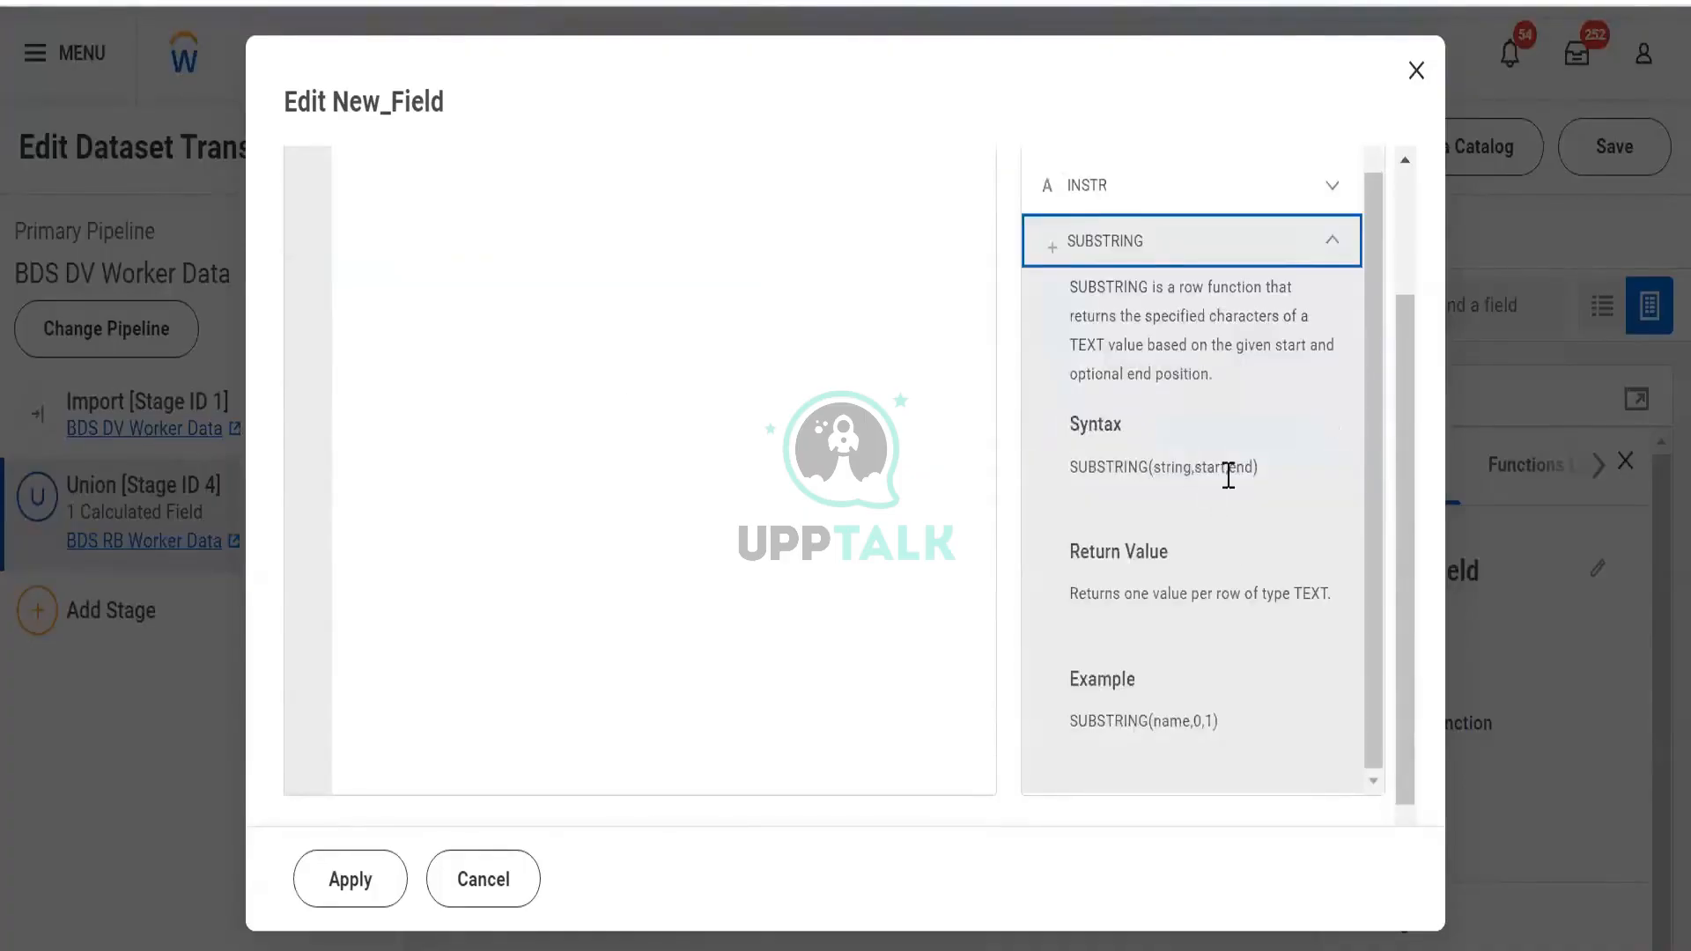
scroll(498, 272, up, 2)
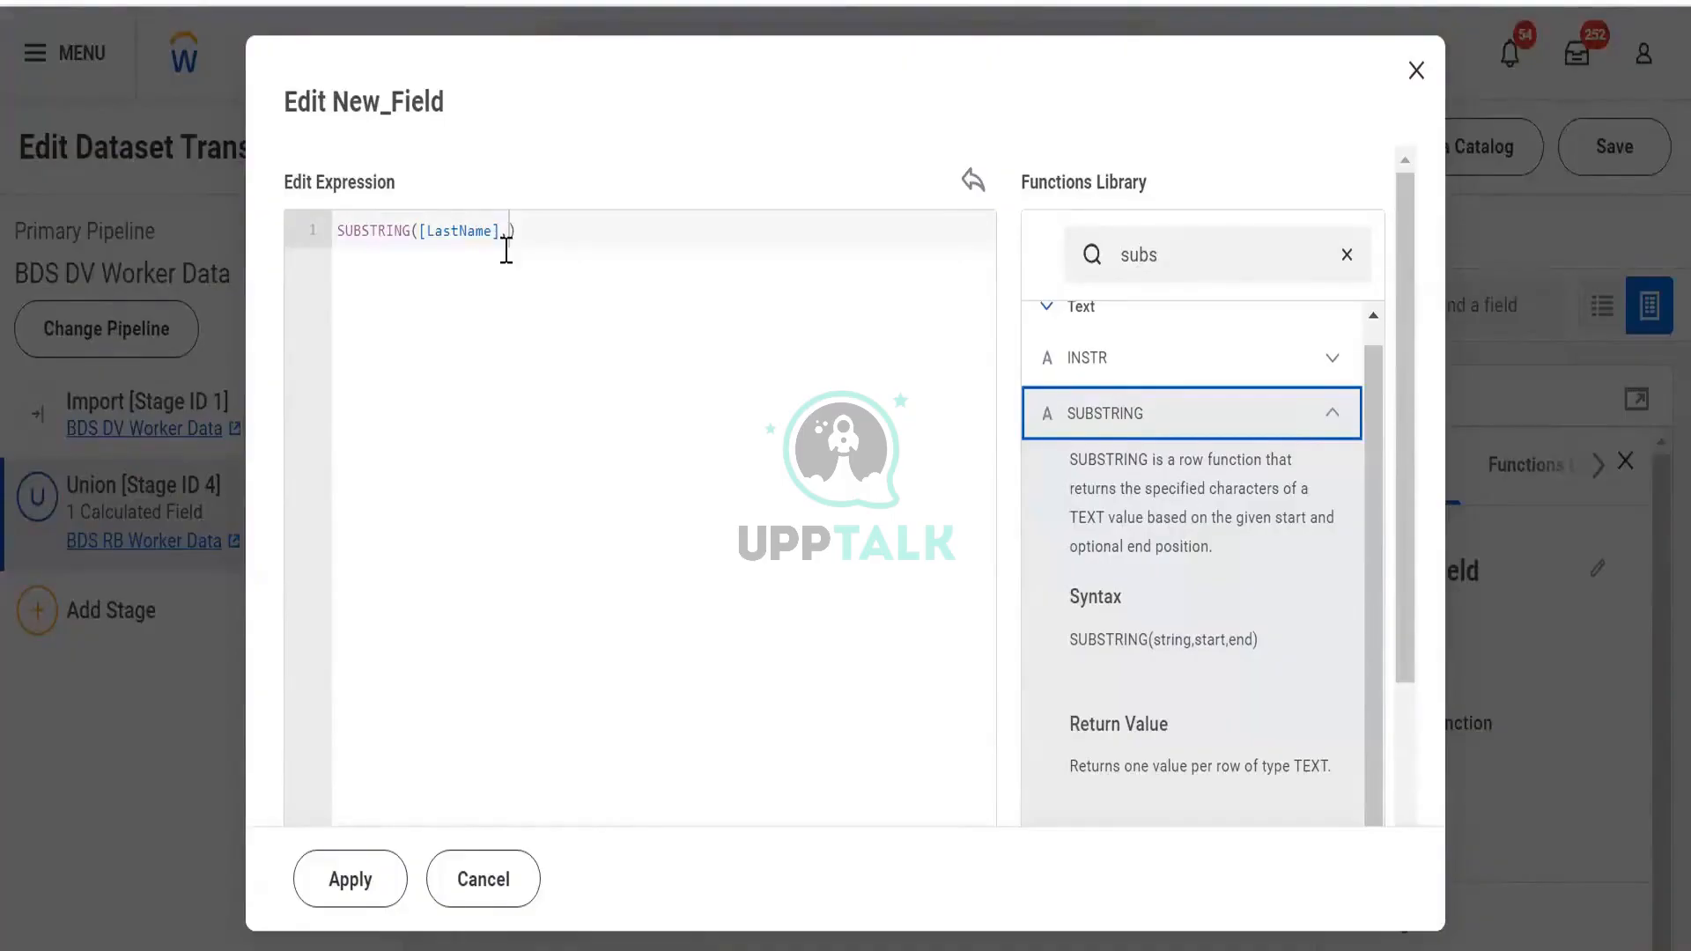
click(510, 232)
text(1)
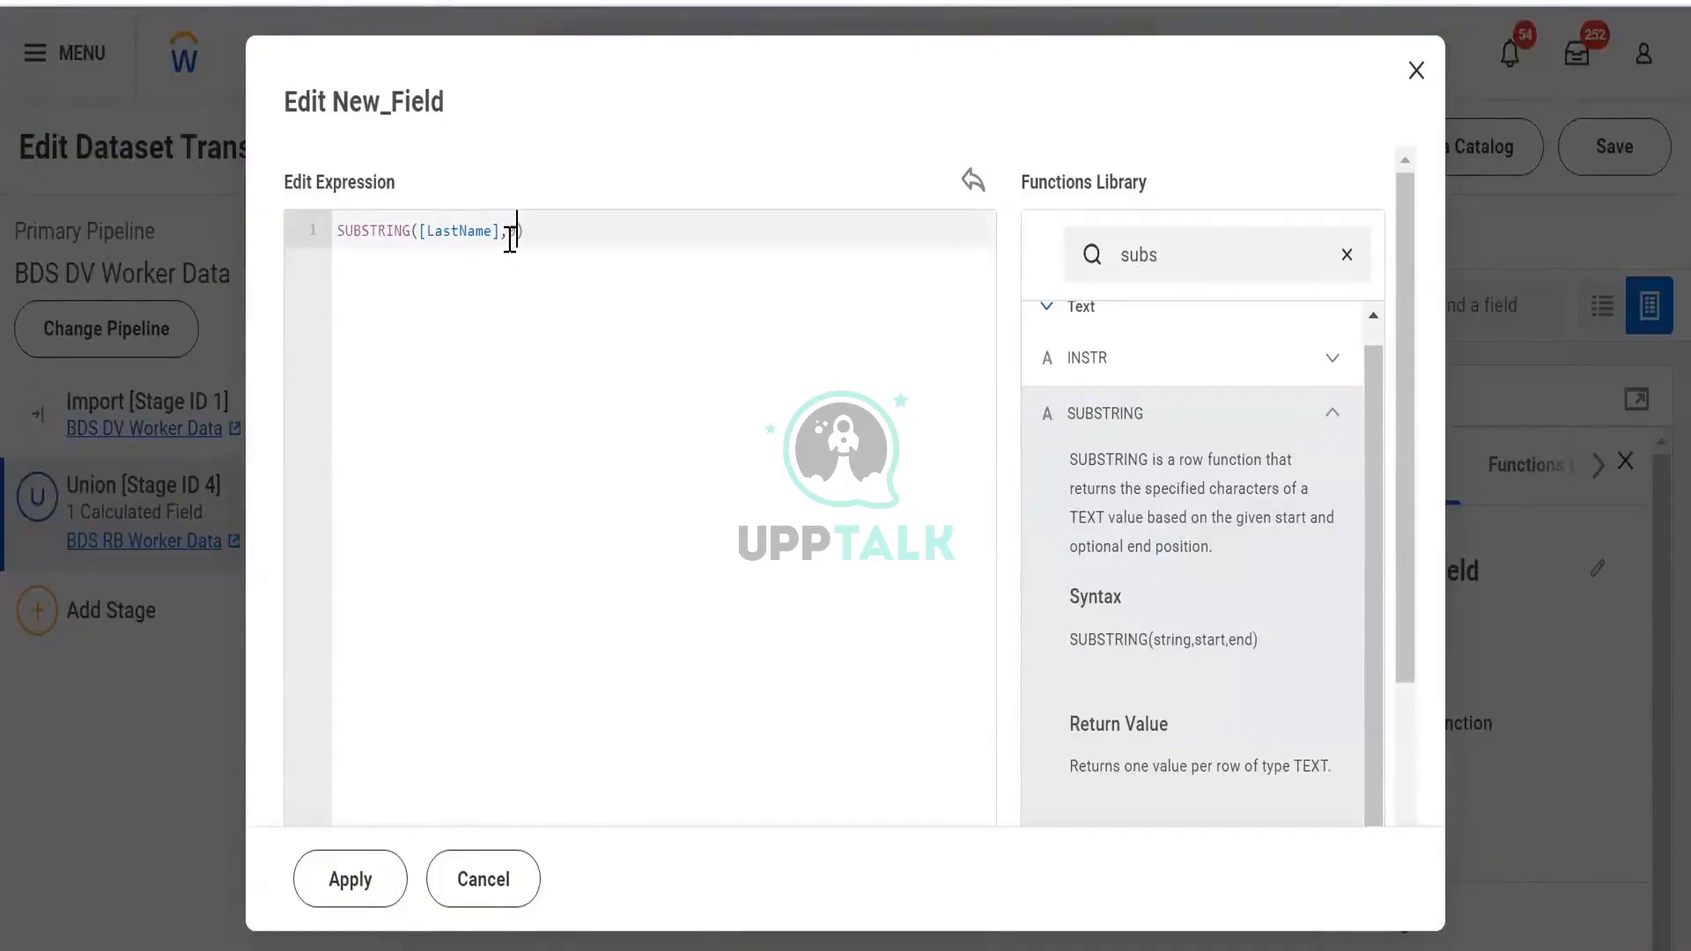
text(,1)
click(317, 903)
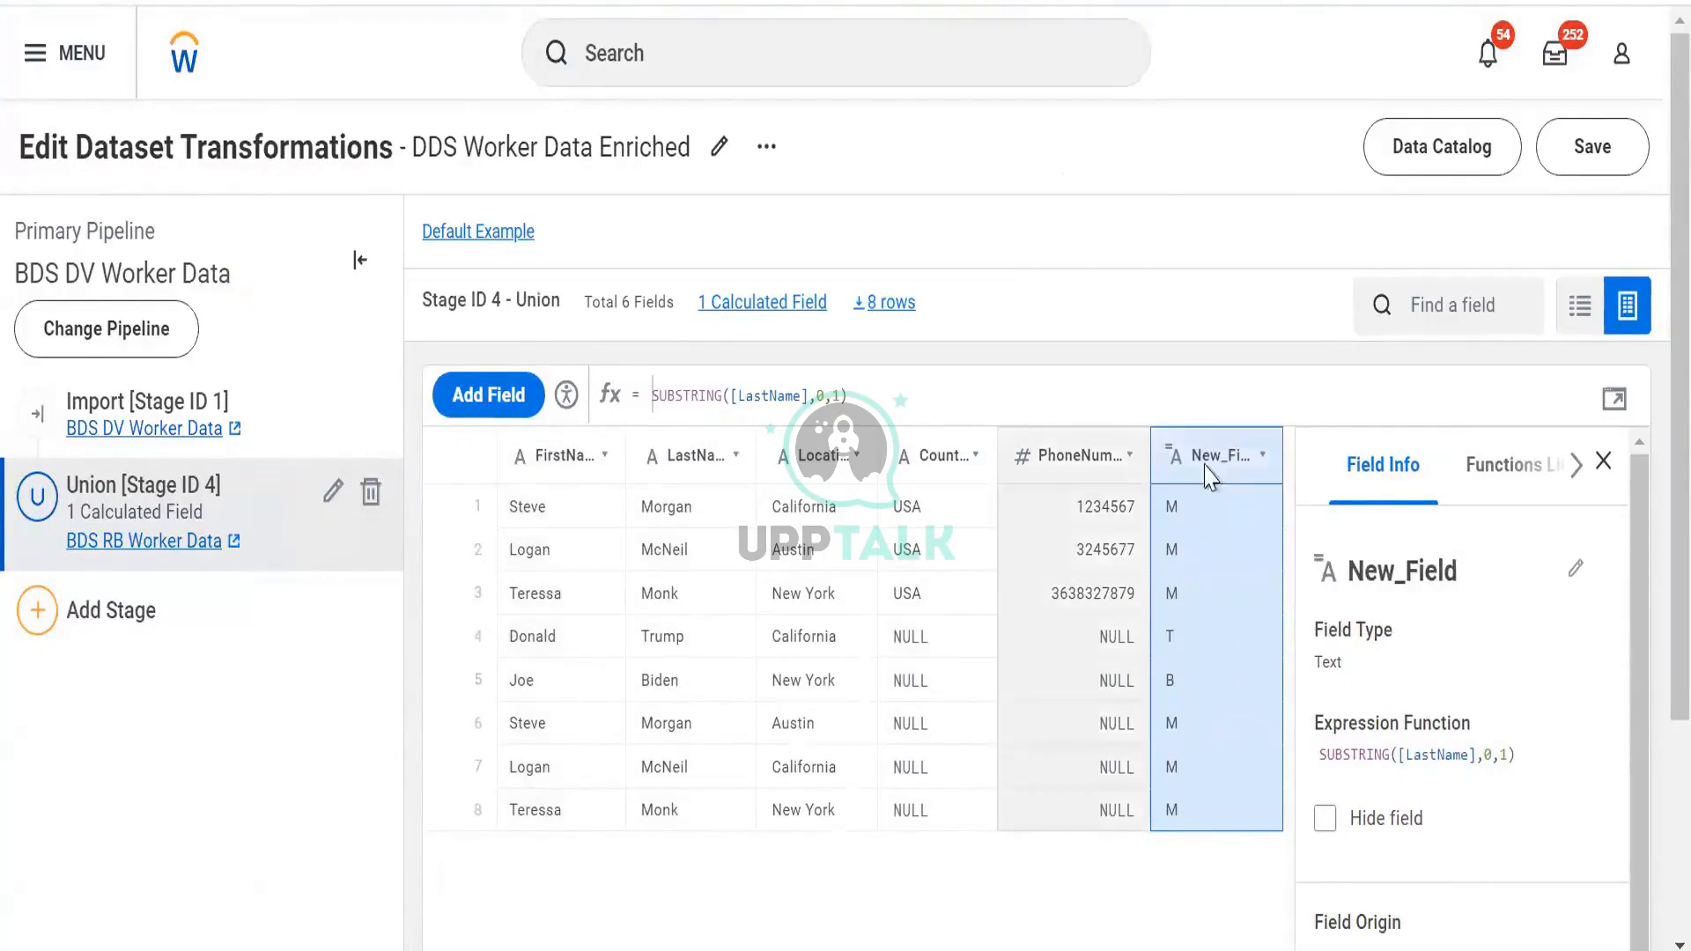
Reopen New_Field's SUBSTRING([LastName],0,1) expression in the expression editor after checking the initials column
click(1603, 389)
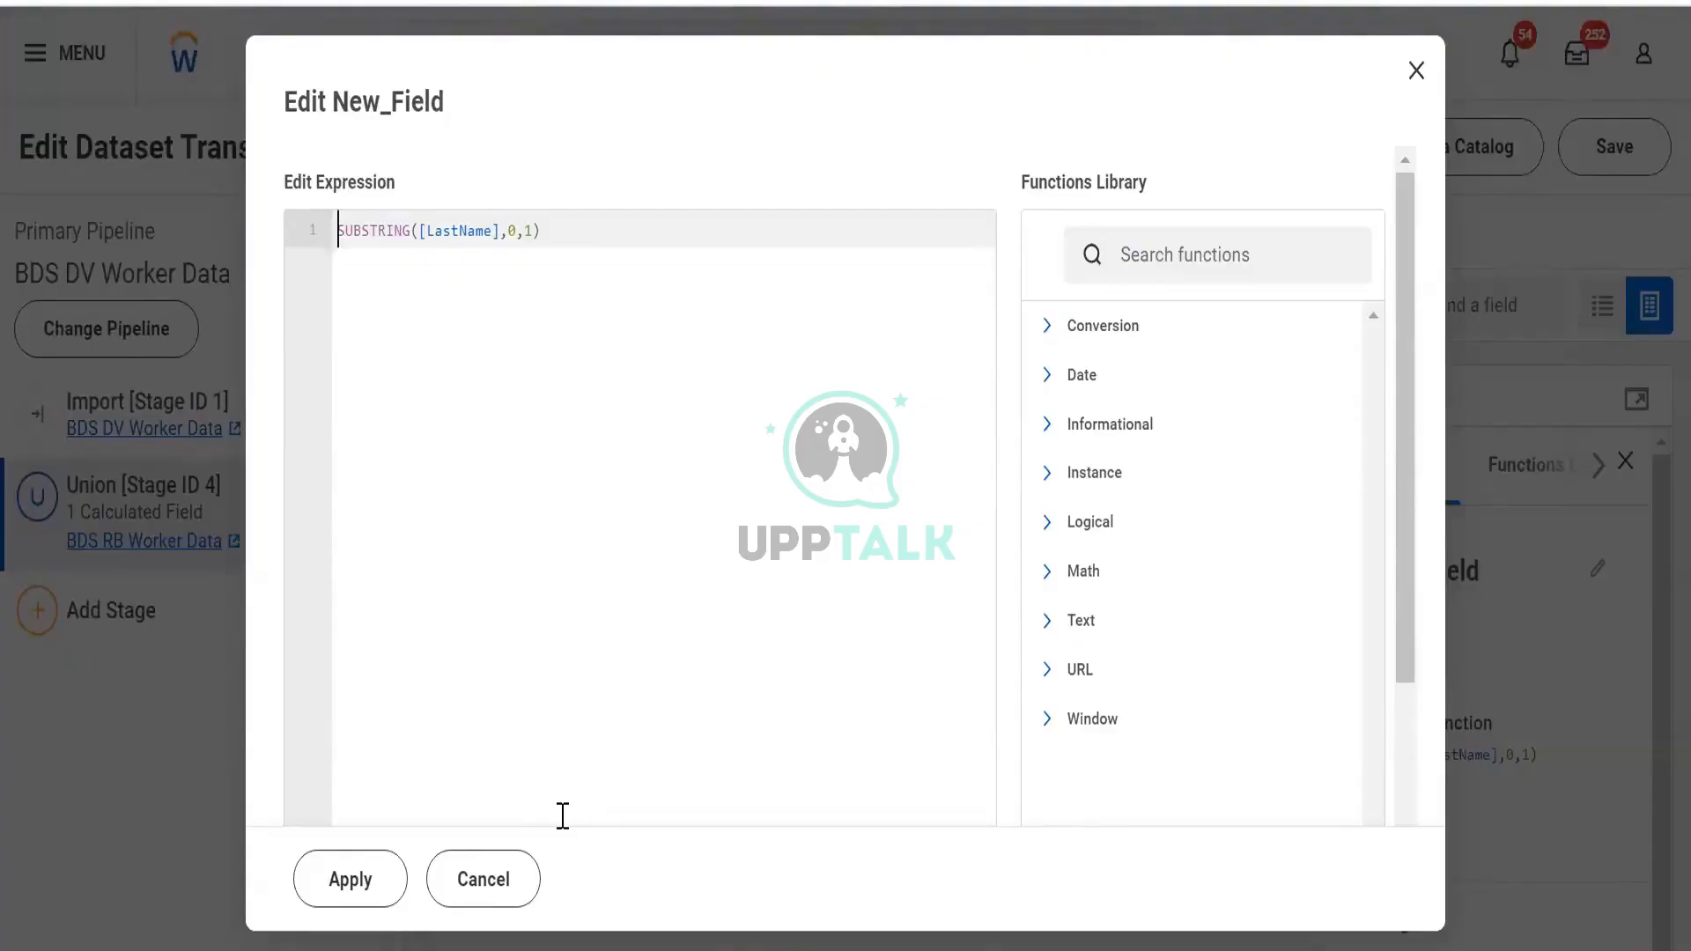
Try changing the SUBSTRING end position from 1 to 15, then discard the edit and close the editor
click(533, 232)
text(5)
mouse_move(515, 233)
mouse_down()
mouse_move(499, 230)
mouse_move(519, 251)
mouse_up()
click(554, 230)
drag(550, 229, 328, 296)
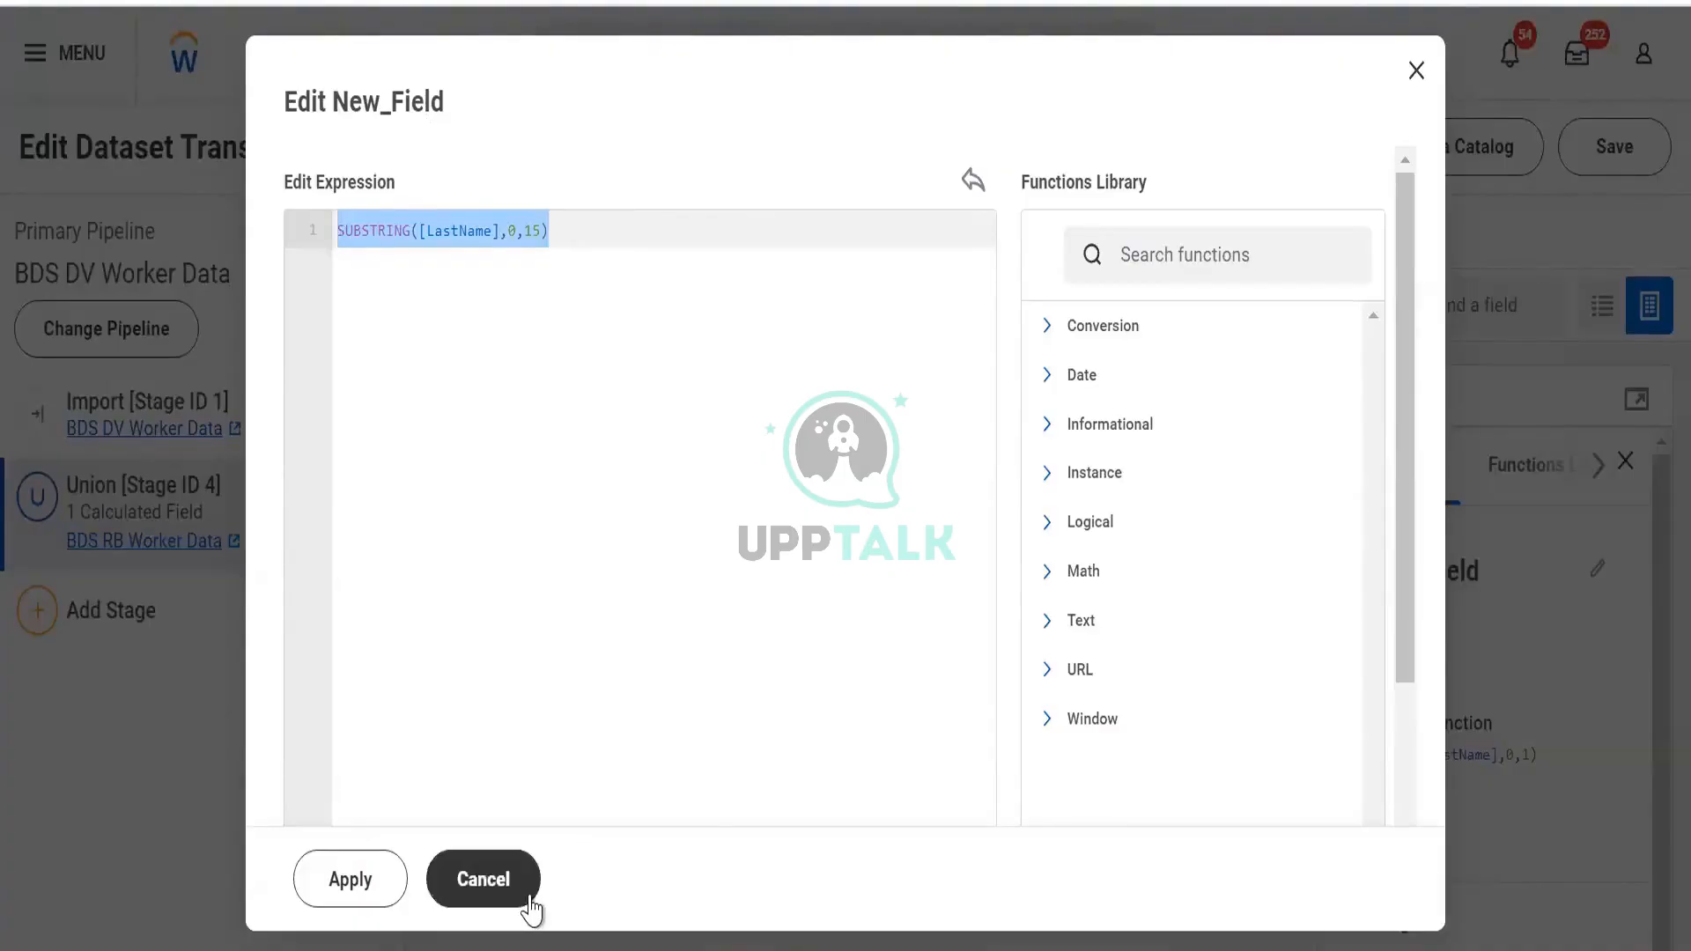
click(483, 879)
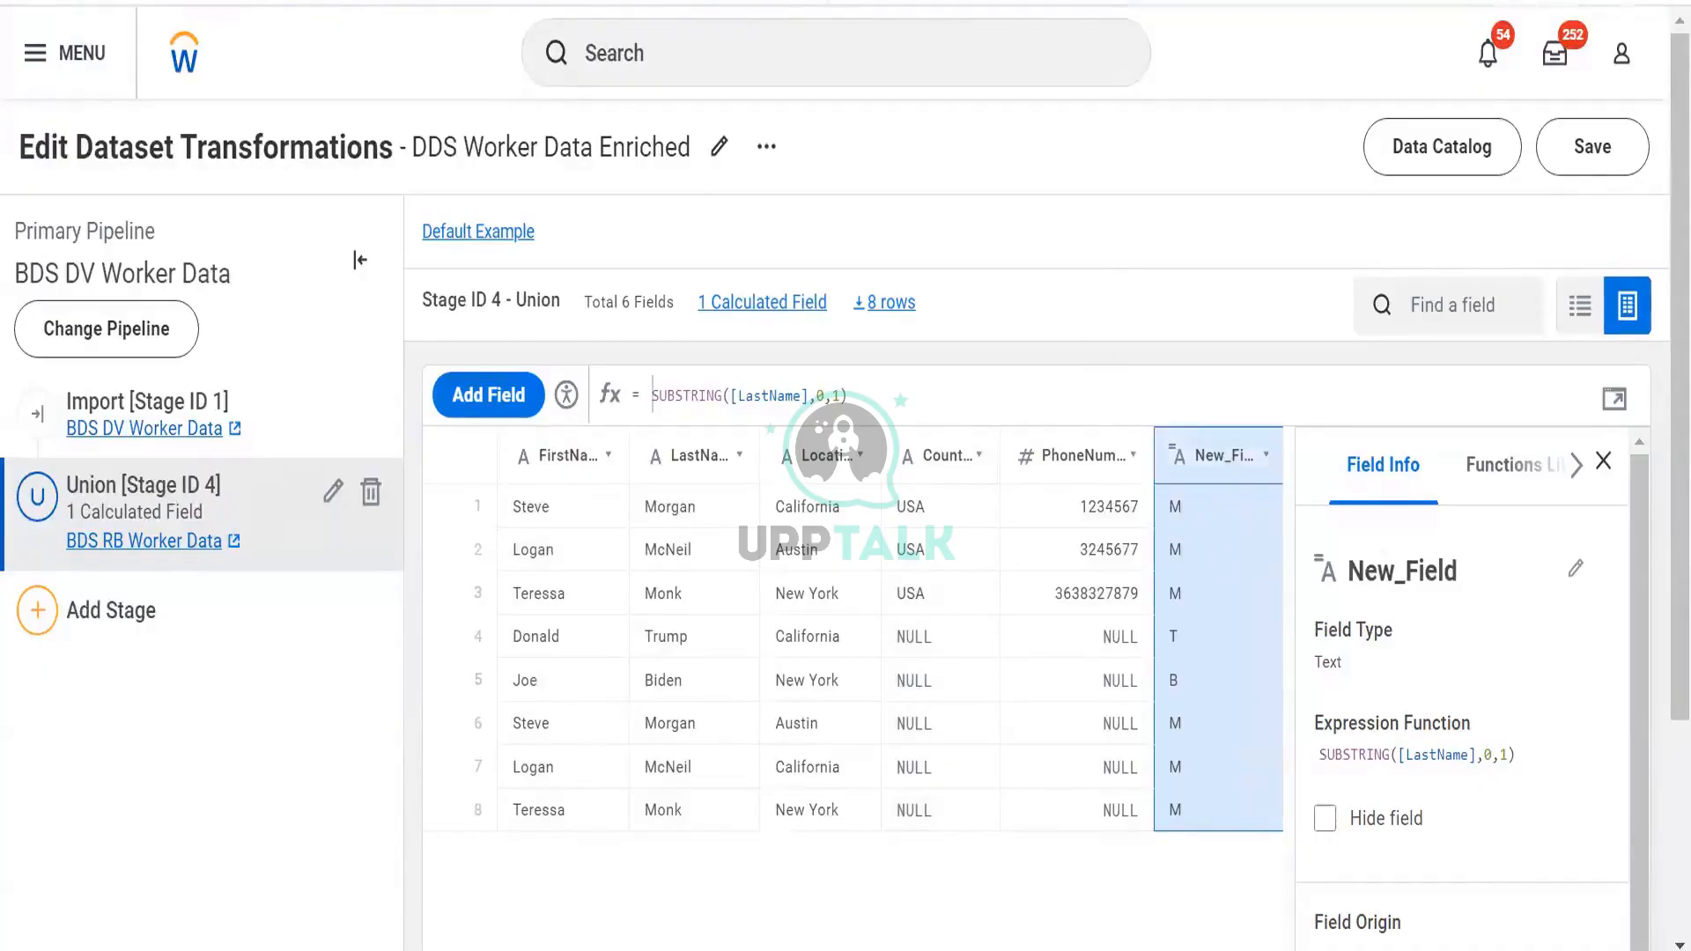
In a new Chrome tab, enter the date 22/10/2024, then 10/22/2024, in the address bar
key(ctrl+t)
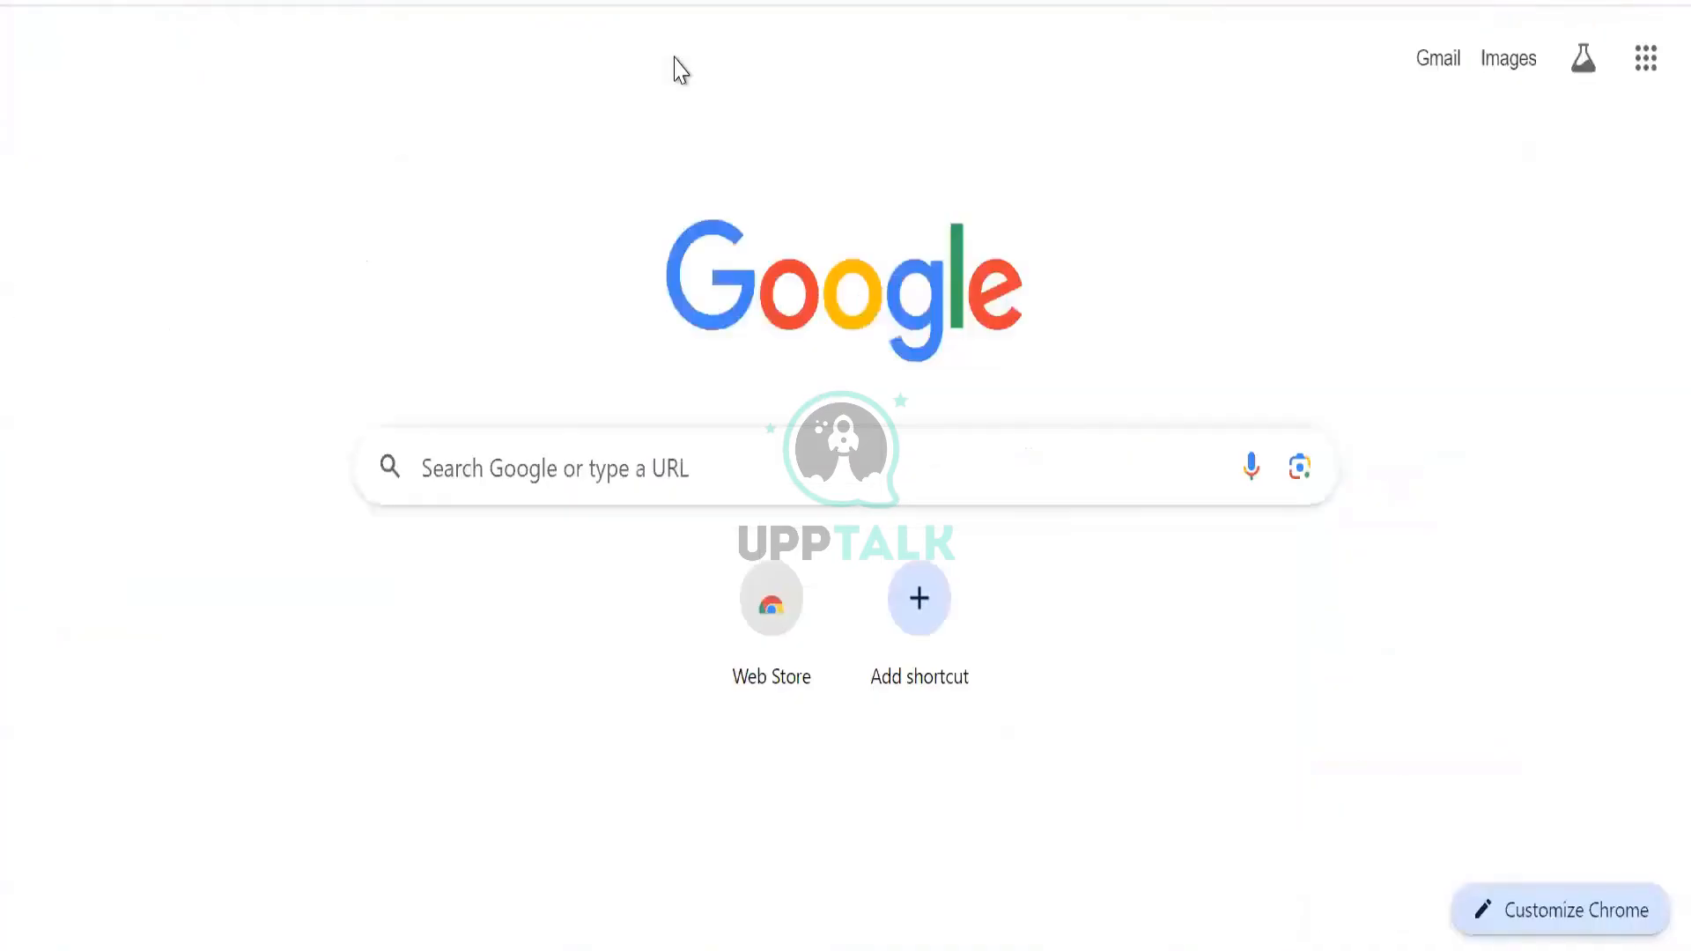
text(22)
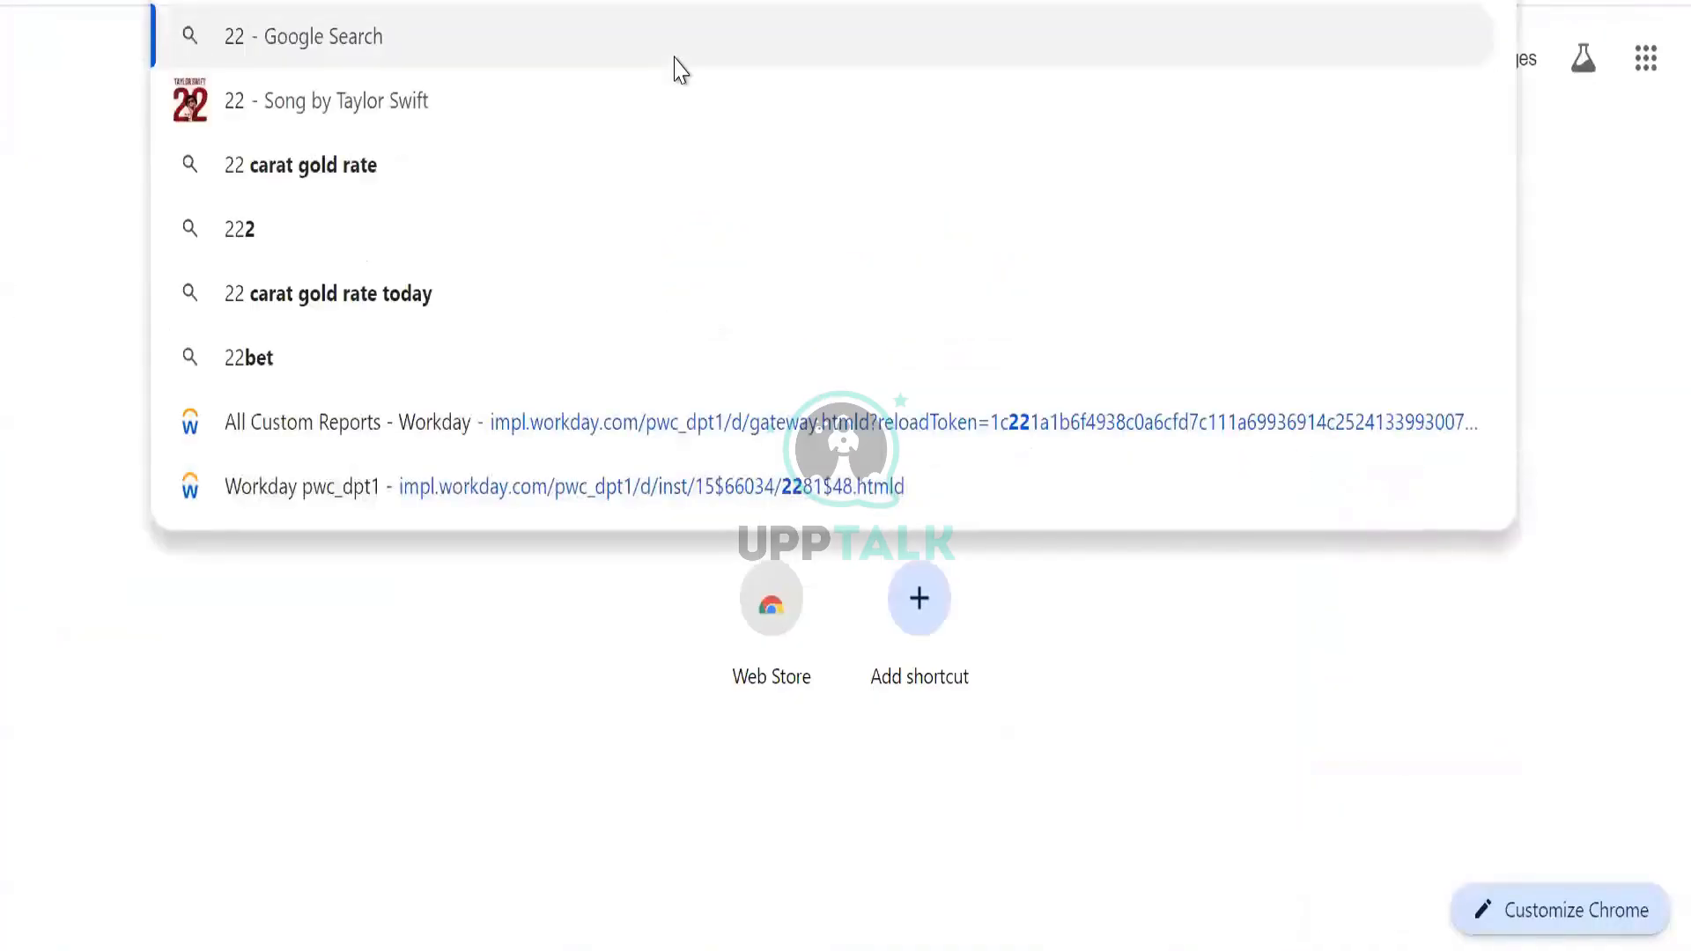
text(/10)
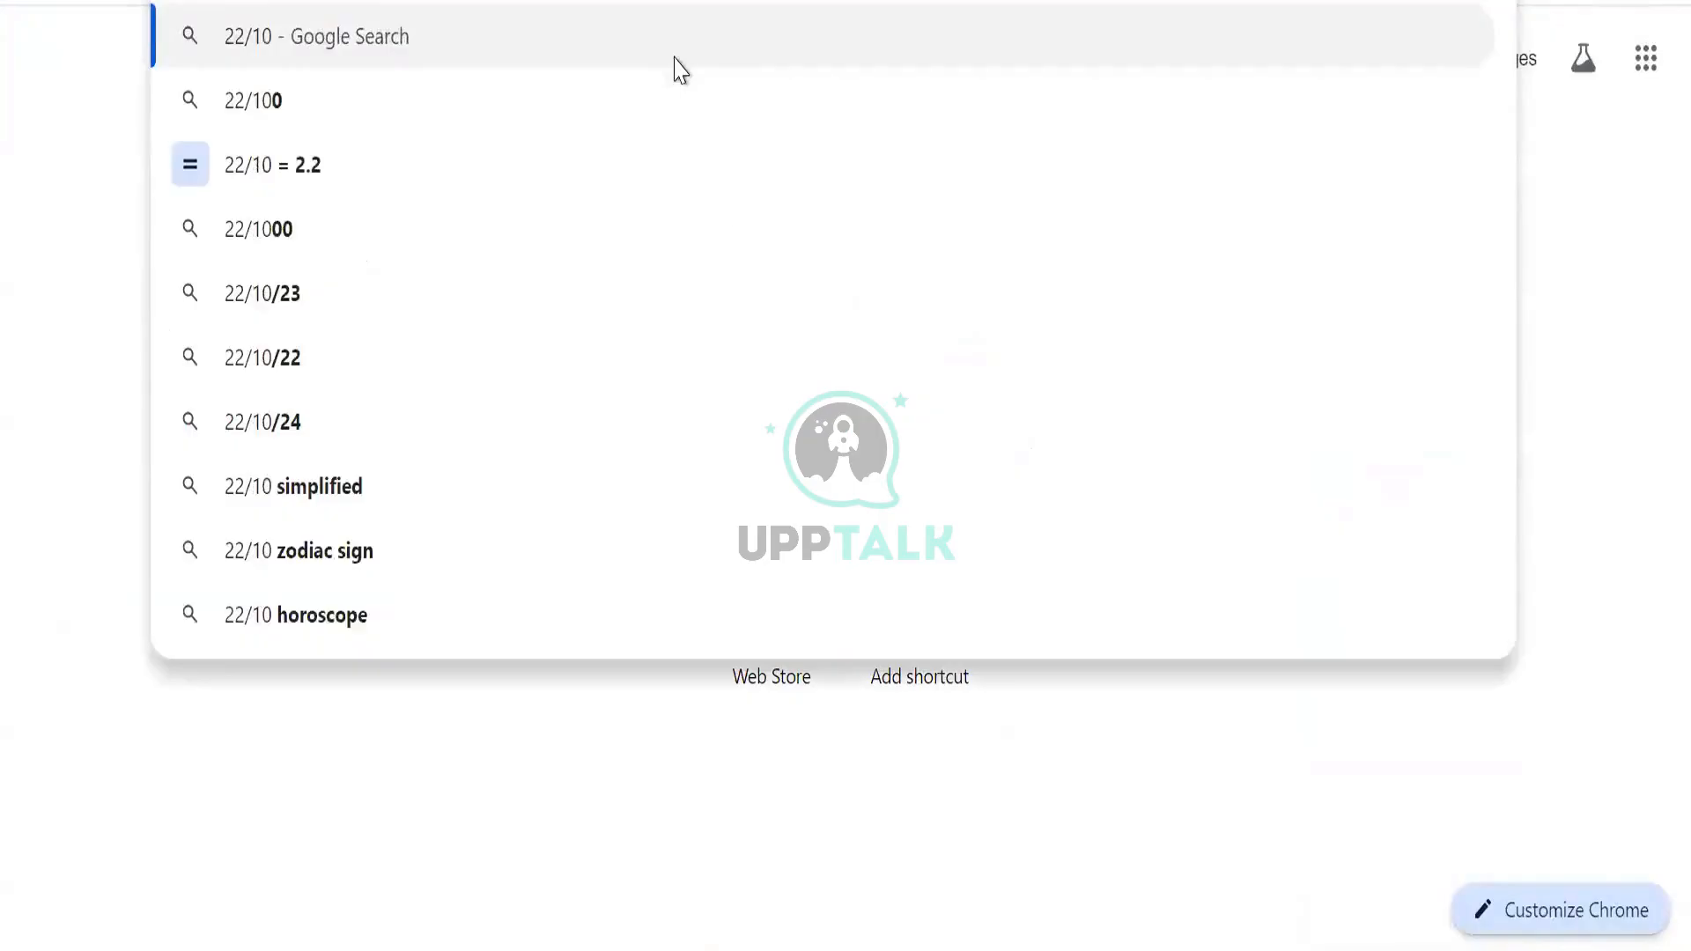
text(/2024)
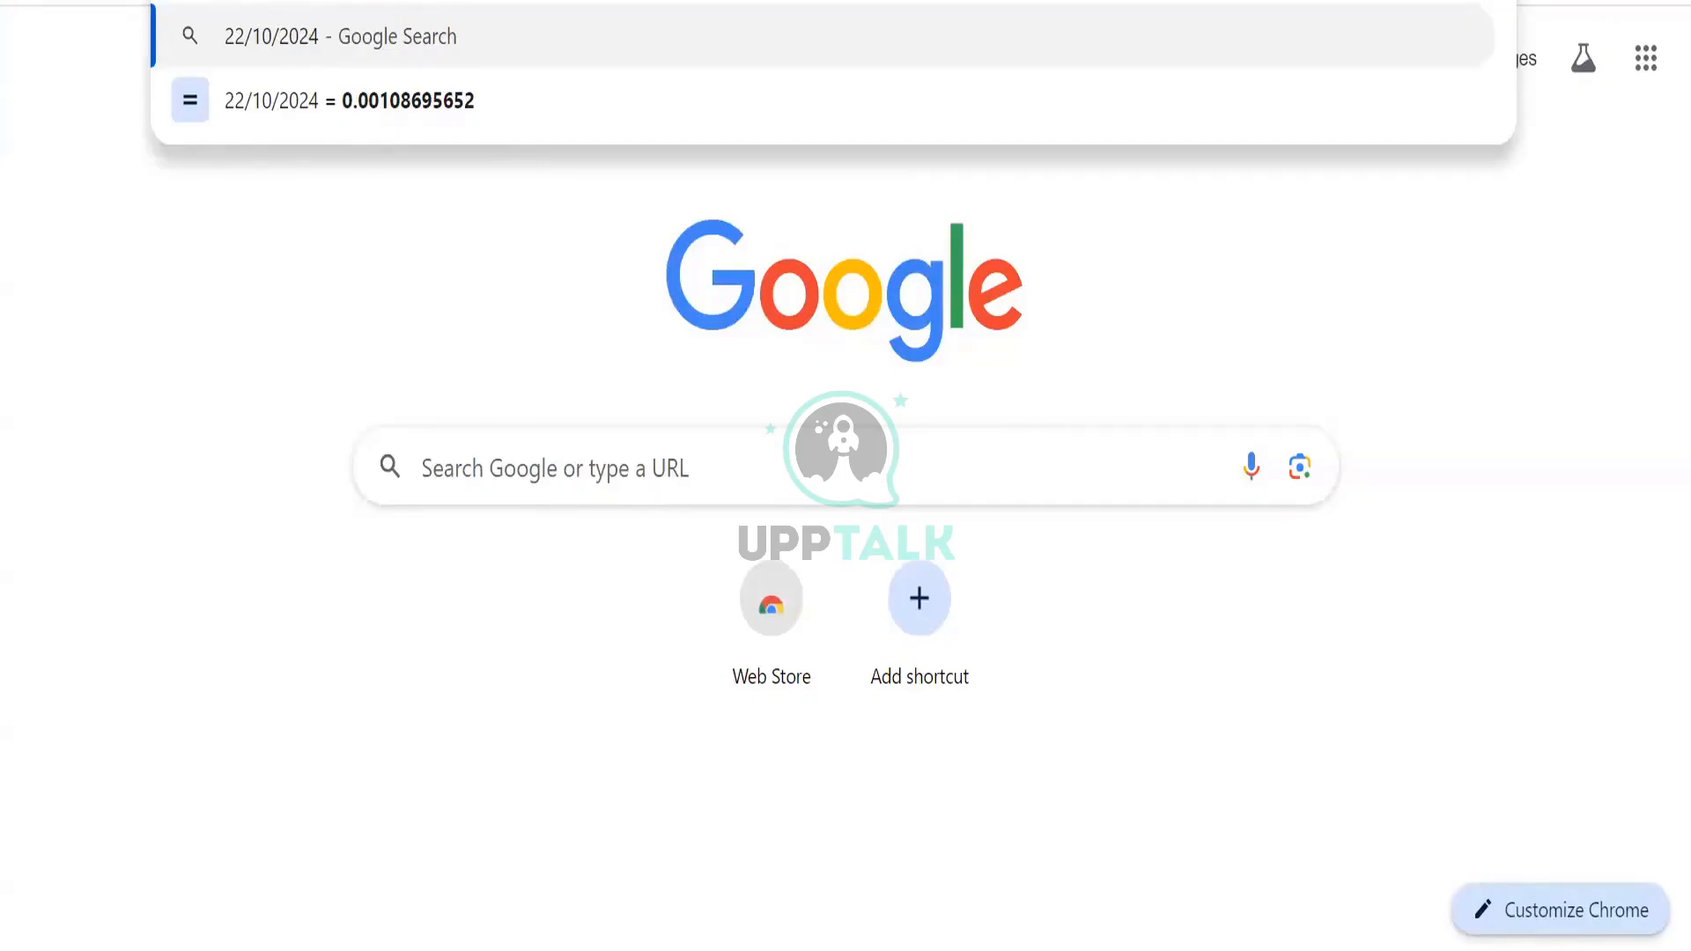
text(10)
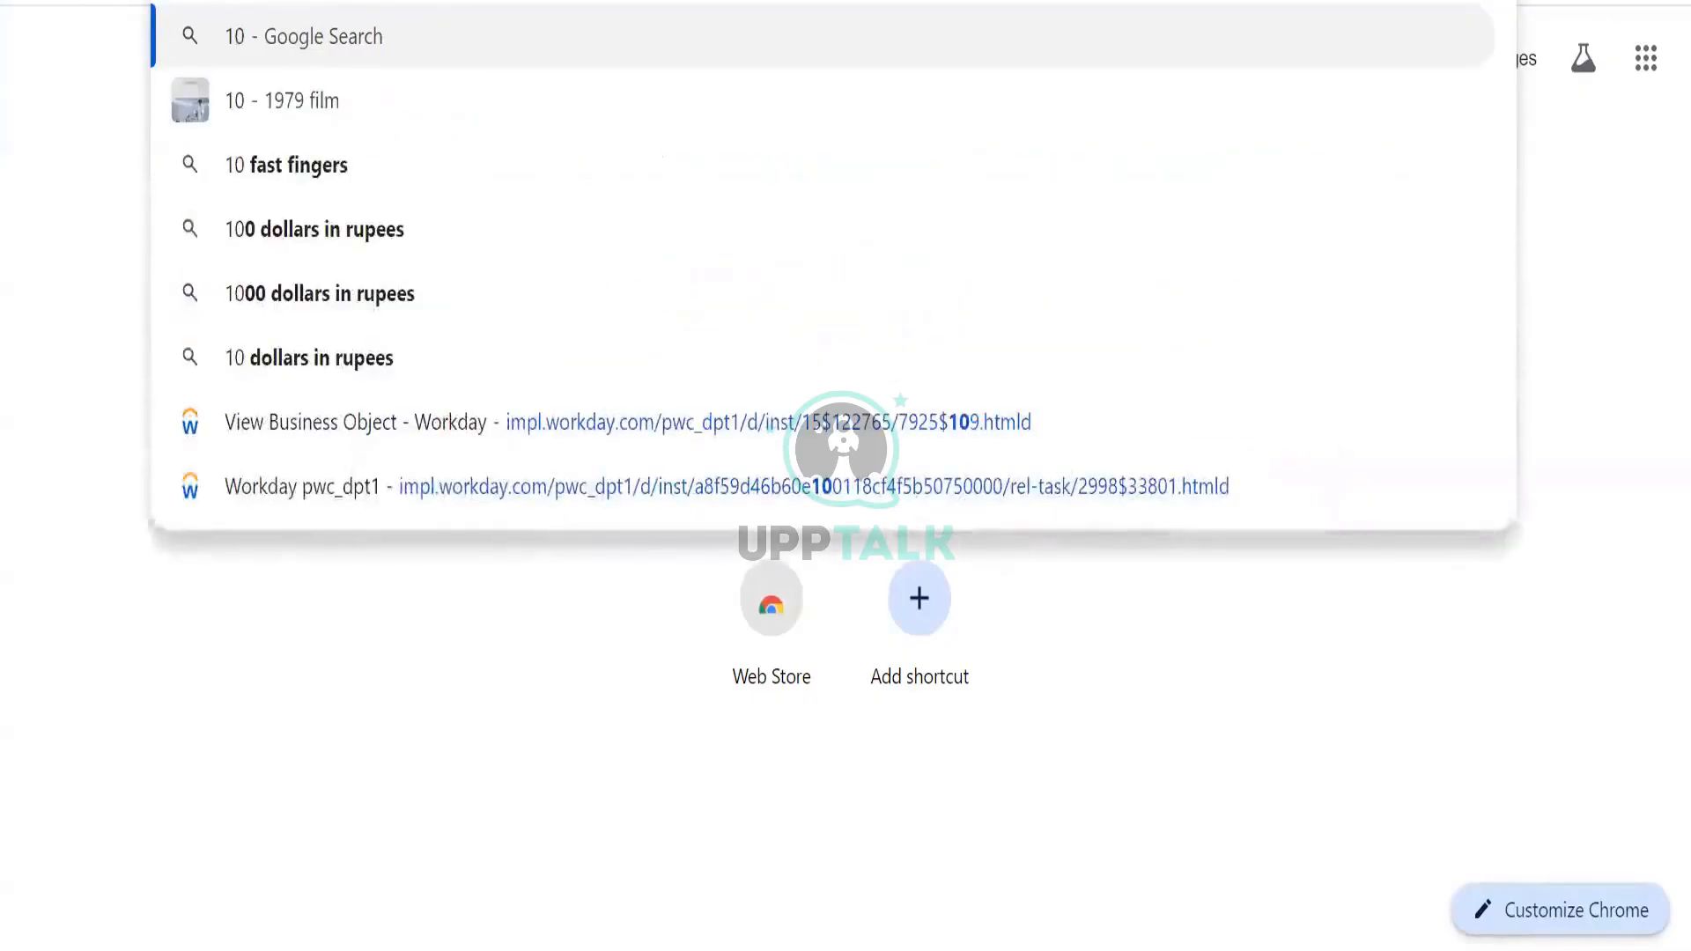
text(/)
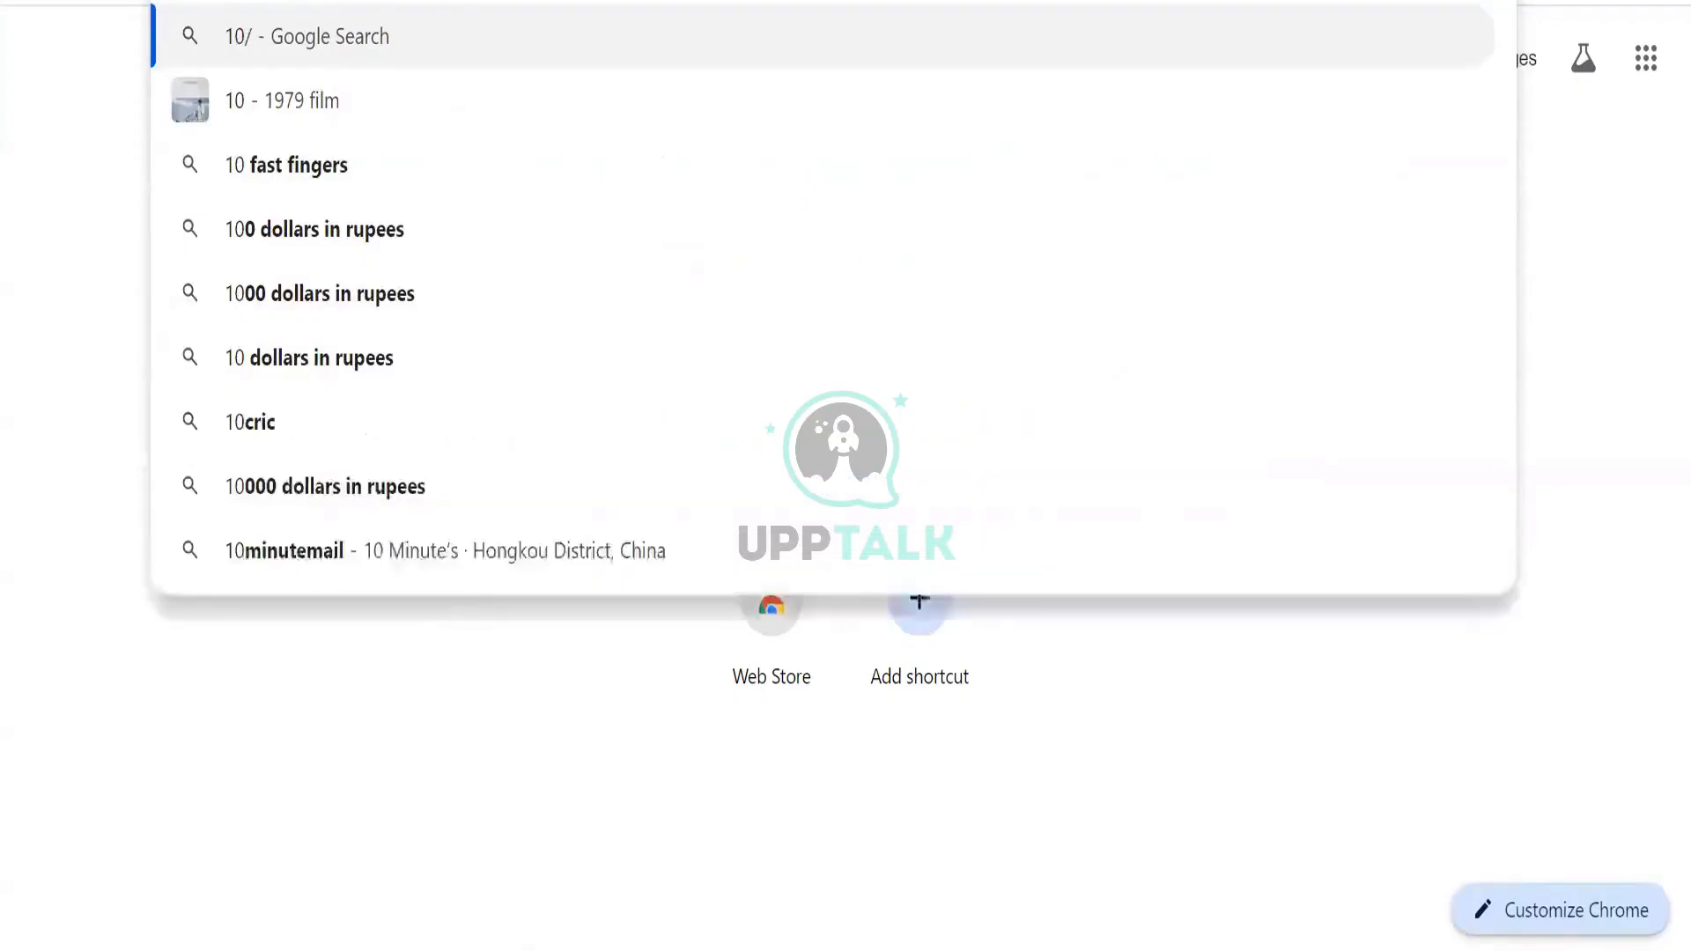
text(22/)
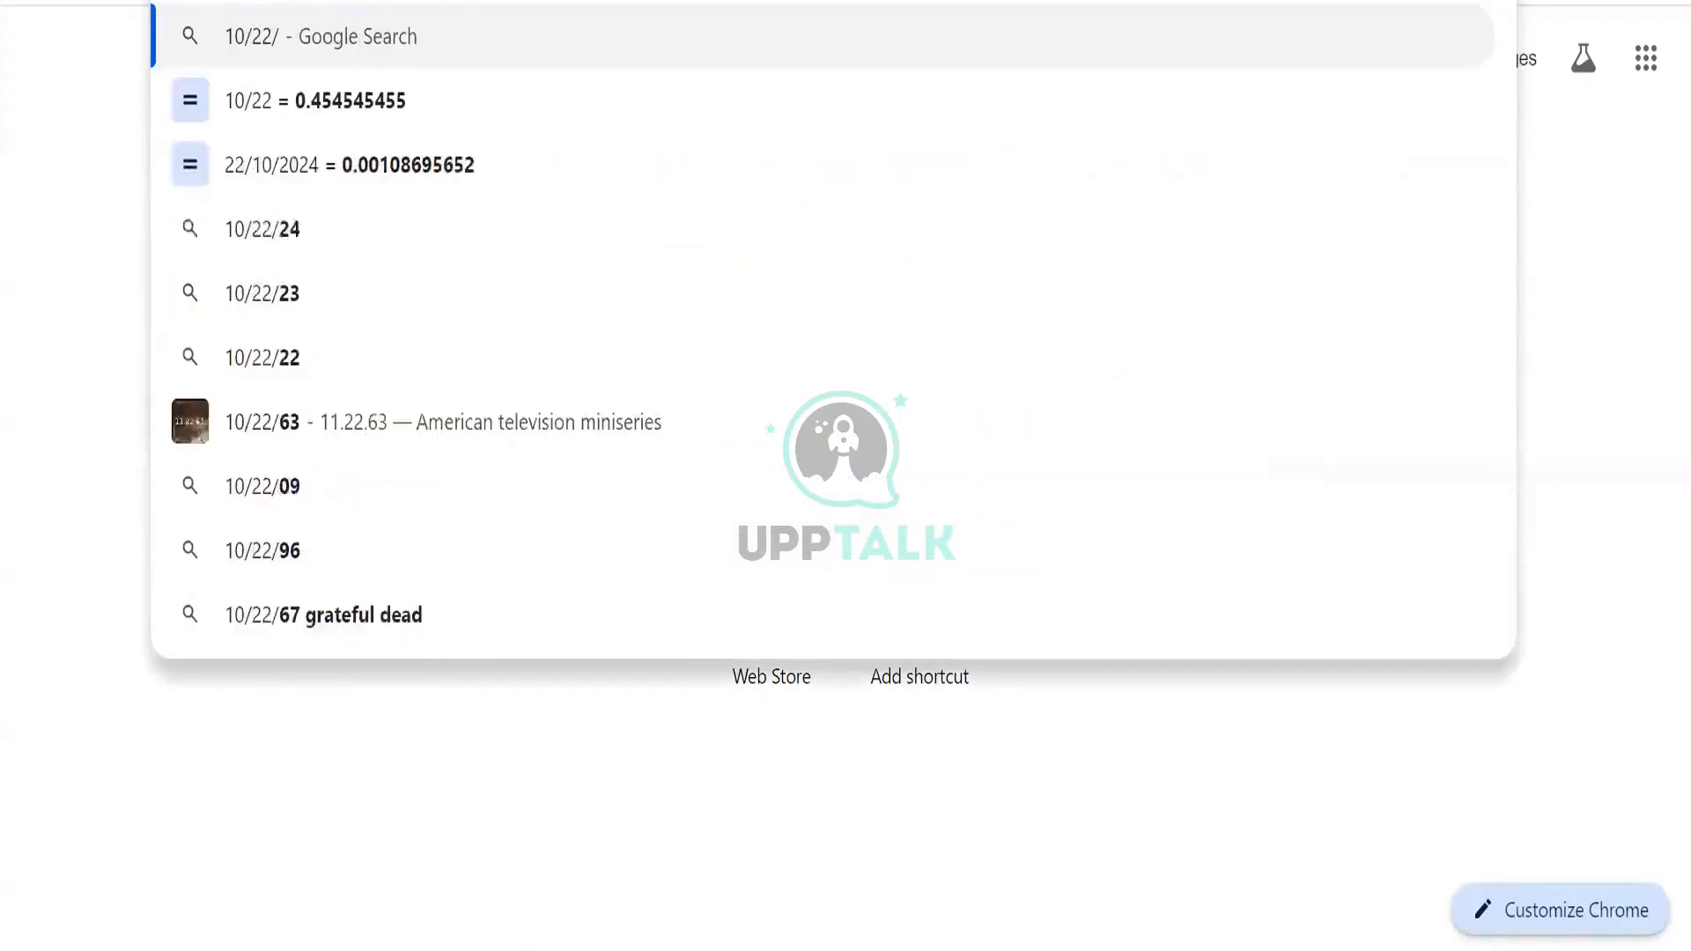
text(2024)
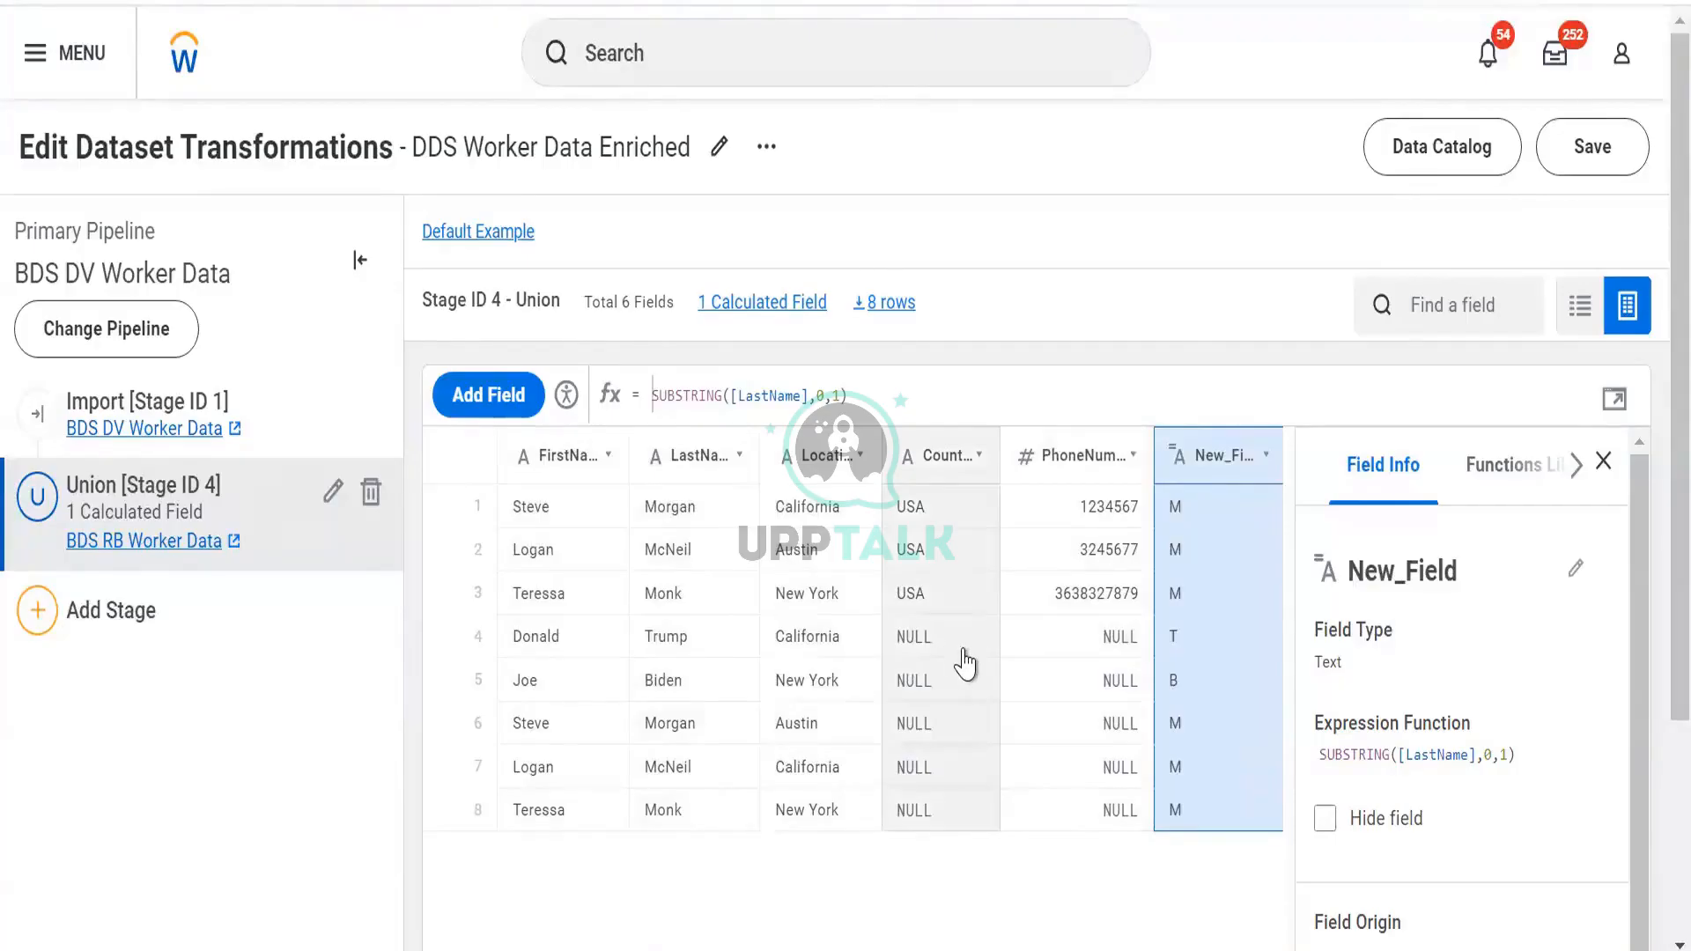
In a fresh tab, type the date 22/10/2024 in the address bar, correcting the mistyped year
click(470, 1)
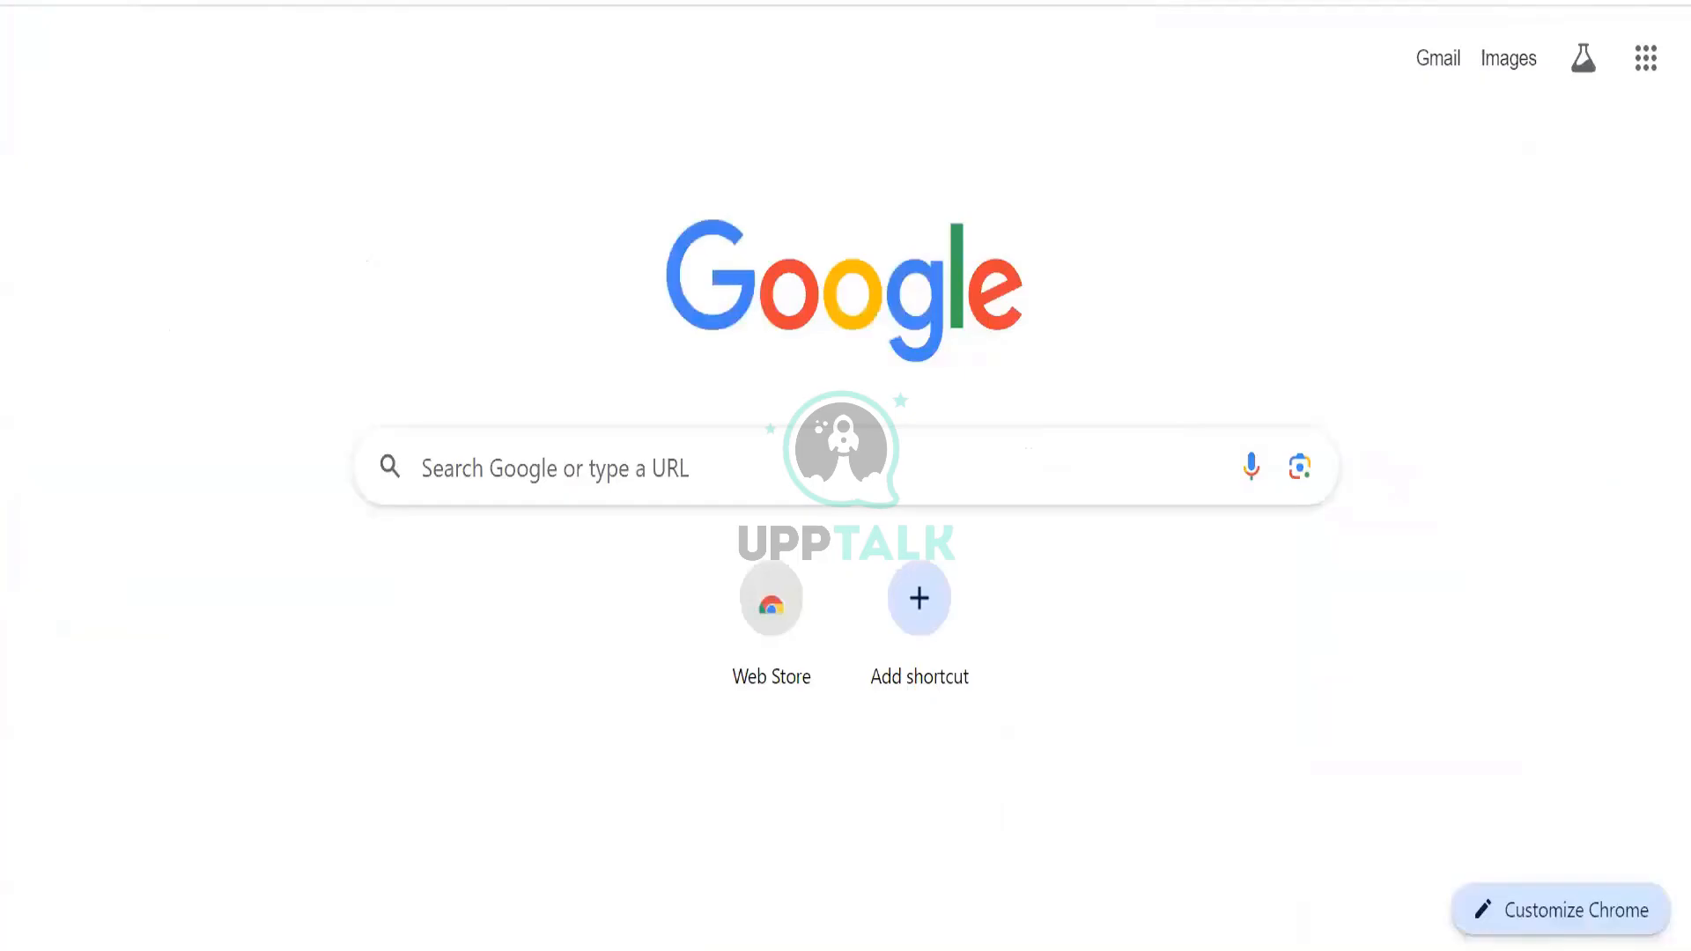
text(2)
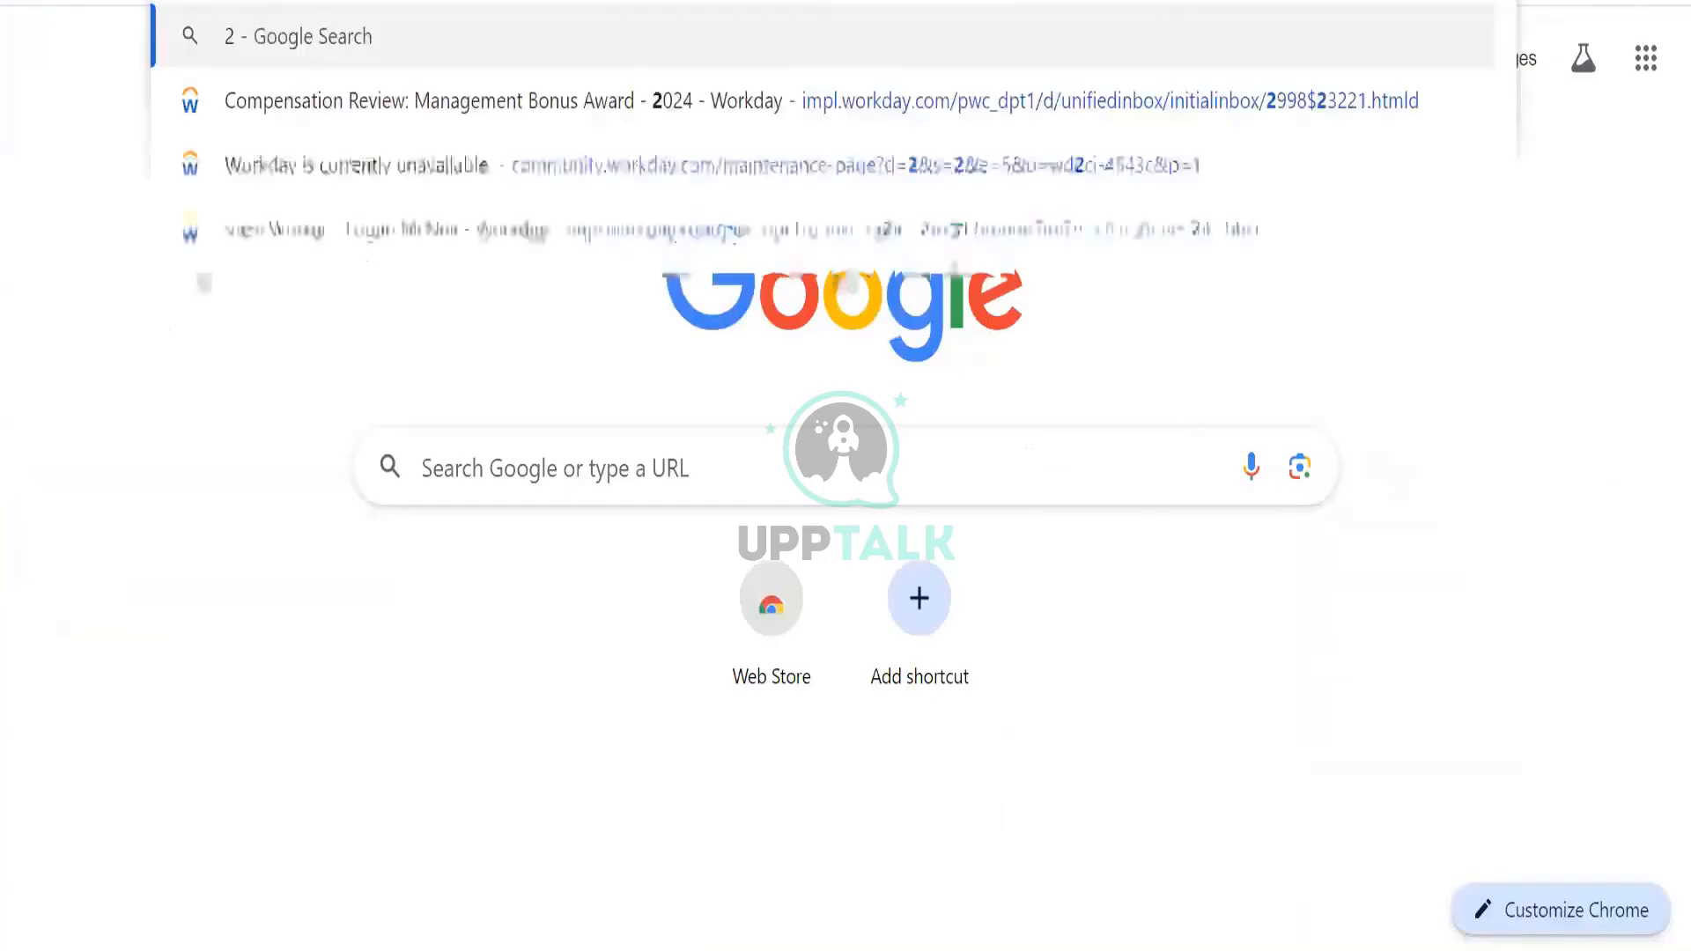
text(2/10/20324)
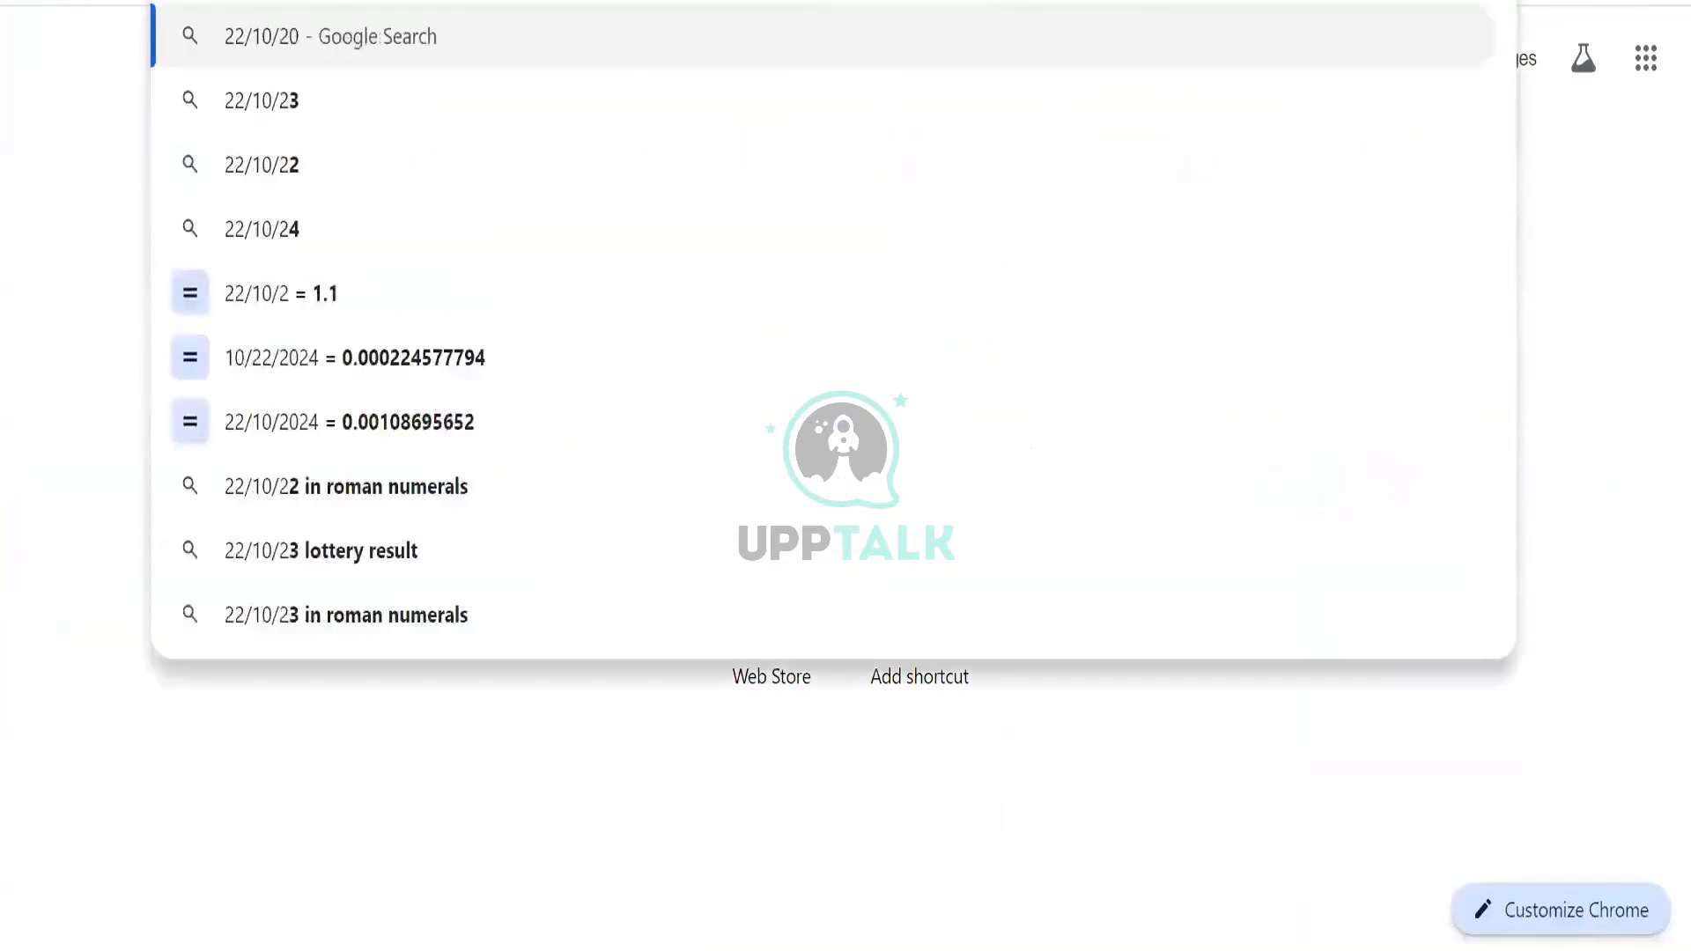
key(BackSpace)
key(BackSpace)
key(BackSpace)
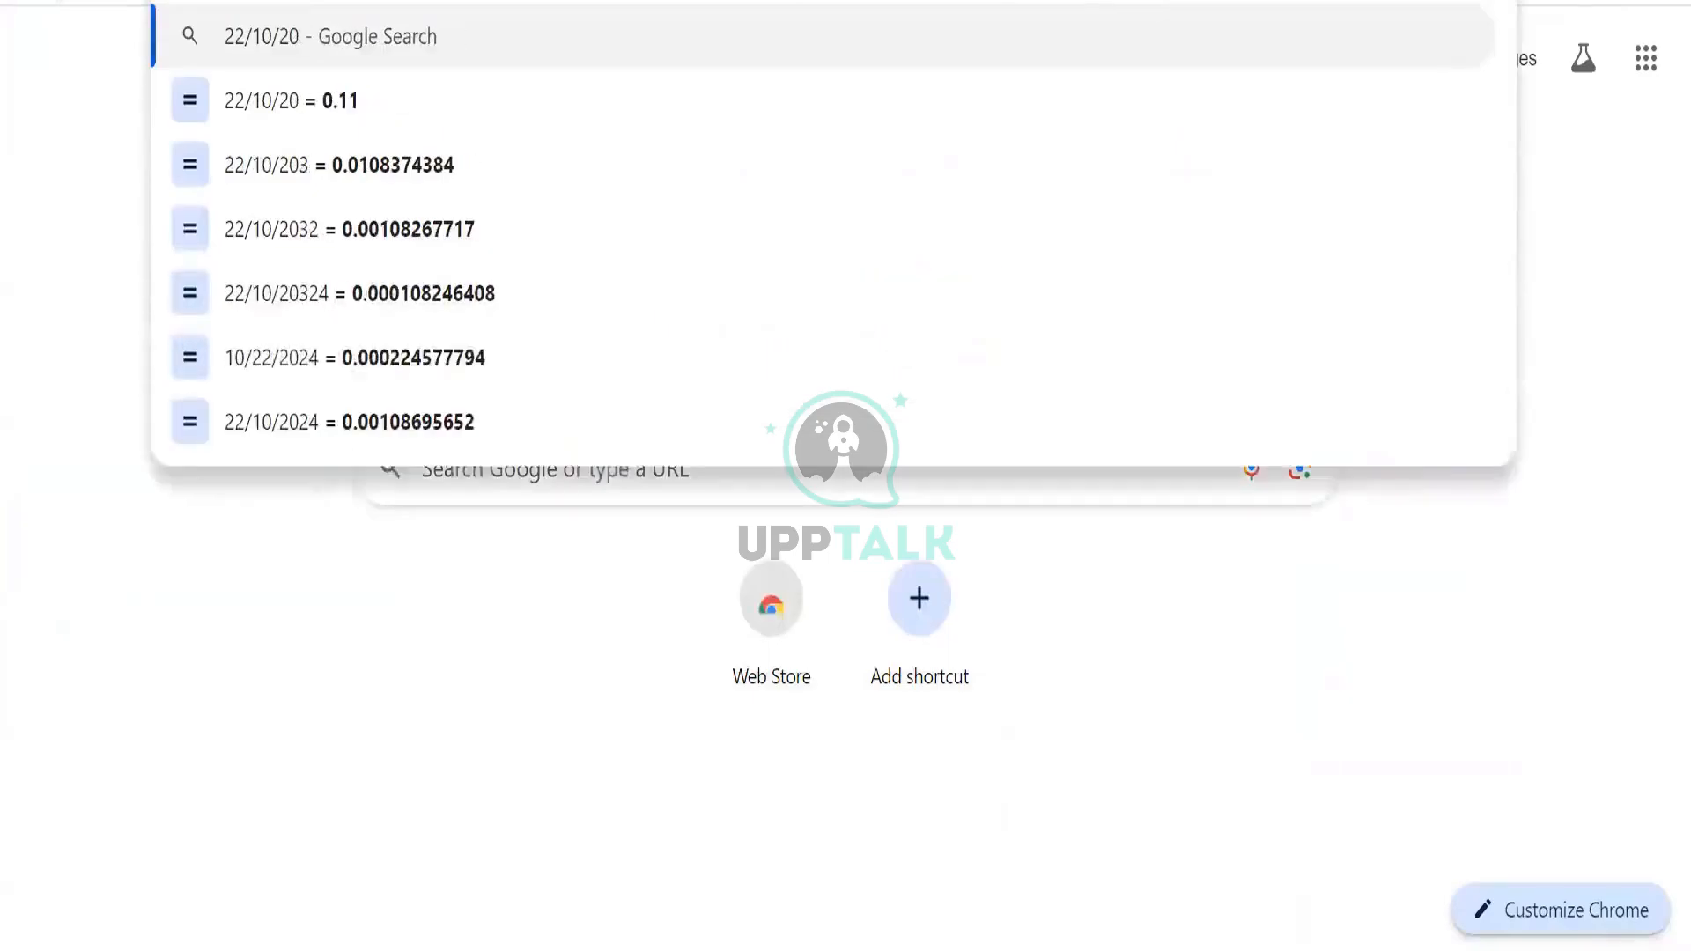
text(24)
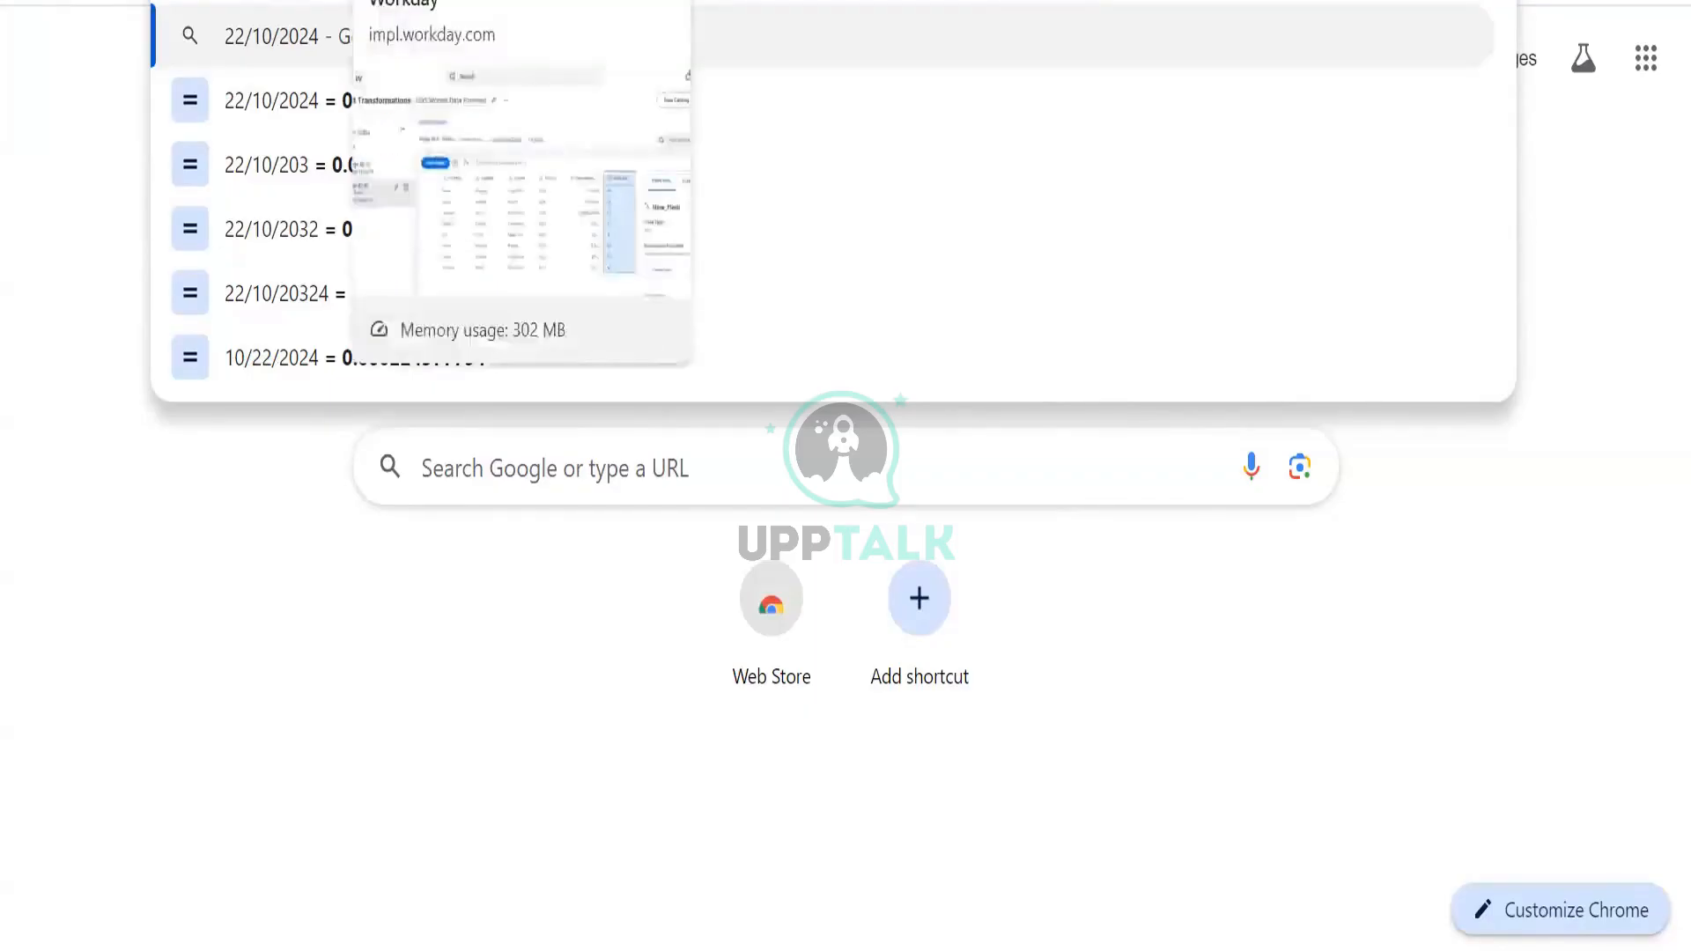
Back in the Workday tab, open New_Field's expression in the enlarged editor
click(423, 2)
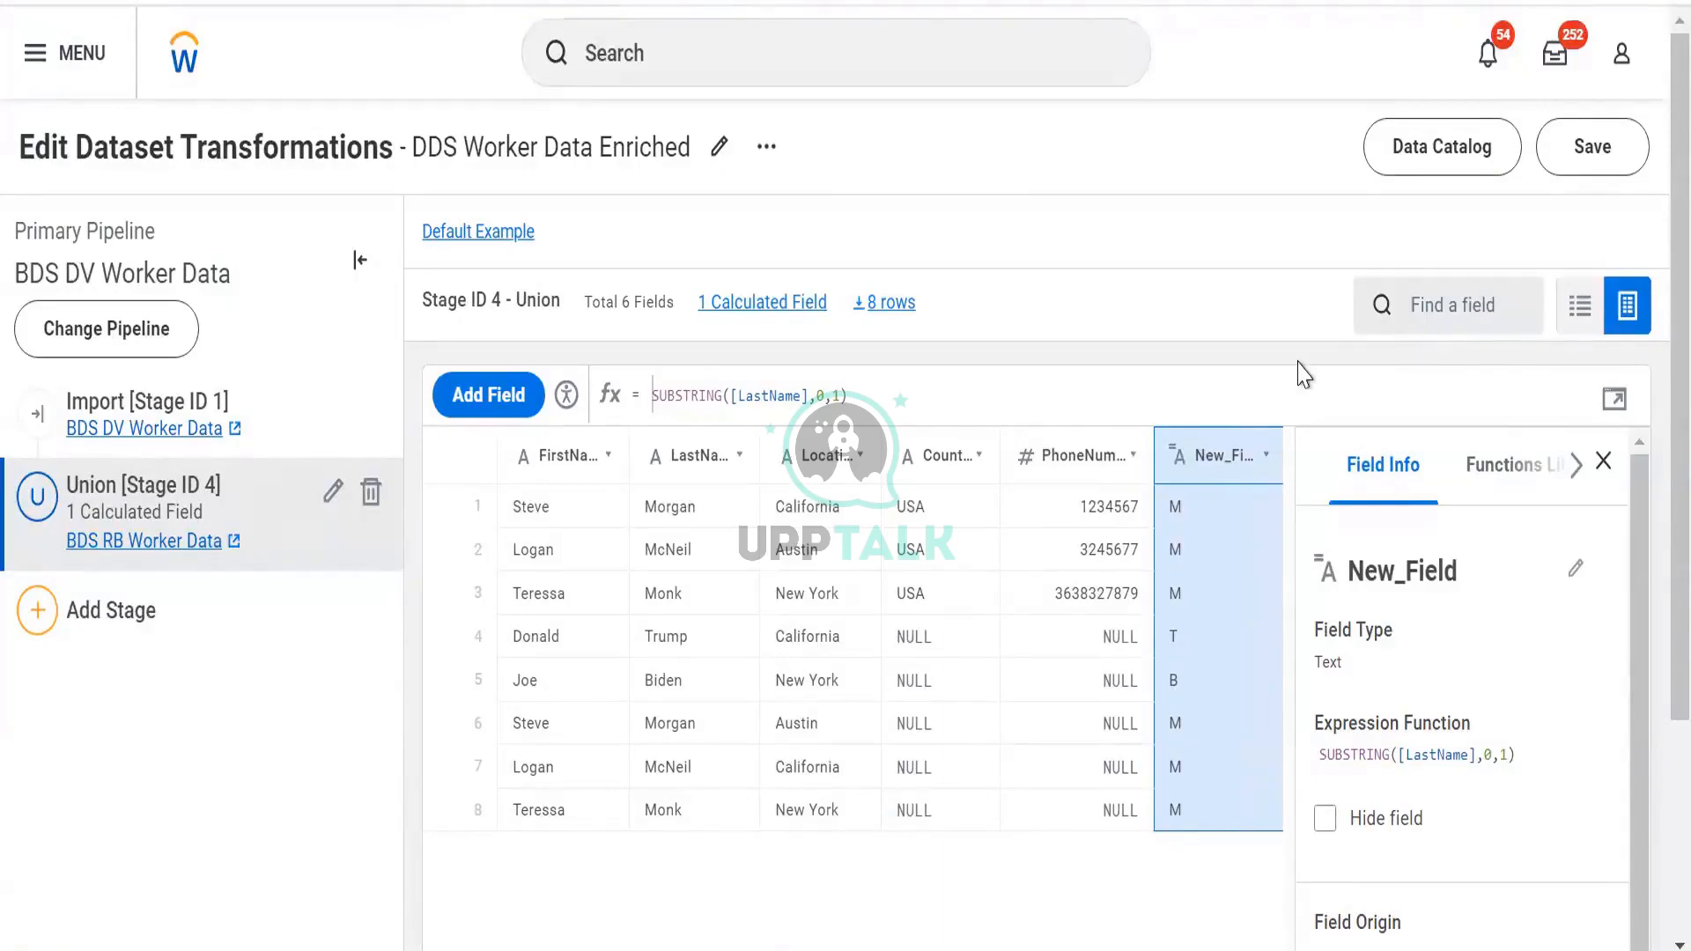
click(1615, 403)
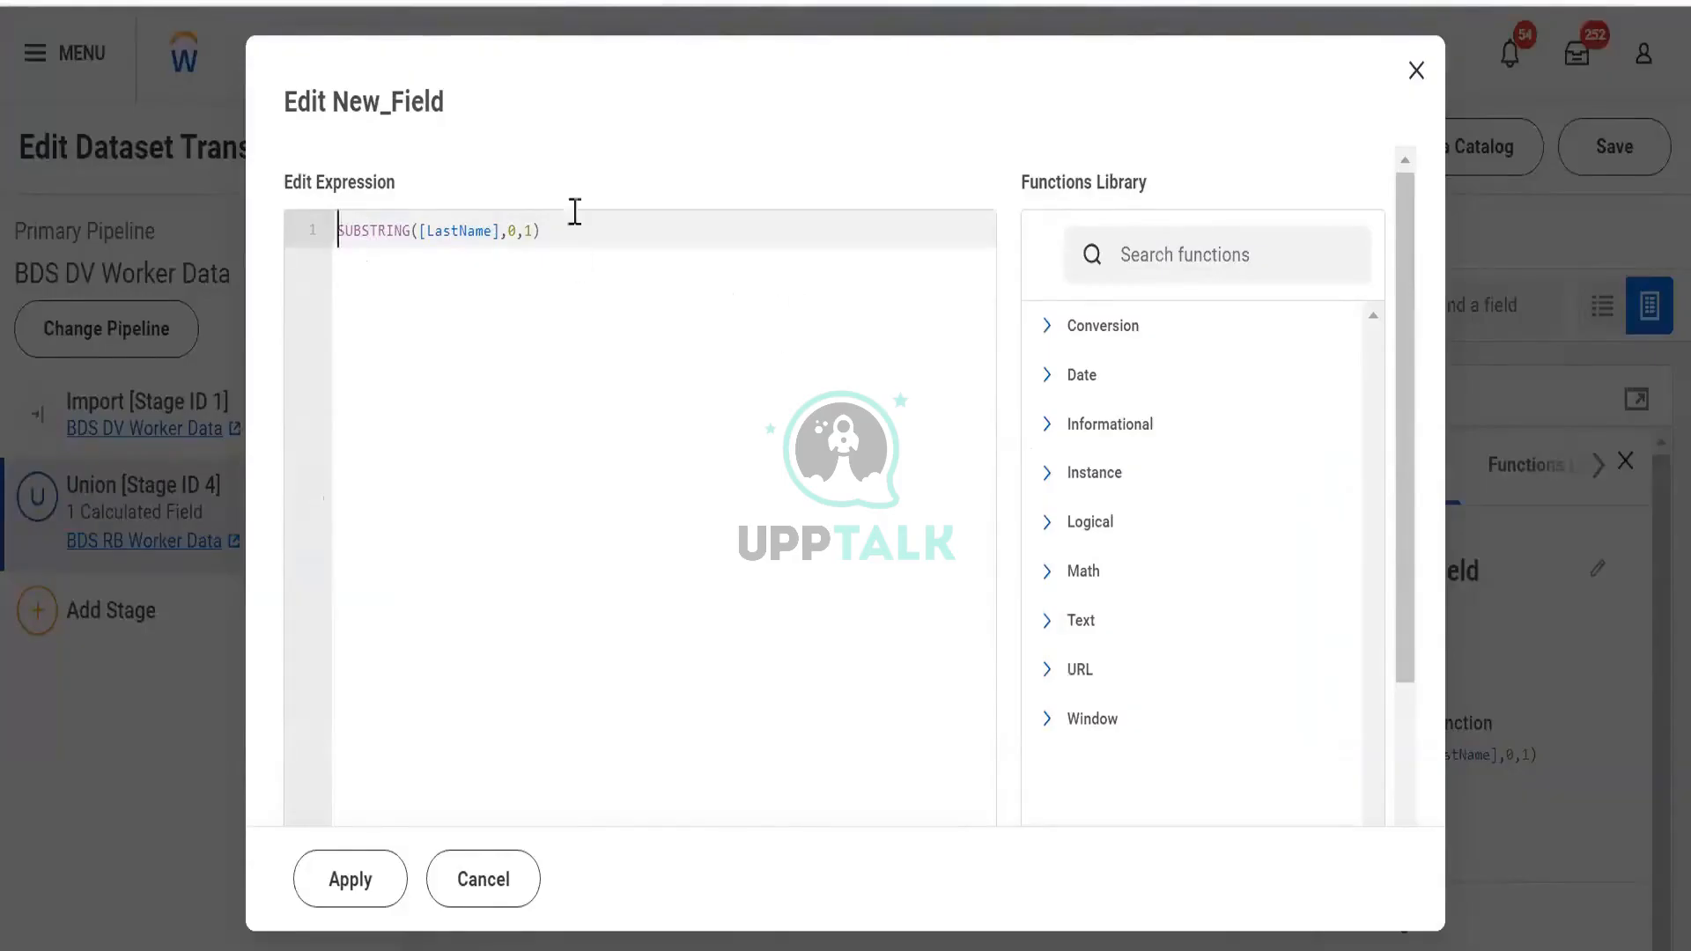
key(ctrl+t)
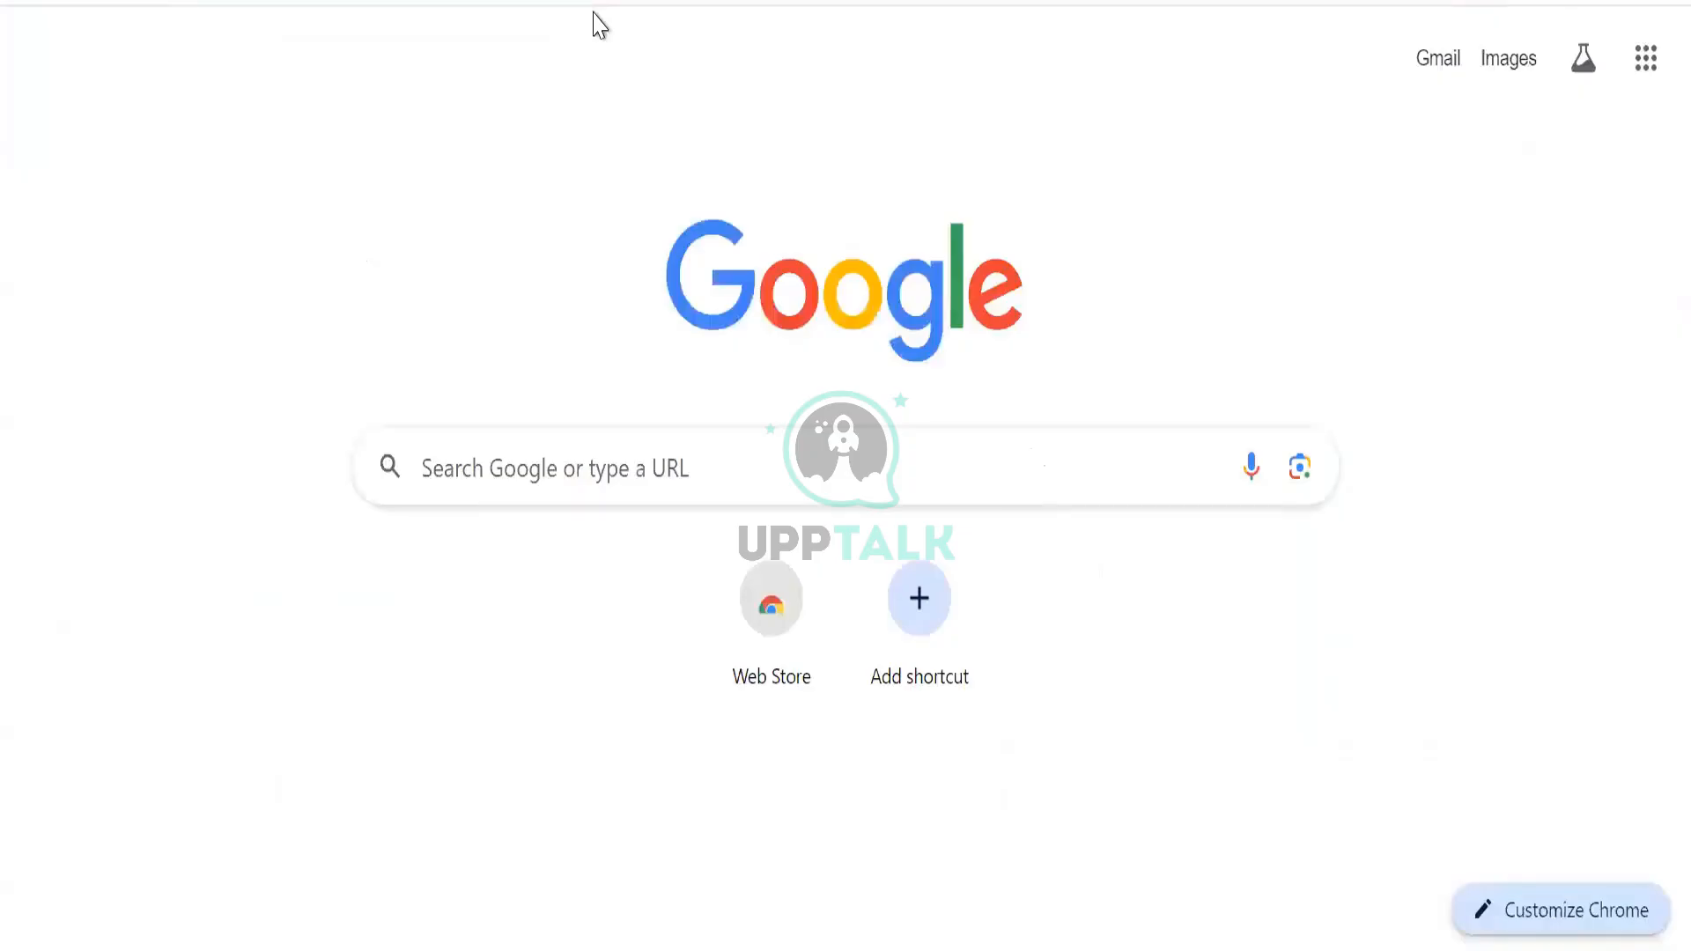
Type 'M' in the spare tab's address bar, then close that tab to return to Workday
click(599, 24)
text(M.)
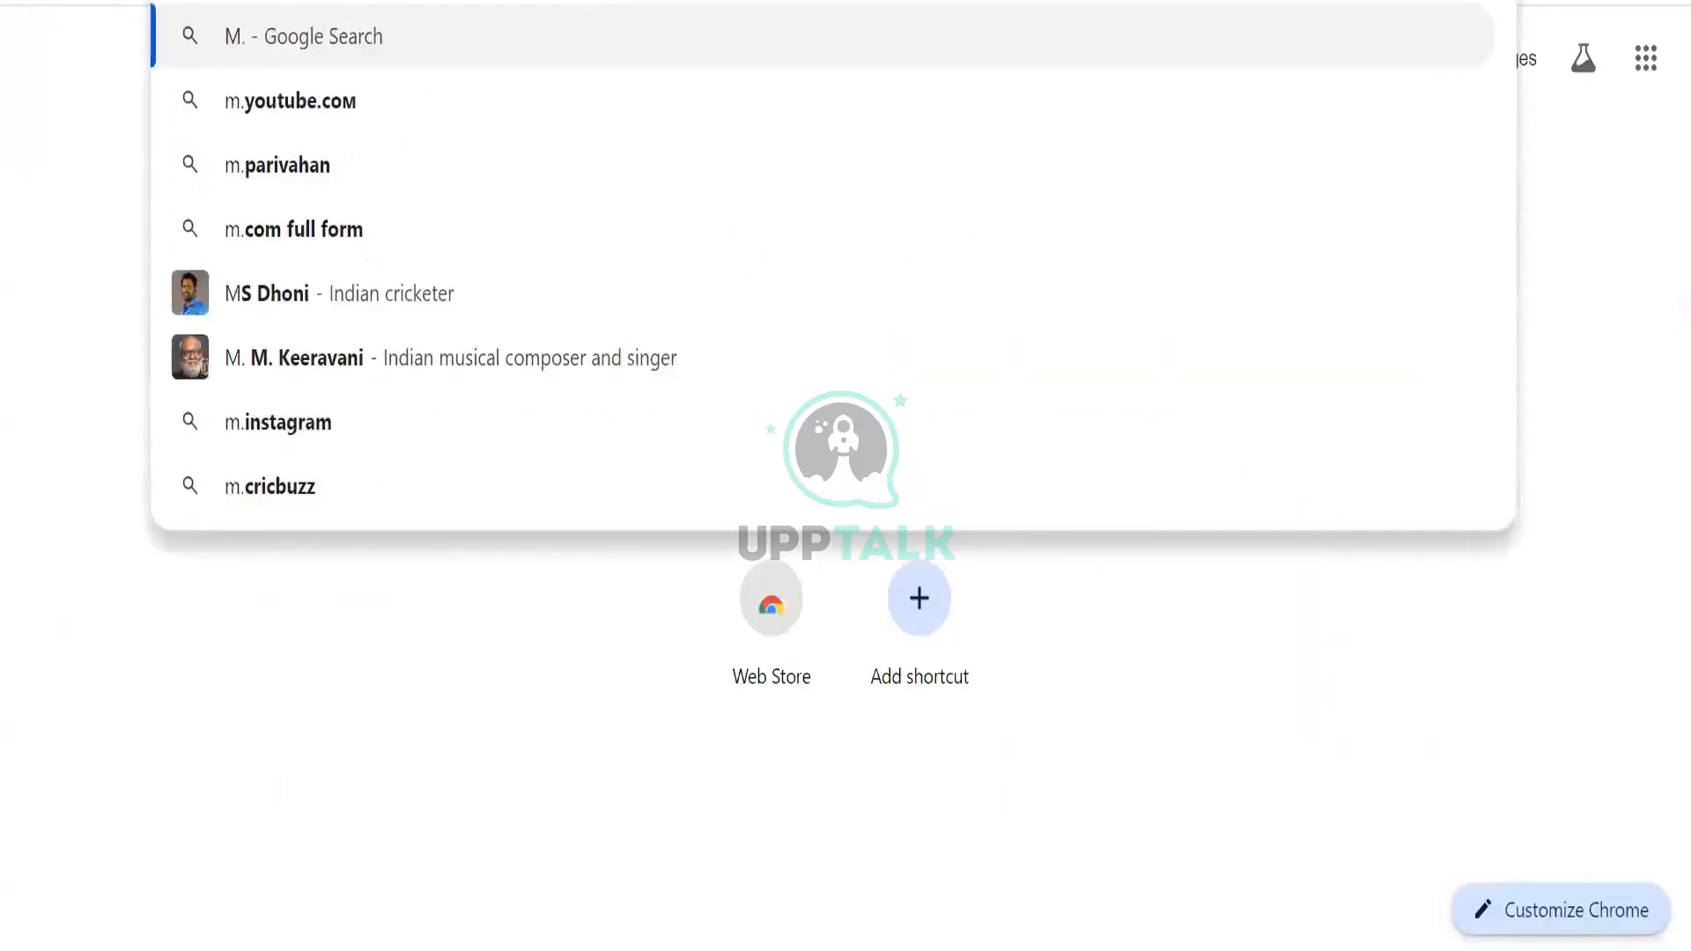
key(BackSpace)
key(ctrl+w)
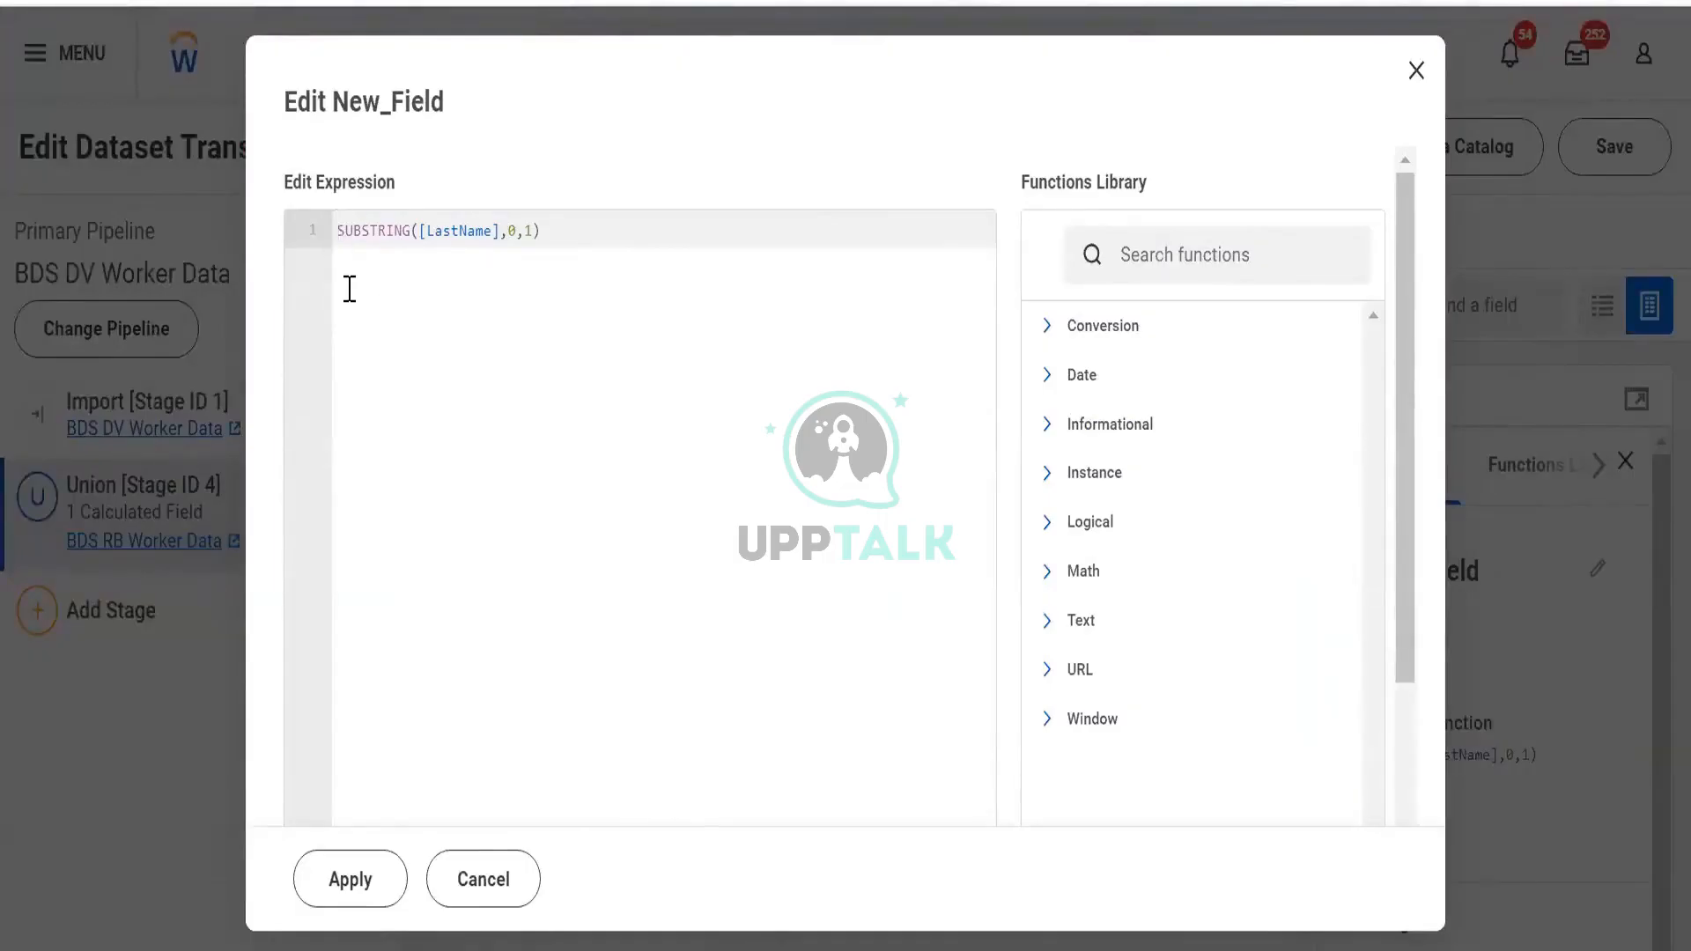
Search 'co' in the Functions Library and read CONCAT's syntax and usage example
click(1162, 255)
text(co)
scroll(1163, 275, down, 2)
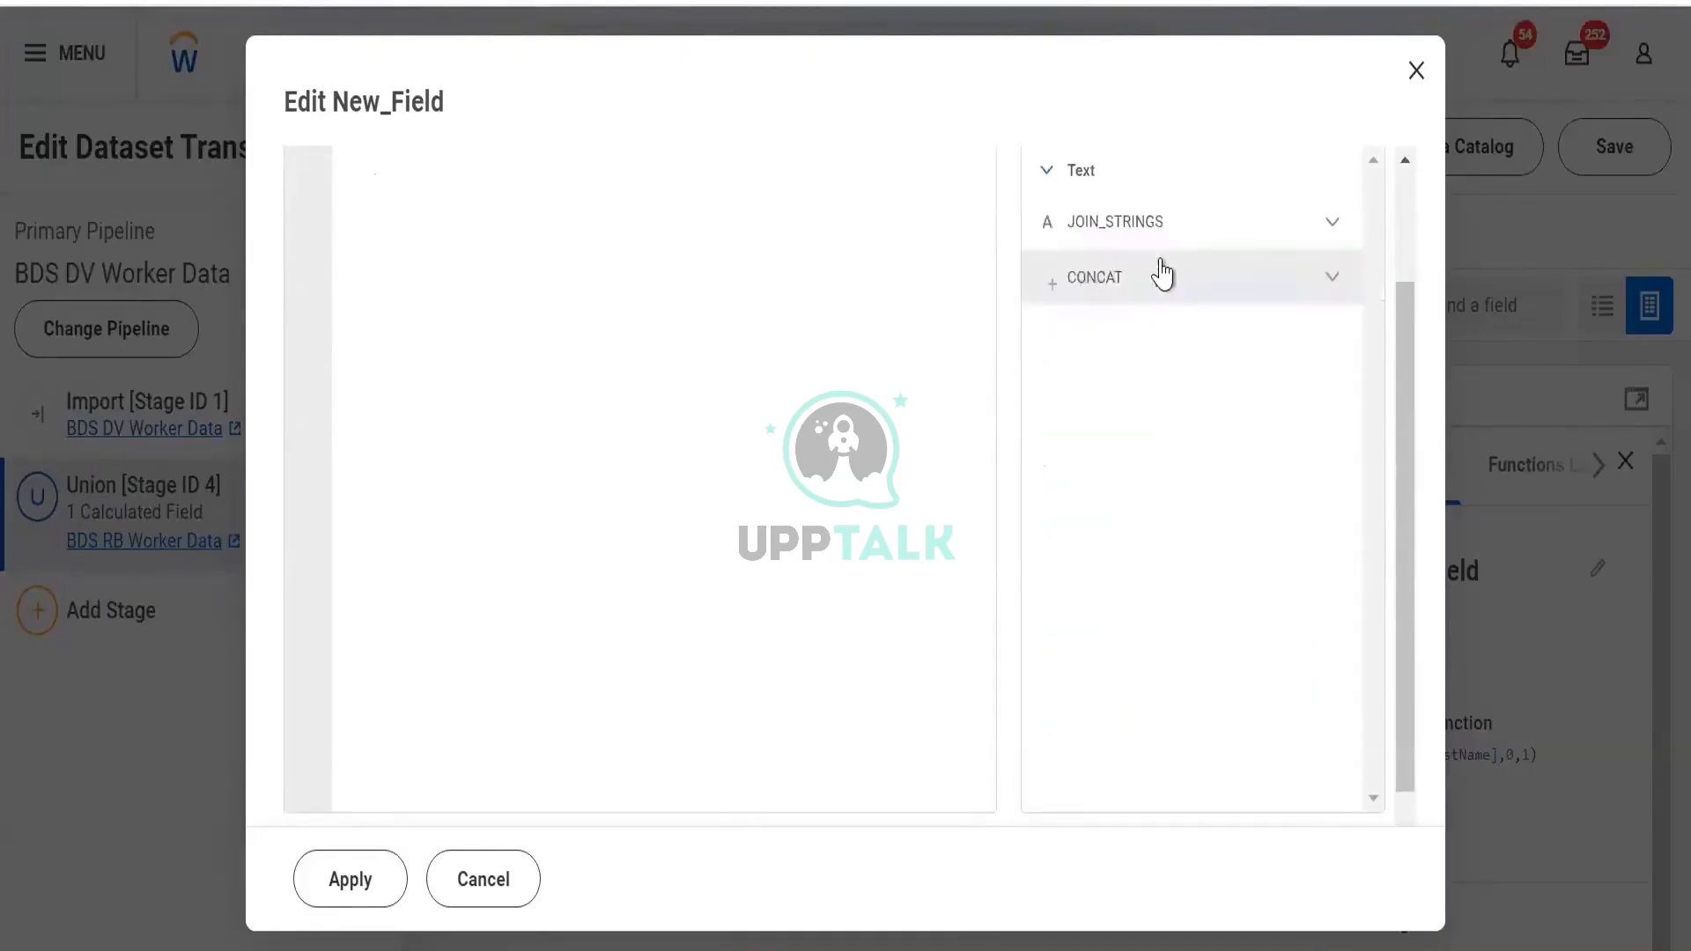
click(1338, 300)
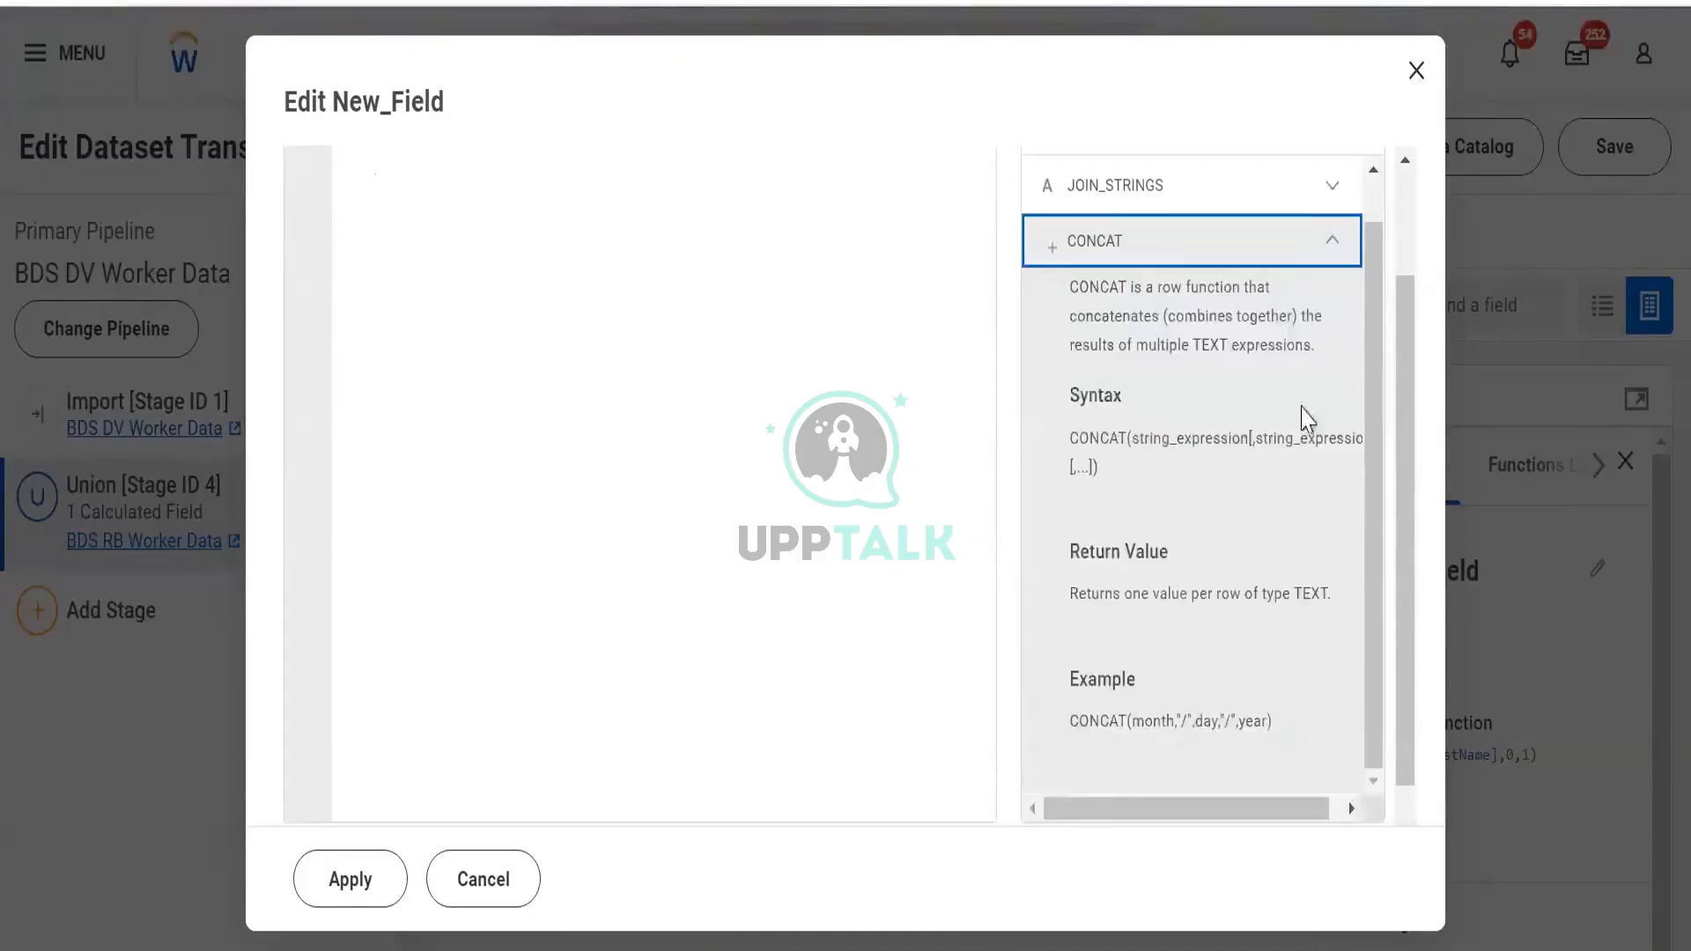
click(1067, 726)
drag(1069, 720, 1287, 717)
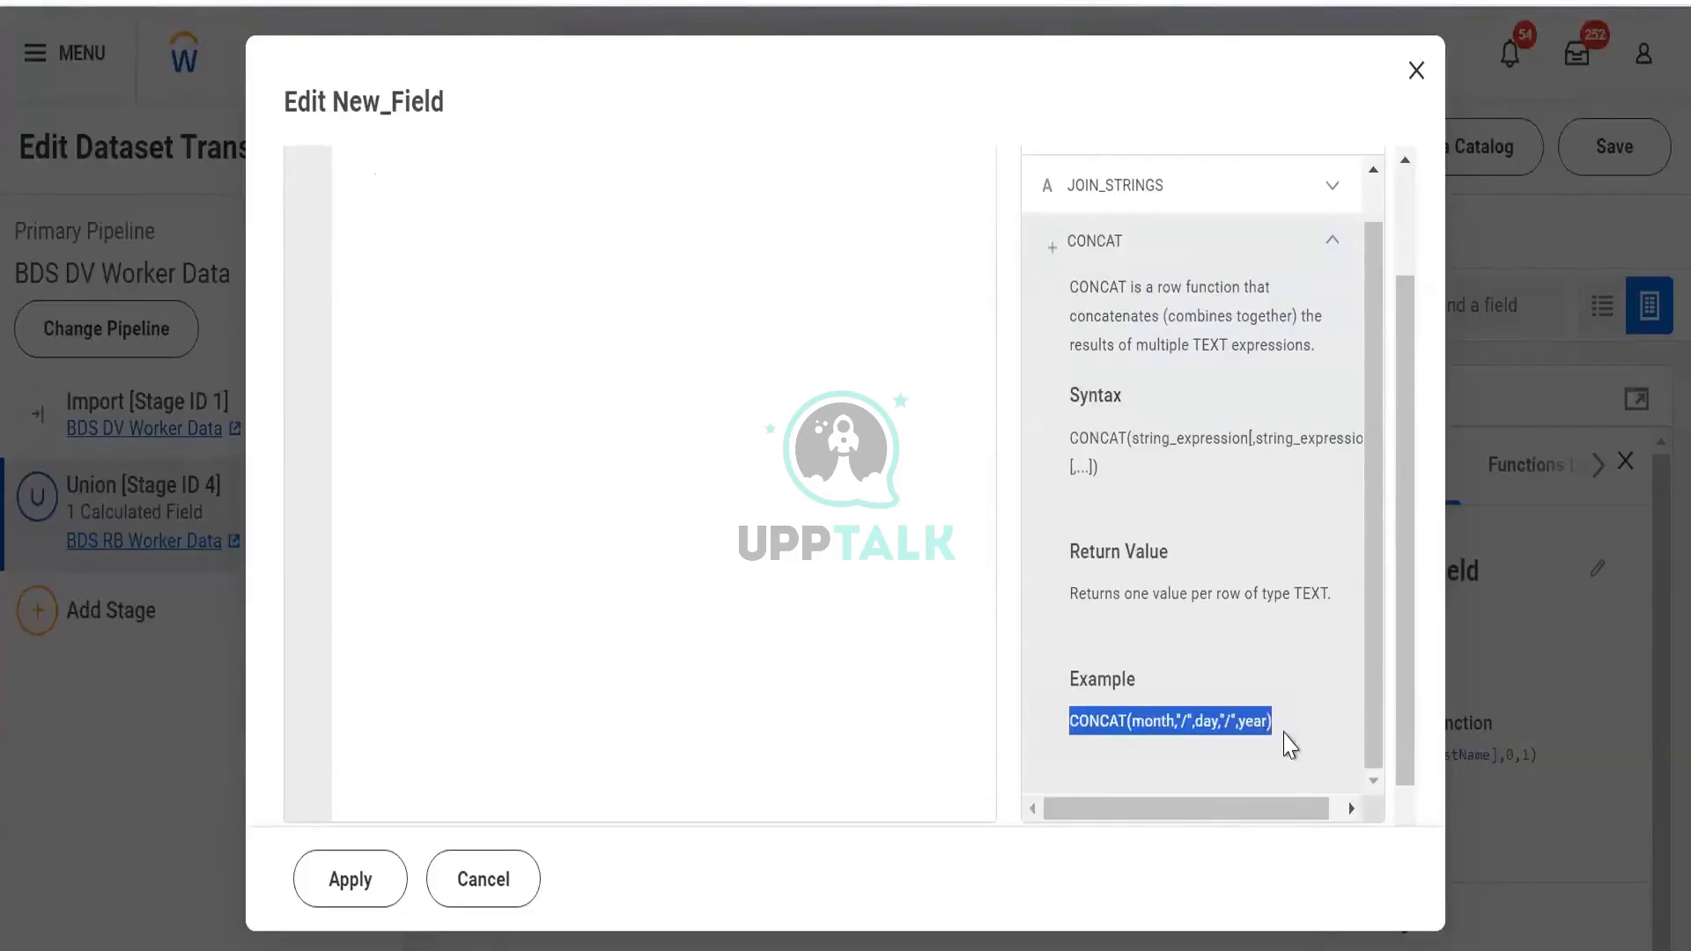
scroll(460, 299, up, 2)
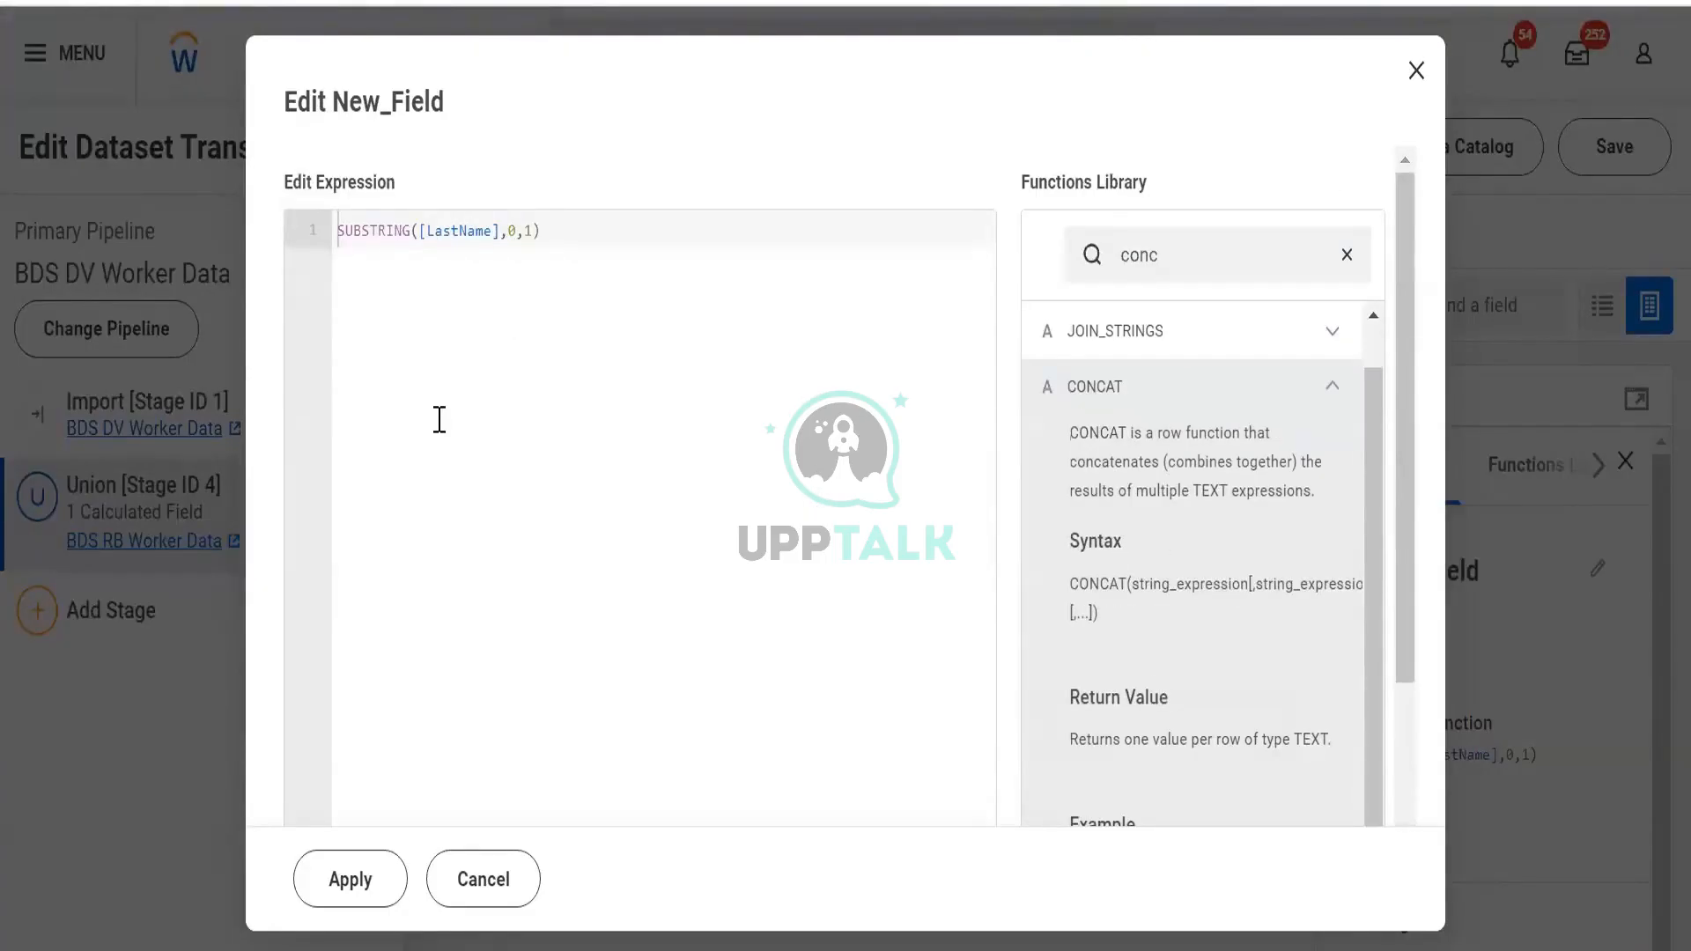
Insert CONCAT before SUBSTRING and move the SUBSTRING([LastName],0,1) call inside it, followed by a comma
click(337, 230)
text(conc)
key(Return)
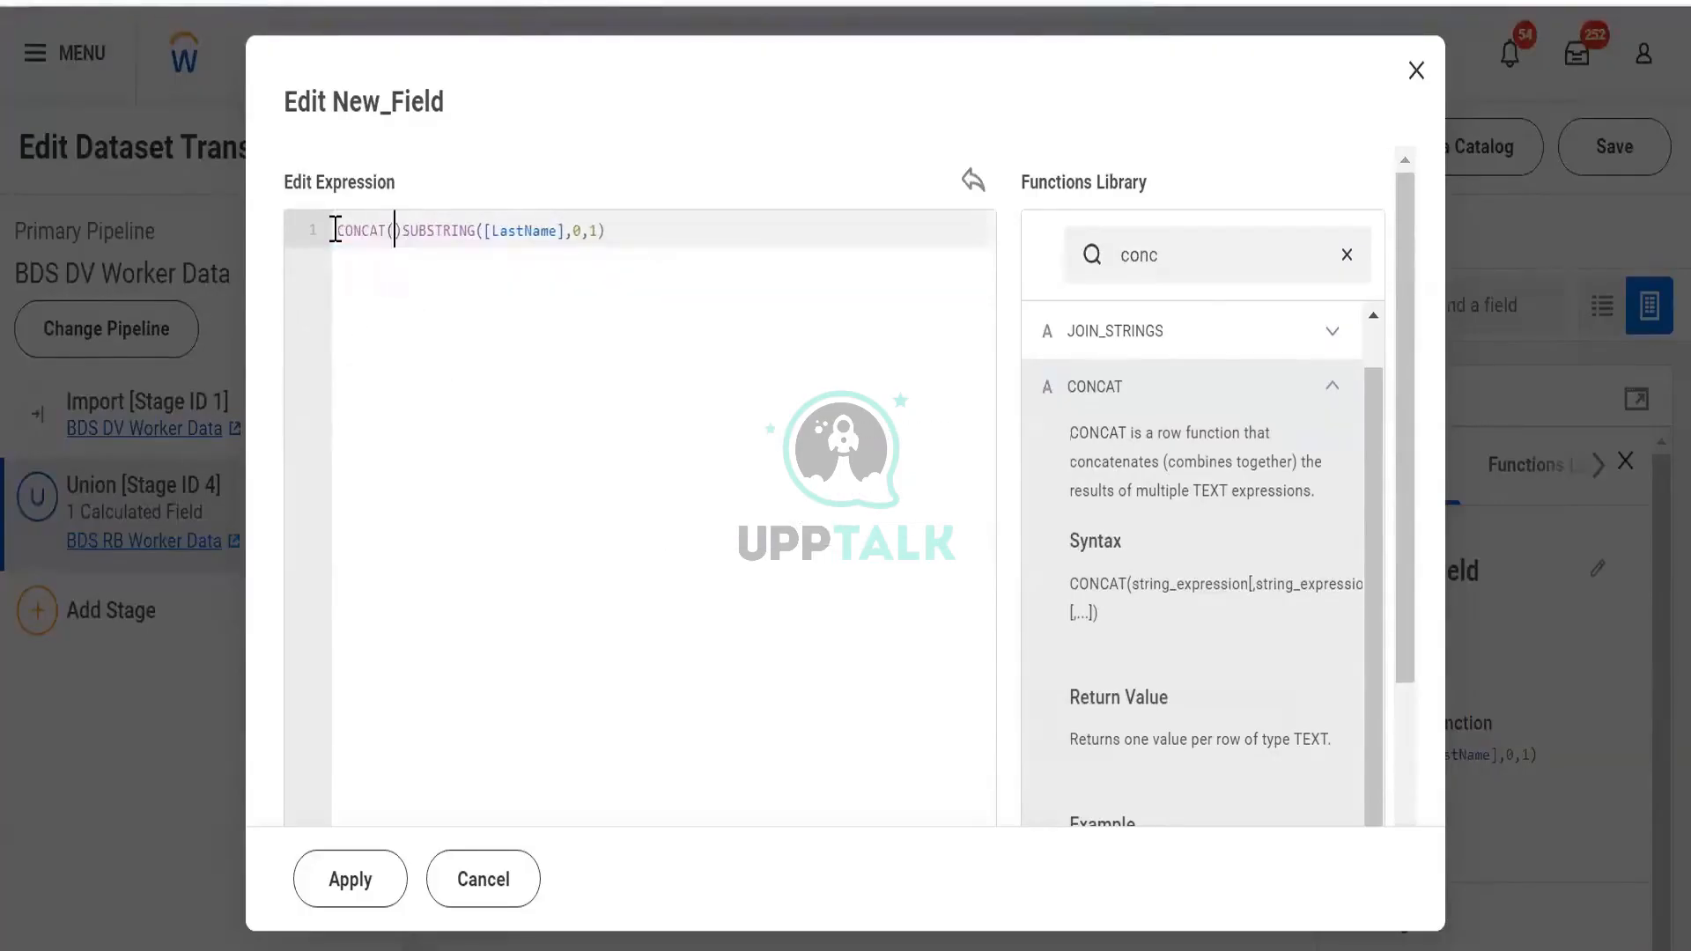
key(Right)
key(ctrl+shift+Right)
key(ctrl+shift+Right)
key(ctrl+shift+Right)
key(ctrl+shift+Right)
key(ctrl+shift+Right)
key(ctrl+shift+Right)
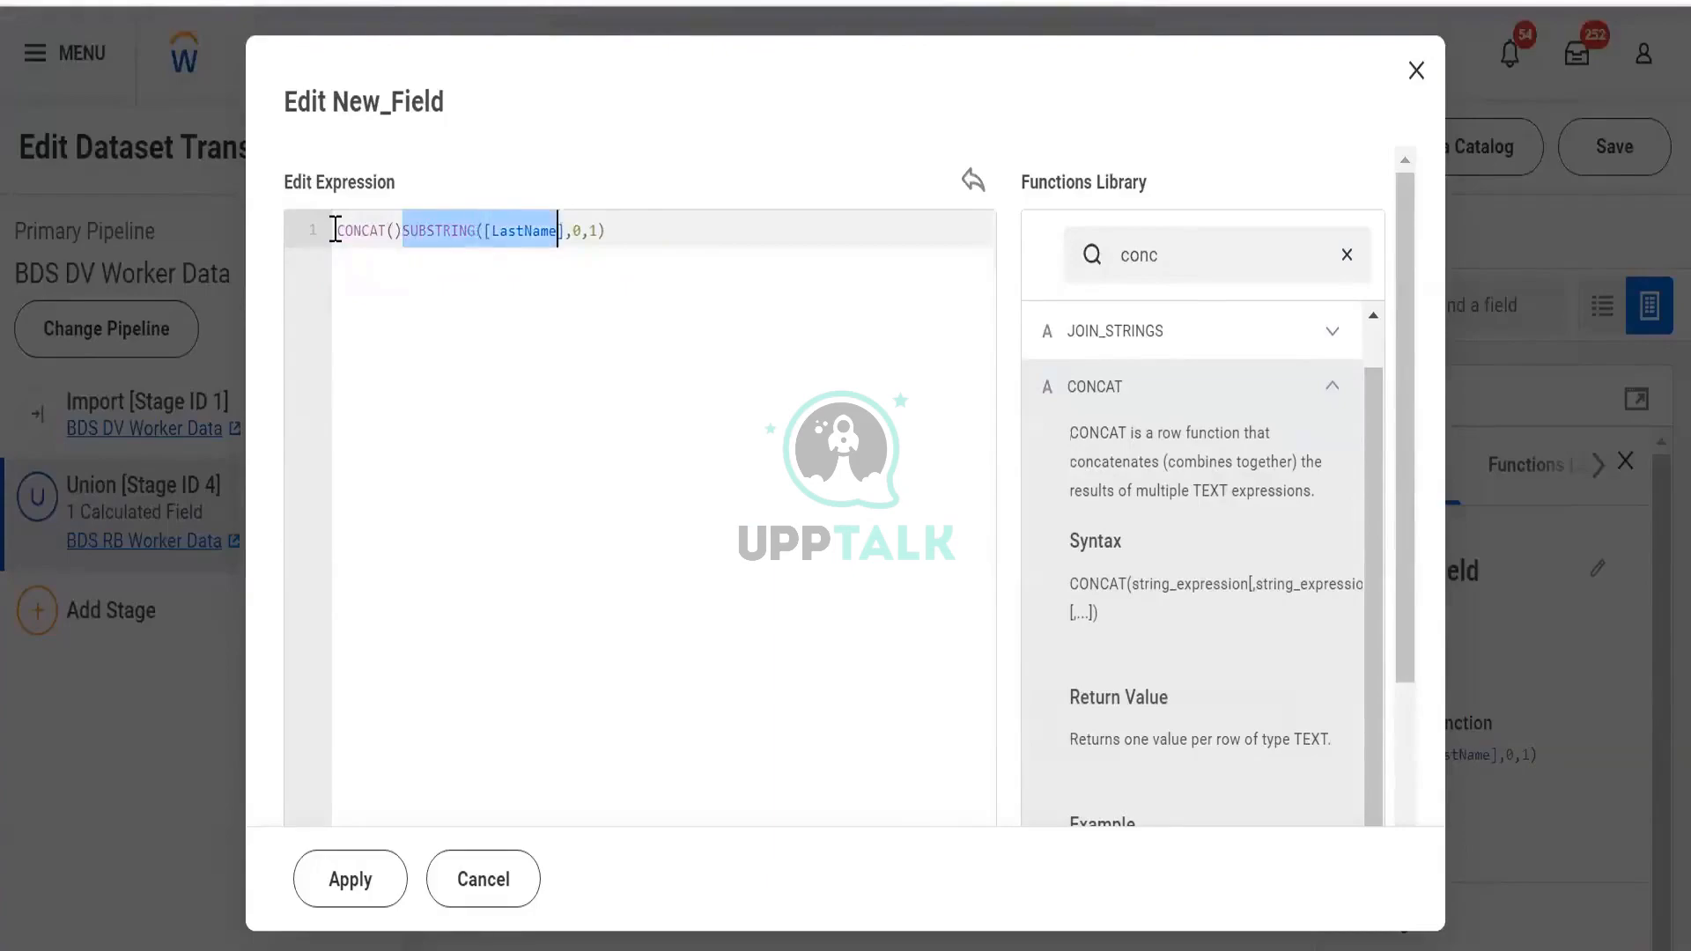
key(ctrl+shift+Right)
key(ctrl+shift+Right)
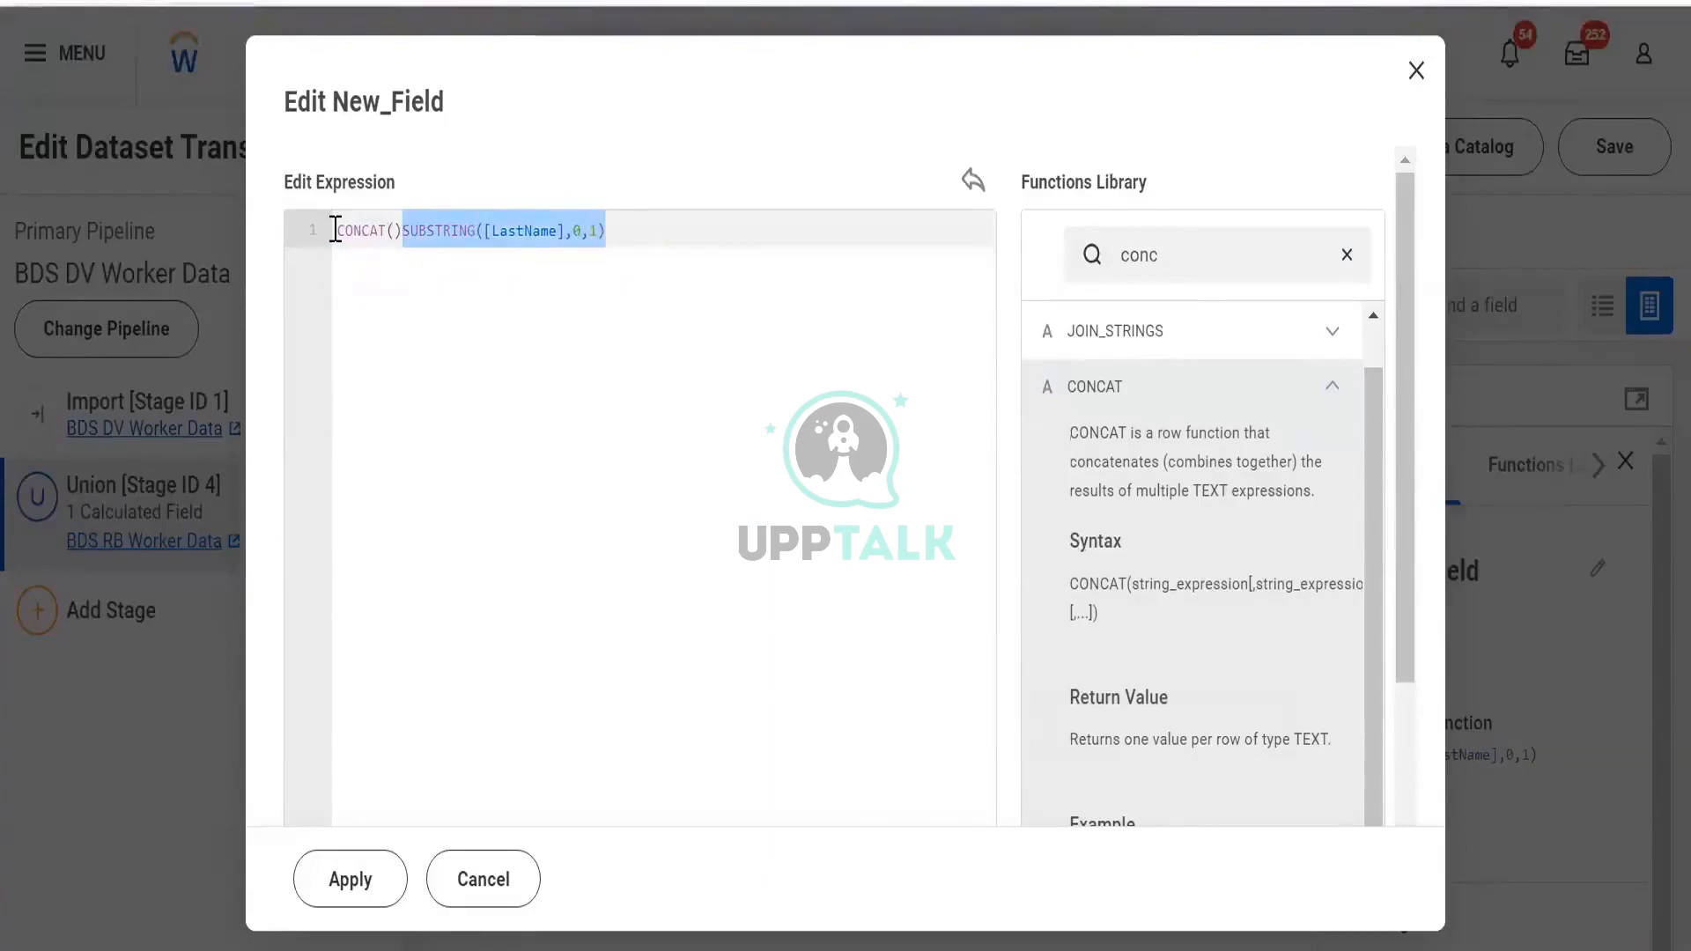
key(ctrl+x)
key(BackSpace)
key(ctrl+v)
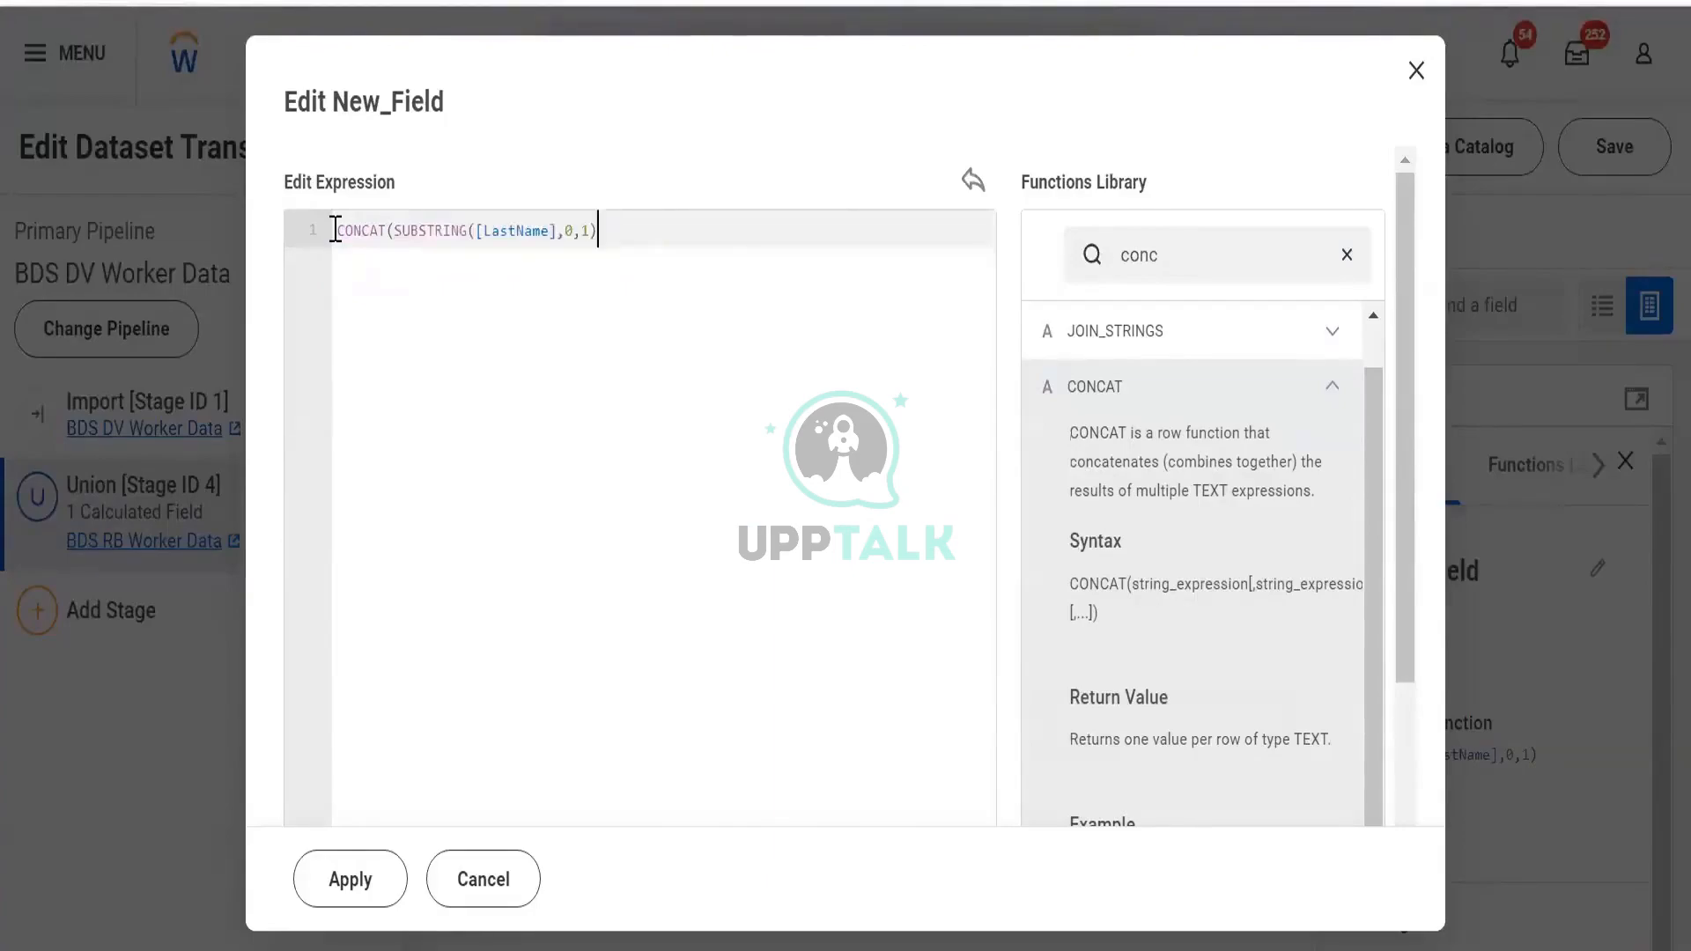
key(Left)
text(,)
Enclose the SUBSTRING call in an extra pair of parentheses inside CONCAT
key(Left)
key(Left)
key(Left)
key(Right)
key(Right)
key(Right)
key(Left)
key(Left)
key(Left)
key(Left)
key(Left)
key(Left)
key(Left)
key(Left)
key(Left)
key(Left)
key(Left)
key(Left)
key(Left)
key(Left)
key(Left)
key(Left)
key(Left)
key(Left)
key(Left)
key(Left)
key(Left)
key(Left)
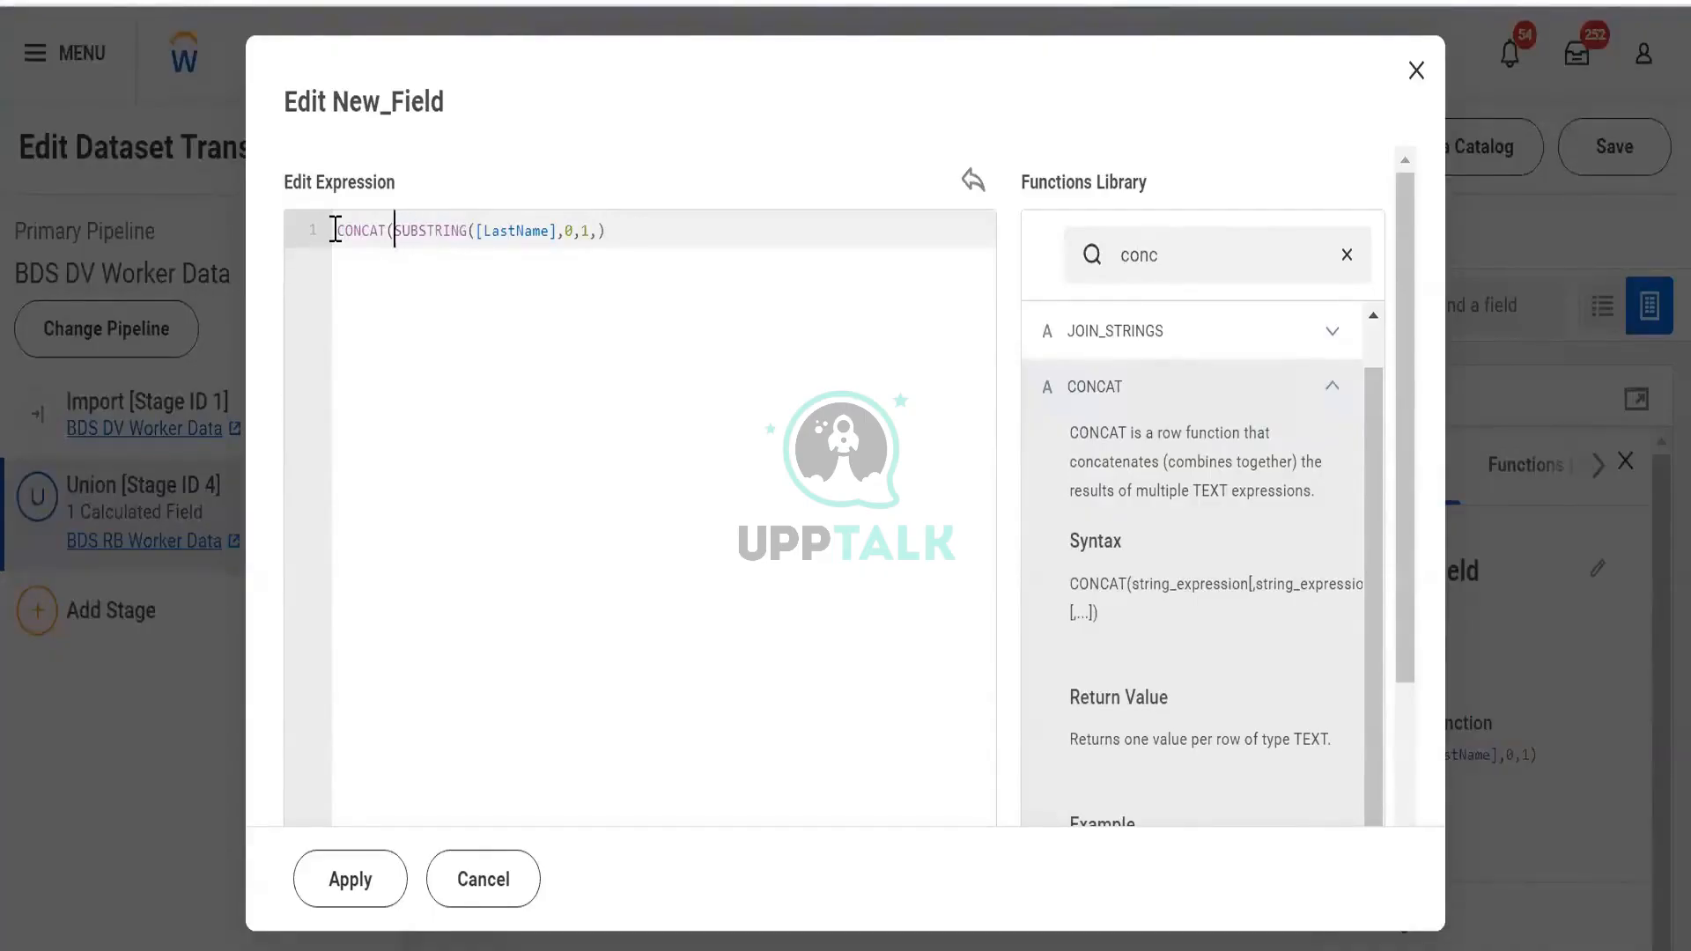
text(()
key(Left)
key(Left)
key(Left)
key(Left)
key(Left)
key(Left)
key(Left)
key(Right)
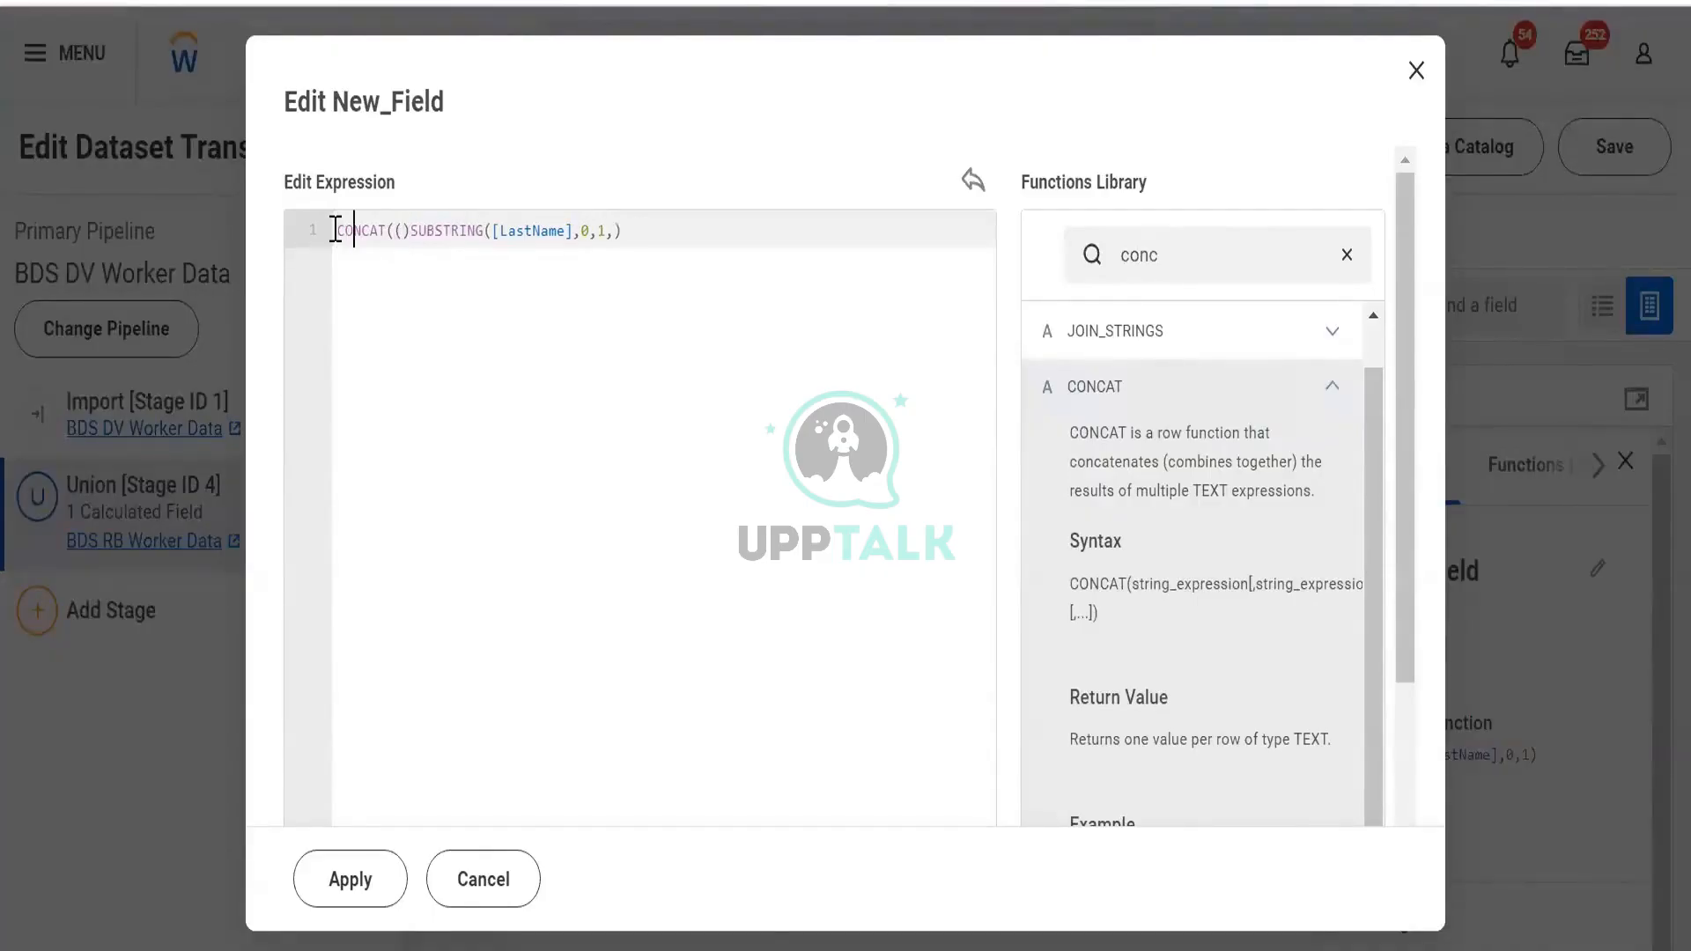
key(Right)
key(Right)
key(Right)
key(Right)
key(Right)
key(Right)
key(Right)
key(ctrl+shift+Right)
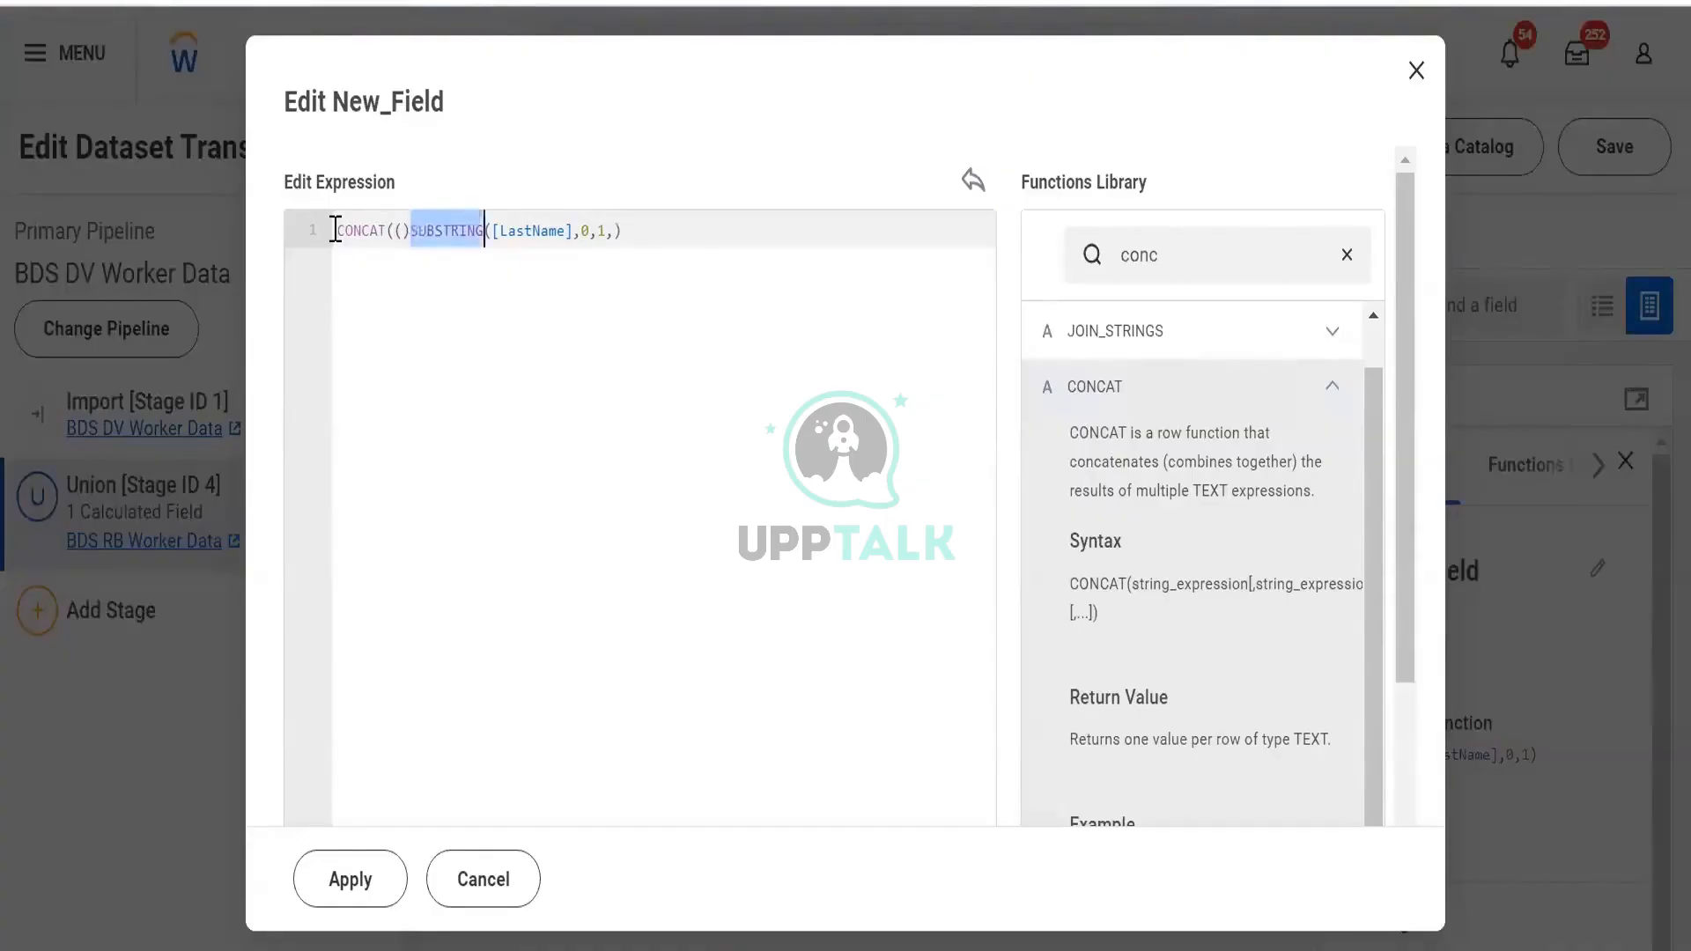
key(ctrl+shift+Right)
key(ctrl+shift+Right)
key(shift+Right)
key(shift+Right)
key(shift+Right)
key(shift+Right)
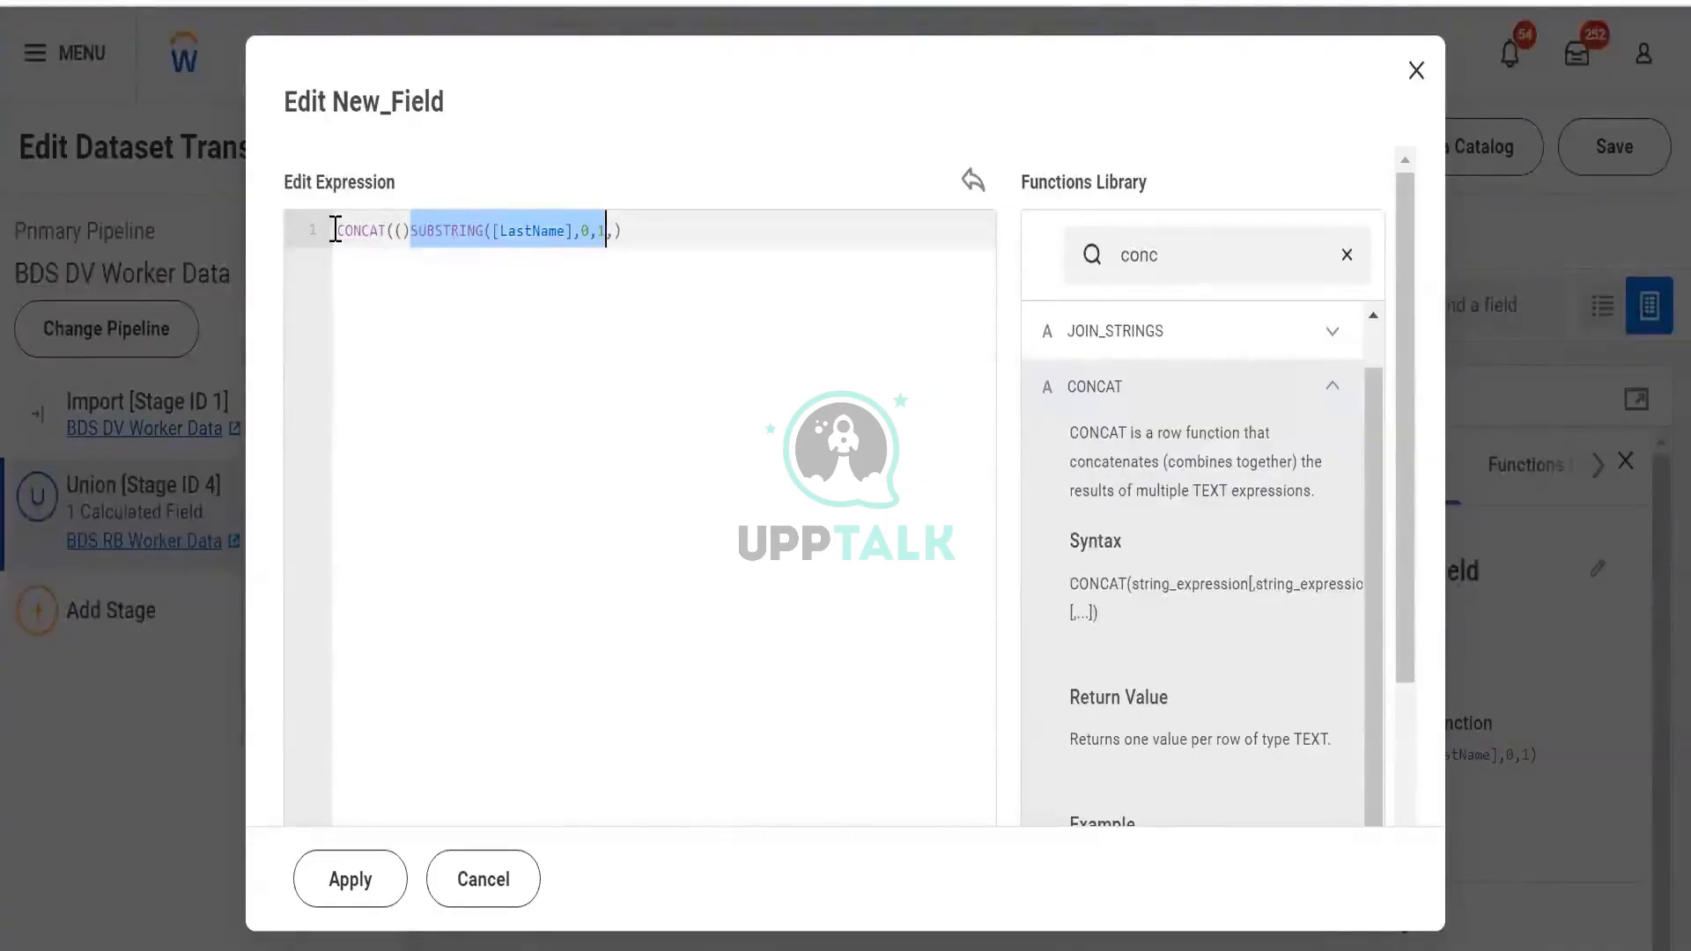
key(ctrl+x)
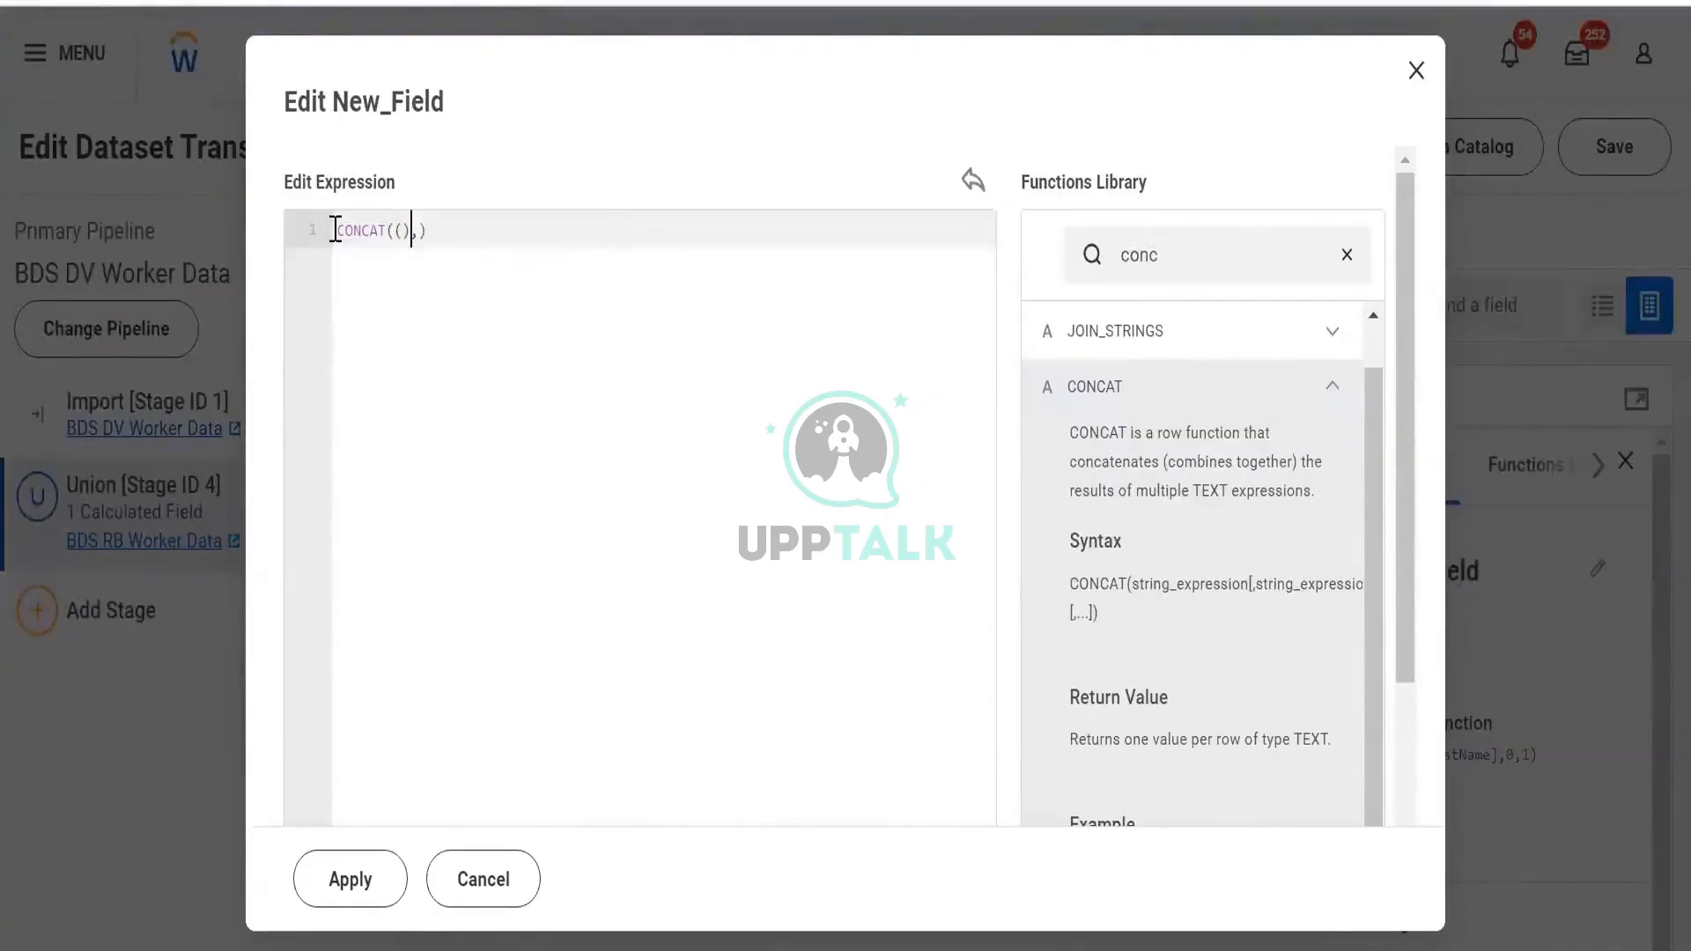
key(ctrl+v)
key(Right)
key(Right)
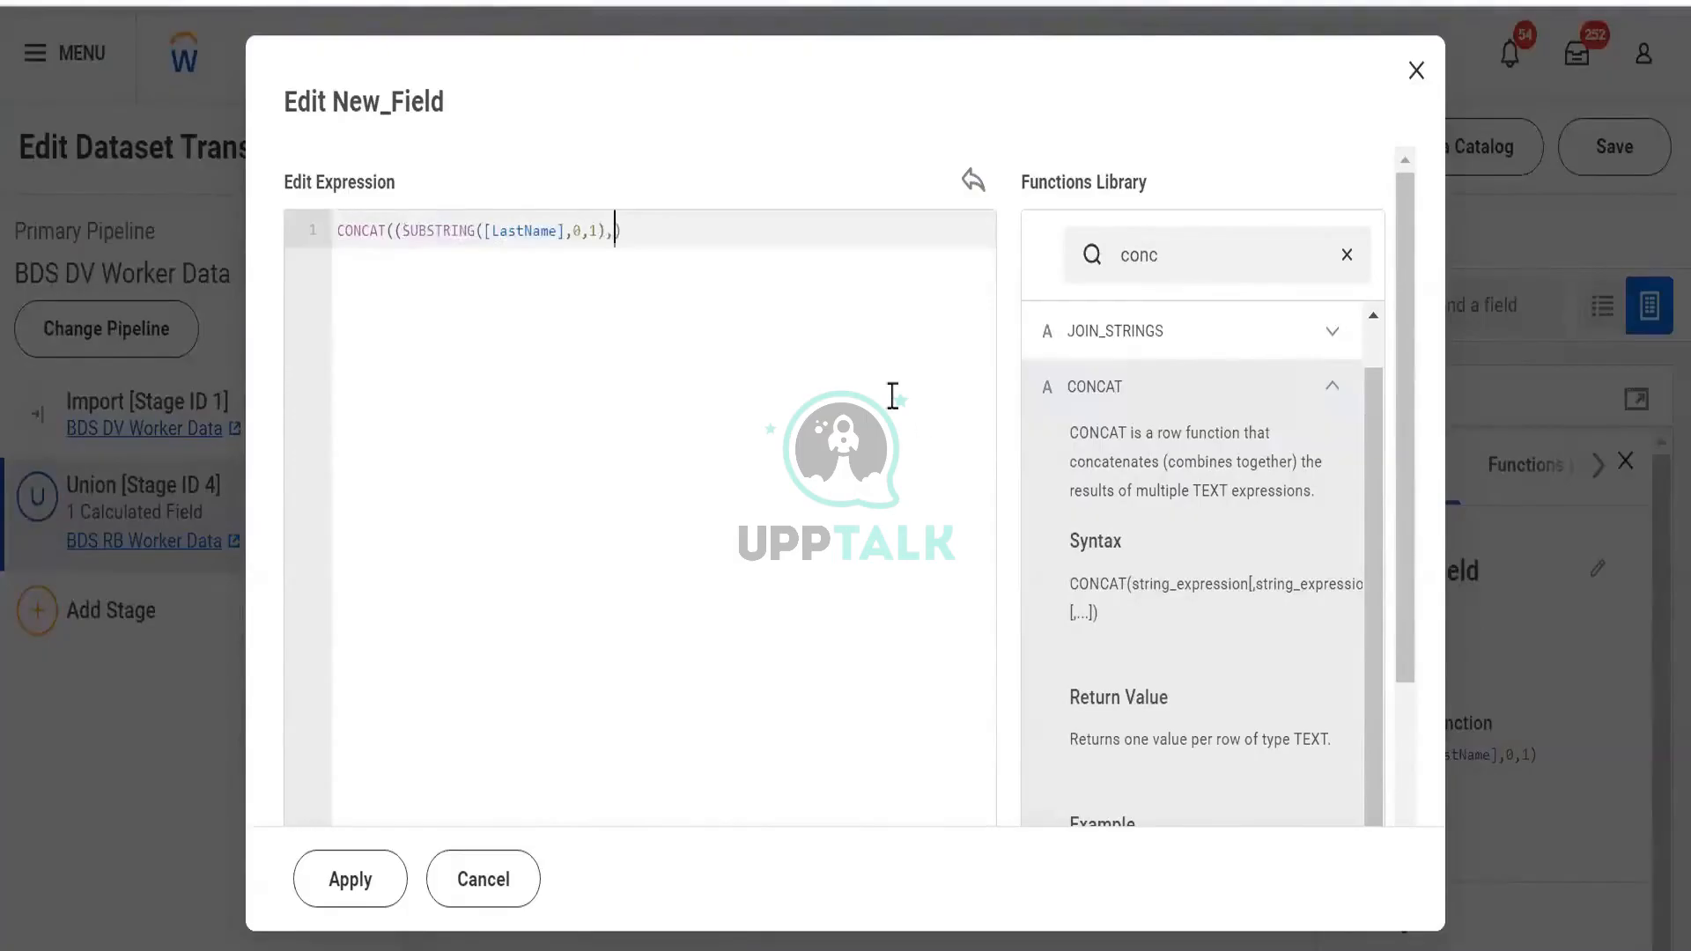
Add "." as CONCAT's second argument and apply the expression to New_Field
scroll(1225, 678, down, 2)
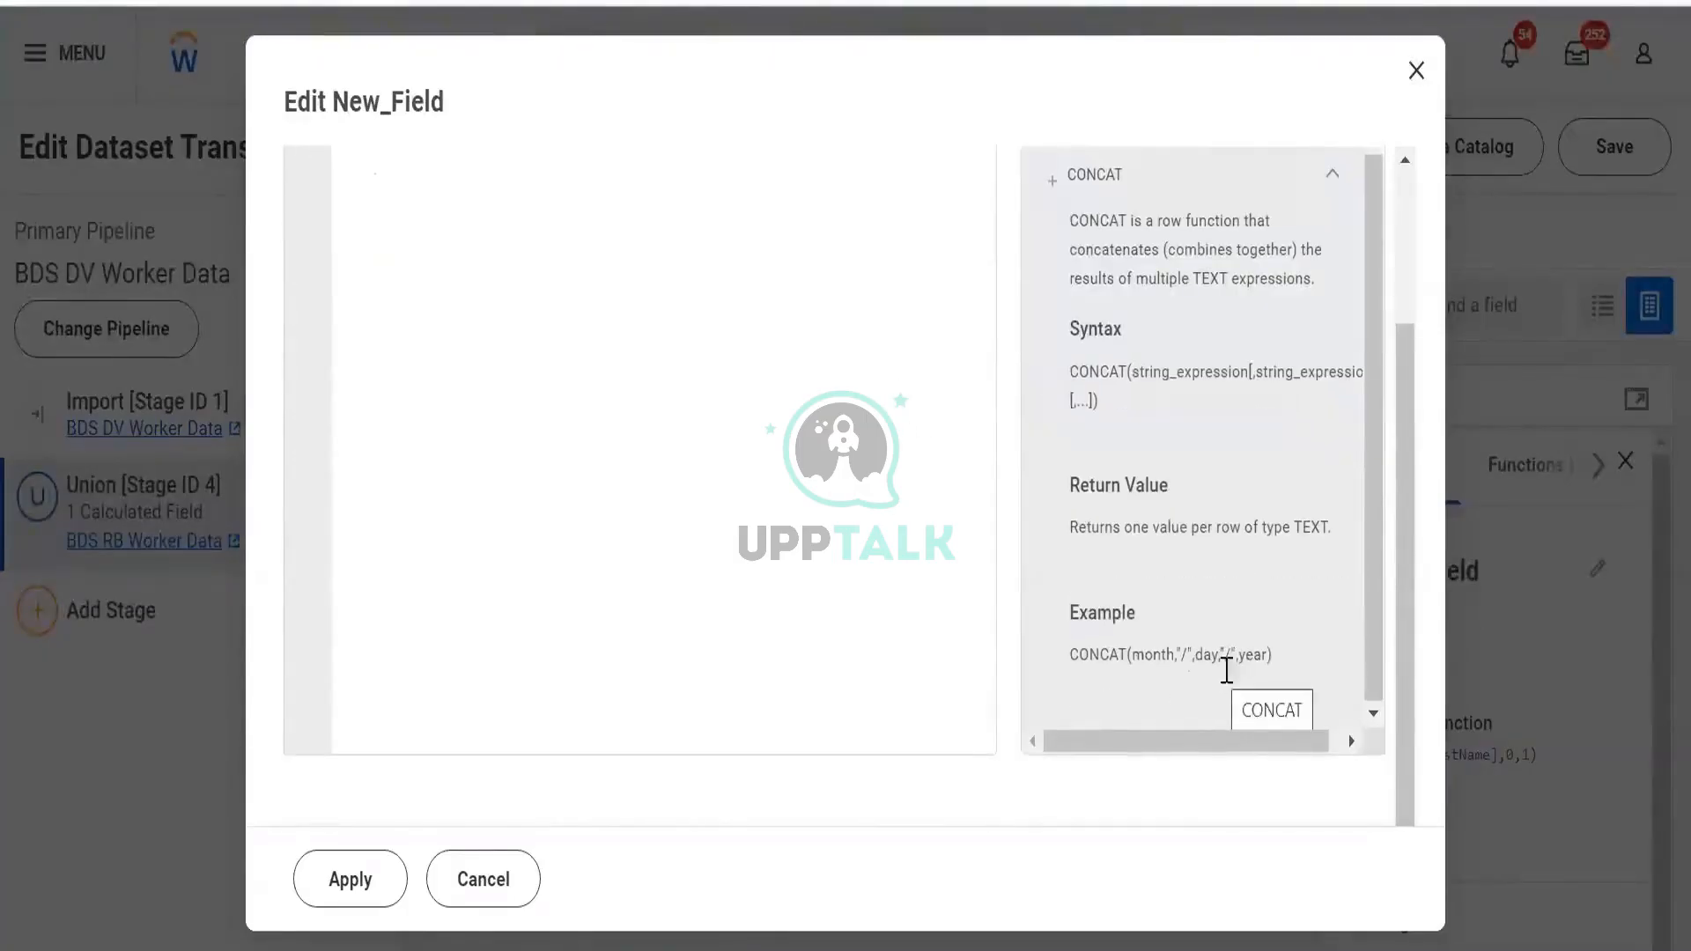
scroll(1179, 653, up, 2)
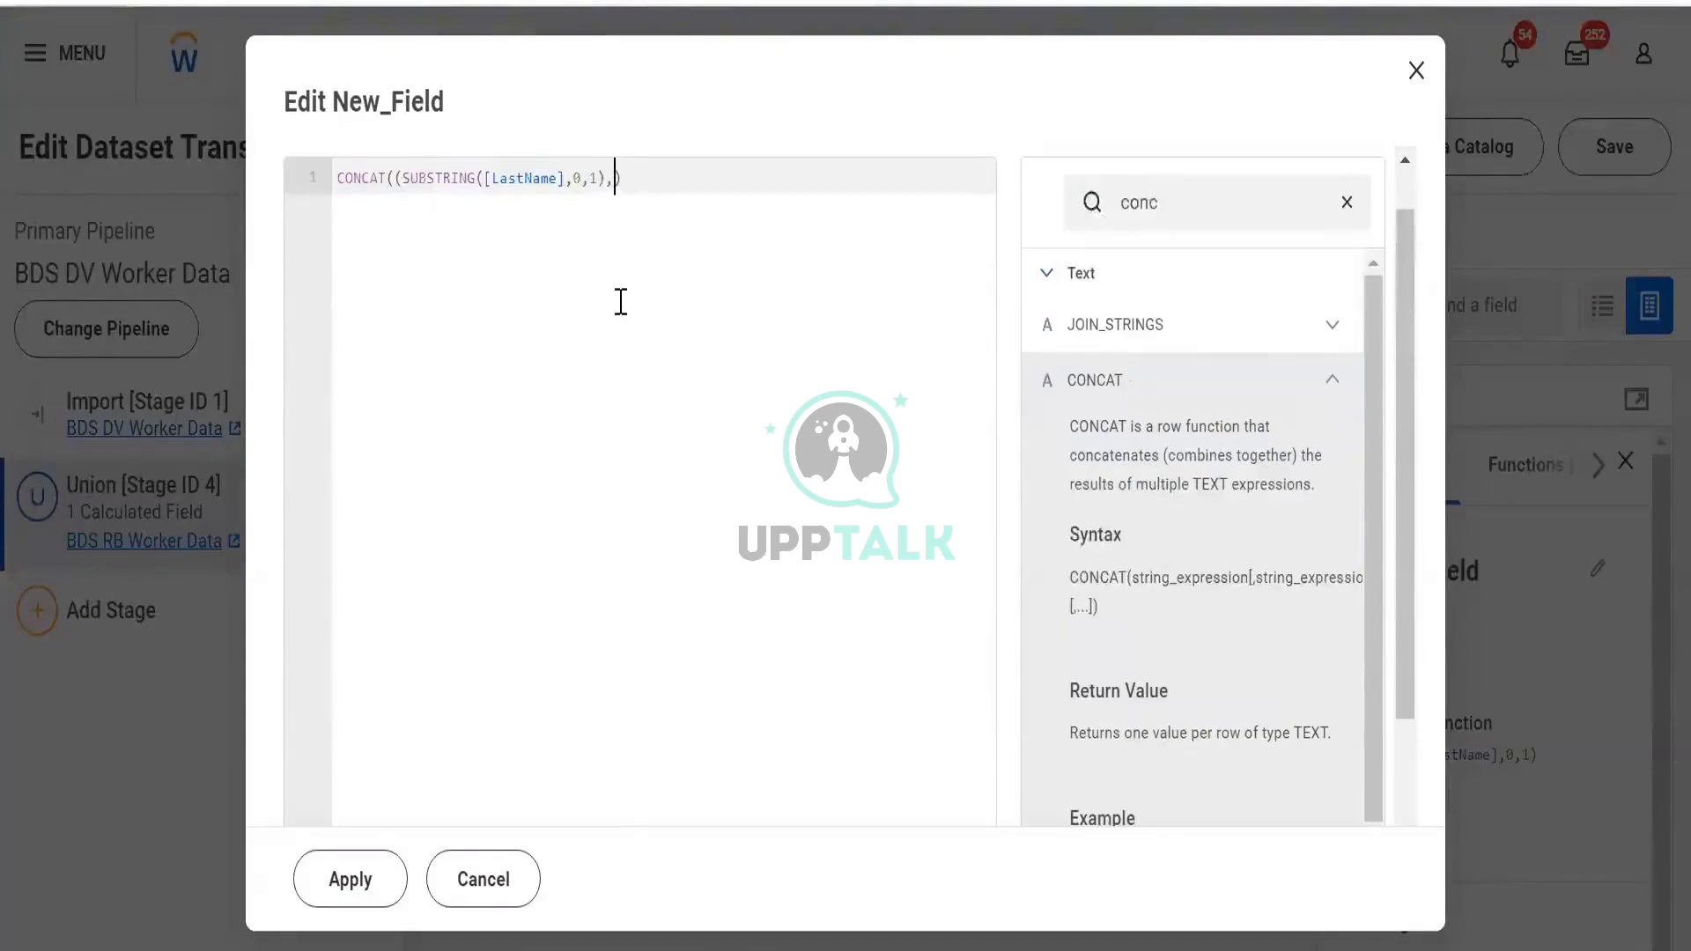
text(".")
click(364, 892)
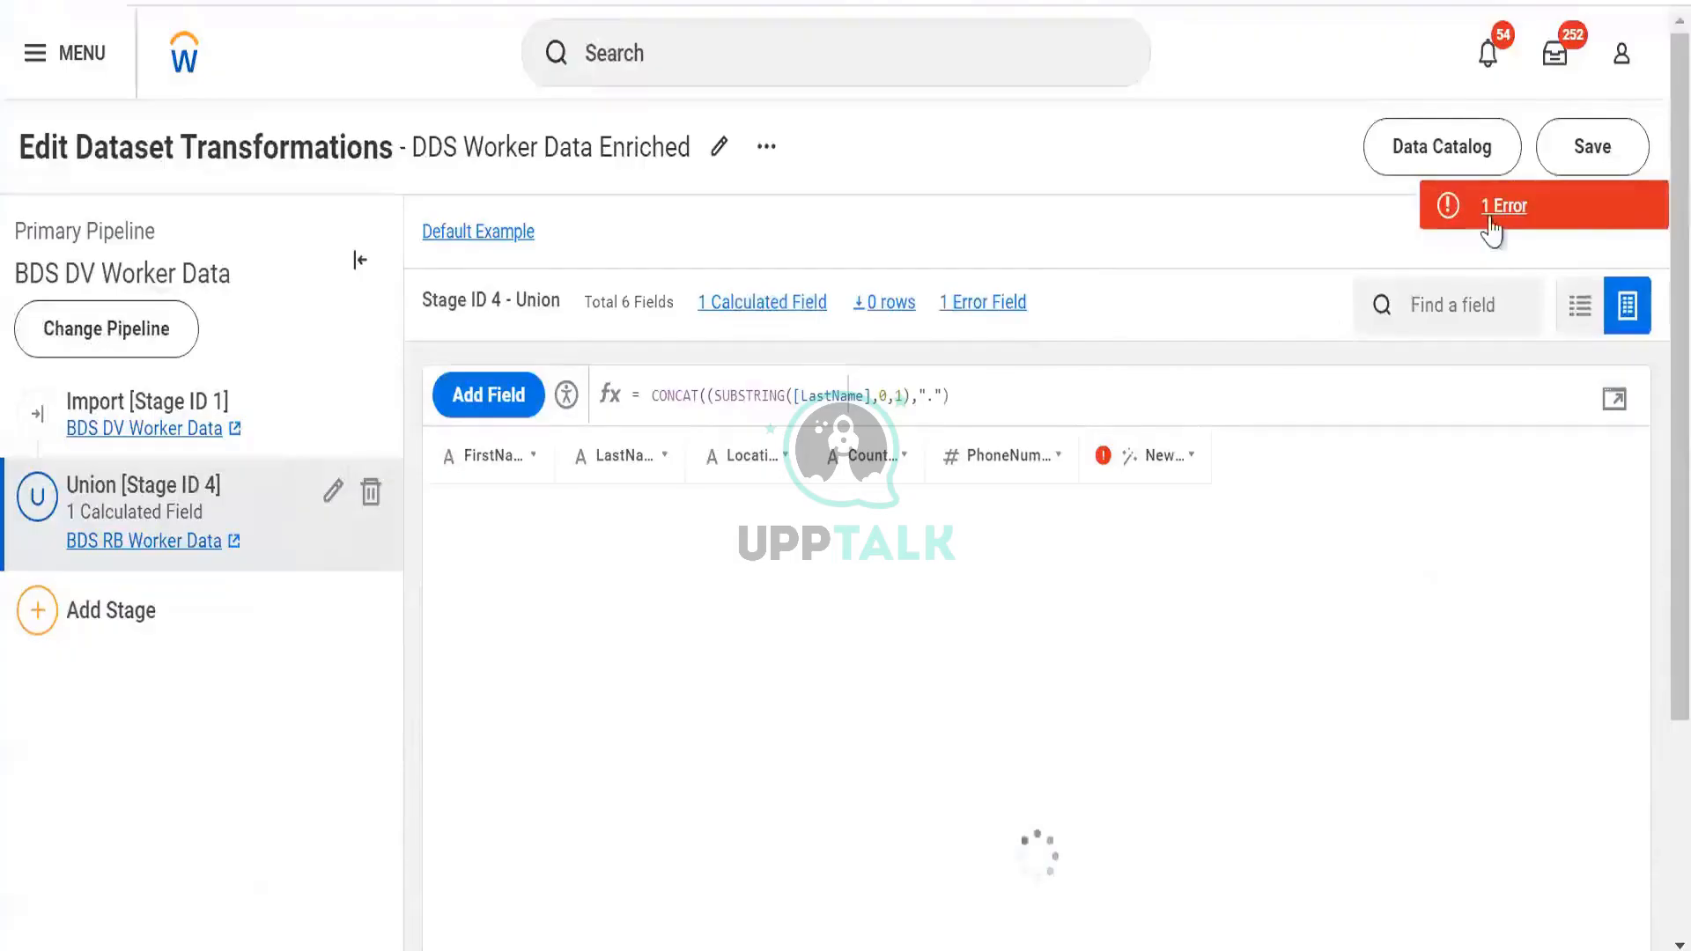
Review the validation error for CONCAT((SUBSTRING([LastName],0,1),".") and reopen the New_Field expression editor
click(1497, 210)
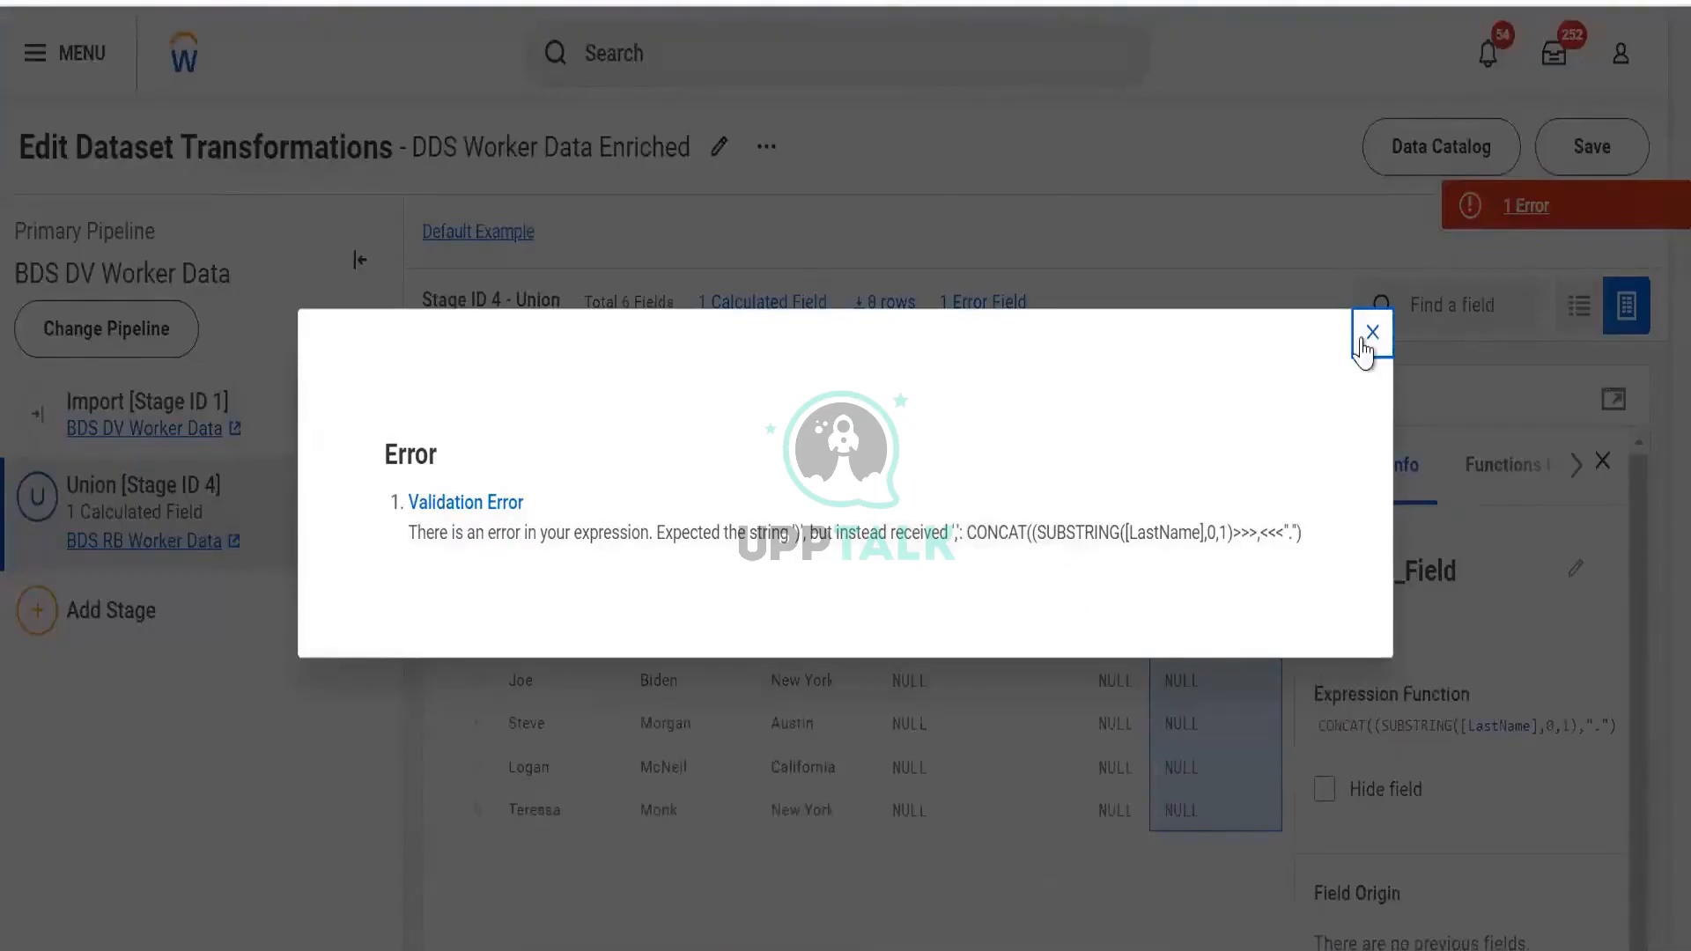
click(1629, 399)
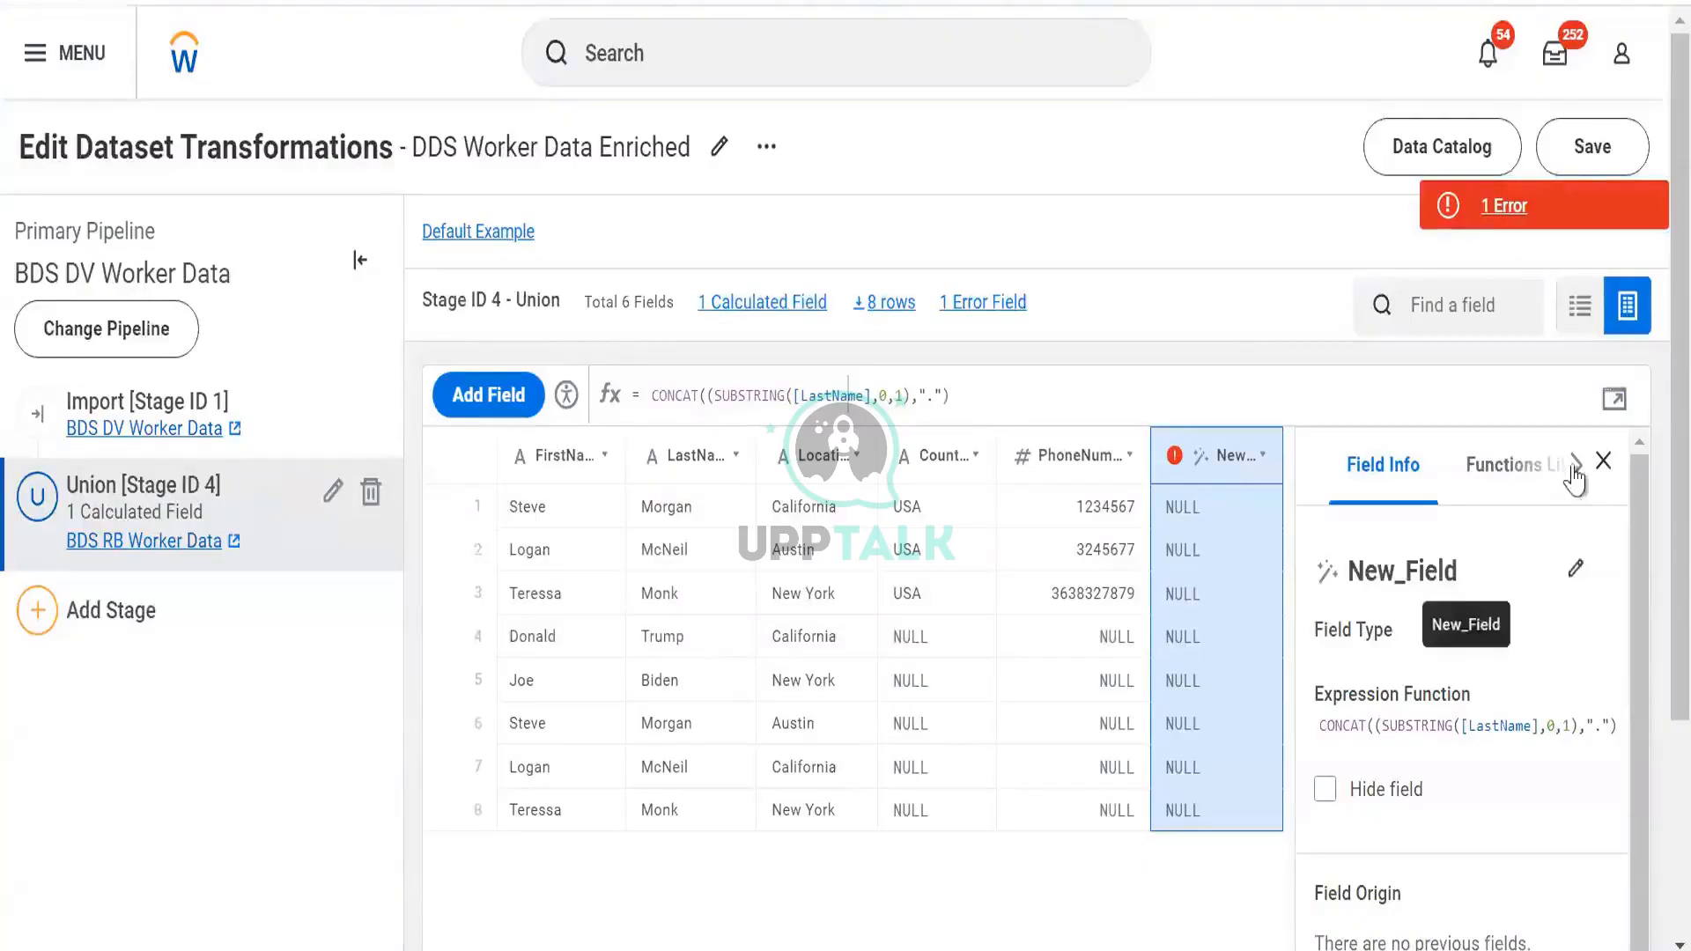
click(1614, 400)
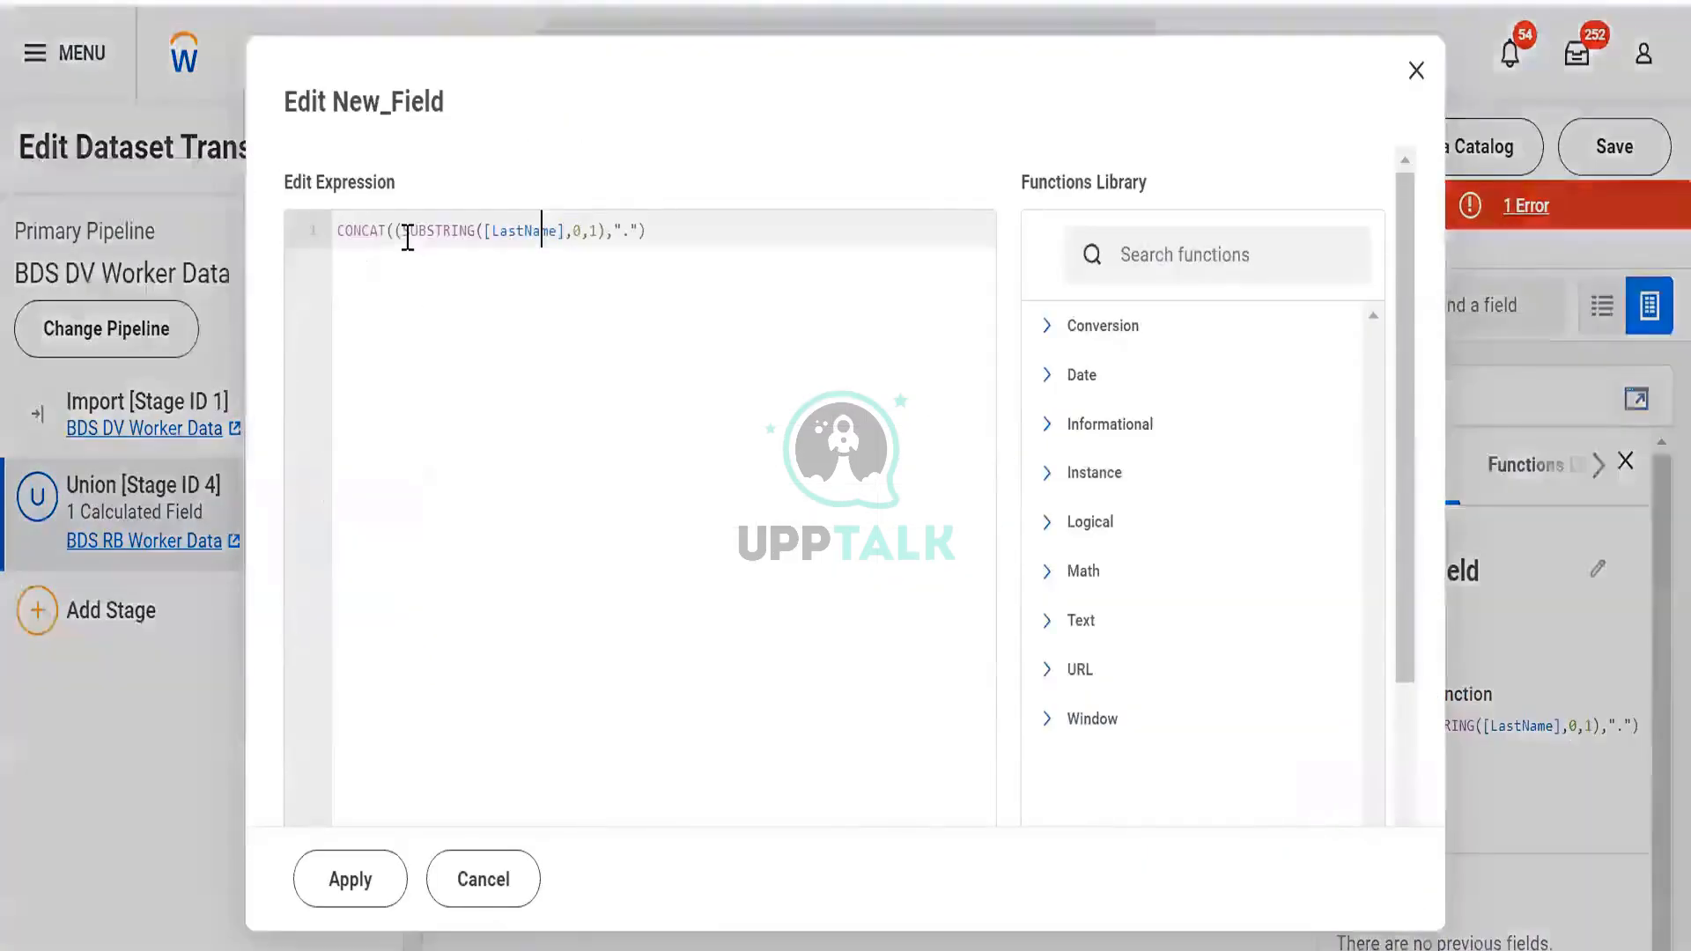
Delete the extra '(' after CONCAT and the stray ')' after 0,1, then apply the expression
click(406, 234)
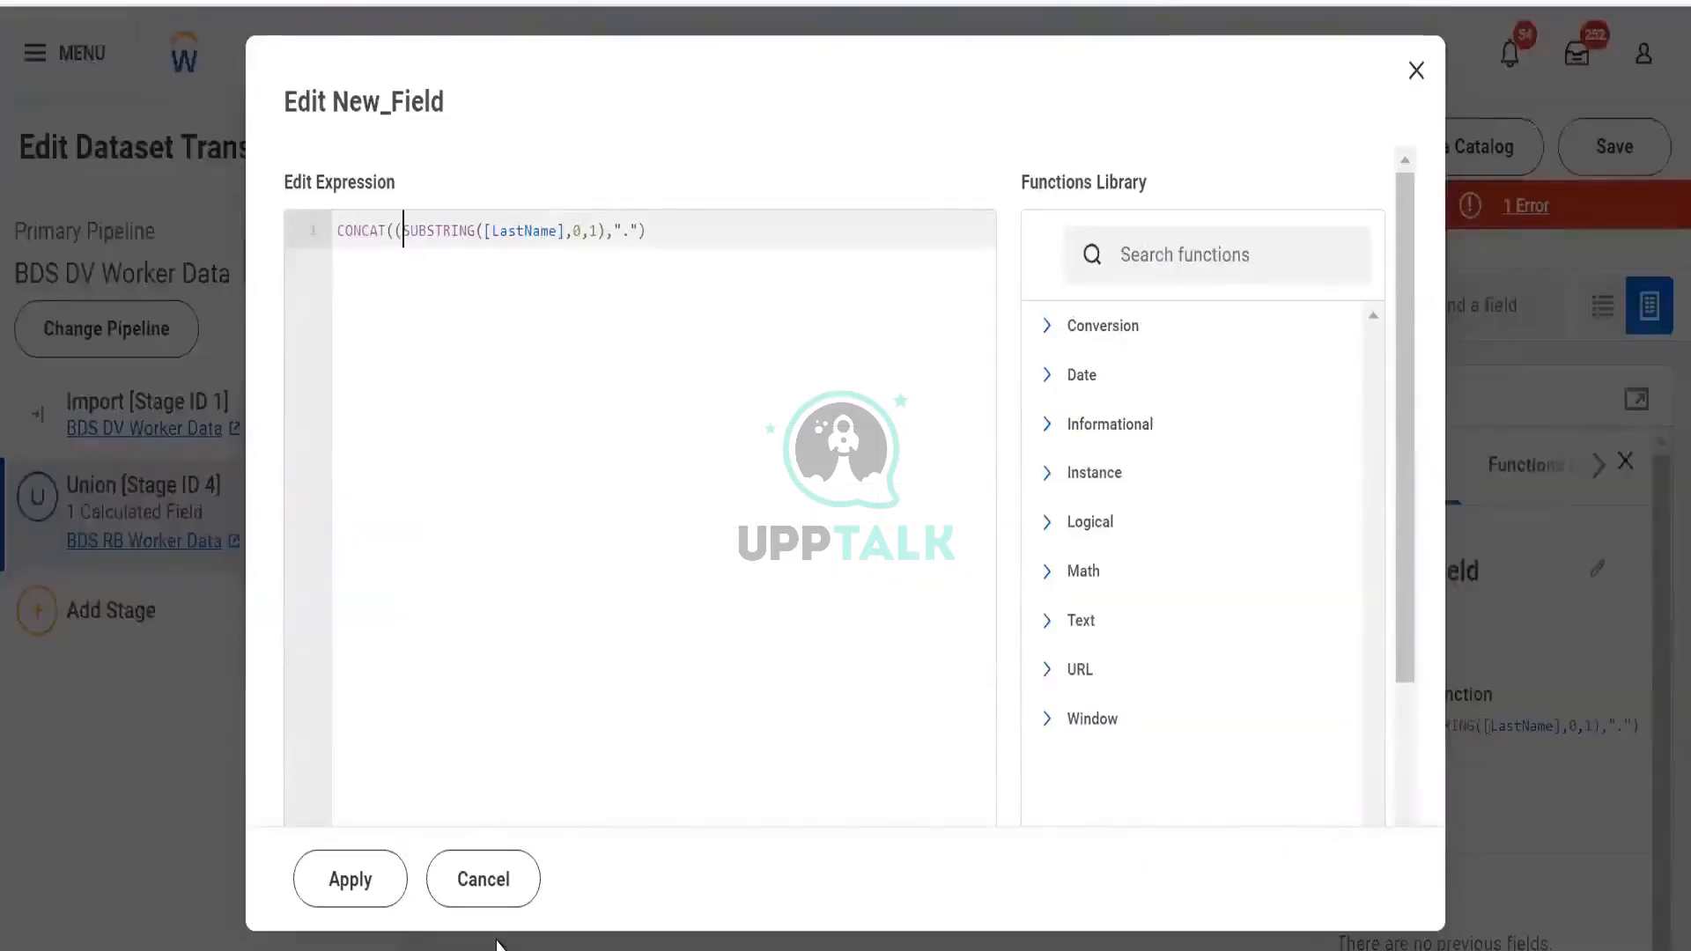
key(BackSpace)
key(Right)
key(Right)
key(Right)
key(Right)
key(Right)
key(Right)
key(Right)
key(Right)
key(Right)
key(Right)
key(Right)
key(Right)
key(Right)
key(Right)
key(Right)
key(Right)
key(Right)
key(Right)
key(Right)
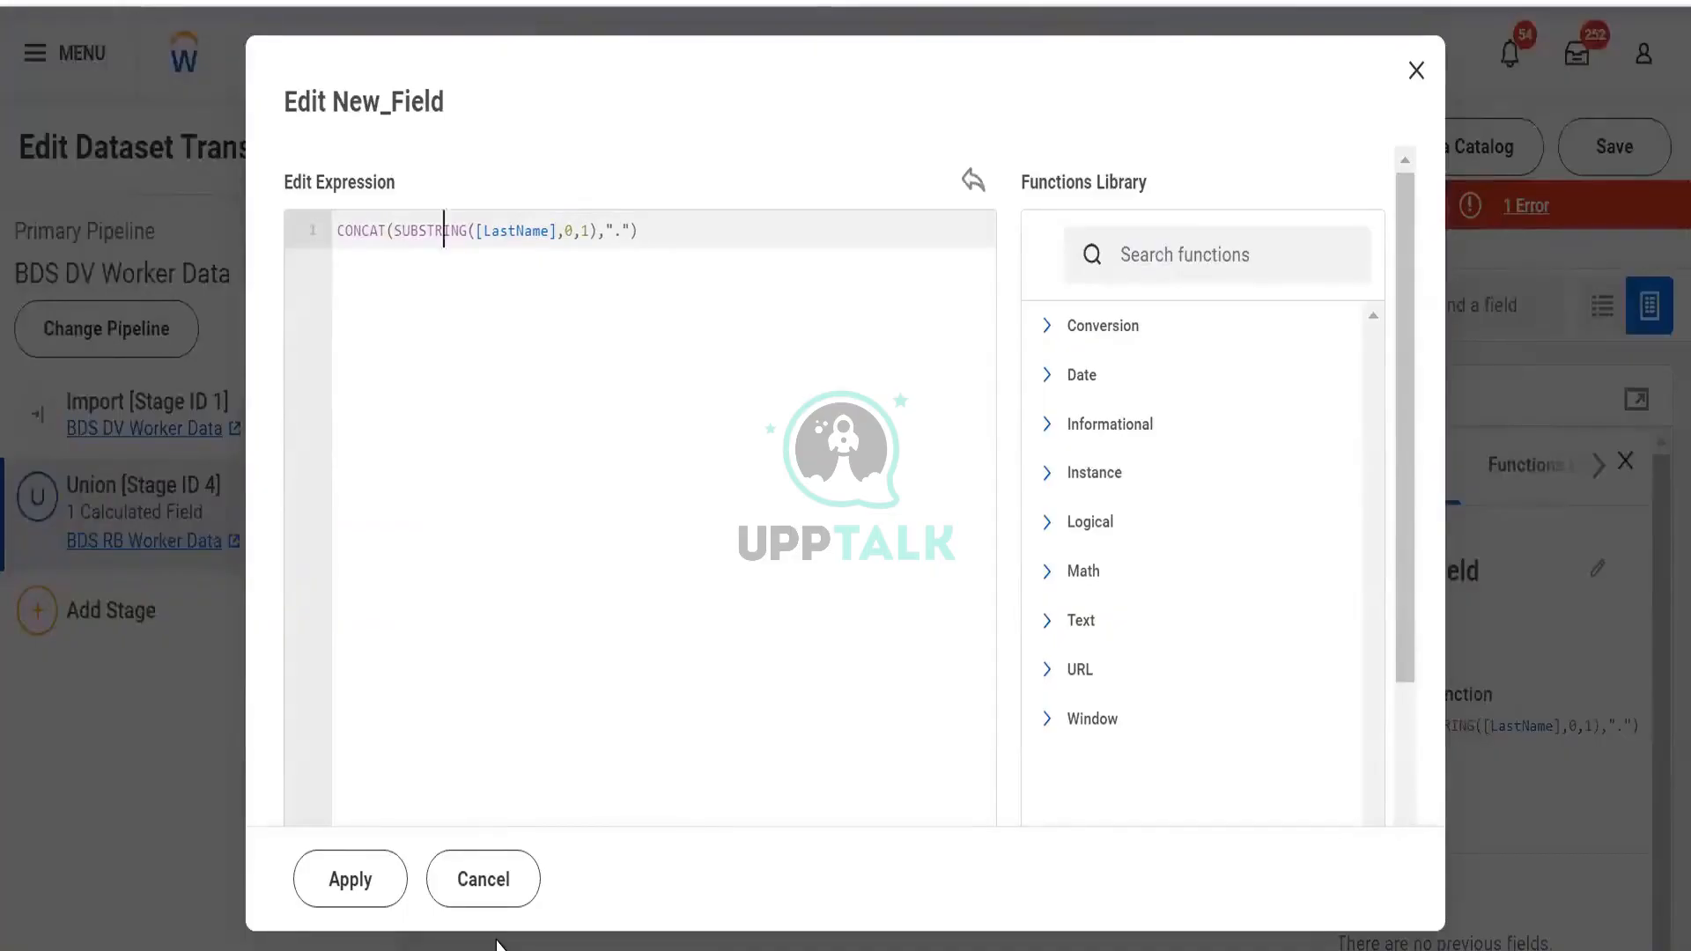
key(Right)
key(Right)
key(Right)
key(Right)
key(Right)
key(Right)
key(BackSpace)
click(571, 639)
click(380, 872)
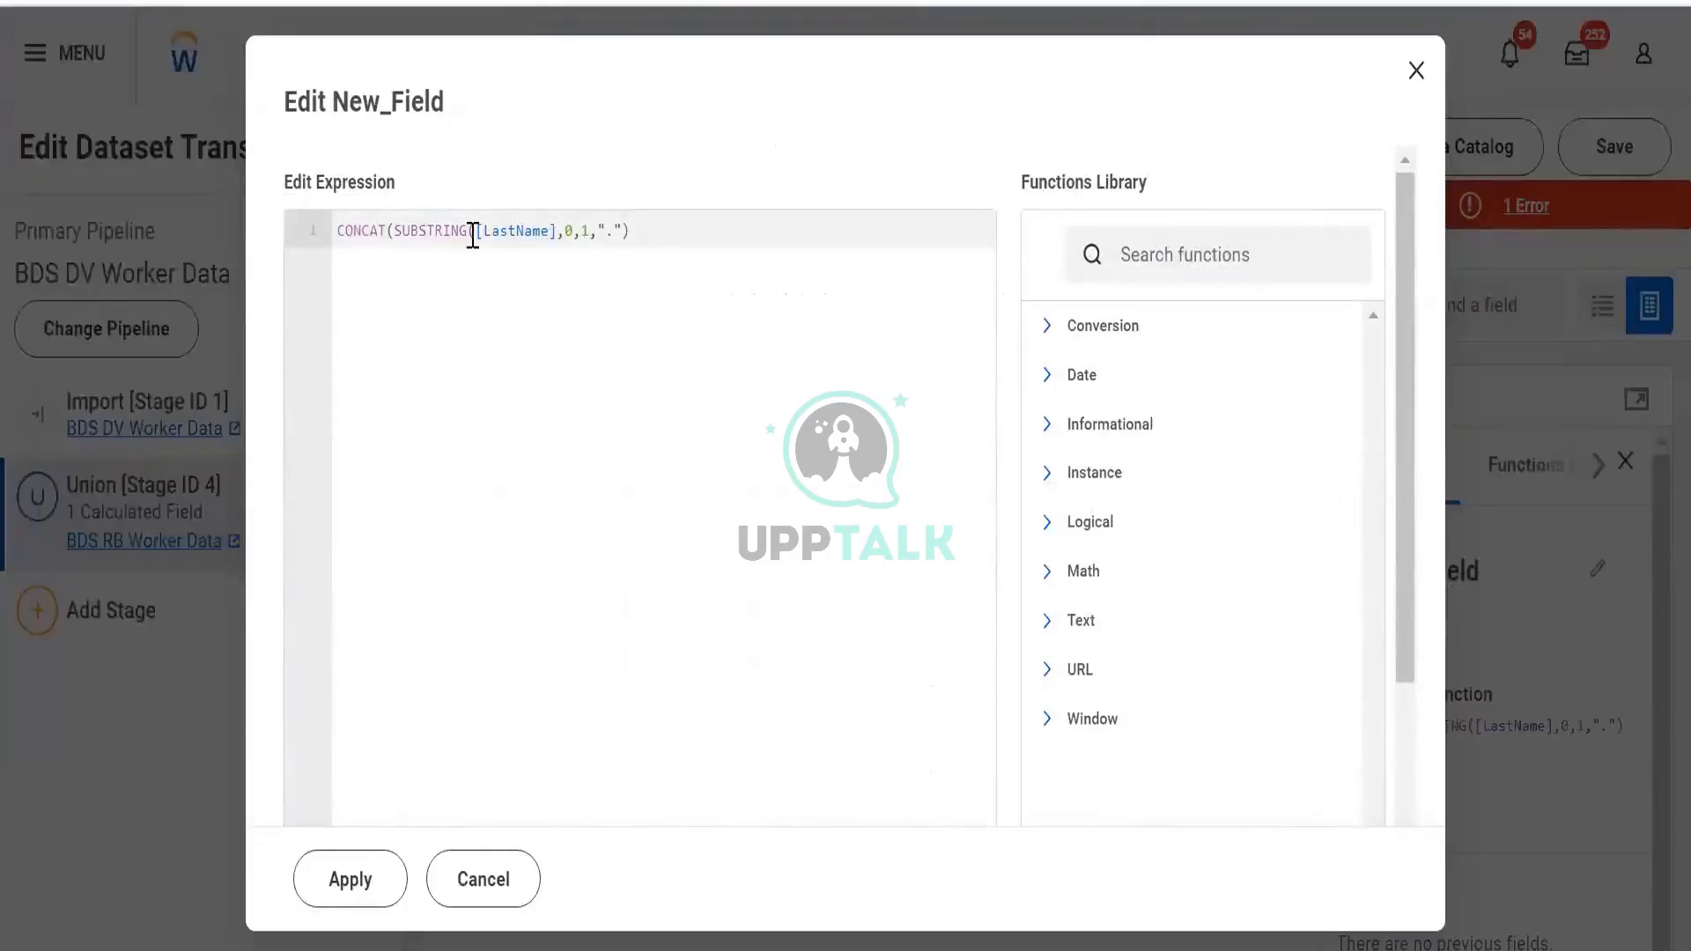
click(386, 232)
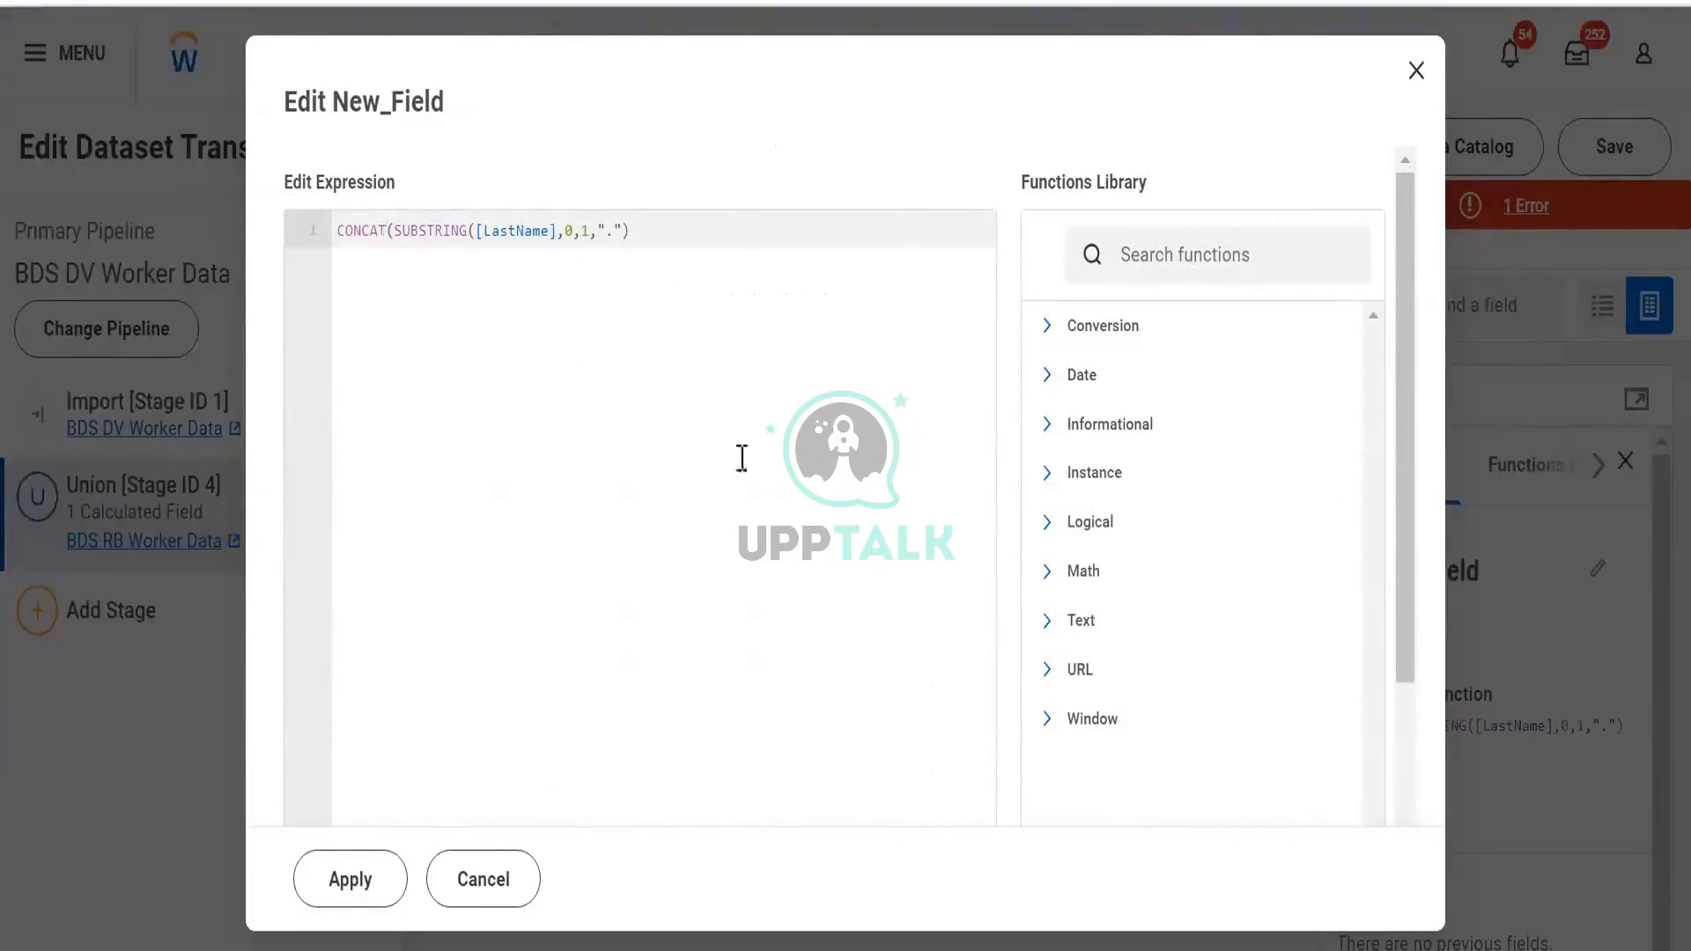
click(666, 234)
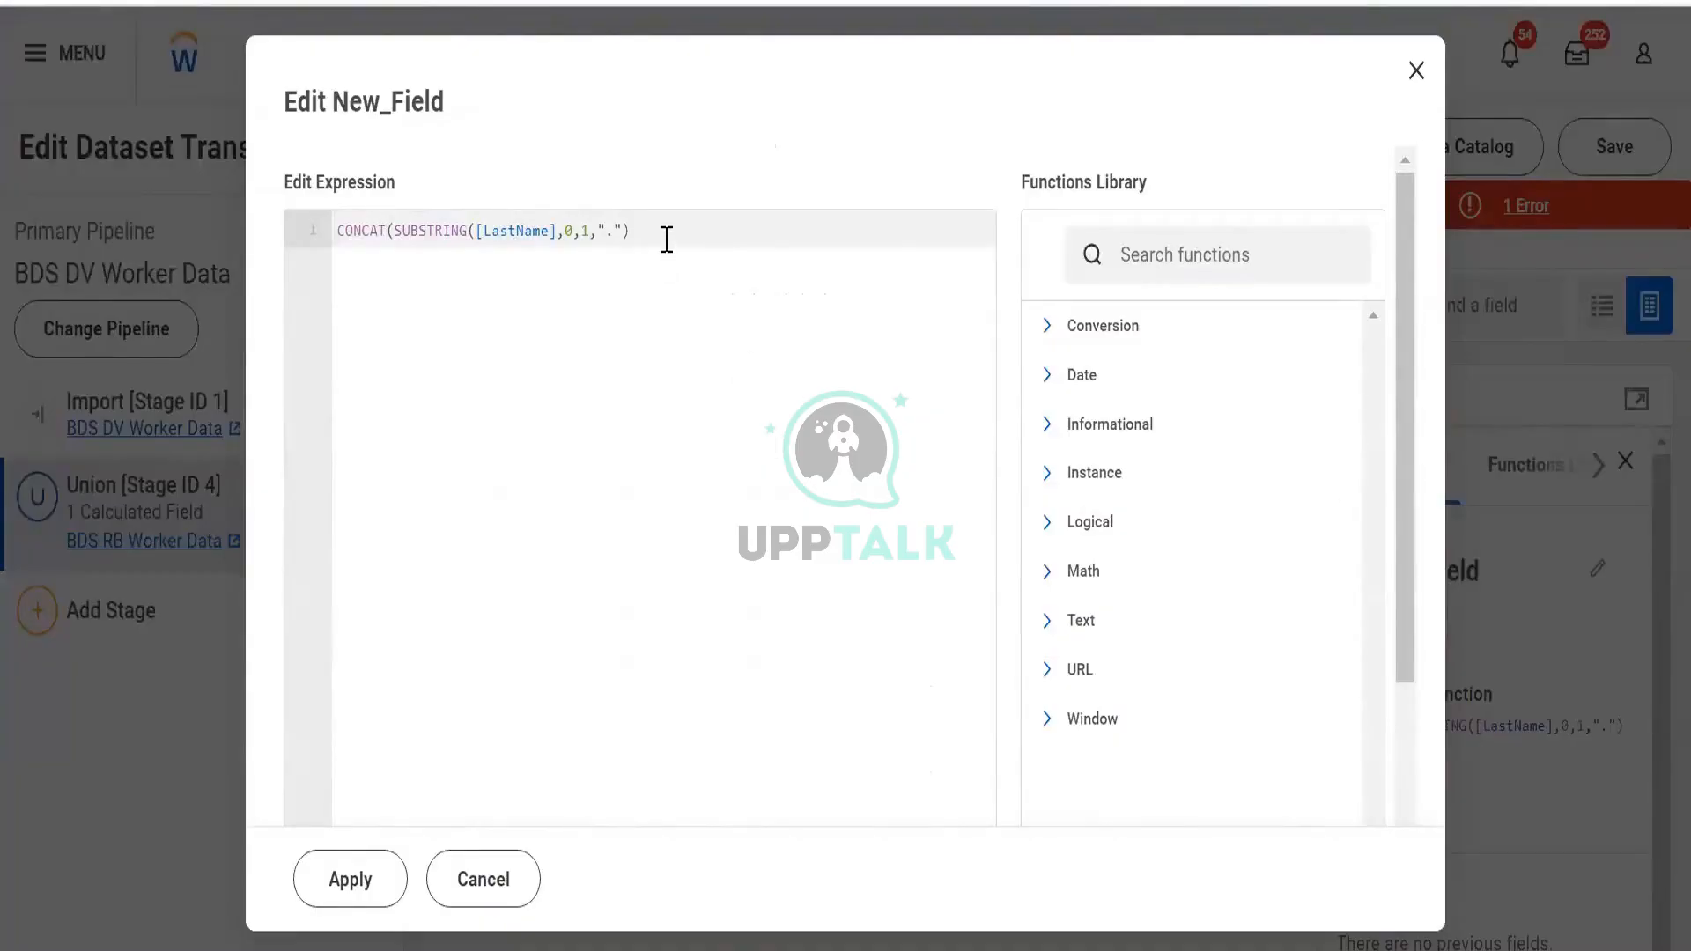
Replace the New_Field expression with 22/10/2024 on the first line and 10/22/2024 below it
click(297, 222)
key(BackSpace)
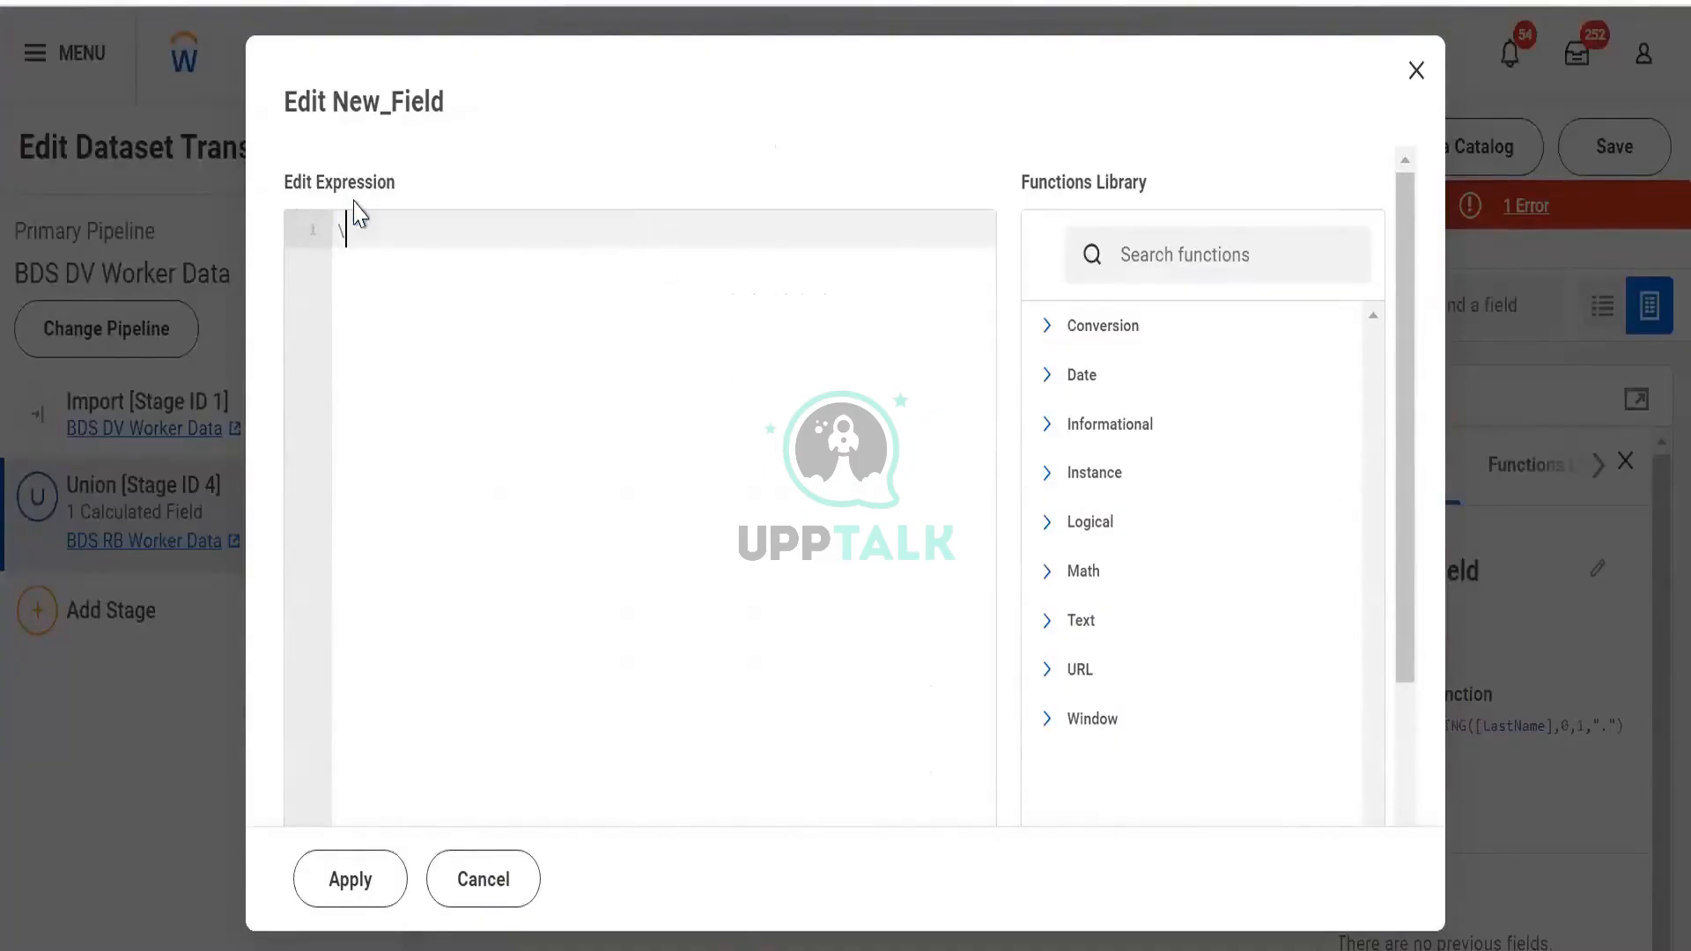
text(22/10/2024)
click(313, 231)
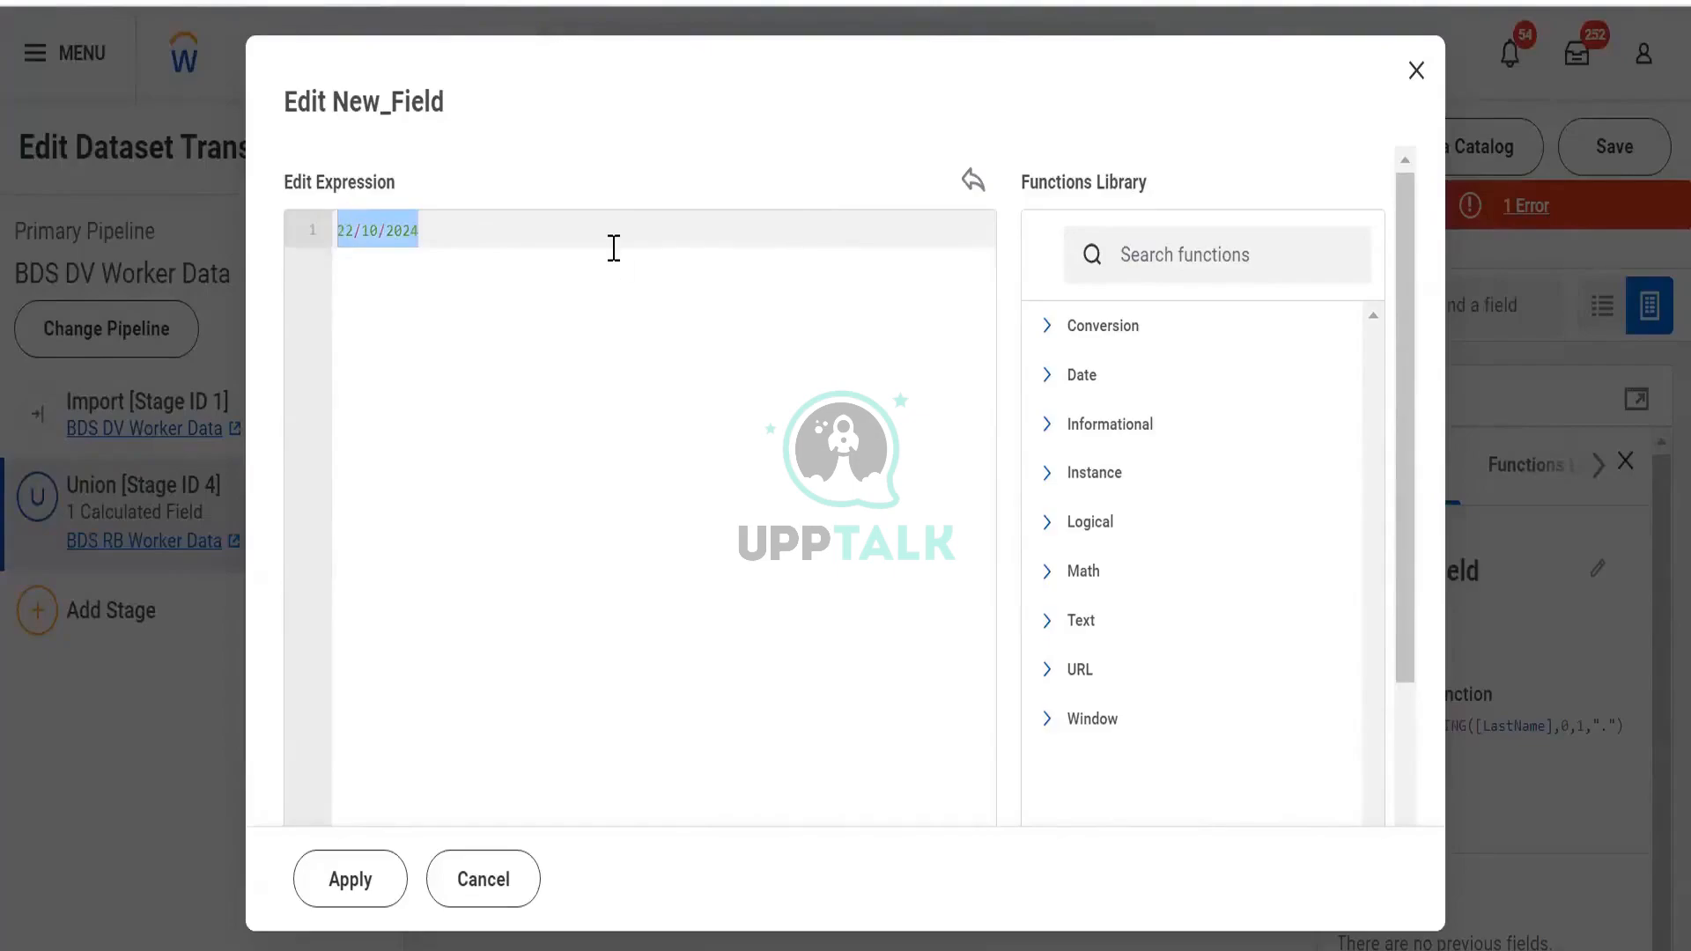
click(612, 249)
key(Return)
key(Return)
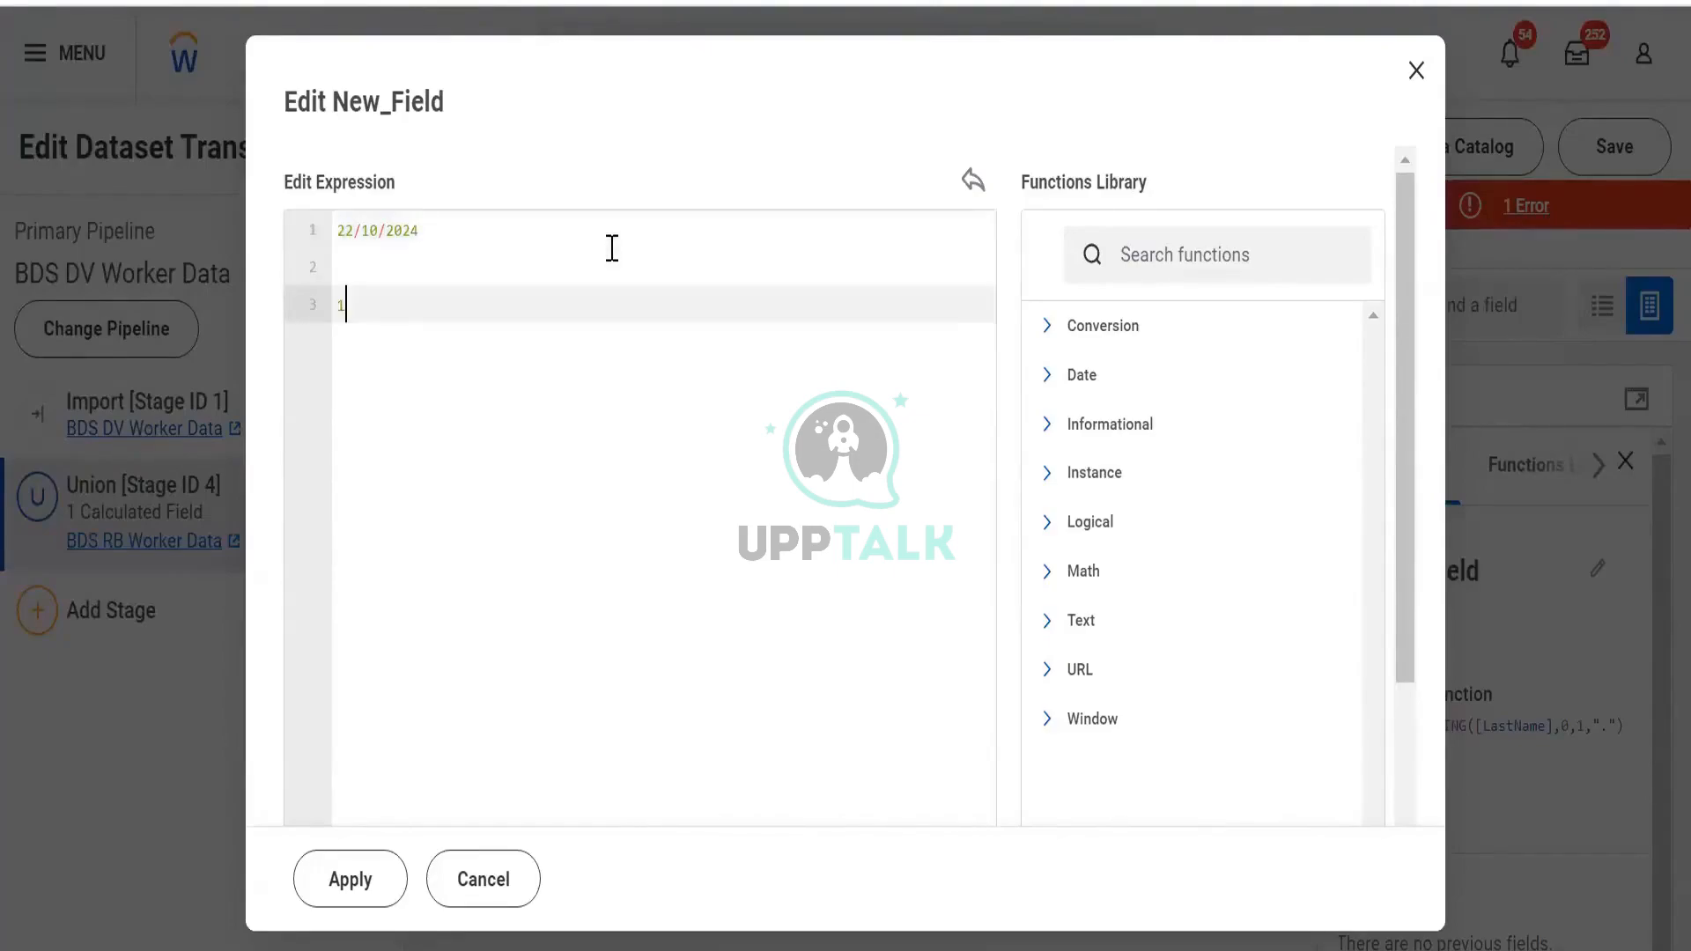
text(10/22)
text(/2024)
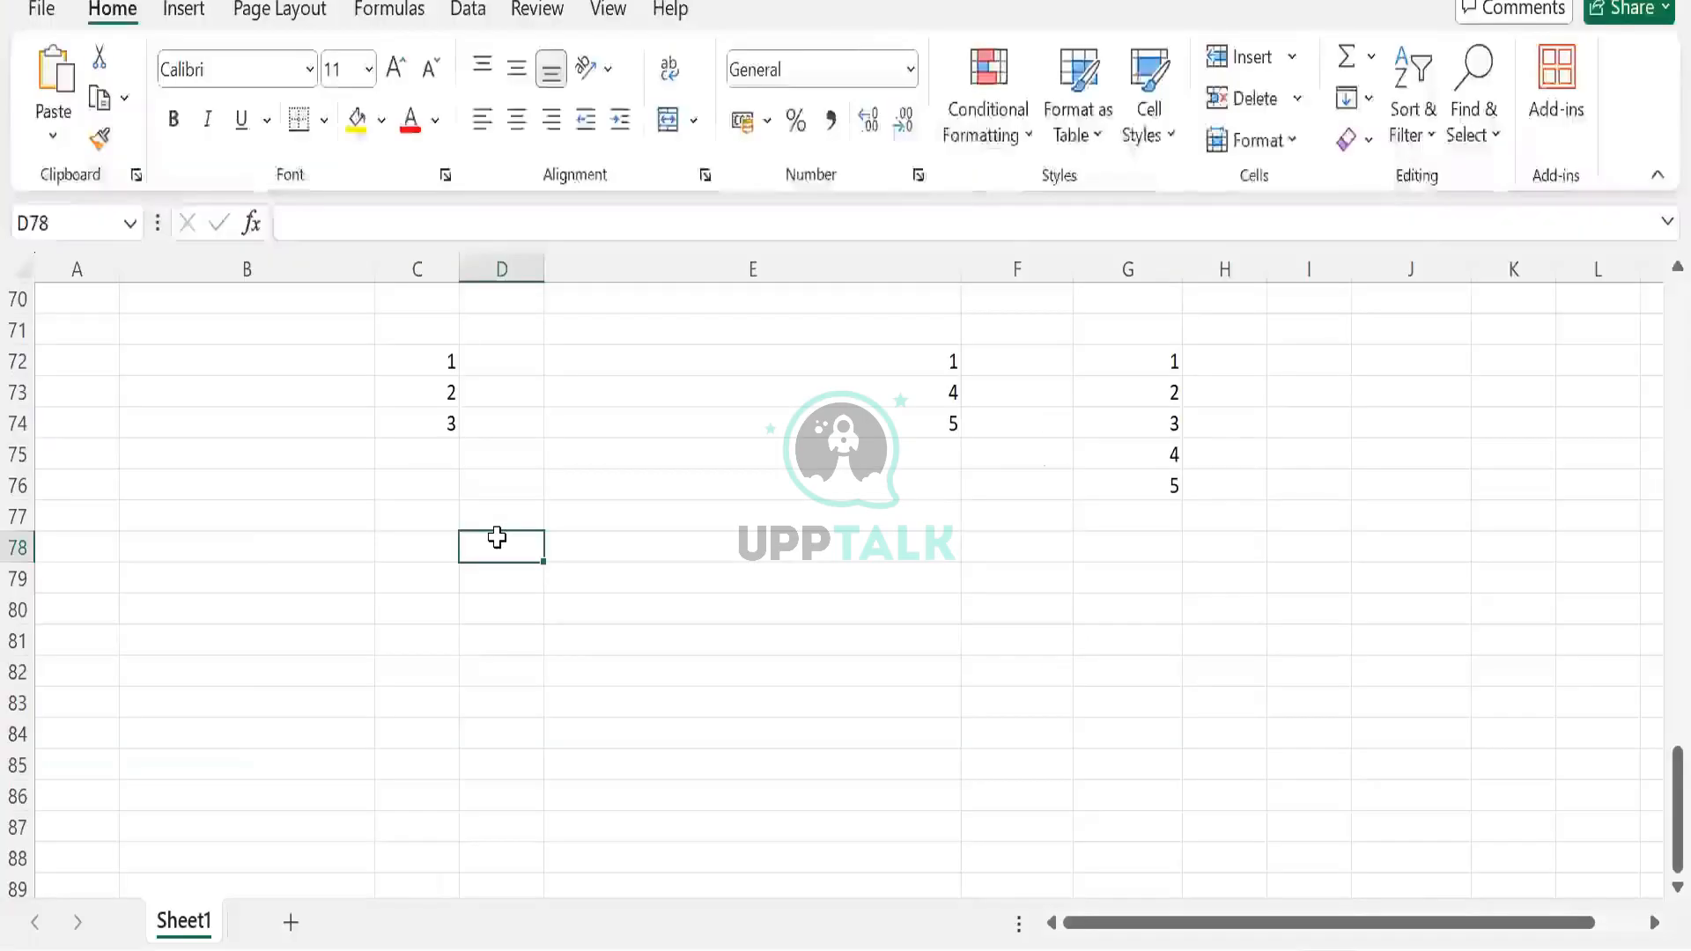
Enter 22/10/2024 in D78 and 10/22/2024 in D80
text(22)
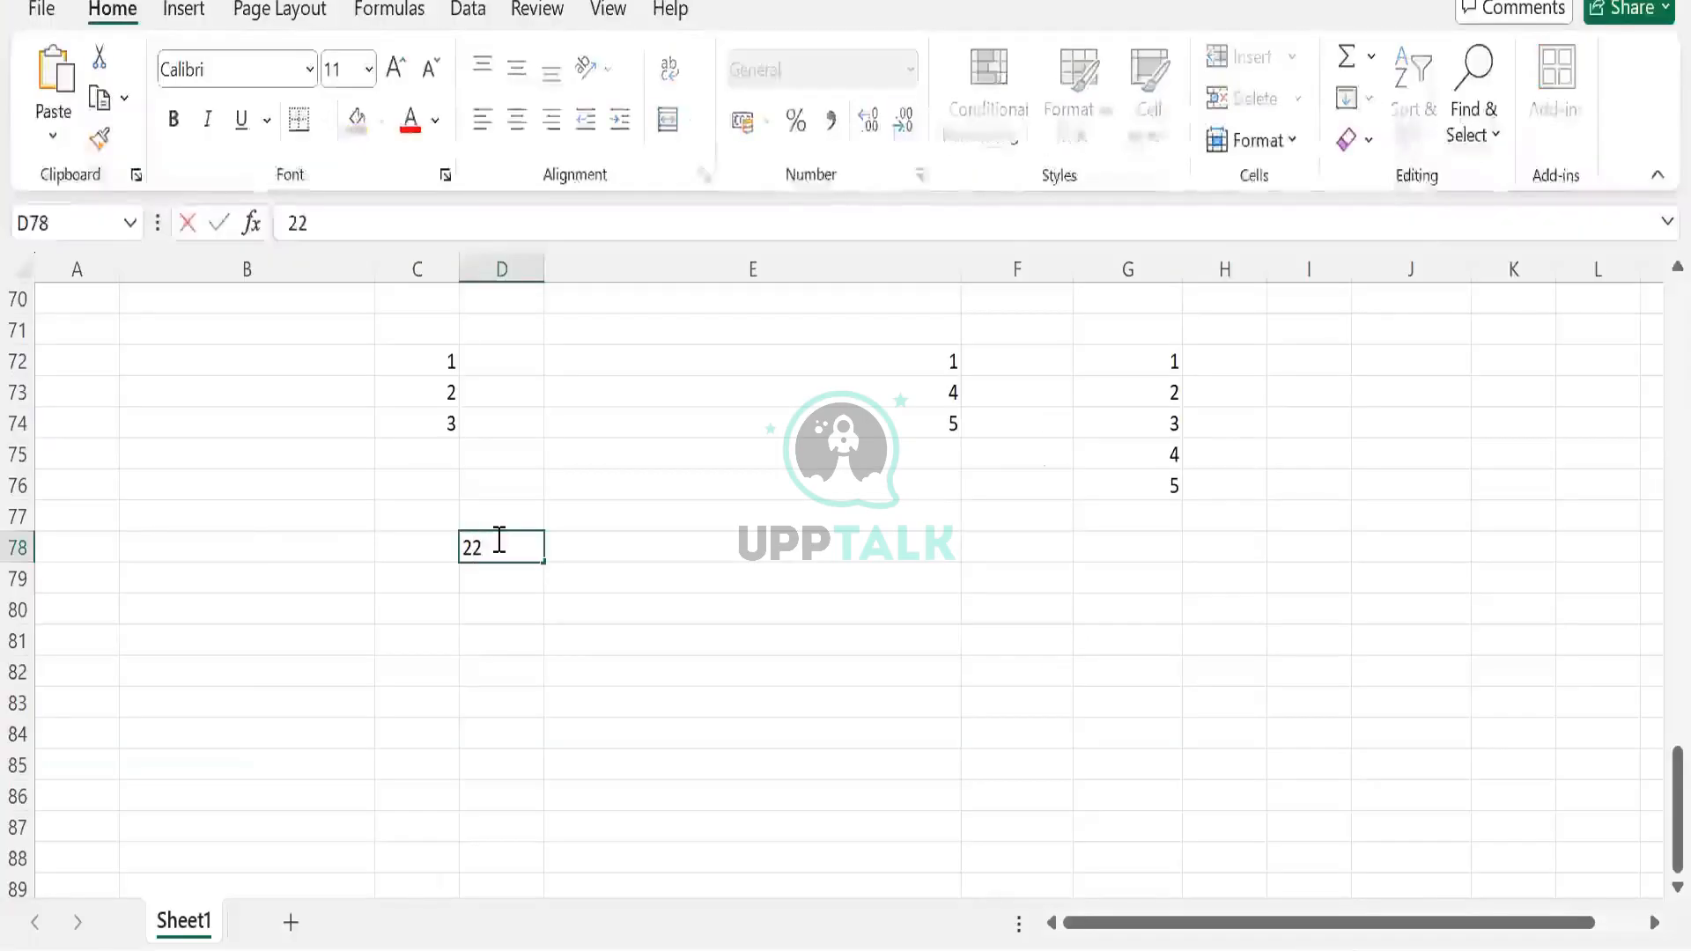
text(/10/2)
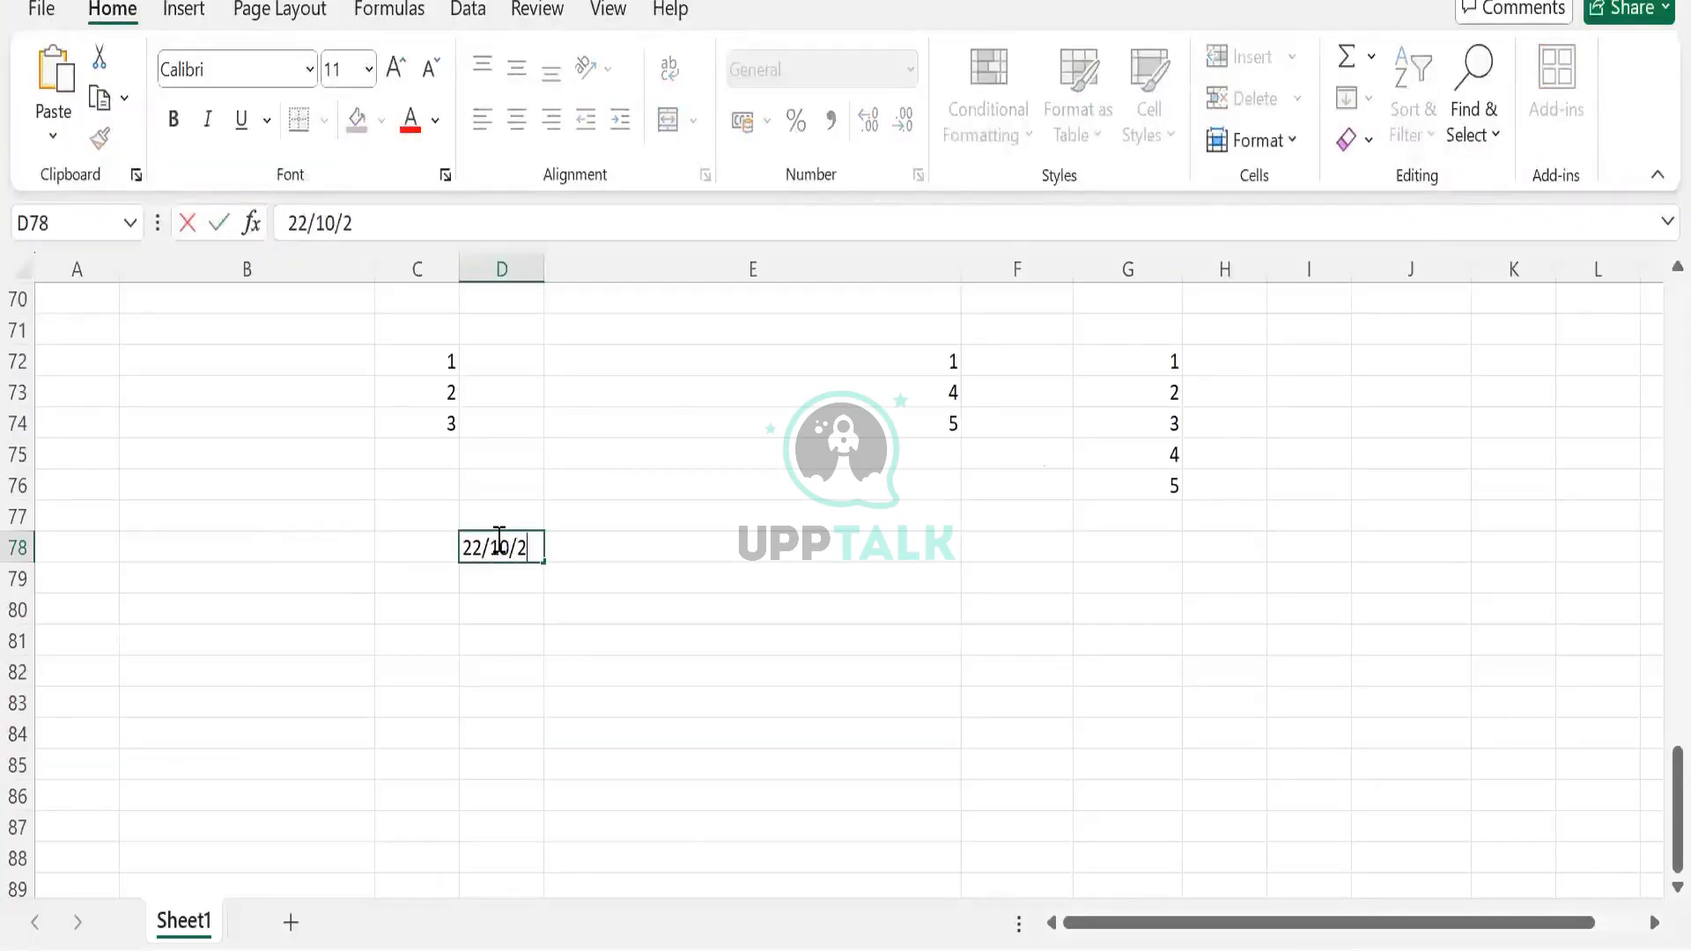
text(024)
key(Return)
key(Return)
text(10)
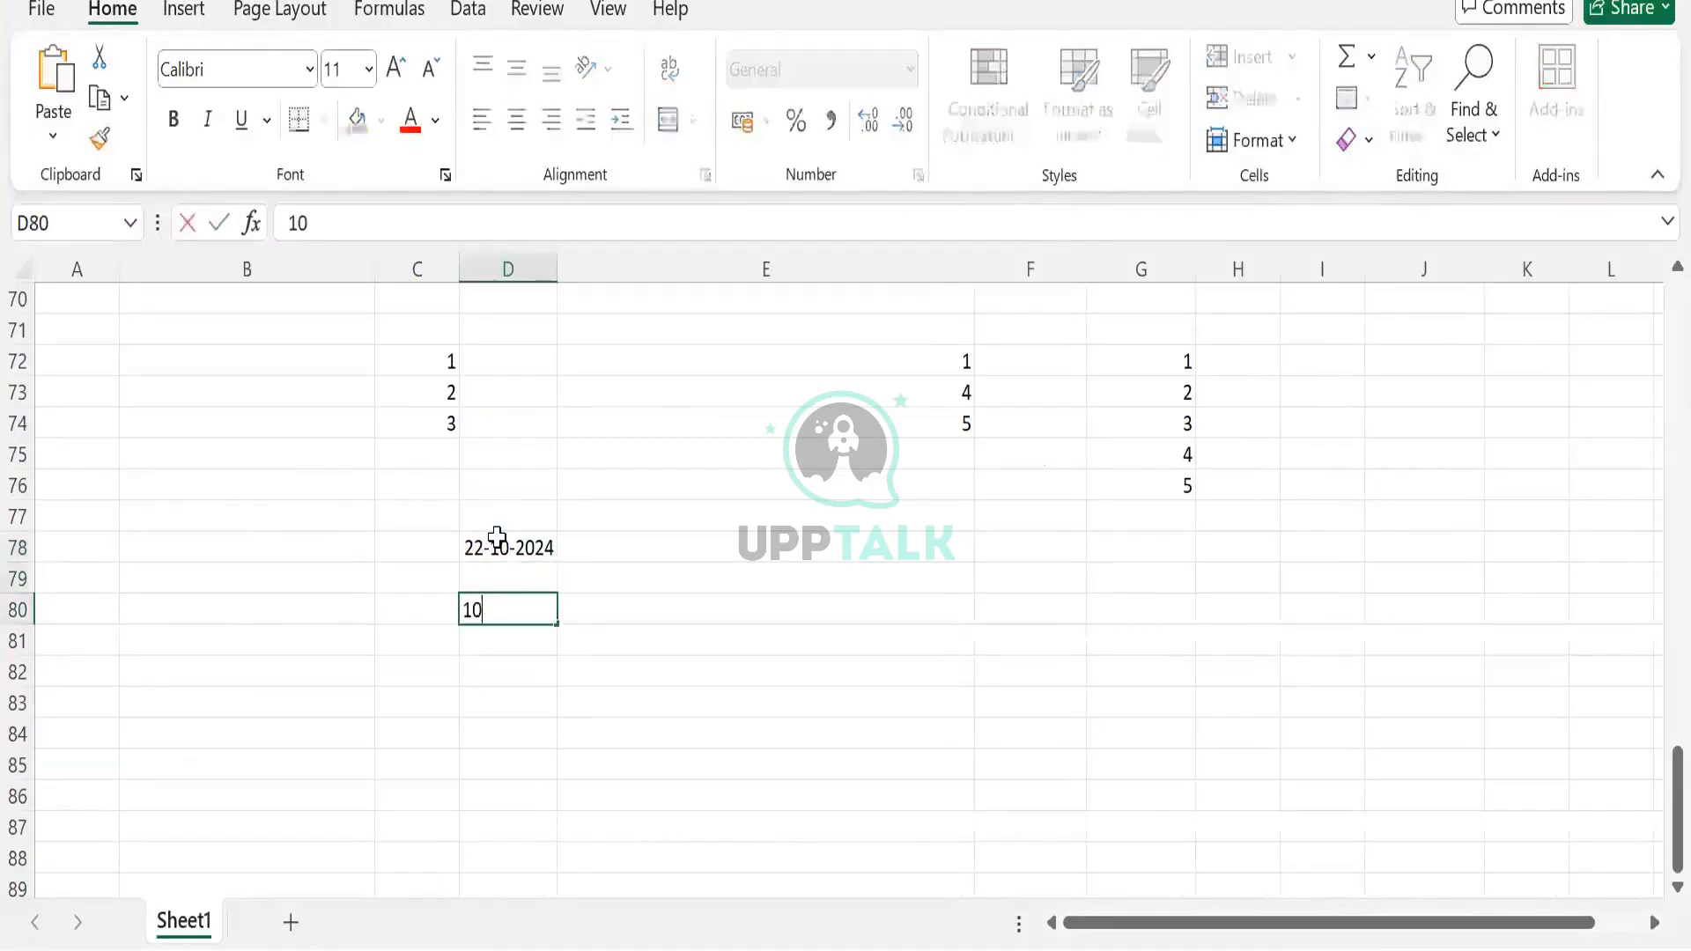
text(/)
text(10)
key(BackSpace)
key(BackSpace)
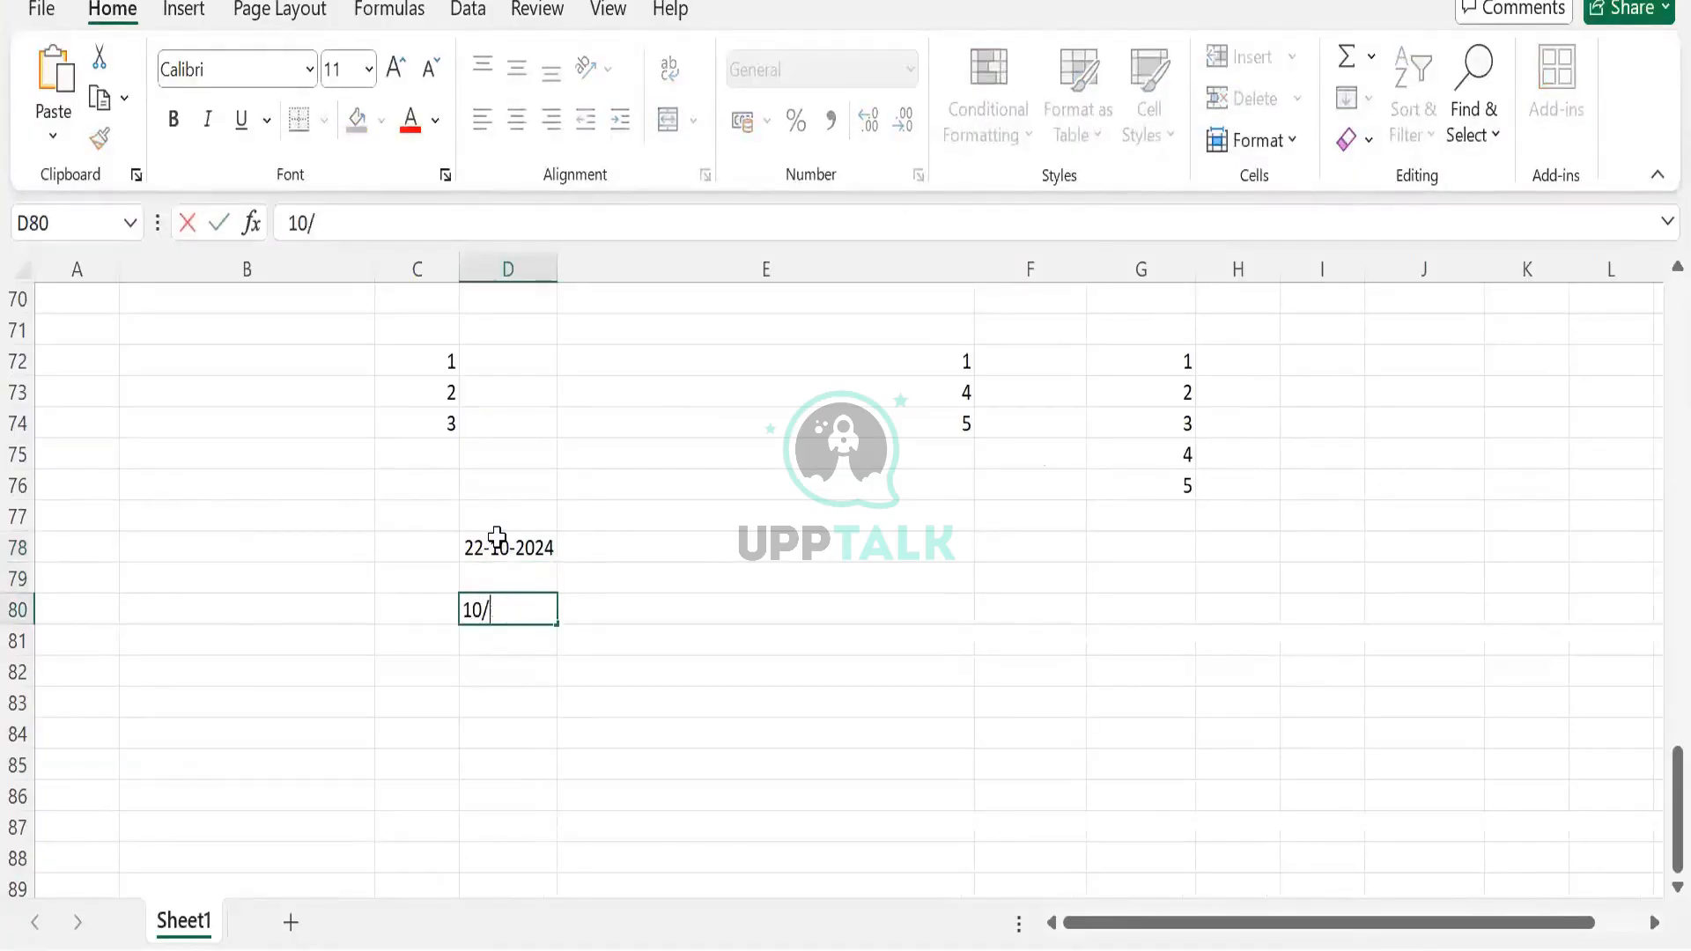
text(22/2024)
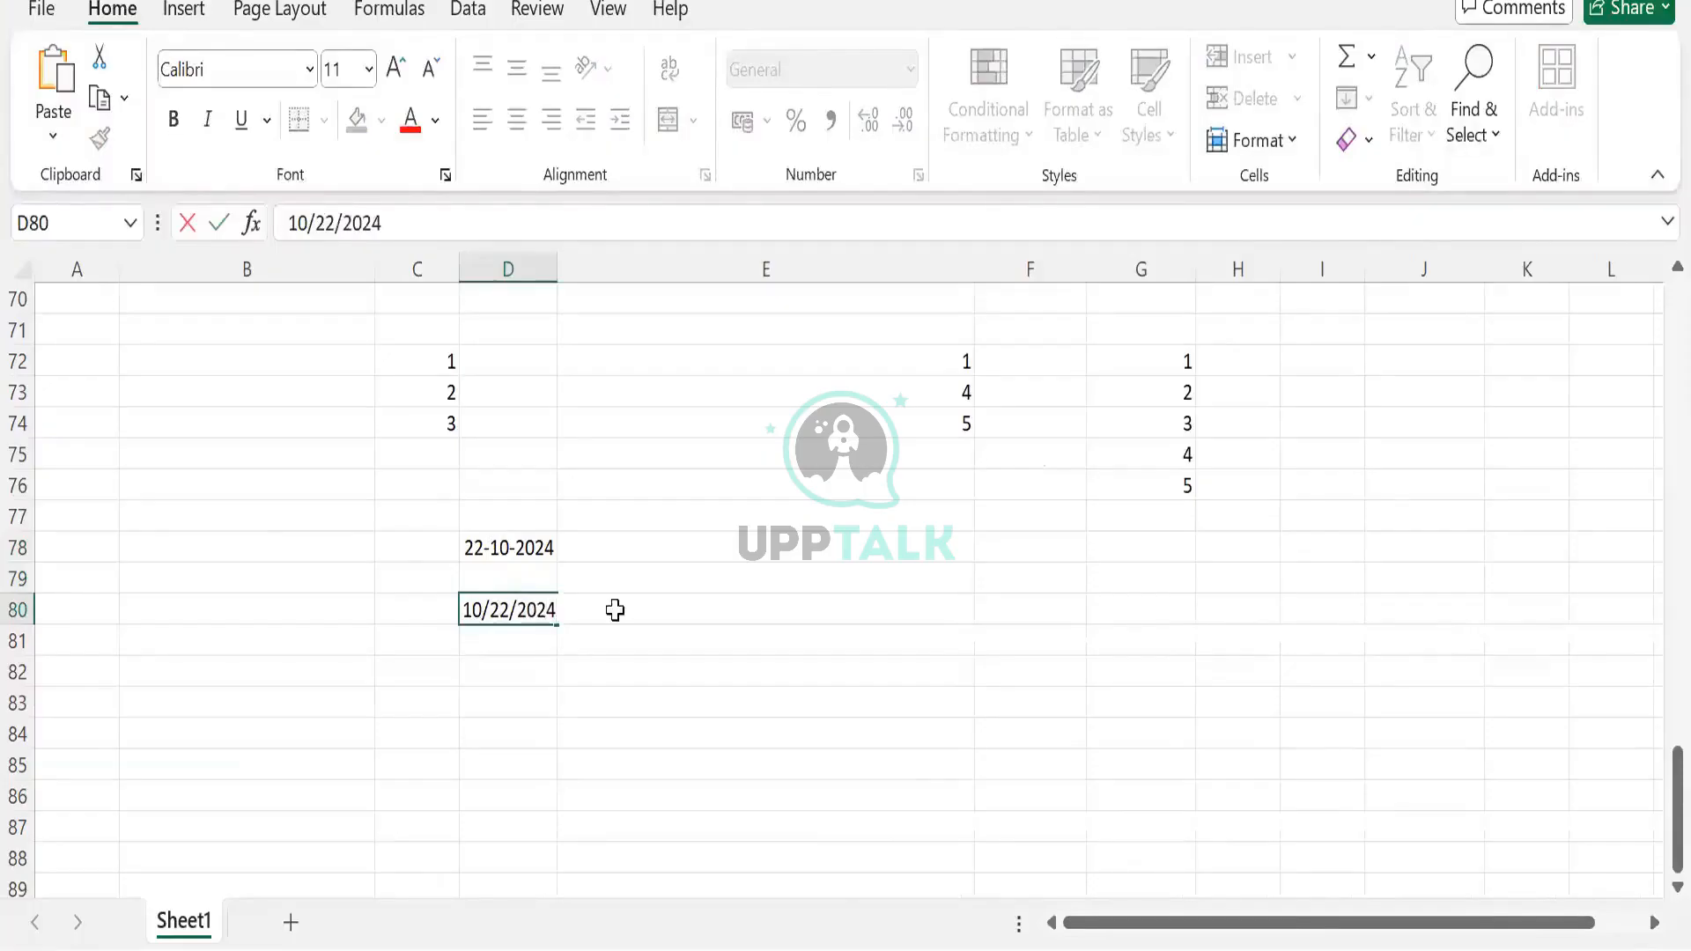
click(562, 610)
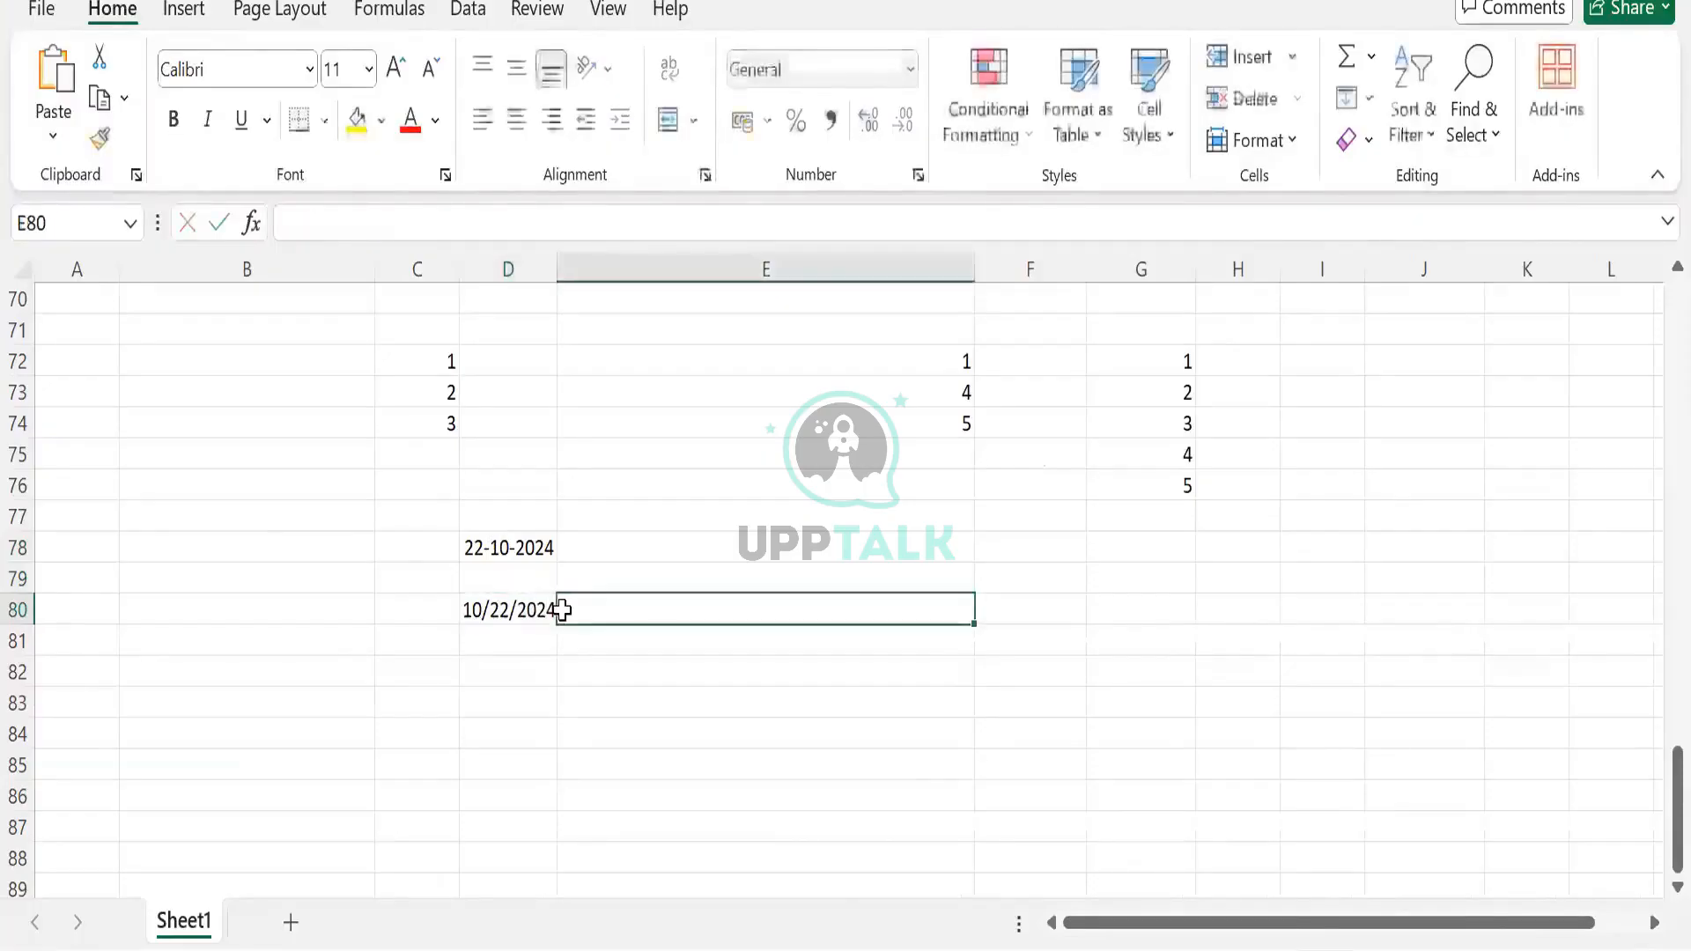
Compare number formats: D78 is recognised as a Date, D80 stays General
click(504, 629)
key(Up)
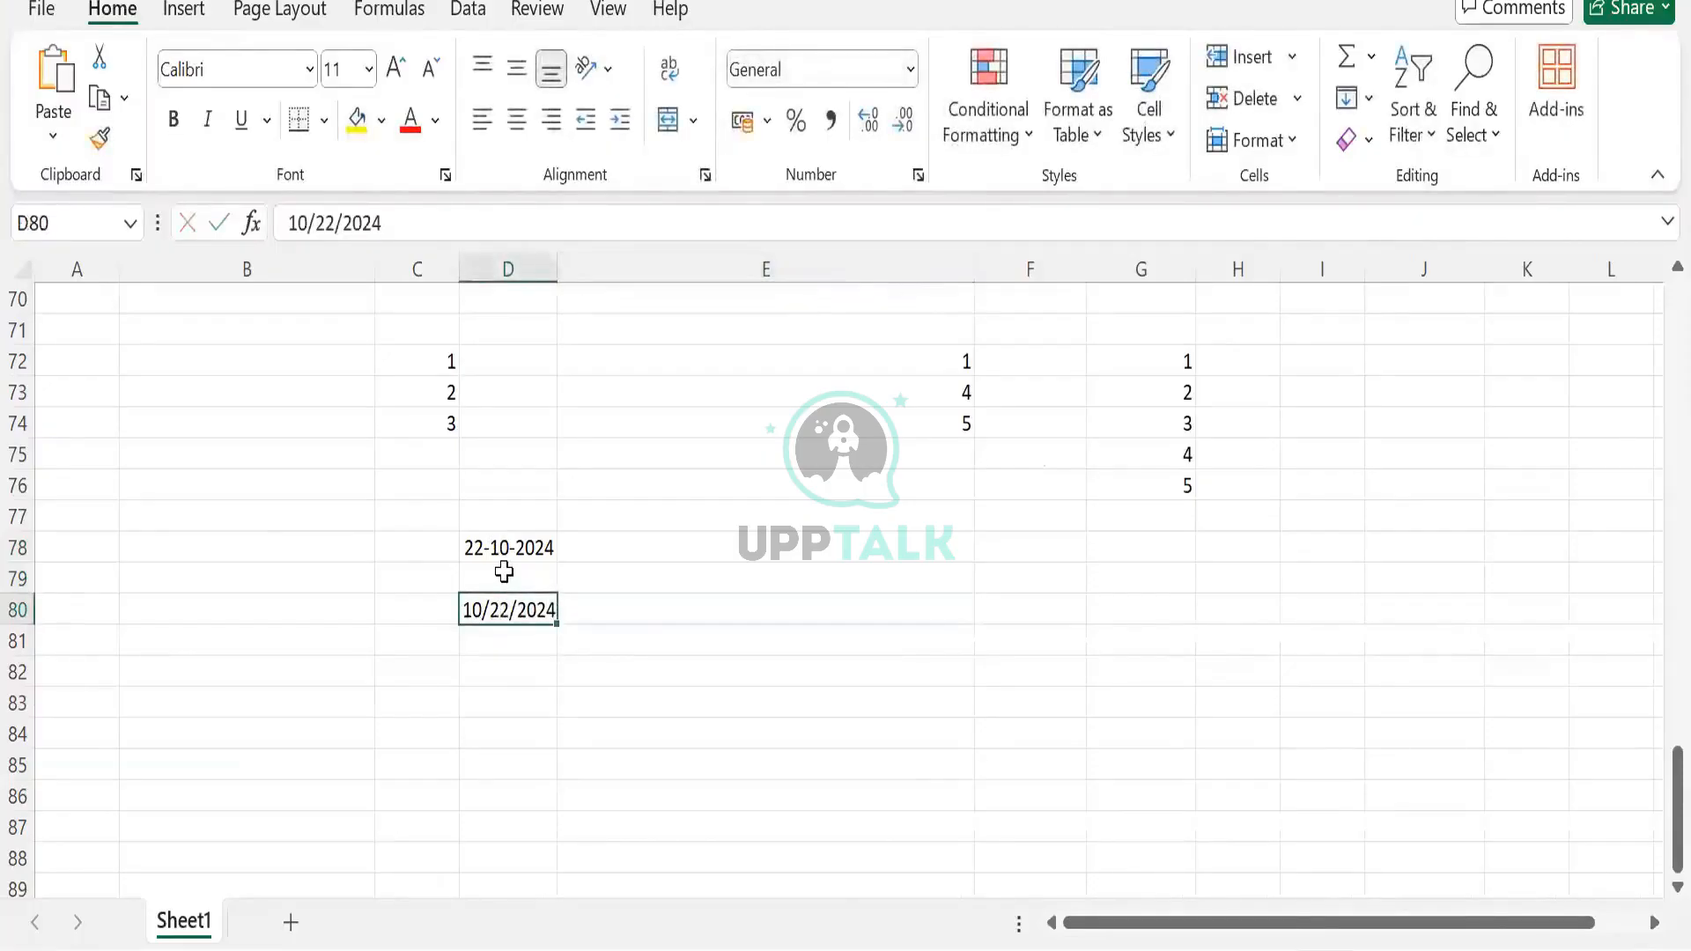
click(499, 543)
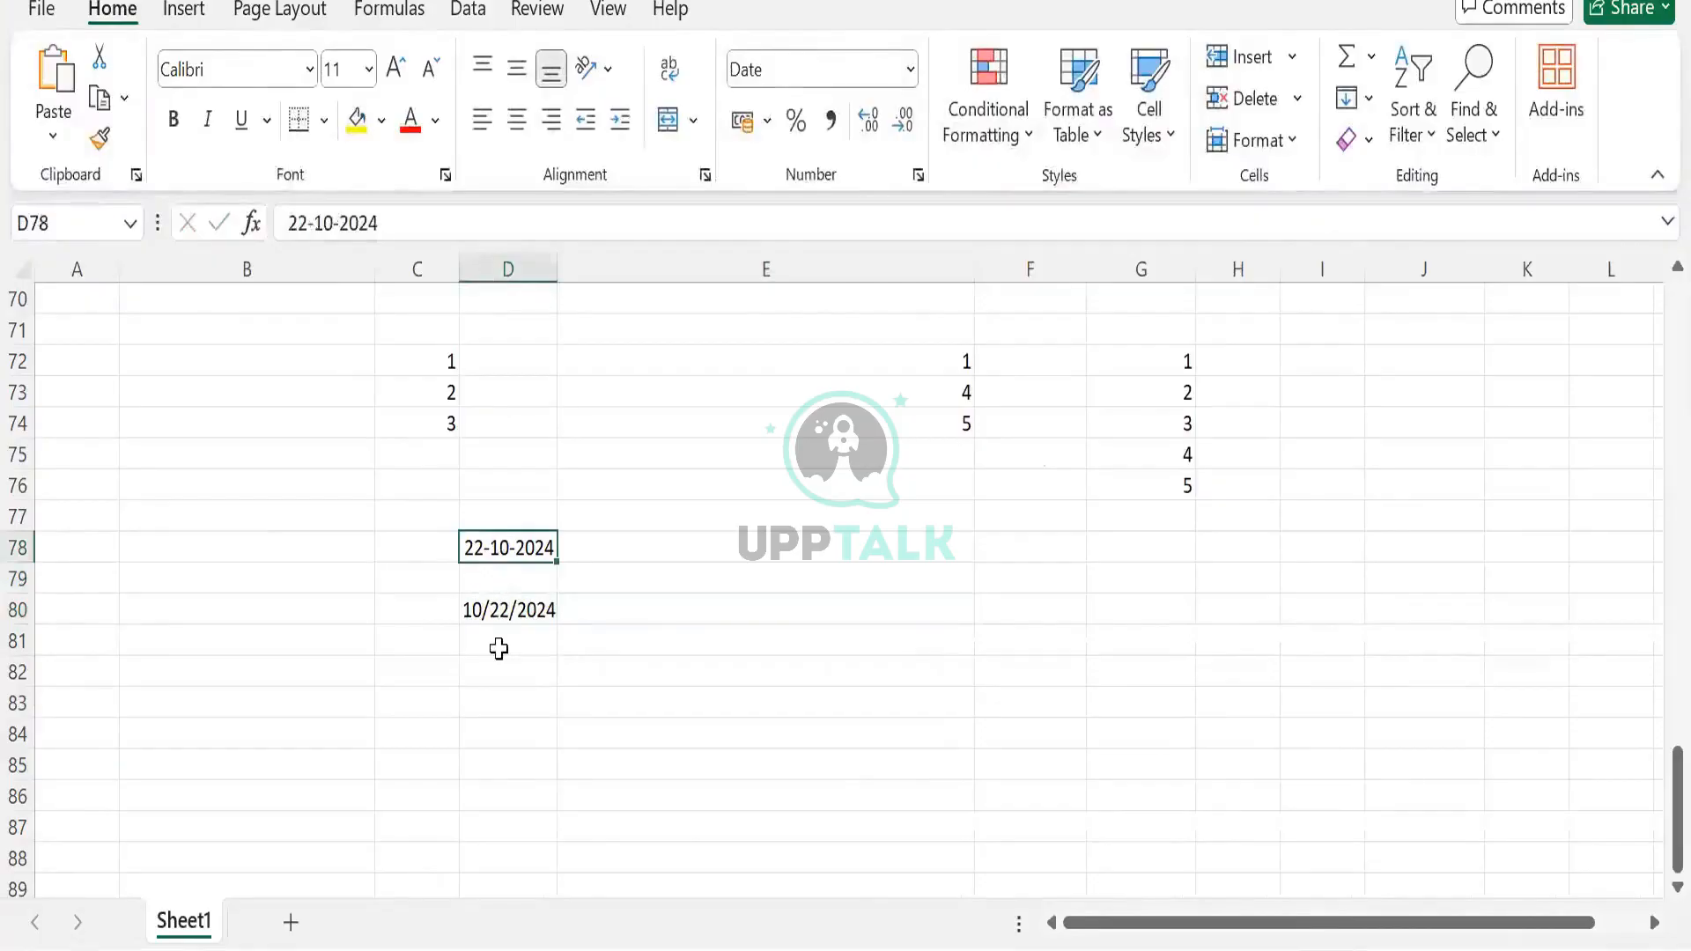
click(498, 630)
click(500, 612)
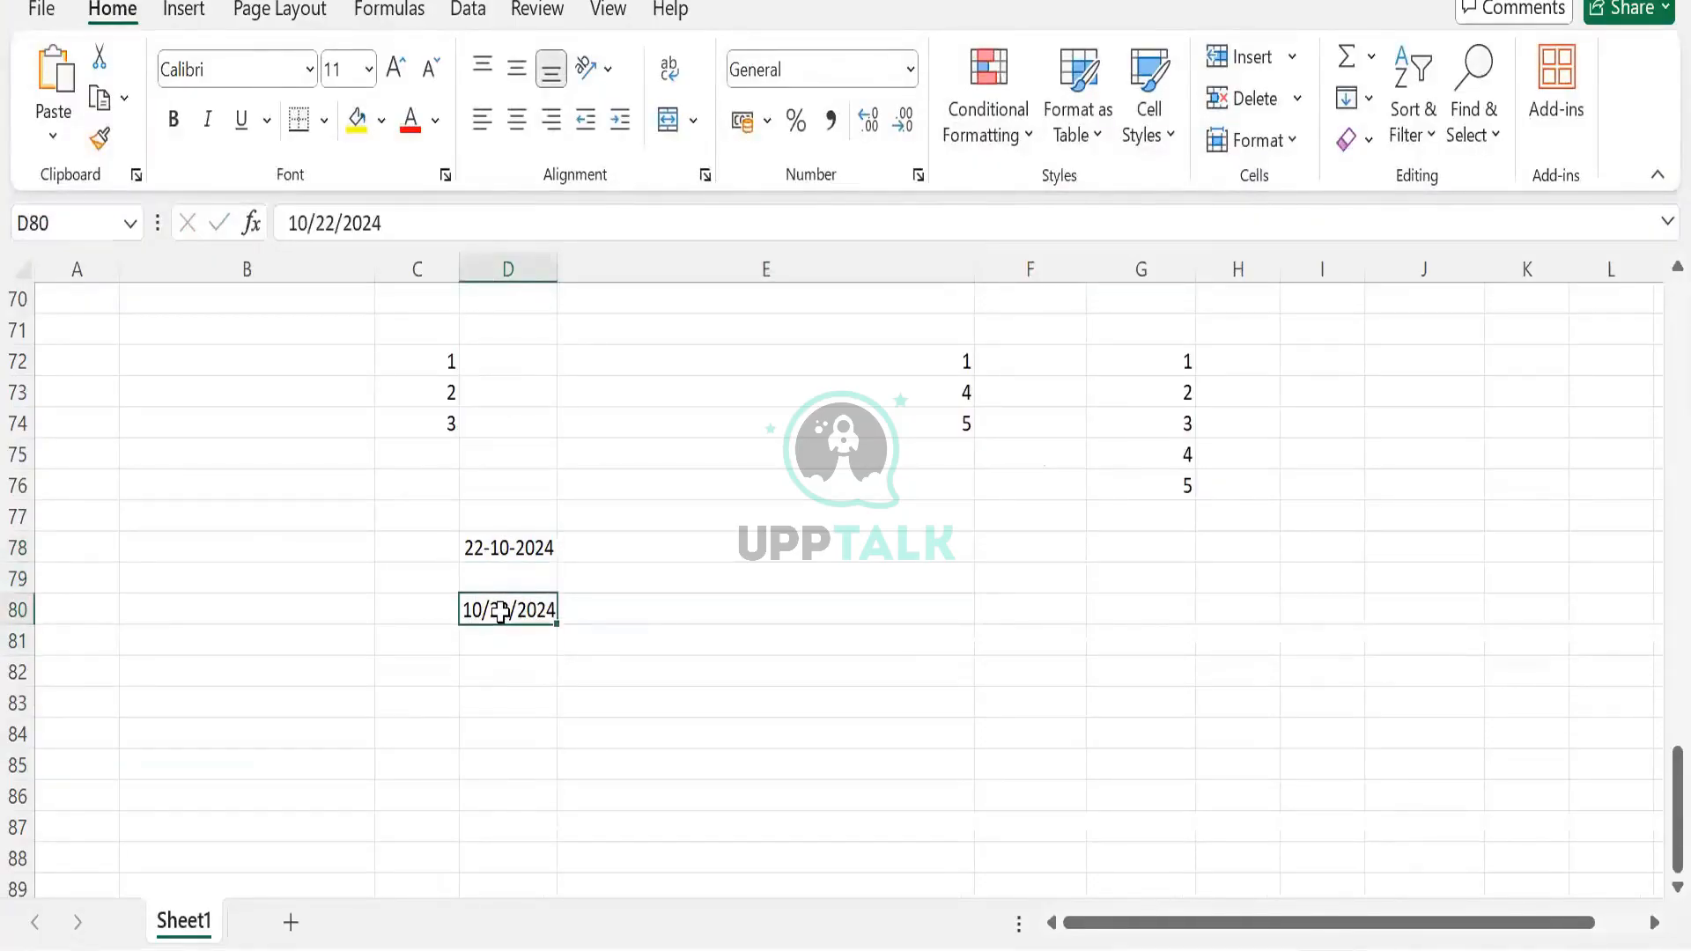
click(700, 572)
click(995, 558)
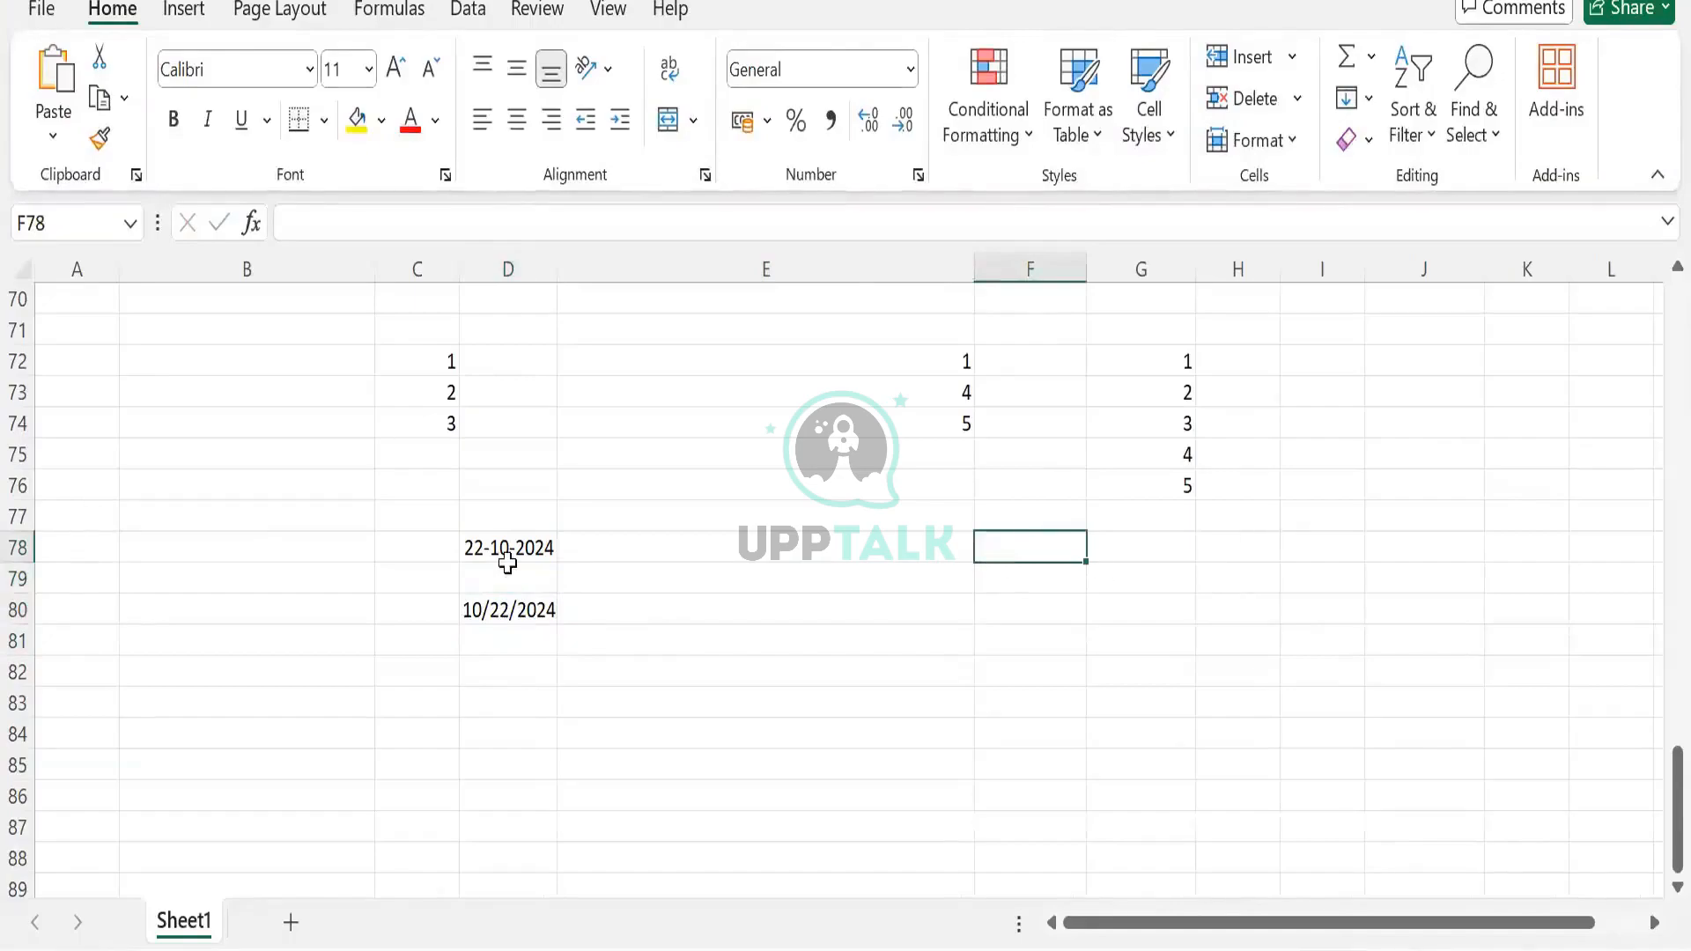
Label cell F78 'CF Day'
text(Day)
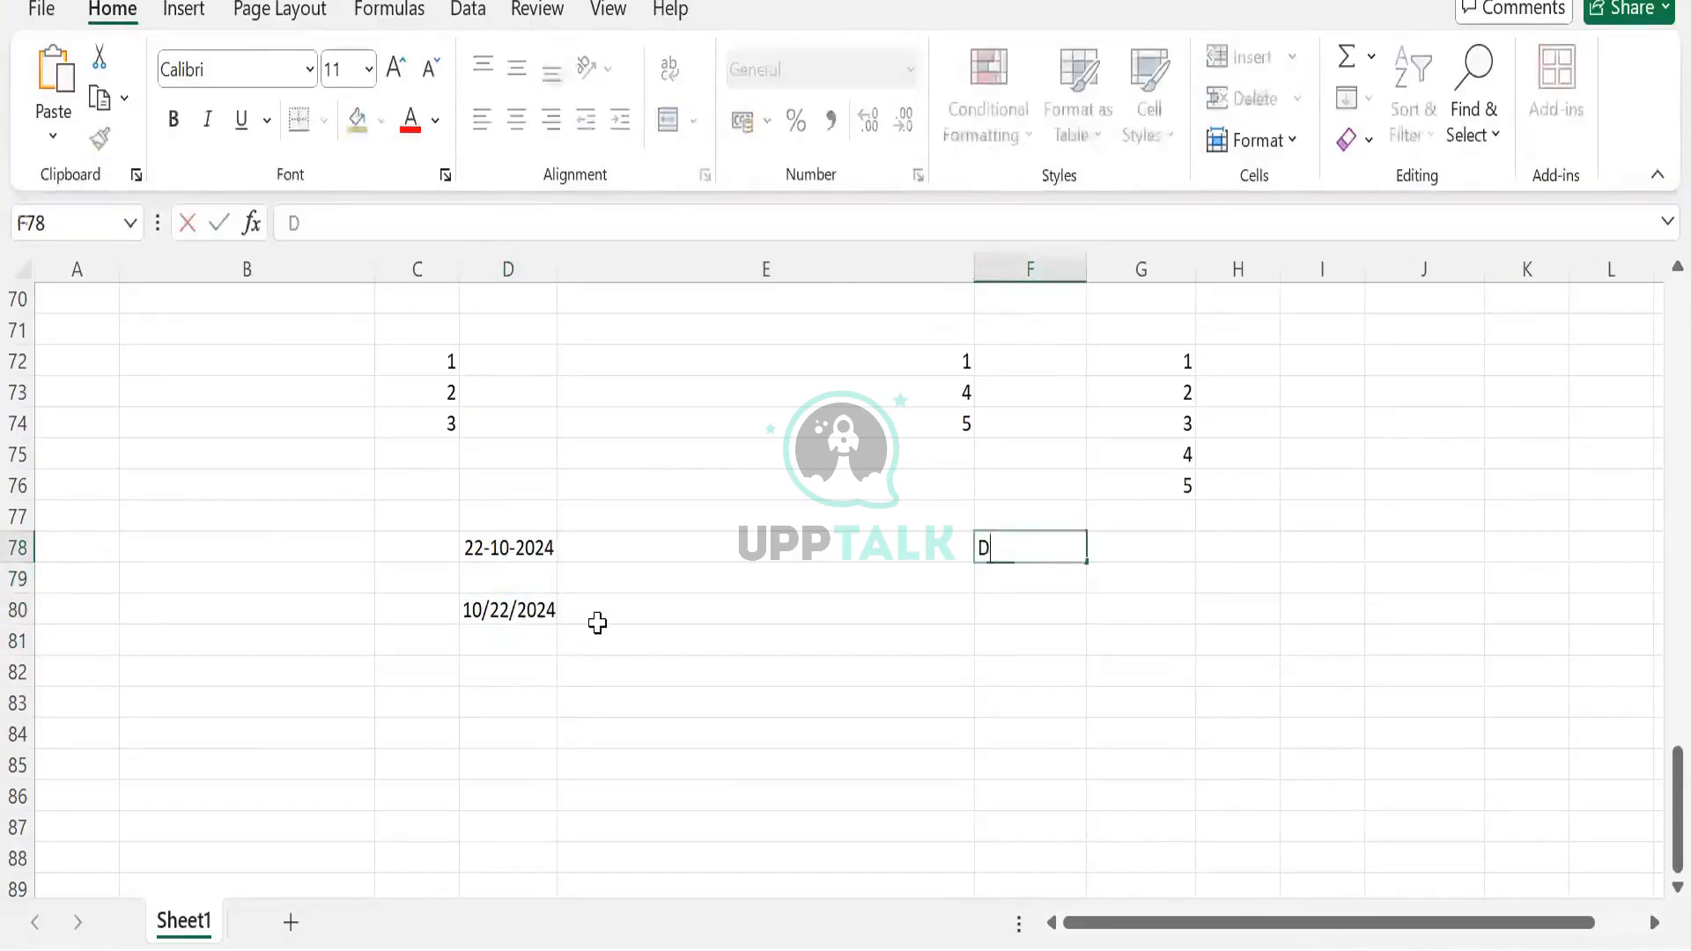
key(Tab)
key(Left)
text(C)
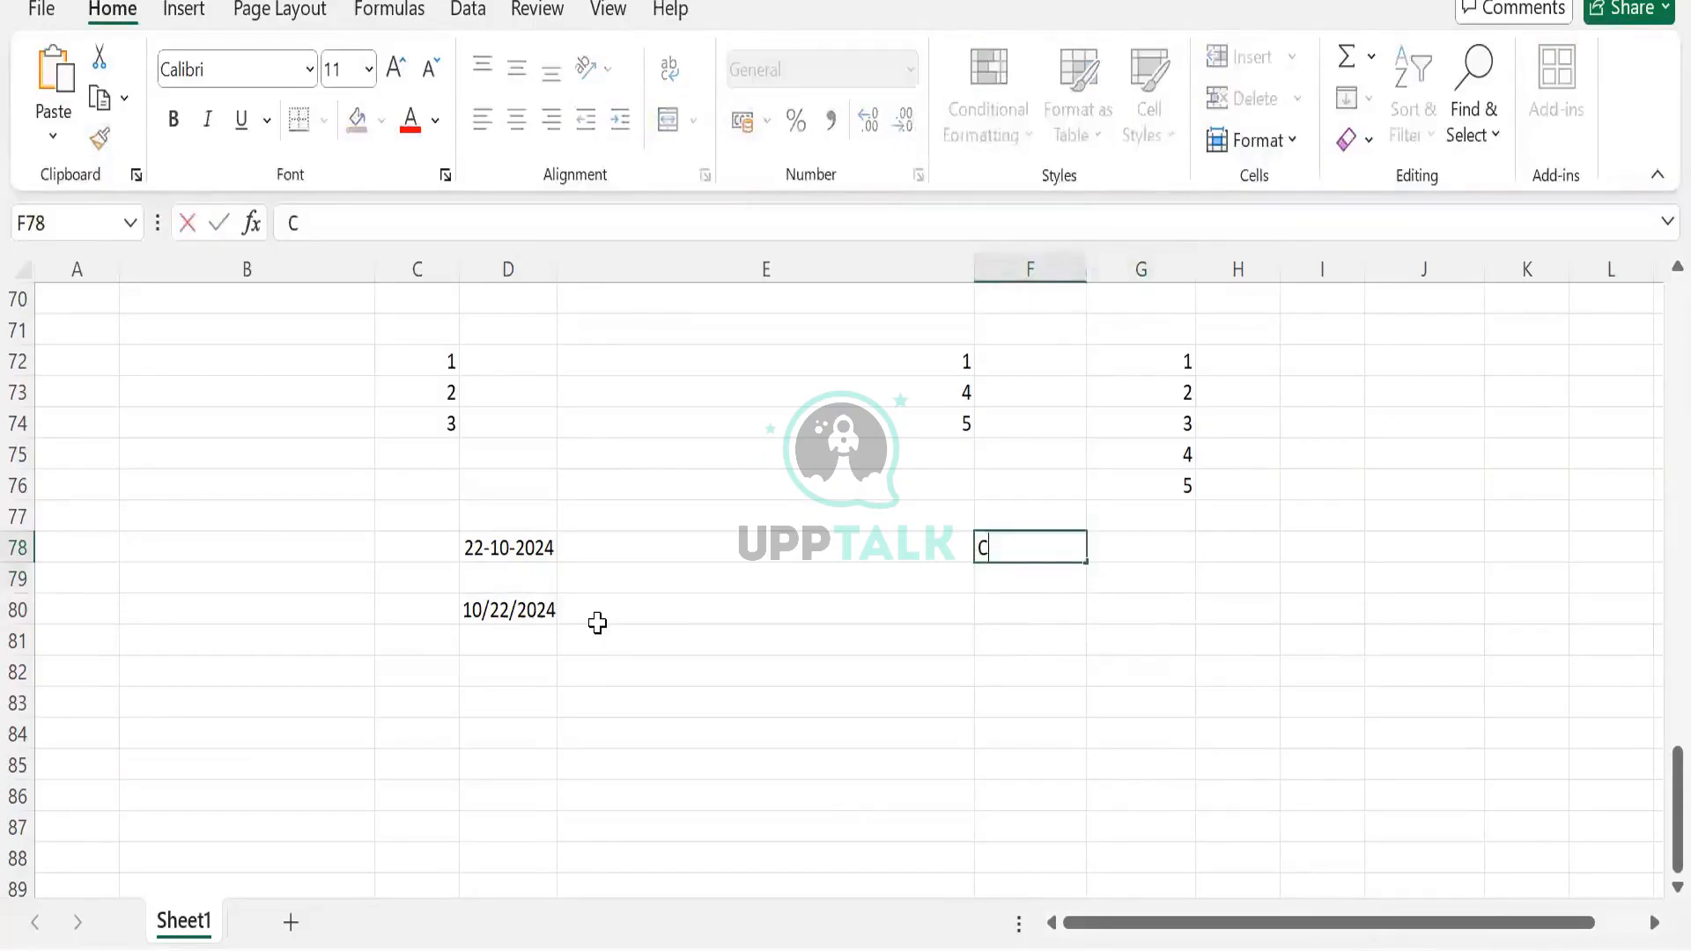
text(F DAys)
key(BackSpace)
key(BackSpace)
key(BackSpace)
text(ay)
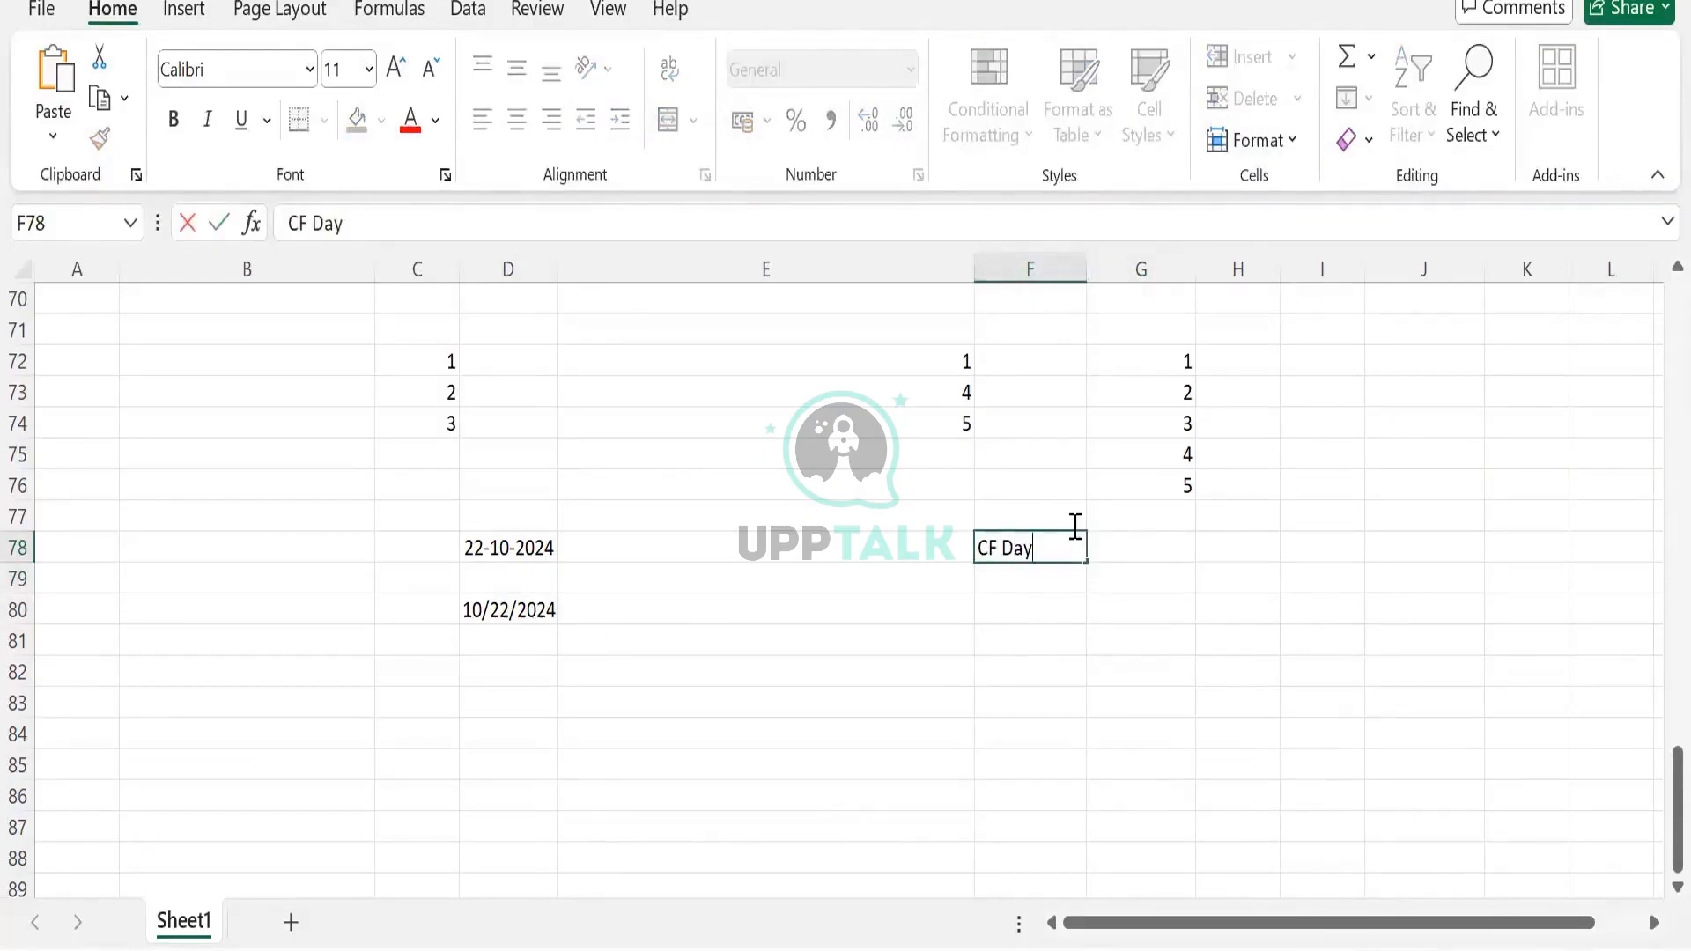
key(ctrl+Return)
Add the note Substring(Date,0,2) in F79
click(1042, 578)
text(Substiut)
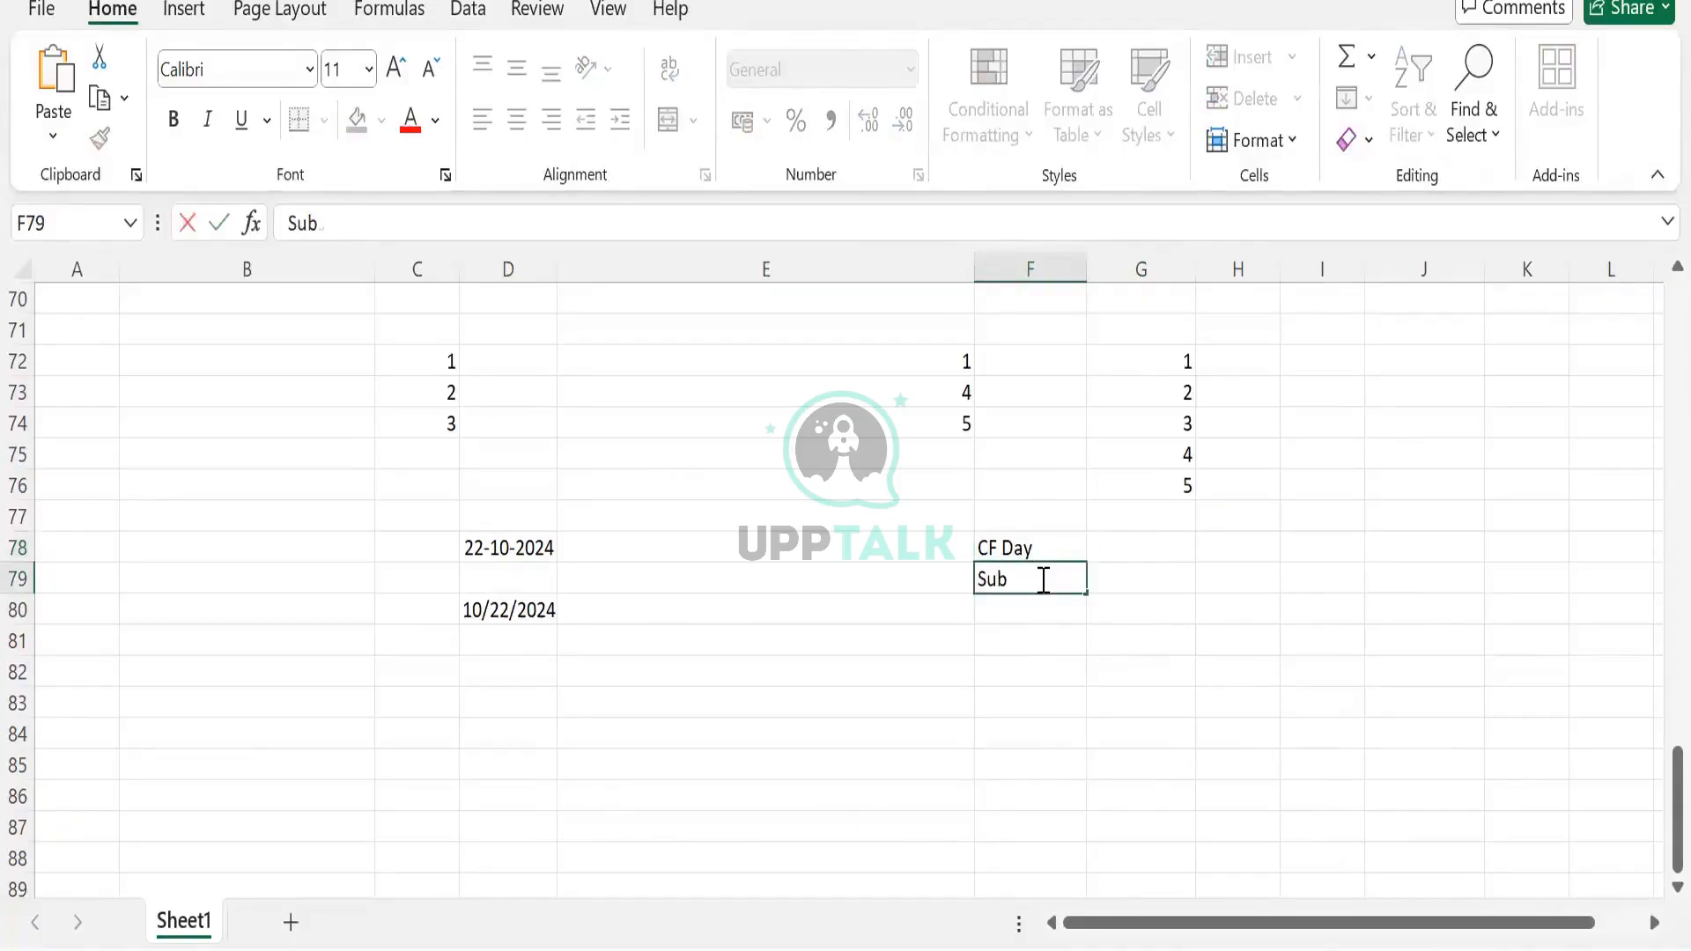
key(BackSpace)
key(BackSpace)
key(BackSpace)
text(ring(DAte)
key(BackSpace)
key(BackSpace)
key(BackSpace)
text(at)
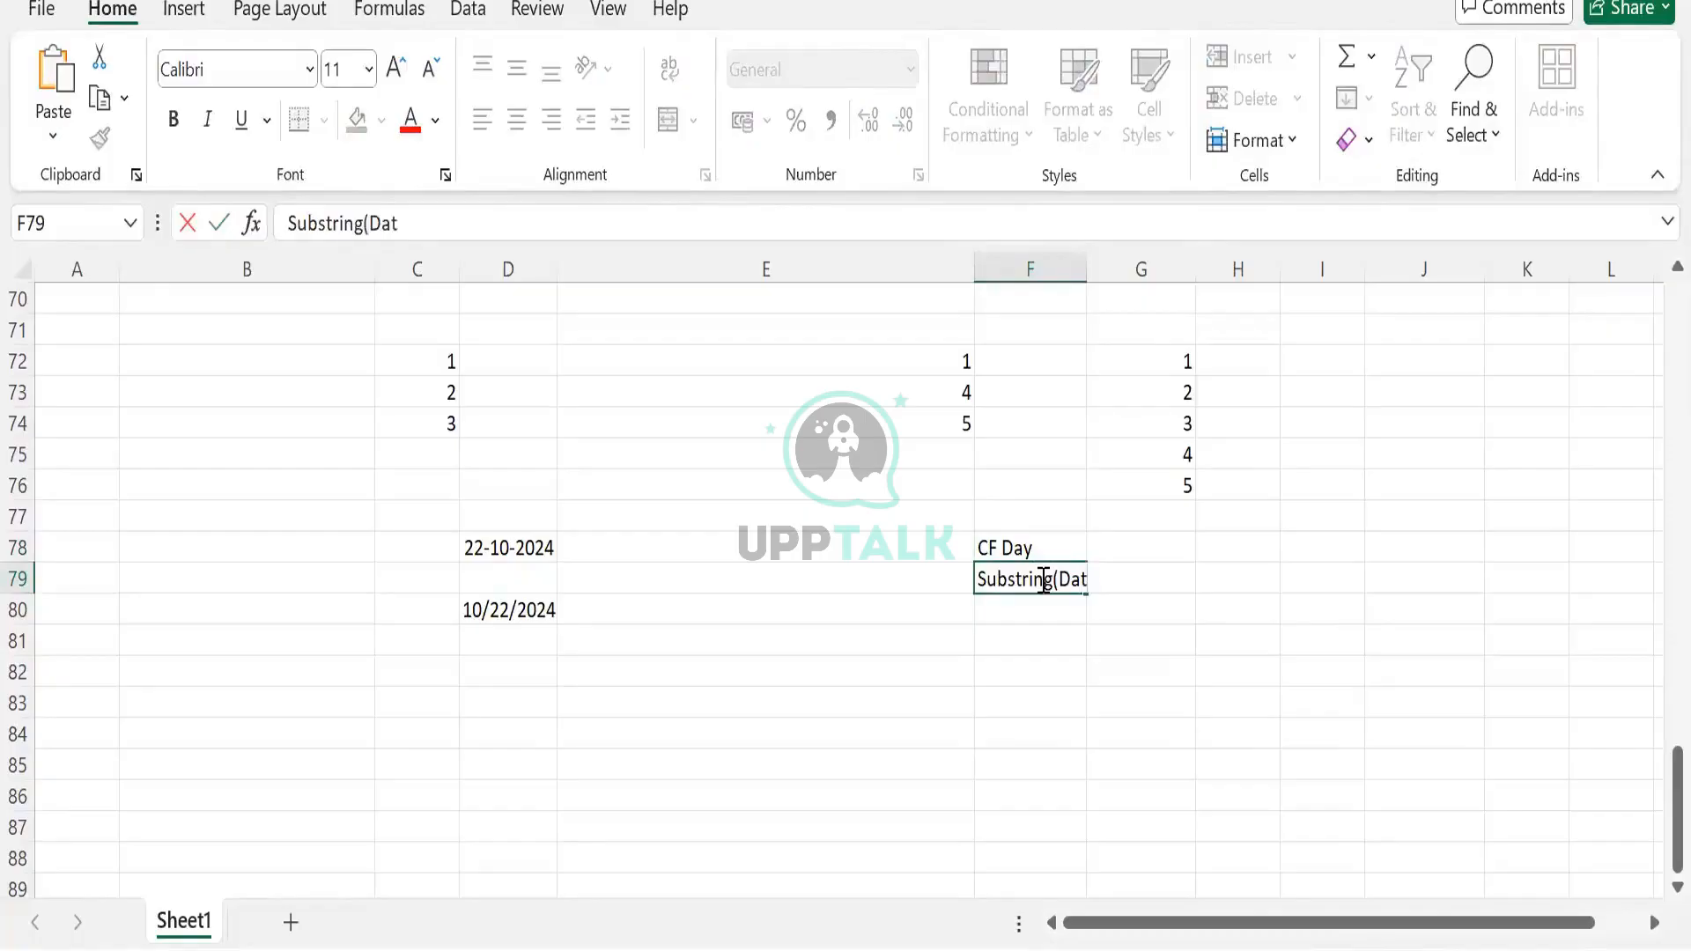
text(e,0,2))
key(Up)
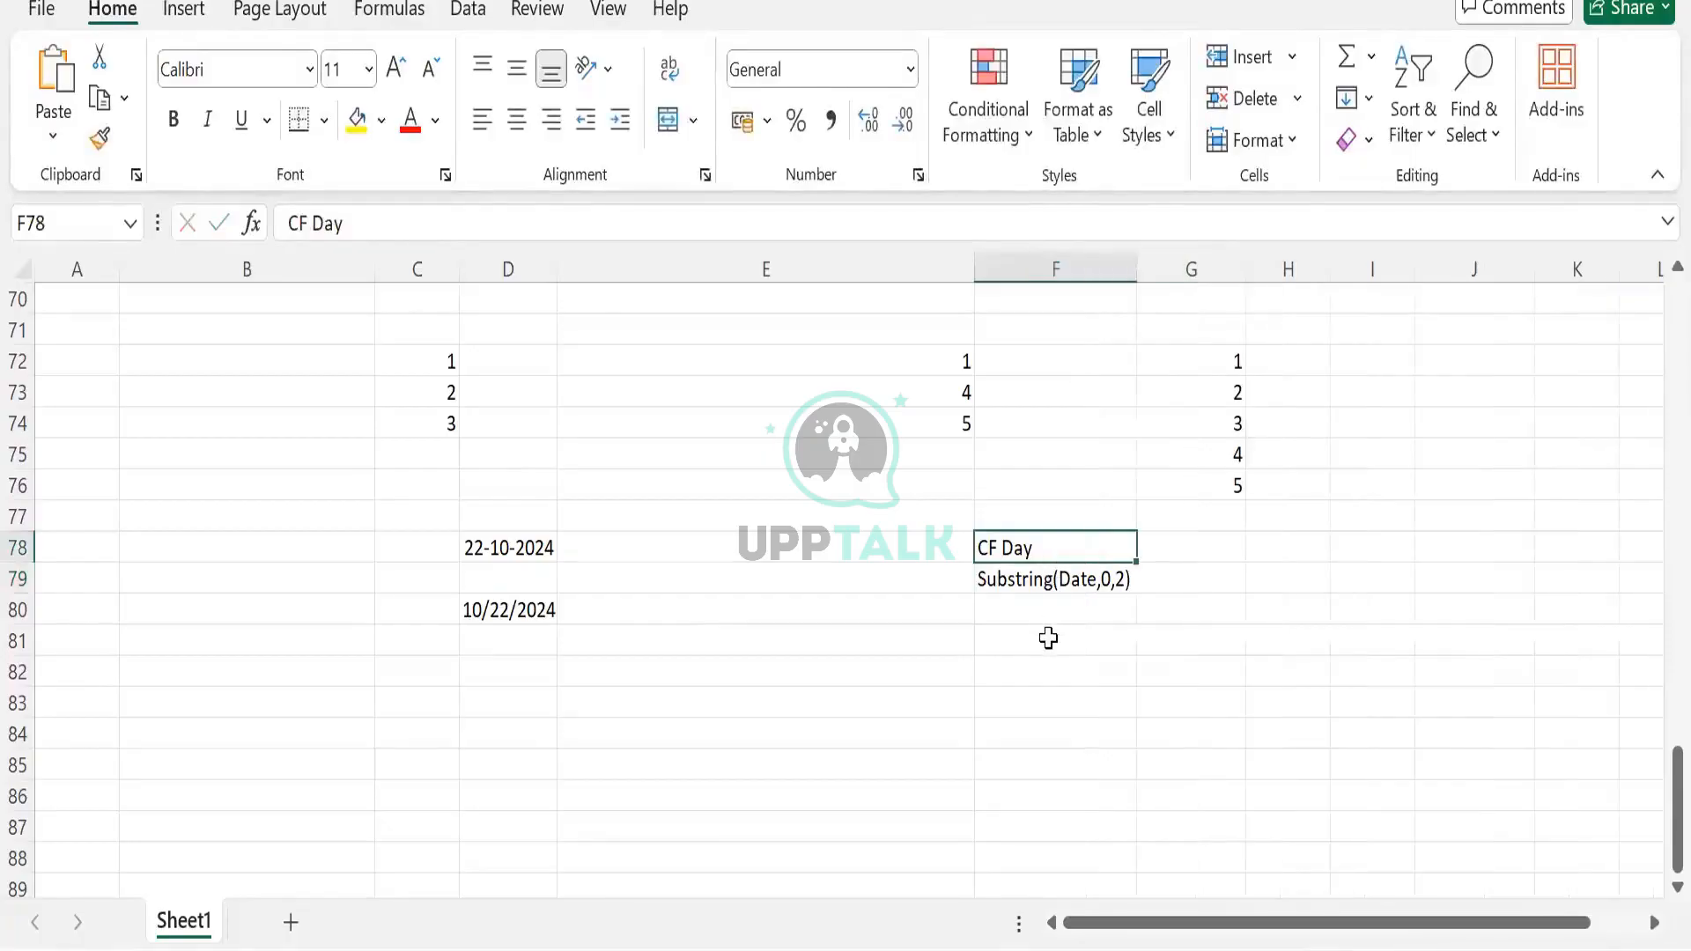
Enter the resulting day value 22 in F81
click(1046, 585)
click(1024, 643)
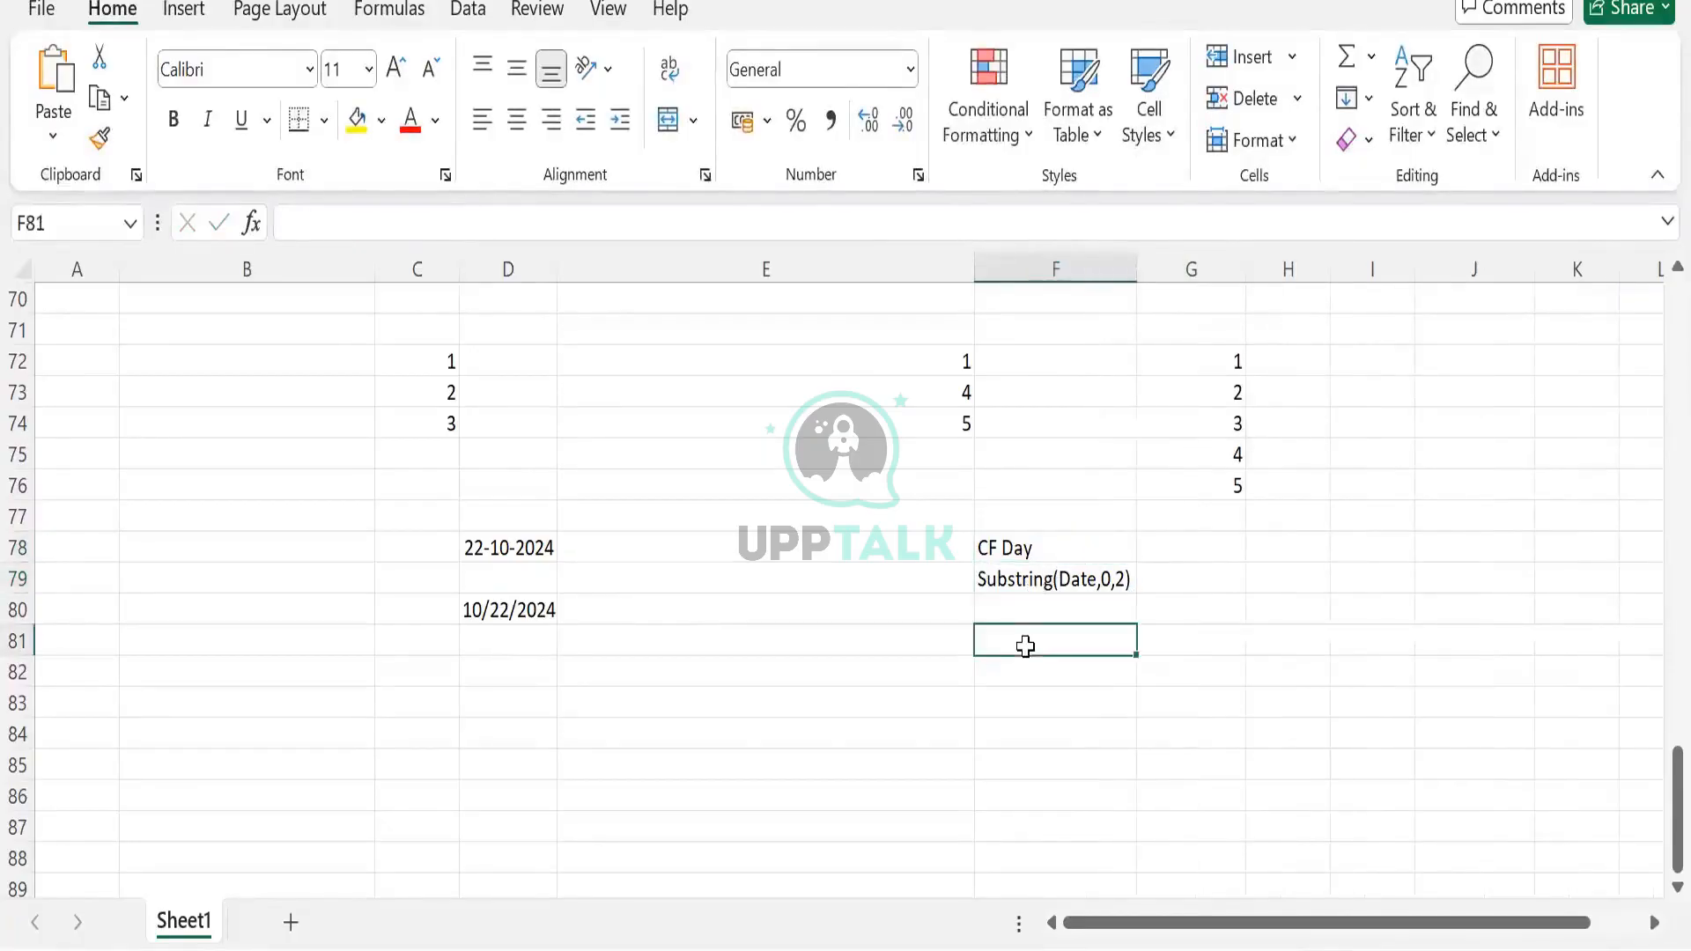
text(22)
key(Tab)
click(1217, 550)
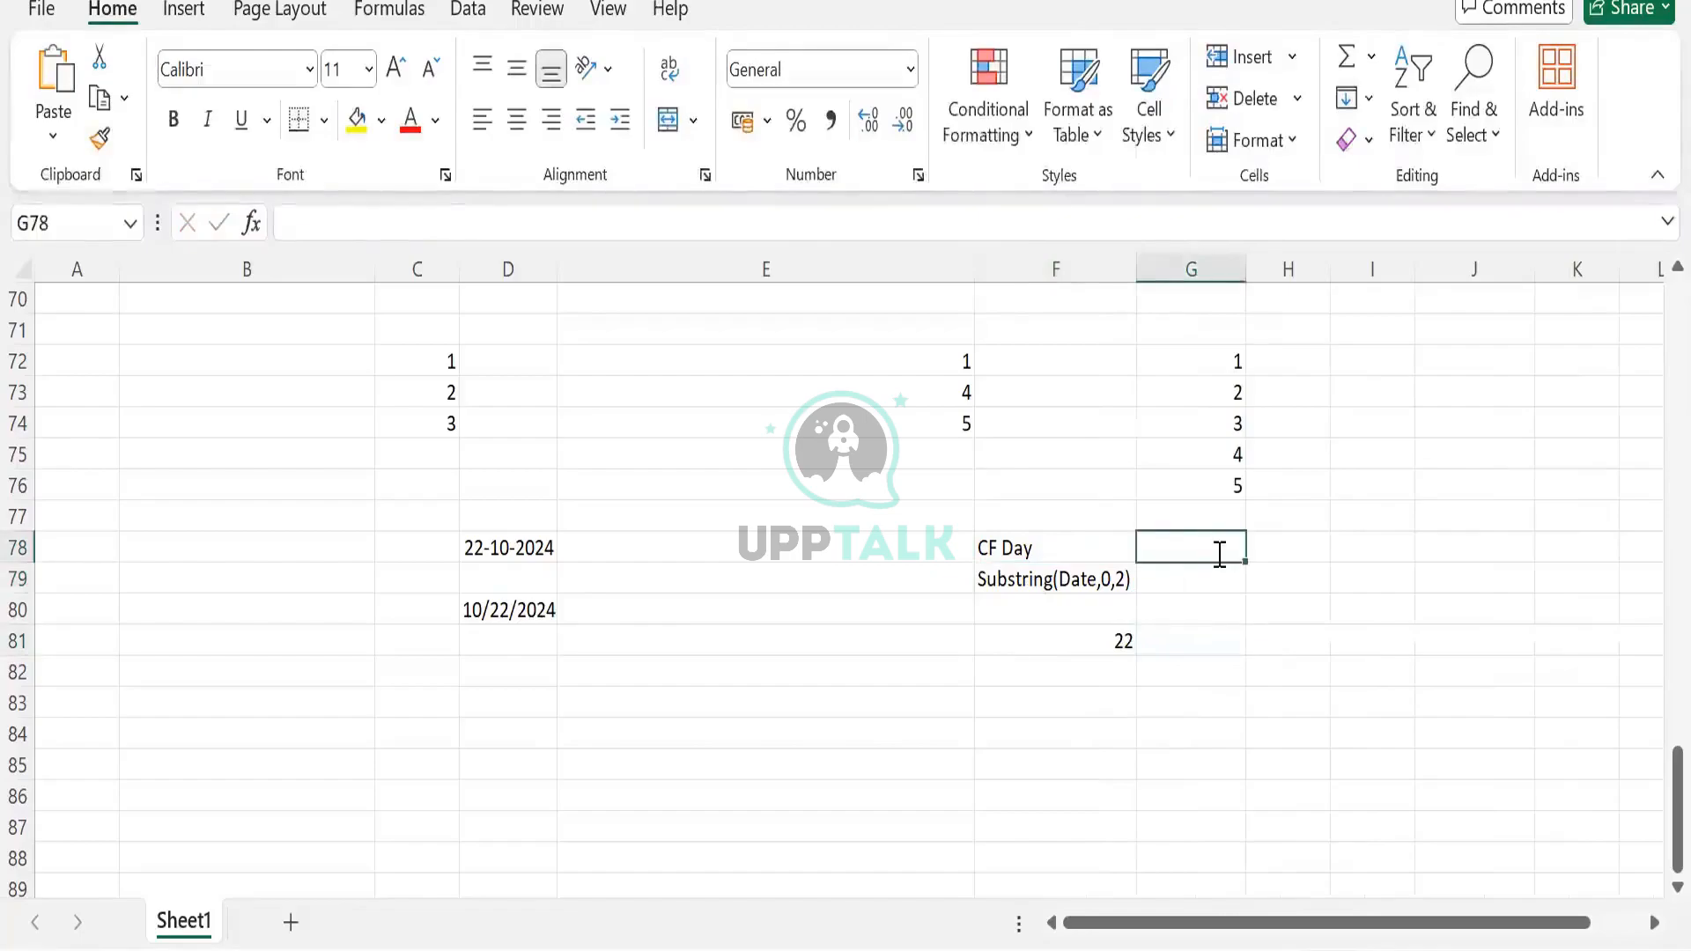
Add the labels CF Month and CF Year in G78 and H78
text(CF Mo)
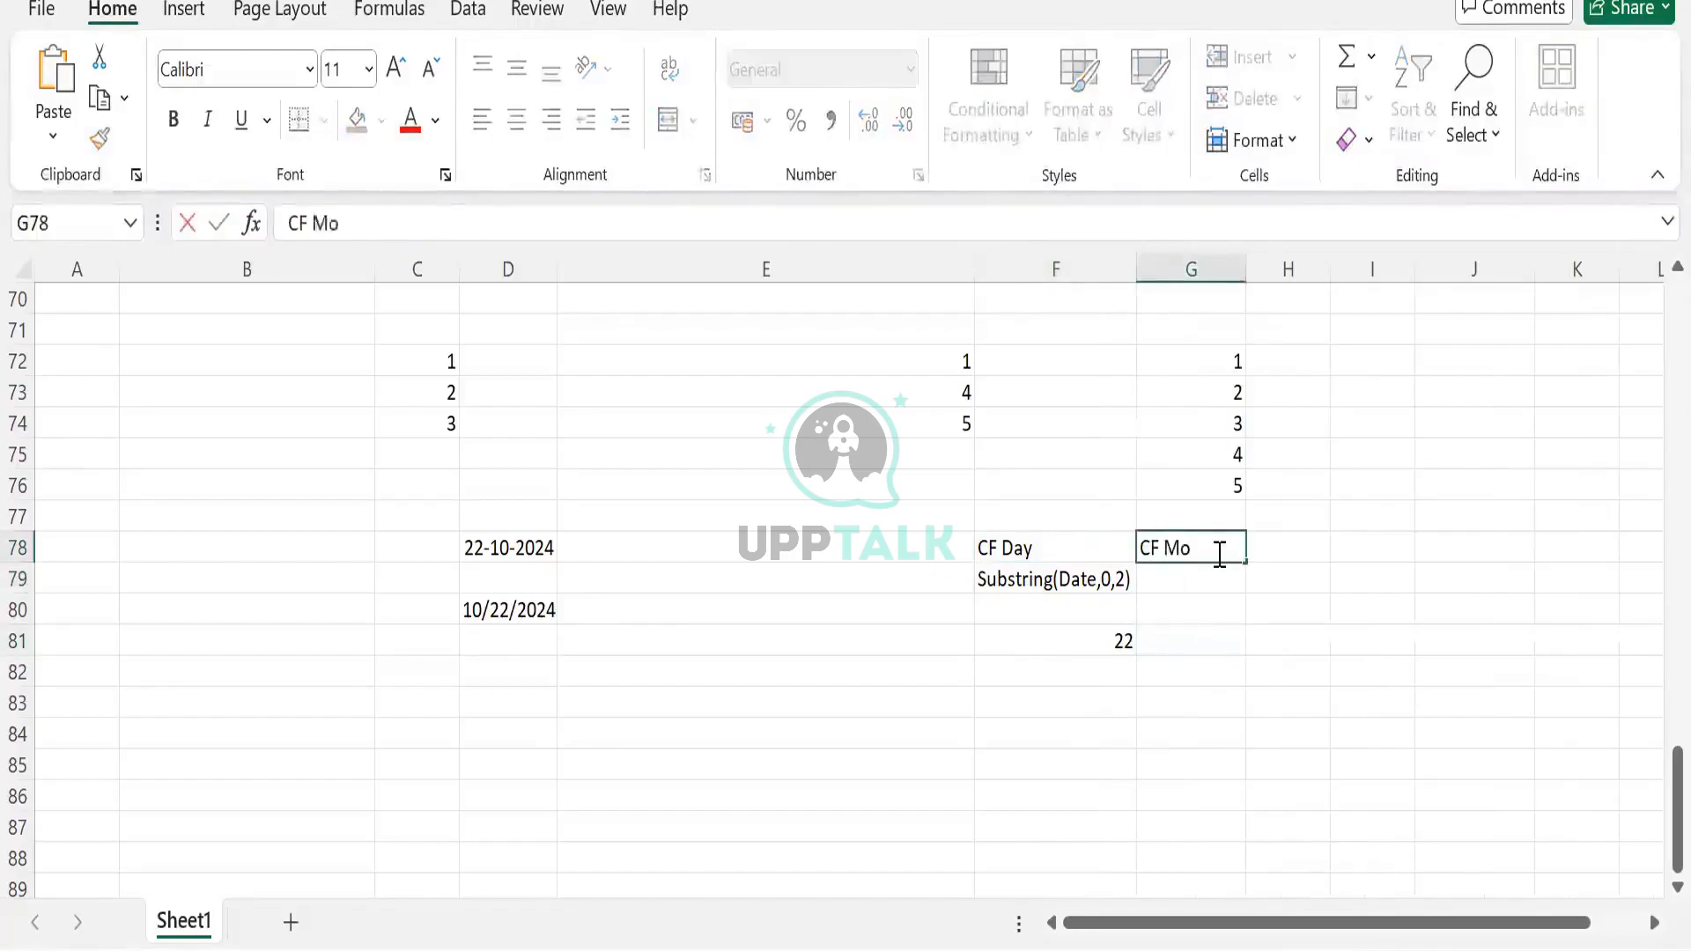
text(nth)
key(Tab)
text(CF)
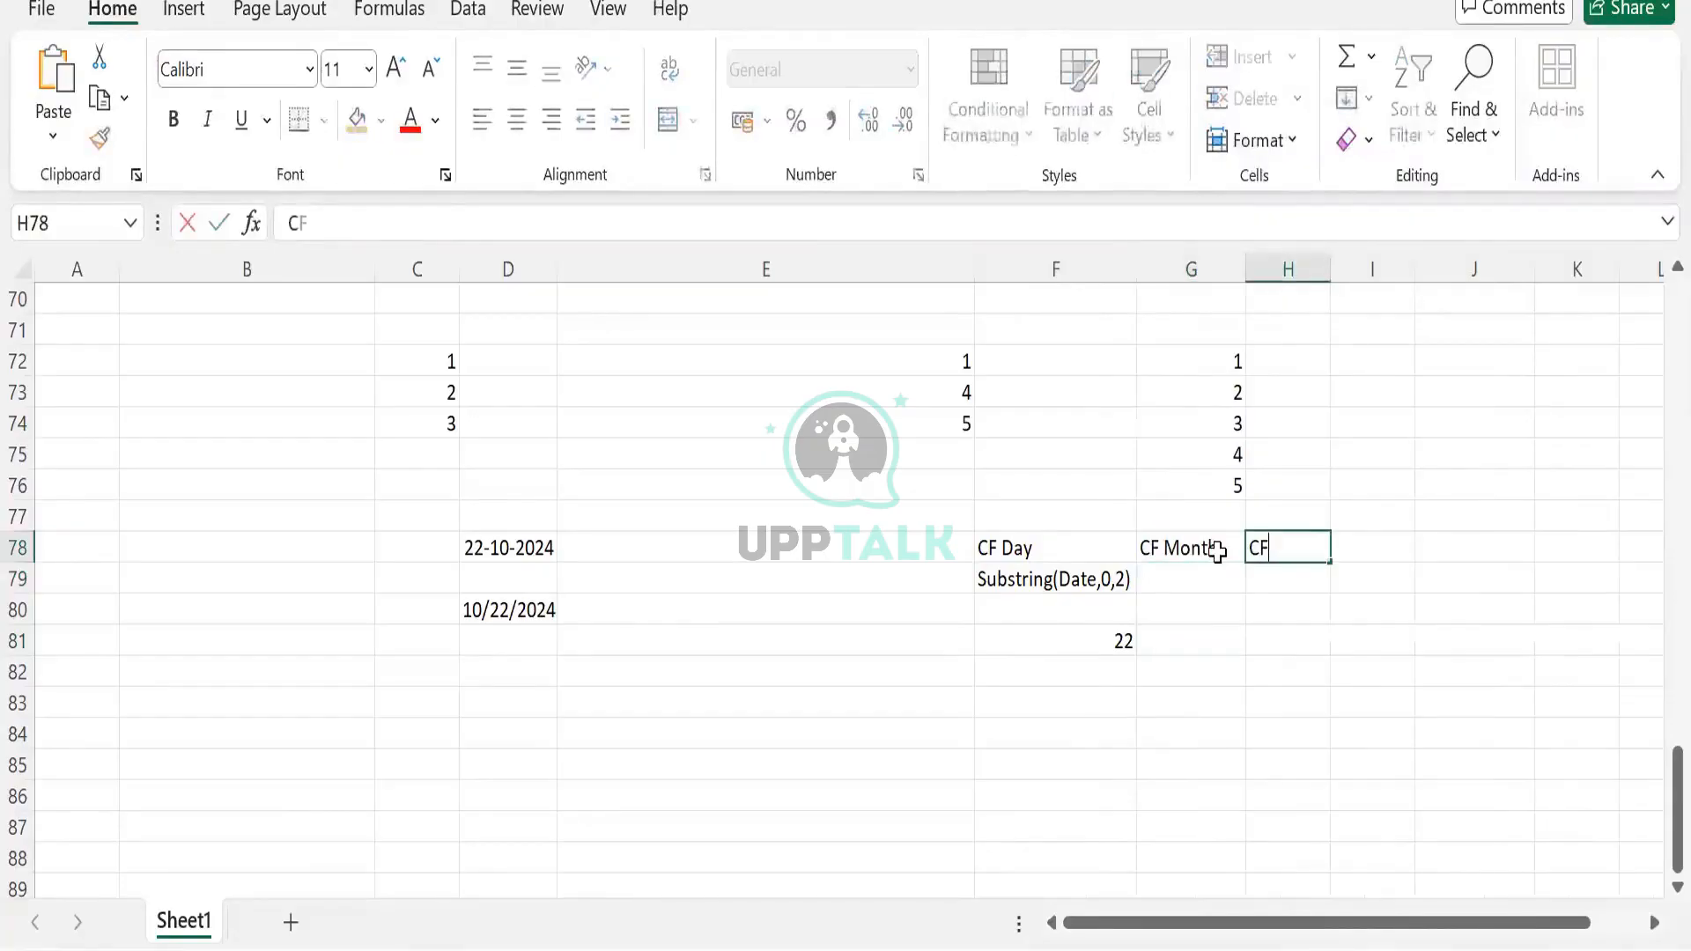
text( Year)
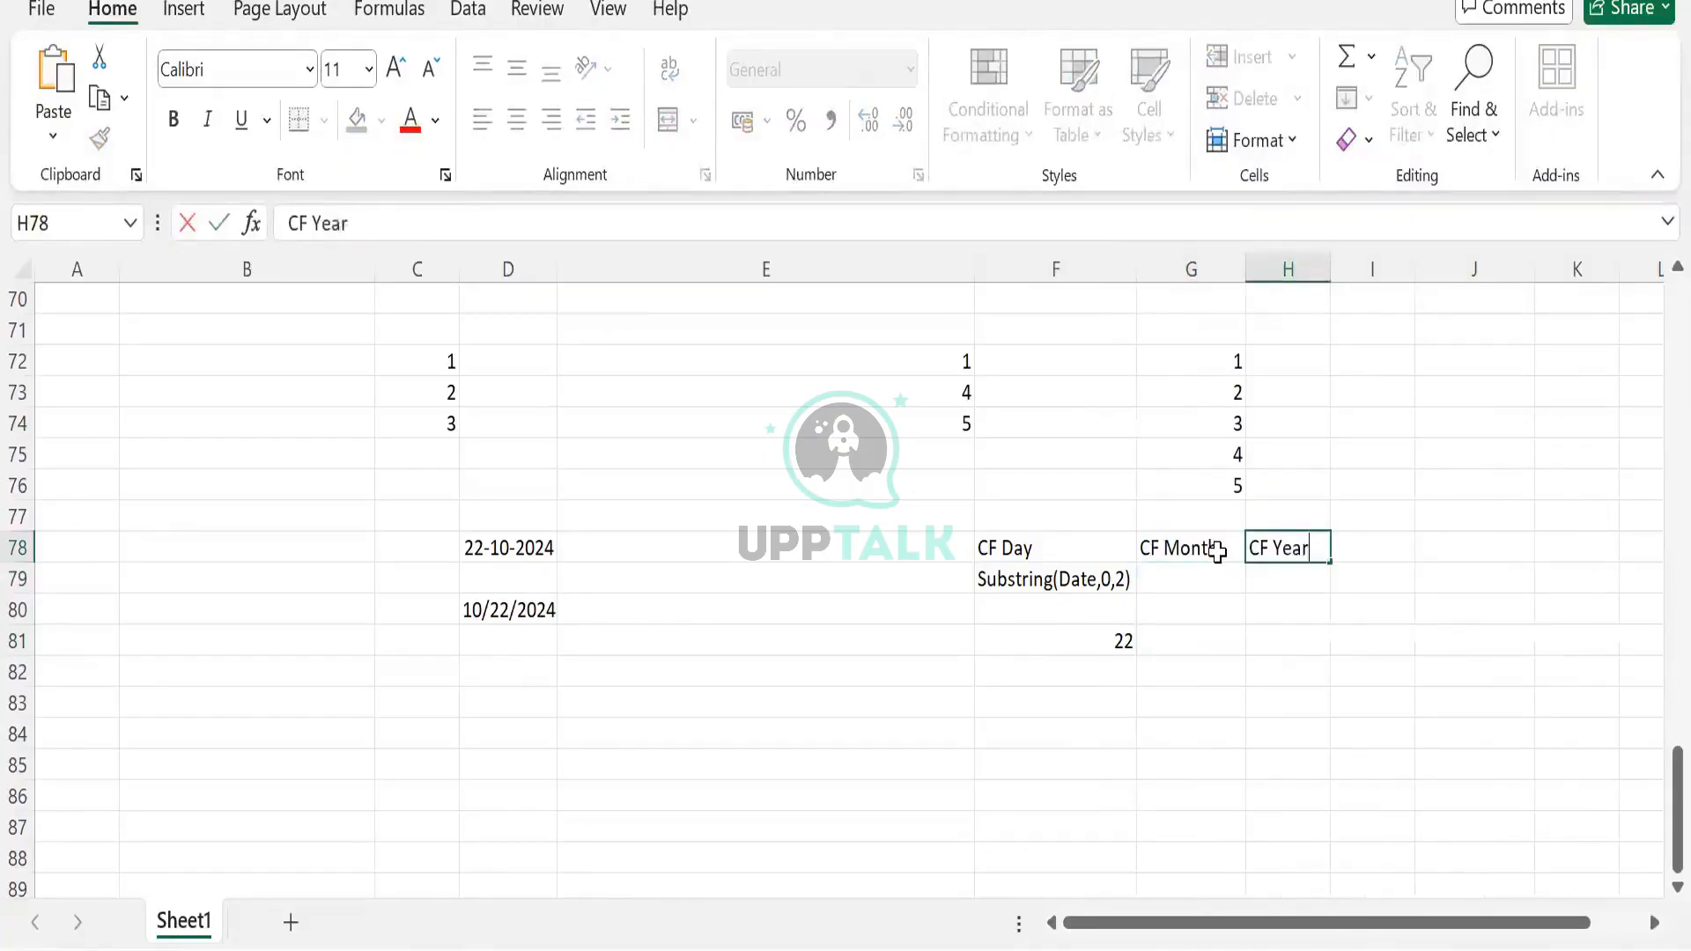
key(Tab)
Copy the Substring(Date,0,2) note into G79 and H79 and autofit columns G and H
click(1113, 578)
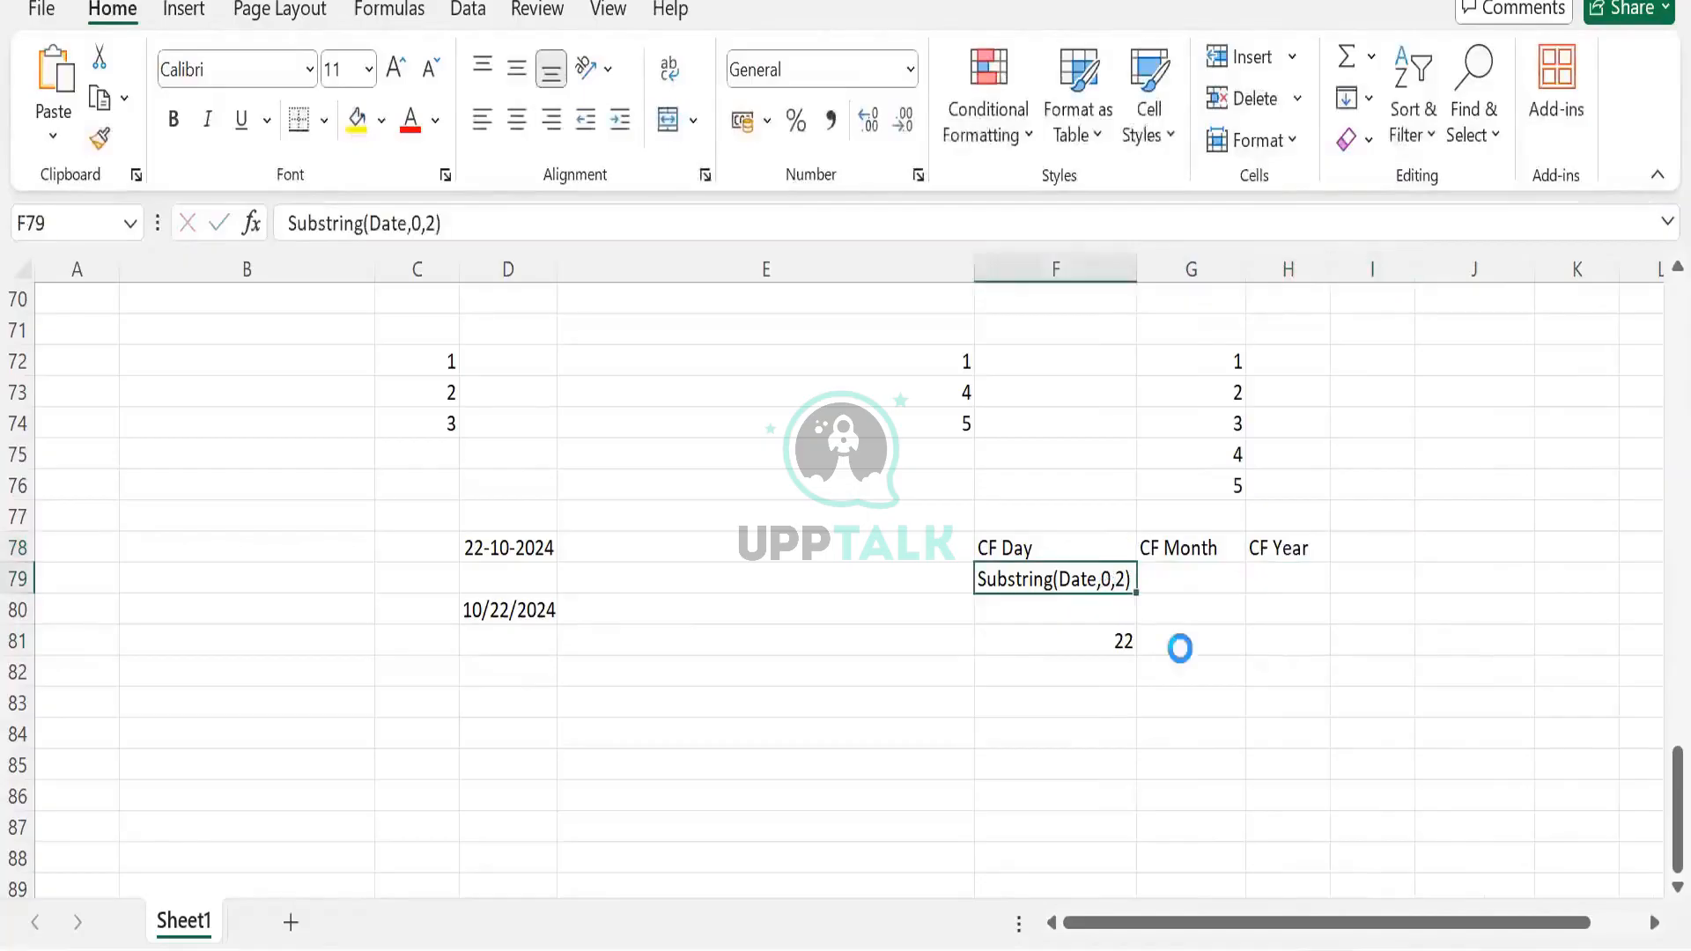
key(ctrl+c)
click(1223, 580)
key(ctrl+v)
click(1290, 579)
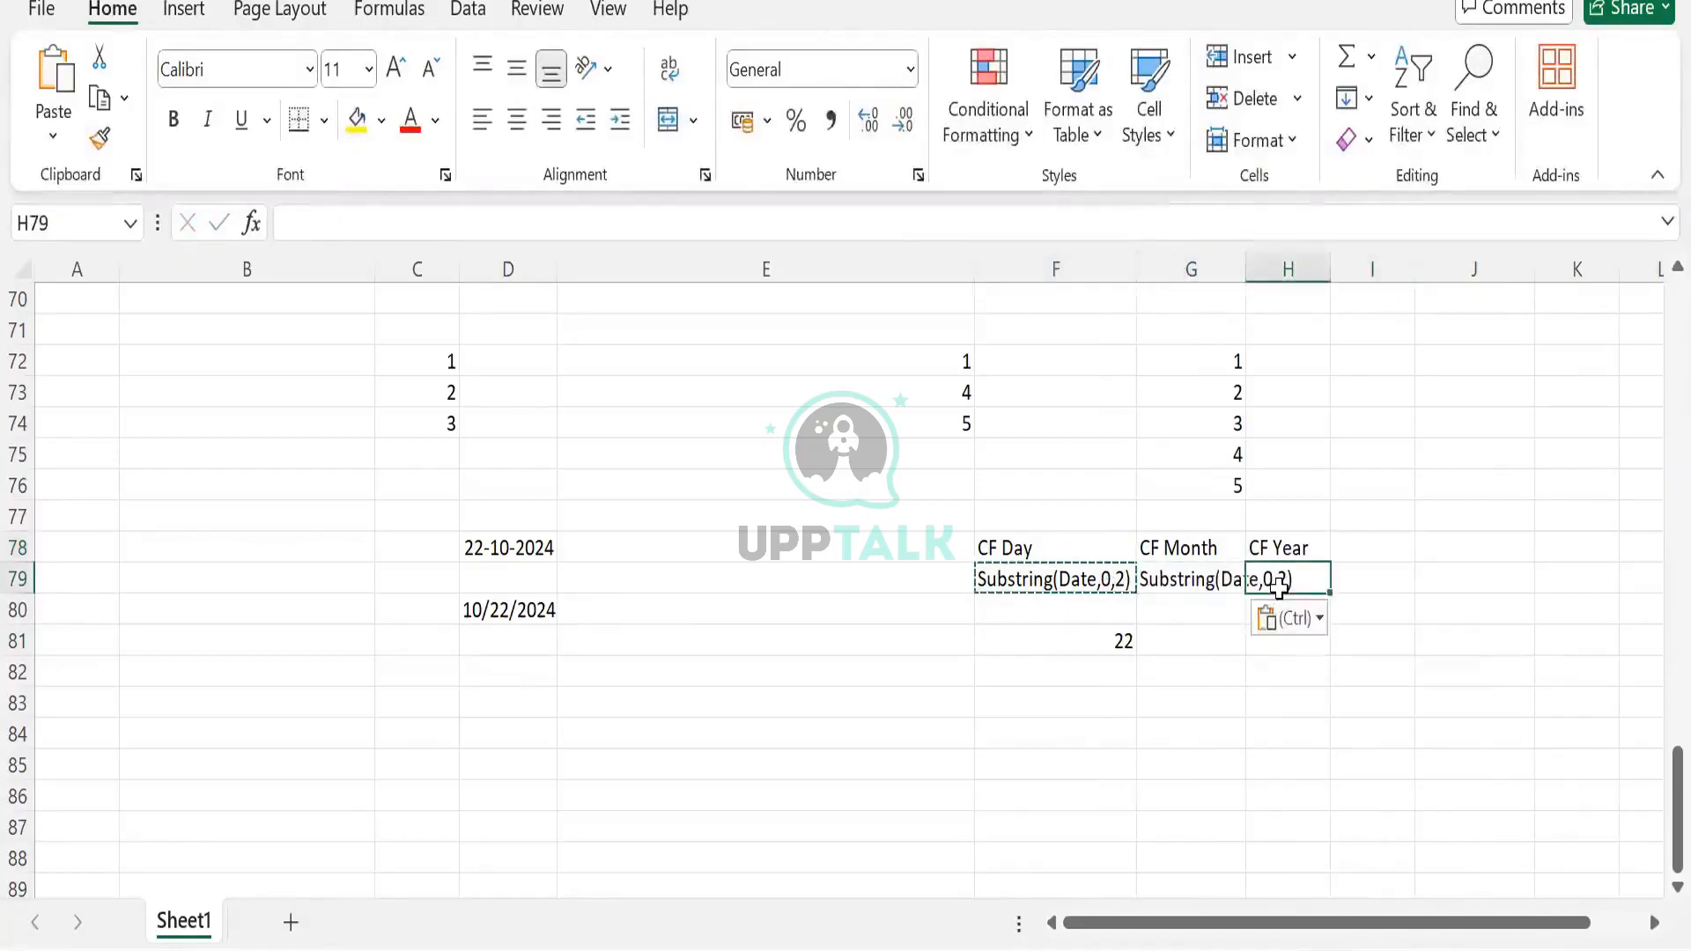
key(ctrl+v)
double_click(1246, 268)
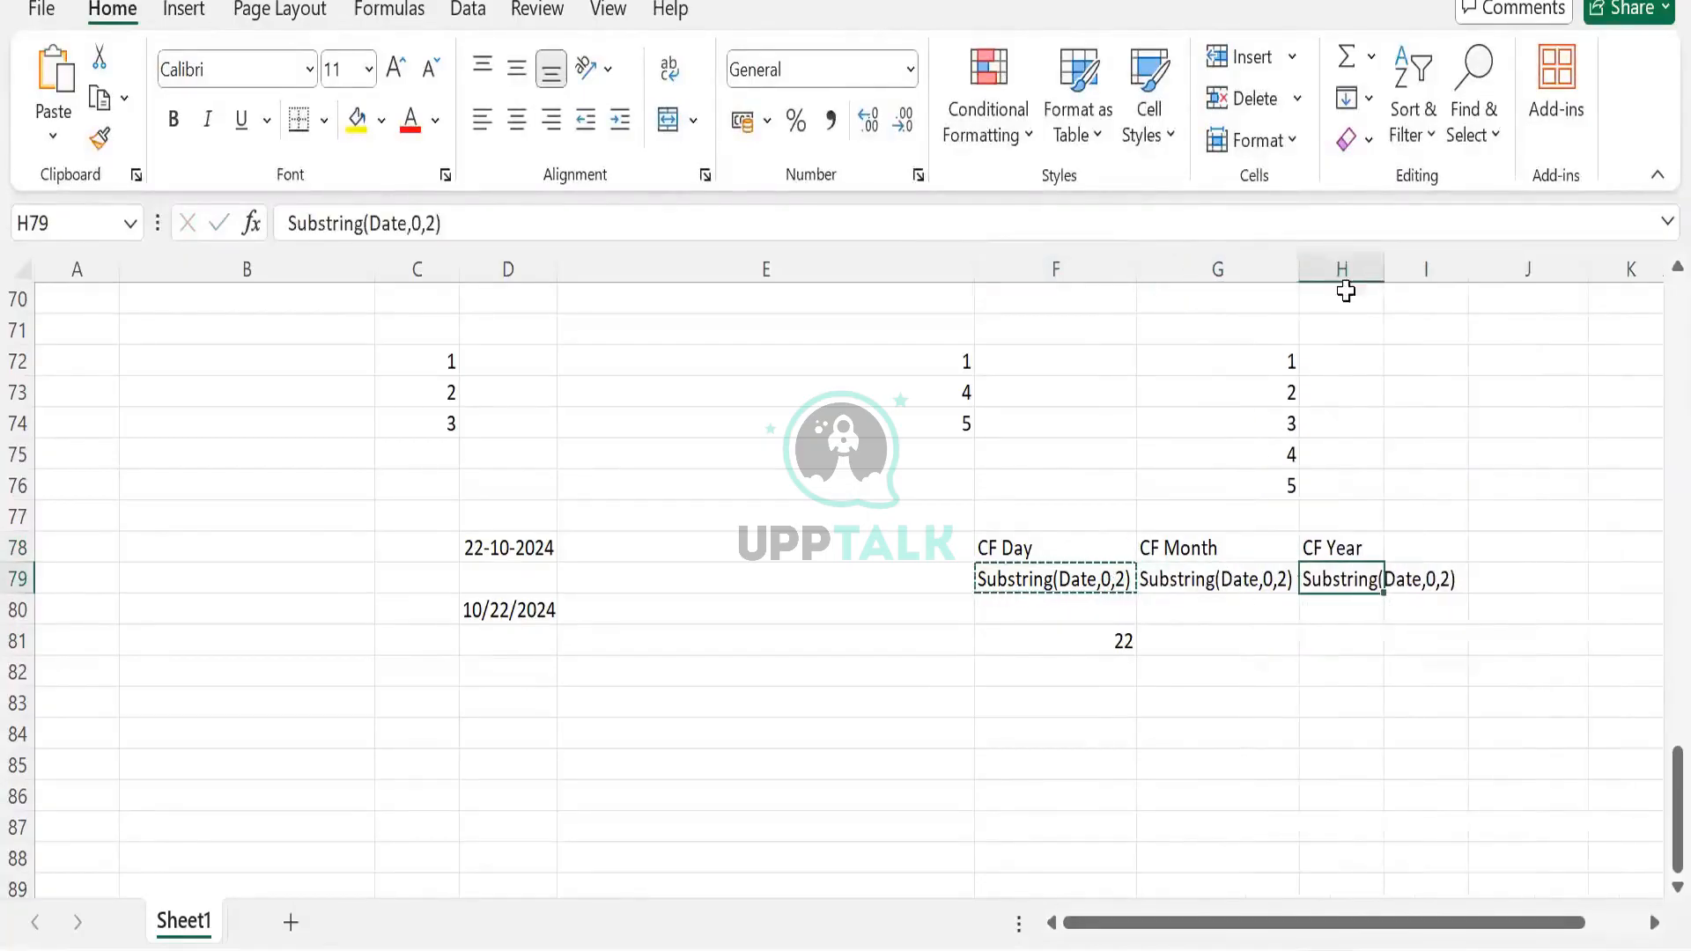
double_click(1387, 267)
Change the CF Month note to Substring(Date,4,5)
click(1272, 582)
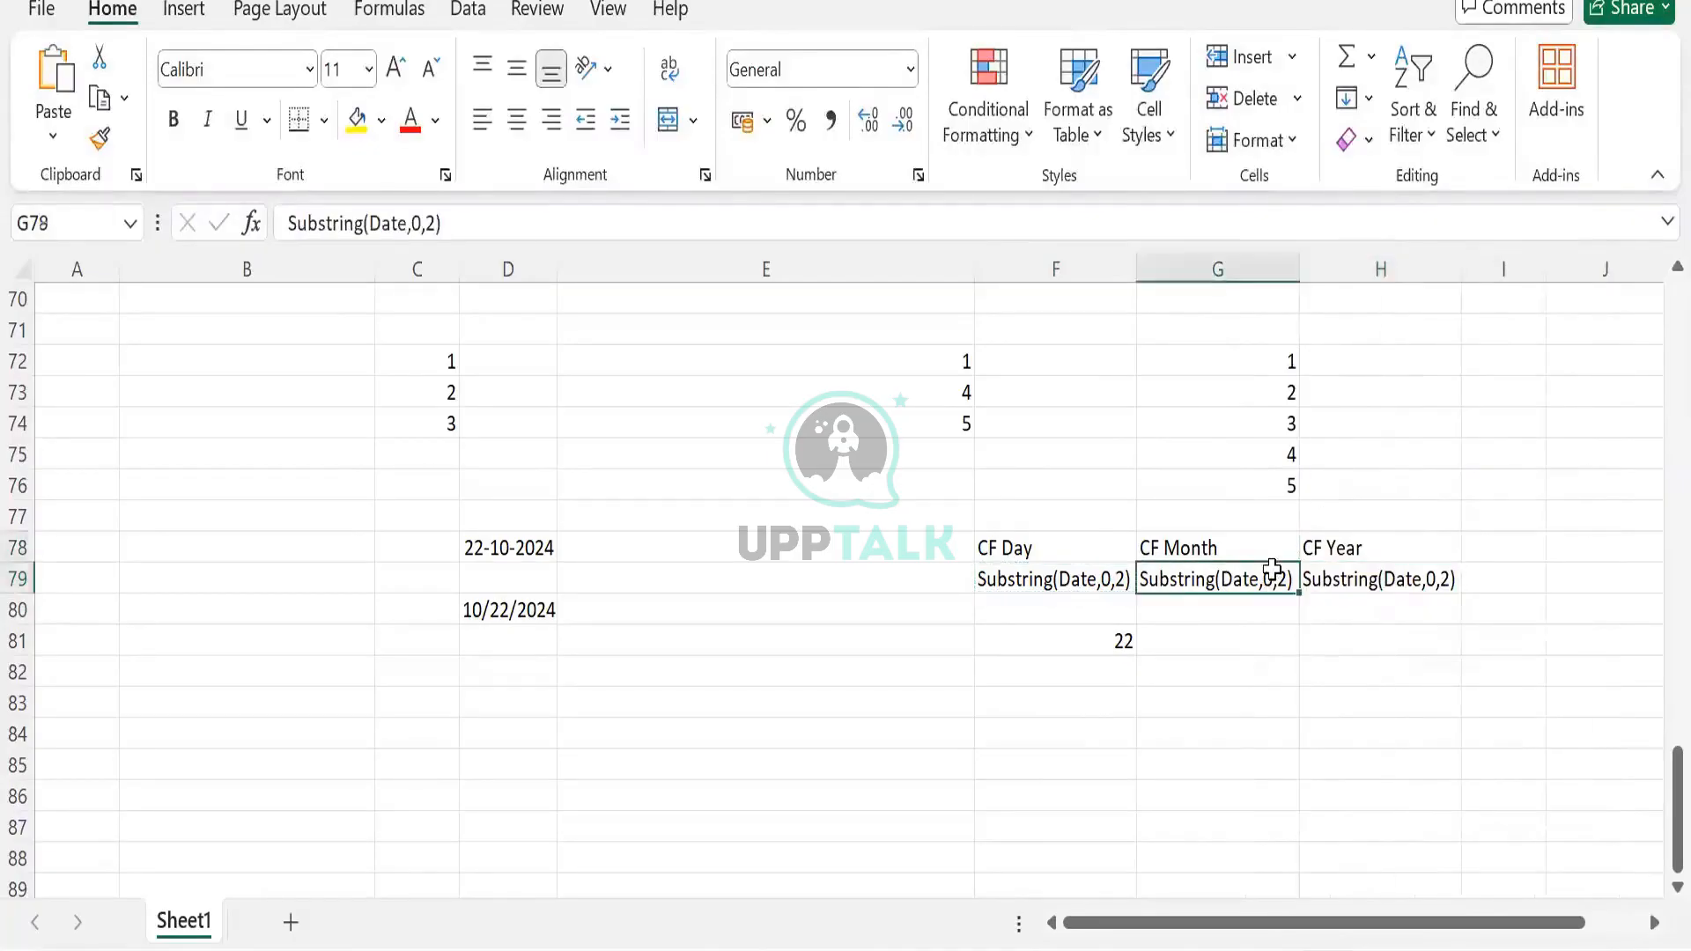
double_click(1180, 586)
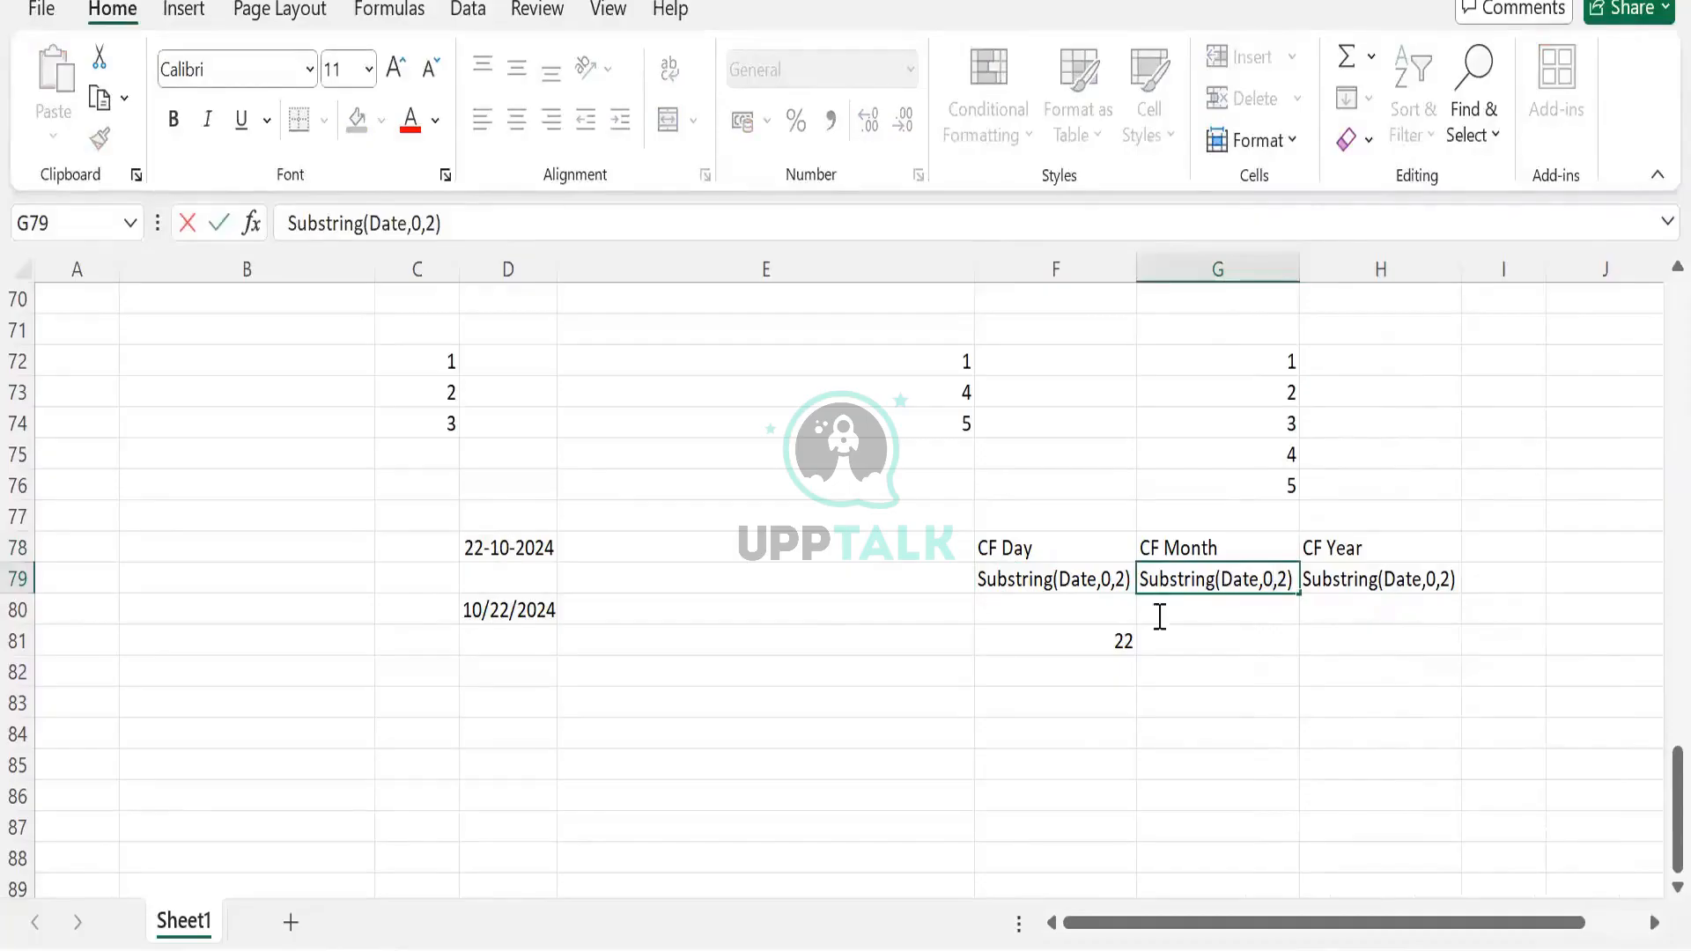
key(BackSpace)
text(4)
key(Right)
key(Right)
key(BackSpace)
text(5)
key(Tab)
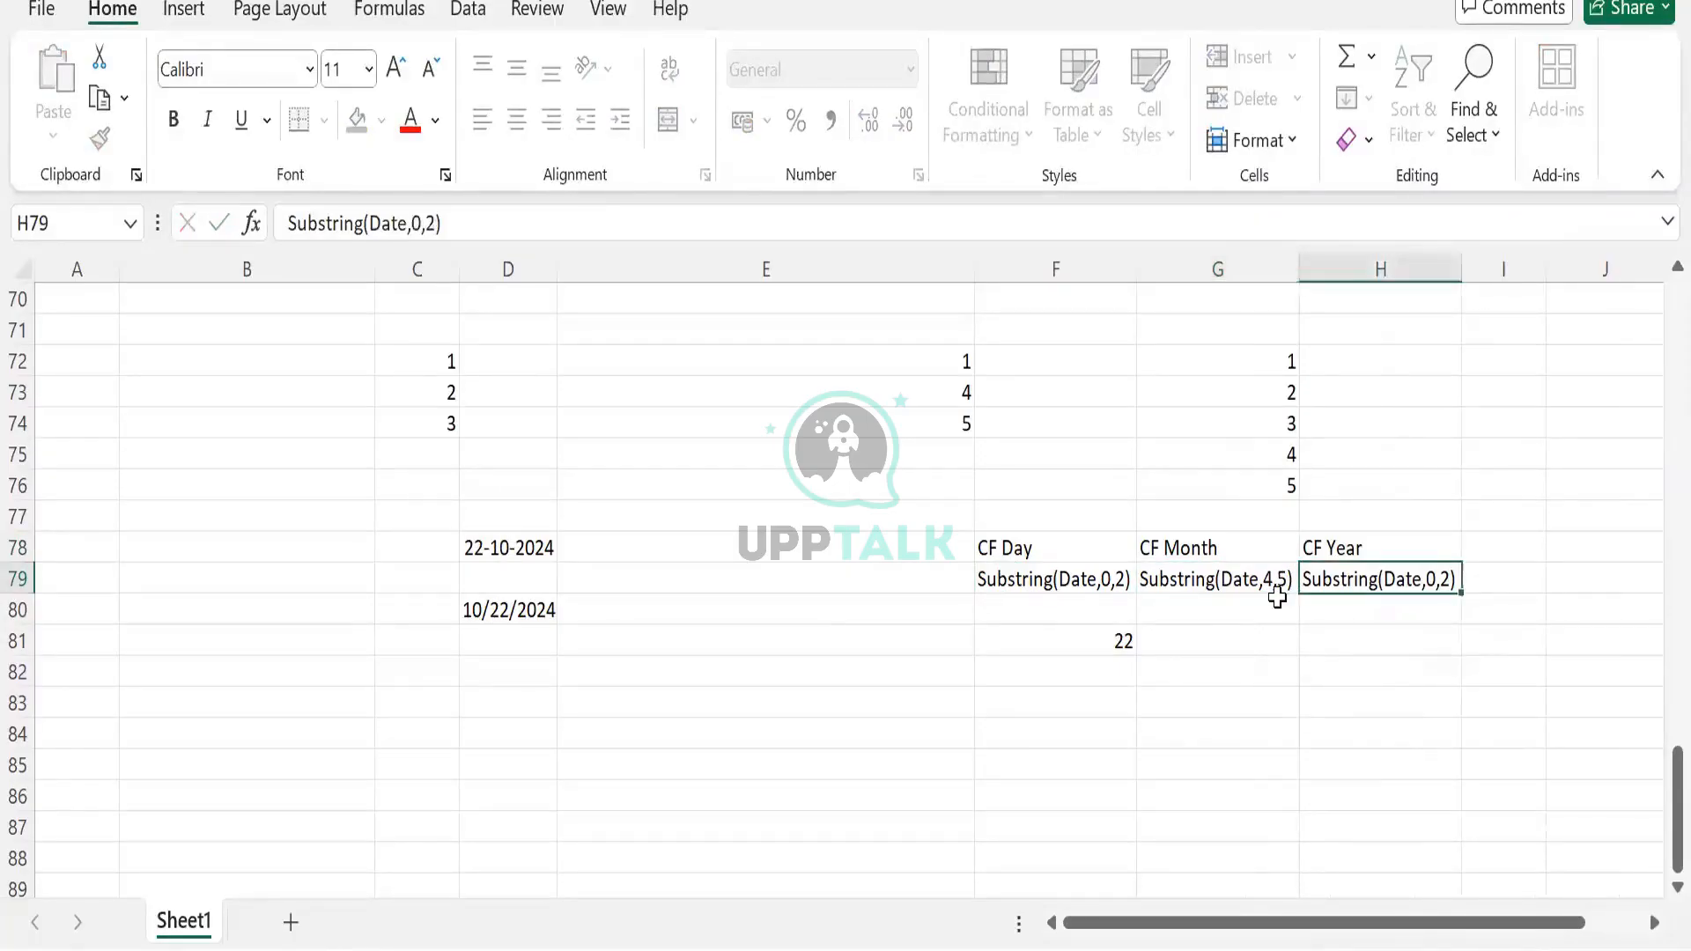
Change the CF Year note to Substring(Date,7,10)
double_click(1439, 574)
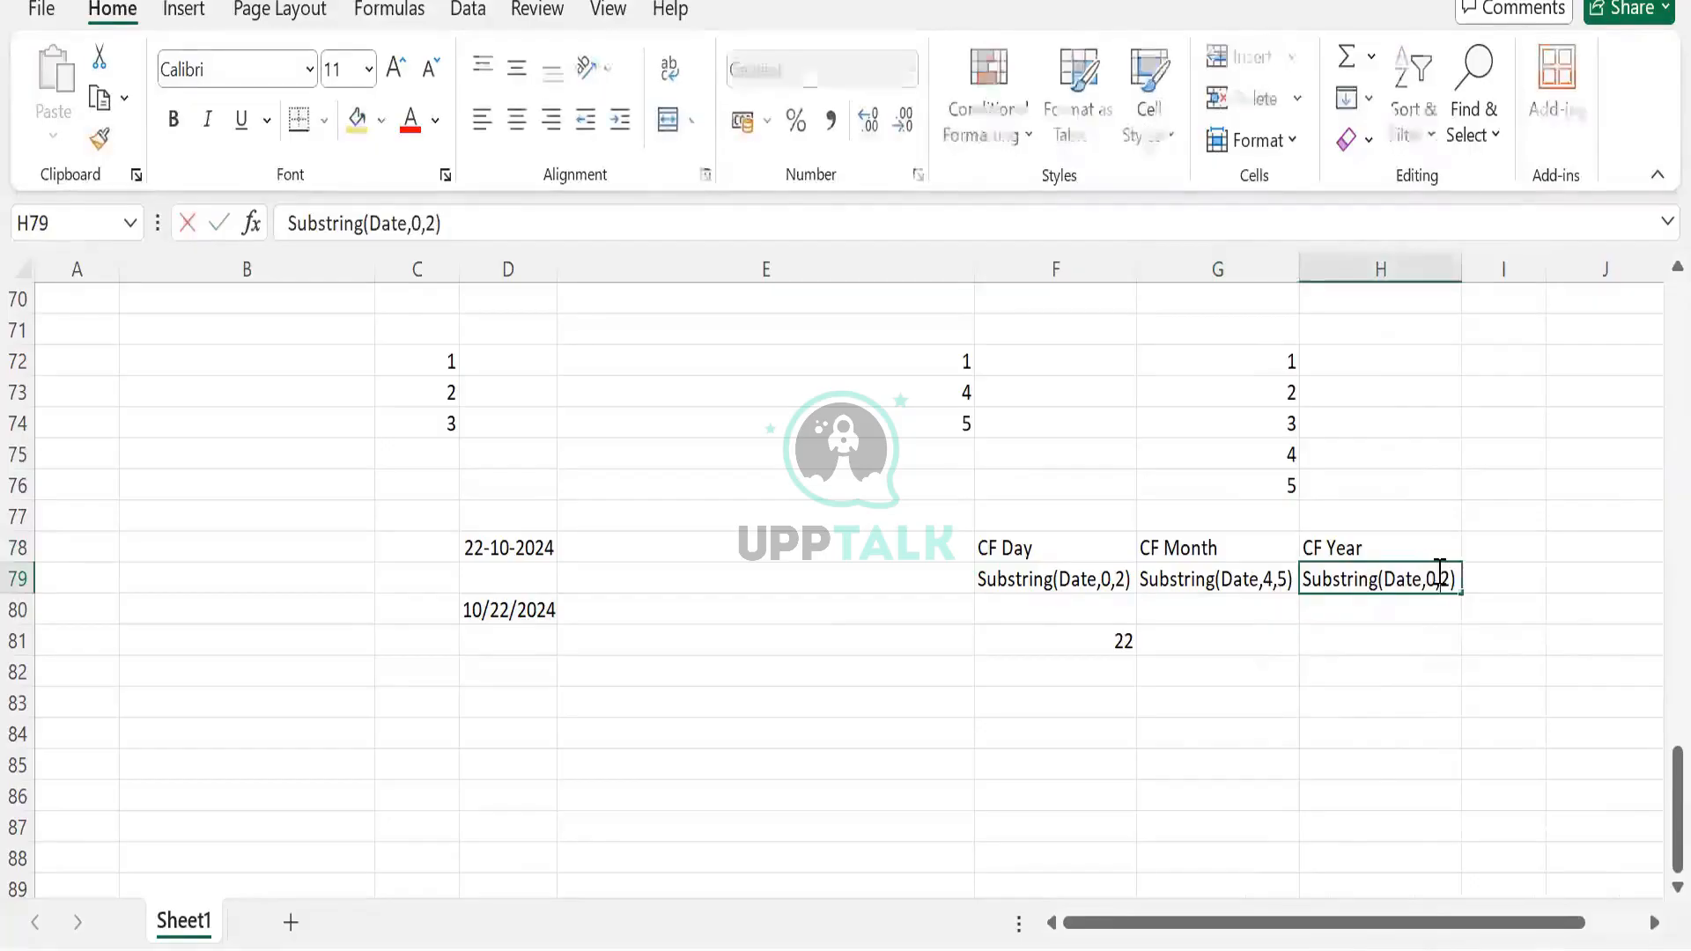
key(BackSpace)
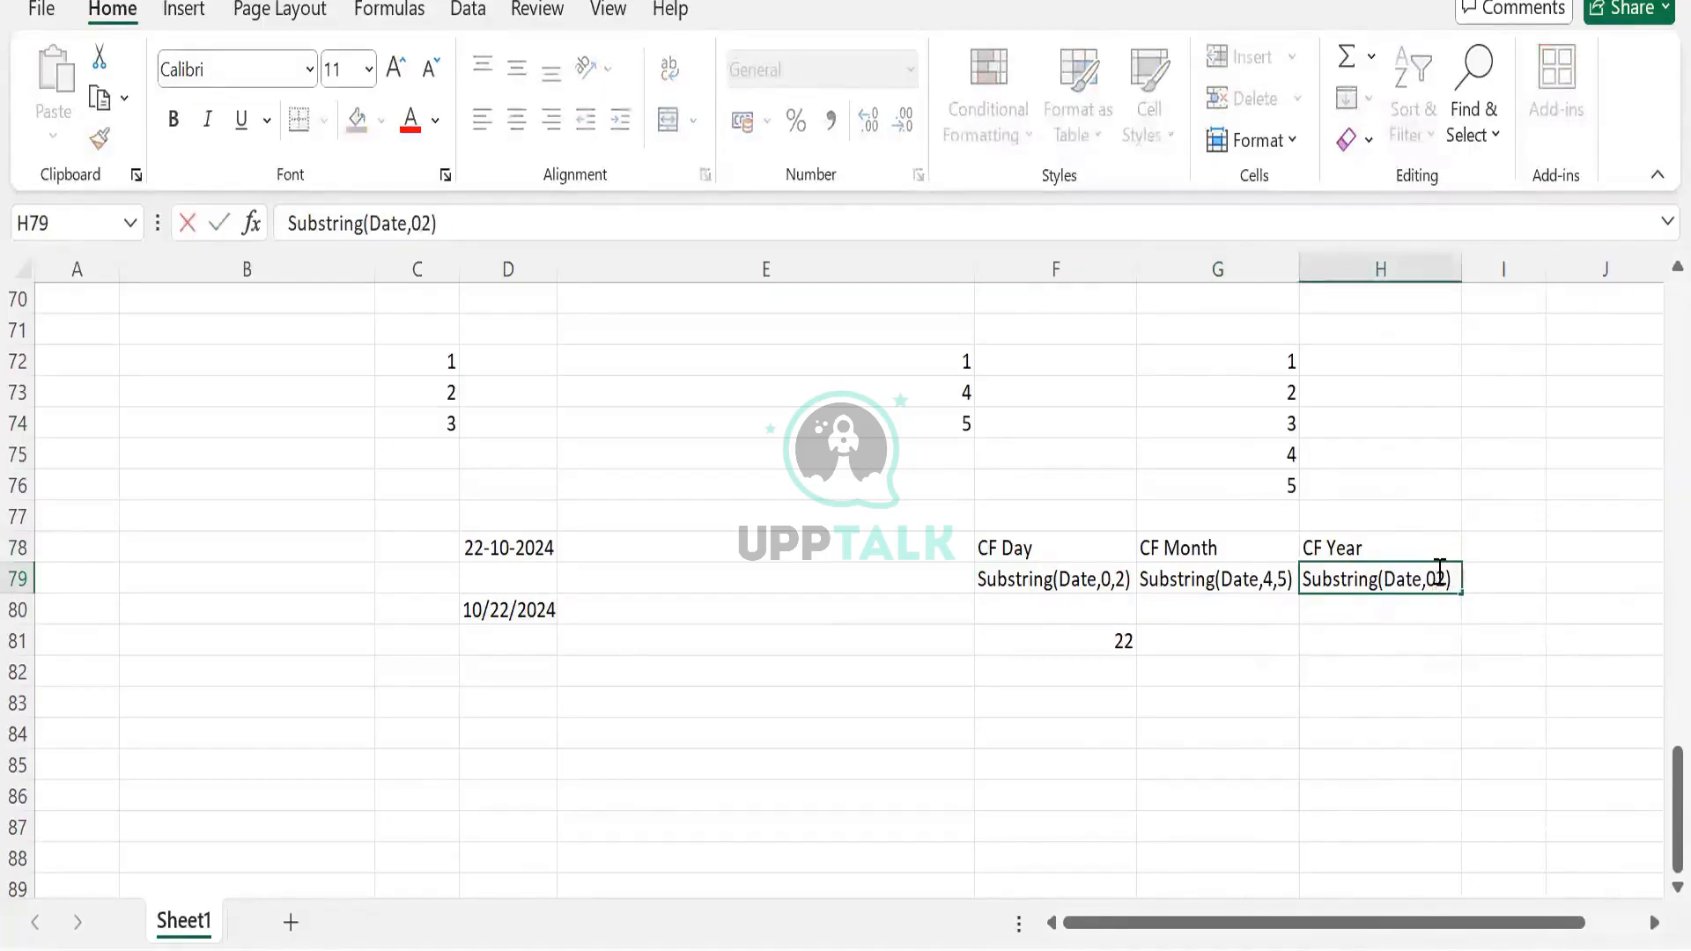
key(BackSpace)
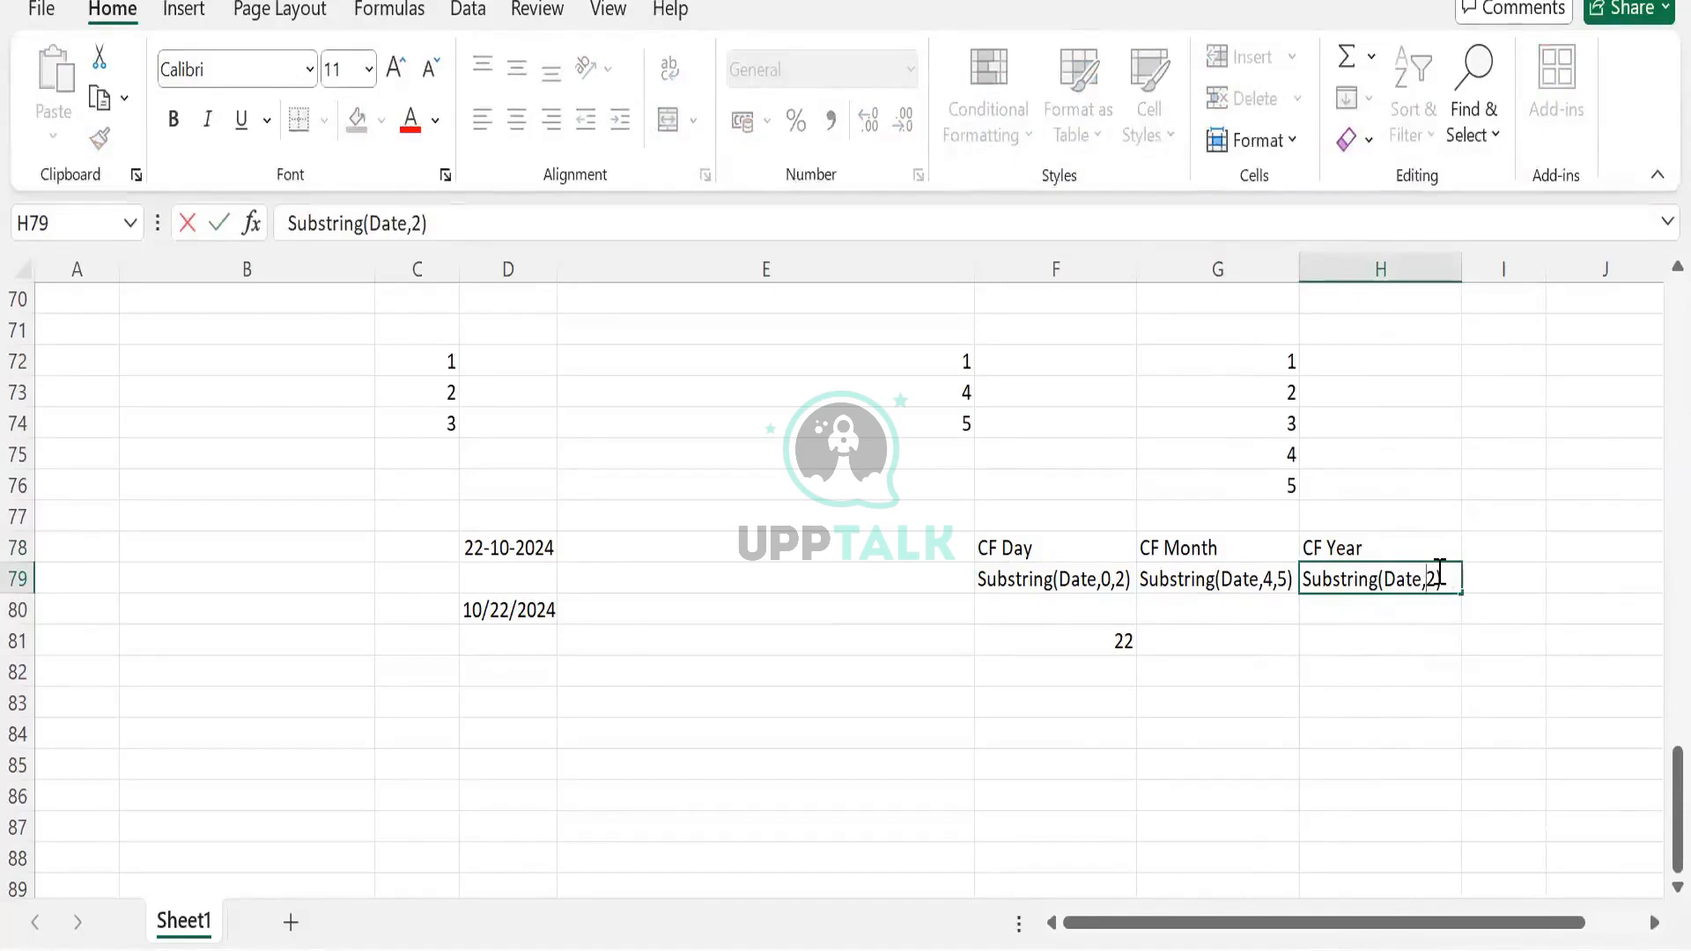
text(7,)
key(Delete)
text(10)
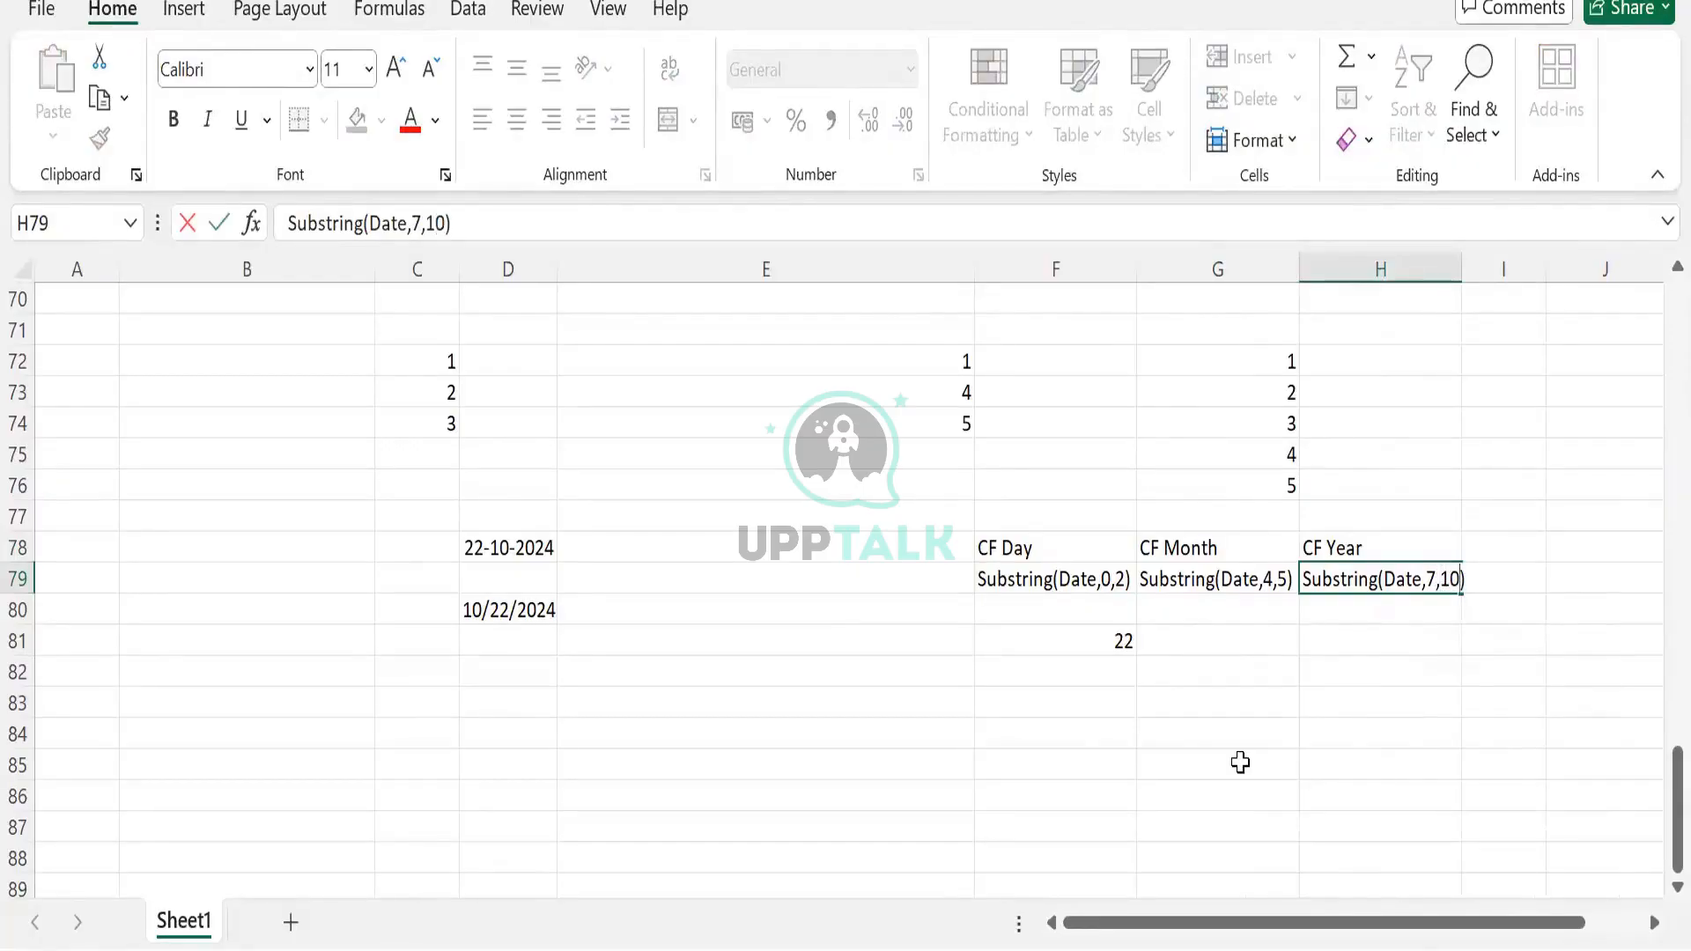
key(Return)
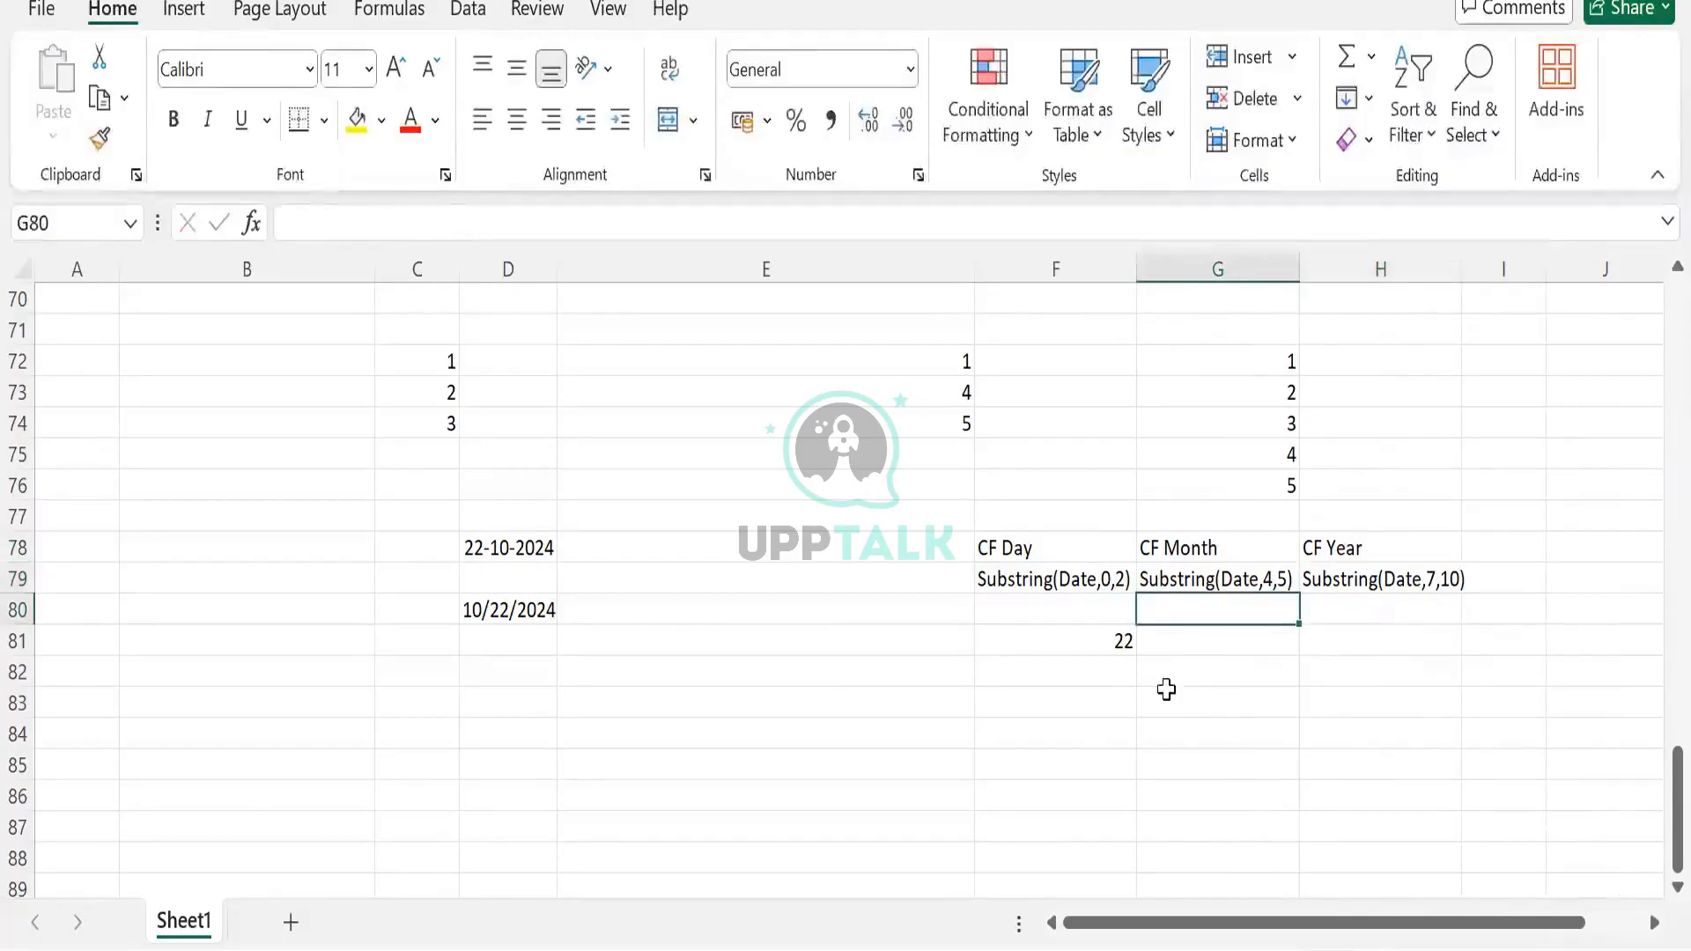
Enter the results 10 in G81 and 2024 in H81
click(1192, 631)
text(10)
key(Tab)
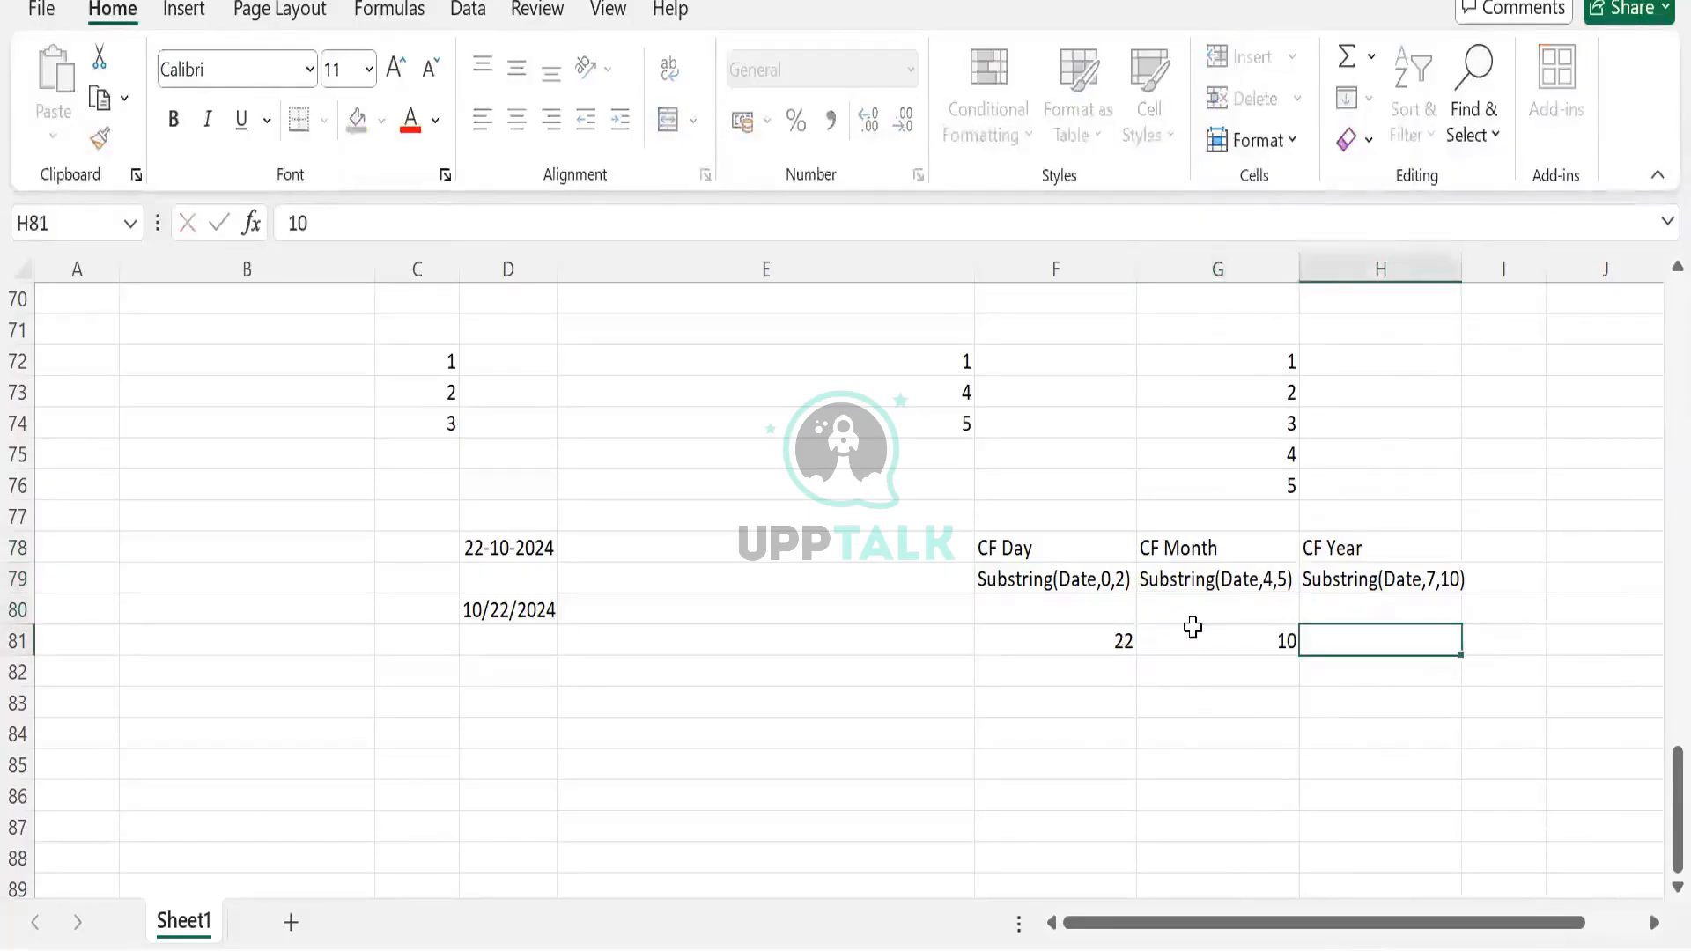
text(2024)
key(Tab)
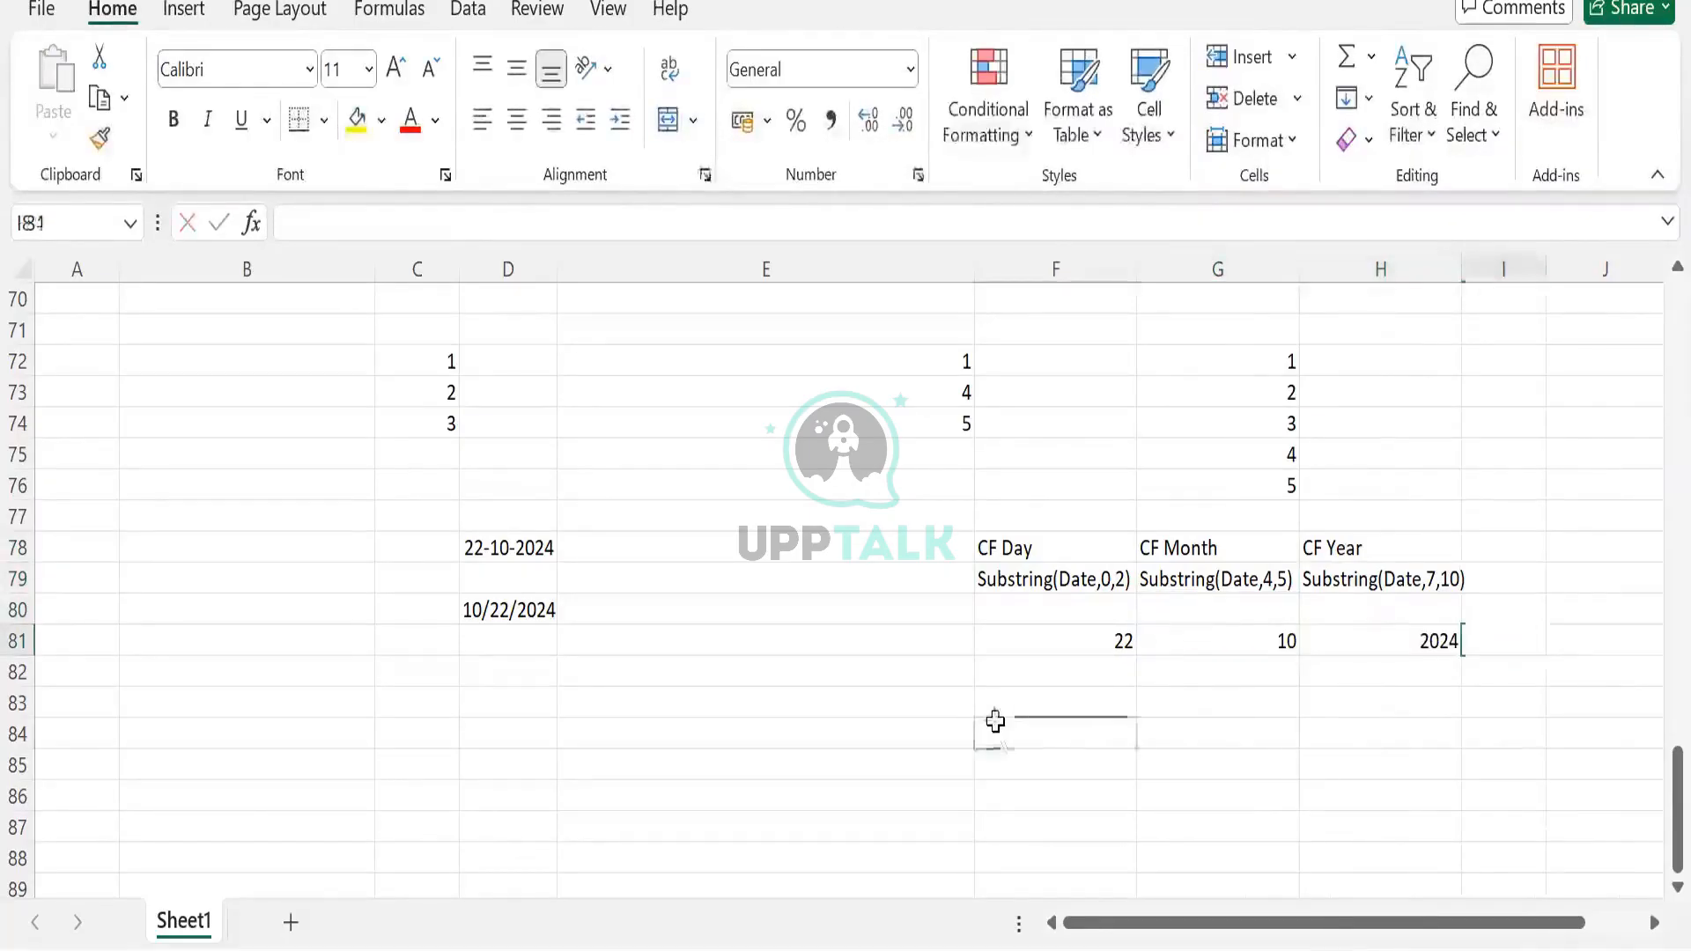
click(995, 731)
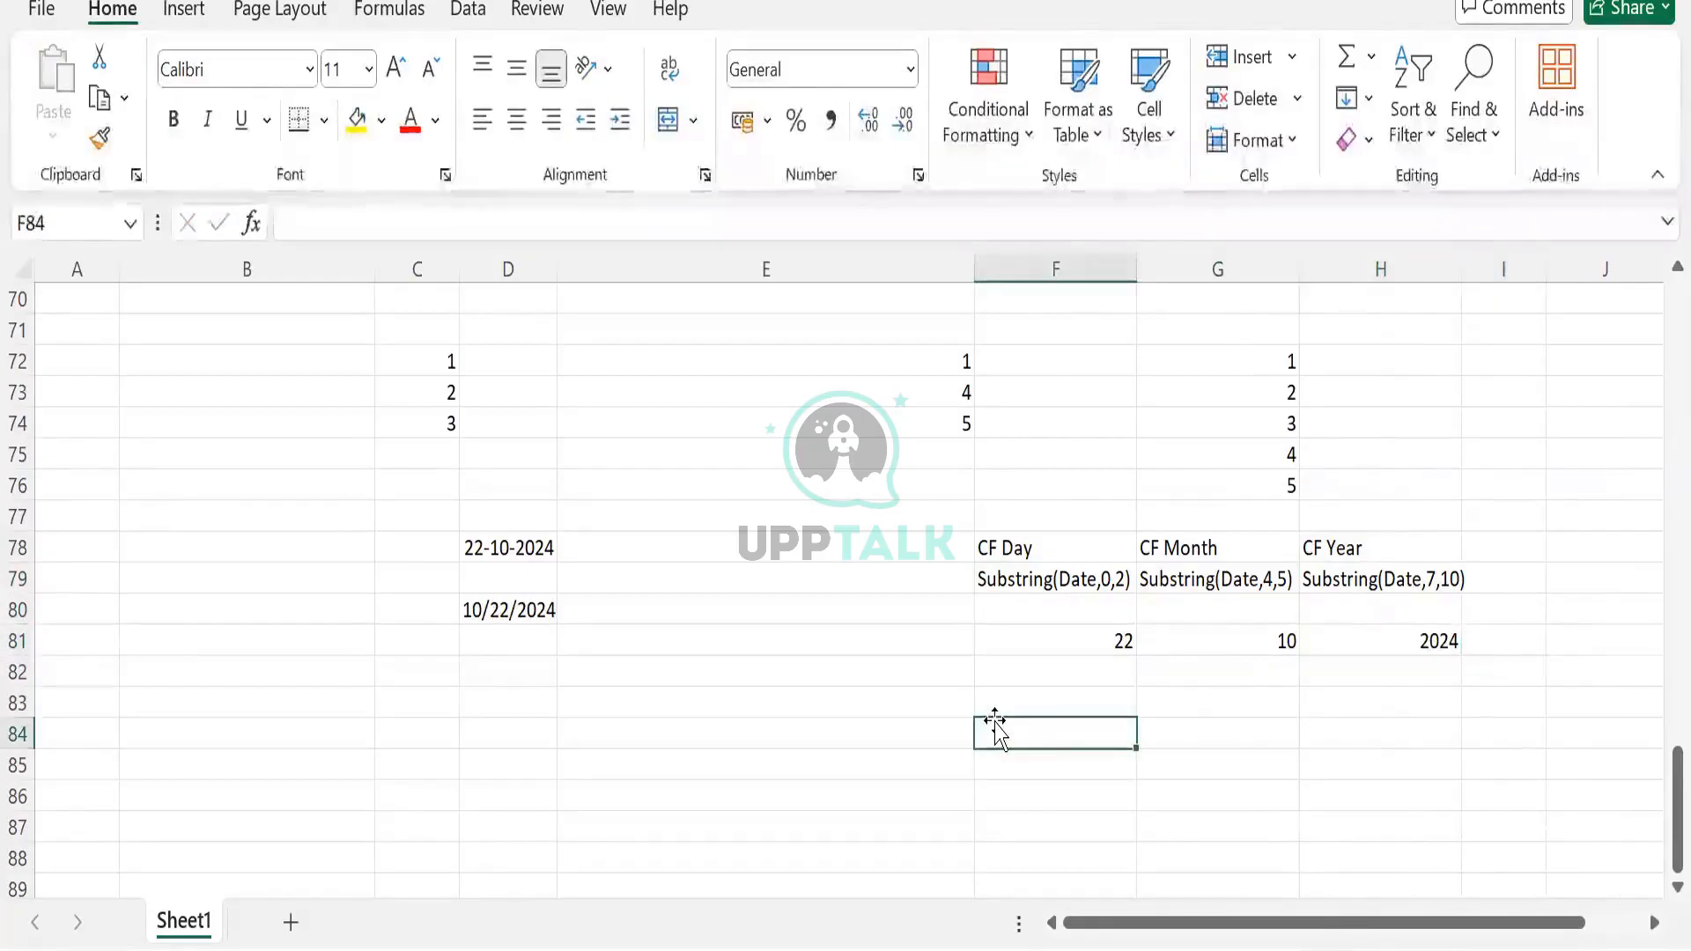
Enter concat([CF month], "/", [CF Day], "/", [CF Year]) in F84
text(conc)
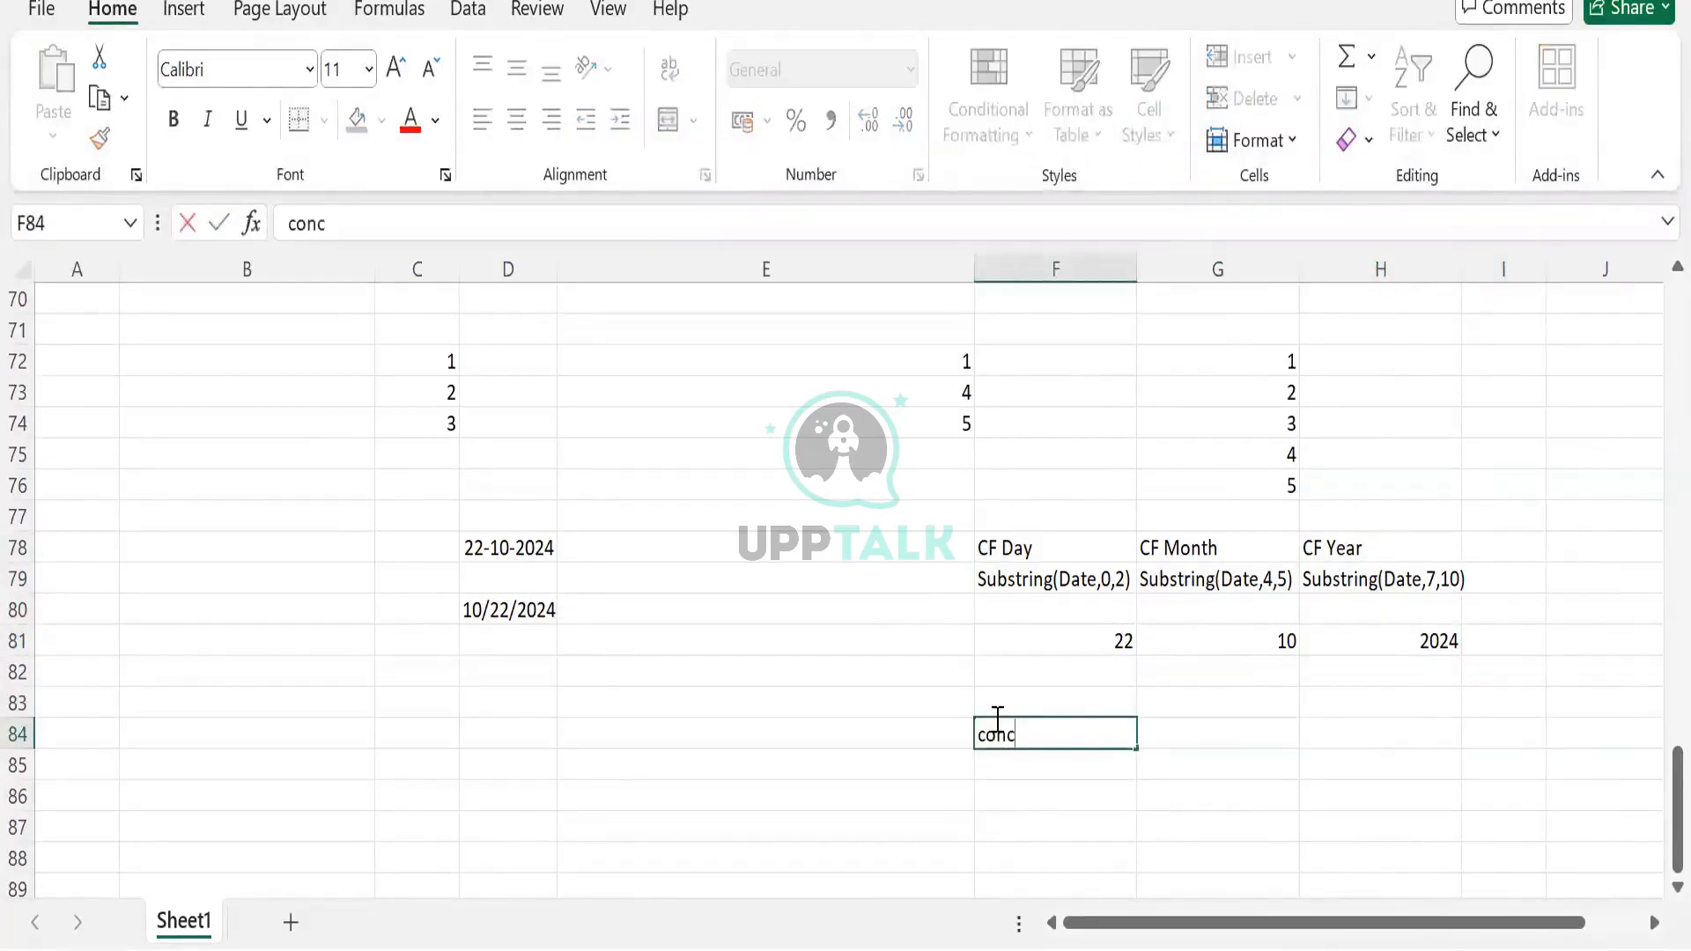
text(at)
text(()
text([CF)
text( mo)
key(BackSpace)
text(month)
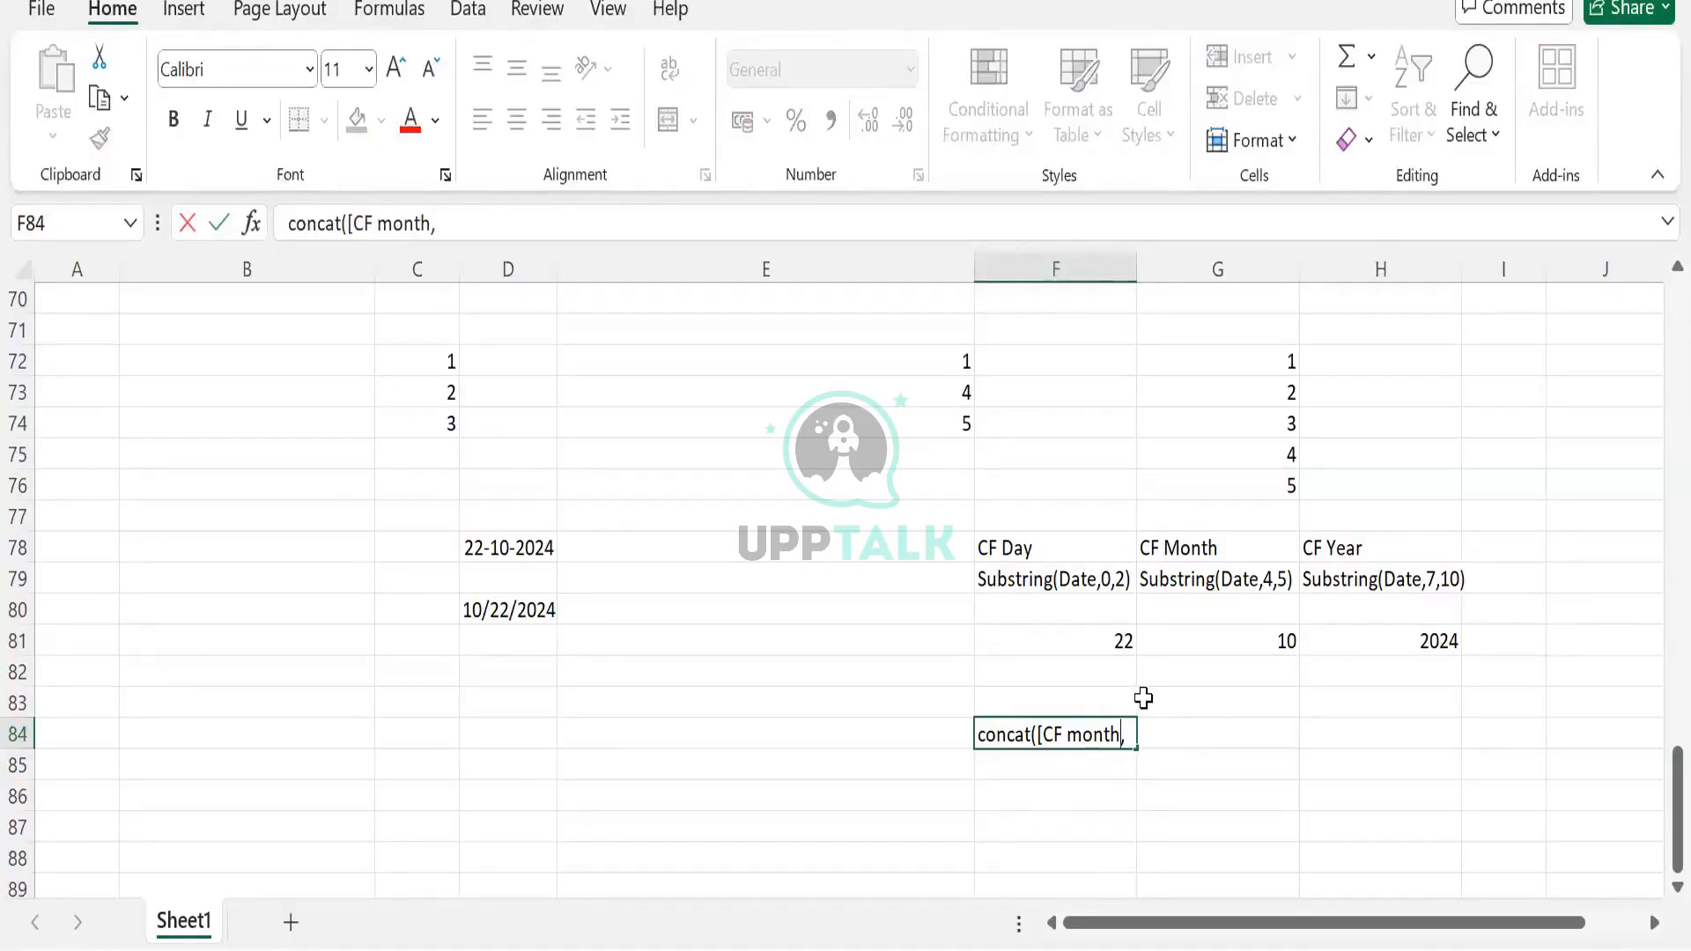
text(])
text(/", [CF)
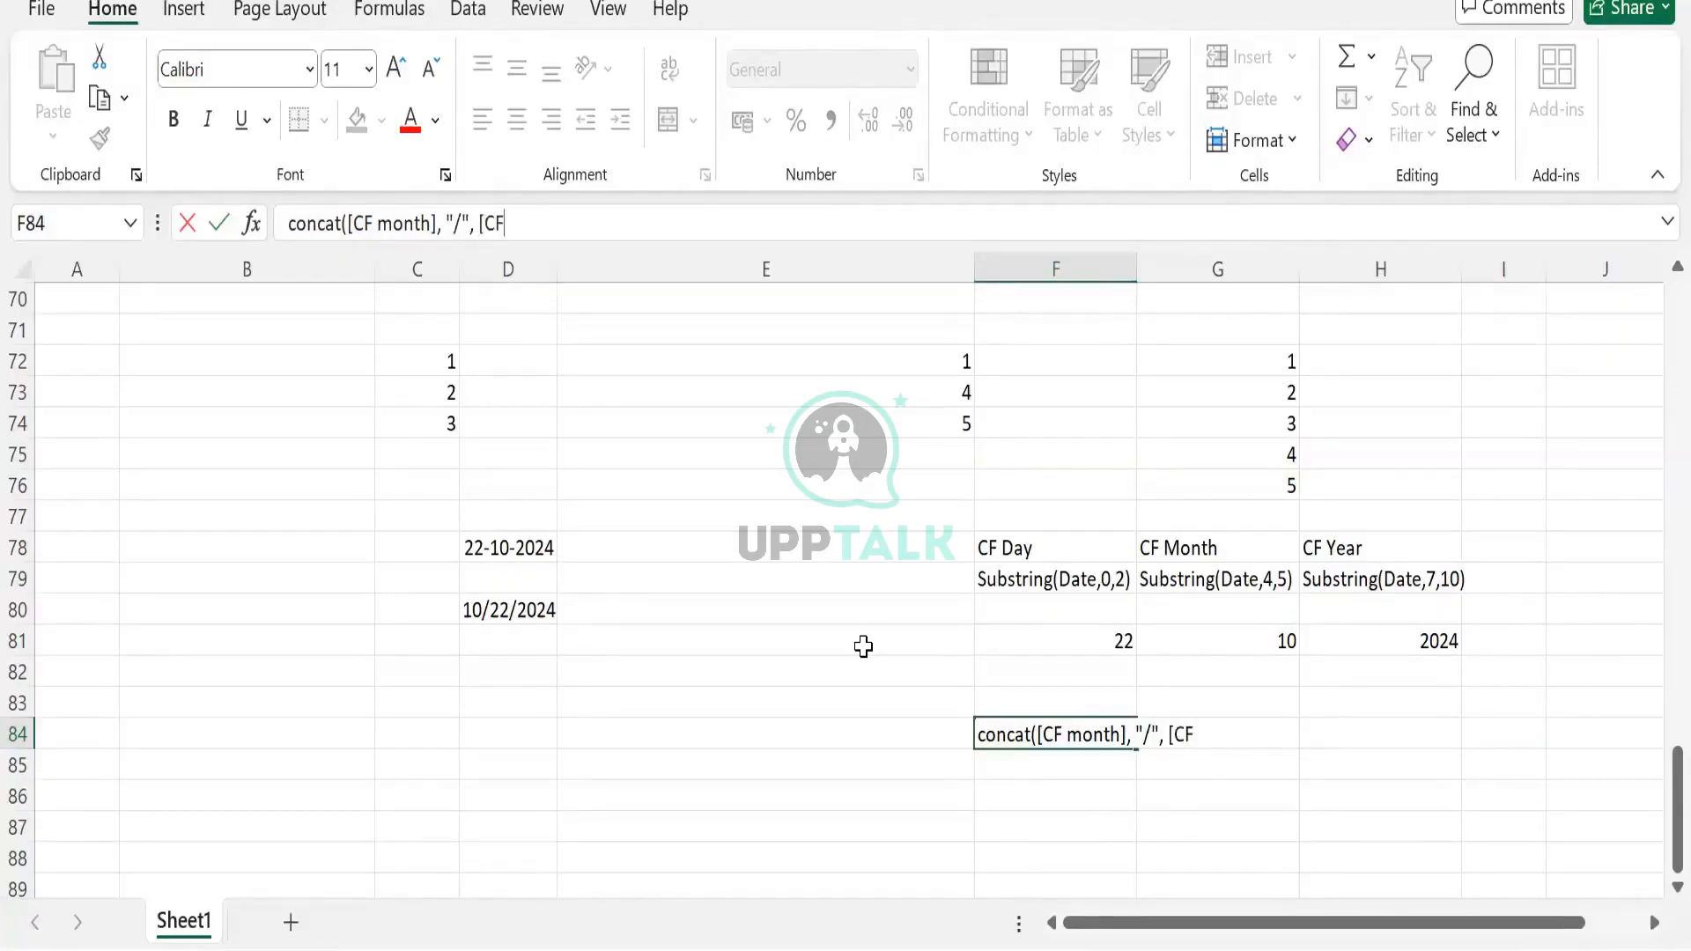
text( Day], "/", [)
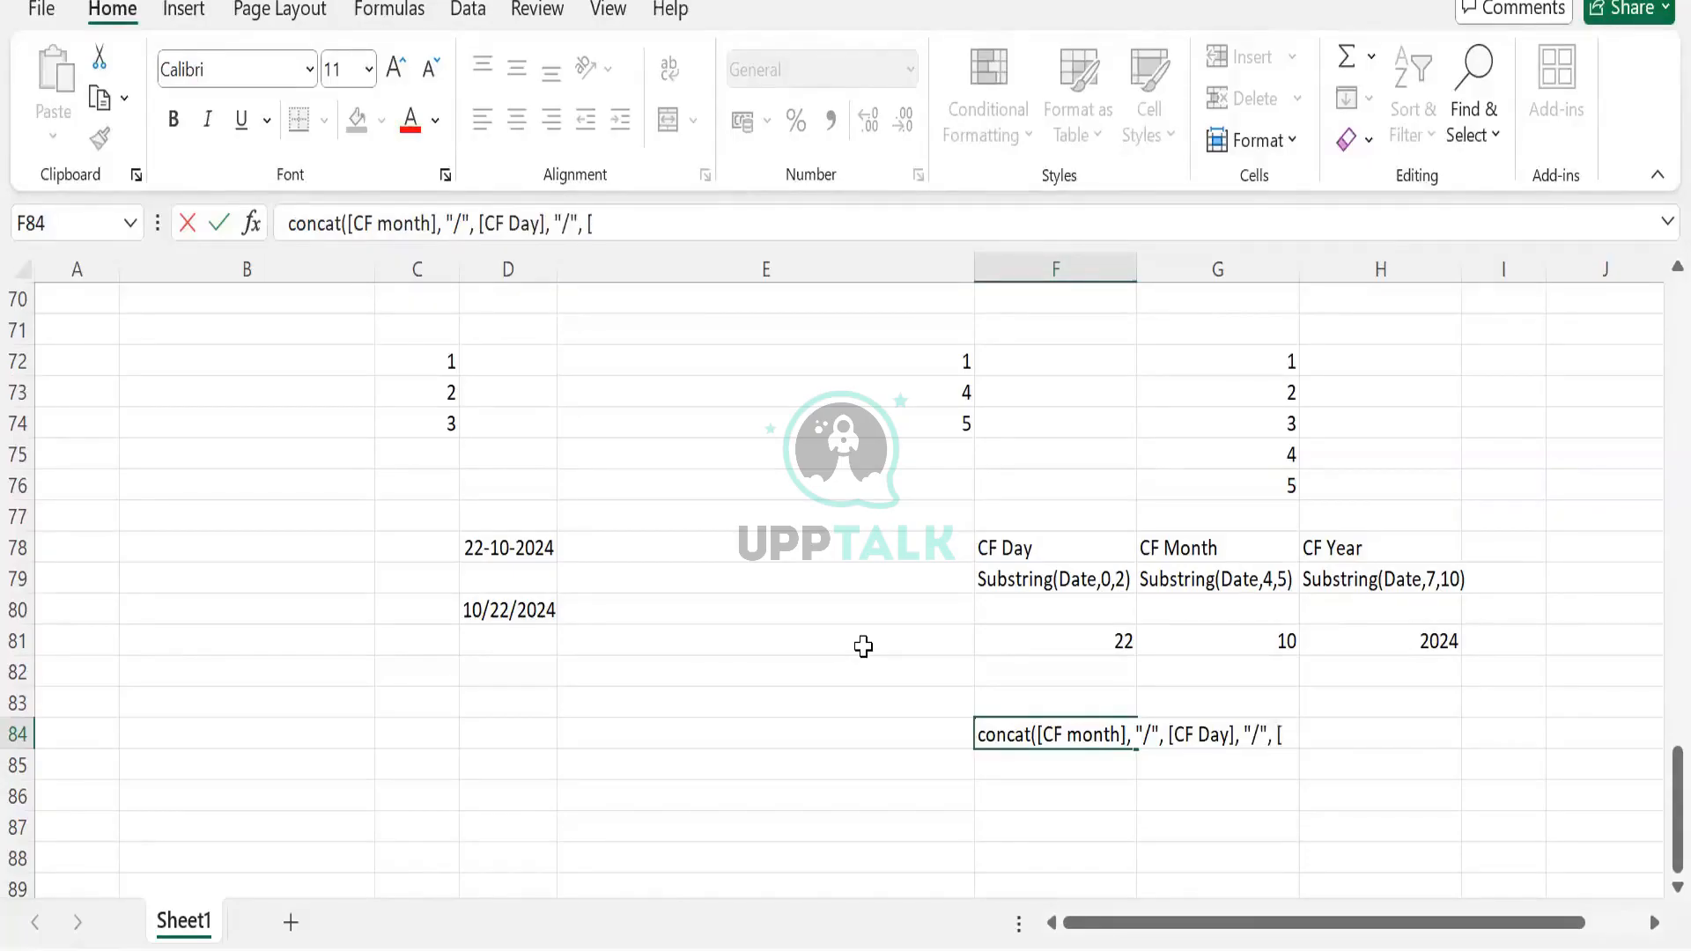
text(CF Year]))
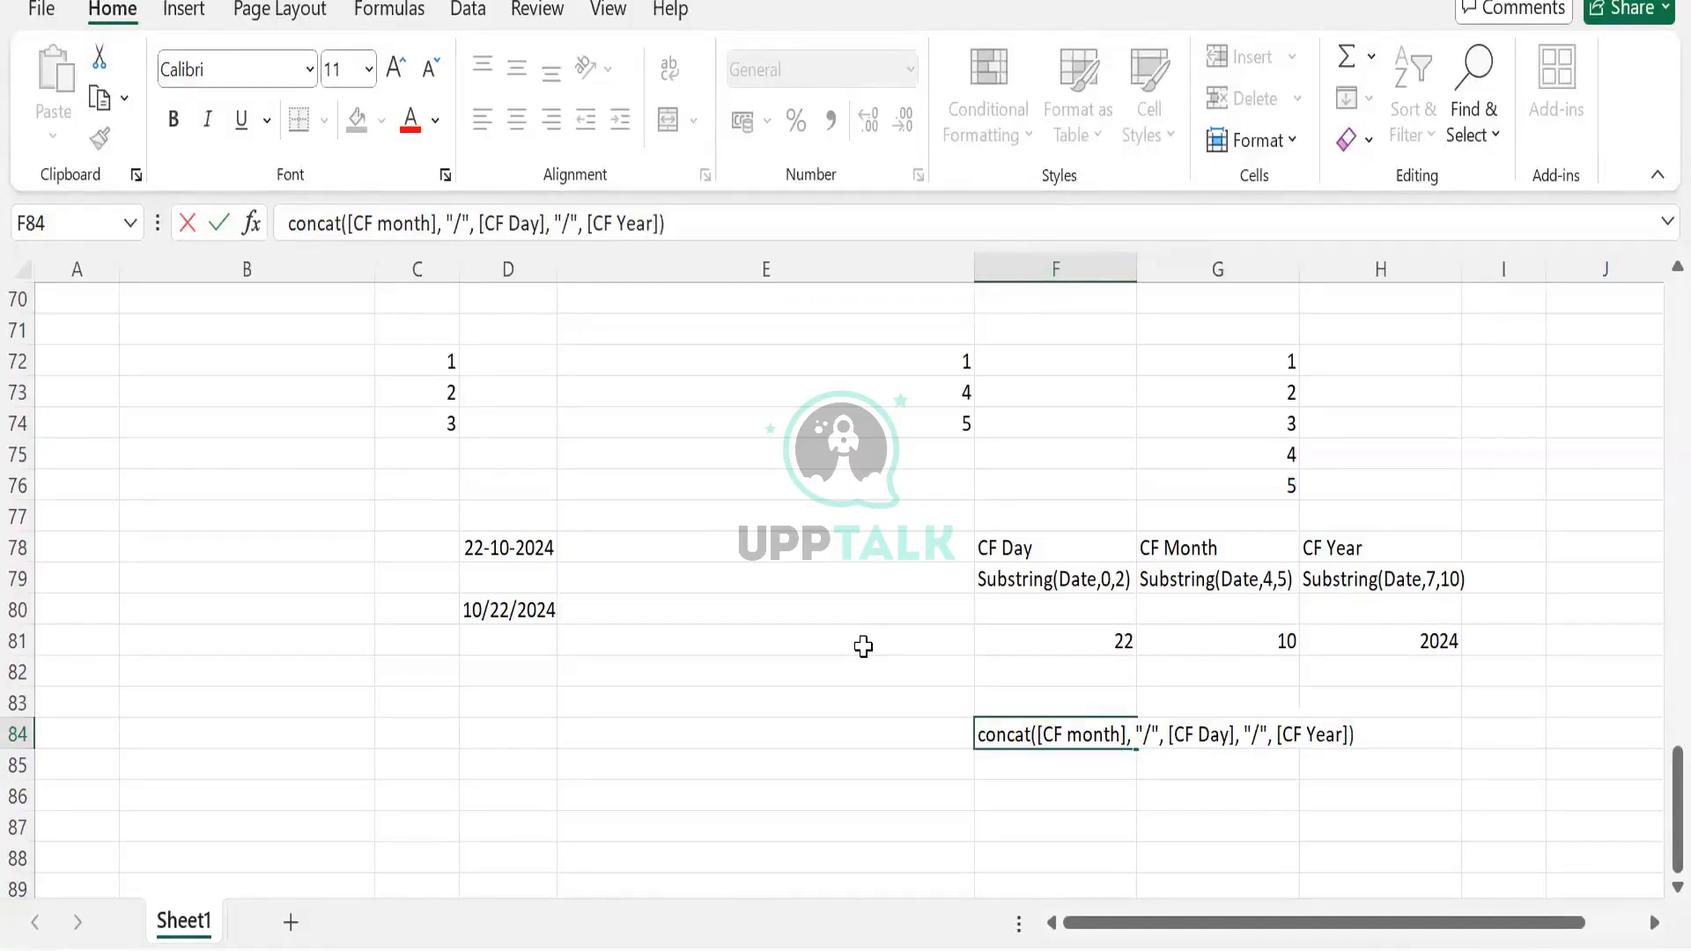
key(Return)
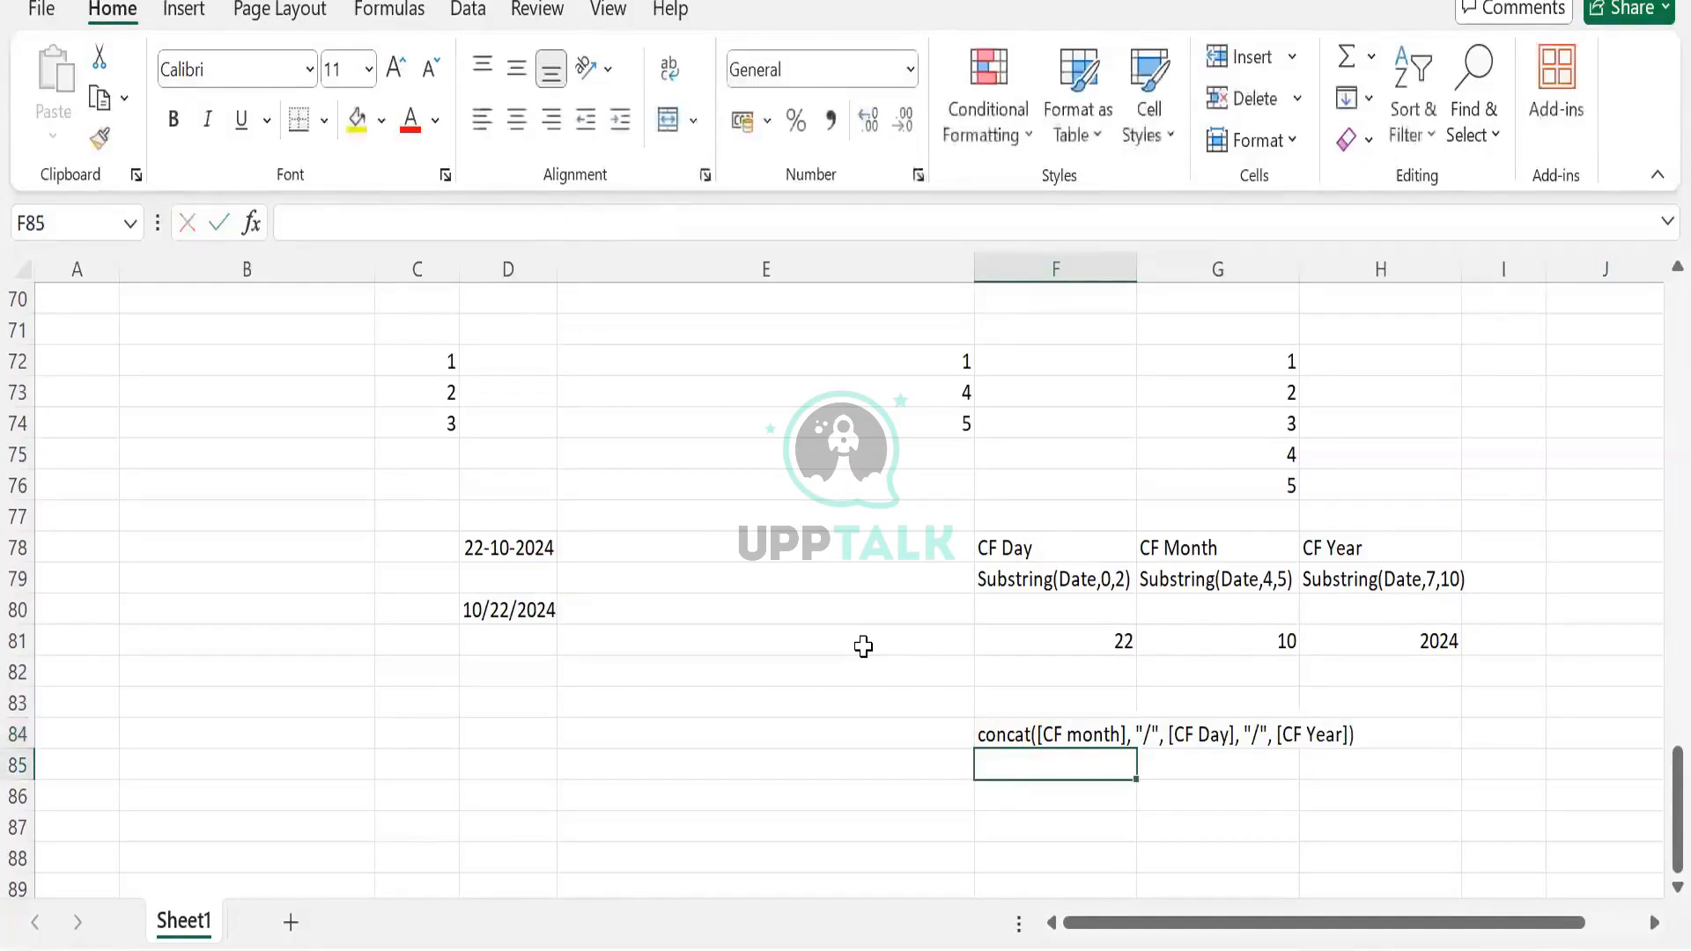
click(486, 599)
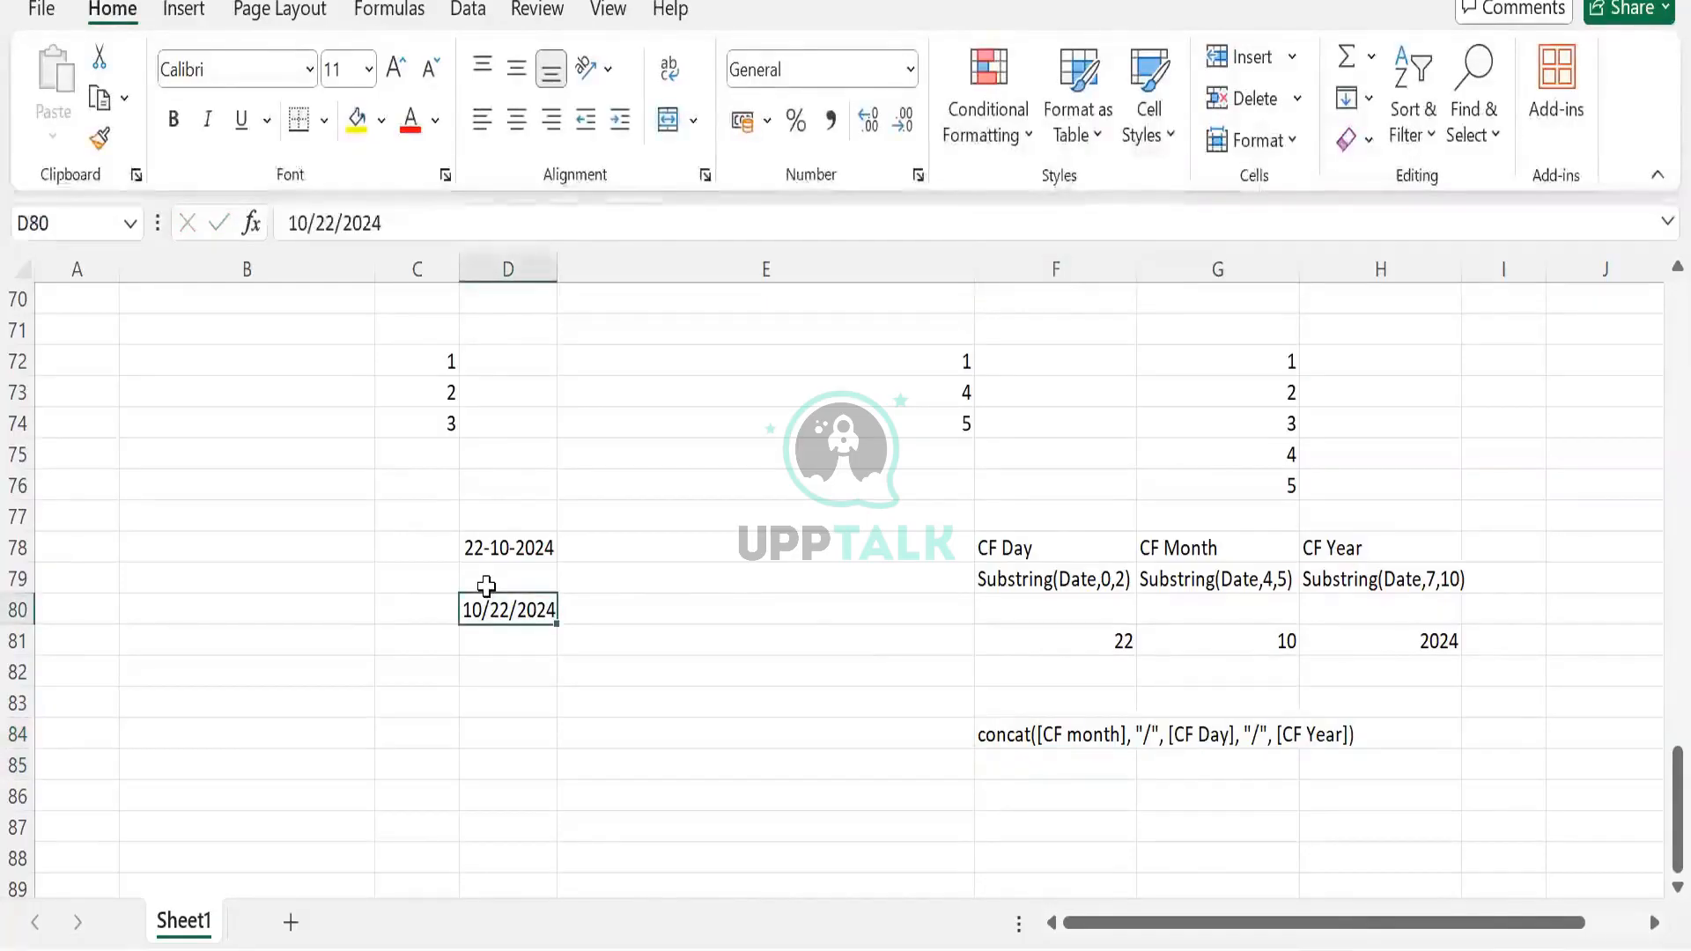
click(1090, 754)
Edit the F84 separators, trying "." and then "abc" in place of "/"
click(1087, 735)
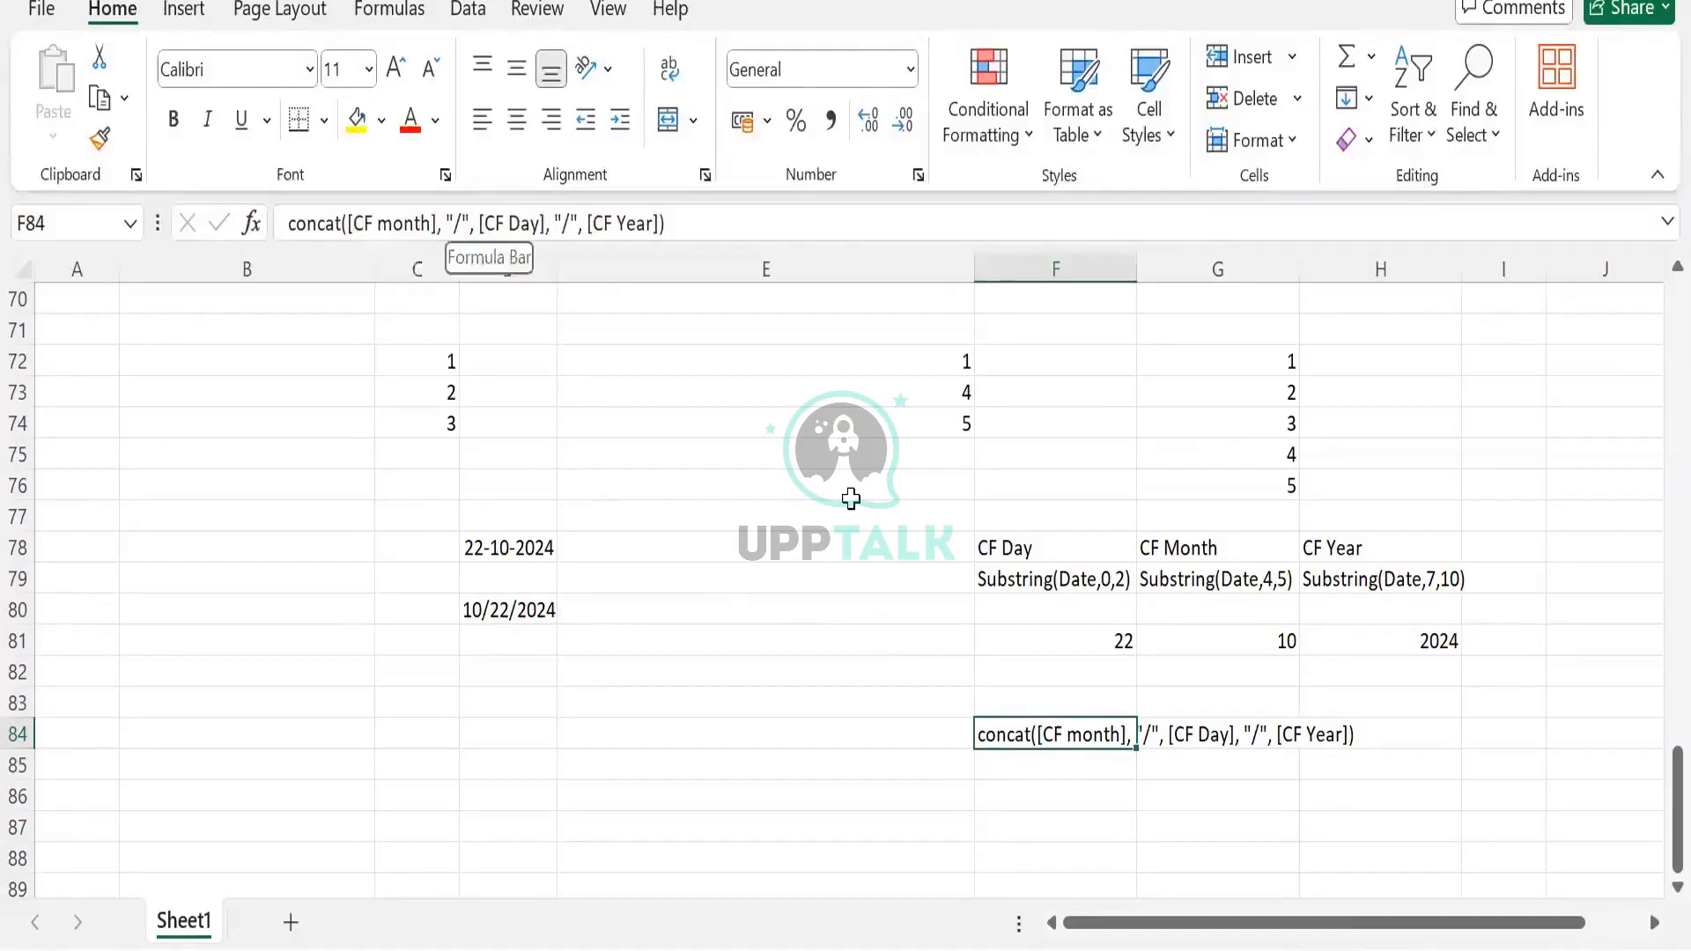
drag(461, 223, 453, 223)
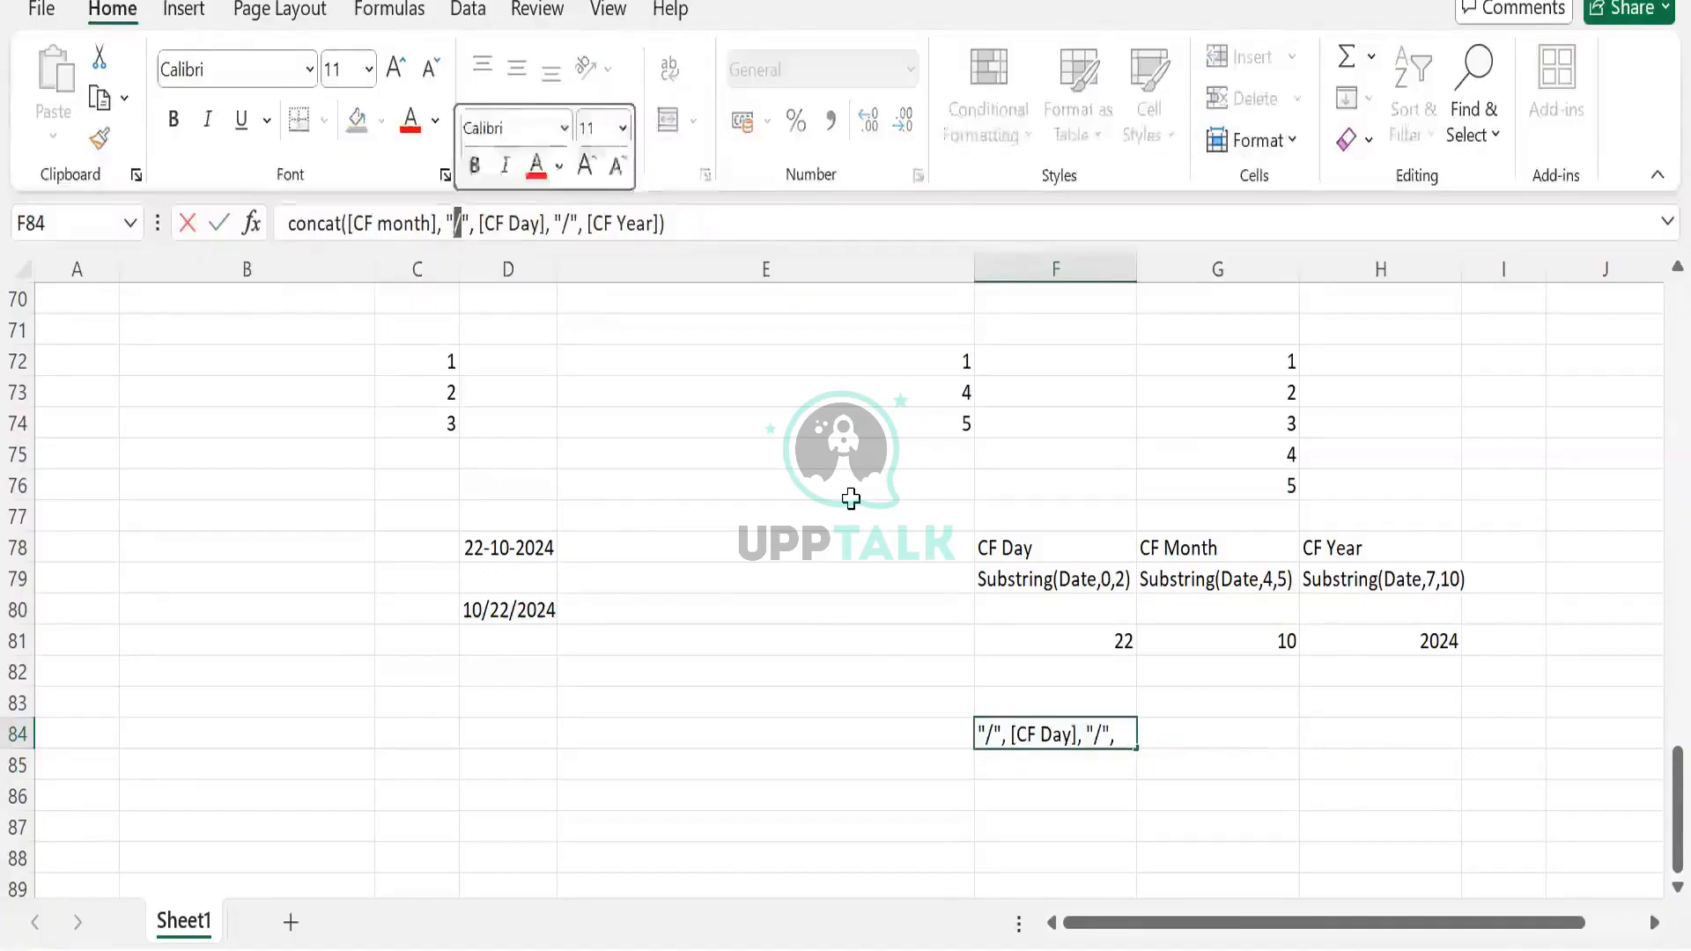
key(Left)
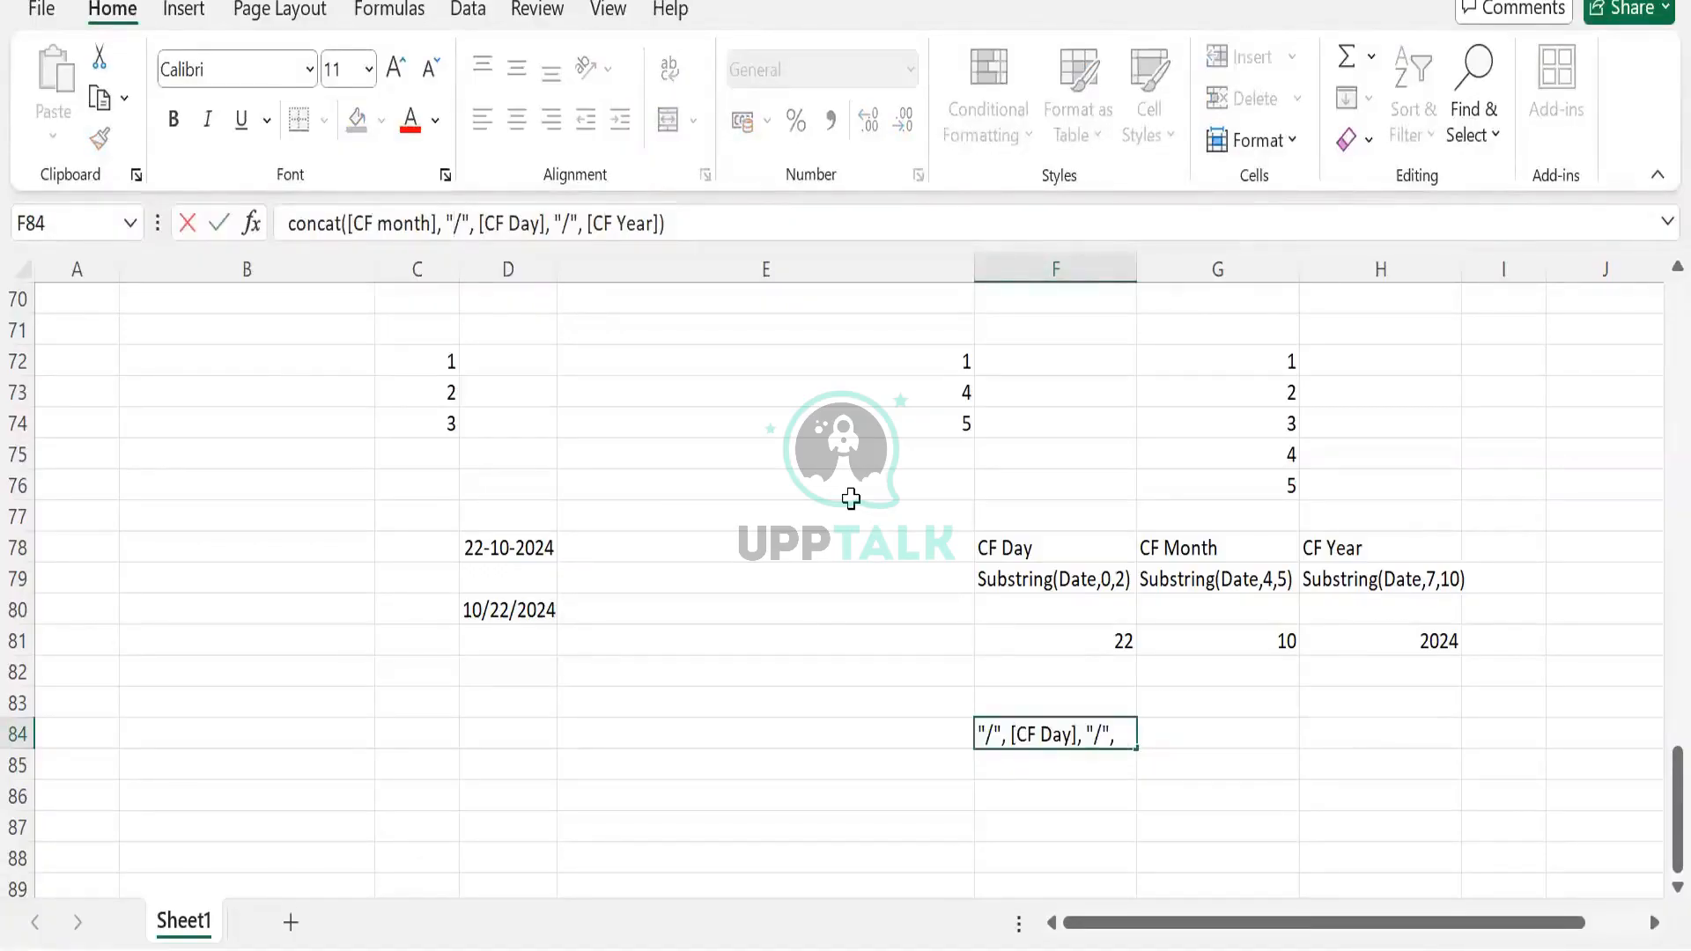
key(Delete)
text(.)
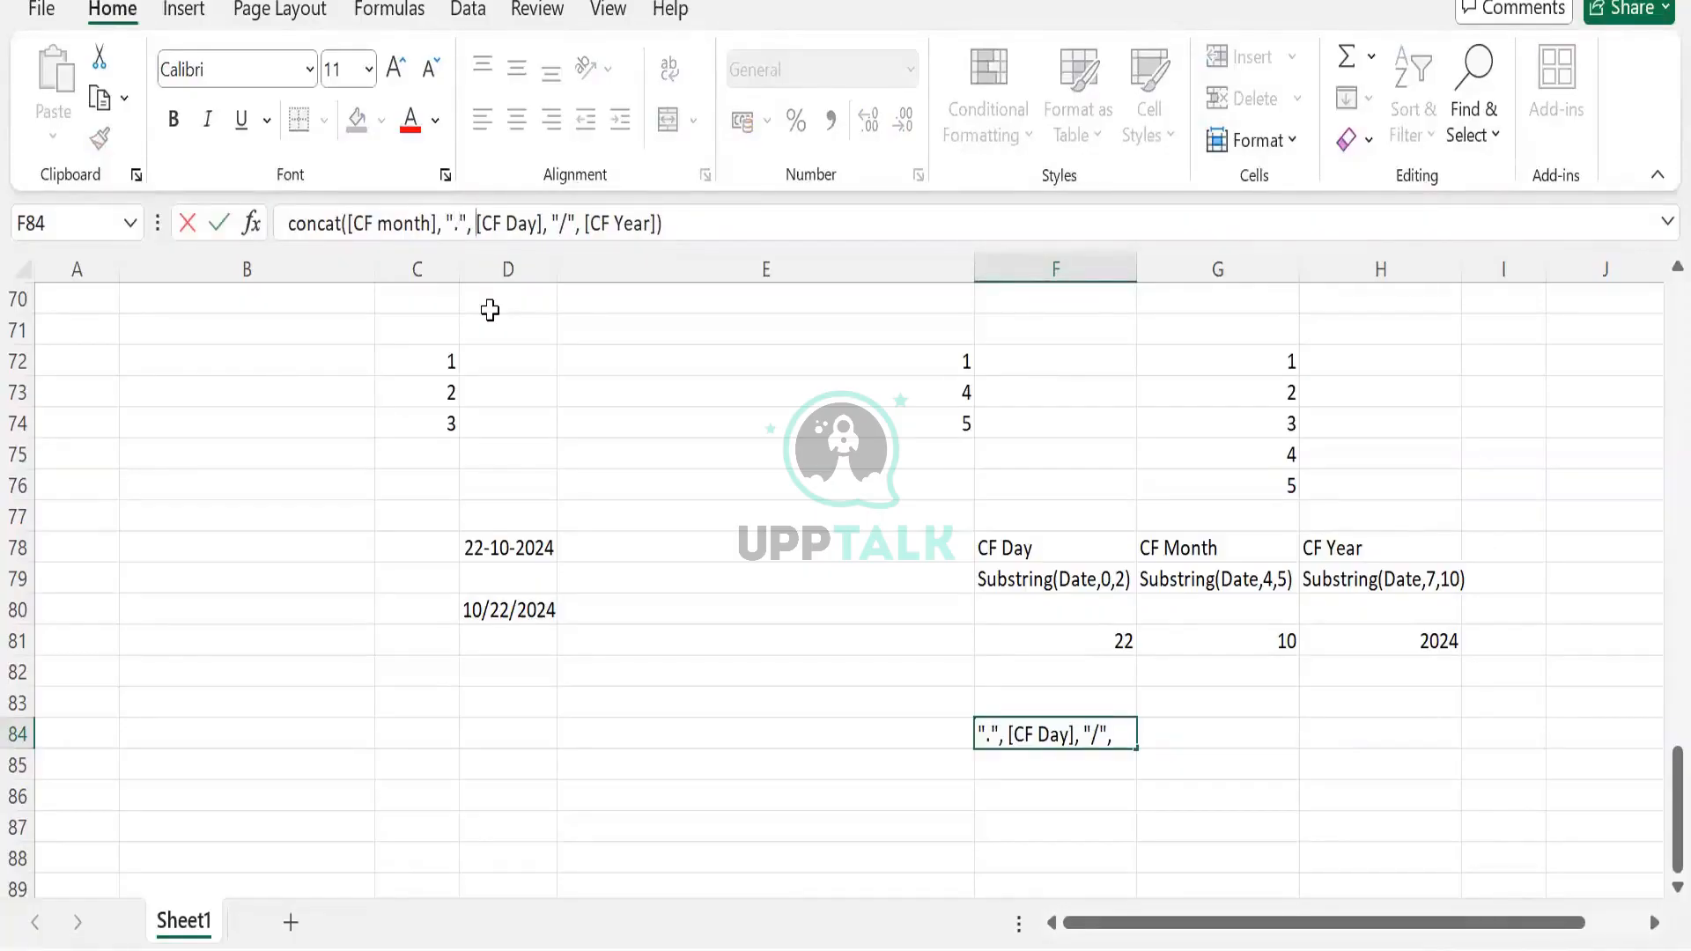
key(ctrl+Right)
key(ctrl+Right)
key(BackSpace)
text(.)
key(BackSpace)
text(a)
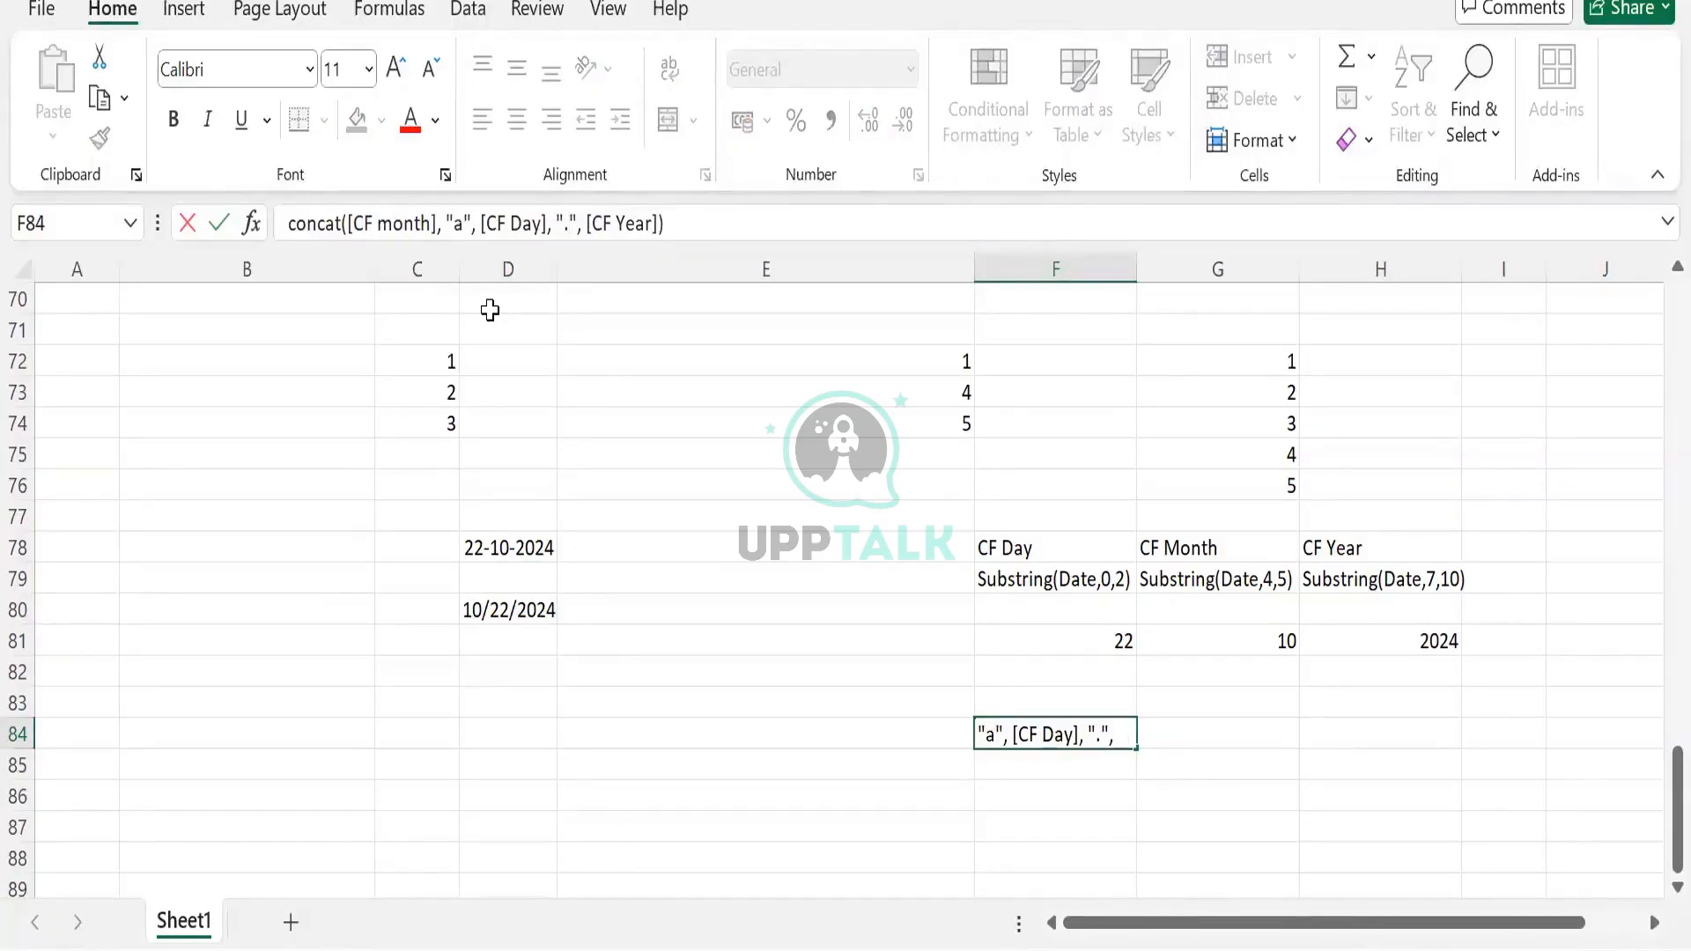
text(bc)
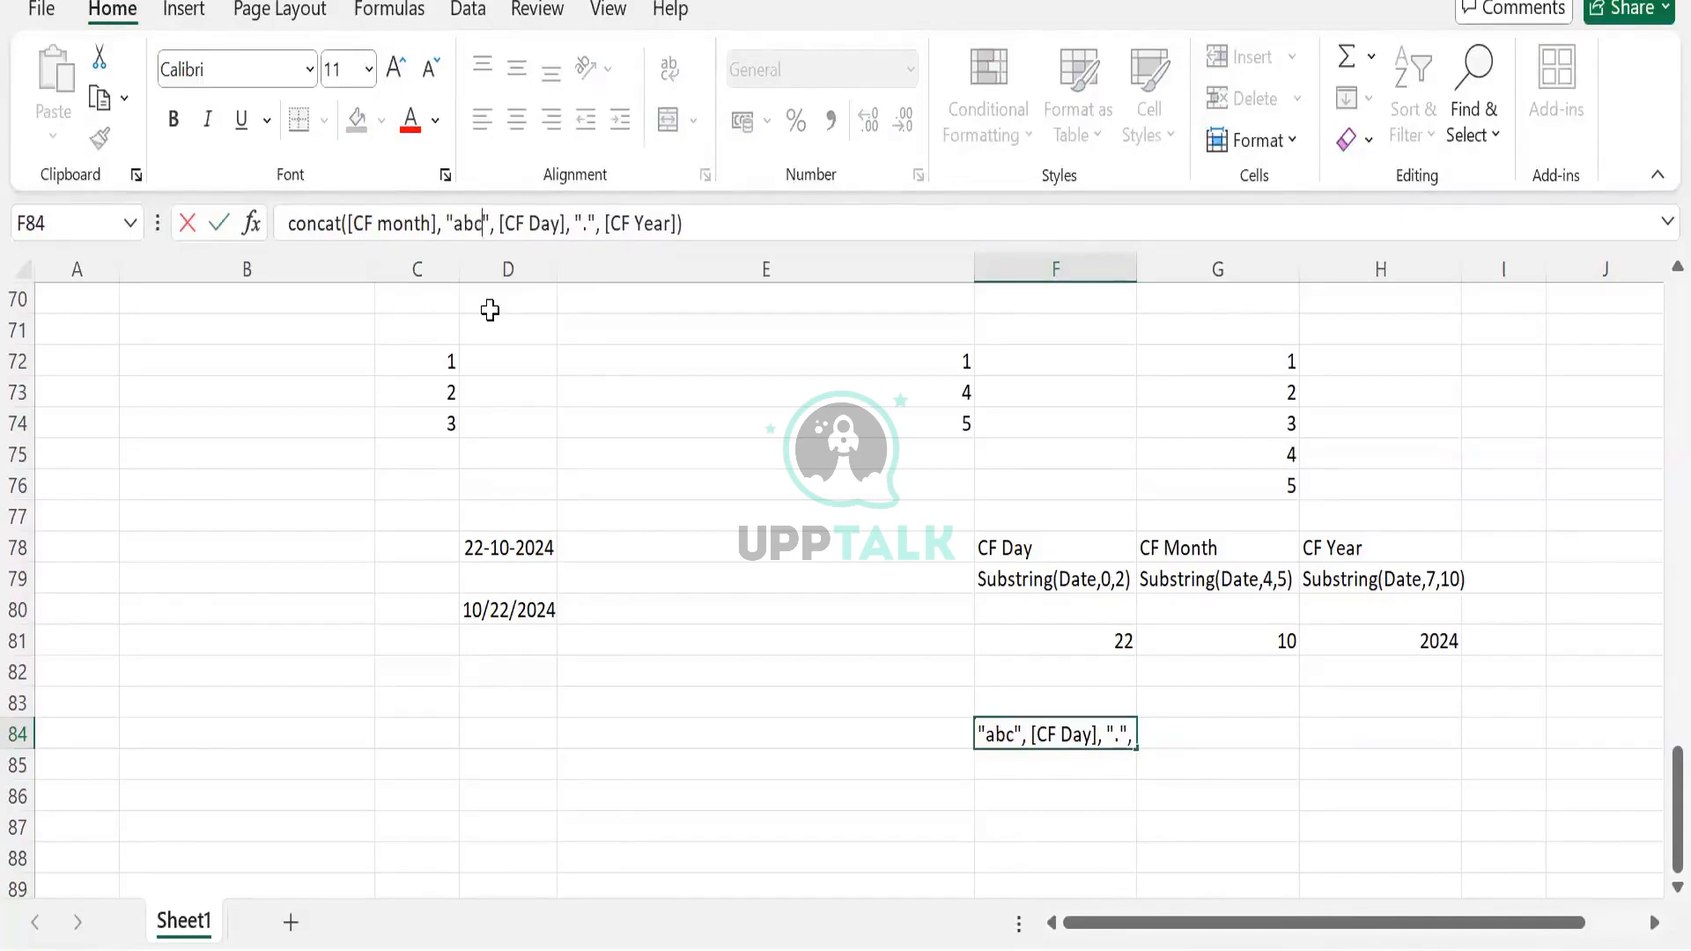
key(Left)
key(Left)
key(Left)
key(shift+Right)
key(shift+Right)
key(shift+Right)
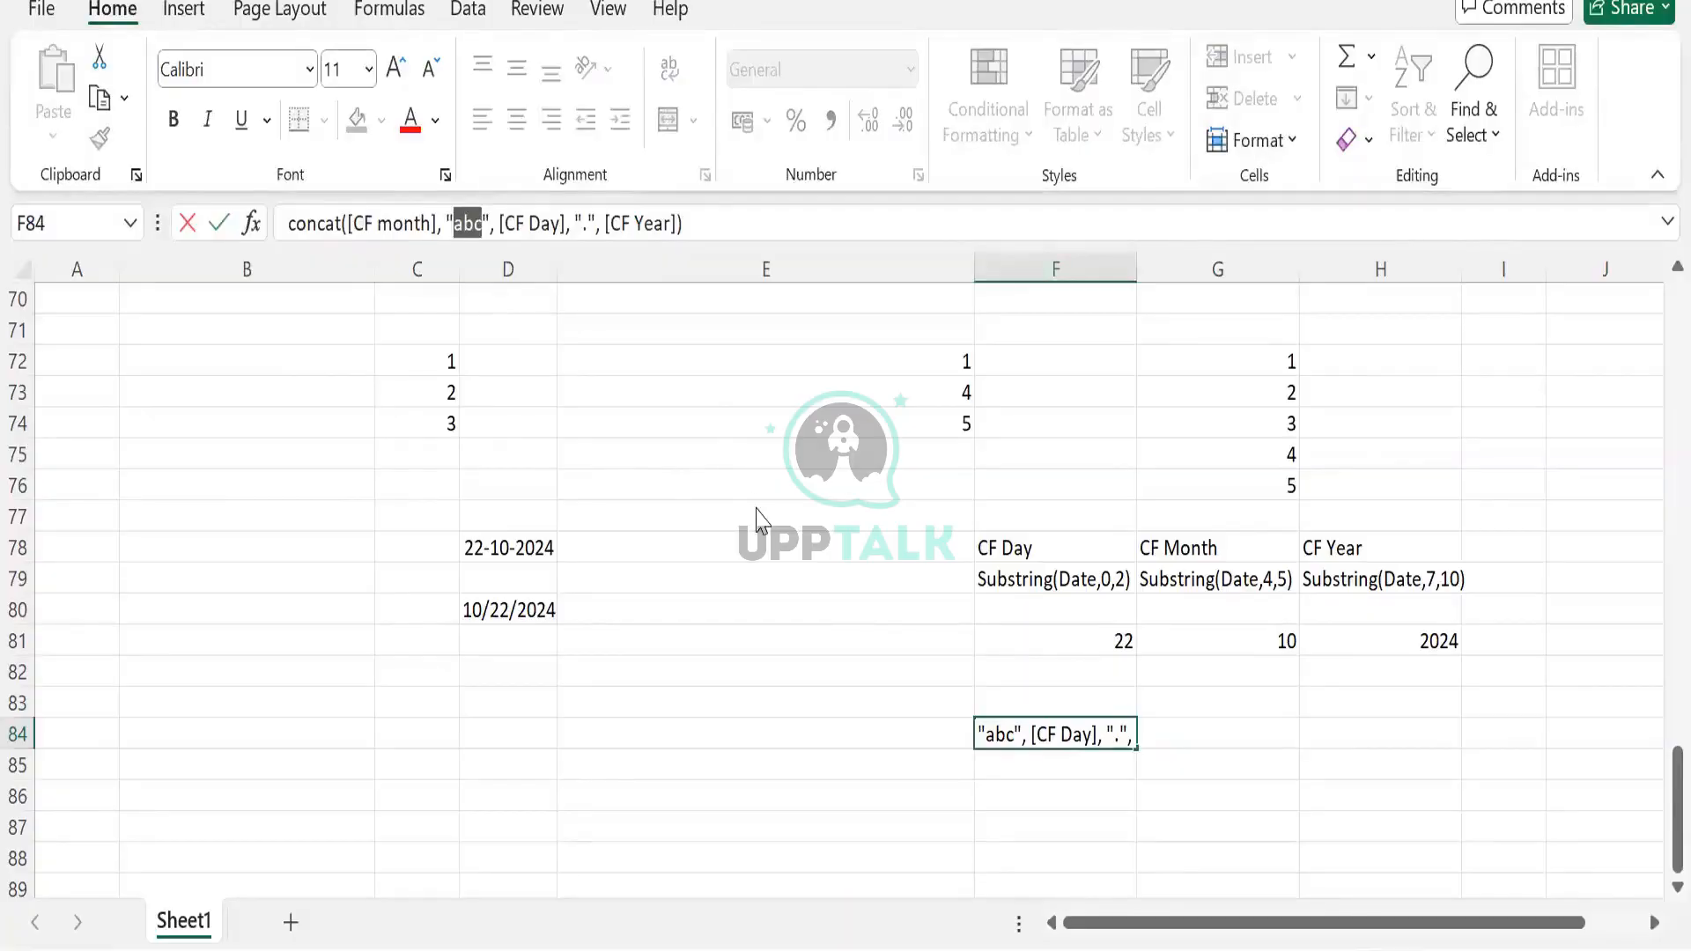
key(alt)
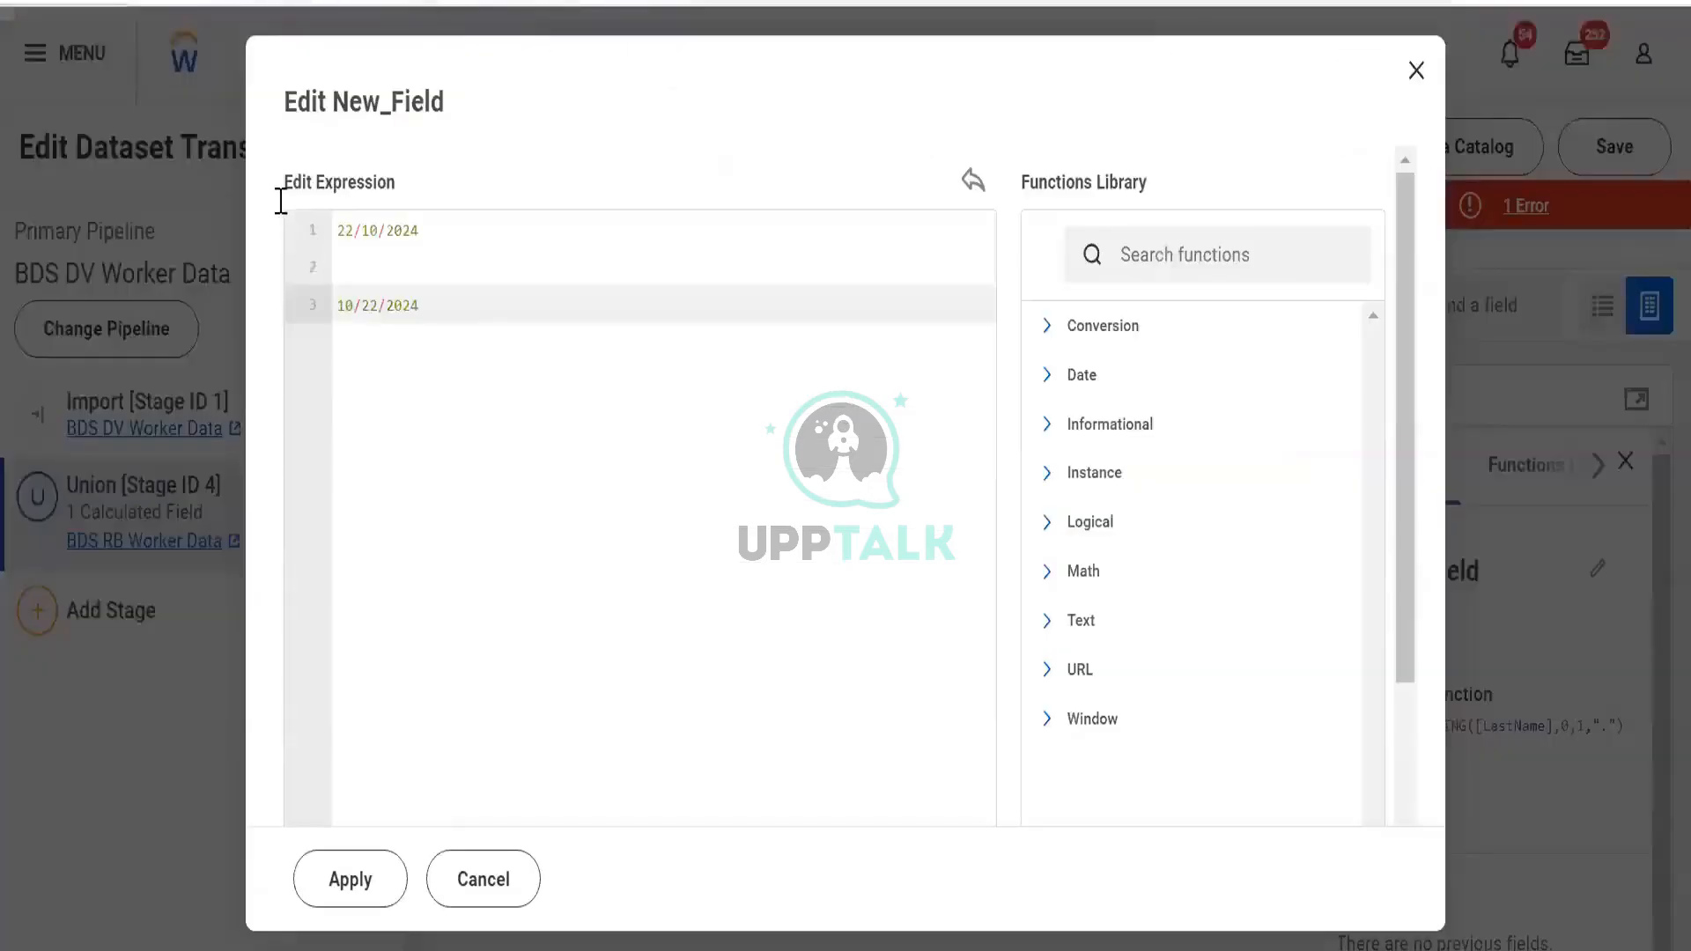
drag(420, 307, 338, 231)
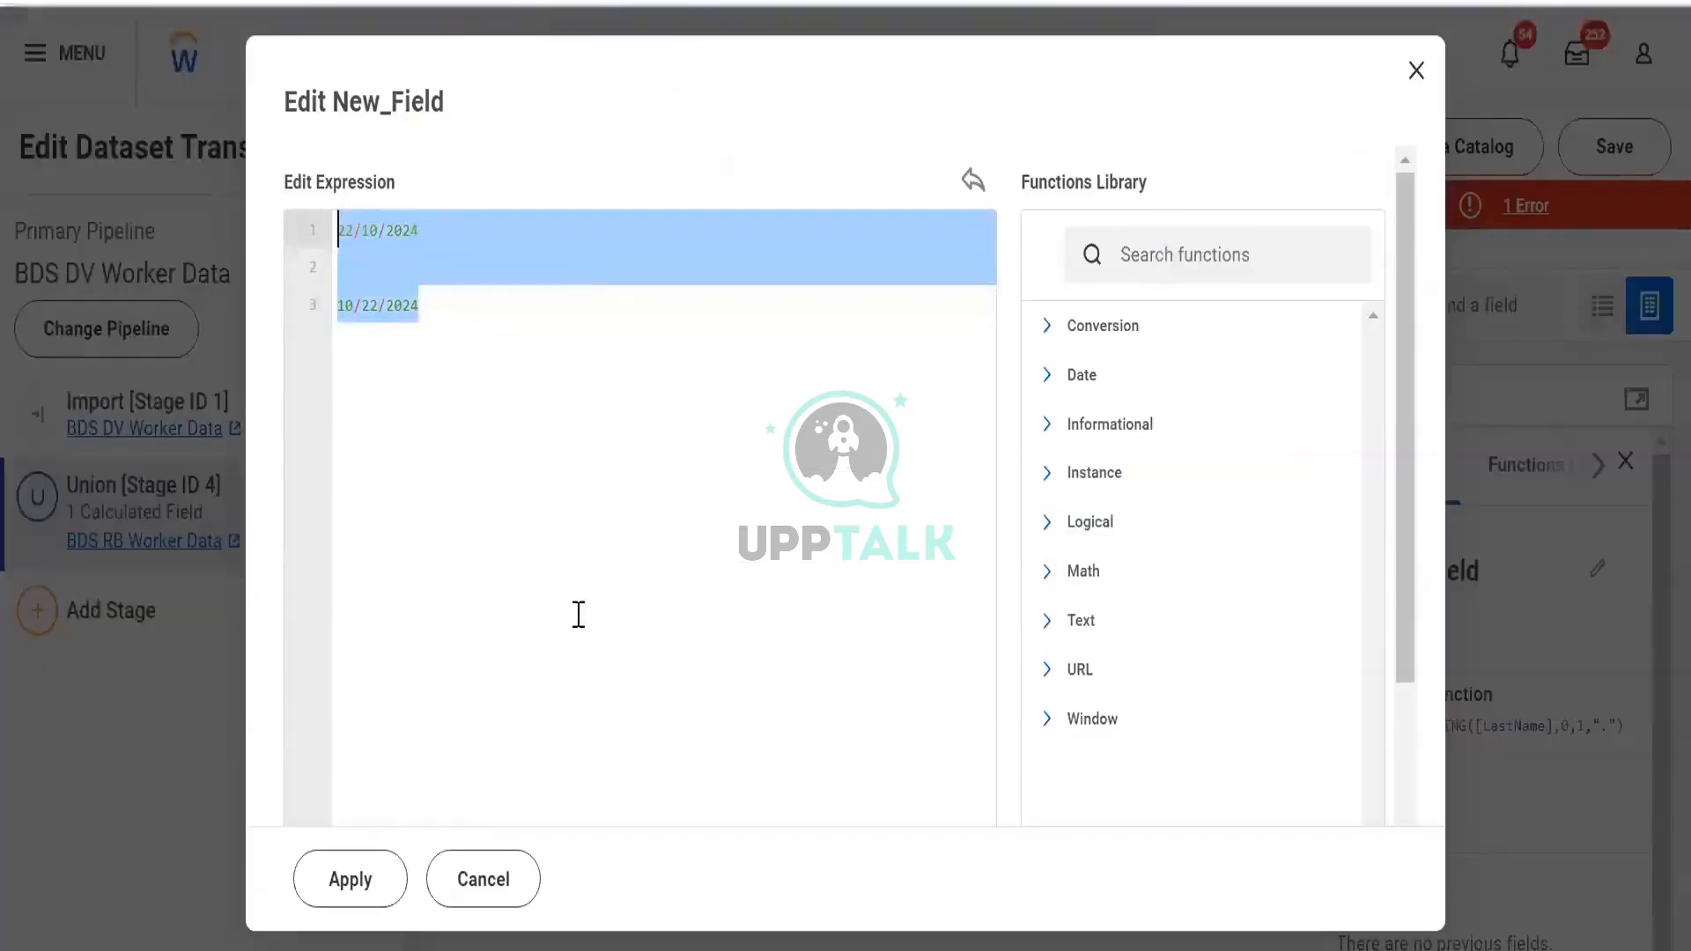
key(alt+Tab)
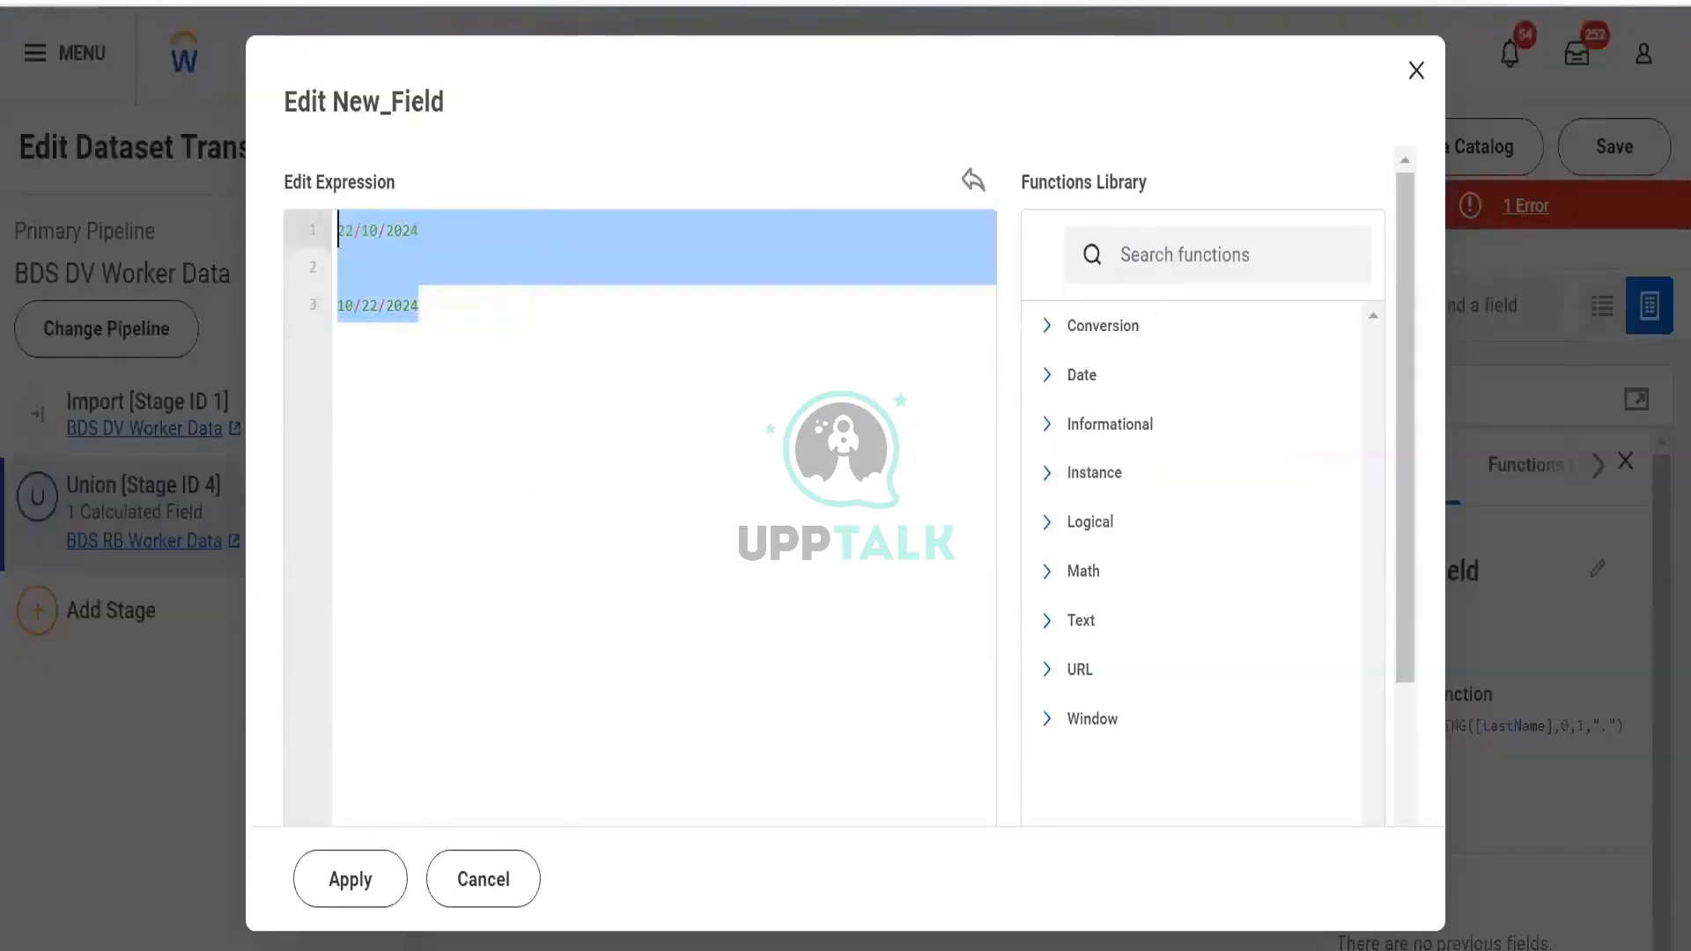
key(alt+Tab)
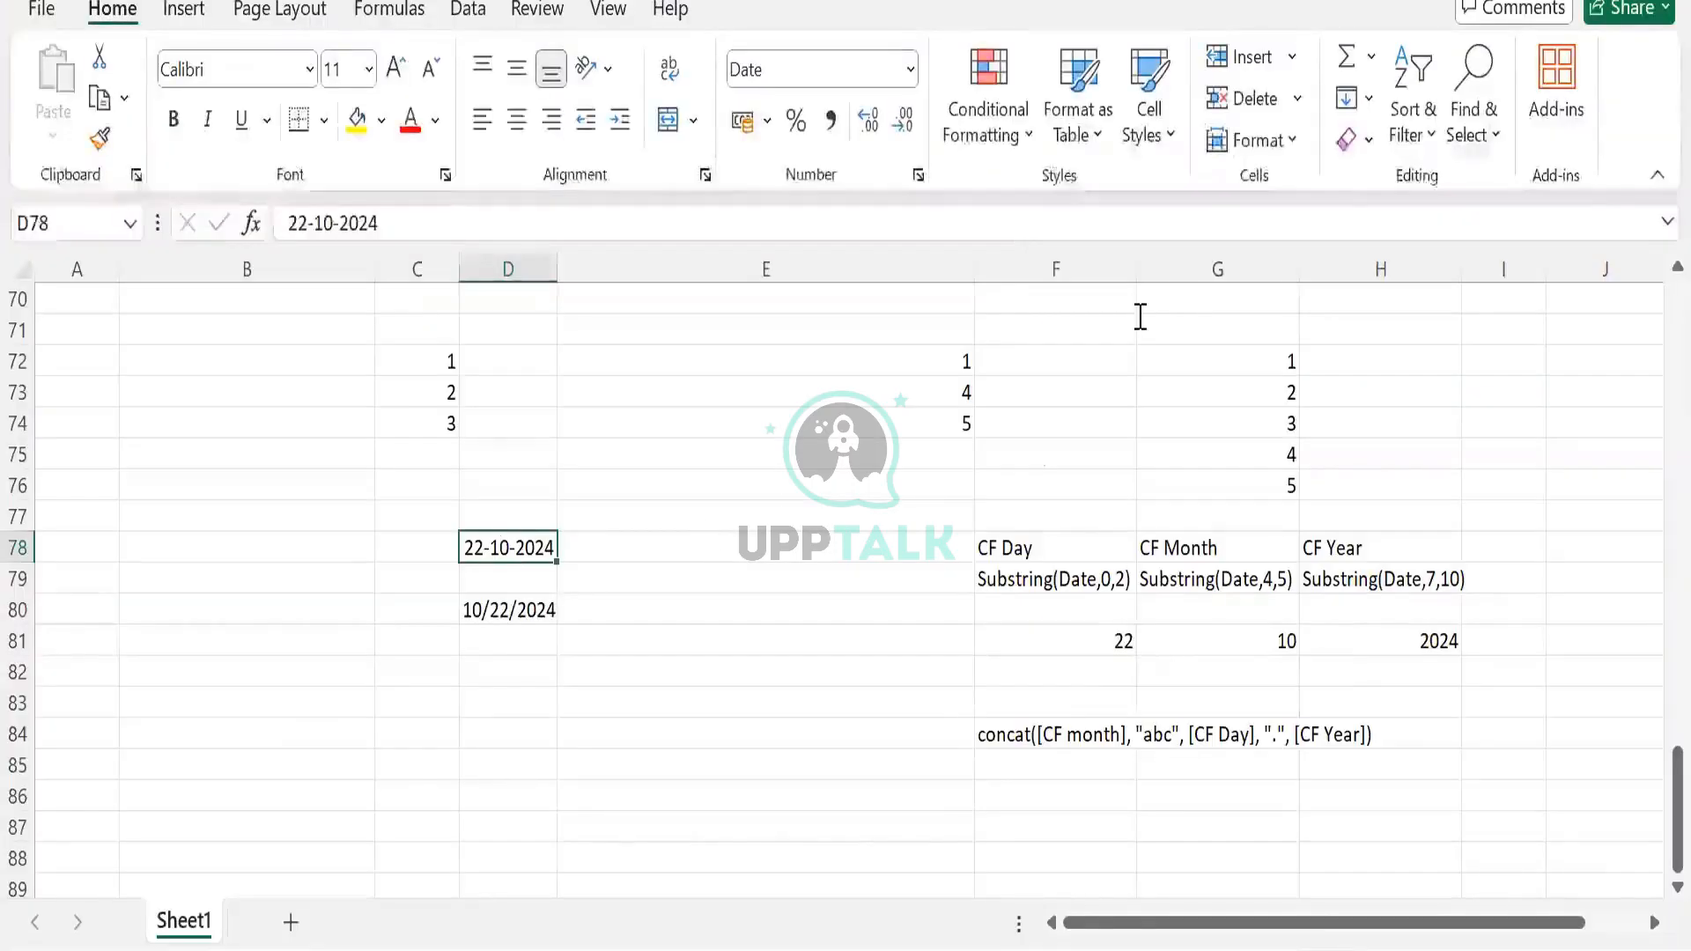
key(alt+Tab)
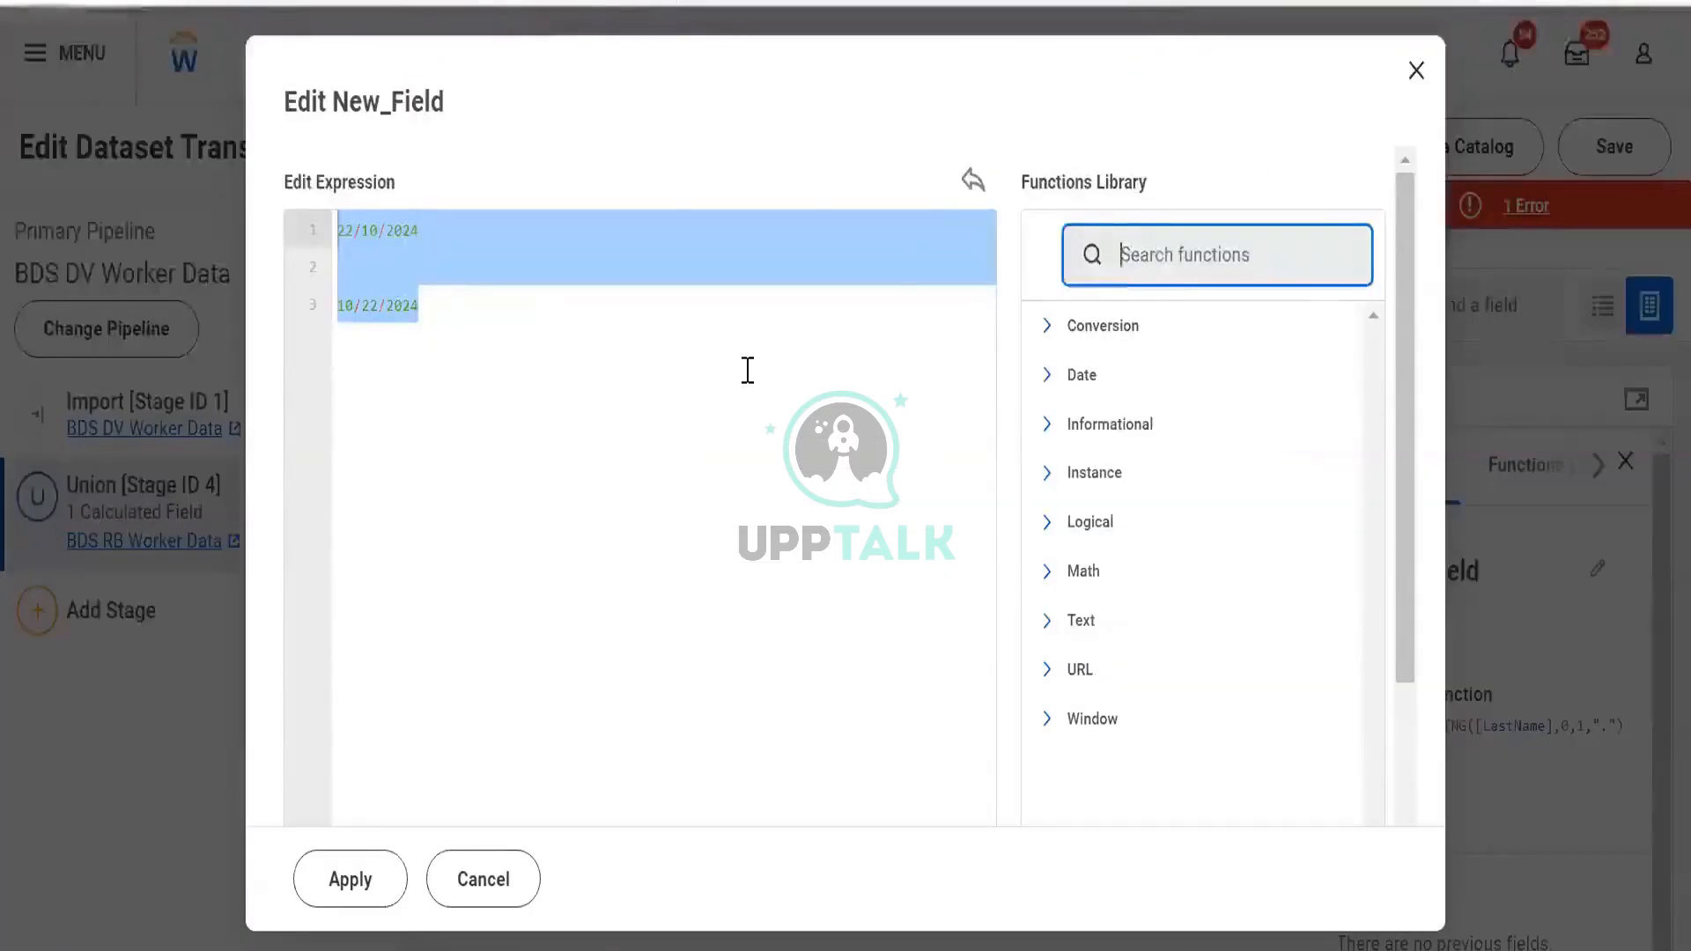
key(alt+Tab)
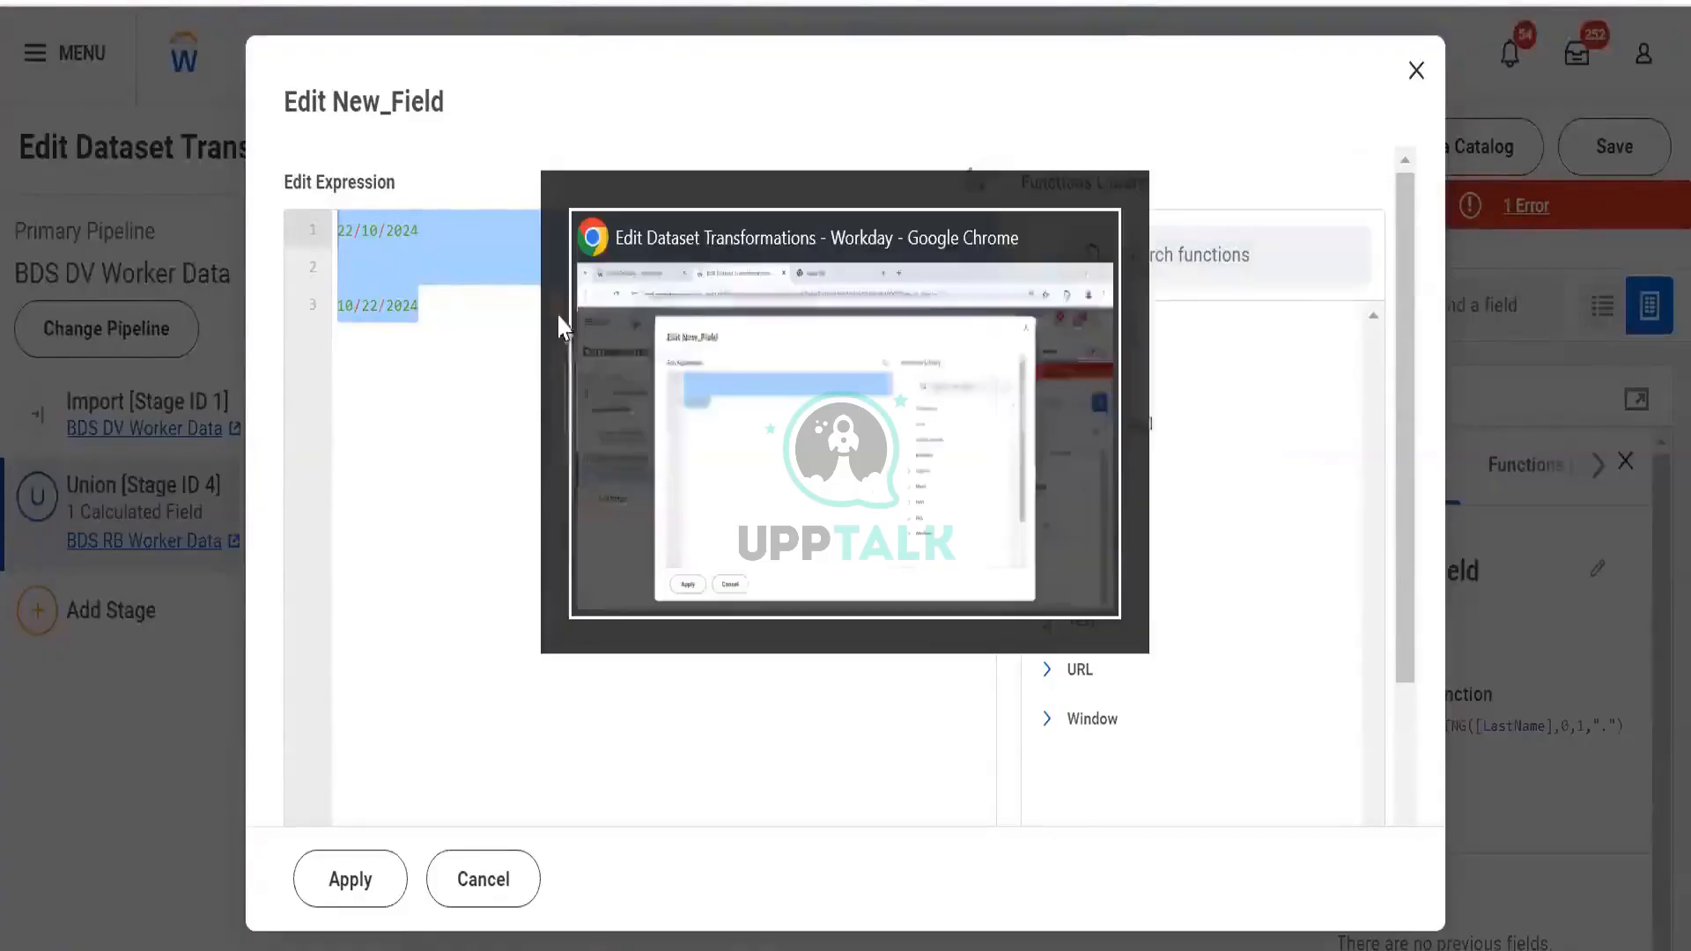
key(alt+Tab)
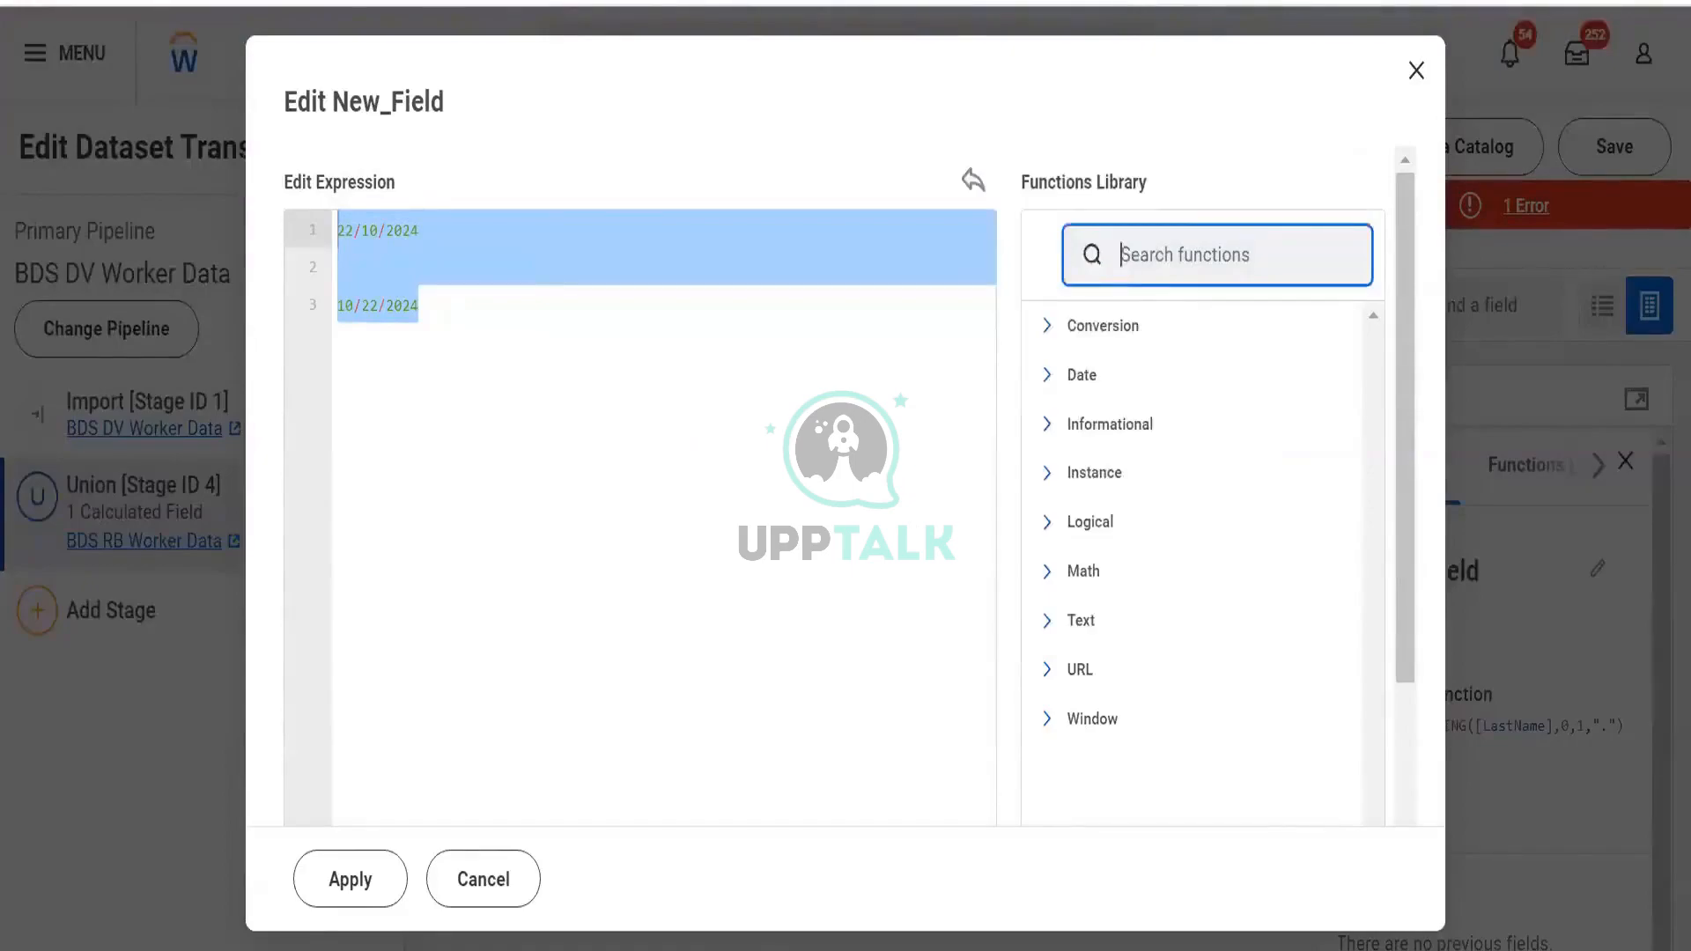
key(alt+Tab)
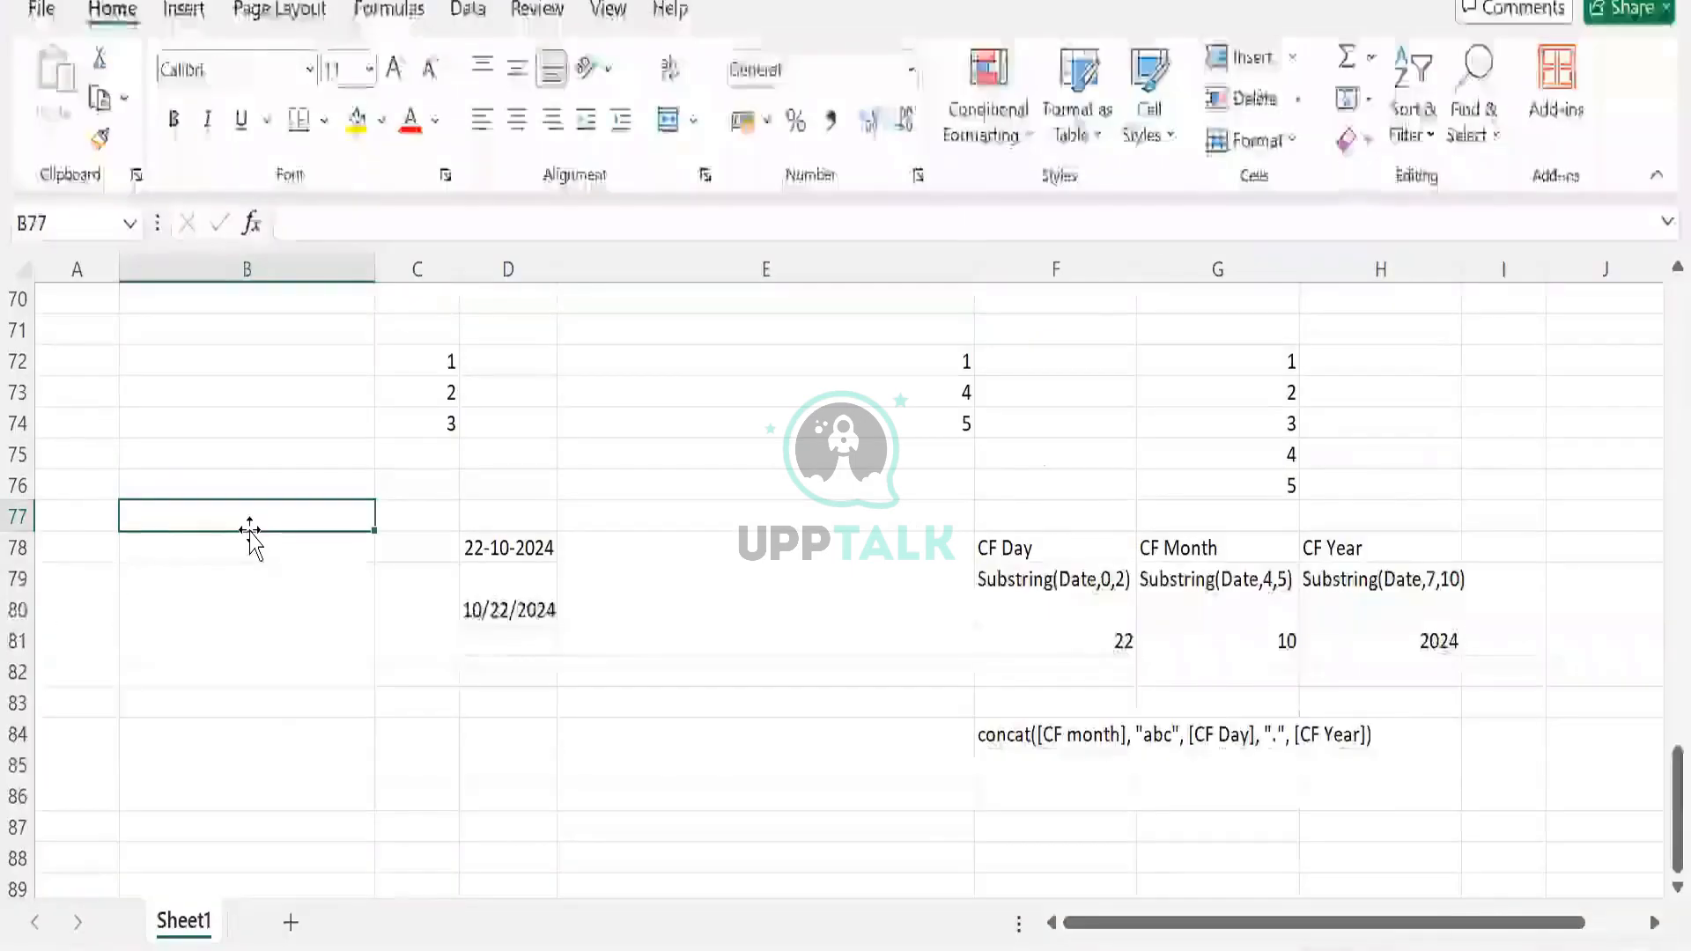
Enter To_String, Substring and Concat in cells B77, B78 and B79
text(To_String)
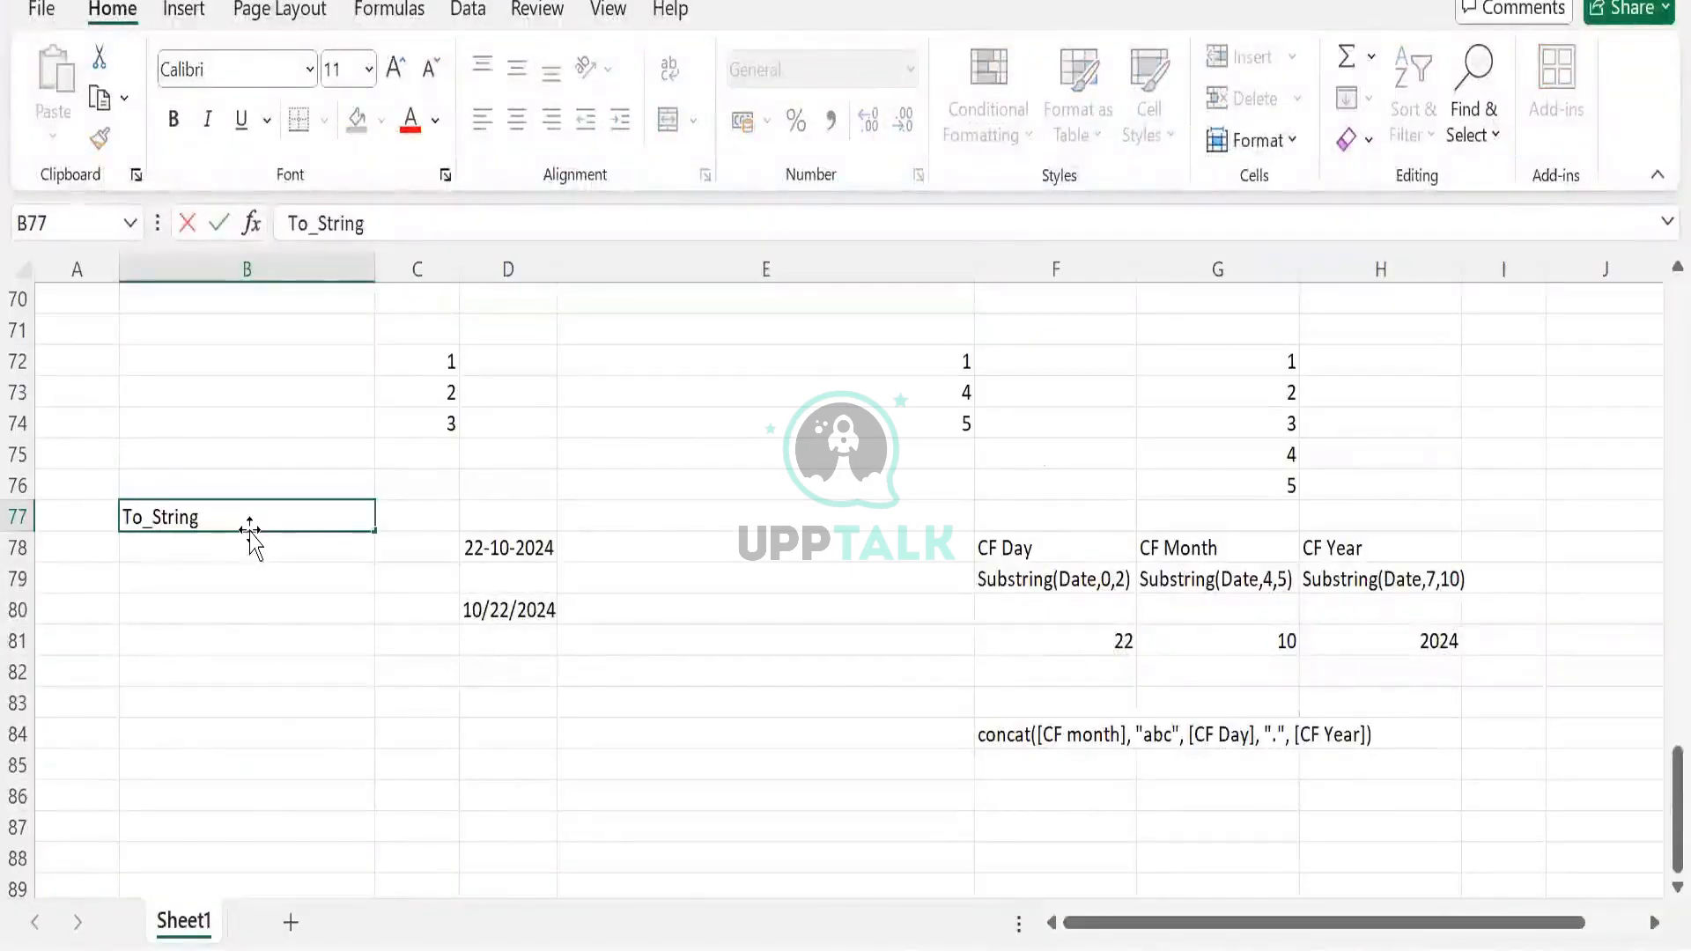
key(Return)
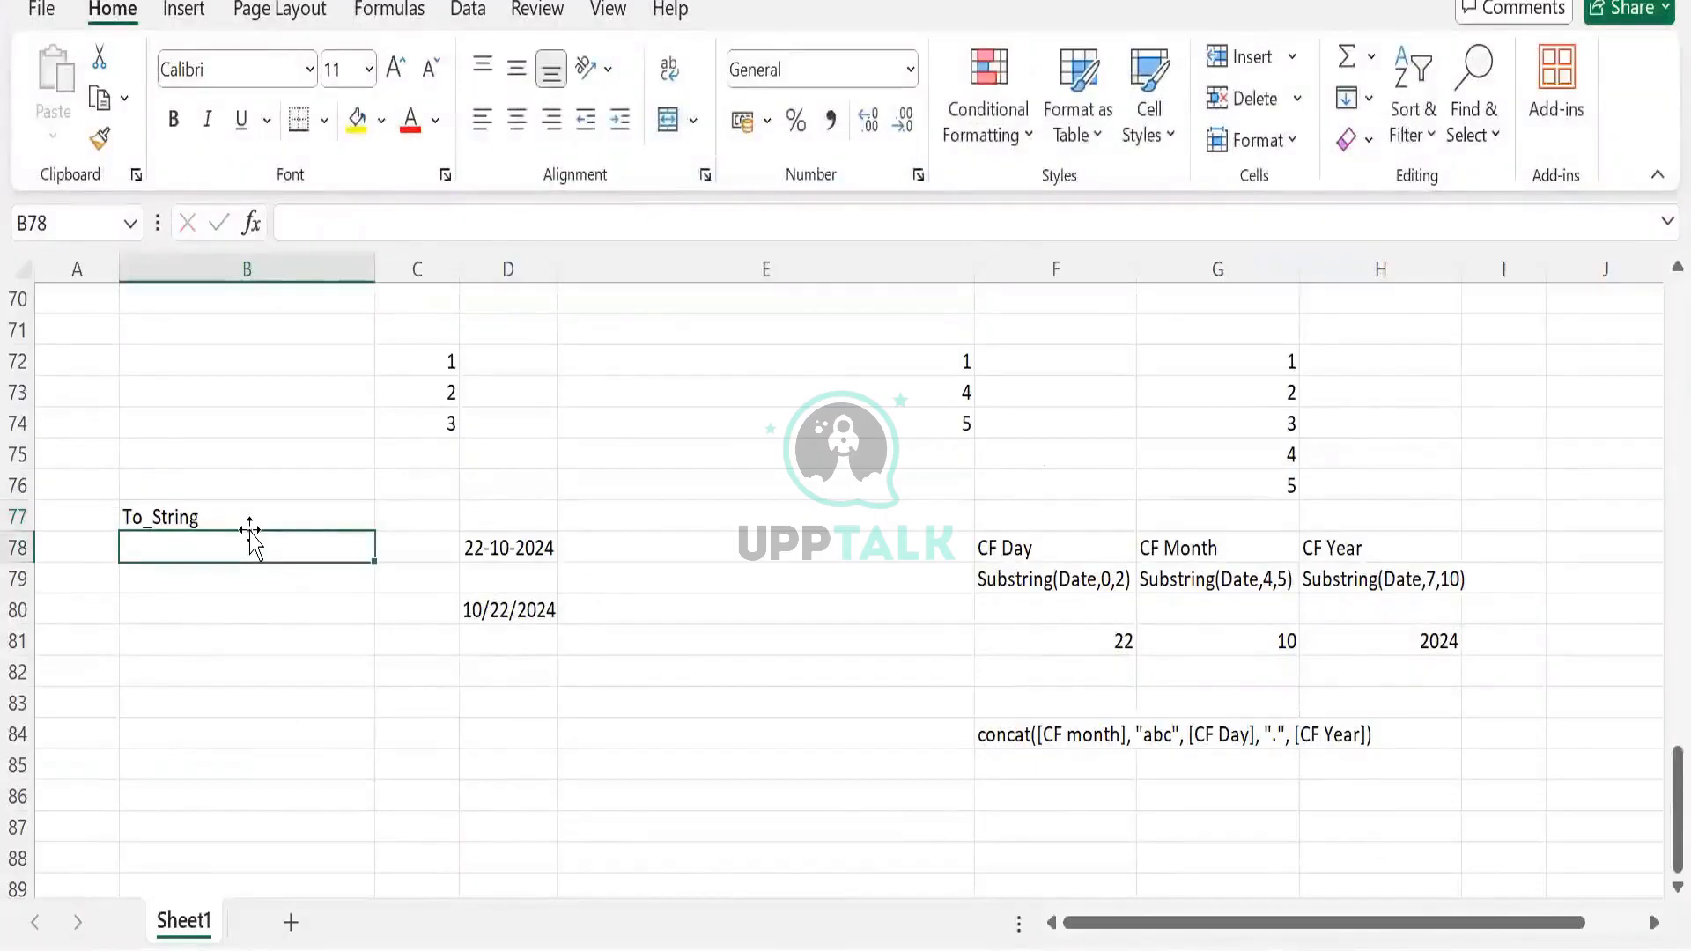
text(Substring)
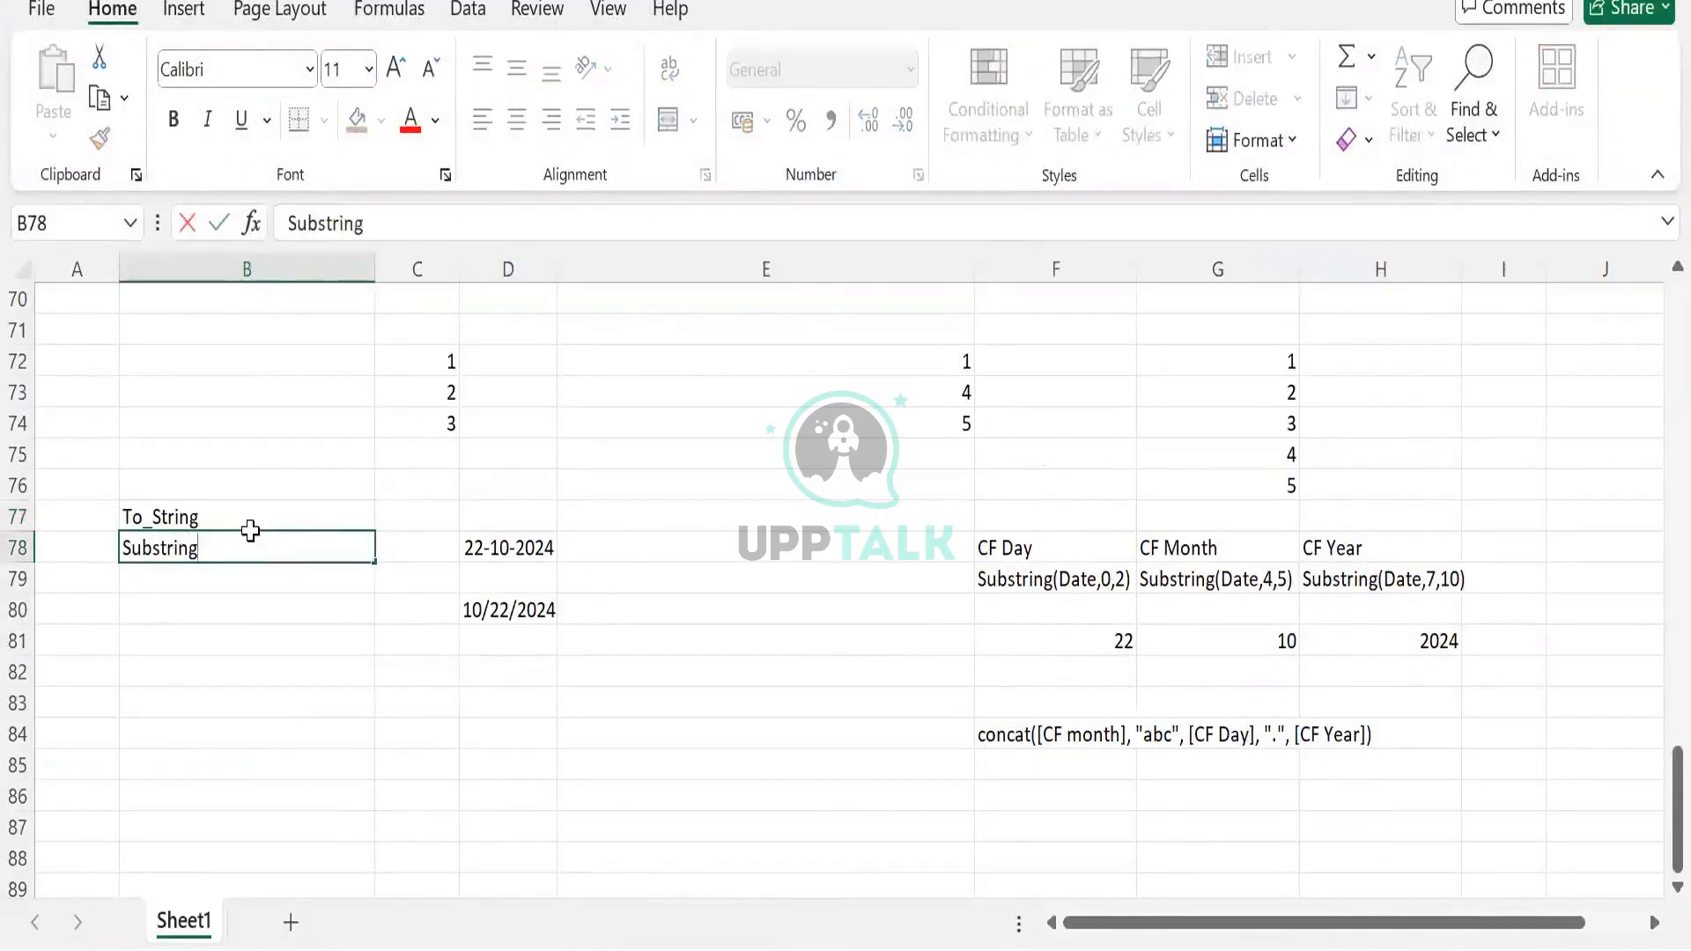
key(Return)
text(Concat)
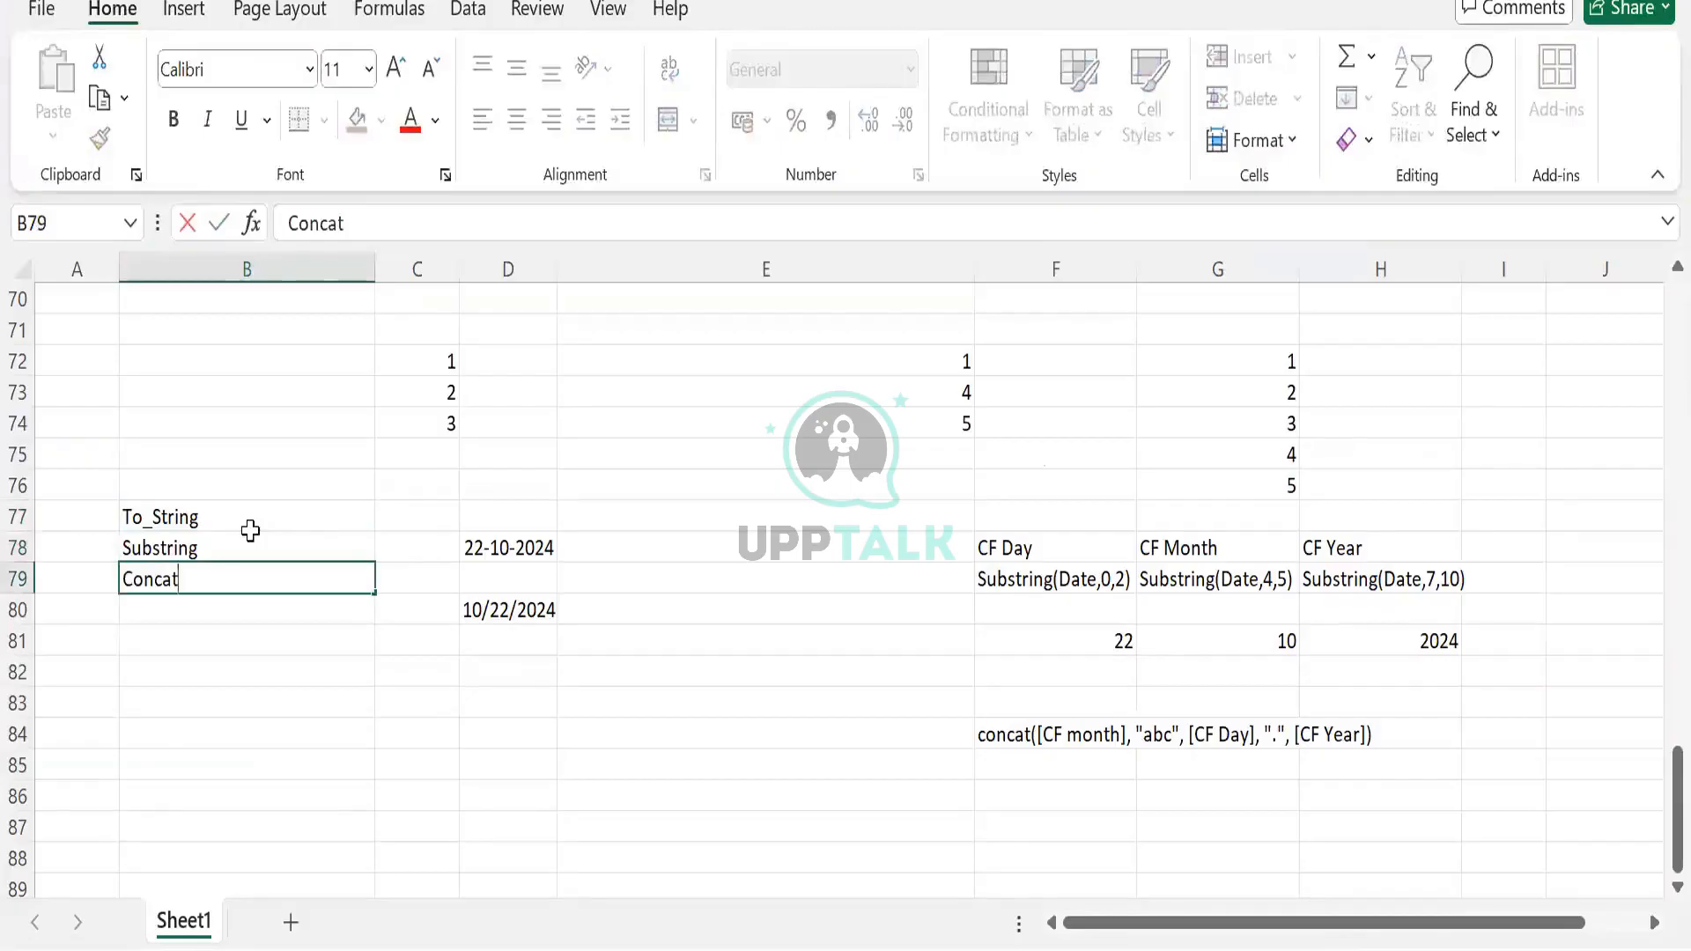
Check the F84 concat note and select the notes block B77:E85
drag(249, 518, 249, 588)
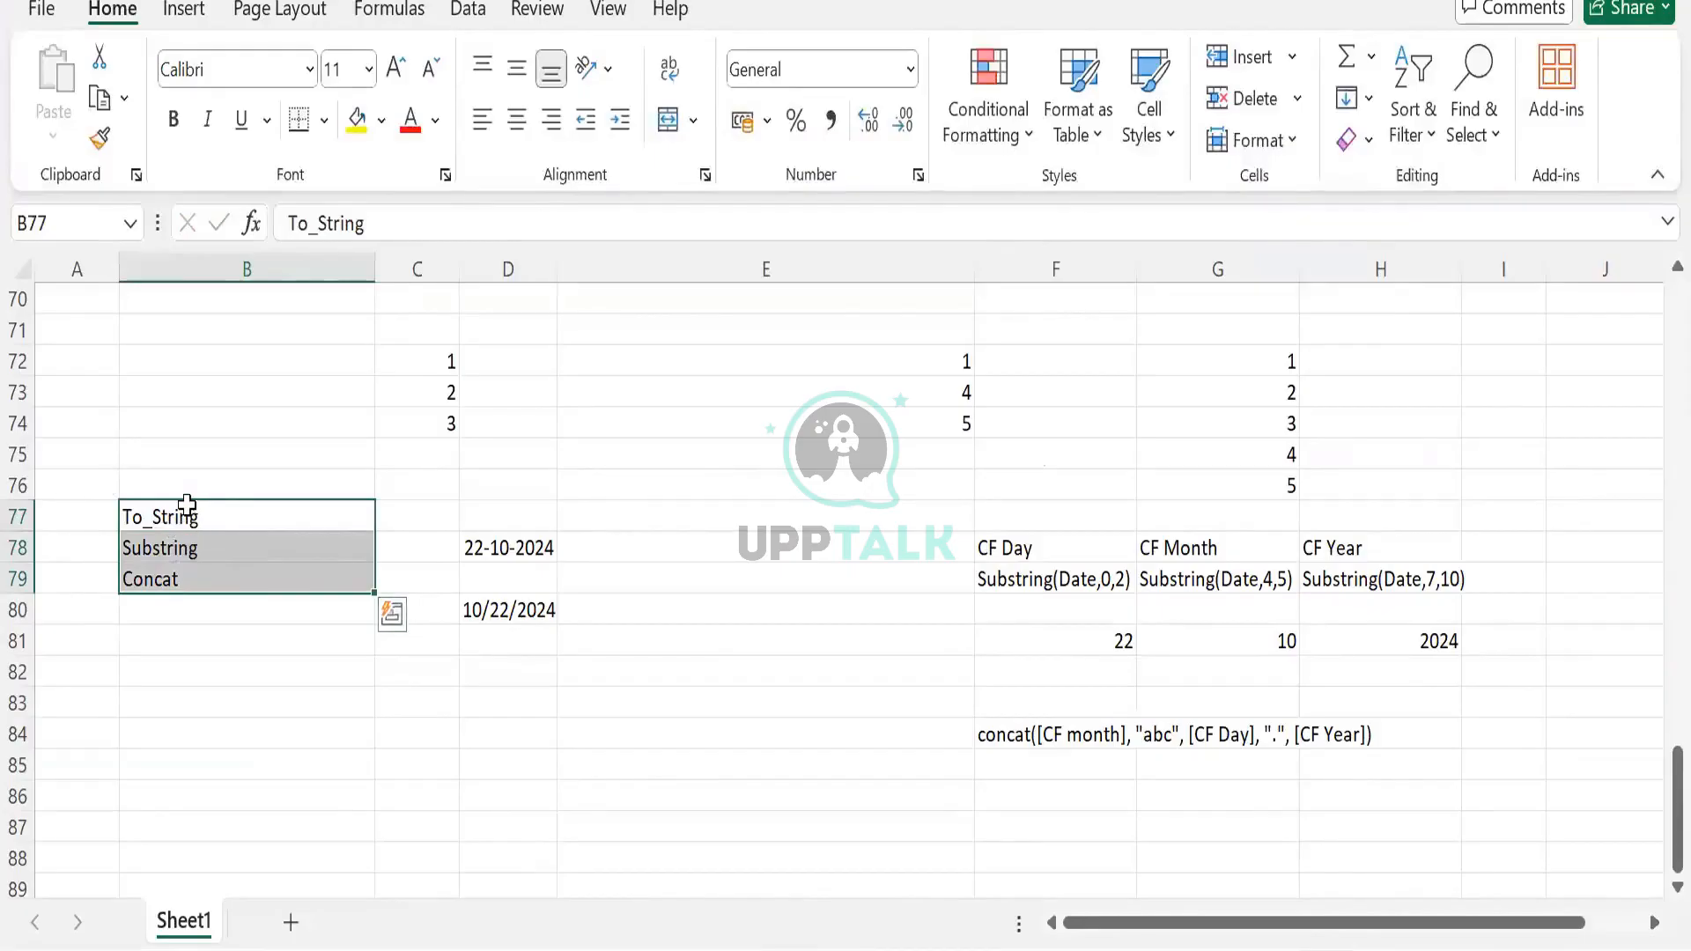
click(351, 517)
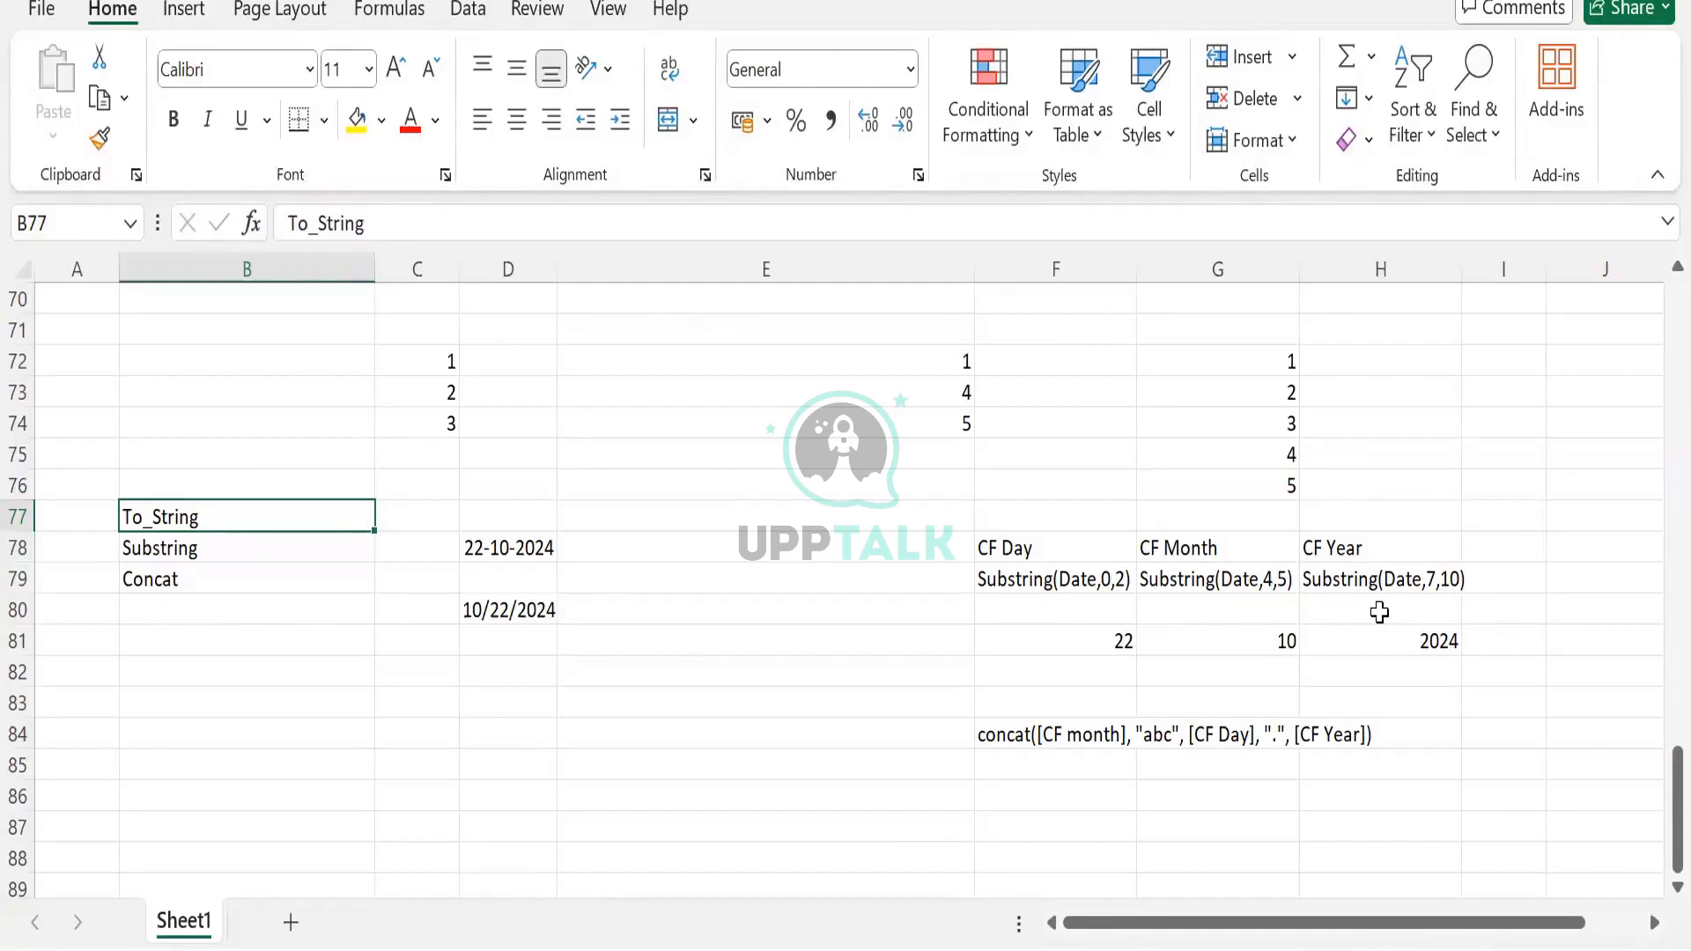
click(1096, 734)
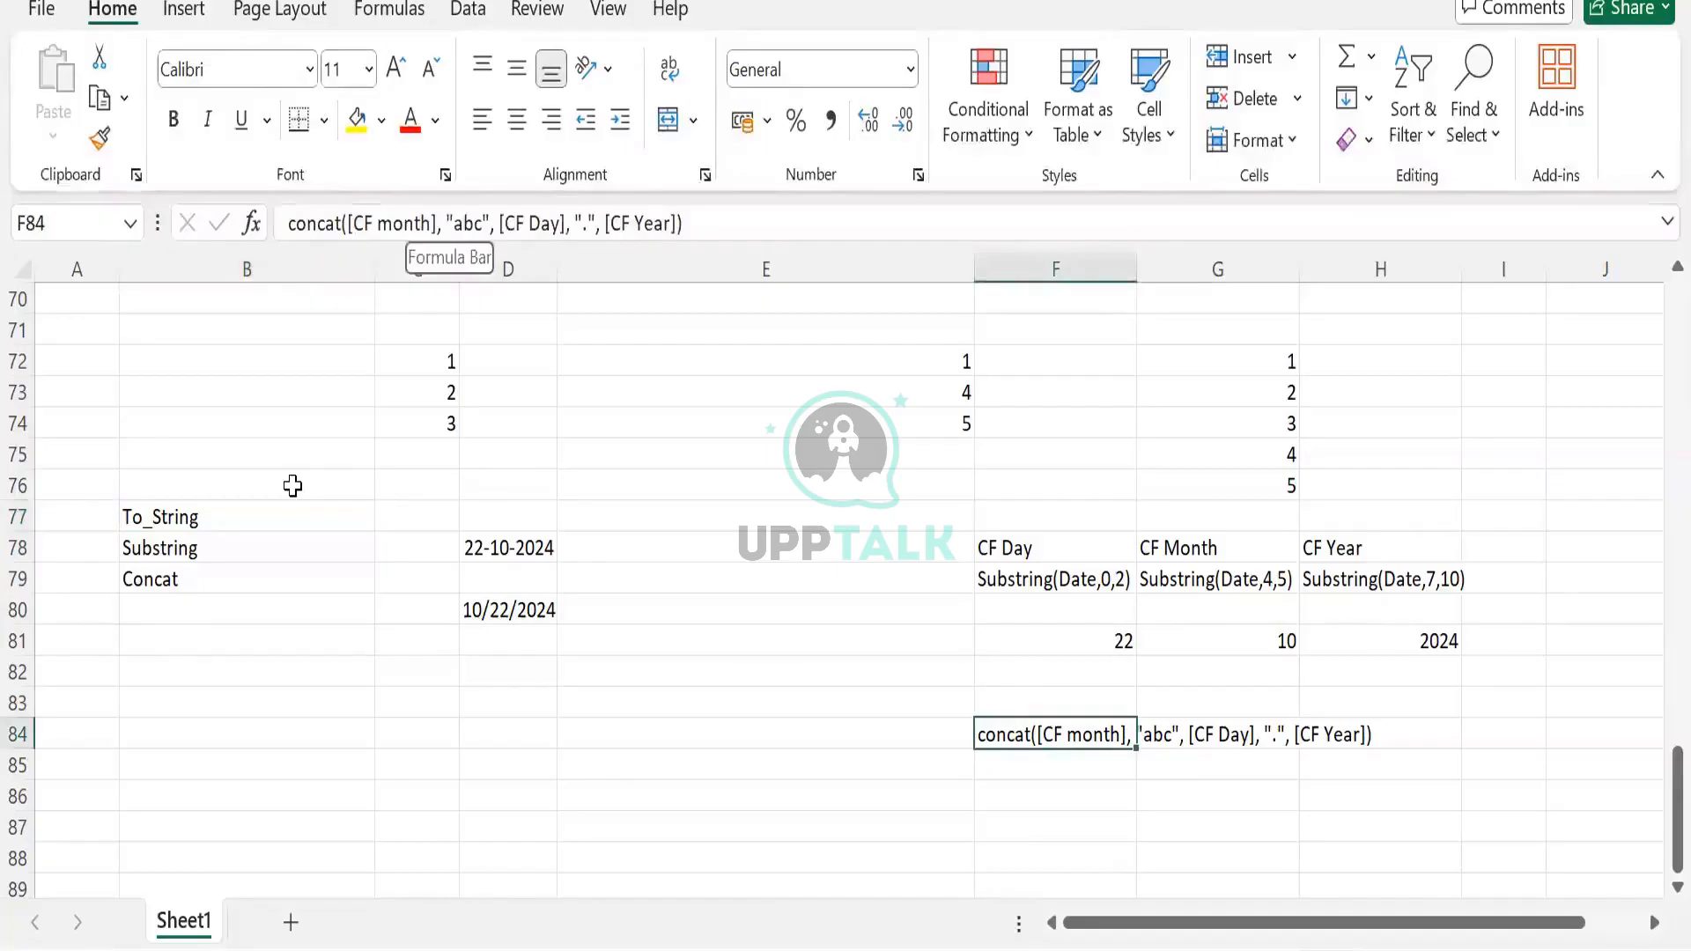
drag(167, 509, 585, 775)
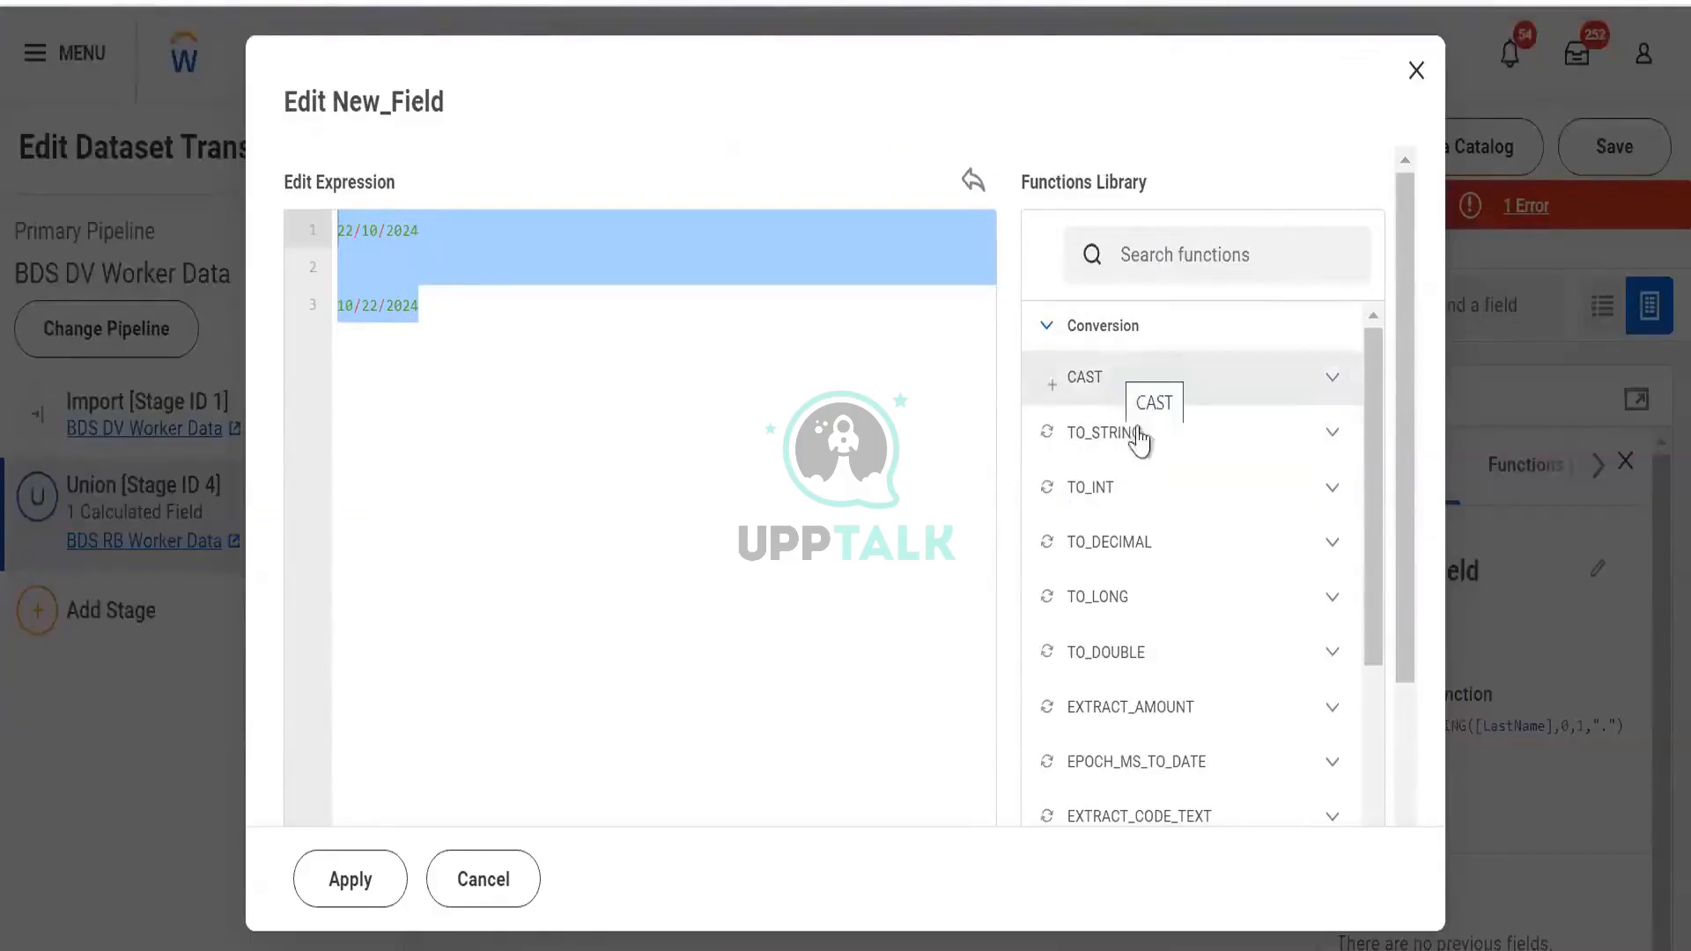
Read the CAST function's description, syntax and example in the Conversion functions library, then go to PowerPoint
click(1316, 395)
click(1309, 392)
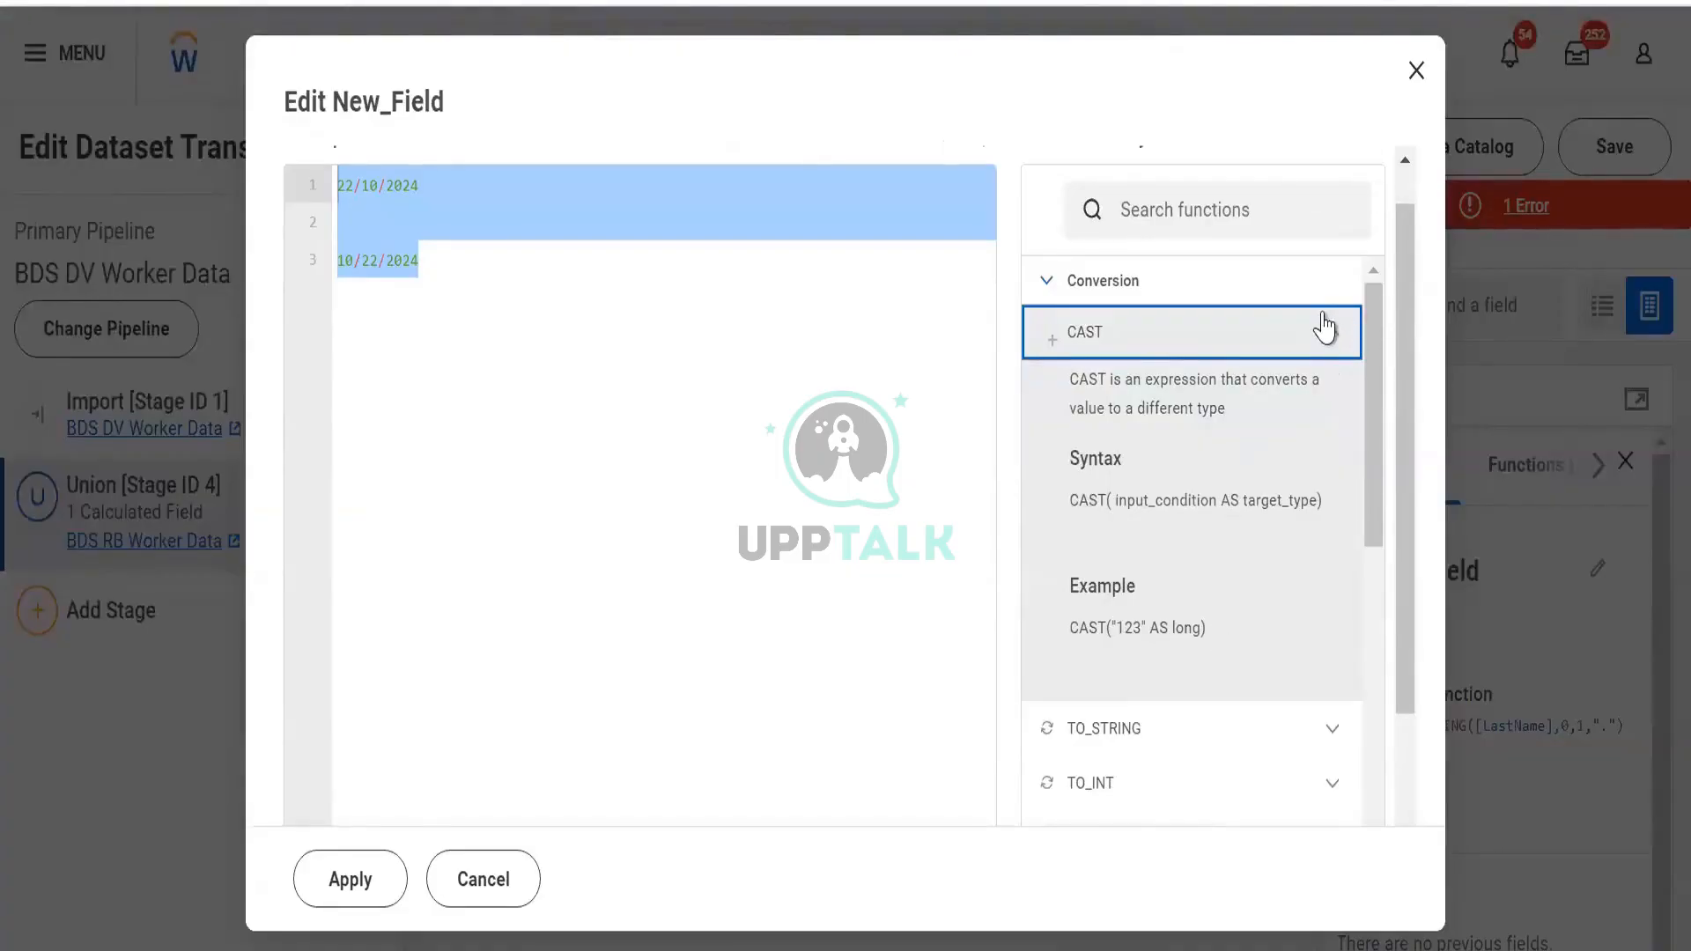
click(1324, 328)
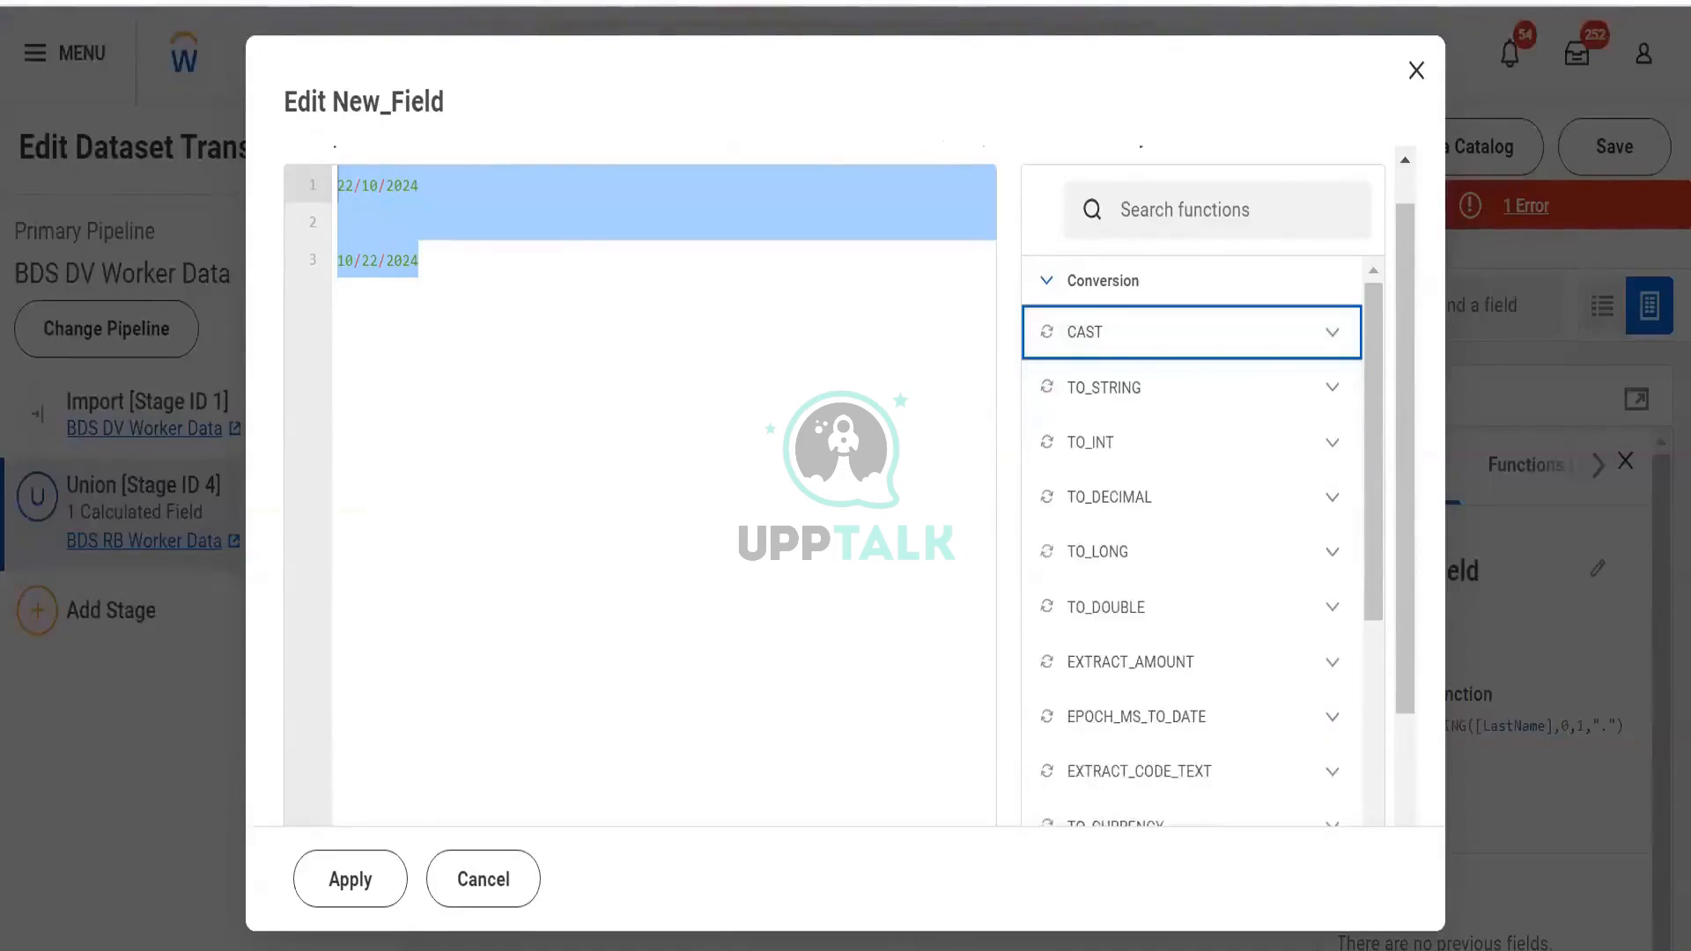
key(alt+Tab)
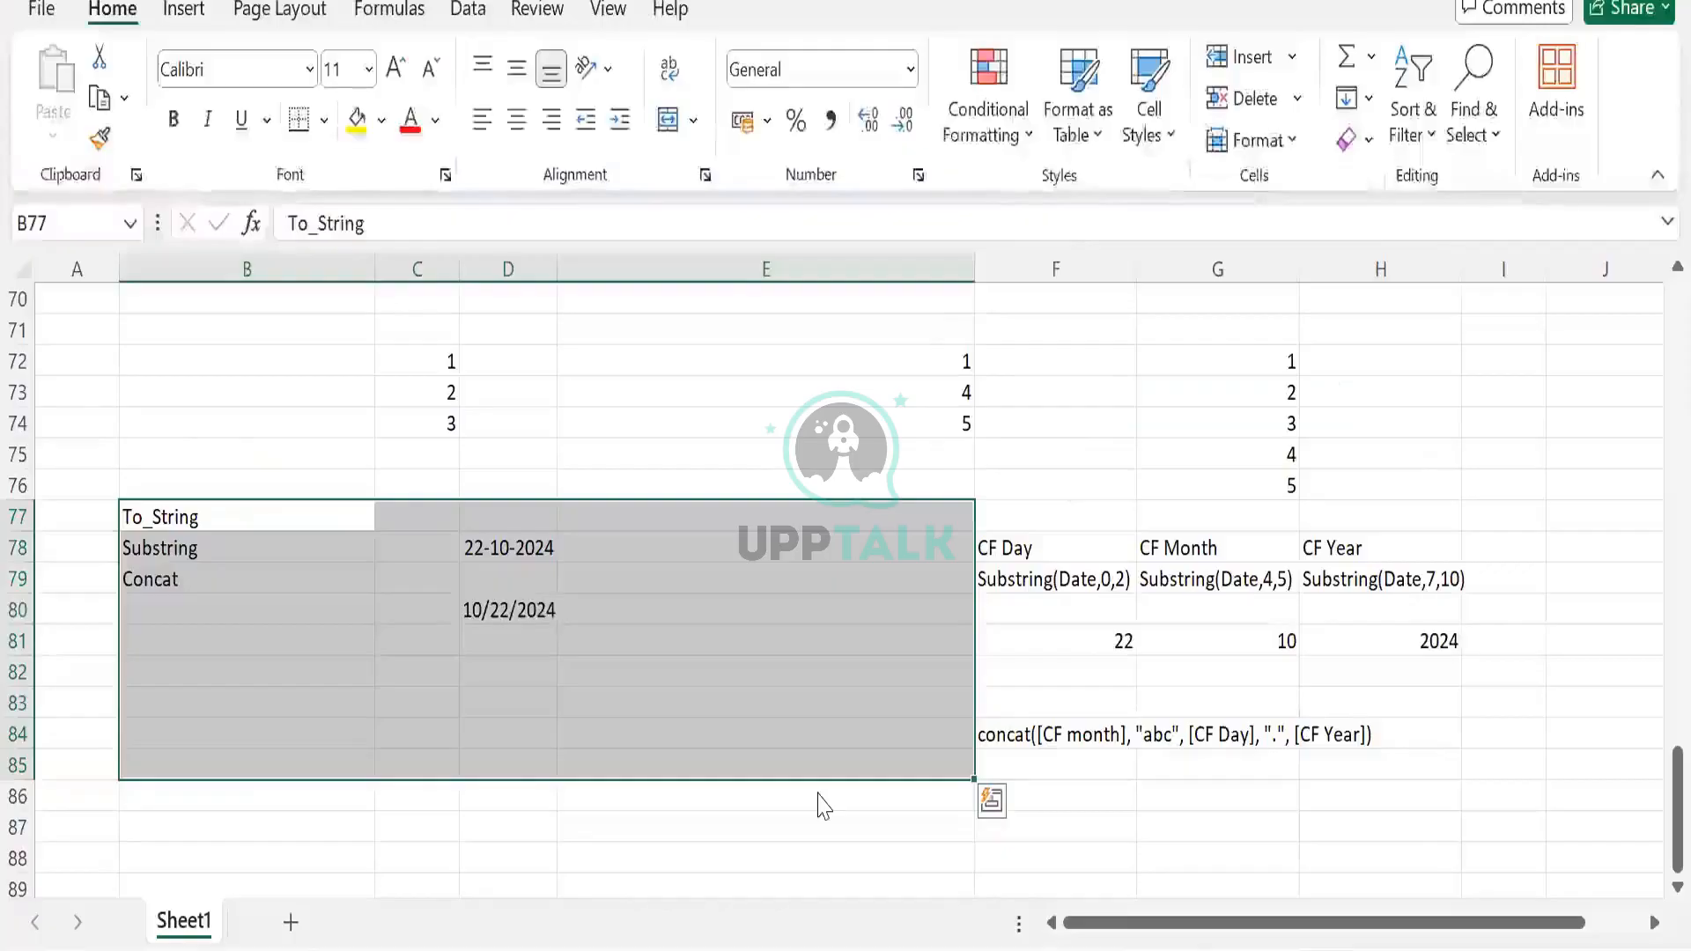
key(alt+Tab)
scroll(574, 480, up, 3)
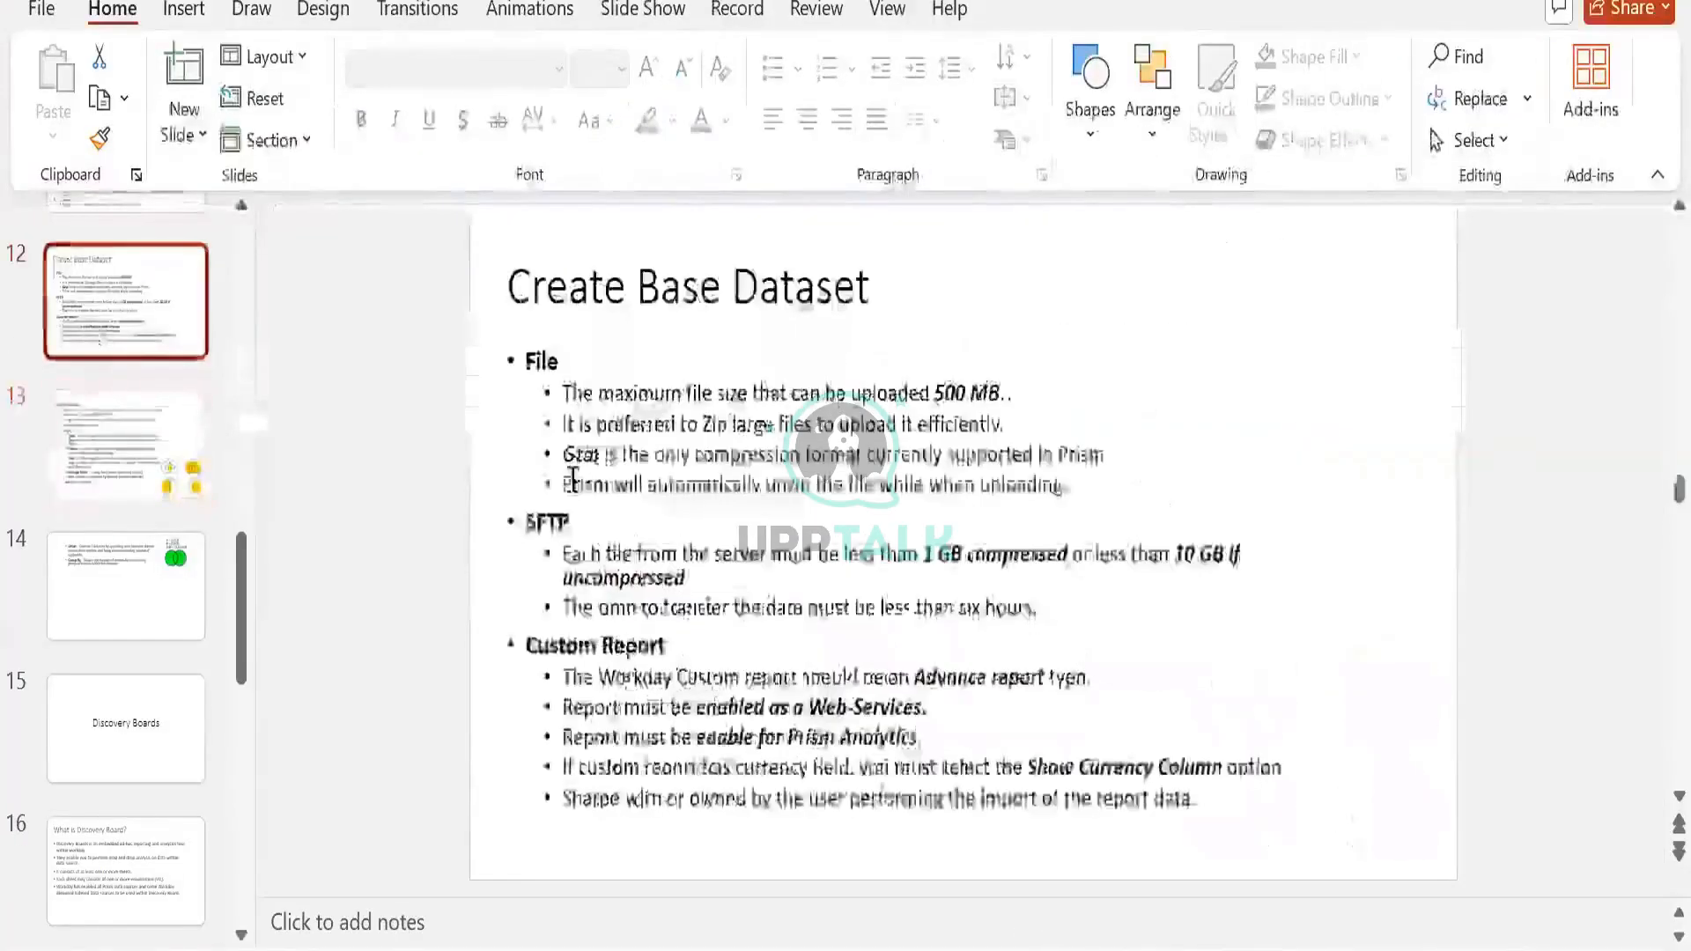
Highlight the 32 bit integer and Long range values on the Dataset Field Types slide
scroll(573, 480, up, 2)
scroll(568, 474, down, 2)
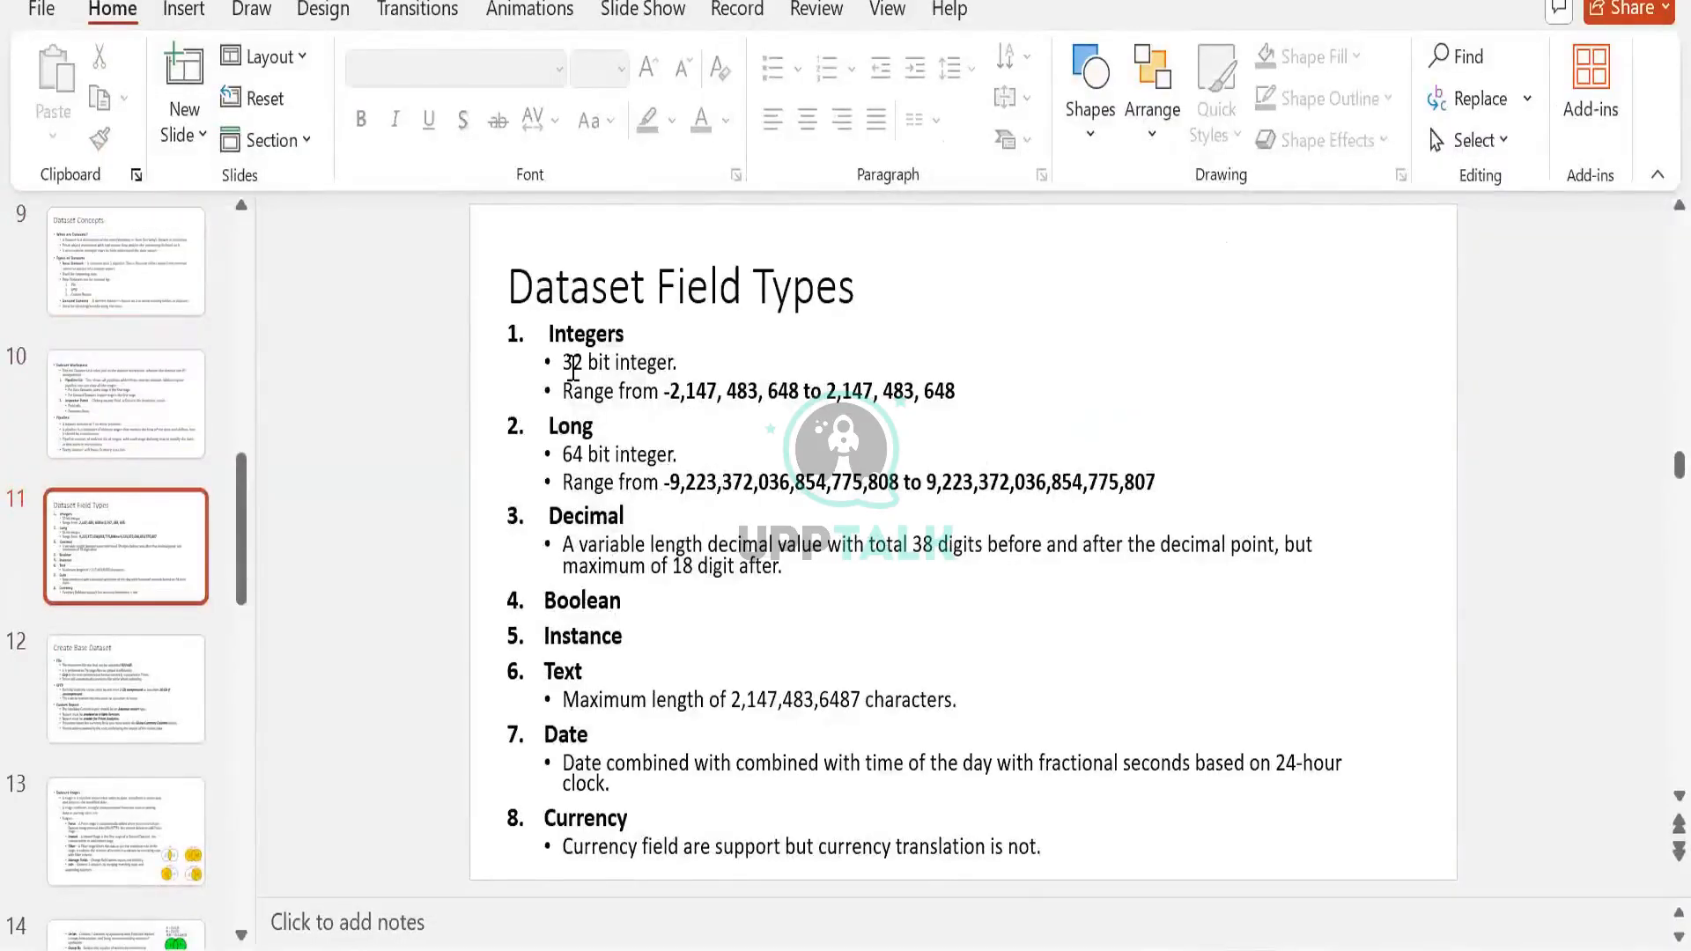
drag(574, 367, 674, 361)
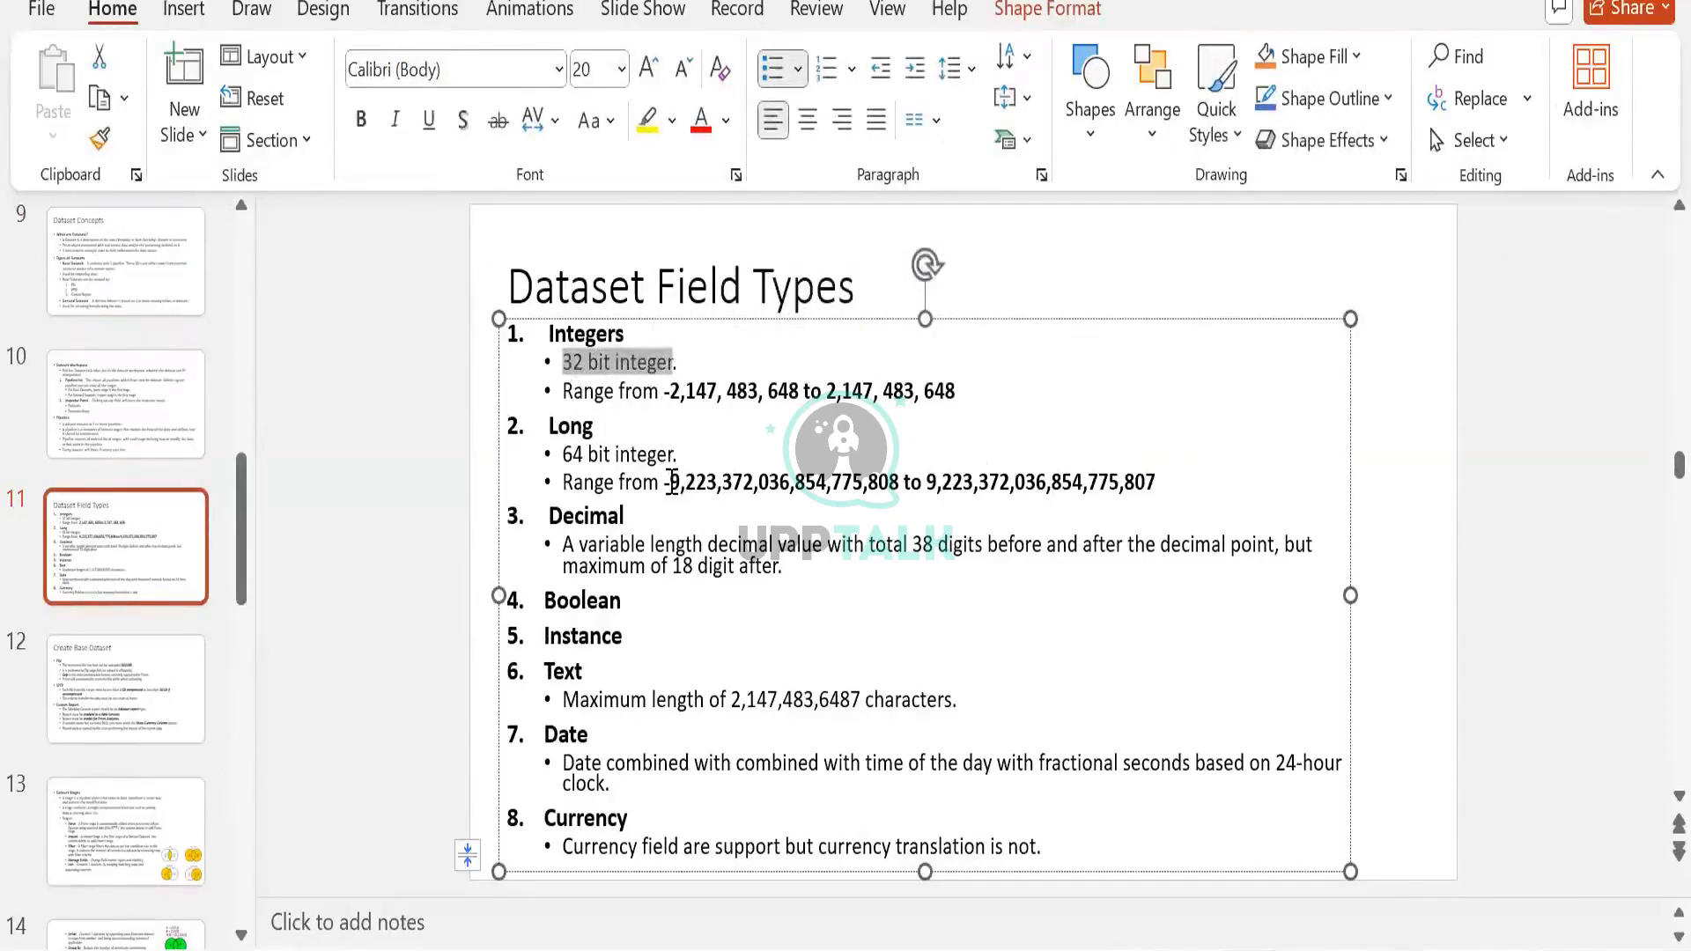
drag(664, 482, 895, 480)
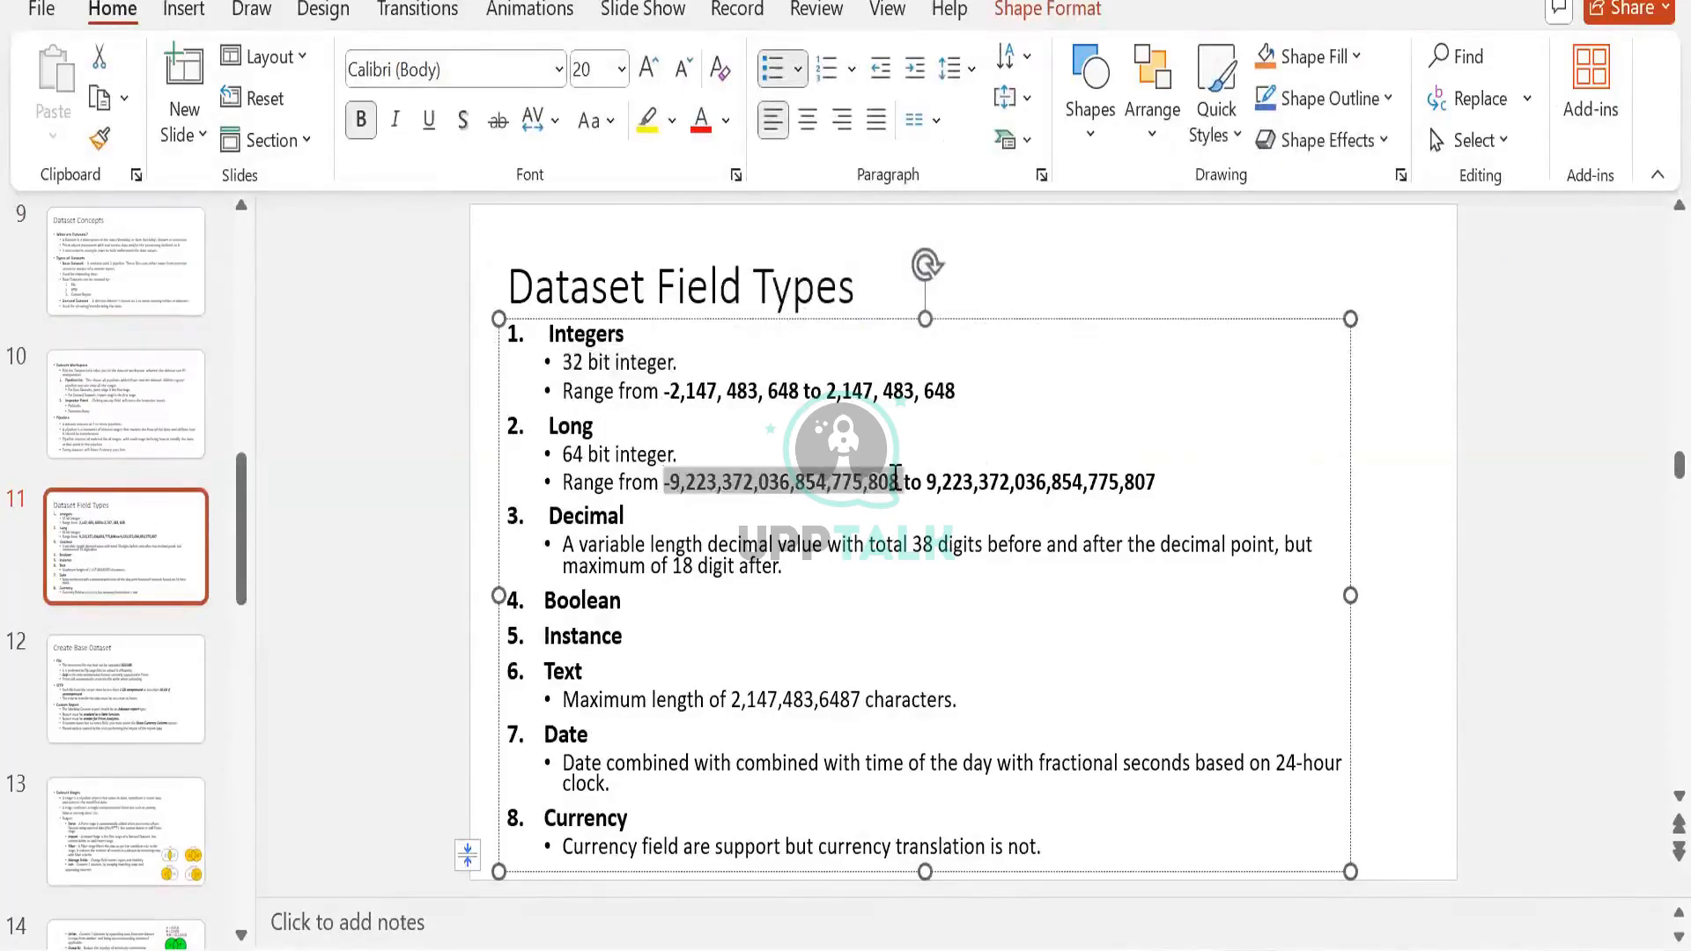
click(878, 483)
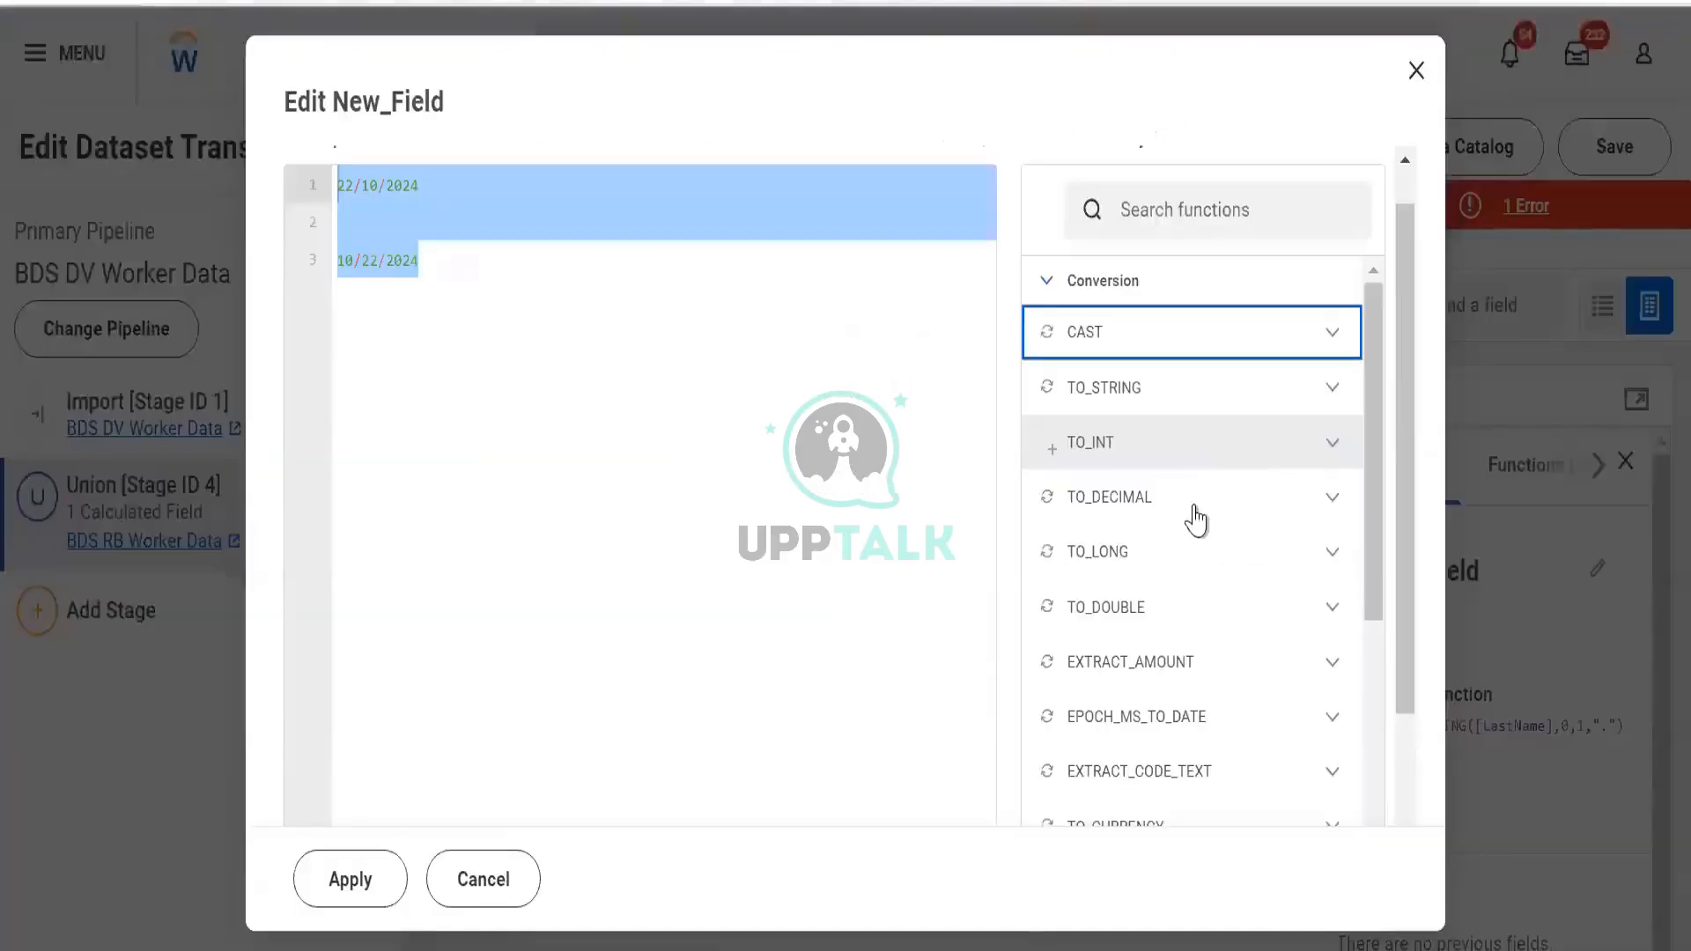
Expand EXTRACT_AMOUNT to read and highlight its example, then collapse it again
scroll(1208, 631, down, 3)
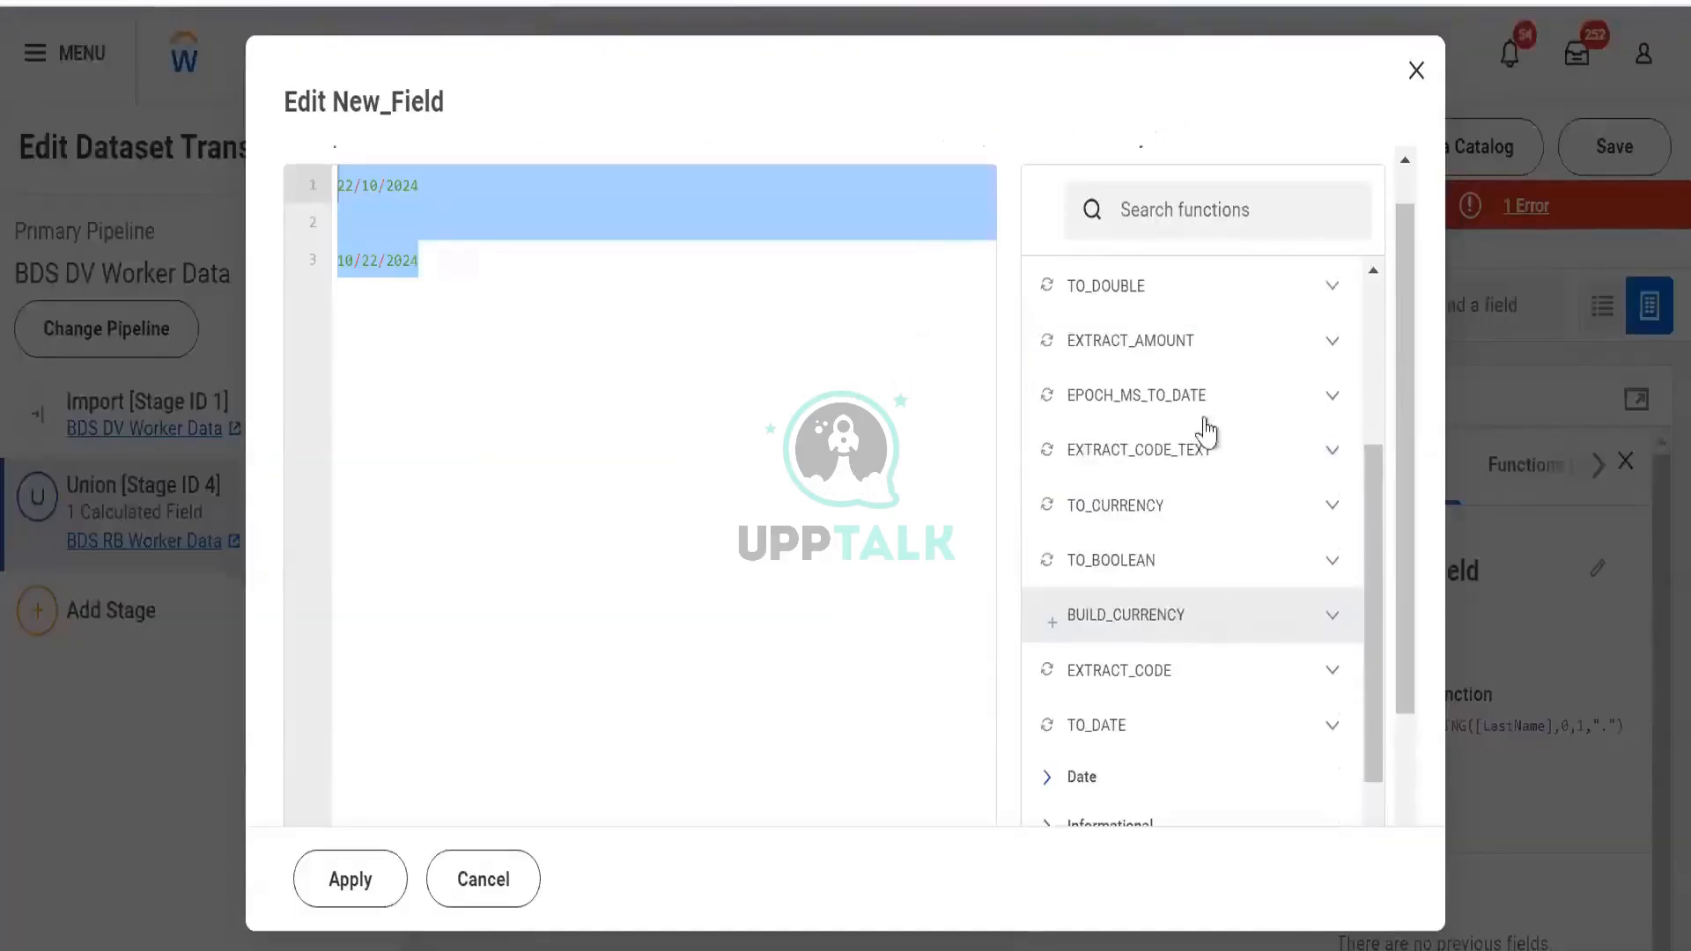
click(1317, 343)
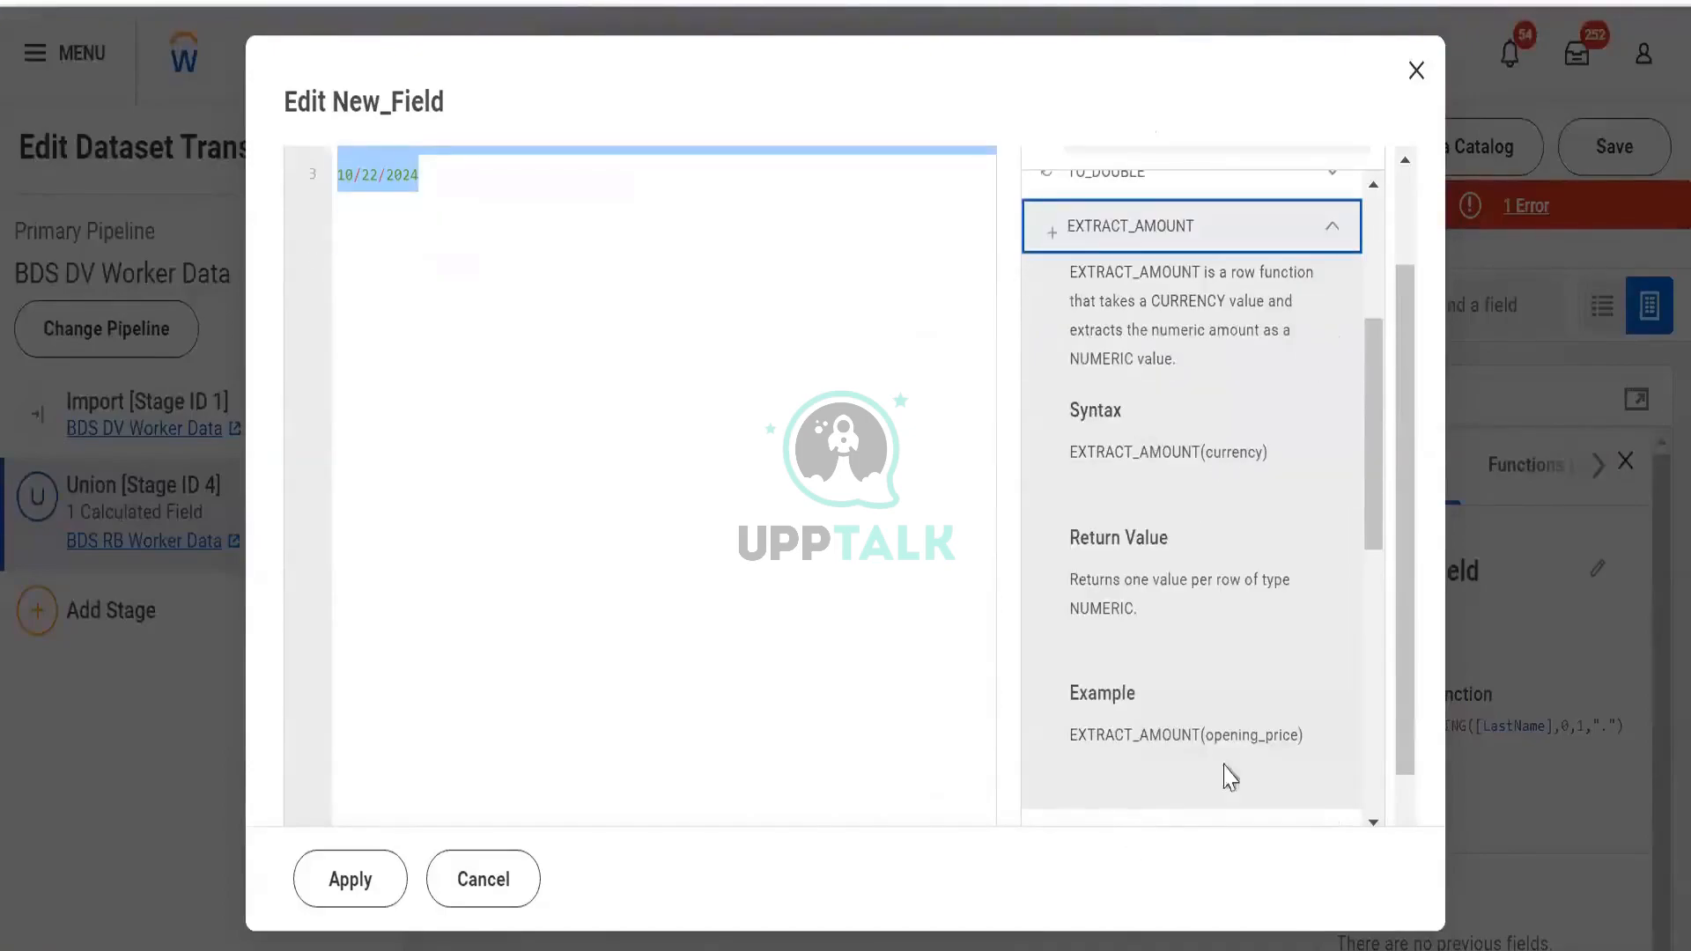
drag(1340, 713, 1232, 736)
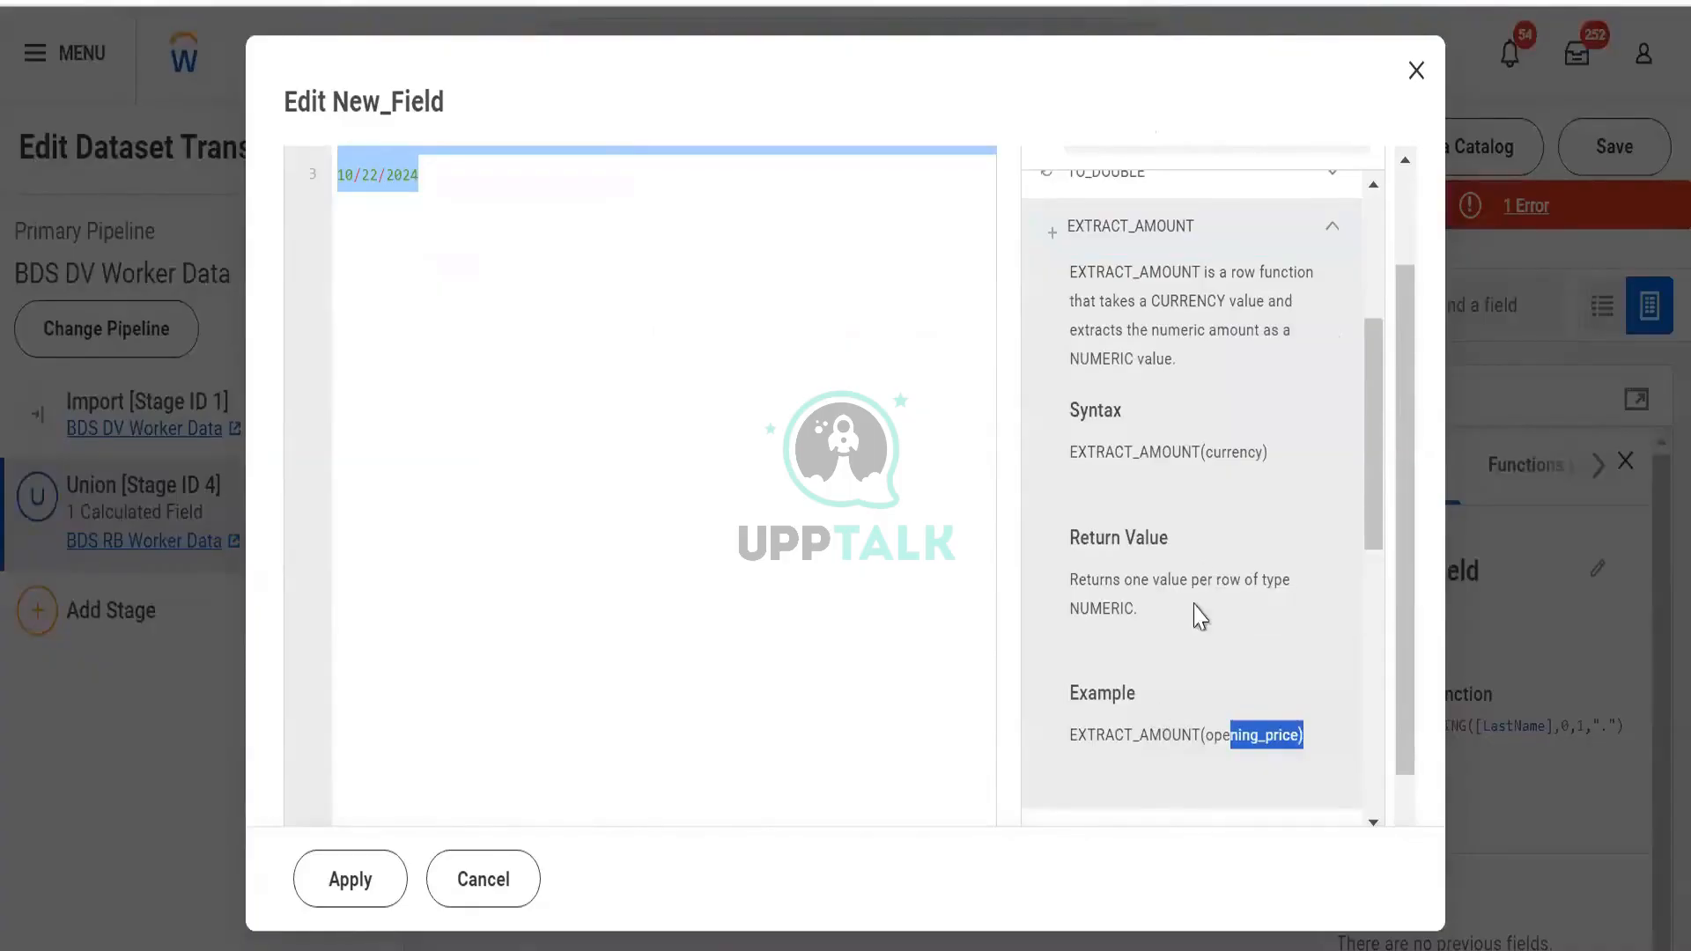
click(1329, 231)
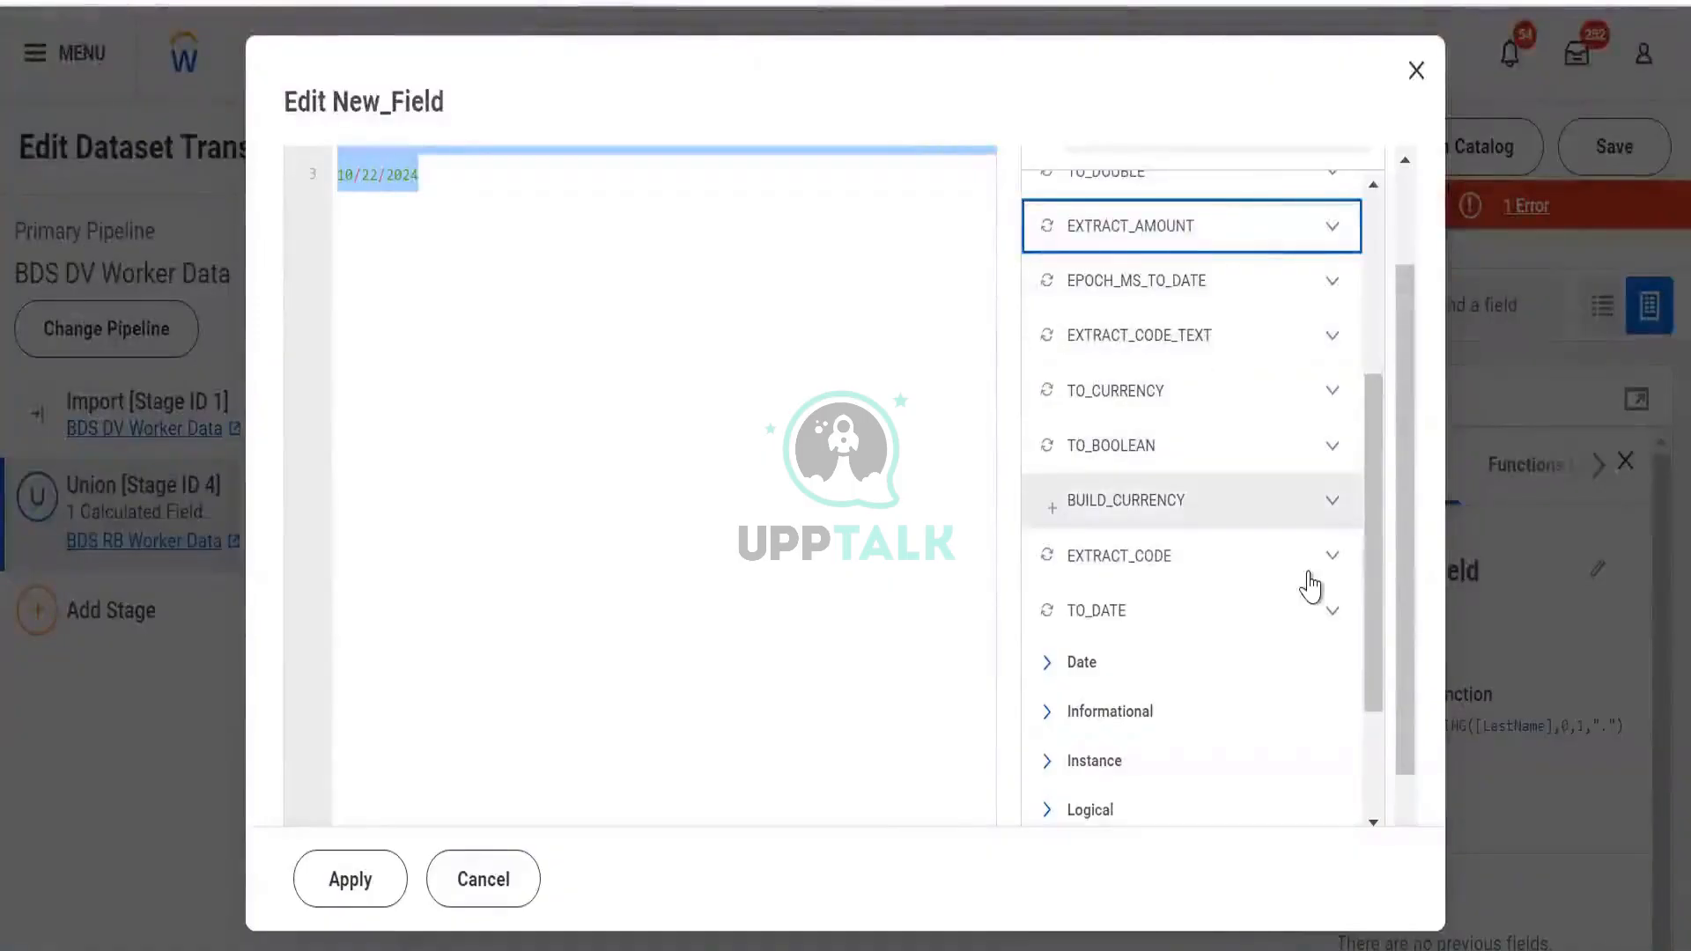
Expand TO_BOOLEAN and scroll through its description, return value and example
click(1330, 446)
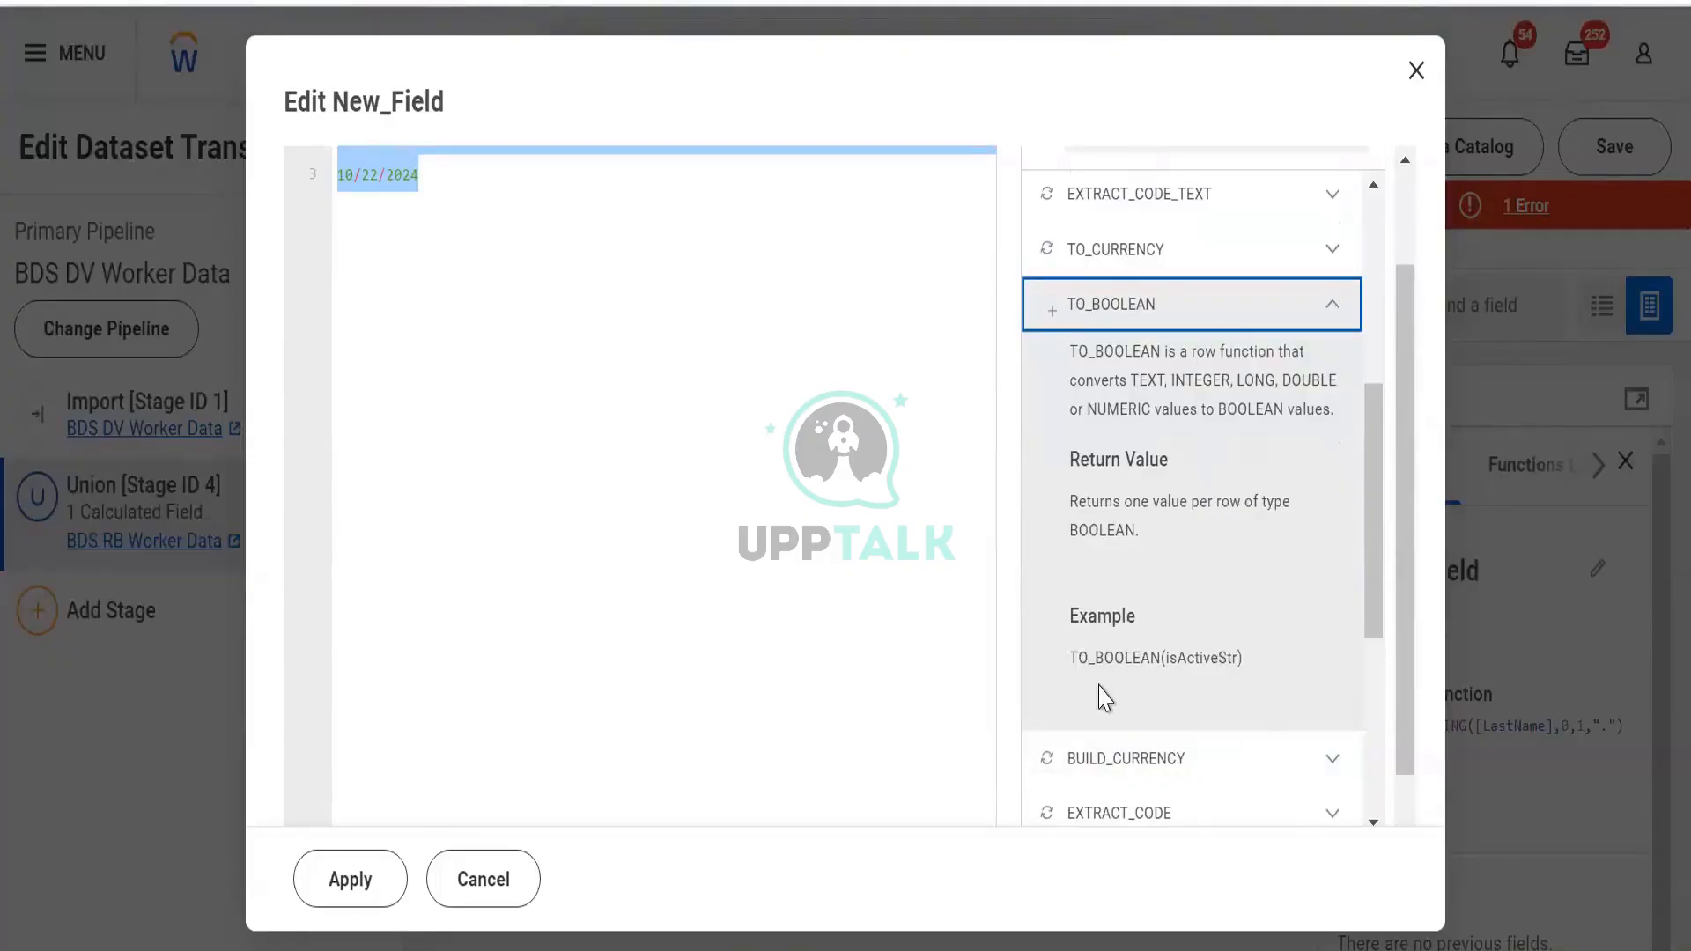
scroll(1106, 691, down, 2)
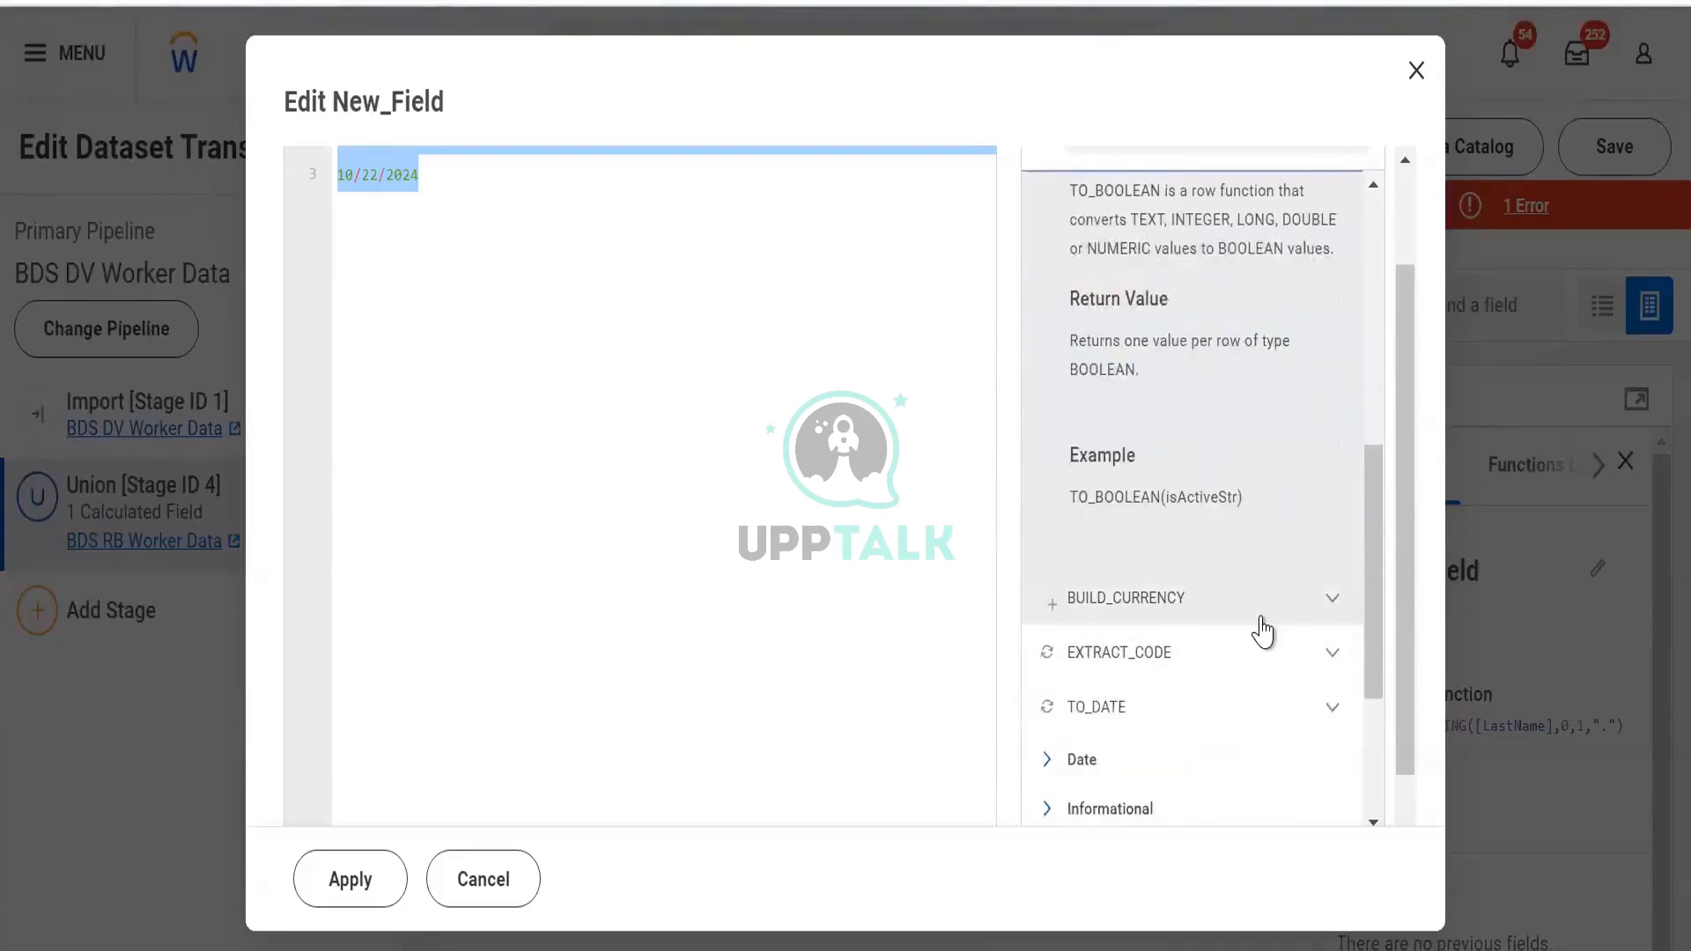
scroll(1251, 608, down, 4)
scroll(1178, 599, up, 4)
scroll(1161, 613, down, 2)
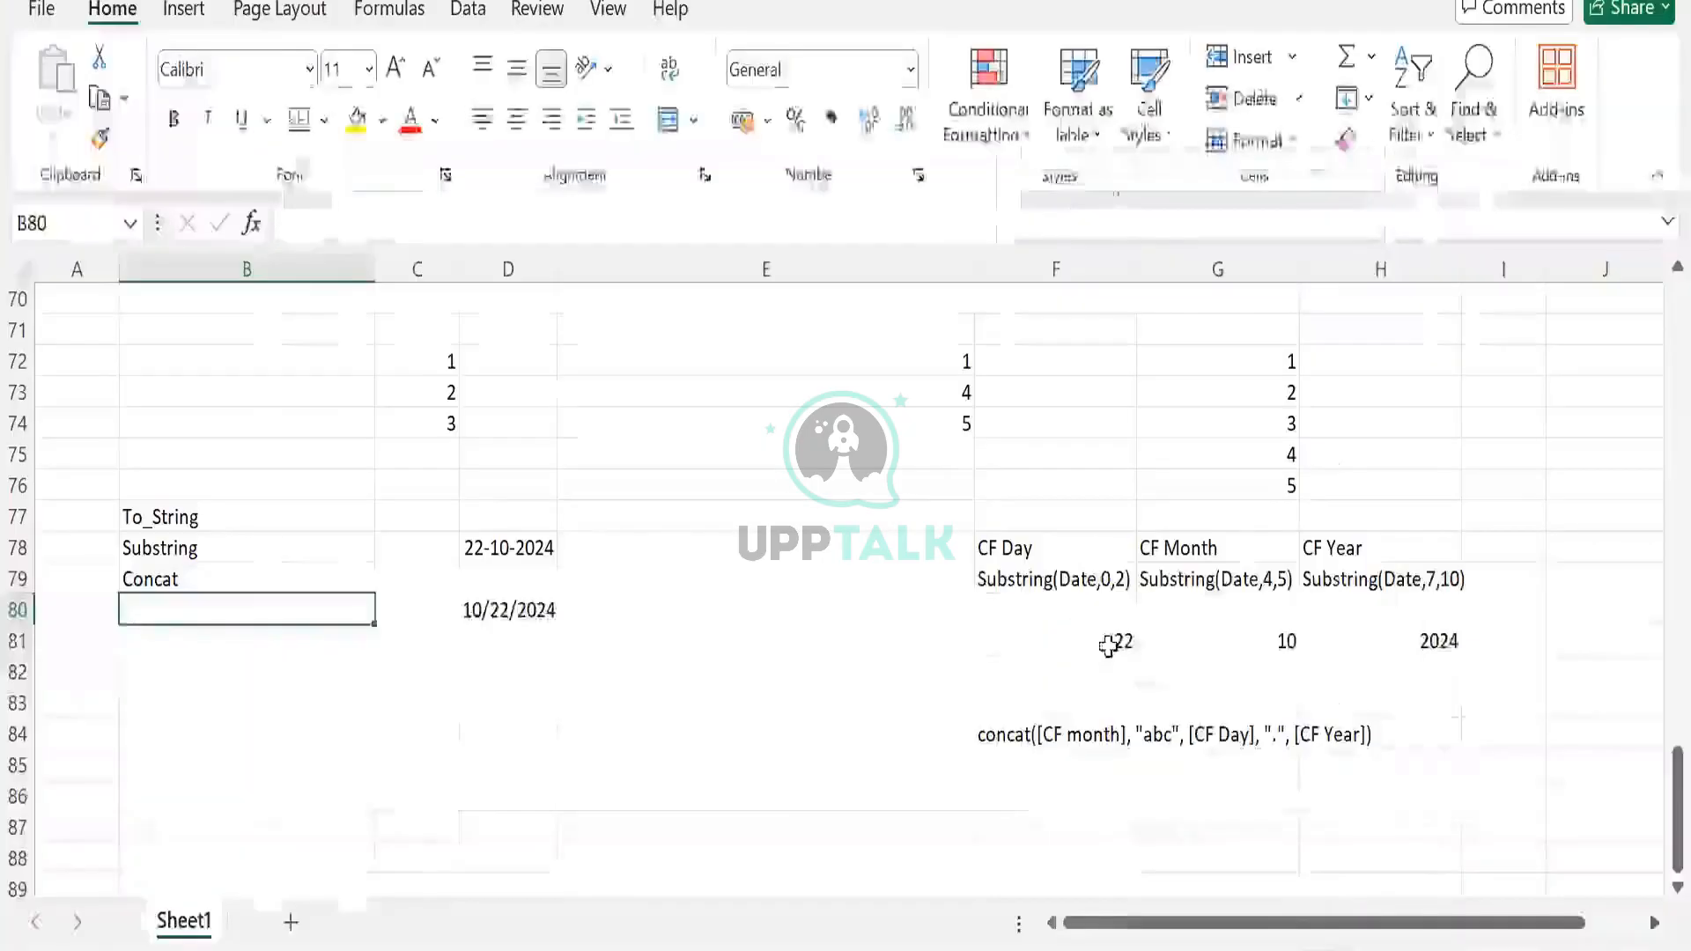
Enter To_Date in B80 below Concat in the conversion function list
click(1101, 745)
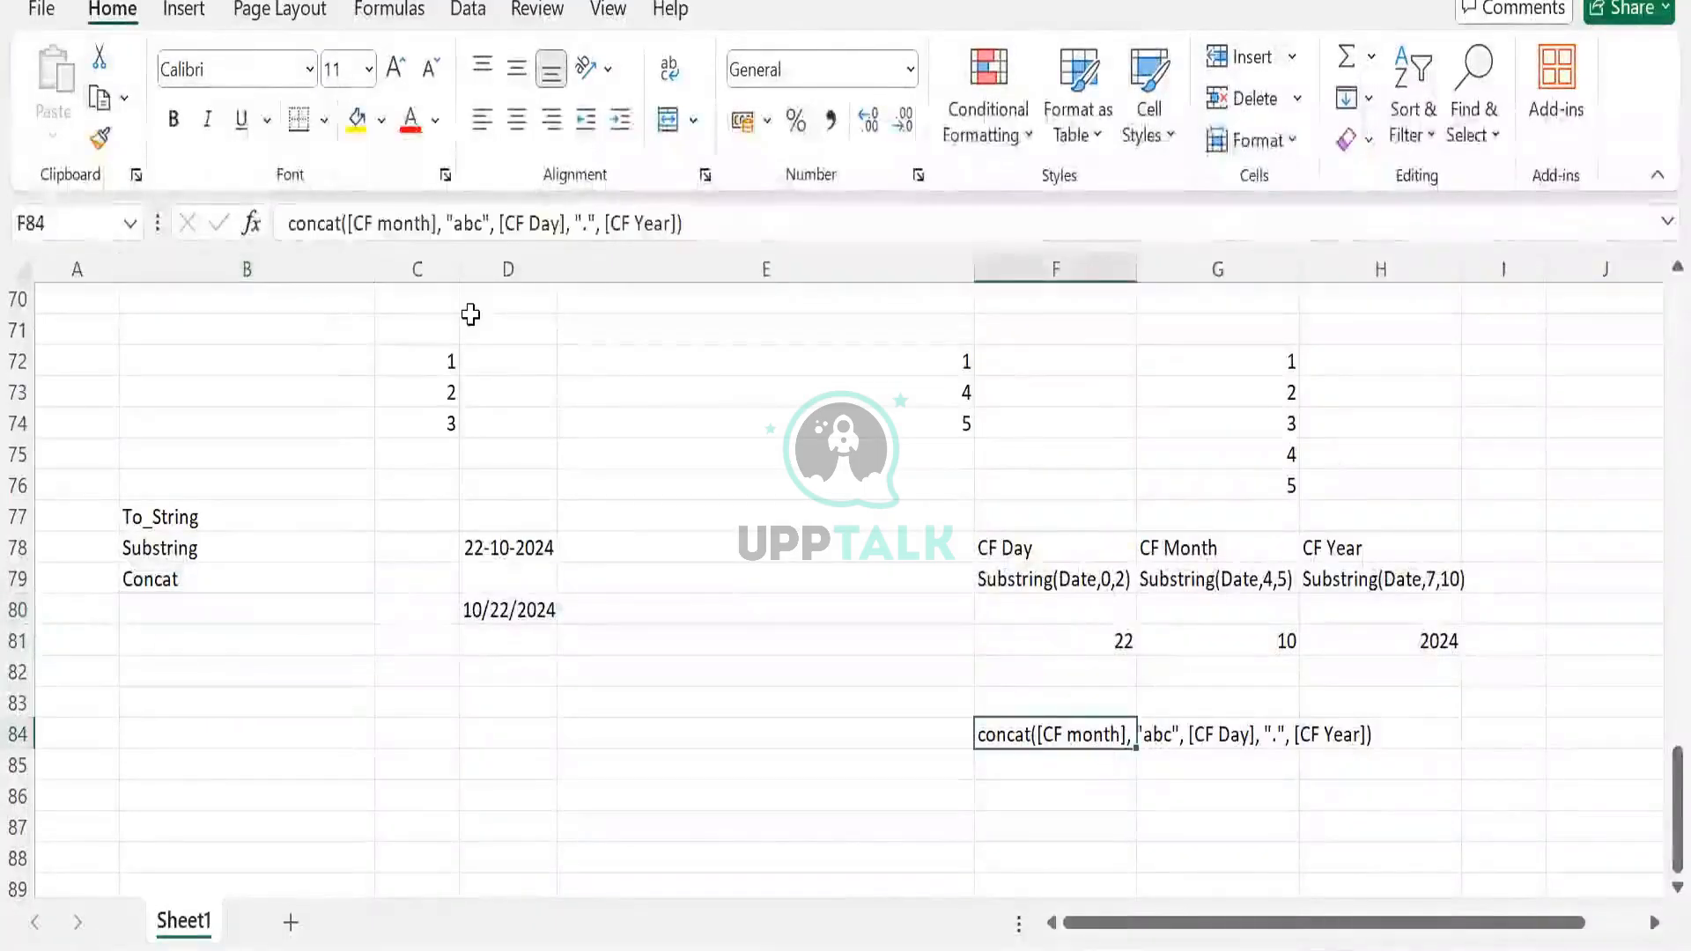
click(195, 604)
text(To_D)
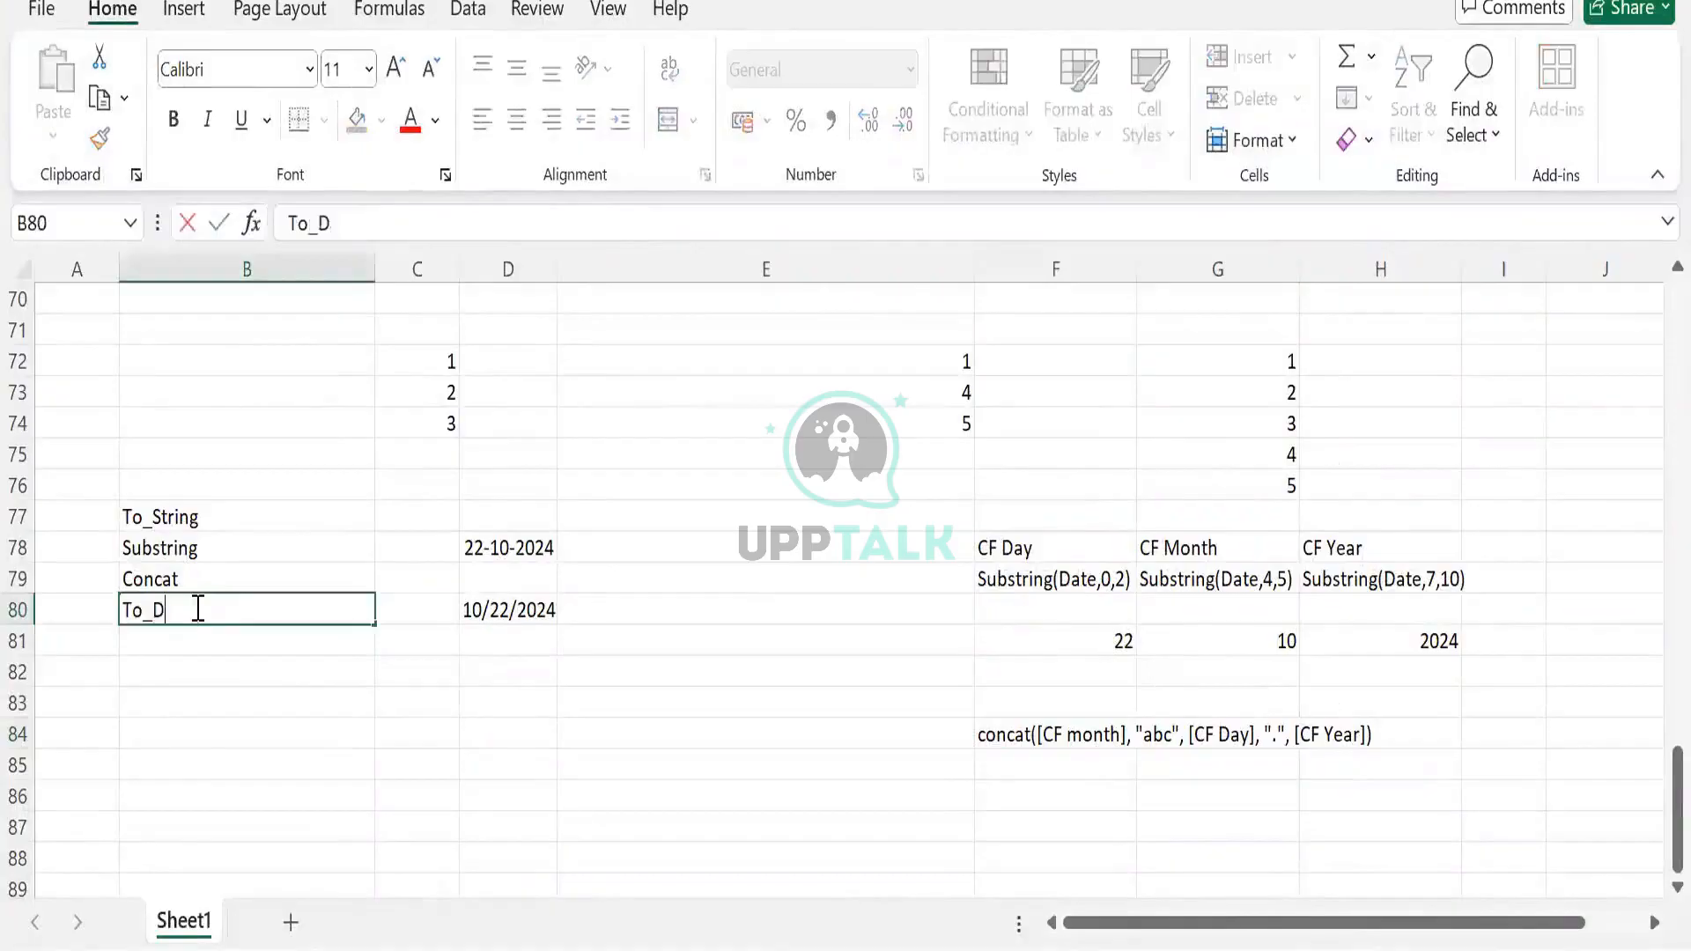
text(ate)
key(Tab)
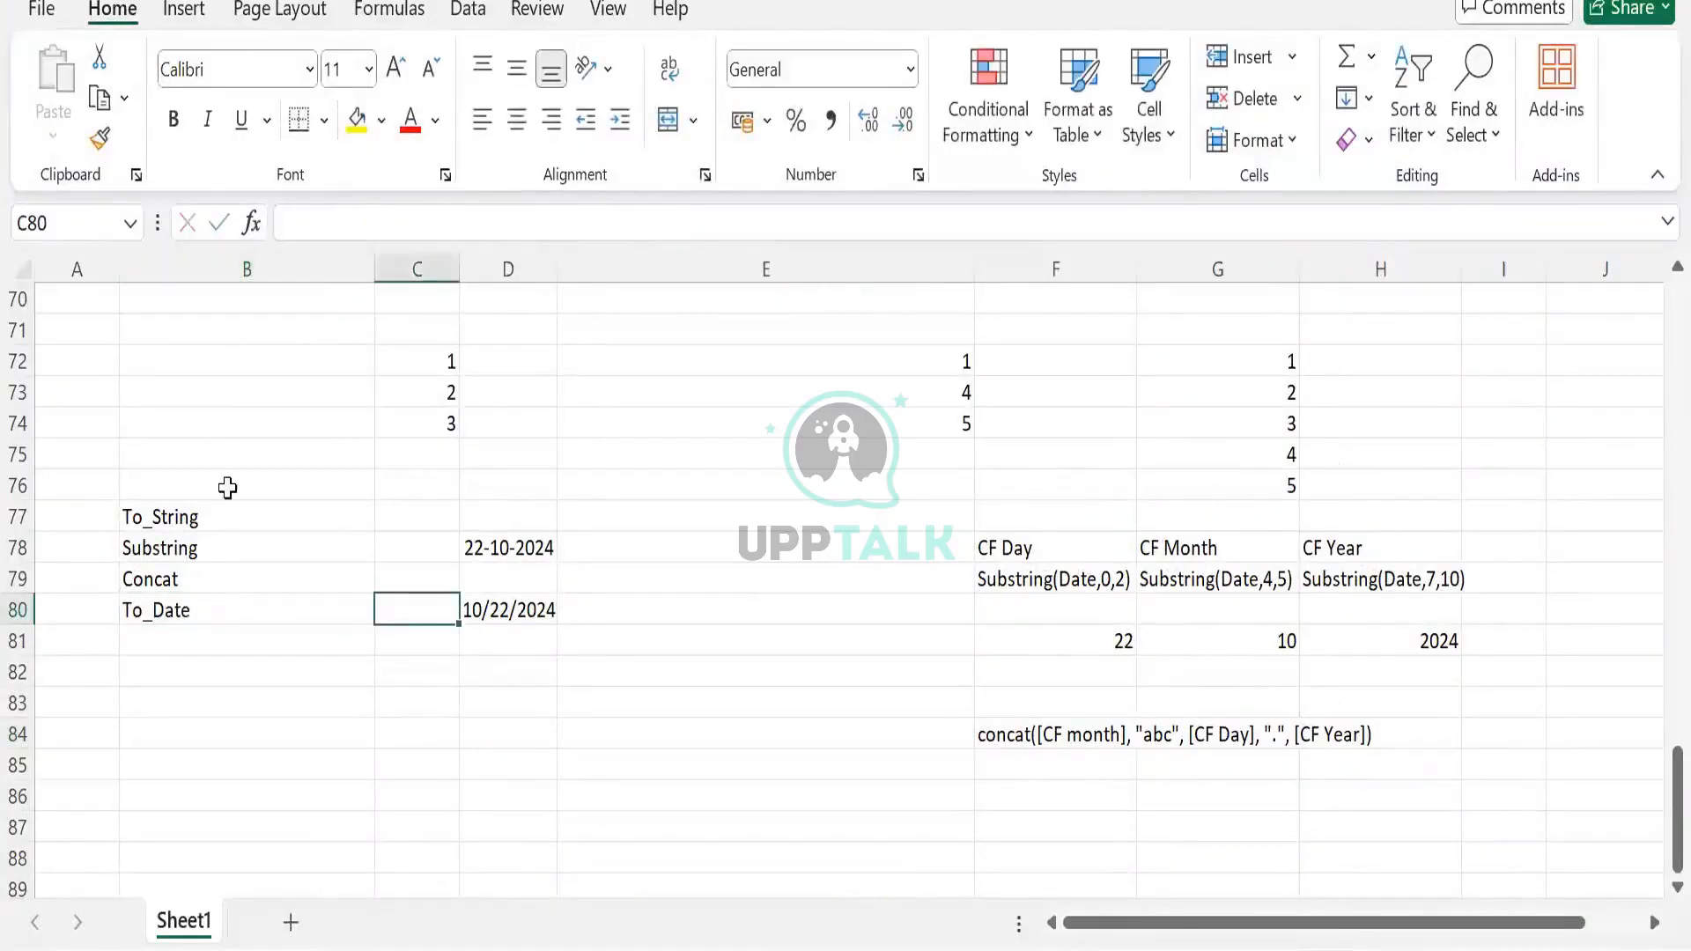
Review the To_String, Substring, Concat and To_Date entries, then collapse Workday's Conversion category
click(189, 517)
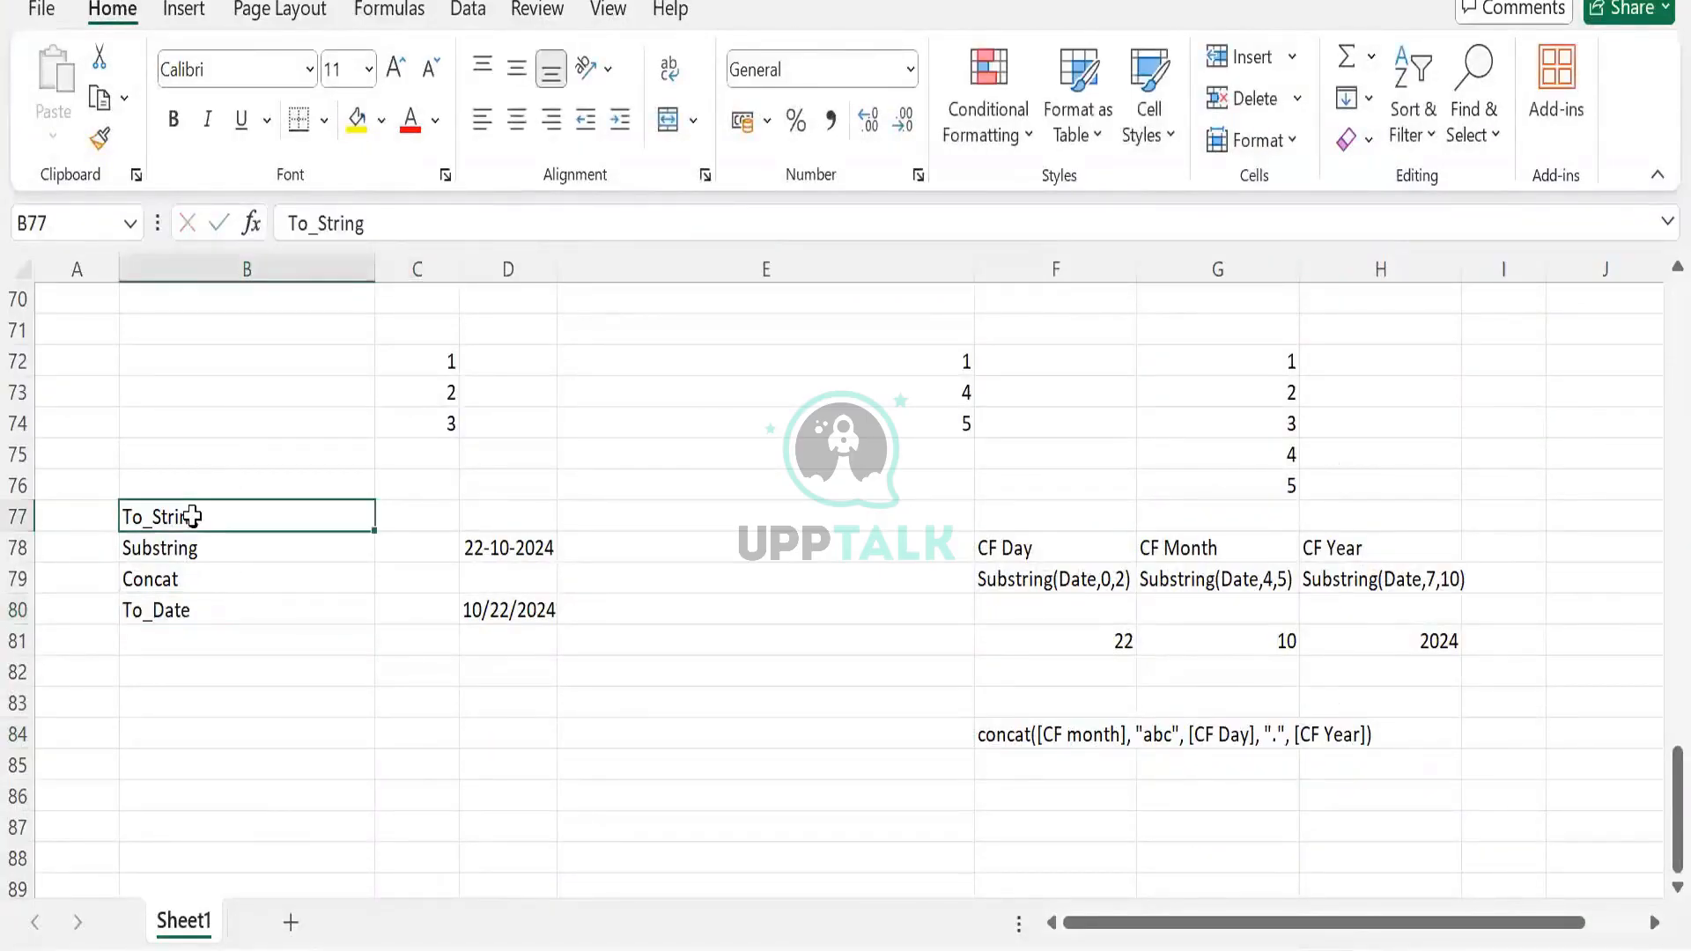
key(Down)
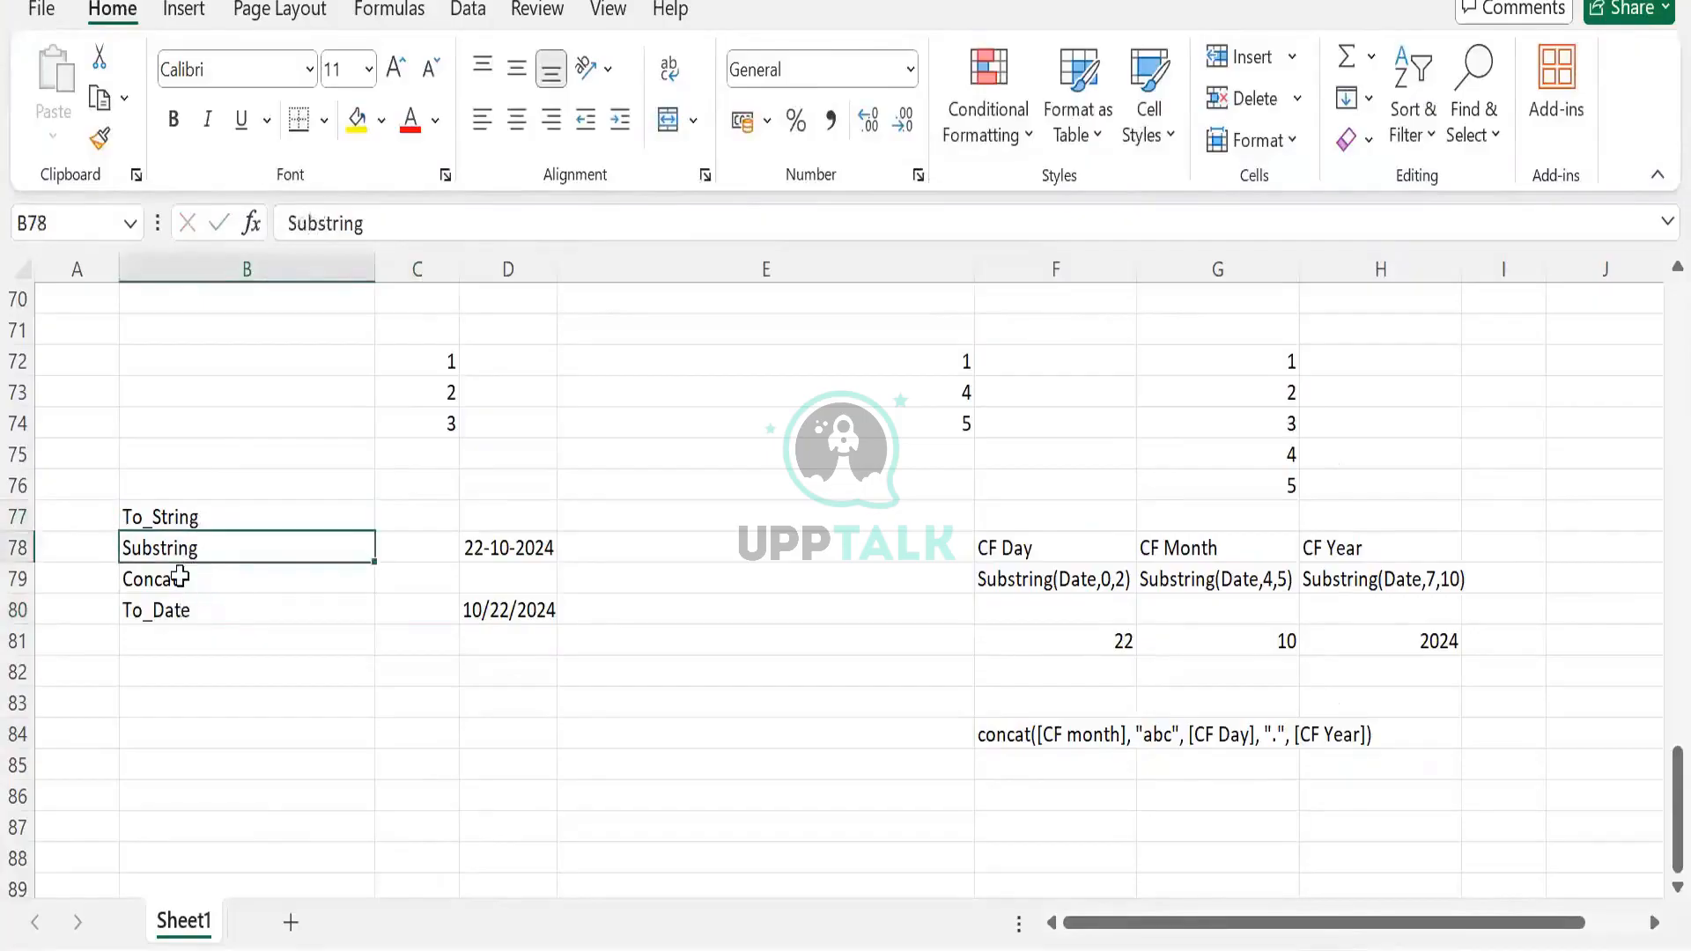
click(179, 577)
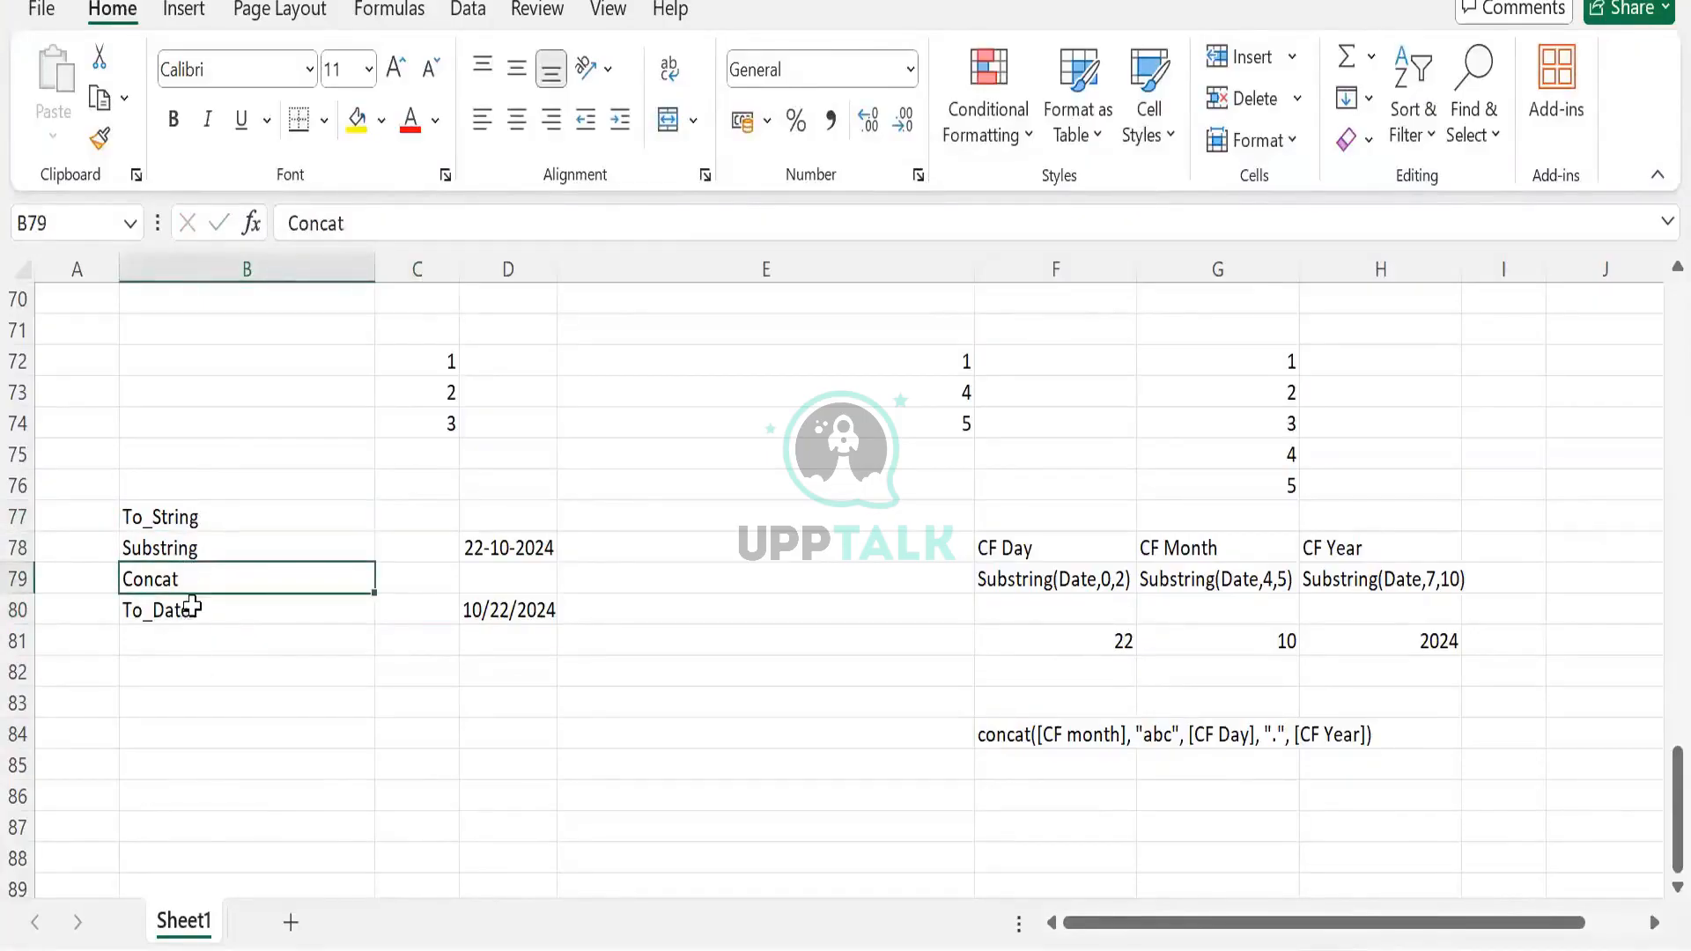
click(190, 607)
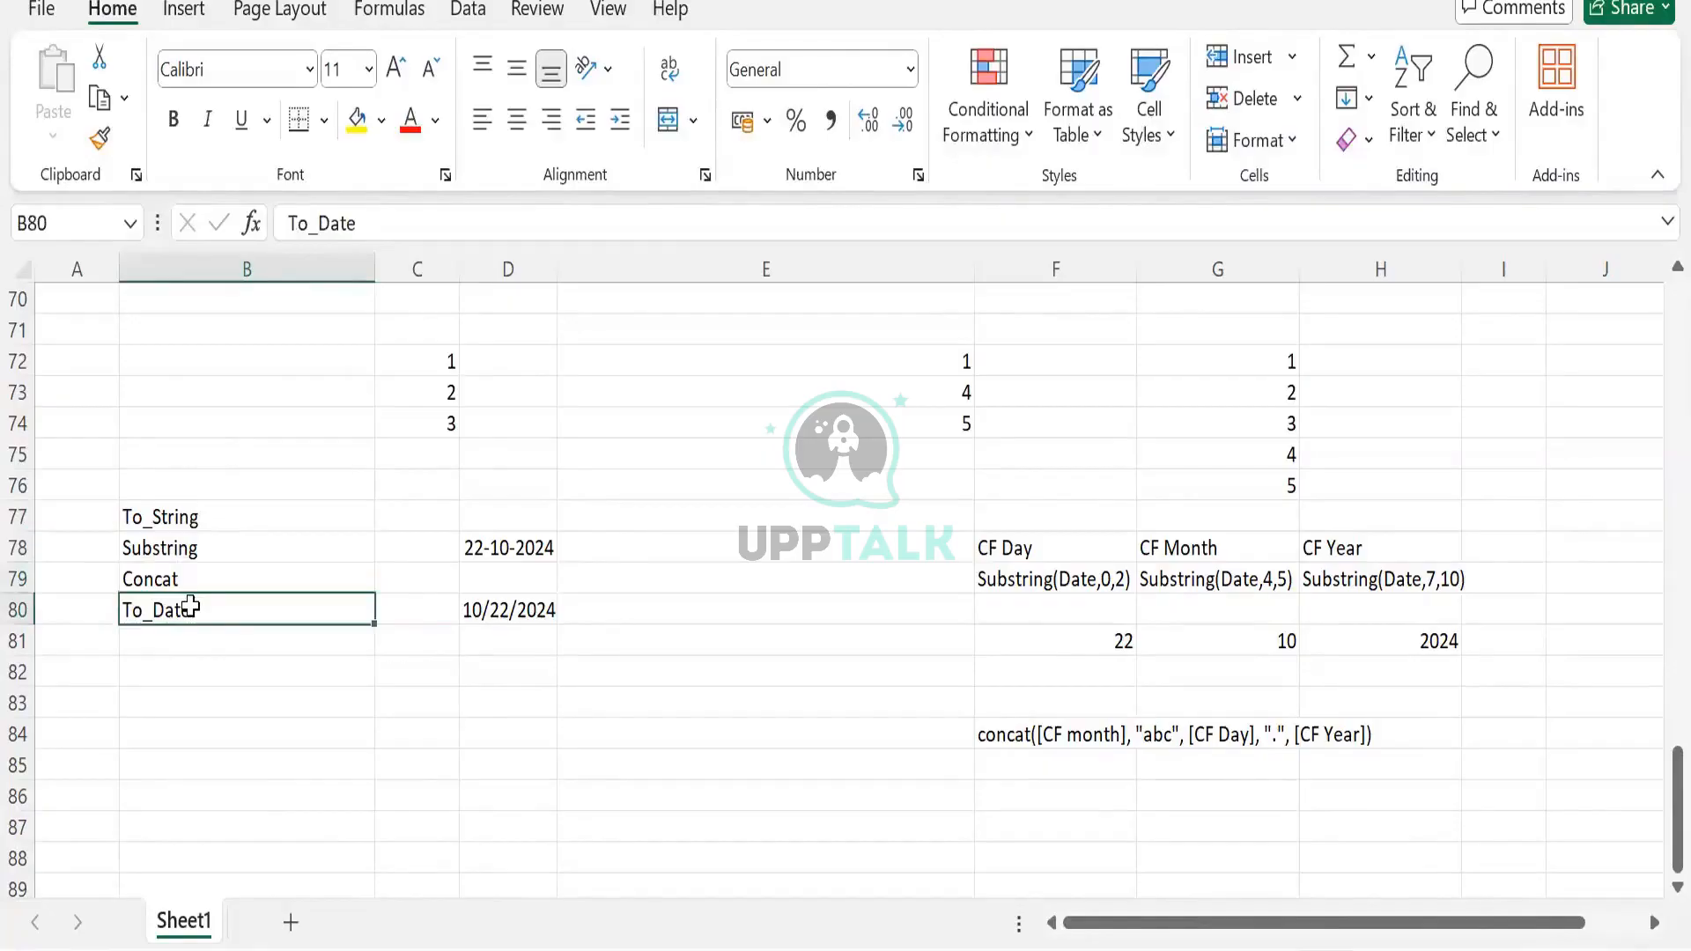
click(176, 579)
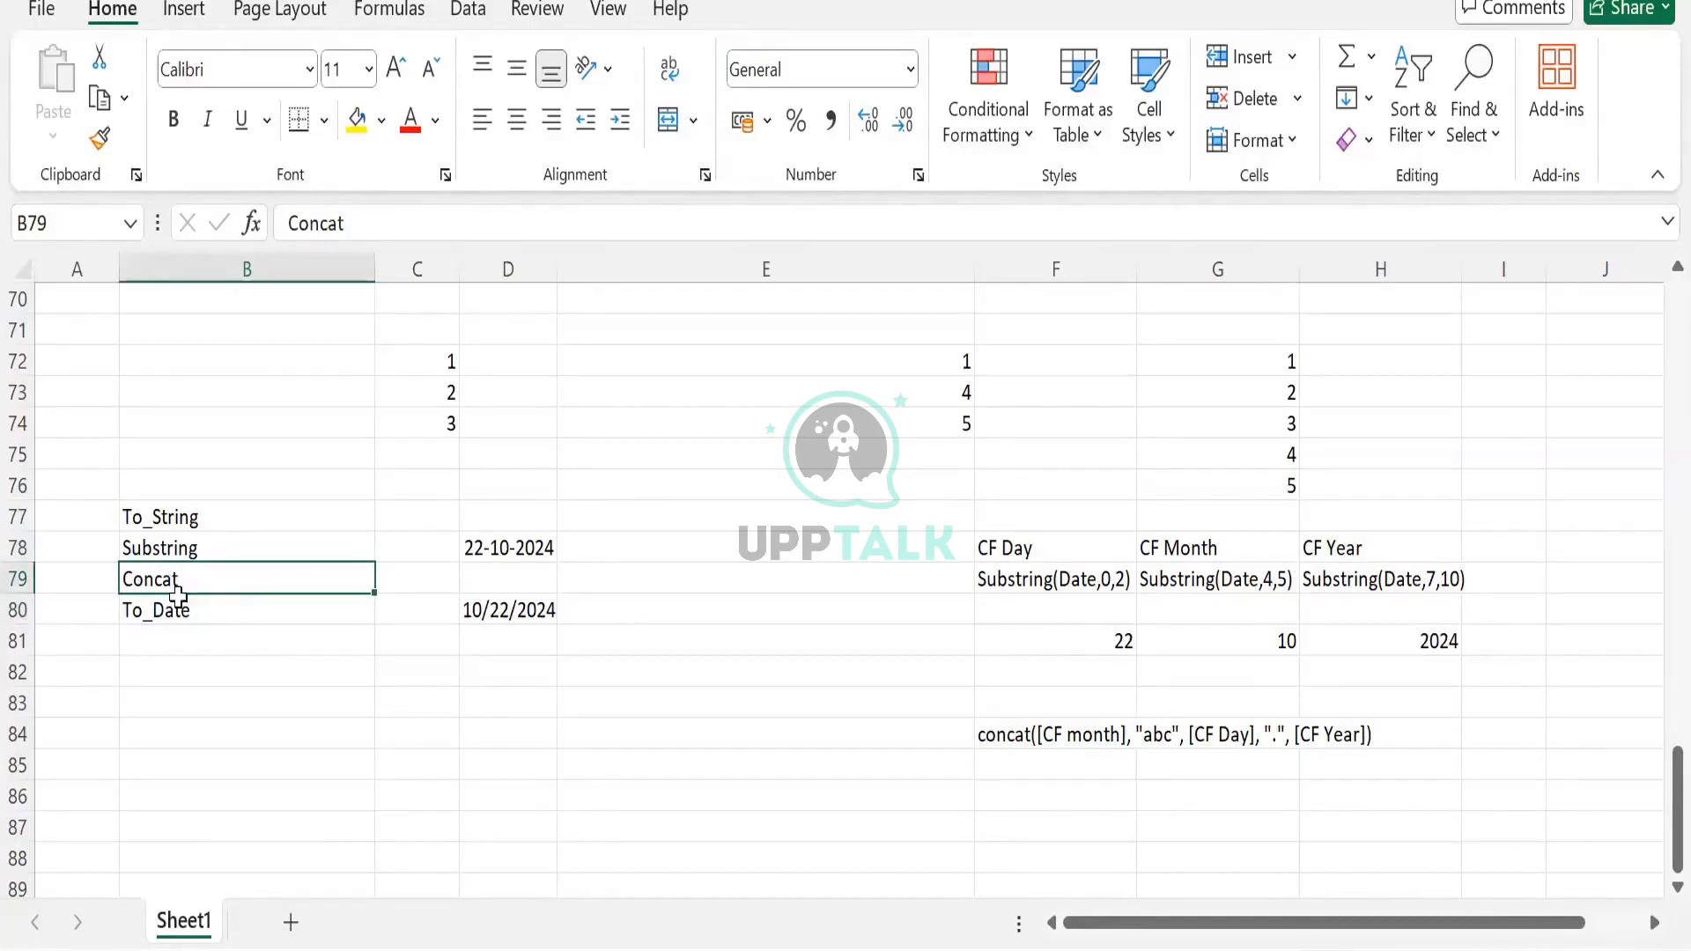
click(206, 610)
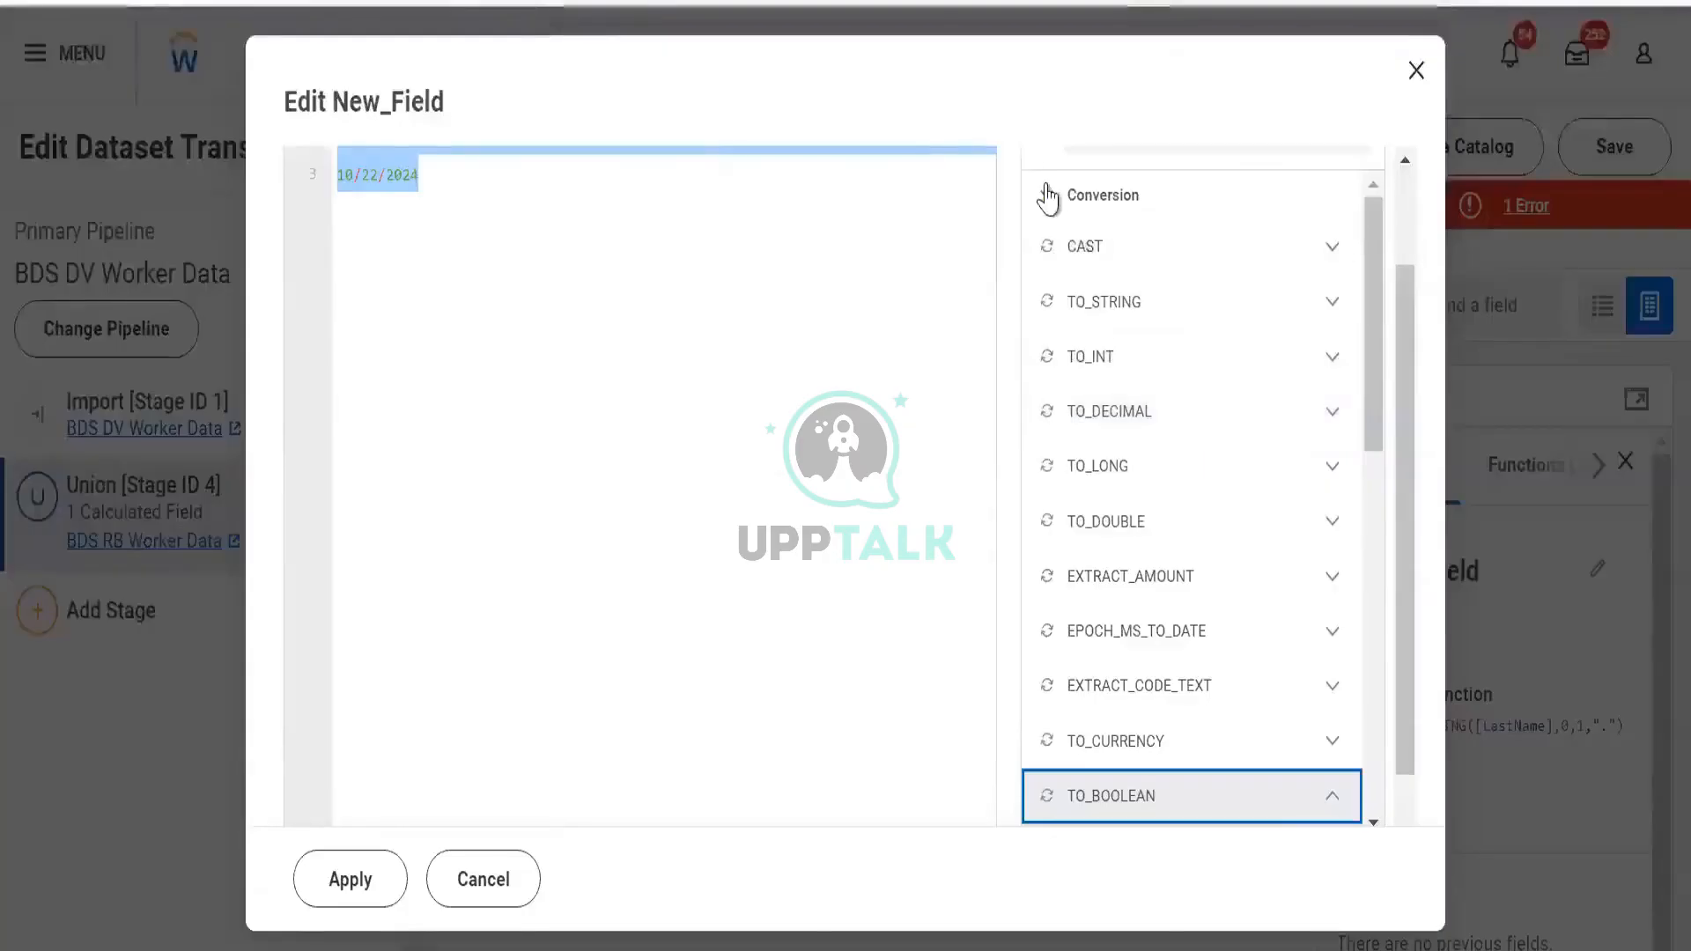
click(1047, 195)
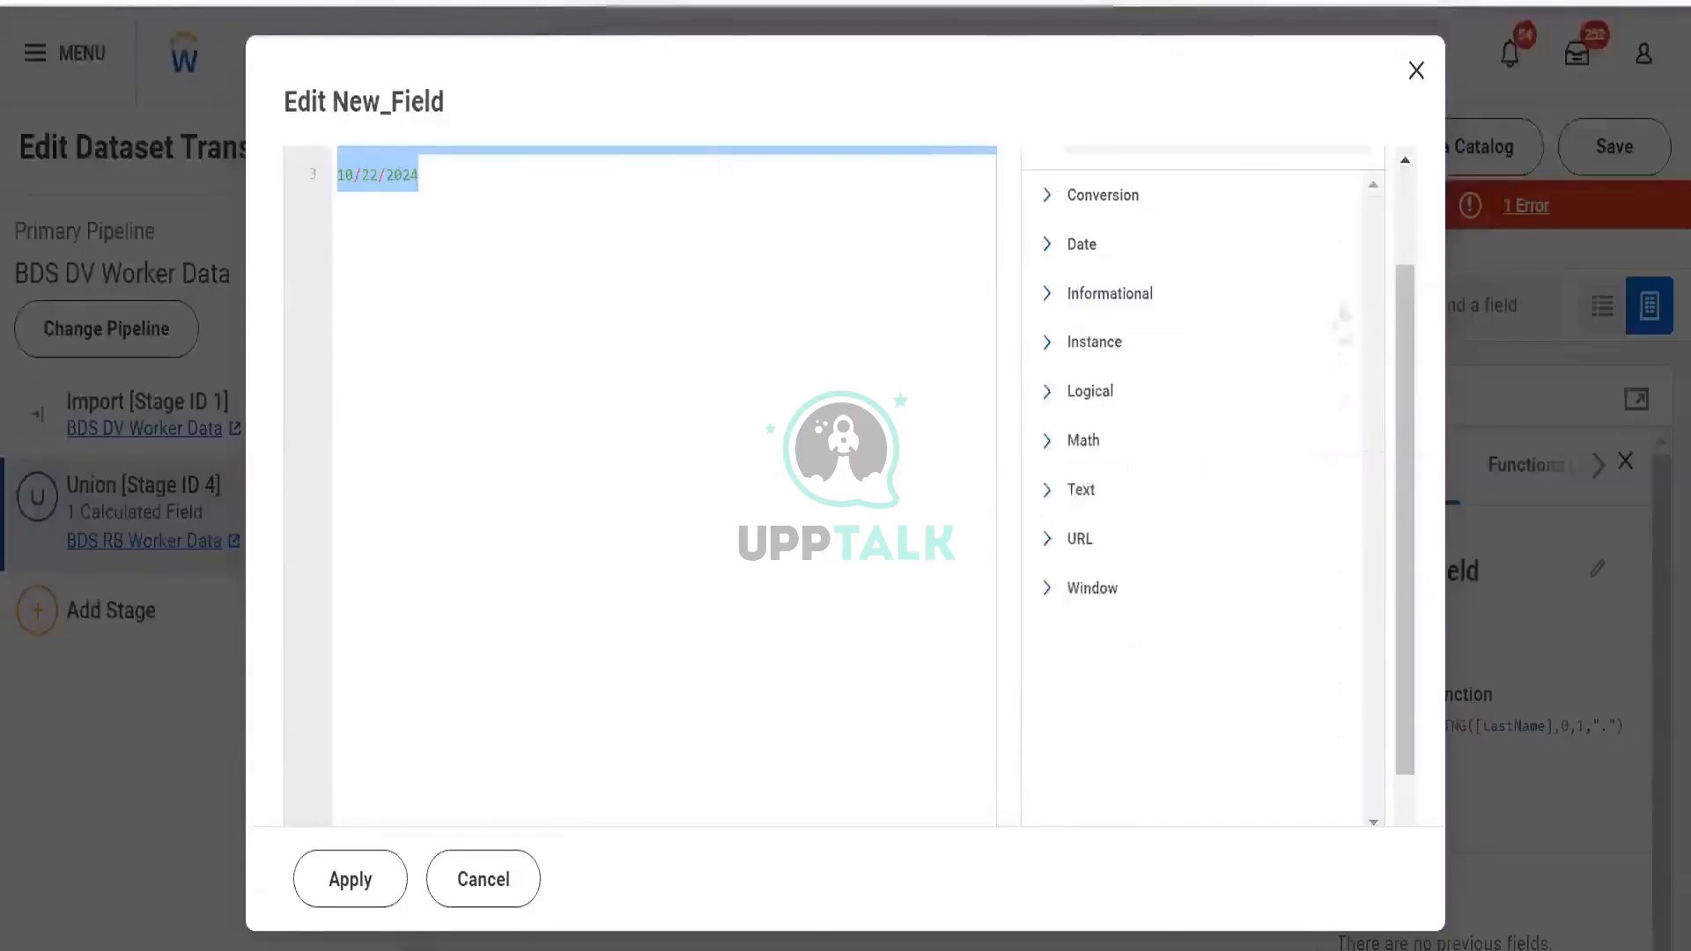
Expand the Date category and show DATE_ADD's description and syntax
click(1053, 256)
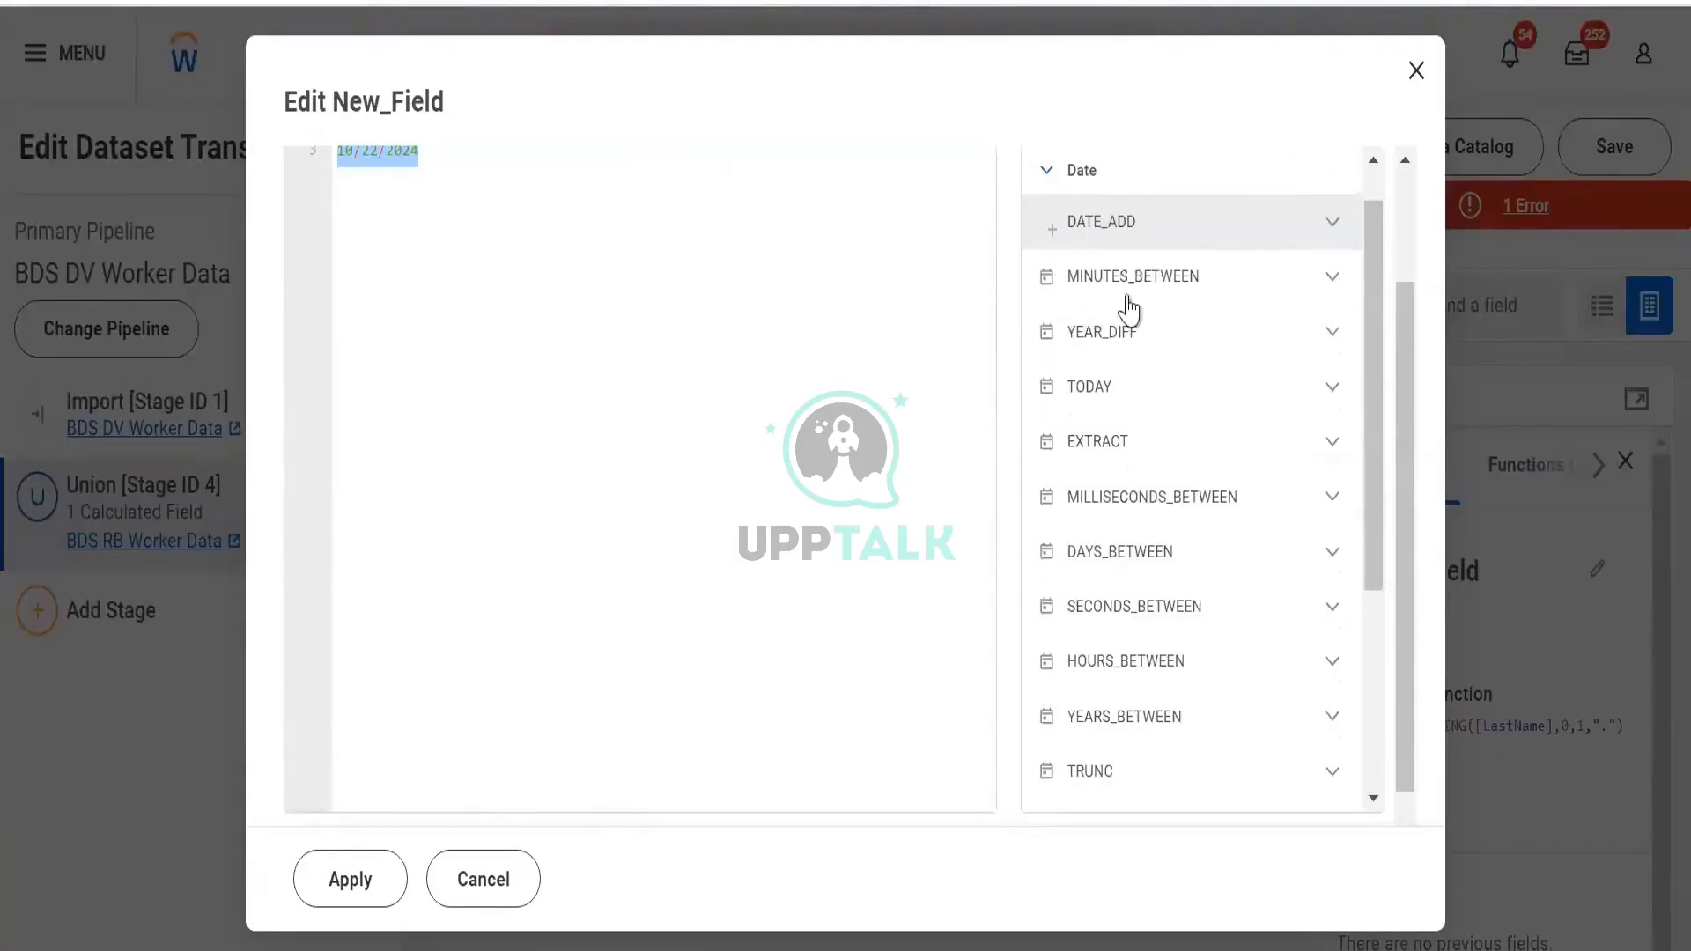
click(1323, 230)
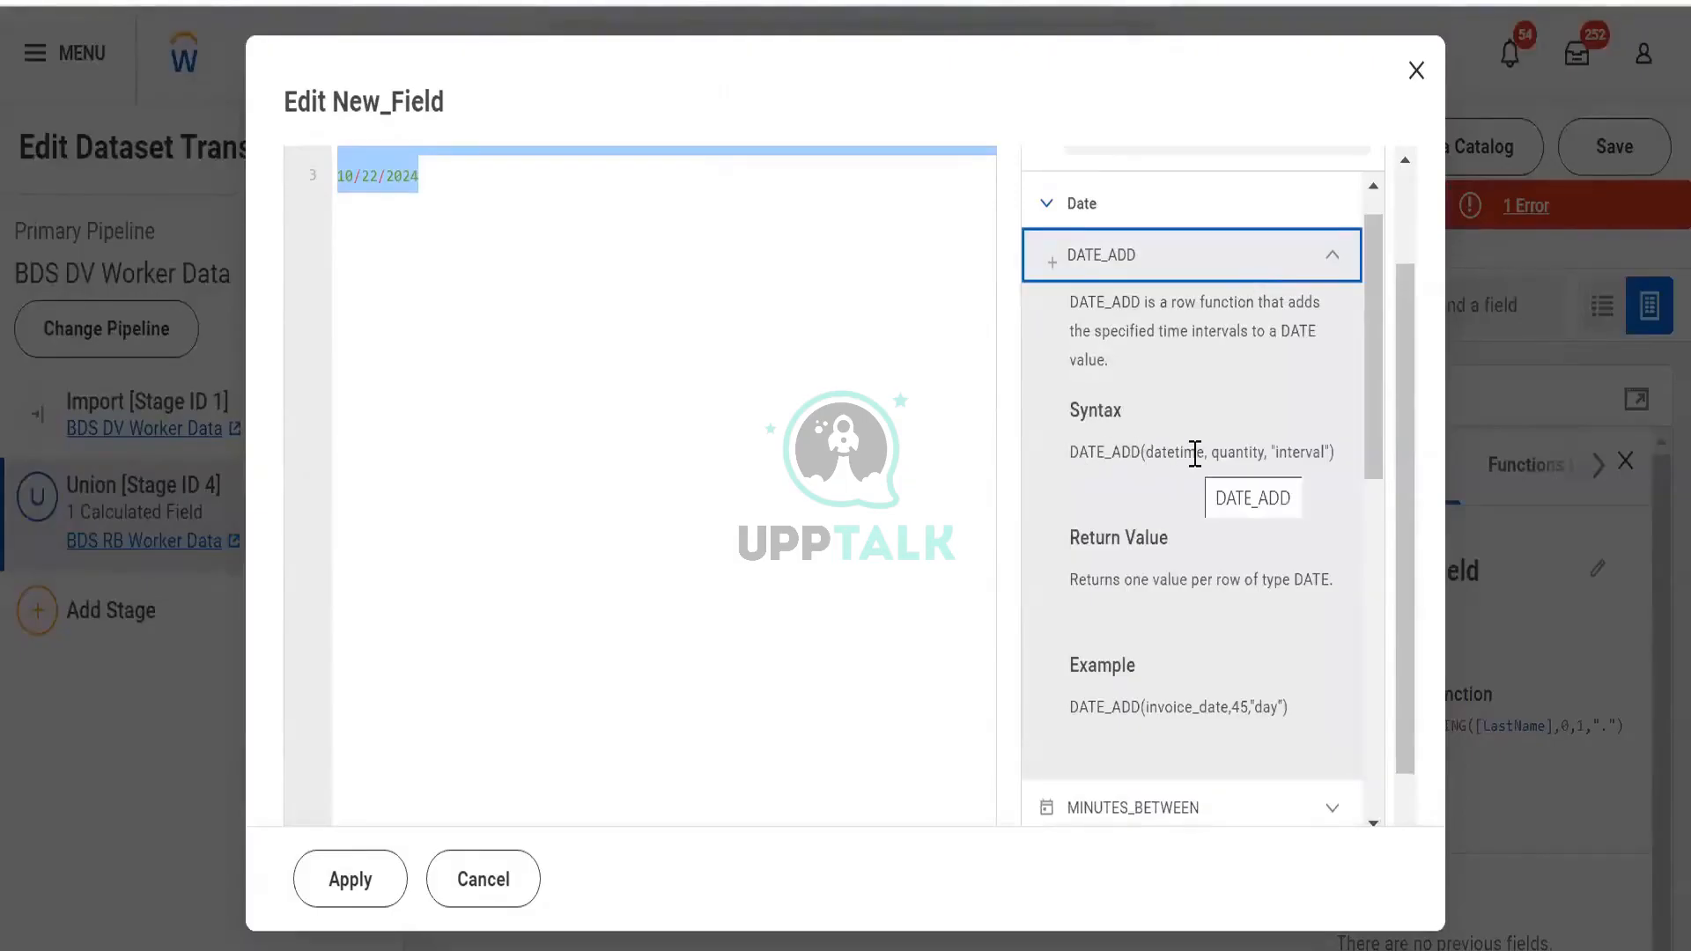
drag(1202, 451, 1118, 446)
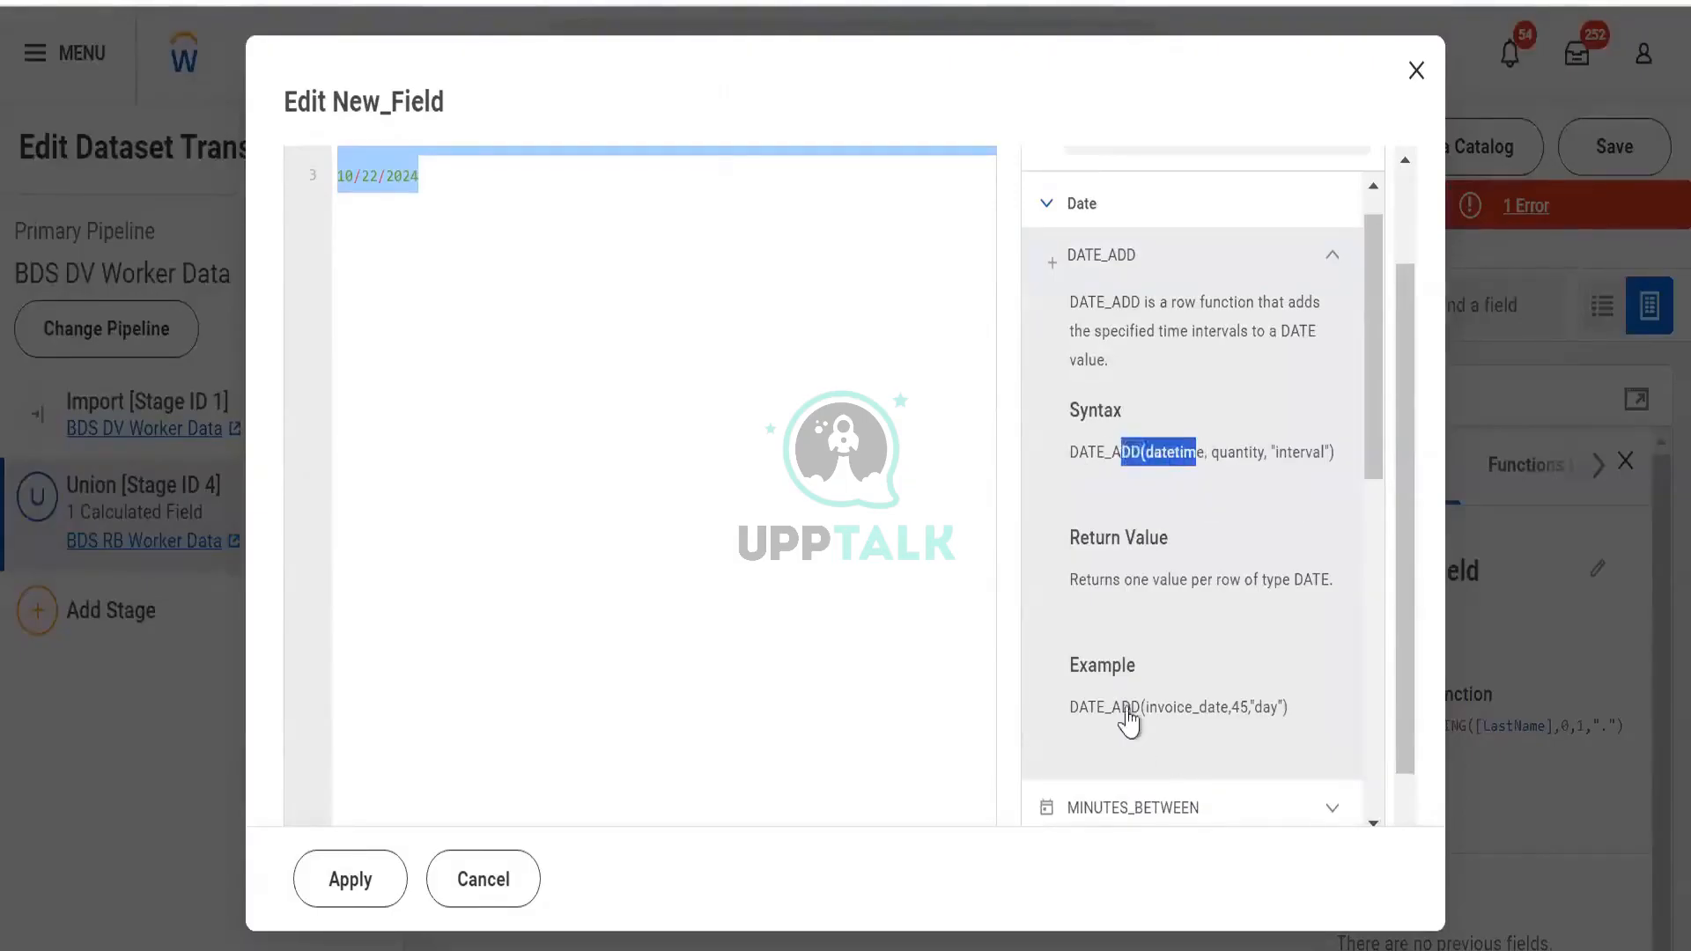
scroll(1131, 721, down, 3)
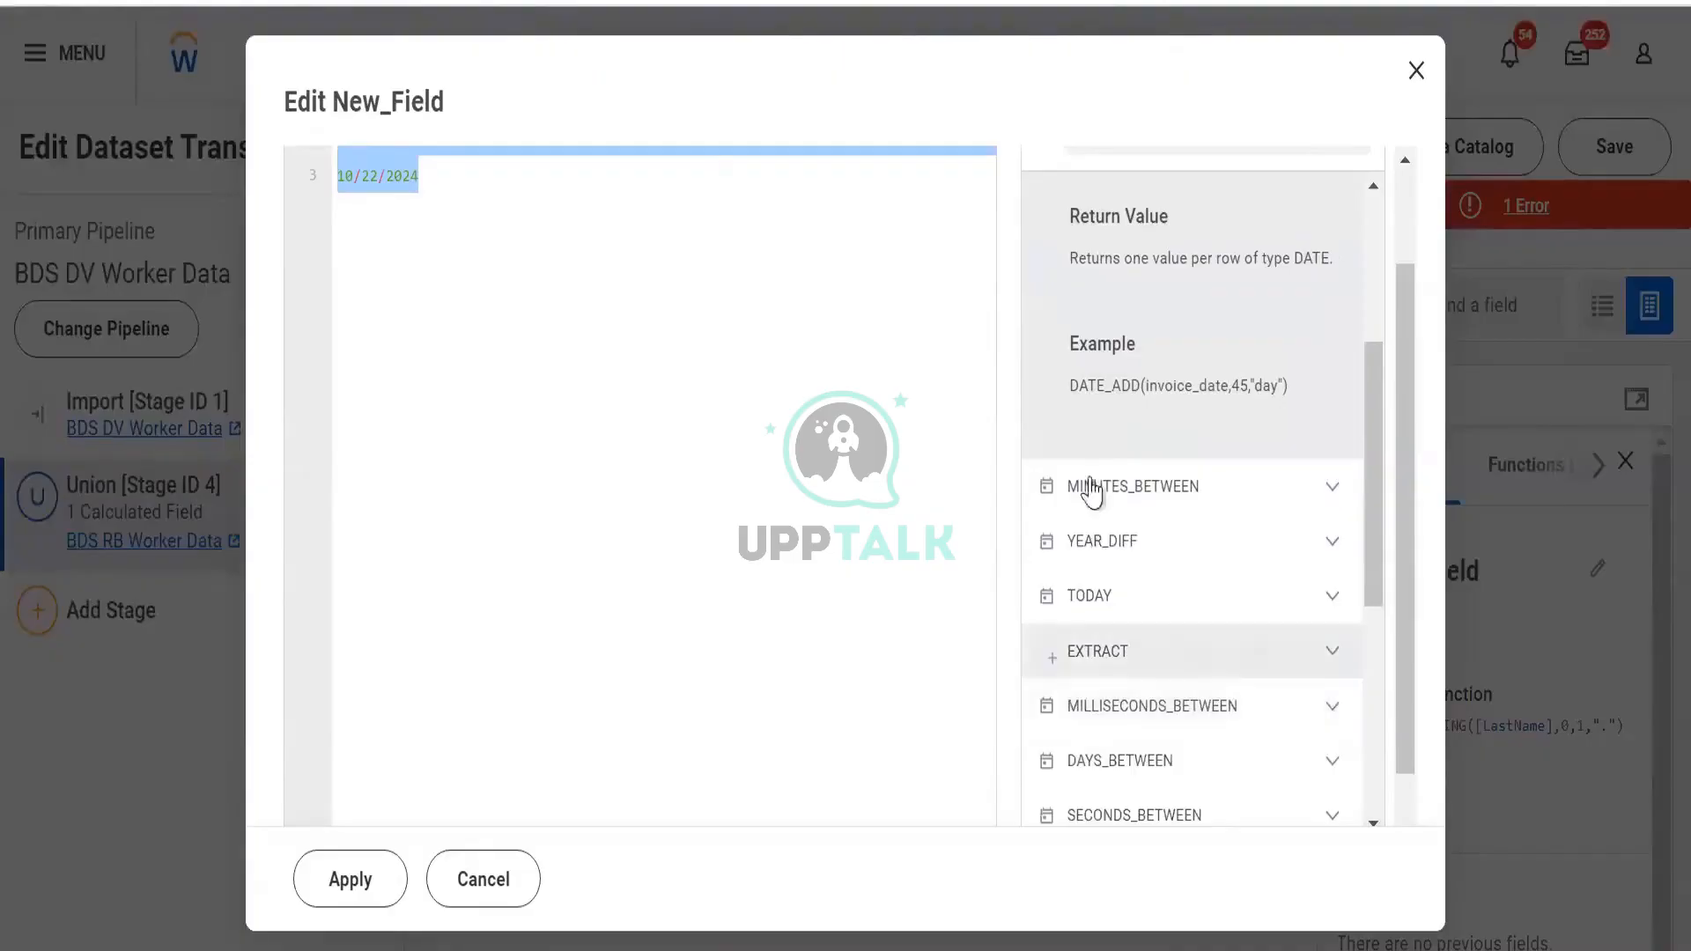
Highlight the 45 in DATE_ADD's example, then return to Excel cell D84
double_click(1242, 388)
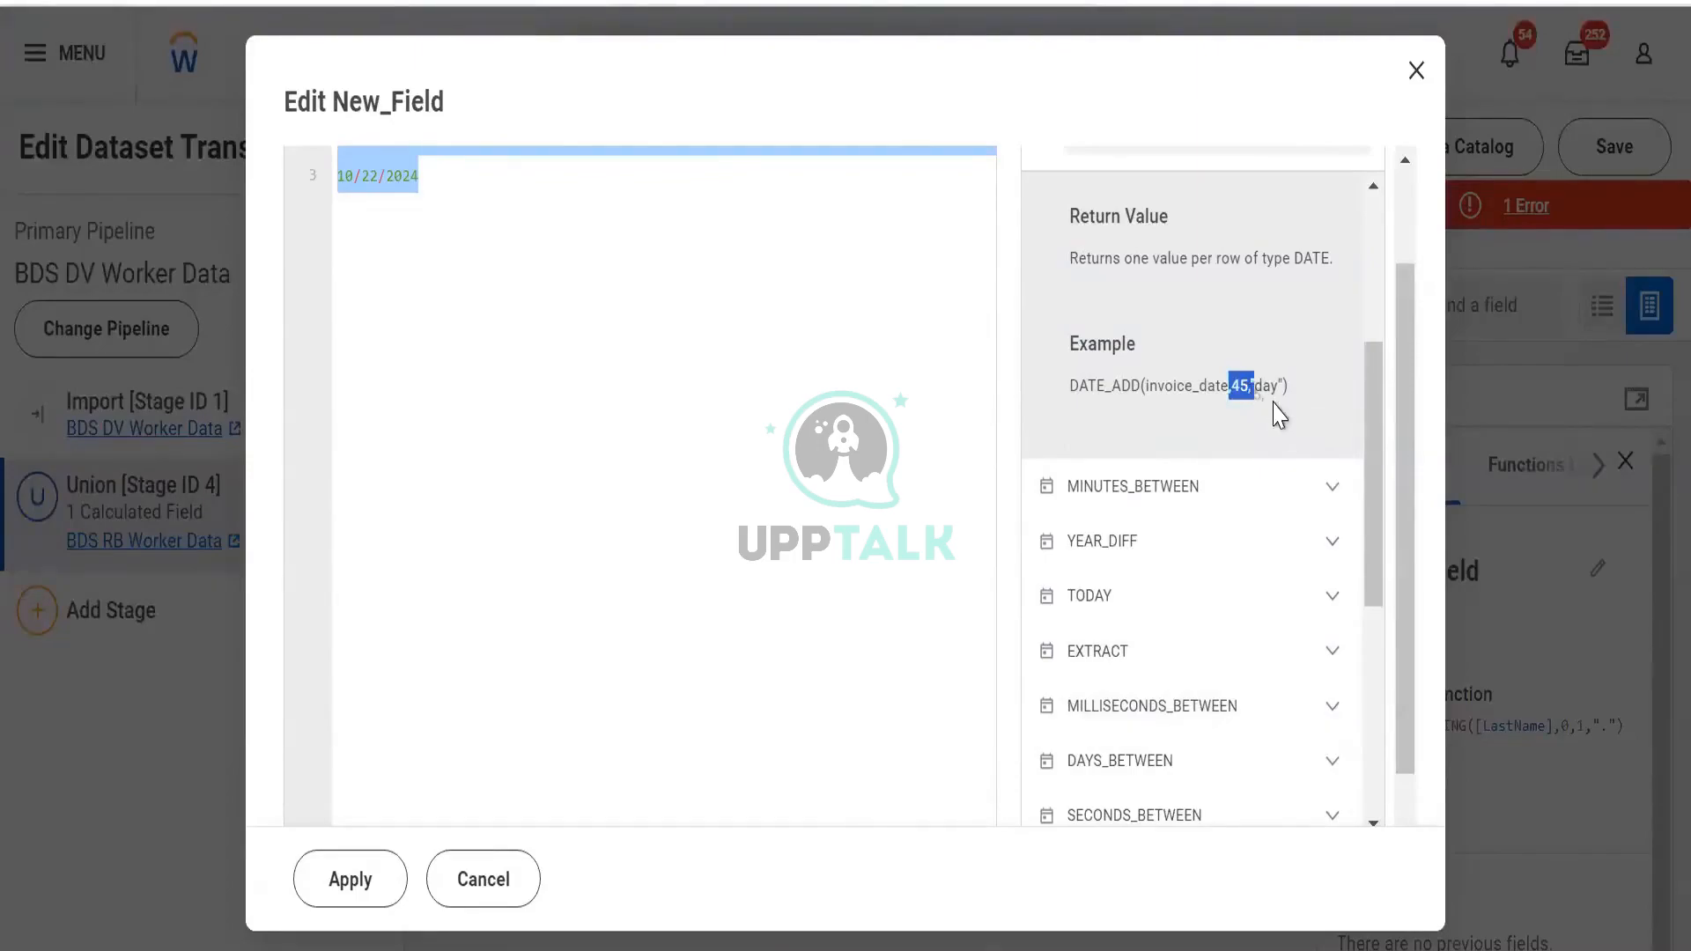
click(1279, 414)
scroll(1279, 414, up, 4)
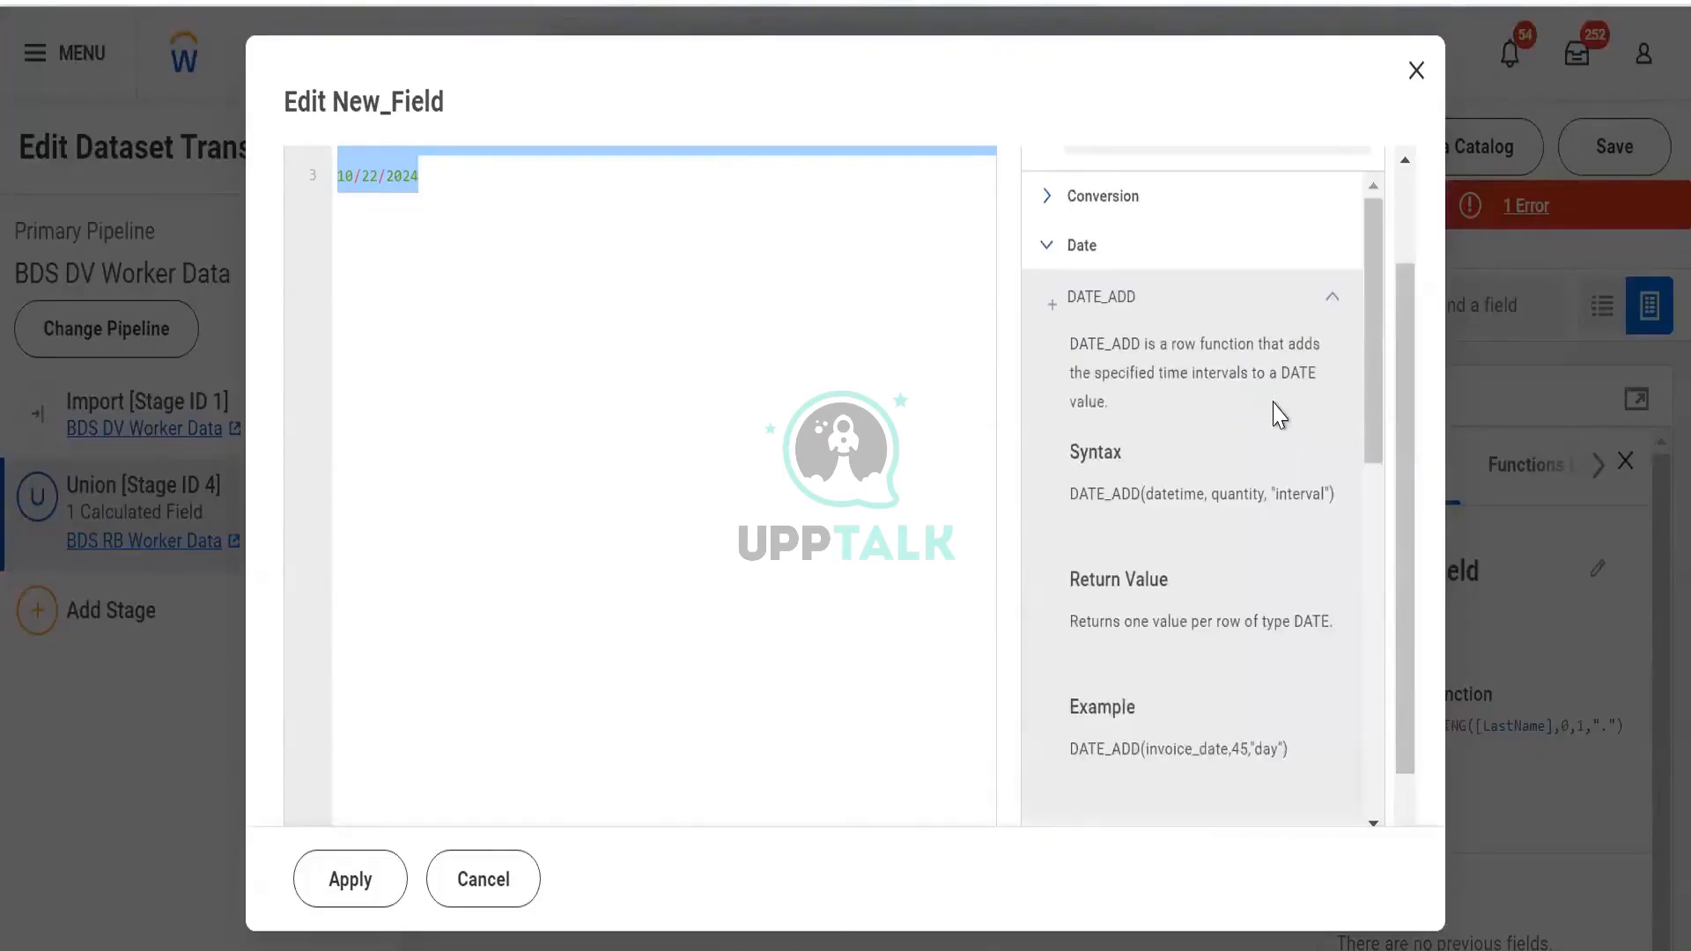
scroll(1278, 414, down, 2)
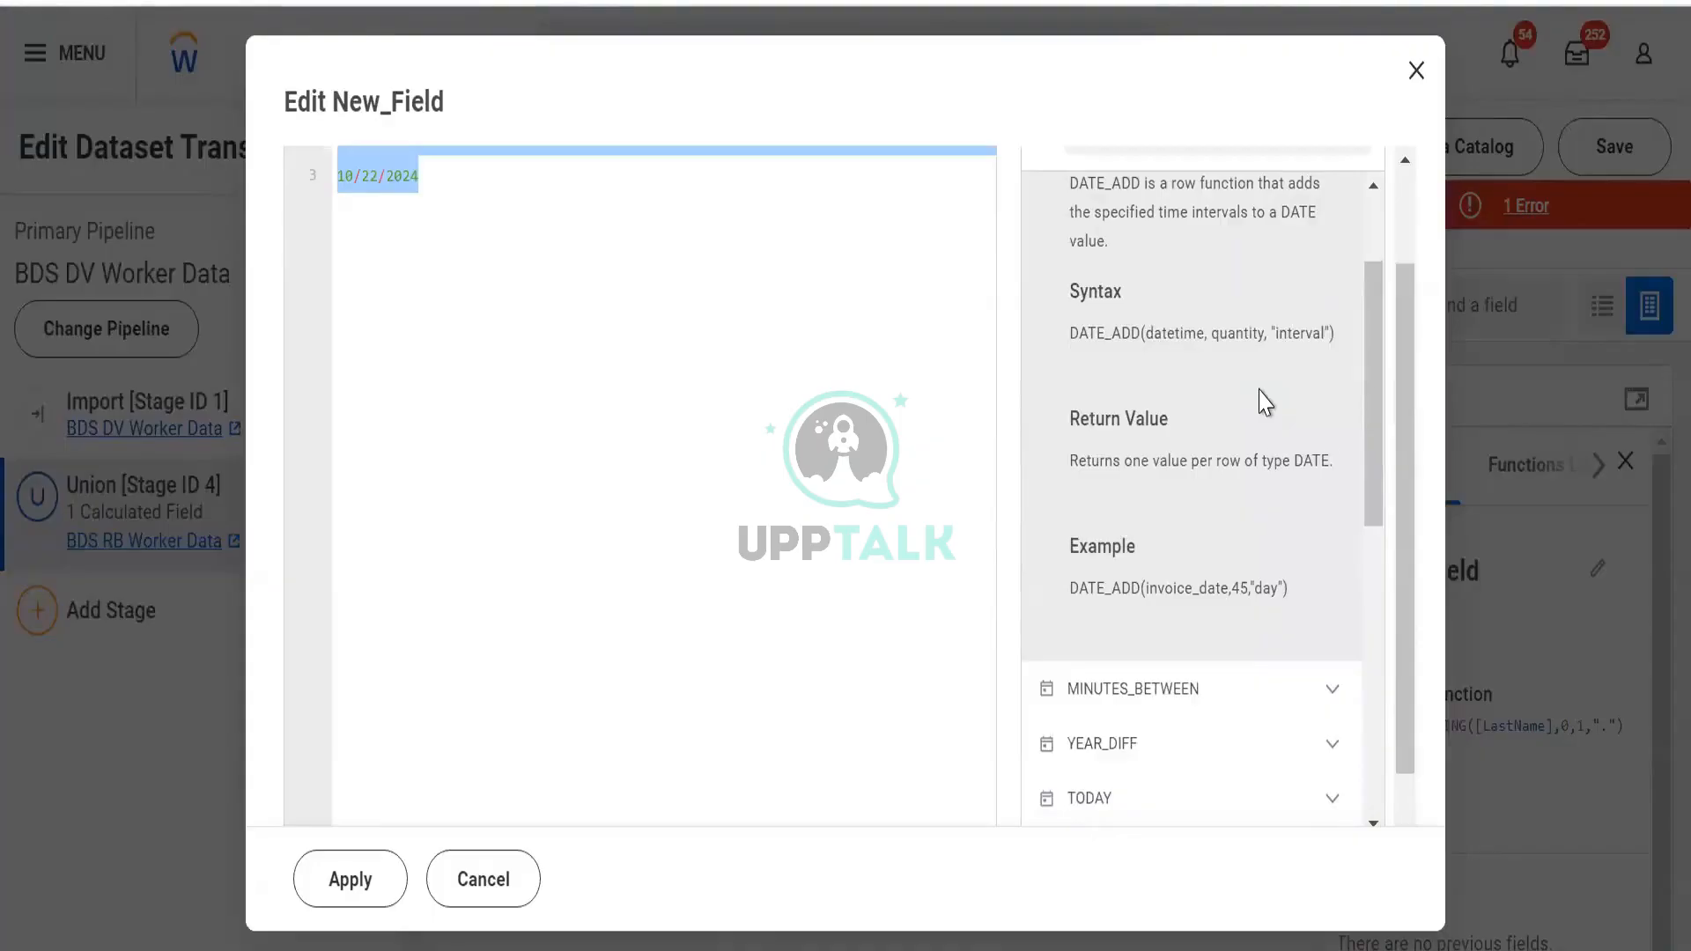
scroll(1244, 345, up, 2)
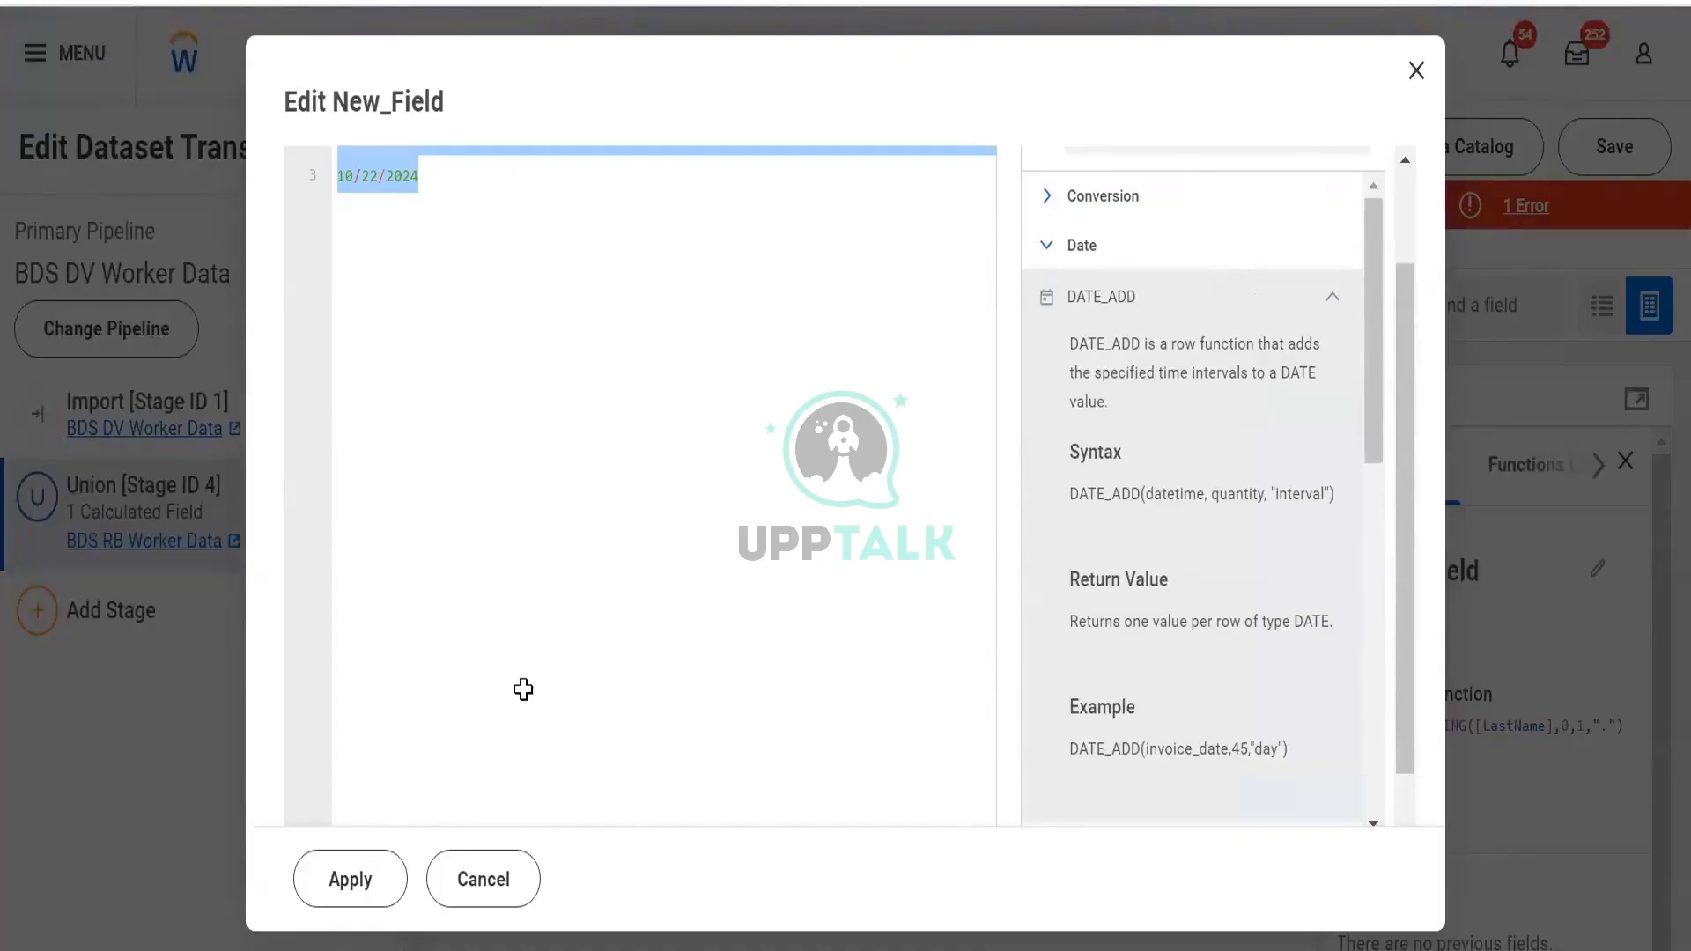
key(alt+Tab)
click(525, 731)
Enter the header Job Posting in D84
text(Job Posting)
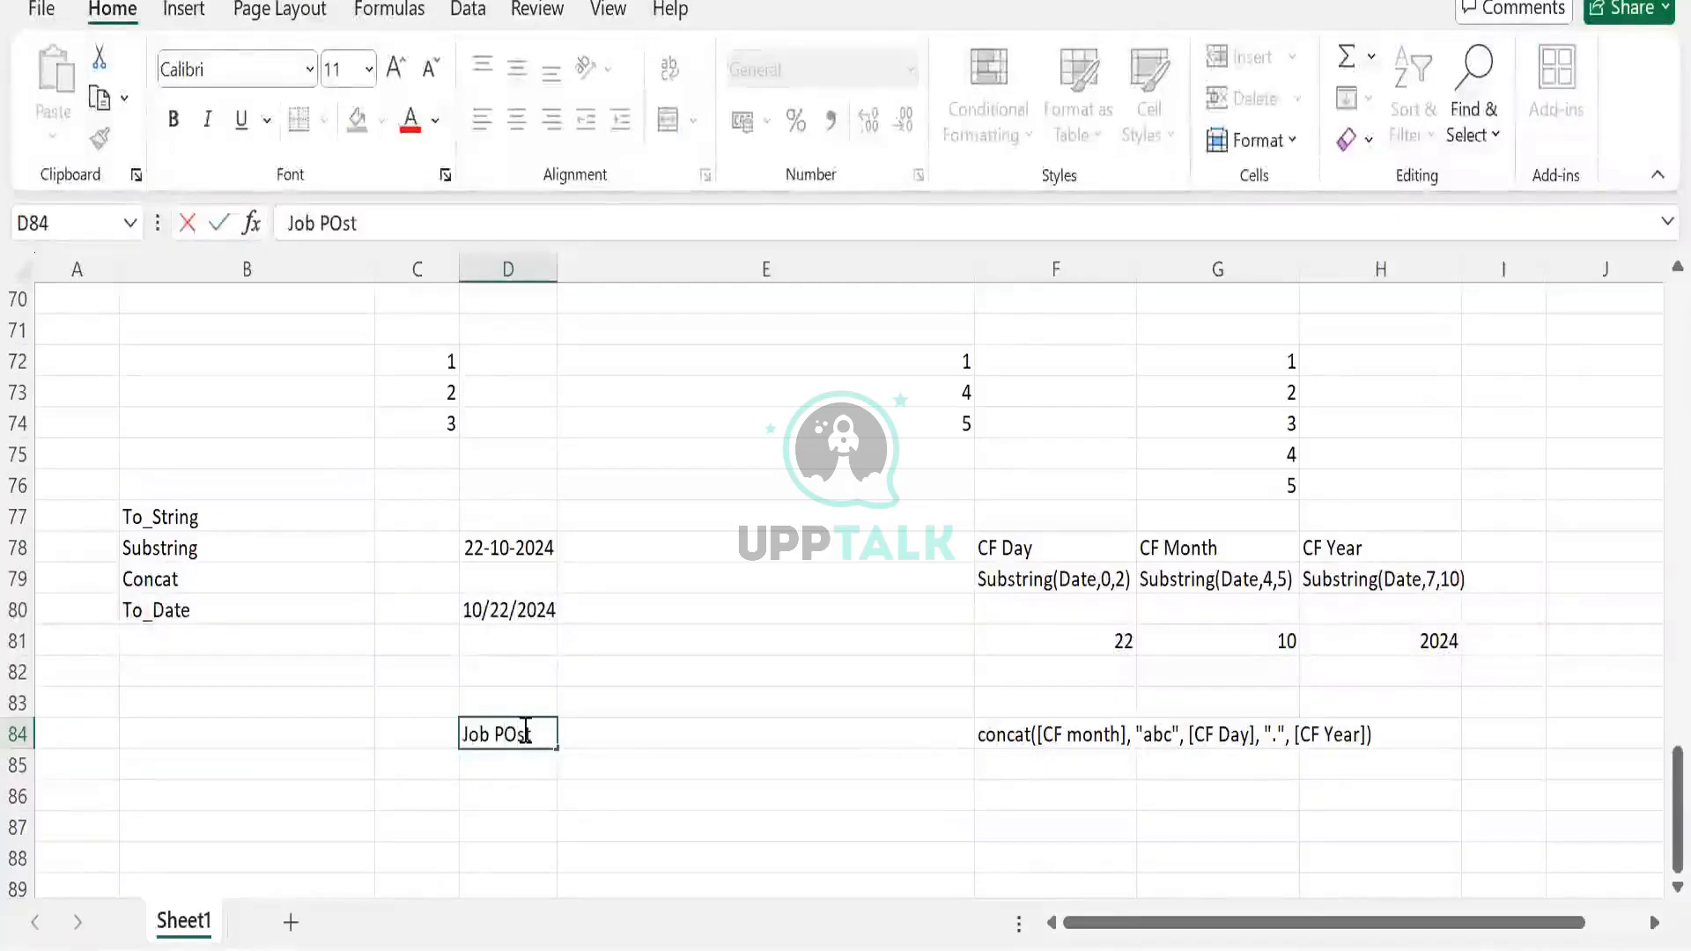
key(ctrl+Return)
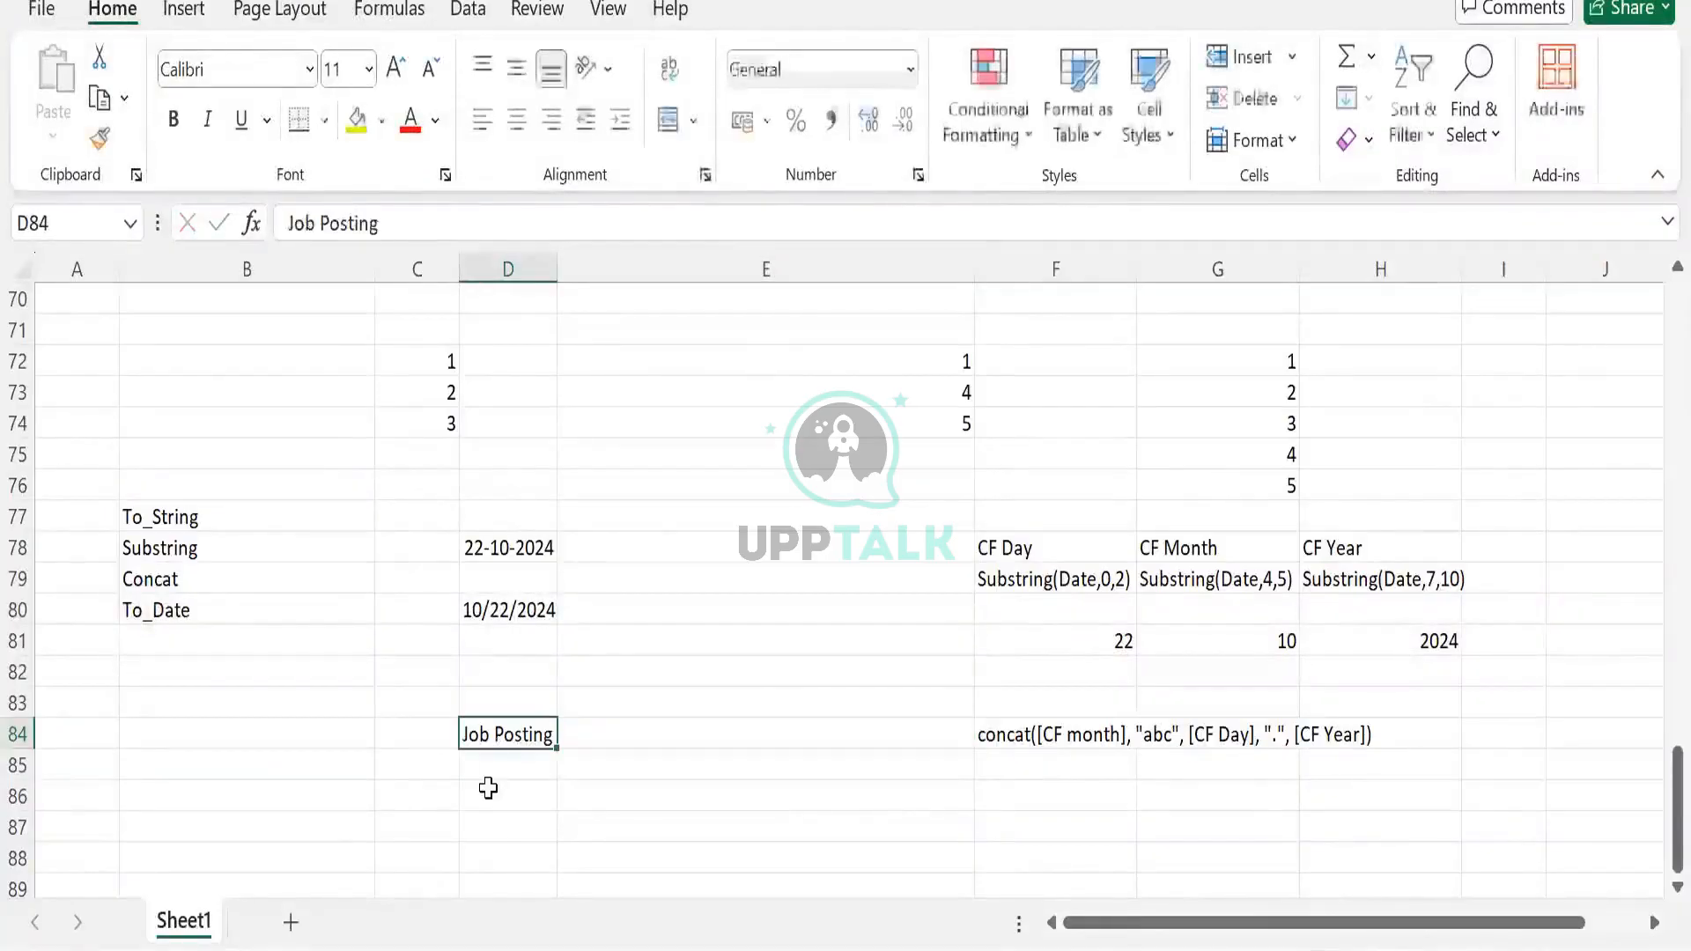
click(488, 790)
key(Up)
Enter JR 1, JR 2 and JR 3 in D85:D87, correcting the mistyped symbols
text(JR)
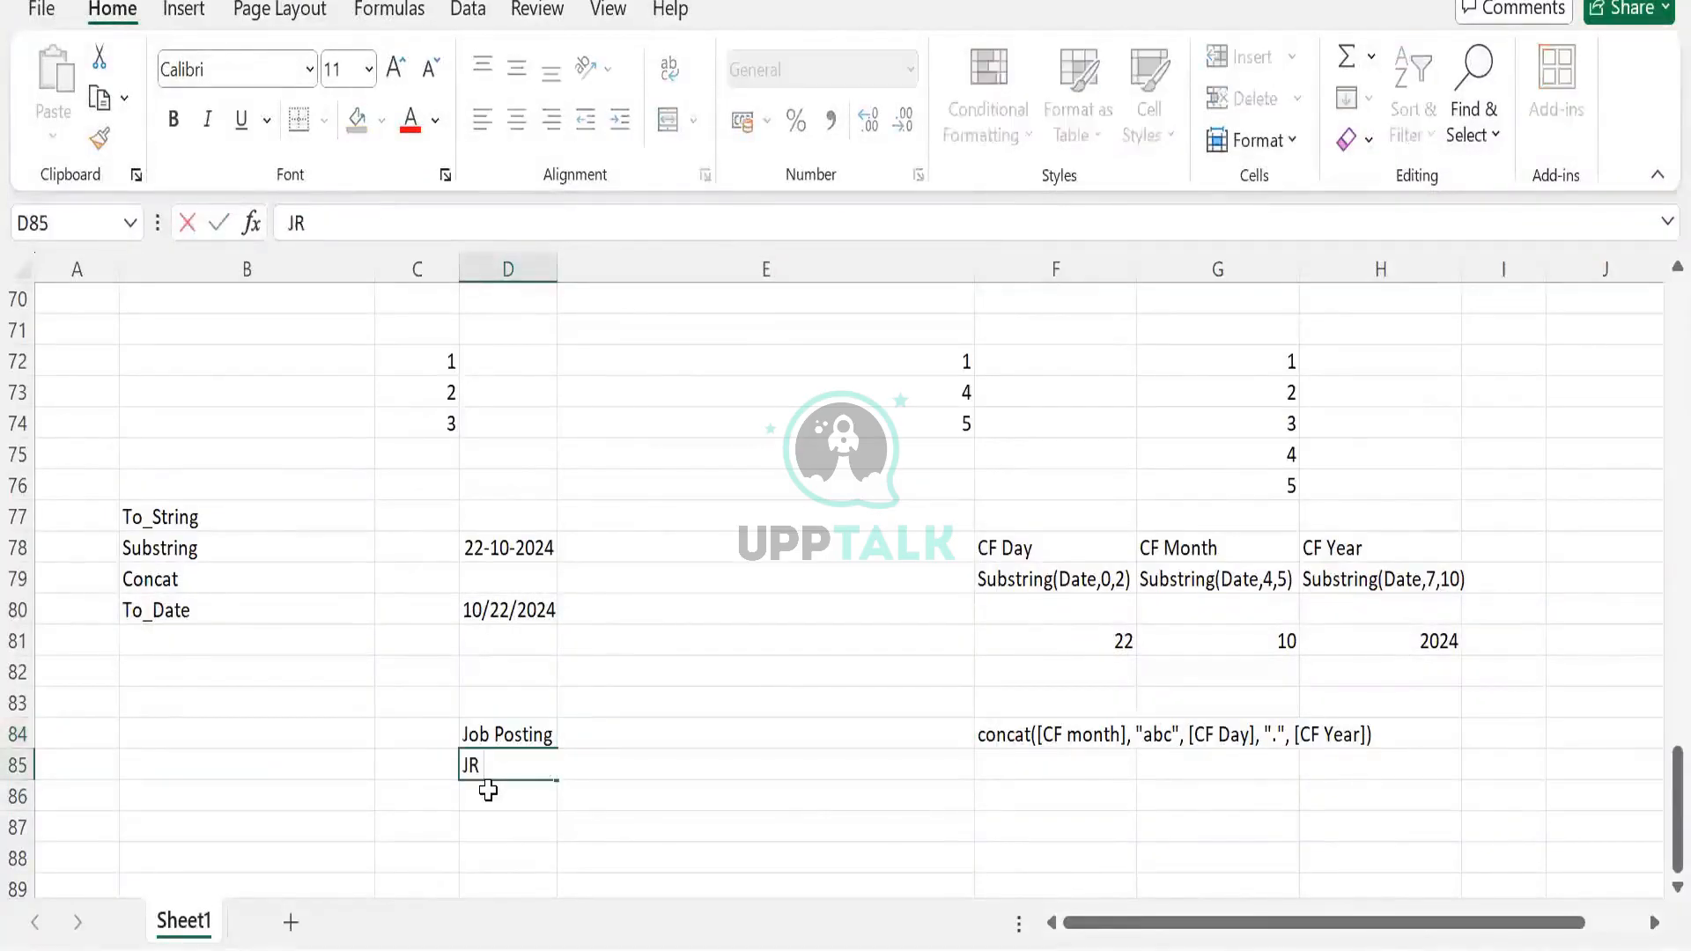
text( 1)
key(Return)
text(JR @)
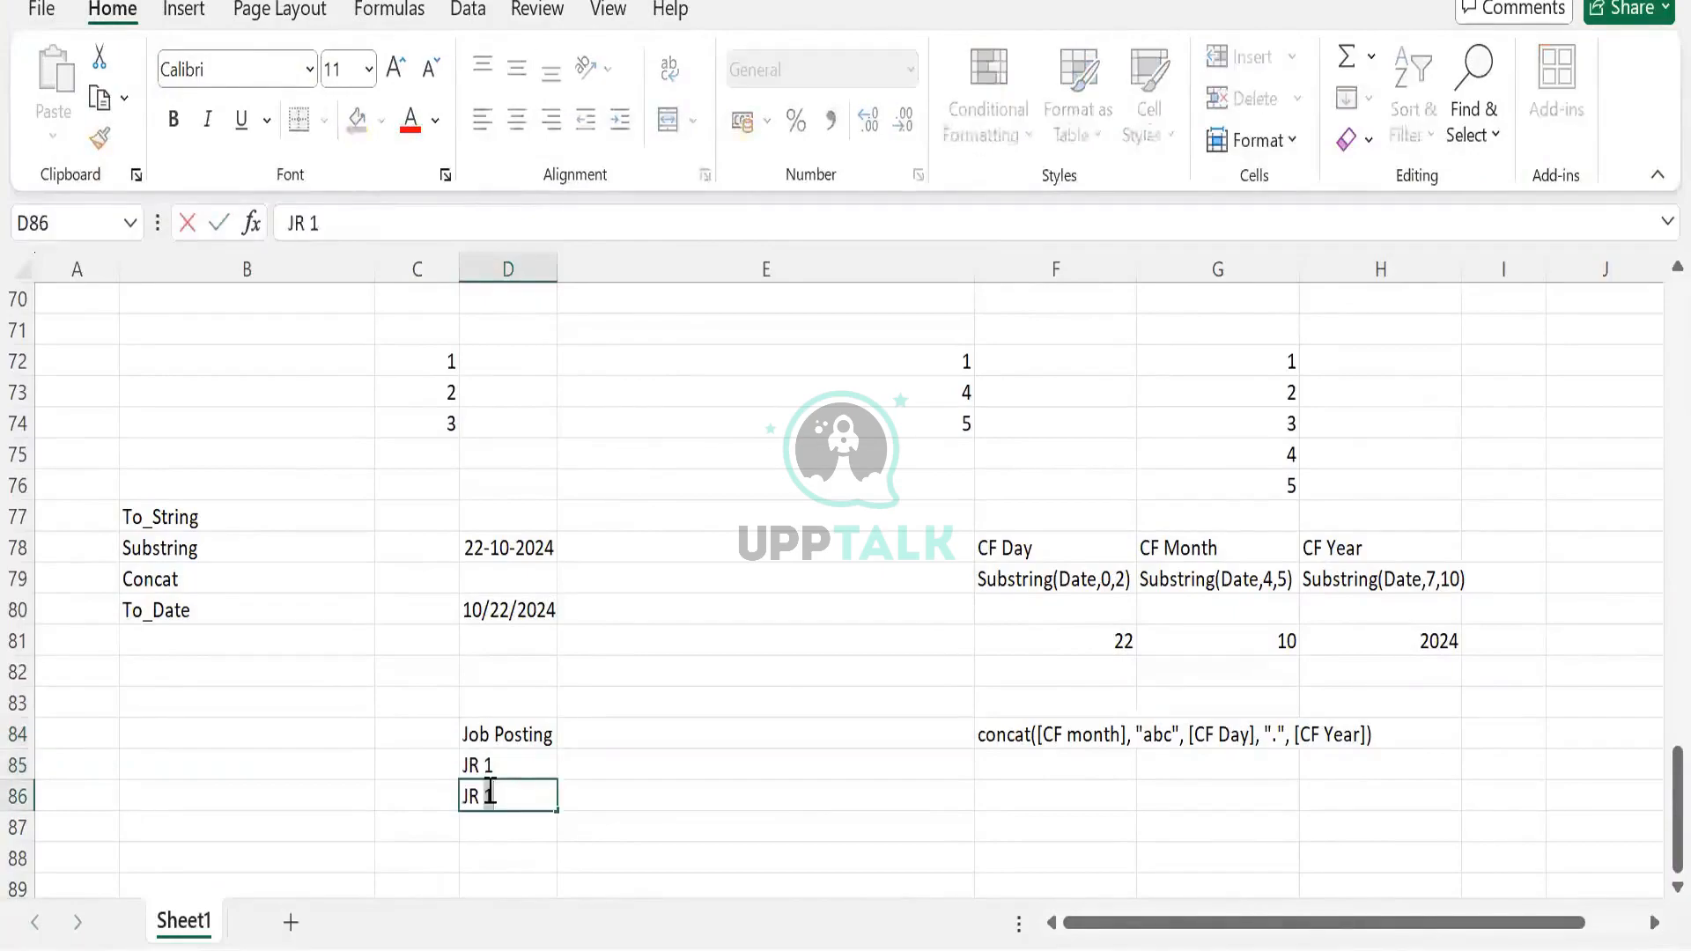
key(Tab)
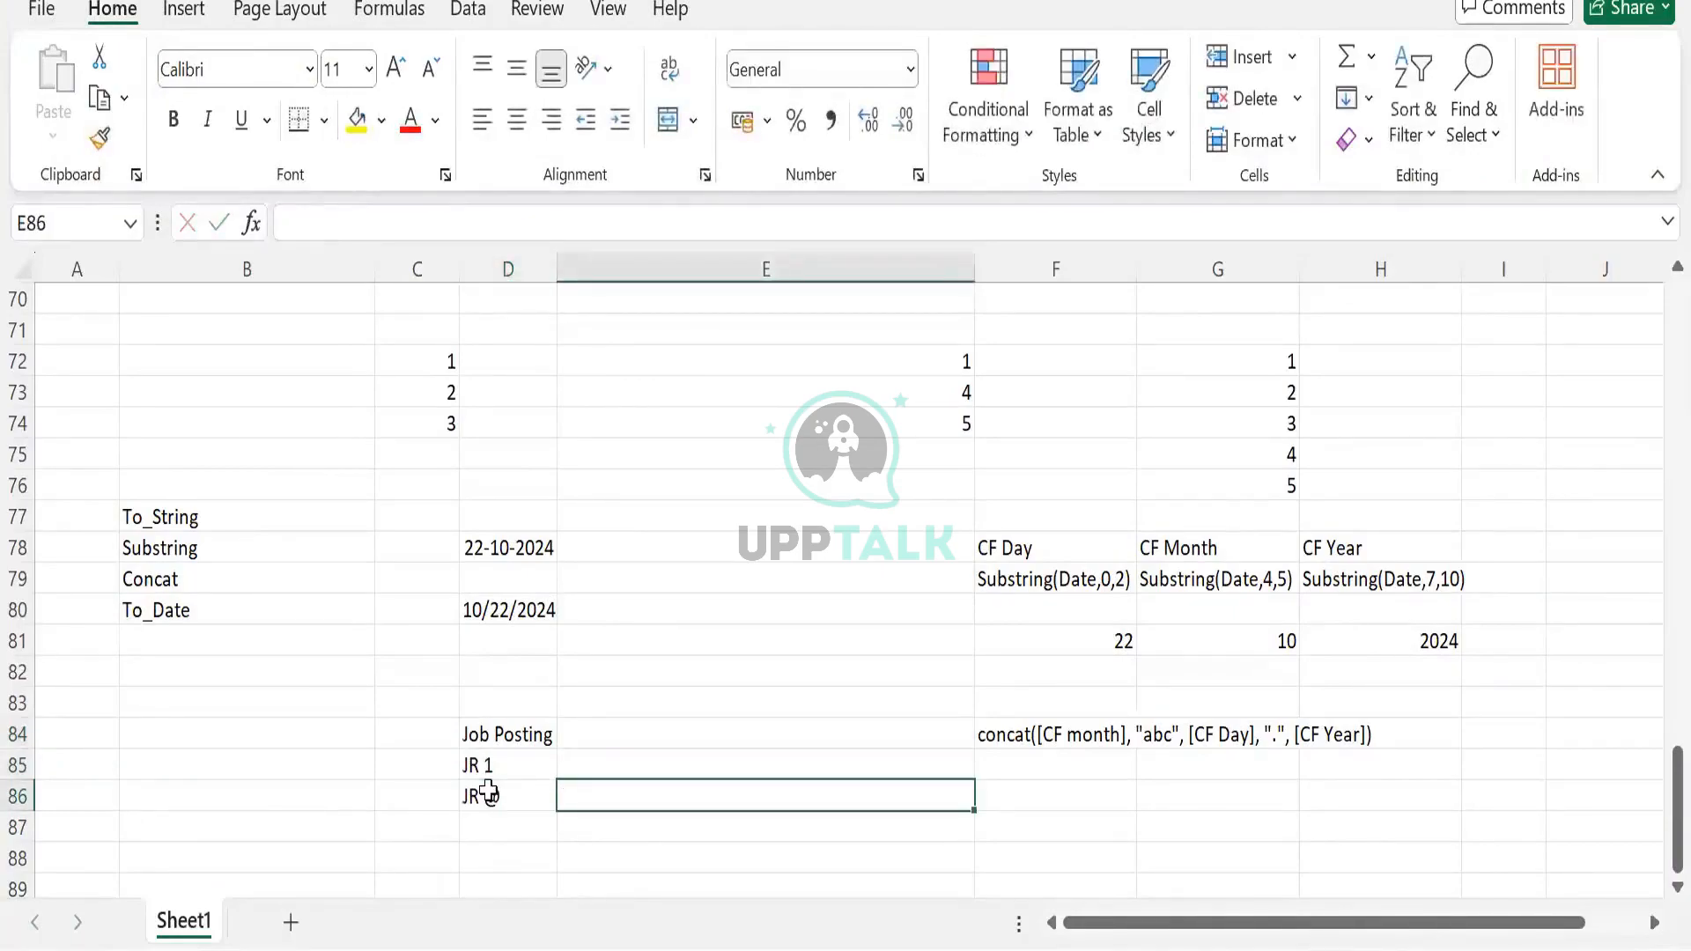
double_click(488, 792)
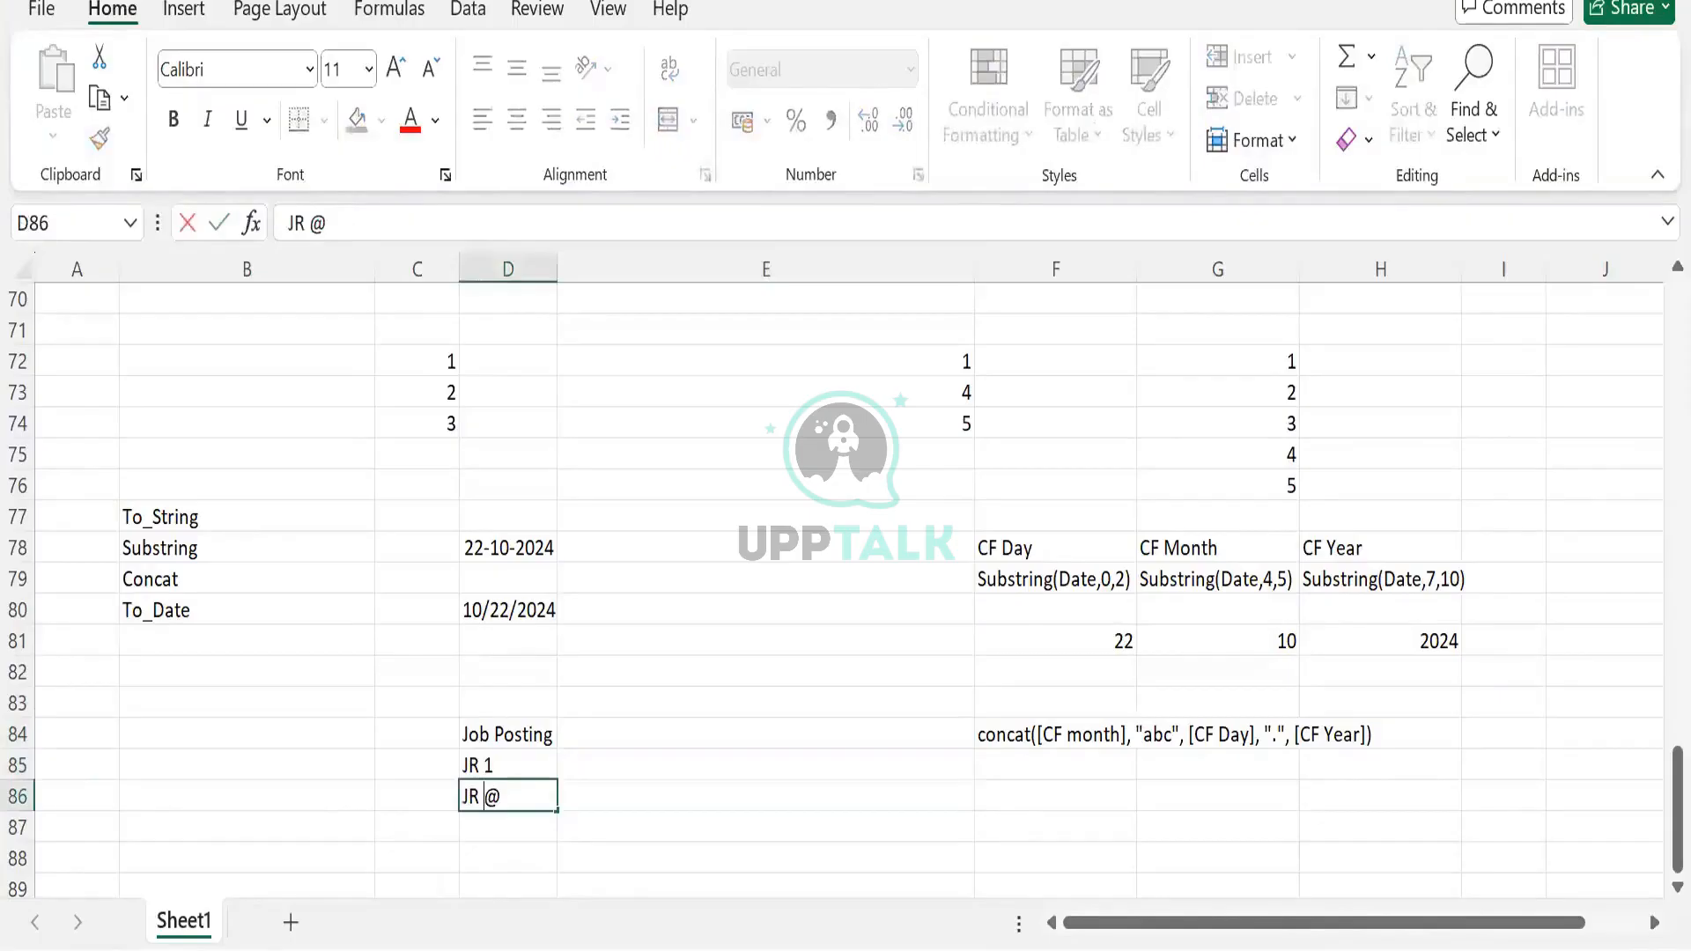
key(Delete)
text(2)
key(Return)
text(JR #)
key(Tab)
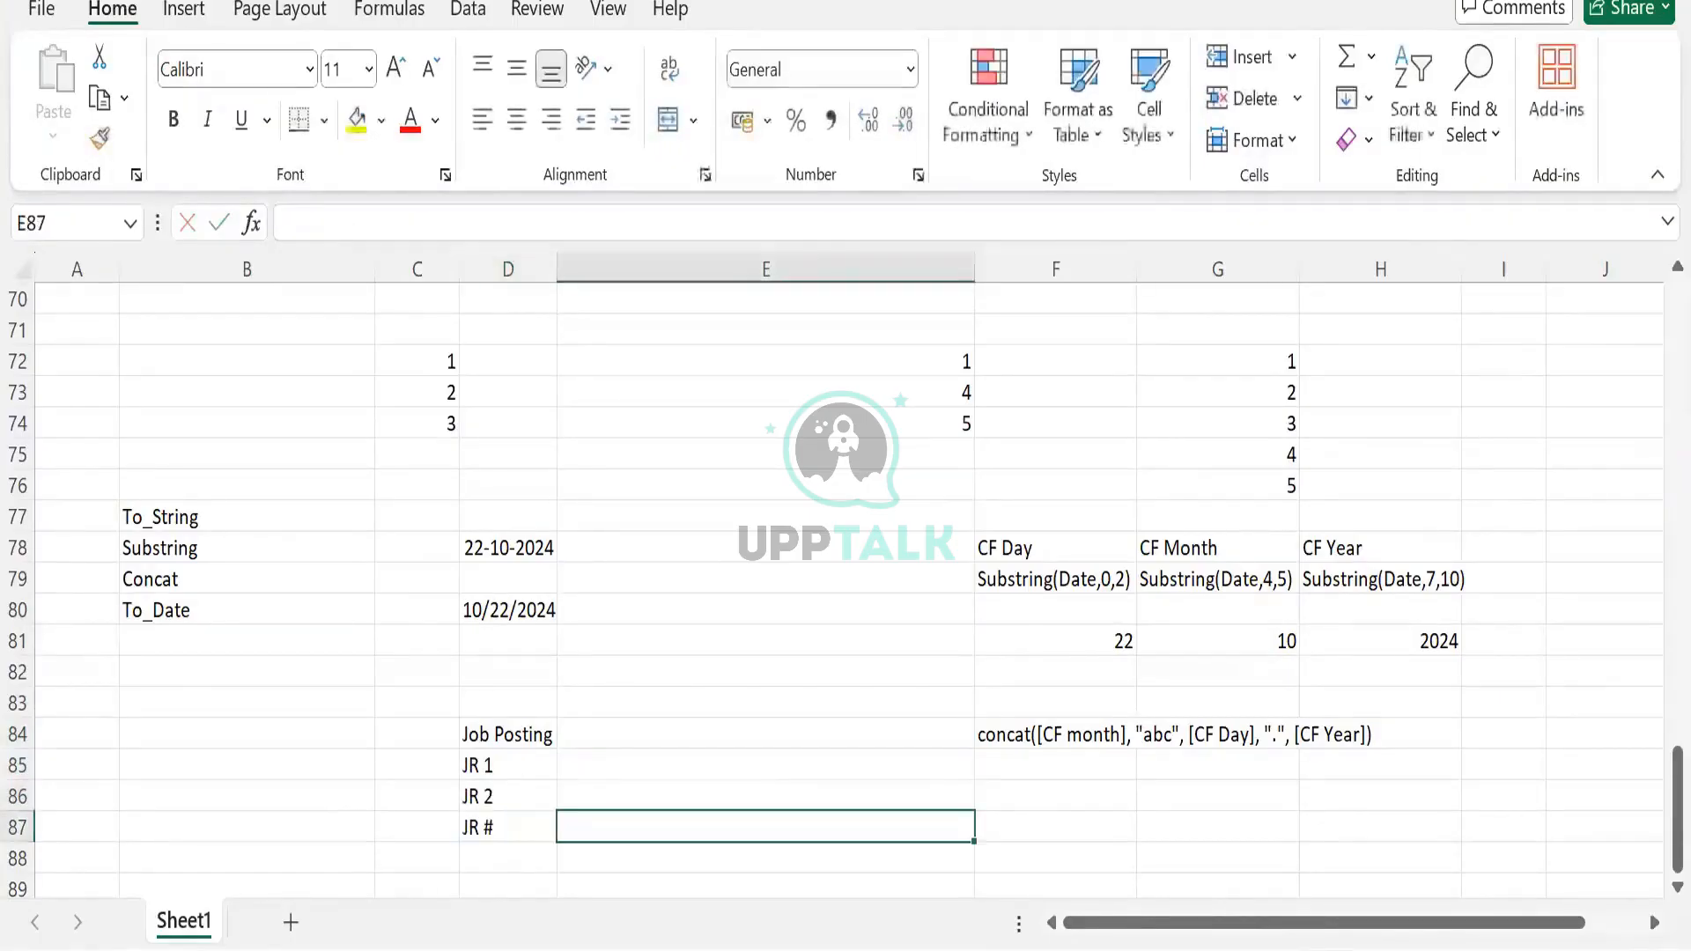
double_click(505, 825)
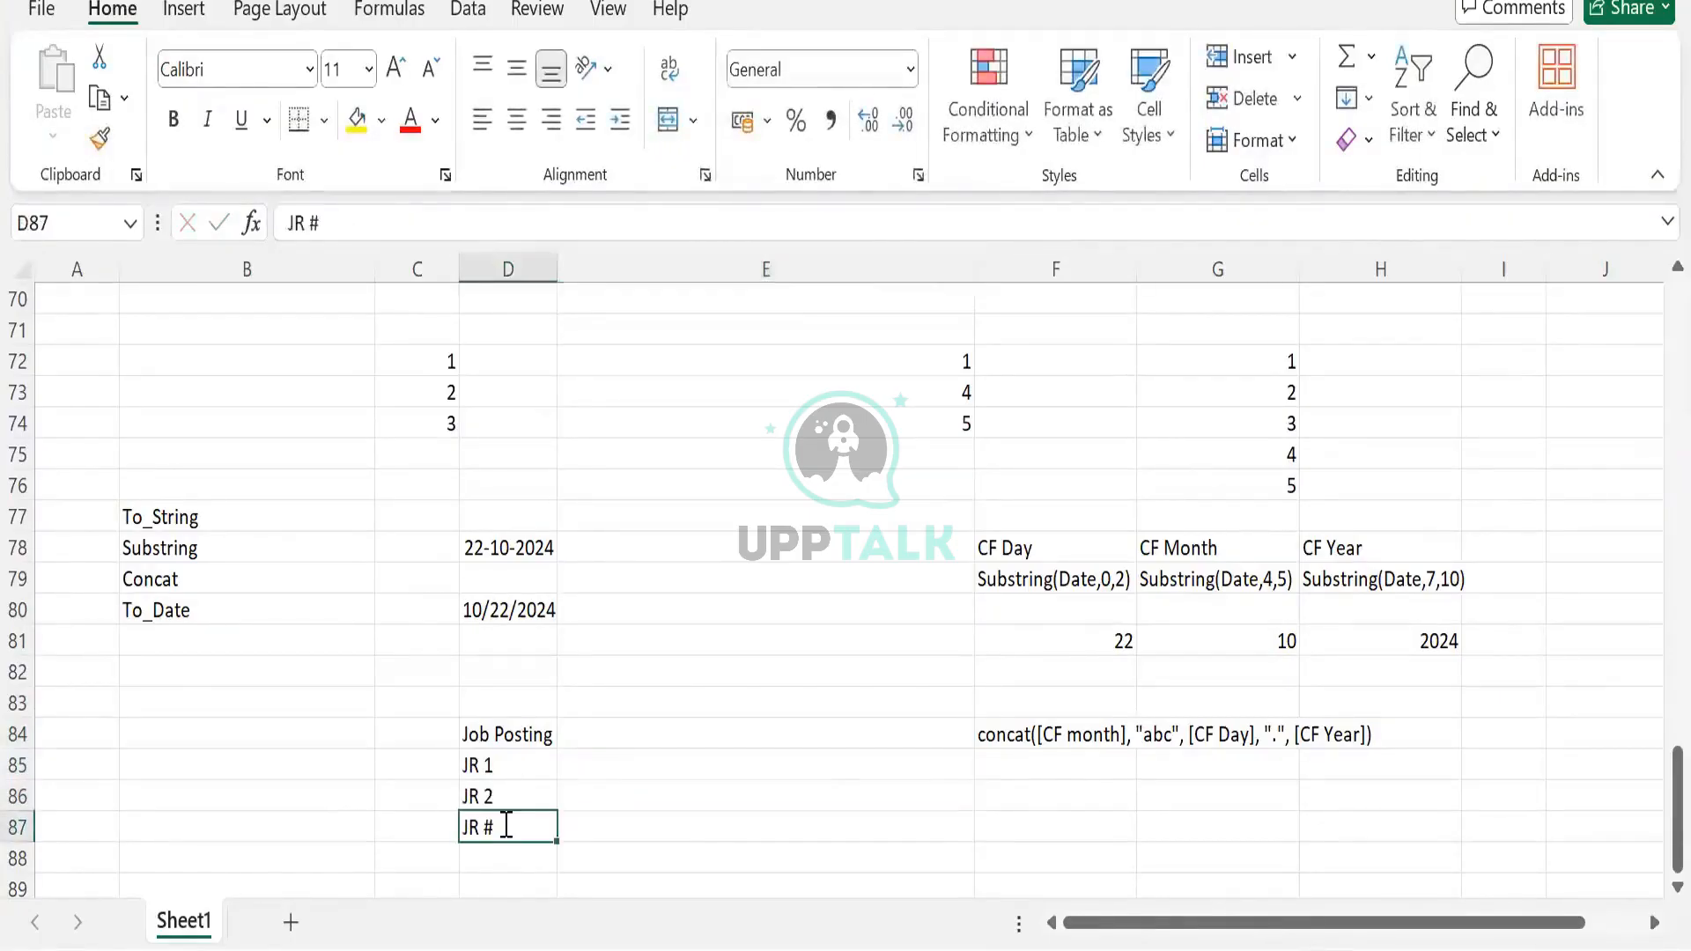
key(BackSpace)
text(3)
key(Tab)
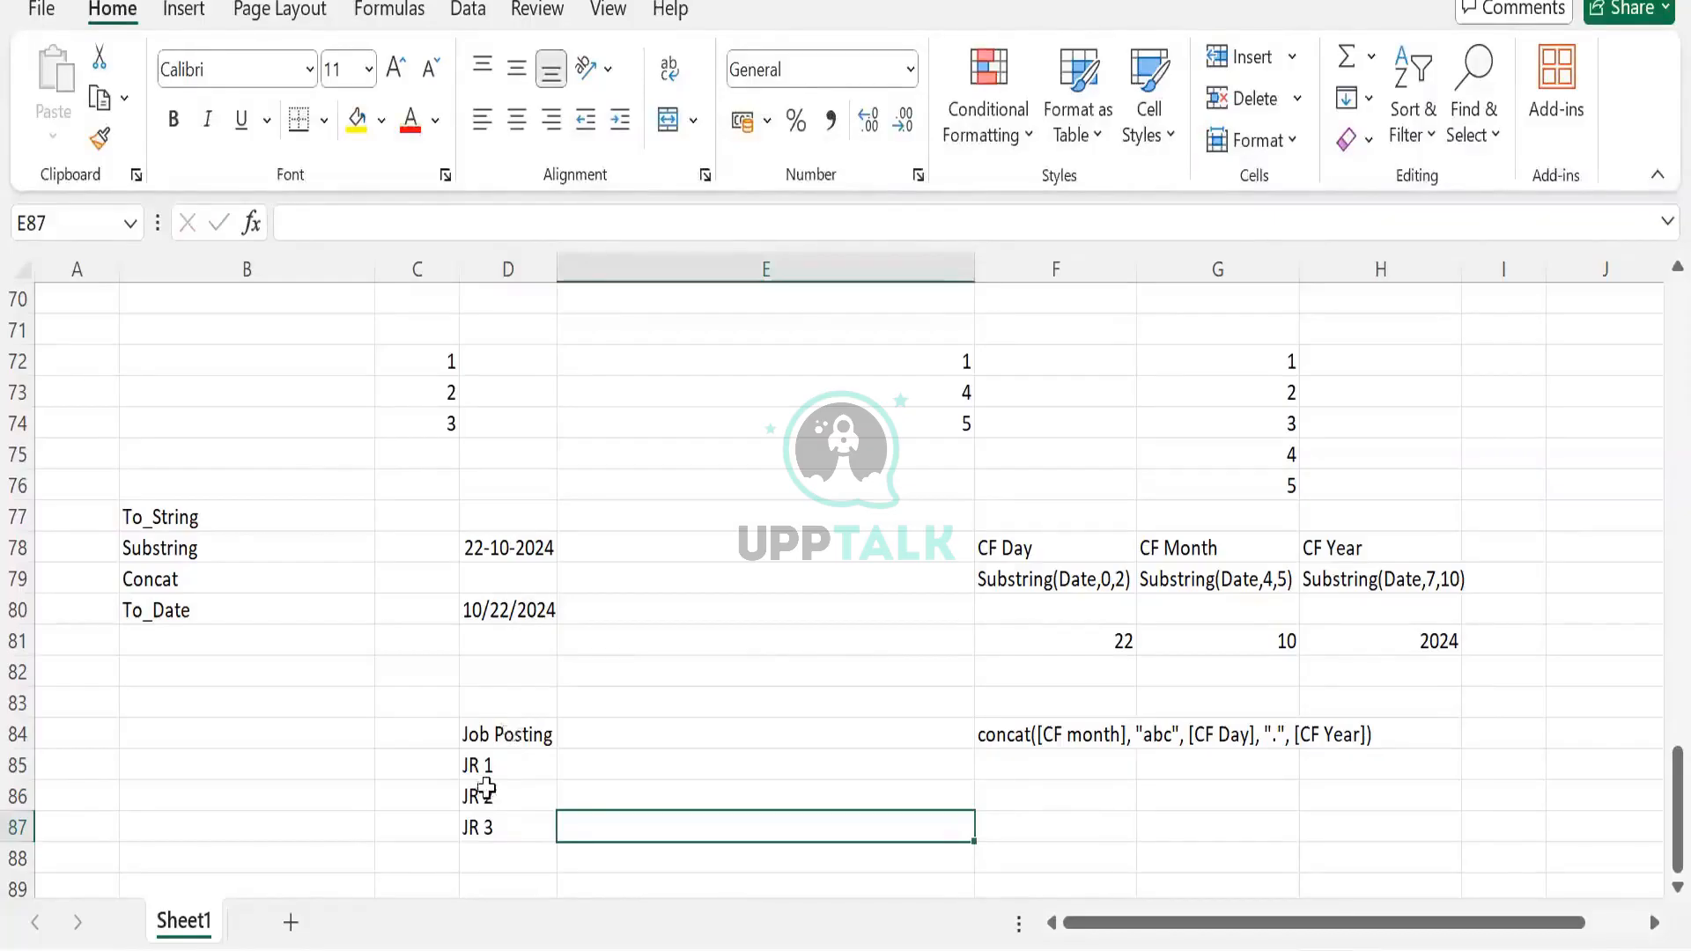
Reselect the Job Posting header cell D84
click(529, 738)
click(586, 731)
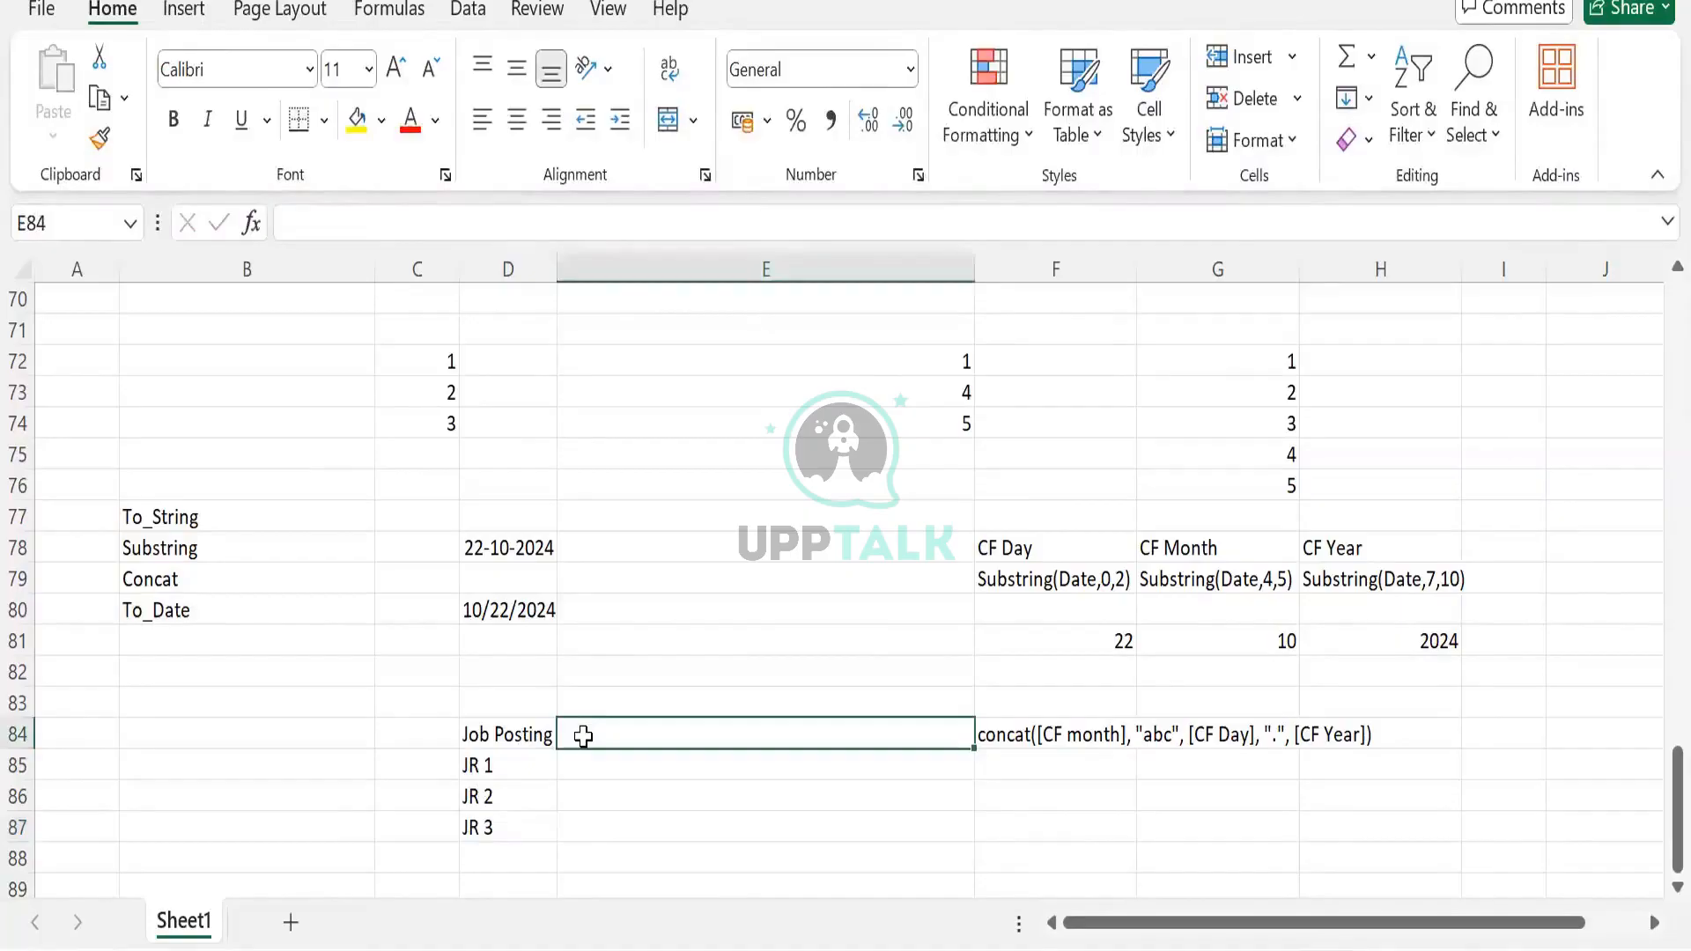
click(513, 736)
Move the Job Posting list from D84:D87 into column B
key(ctrl+shift+Down)
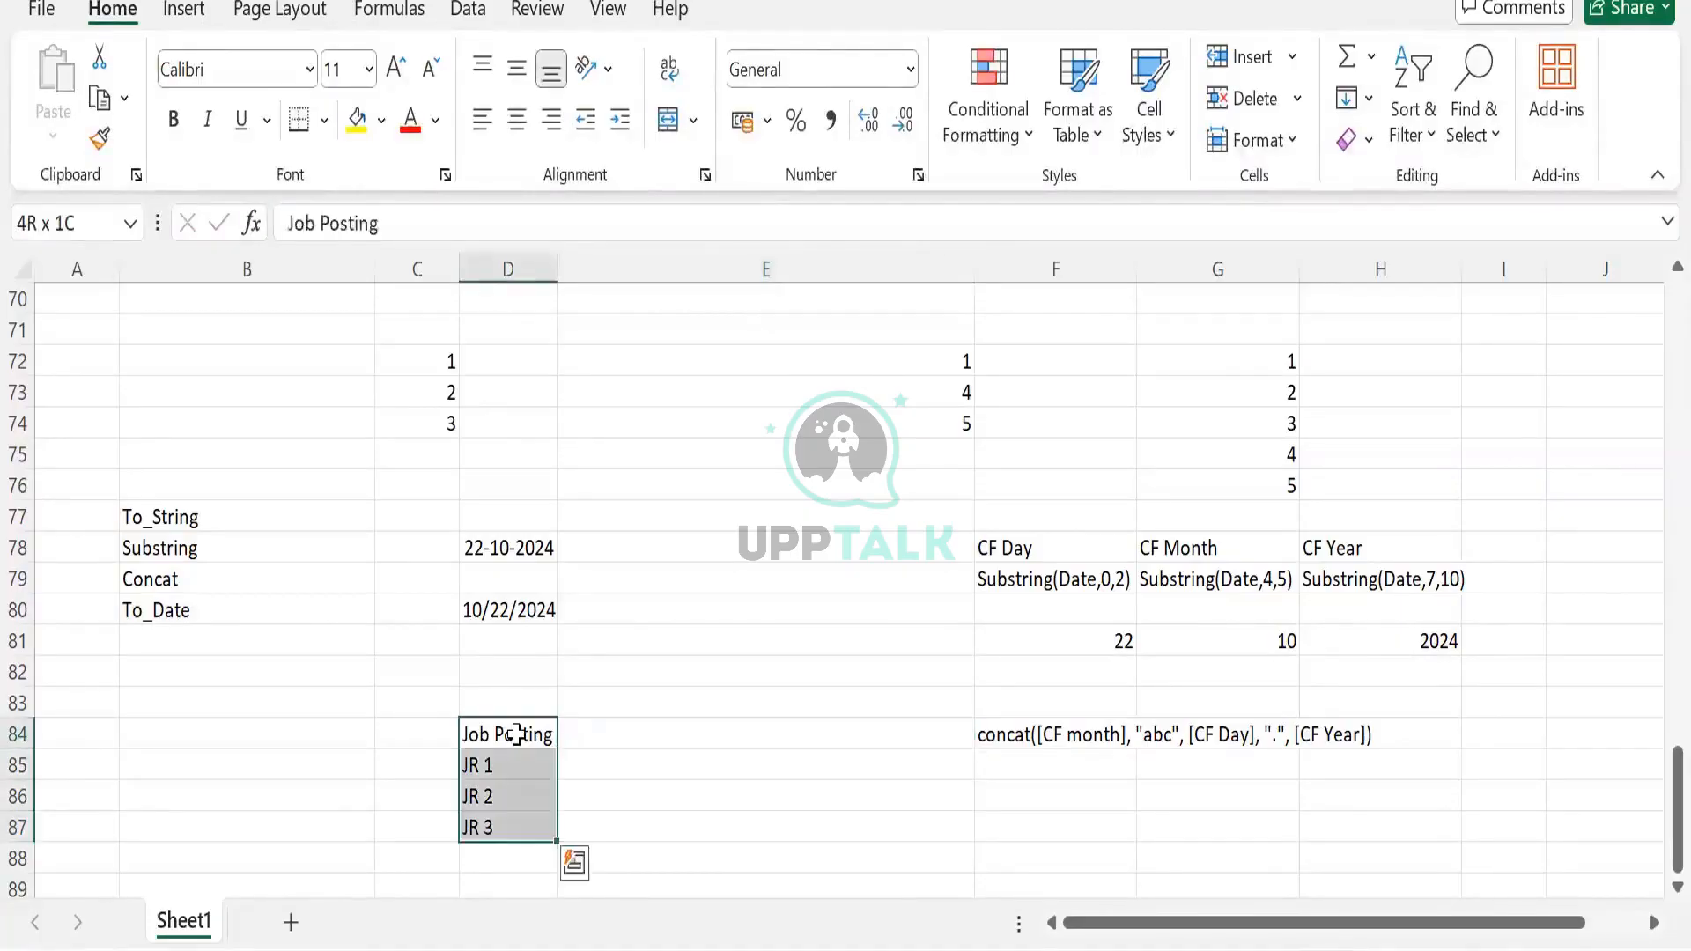
drag(516, 733, 176, 734)
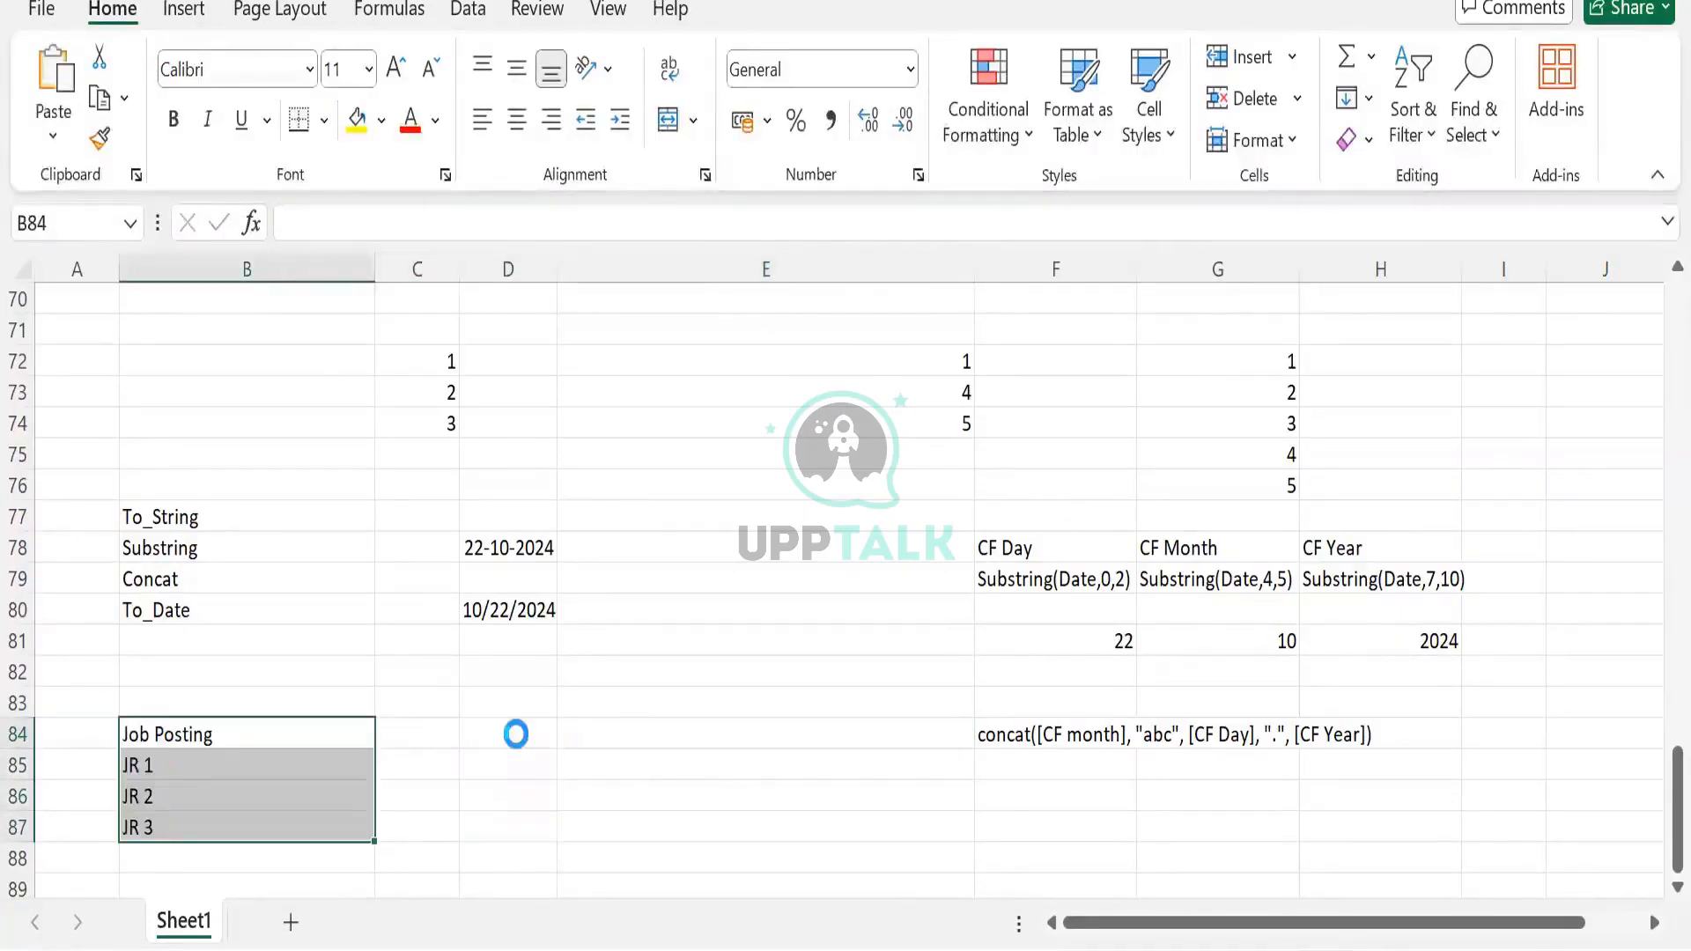
key(Right)
key(Left)
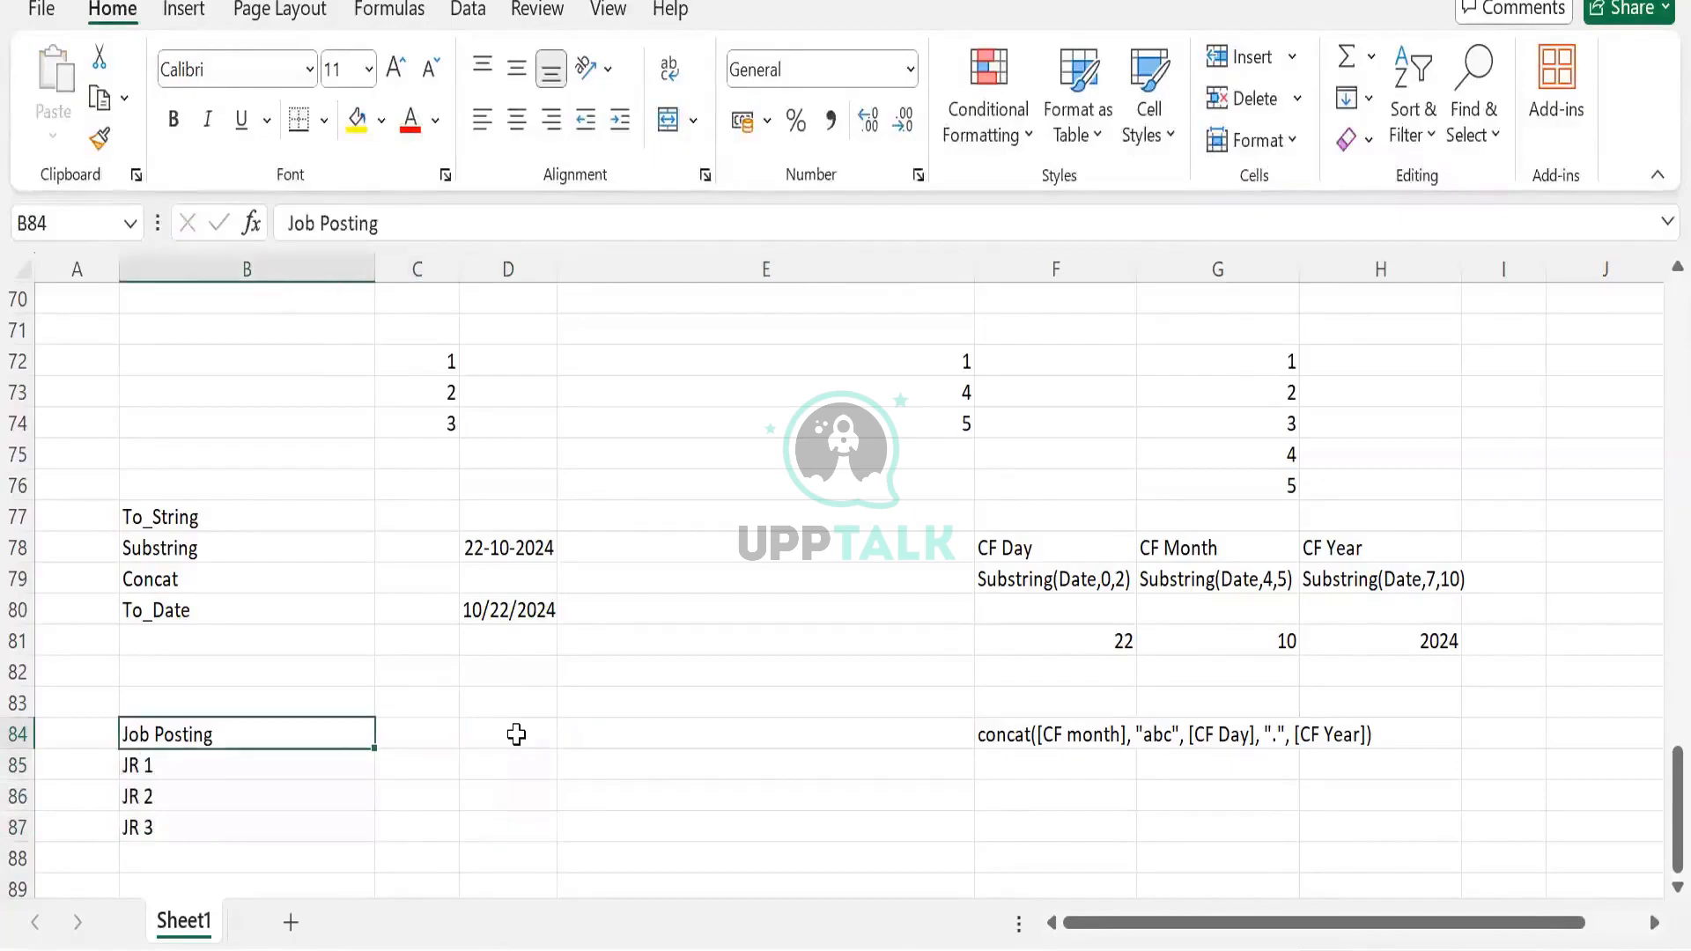
Label the headers Job Req, Job Posting Date and Earliest fill Date in B84:D84
text(Jon)
key(BackSpace)
key(BackSpace)
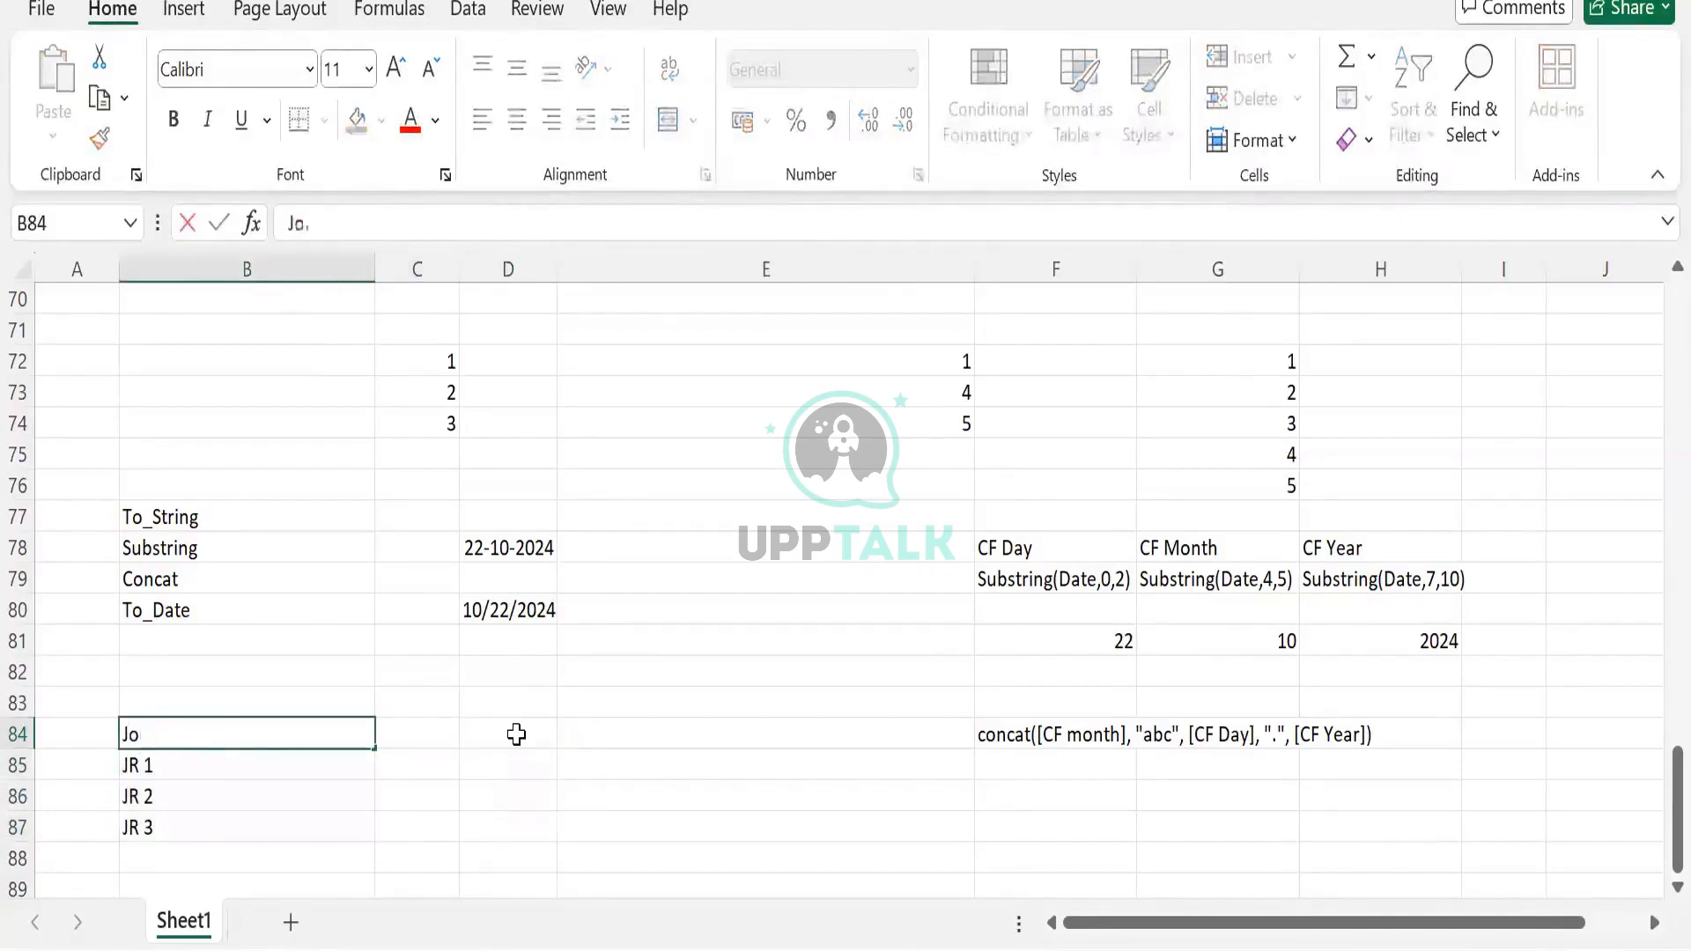
text(b Req)
key(Tab)
text(Job Posting)
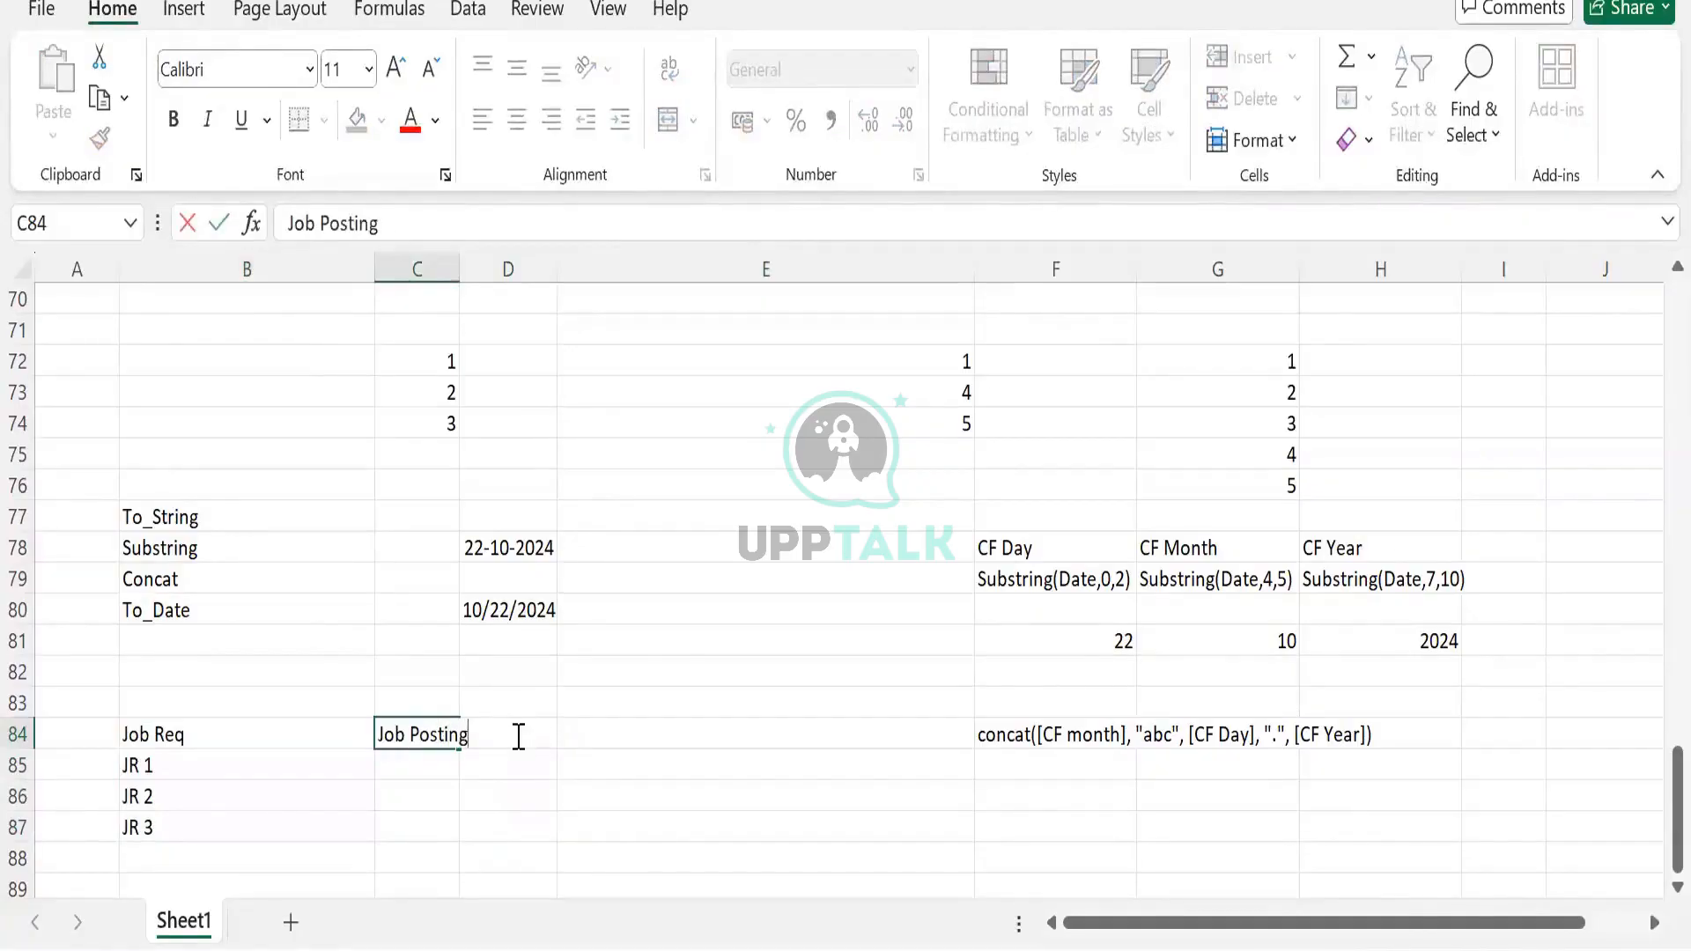
text( Date)
key(Return)
click(517, 734)
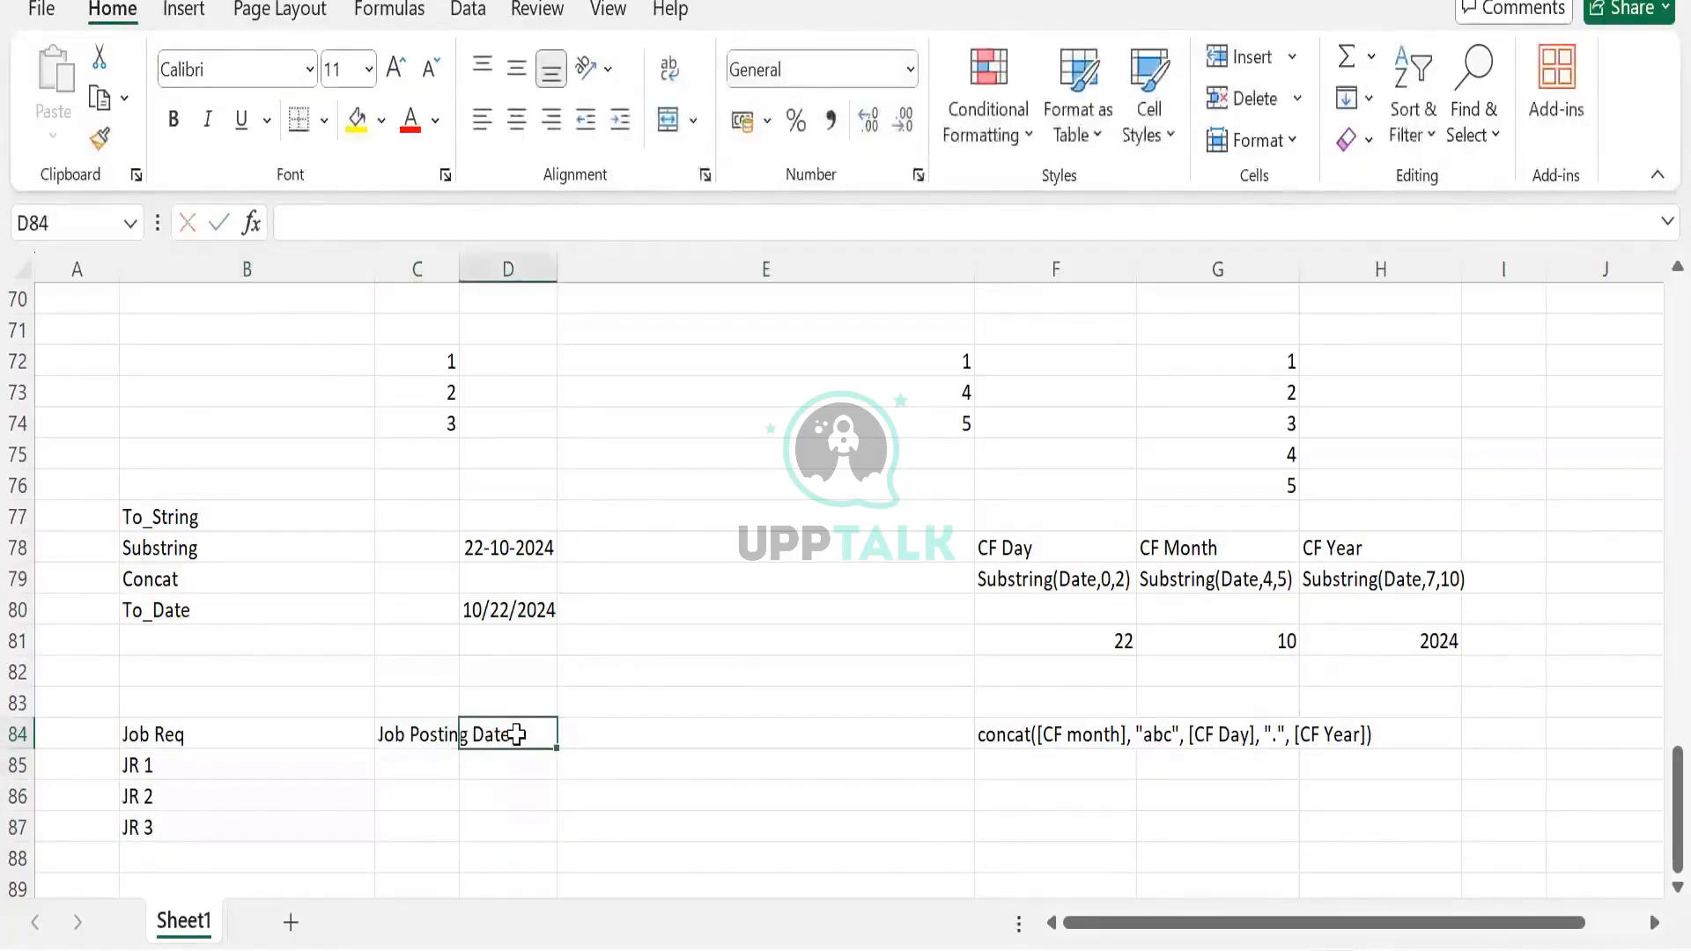
text(Earli)
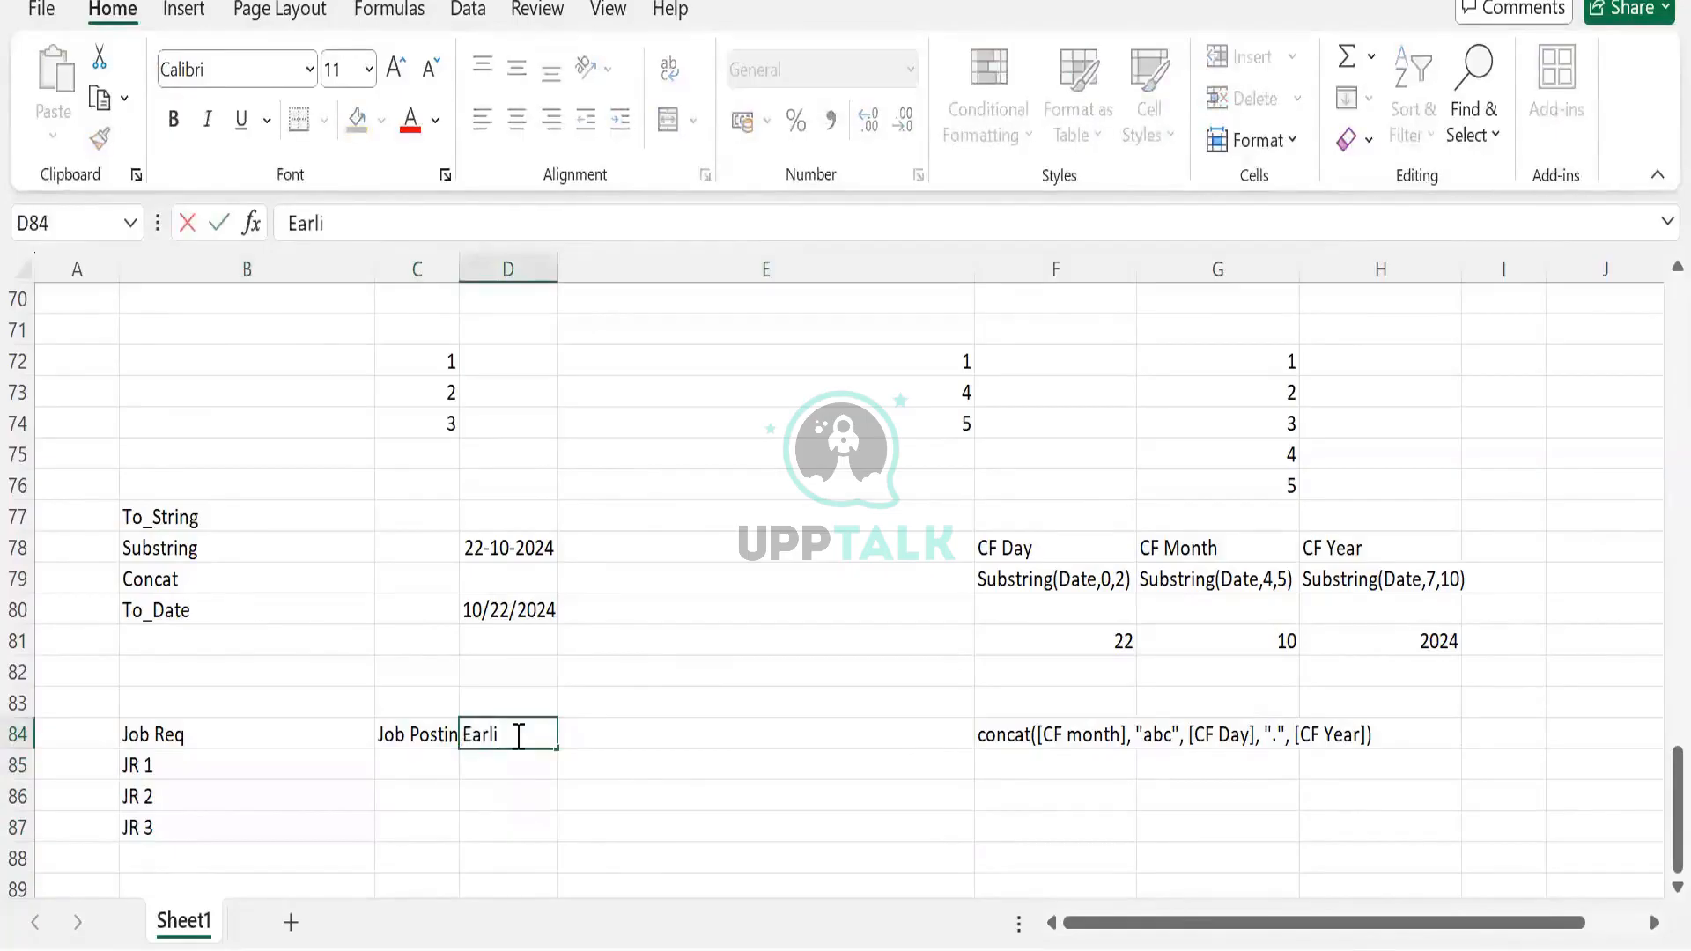
text(est fill Date)
key(Return)
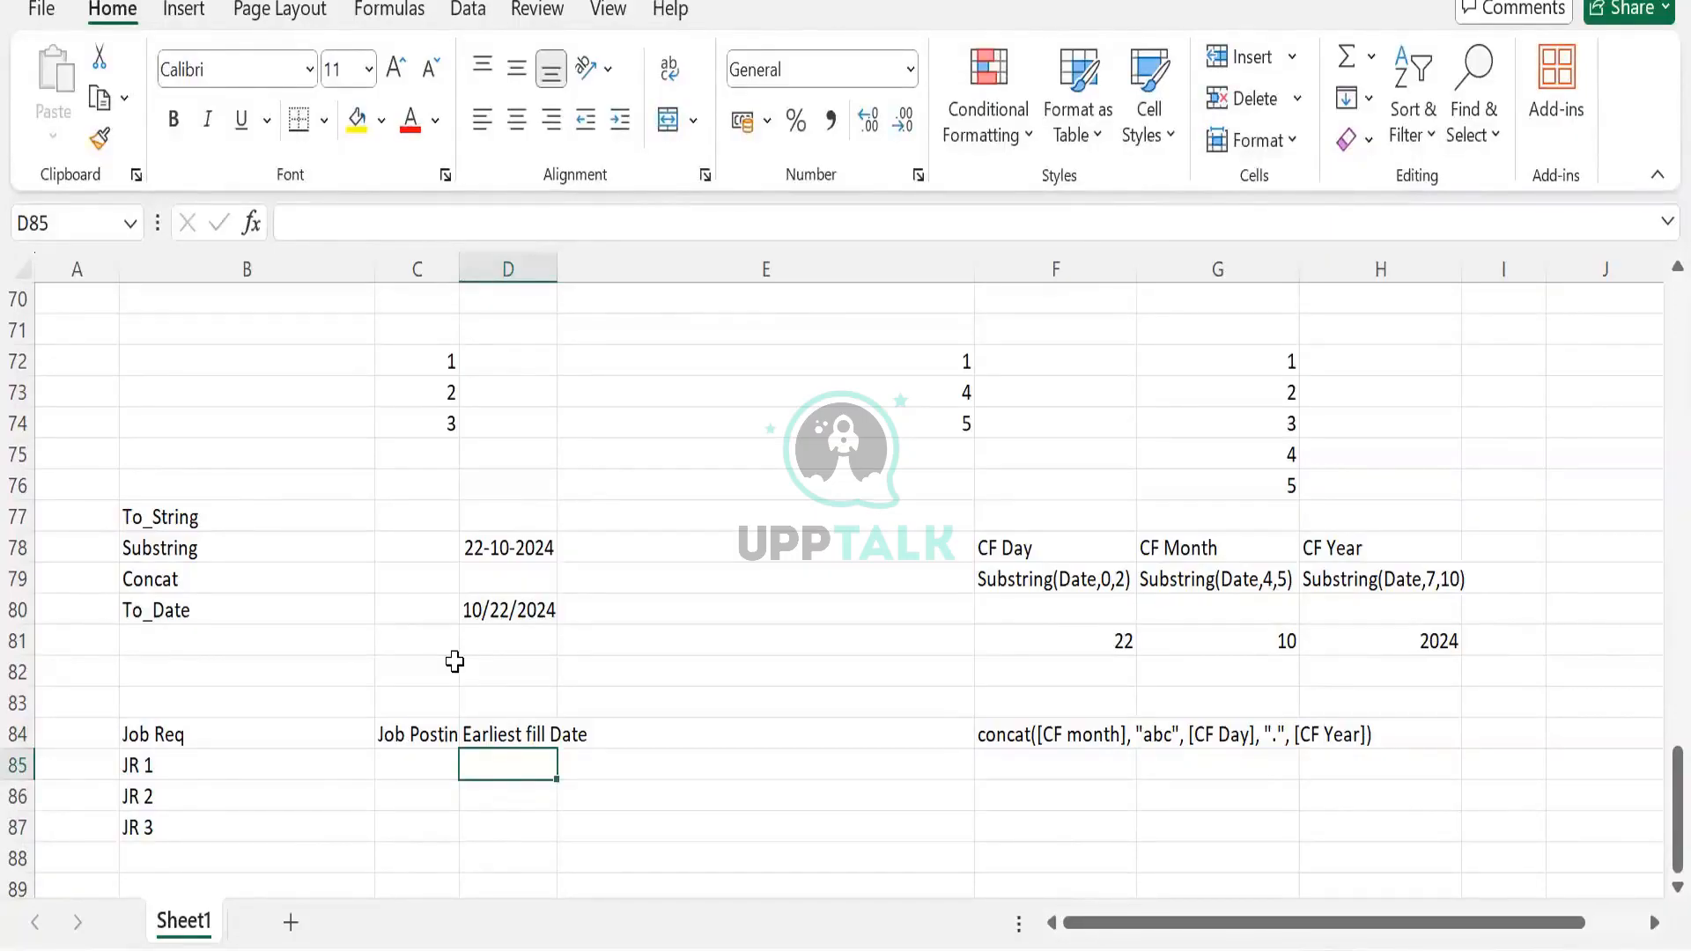
Autofit column C to Job Posting Date, keeping column D's original width
double_click(457, 269)
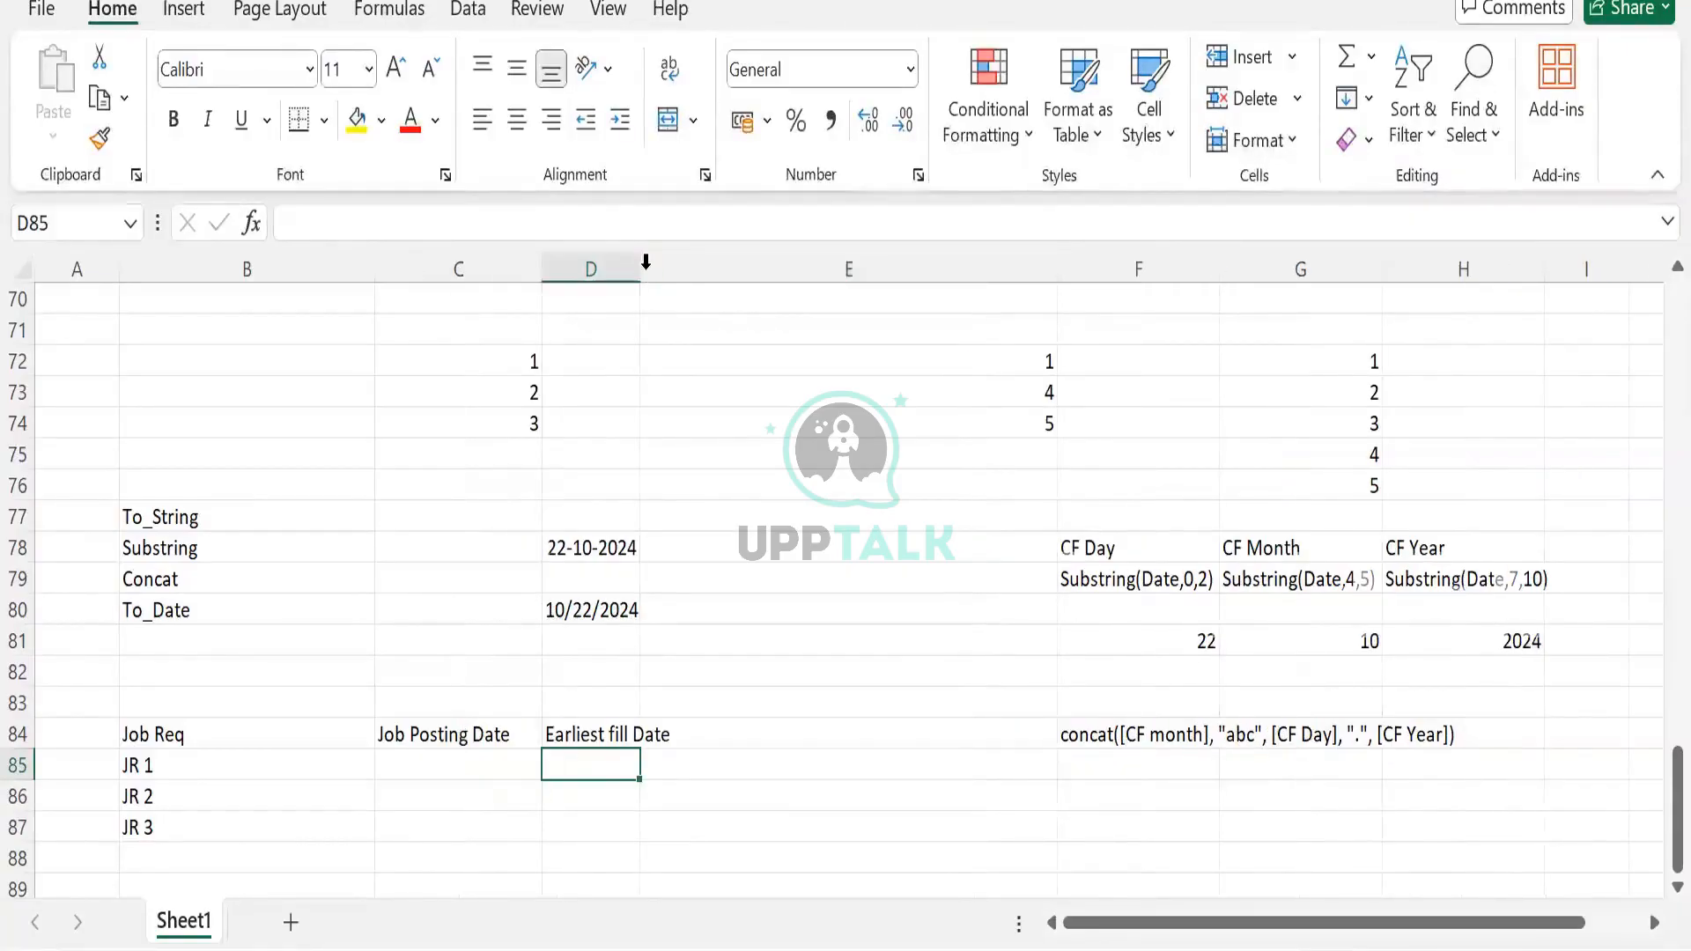
double_click(639, 269)
key(ctrl+z)
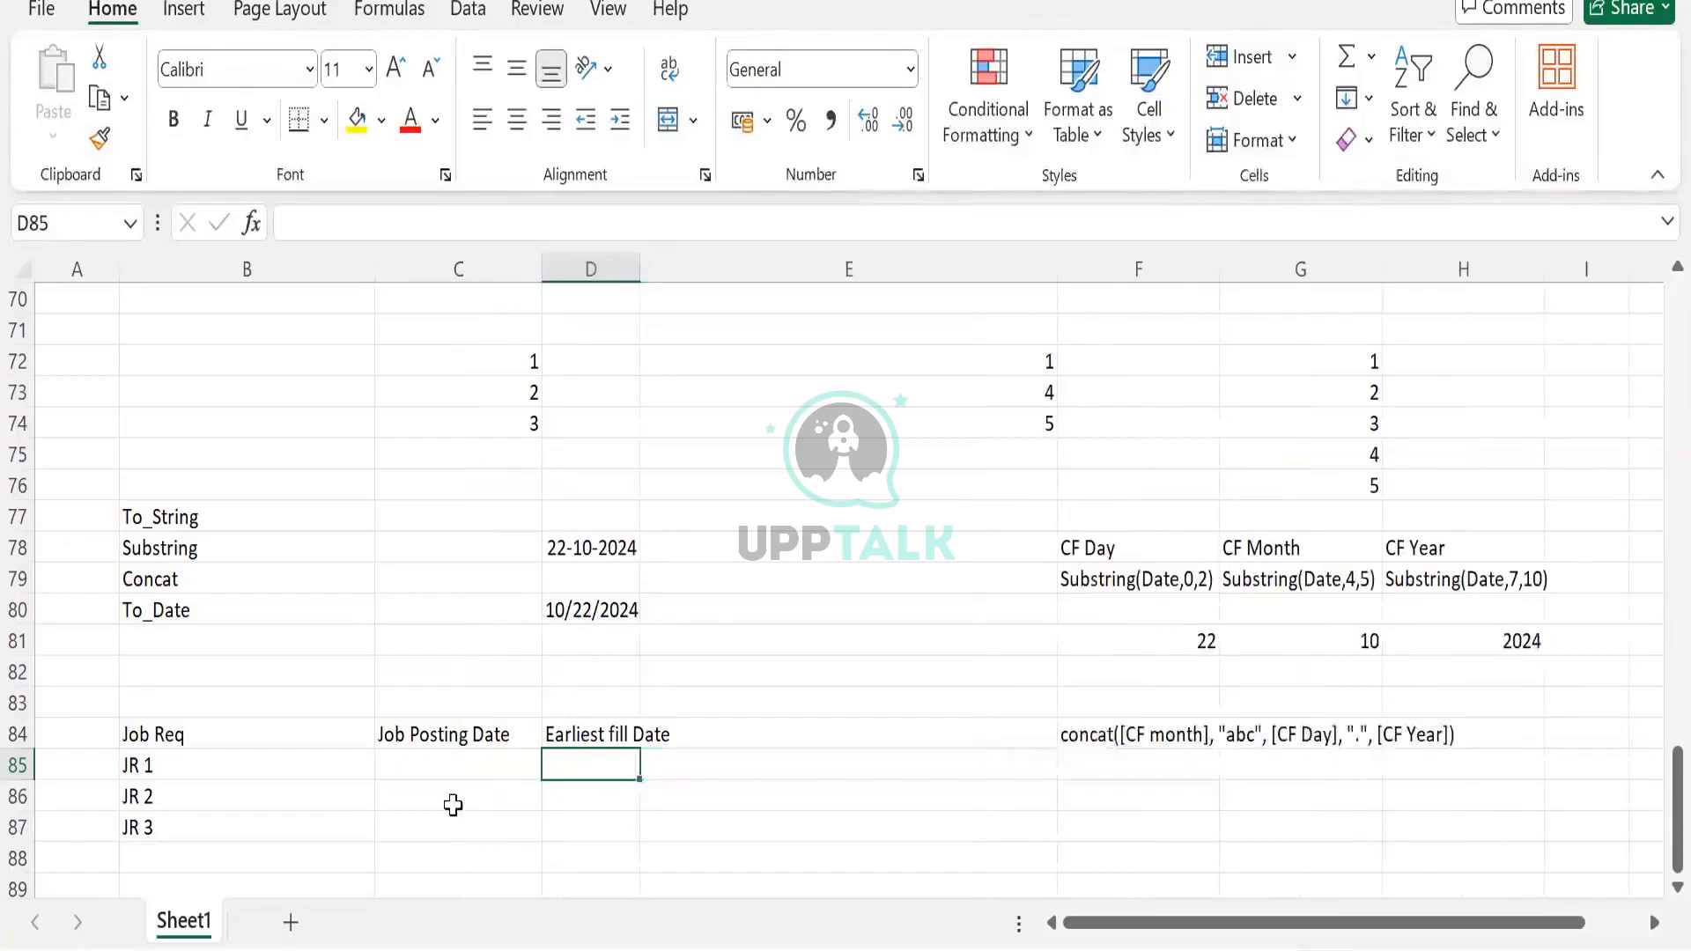
click(428, 760)
click(250, 727)
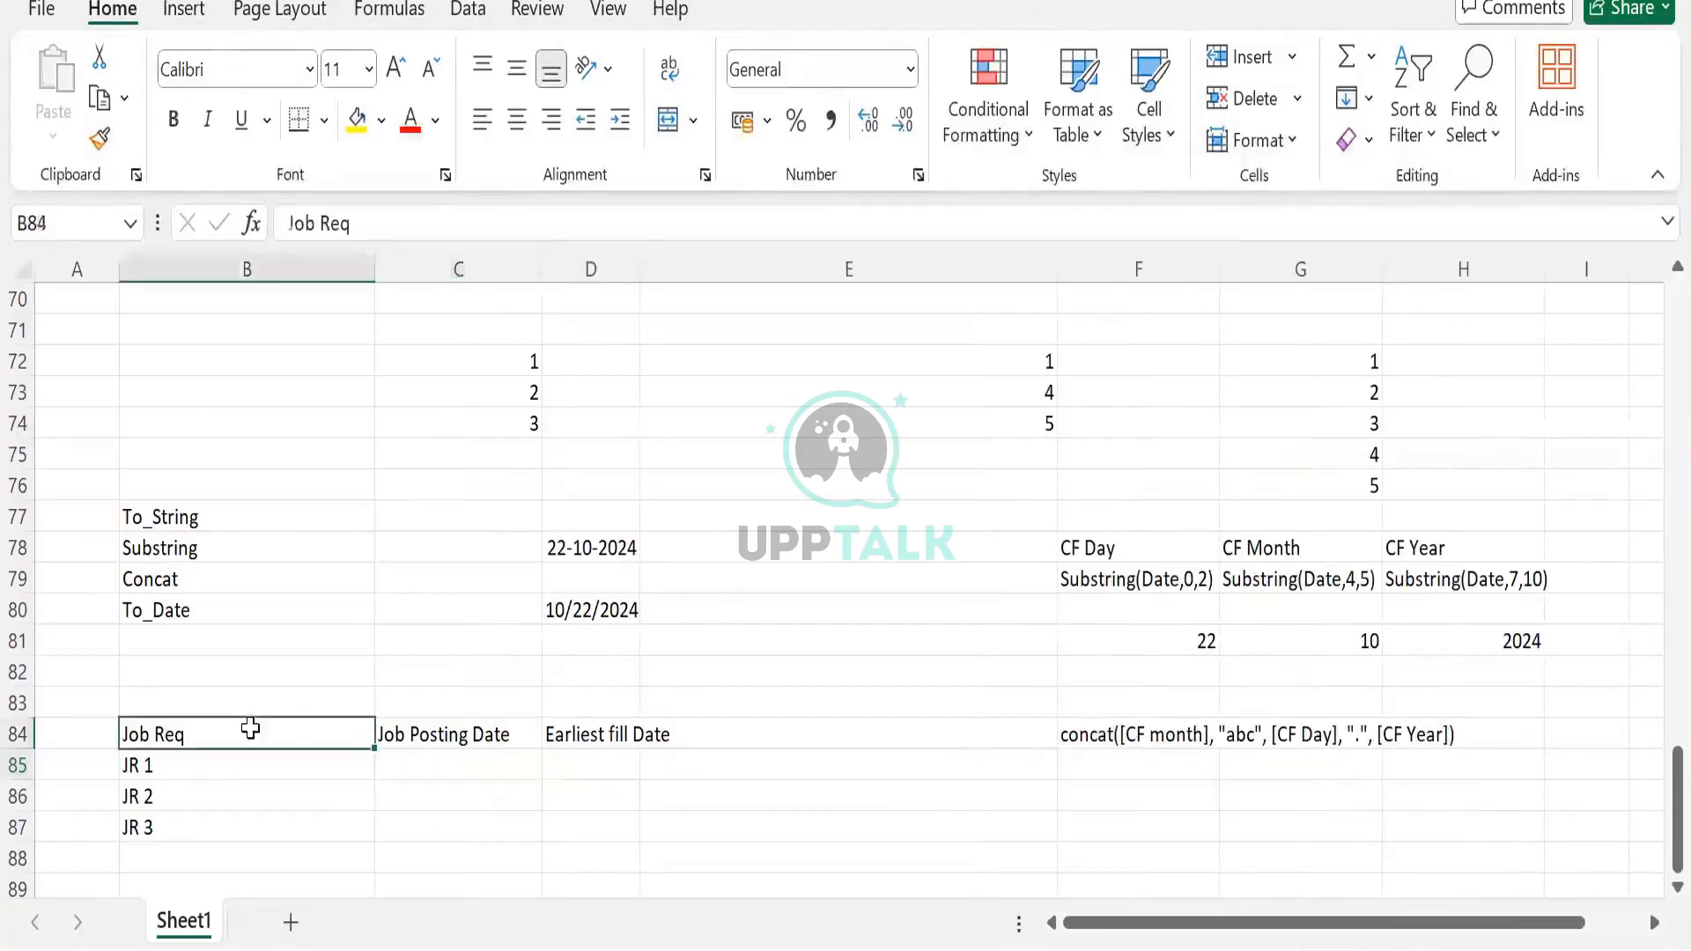
drag(250, 728, 428, 827)
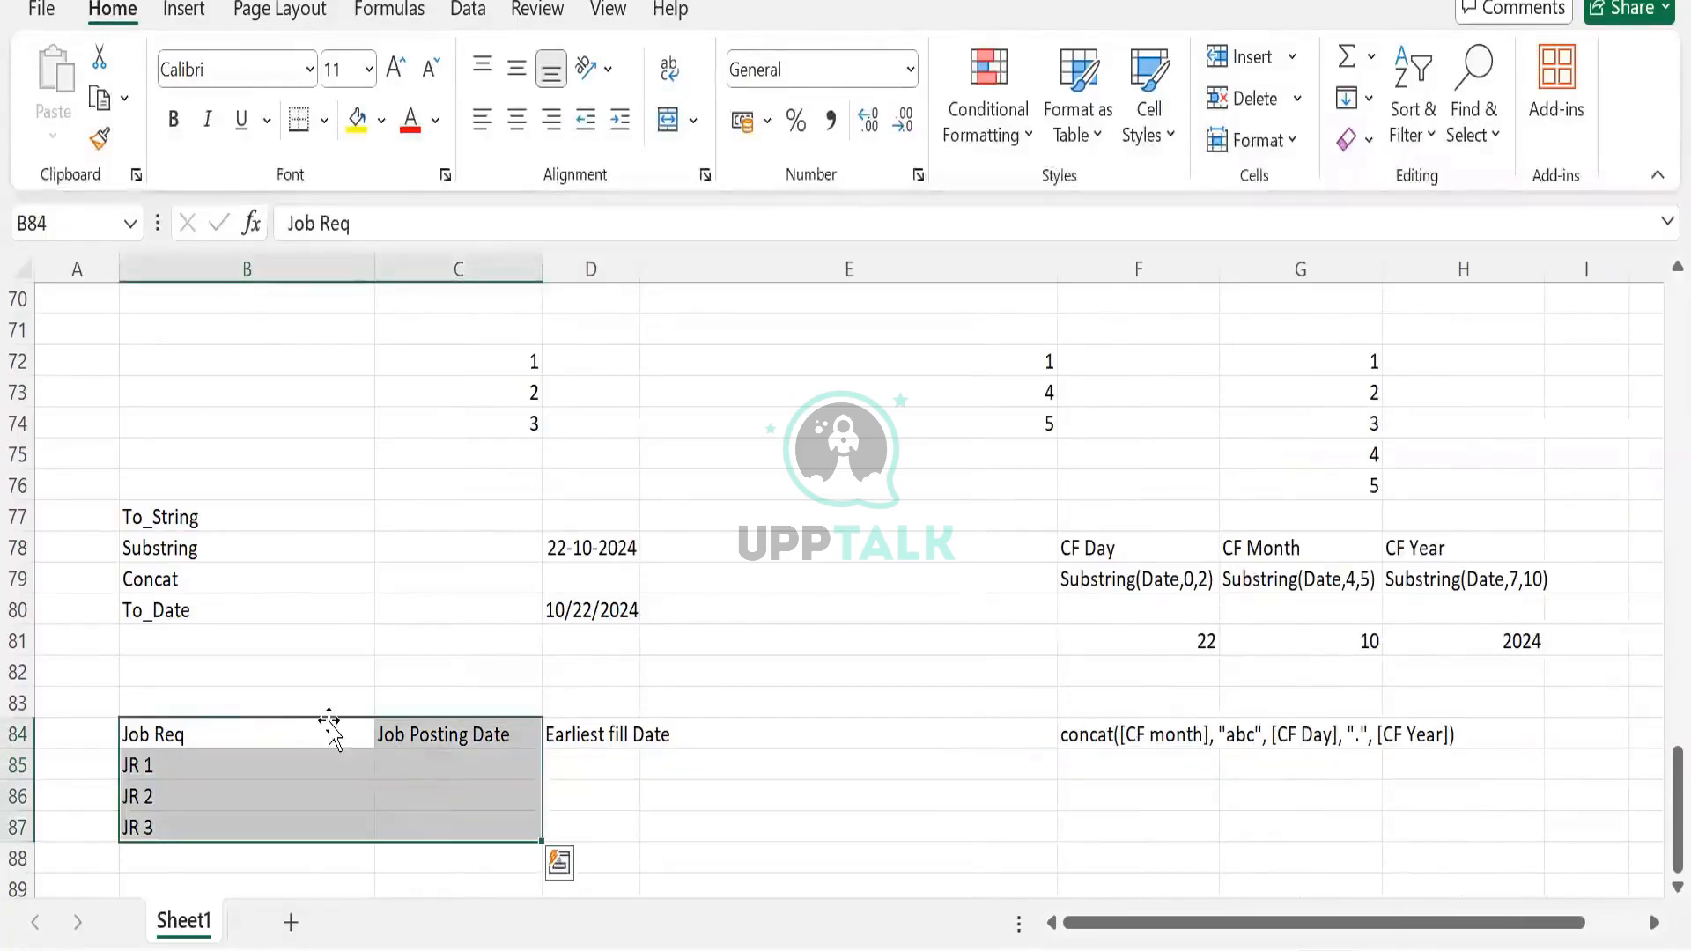
click(332, 733)
Enter posting dates 10/10/2024, 22/10/2024 and 26/10/2024 in C85:C87, fixing JR 3's typo
click(480, 776)
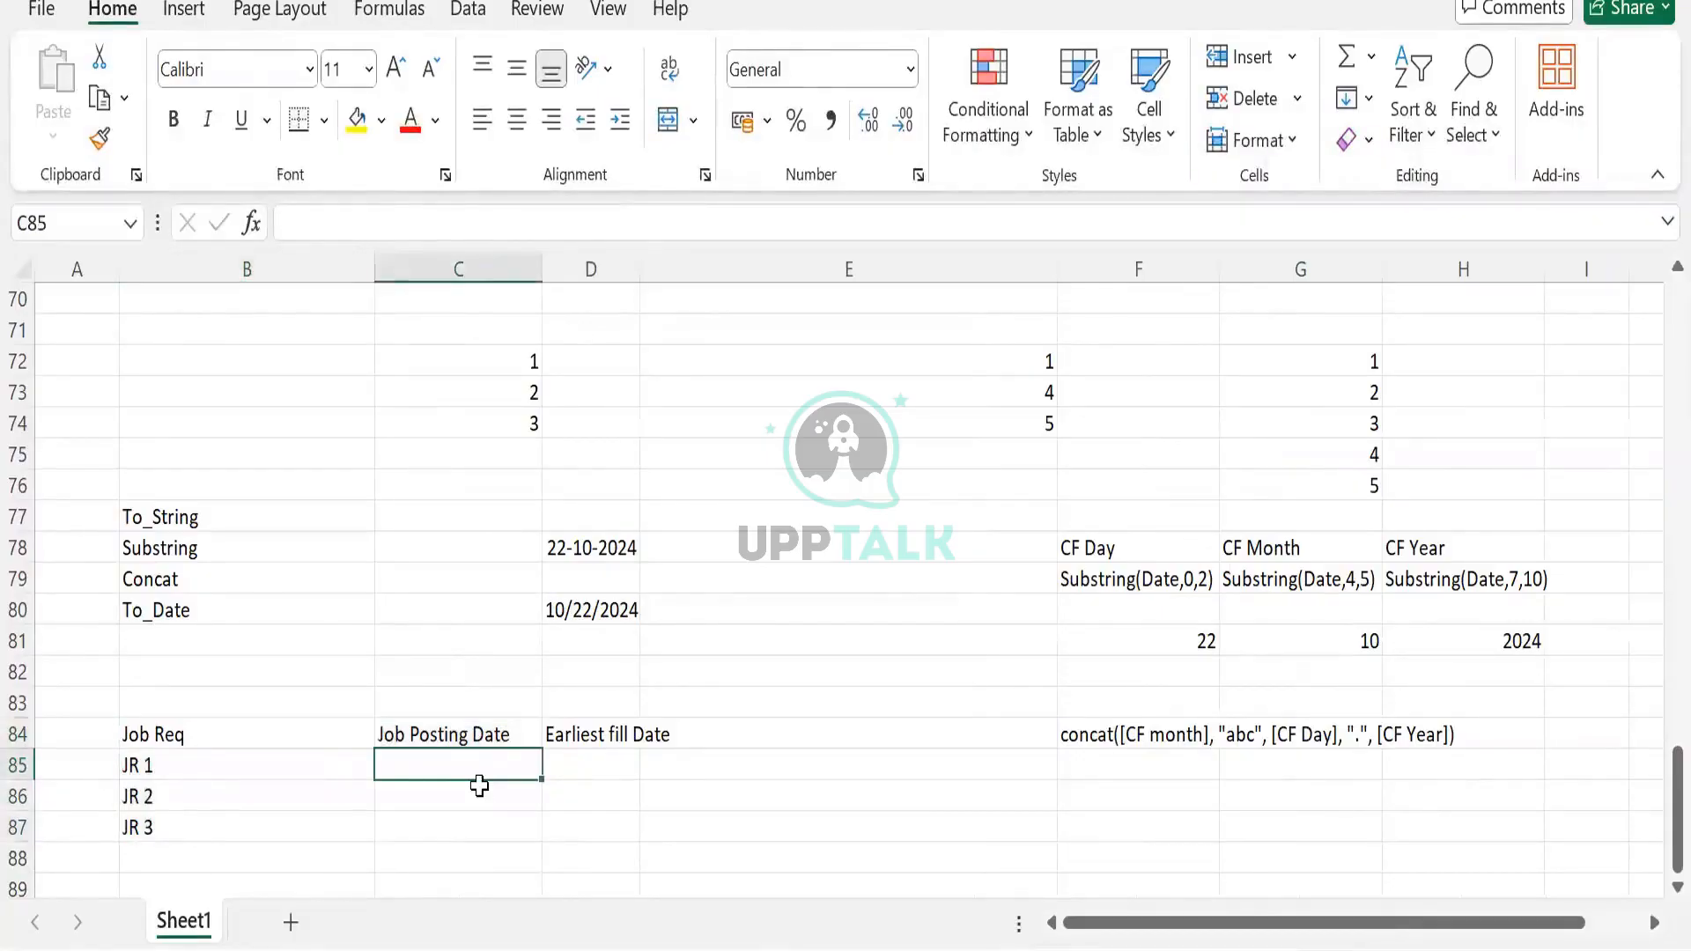
text(10/10)
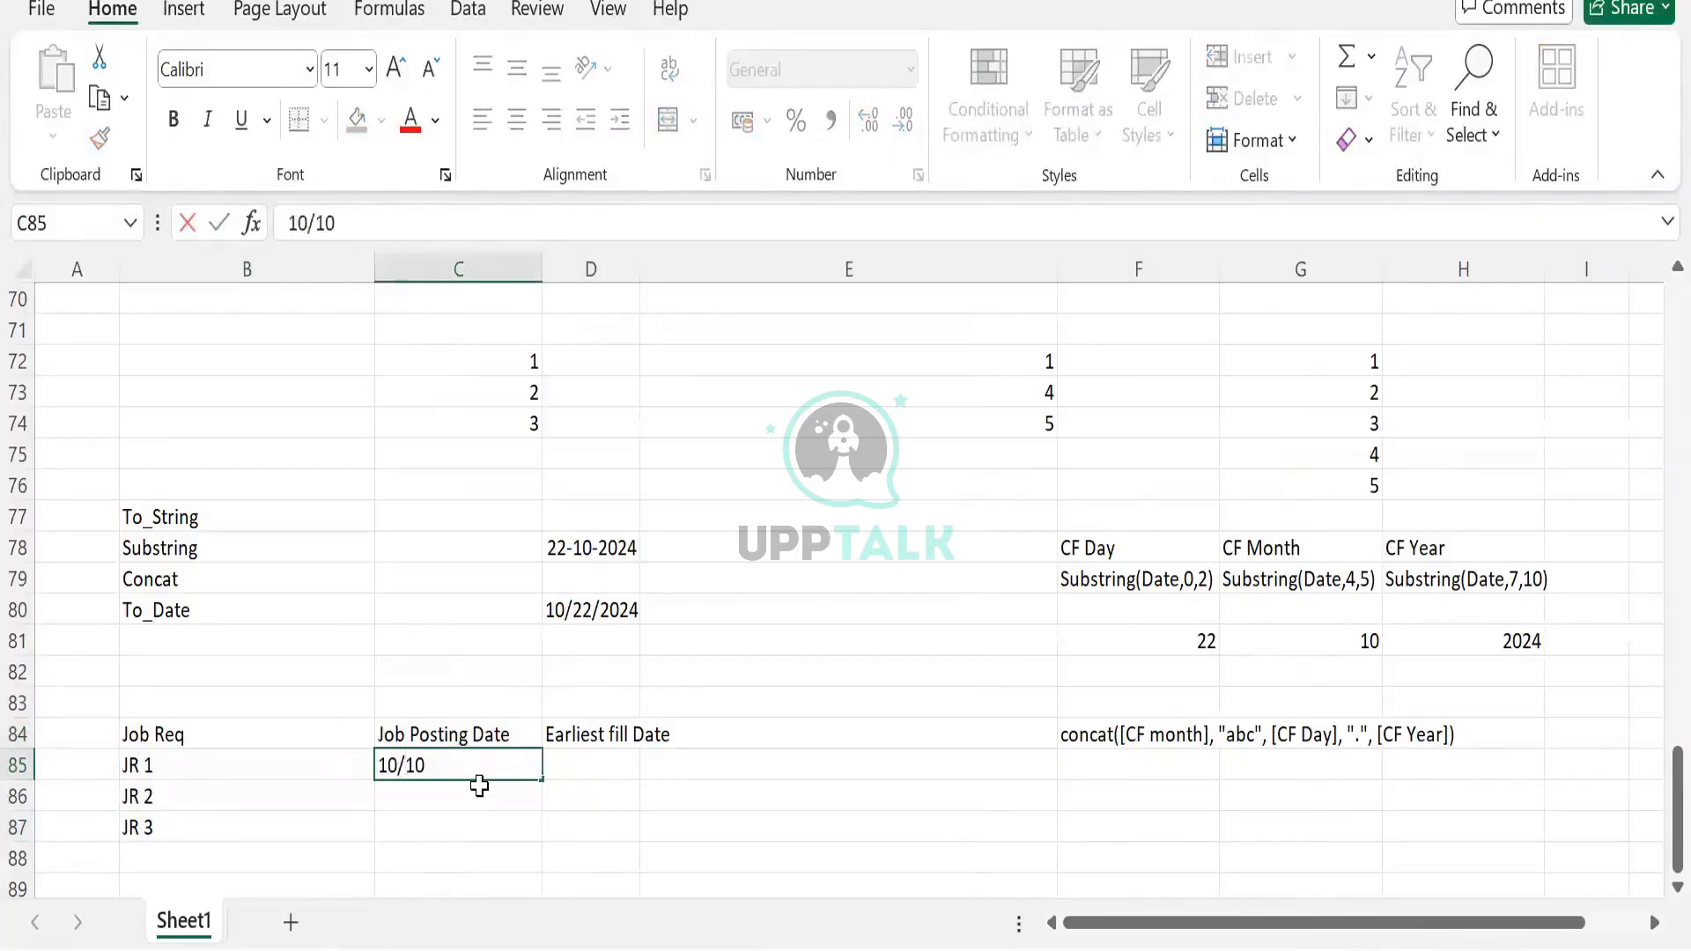
text(/2024)
key(Return)
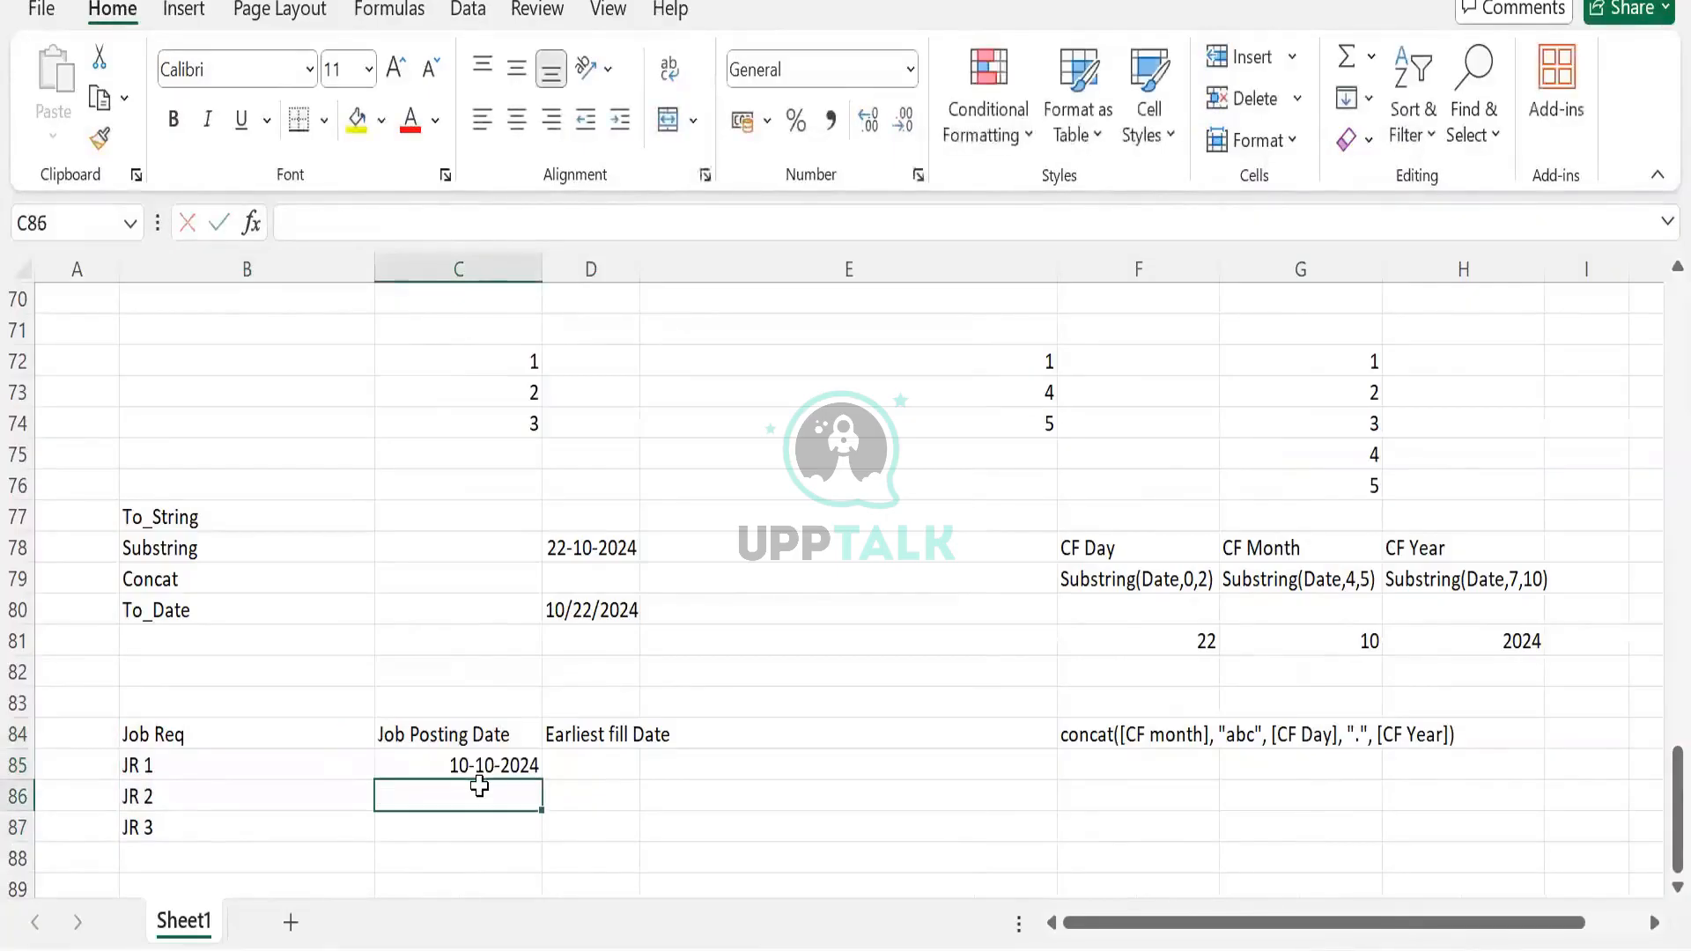
text(22/10)
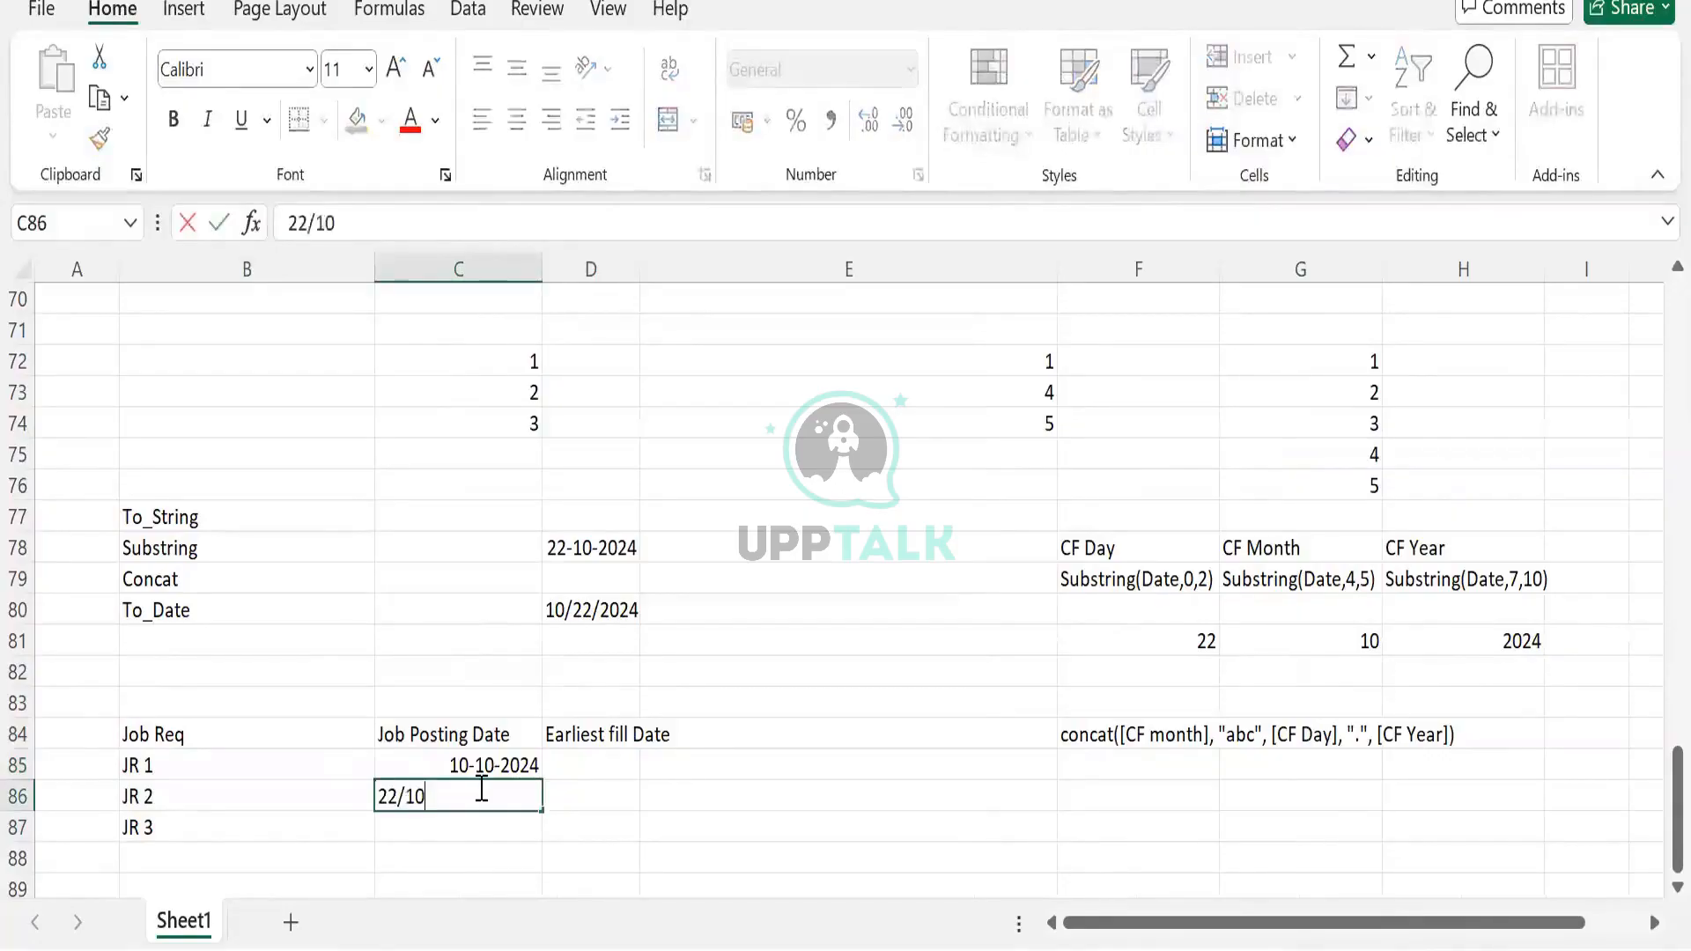
text(/2024)
key(Return)
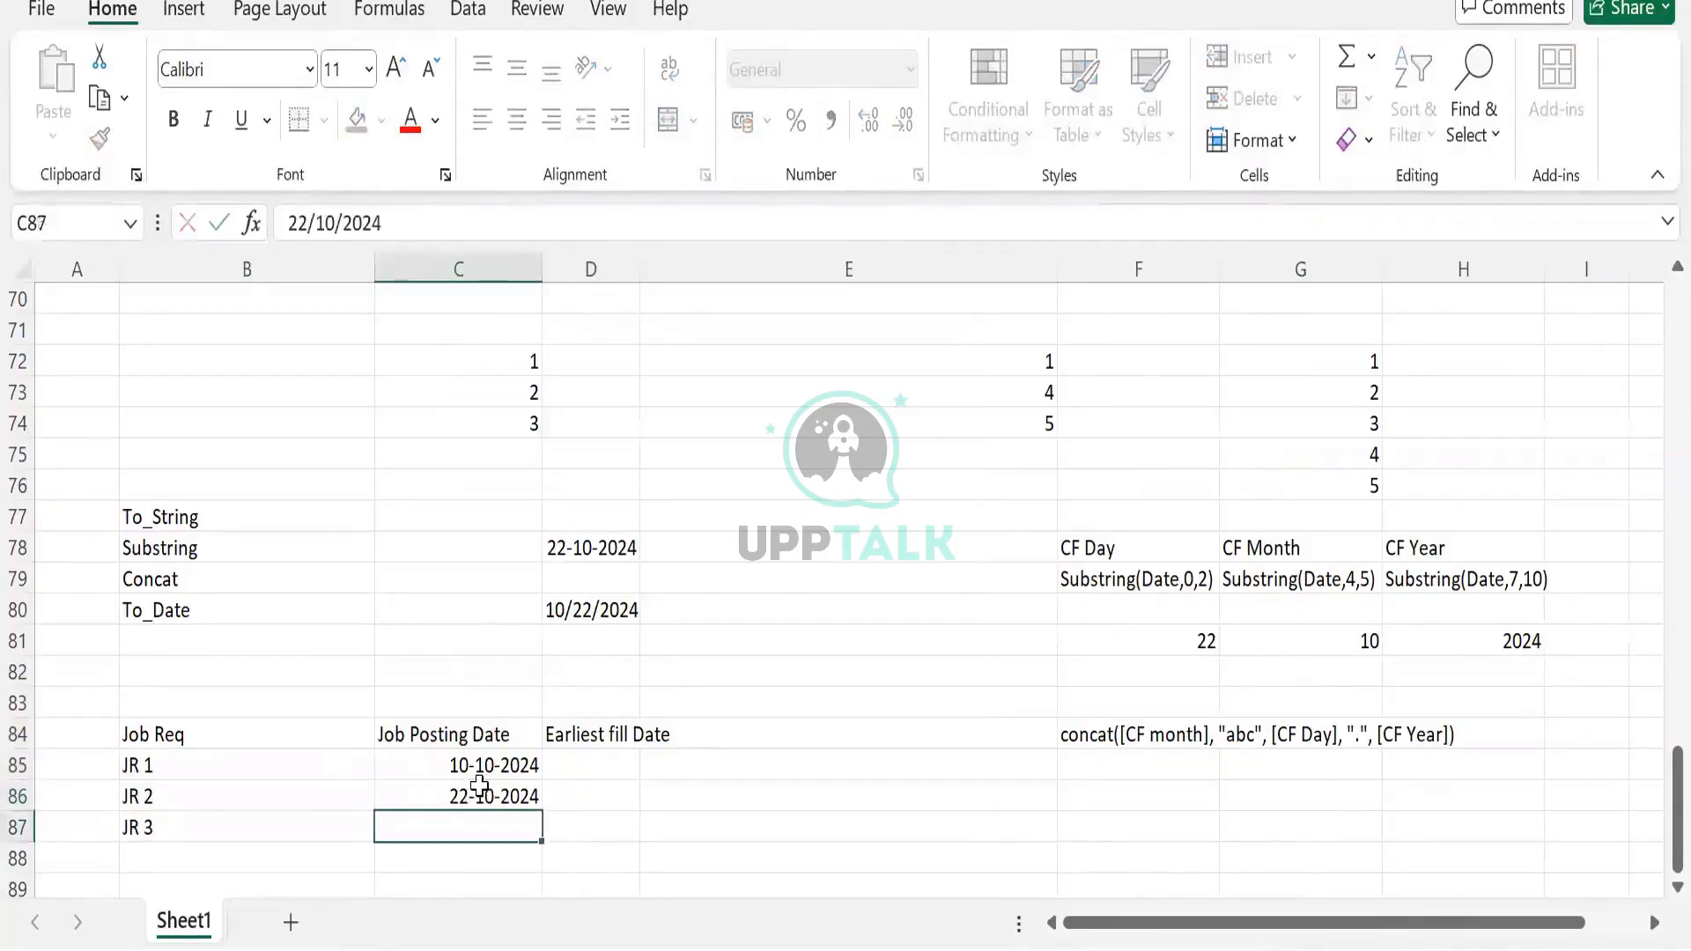
text(26)
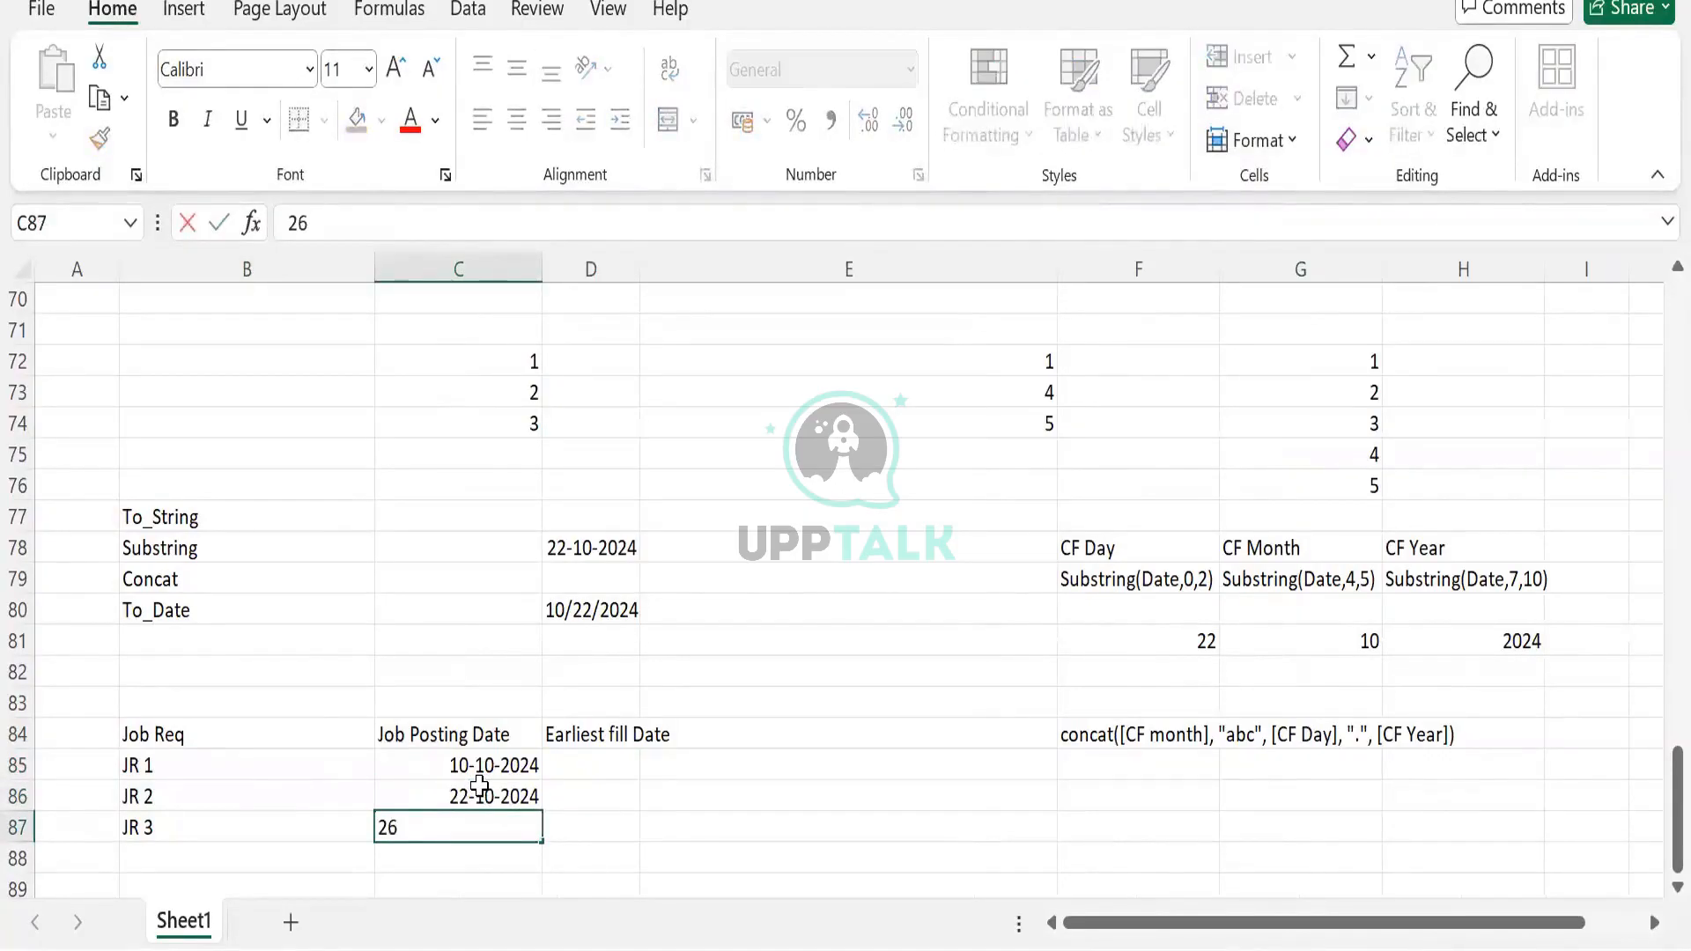
text(/2024)
key(Return)
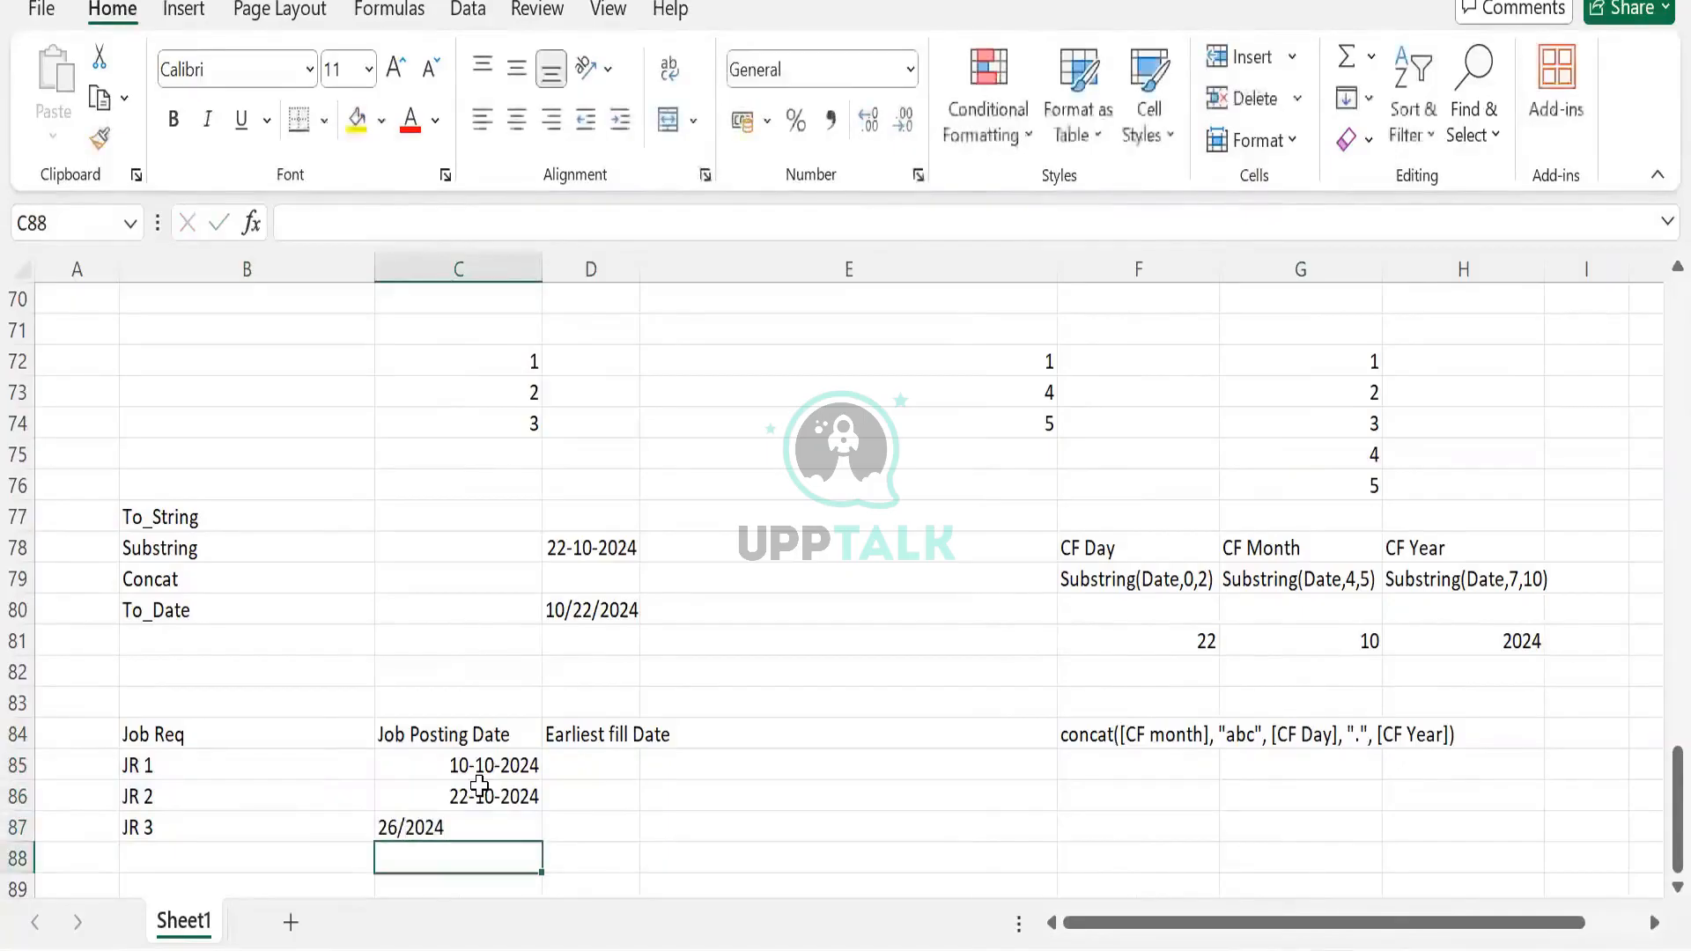
double_click(449, 832)
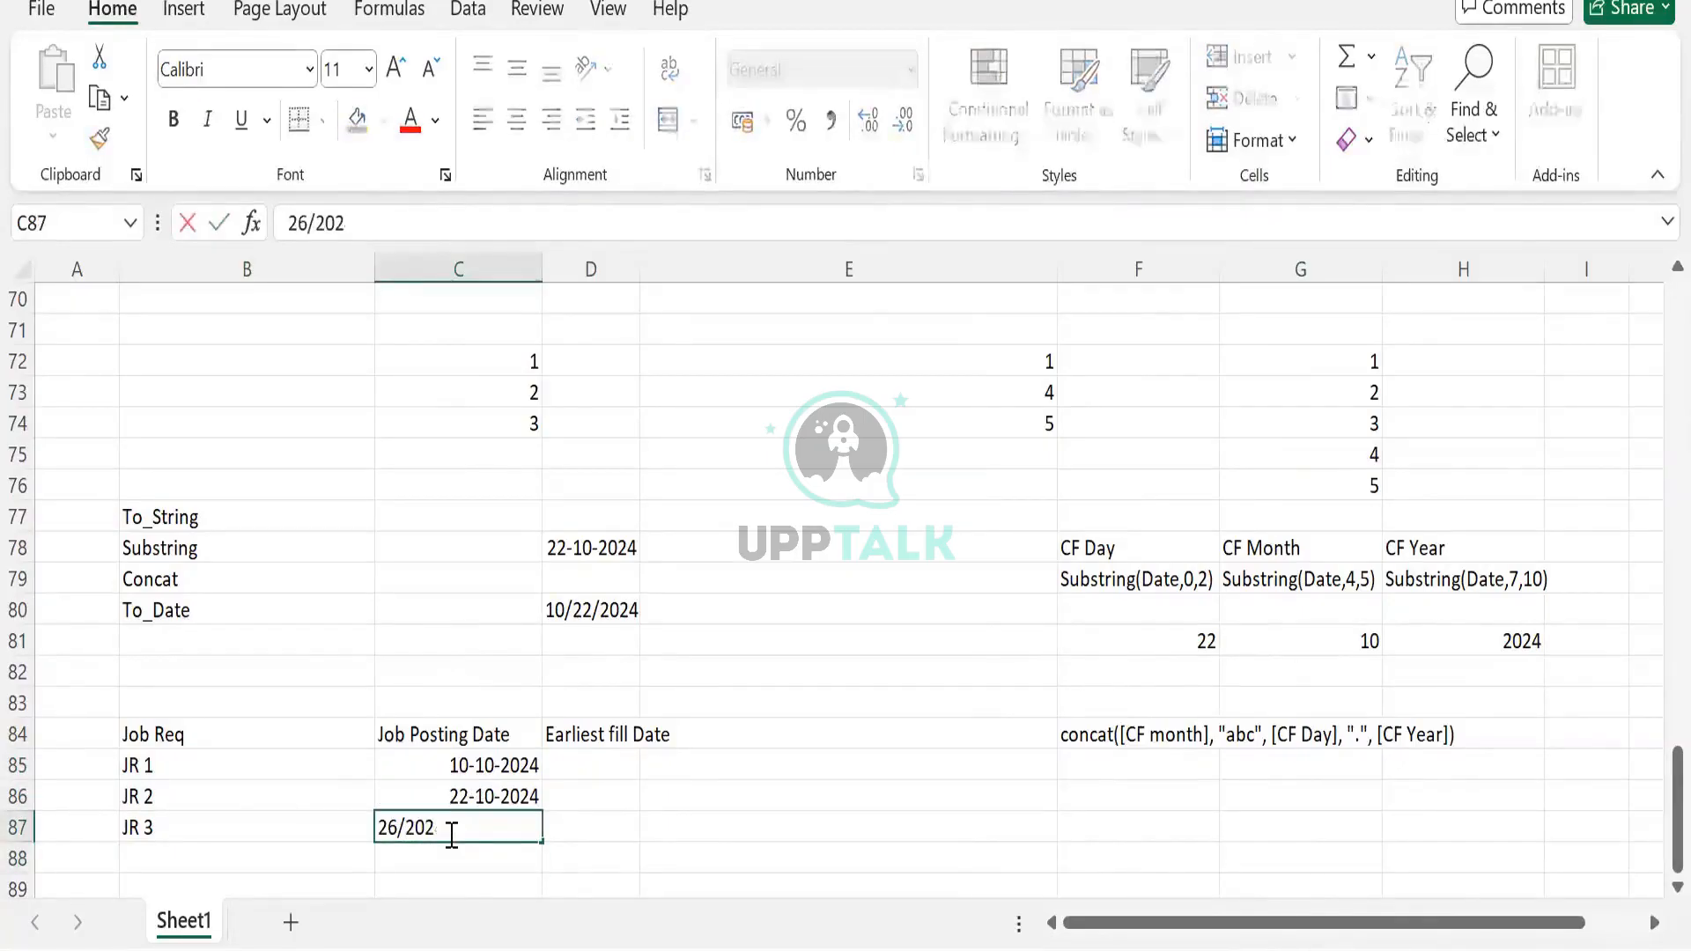
key(BackSpace)
key(BackSpace)
key(BackSpace)
key(BackSpace)
text(10/2024)
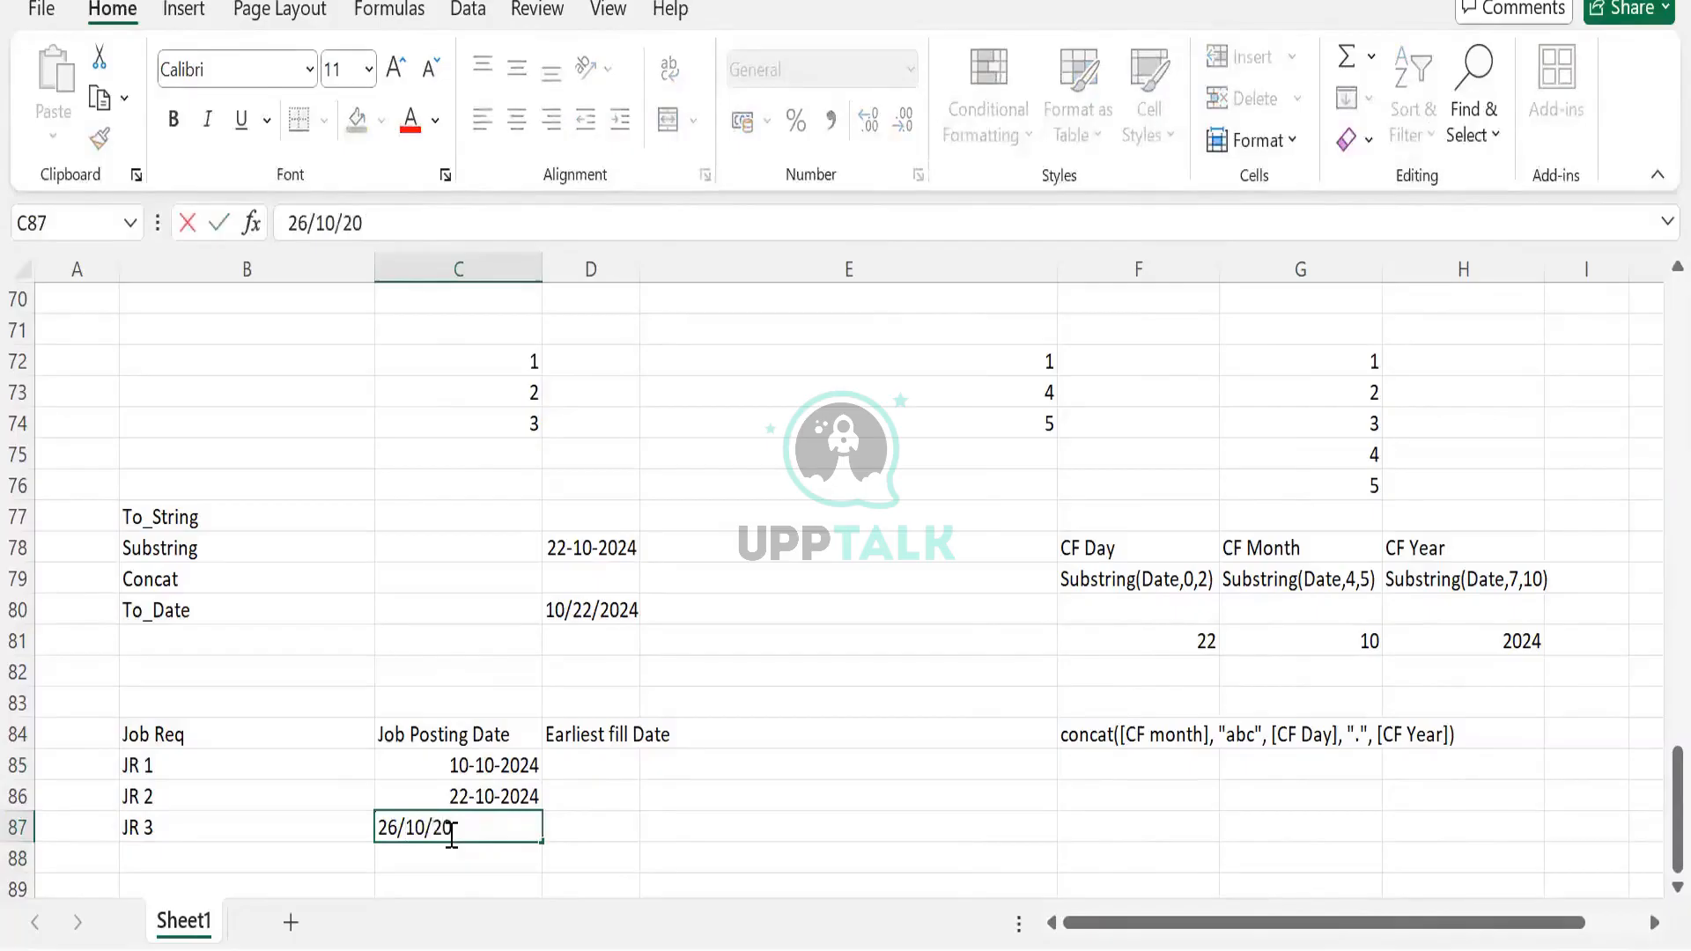
key(ctrl+Return)
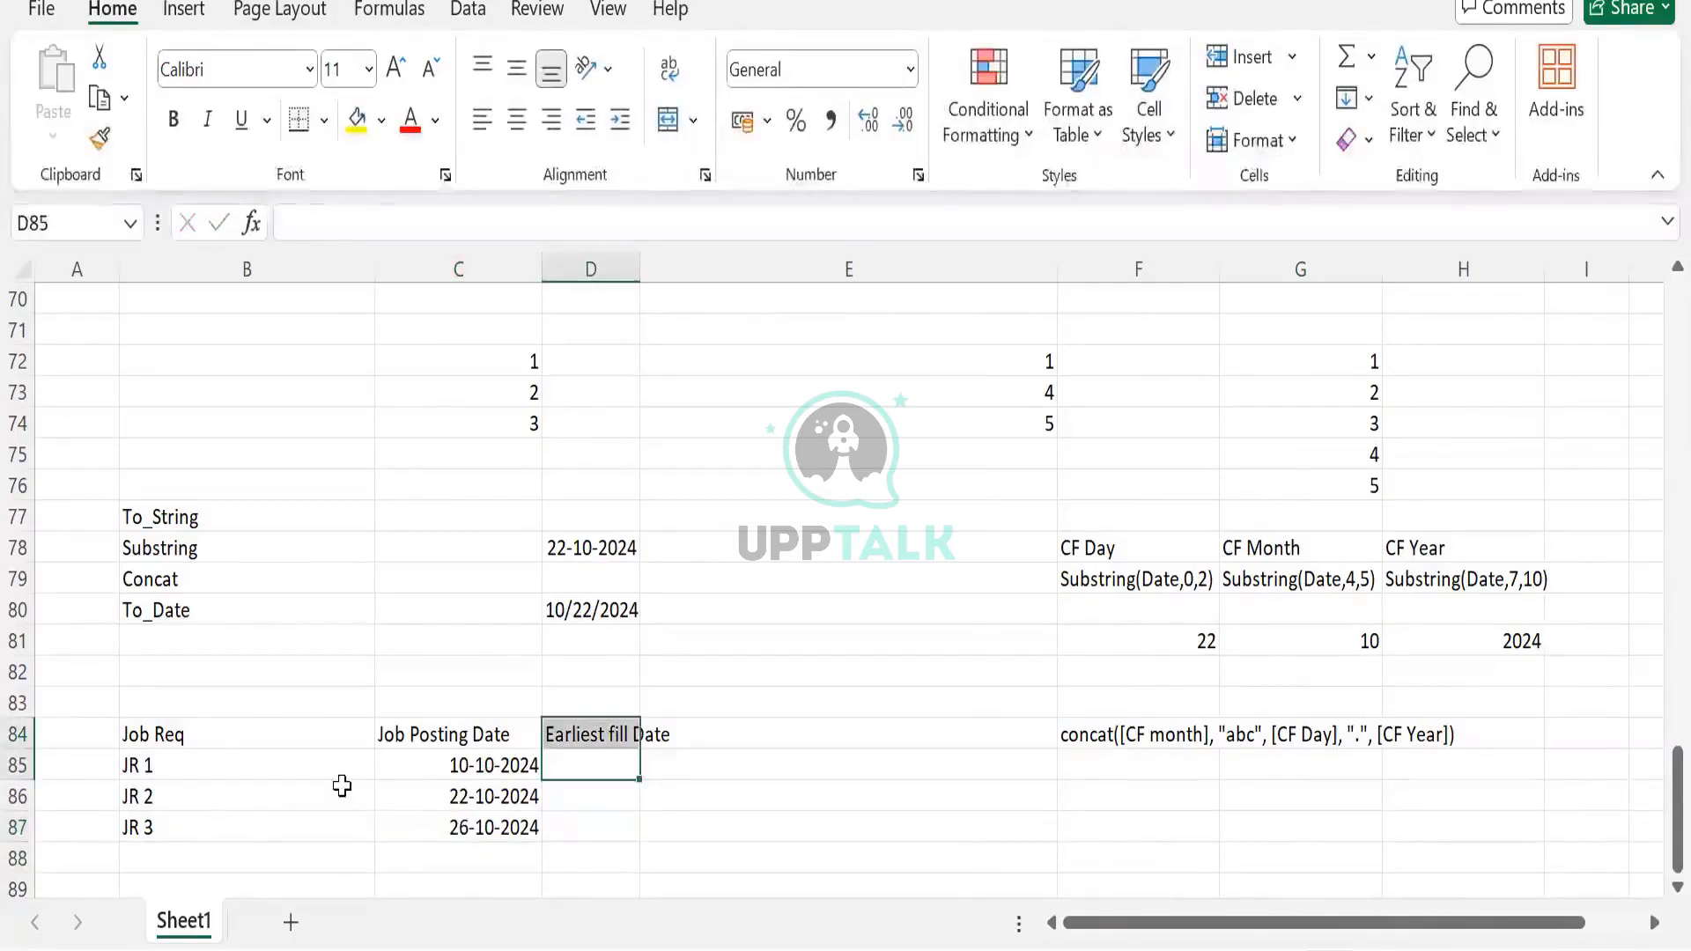
Check C87 holds a date and move to D85 under Earliest fill Date
click(510, 823)
click(187, 759)
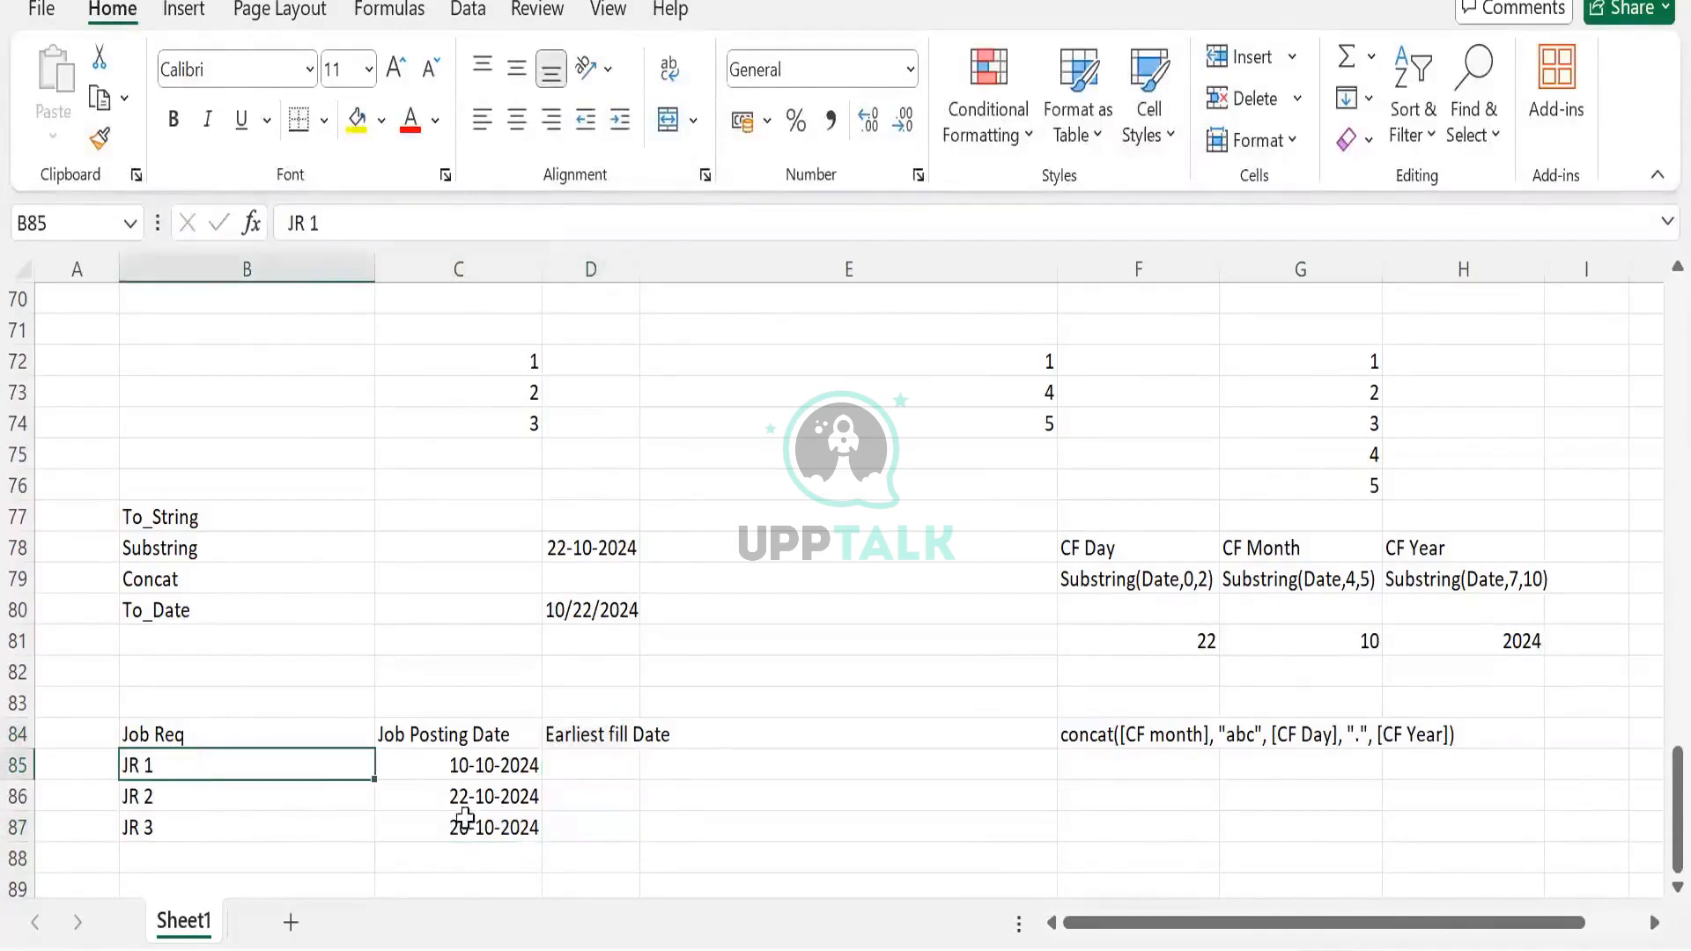
click(601, 759)
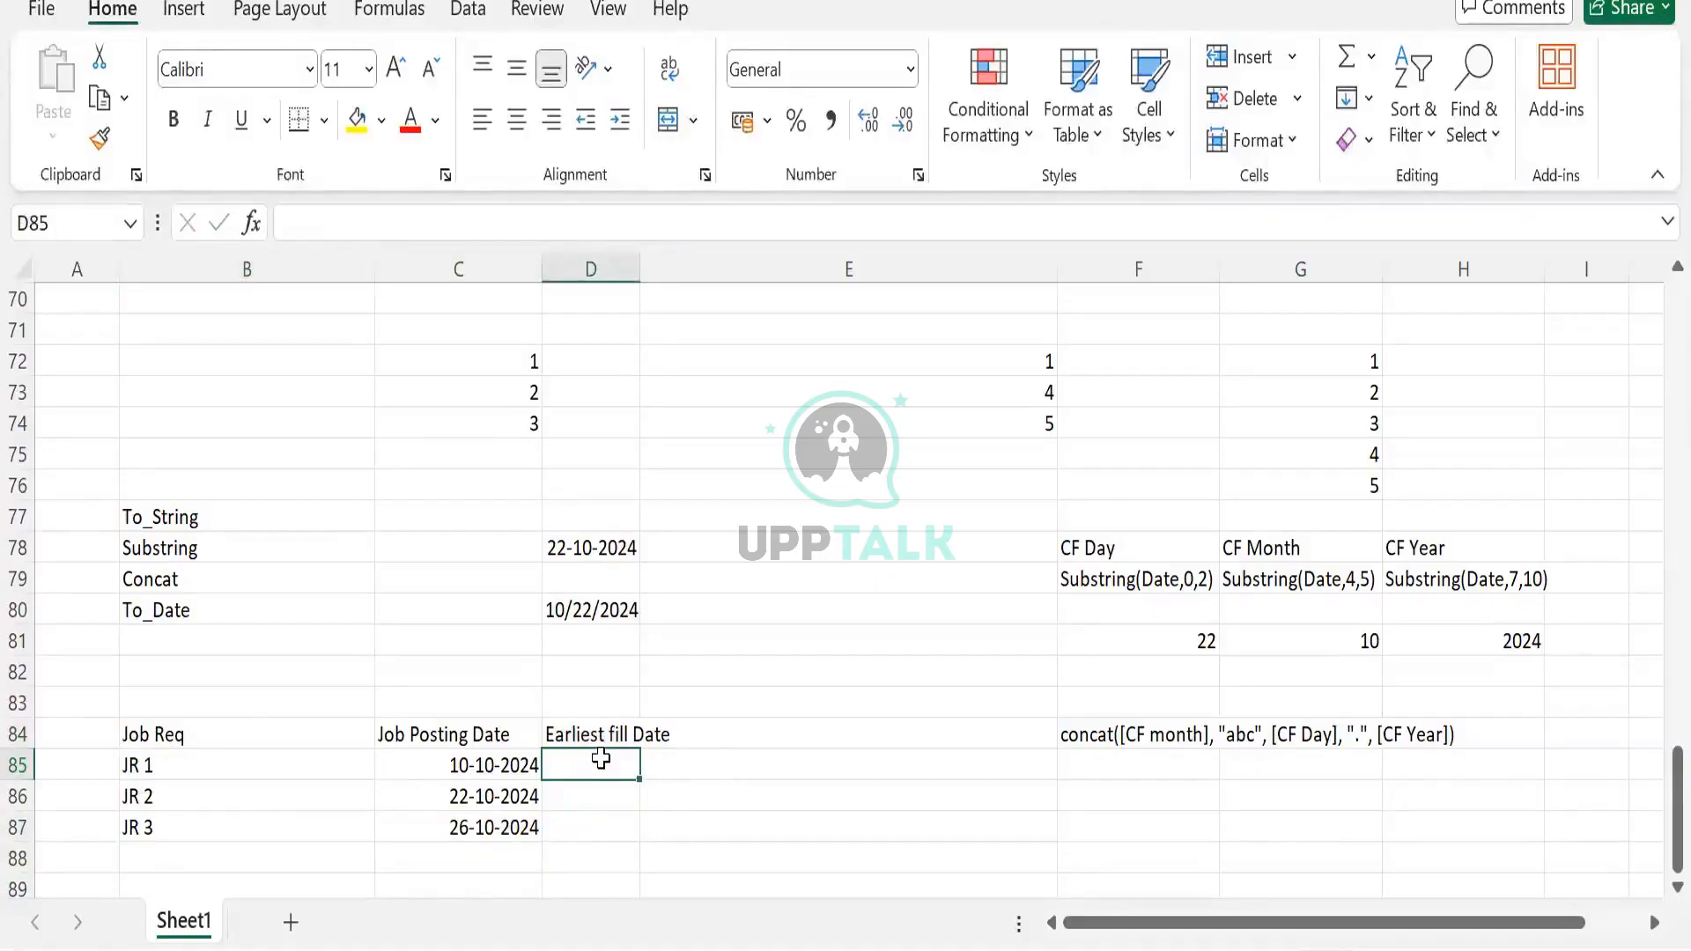
click(590, 727)
click(615, 771)
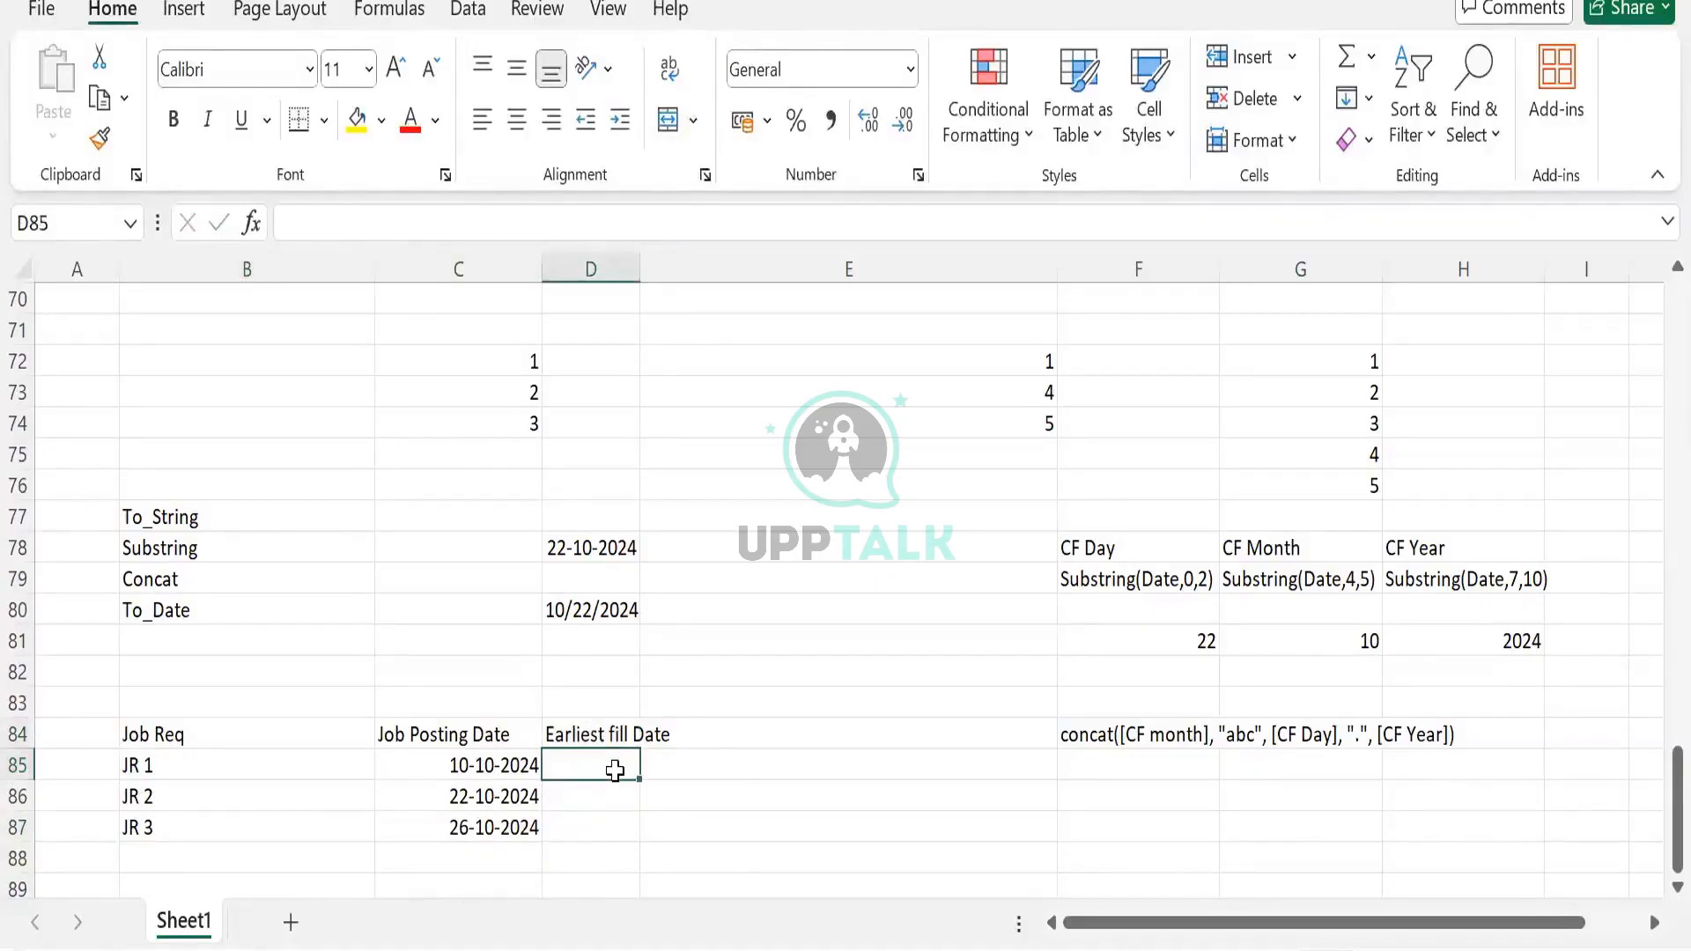
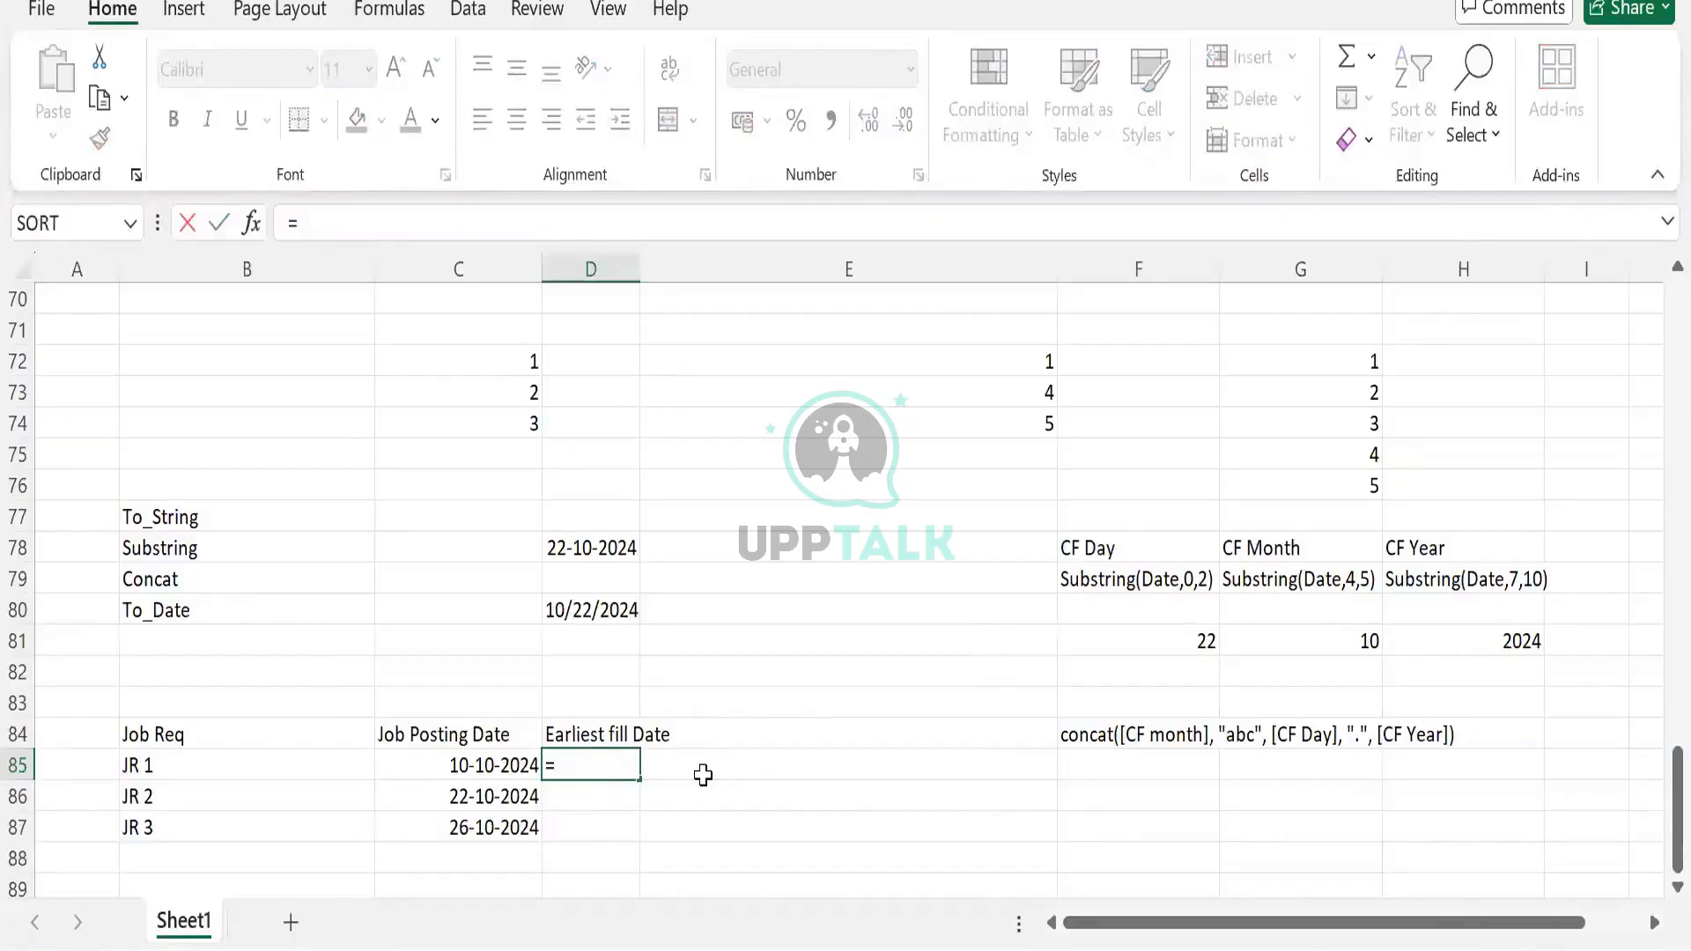
Attempt a Date_Add posting-date formula in D85, hit an invalid name error, and cancel it
text(Date_ADD()
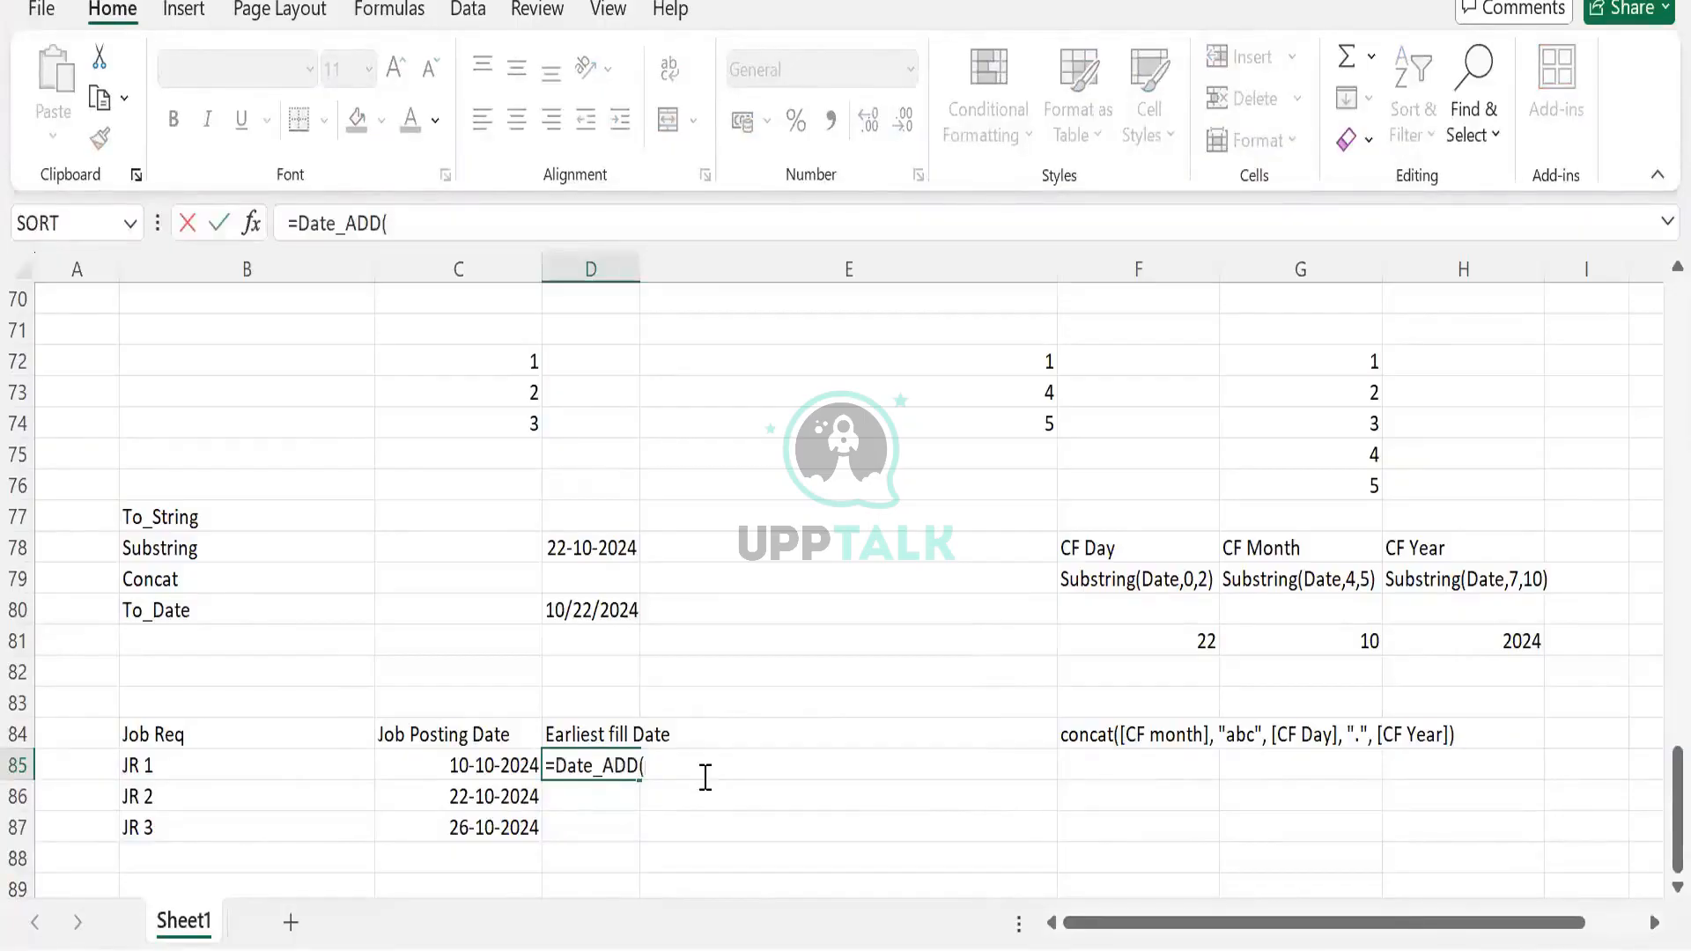
text([)
text(Jobs)
key(BackSpace)
text(Po)
key(BackSpace)
text(osting)
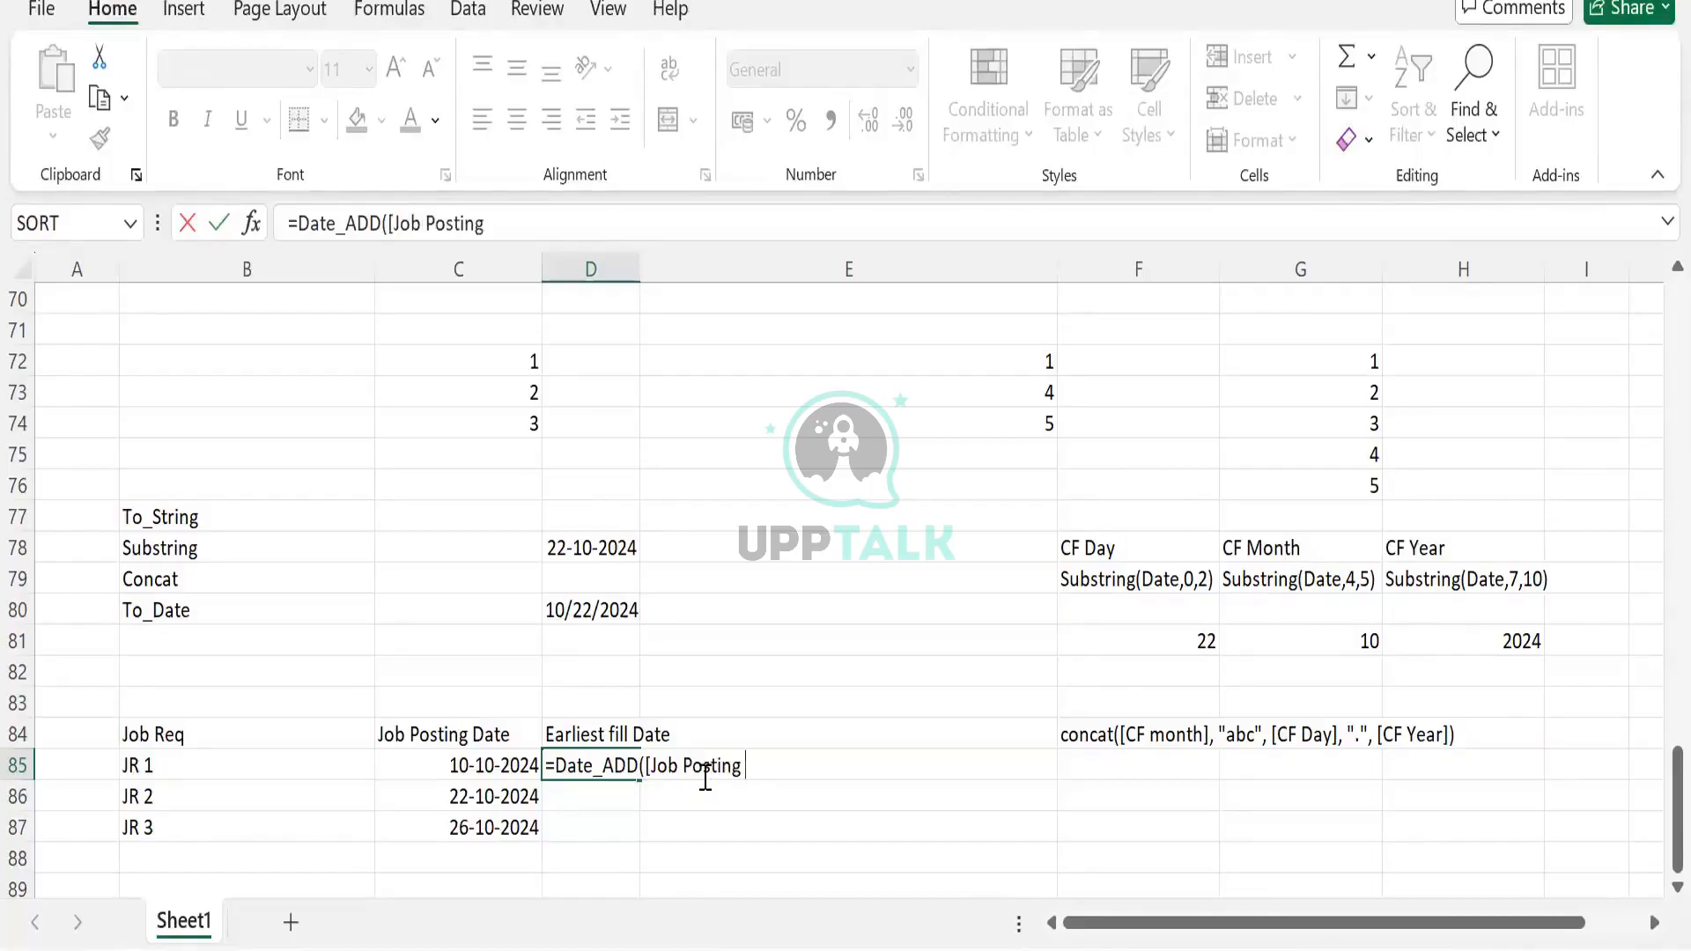
text( Date], "1)
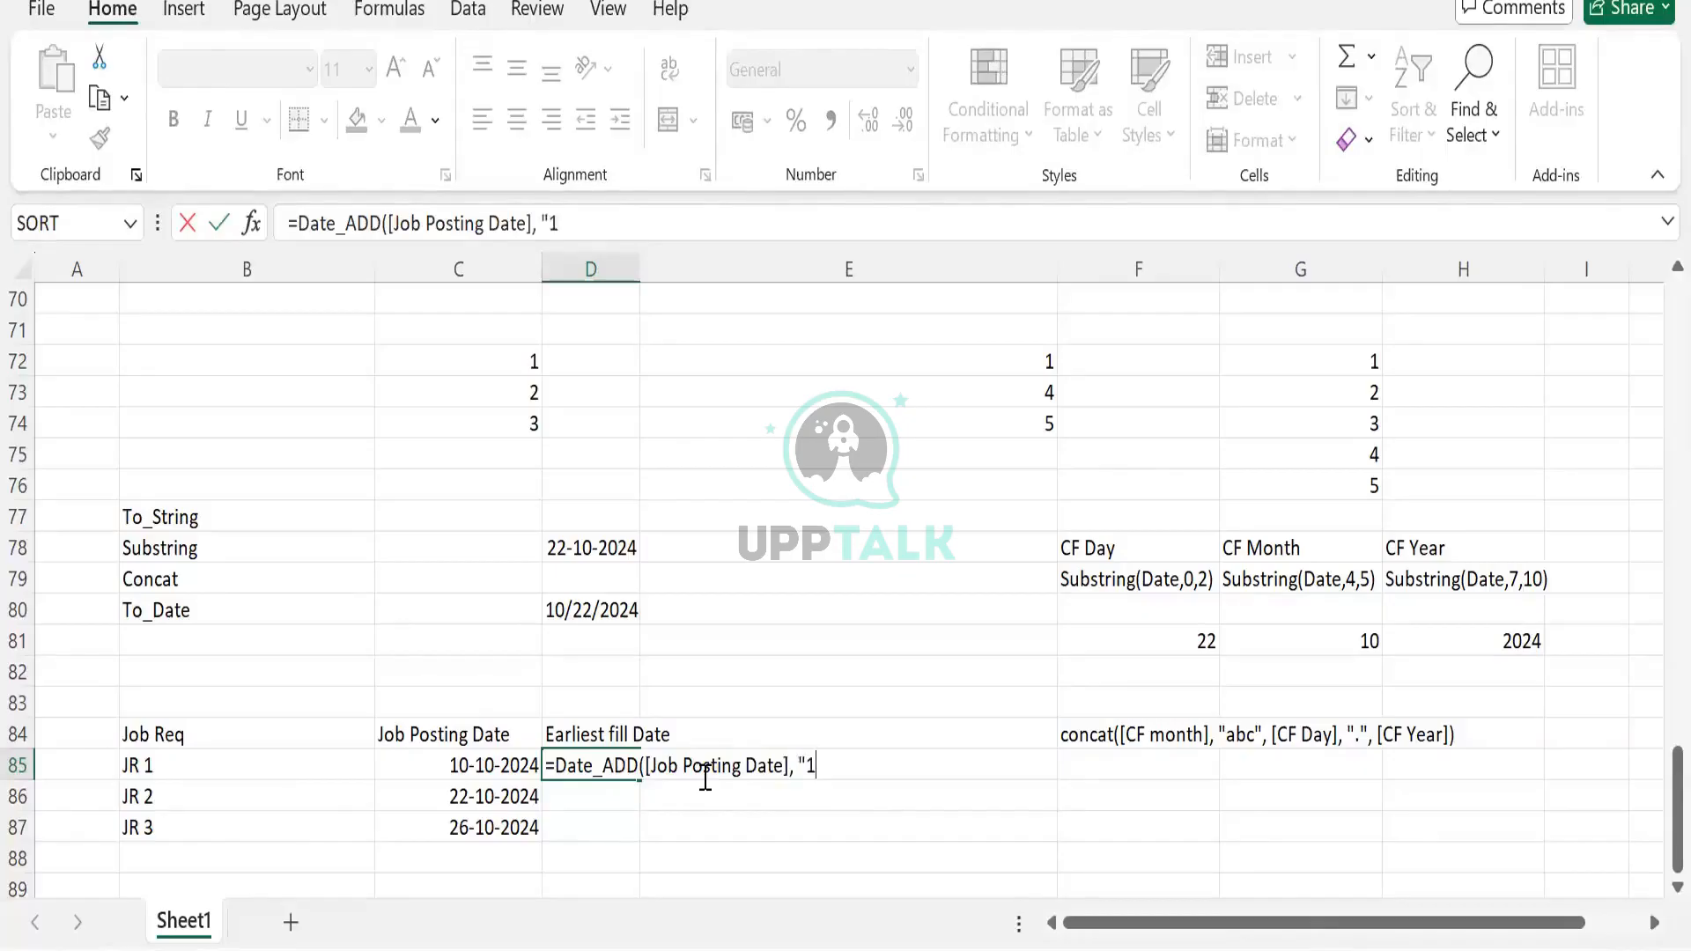
text(", "Month")
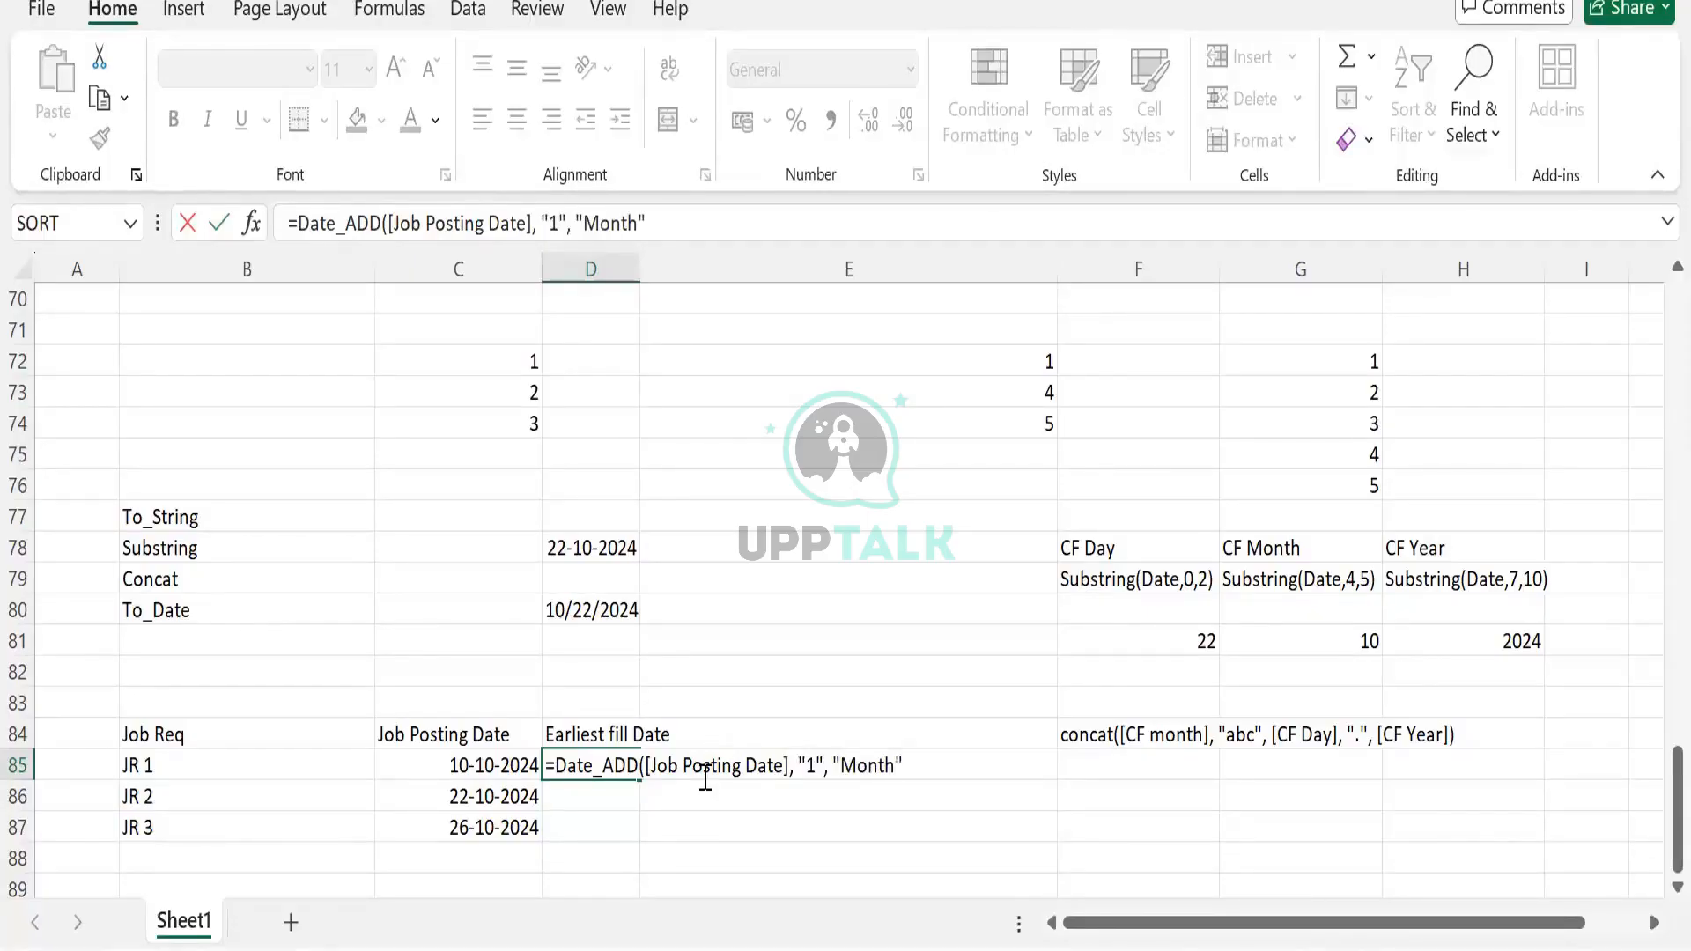
text())
click(705, 770)
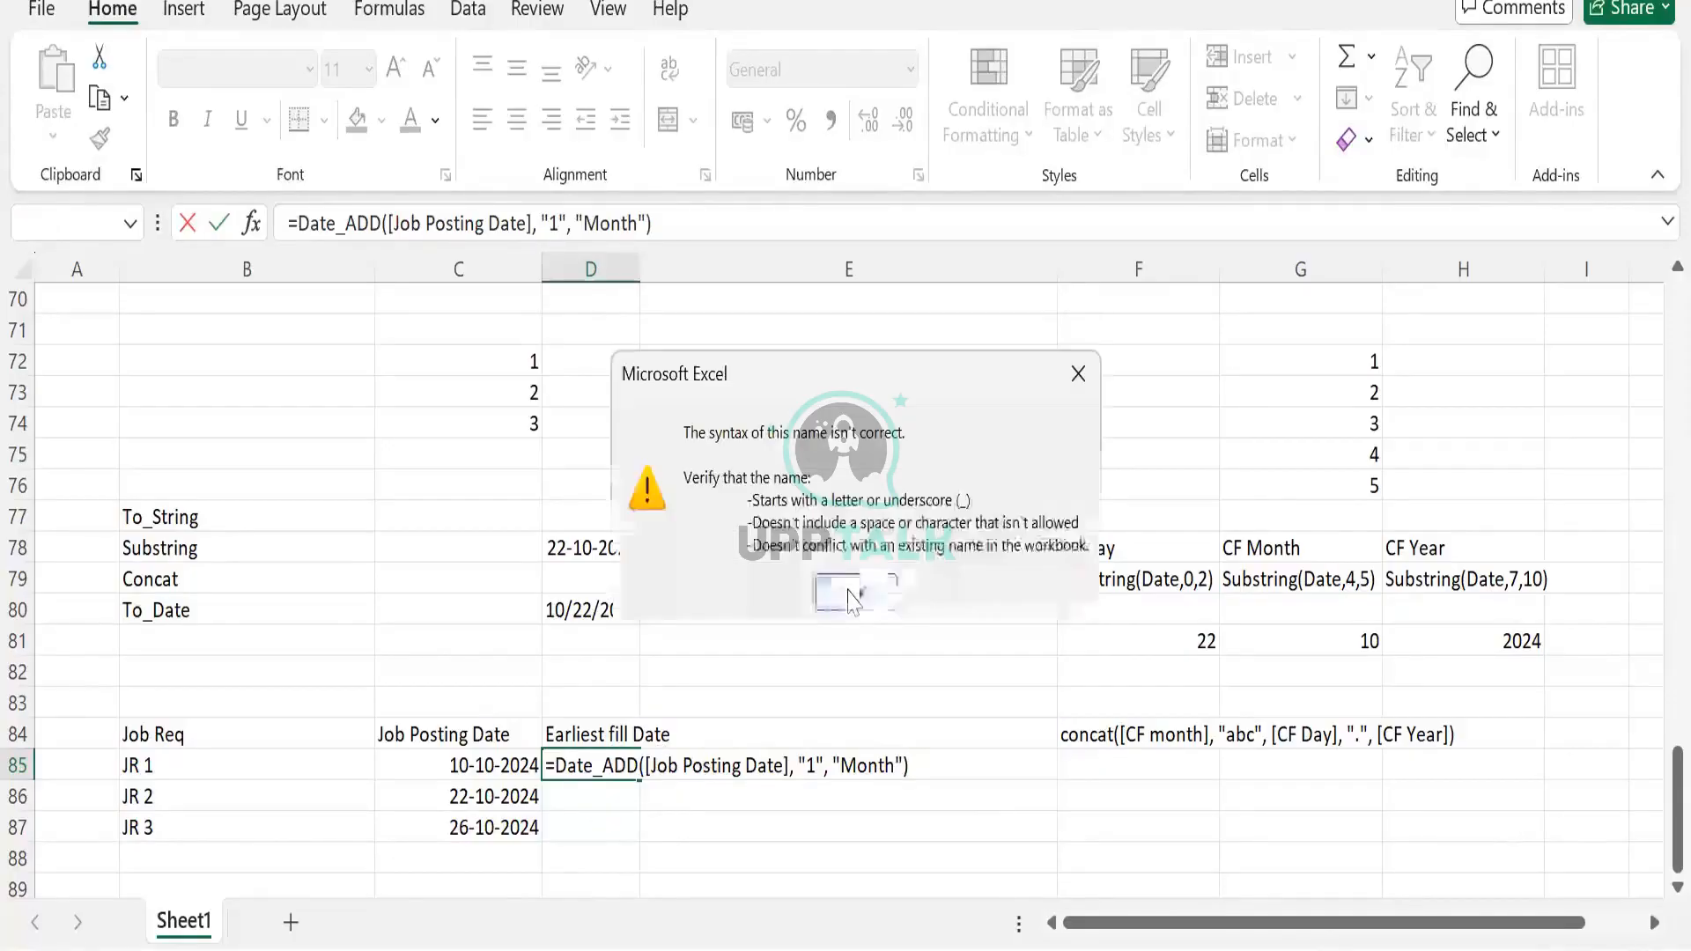
key(Return)
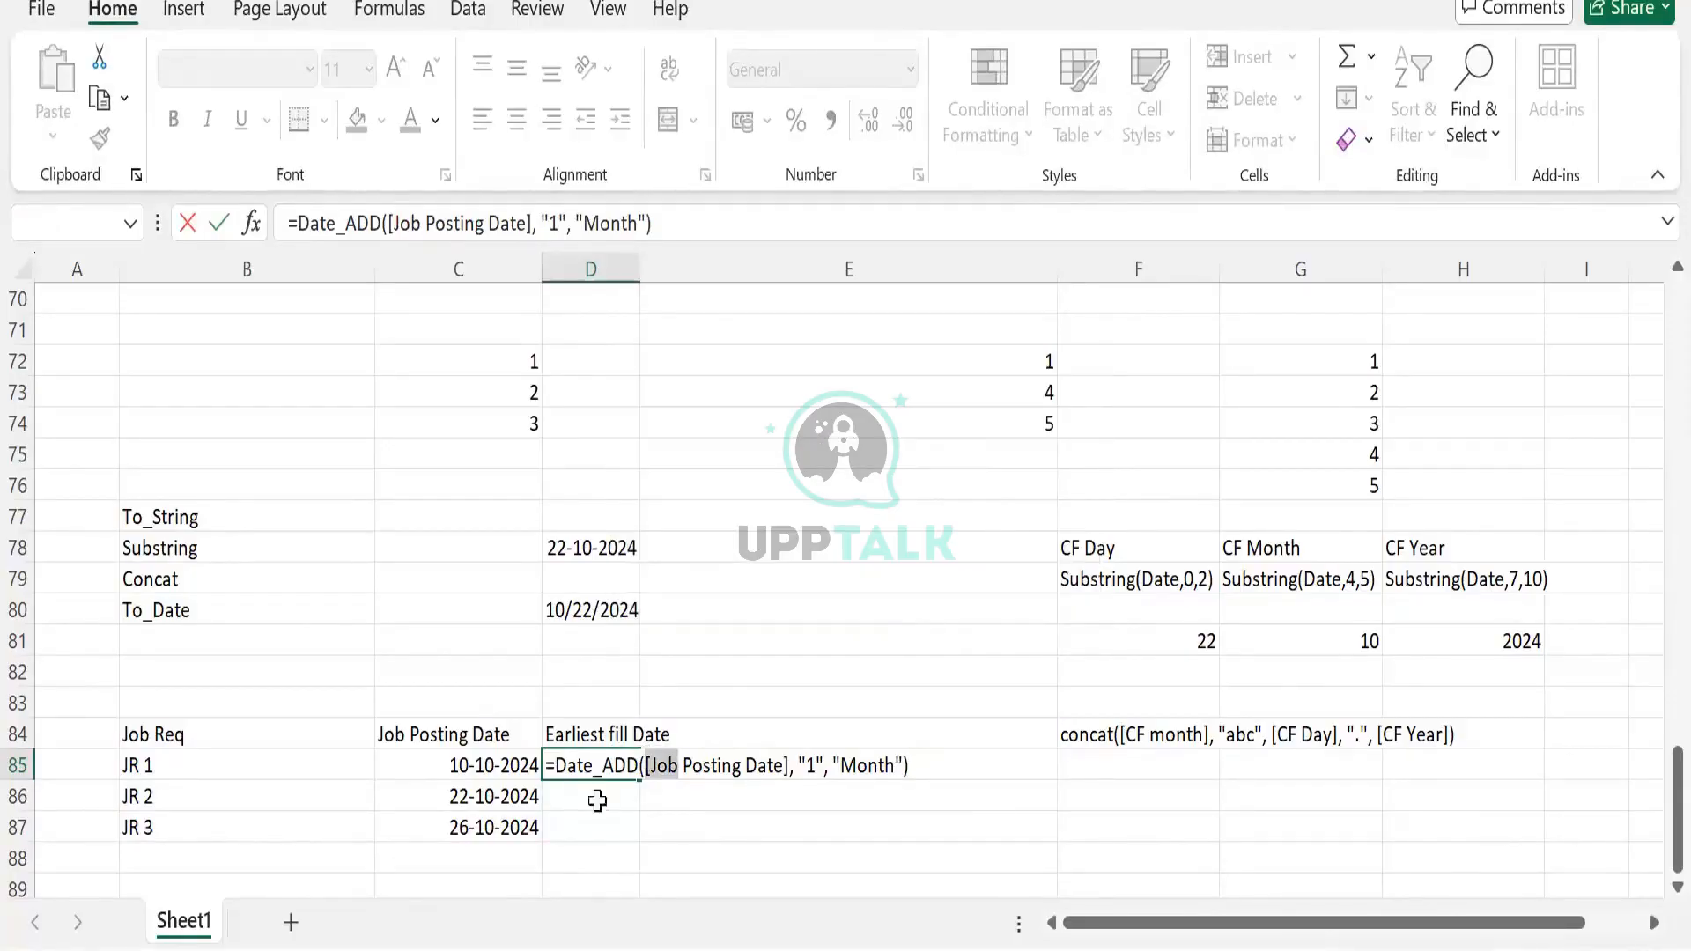
click(596, 799)
click(559, 765)
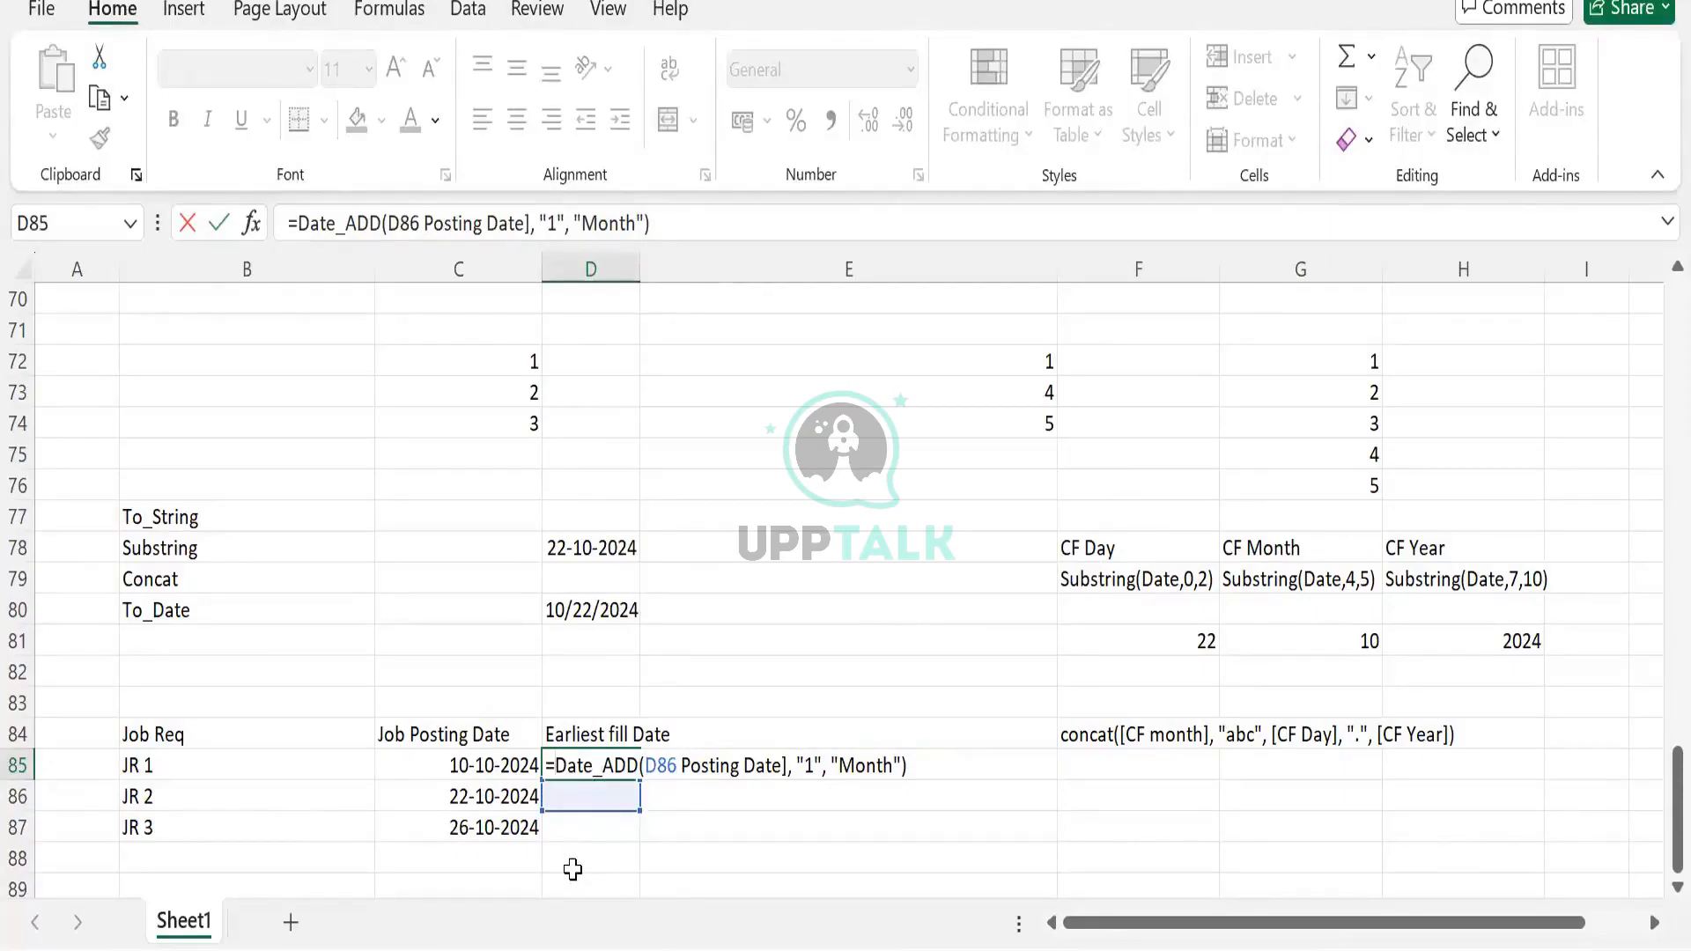
key(BackSpace)
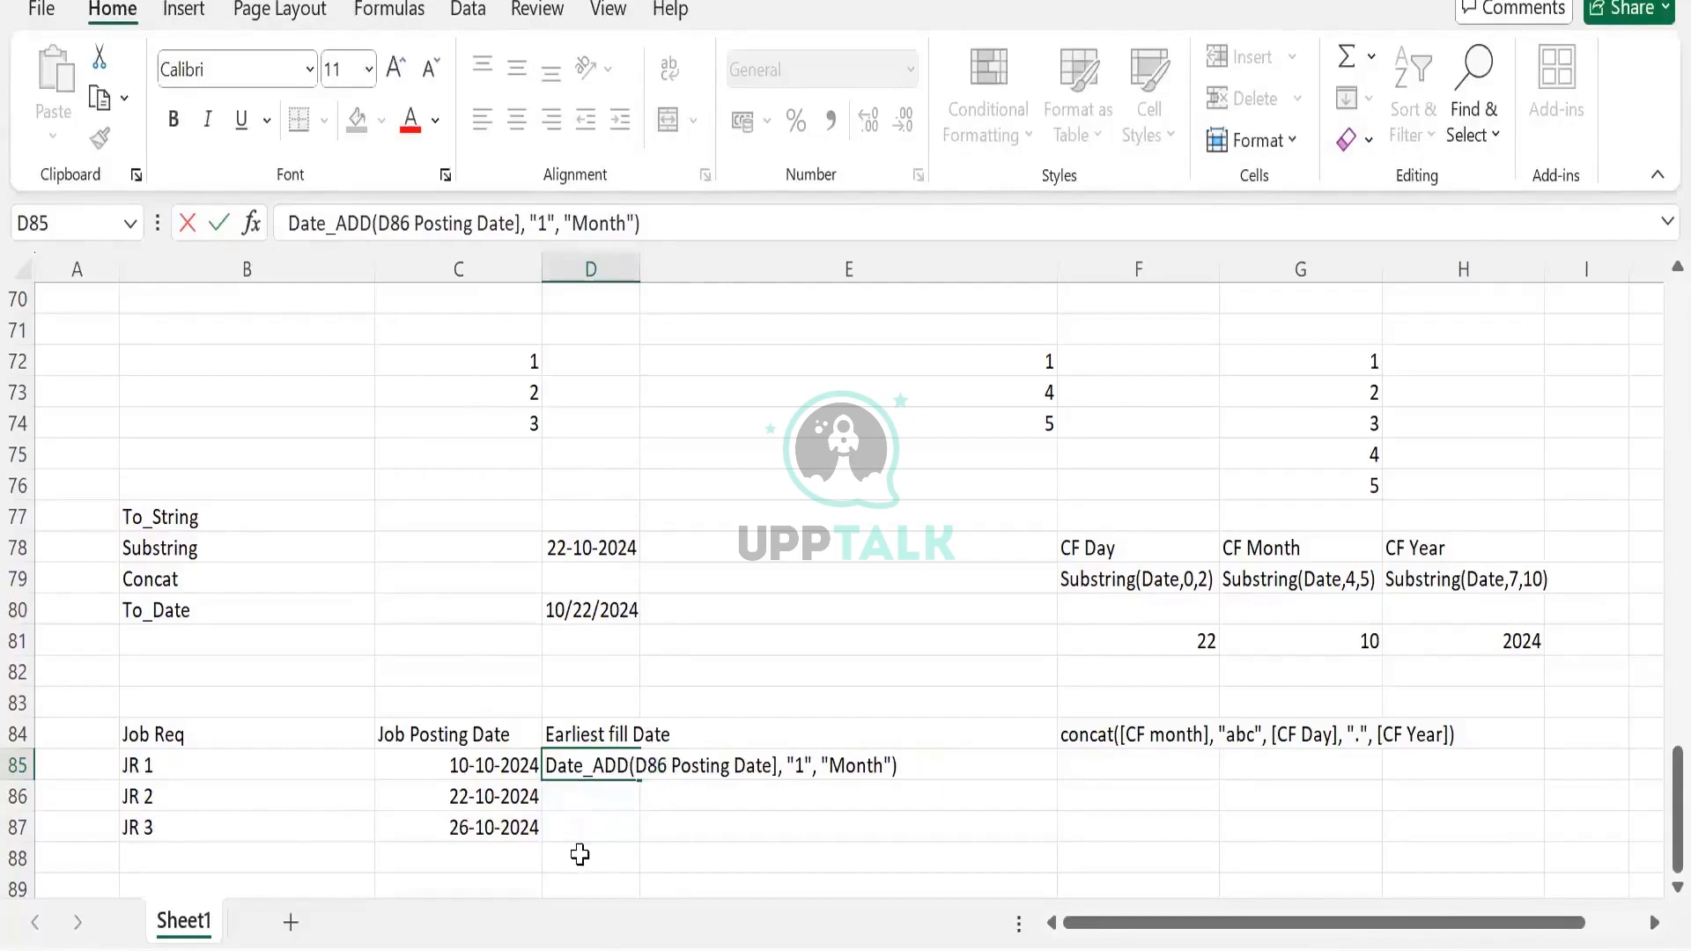
key(Escape)
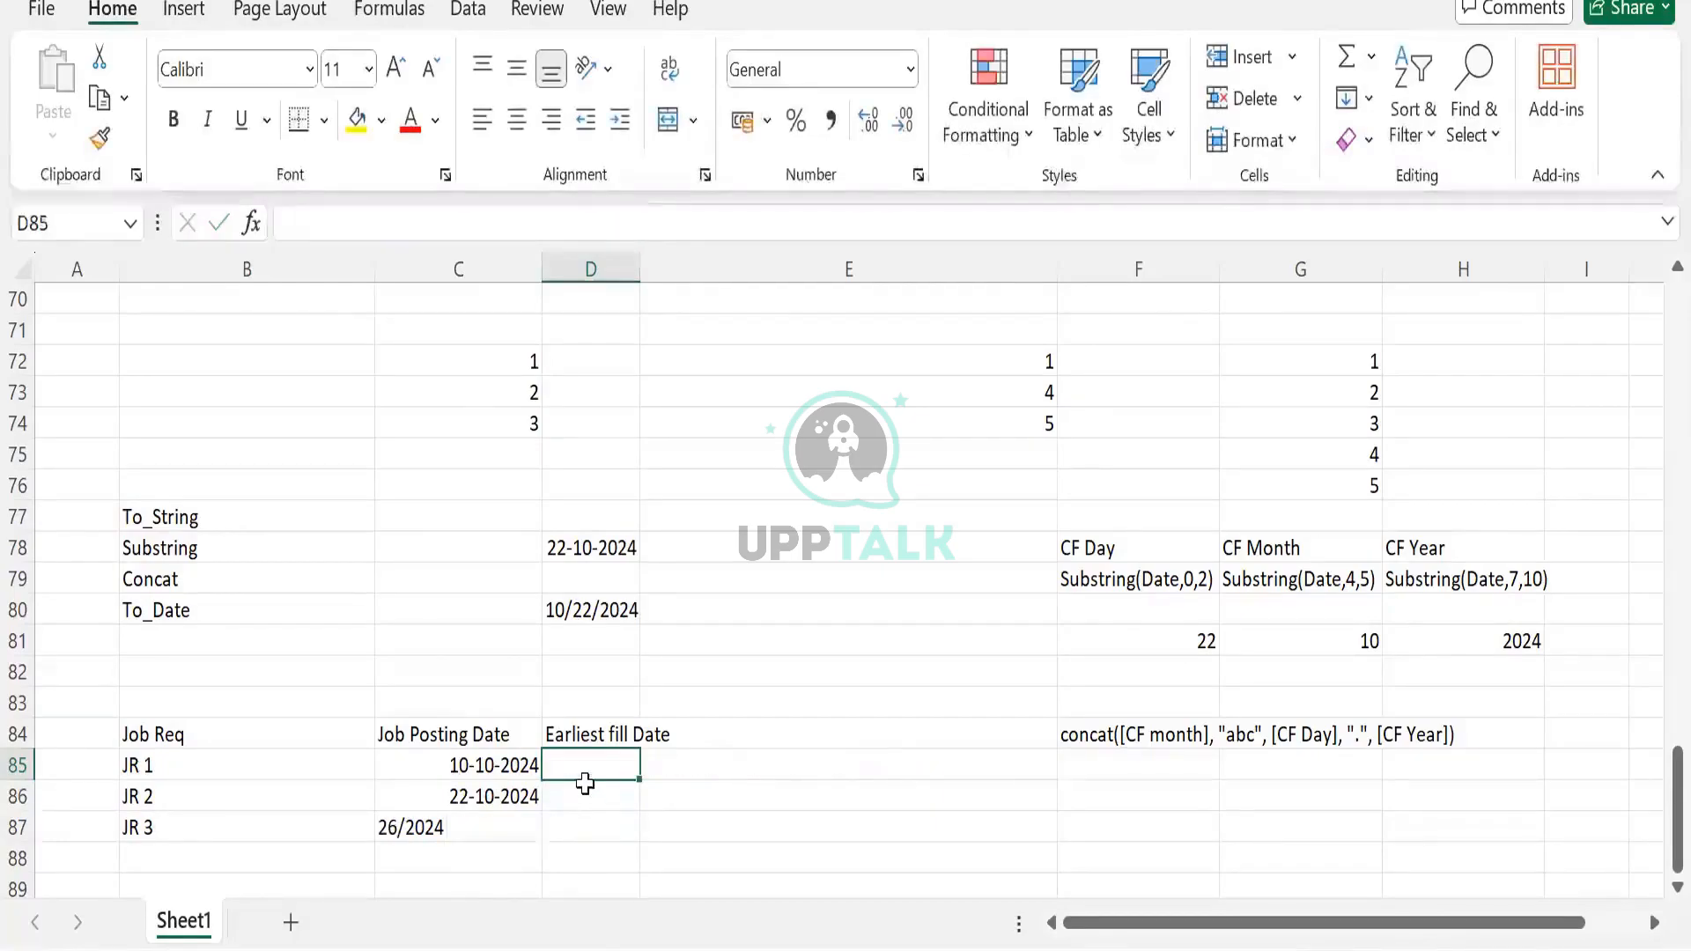
Restore JR 3's date and enter Date_Add([Posting Posting Date],"1","Month") as text in D85
key(ctrl+z)
click(585, 783)
click(584, 766)
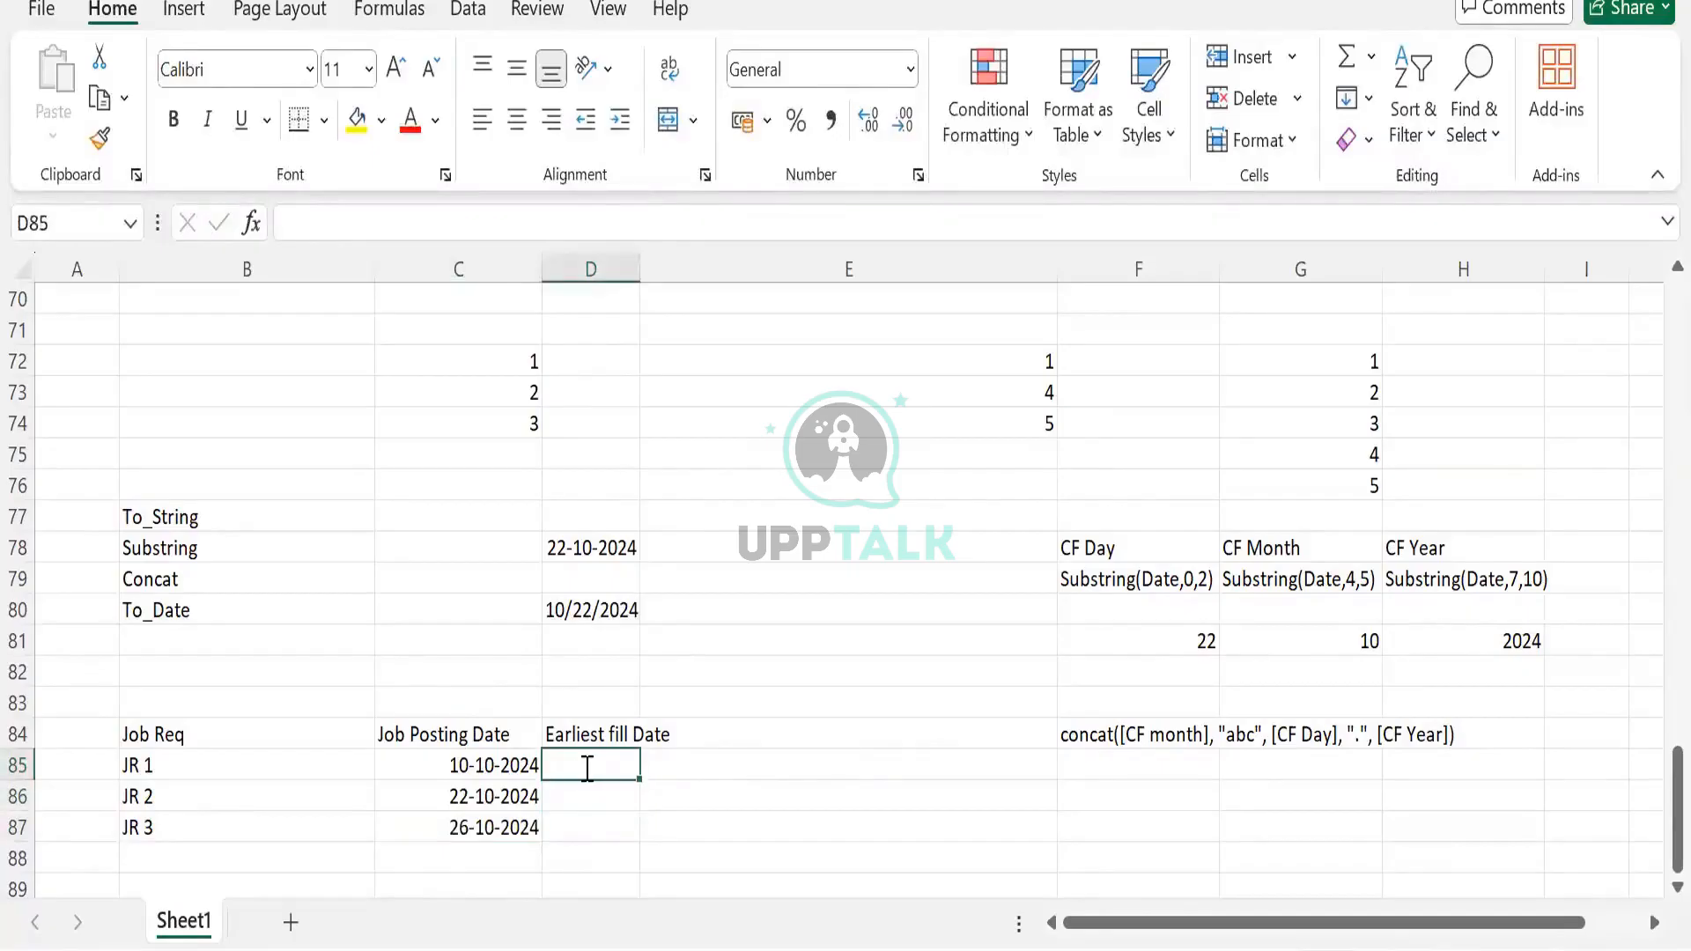
text(Date_A)
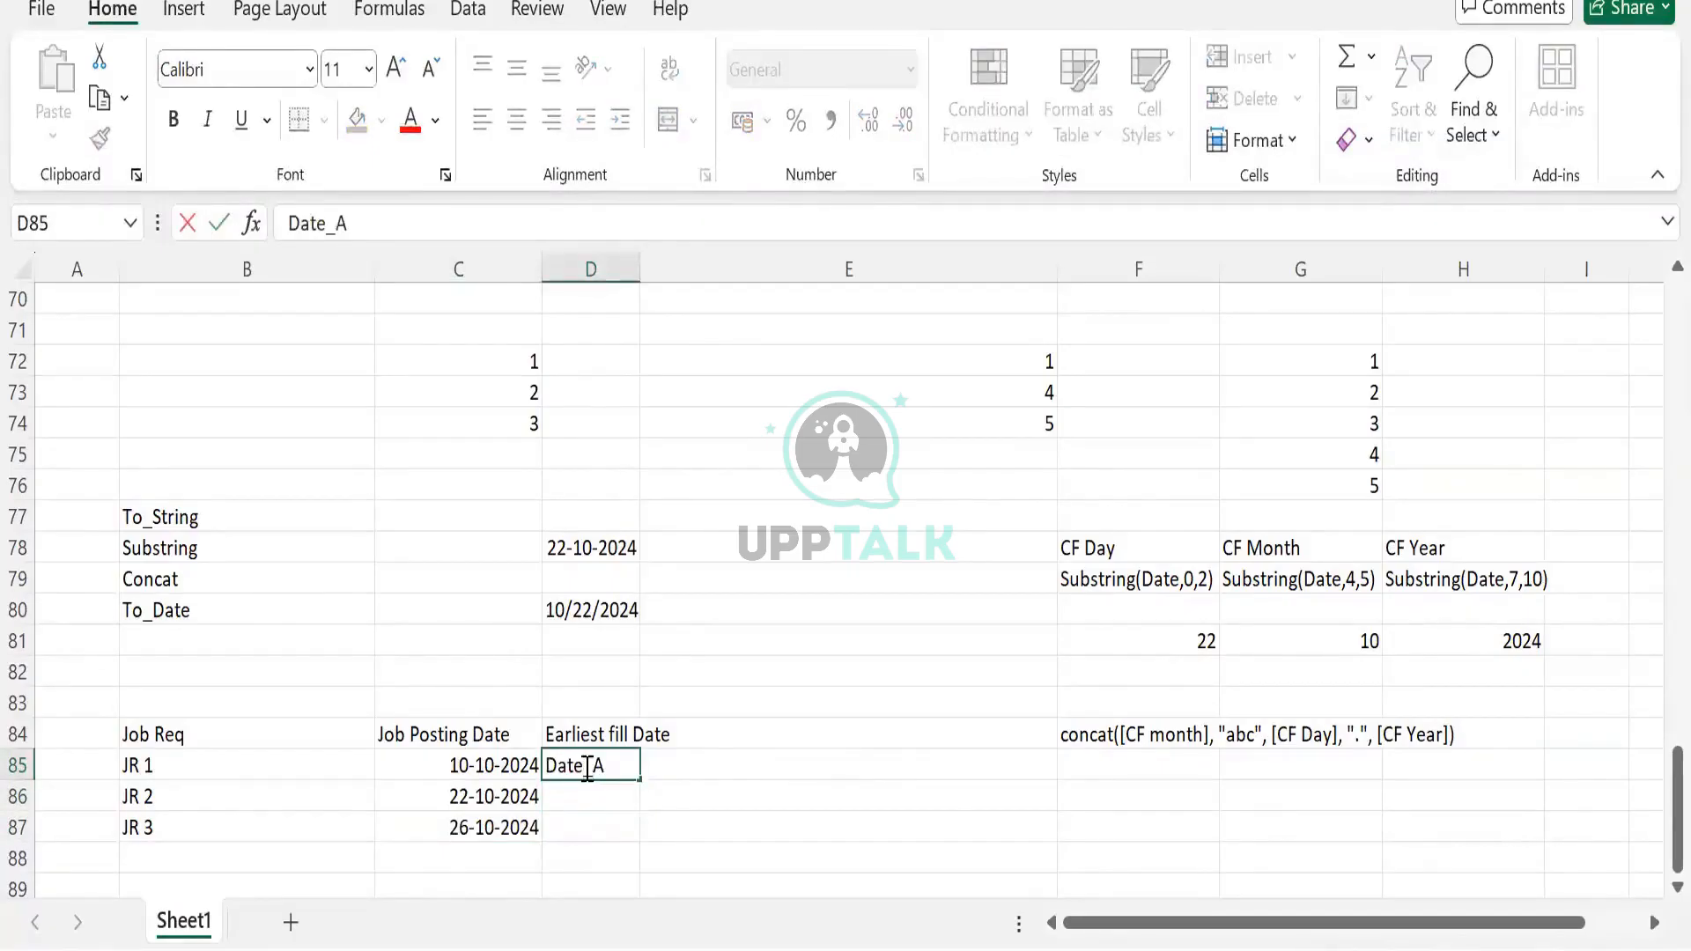
text(dd)
text(()
text([)
text(ea)
key(BackSpace)
key(BackSpace)
text(Posting)
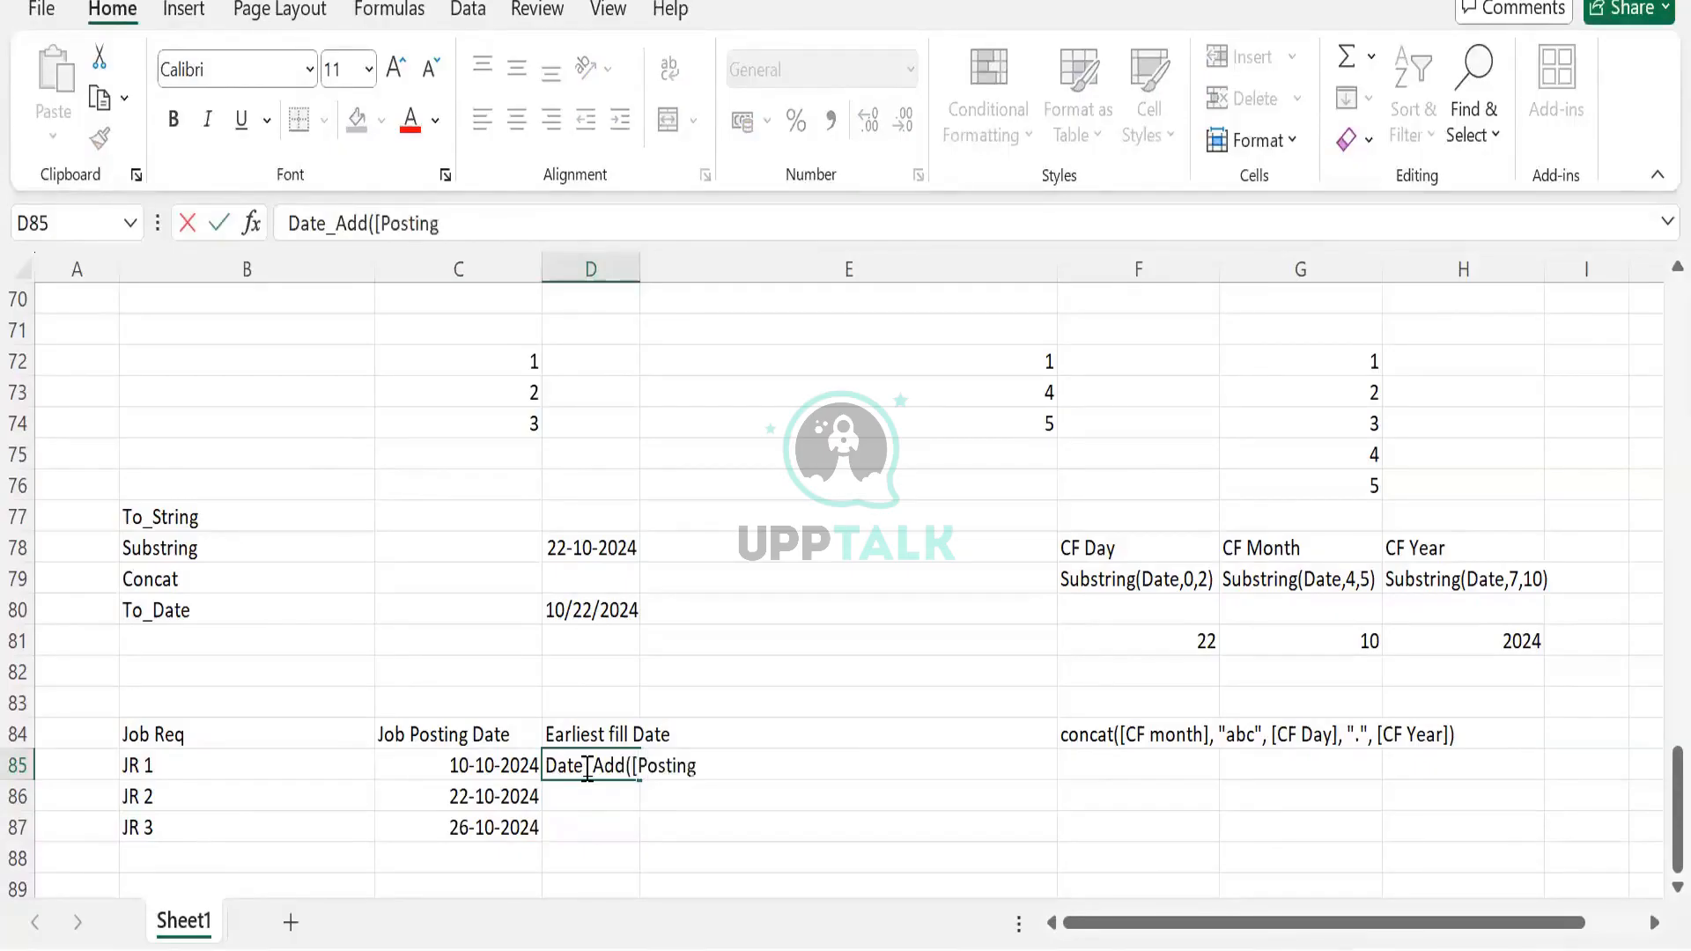
text( Posting Date)
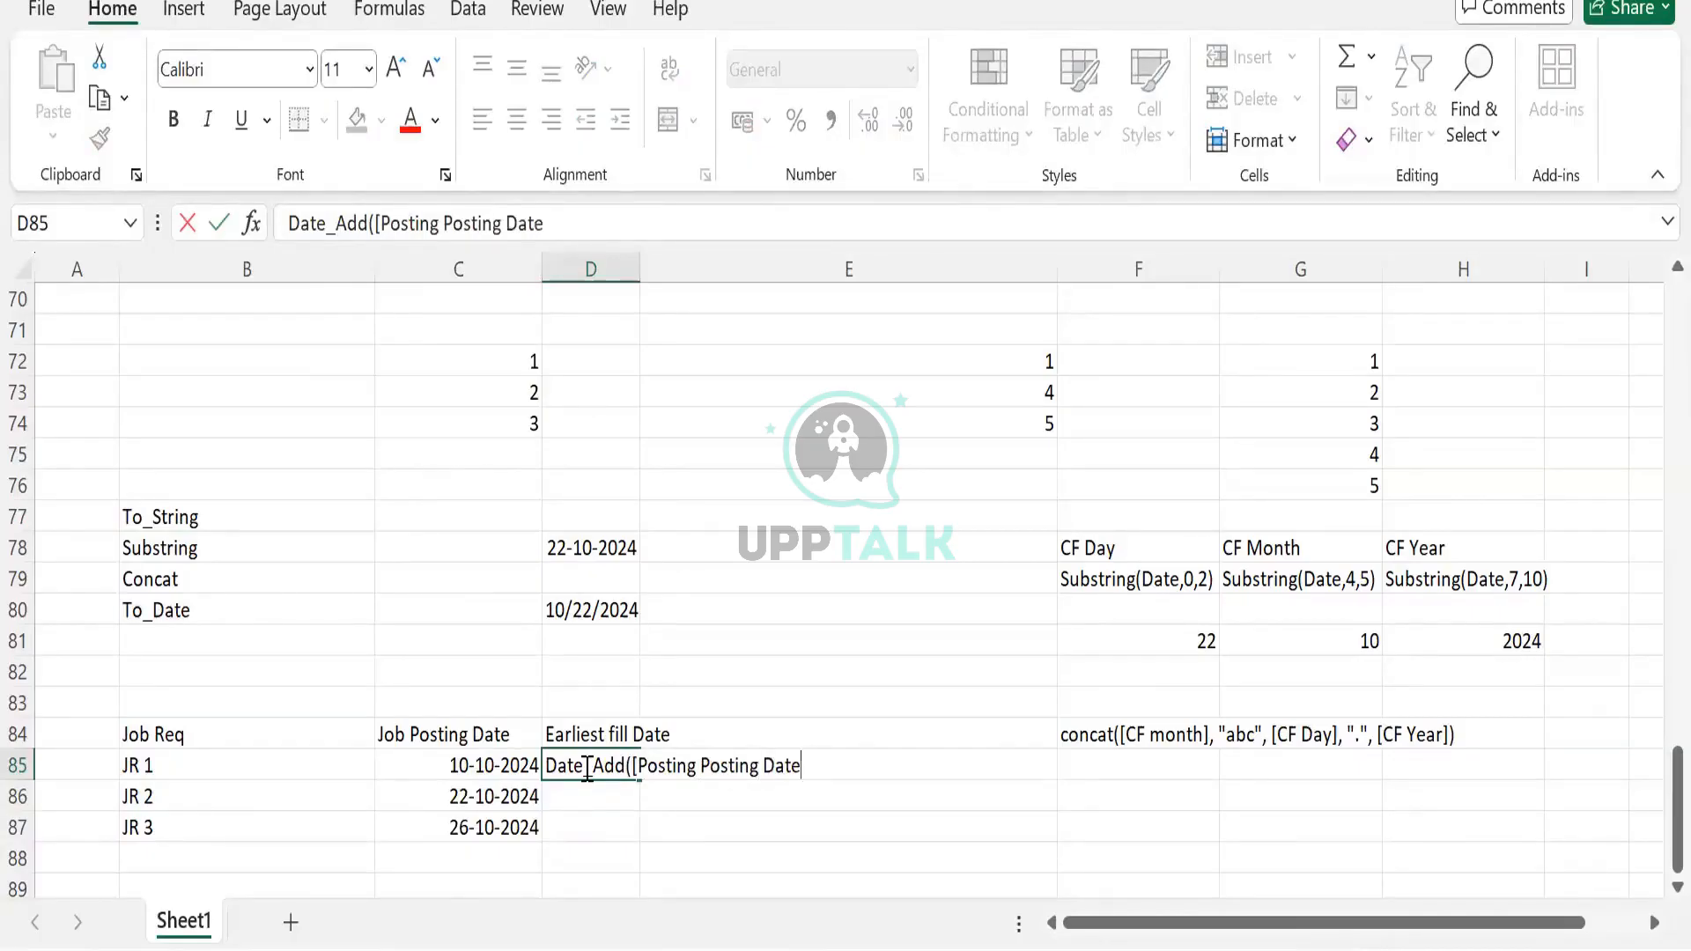
text(],"1", "Month)
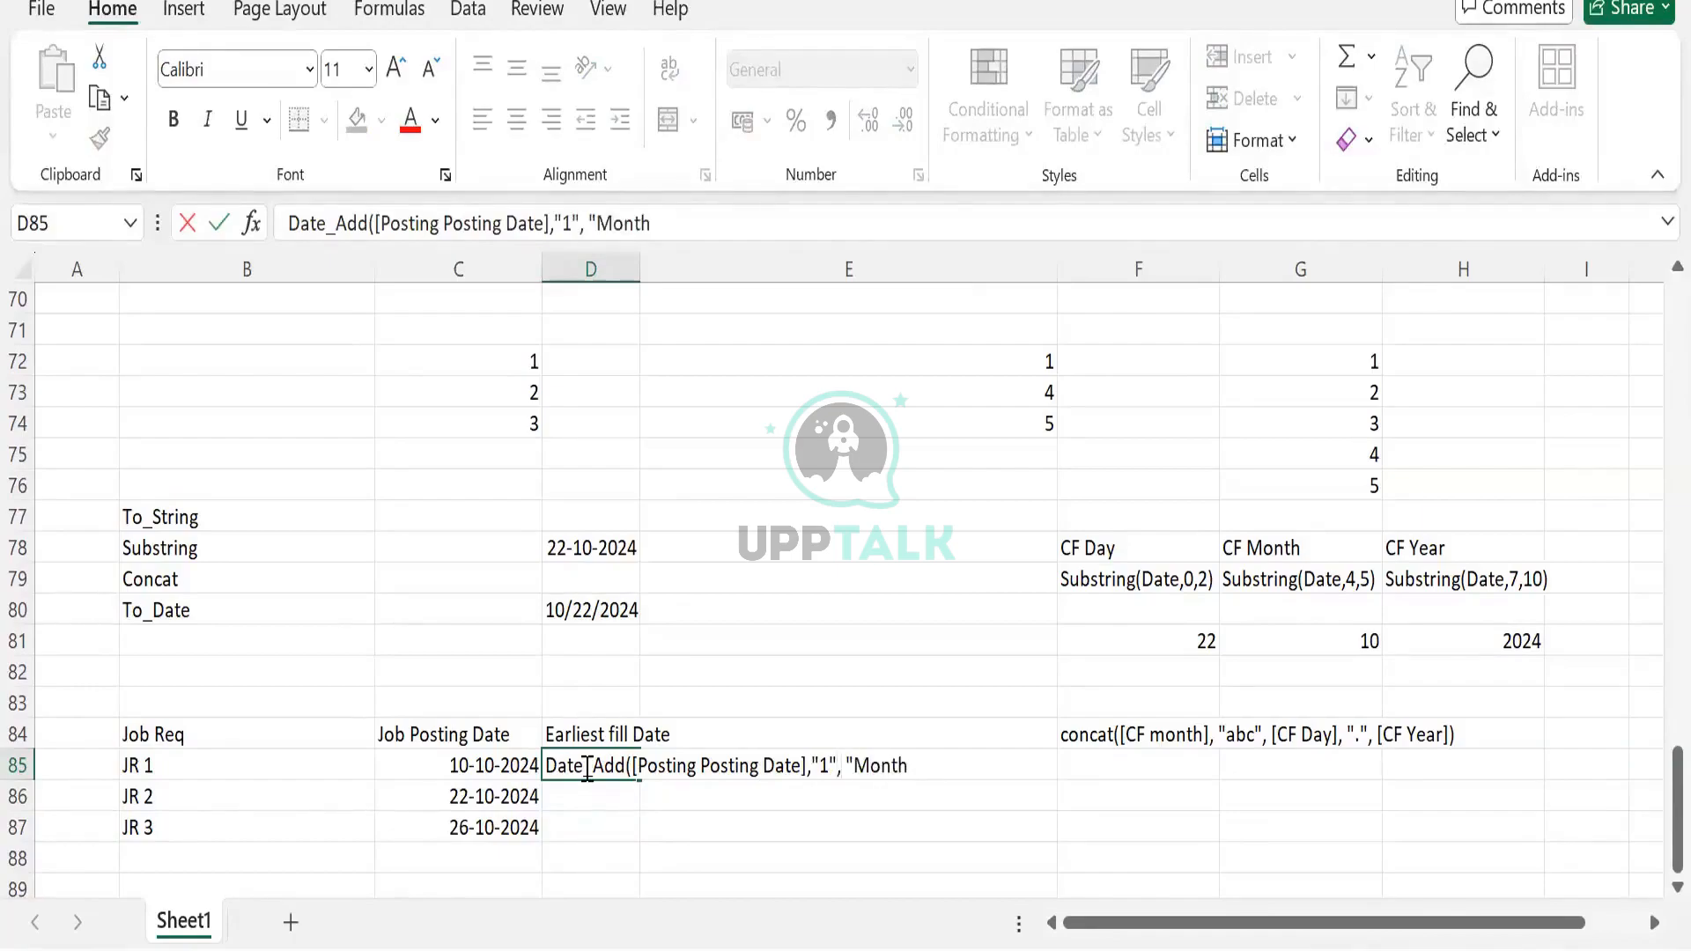
text("))
key(Return)
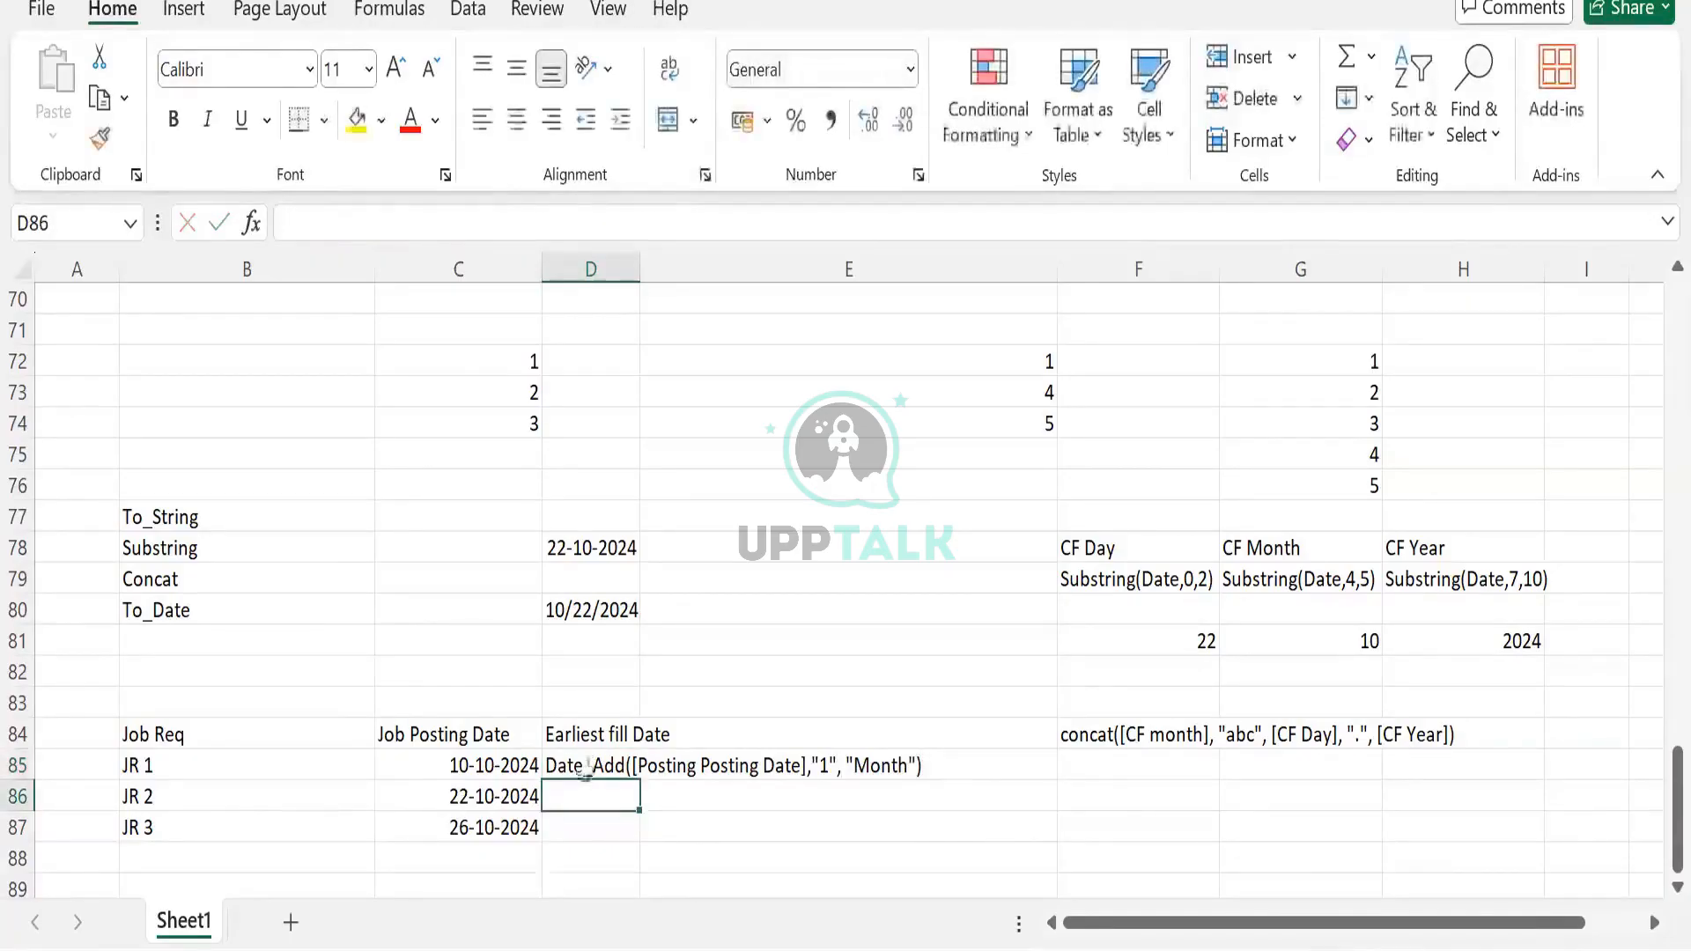
Compare D85's Date_Add note with JR 1's posting date and collapse the DATE_ADD description
click(584, 769)
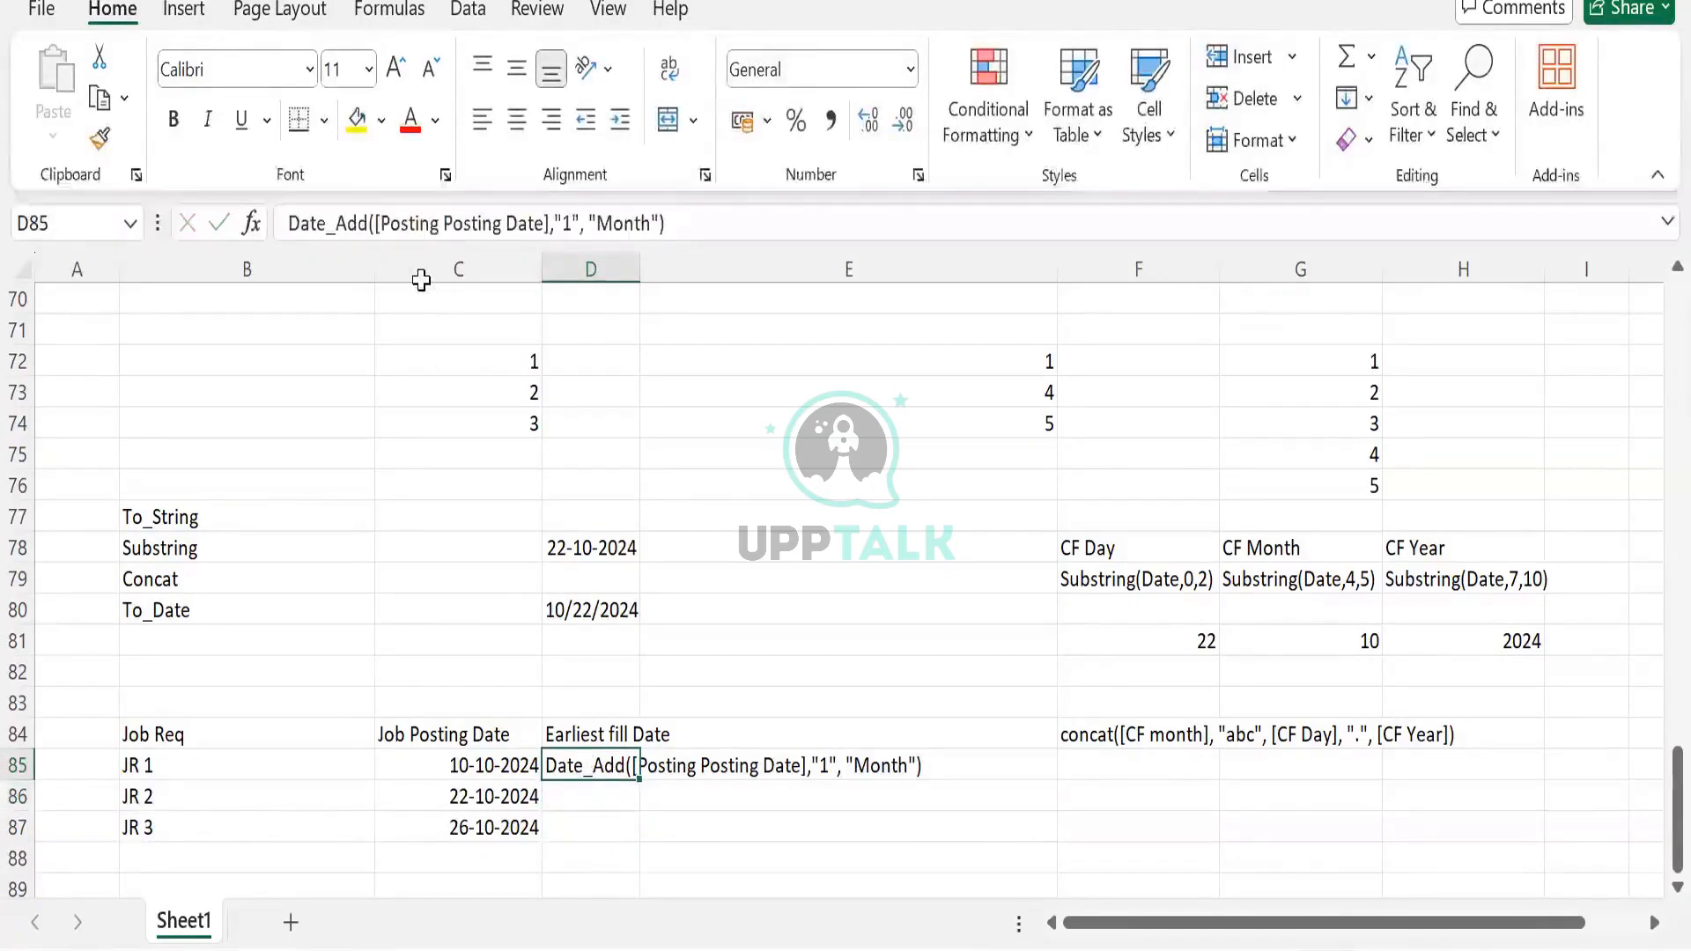
click(440, 760)
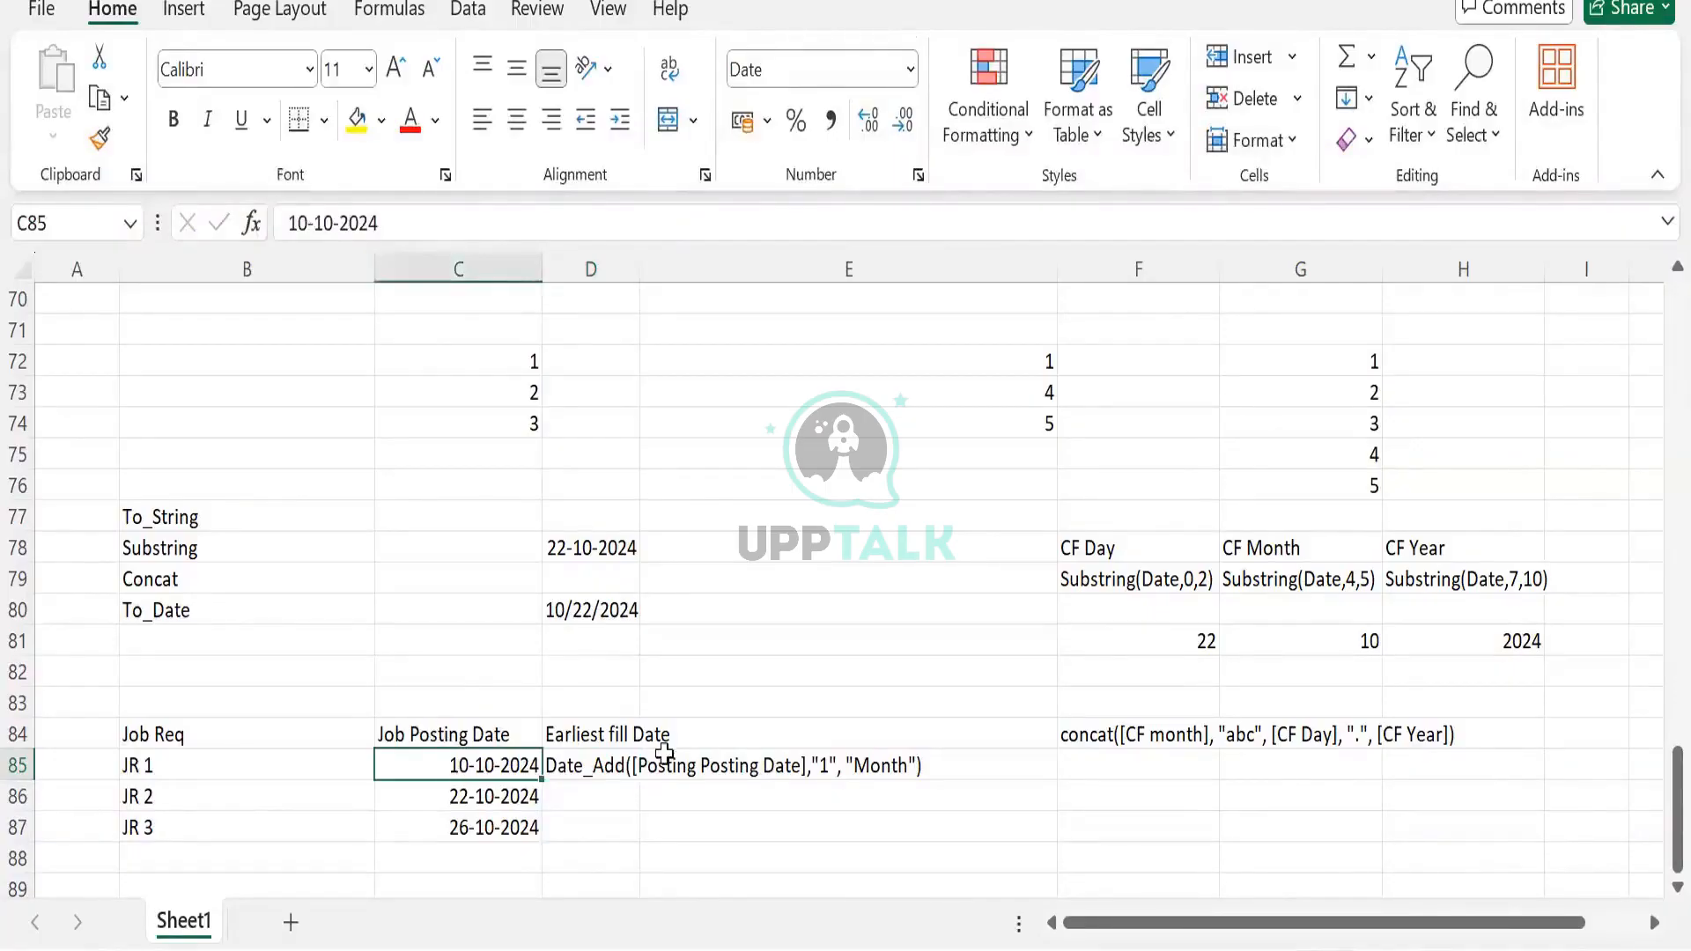
click(634, 759)
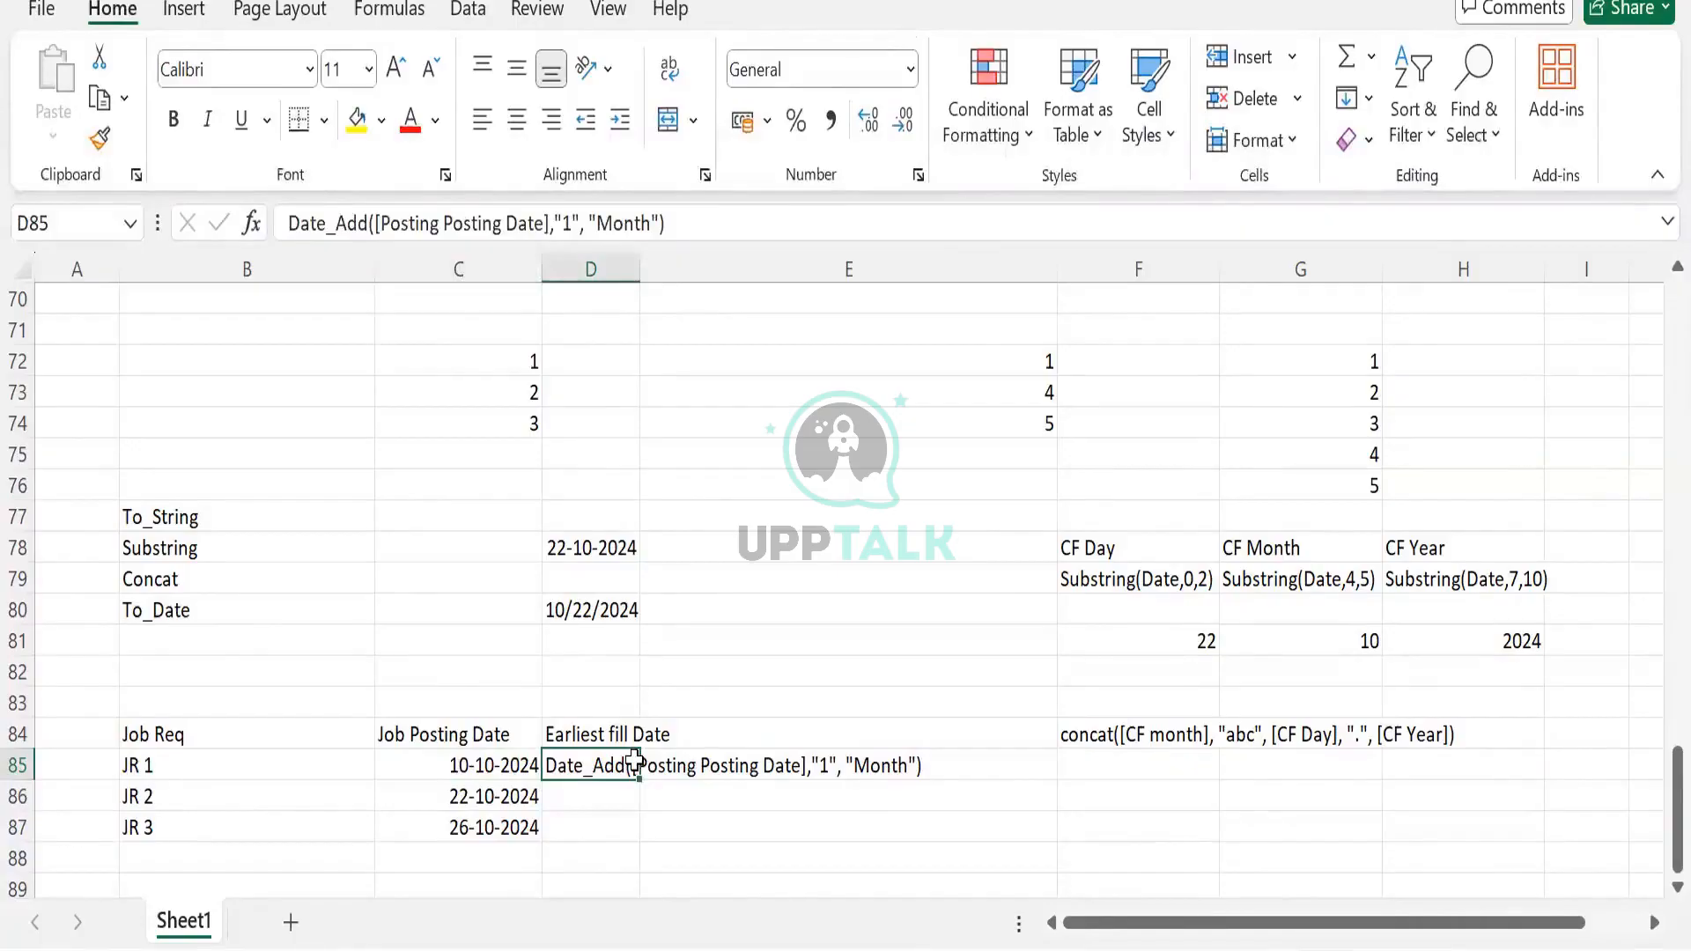
click(598, 738)
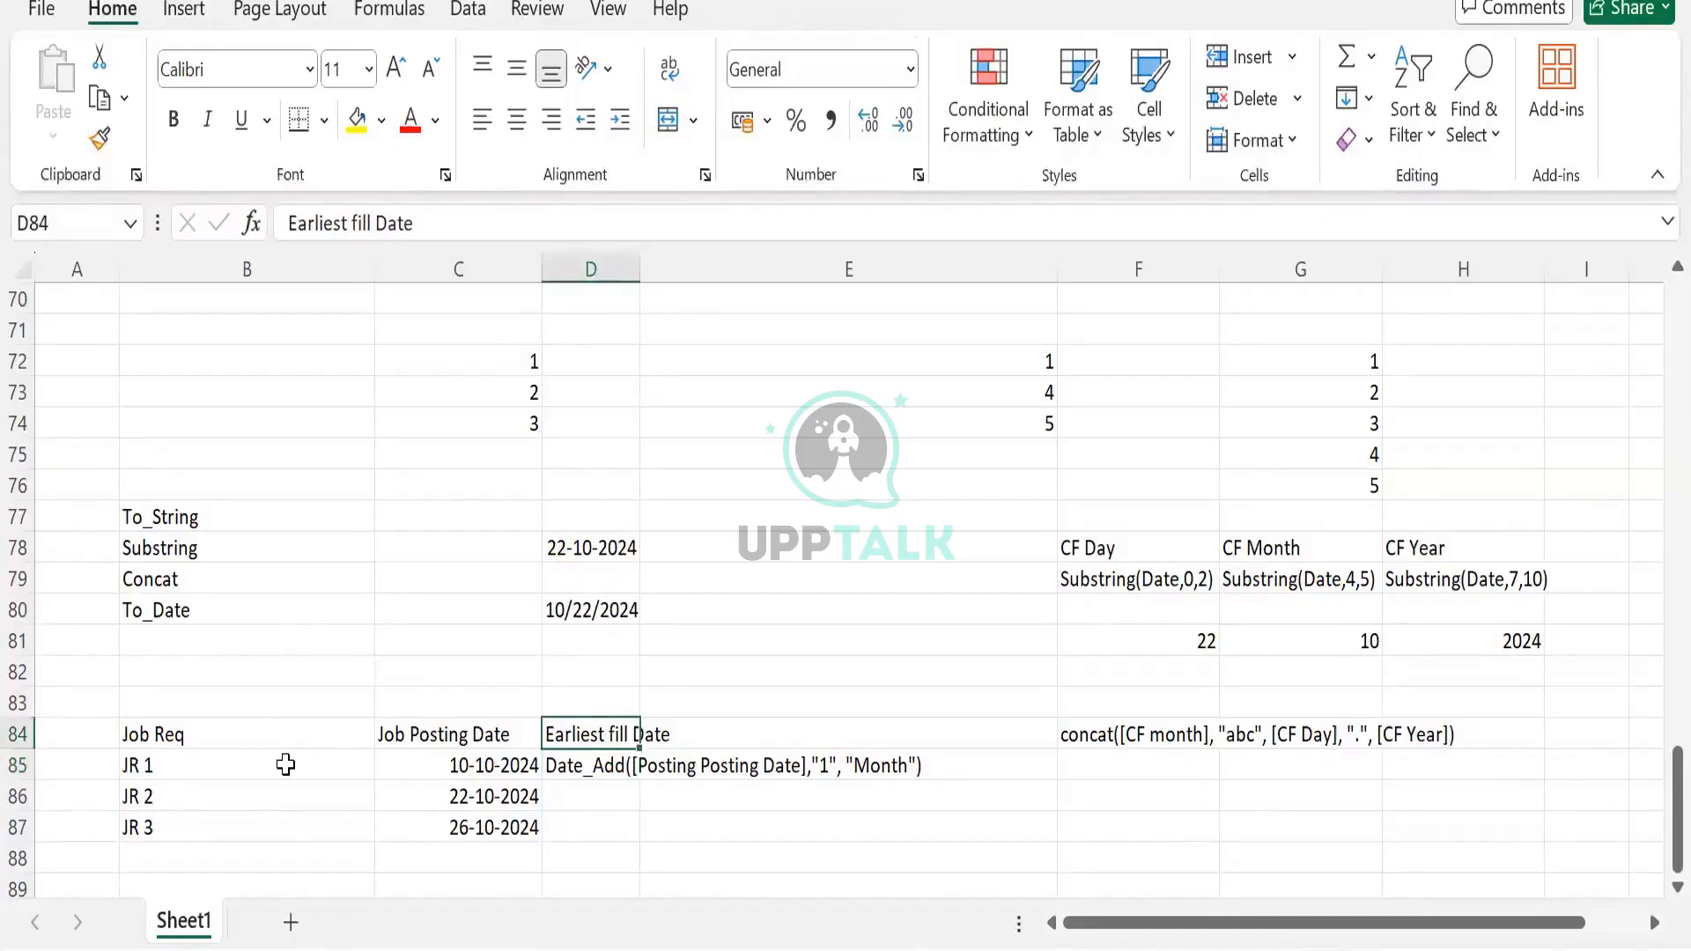
drag(285, 735, 493, 803)
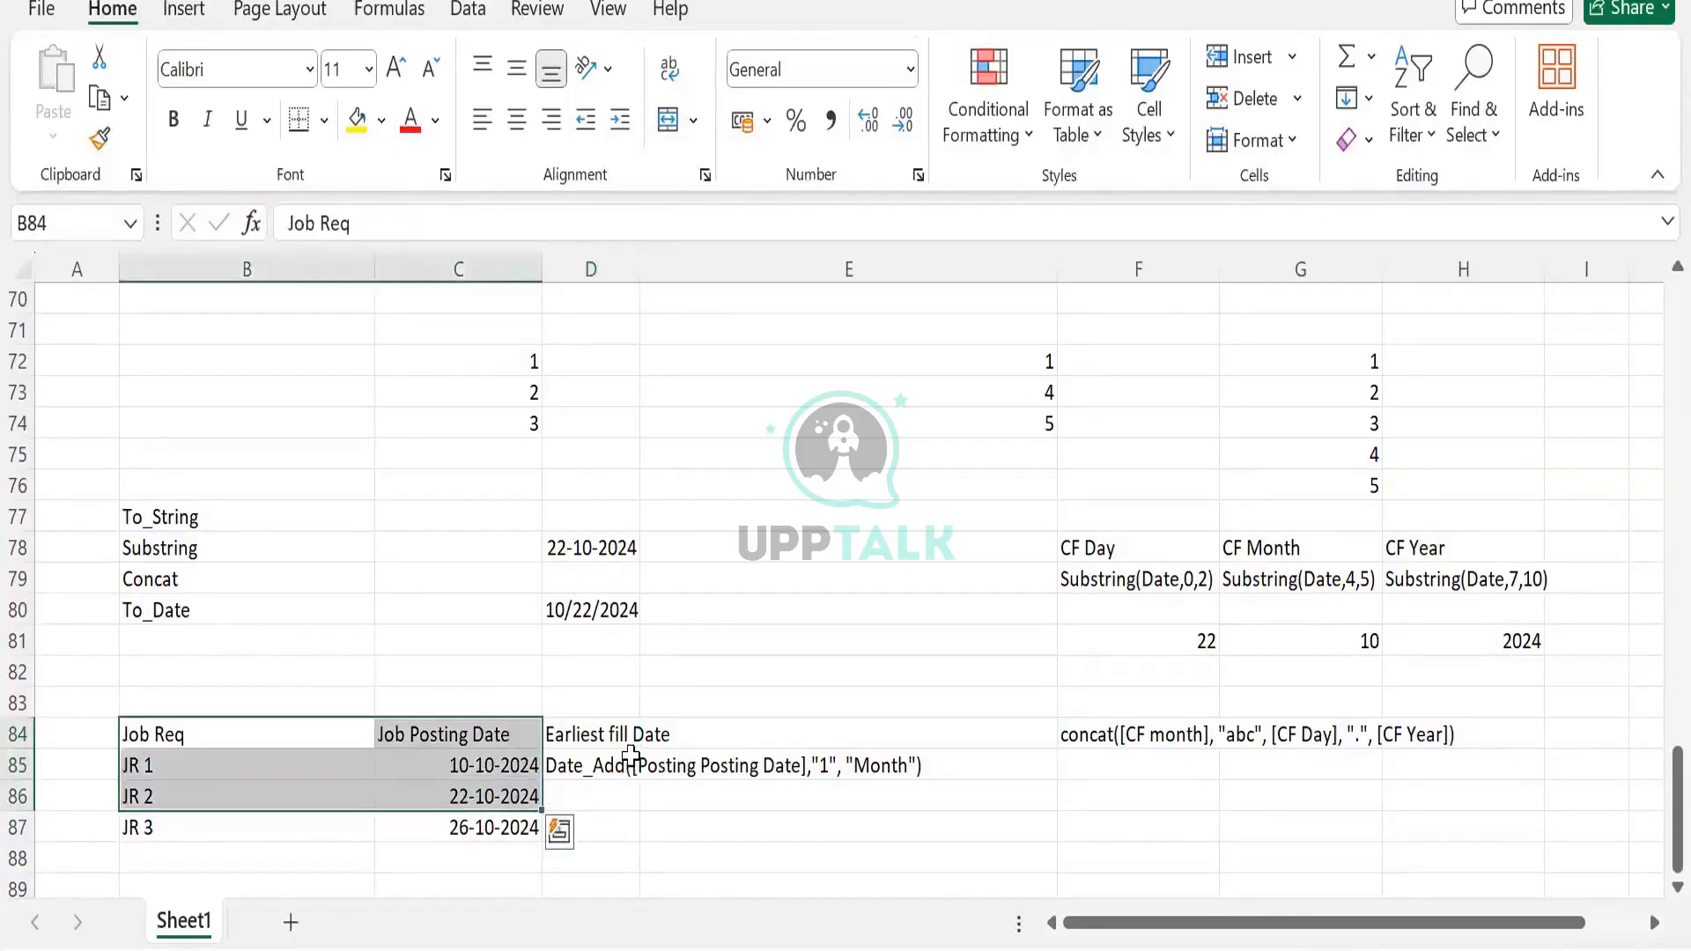
click(624, 738)
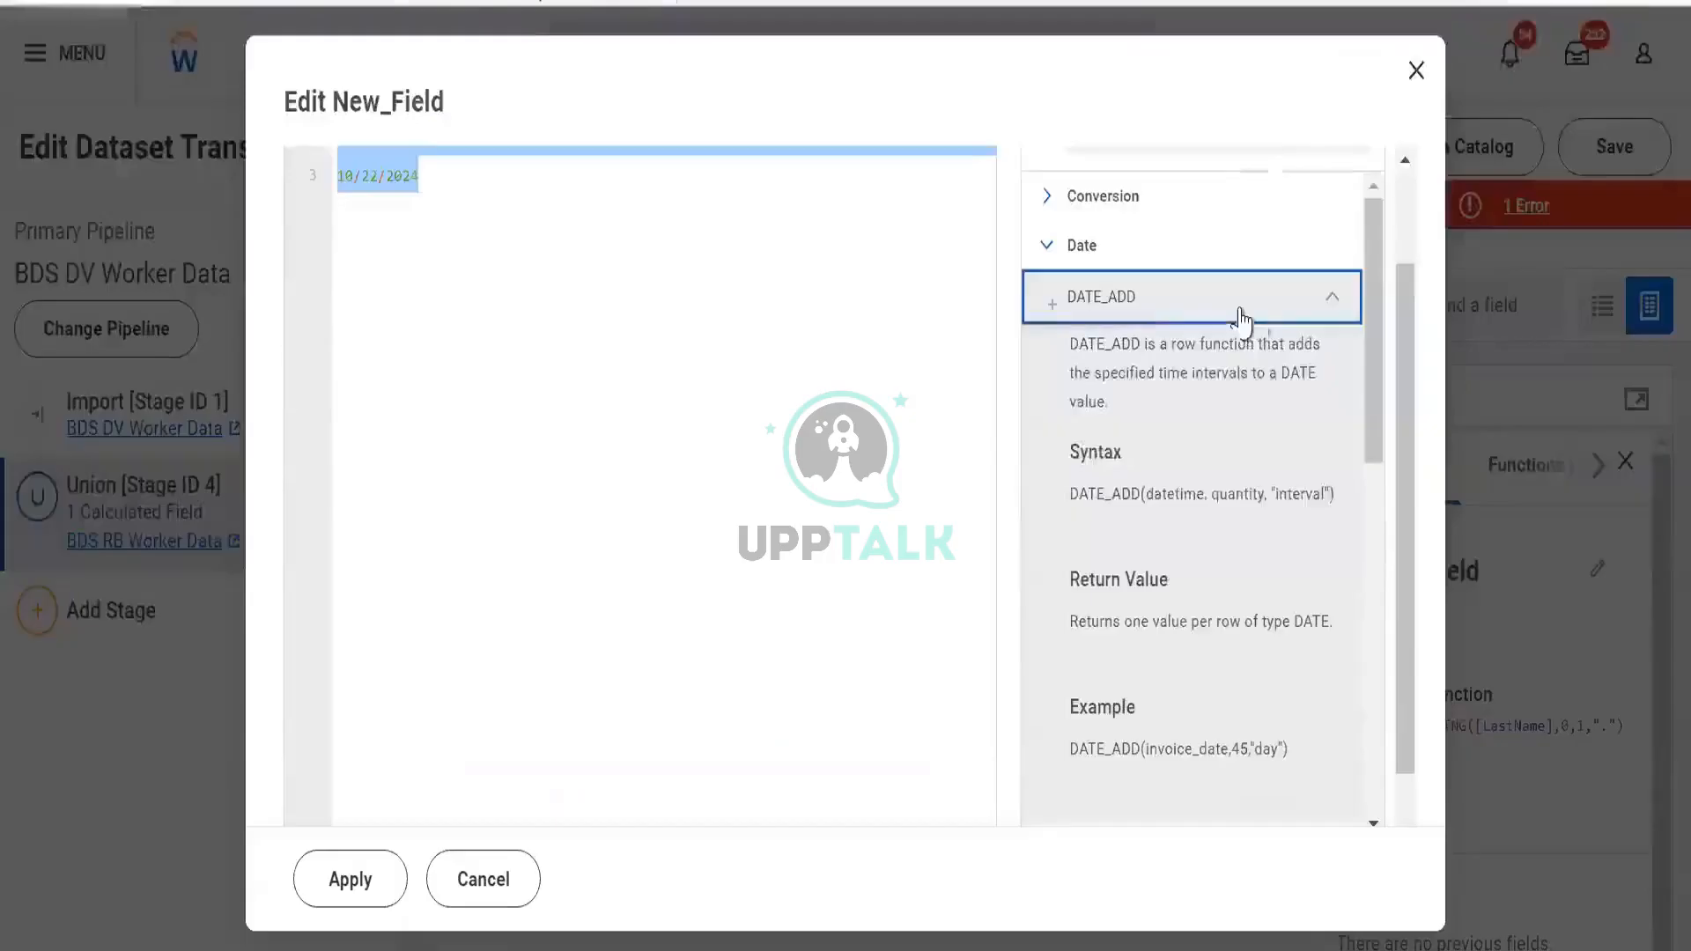
click(1238, 315)
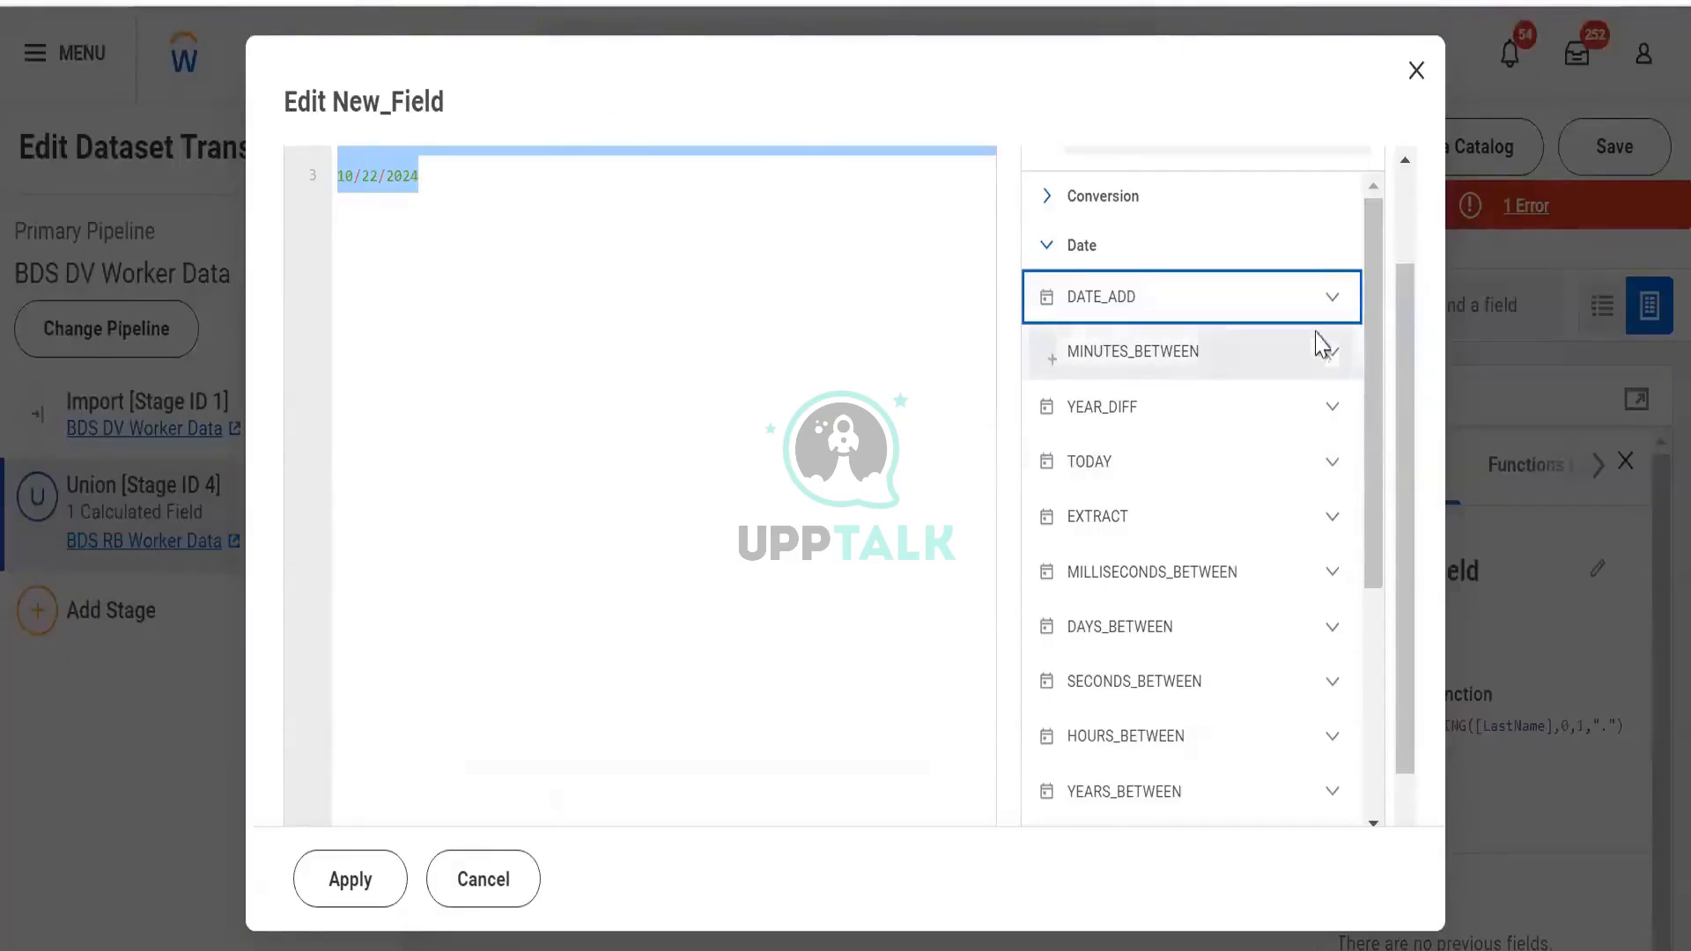
Expand YEAR_DIFF in the Functions Library and read its syntax
click(1327, 429)
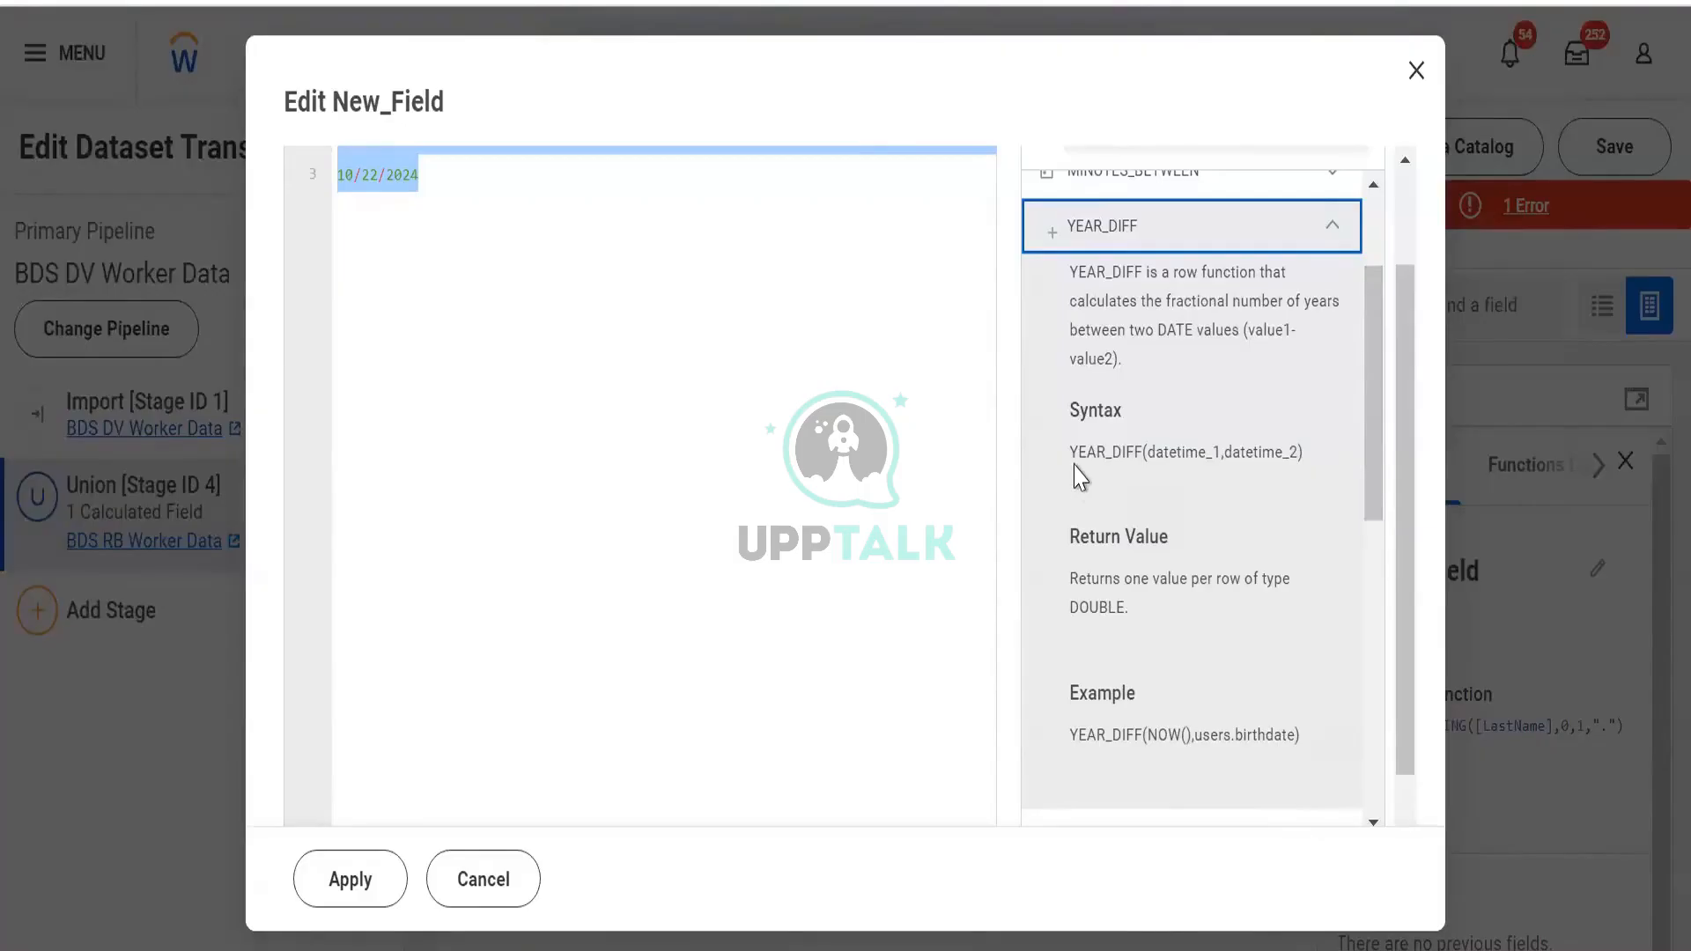
click(1138, 460)
drag(1176, 438, 1188, 438)
click(1192, 443)
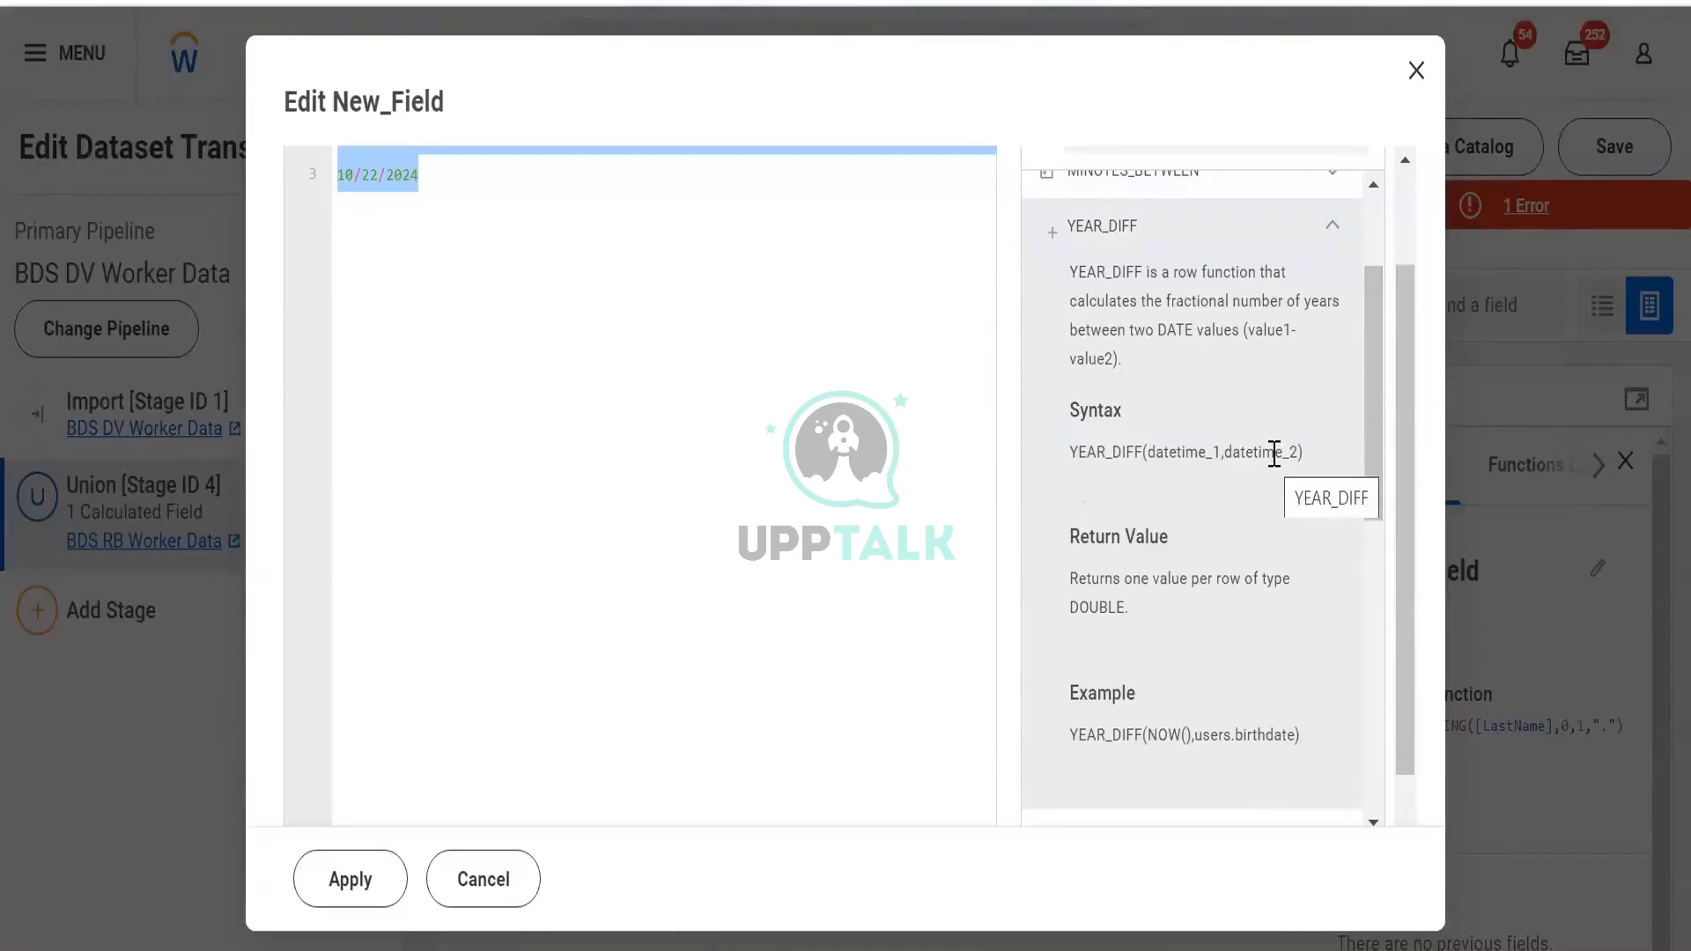
scroll(1284, 476, up, 2)
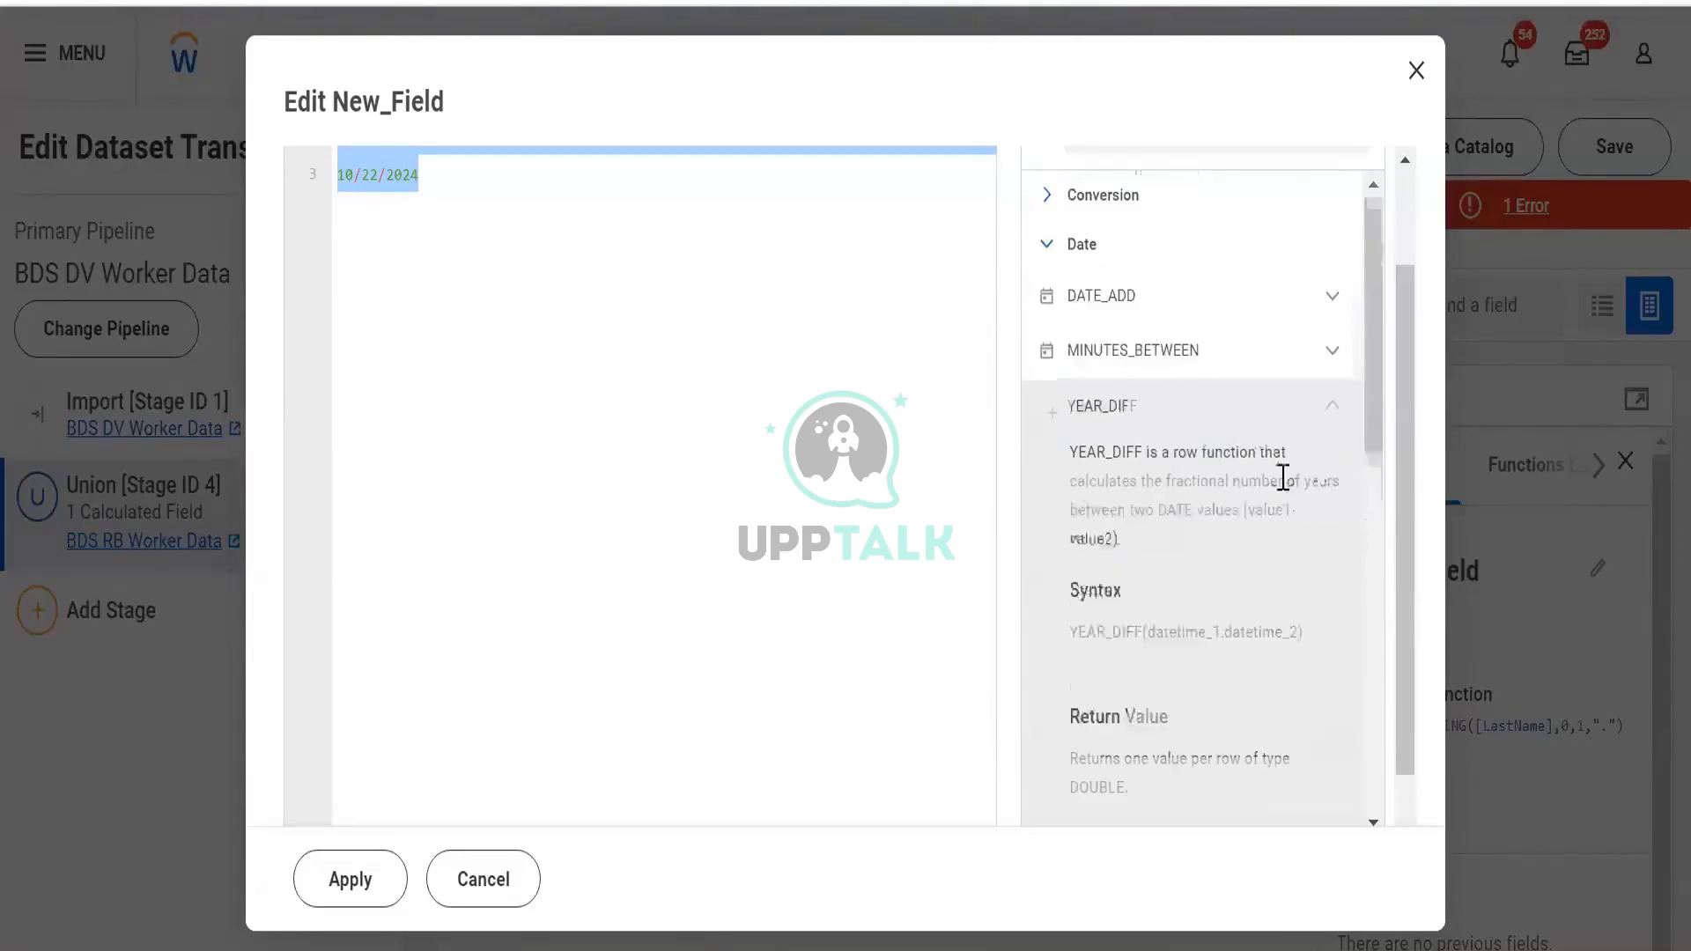
Collapse YEAR_DIFF and open the EXTRACT function's description, syntax and example
click(1320, 414)
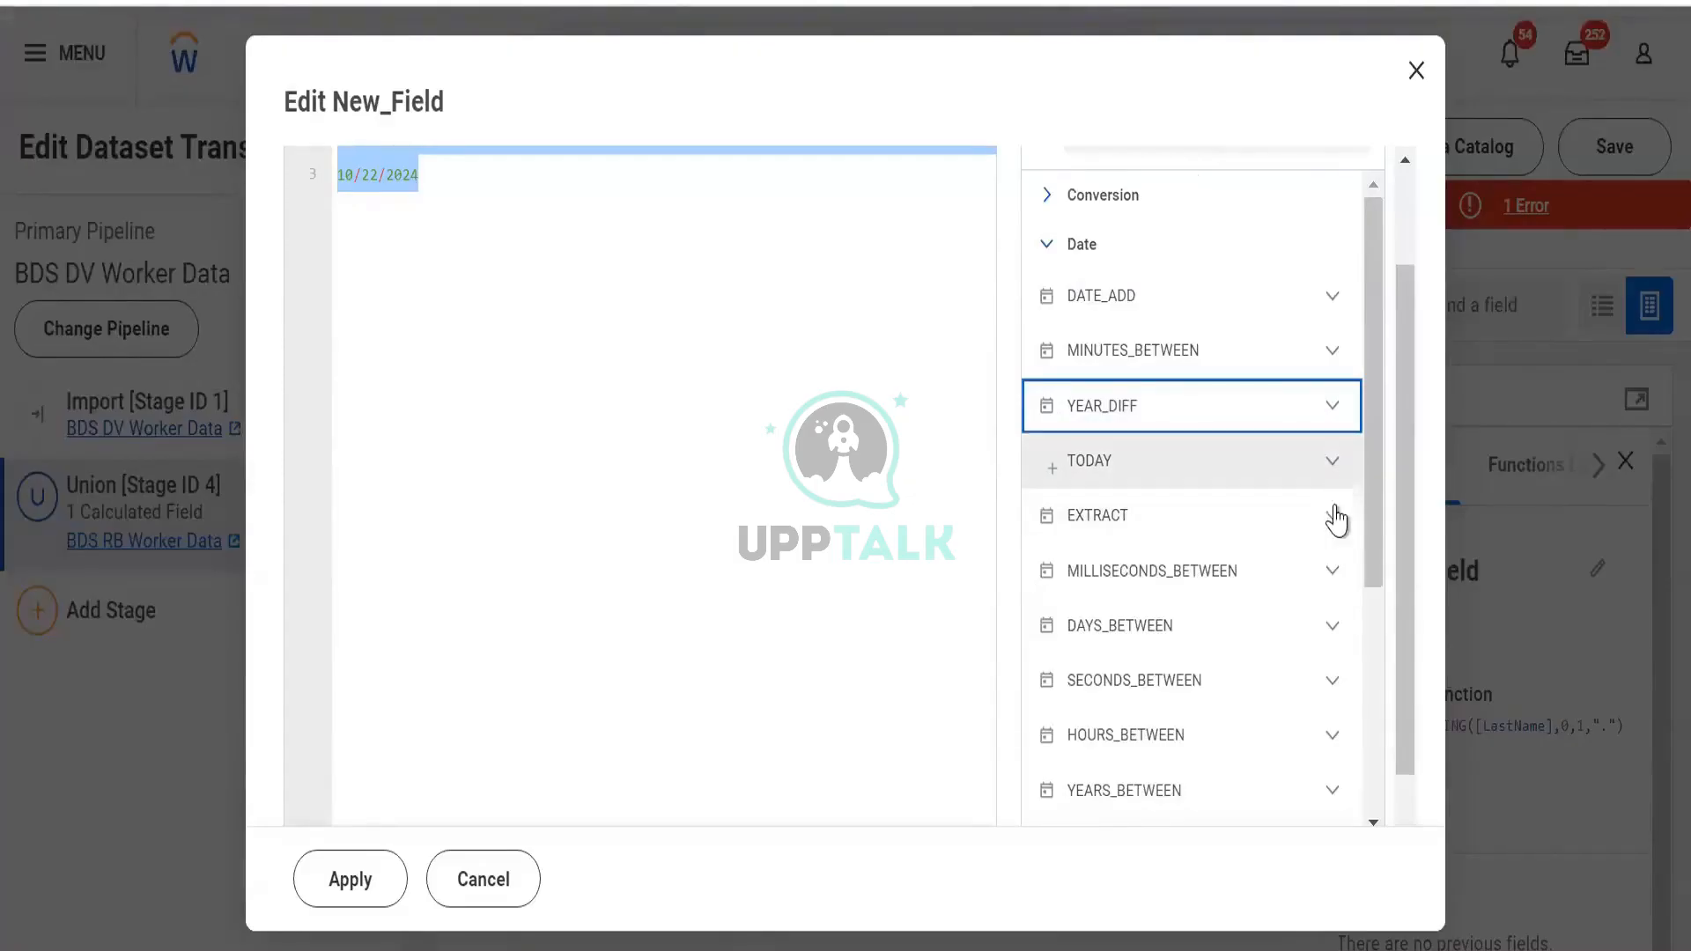
click(1335, 518)
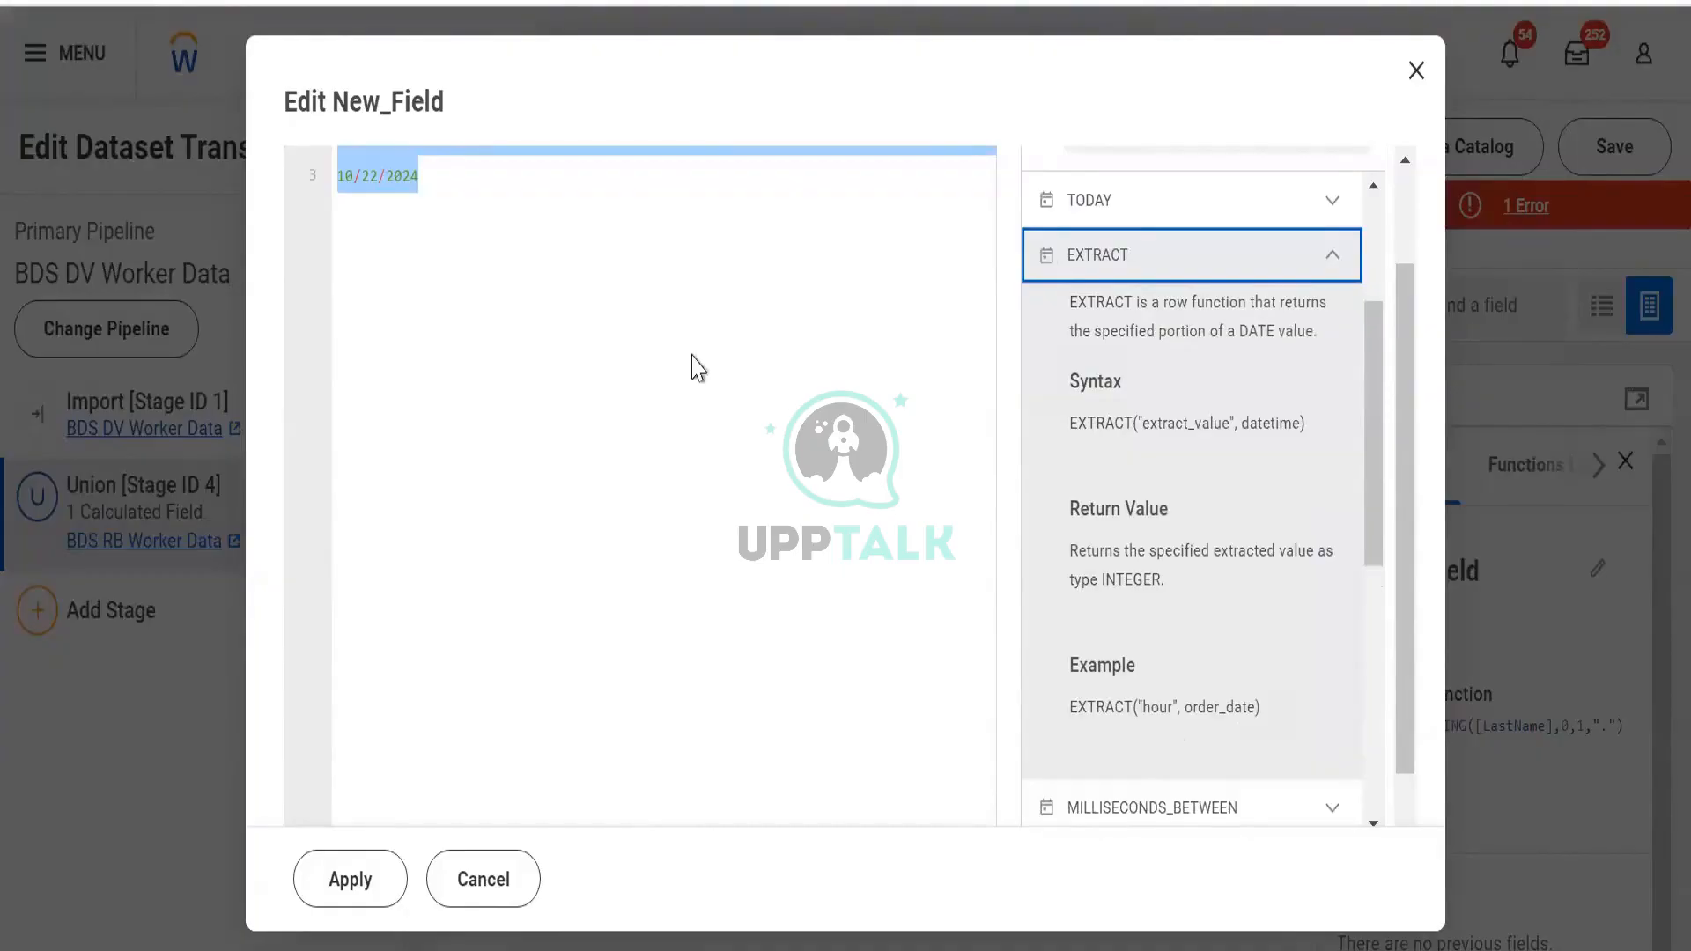
scroll(647, 561, down, 1)
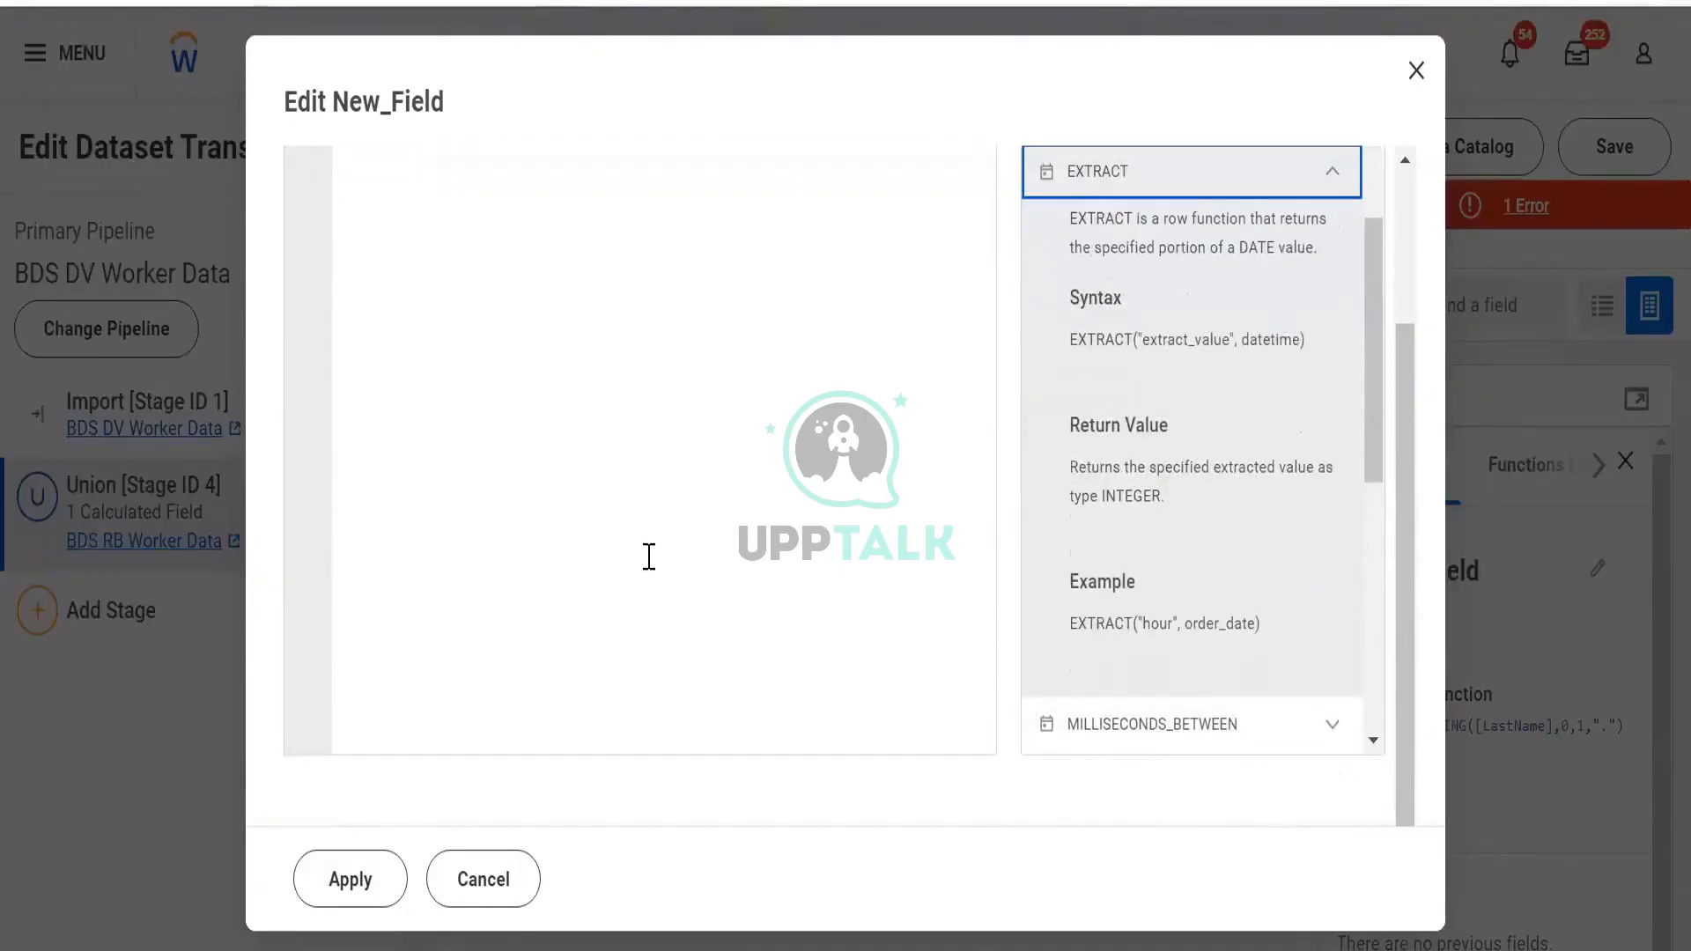
scroll(649, 556, up, 3)
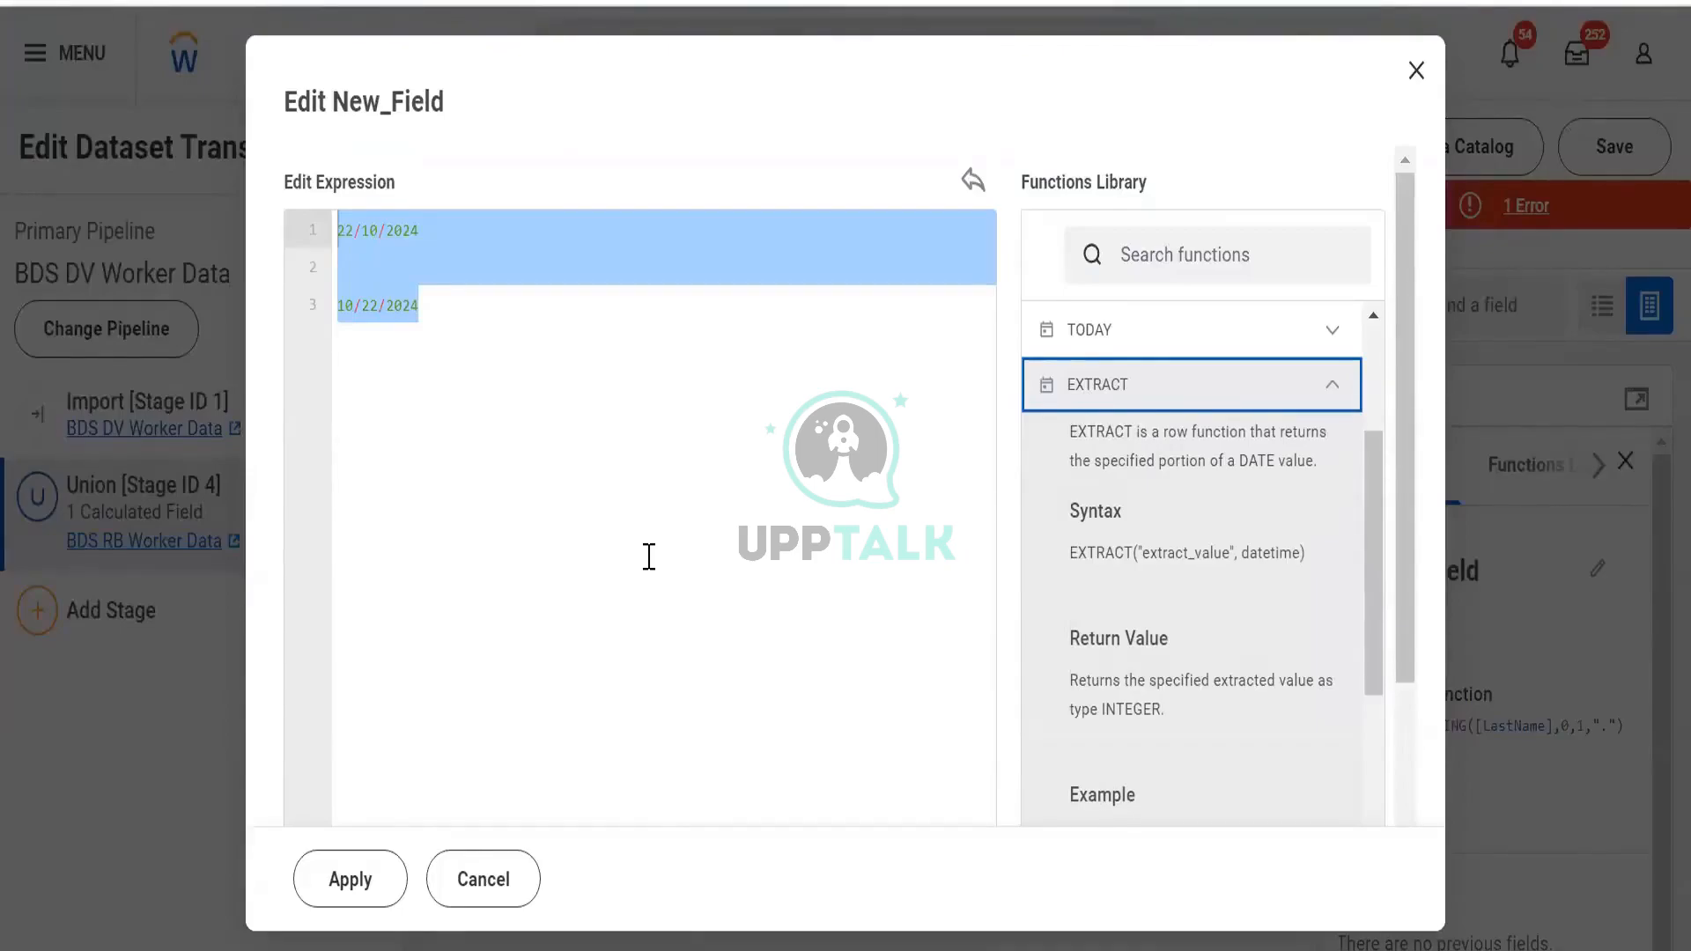
Replace the expression text with 10/02/2024 19:06:00
click(669, 503)
key(BackSpace)
key(BackSpace)
key(ctrl+a)
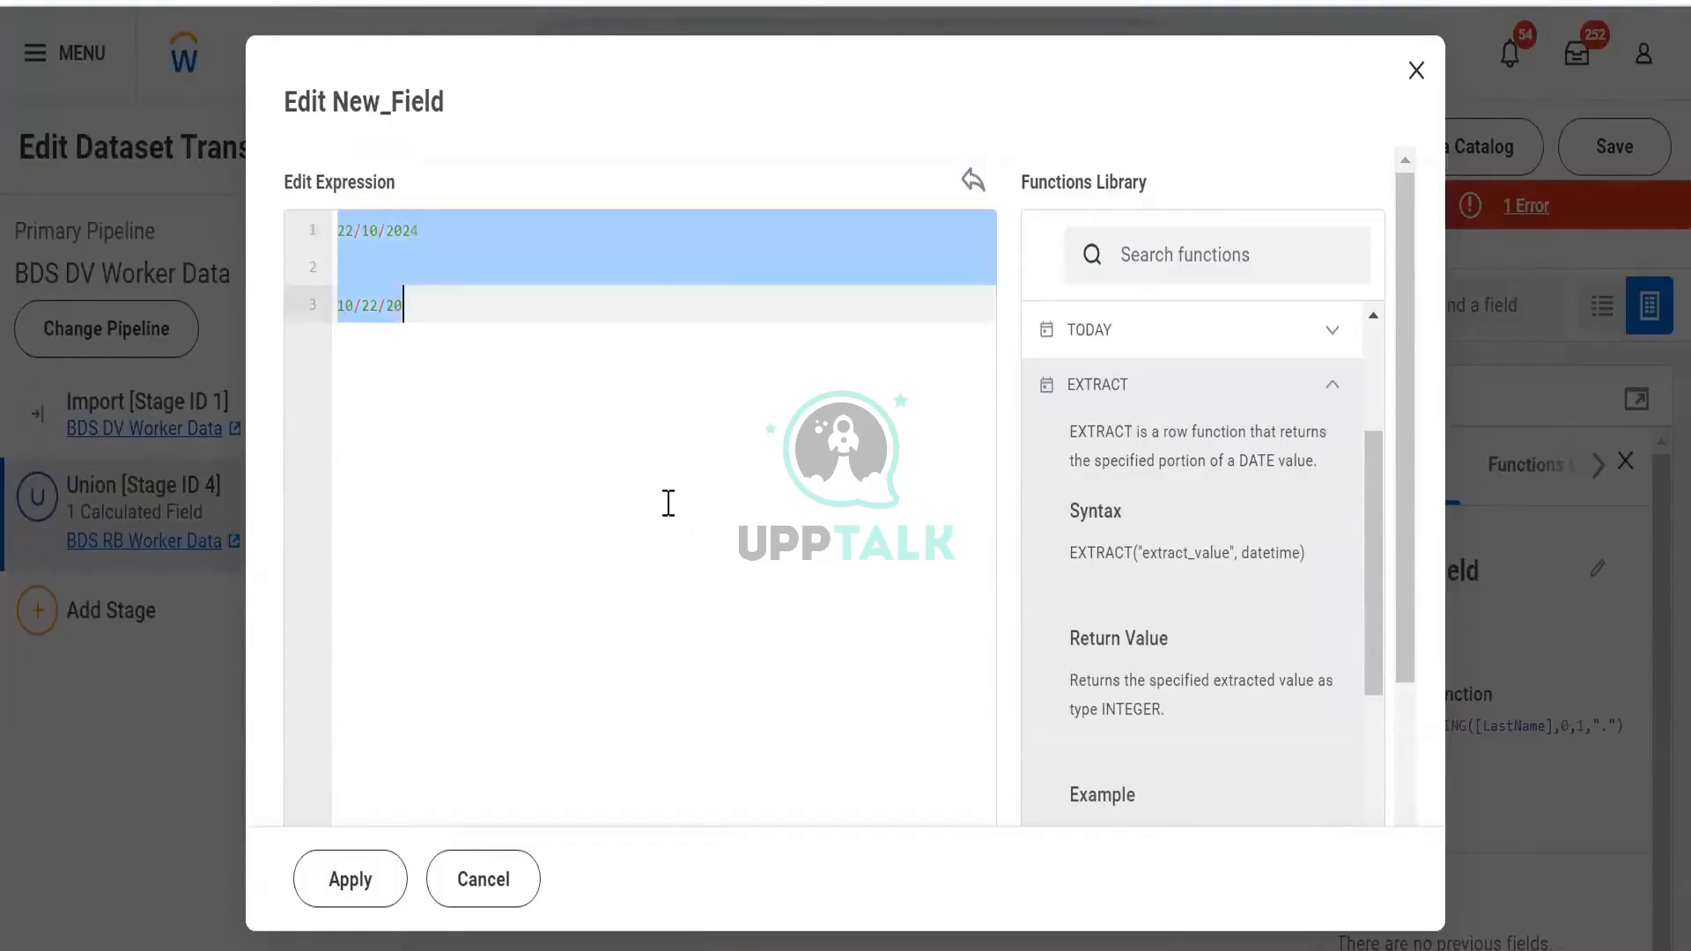
text(Date)
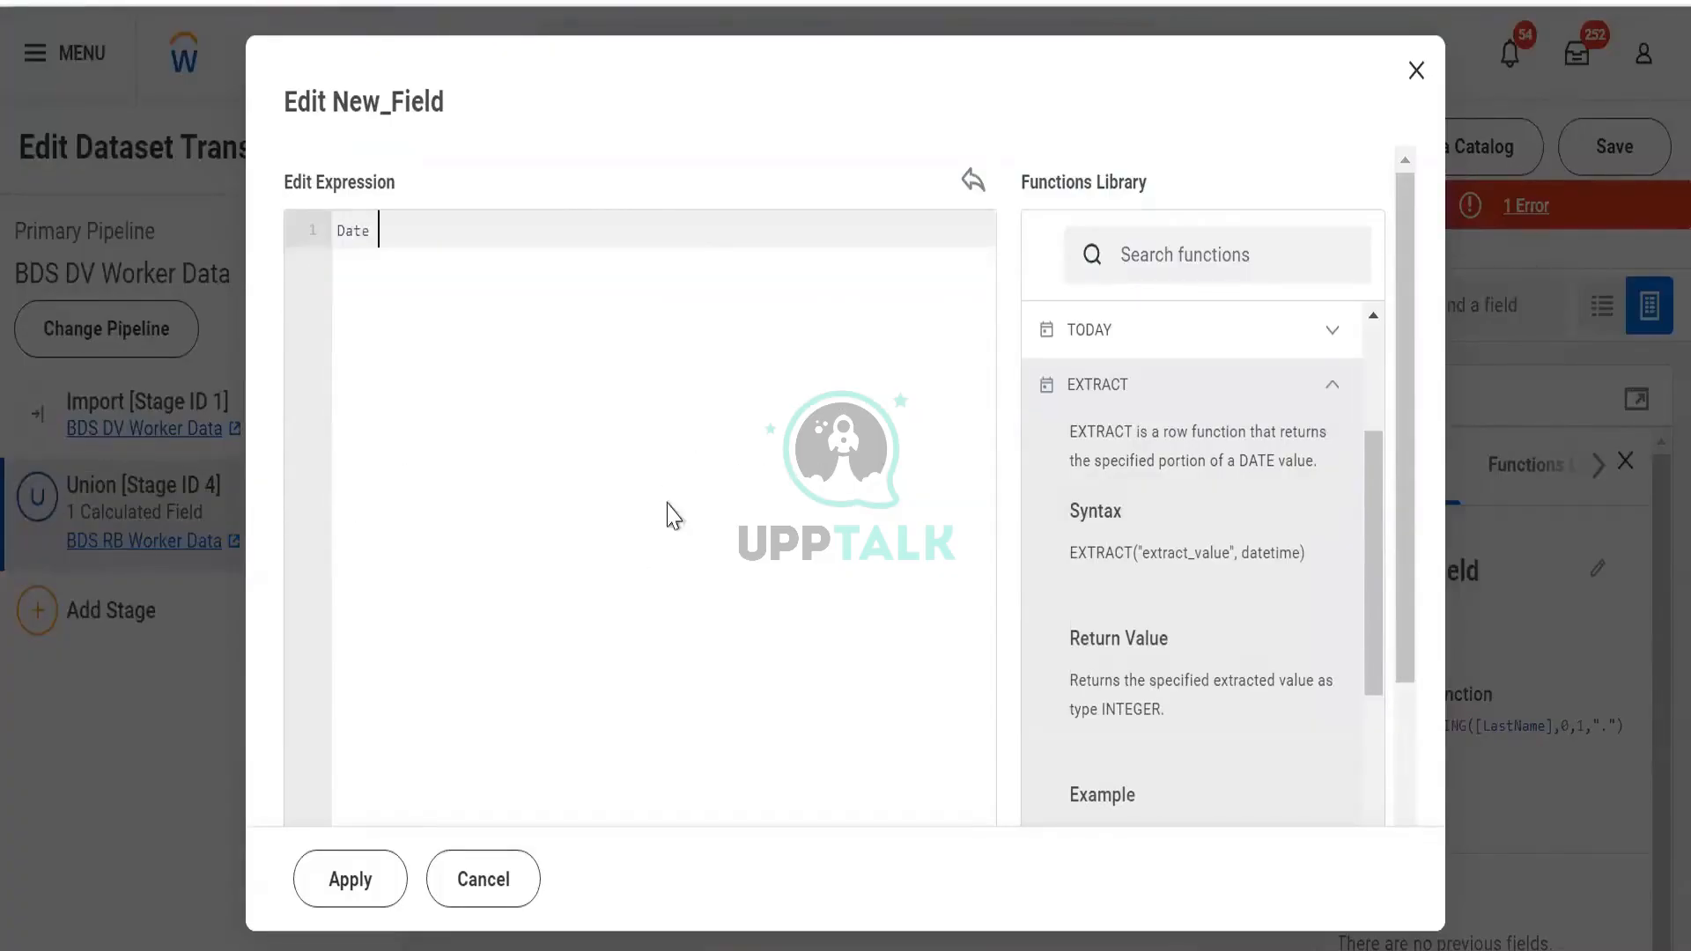
text( Tim)
key(BackSpace)
key(BackSpace)
key(BackSpace)
key(BackSpace)
key(BackSpace)
key(BackSpace)
key(BackSpace)
key(BackSpace)
text(10/02/2024)
text( 0)
key(BackSpace)
text(19)
text(:00)
key(BackSpace)
text(5)
key(BackSpace)
text(6:00)
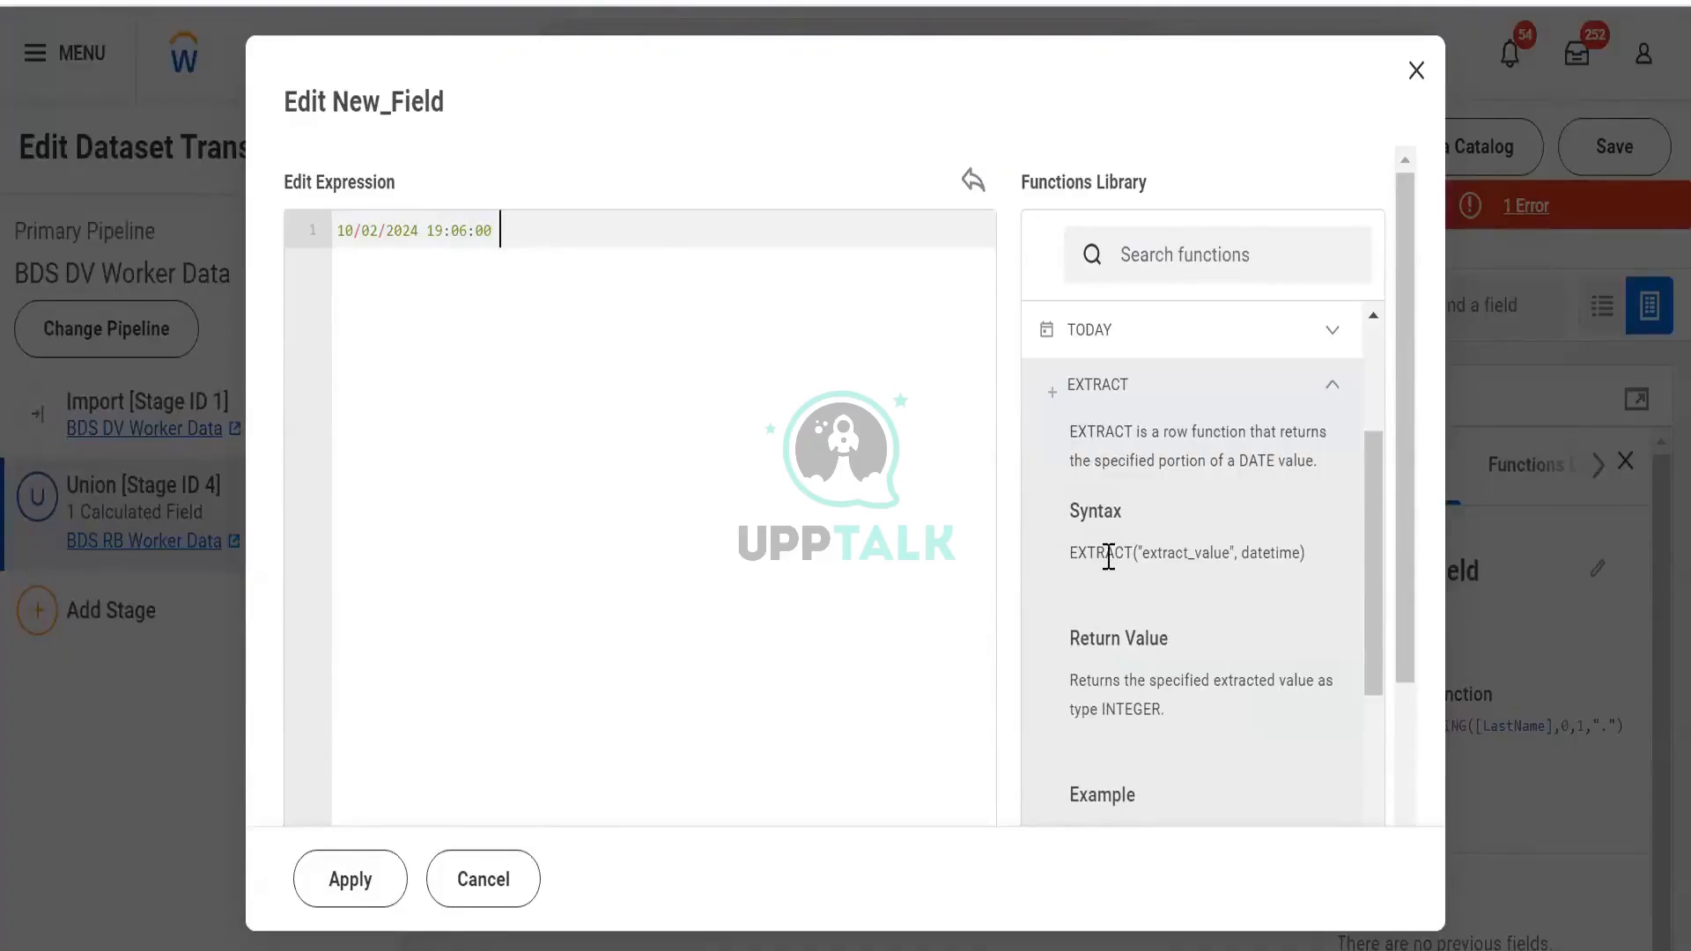
Select the slash and zero in the expression's date part
scroll(1108, 555, down, 2)
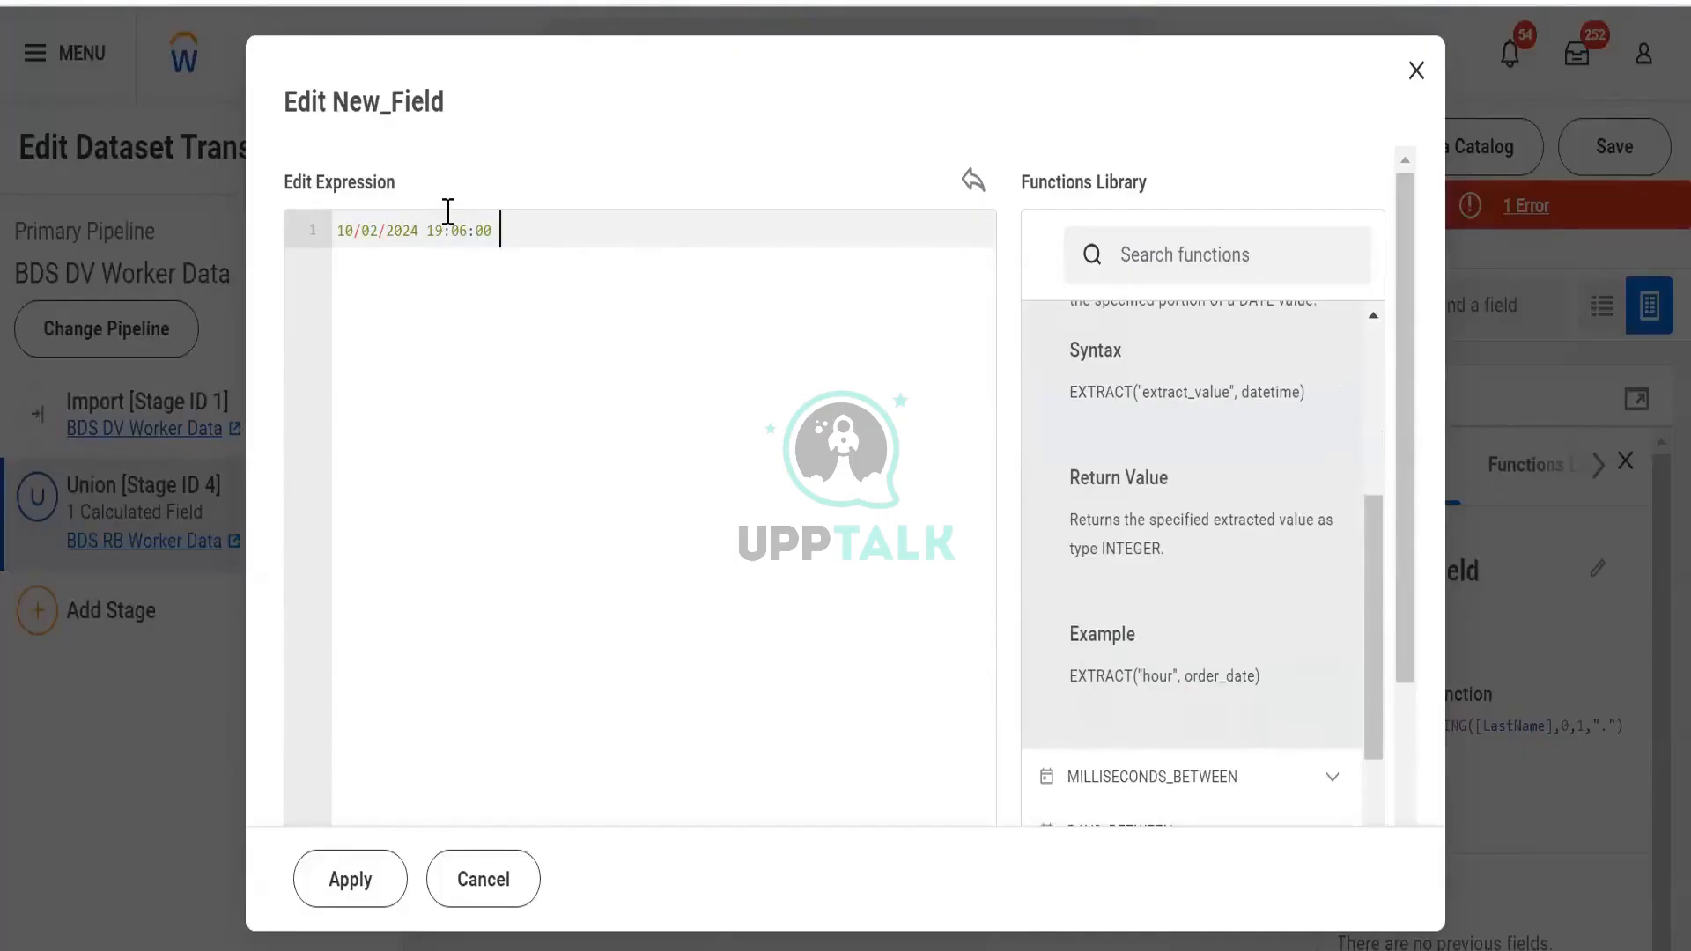
click(429, 230)
click(365, 231)
mouse_move(370, 232)
mouse_down()
mouse_move(342, 247)
mouse_move(374, 256)
mouse_up()
key(alt+Tab)
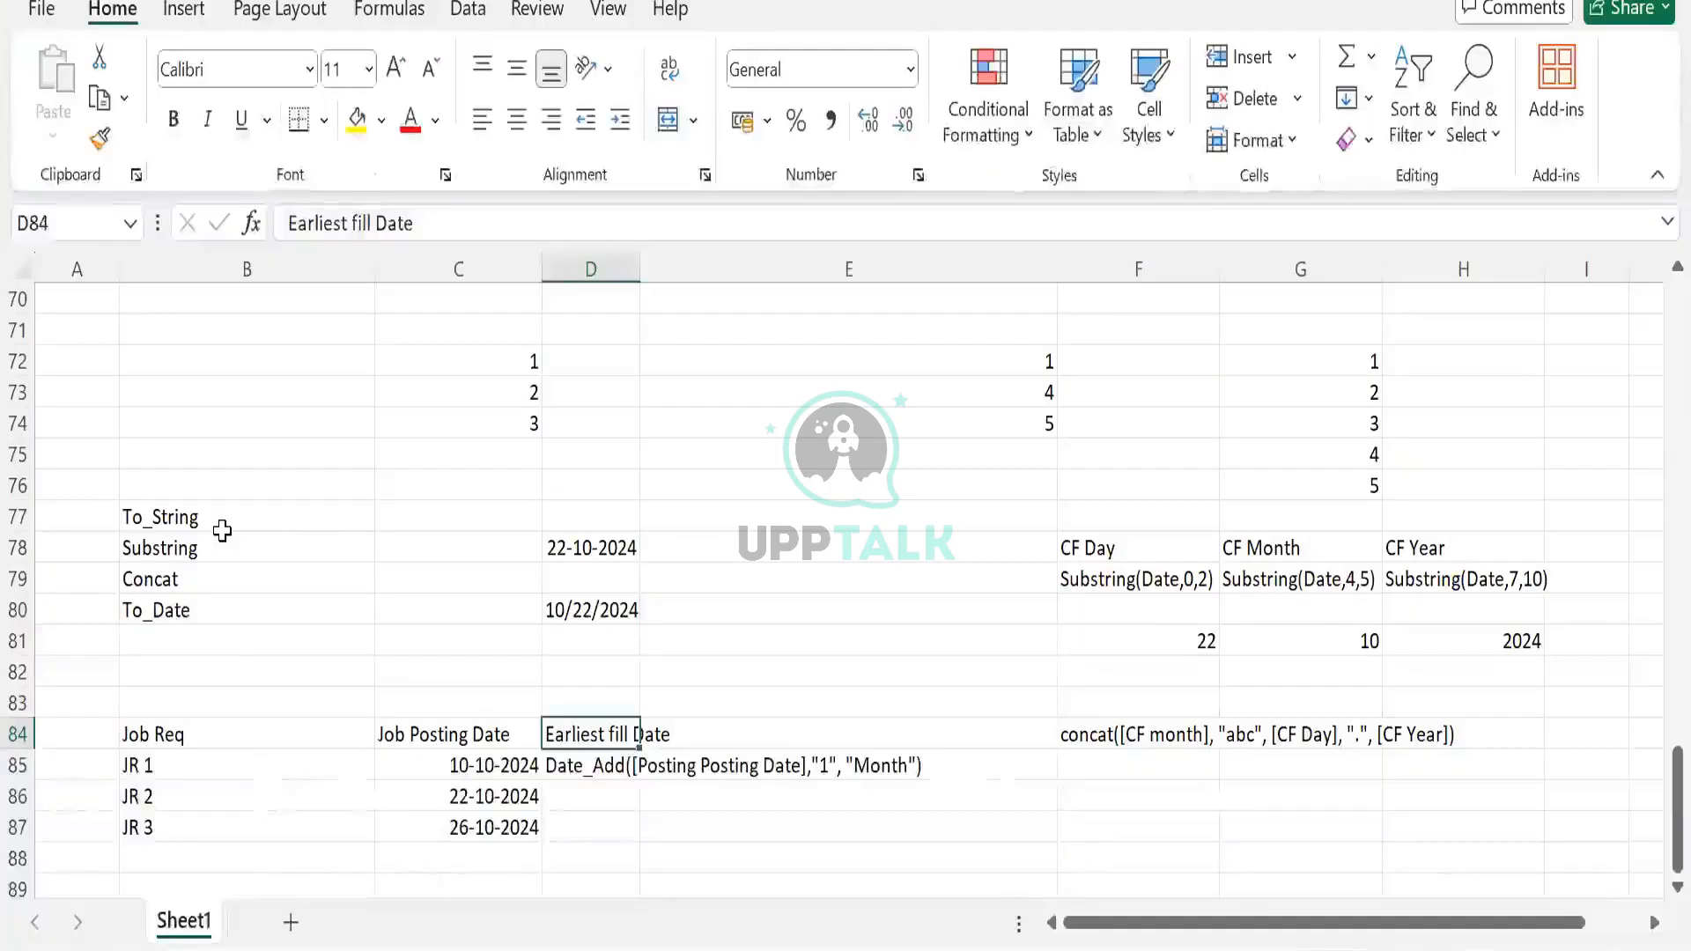
Review the Substring day, month and year formulas in F78:H79, then return to the expression
drag(222, 530, 226, 570)
click(234, 555)
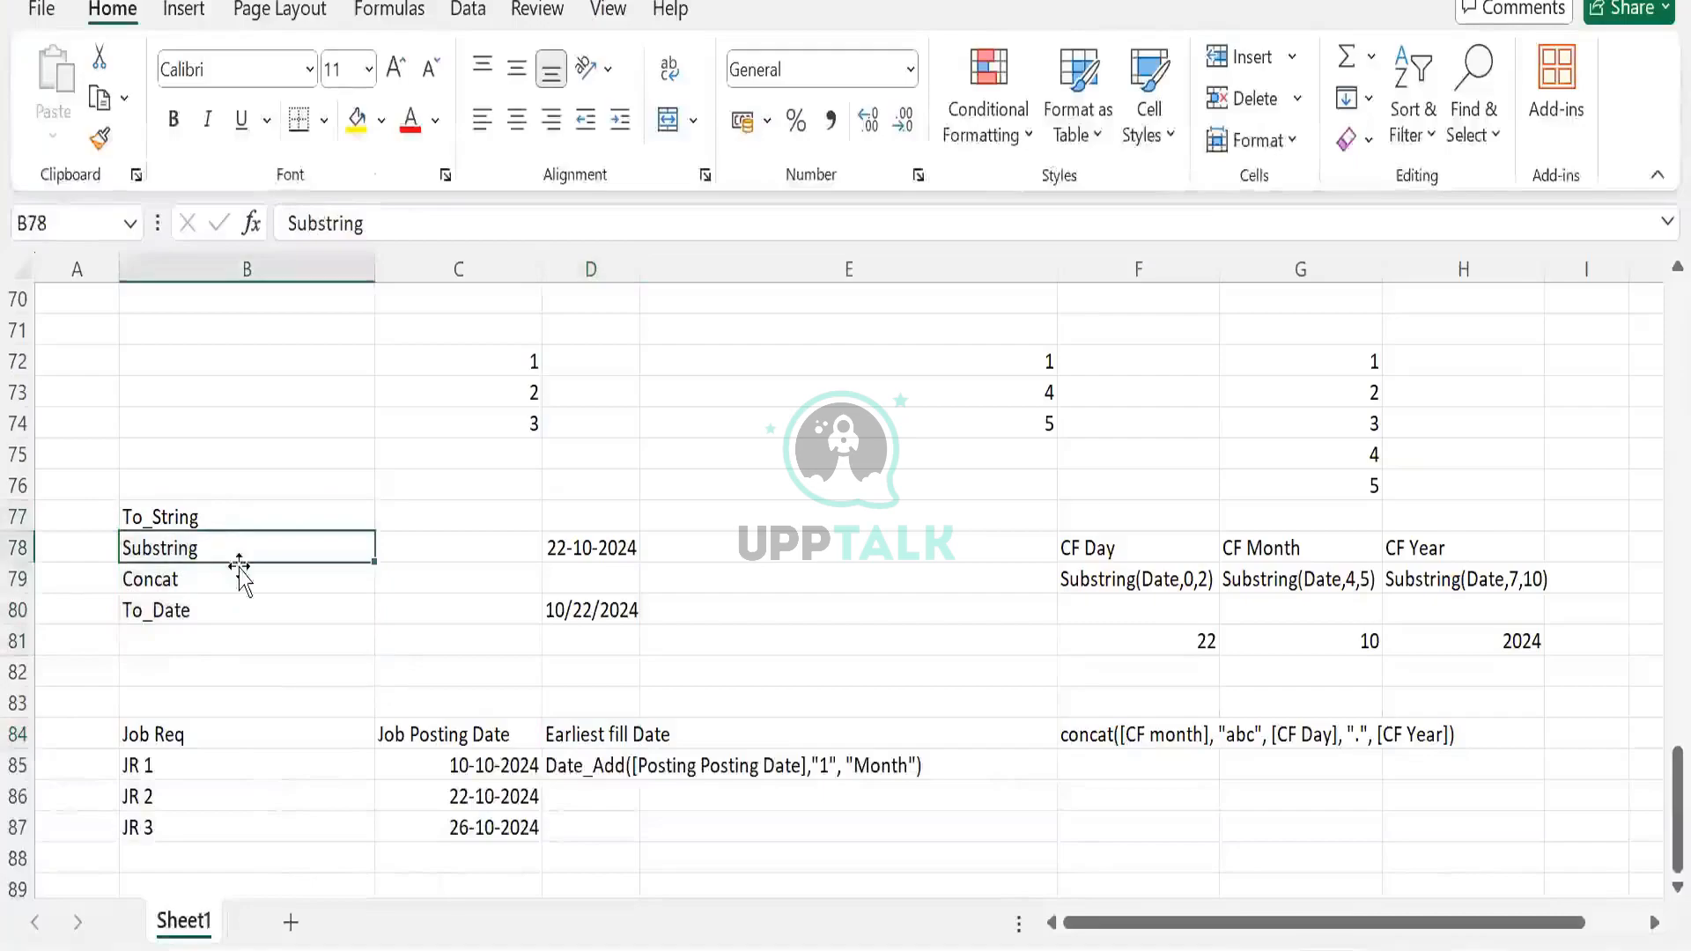
click(1136, 549)
click(1308, 580)
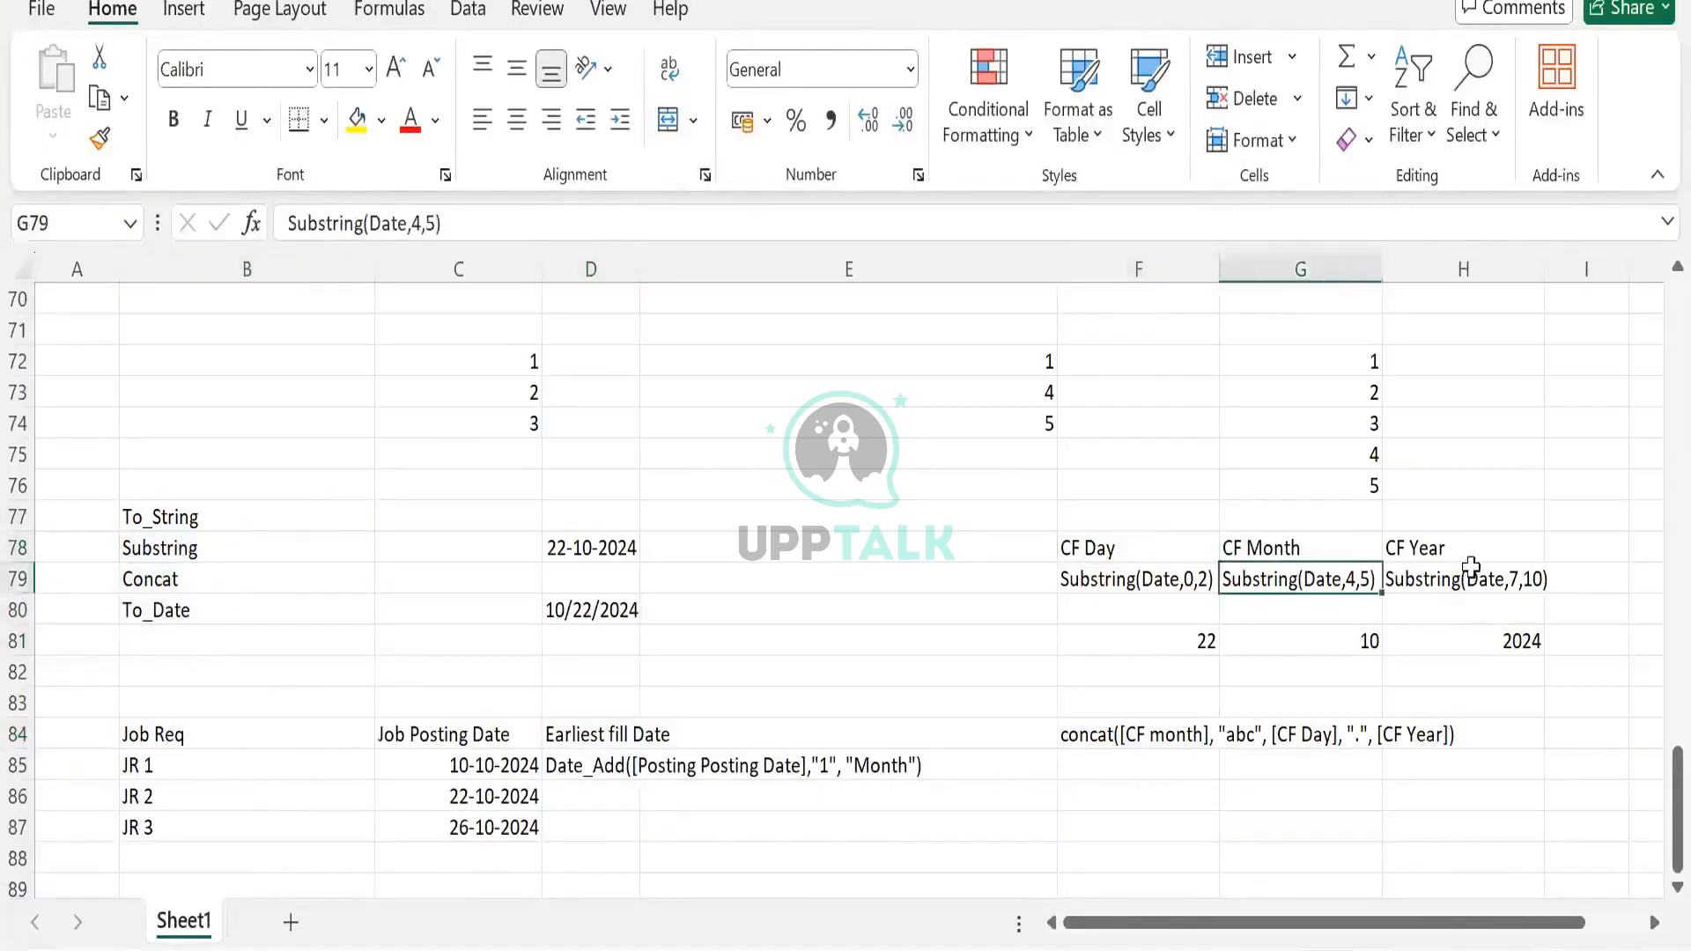
click(1463, 579)
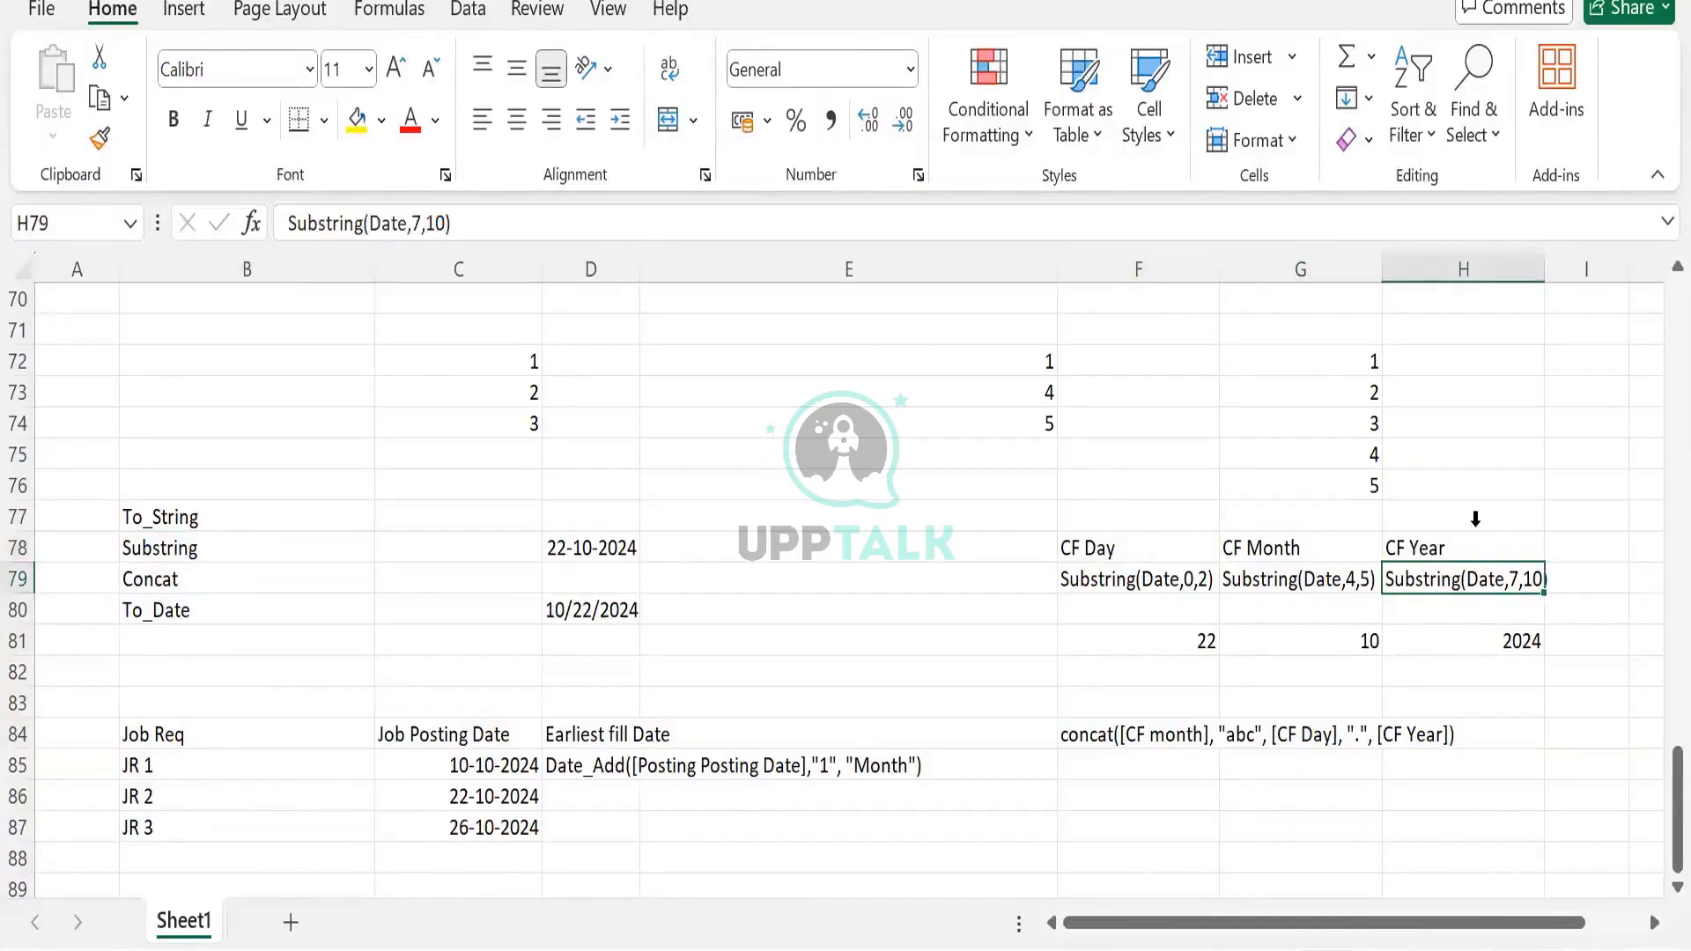
key(alt+Tab)
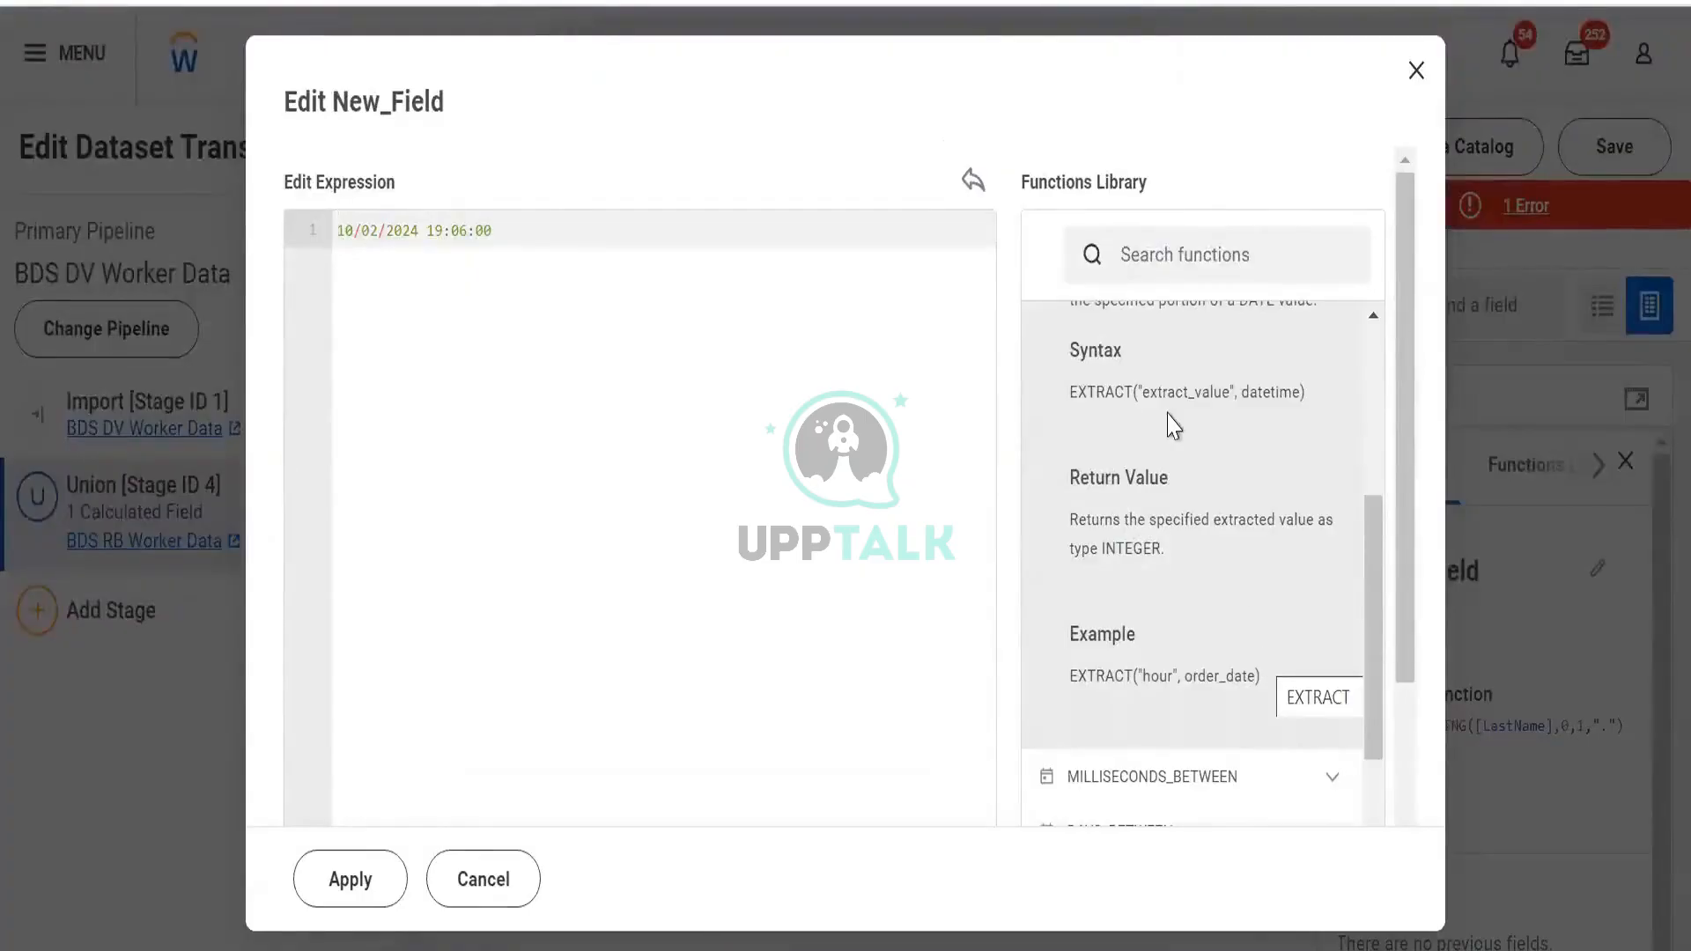
click(557, 229)
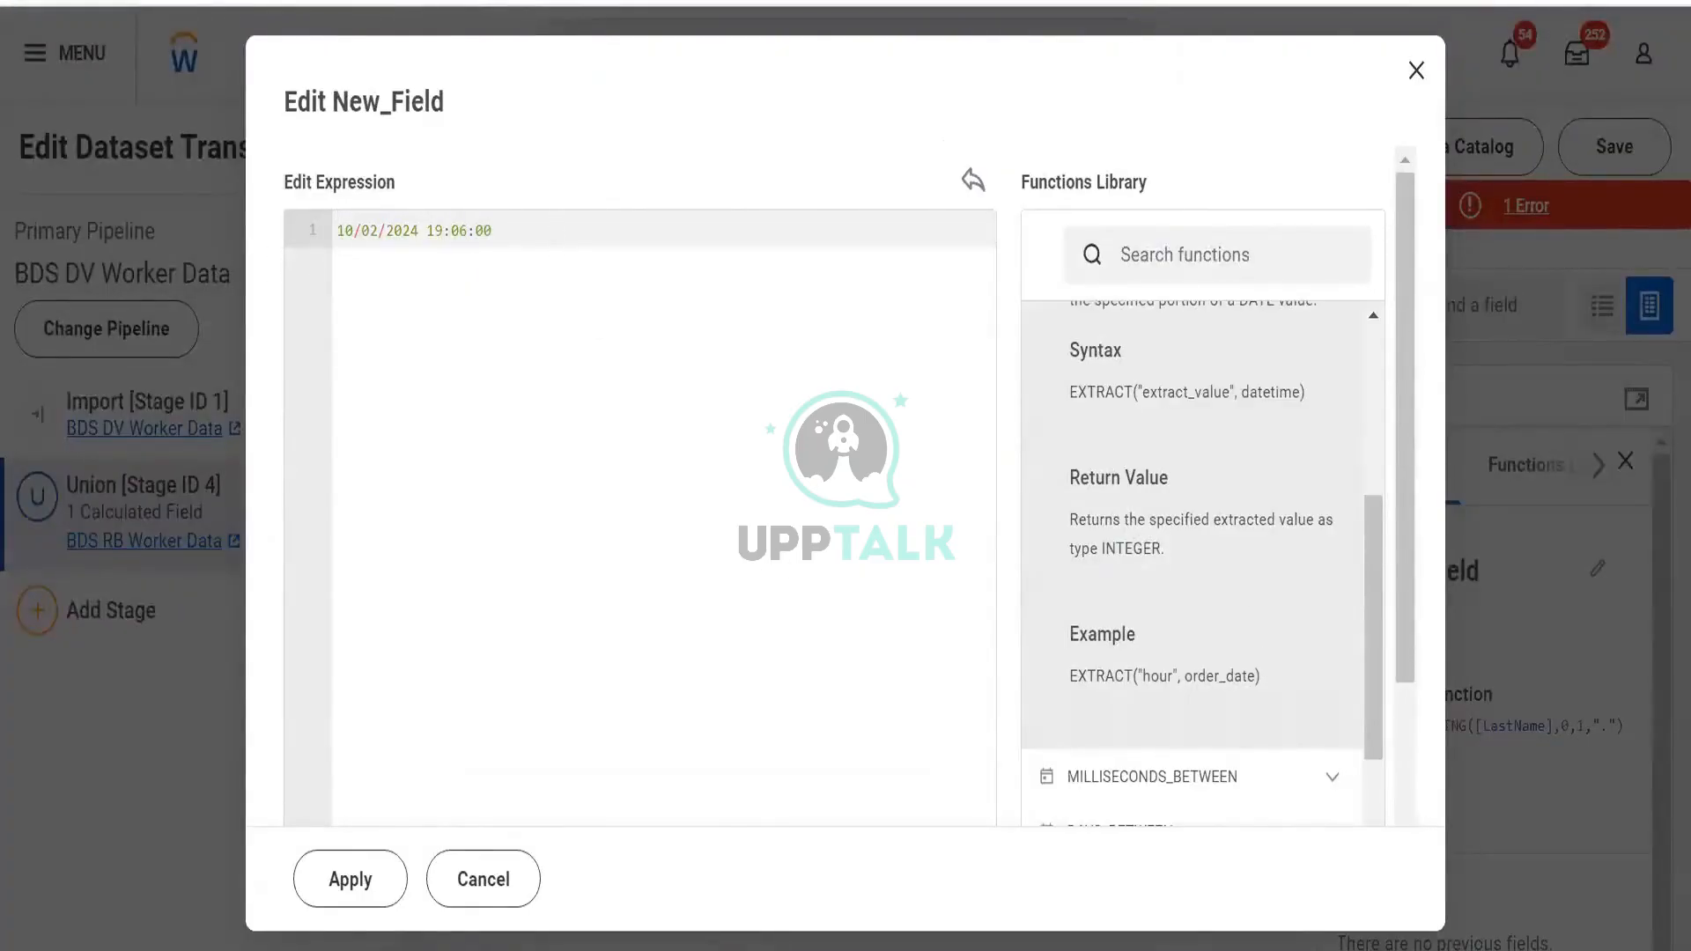
Check the 22-10-2024 value in D78, then collapse the EXTRACT description in Workday
key(alt+Tab)
drag(211, 516, 247, 614)
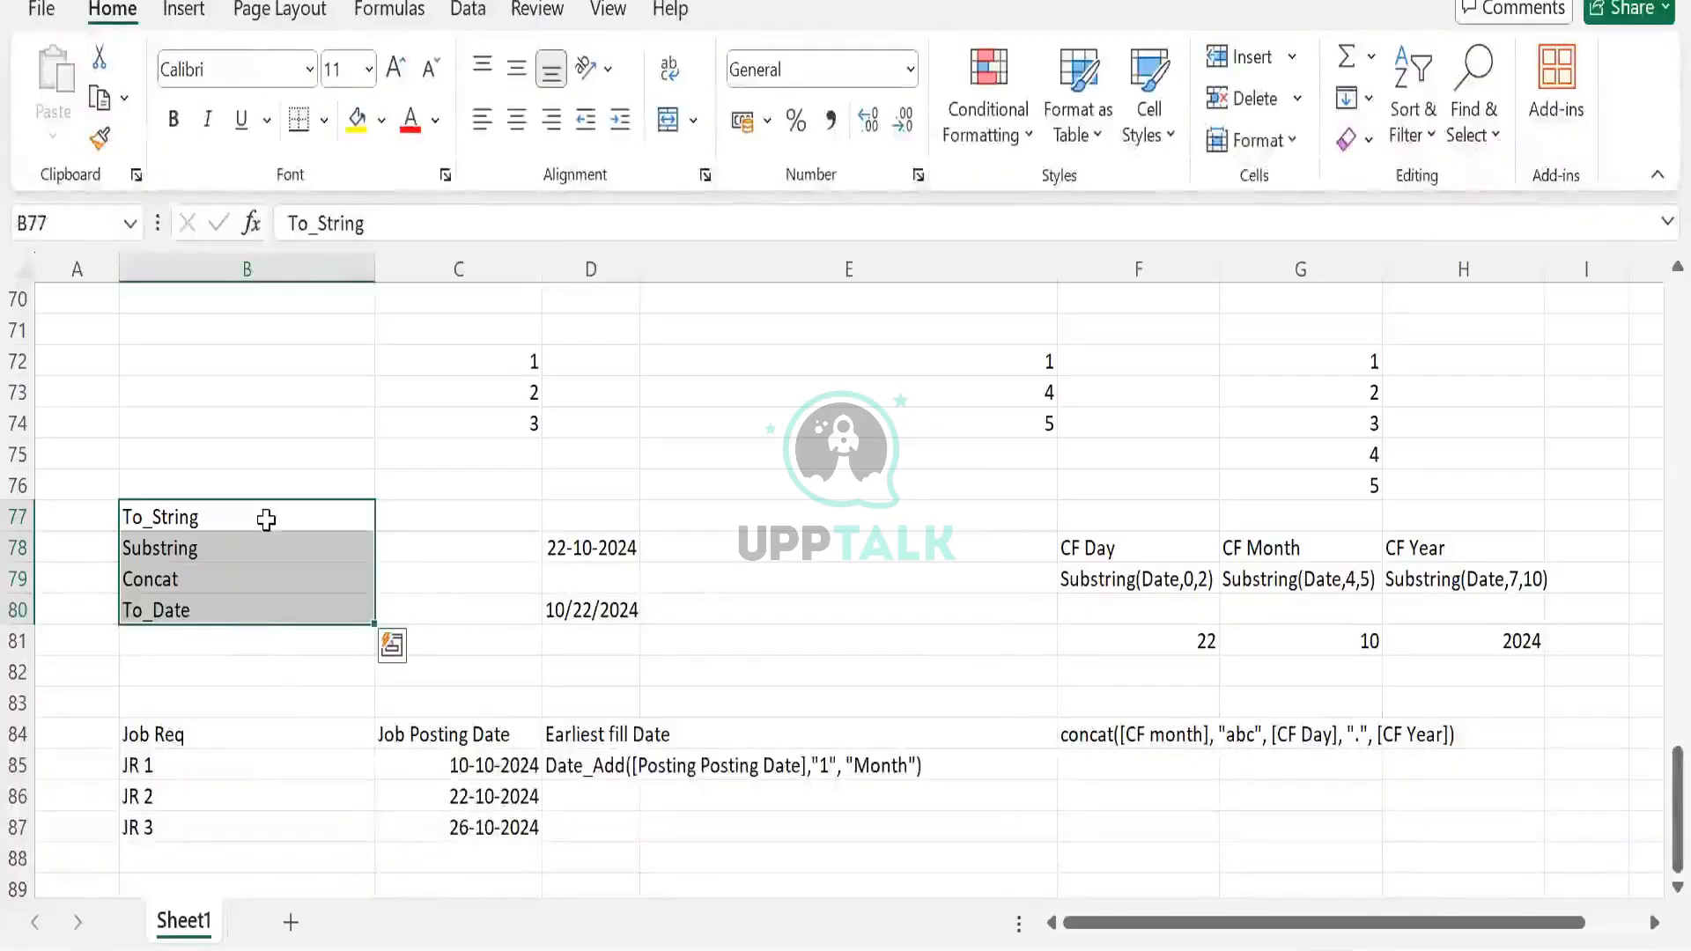
click(214, 483)
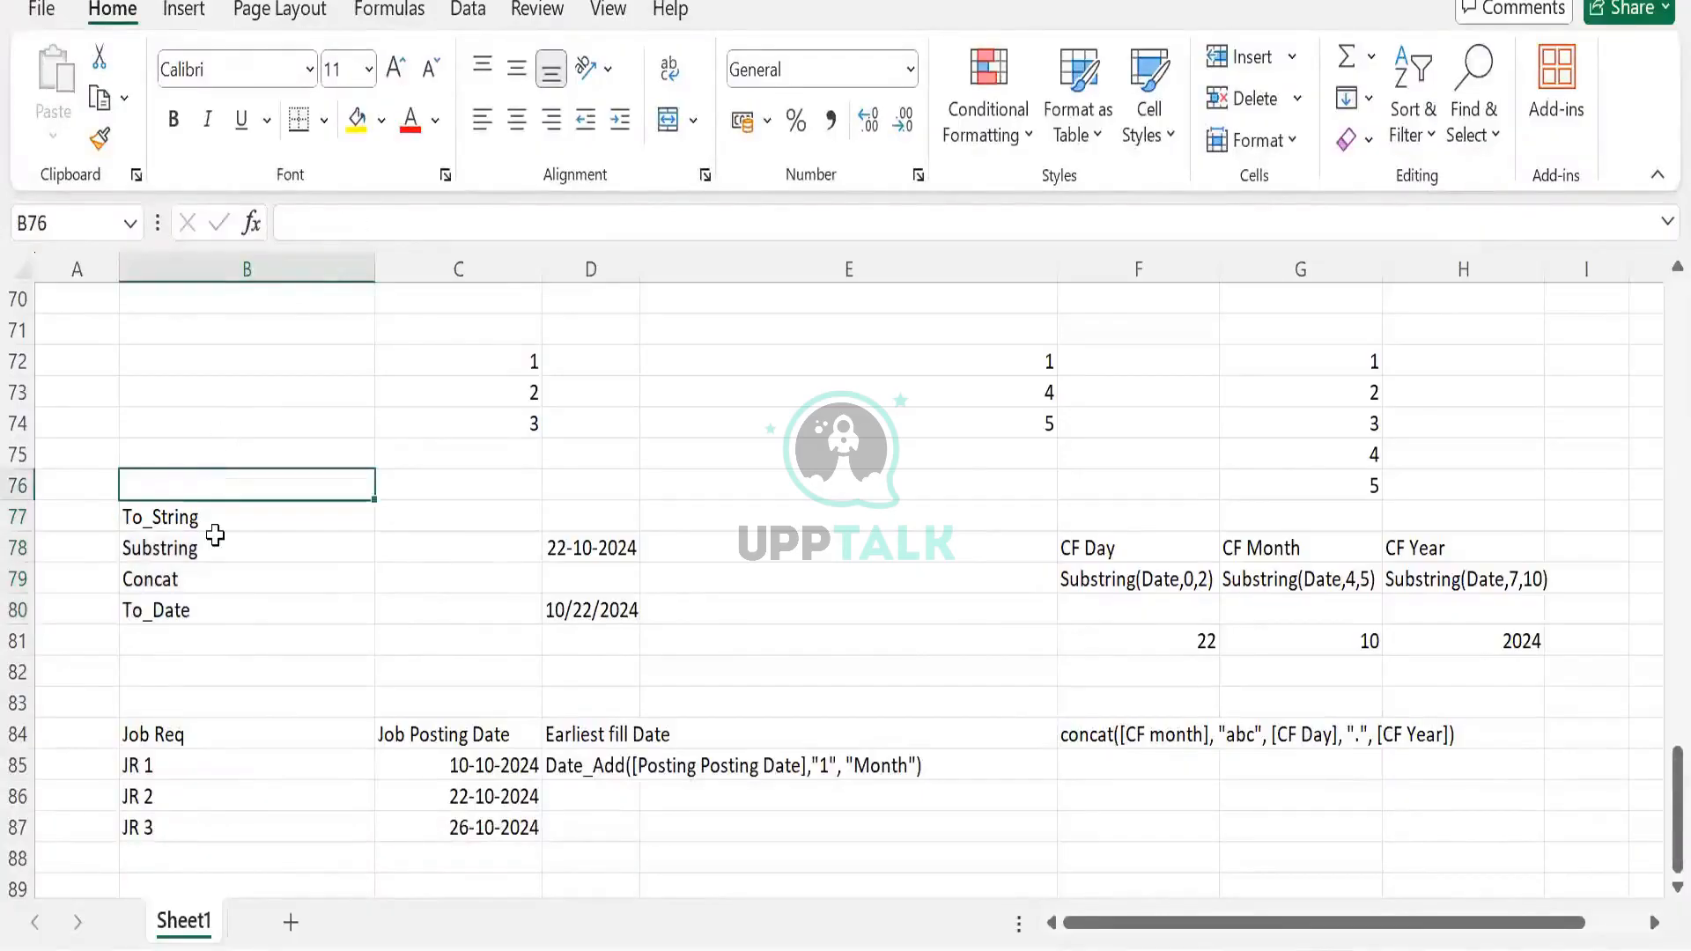
click(621, 551)
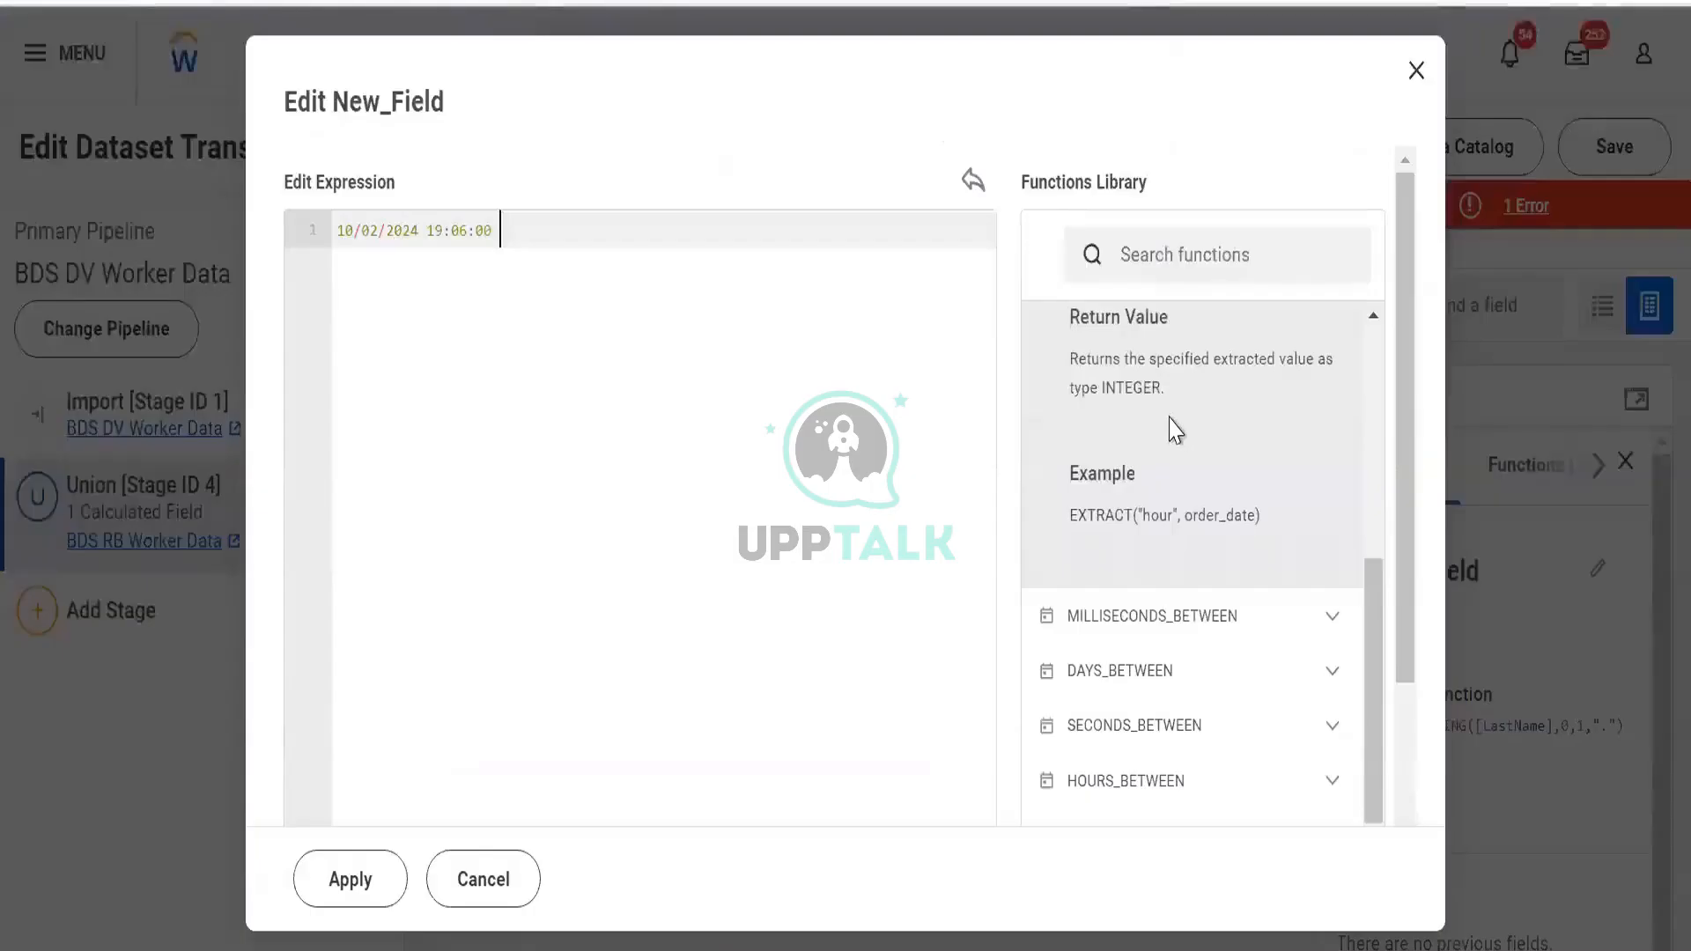
scroll(1170, 414, up, 3)
click(1332, 385)
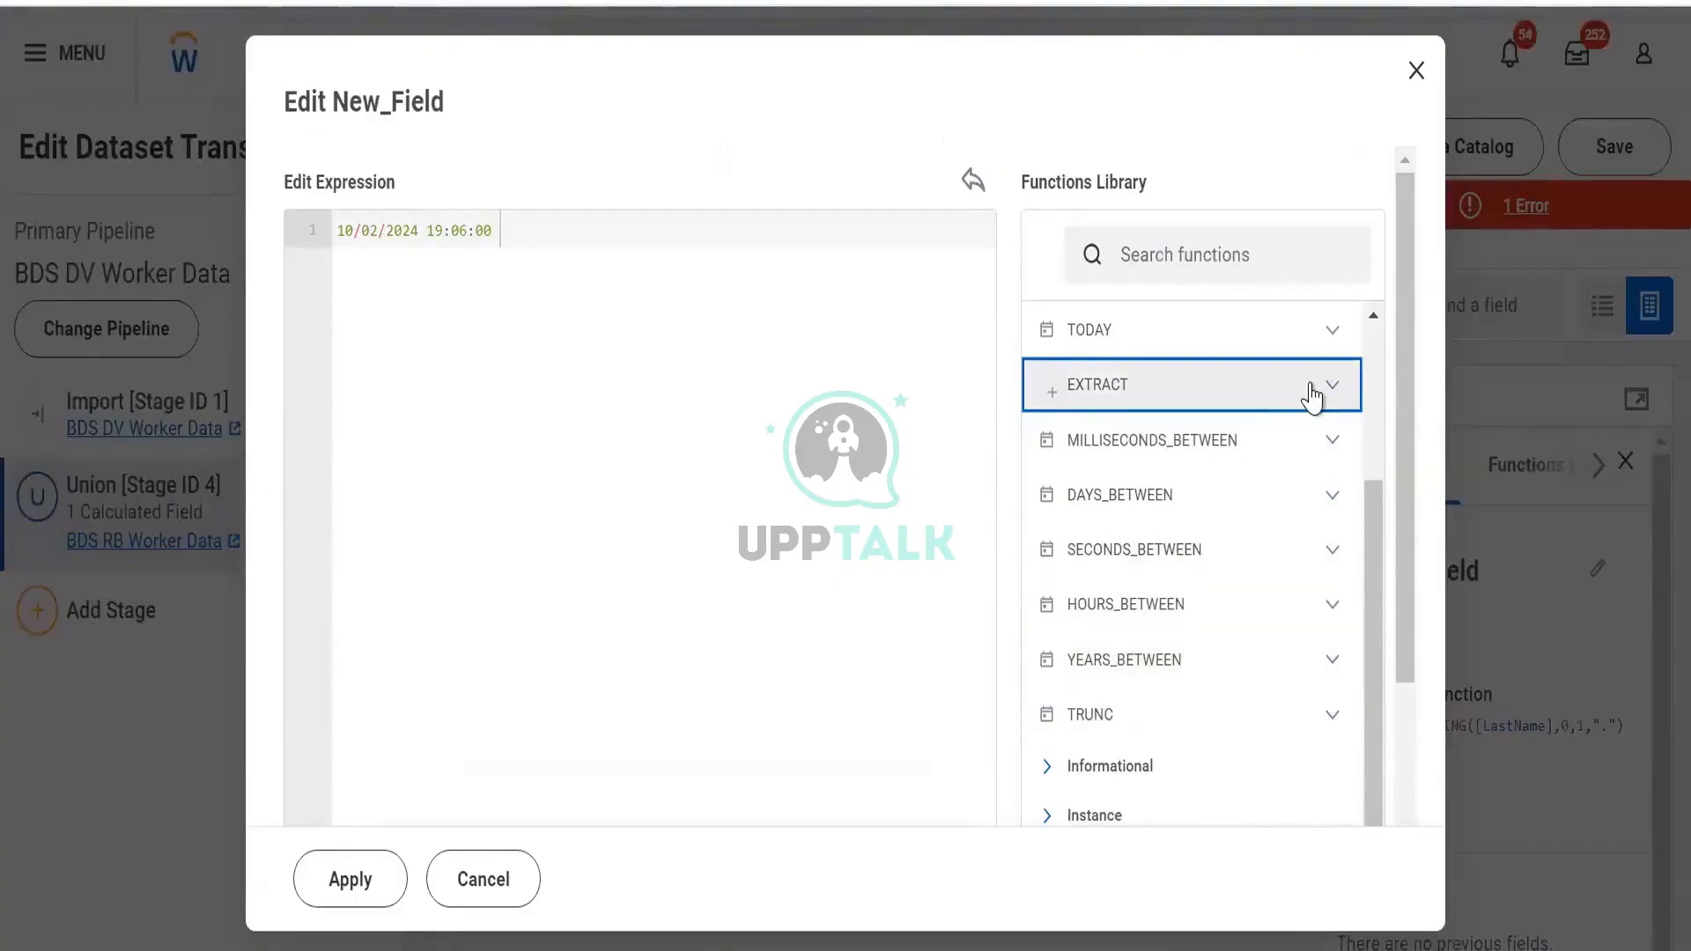
Collapse Date, read IS_VALID under Informational, then expand the Instance category
scroll(1328, 379, up, 3)
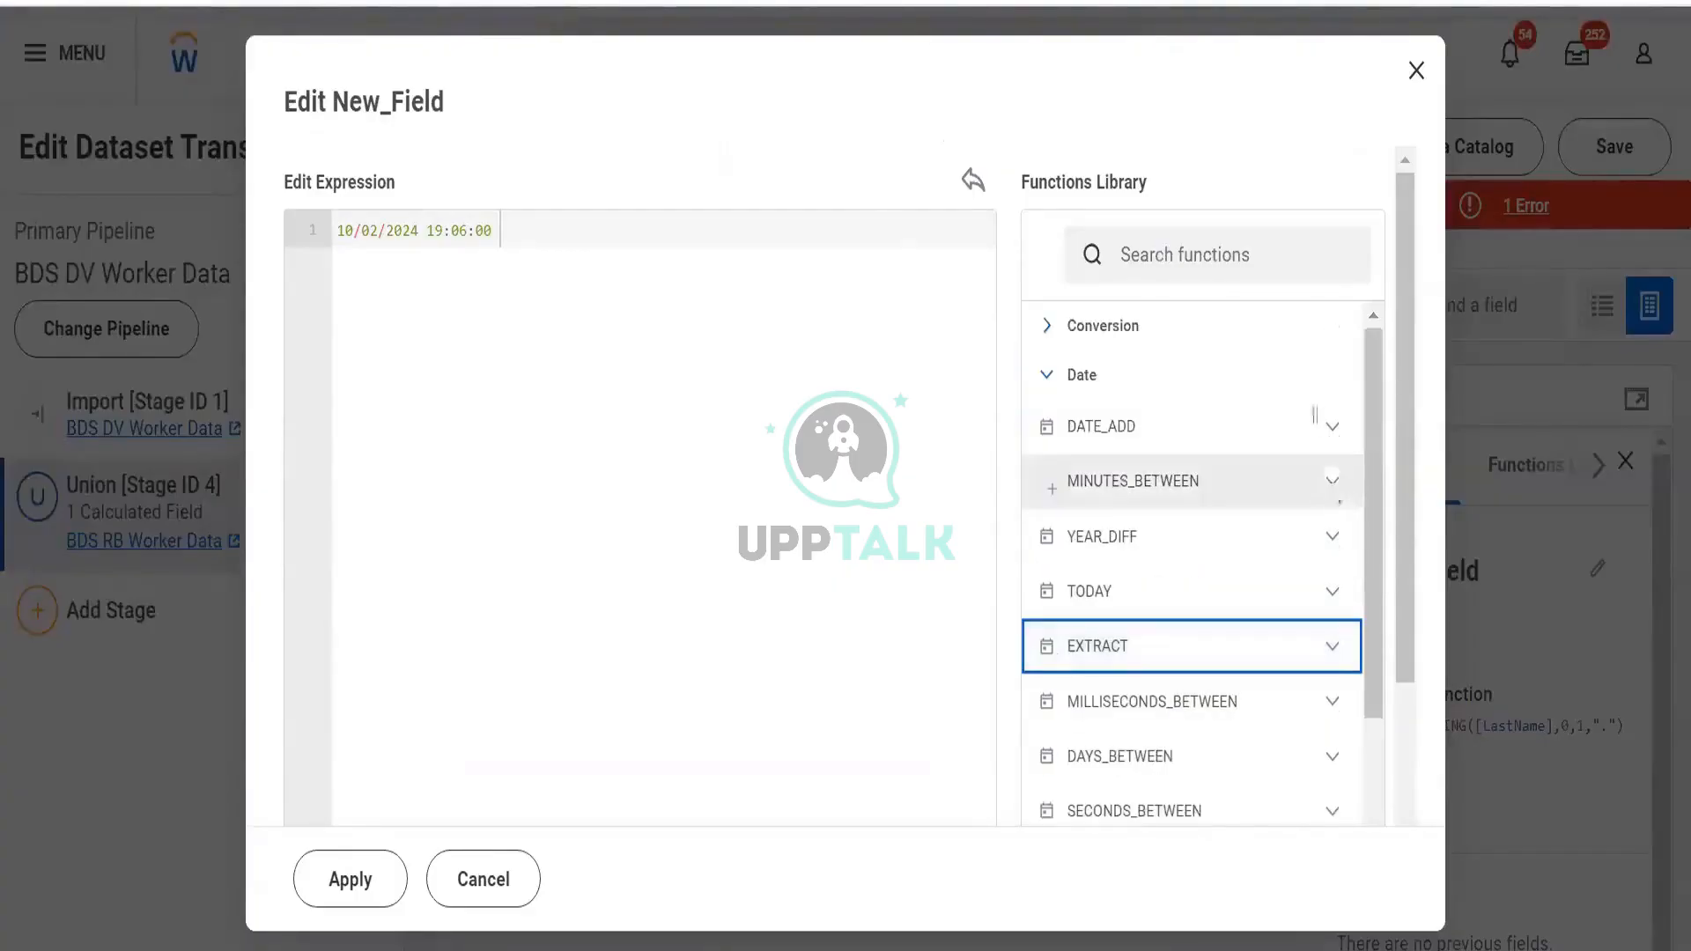
click(1162, 374)
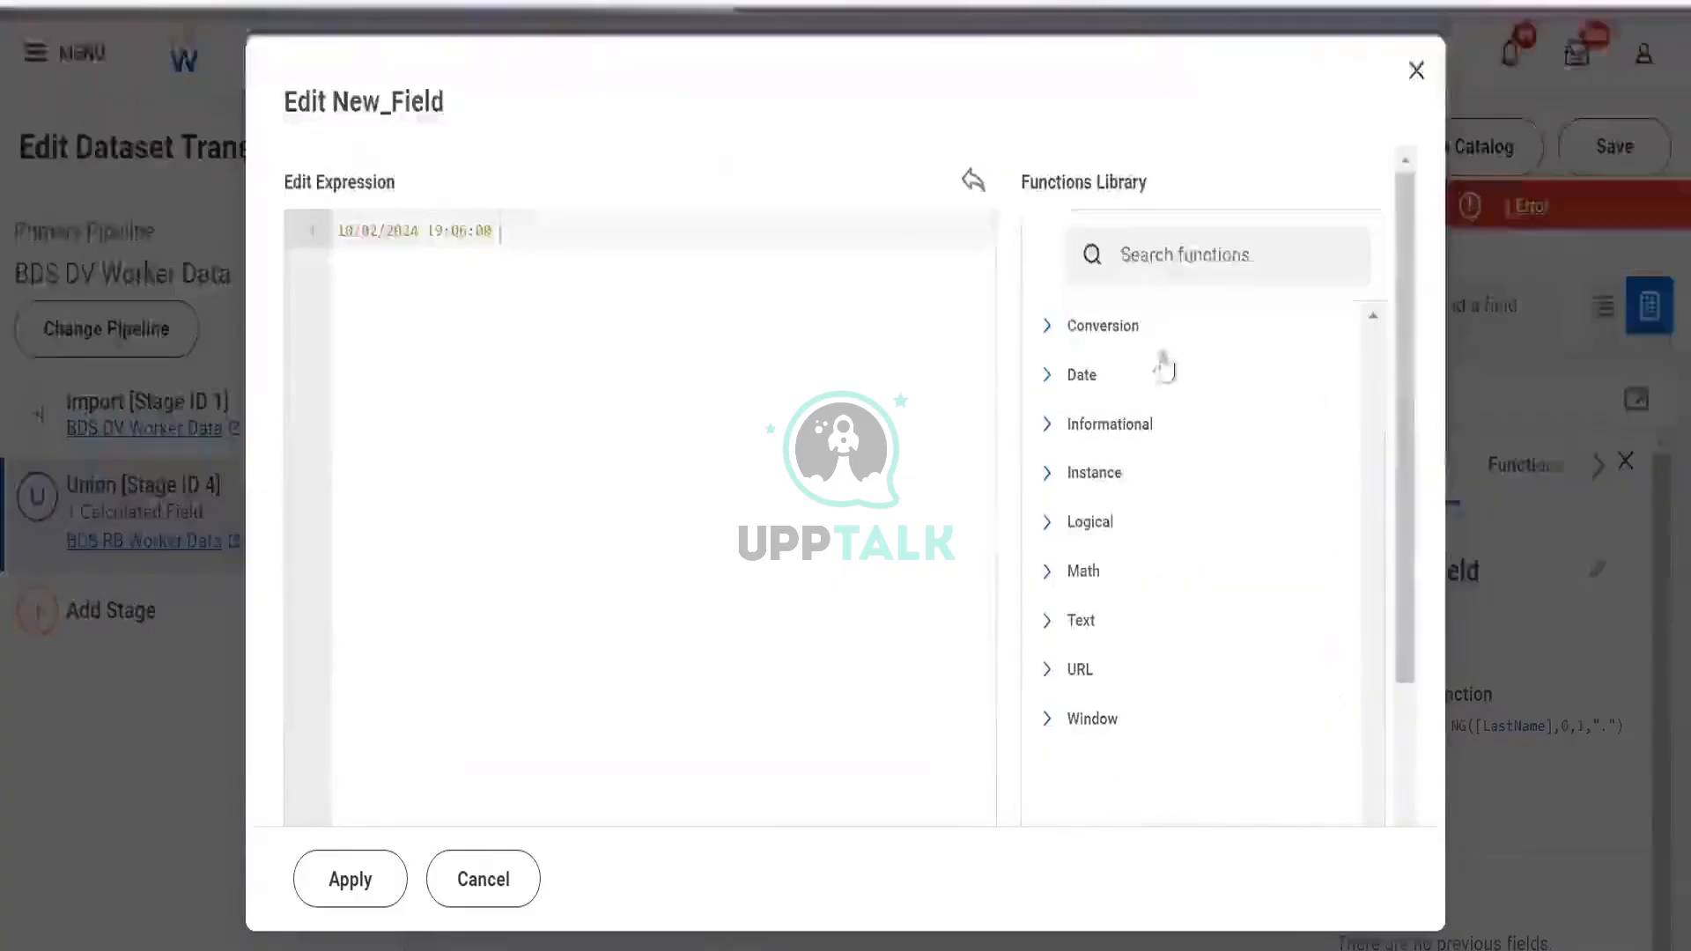
click(1124, 426)
scroll(1119, 445, down, 3)
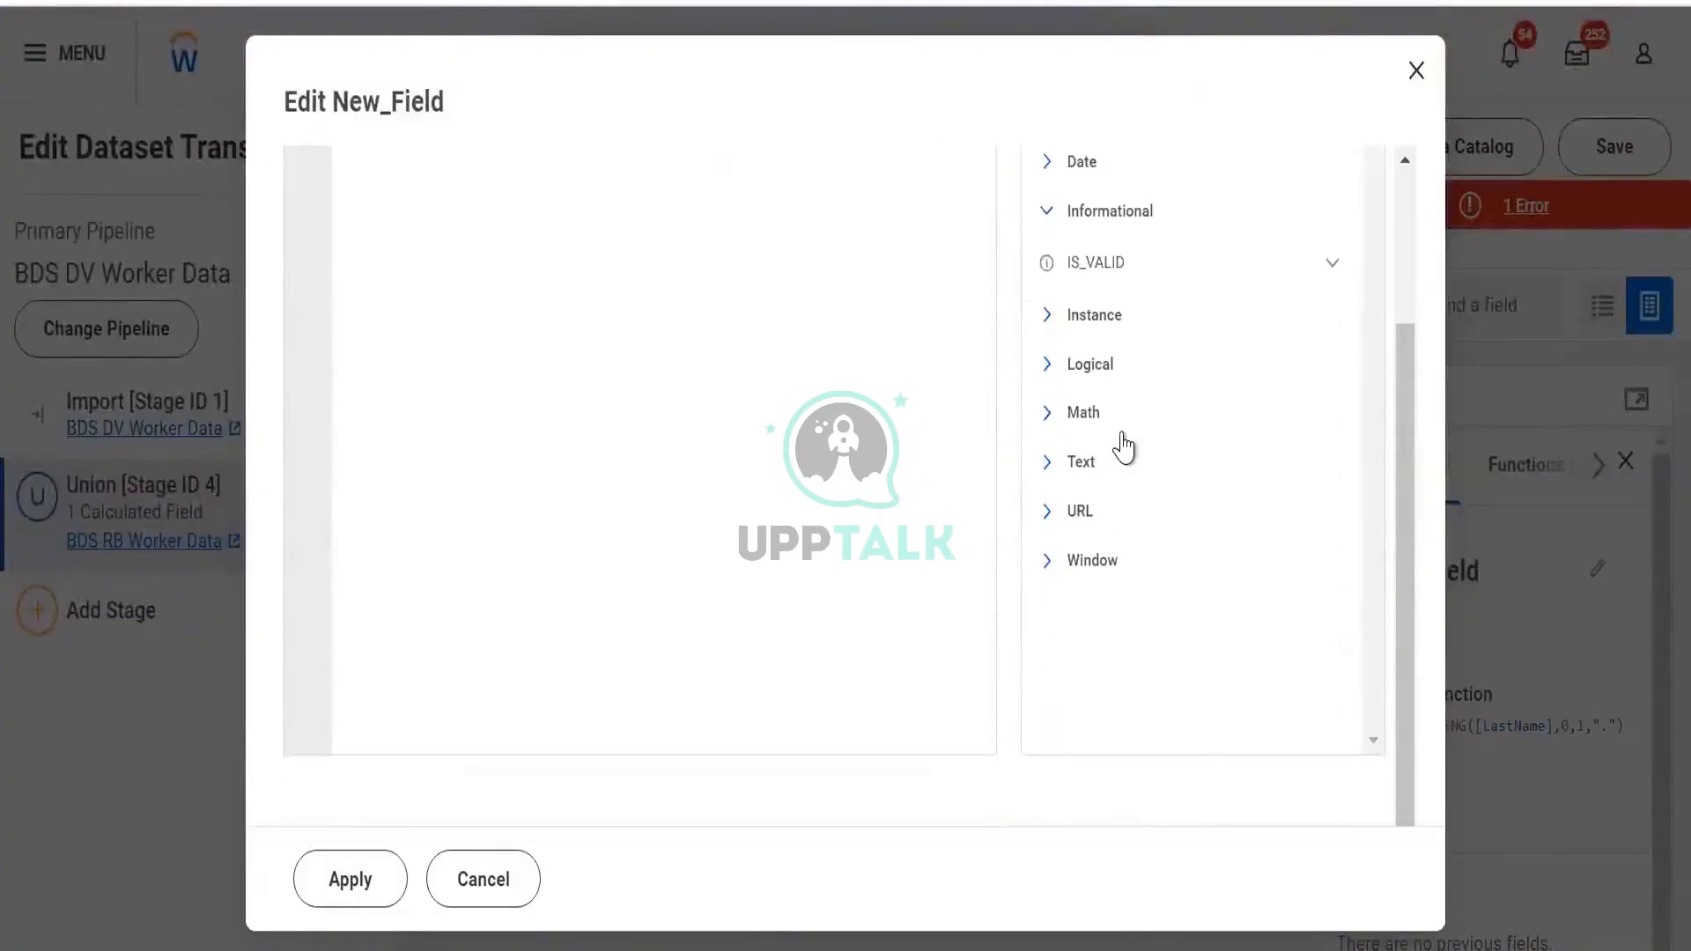
scroll(1287, 475, up, 2)
click(1330, 429)
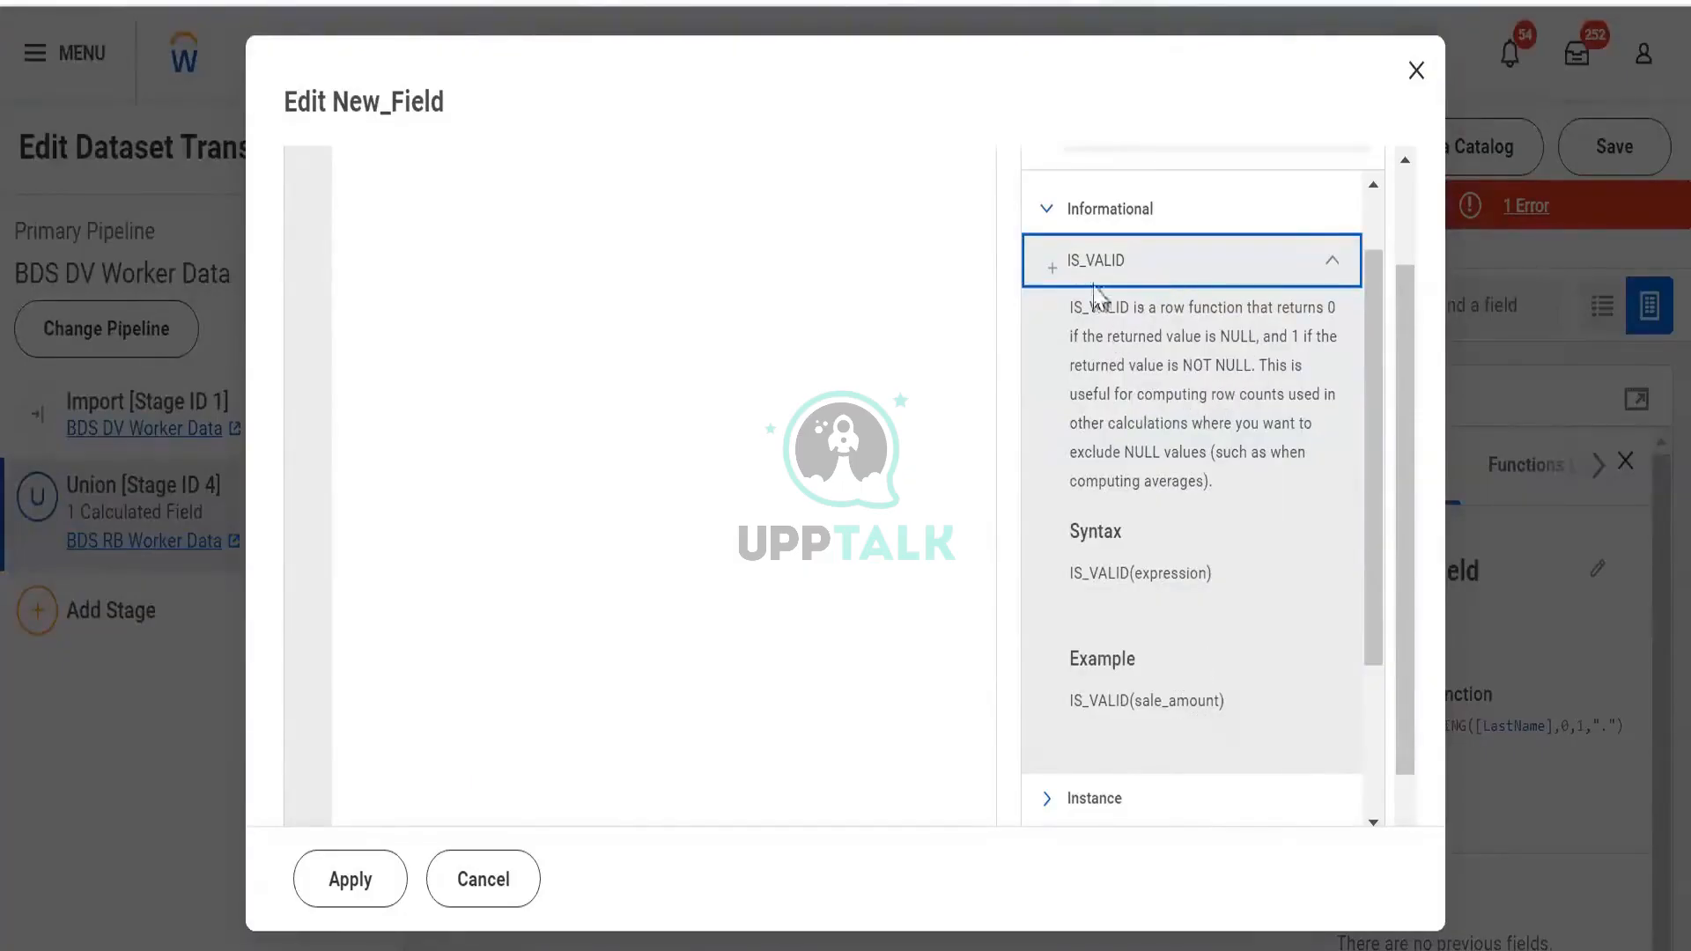
drag(1089, 306, 1257, 366)
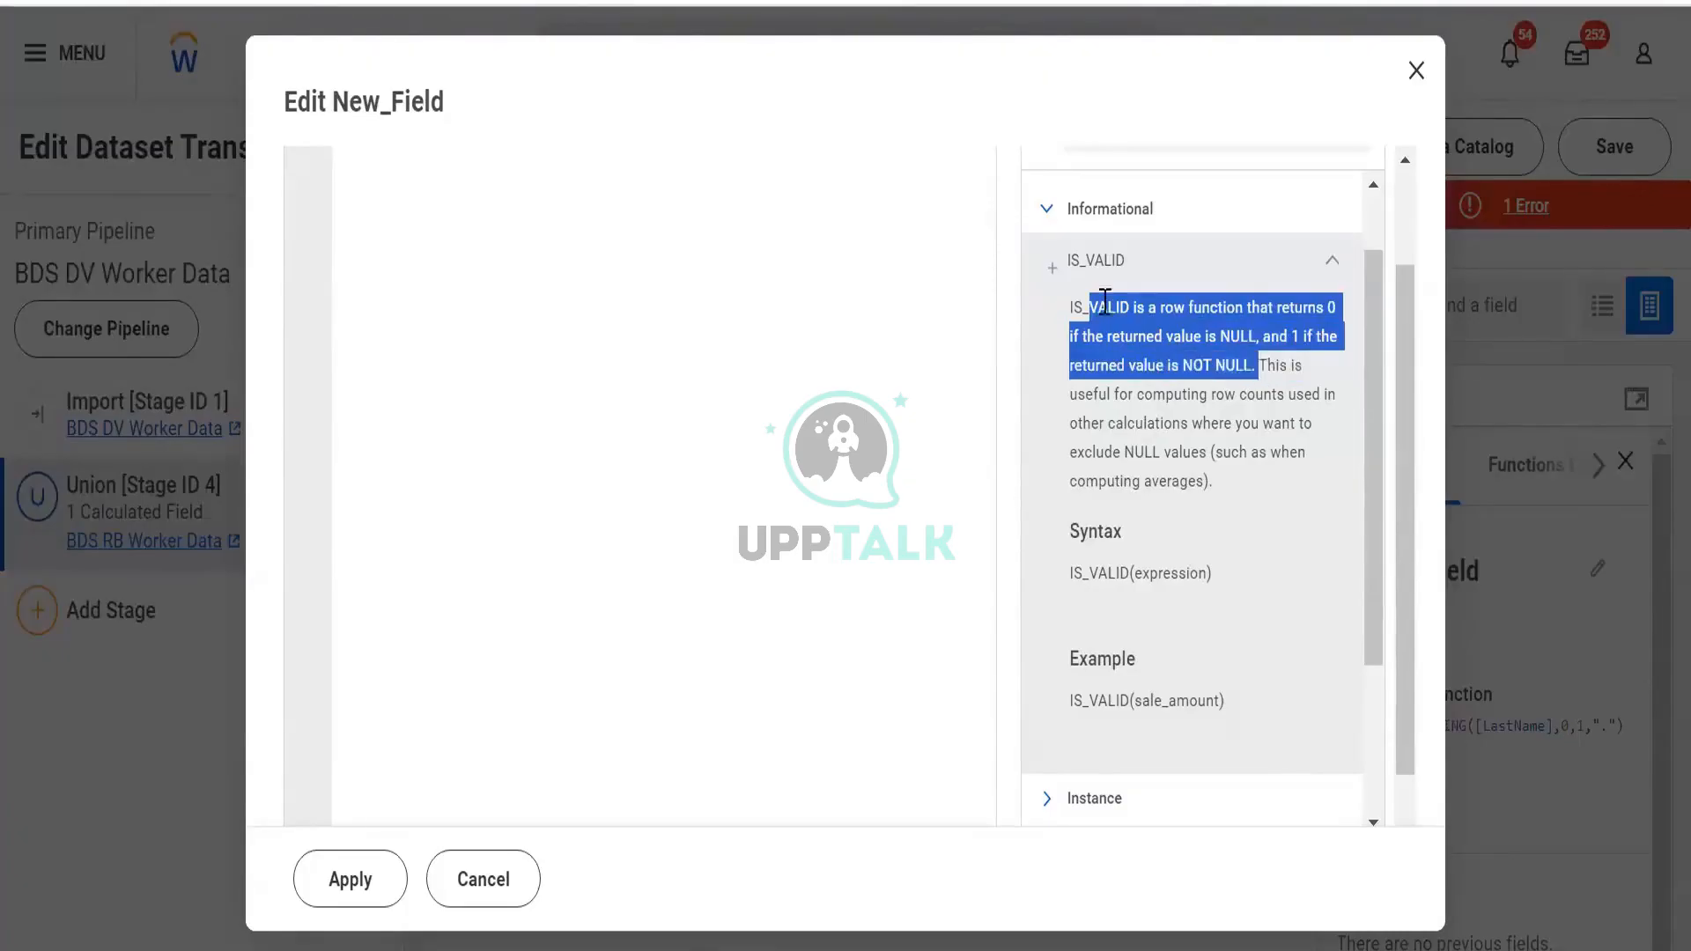
click(1050, 220)
click(1057, 348)
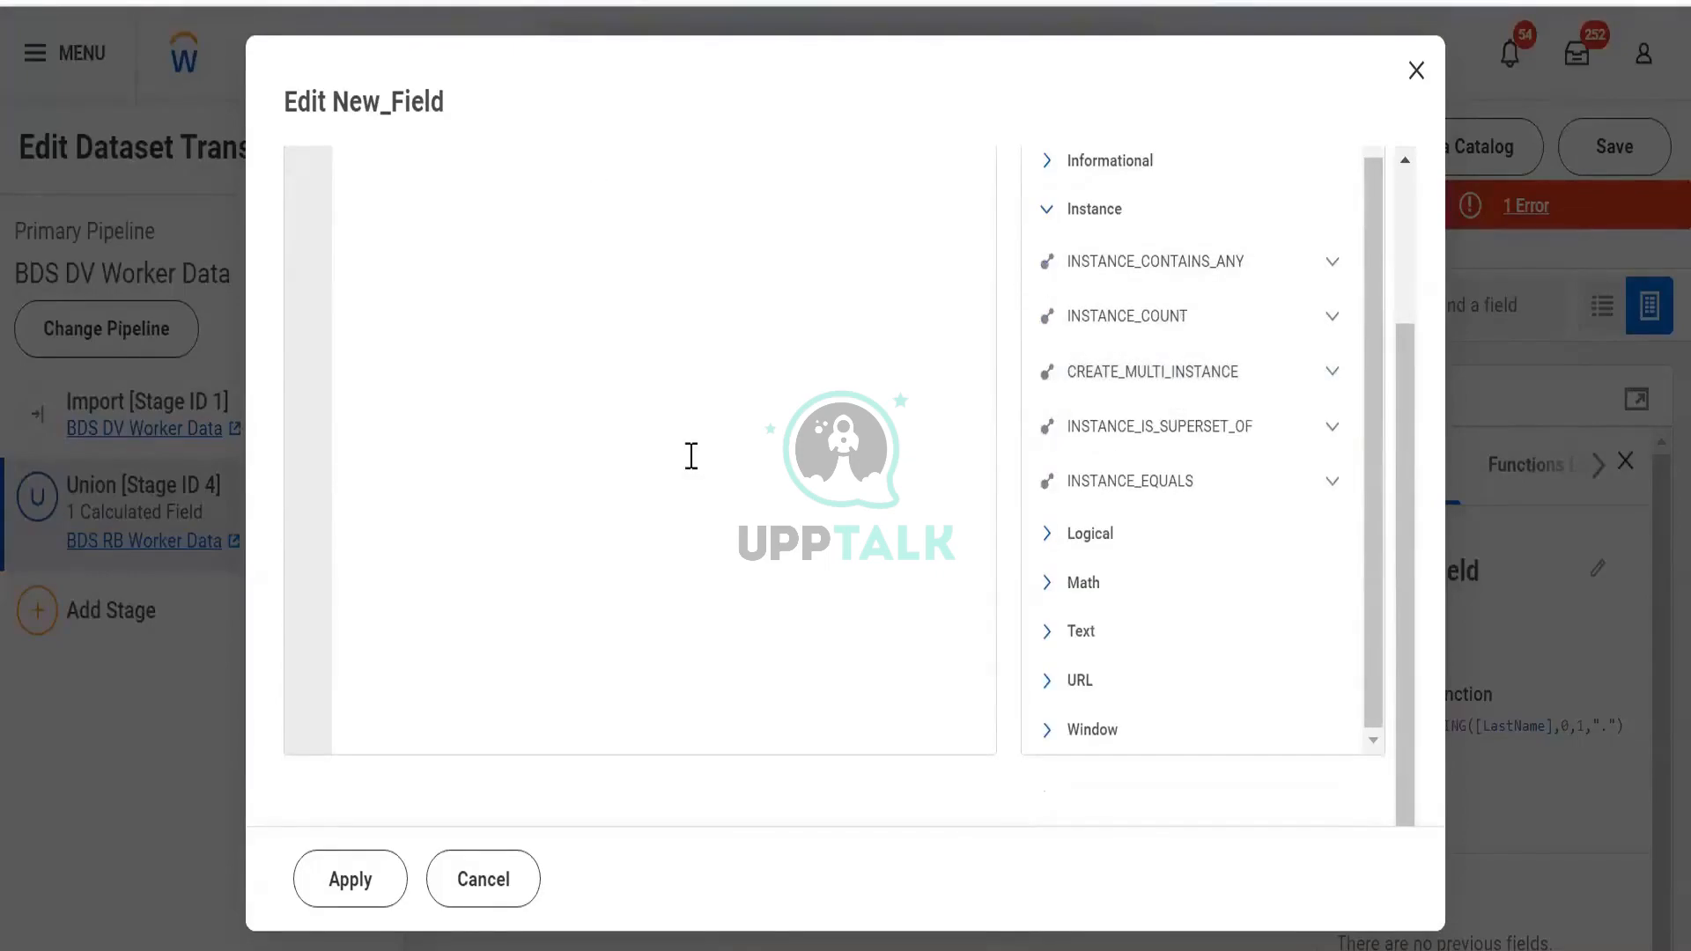
scroll(714, 352, up, 3)
Replace the whole expression with Email
key(ctrl+a)
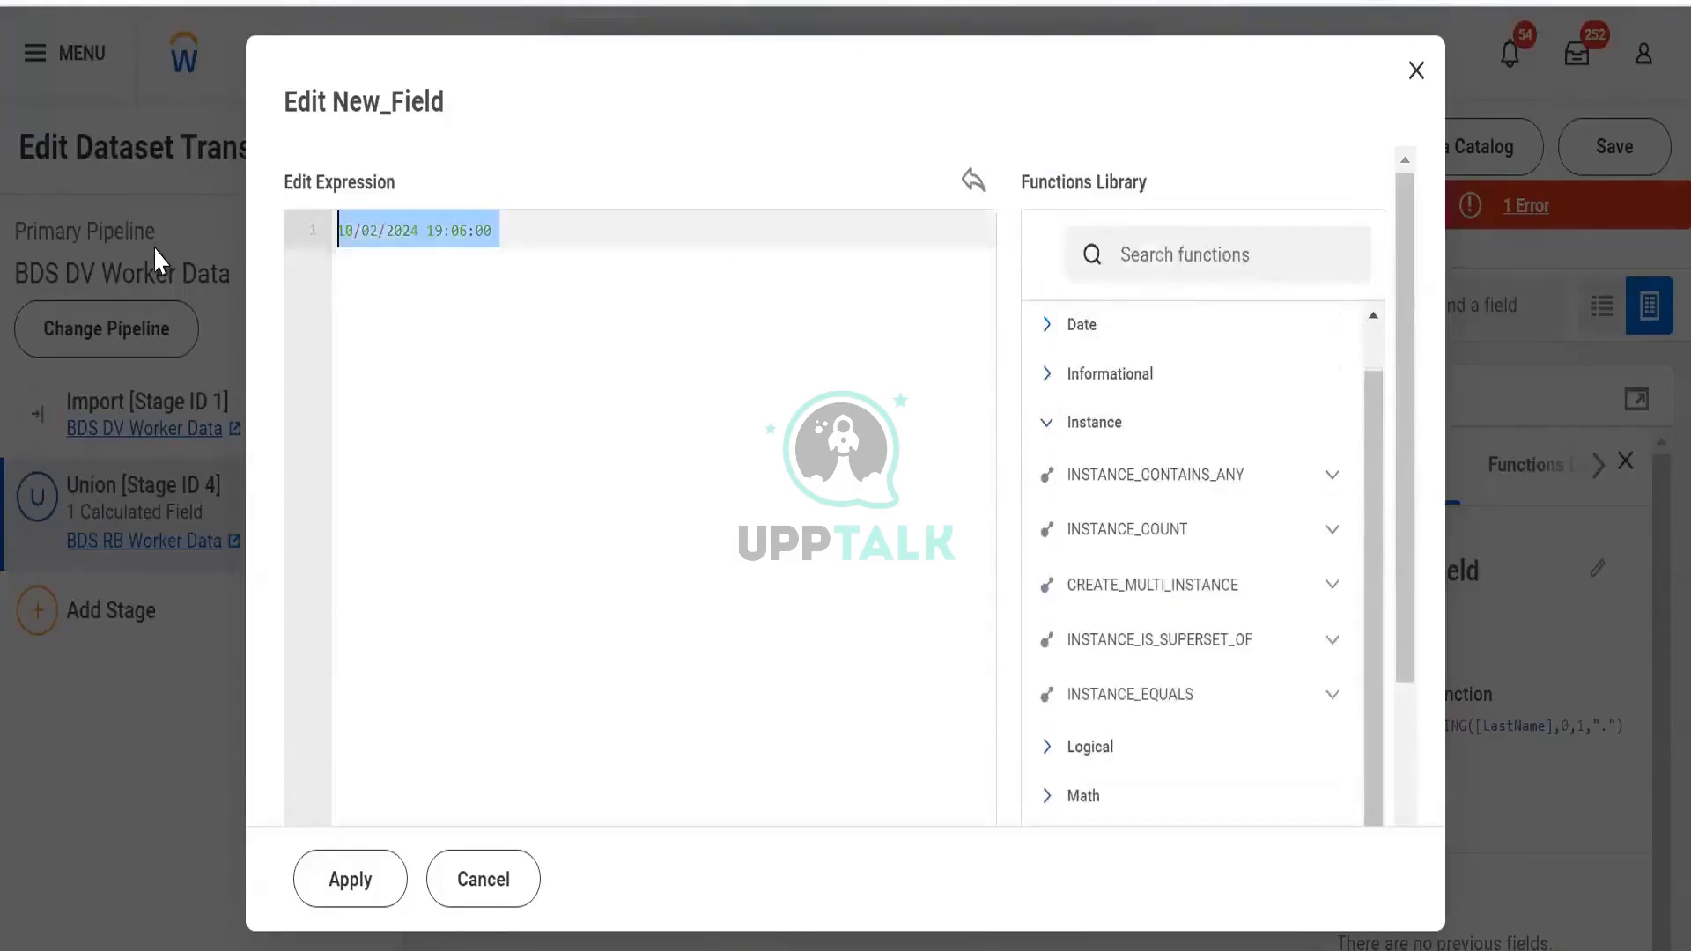
key(BackSpace)
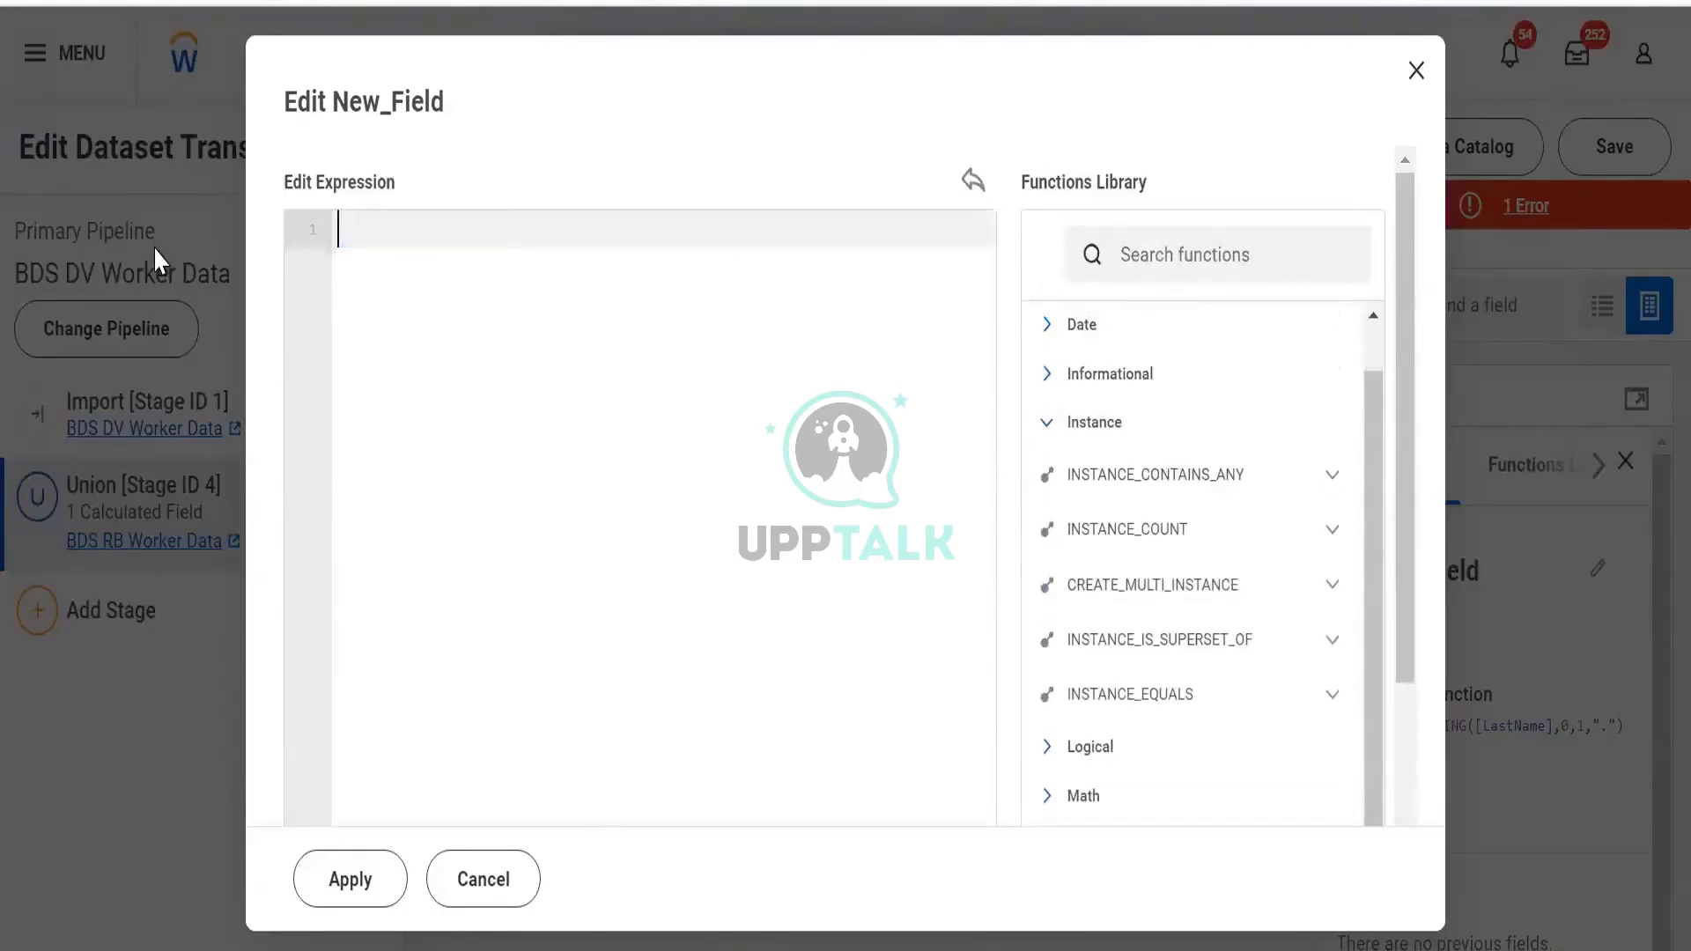
text(Email)
Enter the headings Worker in C91 and Depedent in D91
key(alt+Tab)
click(419, 568)
text(Woker)
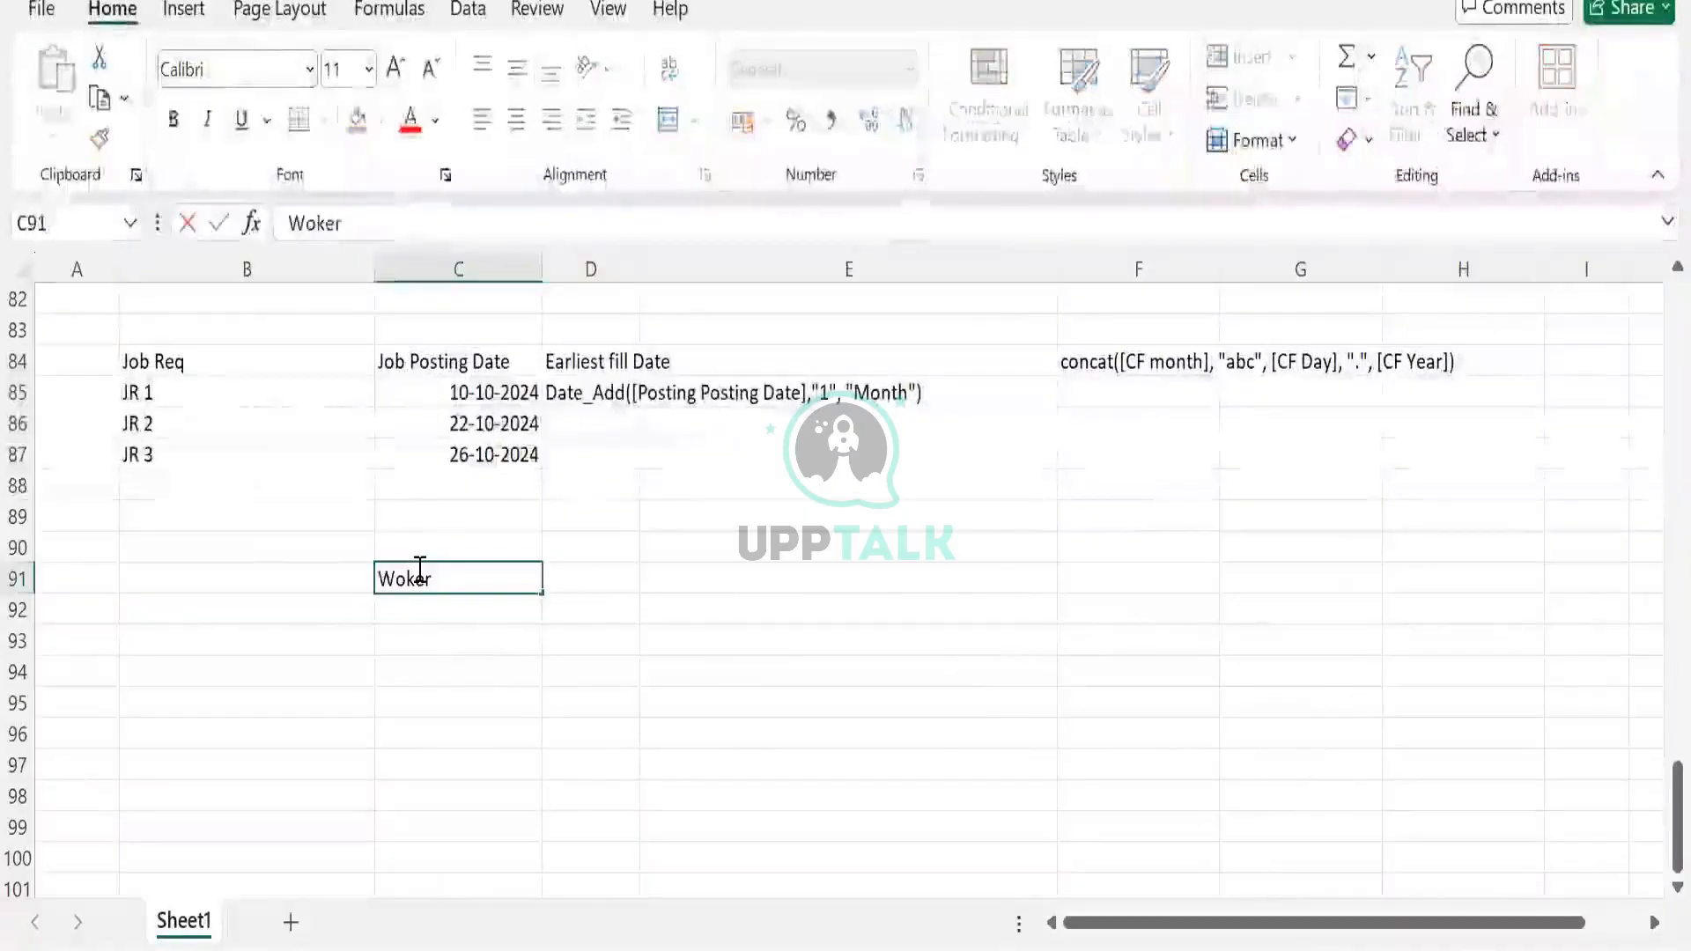
key(BackSpace)
key(BackSpace)
key(BackSpace)
text(rker)
key(Tab)
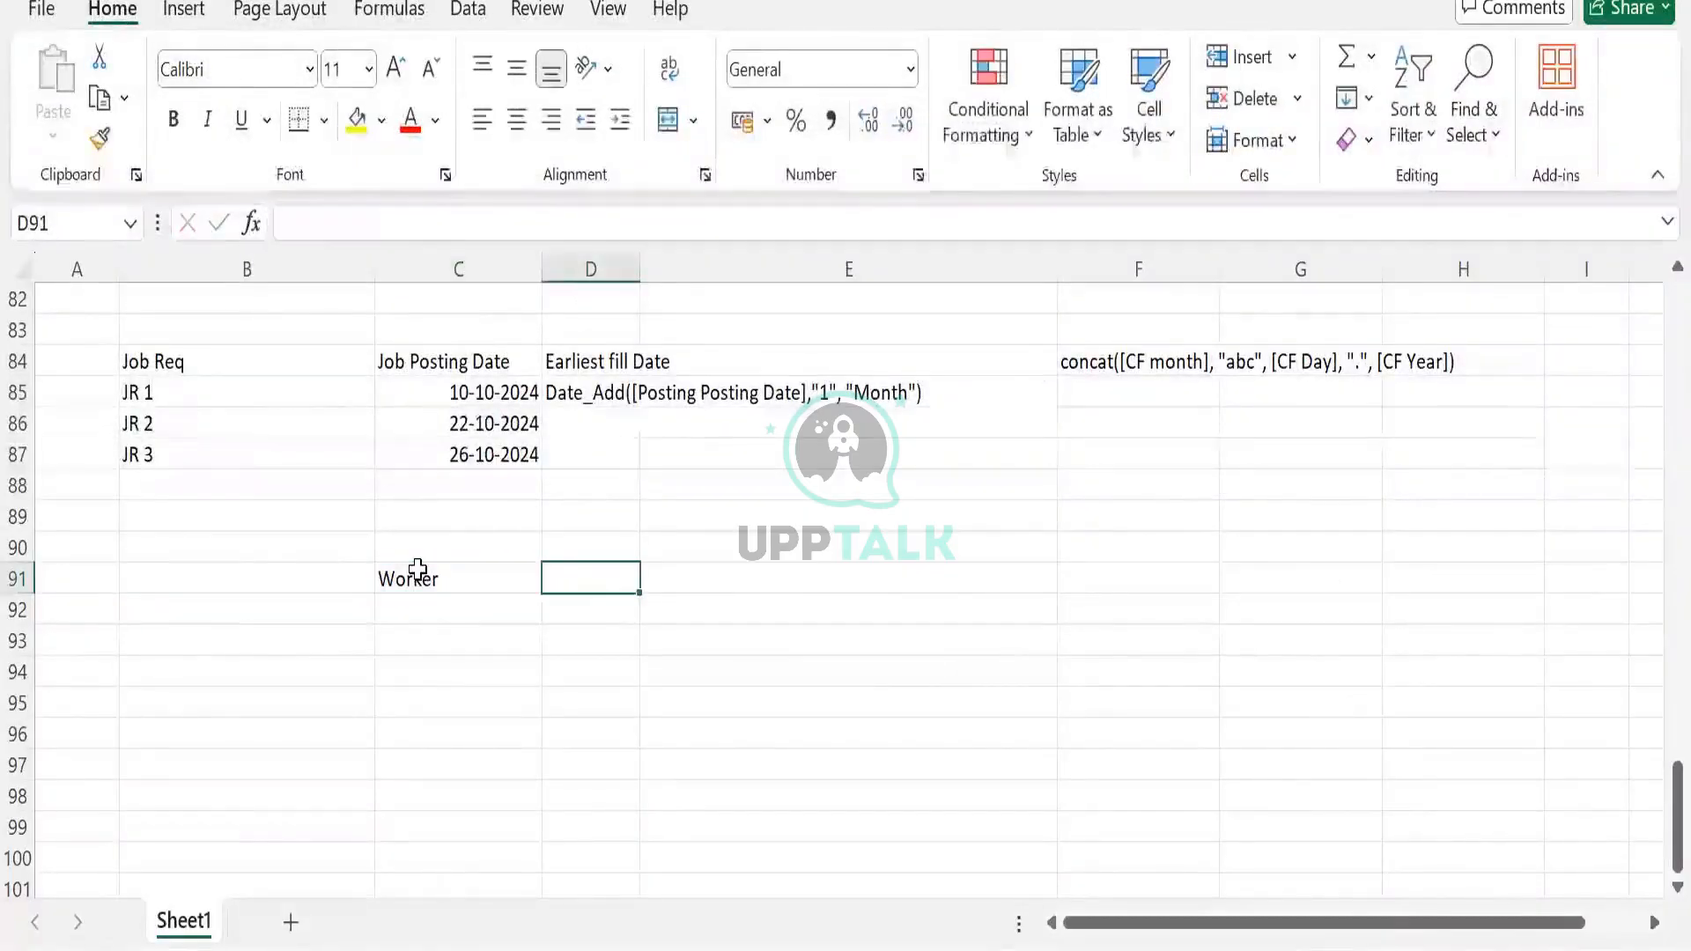
text(Depednet)
key(BackSpace)
key(BackSpace)
key(BackSpace)
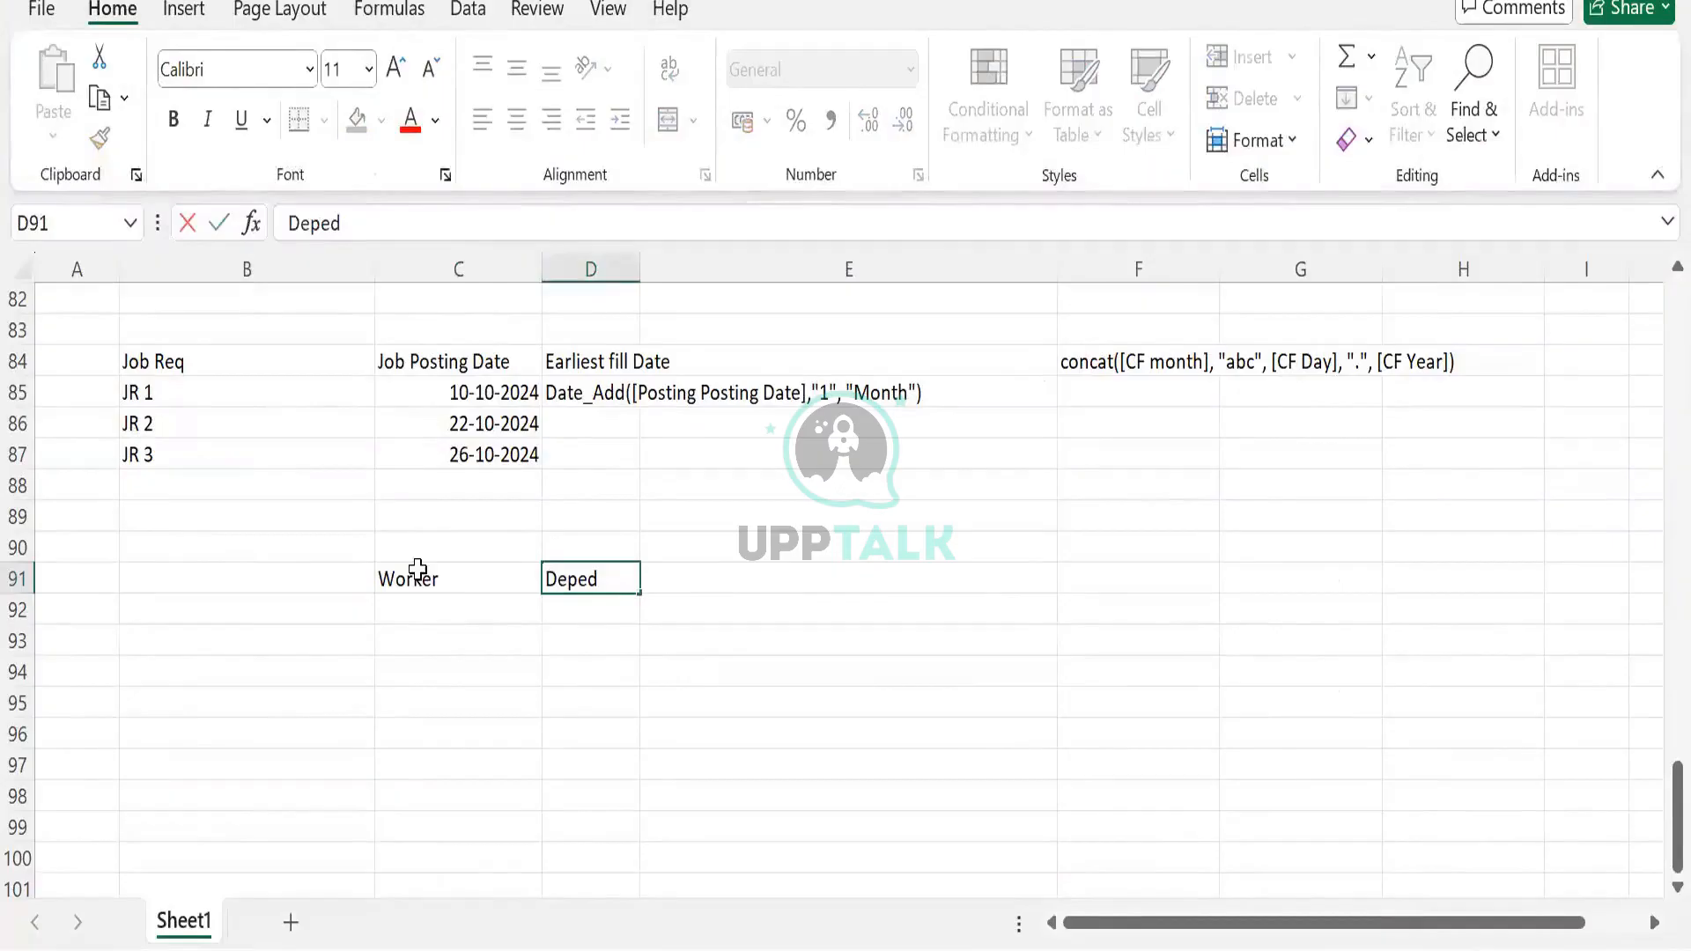
text(dent)
key(Return)
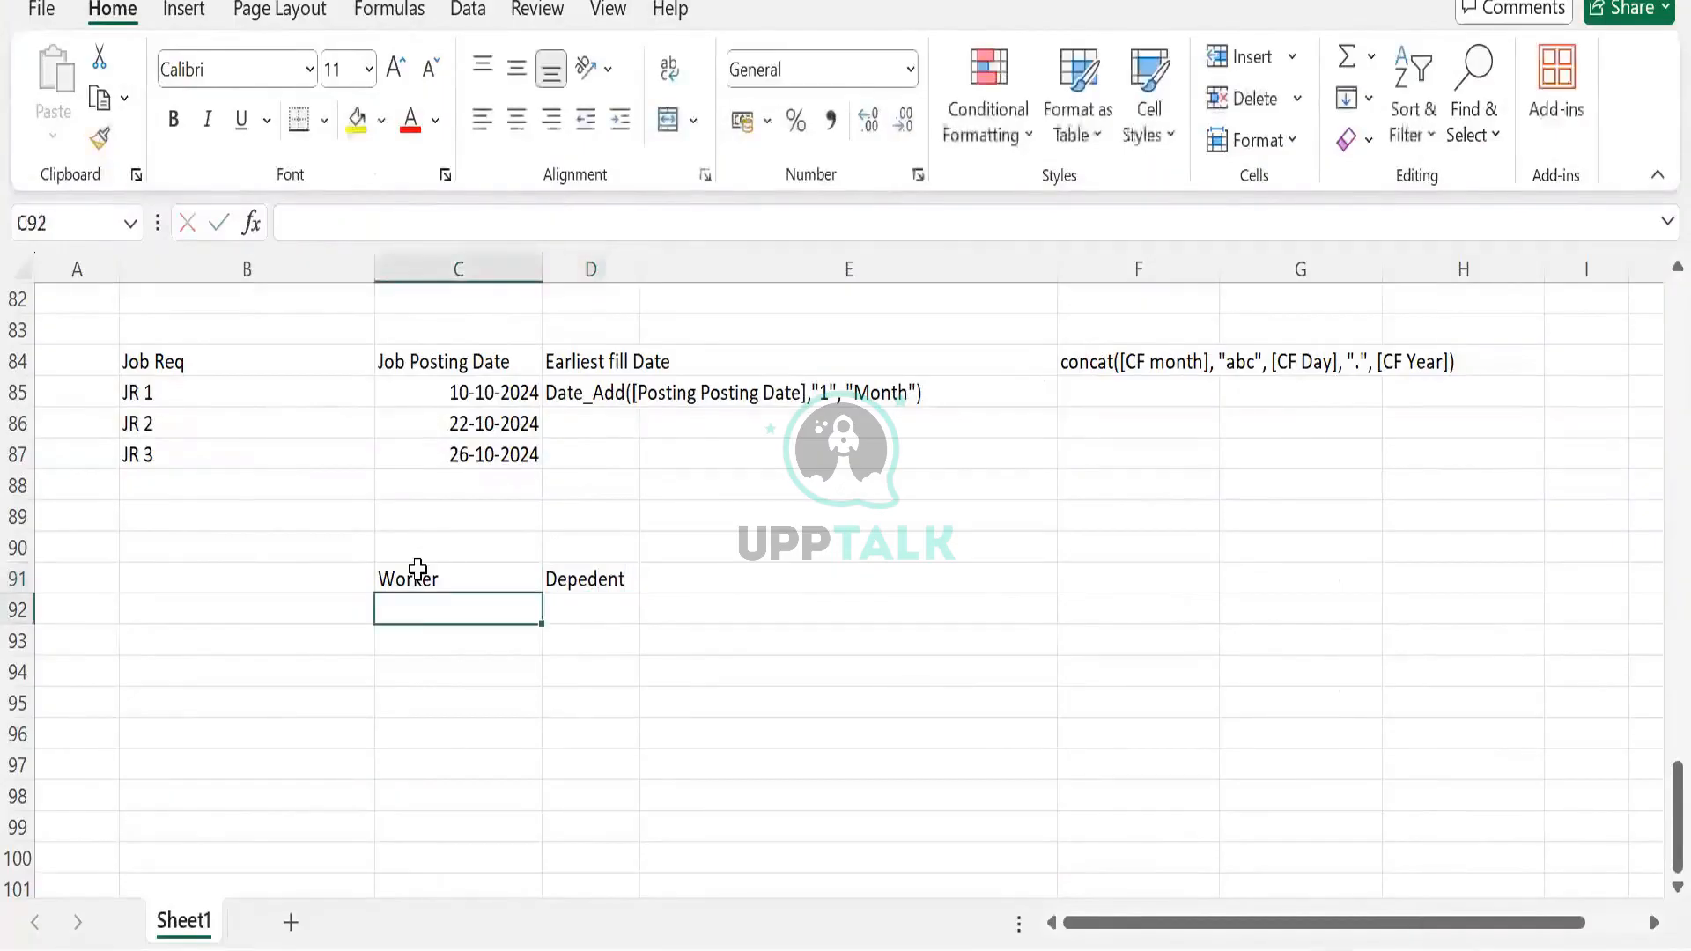
Copy the Steve, Logan, Max and Katie block and paste it into C92
scroll(417, 568, up, 16)
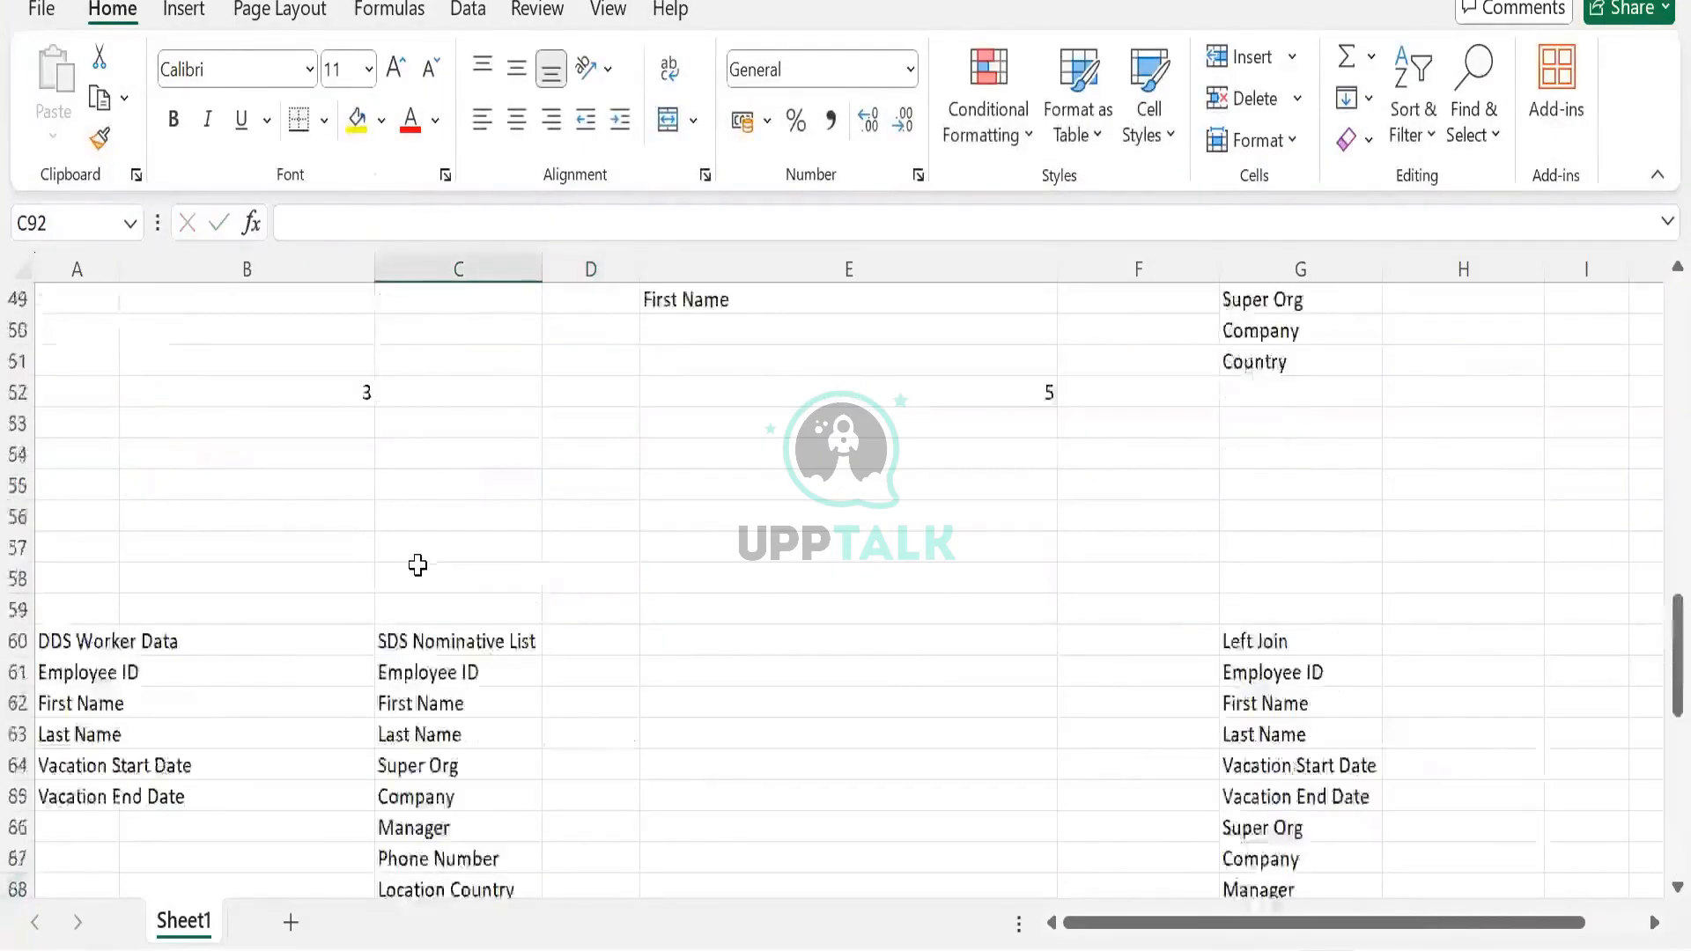
scroll(755, 617, up, 5)
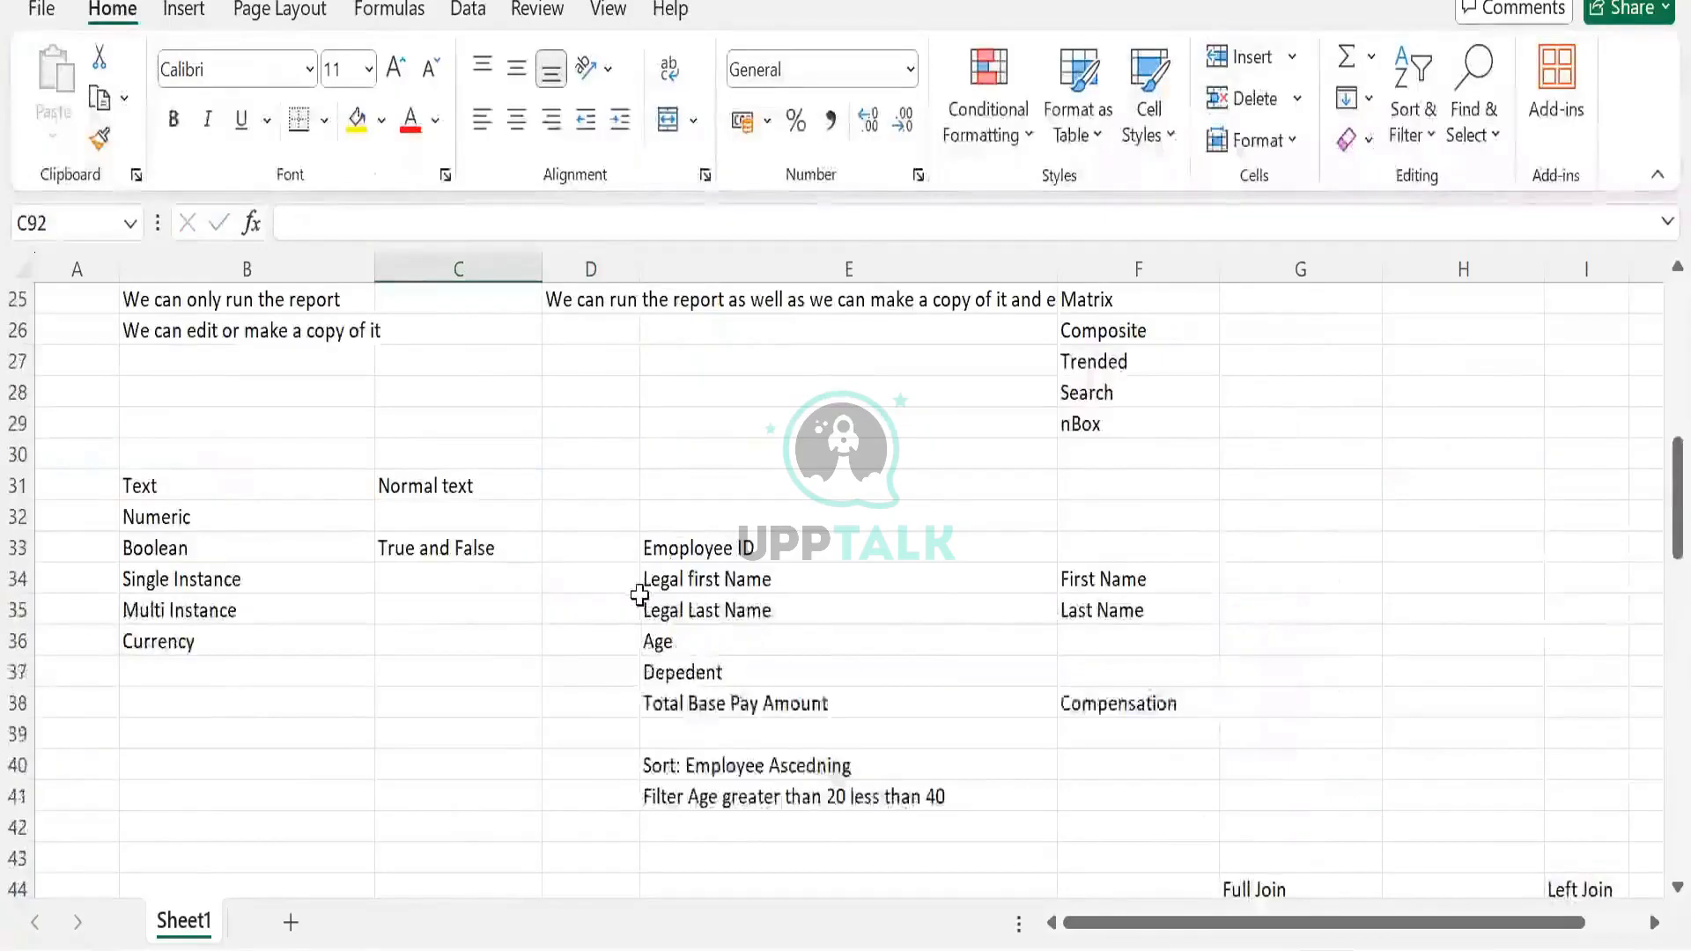
scroll(642, 593, up, 3)
scroll(642, 592, down, 3)
scroll(642, 593, up, 5)
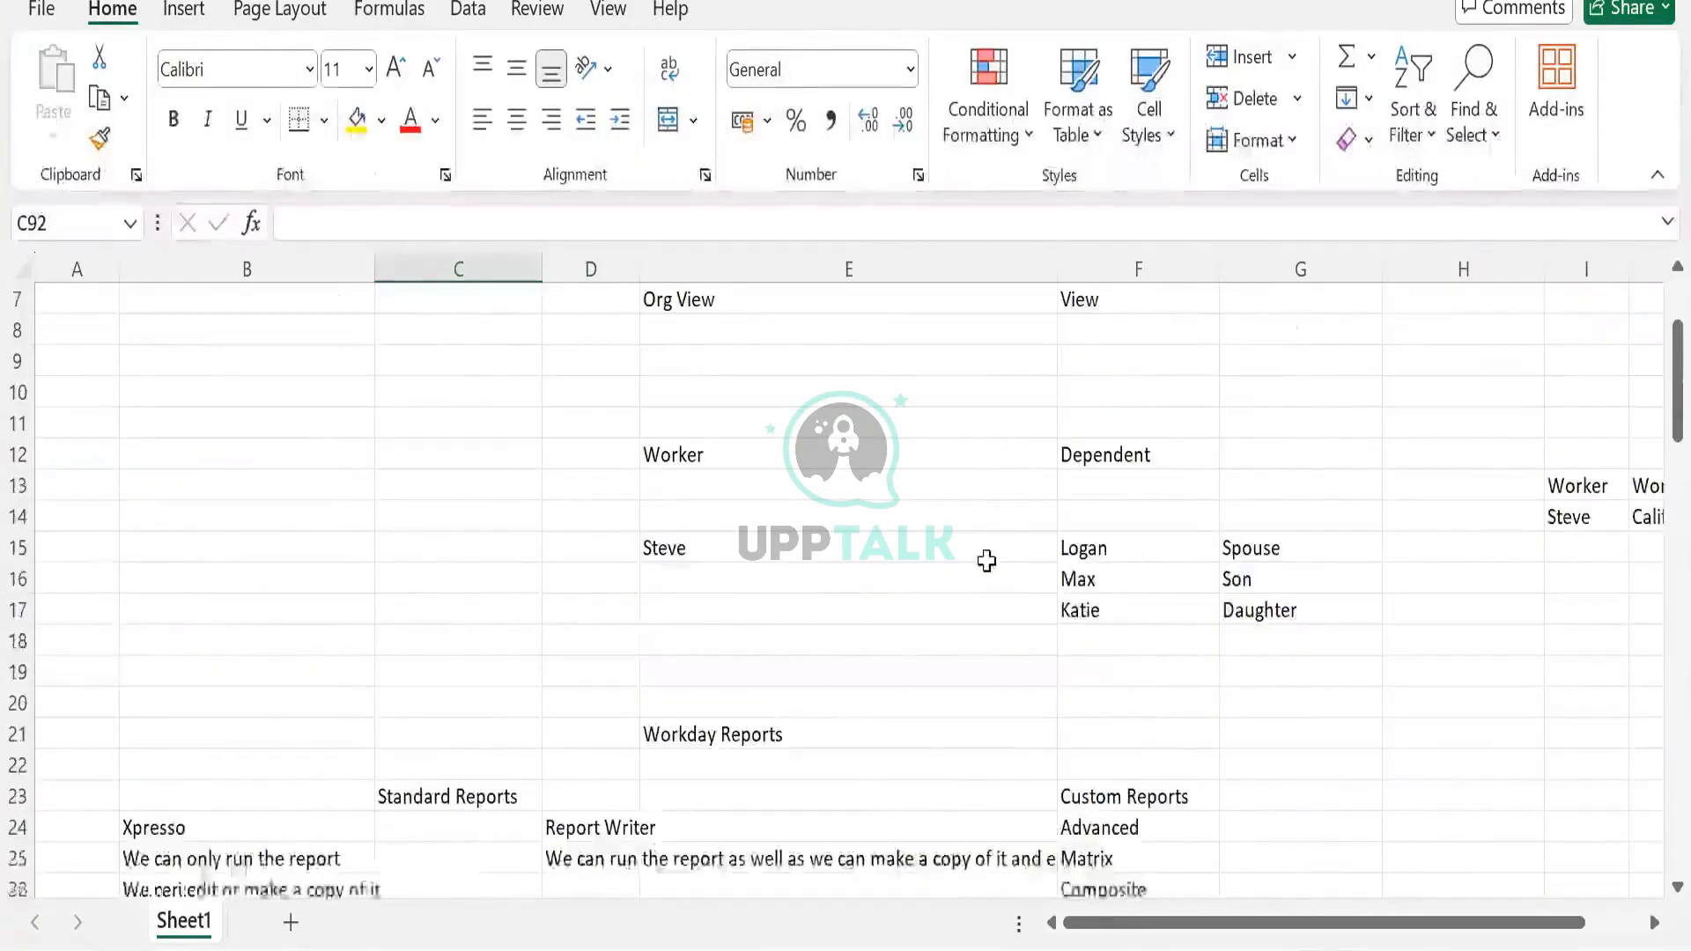
drag(744, 555, 1272, 610)
key(ctrl+c)
click(477, 635)
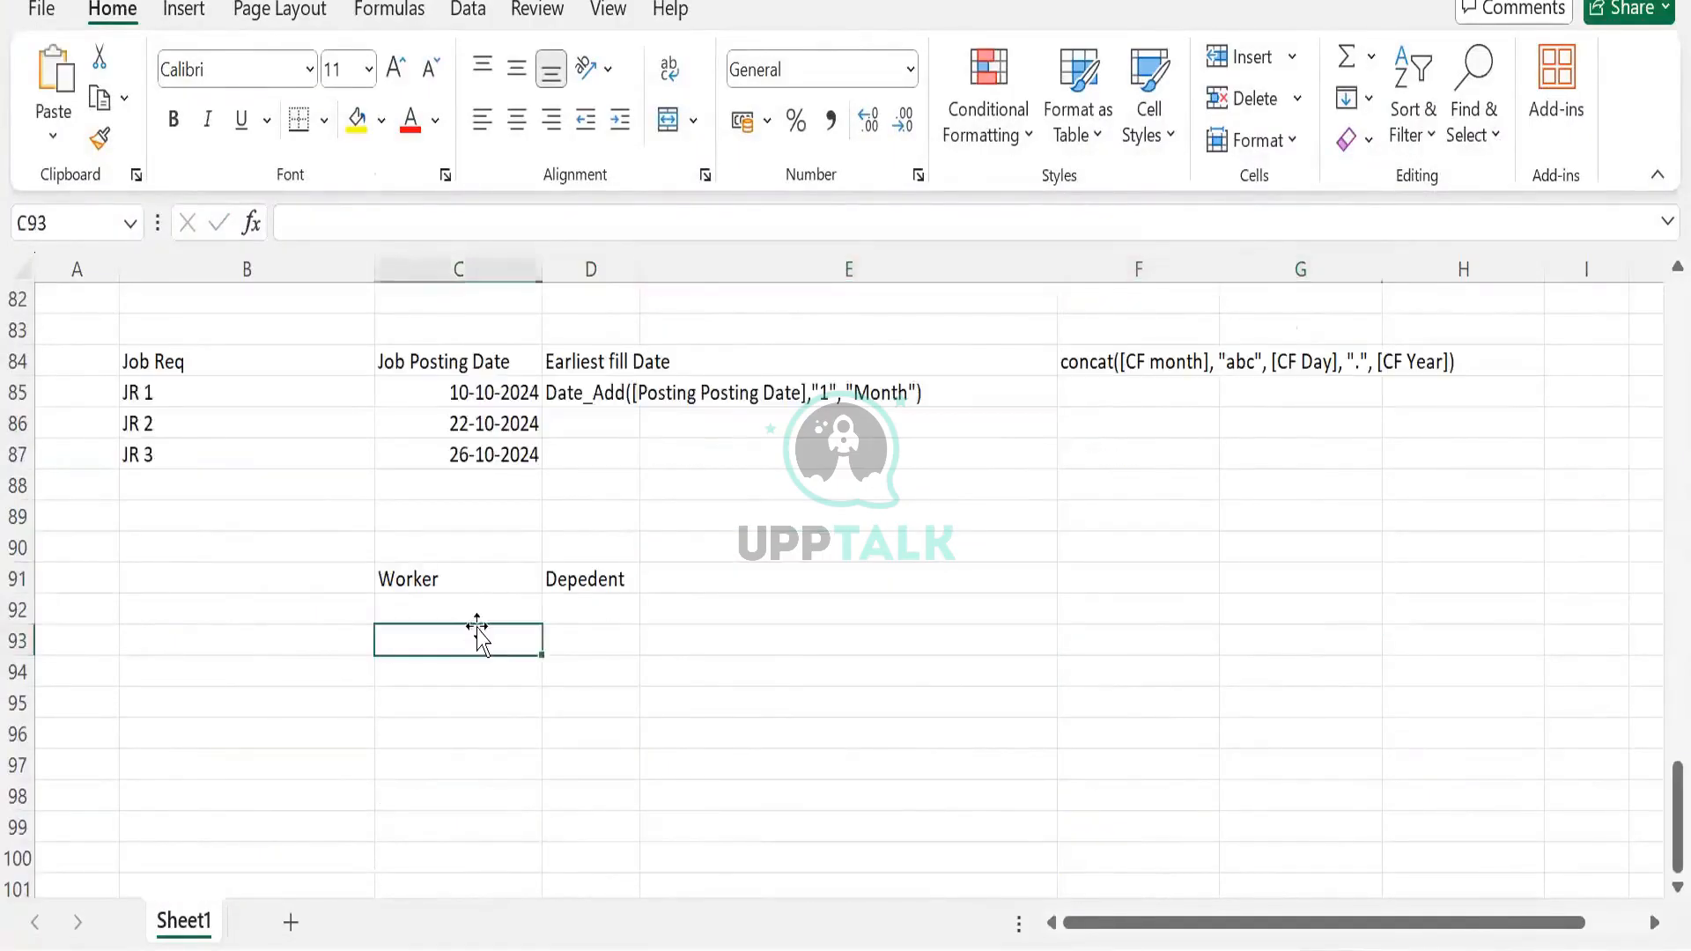
click(479, 604)
key(ctrl+v)
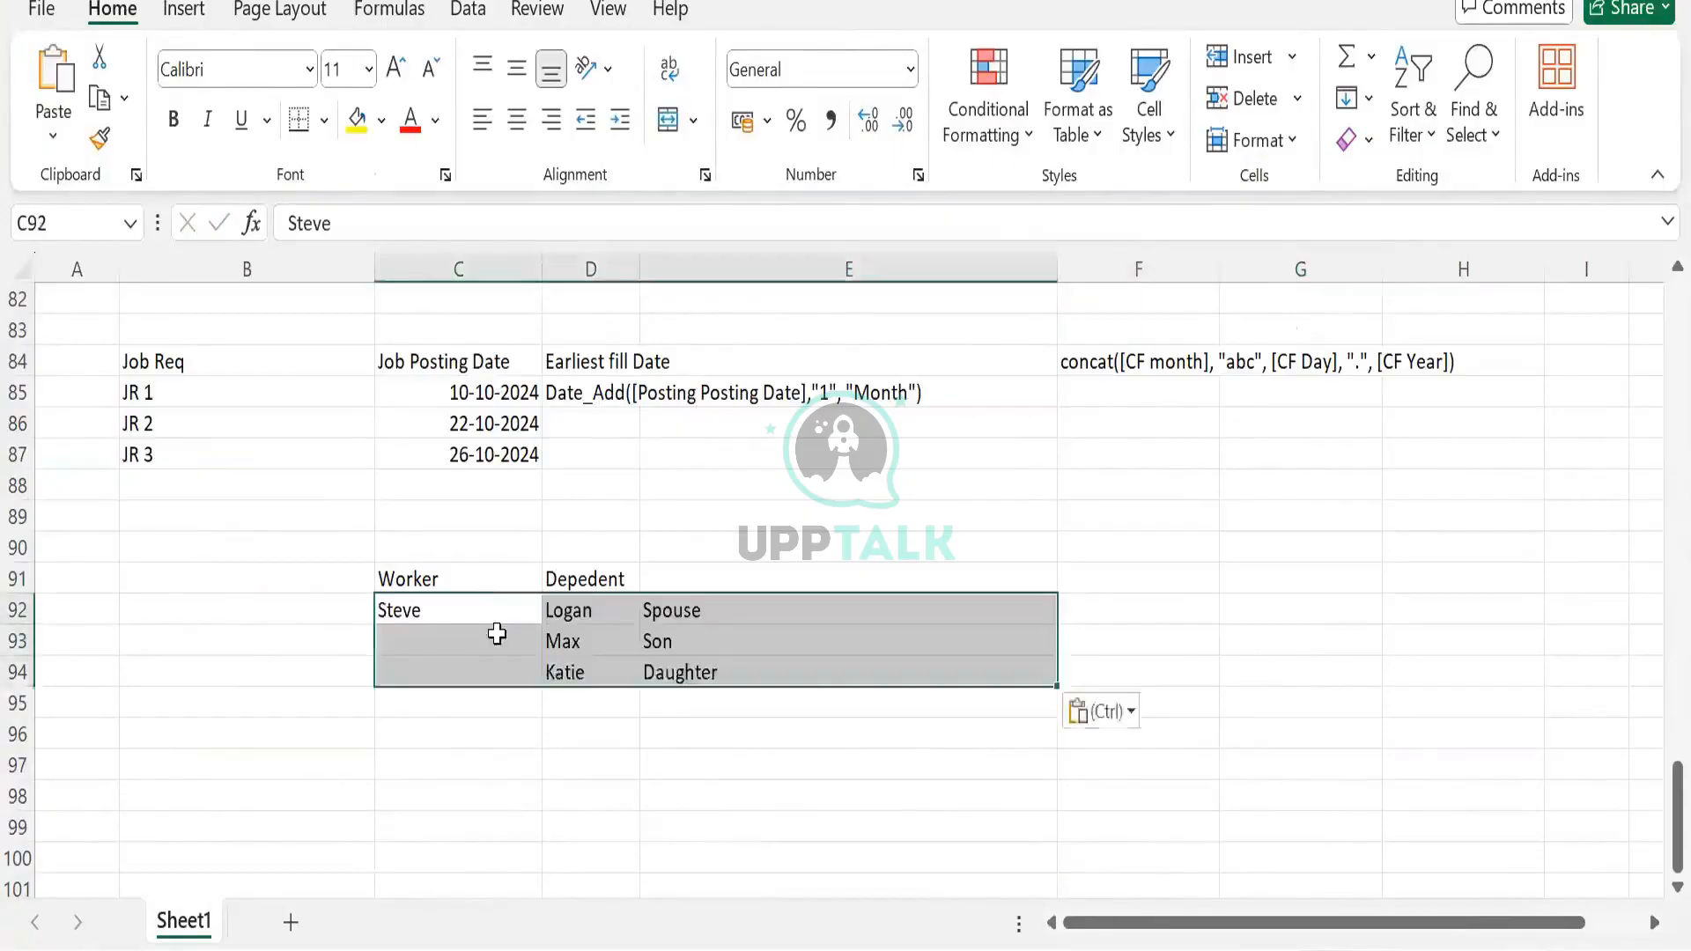
key(Right)
Add the heading relationship in E91
click(662, 578)
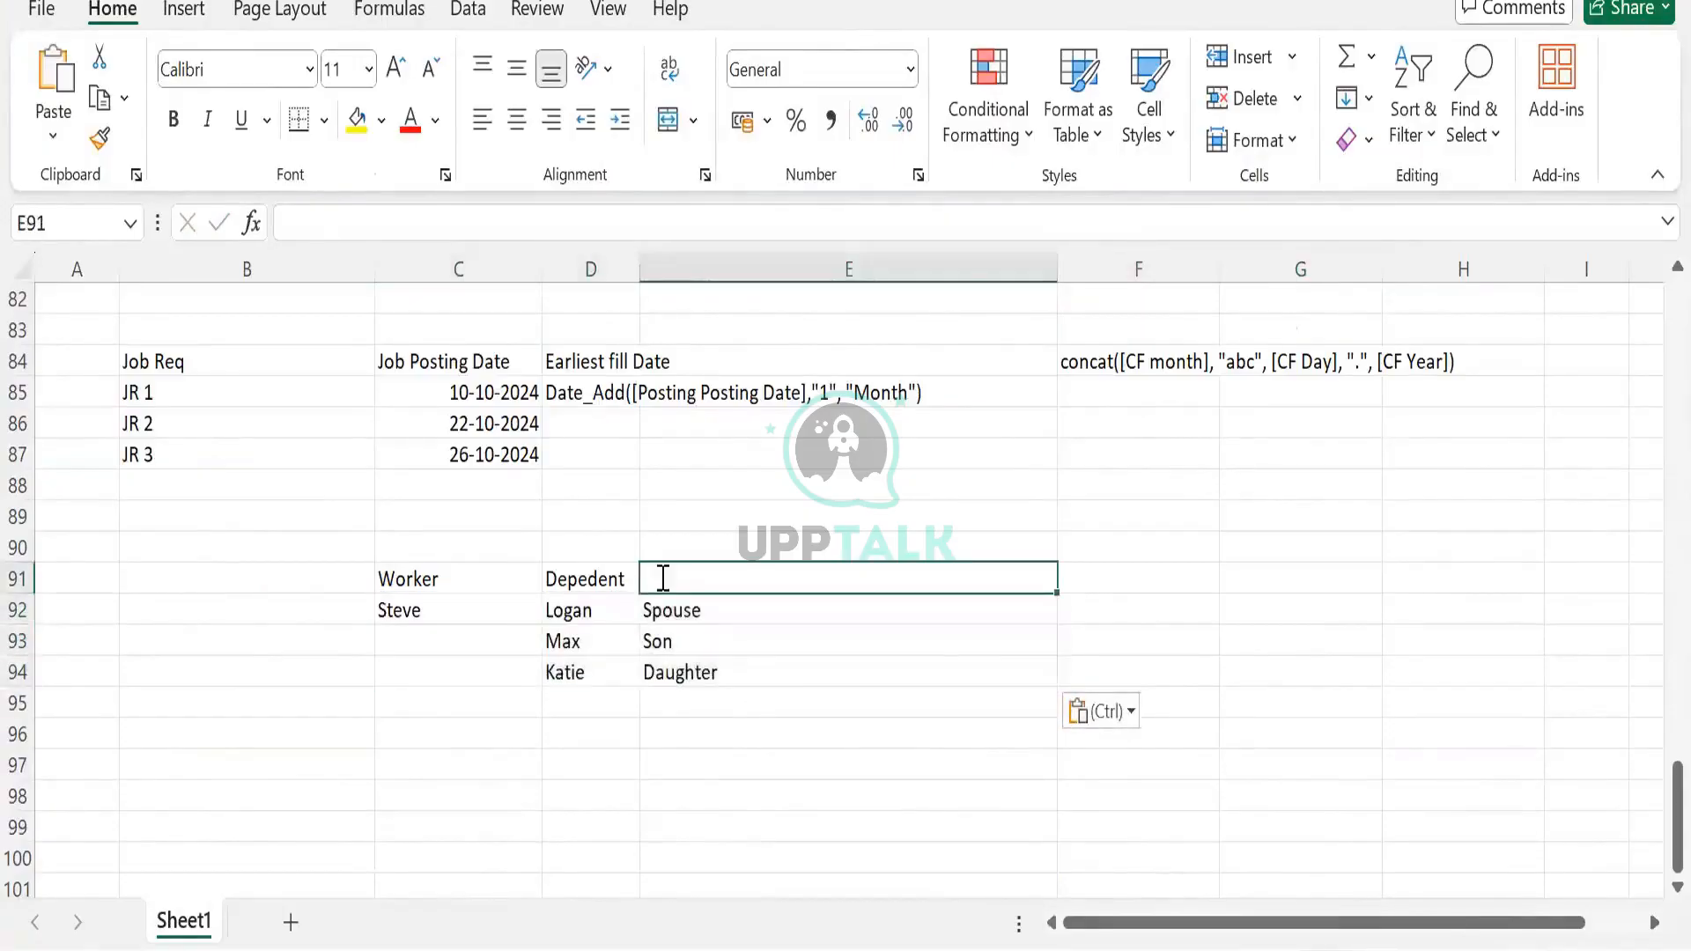
text(relationsh)
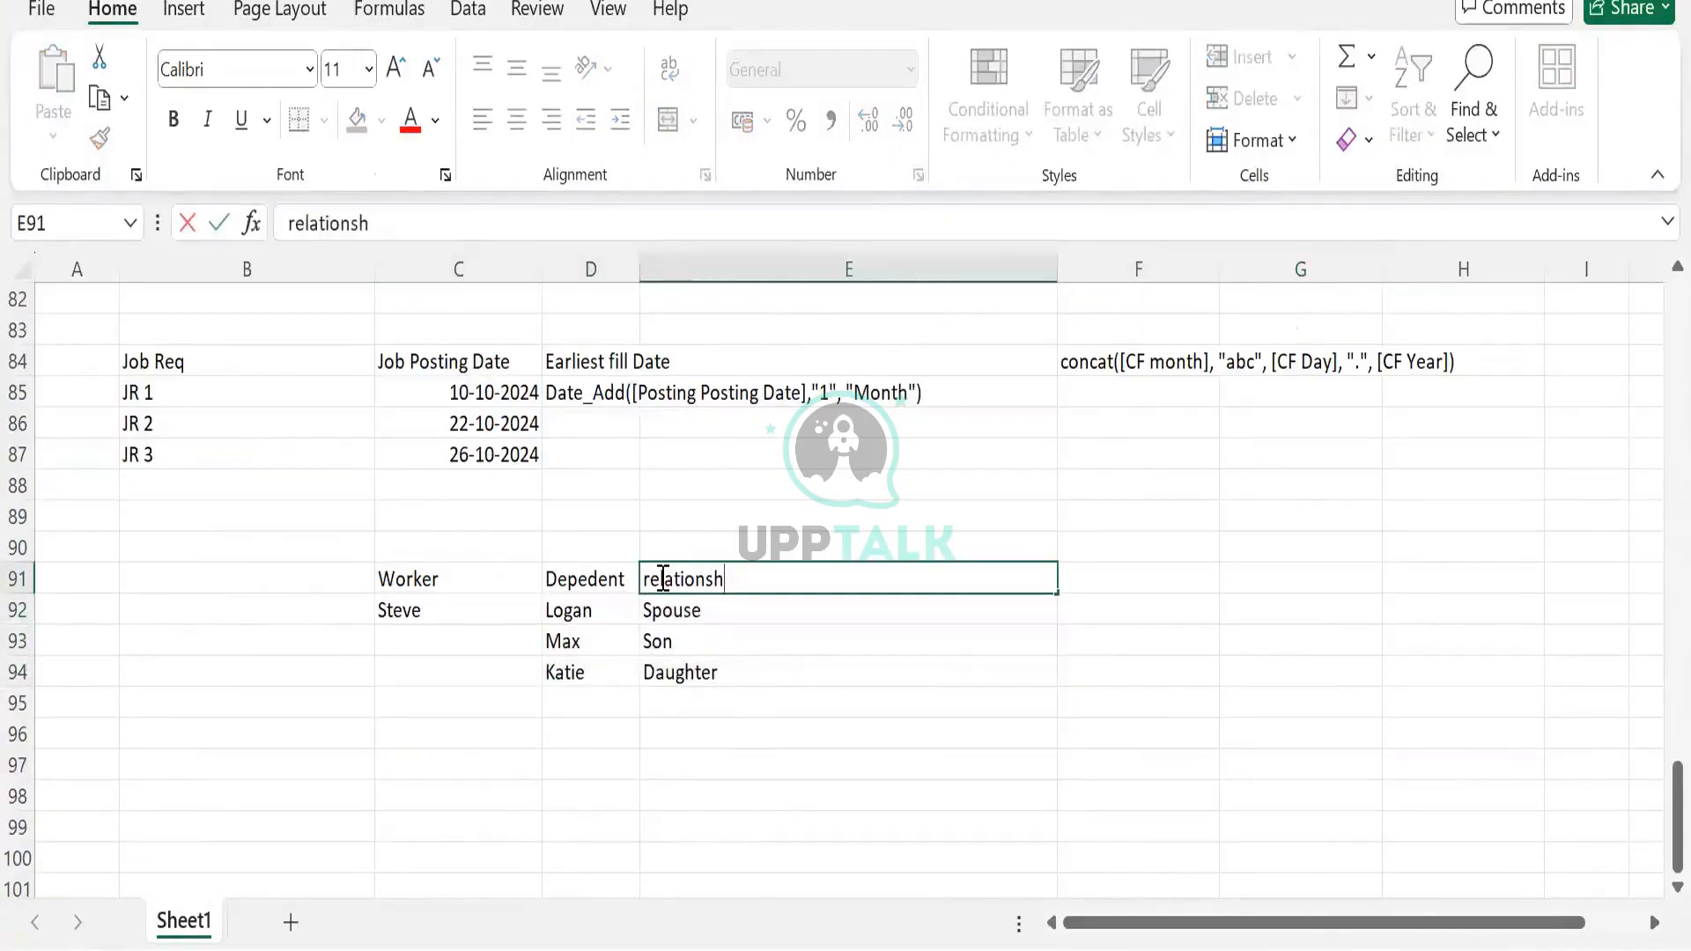
text(ip)
key(Tab)
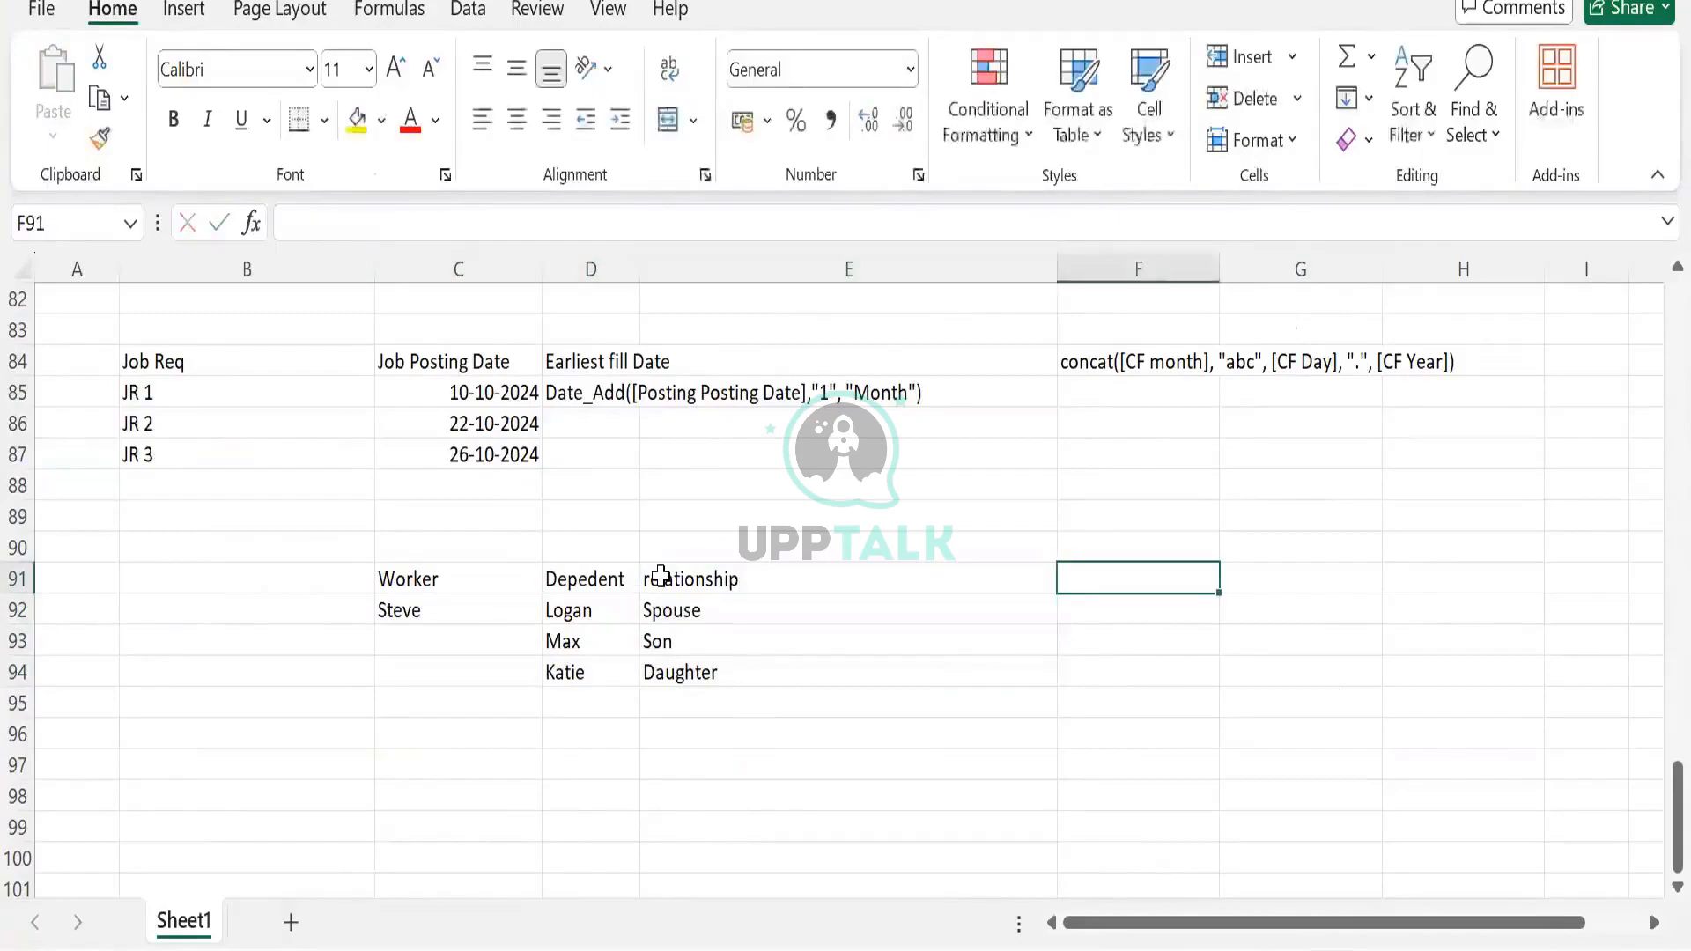
click(487, 622)
click(1087, 572)
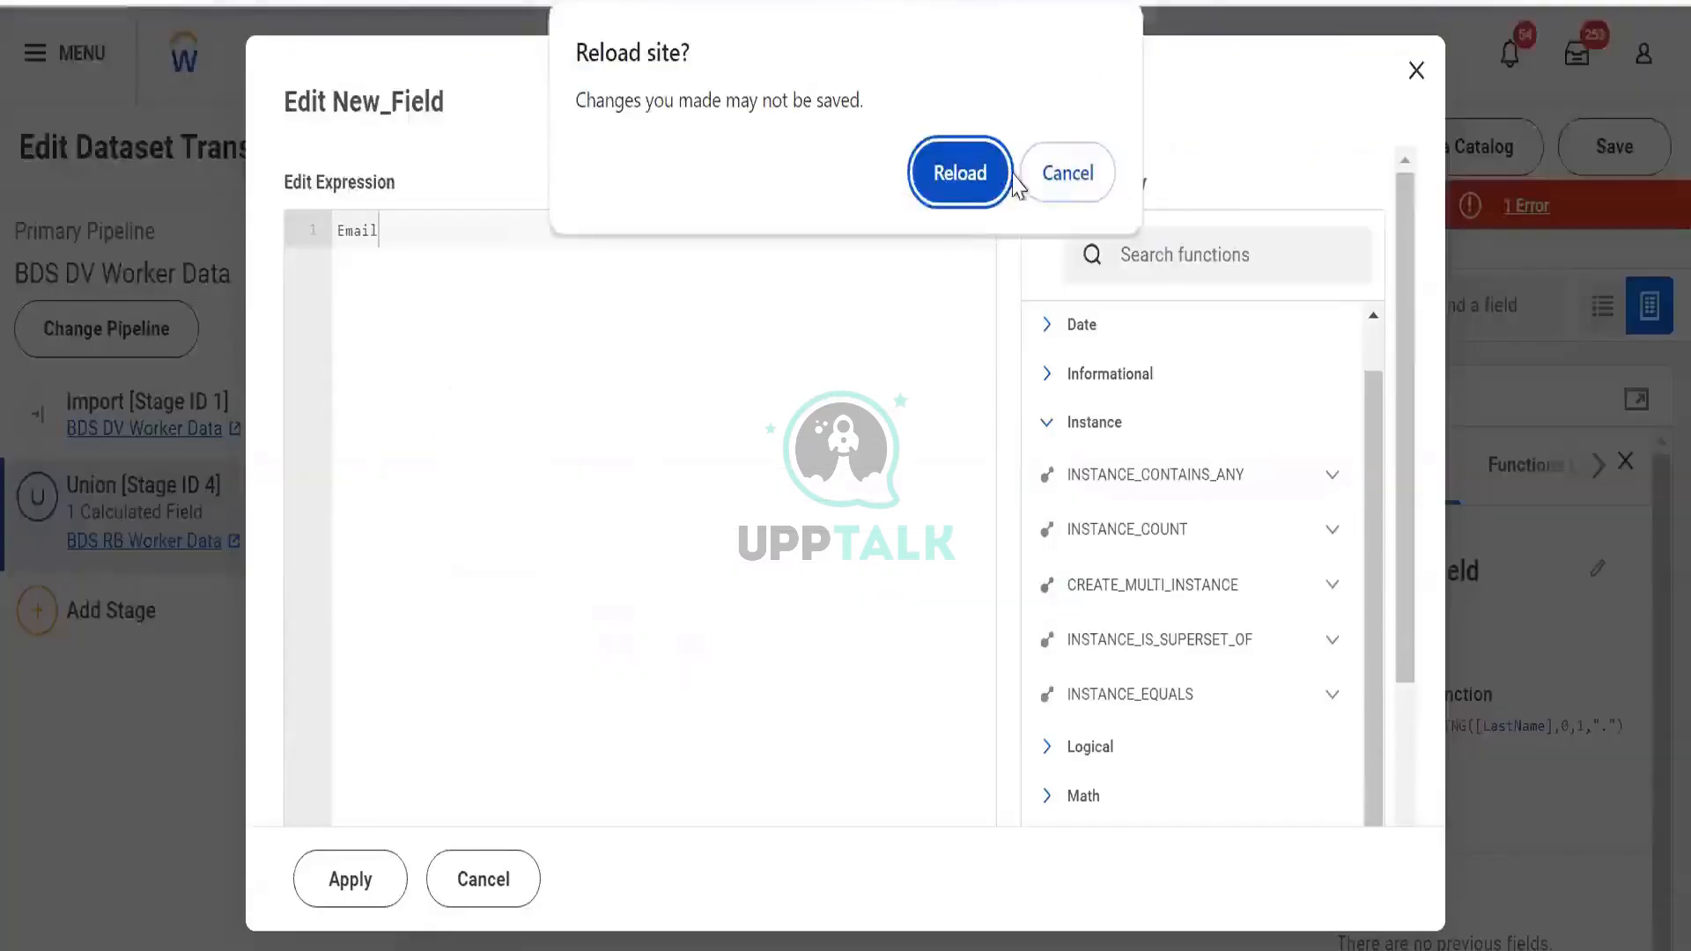
Cancel the 'Reload site?' prompt so the Email expression isn't lost
click(1061, 176)
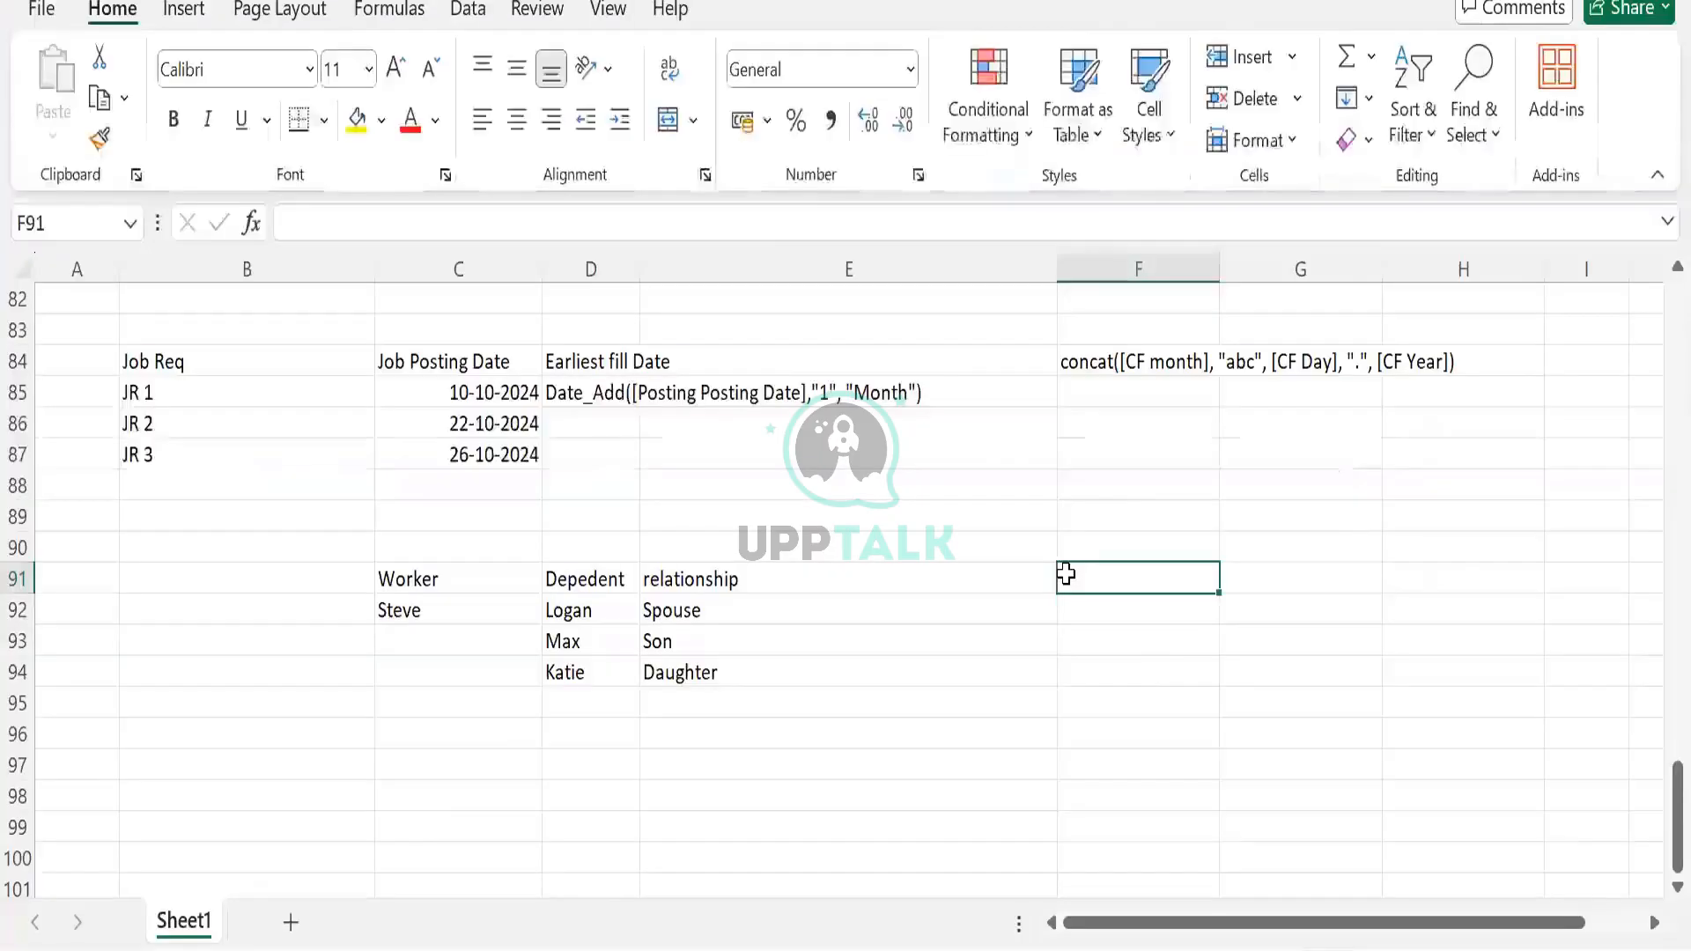
Enter the dependents count 3 in F91 and label it Instance in F90
text(3)
key(Tab)
click(1099, 544)
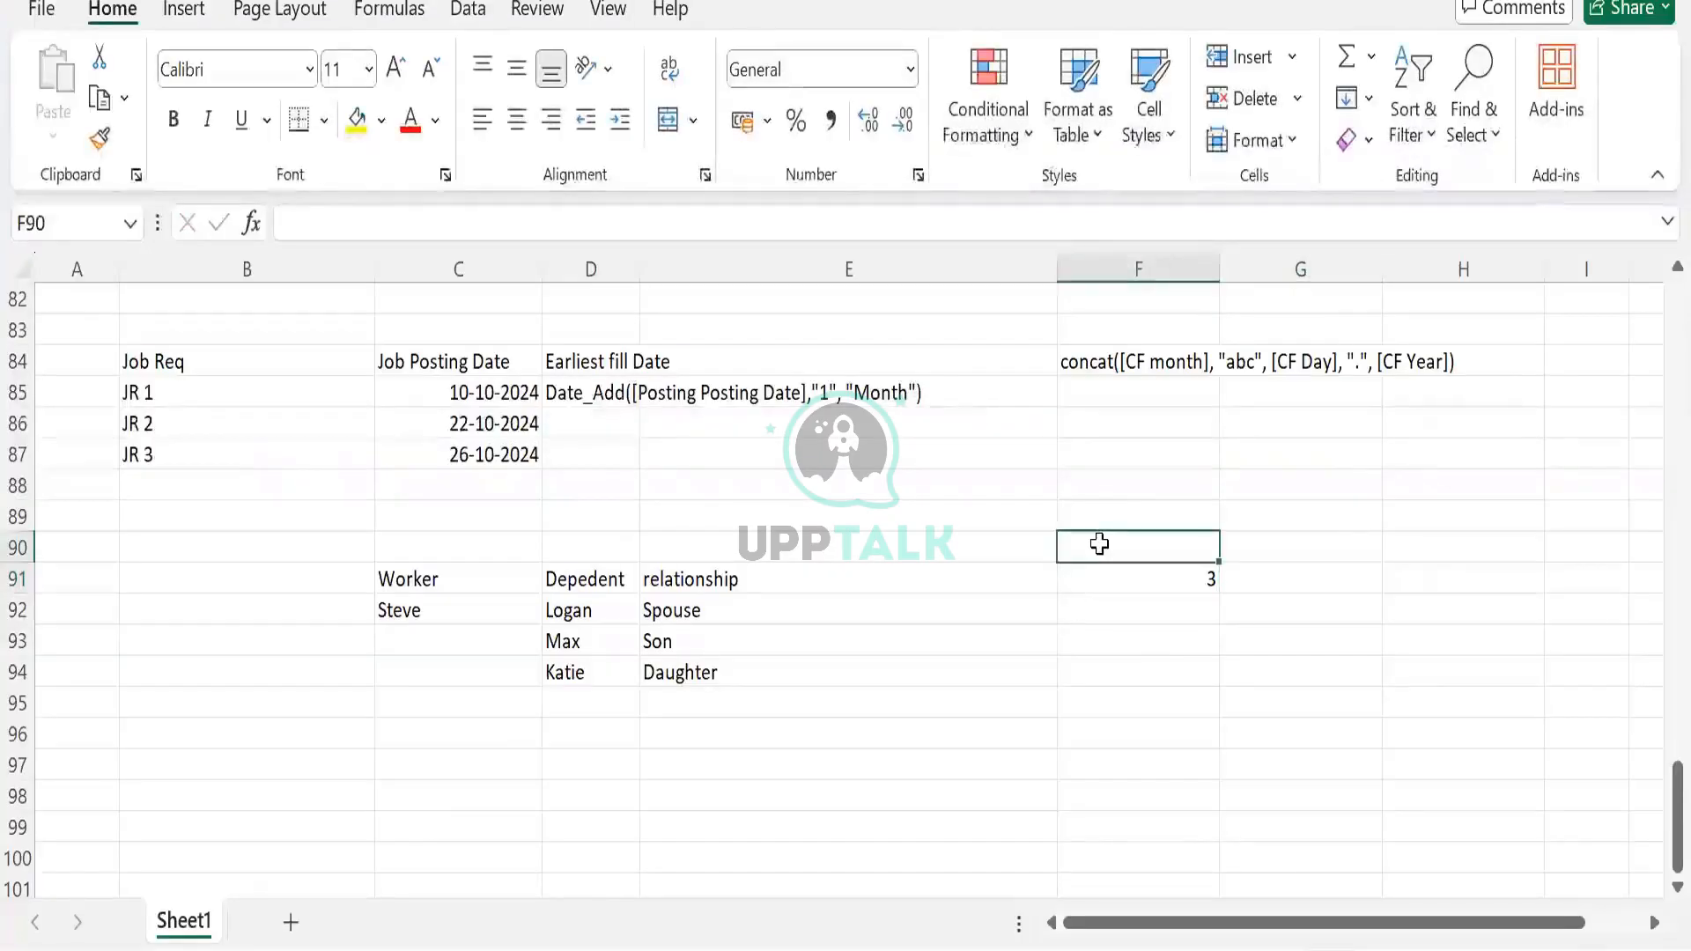
text(Insta)
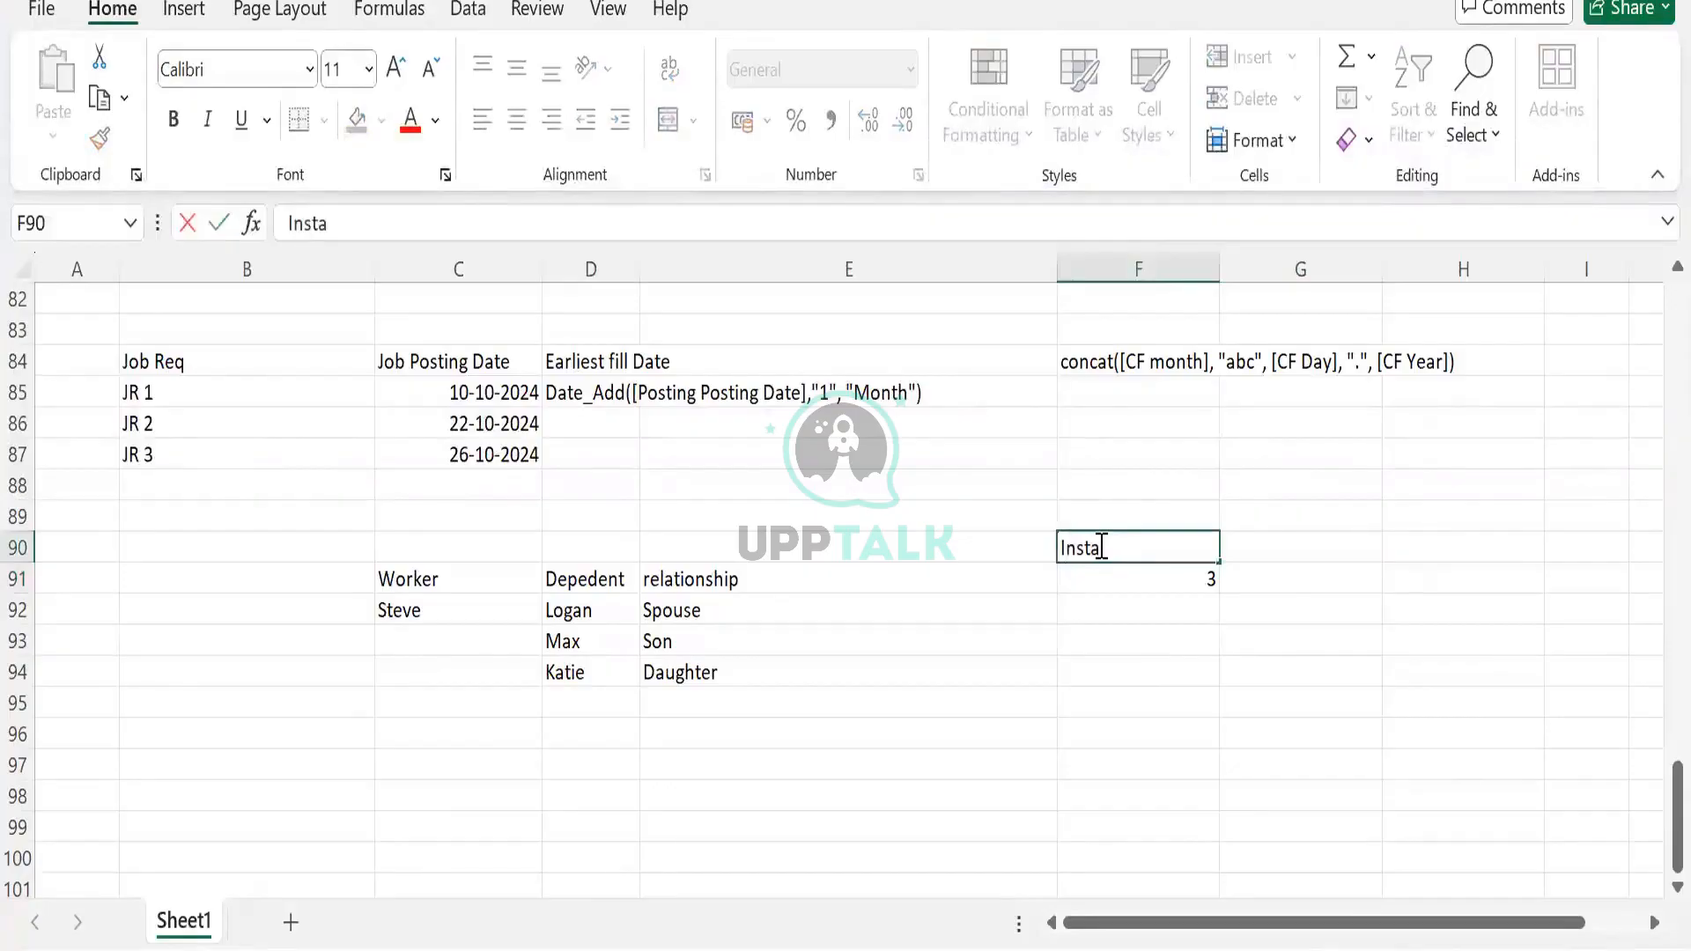
text(nce)
key(Tab)
click(1094, 547)
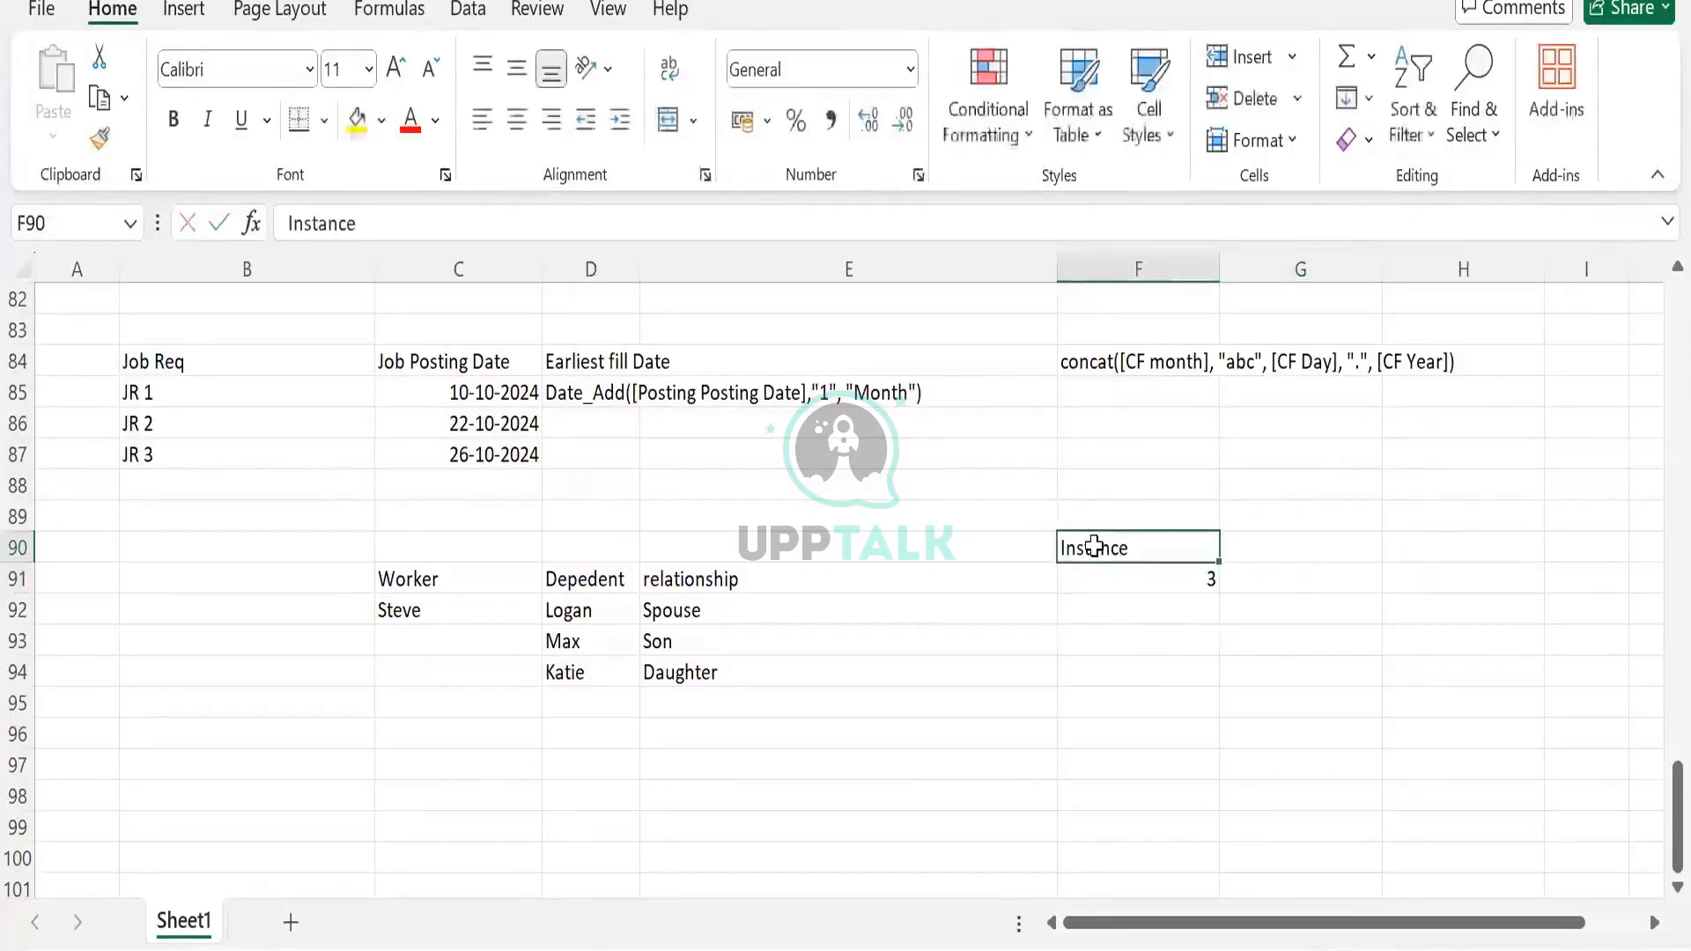
Add the headers Worker, Phone and Category in C97:E97
click(490, 746)
click(490, 758)
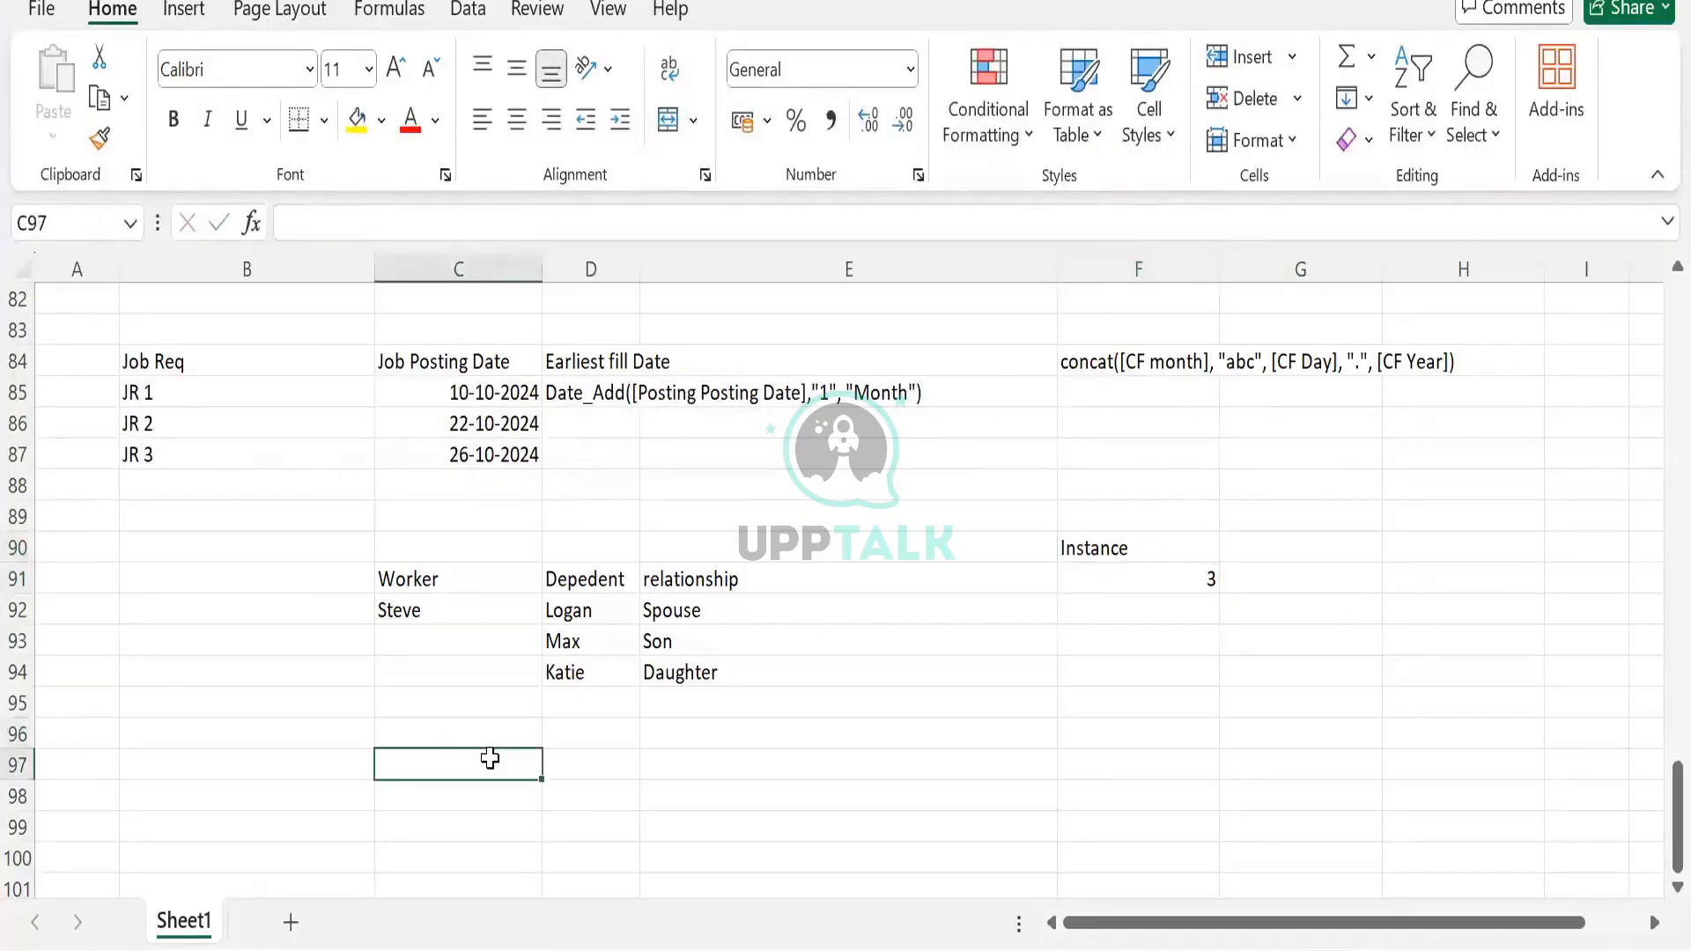
text(Worker)
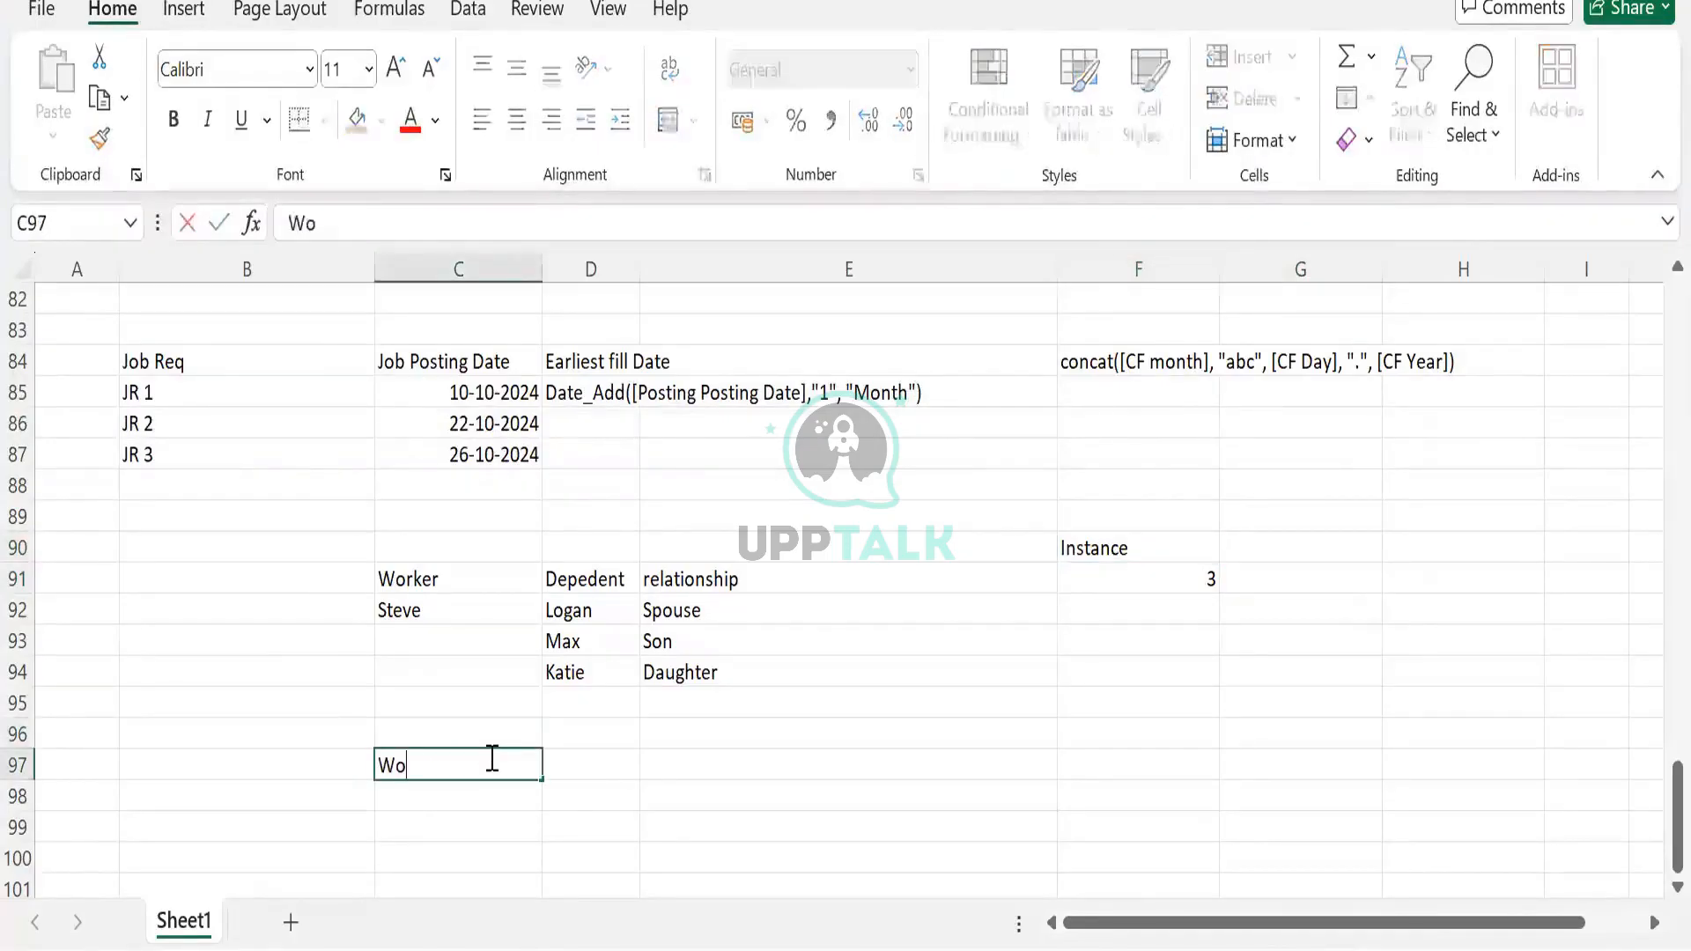
key(Tab)
text(Phone)
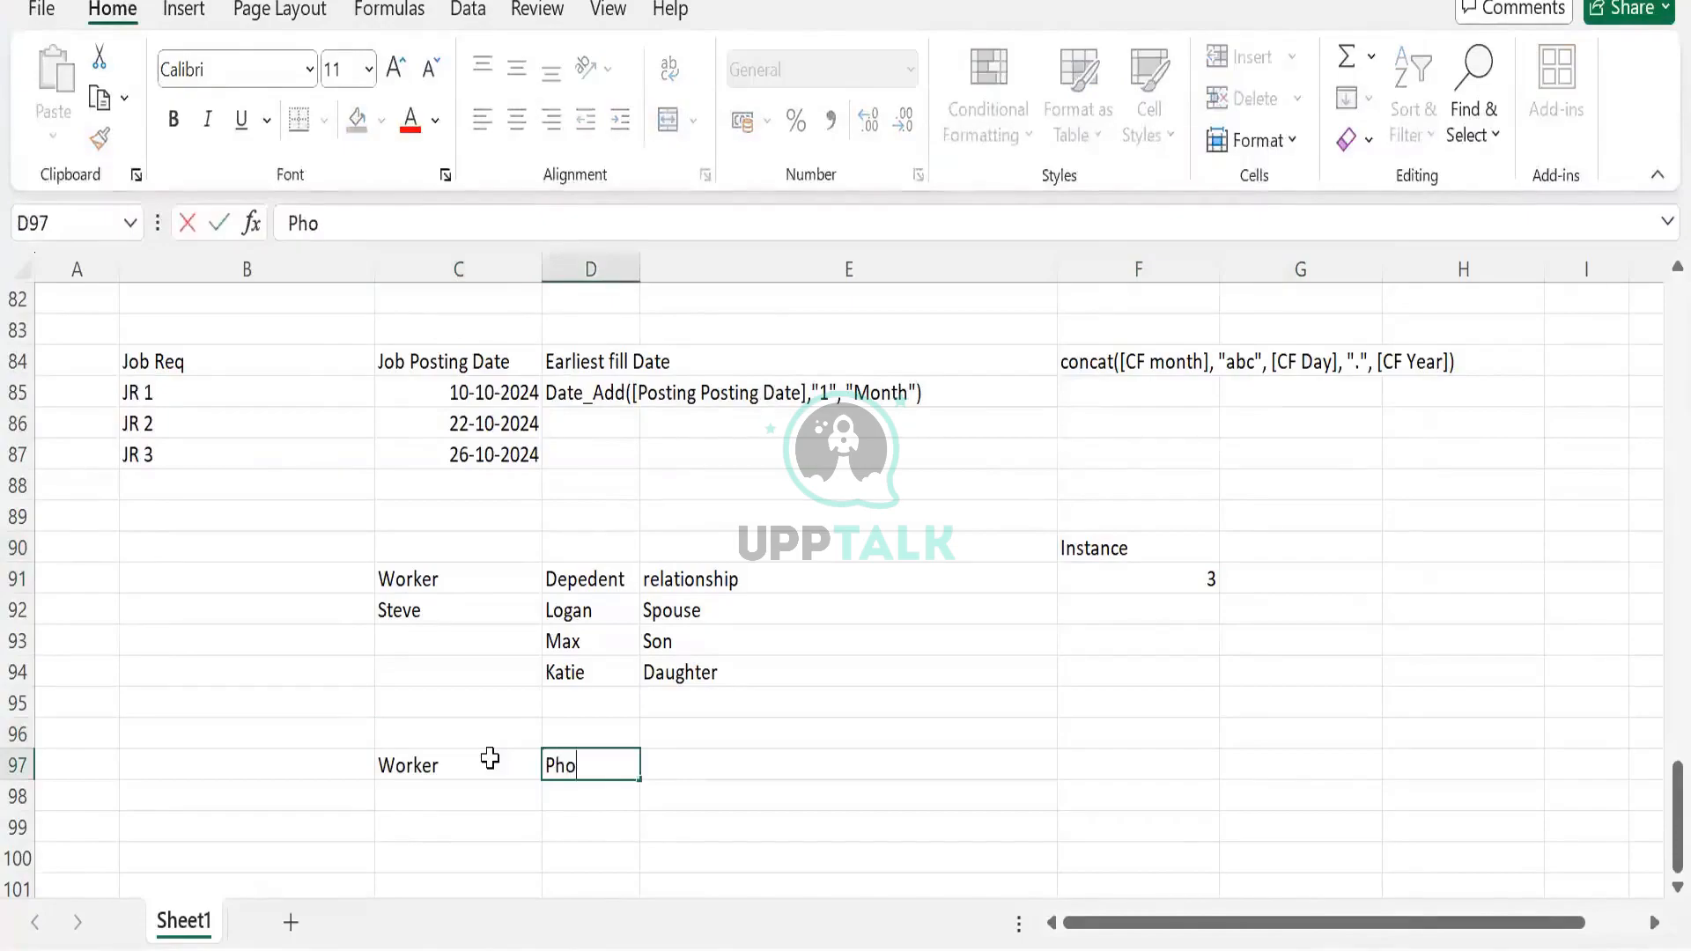
key(Tab)
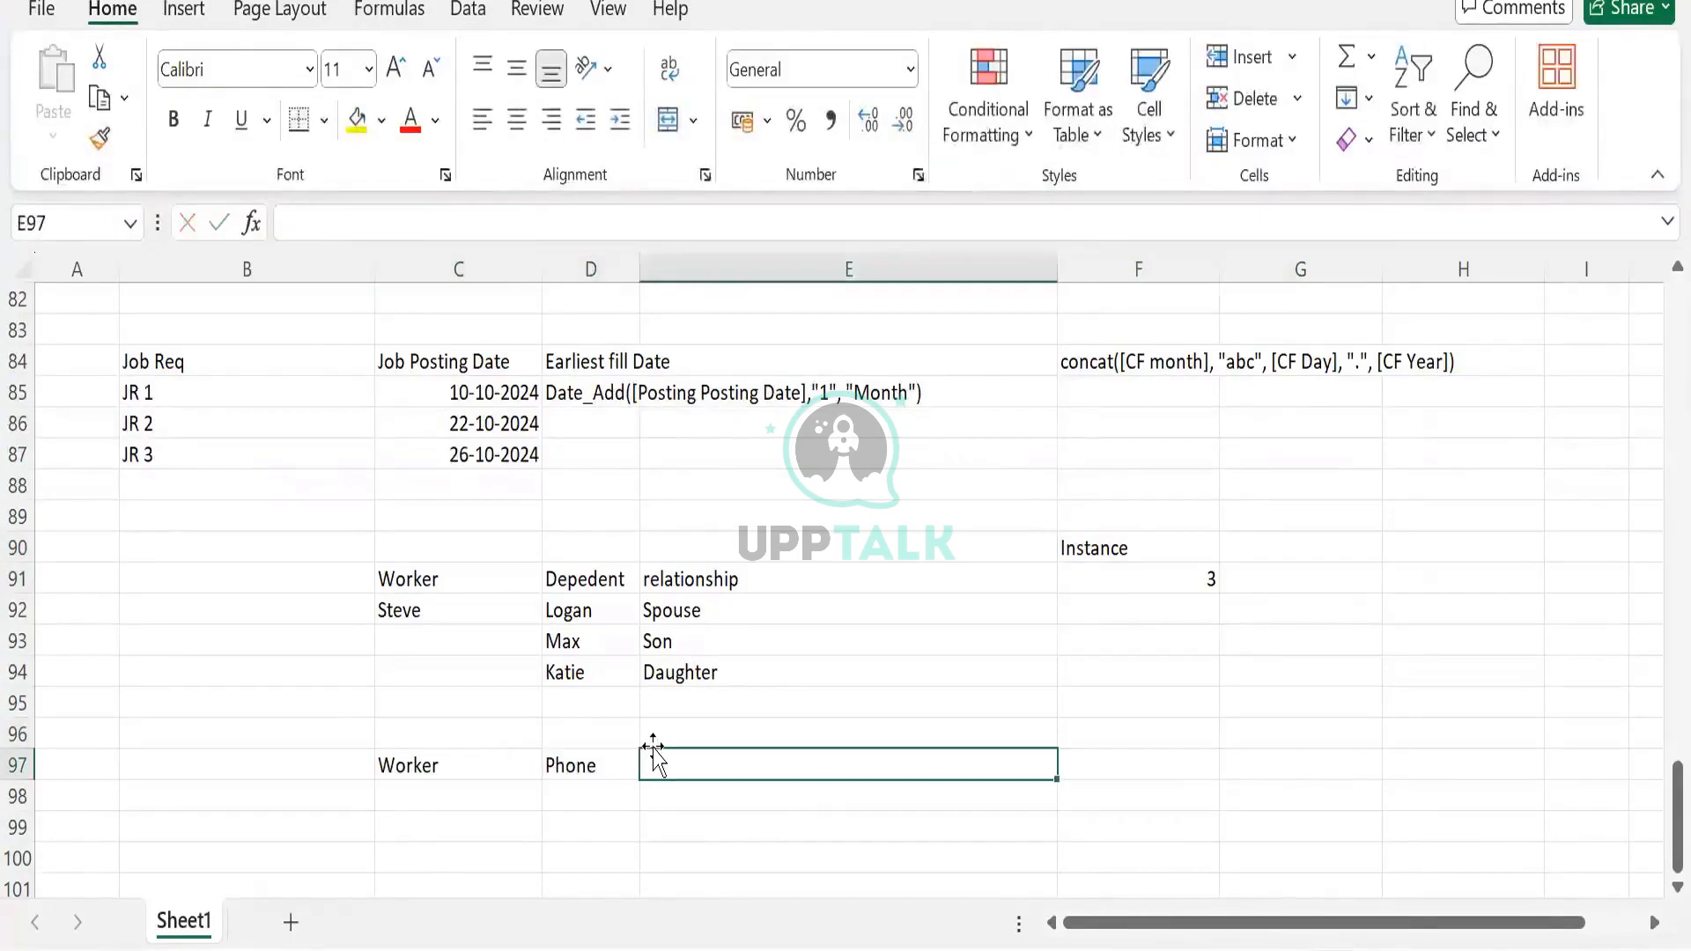
text(Category)
key(Tab)
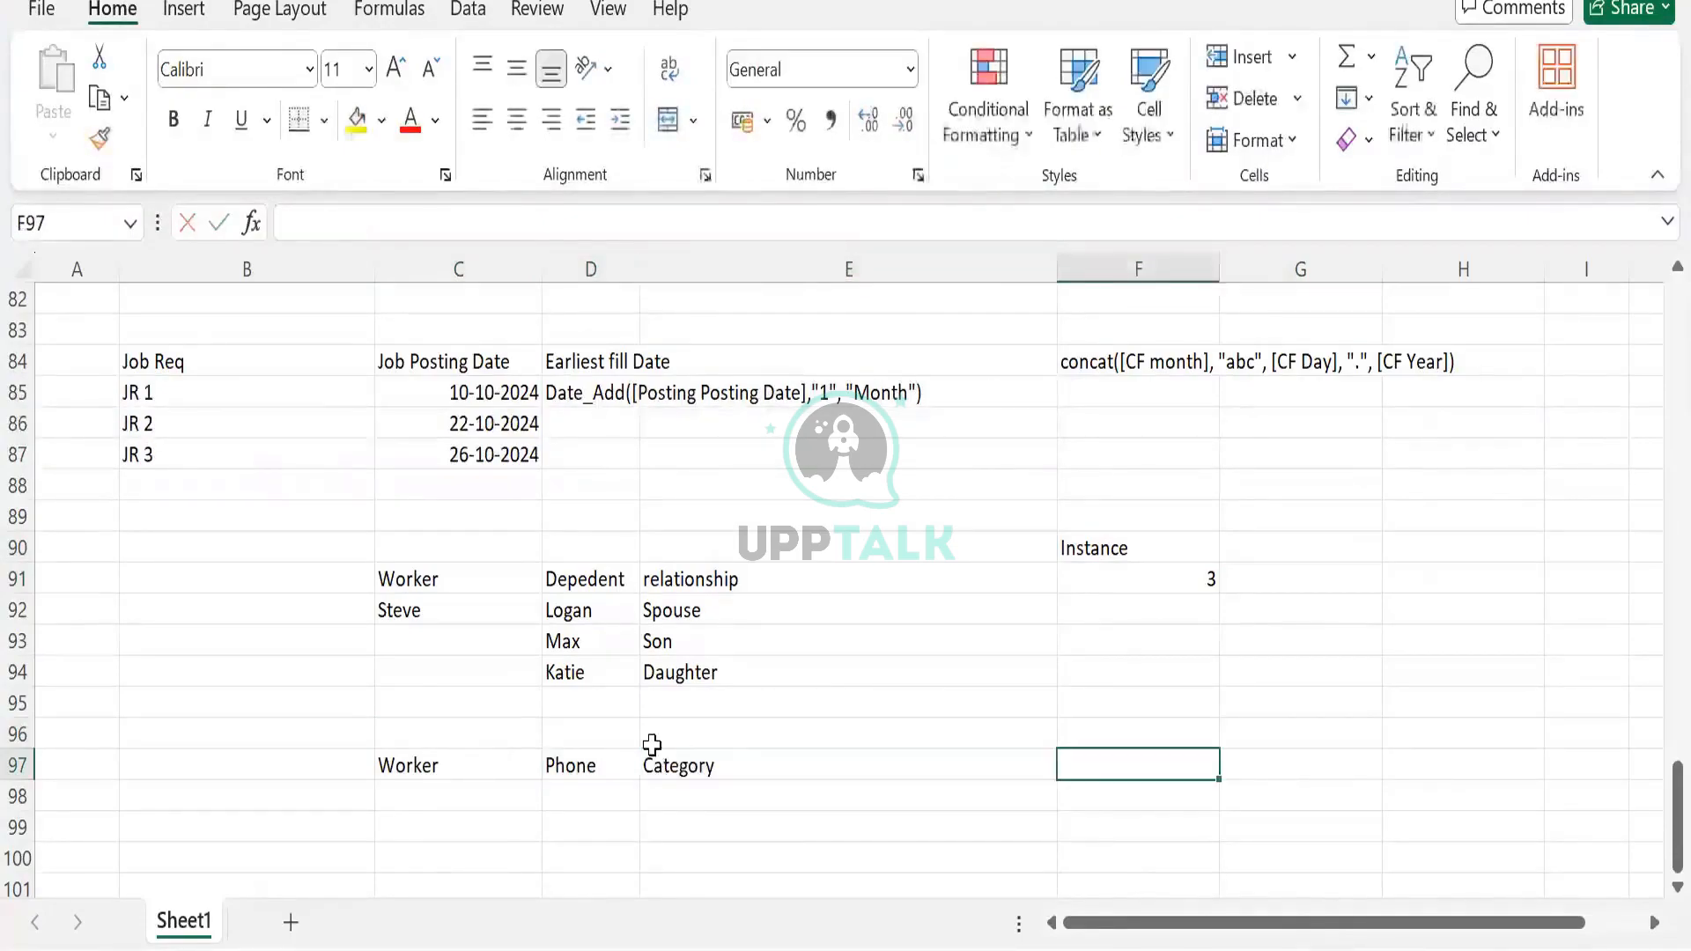
Enter the phone numbers 123, 234 and 455665 under Phone
scroll(626, 704, down, 1)
click(615, 701)
text(123)
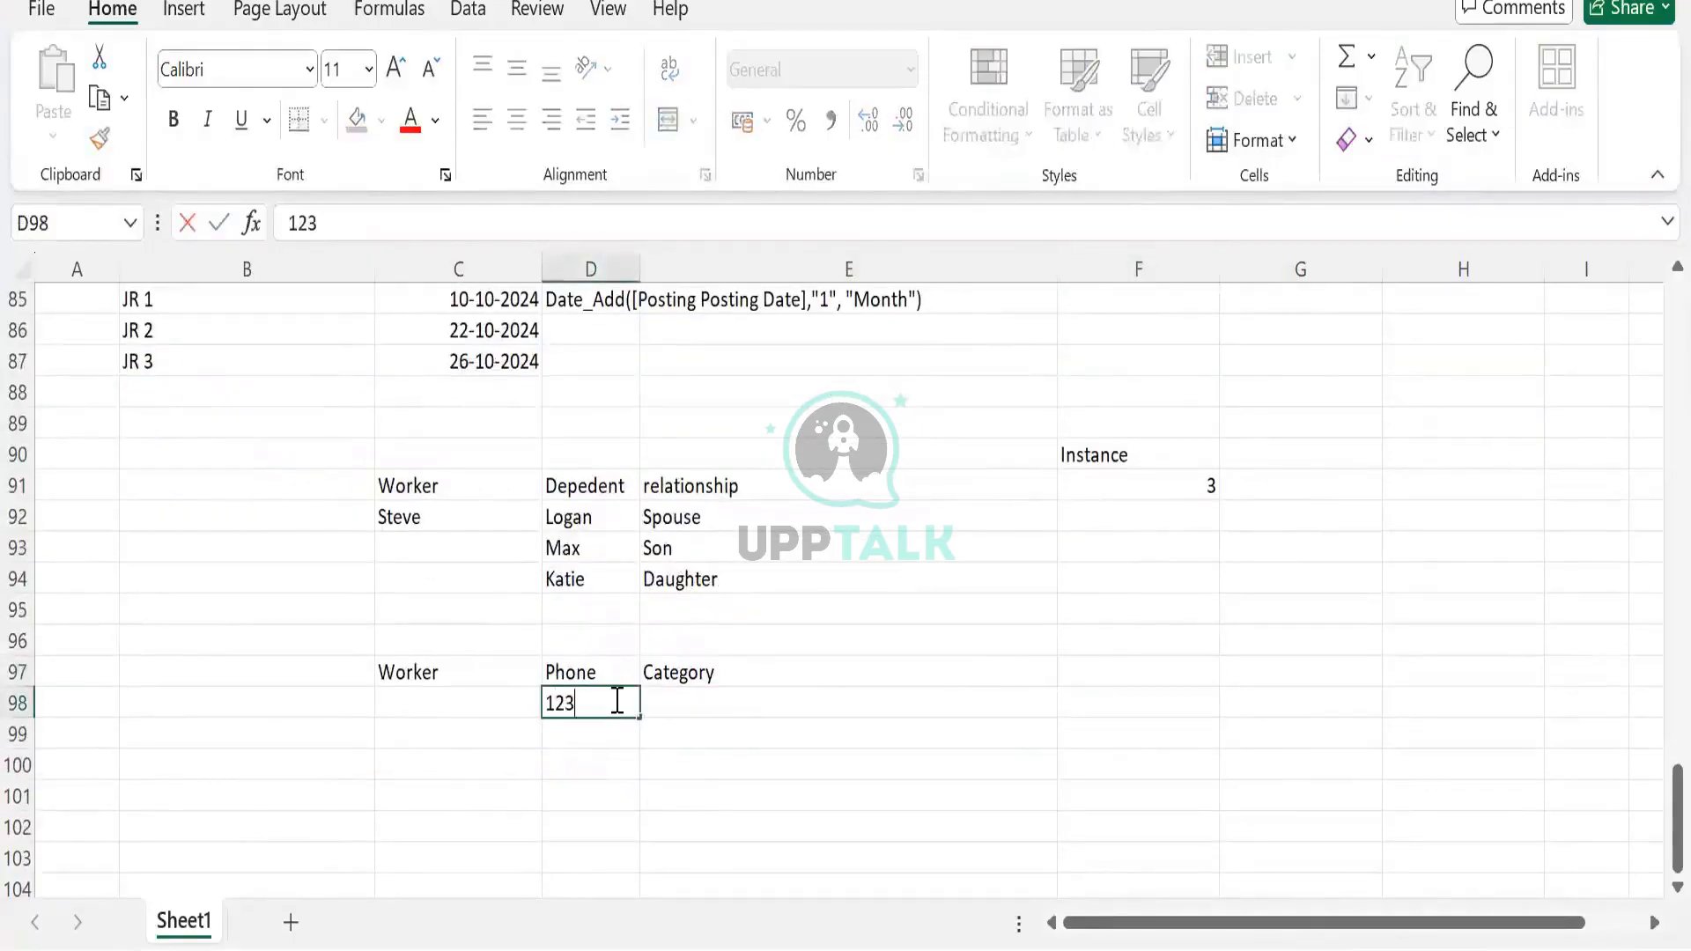
key(Return)
text(234)
key(Return)
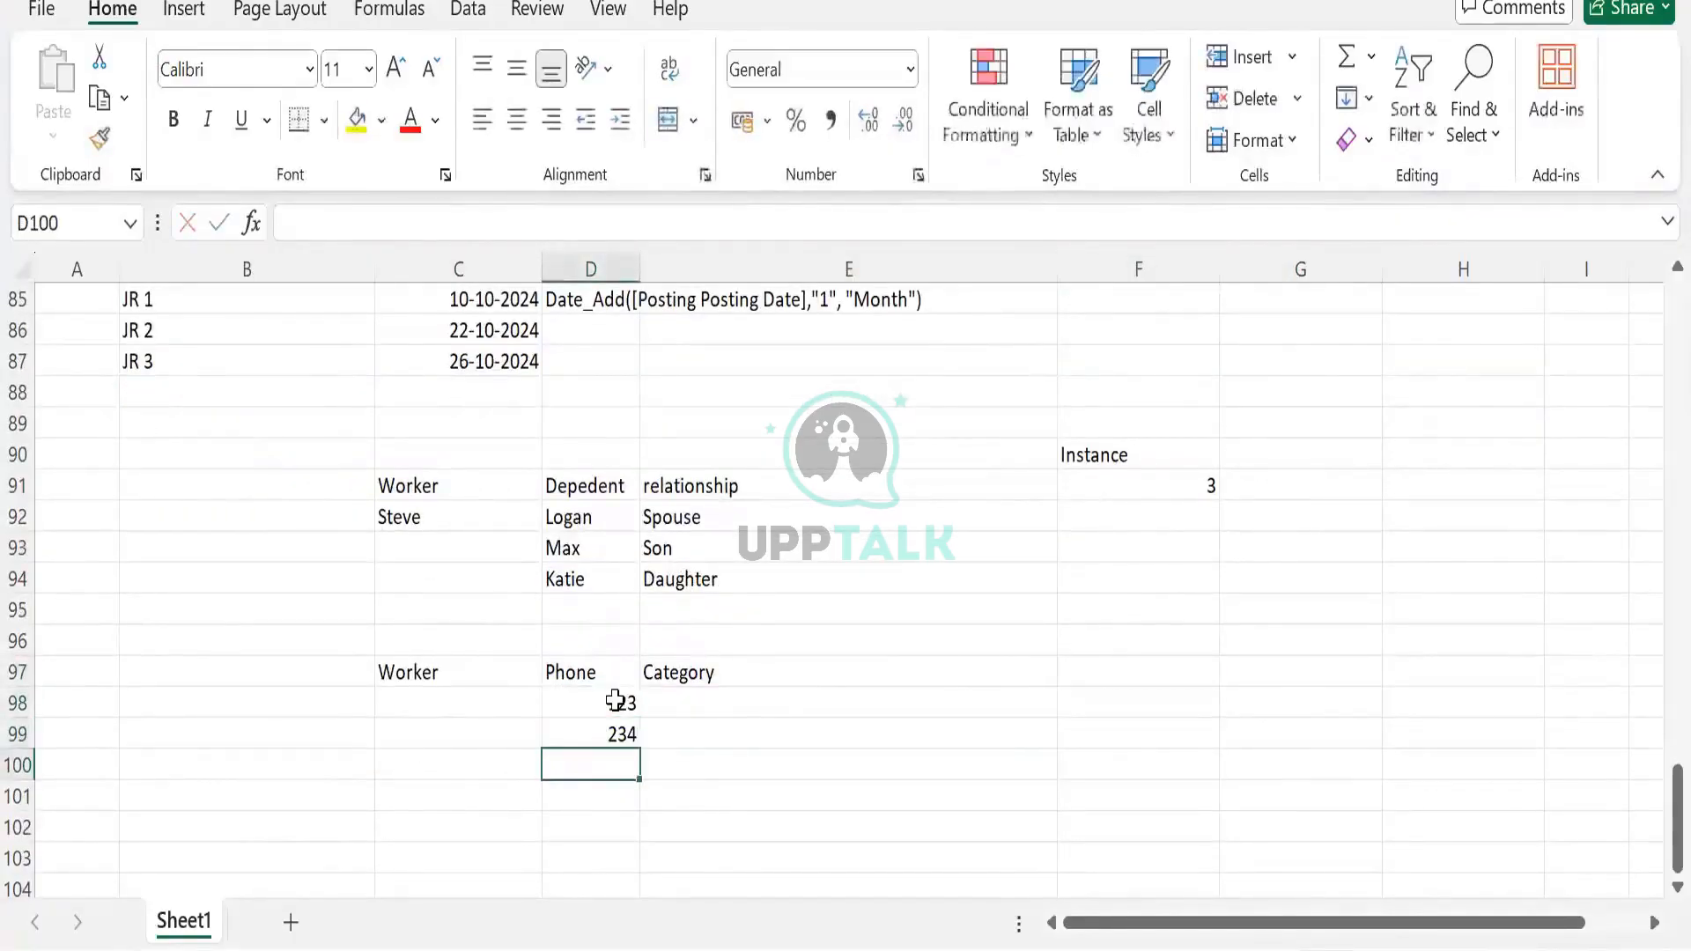
text(455665)
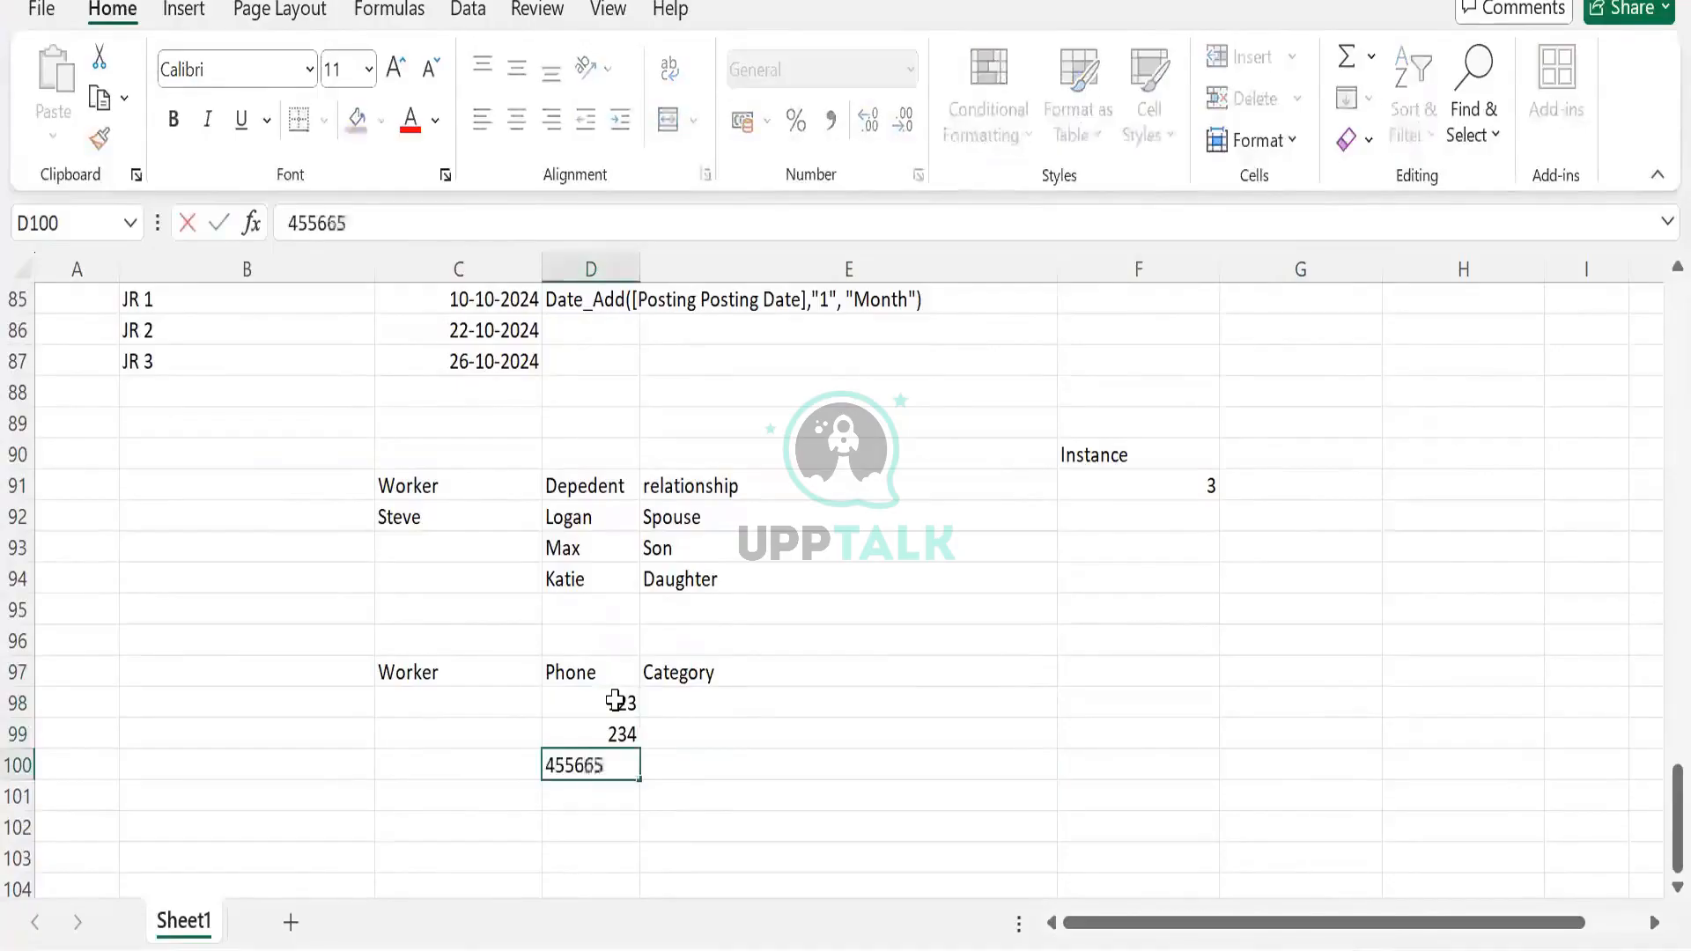
key(Return)
Enter the categories Personal and Home under Category
click(710, 686)
drag(710, 686, 695, 695)
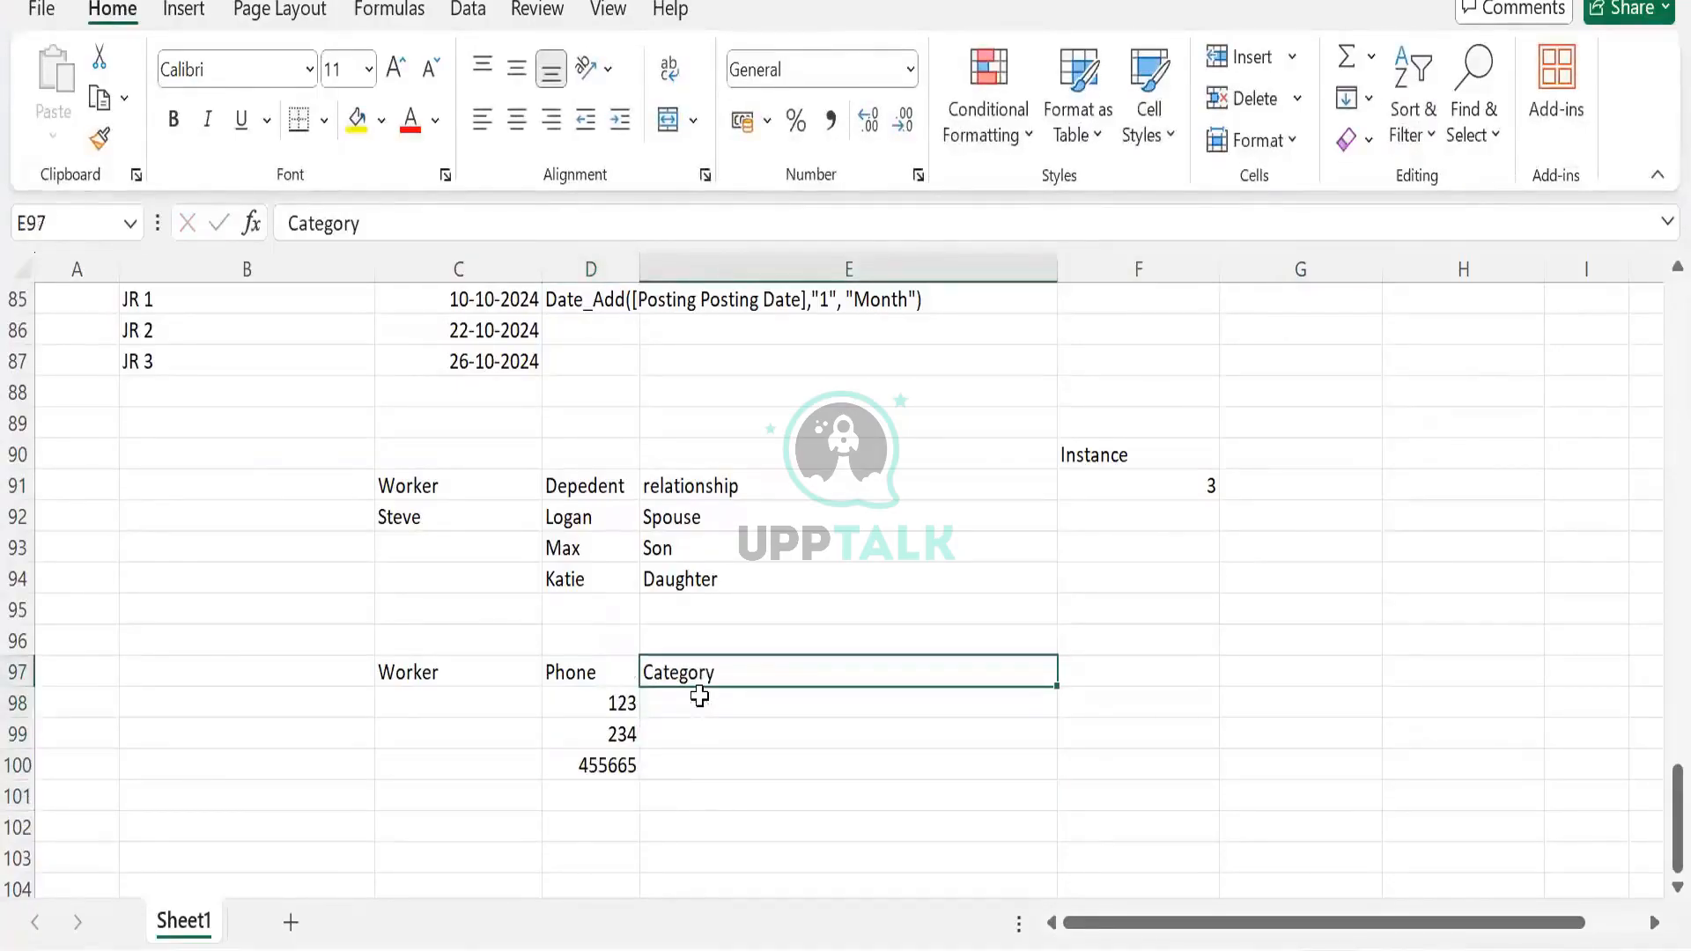
click(700, 698)
text(Per)
text(son)
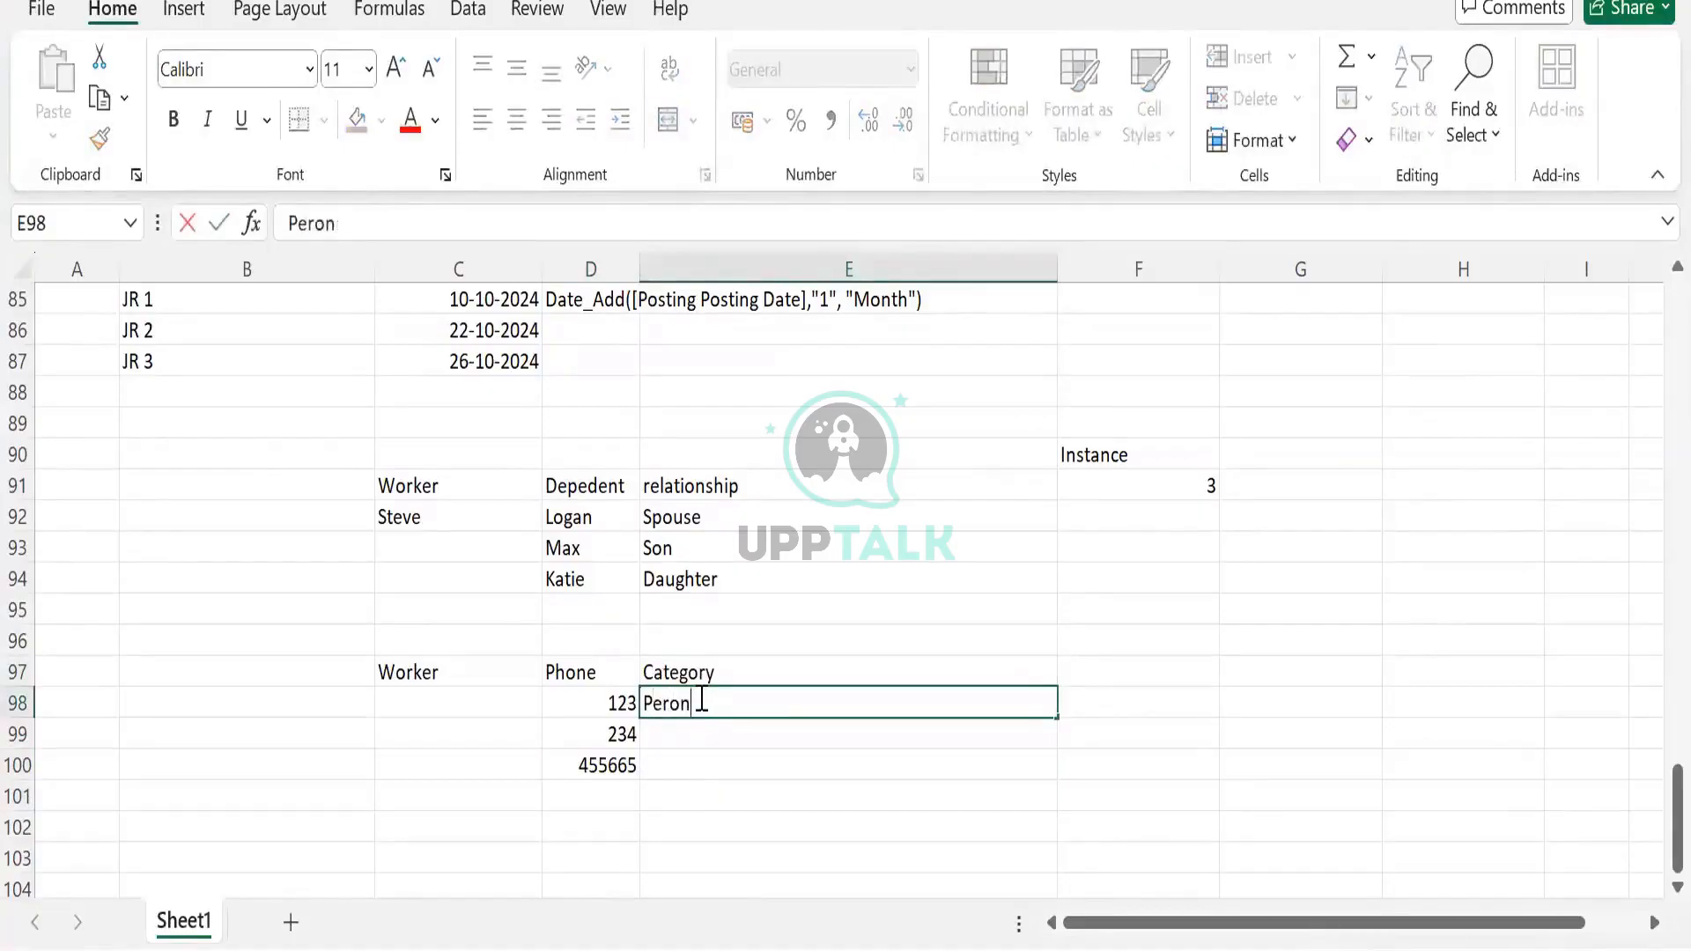
key(BackSpace)
key(BackSpace)
key(BackSpace)
text(sona)
key(Return)
text(Home)
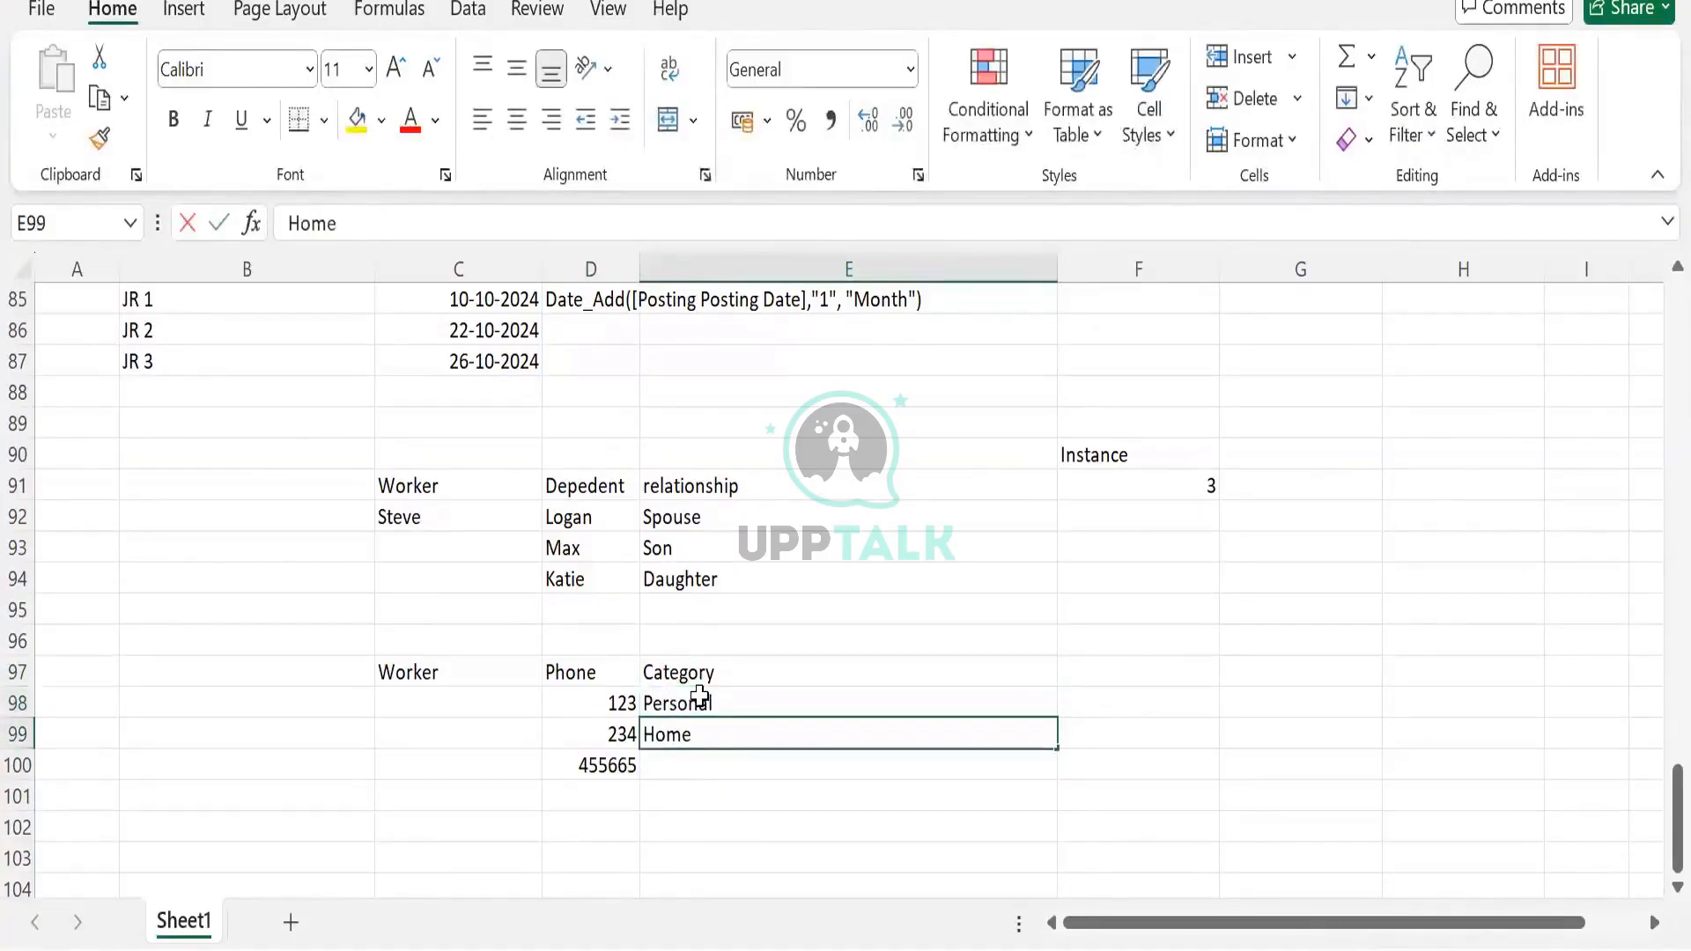
key(Return)
Change Personal to Cell Phone and add Work as the third category
double_click(709, 704)
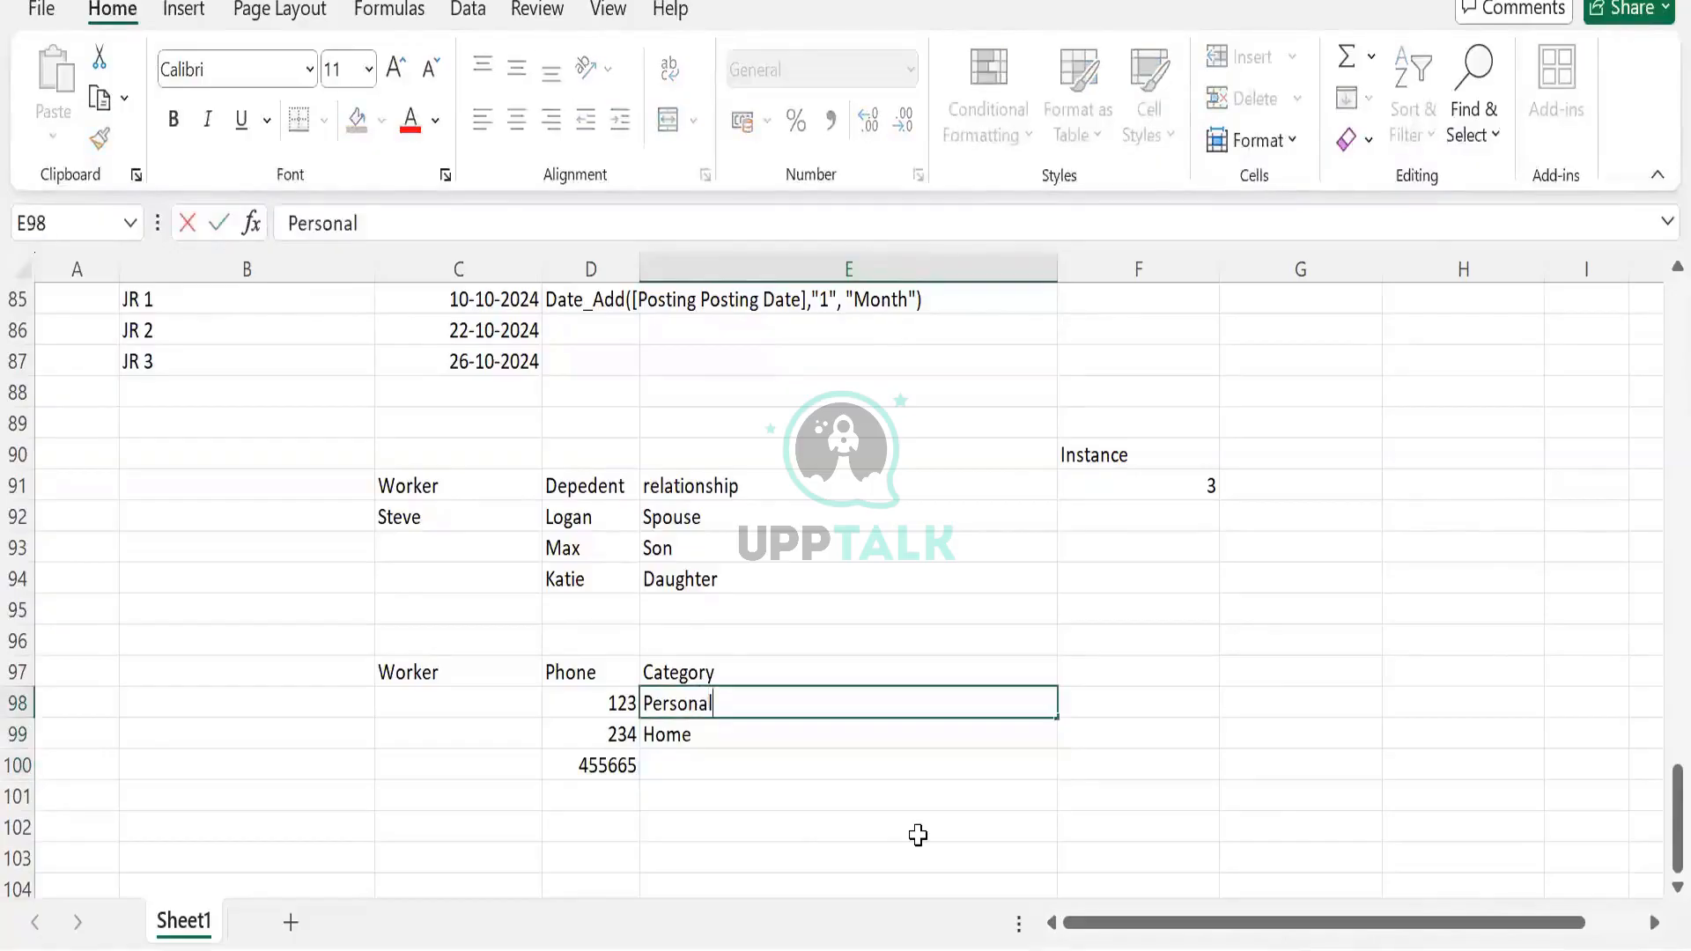
key(BackSpace)
key(BackSpace)
key(BackSpace)
key(BackSpace)
key(BackSpace)
key(BackSpace)
key(BackSpace)
key(BackSpace)
text(Cell Pho)
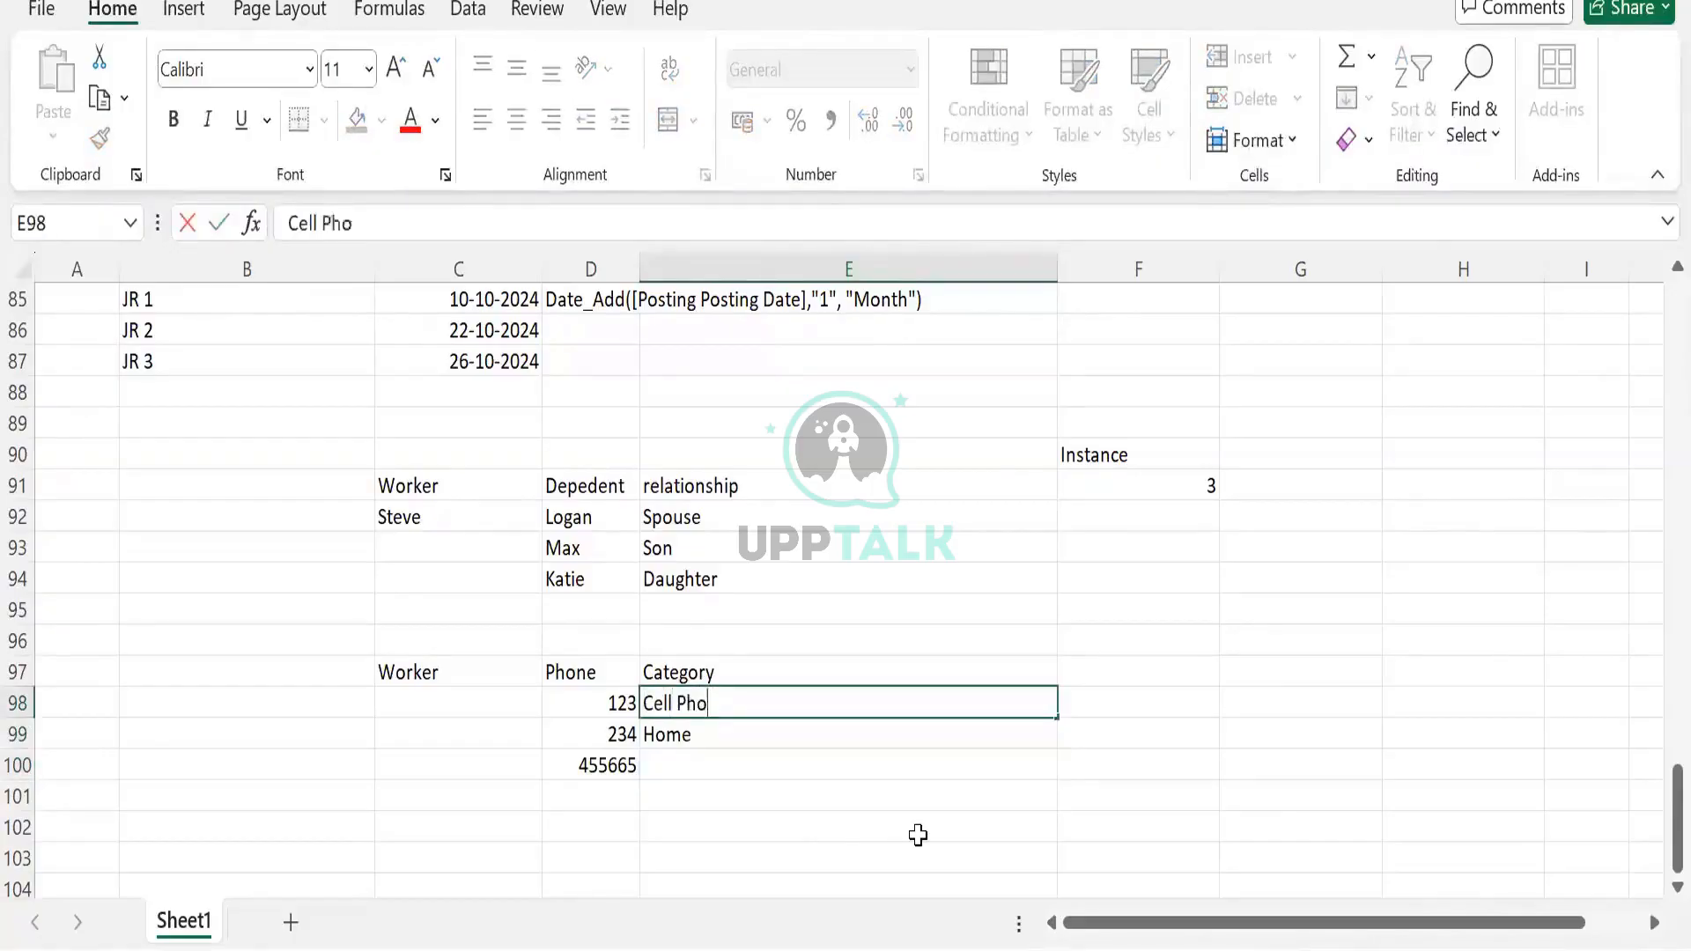
text(ne)
key(Return)
key(Return)
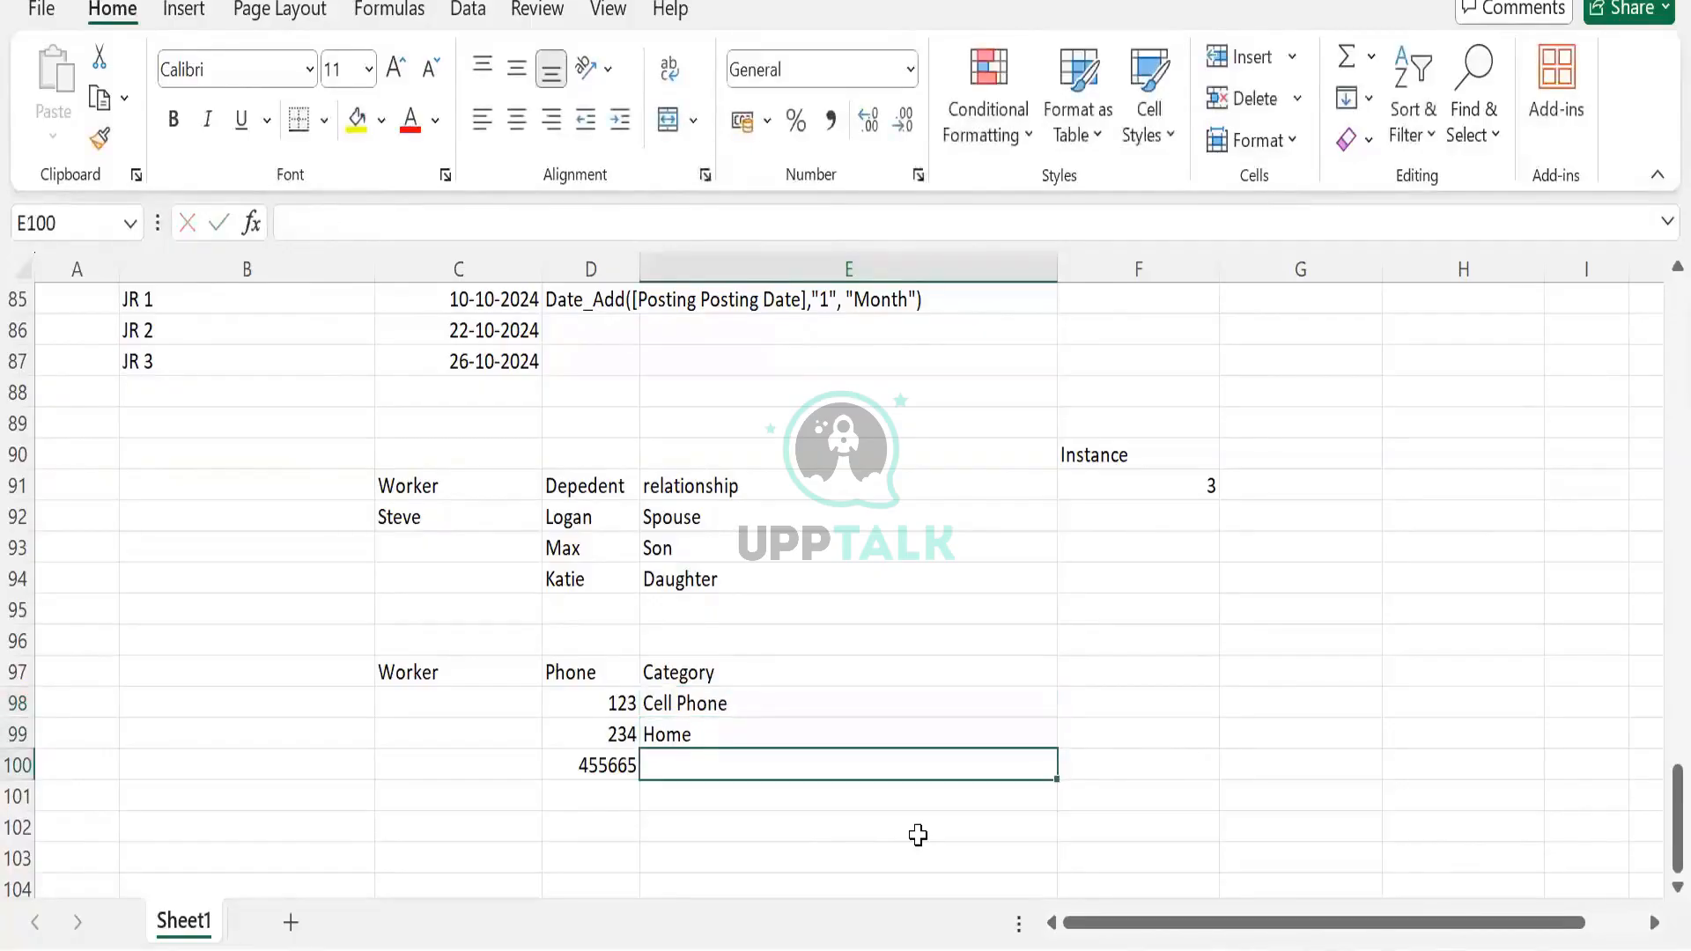
text(Of)
key(BackSpace)
key(BackSpace)
text(Work)
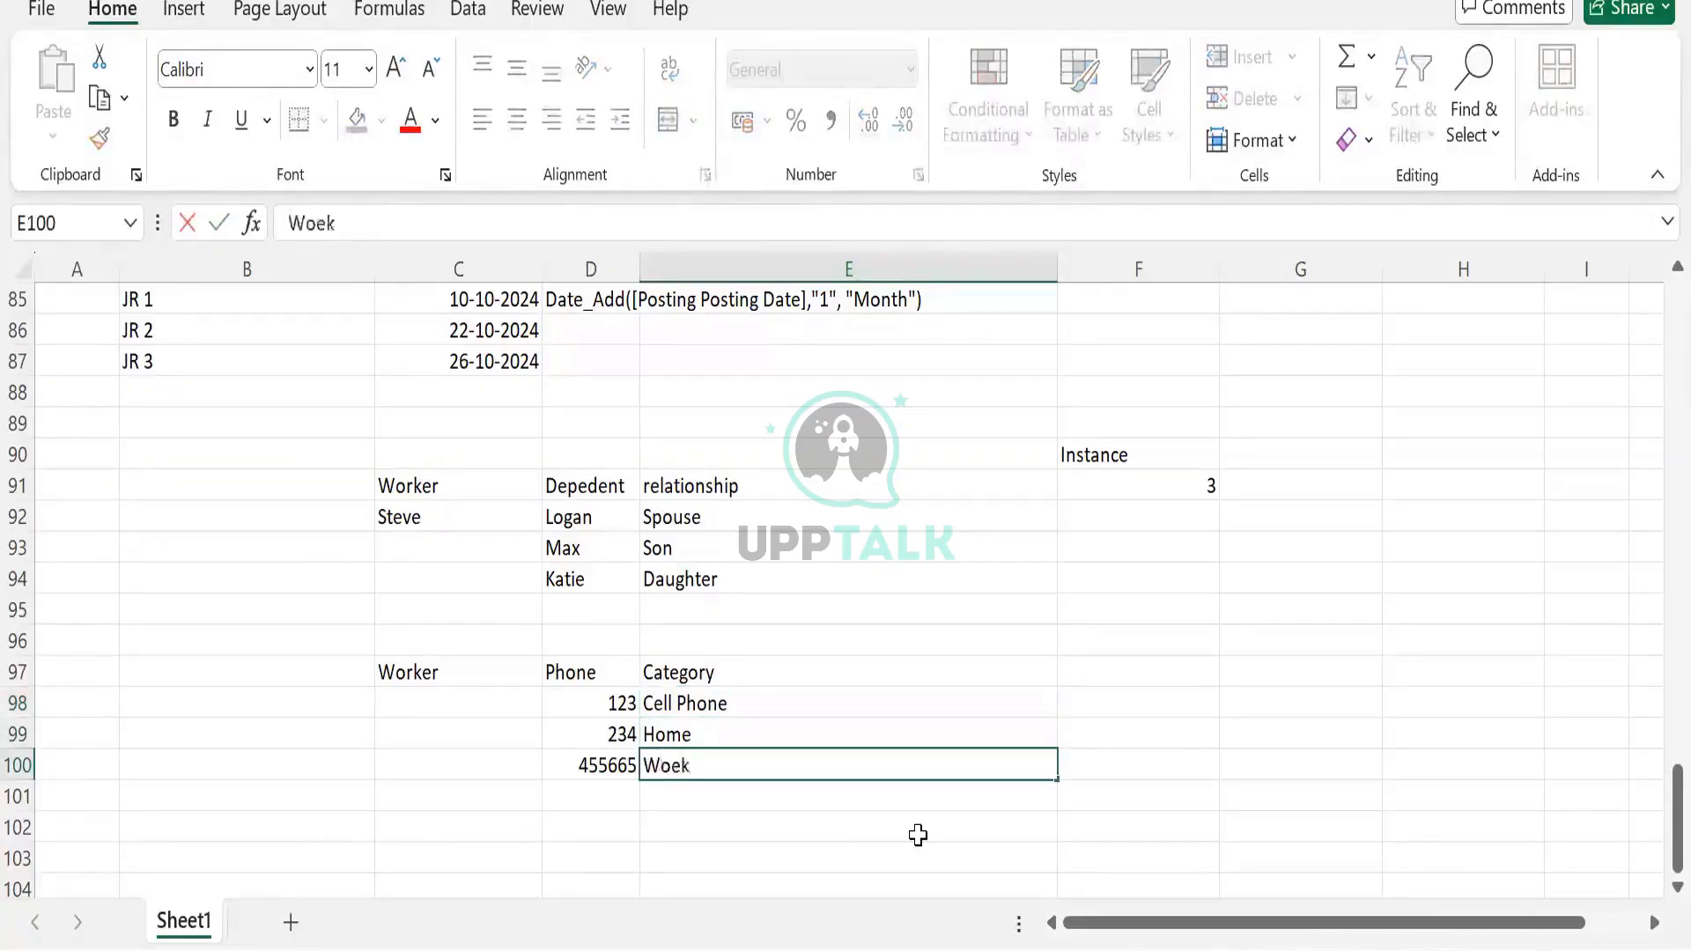
text(d)
key(Tab)
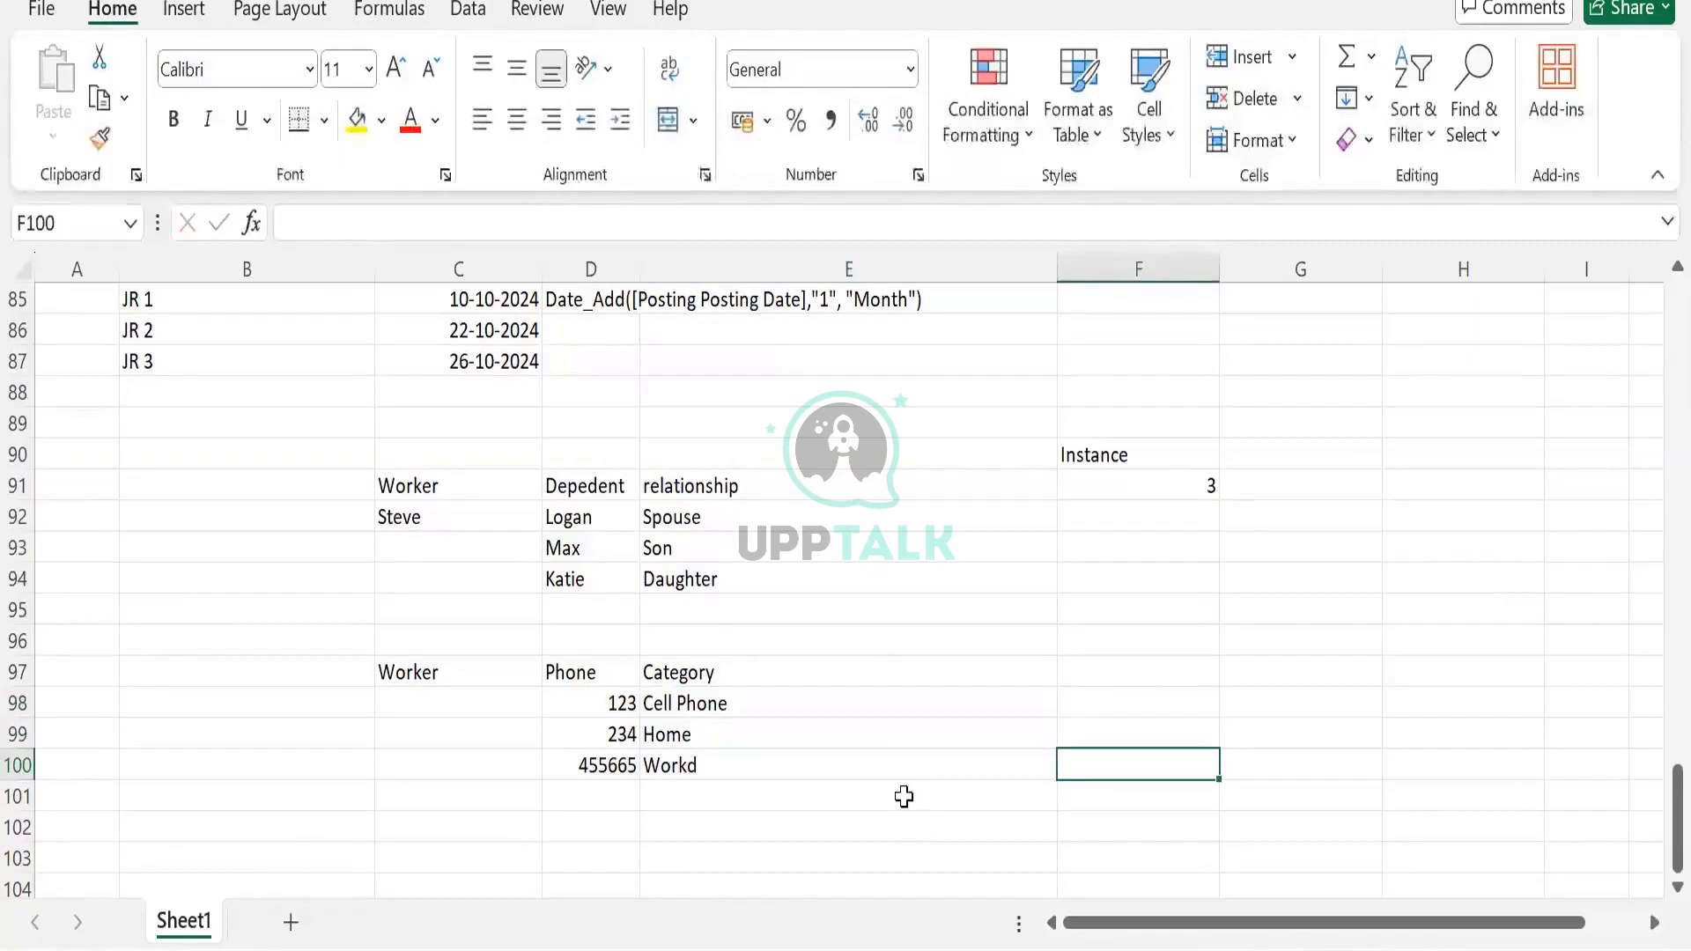
double_click(905, 767)
key(BackSpace)
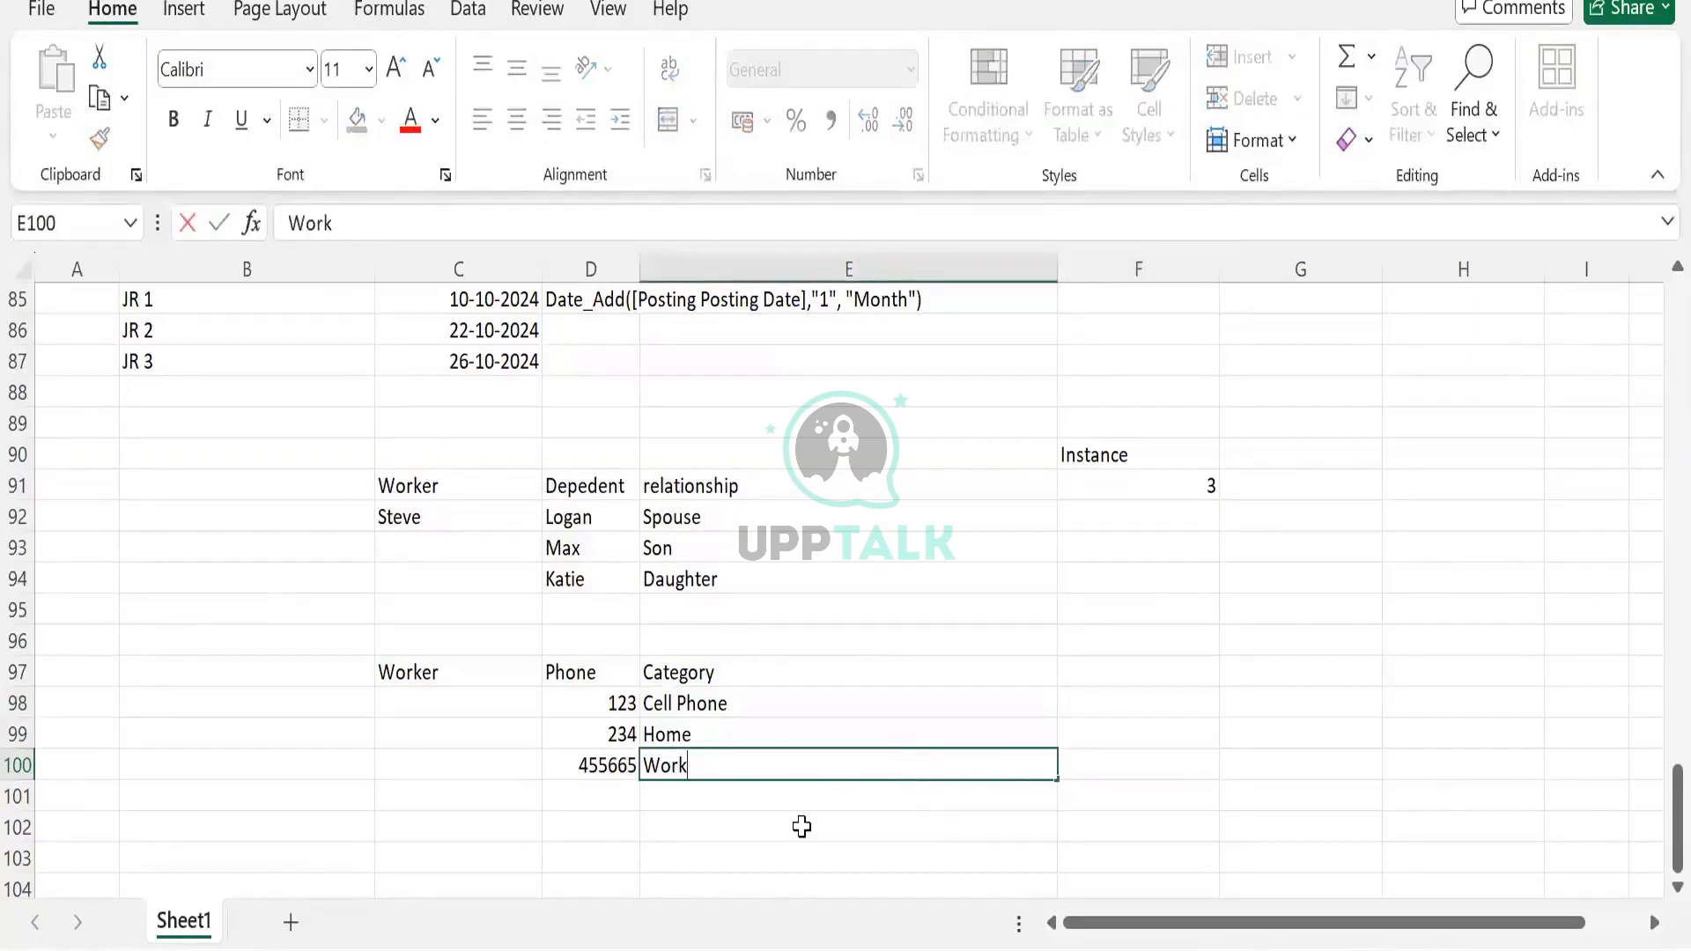
key(Tab)
Enter the phone count 3 in F97 beside the Category header
click(1110, 672)
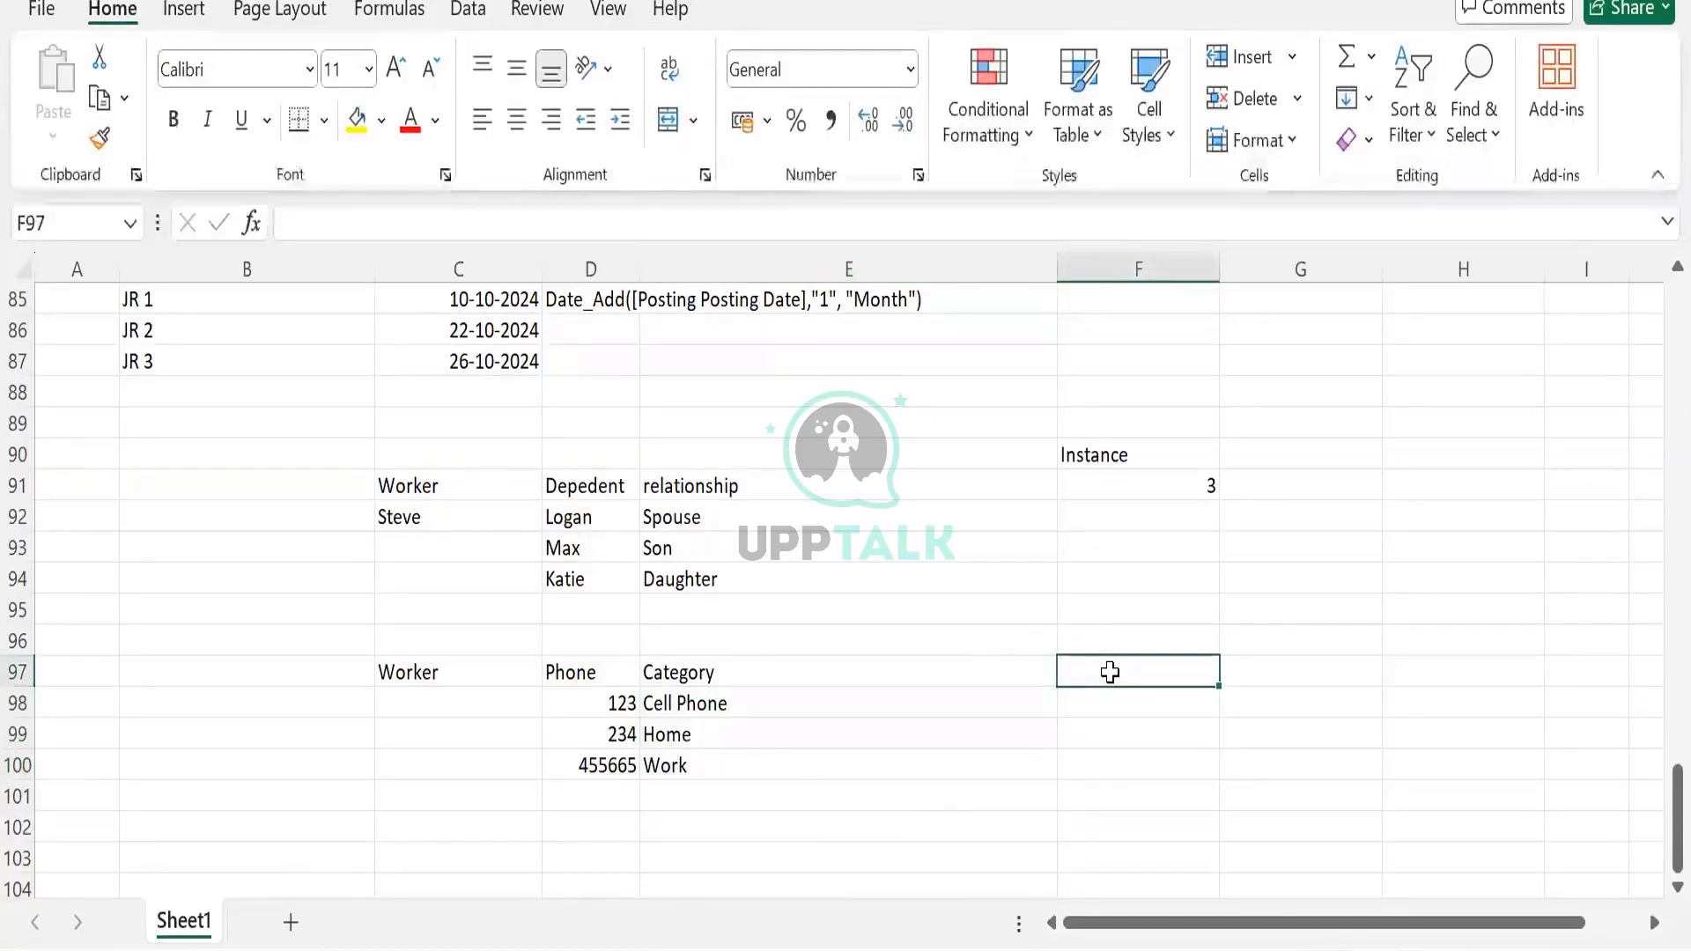
text(3)
key(Return)
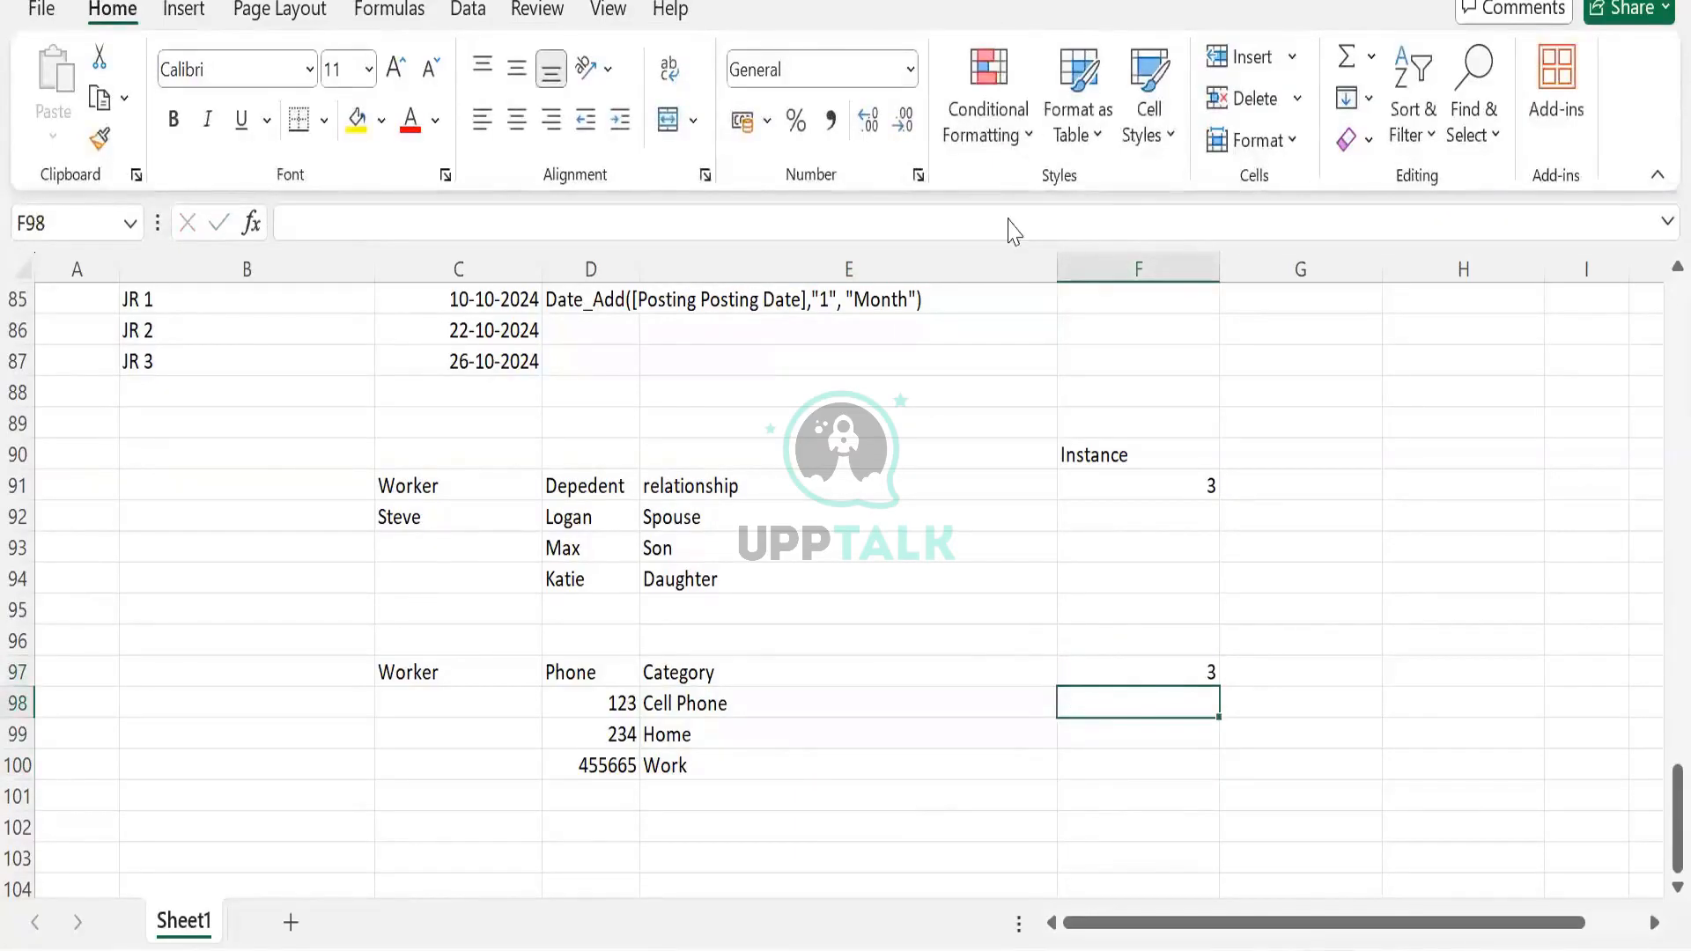
key(alt+Tab)
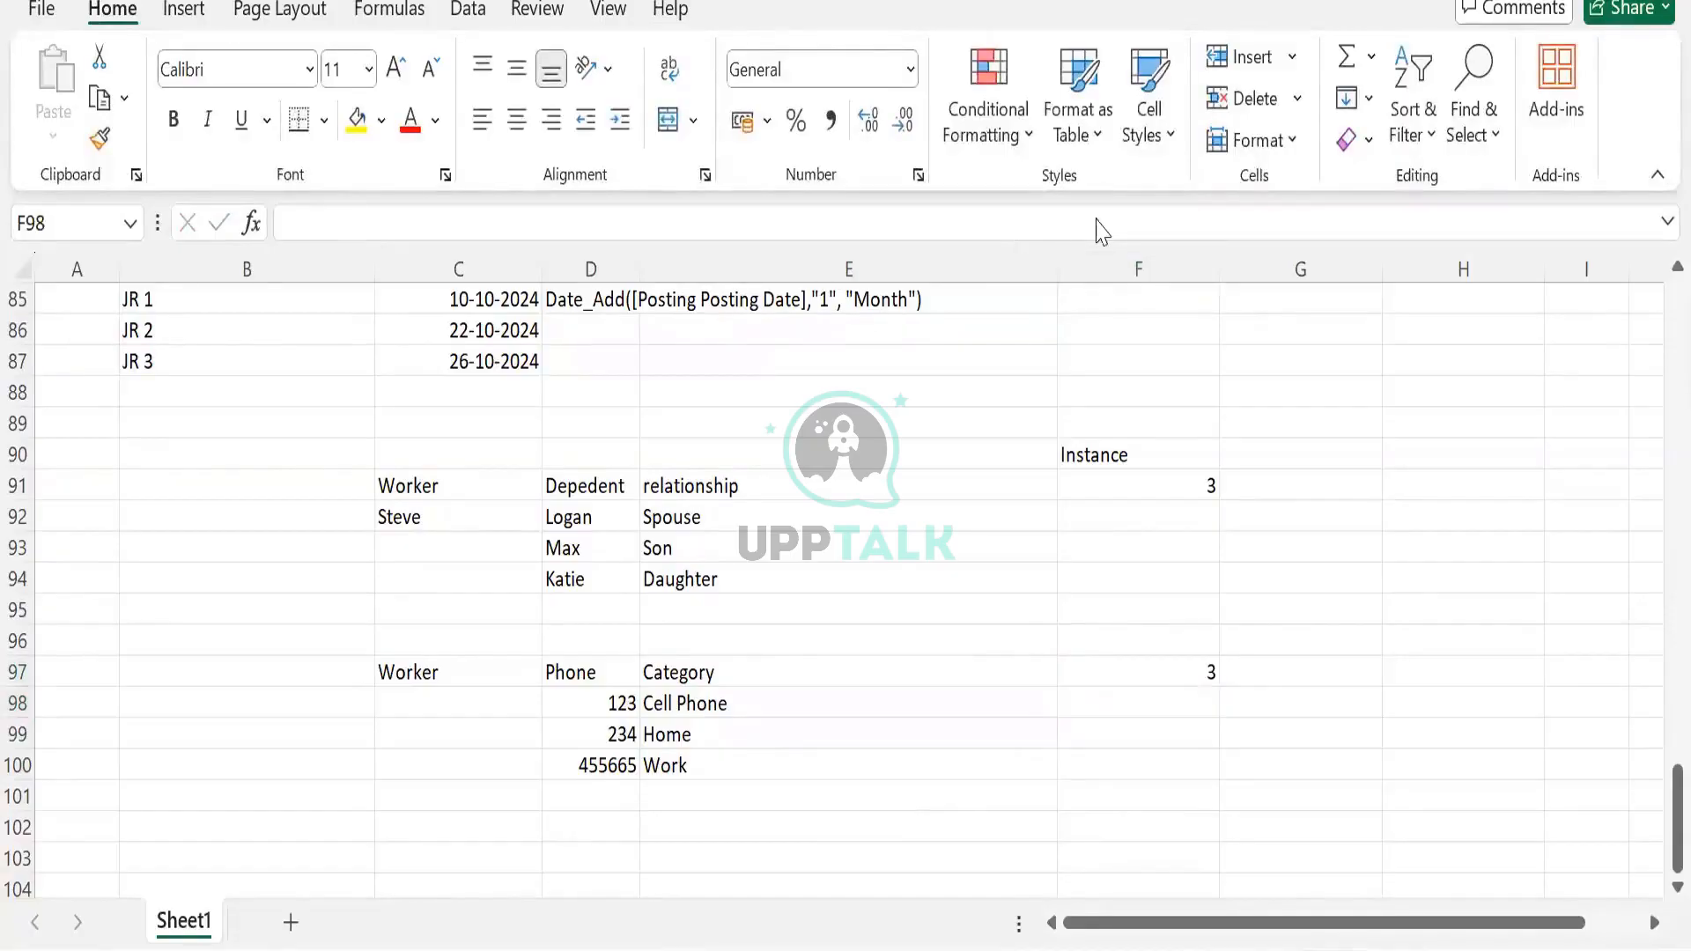
scroll(780, 365, up, 2)
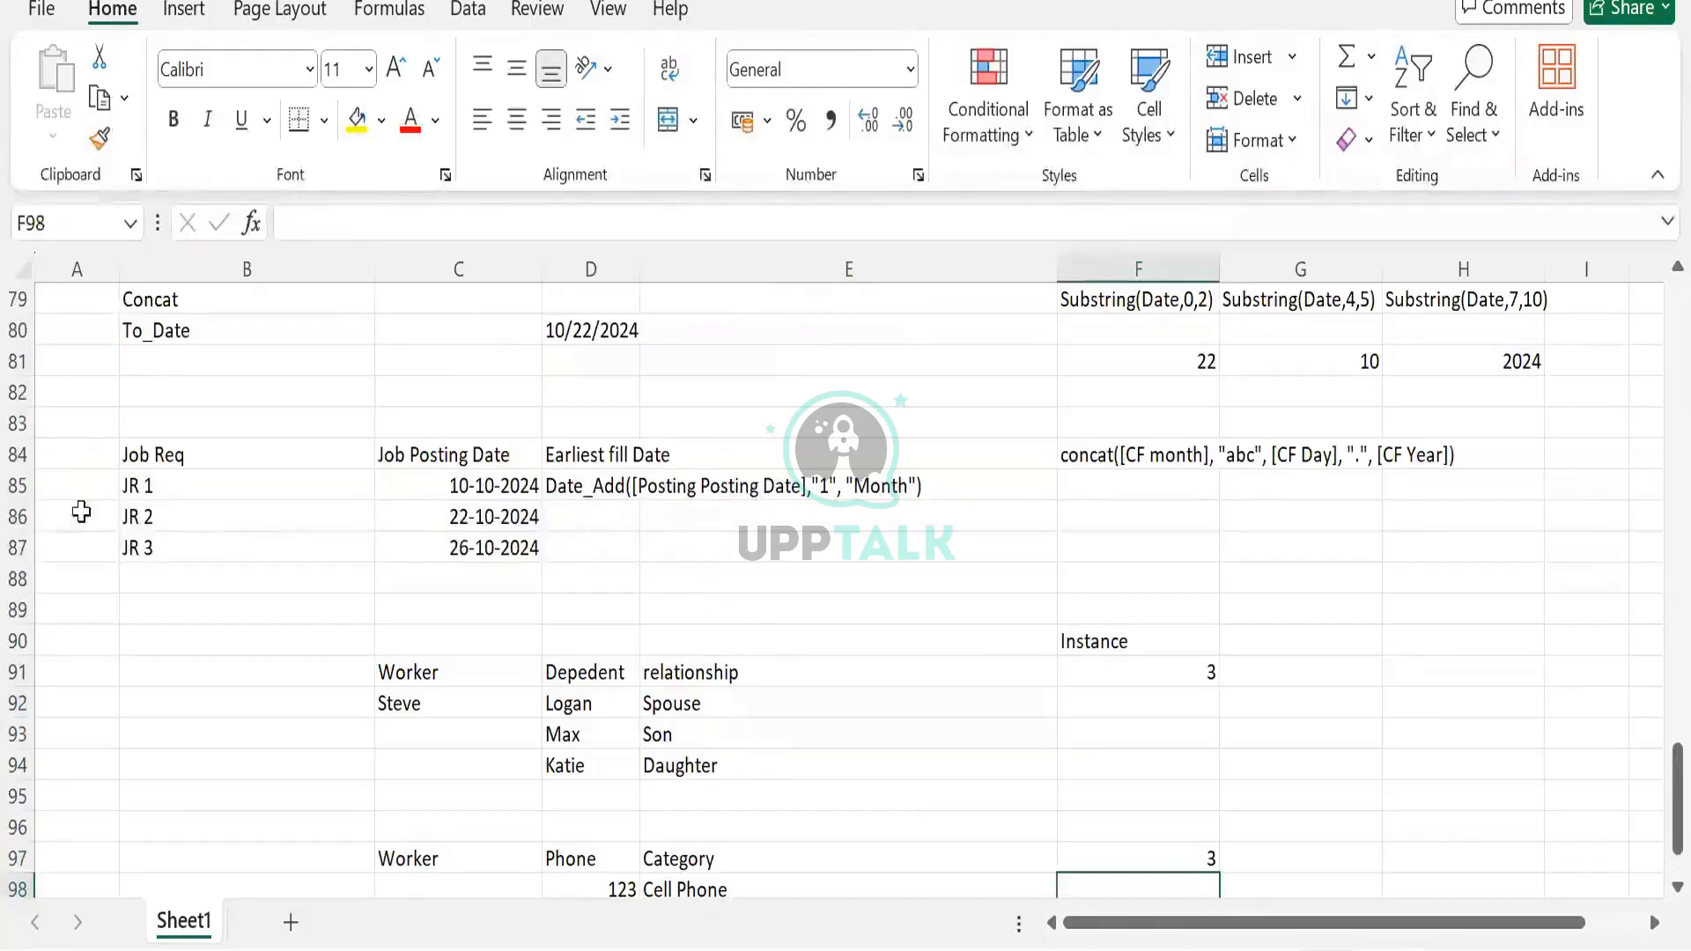
Review the Job Req and posting date table by selecting it
double_click(193, 454)
click(210, 558)
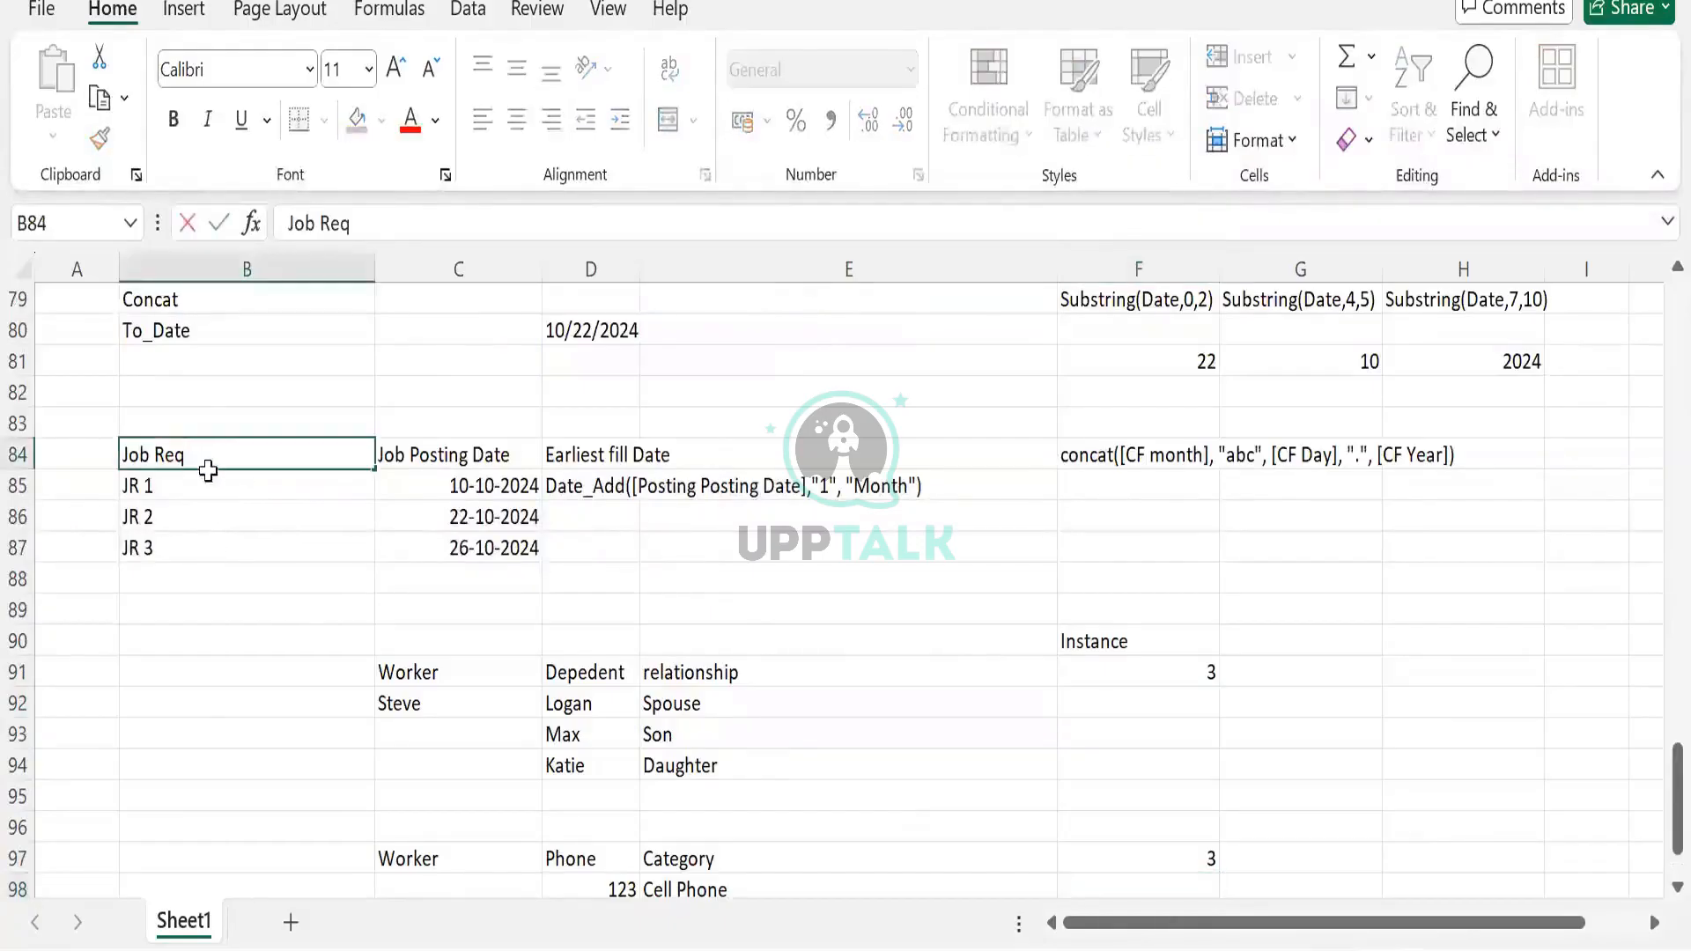
drag(251, 454, 497, 550)
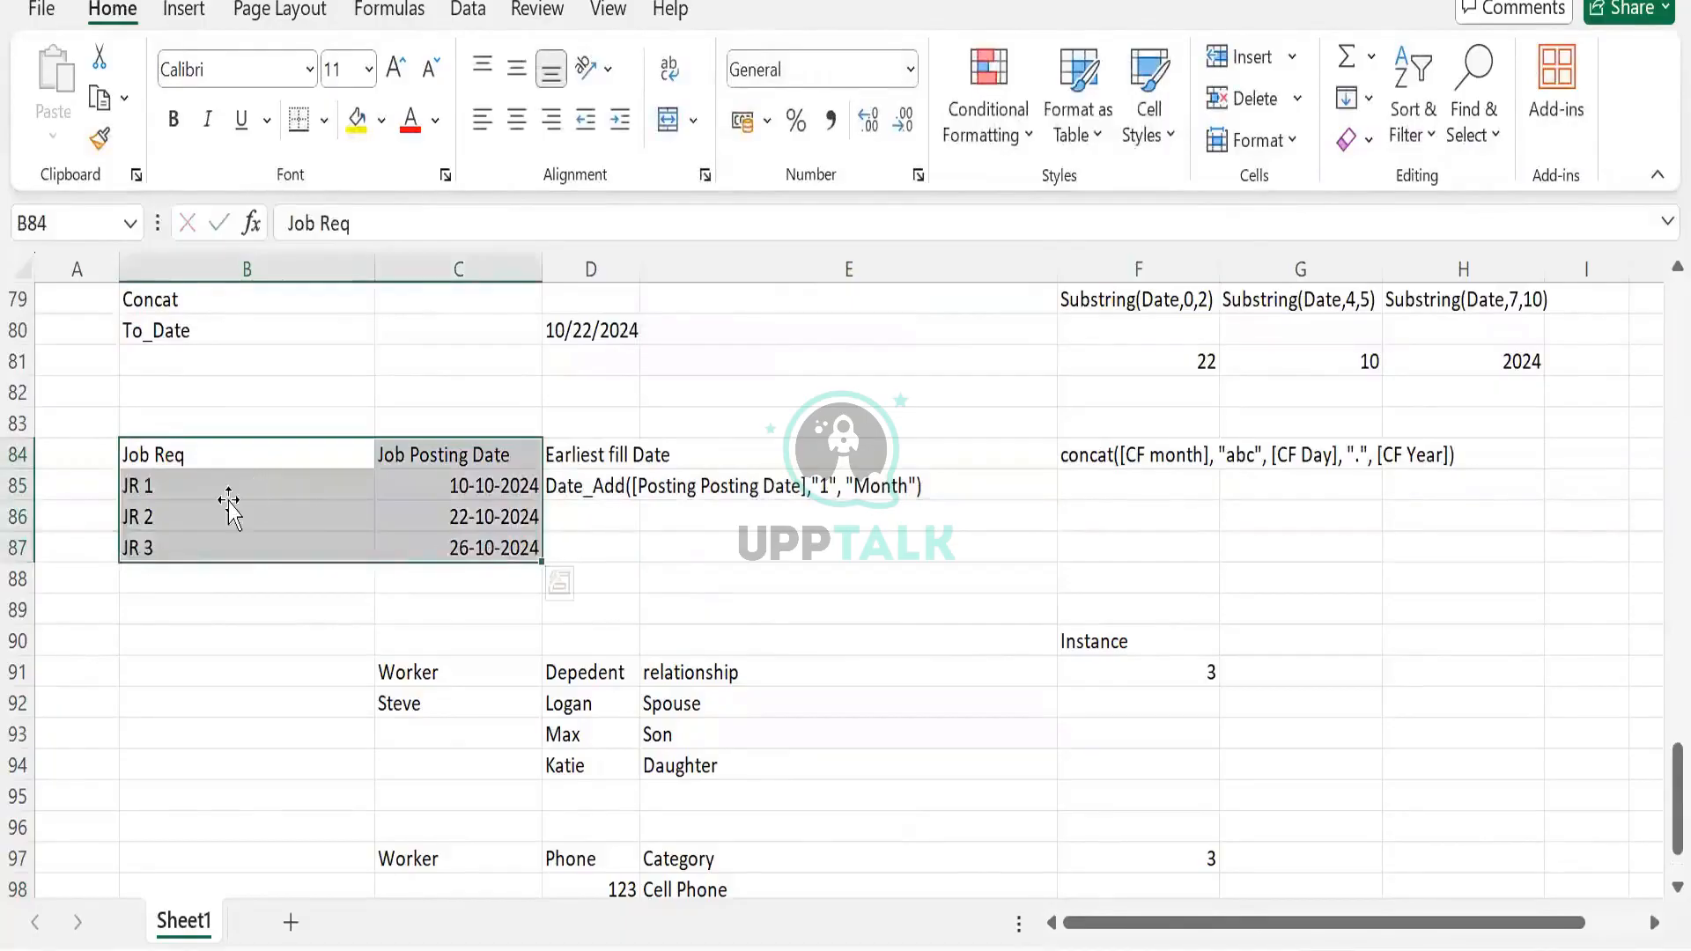
click(231, 490)
Select C97:F100 and delete the phone table and its count
scroll(402, 459, down, 4)
drag(409, 485, 1211, 579)
key(Delete)
click(506, 487)
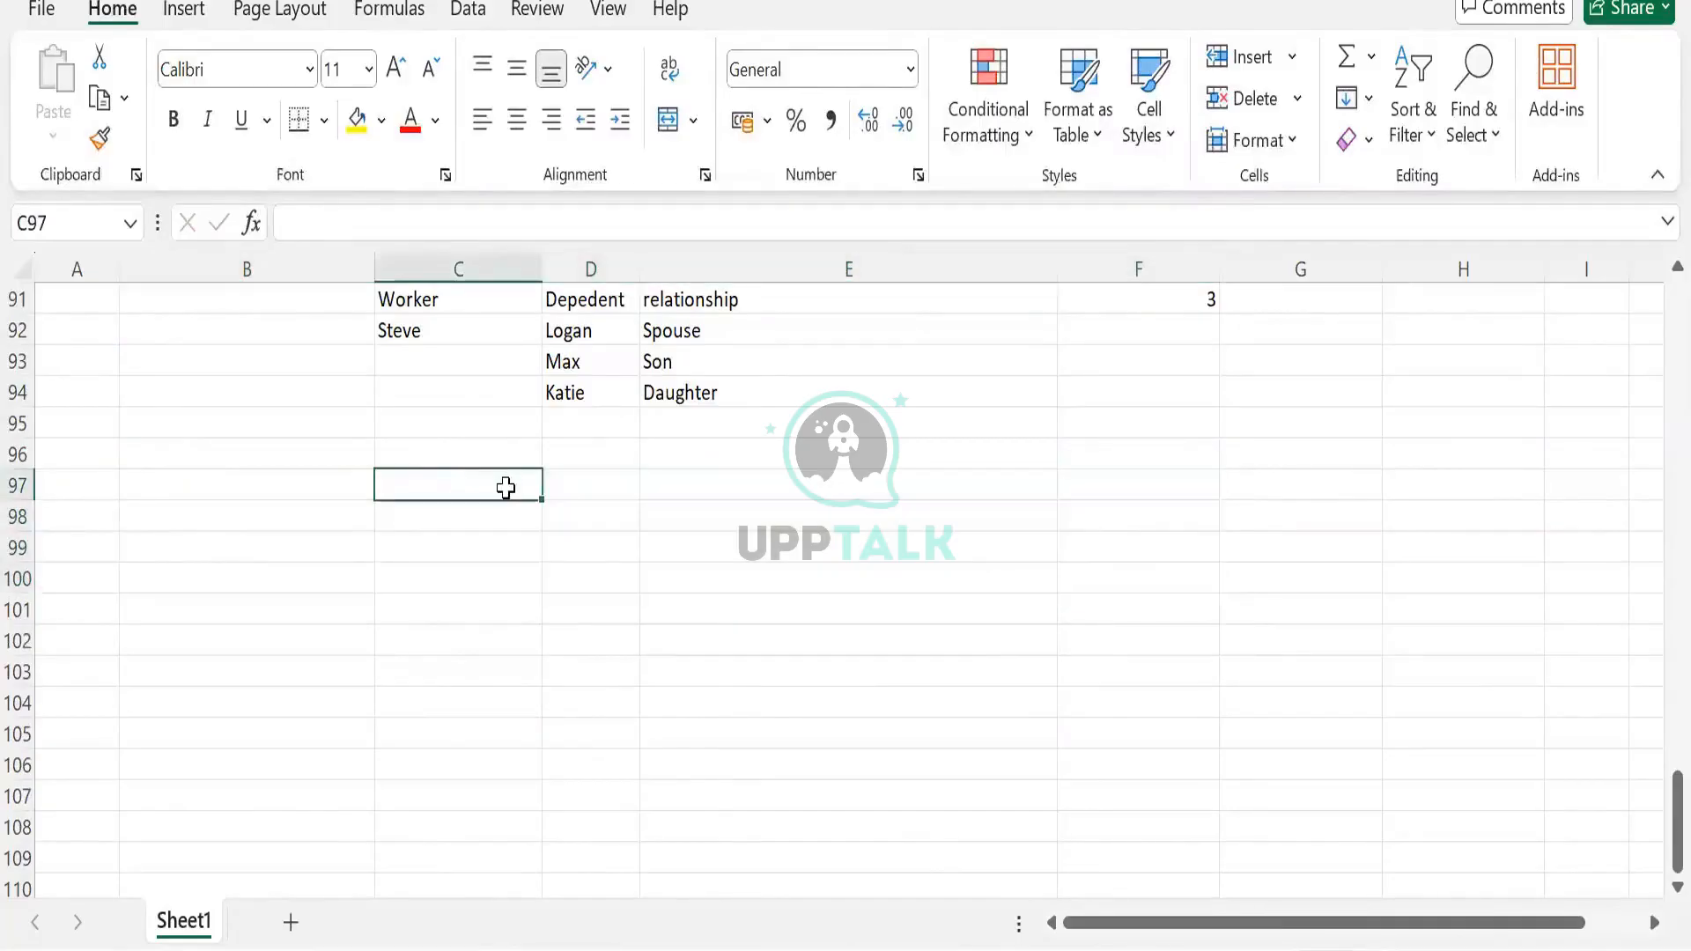
Enter the headers 'Job requisiton' and 'Candidate List', with JR1 in C98
text(Job re)
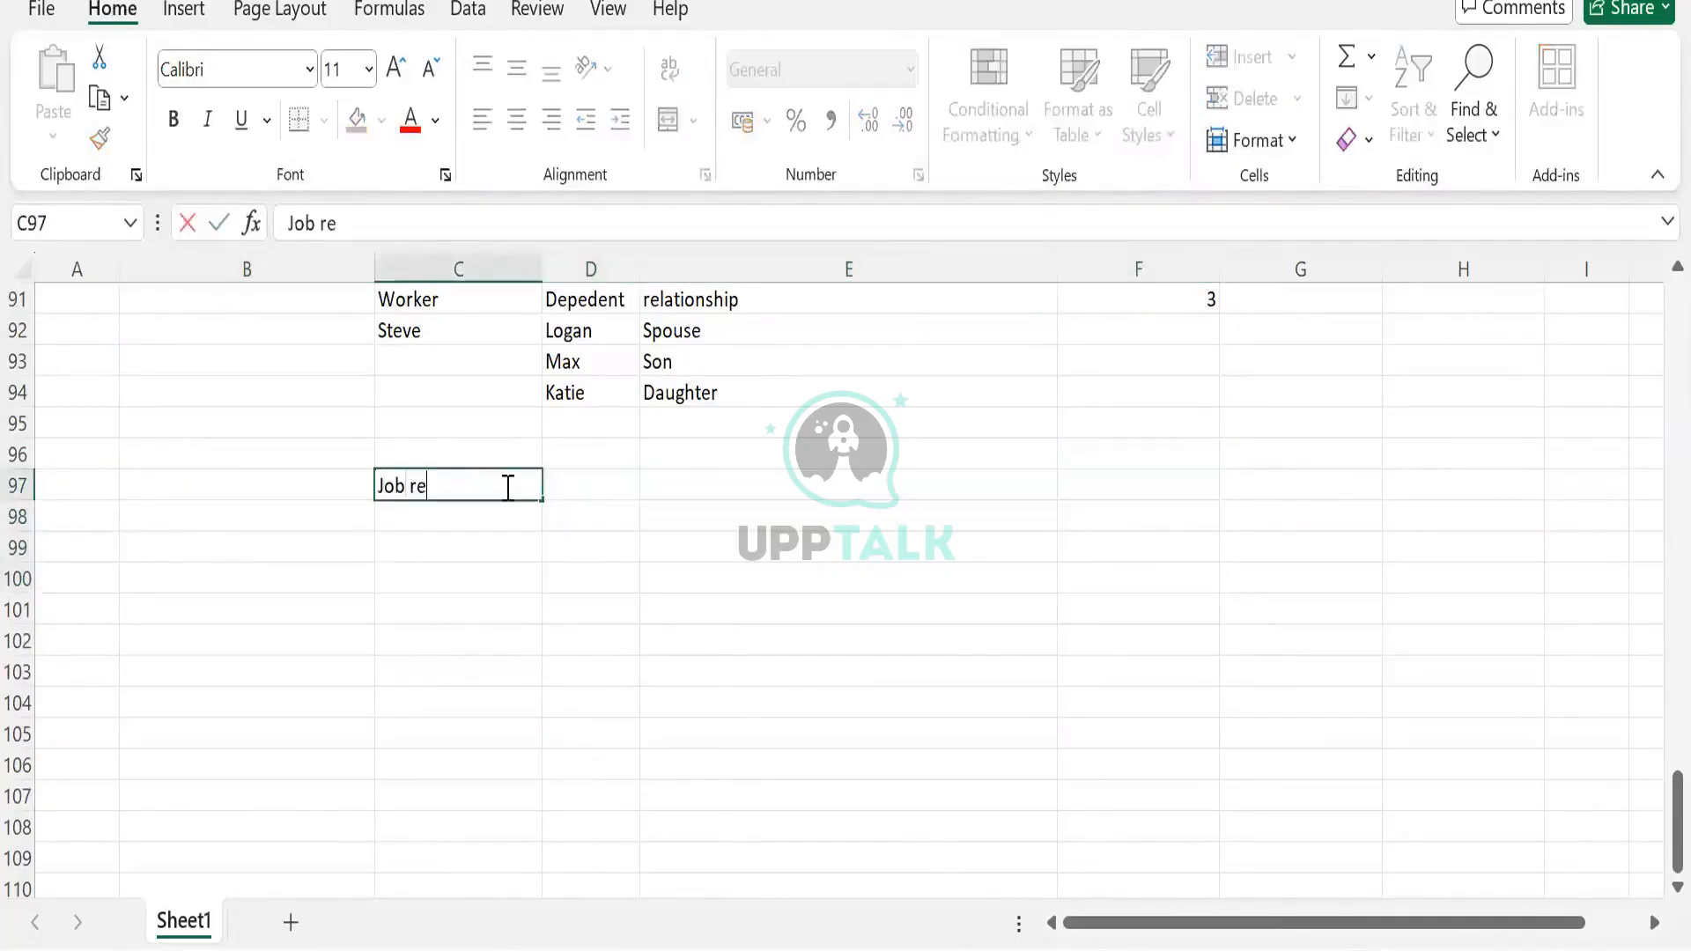
text(quisiton)
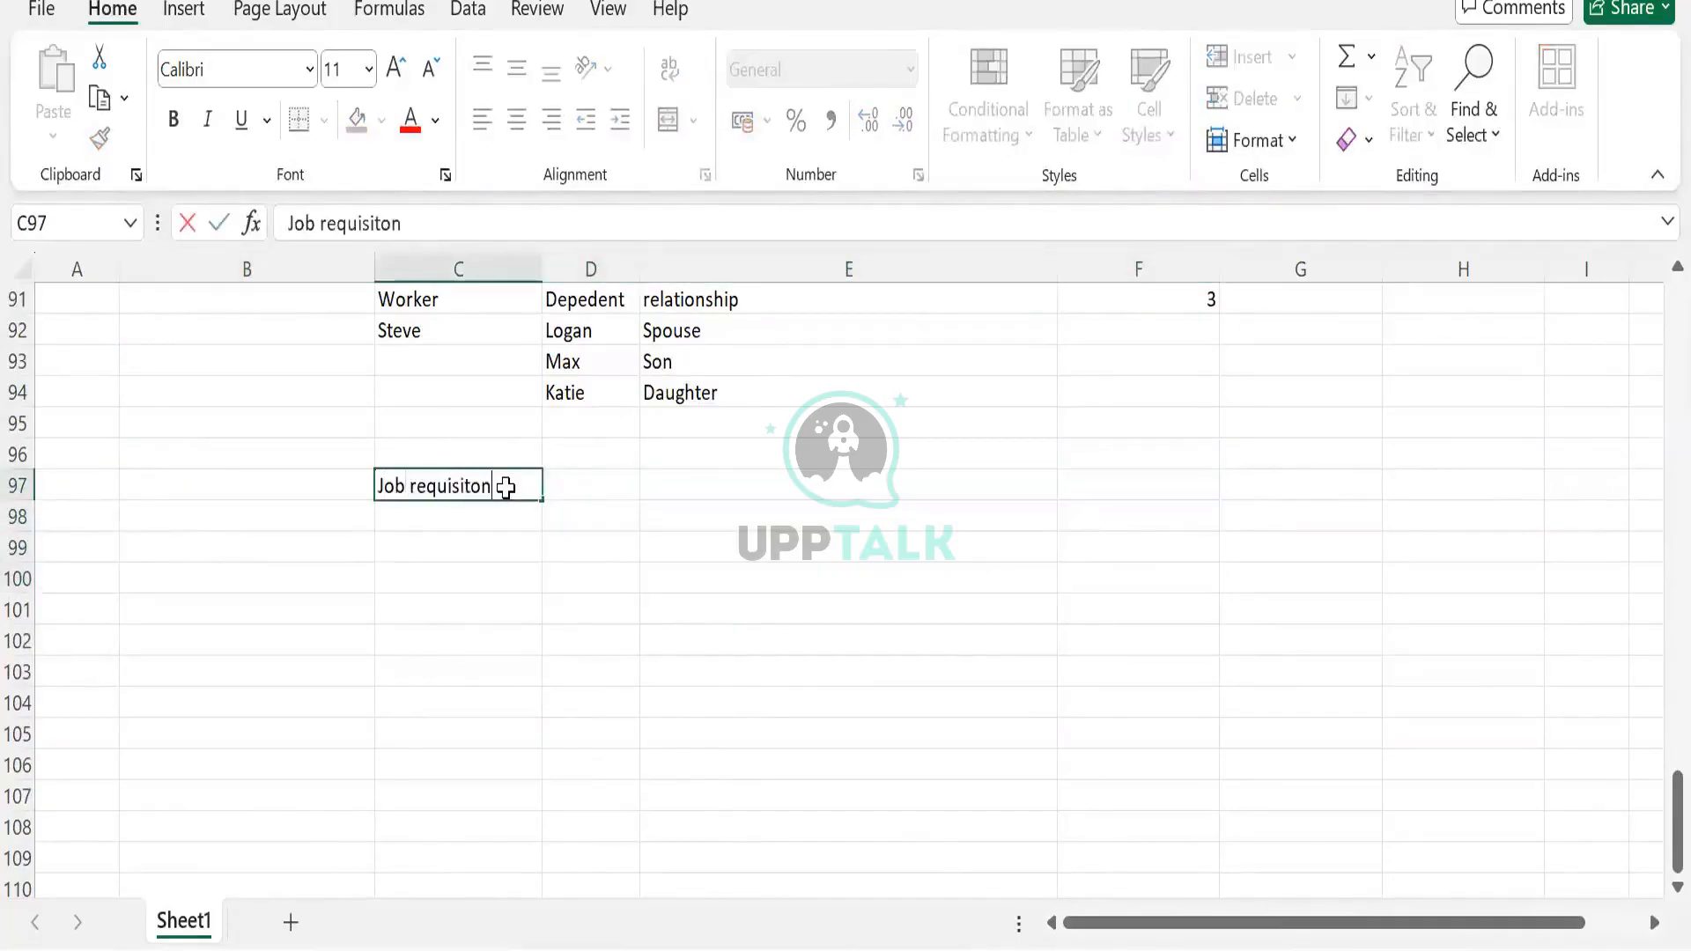
key(Return)
text(JR1)
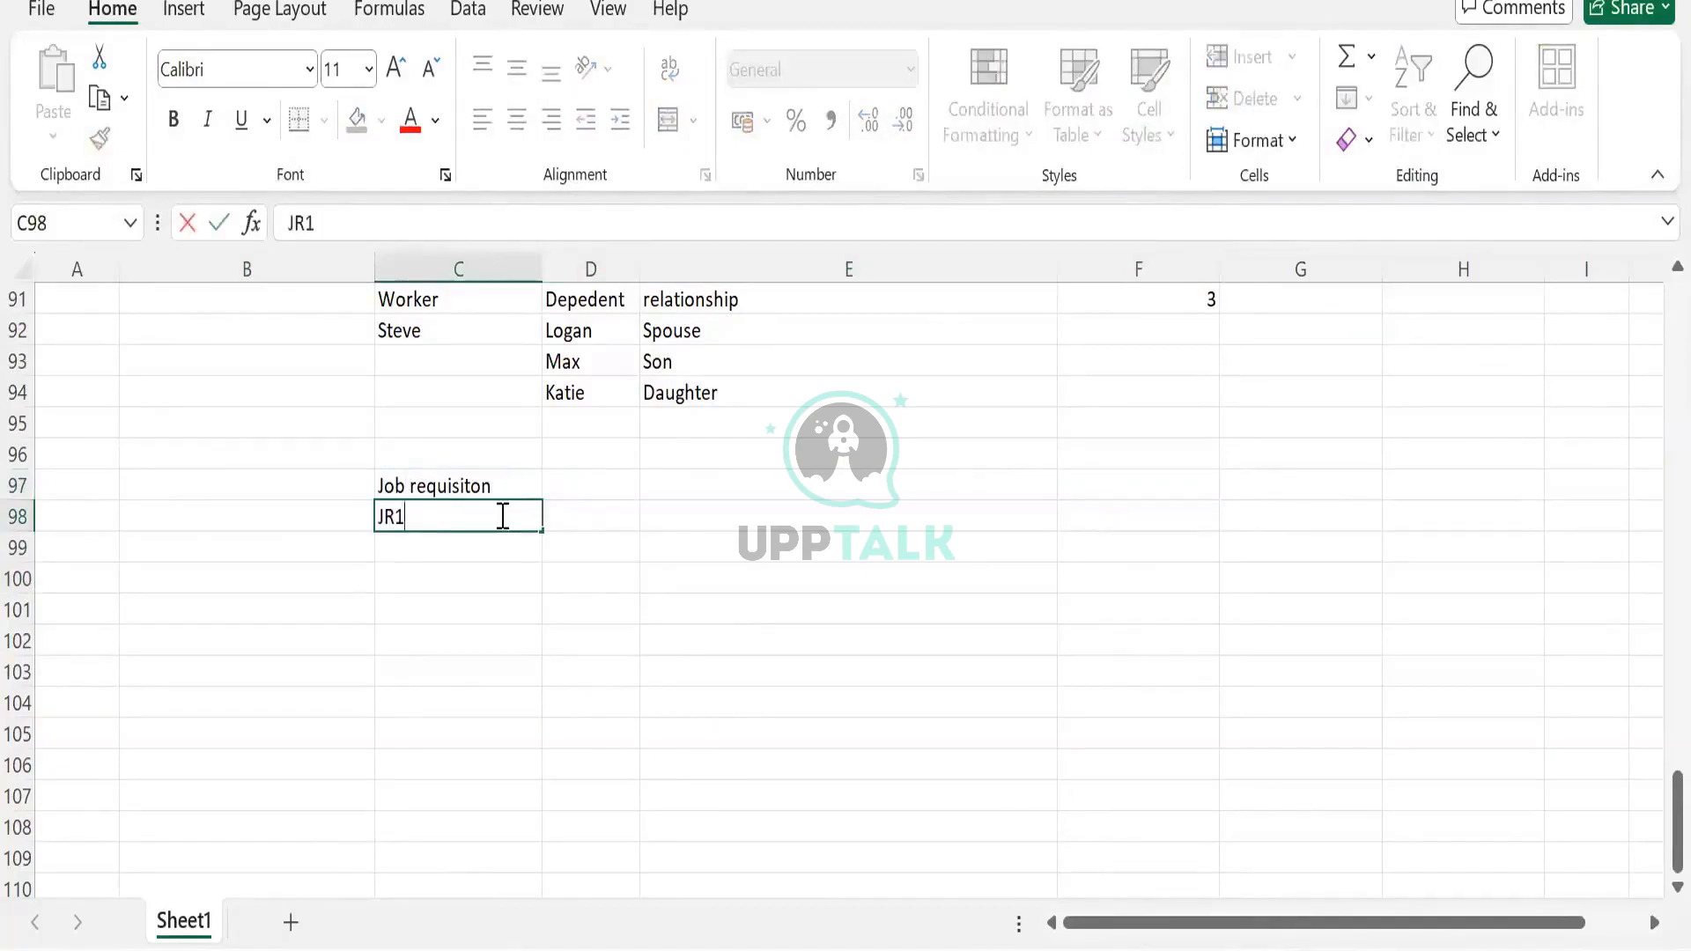
click(603, 506)
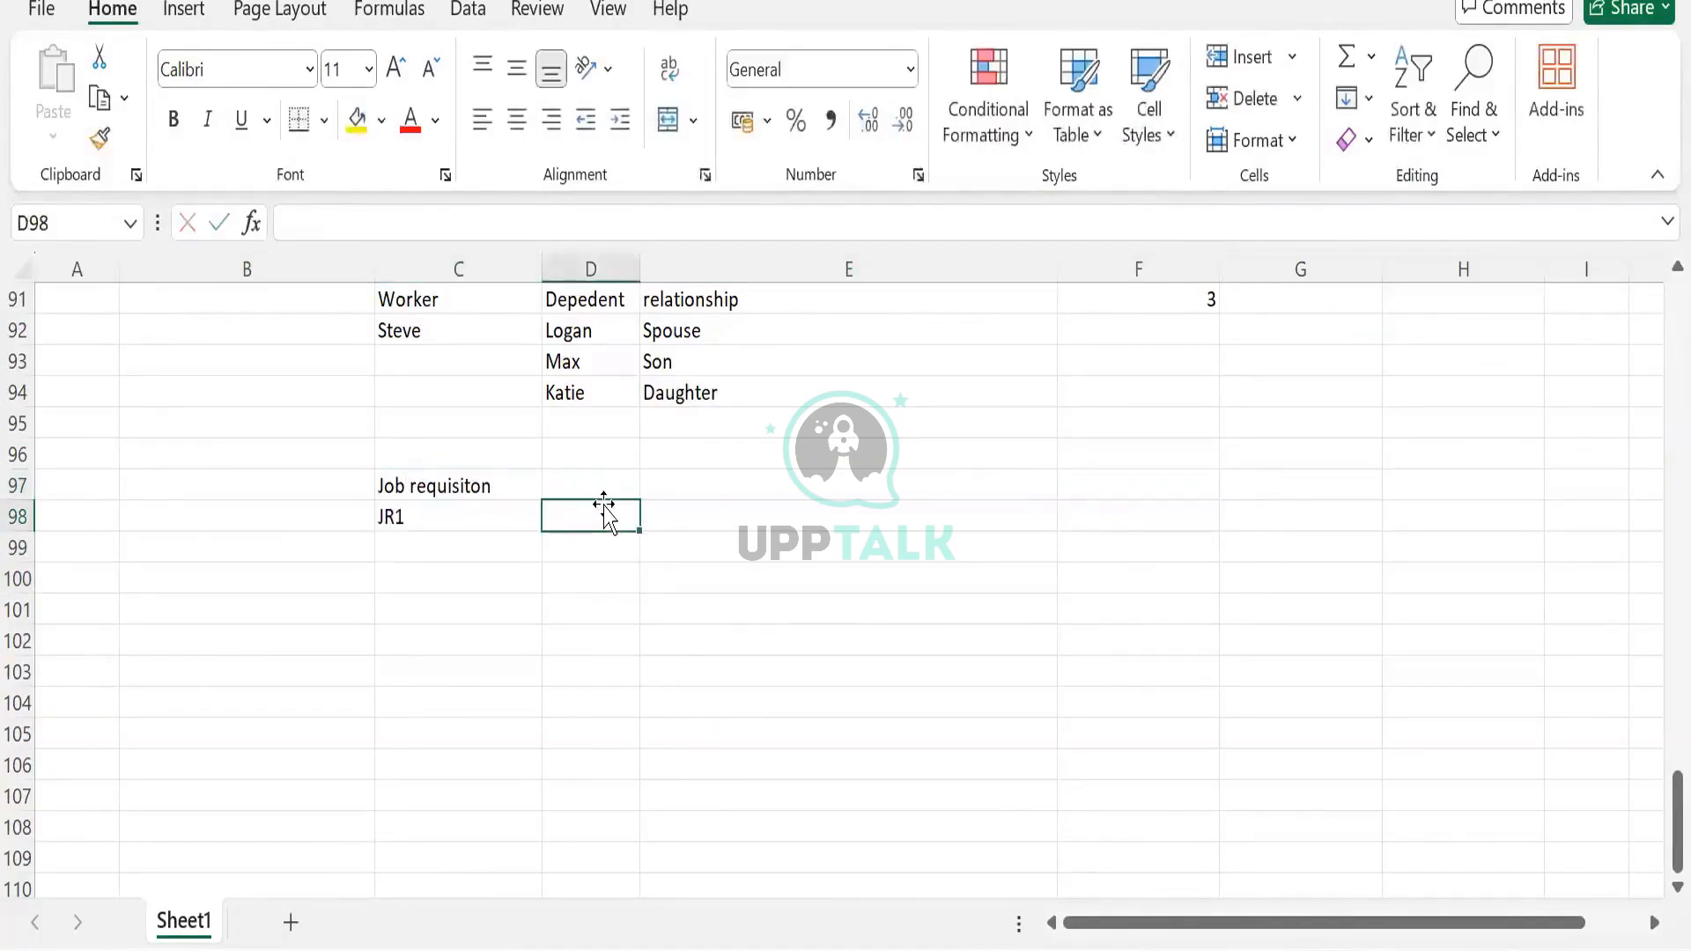
click(597, 483)
text(Candidate)
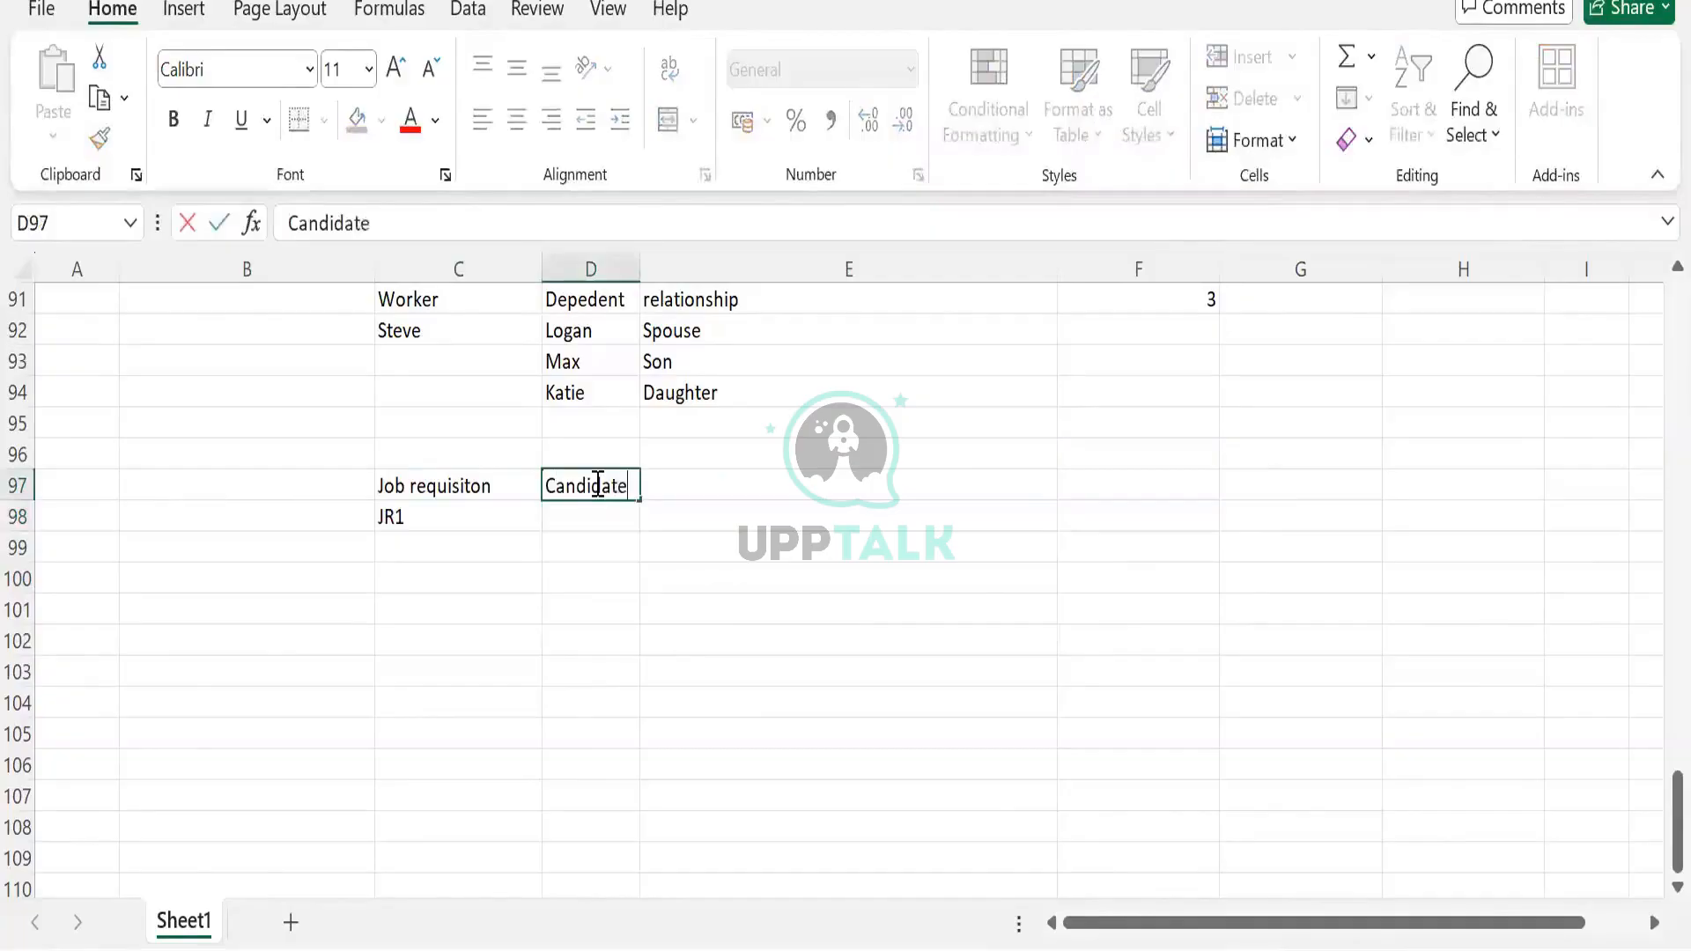
text( List)
key(Tab)
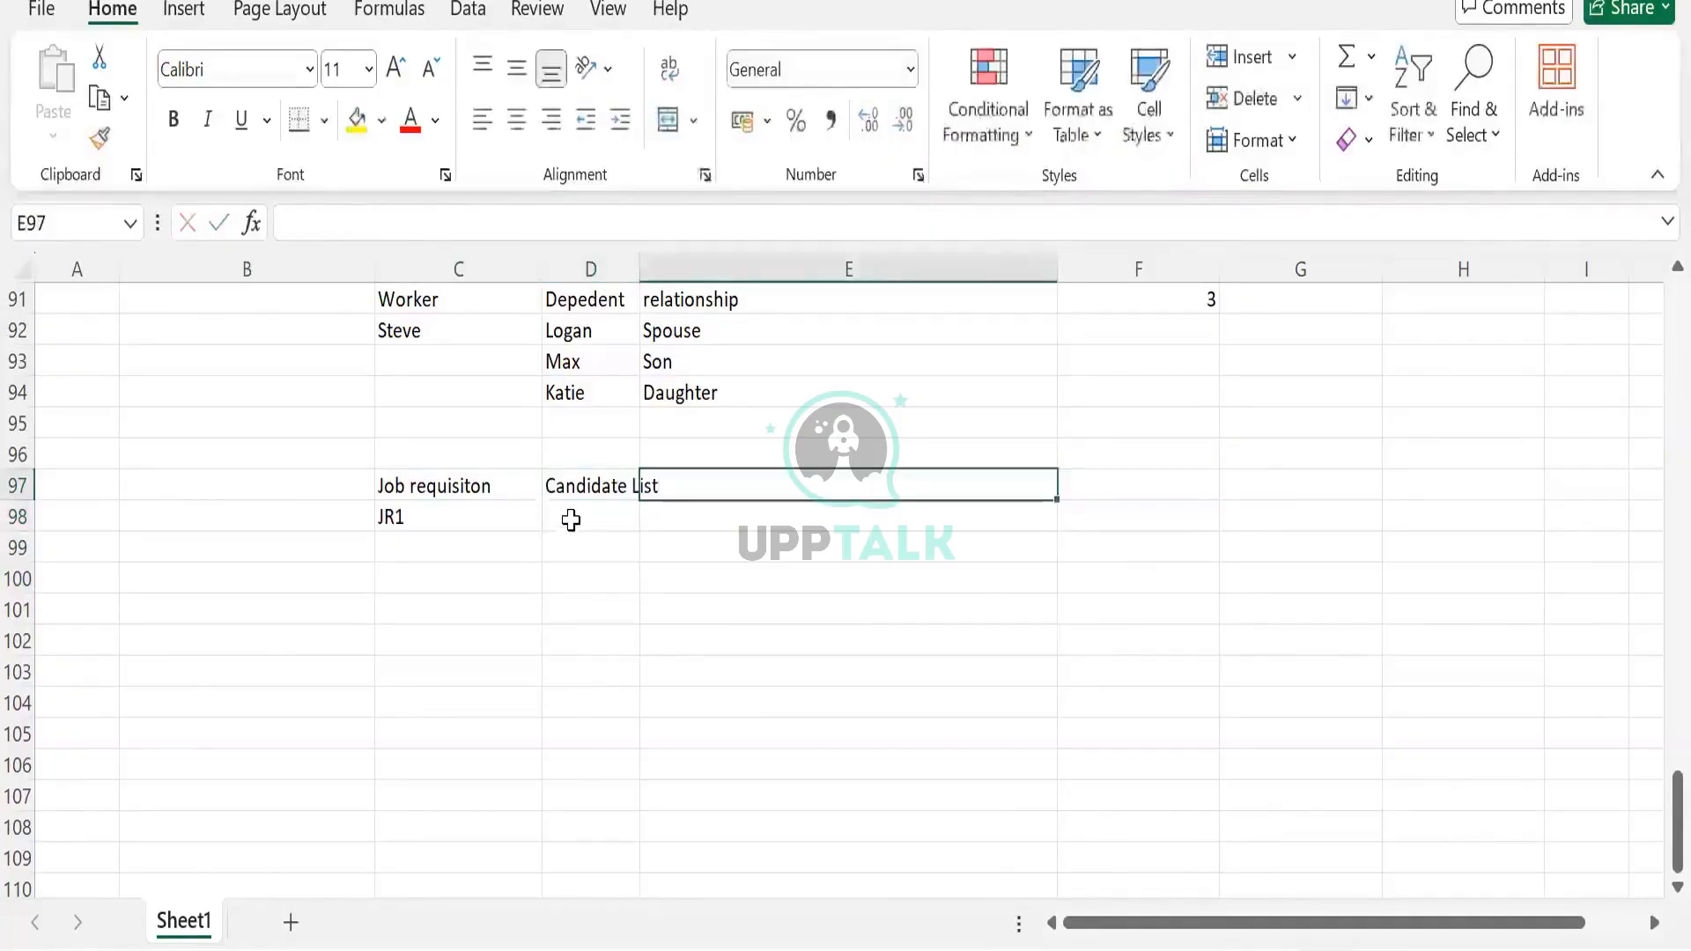
List three candidate names for JR1 in D98:D100
click(573, 520)
text(Steve)
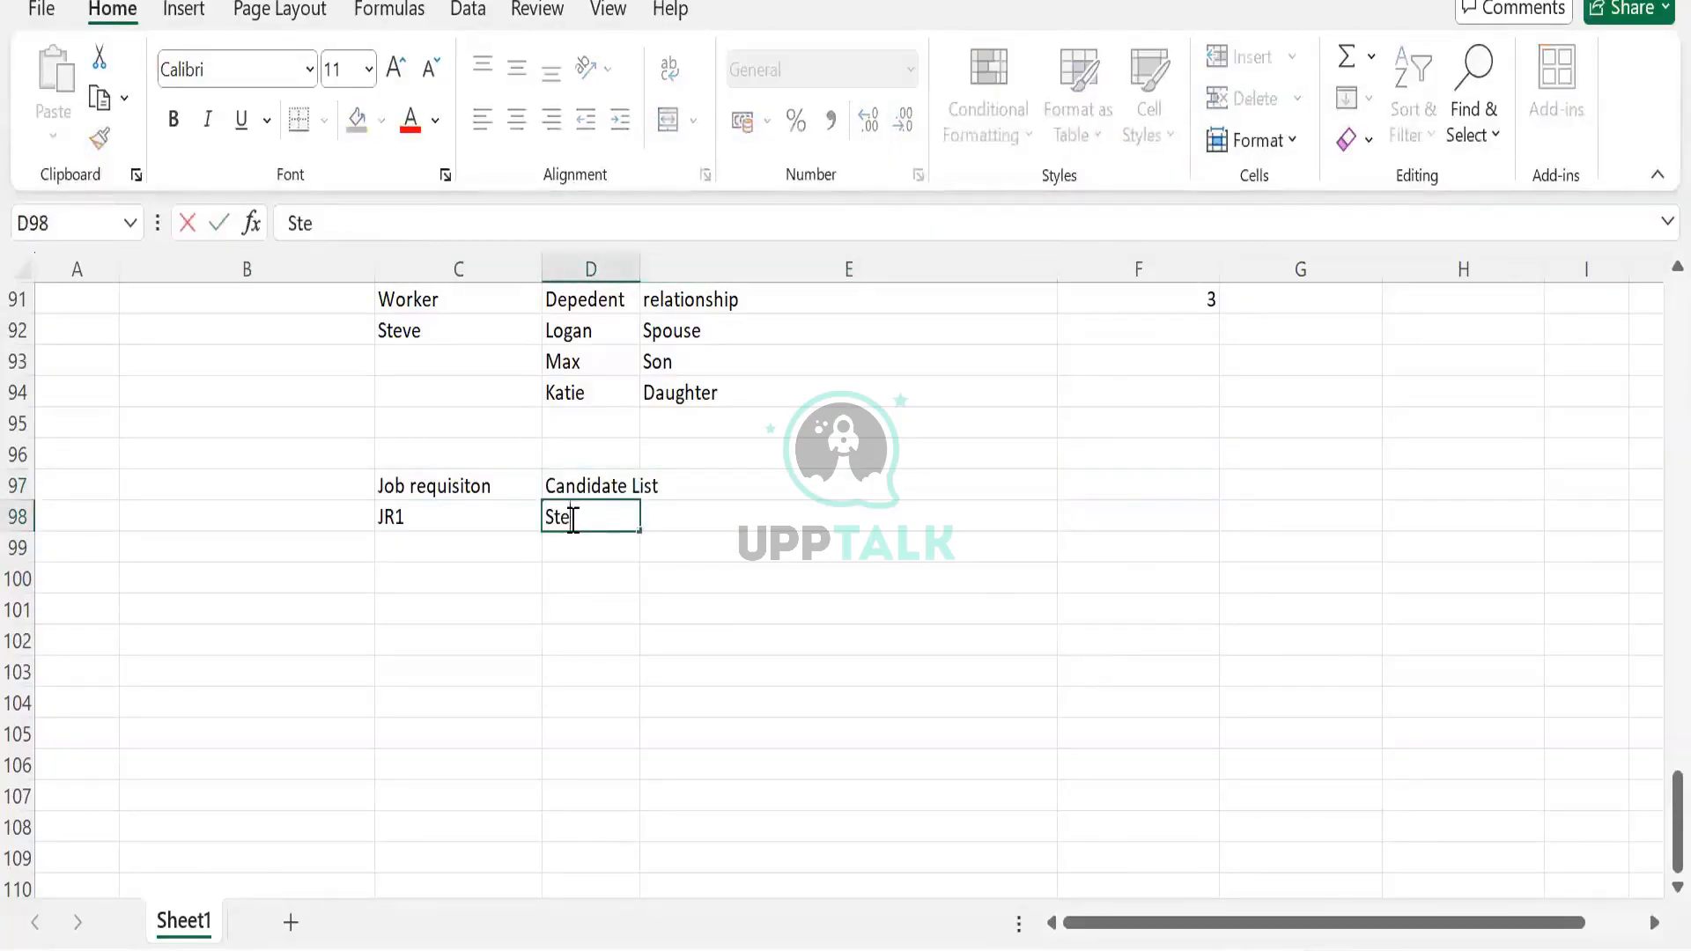
key(Return)
text(Logan)
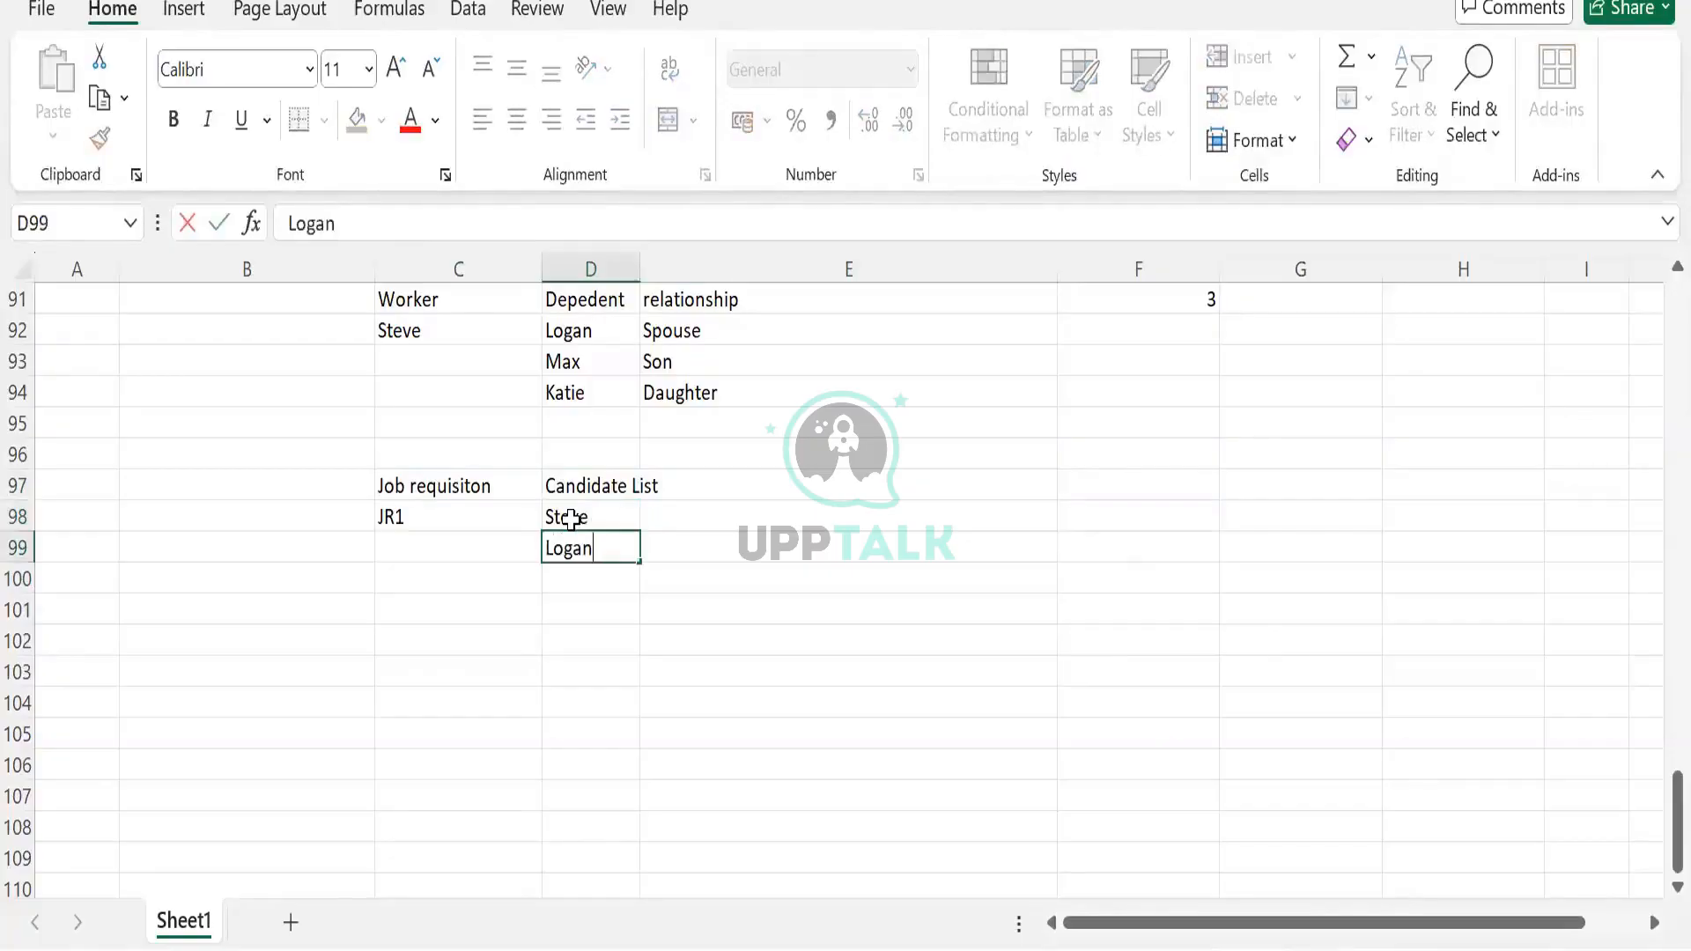
key(Return)
text(Donanm)
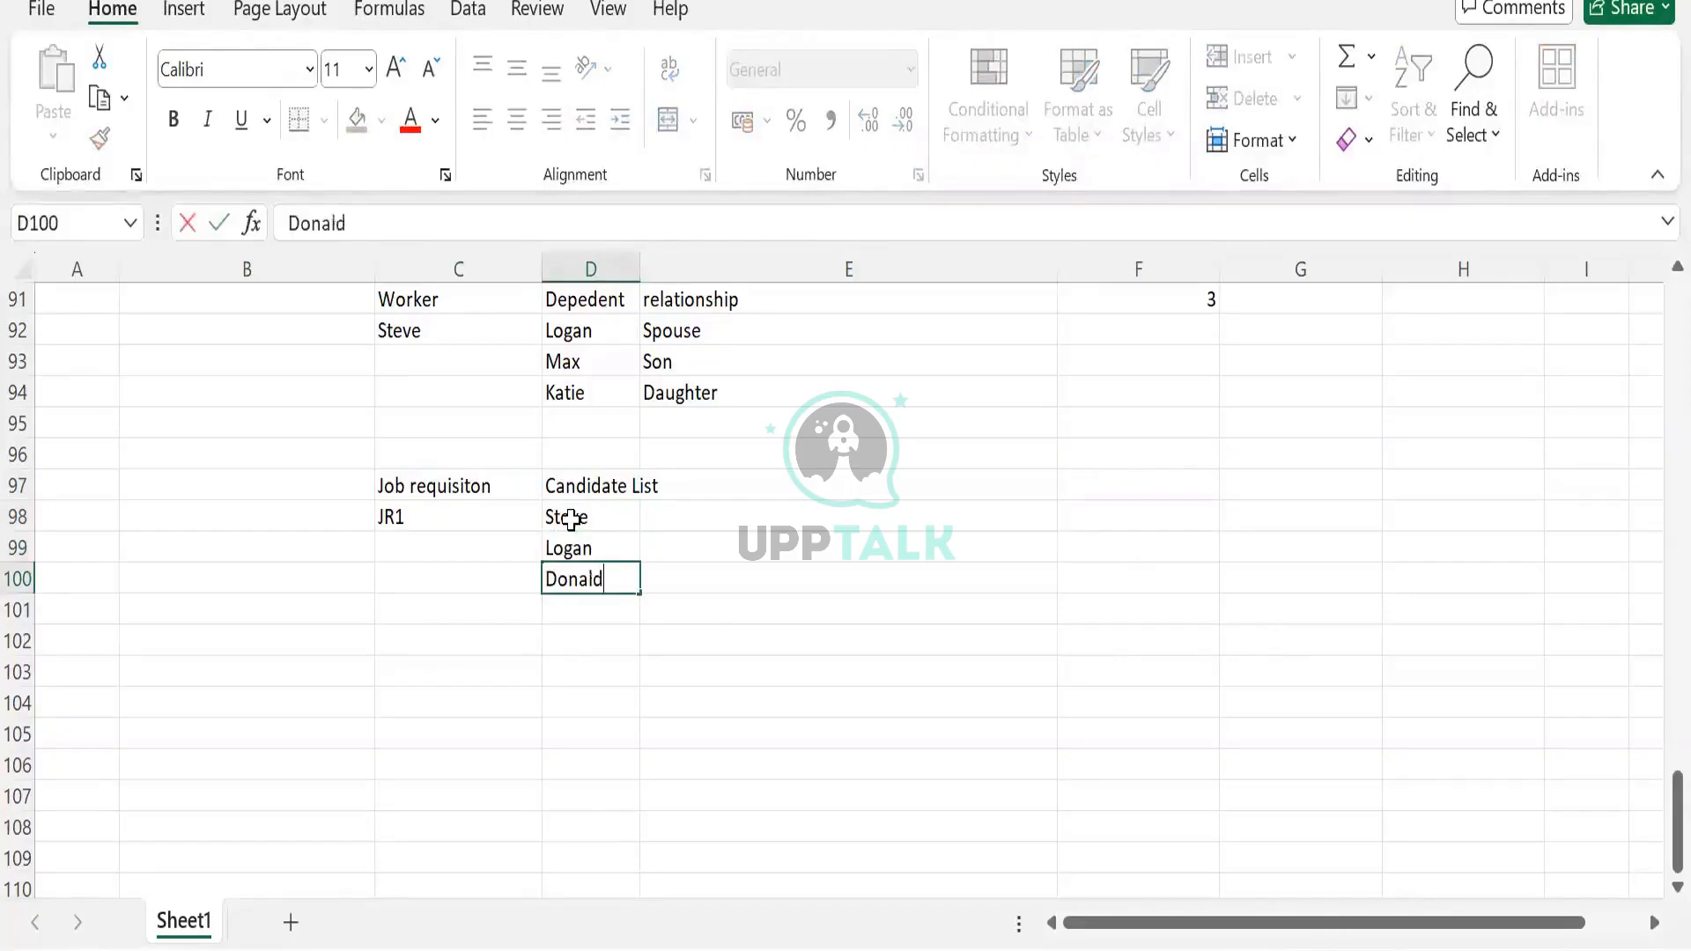
key(Tab)
click(563, 520)
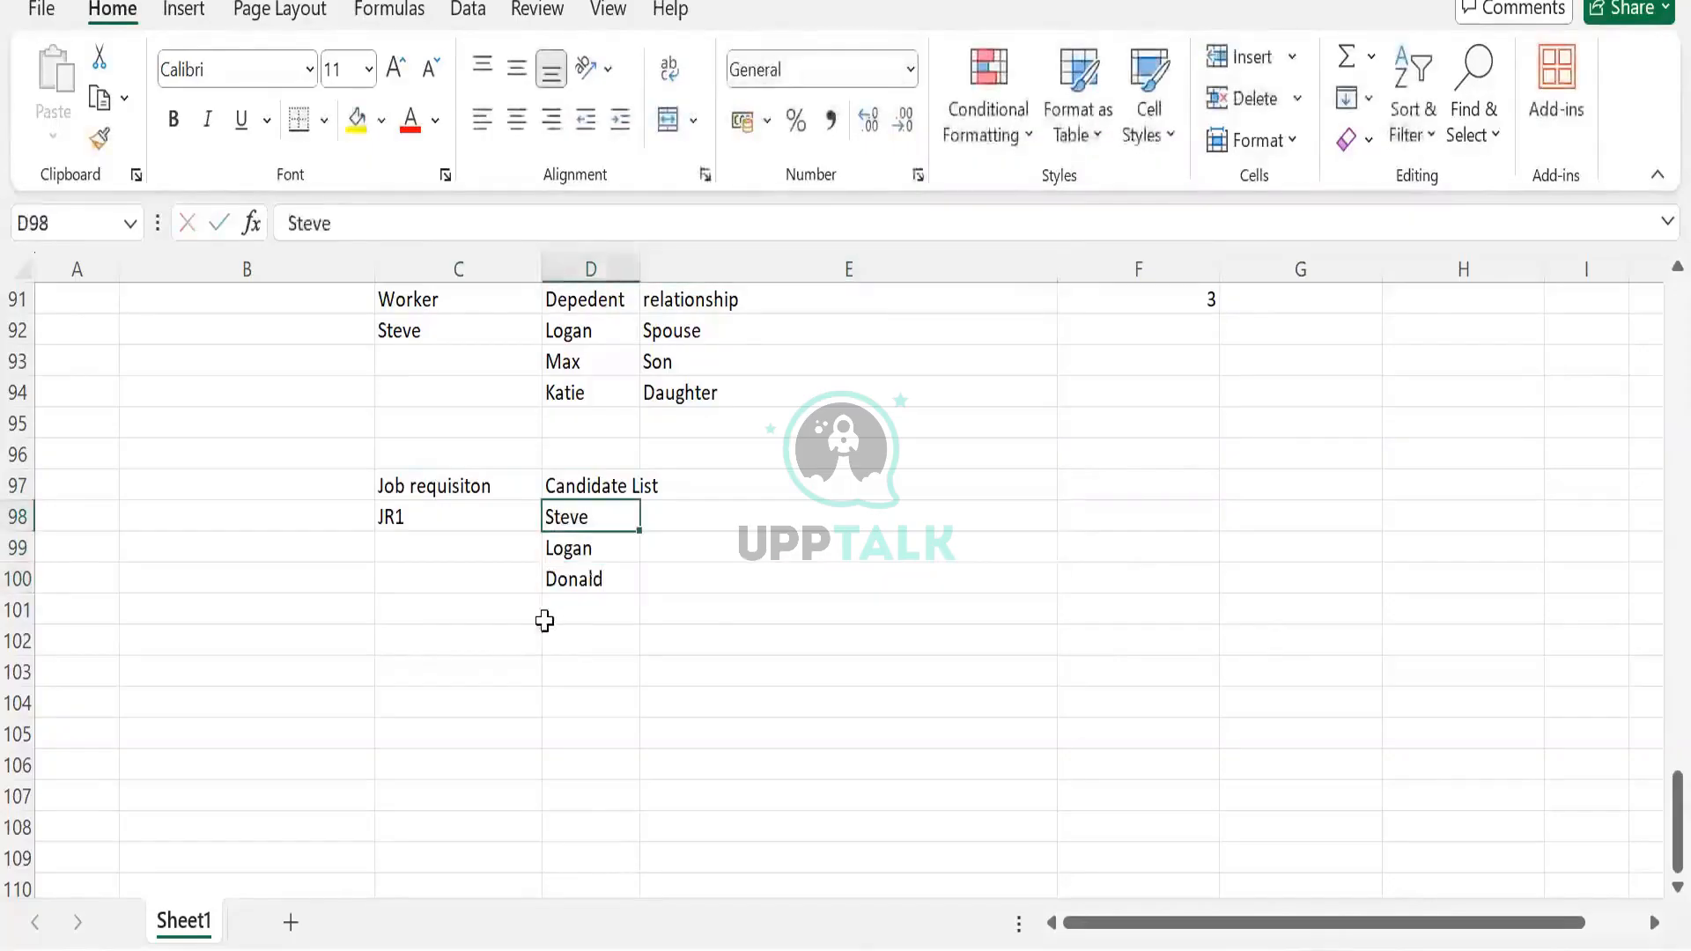
Add JR 2 in C101 with one candidate name beside it
click(398, 621)
text(JR 2)
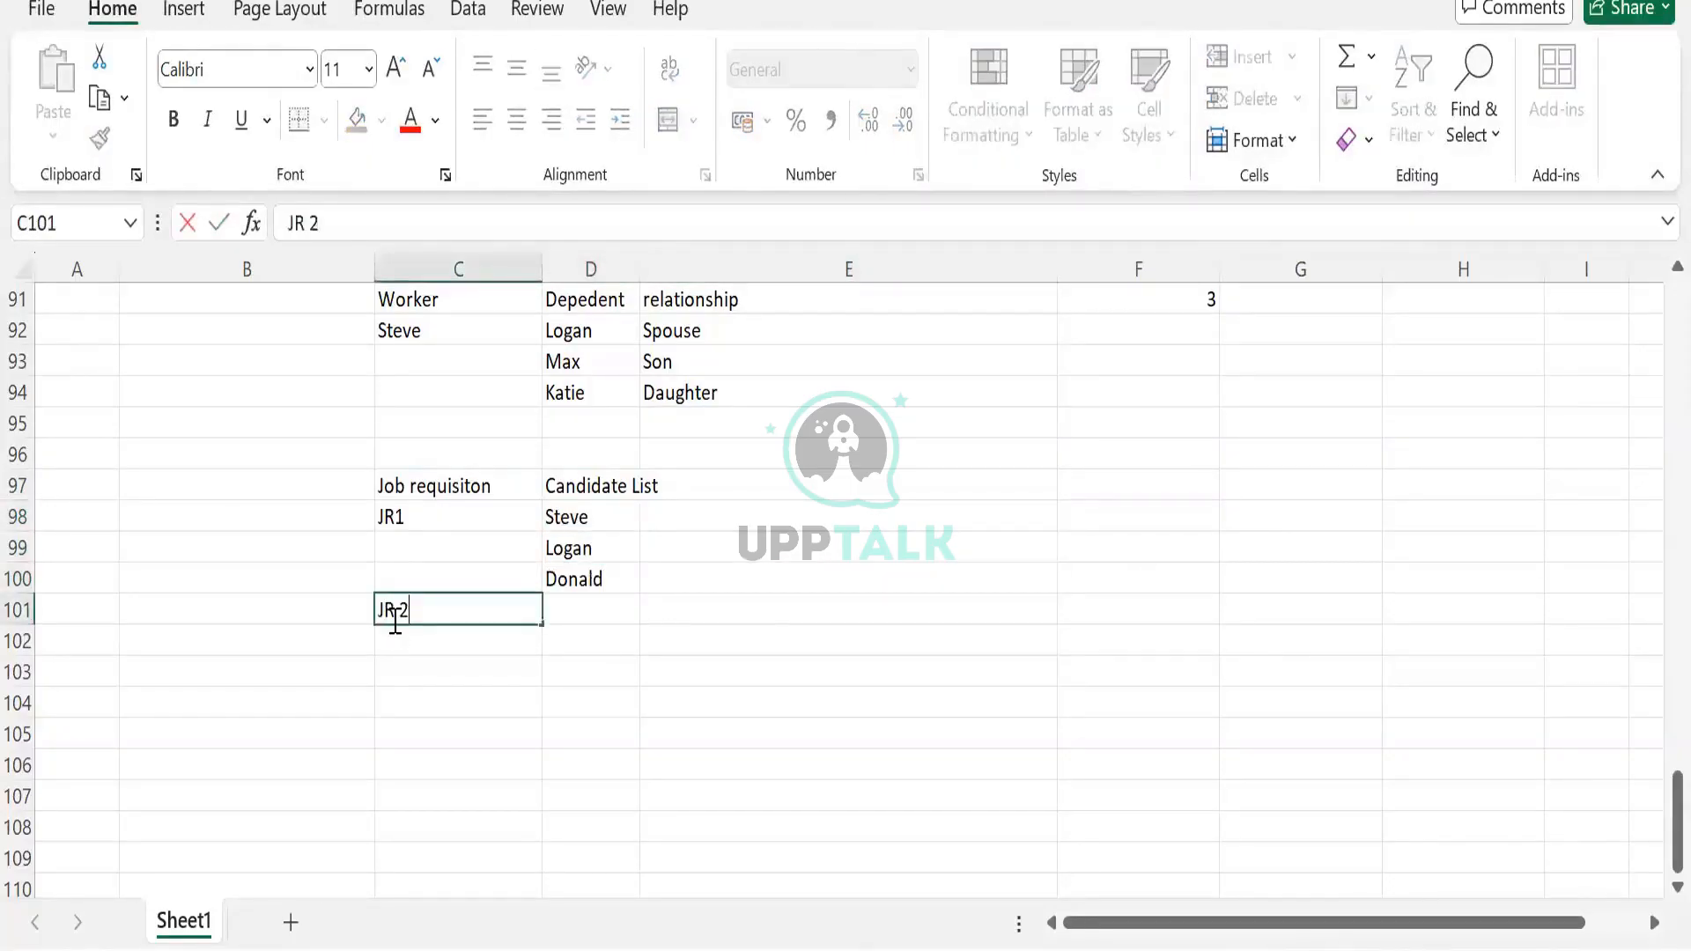
key(Tab)
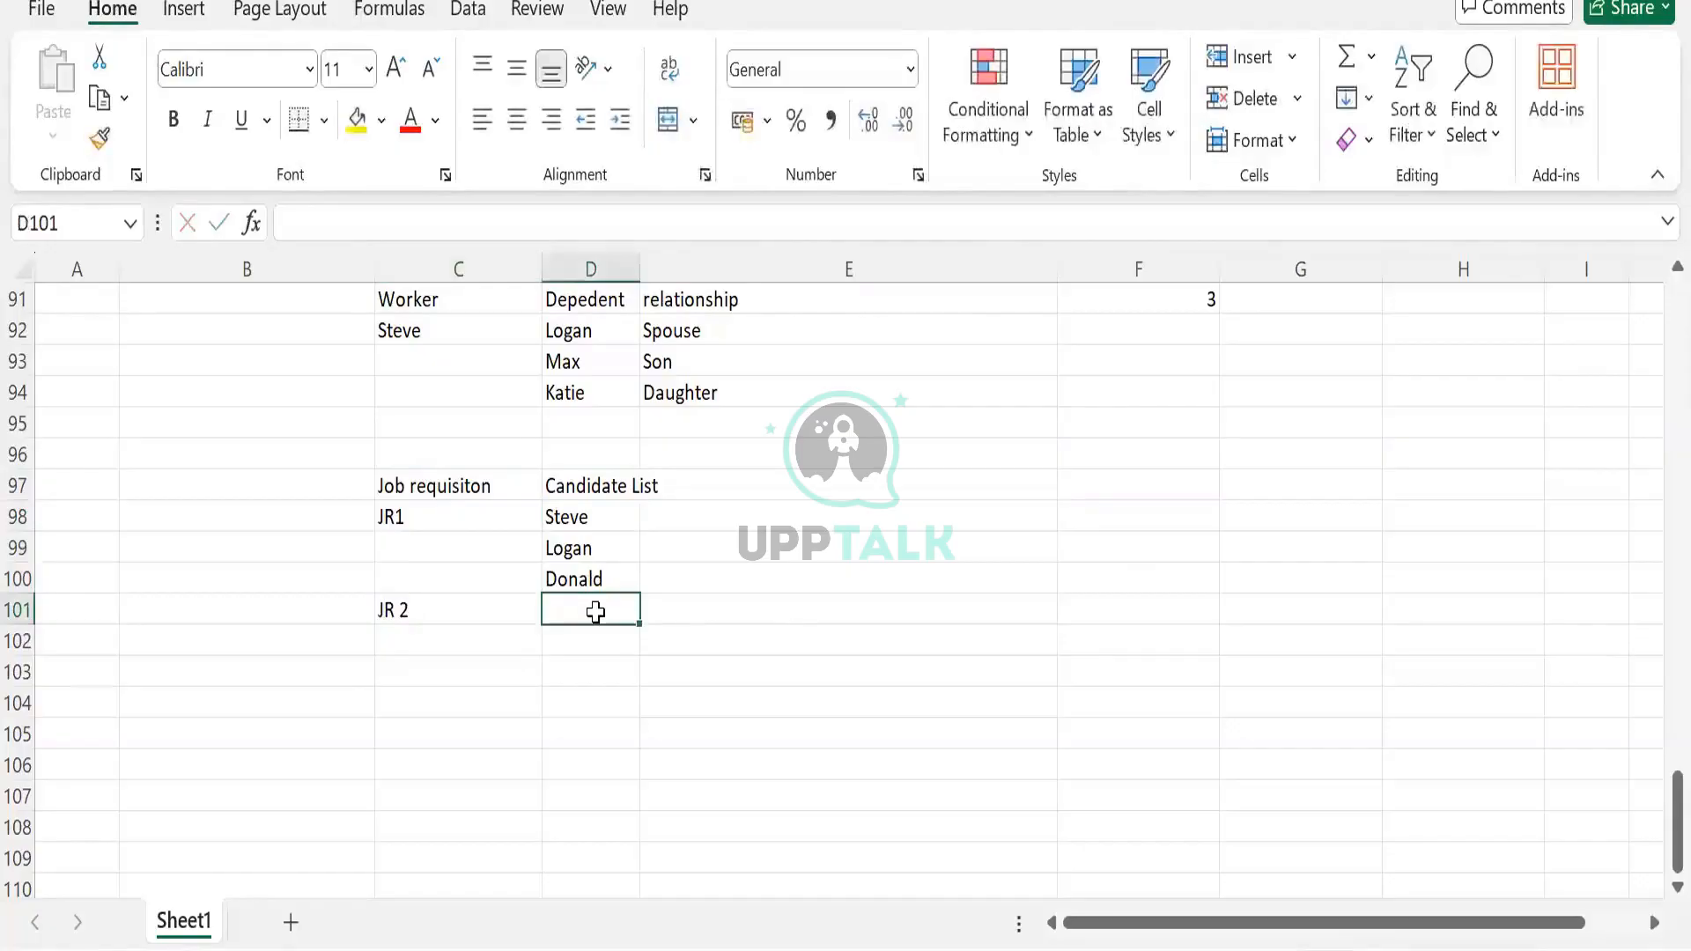
text(Joe)
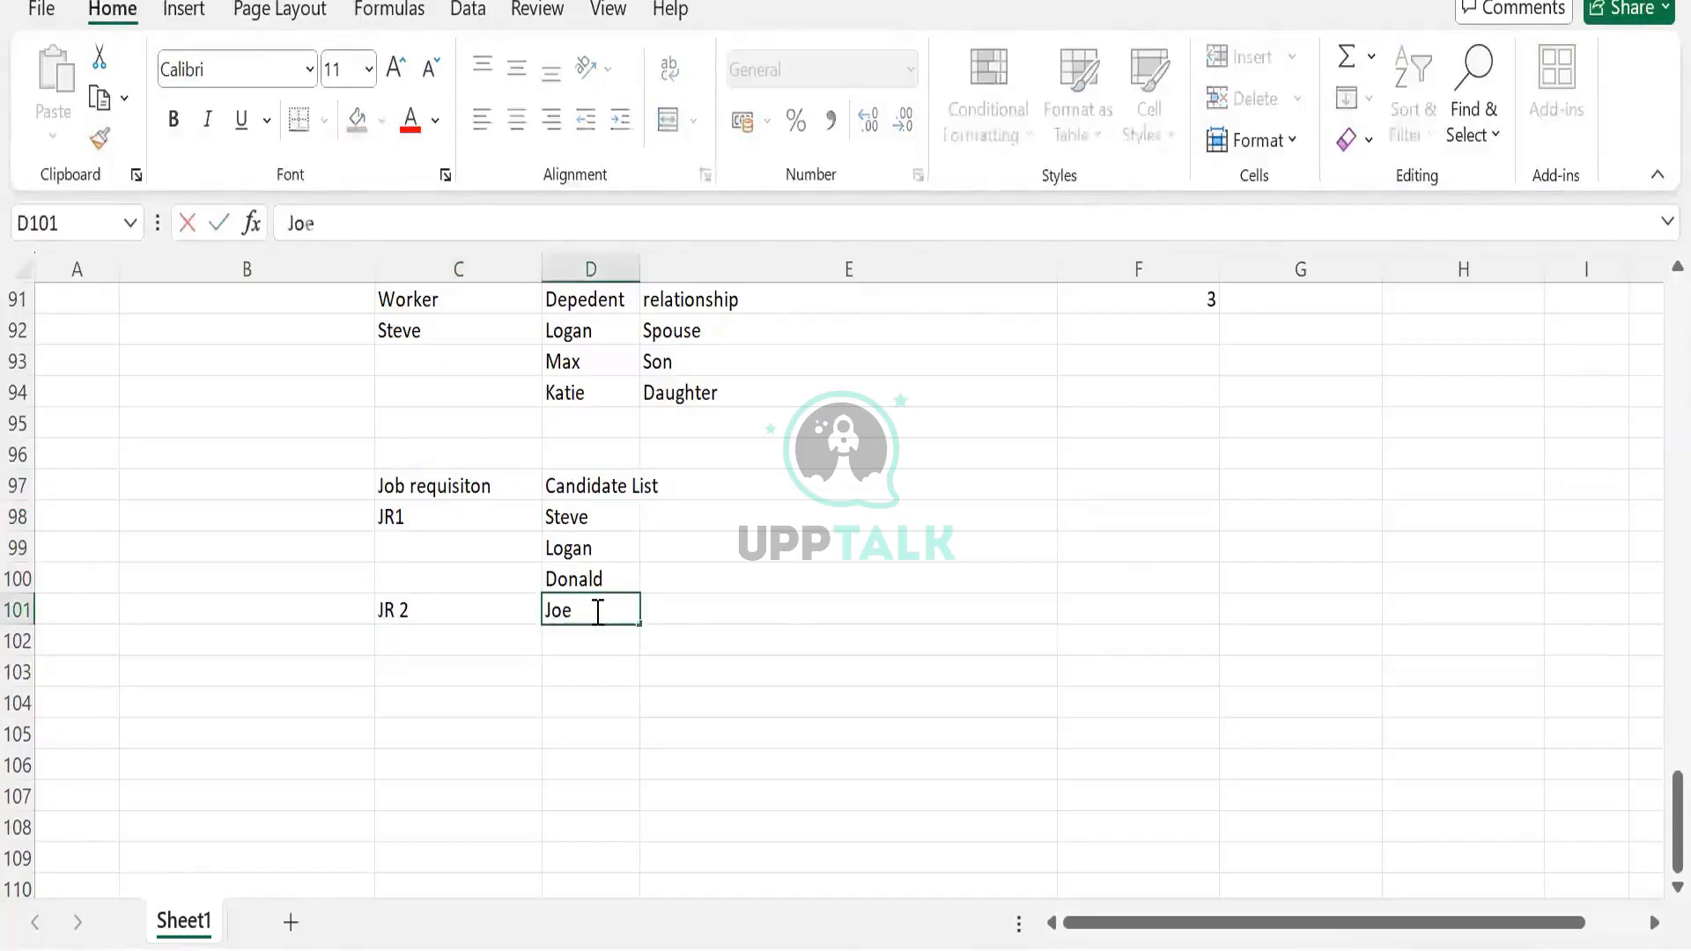
key(Tab)
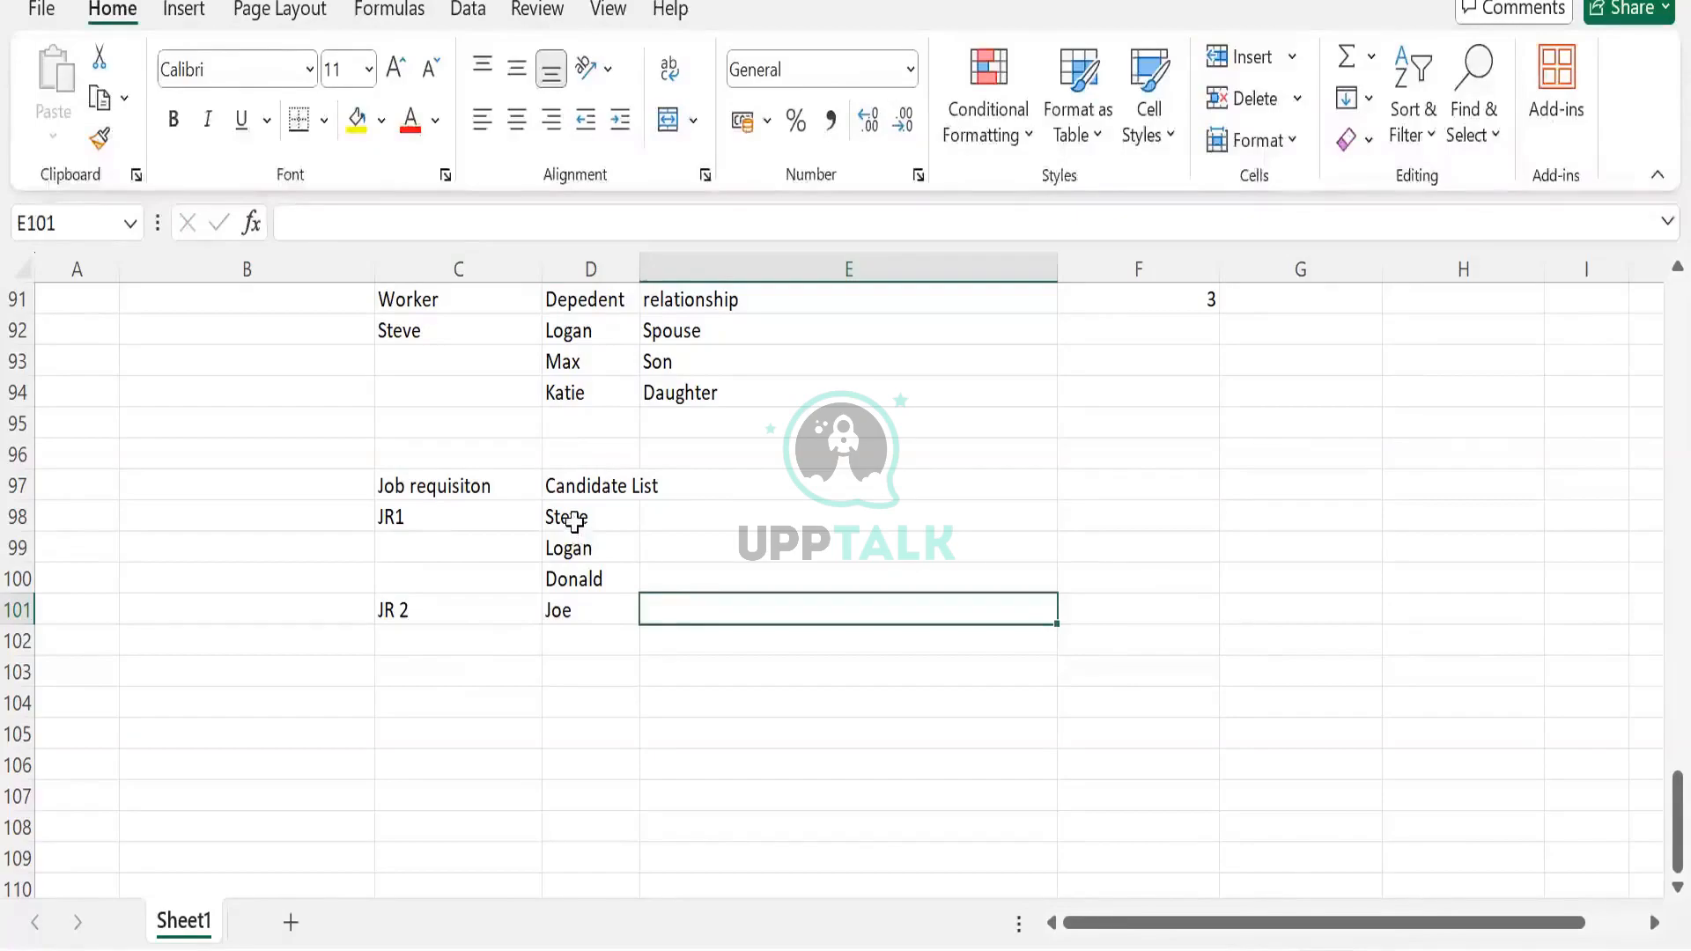
Enter candidate counts of 3 in E98 for JR1 and 1 in E101 for JR 2
drag(575, 520, 574, 581)
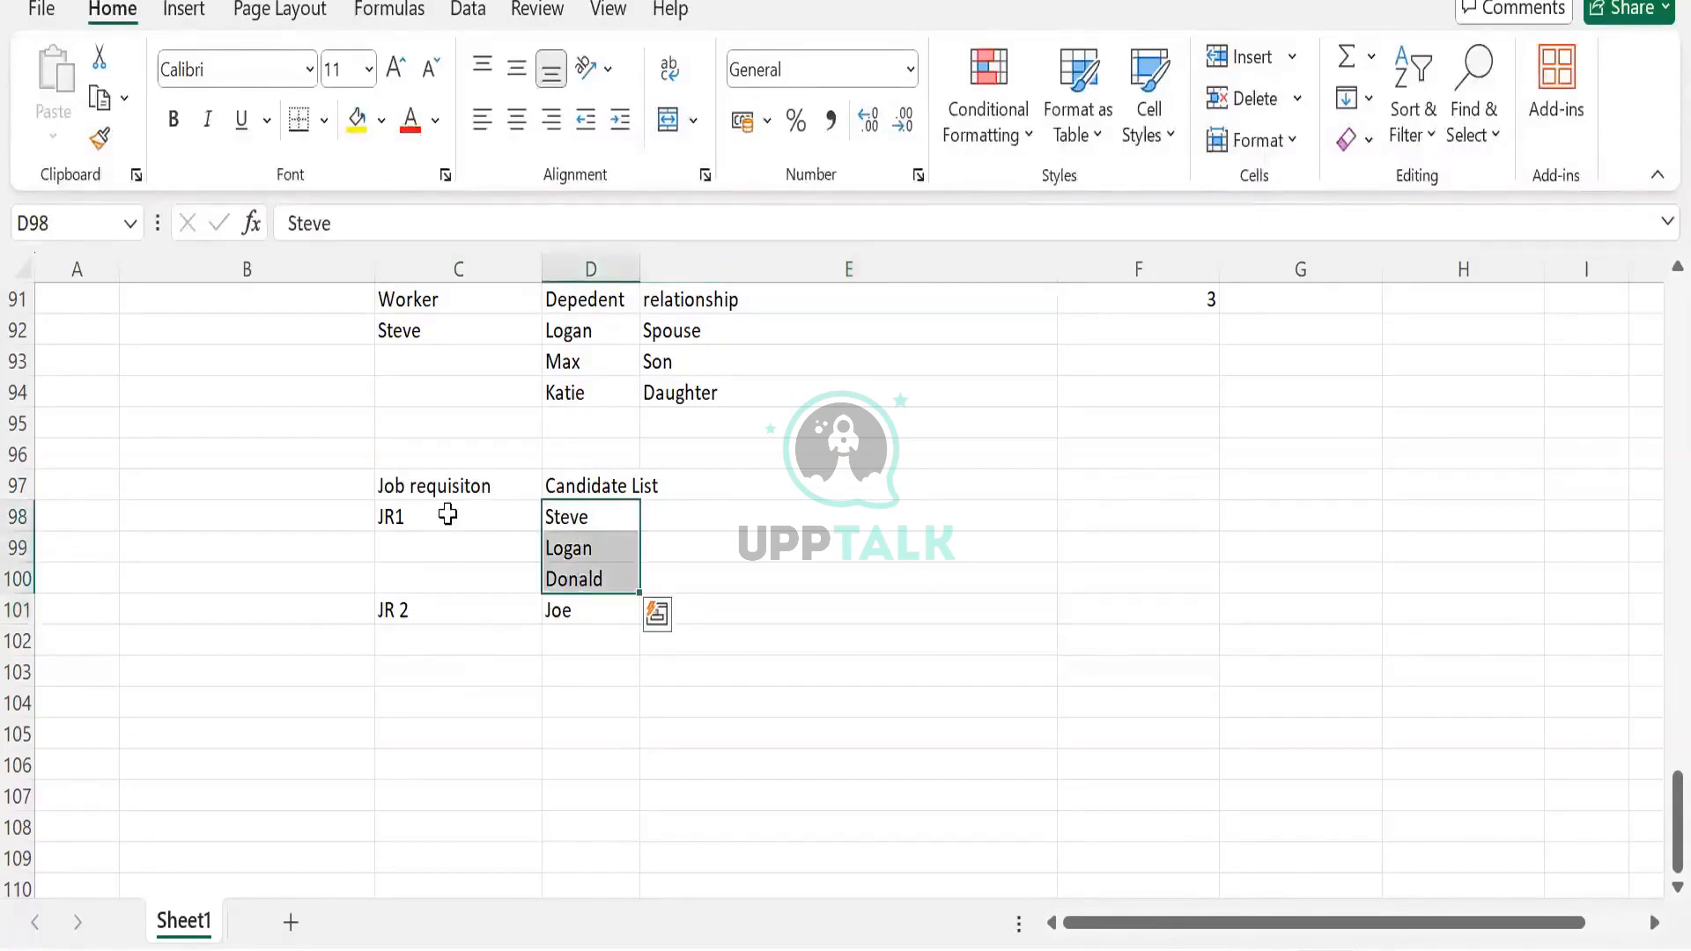
click(445, 515)
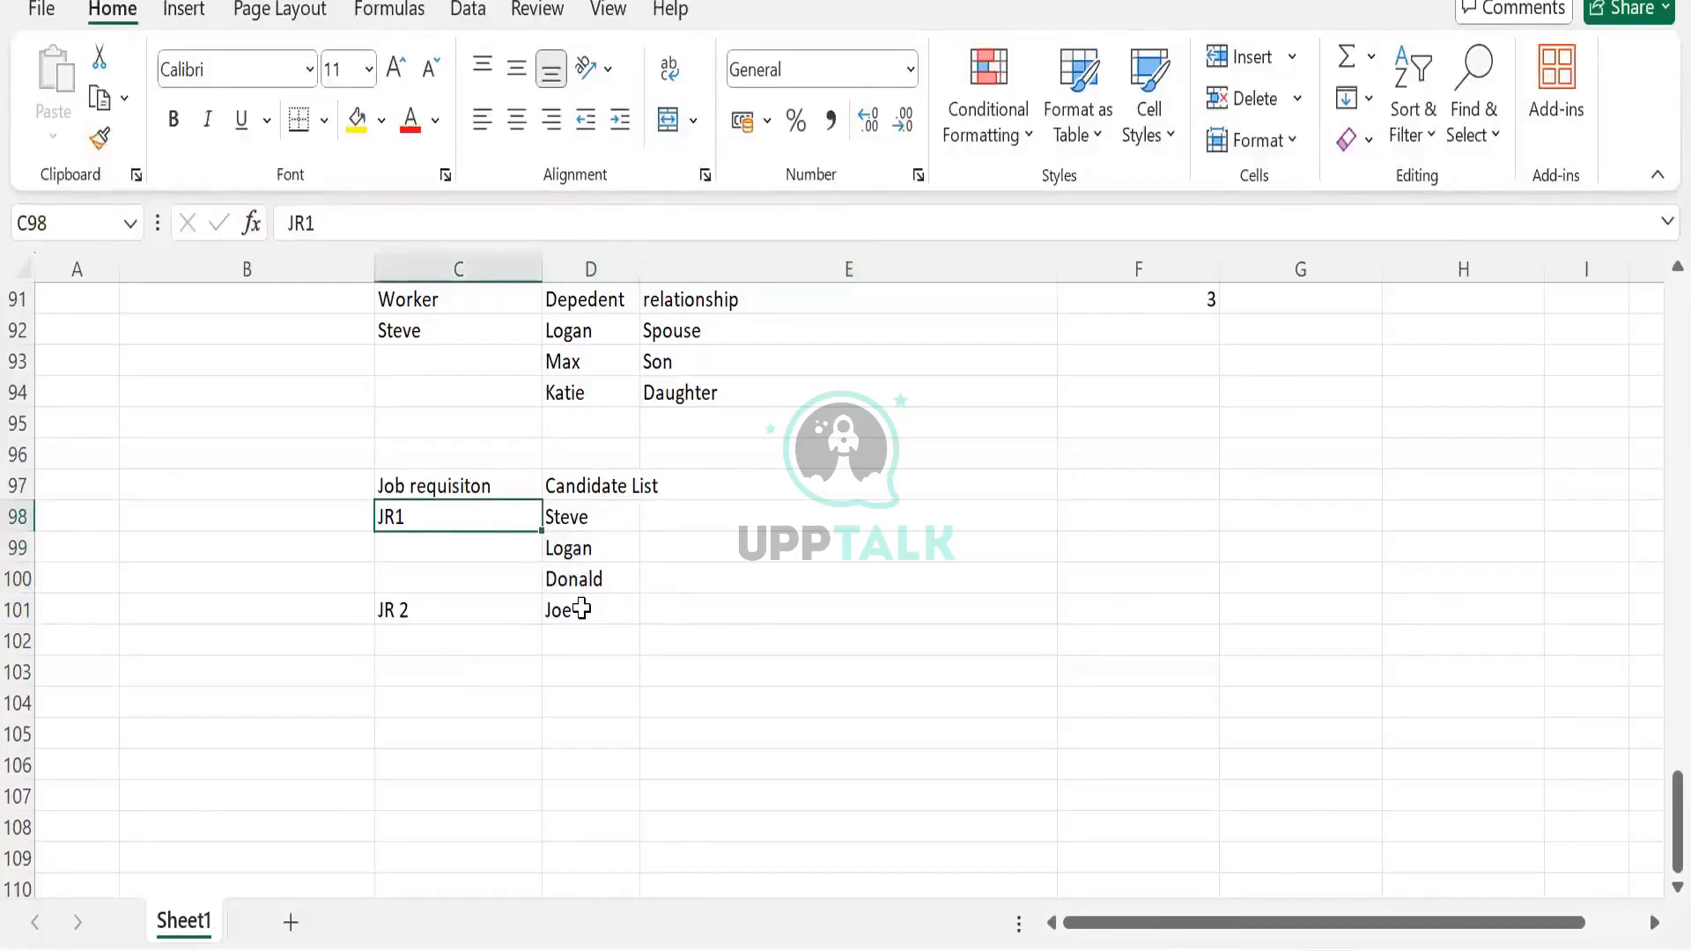
click(708, 512)
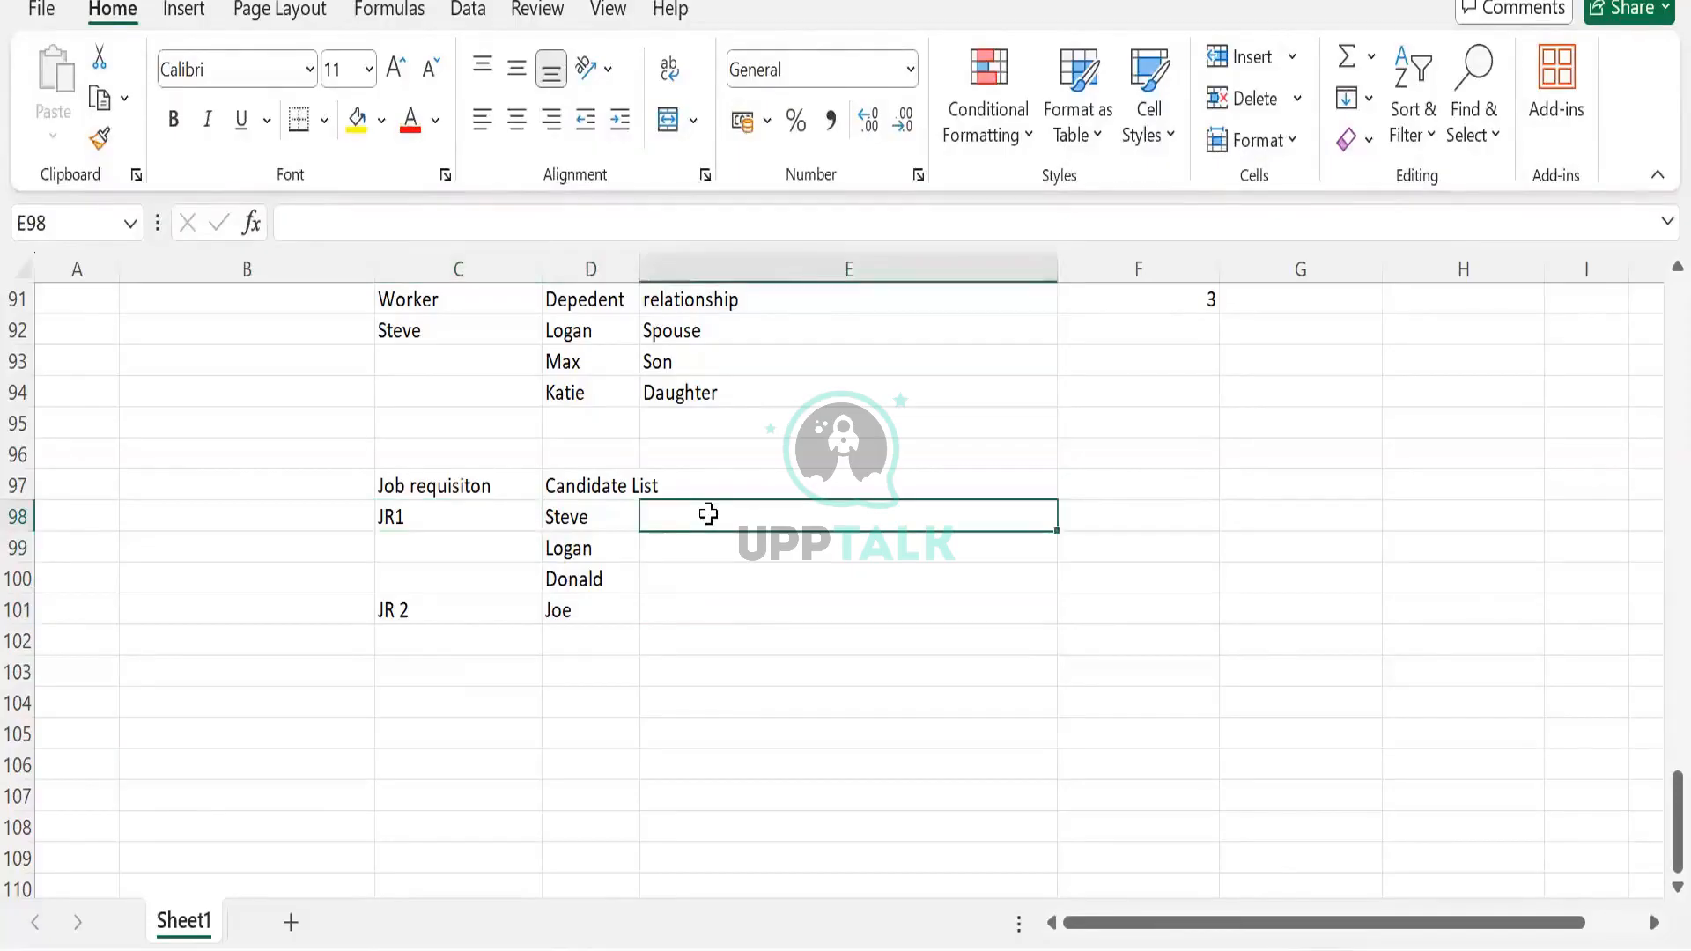
text(3)
click(691, 623)
text(1)
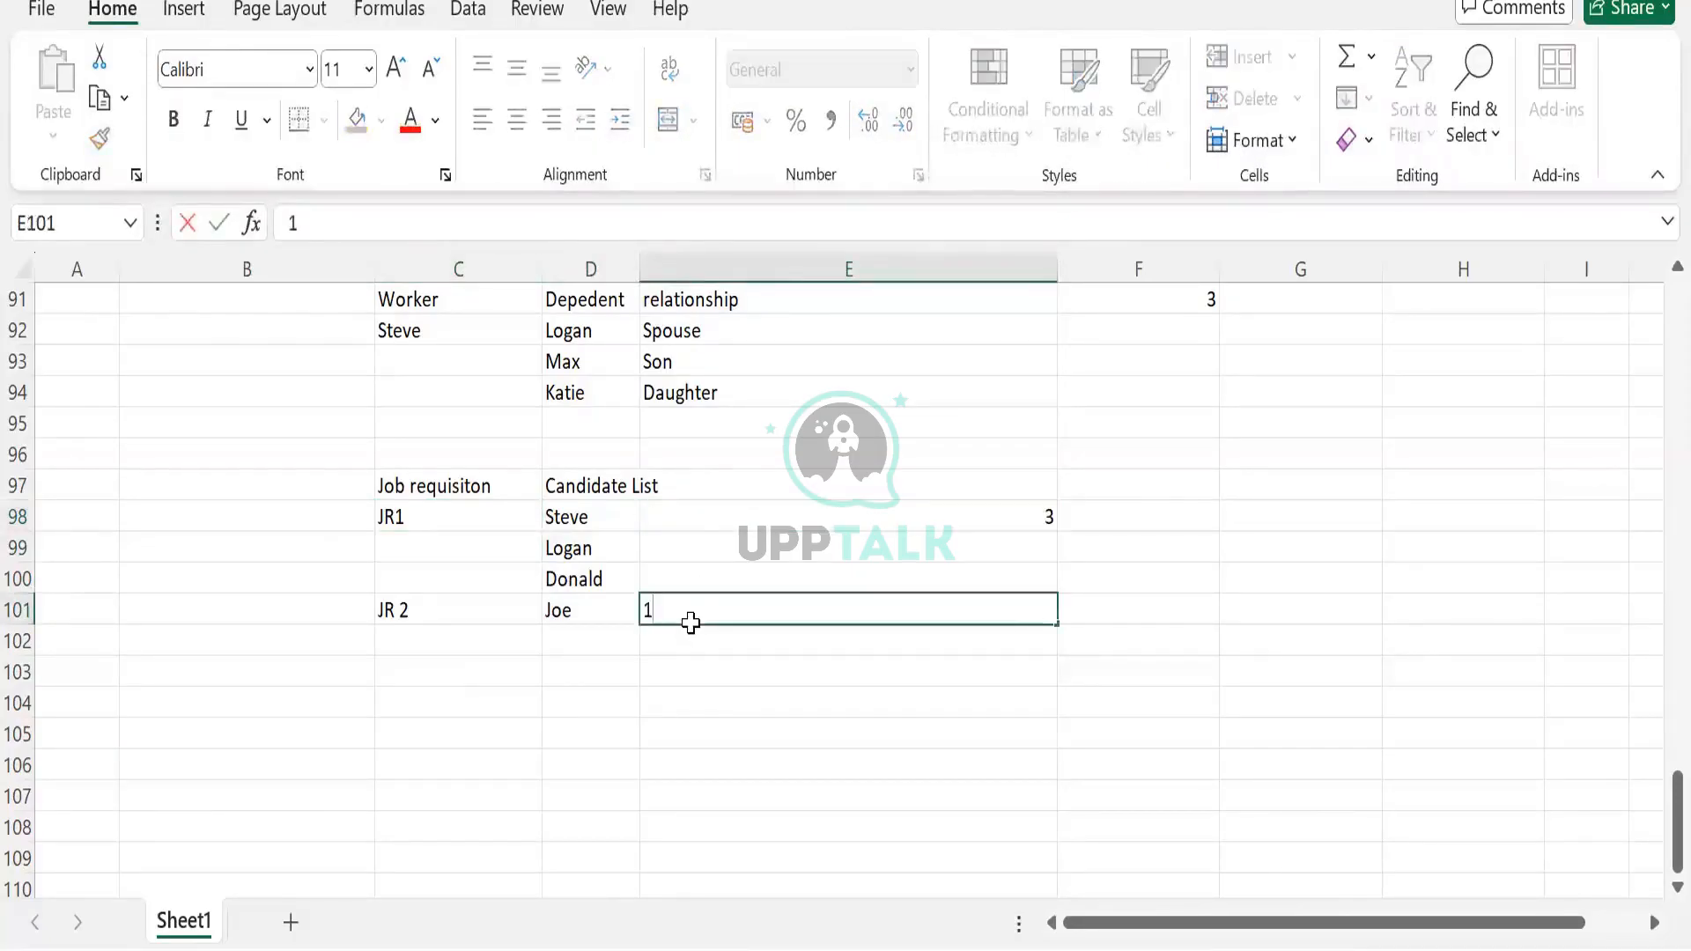
key(Tab)
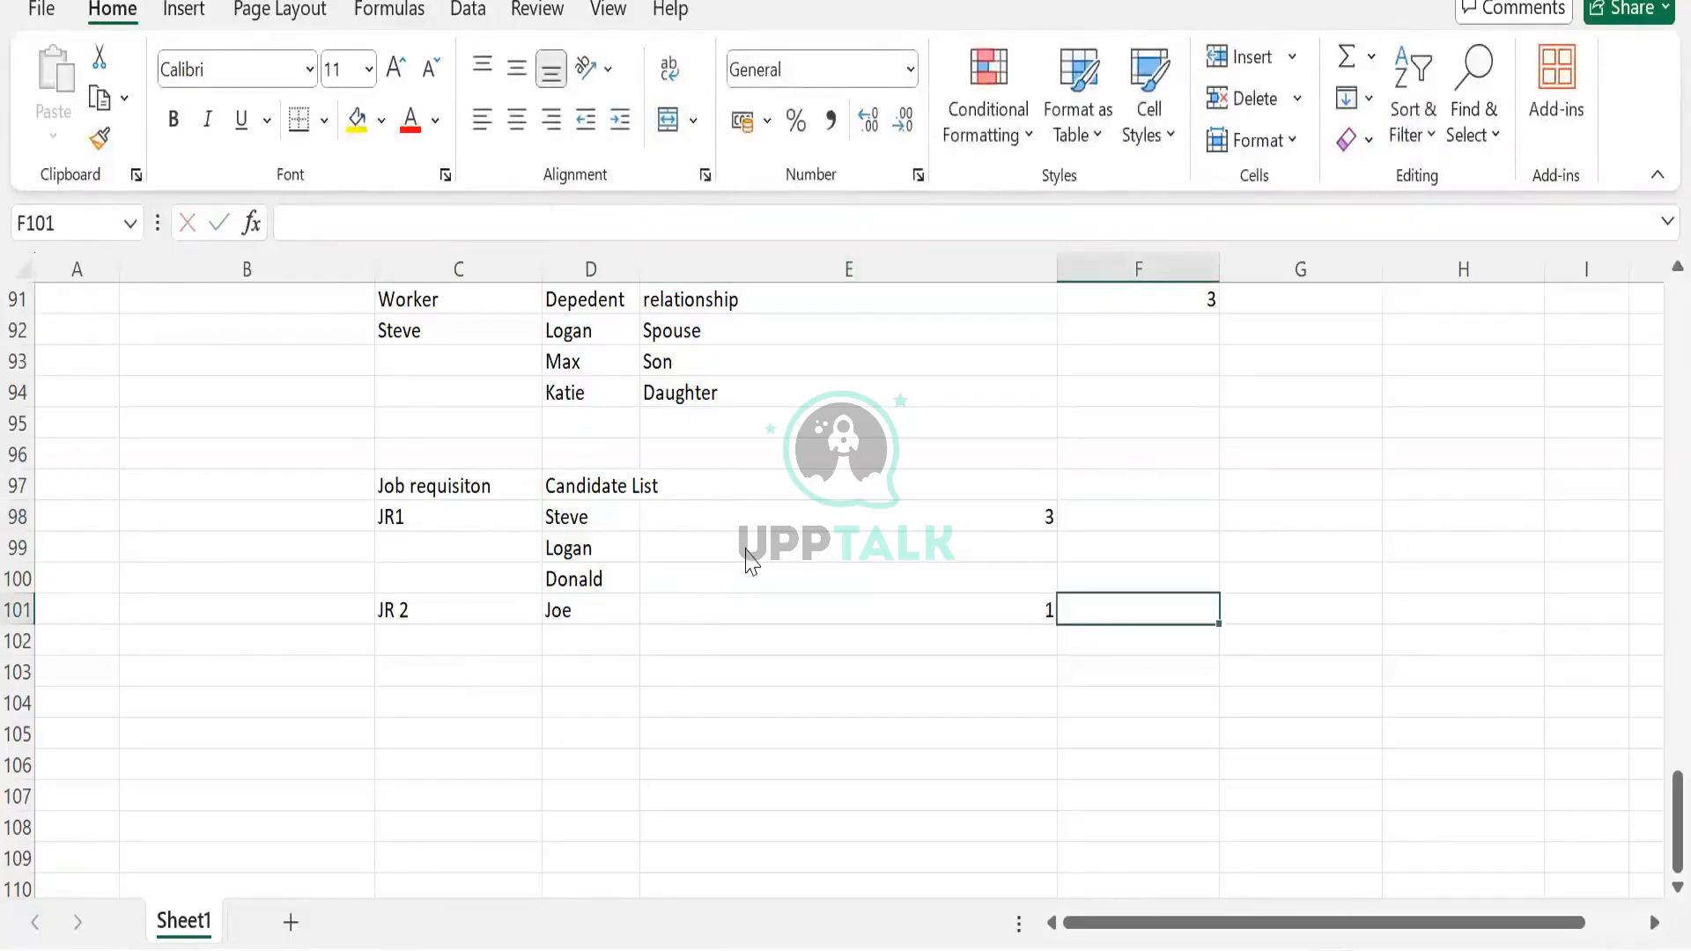
drag(439, 476, 851, 608)
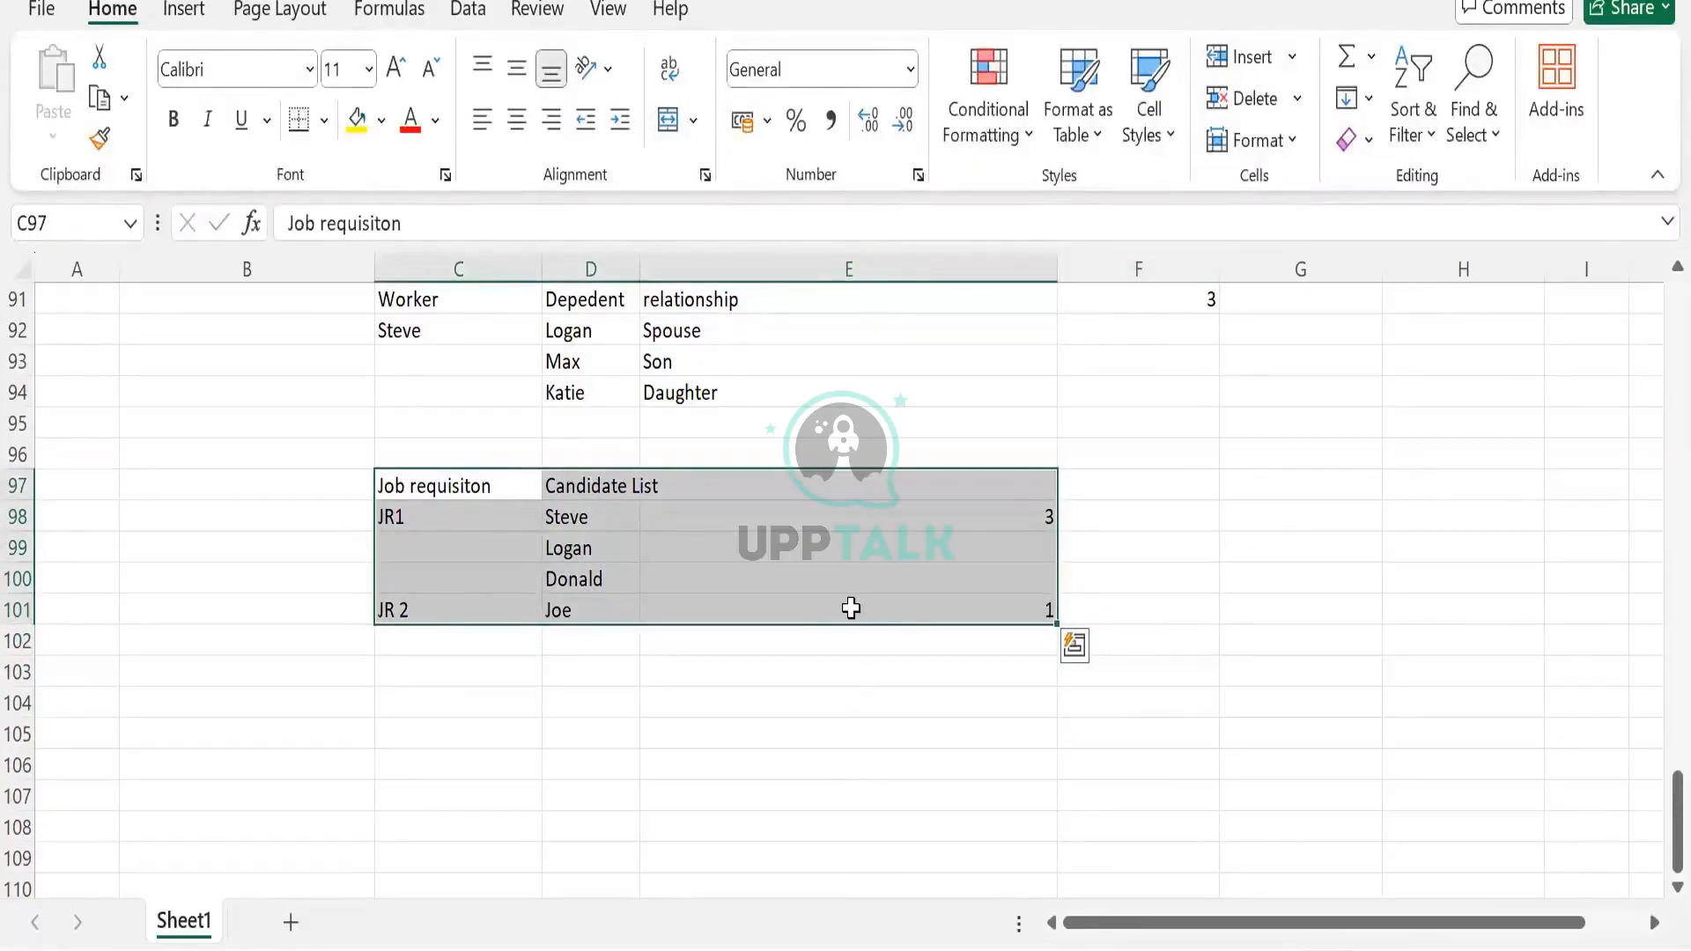
click(483, 542)
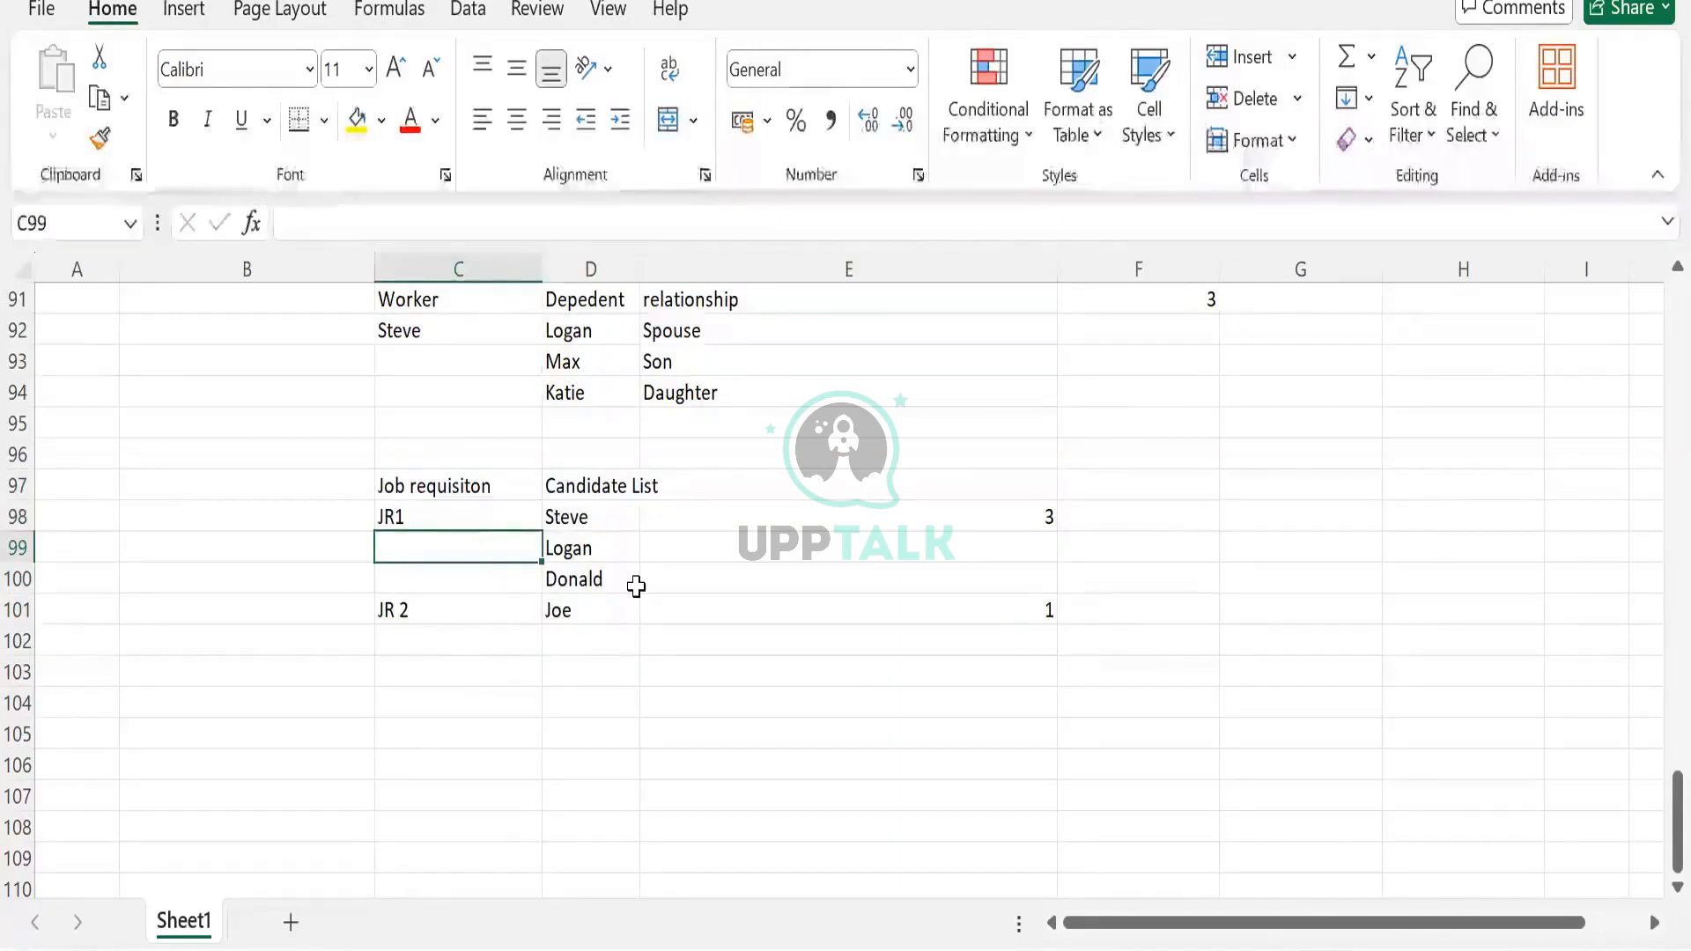
scroll(636, 587, up, 2)
scroll(636, 587, down, 2)
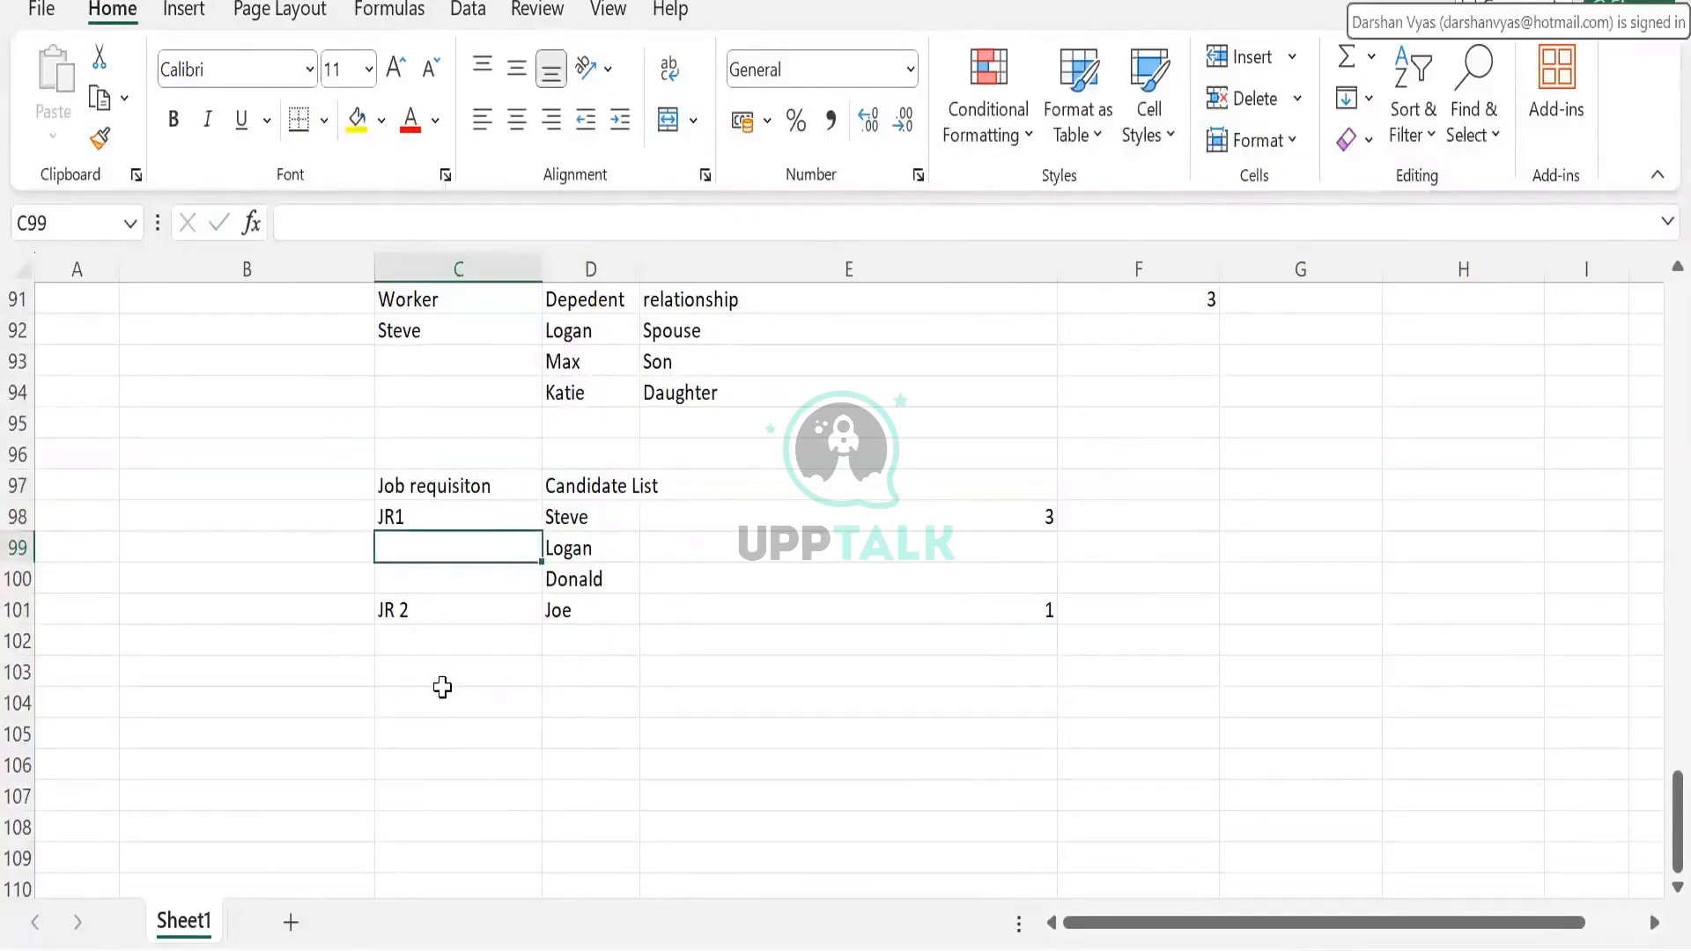
drag(416, 481, 930, 636)
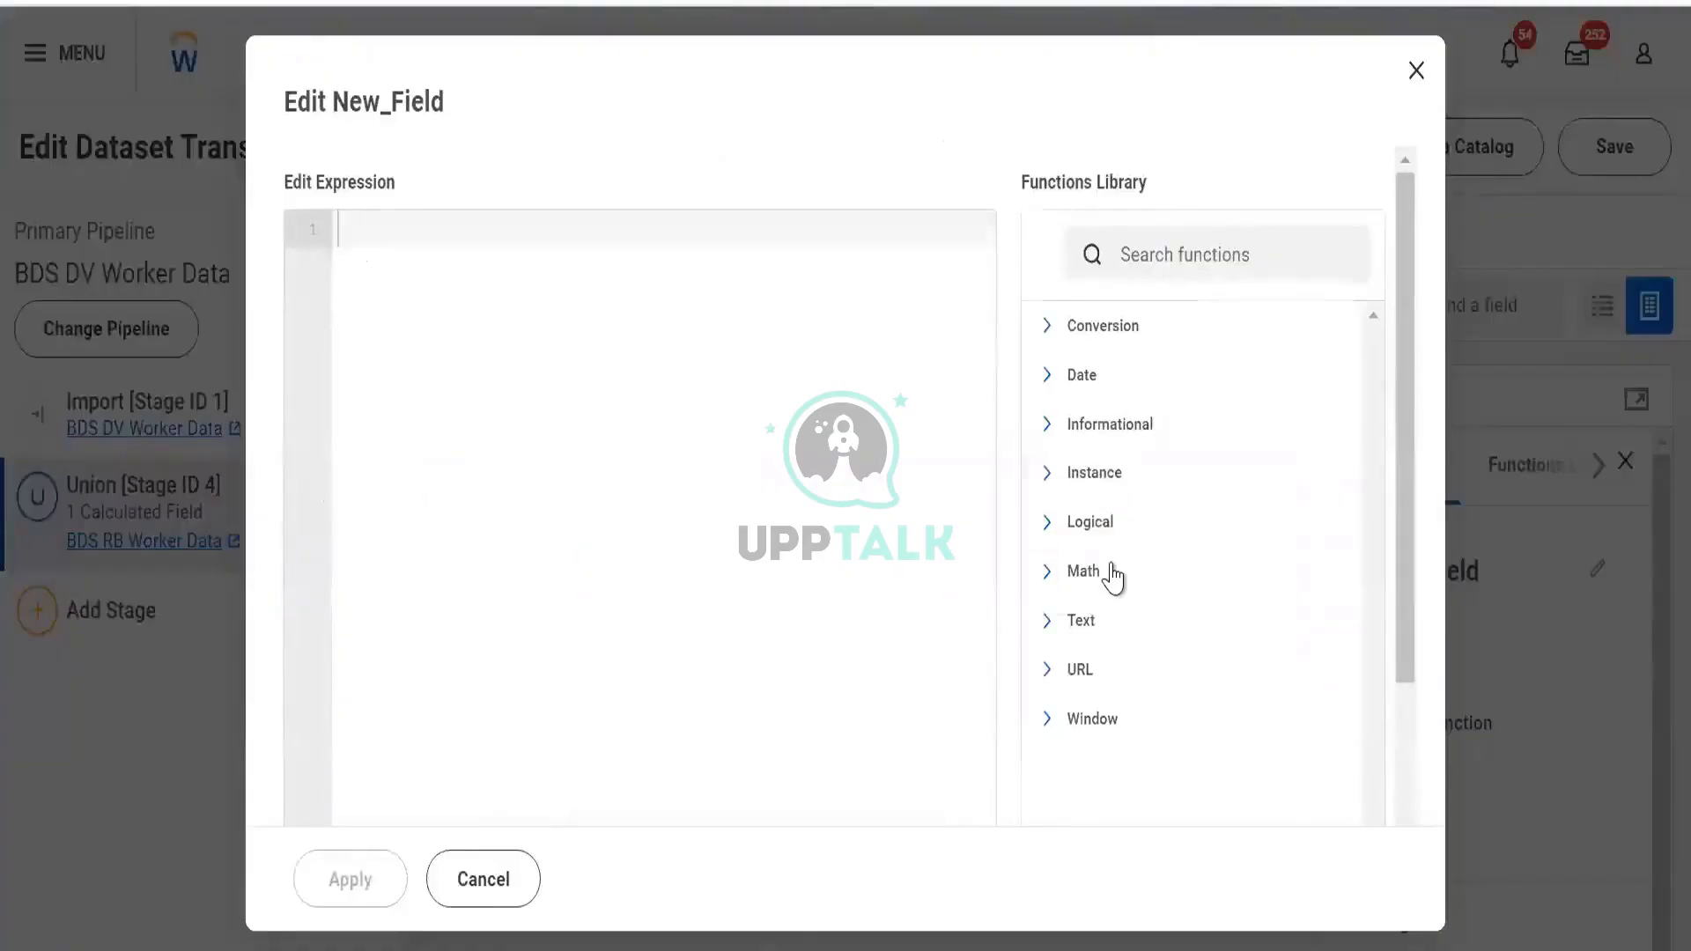
Expand and collapse Instance, then open Logical and show the CASE function's help
click(1112, 473)
scroll(1117, 465, up, 1)
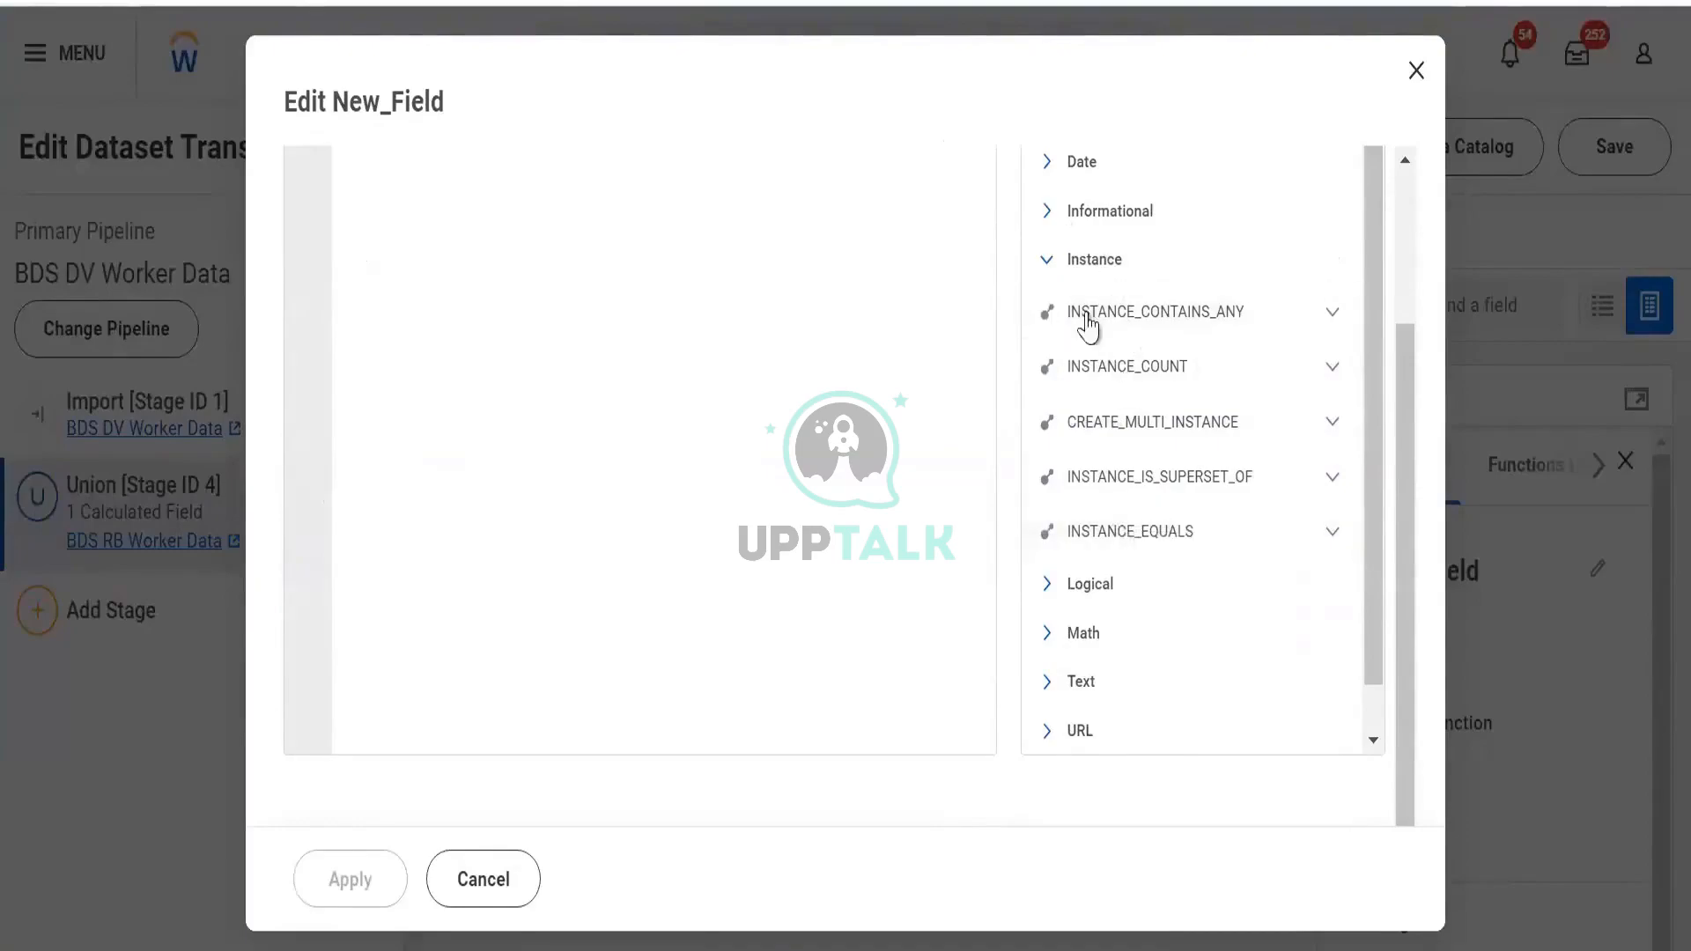
click(1049, 262)
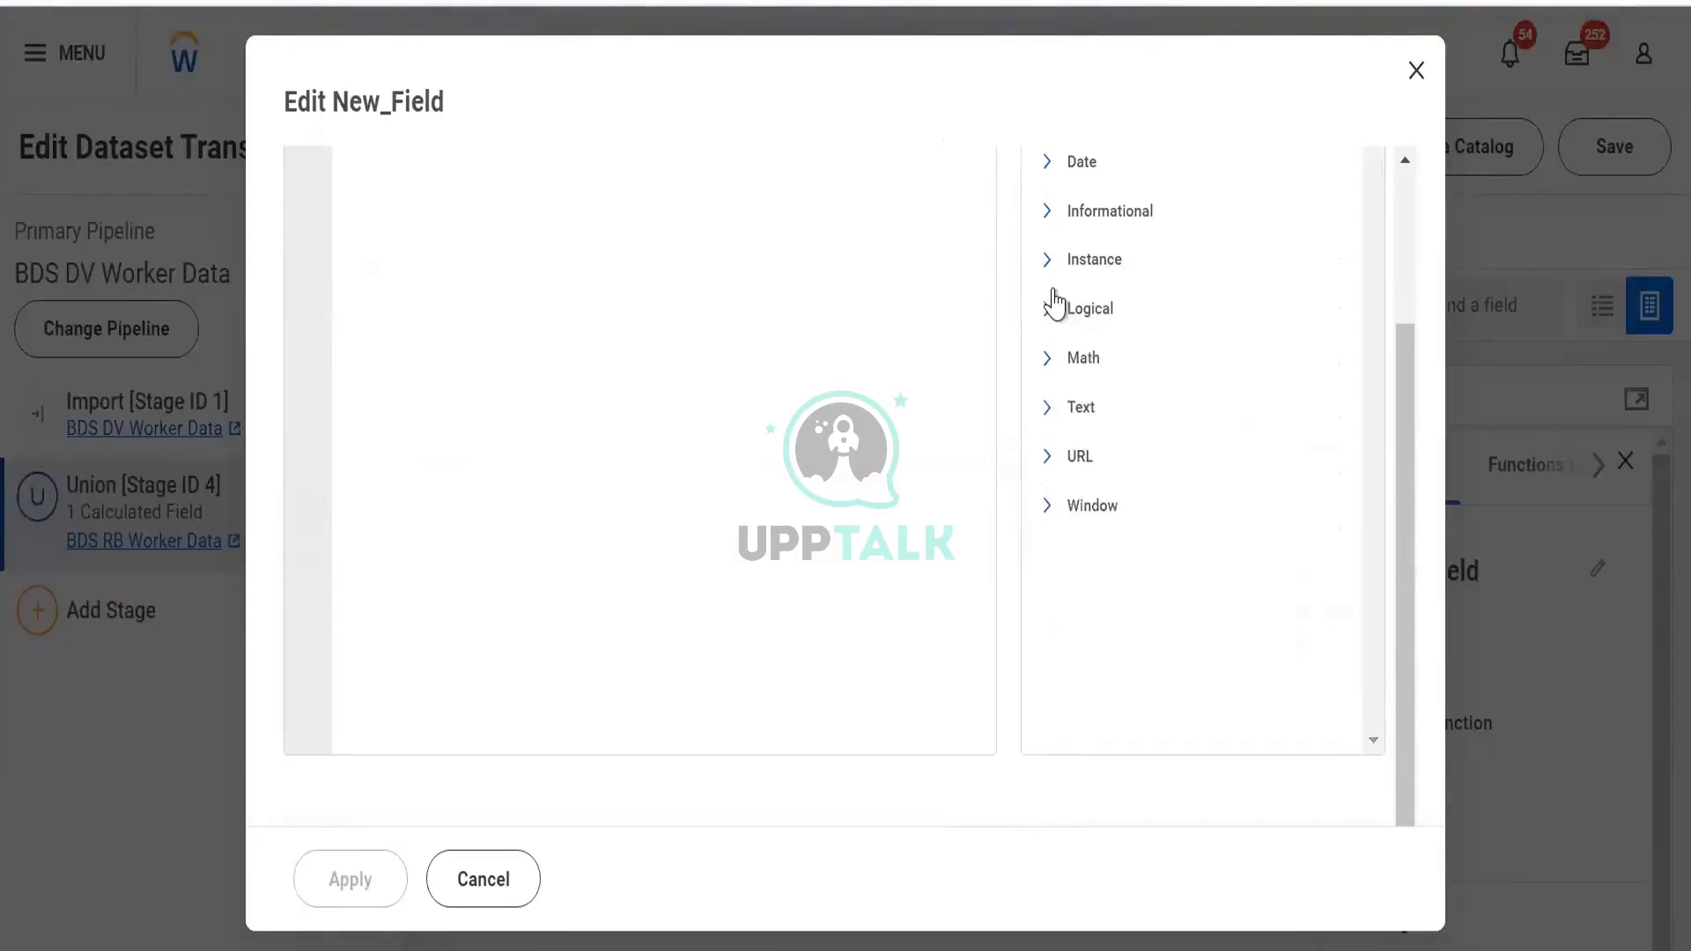
click(1091, 313)
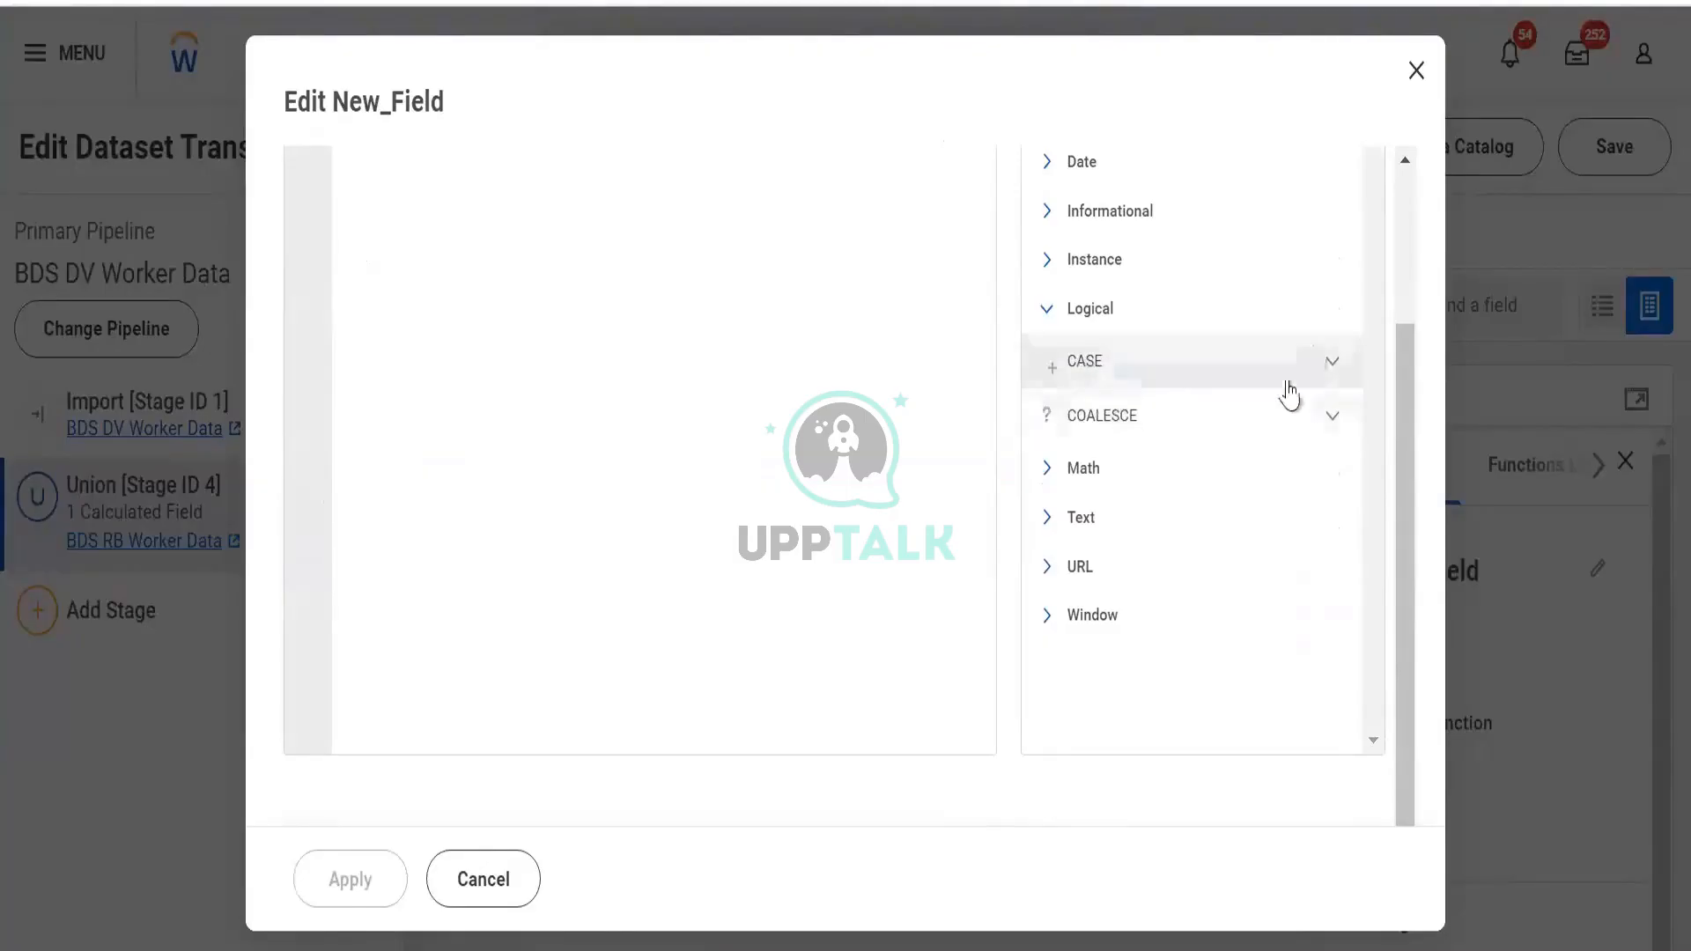
click(1329, 364)
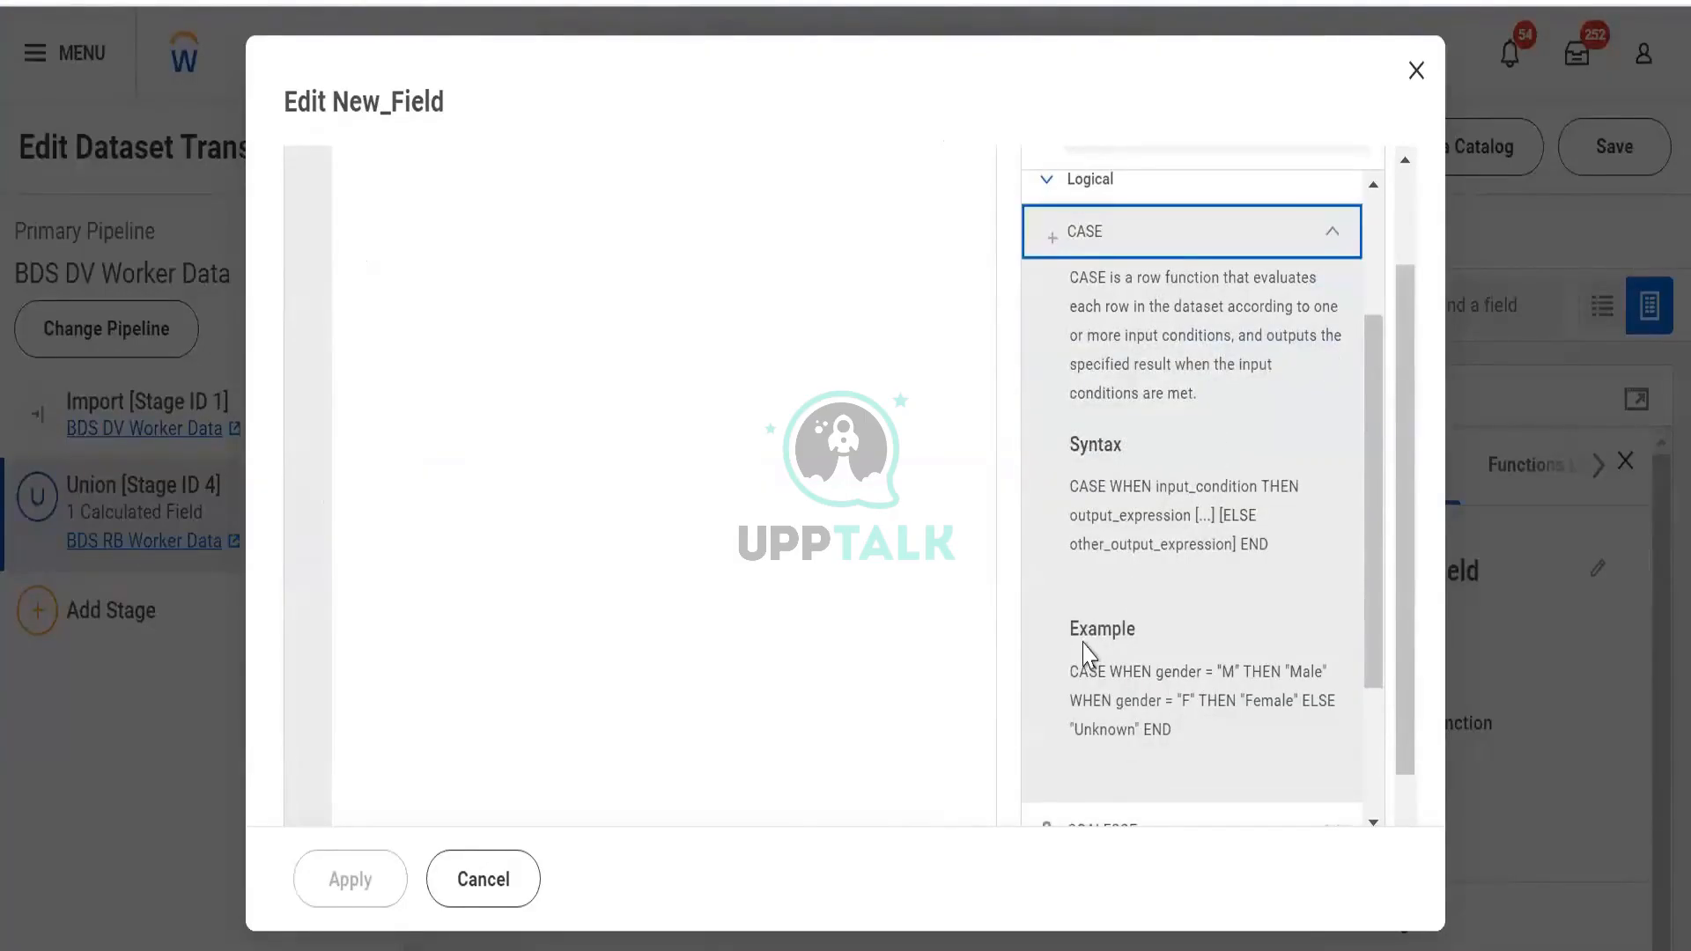
Highlight the M, Male and Unknown values in the CASE example expression
scroll(1088, 654, down, 2)
drag(1073, 503, 1197, 581)
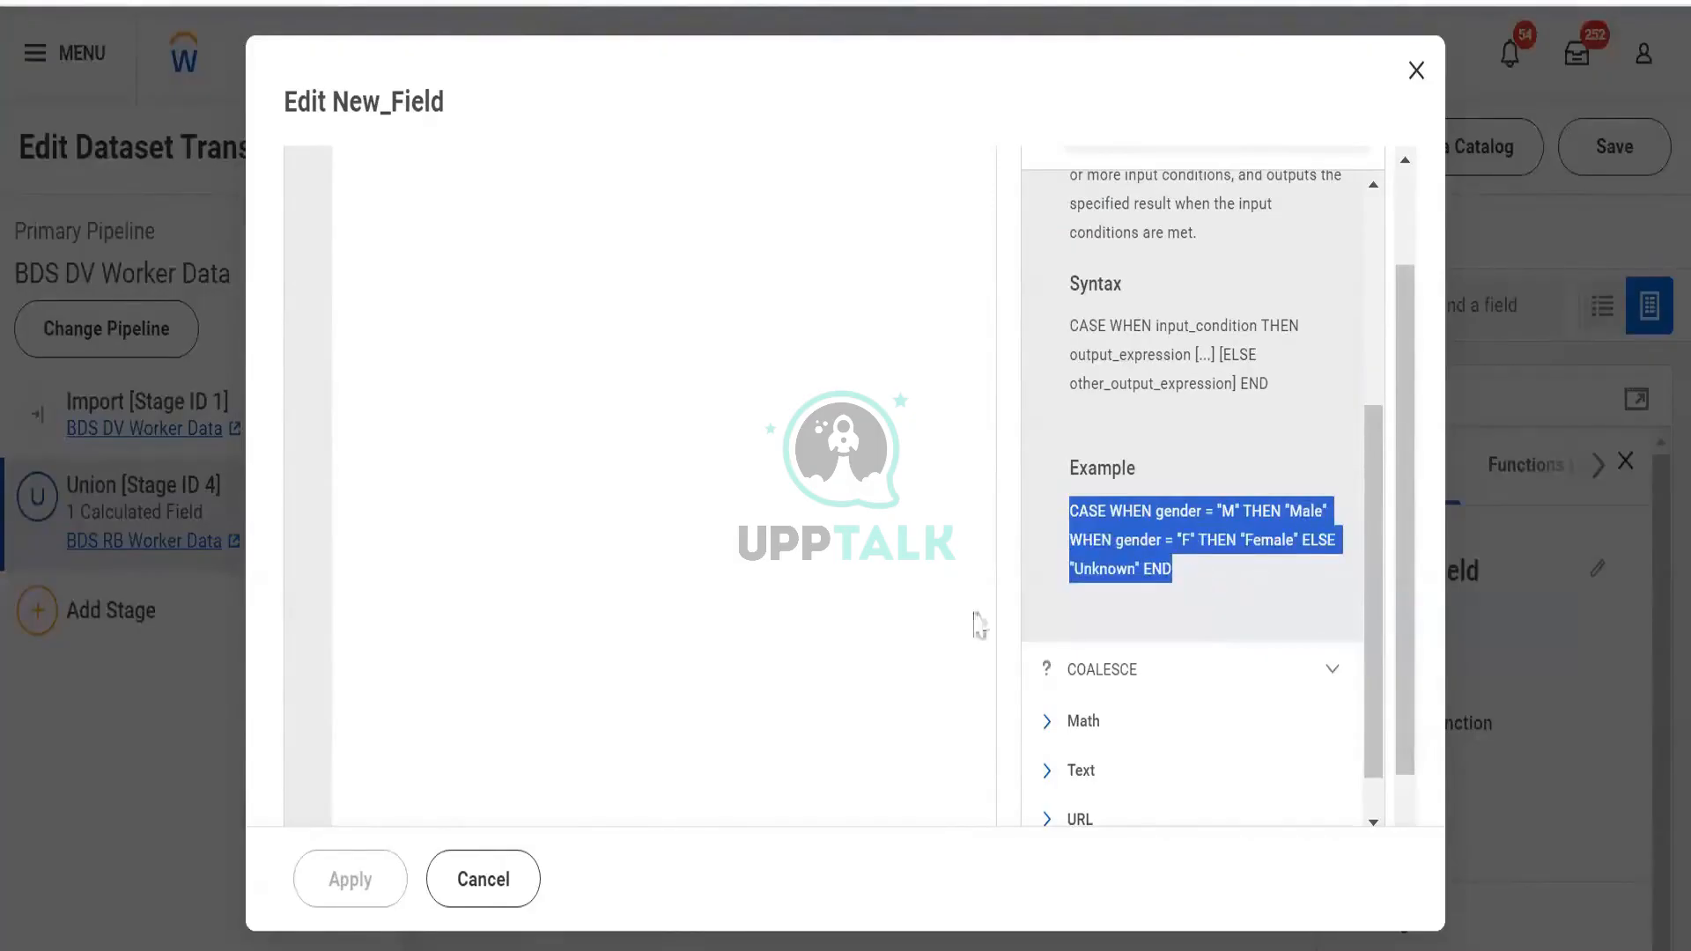
click(906, 591)
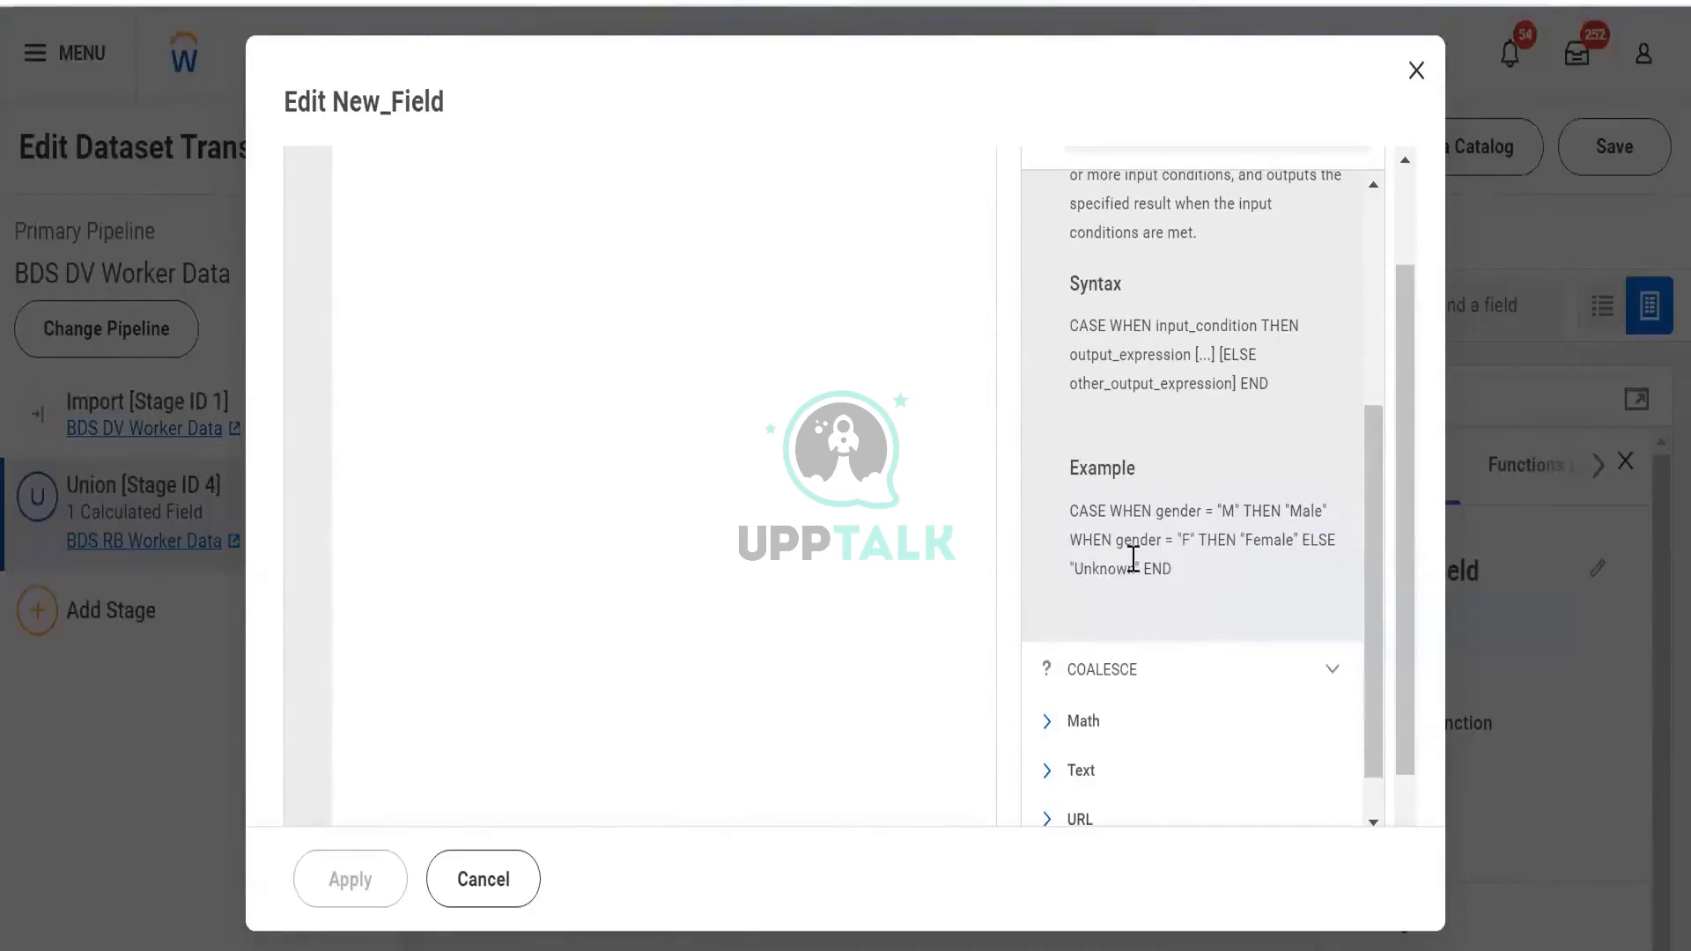
drag(1133, 560, 1086, 568)
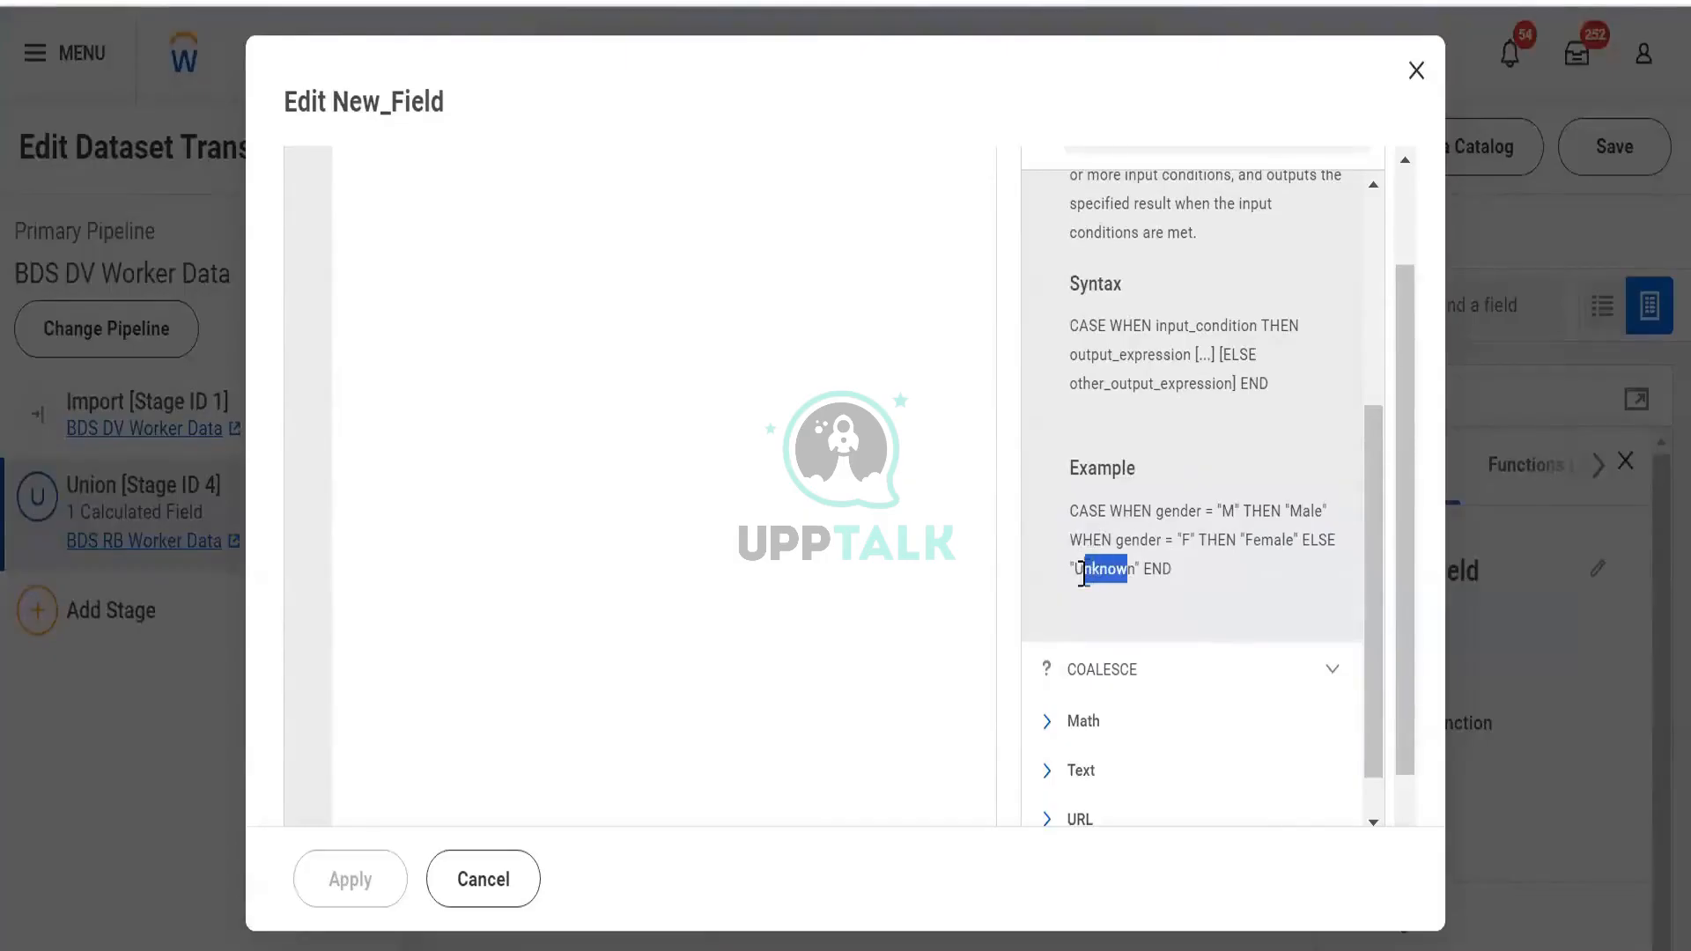
click(1212, 590)
double_click(1224, 511)
click(1206, 540)
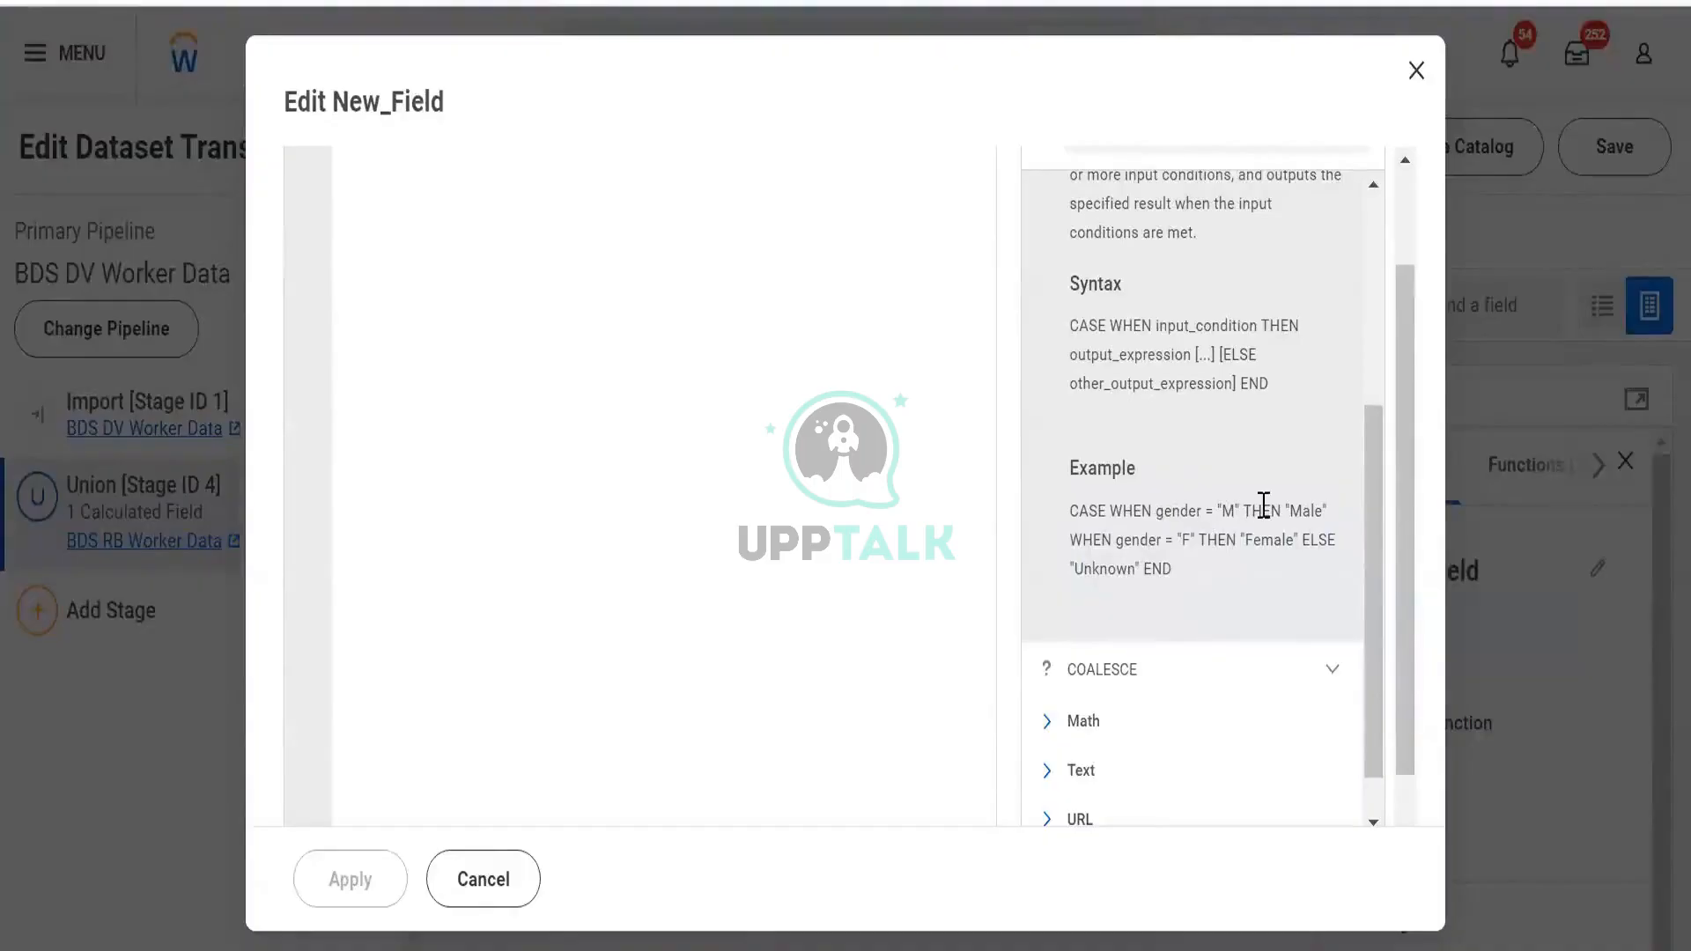
mouse_move(1285, 509)
mouse_down()
mouse_move(1316, 510)
mouse_move(1295, 539)
mouse_up()
click(1237, 521)
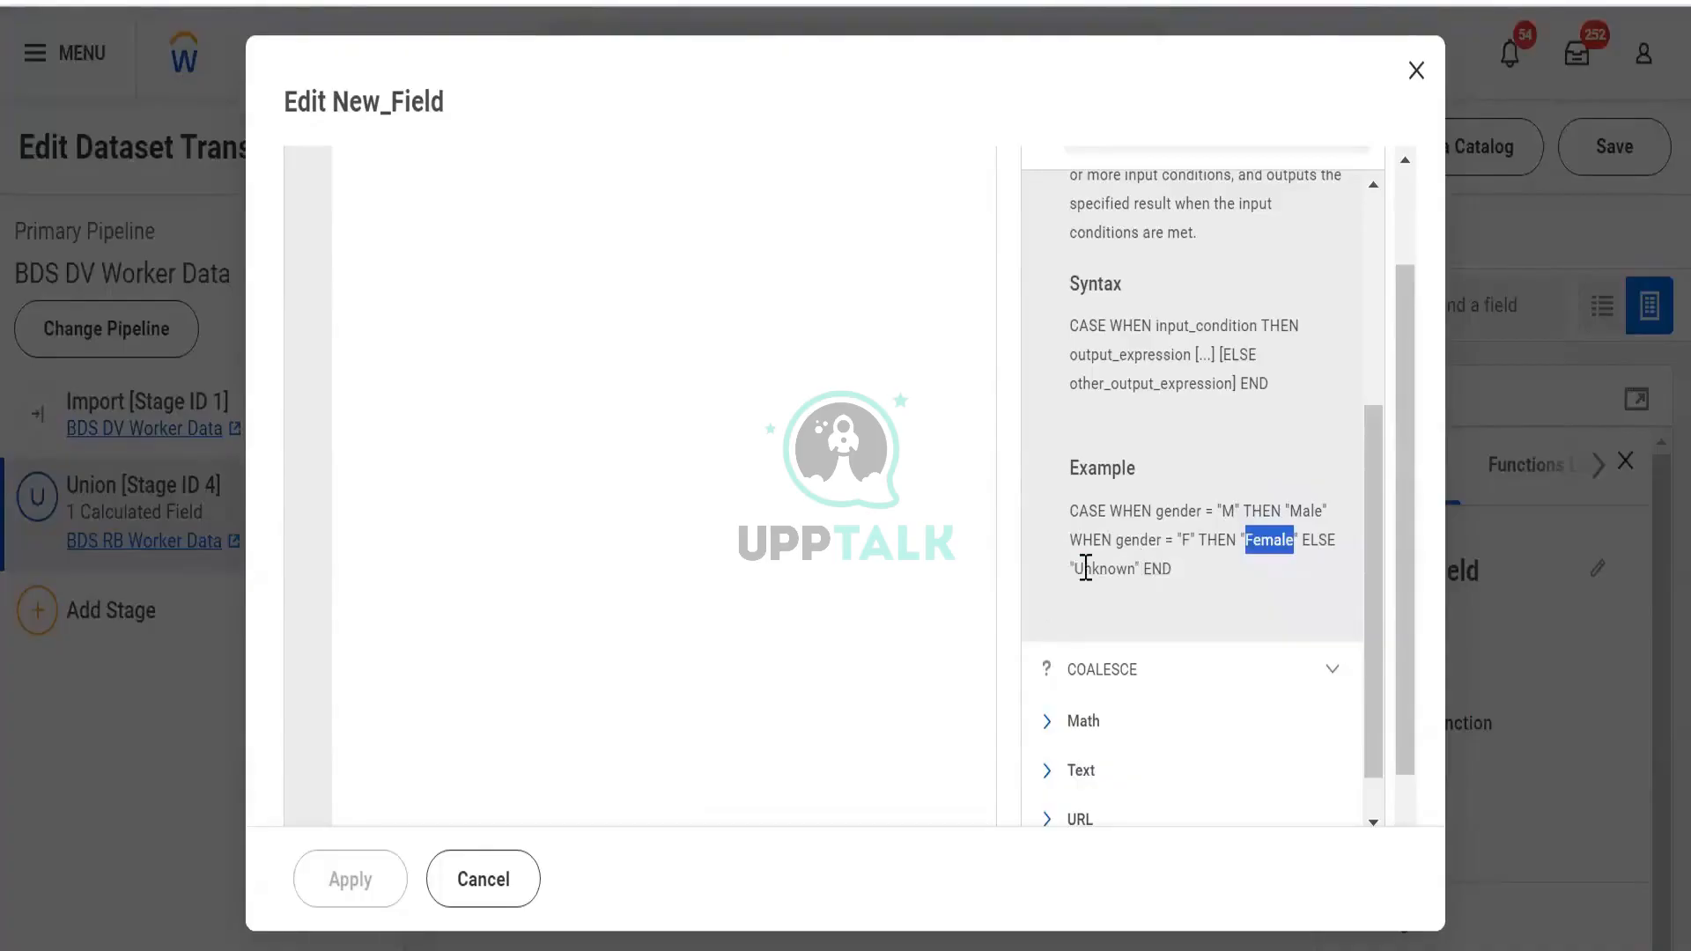
drag(1074, 568, 1135, 571)
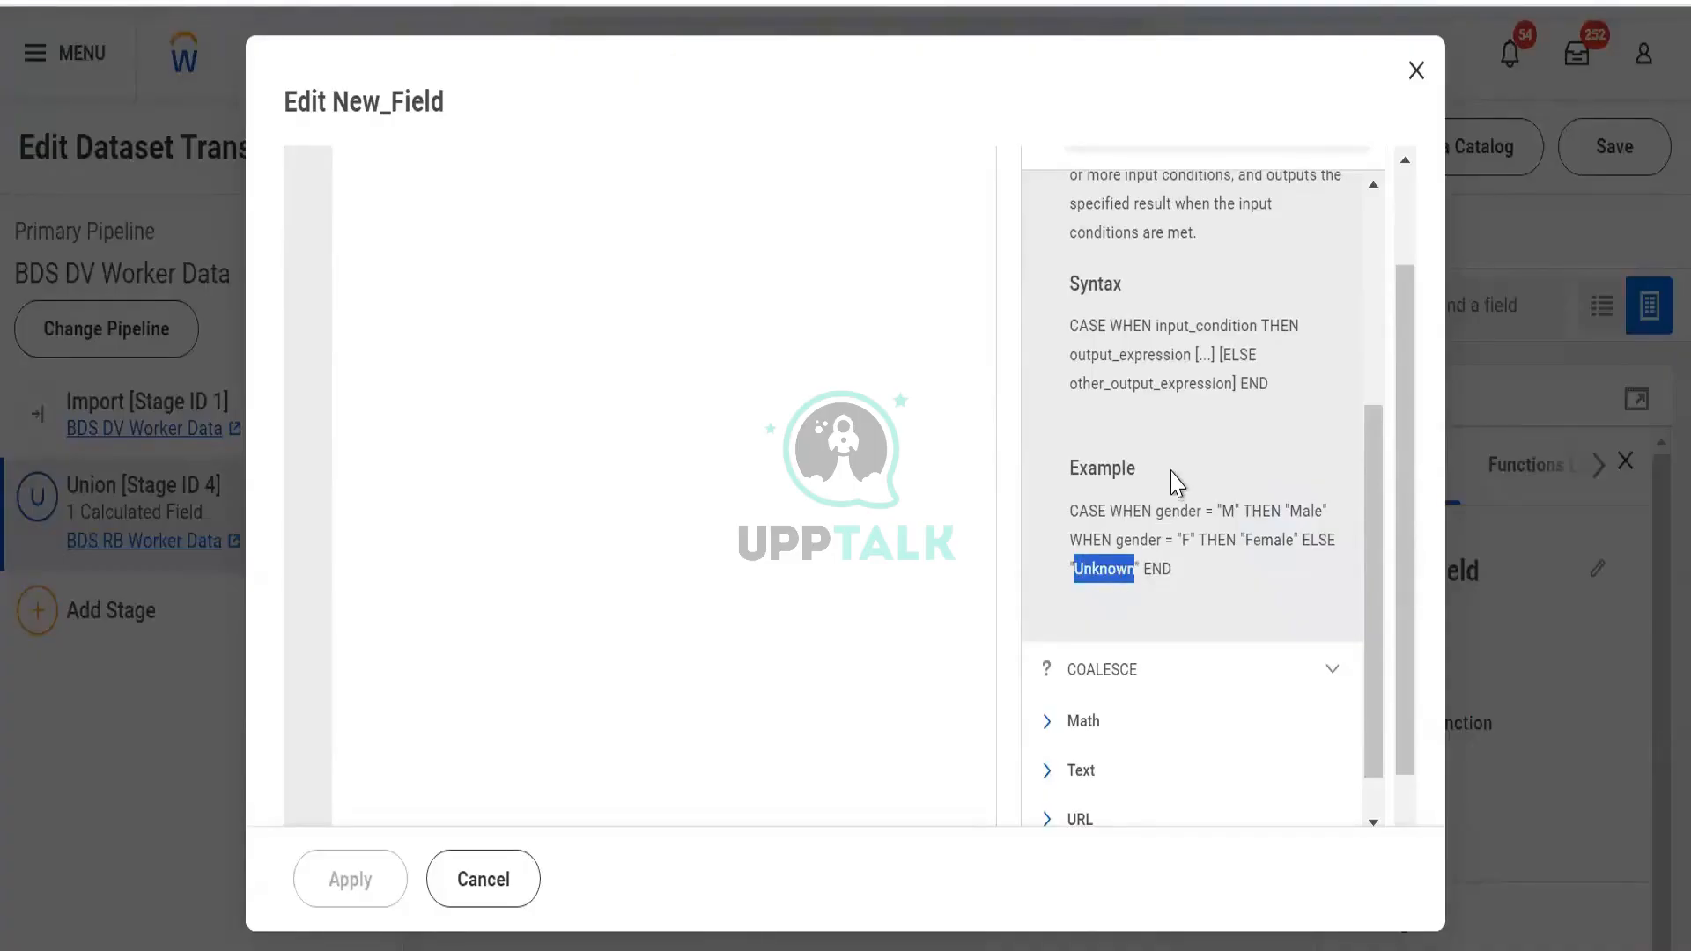
Collapse the Logical category so only the function categories show
scroll(1178, 483, up, 4)
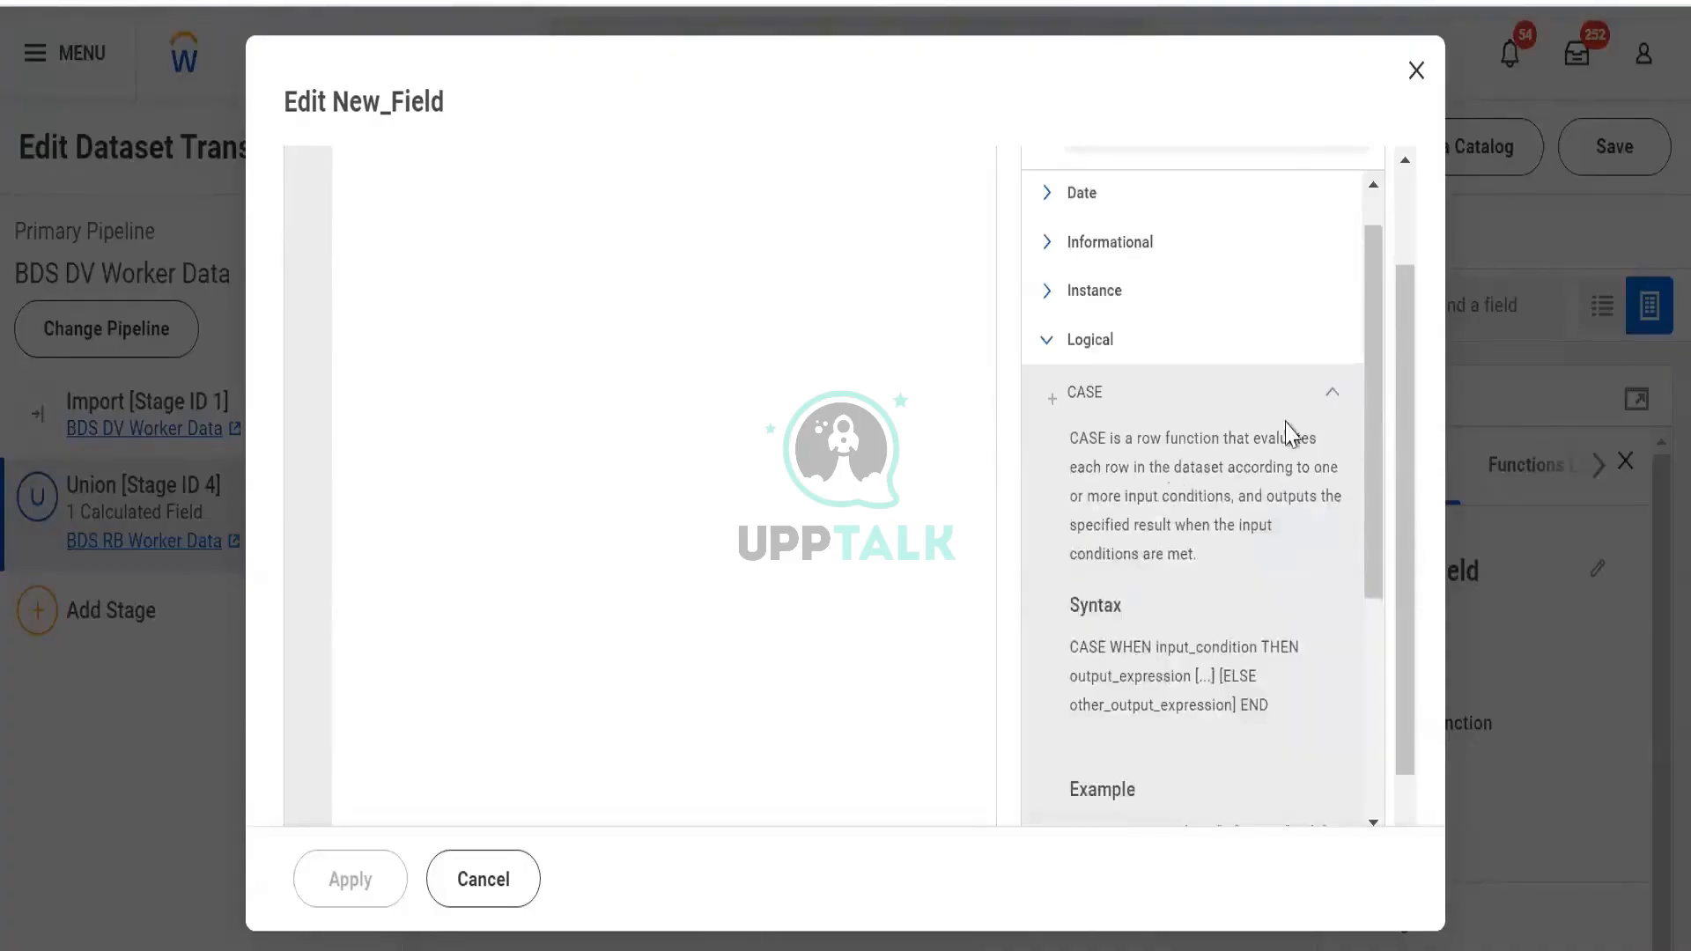
click(1080, 343)
click(1057, 387)
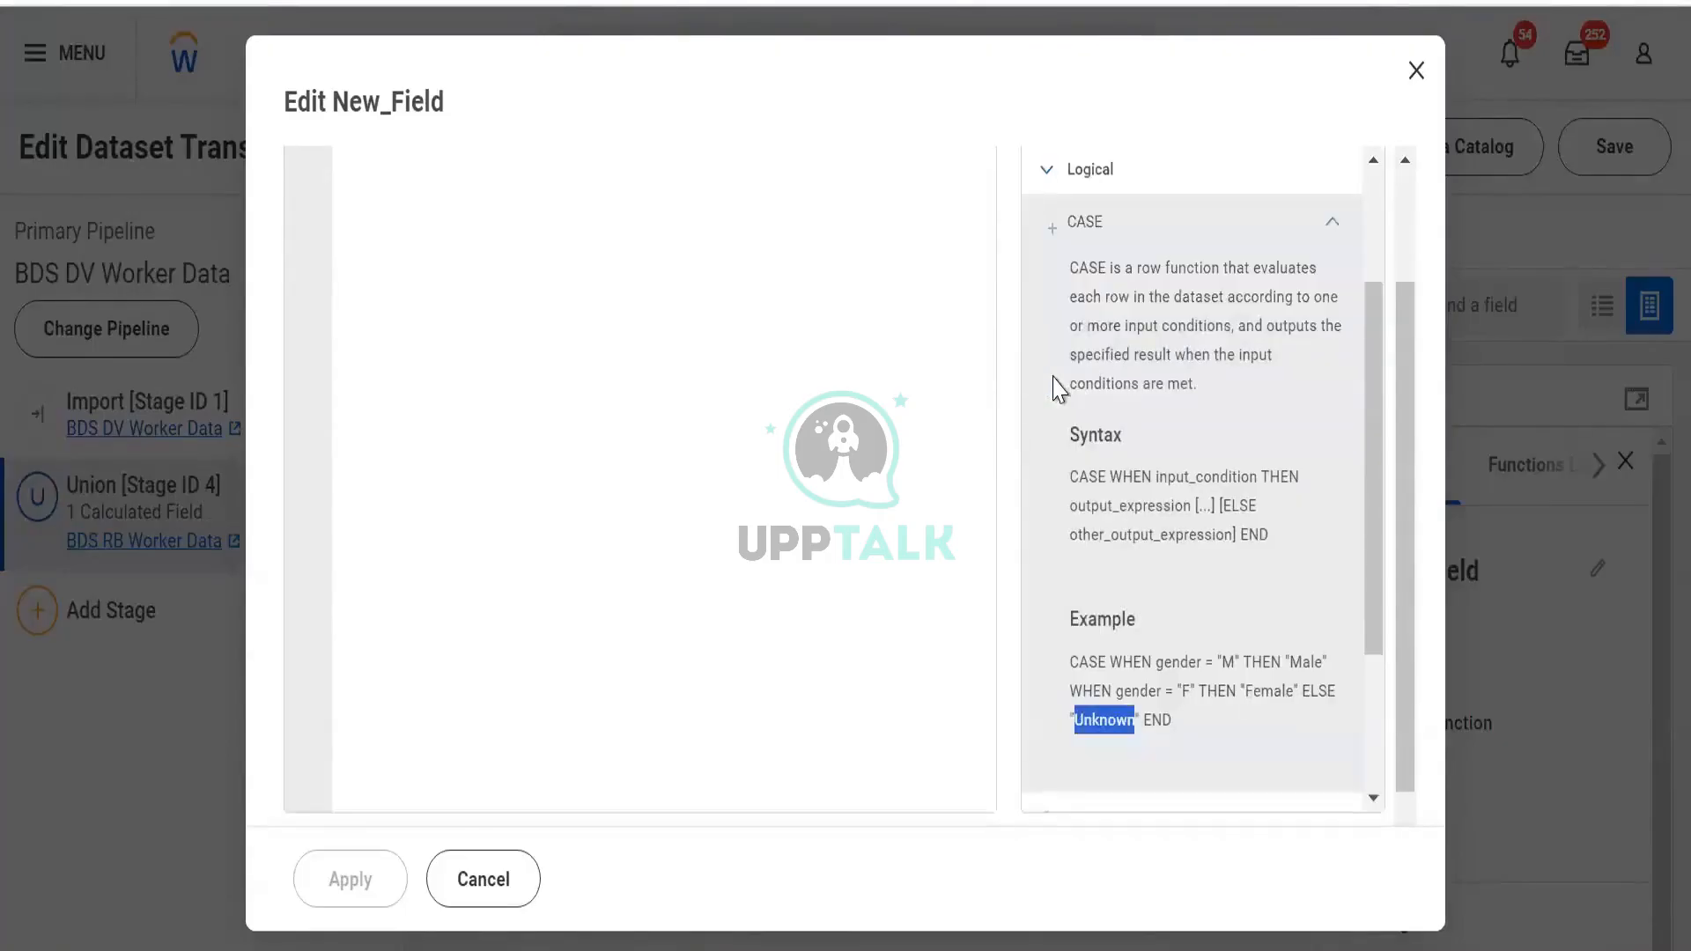
click(1045, 176)
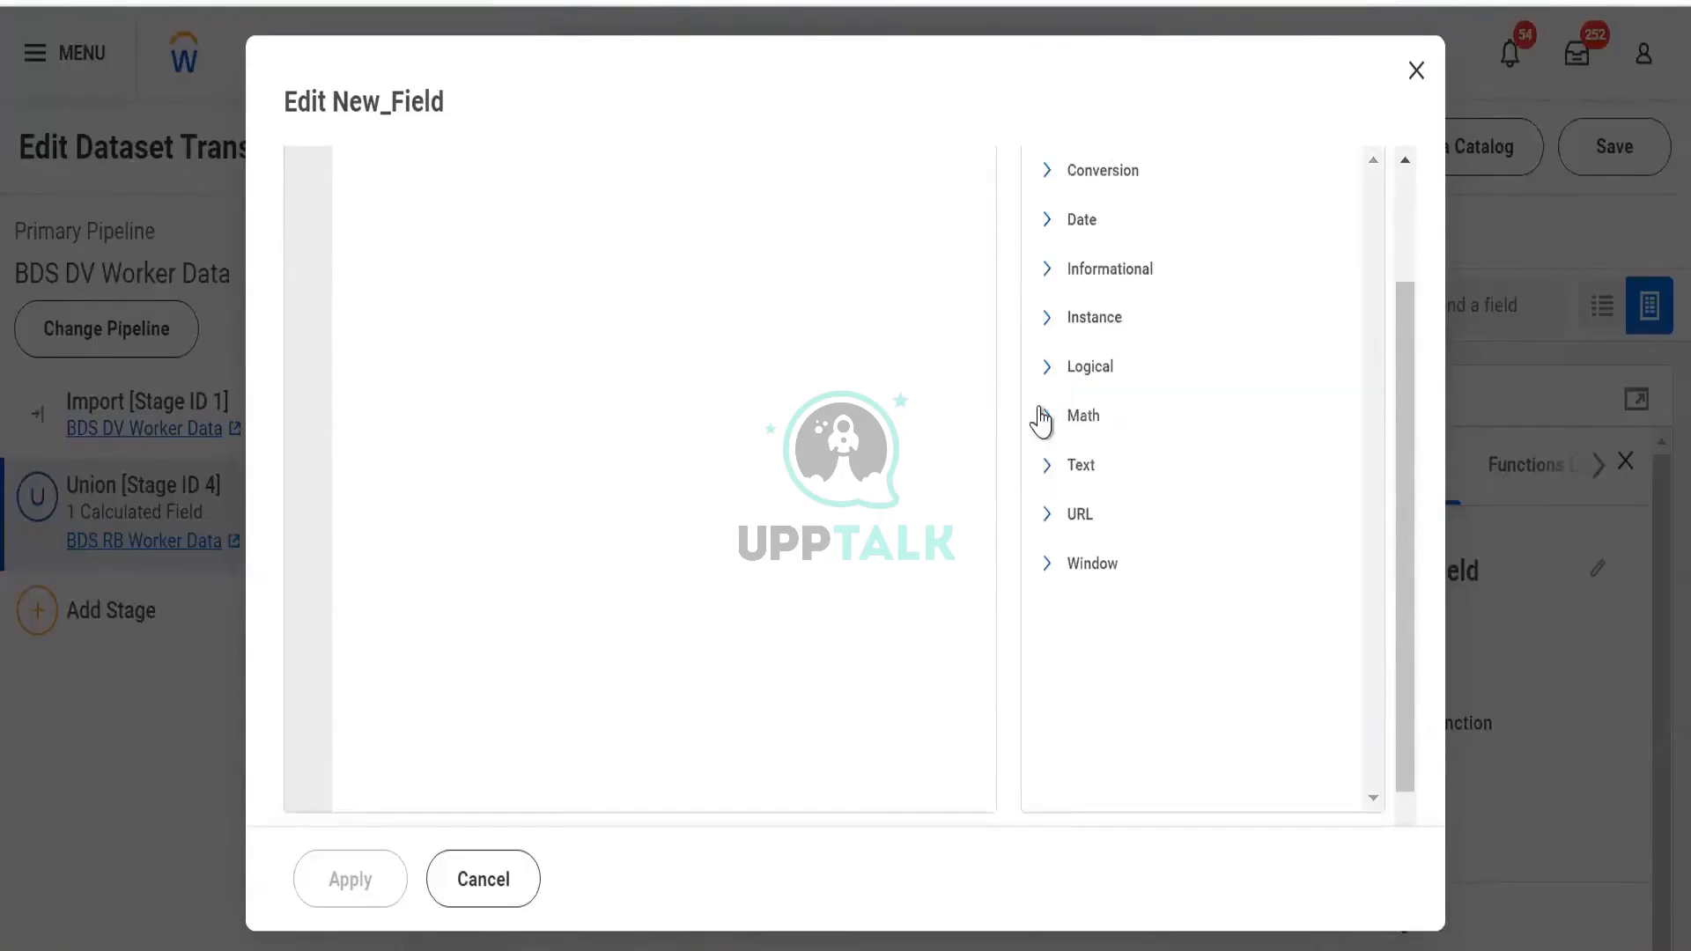
Expand Math and read the LN and MOD help, collapsing each afterwards
click(1045, 417)
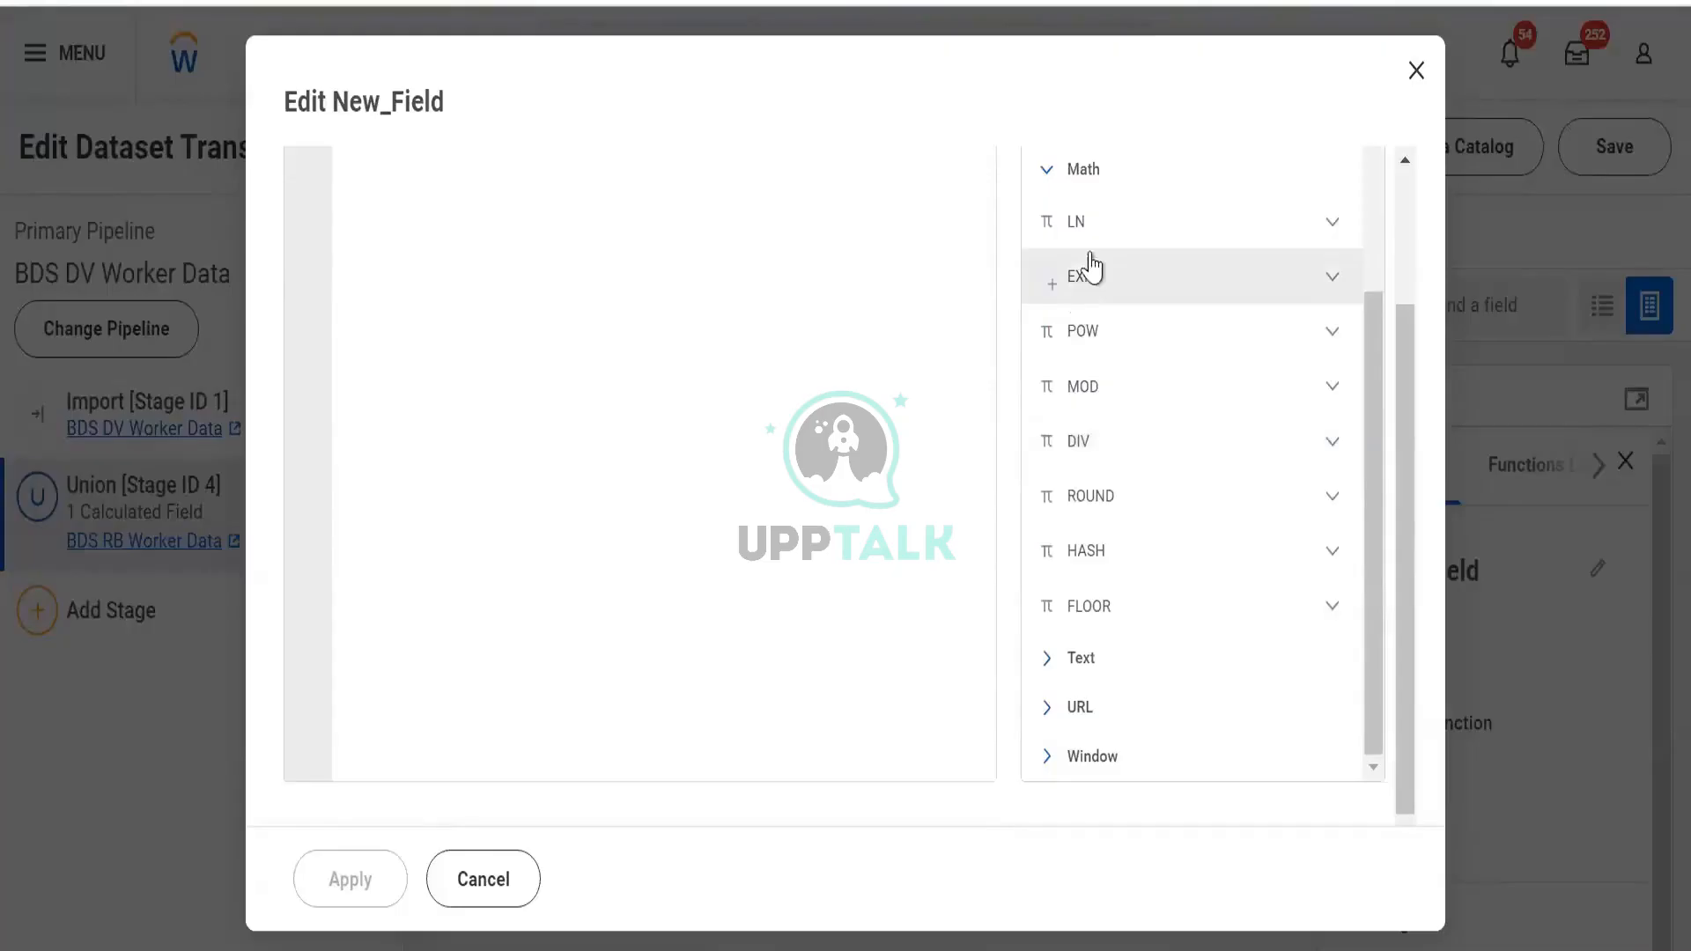
click(1340, 234)
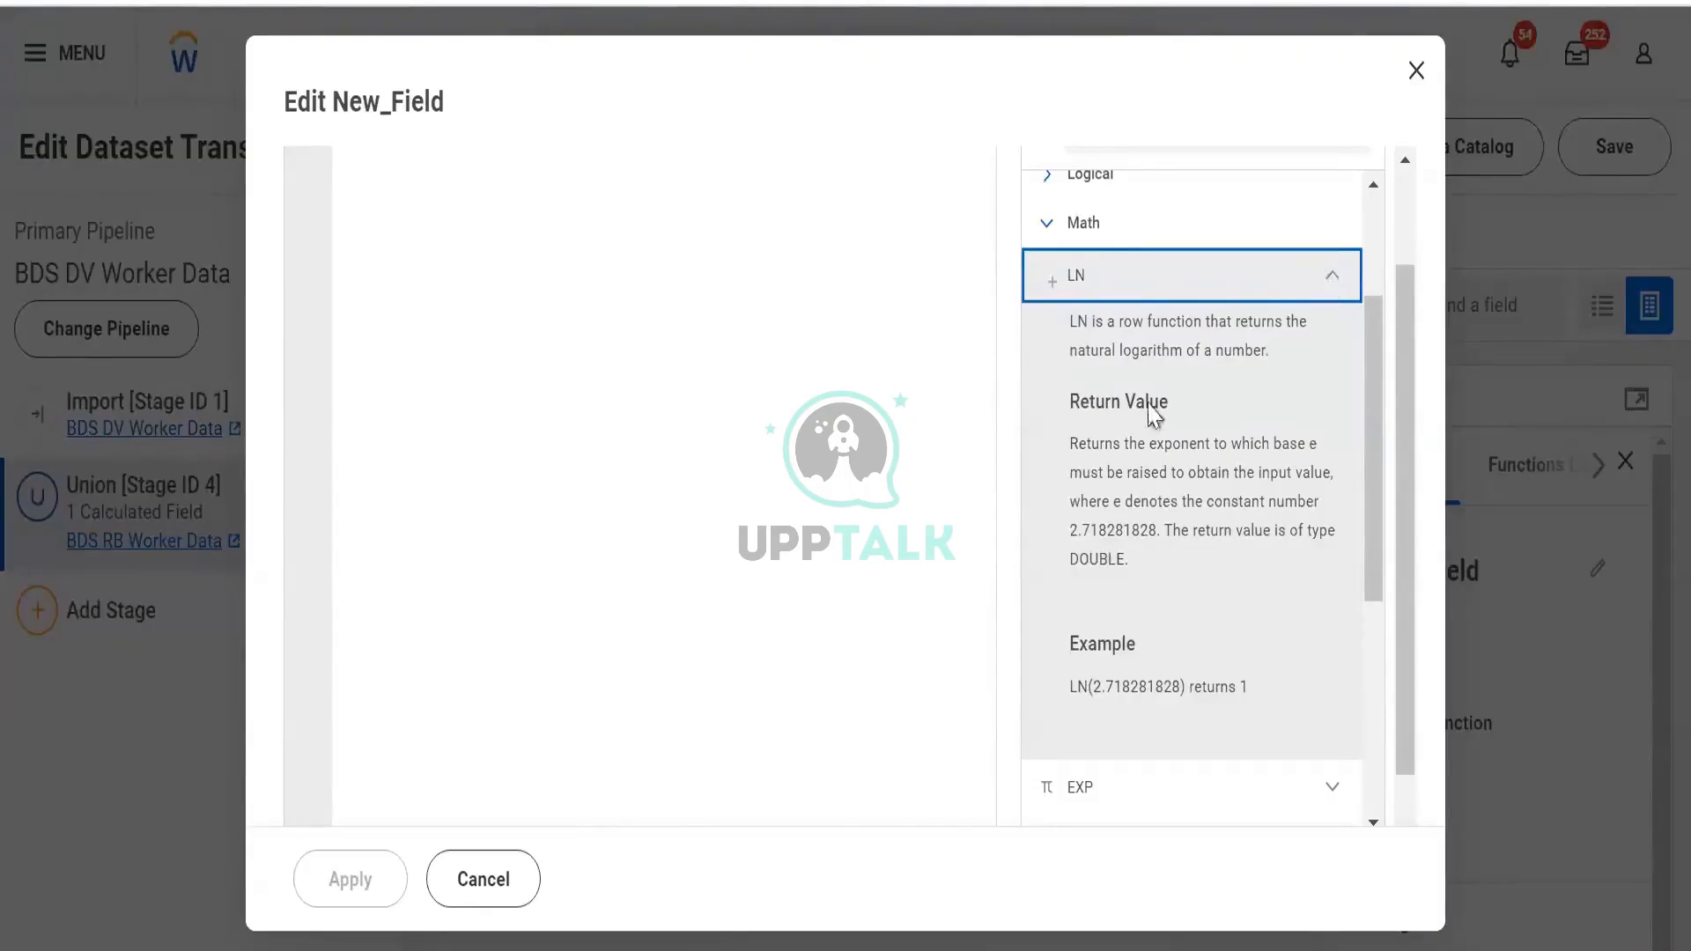
click(1139, 507)
drag(1139, 507, 1174, 597)
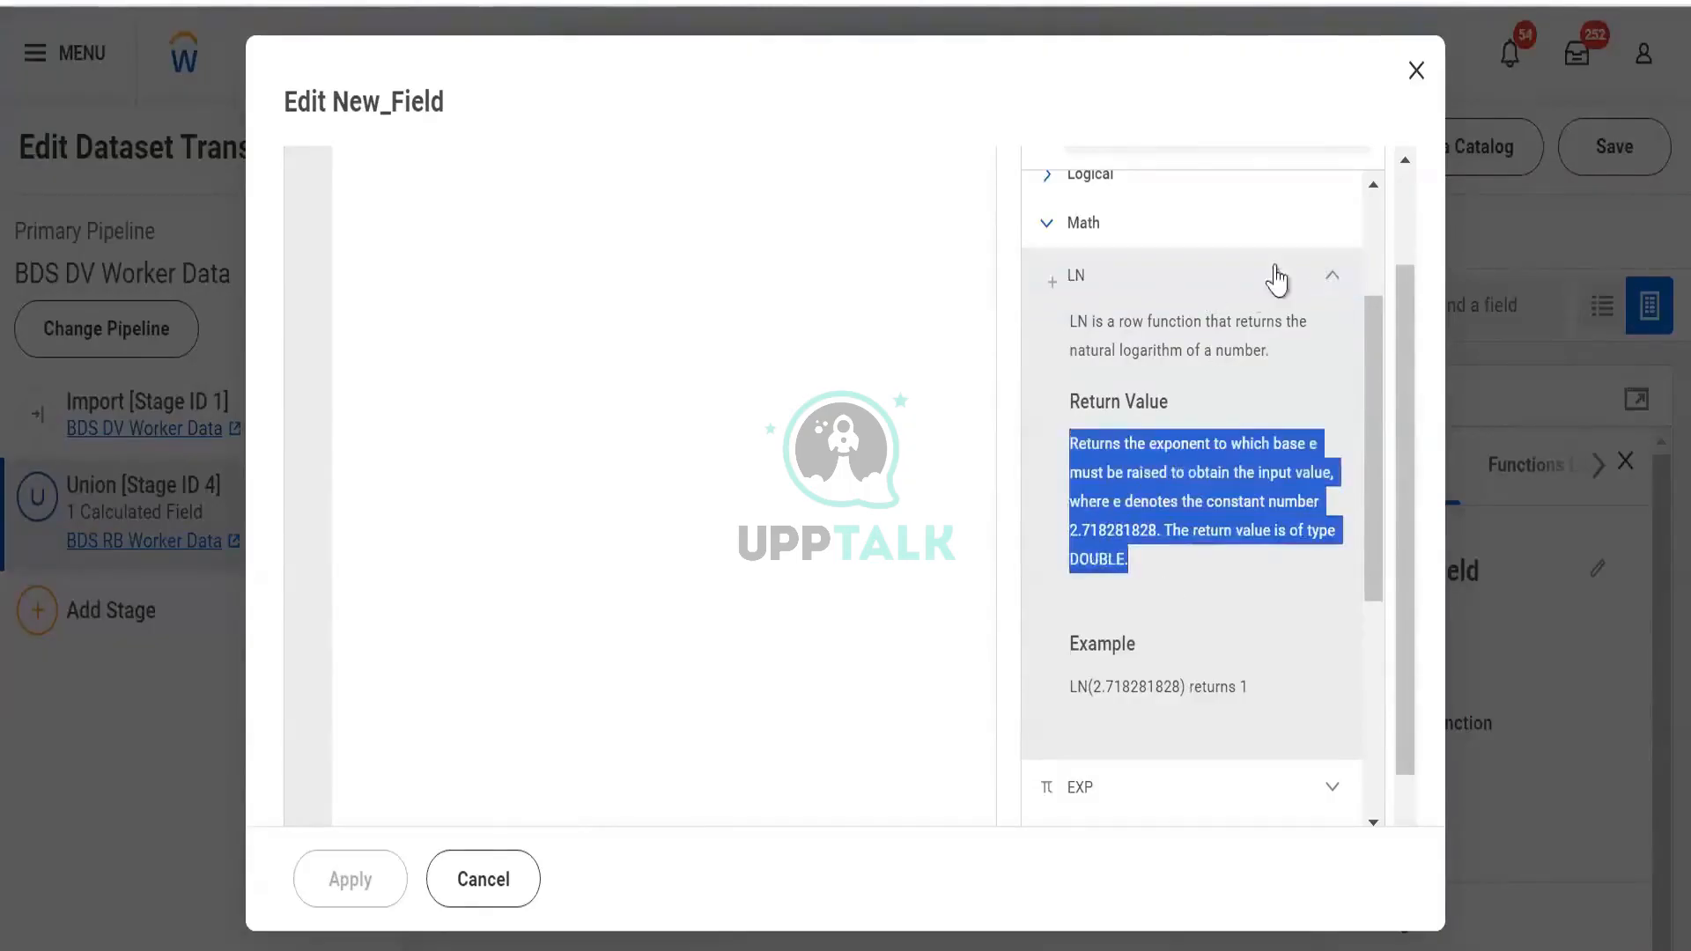
click(1320, 266)
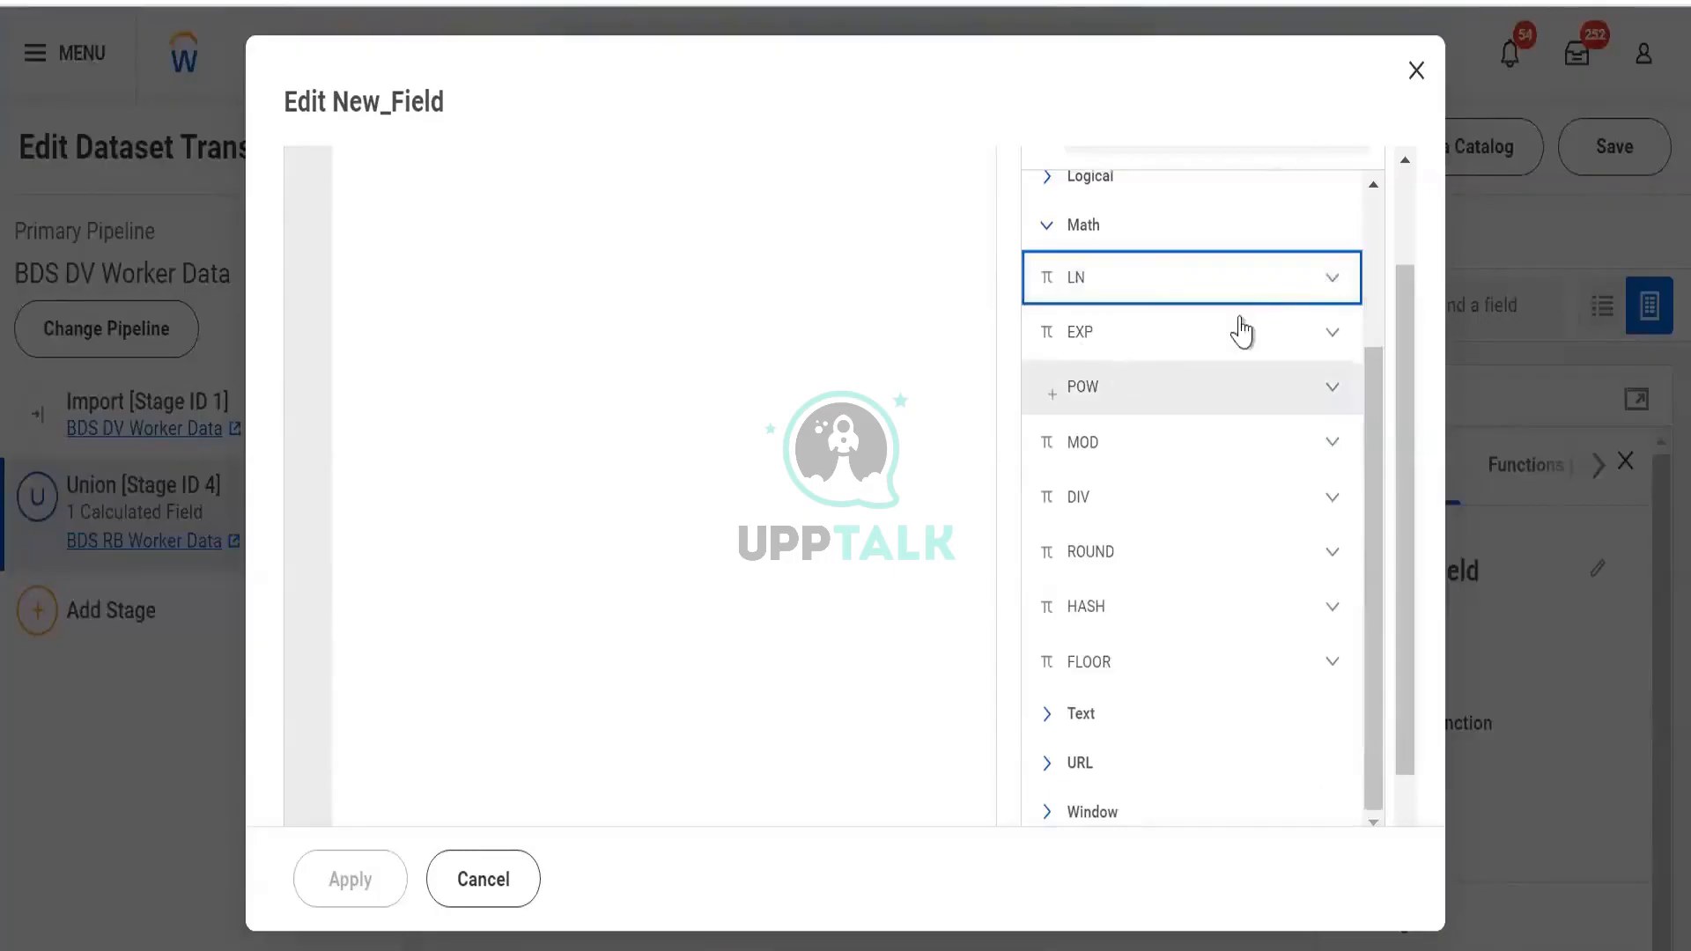
click(1320, 442)
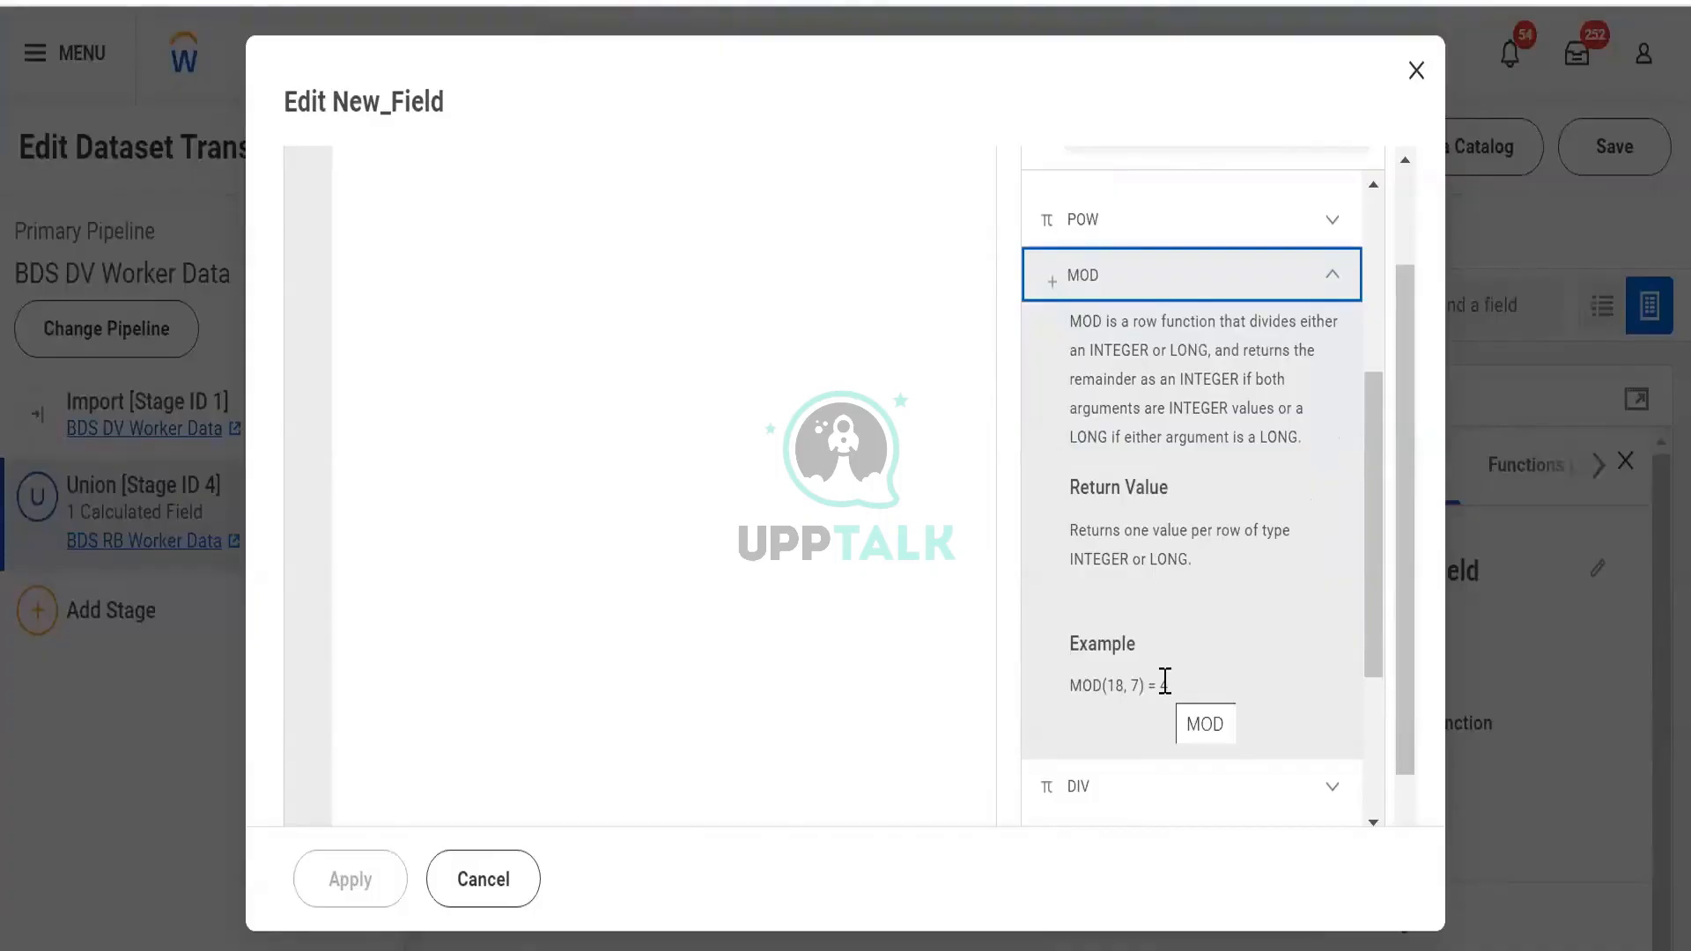
click(1333, 275)
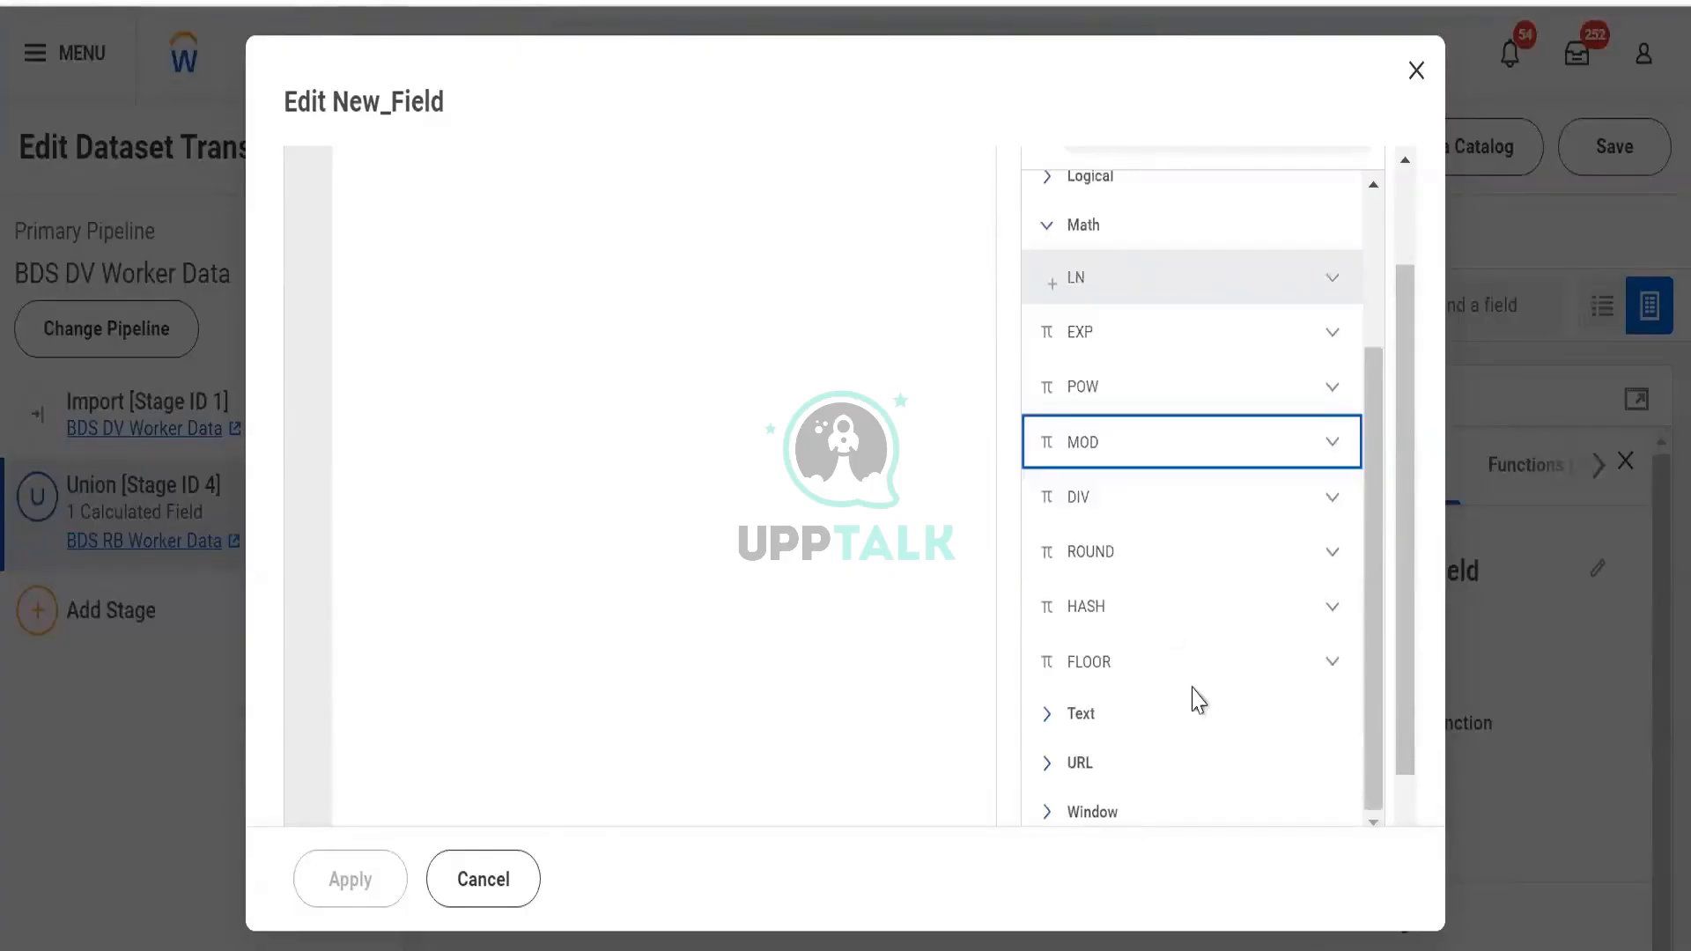
click(1332, 553)
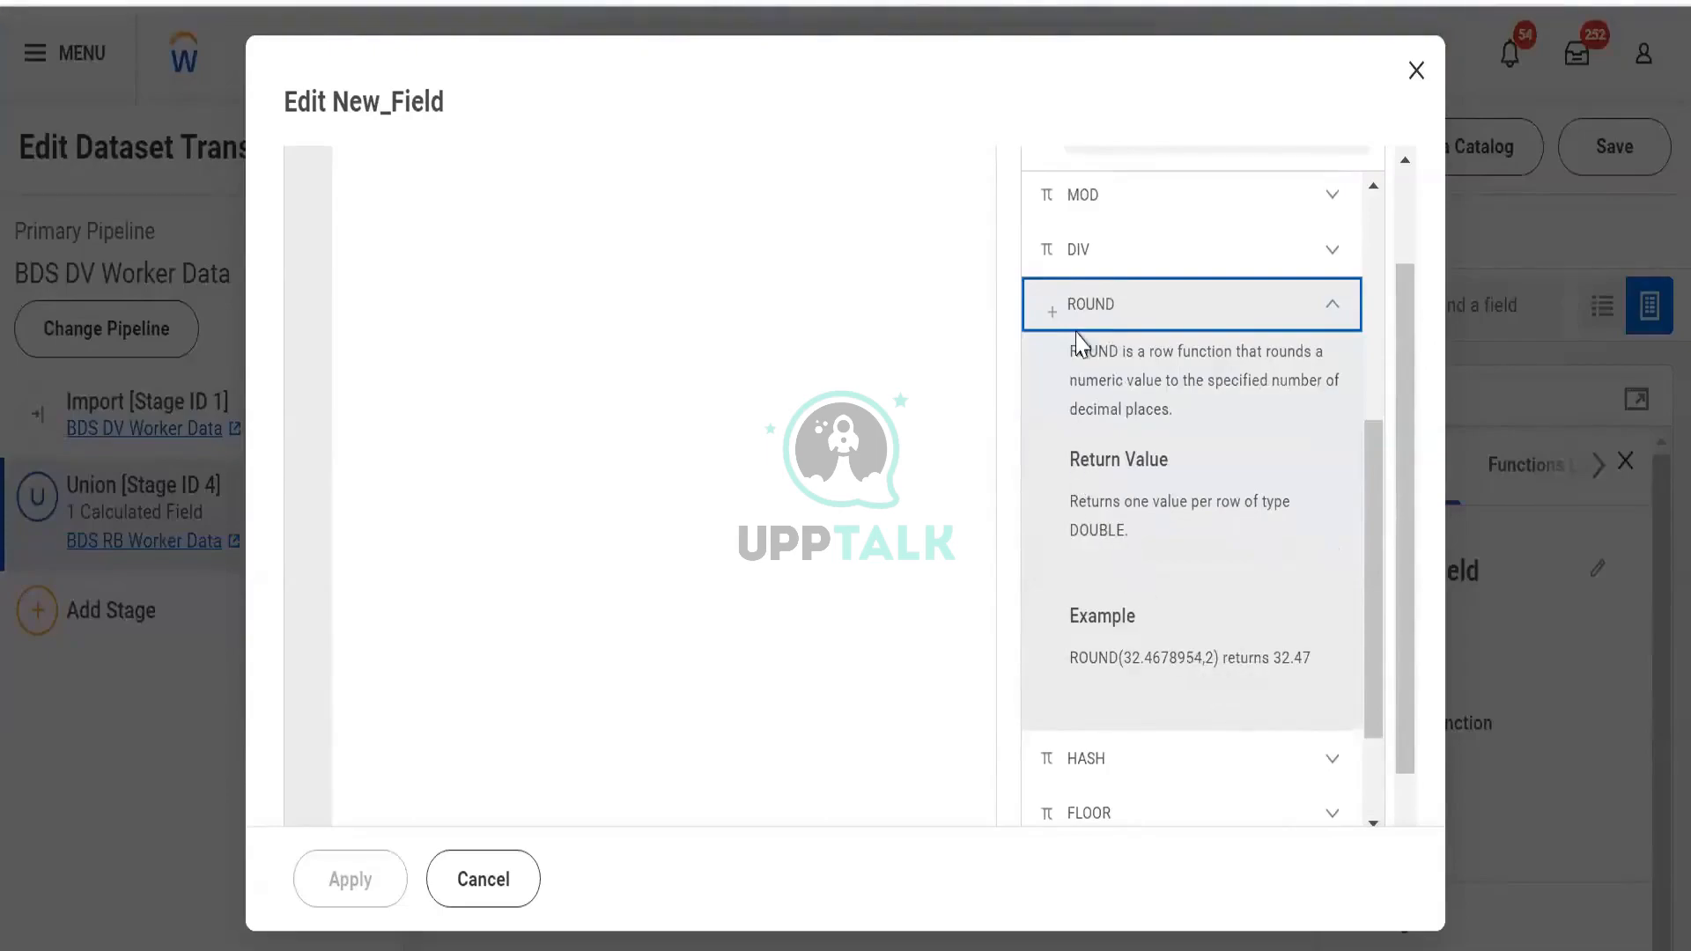
drag(1079, 350, 1267, 438)
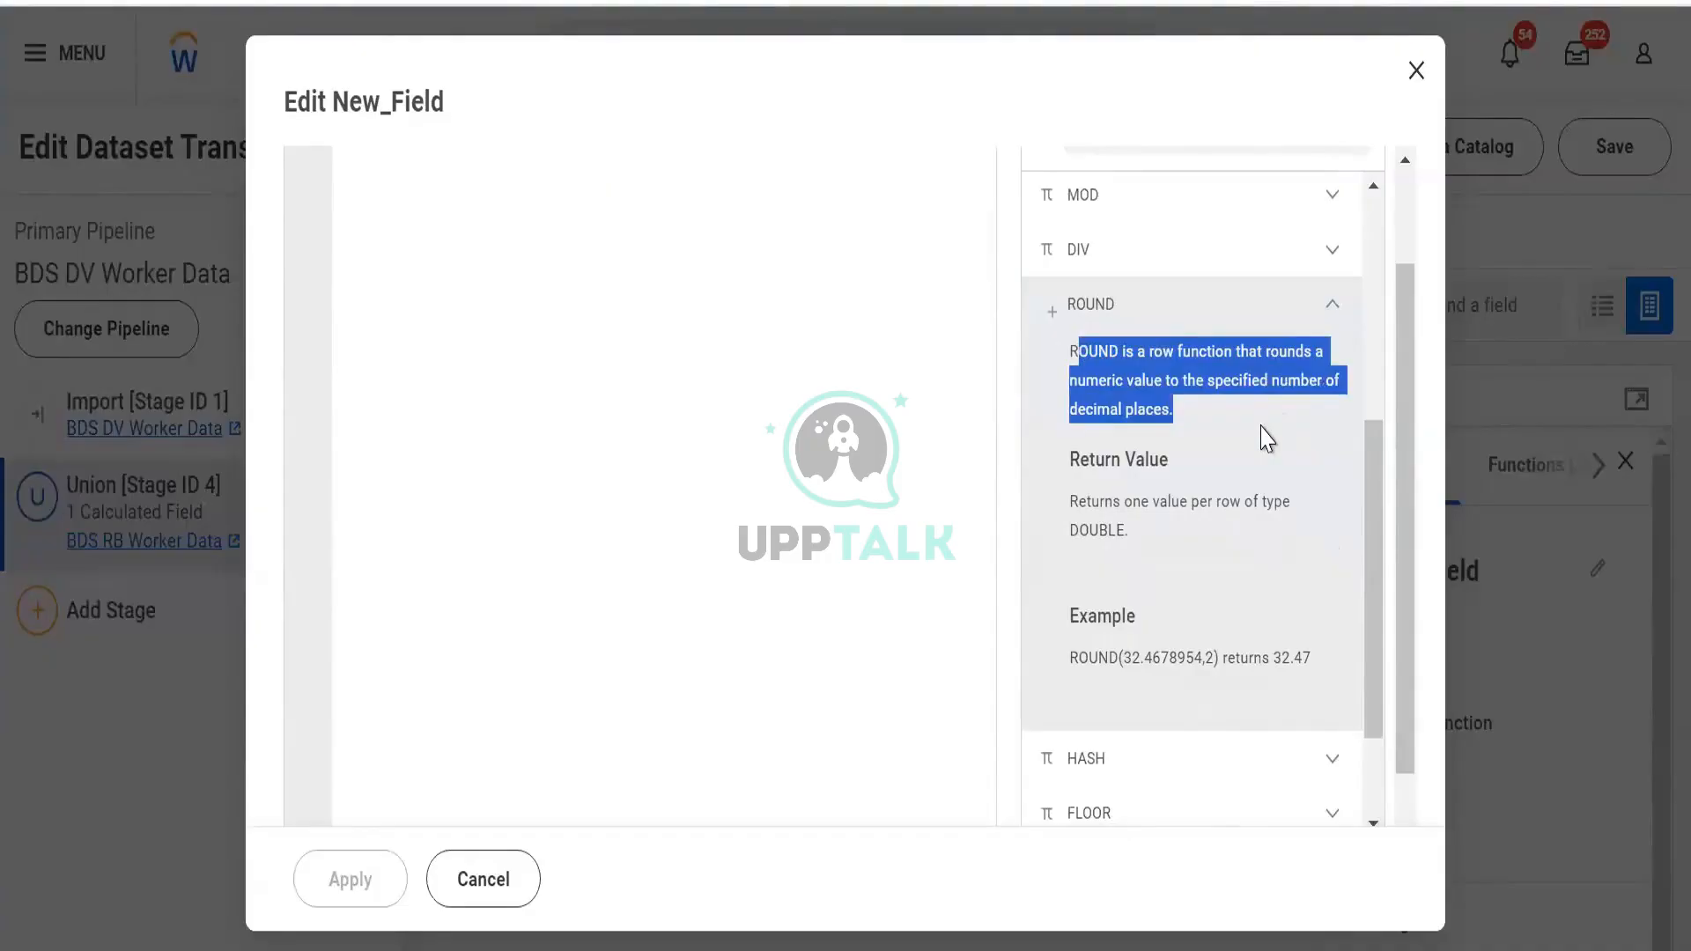
click(1266, 438)
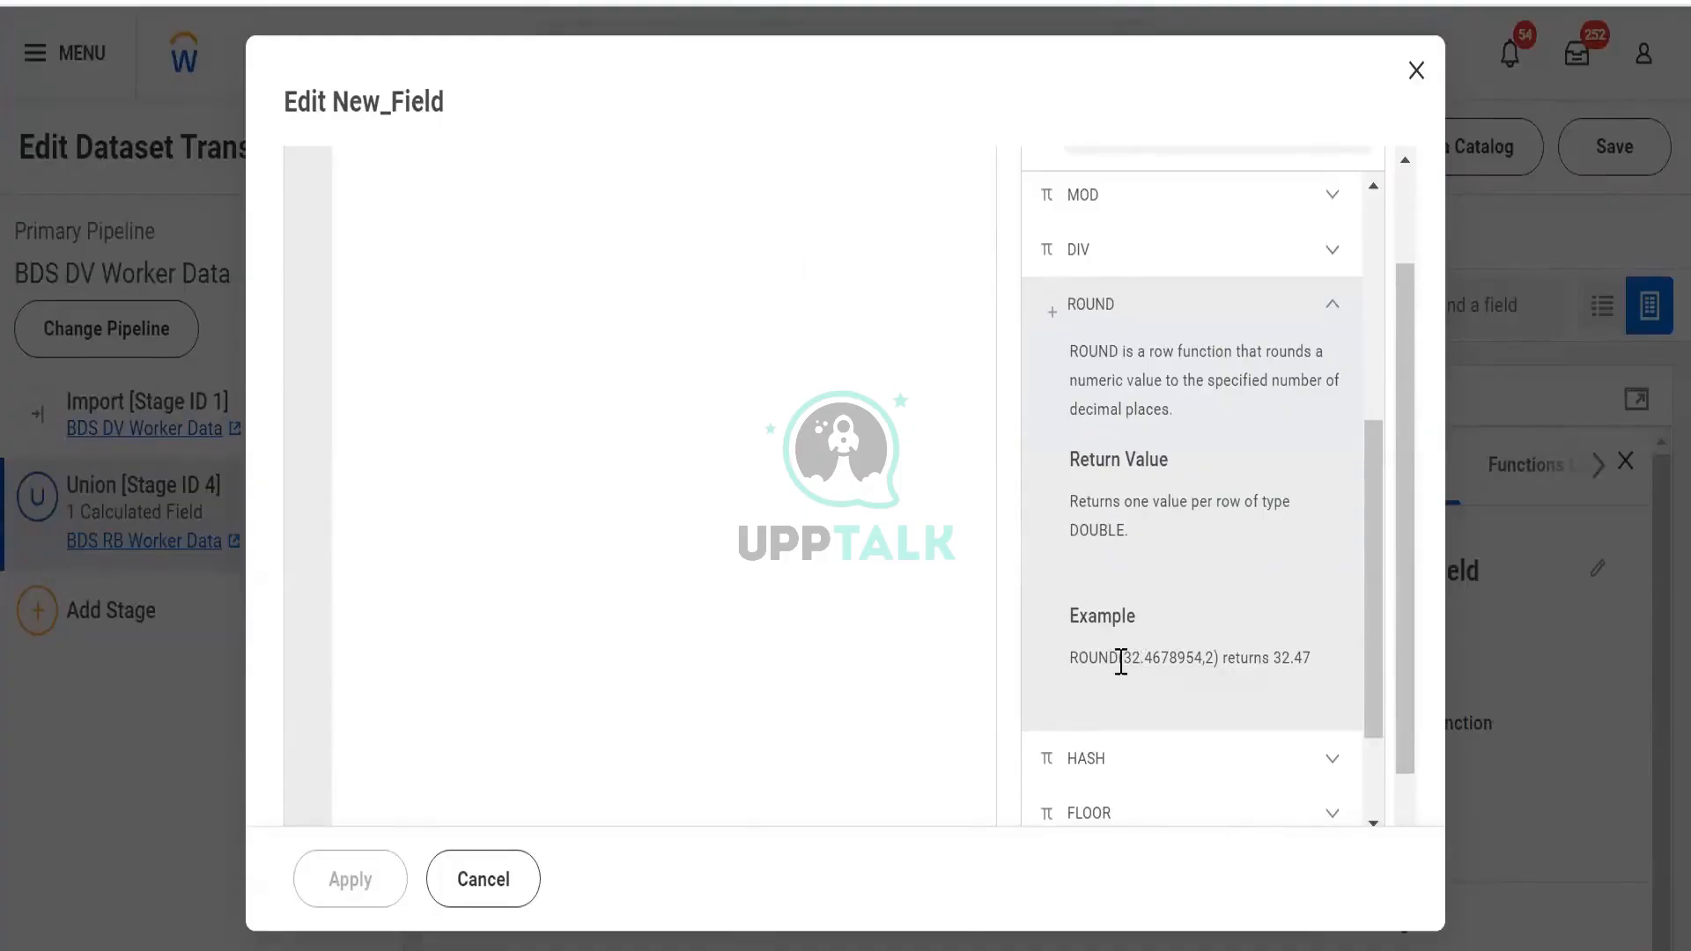
drag(1120, 661, 1140, 665)
drag(1151, 657, 1199, 662)
click(1220, 660)
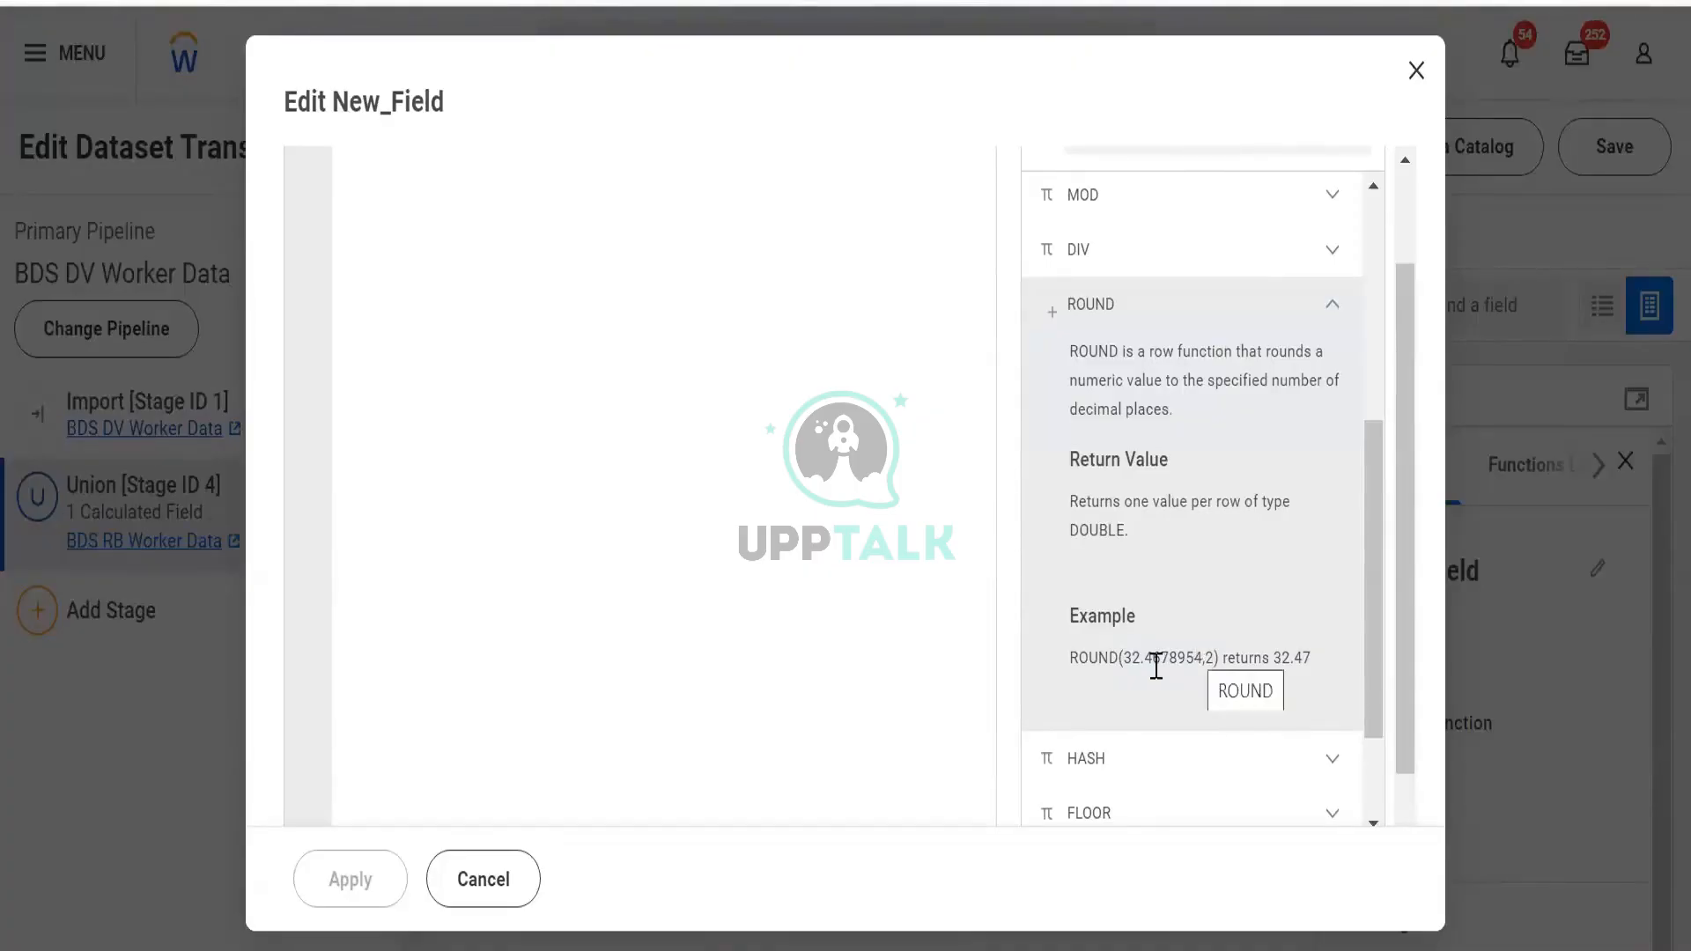
drag(1161, 657, 1076, 674)
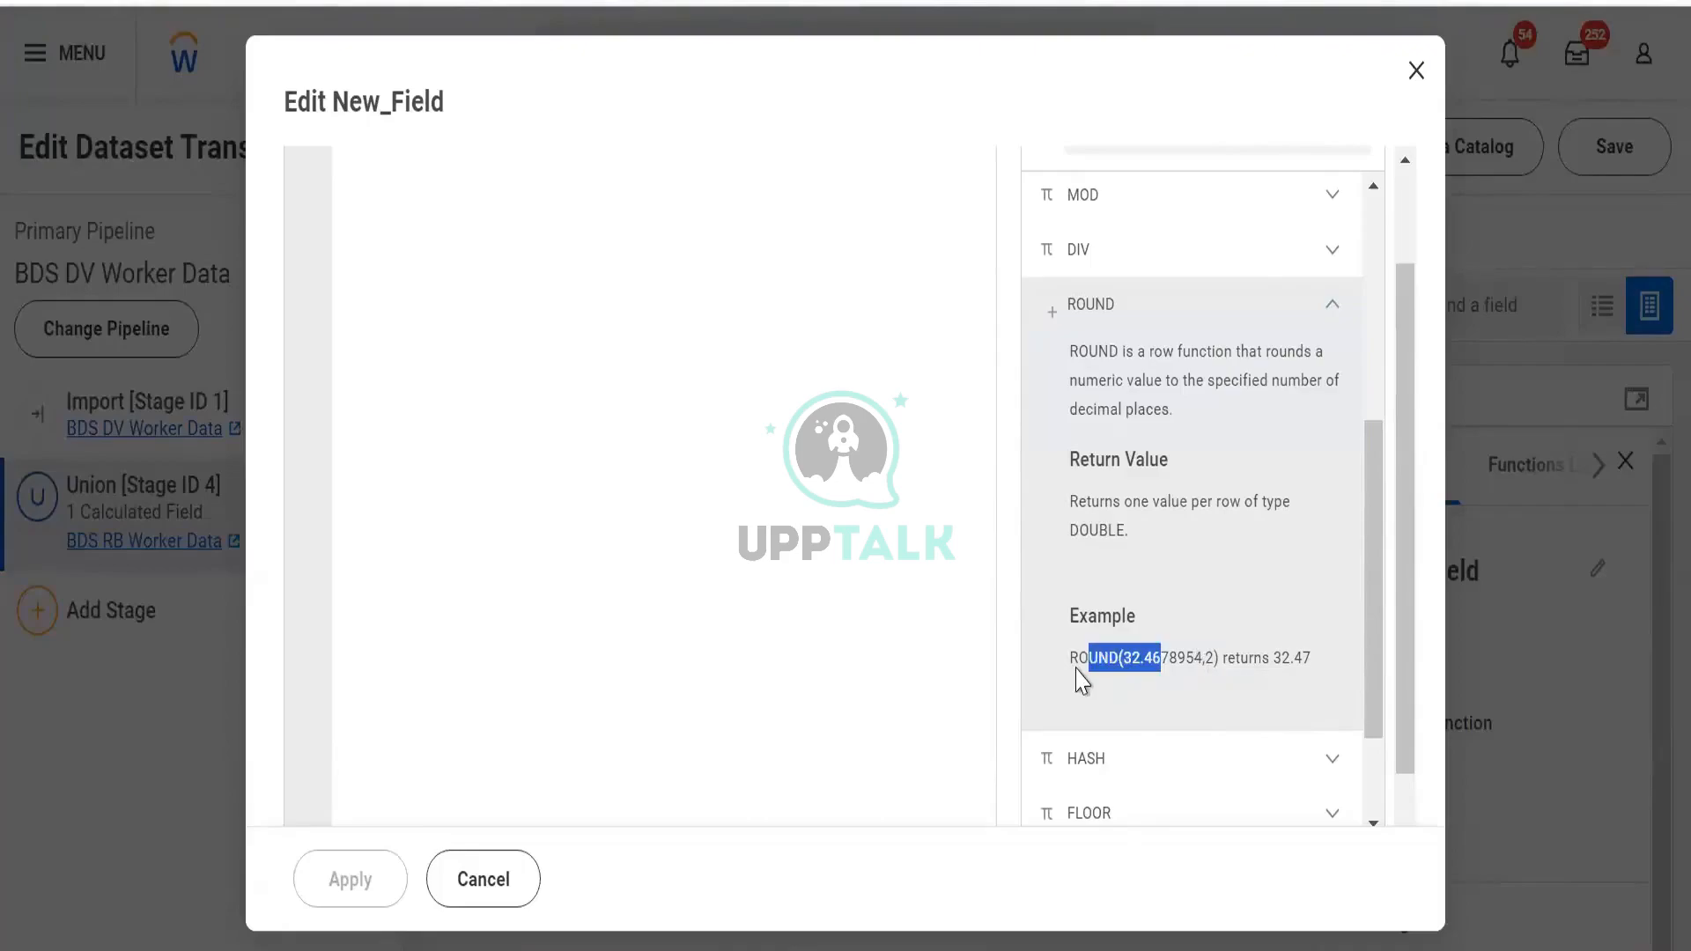
click(1126, 665)
drag(1124, 657, 1203, 657)
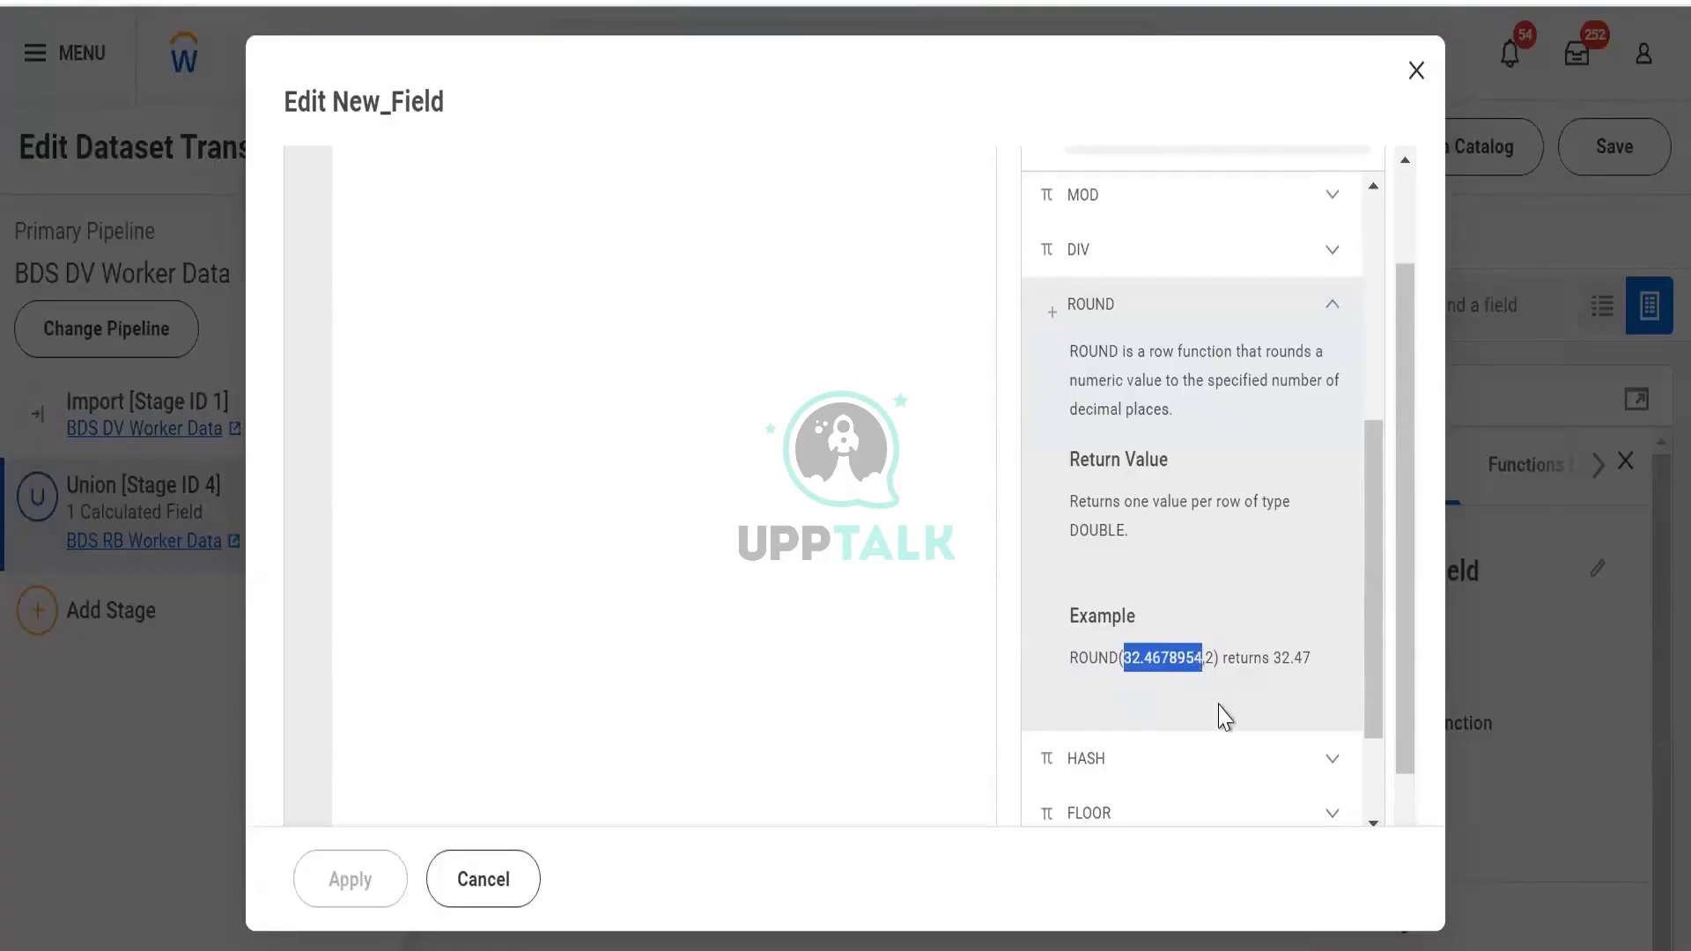
click(1212, 660)
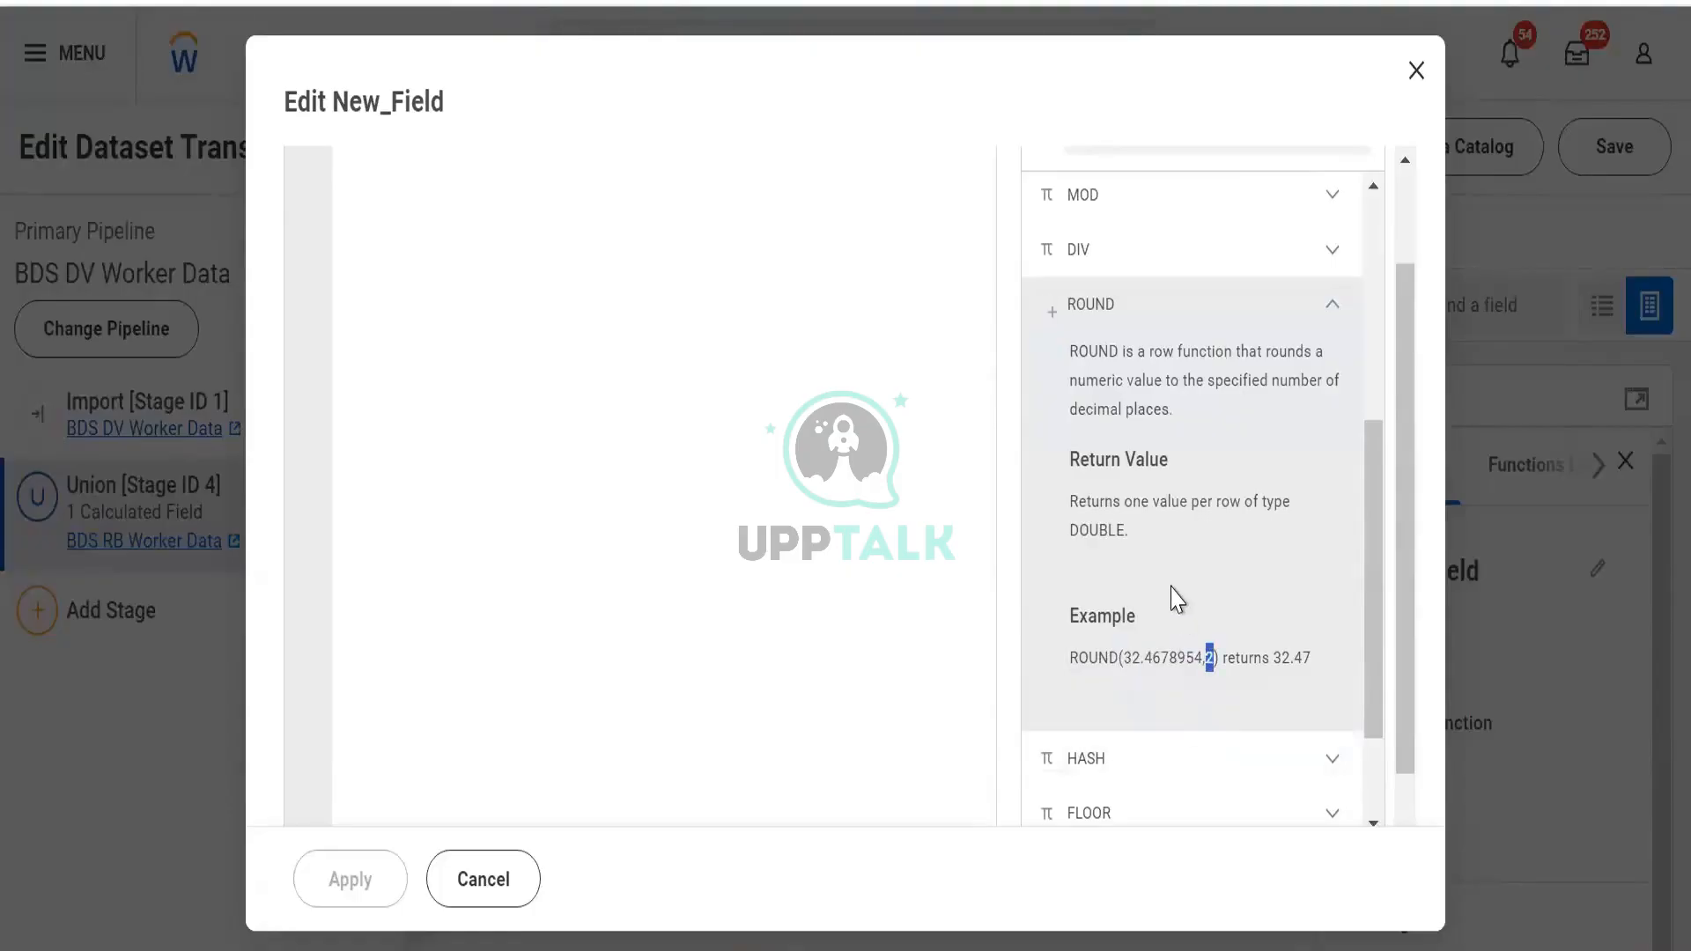
click(1163, 627)
double_click(1204, 658)
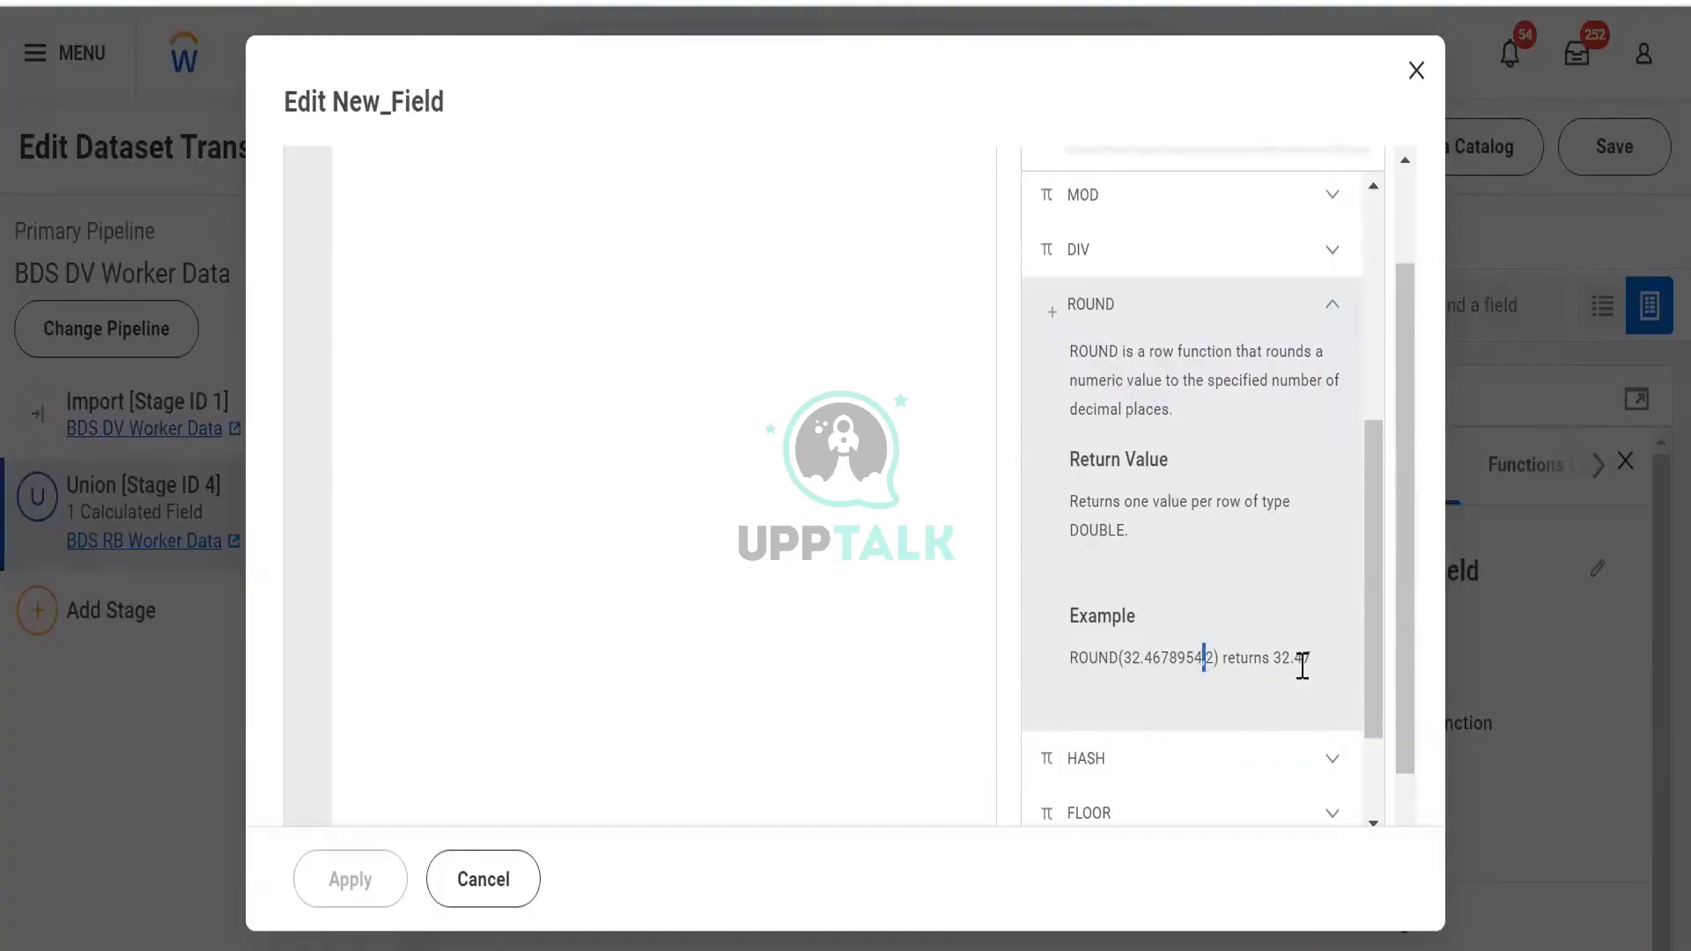
click(1194, 676)
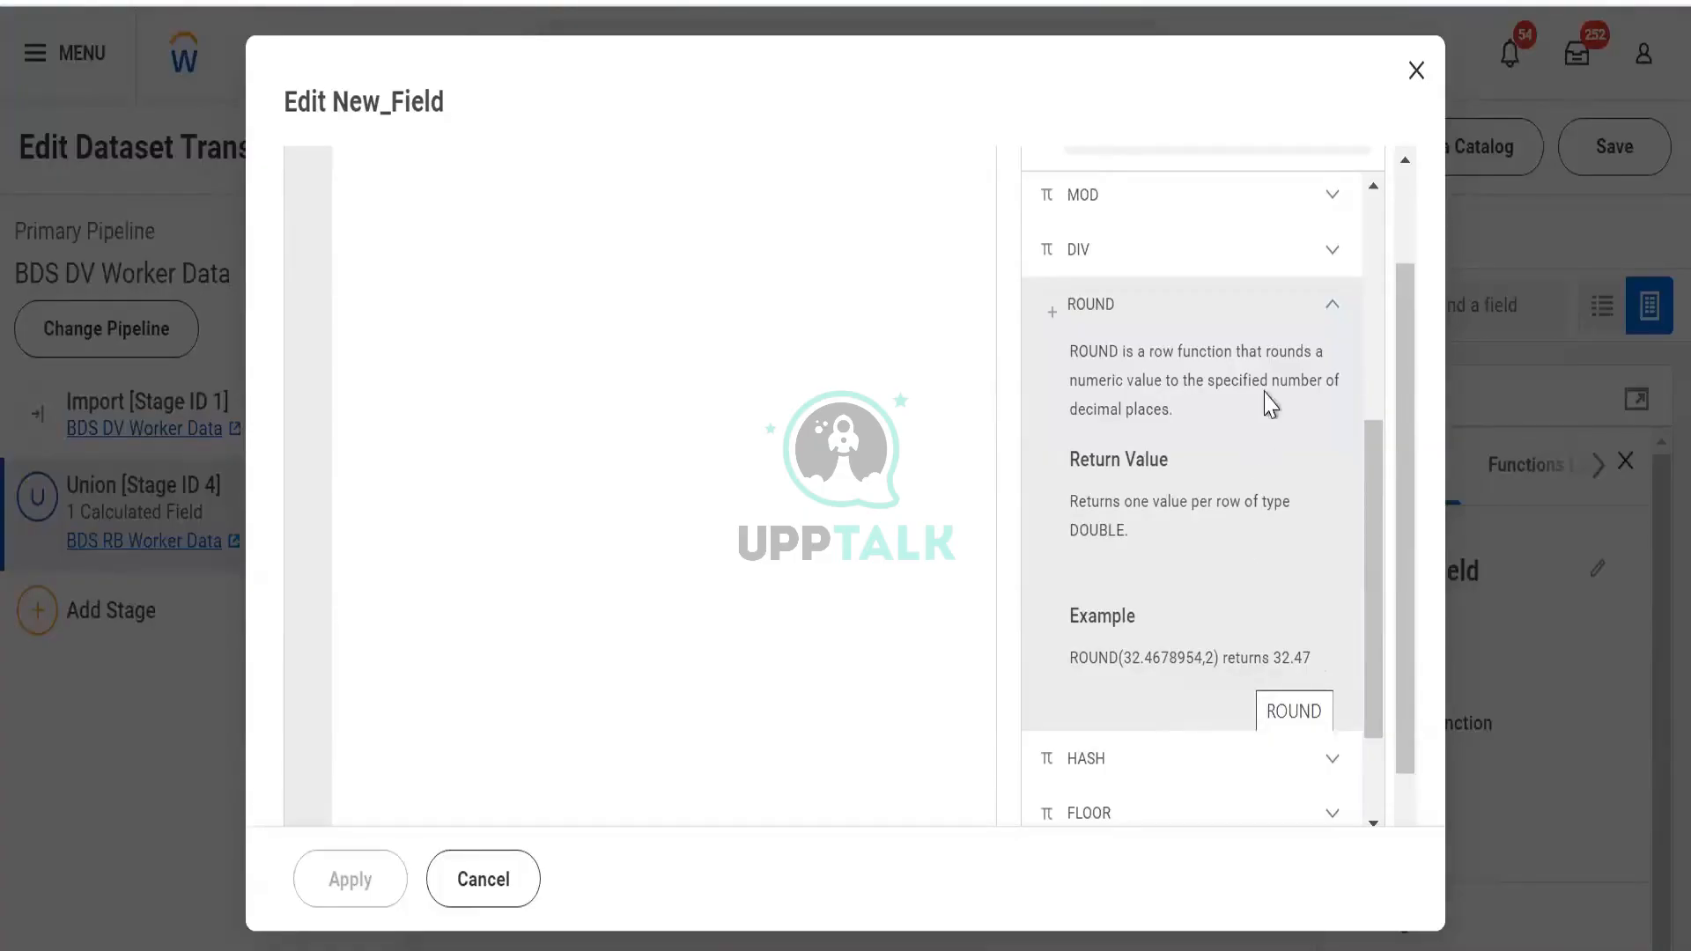
click(1319, 315)
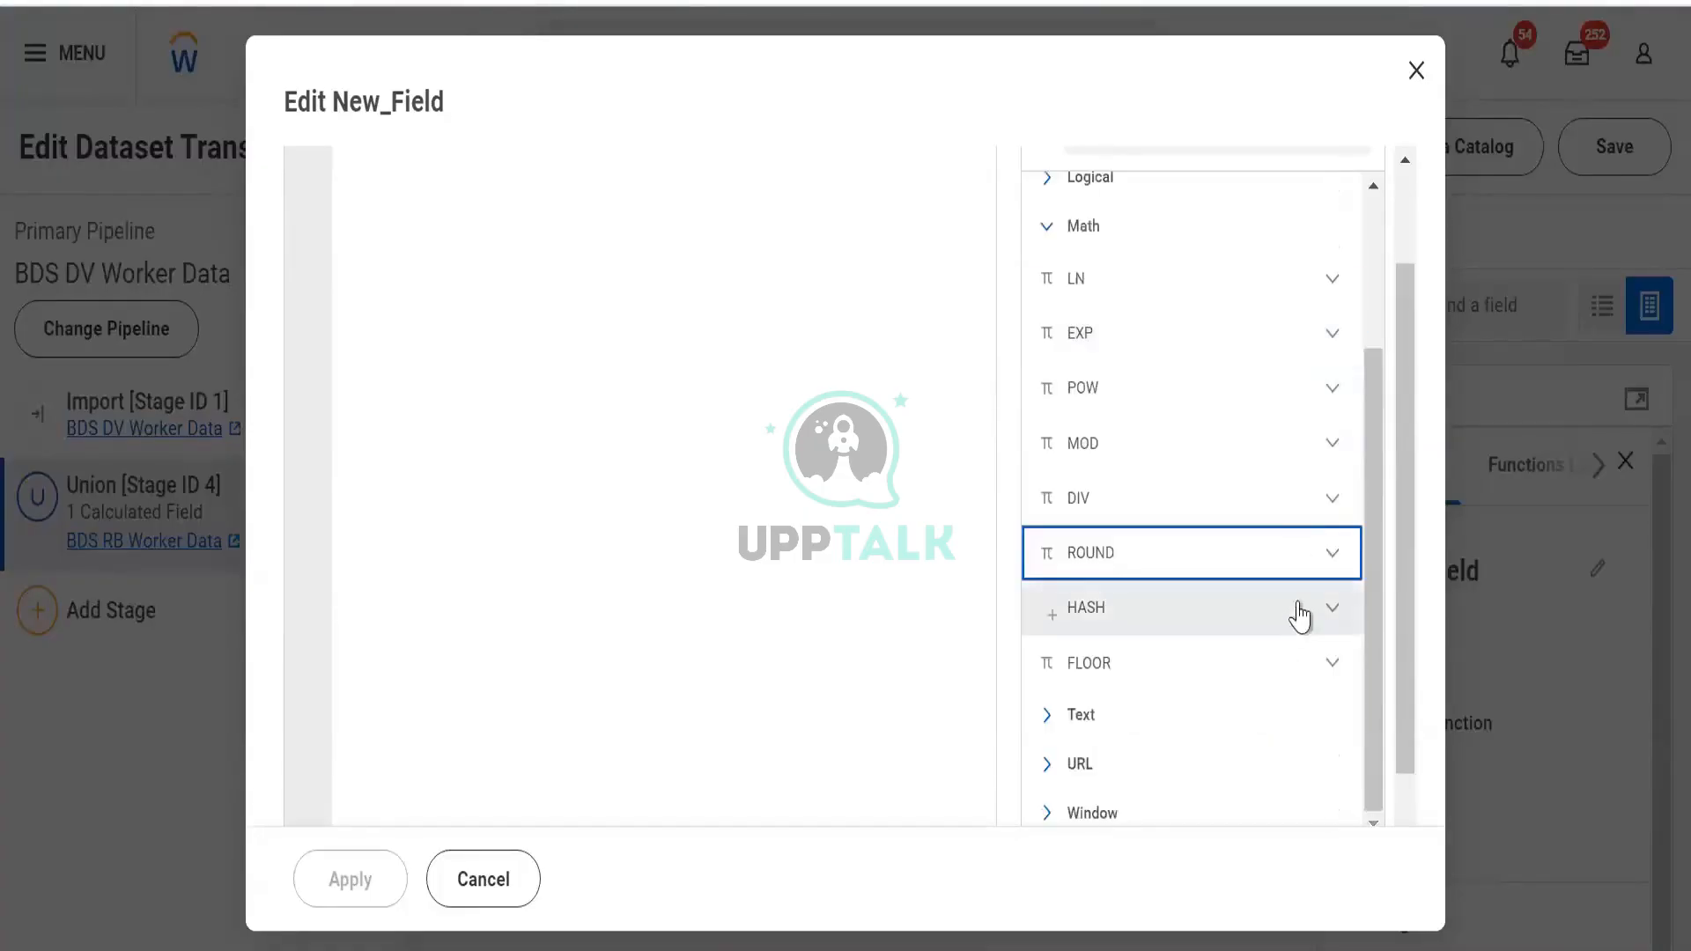
click(1321, 674)
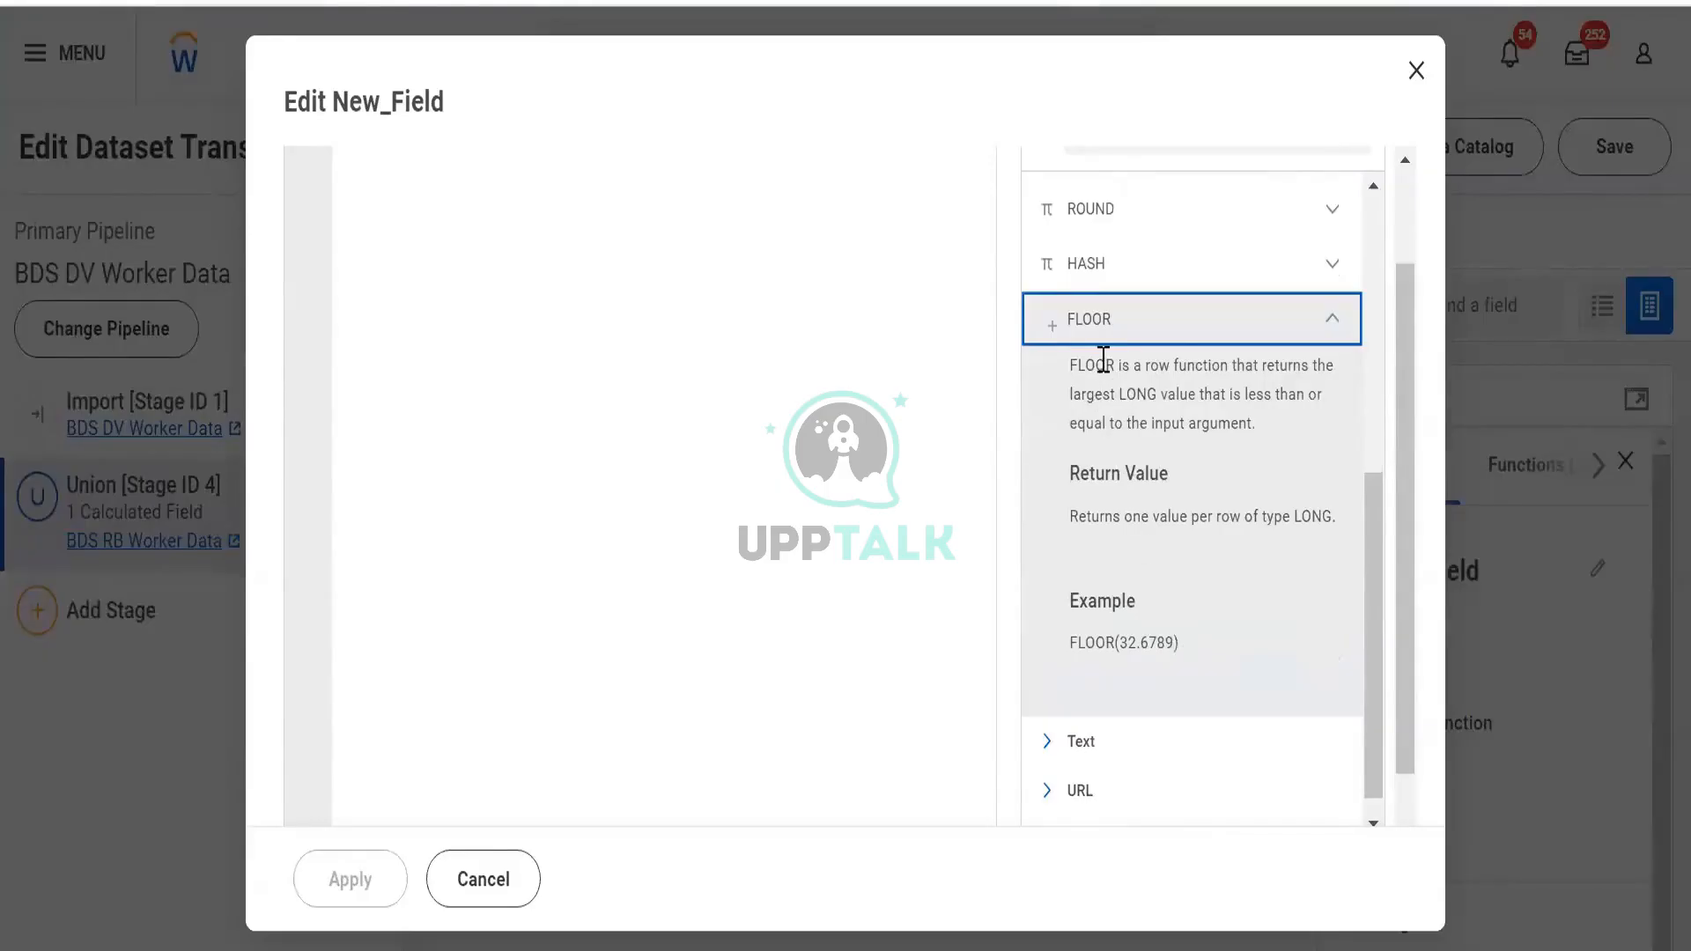
drag(1105, 363, 1301, 440)
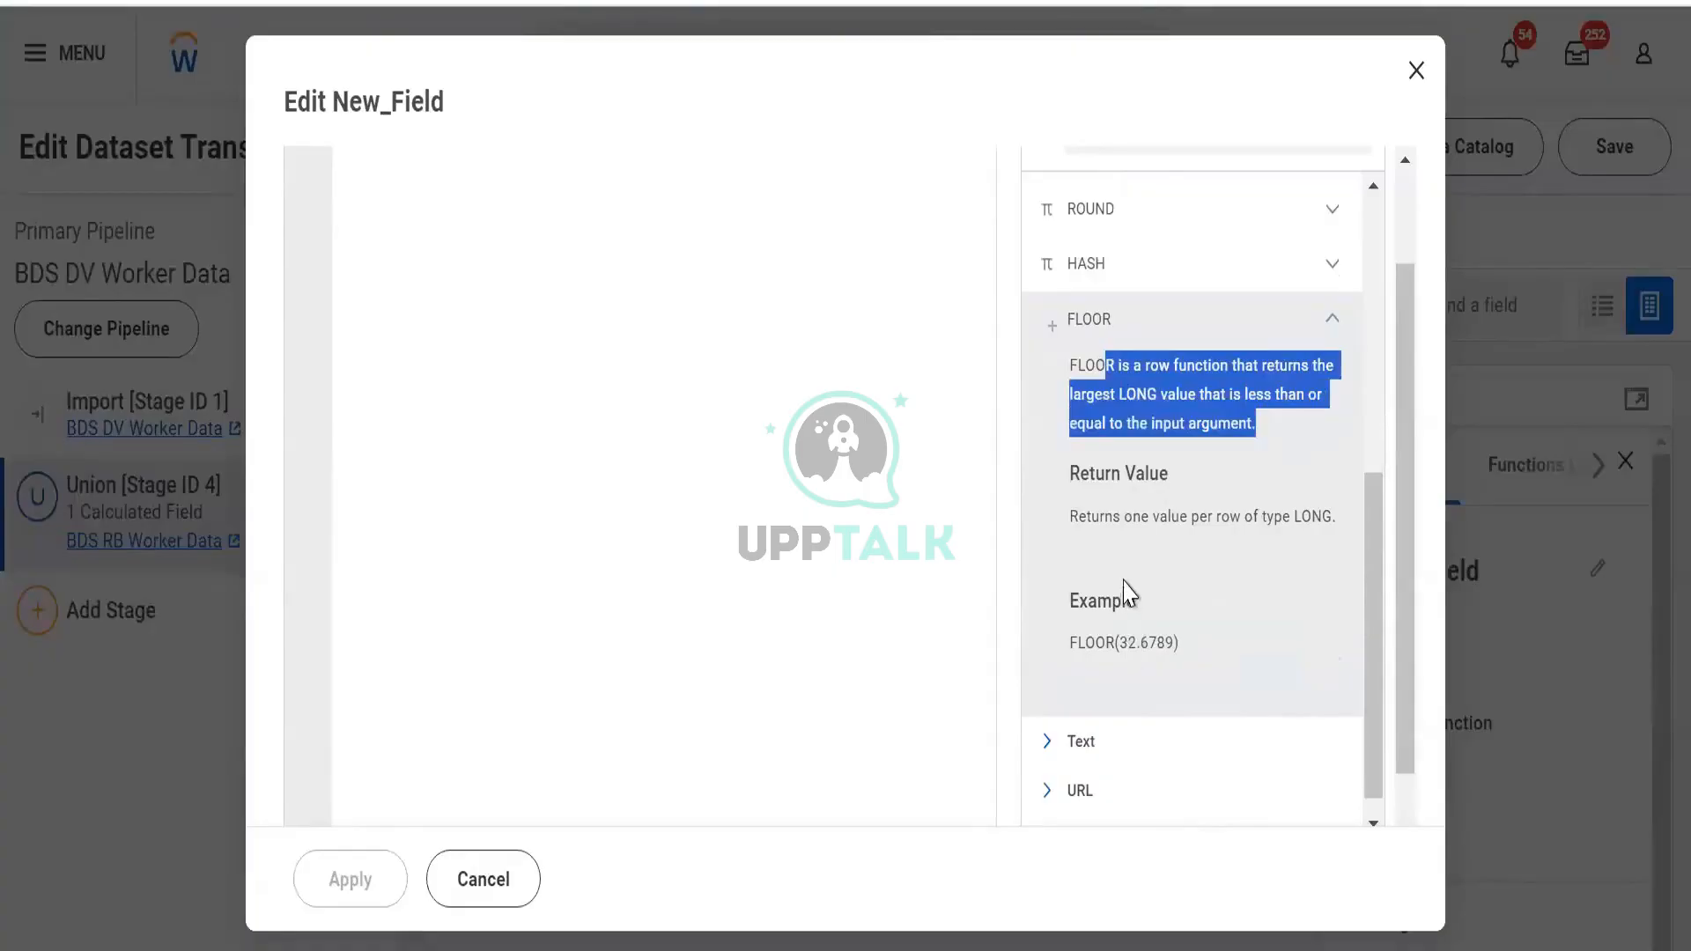
scroll(1131, 608, down, 1)
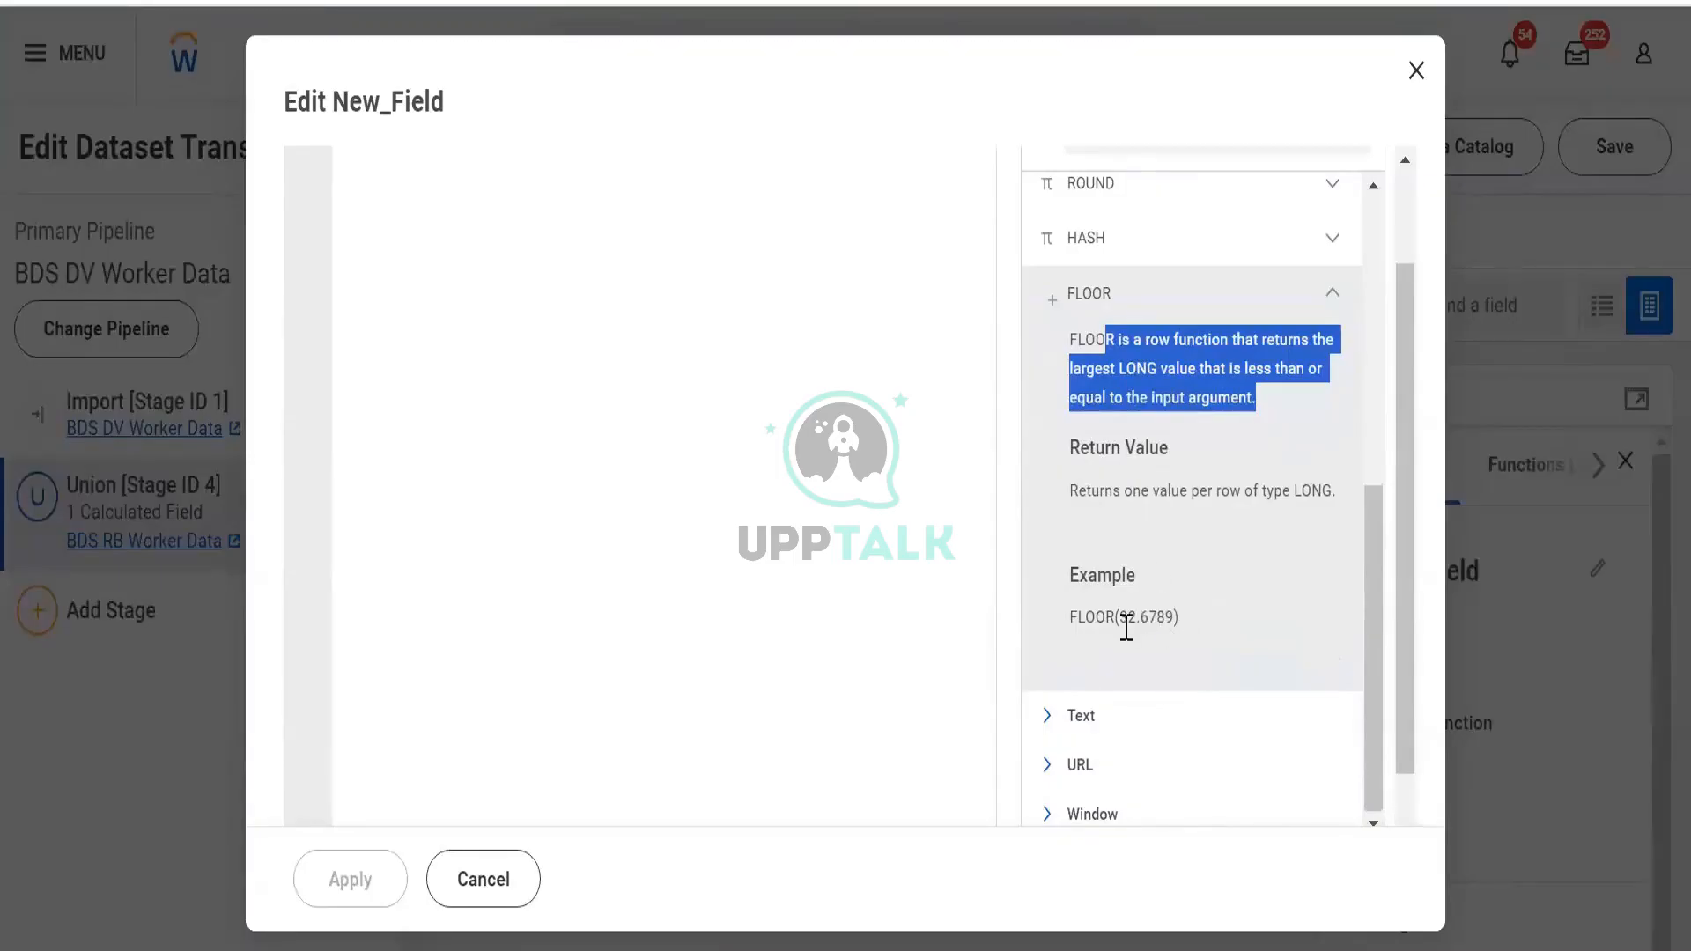
drag(1138, 618, 1181, 638)
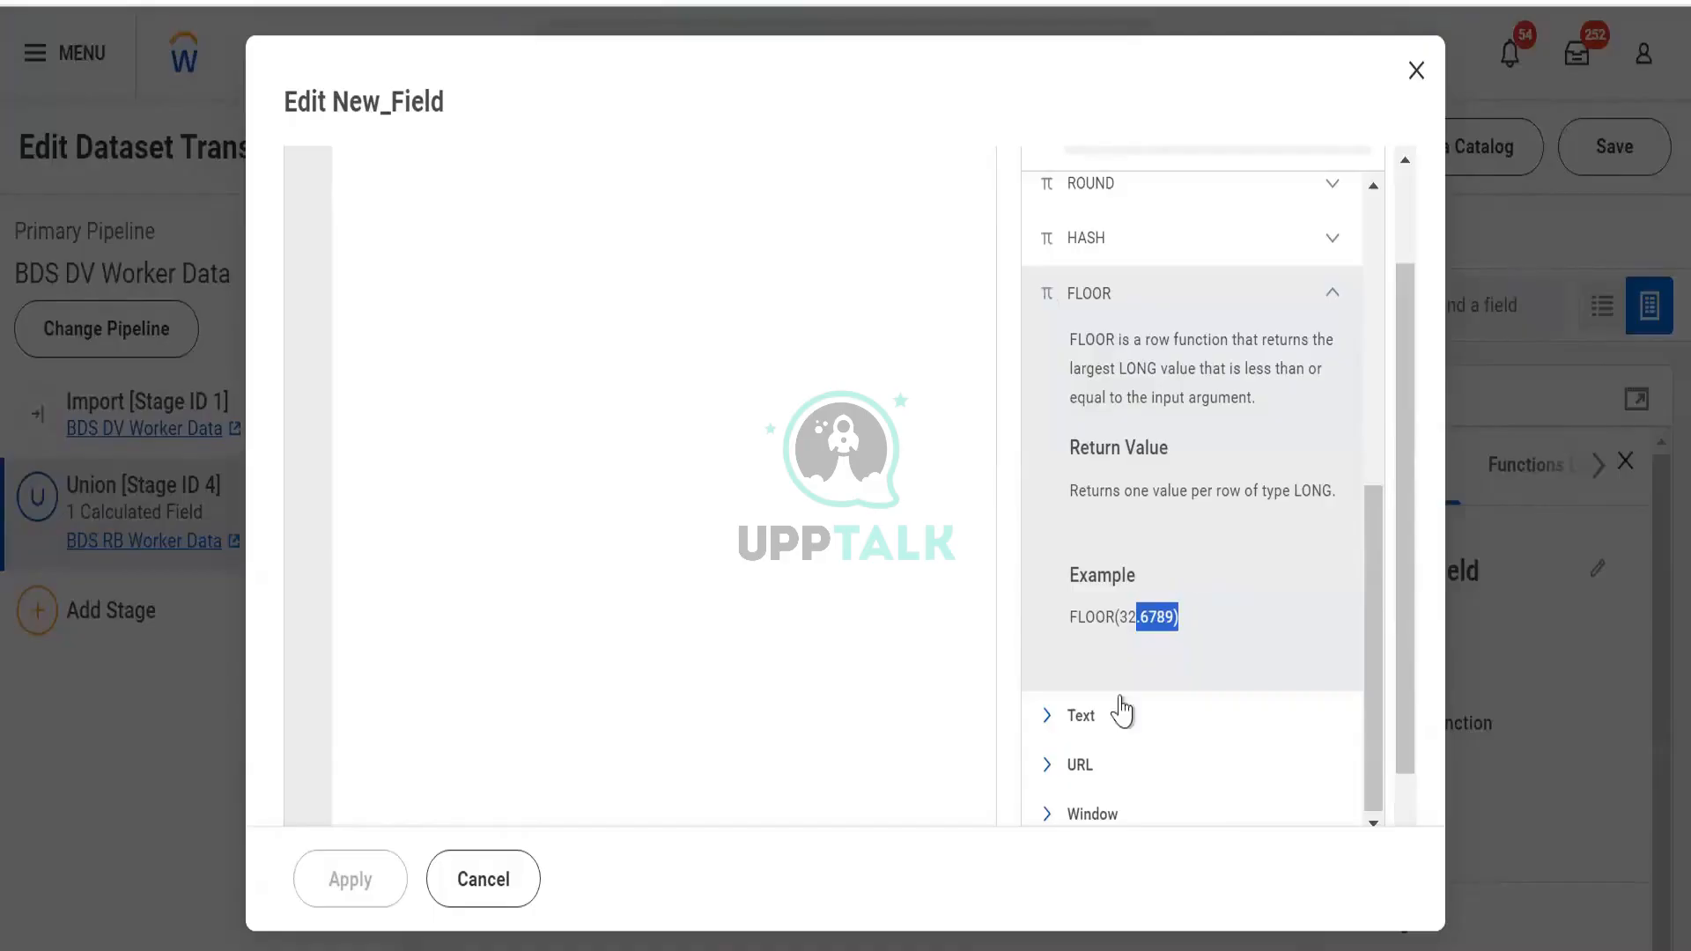
click(1128, 612)
click(1320, 307)
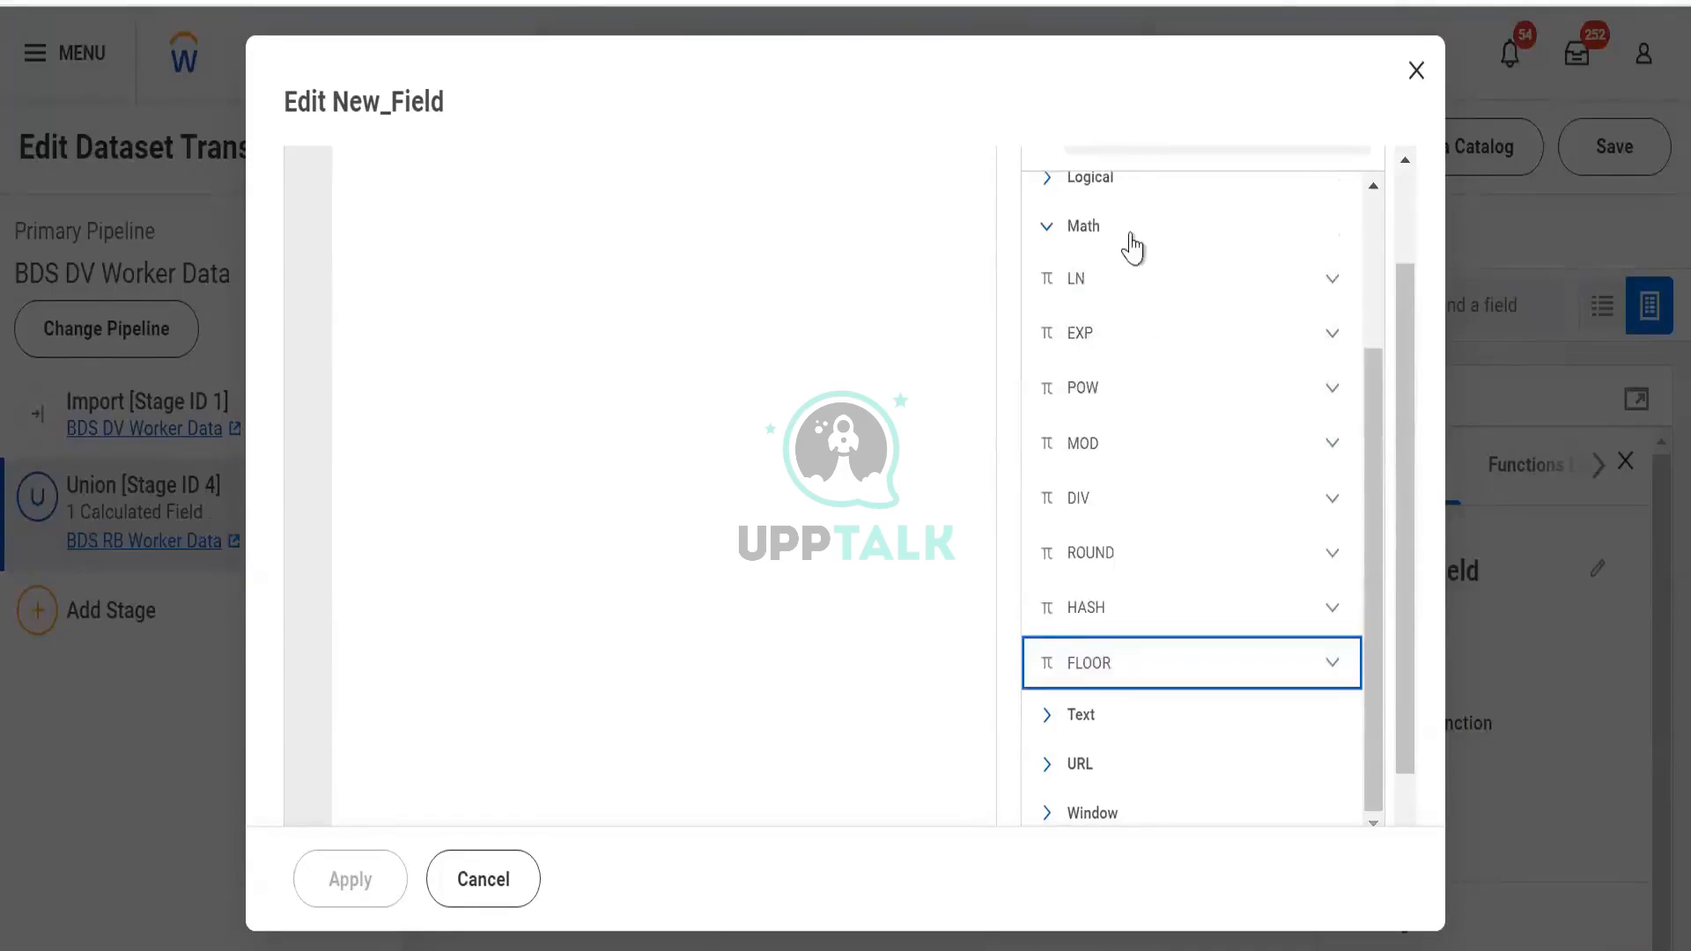
click(1092, 231)
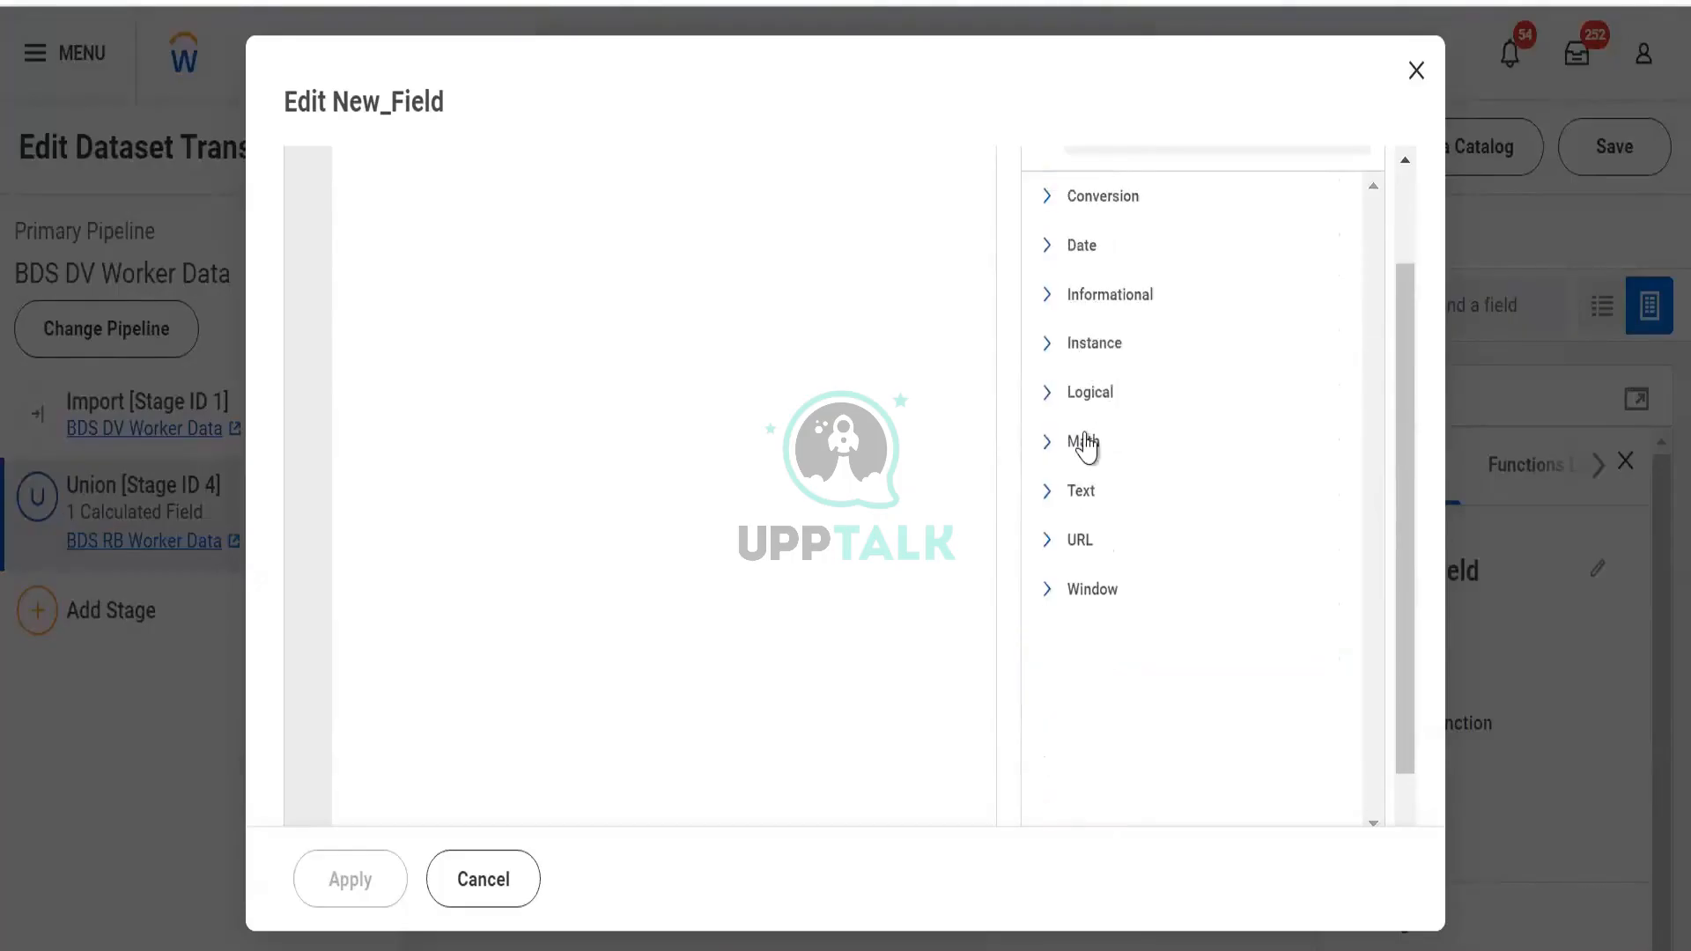
Expand the Text category and display REVERSE's help, where REVERSE("abc") returns "cba"
click(1085, 494)
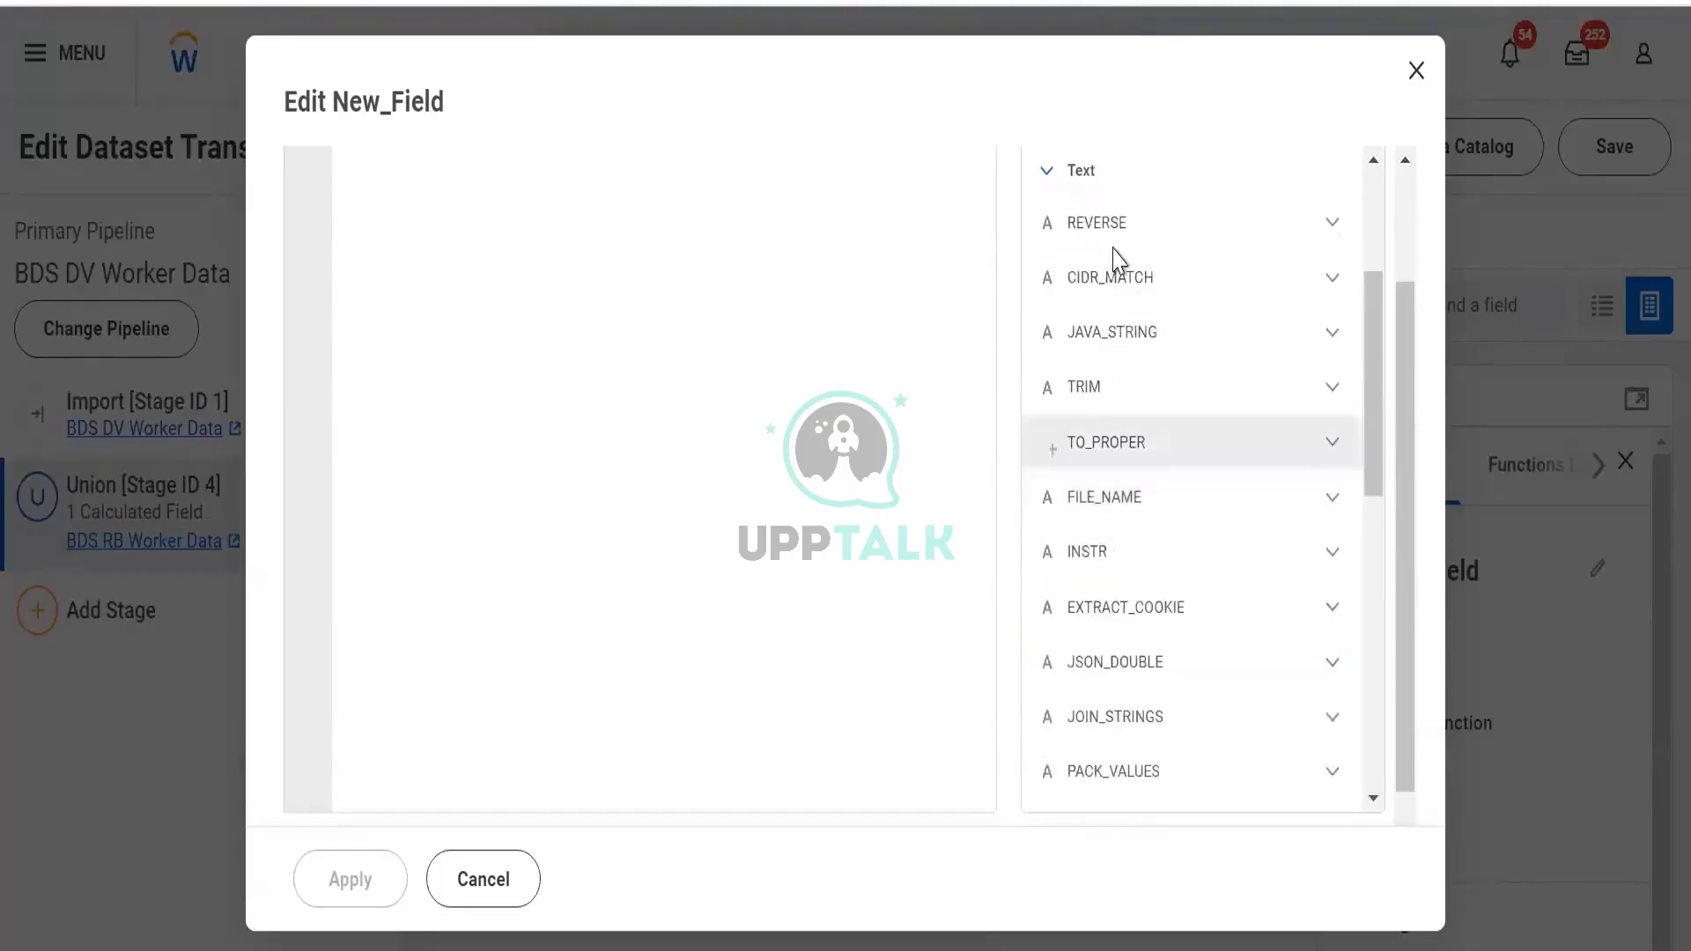
scroll(1133, 408, up, 2)
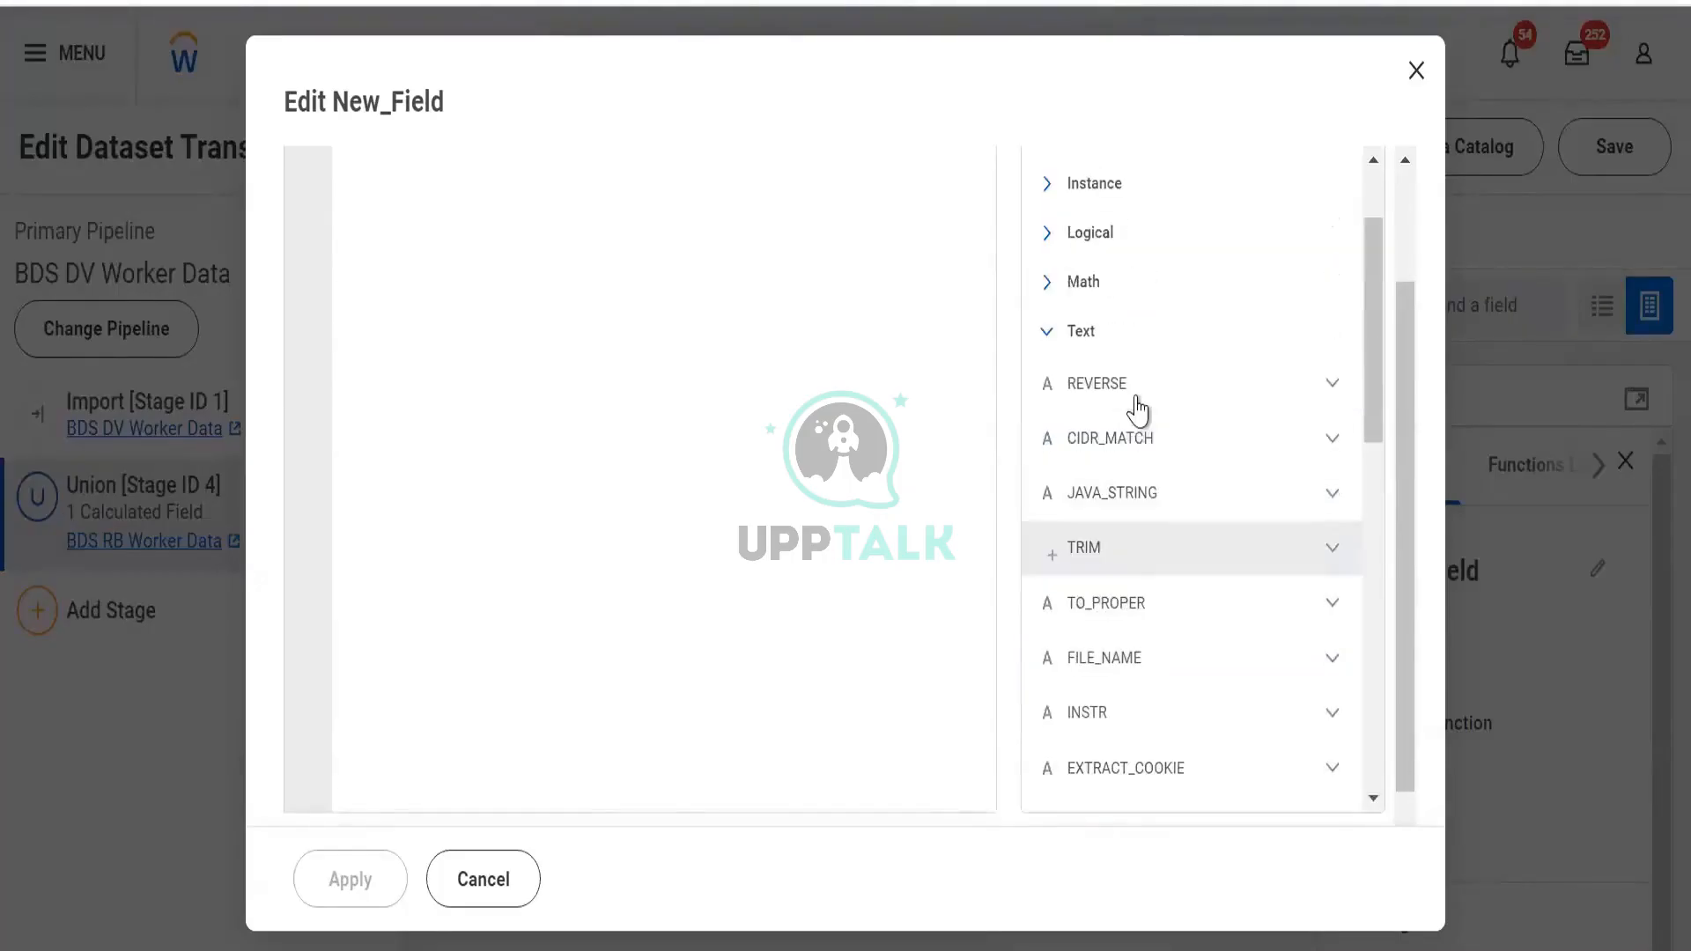
click(1329, 398)
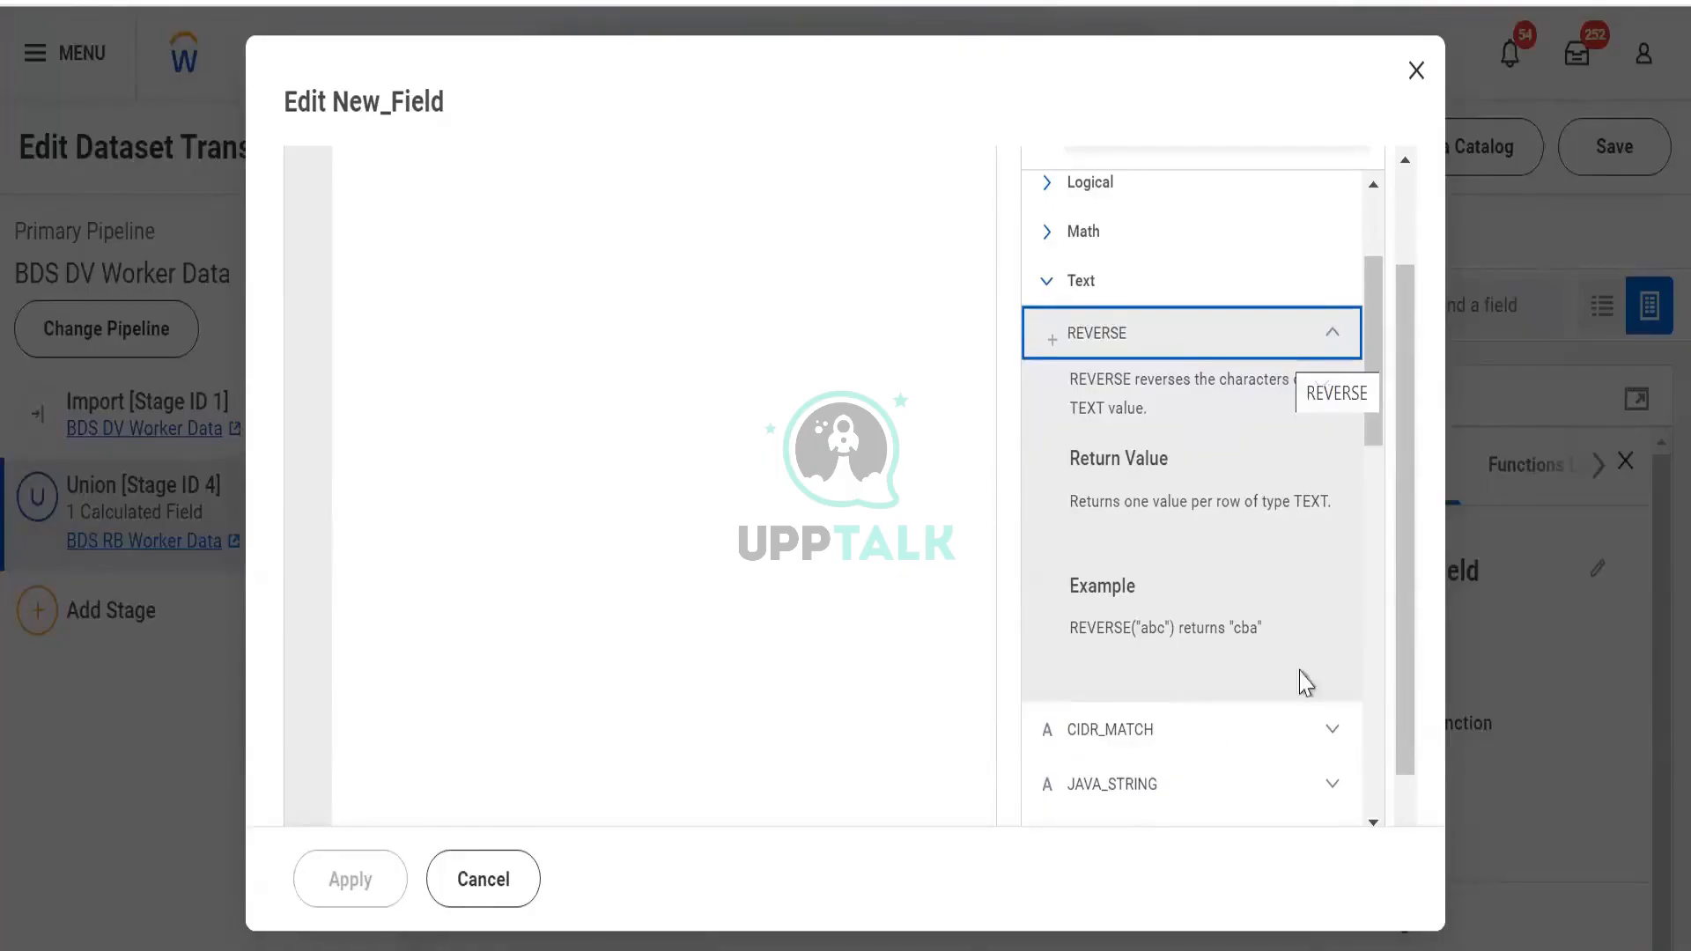
click(790, 359)
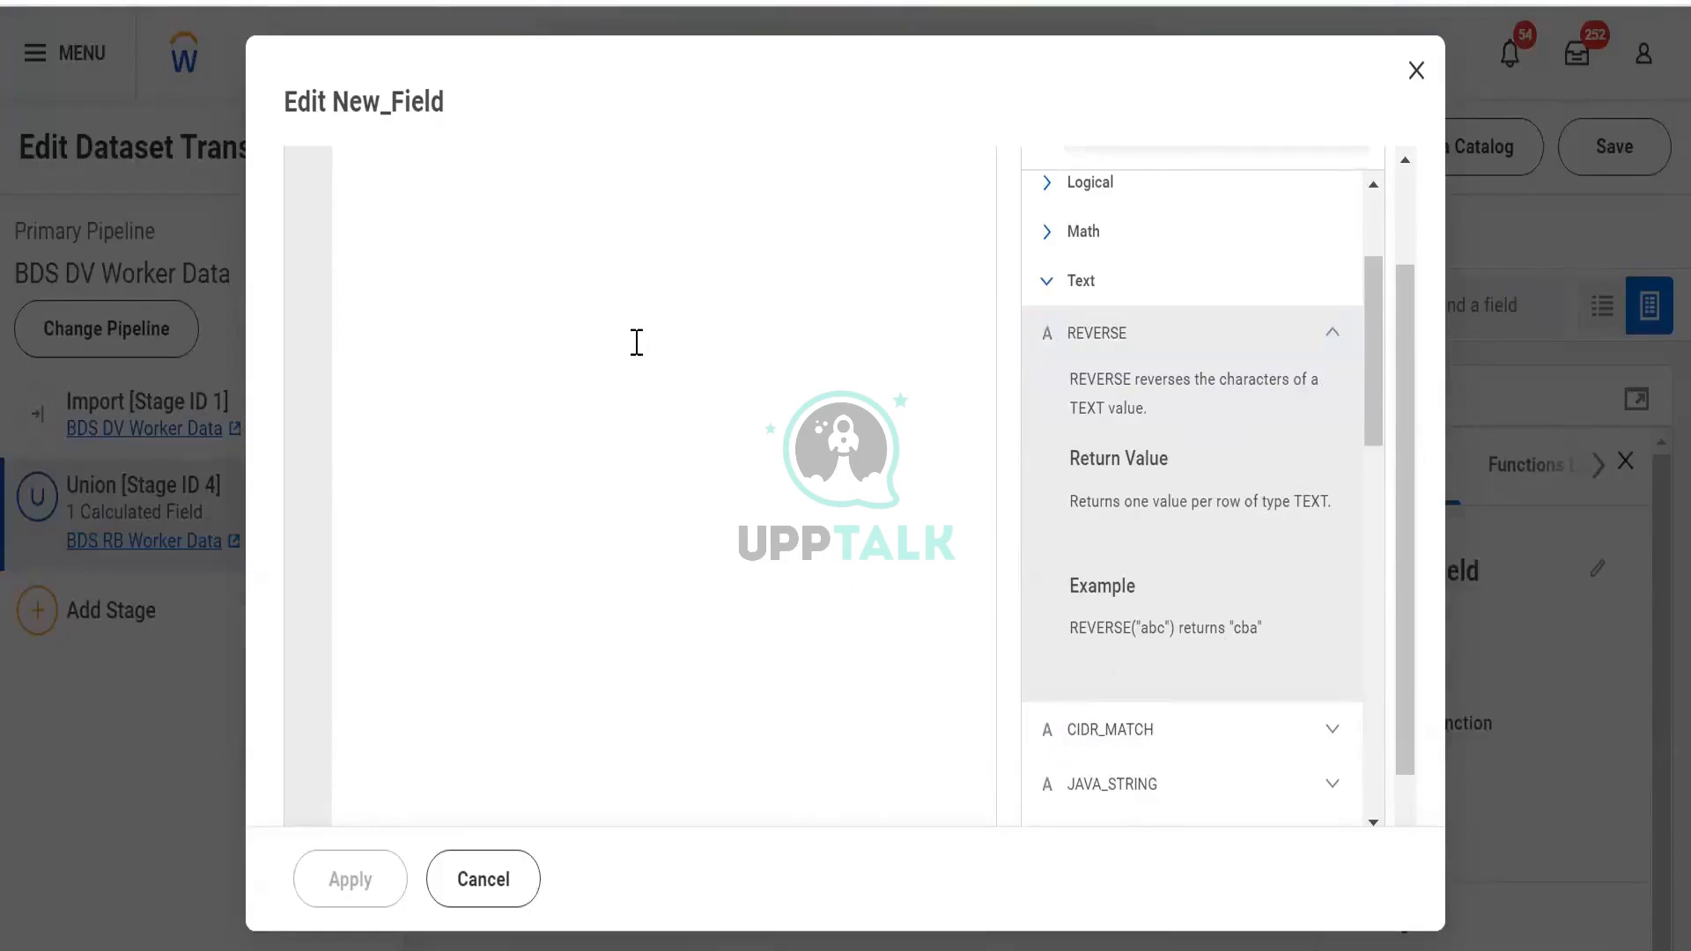
Type a candidate name on line 1 and its reversed spelling on line 2, then select all
scroll(637, 342, up, 2)
text(Steve)
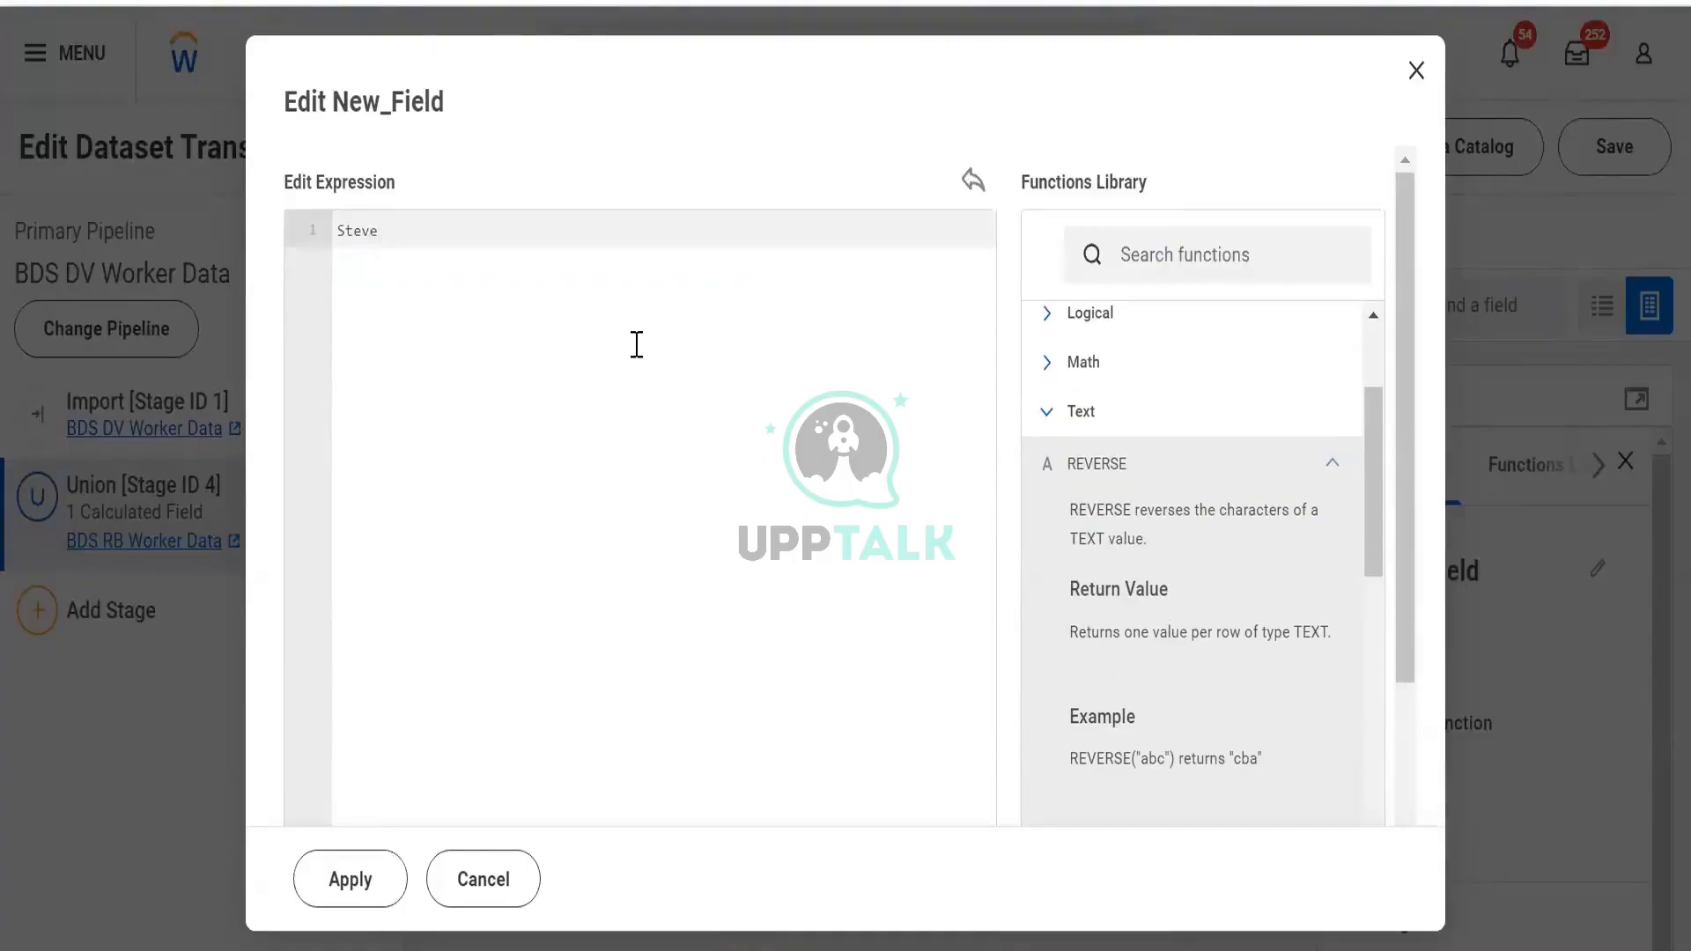
key(Return)
text(e)
key(BackSpace)
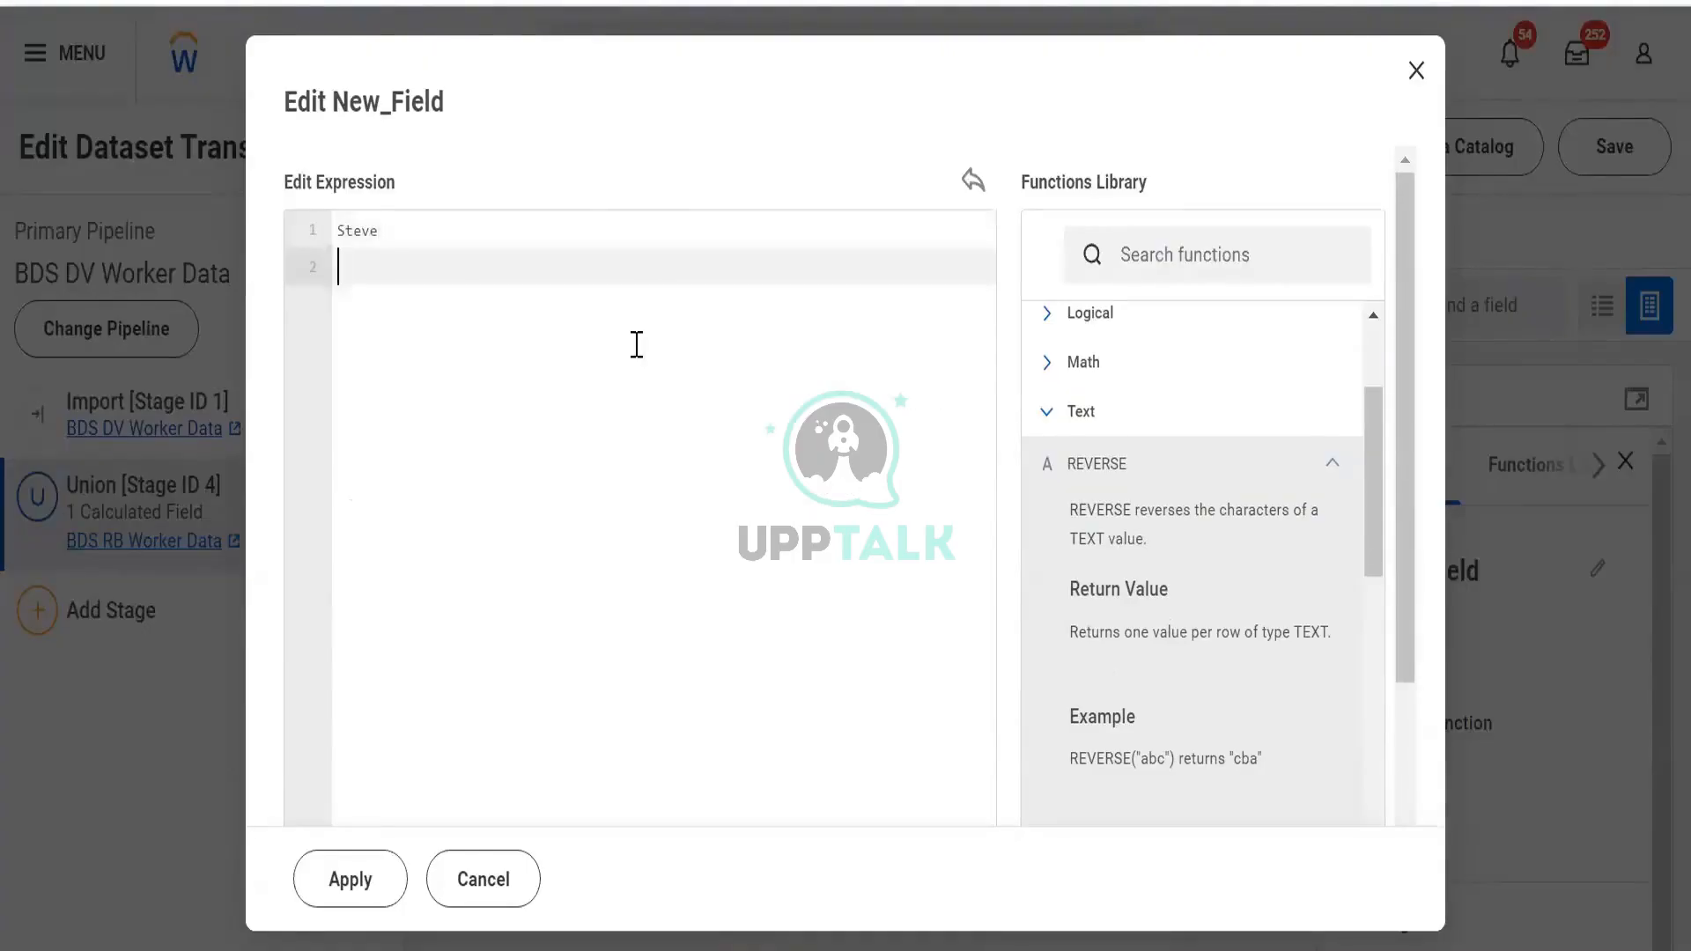
text(Eve)
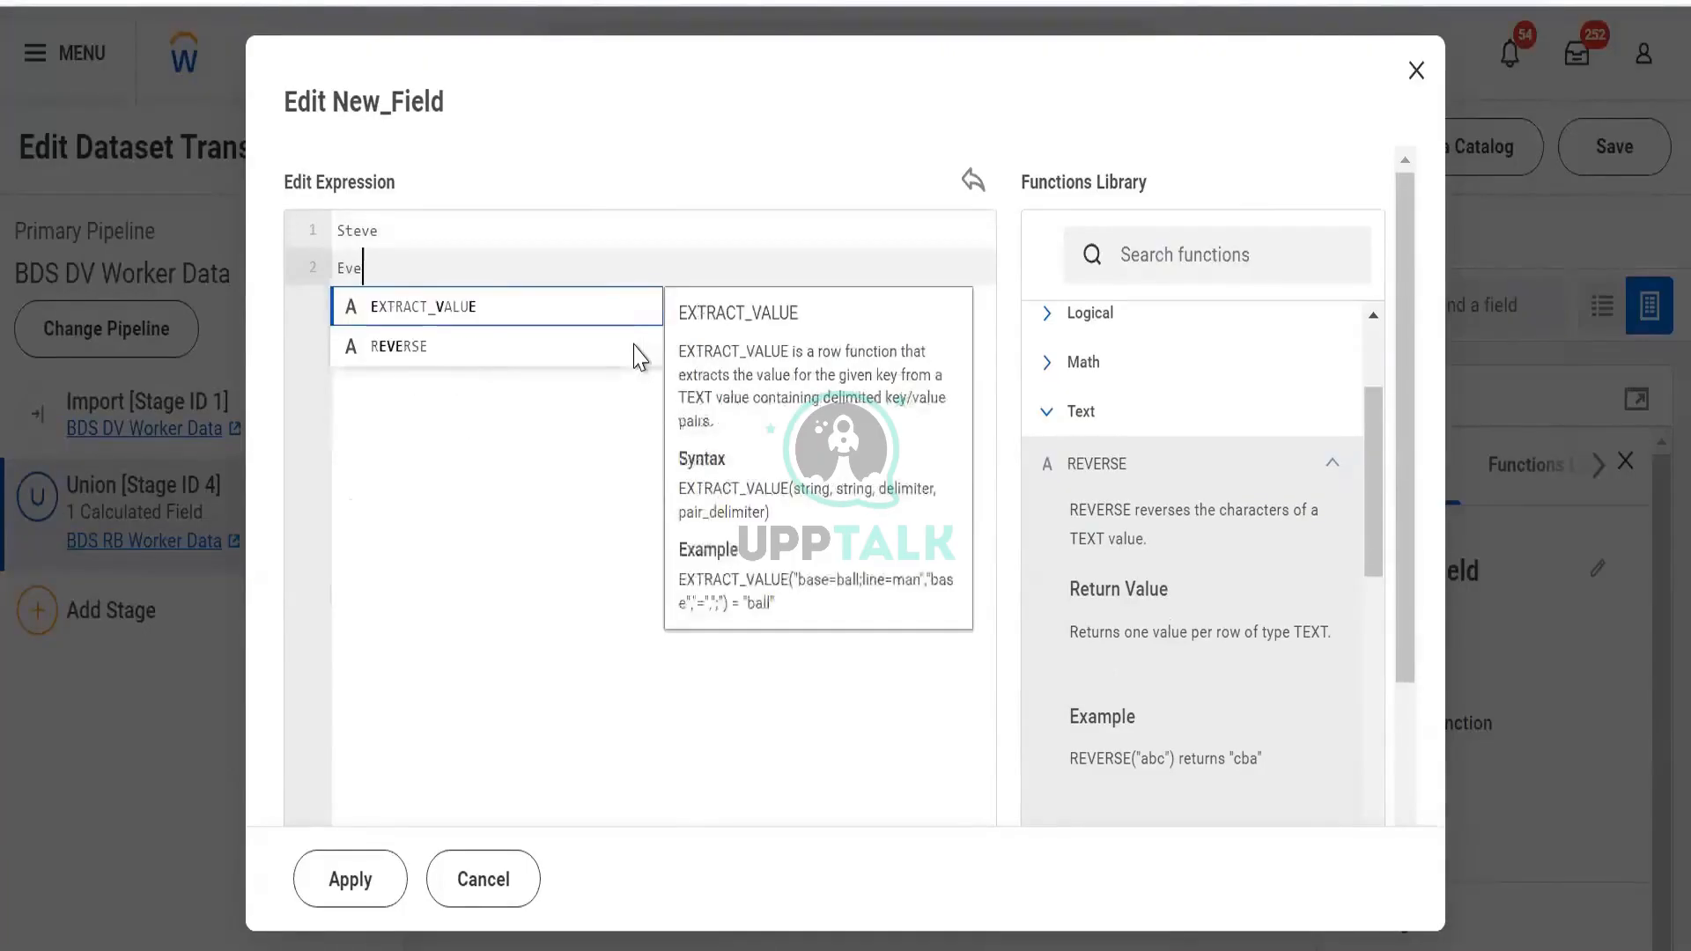
text(ts)
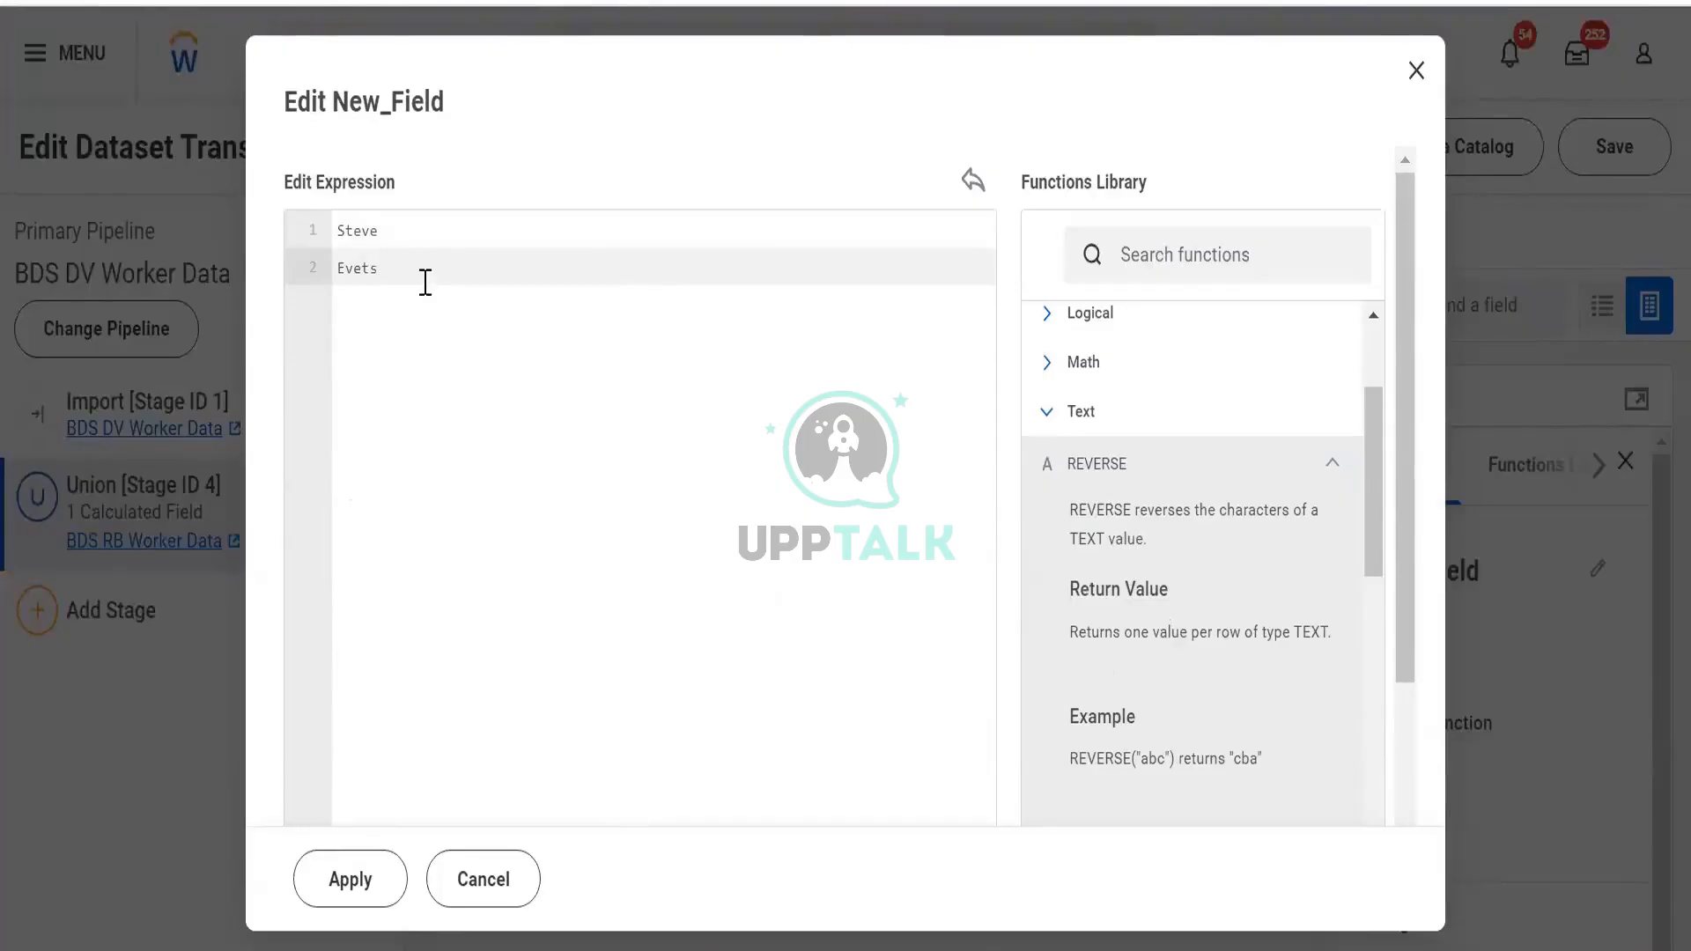
key(Return)
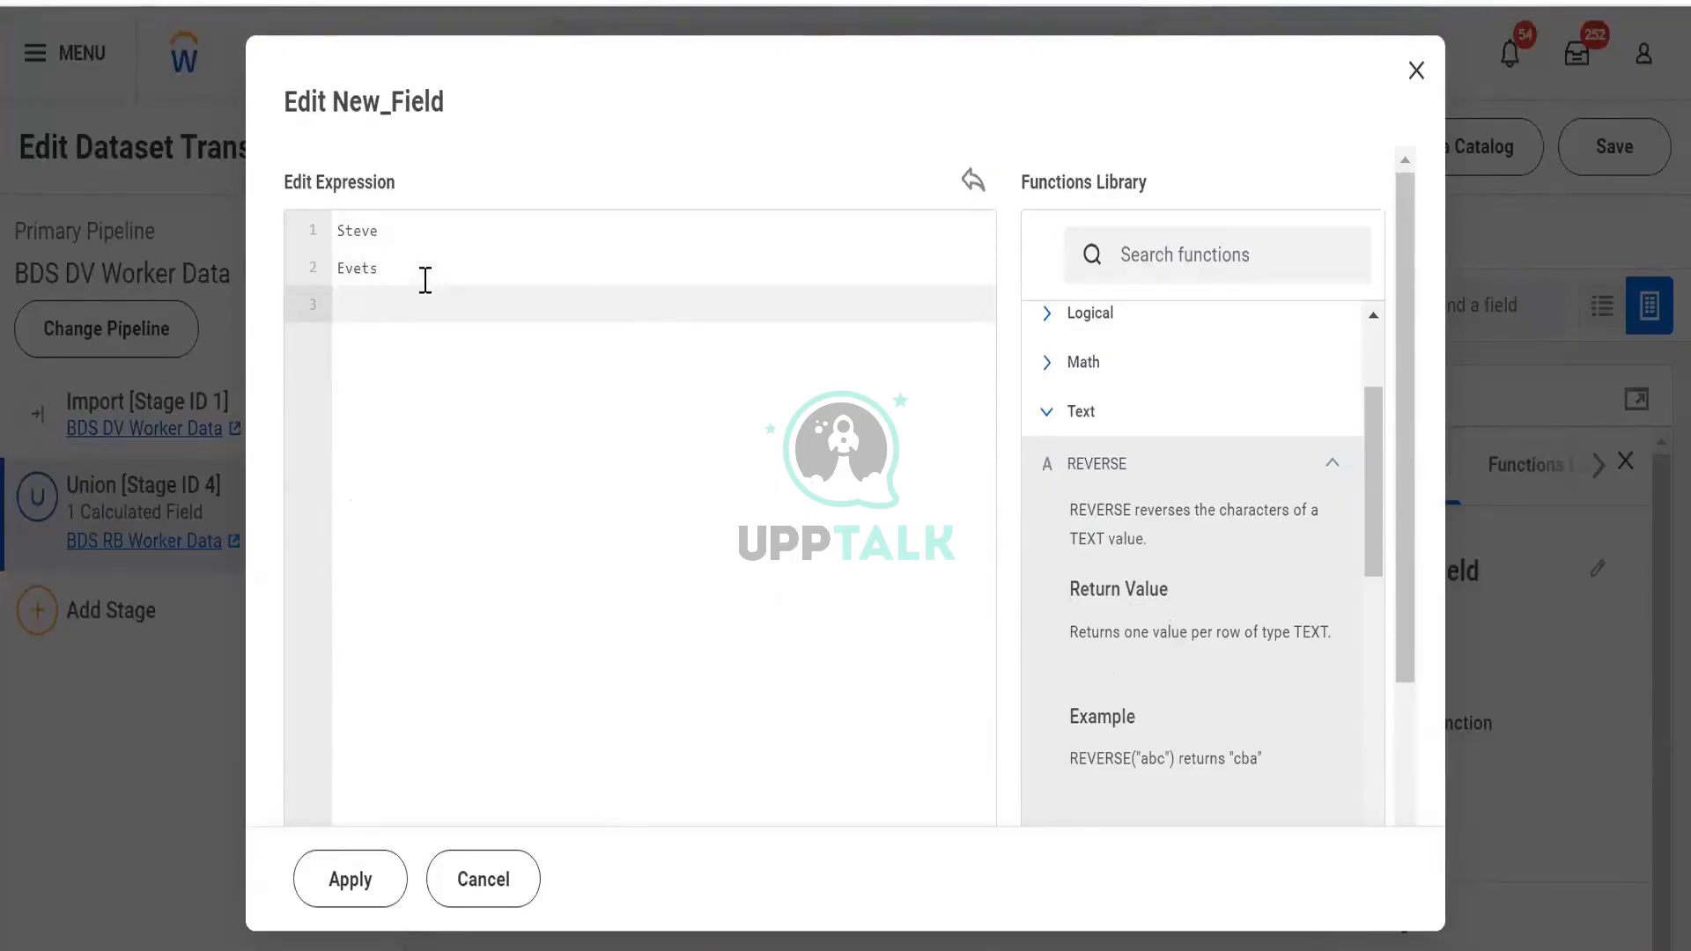
text(S)
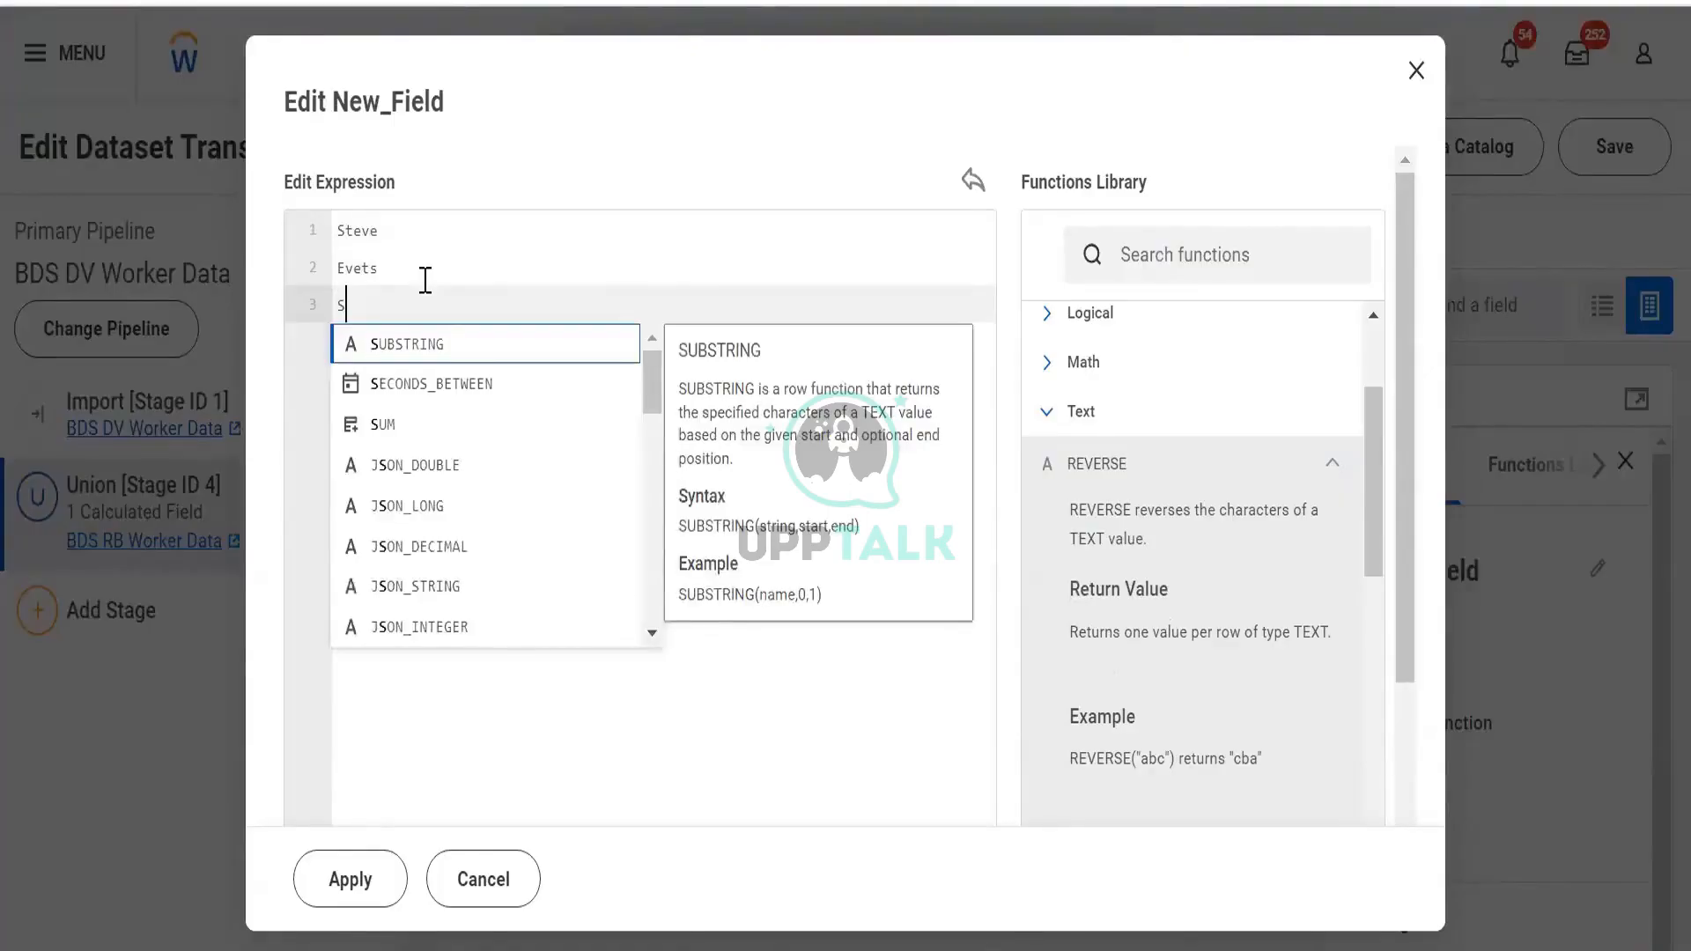
key(Escape)
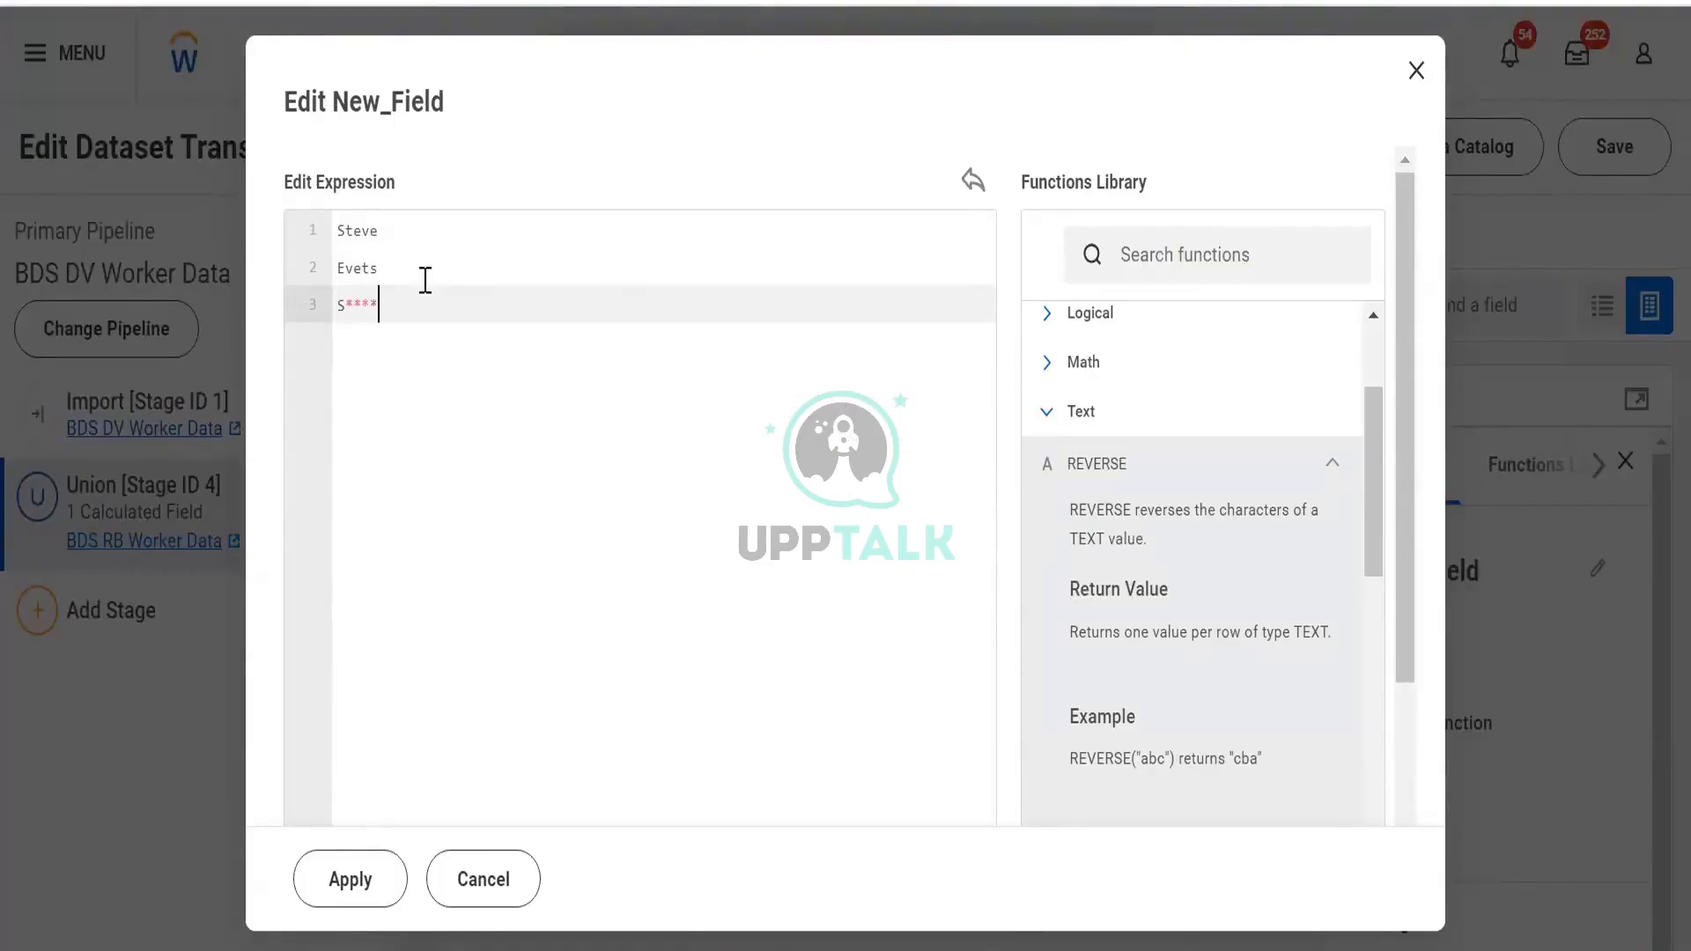
drag(384, 301, 335, 333)
key(BackSpace)
key(BackSpace)
key(BackSpace)
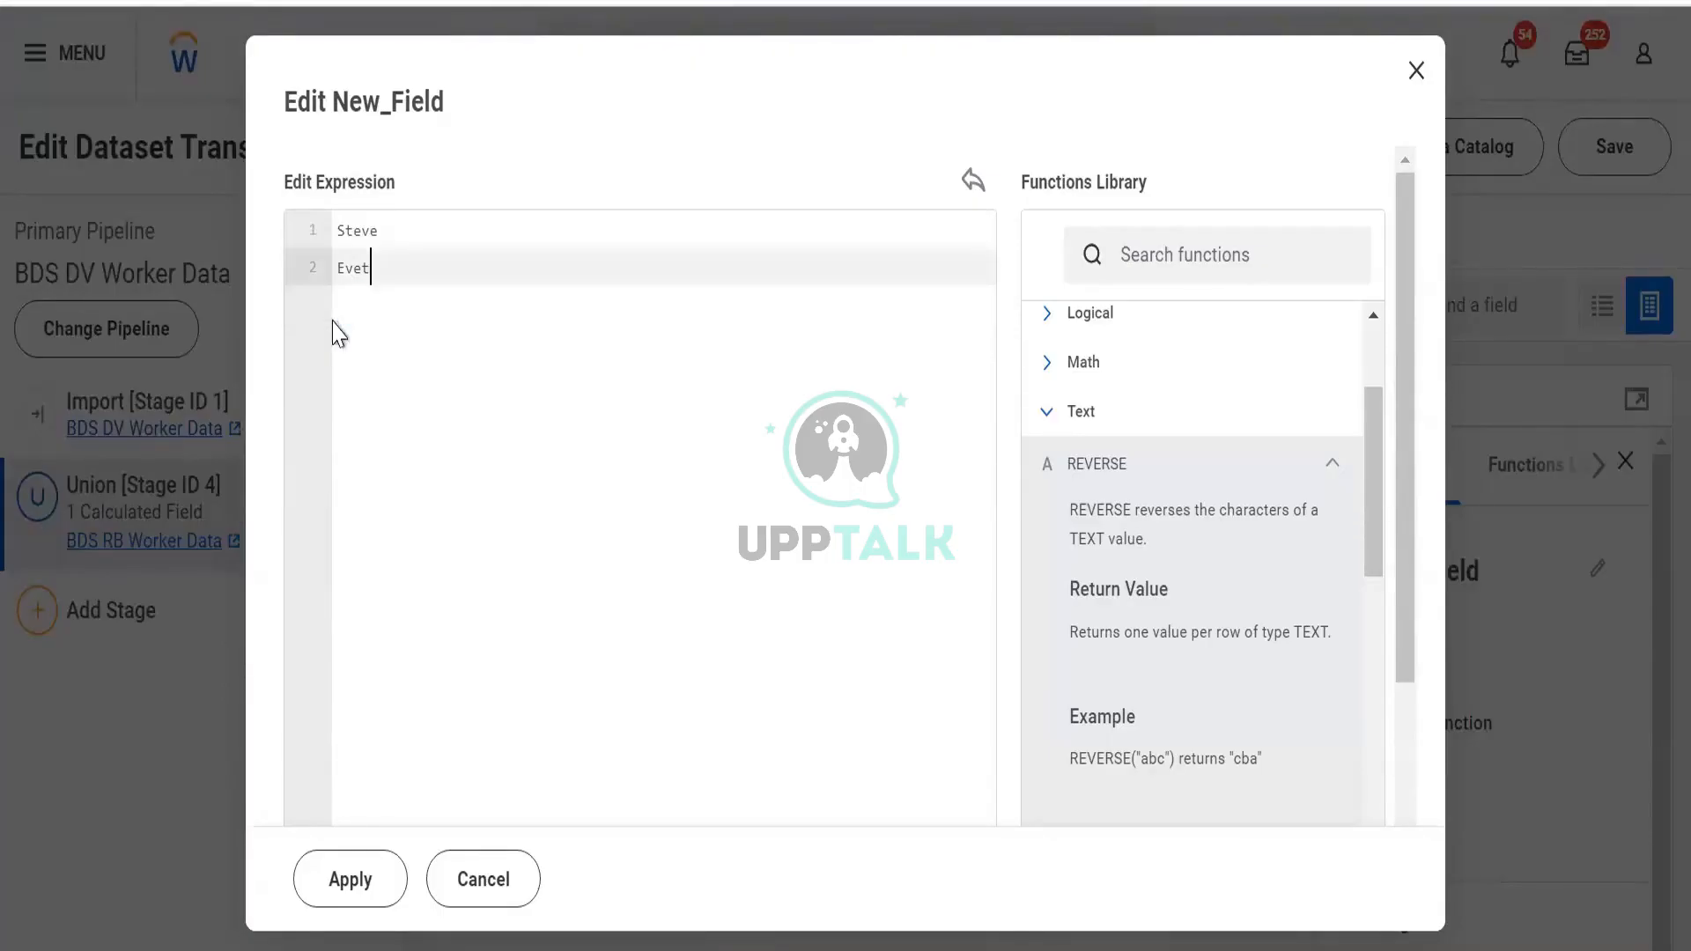
text(s)
key(ctrl+a)
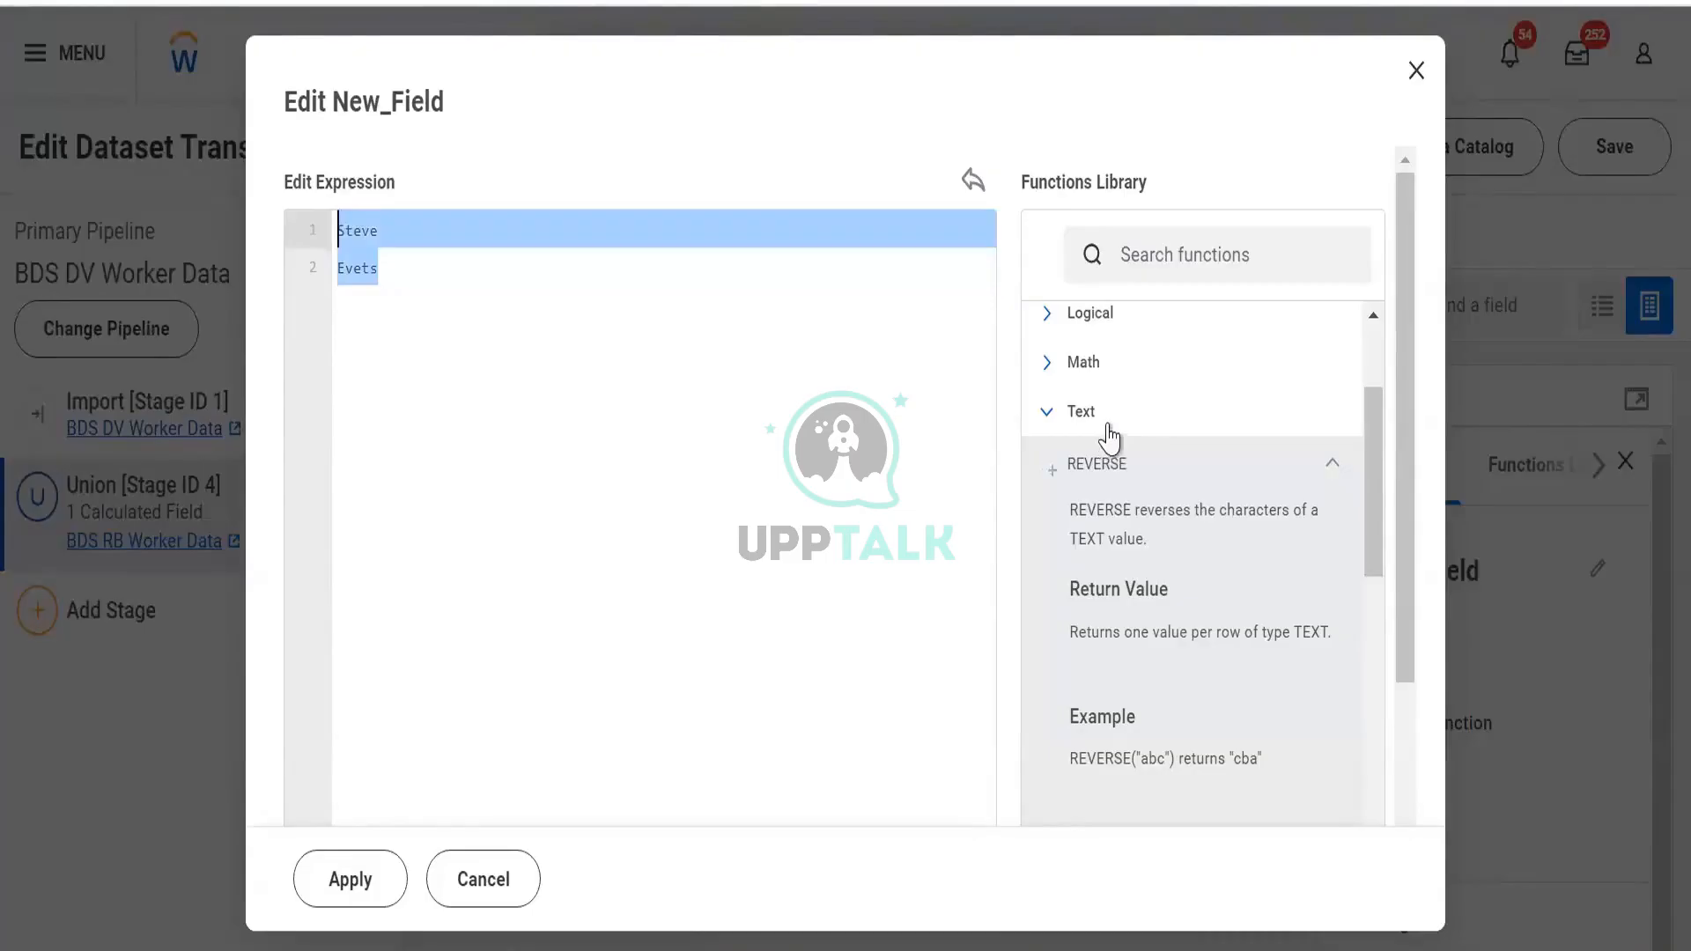
Collapse REVERSE and expand TRIM to show its description, syntax and example
click(1214, 484)
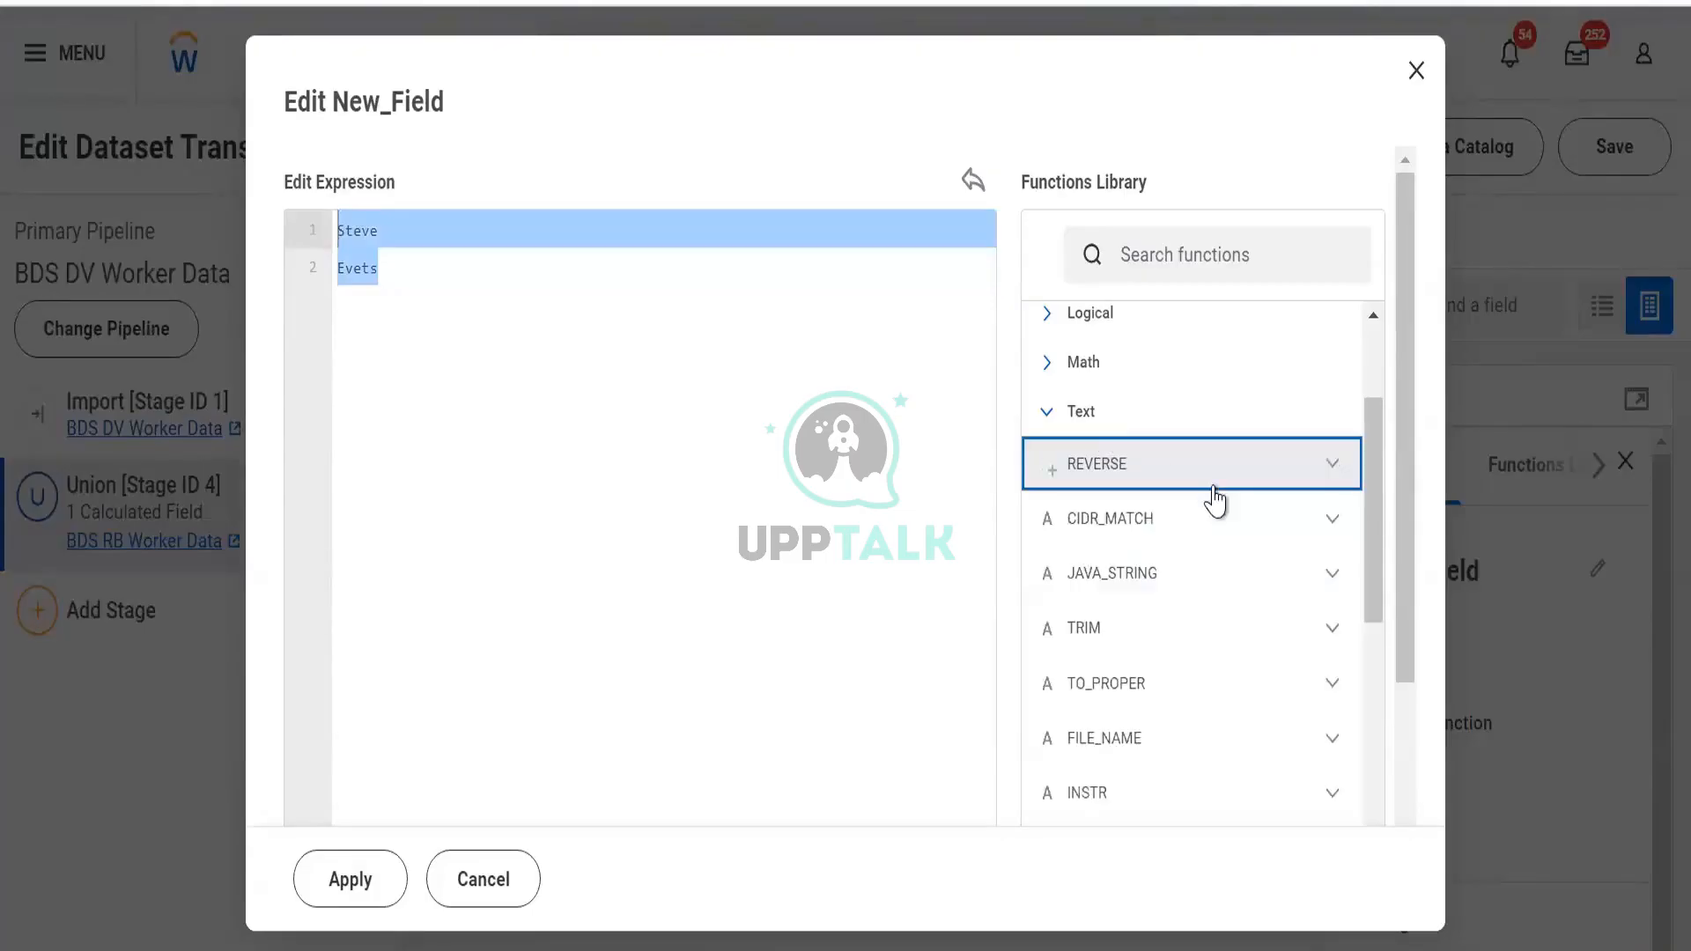
scroll(1222, 546, down, 2)
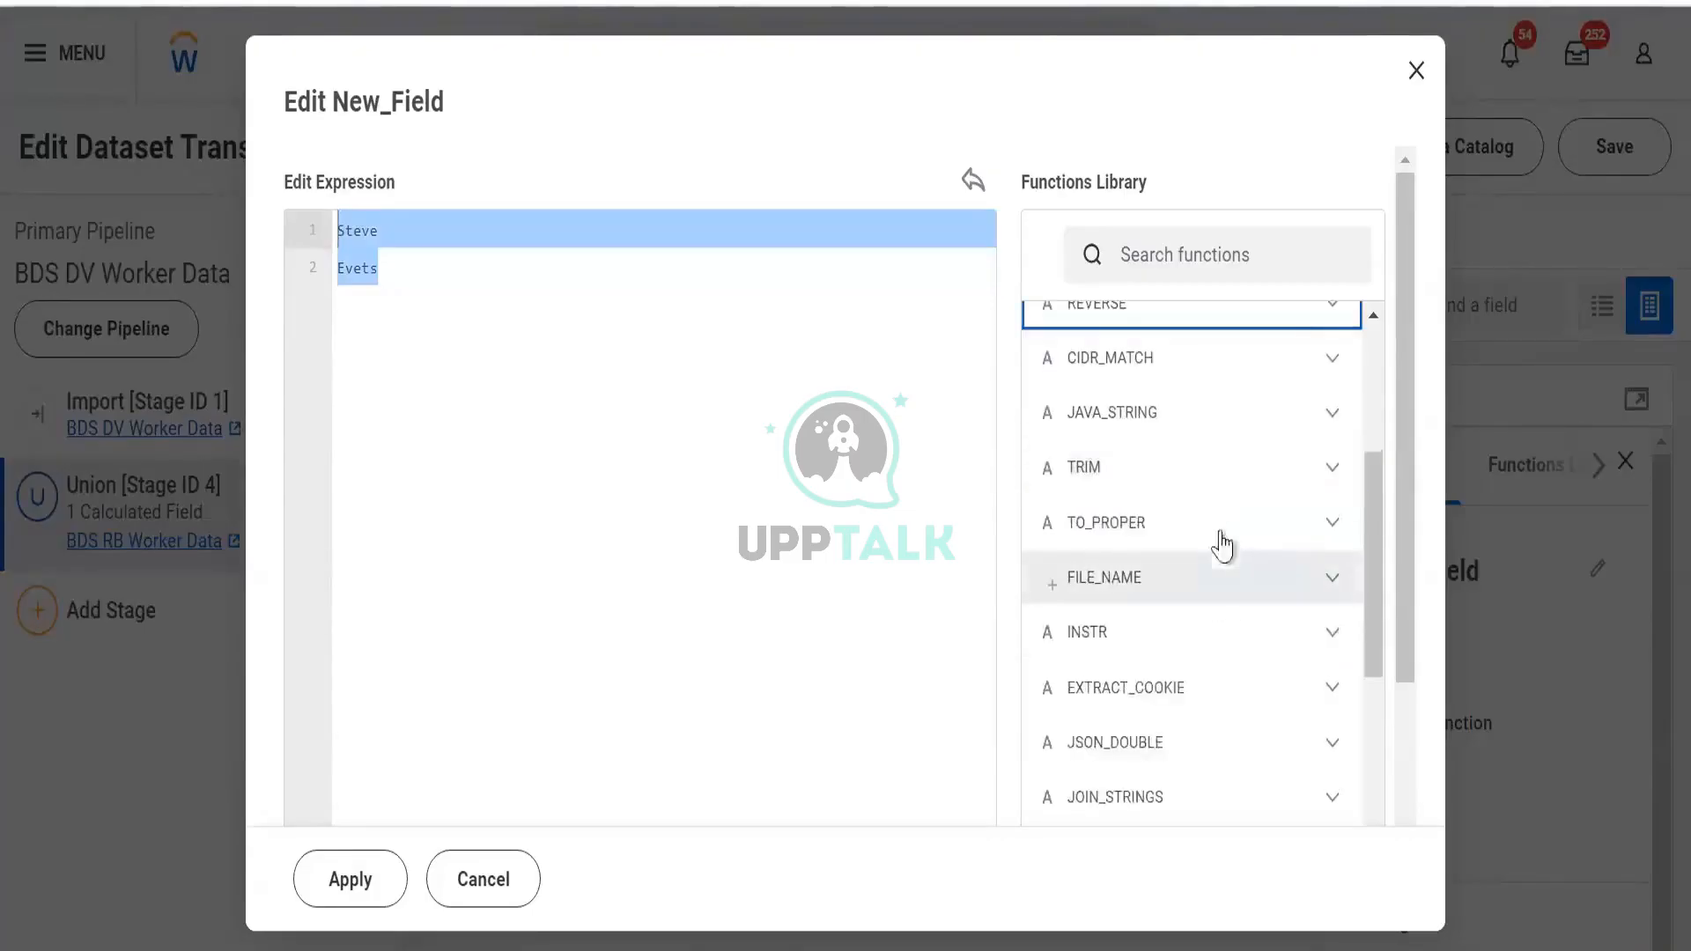
click(1212, 484)
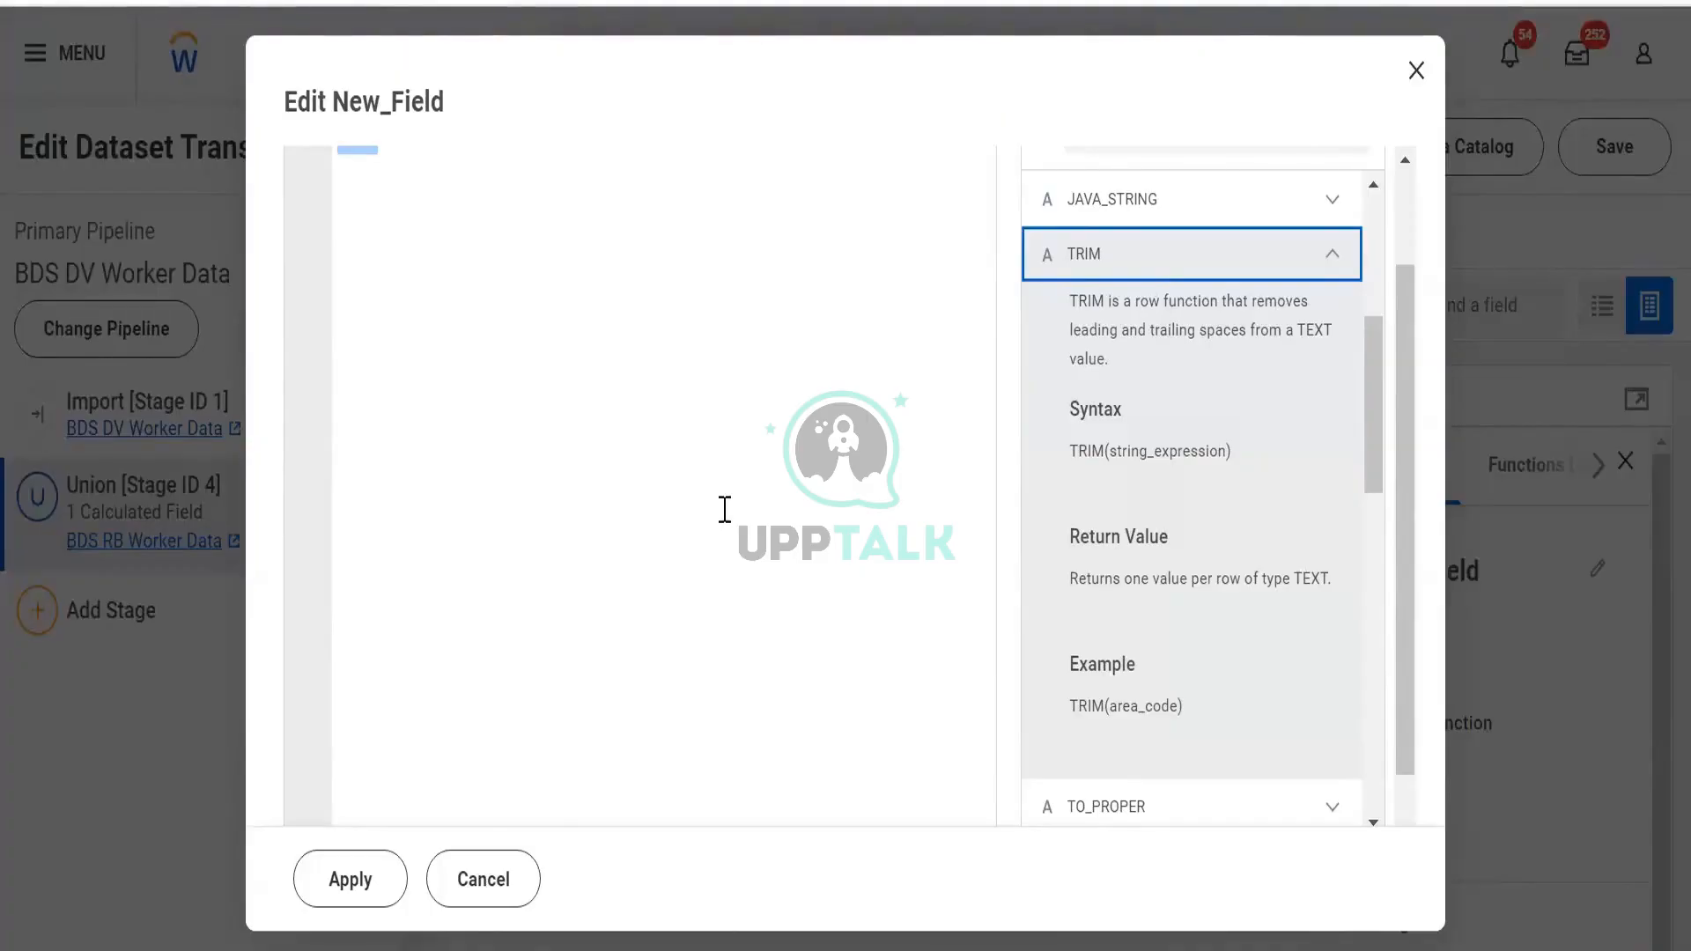
Collapse TRIM and review TO_PROPER's example, comparing 'main street' with 'Main Street'
click(1226, 289)
click(1227, 317)
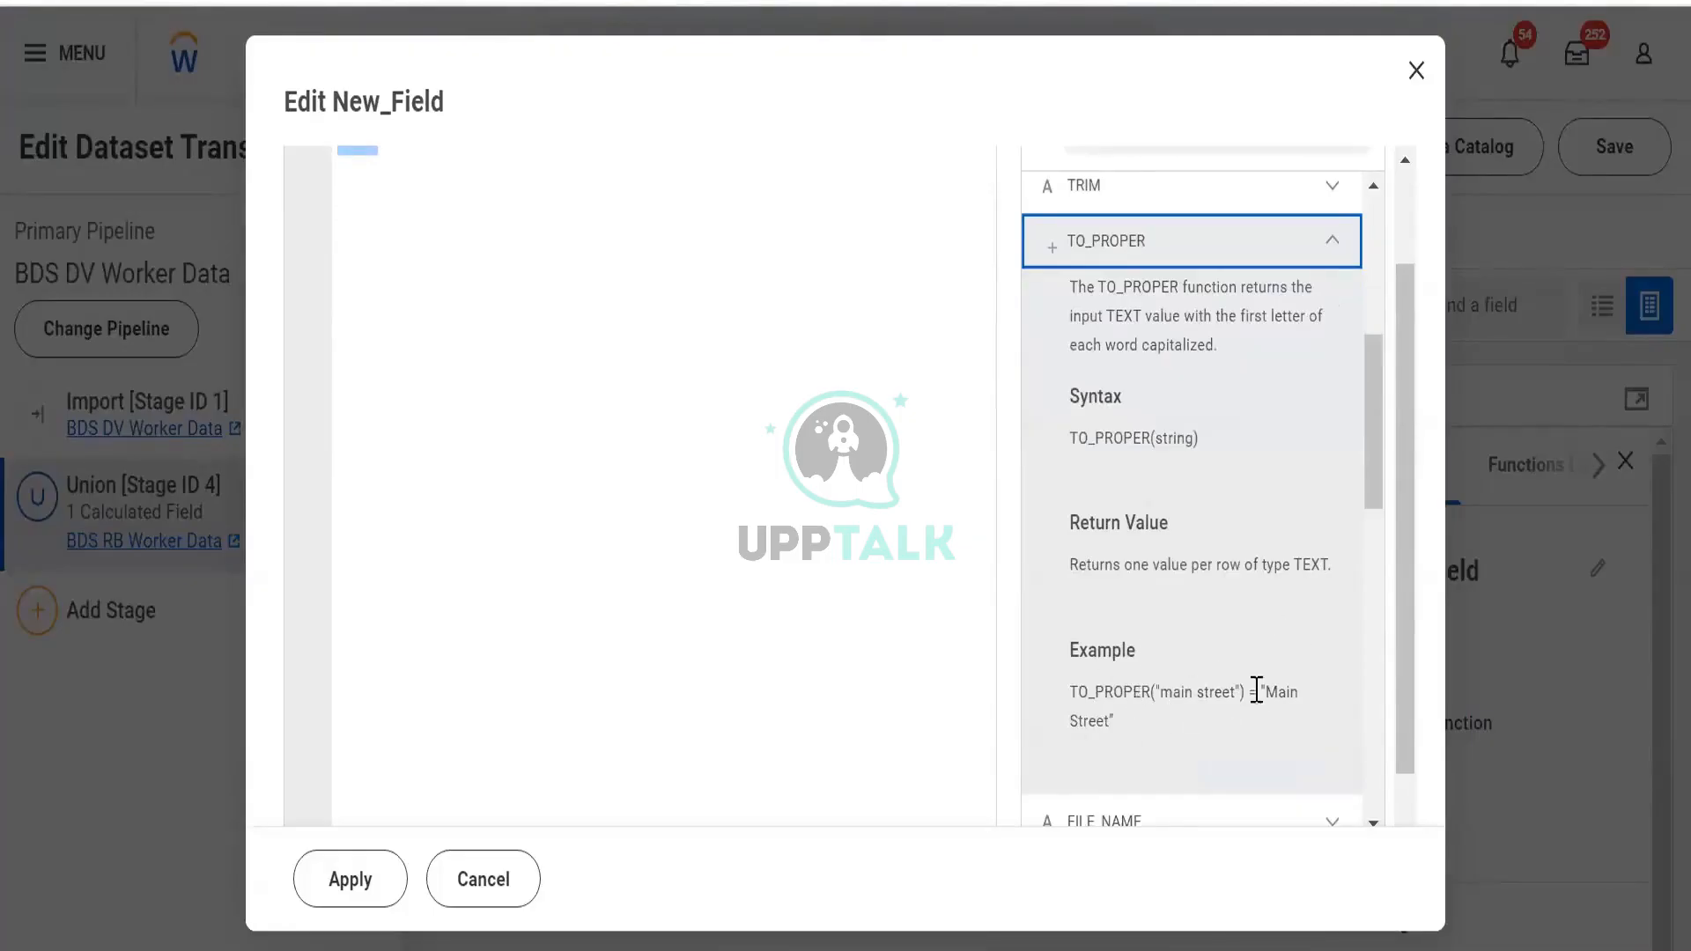
click(1172, 690)
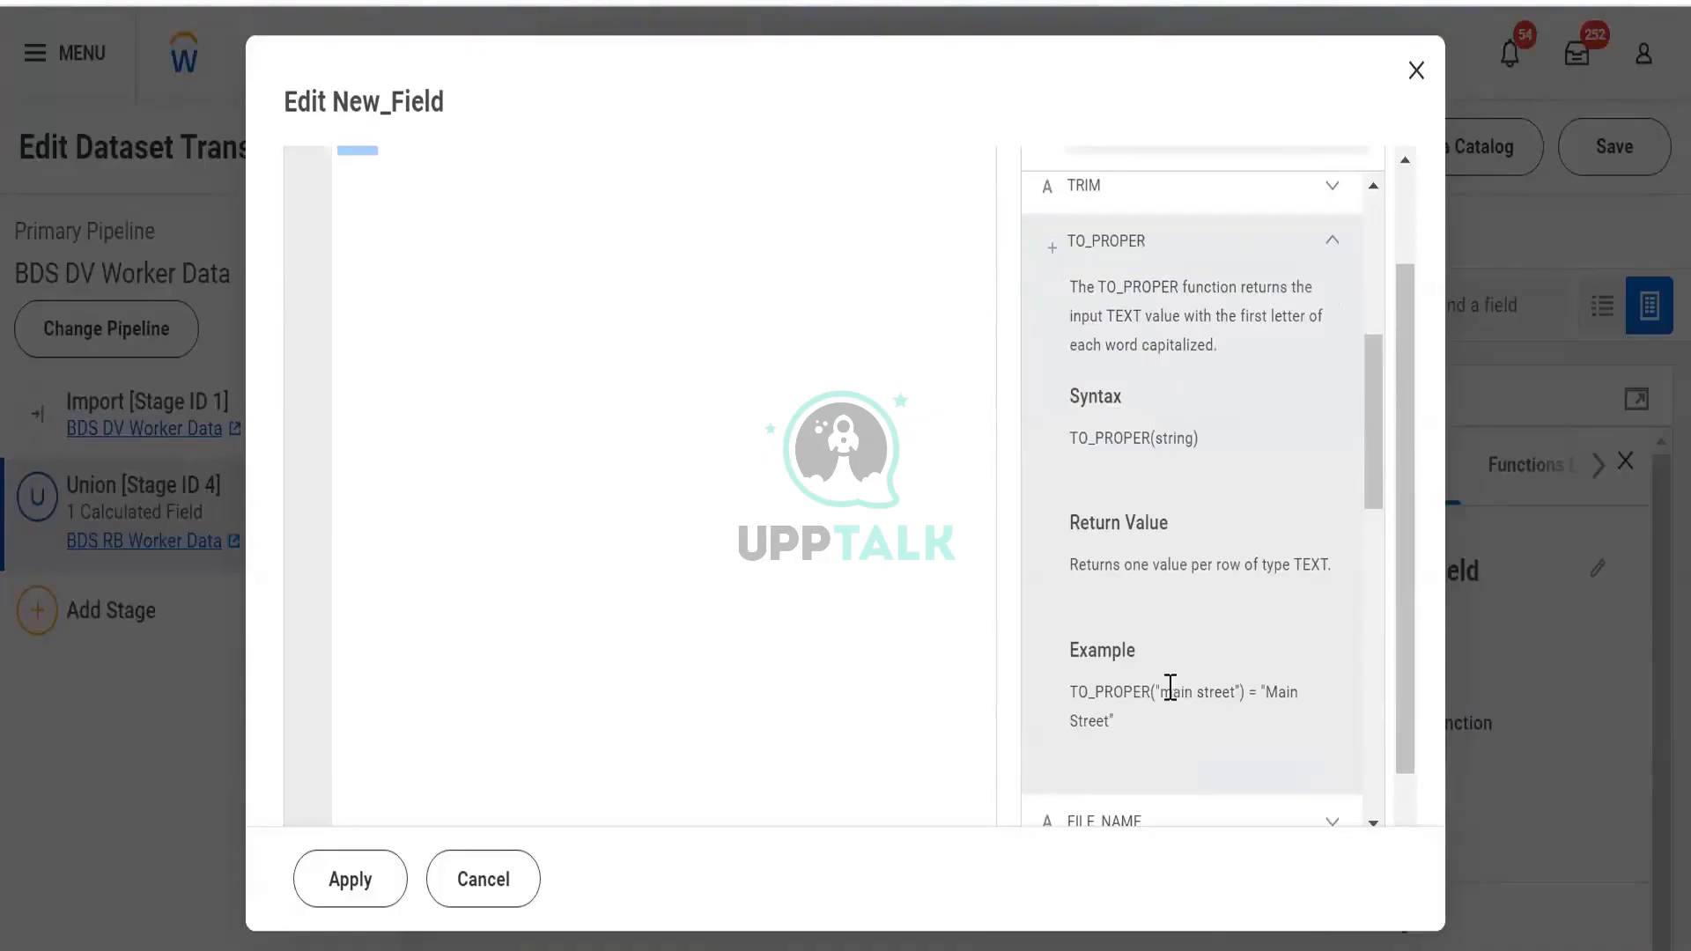
drag(1170, 687, 1159, 689)
click(1173, 692)
drag(1261, 689, 1279, 690)
click(1266, 253)
click(1320, 247)
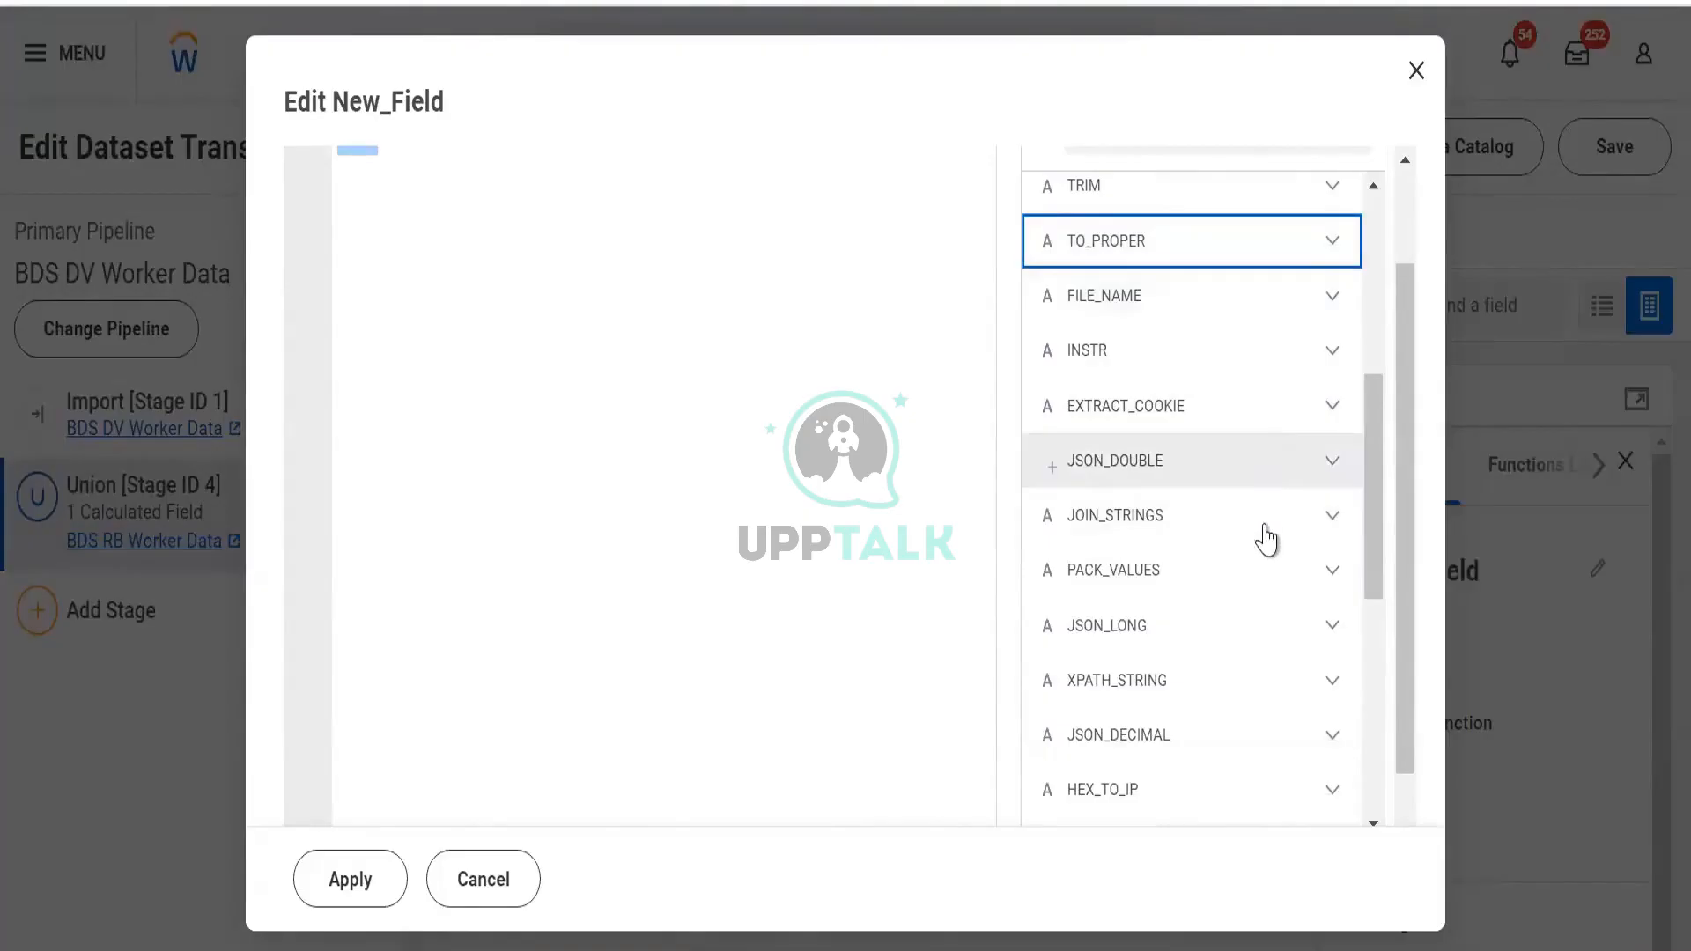
Expand LENGTH's help and highlight its LENGTH(name) example, then return to the expression
scroll(1265, 536, down, 2)
scroll(1214, 561, down, 4)
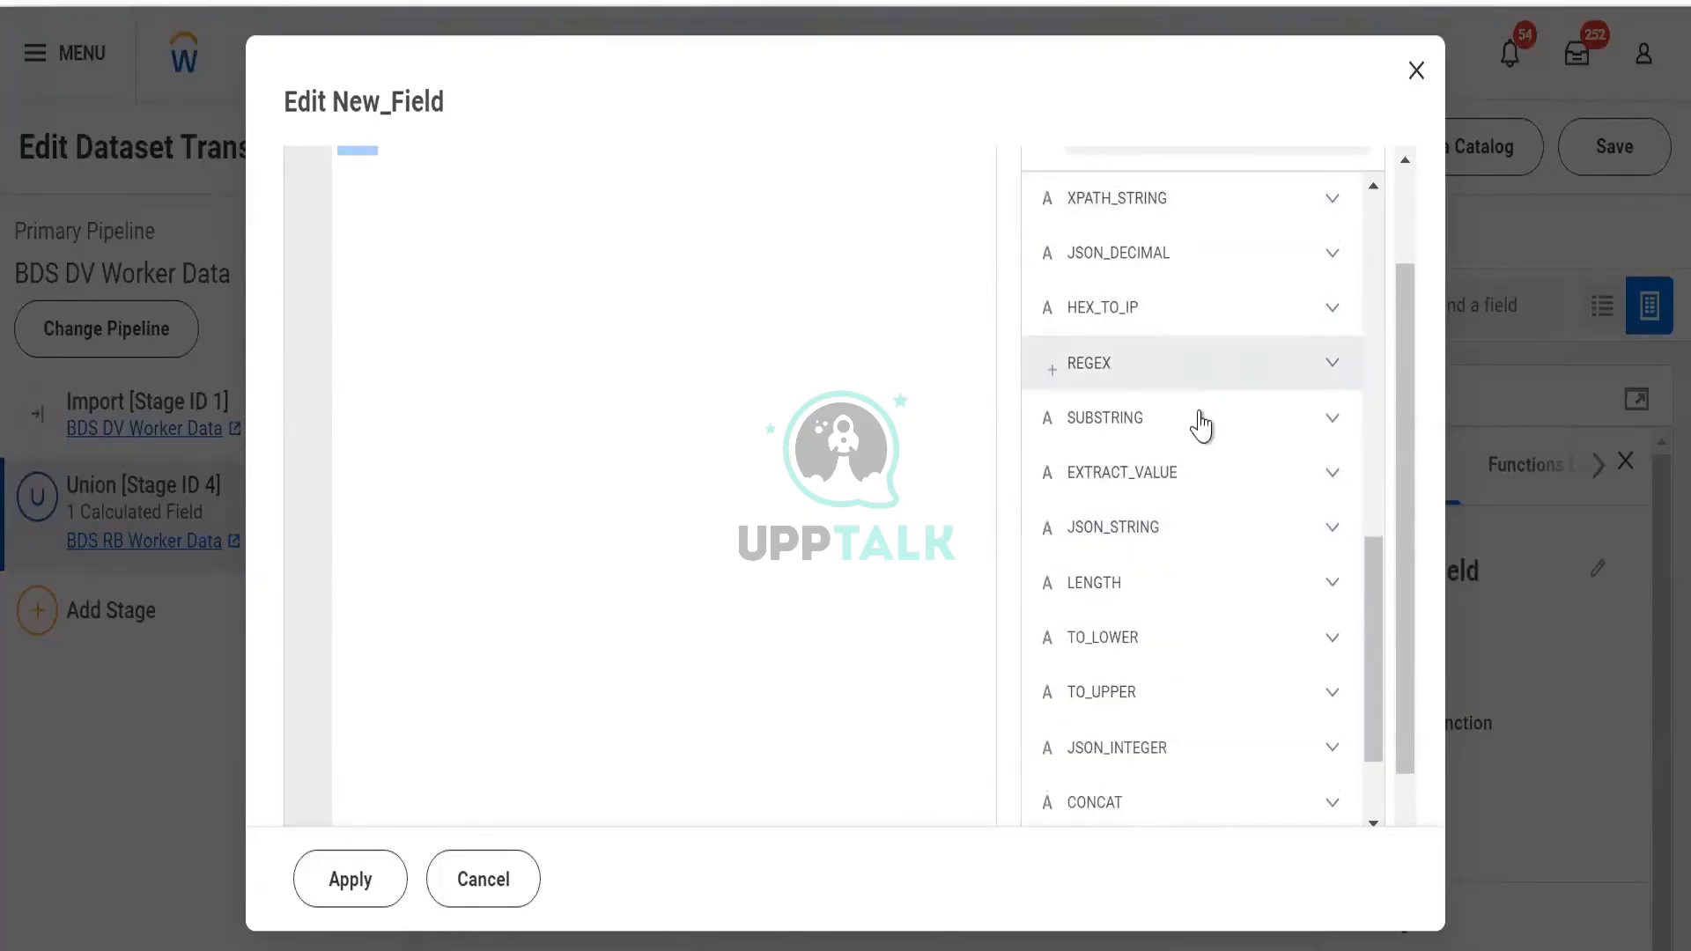
click(1277, 586)
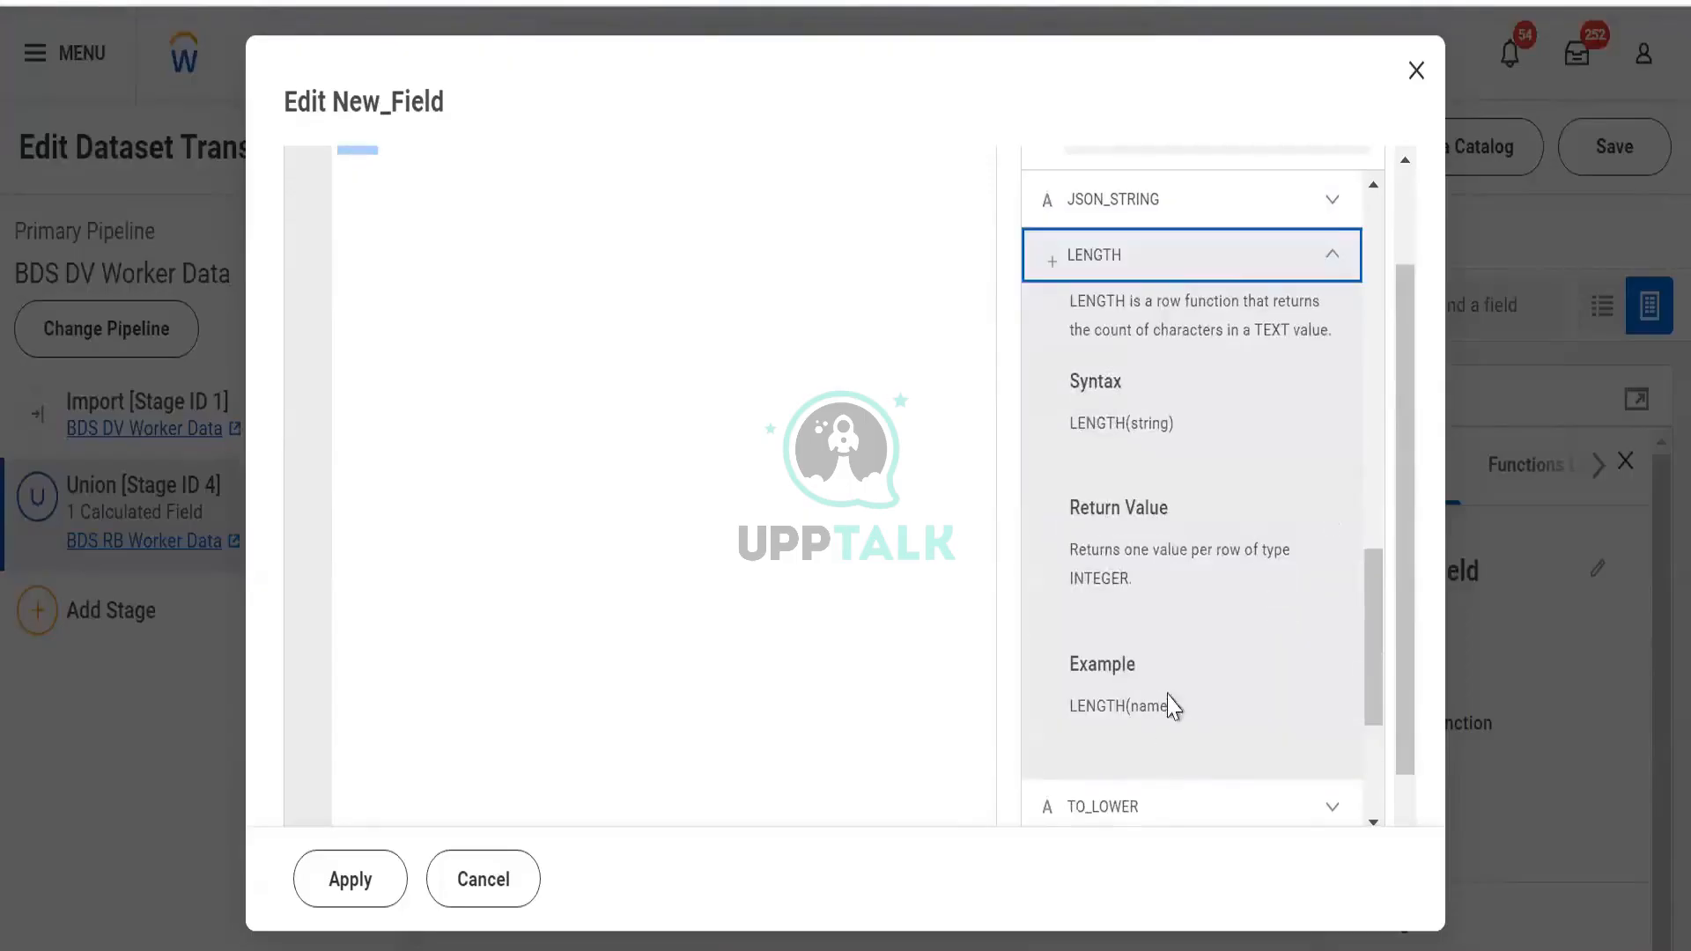
drag(1172, 705, 1097, 671)
click(1187, 729)
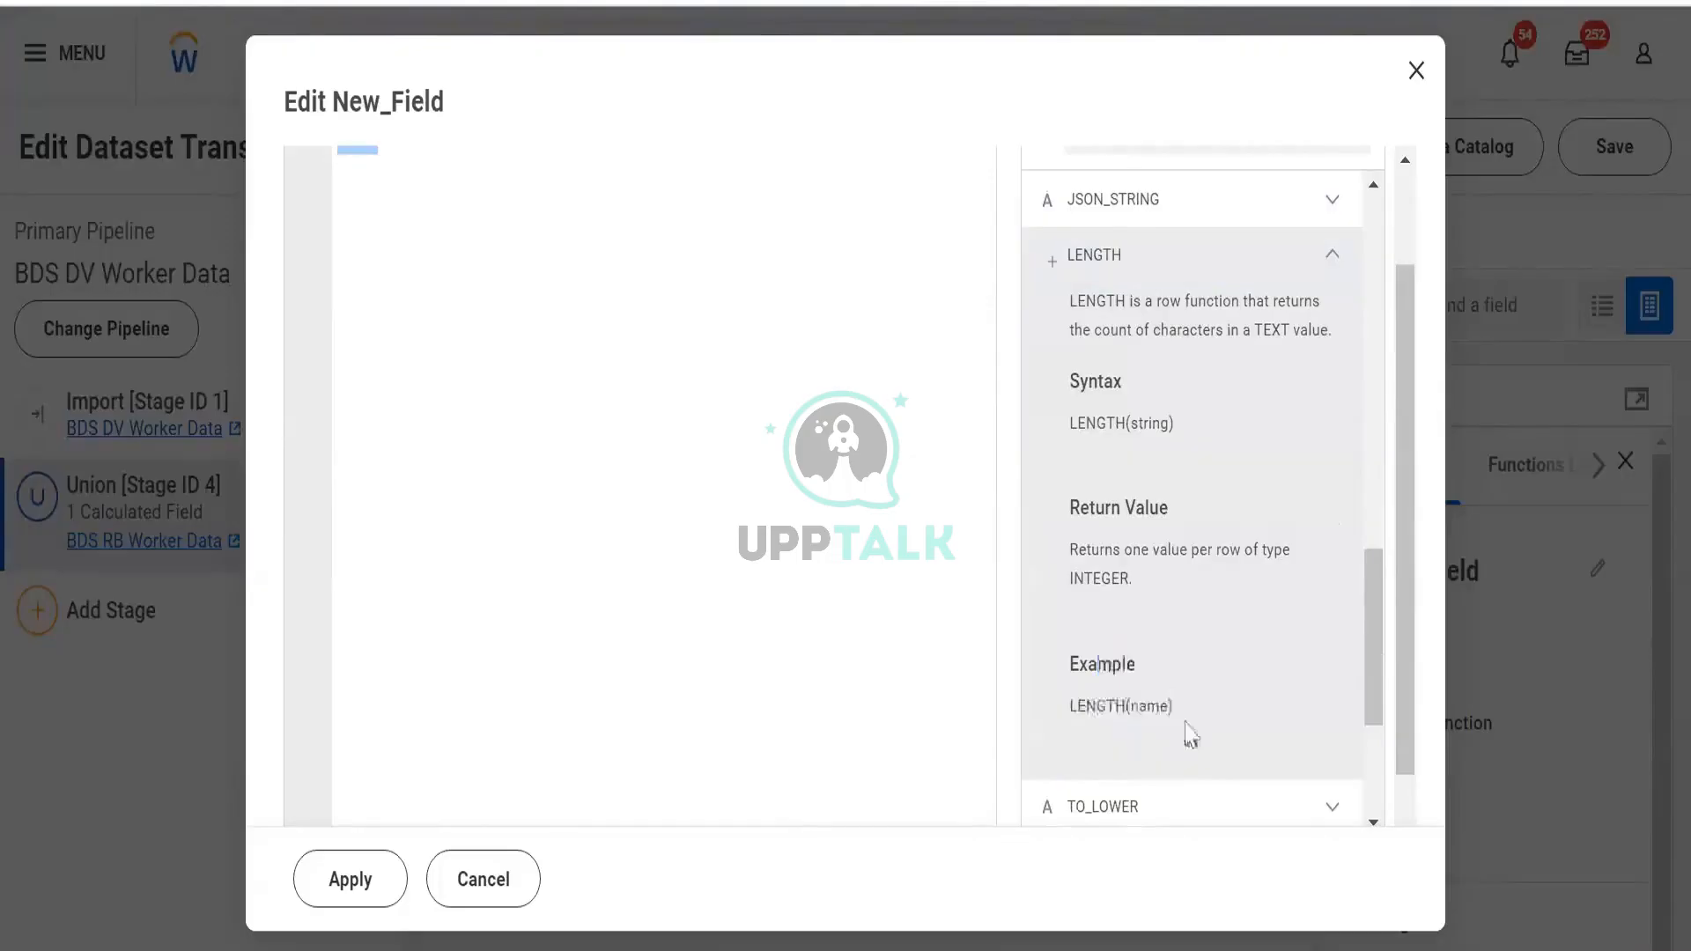
drag(1182, 710, 1068, 699)
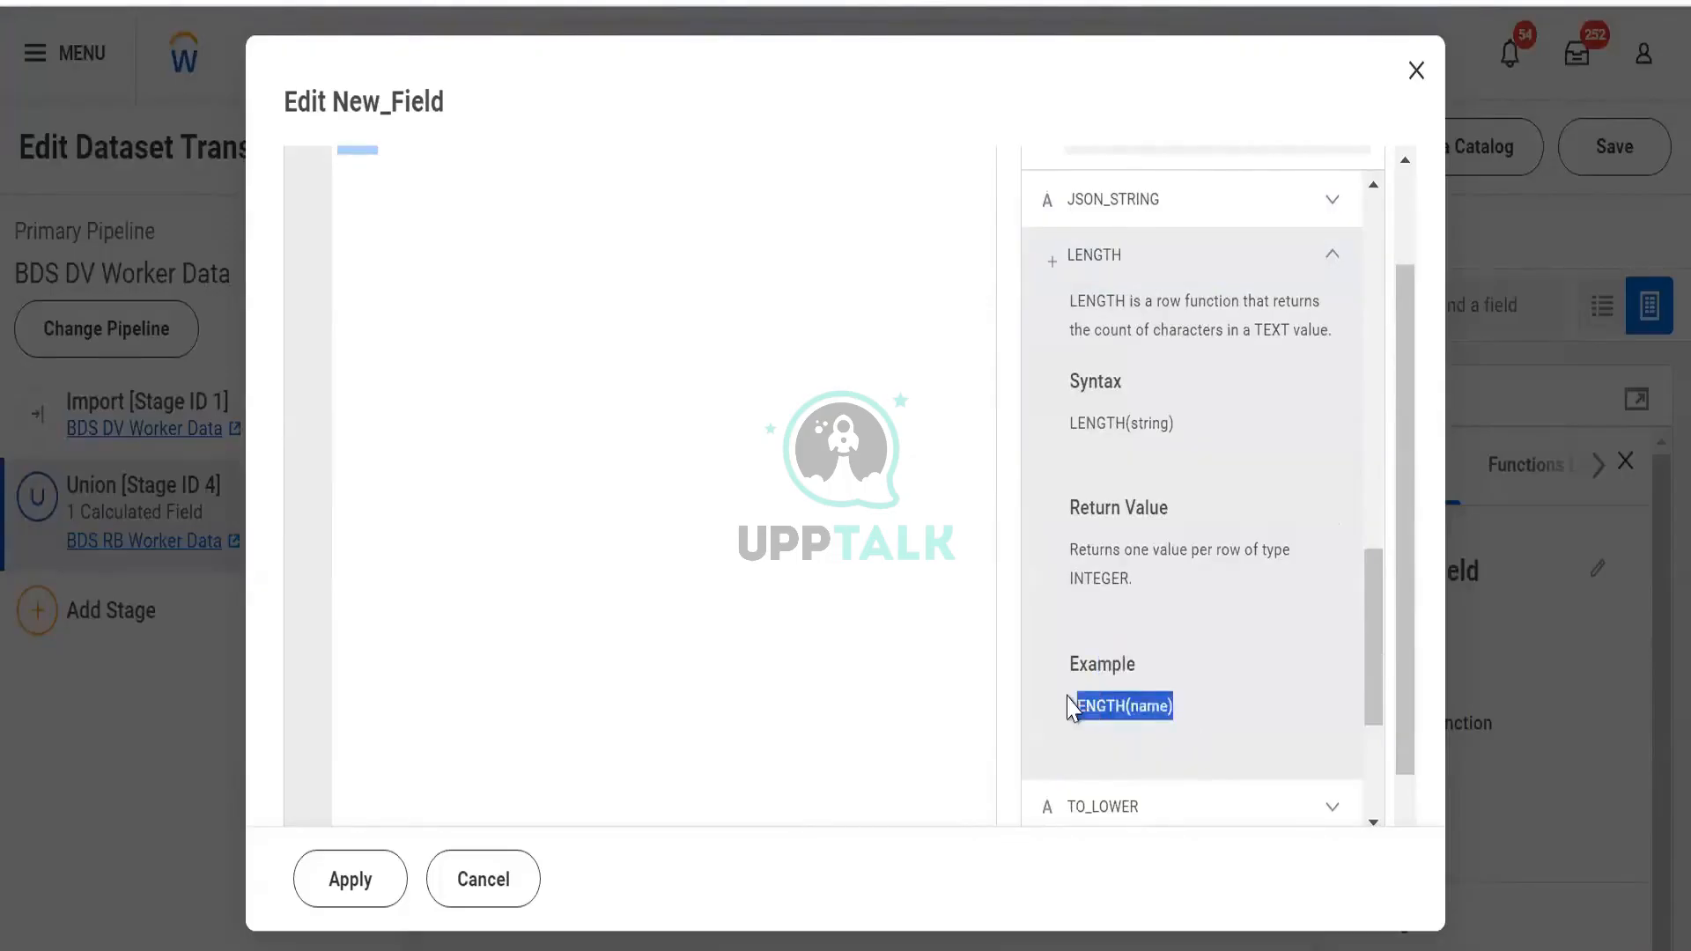
scroll(691, 366, up, 2)
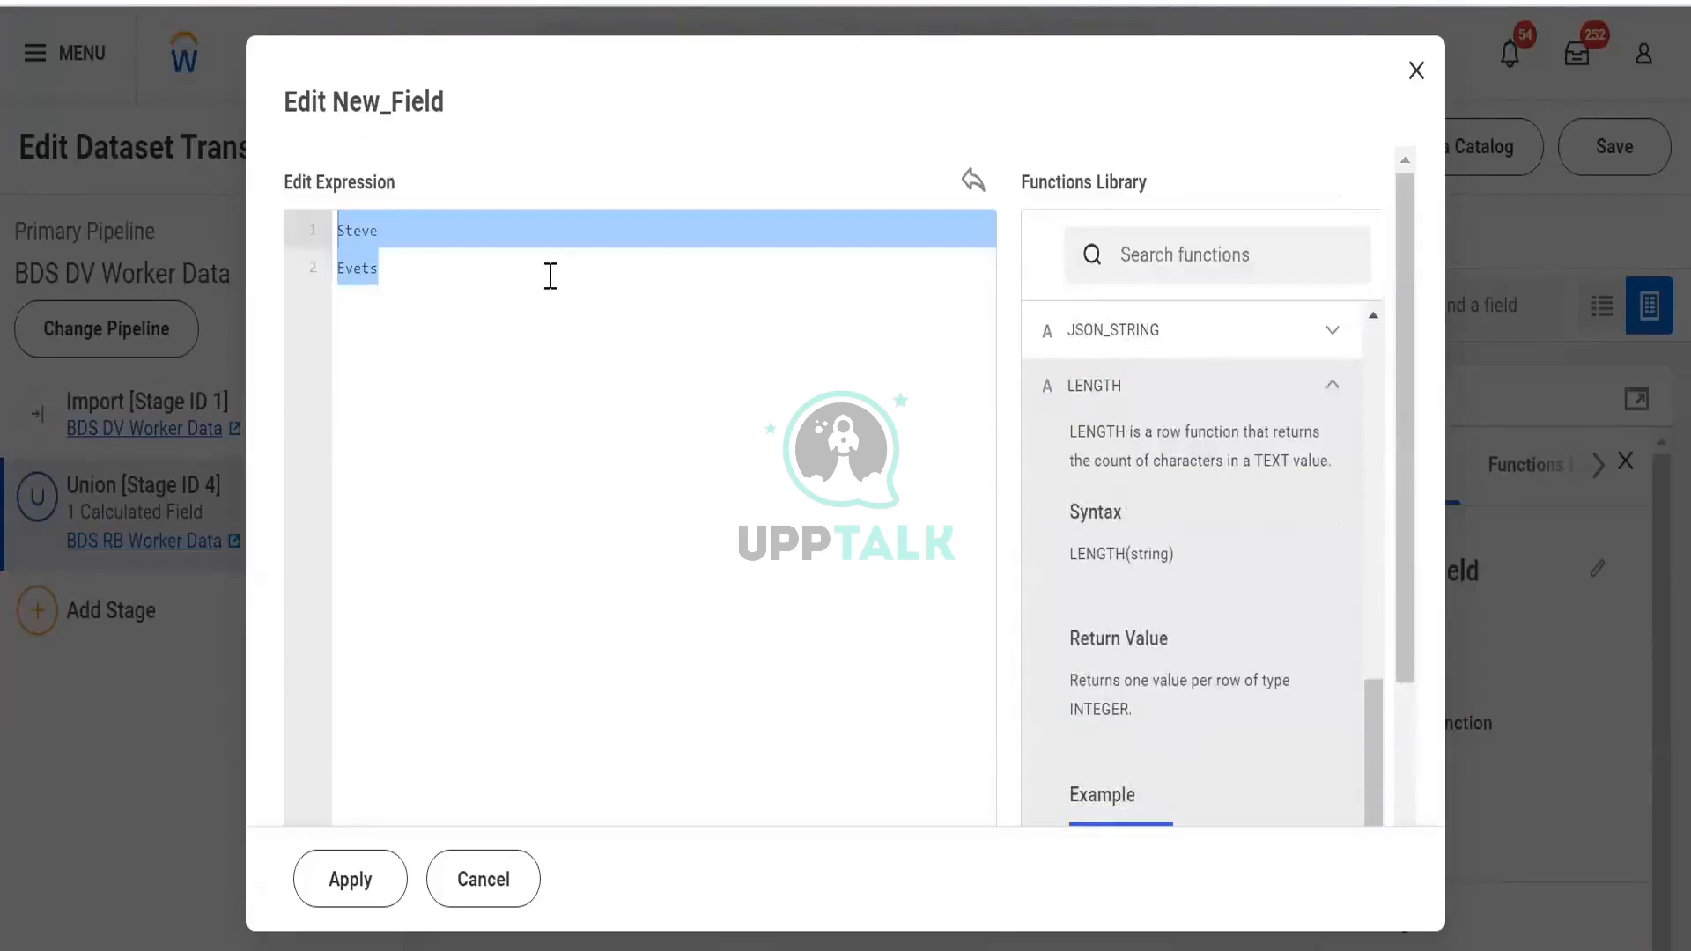
click(551, 276)
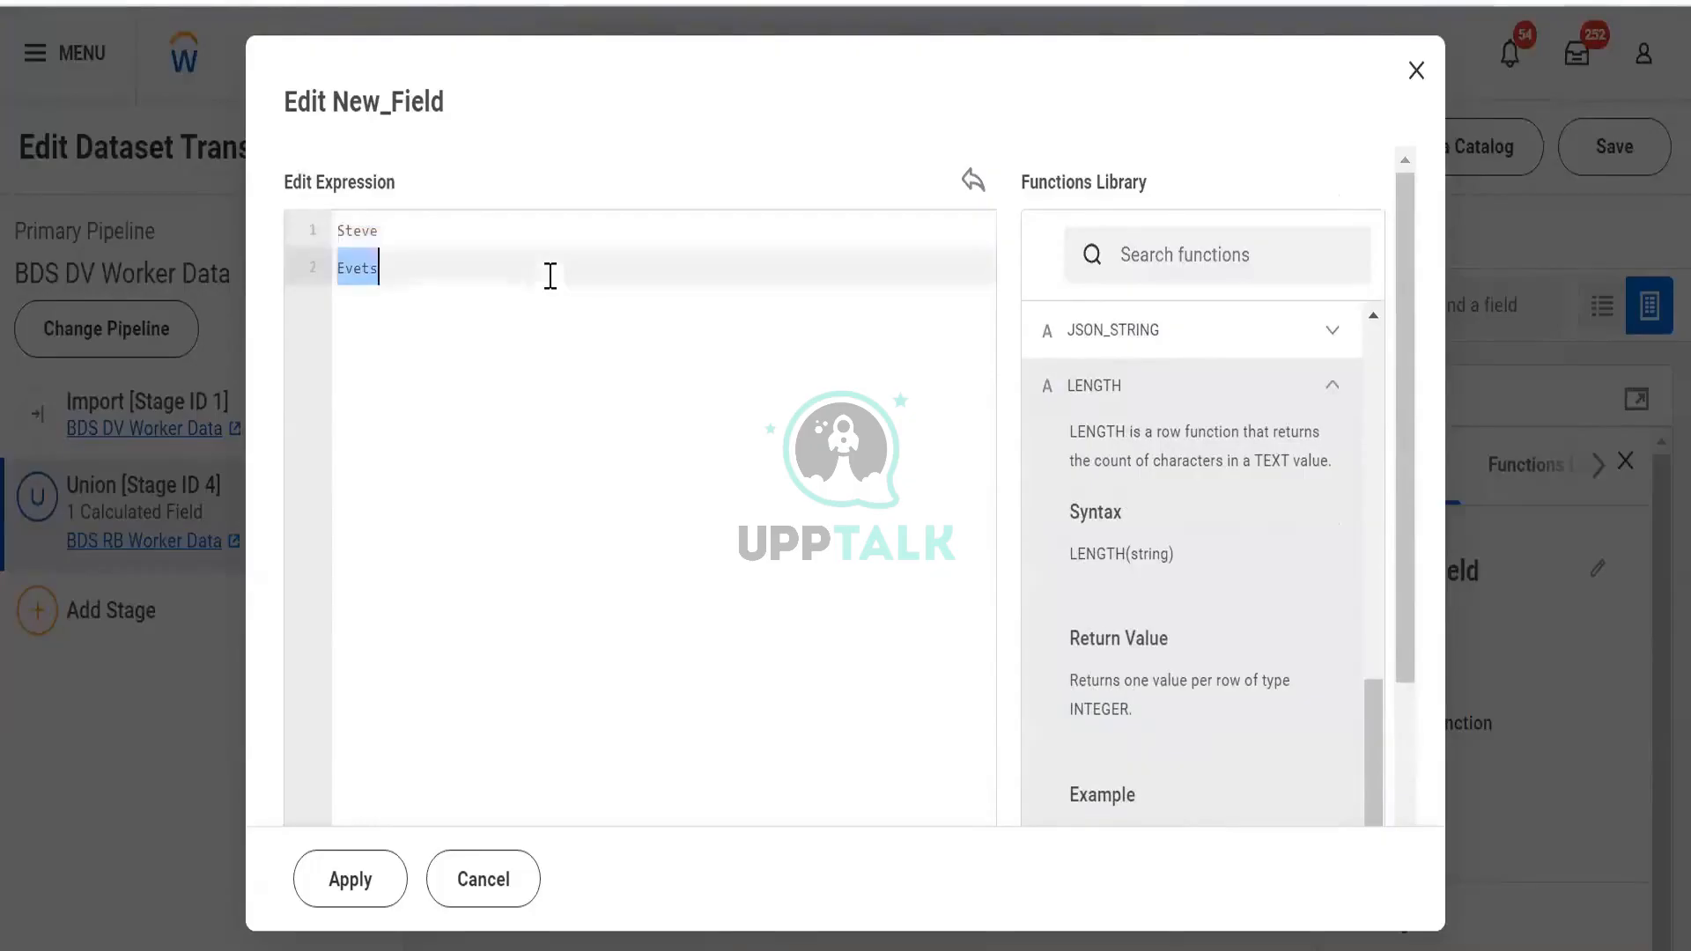
Replace the expression with a trial LENGTH([LastName])>1 and select it all
key(ctrl+a)
key(BackSpace)
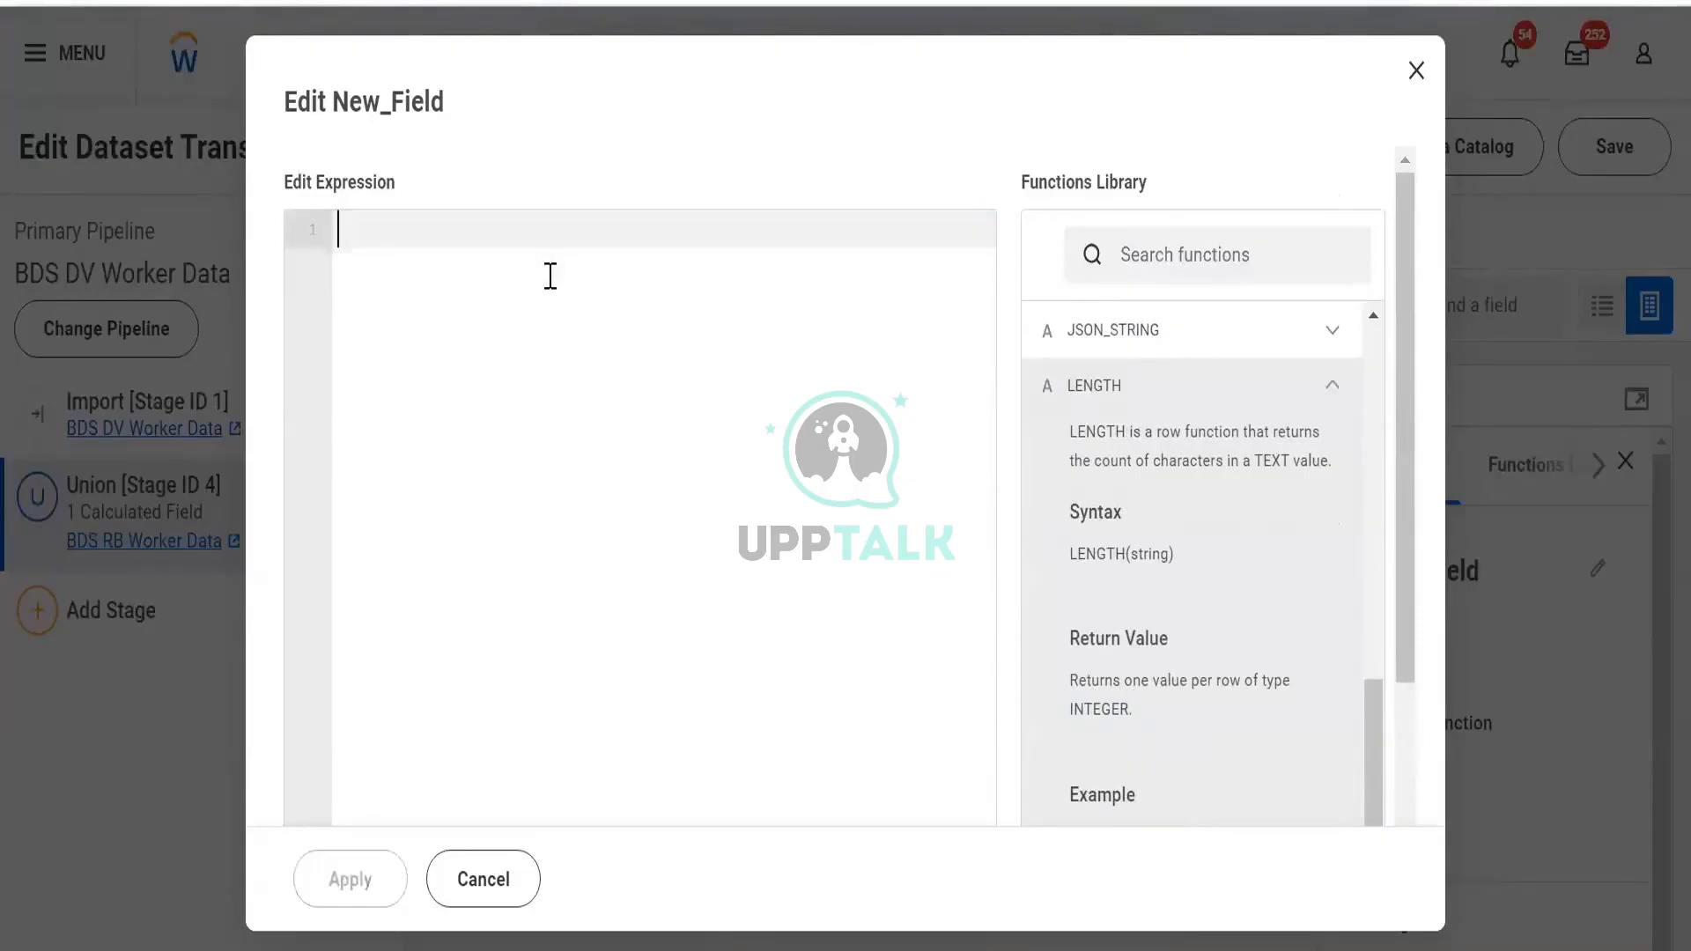
text(Length)
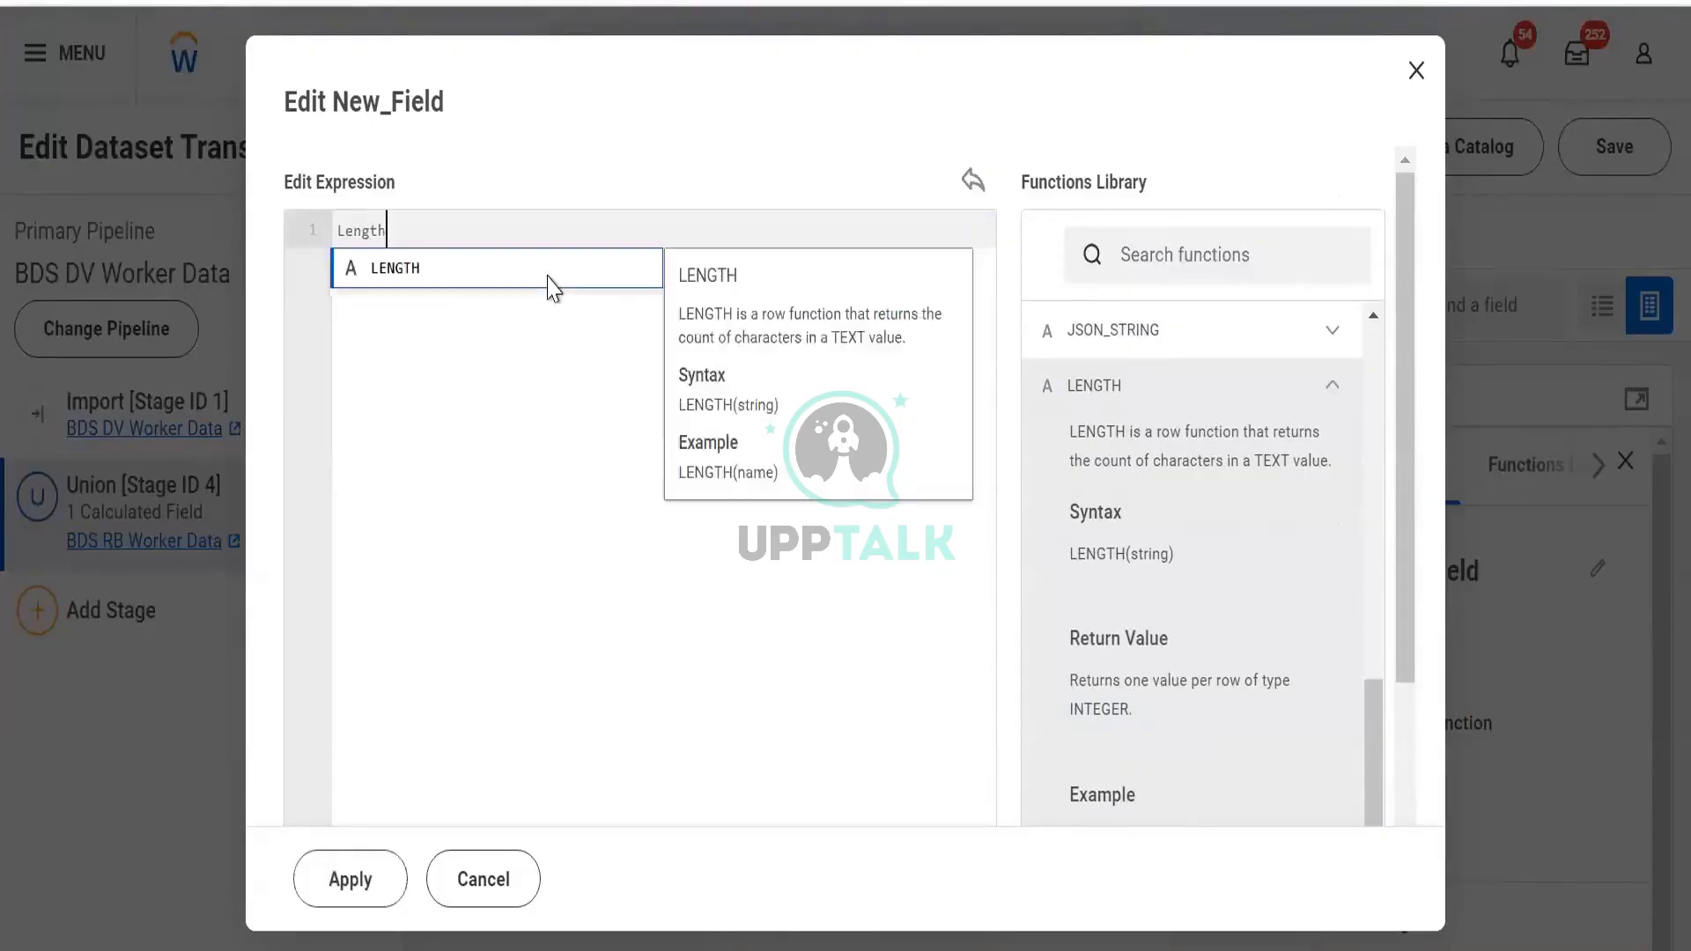
click(549, 274)
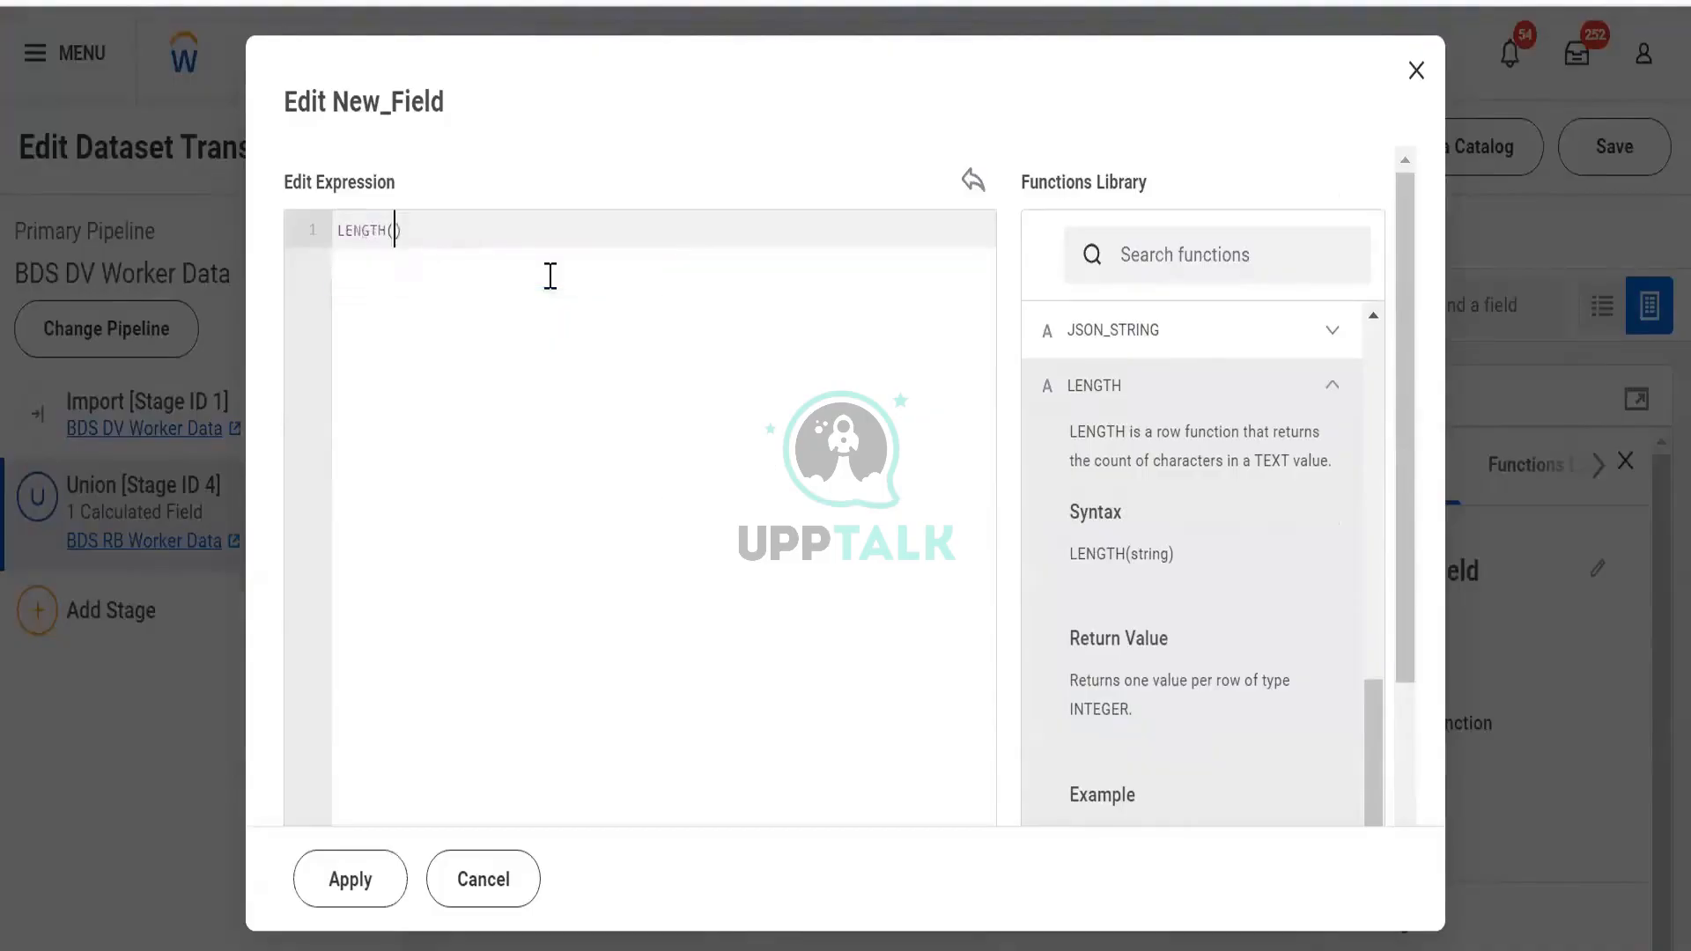
text([)
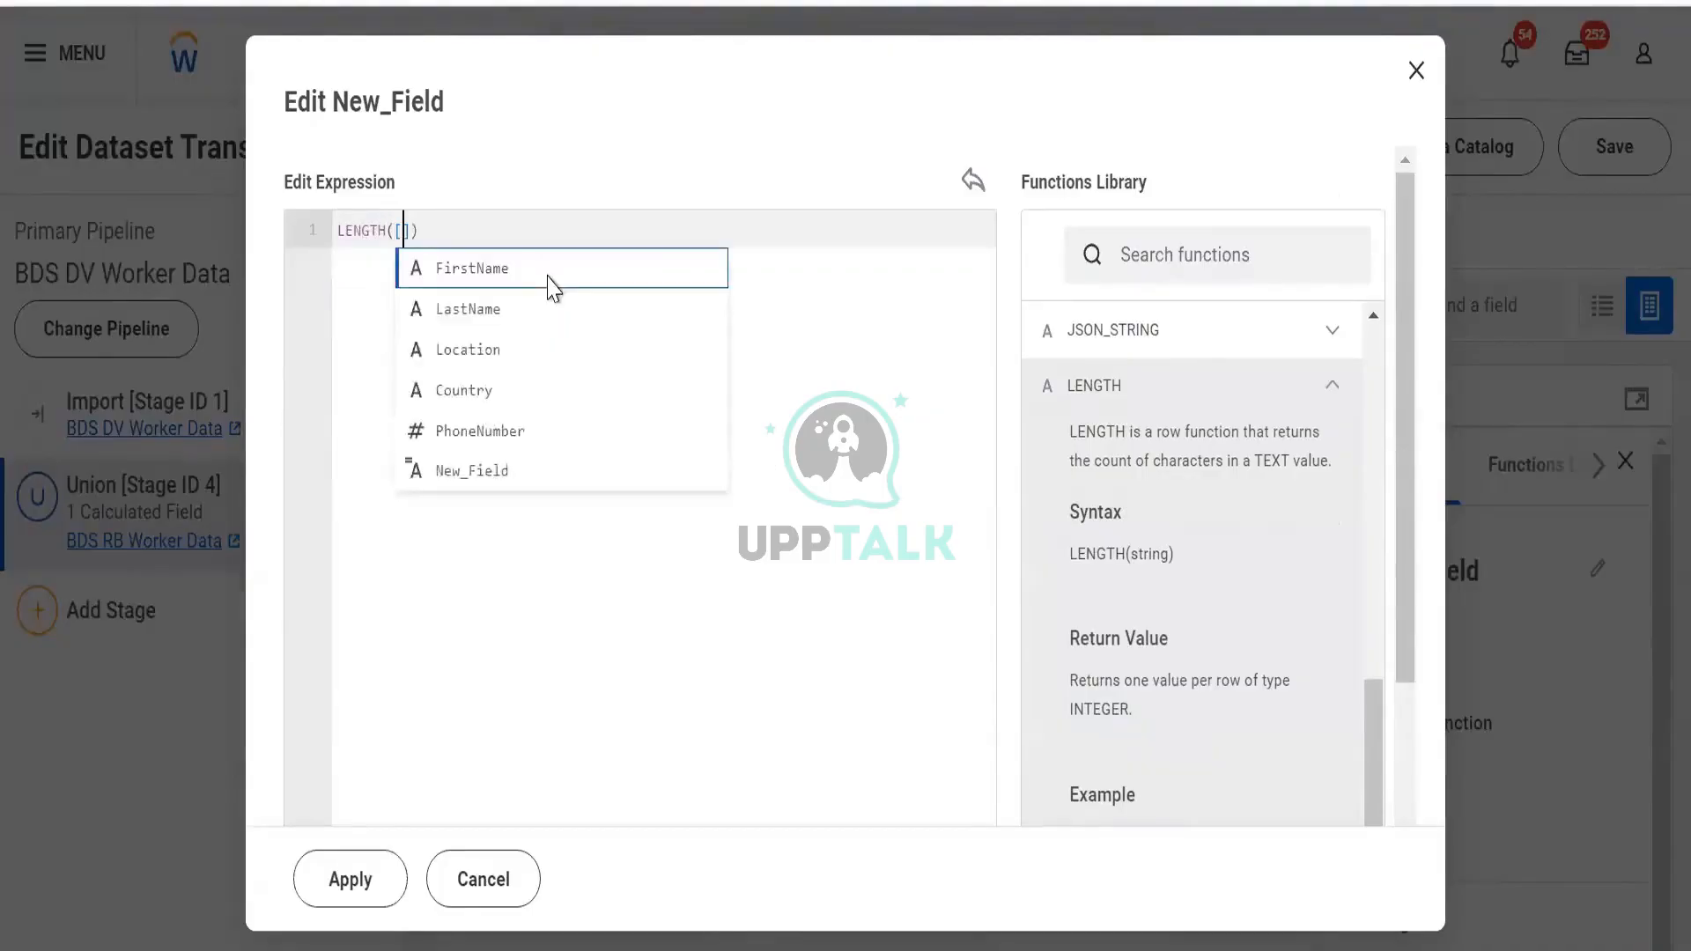
text(LastName)
click(549, 276)
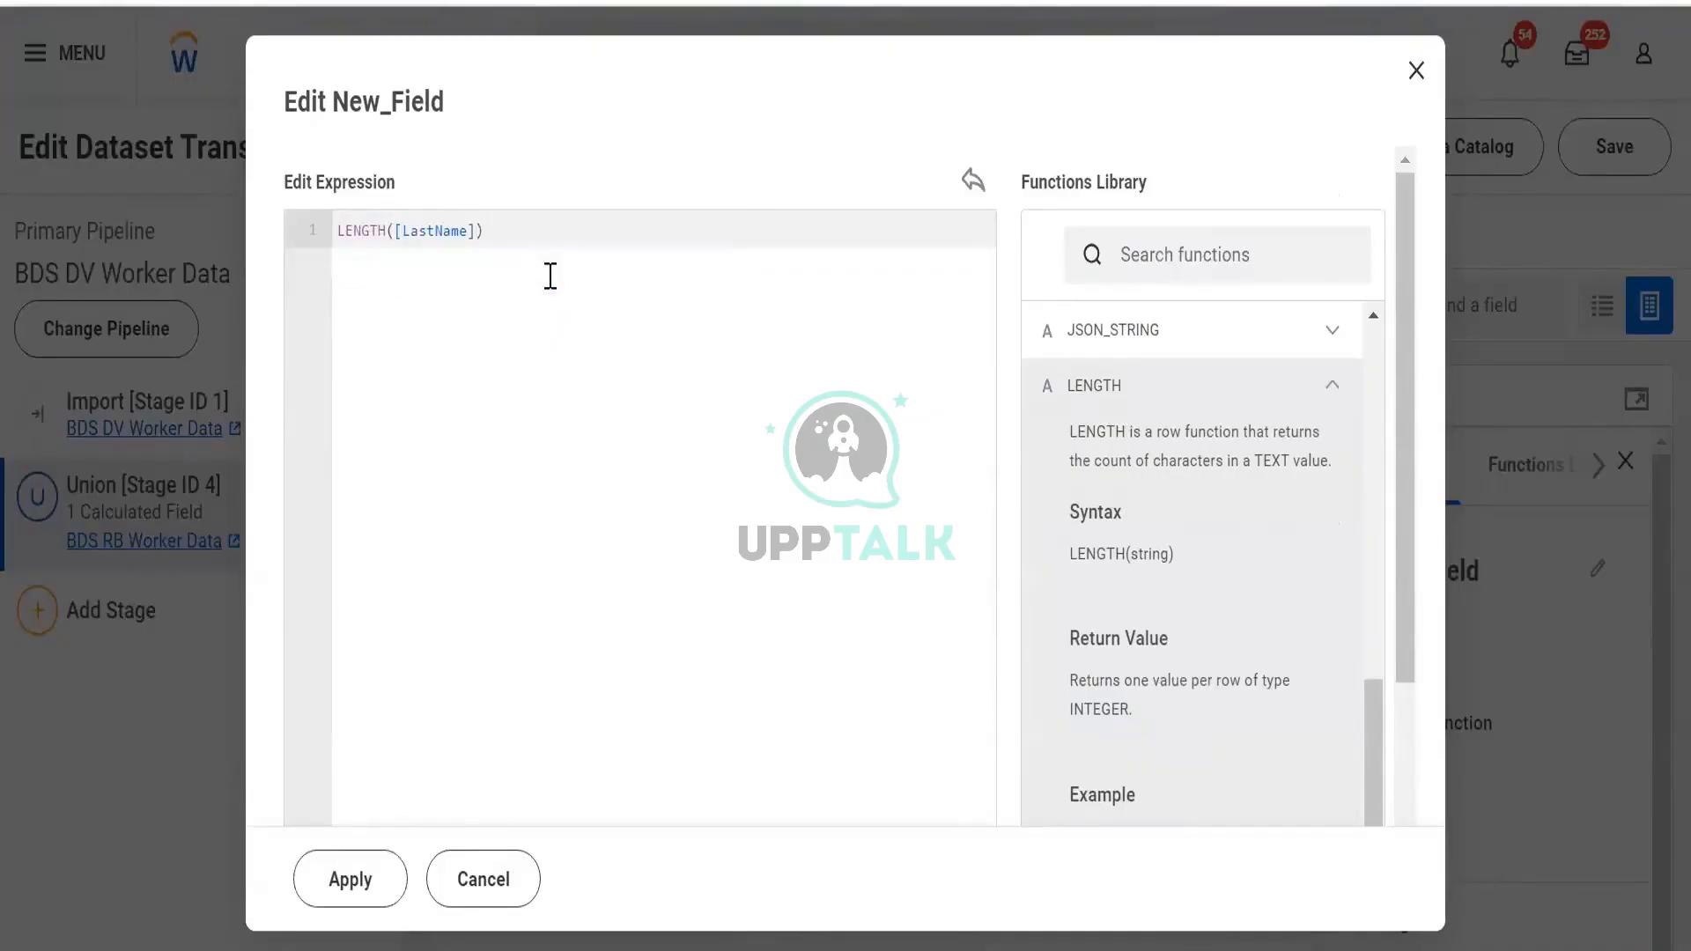
text(>1)
key(ctrl+a)
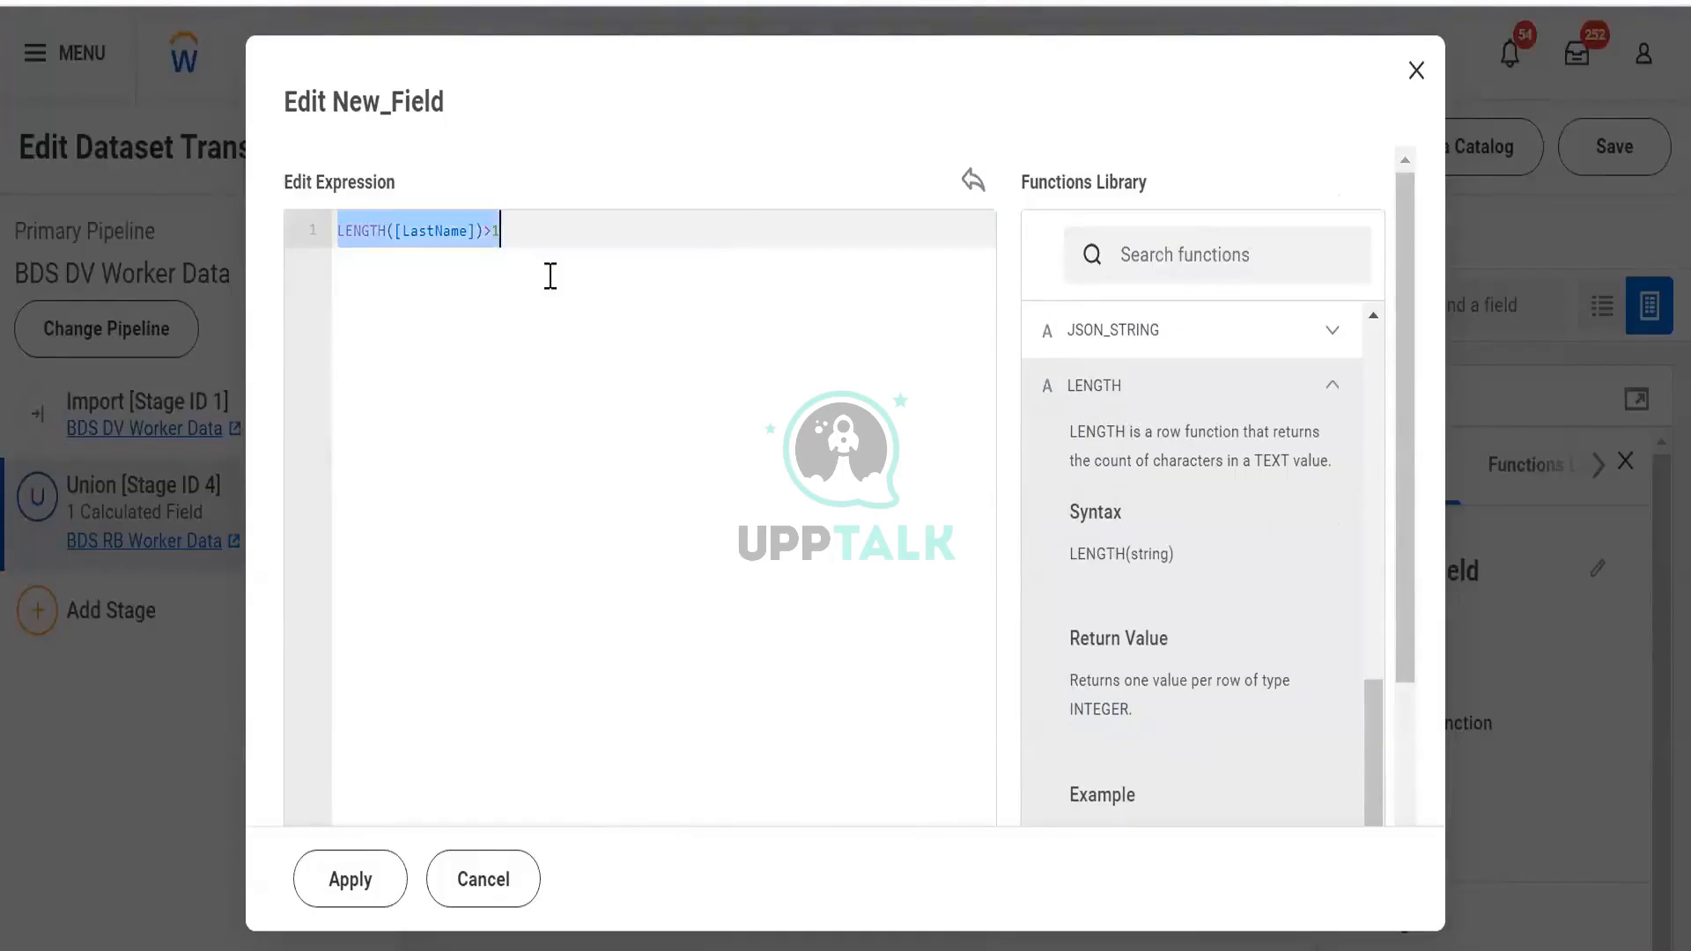
Start a CASE: WHEN LENGTH([FirstName])>10 then a SUBSTRING of [FirstName]
text(CASE)
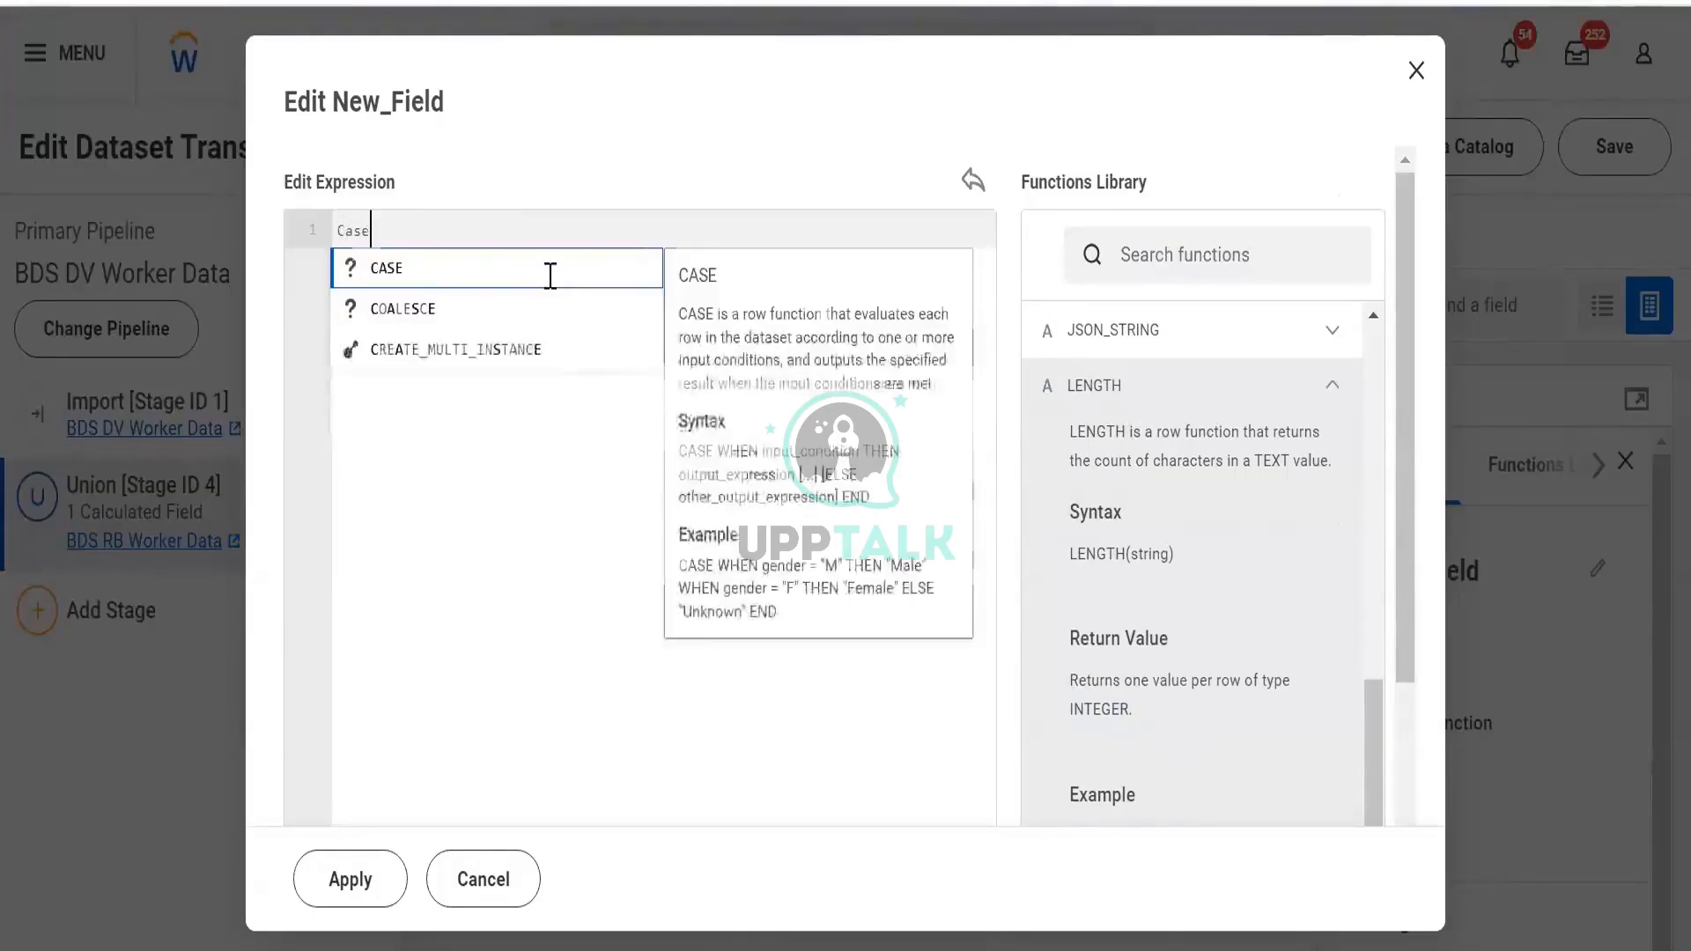
key(Return)
text(WHEN)
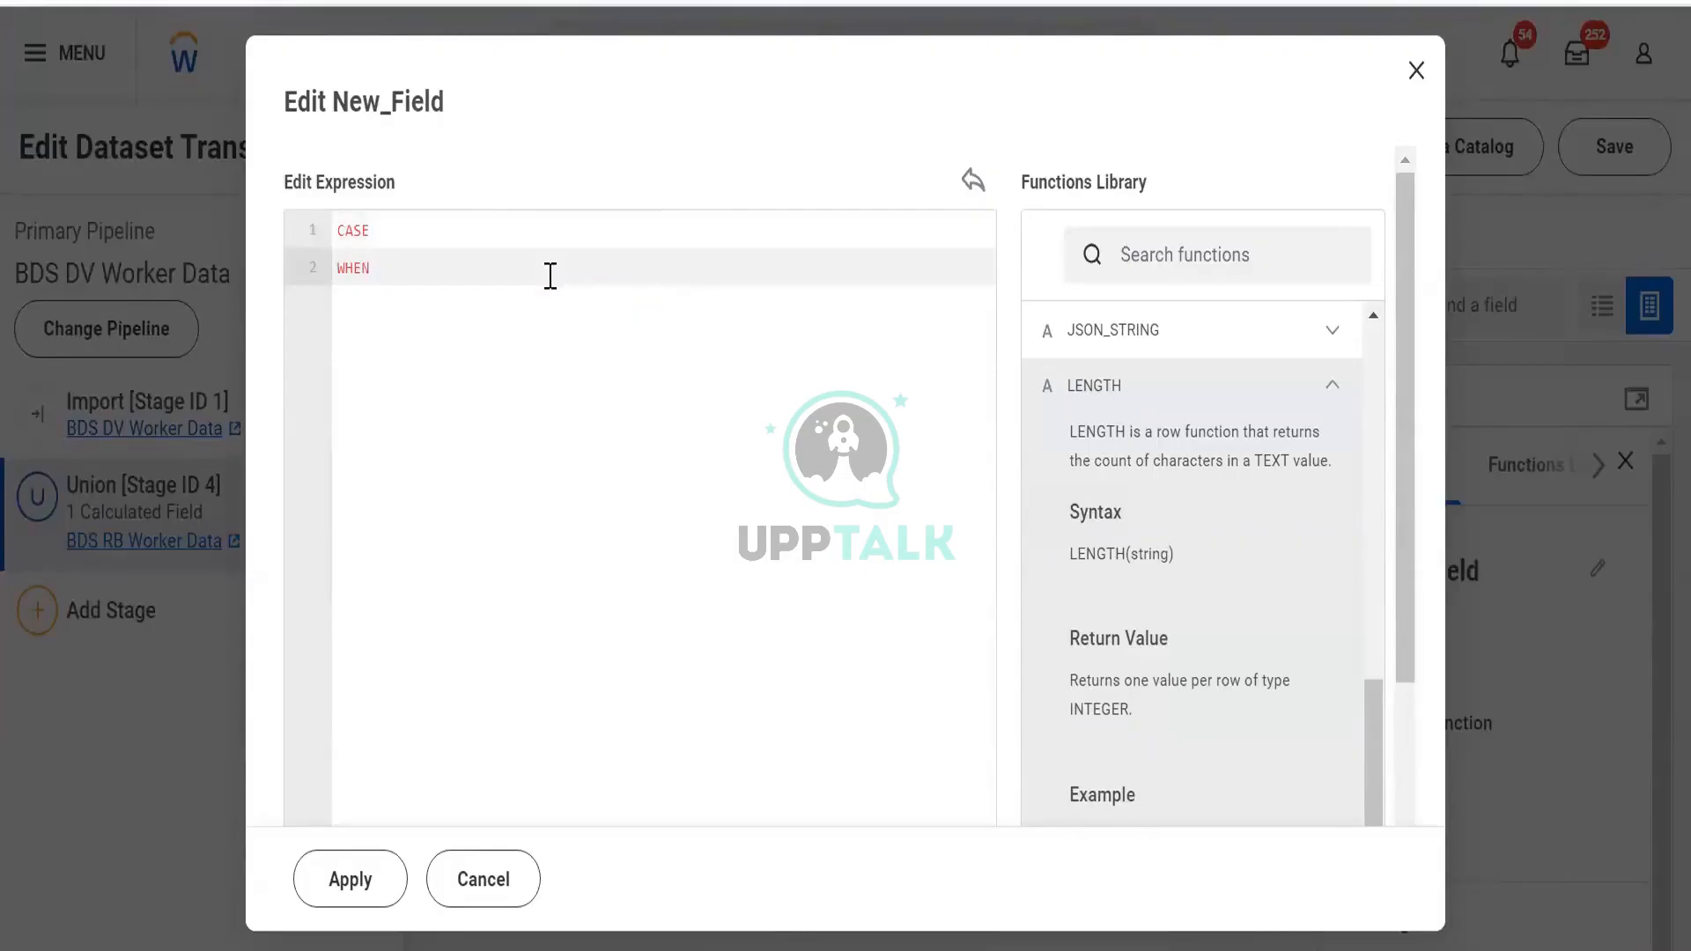
text(LENGTH())
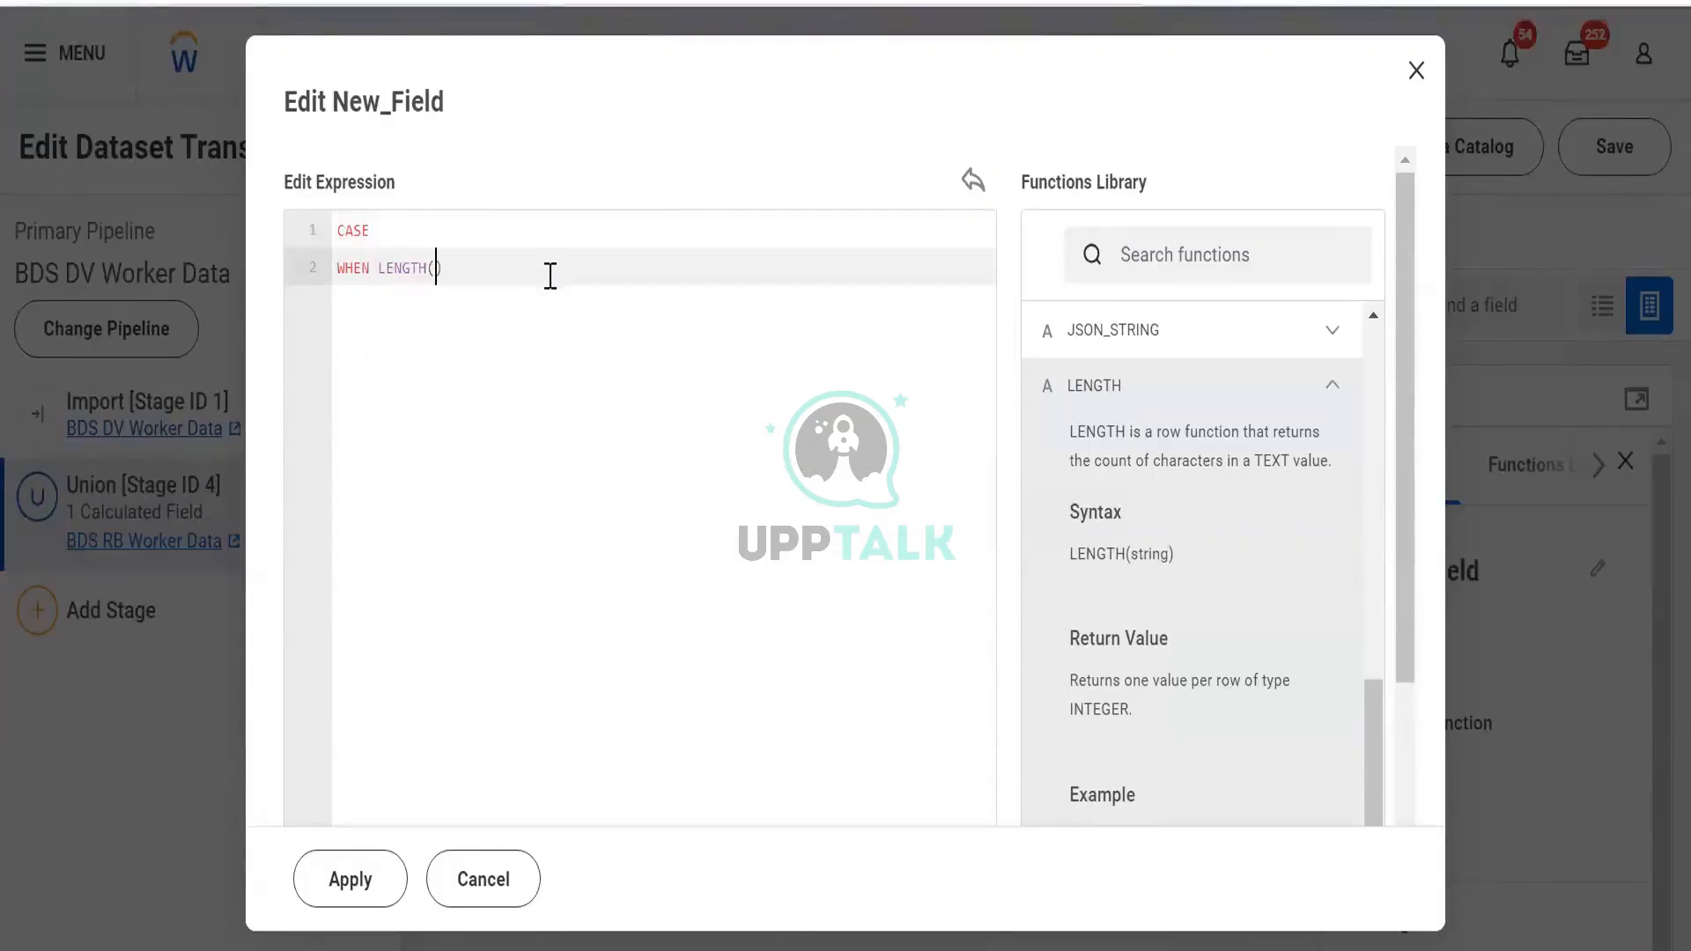
text([fiers)
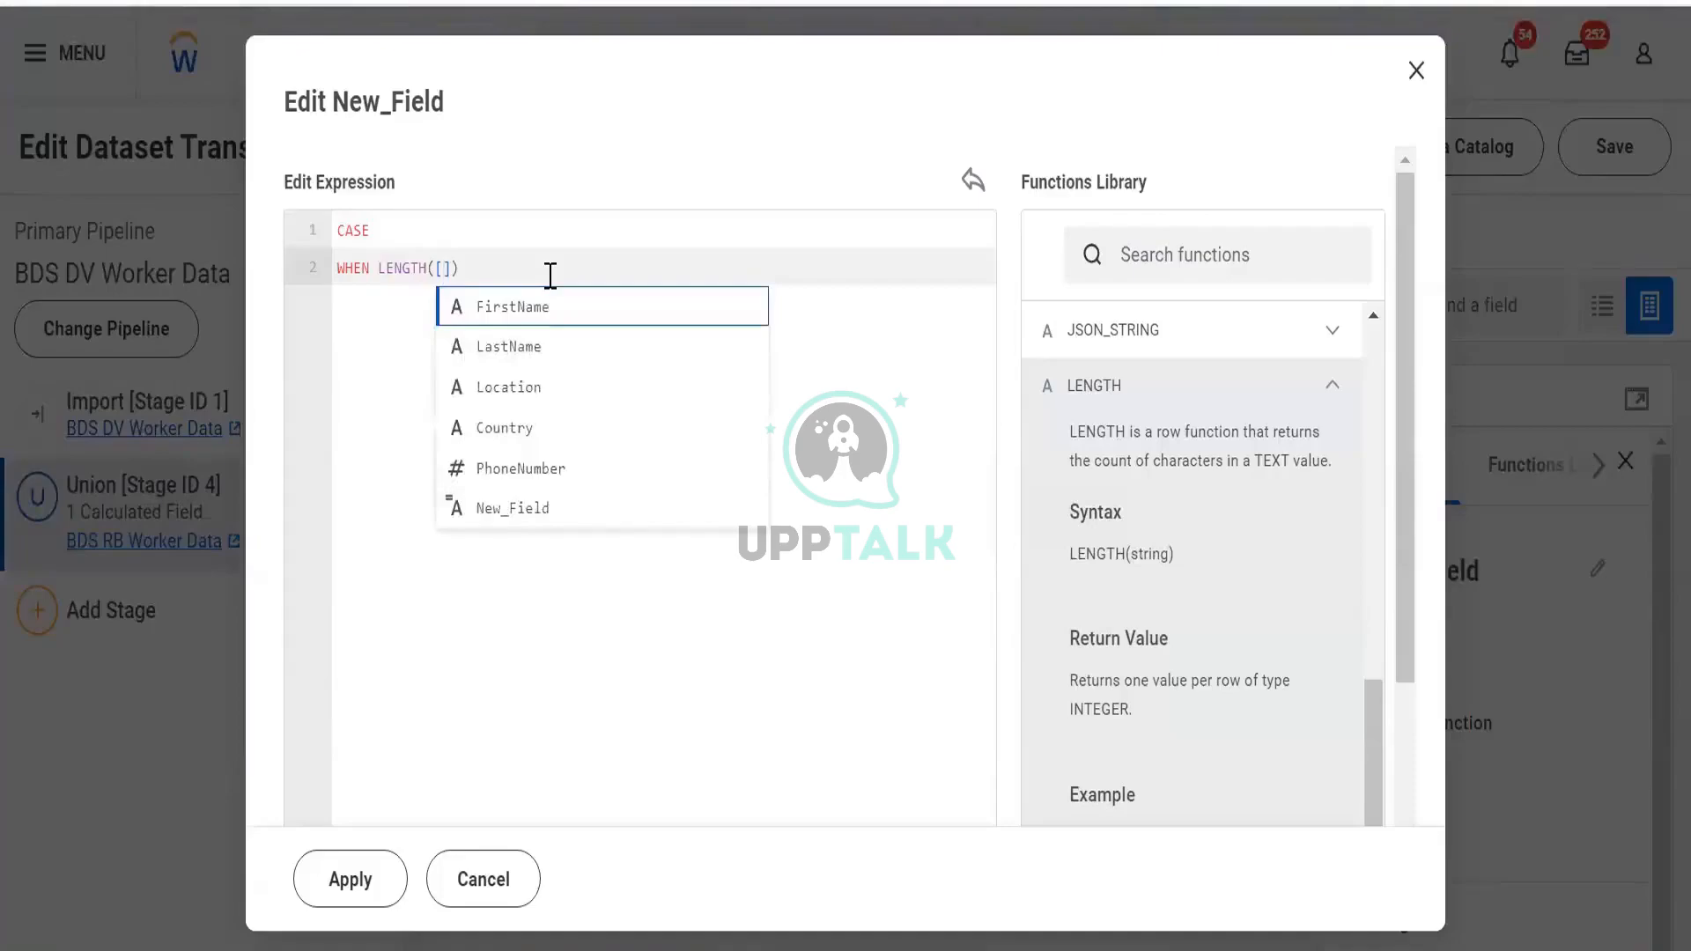
key(BackSpace)
key(BackSpace)
key(BackSpace)
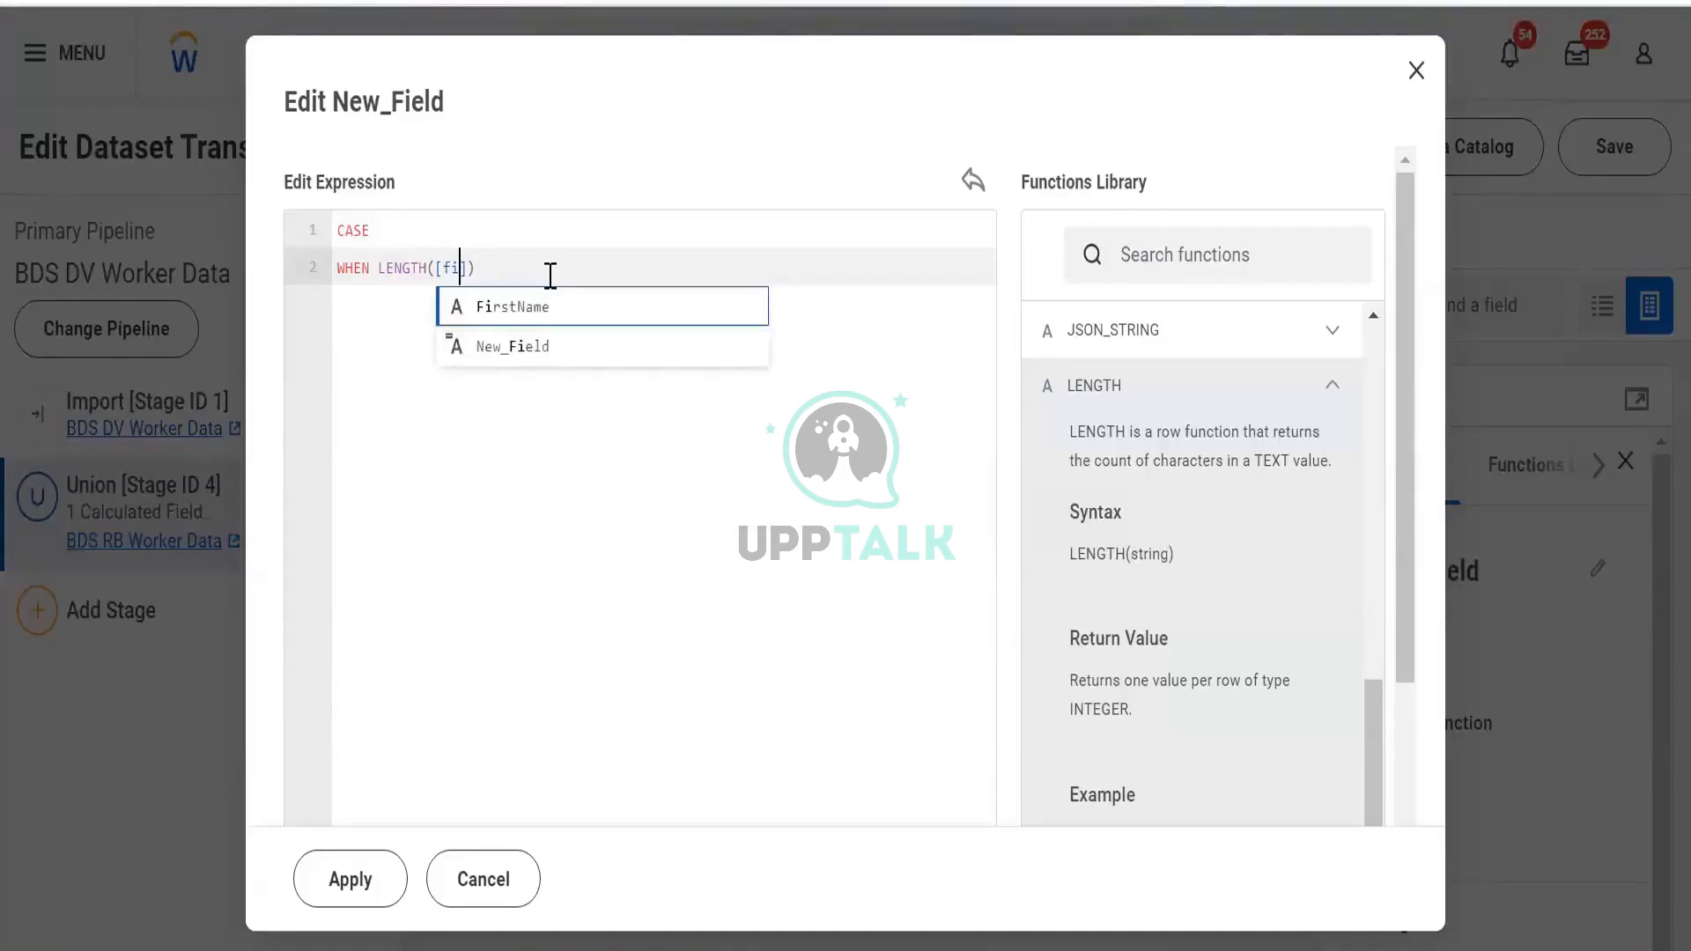
key(Return)
text(>)
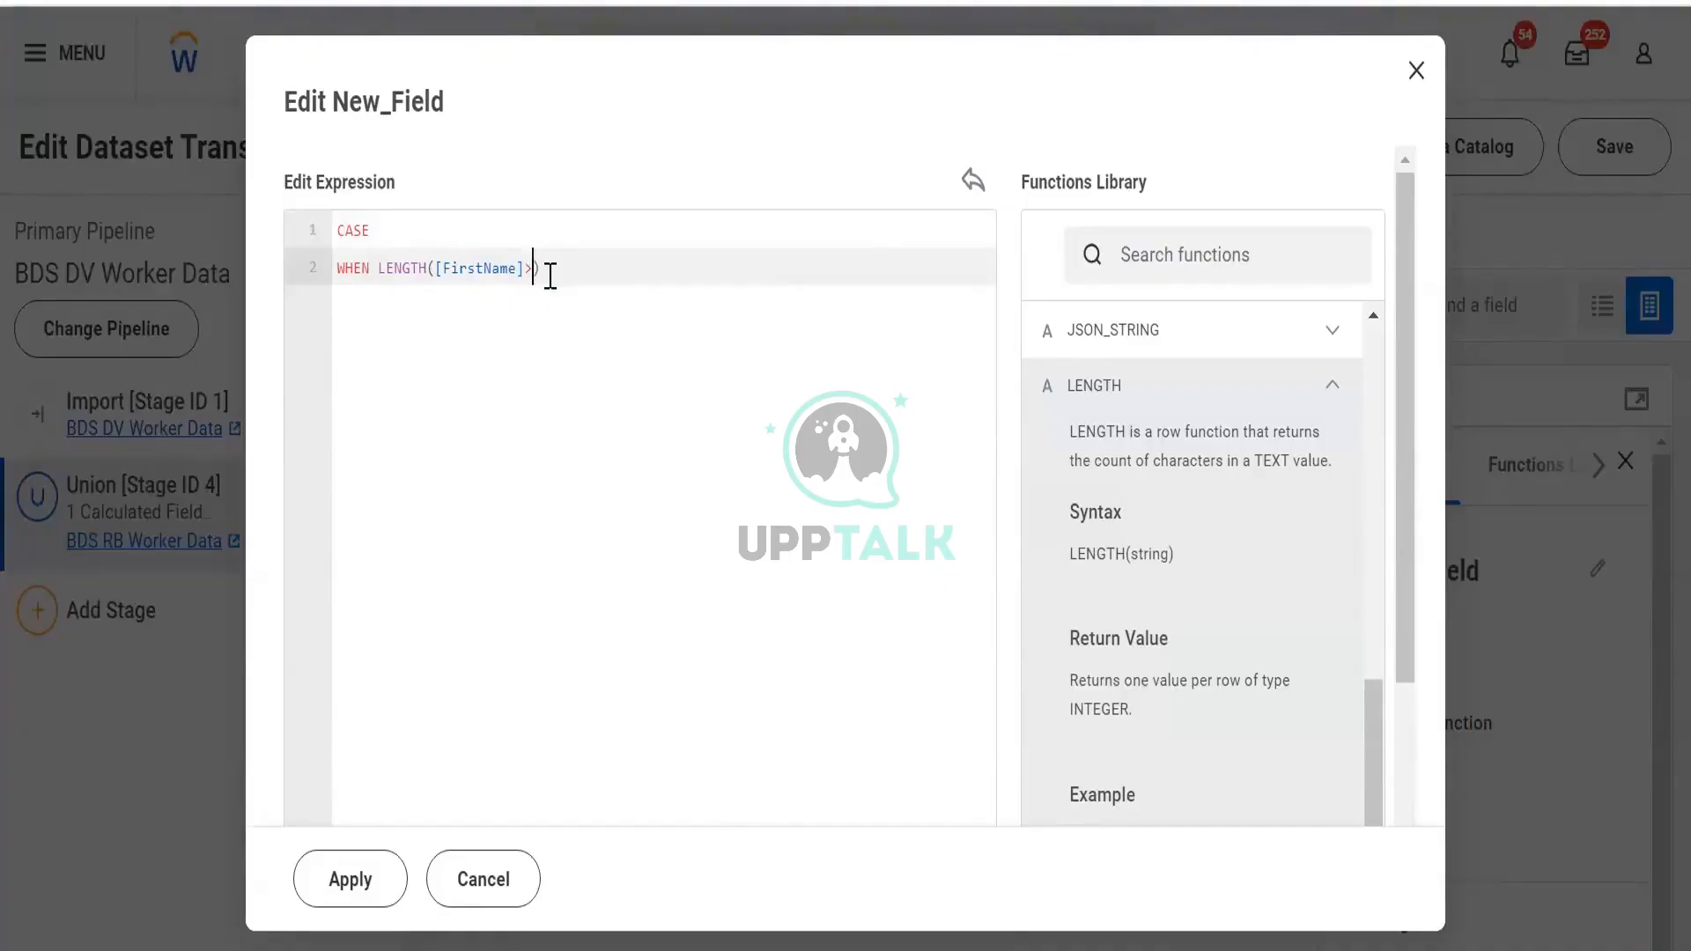
text(10)
key(Return)
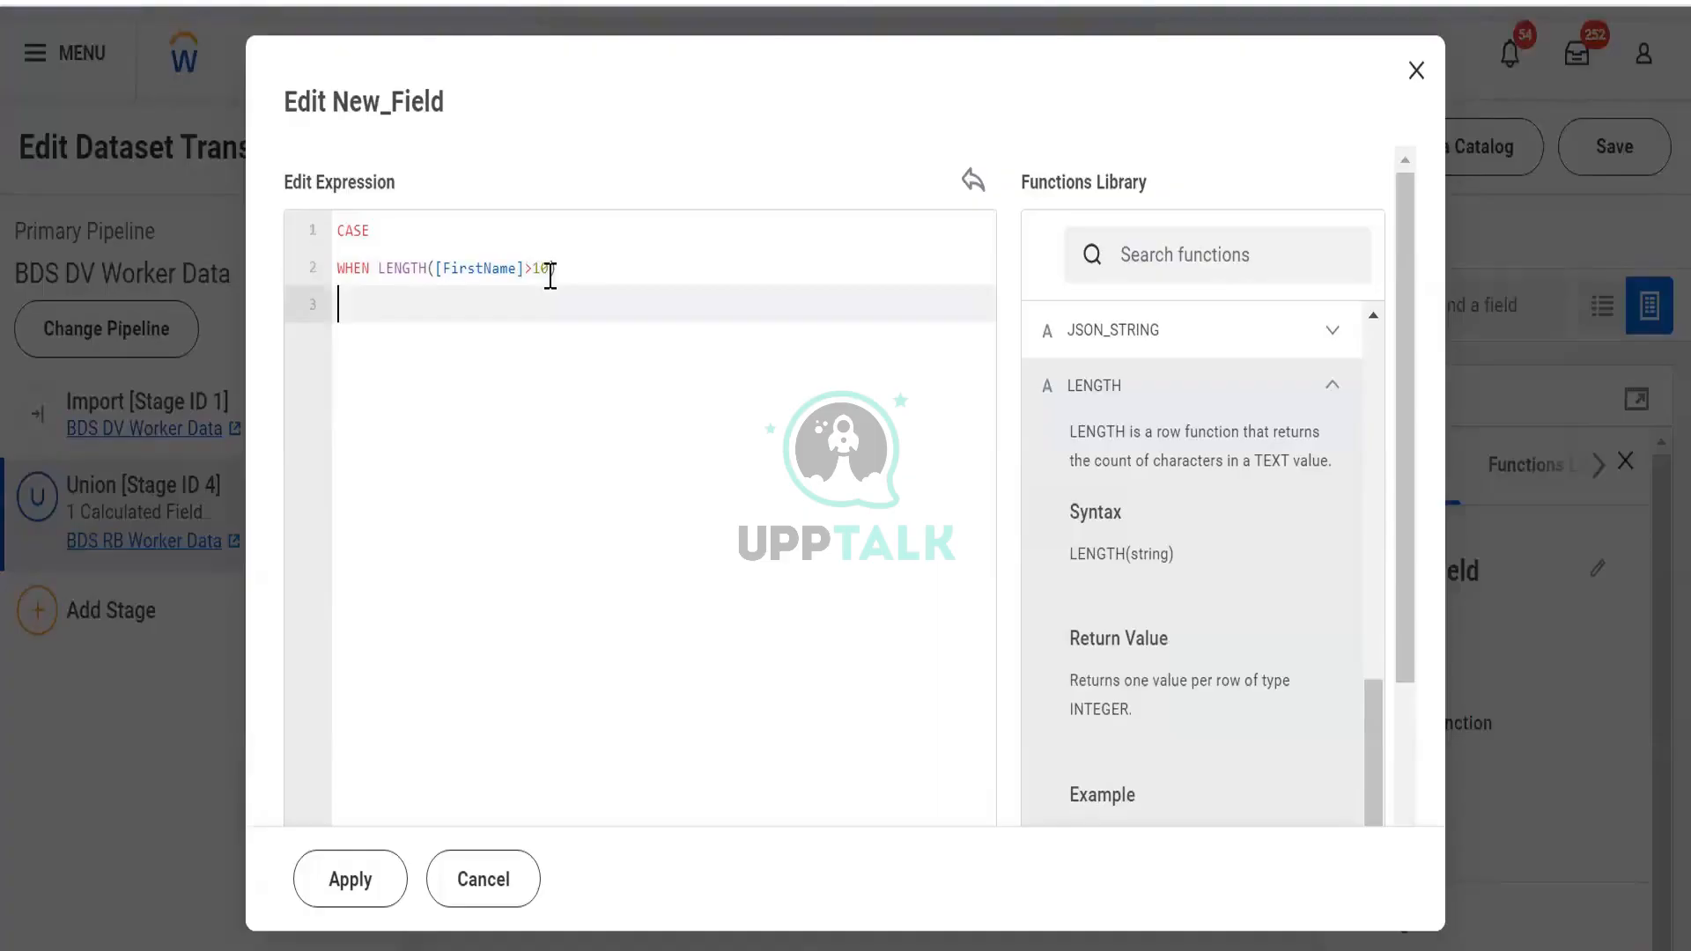
text(then    subs)
key(Return)
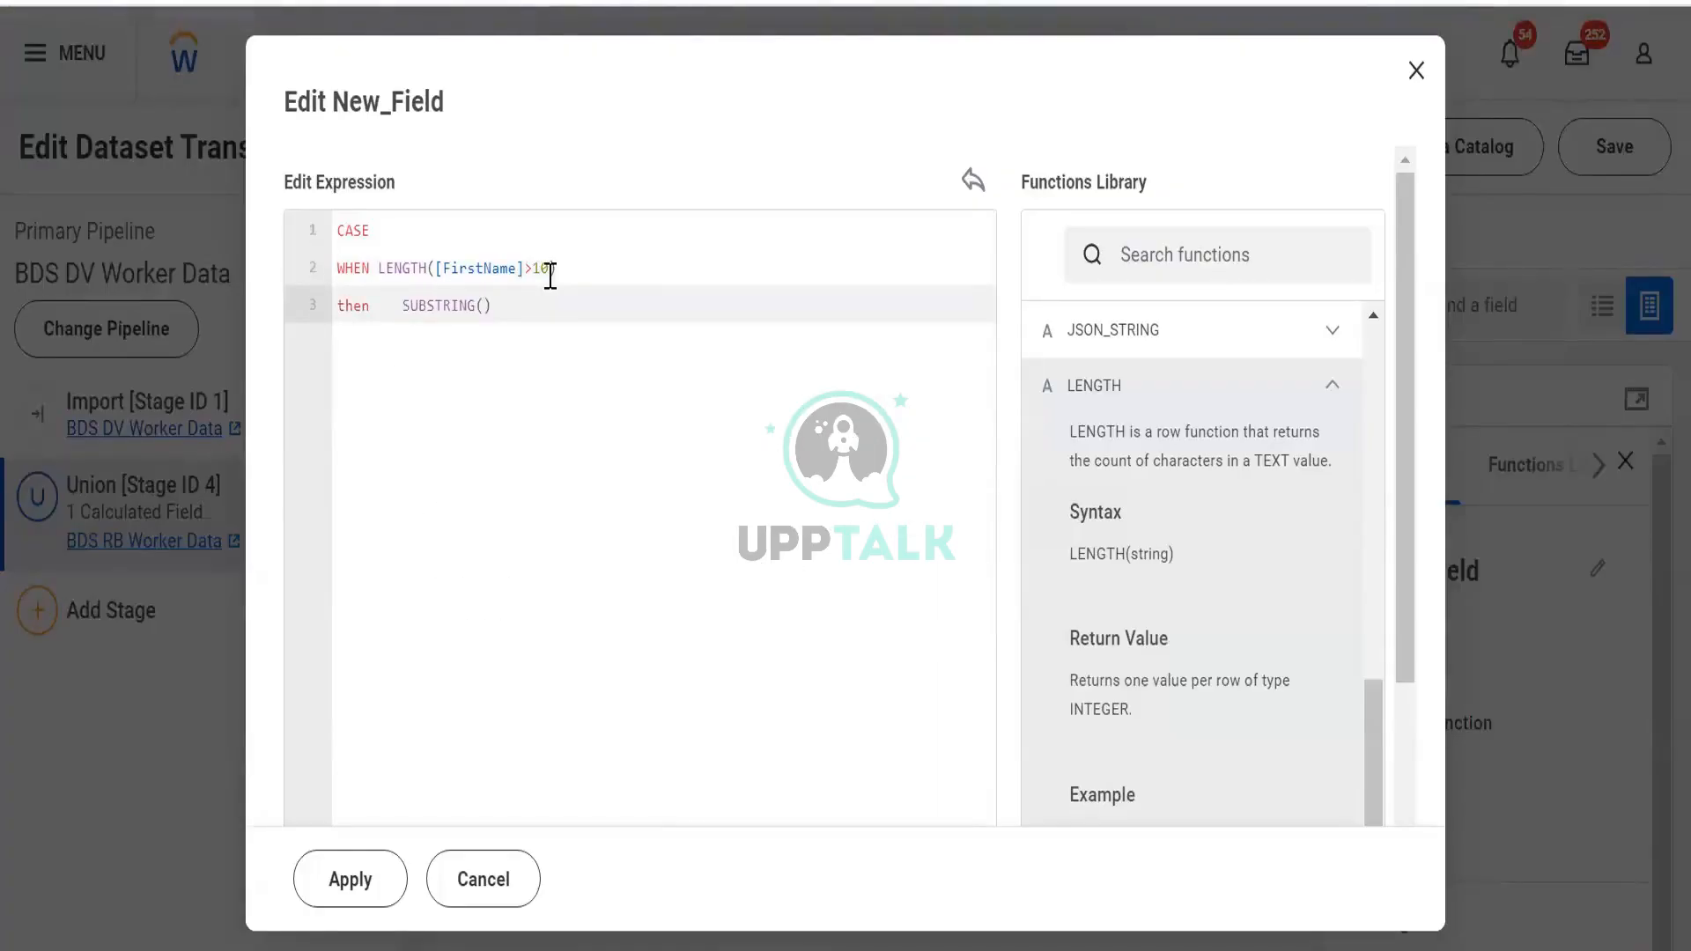
text([Fi)
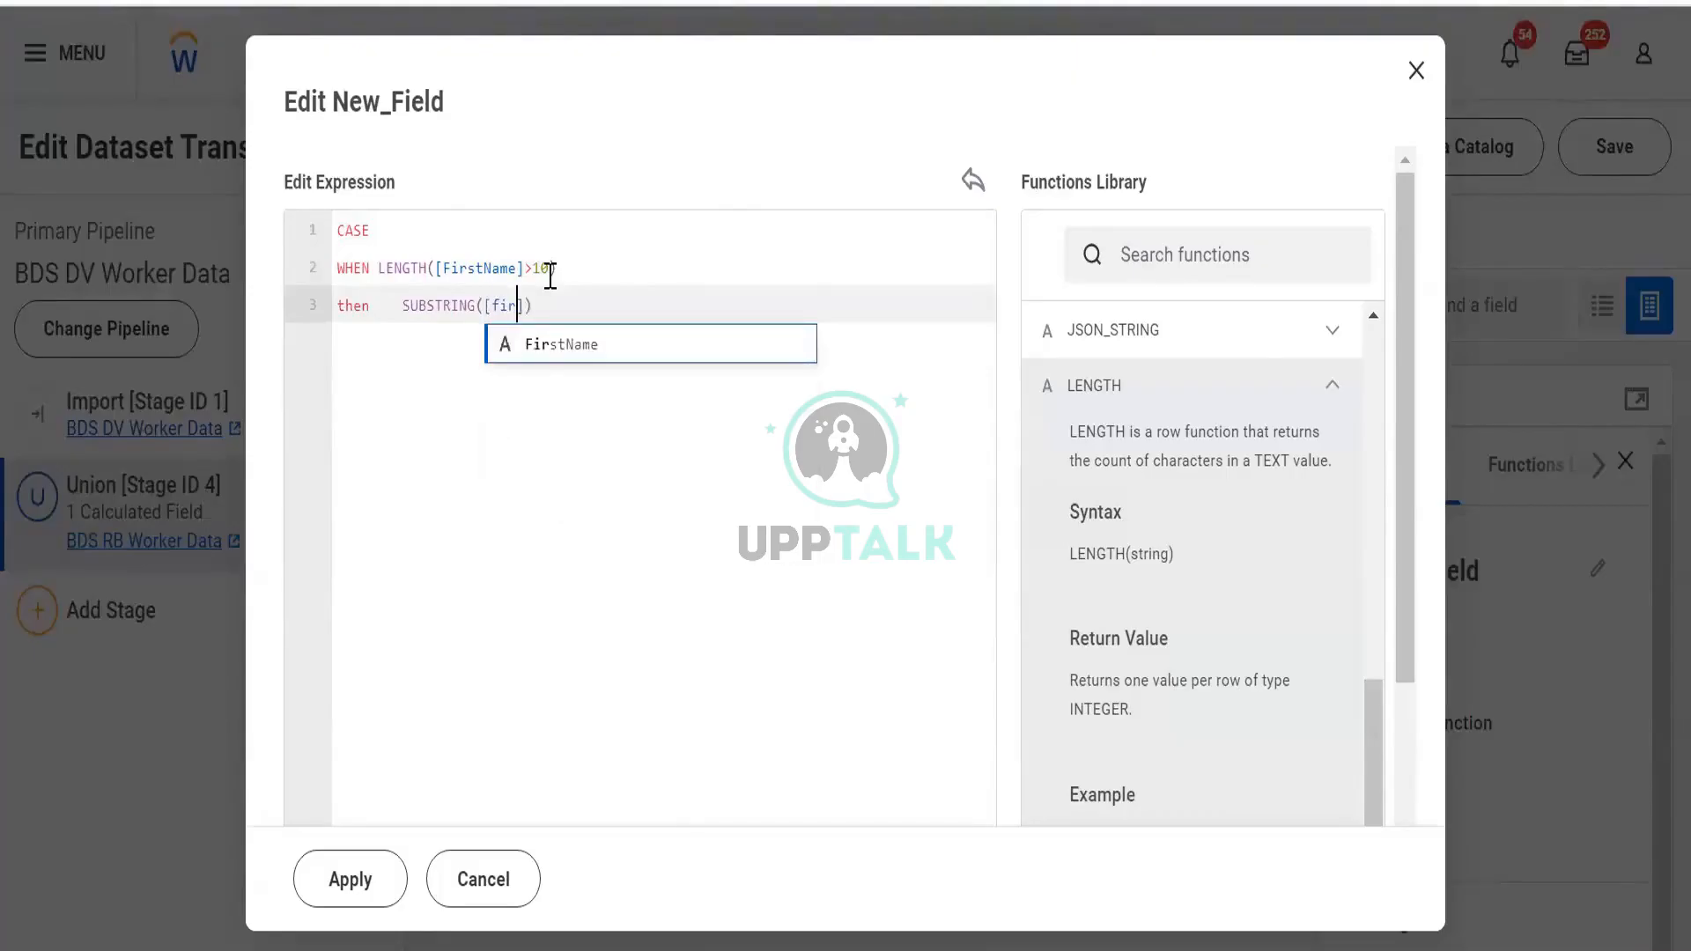
key(Return)
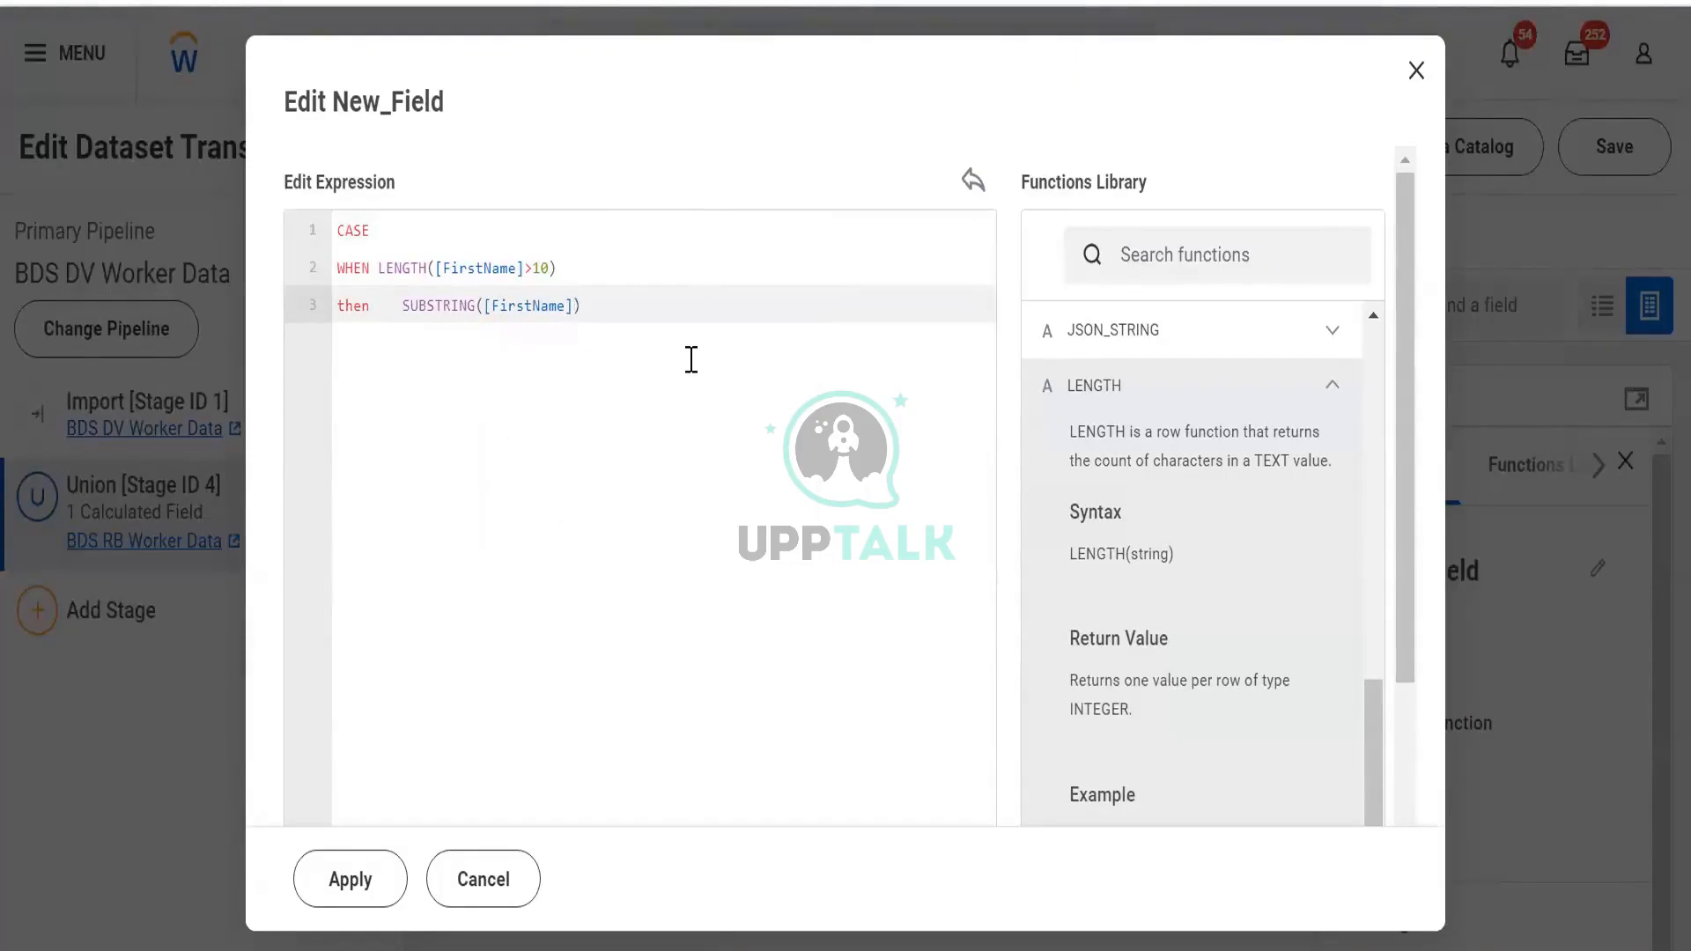
text(,0,15)
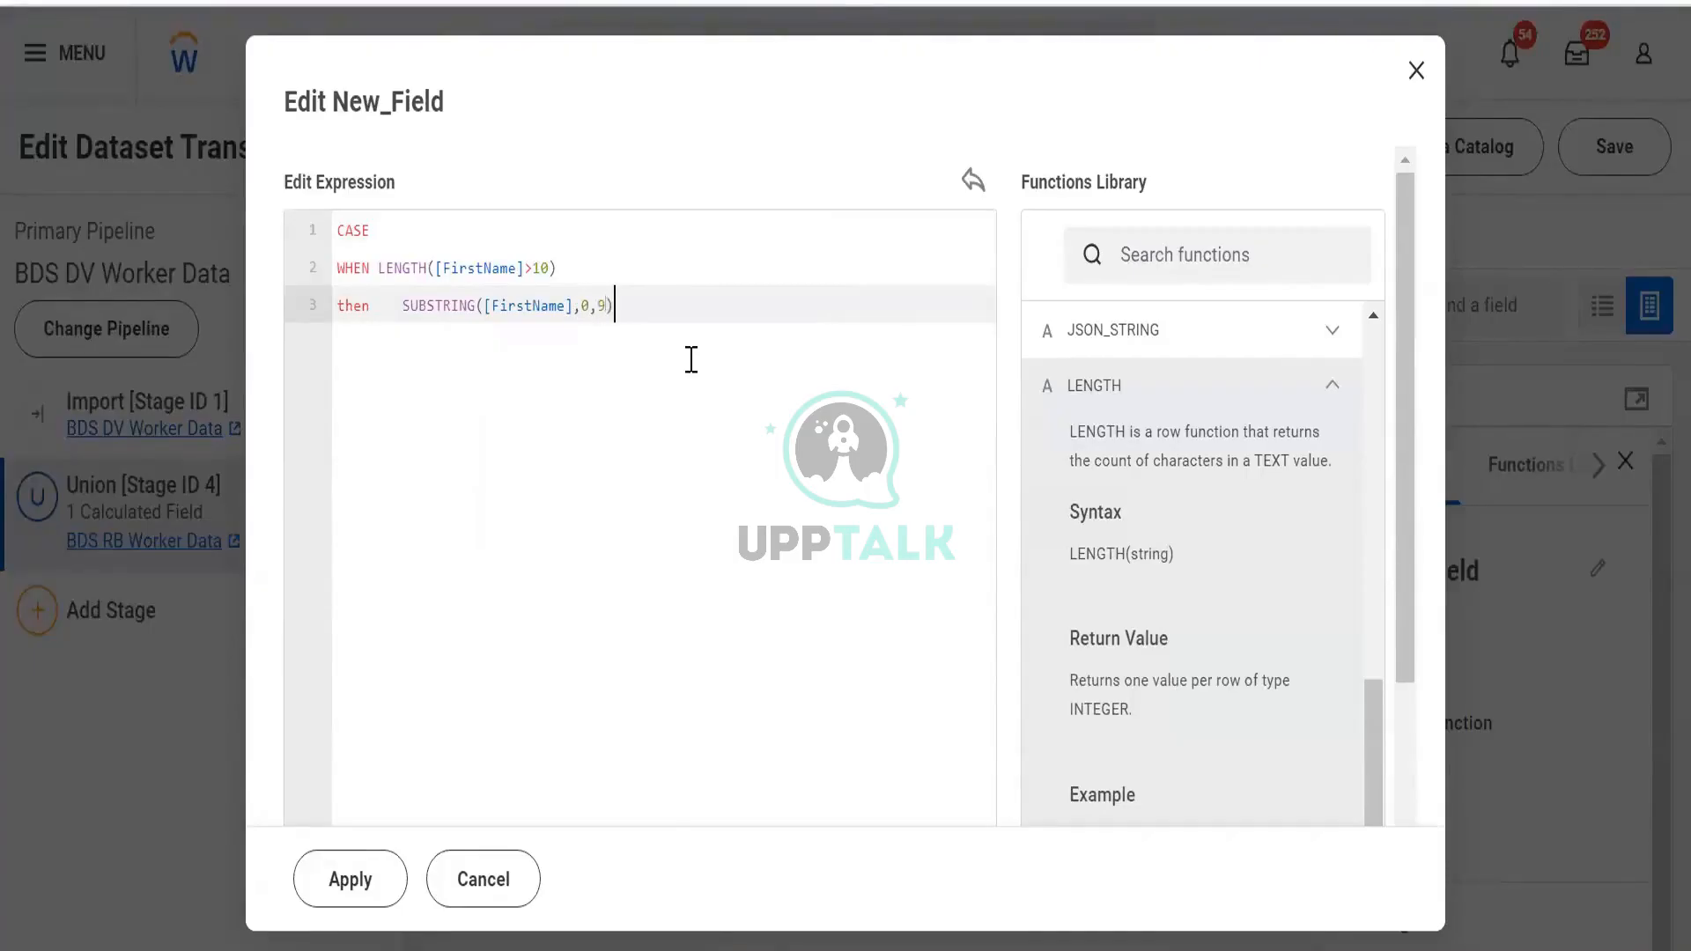
Add the else branch returning [FirstName], undoing the unwanted function autocompletes
key(Return)
text(else)
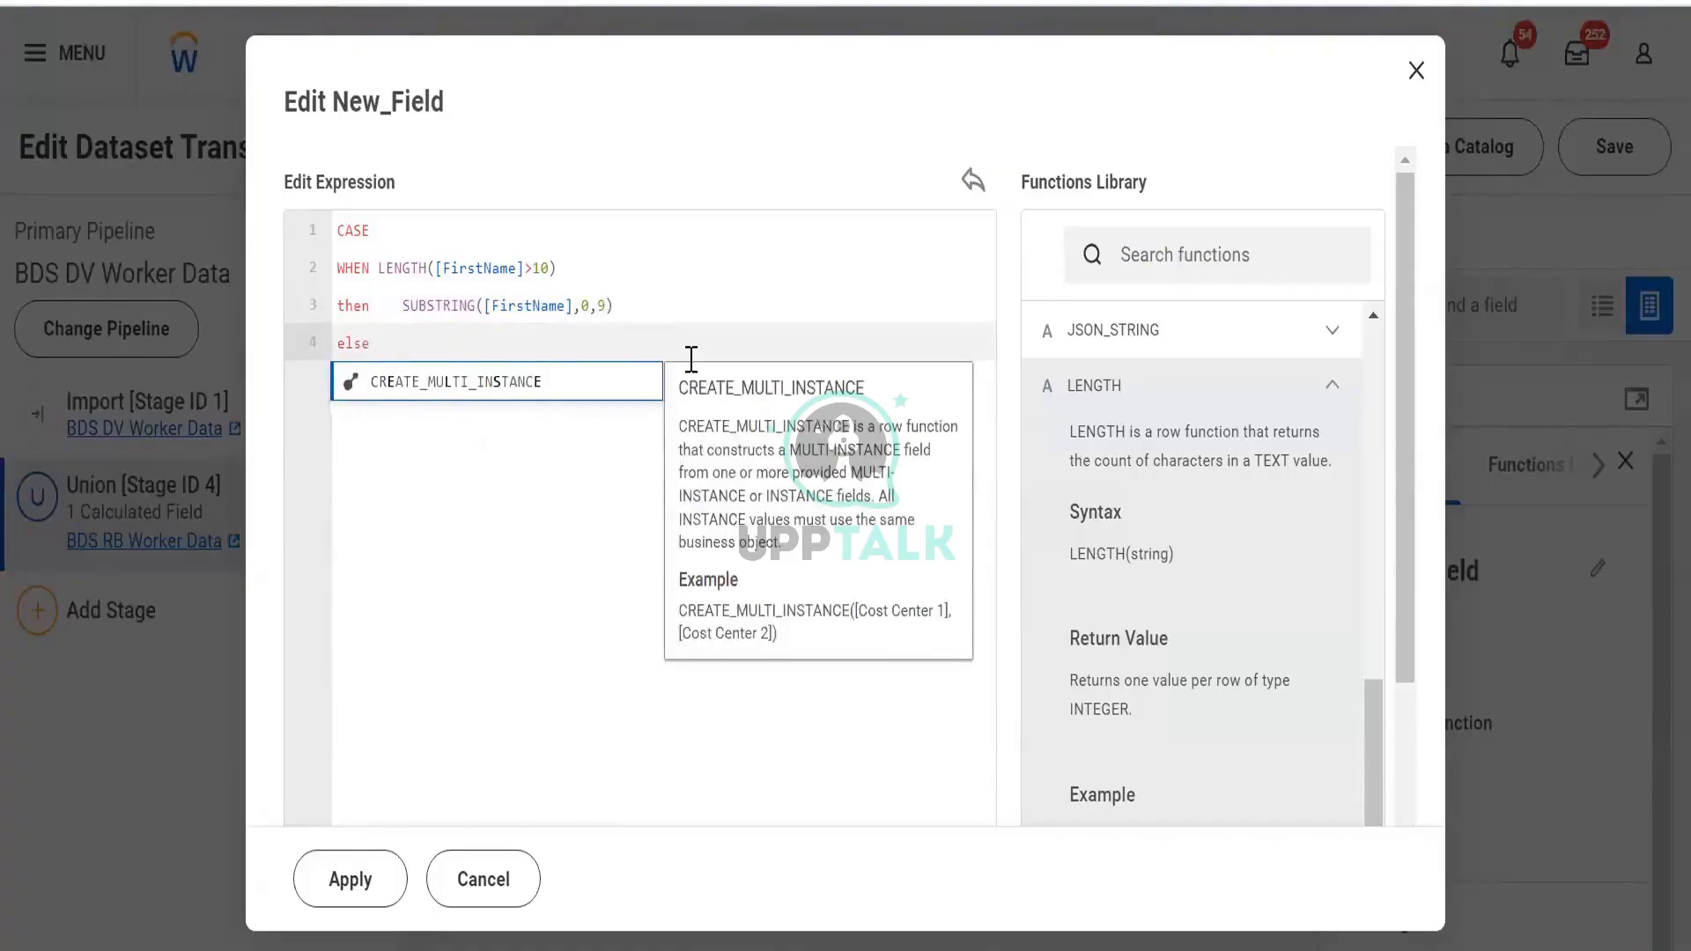
key(Return)
key(ctrl+z)
key(ctrl+z)
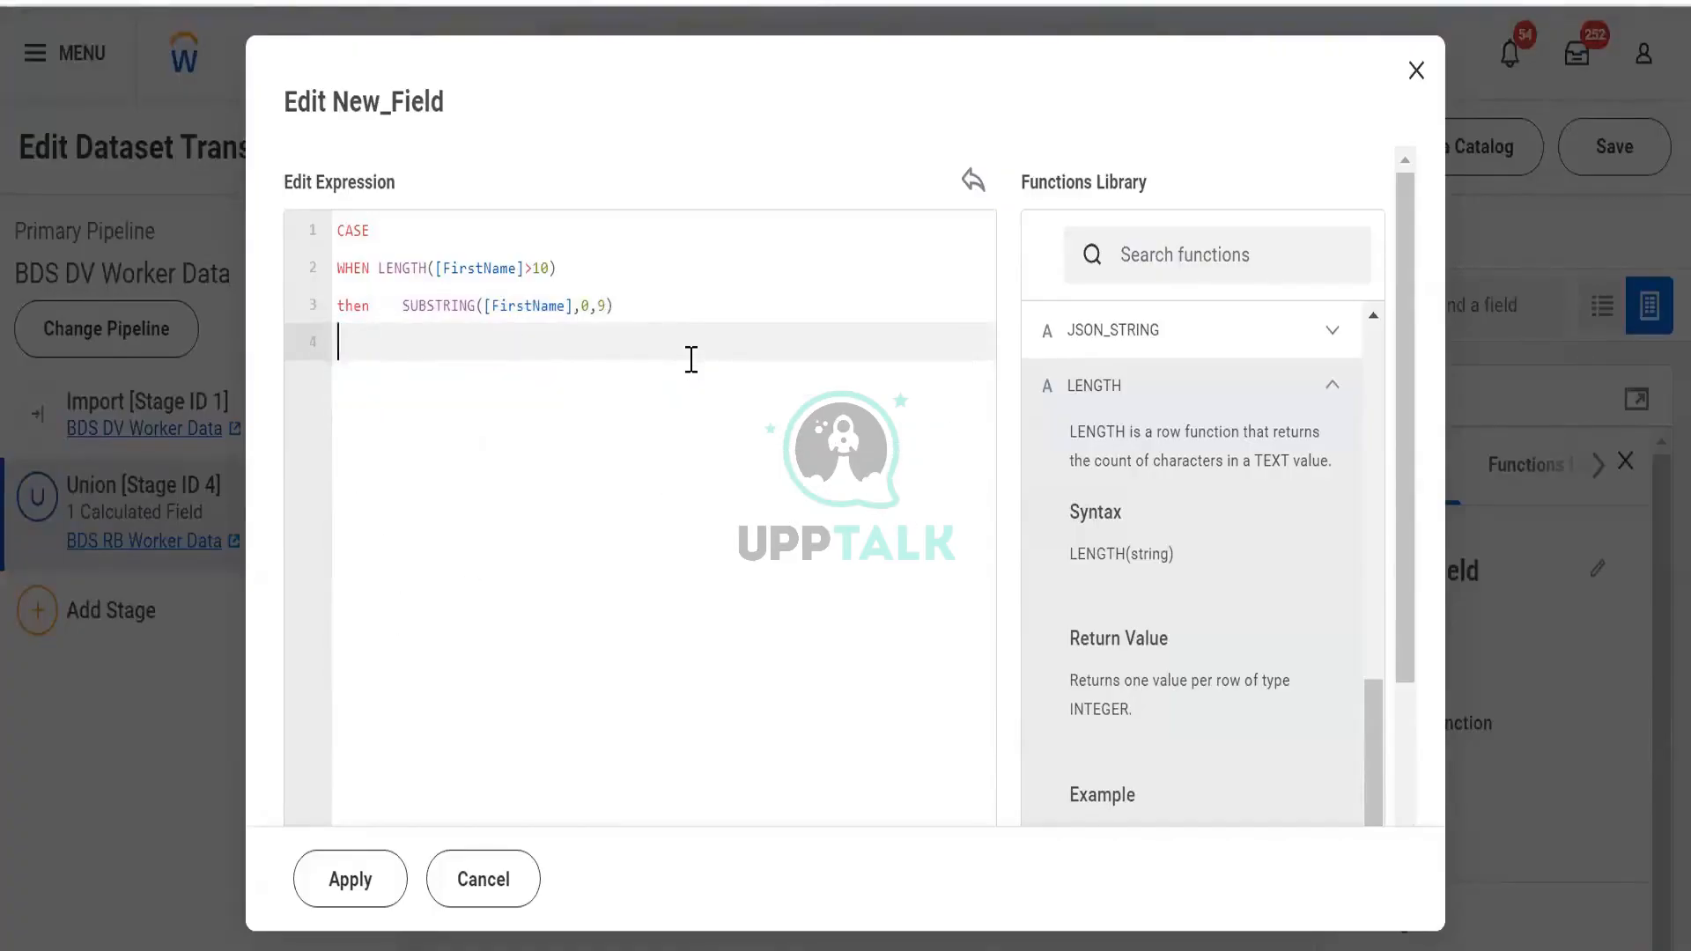
text(else)
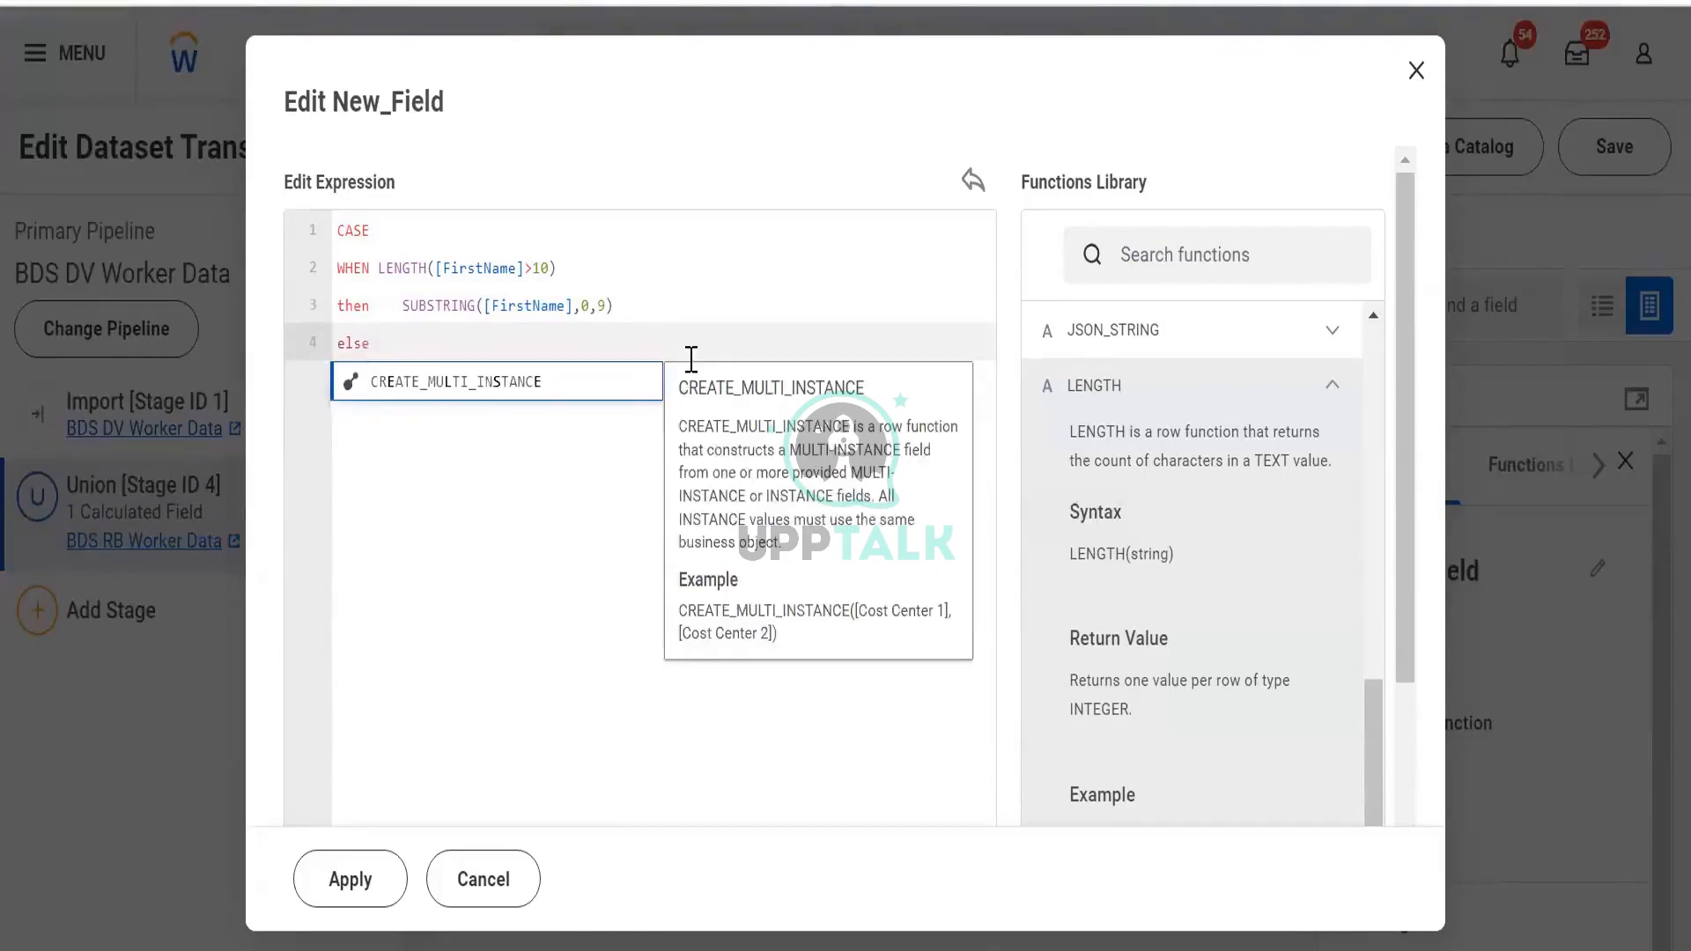
key(Return)
key(ctrl+z)
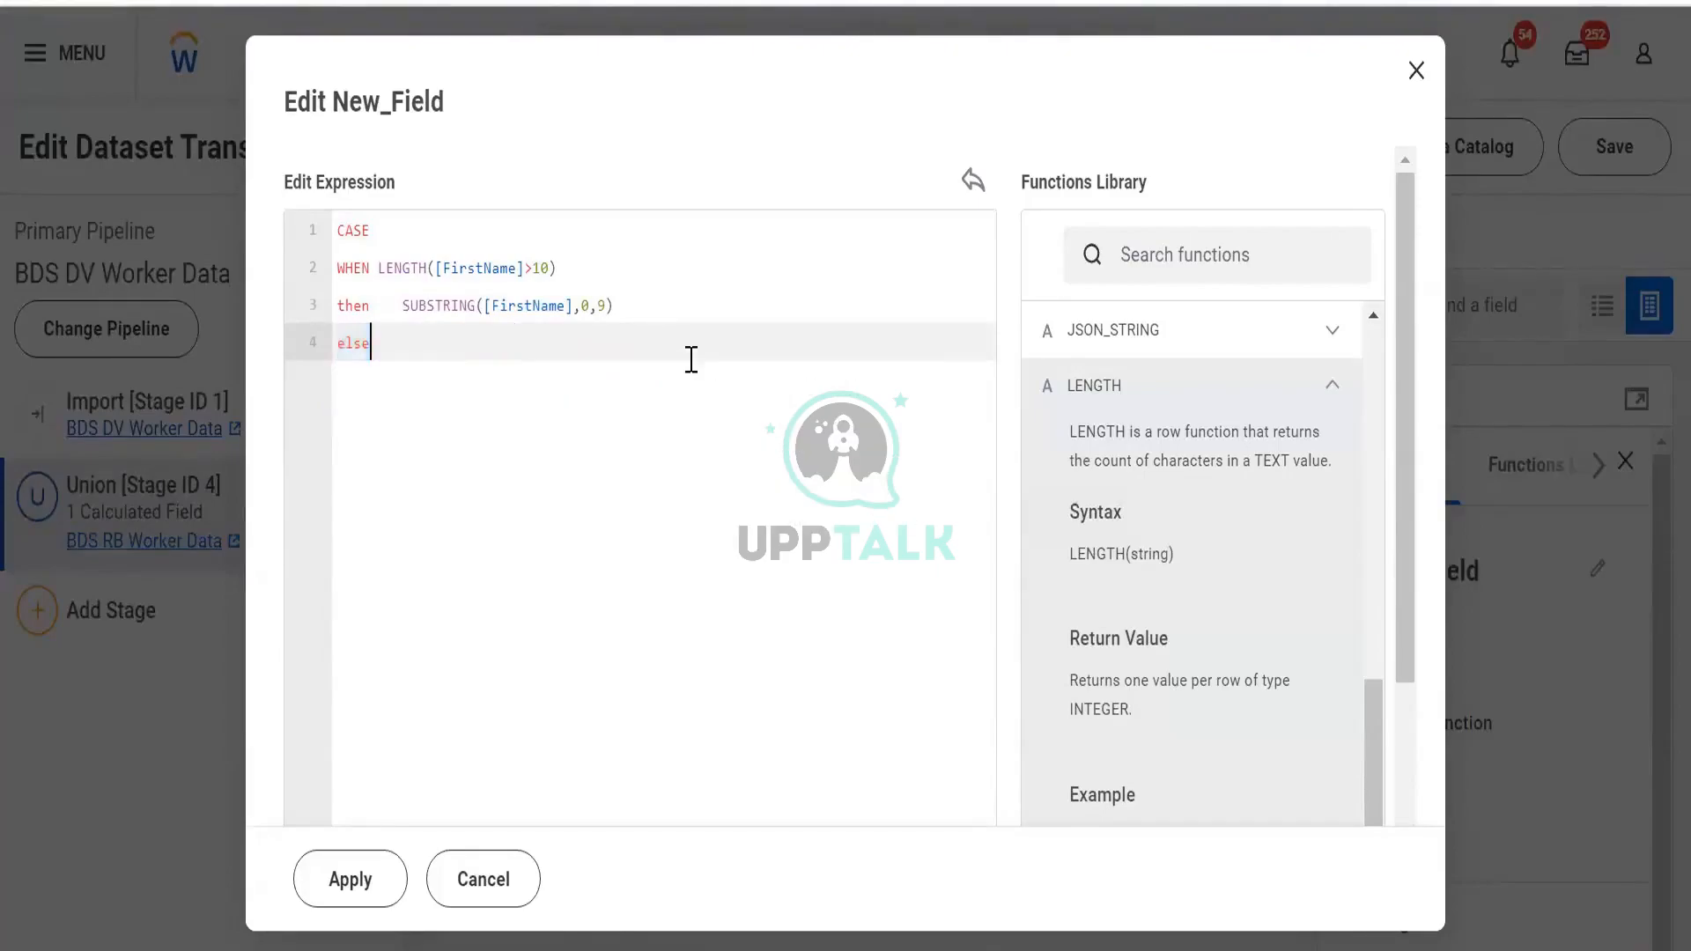
key(Return)
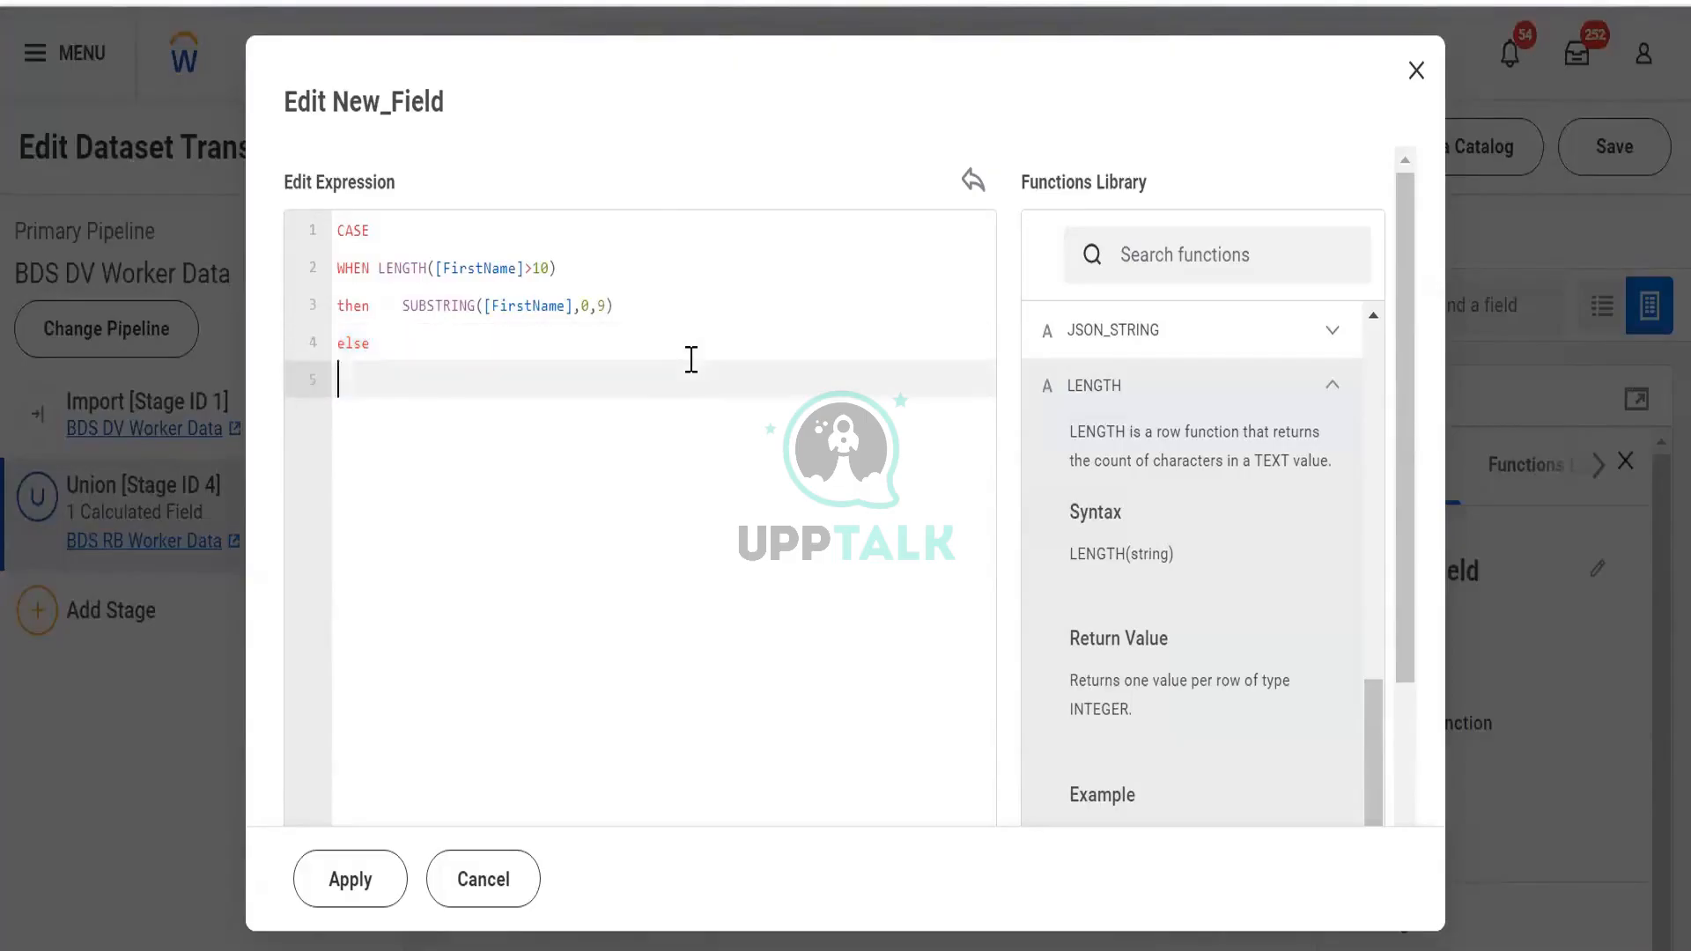
text([fir)
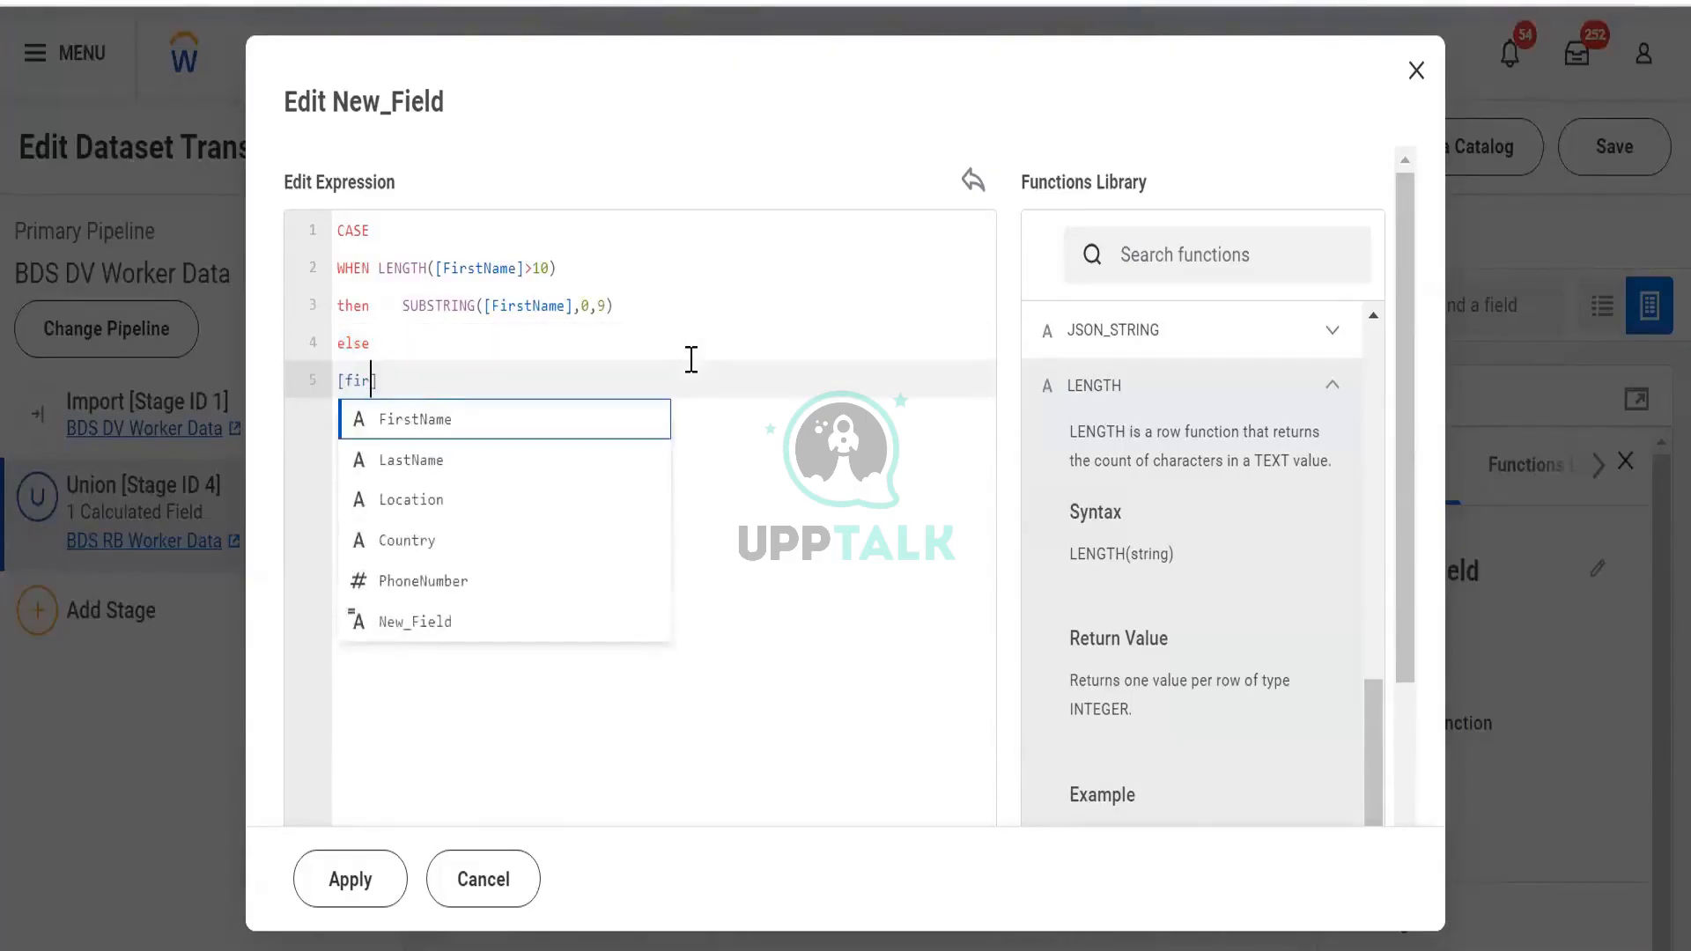
key(Return)
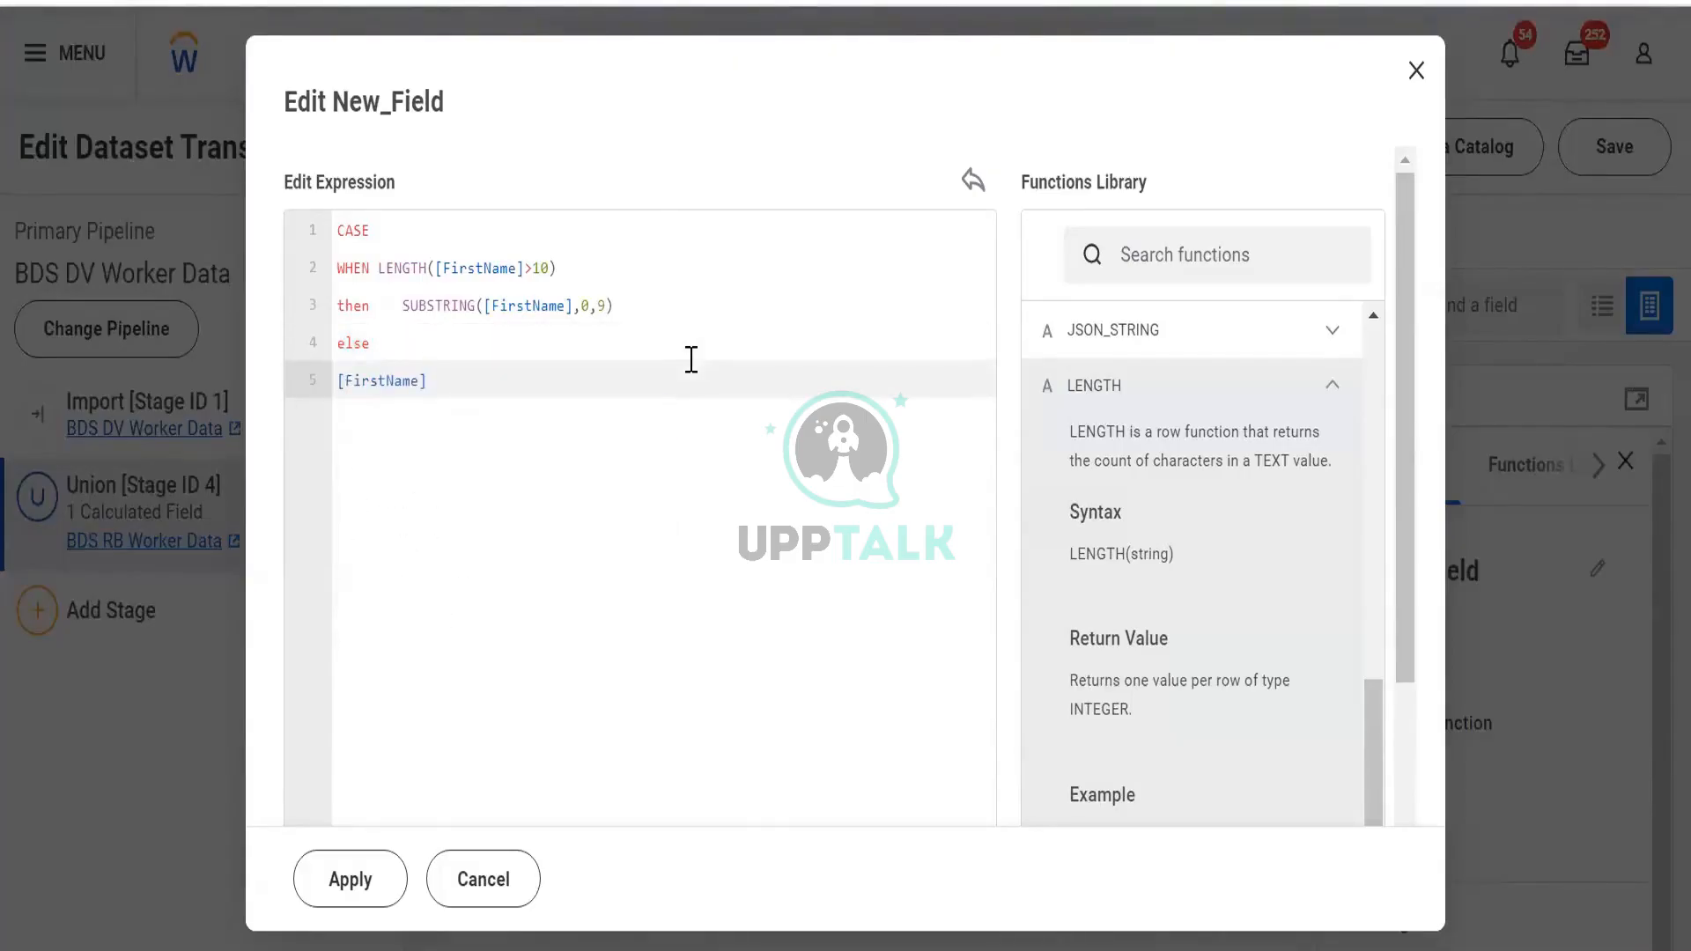
Close the CASE with end, undo the SECONDS_BETWEEN autocomplete, and apply New_Field
key(Return)
text(sec)
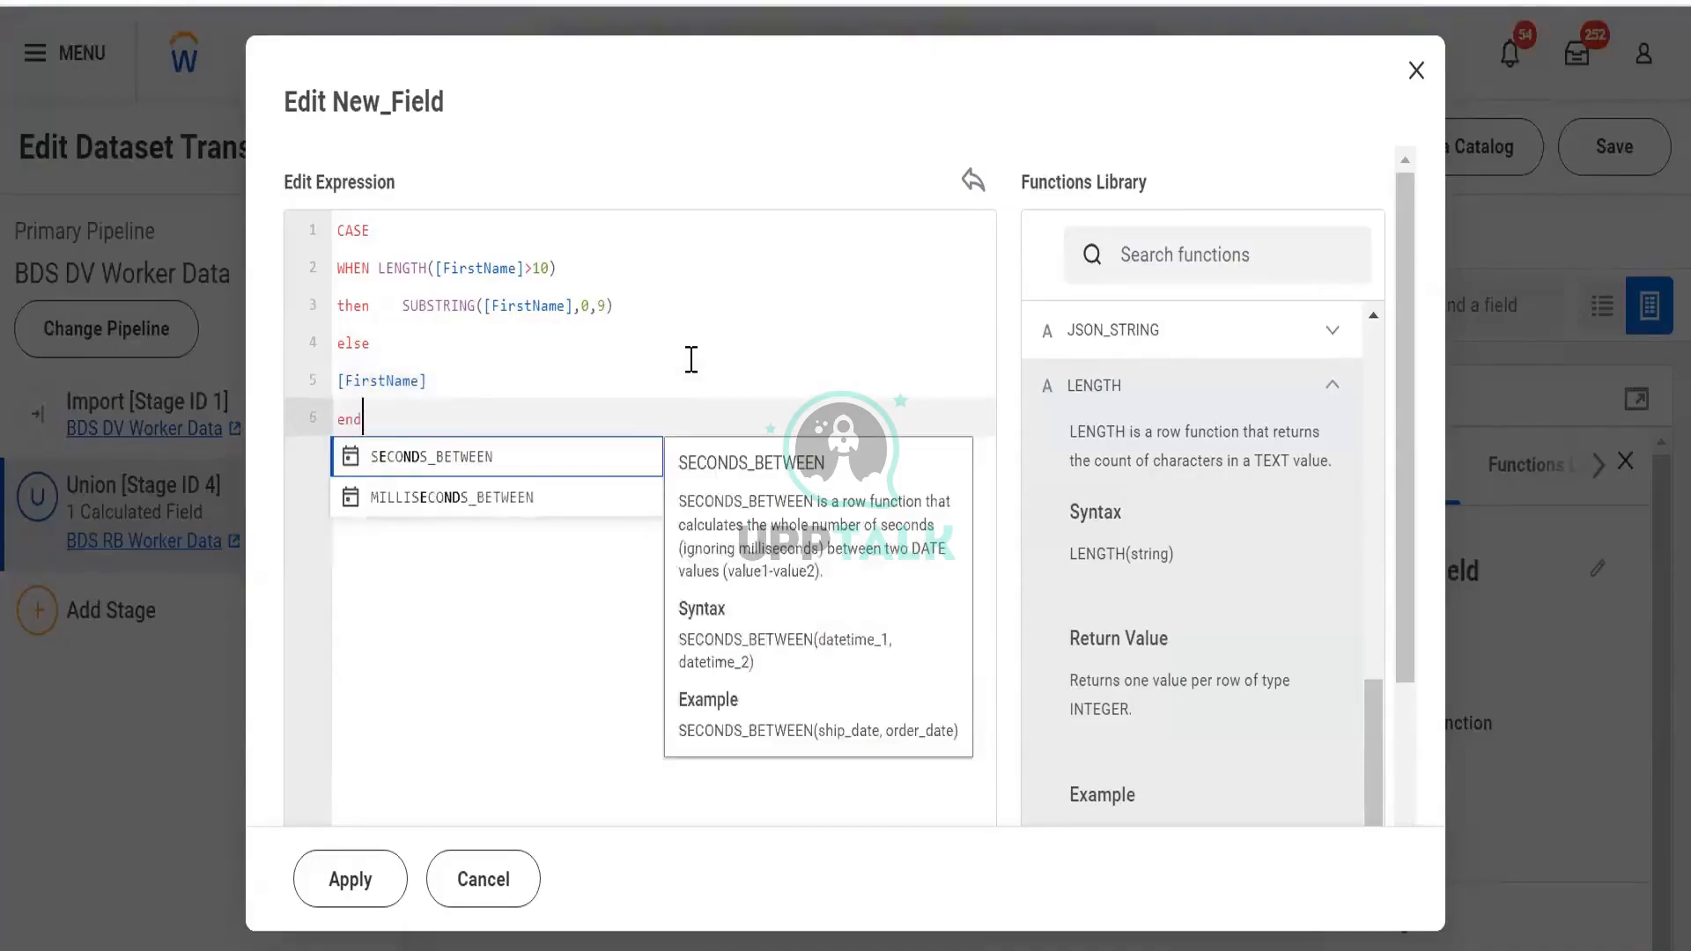
key(Return)
key(ctrl+z)
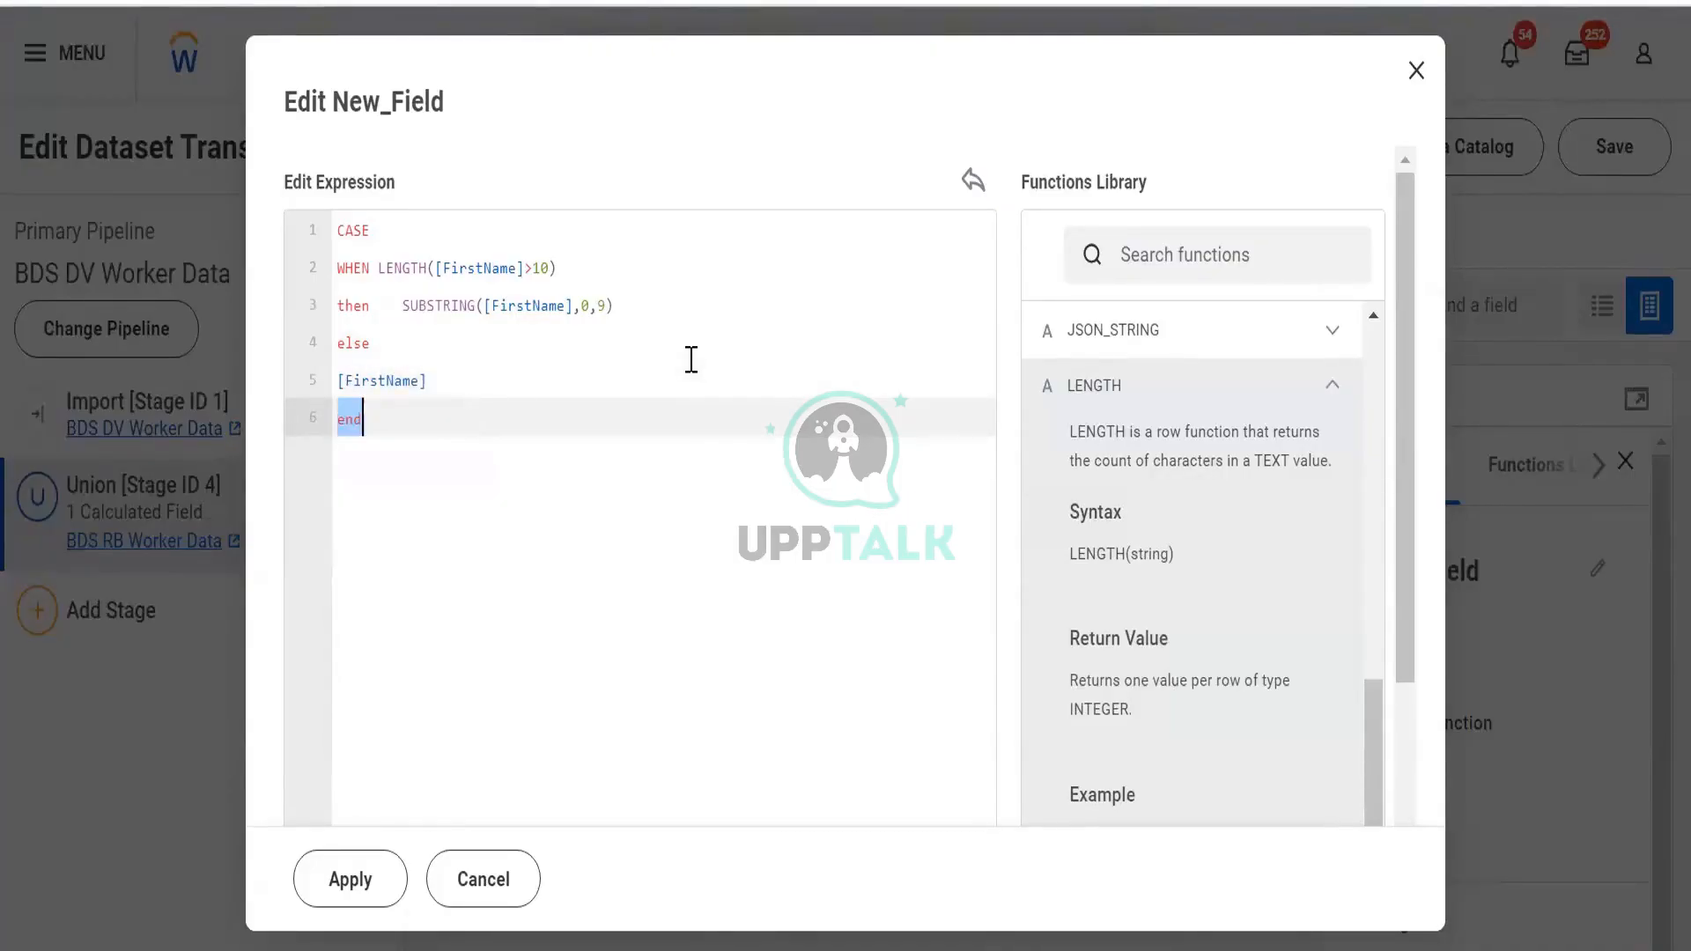
key(Right)
click(353, 880)
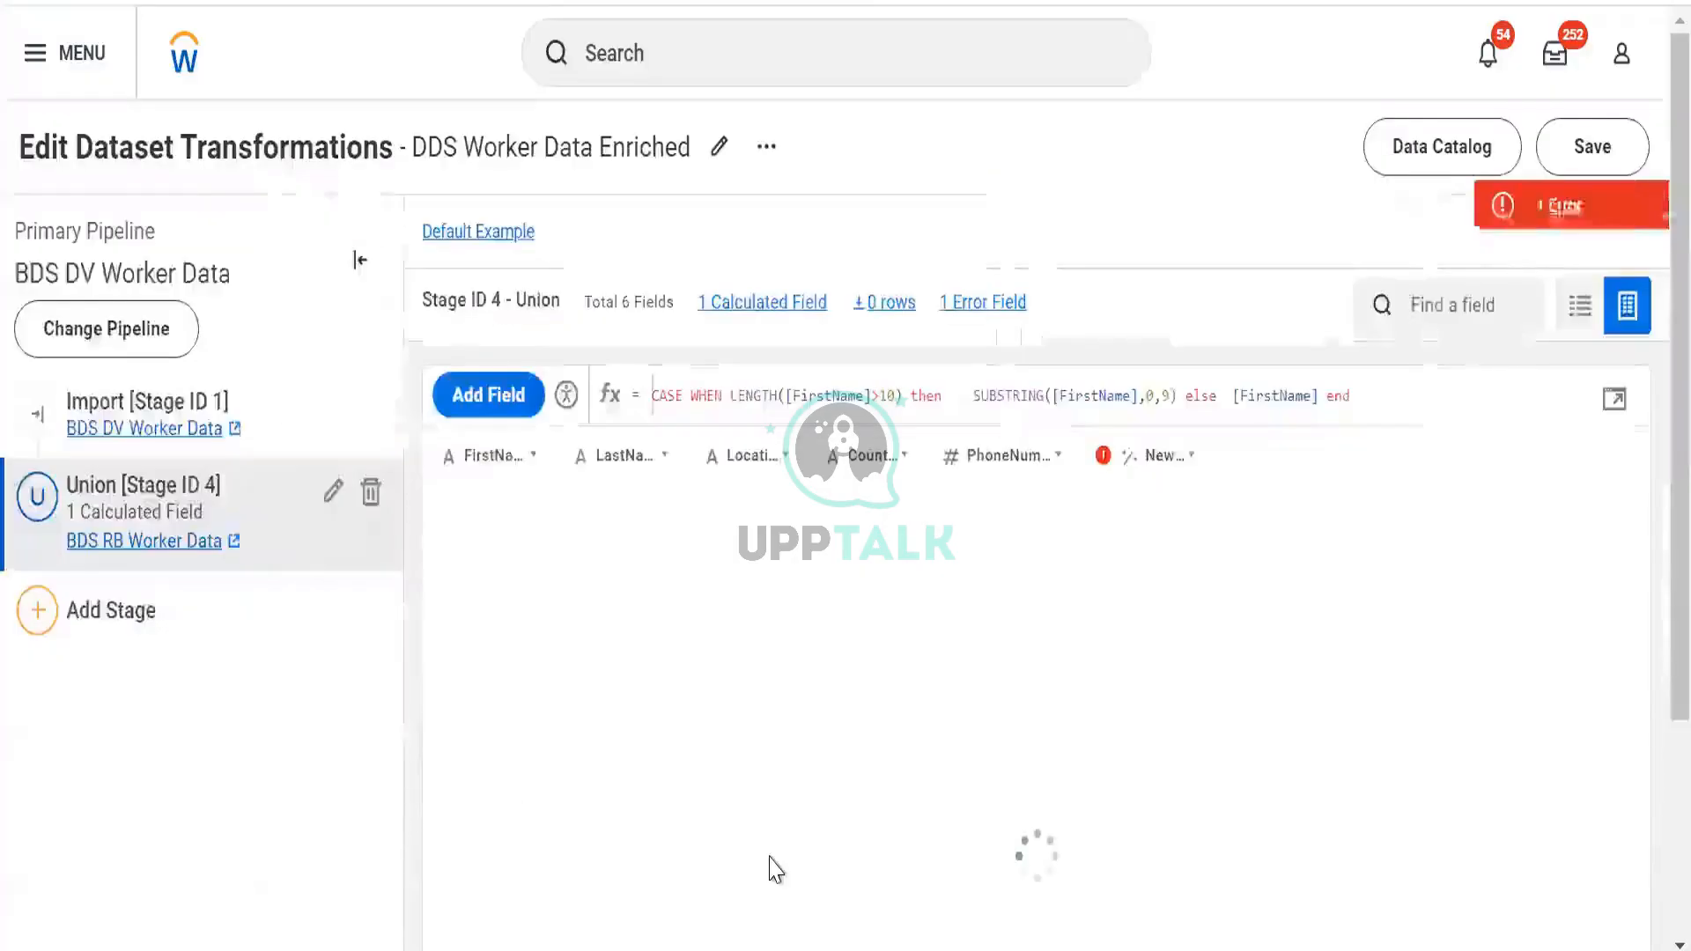
Read the type-mismatch error, then remove the extra spaces after 'then'
click(1498, 211)
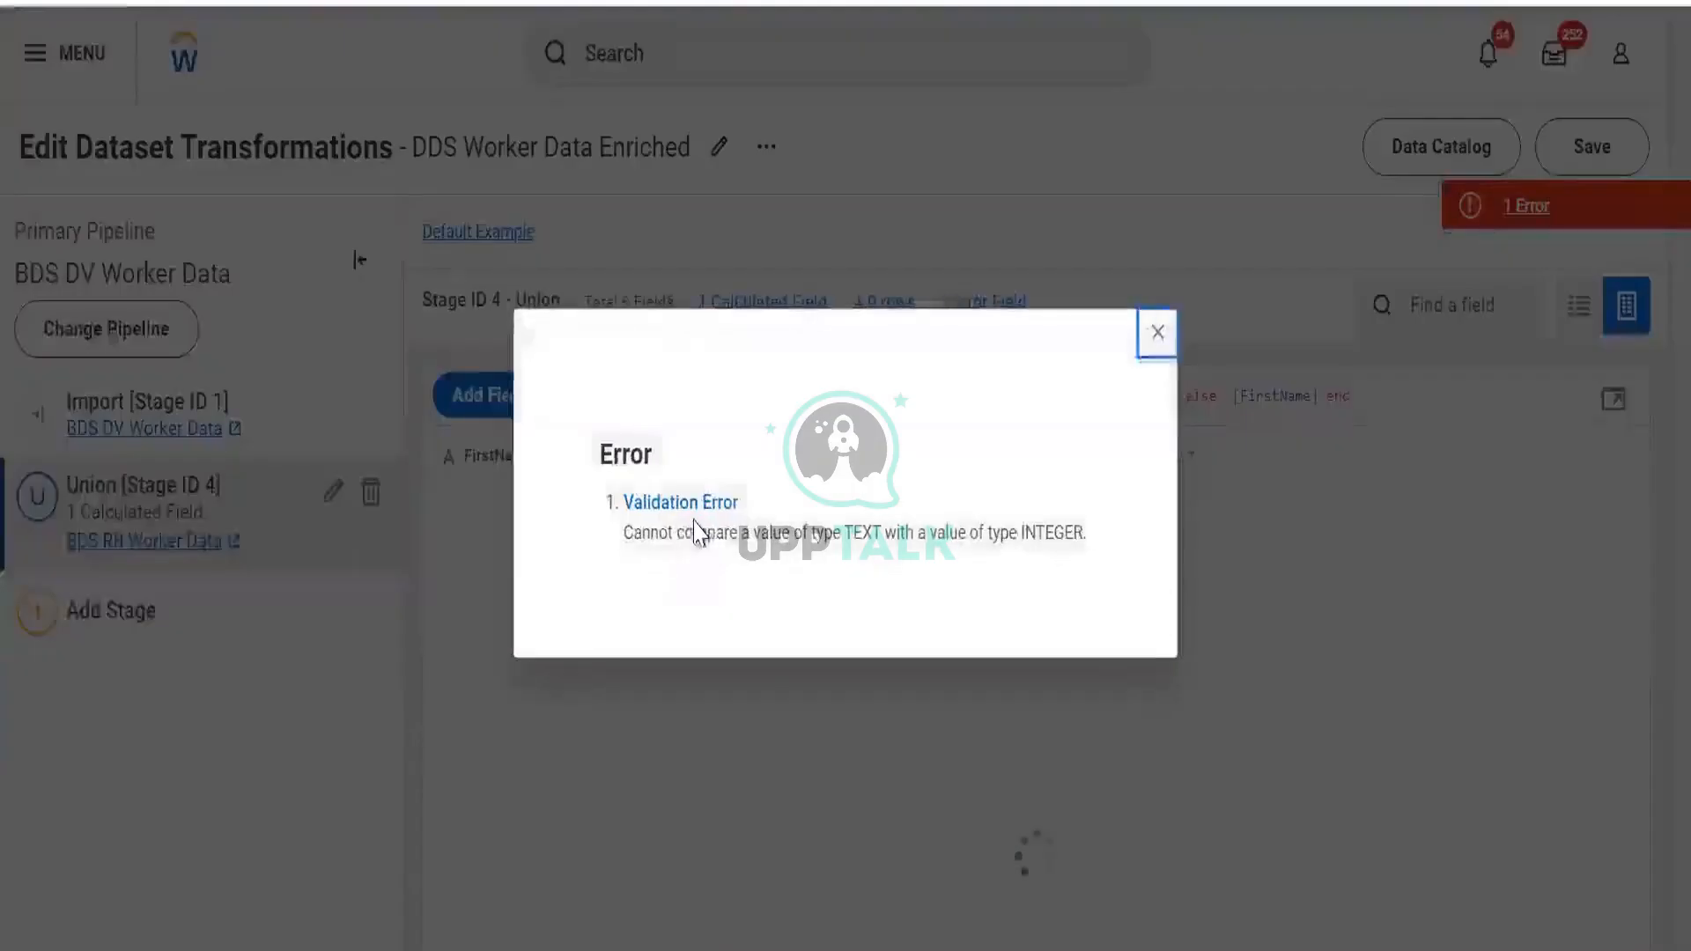
drag(710, 534, 1102, 529)
click(1157, 332)
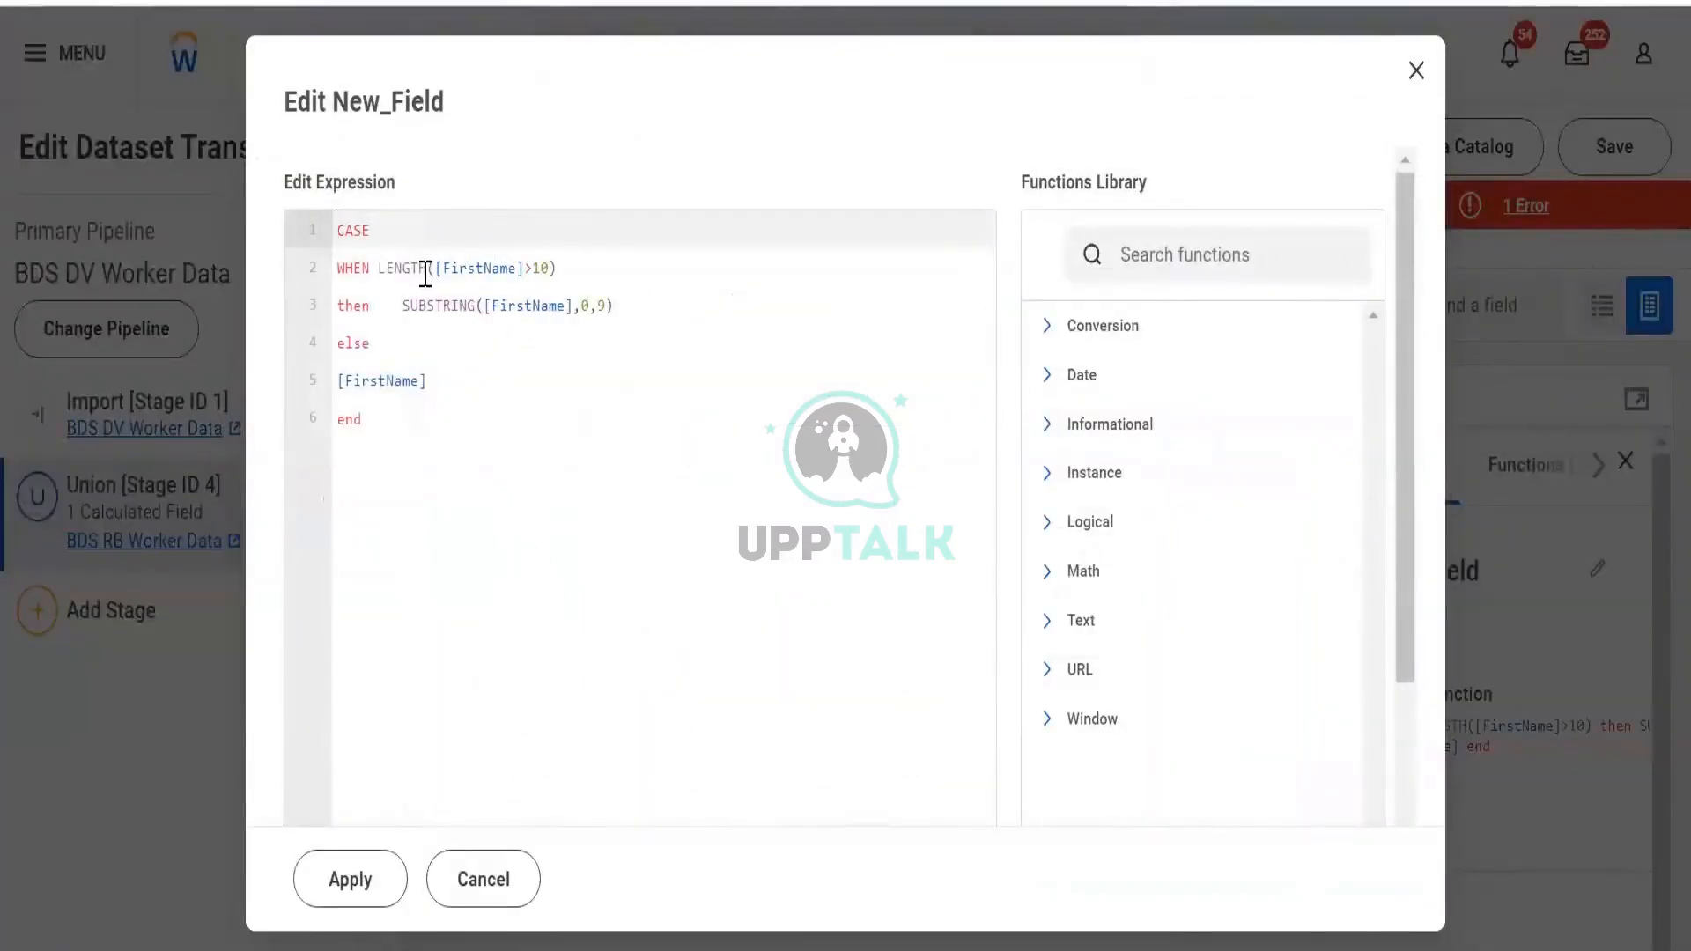
click(411, 304)
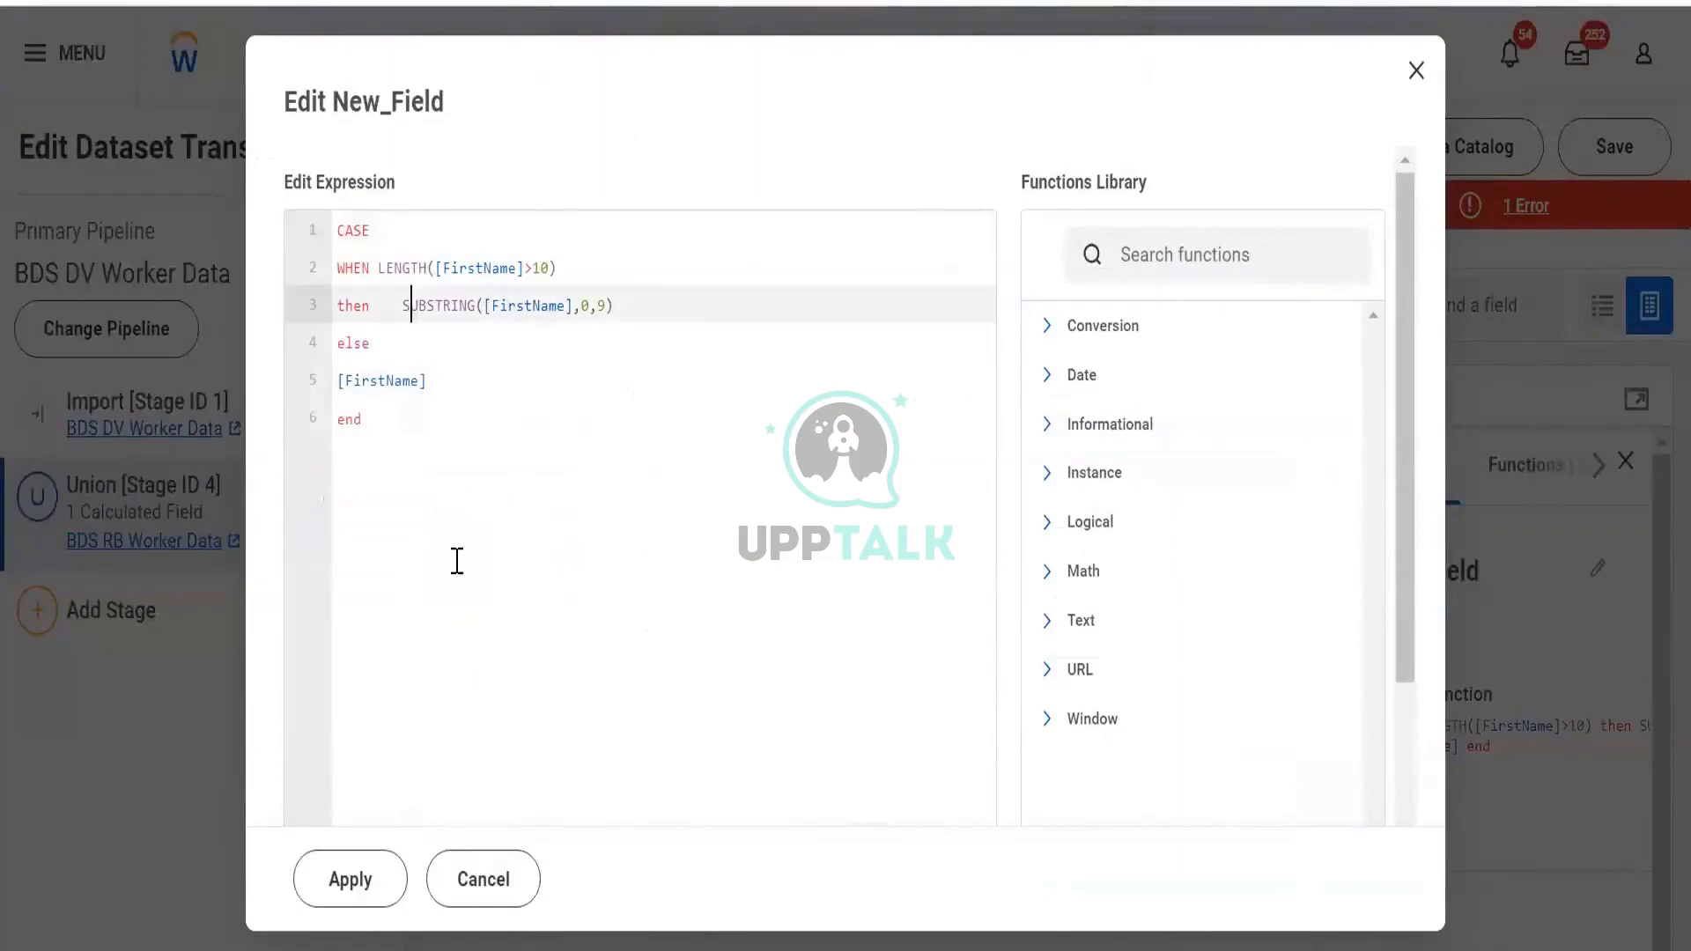
key(BackSpace)
key(BackSpace)
key(BackSpace)
key(BackSpace)
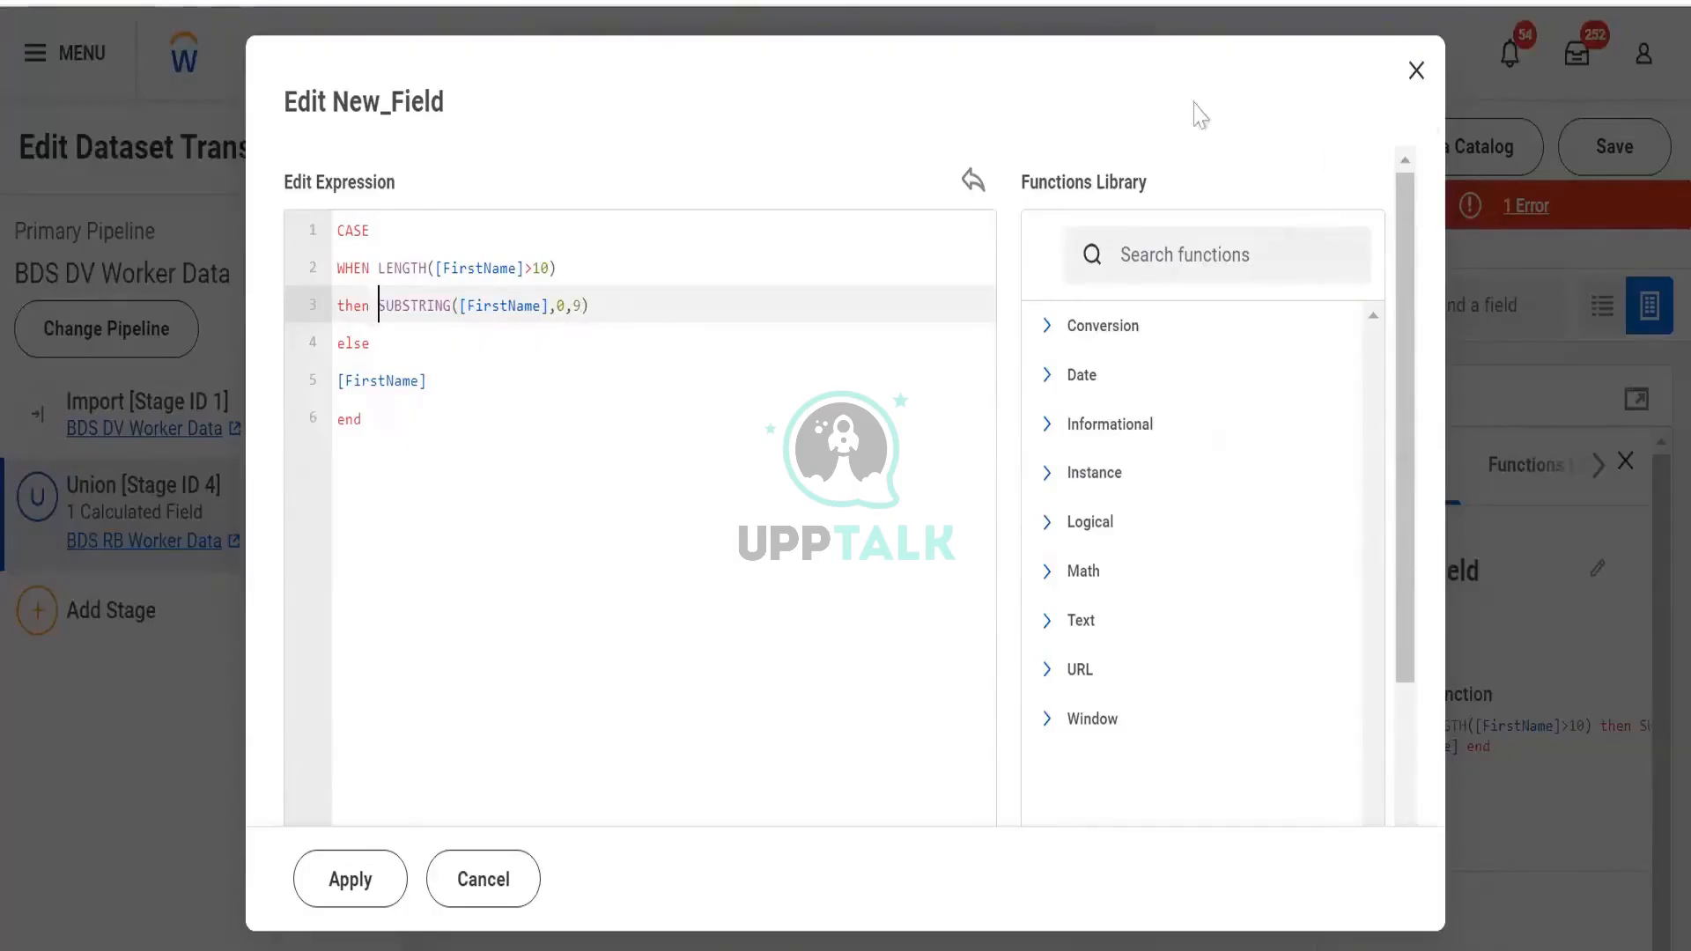
Swap [FirstName] for [PhoneNumber] in the LENGTH condition and inside SUBSTRING
click(525, 268)
key(ctrl+shift+Left)
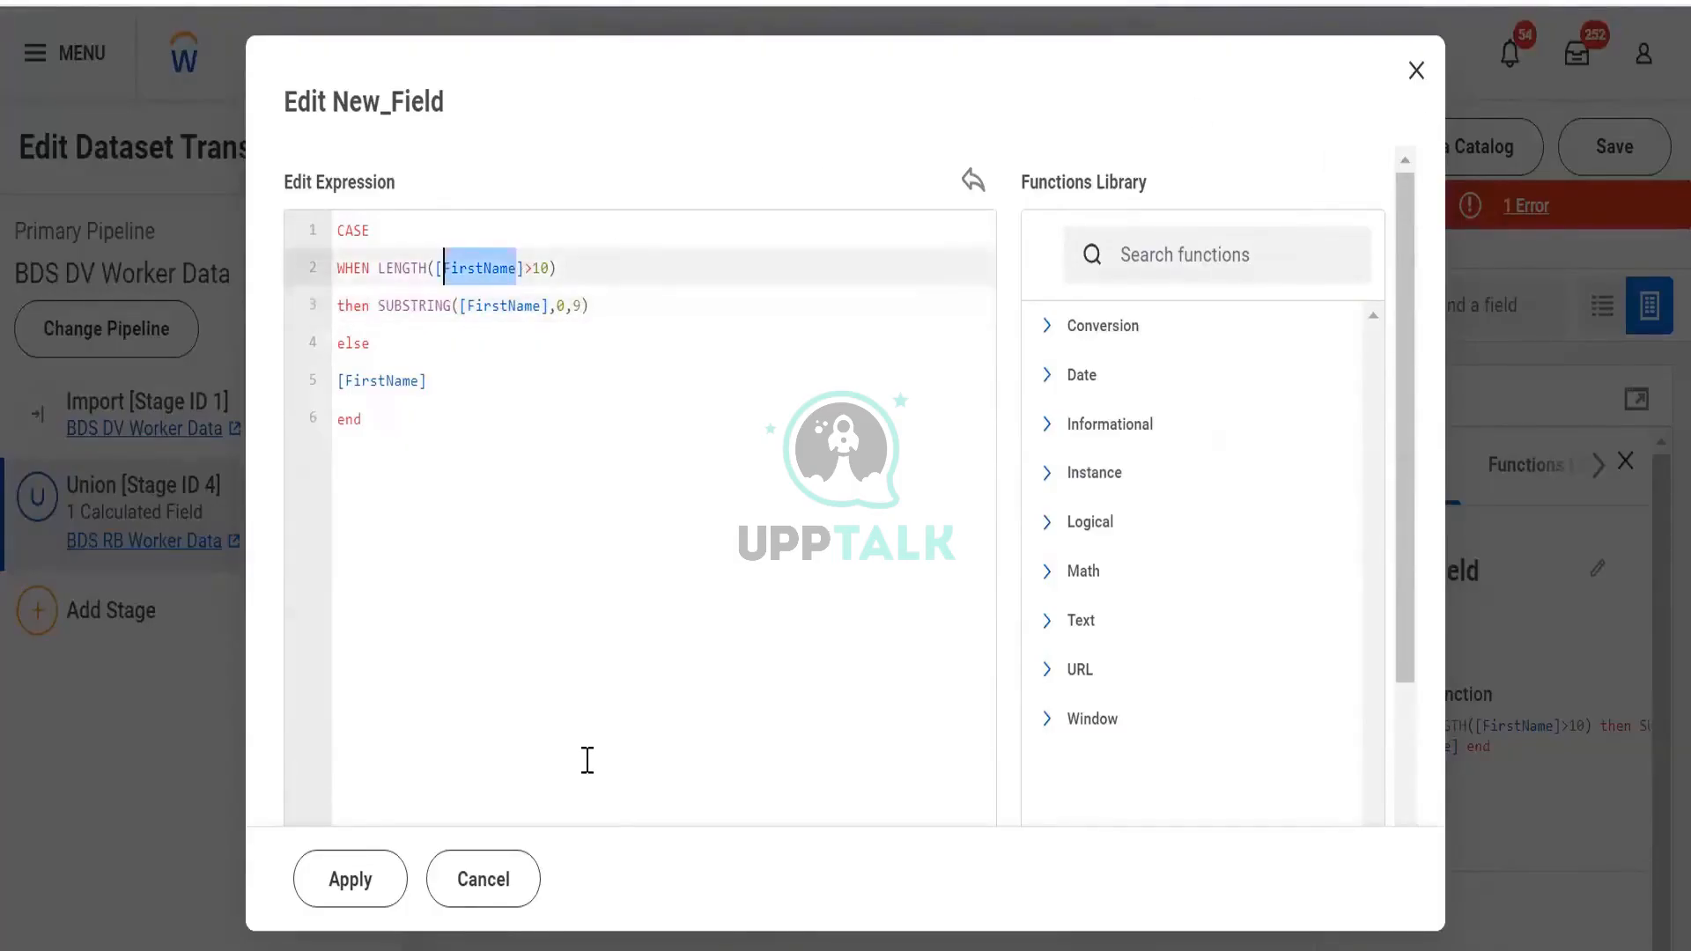
text(pho)
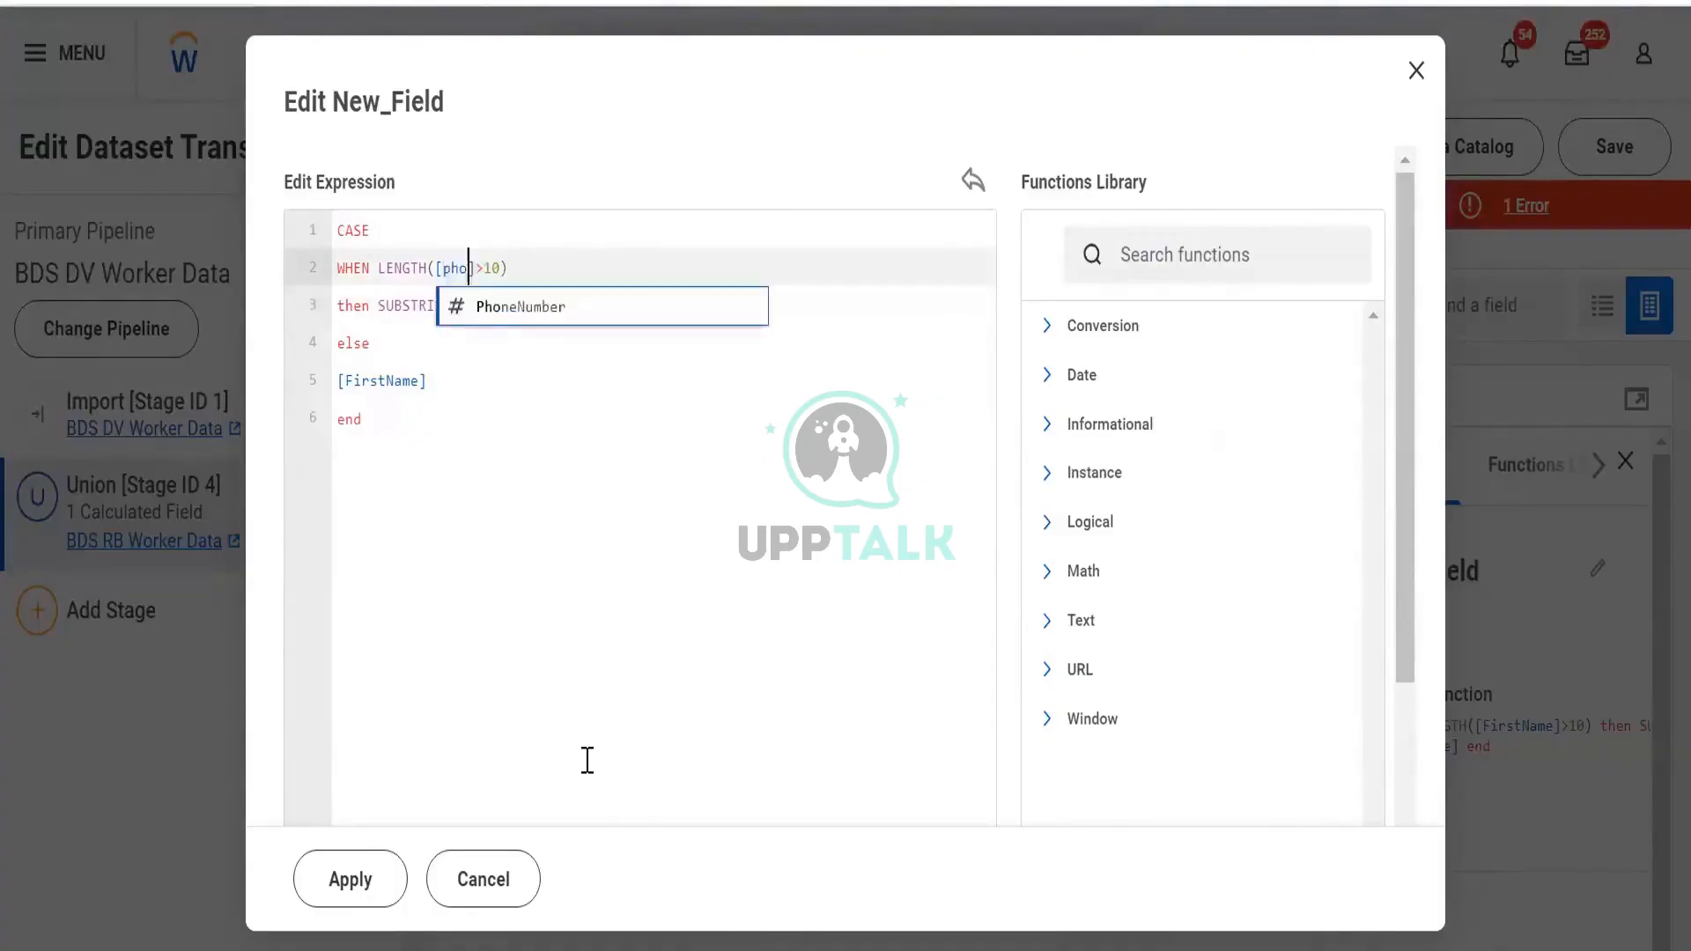
key(Return)
key(Down)
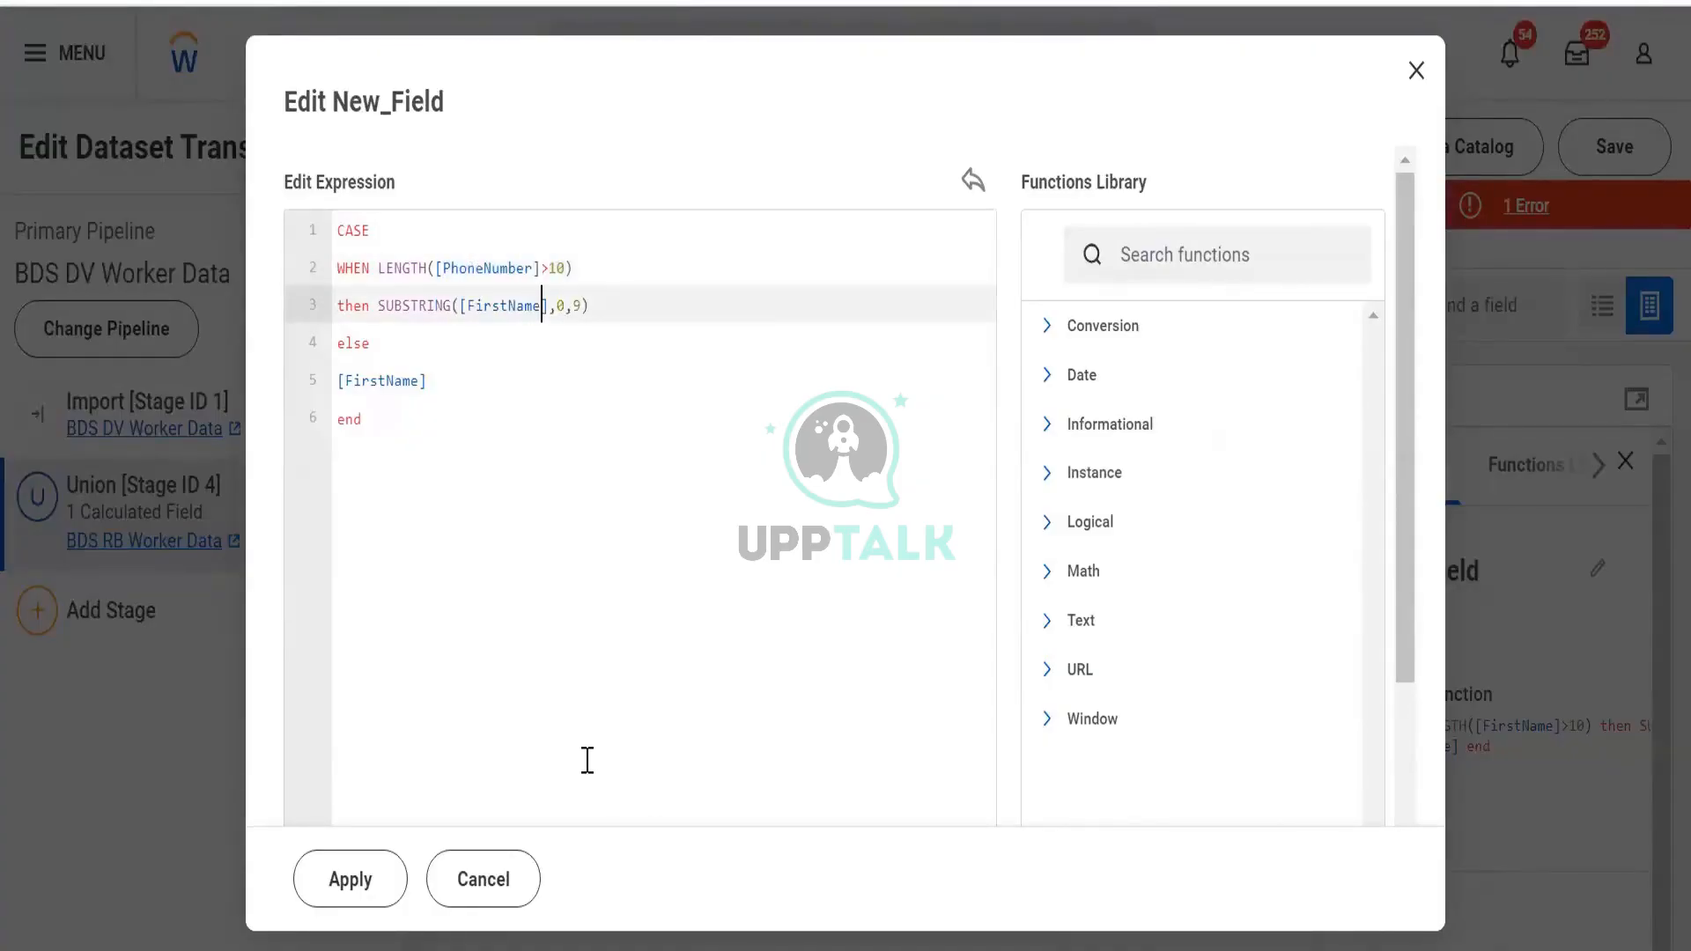
key(ctrl+shift+Left)
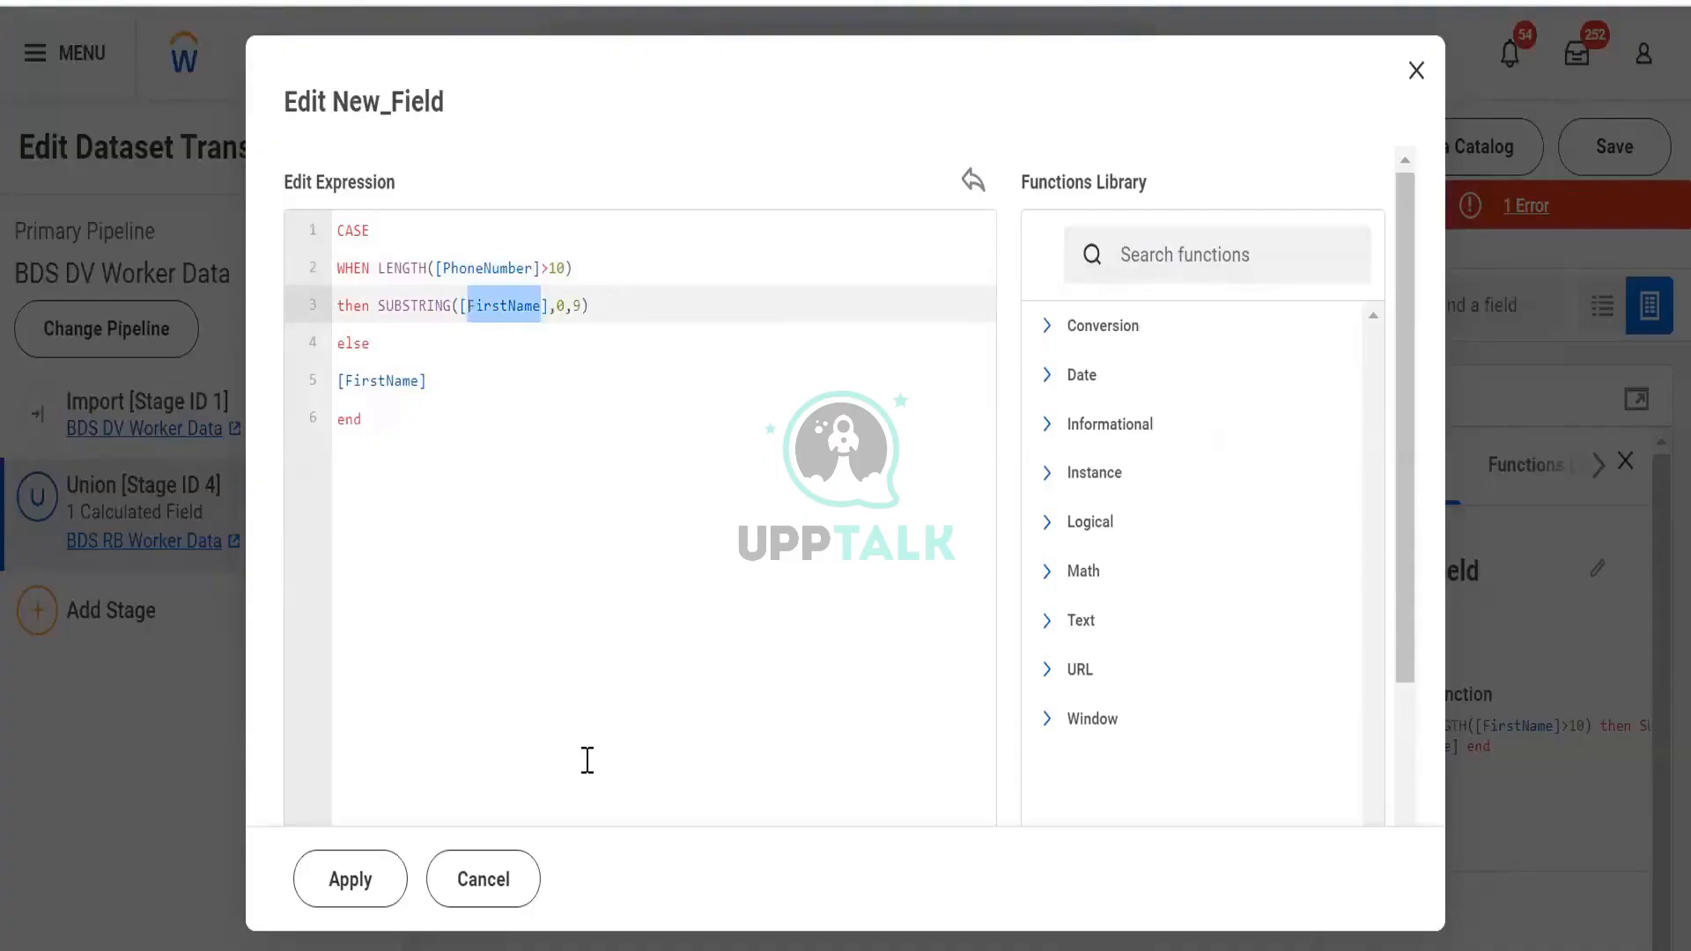
text(phon)
key(Return)
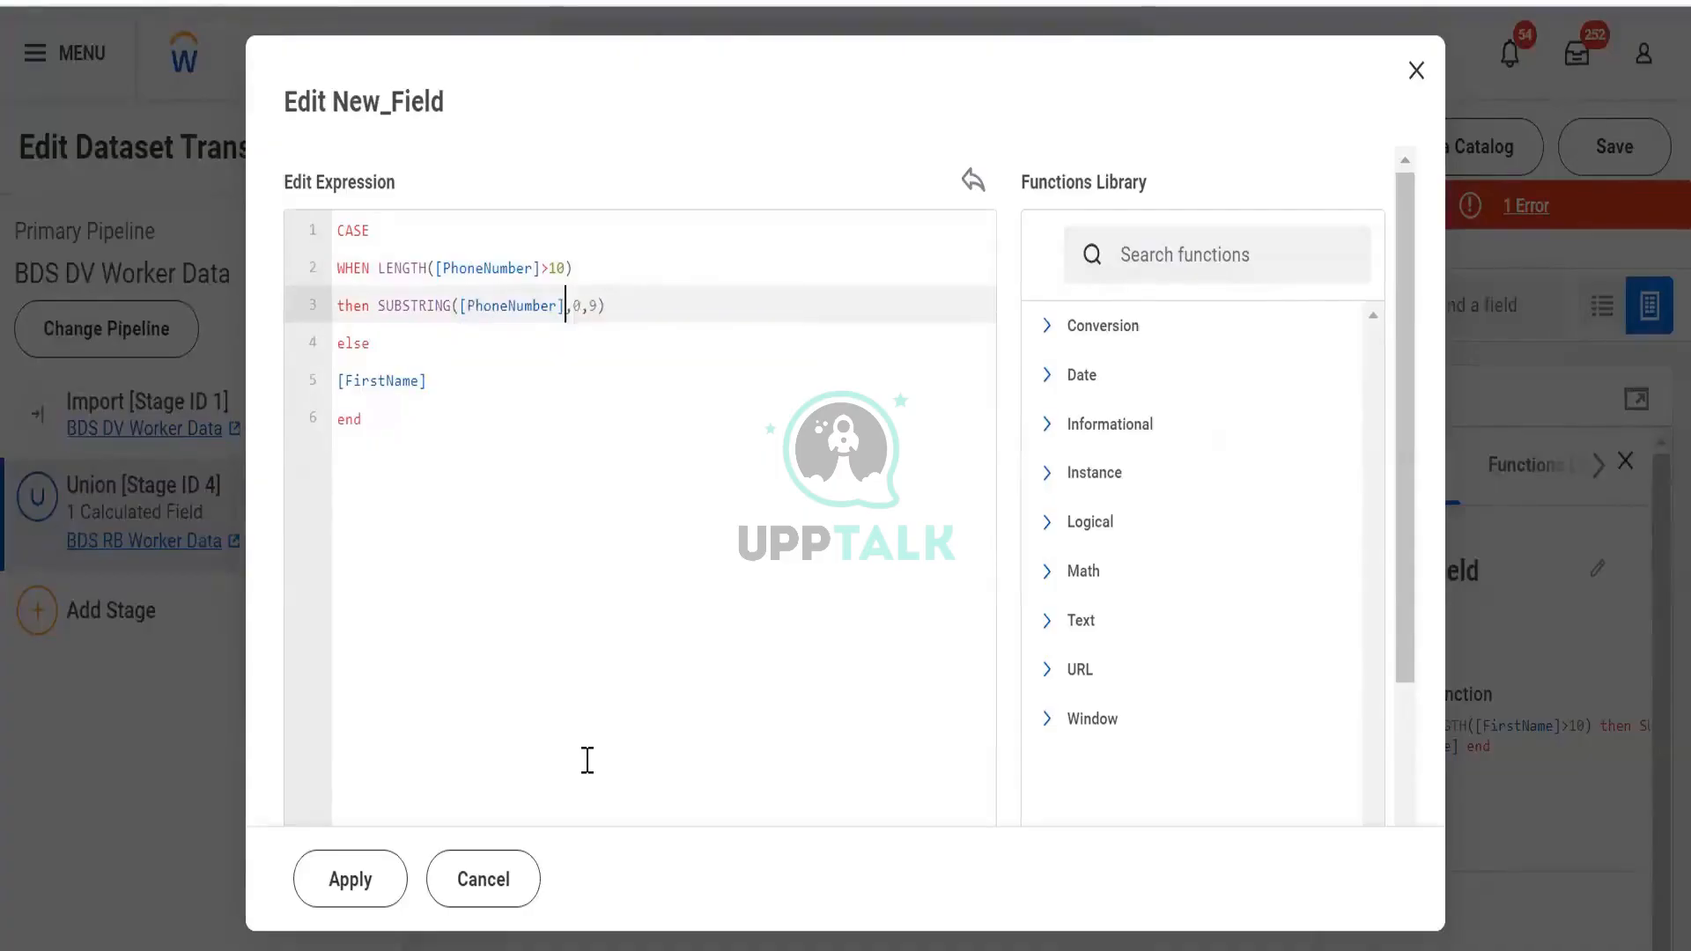
Make the else value [PhoneNumber] too and apply the revised expression
click(417, 377)
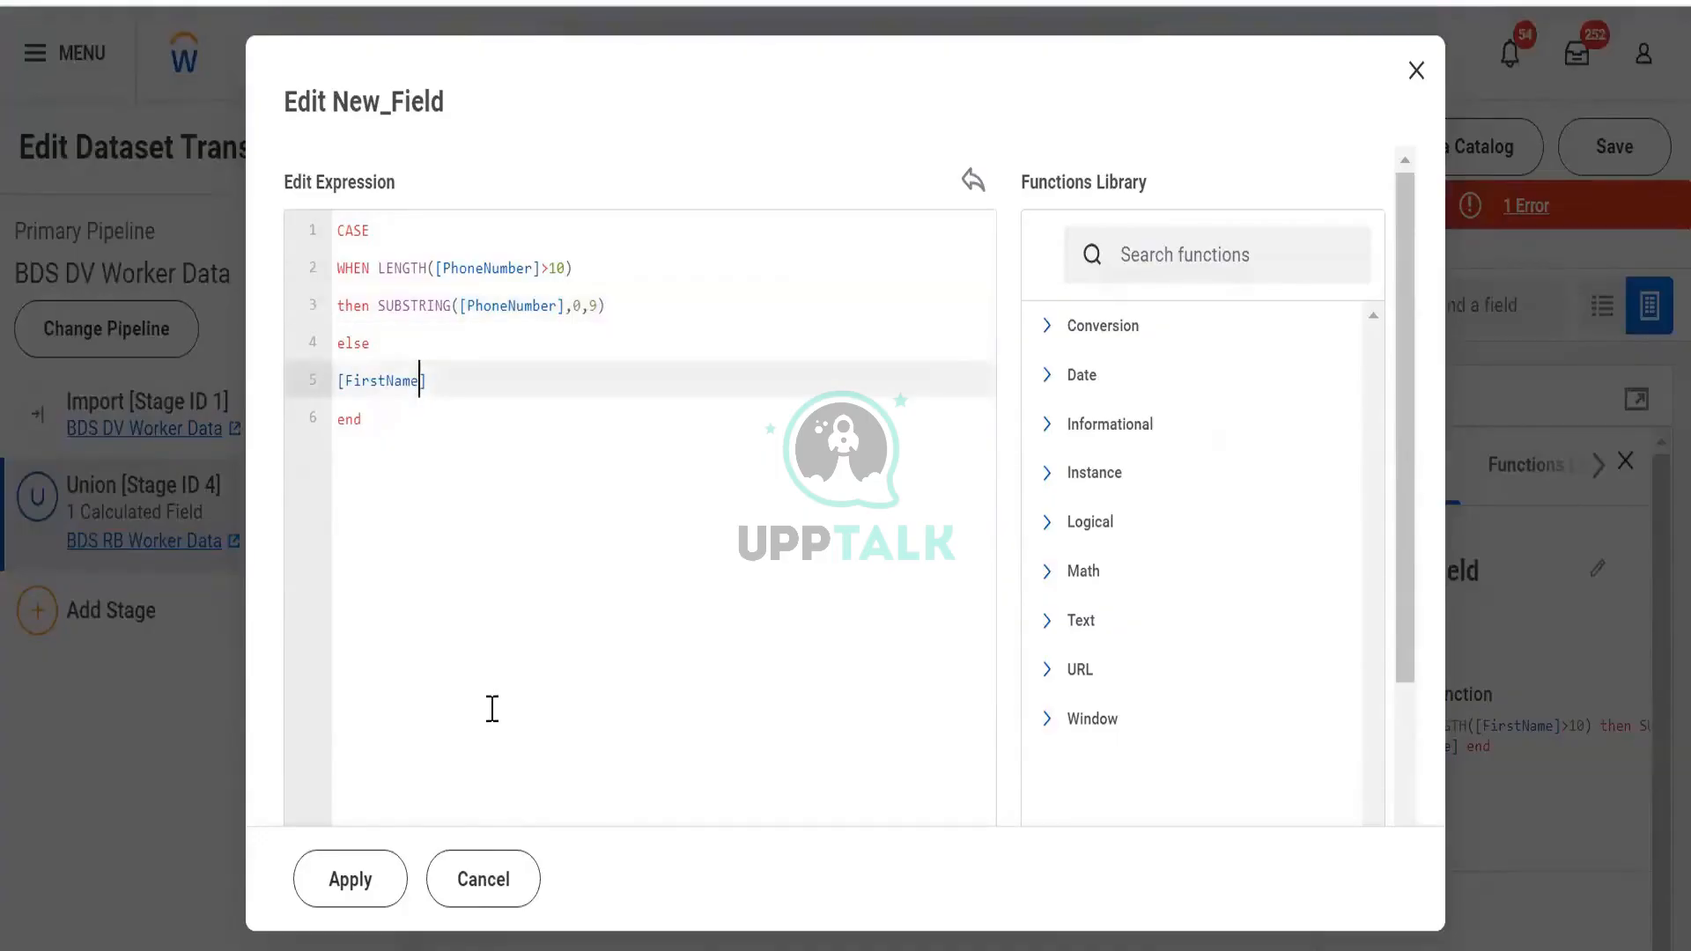
key(ctrl+shift+Left)
text(p)
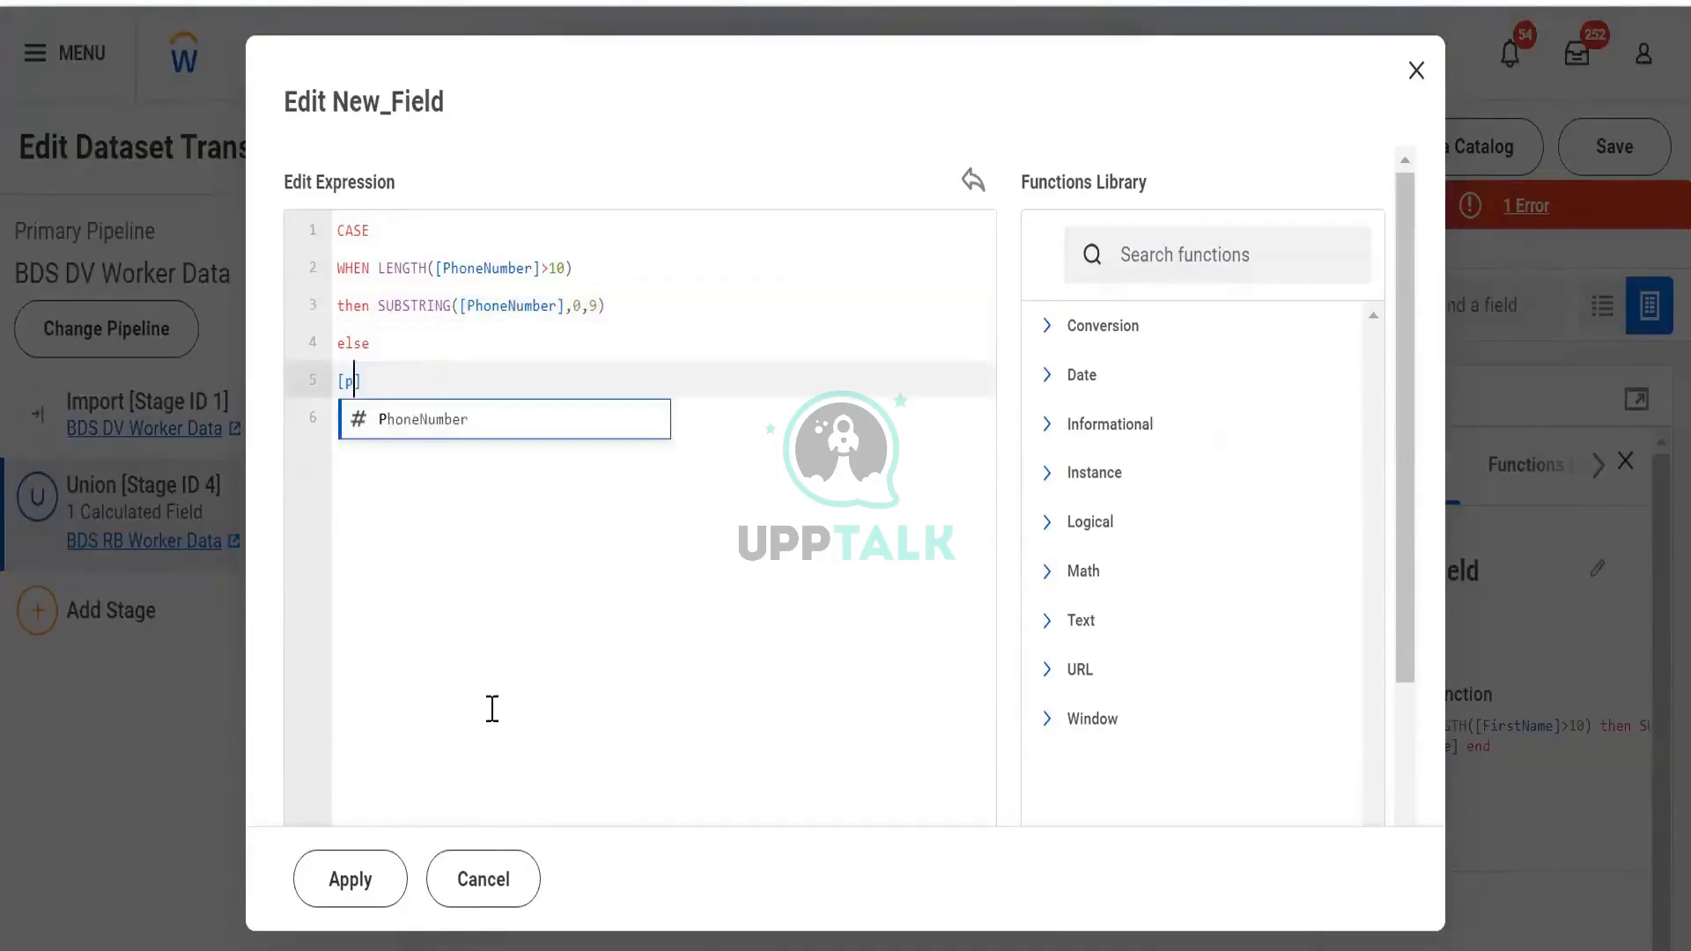
key(Return)
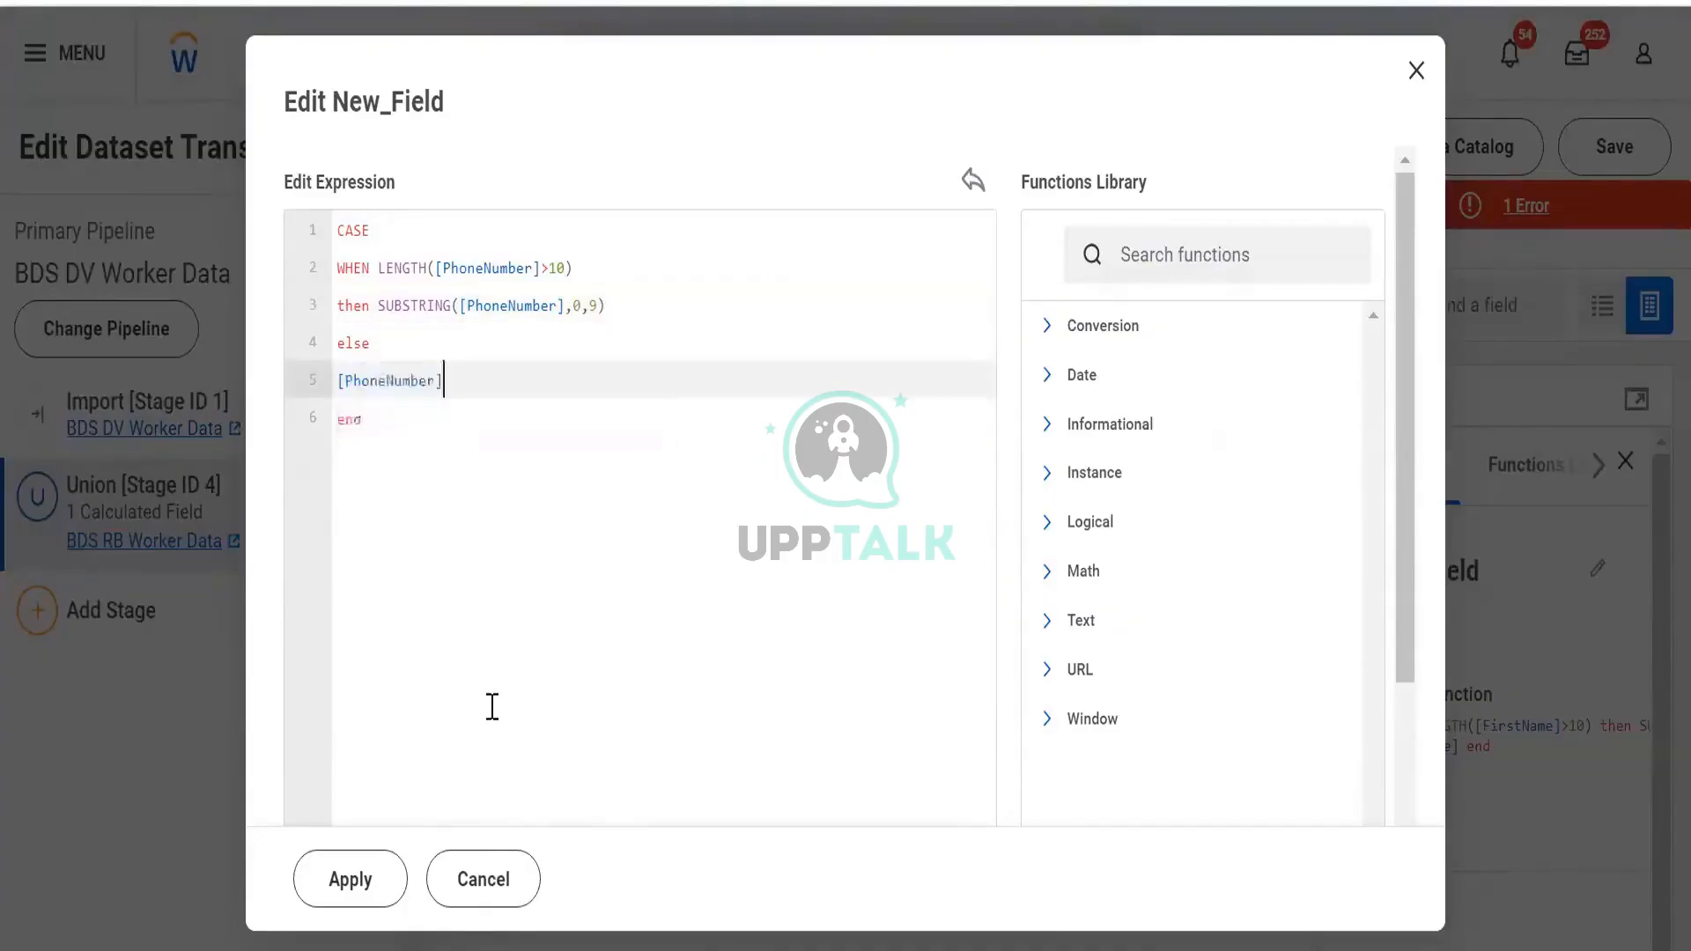
click(394, 885)
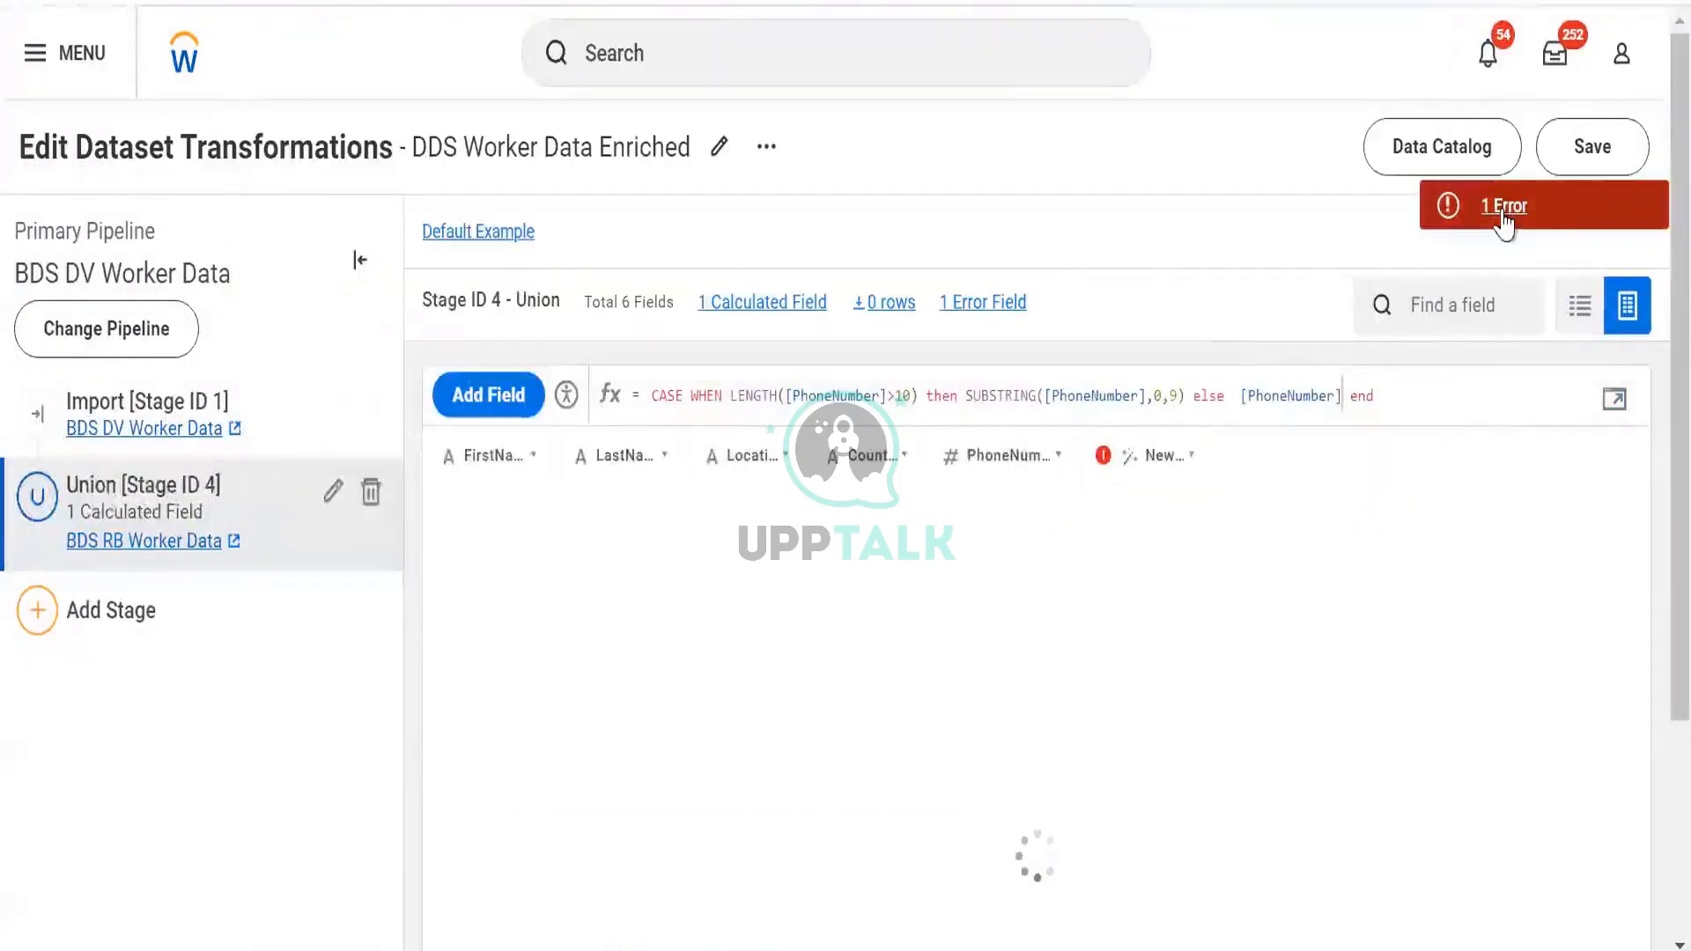
Read the new error, return to the editor, and delete the whole PhoneNumber CASE expression
click(1504, 206)
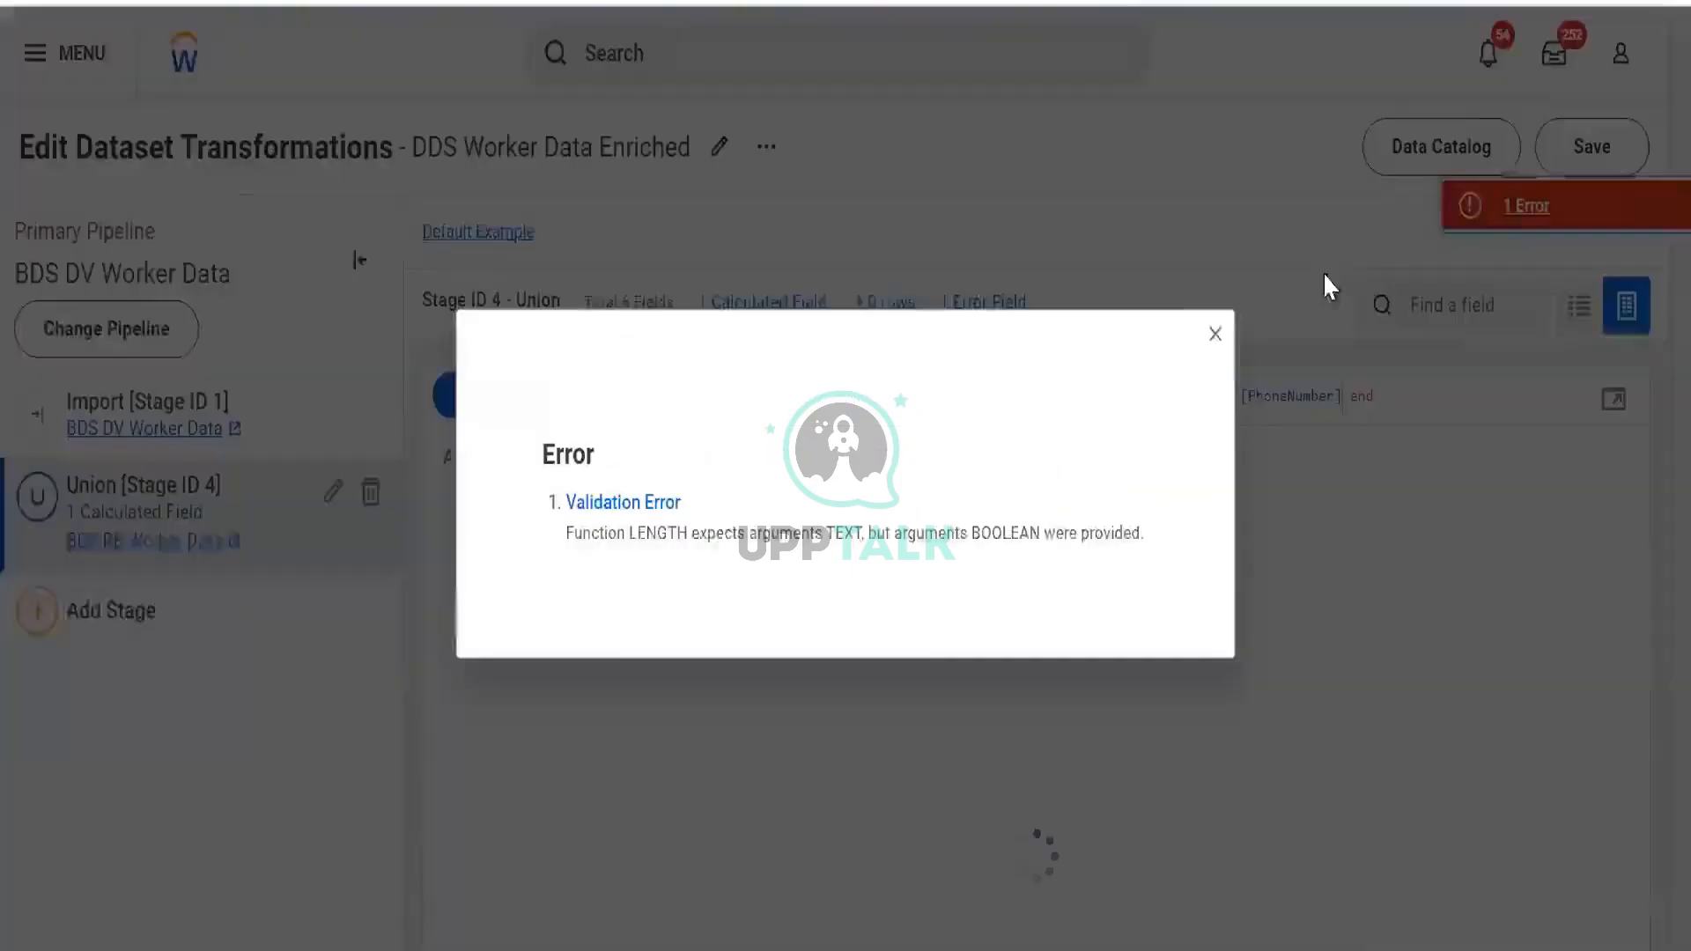
drag(616, 532, 1601, 385)
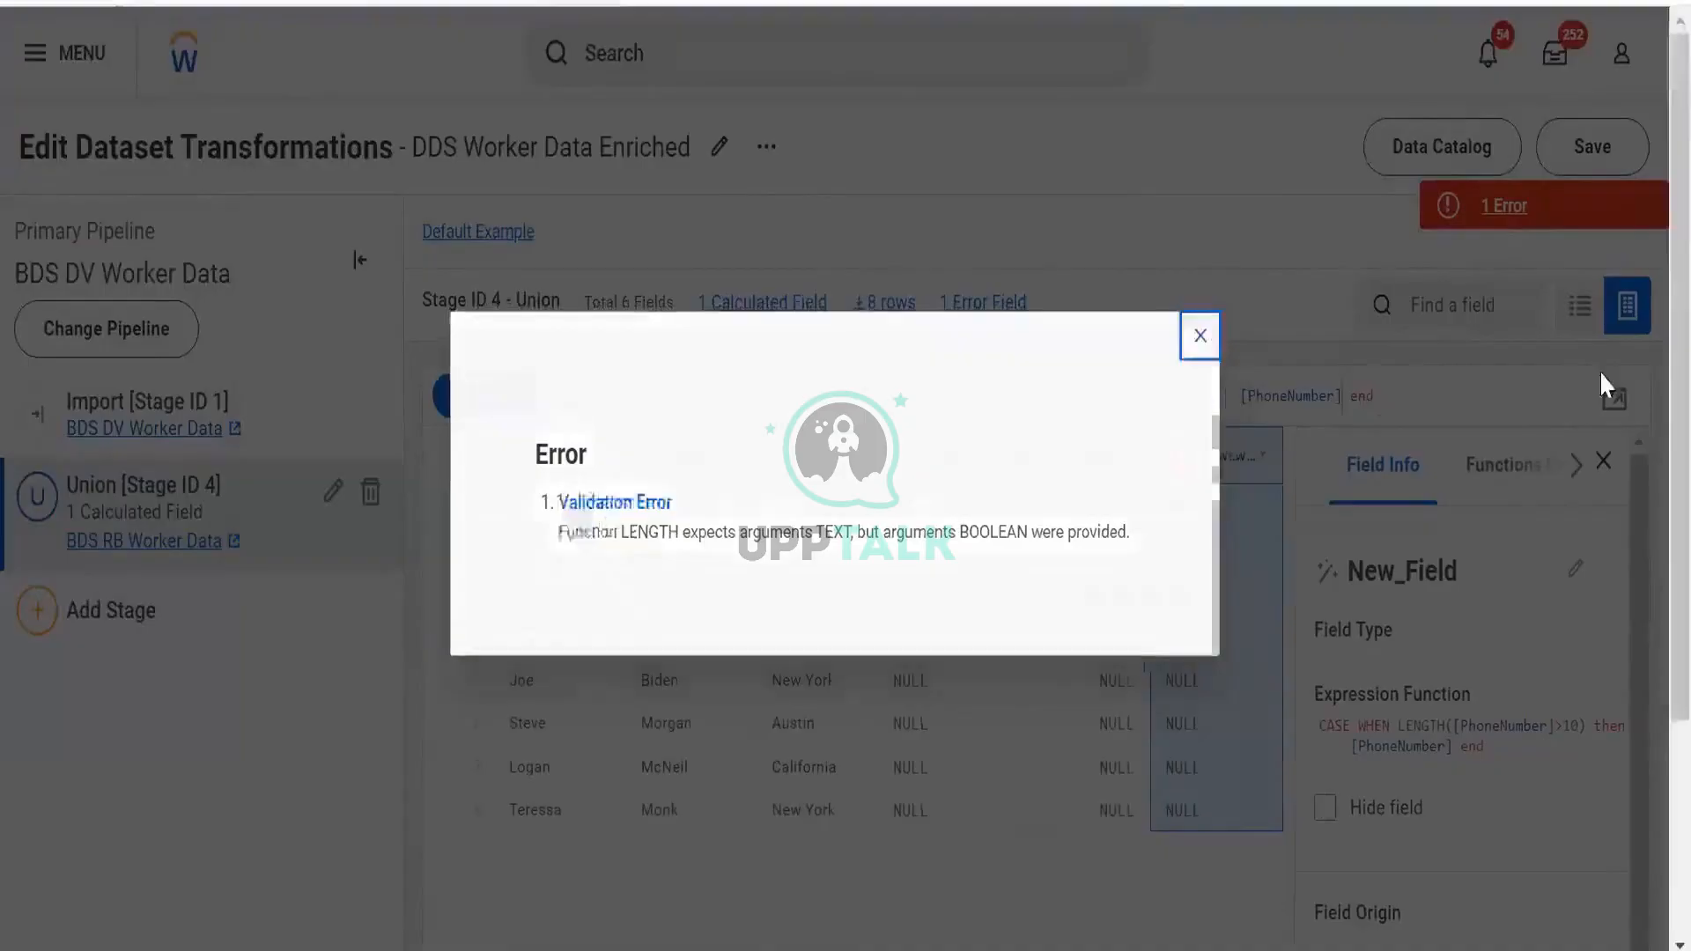
click(1614, 399)
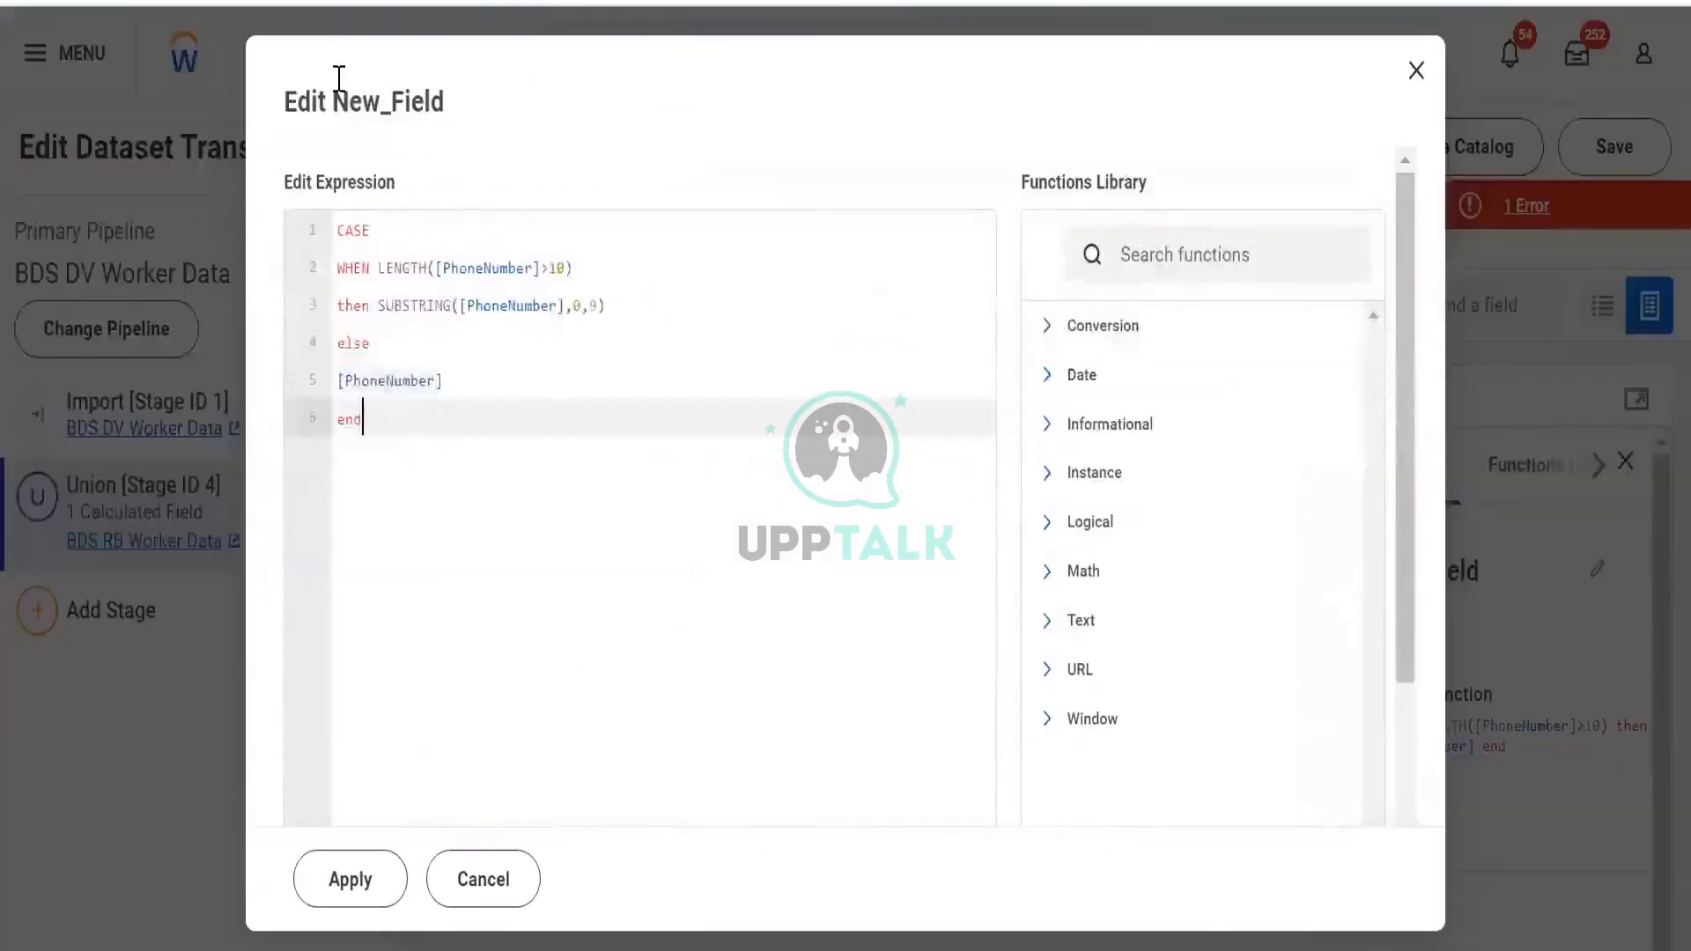
key(ctrl+a)
key(BackSpace)
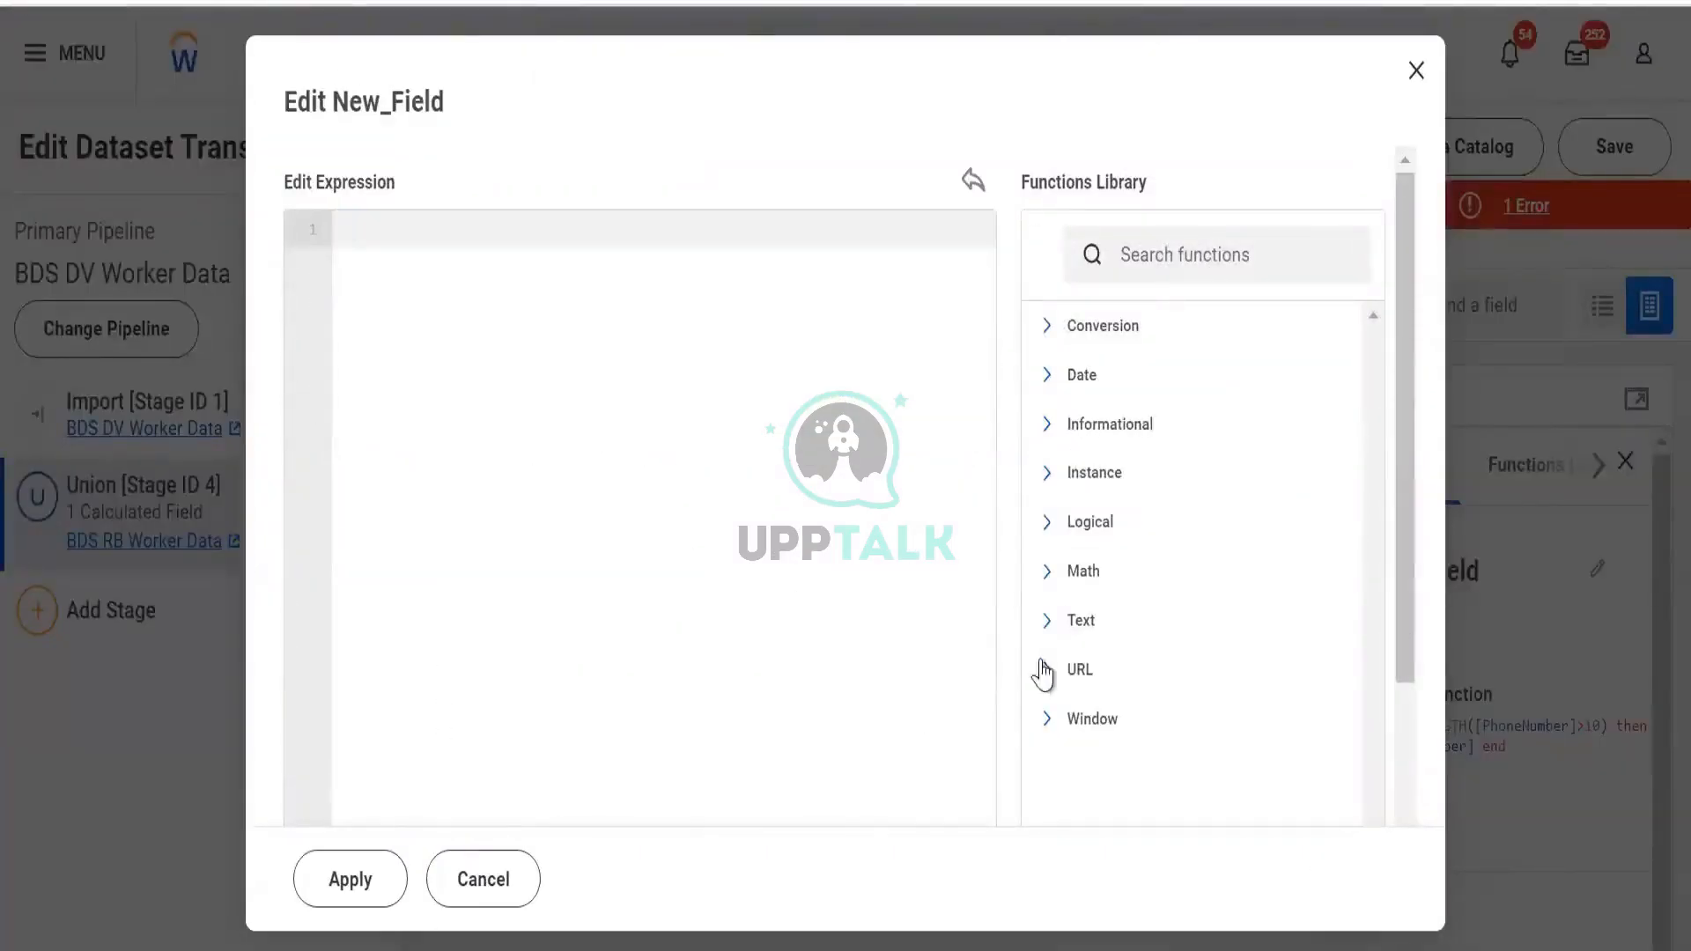
Expand the Text category and read TO_LOWER's description before collapsing it
click(1055, 612)
scroll(1091, 696, down, 5)
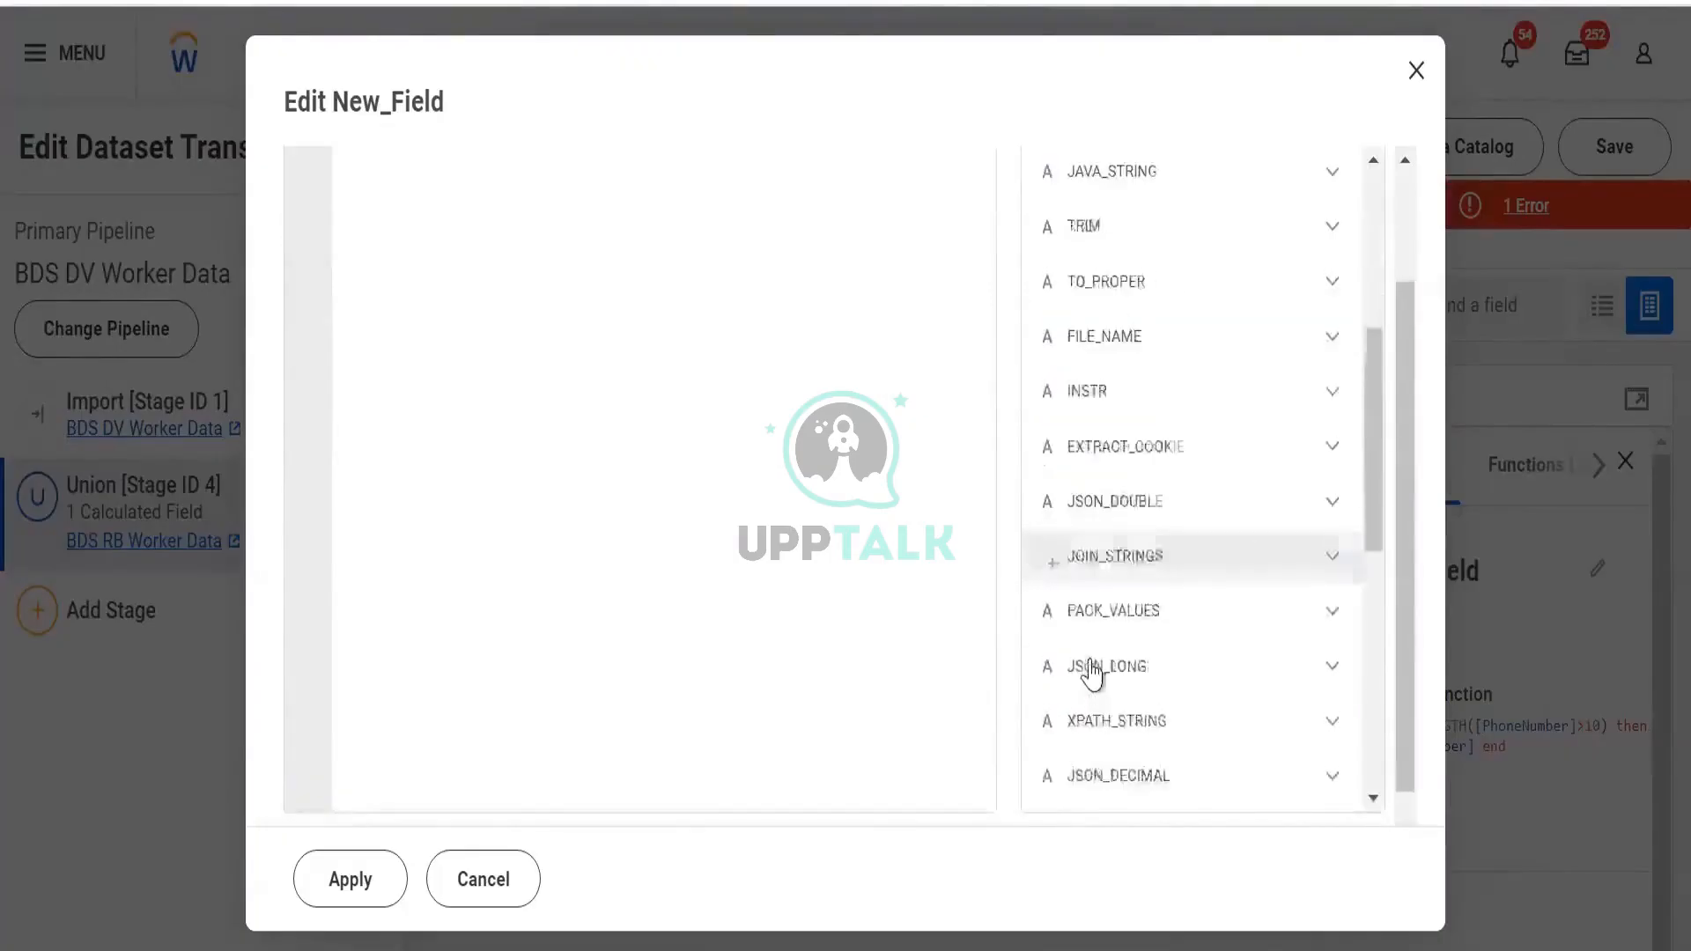
scroll(1092, 648, down, 4)
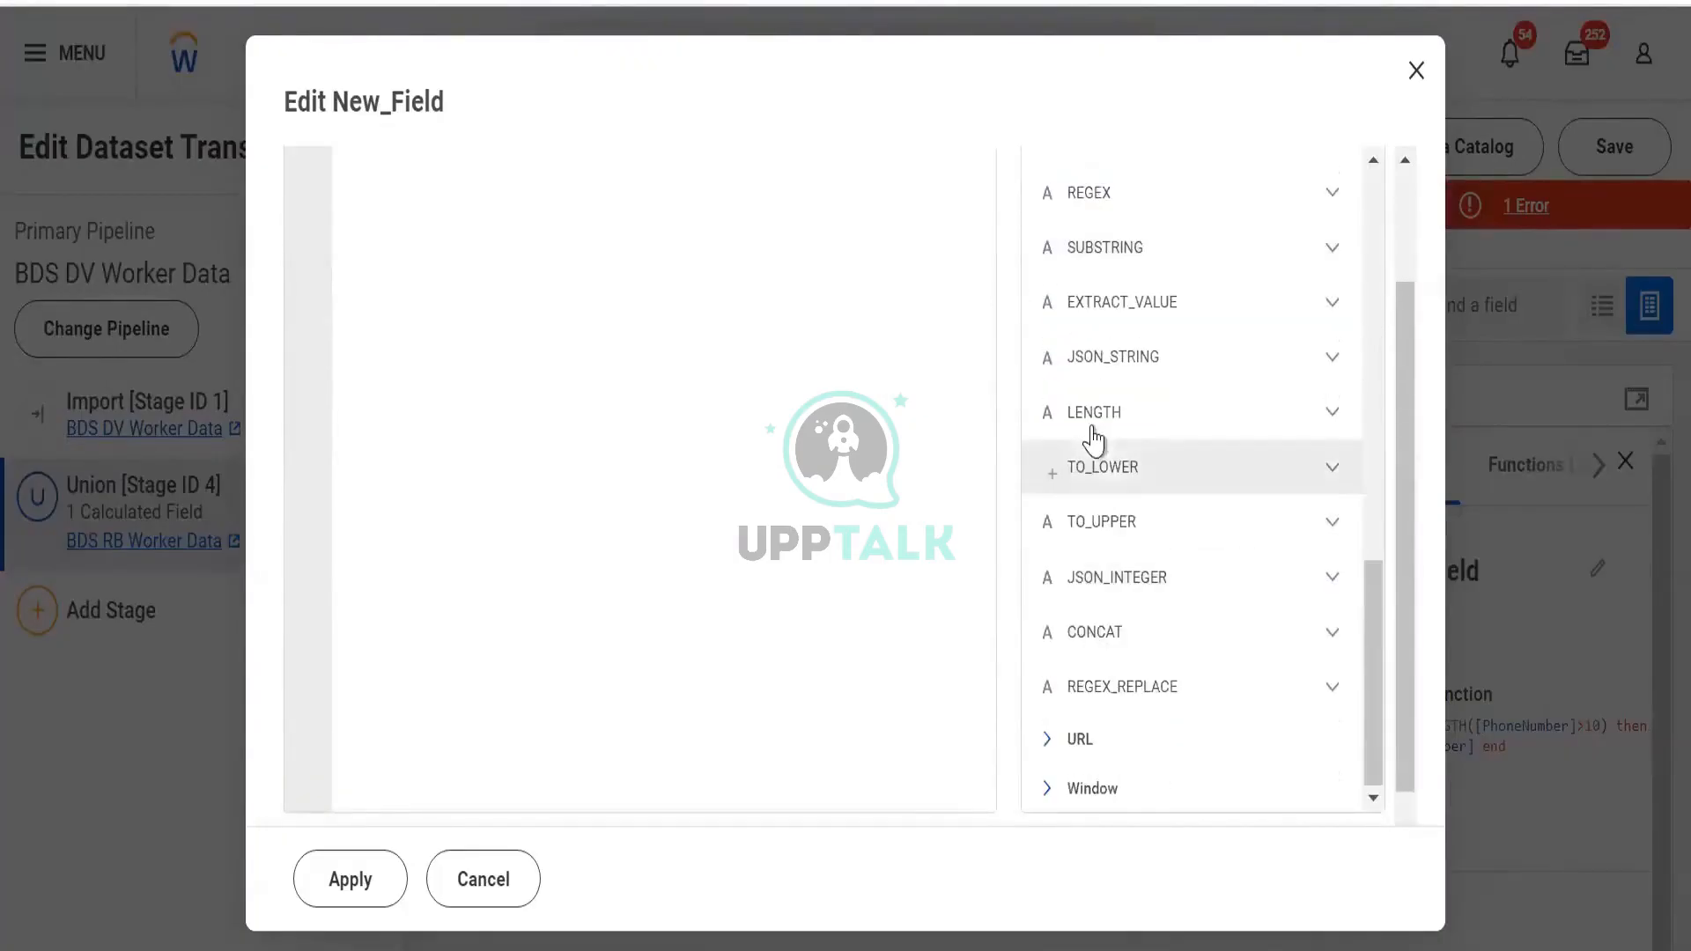
click(1328, 469)
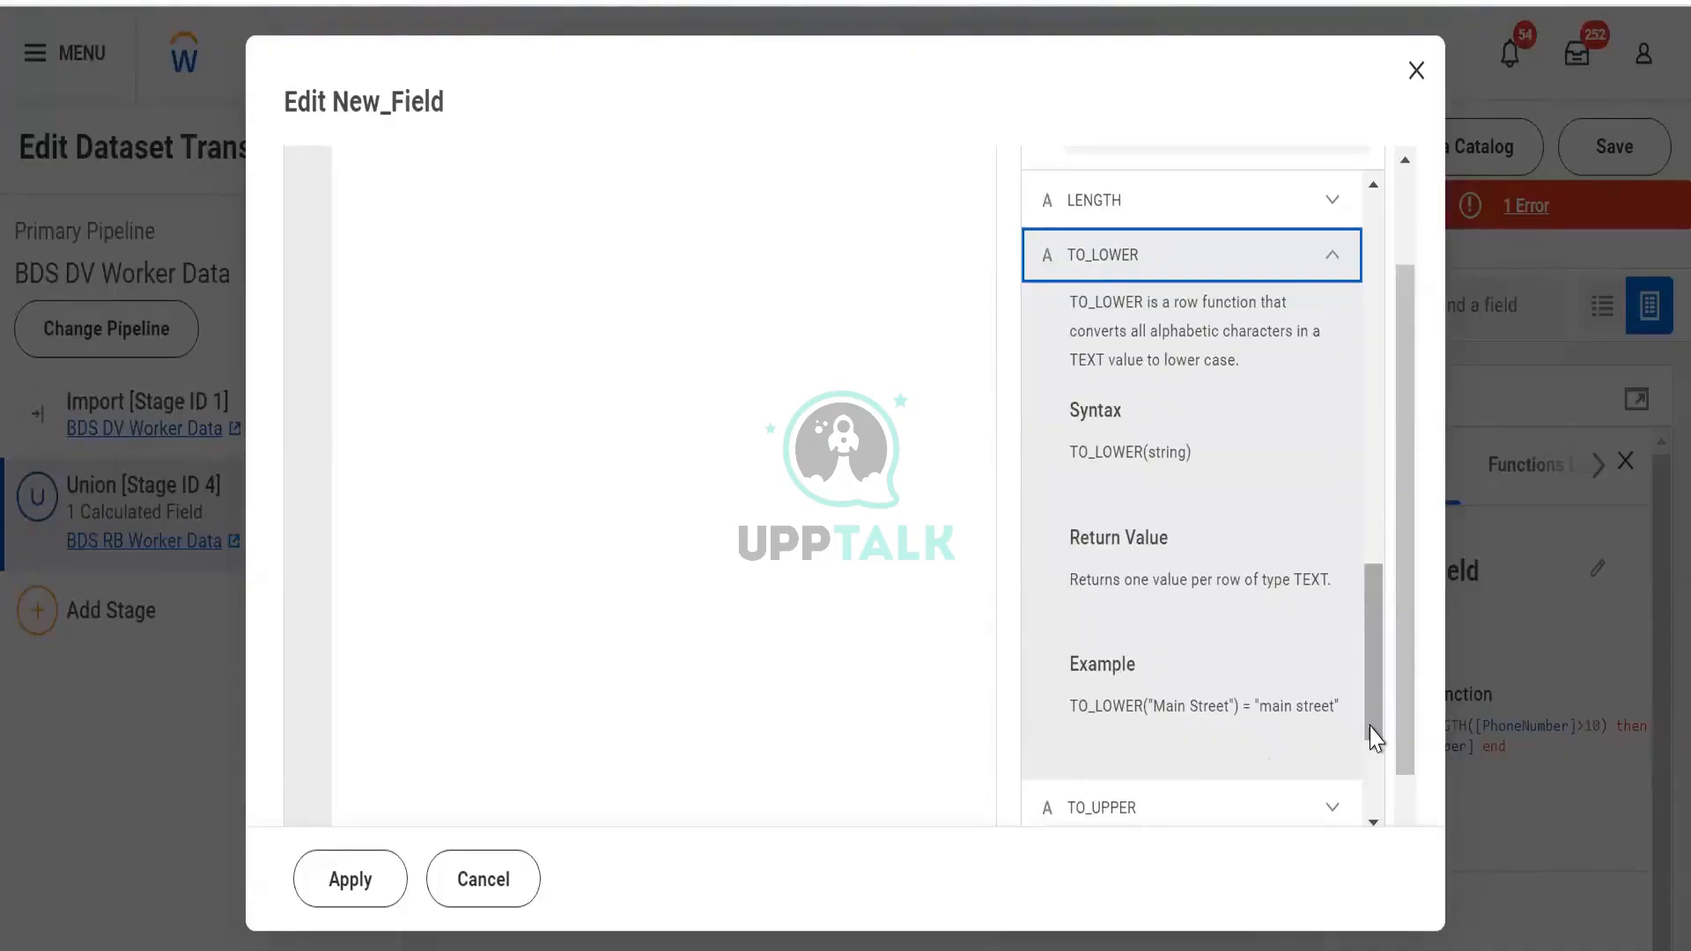
click(1337, 261)
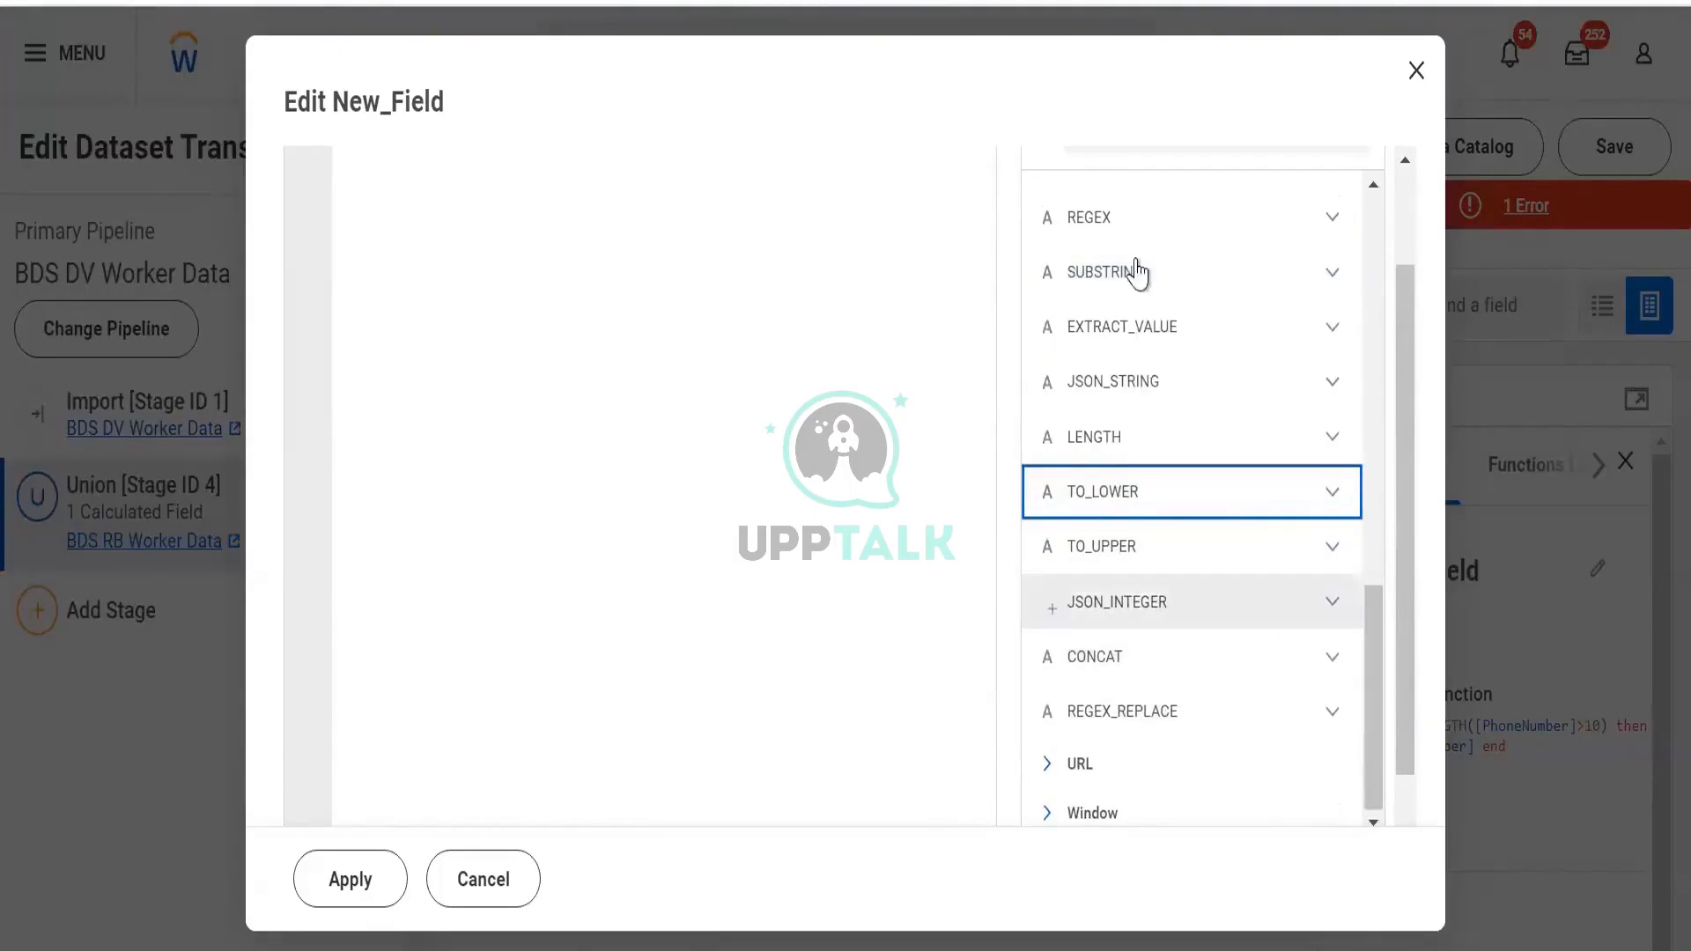
scroll(1119, 363, up, 3)
Fold Text, expand URL, and read URL_HOST's description
scroll(1119, 363, up, 5)
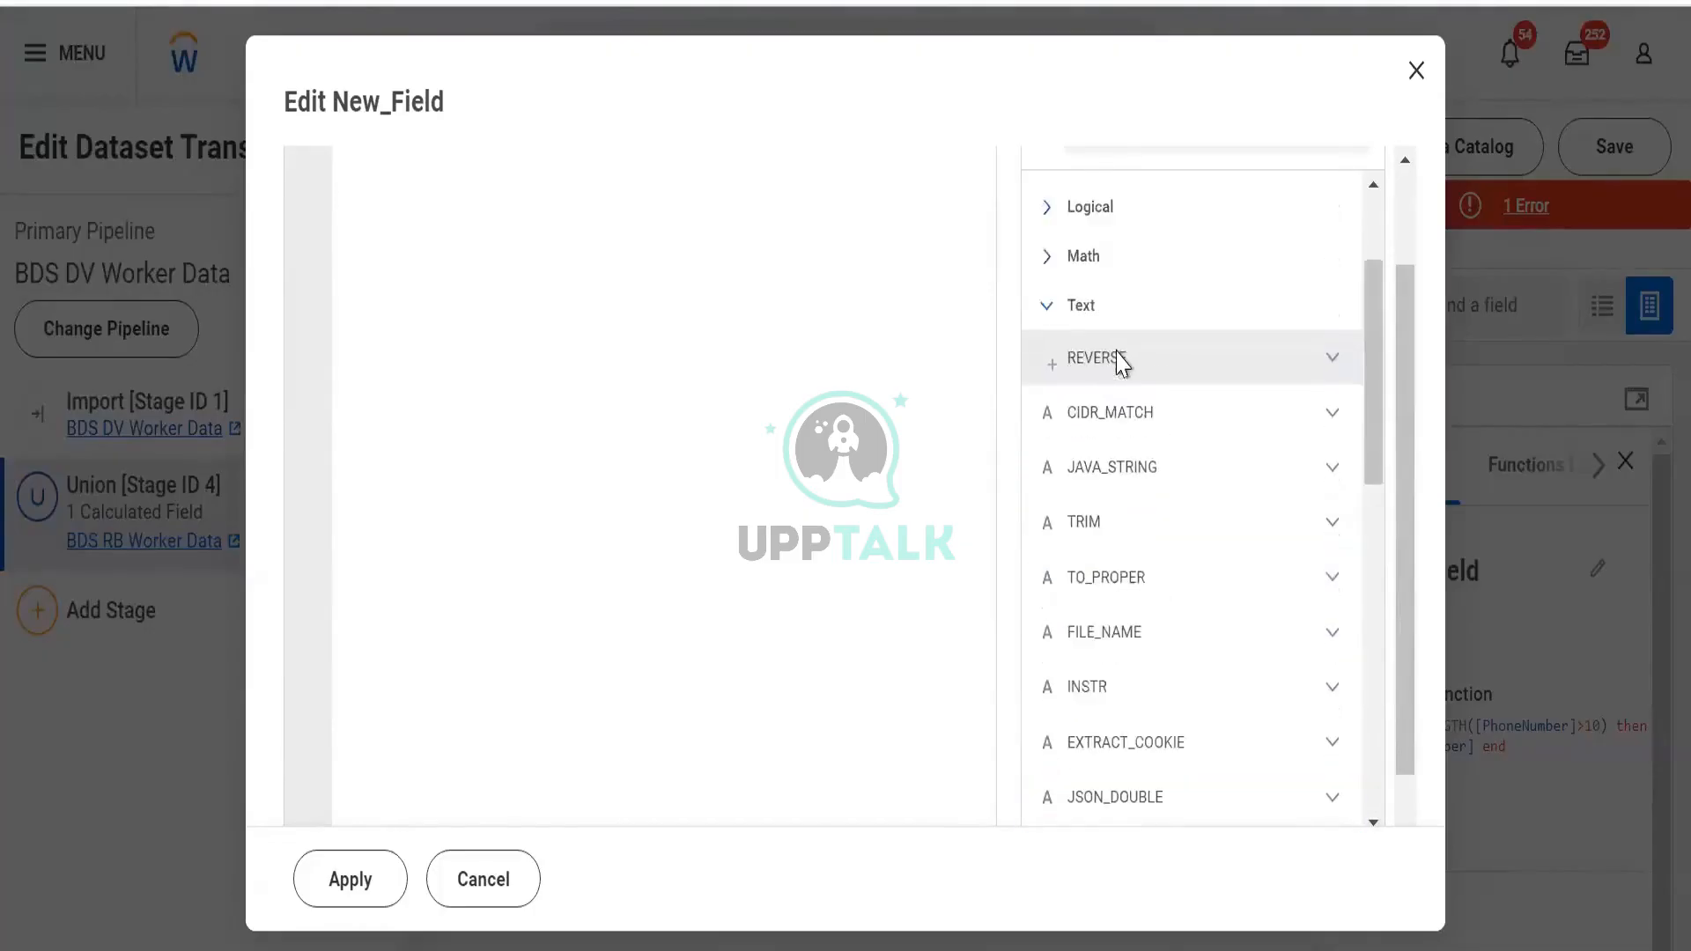
click(1072, 310)
click(1068, 538)
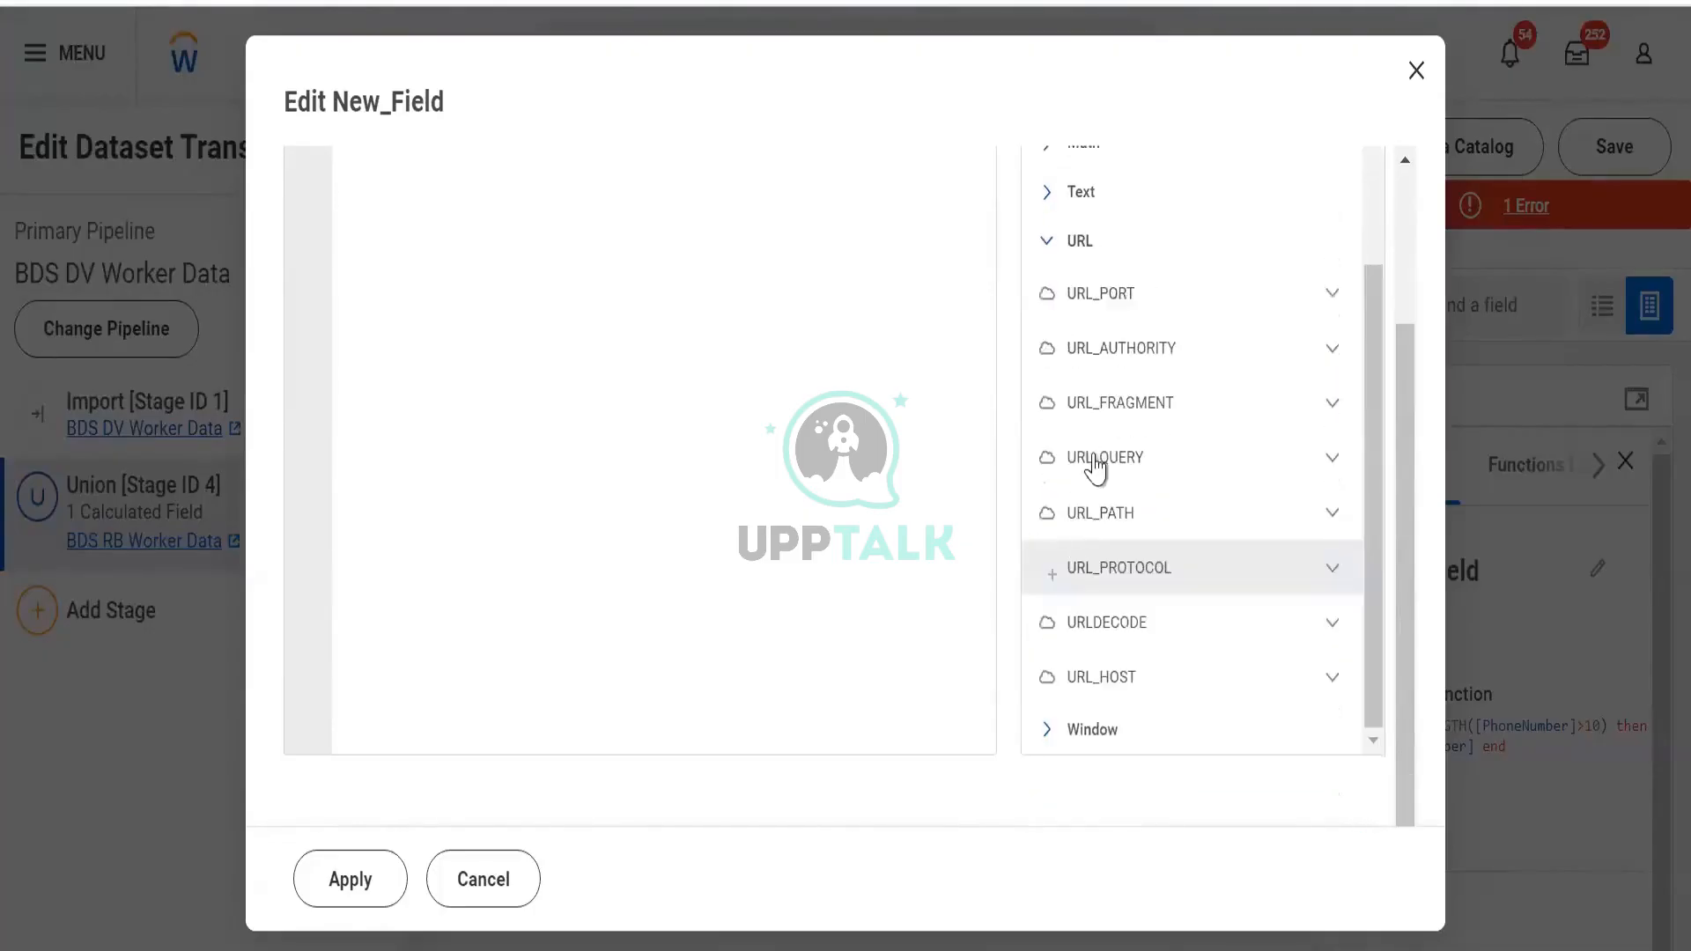
click(1141, 680)
click(1172, 675)
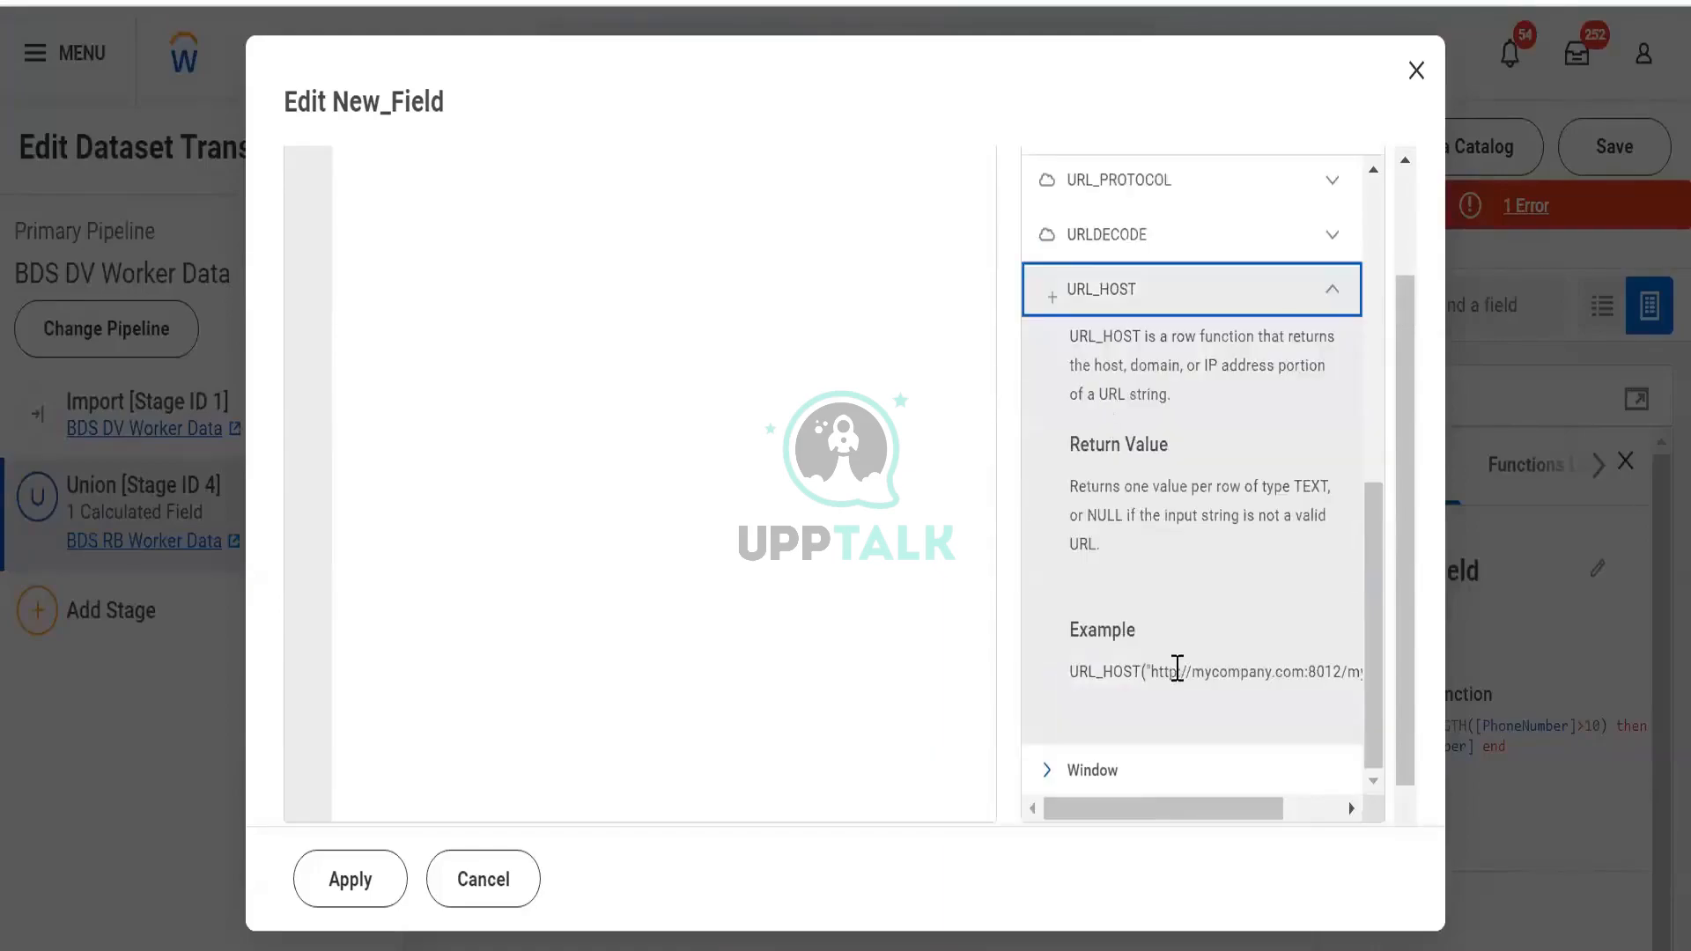
drag(1185, 809, 1144, 831)
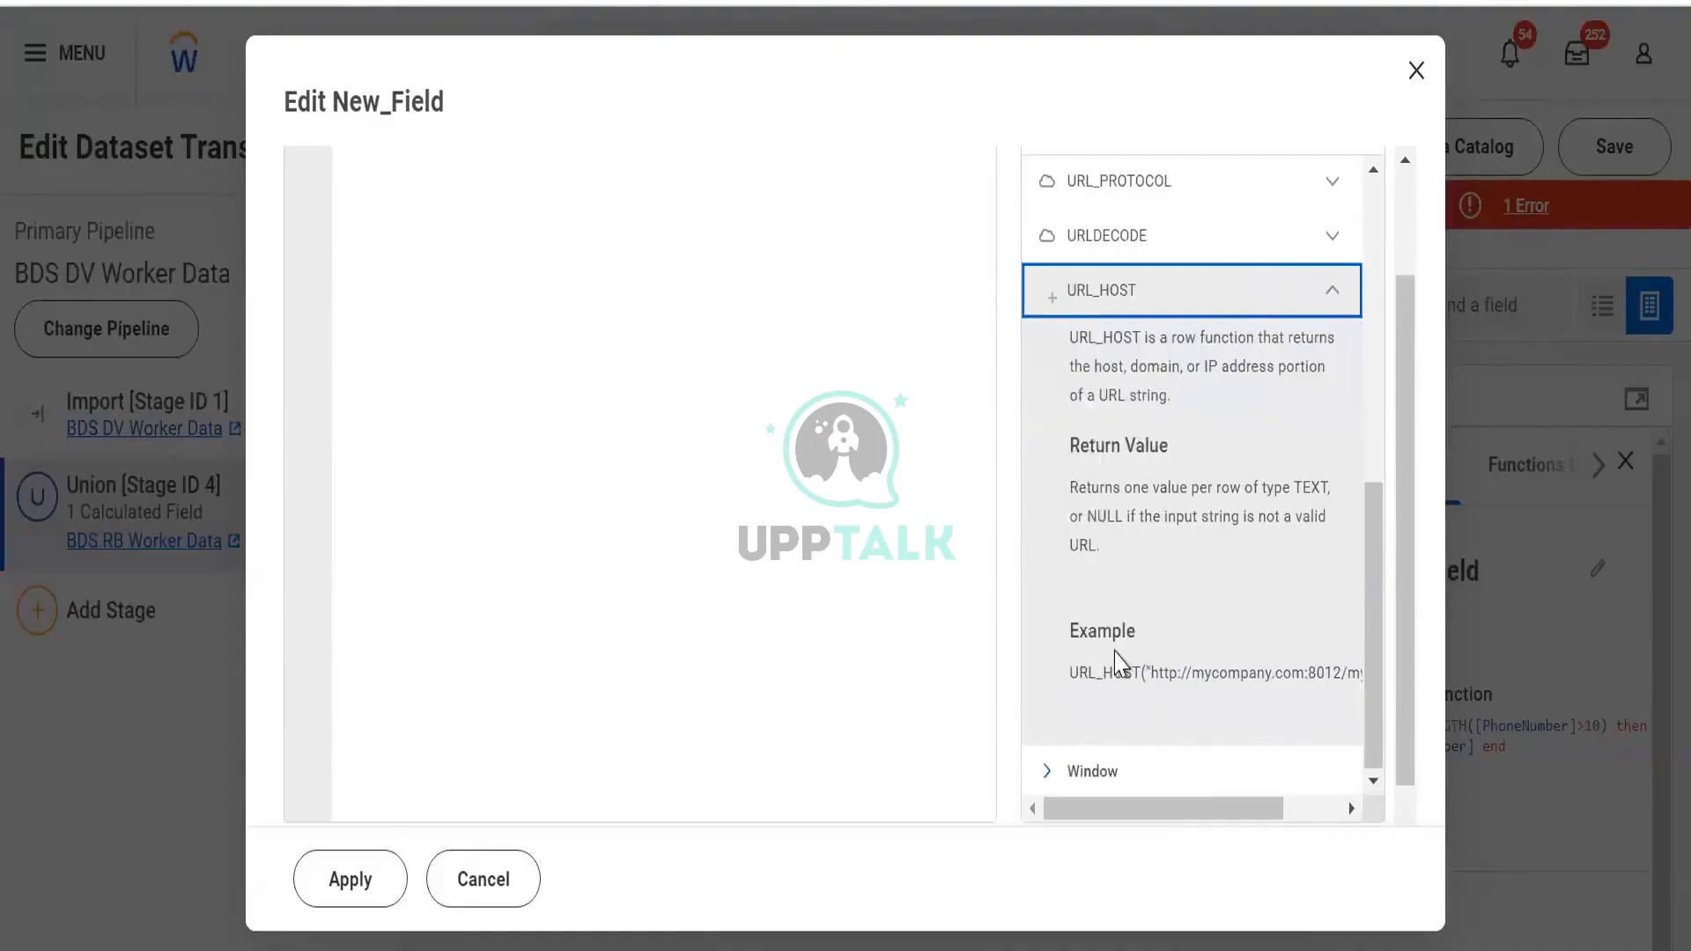
scroll(1136, 458, up, 2)
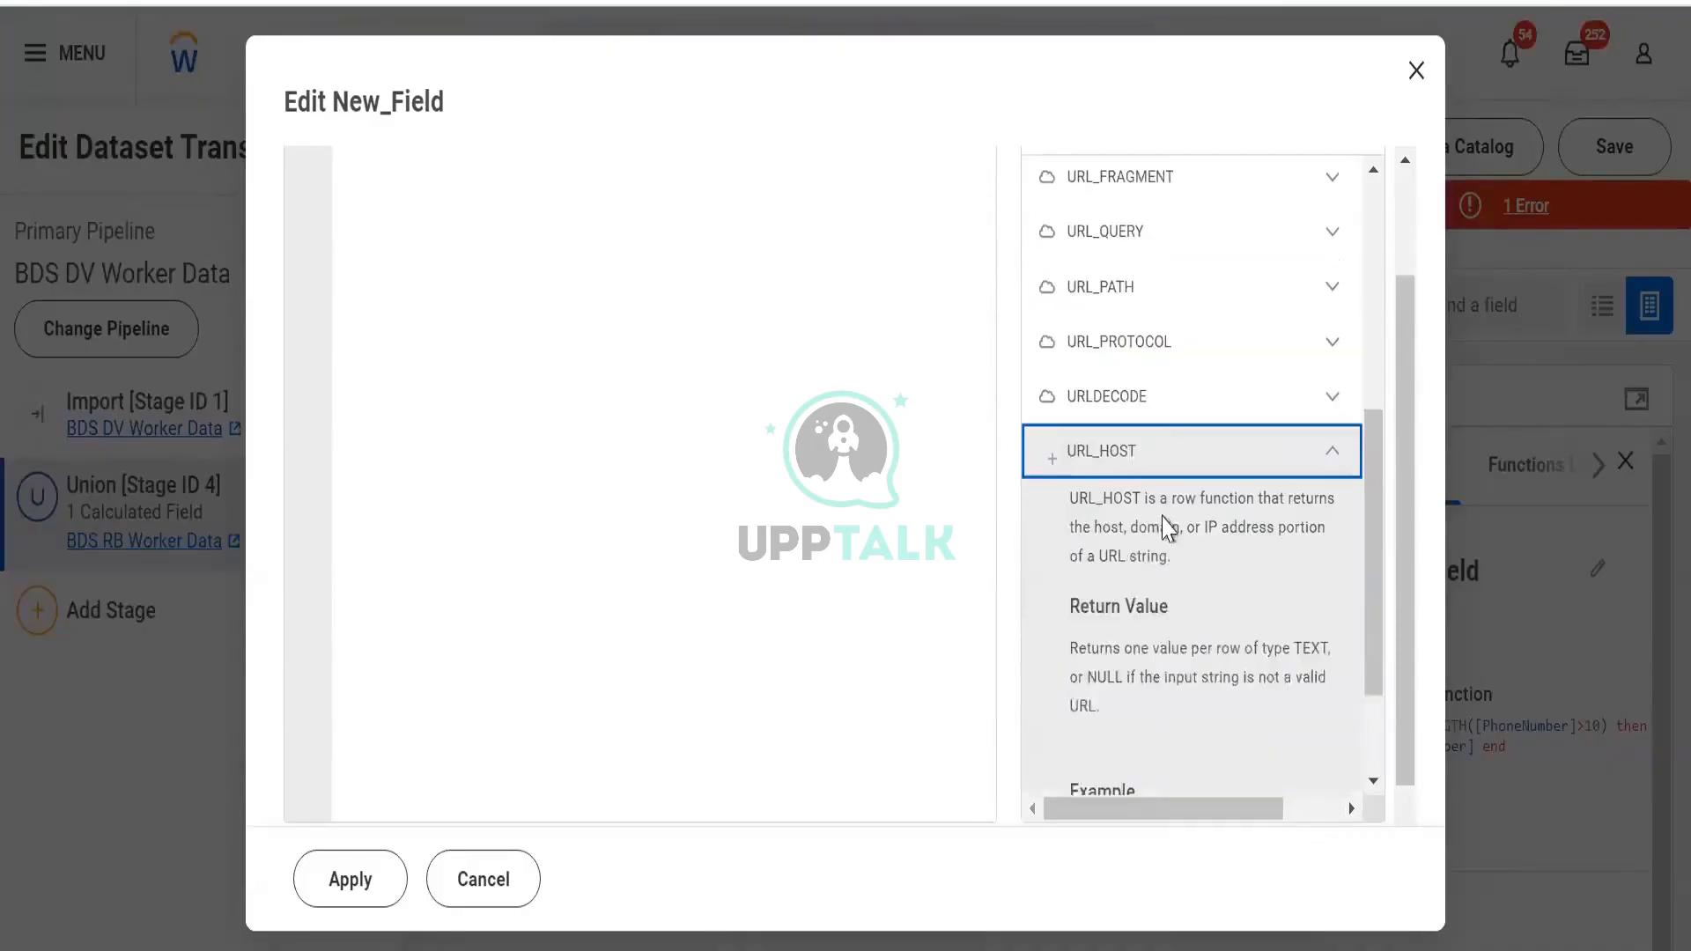
drag(1177, 498, 1233, 583)
click(1223, 639)
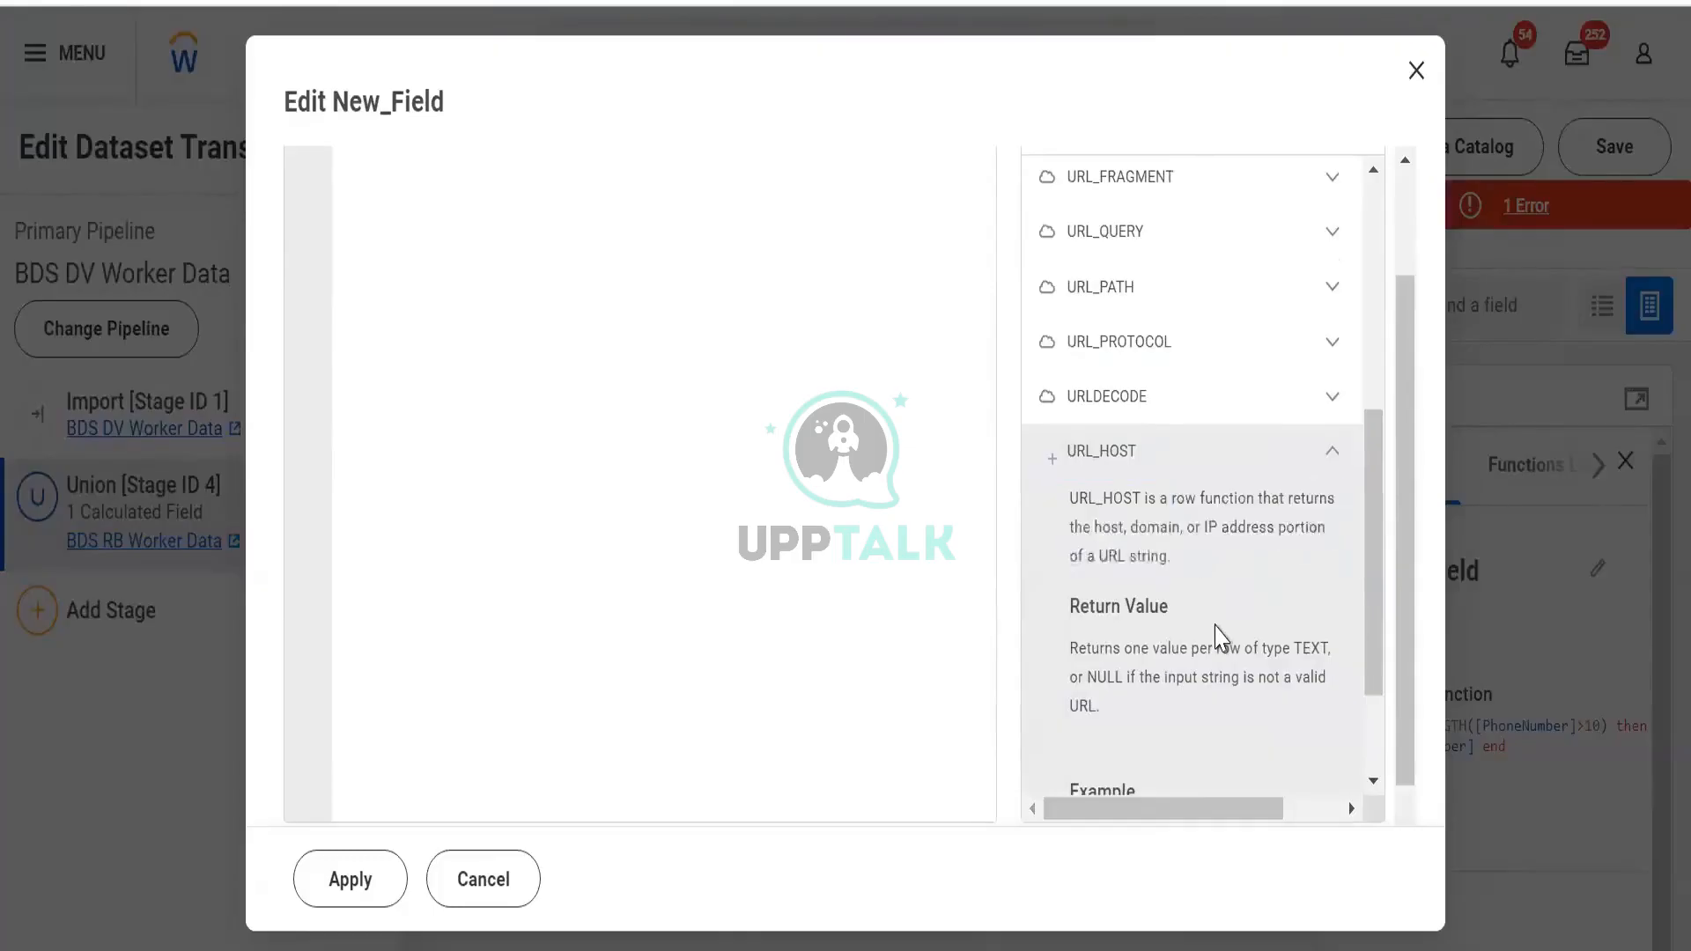
Scroll through URL_HOST's example URL, collapse it, and expand the Window category
scroll(1221, 638, down, 2)
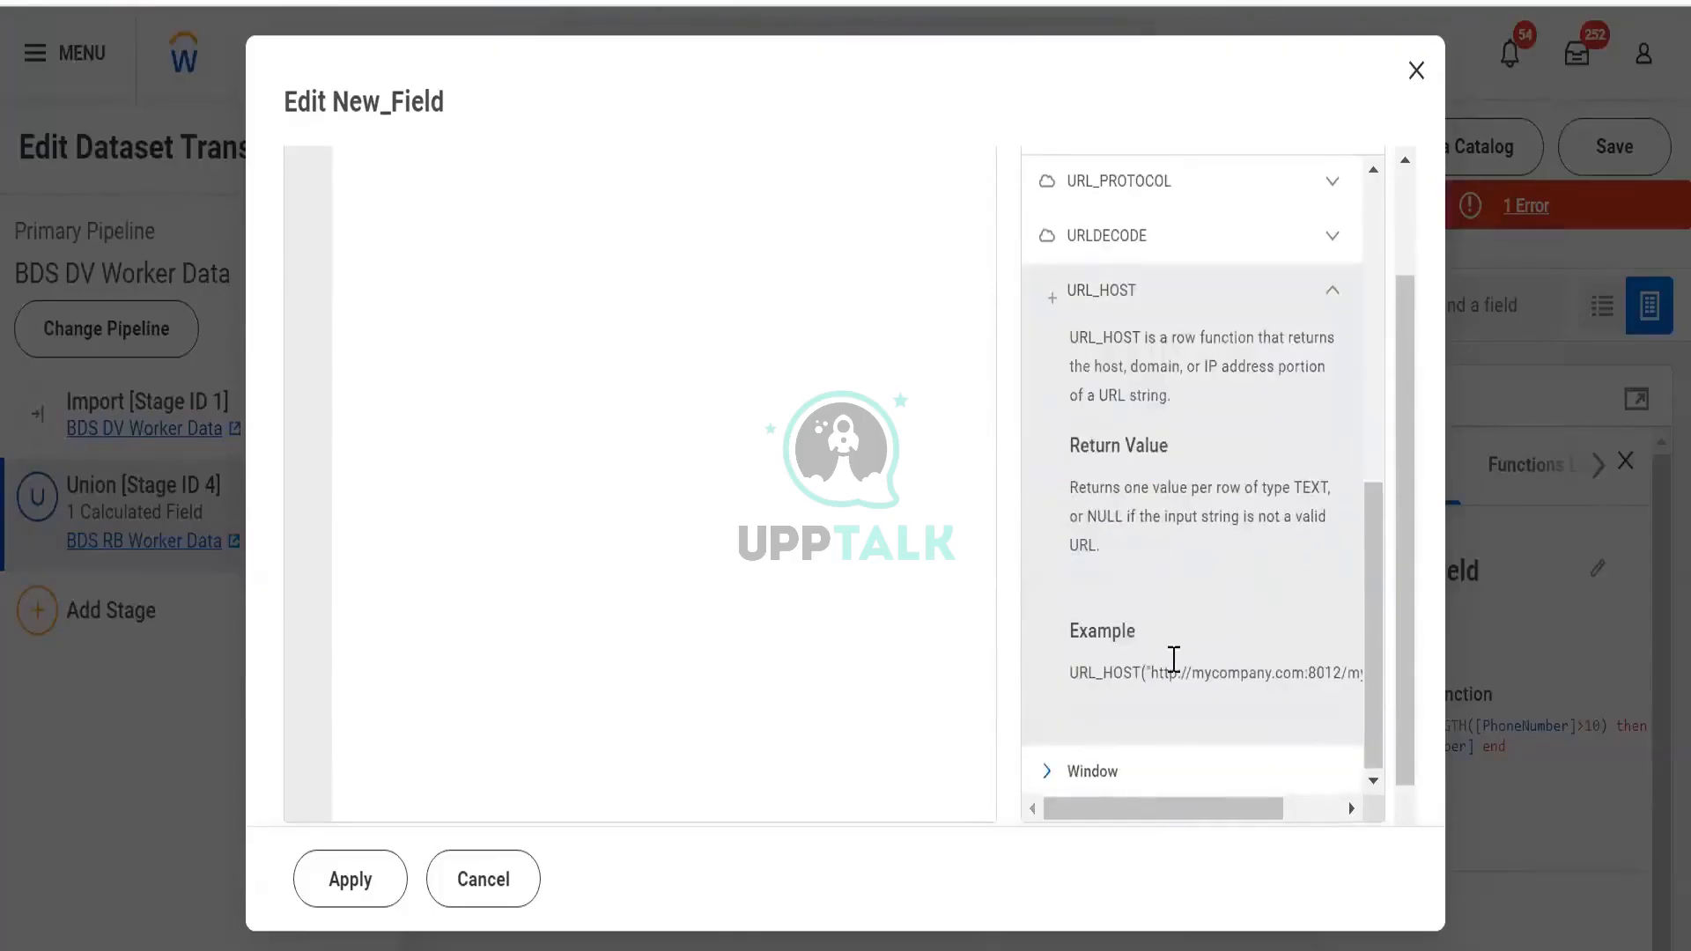
scroll(1286, 776, right, 2)
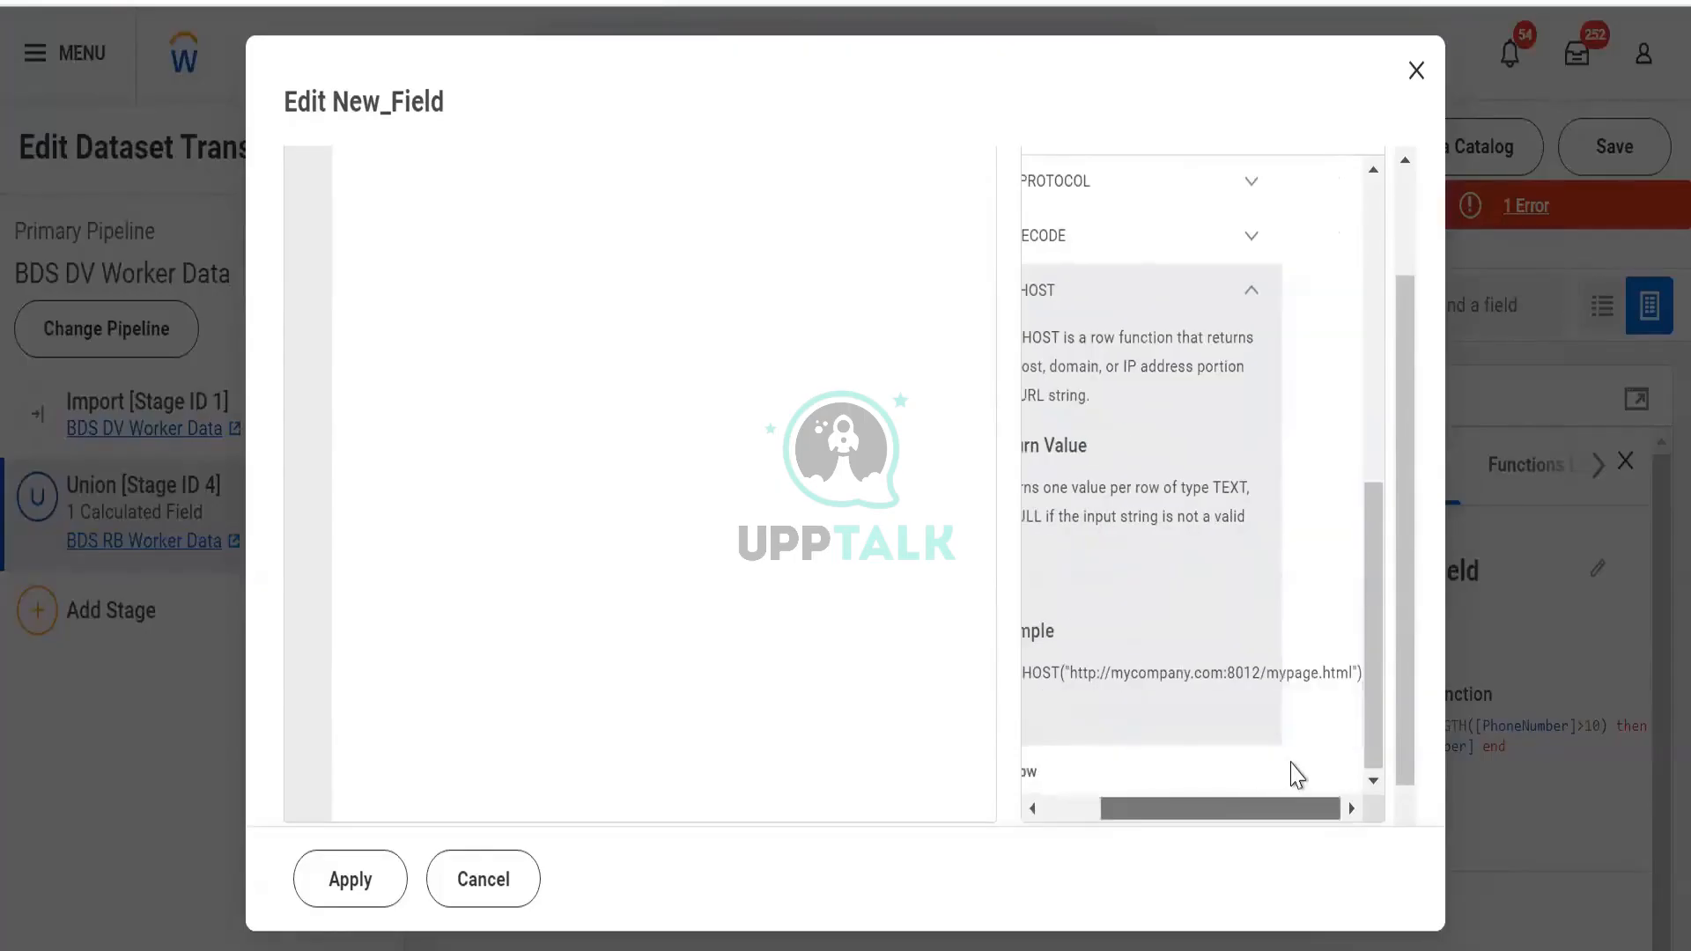
scroll(1083, 775, left, 2)
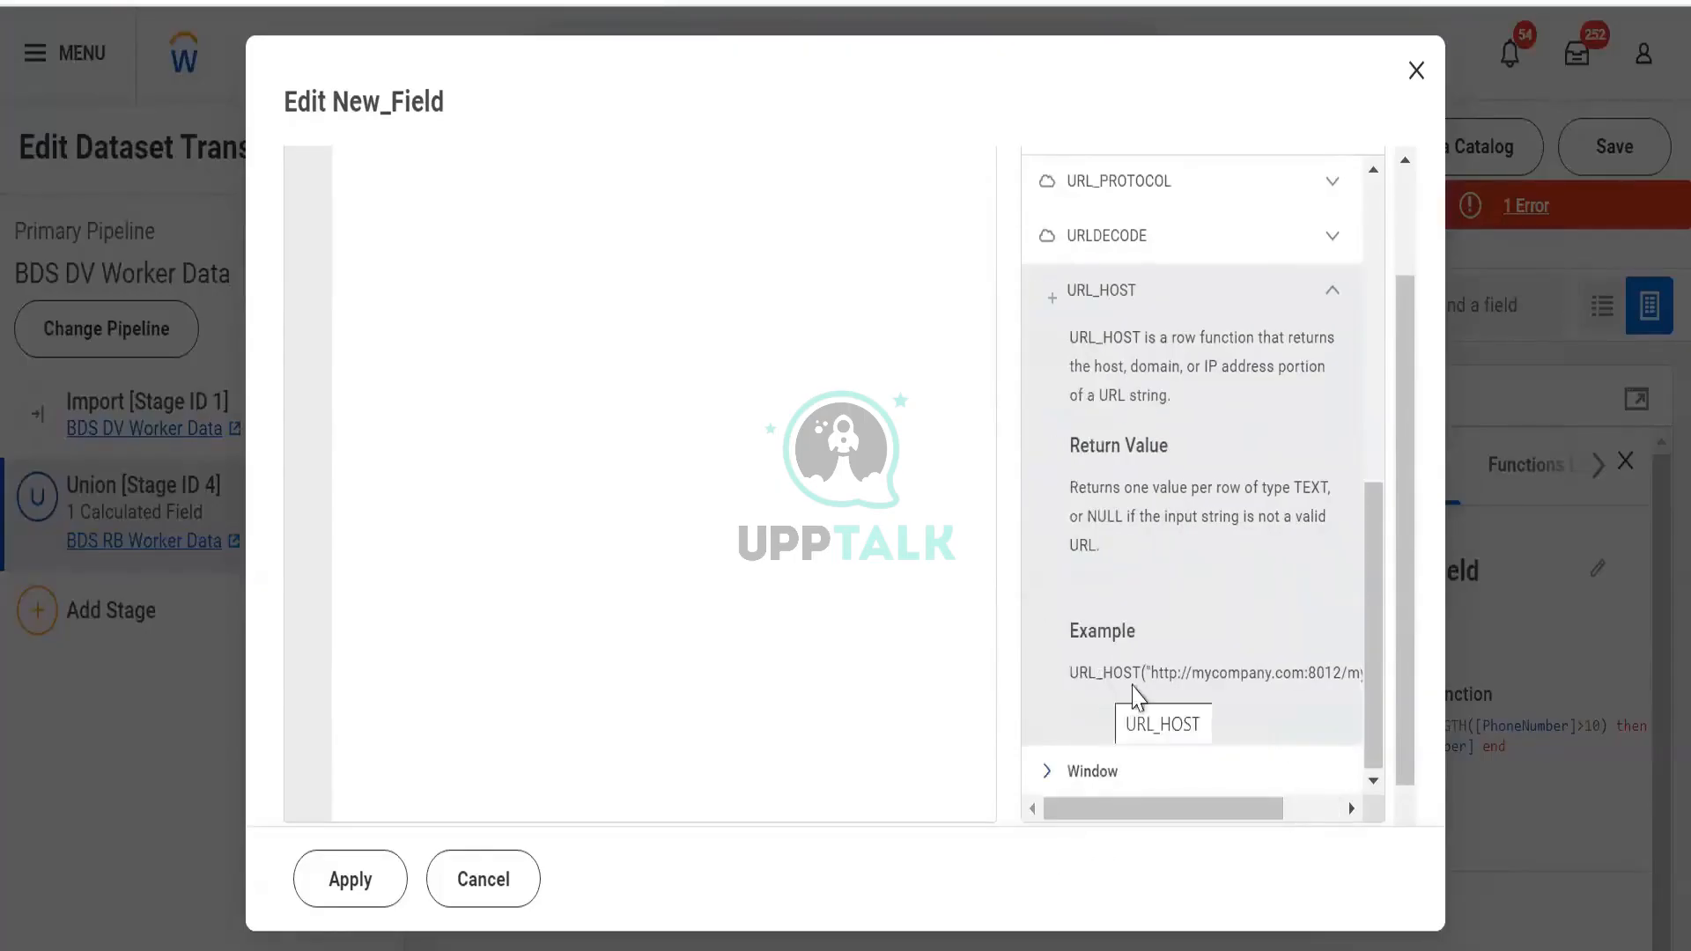
drag(1251, 812, 967, 819)
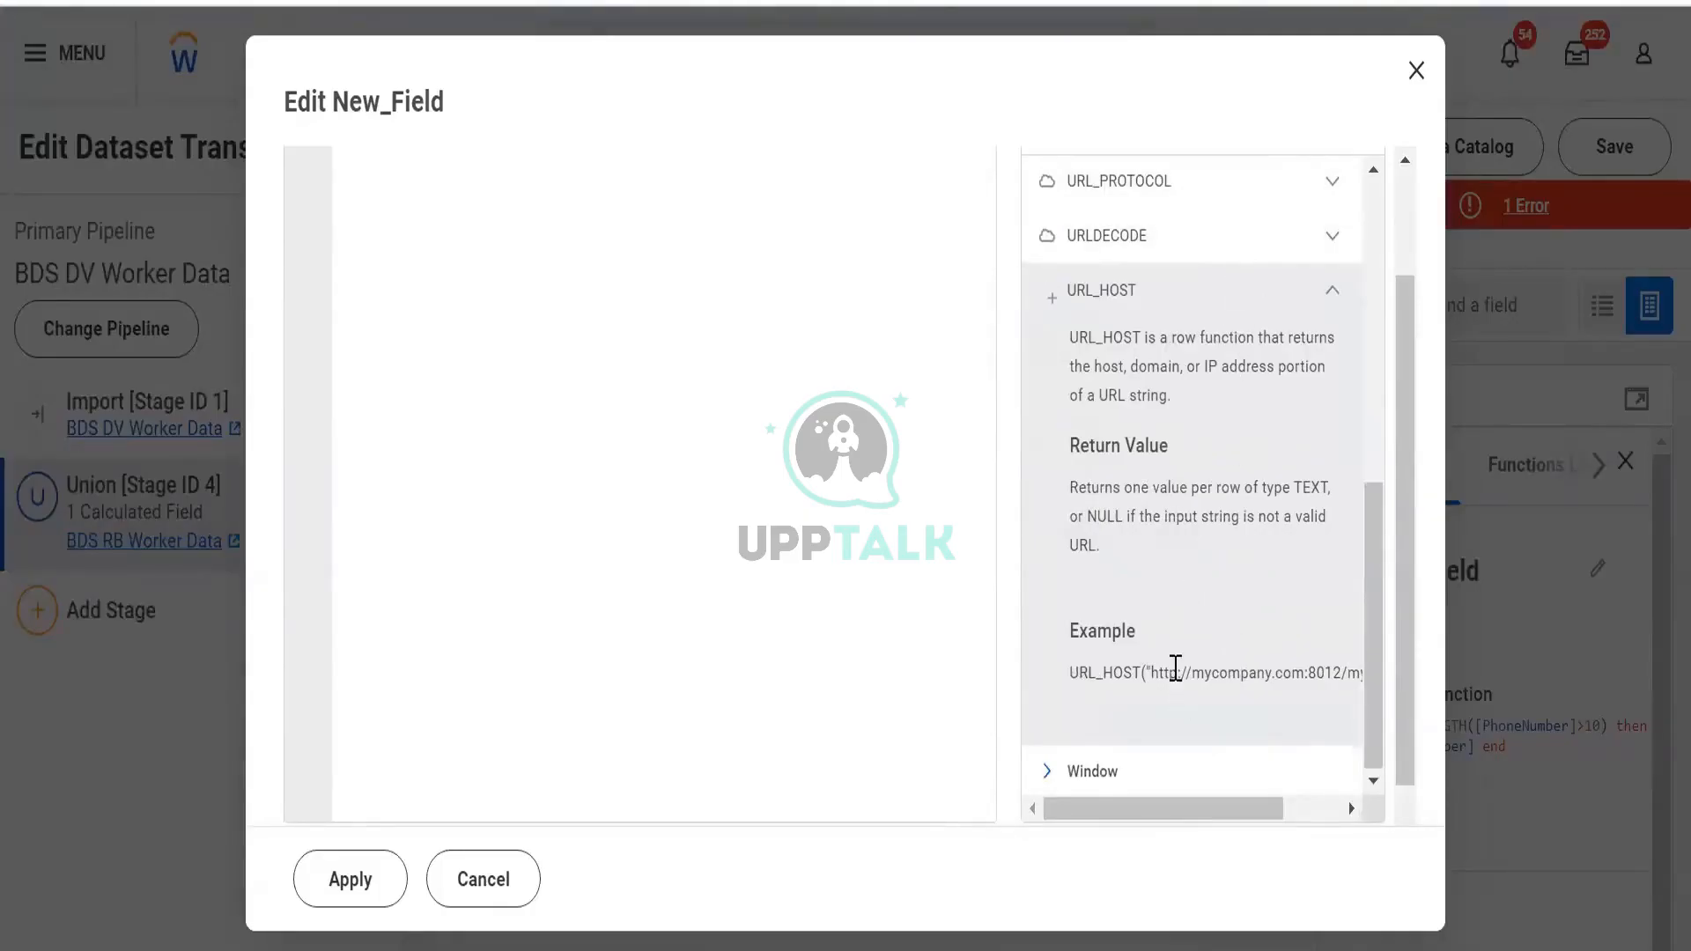
drag(1189, 673, 1150, 674)
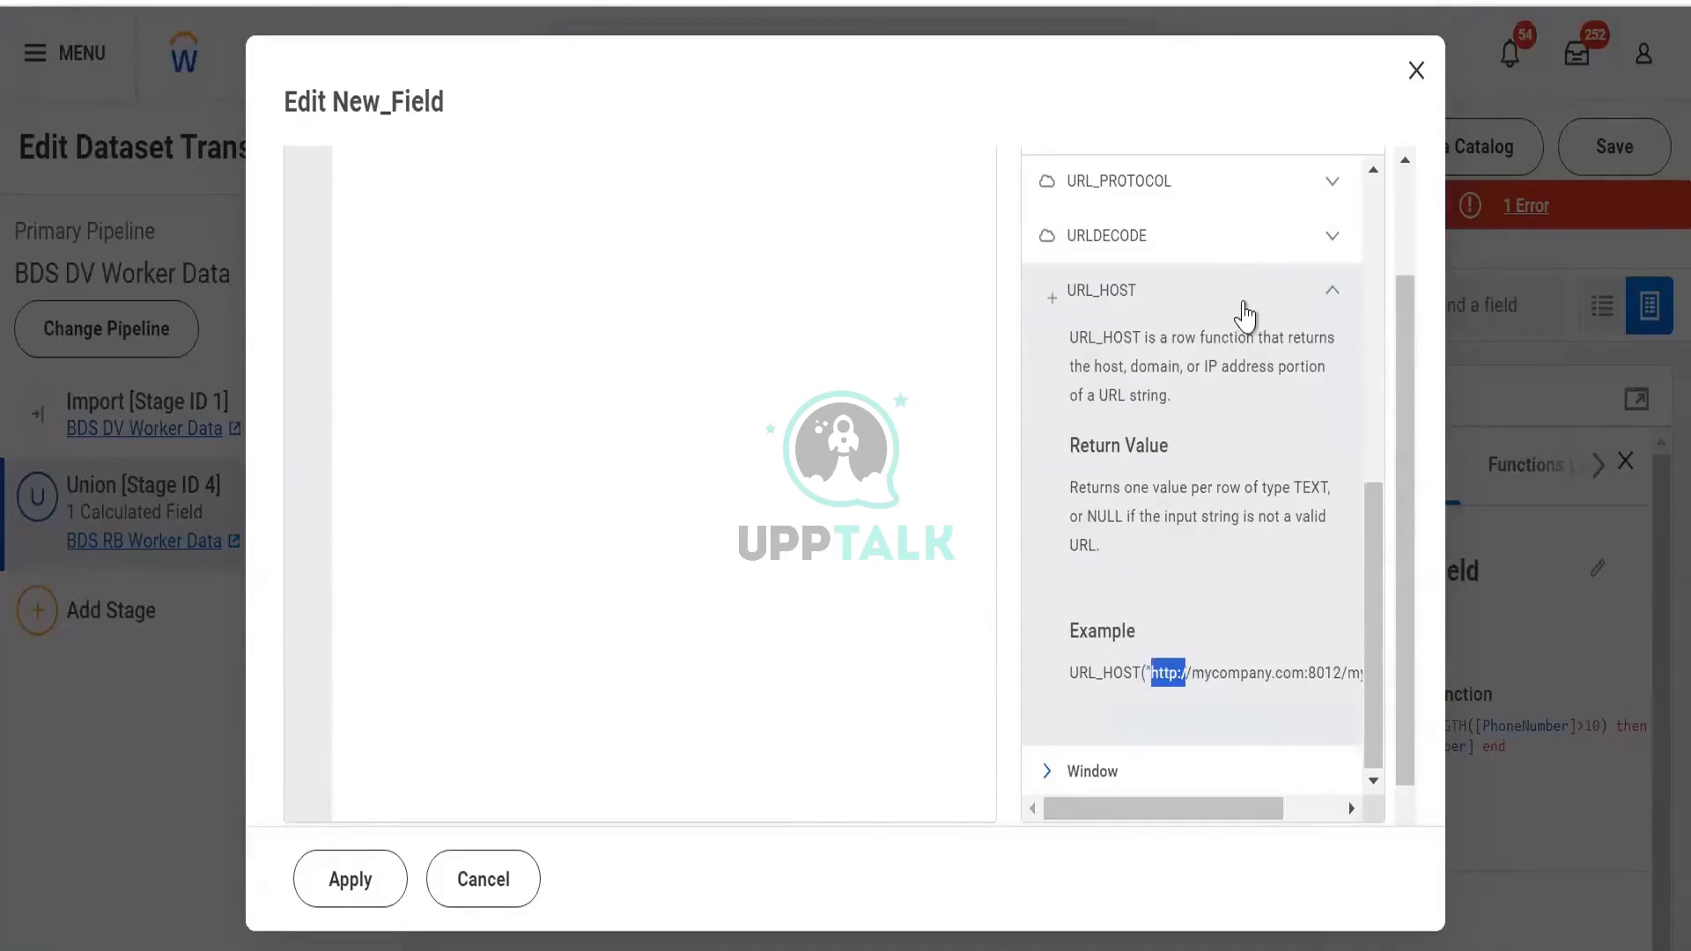
click(1238, 312)
click(1097, 797)
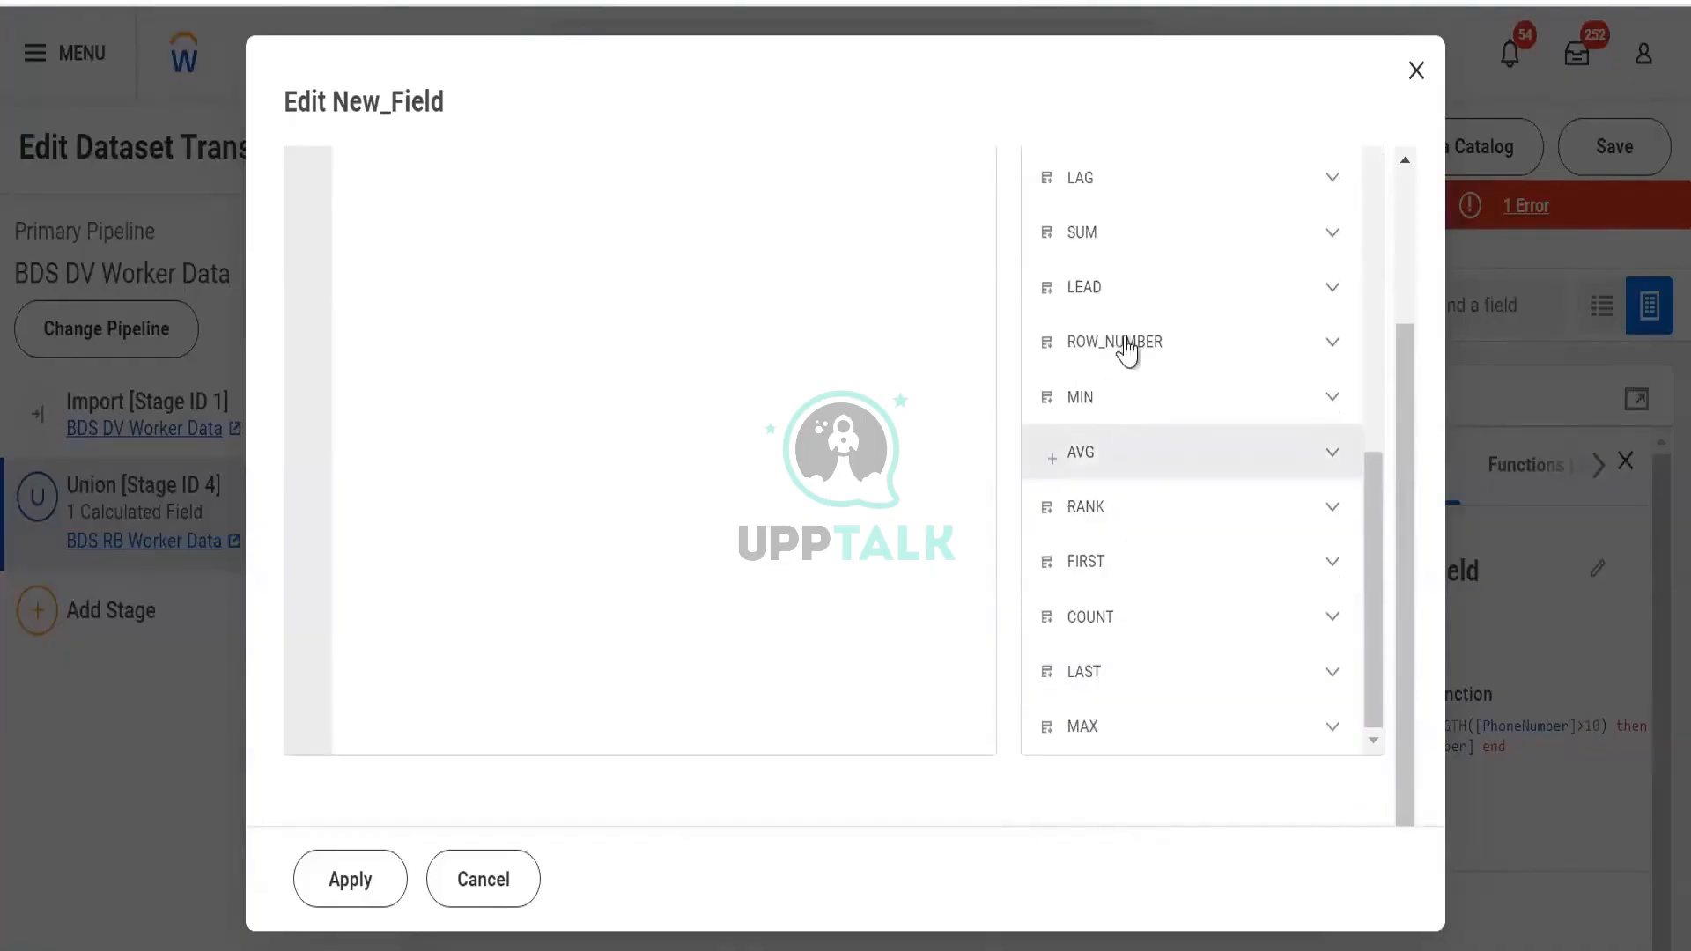
scroll(1101, 436, up, 5)
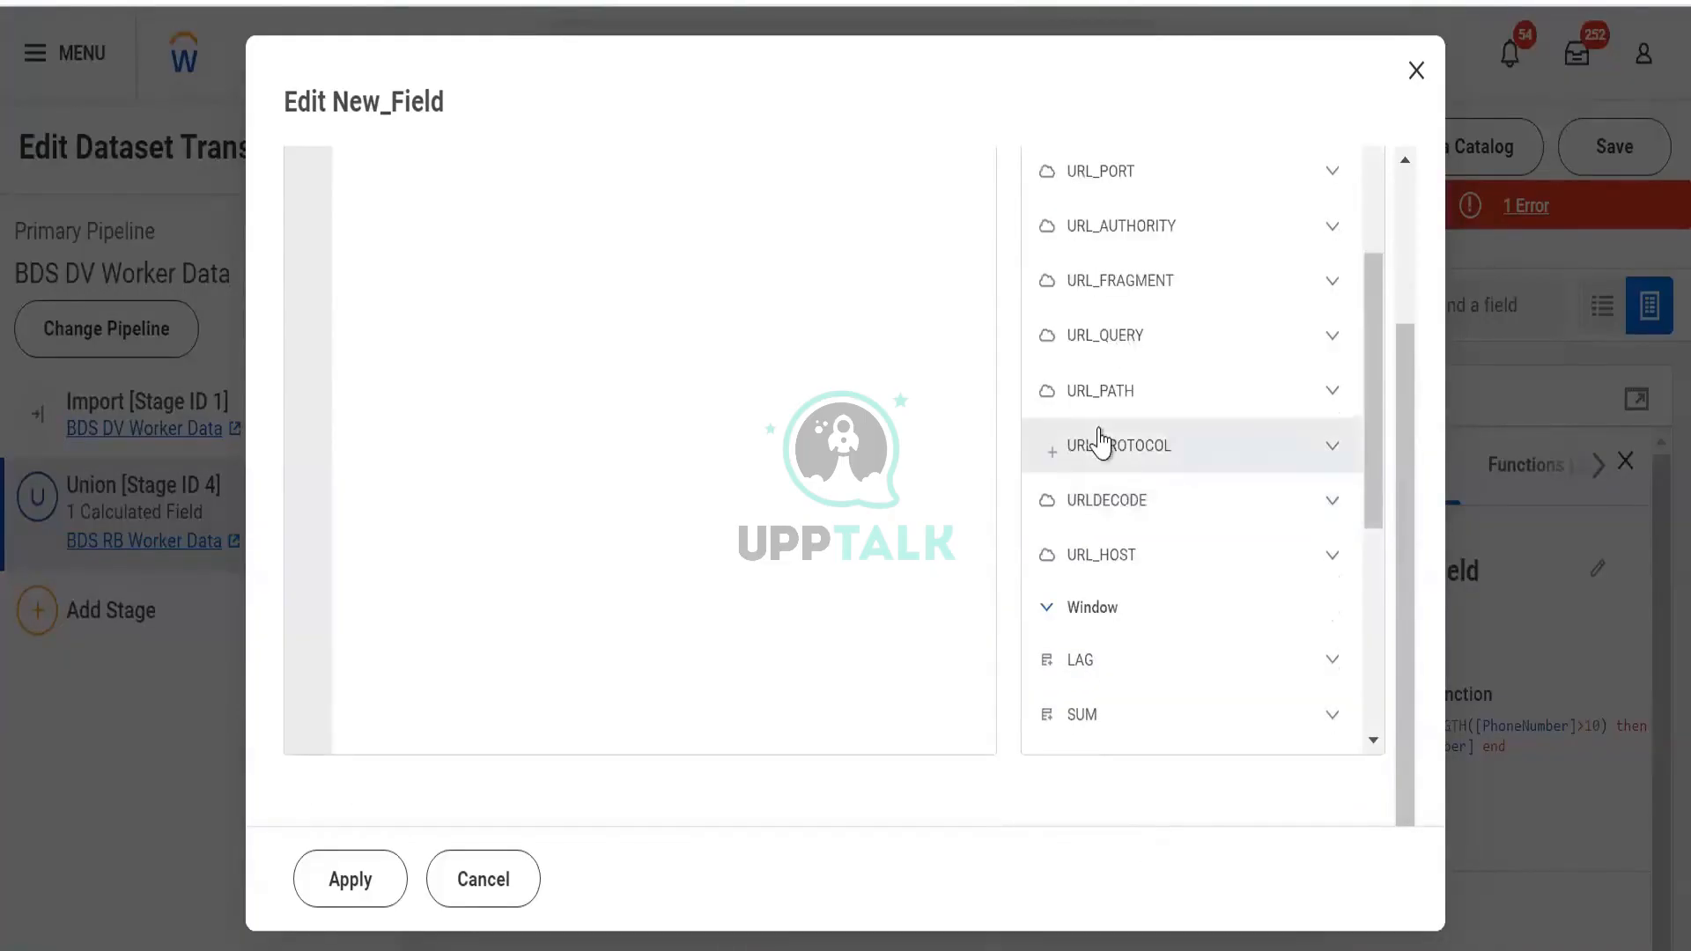
scroll(1101, 438, down, 5)
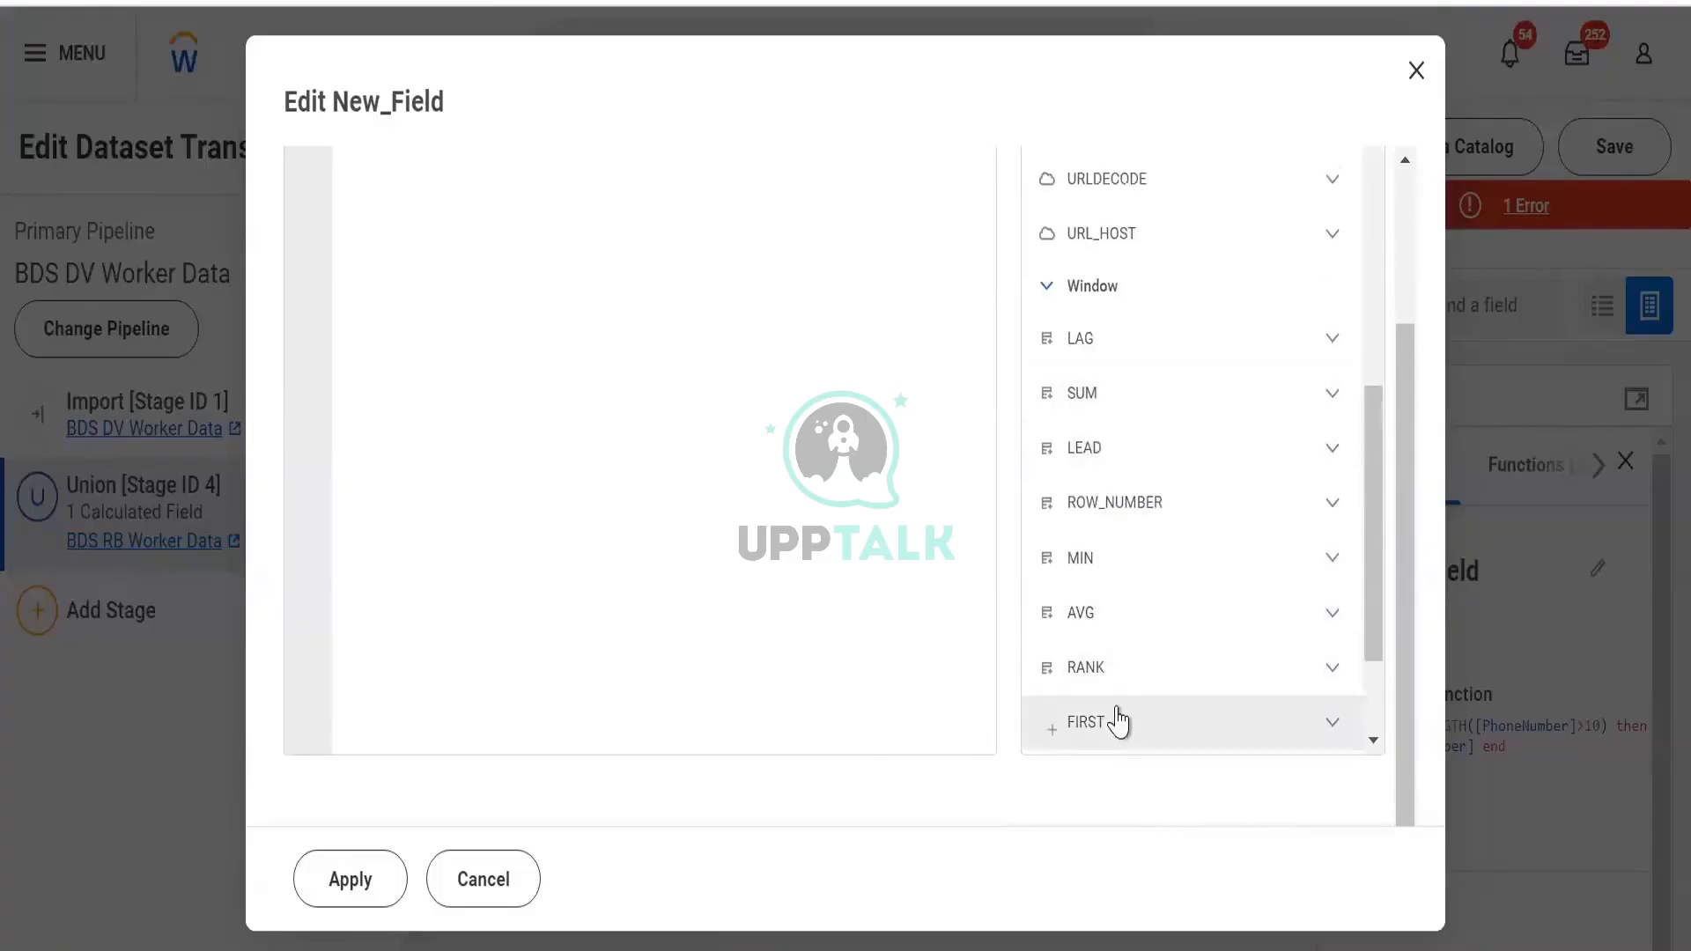
scroll(1103, 627, down, 3)
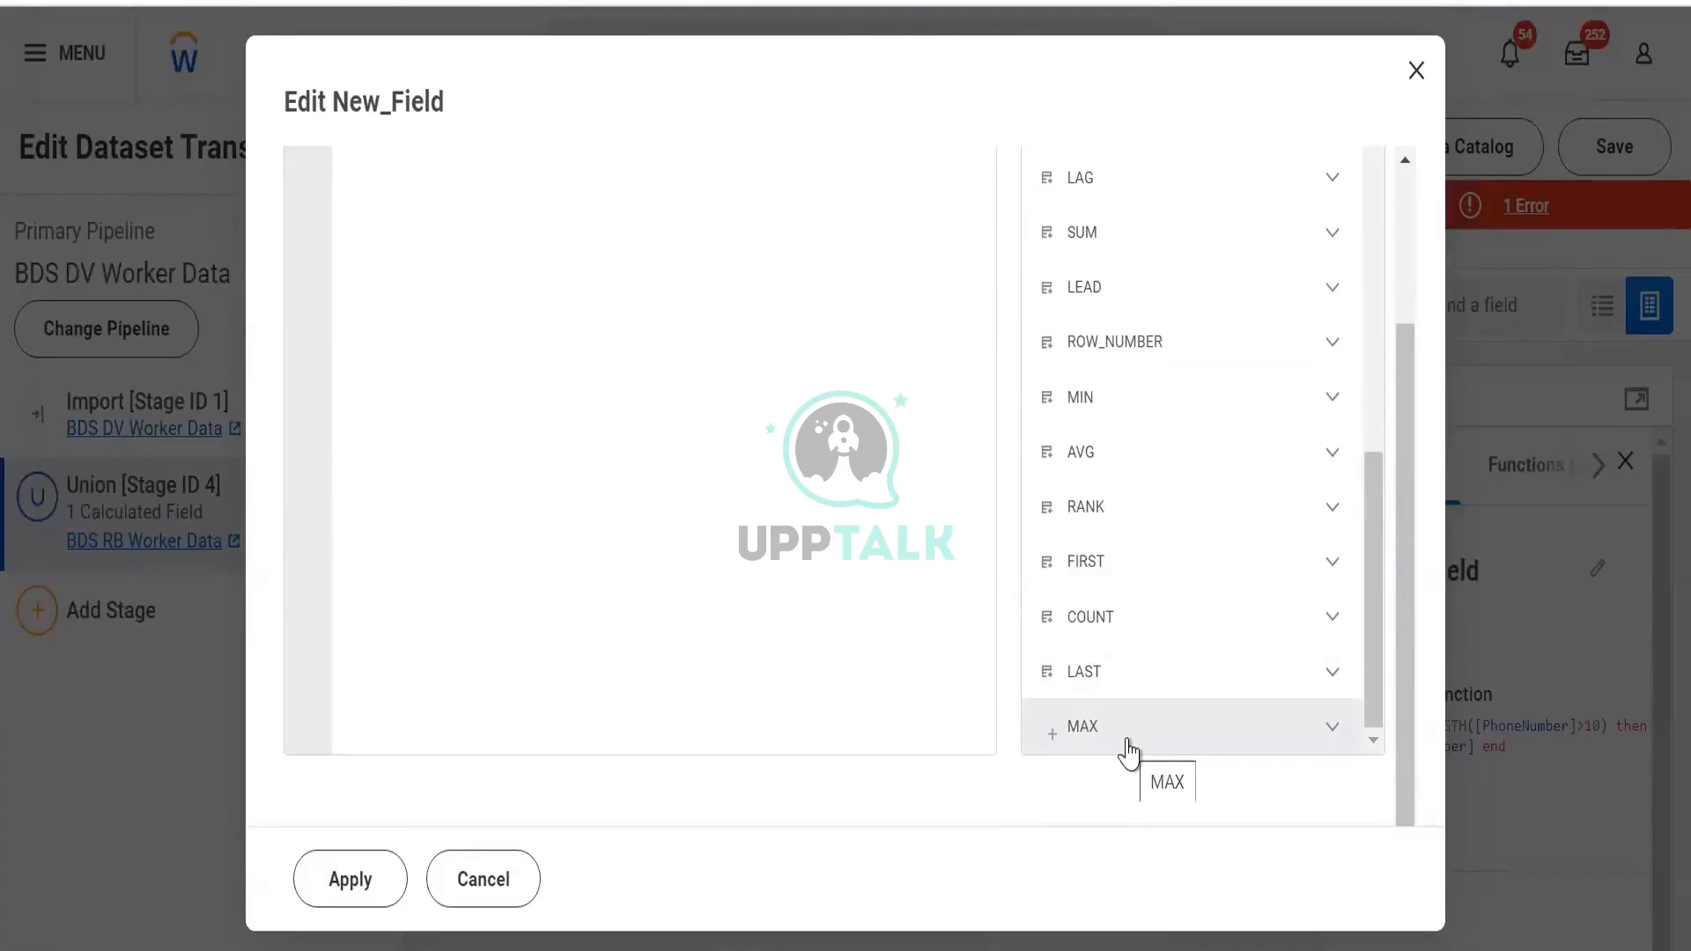
scroll(1108, 441, up, 10)
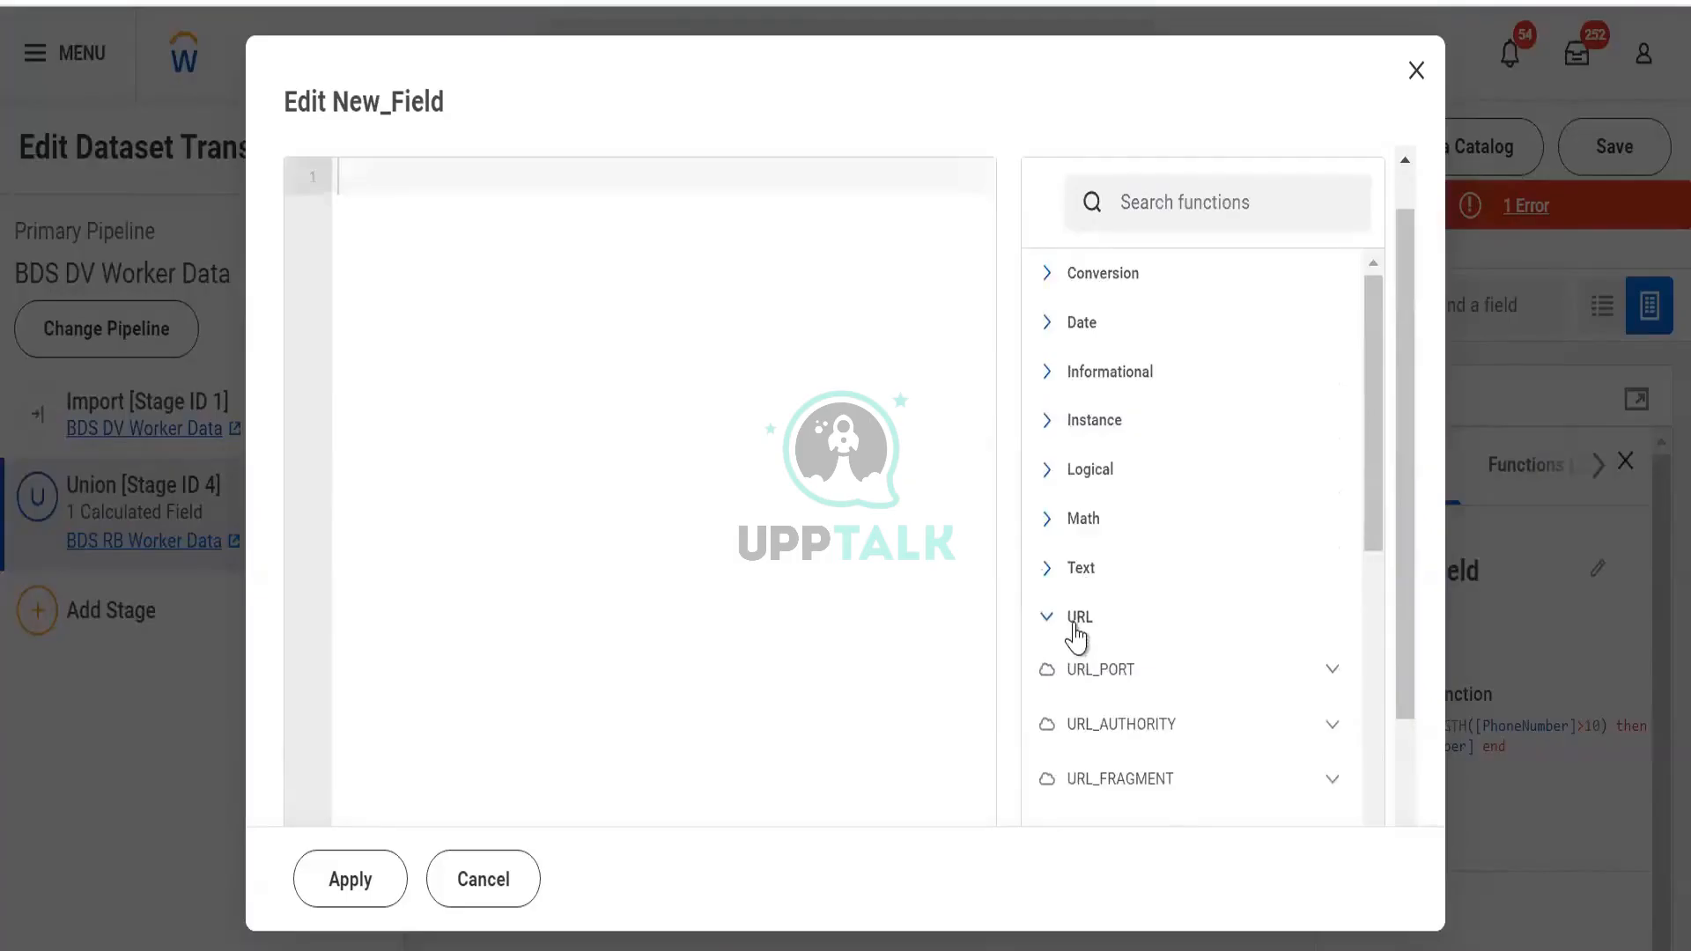
Collapse the URL and Window categories and scroll the library back to the top
click(1074, 627)
click(1071, 678)
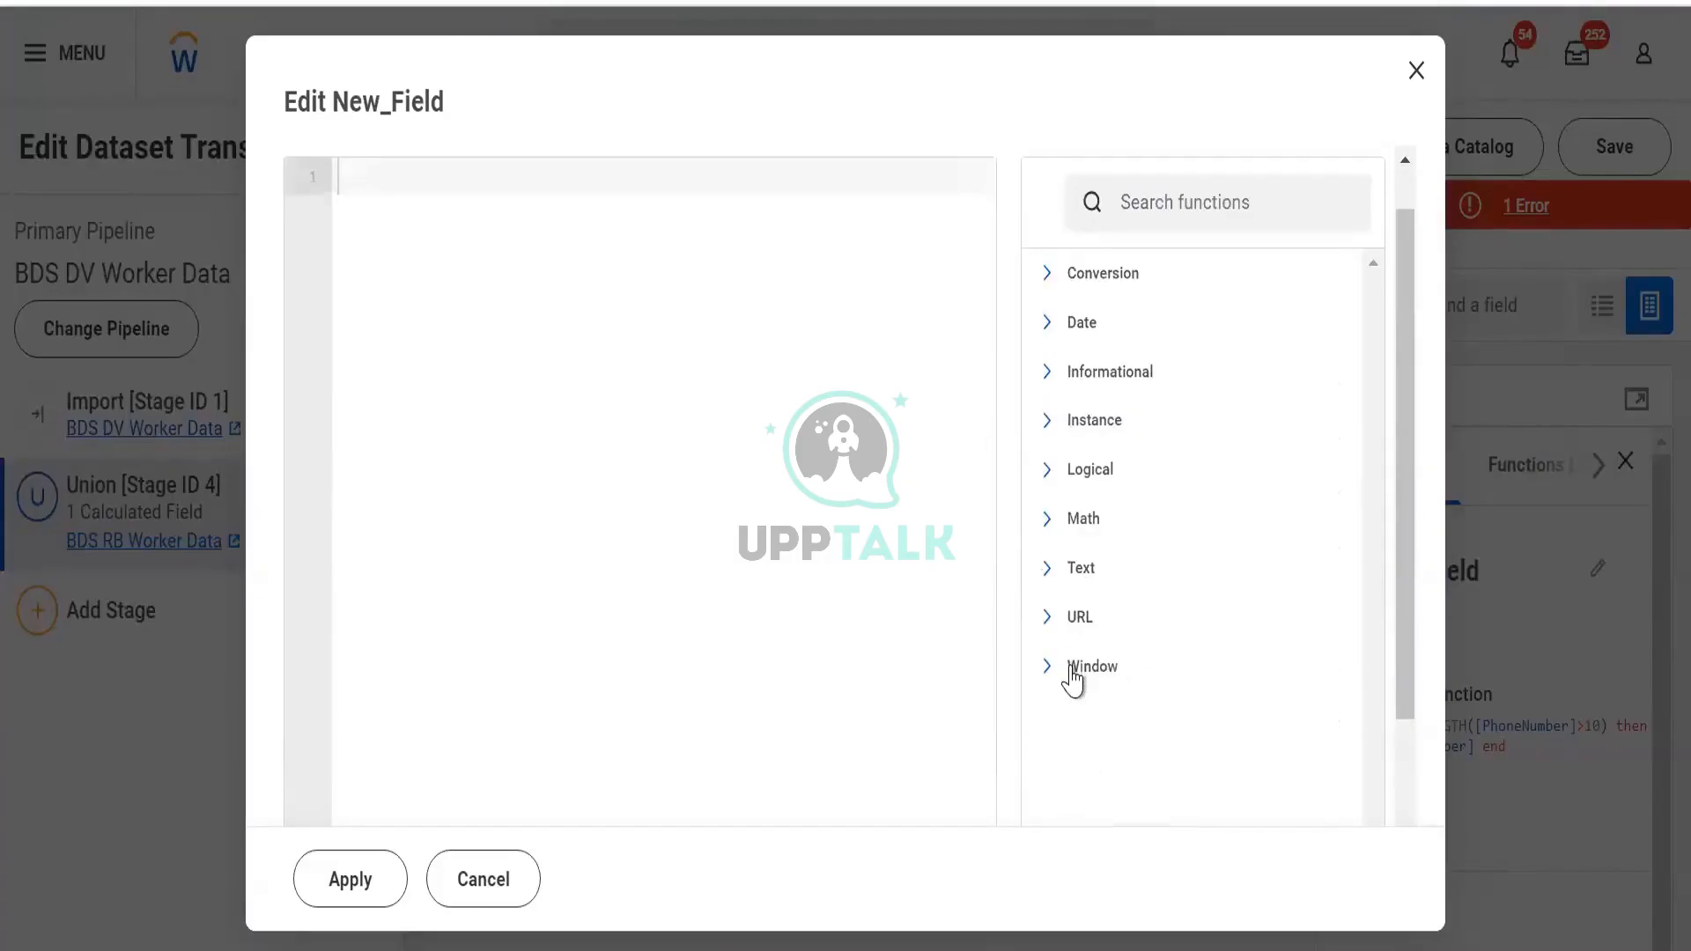
scroll(1027, 647, up, 1)
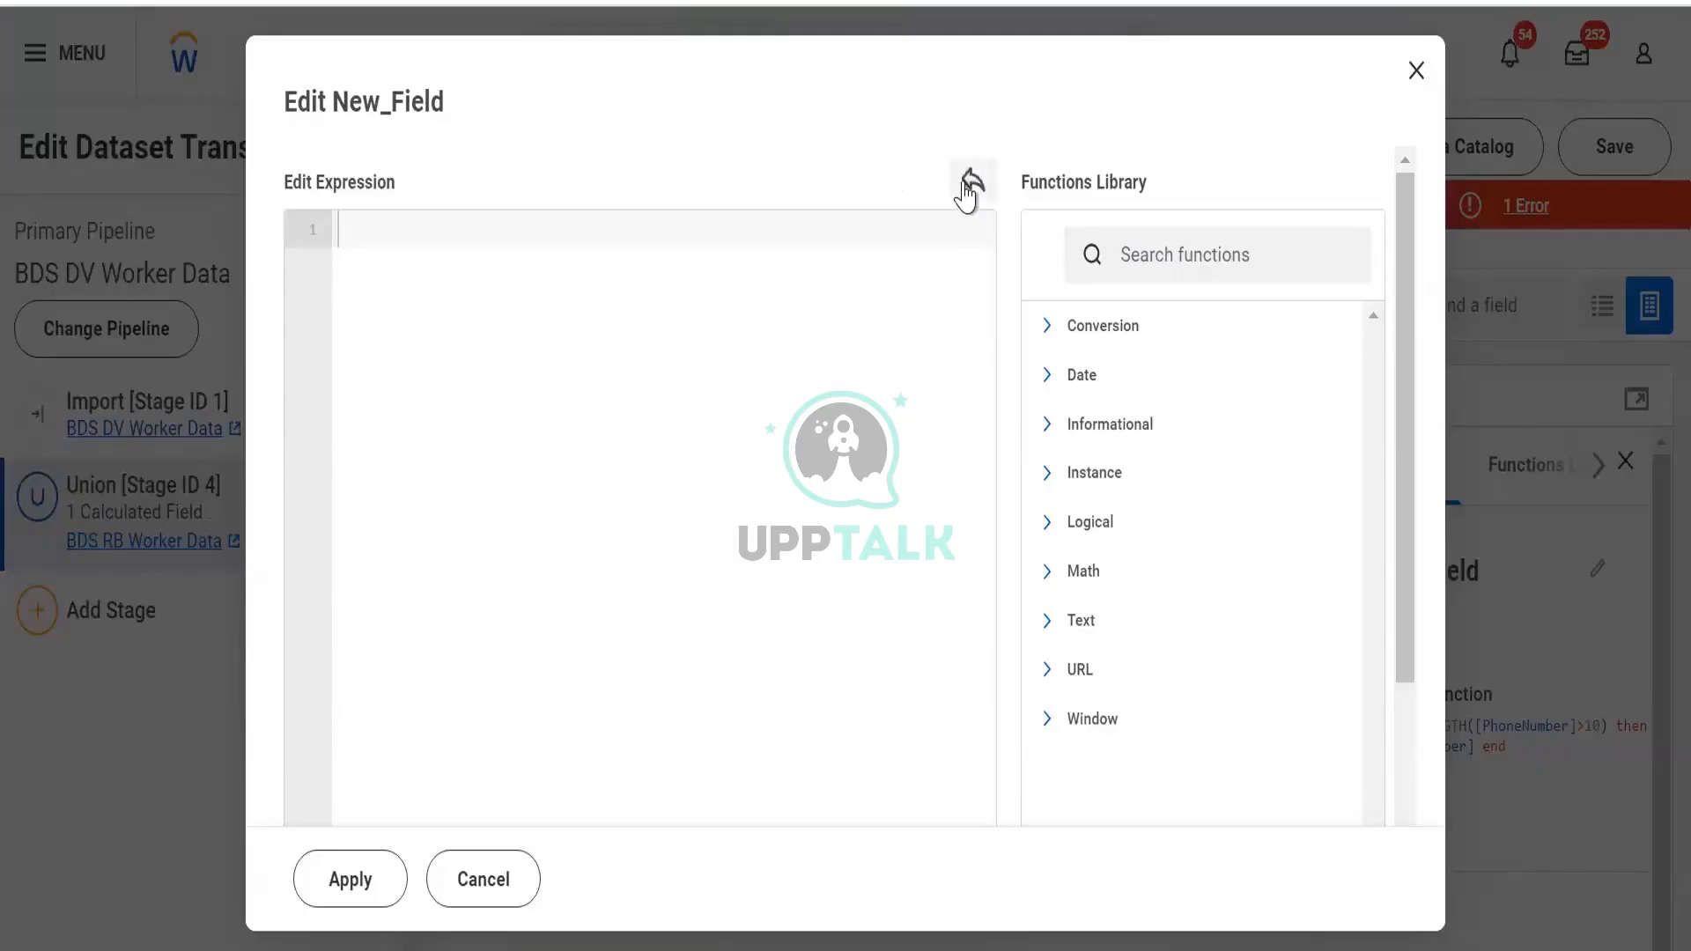
scroll(1197, 400, down, 3)
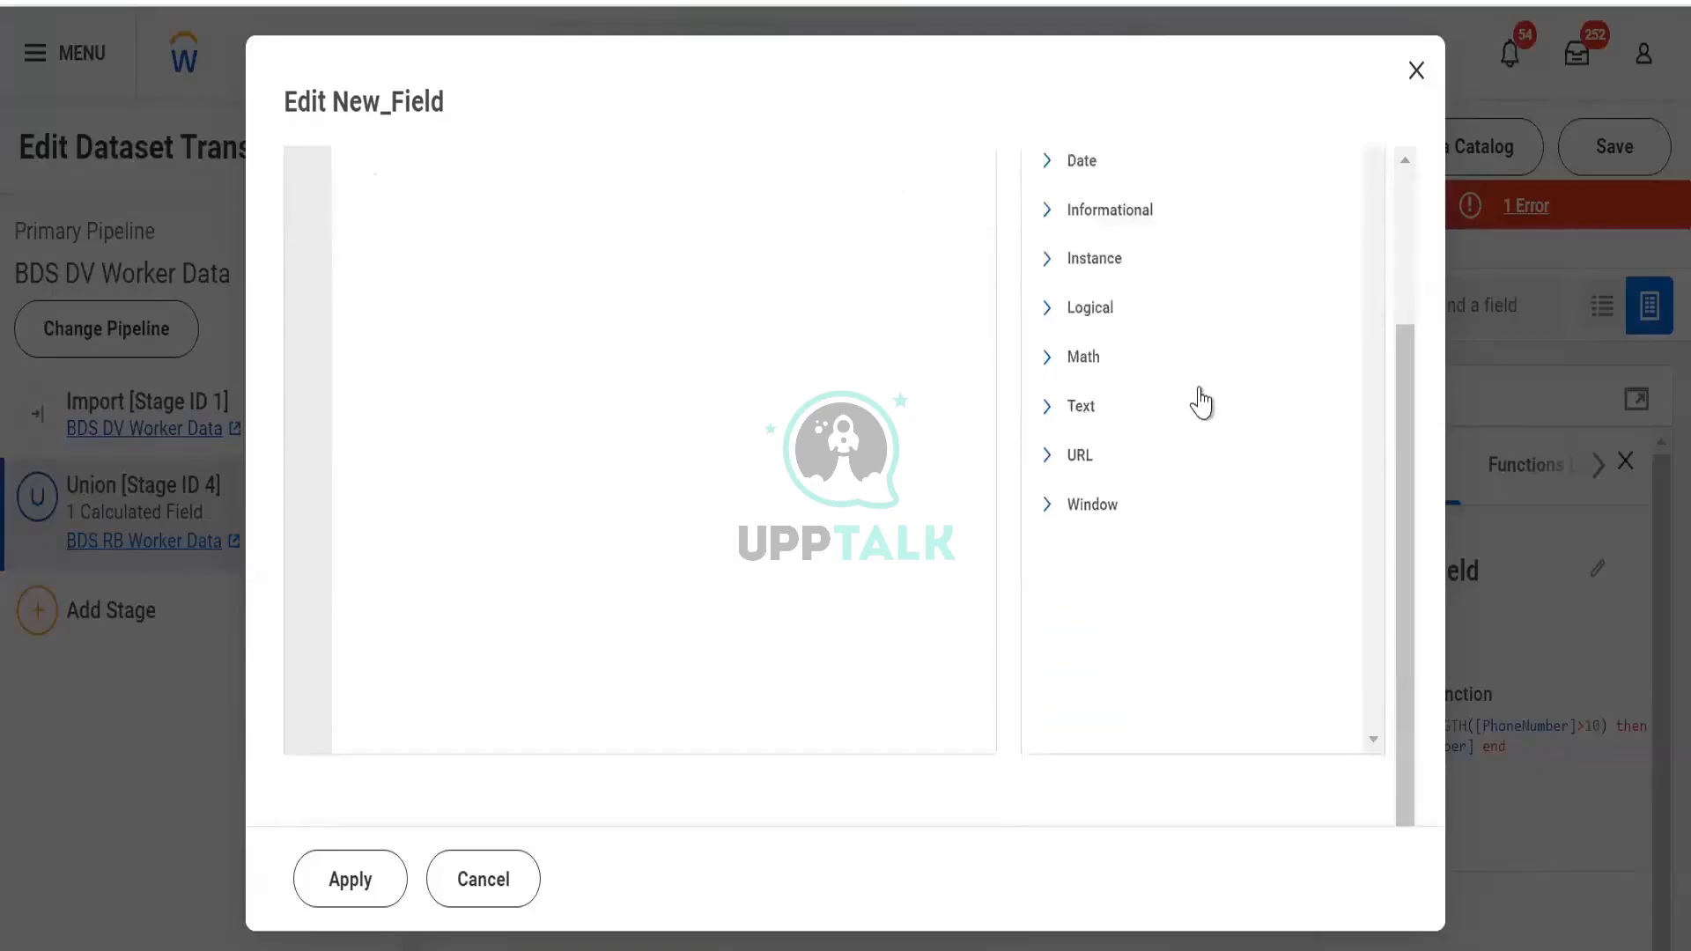
scroll(1150, 361, up, 3)
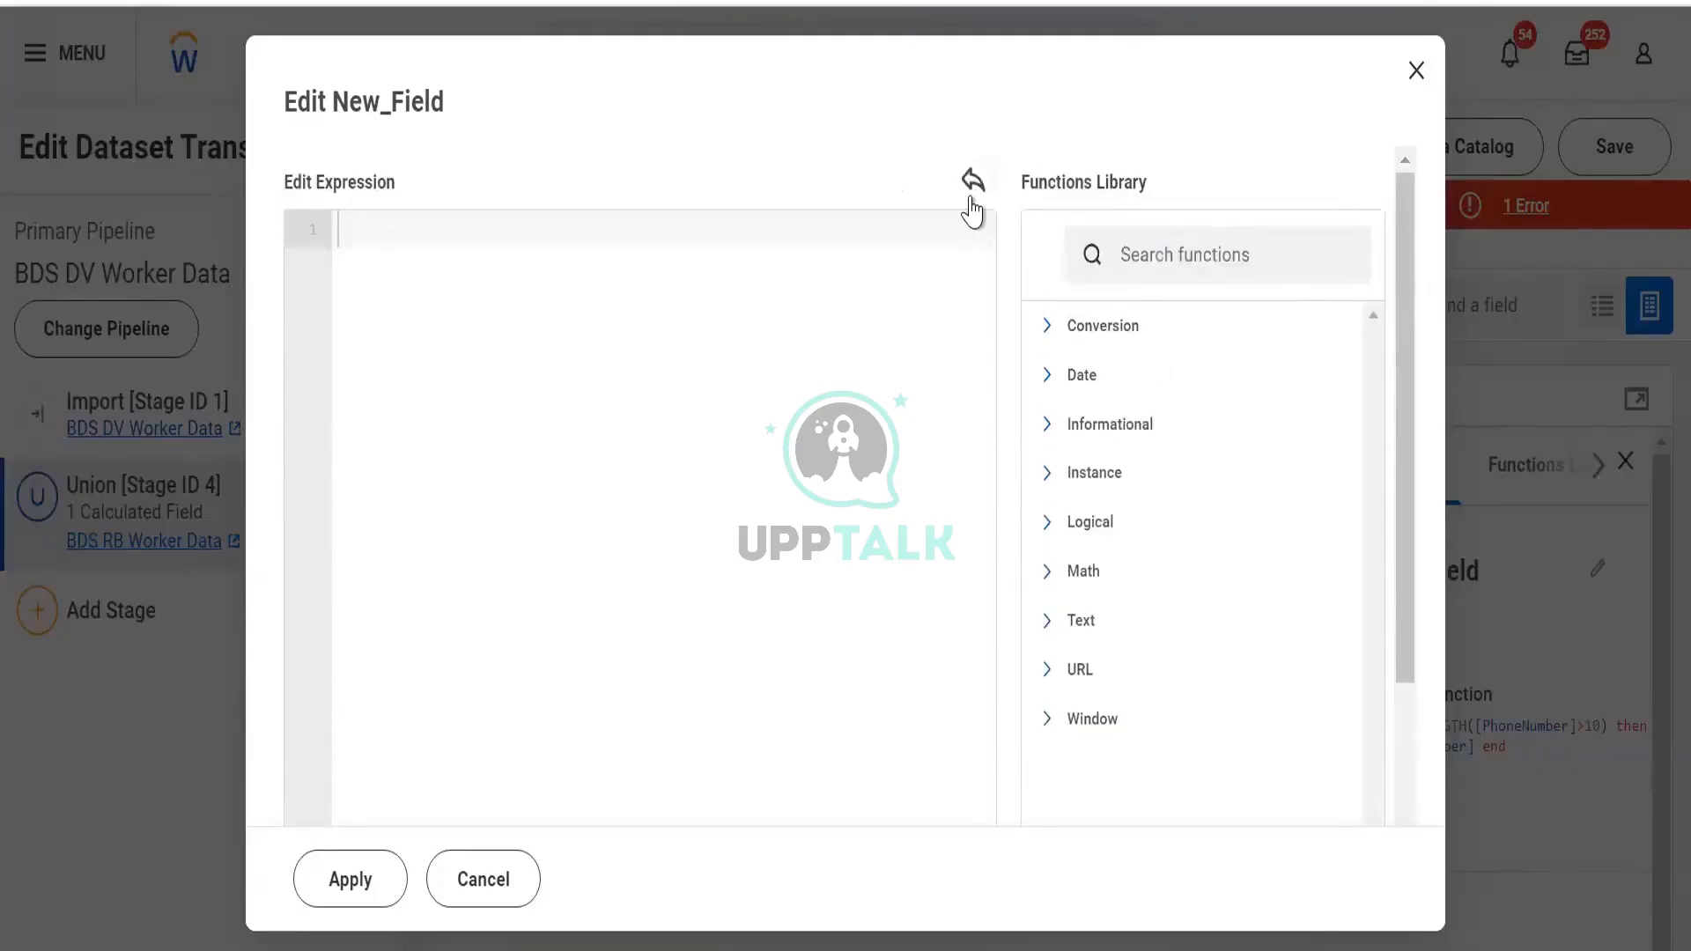
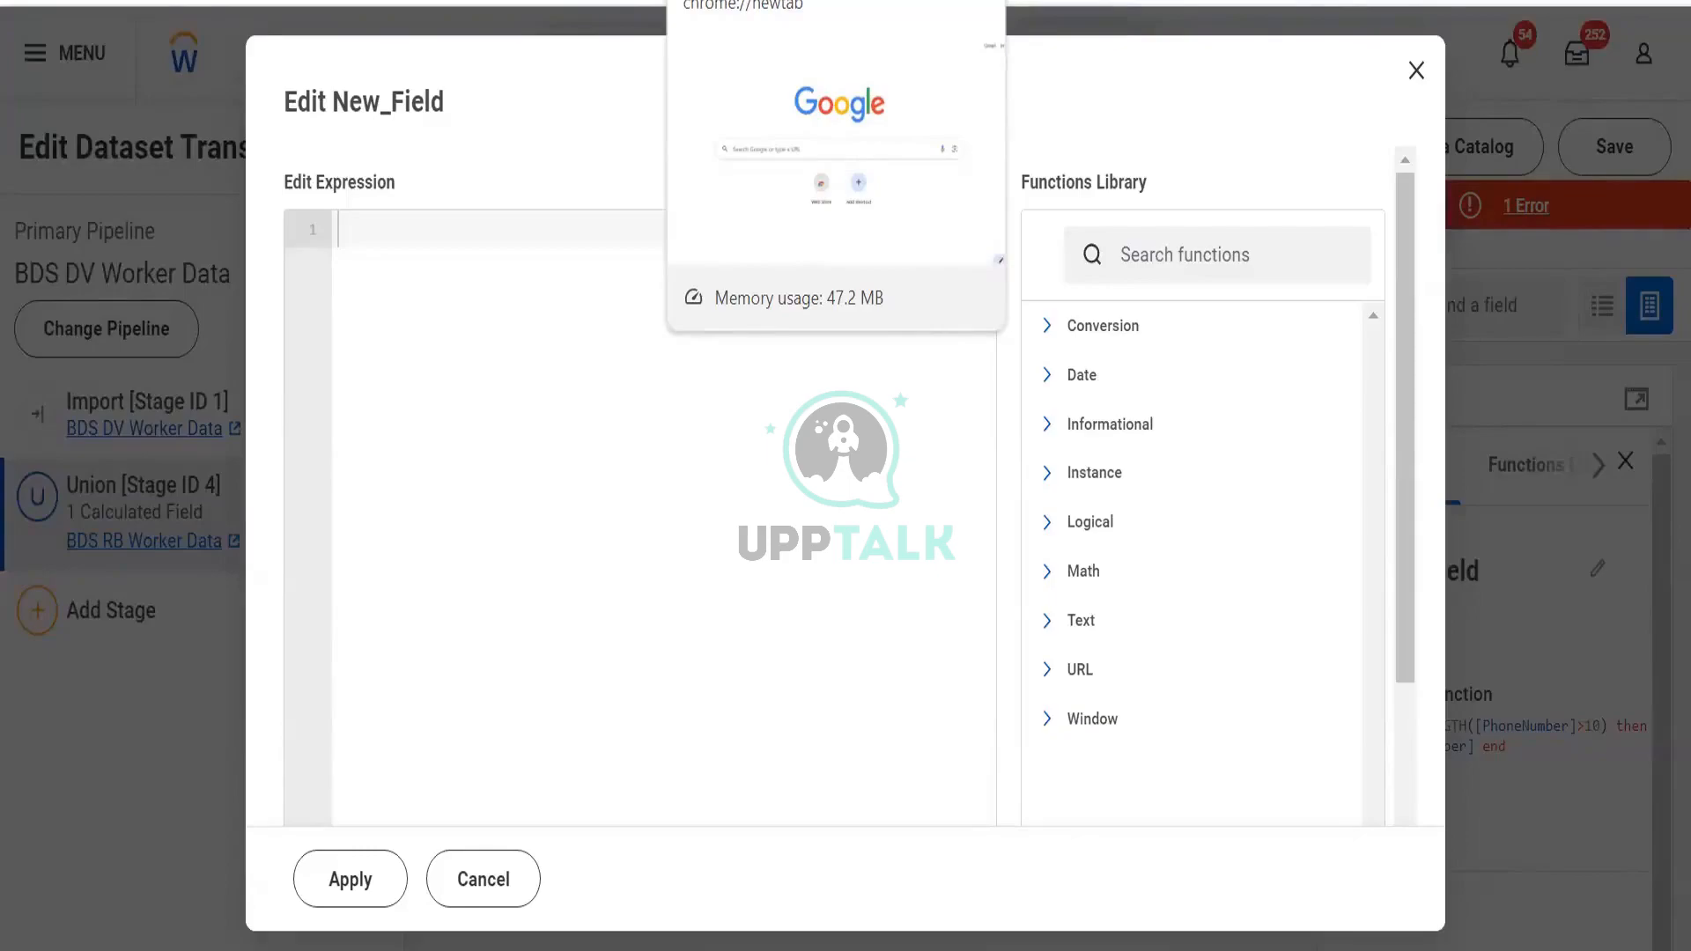
Expand Logical > CASE in the Functions Library and select its example expression
click(1107, 529)
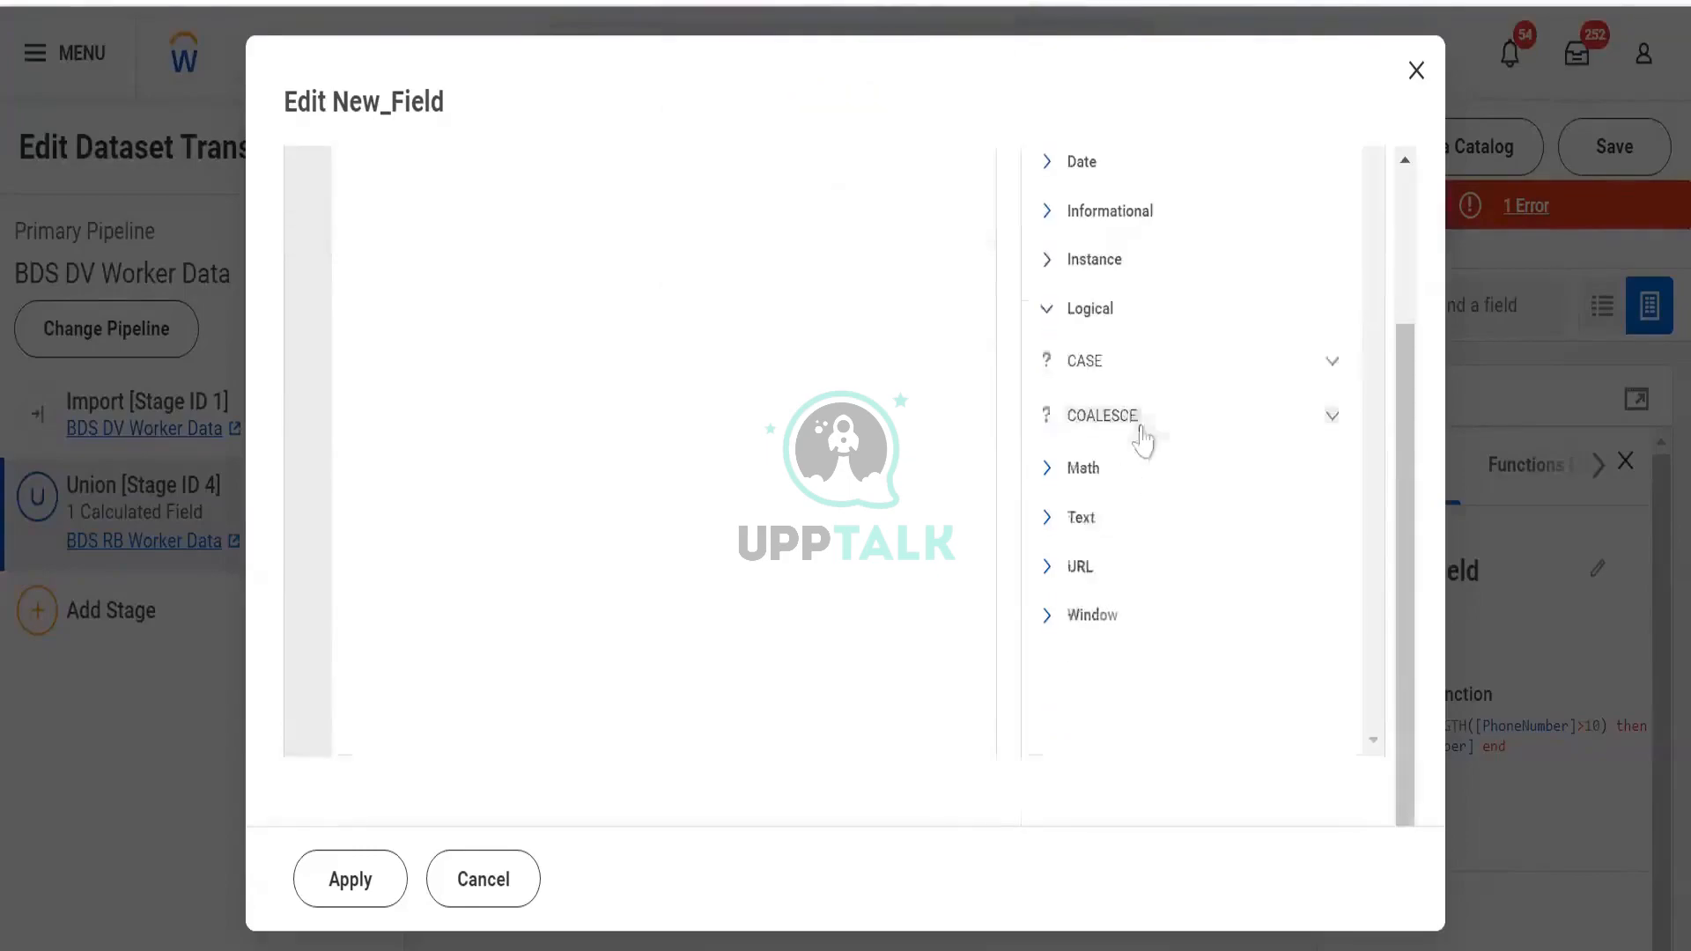
click(1170, 377)
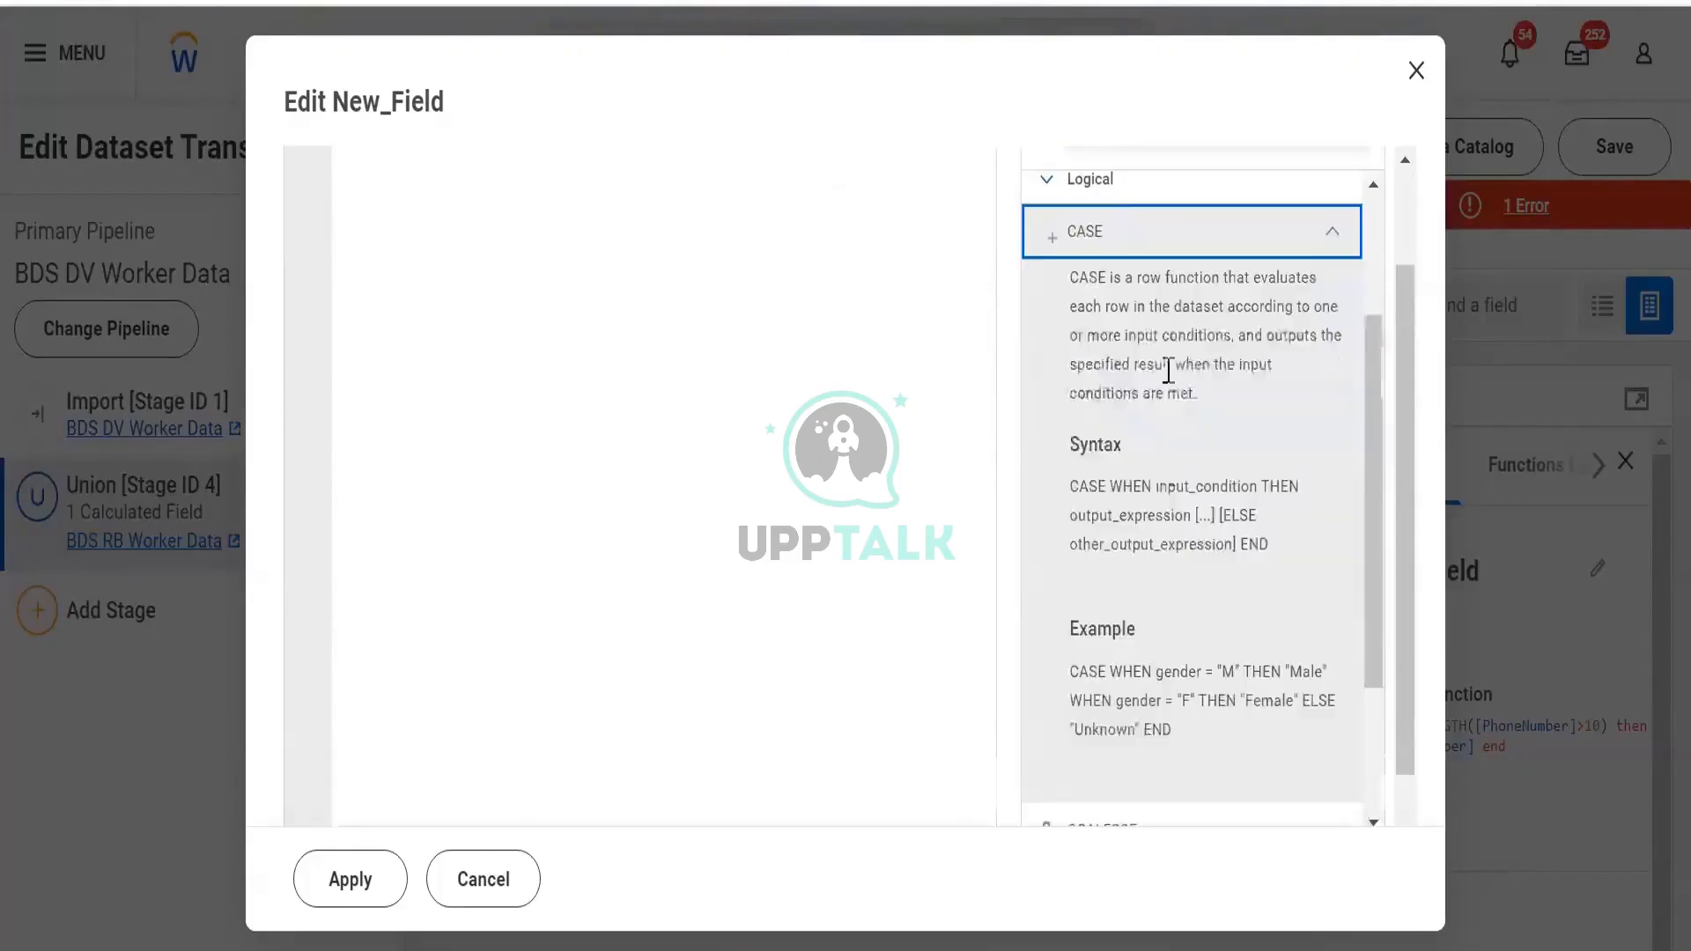
click(1283, 256)
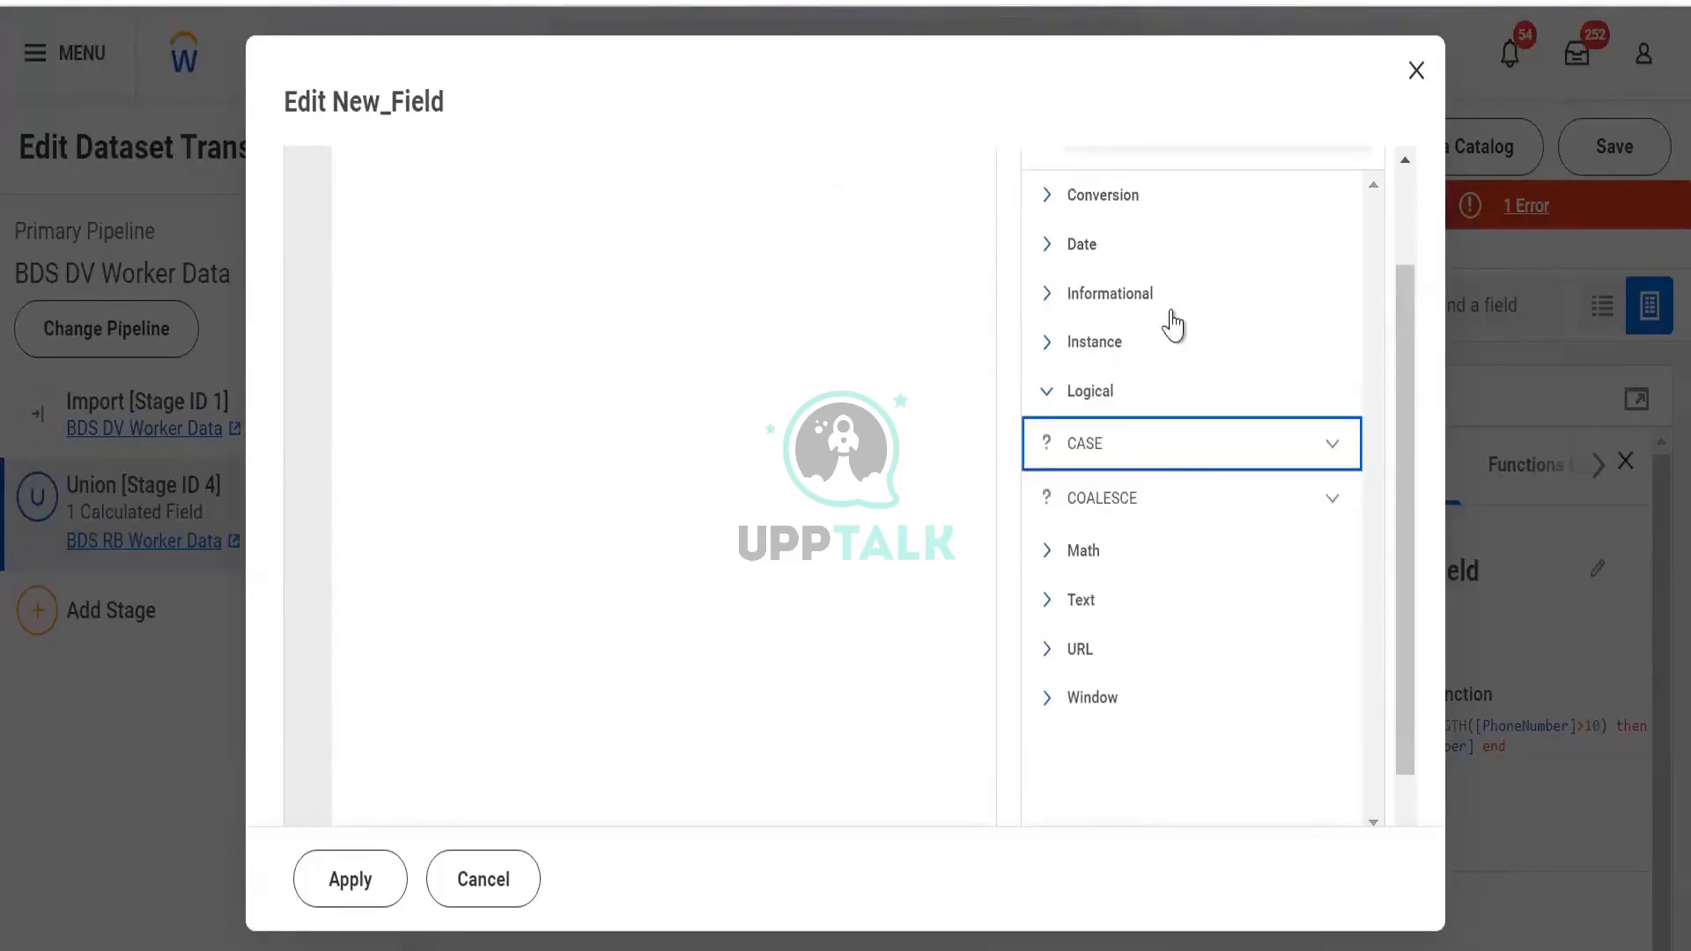
click(1121, 467)
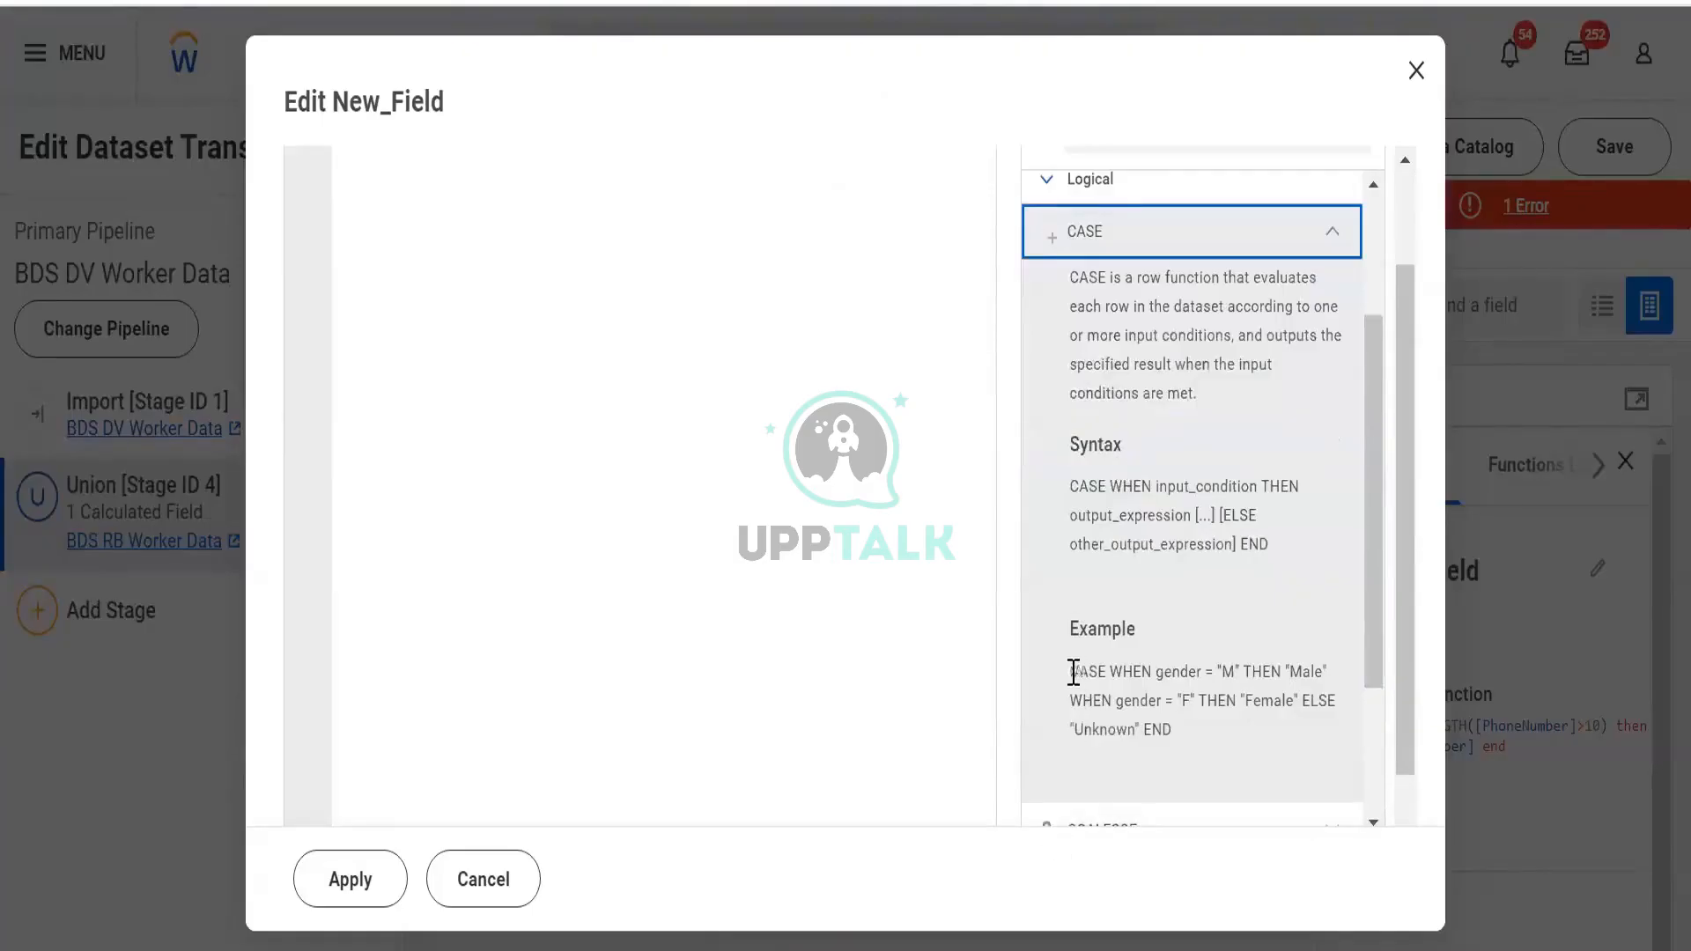
triple_click(1168, 740)
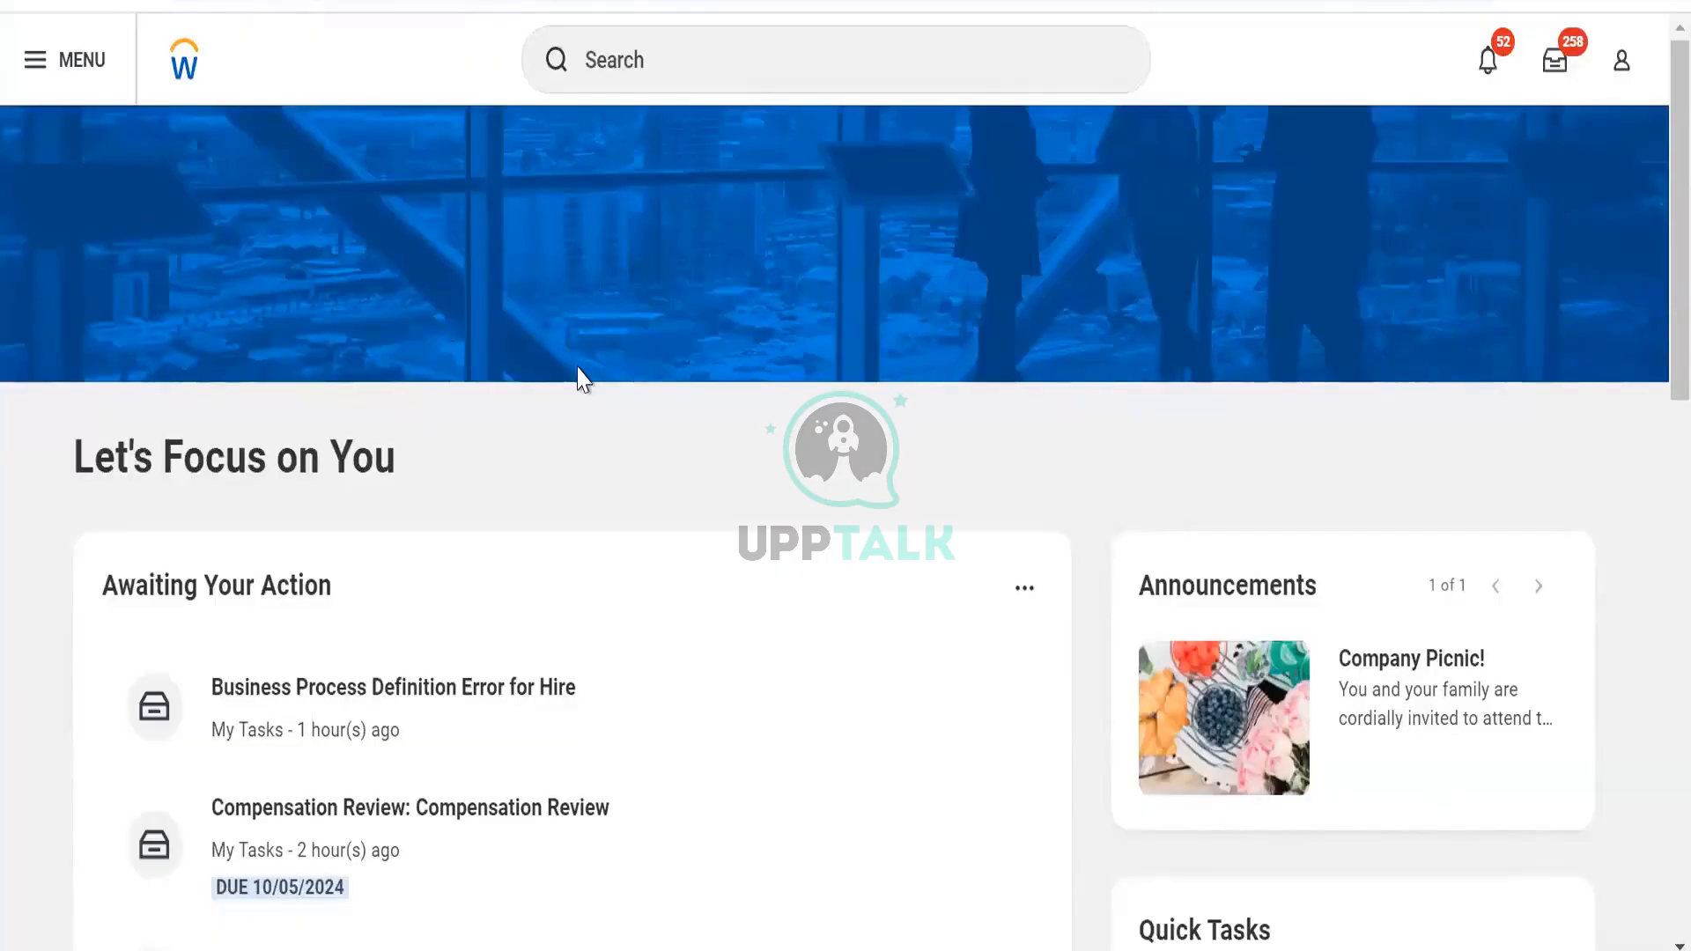
Go to the Data Catalog and filter it to show only Datasets
click(639, 59)
click(652, 345)
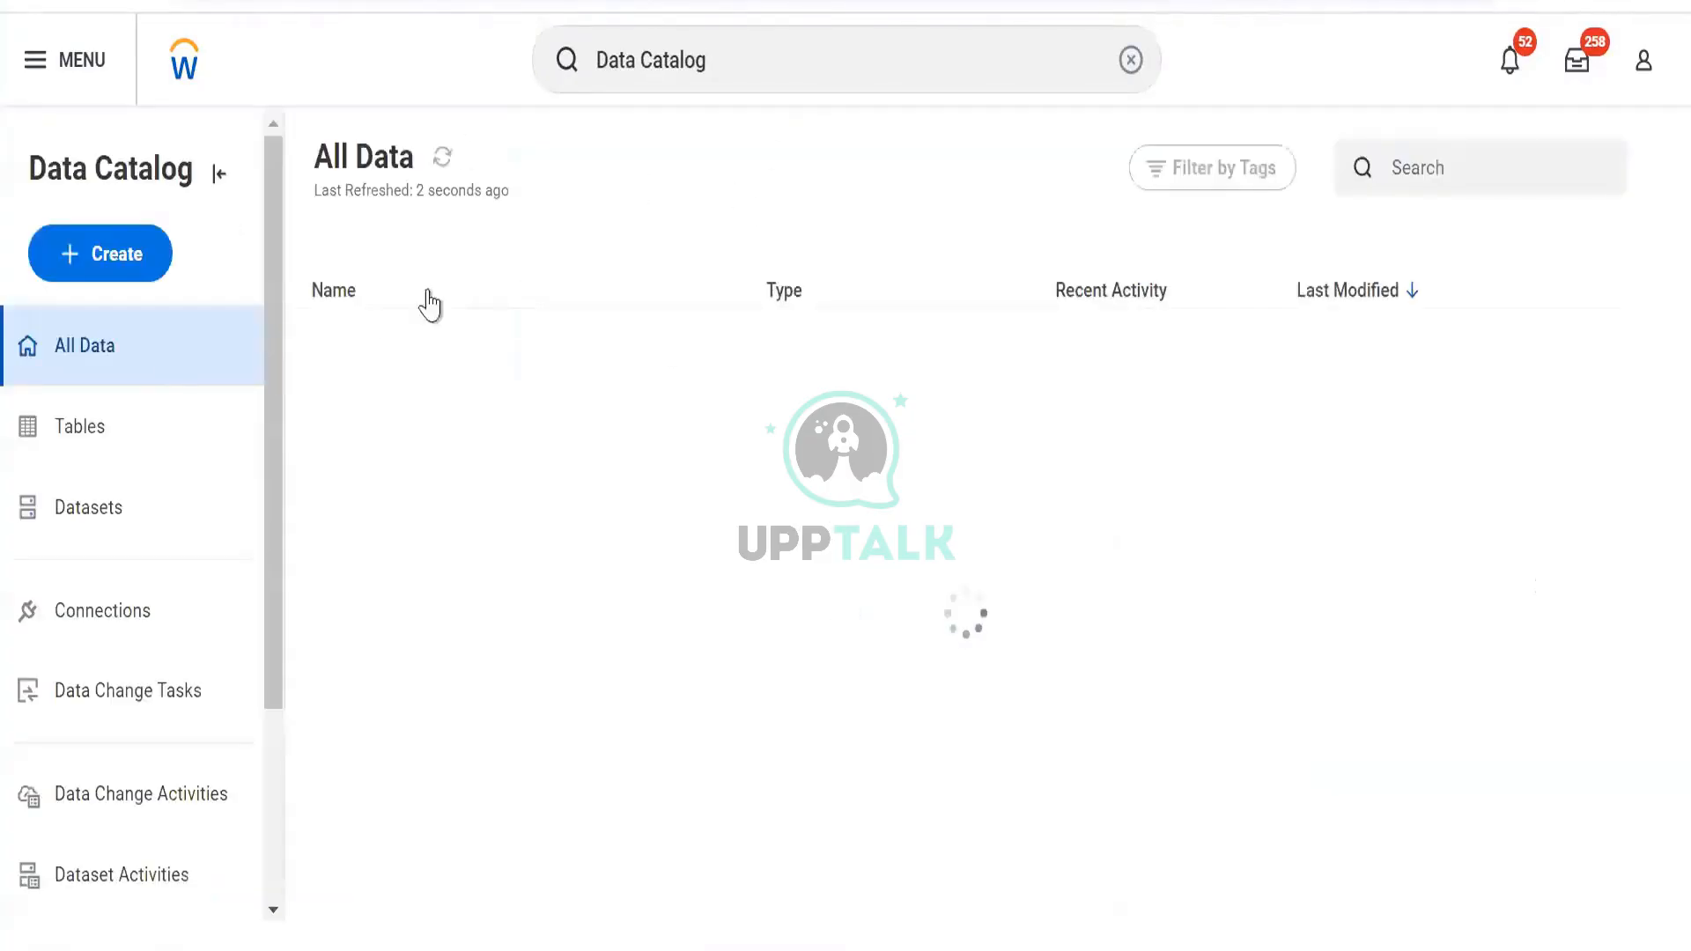
click(56, 528)
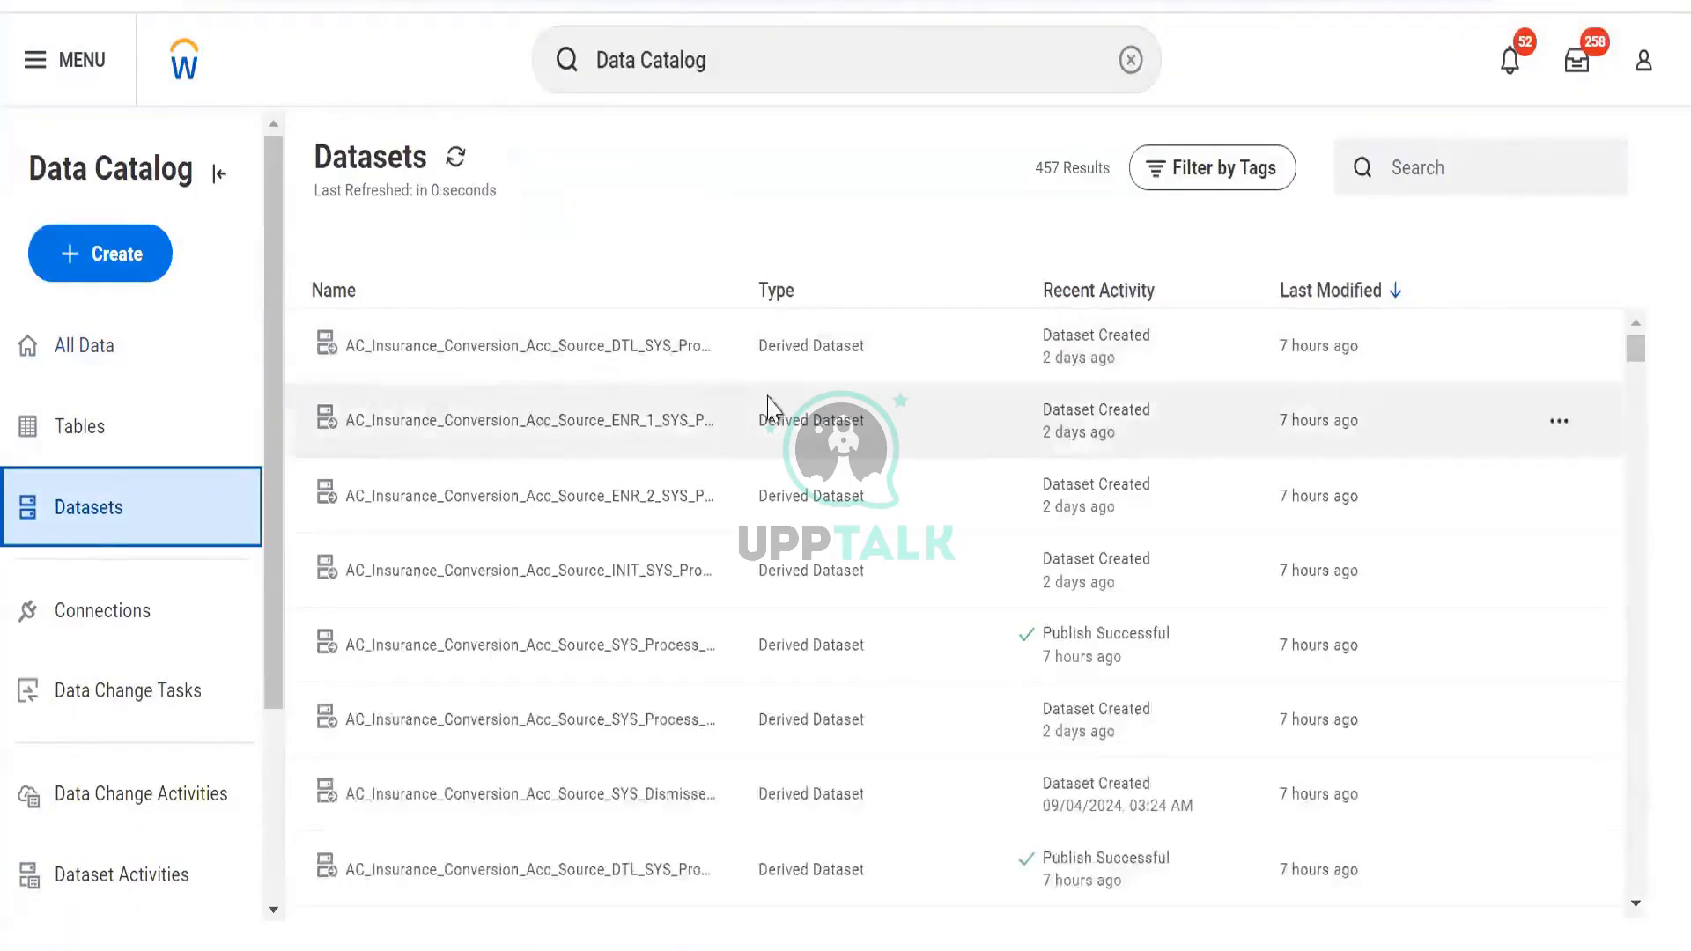
scroll(423, 528, down, 5)
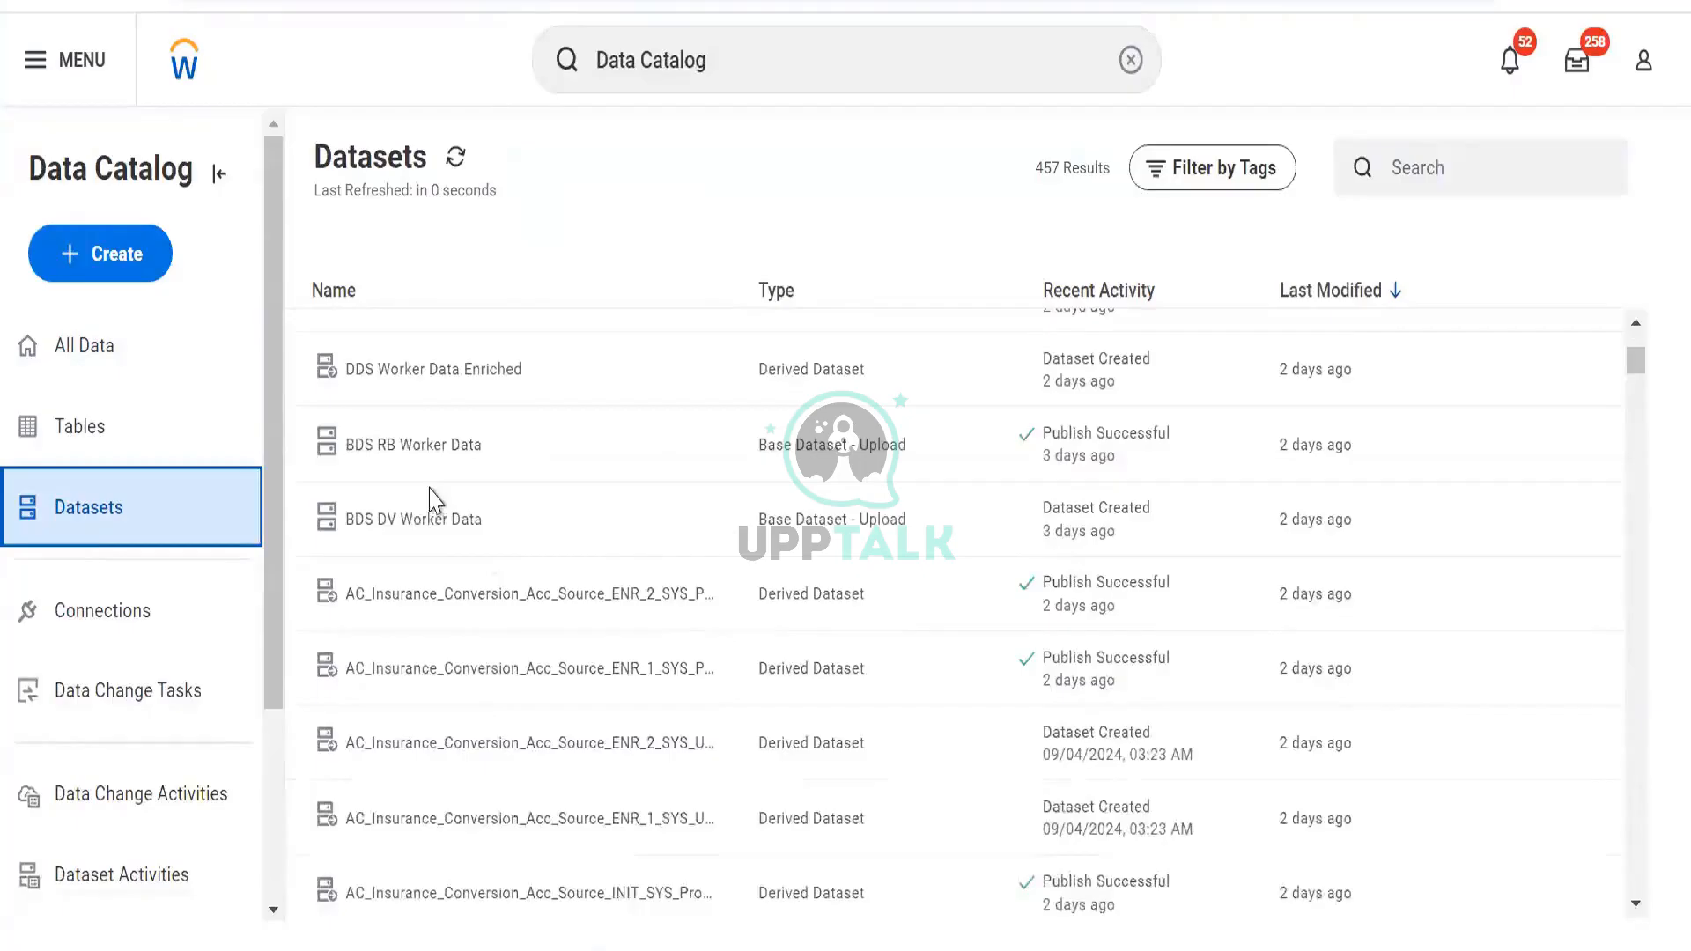
scroll(458, 467, up, 2)
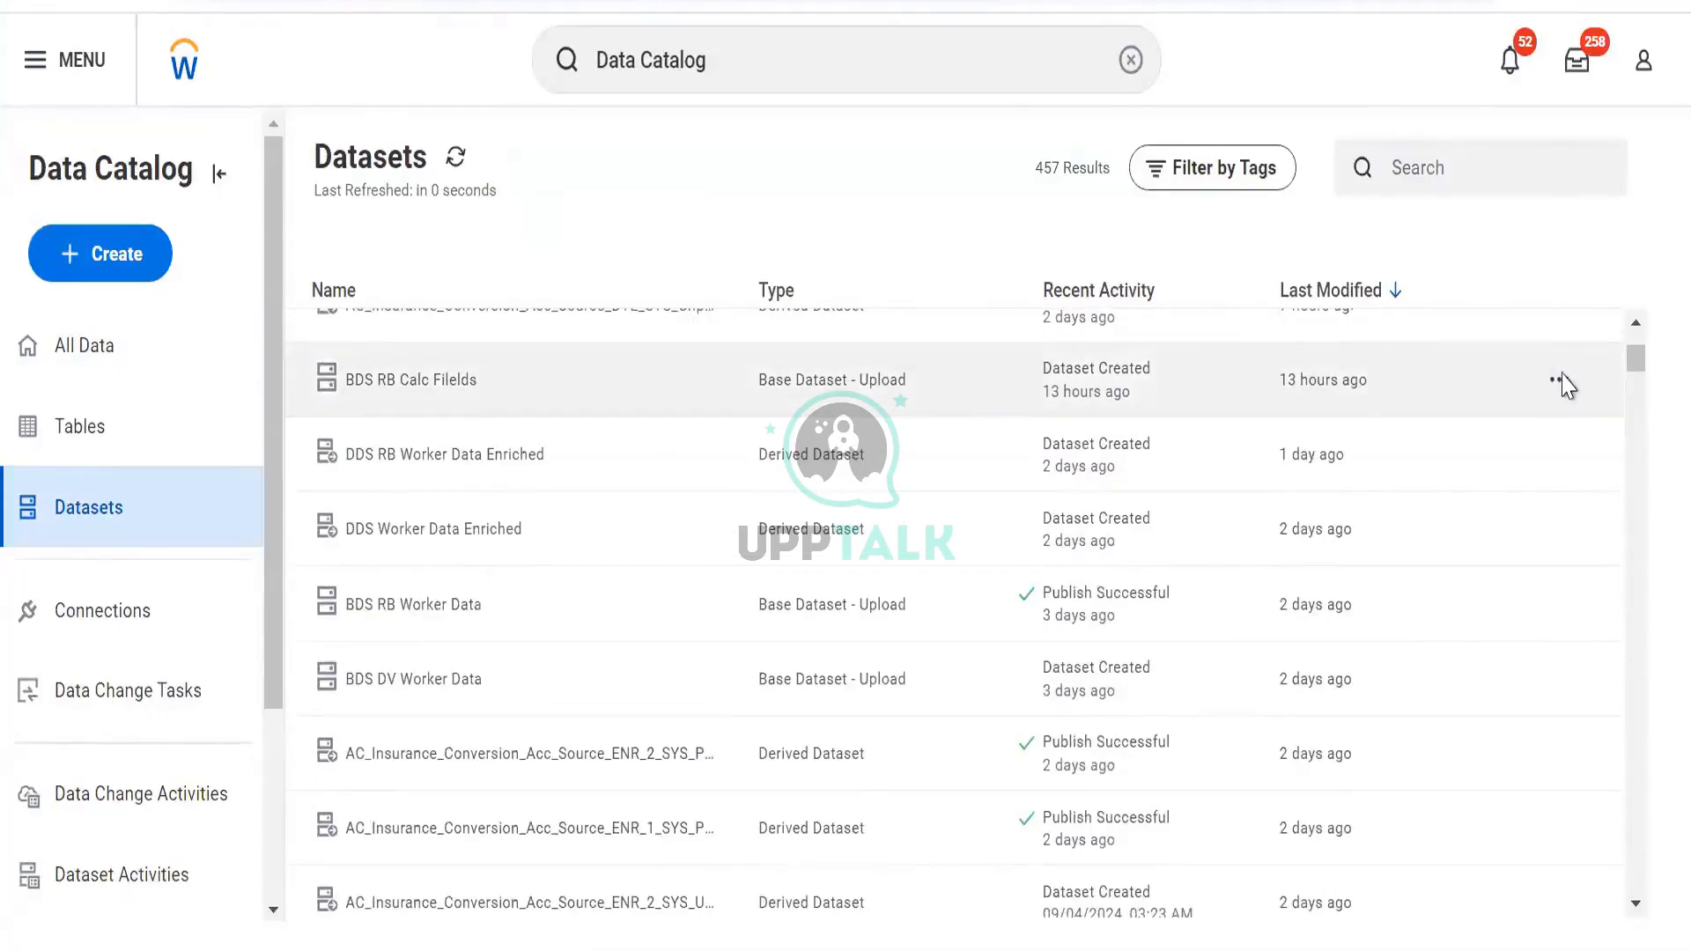
Open Edit Transformations for the BDS RB Calc Filelds dataset
click(1337, 387)
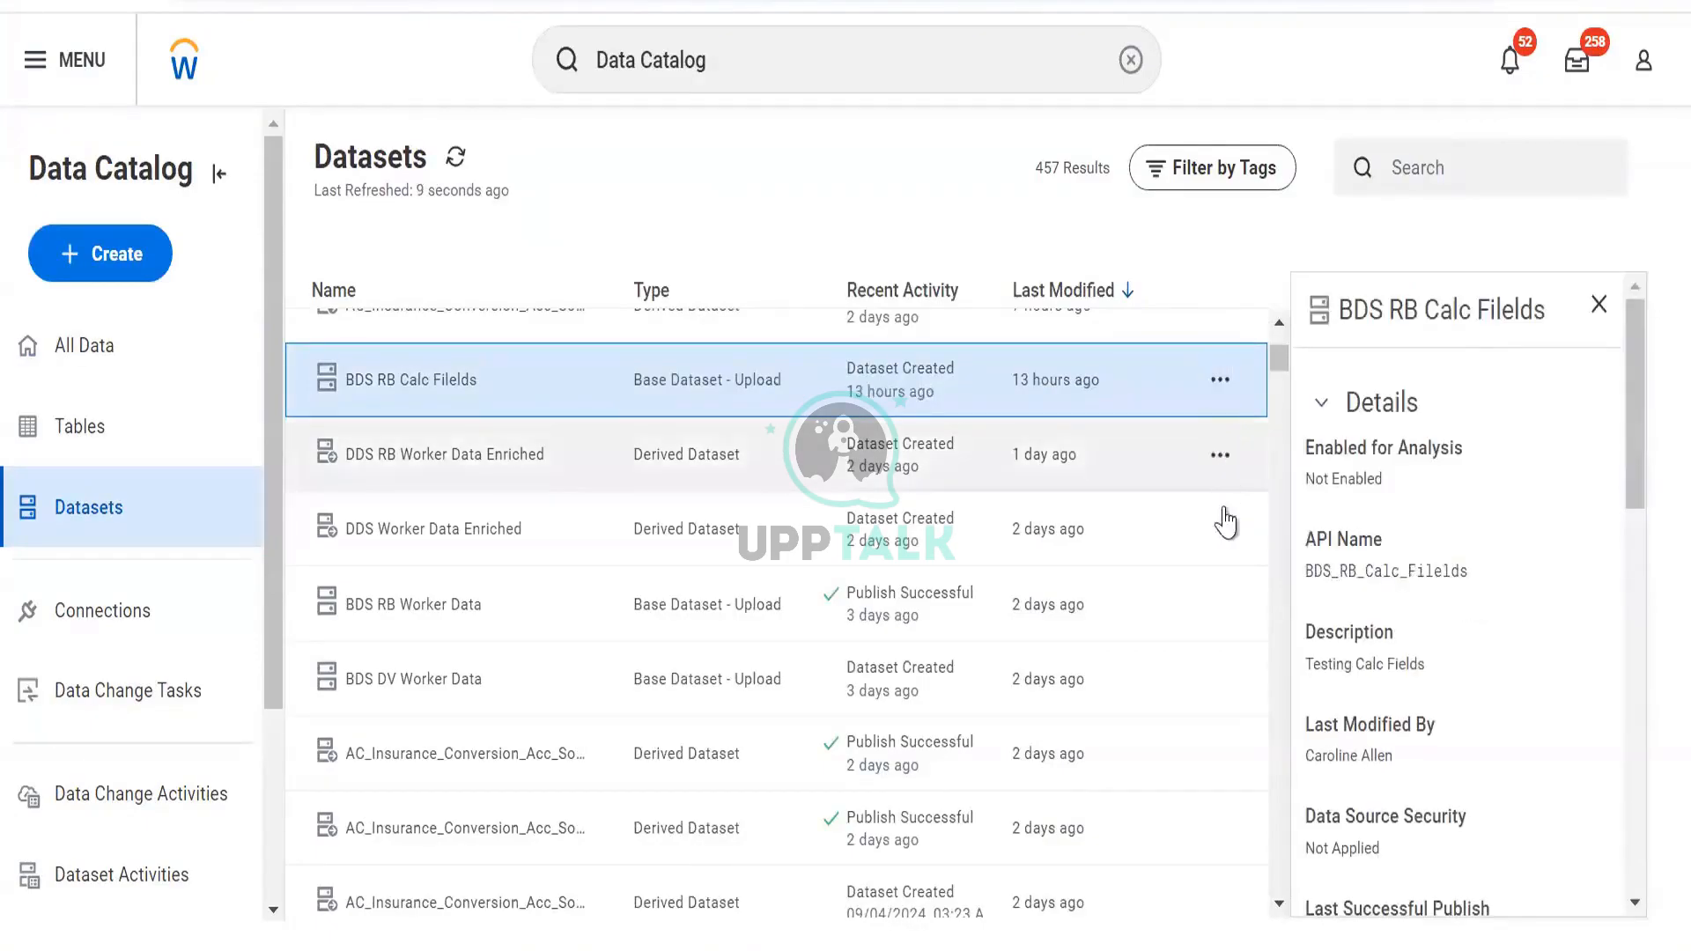
click(1220, 380)
click(1288, 546)
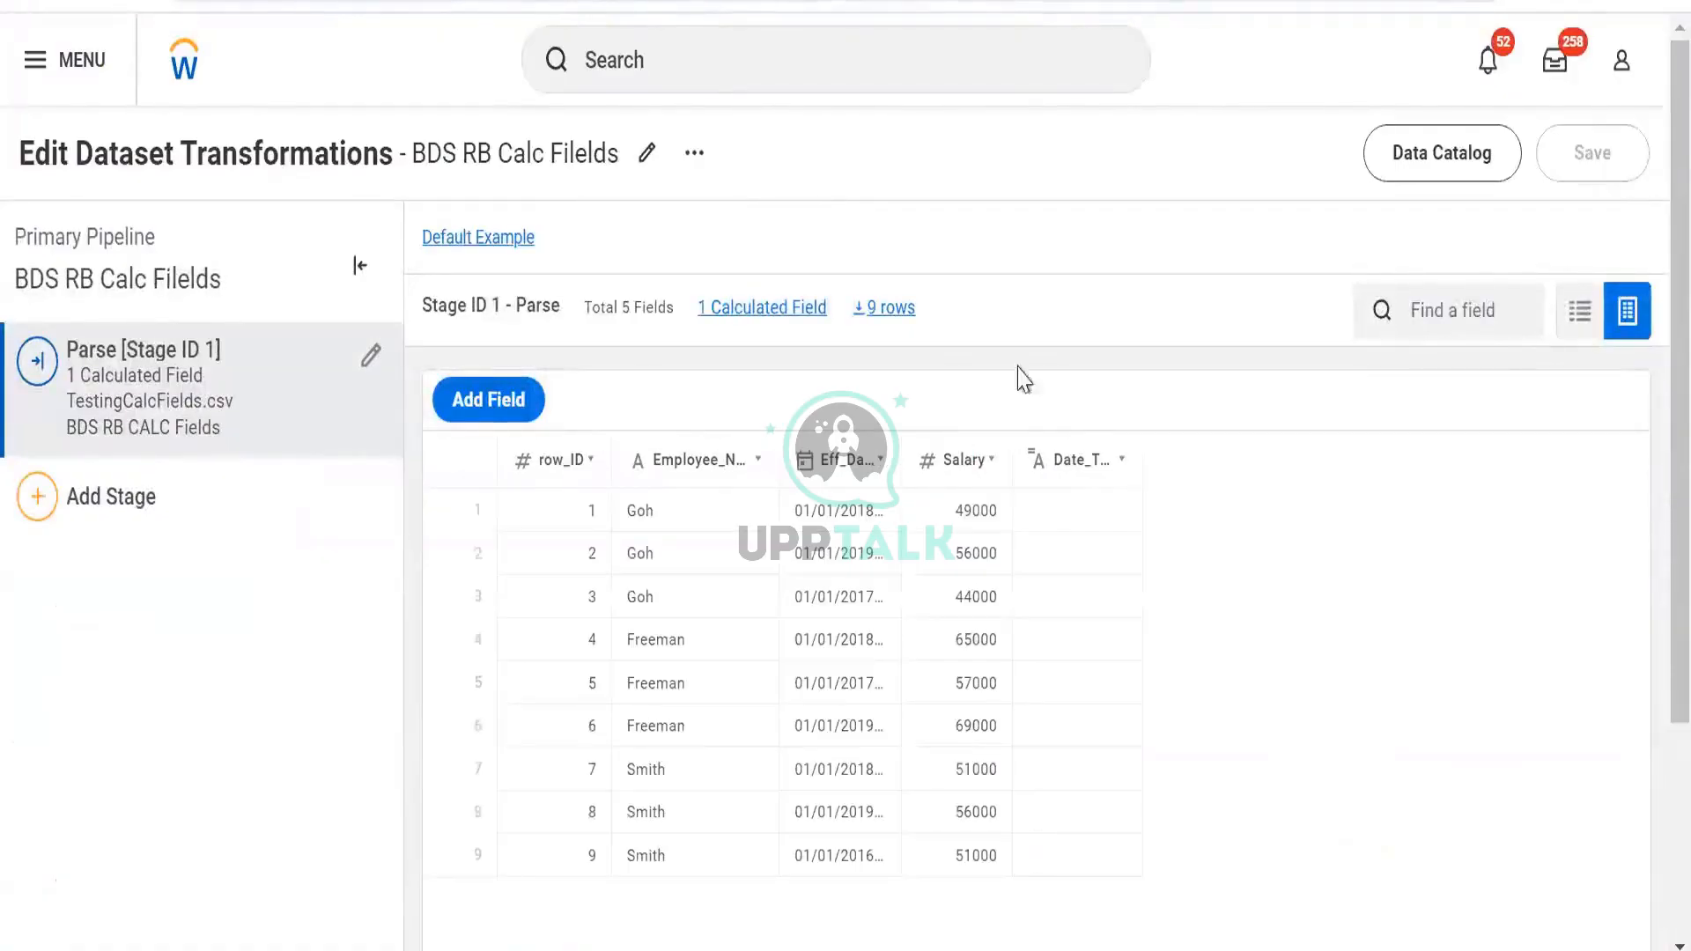
Confirm the Eff_Date column's field type stays Date
click(1121, 459)
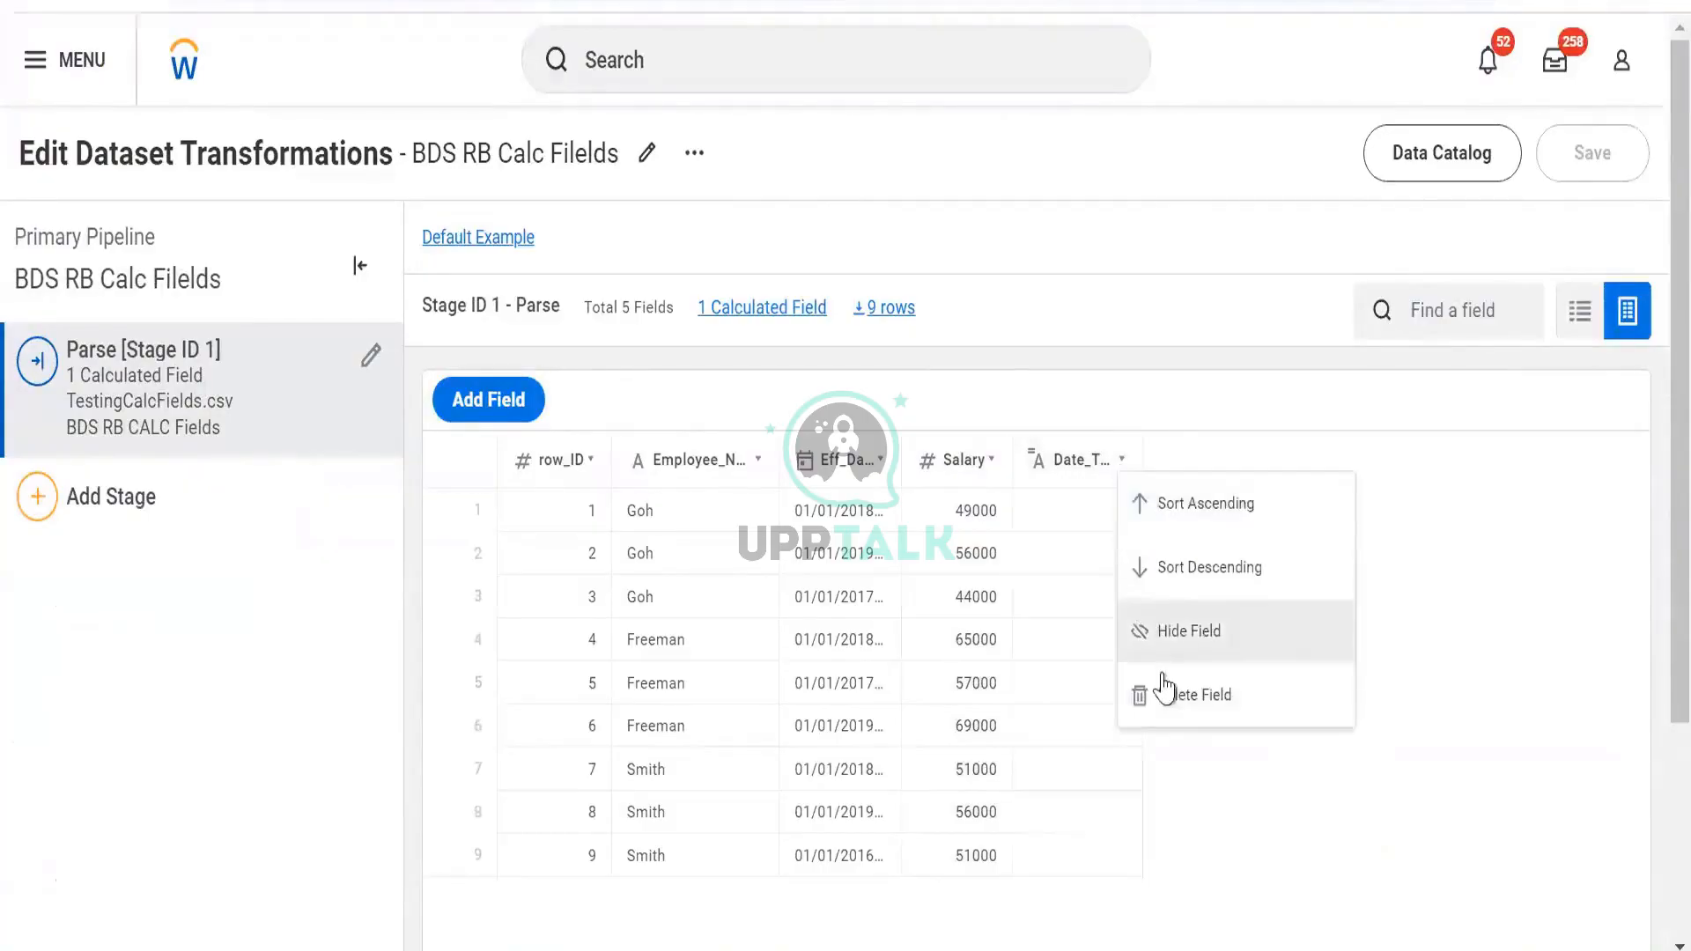
click(1048, 460)
click(838, 472)
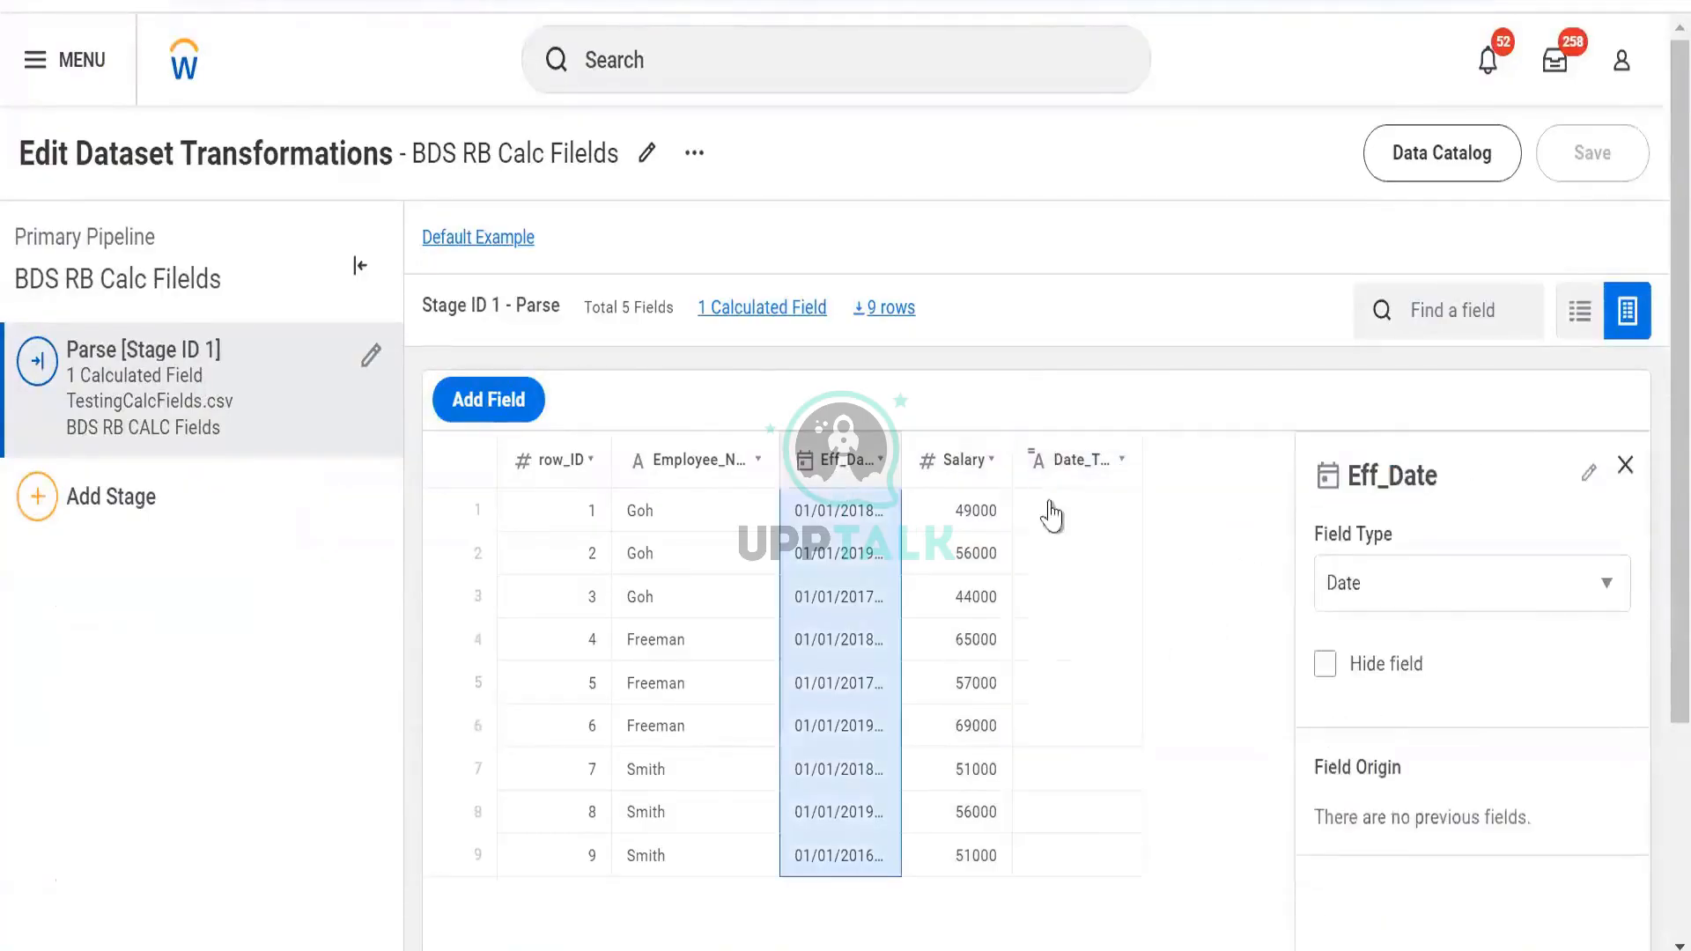
click(1385, 589)
click(1387, 592)
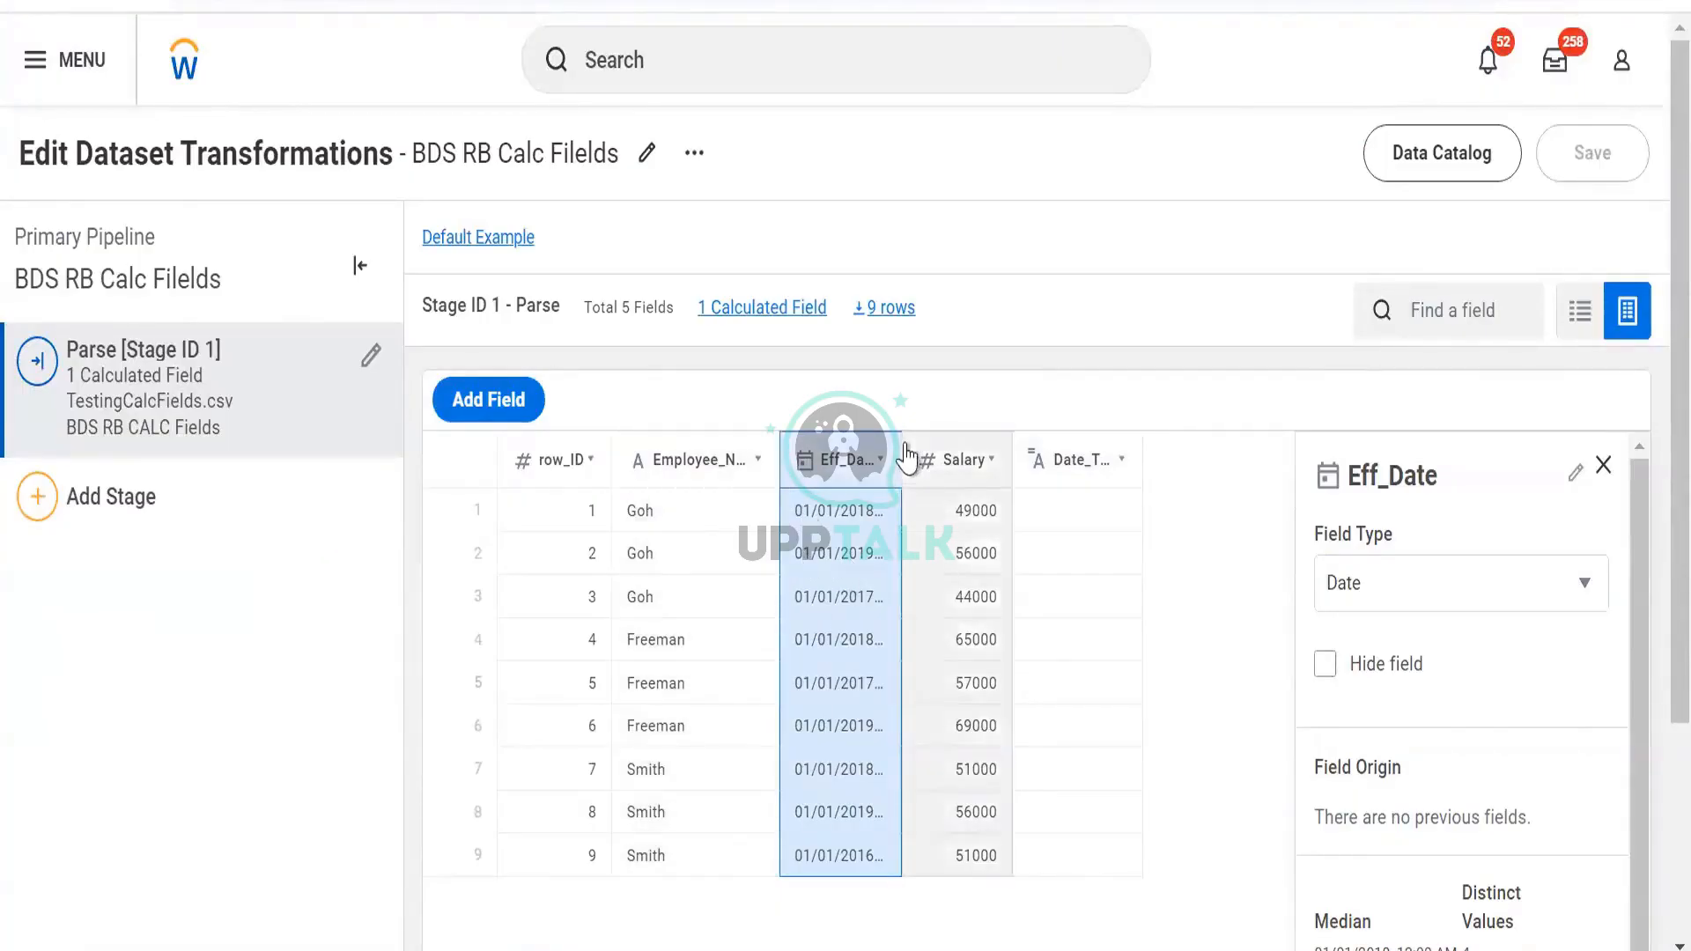
Widen Eff_Date to show full dates, then open Date_Test's full expression editor
drag(900, 455, 943, 483)
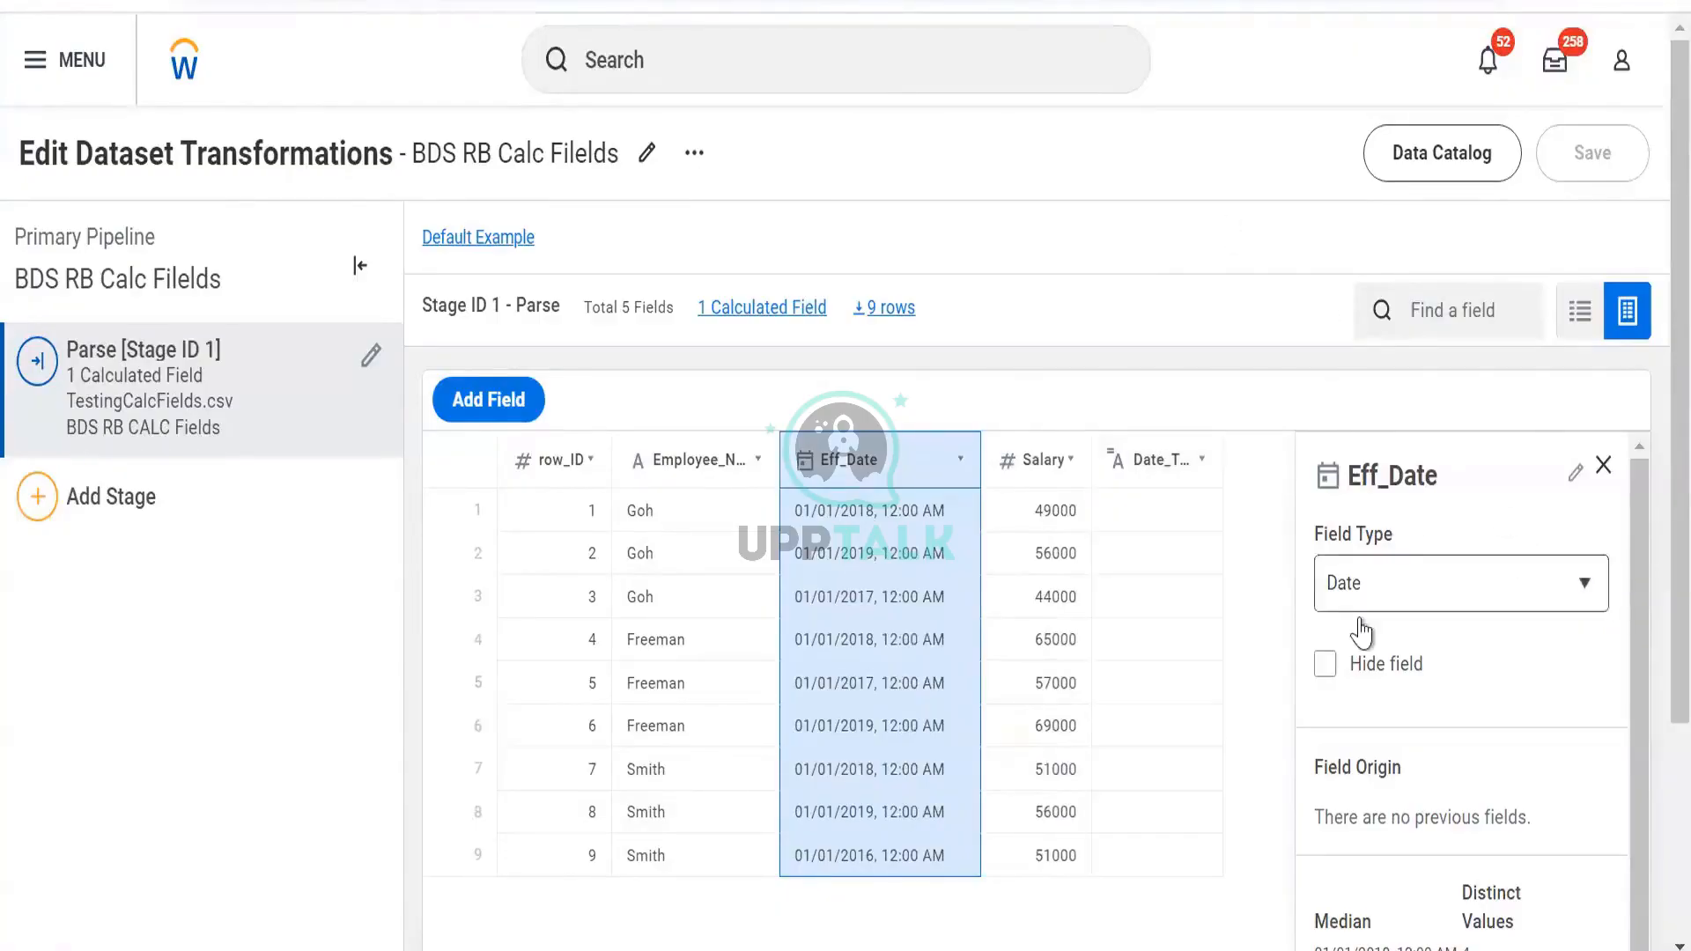
click(1134, 473)
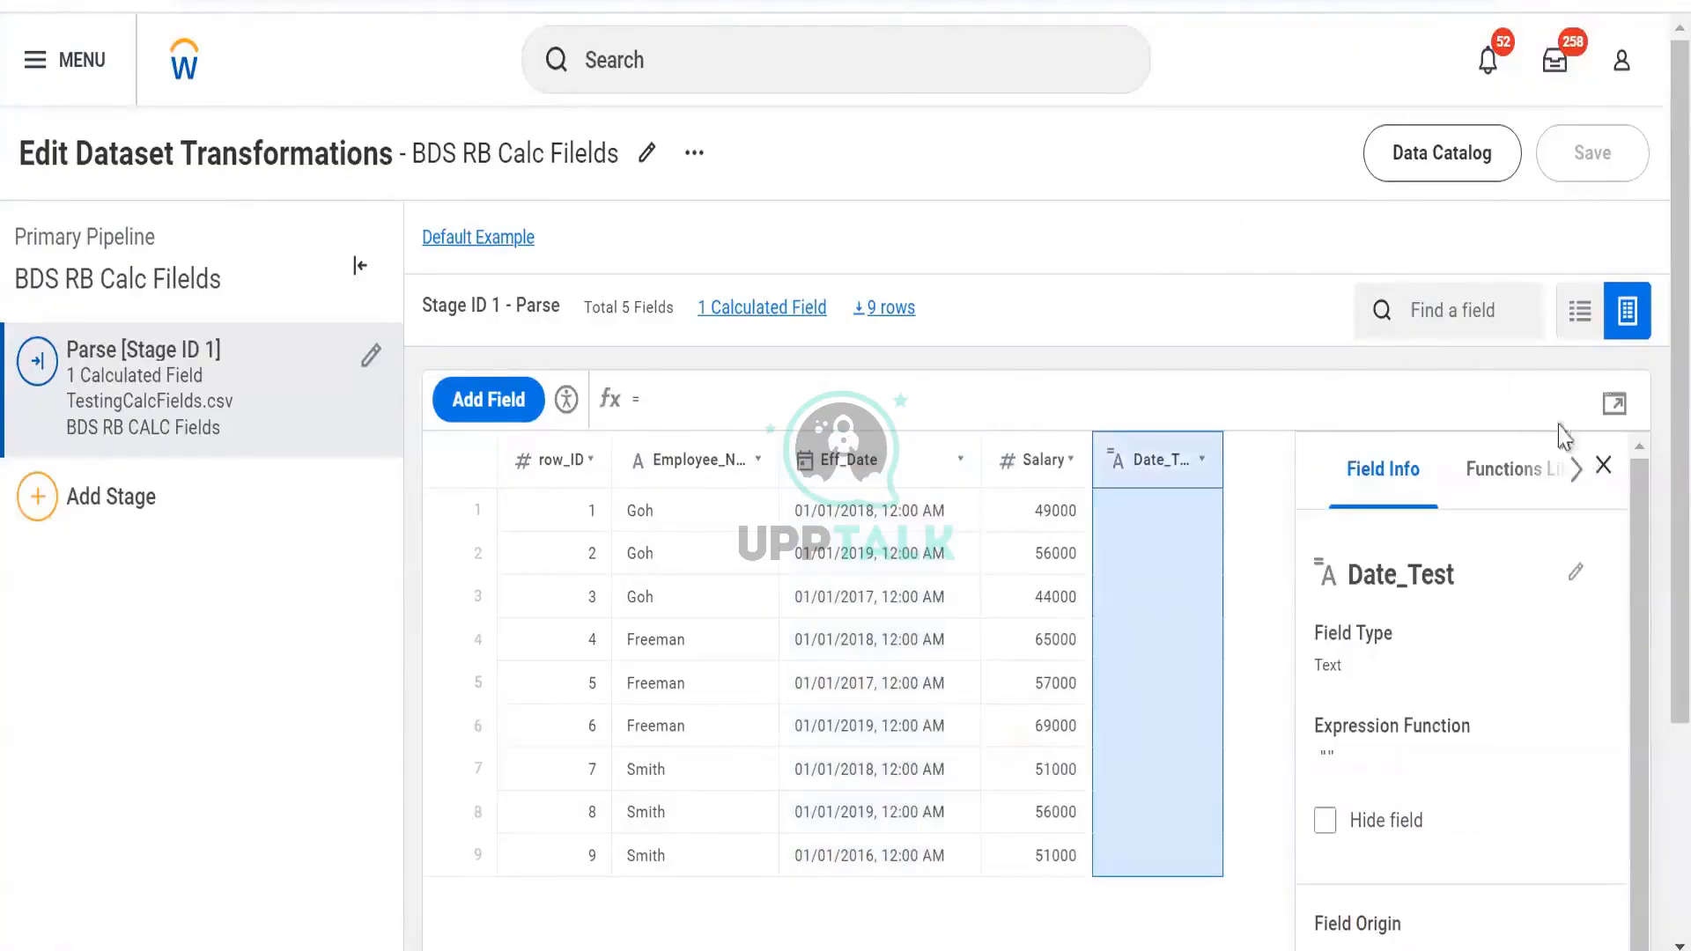
click(1615, 404)
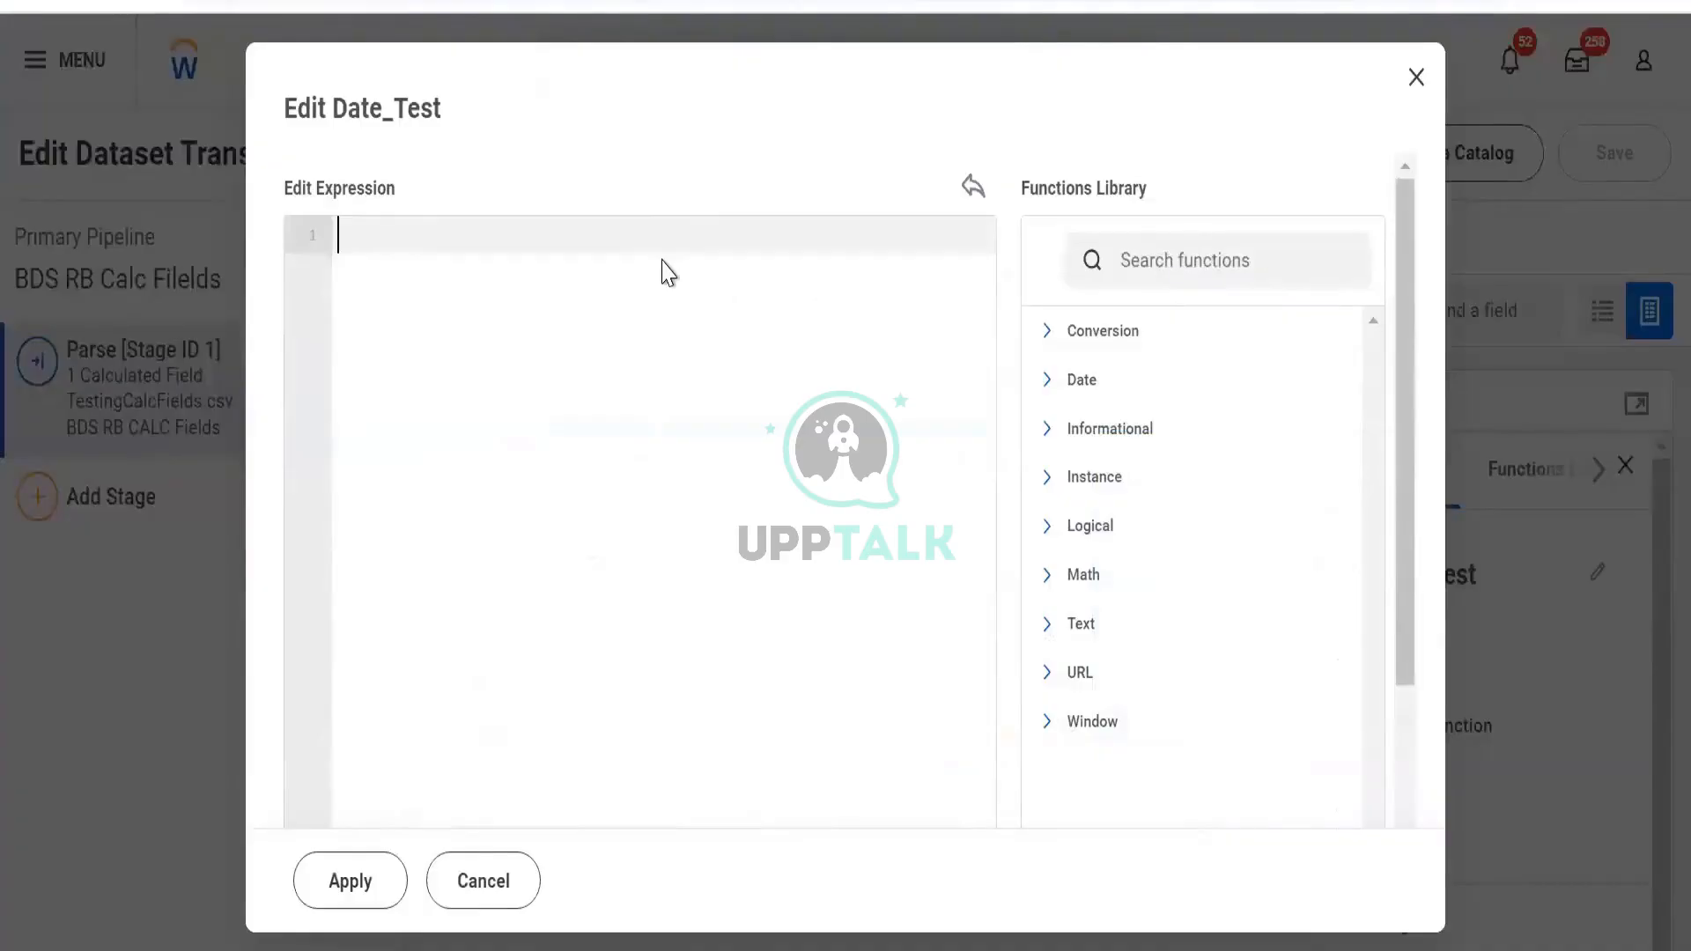
Apply TO_STRING([Eff_Date]) as Date_Test's formula, then reopen its expression editor
text(to)
key(Return)
text(eff)
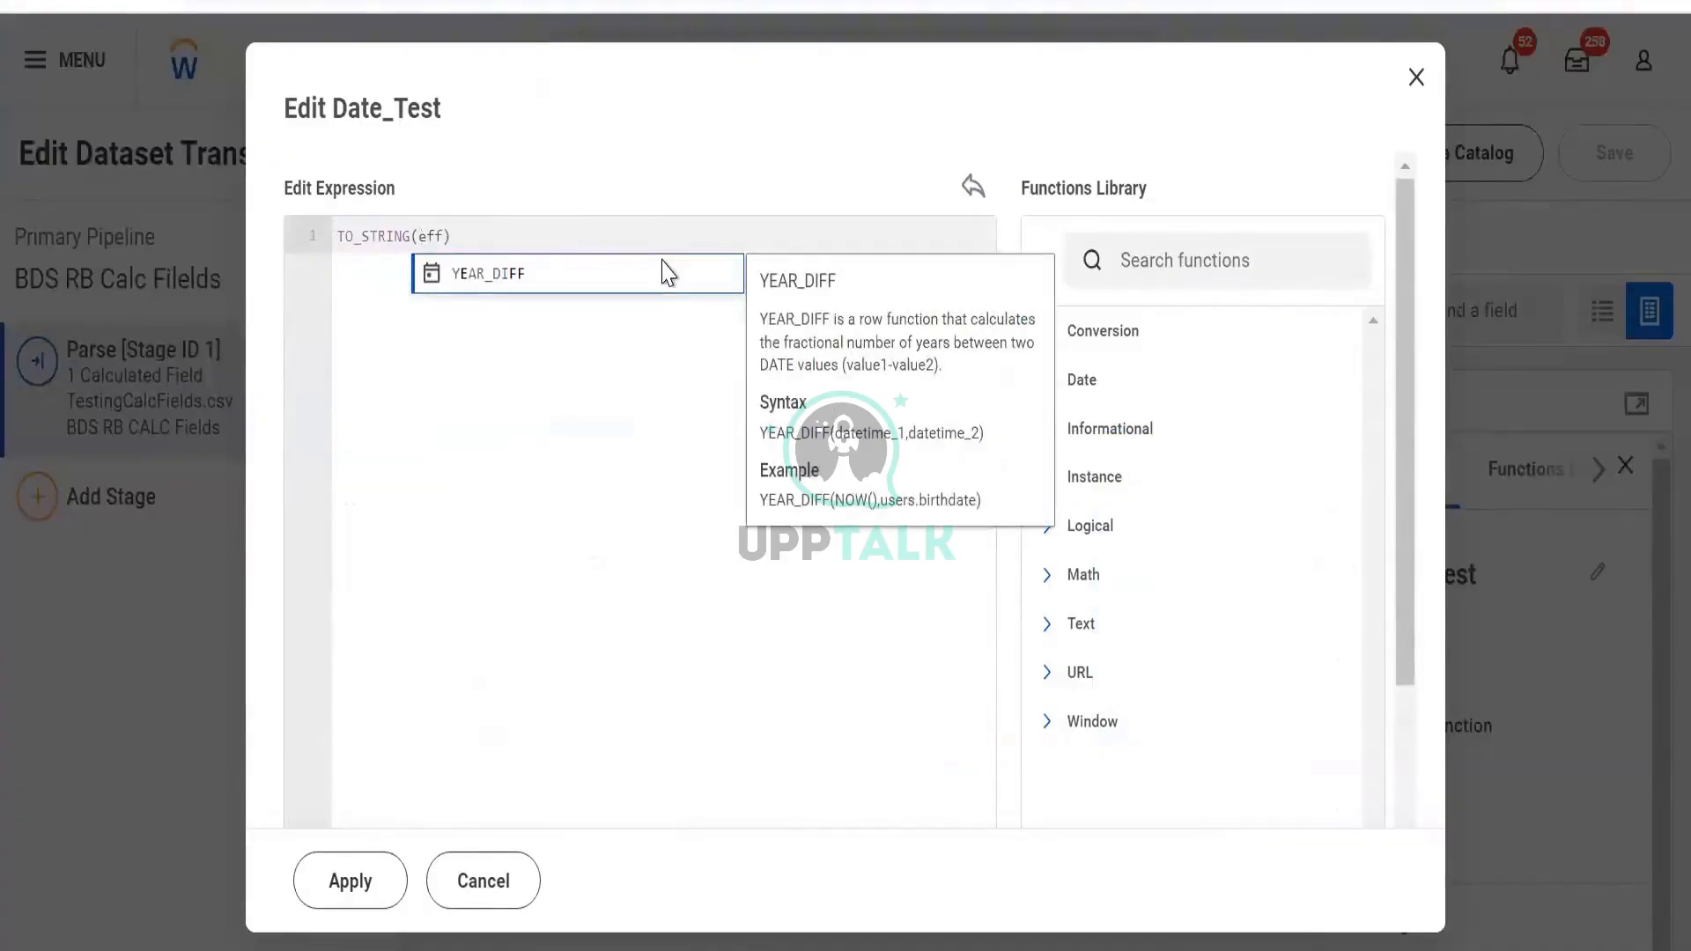
key(BackSpace)
key(BackSpace)
key(BackSpace)
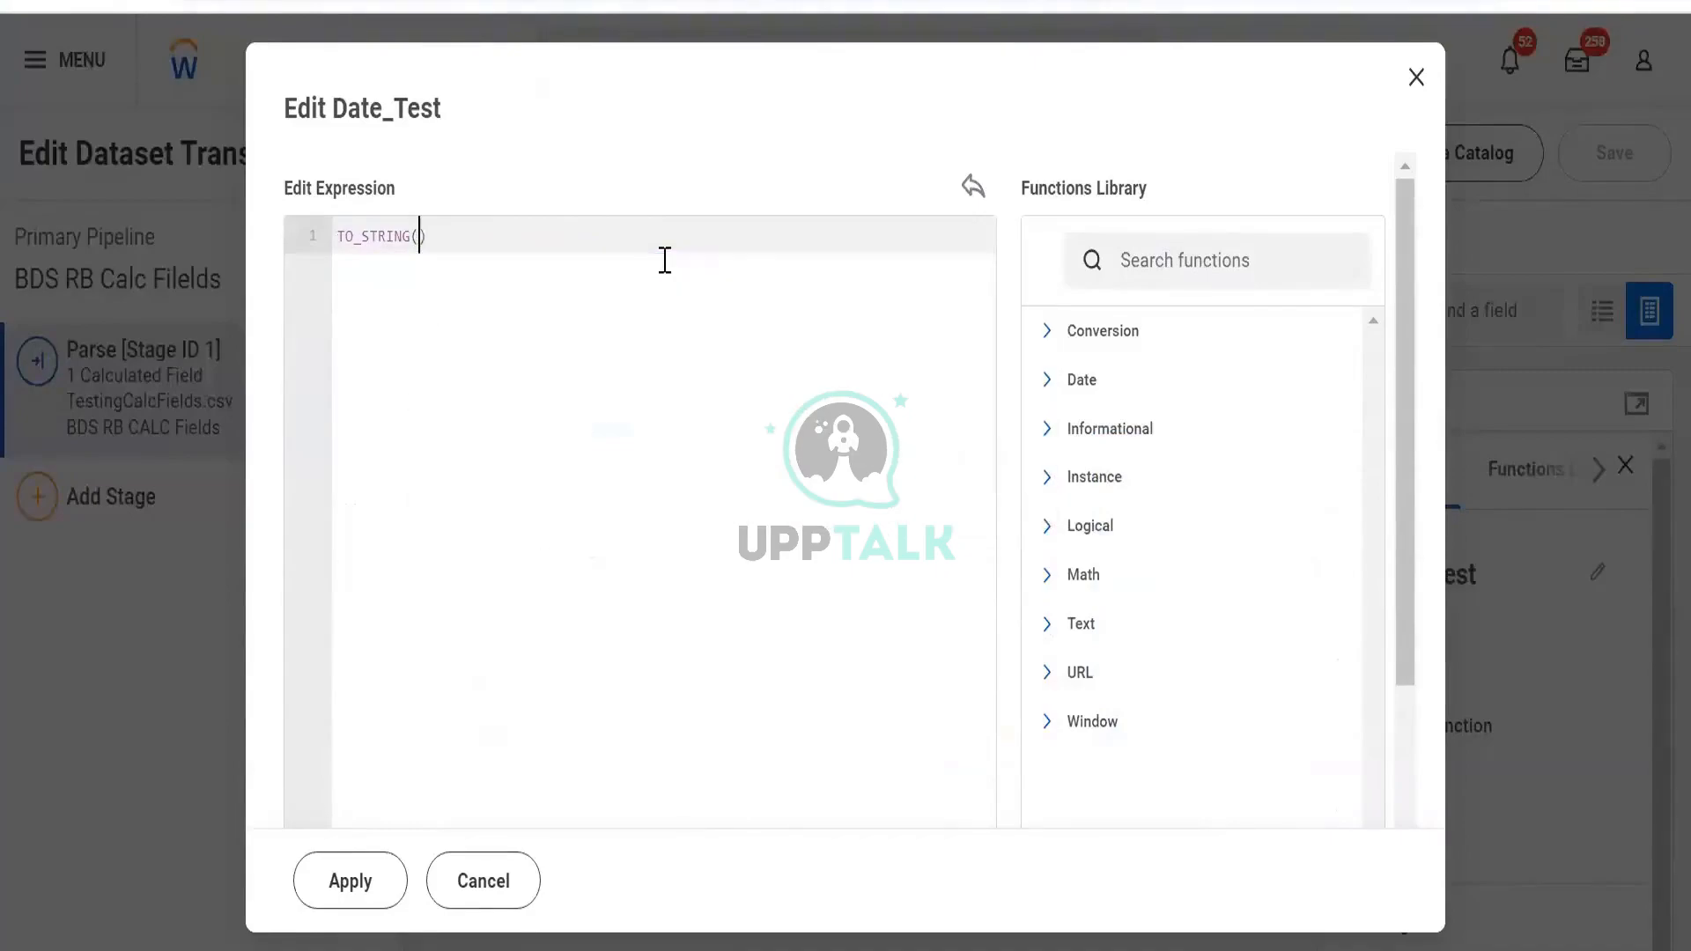
text([Eff_Date])
key(Return)
click(340, 881)
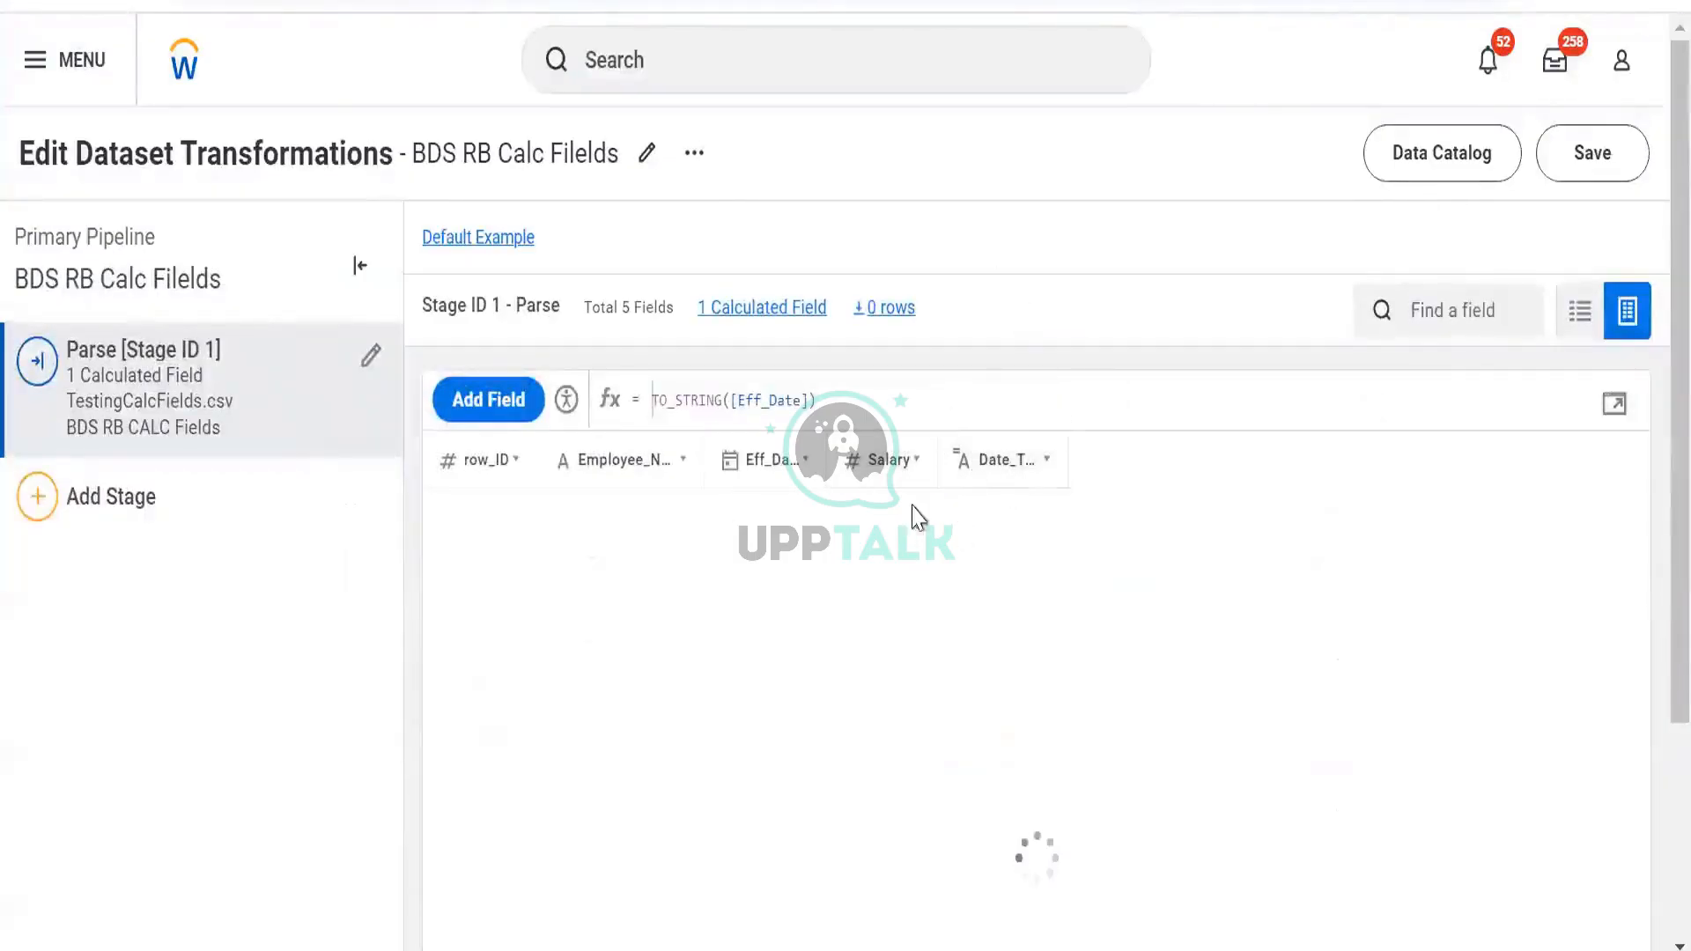
click(1070, 480)
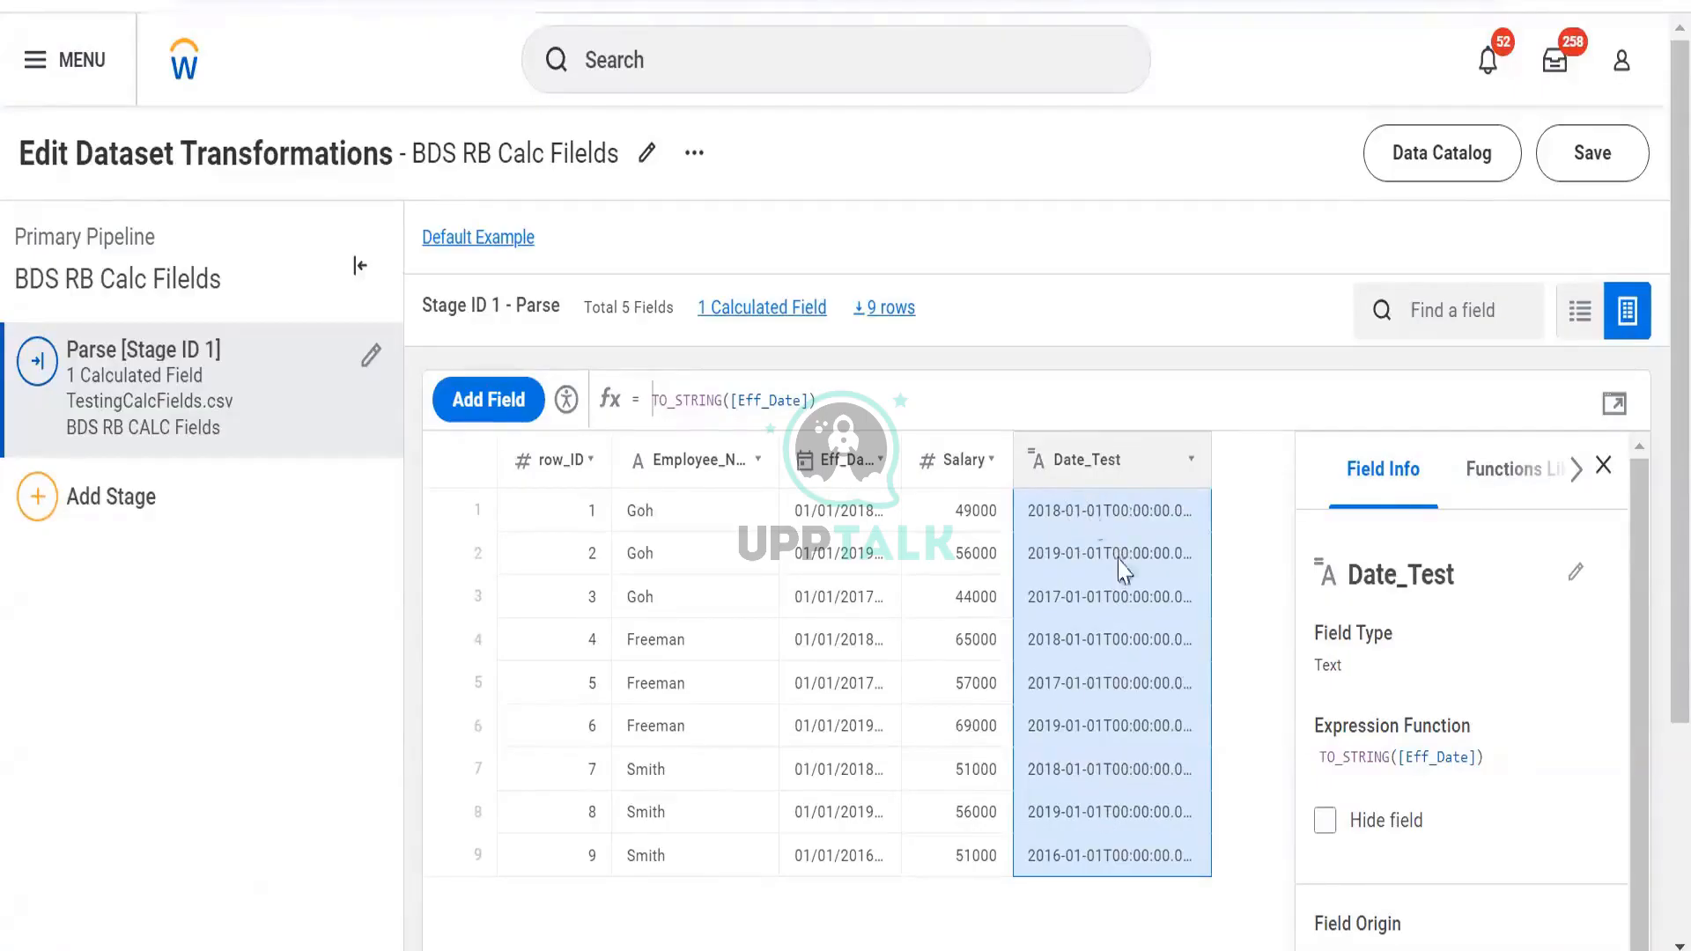
click(1613, 406)
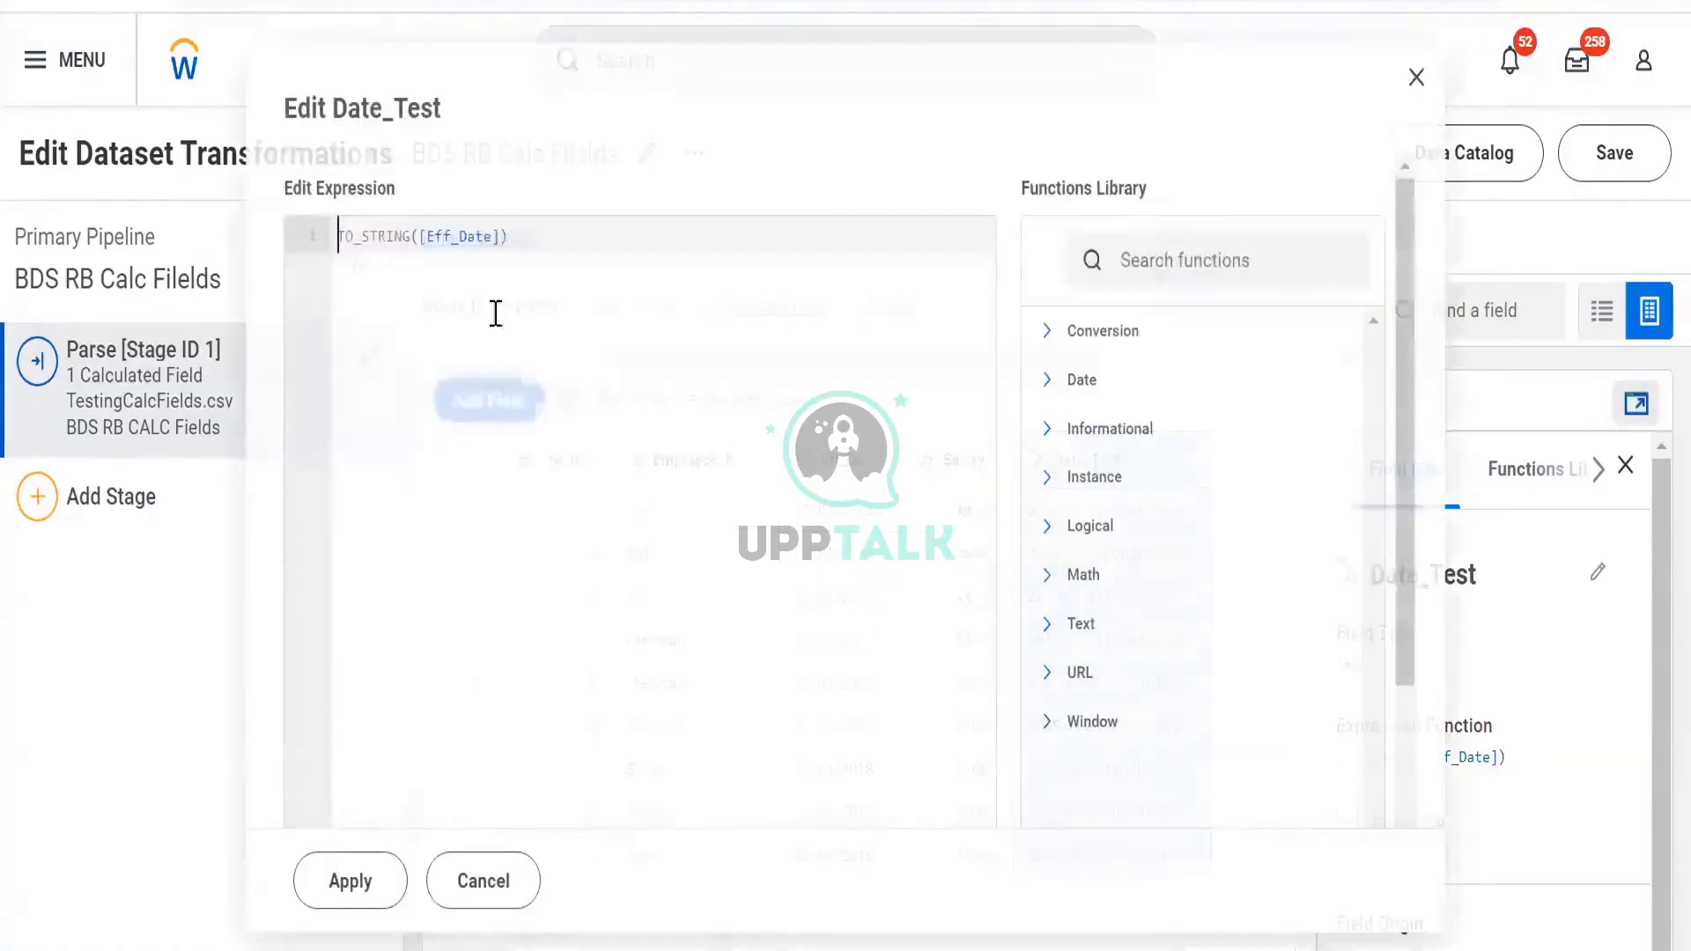
Wrap the formula in TO_DATE, giving TO_DATE(TO_STRING([Eff_Date])), and apply it
text(to)
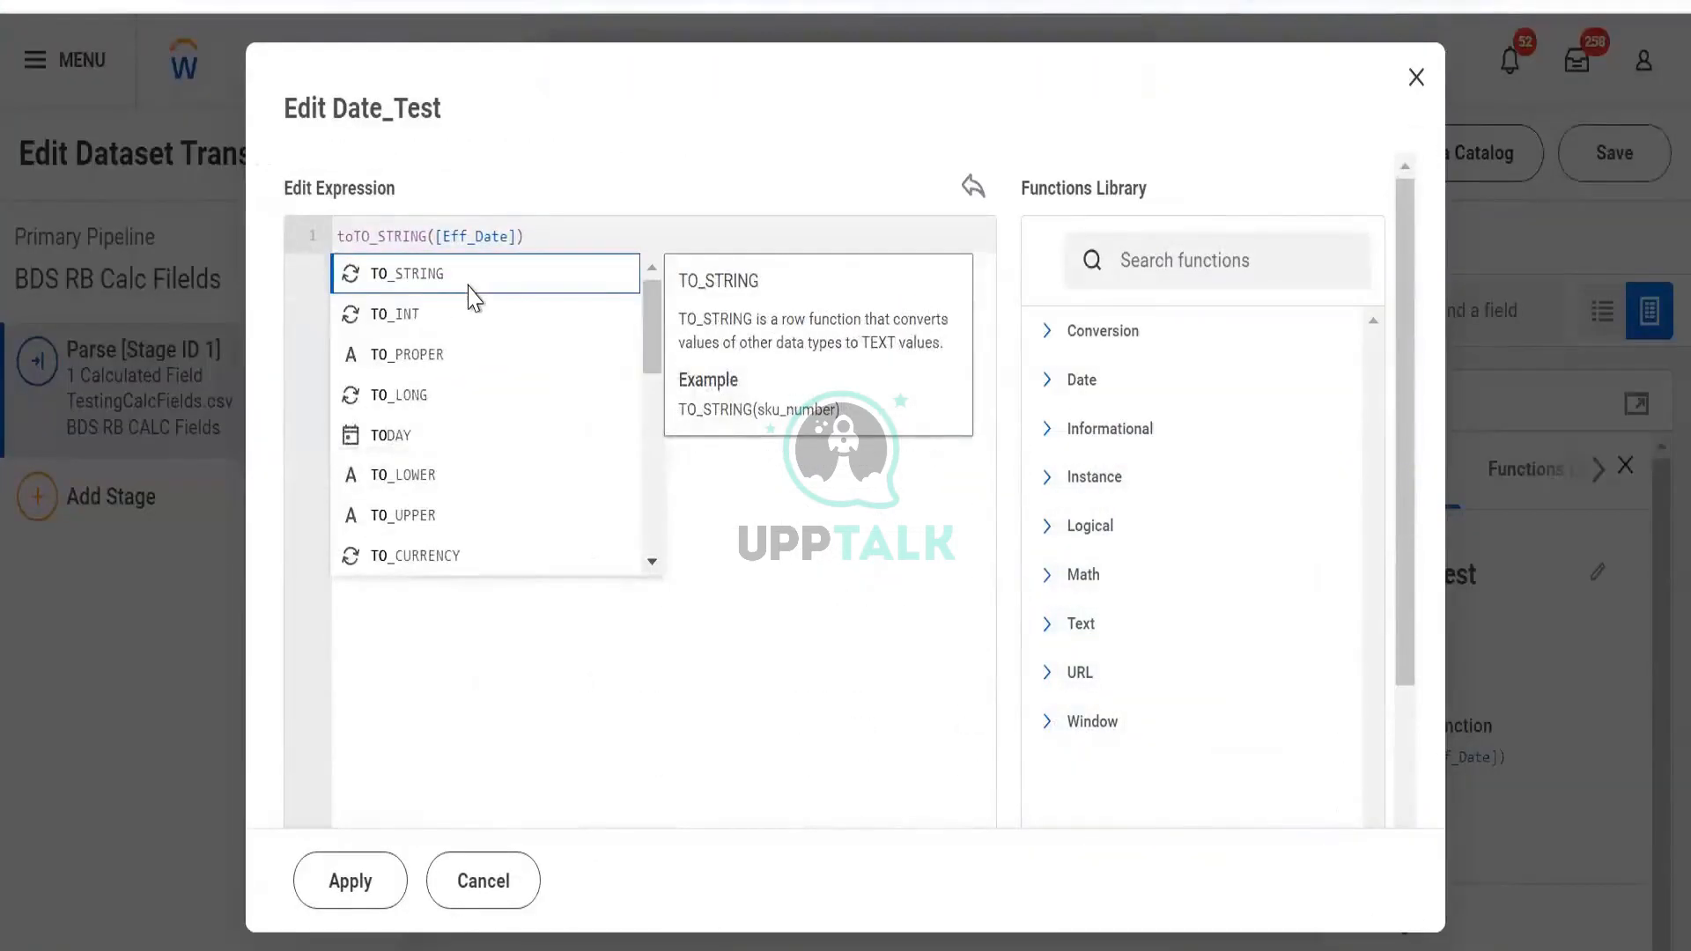
text( d)
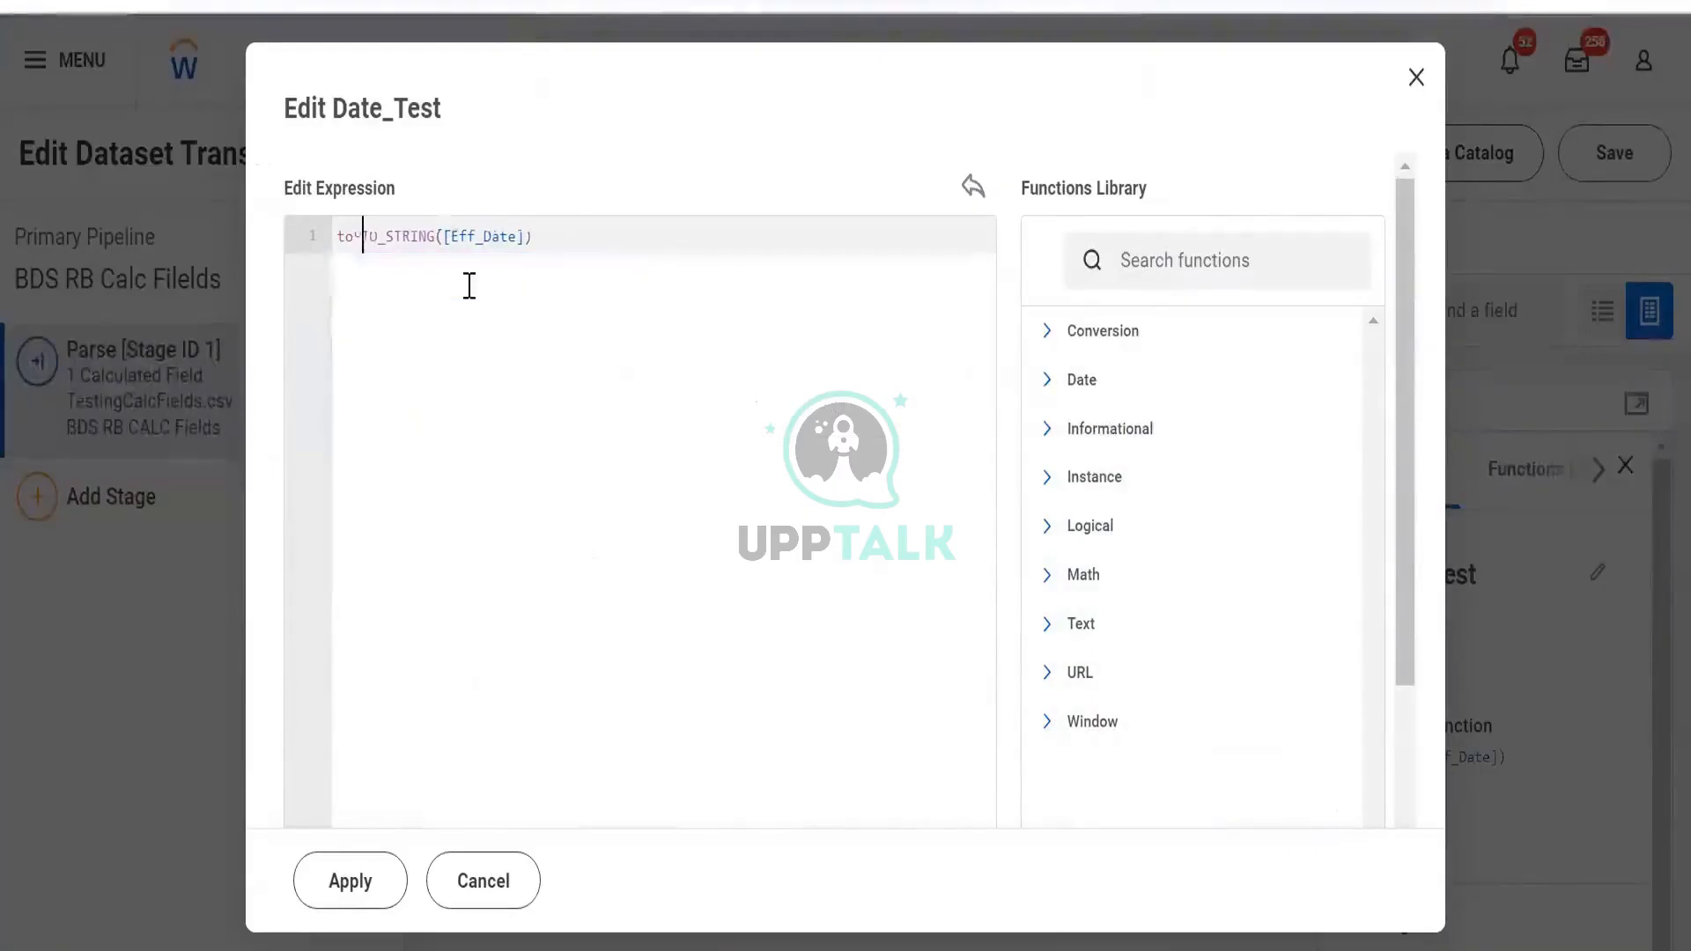
key(BackSpace)
key(BackSpace)
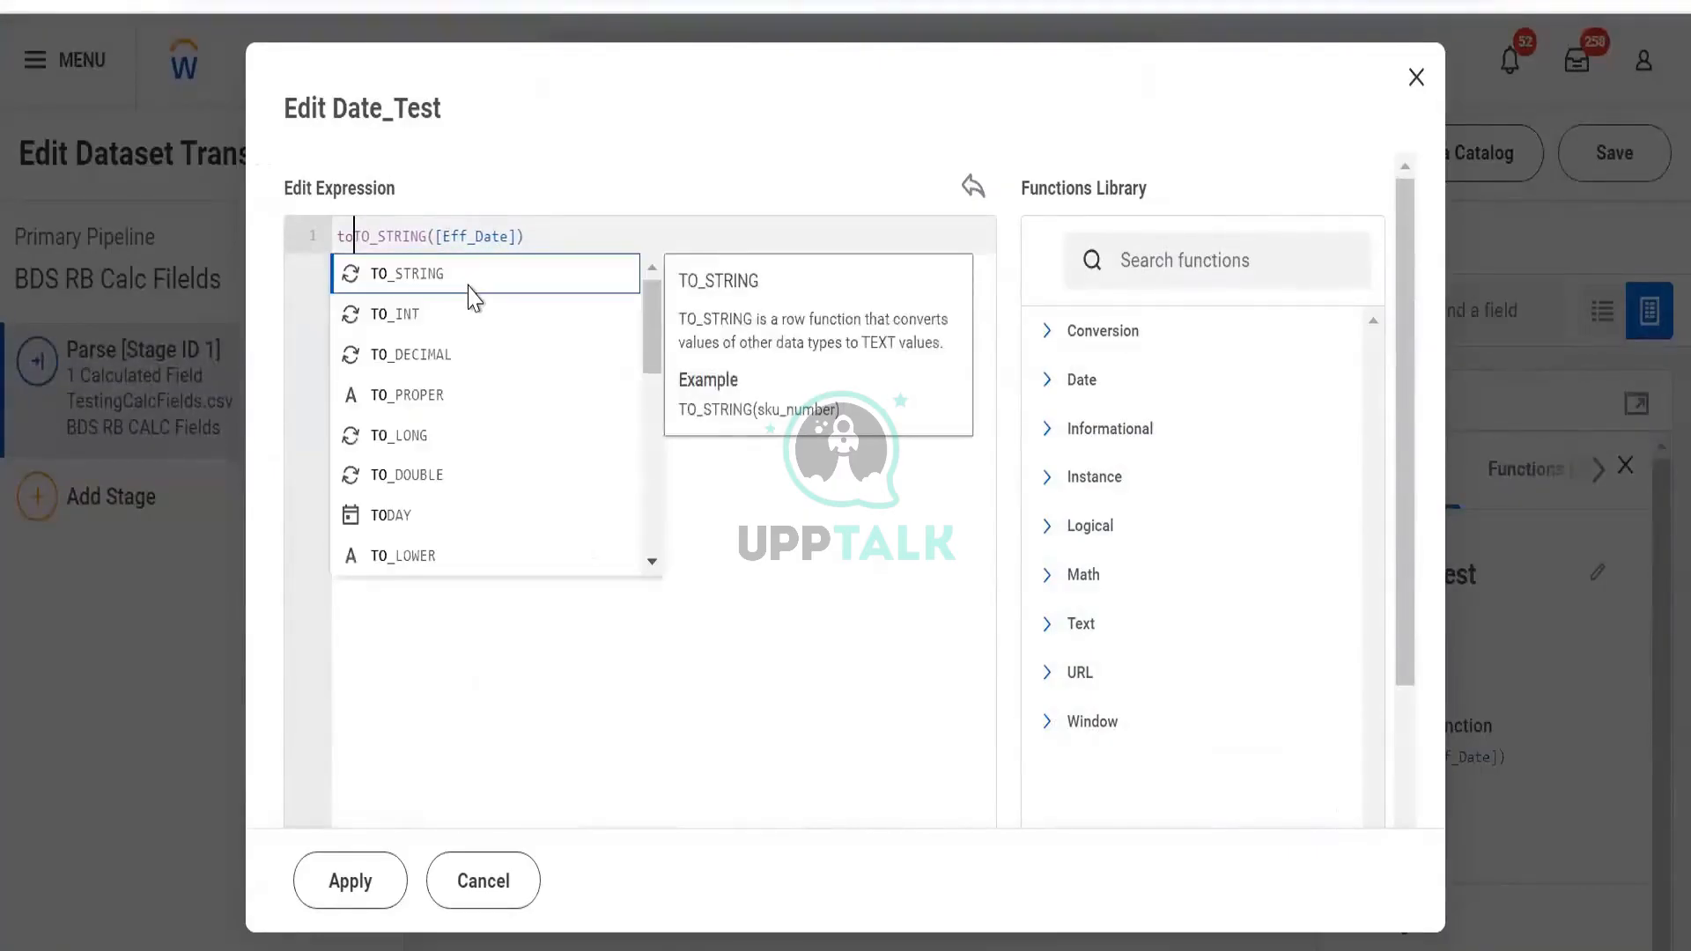
text(_D)
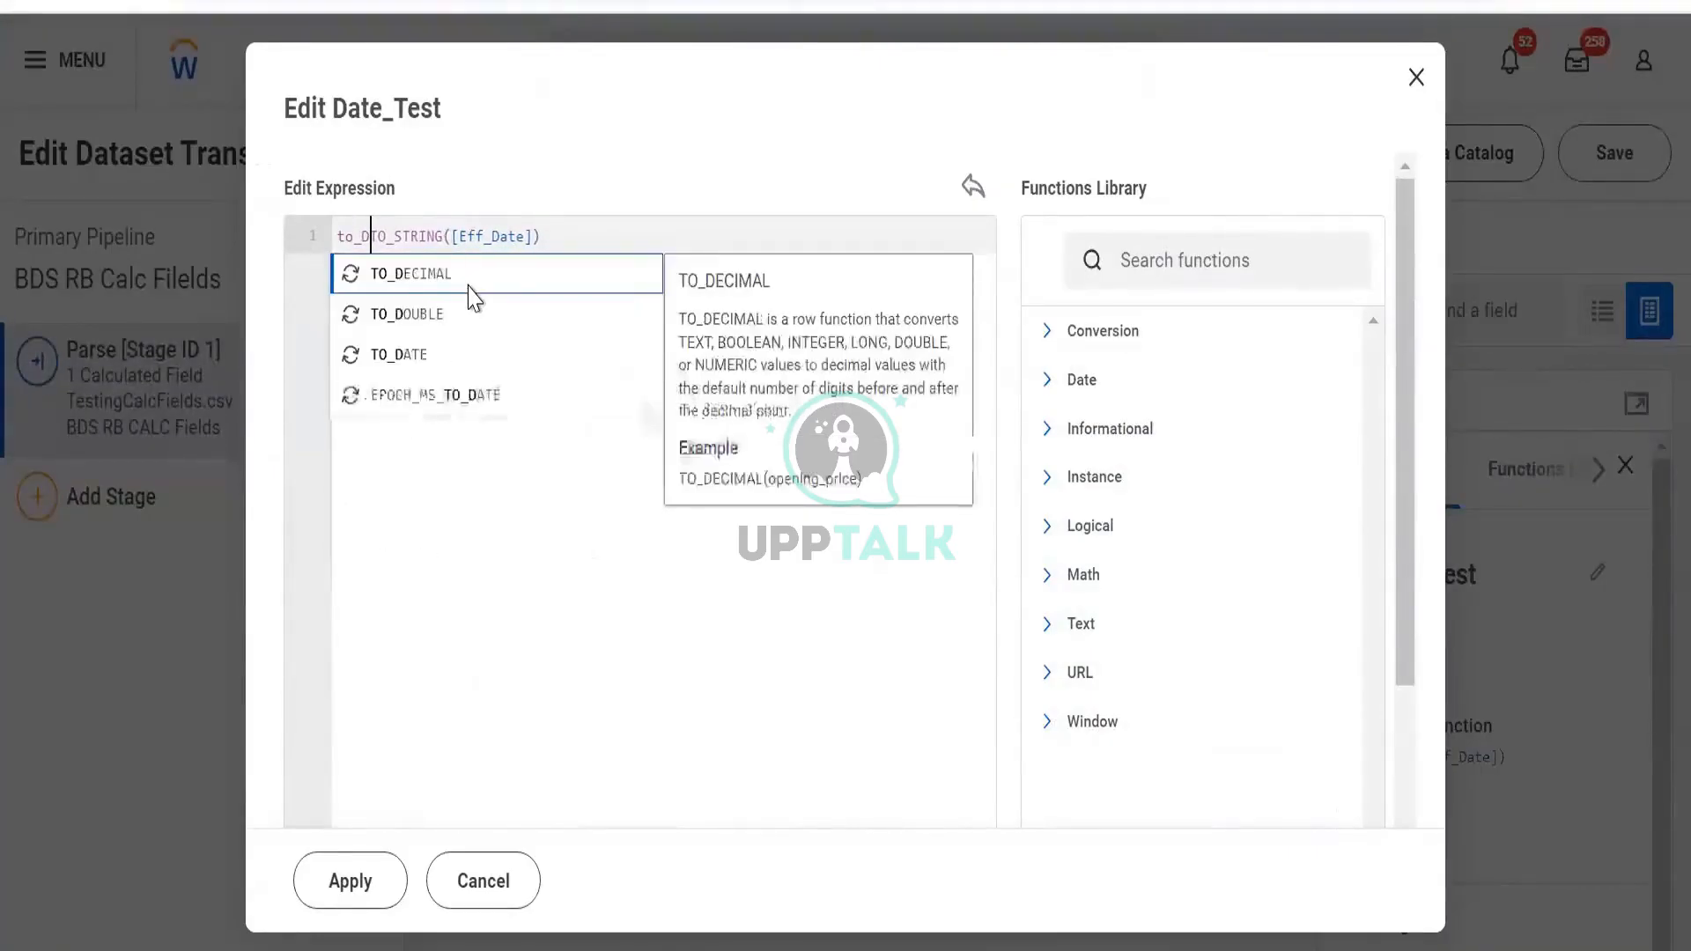
click(450, 355)
key(shift+End)
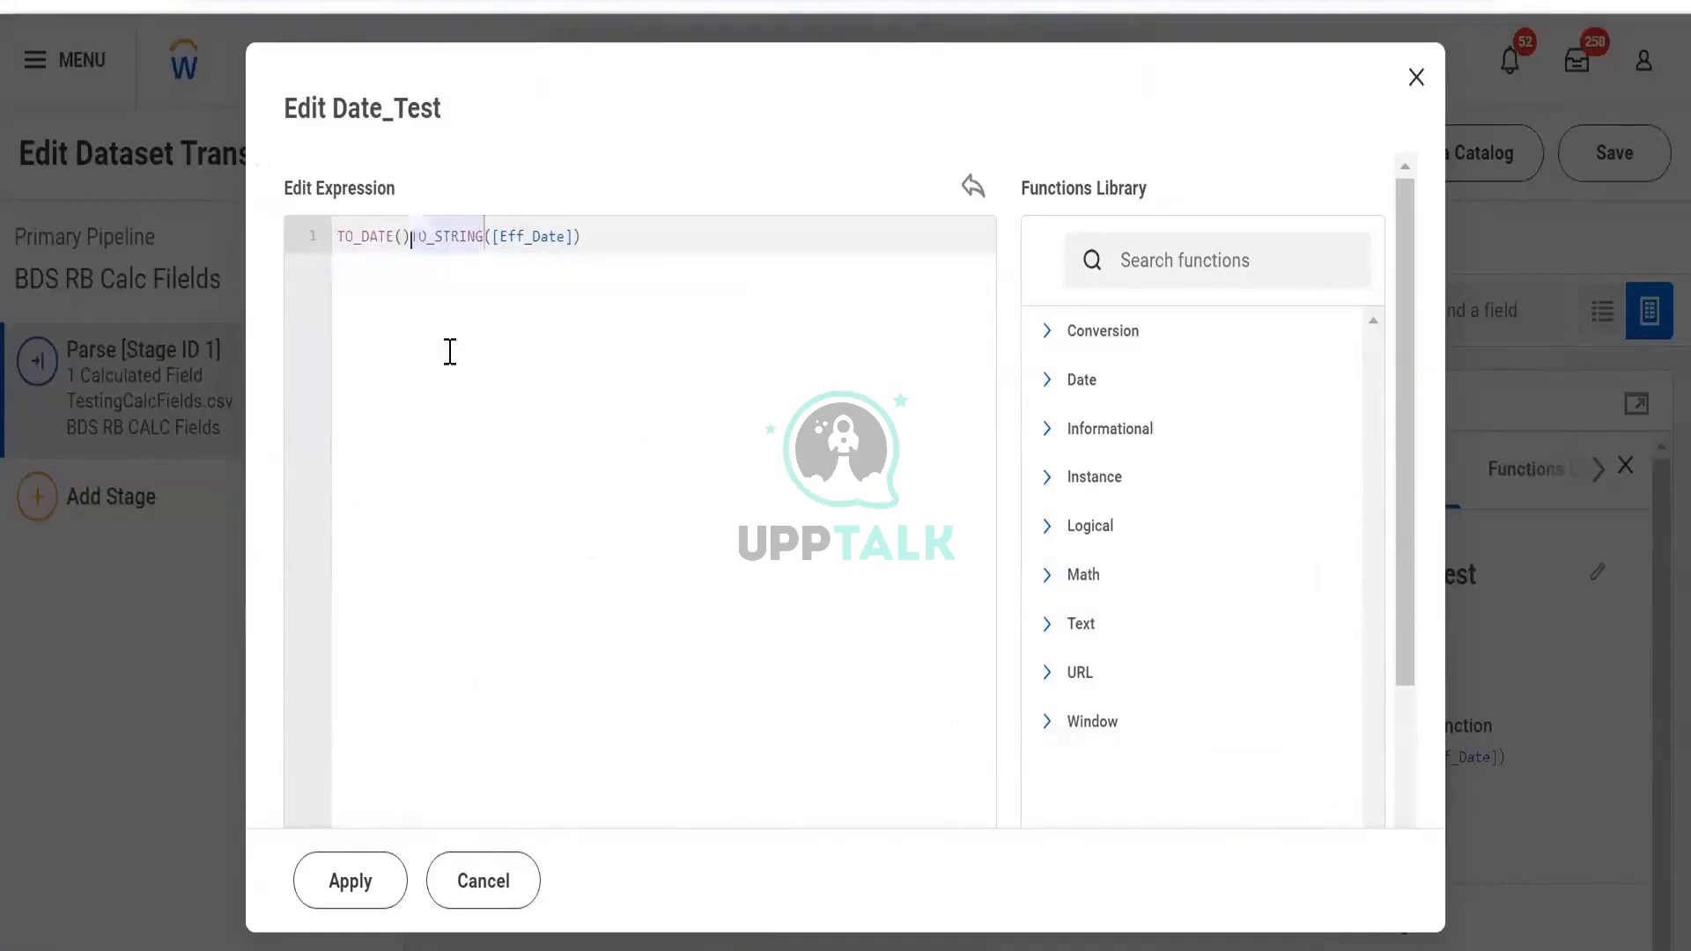
key(Delete)
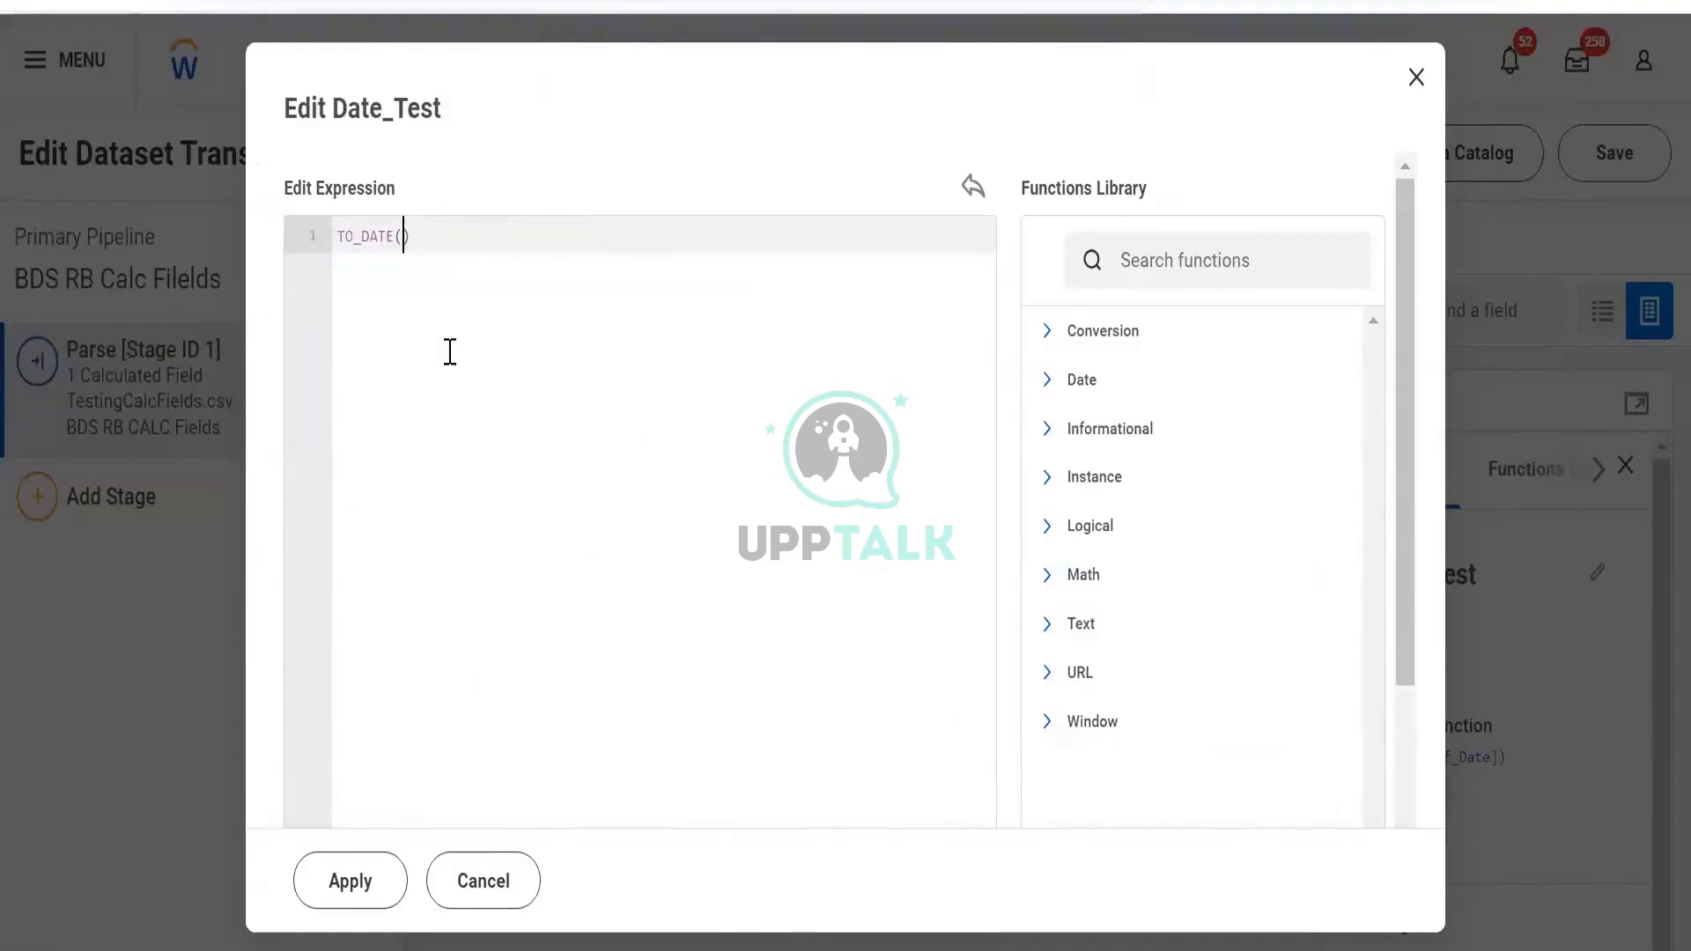
key(ctrl+z)
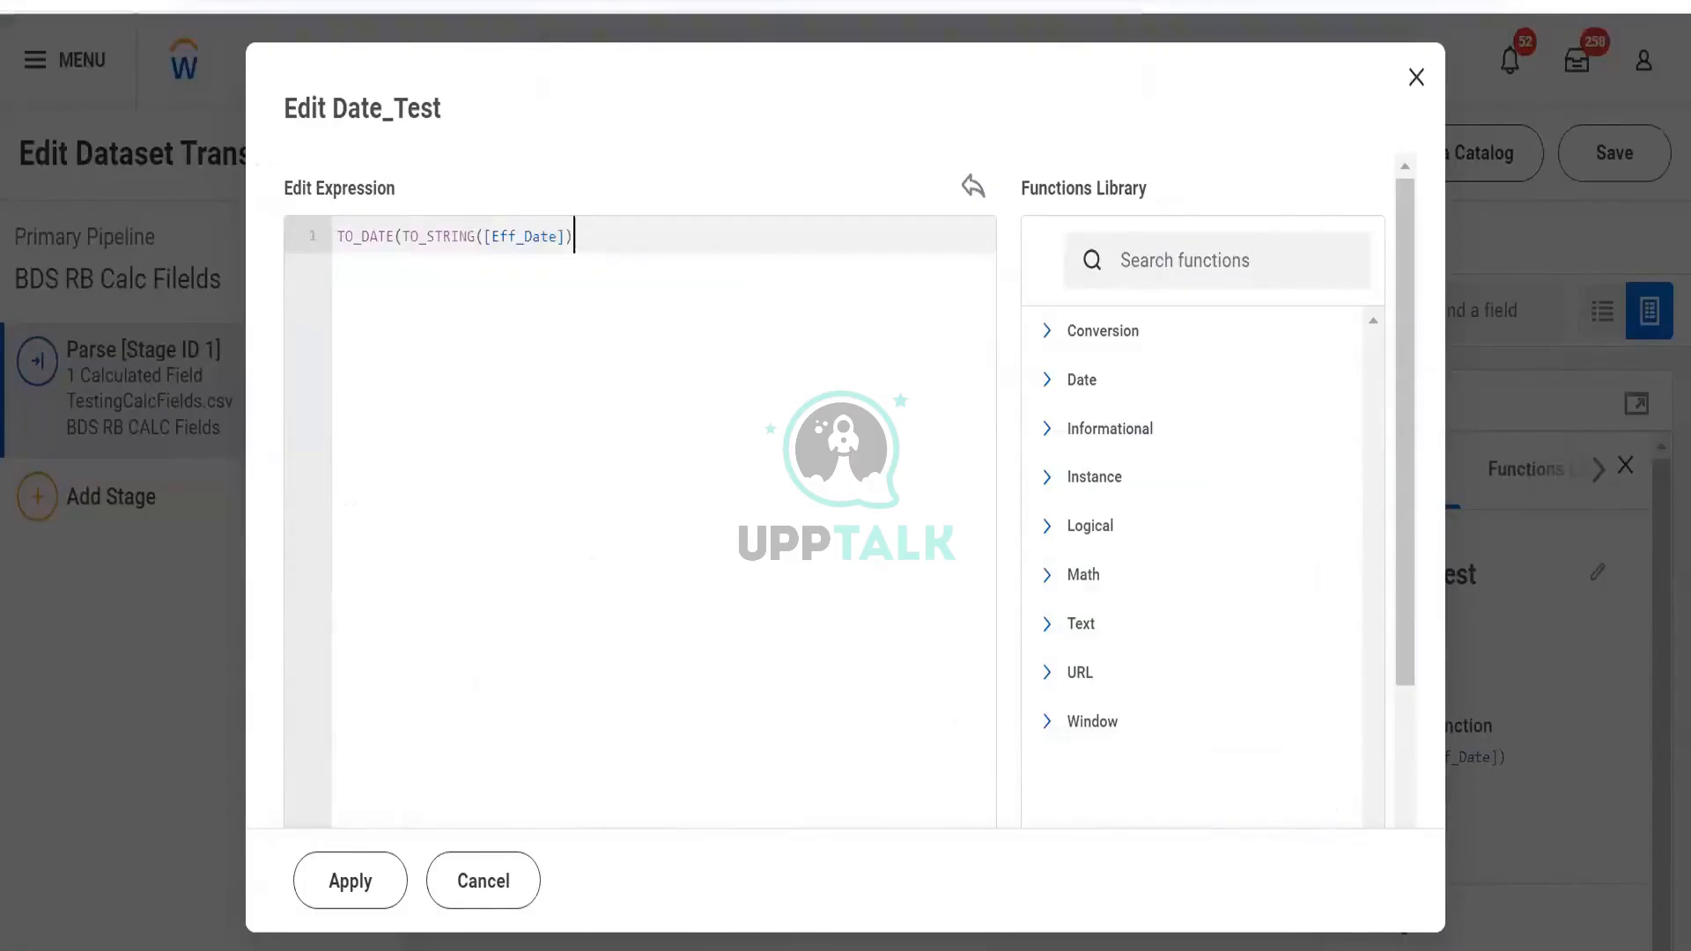
click(350, 894)
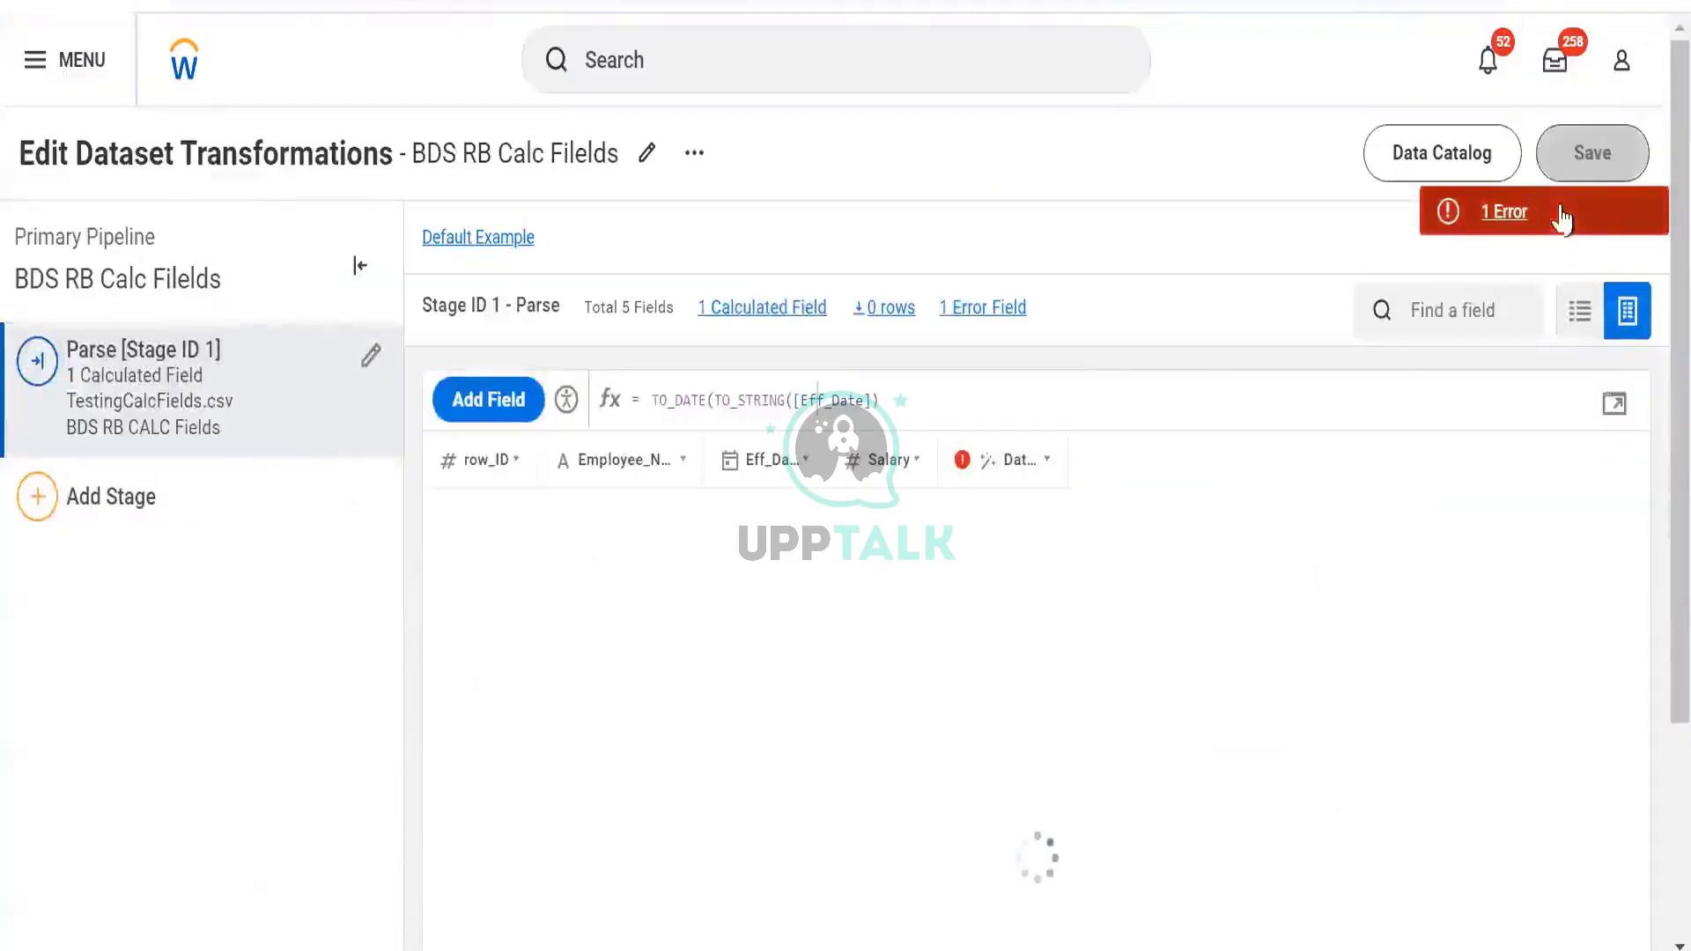
Dismiss the missing-parenthesis error and add a closing ')' to the Date_Test formula
click(1560, 210)
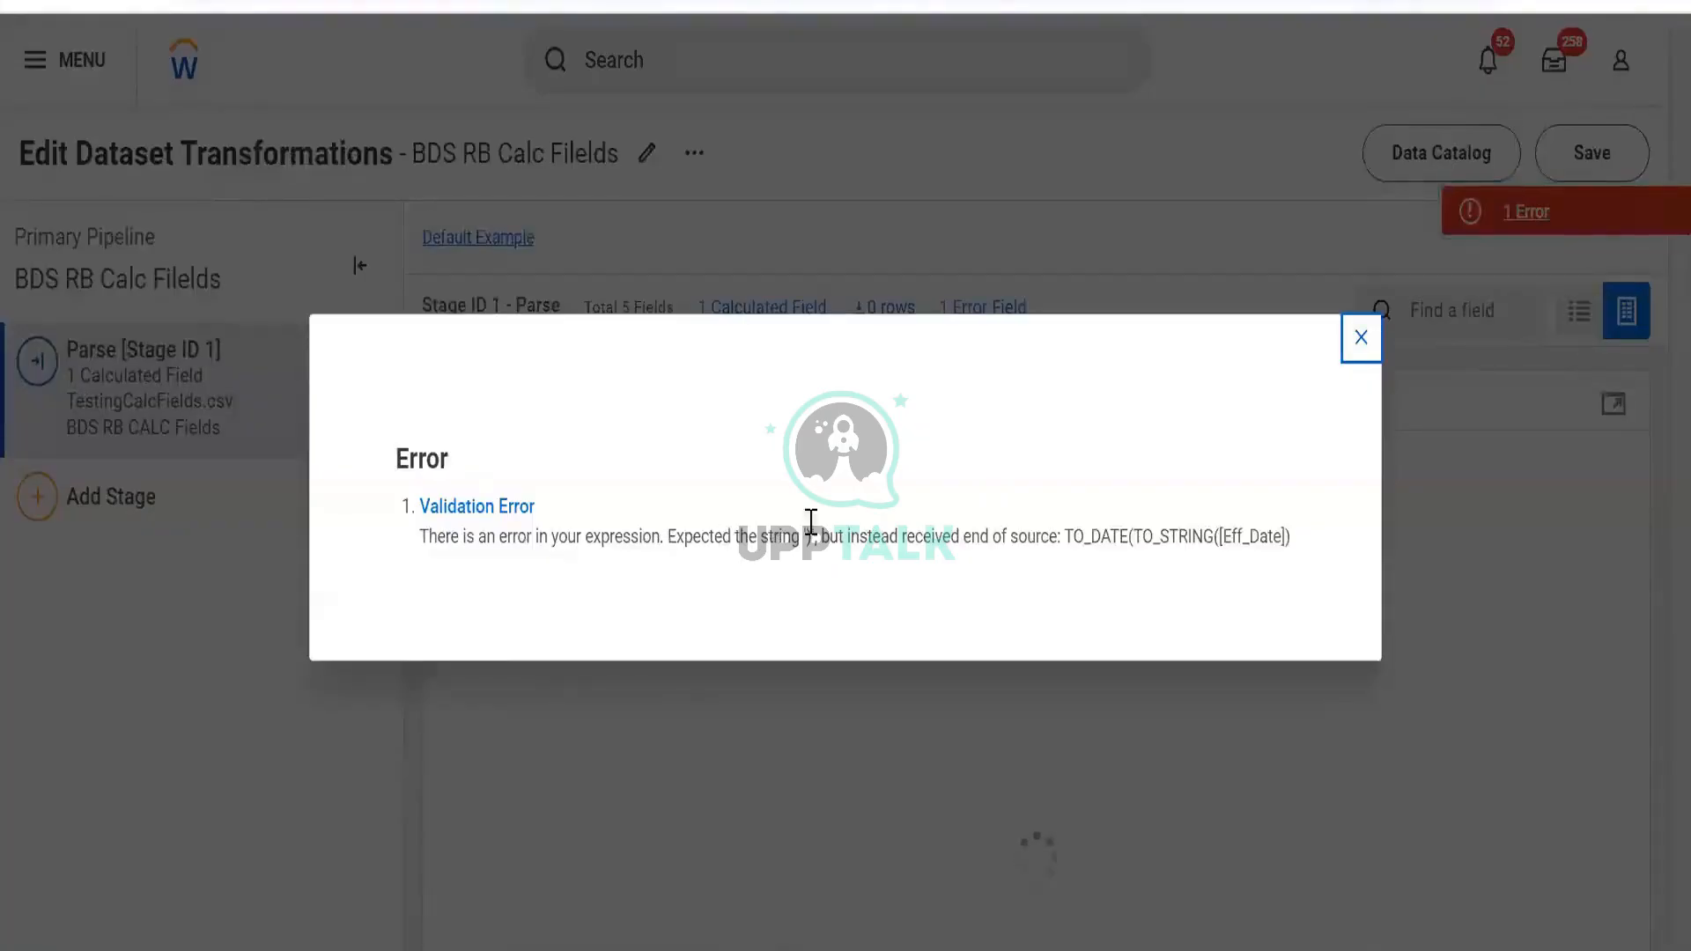
click(1362, 337)
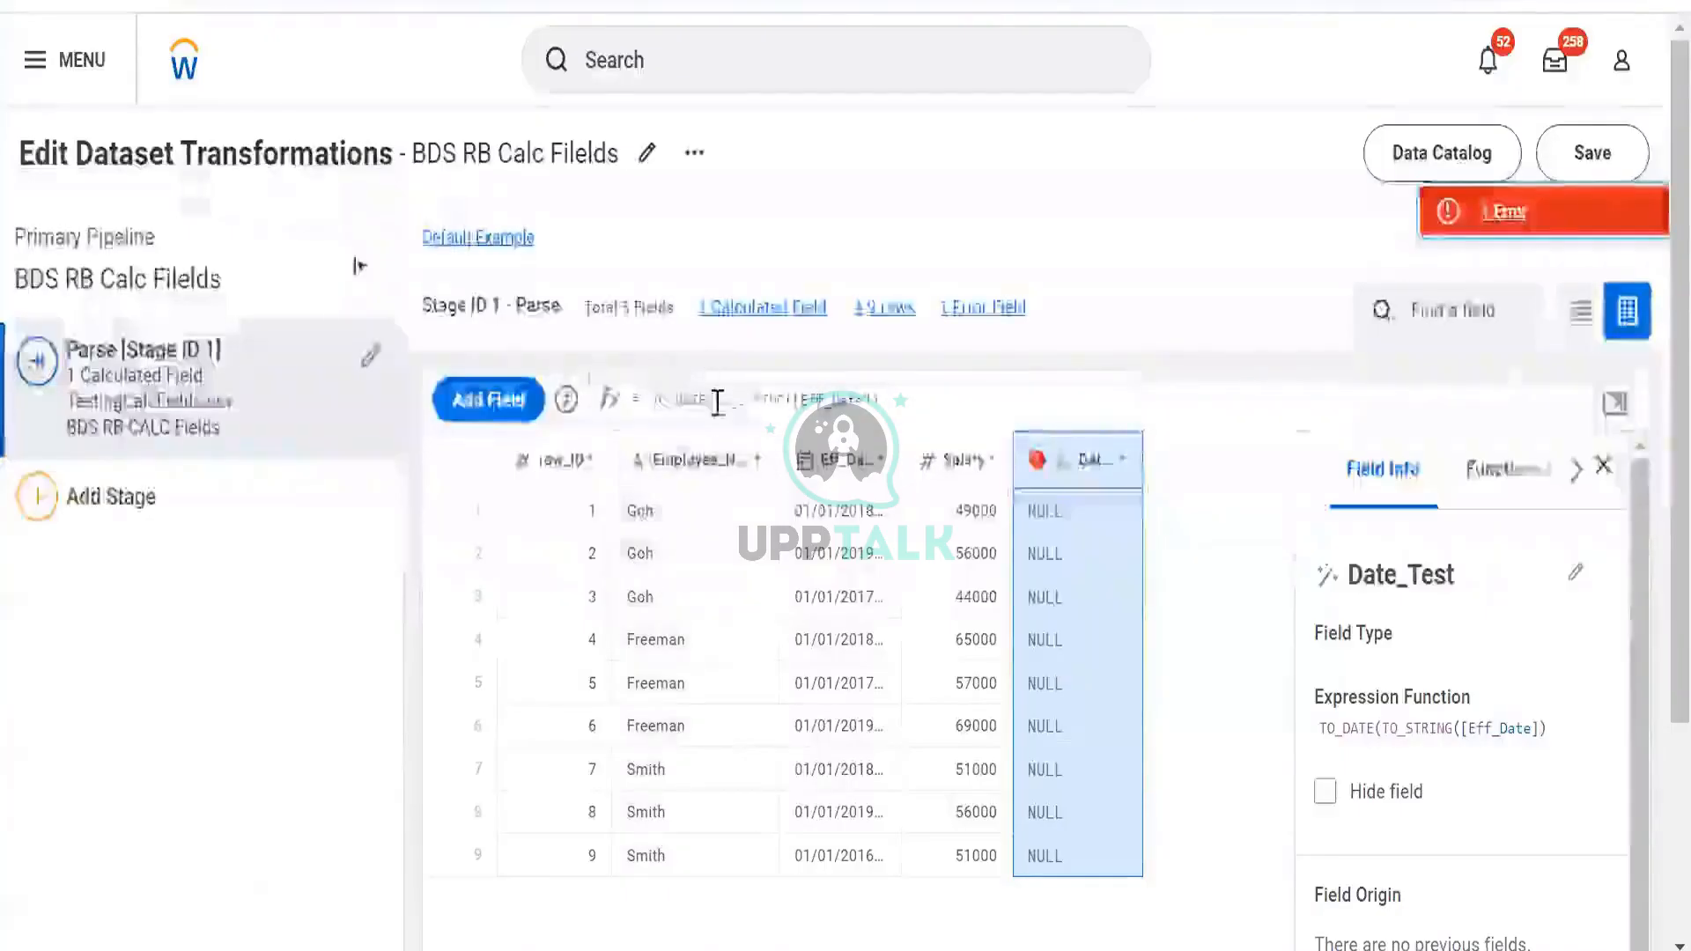
click(718, 401)
click(895, 394)
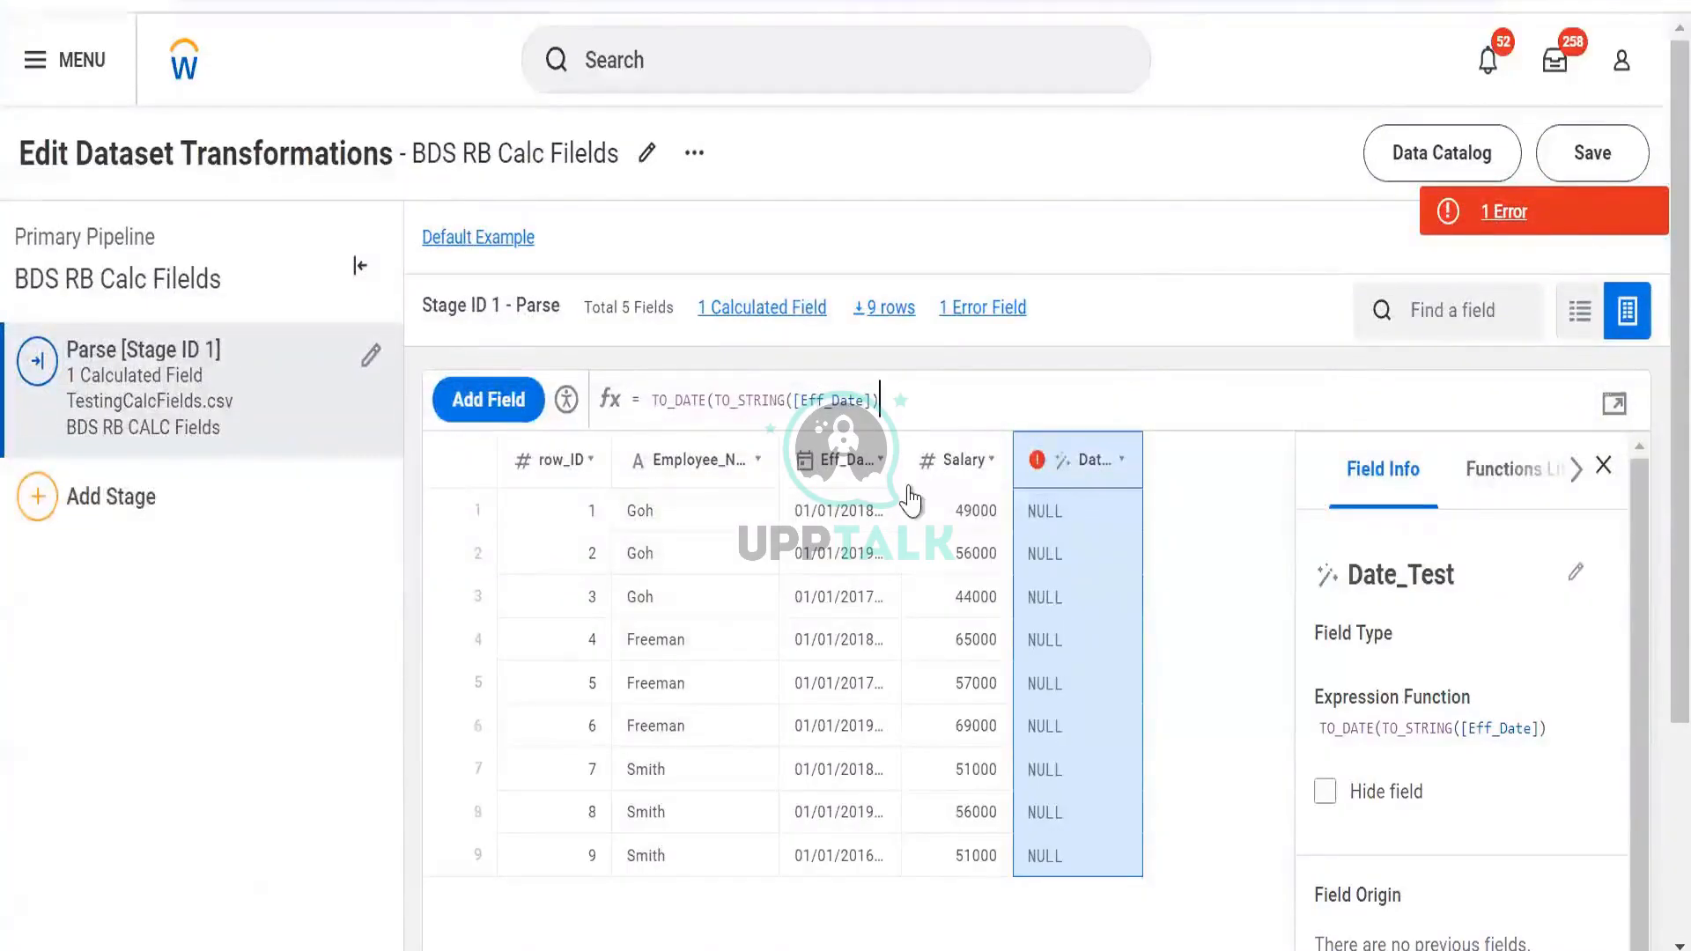
text())
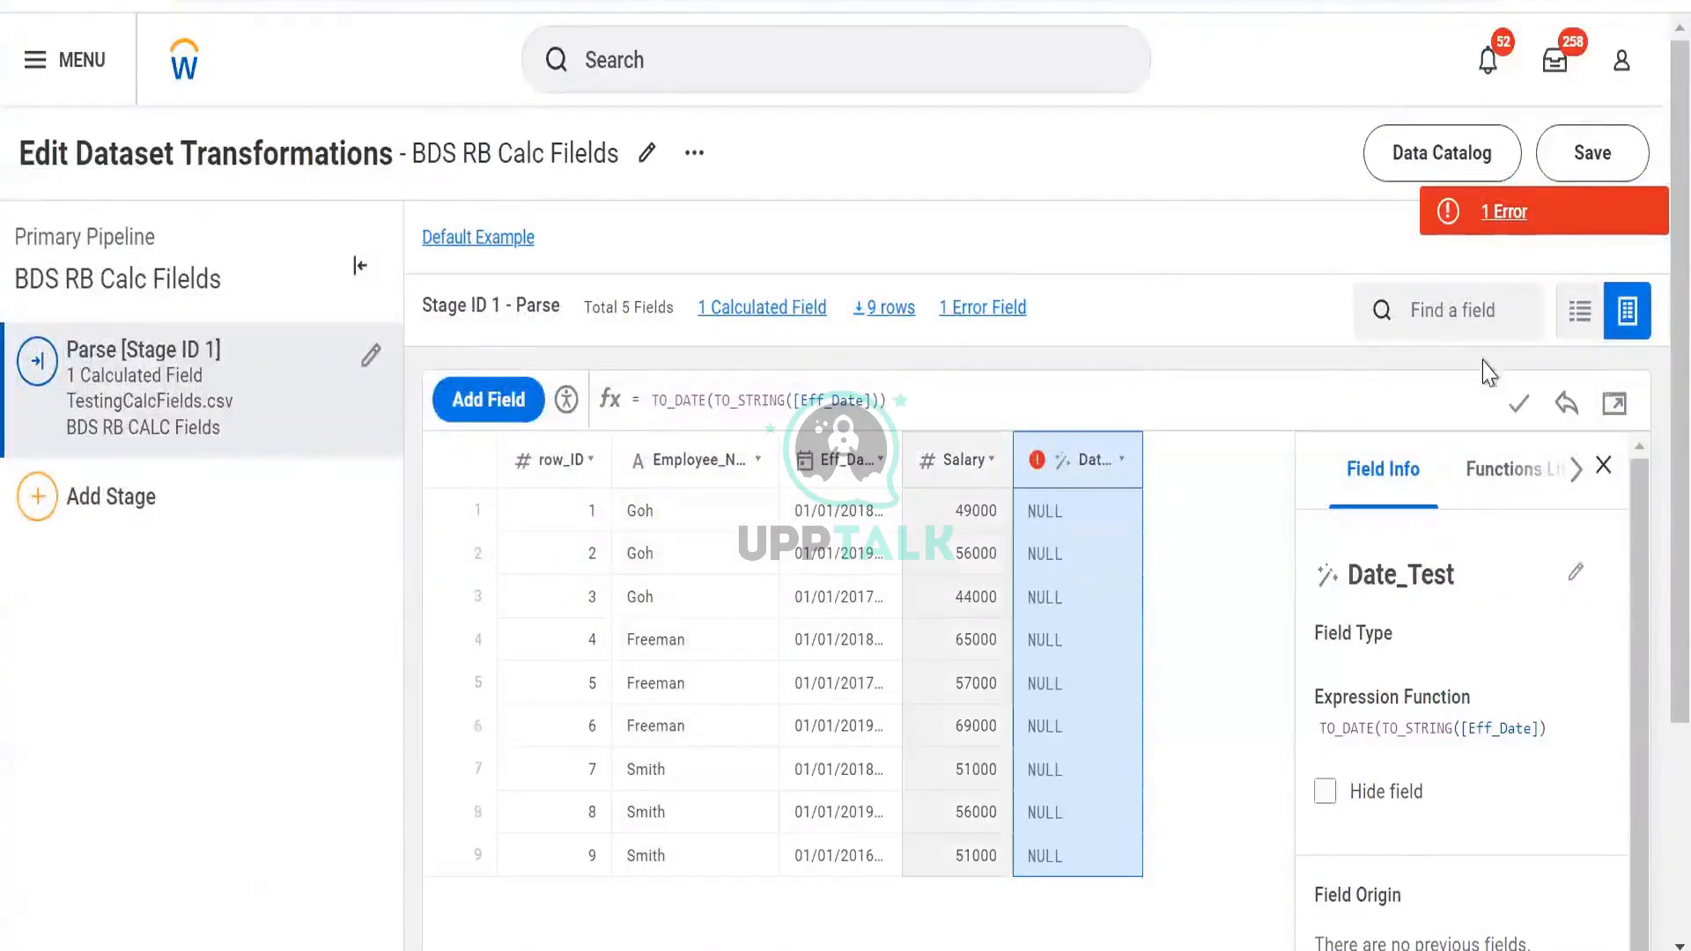
click(1532, 401)
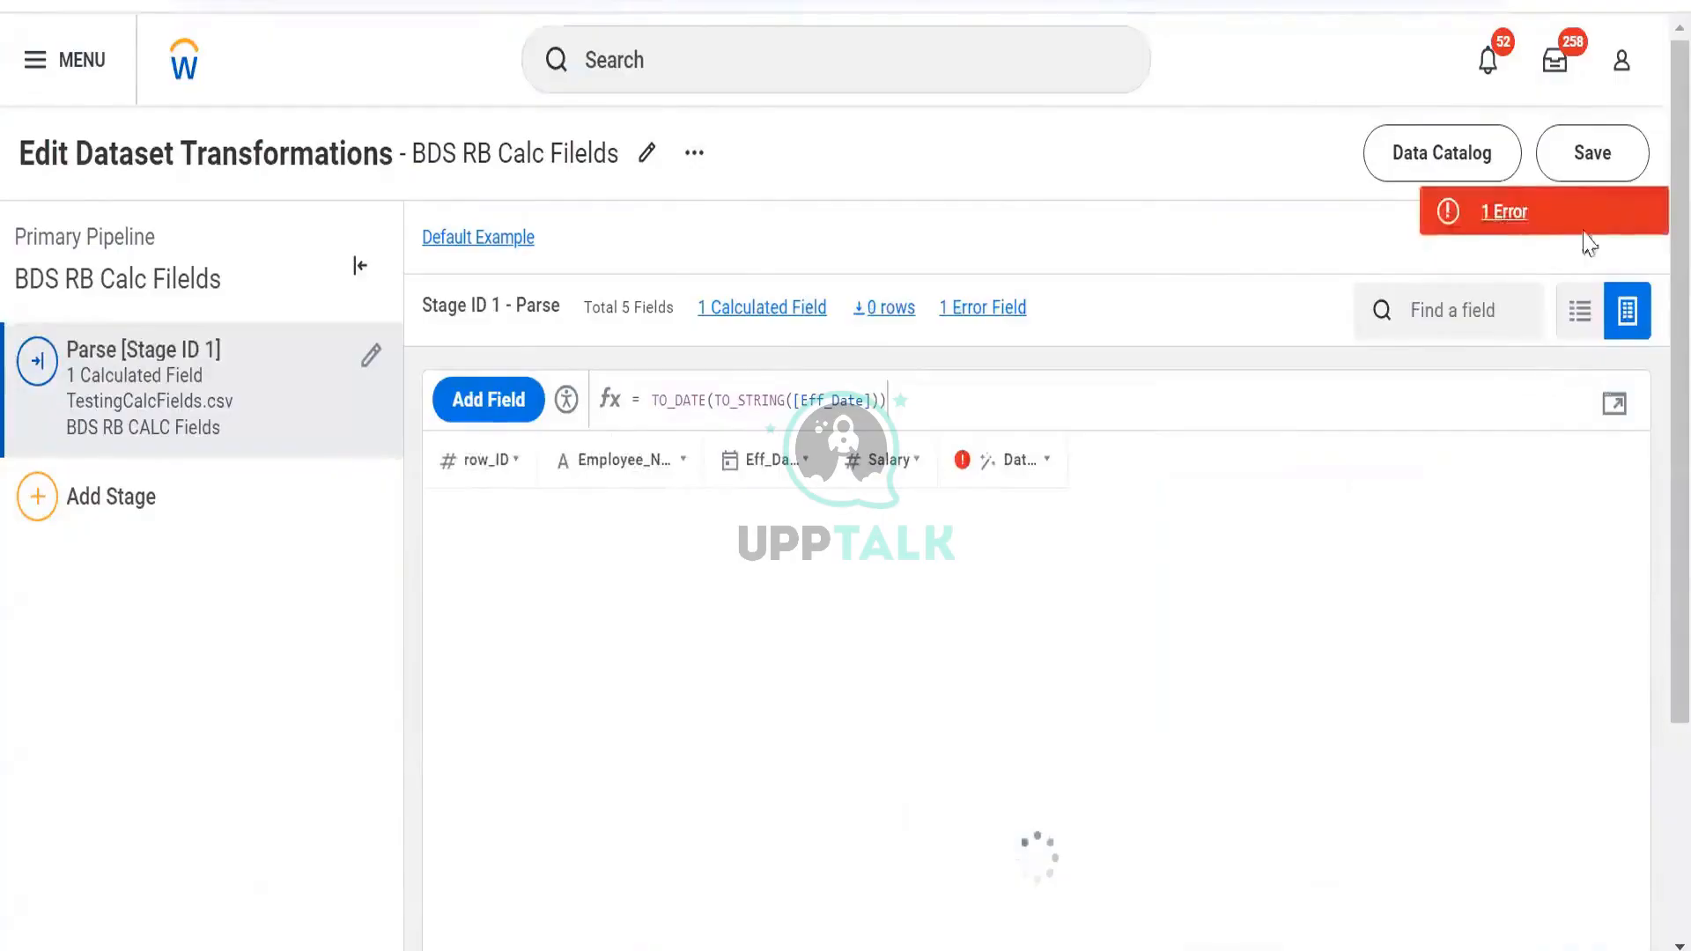
Review the error saying TO_DATE expects two TEXT arguments, then close it
click(1583, 224)
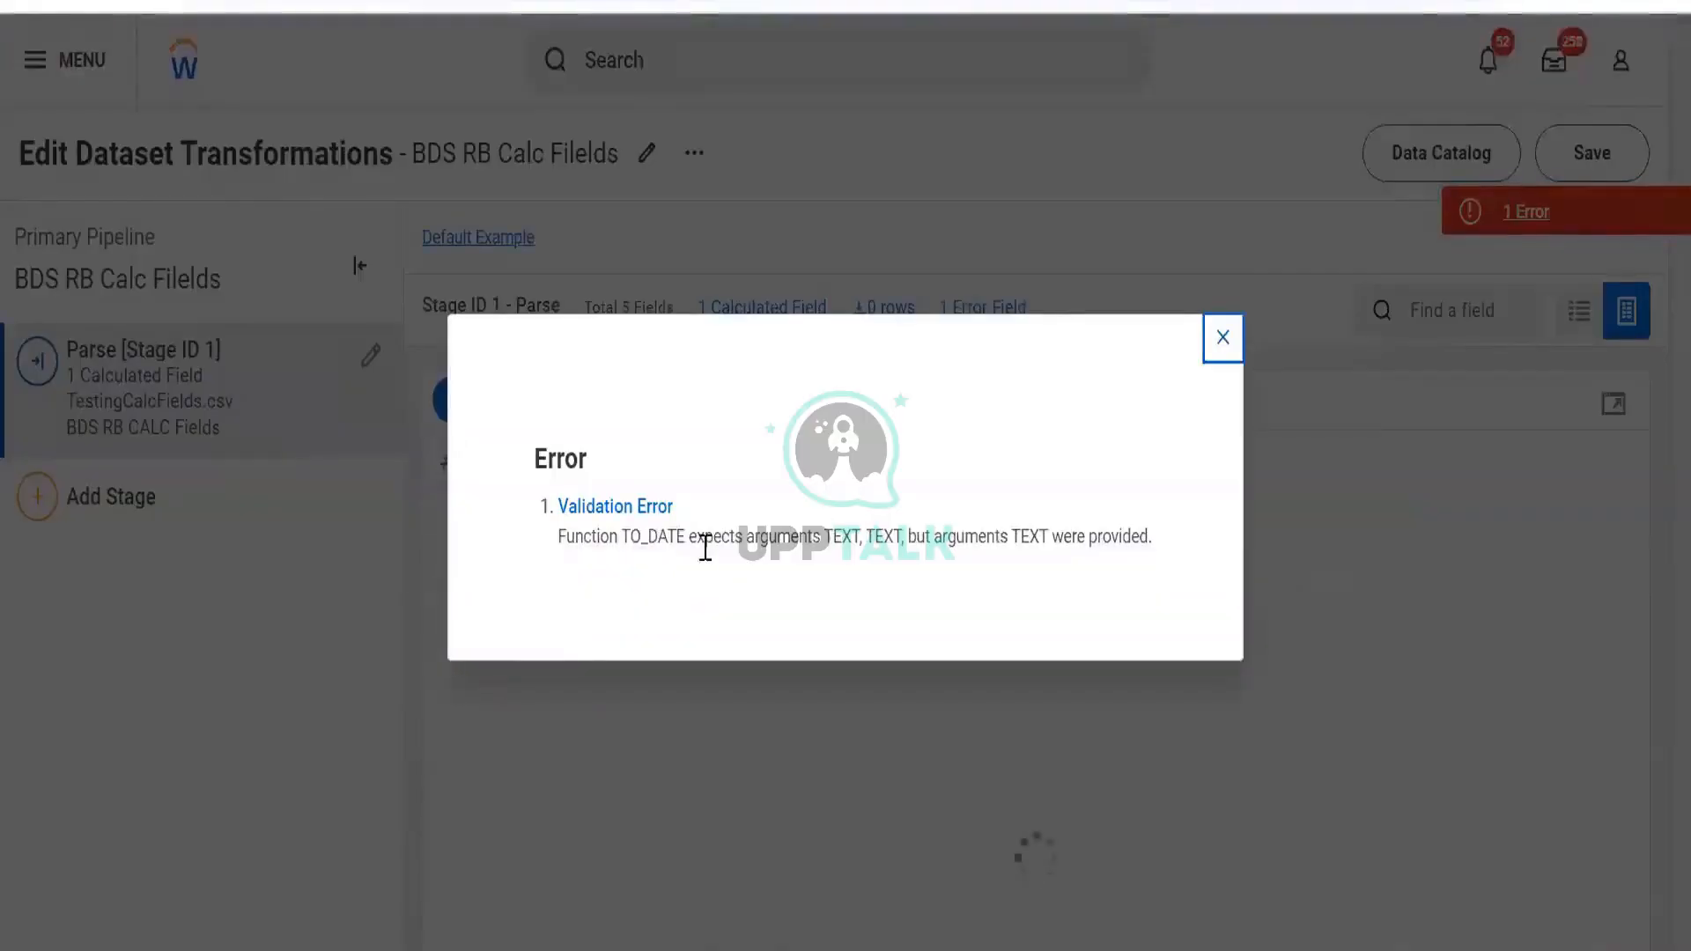
drag(648, 539, 1174, 582)
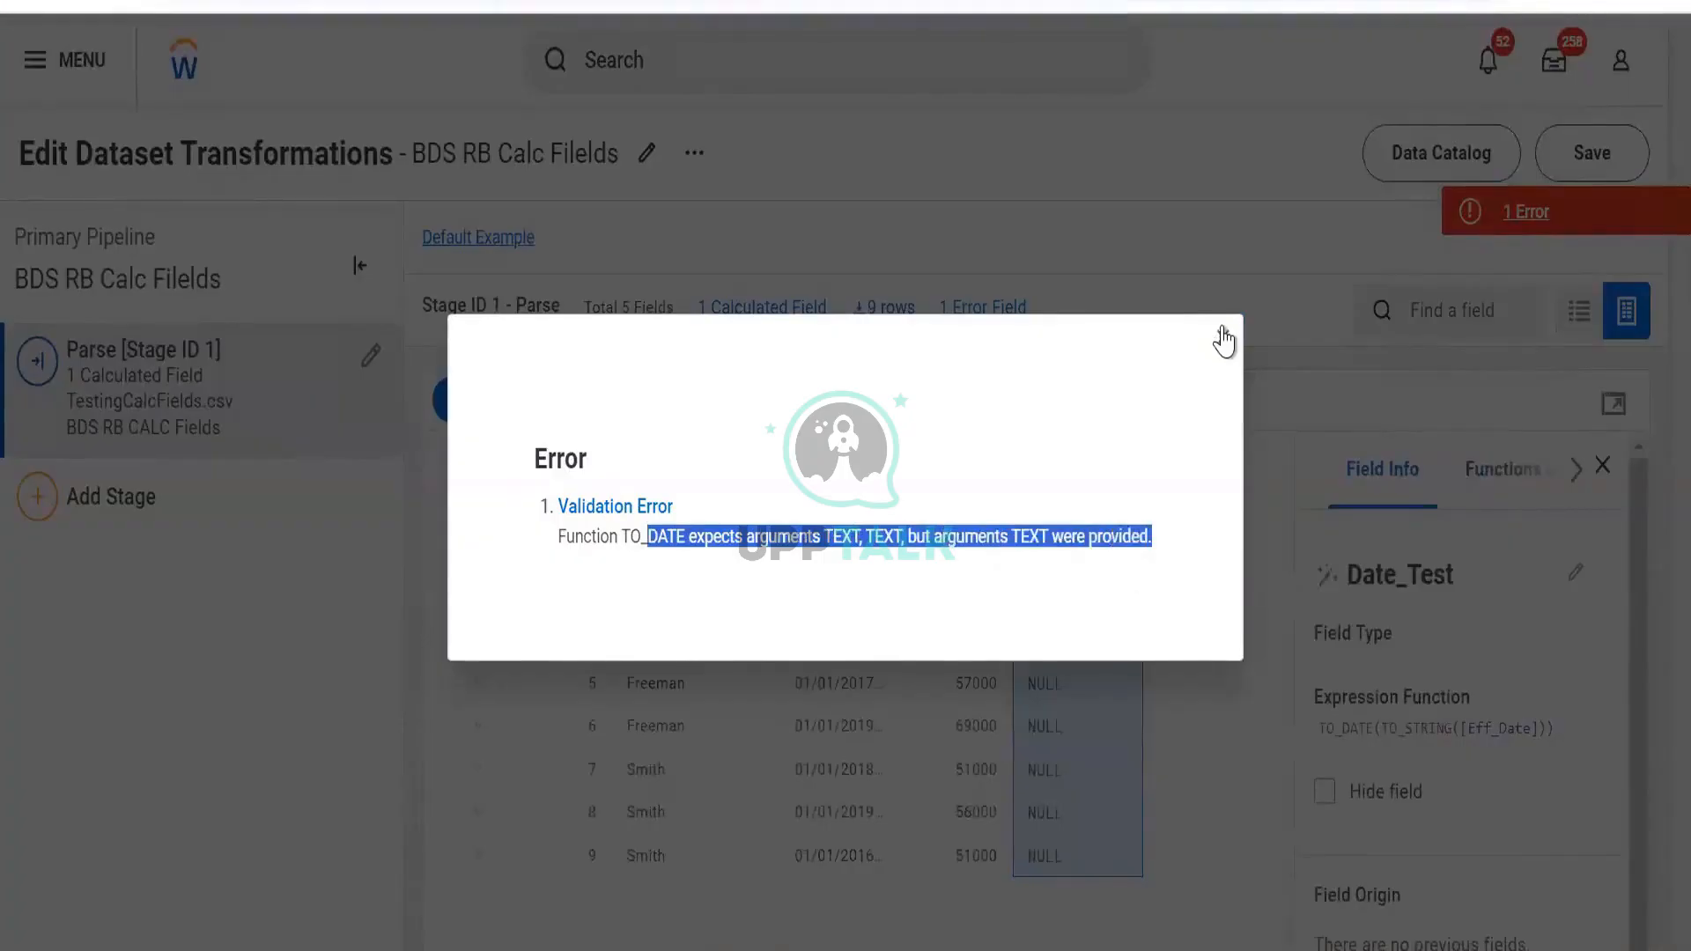
click(1480, 343)
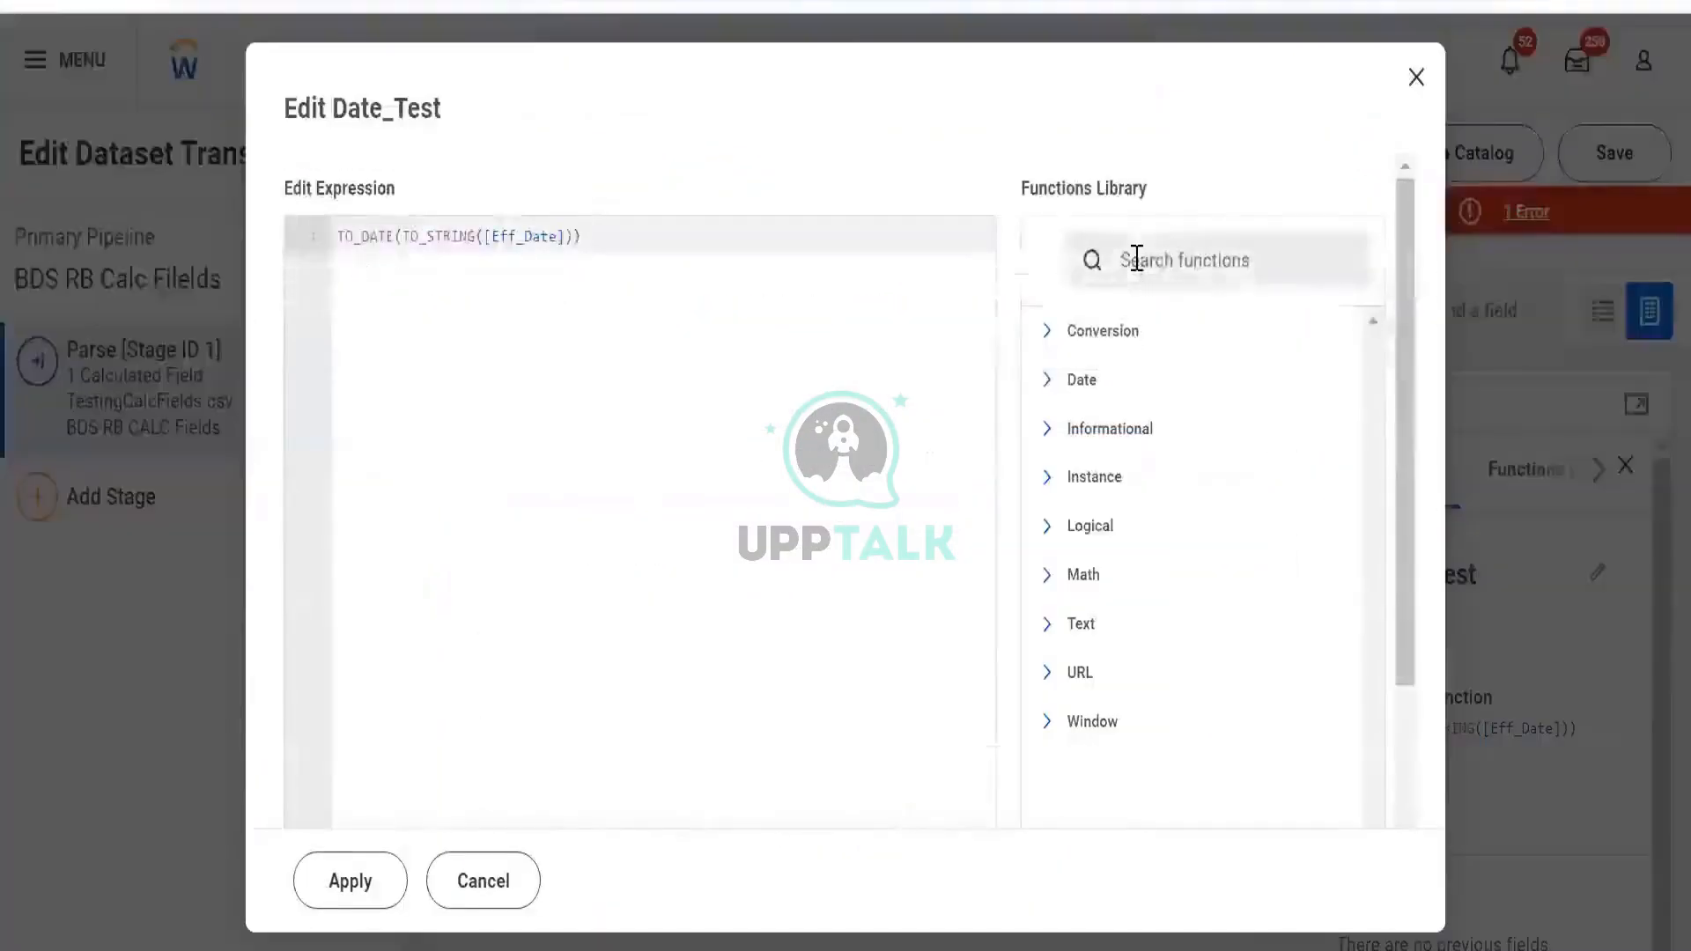
Search 'to_da' in the Functions Library and read TO_DATE's documentation
click(1136, 258)
text(to_da)
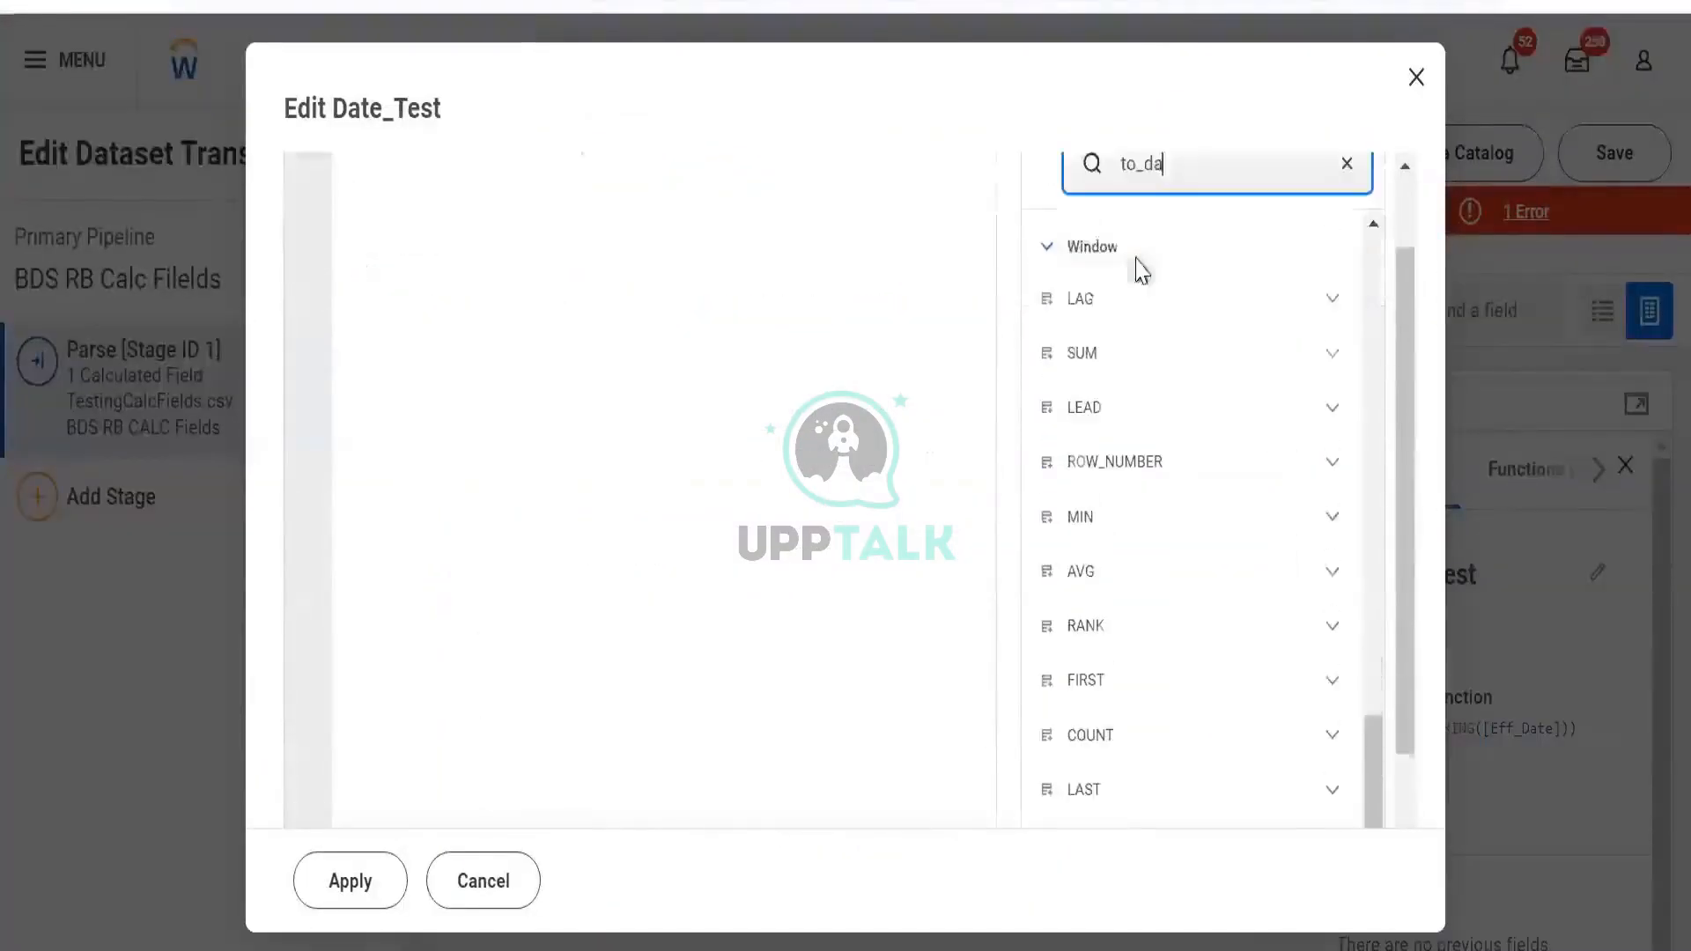
click(1317, 337)
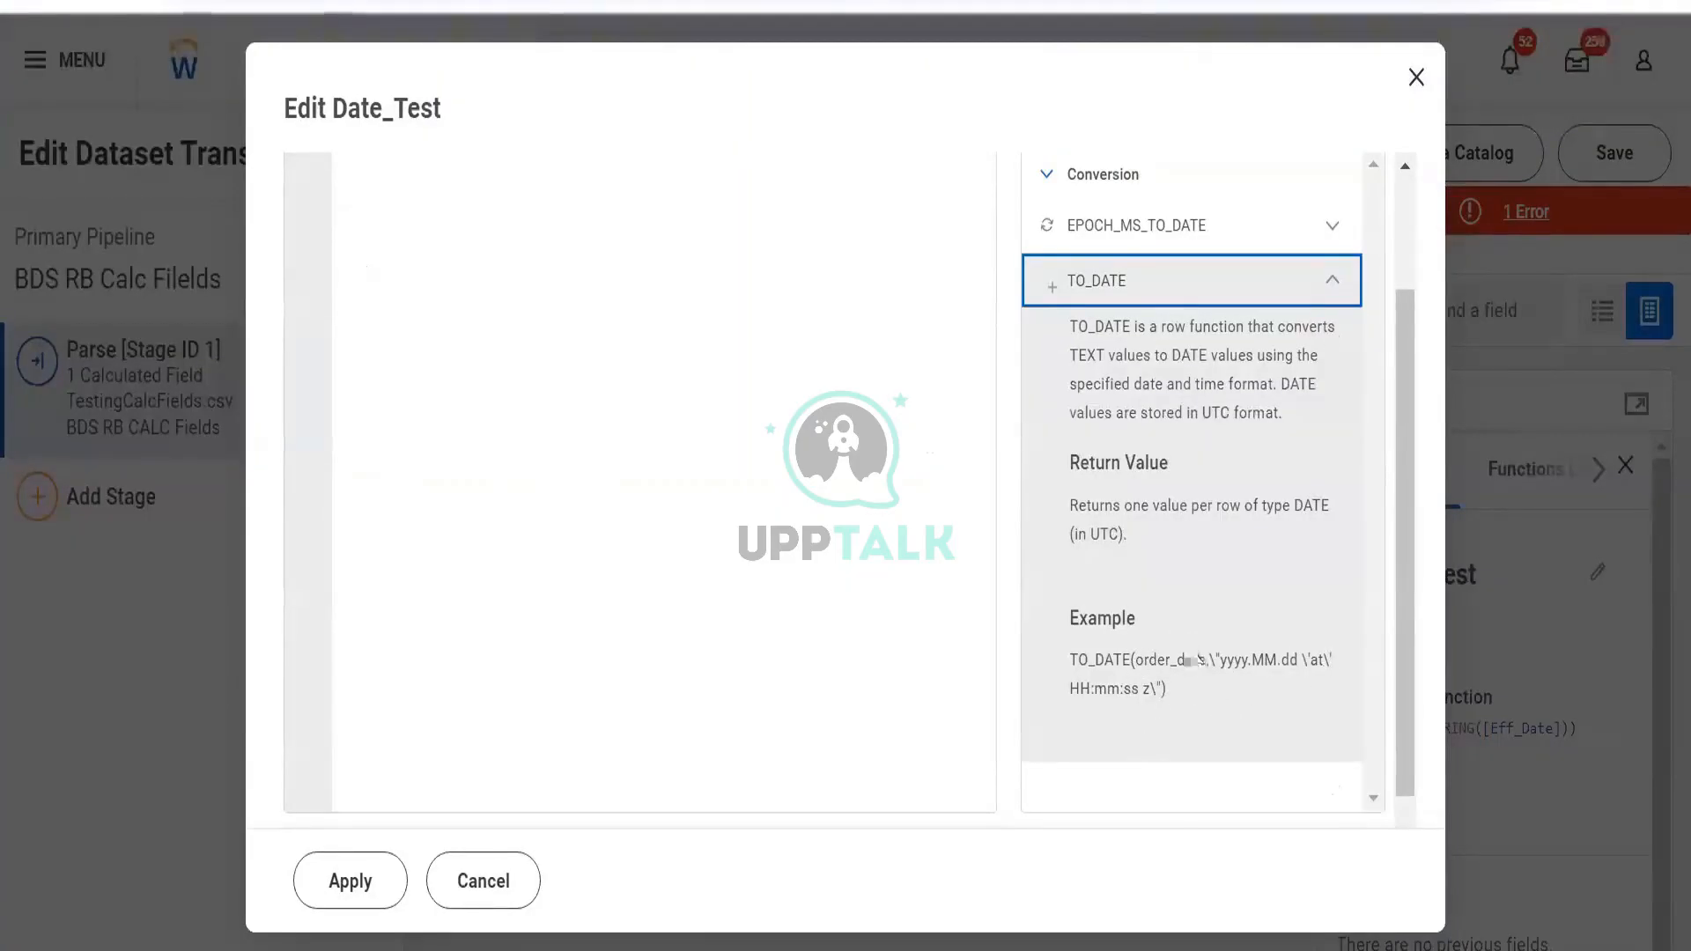
scroll(663, 354, up, 2)
drag(240, 192, 297, 227)
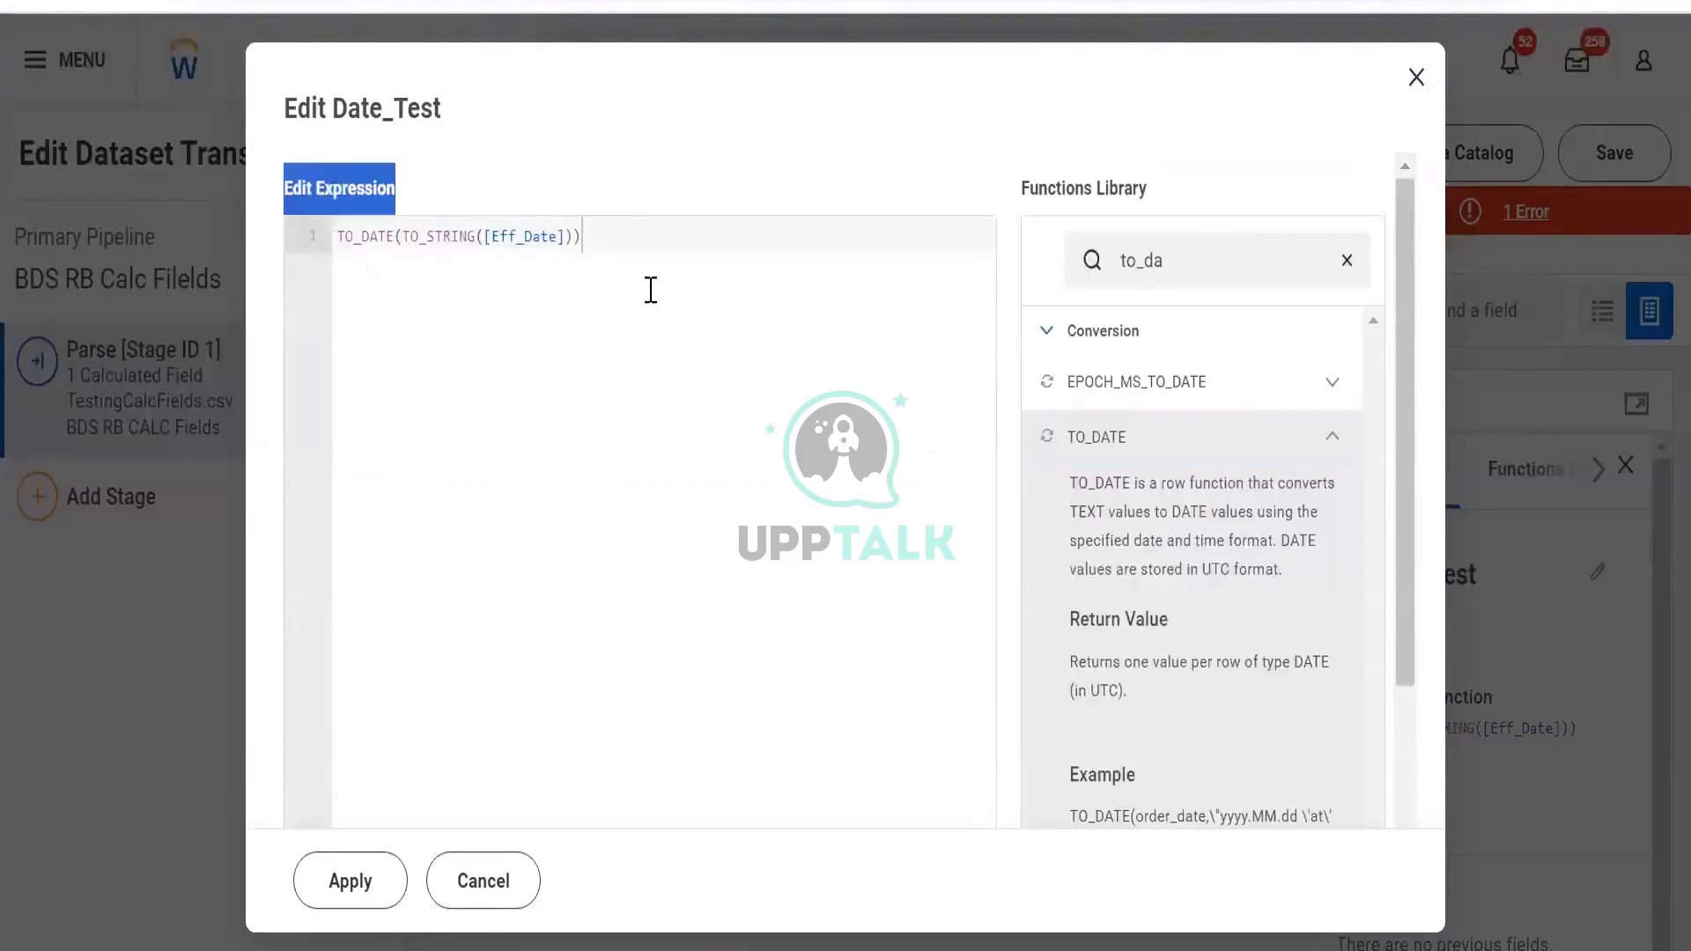
click(715, 368)
scroll(739, 355, down, 2)
scroll(741, 356, up, 1)
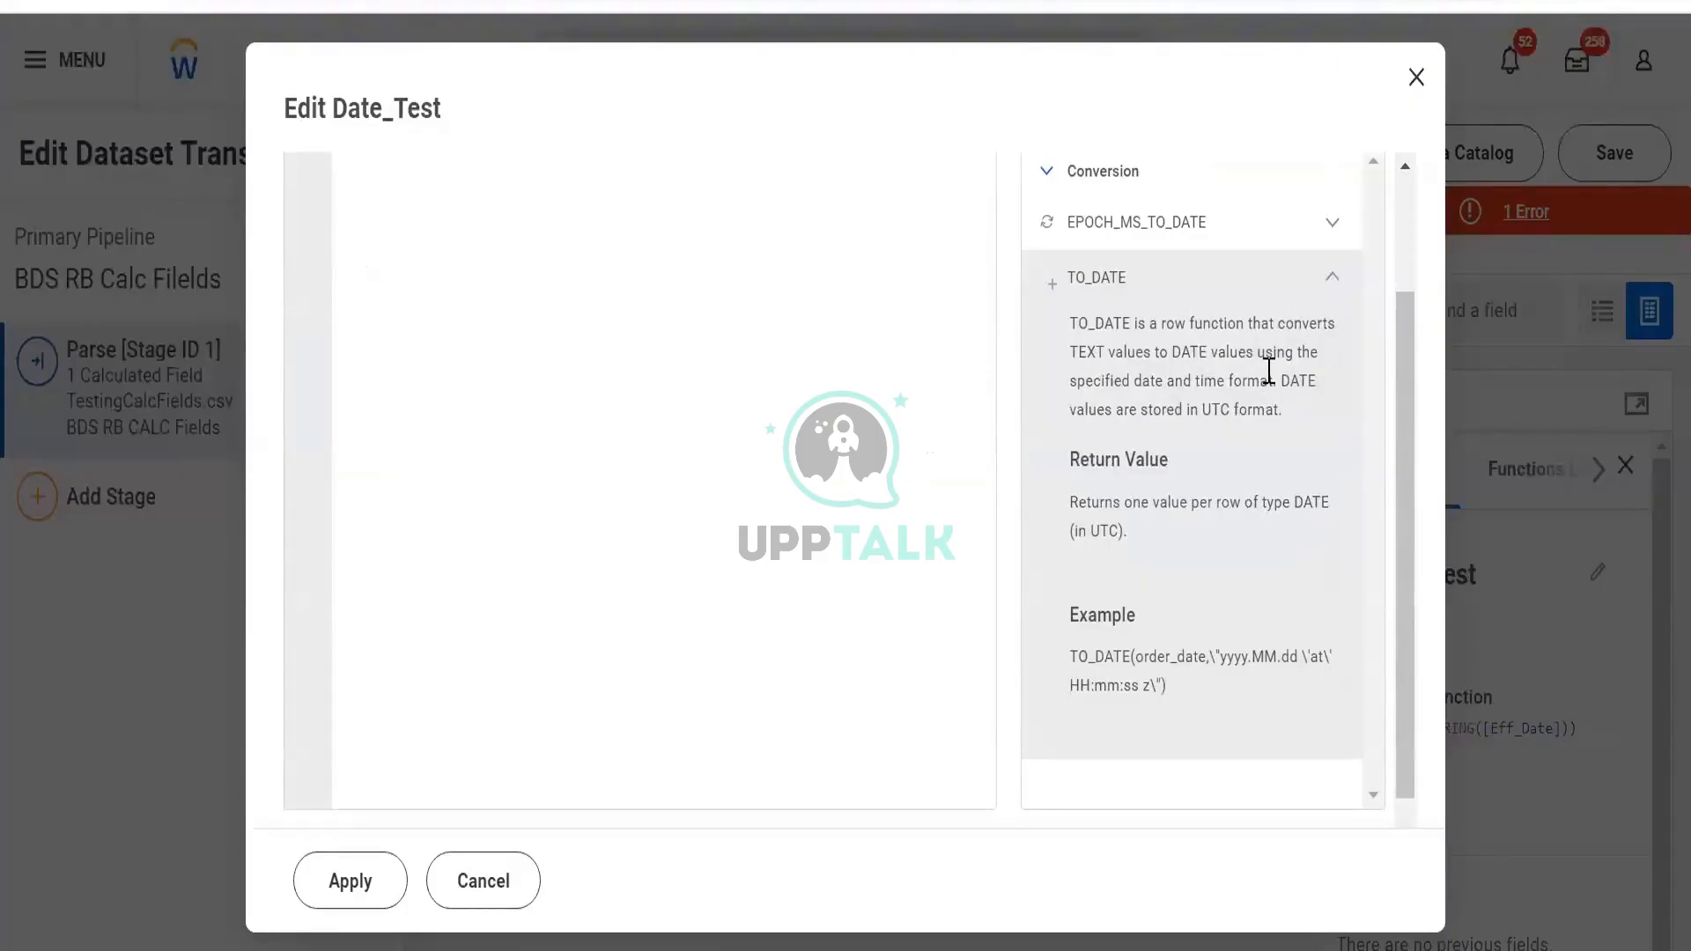
scroll(752, 502, up, 3)
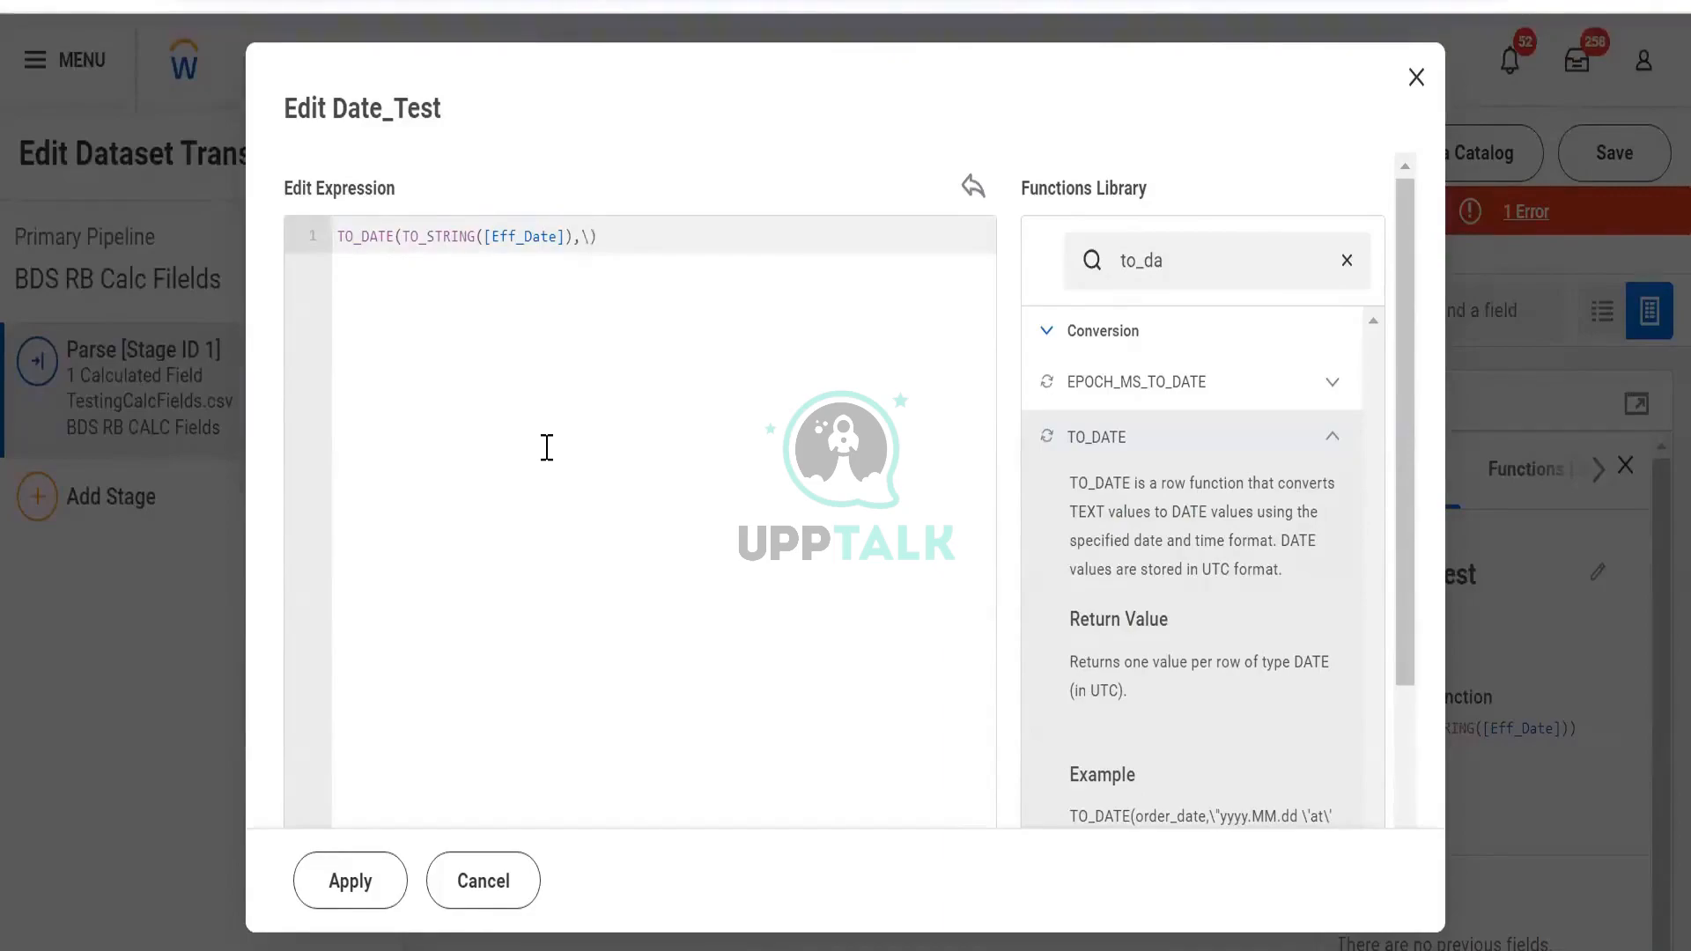
Add a "dd.MM.yyyy" format argument to the TO_DATE expression and apply it
text(dd)
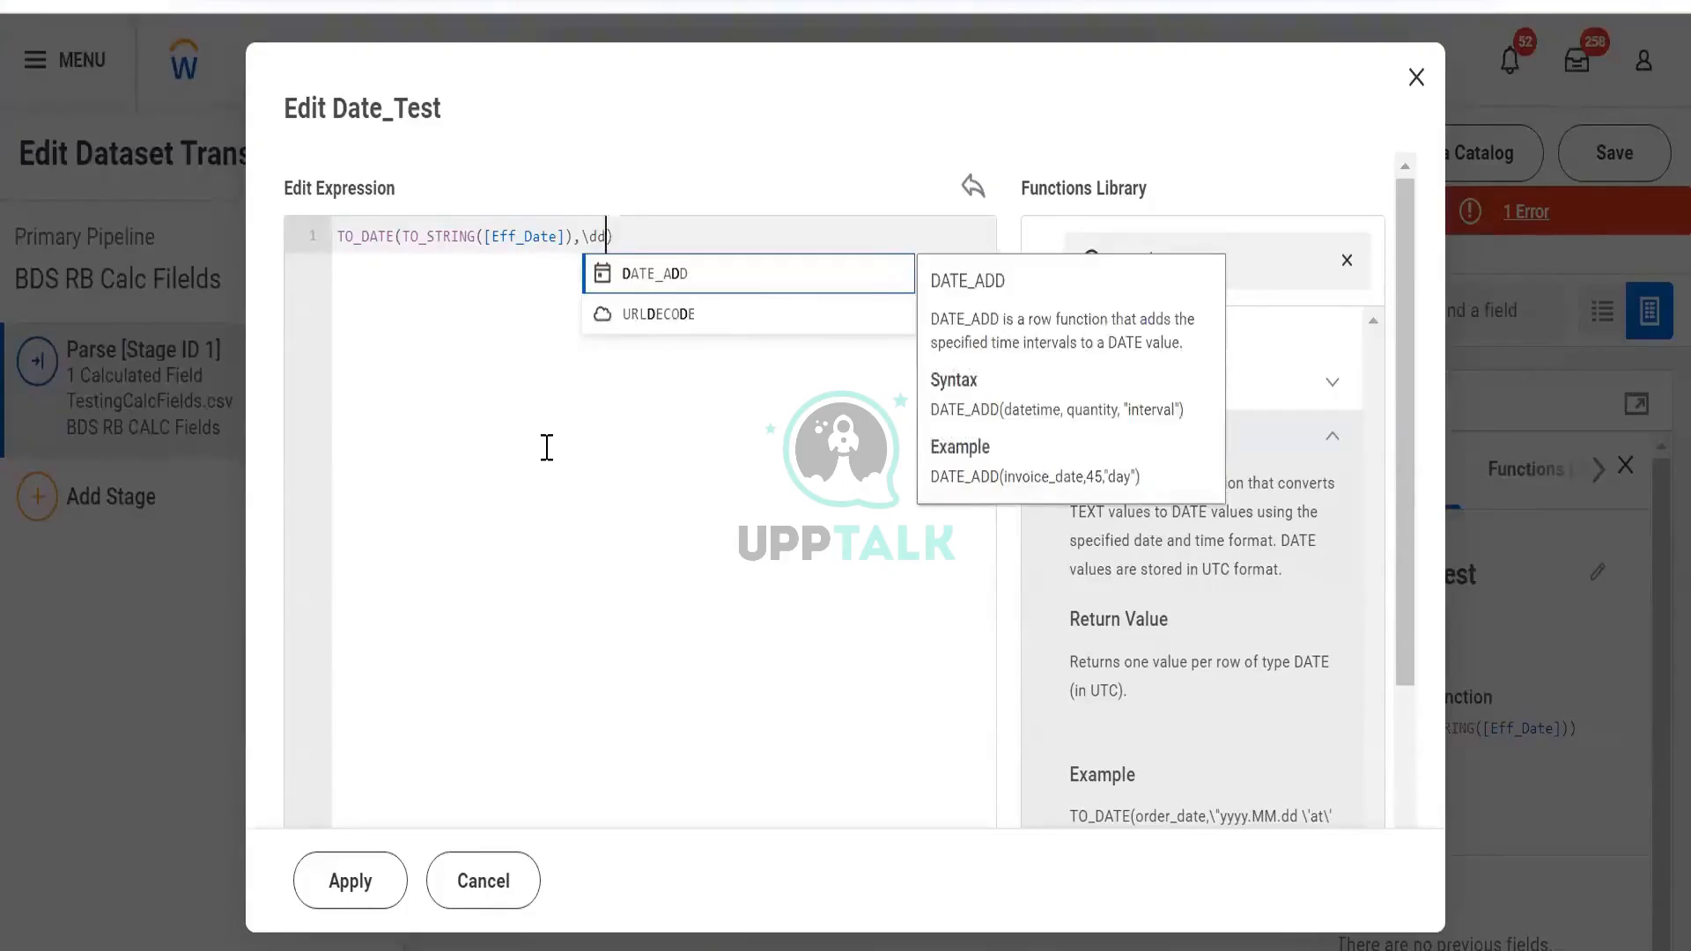
text(.MM.)
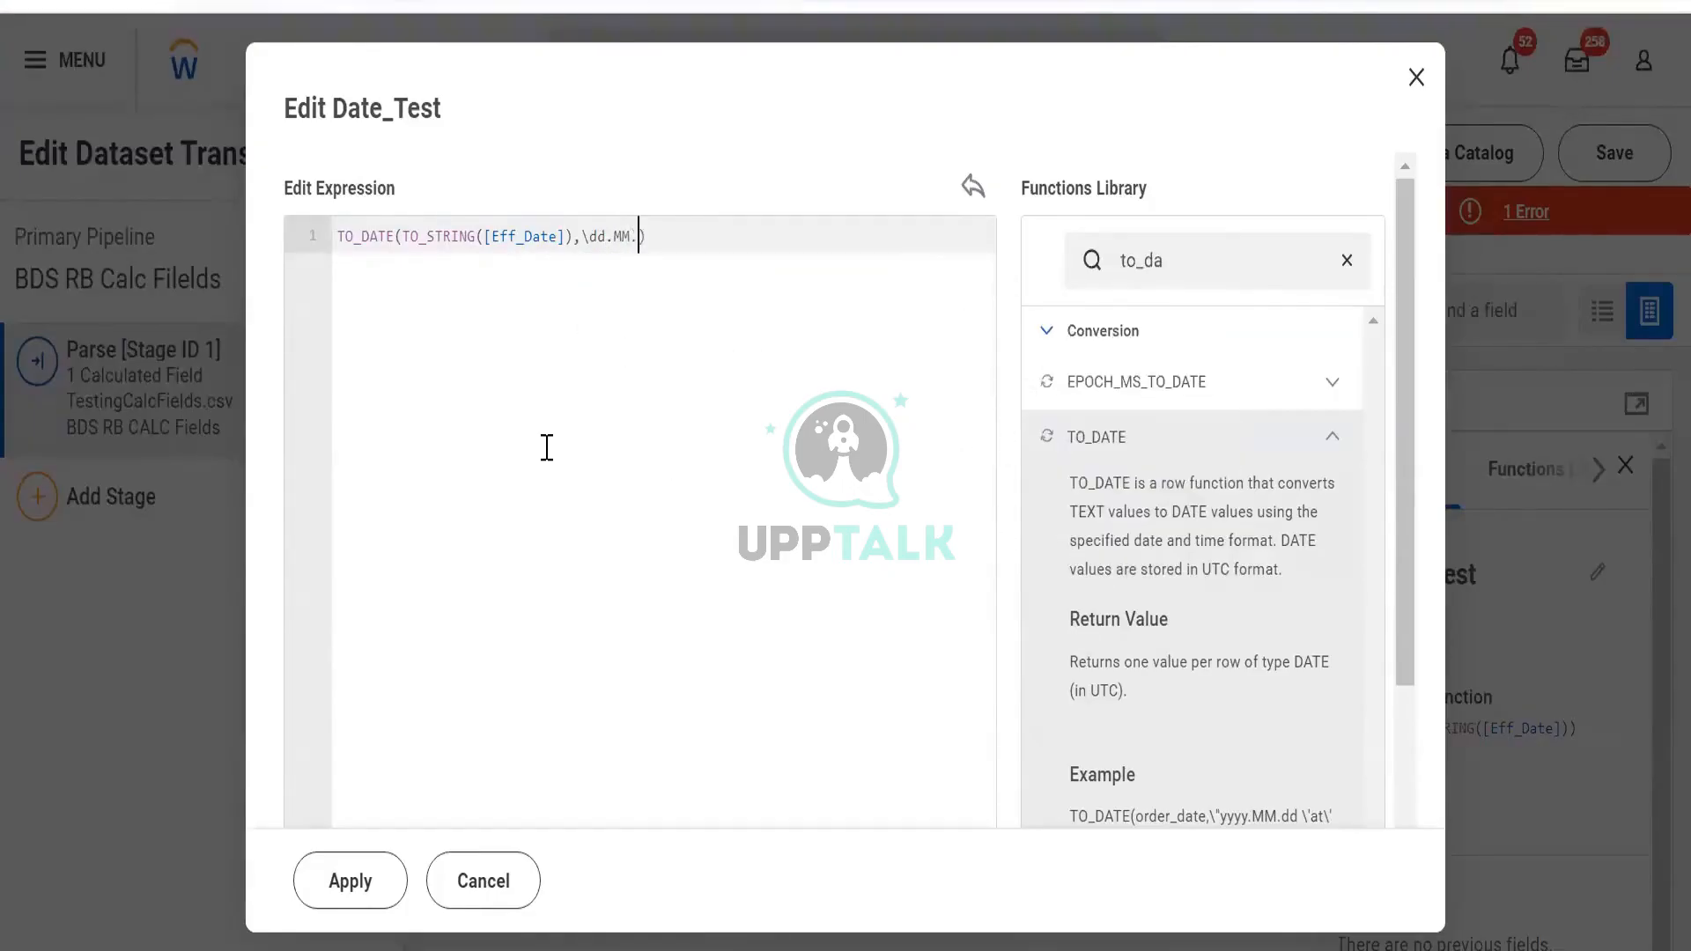
text(yyyy)
key(Left)
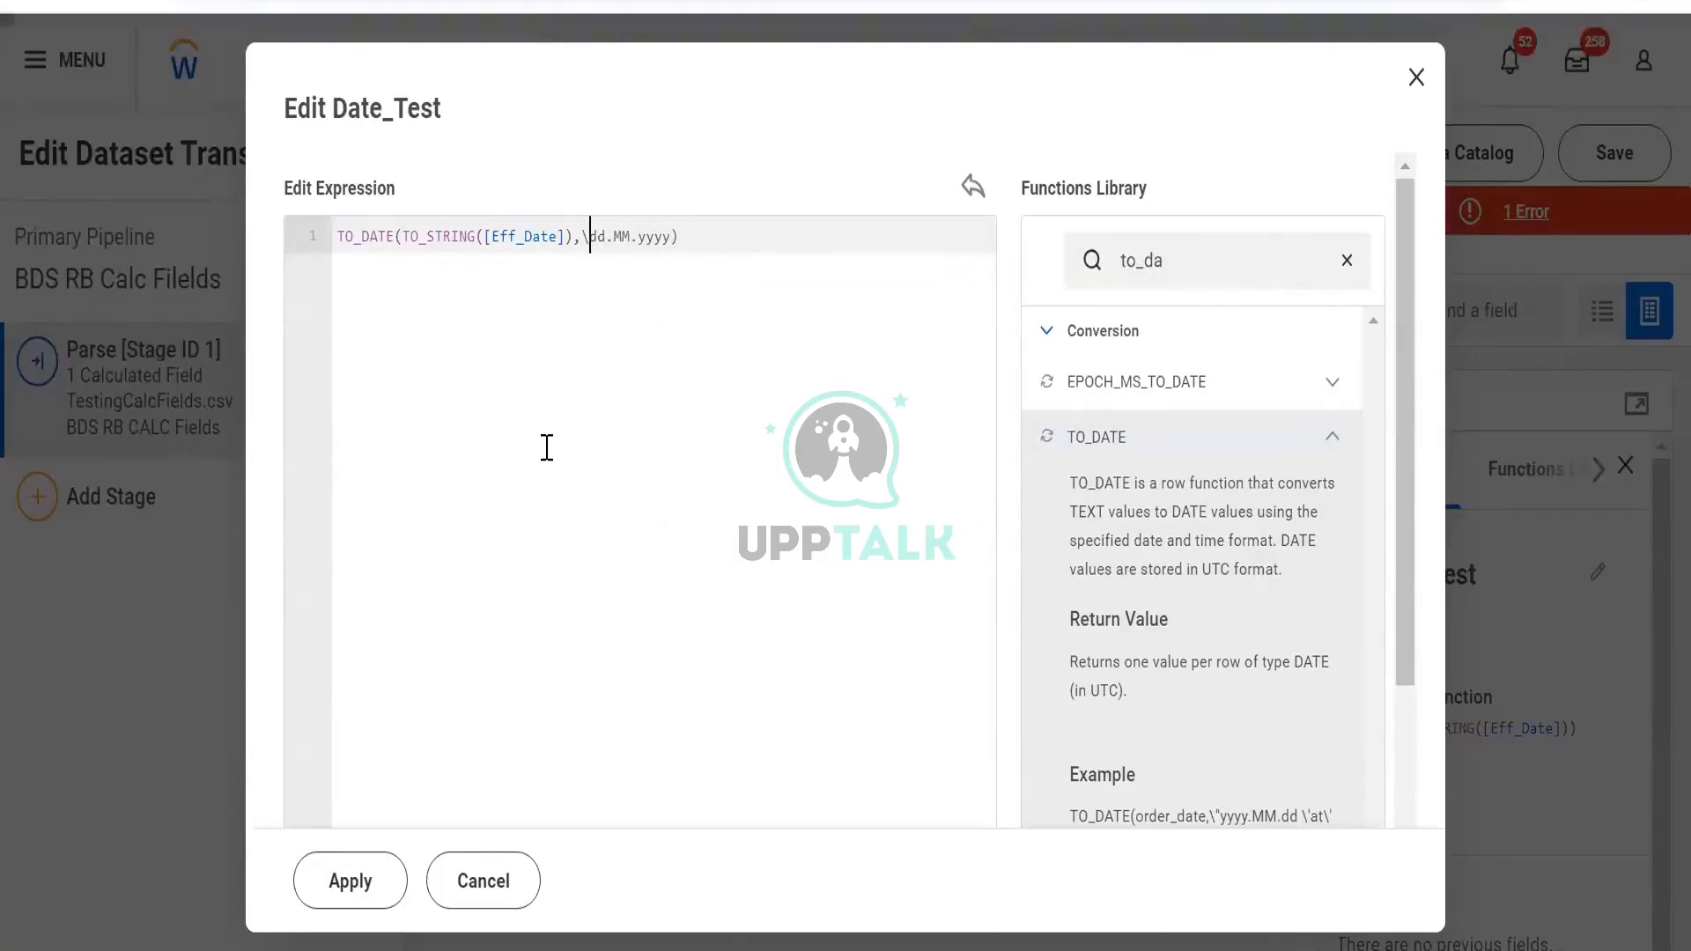
text(")
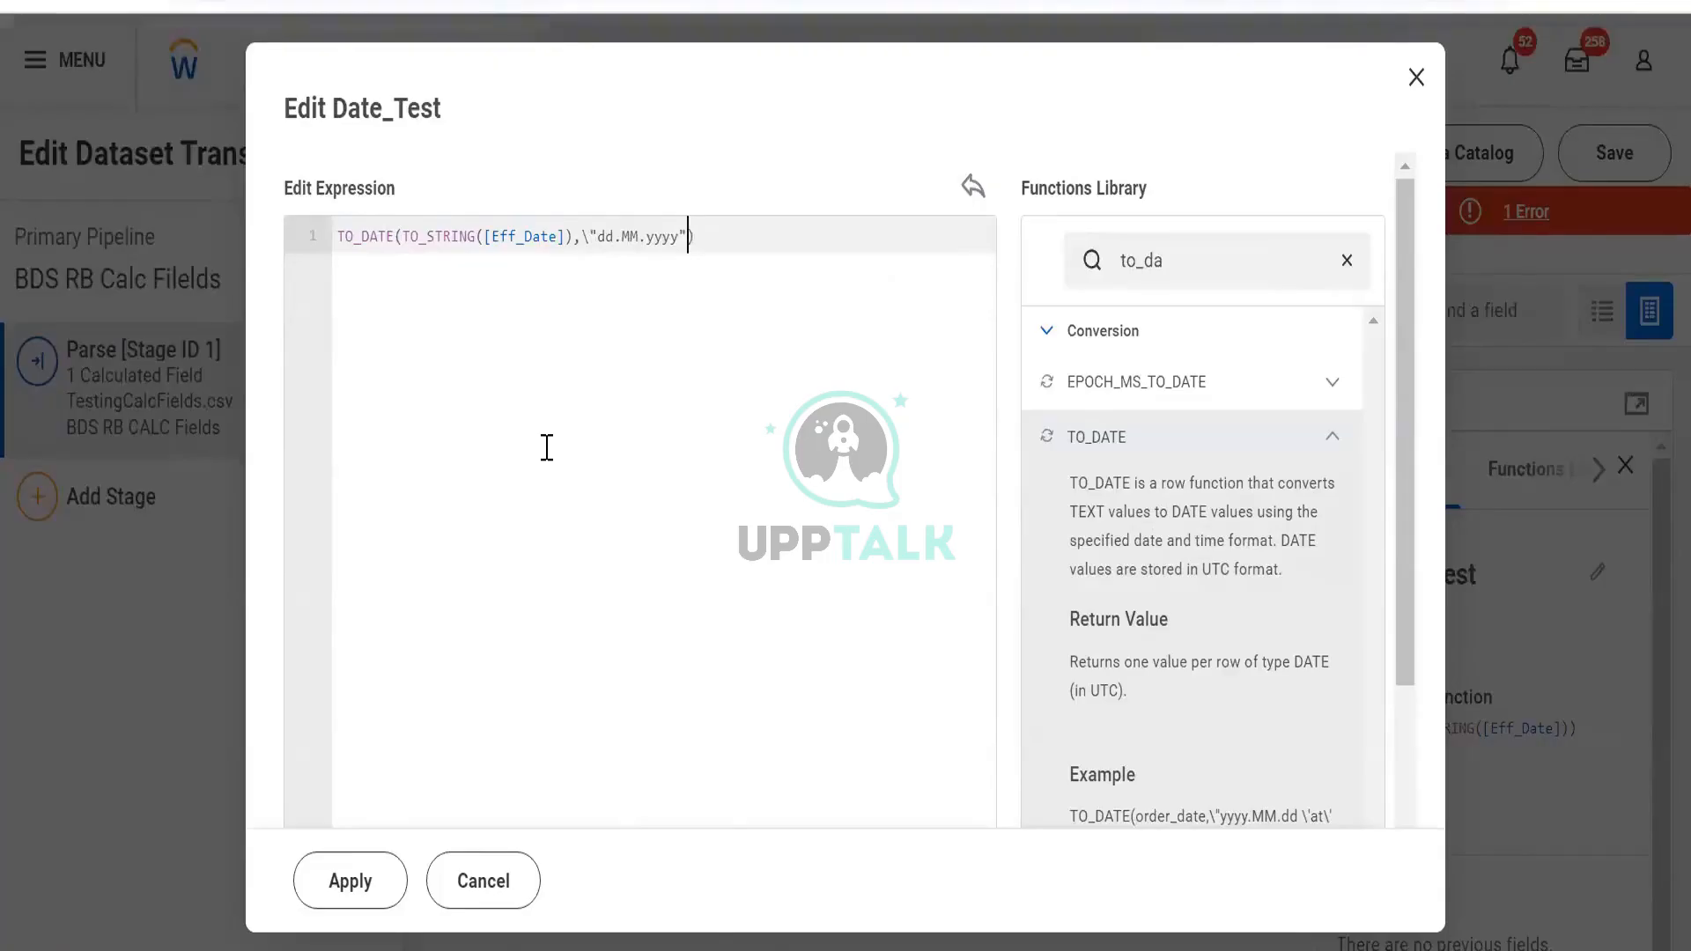
scroll(1215, 437, down, 3)
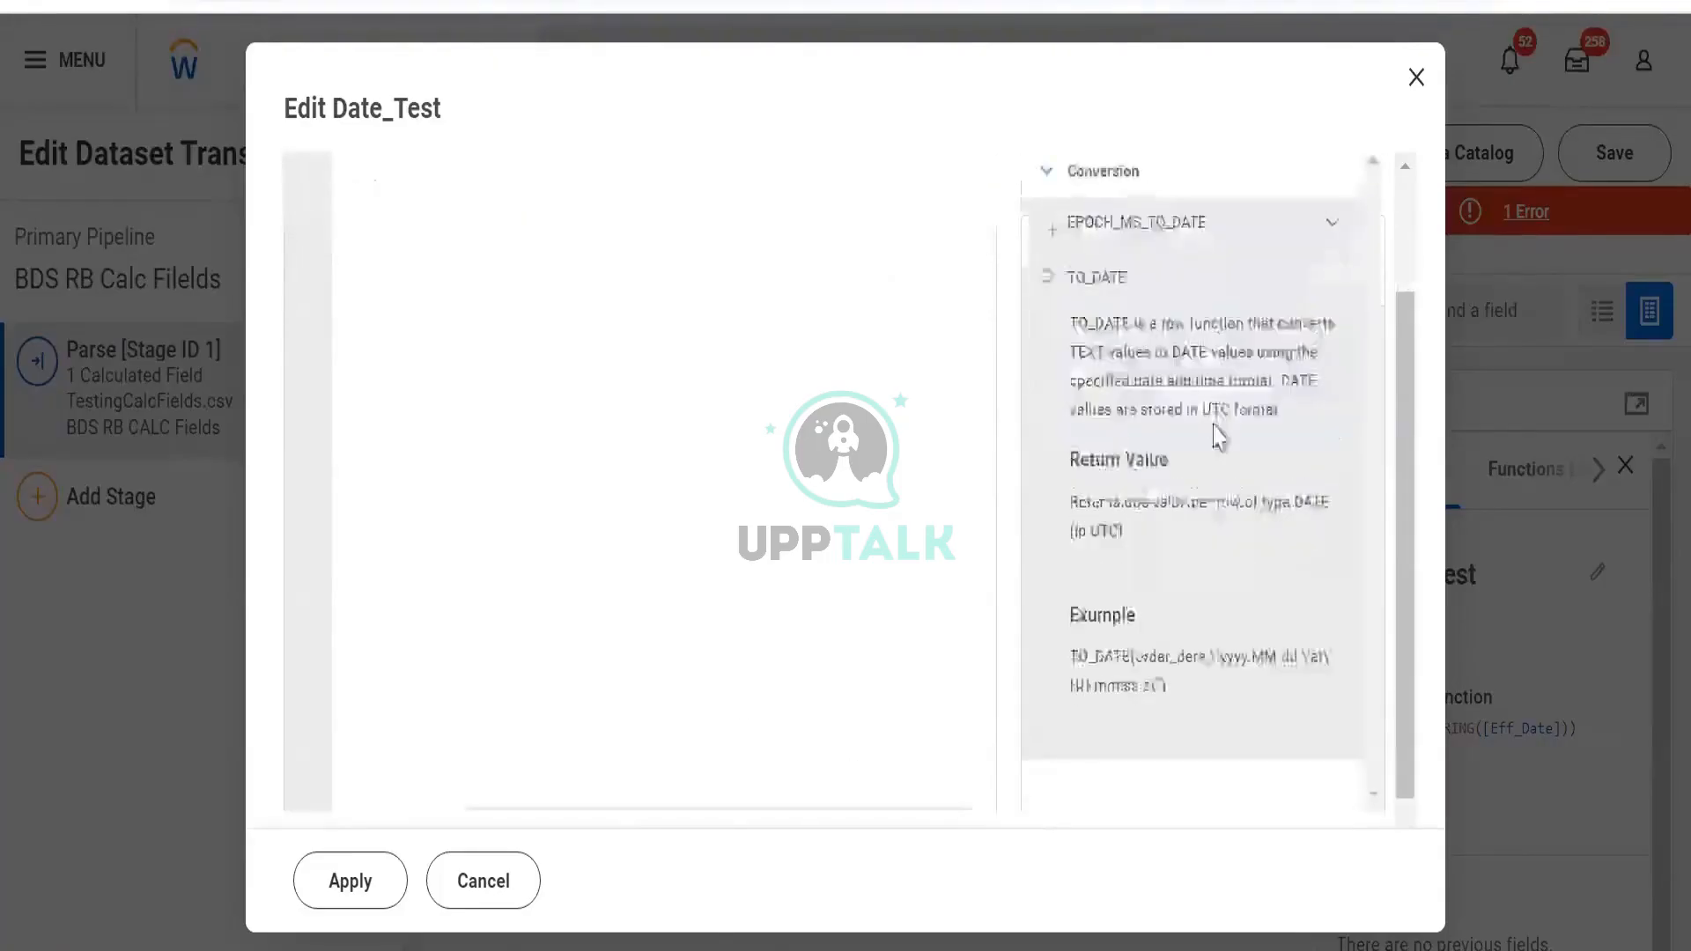
scroll(959, 492, up, 3)
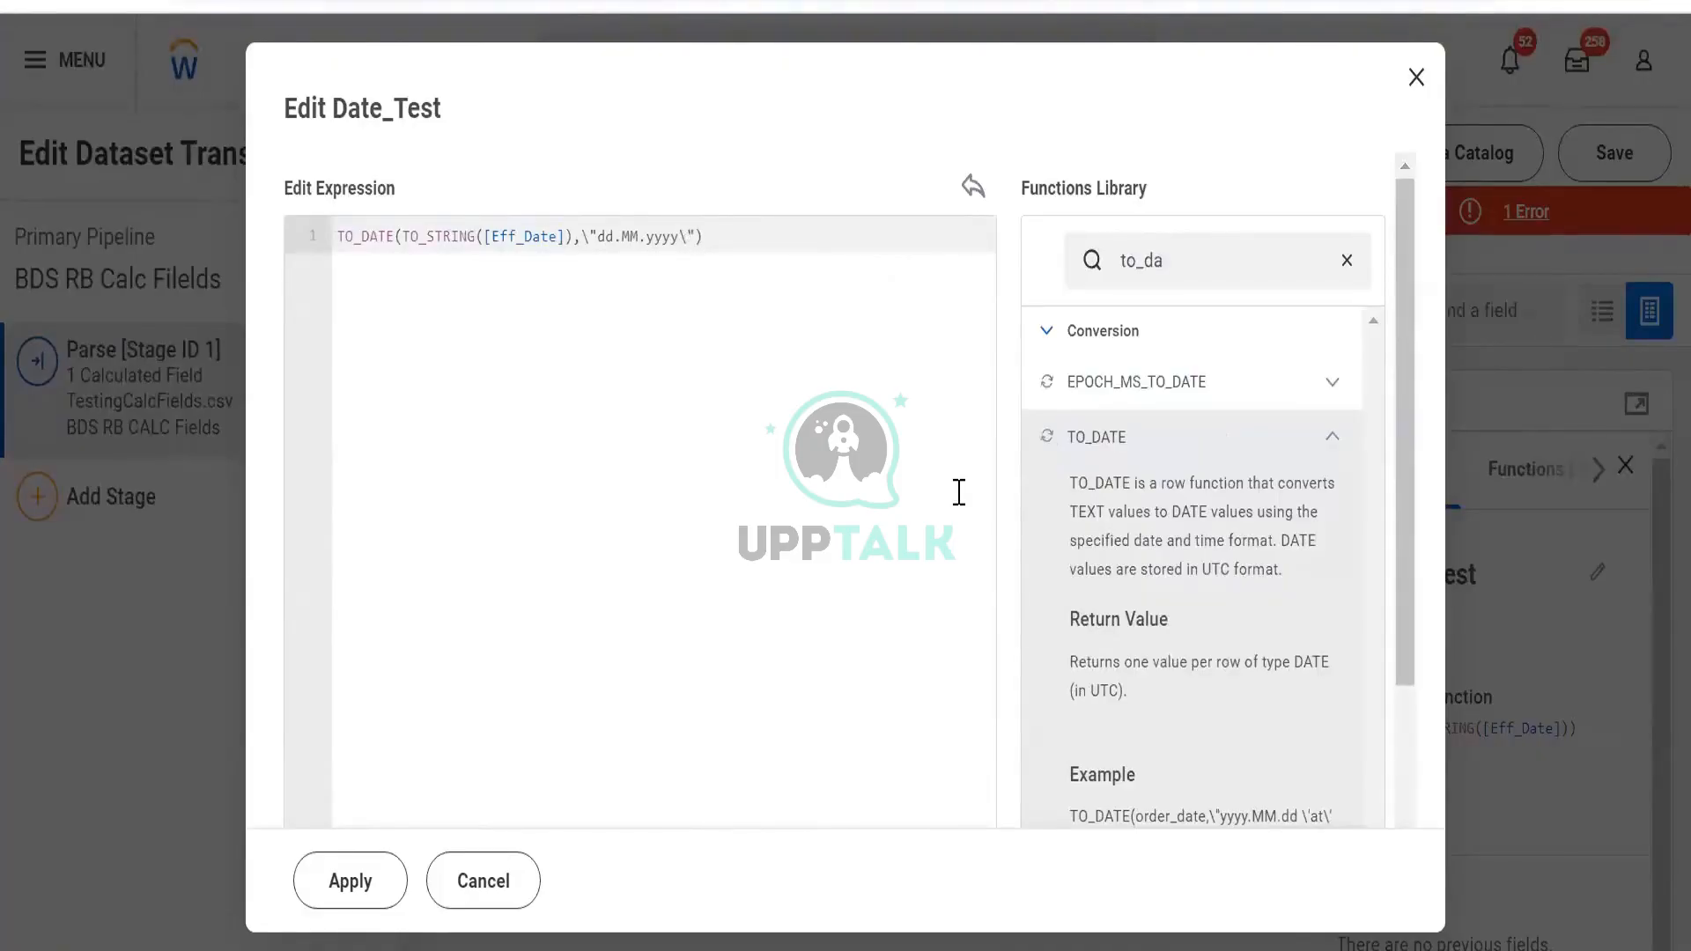
scroll(1163, 559, down, 3)
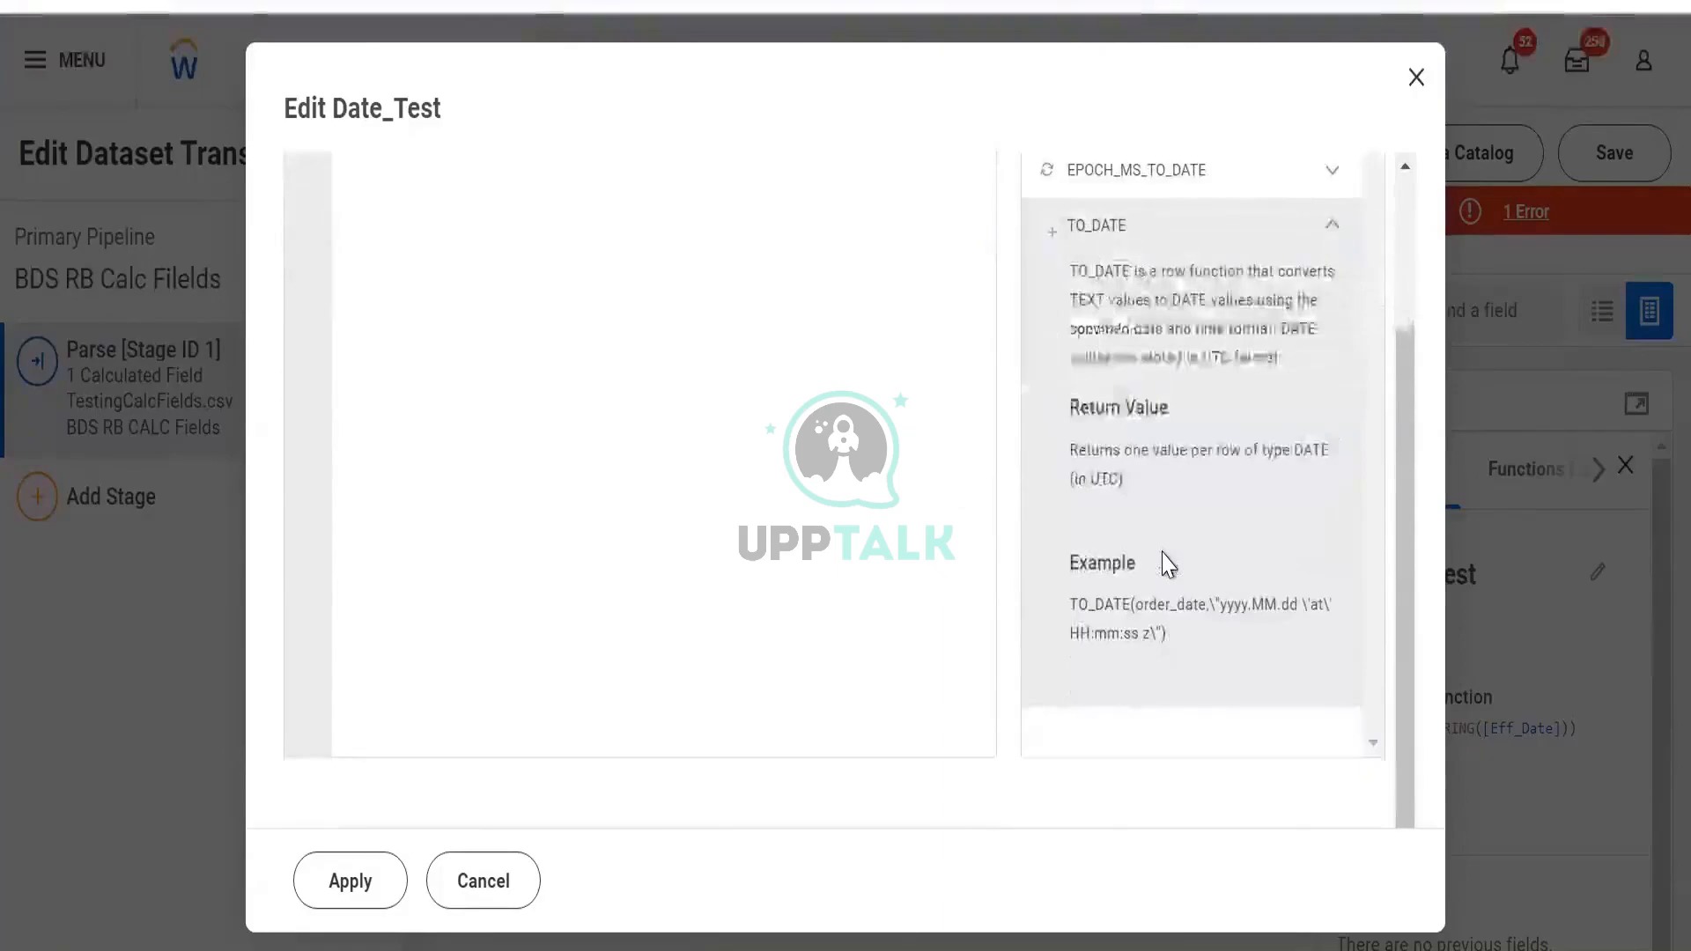
scroll(1163, 566, up, 3)
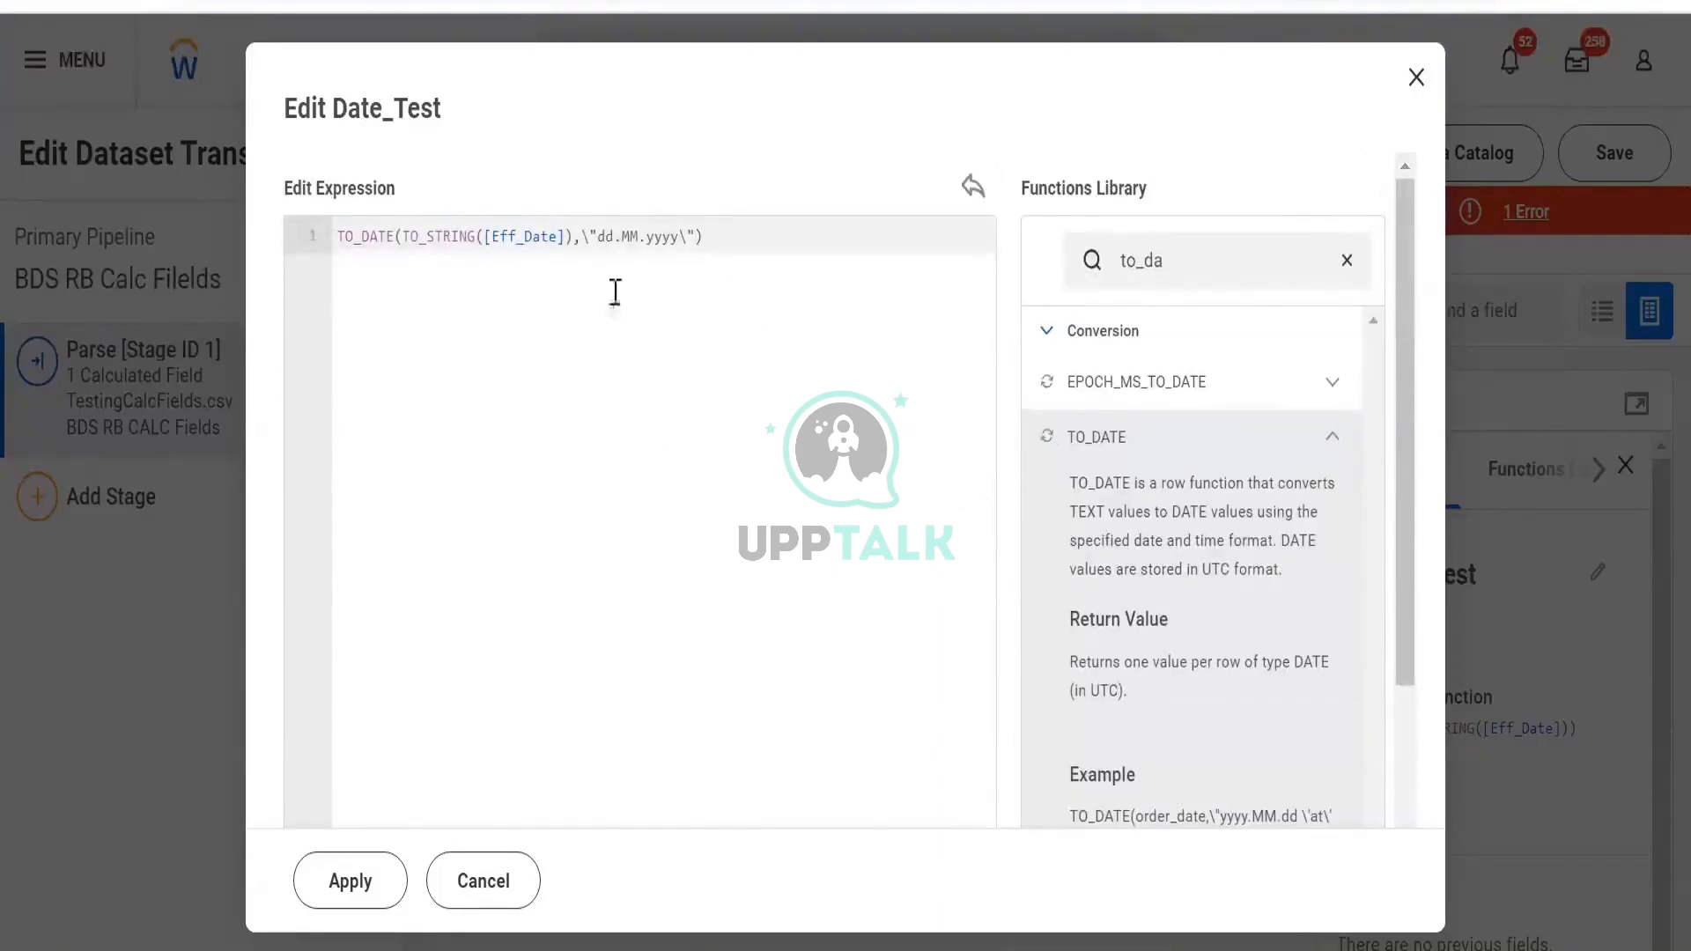
scroll(989, 366, down, 2)
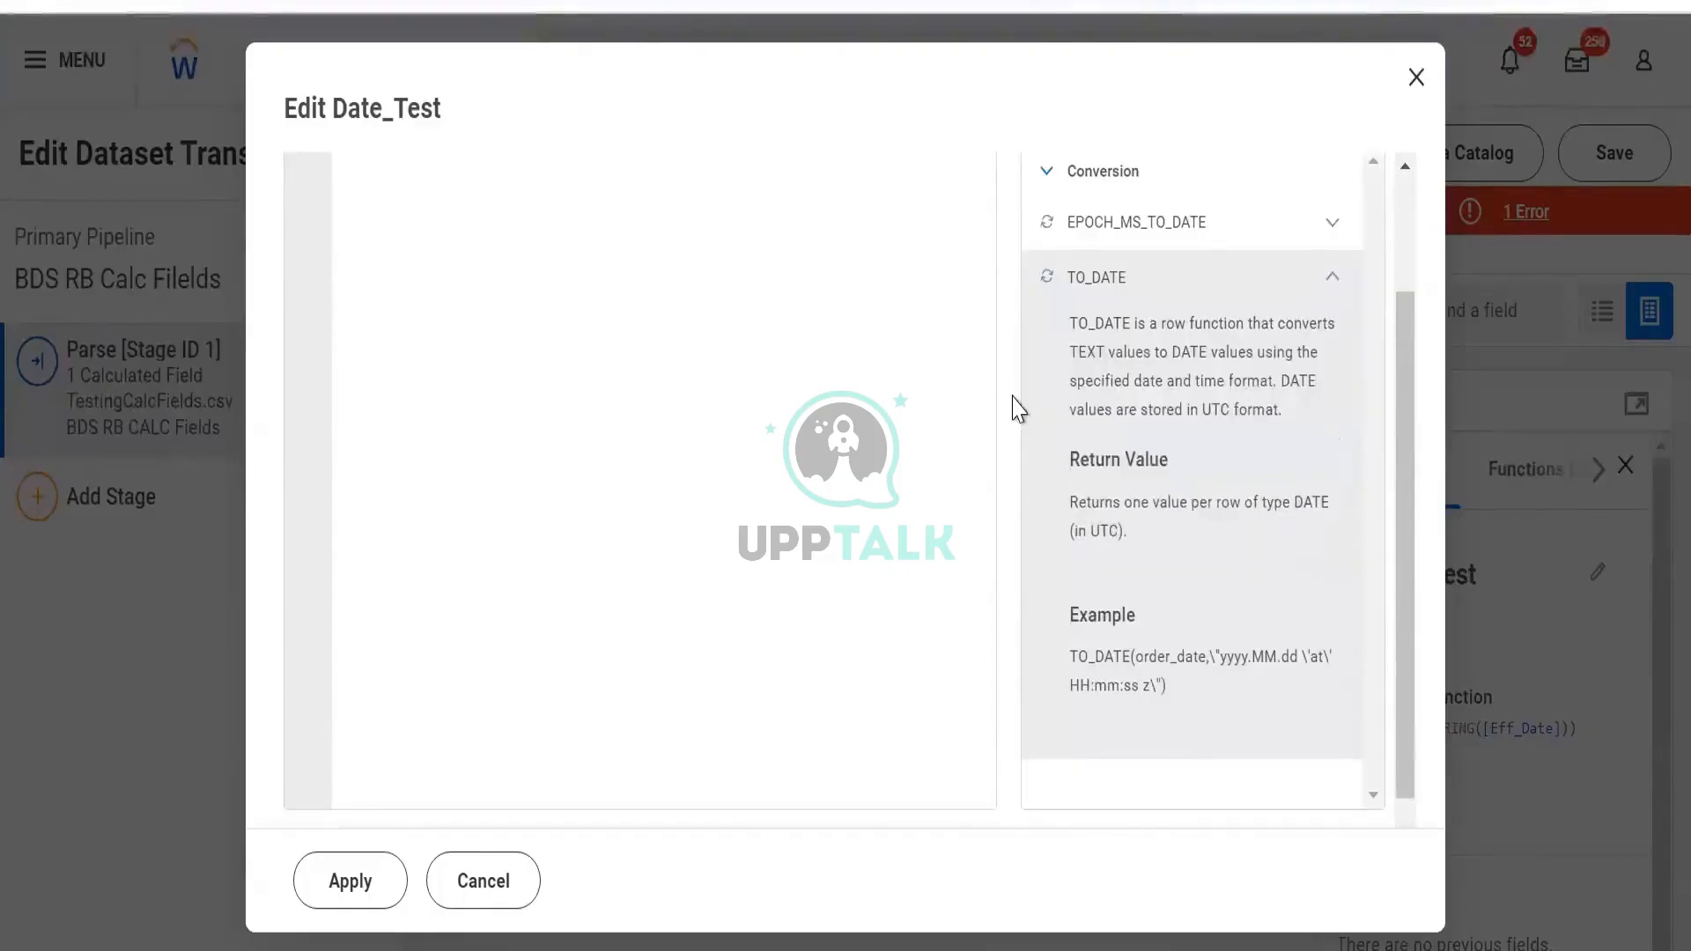
scroll(819, 408, up, 2)
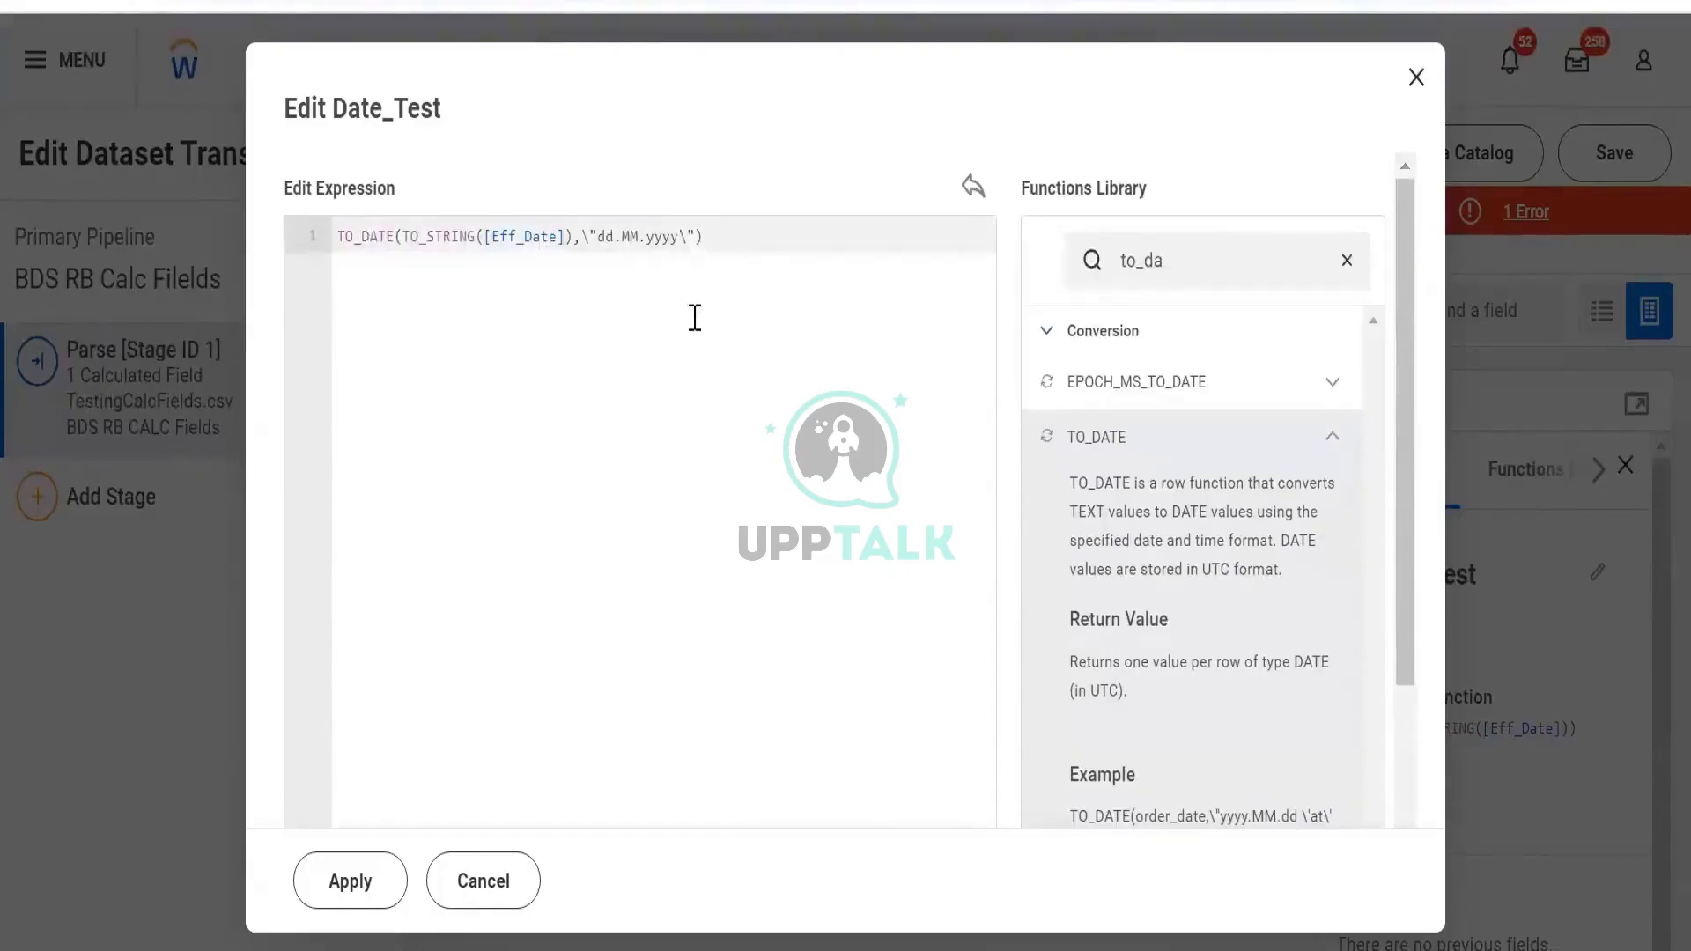
click(354, 884)
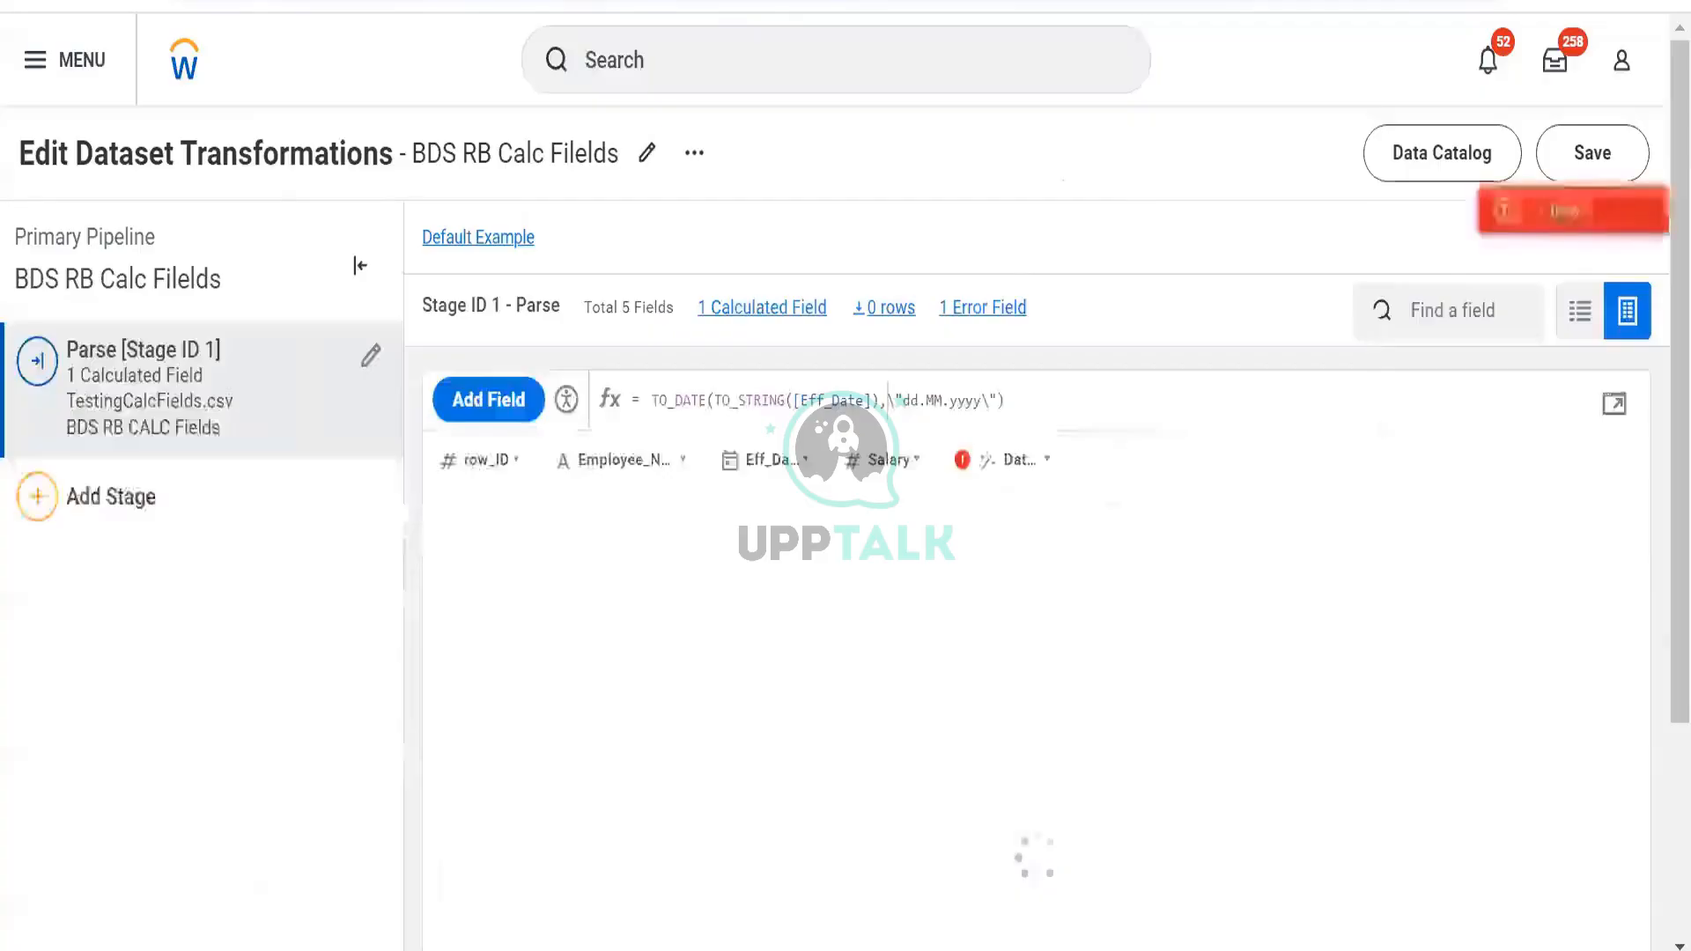
Remove the two stray backslashes around "dd.MM.yyyy" so Date_Test validates as a Date
click(1460, 231)
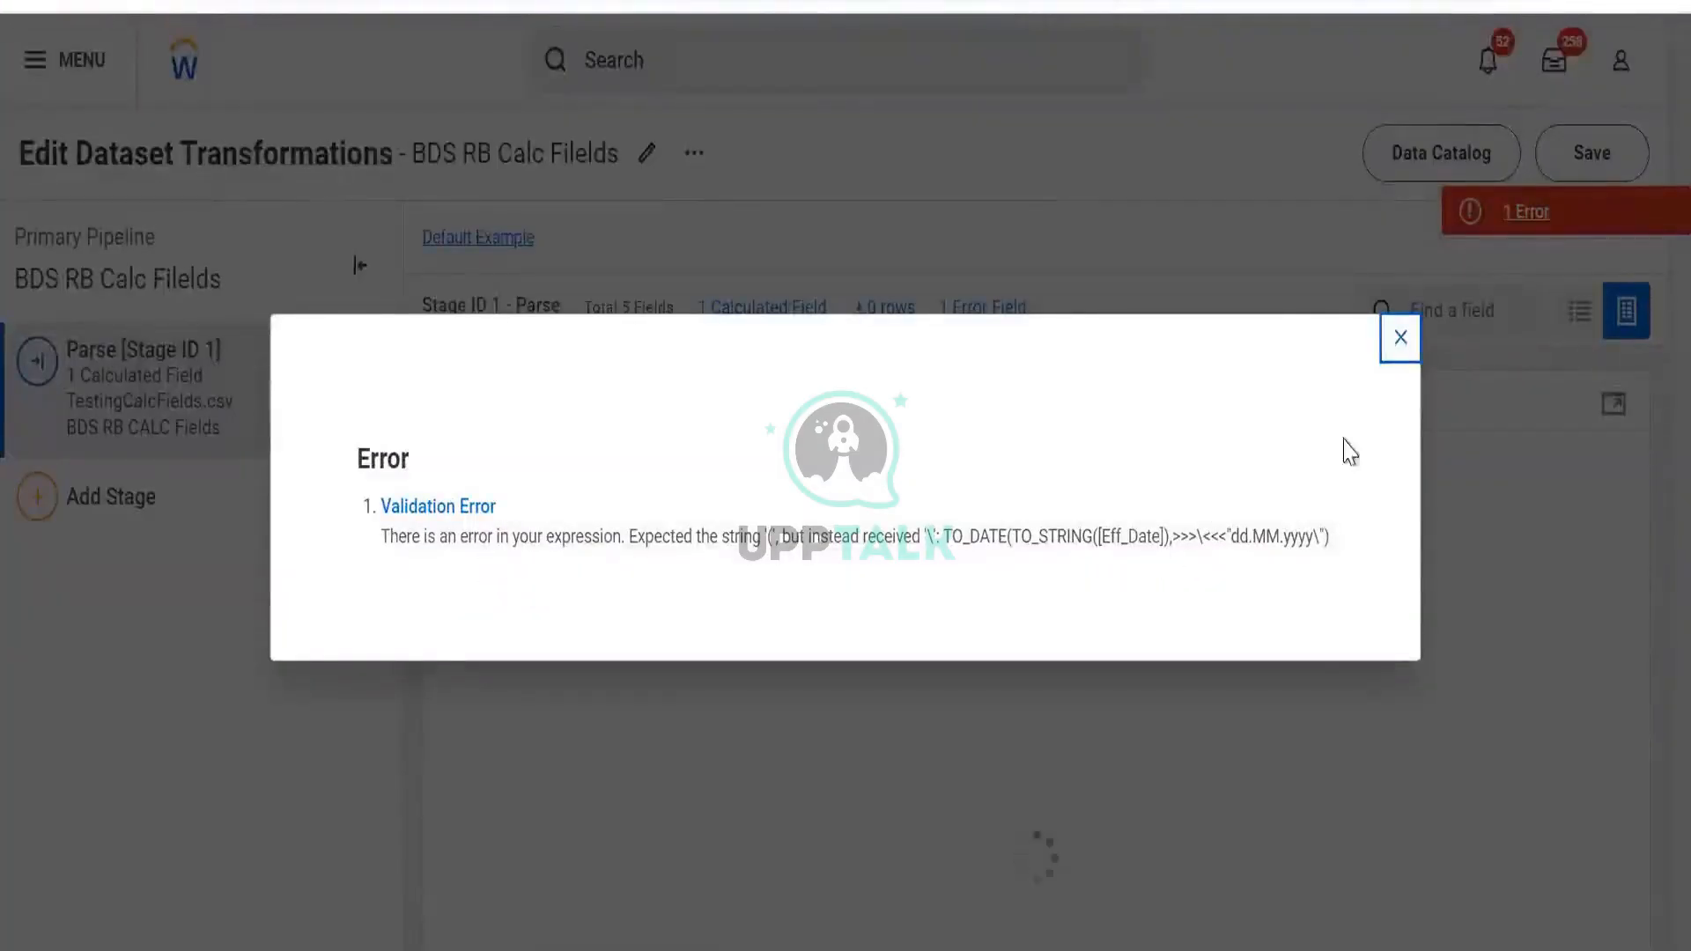
click(1399, 337)
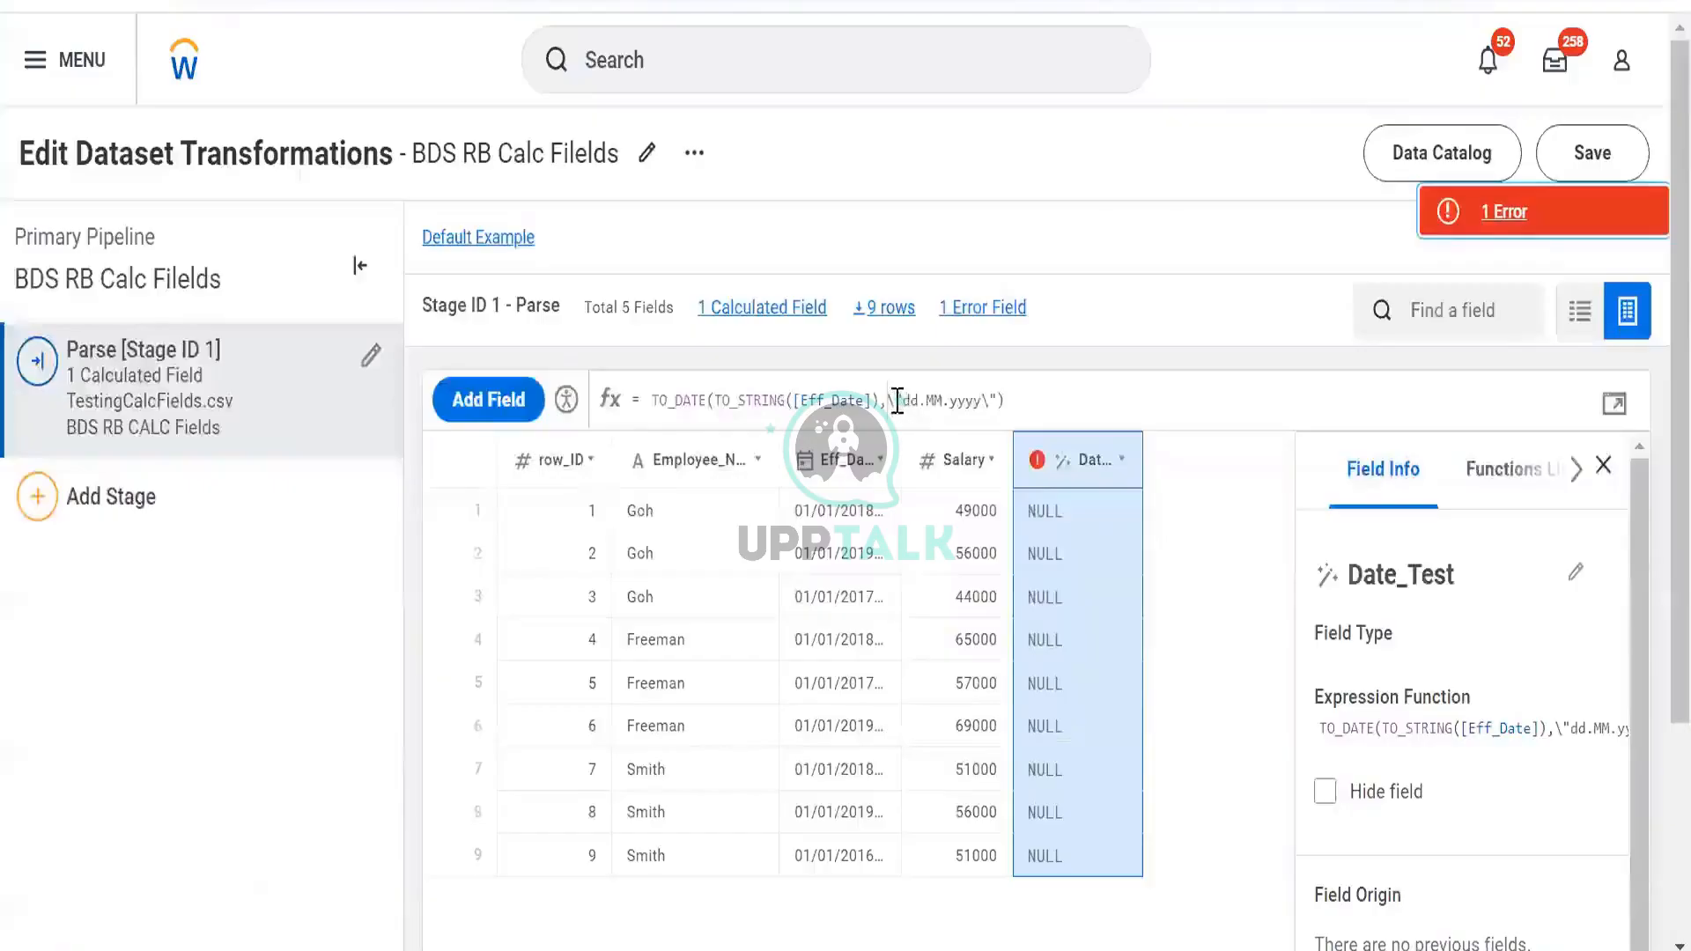
click(897, 401)
key(BackSpace)
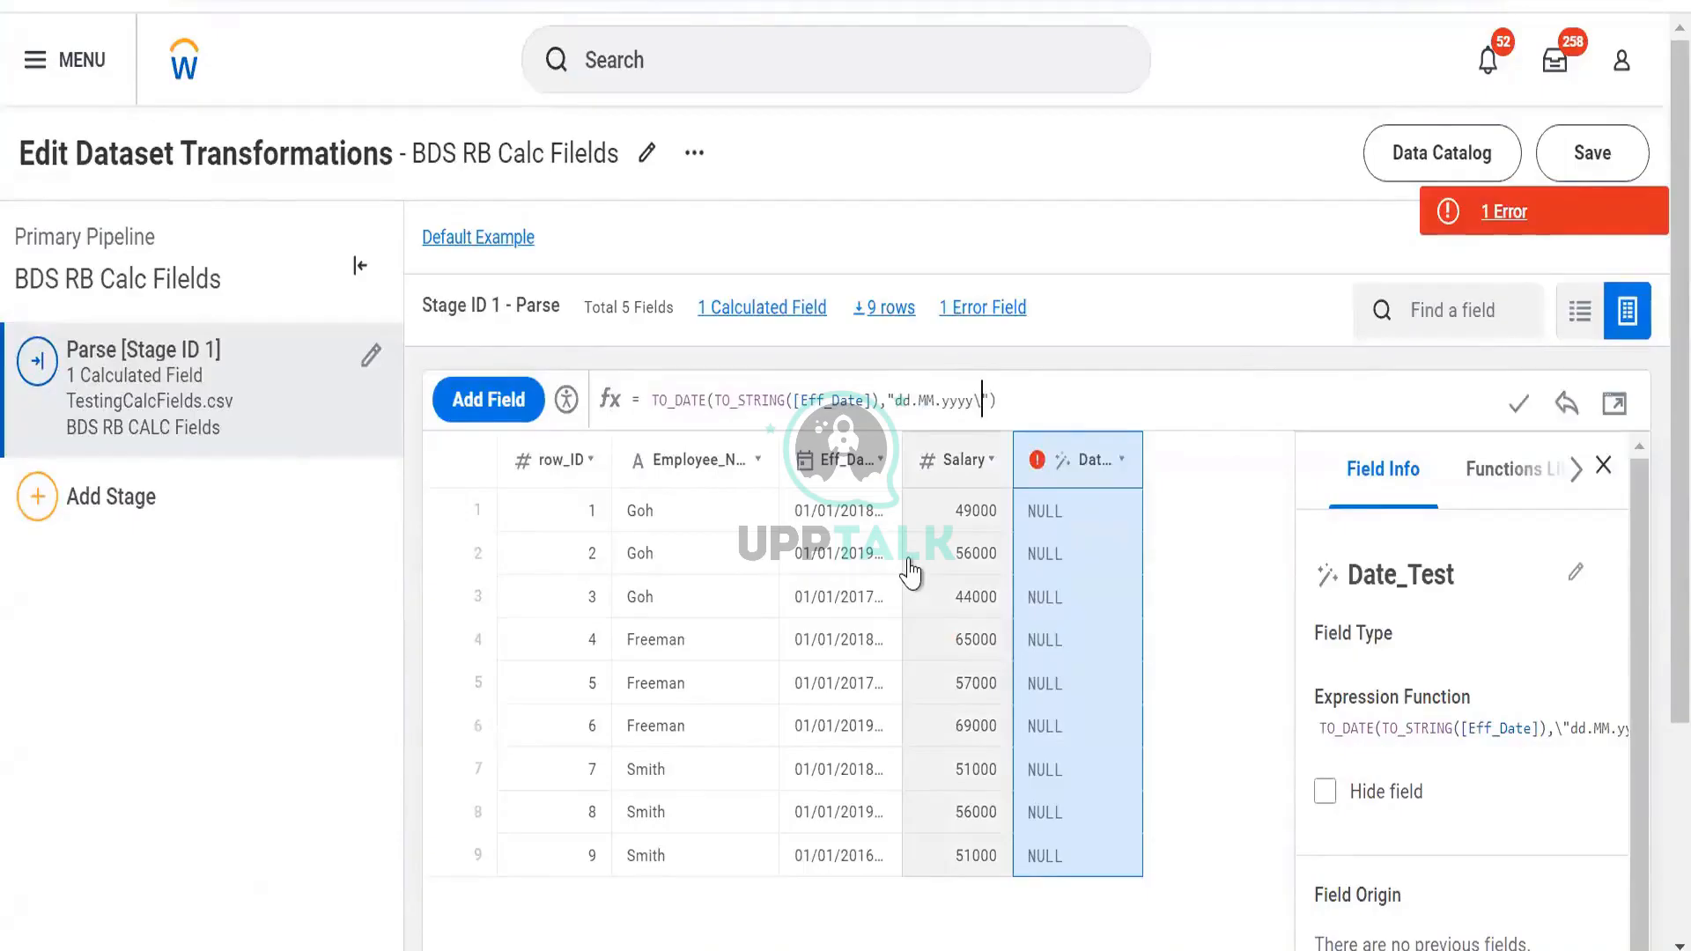
key(BackSpace)
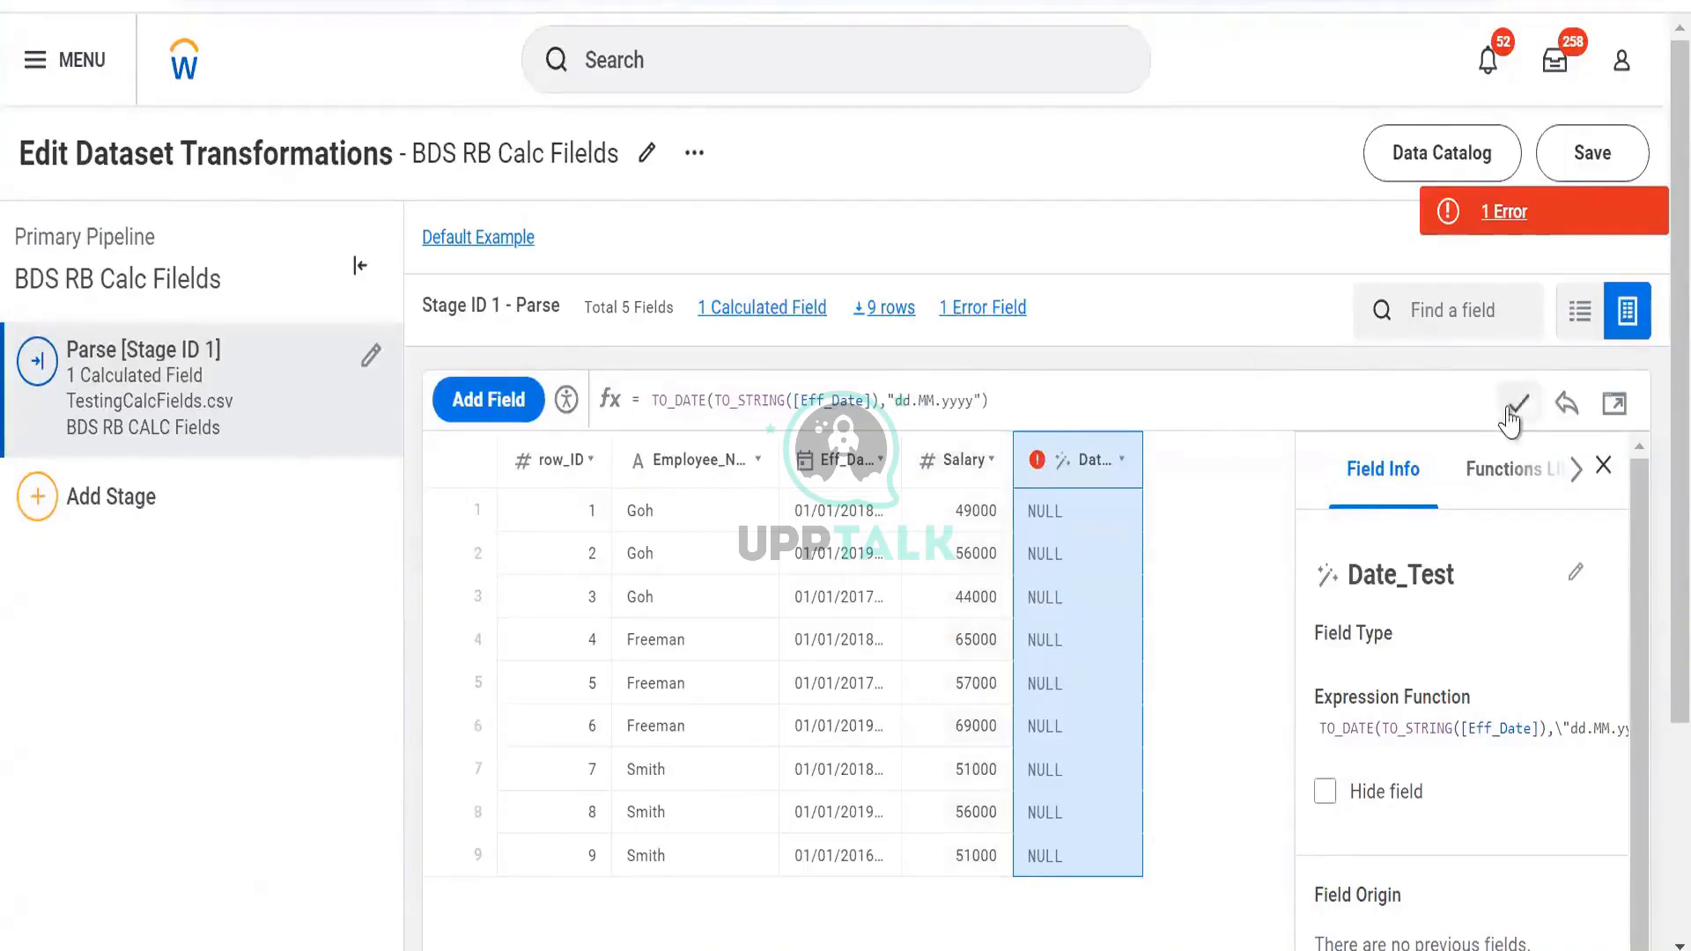
click(1509, 412)
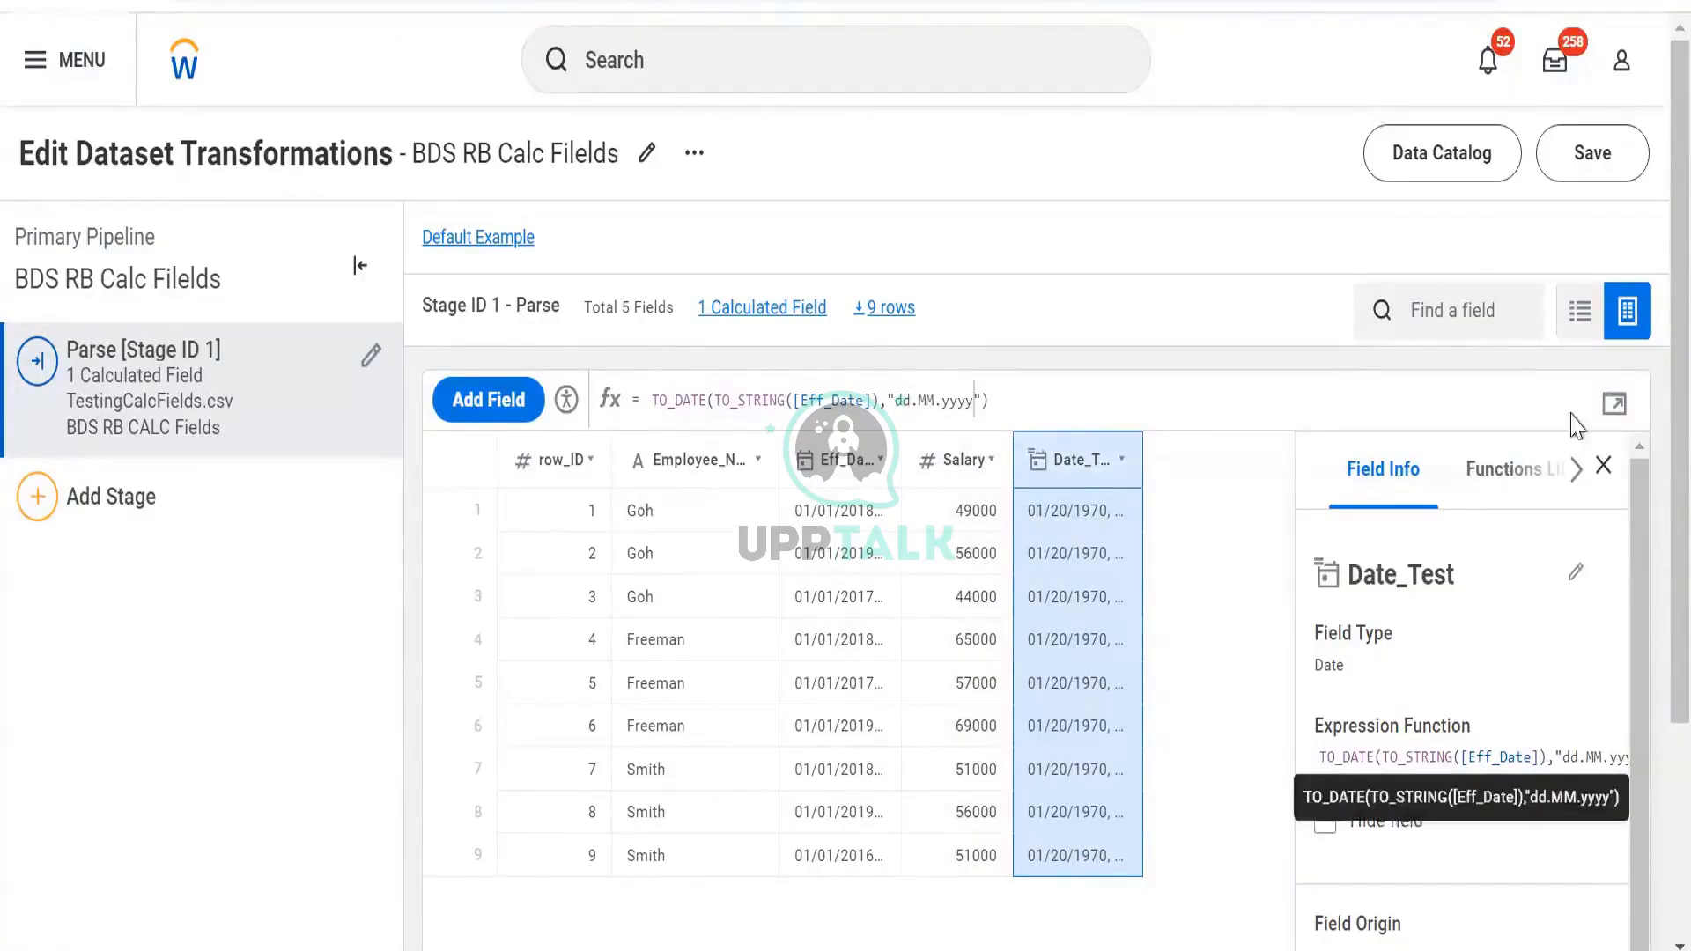
click(885, 383)
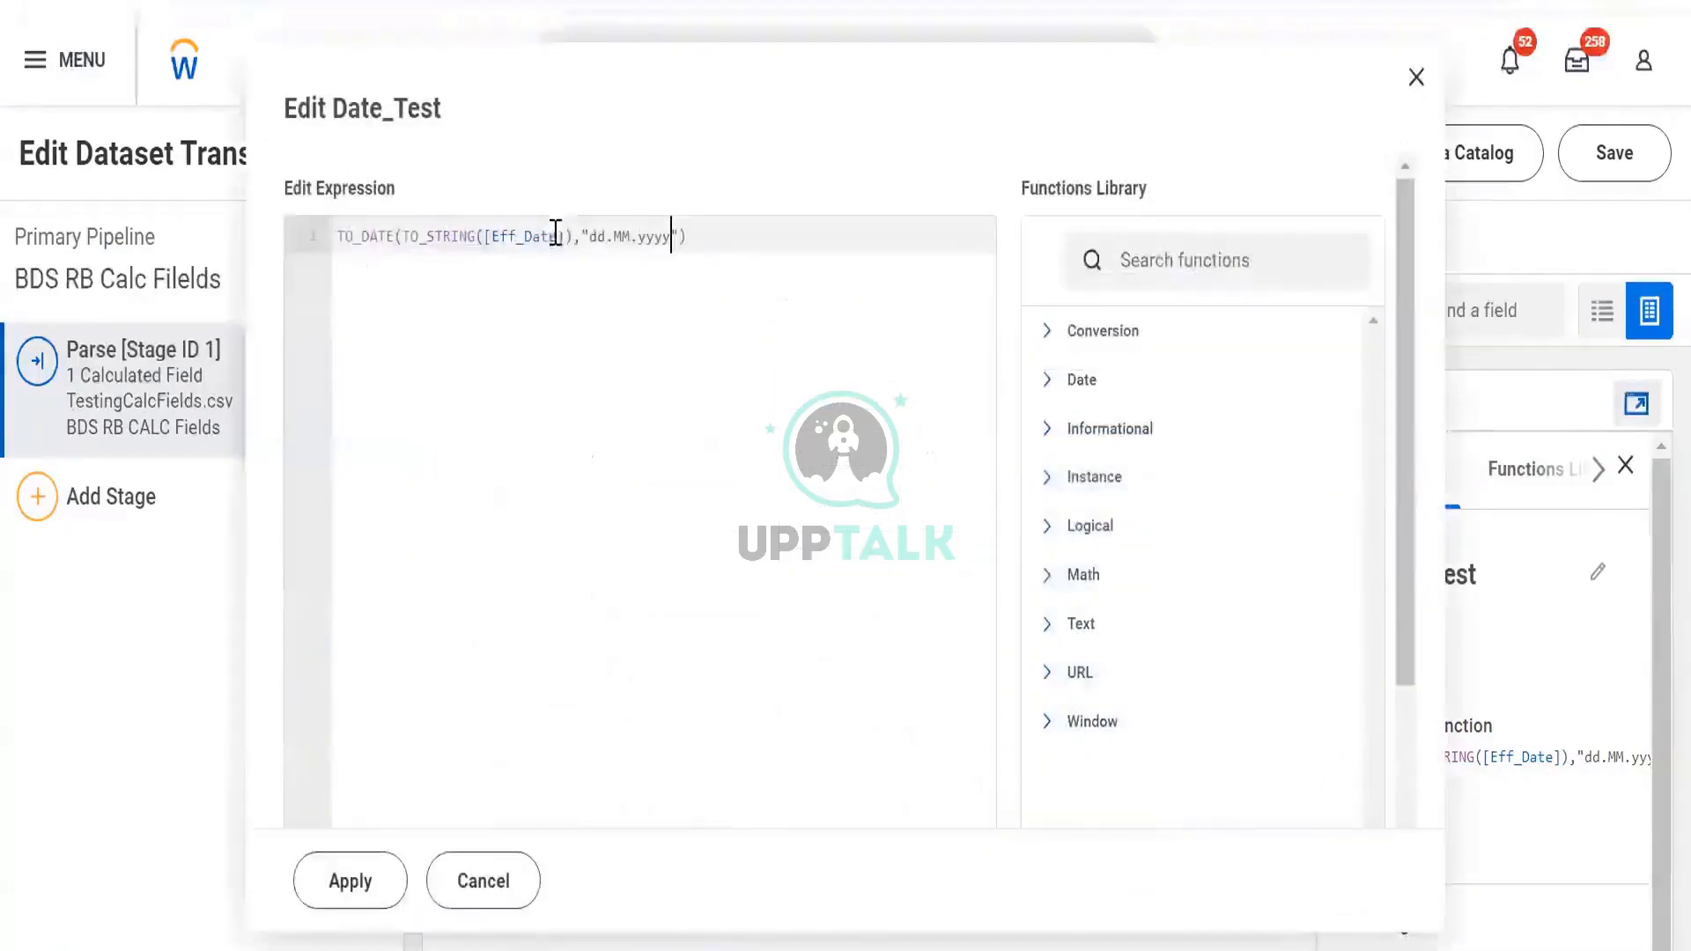
Search 'to_Da' in the Functions Library and expand TO_DATE's description
click(1116, 250)
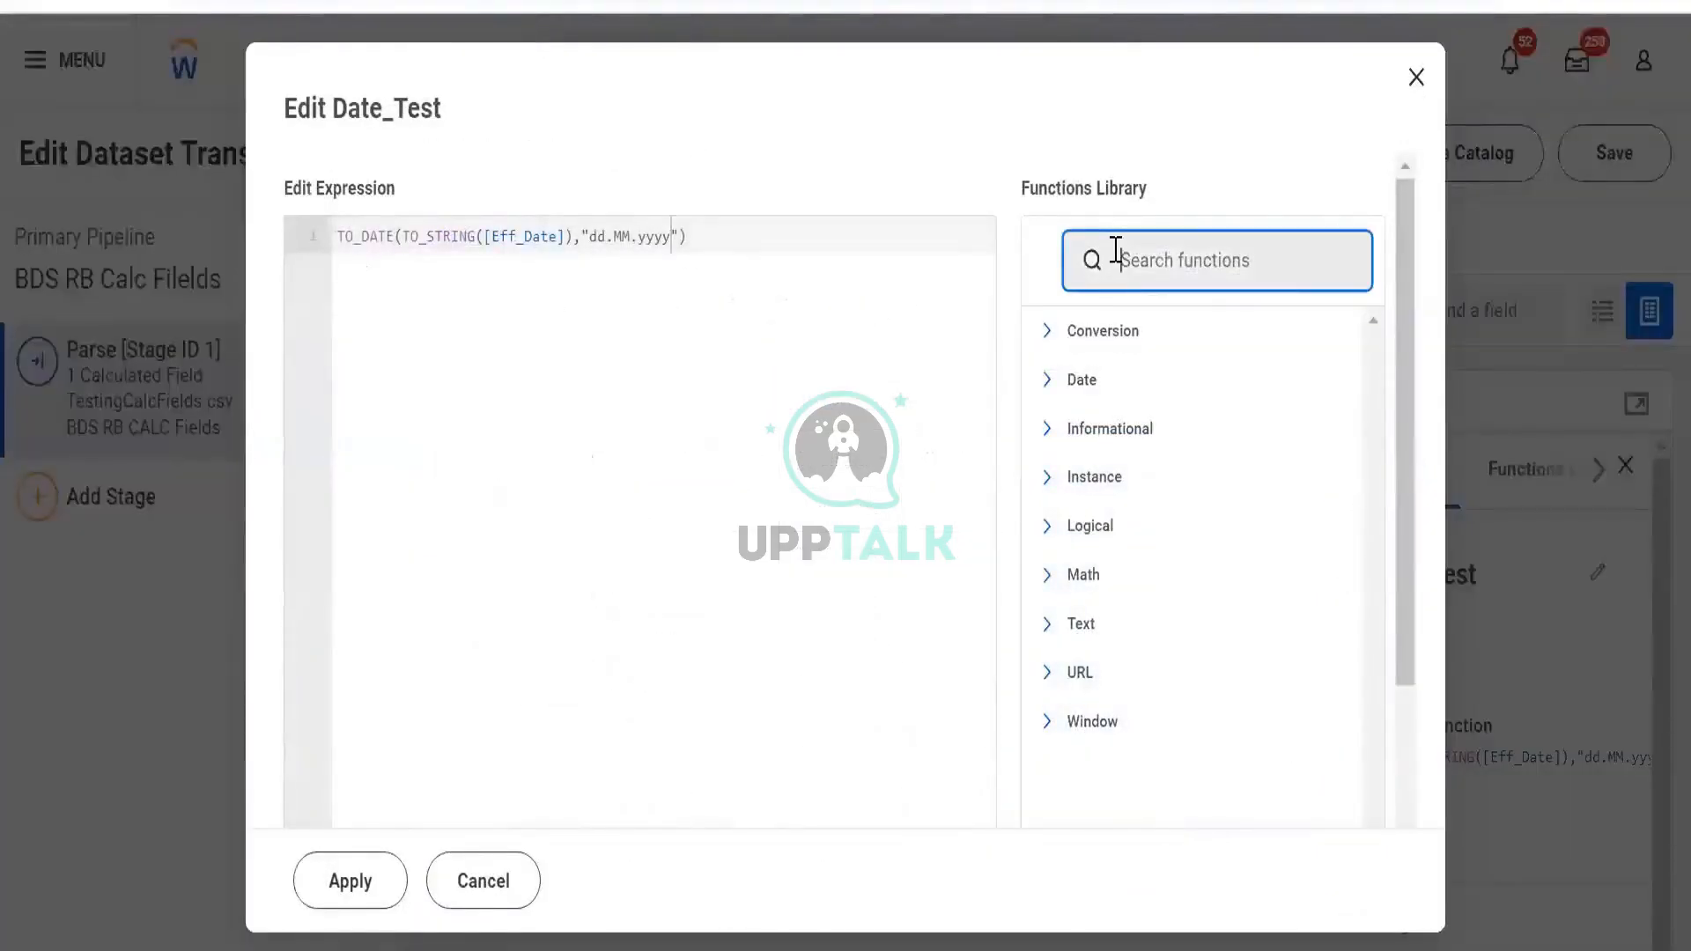
text(to-)
scroll(1119, 256, down, 1)
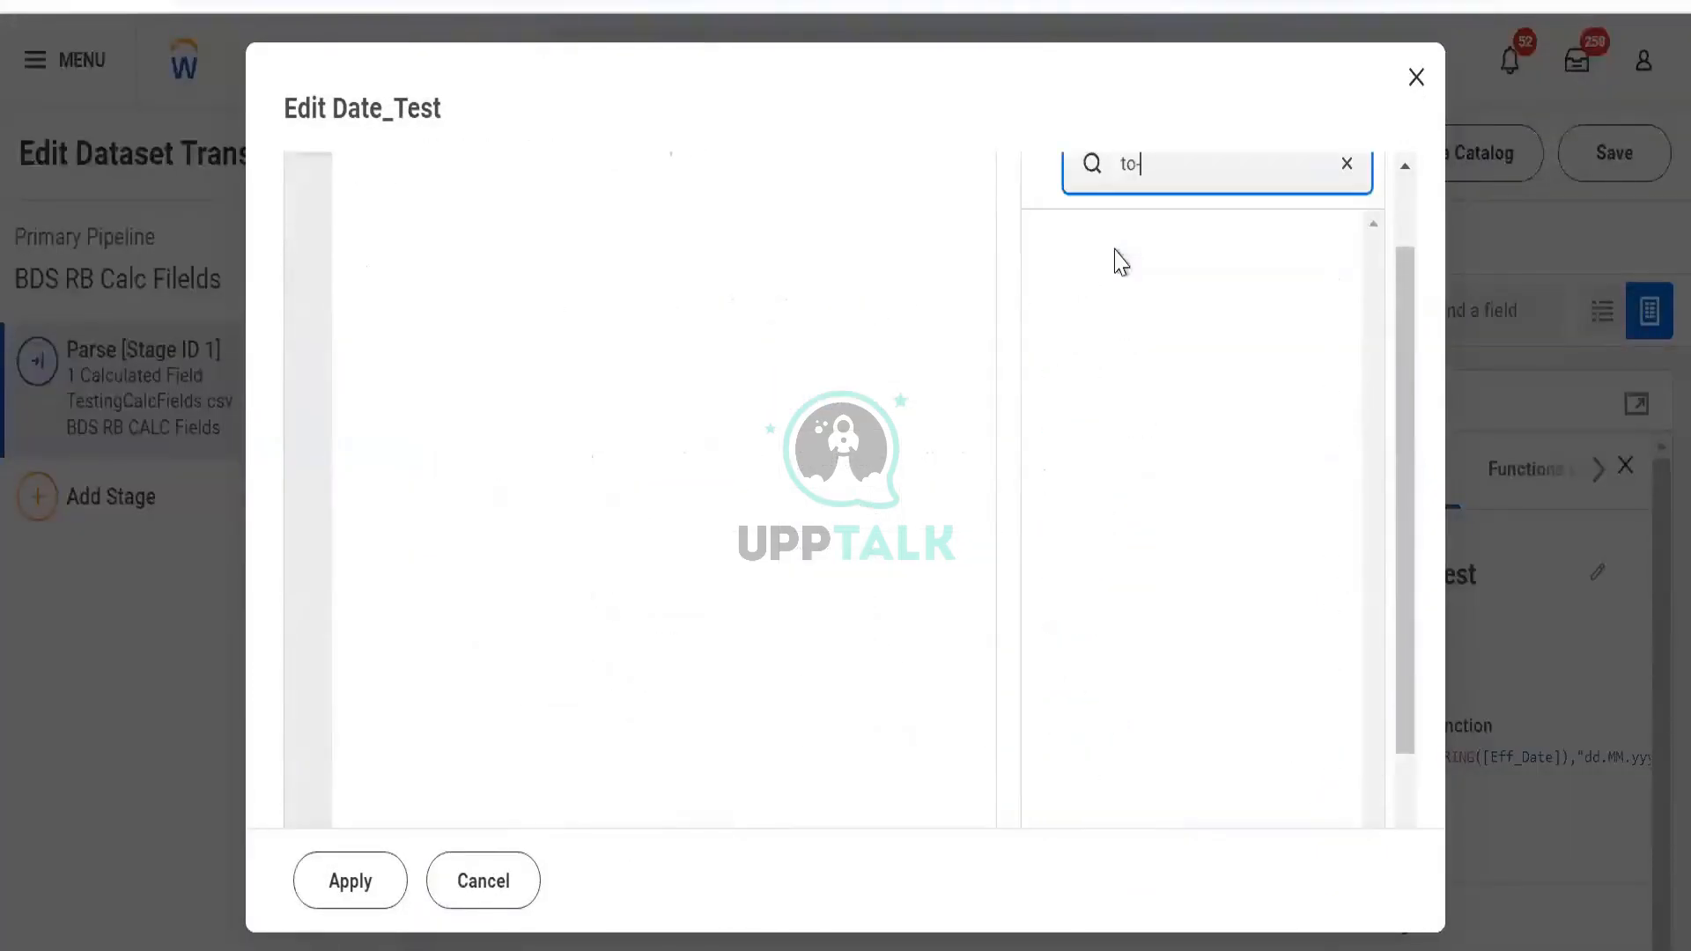
key(BackSpace)
text(_Da)
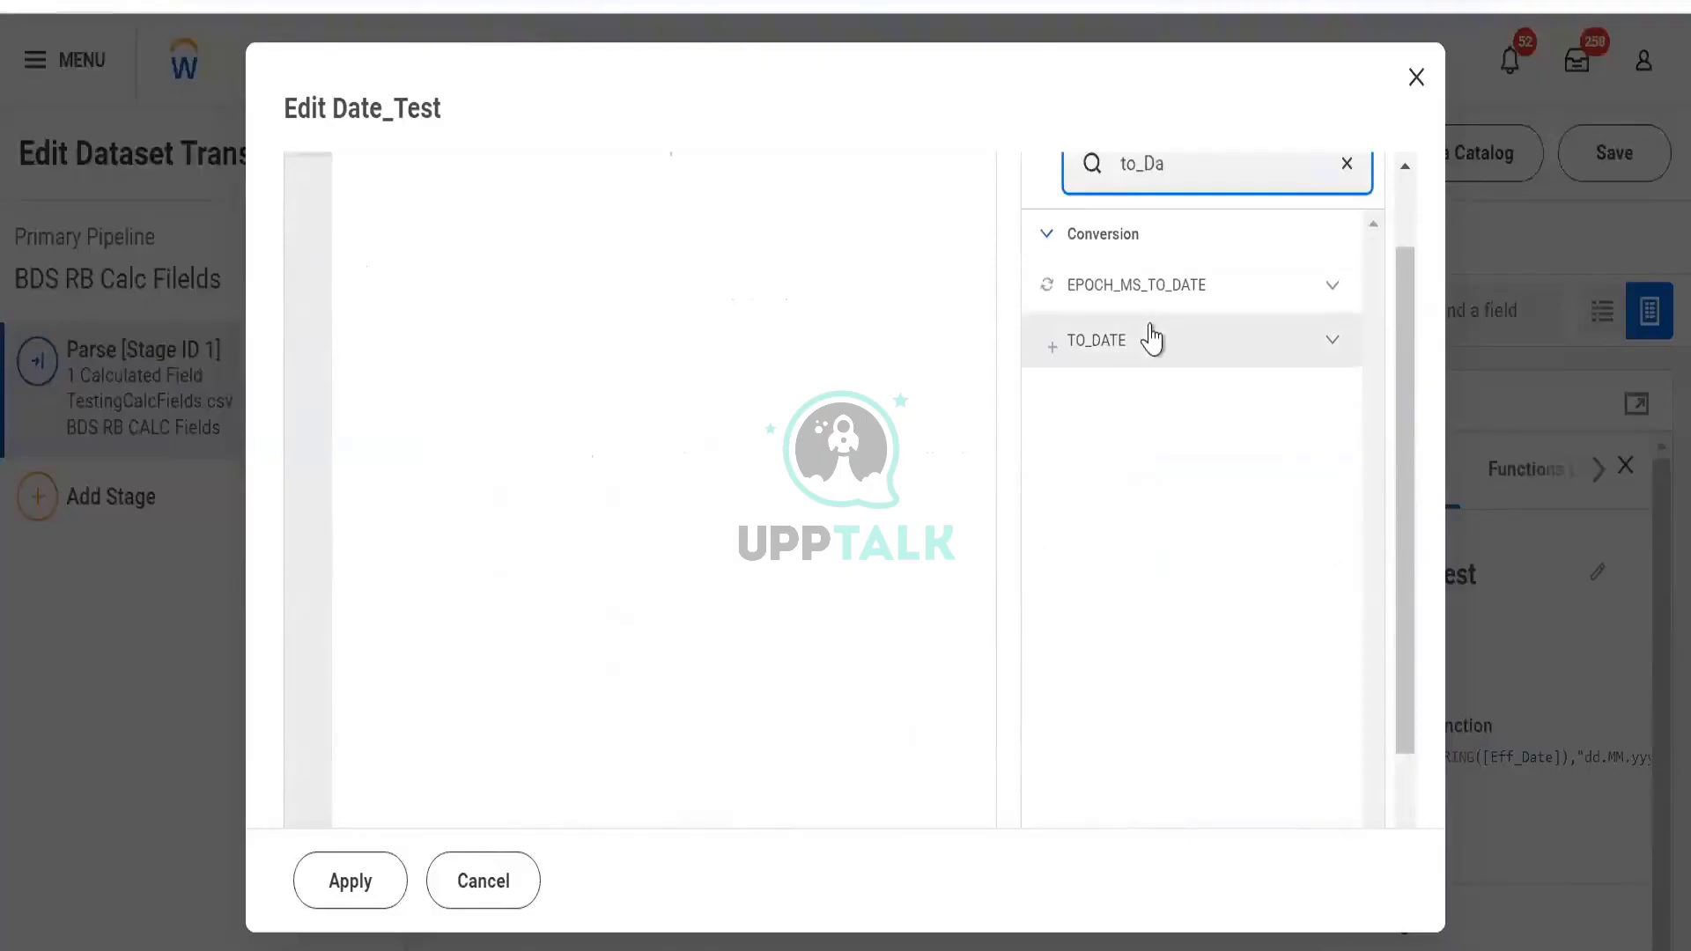
click(1151, 334)
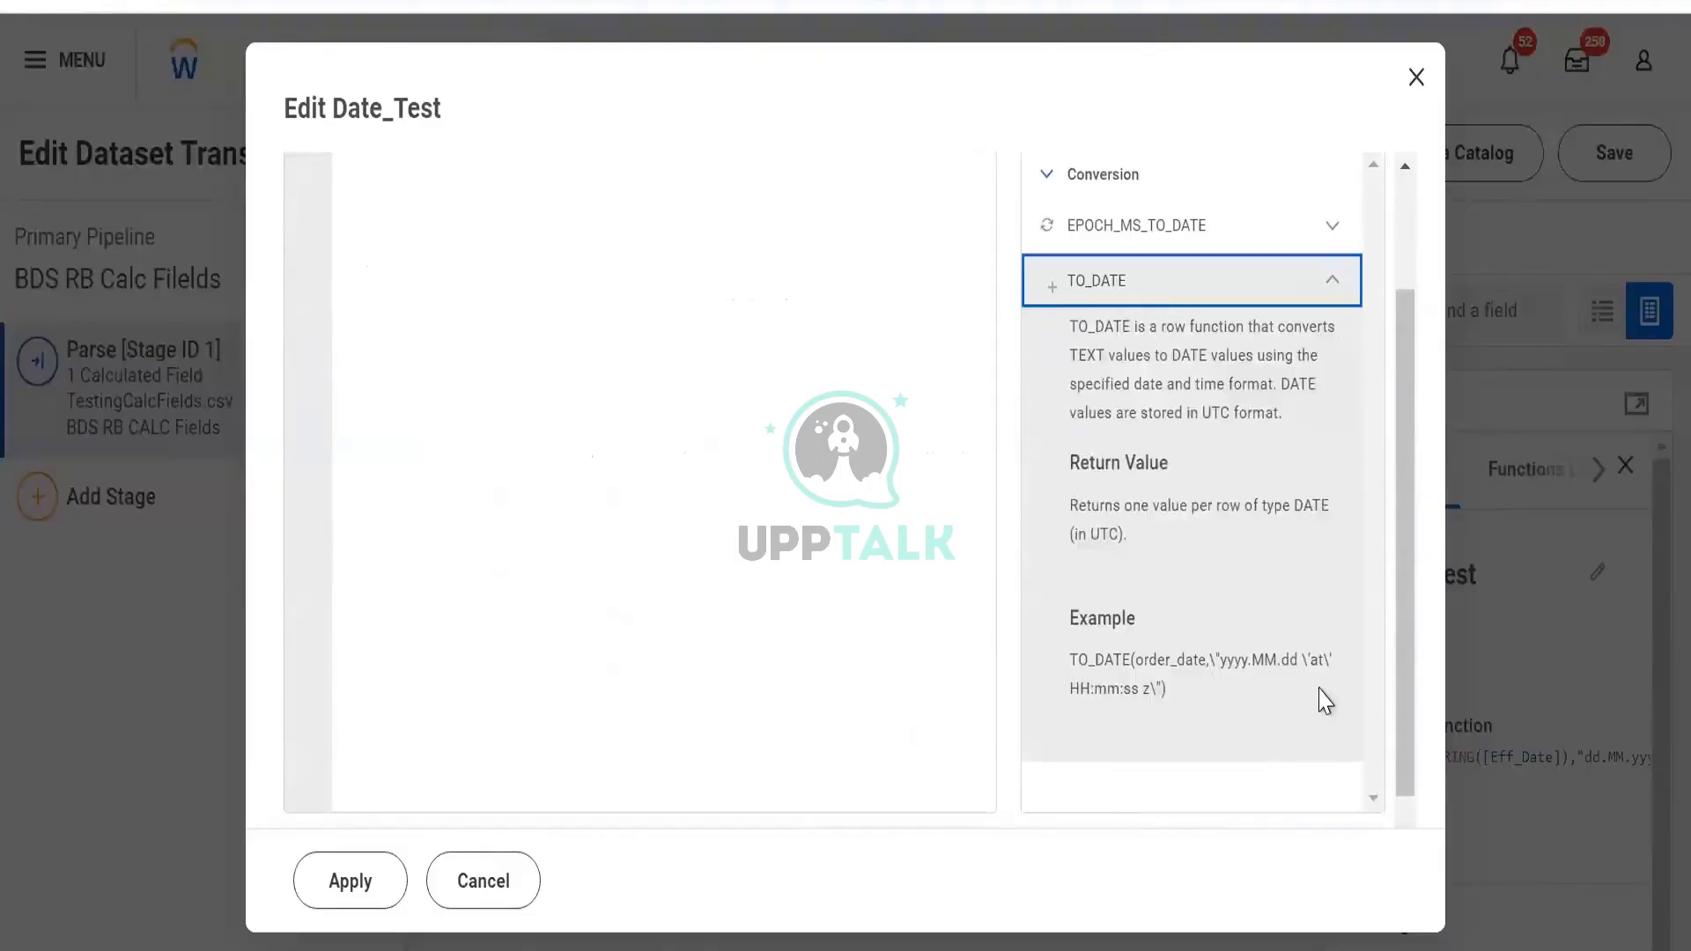
scroll(1321, 702, up, 2)
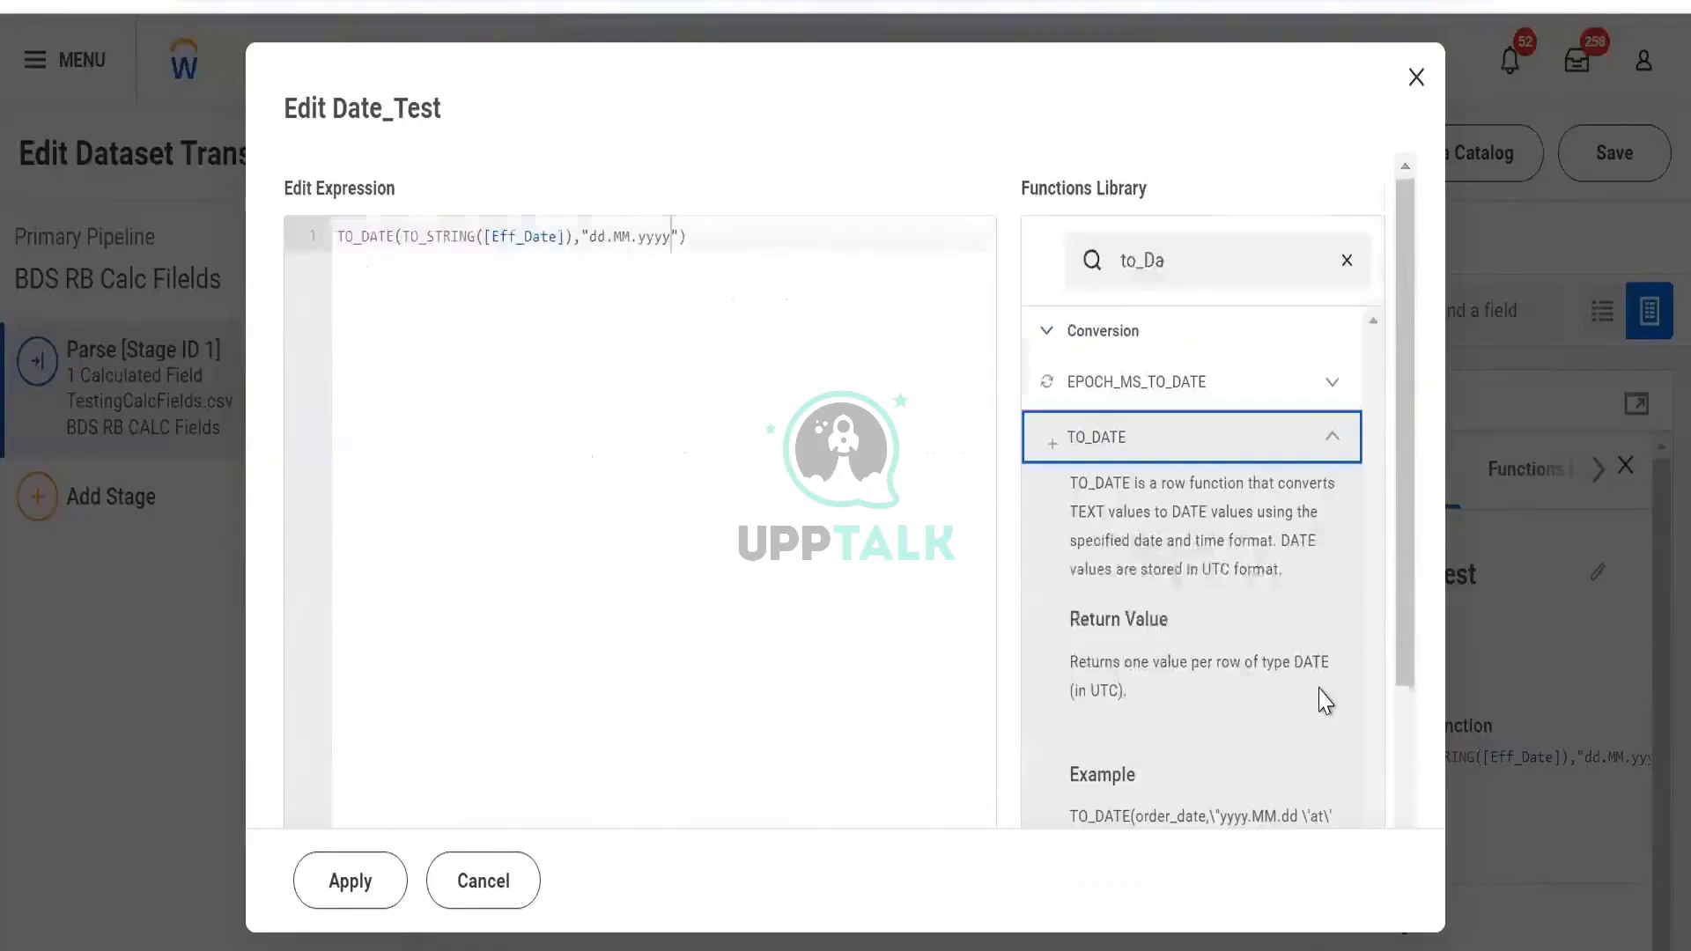
scroll(1321, 702, down, 2)
scroll(1291, 669, up, 2)
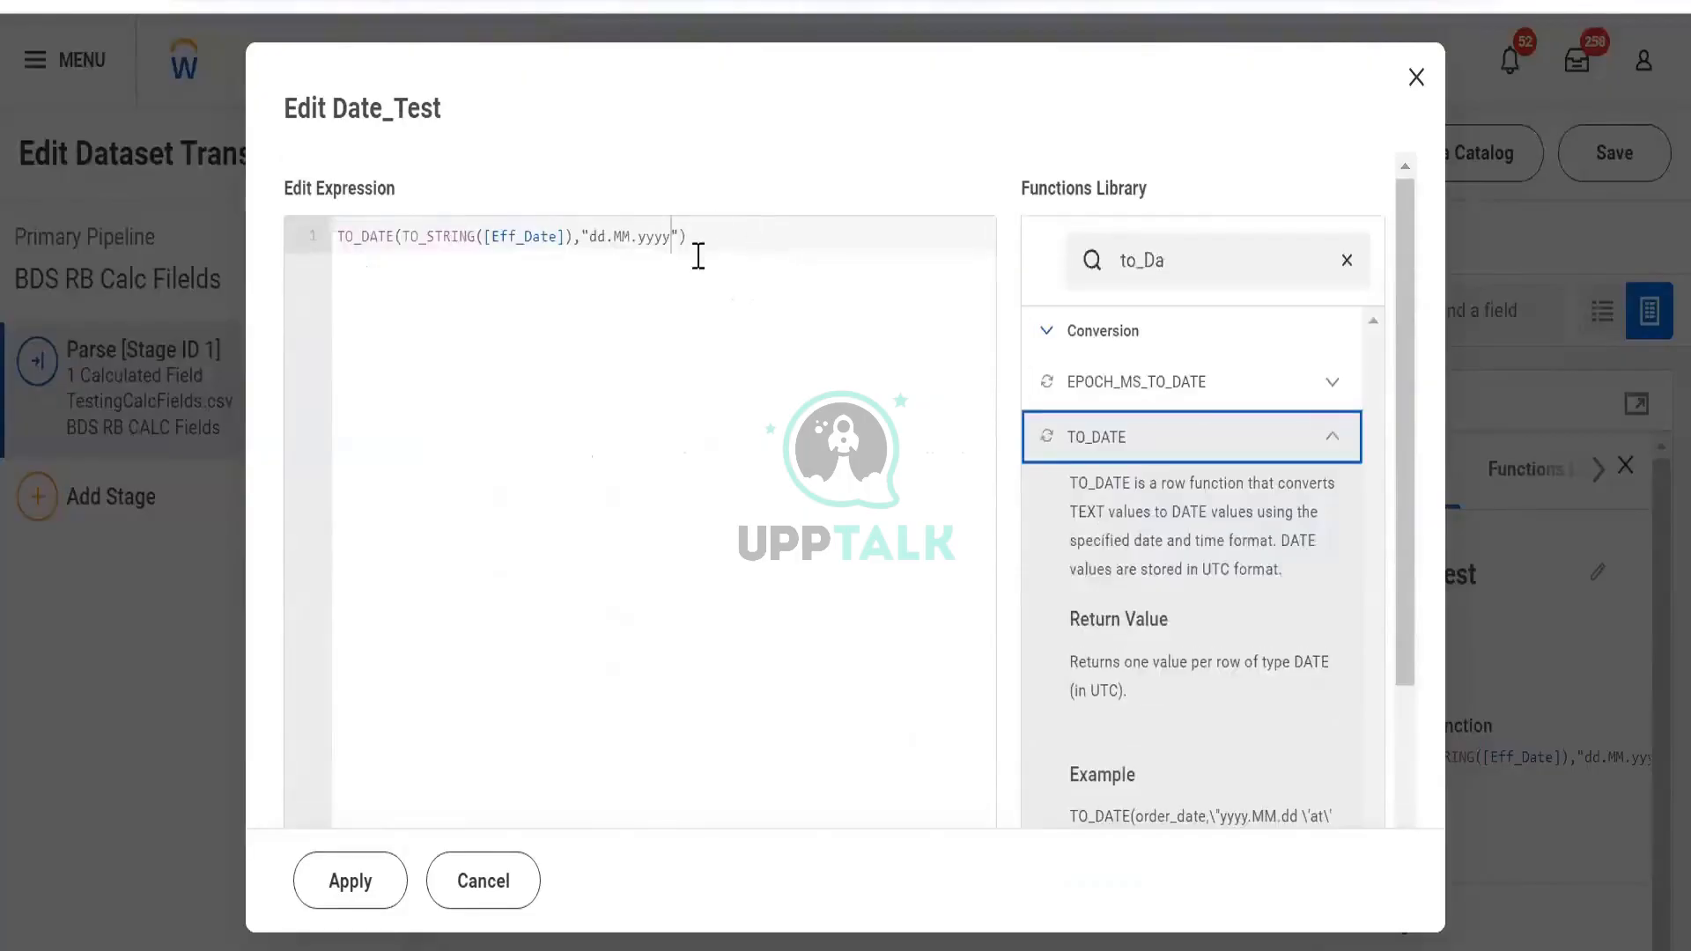
Rewrite the format string as "yyyy.MM.dd" and apply it to Date_Test
click(599, 237)
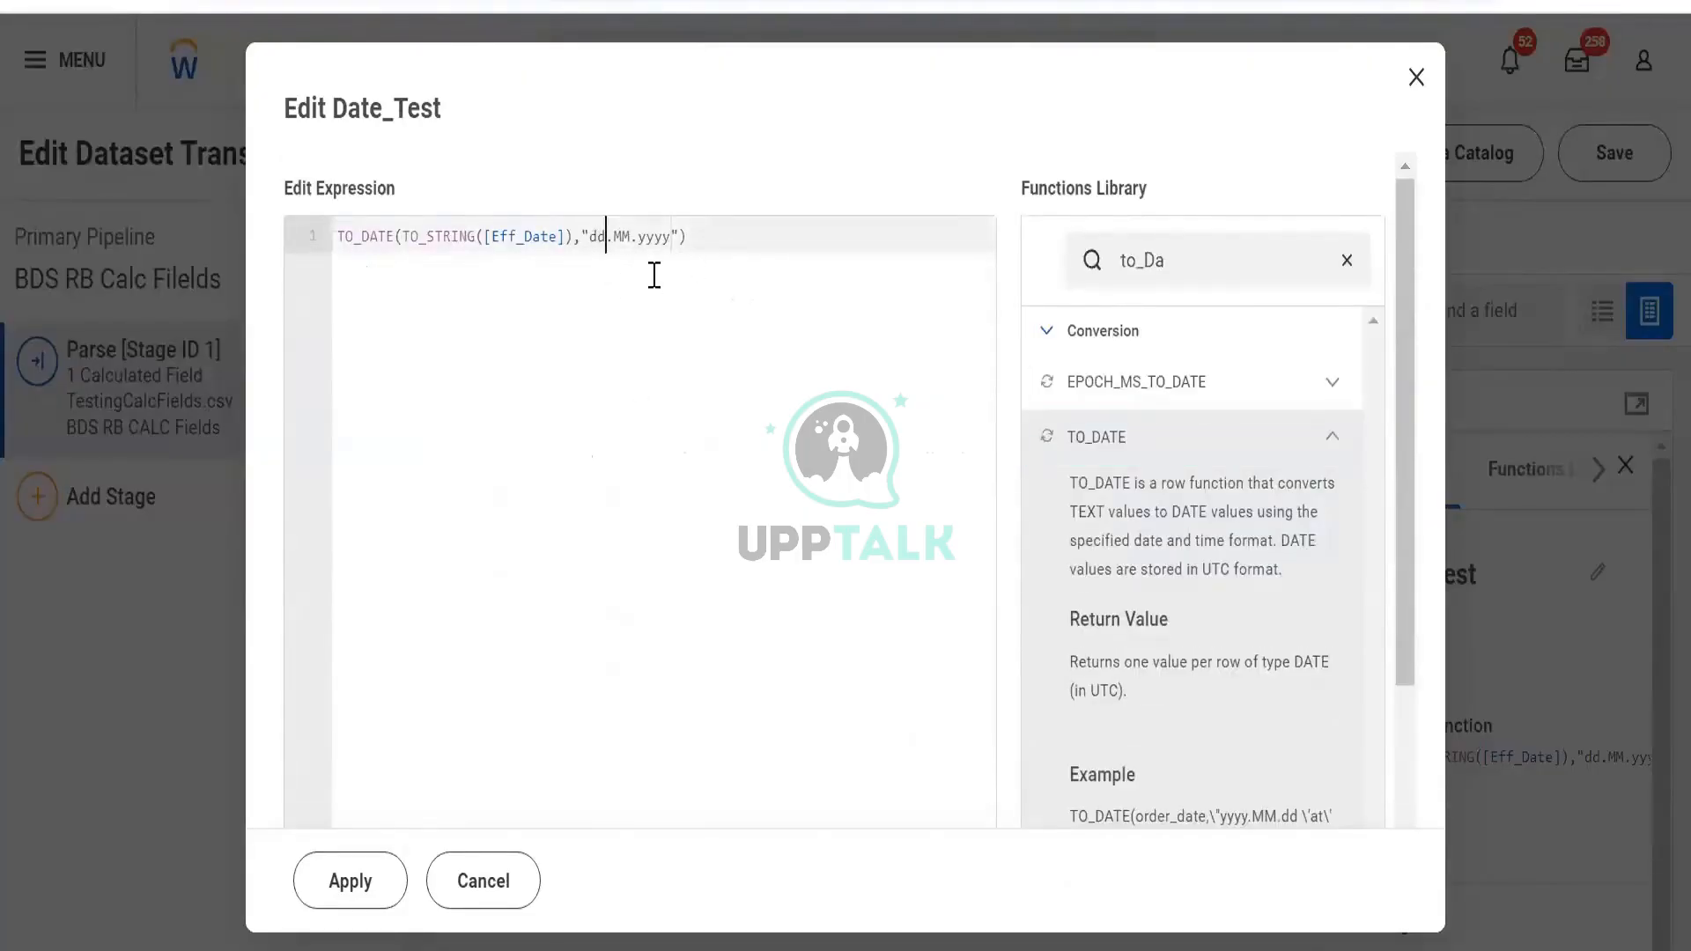
key(BackSpace)
key(BackSpace)
text(yyyy)
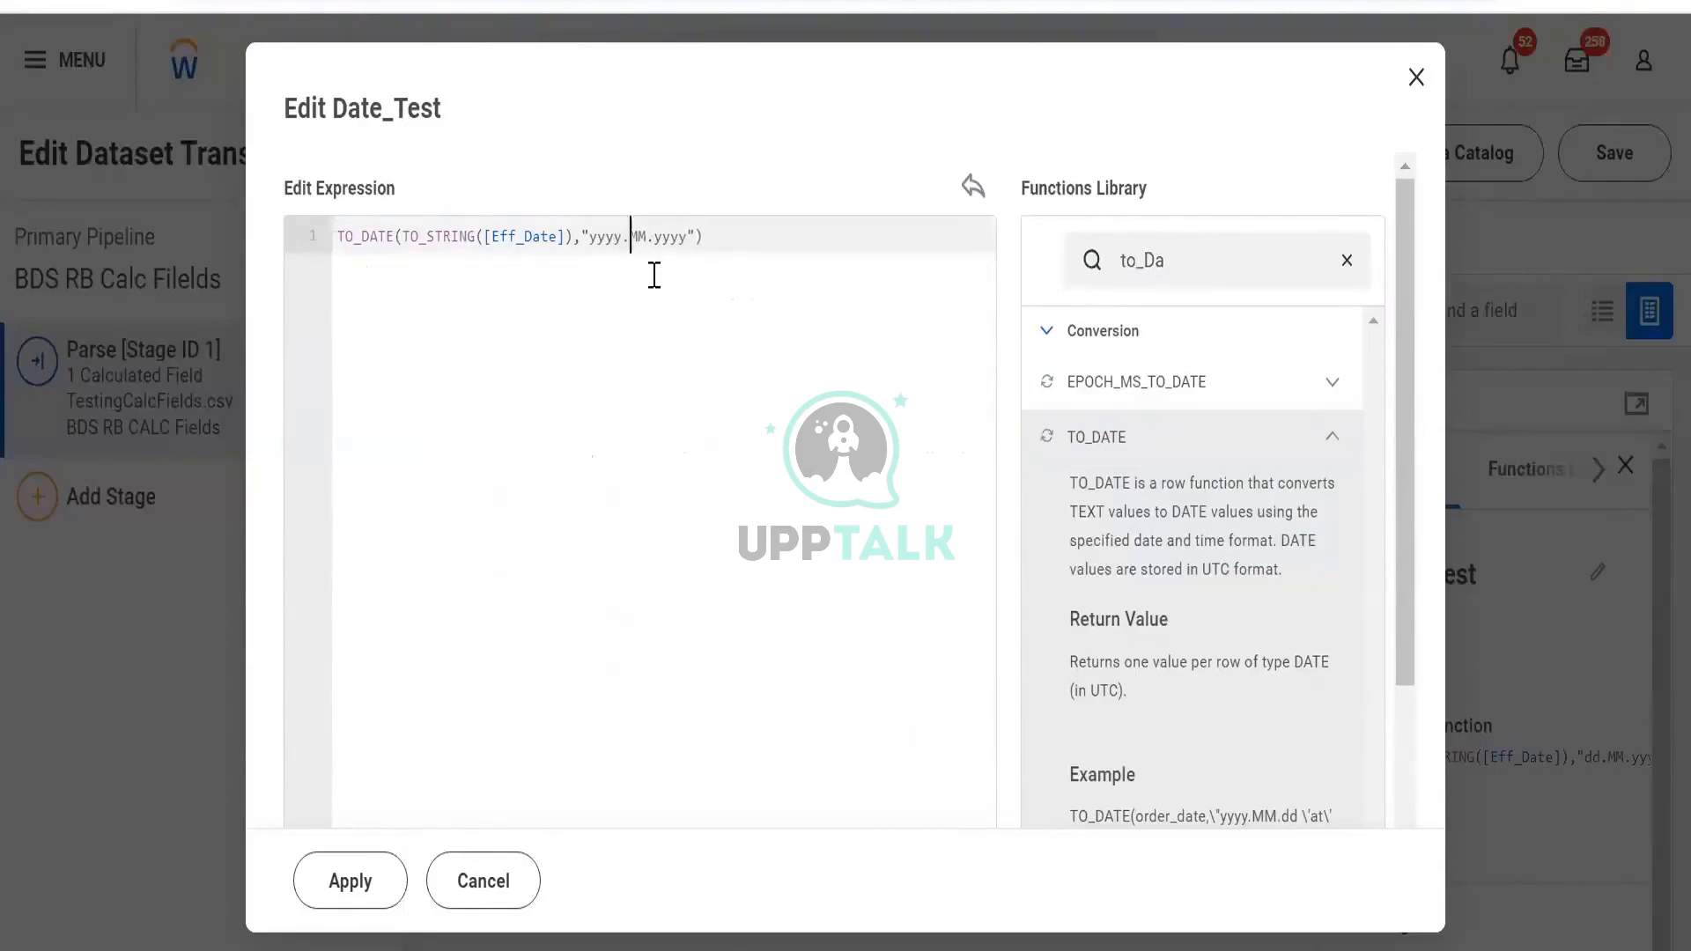
key(Right)
key(shift+Right)
key(shift+Right)
key(shift+Right)
key(shift+Right)
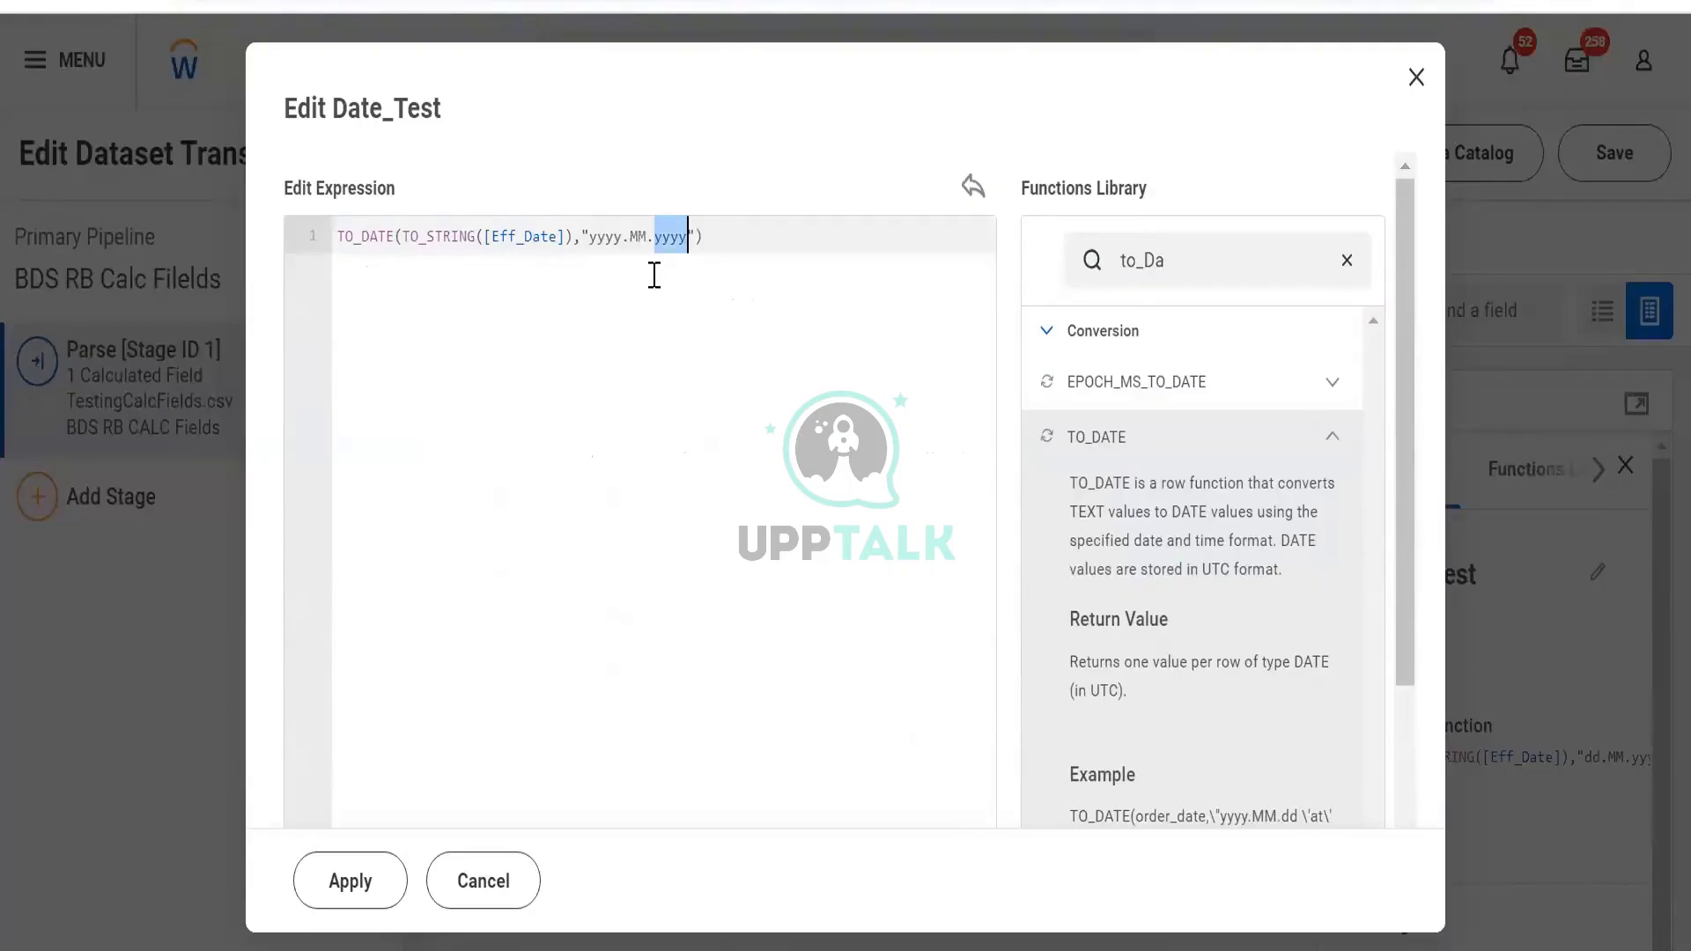
text(dd)
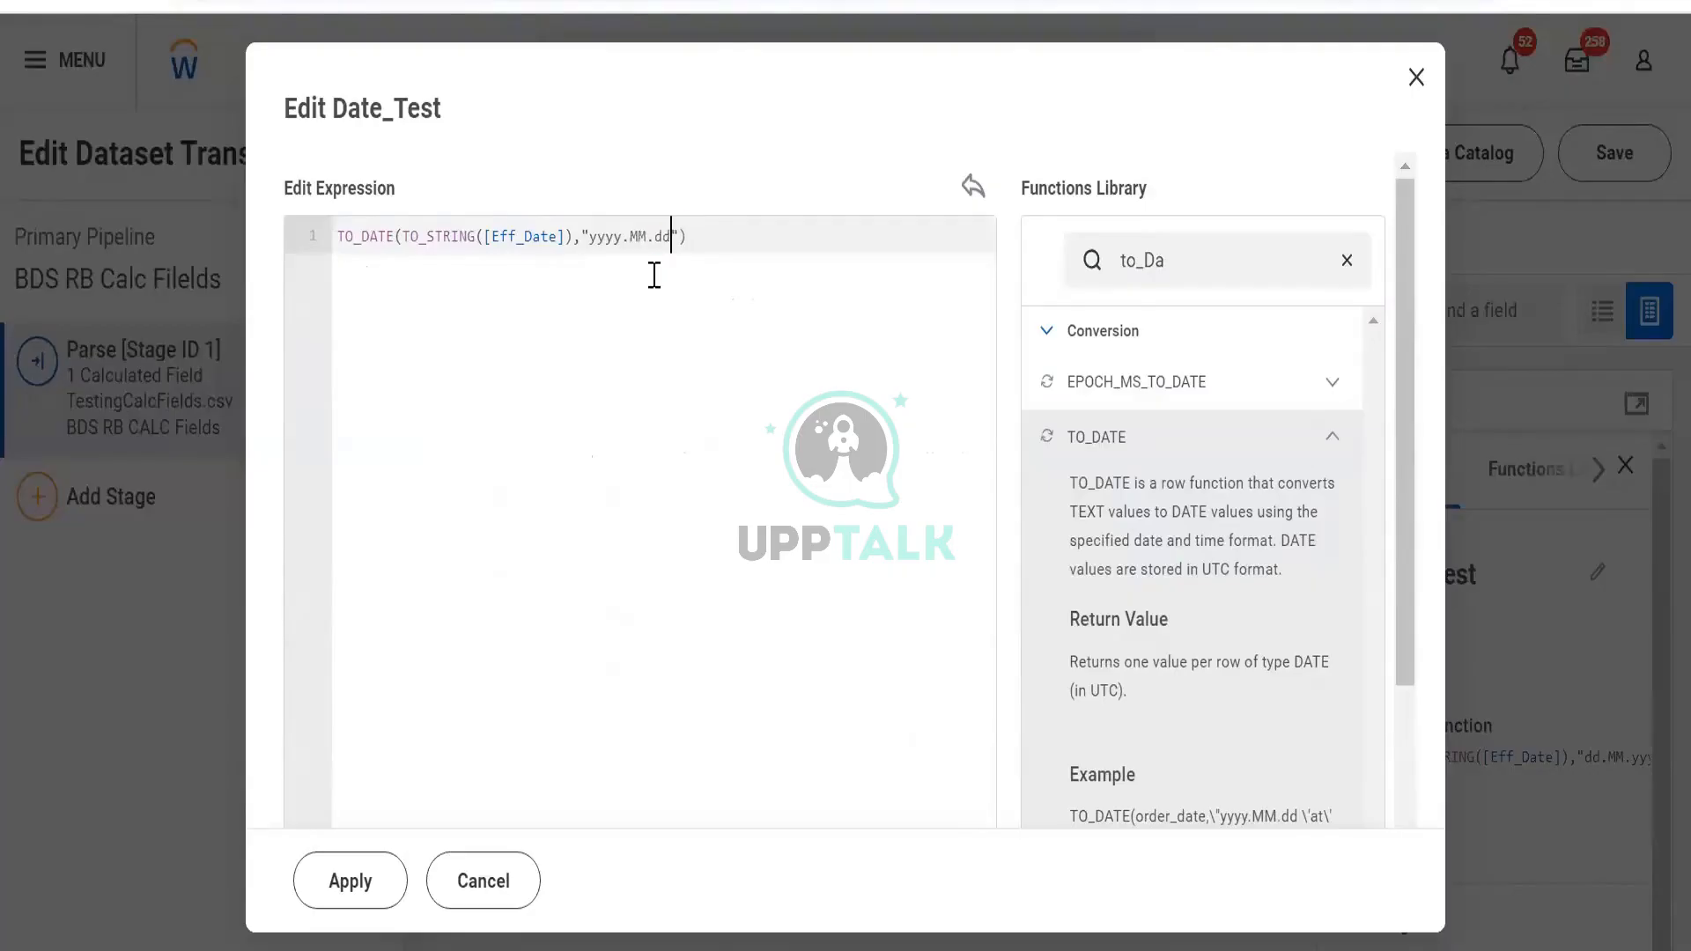
click(339, 884)
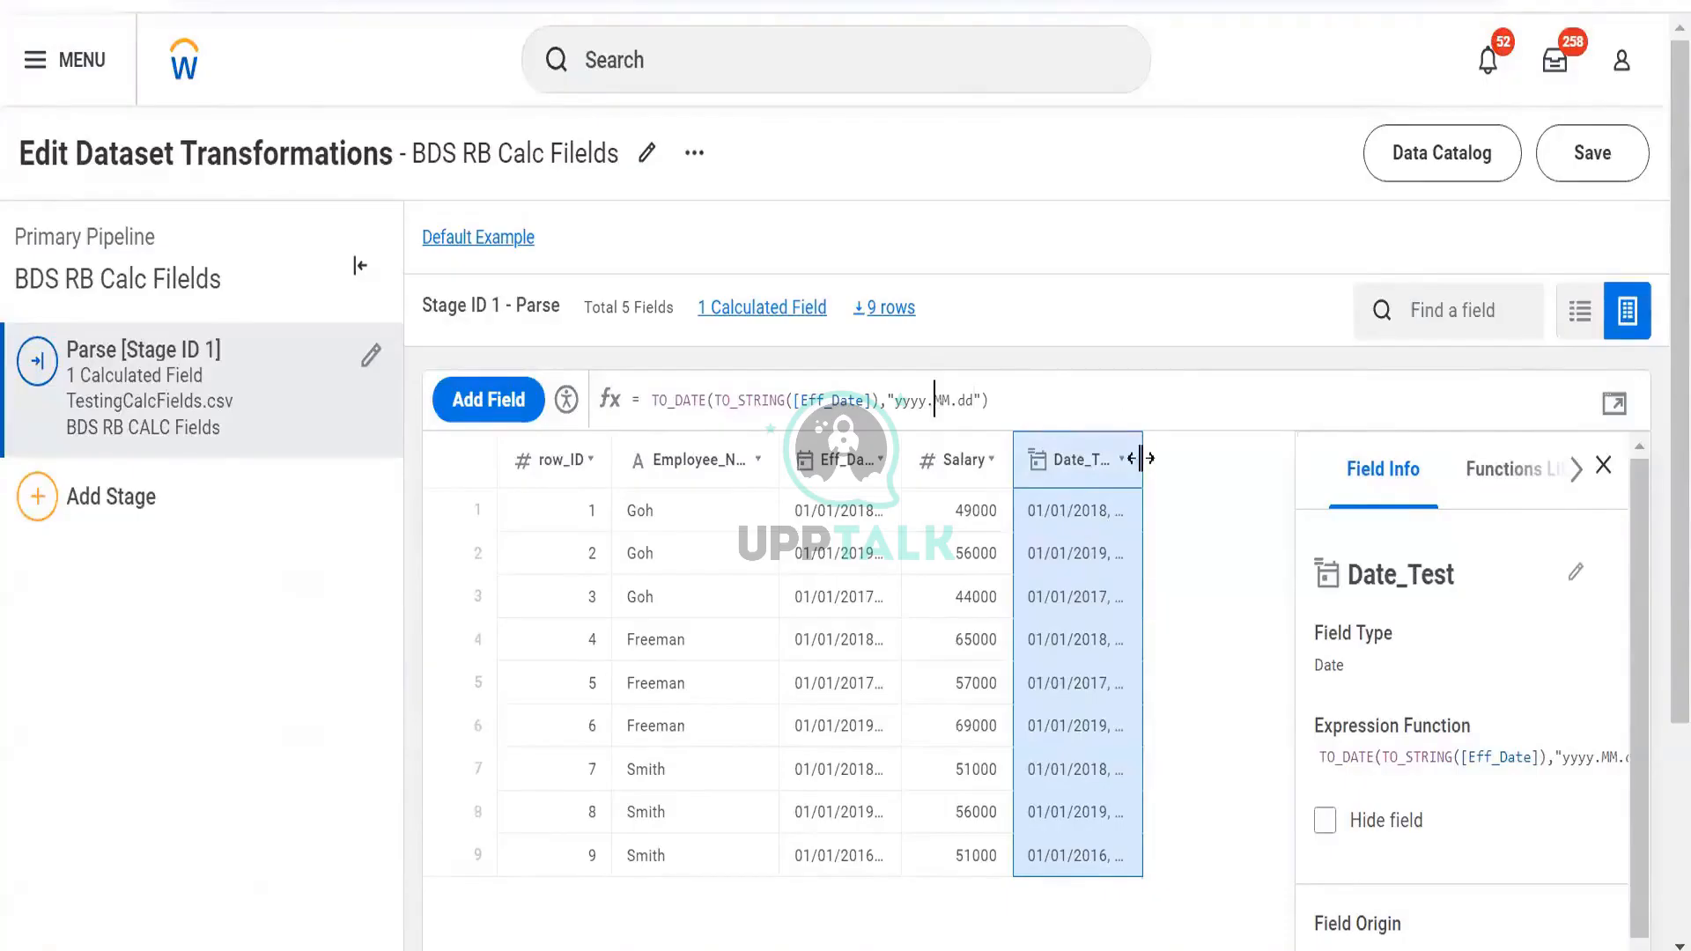
Drag the Date_Test column wider so values like 01/01/2018, 12:00 AM fit
drag(1142, 459, 1196, 487)
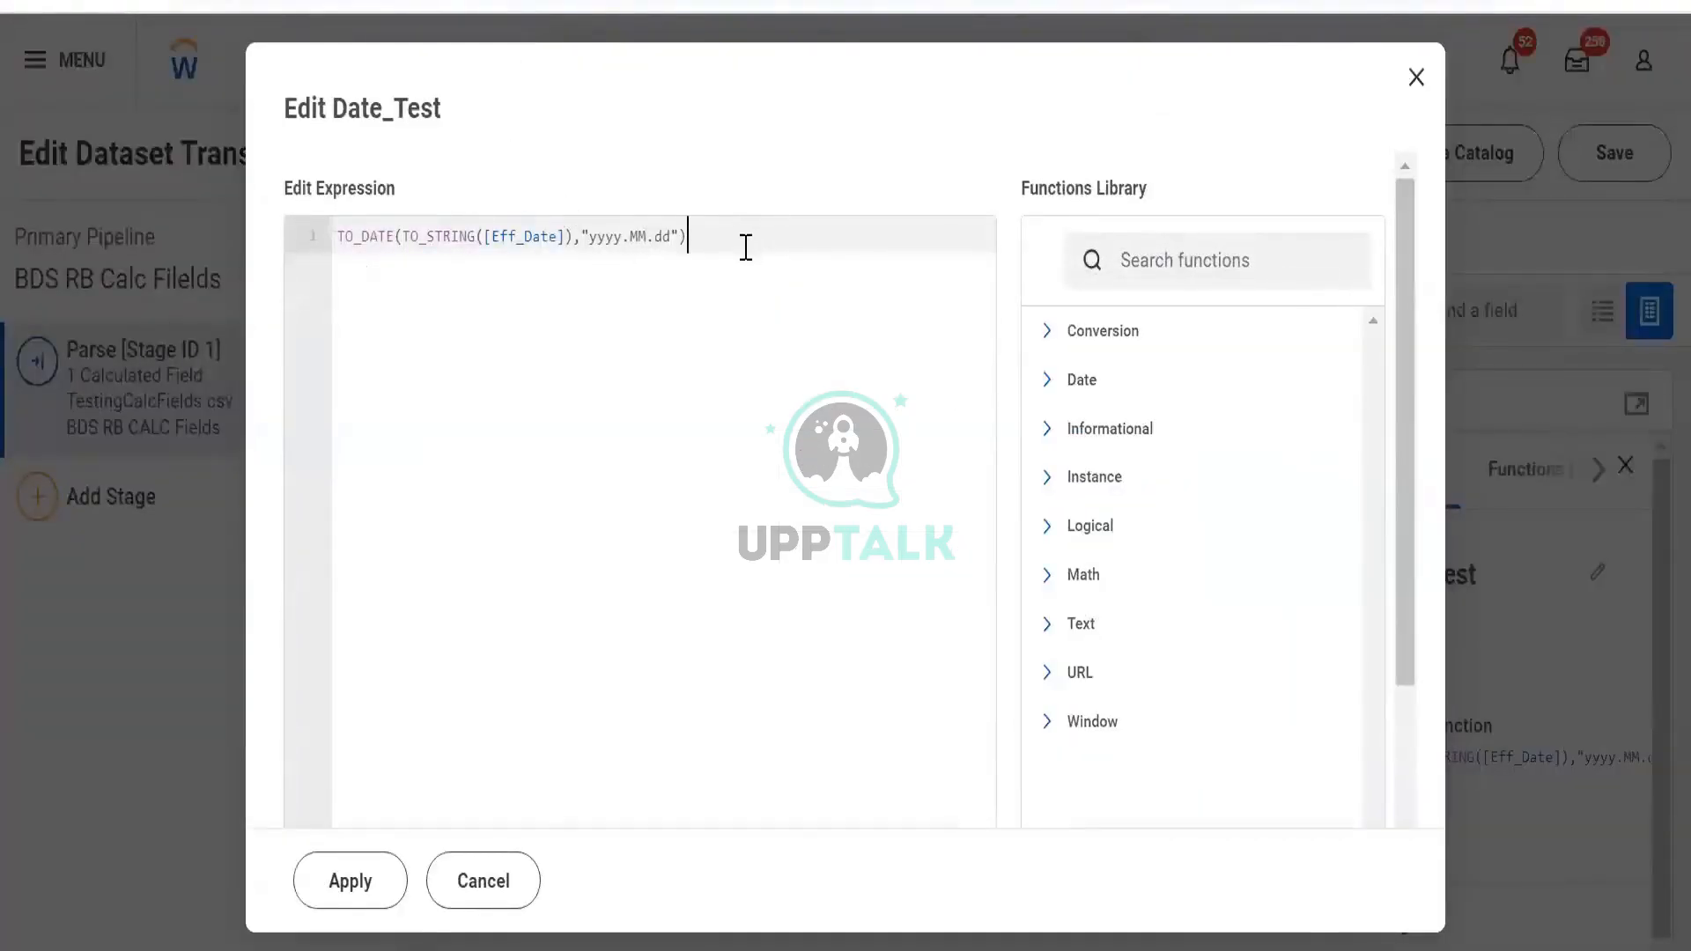
Clear the Date_Test expression and insert the EXTRACT function
key(BackSpace)
key(BackSpace)
key(BackSpace)
key(BackSpace)
key(BackSpace)
key(BackSpace)
key(BackSpace)
key(BackSpace)
key(ctrl+a)
key(BackSpace)
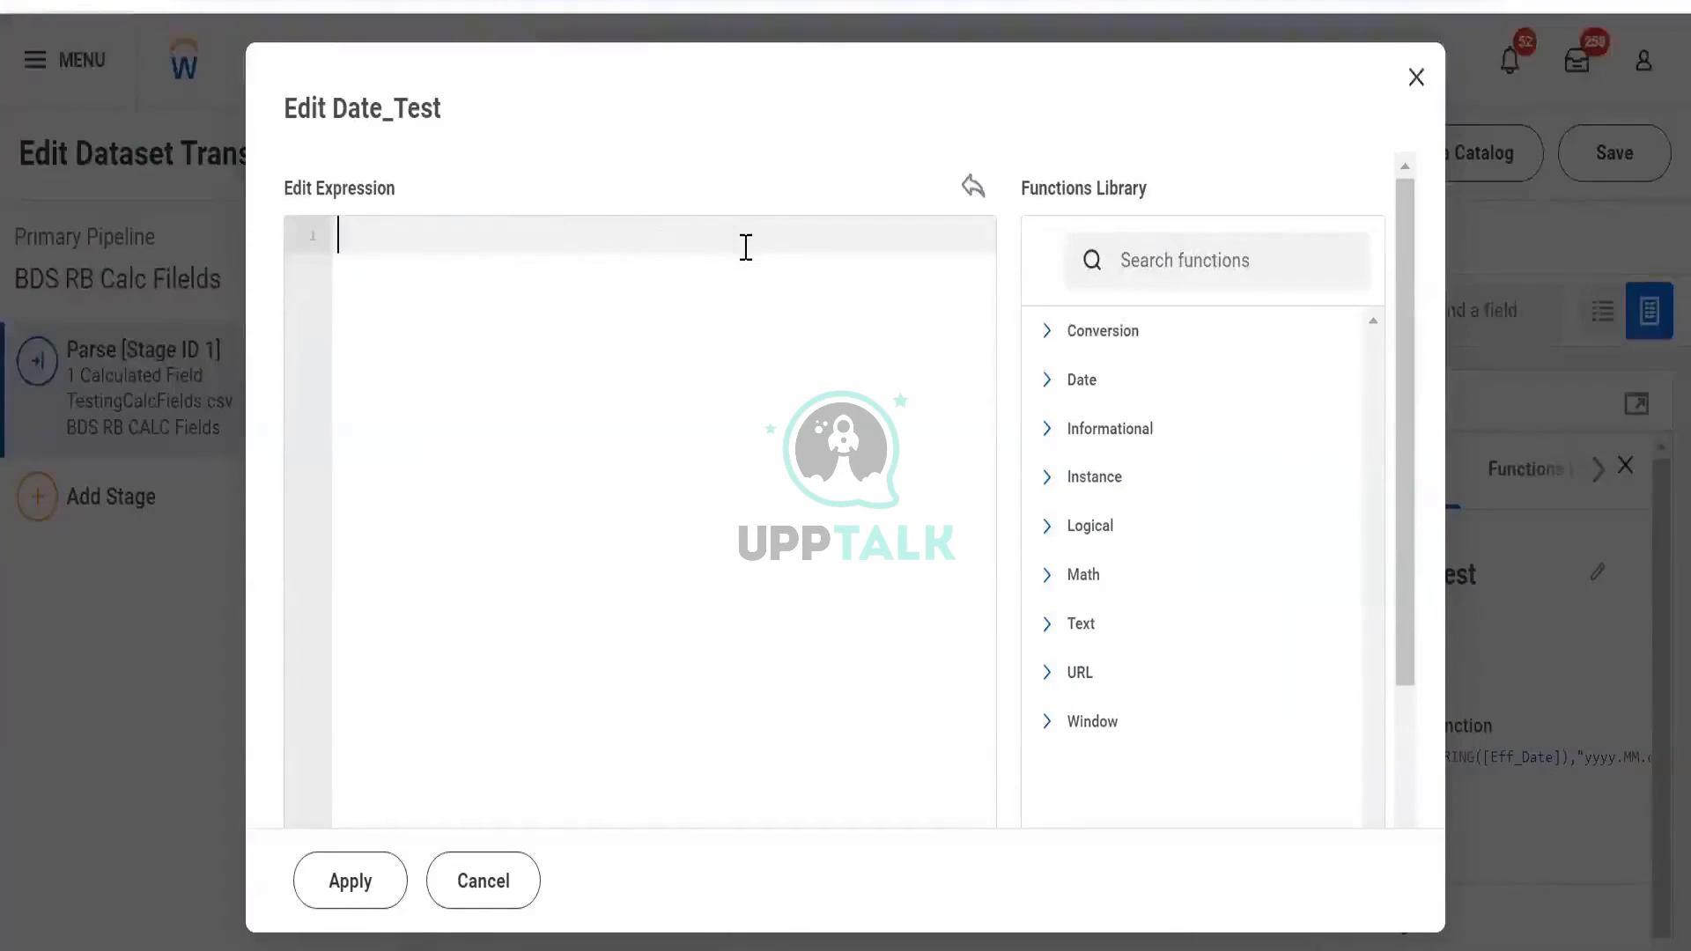
text(ext)
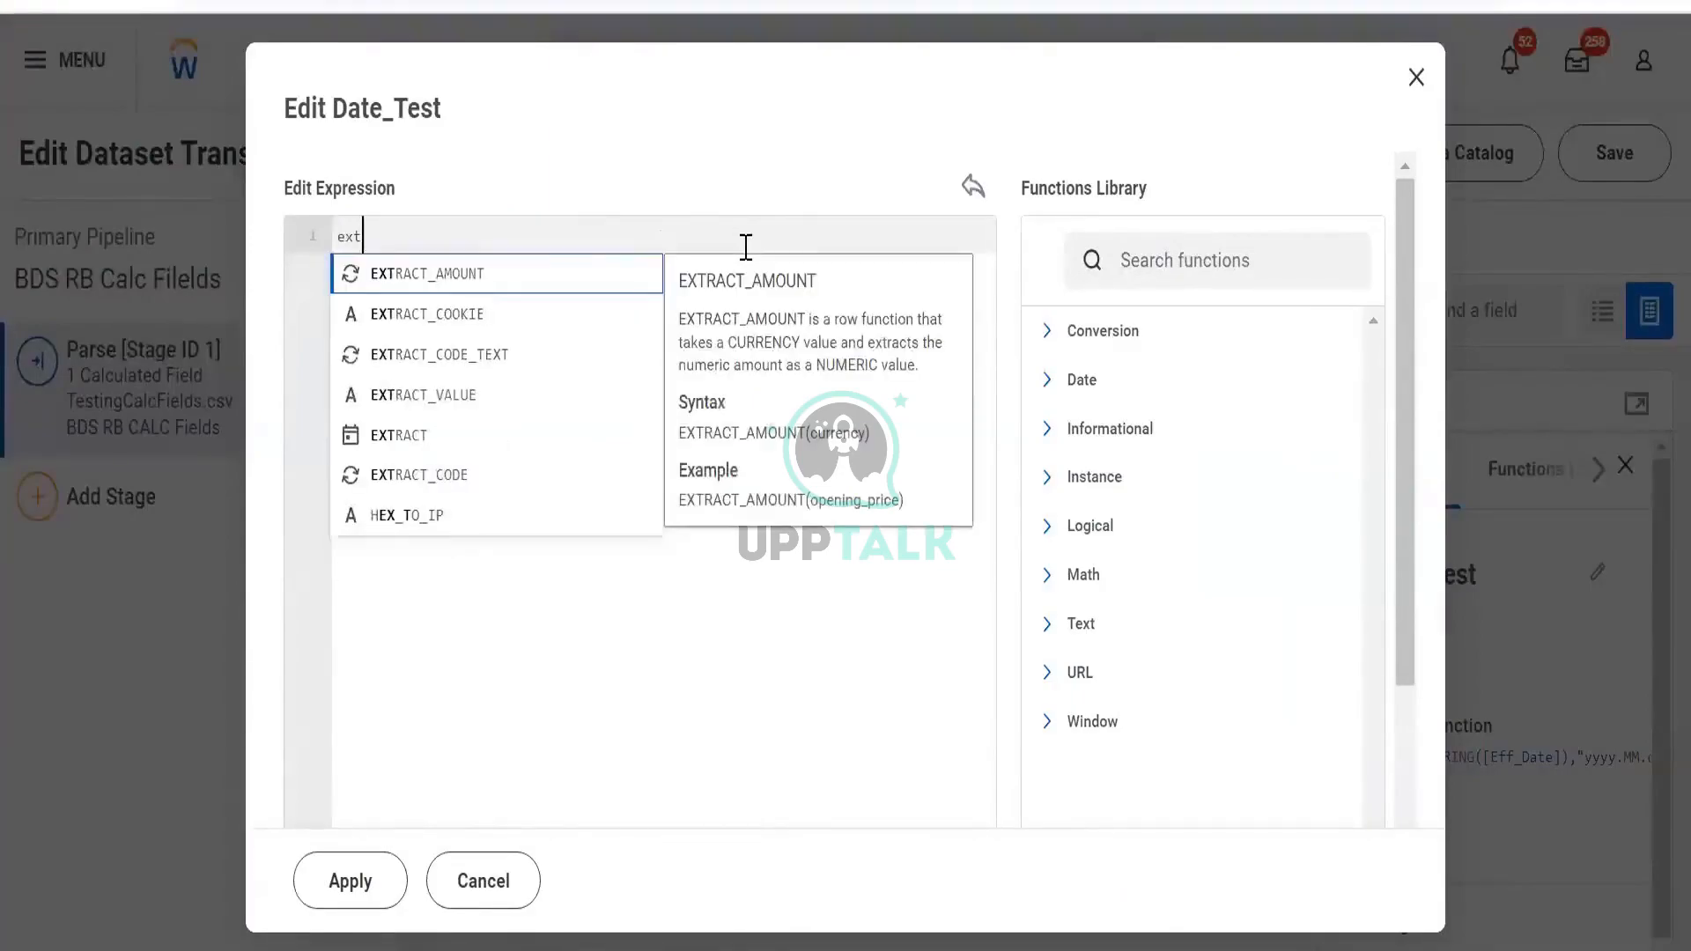
key(Down)
key(Down)
key(Down)
key(Down)
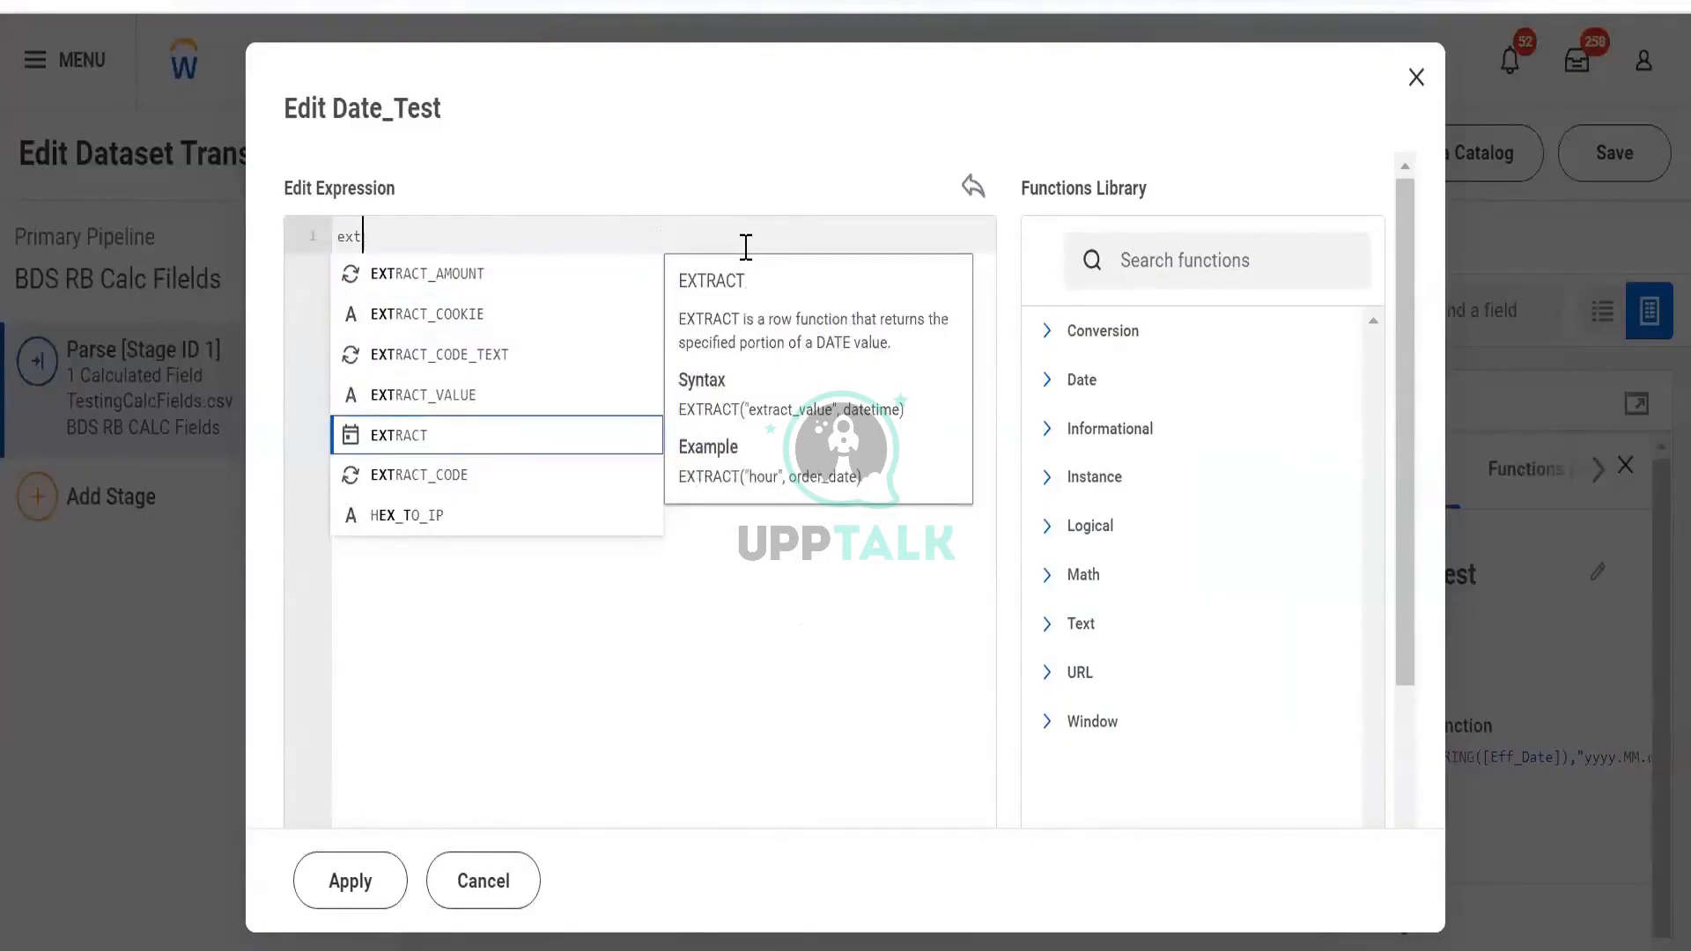
key(Return)
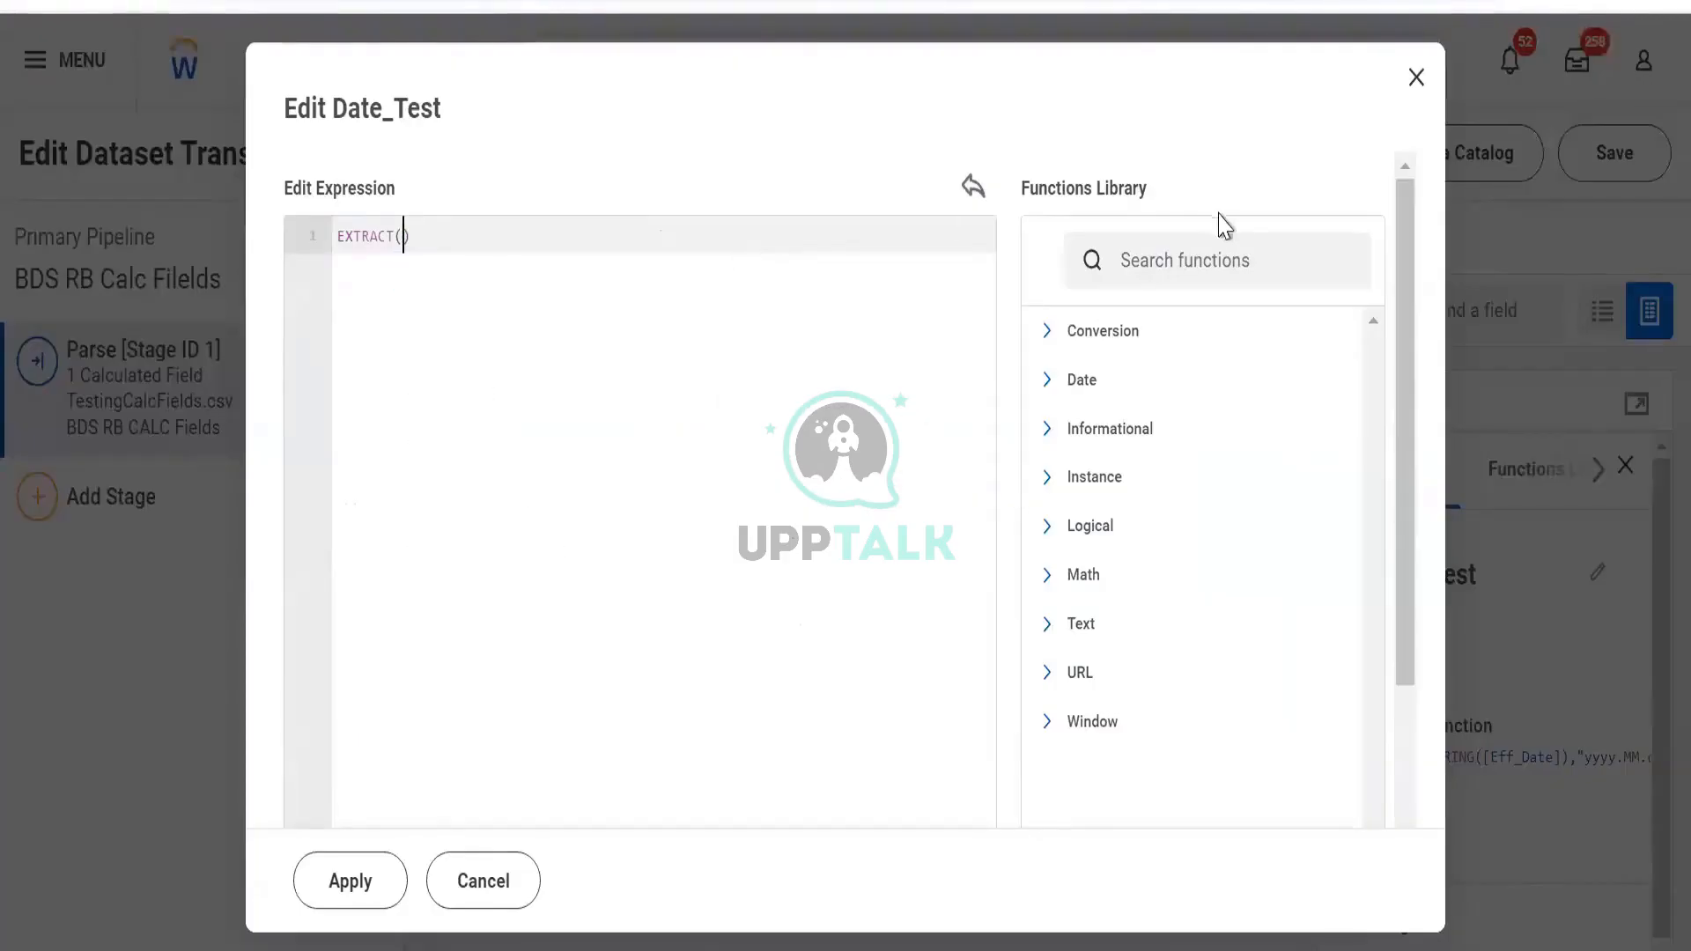
Look up the EXTRACT function's description in the functions library
click(1223, 246)
text(ext)
scroll(1224, 257, down, 5)
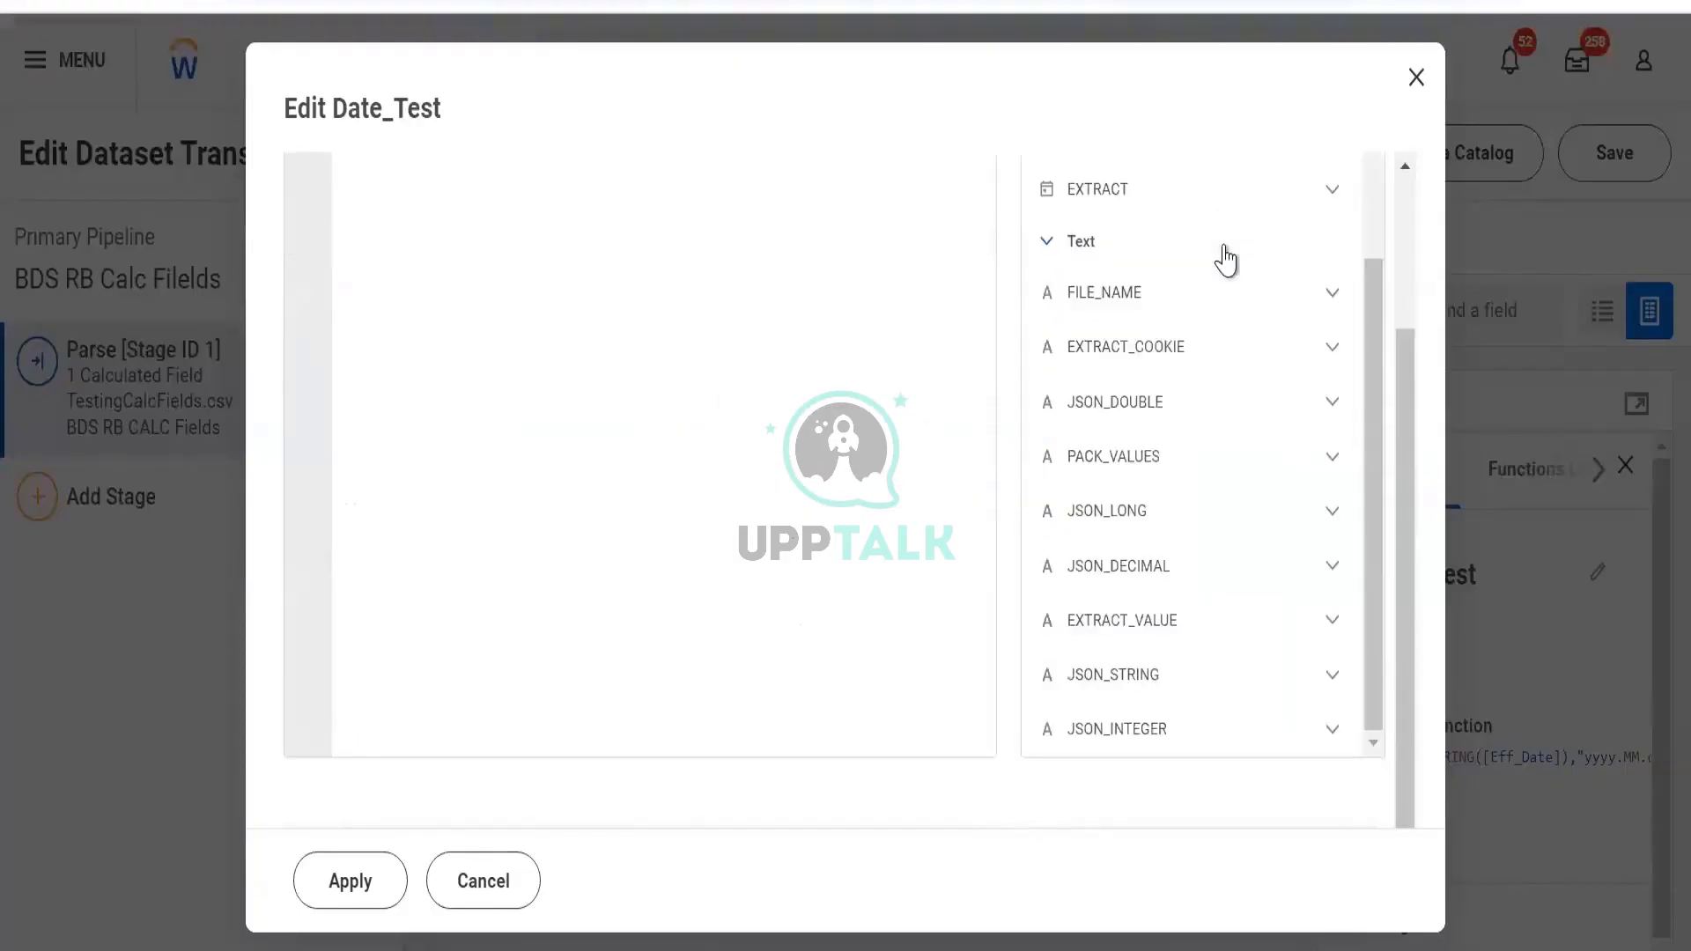
click(1155, 210)
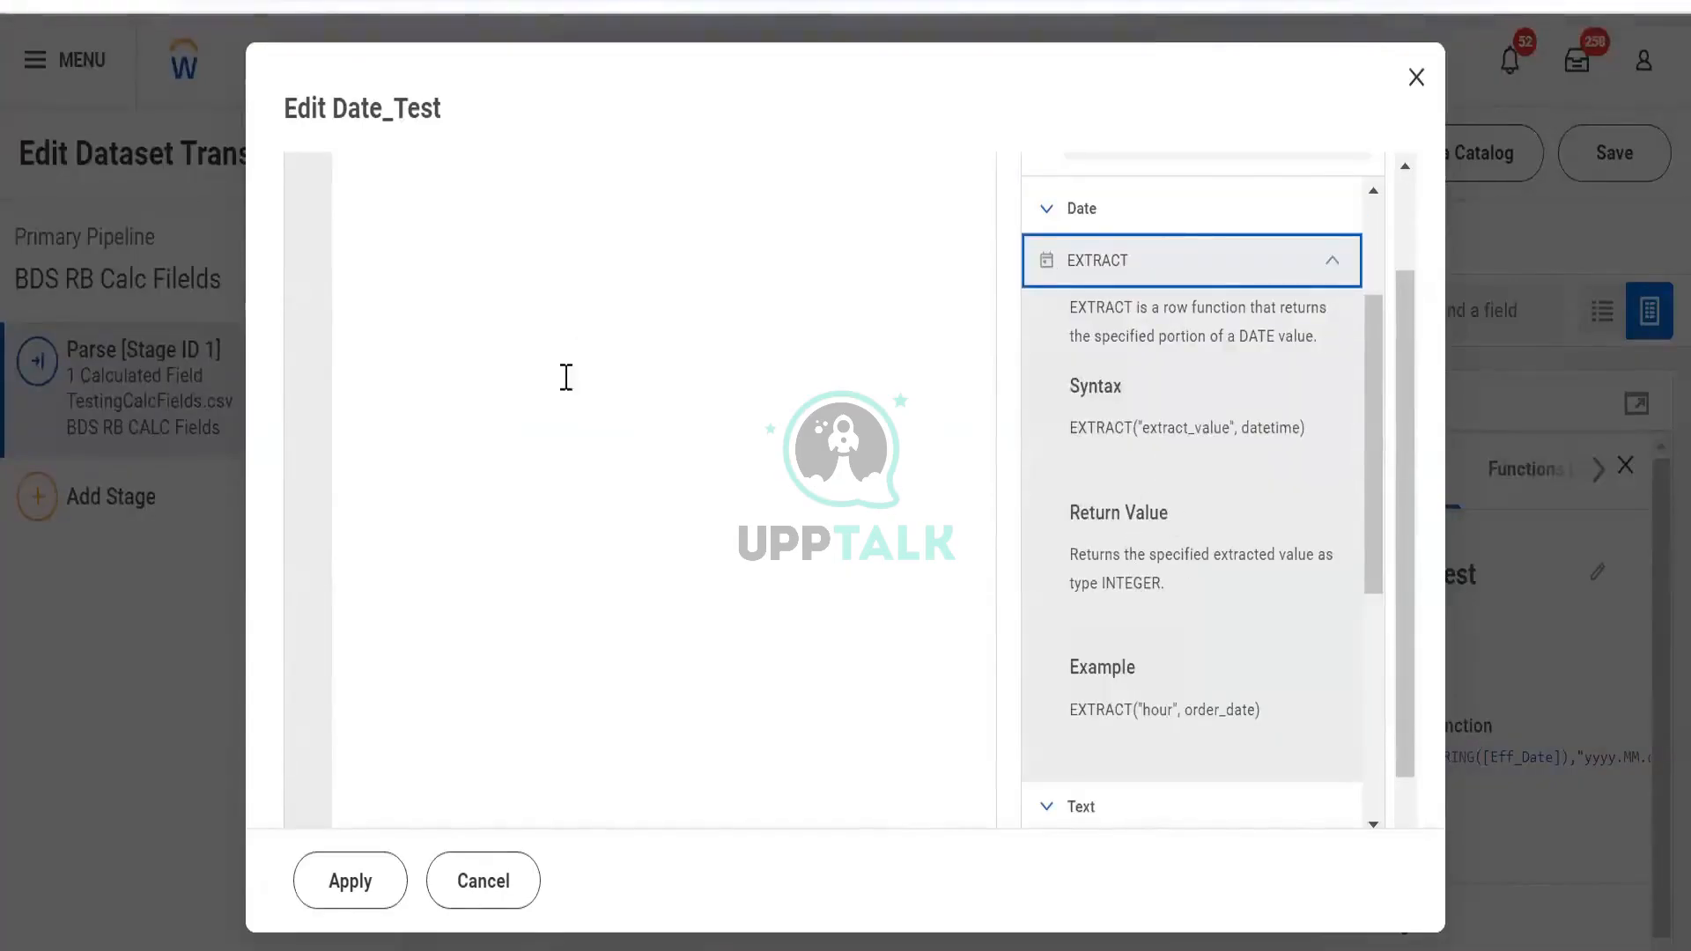
scroll(436, 275, up, 2)
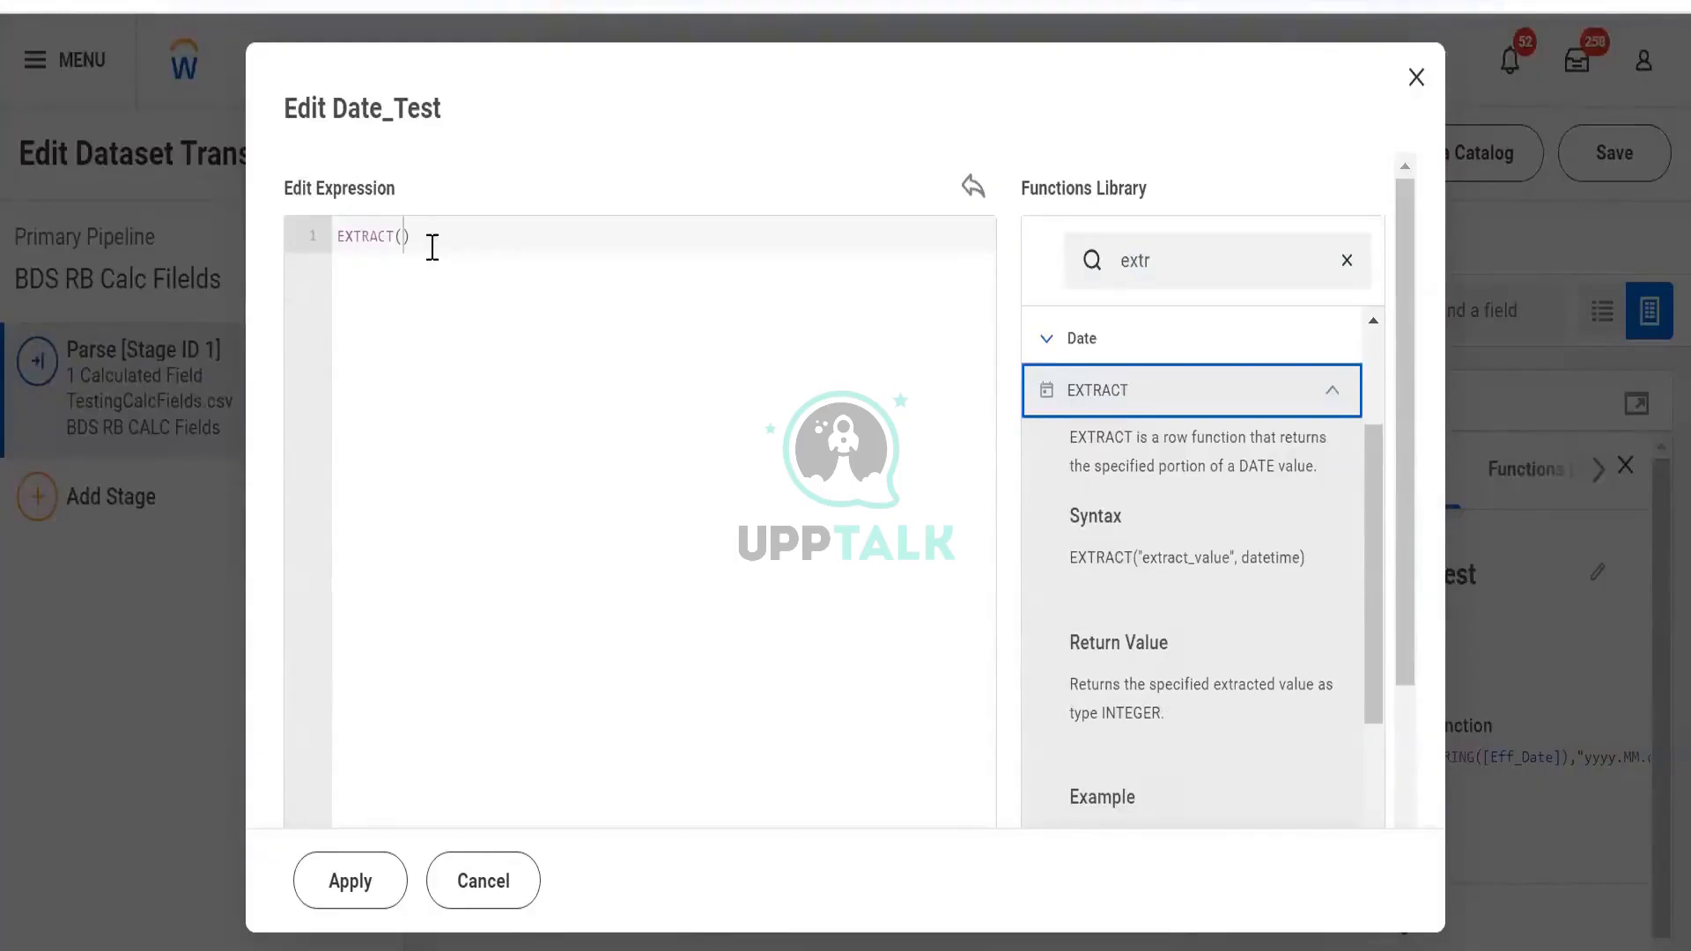
Complete EXTRACT("Day",[Eff_Date]), apply it to Date_Test, and add a new field
click(407, 236)
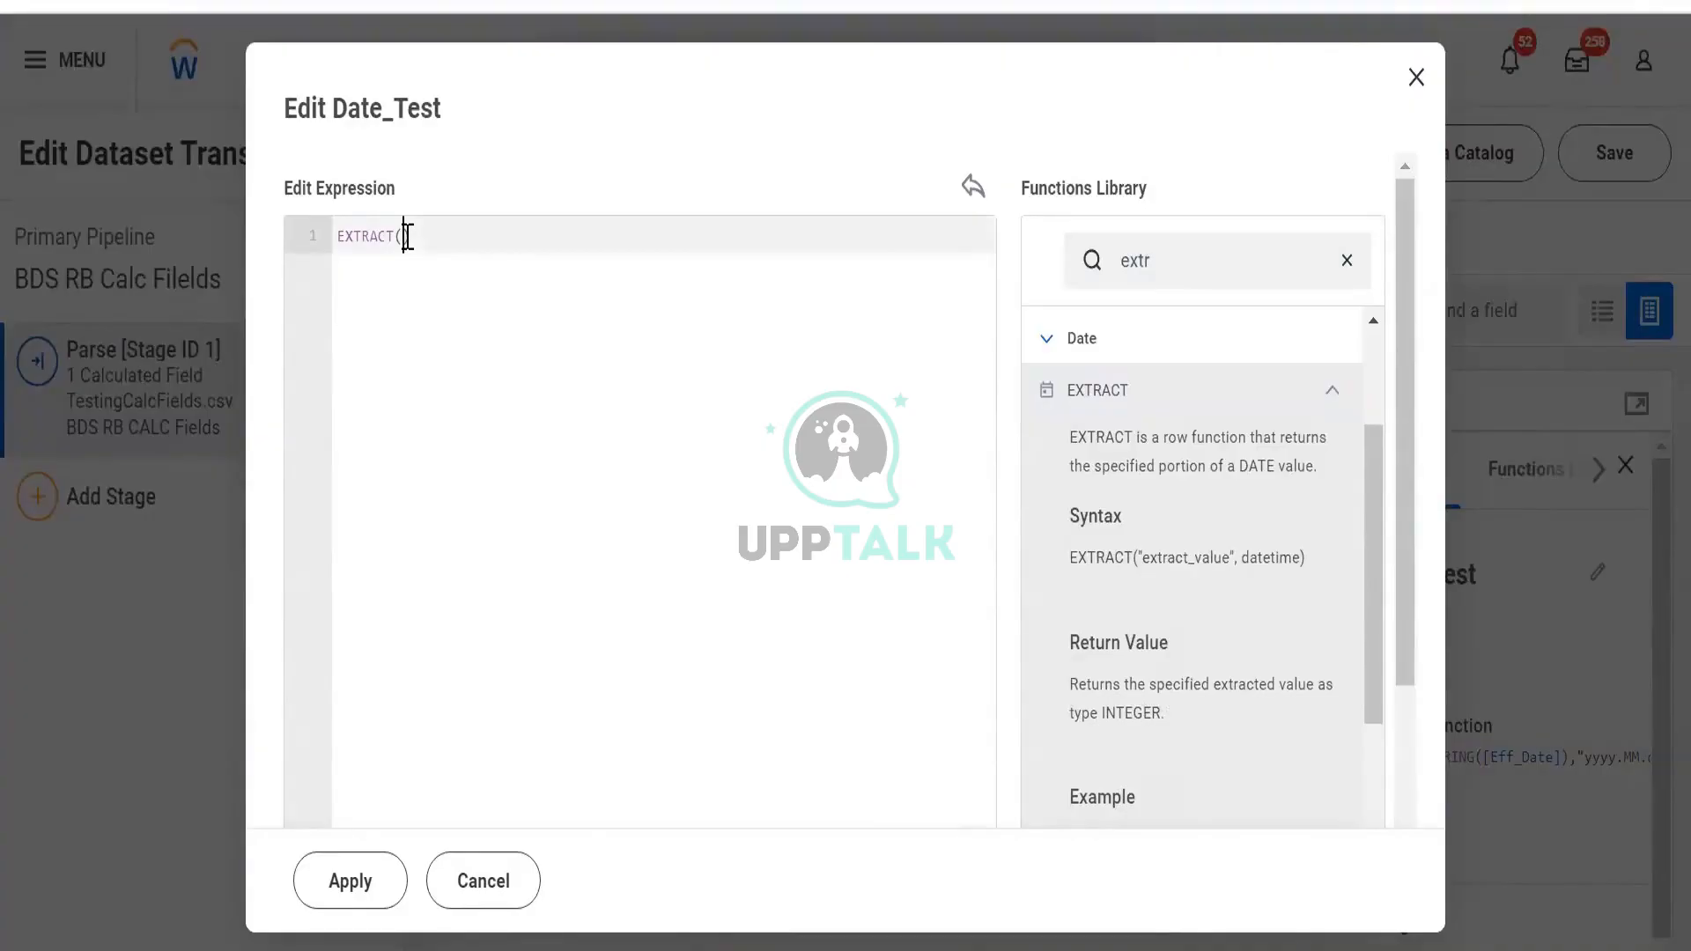
text("Day)
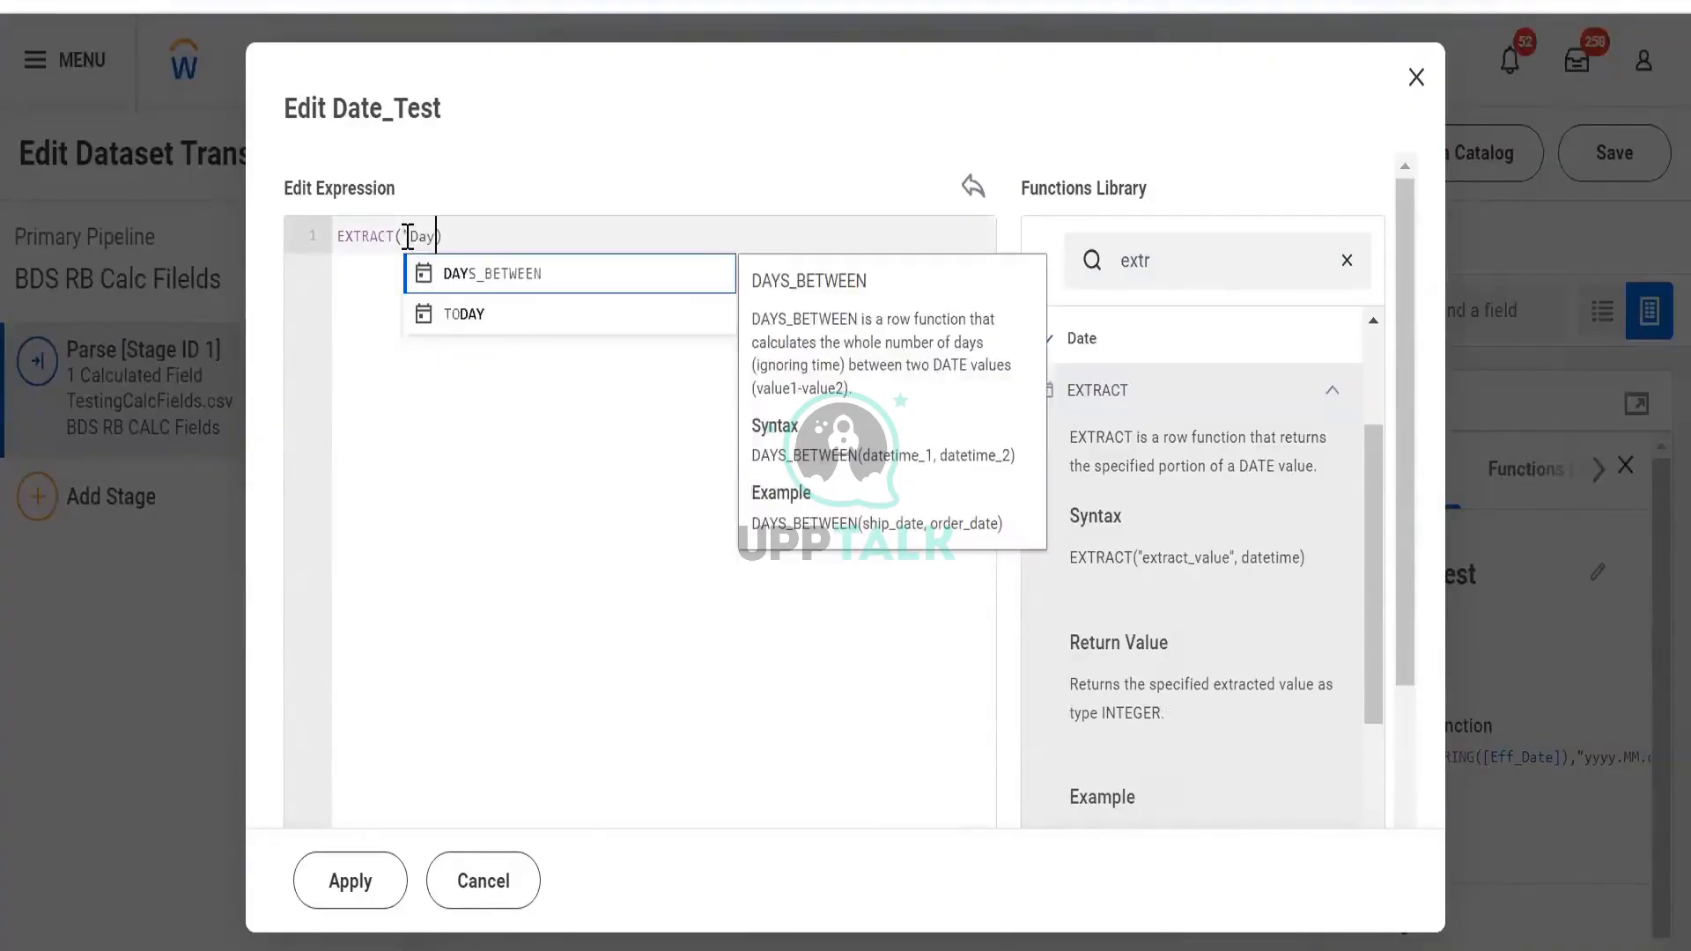
text(")
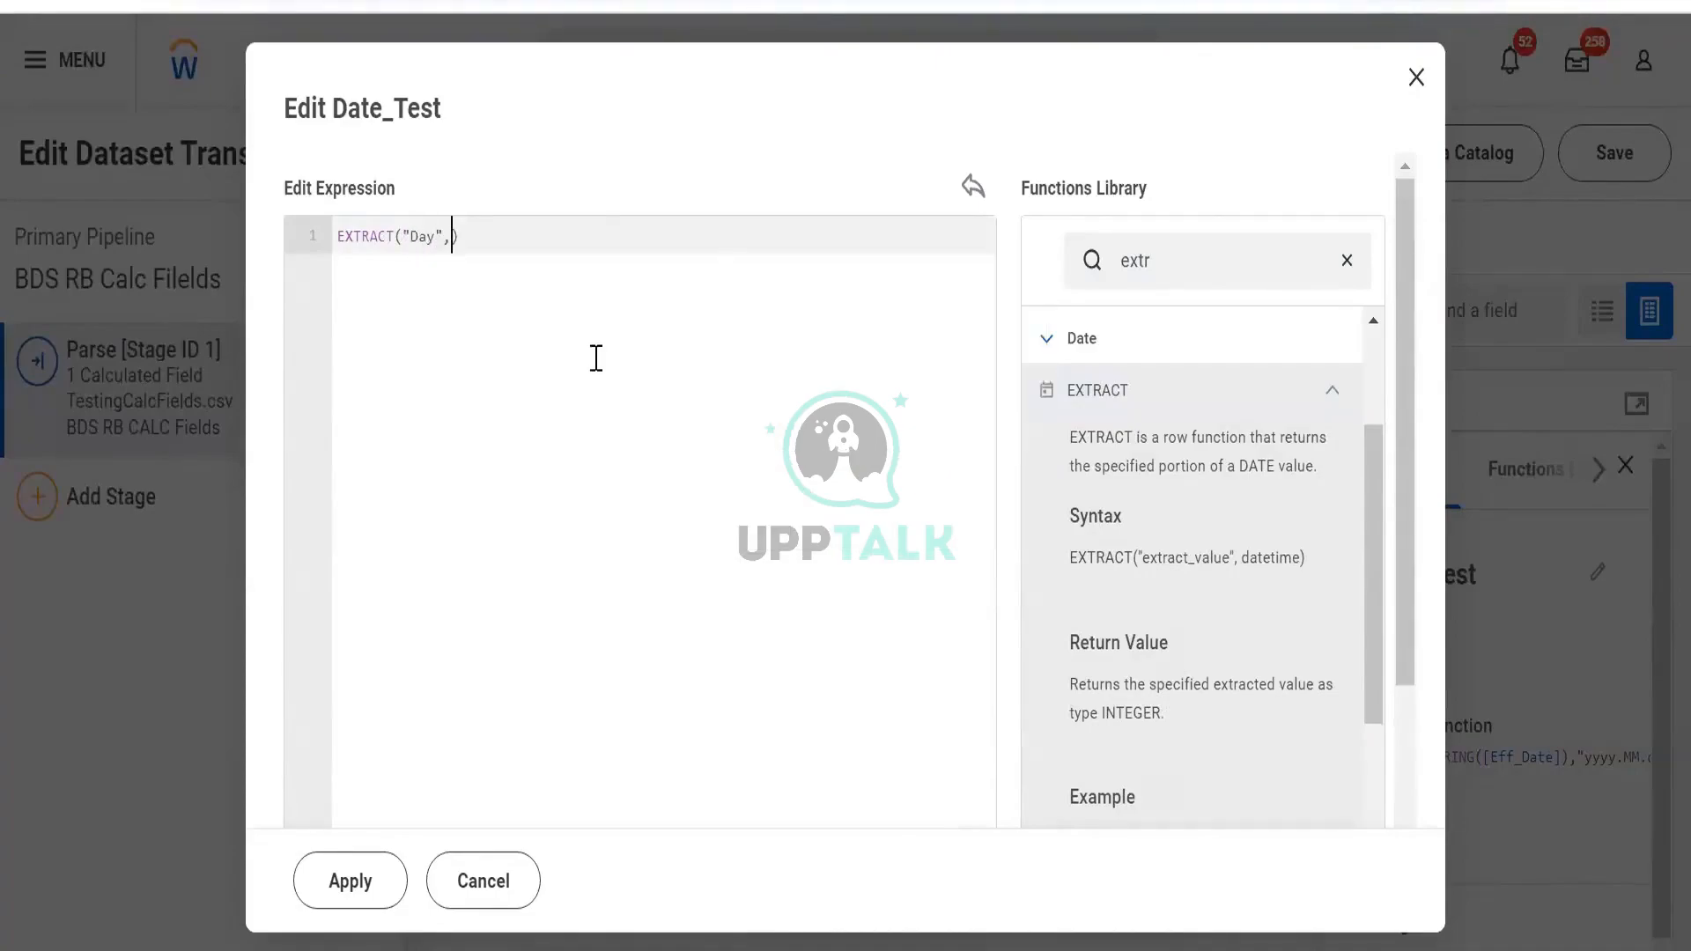
text(,[ef)
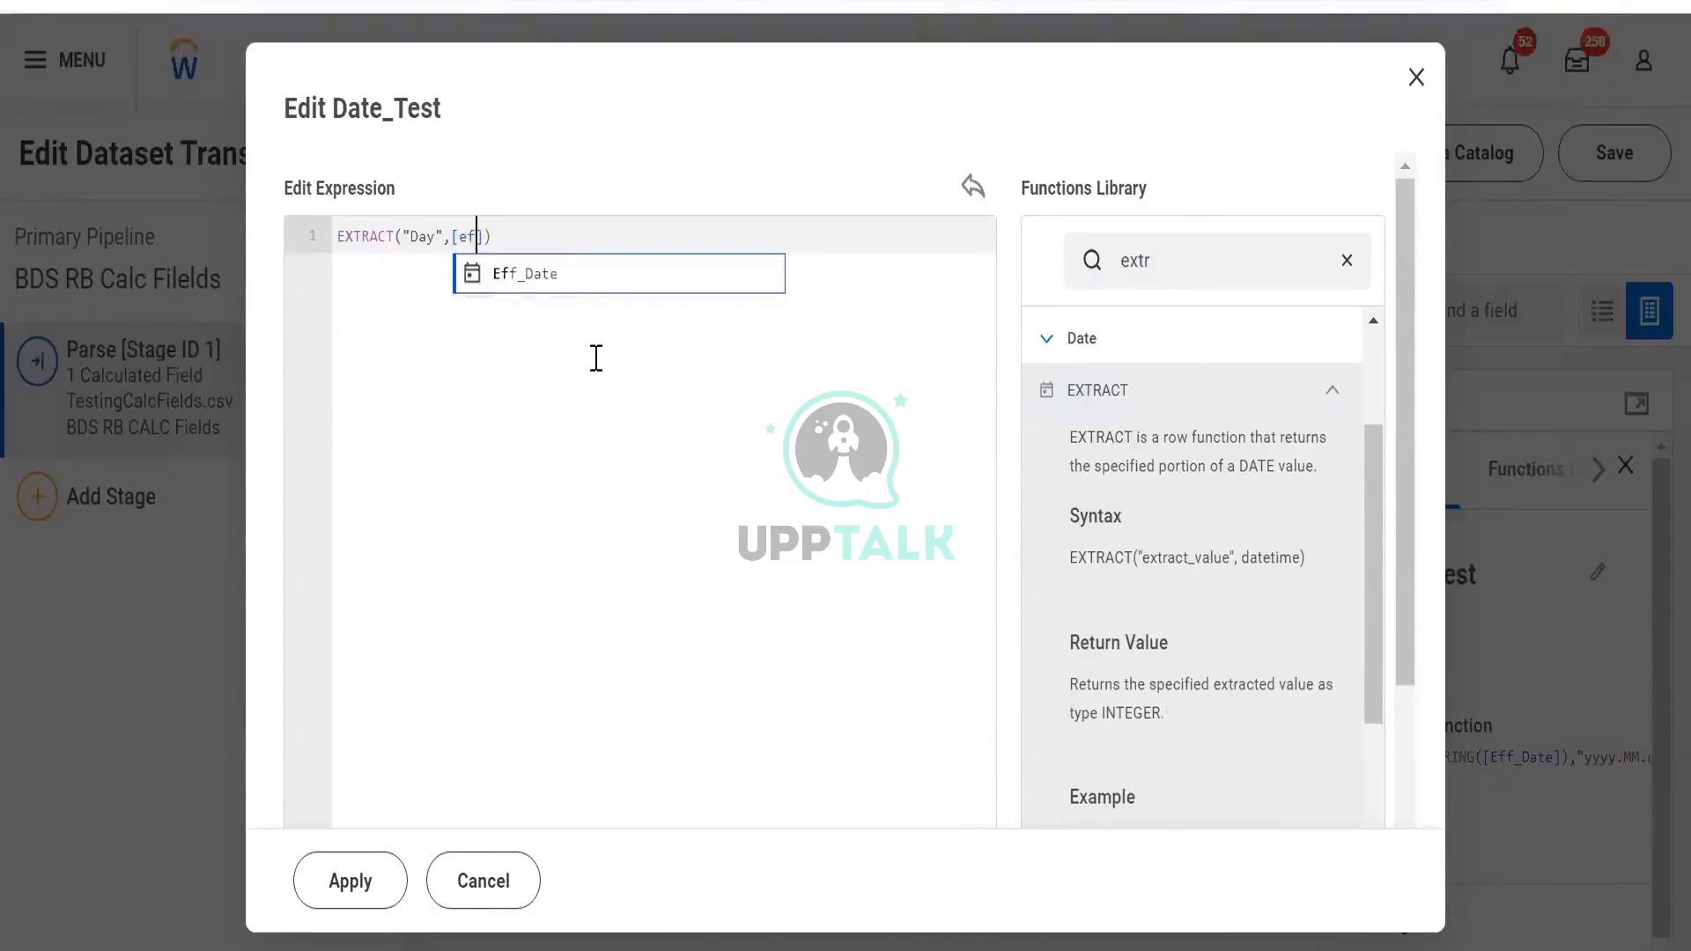
key(Return)
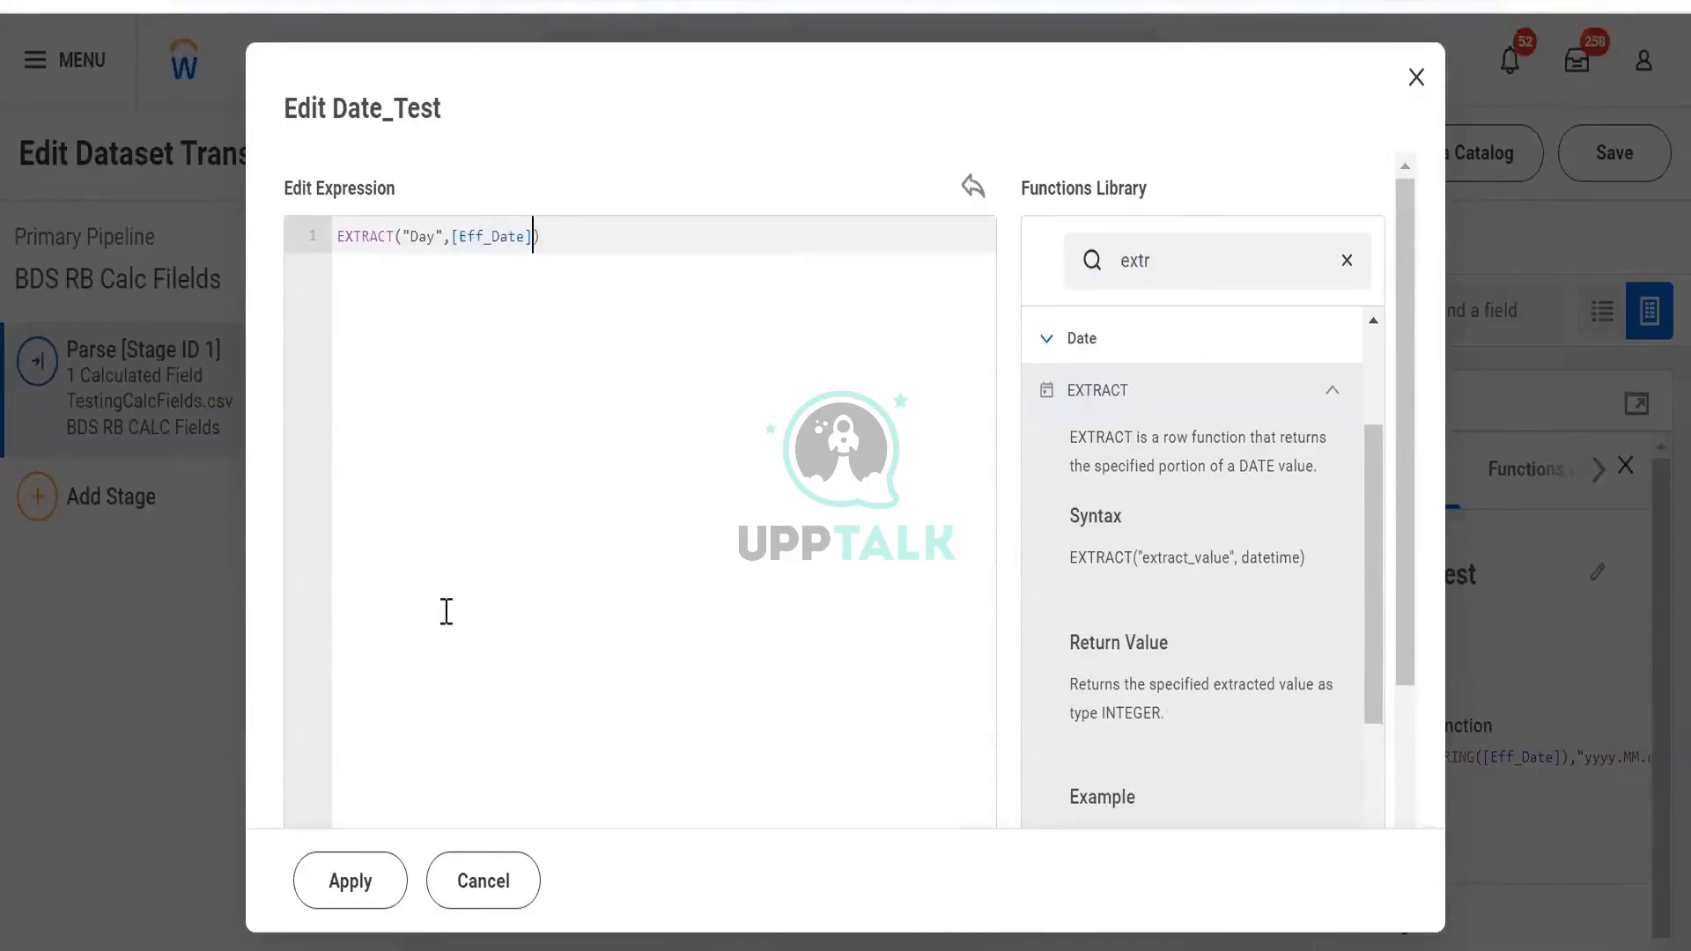
click(335, 888)
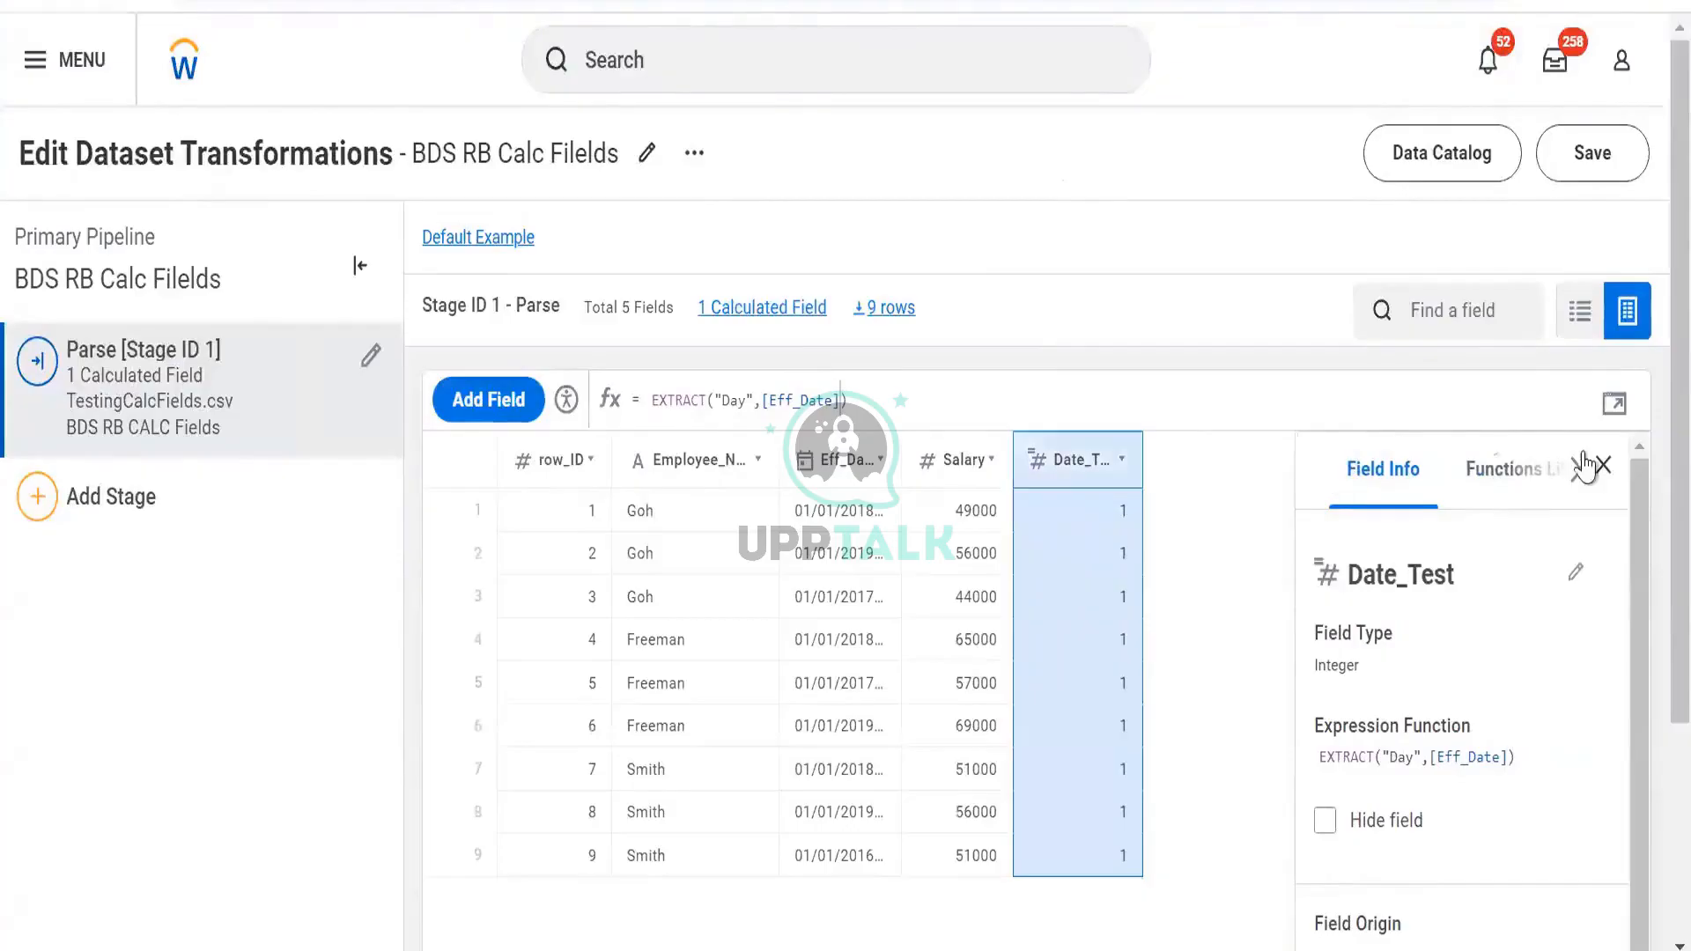
click(492, 412)
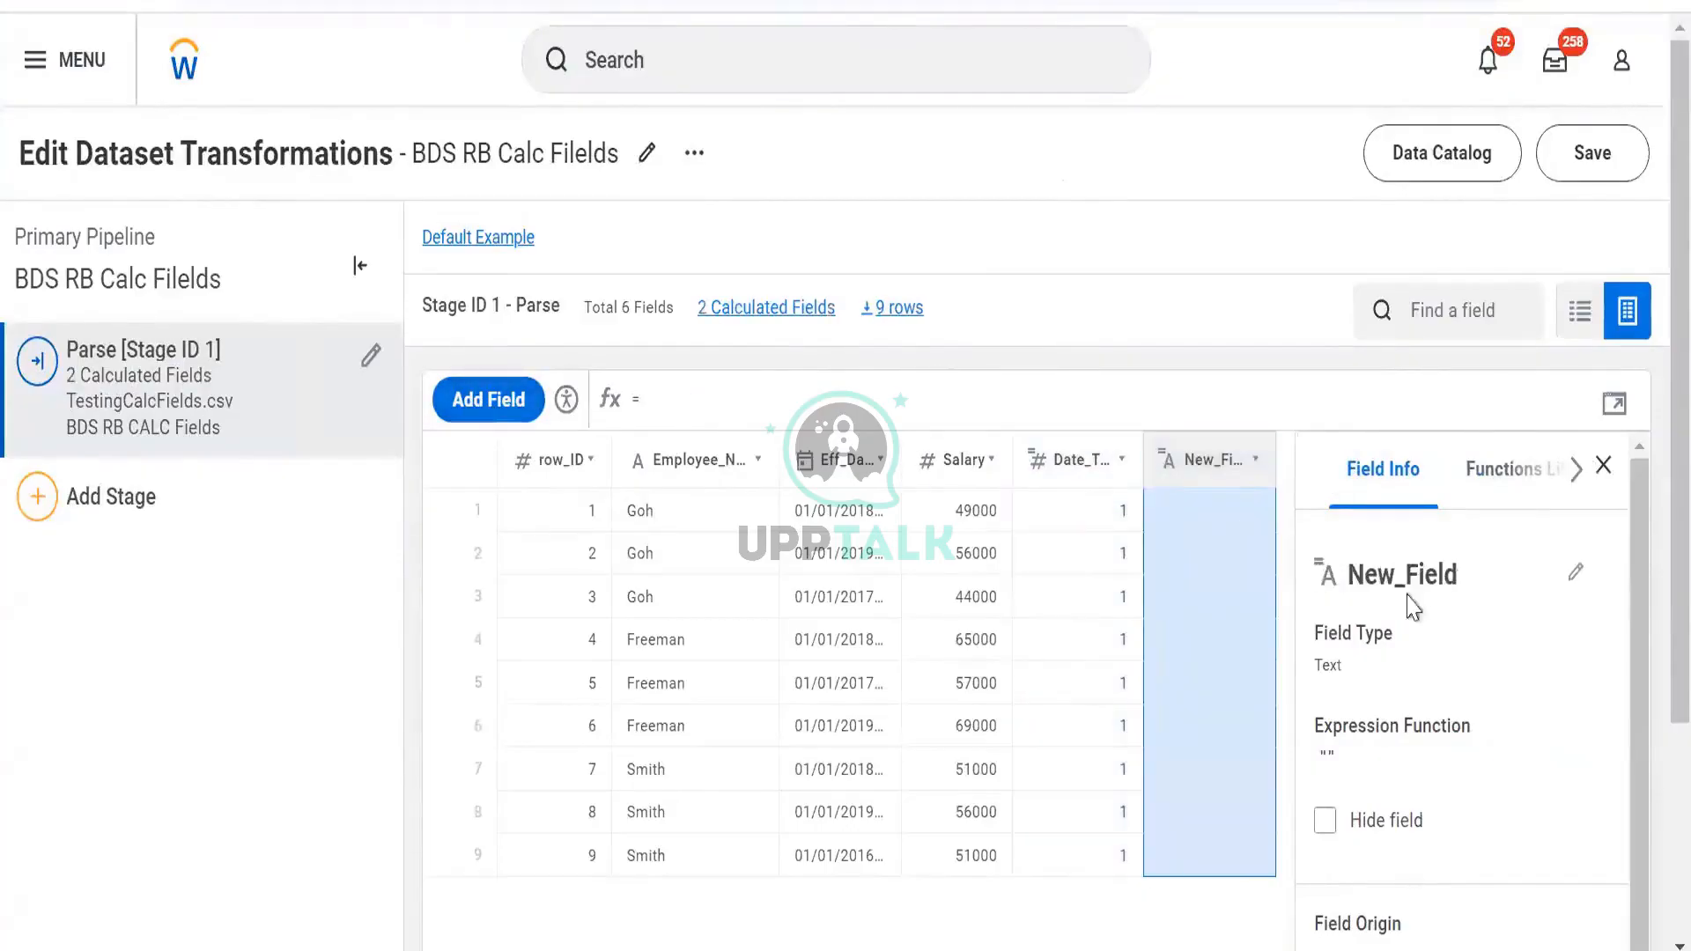
Select the Date_Test column and its entire EXTRACT formula
click(1065, 459)
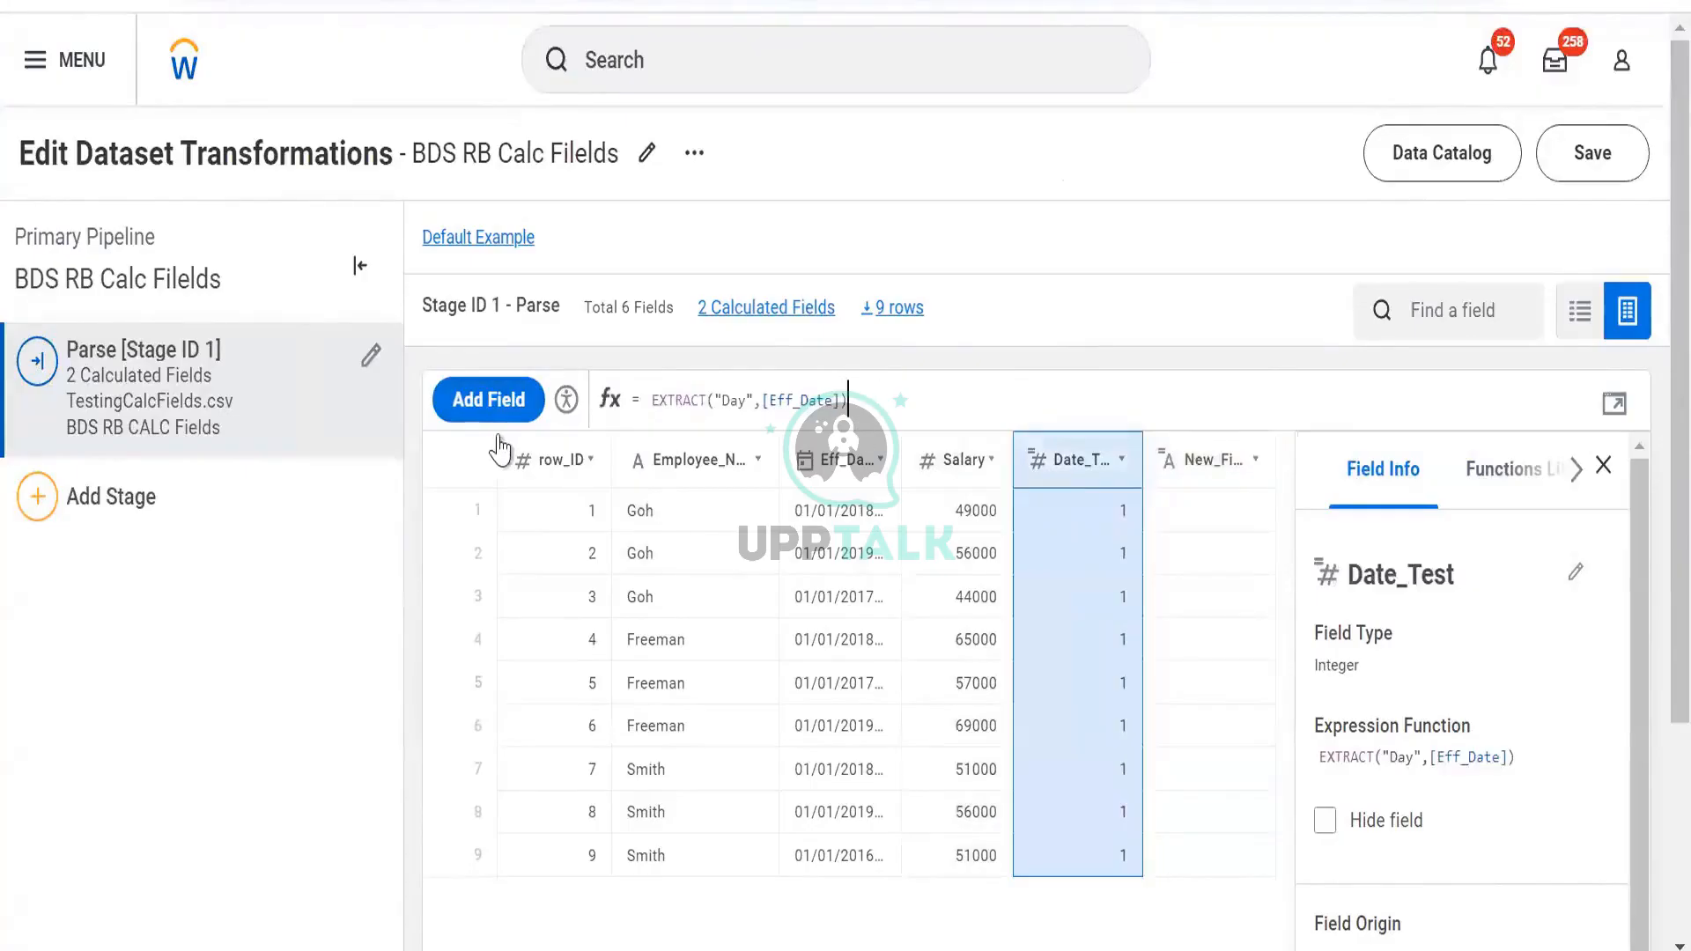
click(853, 391)
key(ctrl+a)
key(ctrl+c)
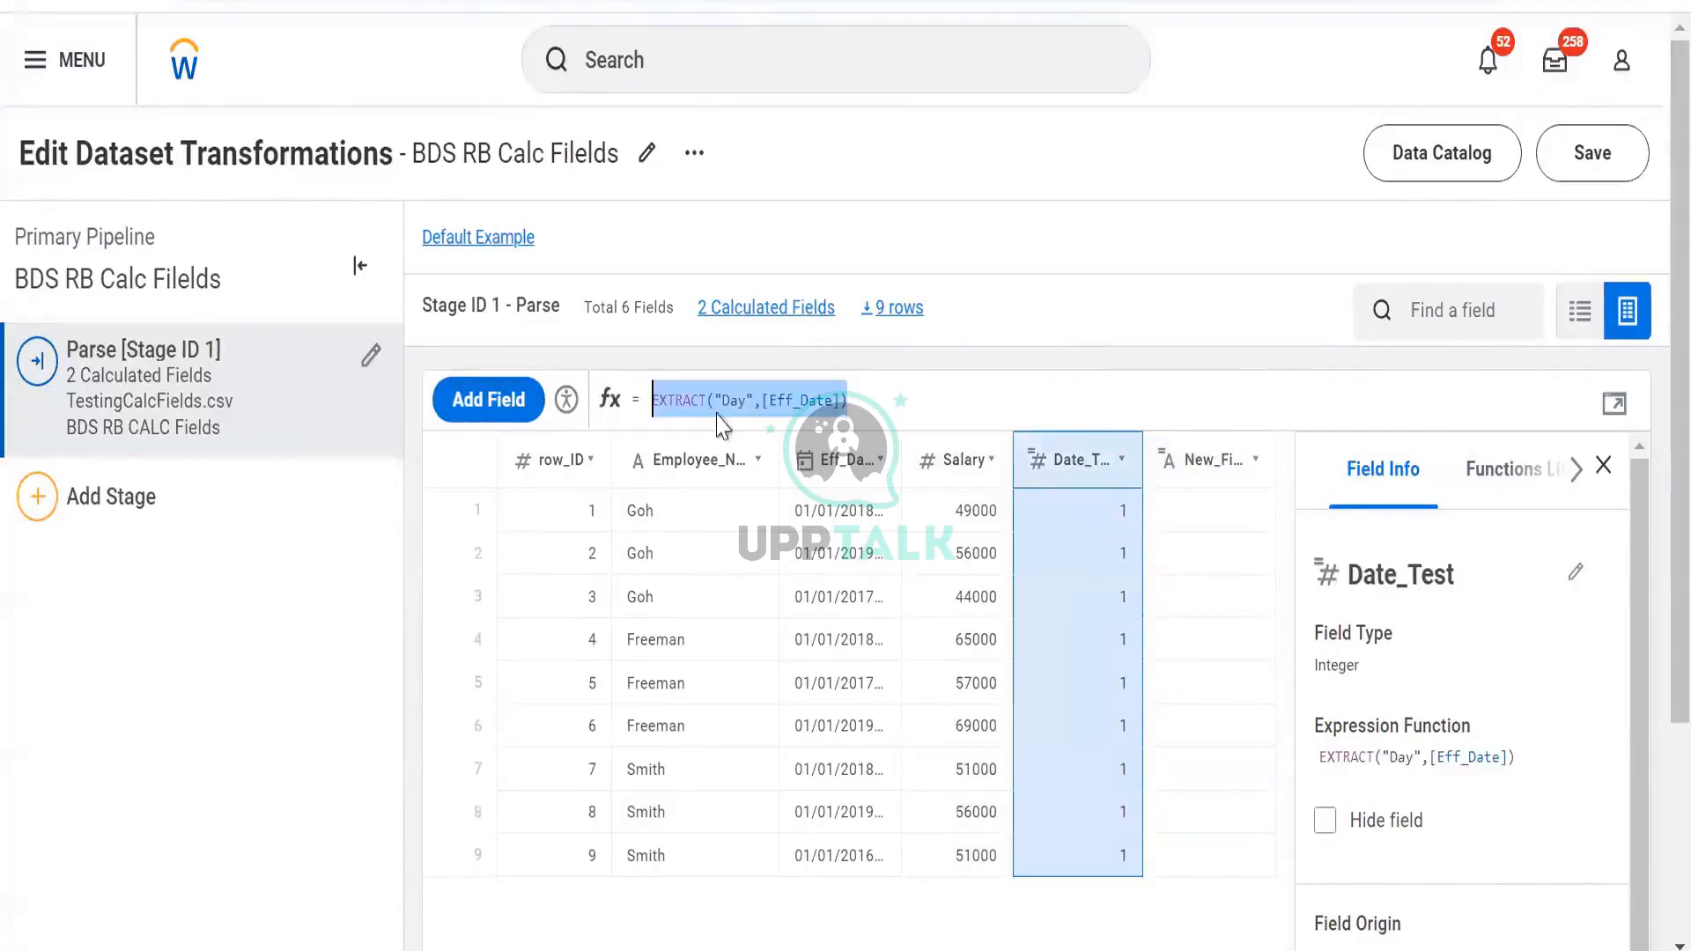
Rename the Date_Test field to Day, then select New_Field
click(1466, 575)
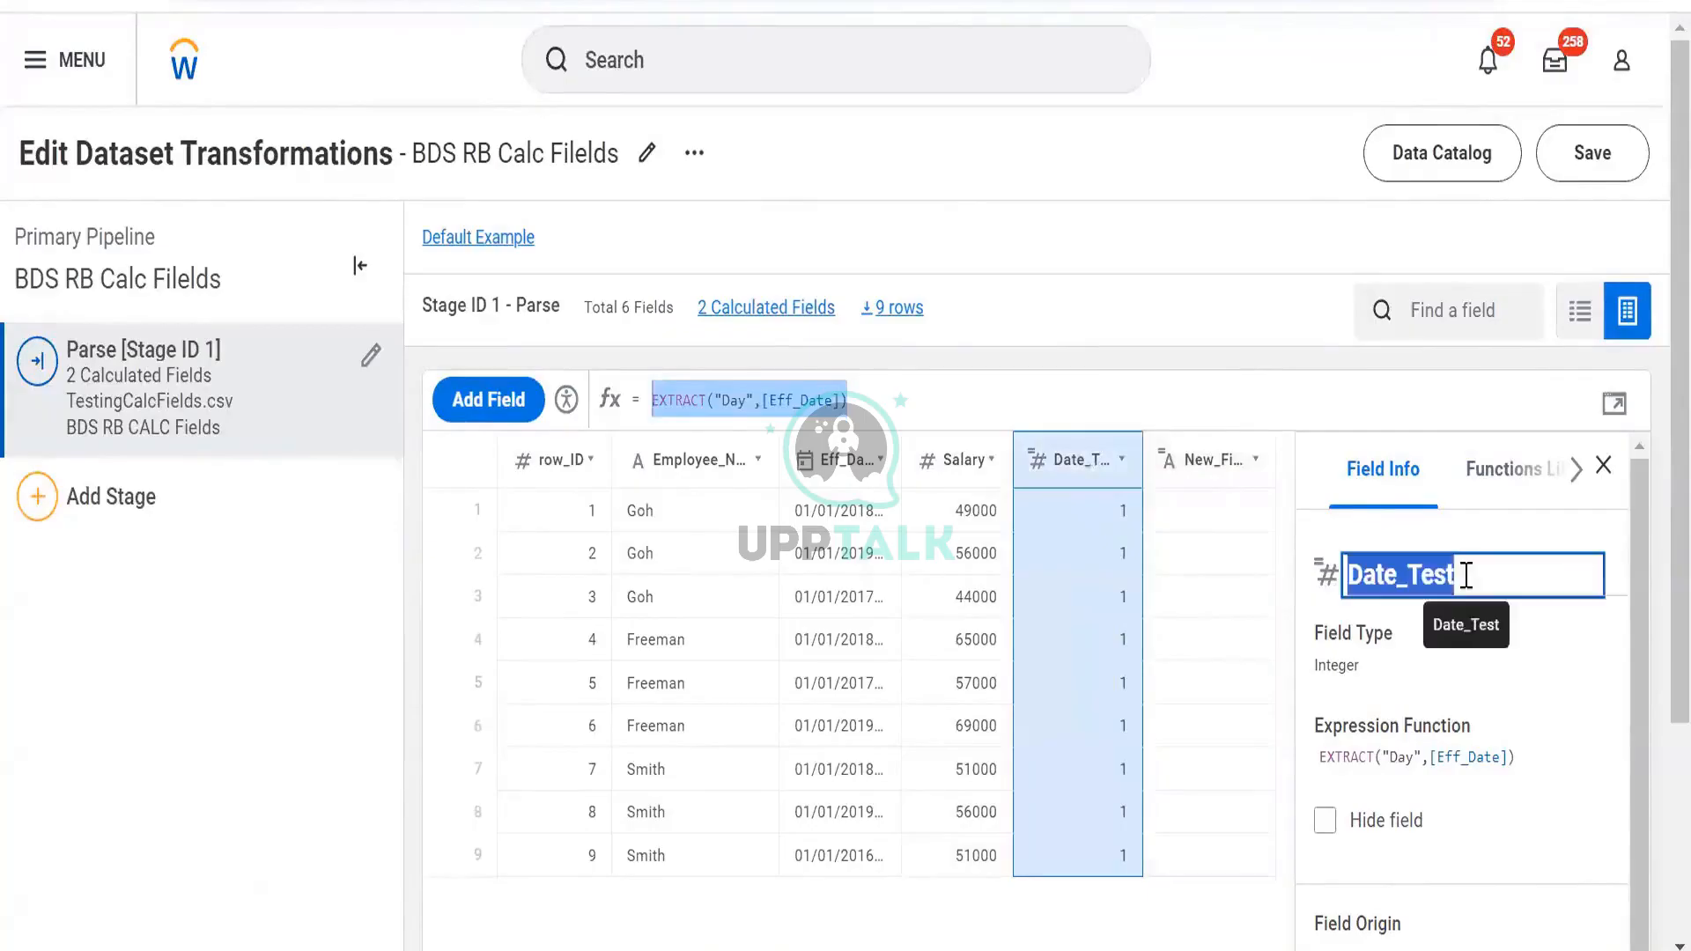
click(1465, 575)
key(BackSpace)
key(BackSpace)
key(BackSpace)
key(BackSpace)
key(BackSpace)
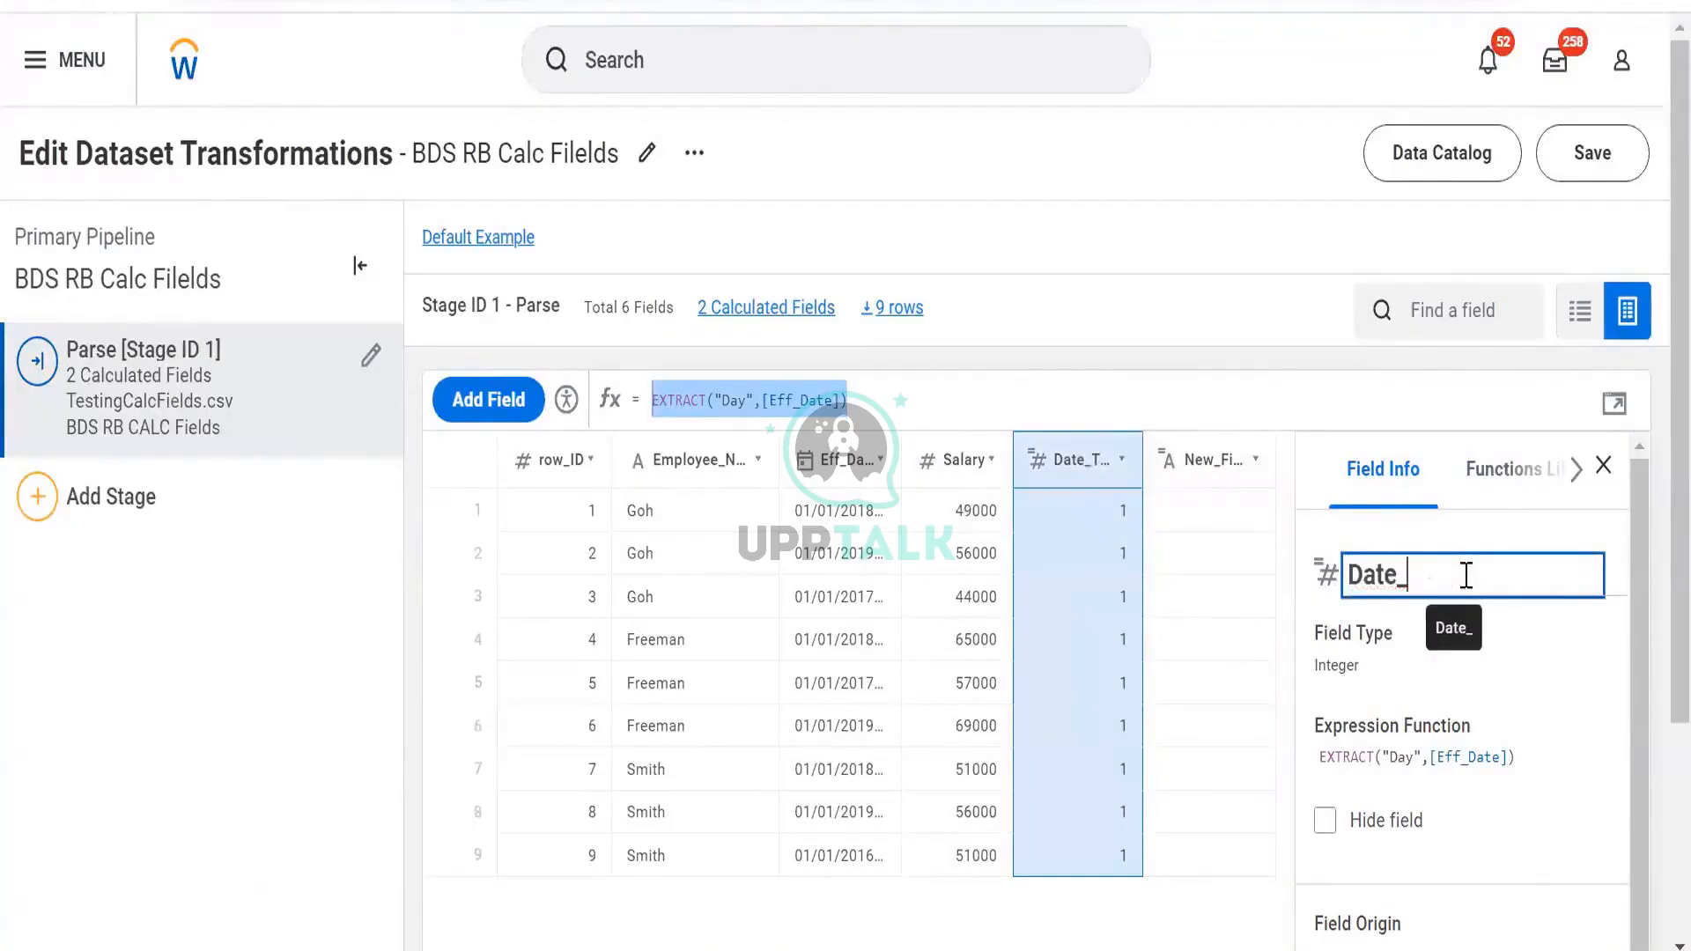
key(Return)
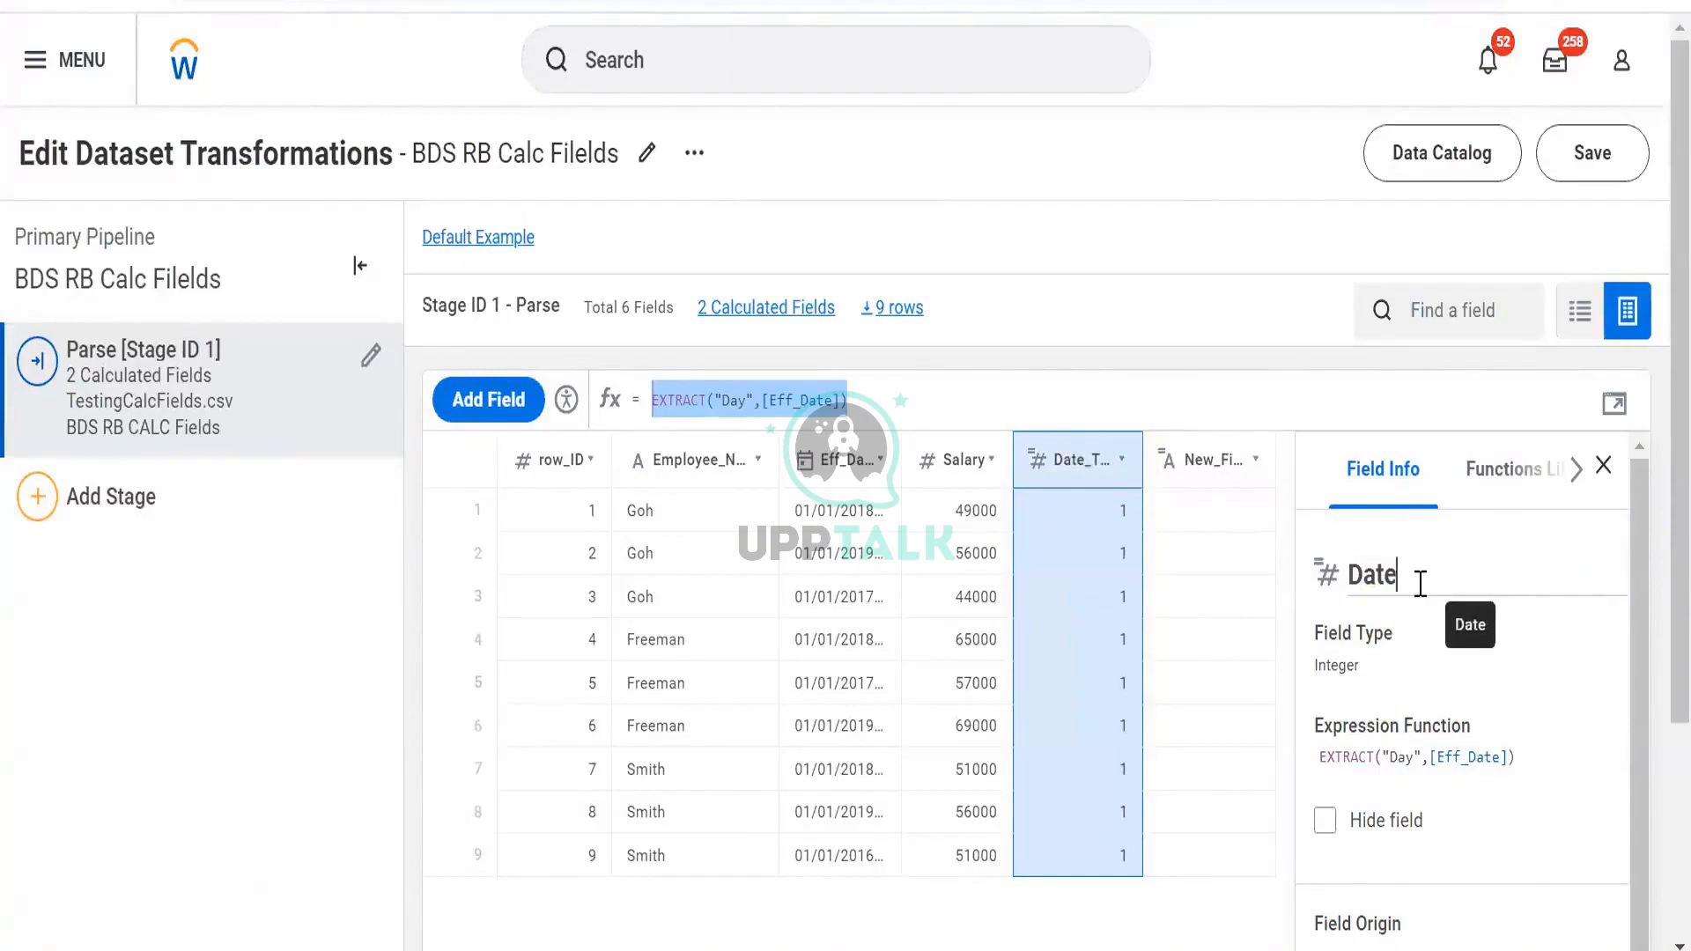
key(BackSpace)
key(BackSpace)
text(y)
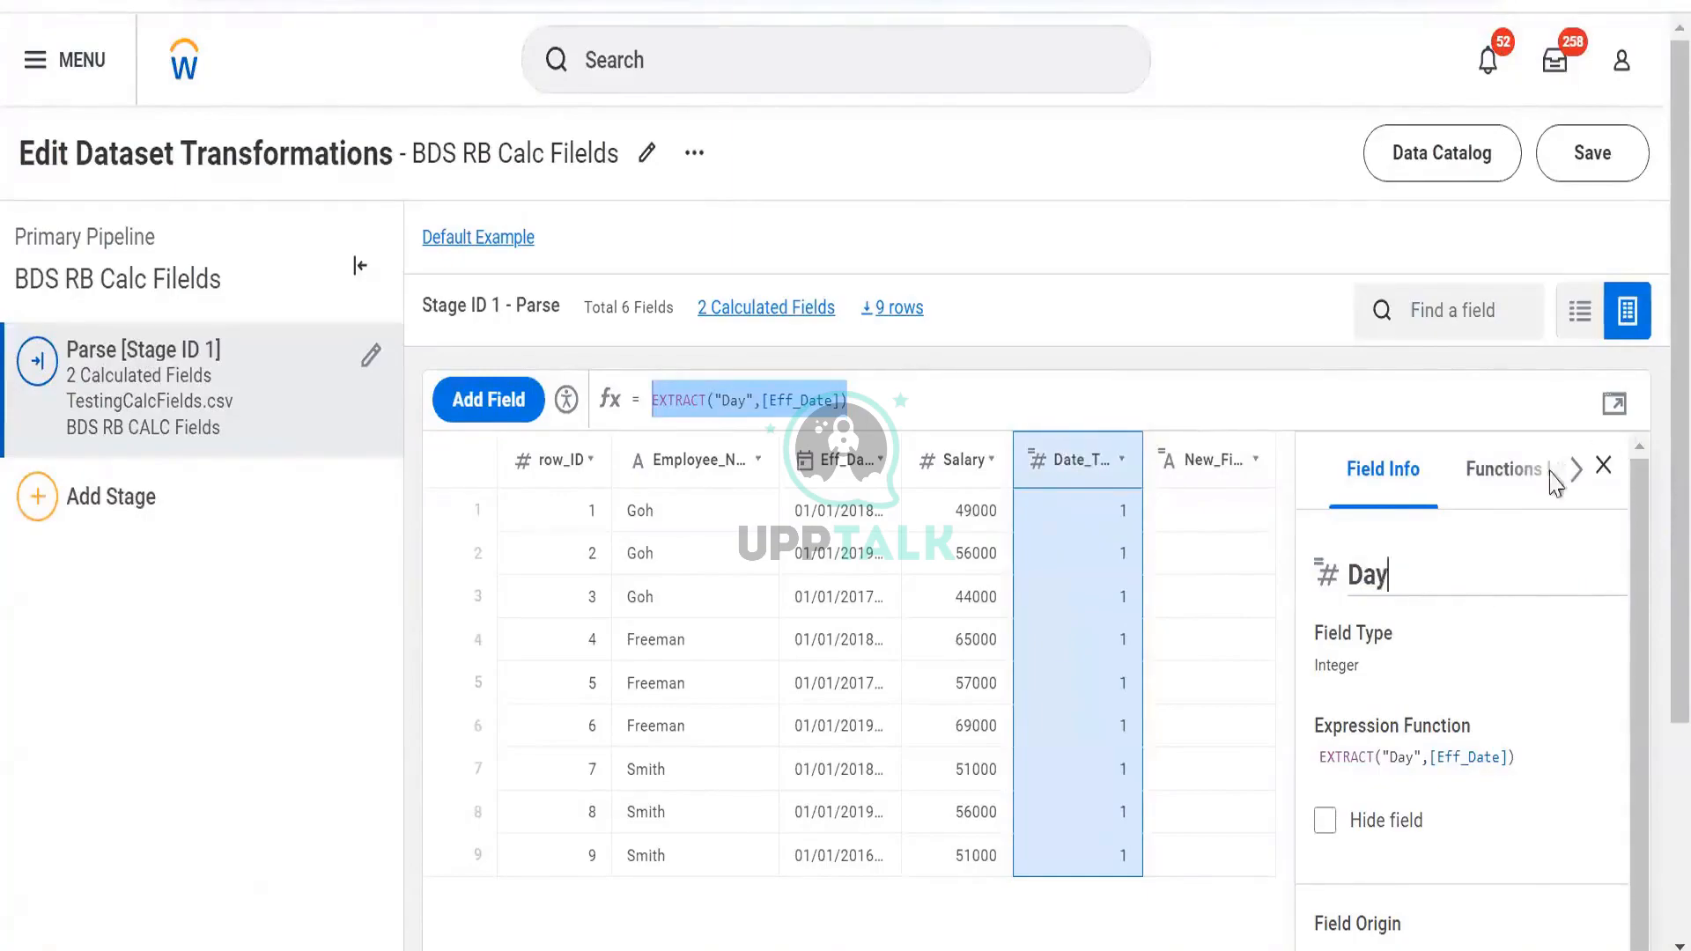
click(1219, 464)
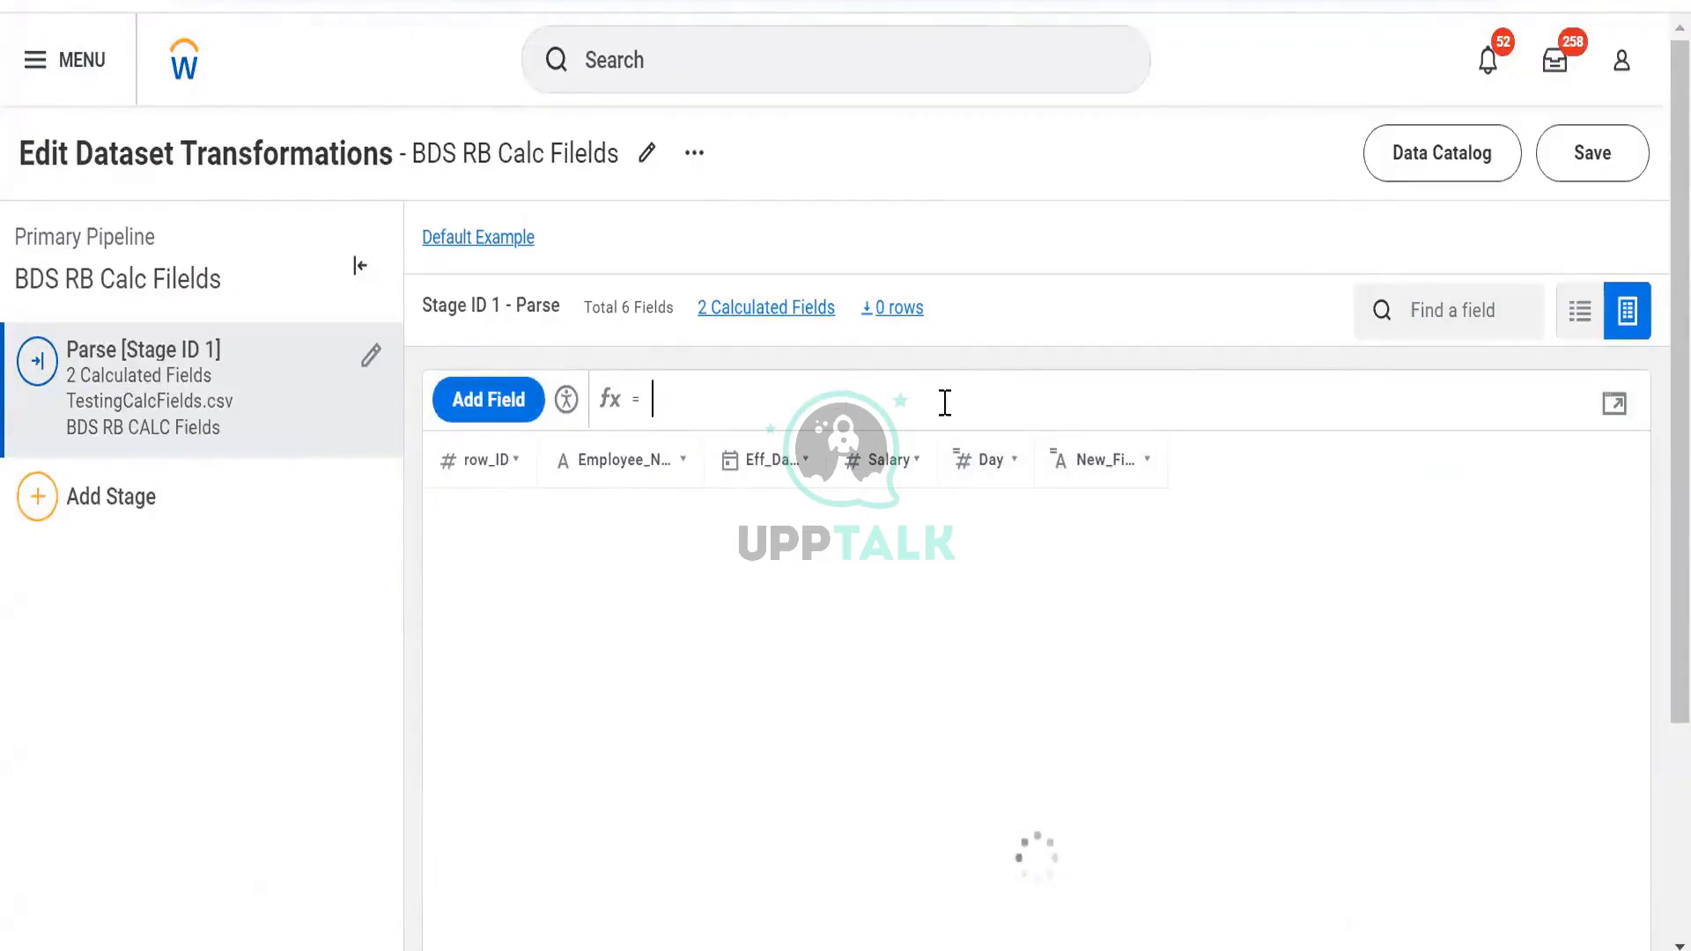
click(1080, 447)
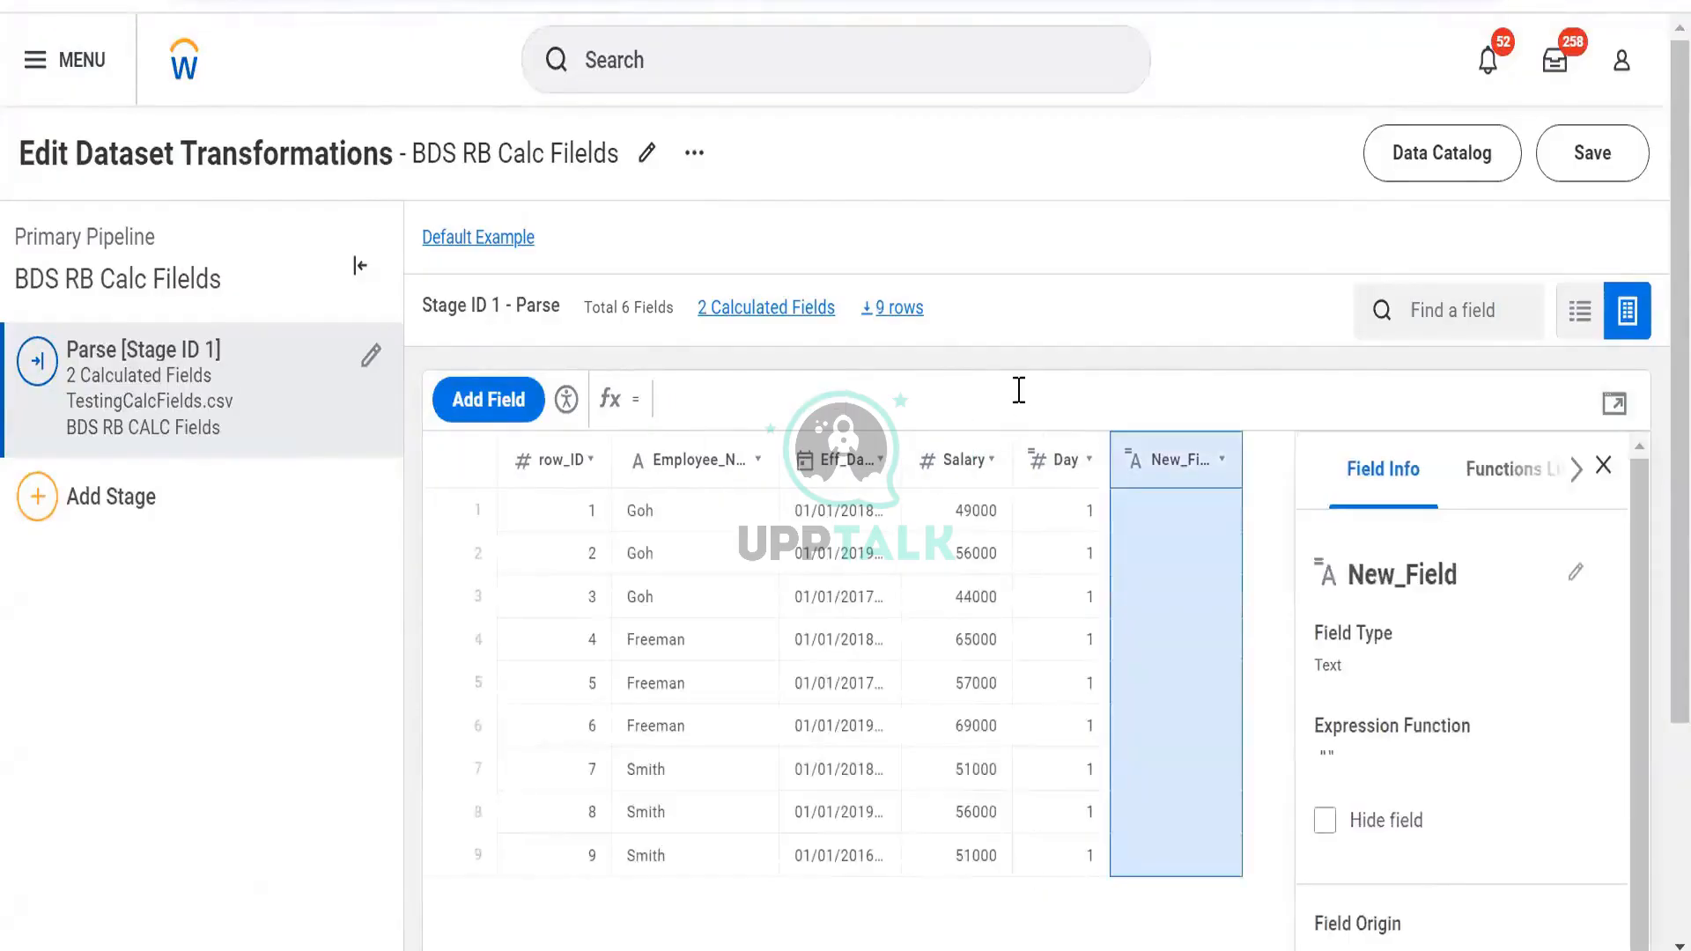
Paste the EXTRACT formula into New_Field and change "Day" to "Month"
key(ctrl+v)
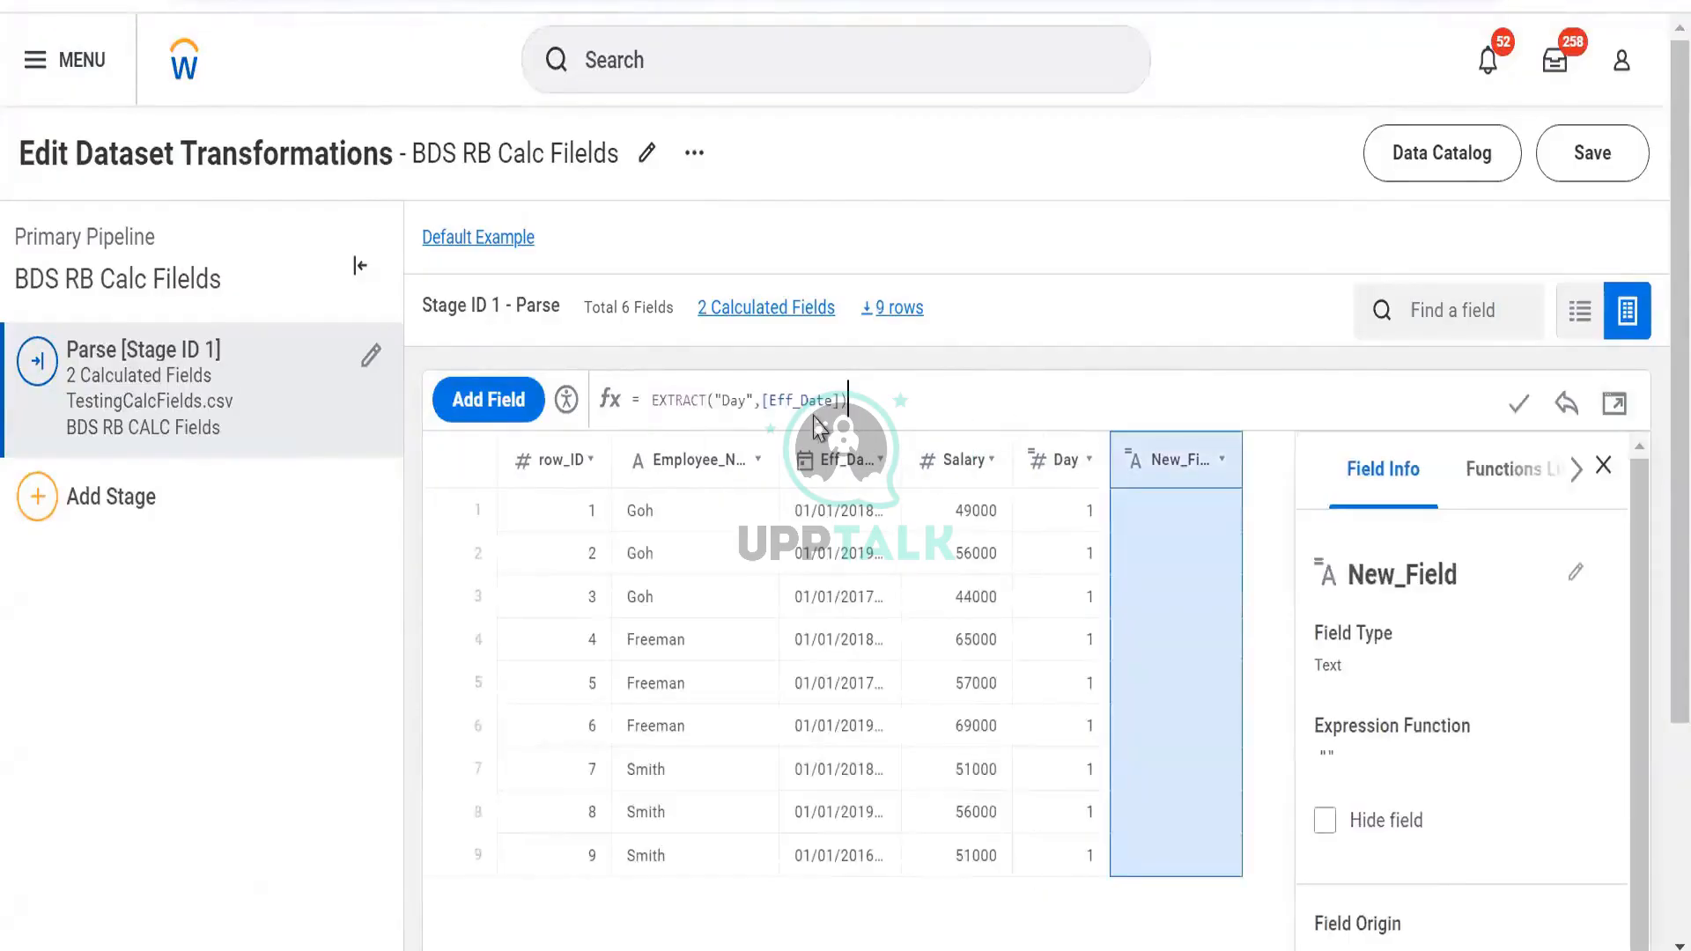
click(746, 402)
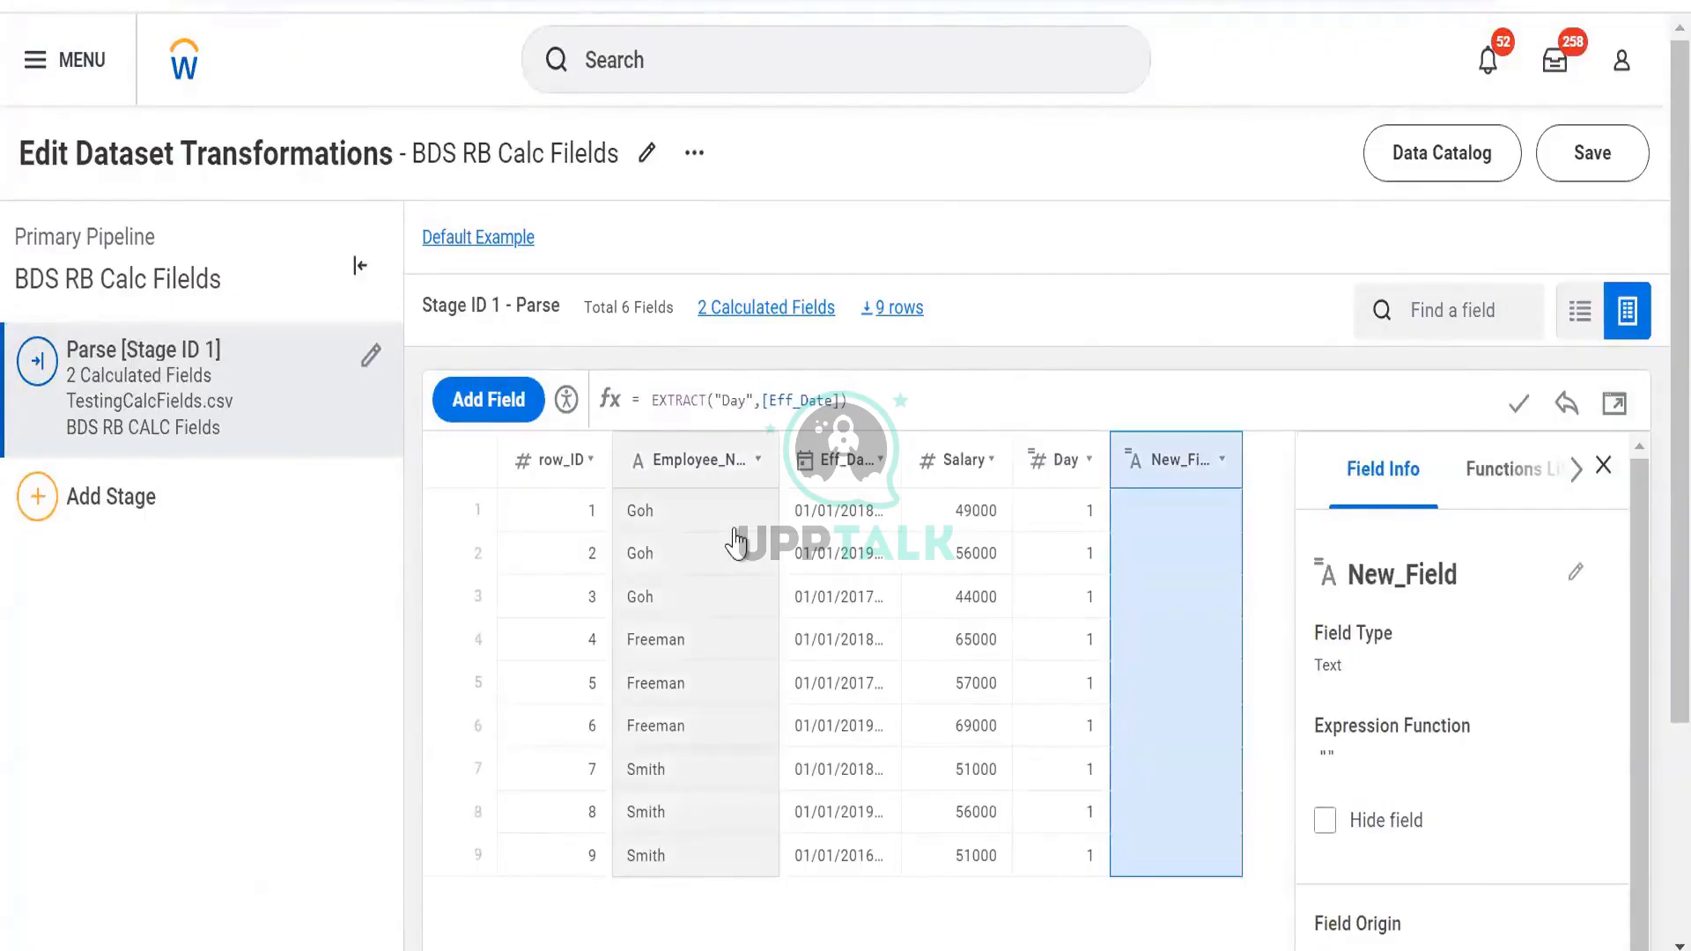
key(BackSpace)
key(BackSpace)
key(BackSpace)
text(Month)
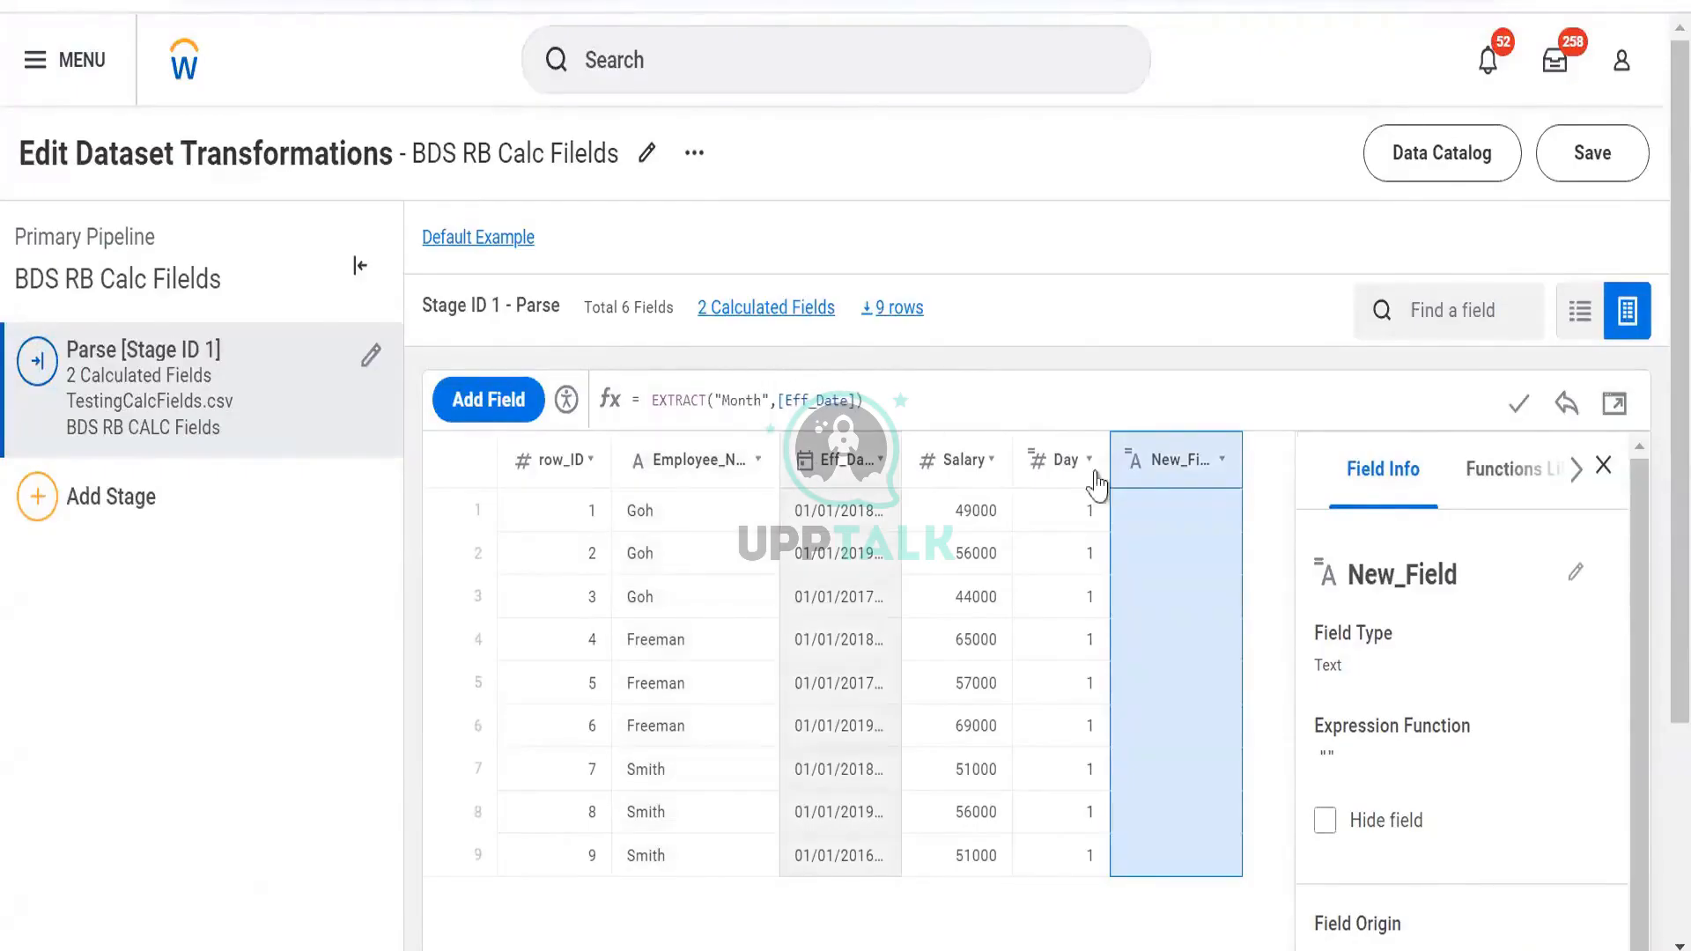
Rename the field Month, apply its formula, and add another field
click(1396, 579)
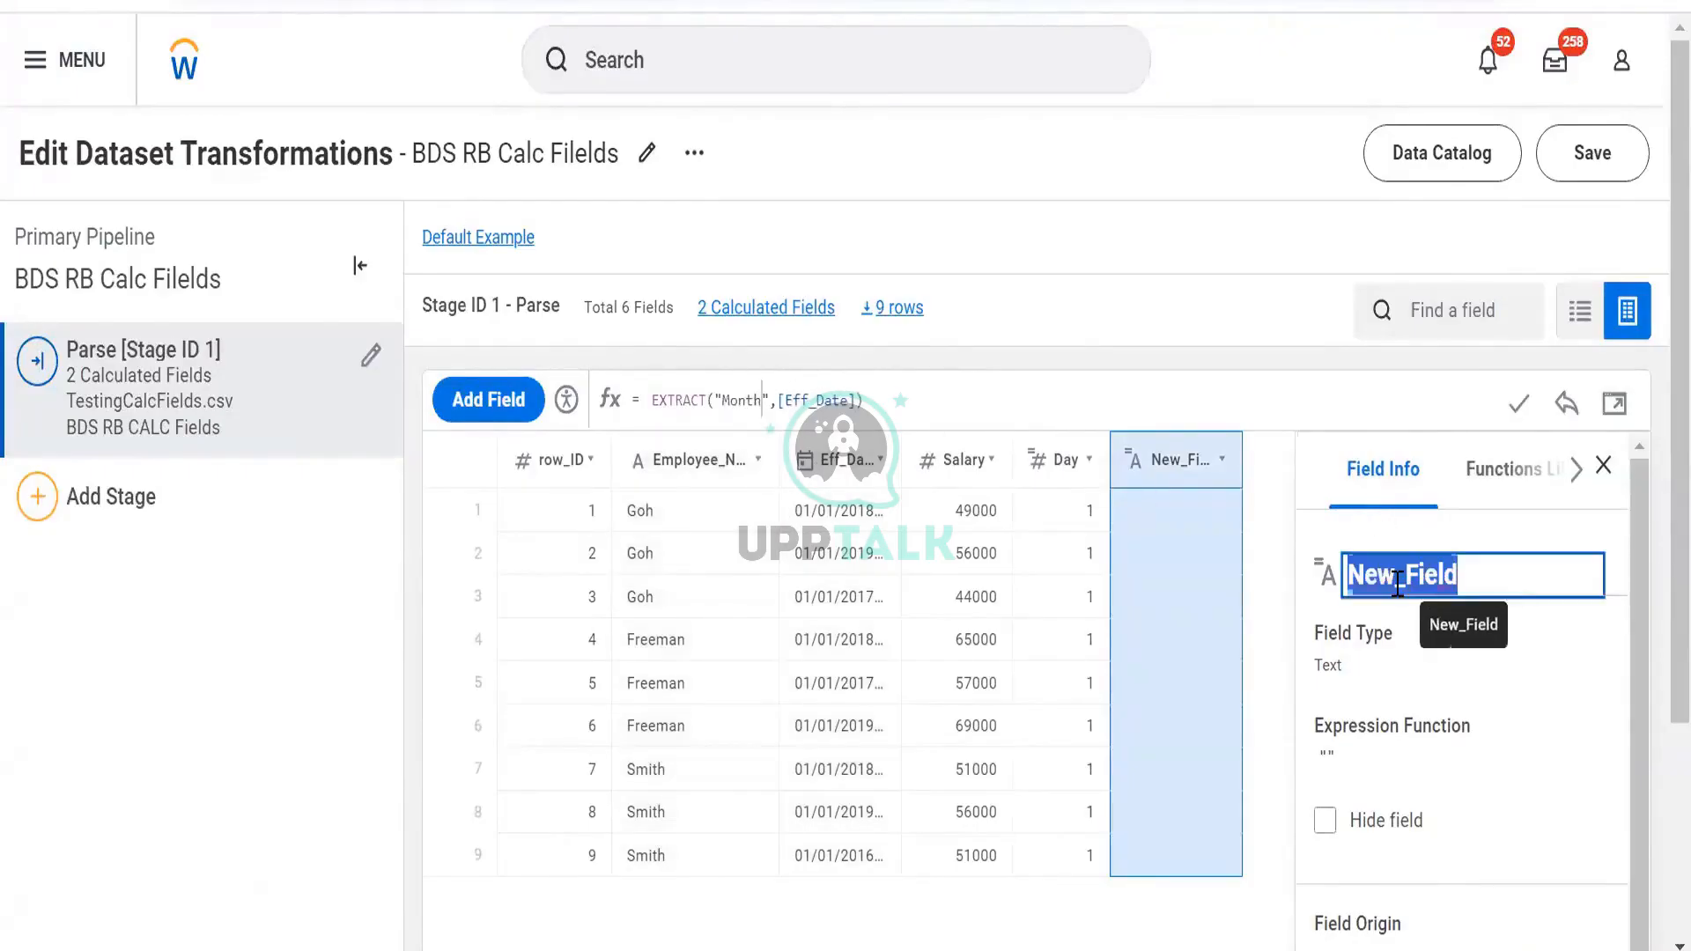
text(Month)
key(Return)
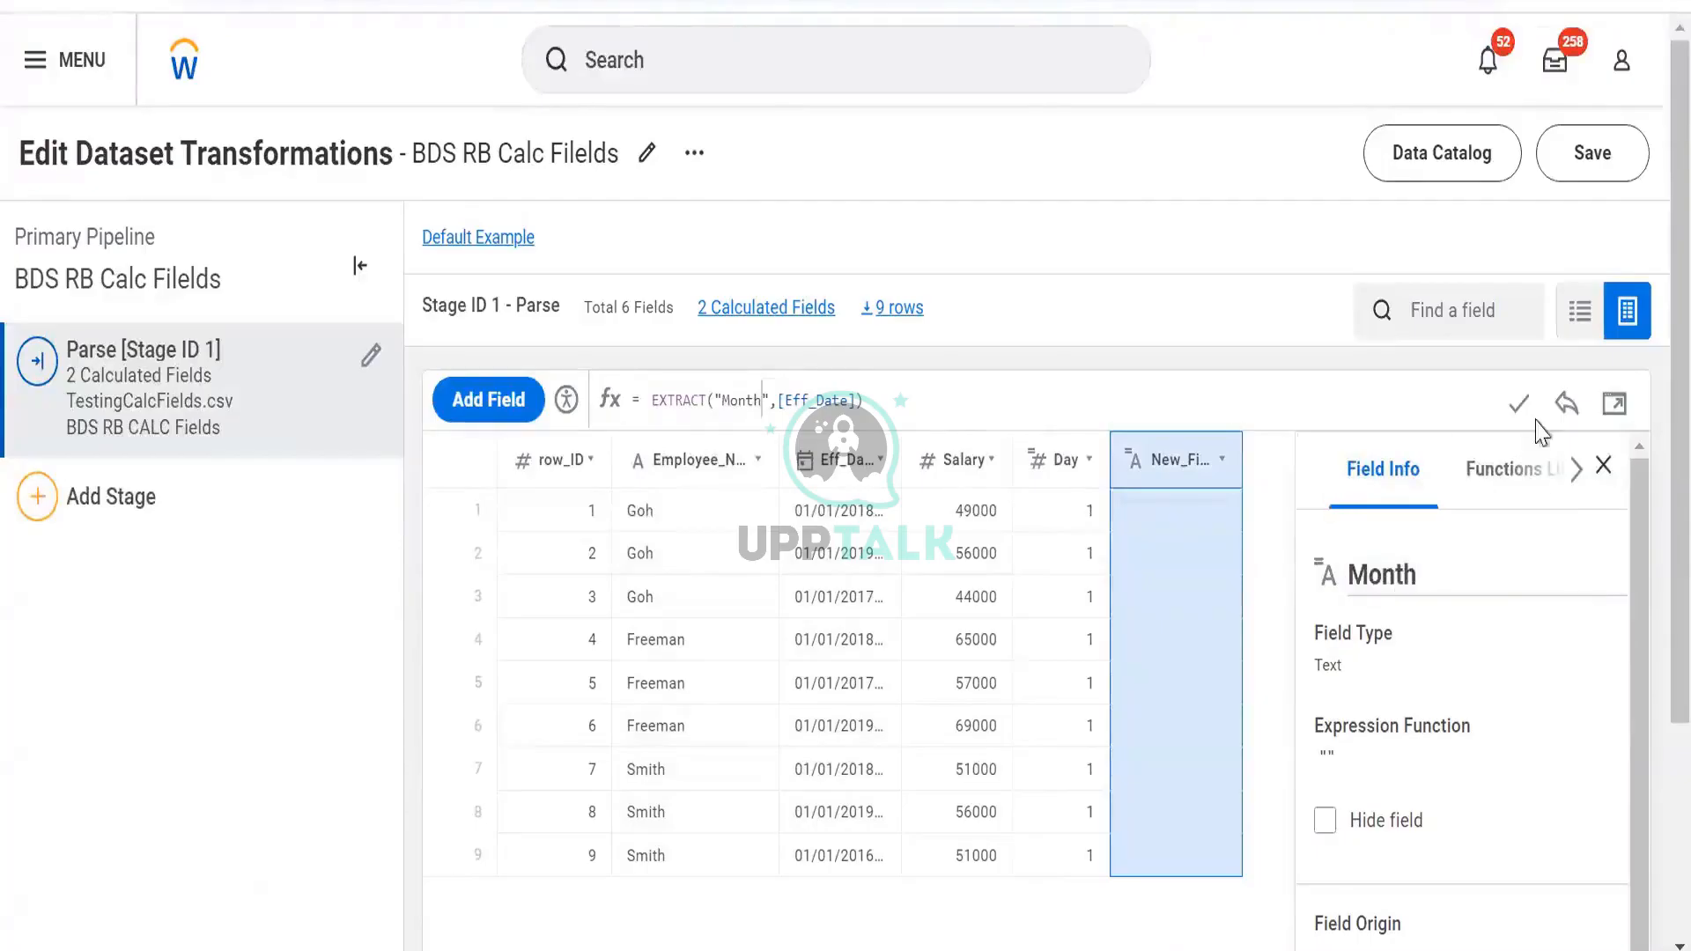
click(1519, 404)
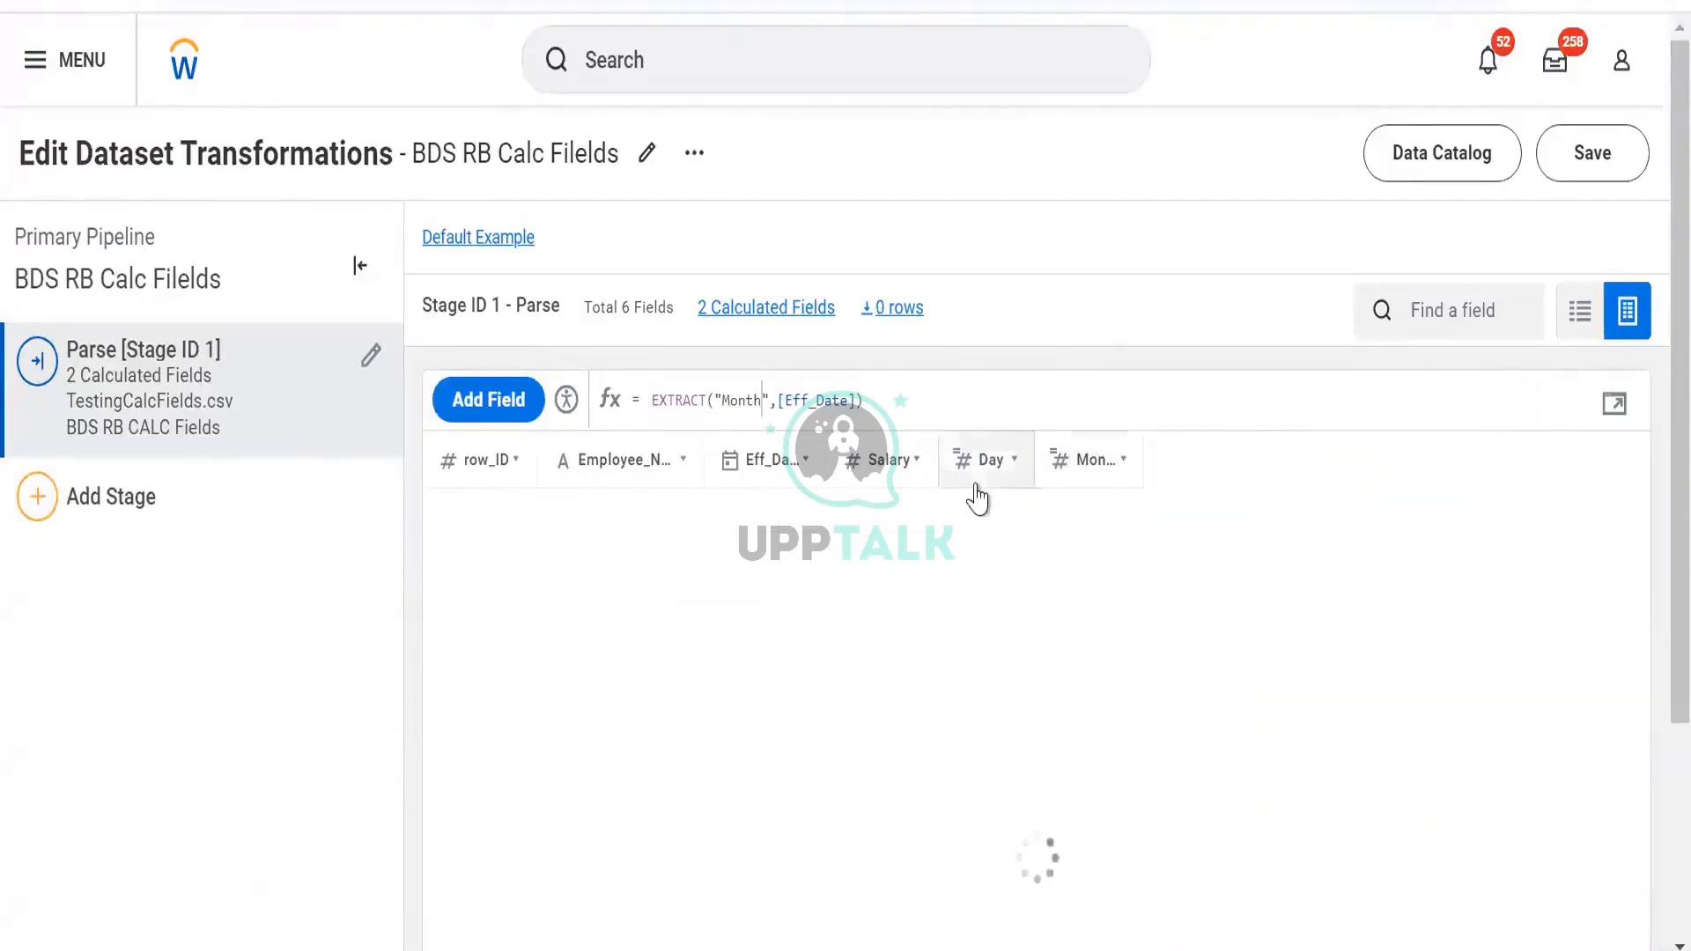
click(496, 408)
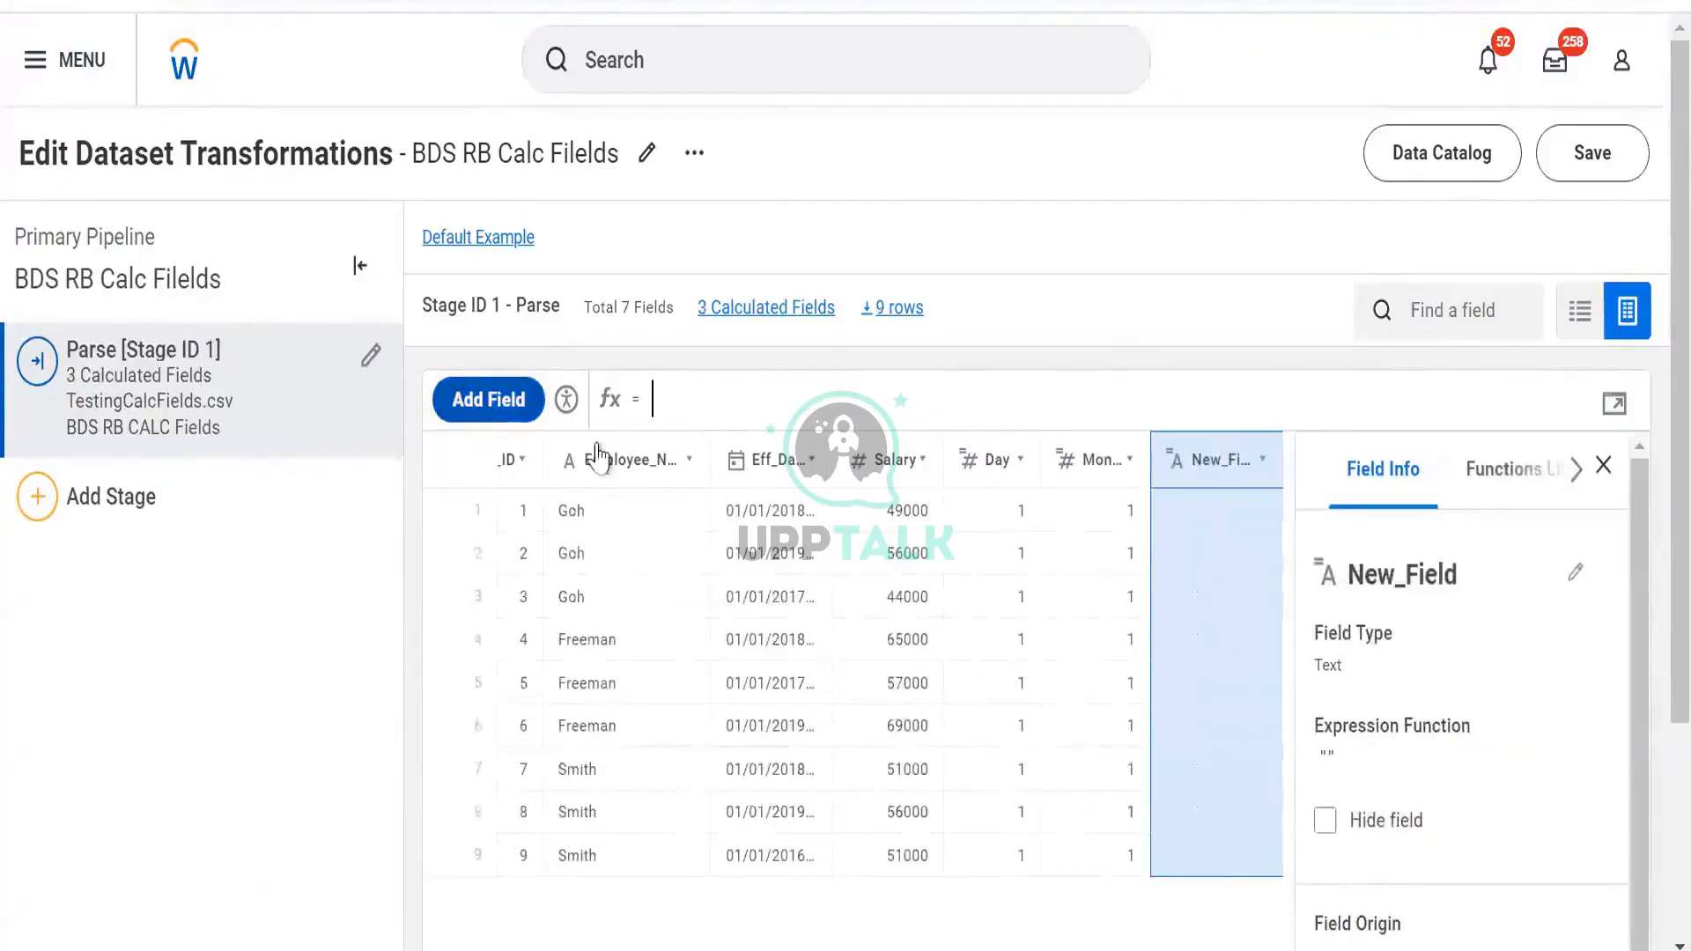
Paste the EXTRACT formula into the new field and replace Day with year
click(1102, 403)
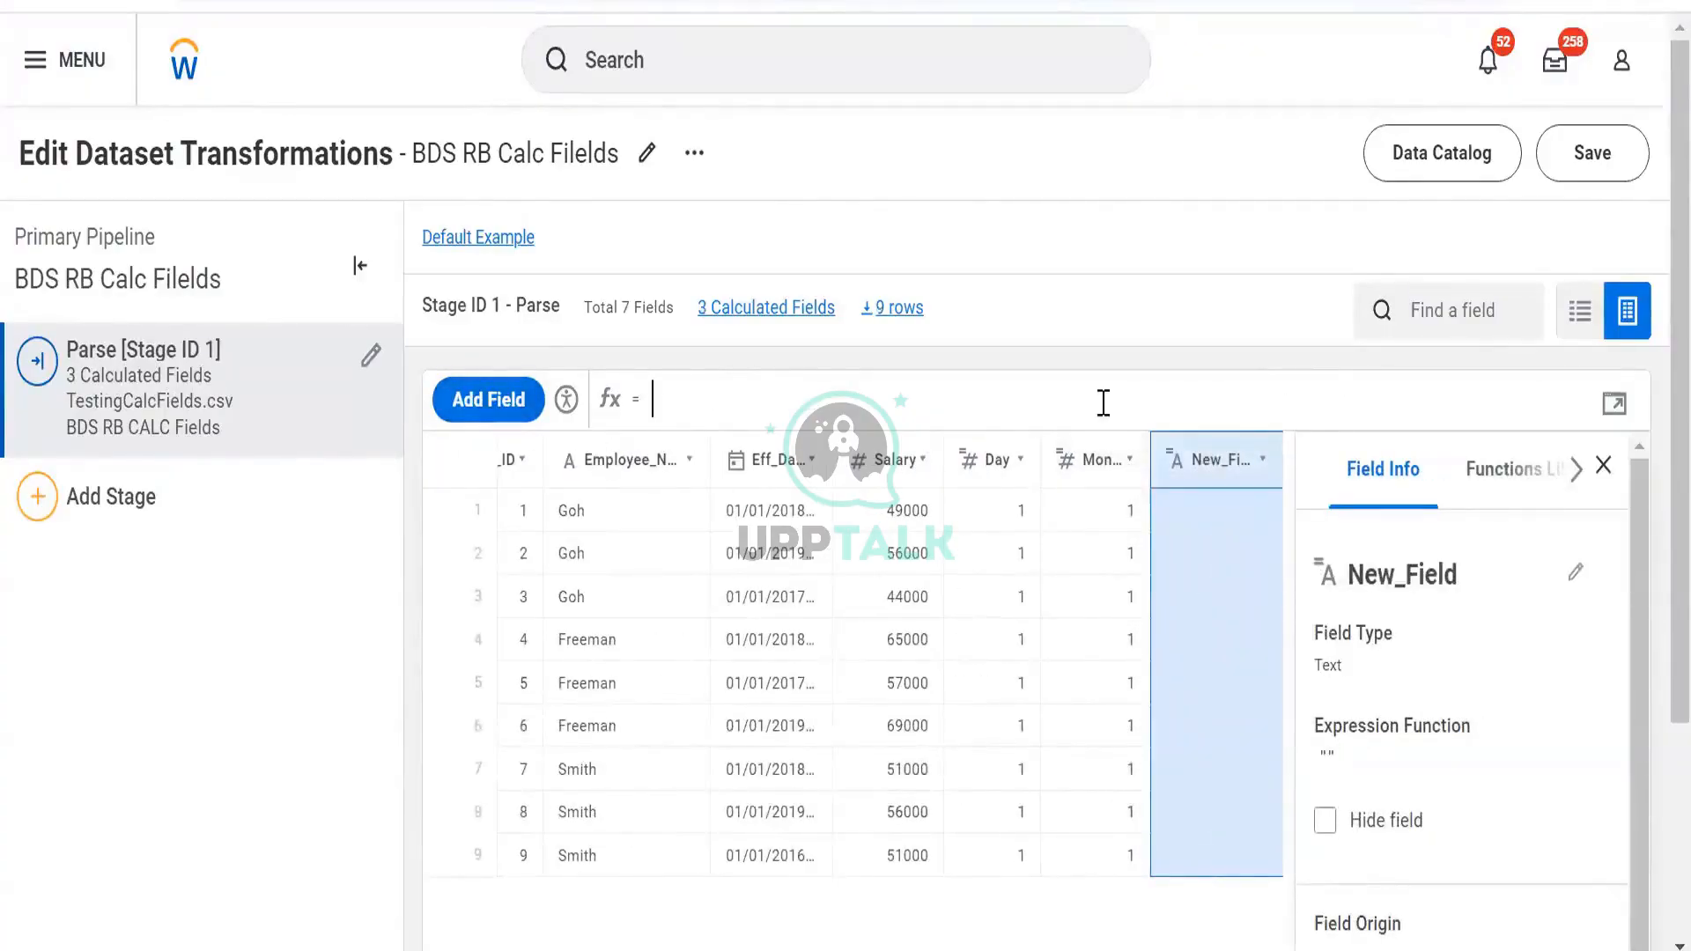
key(ctrl+v)
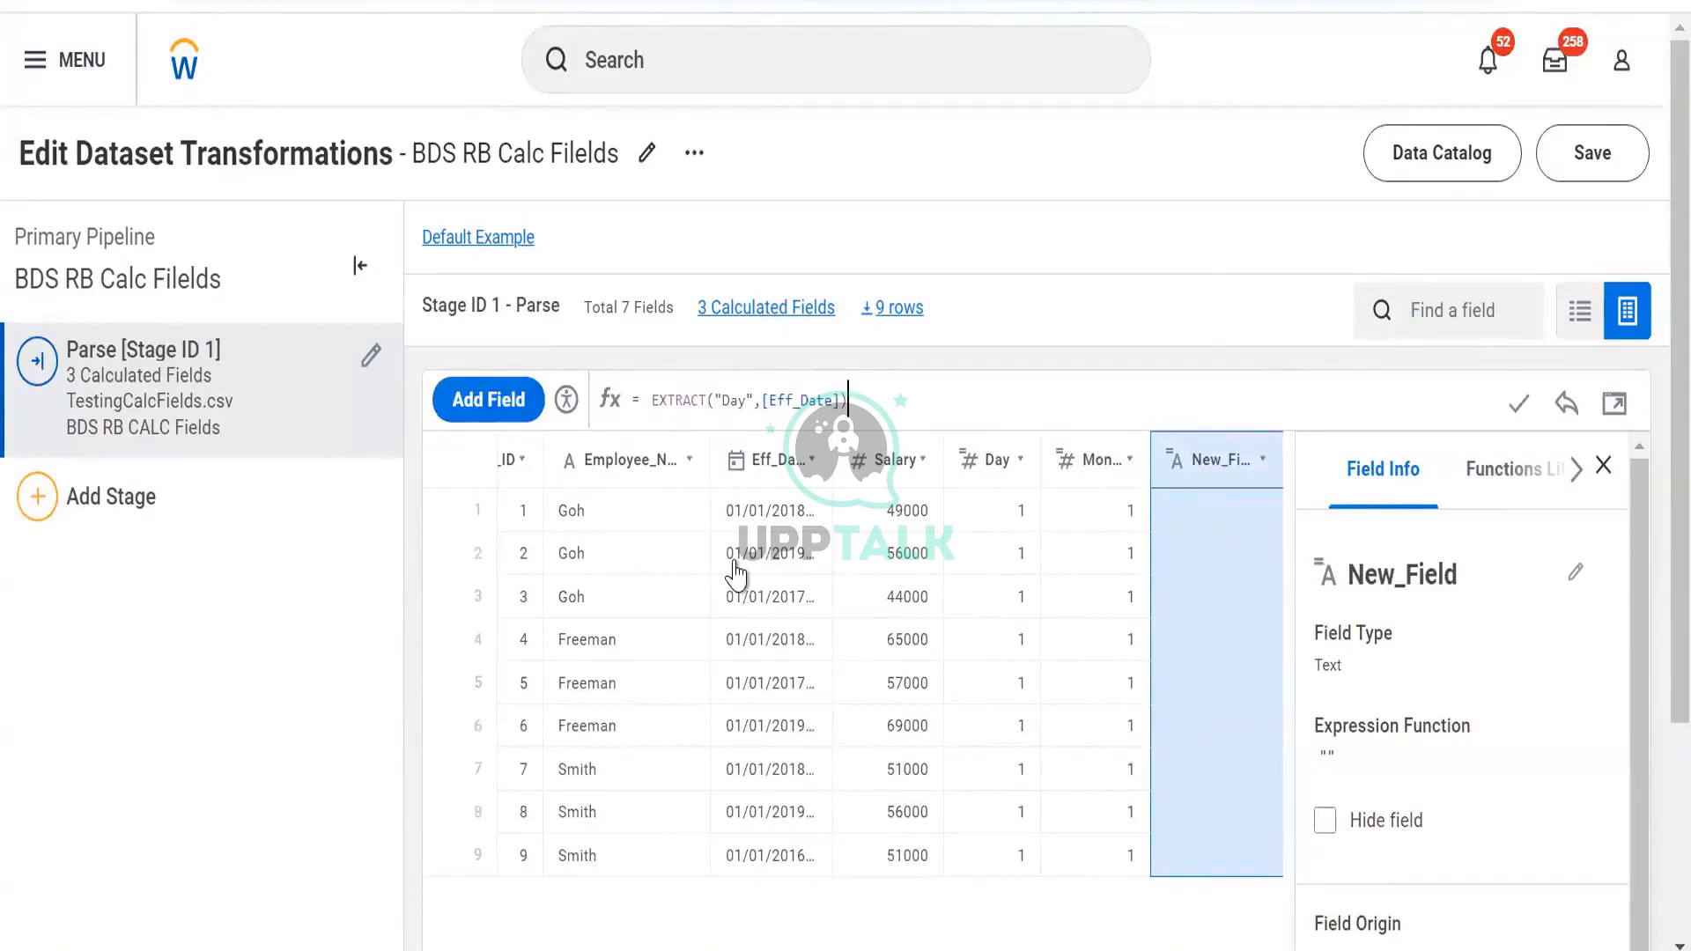
key(Left)
key(Left)
key(Left)
key(Left)
key(Left)
key(Left)
key(Left)
key(Left)
key(Left)
key(Left)
key(Left)
key(Left)
key(Left)
key(BackSpace)
key(BackSpace)
key(BackSpace)
text(year)
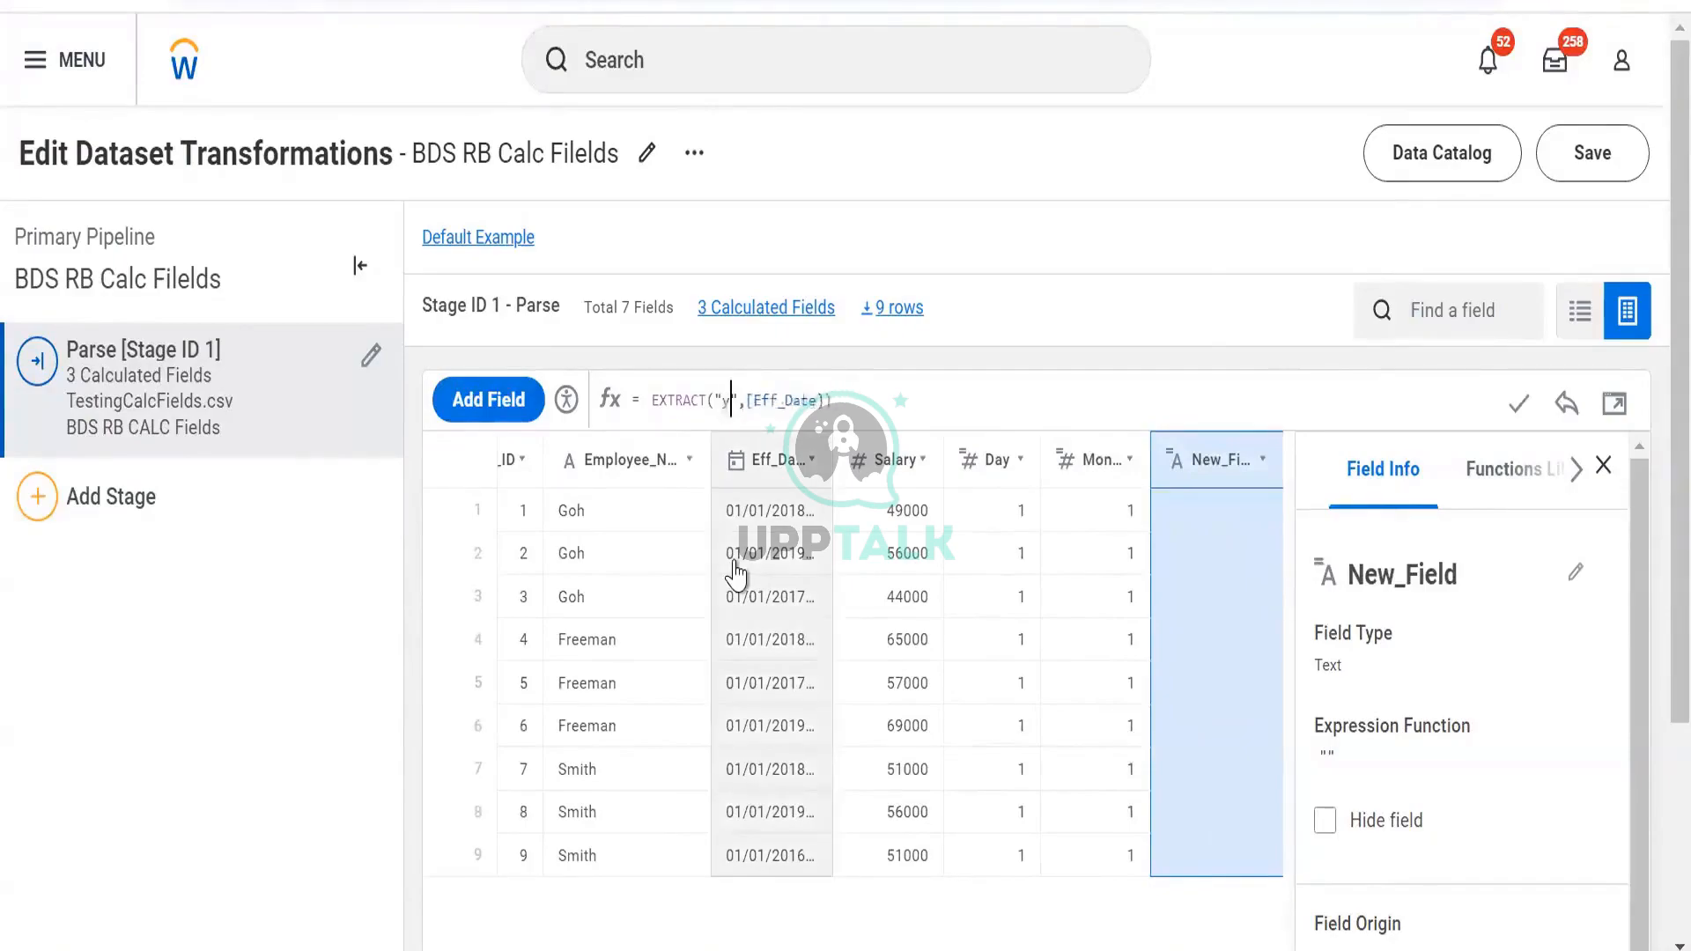
Rename the field Year, apply its formula, and add another field
click(1465, 573)
text(Year)
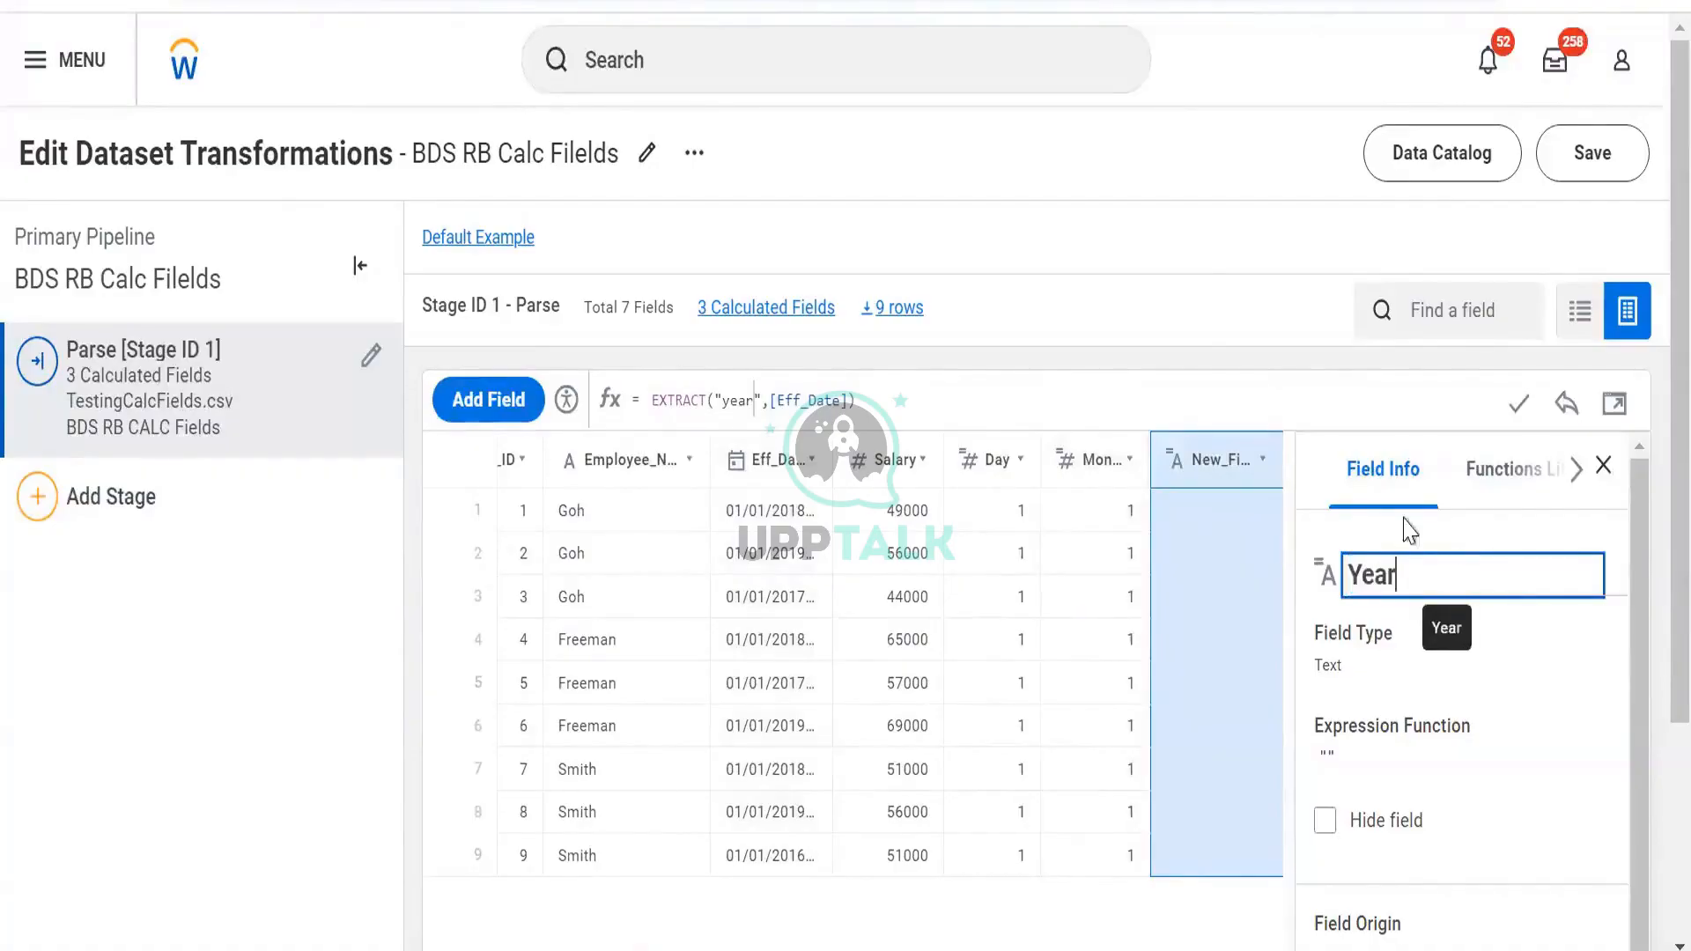
key(Return)
click(1520, 401)
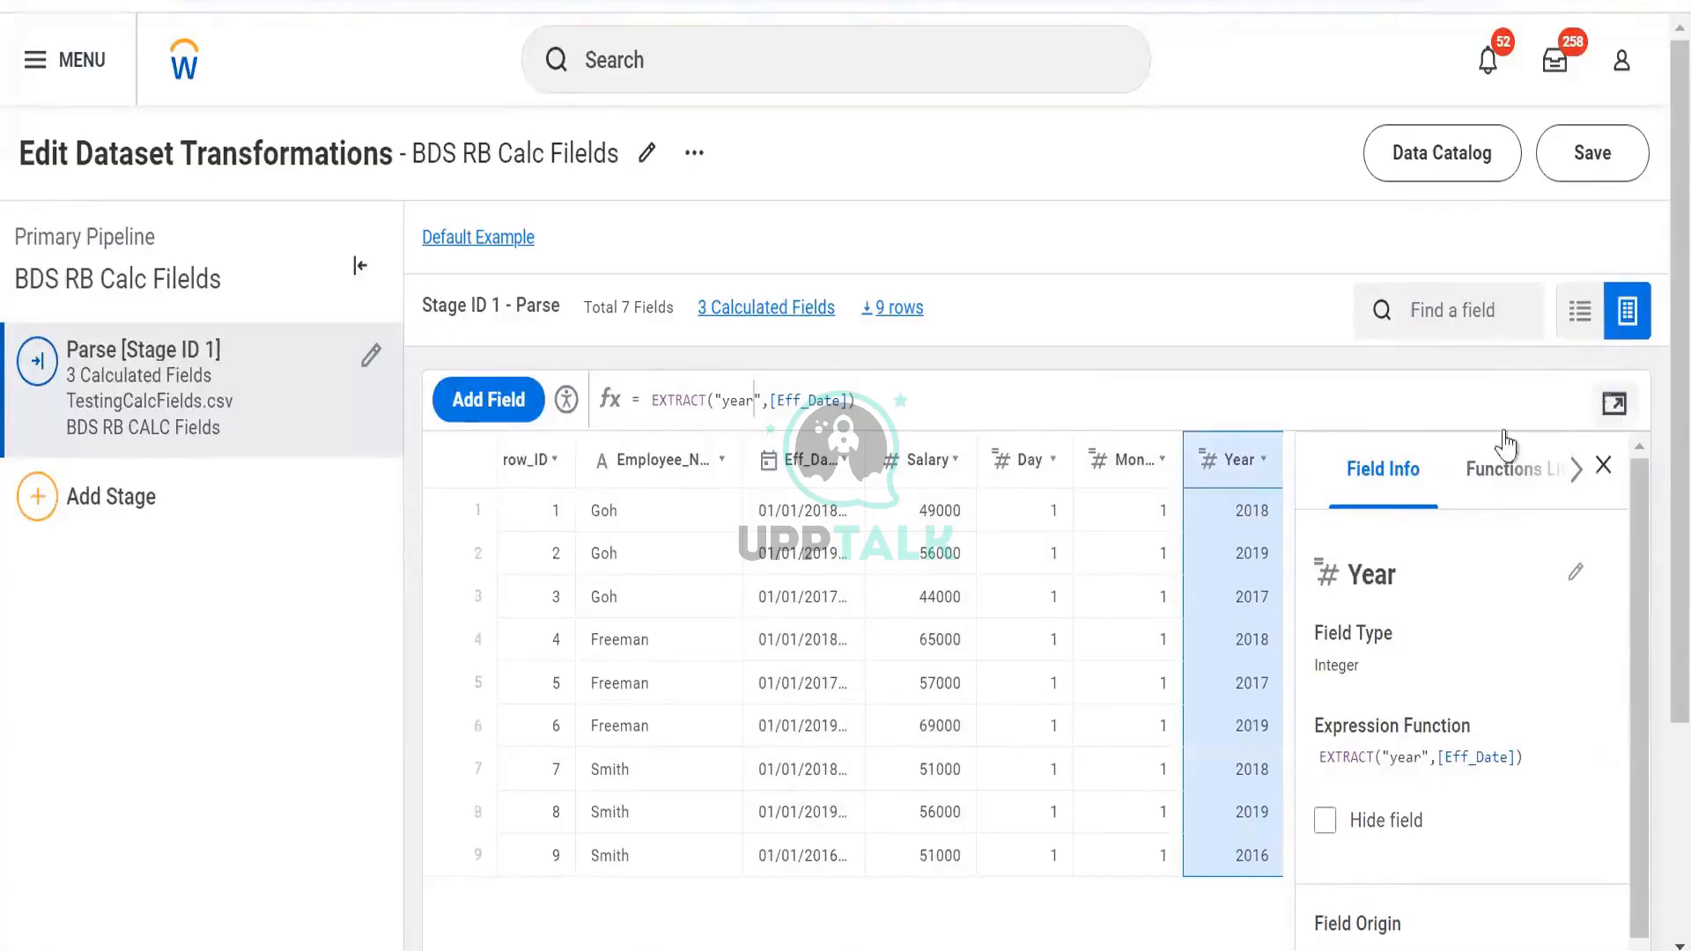
click(466, 425)
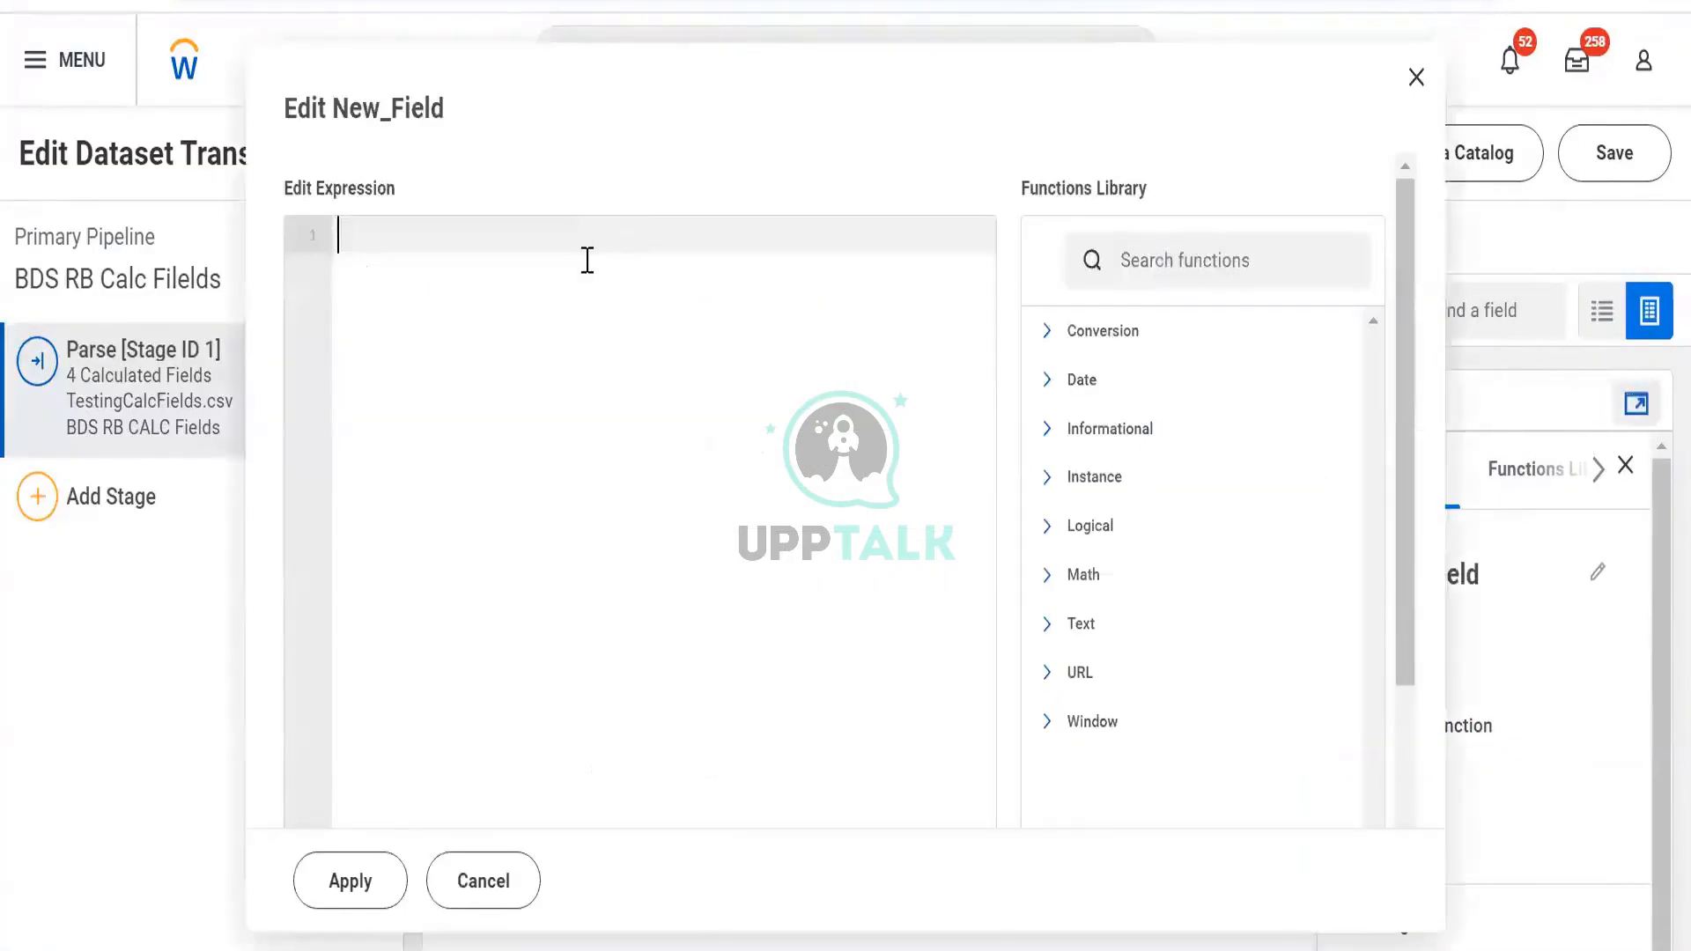
Start the expression with CONCAT(TO_STRING([Day] using the function and field suggestions
text(con)
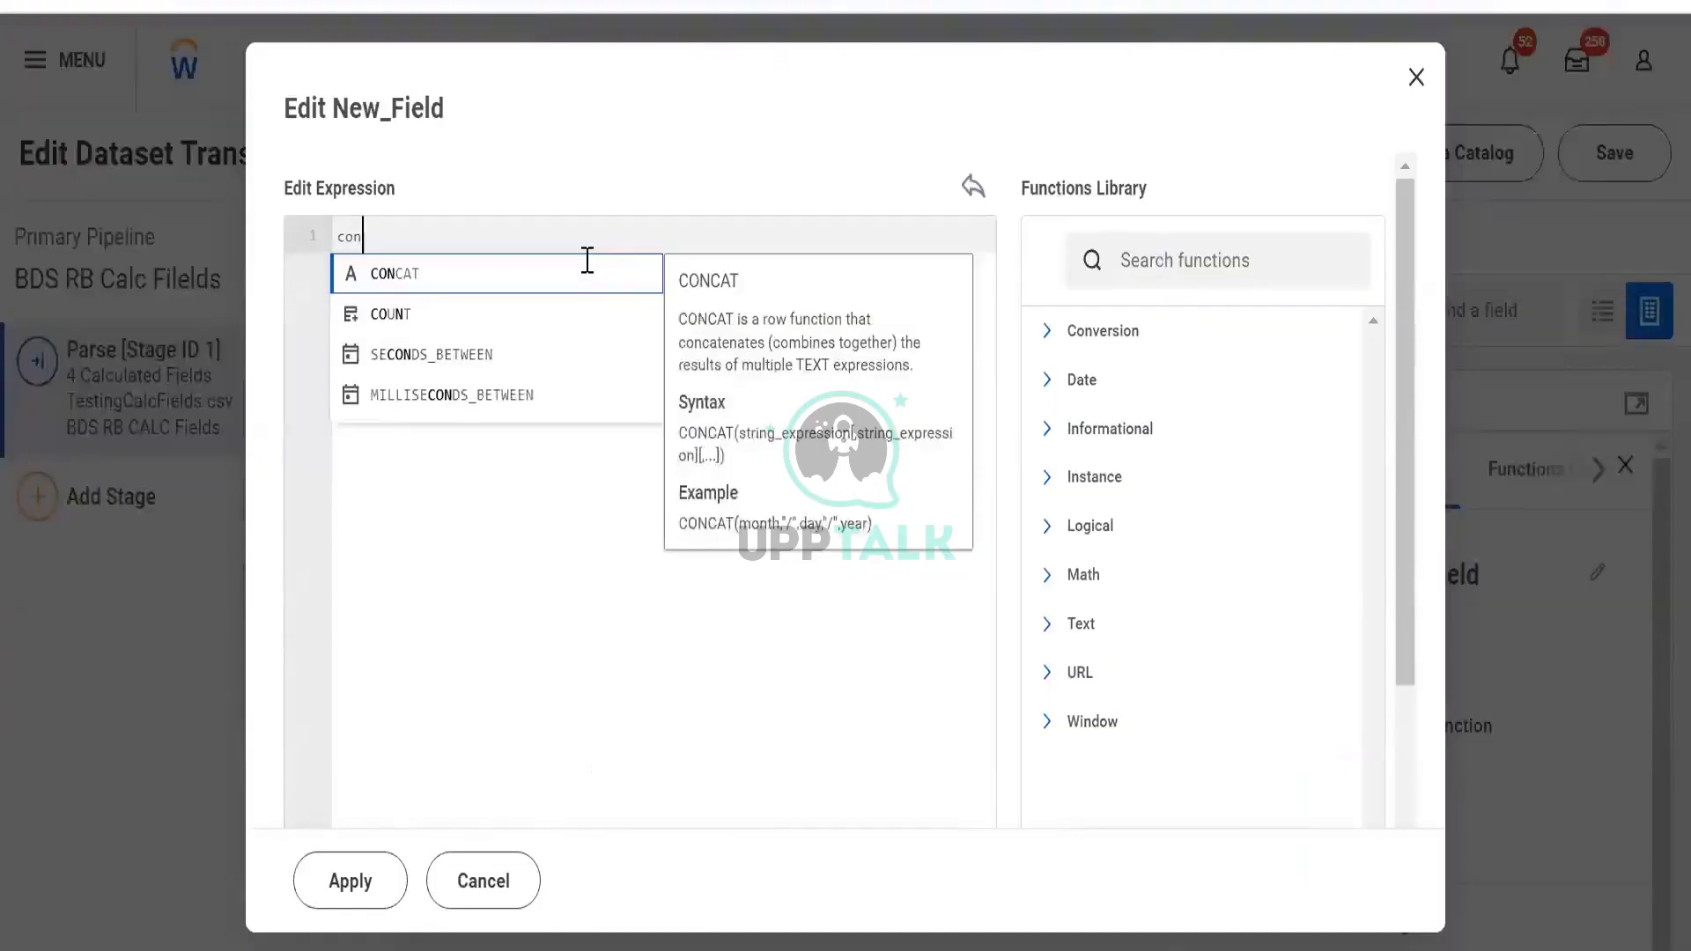
key(Return)
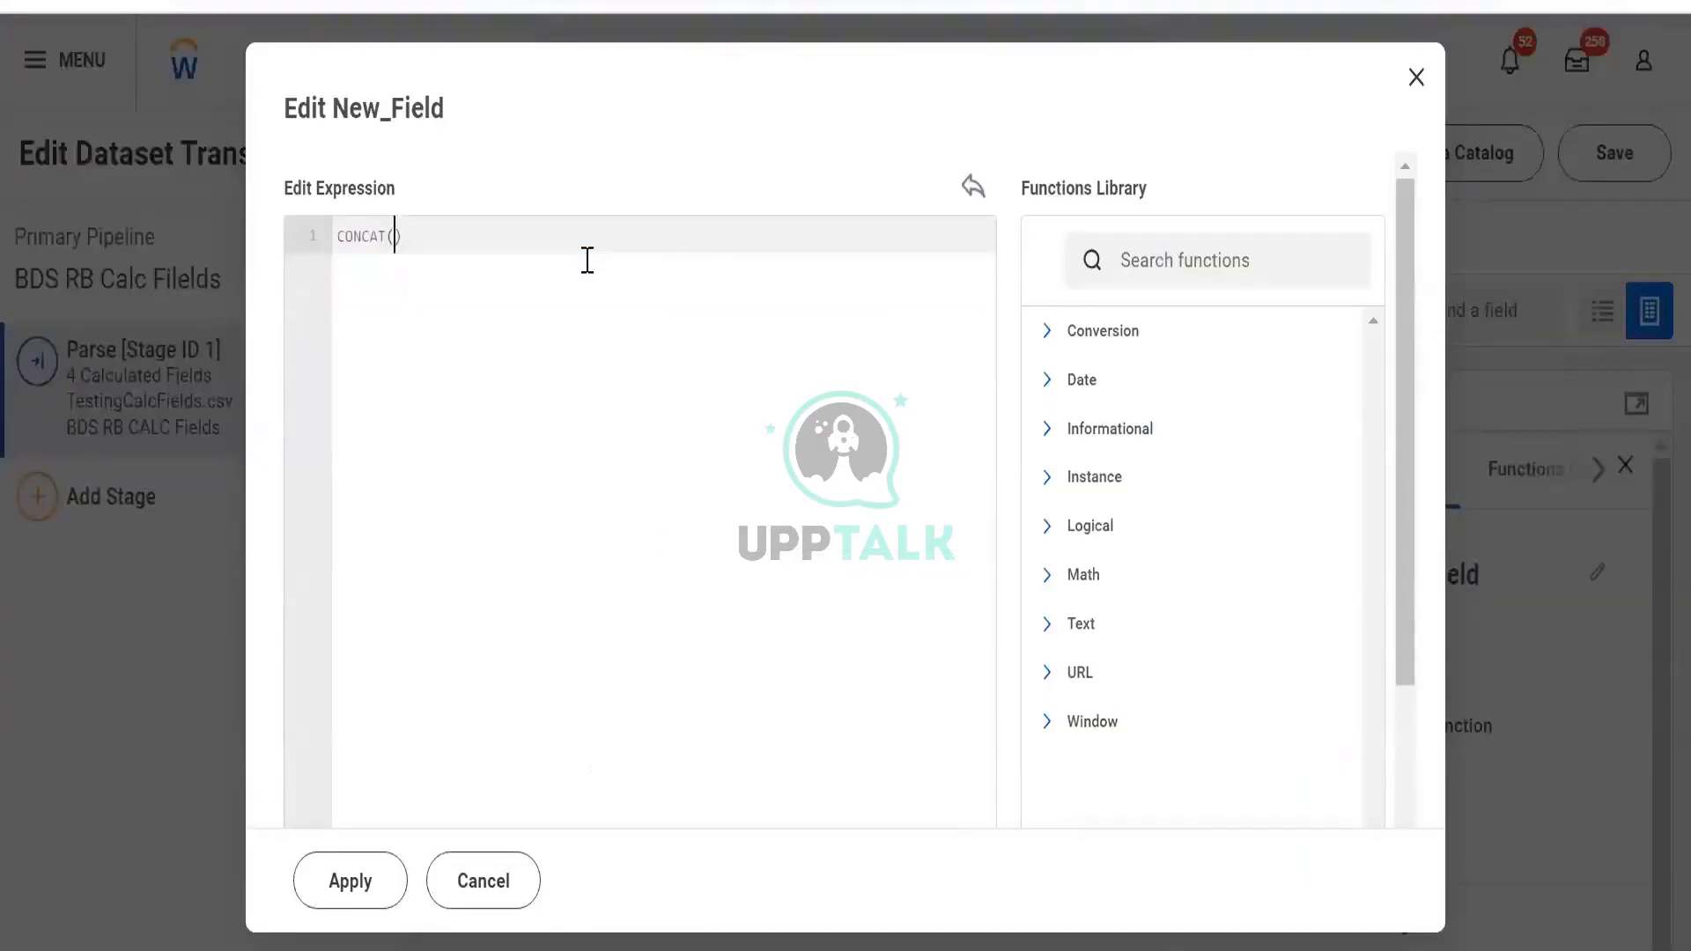
text(9to-som)
key(BackSpace)
key(BackSpace)
key(BackSpace)
key(BackSpace)
key(BackSpace)
text(to)
key(Return)
text(da)
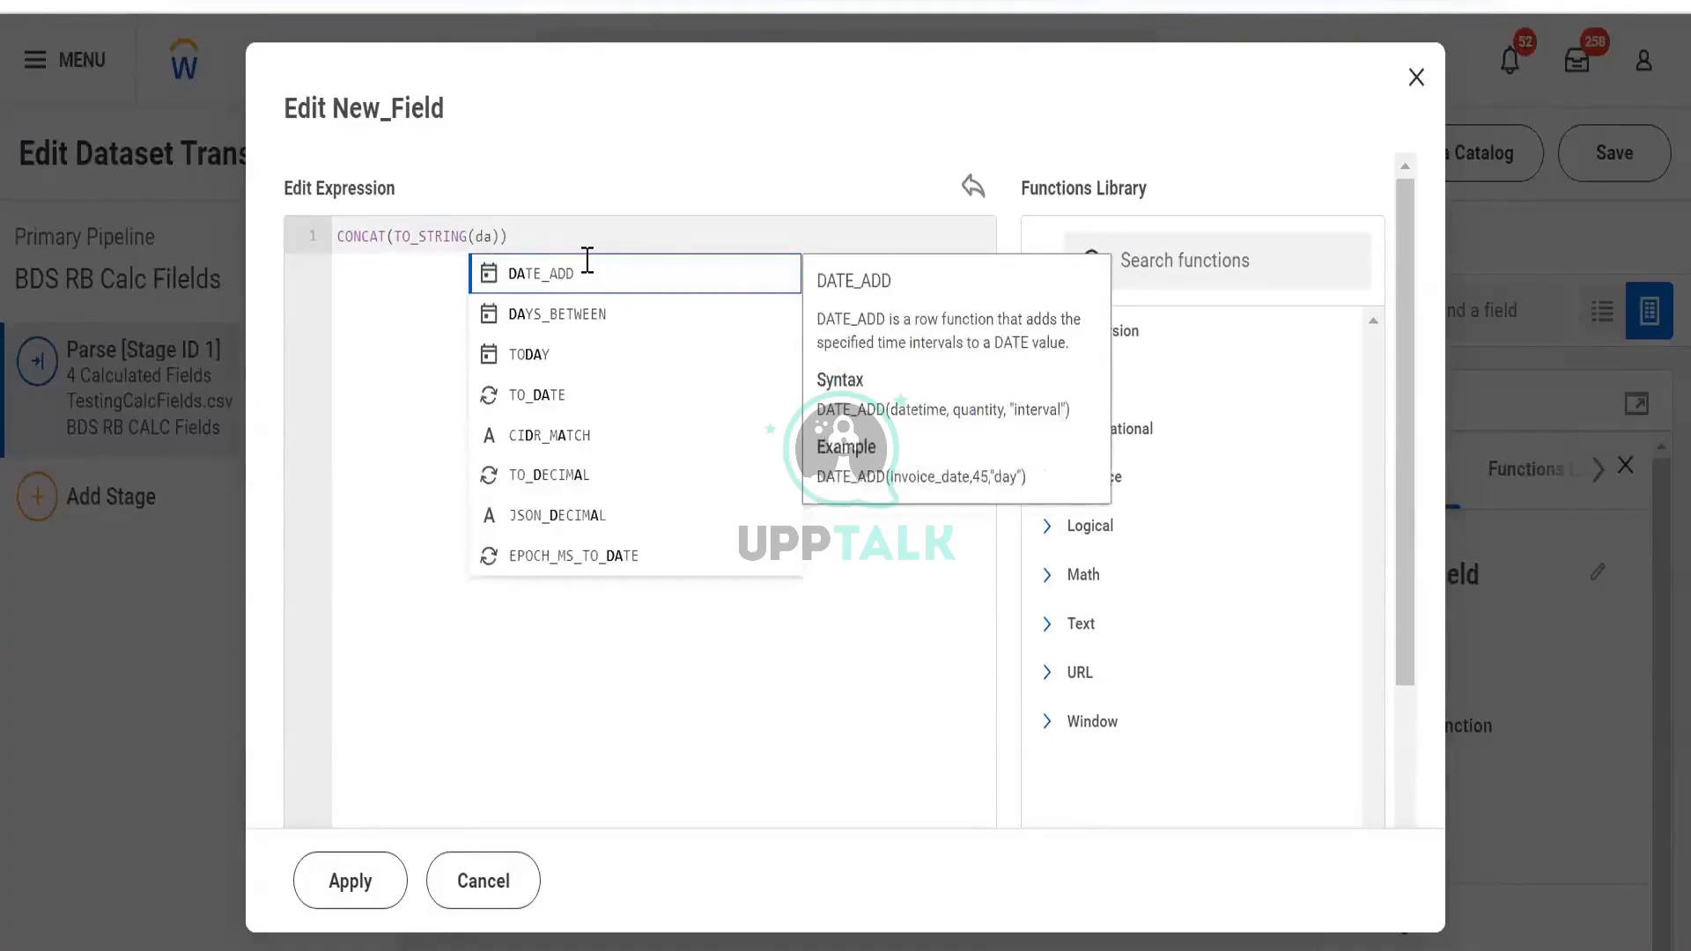
key(BackSpace)
key(BackSpace)
text([Da)
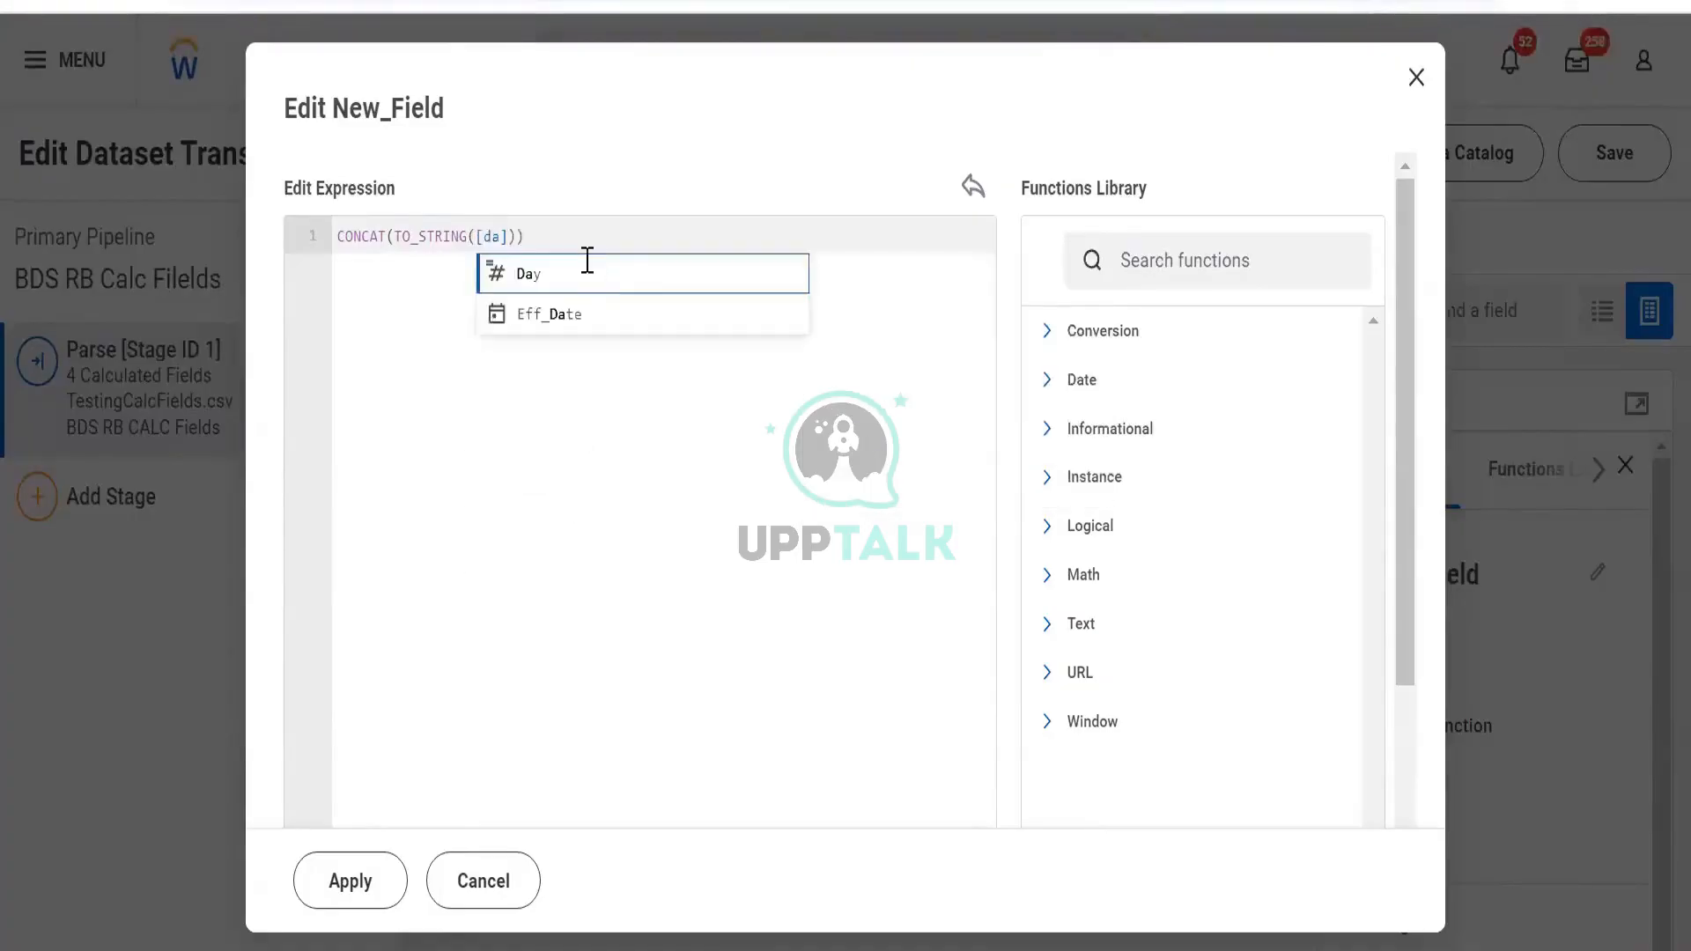
click(586, 259)
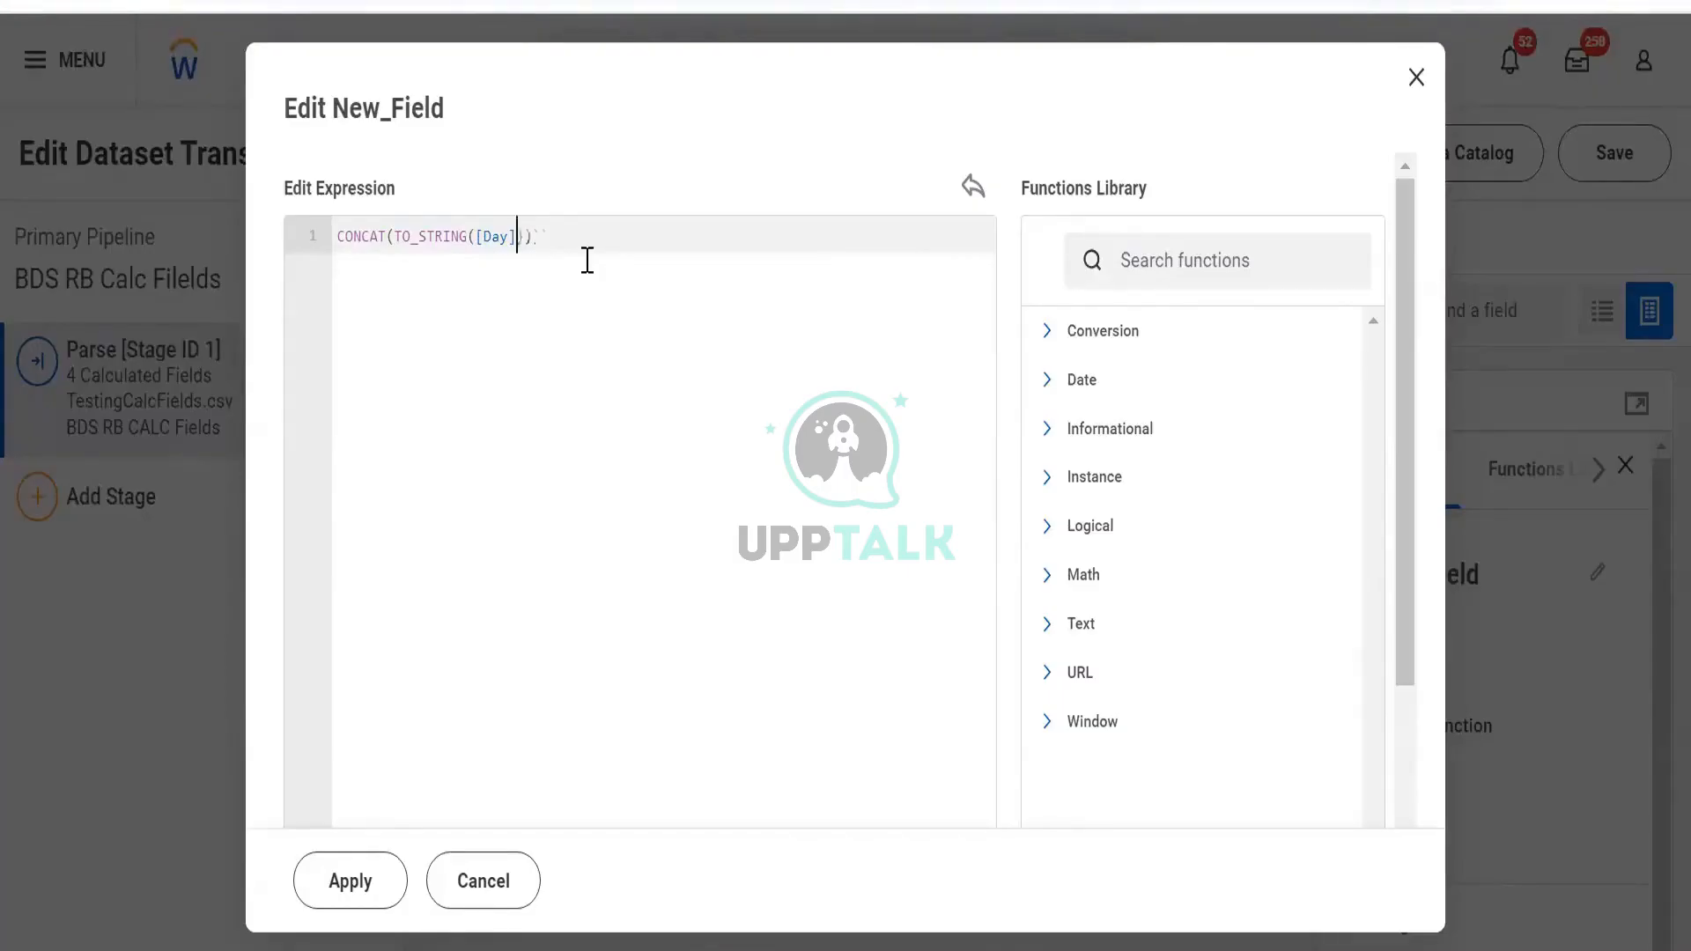
Add the "-" separator and wrap the year reference in TO_STRING
text(,)
text("-",)
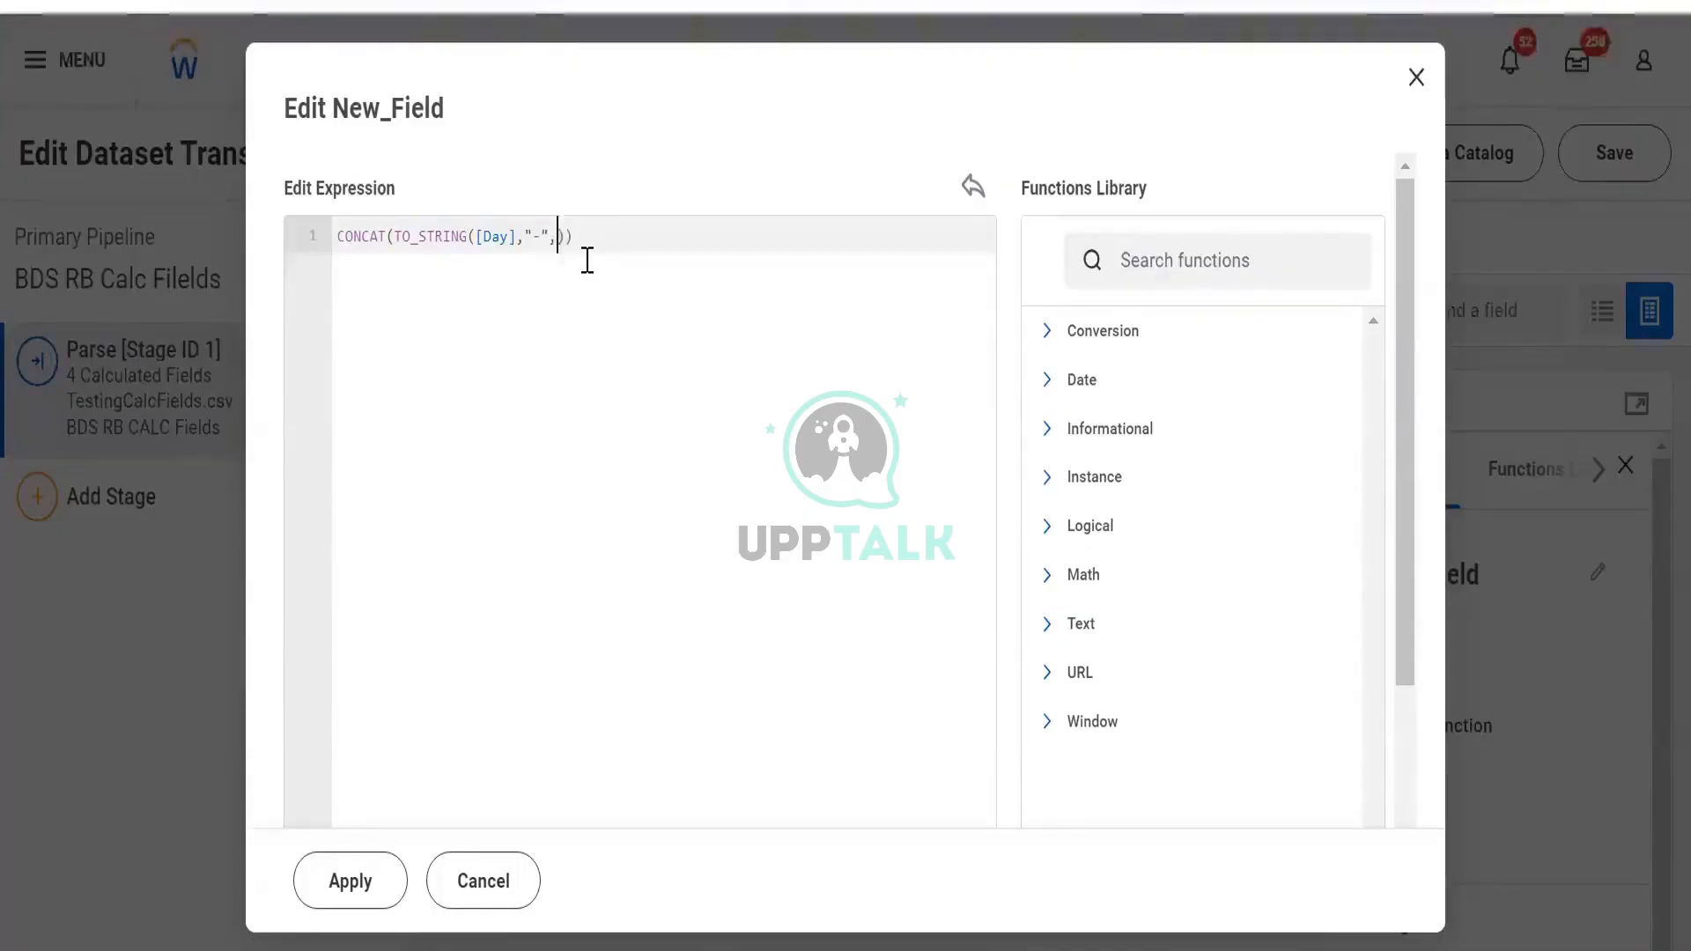
text([)
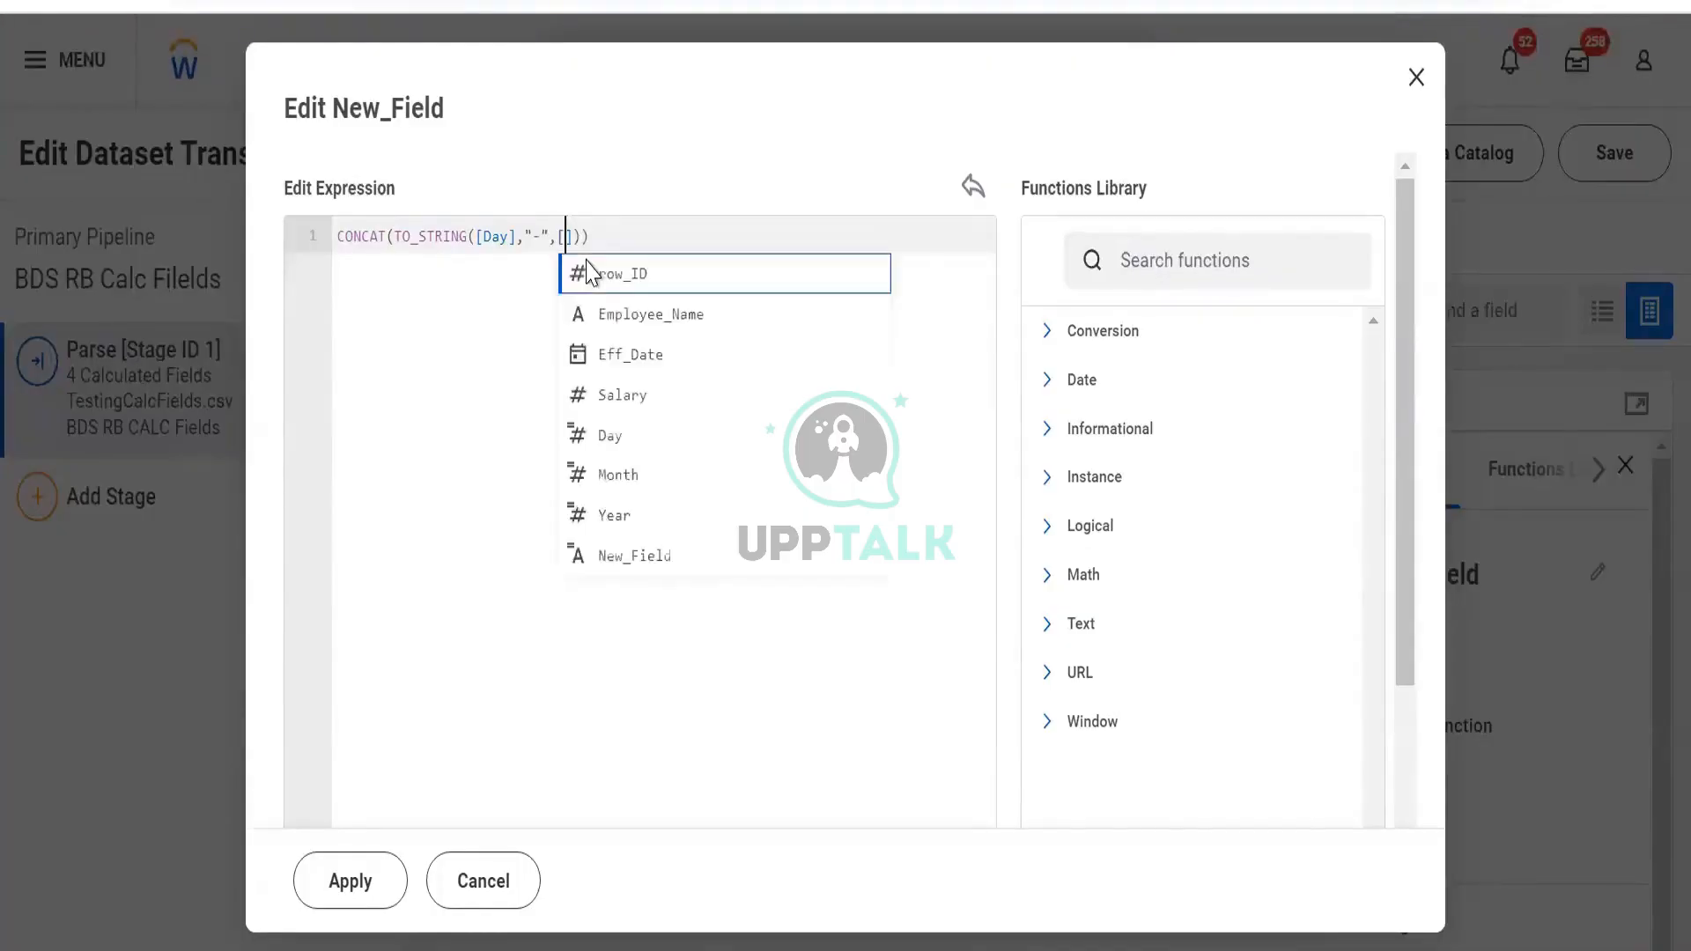
text(yea)
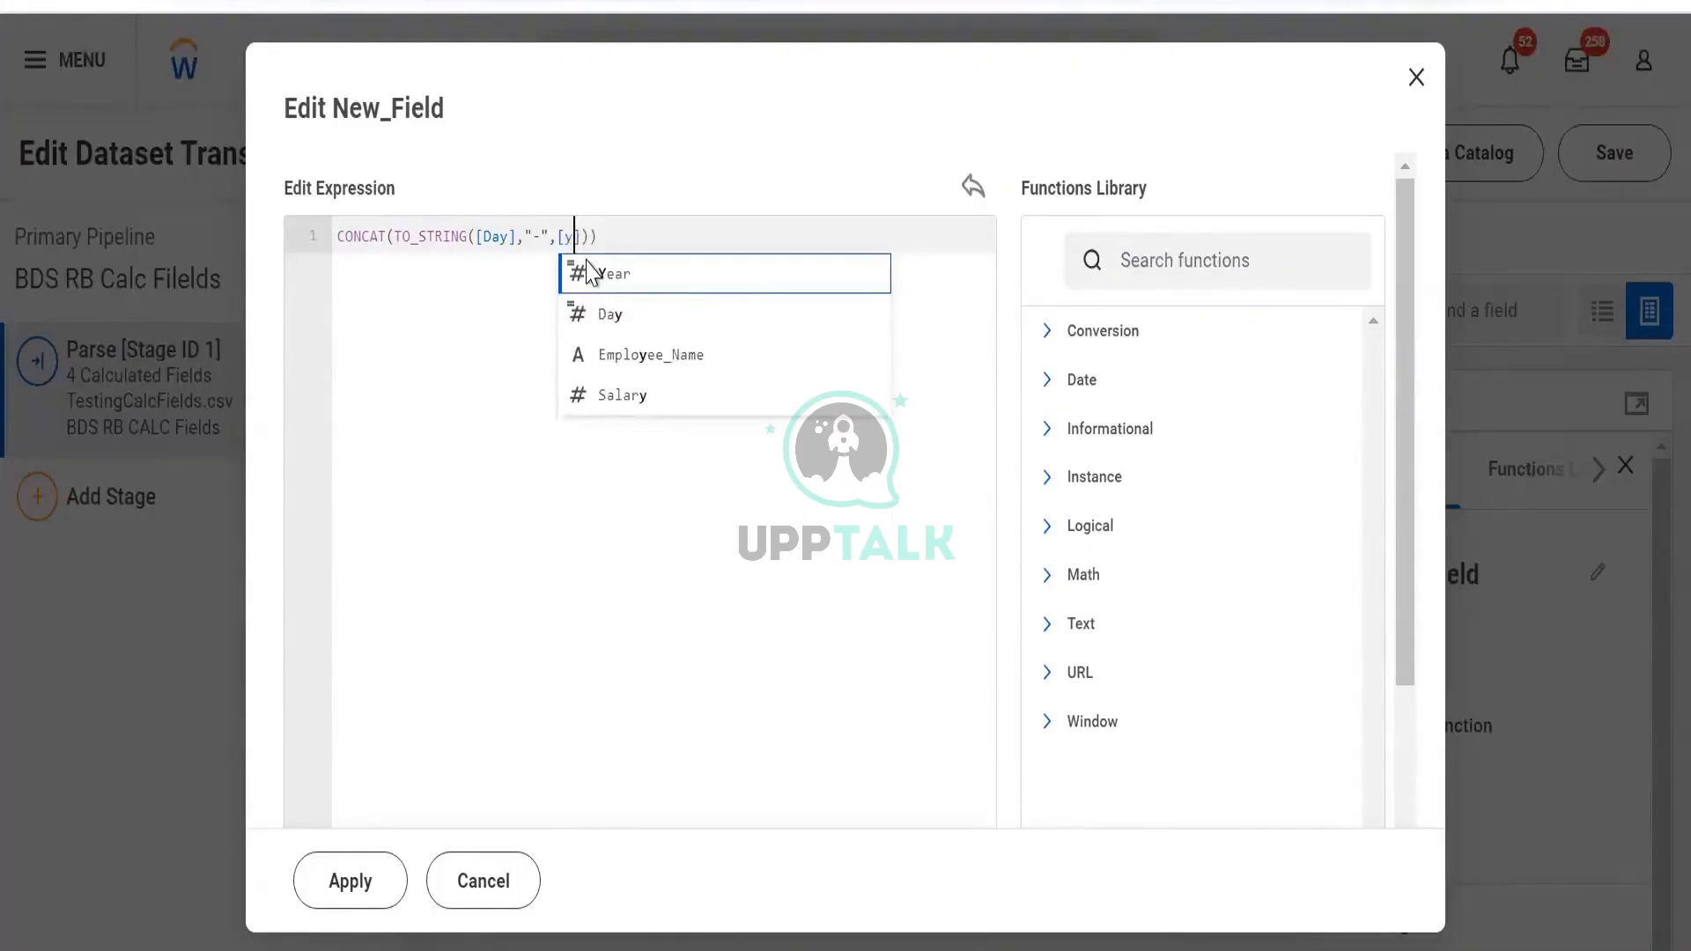
key(Left)
key(Left)
key(Left)
key(Left)
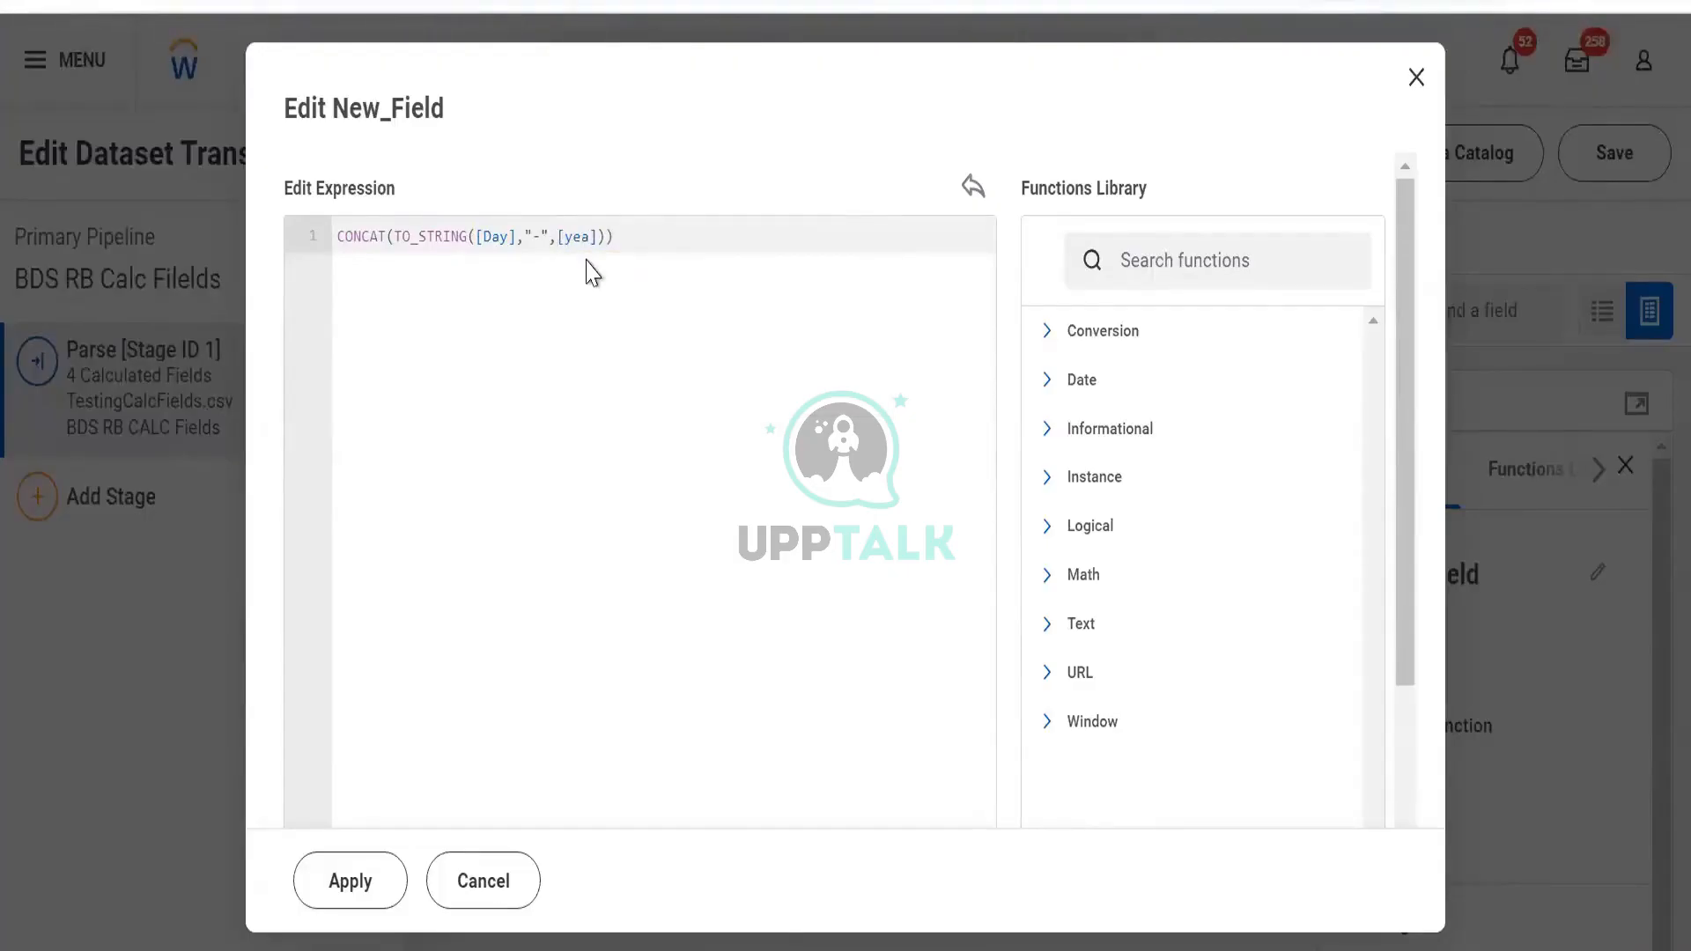
text(TO_STRING())
key(Return)
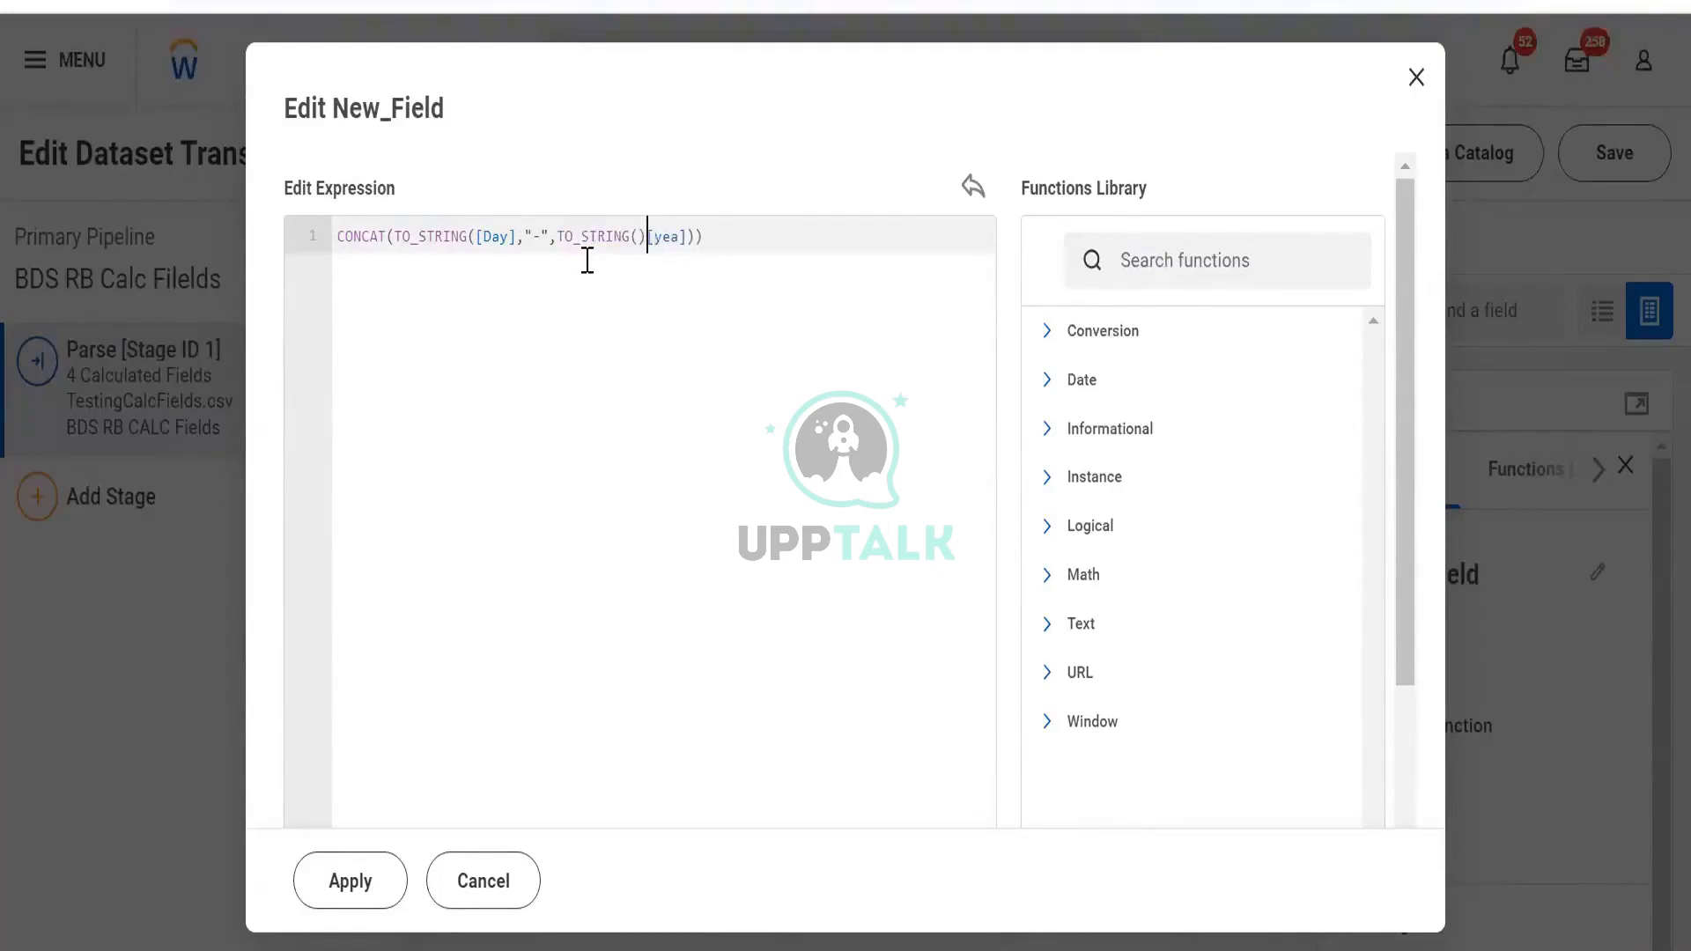
key(shift+Right)
key(shift+Right)
key(shift+Right)
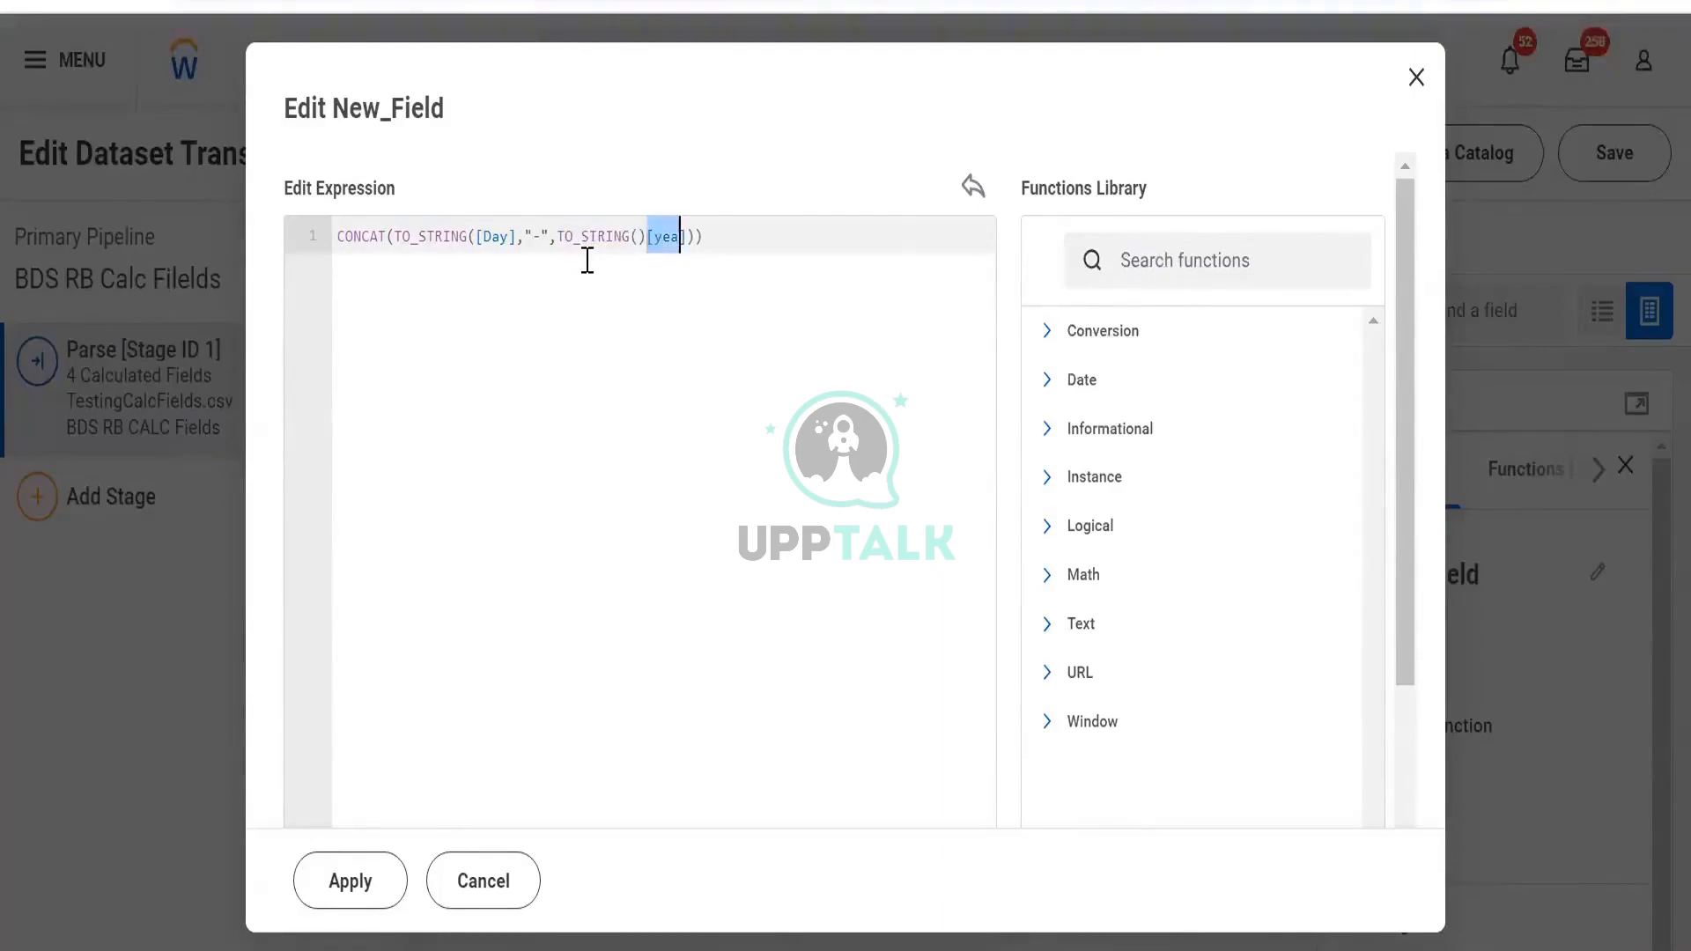
key(shift+Right)
key(ctrl+x)
key(Left)
key(ctrl+v)
key(Right)
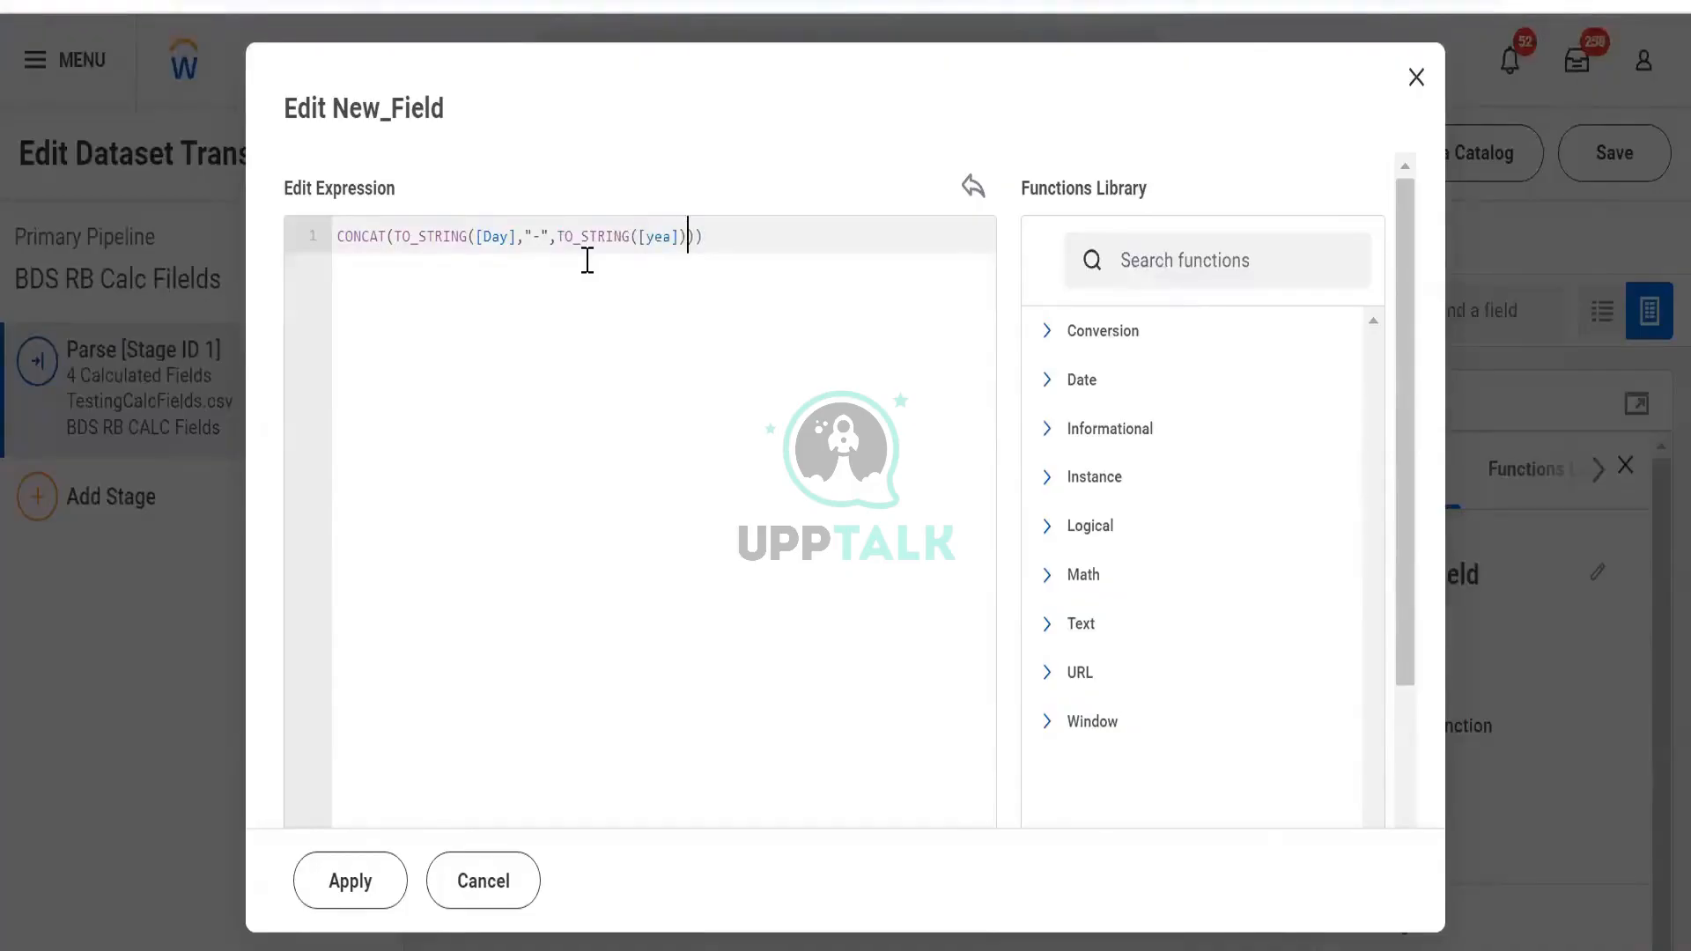
text(r)
key(Right)
key(Right)
Close TO_STRING after [Day] and apply CONCAT(TO_STRING([Day]),"-",TO_STRING([year]))
key(Right)
click(396, 246)
click(518, 239)
text())
key(Right)
key(Right)
key(Right)
key(Right)
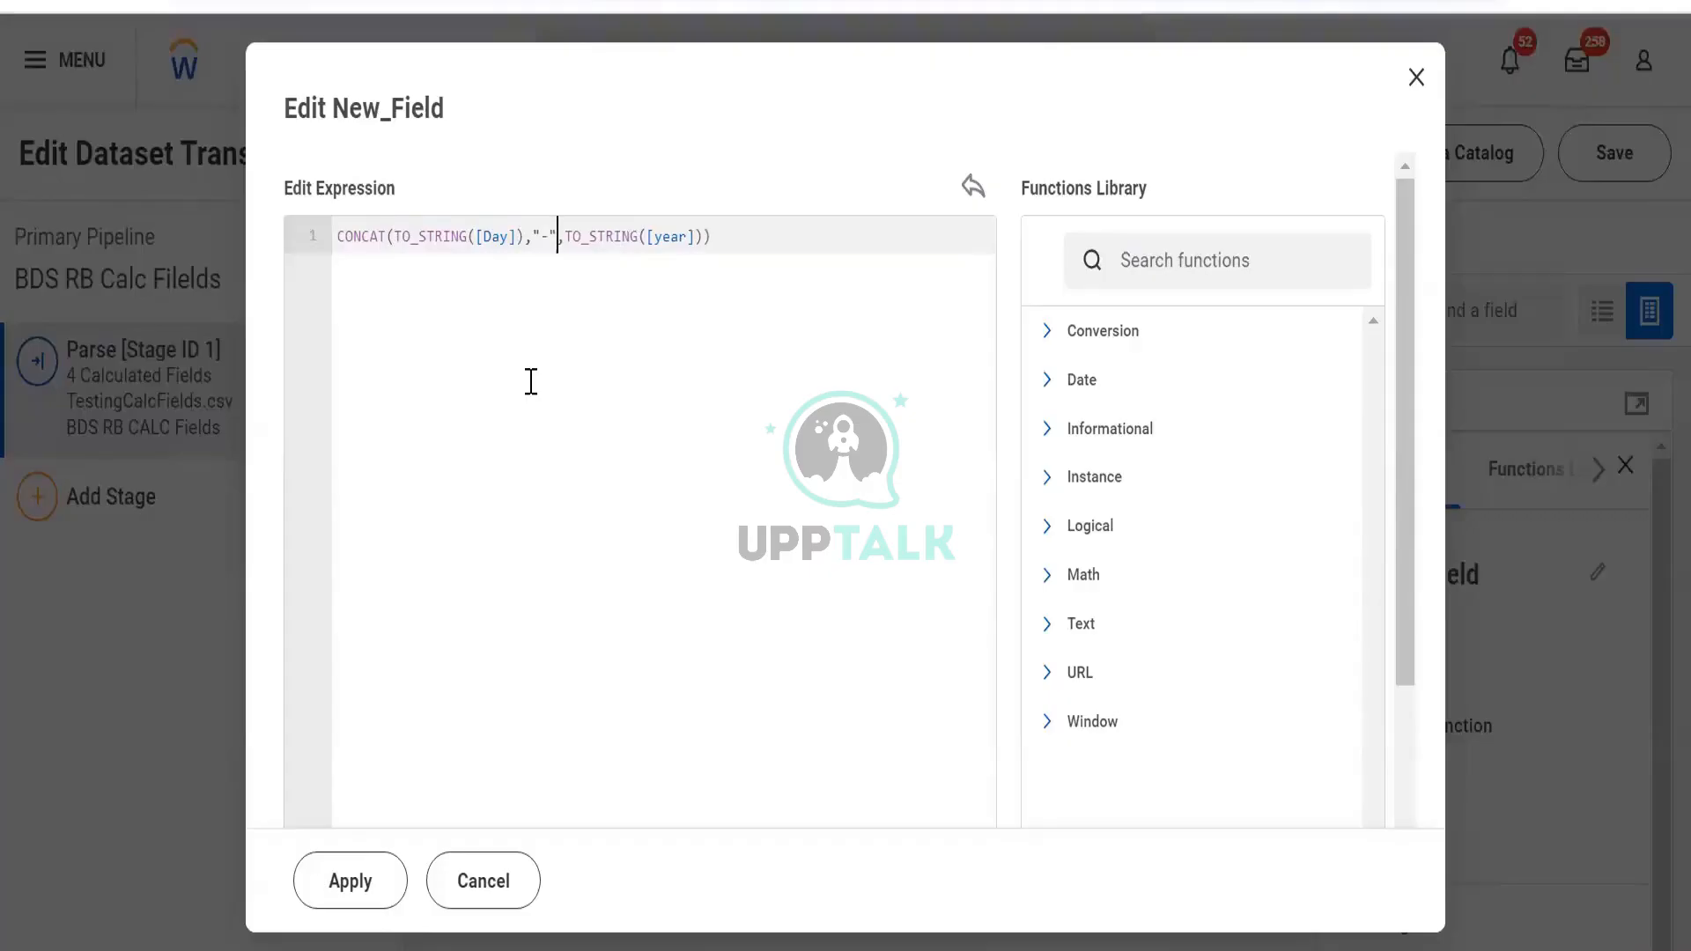
key(Right)
key(Right)
key(Right)
key(Right)
key(Right)
key(Right)
key(Right)
key(Right)
key(Right)
click(361, 890)
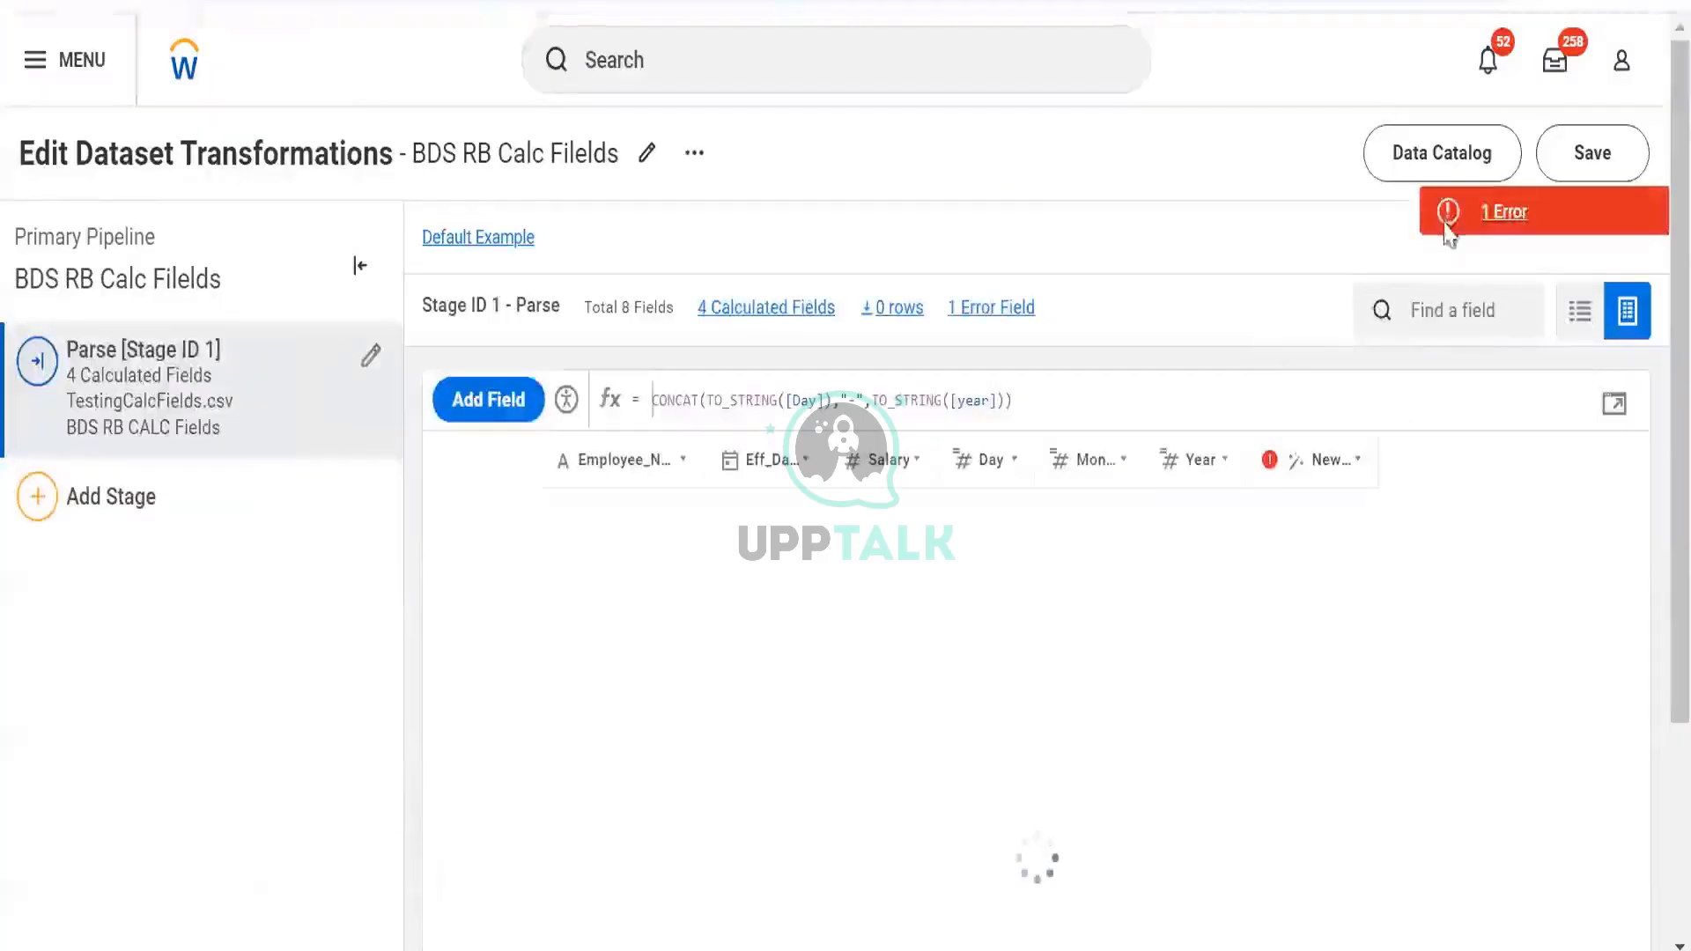
Inspect the validation error details reporting a field not found
click(1447, 221)
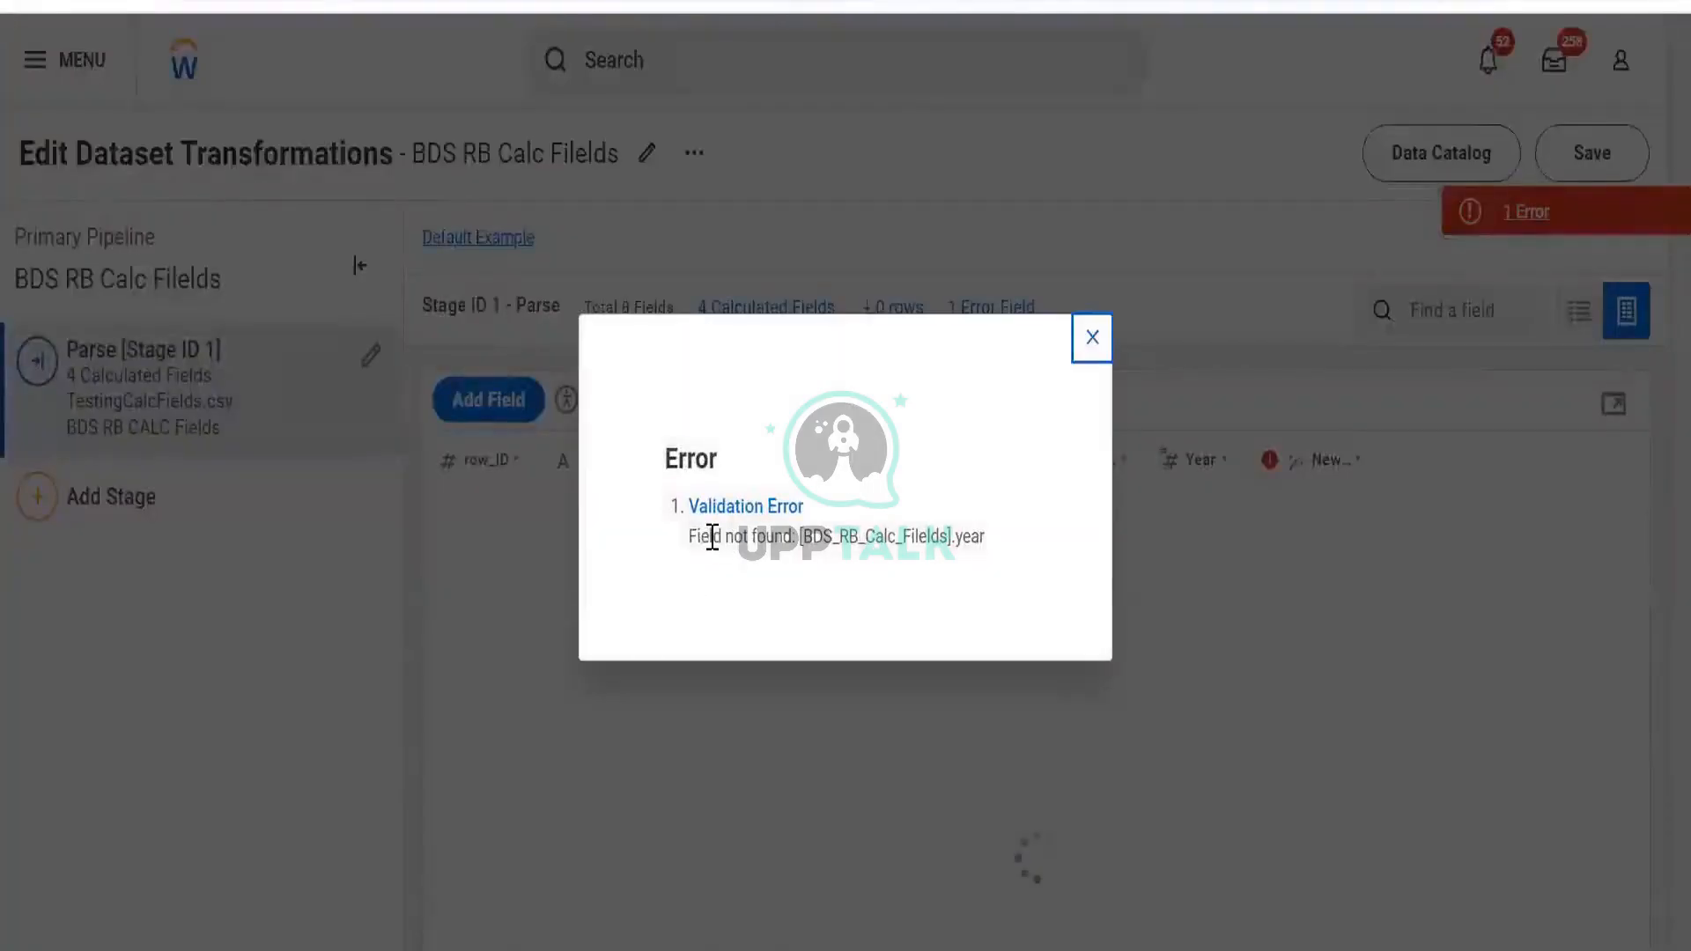
drag(696, 536, 962, 536)
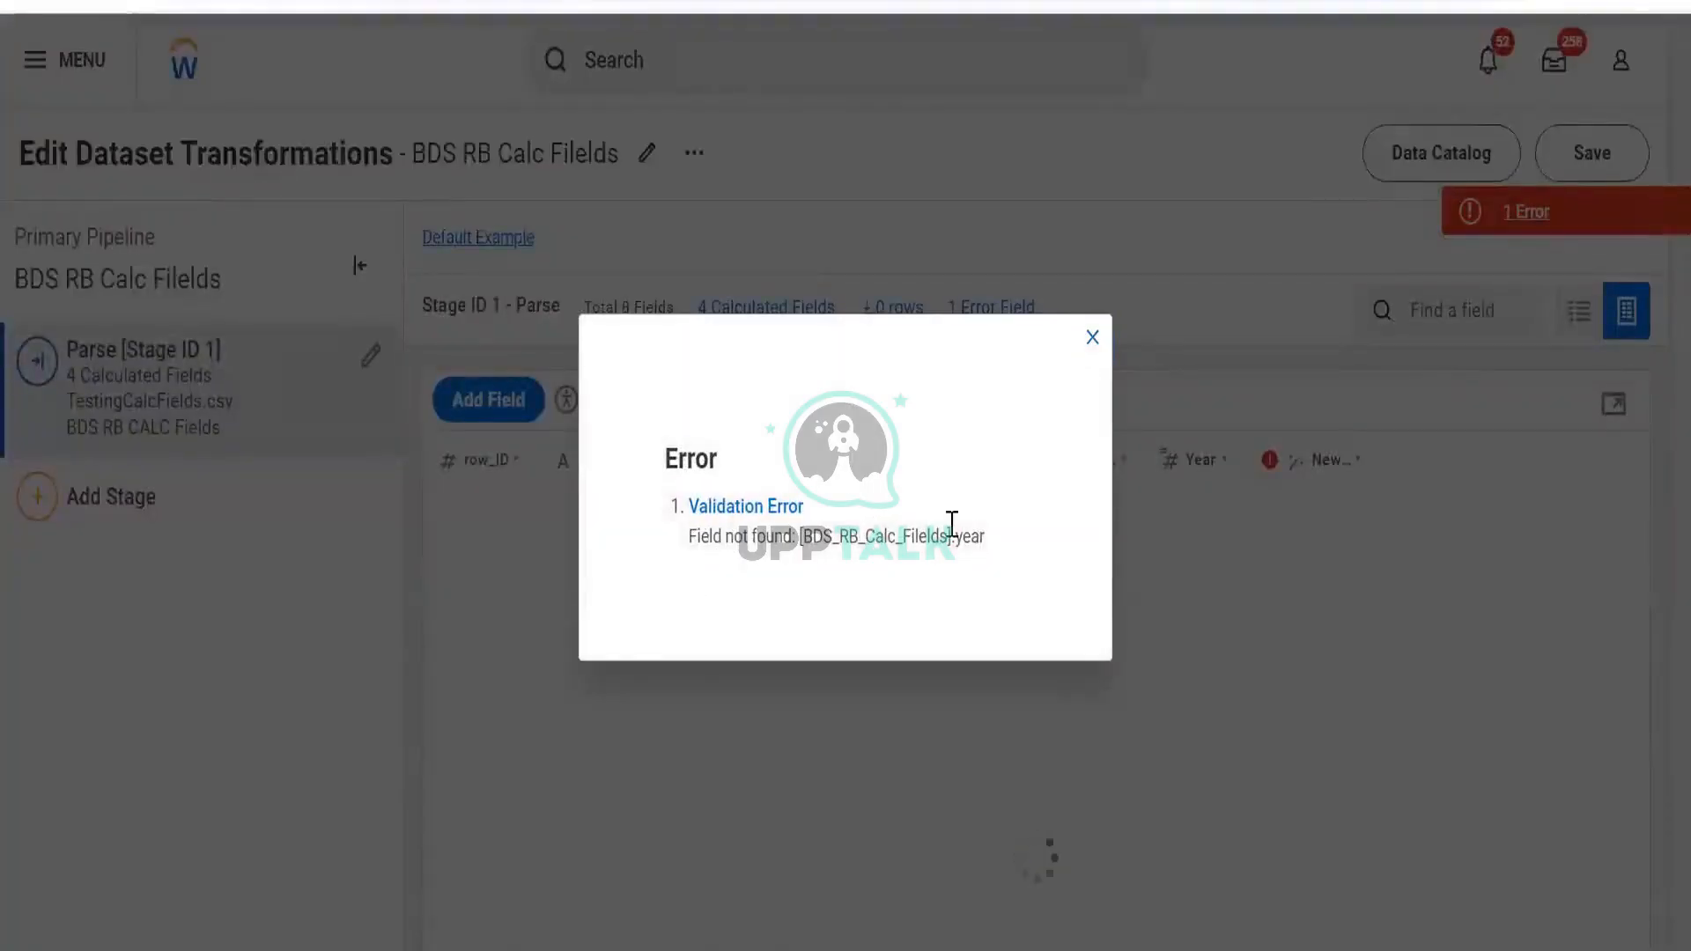
click(1099, 342)
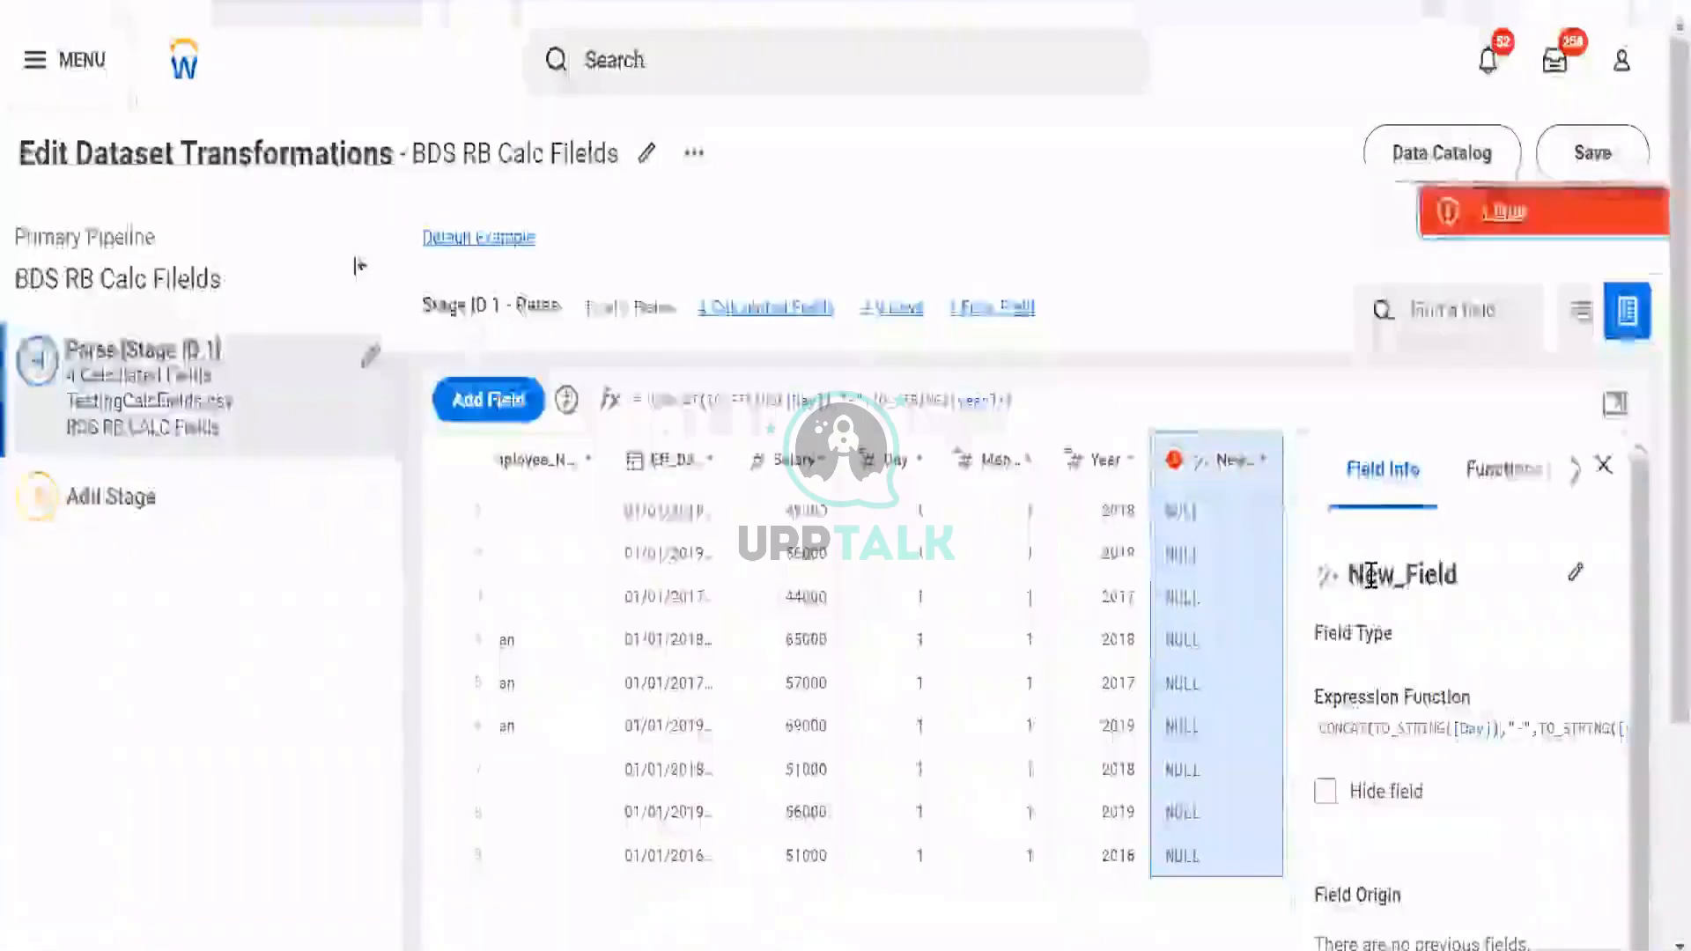
click(1372, 575)
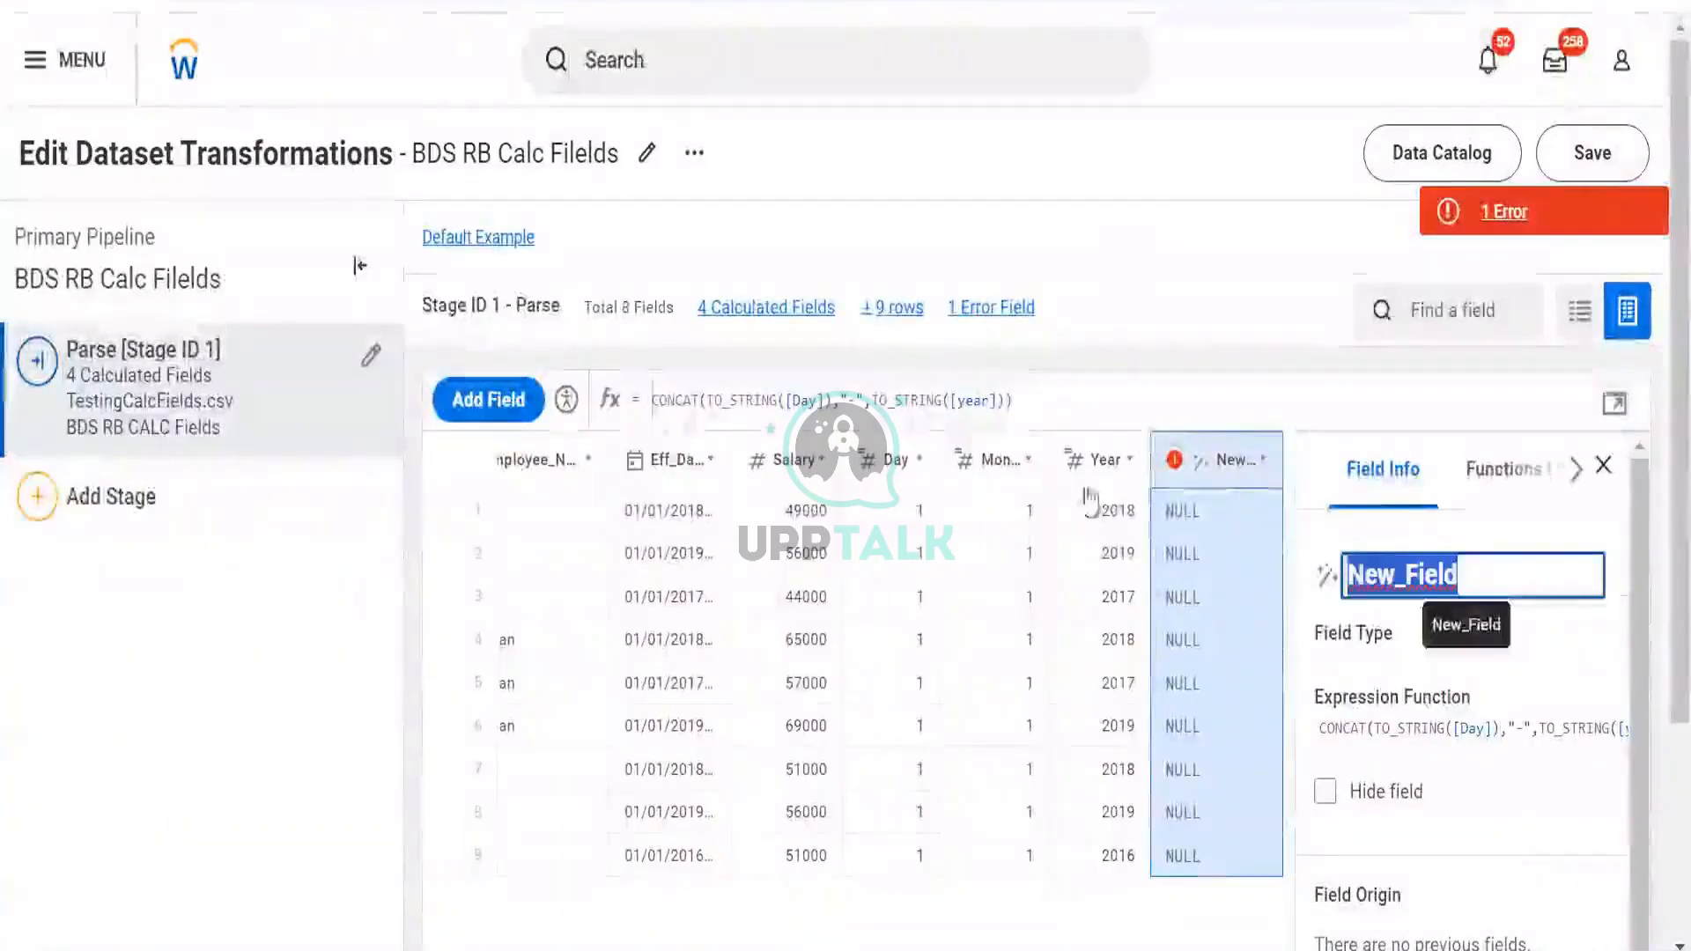
Replace the lowercase year reference with the Year field and apply
click(982, 401)
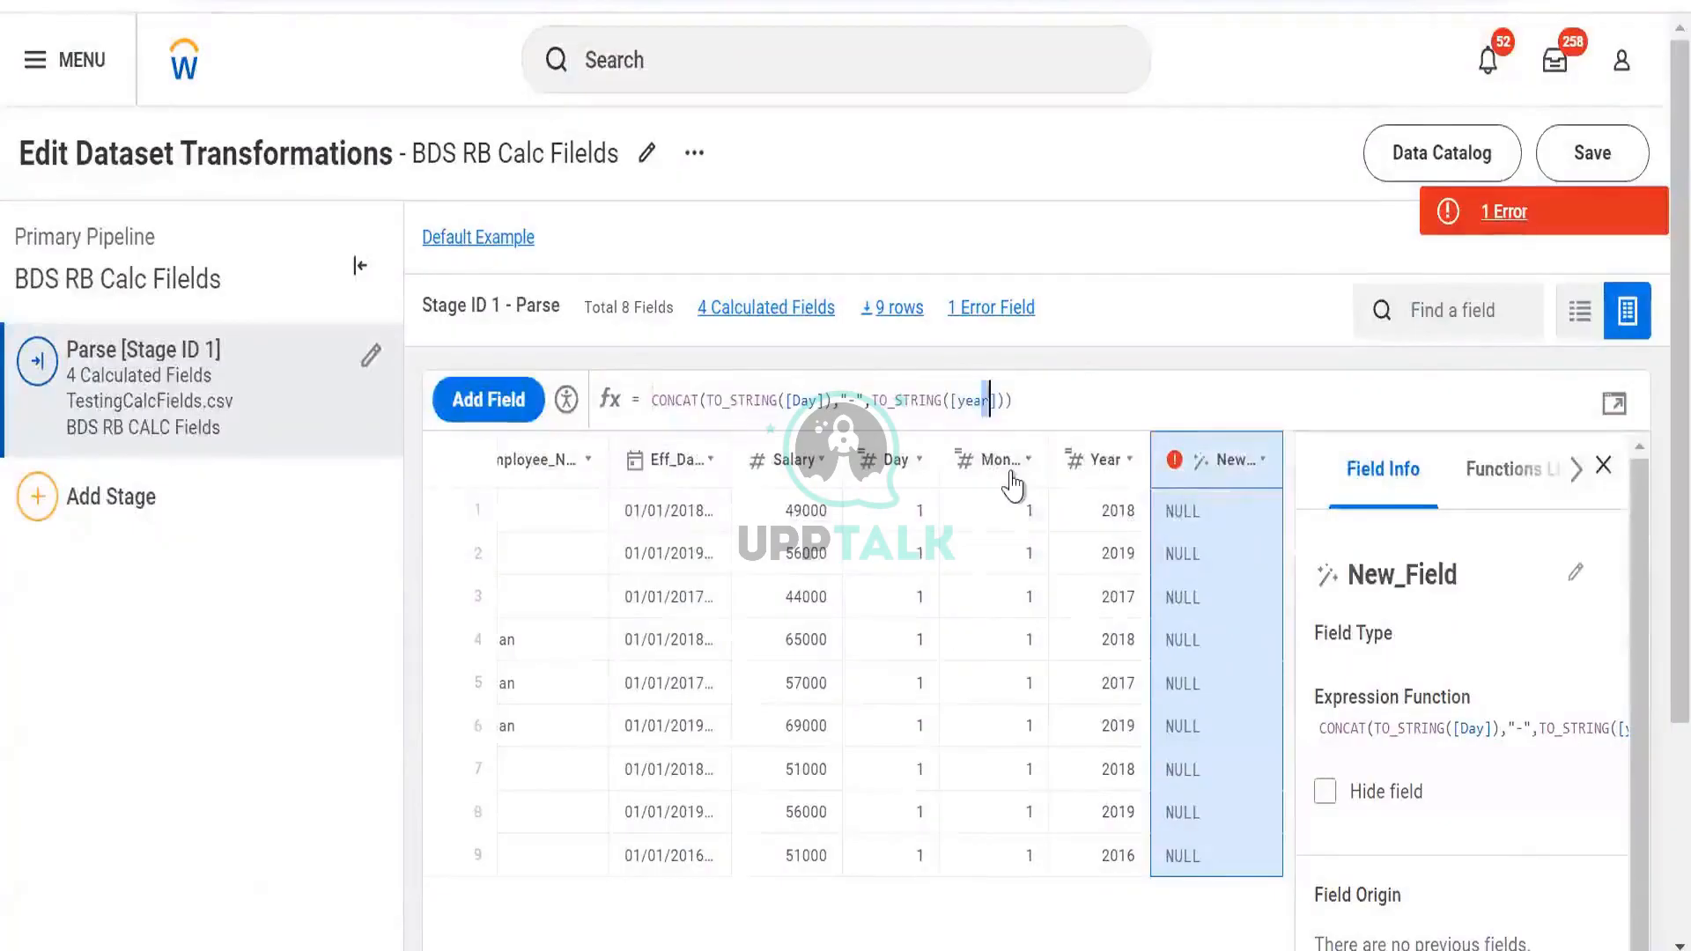
key(ctrl+shift+Left)
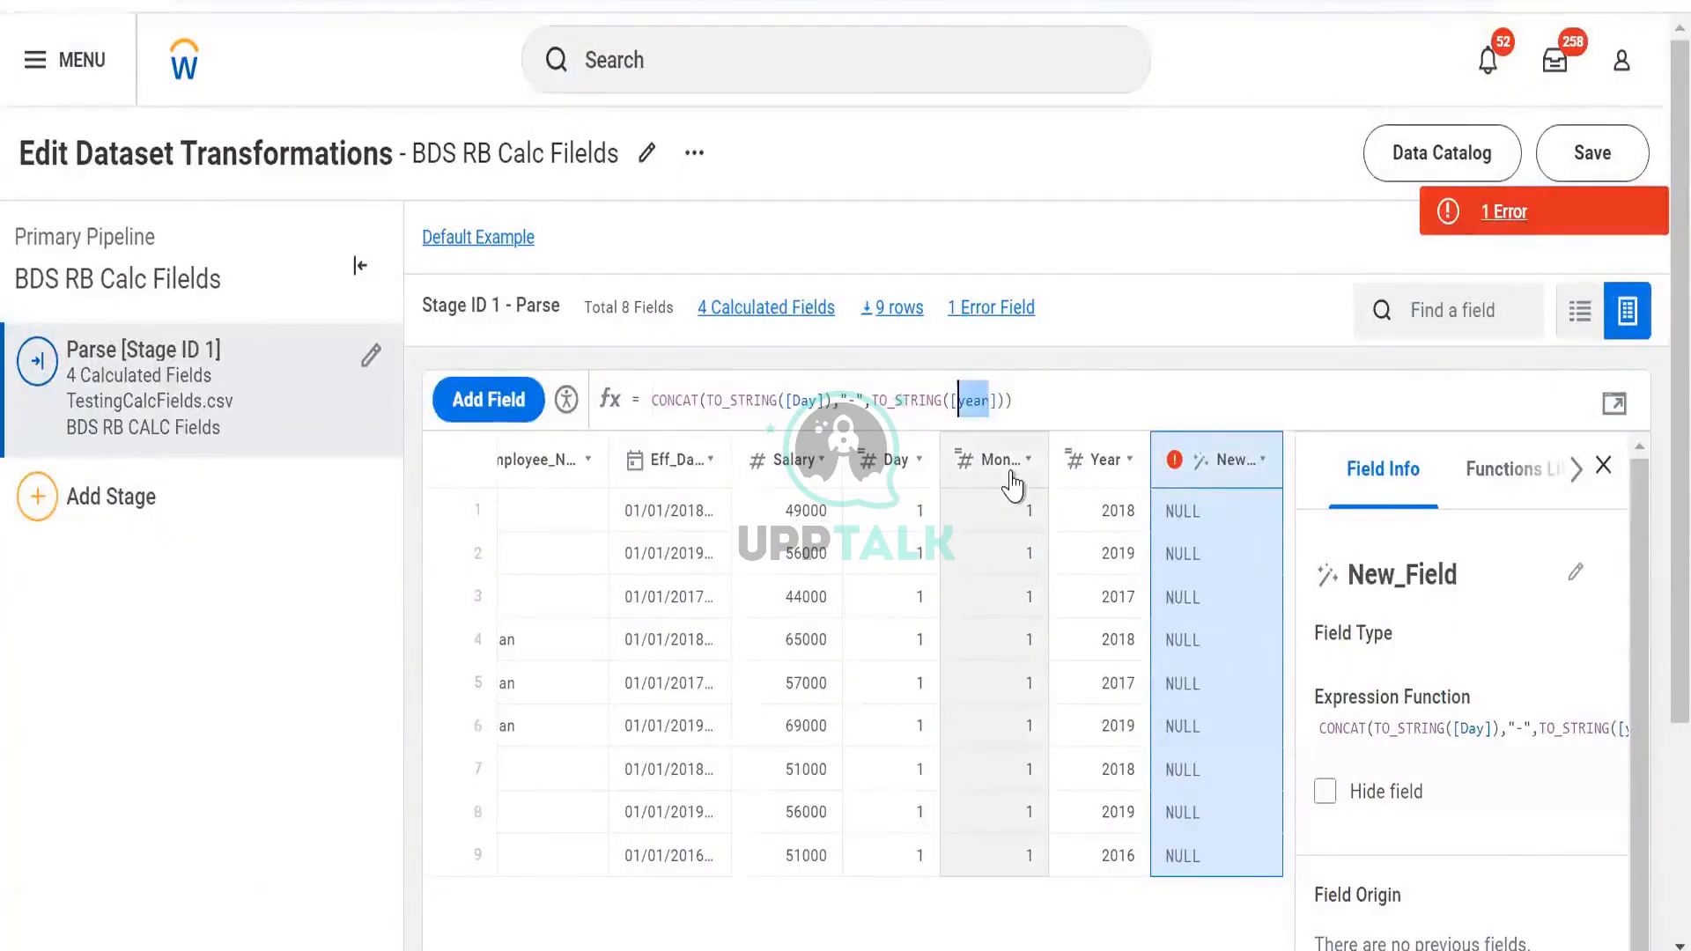
key(BackSpace)
key(Down)
key(Down)
key(Down)
key(Down)
key(Down)
key(Down)
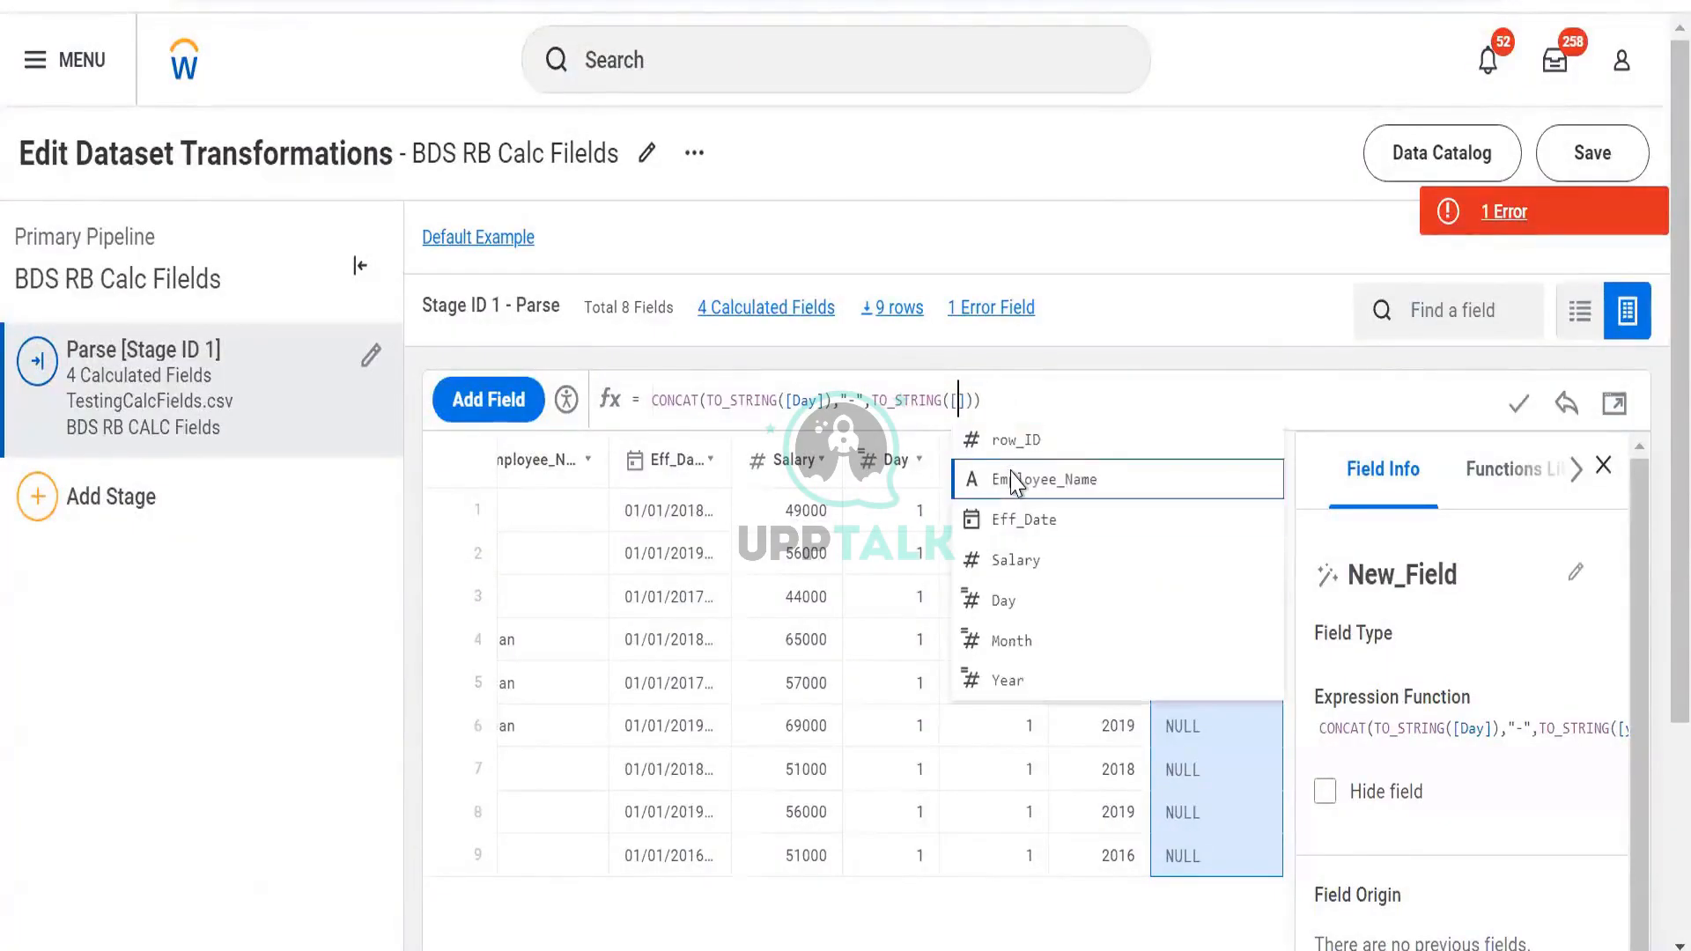
key(Down)
key(Down)
key(Down)
key(Down)
key(Down)
key(Down)
key(Down)
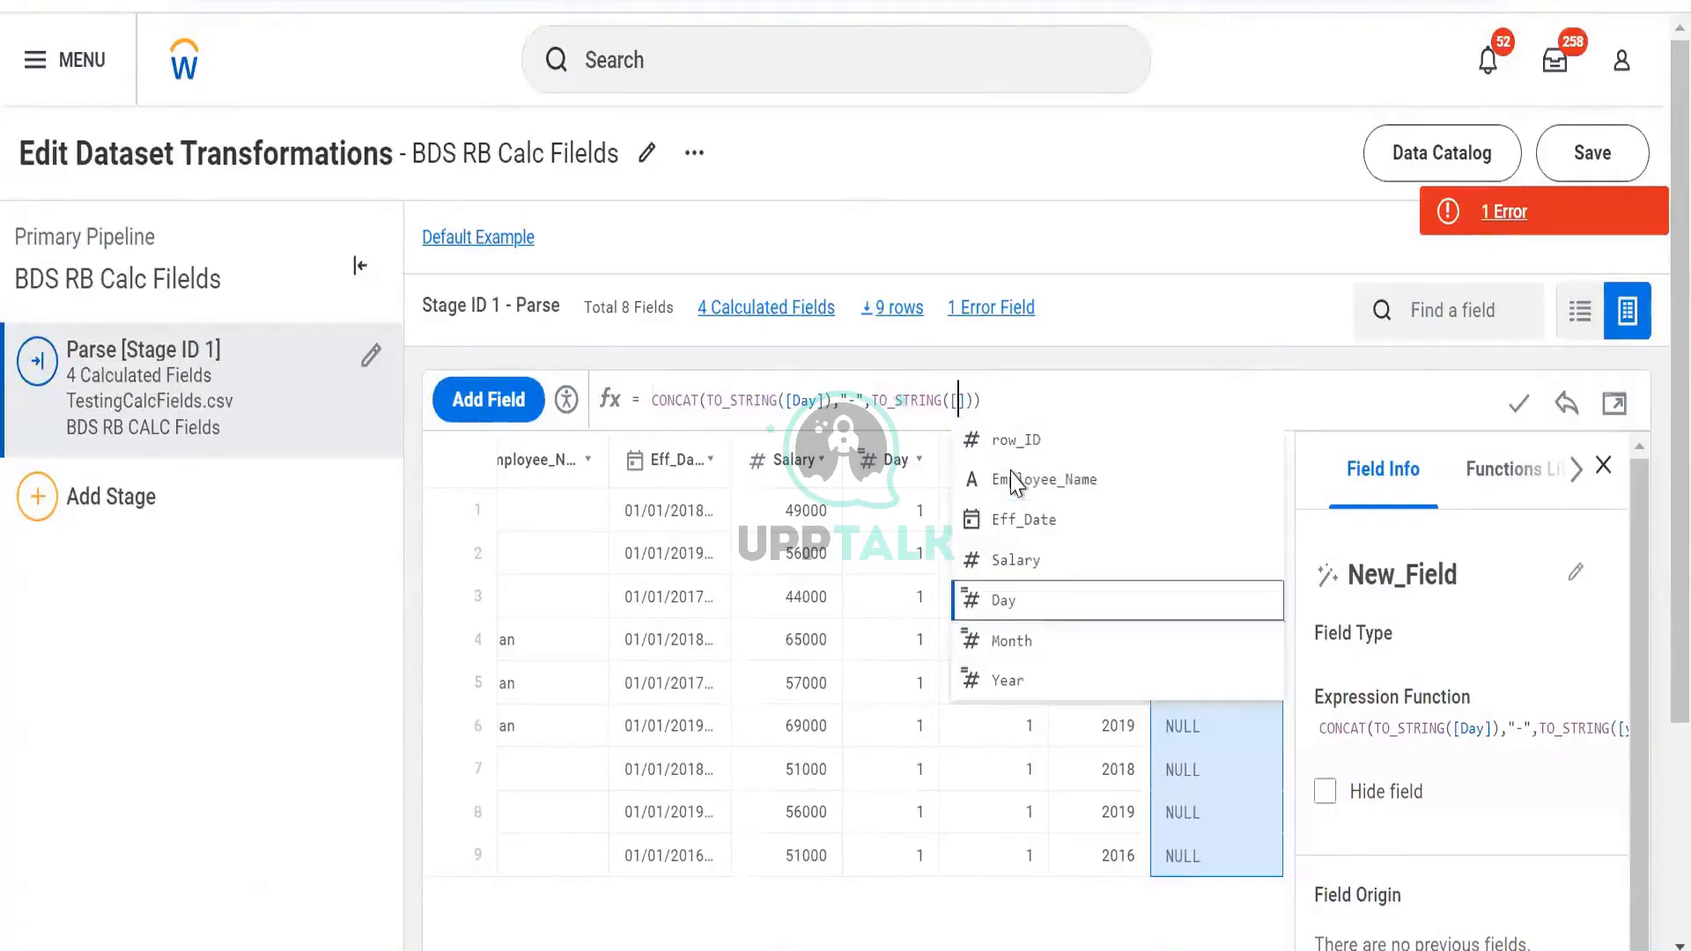
key(Return)
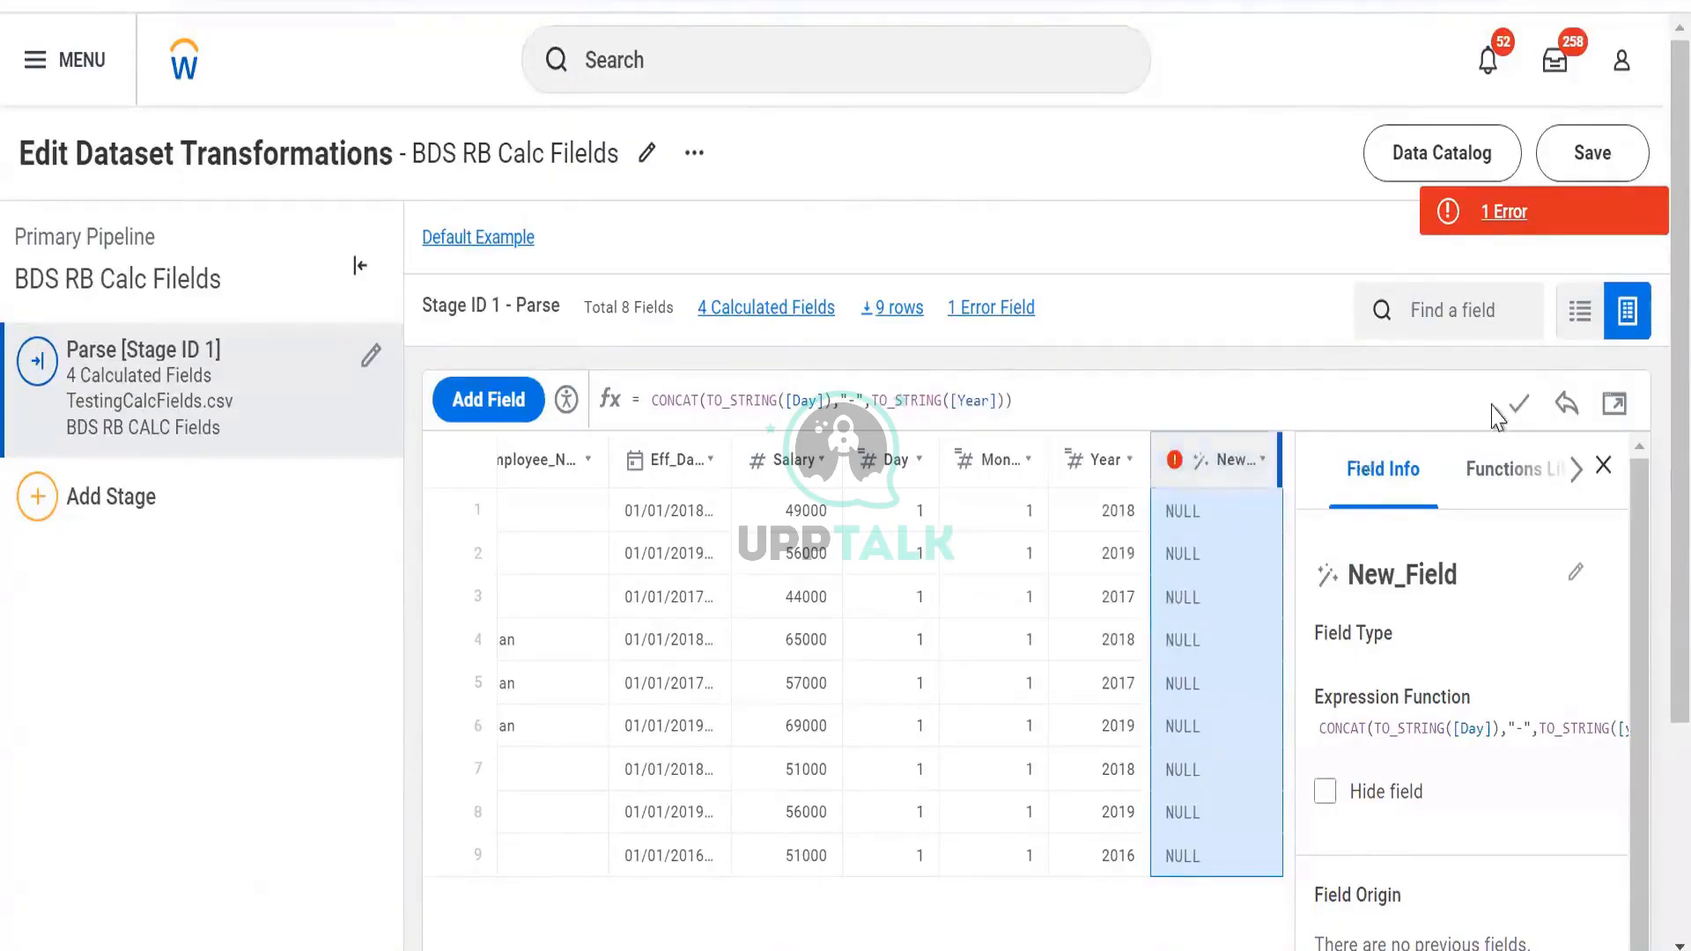
click(1519, 403)
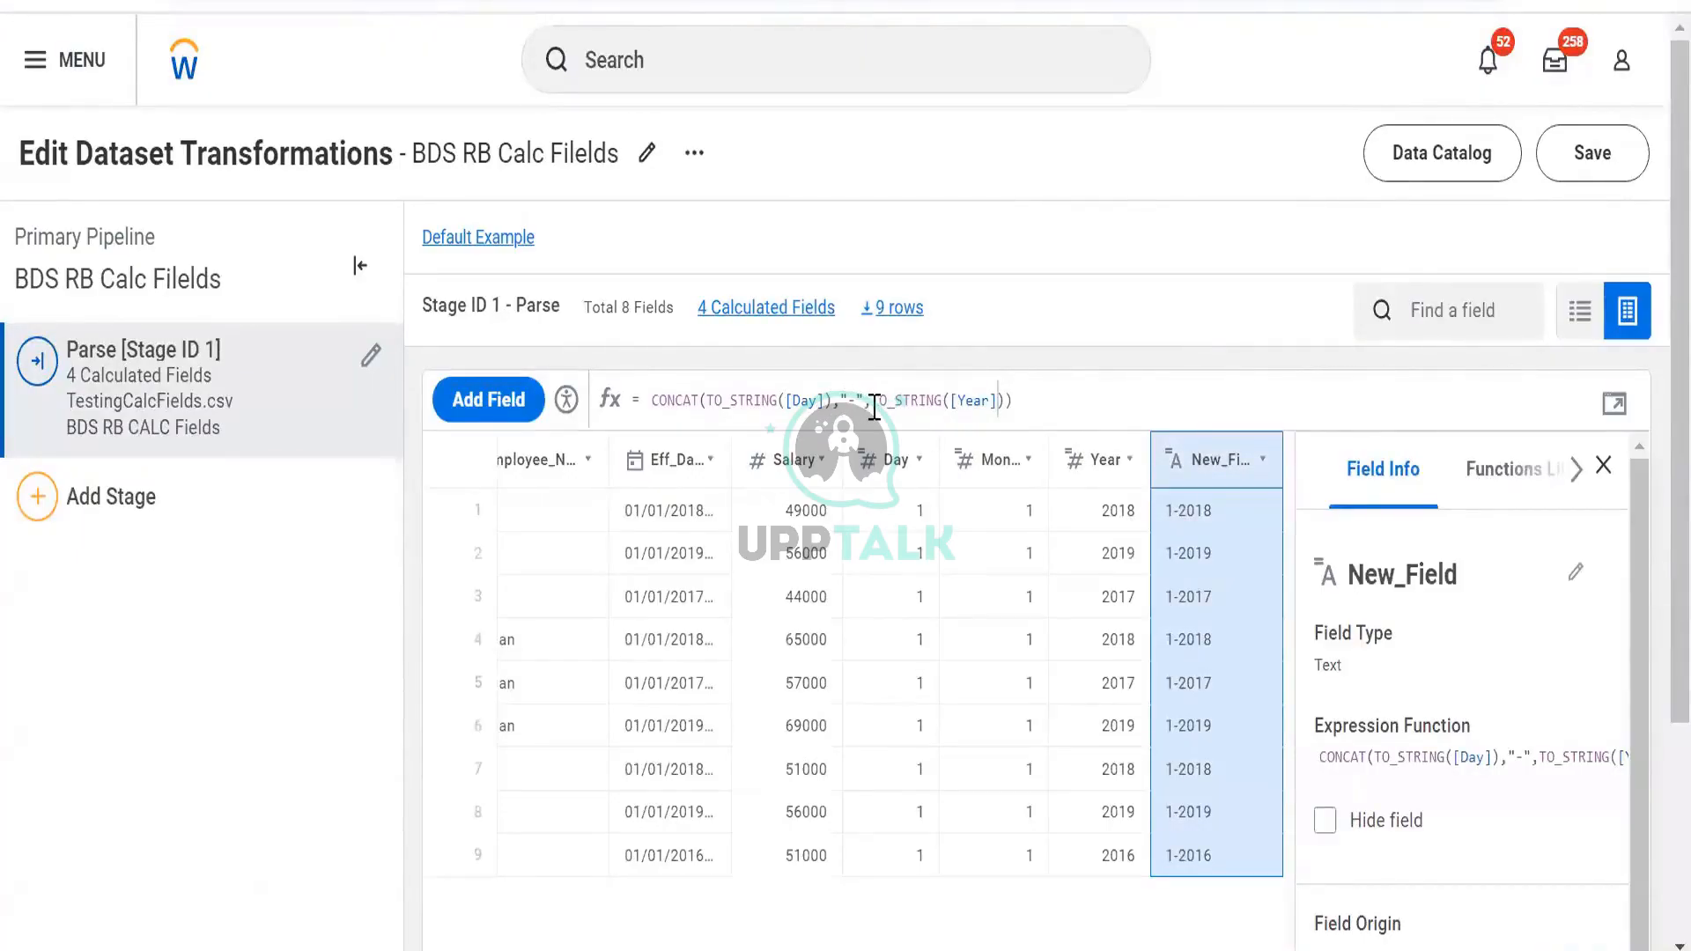
Duplicate the TO_STRING([Day]),"-" part, change it to Month, and apply
drag(870, 401, 710, 401)
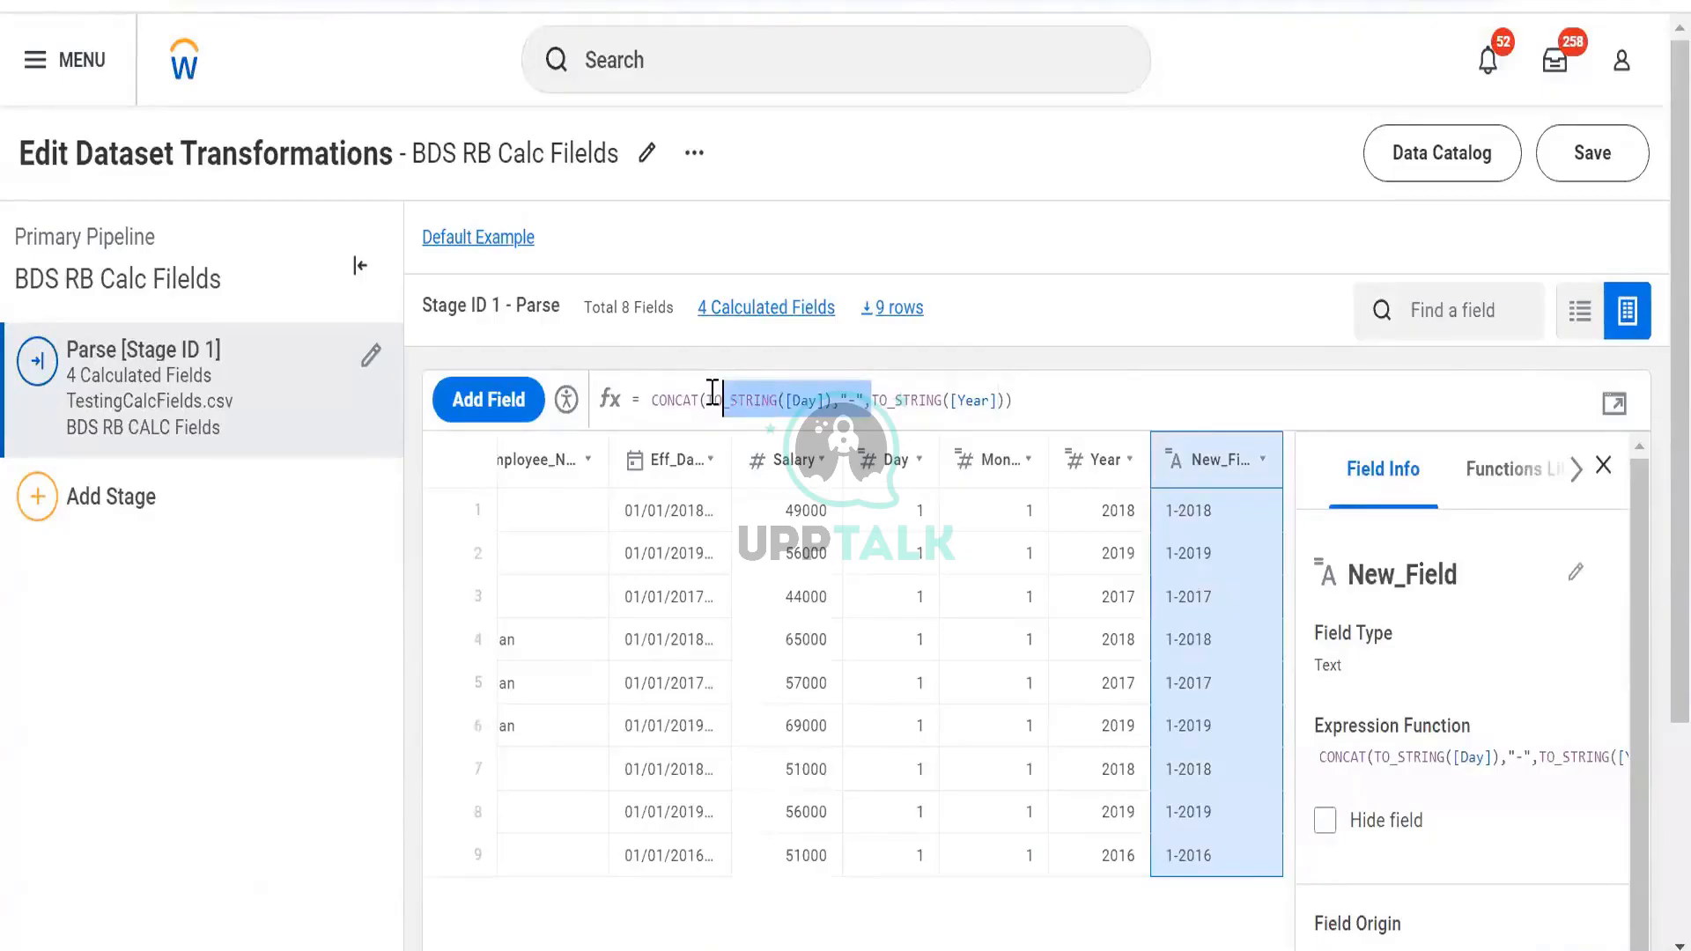
click(868, 401)
key(ctrl+v)
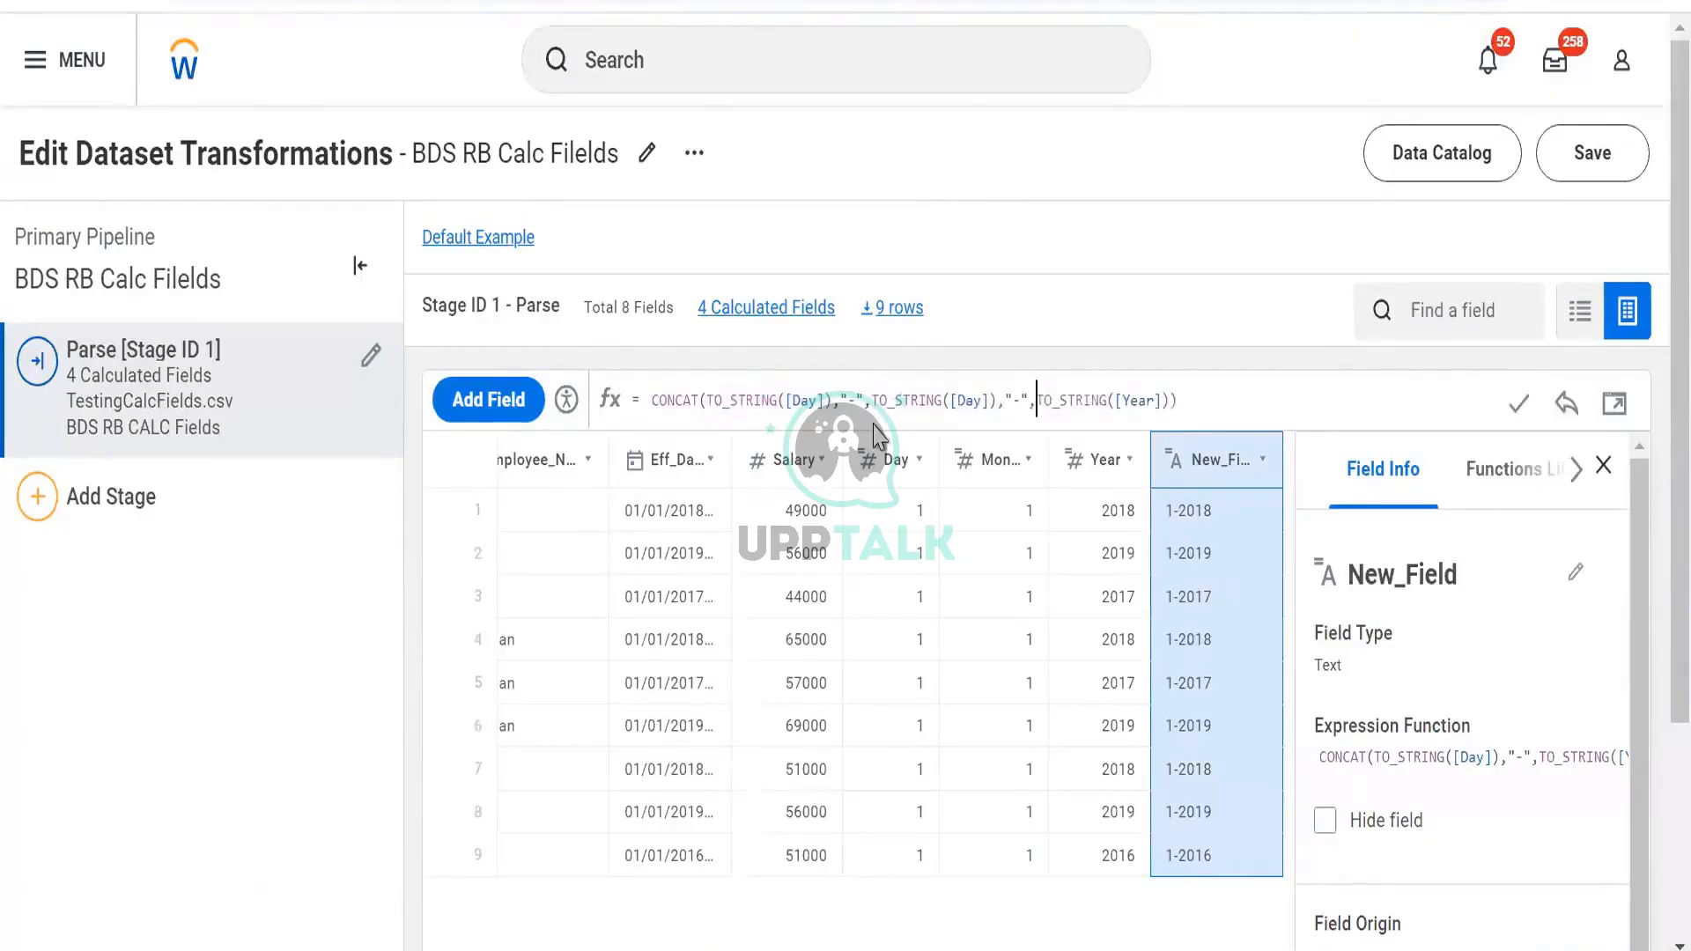
click(982, 400)
key(BackSpace)
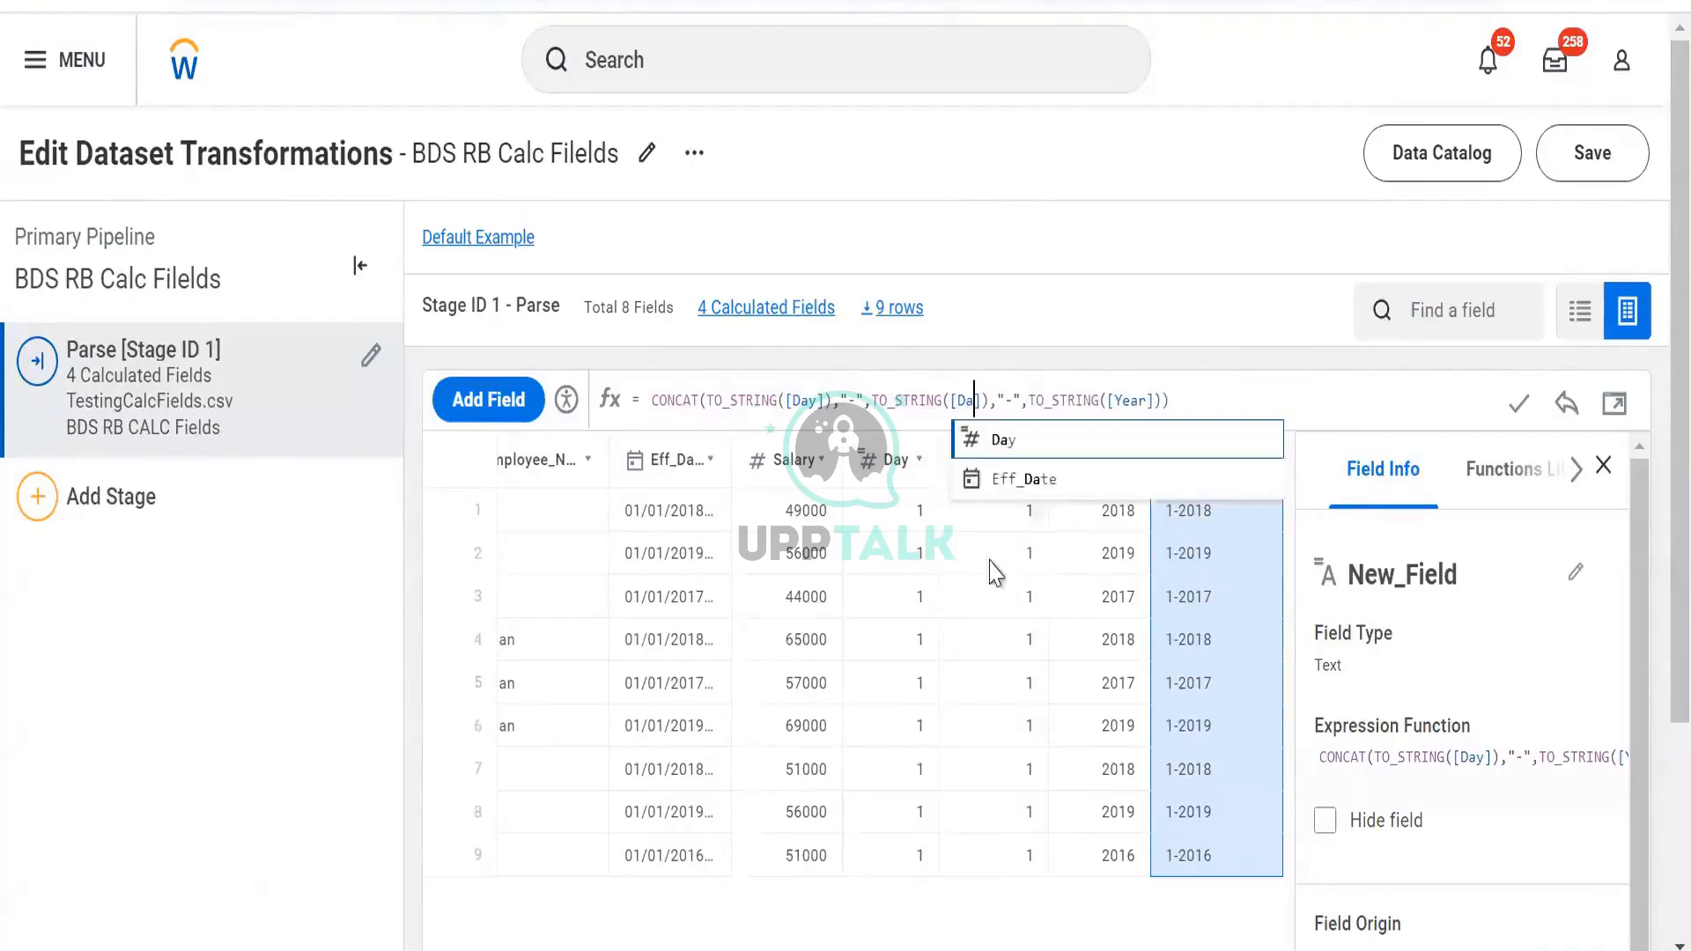
key(BackSpace)
key(BackSpace)
text(mo)
key(Return)
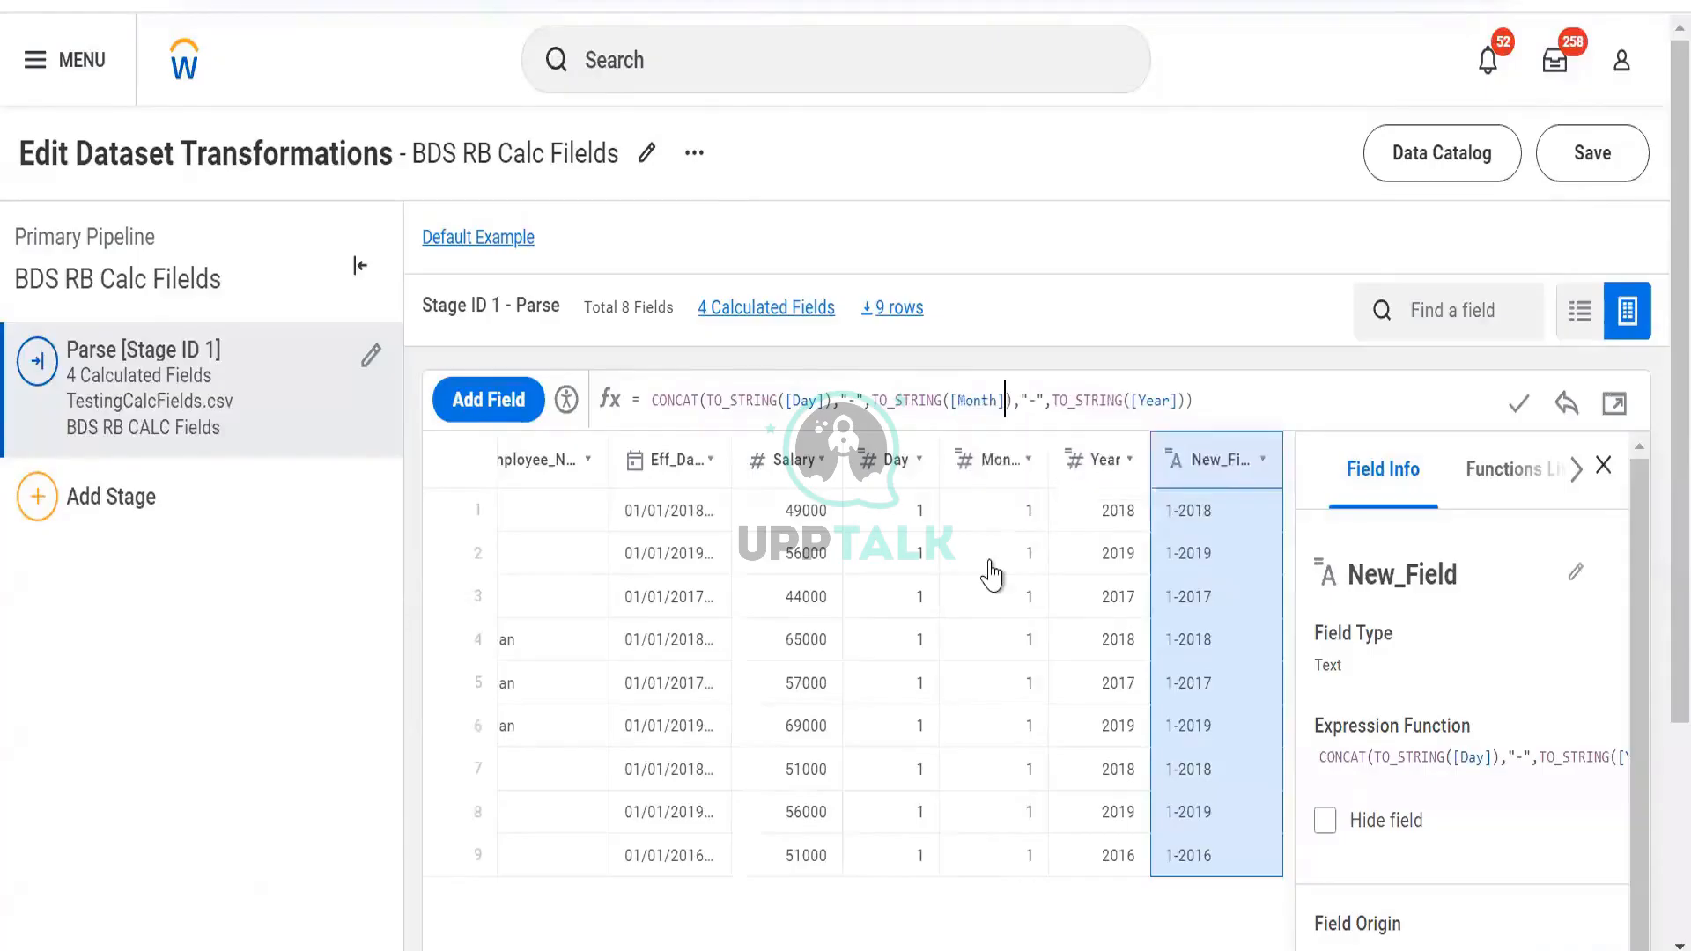
click(1519, 407)
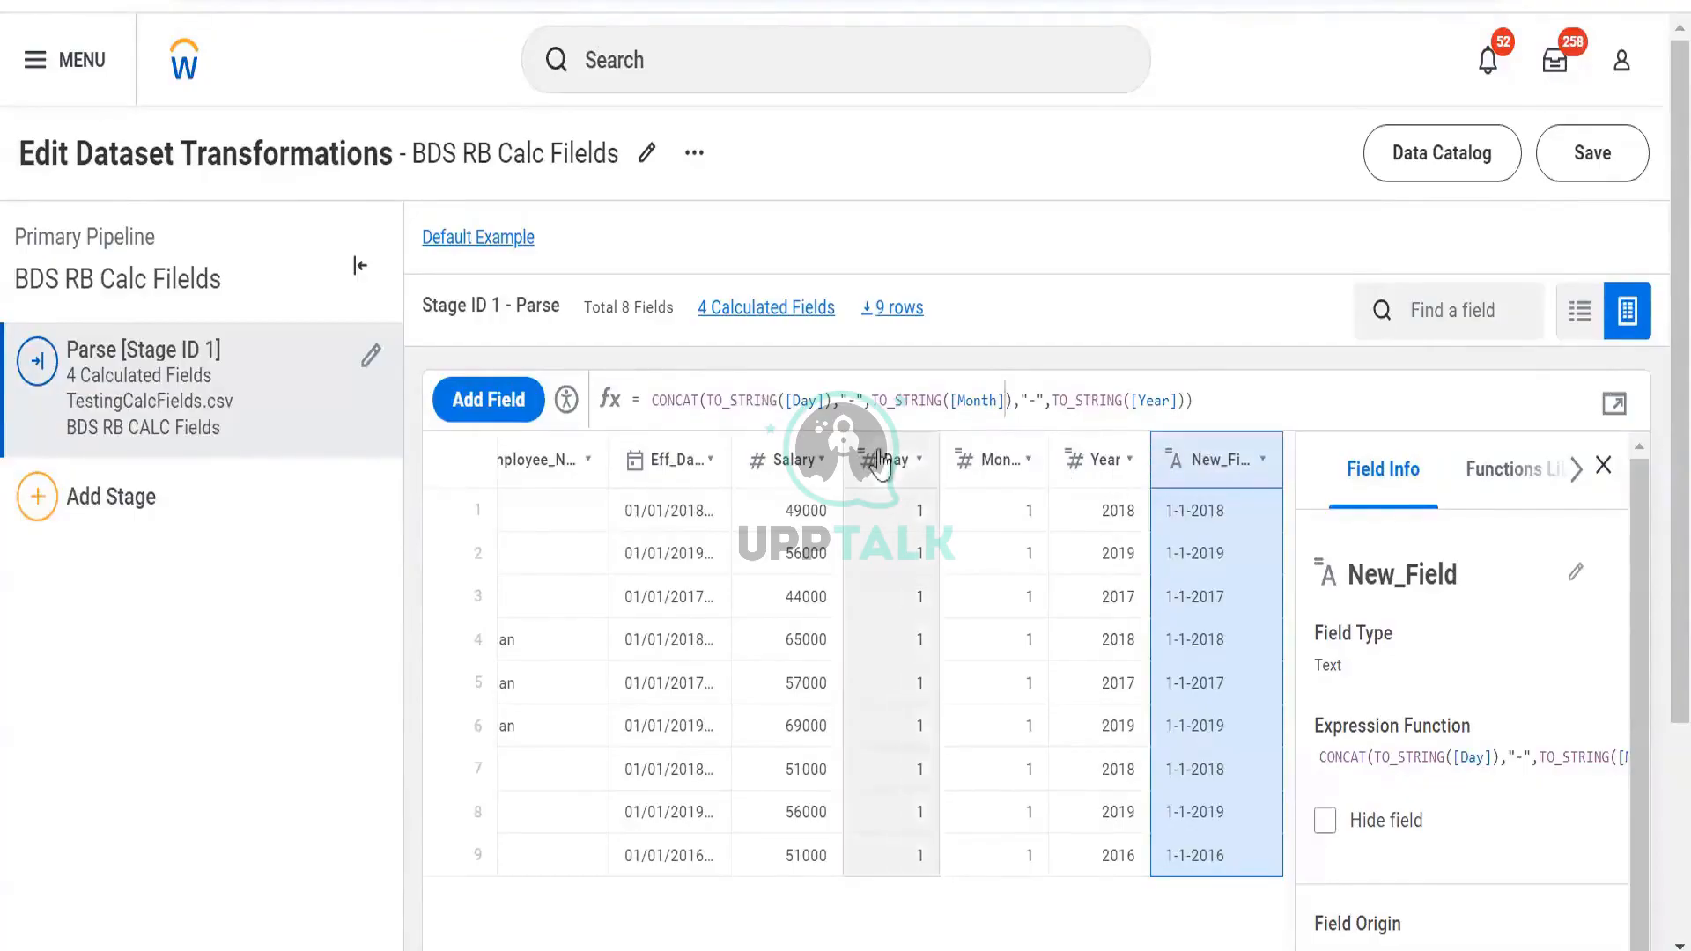
Review the expressions of the Day, New_Field and Year fields
click(893, 485)
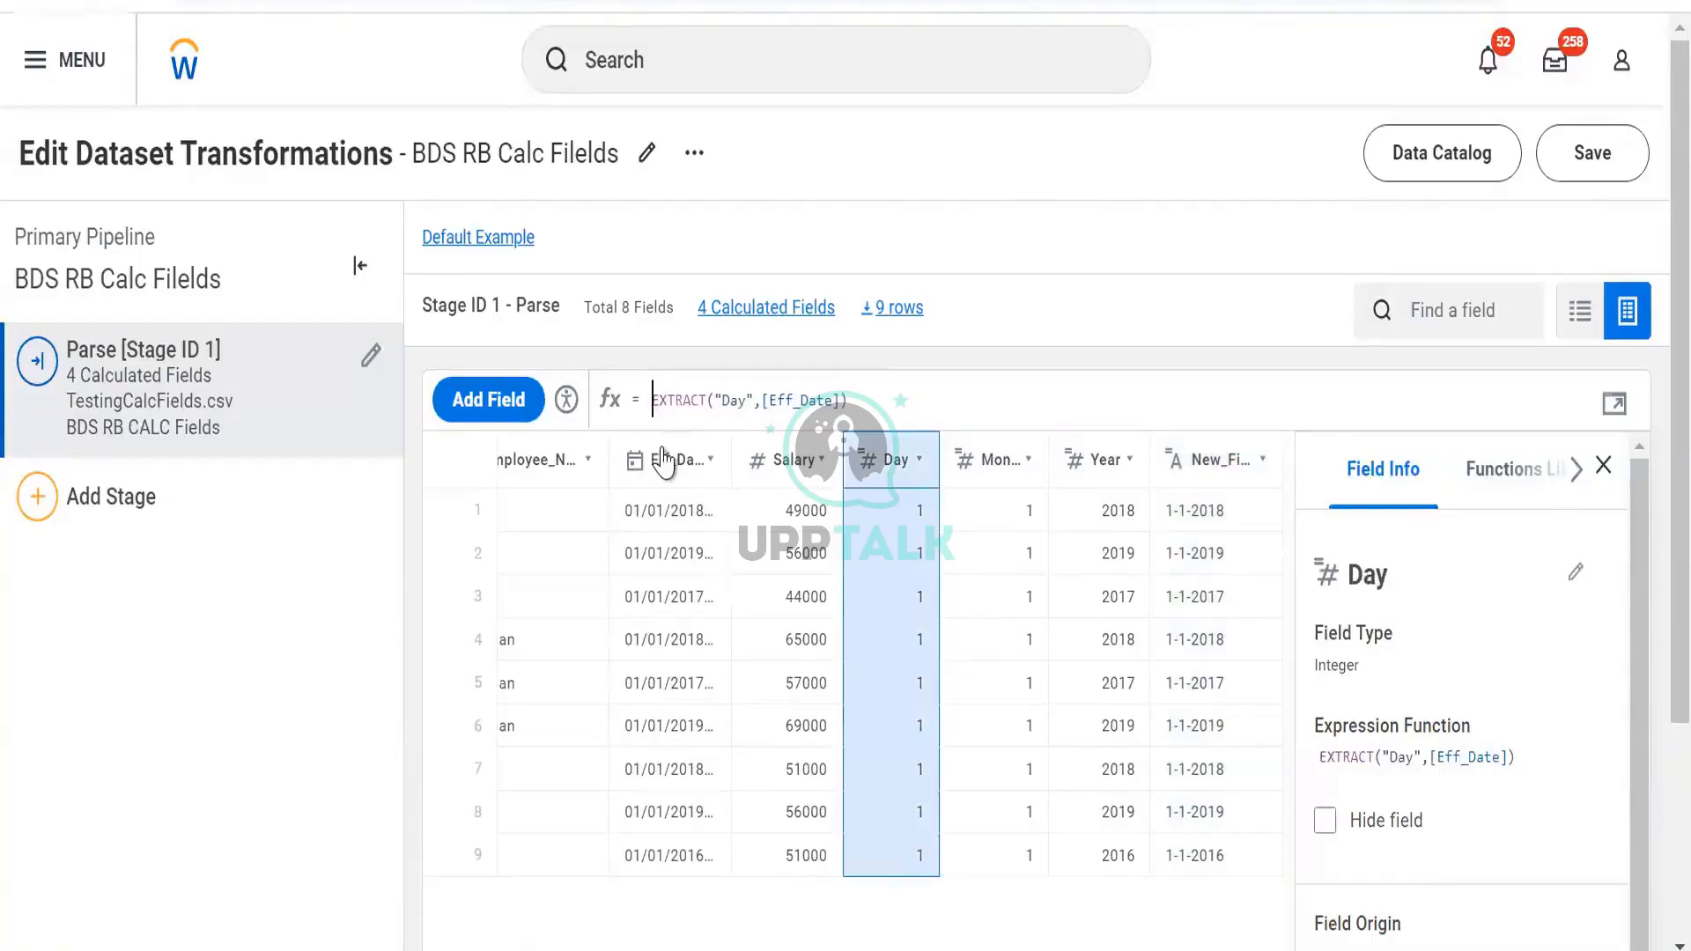
click(653, 399)
click(1190, 484)
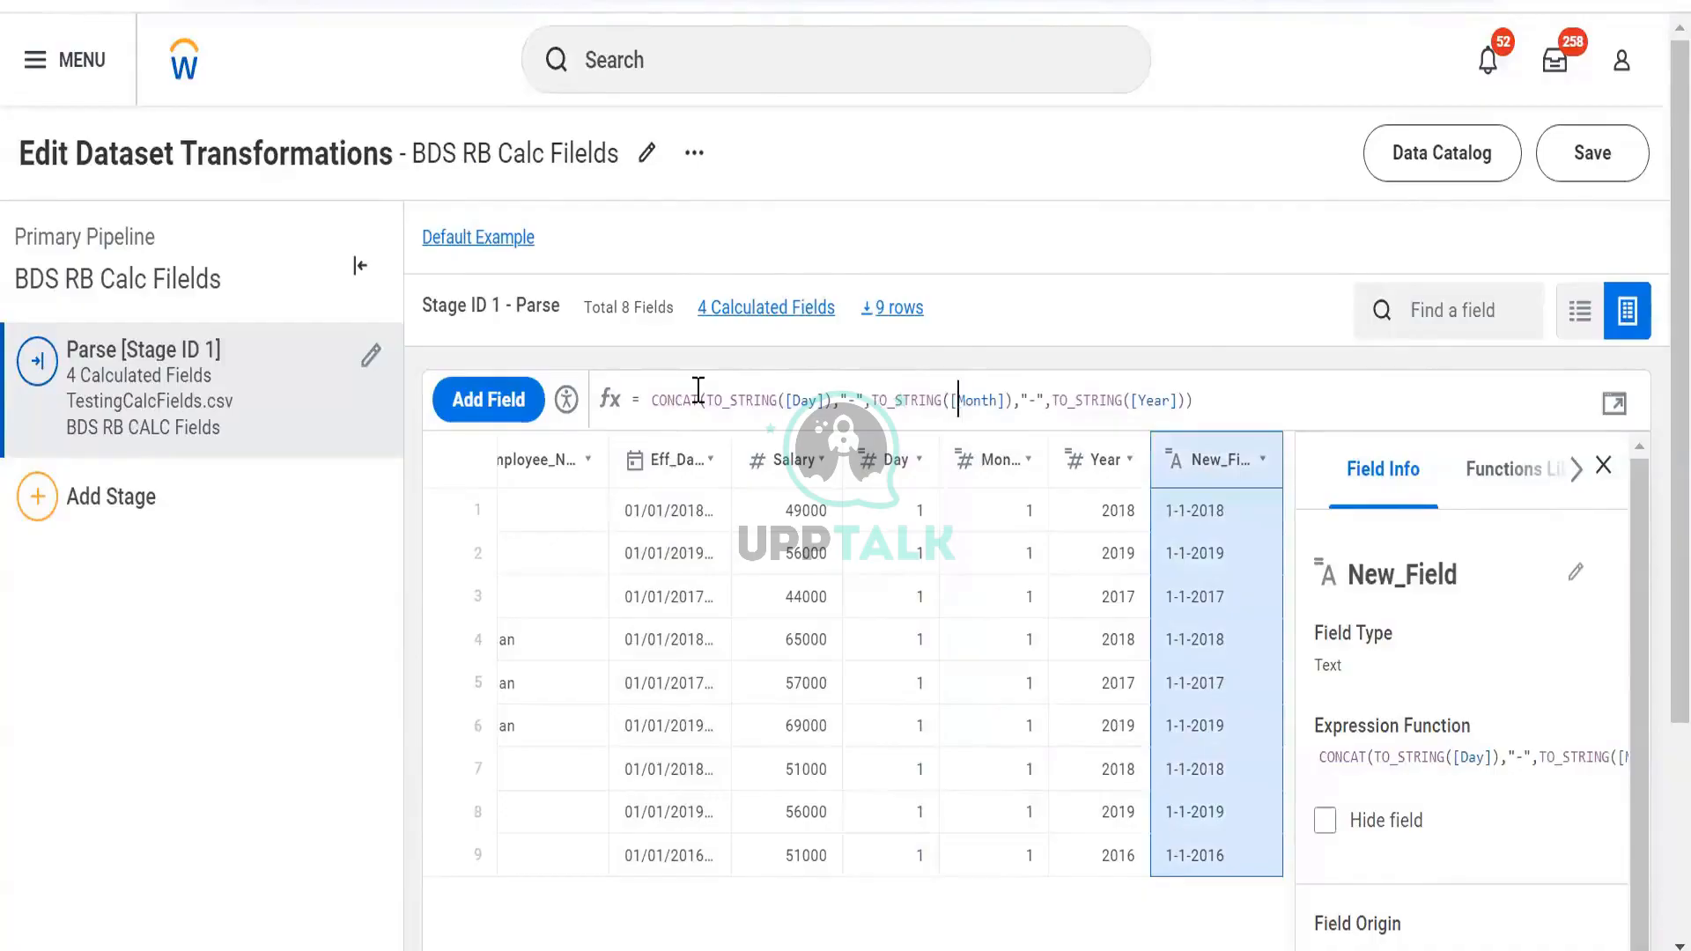
click(957, 400)
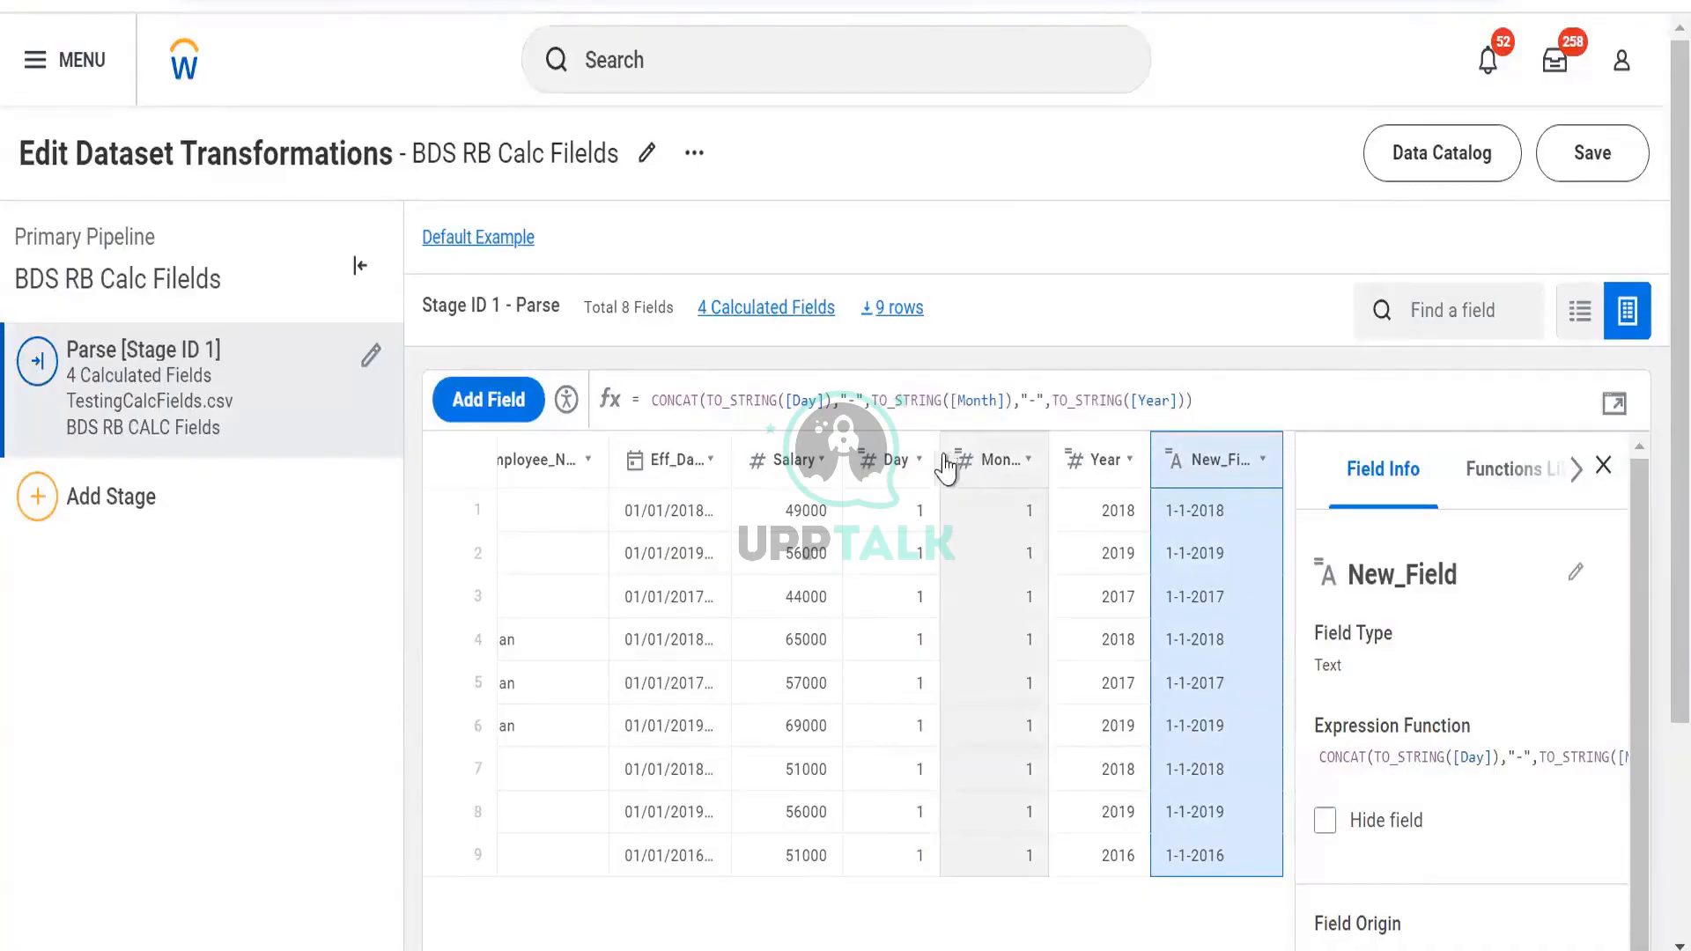
click(918, 460)
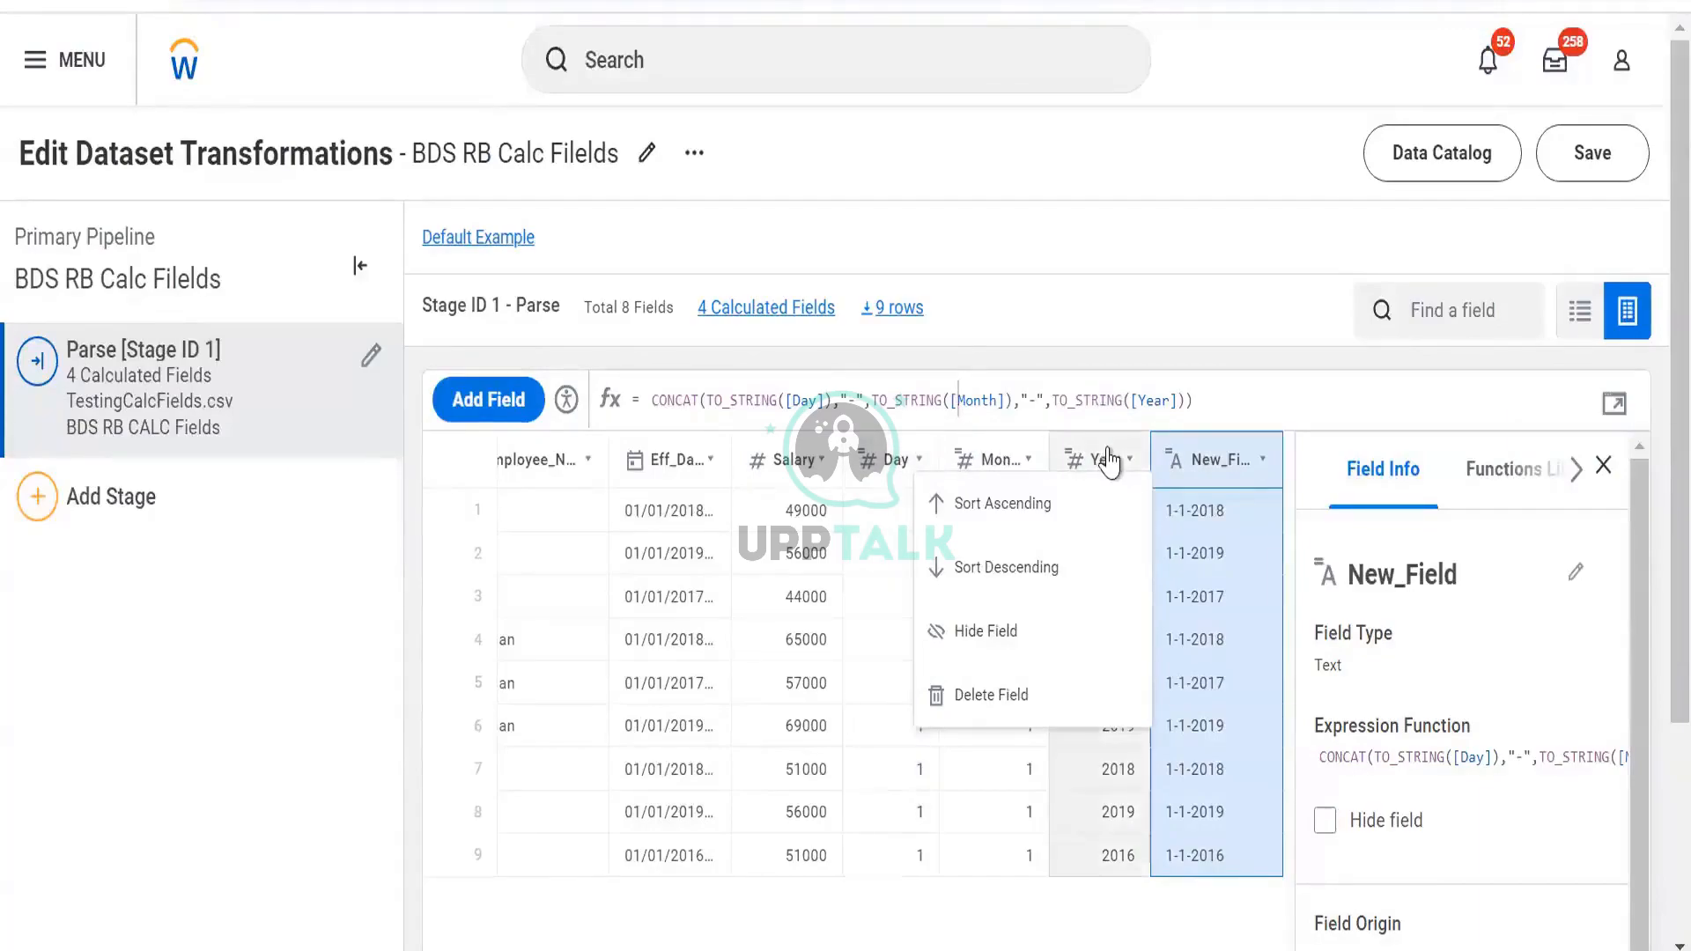
click(1067, 457)
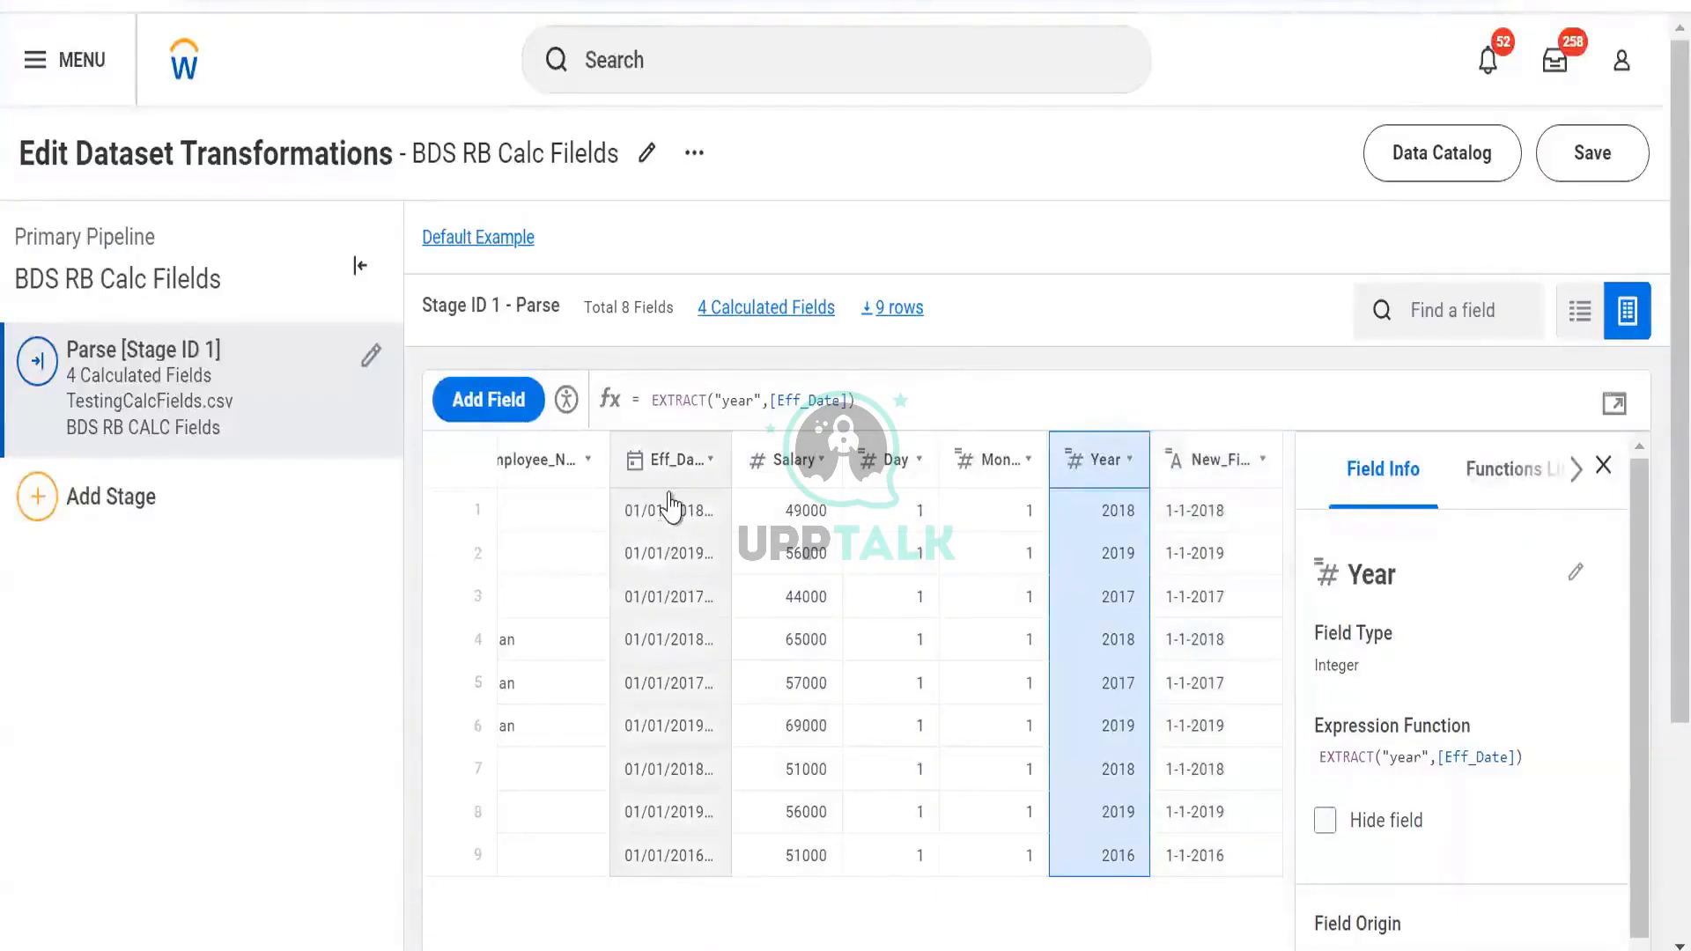
Open Eff_Date's details and scroll through its median and distribution statistics
click(680, 460)
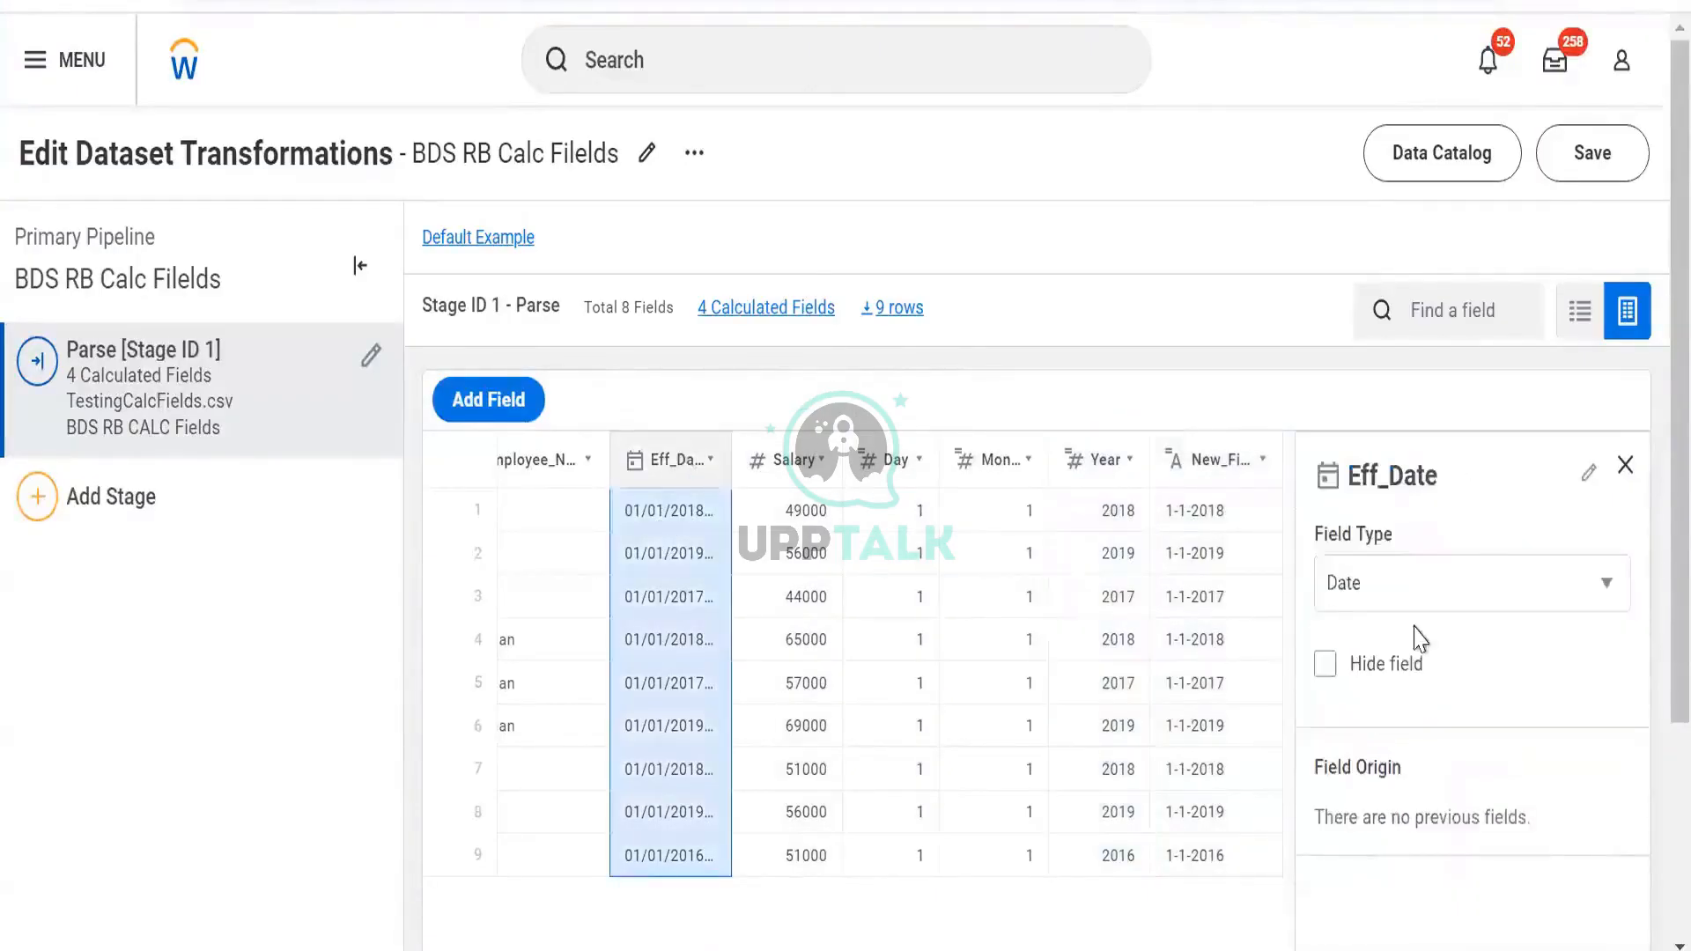
scroll(1418, 643, down, 4)
scroll(1420, 652, up, 2)
scroll(1420, 652, down, 2)
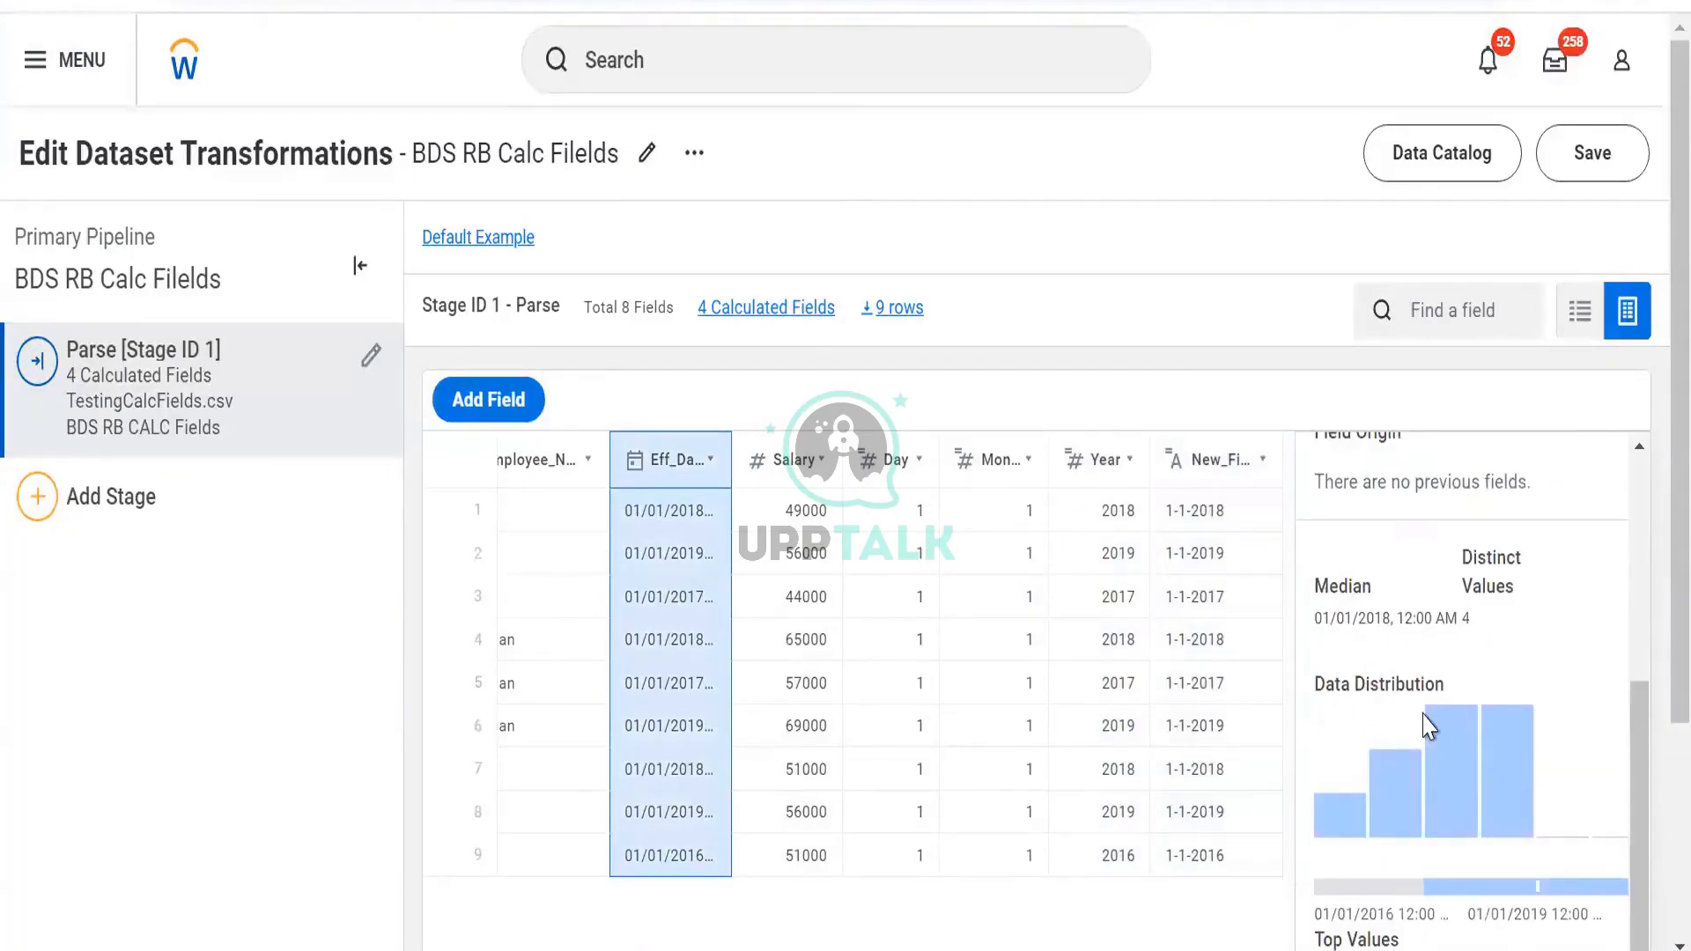
scroll(1422, 718, down, 3)
scroll(1234, 607, up, 3)
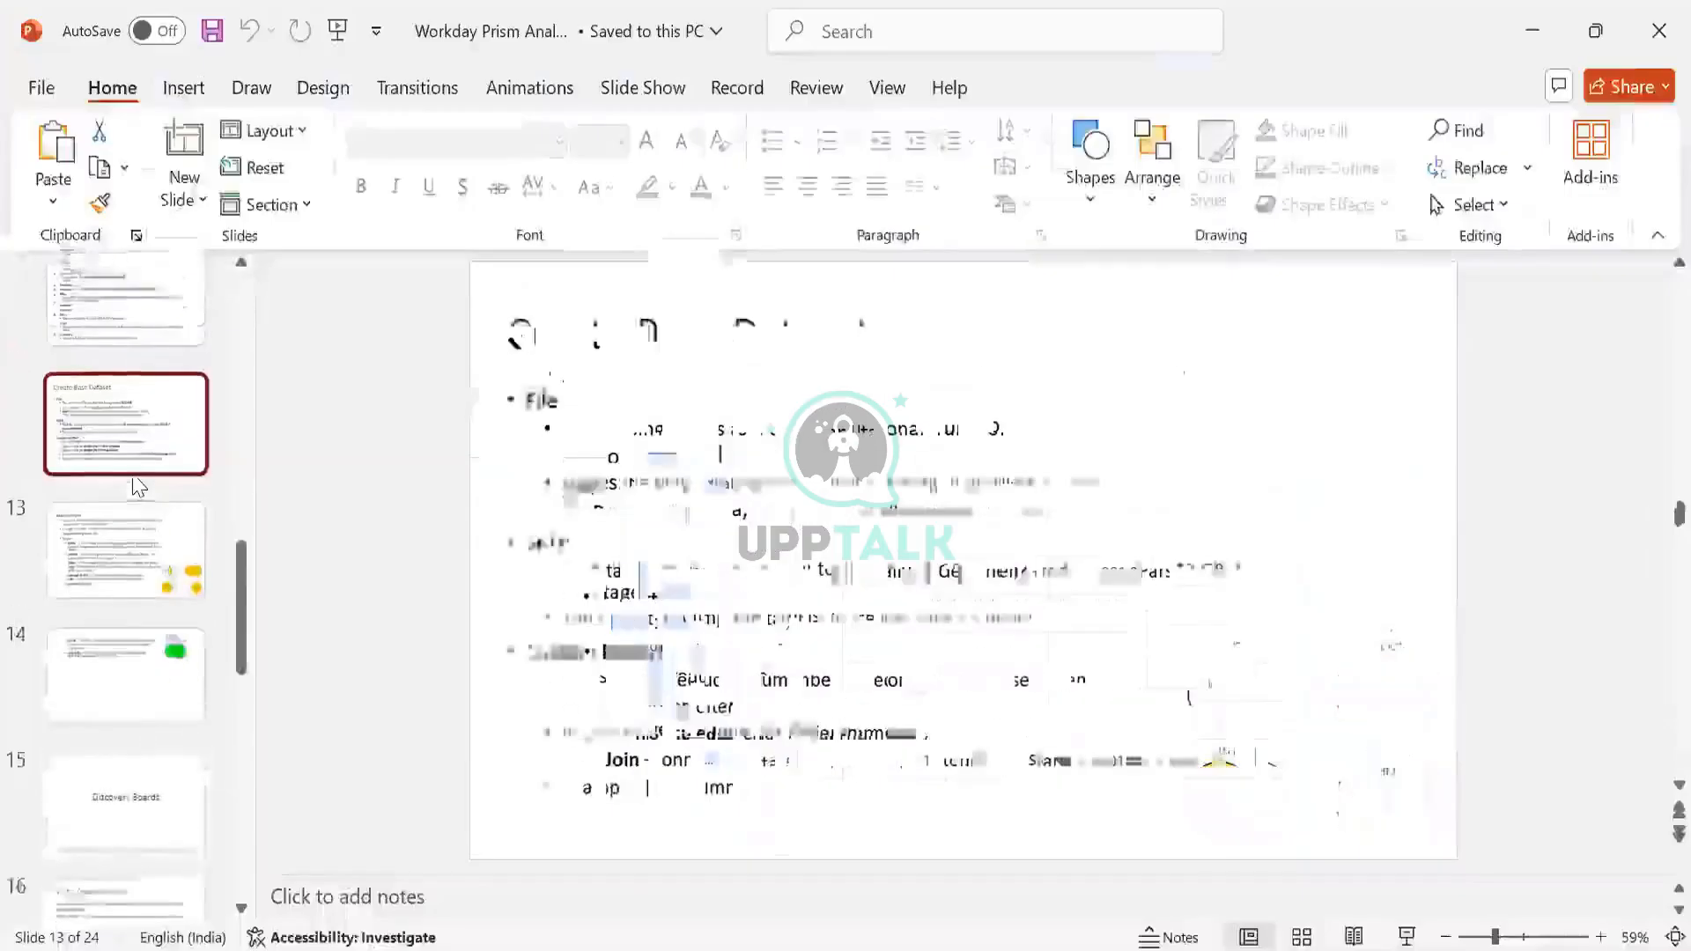
Go to slide 11, Dataset Field Types, and click into its field types list
click(125, 397)
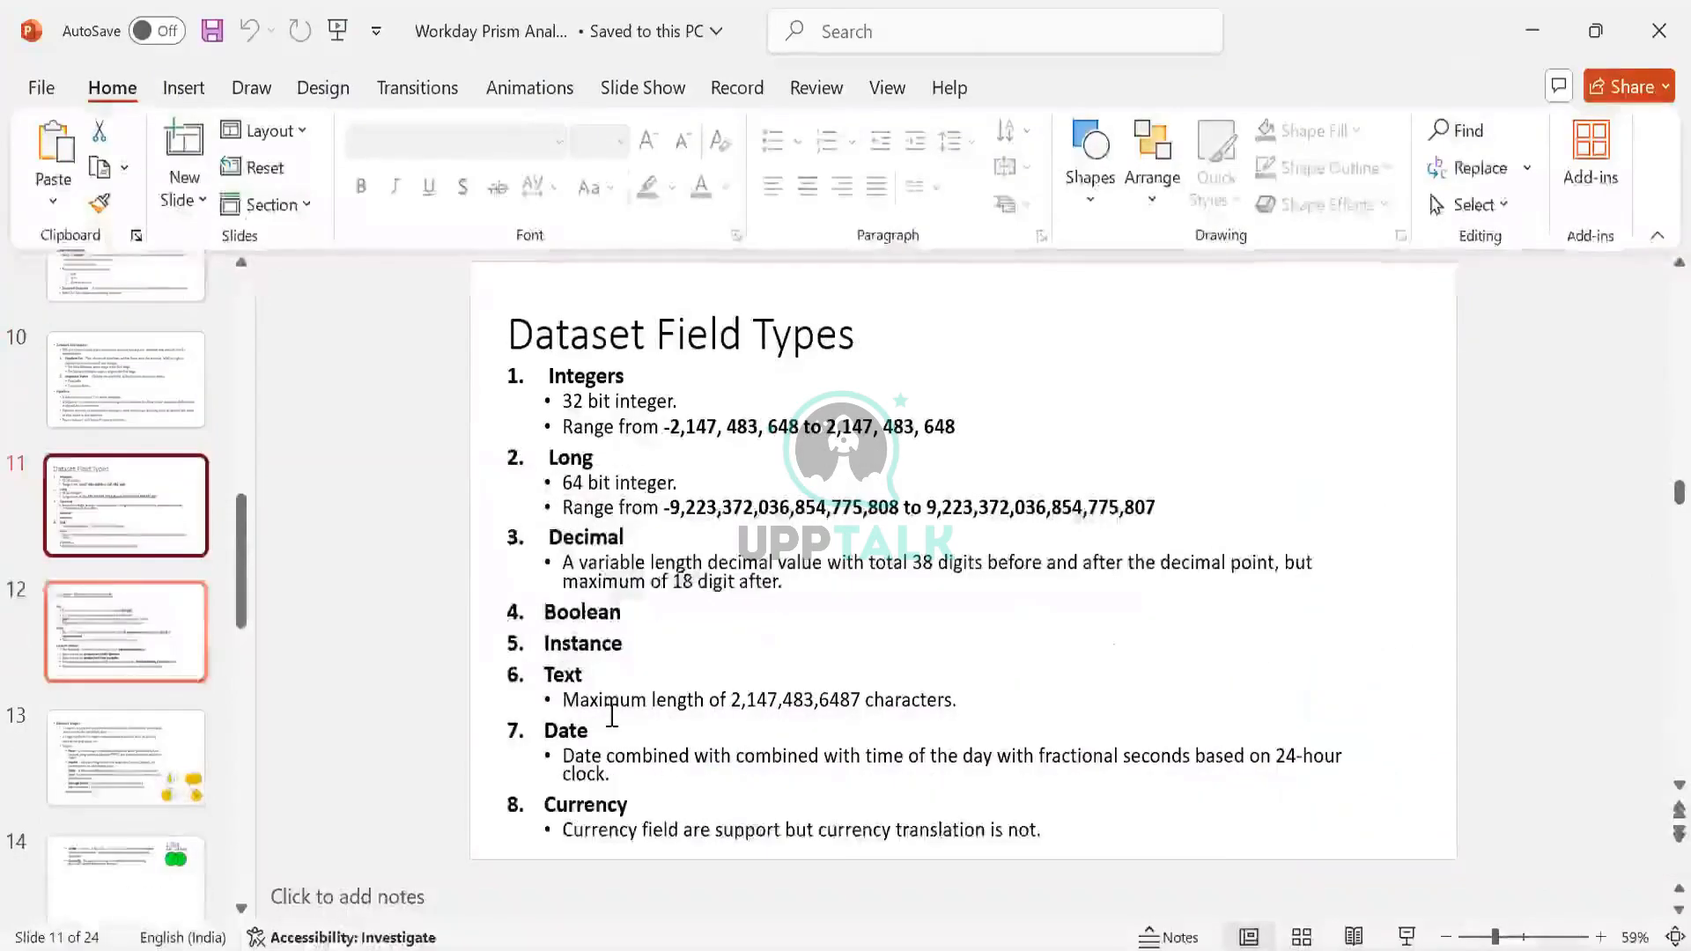
click(671, 764)
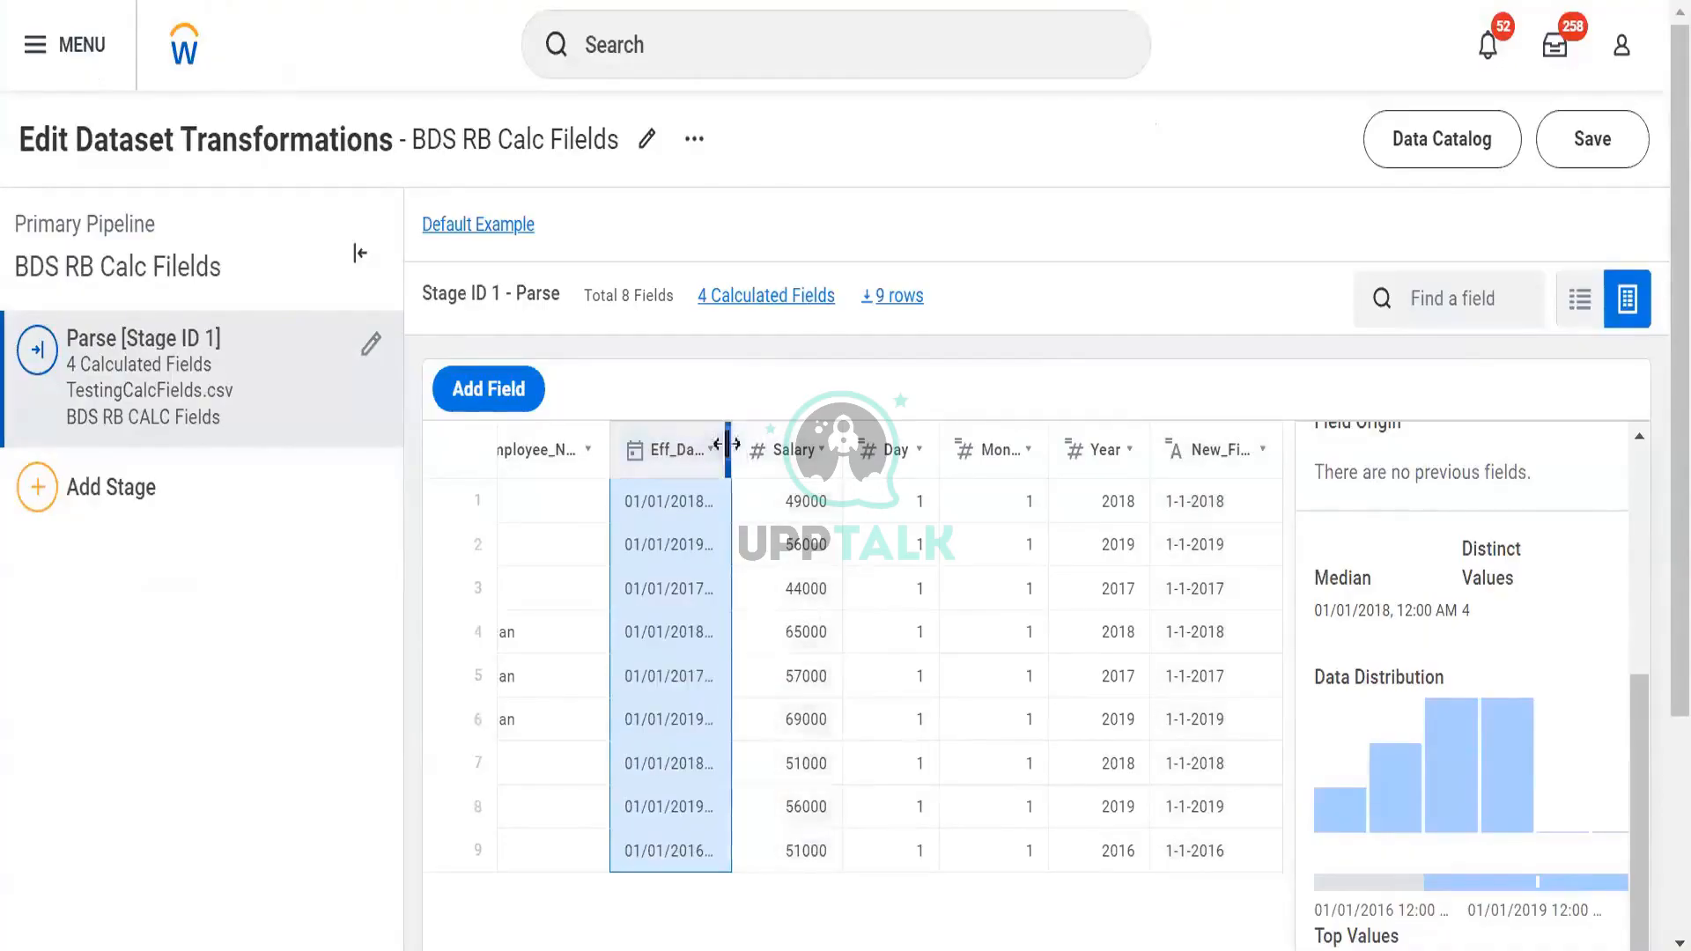
Widen Eff_Date, save the BDS RB Calc Filelds dataset, and return to the Data Catalog
drag(731, 443, 833, 490)
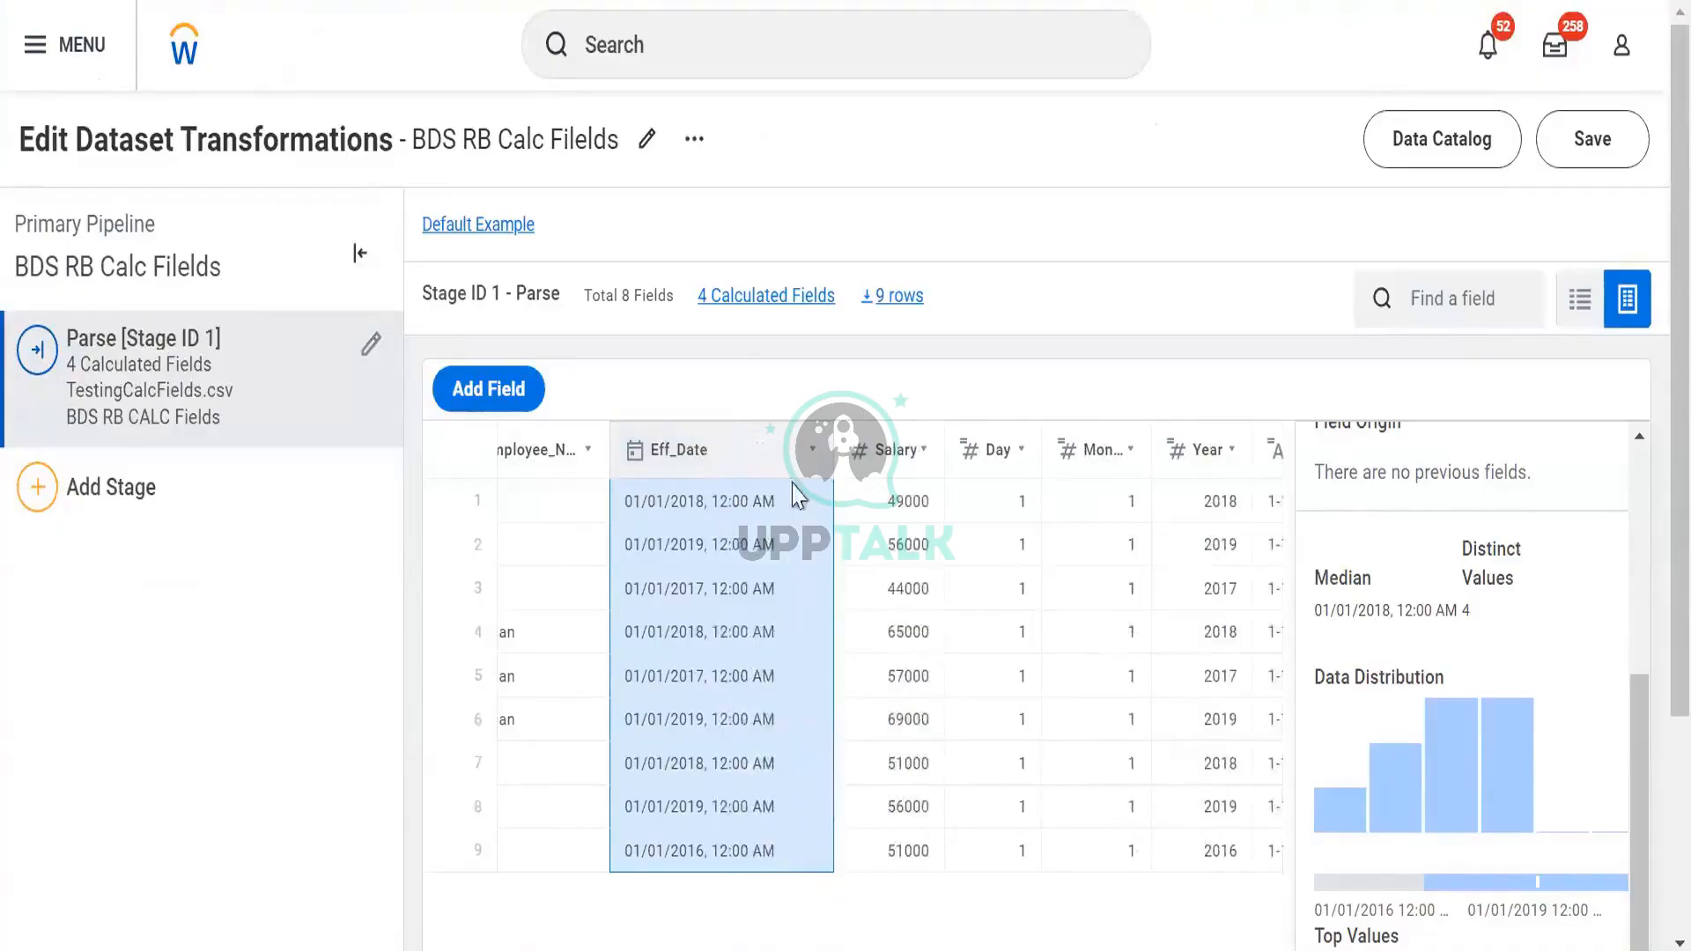
scroll(1136, 495, right, 2)
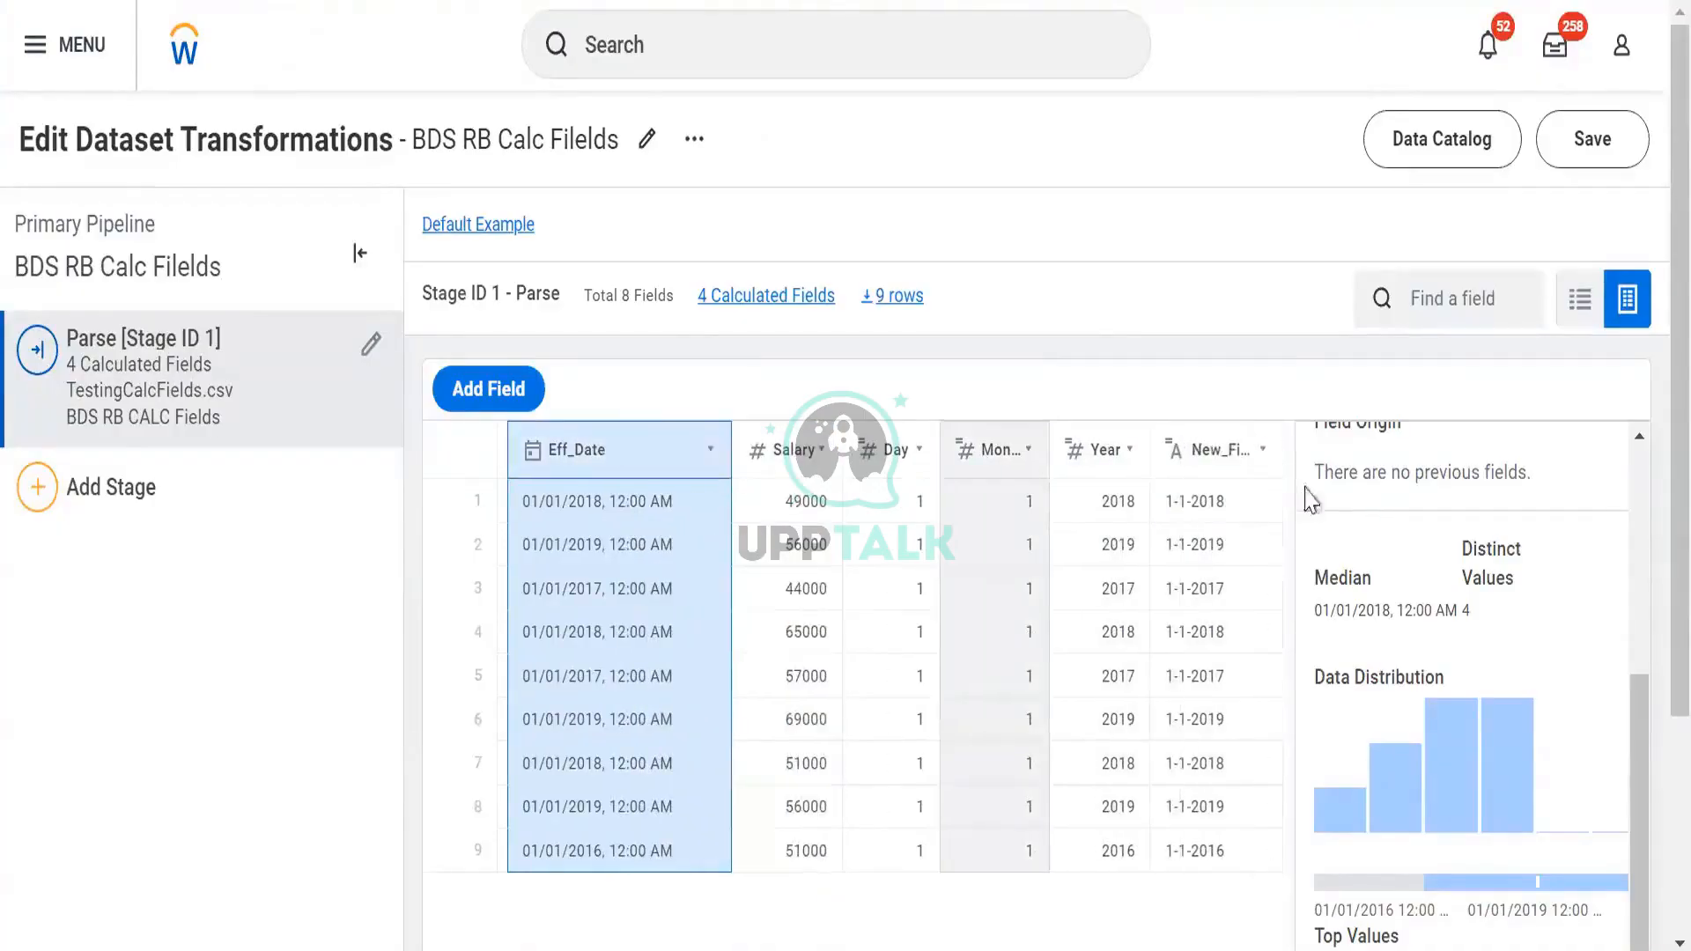
click(1226, 451)
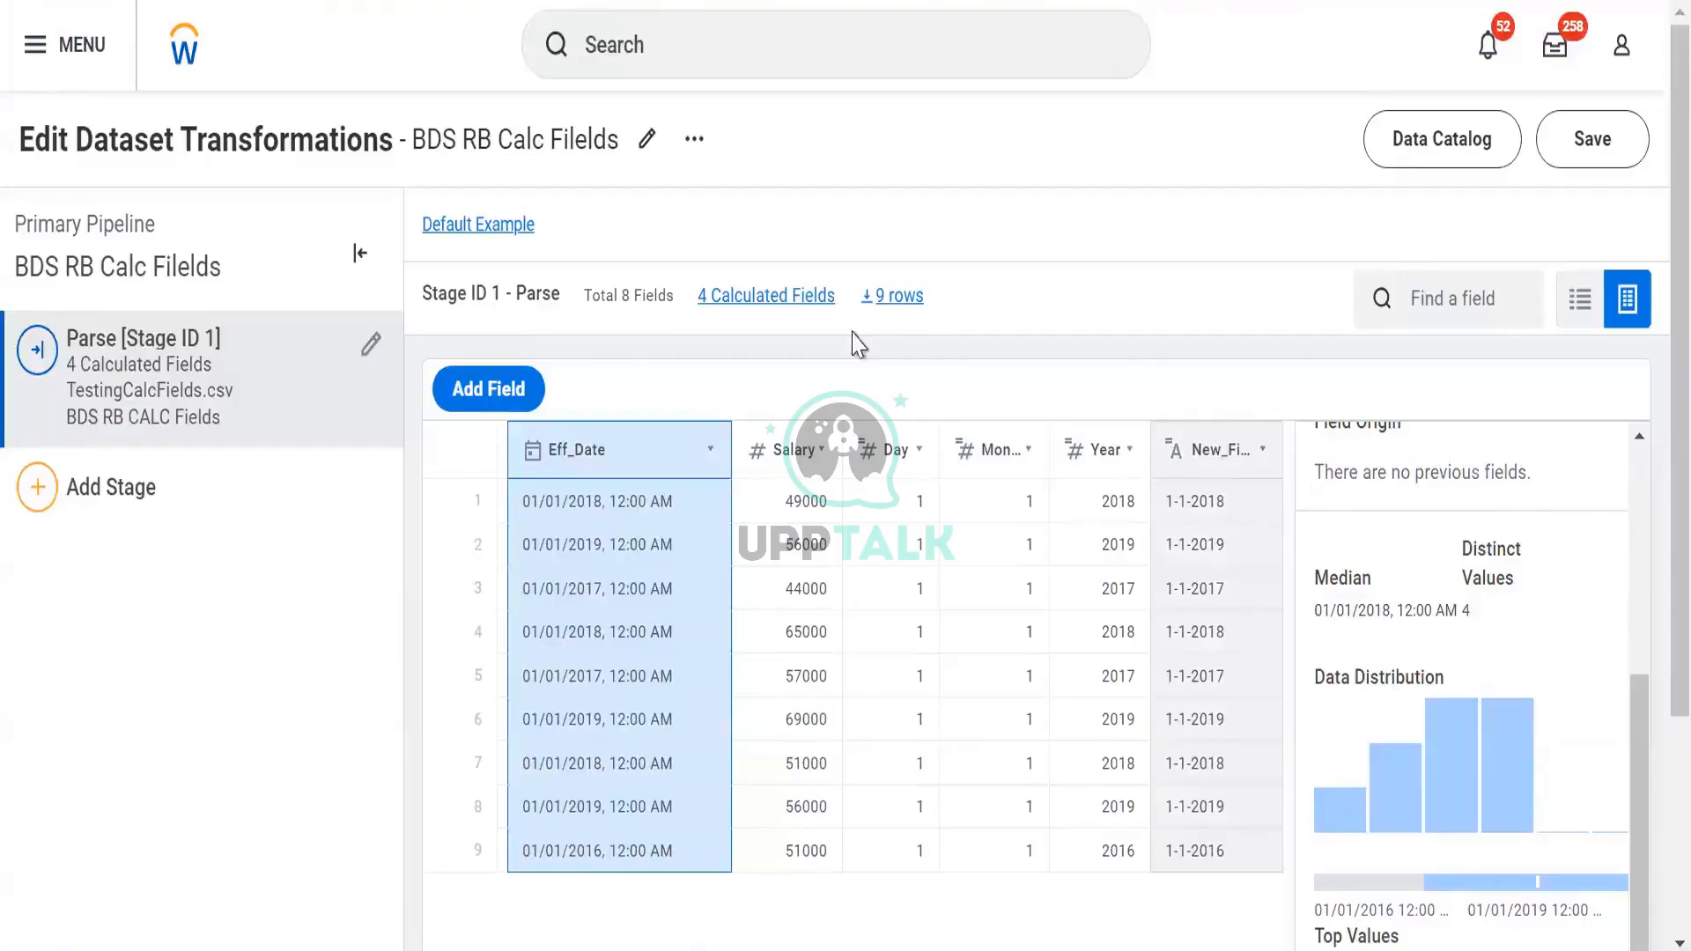
click(1590, 141)
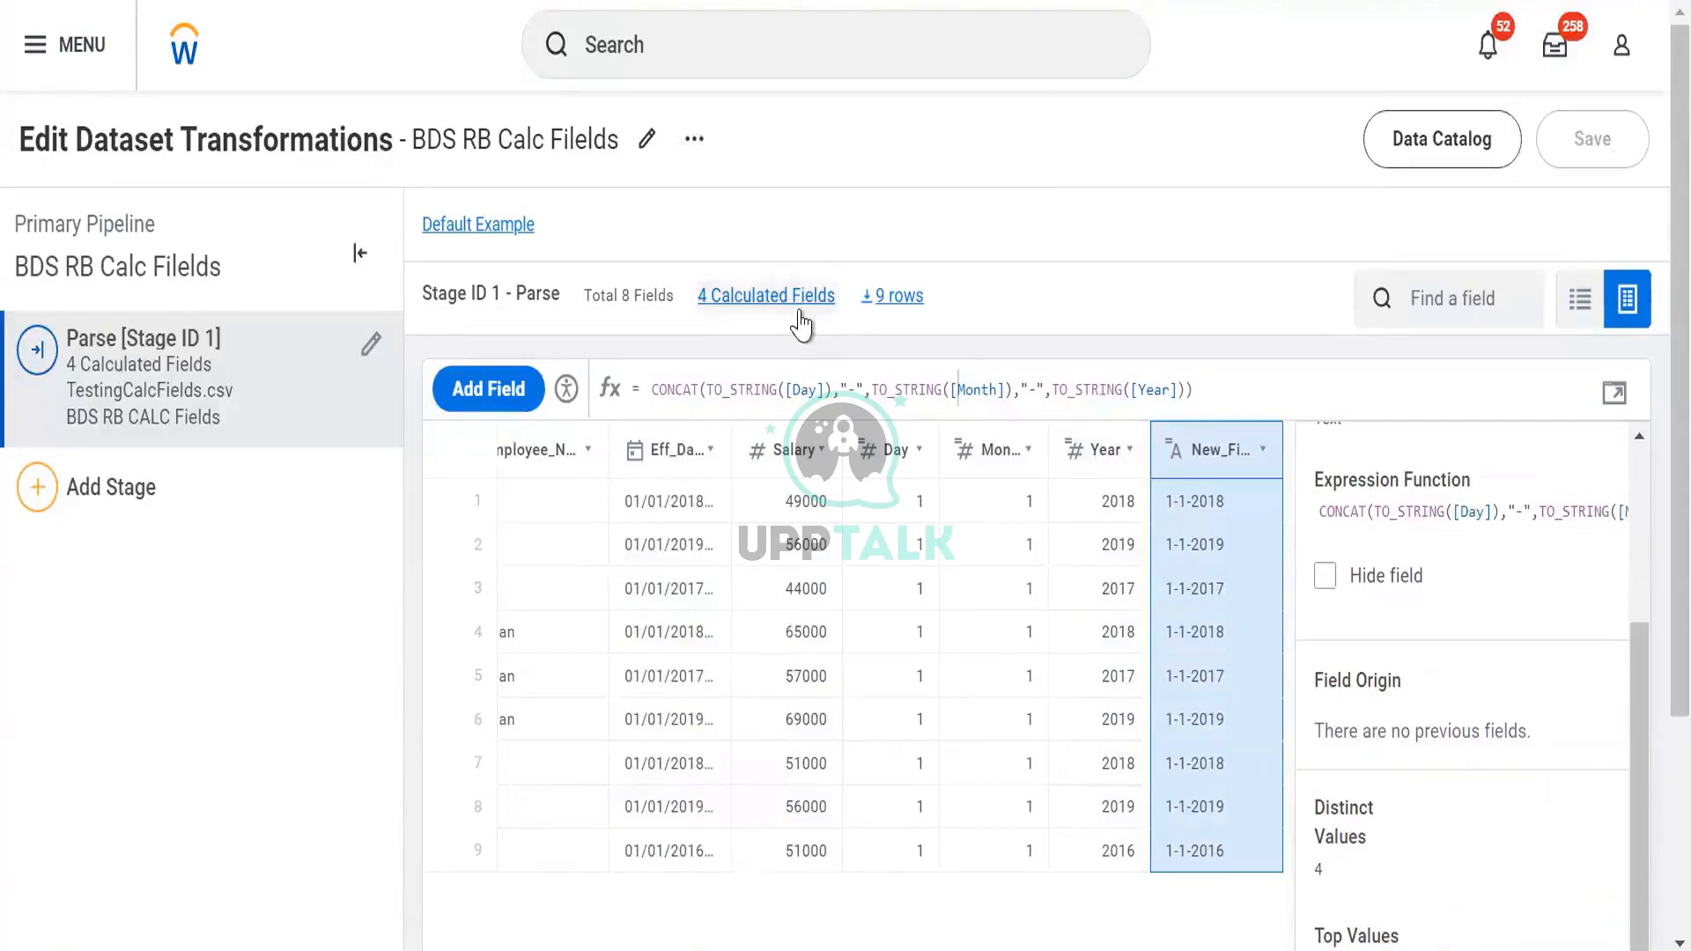
click(1405, 150)
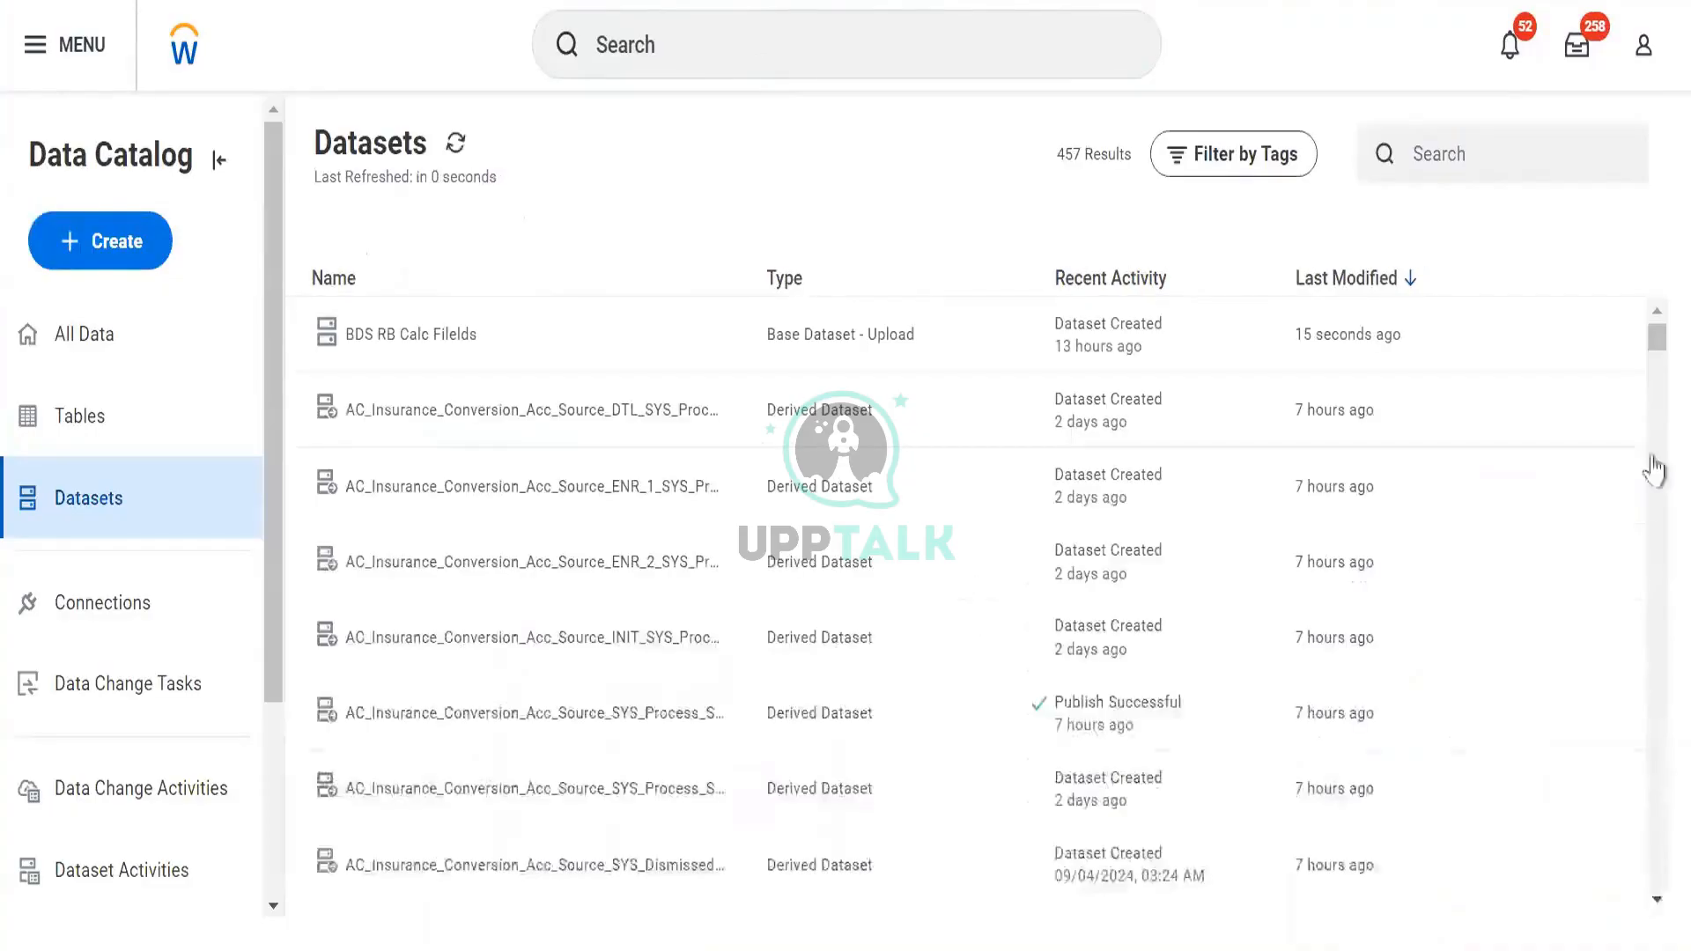
Open the actions menu on the BDS RB Calc Filelds dataset row
click(1585, 347)
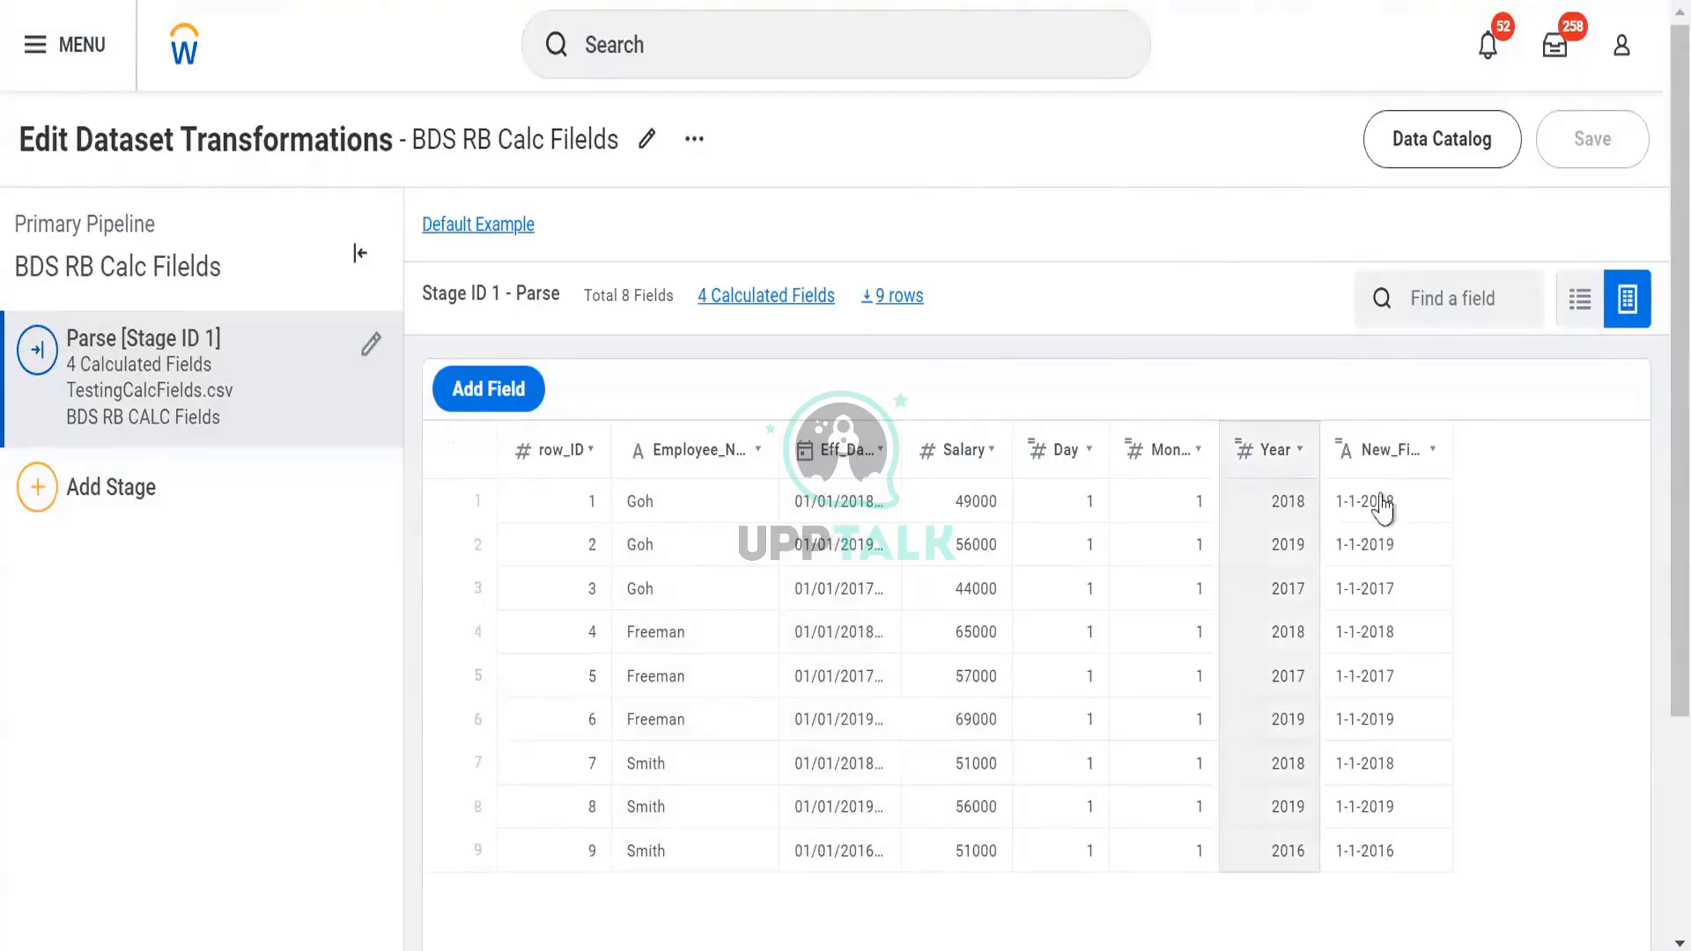
Add a Manage Fields stage after Parse, leaving New_Field's output type as Text
click(265, 522)
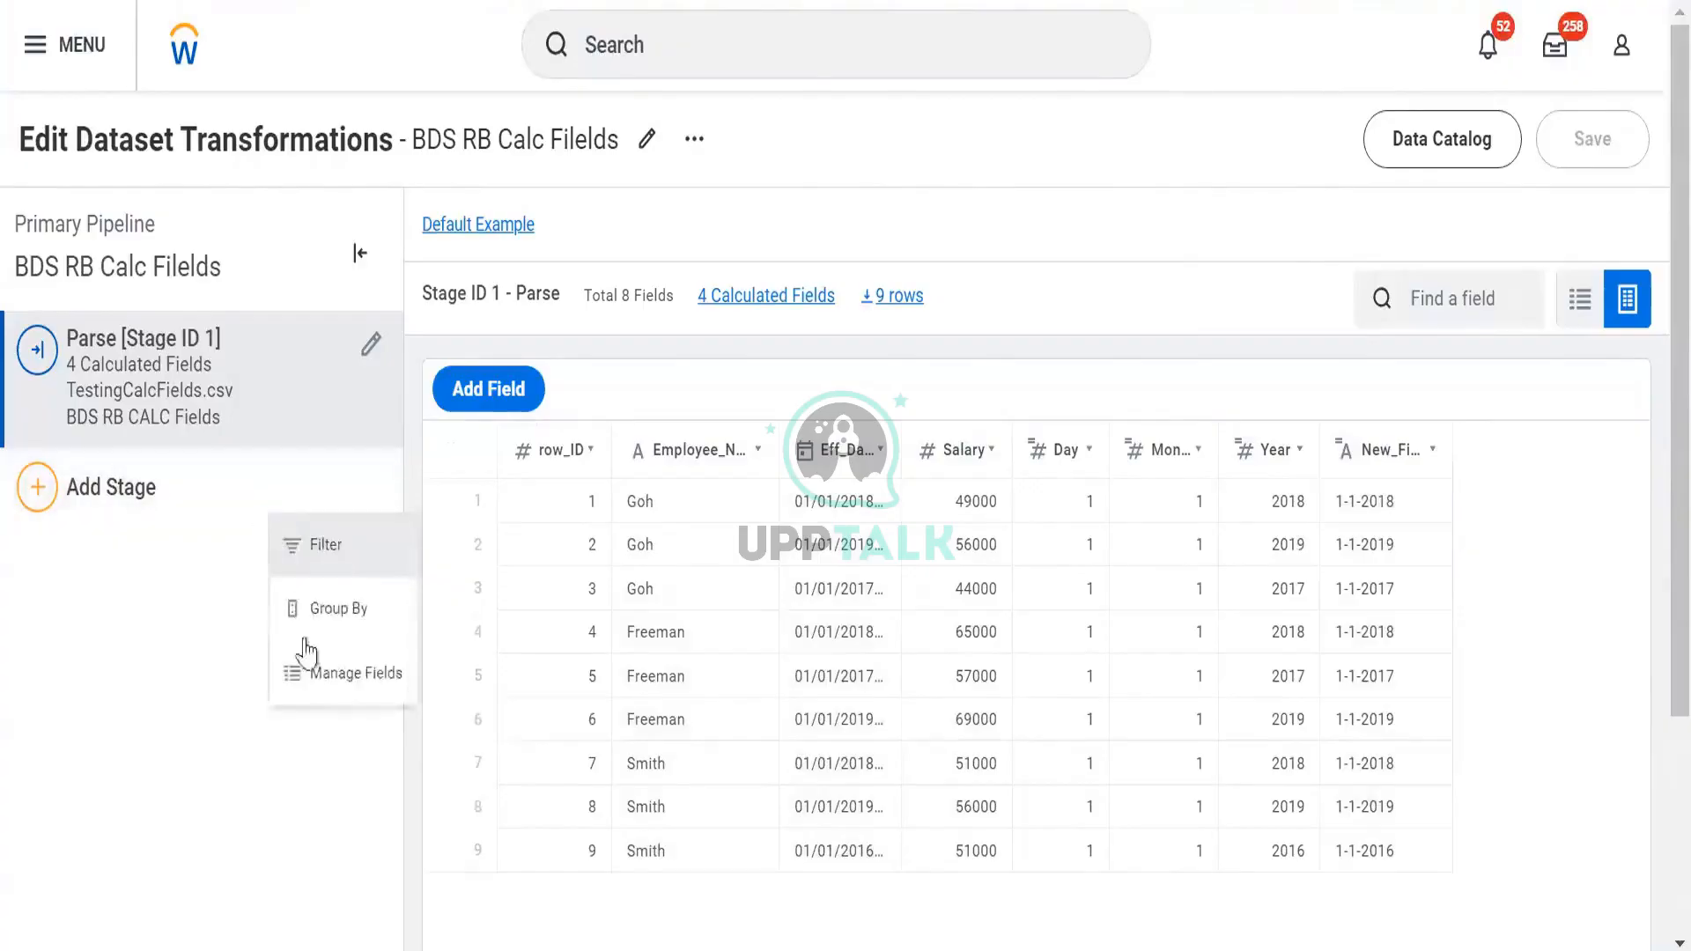
click(317, 705)
scroll(665, 683, down, 3)
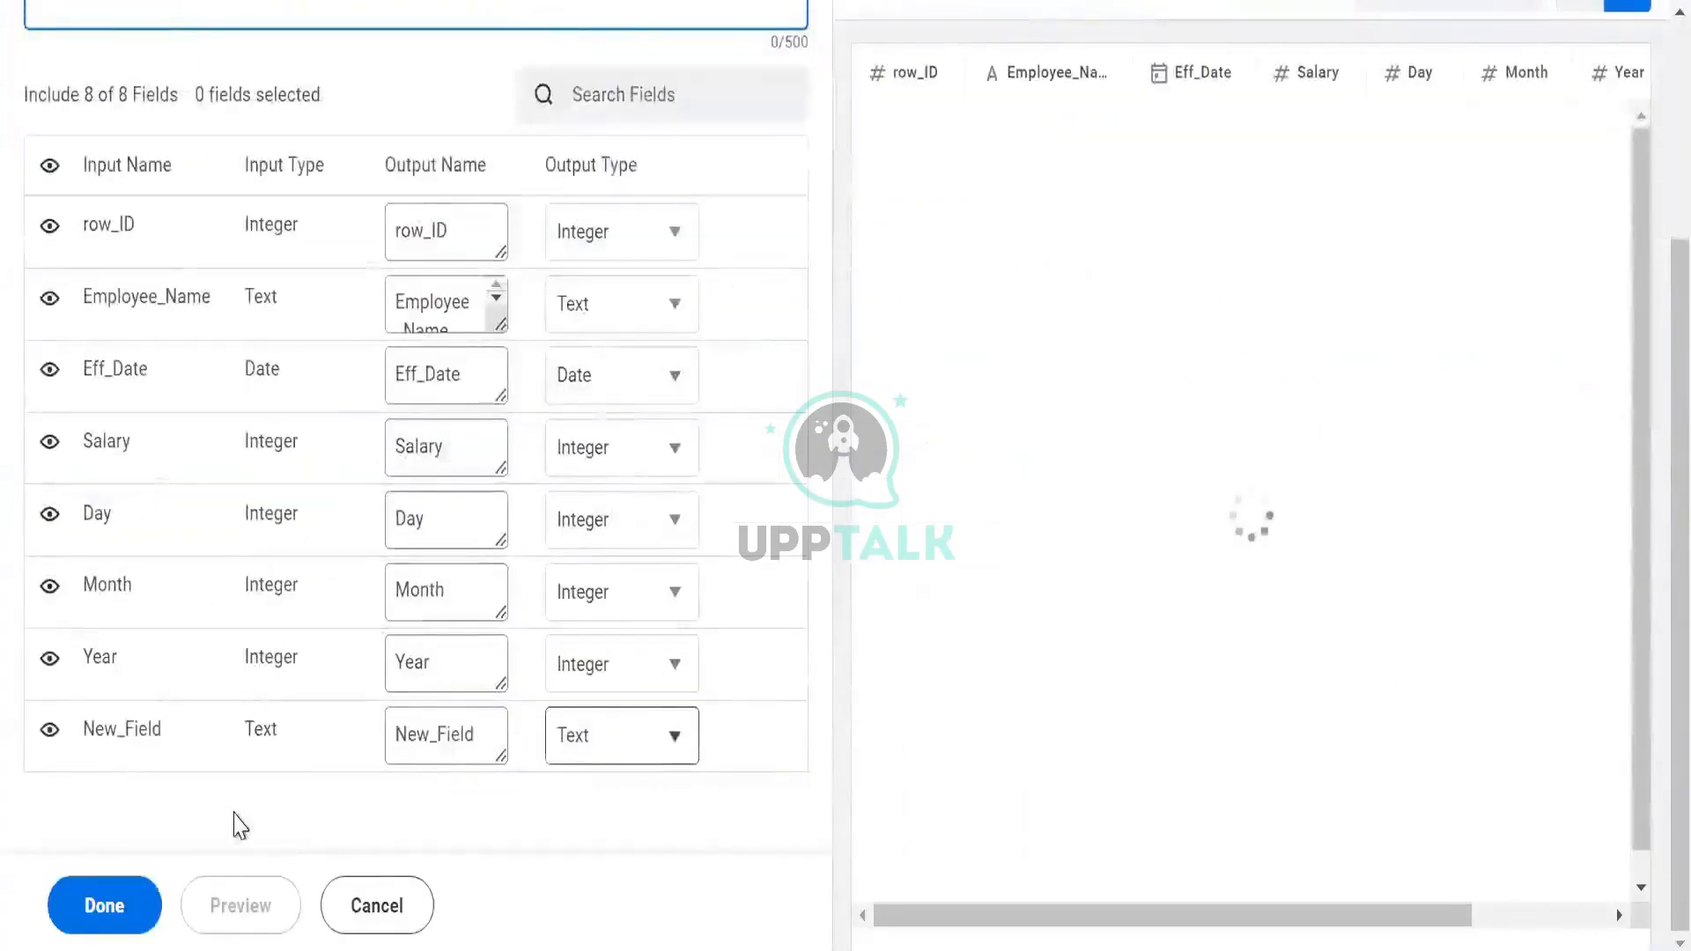
click(693, 727)
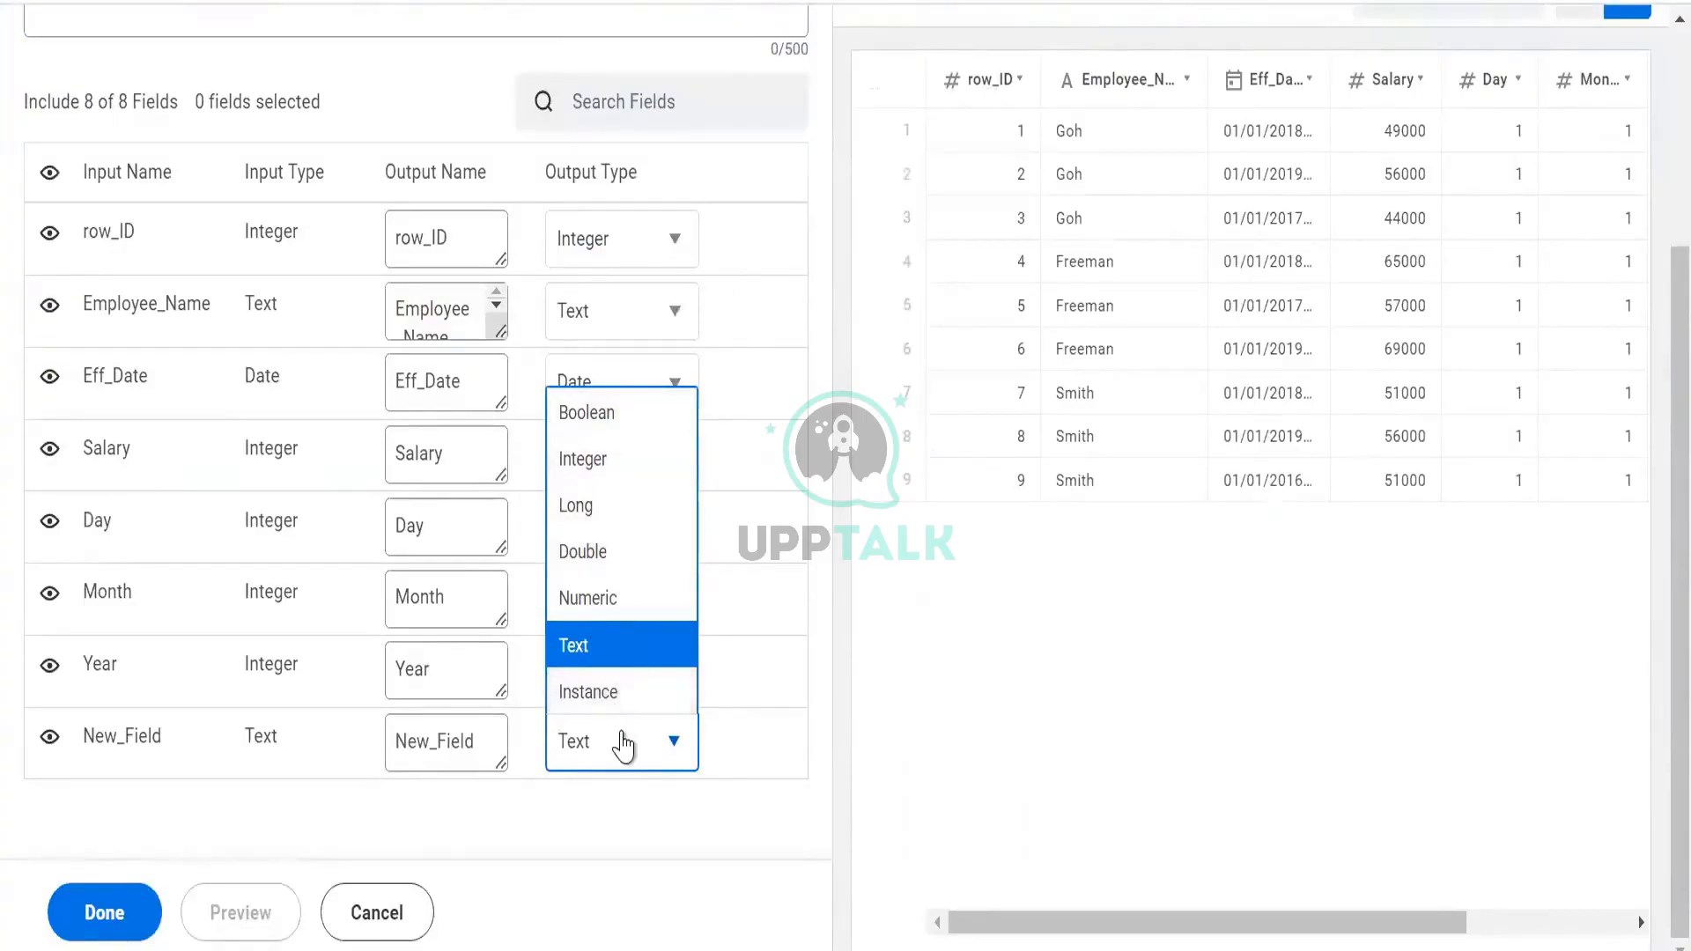
scroll(592, 520, up, 2)
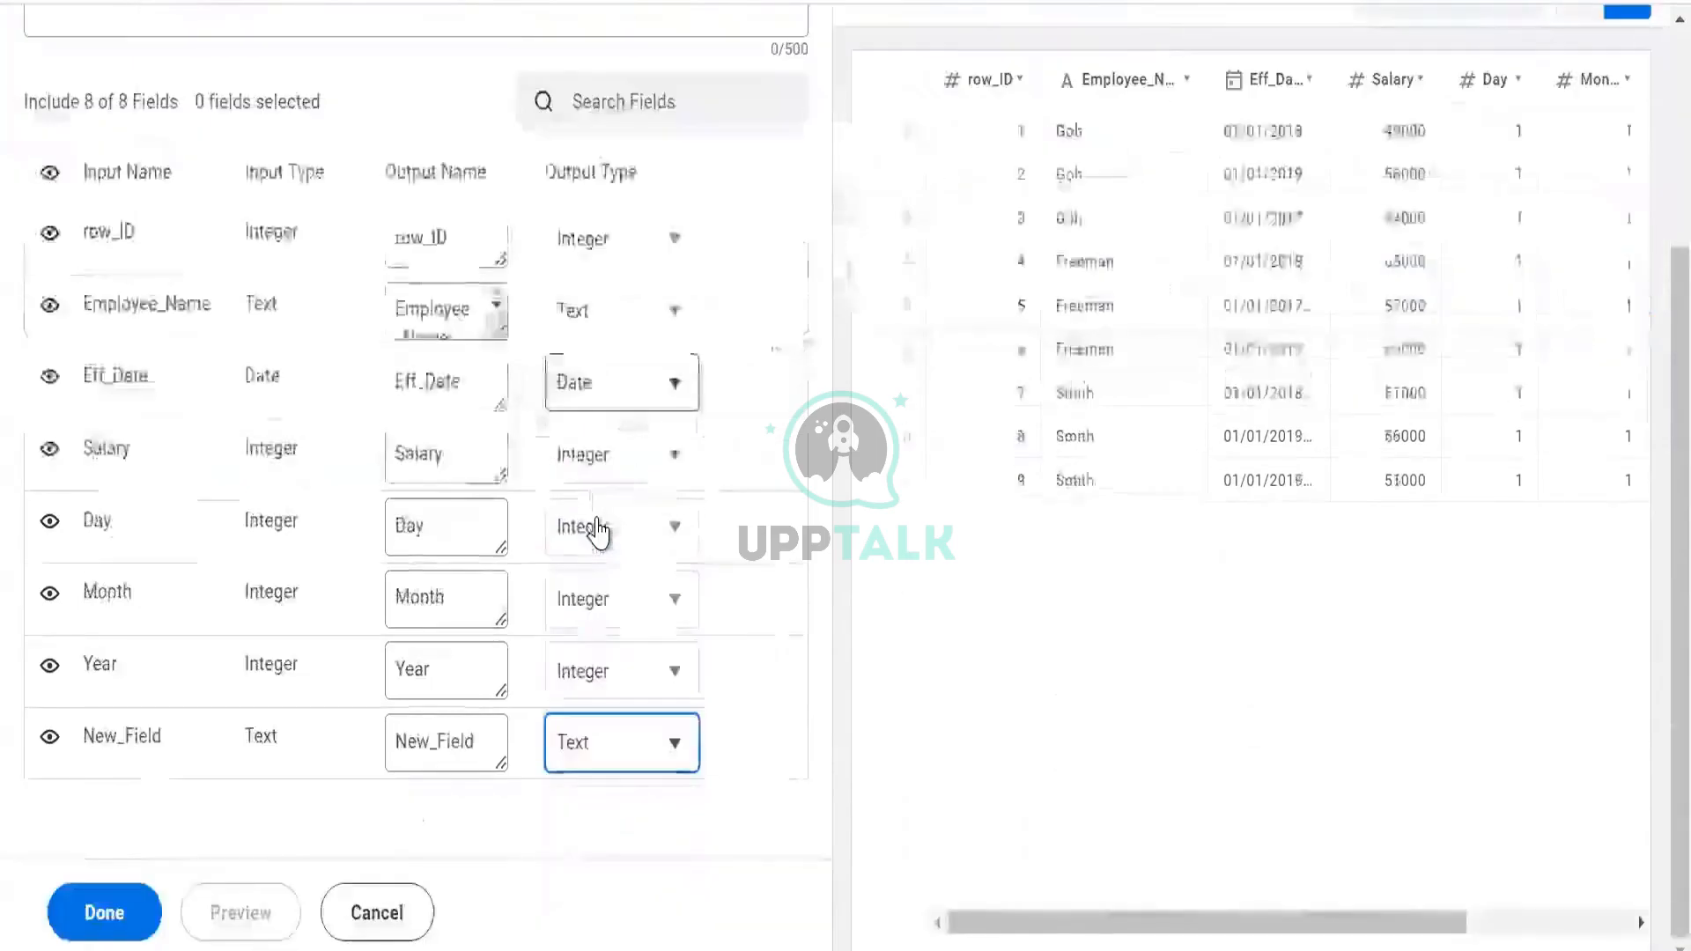
scroll(592, 520, up, 3)
scroll(332, 793, down, 4)
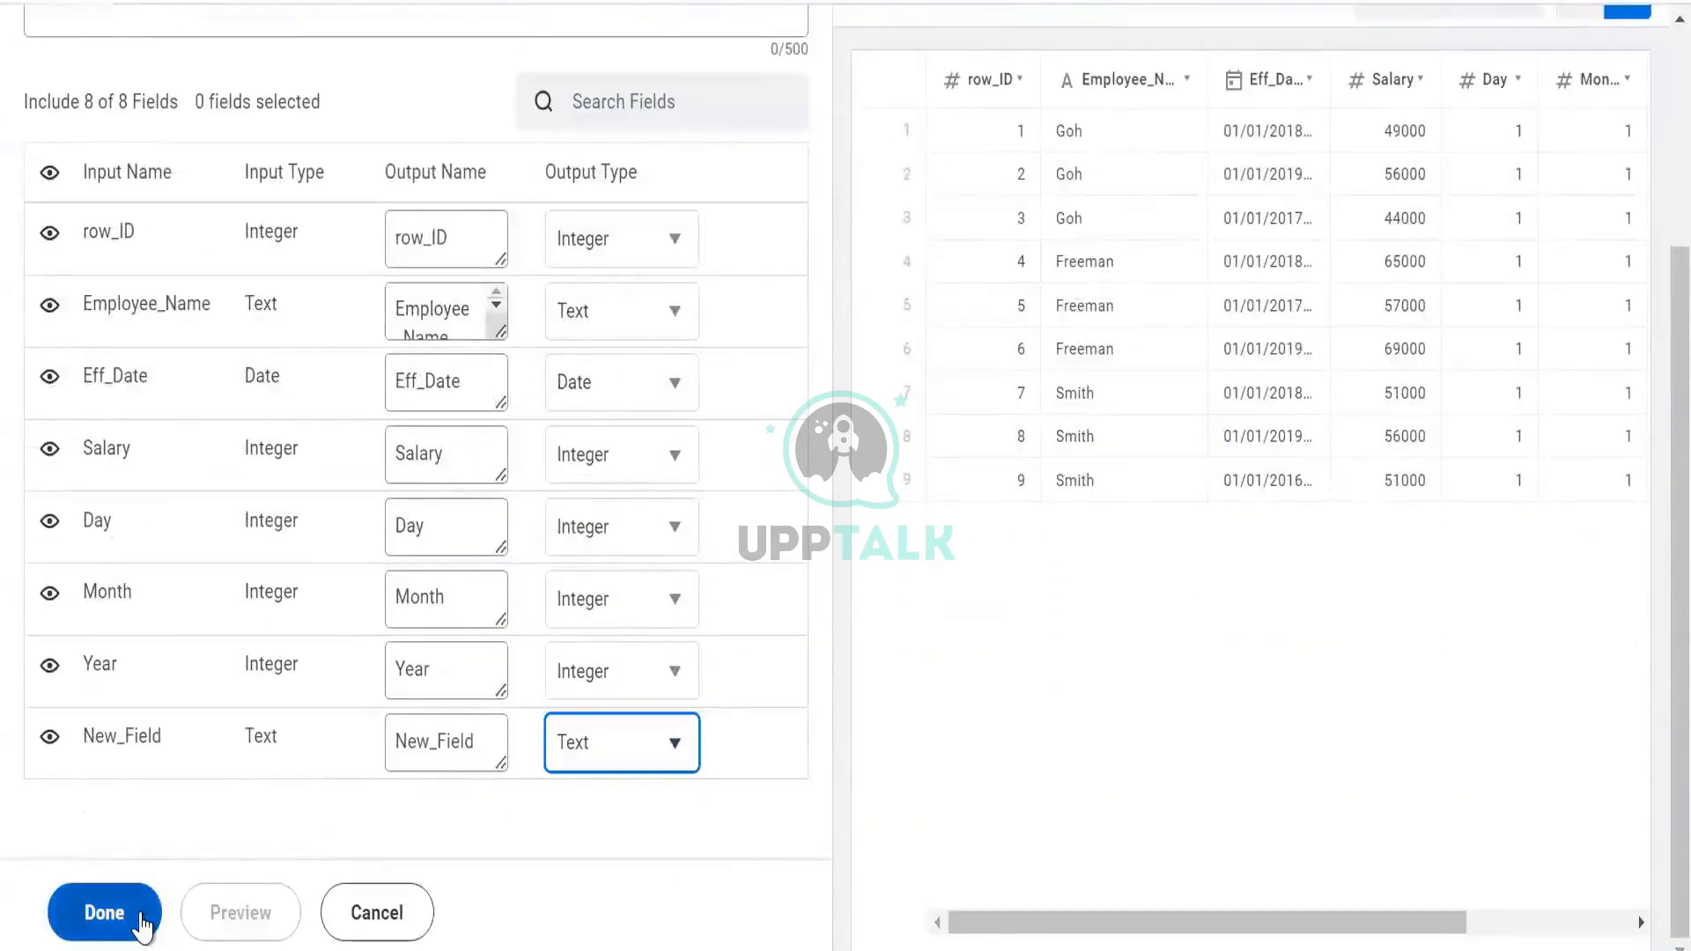
click(141, 923)
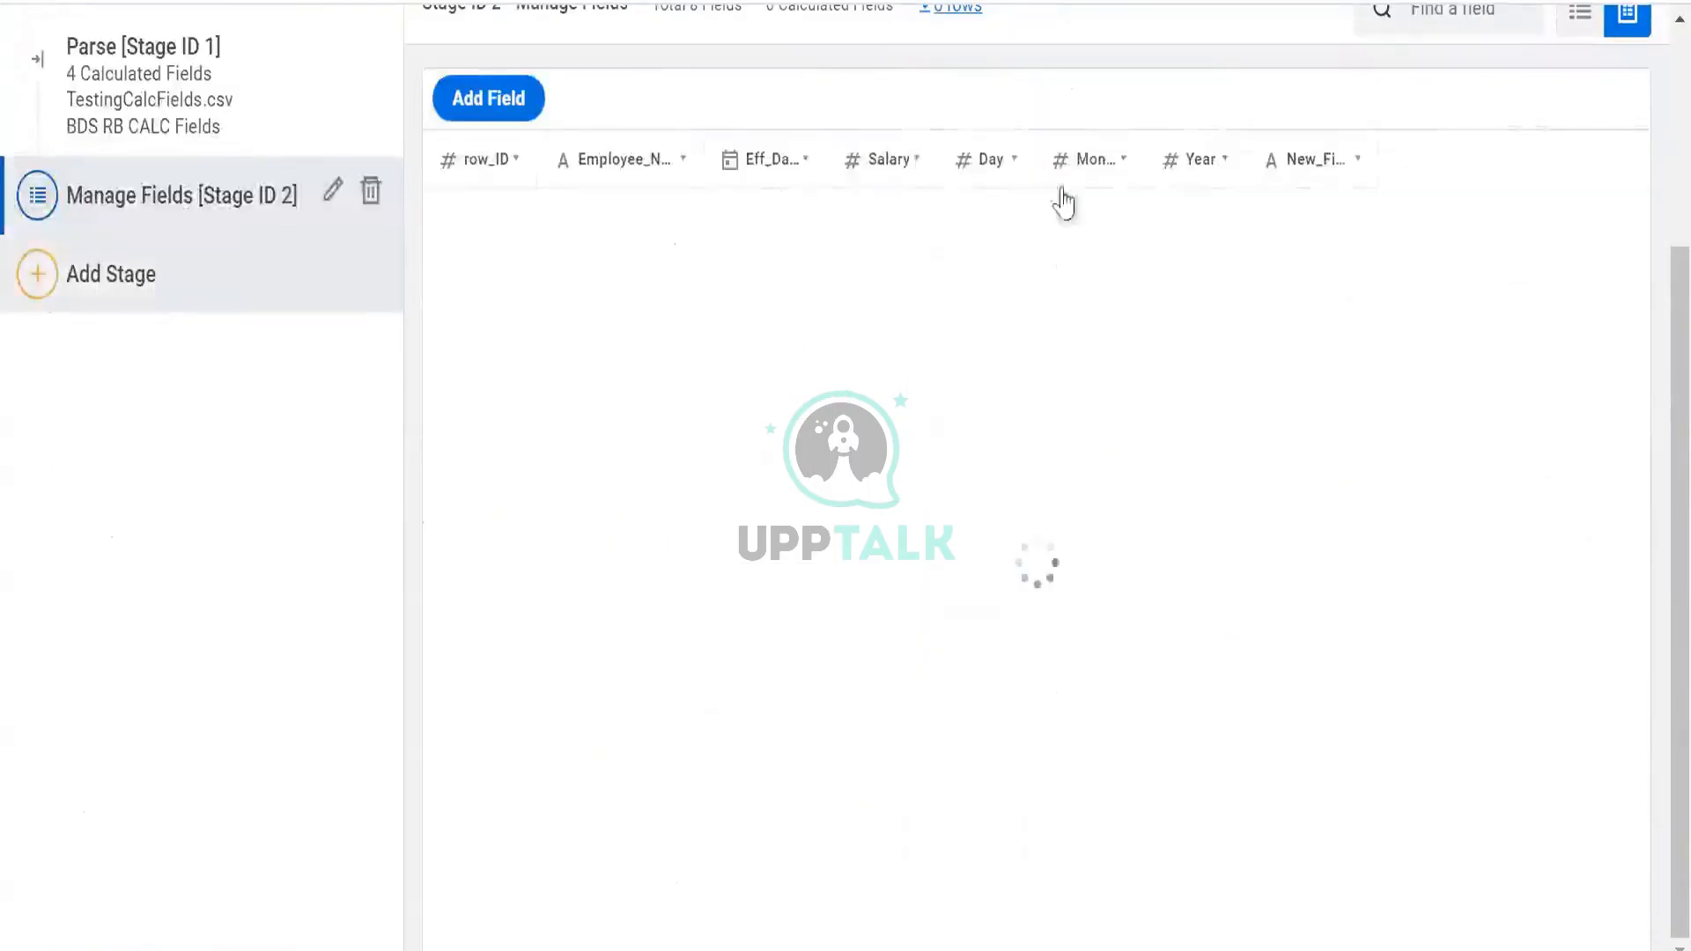
Inspect the New_Field and Month column details and the dataset's options menu
click(1318, 183)
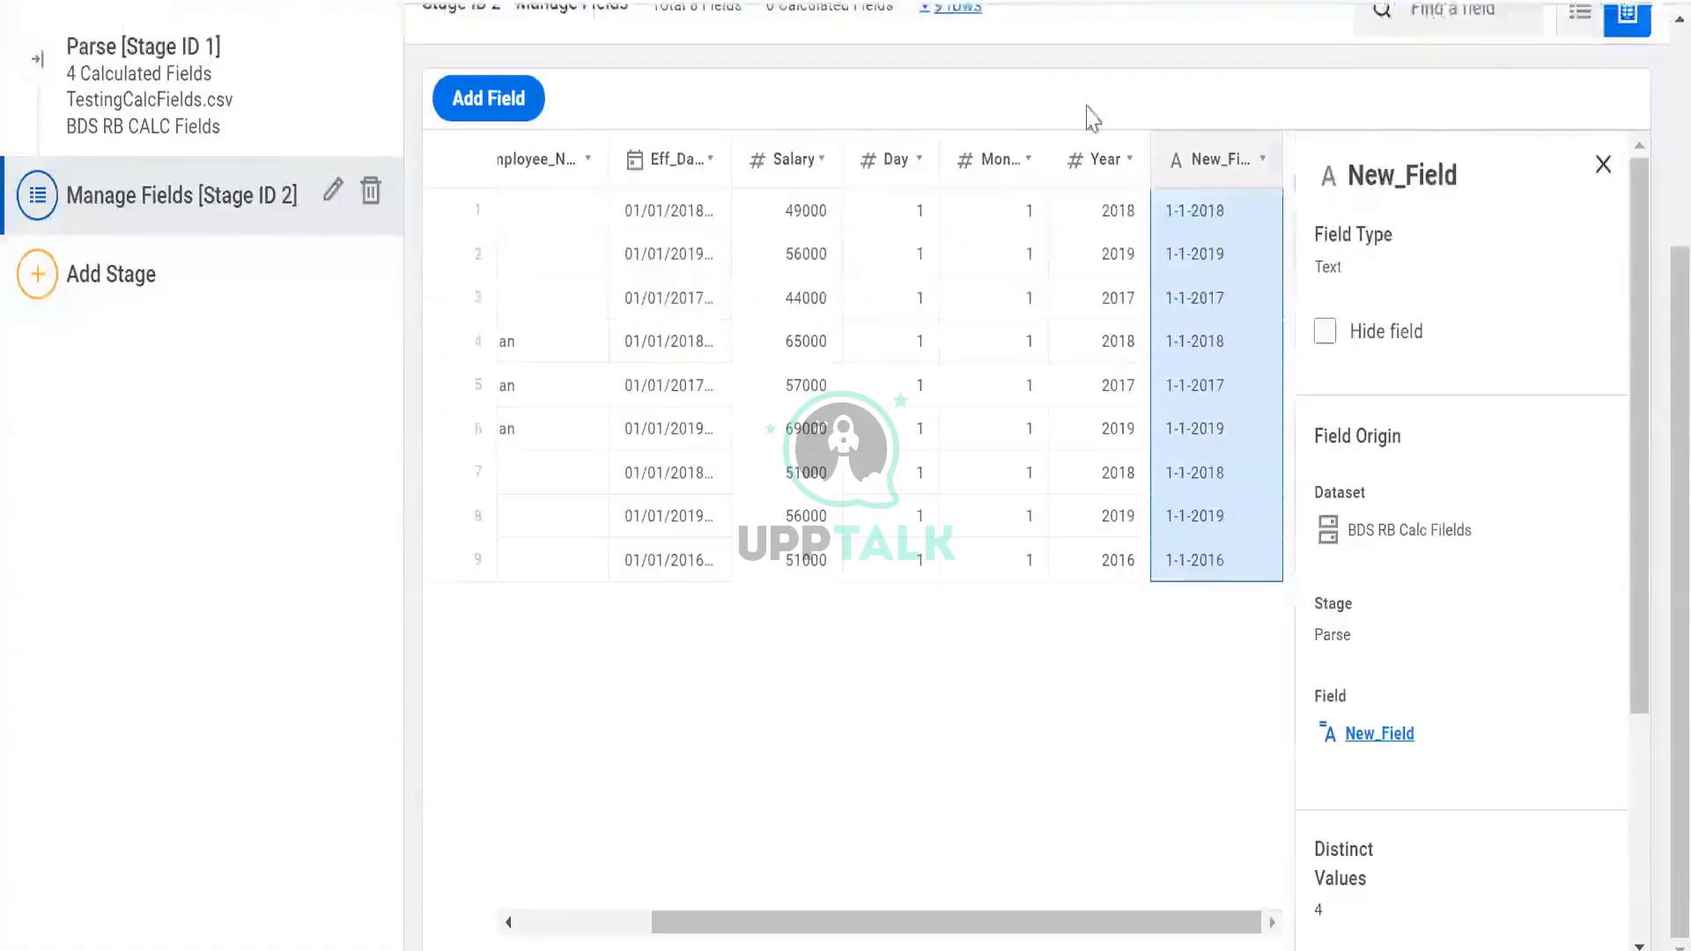
scroll(789, 177, up, 3)
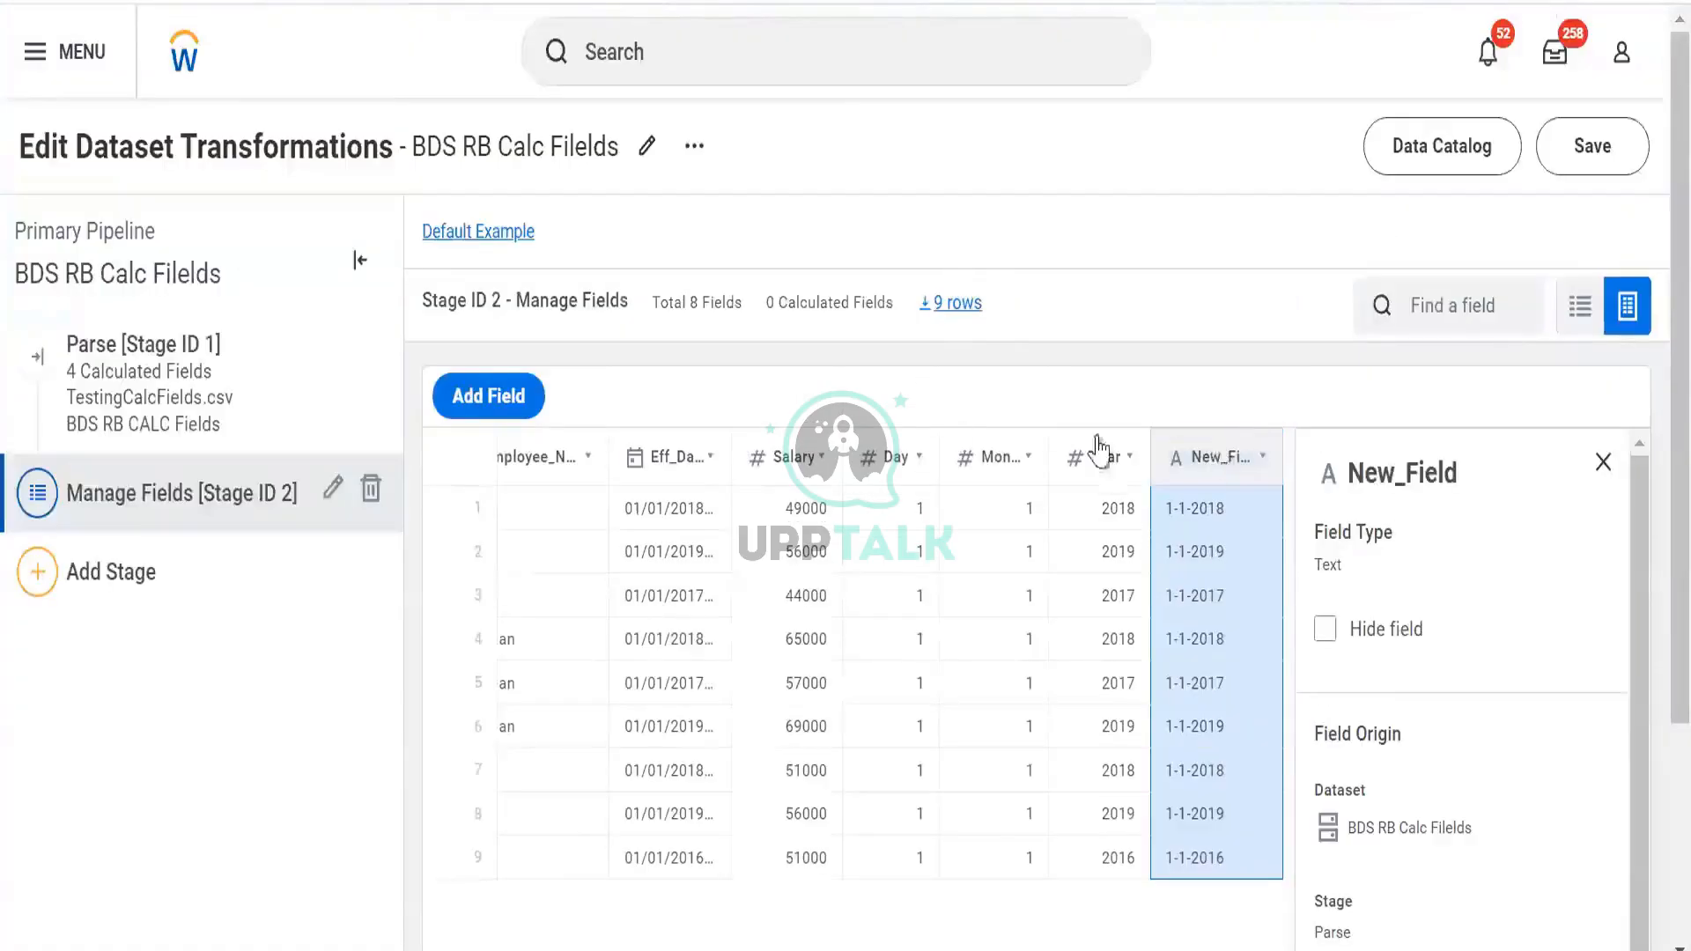
click(1181, 464)
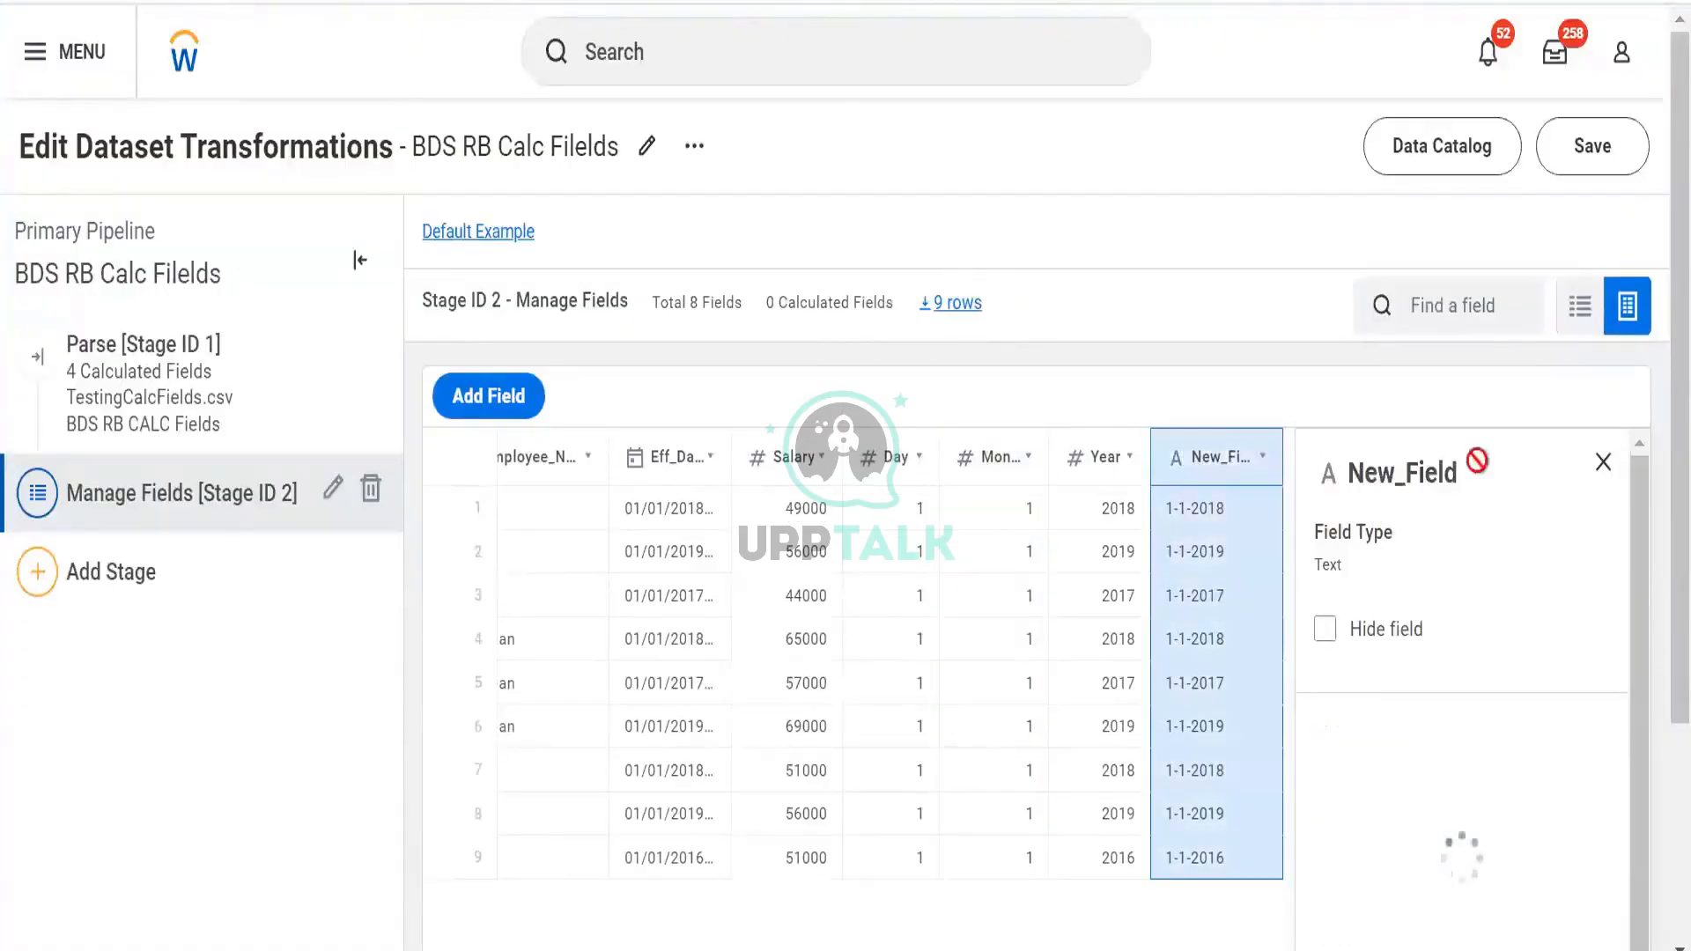
click(694, 146)
click(1231, 370)
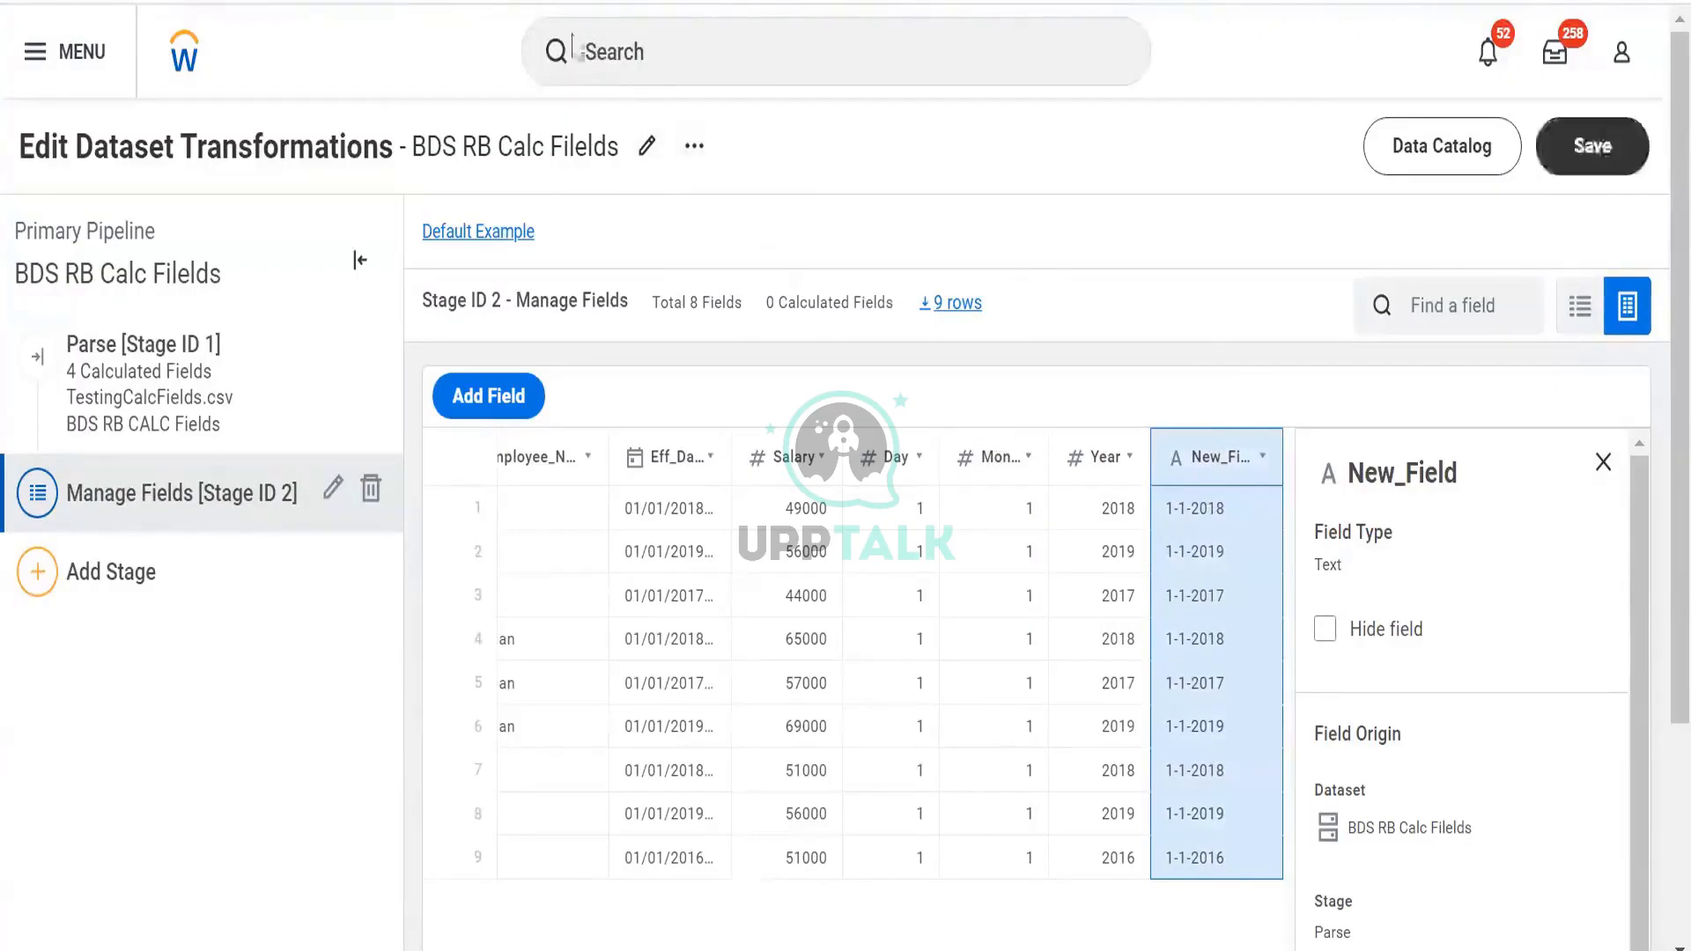
Reload the page, discarding the unsaved Manage Fields stage, and display New_Field's CONCAT formula
key(F5)
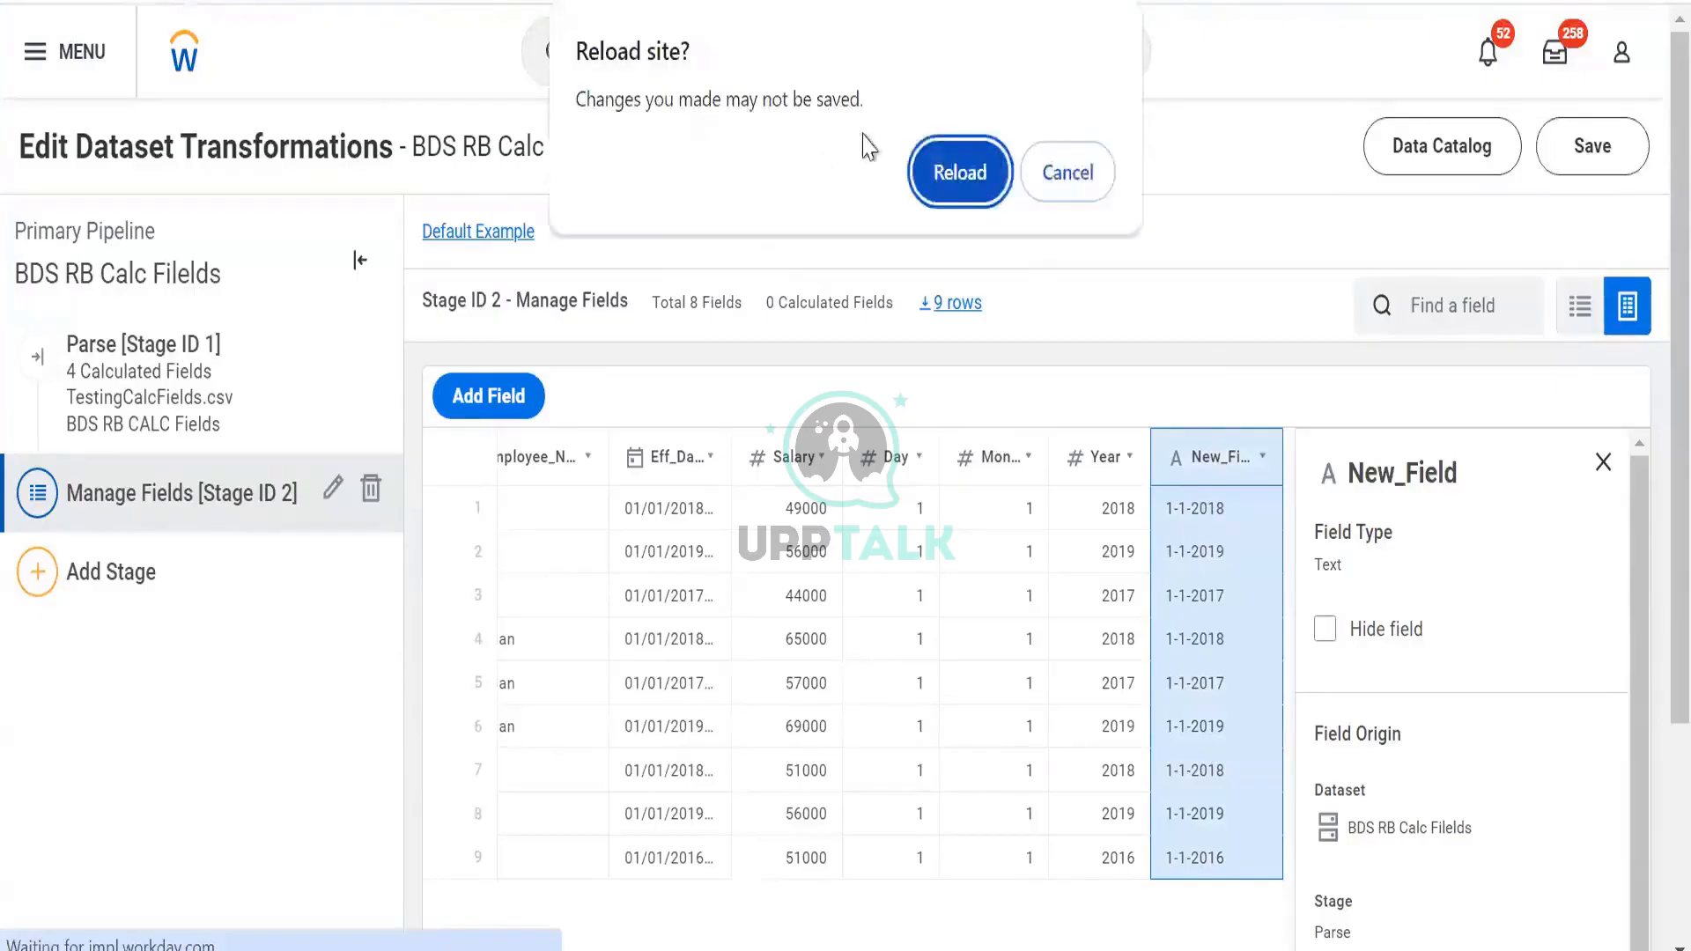
click(940, 163)
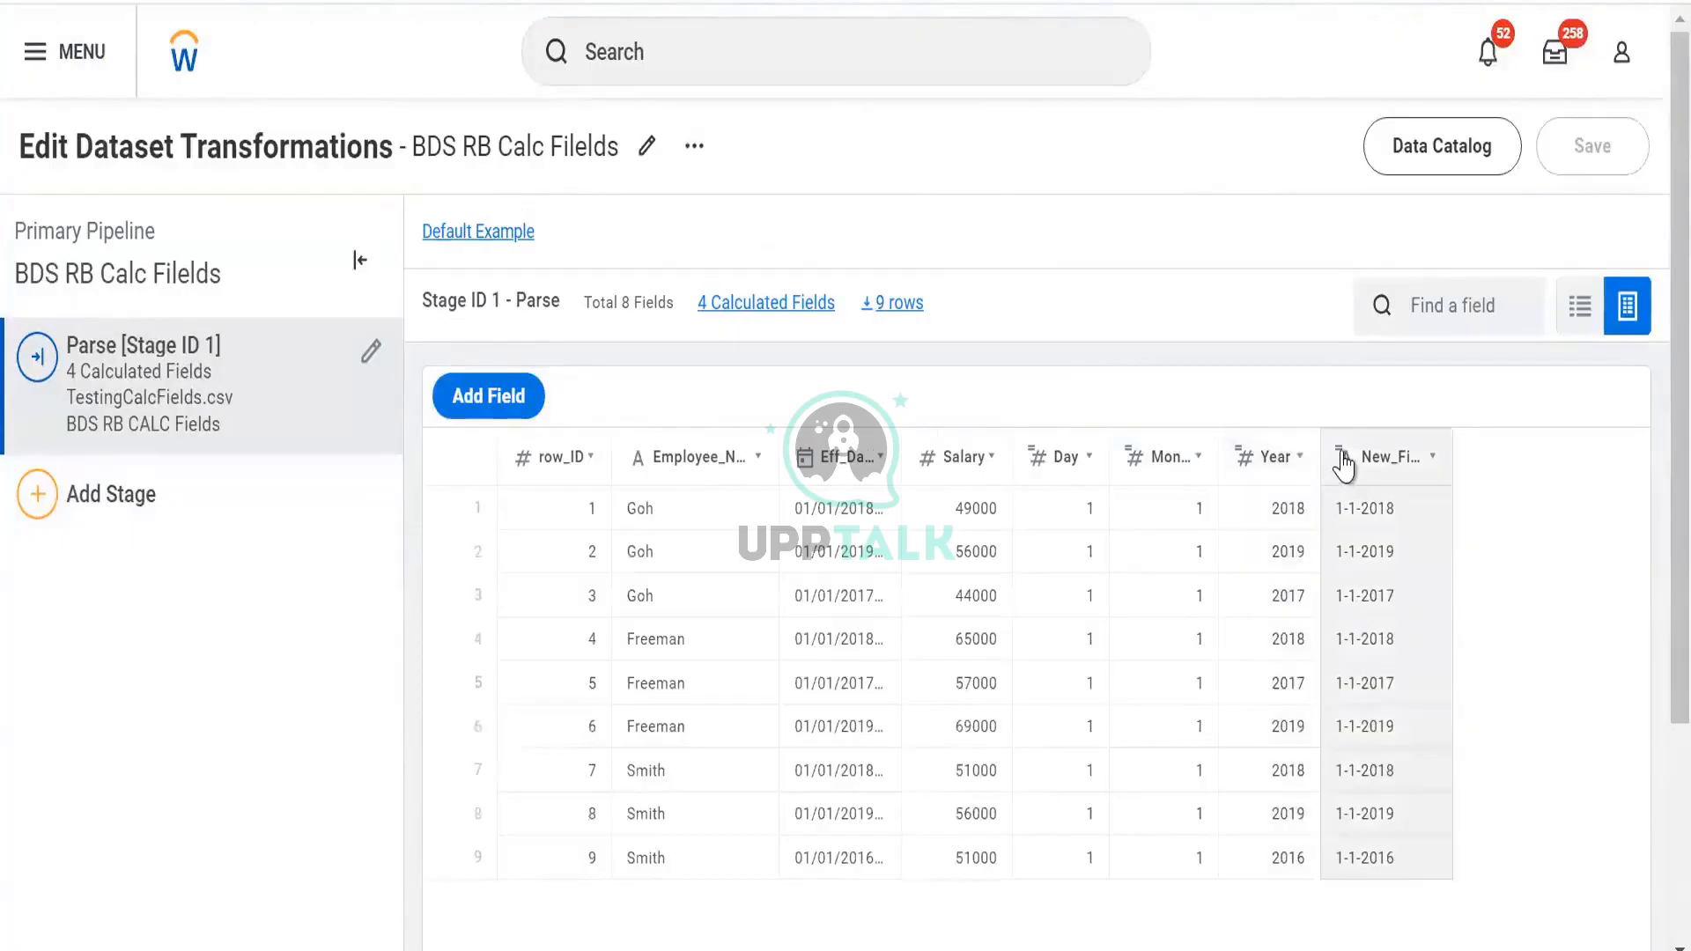
click(1344, 464)
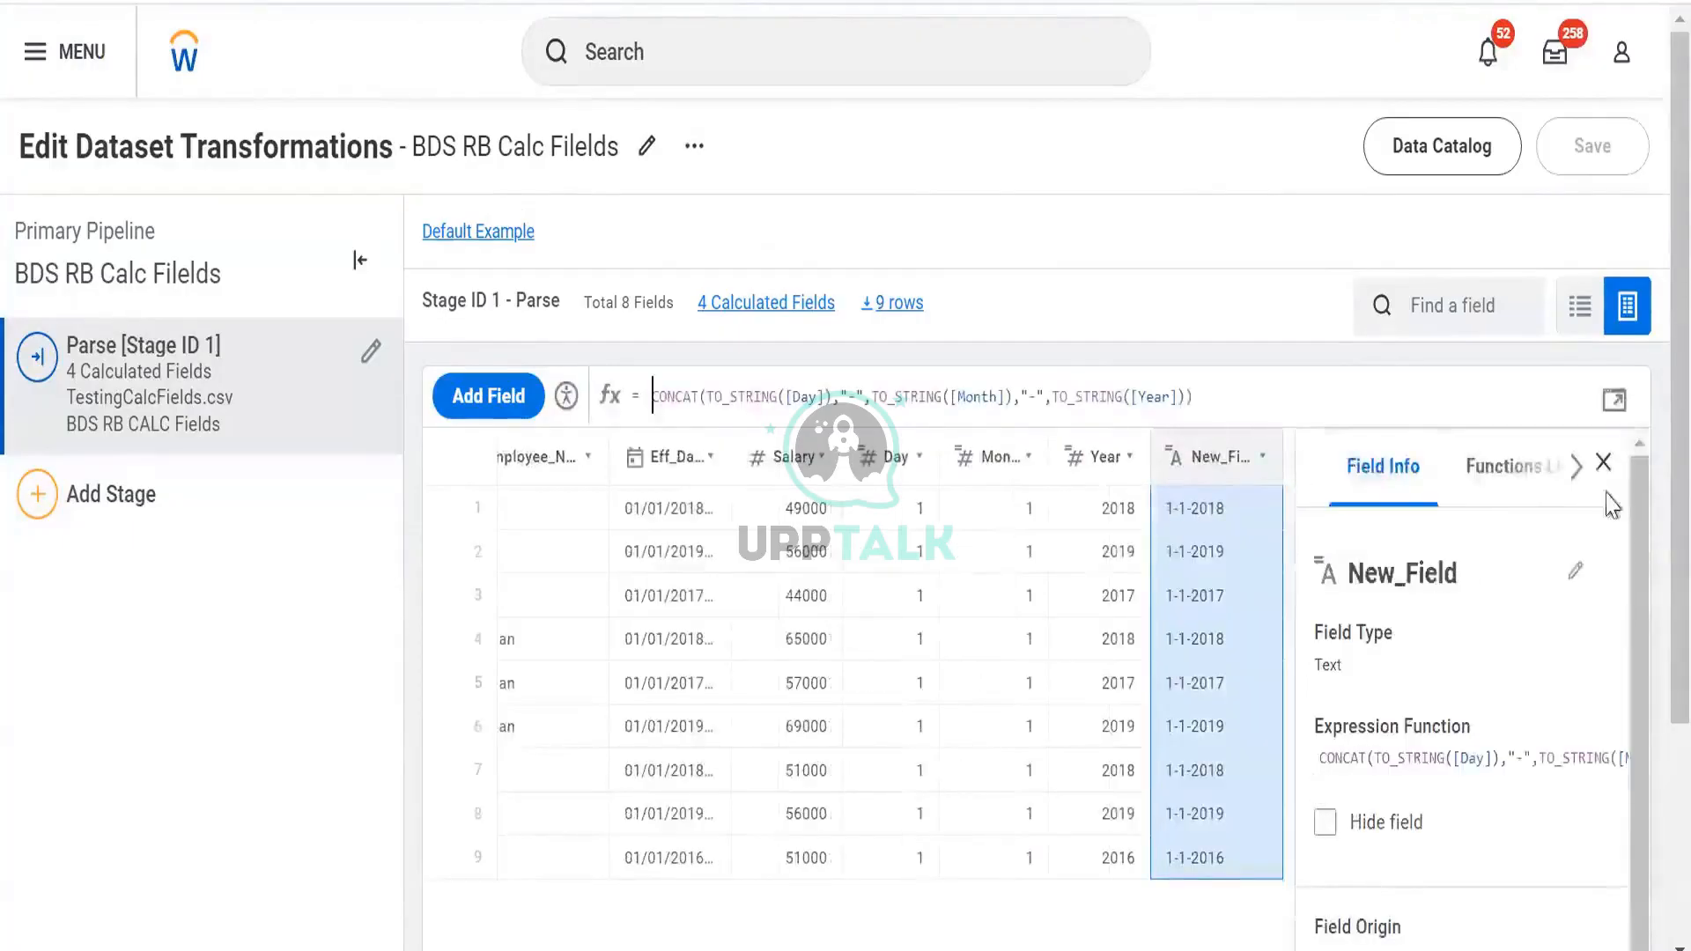
Insert the TO_DATE function in front of New_Field's CONCAT expression using autocomplete
click(1617, 401)
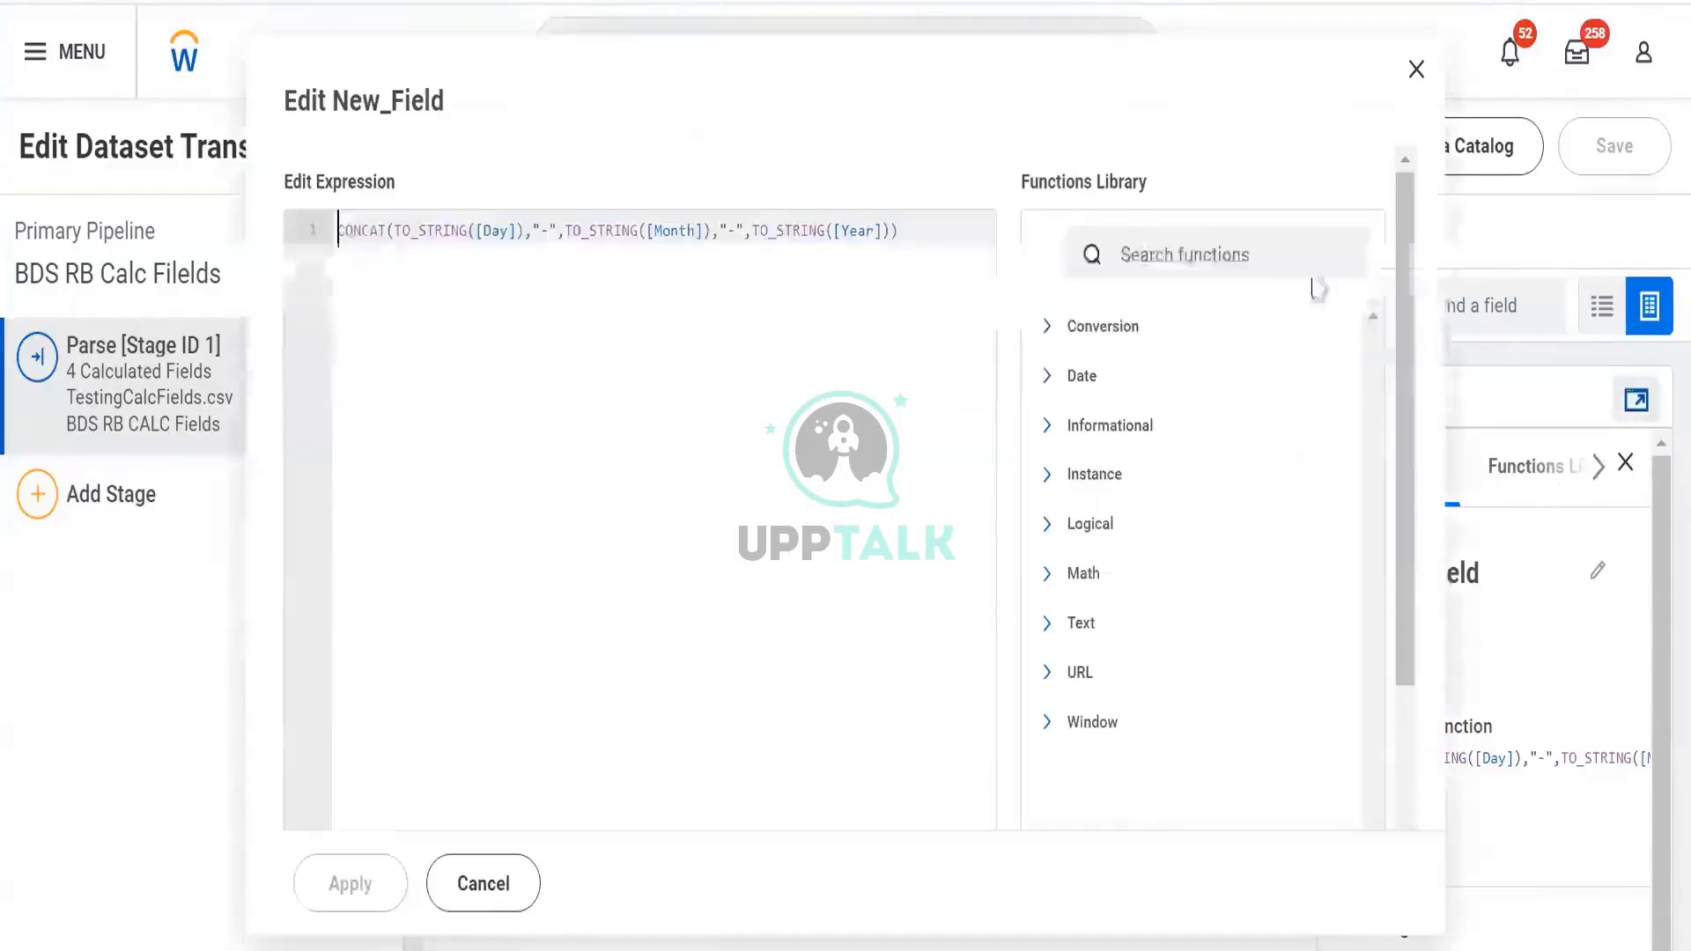
scroll(1212, 494, down, 2)
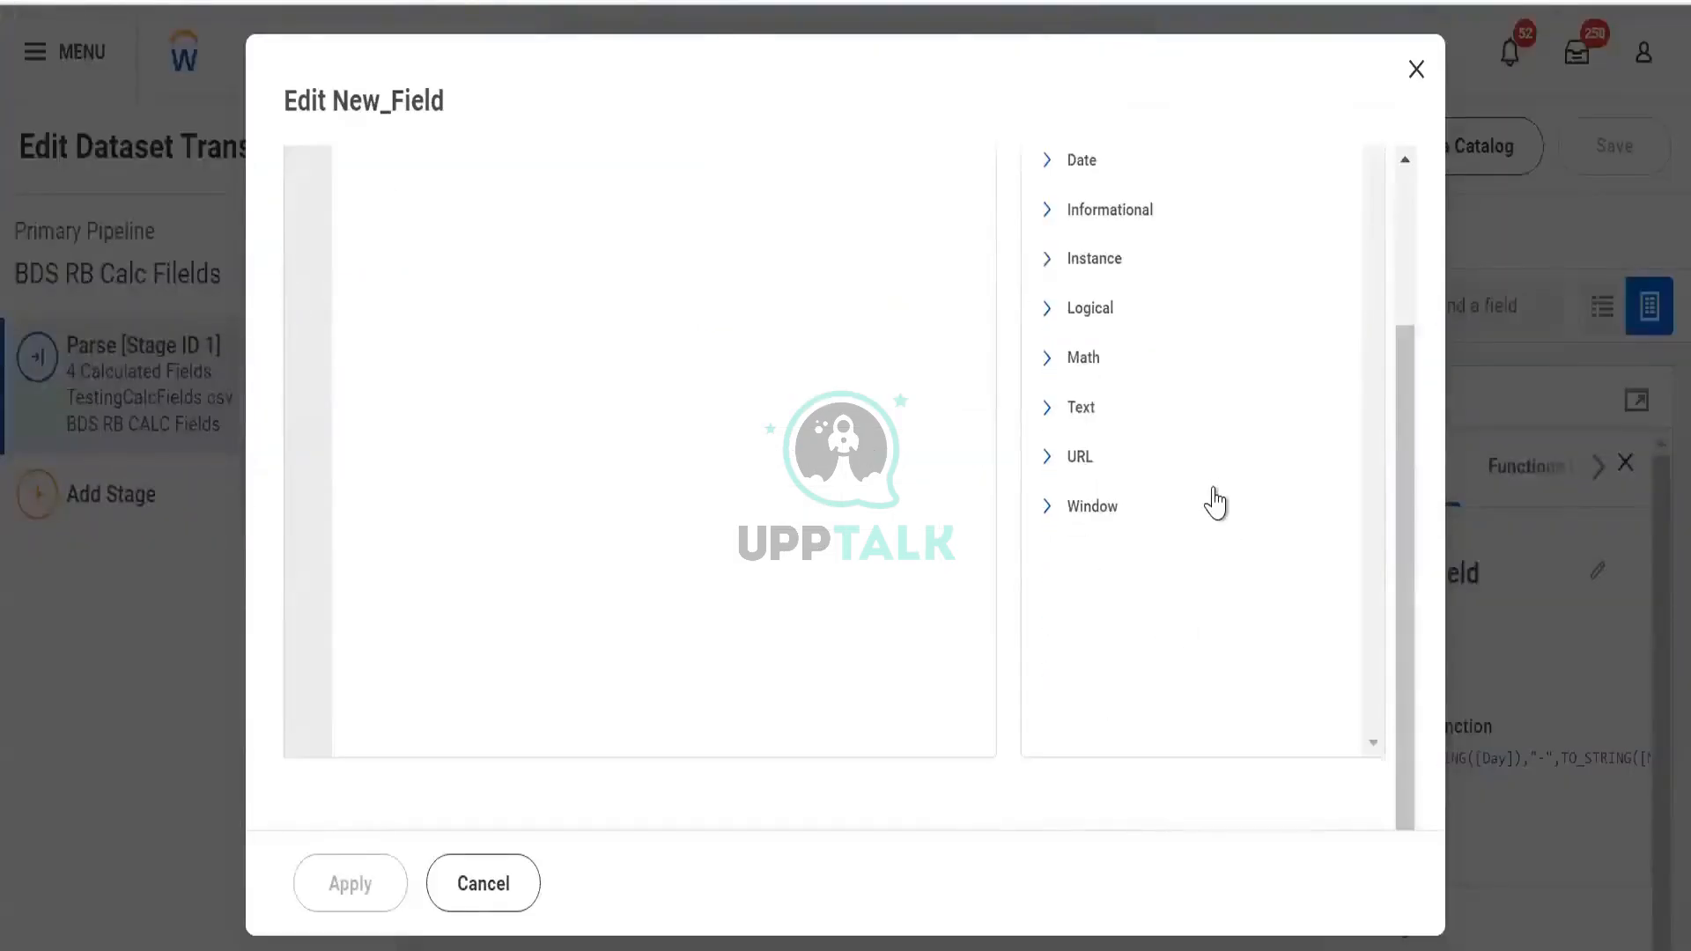
scroll(1212, 494, up, 3)
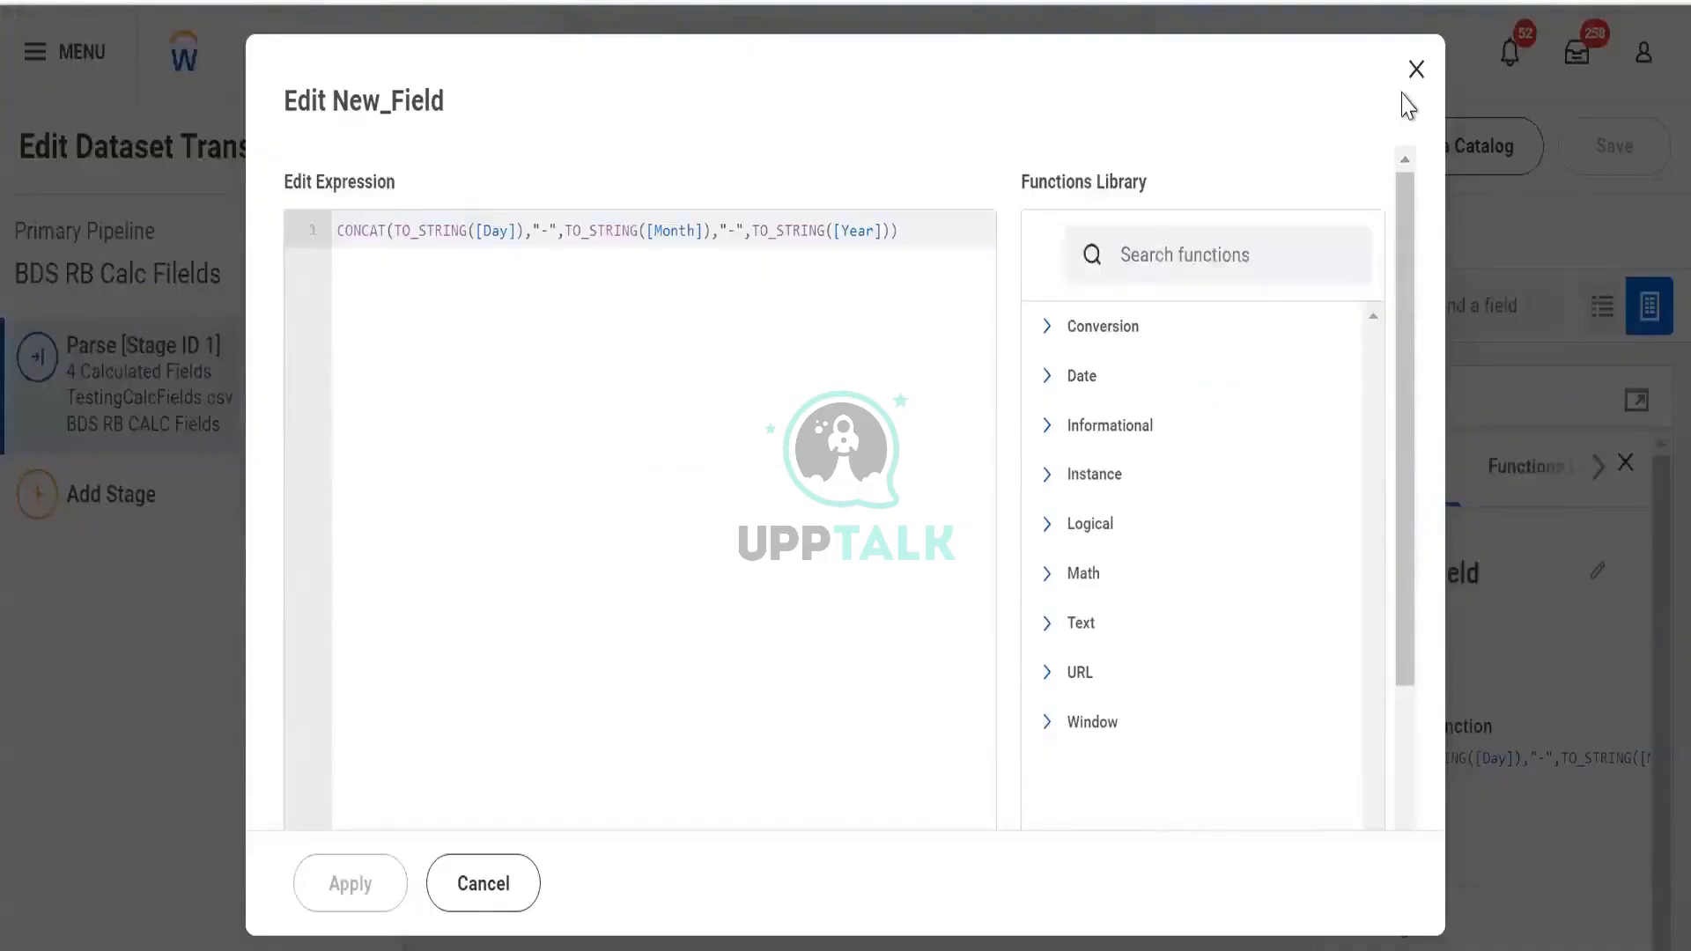
click(1416, 72)
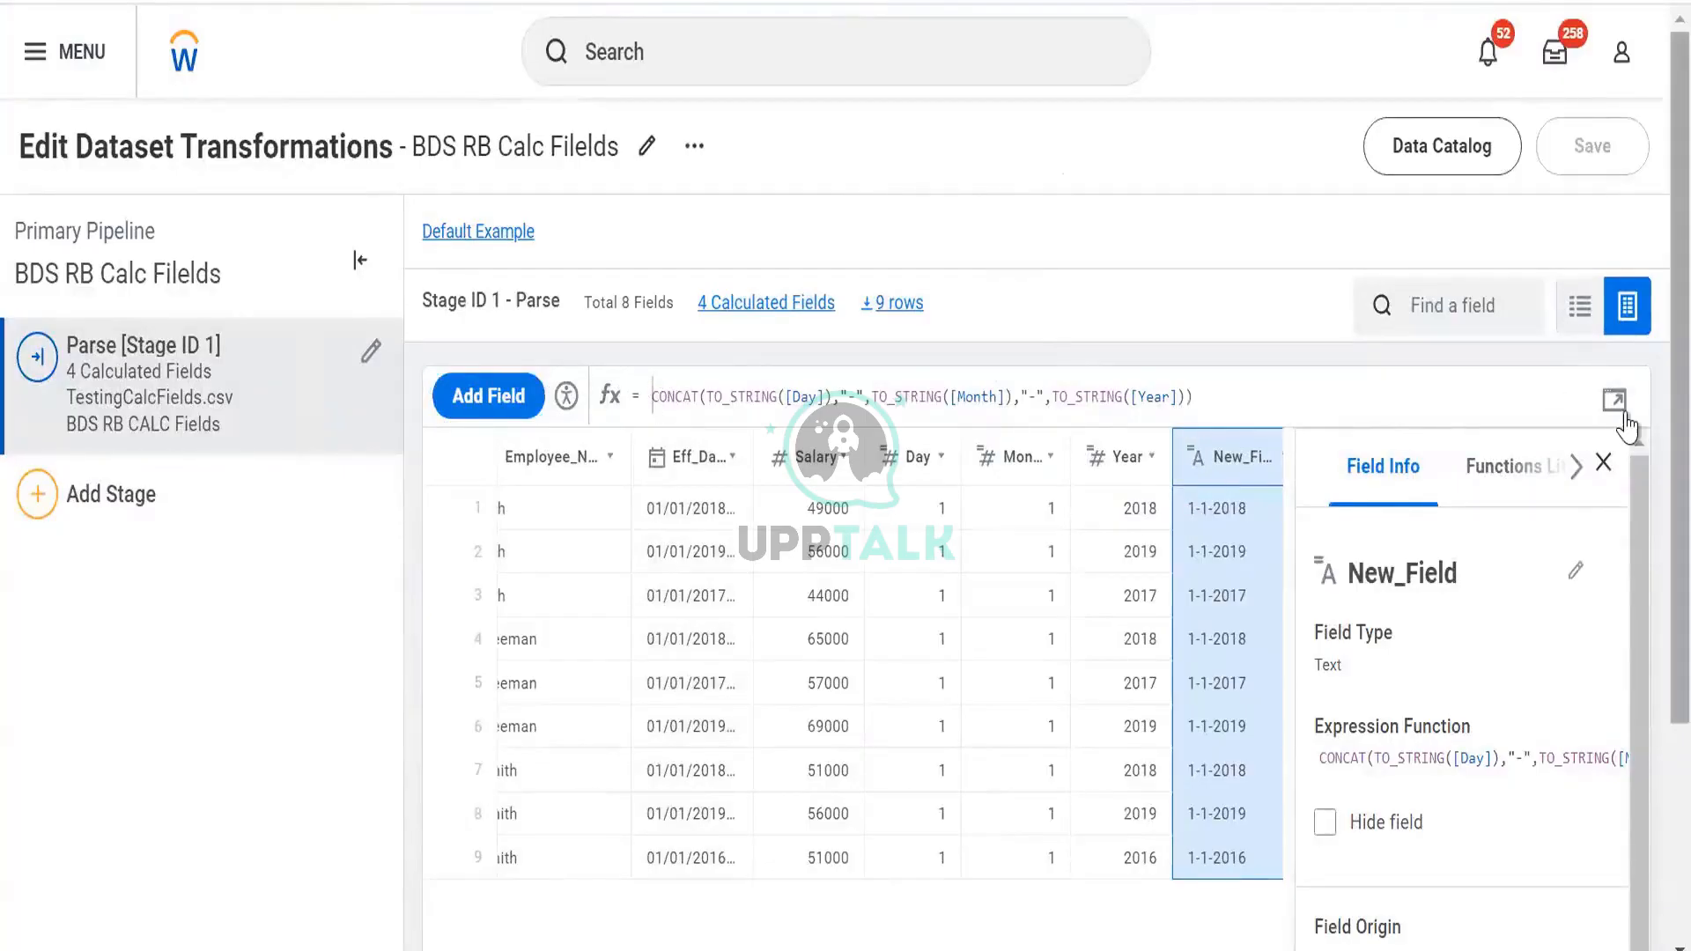
click(1277, 373)
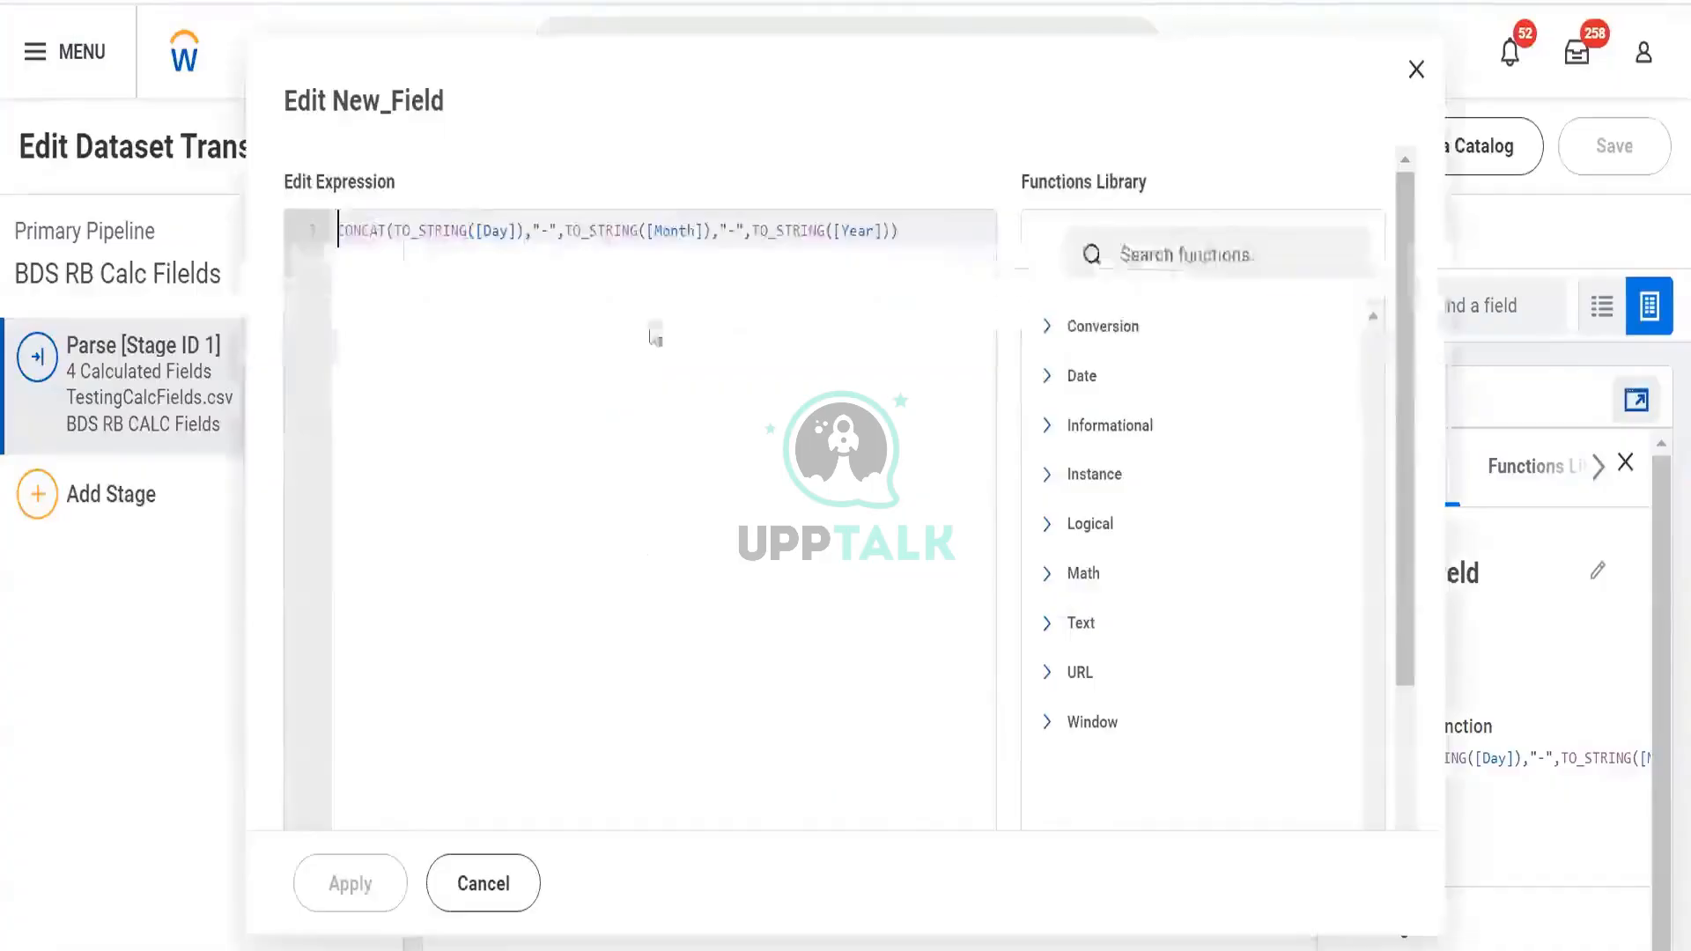
text(to-)
key(BackSpace)
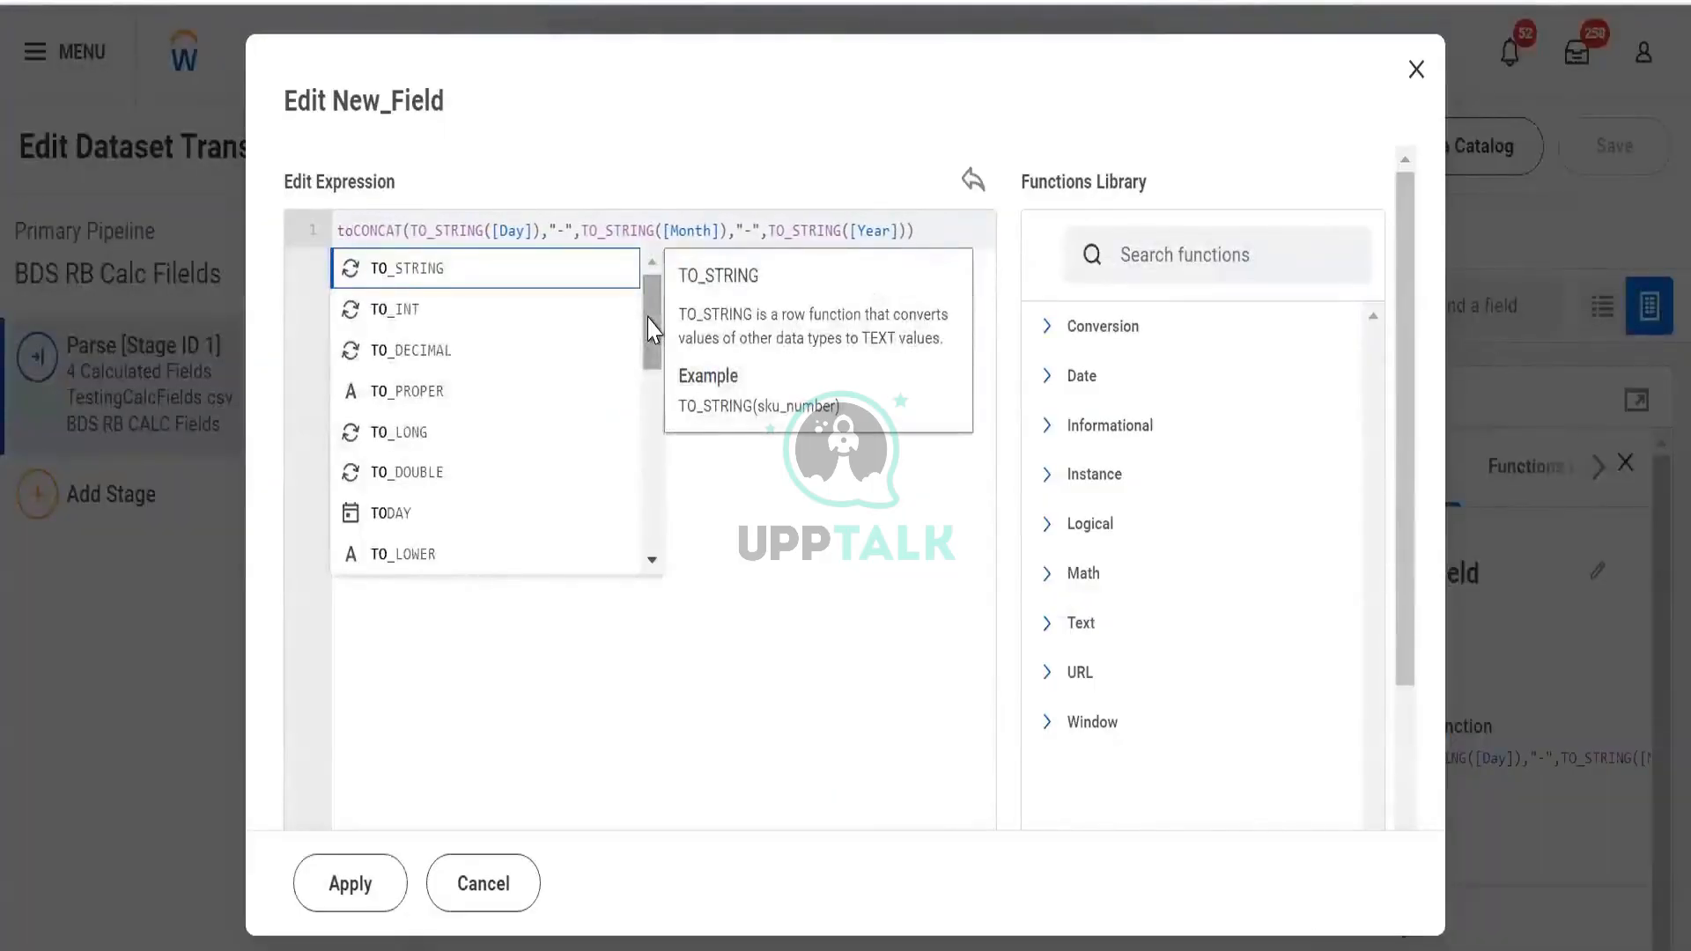
text(_d)
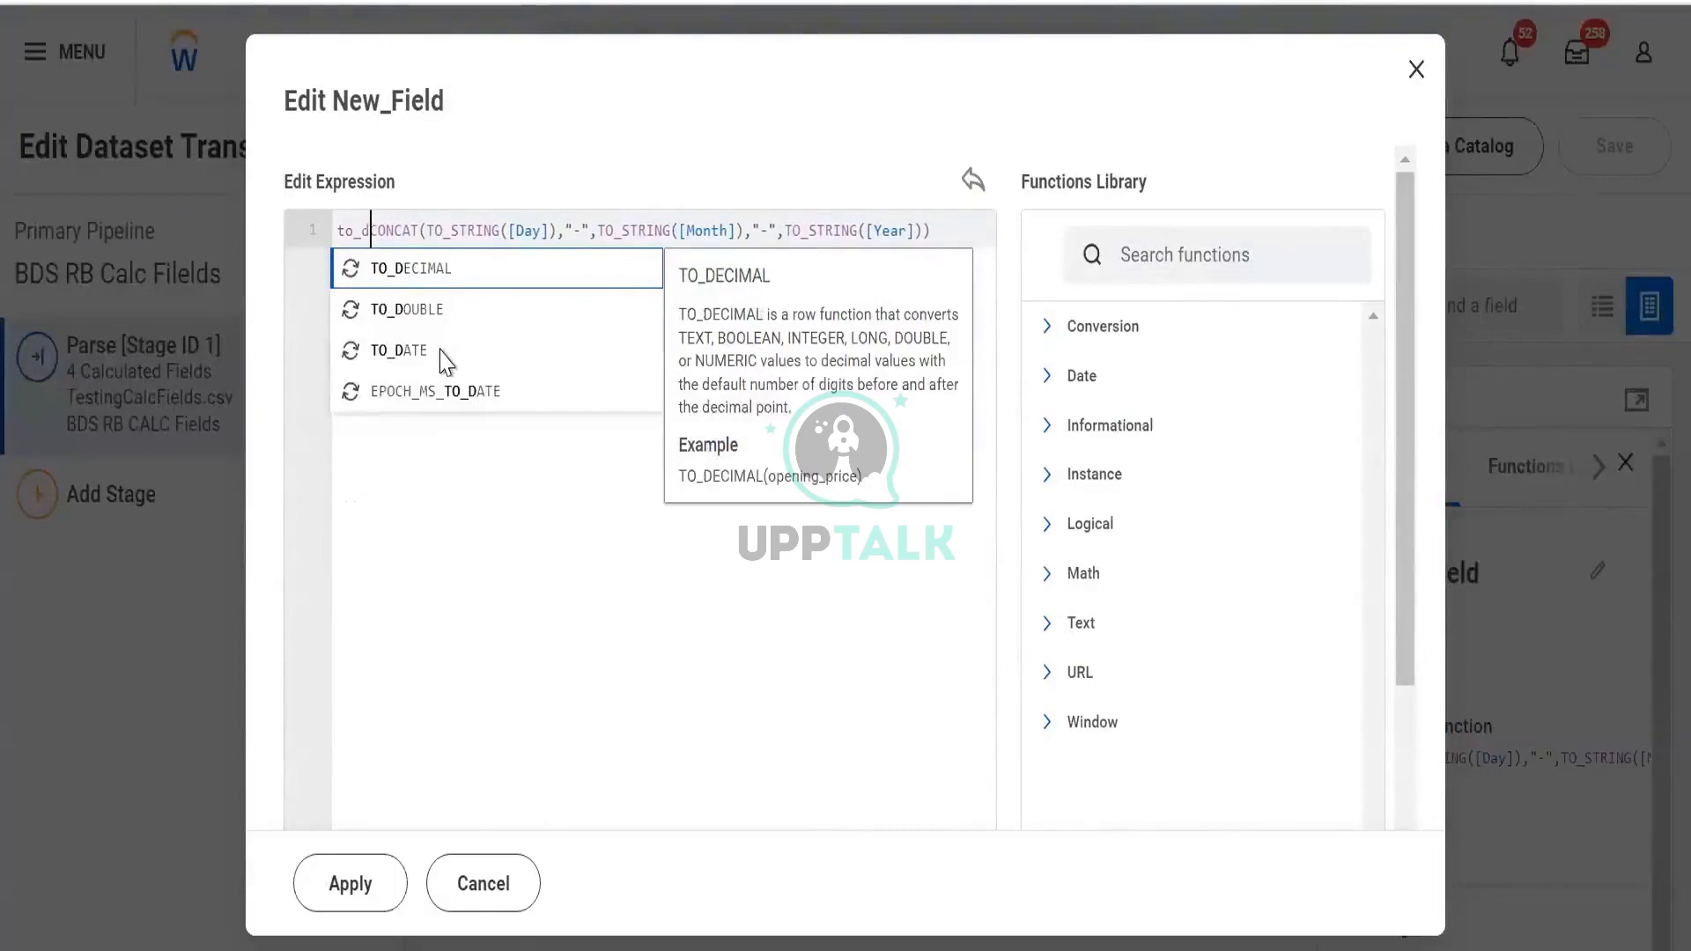
click(443, 355)
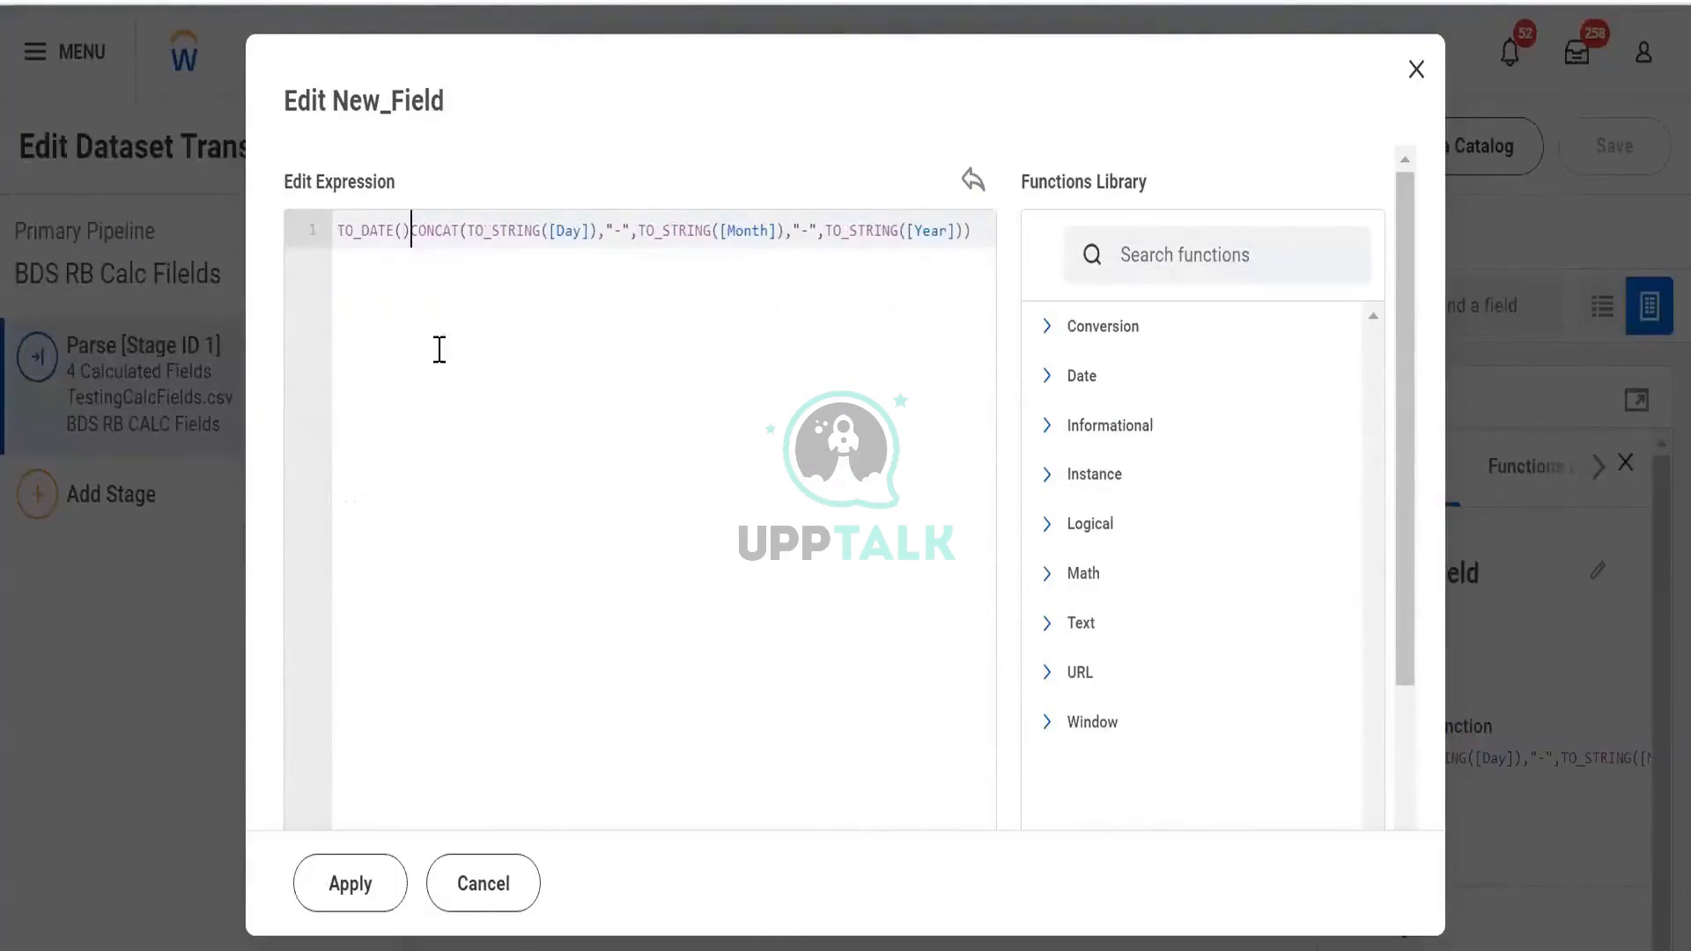
Move the CONCAT expression inside TO_DATE's parentheses, apply, and review the resulting error
key(shift+Right)
key(shift+Right)
key(shift+Right)
key(shift+Right)
key(shift+Right)
key(shift+Right)
key(shift+Right)
key(shift+Right)
key(shift+Right)
key(shift+Right)
key(shift+Right)
key(shift+Right)
key(shift+Right)
key(shift+Right)
key(shift+Right)
key(shift+Right)
key(shift+Right)
key(shift+Right)
key(shift+Right)
key(shift+Right)
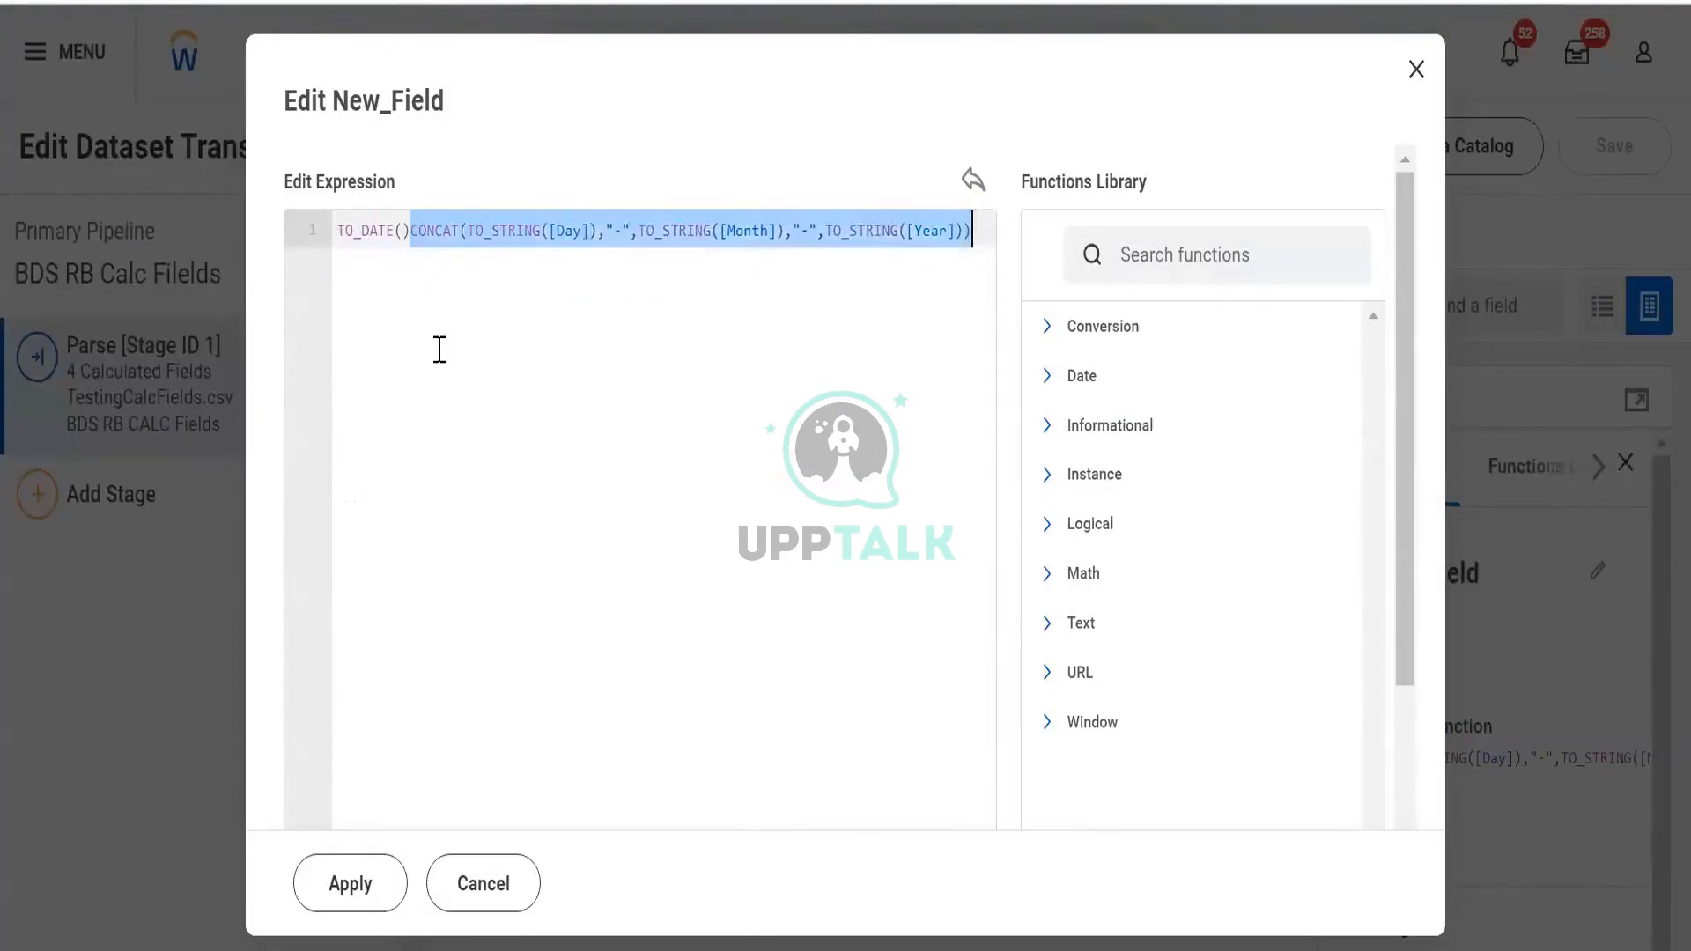
key(ctrl+x)
key(Left)
key(ctrl+v)
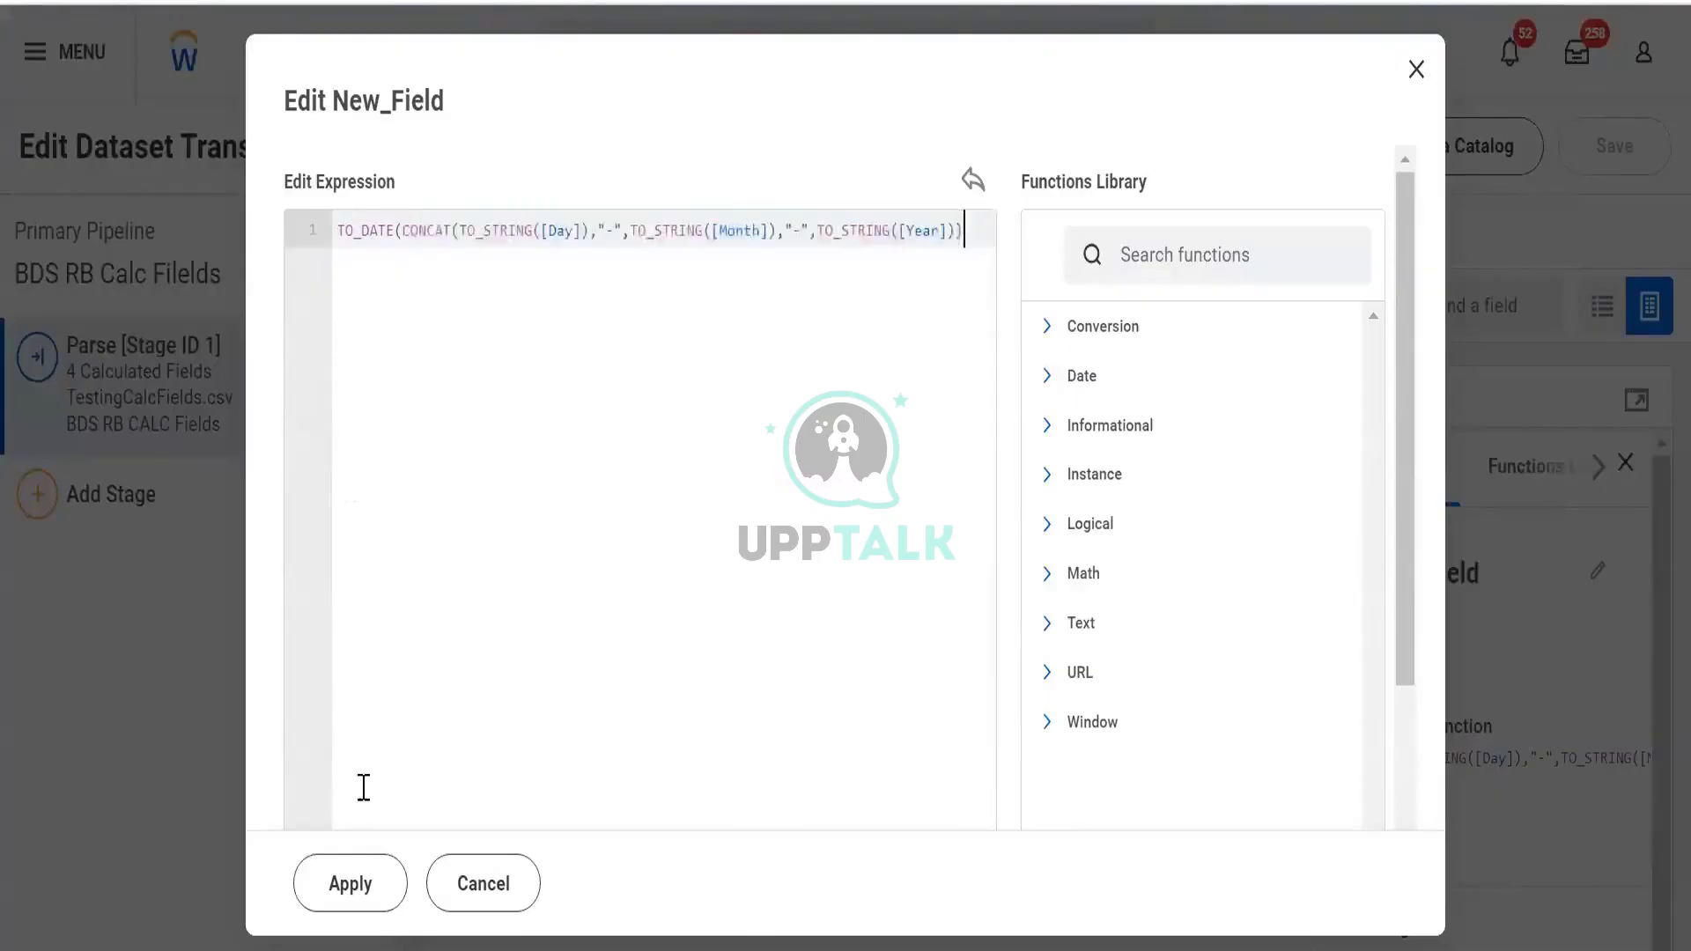
click(352, 883)
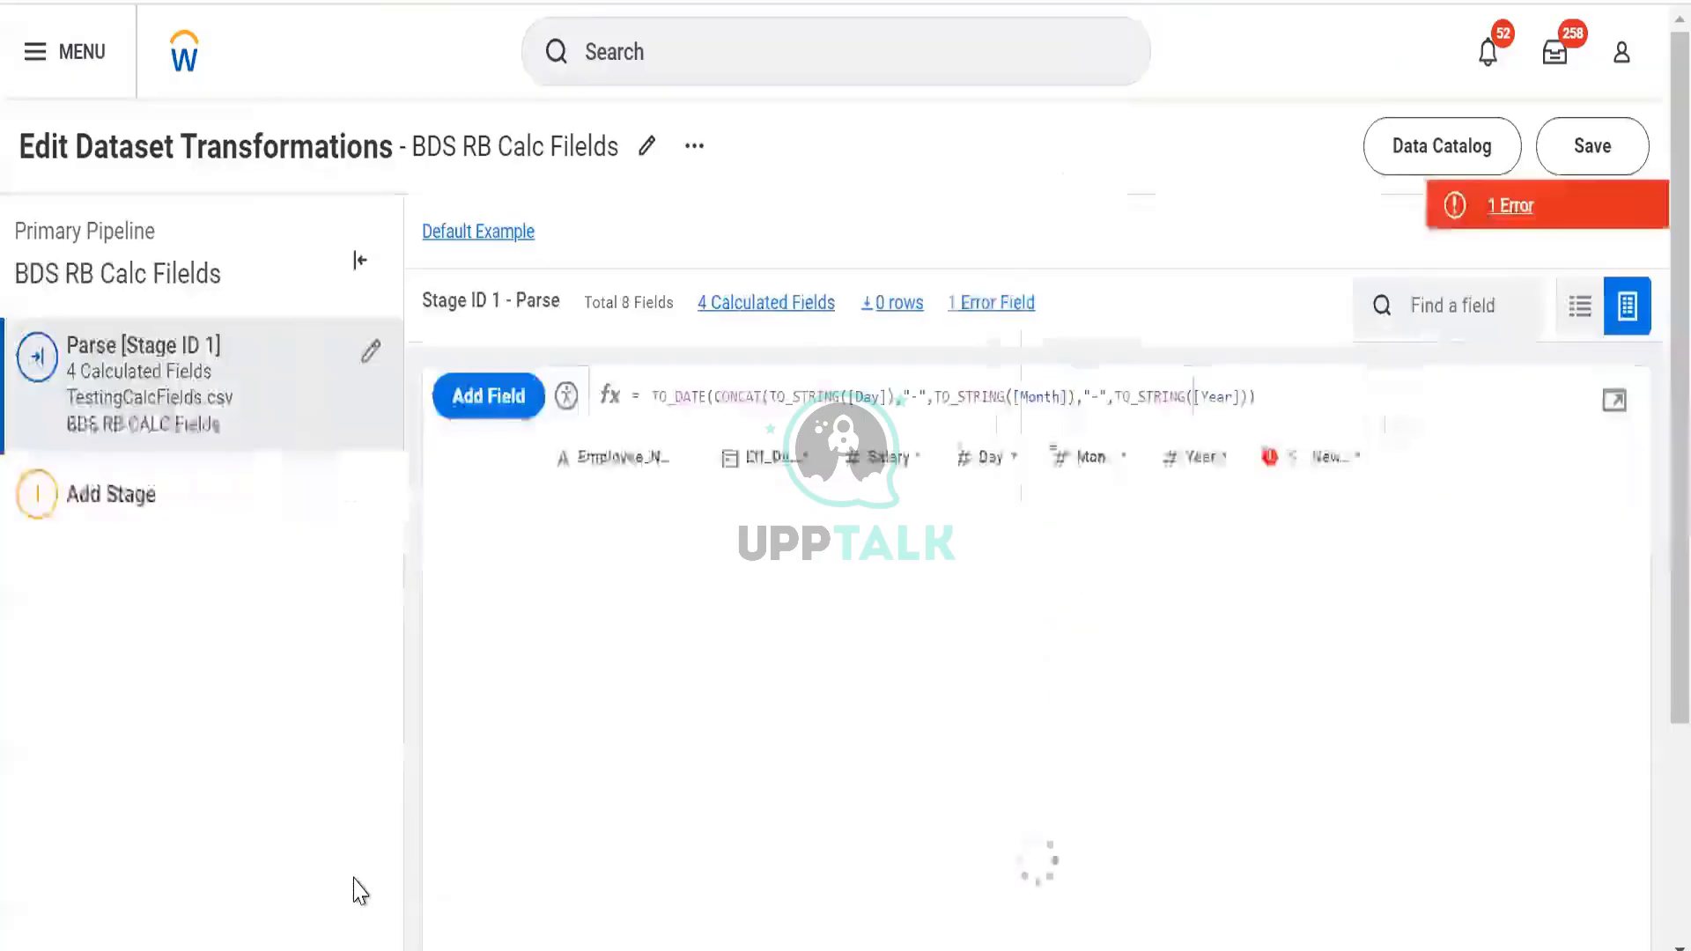
click(1546, 197)
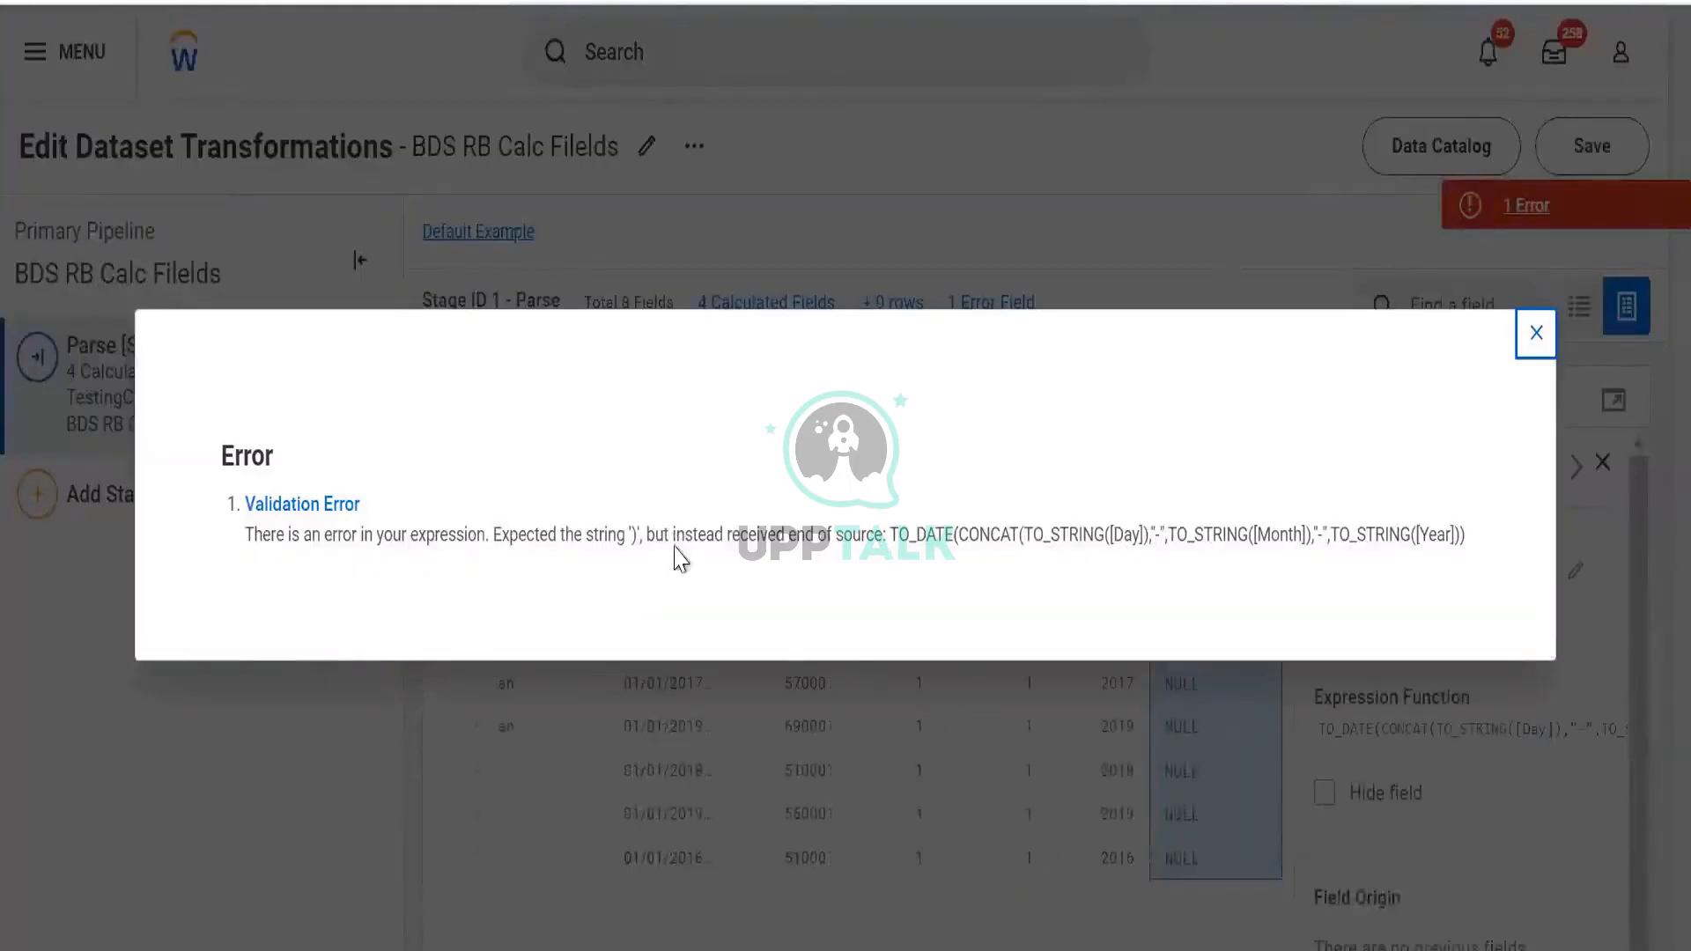
click(1535, 334)
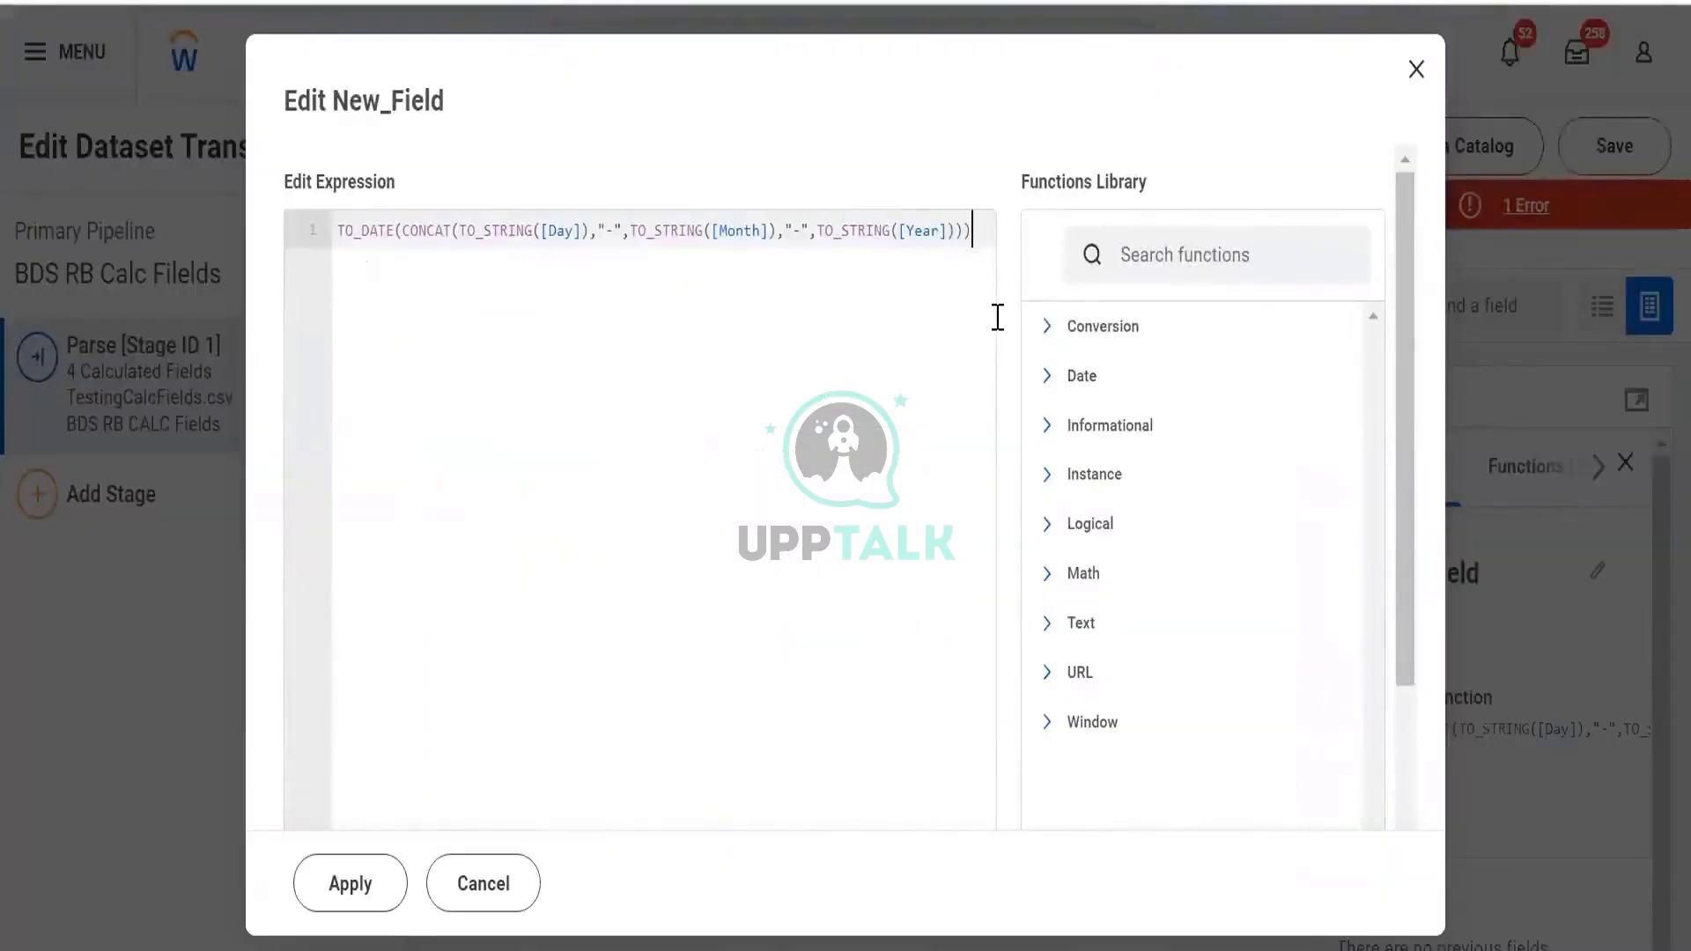
Apply with an added closing parenthesis, check the two-argument TO_DATE error, and reopen the editor
click(382, 896)
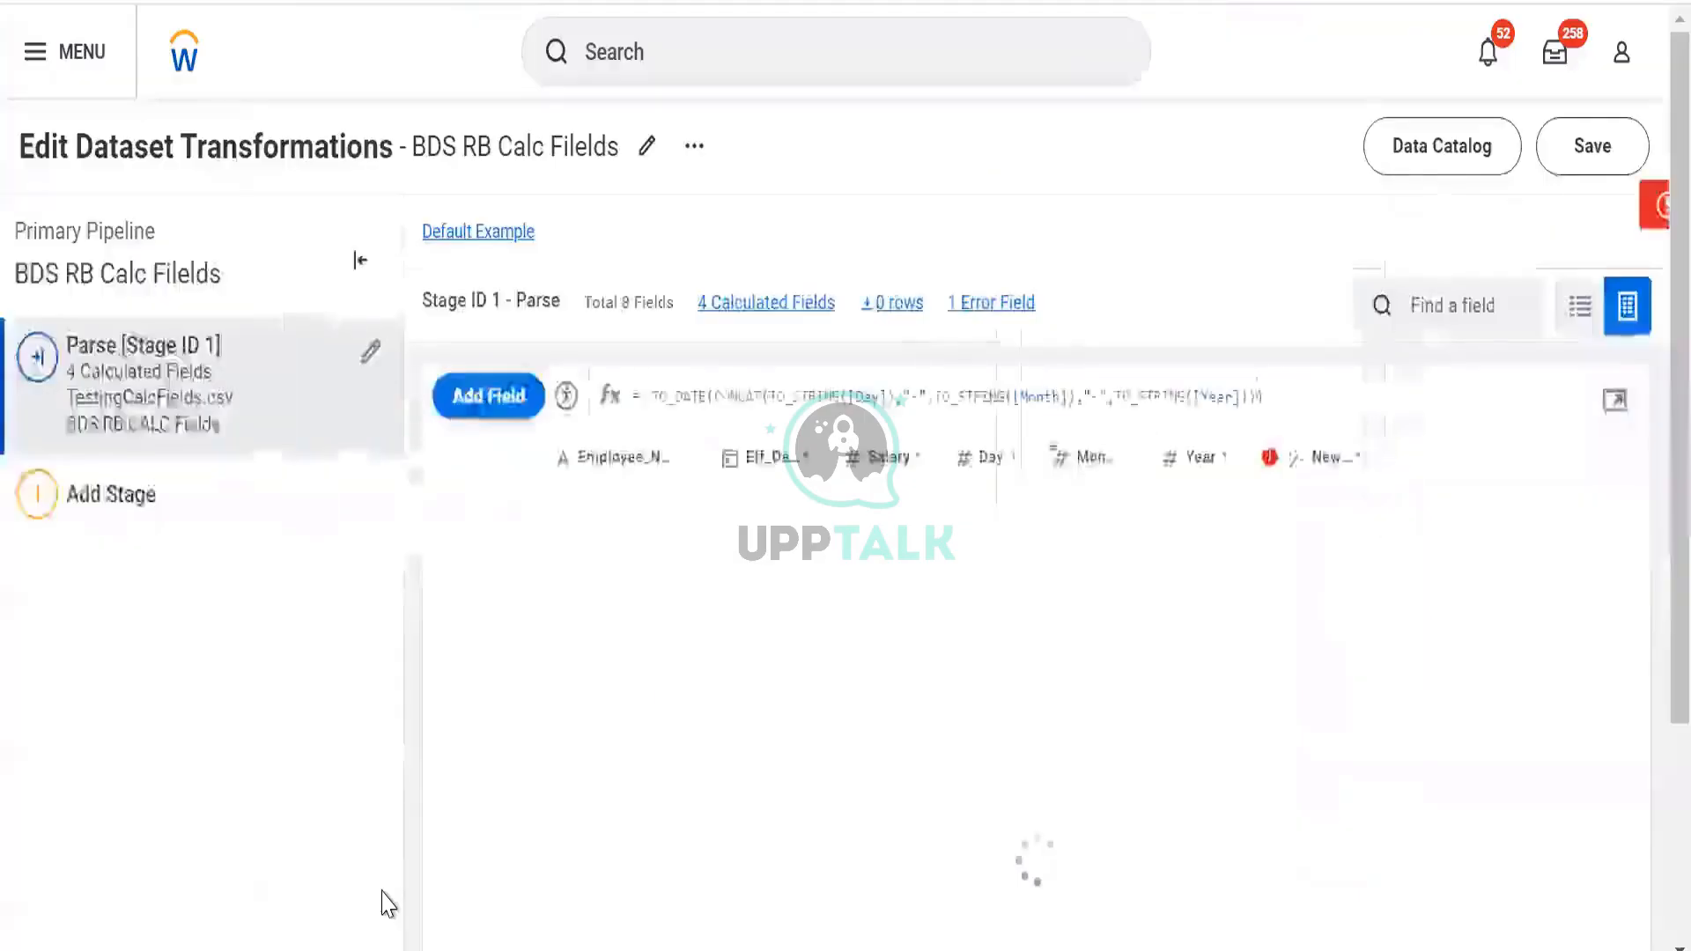
click(1485, 220)
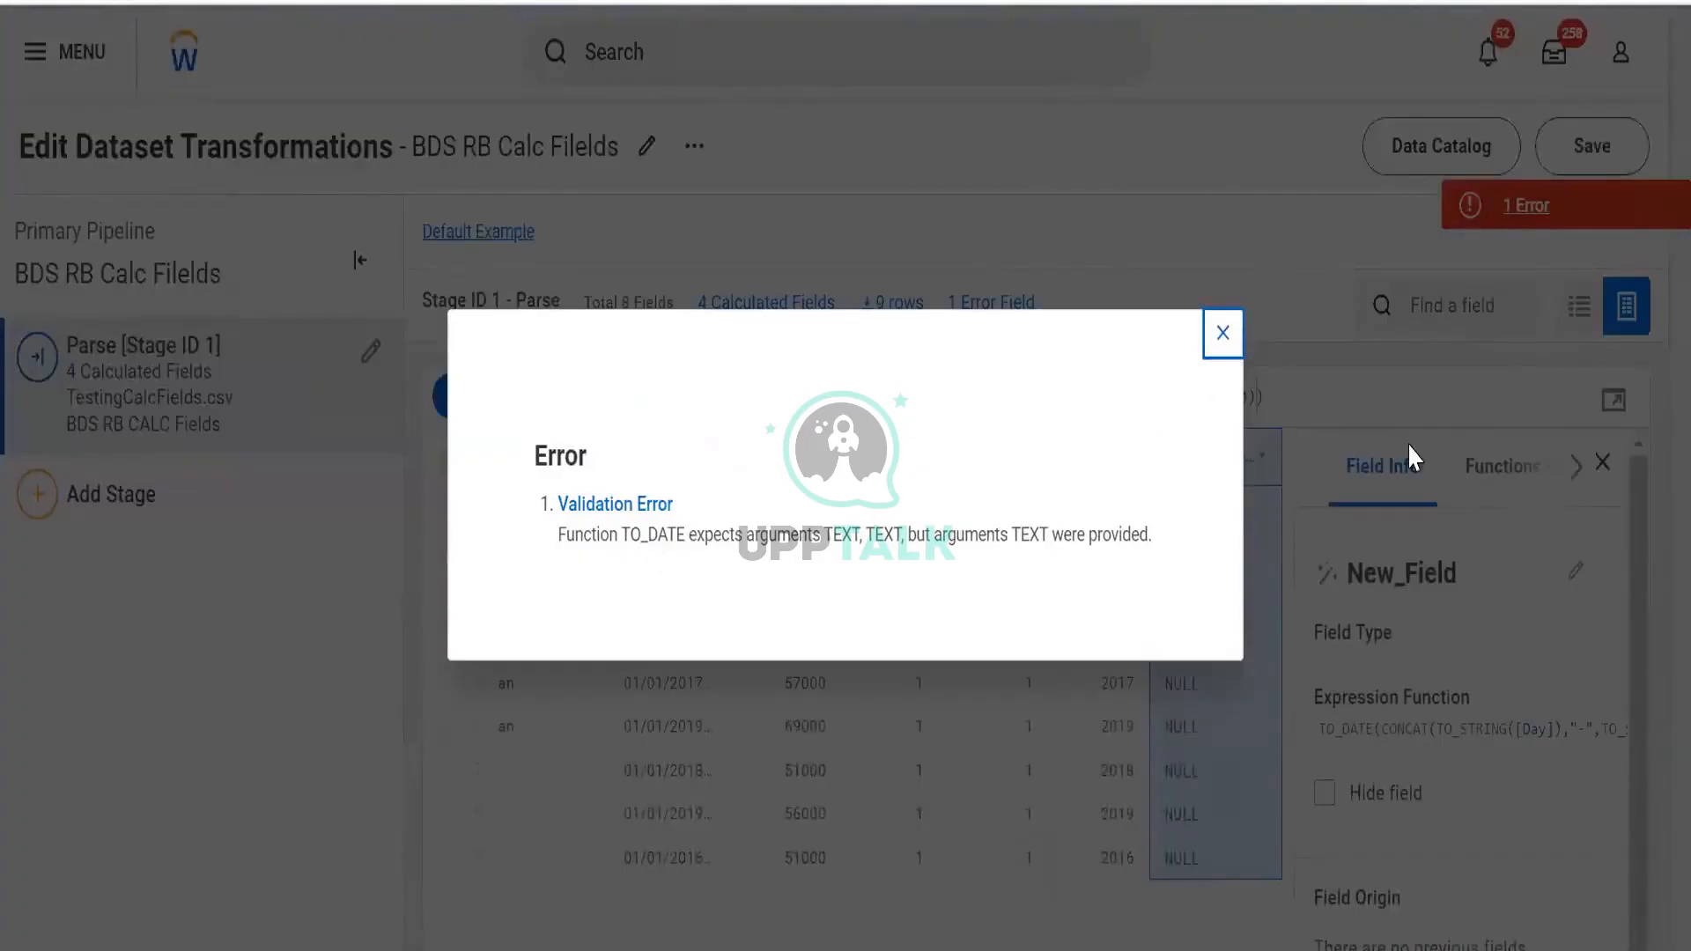
click(1618, 409)
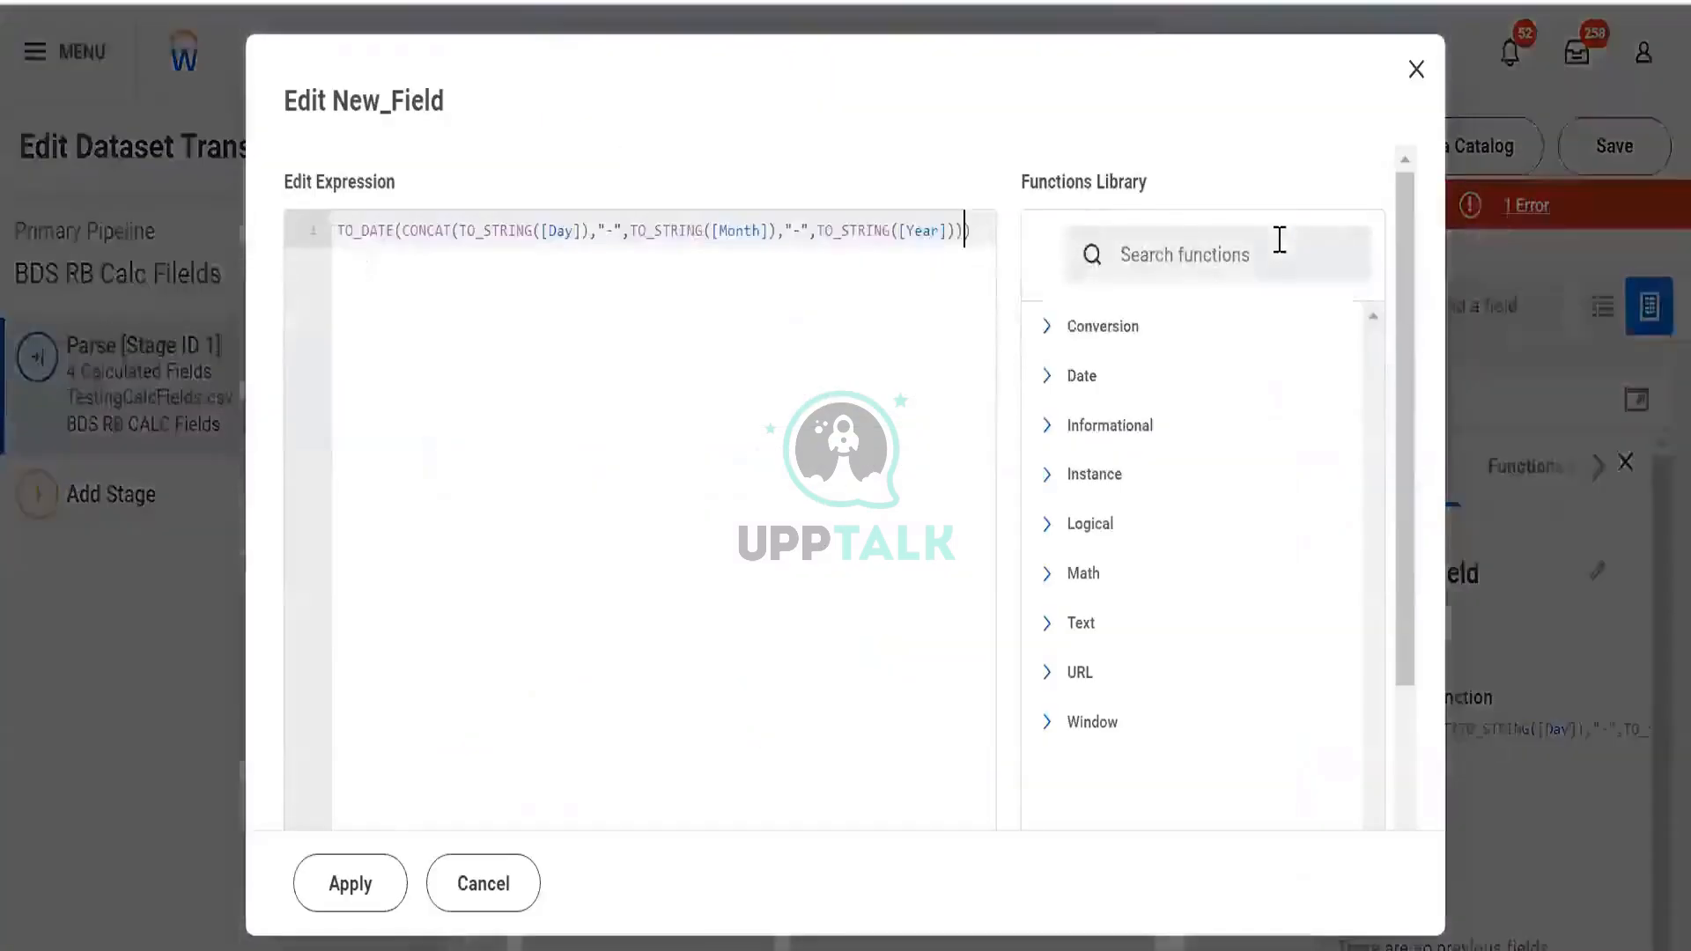
click(1280, 240)
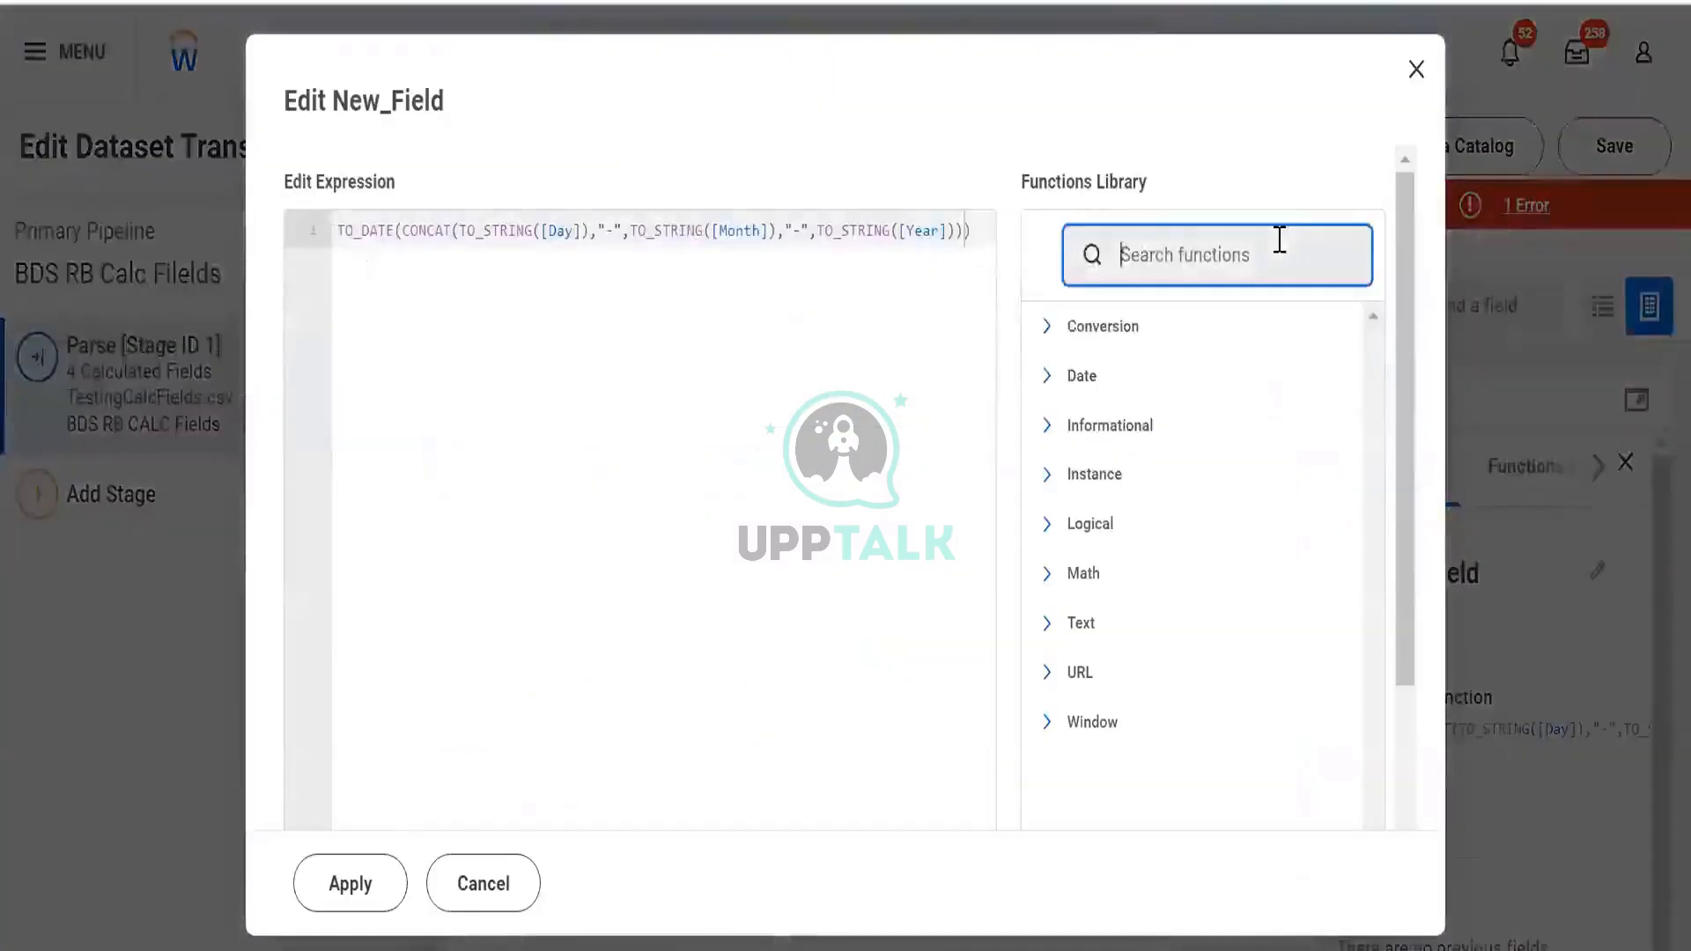
Look up the TO_DATE description and usage example in the function list
text(to_da)
scroll(1272, 257, down, 1)
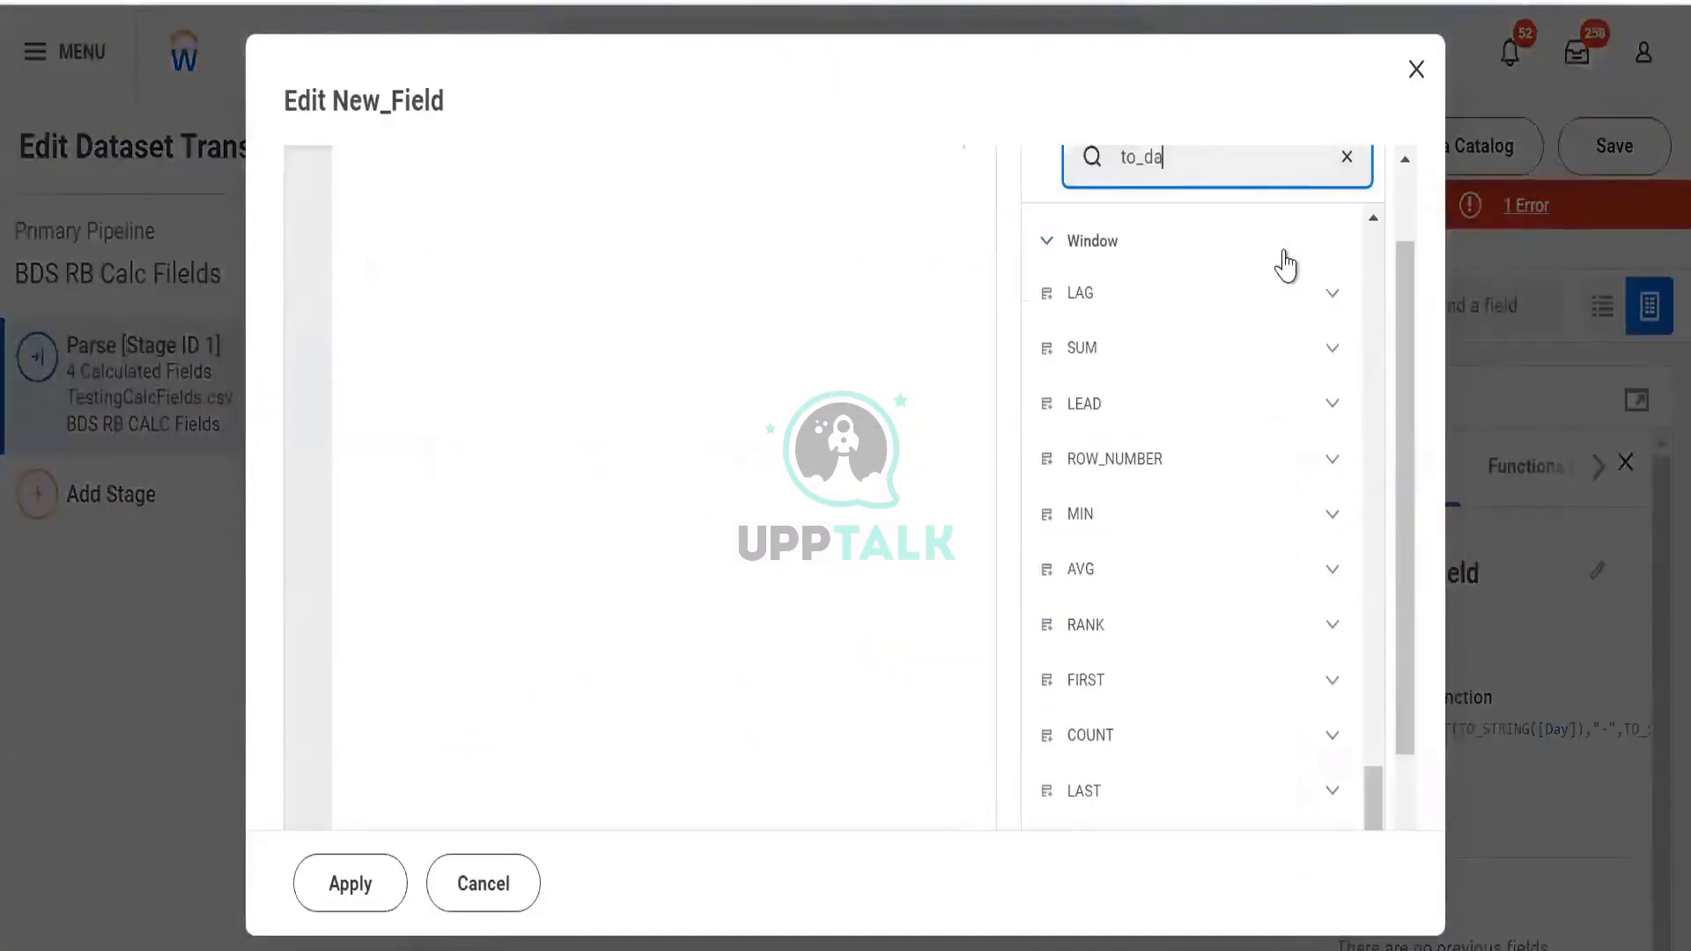
click(1326, 360)
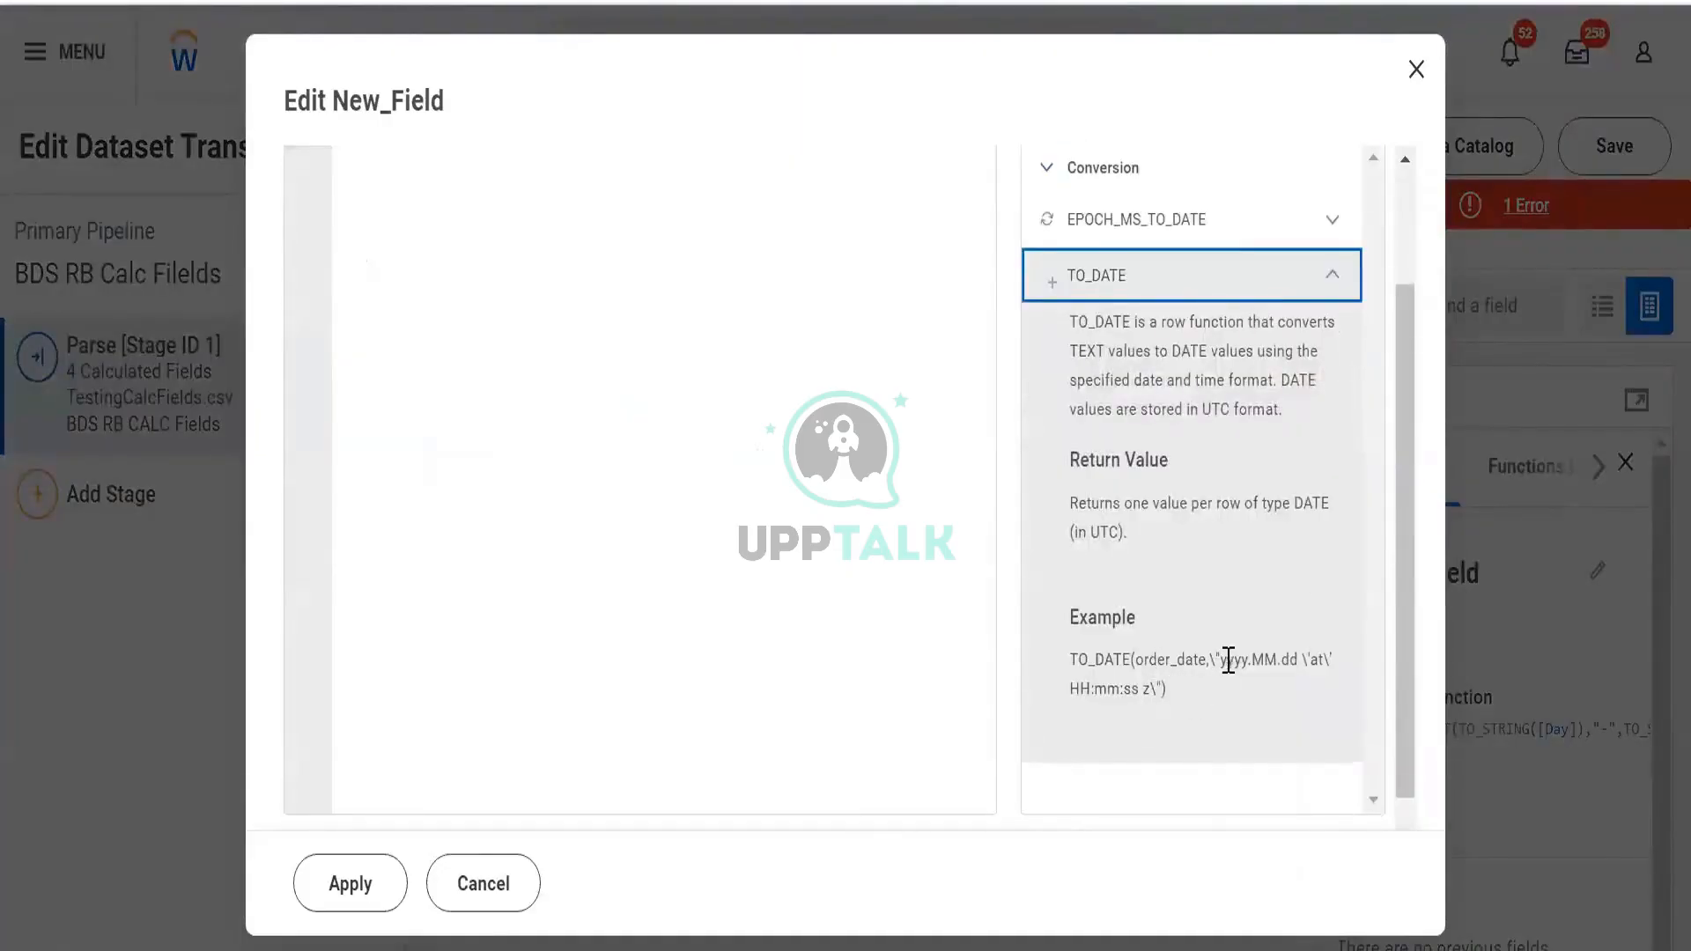
scroll(1277, 662, up, 2)
scroll(1277, 663, down, 2)
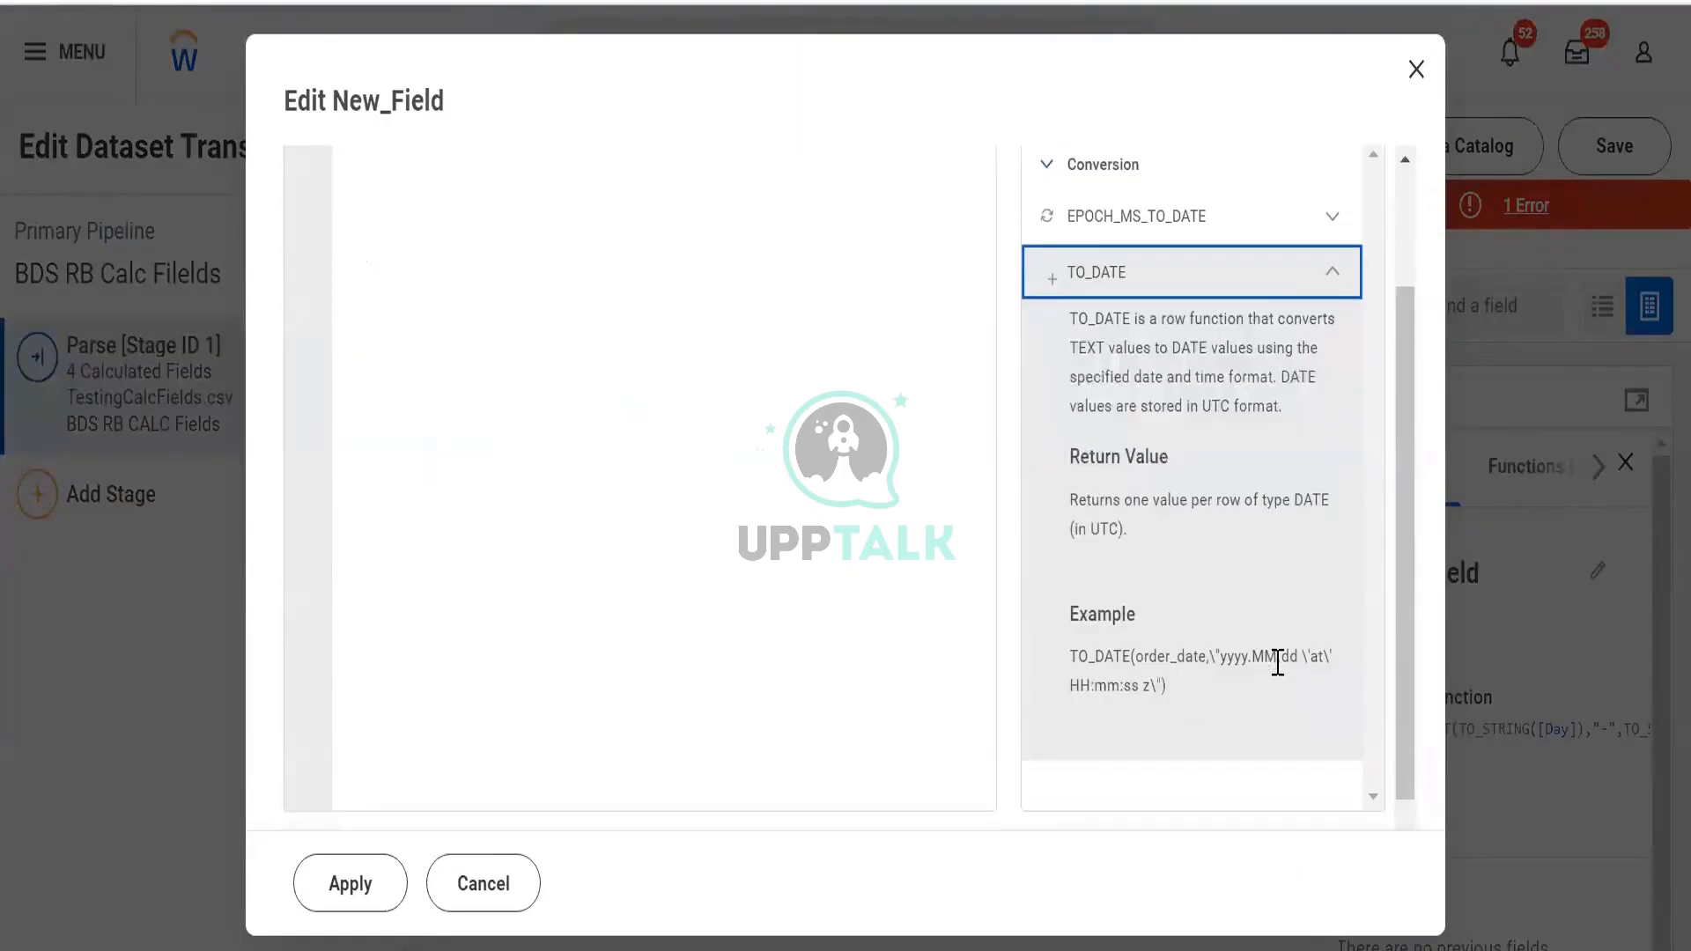
scroll(1264, 634, up, 2)
scroll(1083, 503, down, 2)
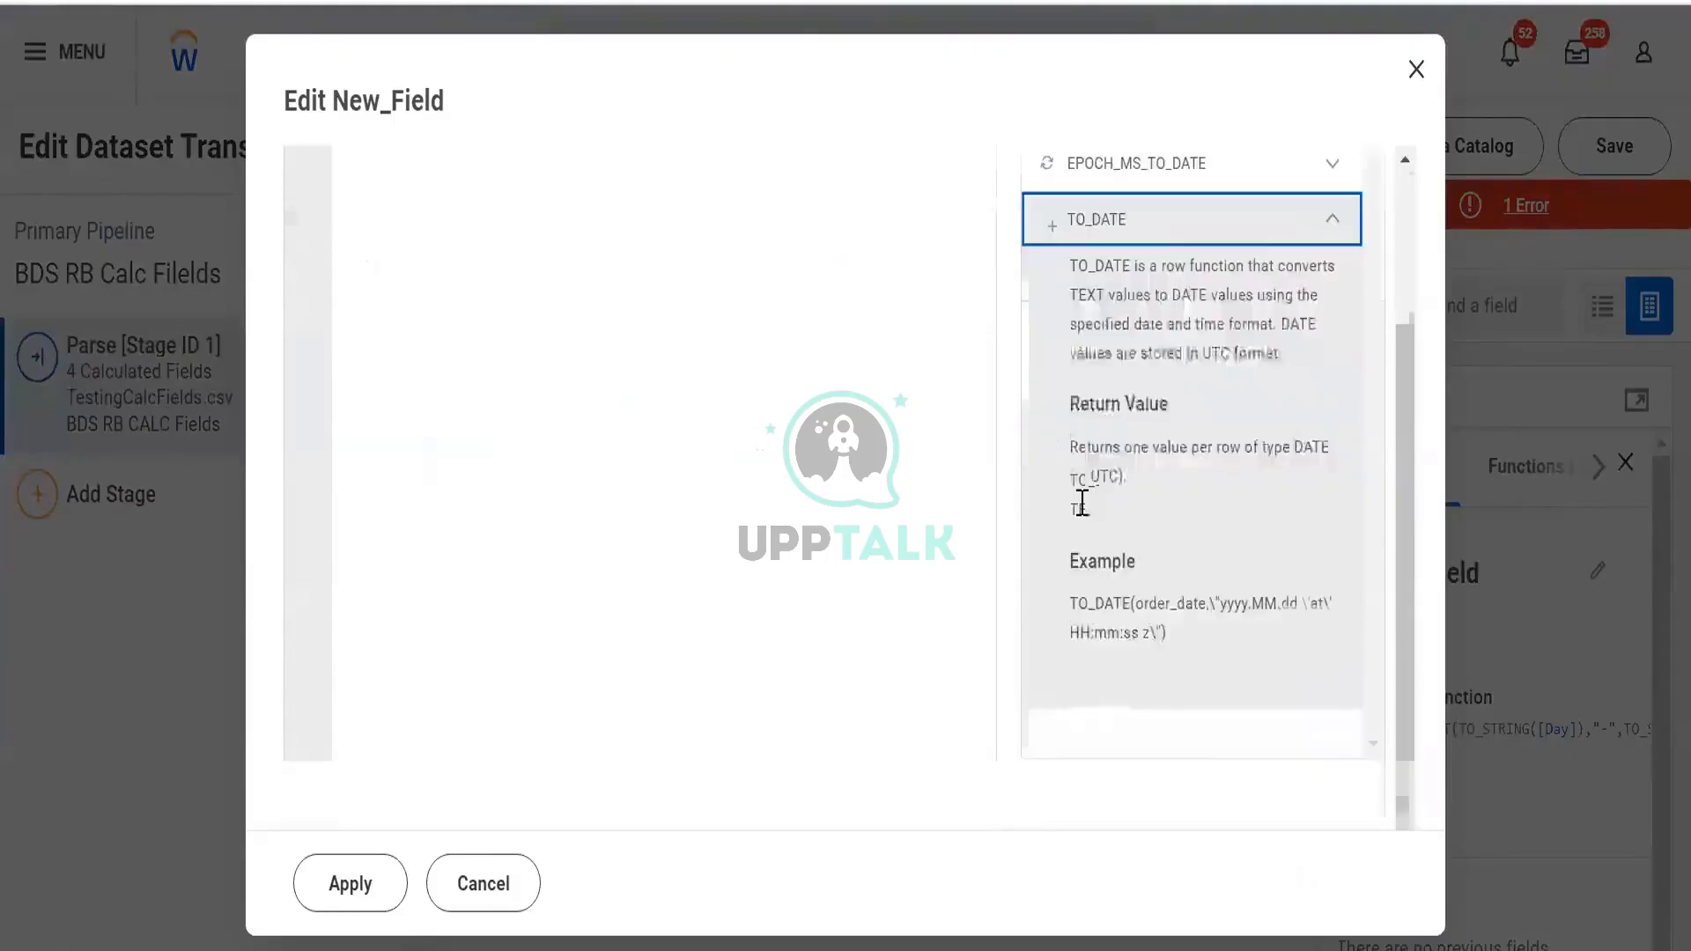
scroll(1178, 599, up, 2)
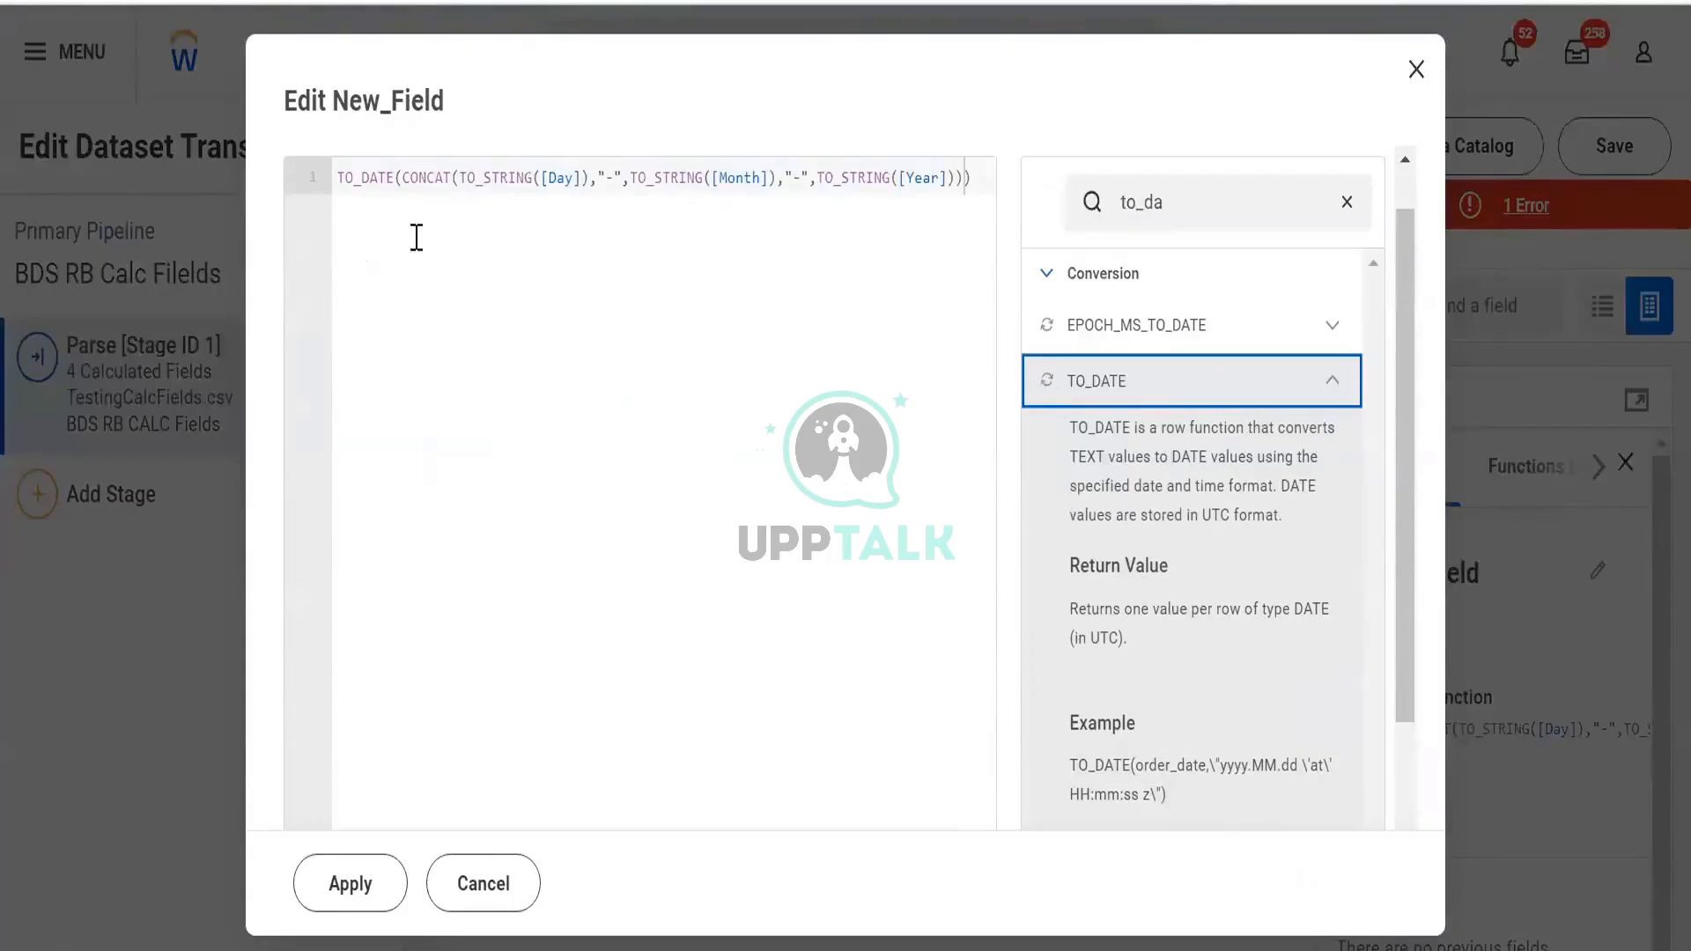
Replace TO_DATE with TO_STRING as New_Field's wrapping function
drag(396, 180, 246, 219)
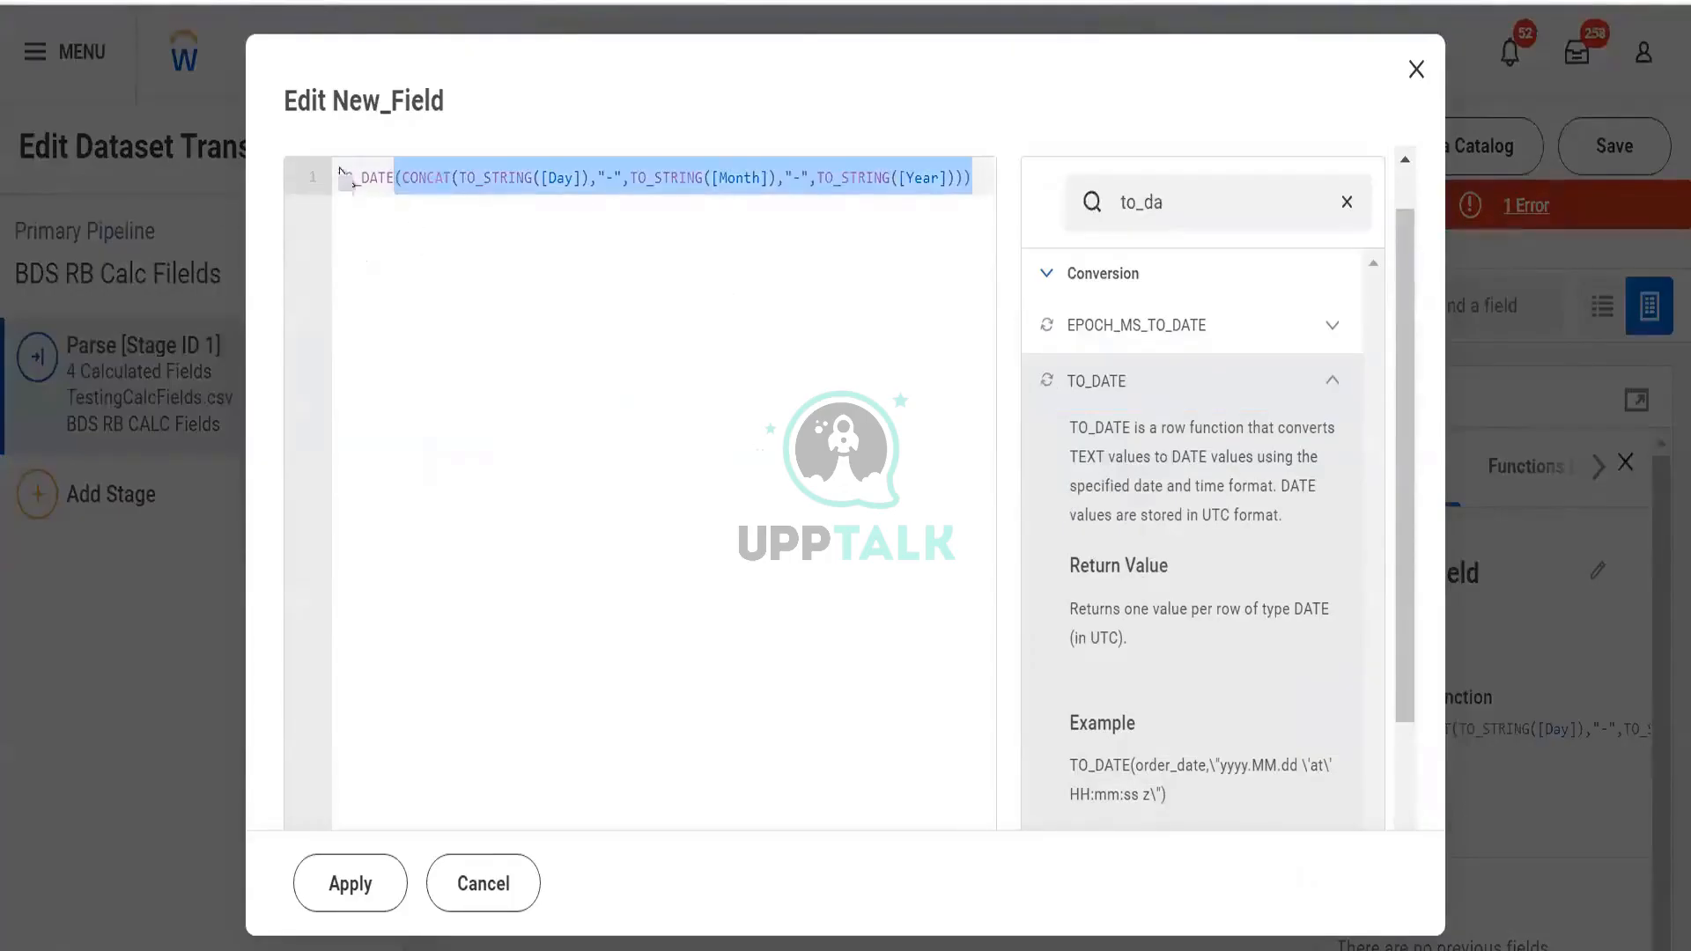
click(393, 179)
key(BackSpace)
key(BackSpace)
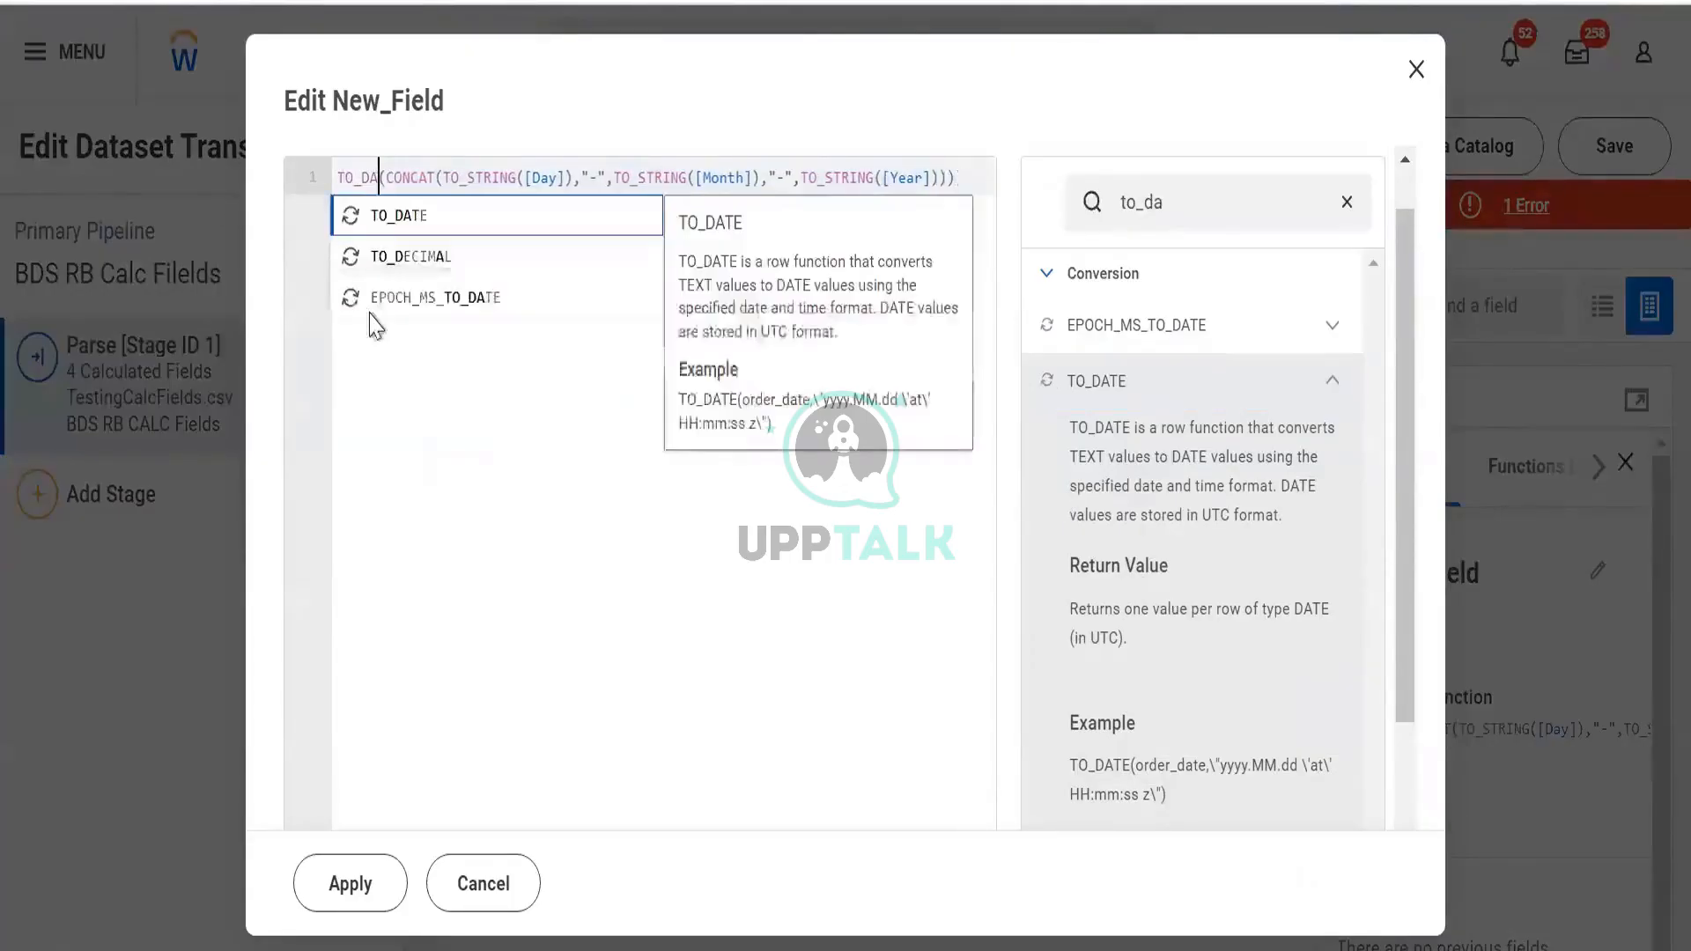
key(BackSpace)
key(Down)
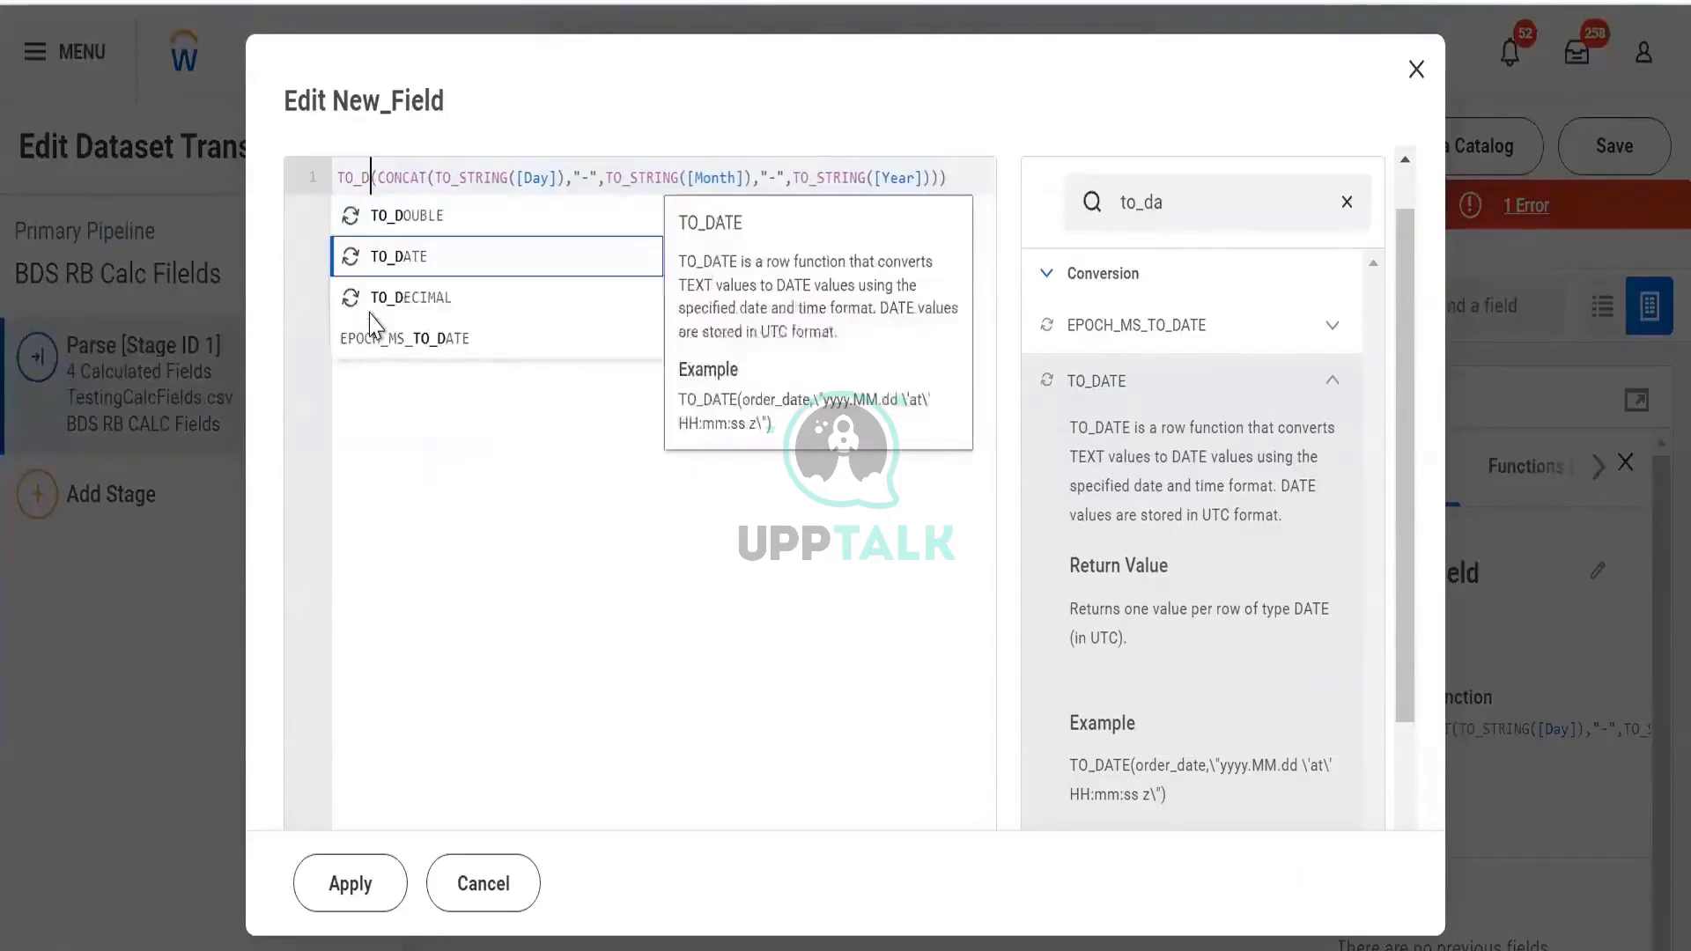
key(Up)
key(BackSpace)
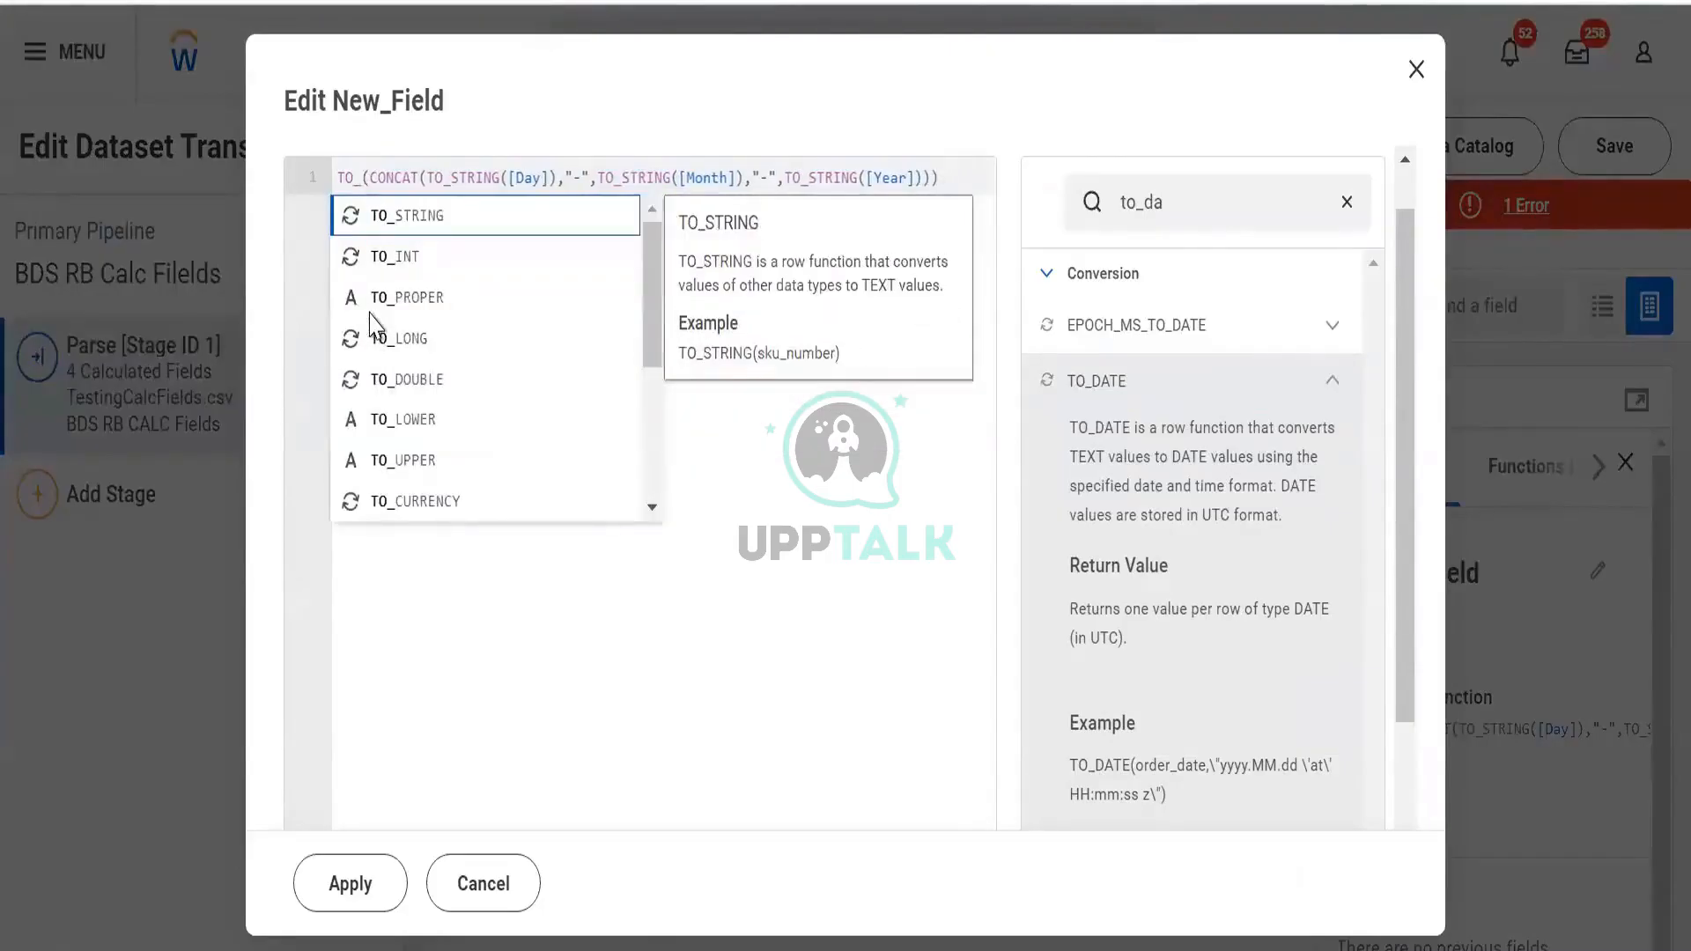
key(Return)
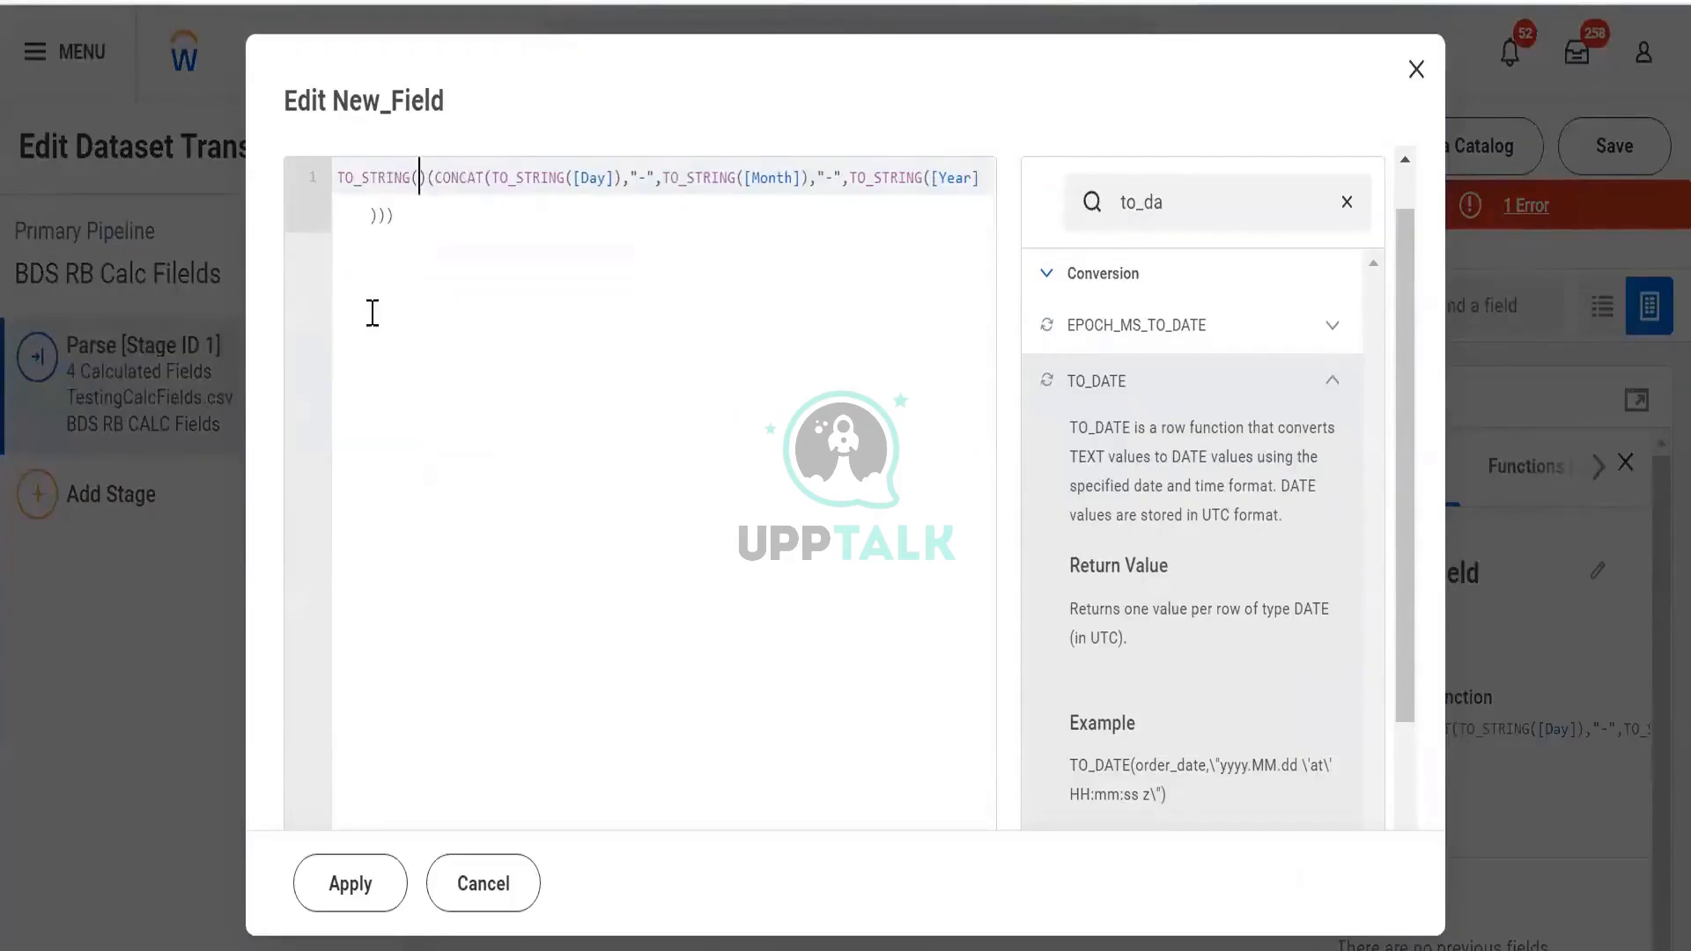
Move the CONCAT inside TO_STRING and apply, so New_Field shows dates like 1-1-2018
key(BackSpace)
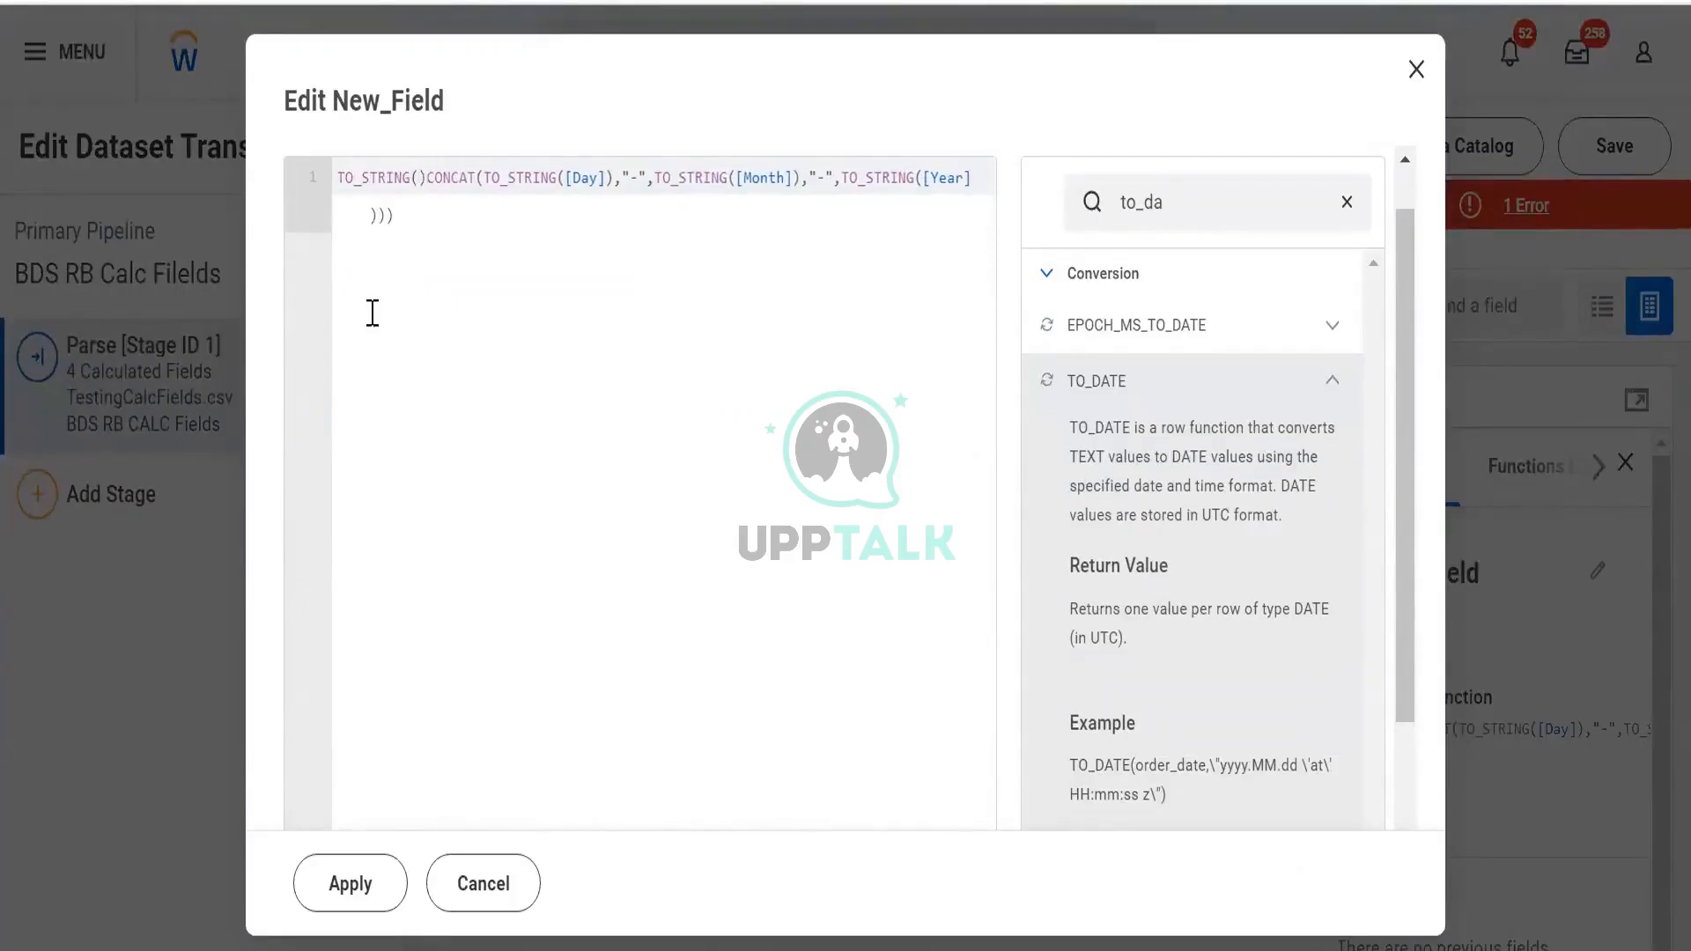
key(ctrl+shift+Right)
key(ctrl+shift+Right)
key(ctrl+shift+Right)
key(ctrl+shift+Right)
key(ctrl+shift+Right)
key(ctrl+shift+Right)
key(ctrl+shift+Right)
key(ctrl+shift+Right)
key(ctrl+shift+Right)
key(ctrl+shift+Right)
key(ctrl+shift+Right)
key(ctrl+shift+Right)
key(ctrl+shift+Right)
key(ctrl+shift+Right)
key(ctrl+shift+Left)
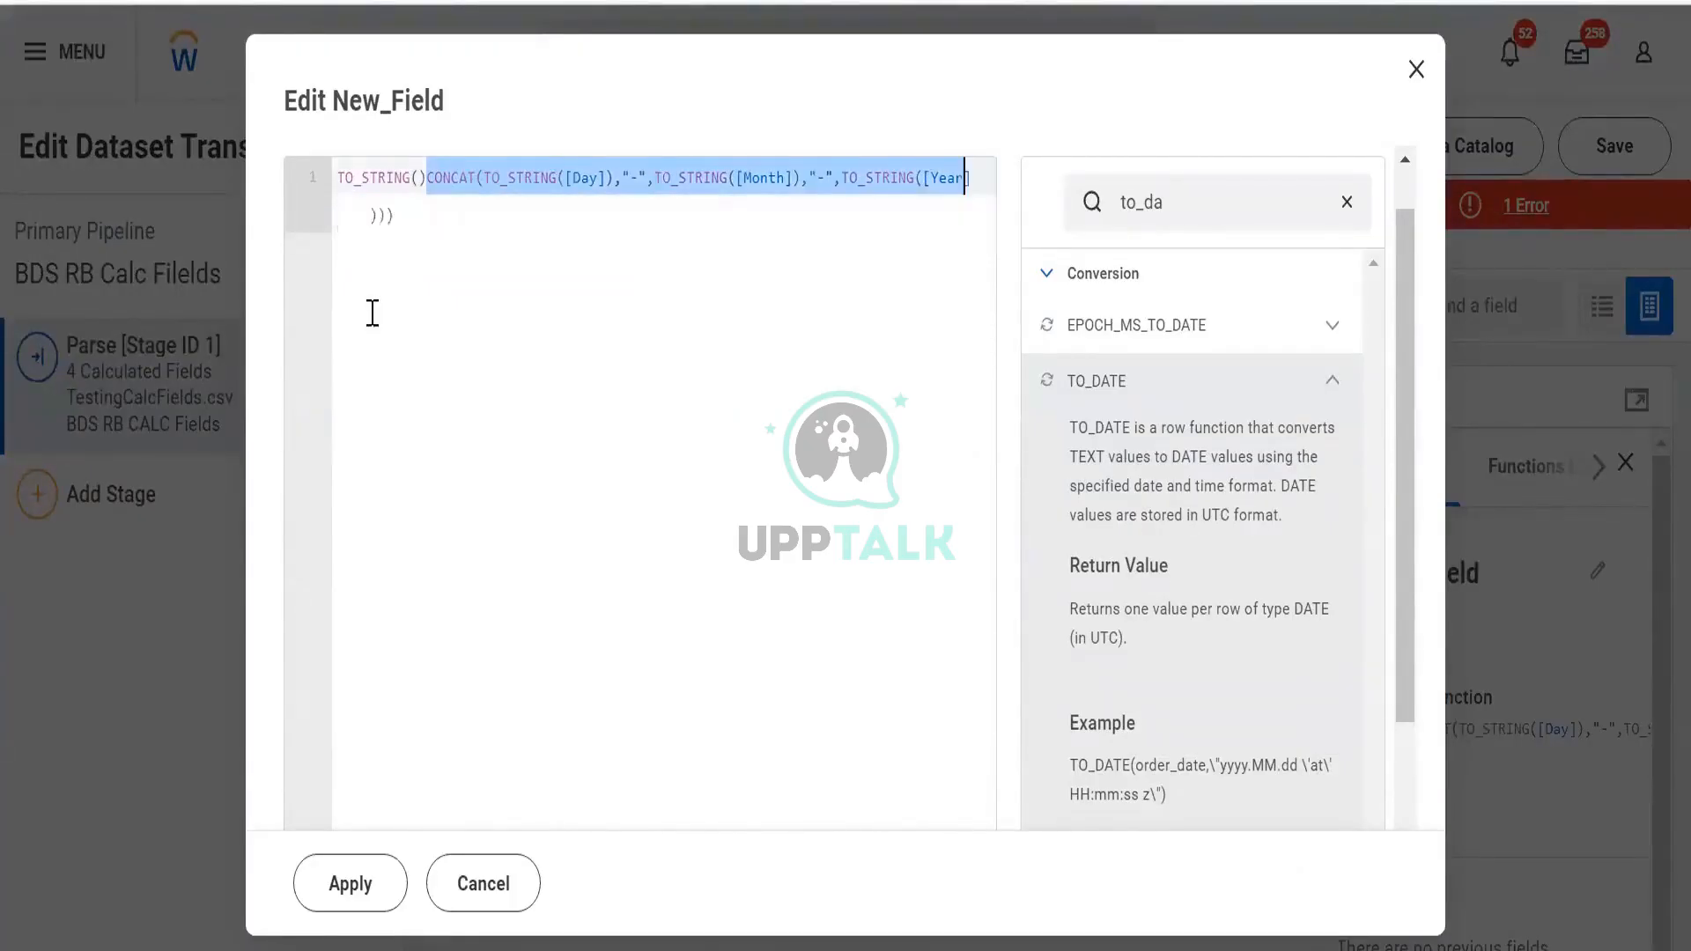
key(ctrl+shift+Right)
key(ctrl+c)
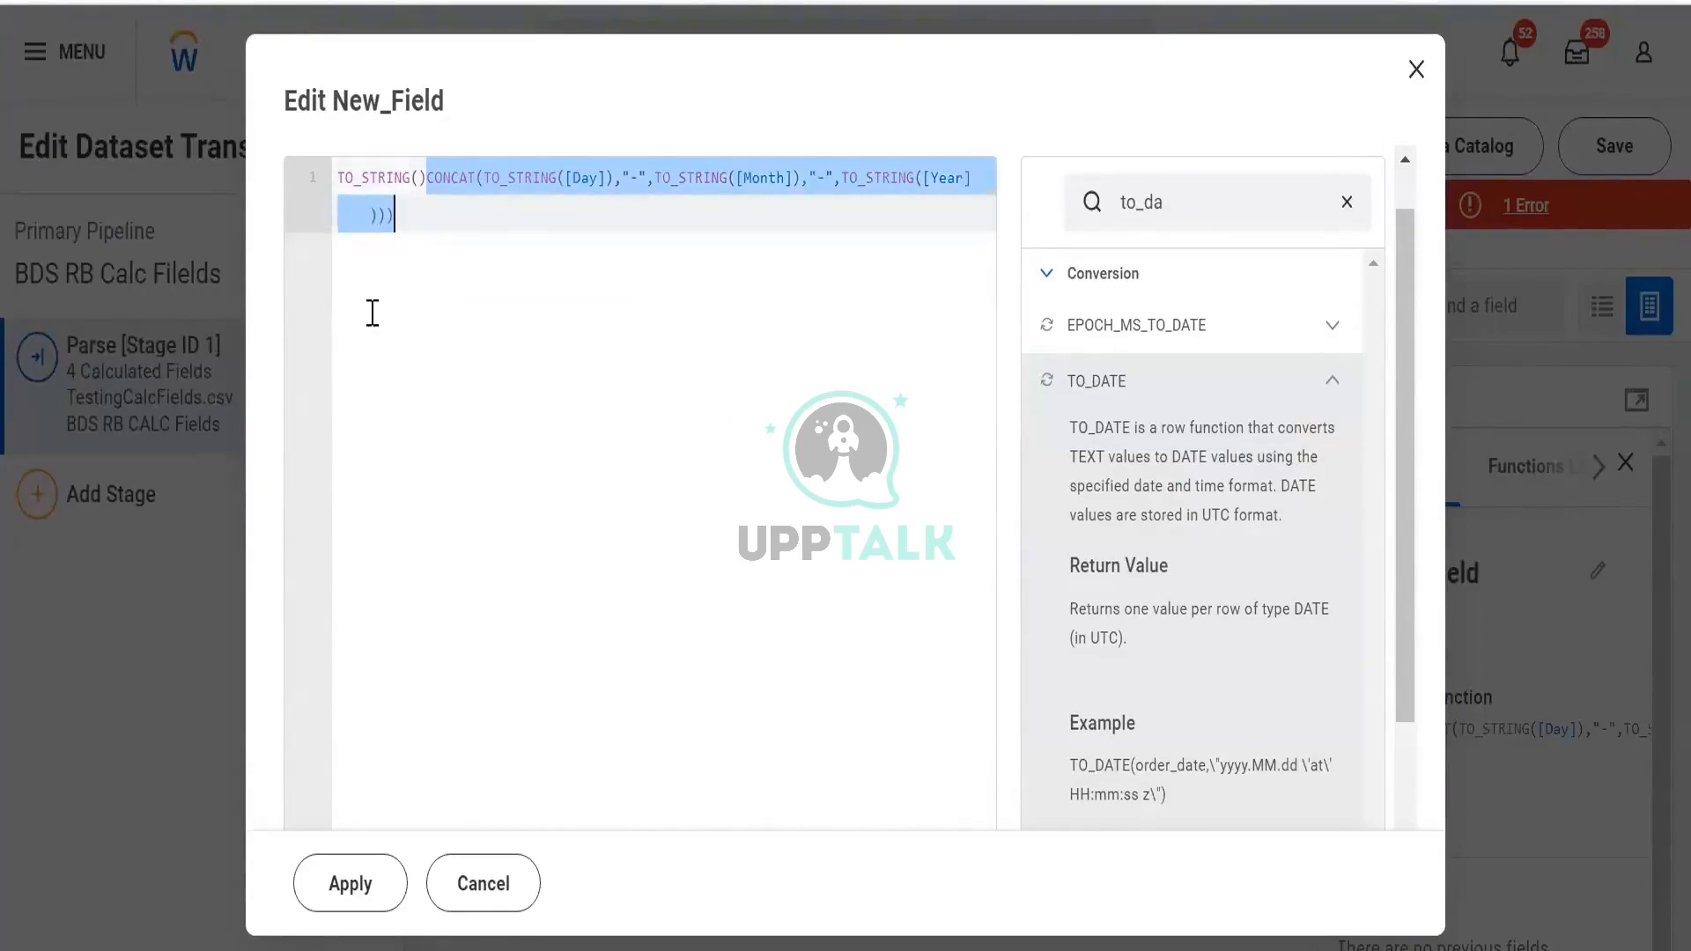
key(BackSpace)
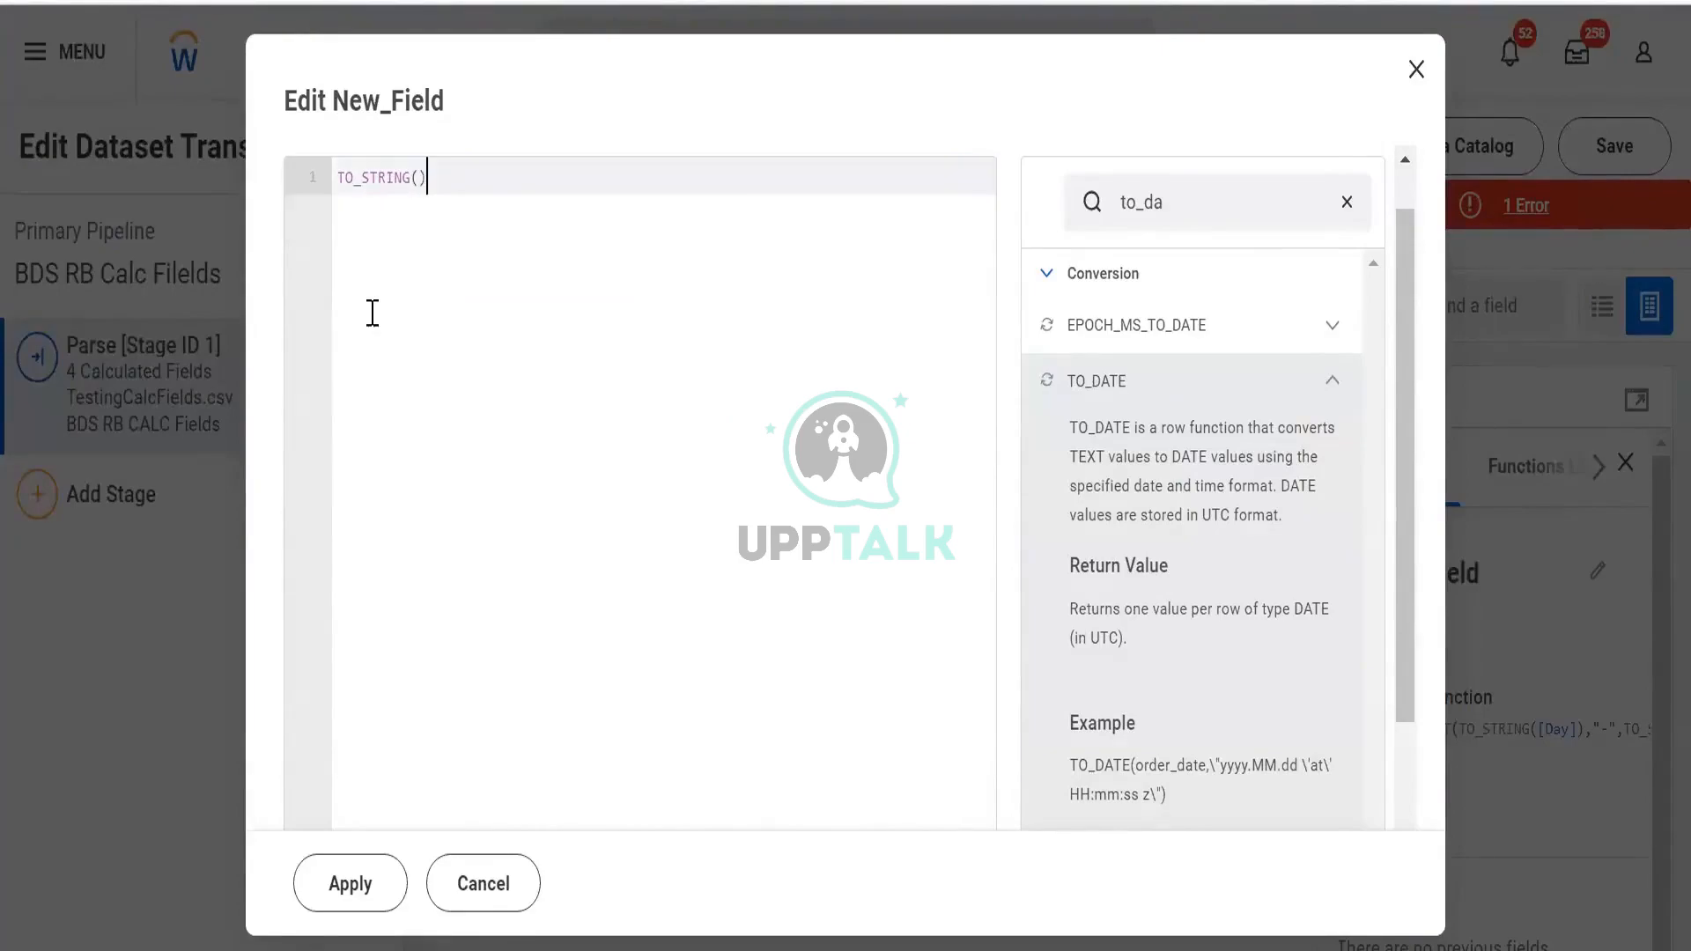
key(ctrl+v)
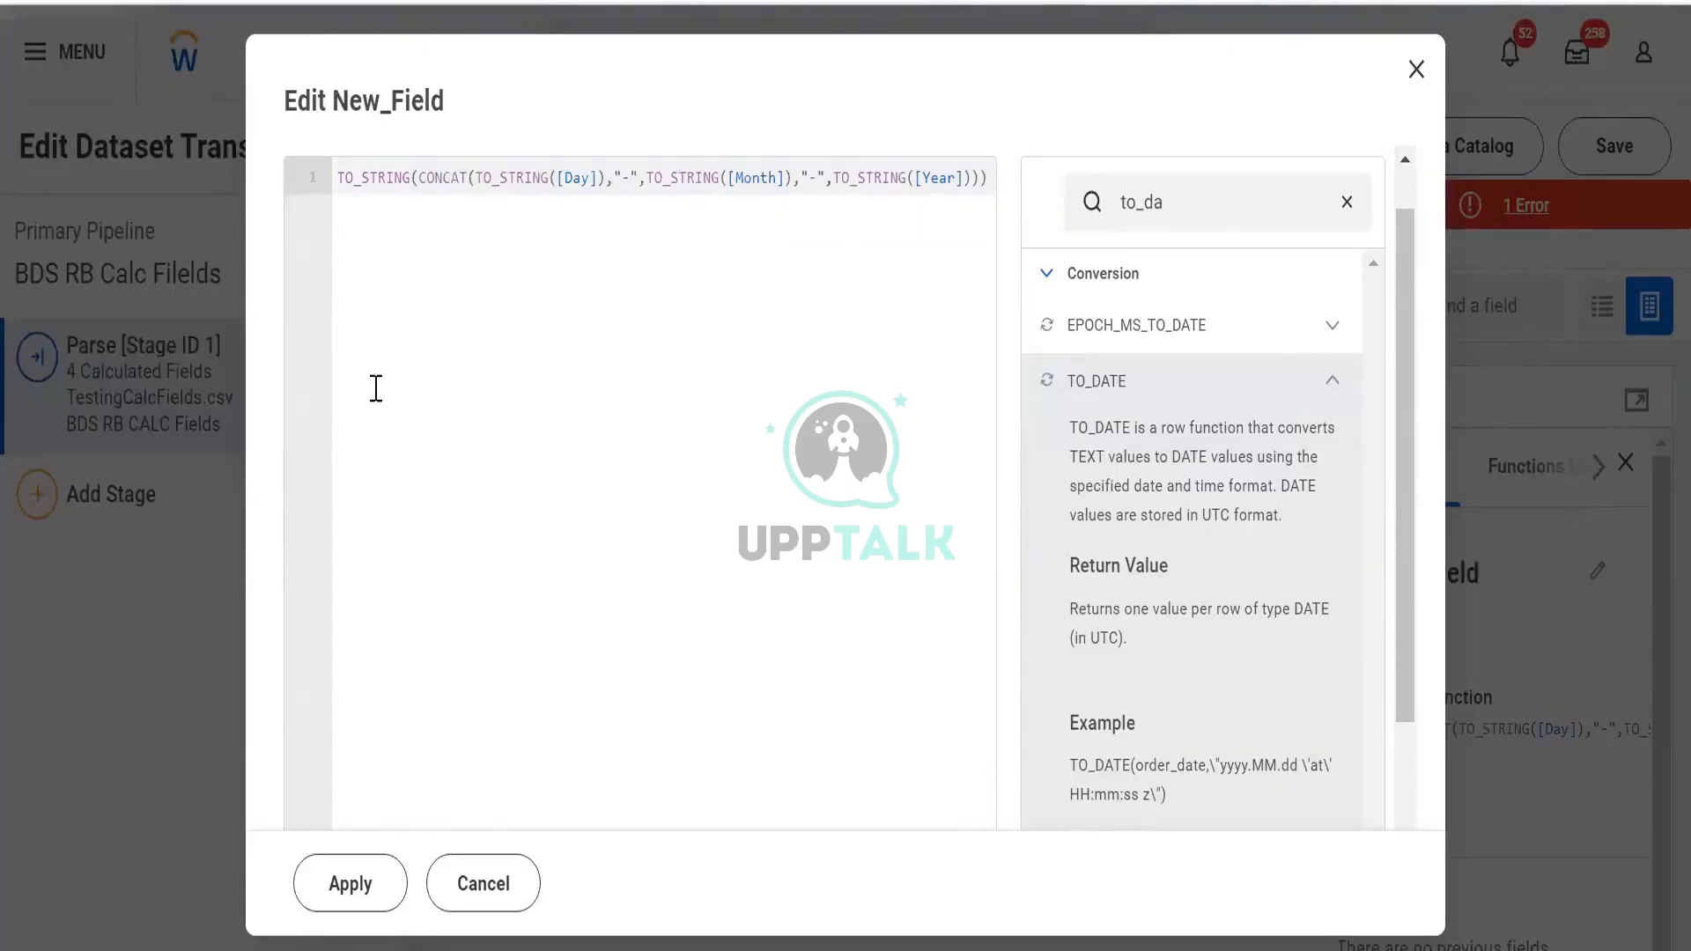
click(349, 890)
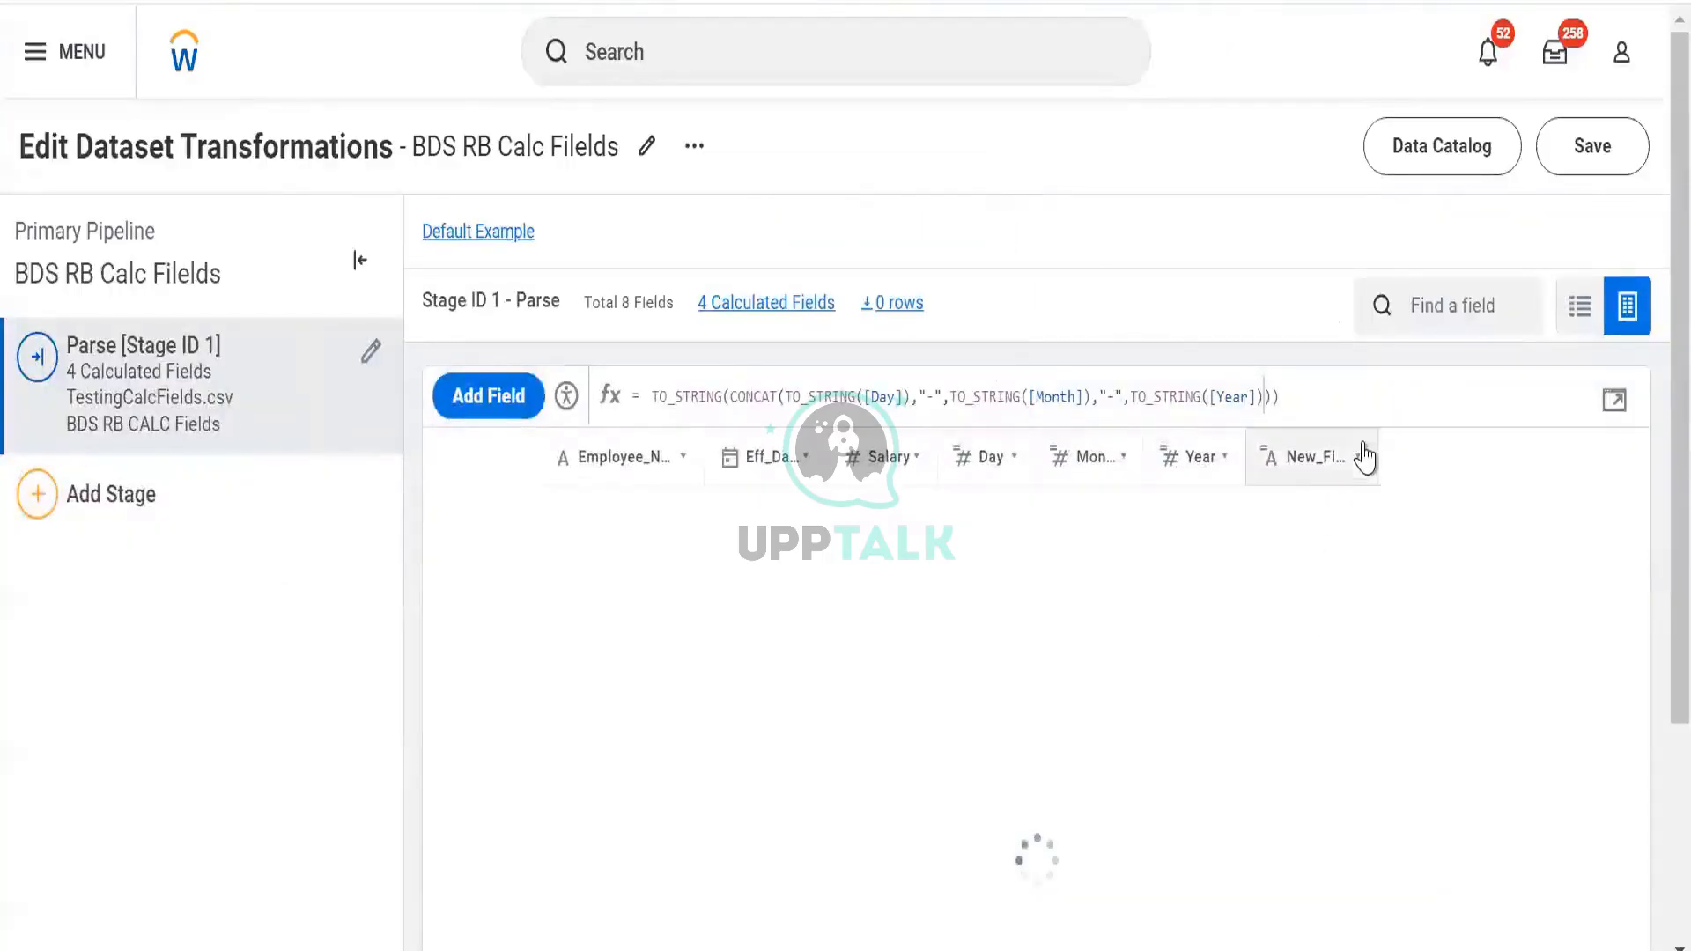
click(1370, 478)
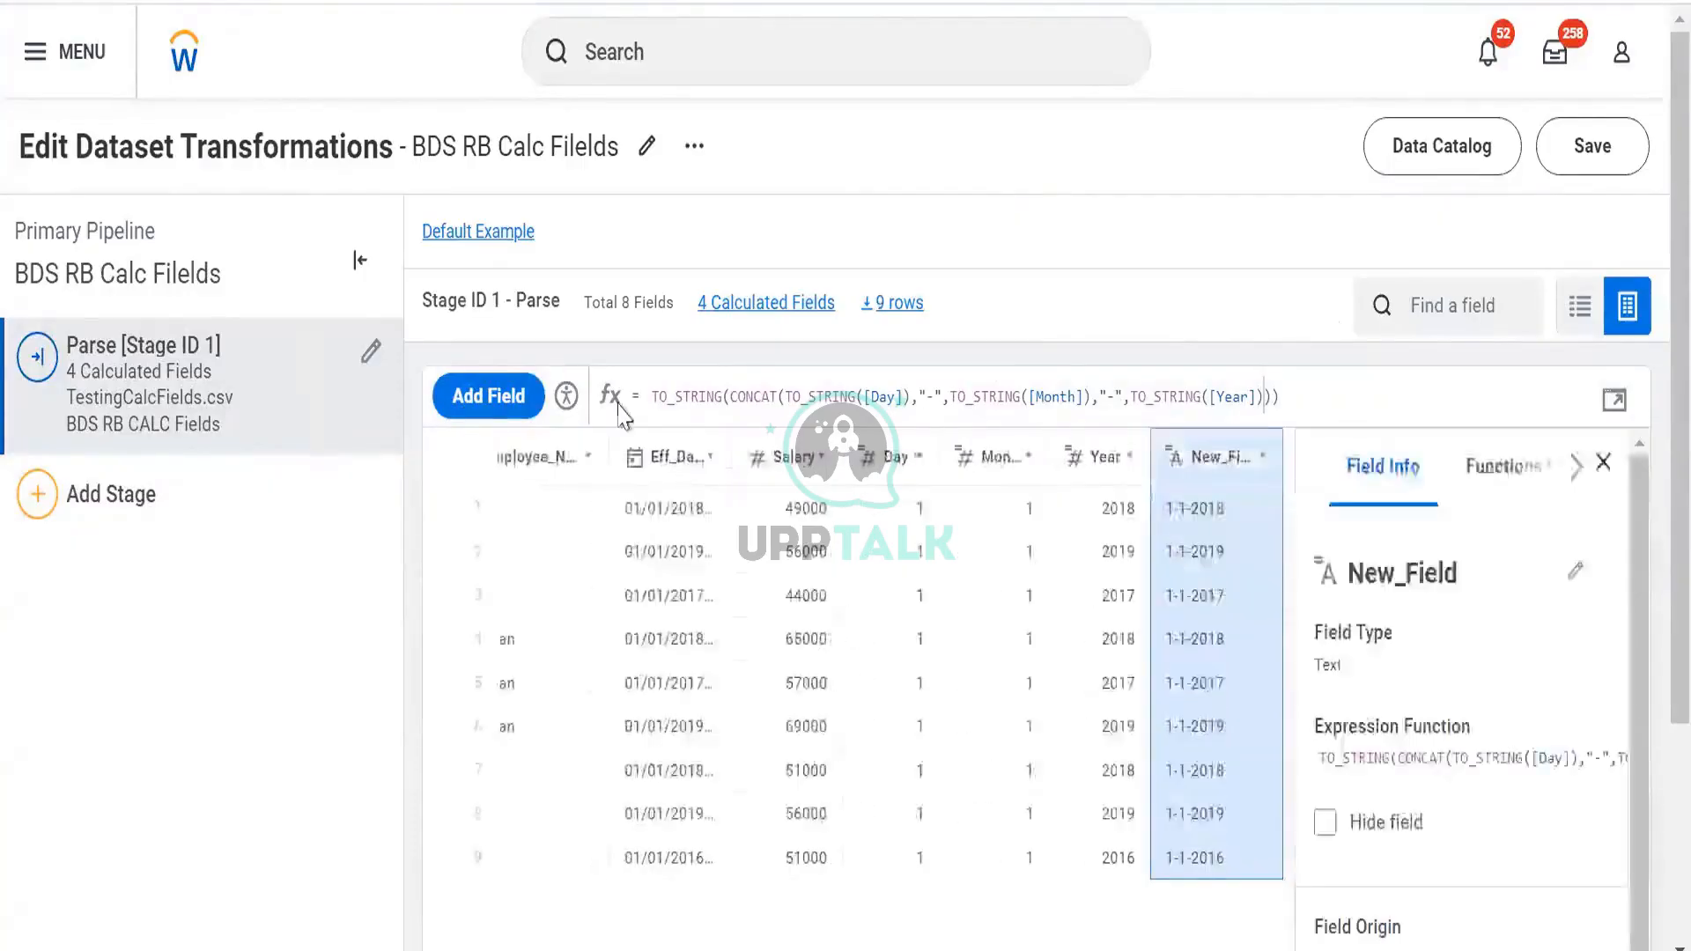
click(1614, 399)
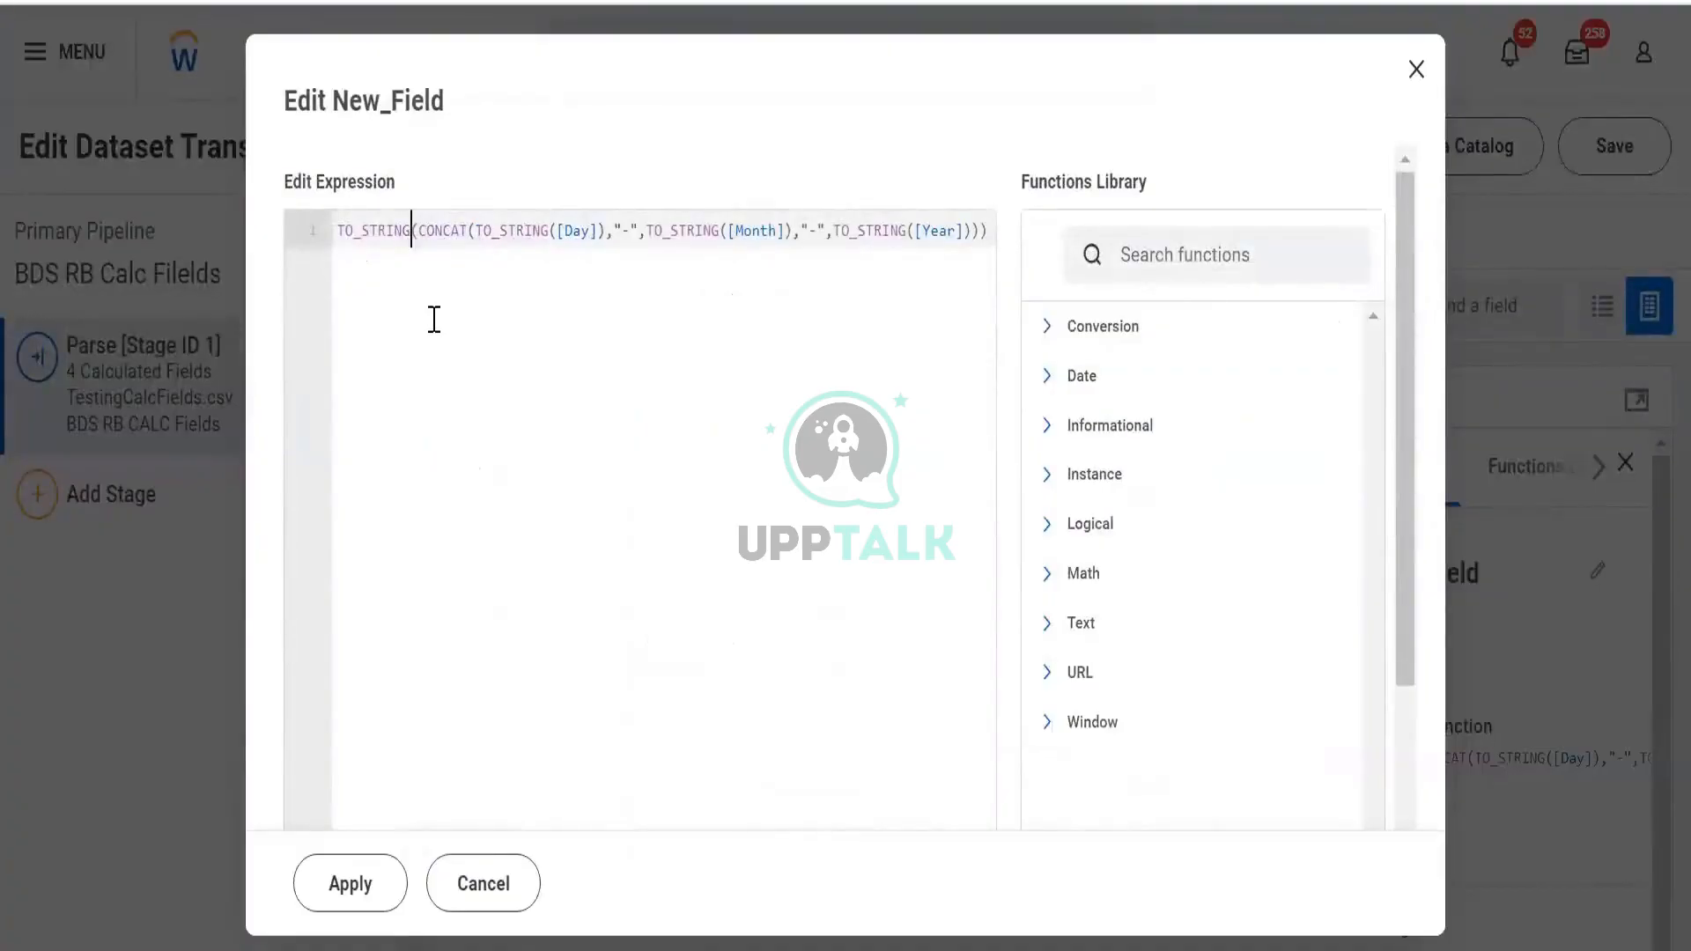
Change New_Field's wrapping function from TO_STRING to TO_INT
key(BackSpace)
key(BackSpace)
key(BackSpace)
key(BackSpace)
key(BackSpace)
key(BackSpace)
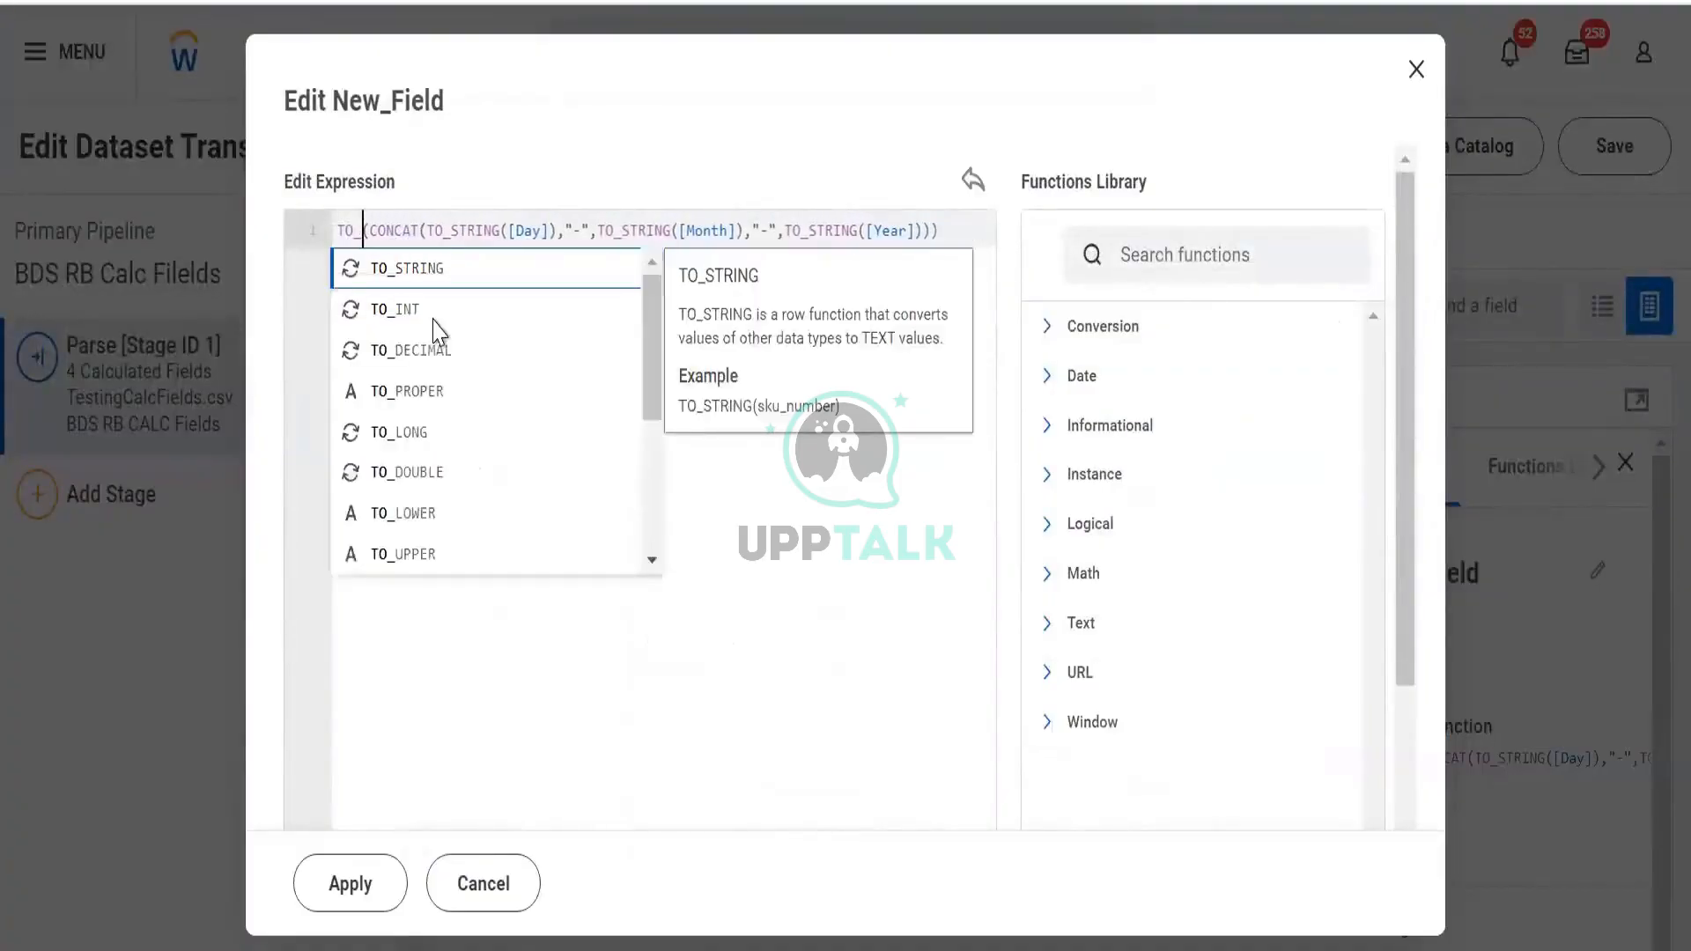
text(int)
key(Return)
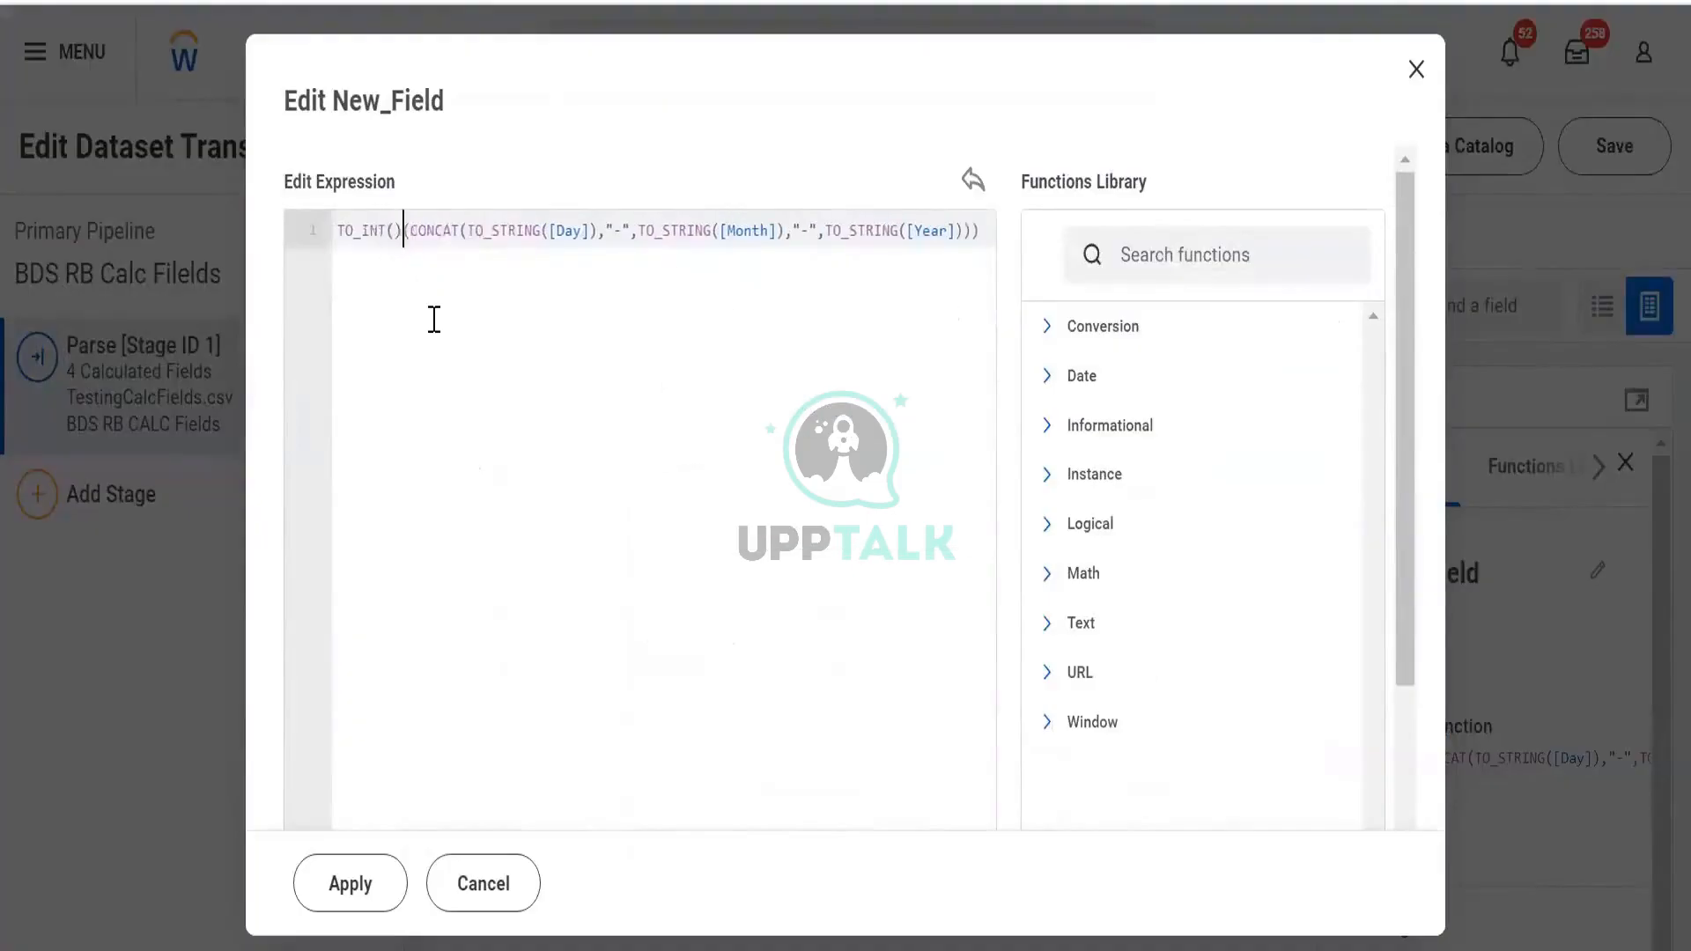
Paste the CONCAT inside TO_INT, apply, and review the reported validation error
key(ctrl+shift+Right)
key(ctrl+shift+Right)
key(ctrl+shift+Right)
key(ctrl+shift+Right)
key(ctrl+shift+Right)
key(ctrl+shift+Right)
key(ctrl+shift+Right)
key(ctrl+shift+Right)
key(ctrl+shift+Right)
key(ctrl+shift+Right)
key(ctrl+shift+Right)
key(ctrl+shift+Right)
key(ctrl+shift+Right)
key(ctrl+shift+Right)
key(ctrl+shift+Right)
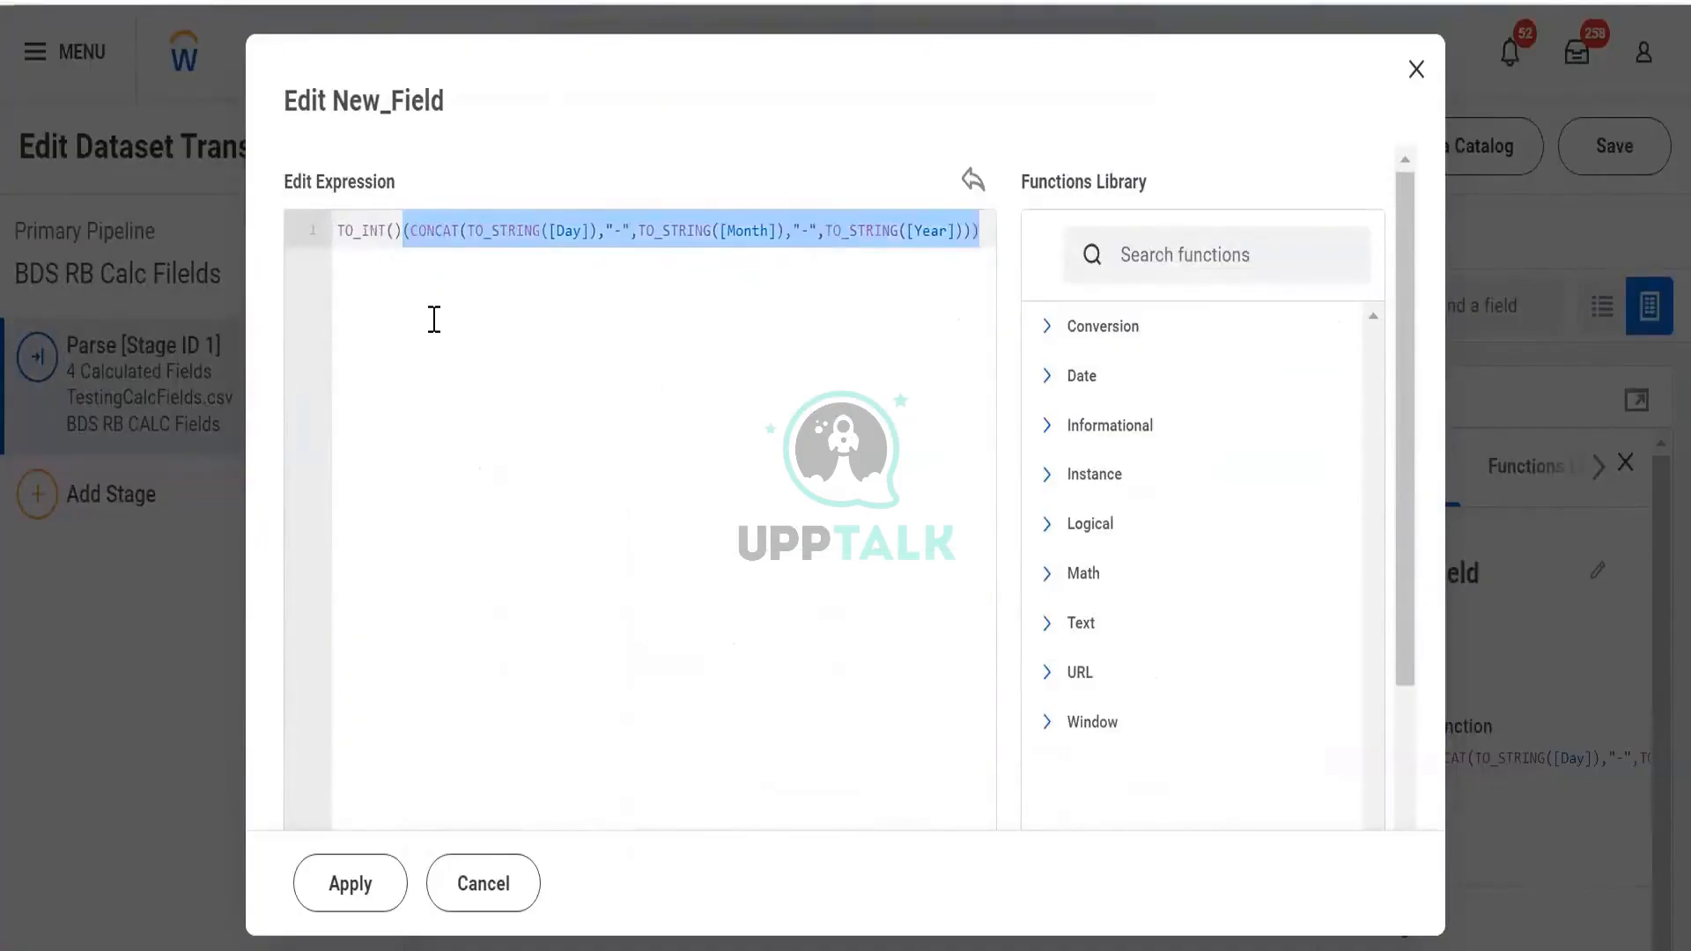
key(ctrl+x)
key(ctrl+v)
key(Return)
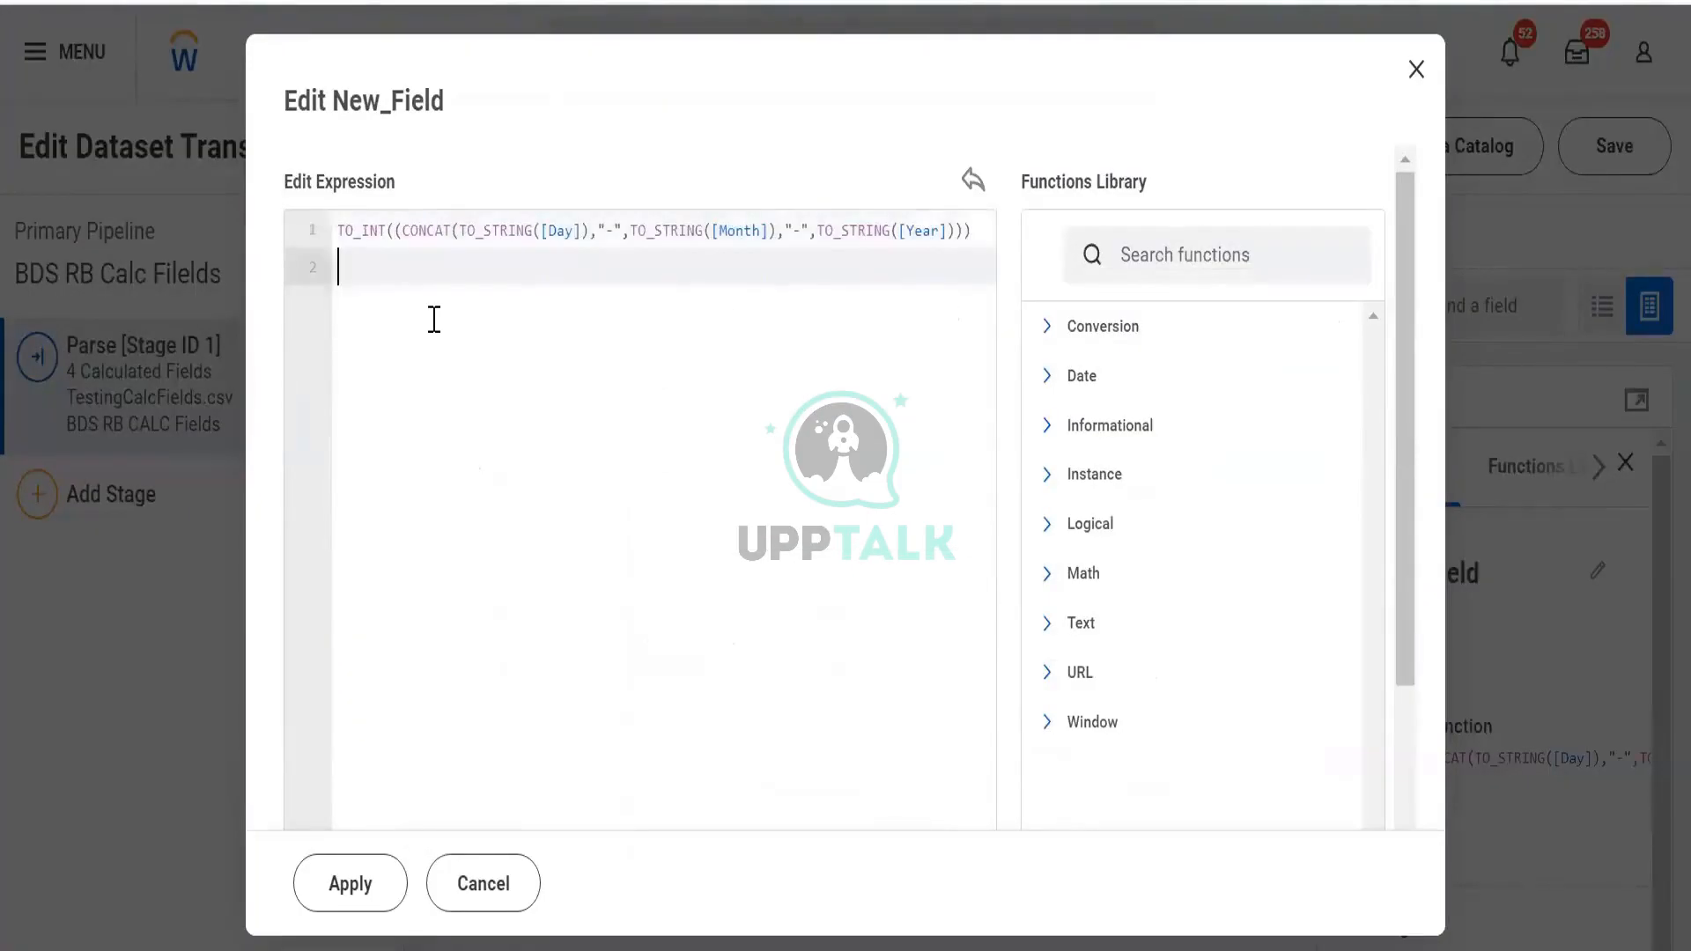
click(351, 889)
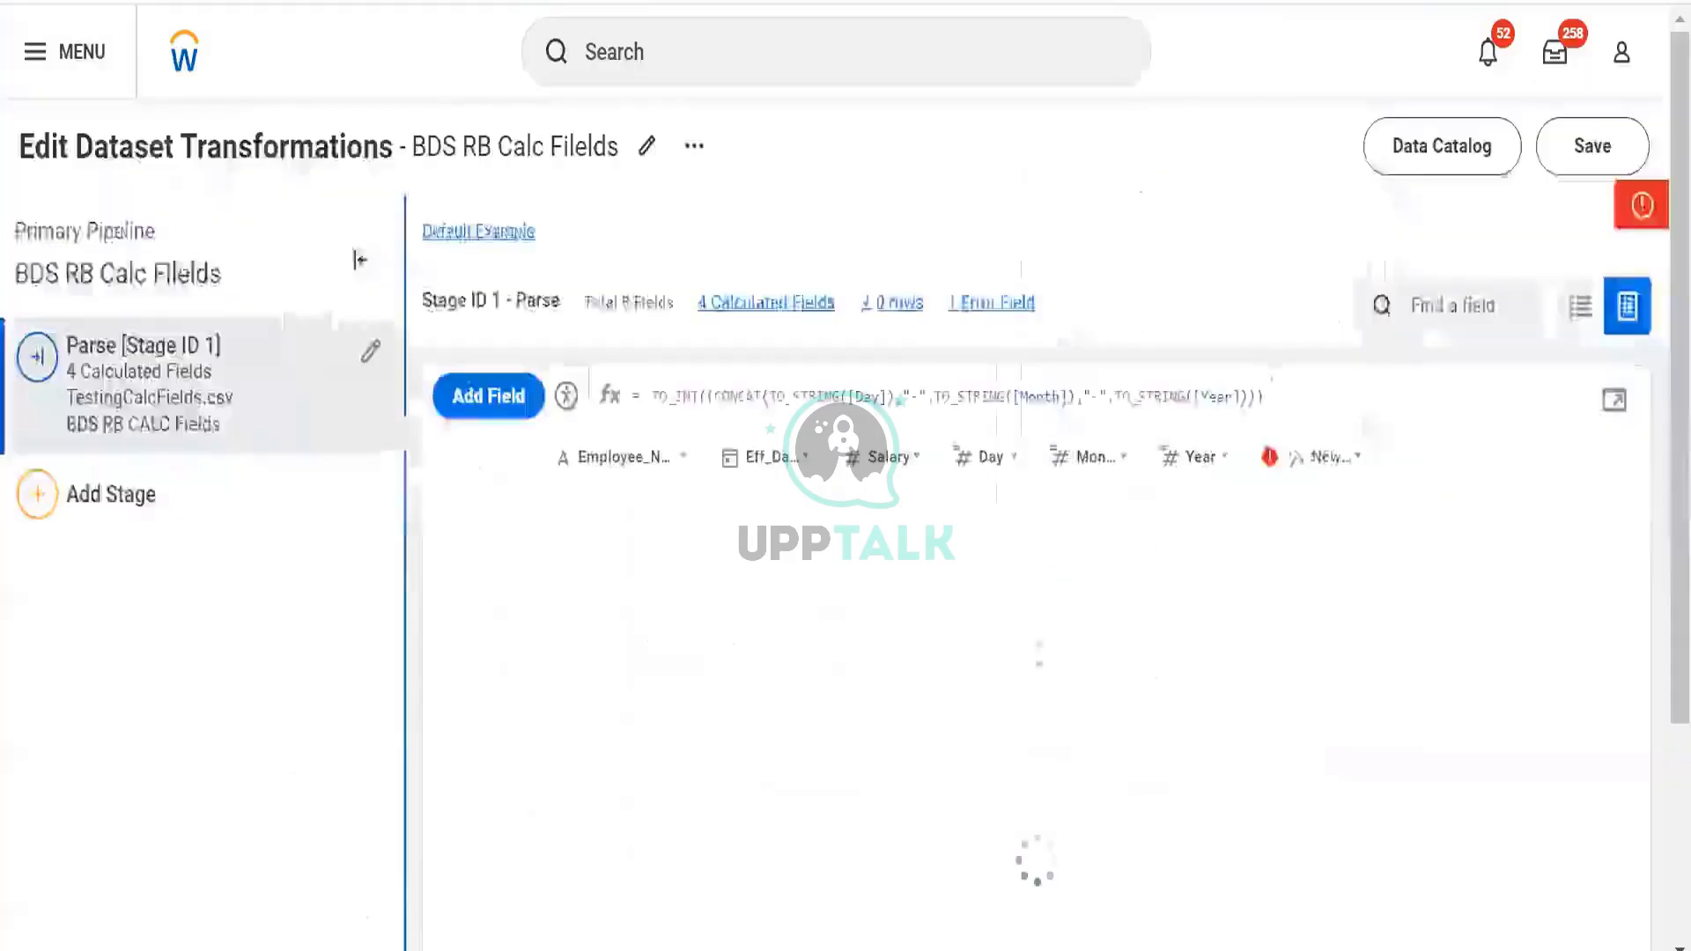
click(1457, 199)
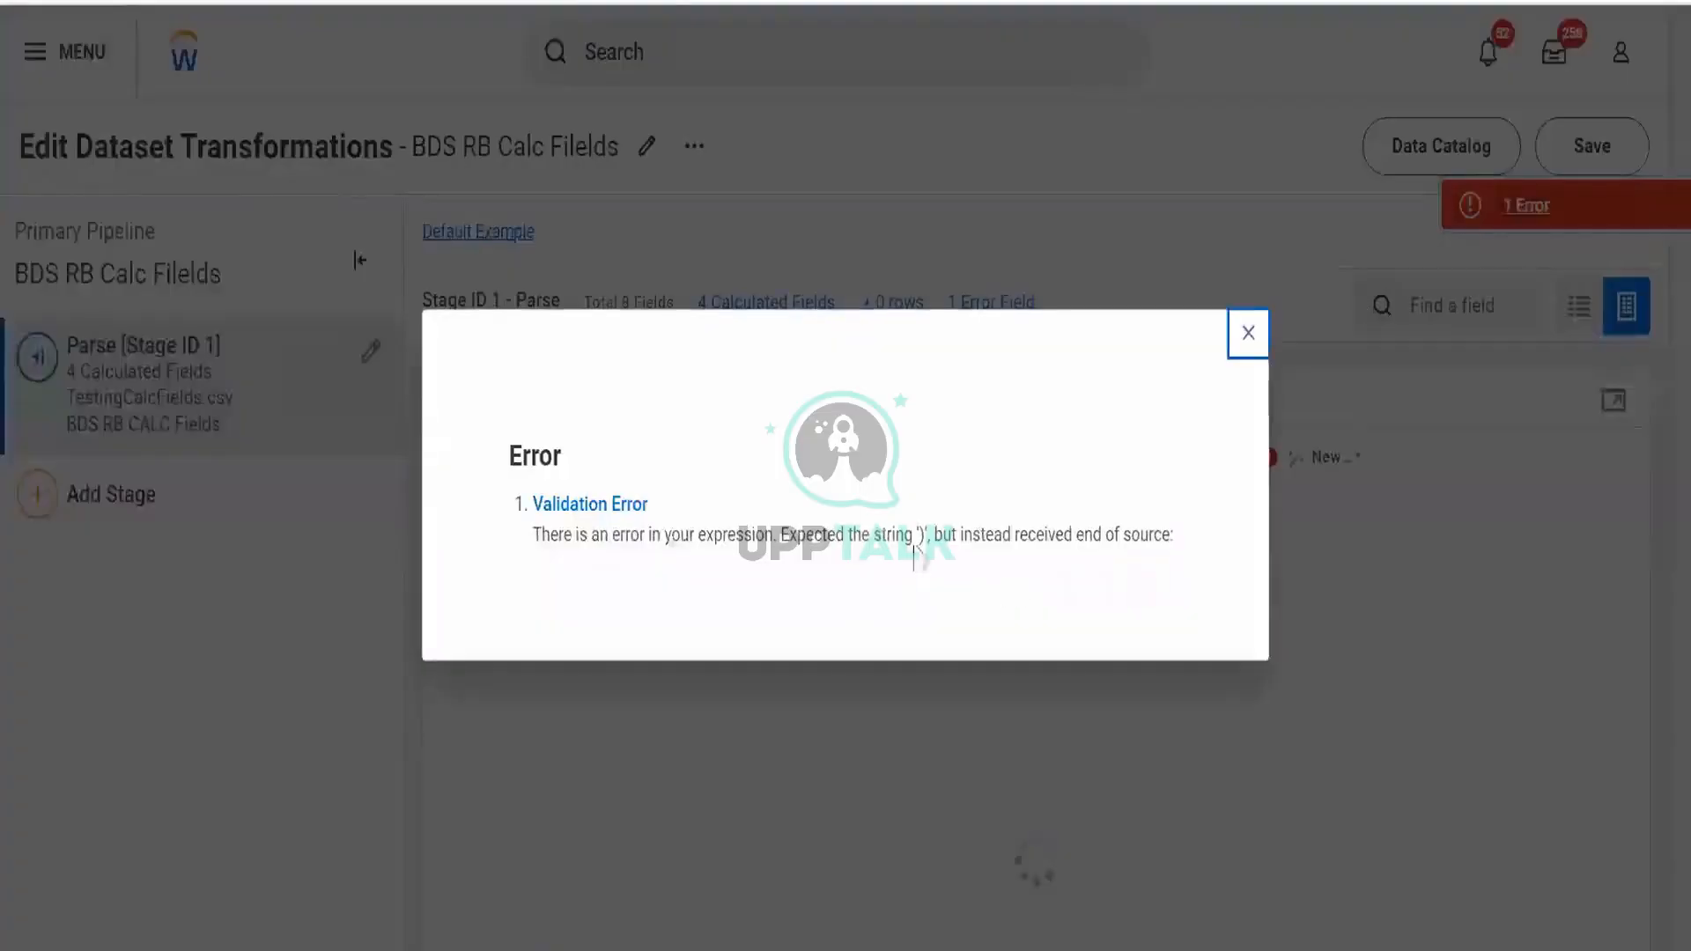
click(1245, 345)
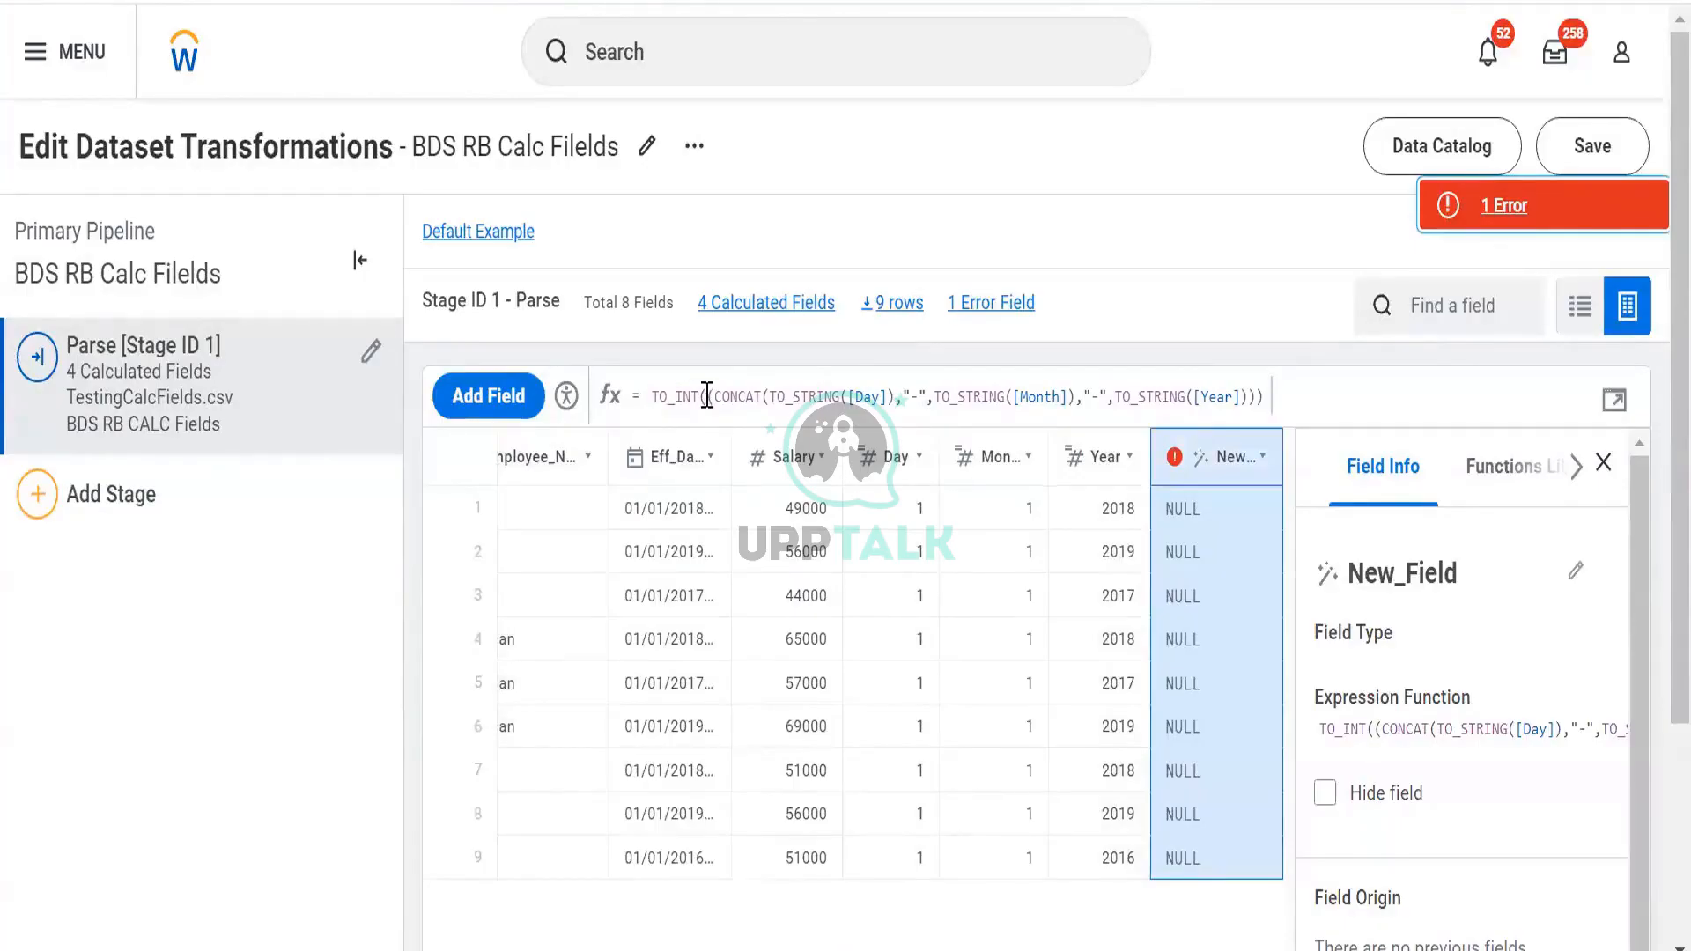
Delete TO_INT from New_Field's formula, leaving the parenthesized CONCAT, then head back toward the Data Catalog
drag(707, 397, 563, 414)
key(BackSpace)
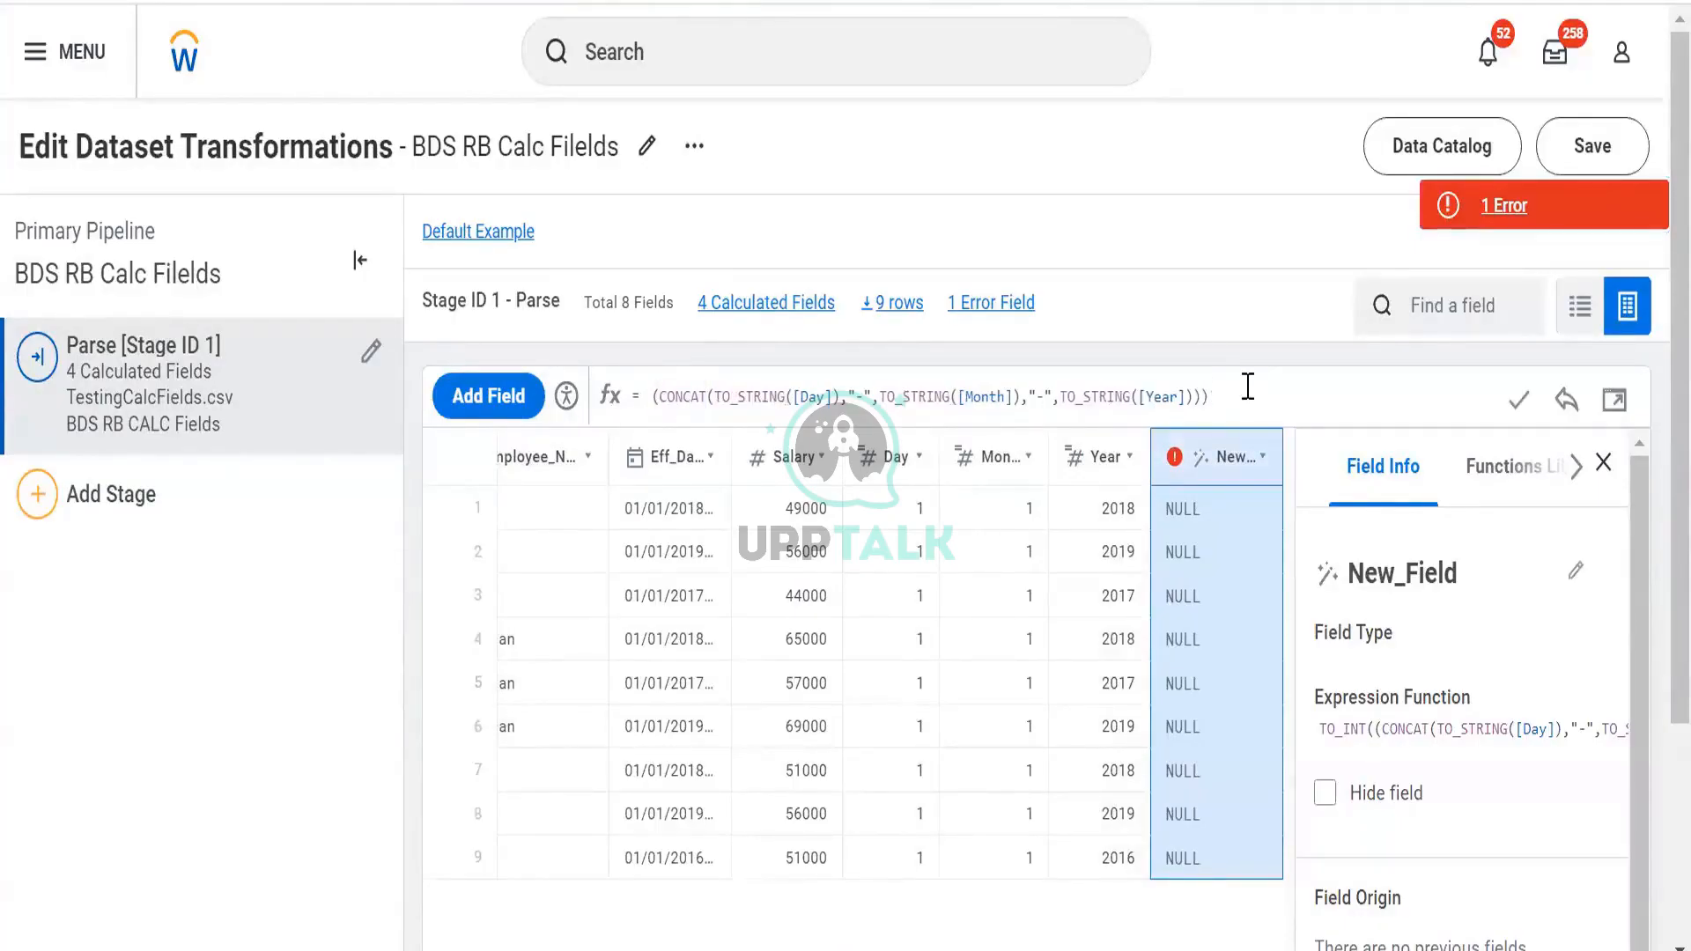
shift+click(658, 396)
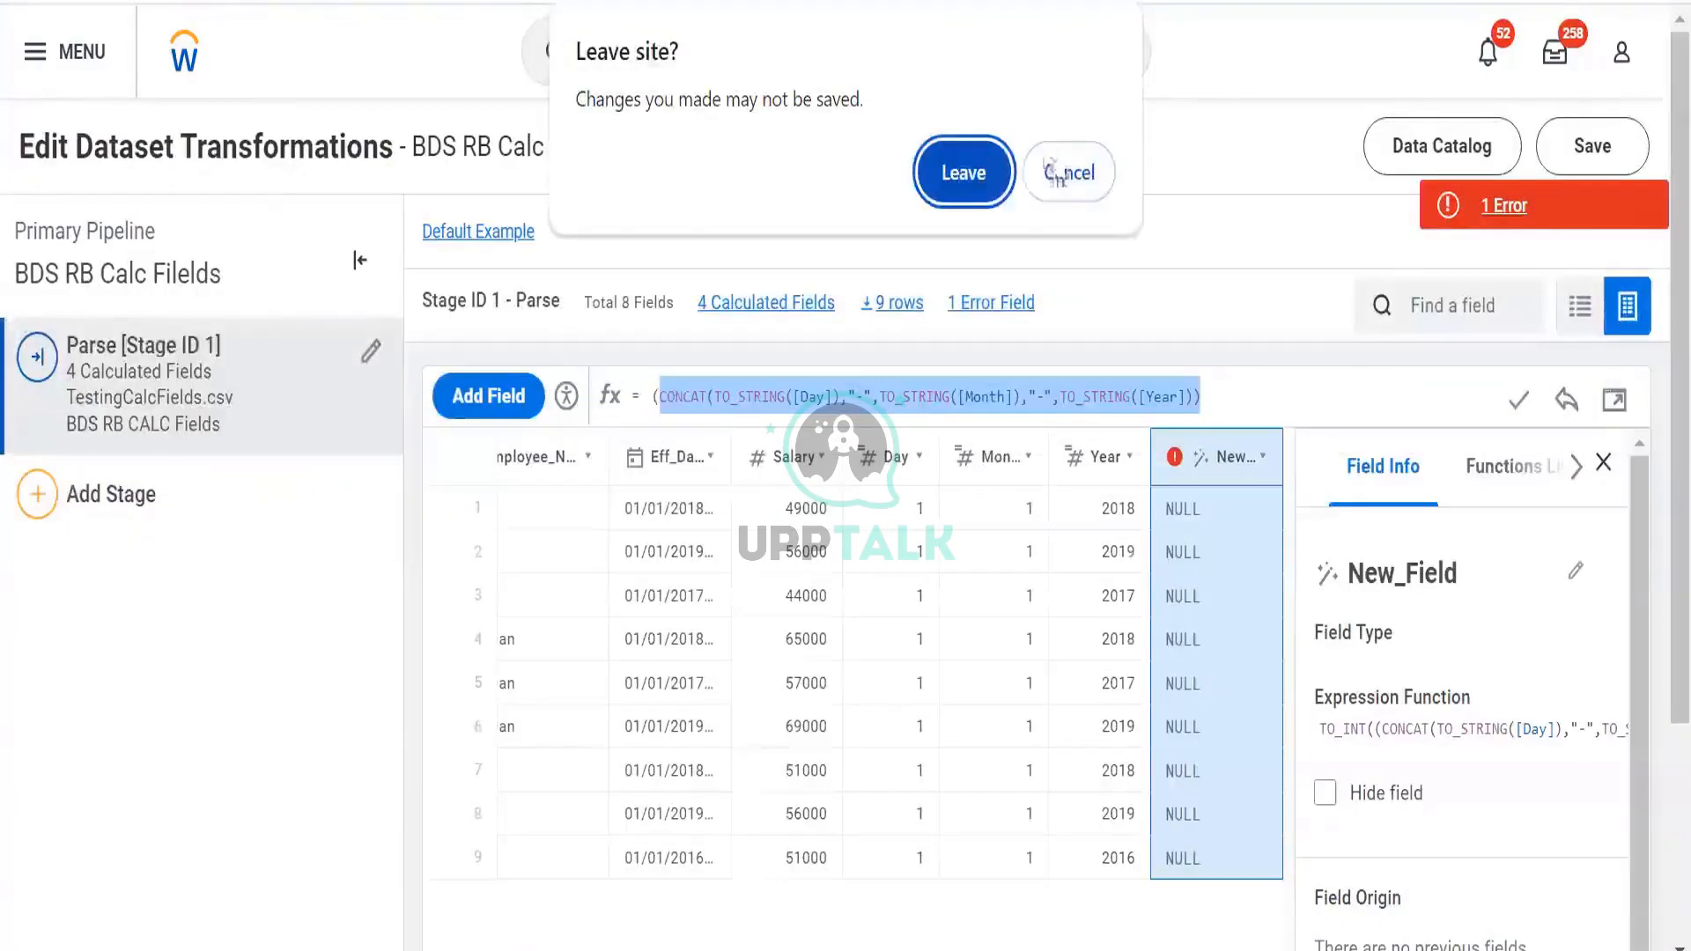
click(1068, 171)
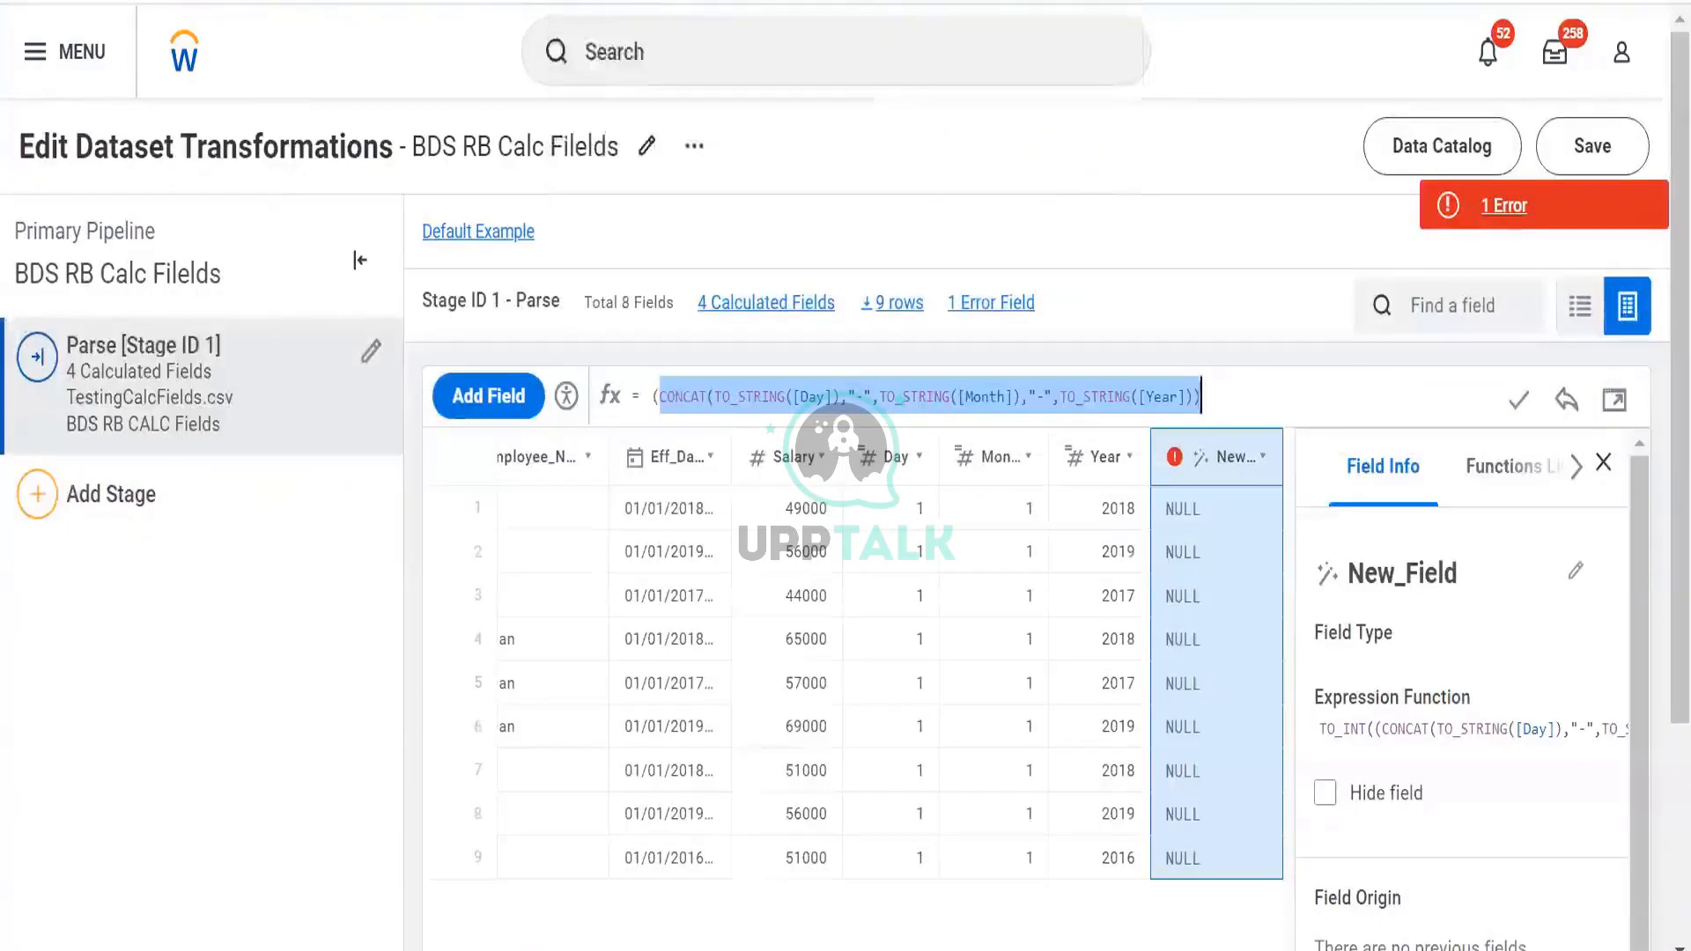
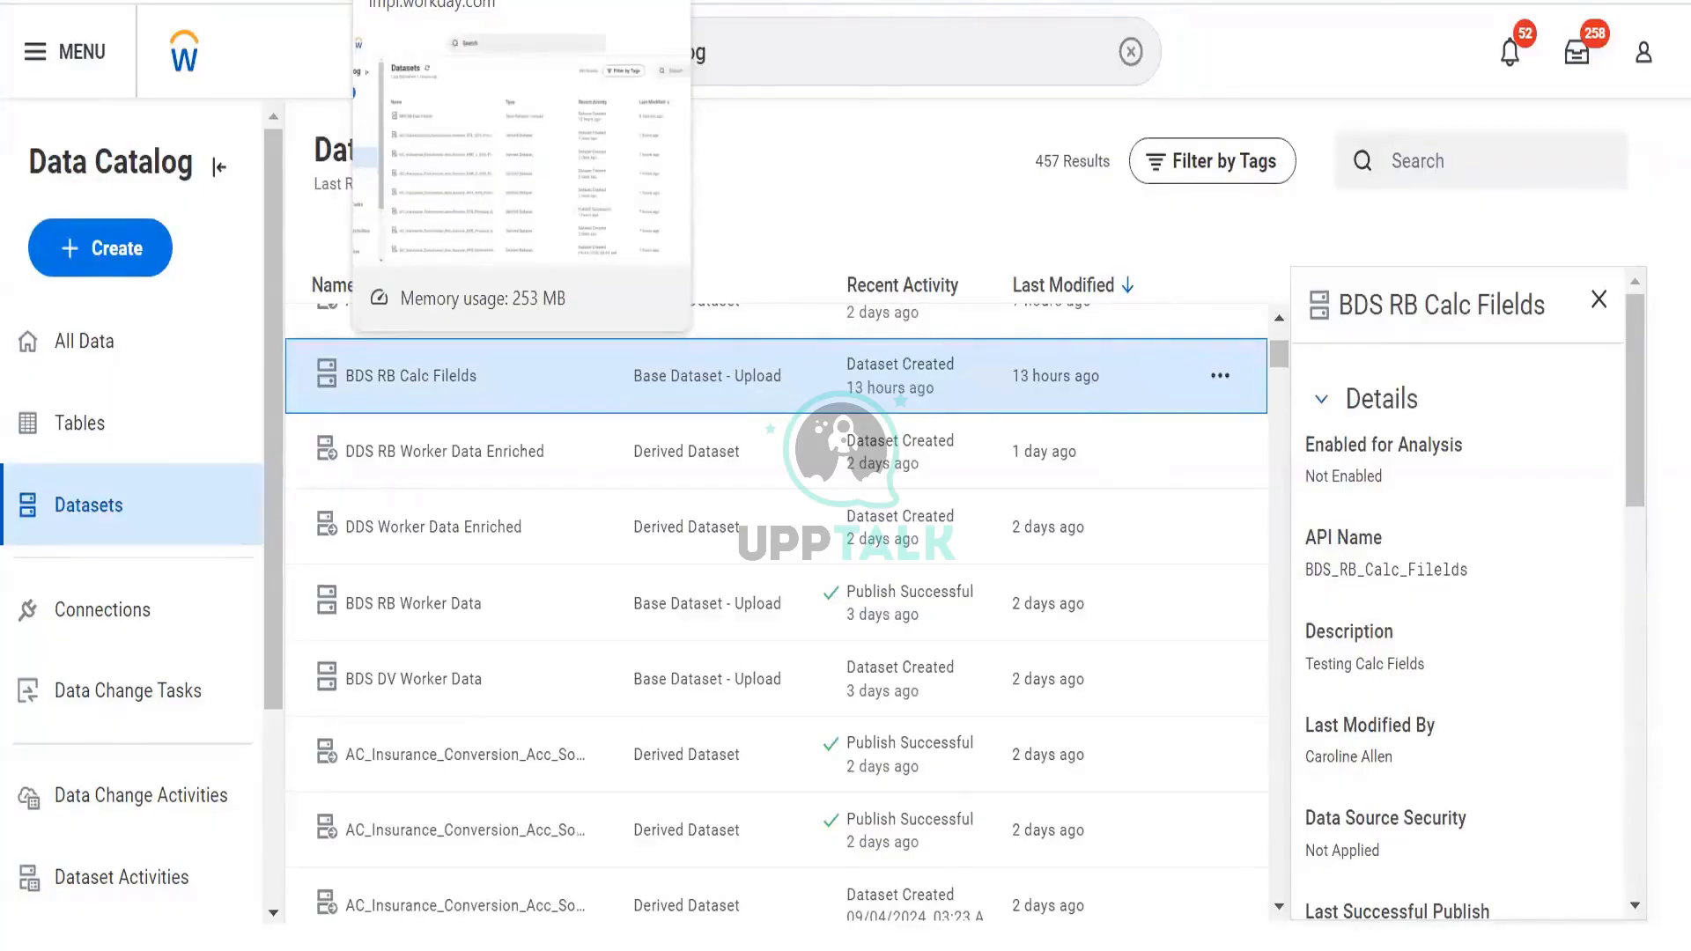
Open the BDS RB Calc Filelds dataset from the Datasets tab and preview its 9 sample rows
click(458, 2)
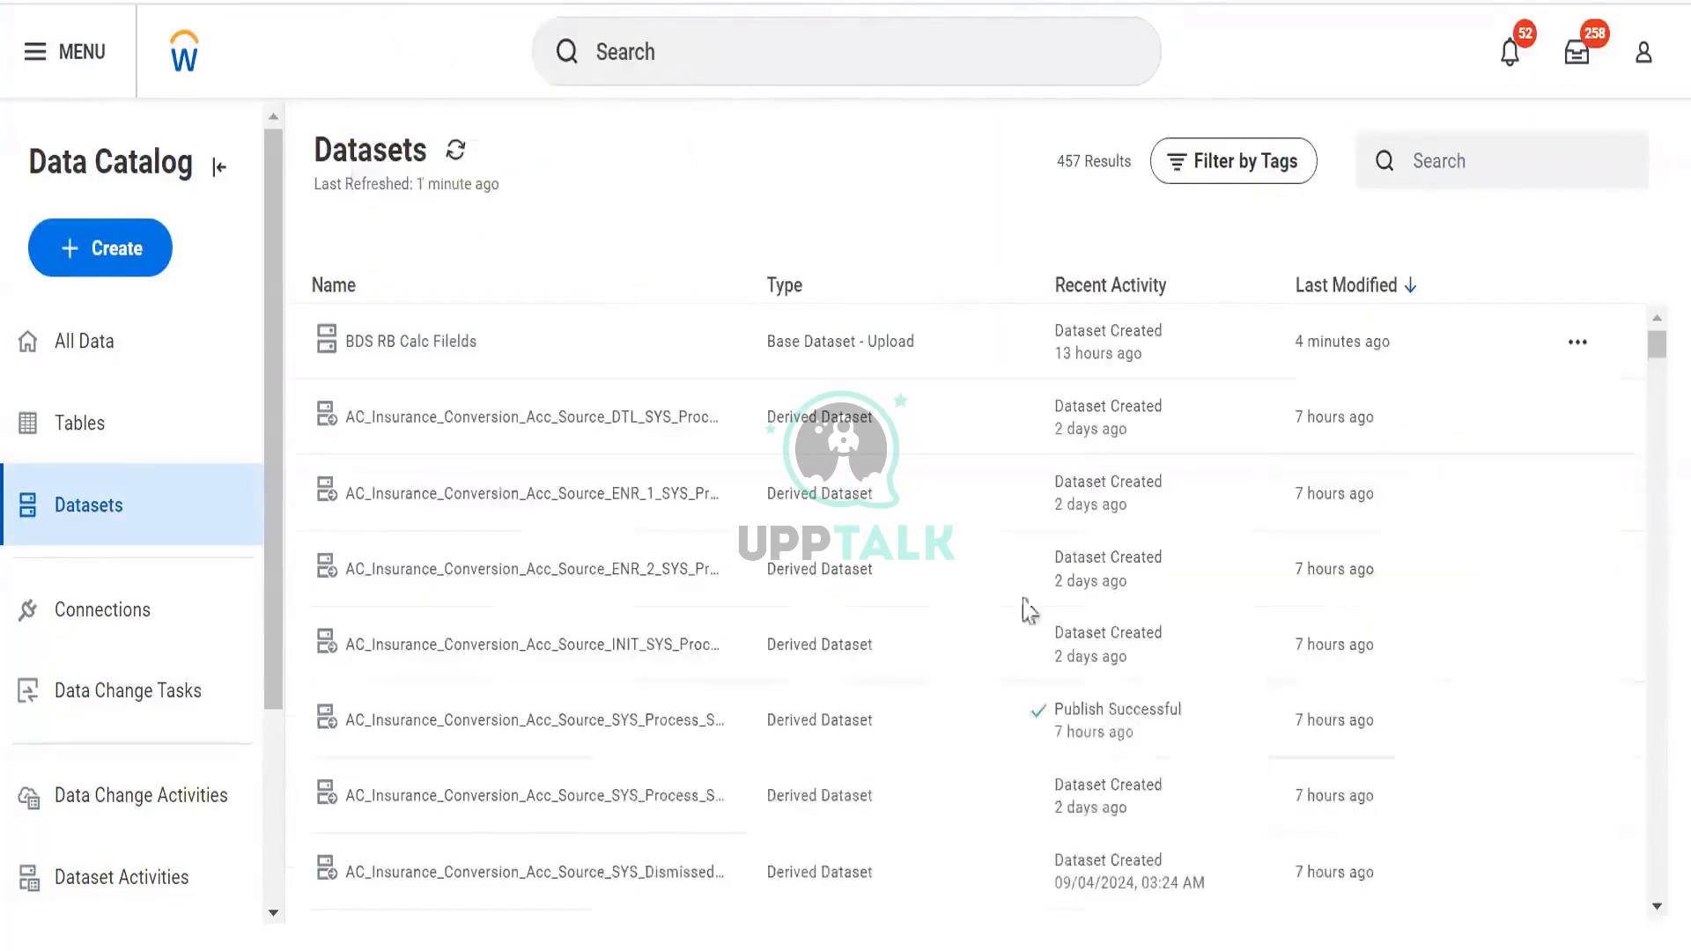
click(1577, 342)
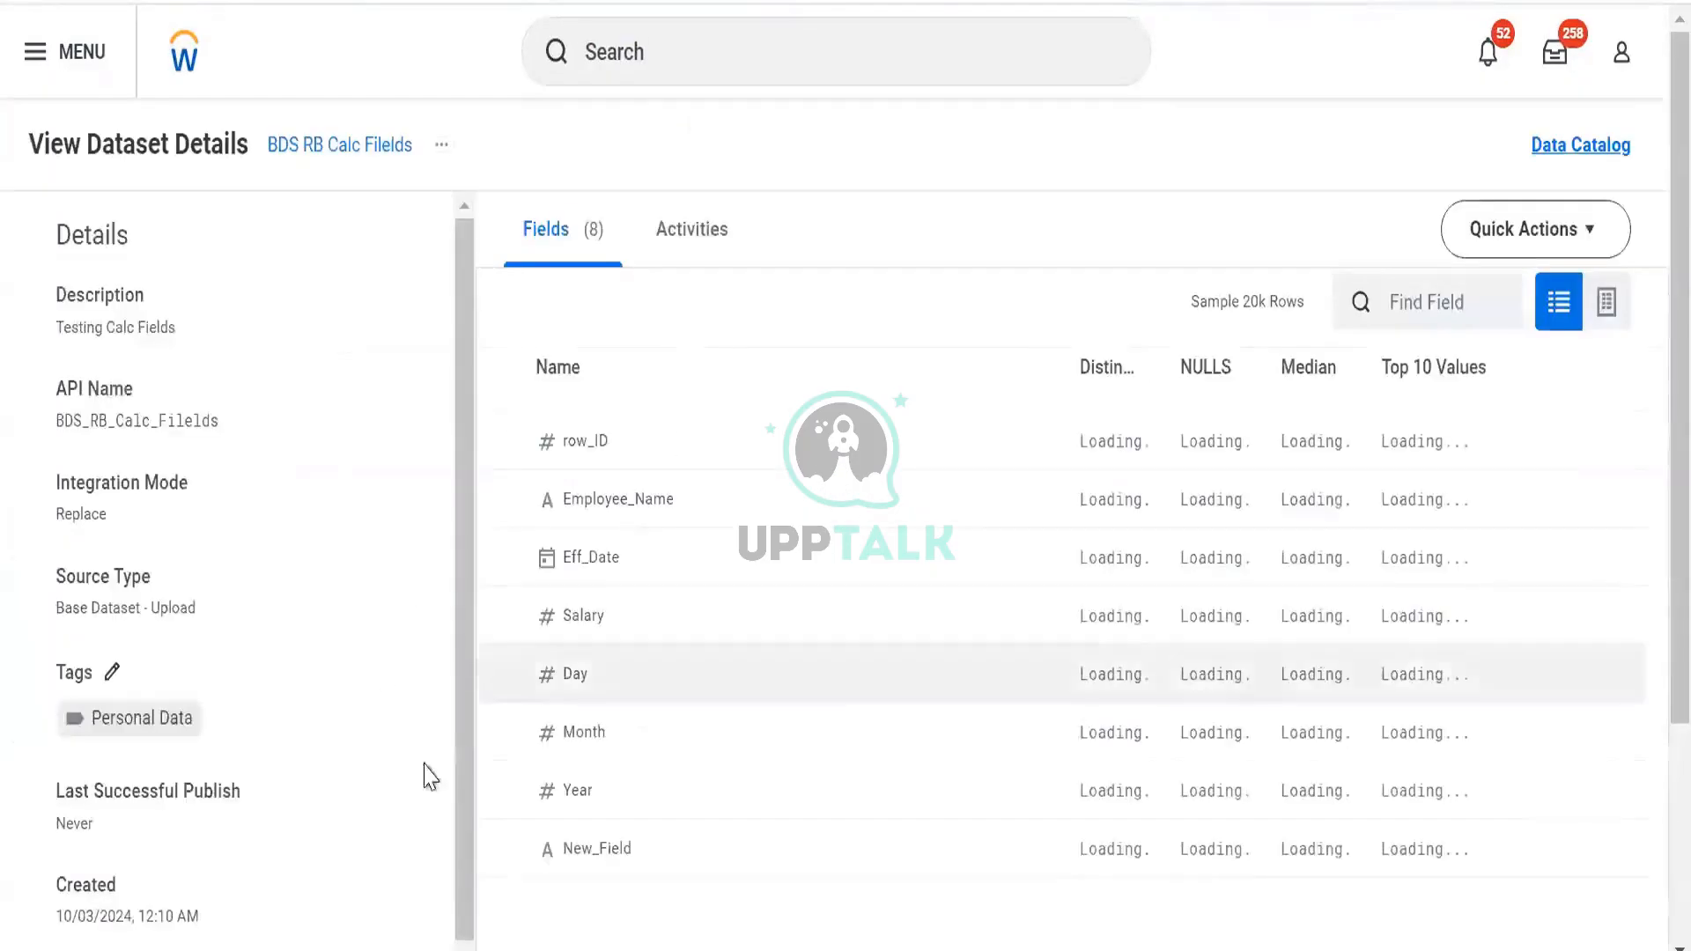
click(1607, 303)
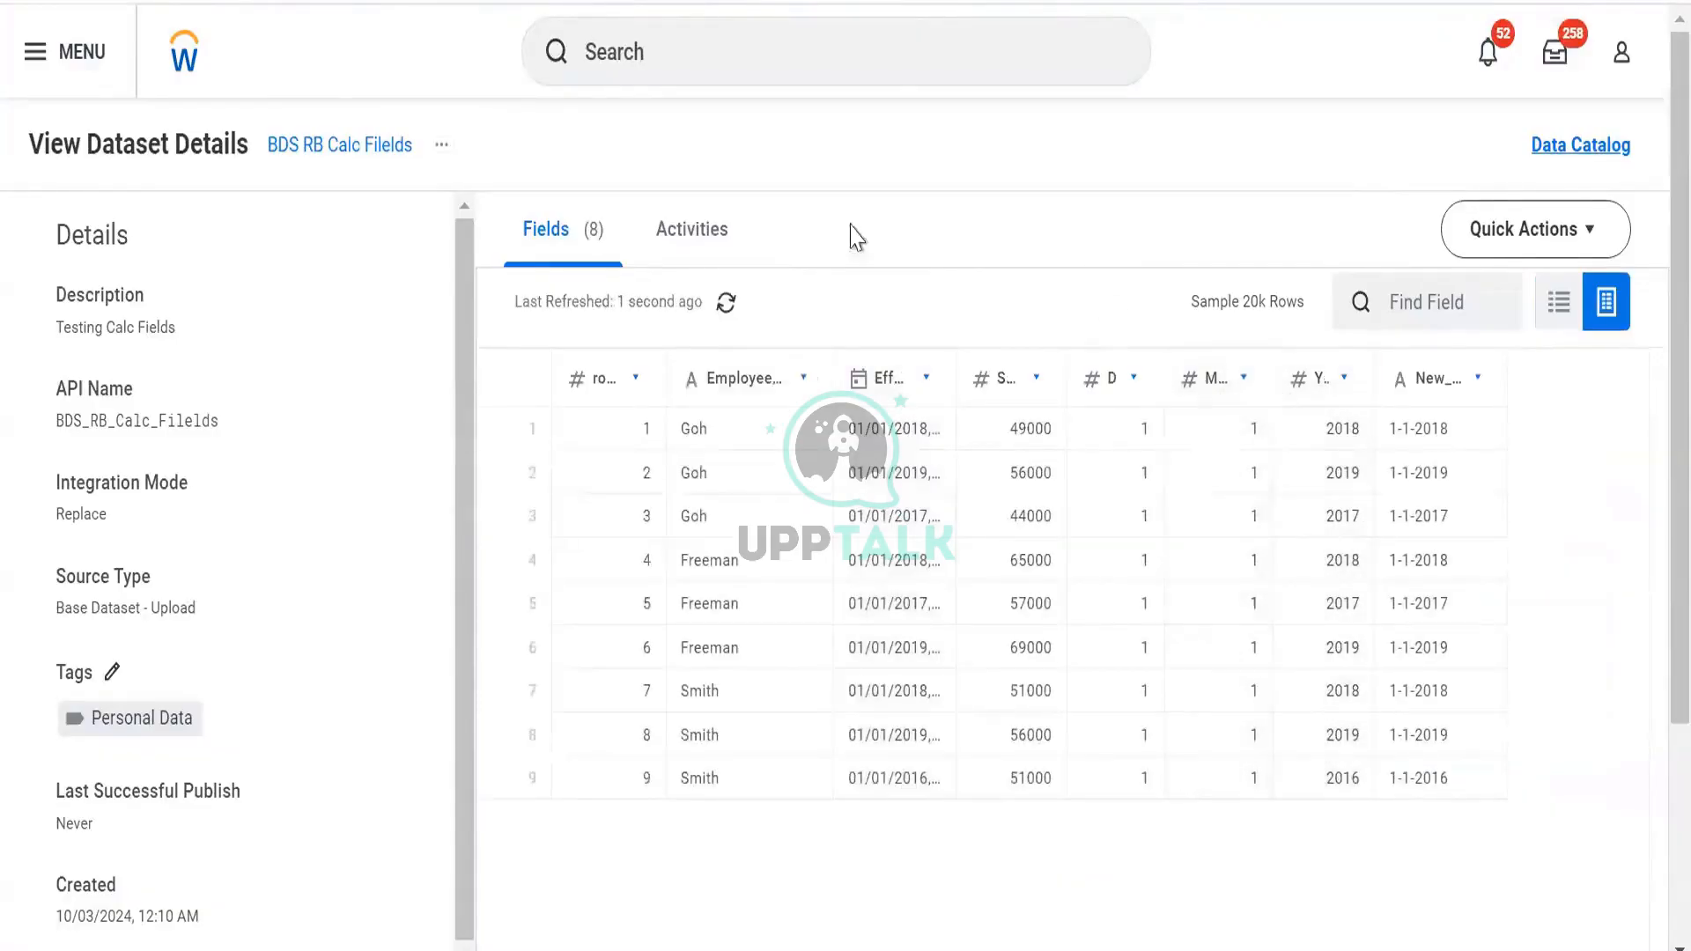
click(781, 58)
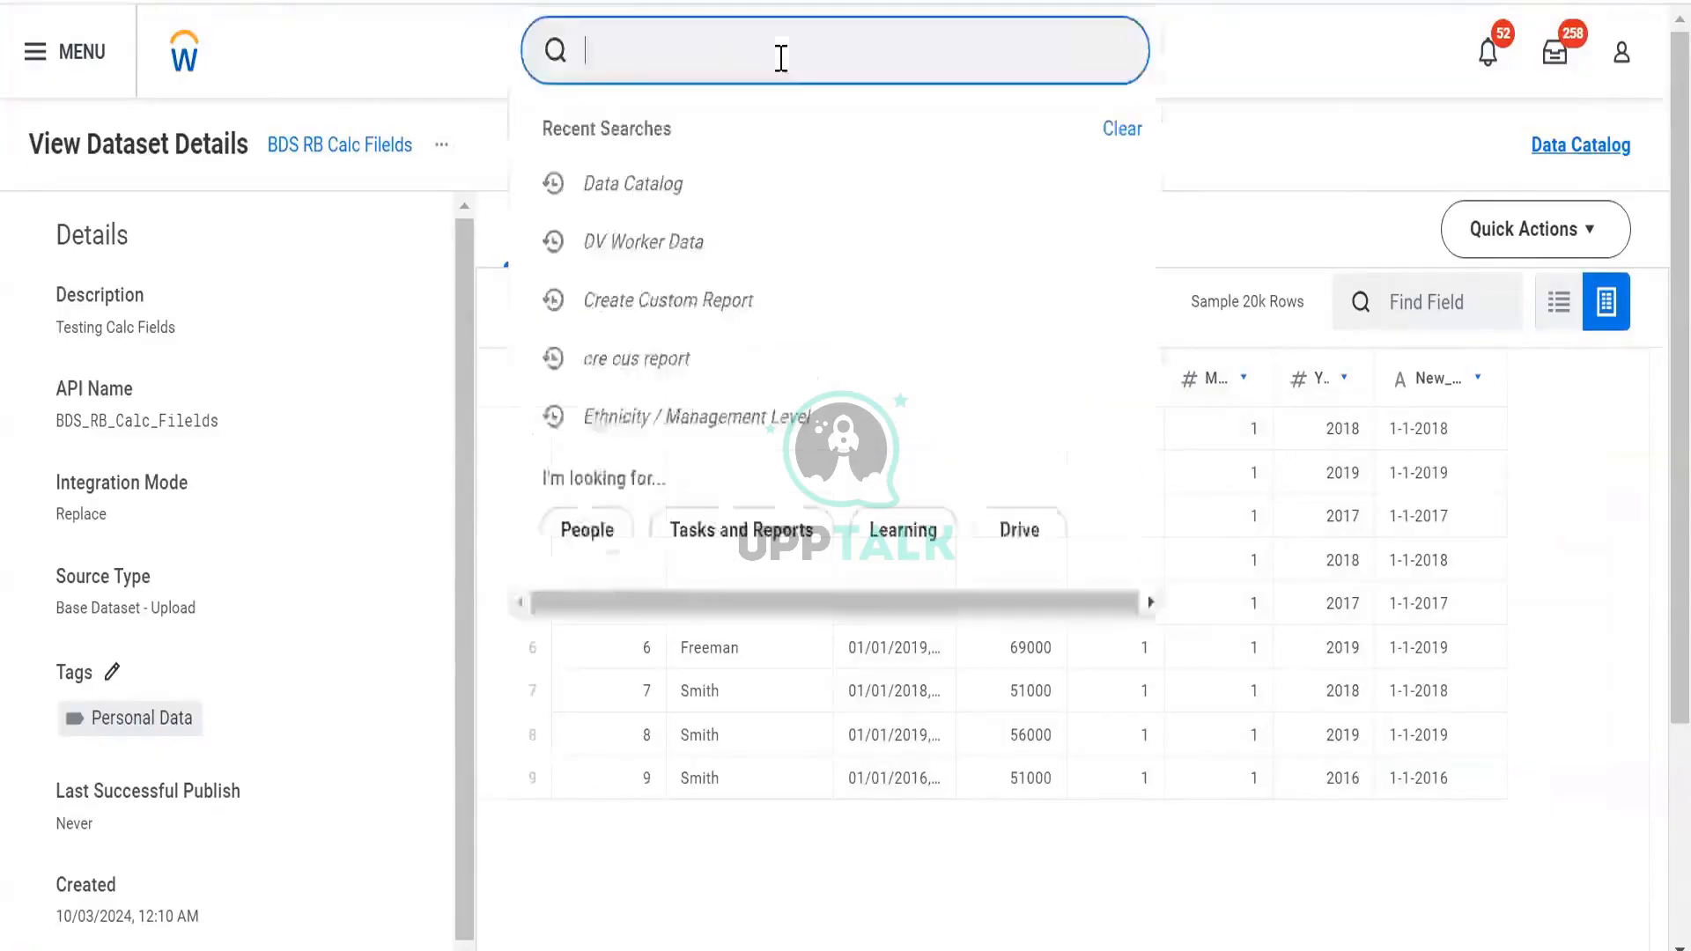
Look up the MM.yyyy date format in a new browser tab
key(ctrl+t)
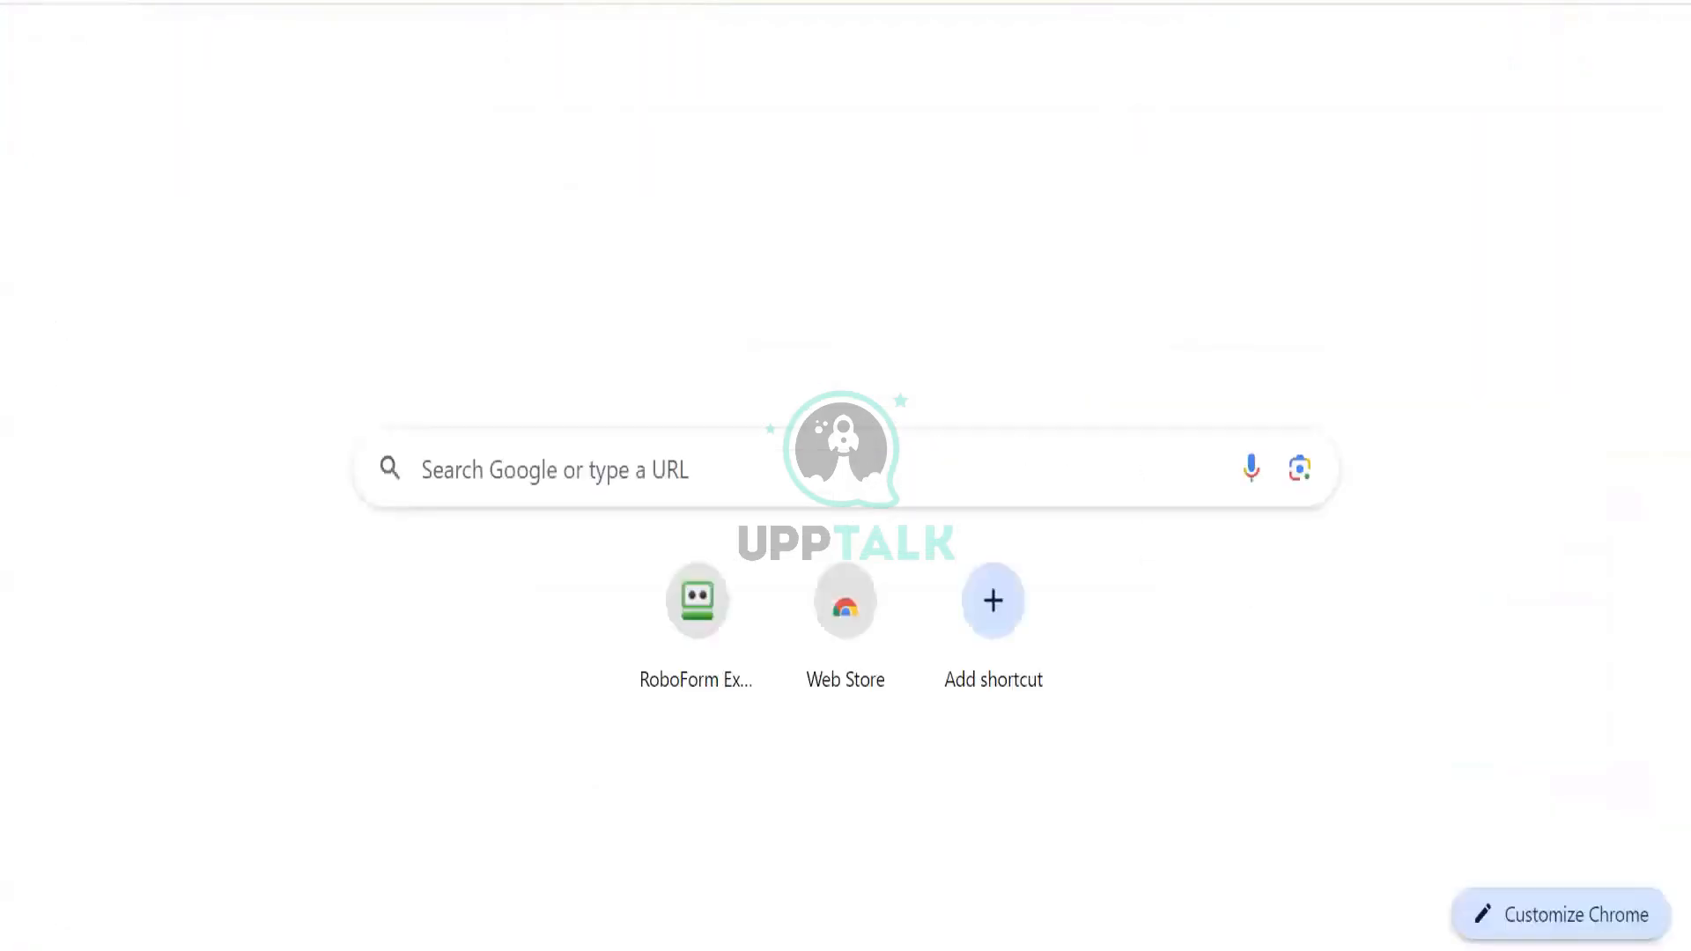
text(MM.yyy)
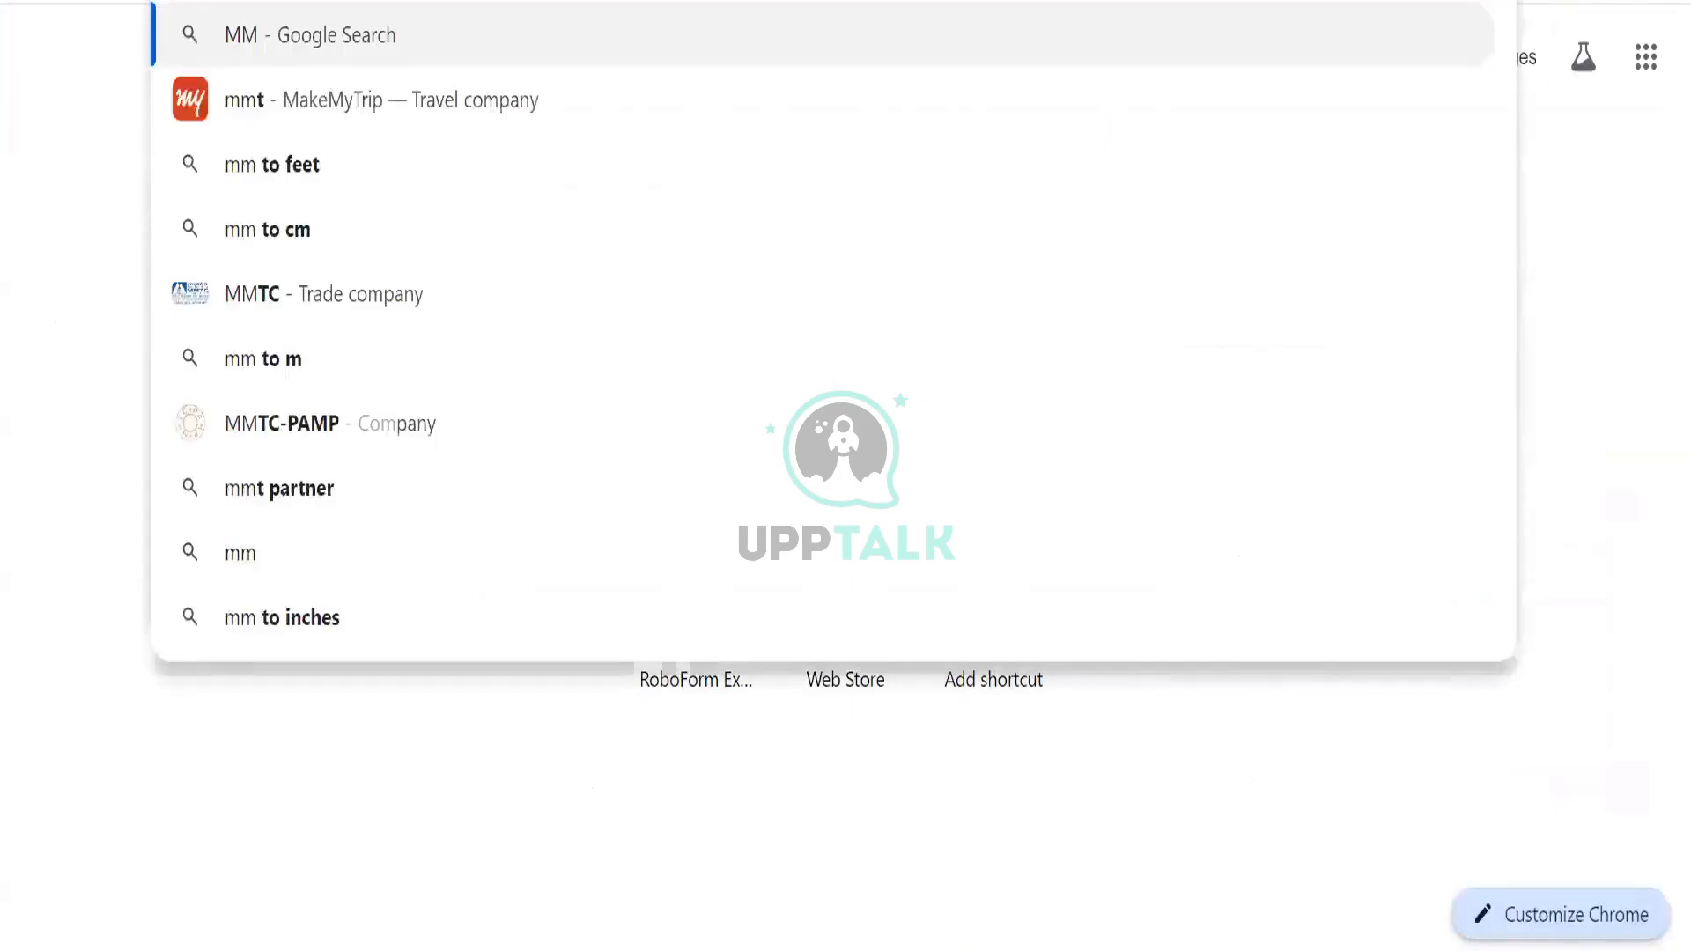
text(y)
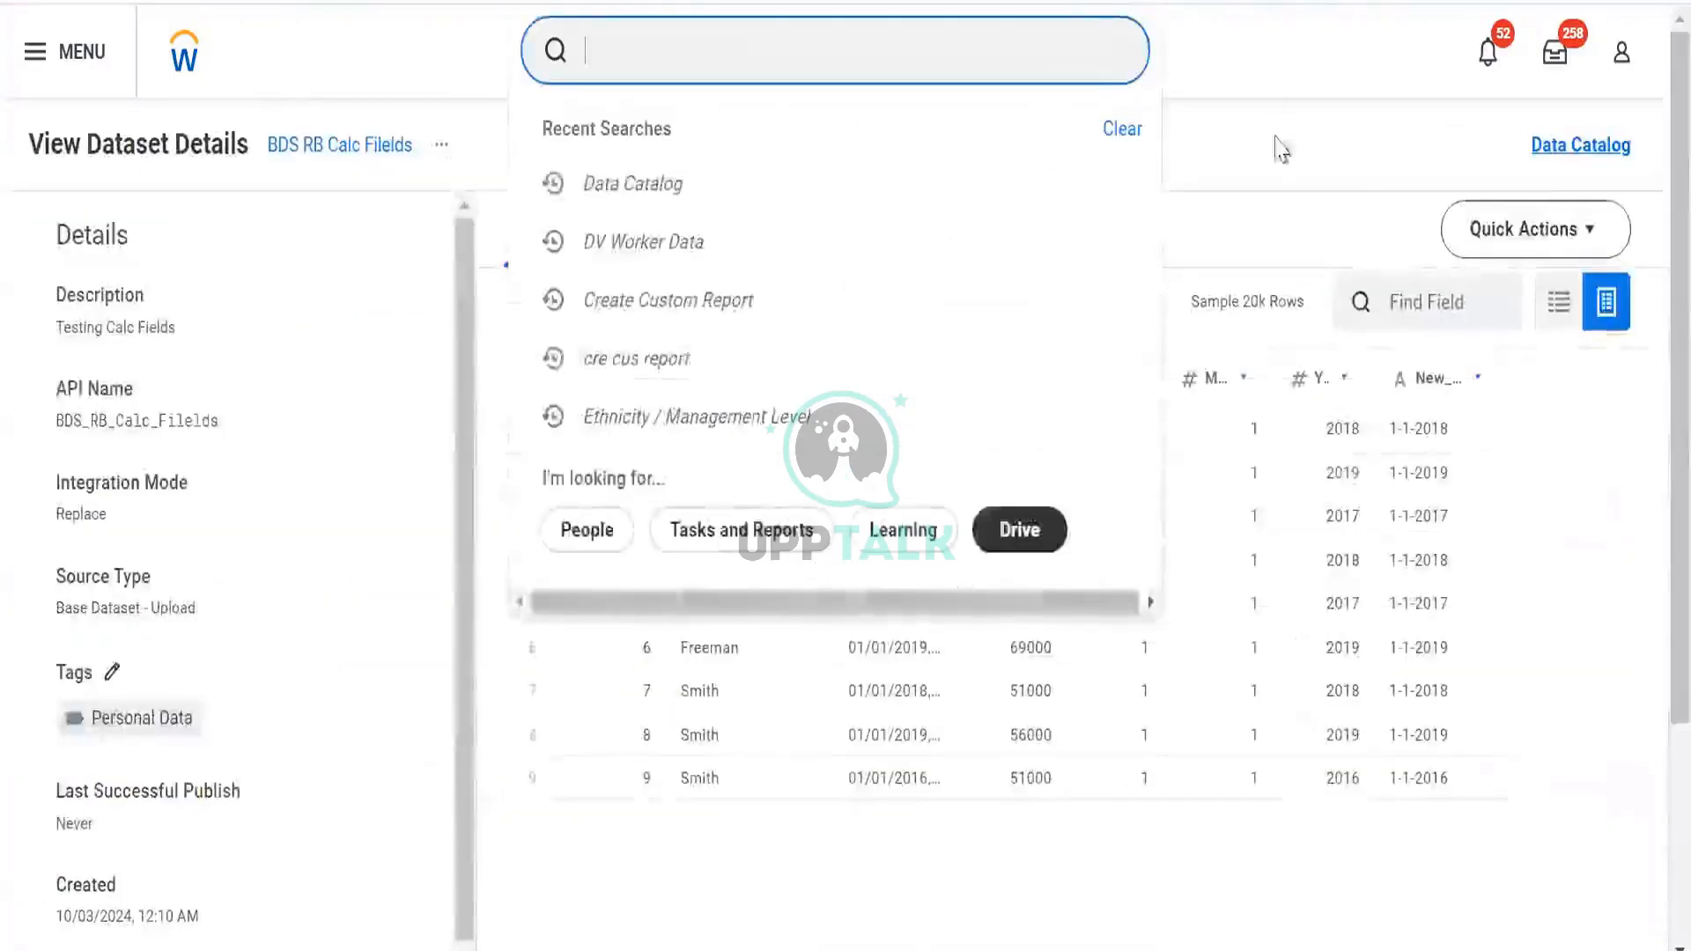
click(1313, 461)
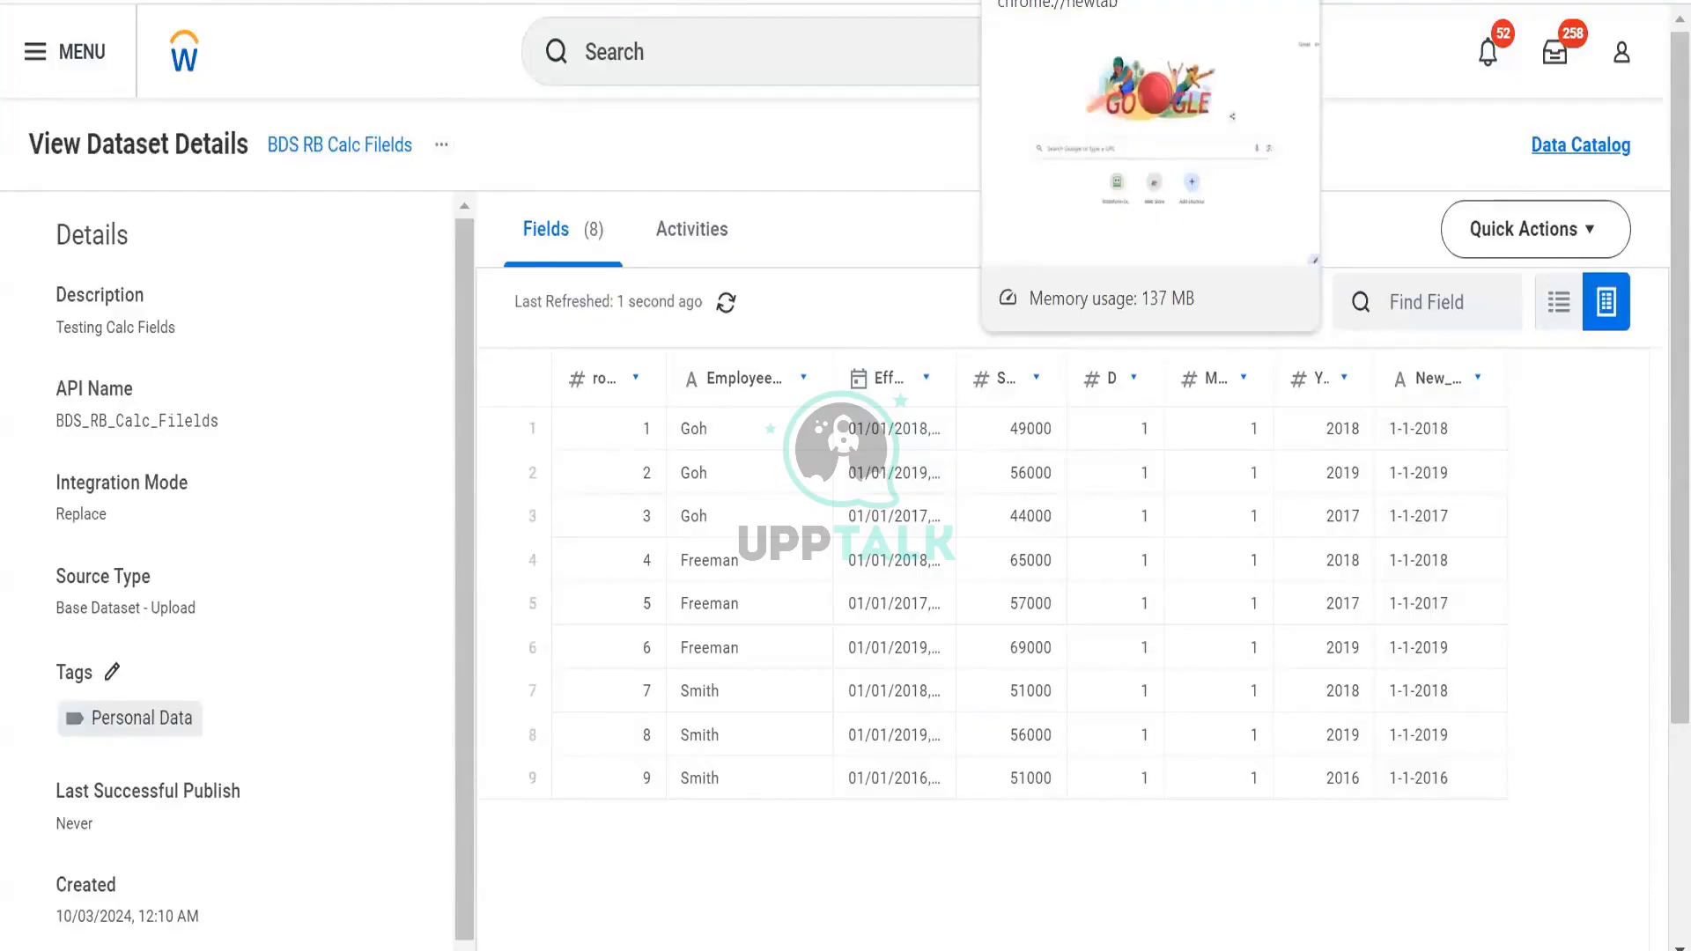
click(1151, 2)
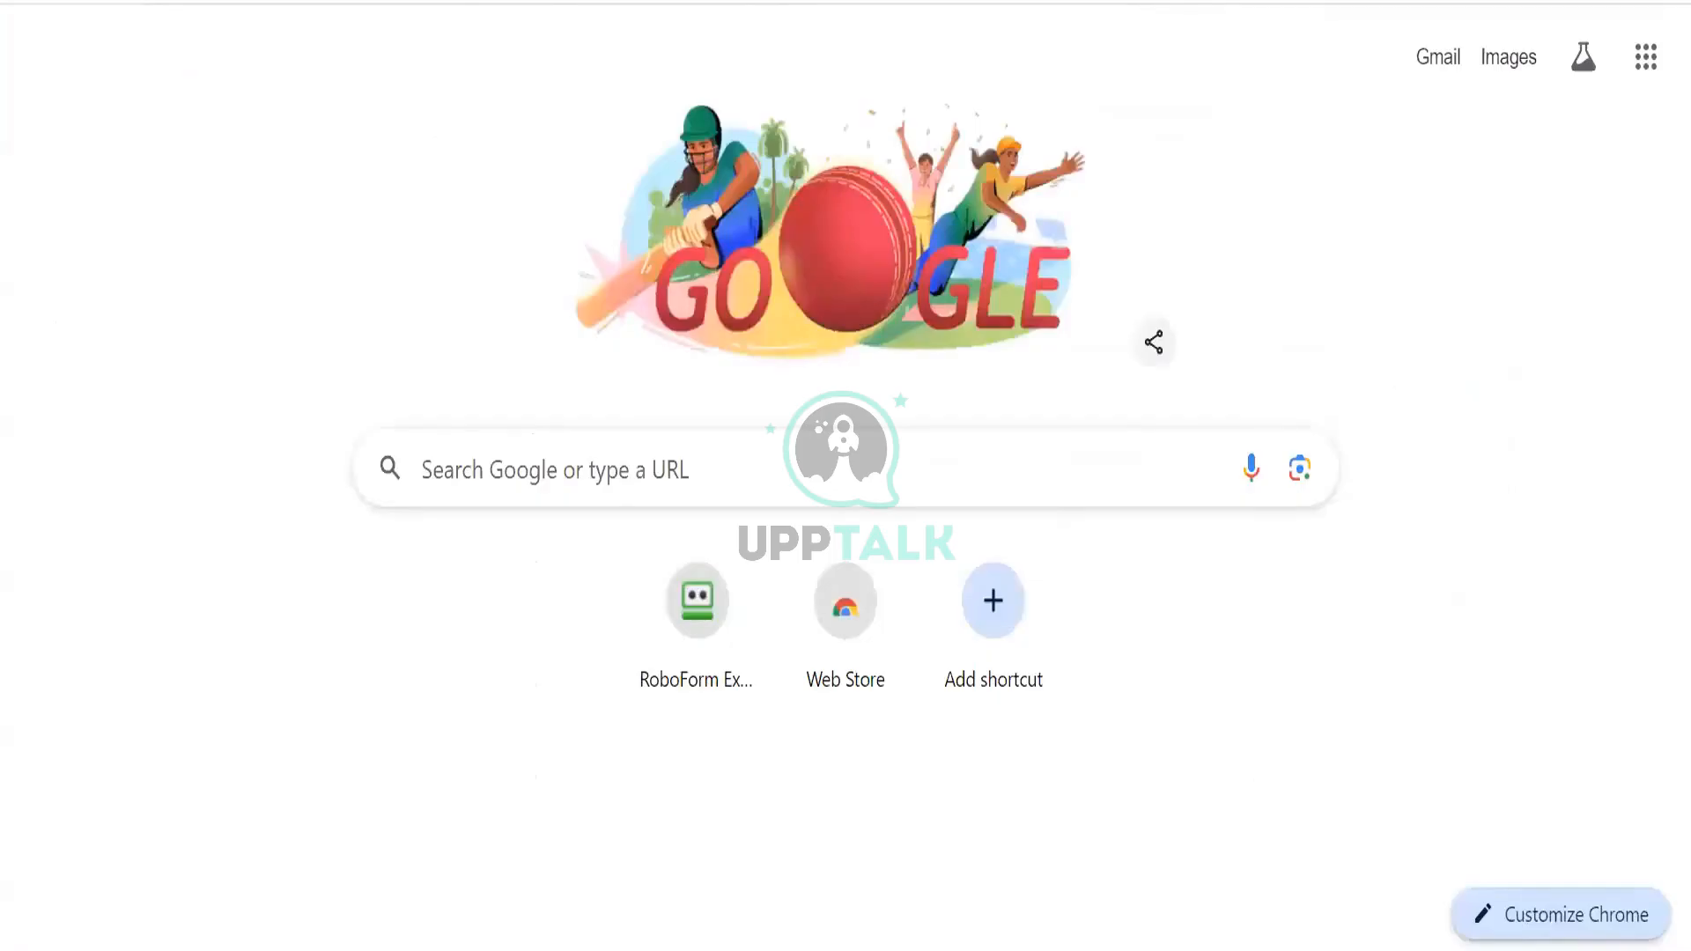
Return to the Data Catalog Datasets list, close the dataset details panel, and start a search
click(238, 2)
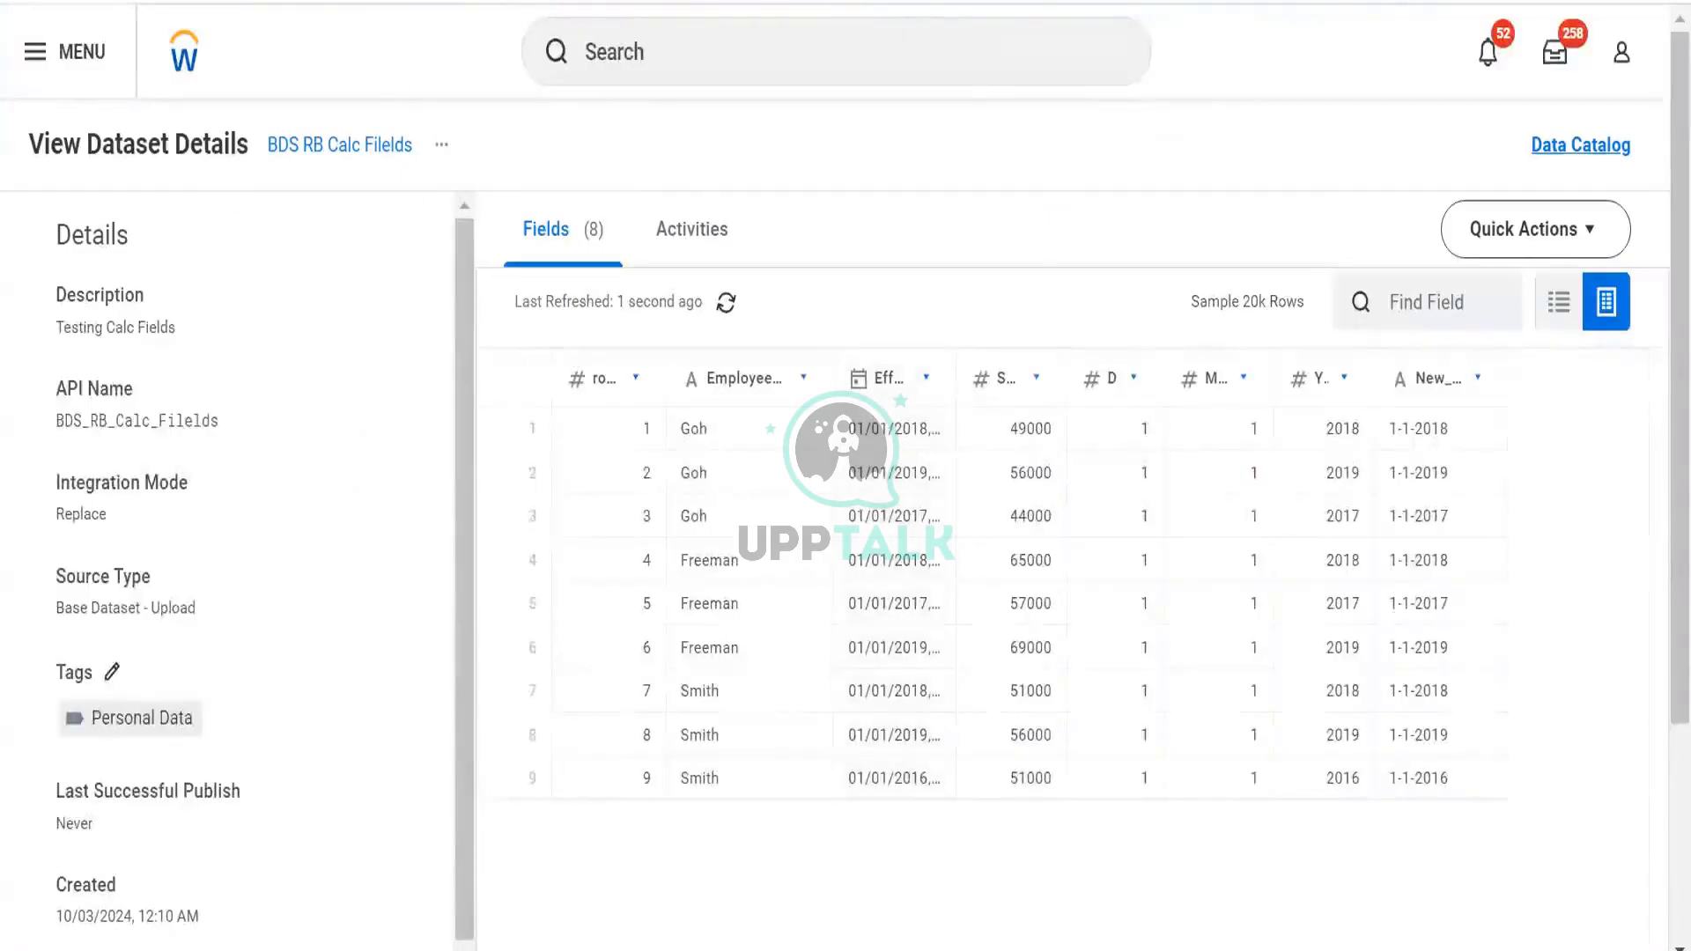
click(106, 2)
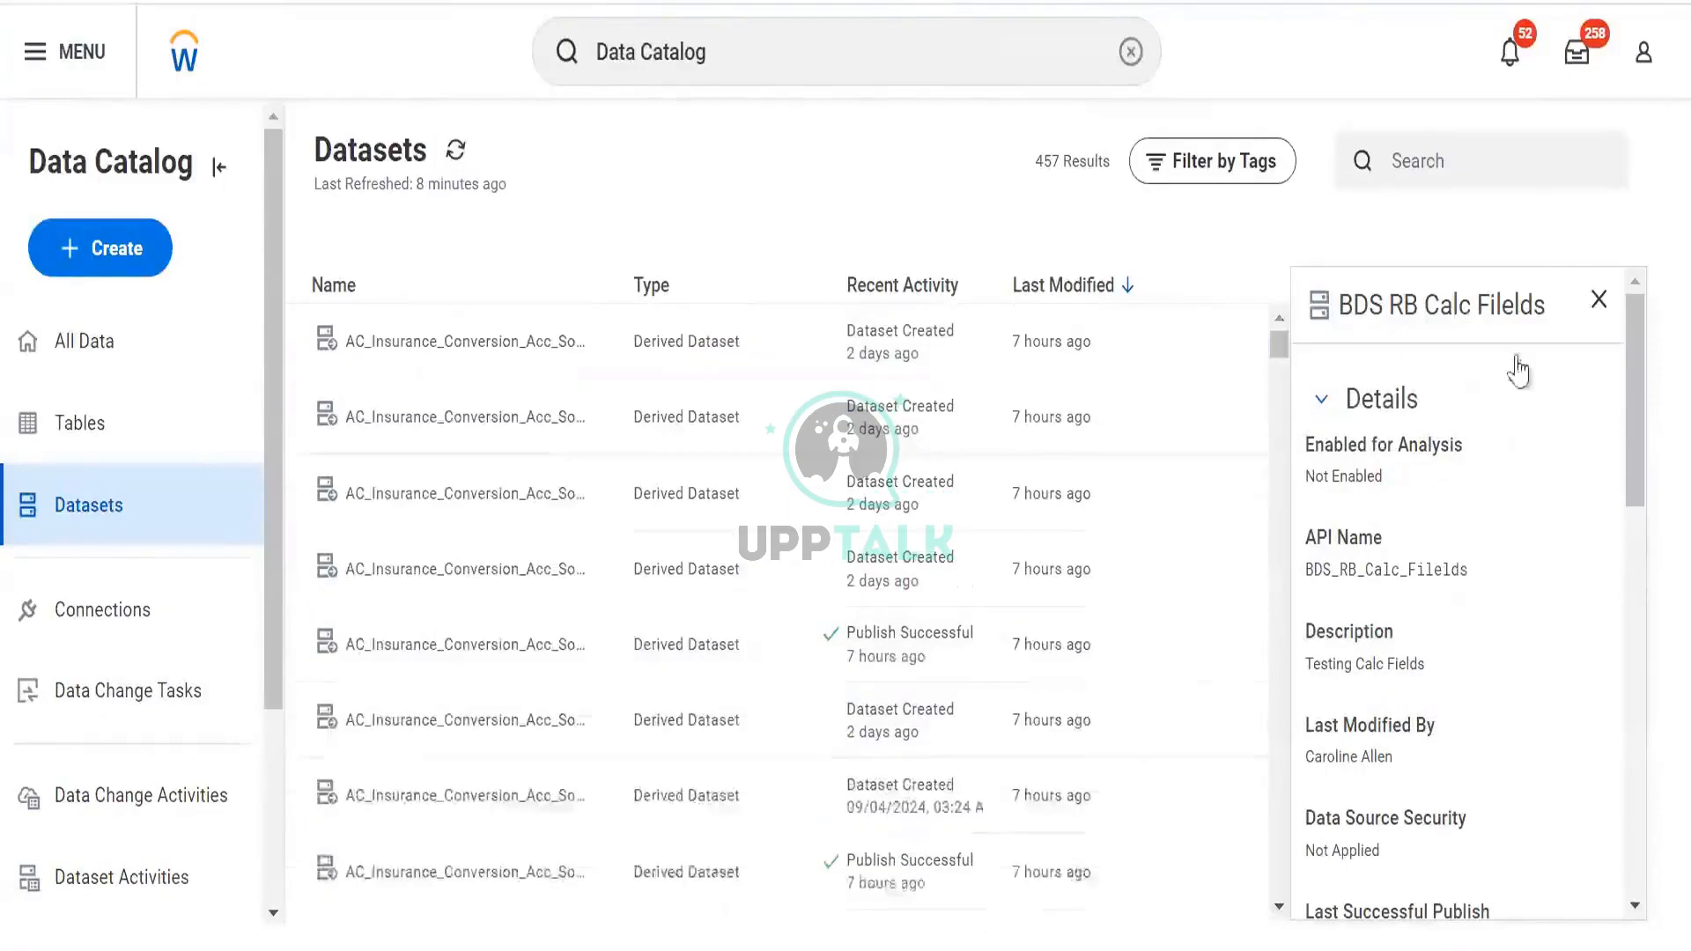
click(1598, 300)
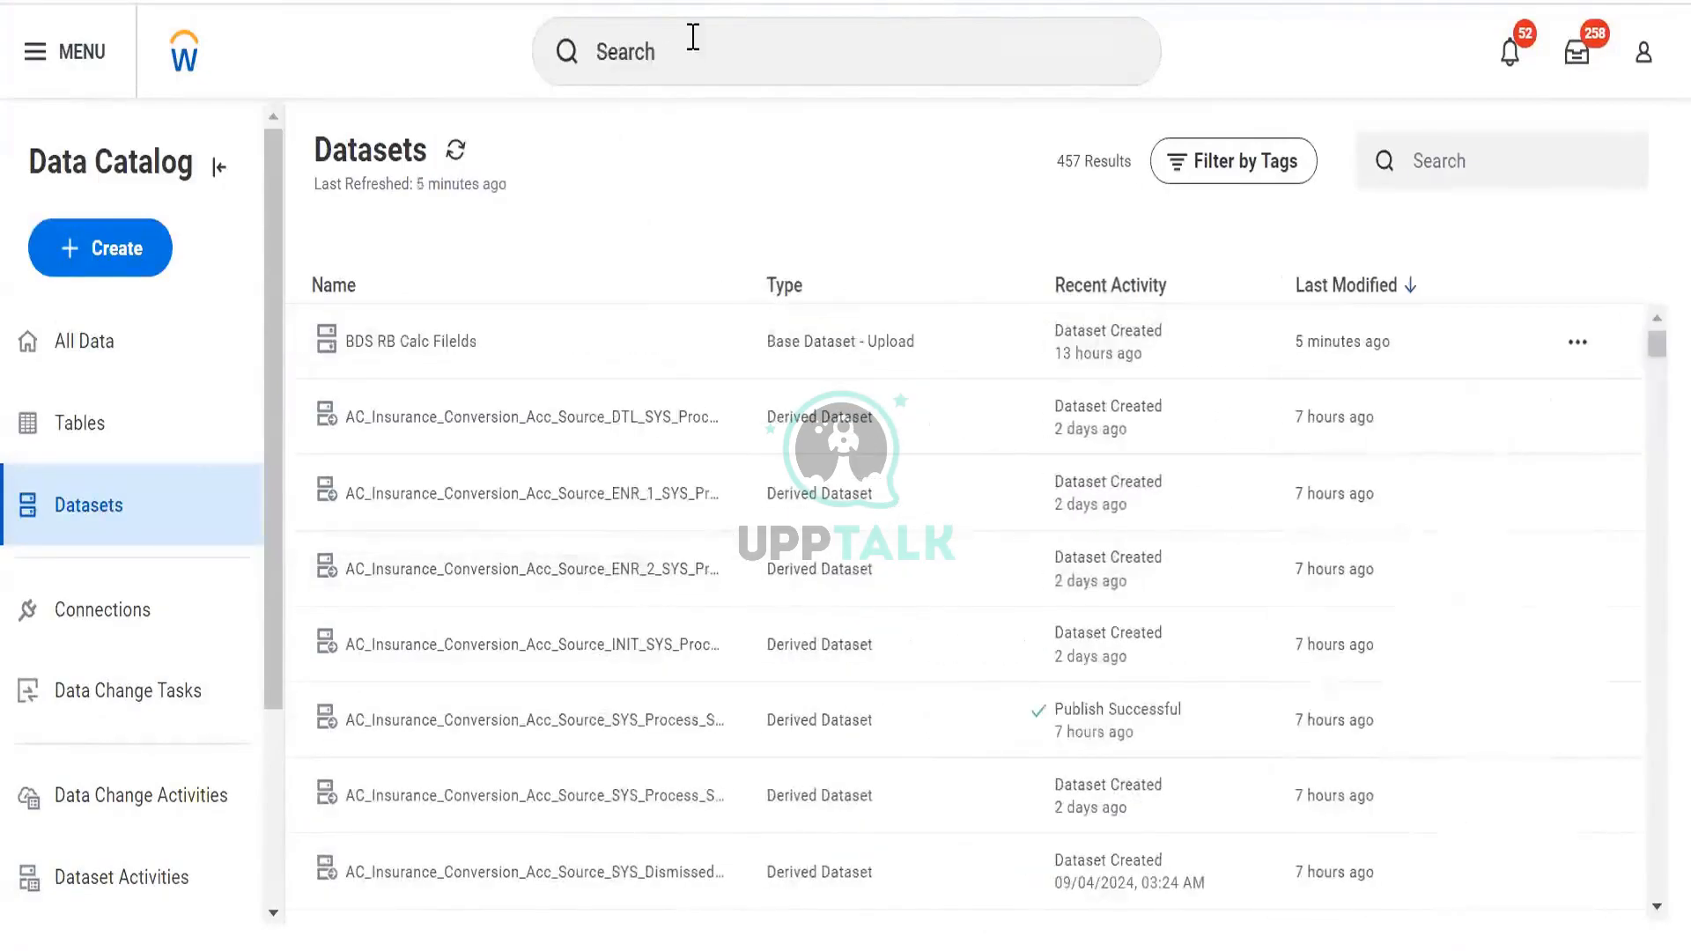
click(692, 37)
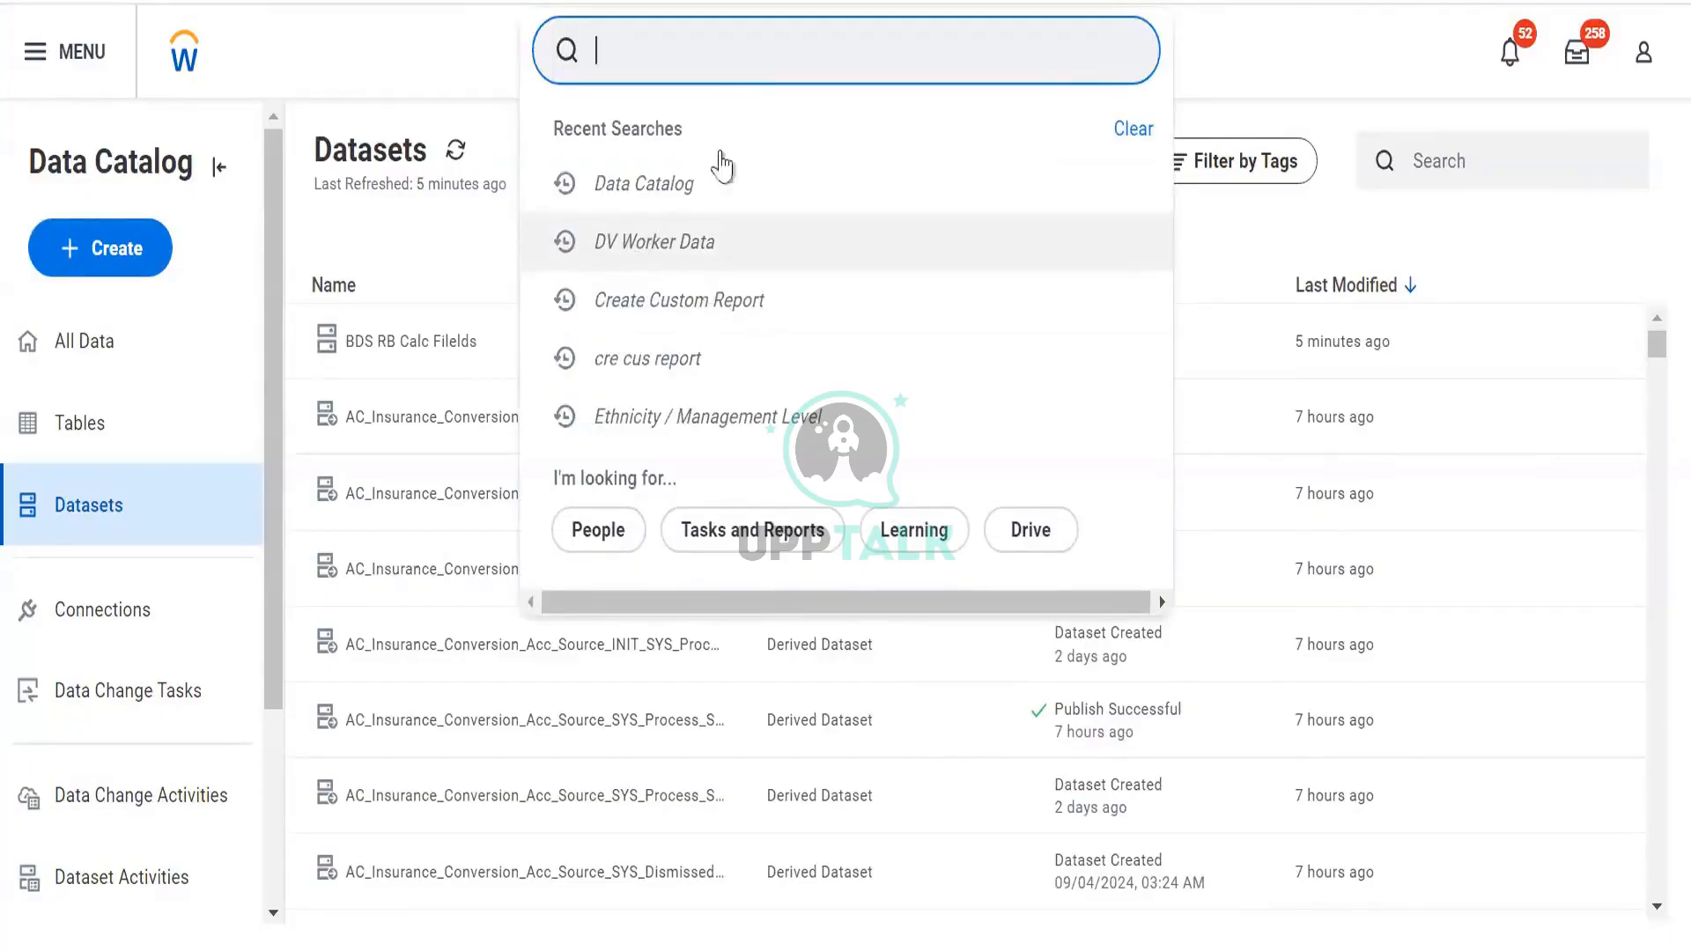
Search 'create cus rep' and open the Create Custom Report task
text(create cc)
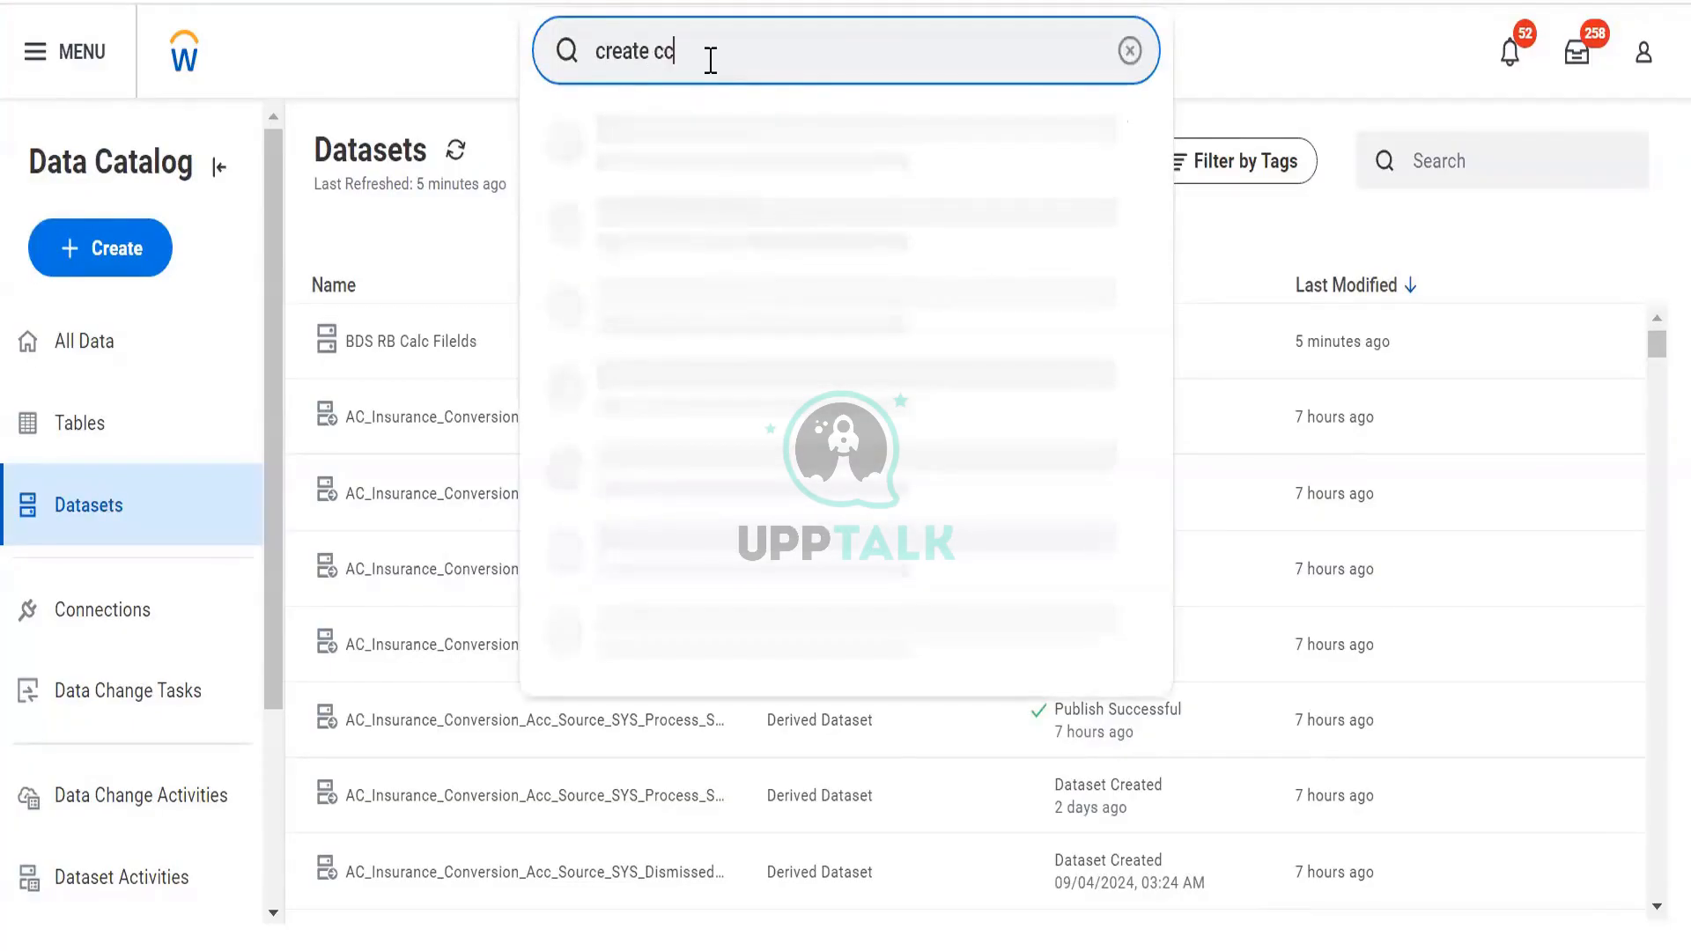
key(BackSpace)
key(BackSpace)
key(BackSpace)
text(us rep)
key(Down)
key(Return)
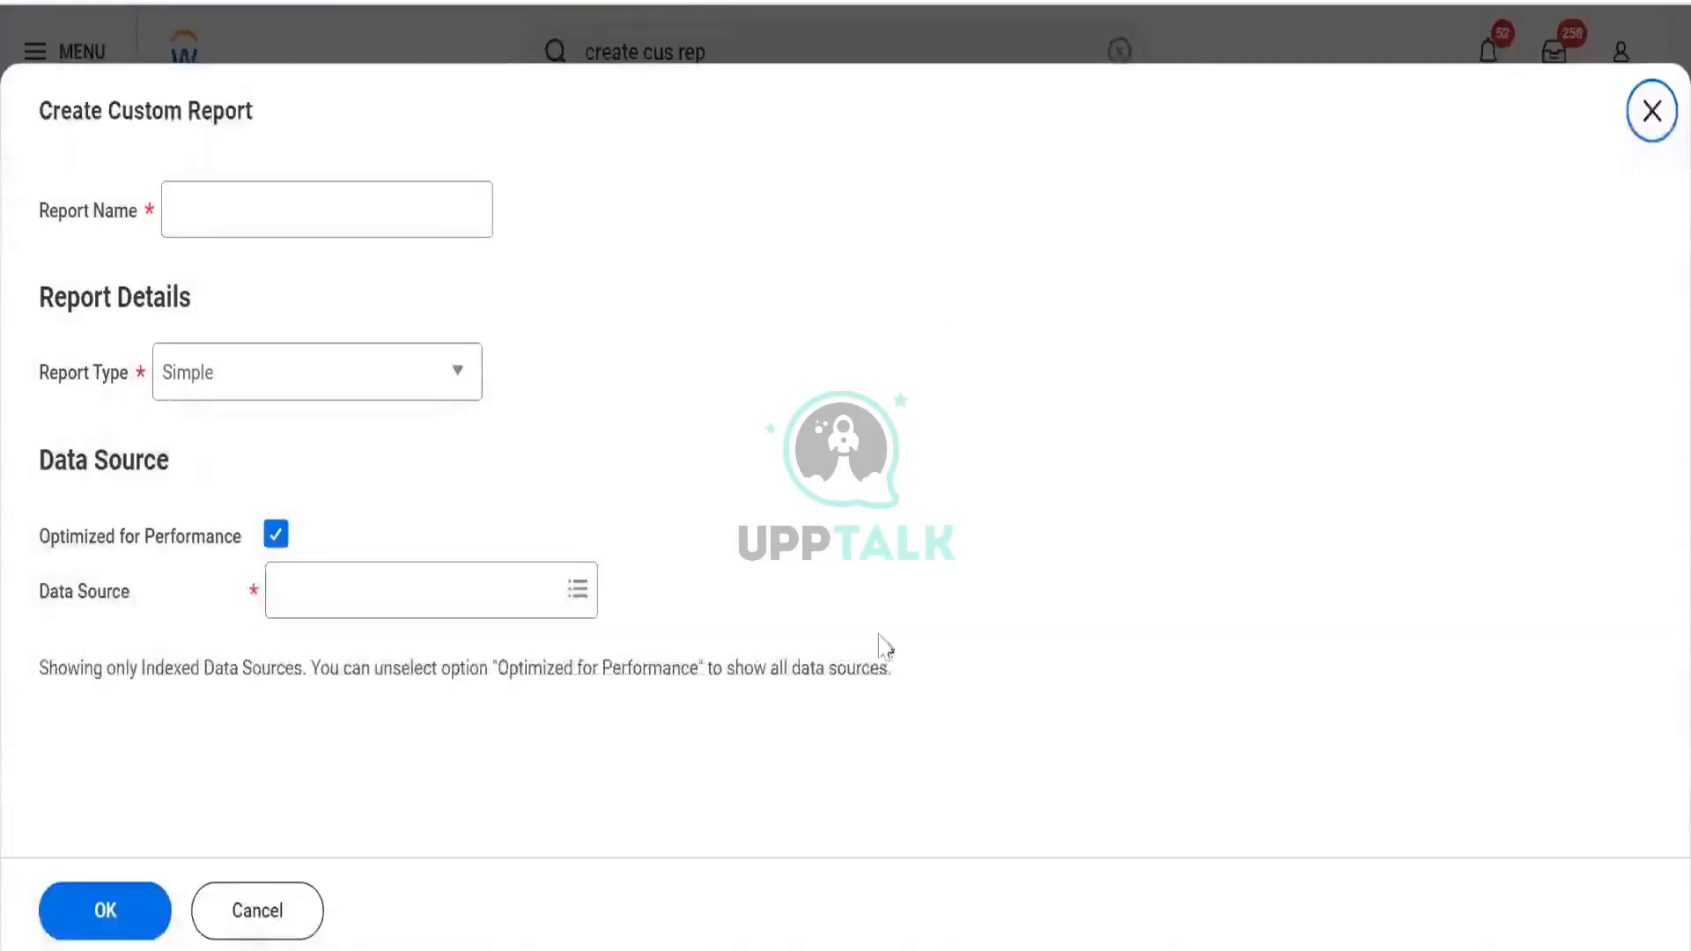
Start entering the report name 'RR Prism Test repor' in Report Name
click(402, 227)
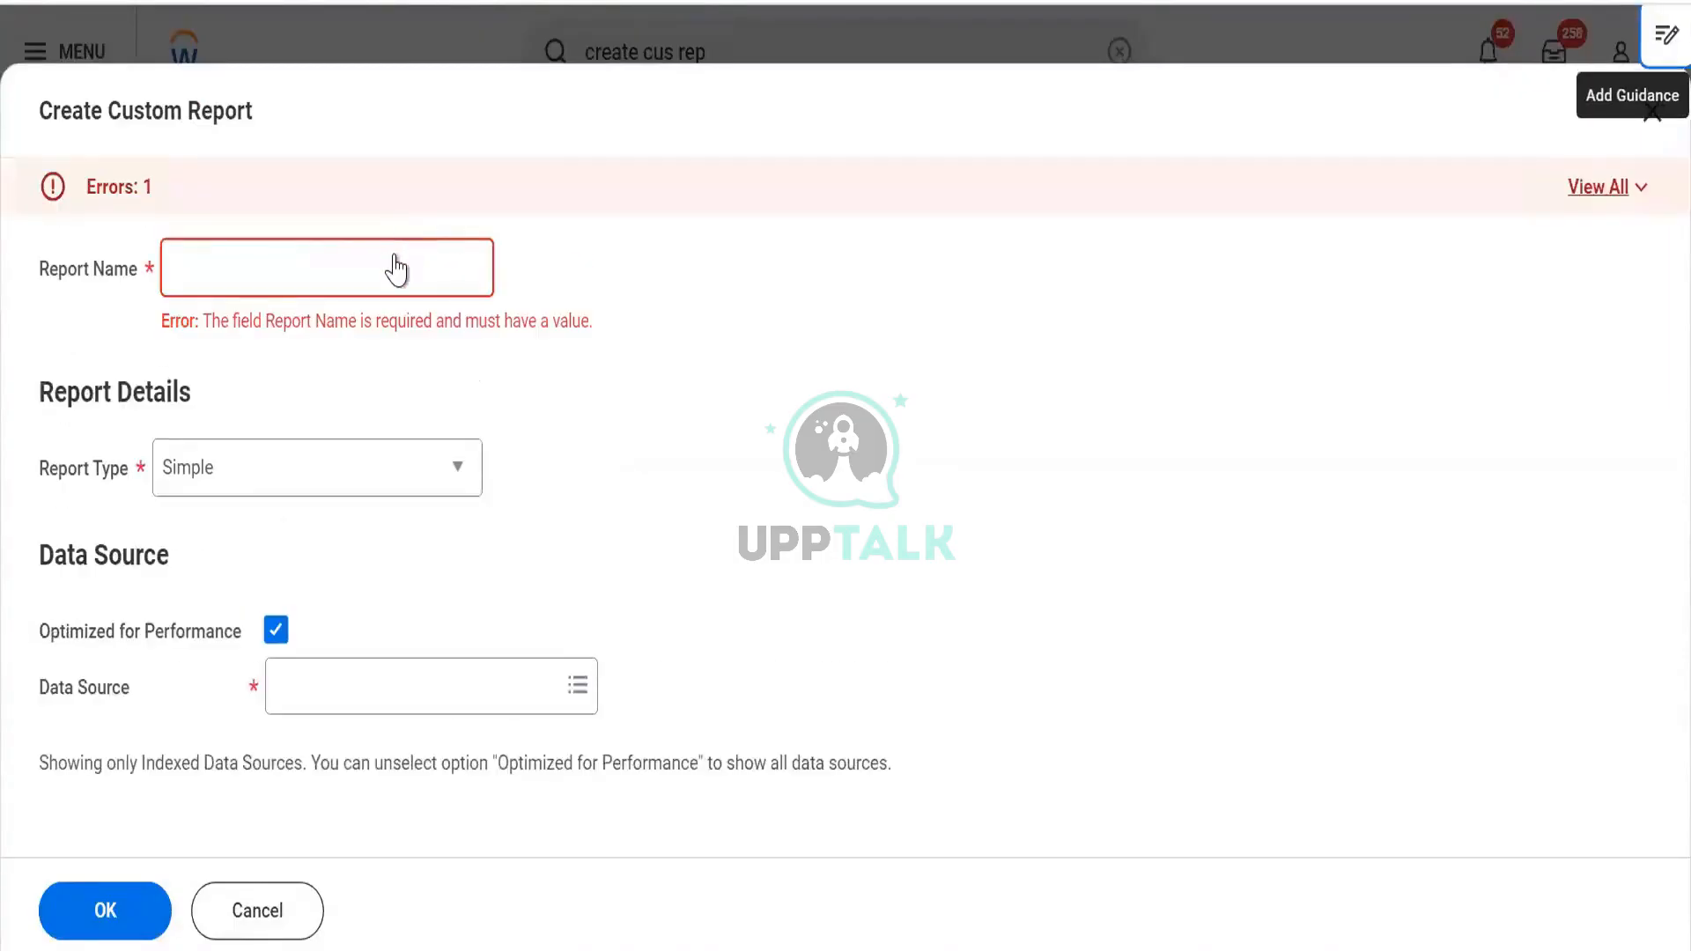
click(396, 254)
text(RR Prism Test repor)
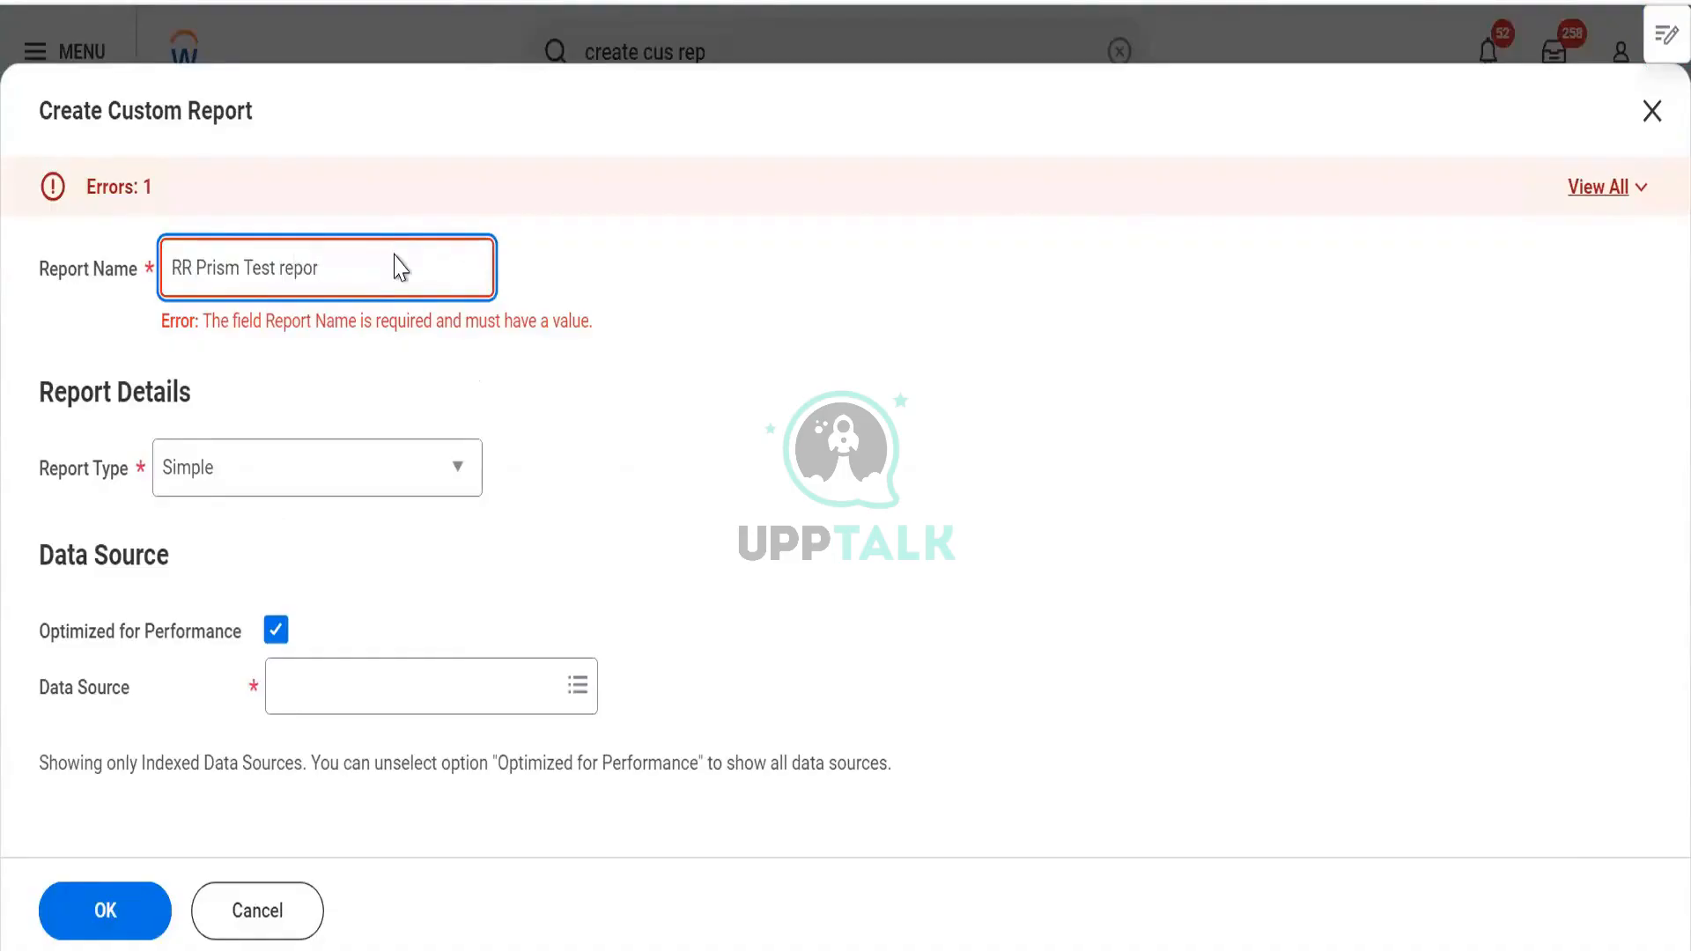
key(Tab)
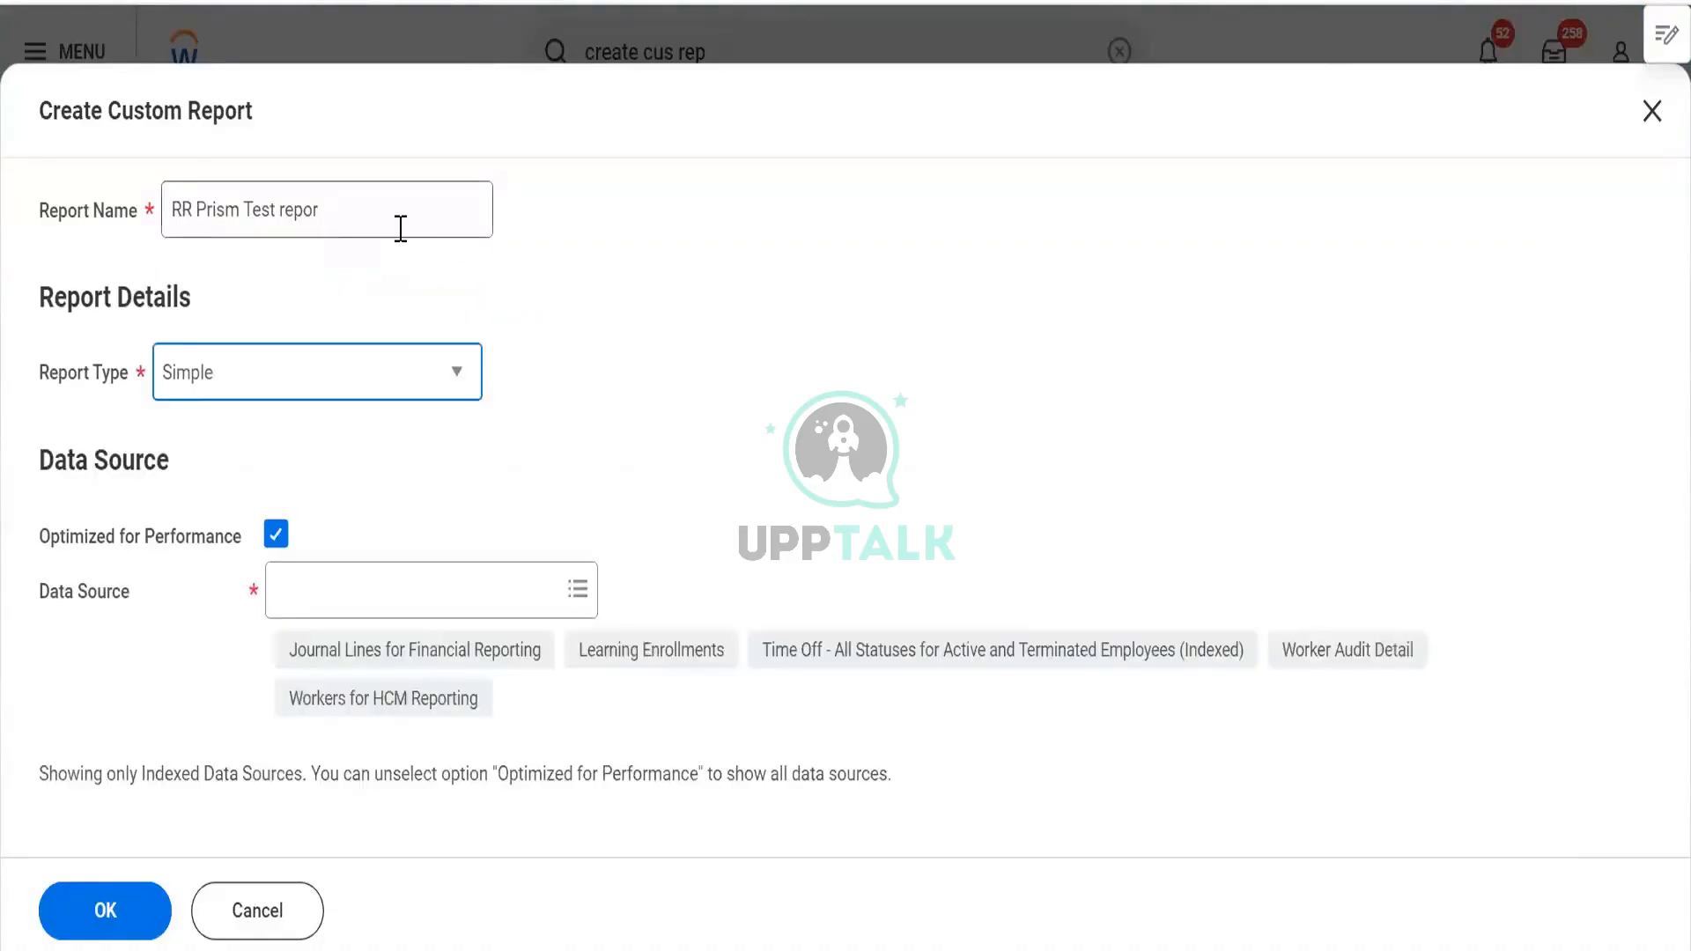
Finish the name 'RR Prism Test report', set type Advanced, and uncheck Optimized for Performance
click(400, 227)
text(t)
key(Tab)
key(a)
key(Tab)
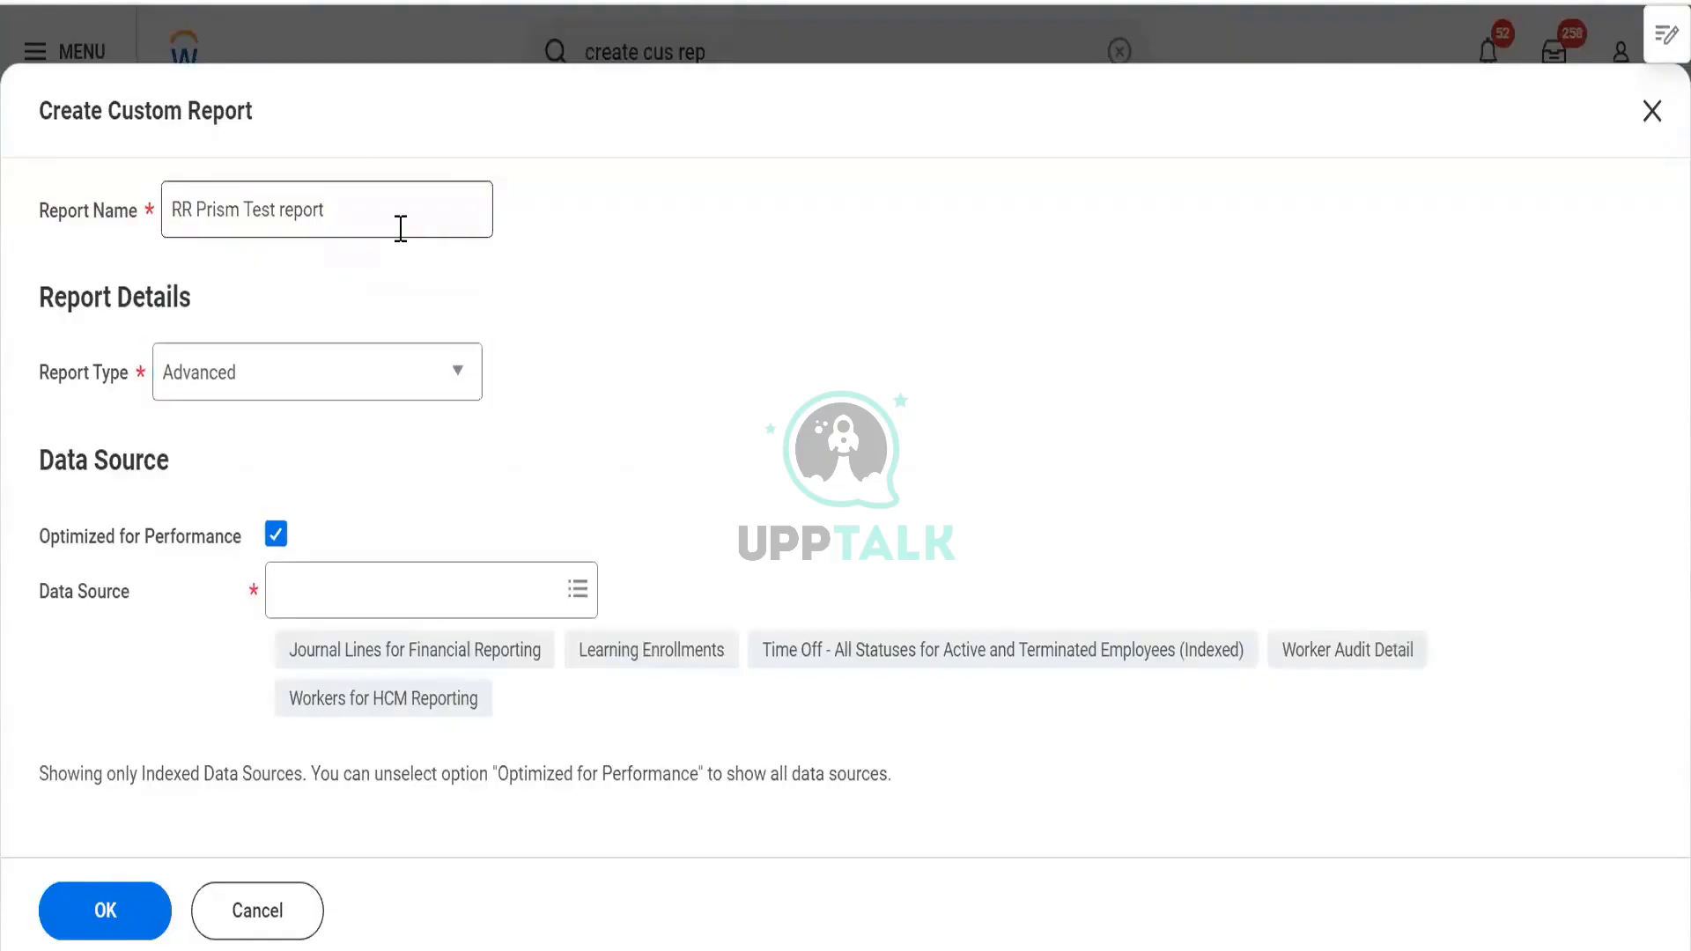
key(space)
key(Tab)
Choose Workers for HCM Reporting as the data source, keeping Optimized for Performance off
text(a)
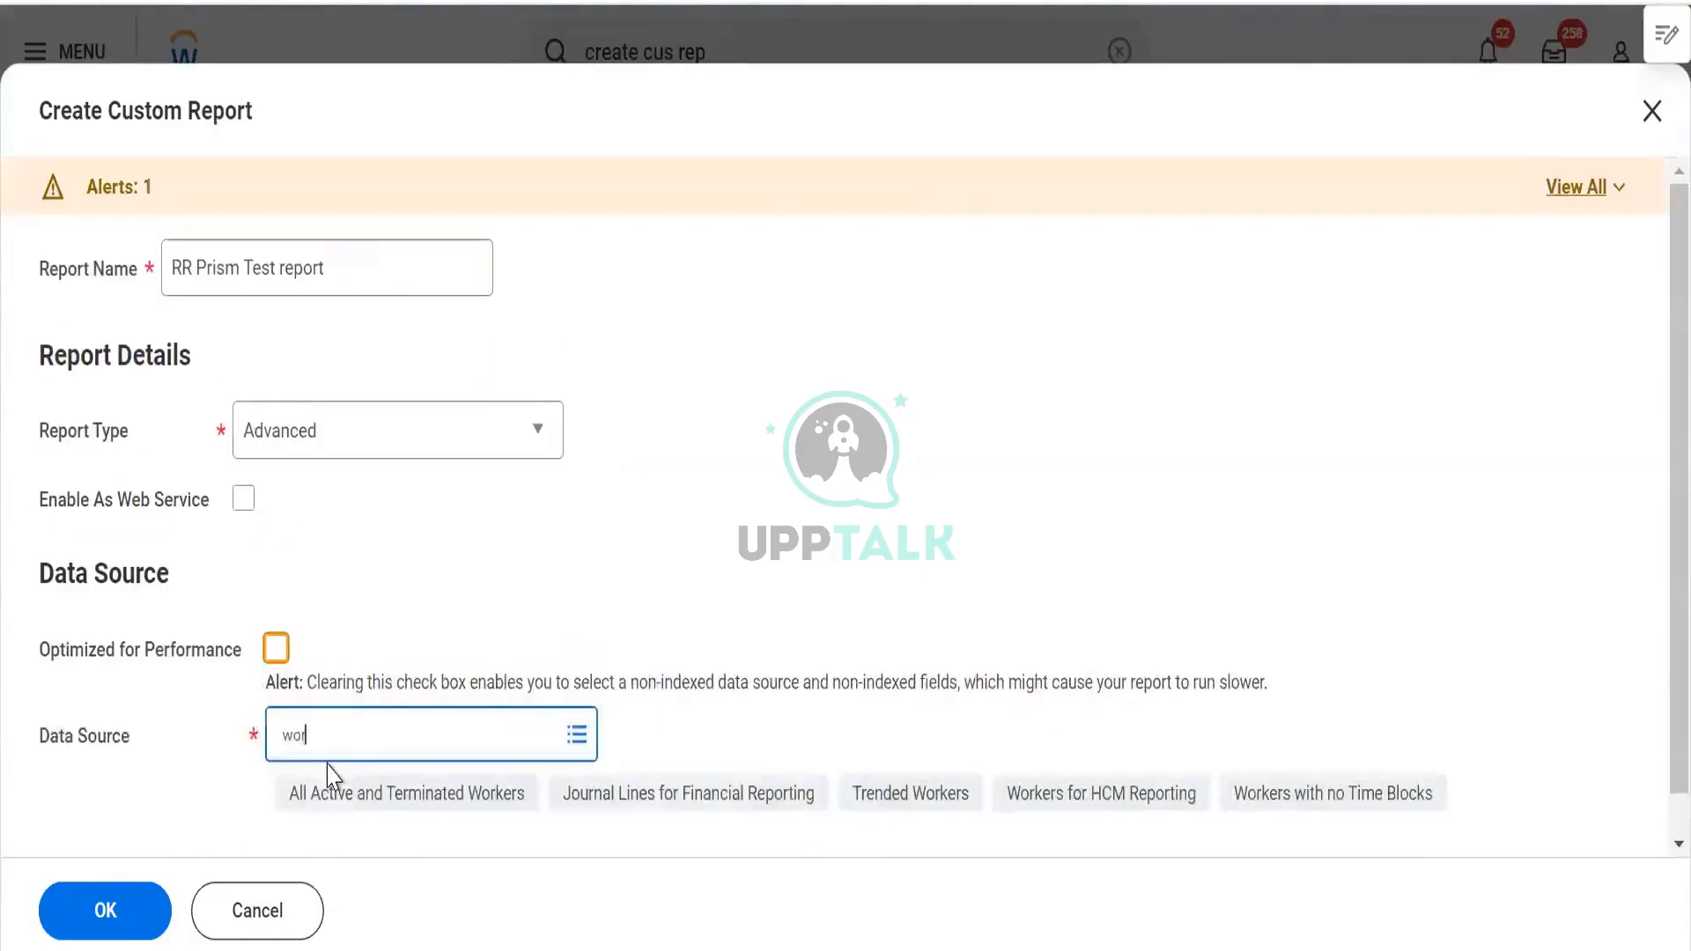
key(Return)
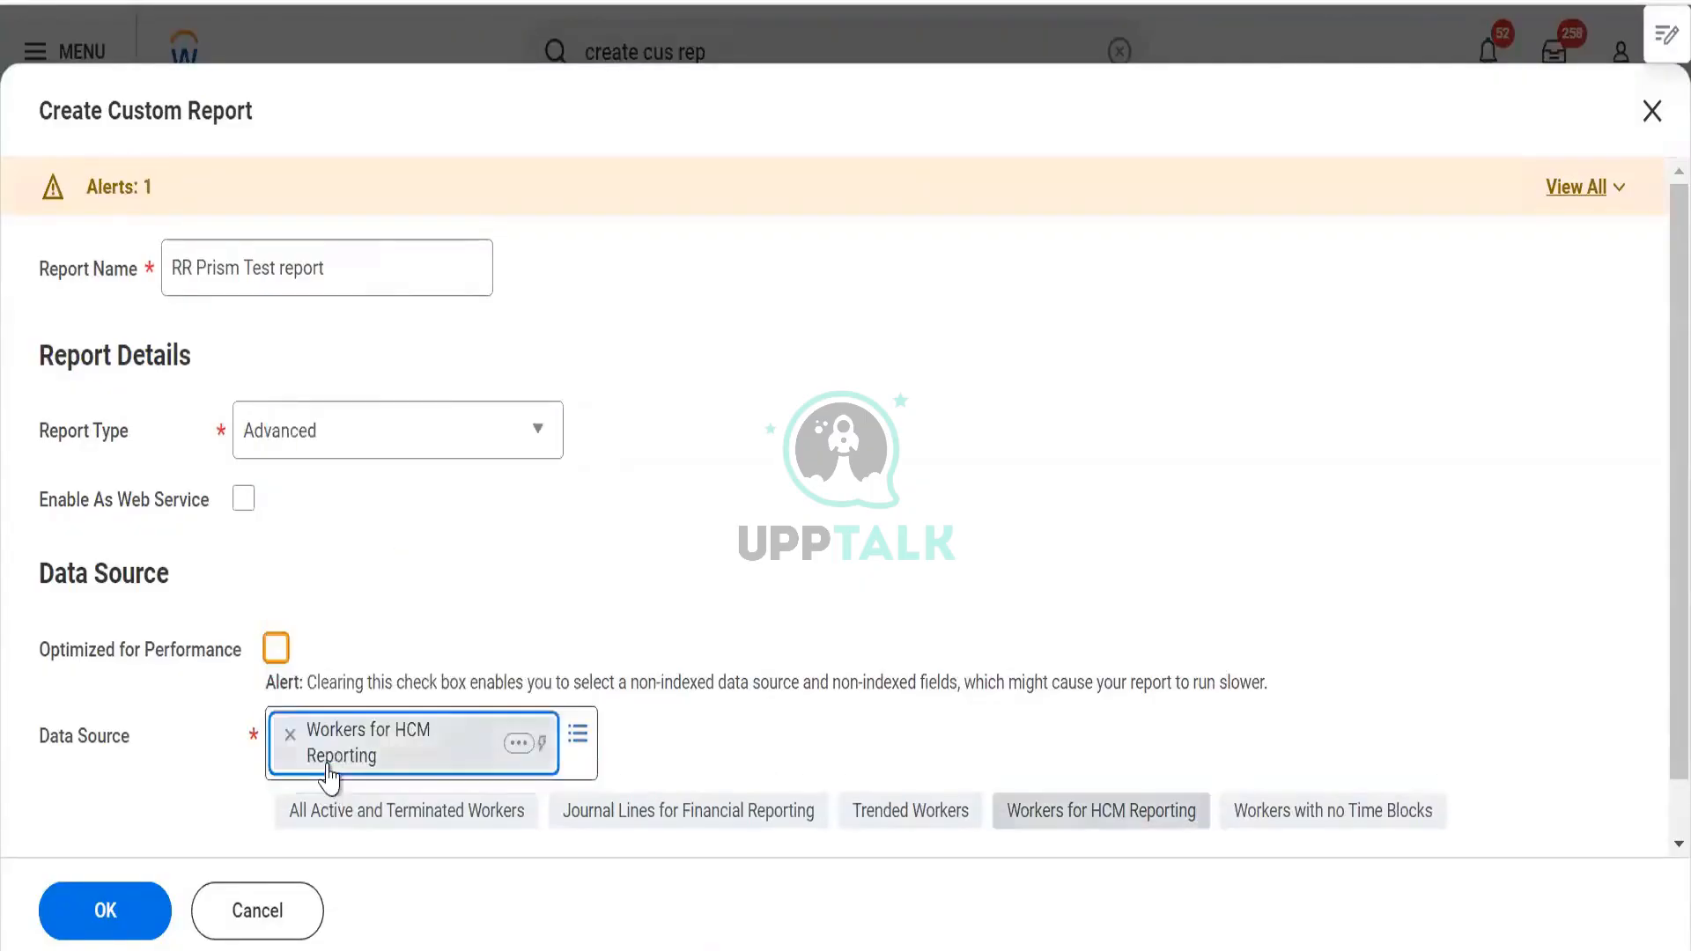
click(277, 651)
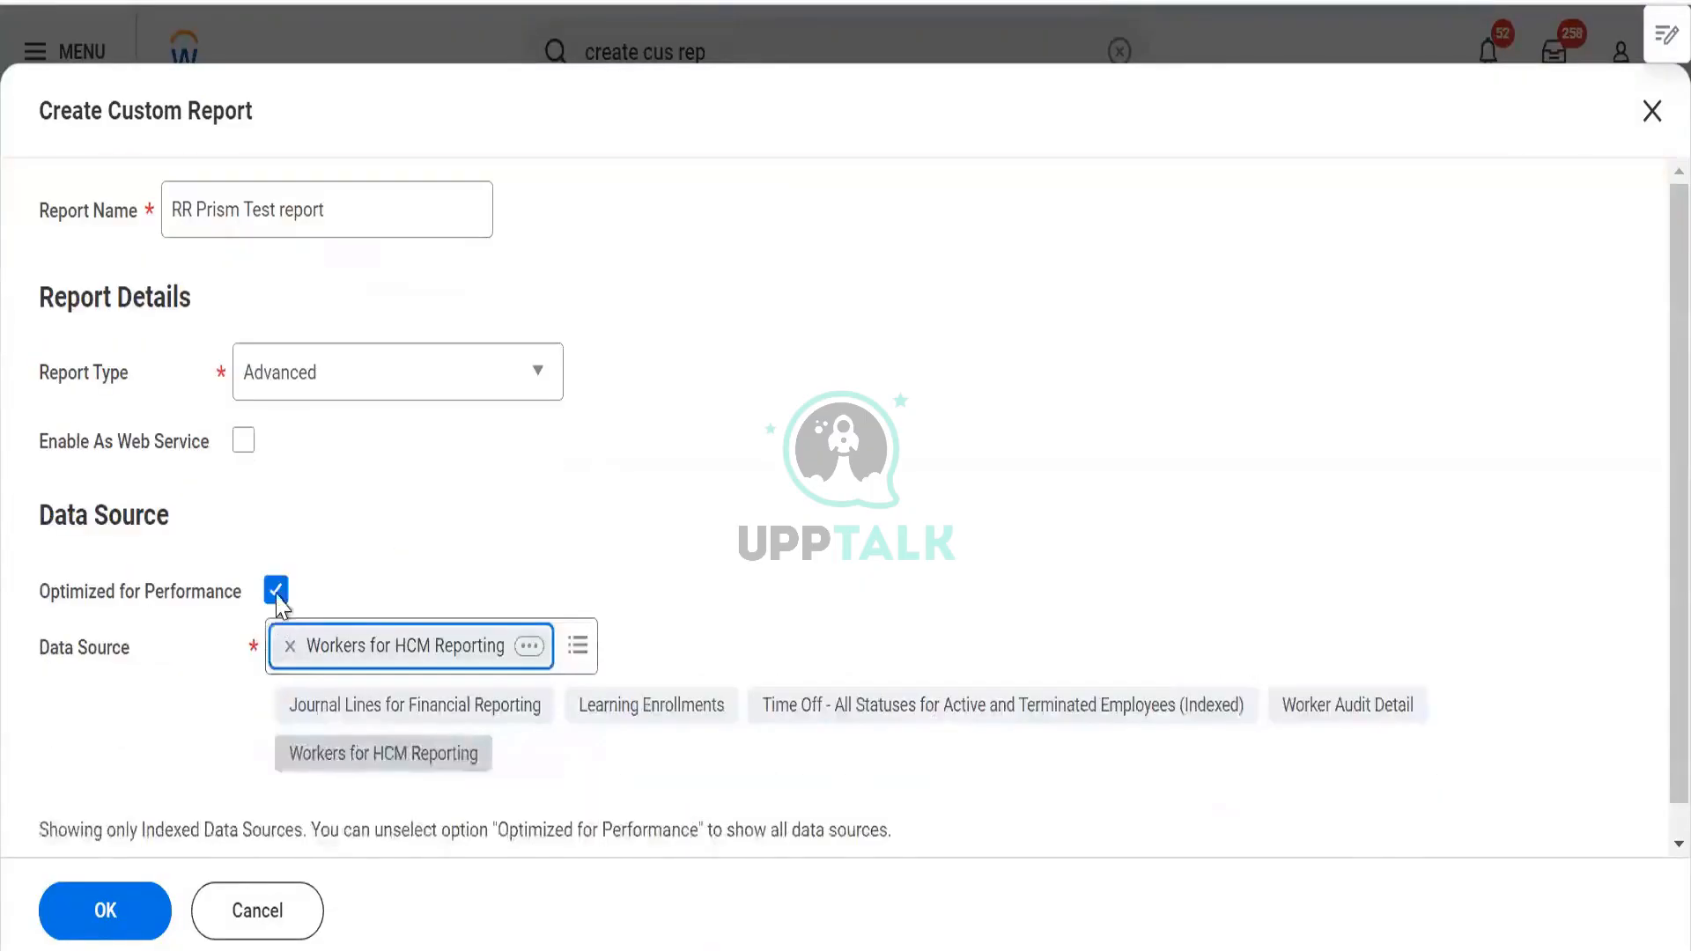
click(276, 592)
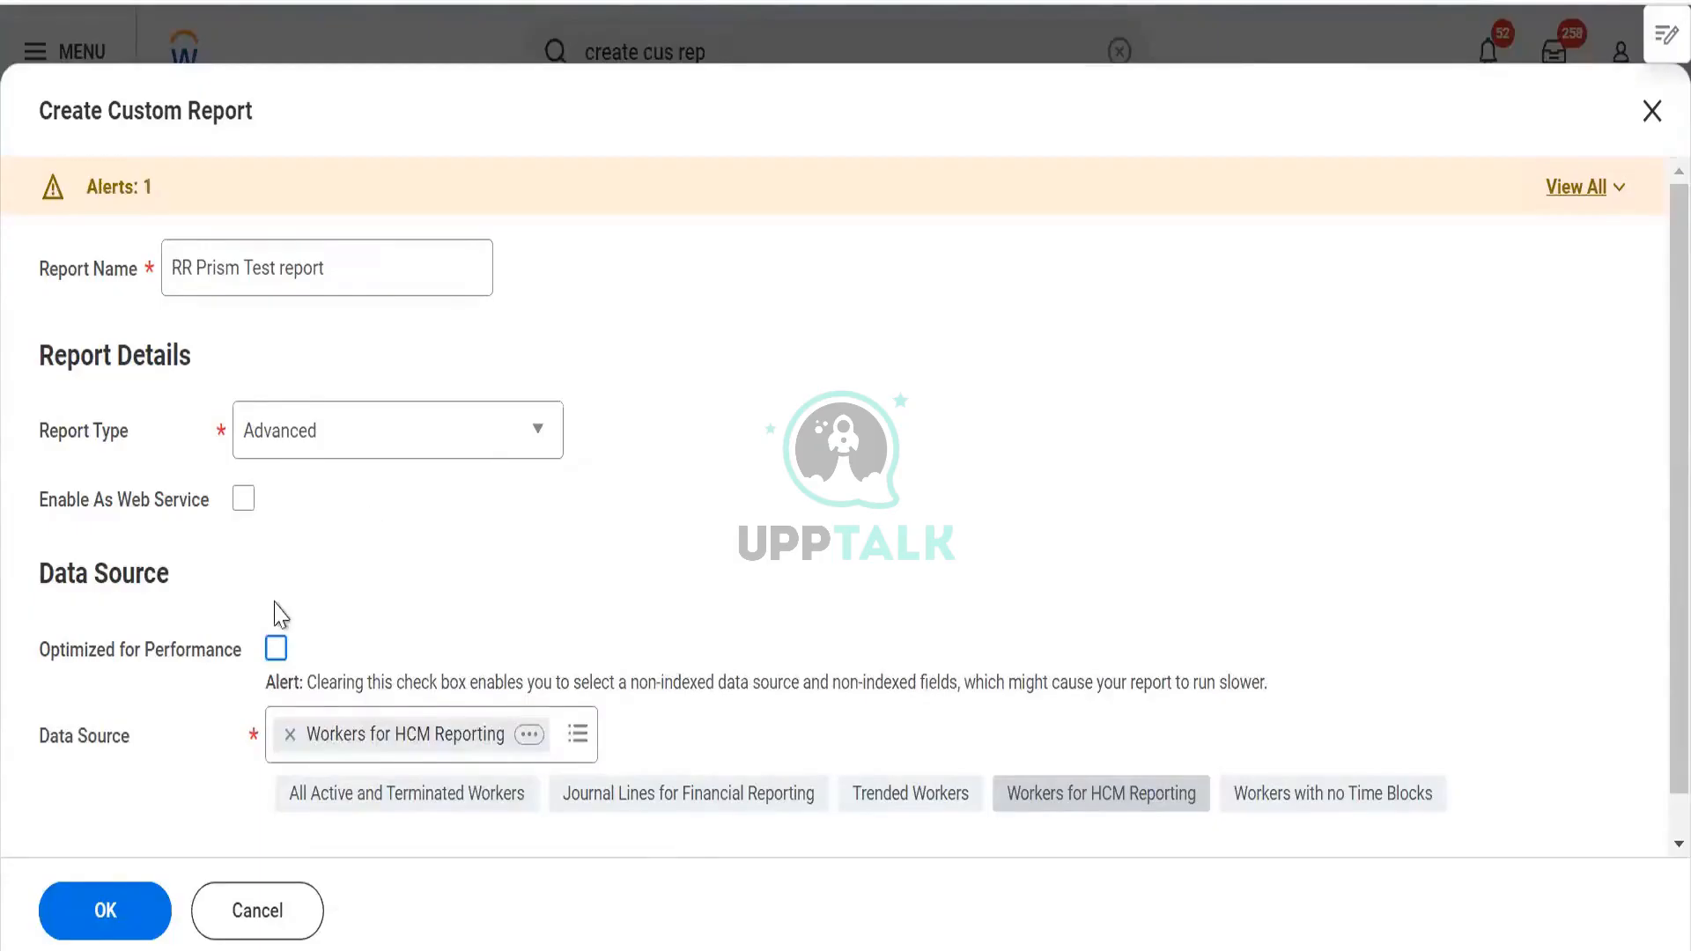
Read the Workers for HCM Reporting description, then remove it from Data Source
click(529, 735)
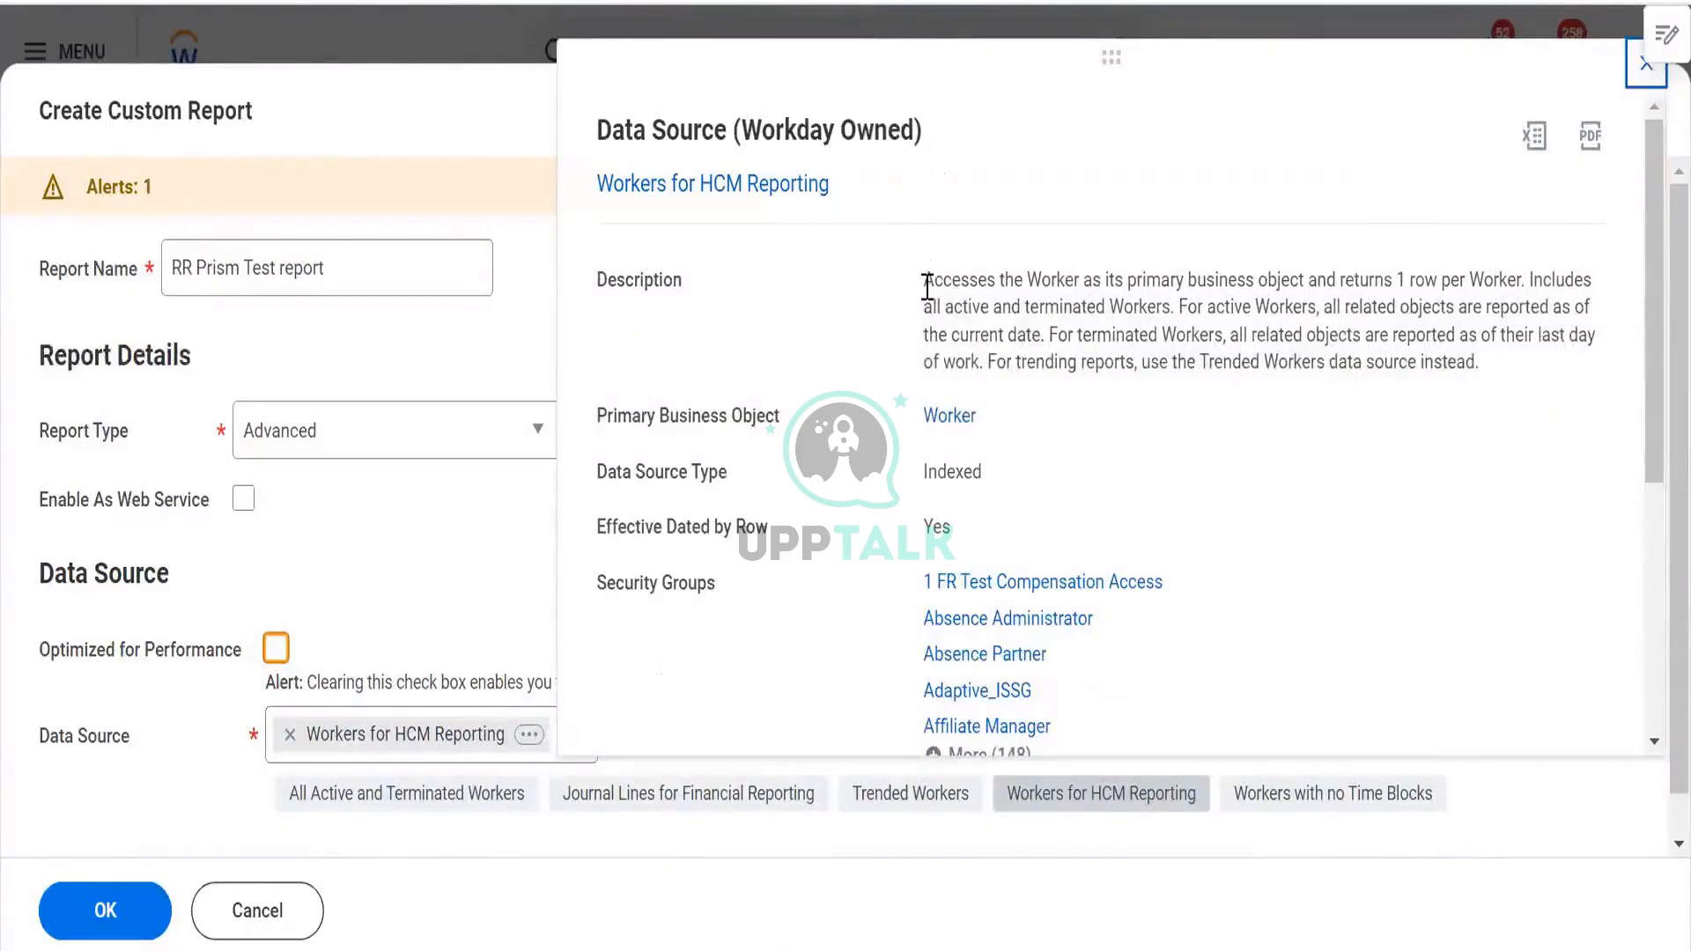
drag(922, 284, 1011, 388)
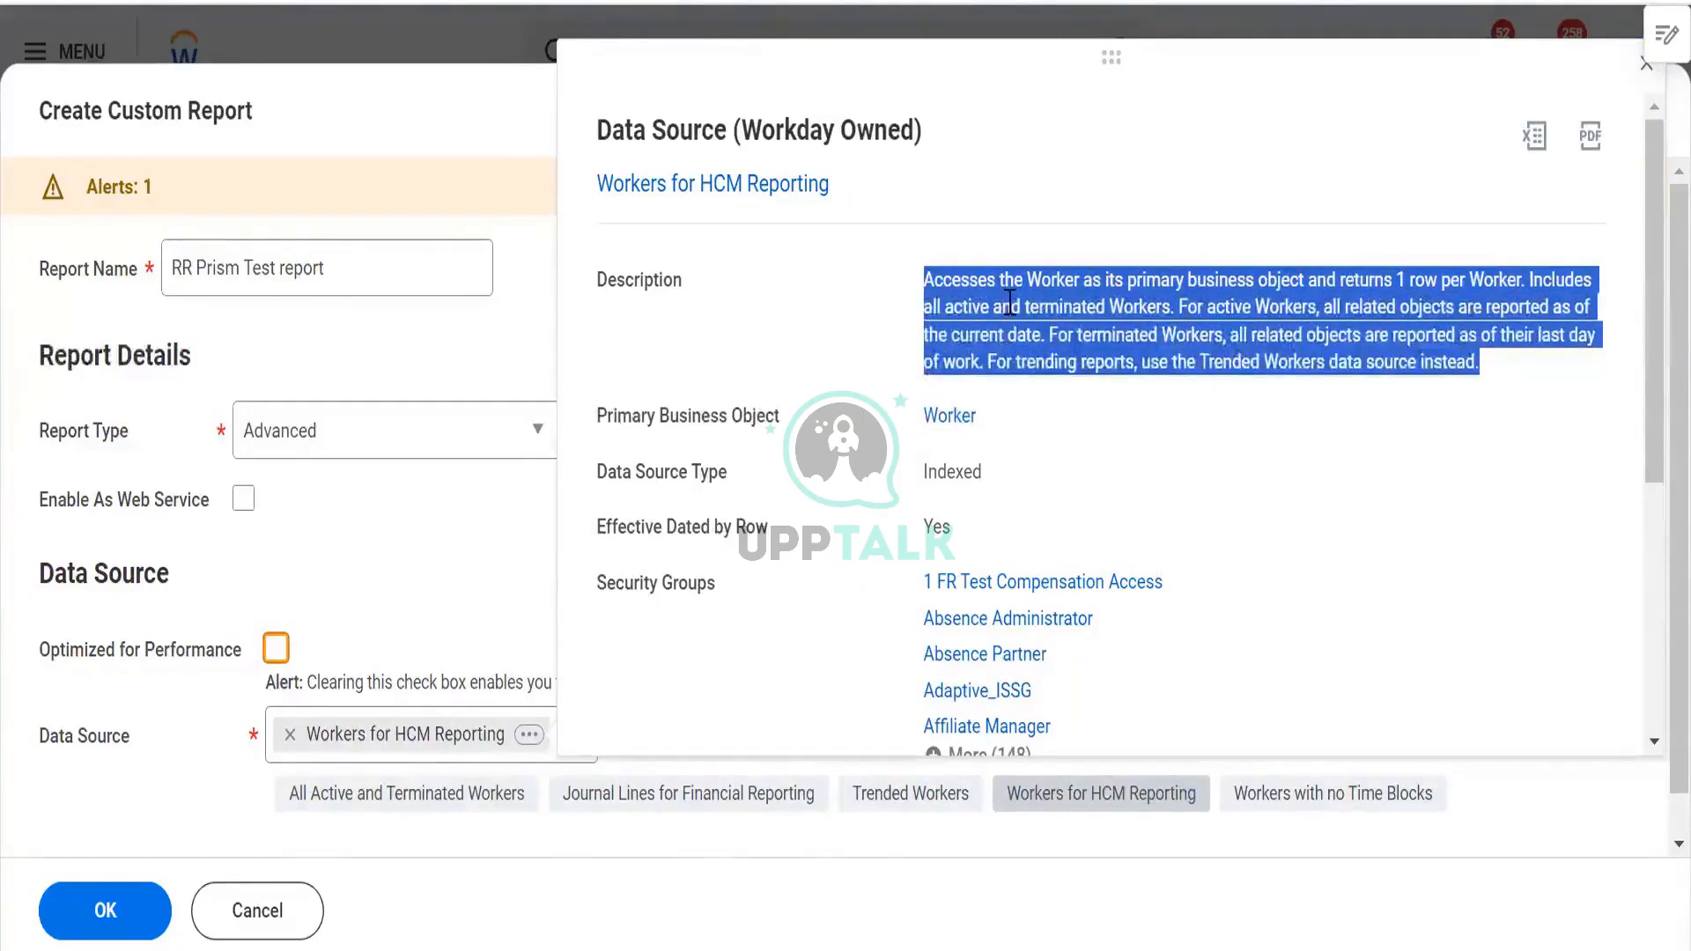
click(1069, 276)
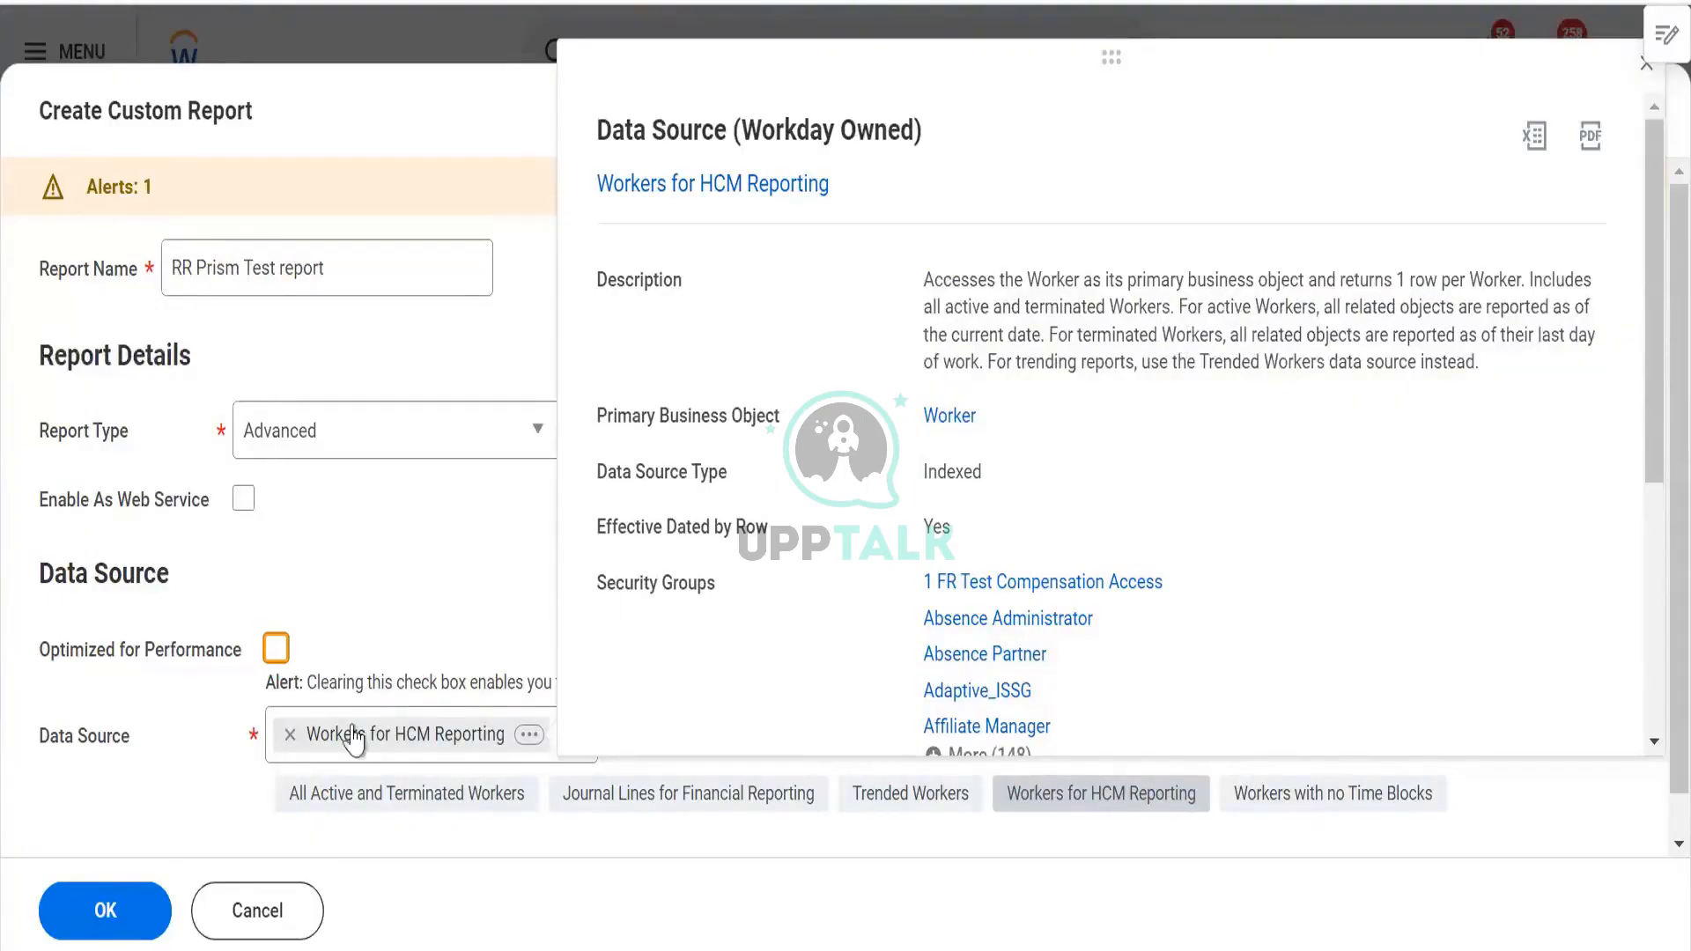
click(290, 734)
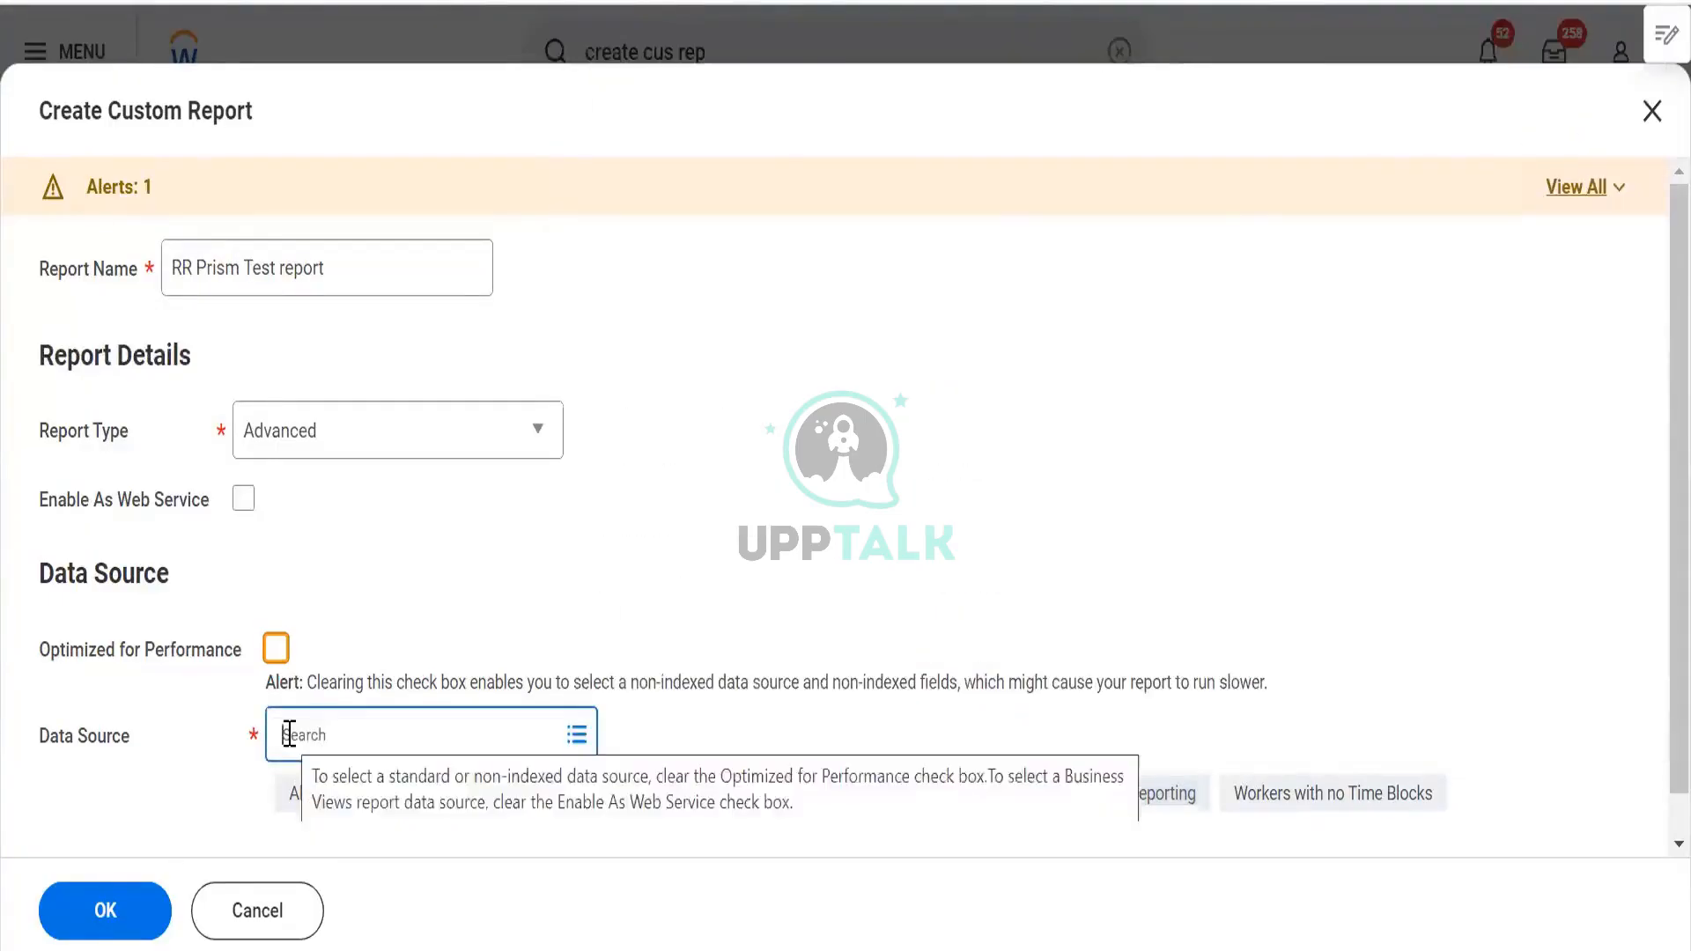
Search data sources for 'pa' and review the Payroll Results description
text(pa)
key(BackSpace)
key(BackSpace)
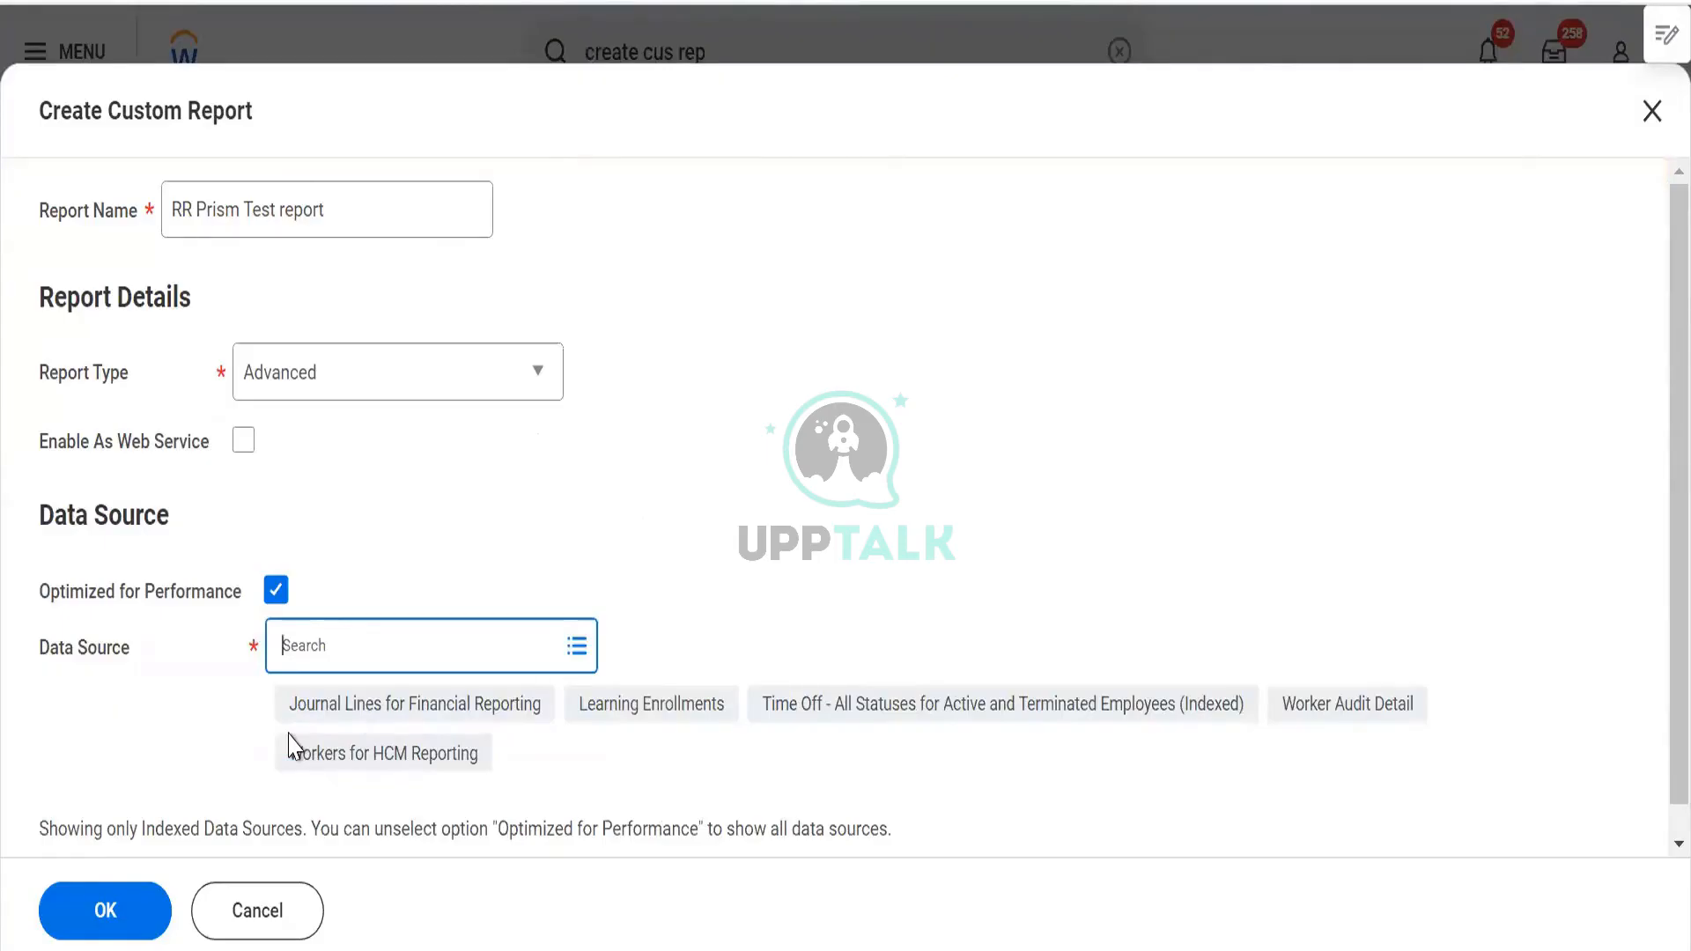
text(busi)
key(BackSpace)
key(BackSpace)
key(BackSpace)
text(pa)
key(Return)
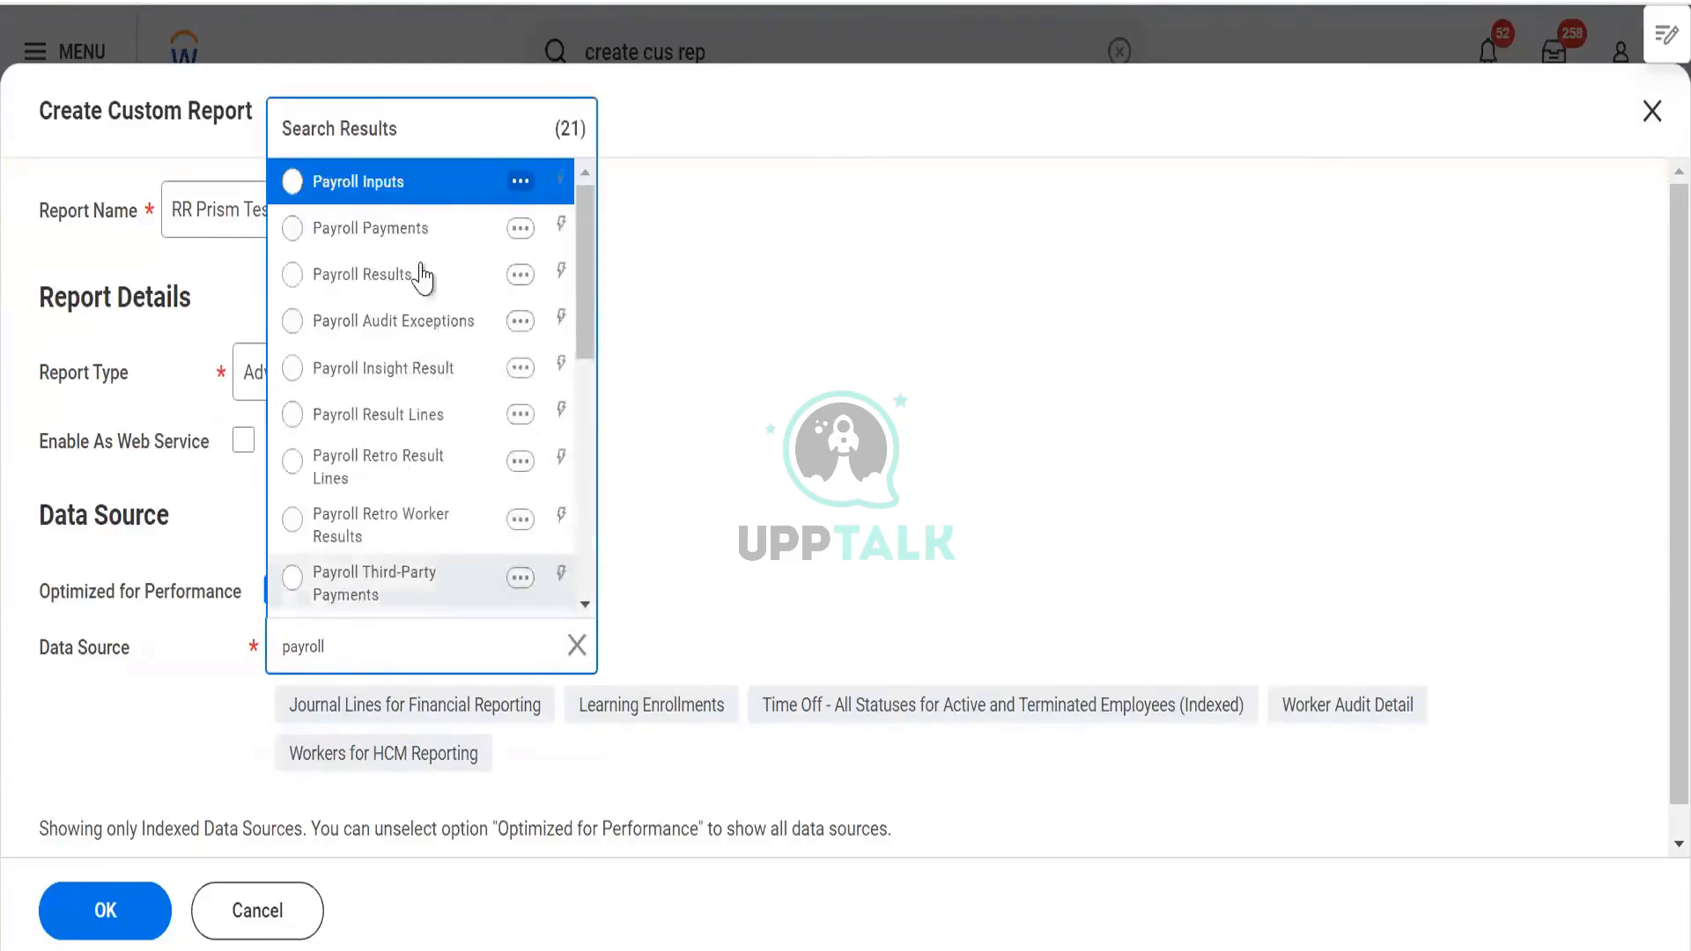
click(520, 275)
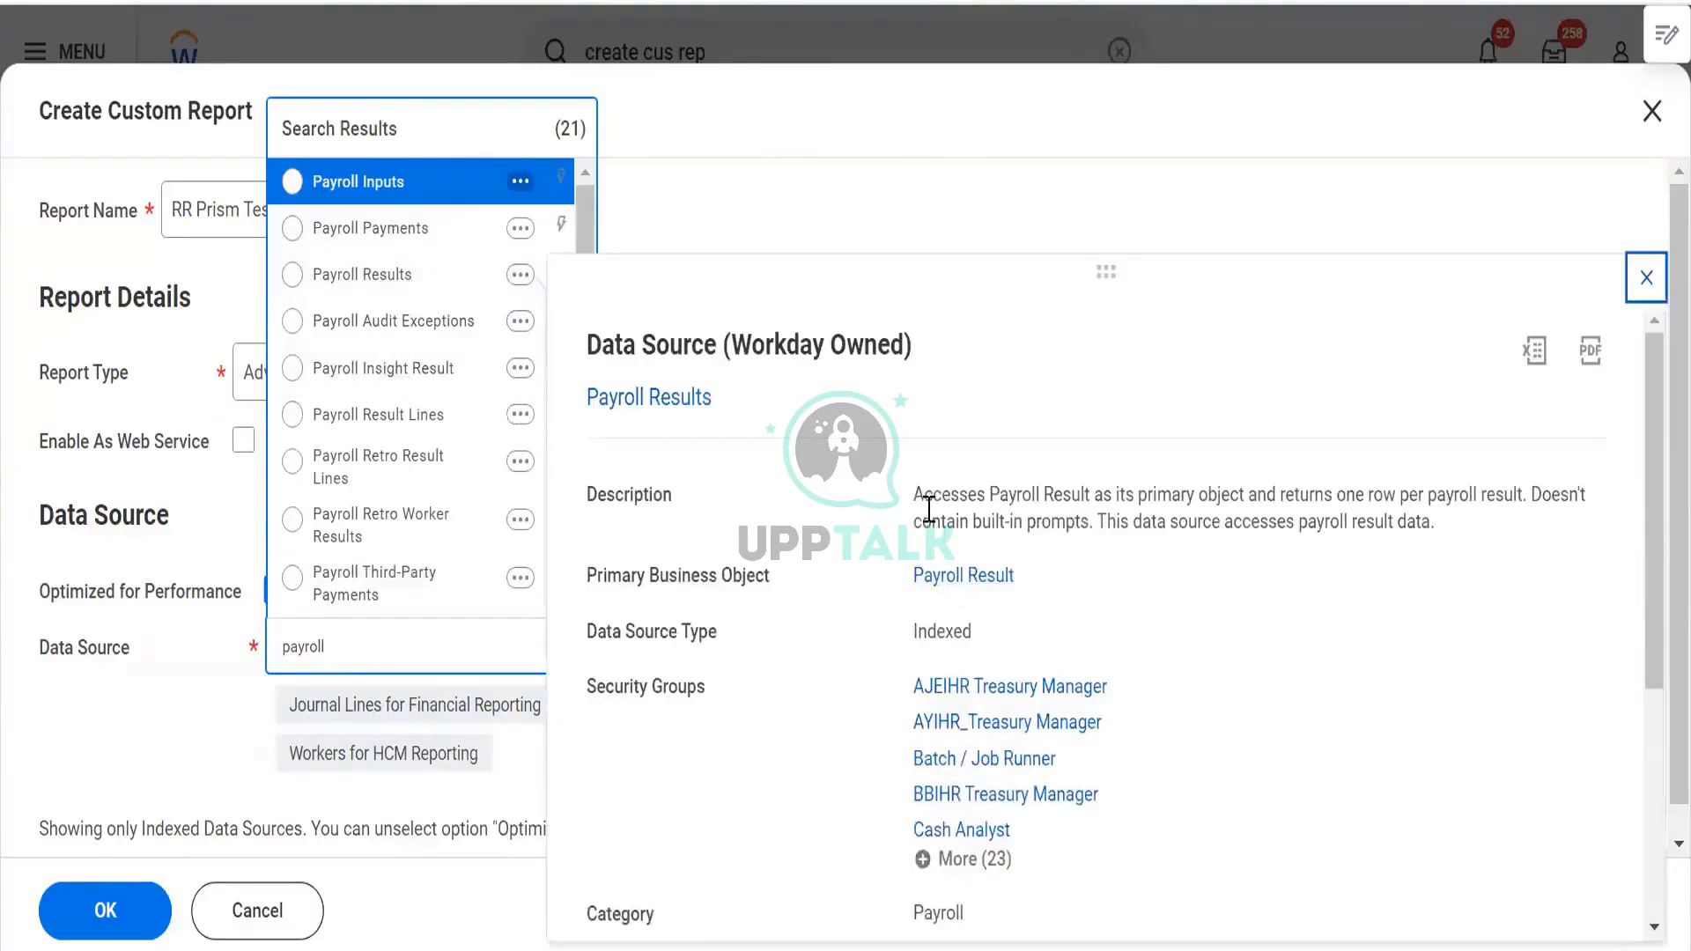
drag(914, 494, 1495, 509)
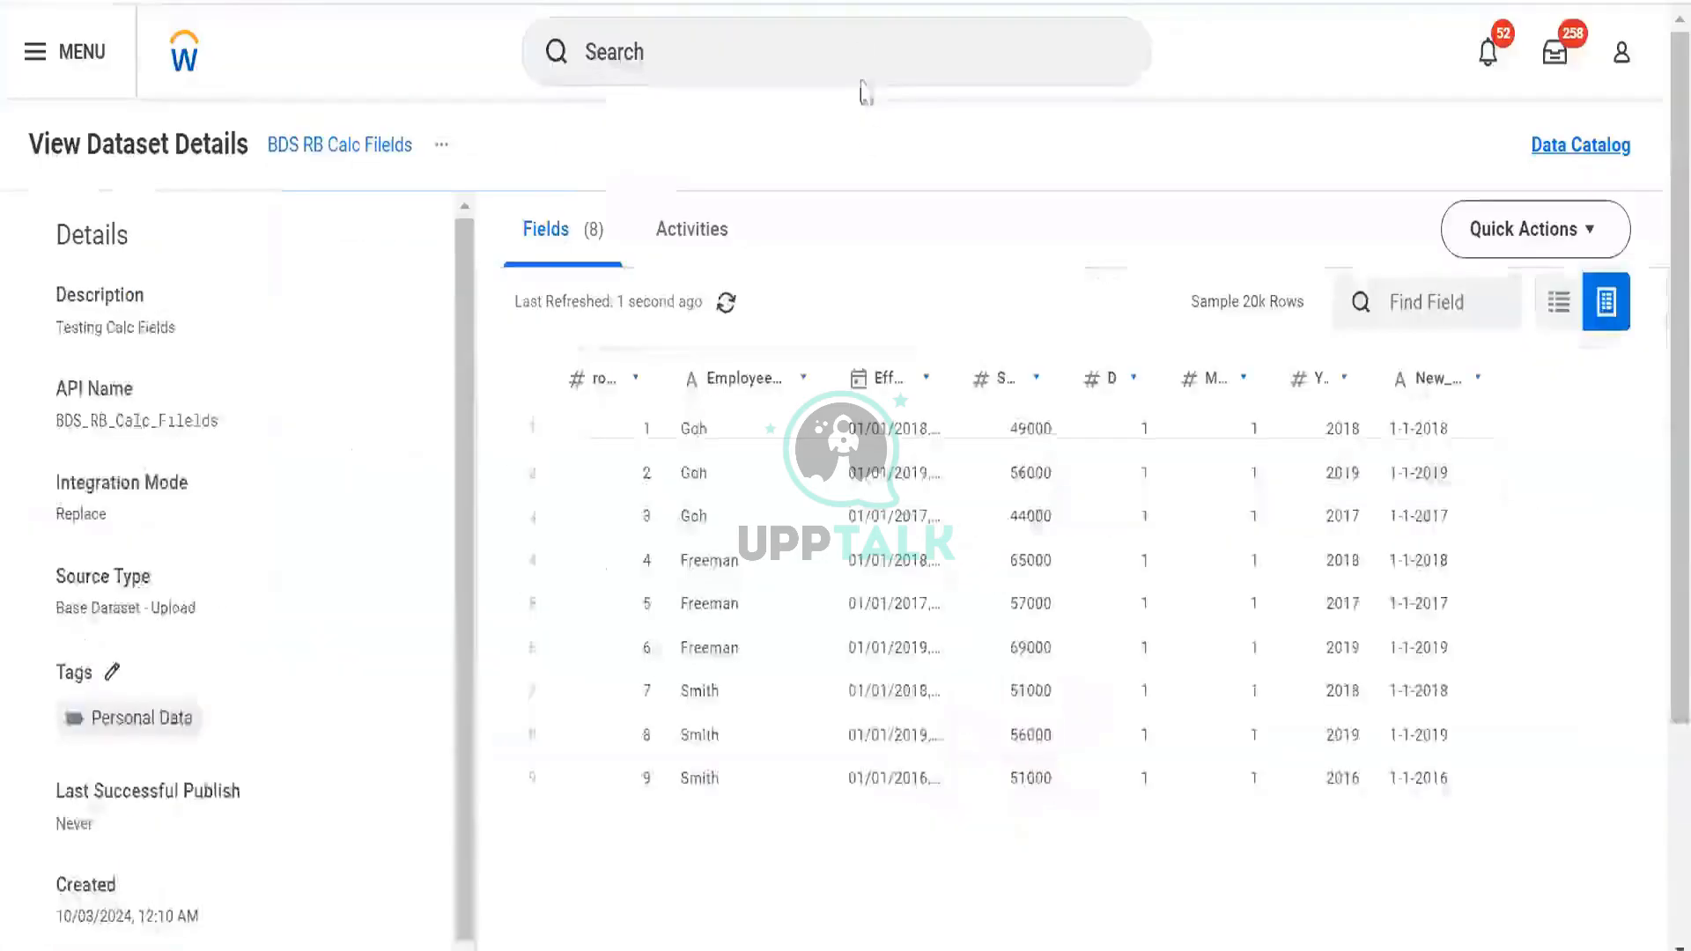
click(860, 53)
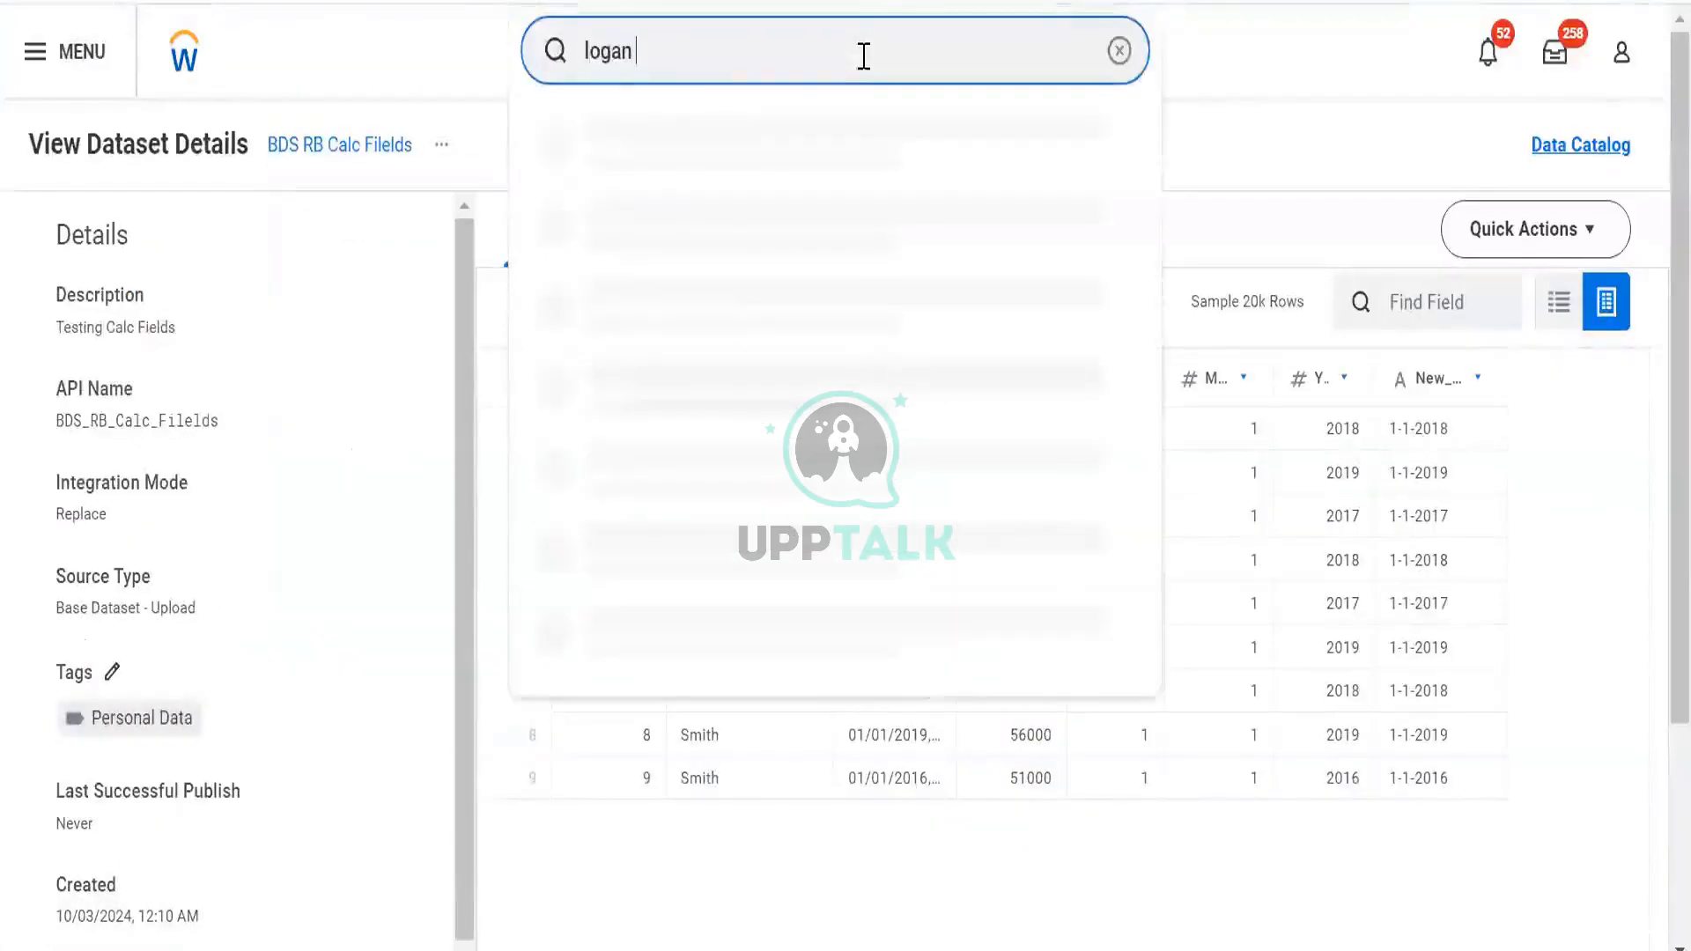
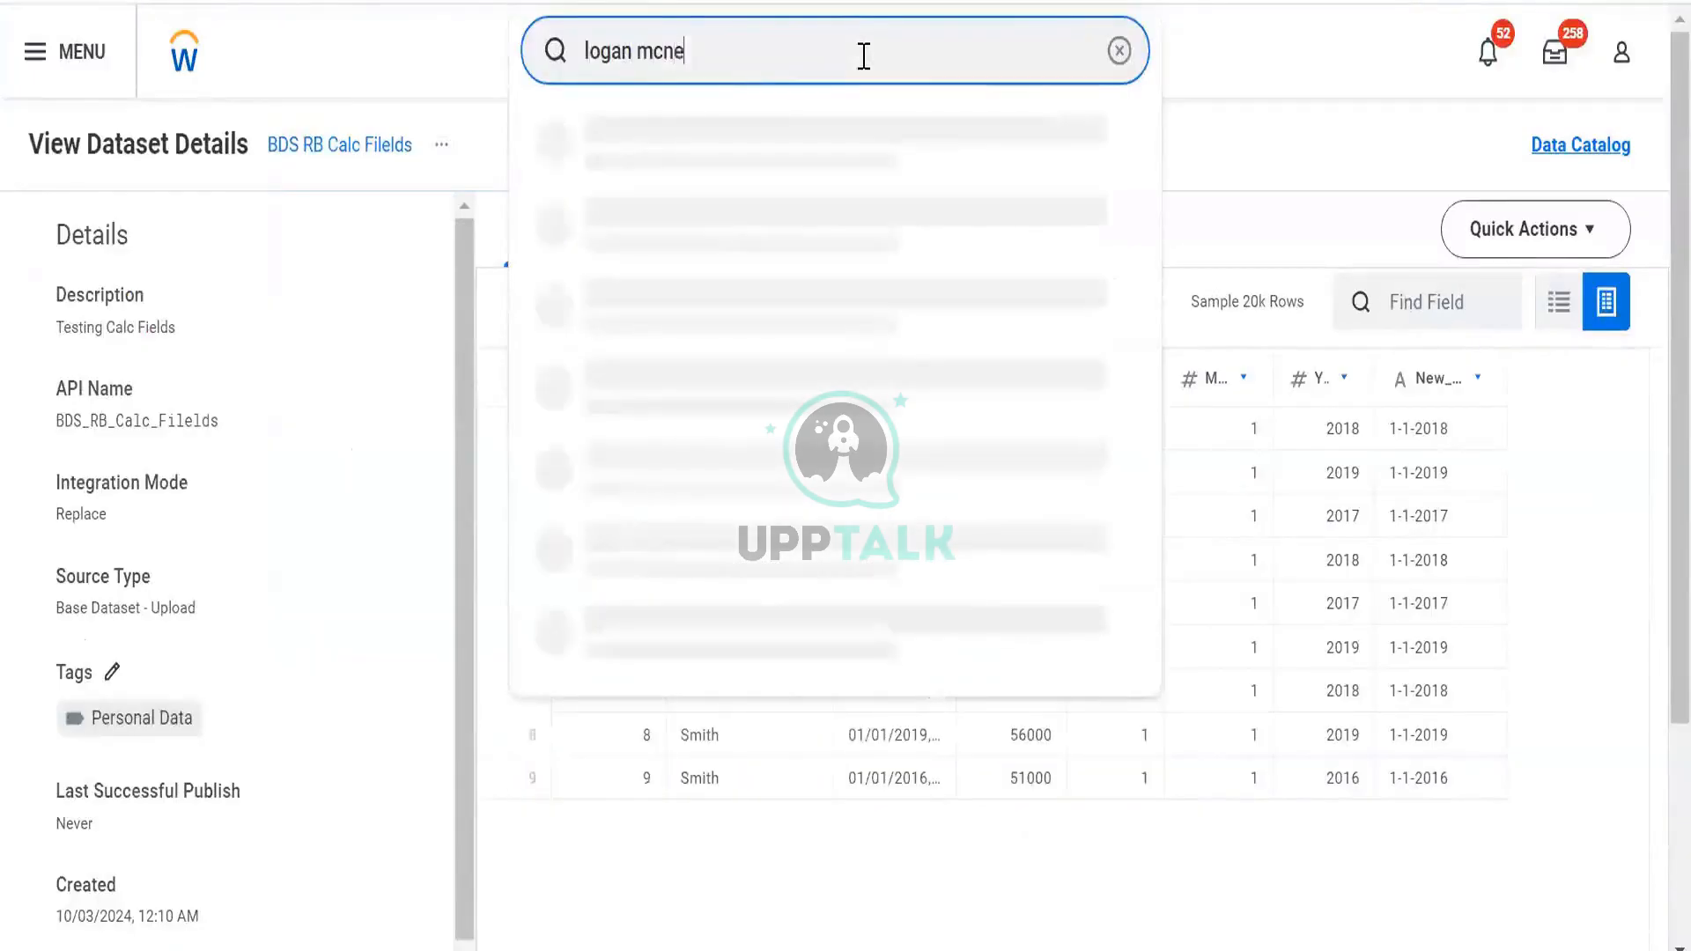
click(770, 141)
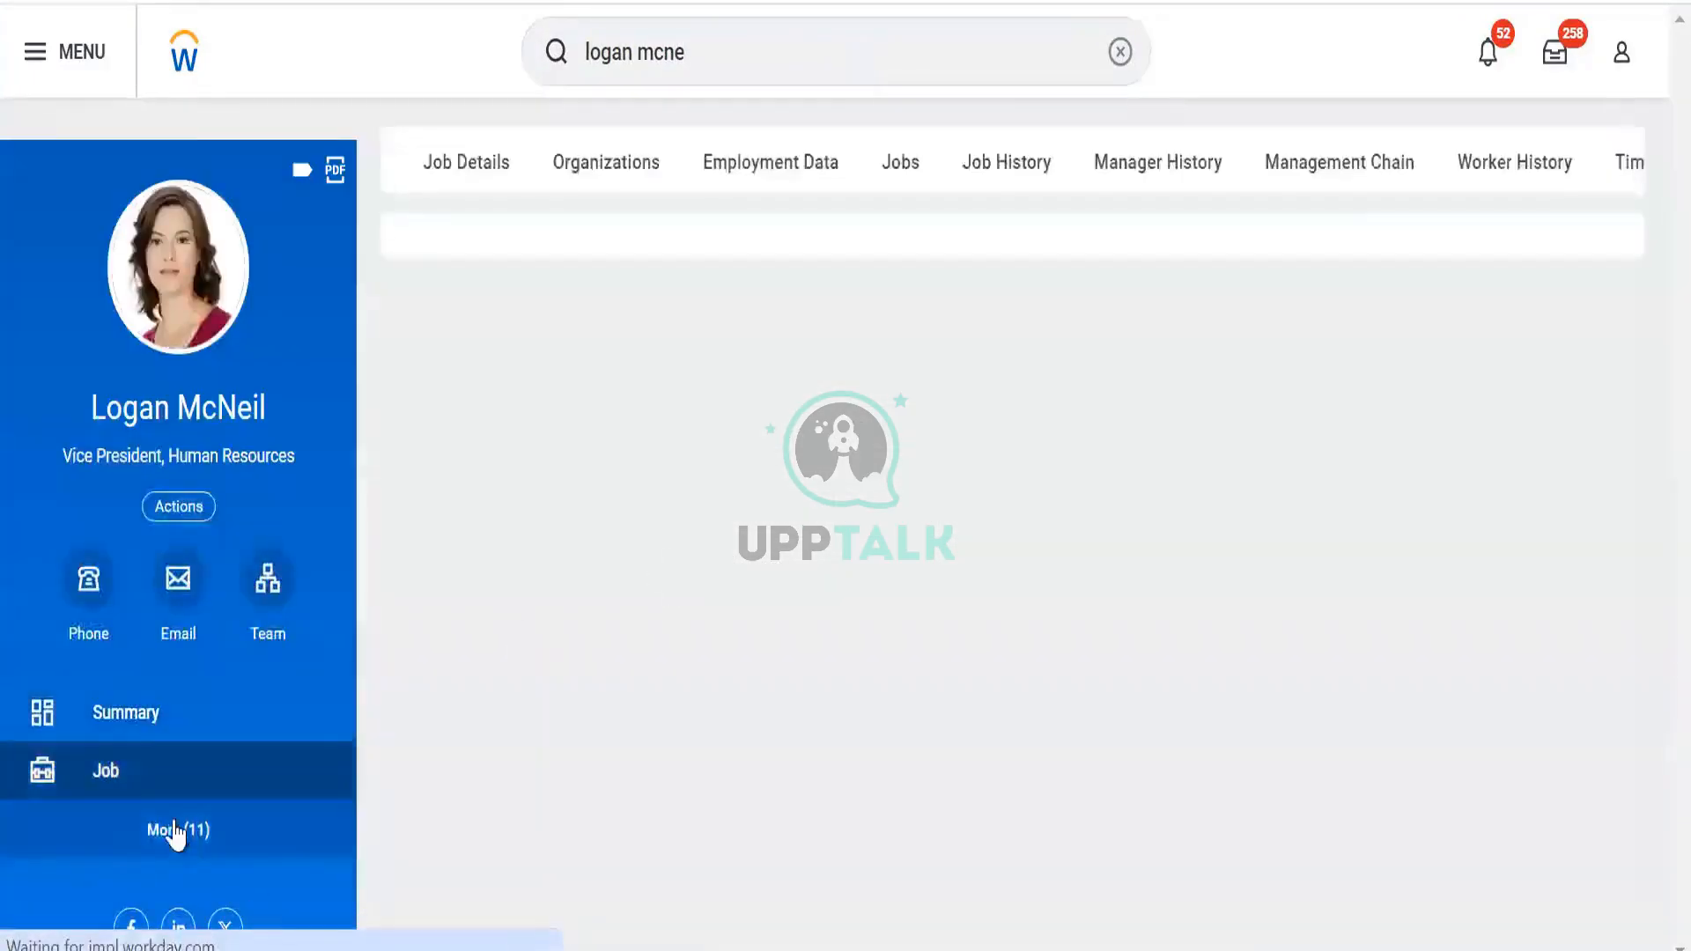
click(175, 834)
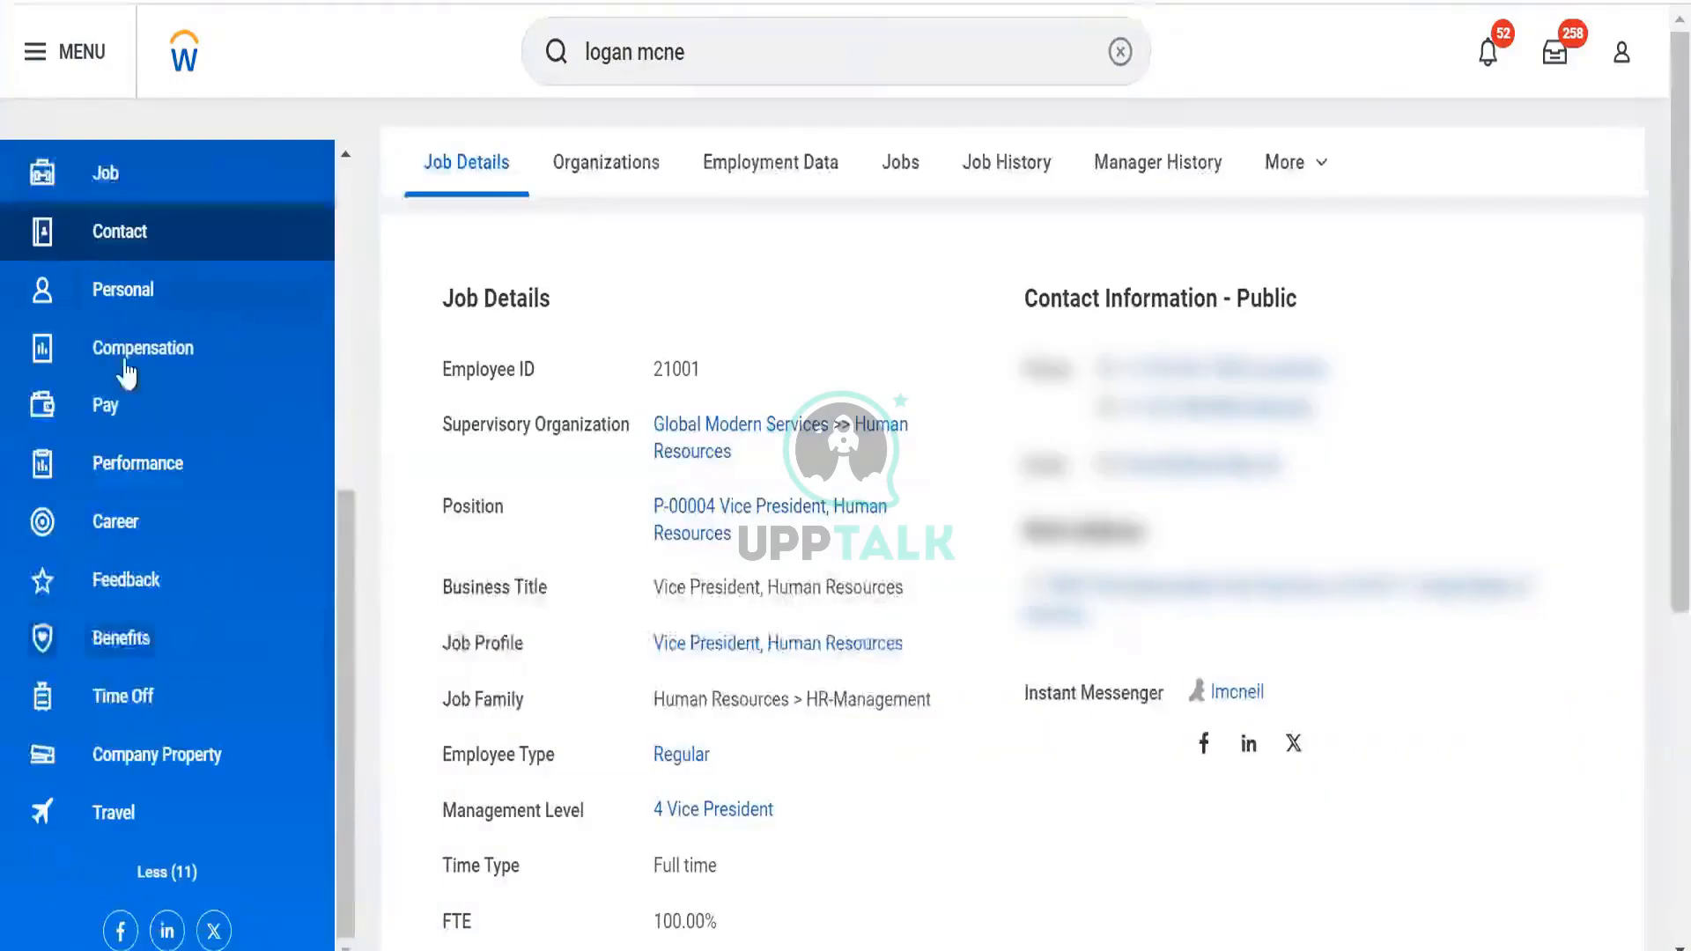
click(121, 404)
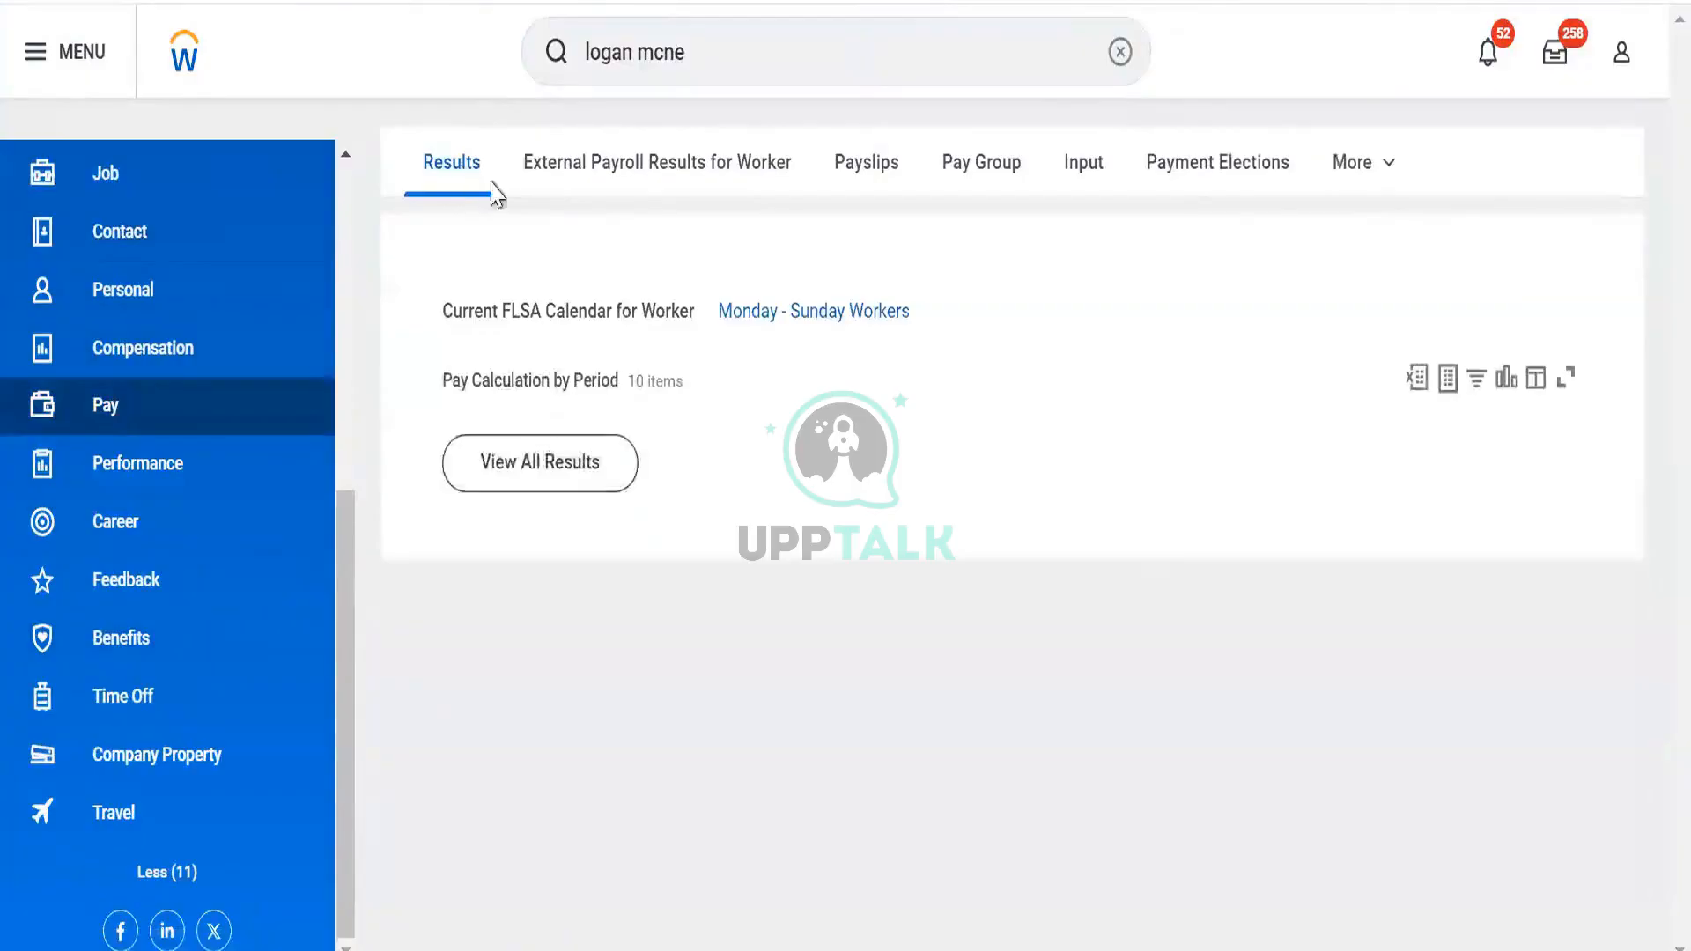
scroll(688, 353, down, 2)
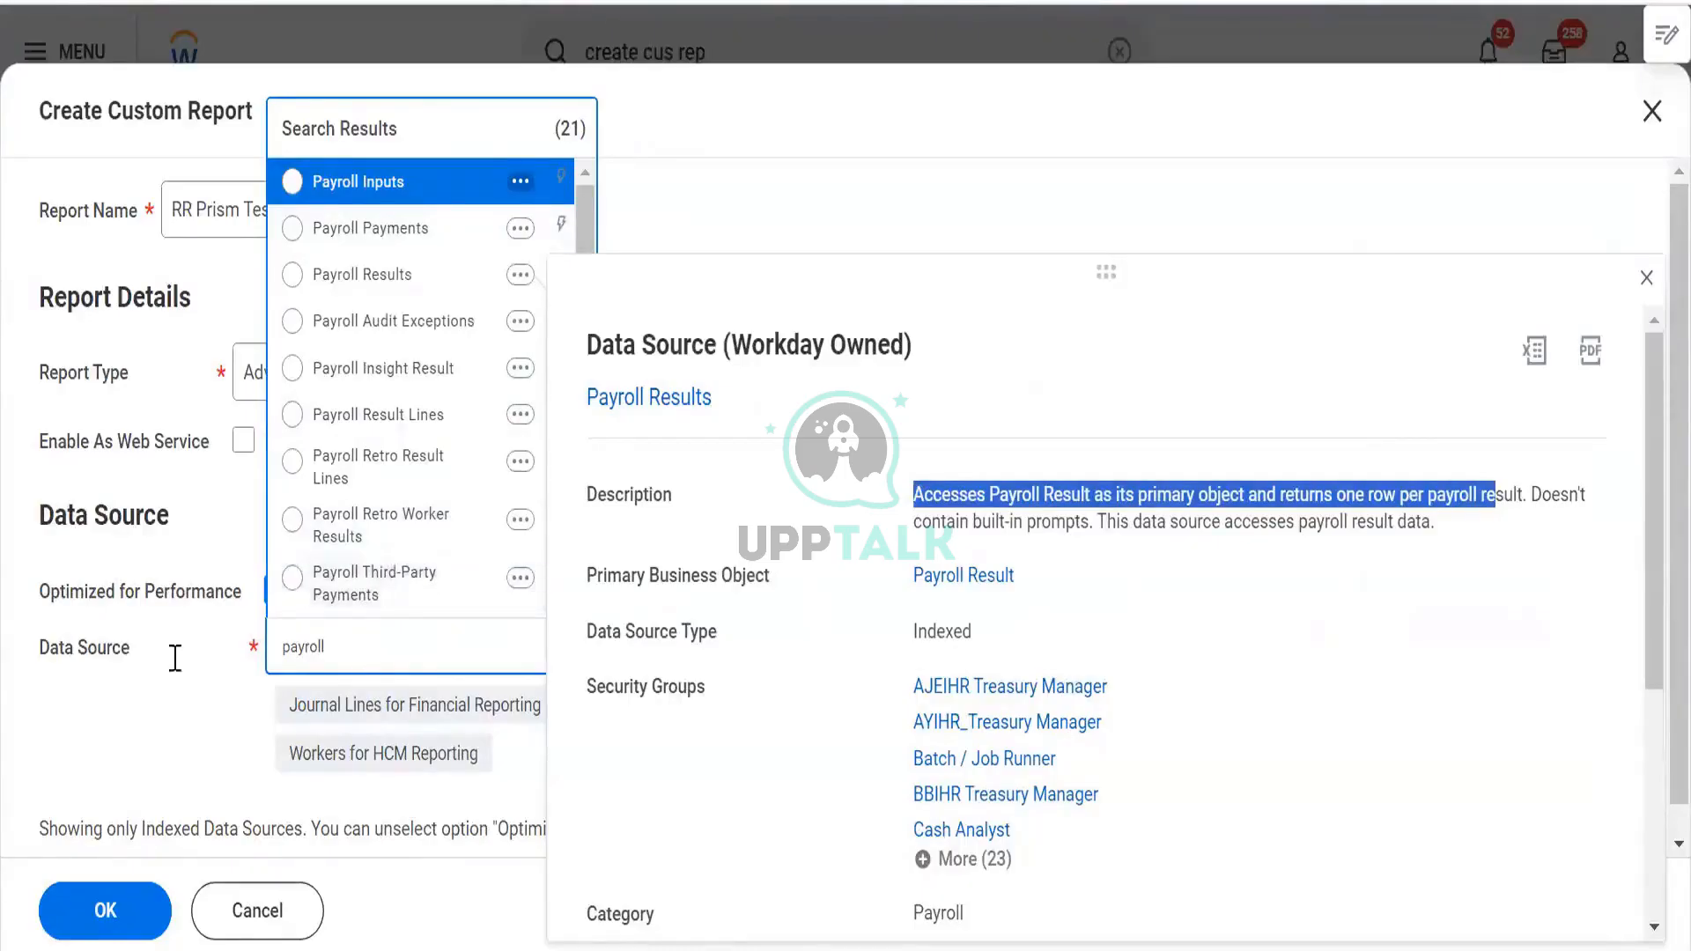
Clear the payroll search and browse data sources matching 'compensa', allowing non-indexed sources
click(110, 678)
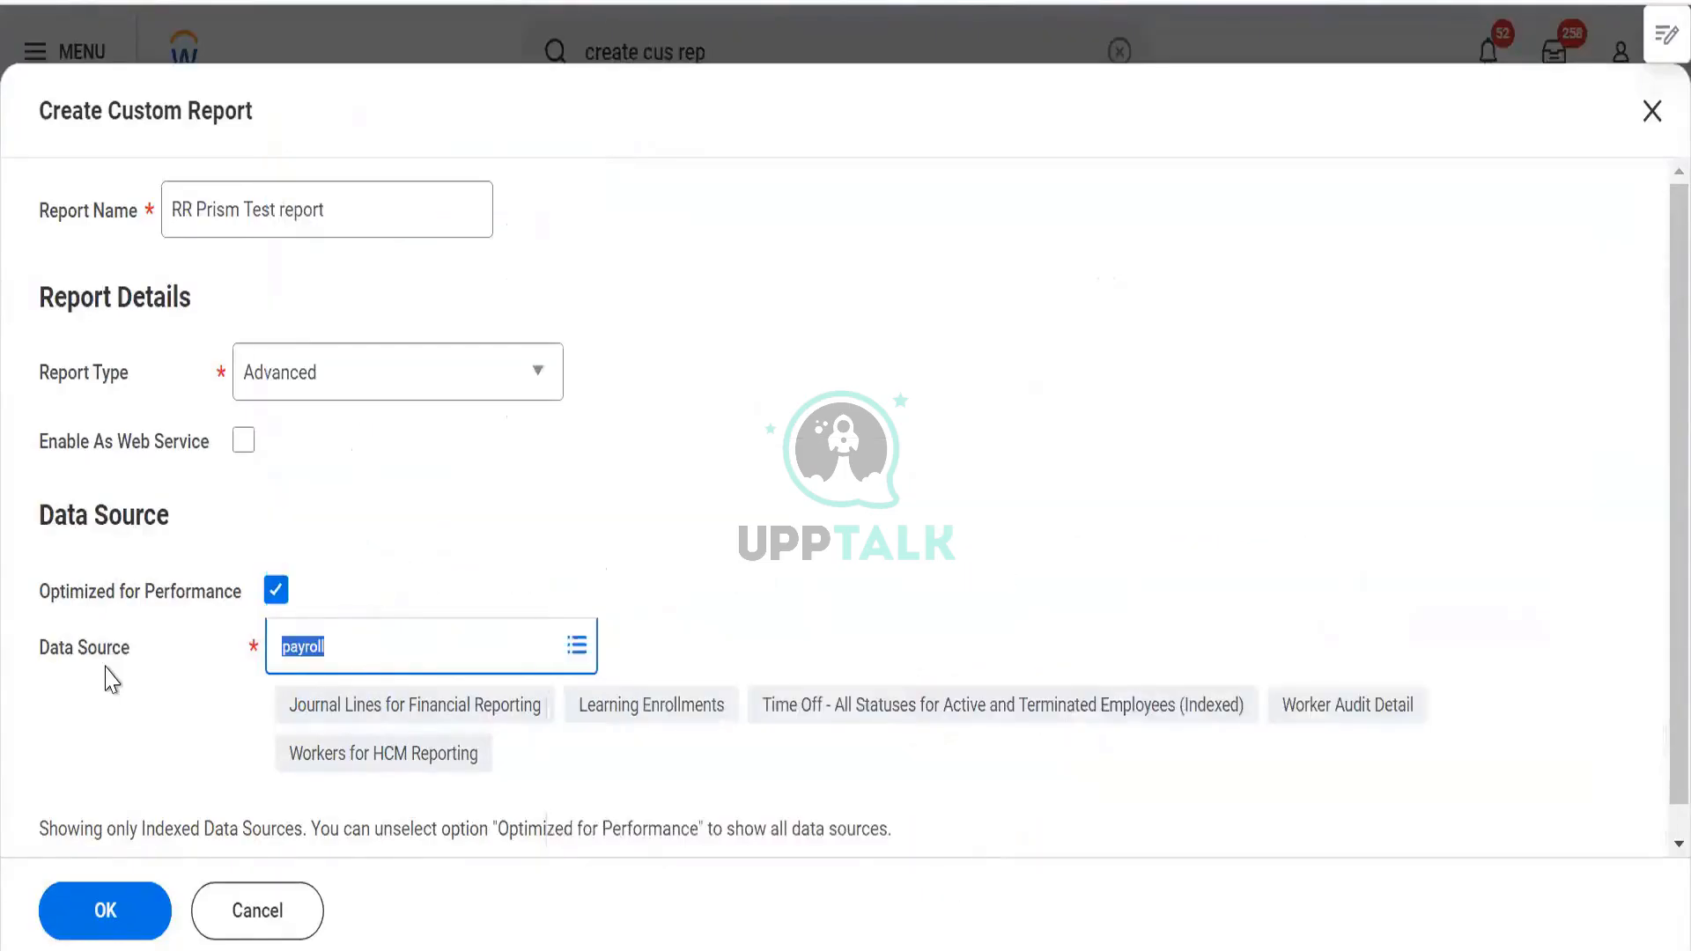
key(BackSpace)
text(compnesa)
key(ctrl+a)
key(BackSpace)
text(compensa)
click(277, 595)
click(396, 649)
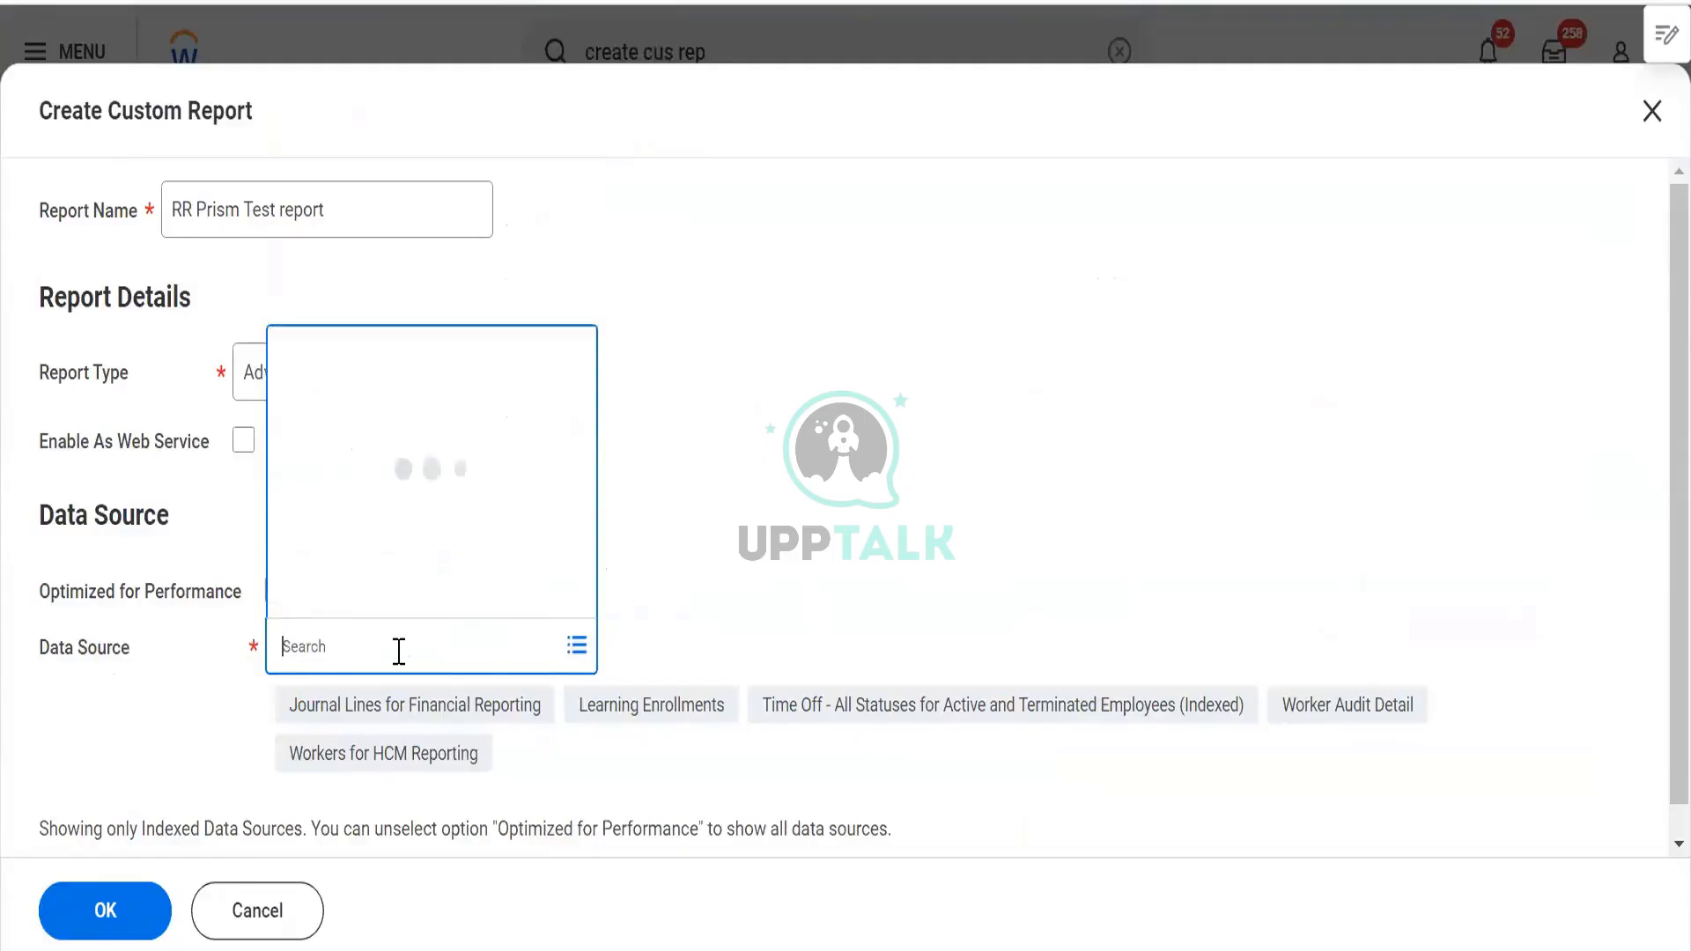
text(compensa)
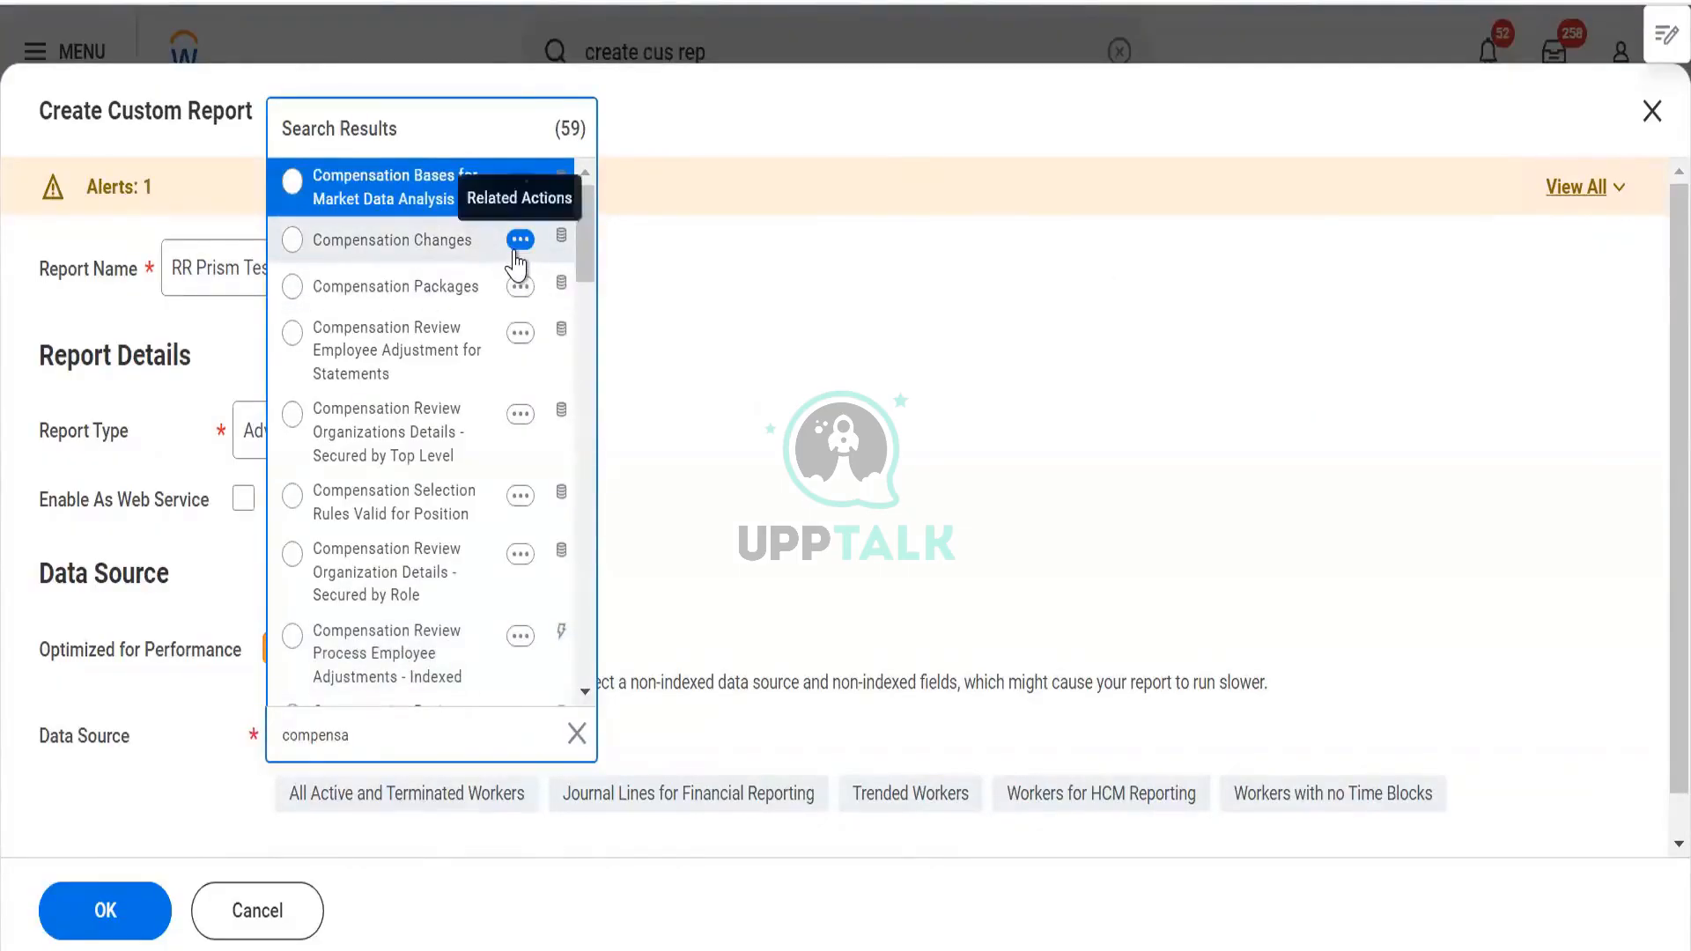
scroll(520, 278, down, 3)
scroll(520, 290, down, 2)
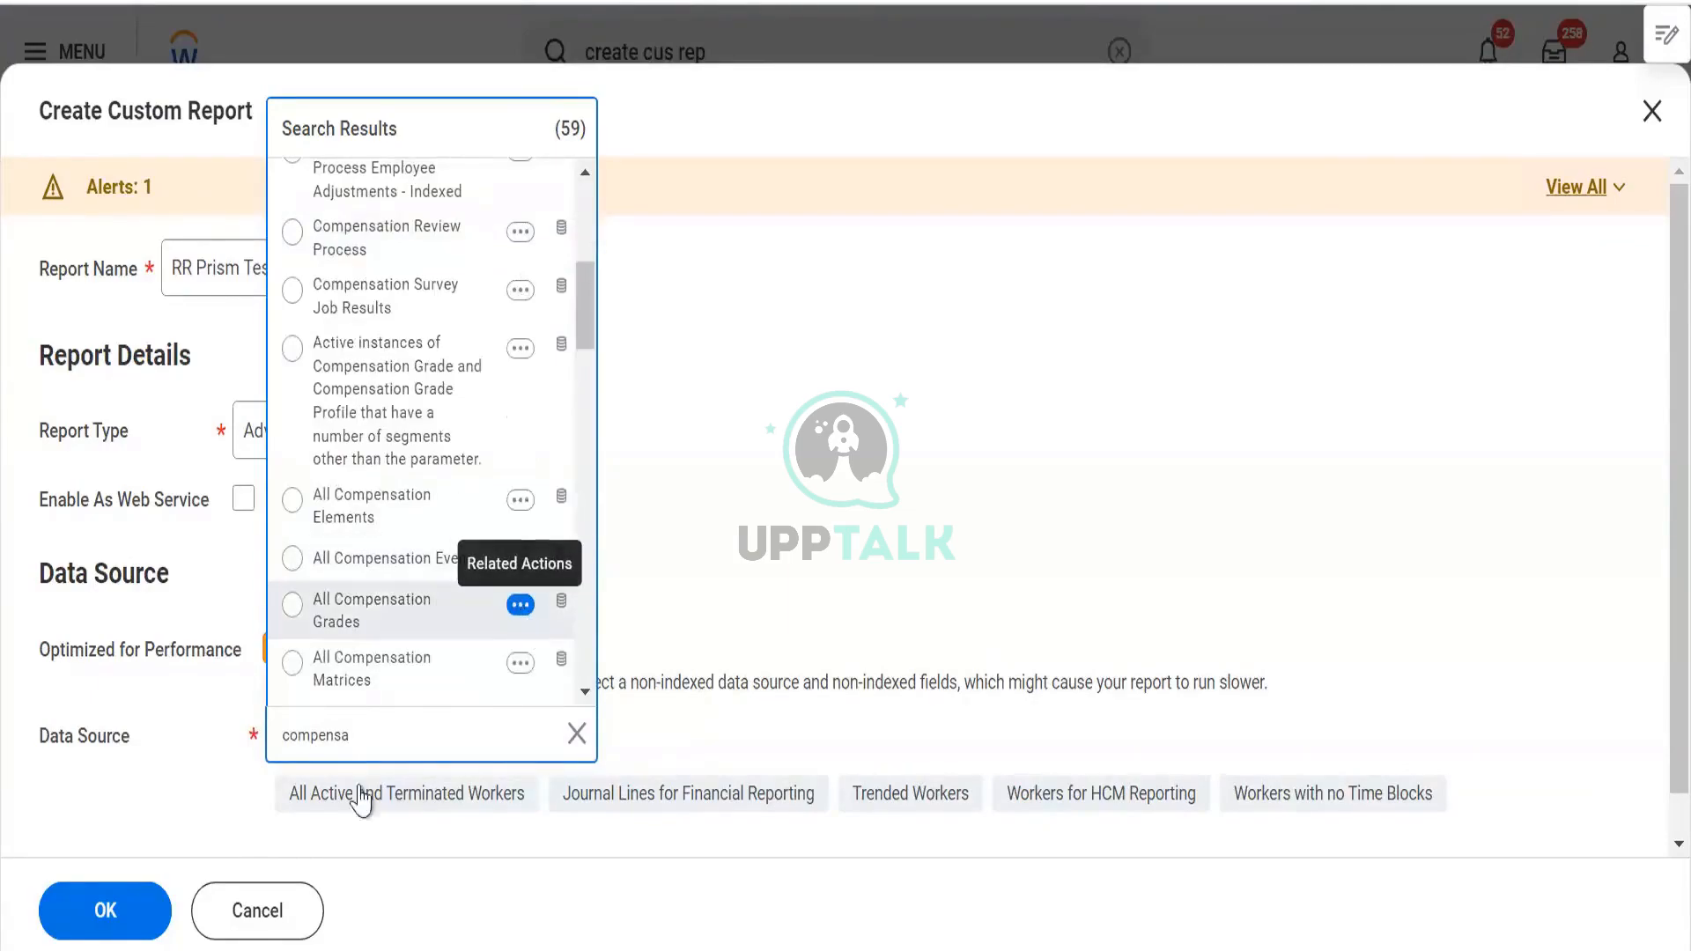
Search data sources for 'time' and review the Time Off by Date Taken description
key(ctrl+a)
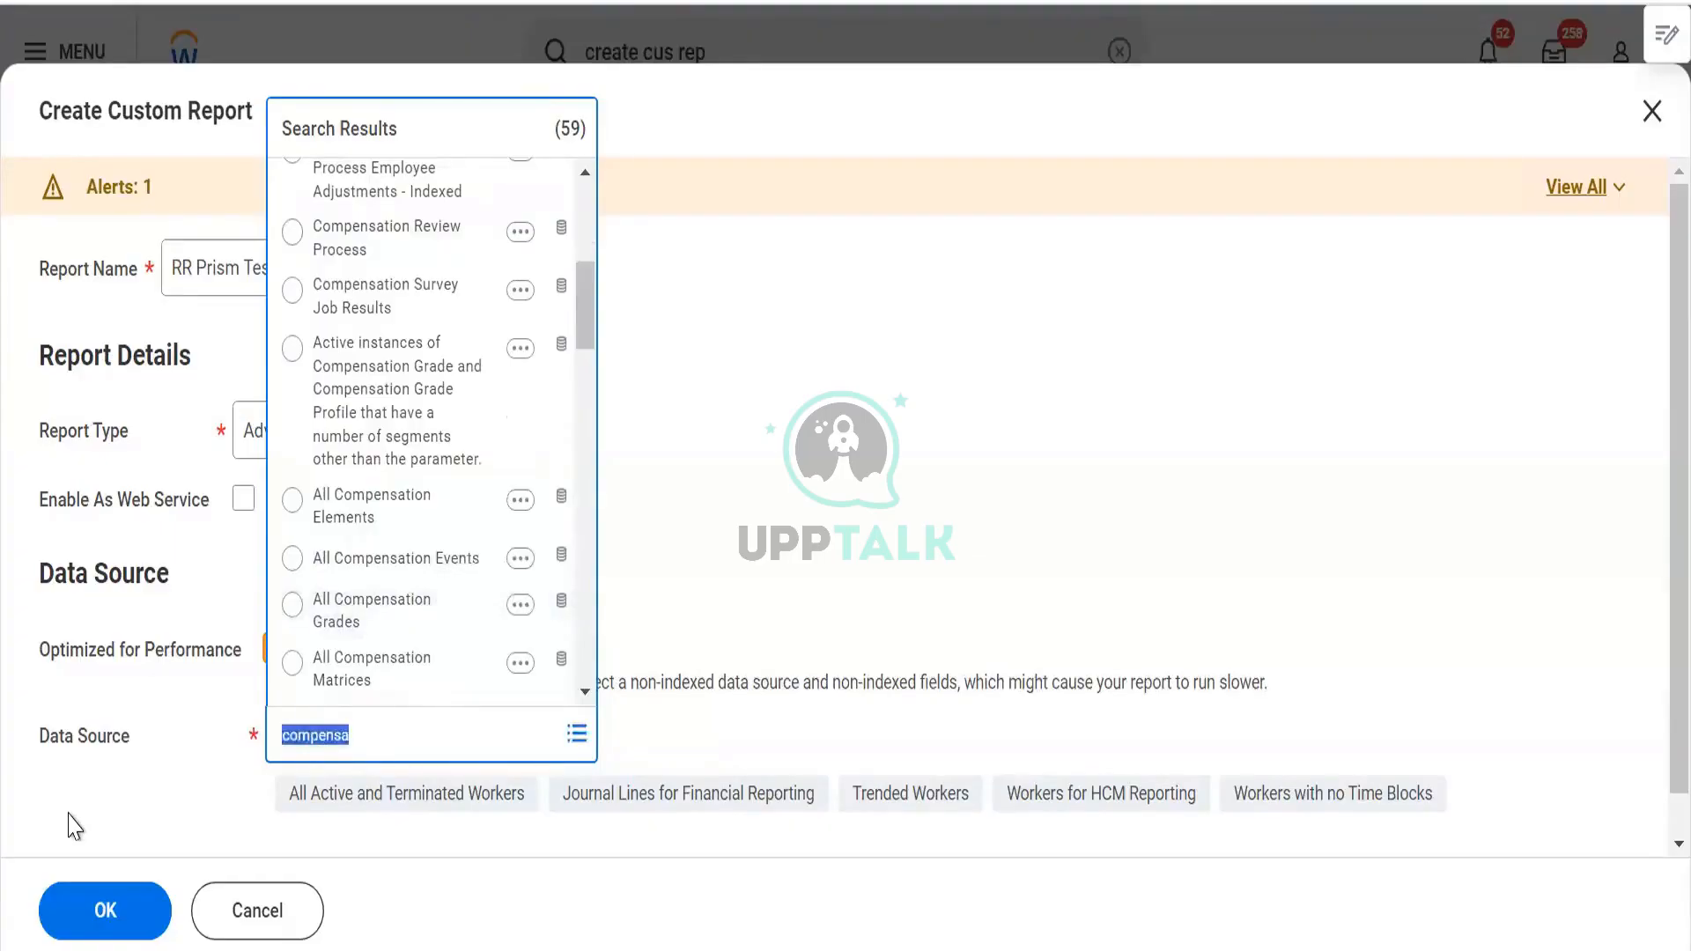
text(time off)
key(Return)
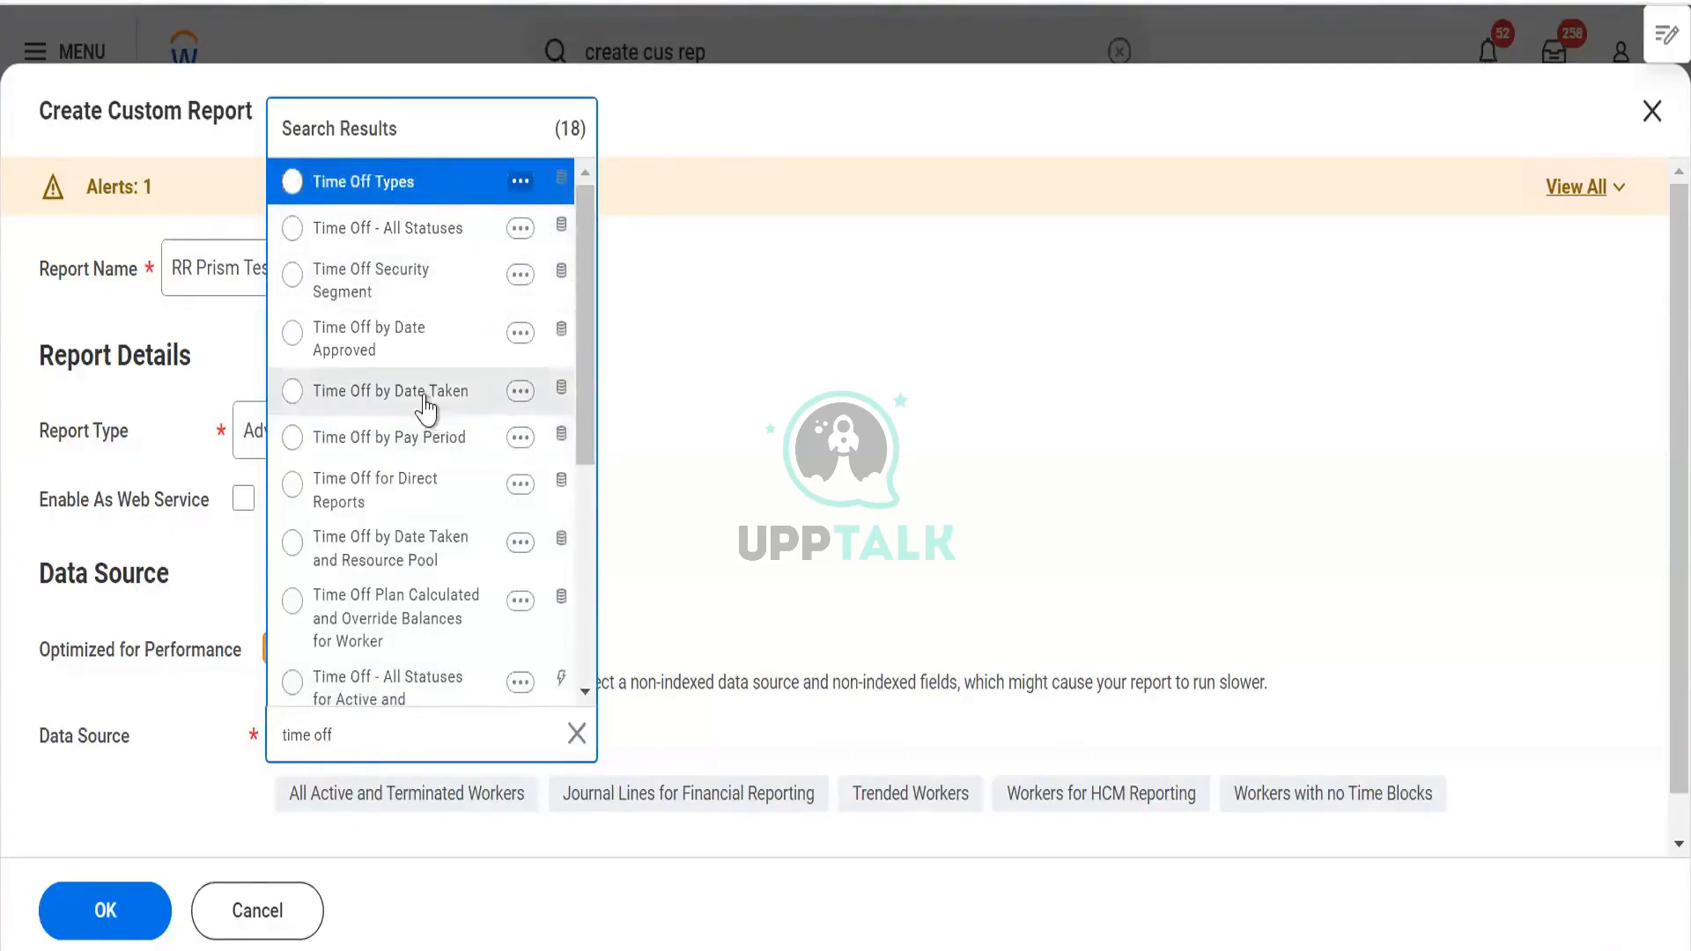
click(520, 392)
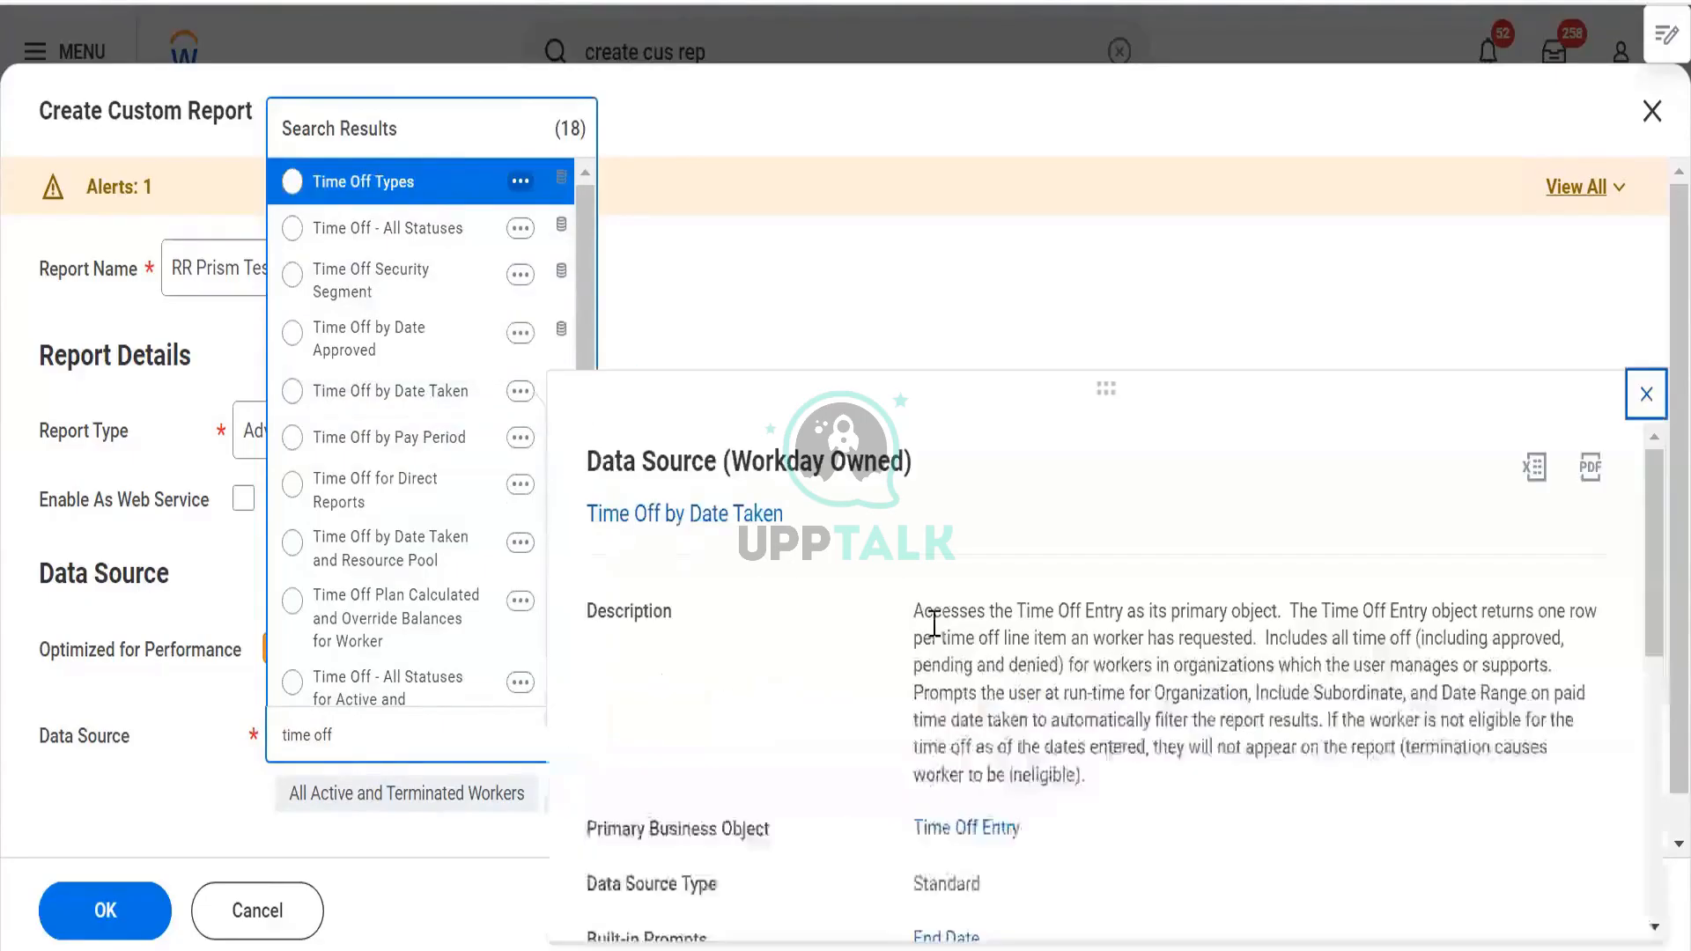
drag(932, 611, 1076, 638)
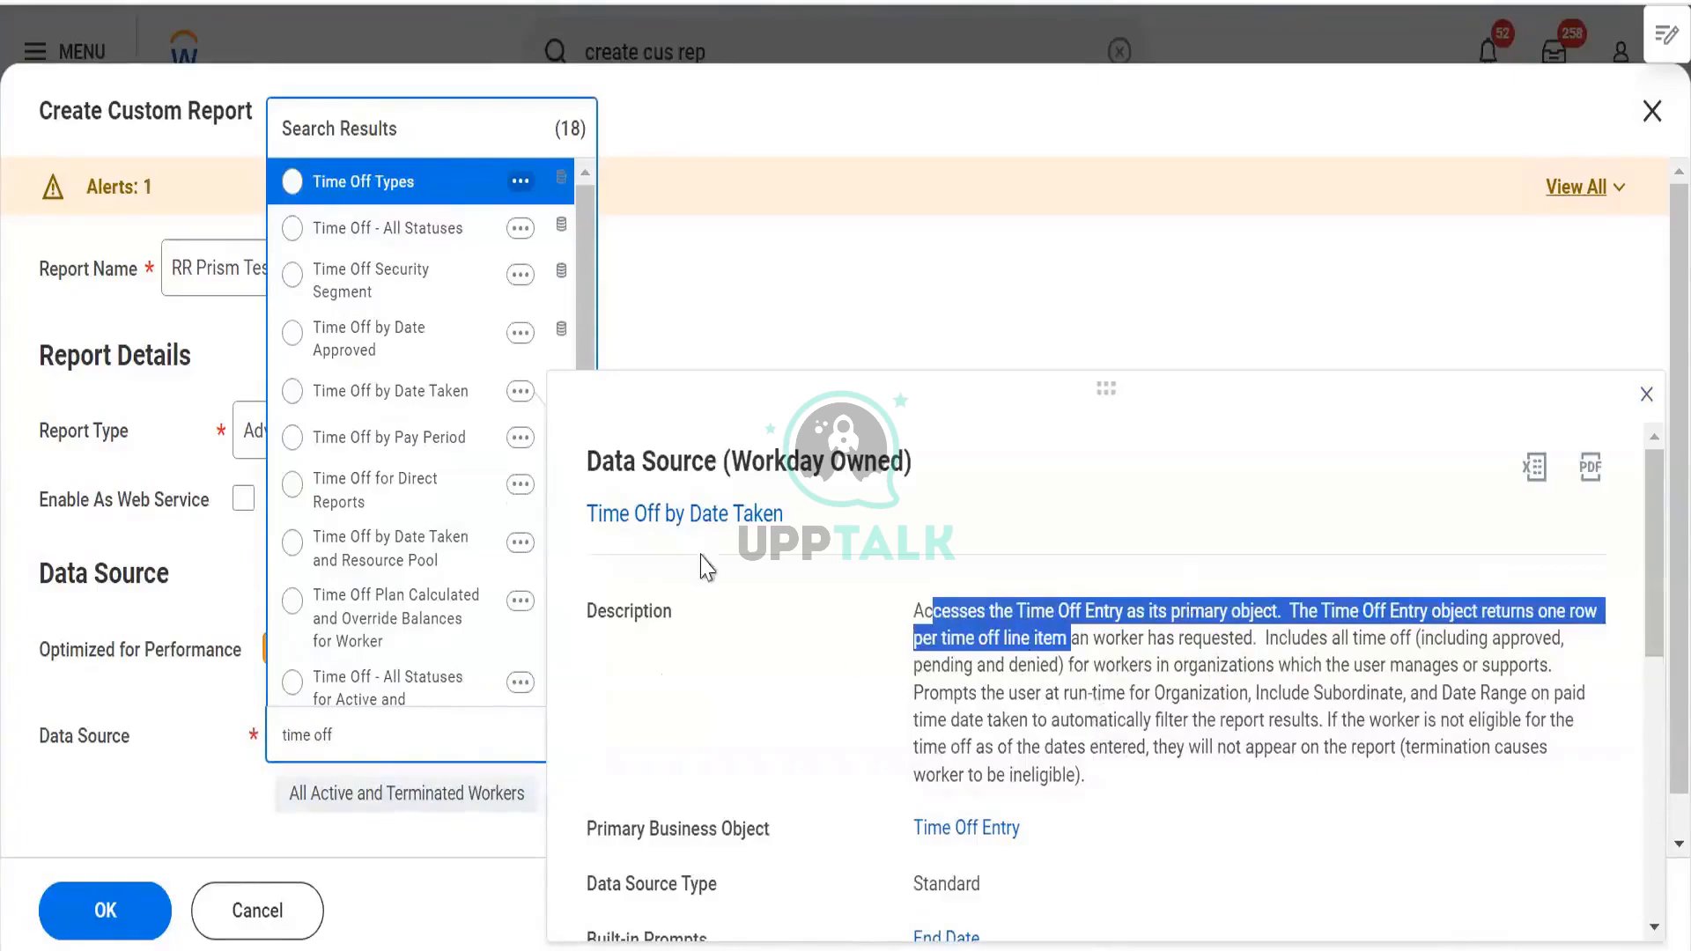
Pick Workers for HCM Reporting, uncheck Optimized for Performance, and create the report
click(87, 783)
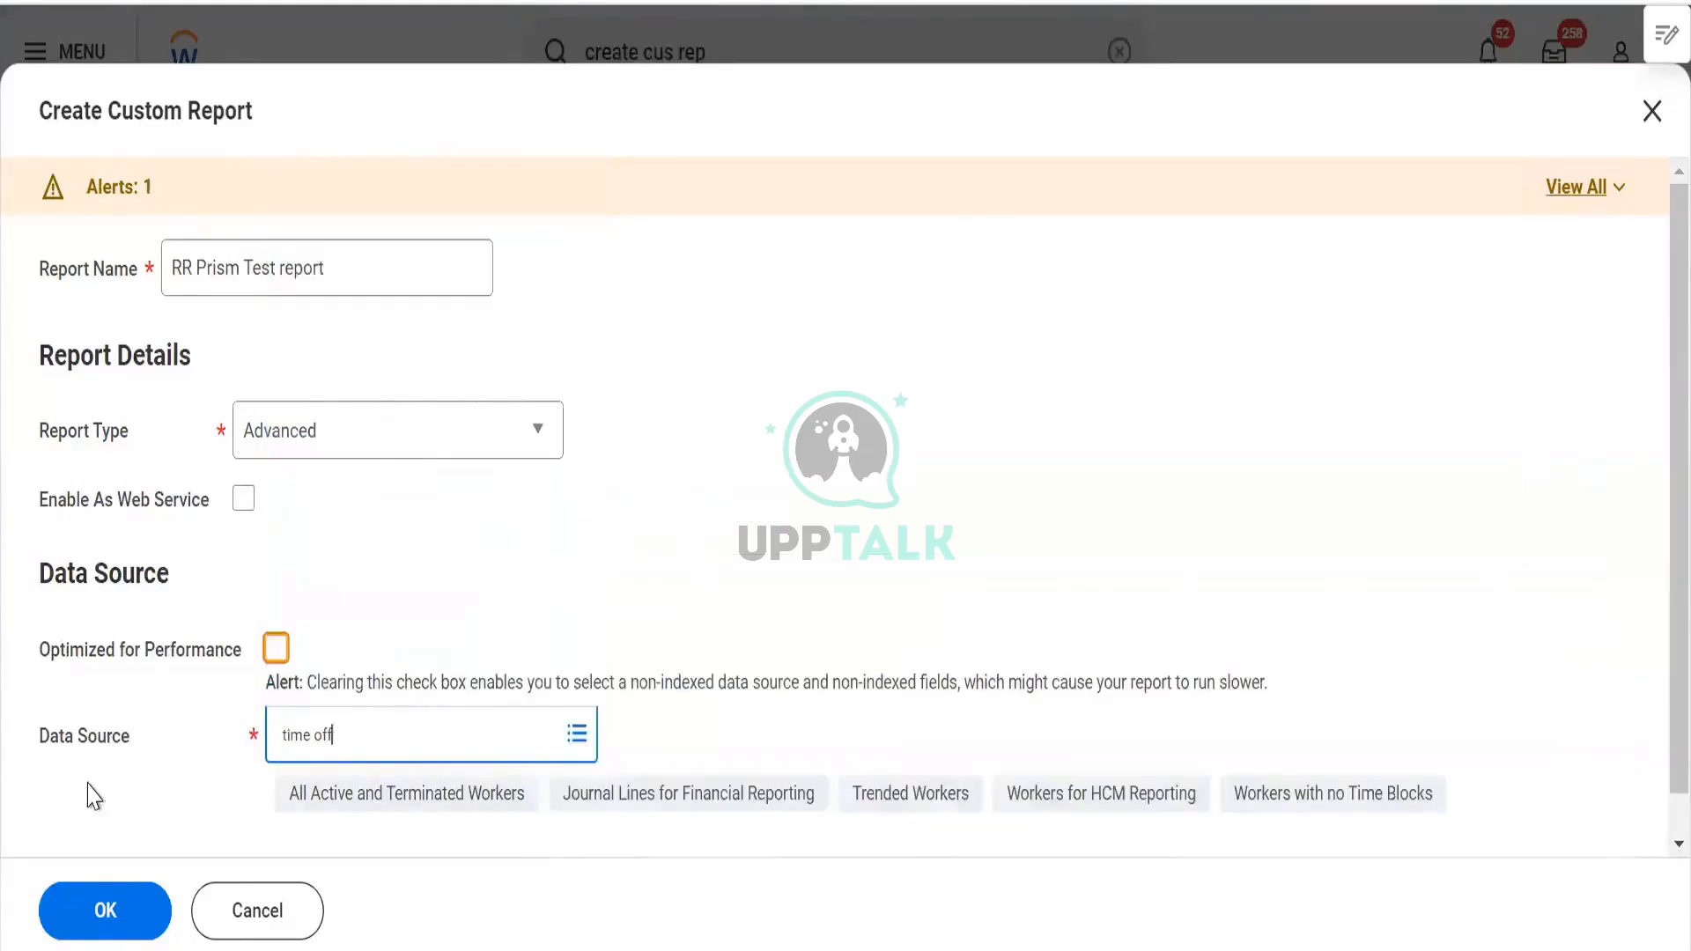
text(worker for hcm re)
key(ctrl+a)
text(p)
key(BackSpace)
click(279, 650)
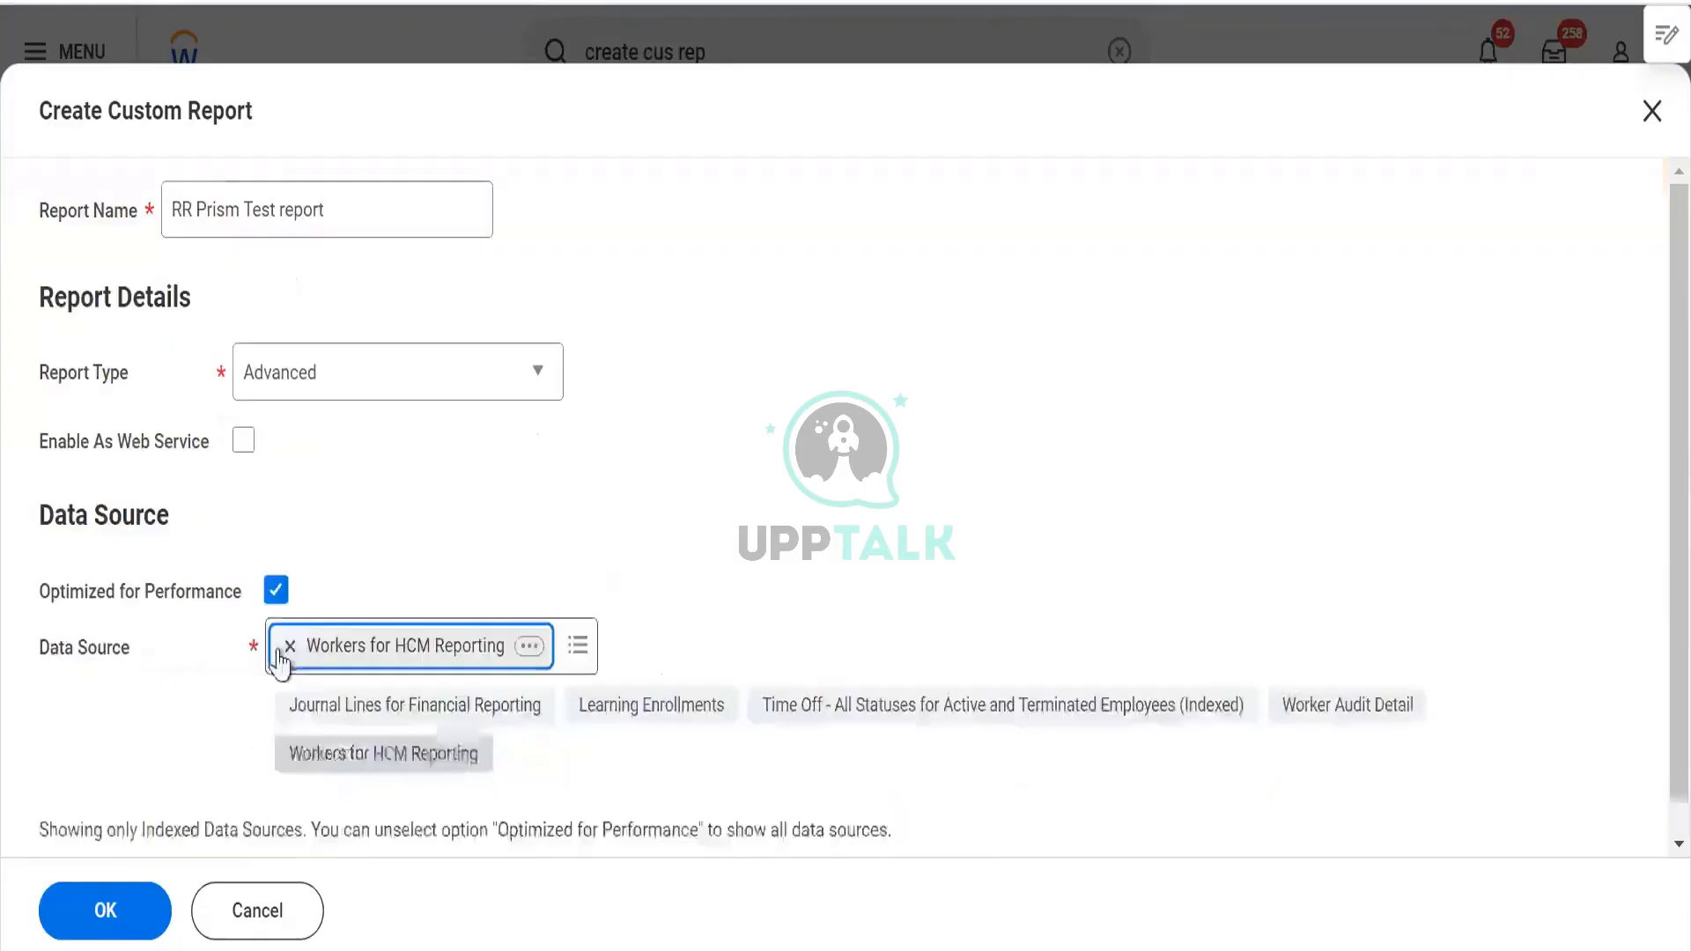
click(275, 590)
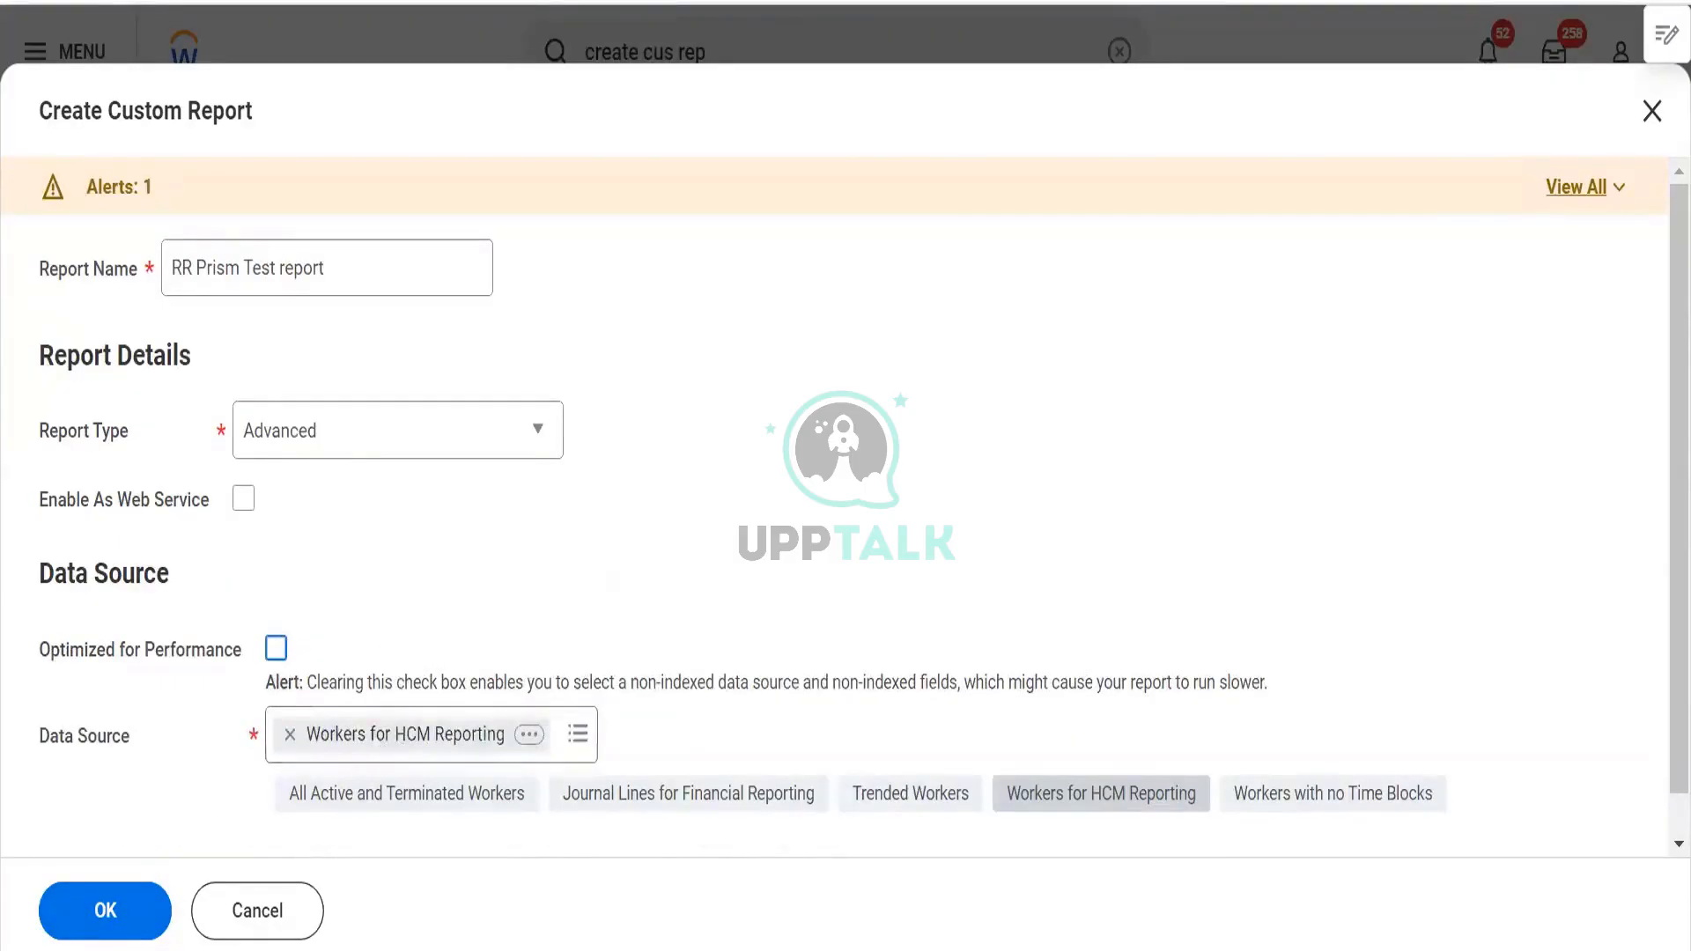
click(124, 907)
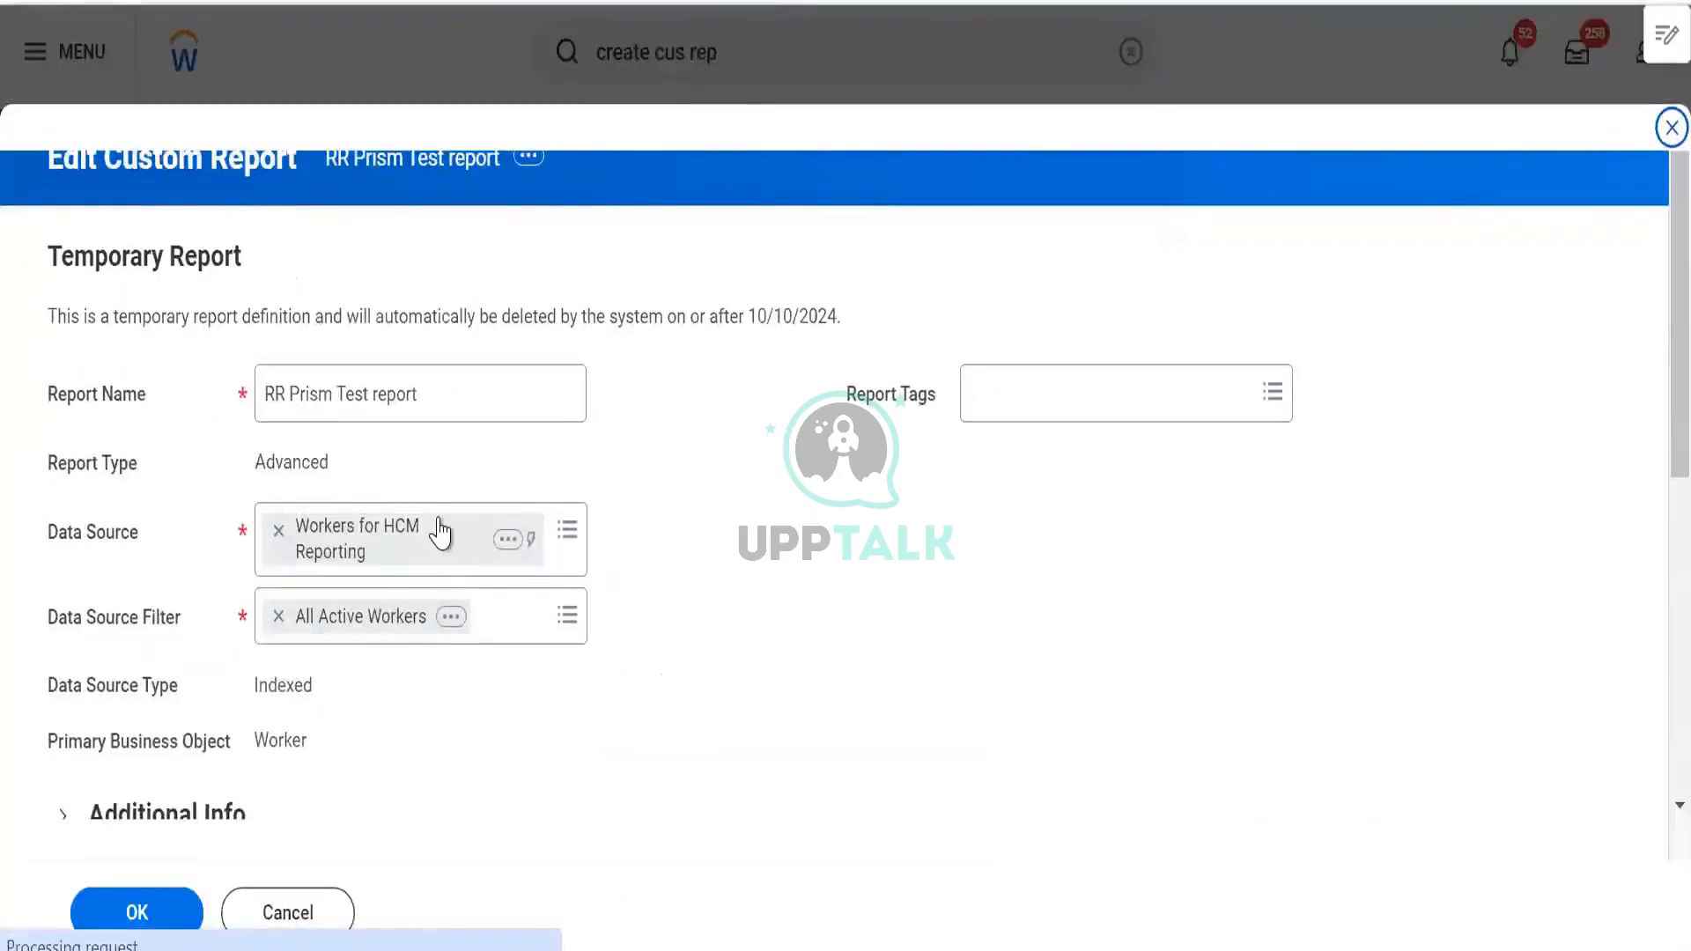
scroll(738, 552, down, 5)
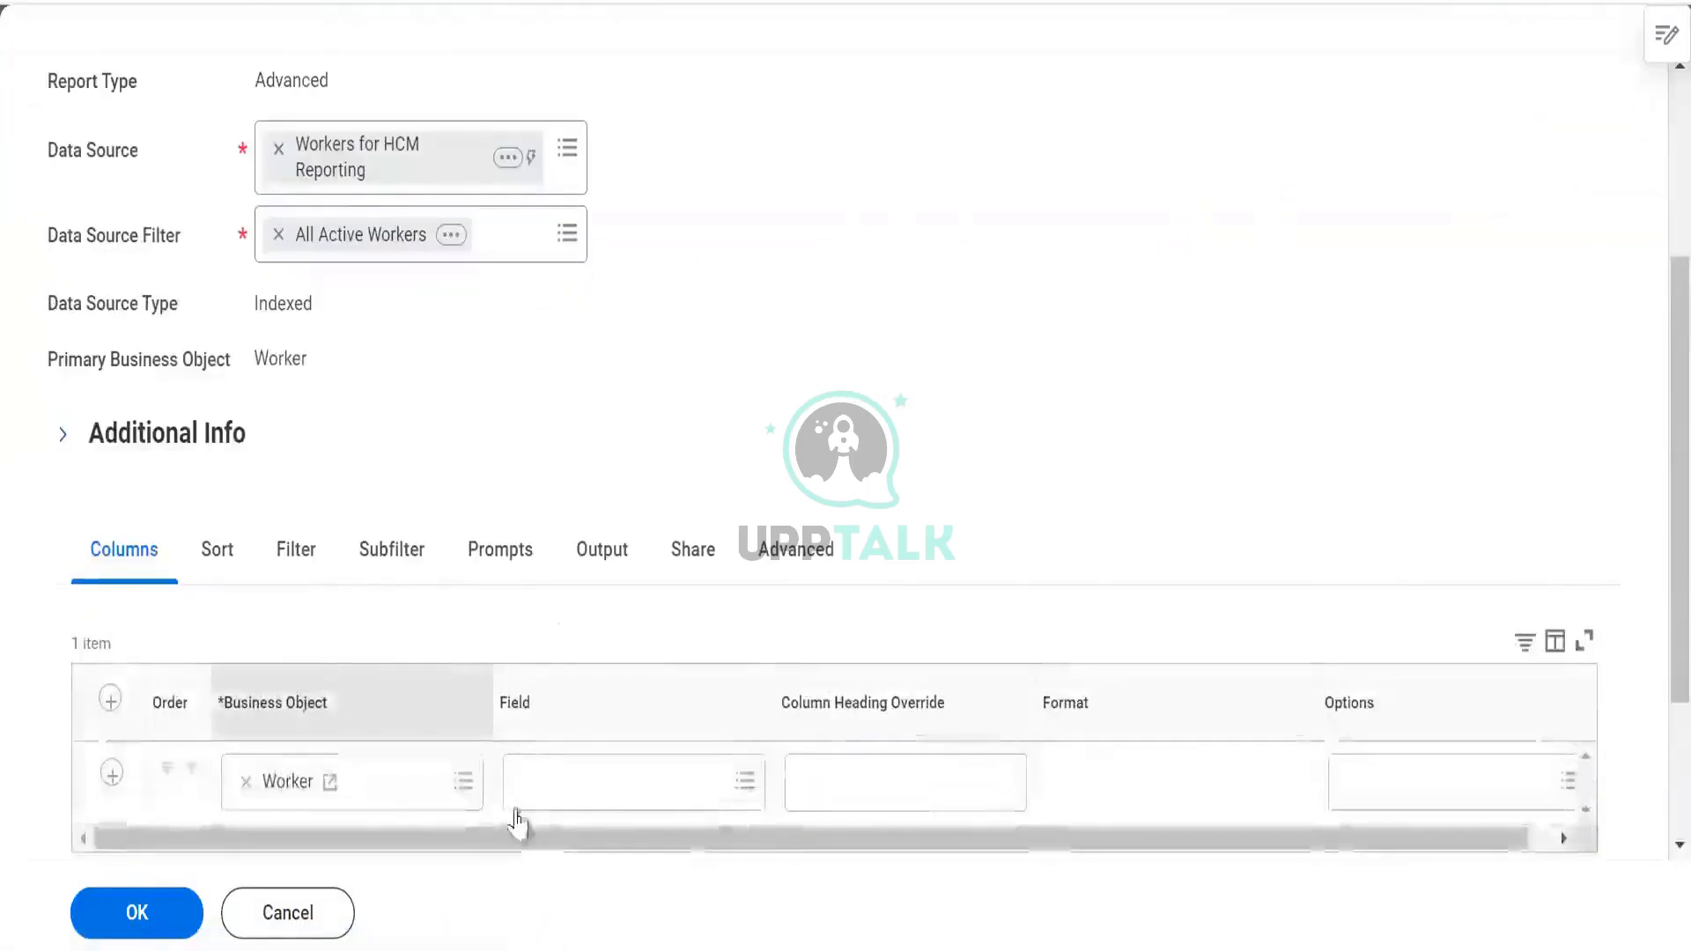
Set the first column's field to Employee ID and the second column's field to Worker
click(539, 793)
text(d)
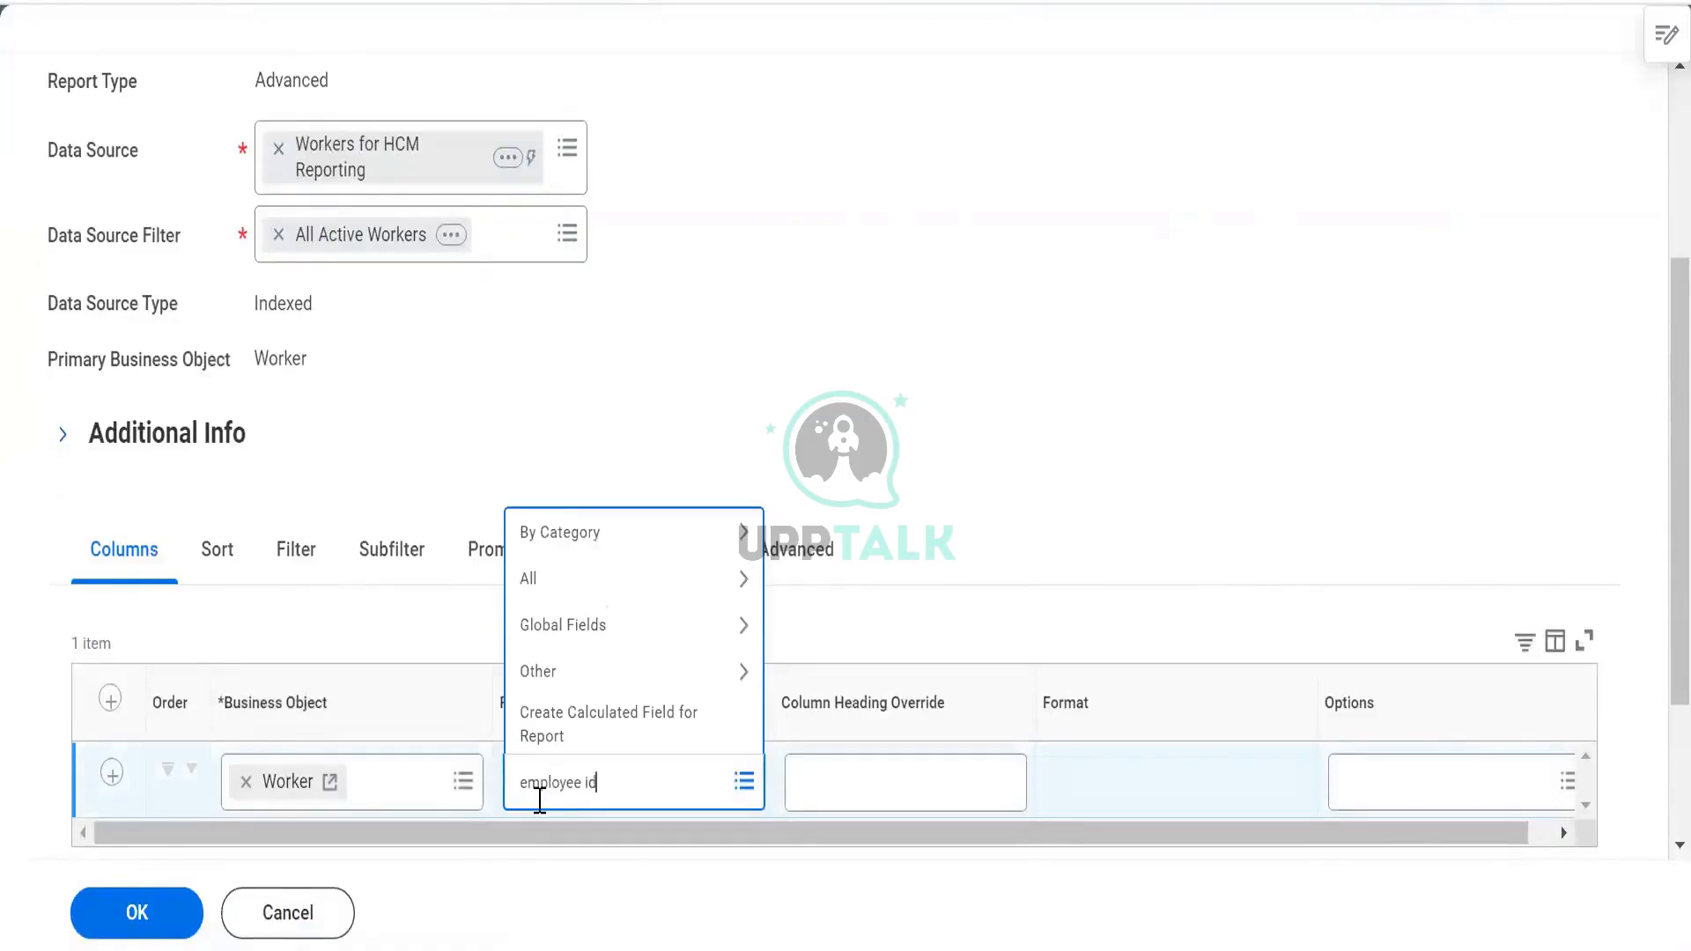
key(Return)
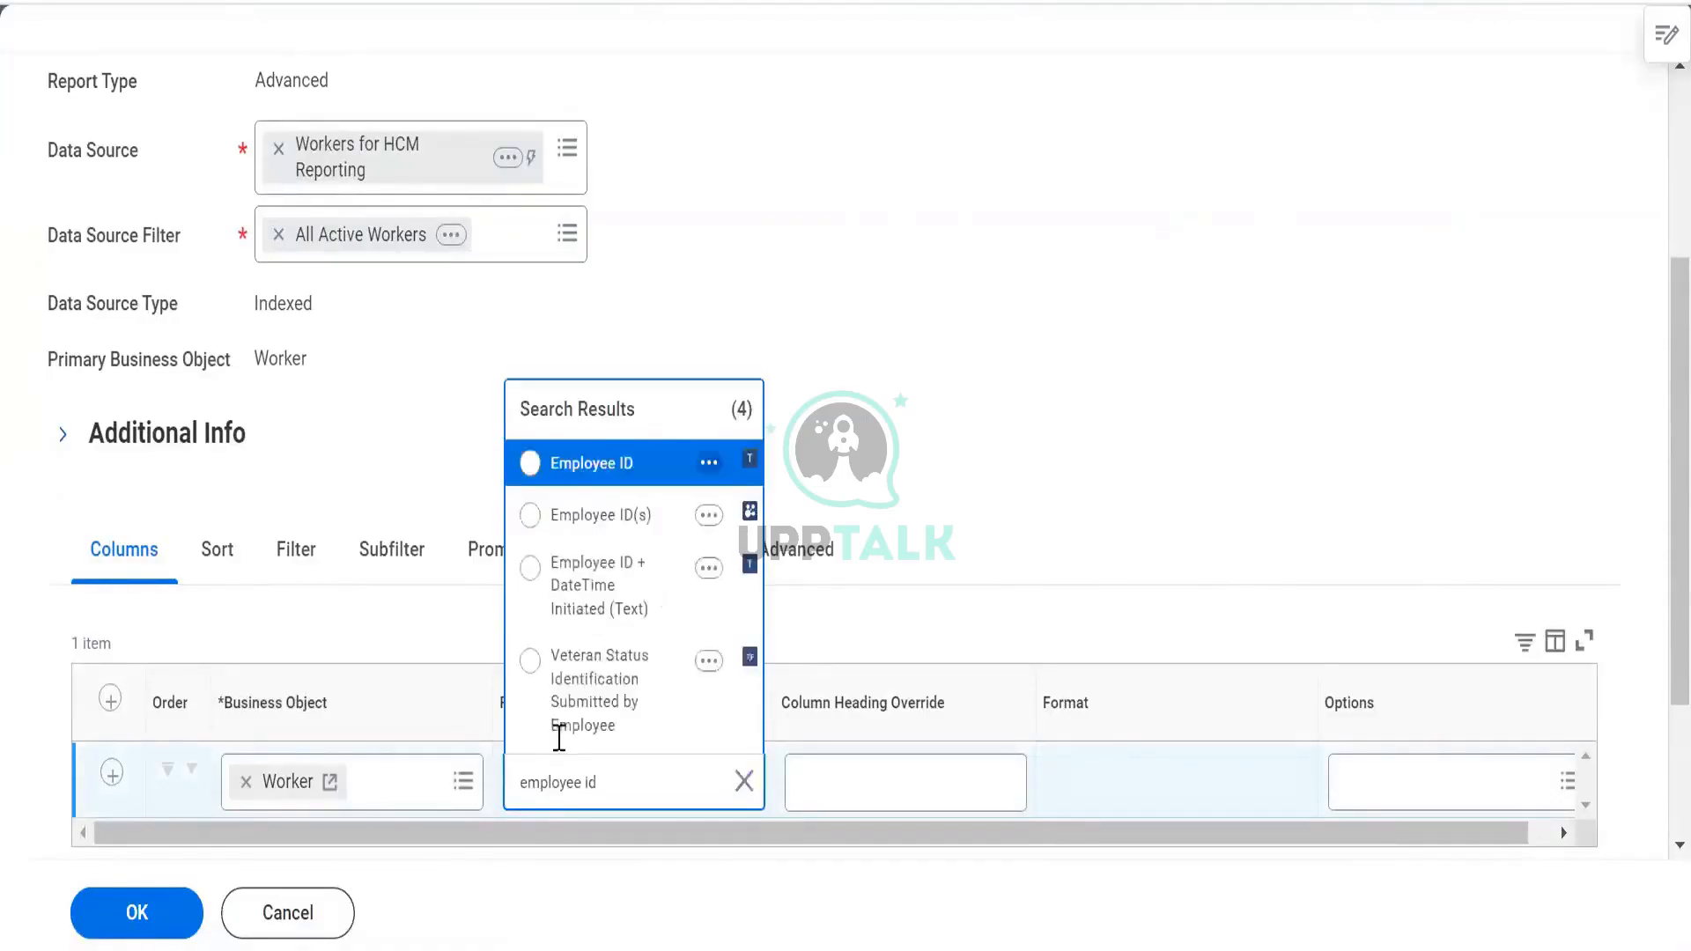
click(592, 475)
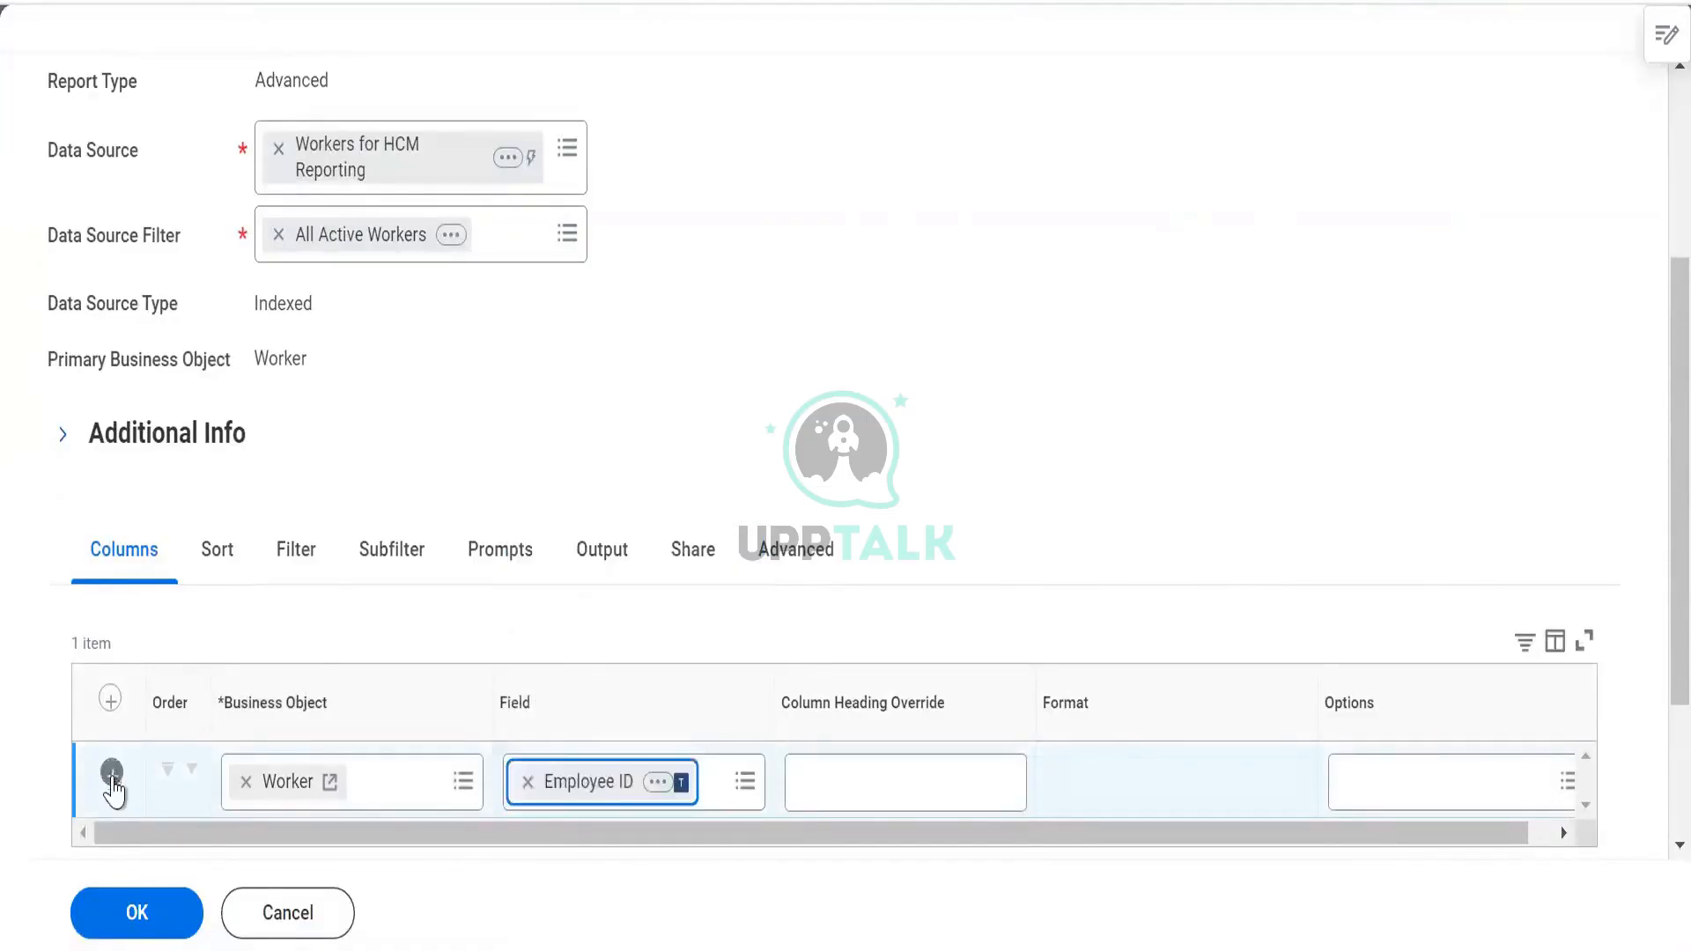
scroll(631, 623, down, 3)
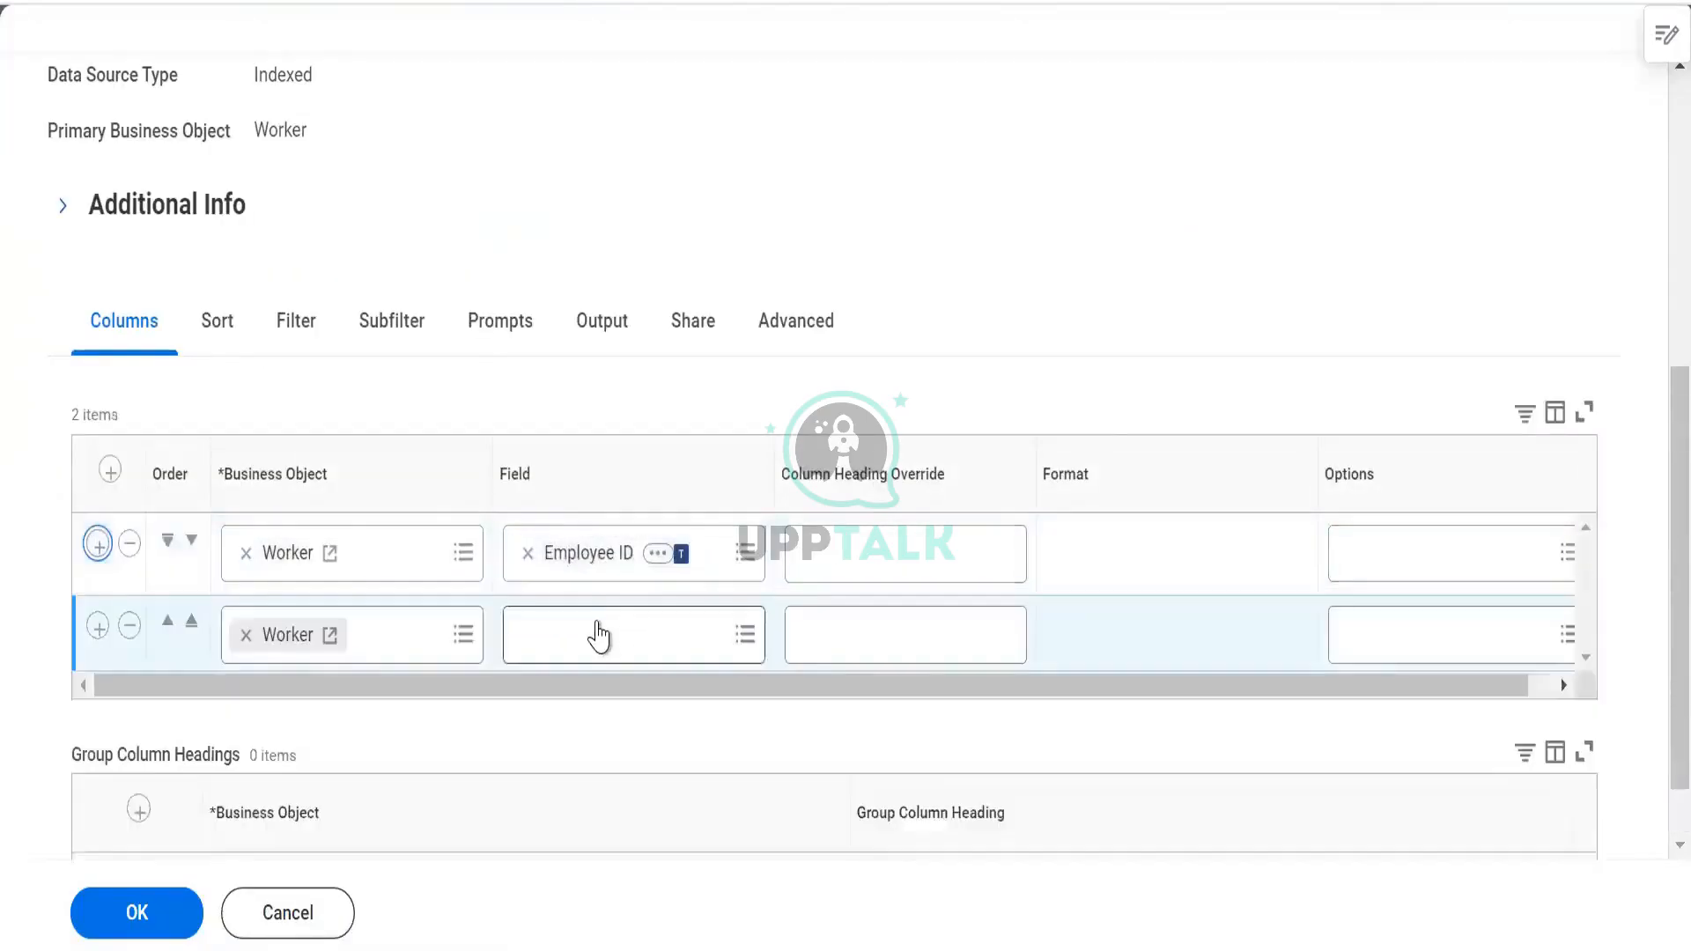
click(599, 621)
text(worker)
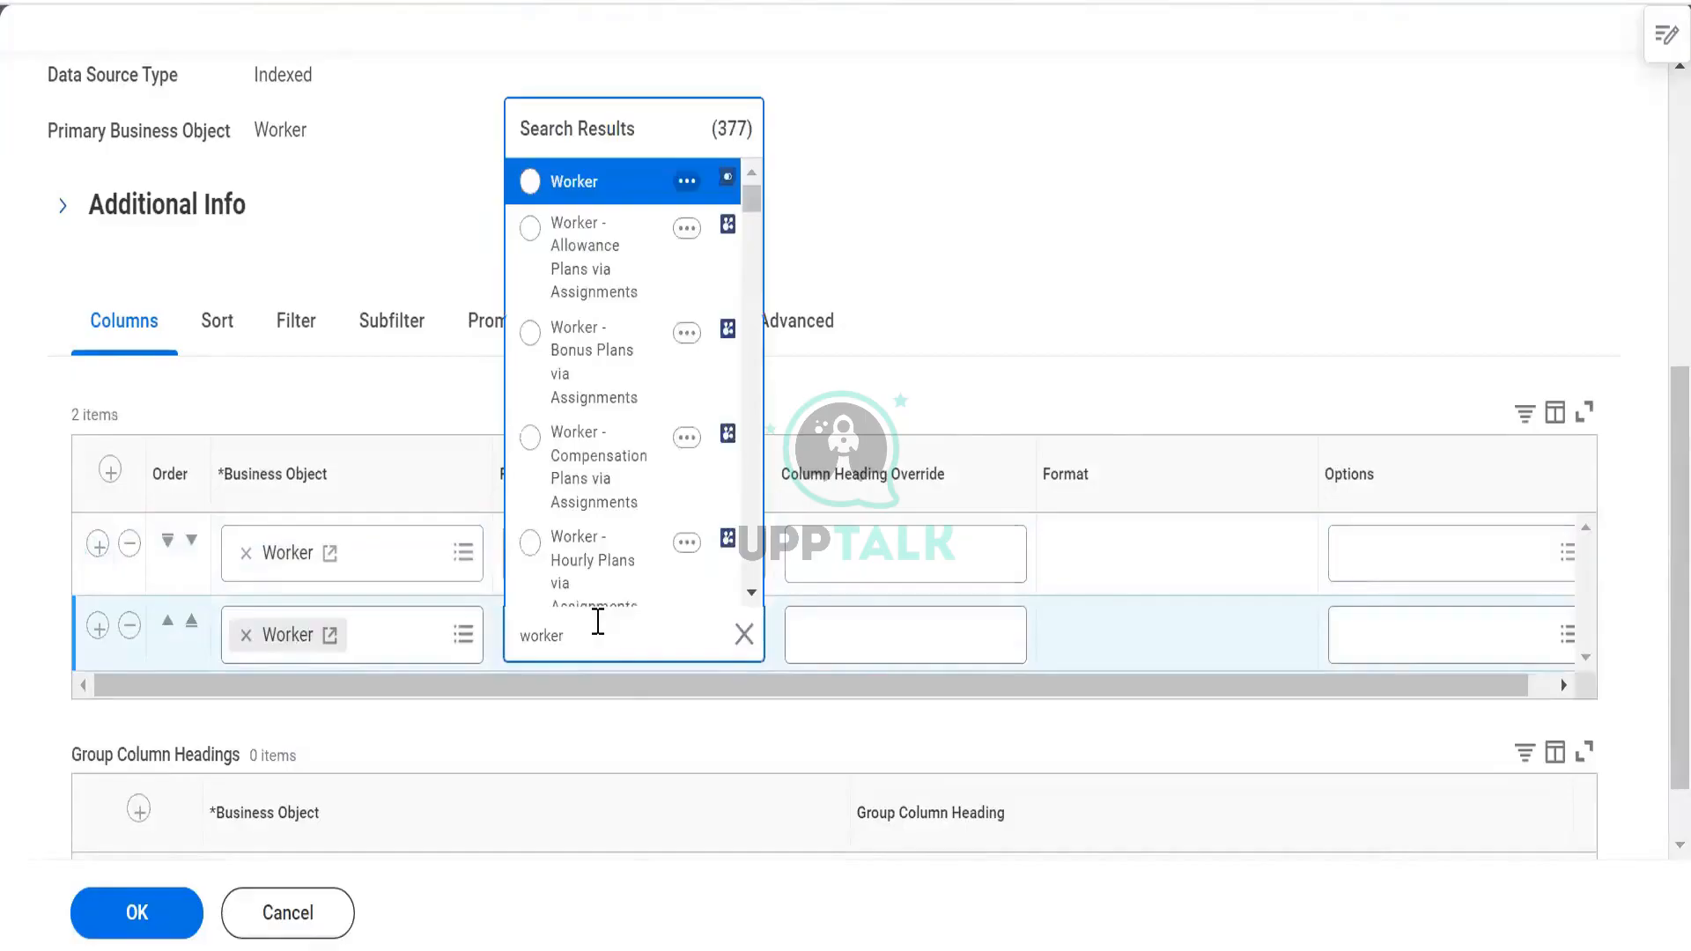
key(Return)
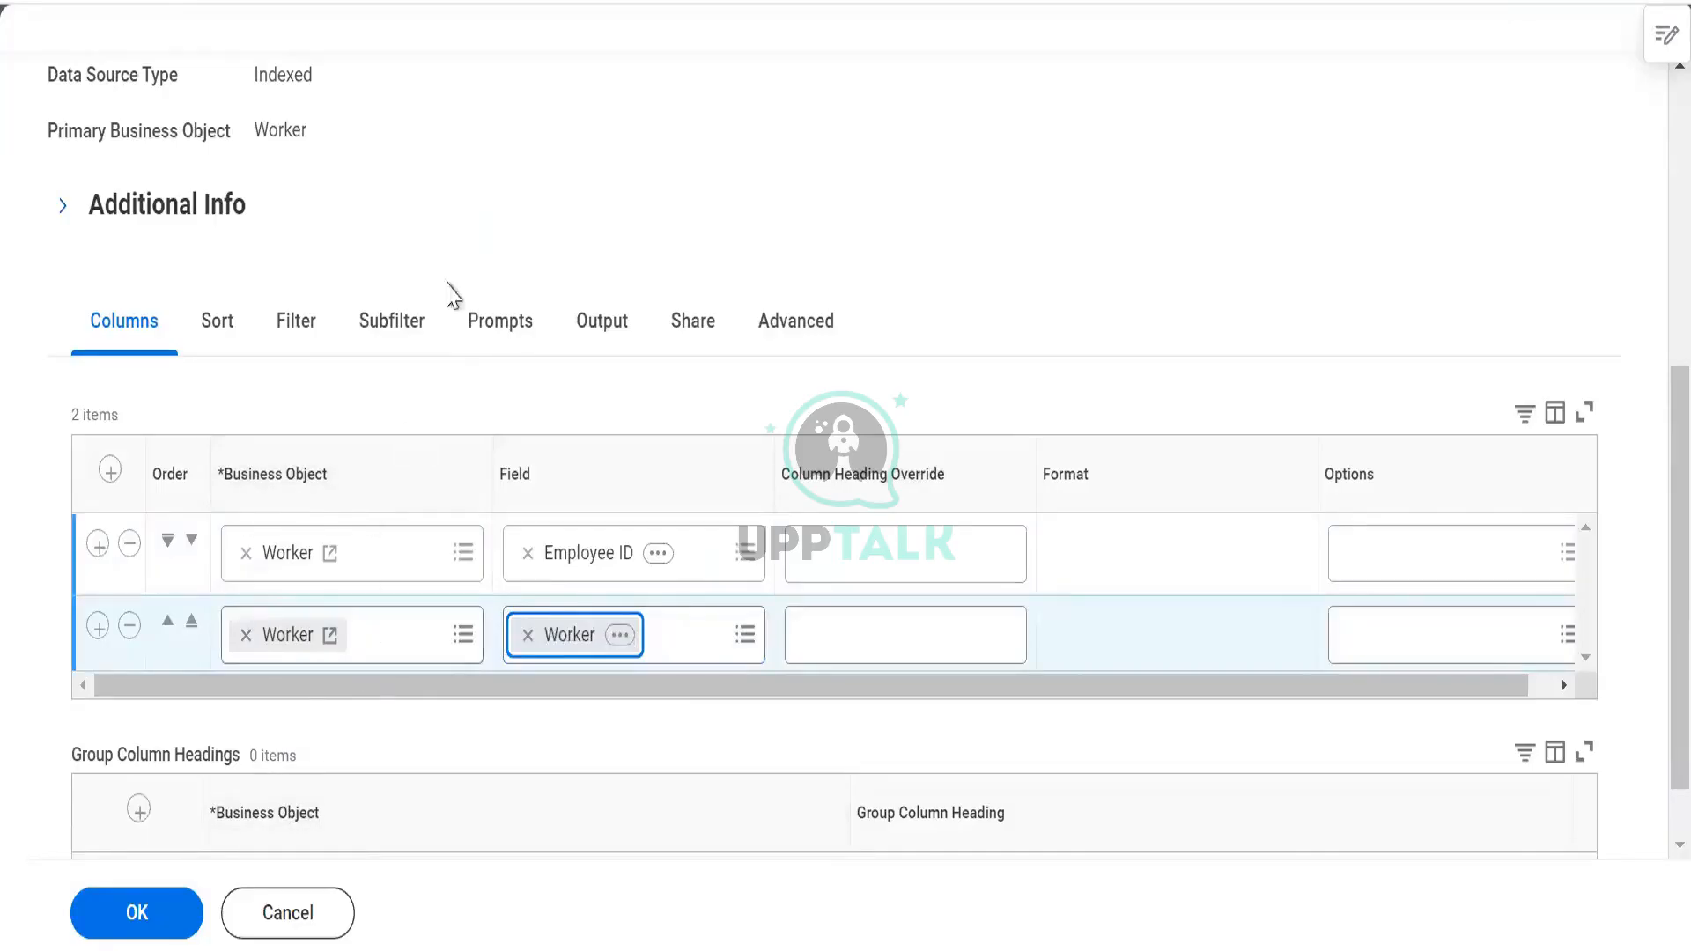
Add a third column with business object Worker and field Dependents, then view Advanced options
click(98, 627)
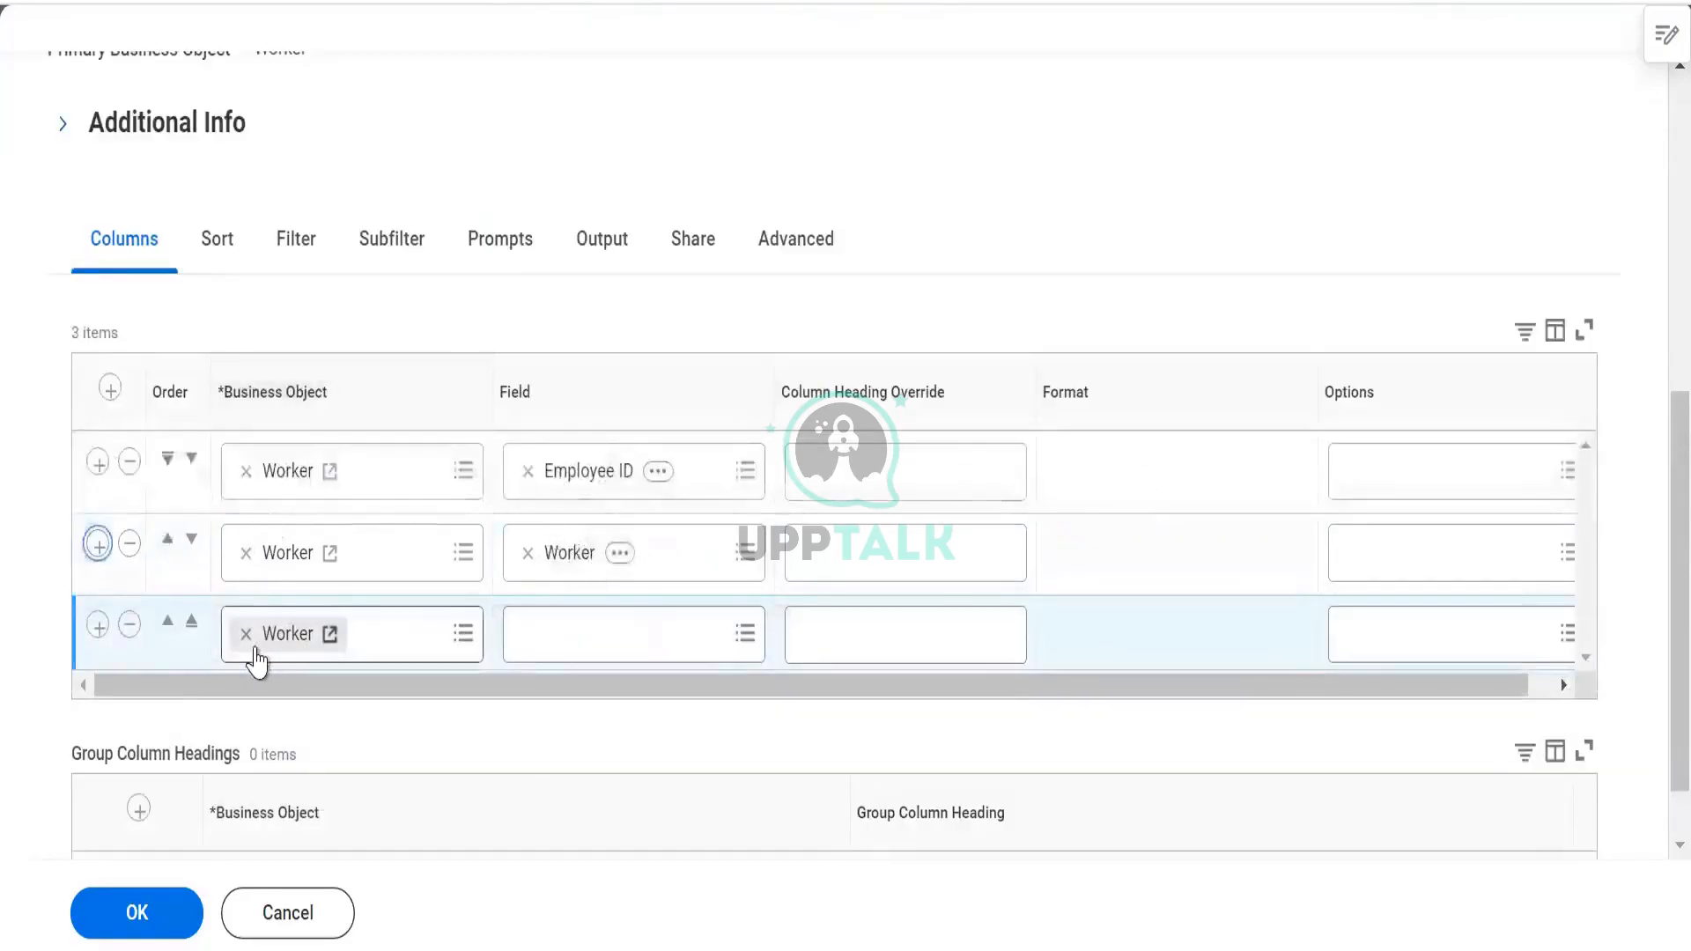
click(246, 635)
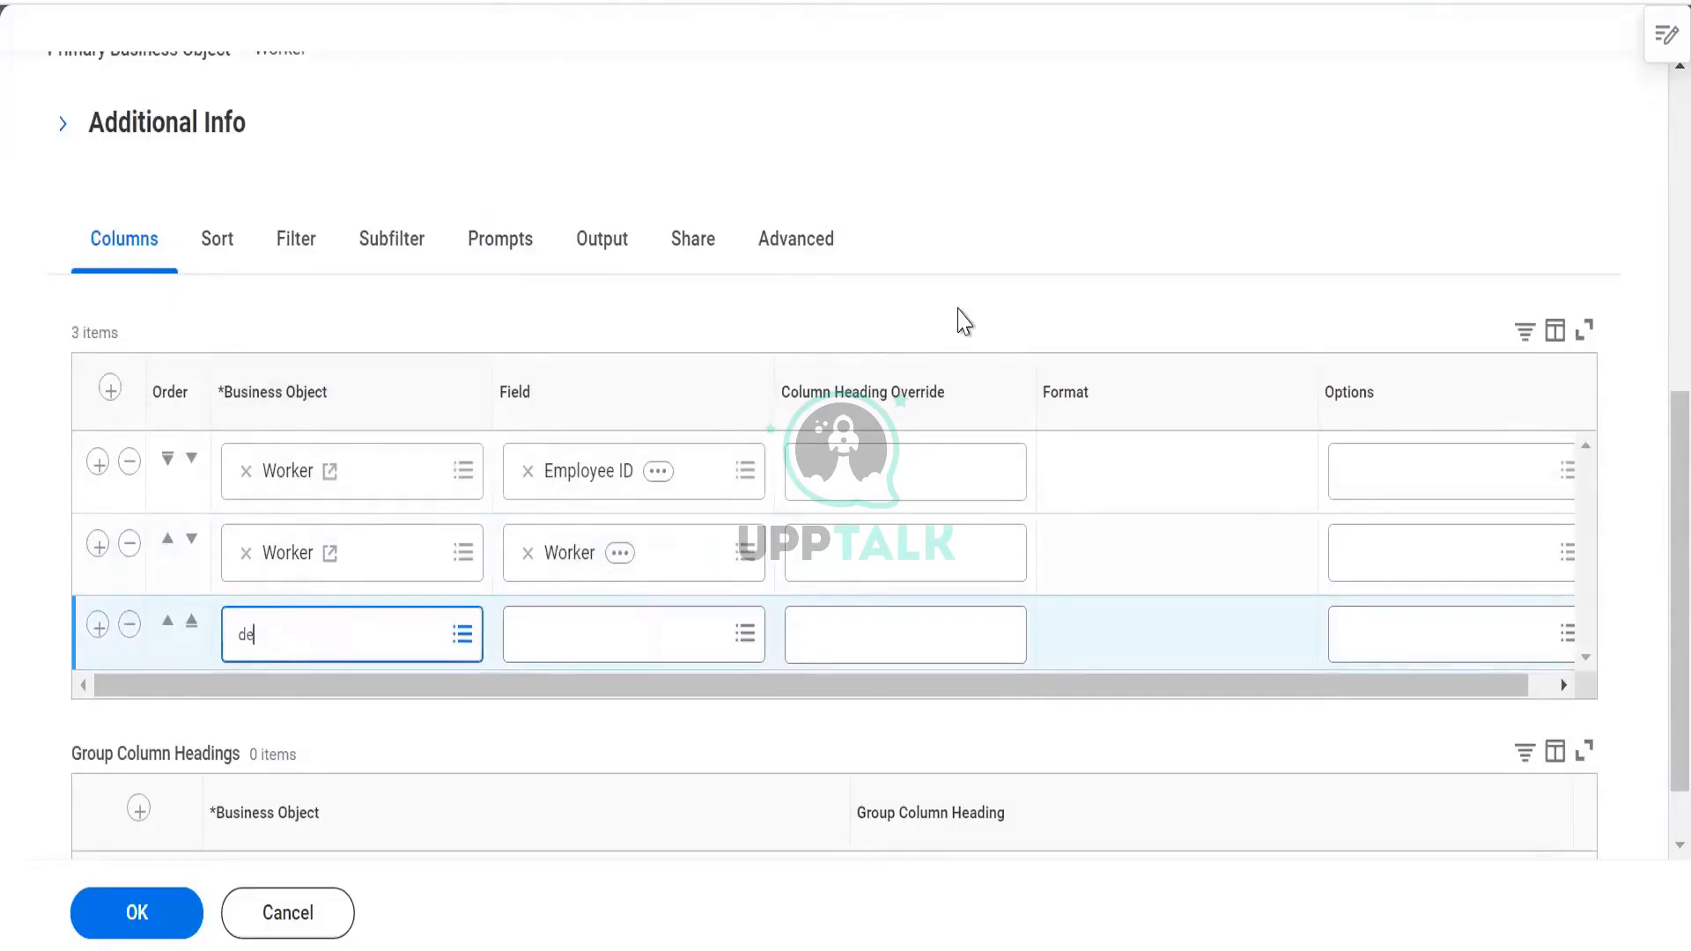
key(Return)
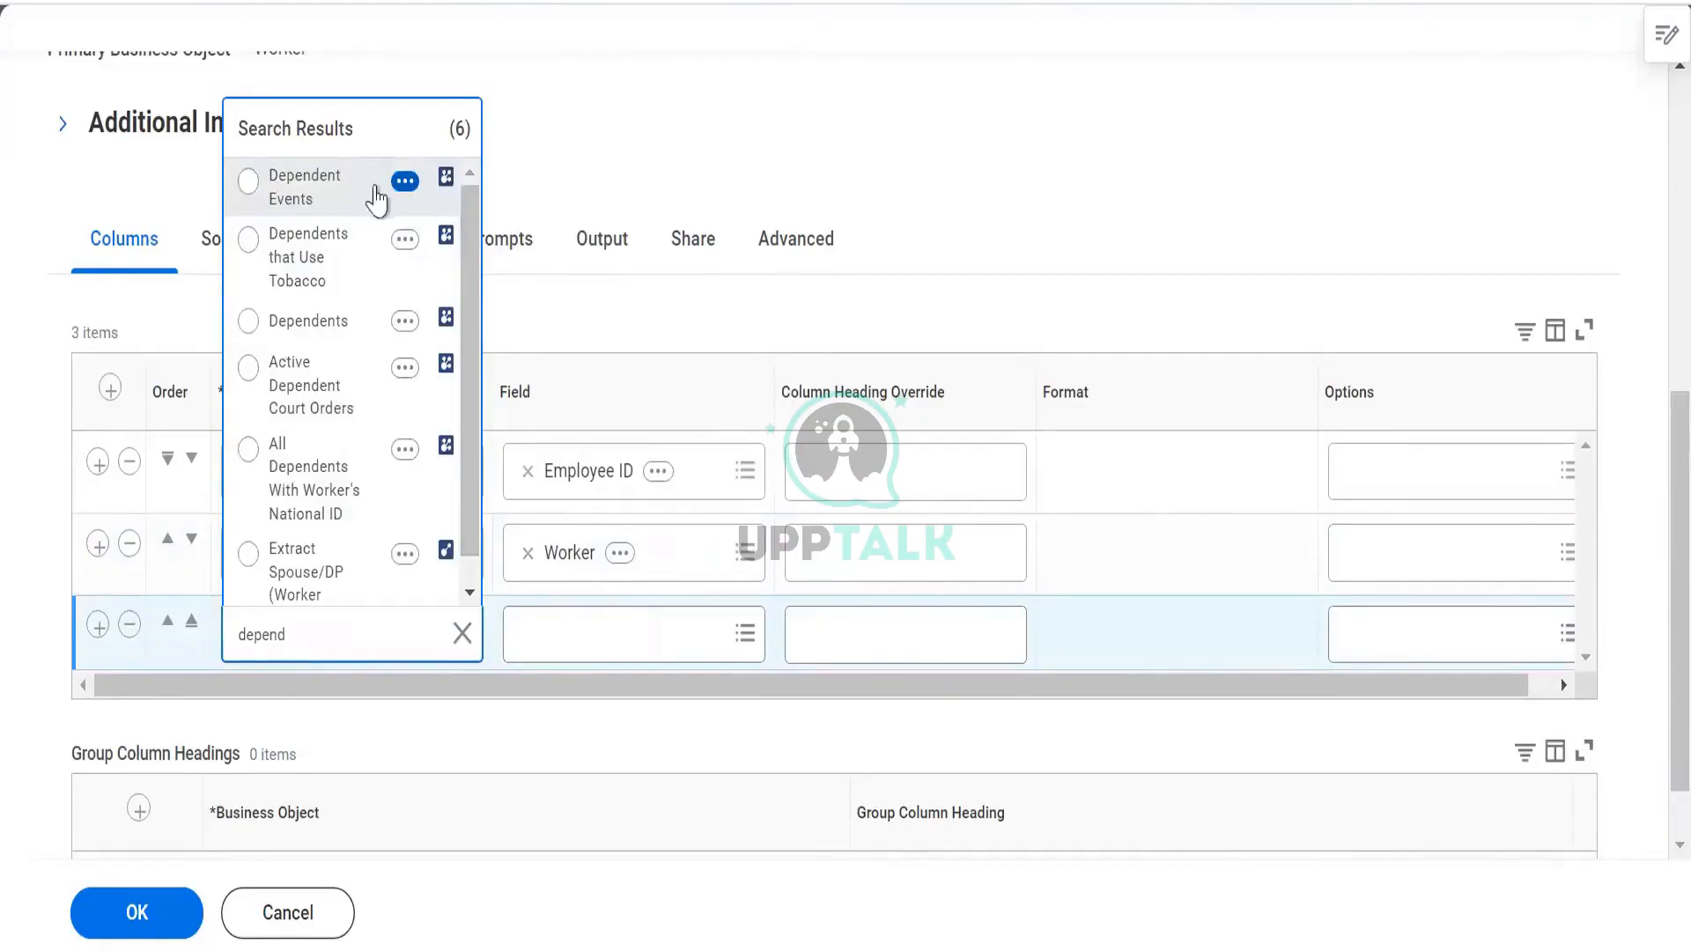
click(374, 194)
click(352, 324)
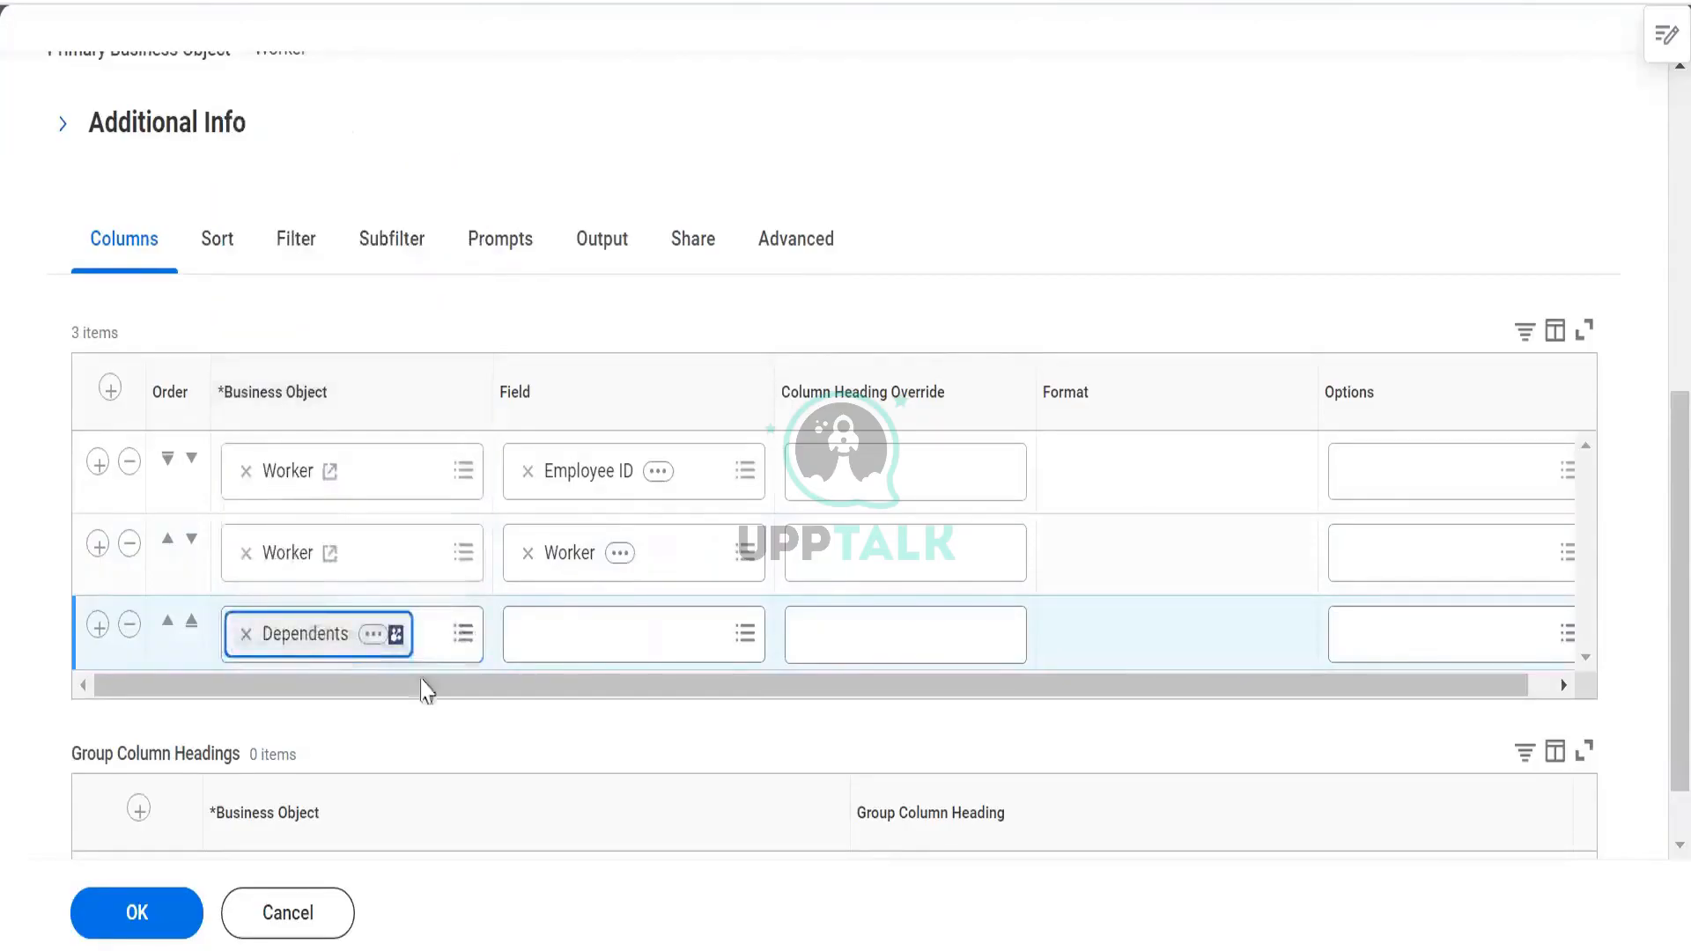
click(246, 635)
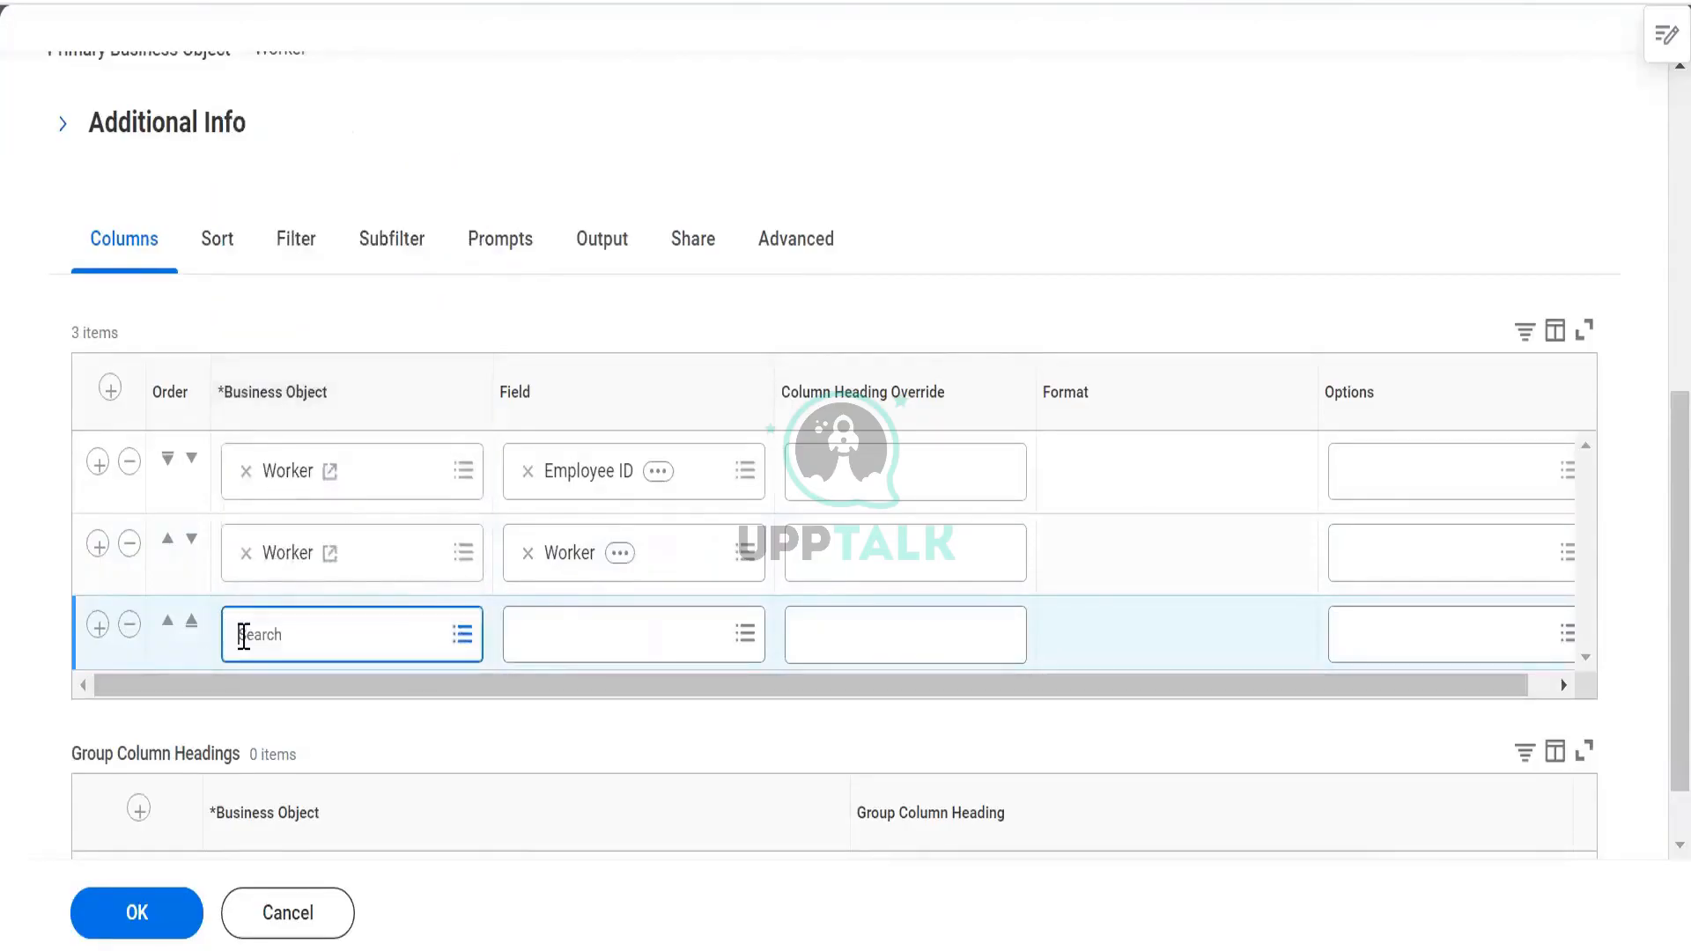
key(Return)
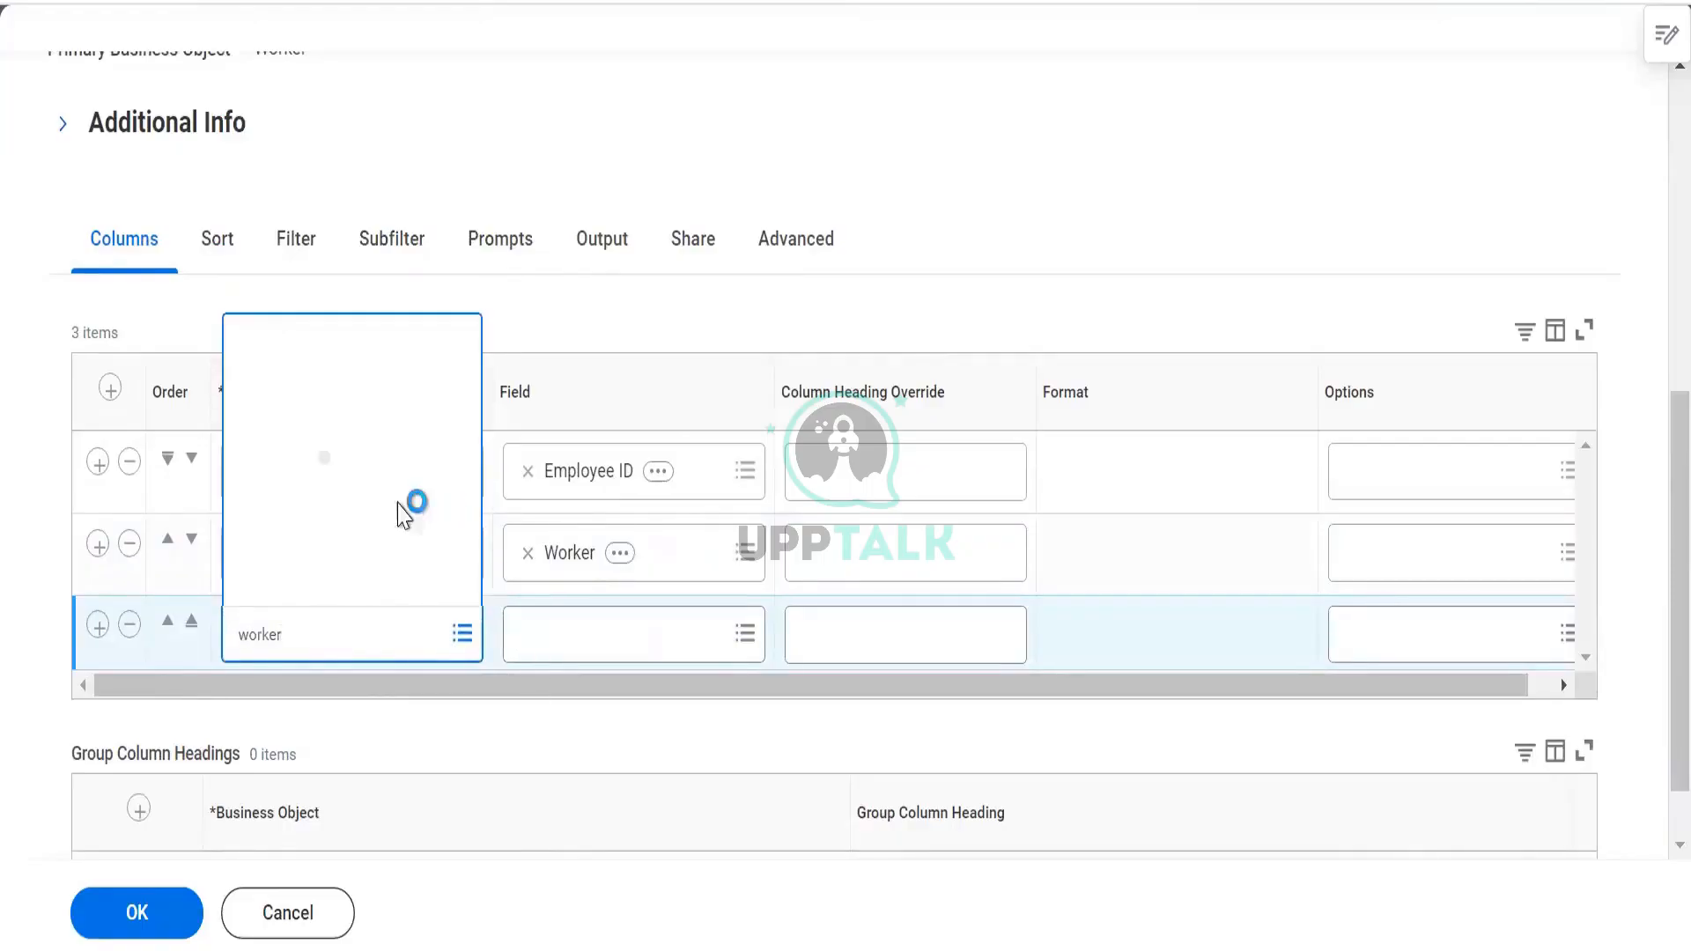
click(332, 180)
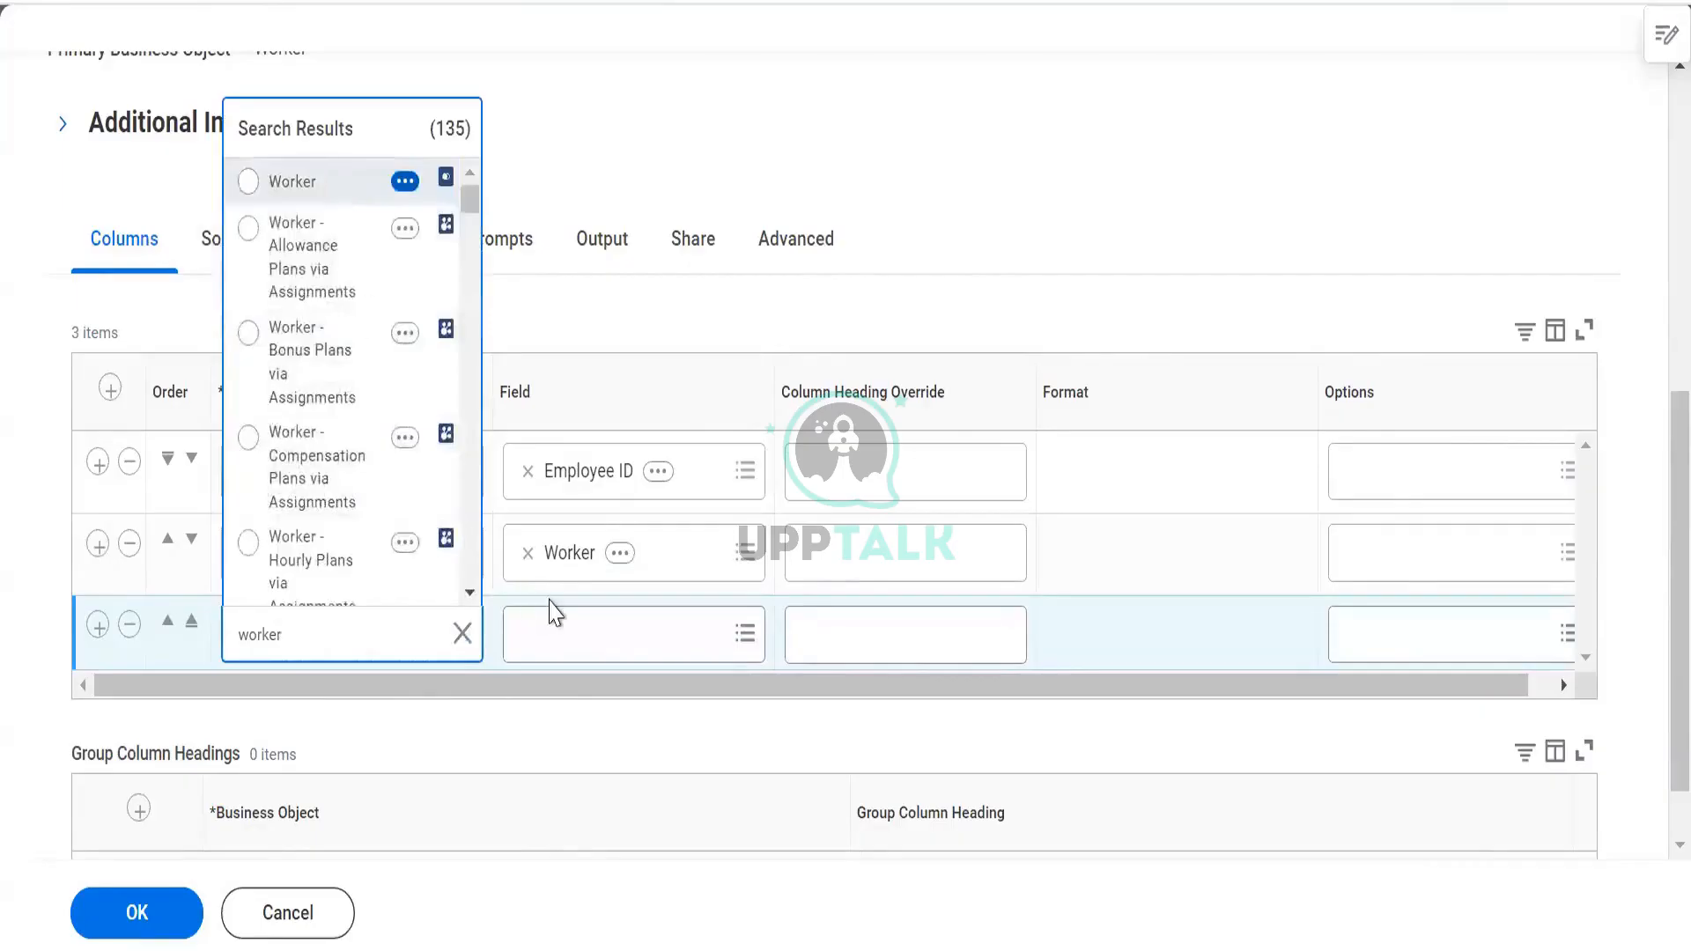
click(558, 625)
text(depend)
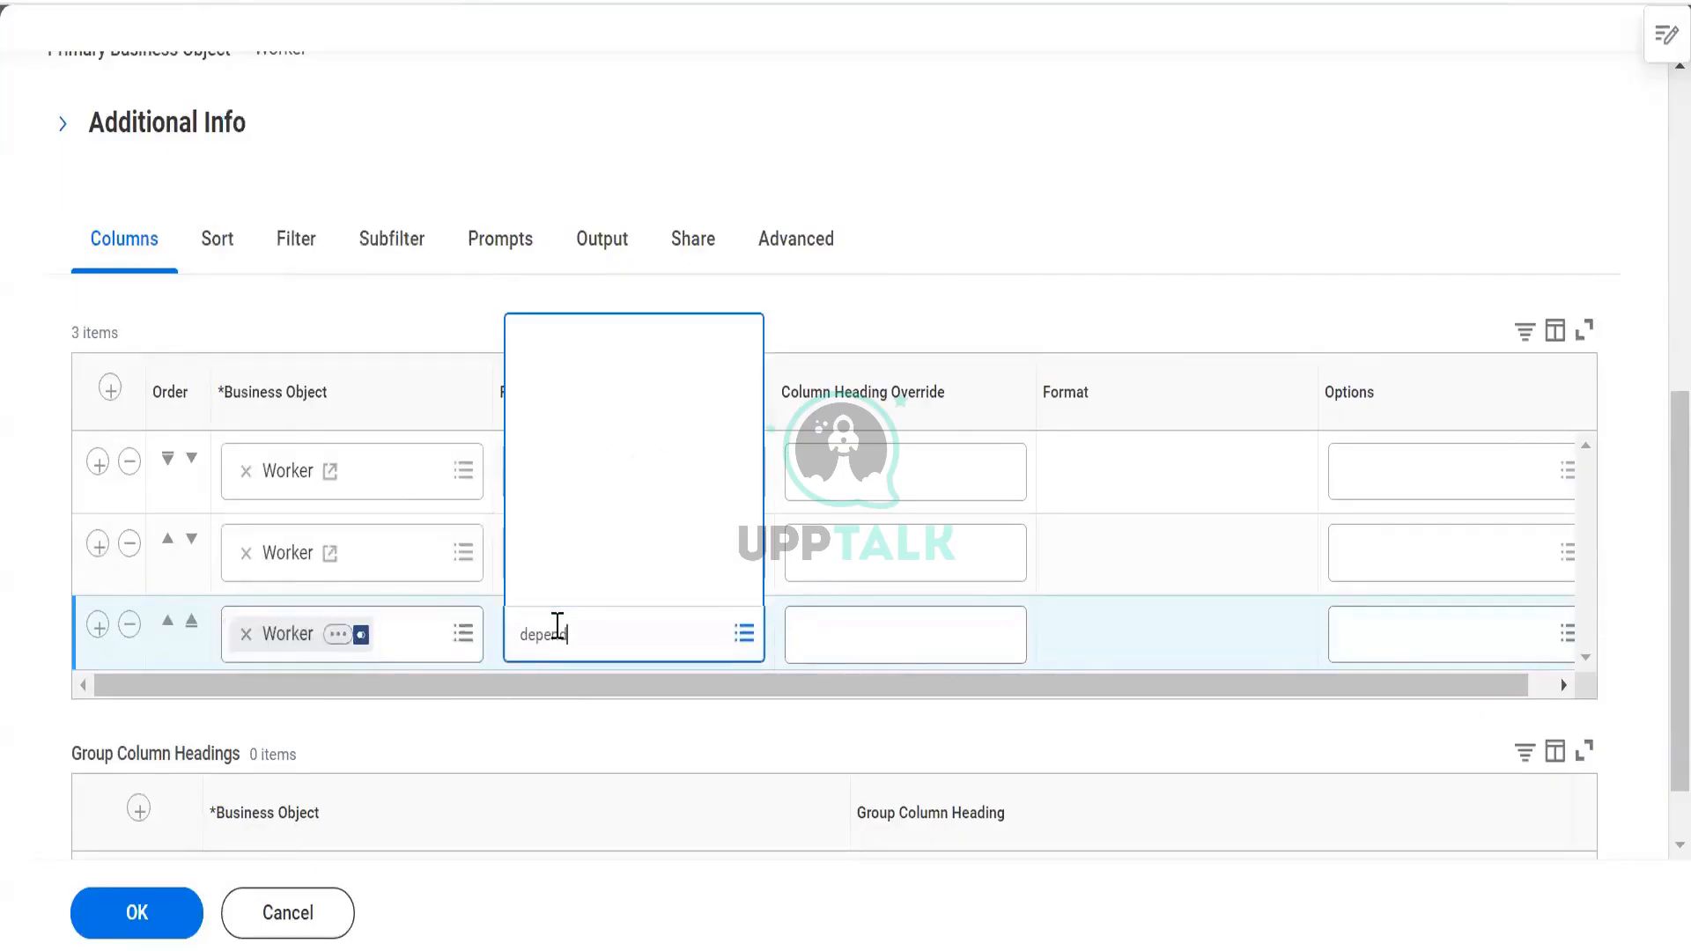
key(Return)
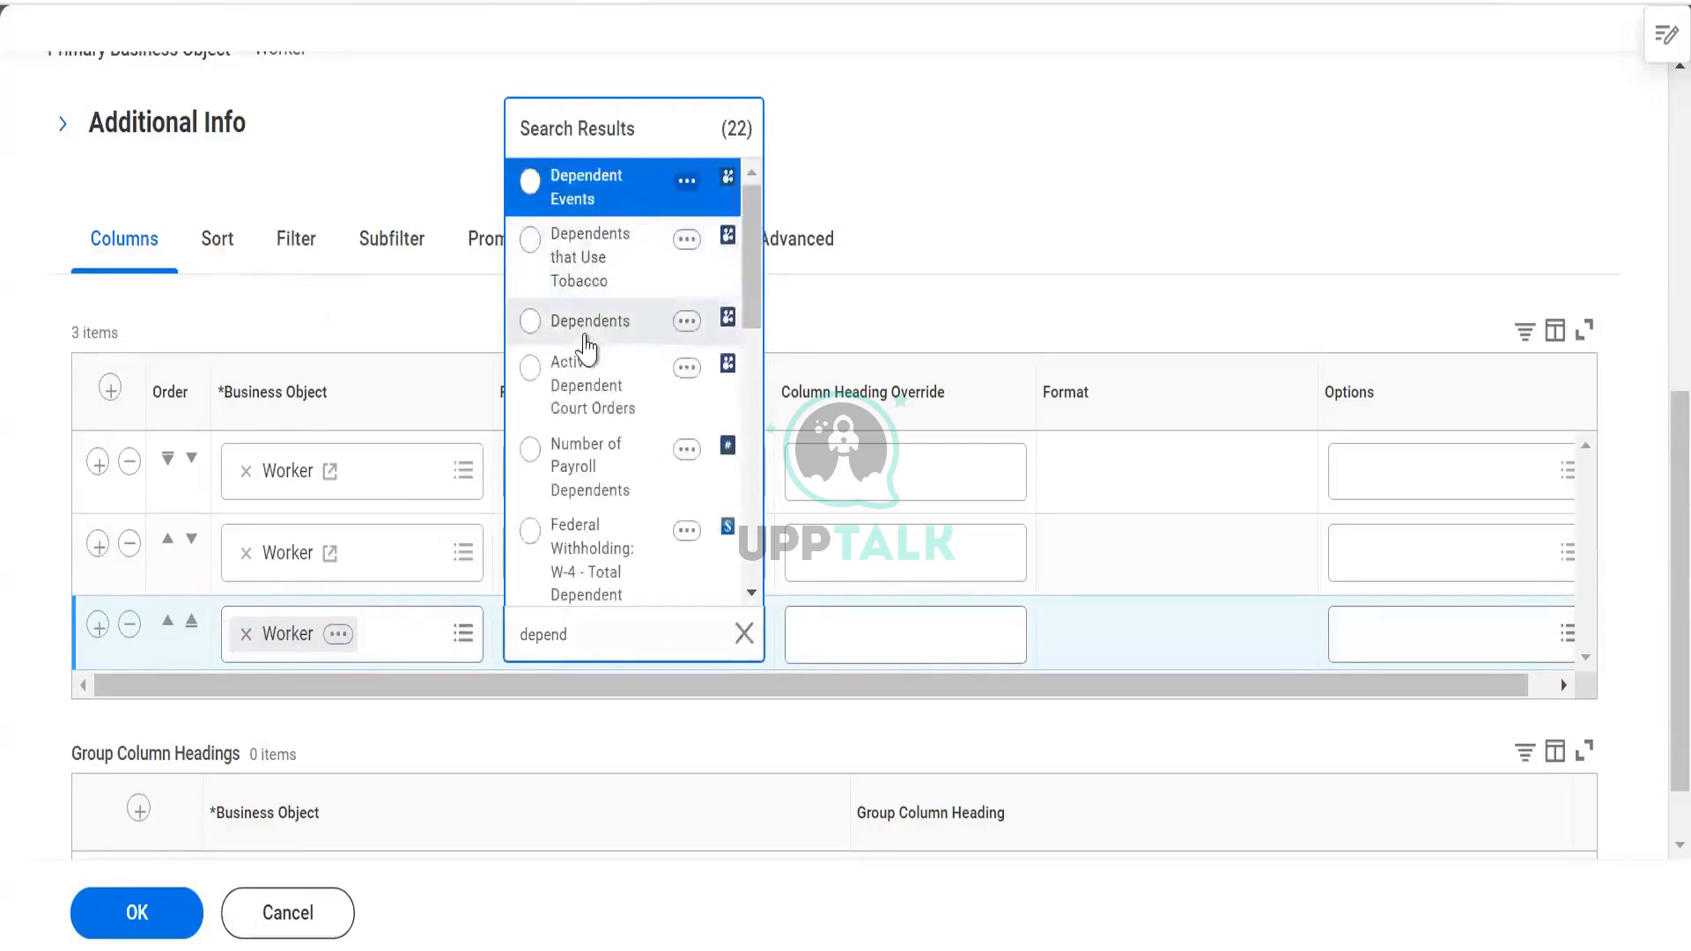
click(585, 324)
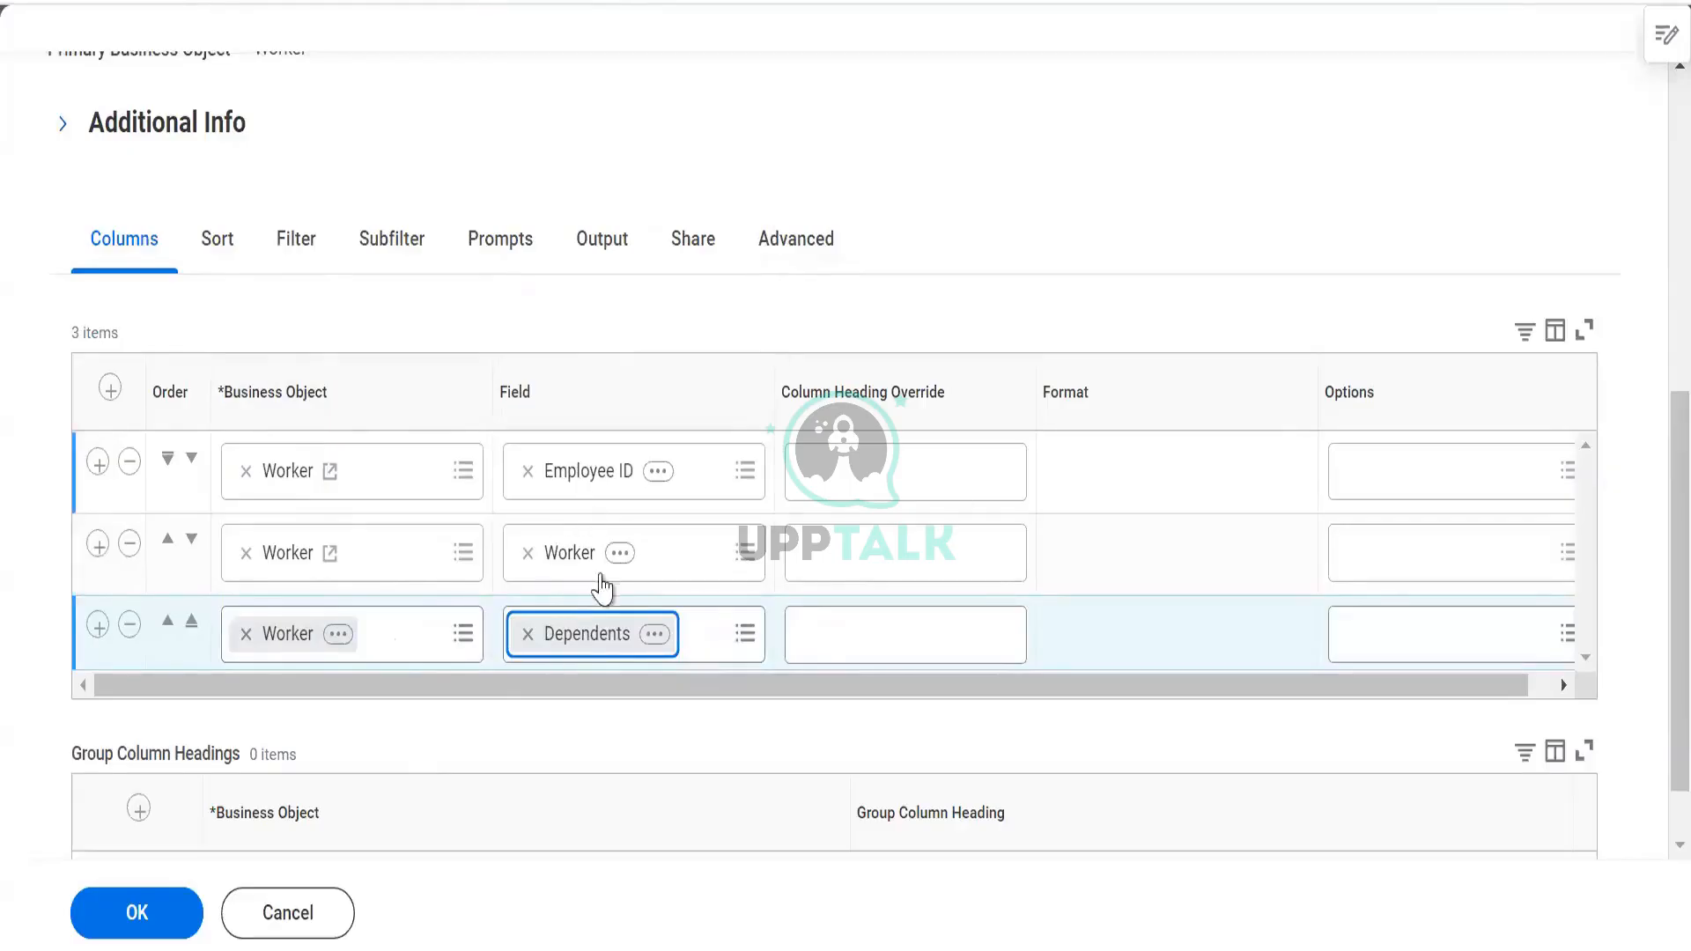
click(765, 251)
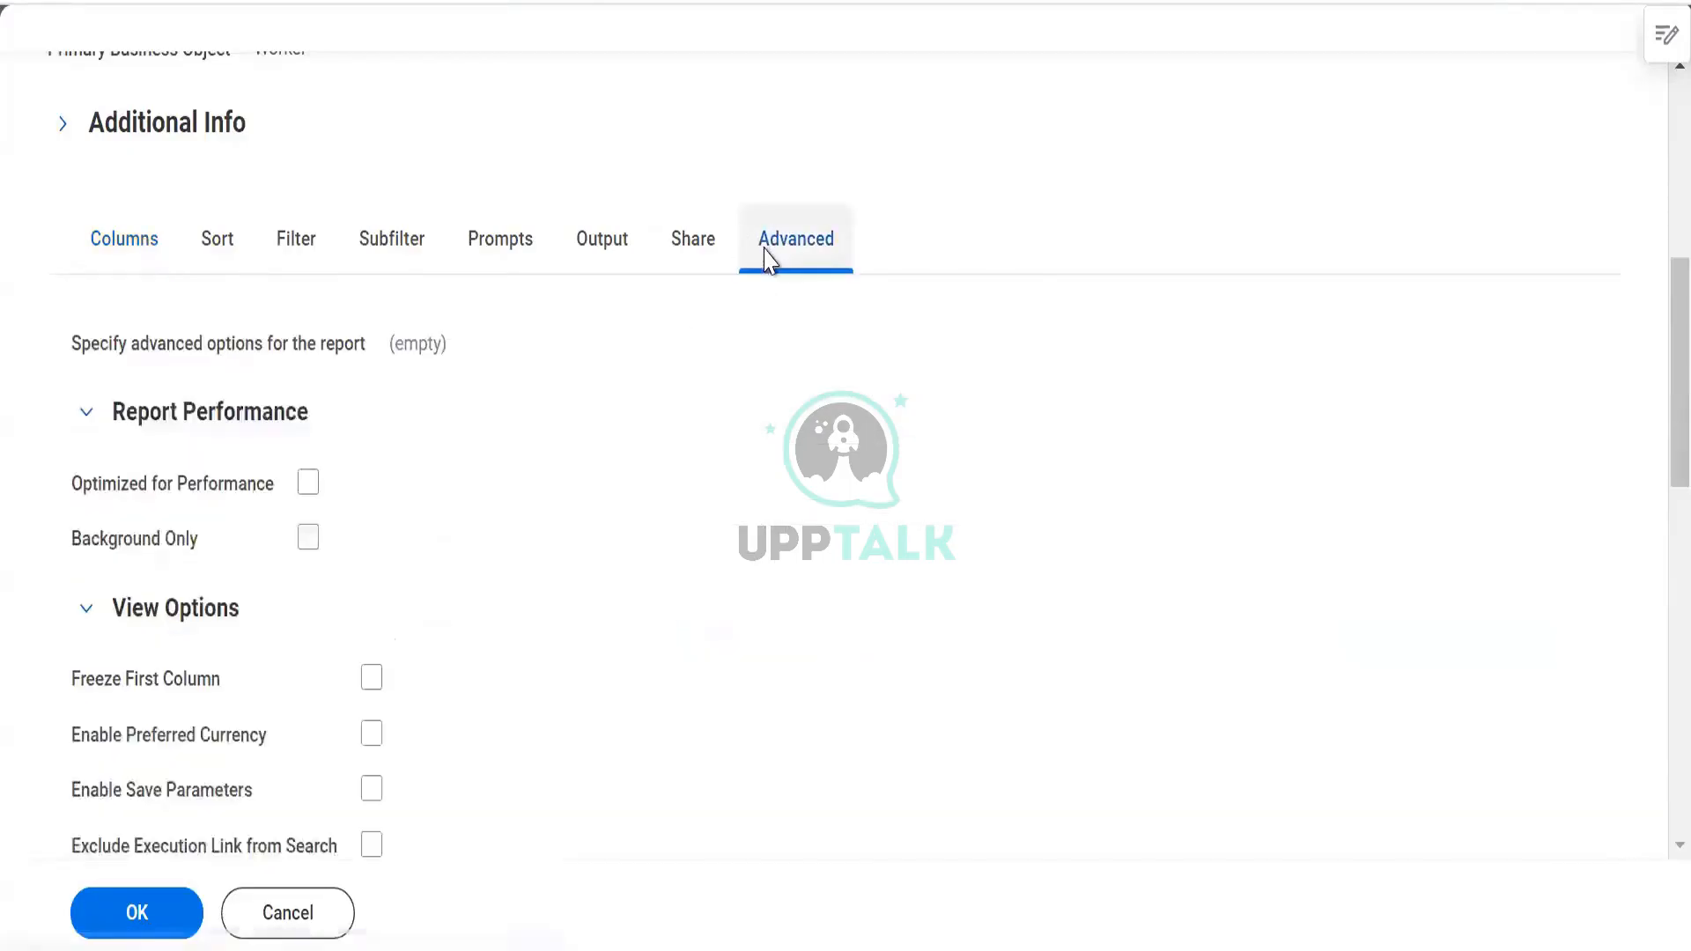
Tick Enable As Web Service, Enable for Prism and Enable for Worksheets
scroll(510, 446, down, 3)
scroll(818, 592, down, 2)
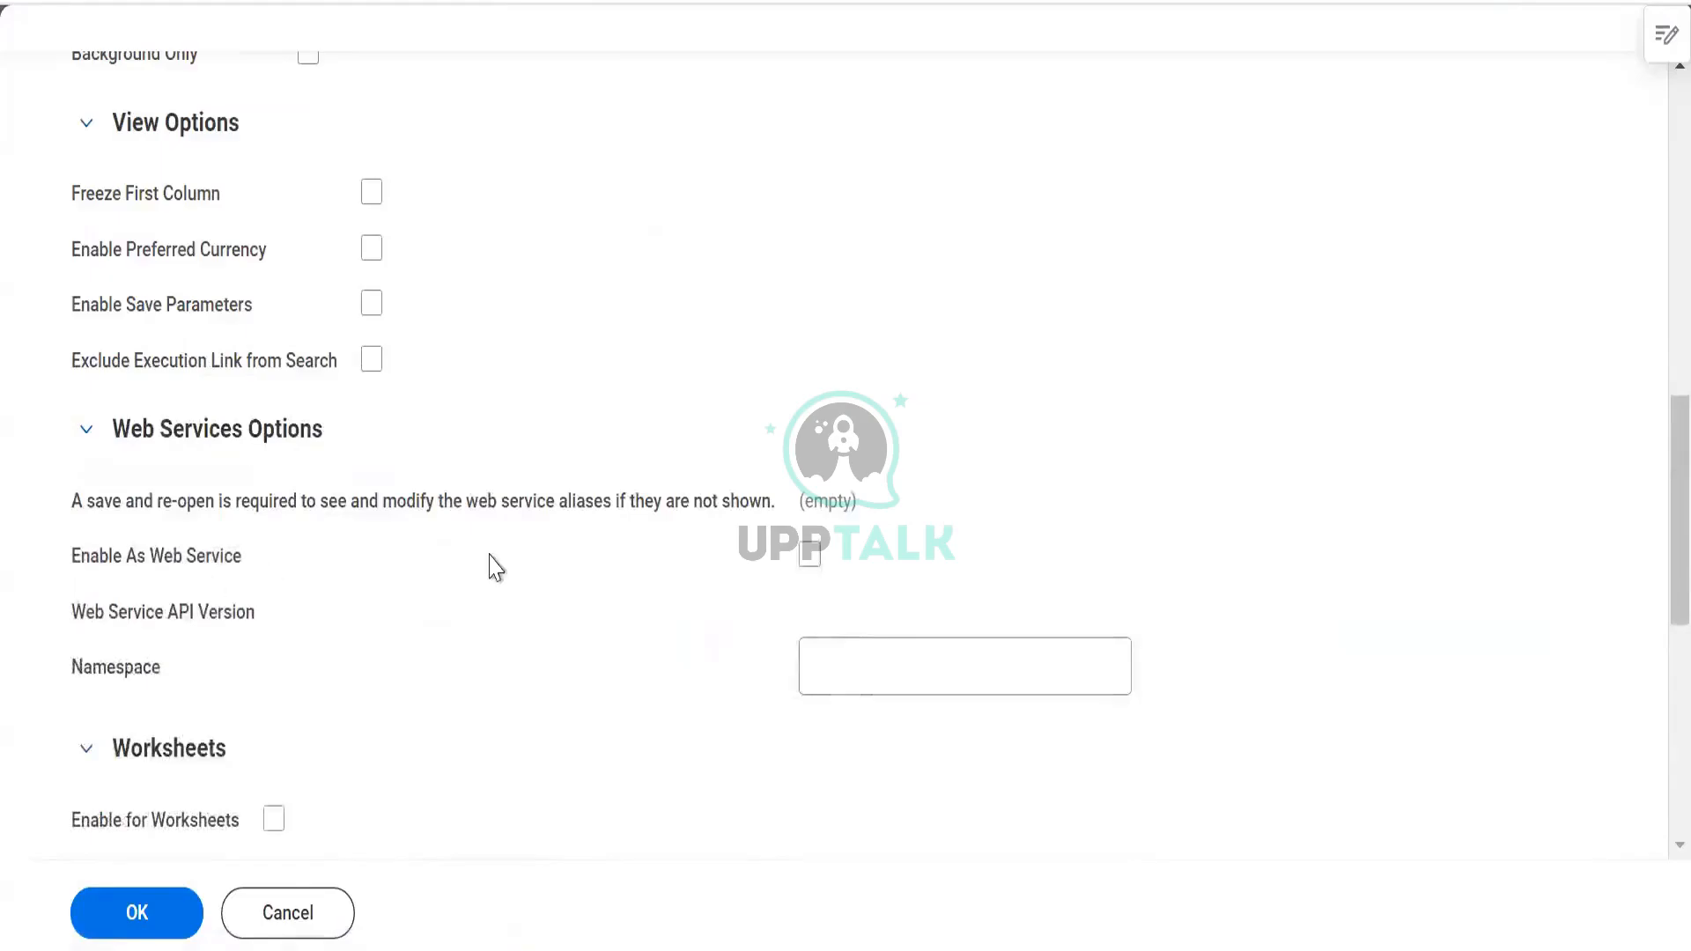
click(809, 553)
scroll(582, 466, down, 2)
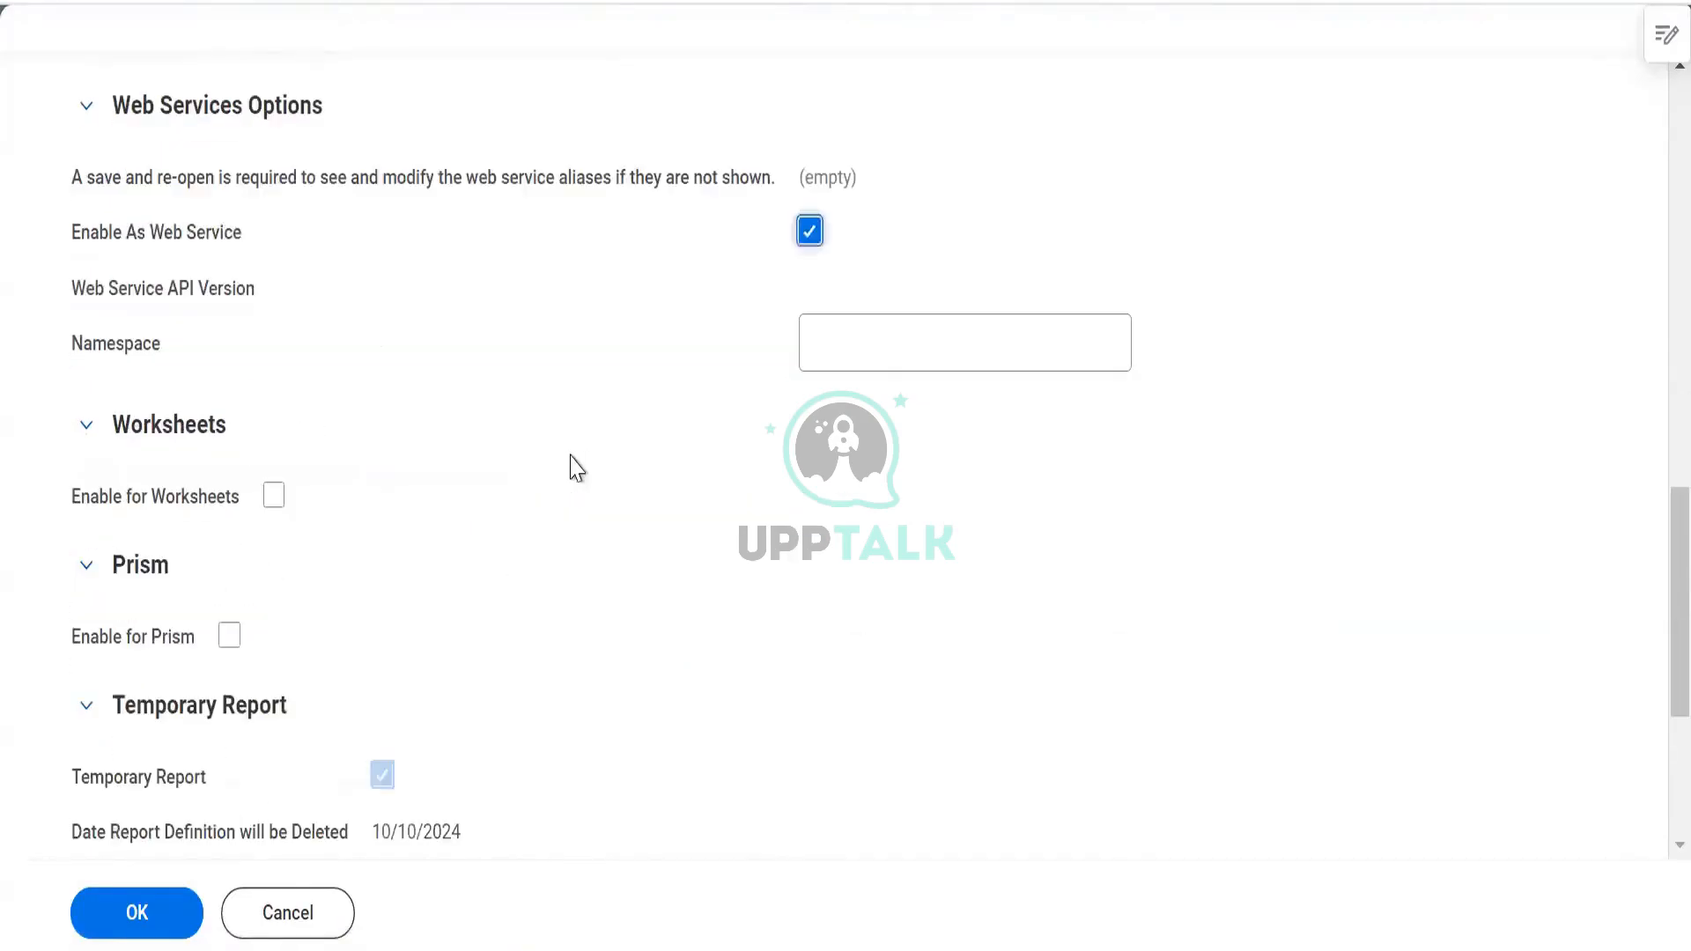
click(233, 643)
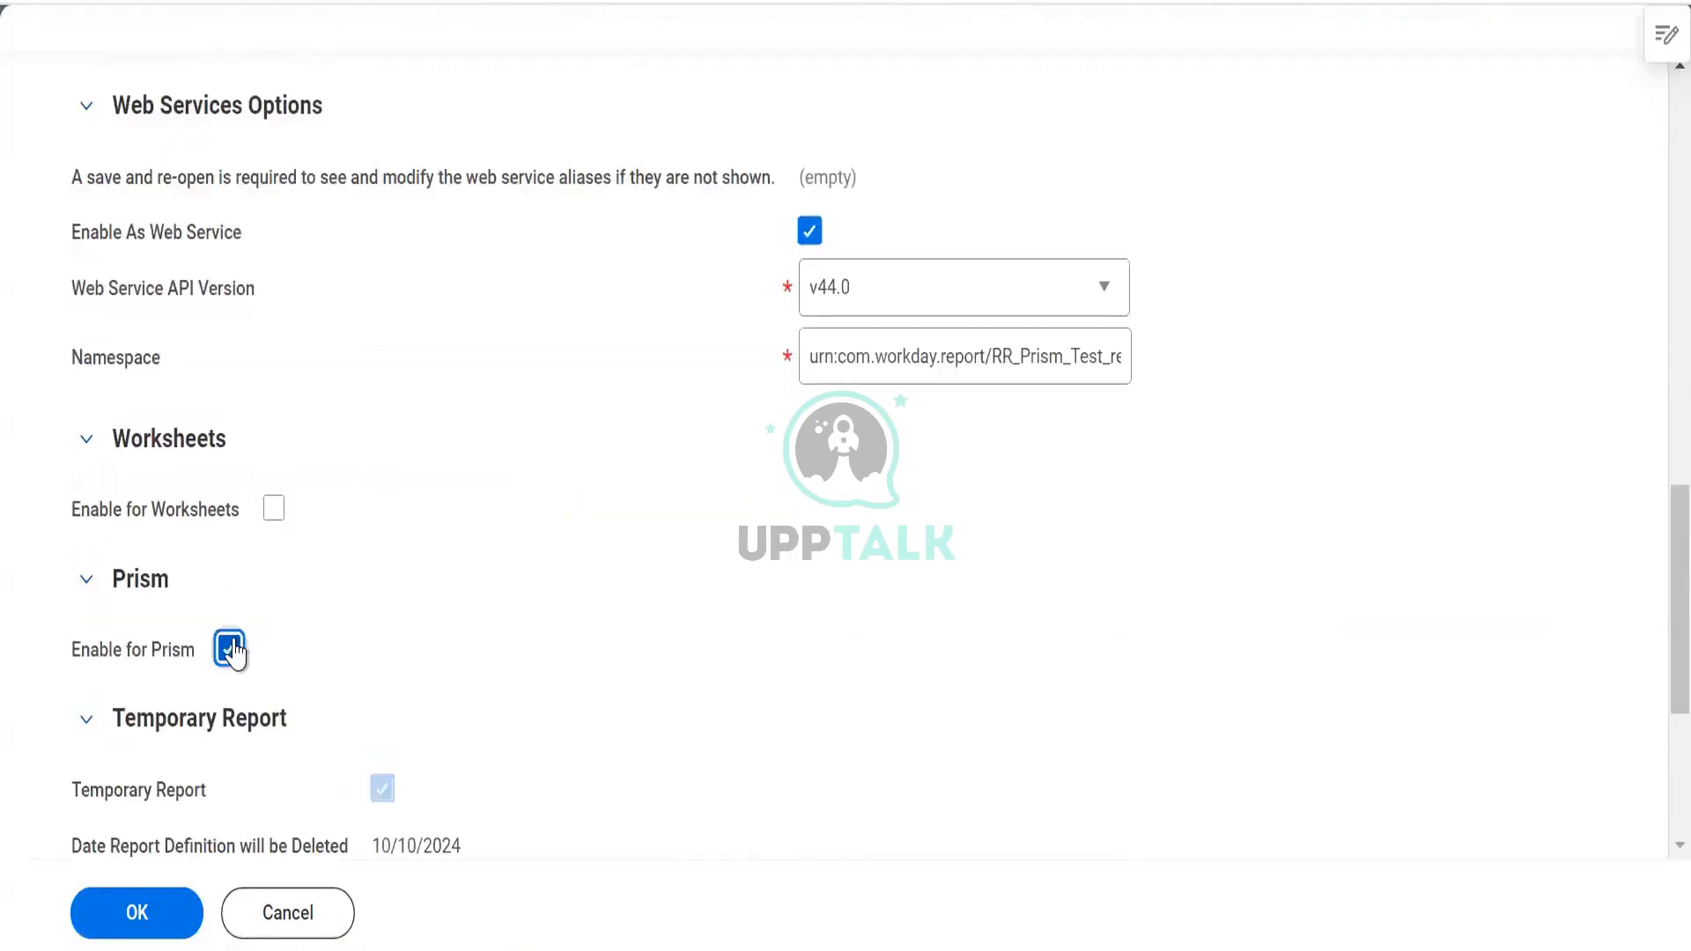
click(272, 509)
Save the report and review the 2 errors about group headings and prompts
click(138, 921)
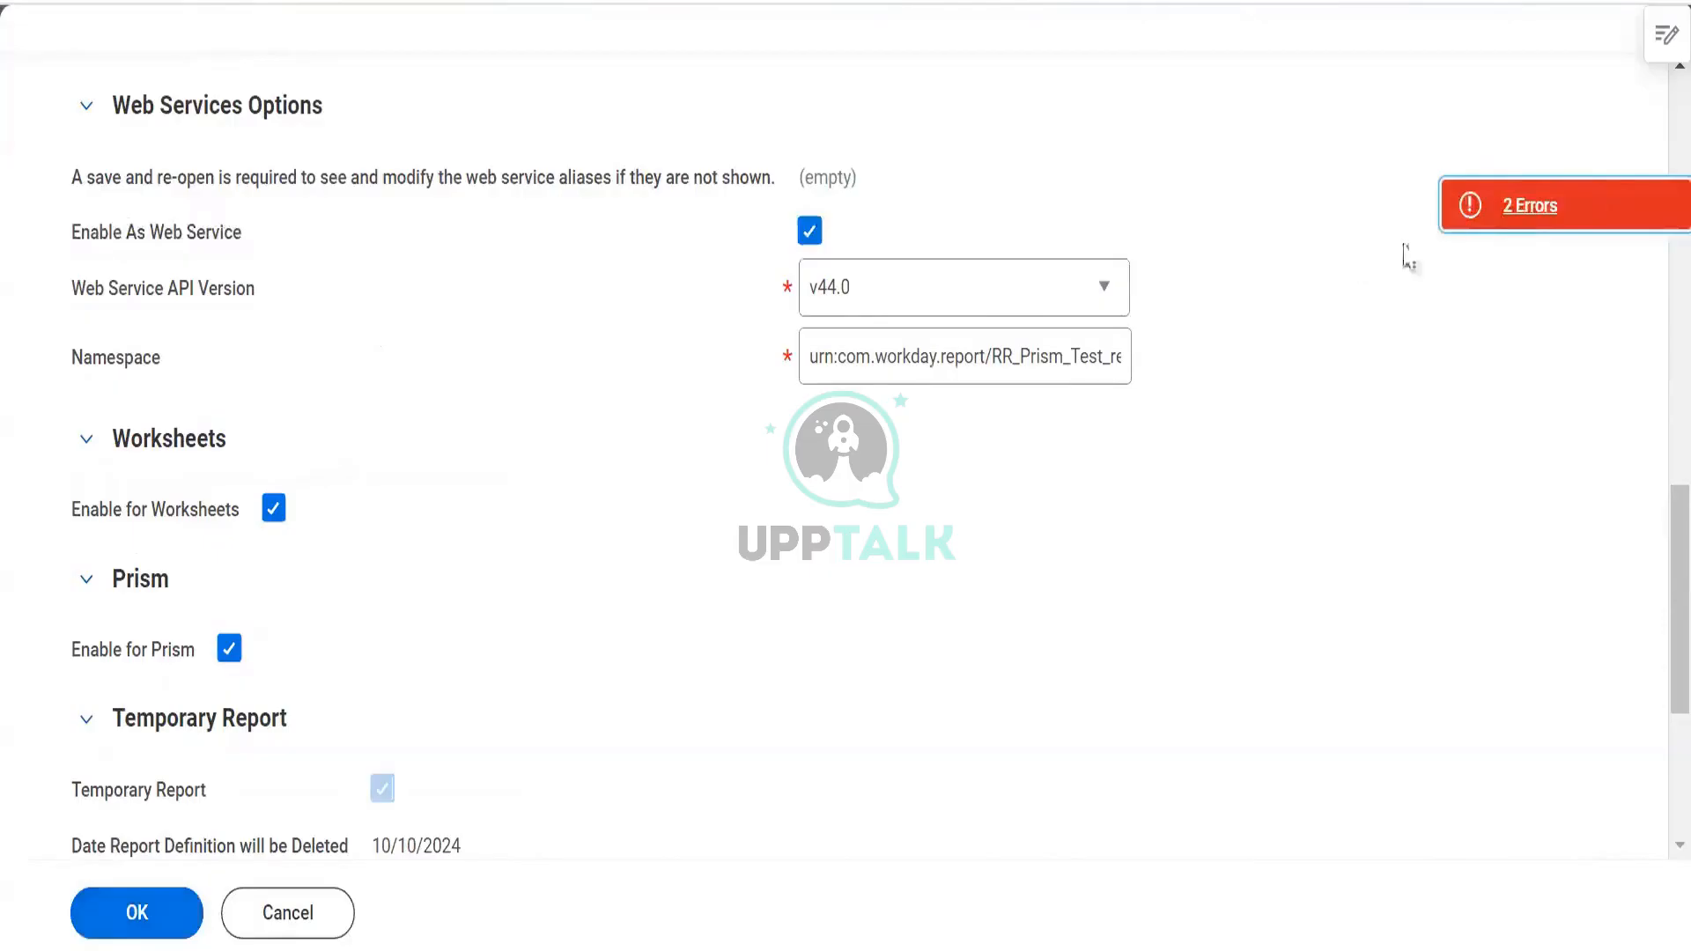
click(1480, 215)
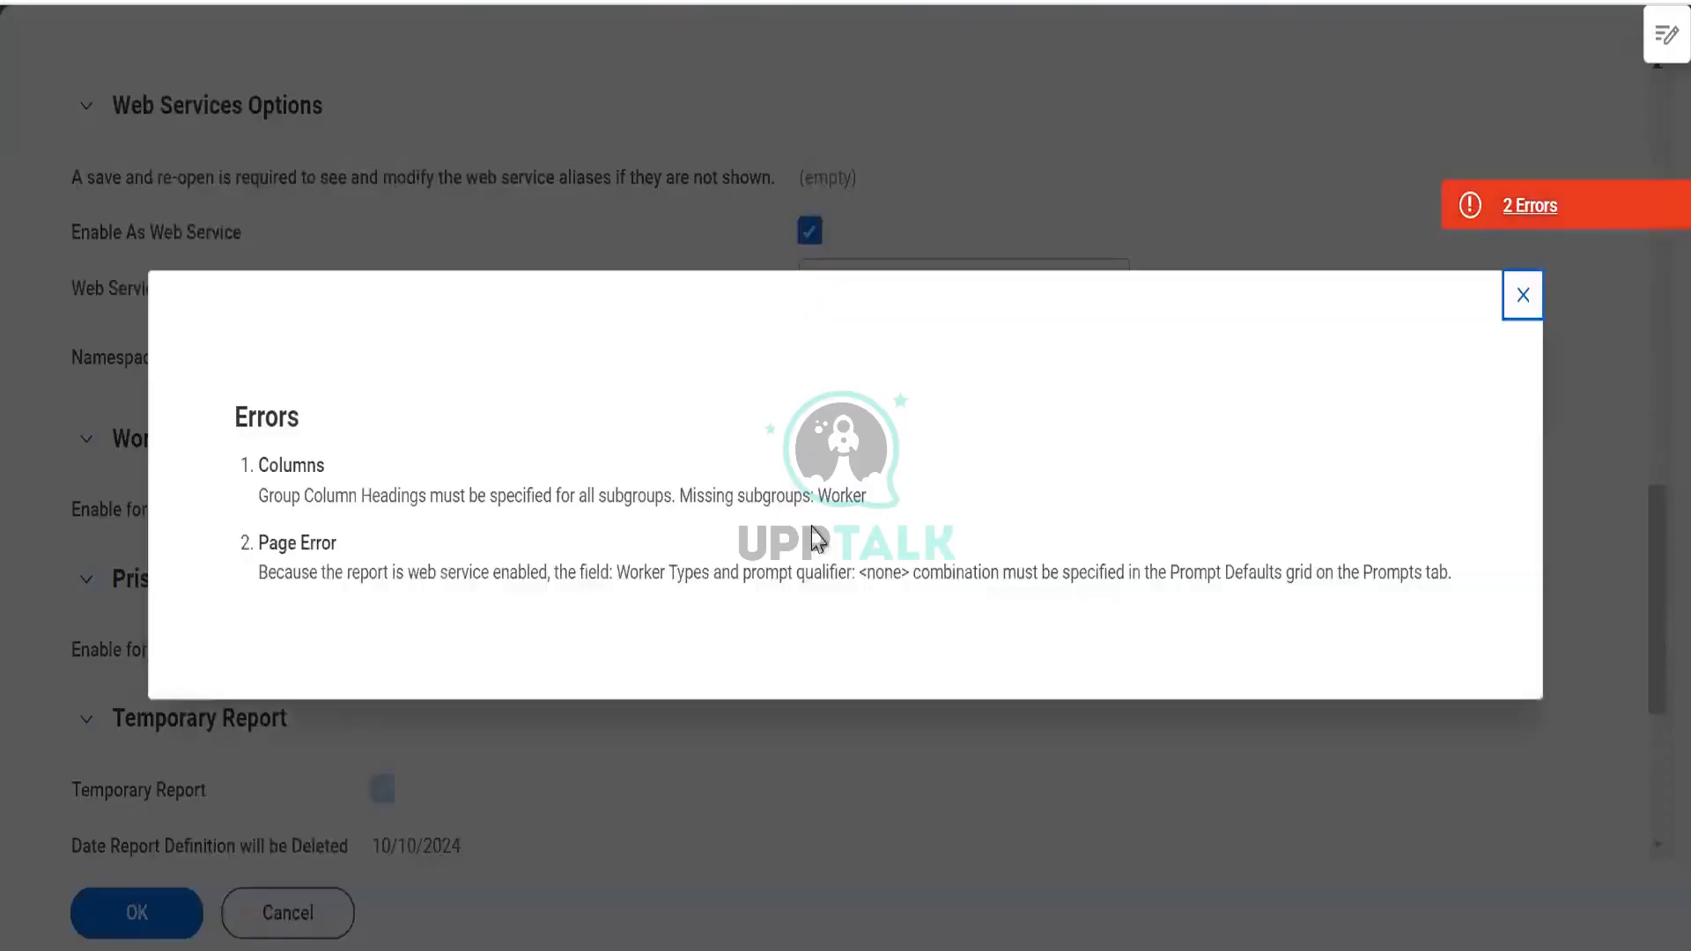
click(1517, 297)
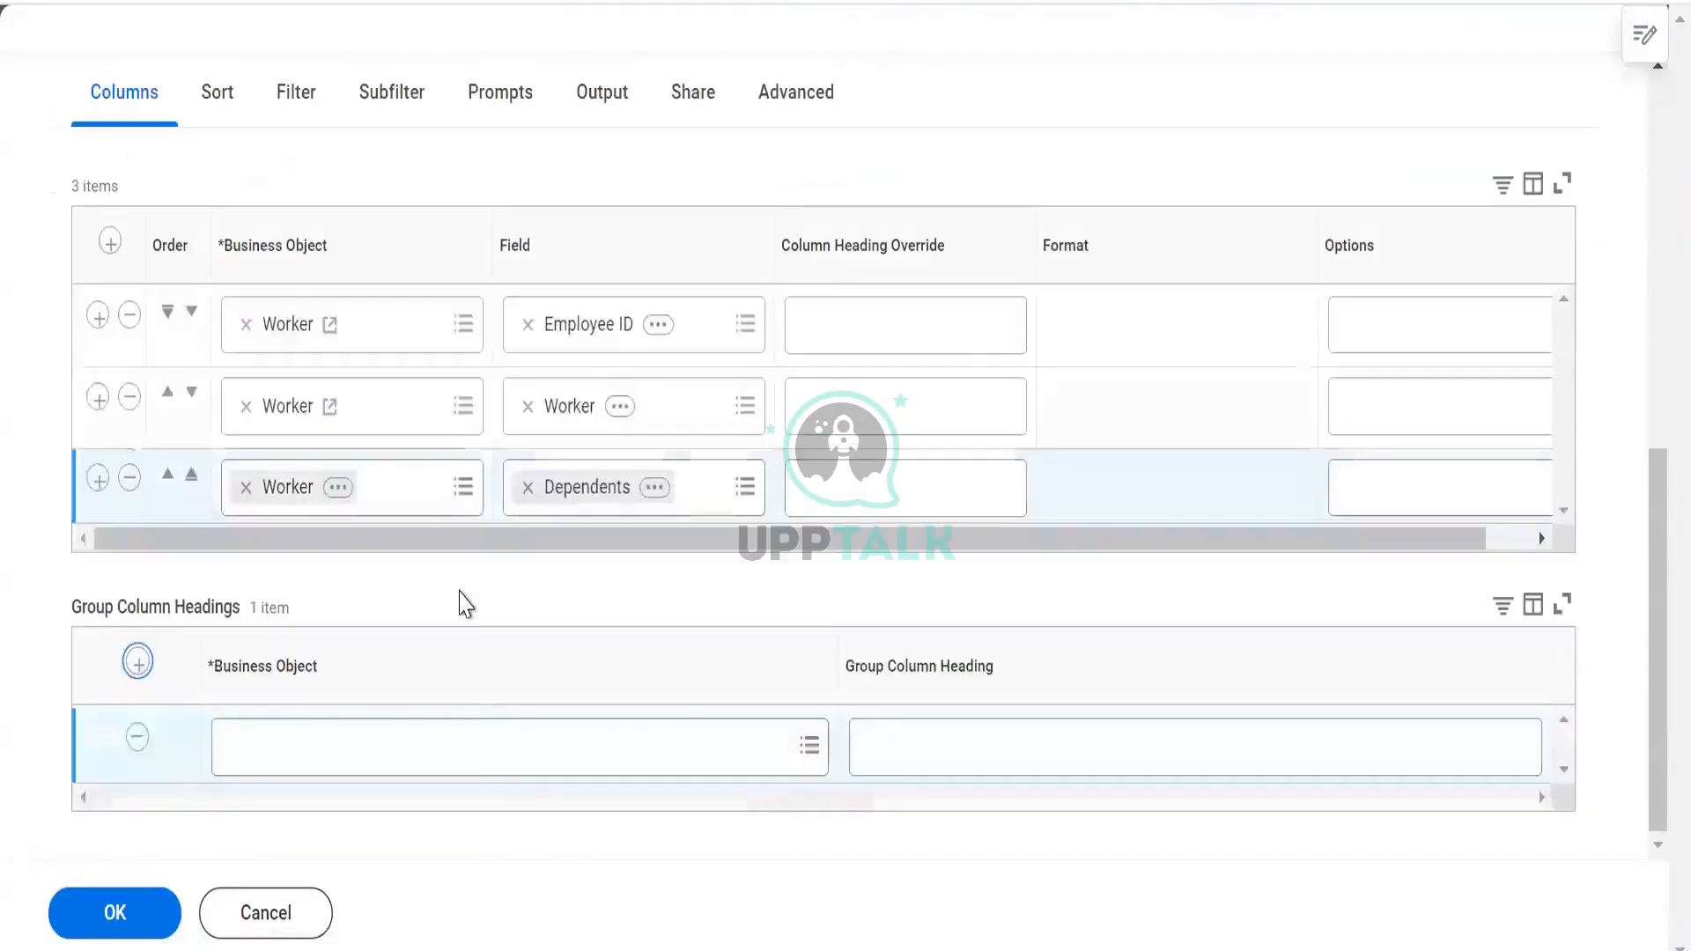
Add a Worker group column heading and a fourth column, Total Base Pay Annualized - Amount
click(461, 746)
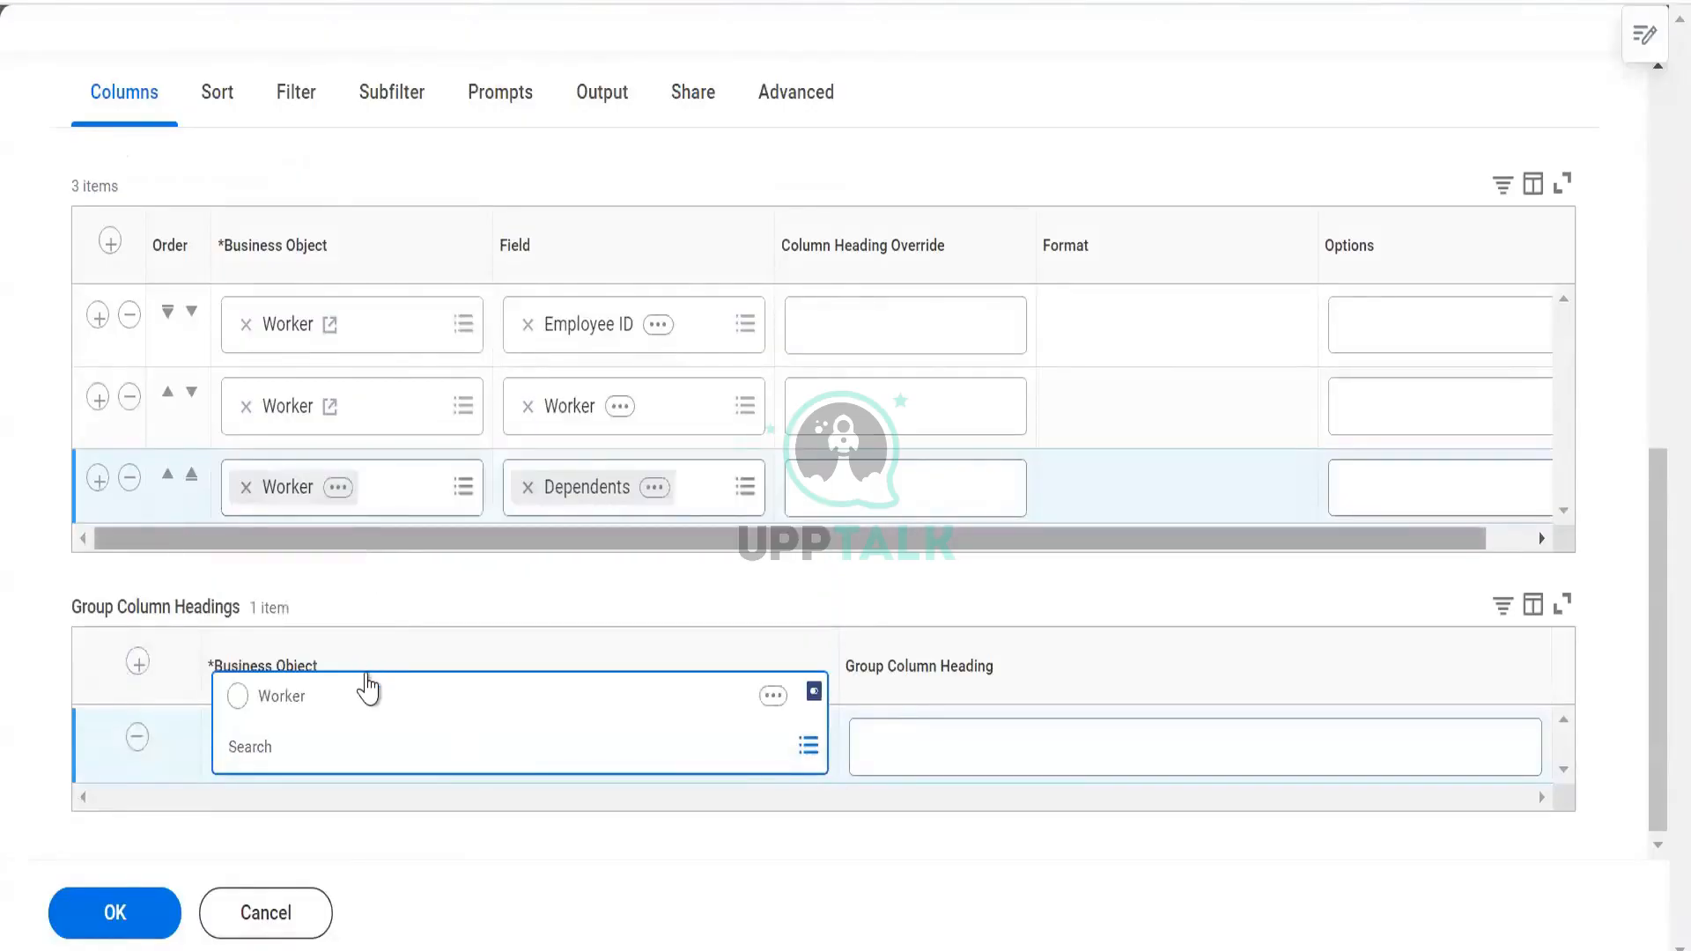
click(366, 696)
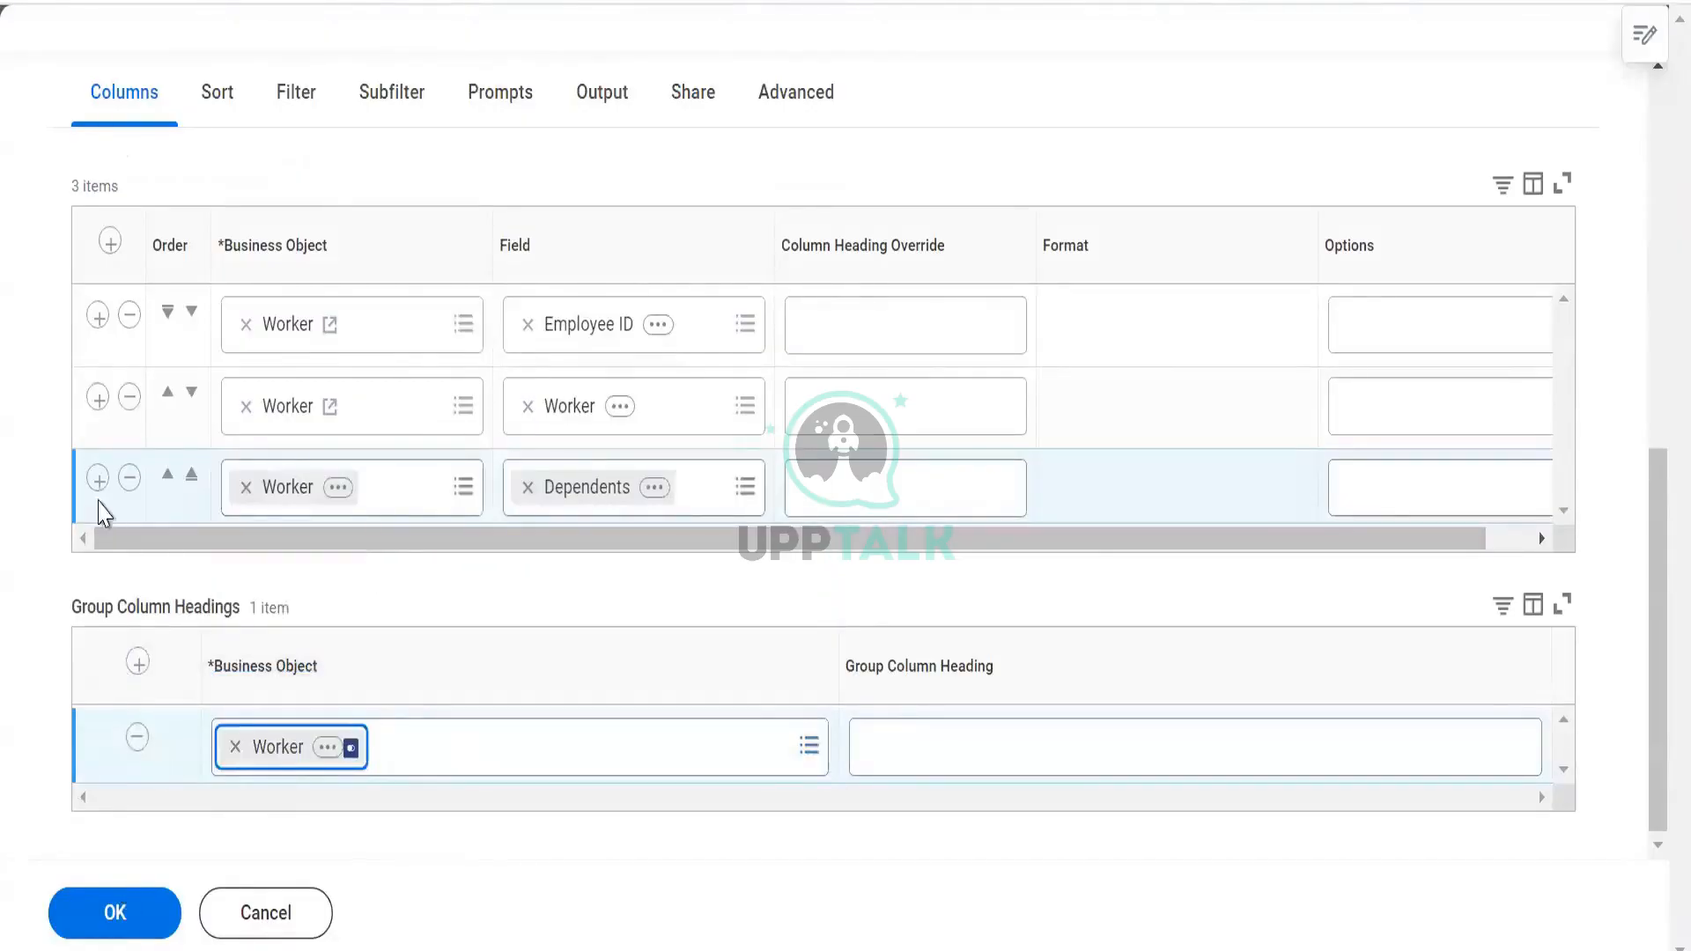
click(98, 480)
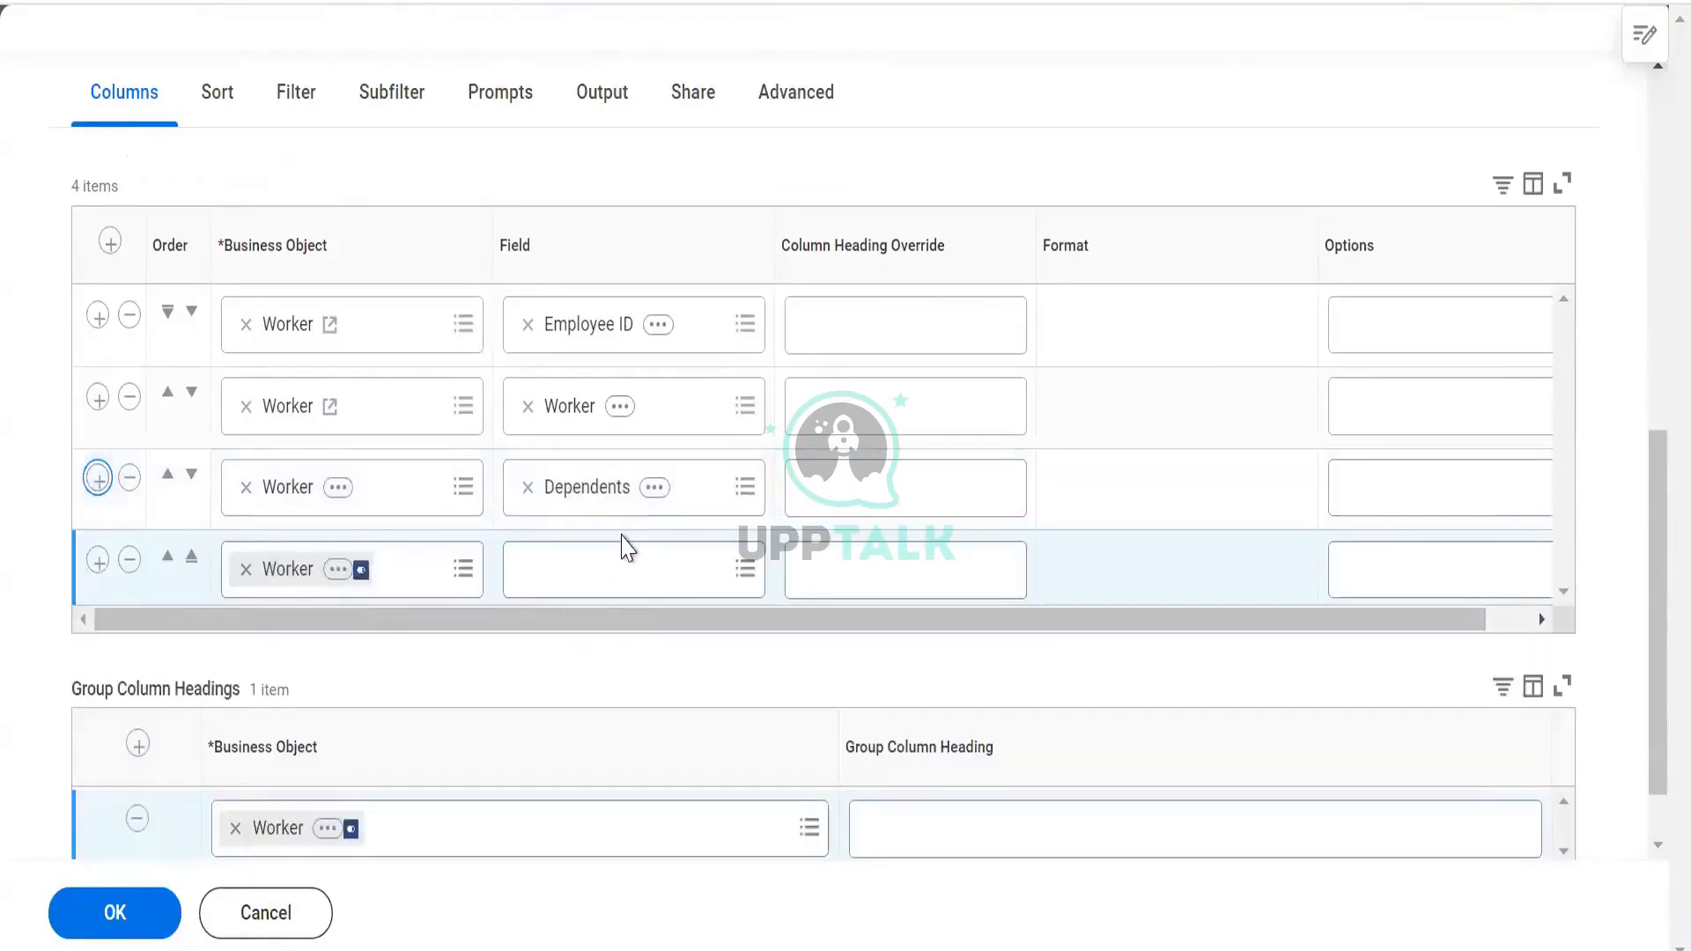
click(621, 561)
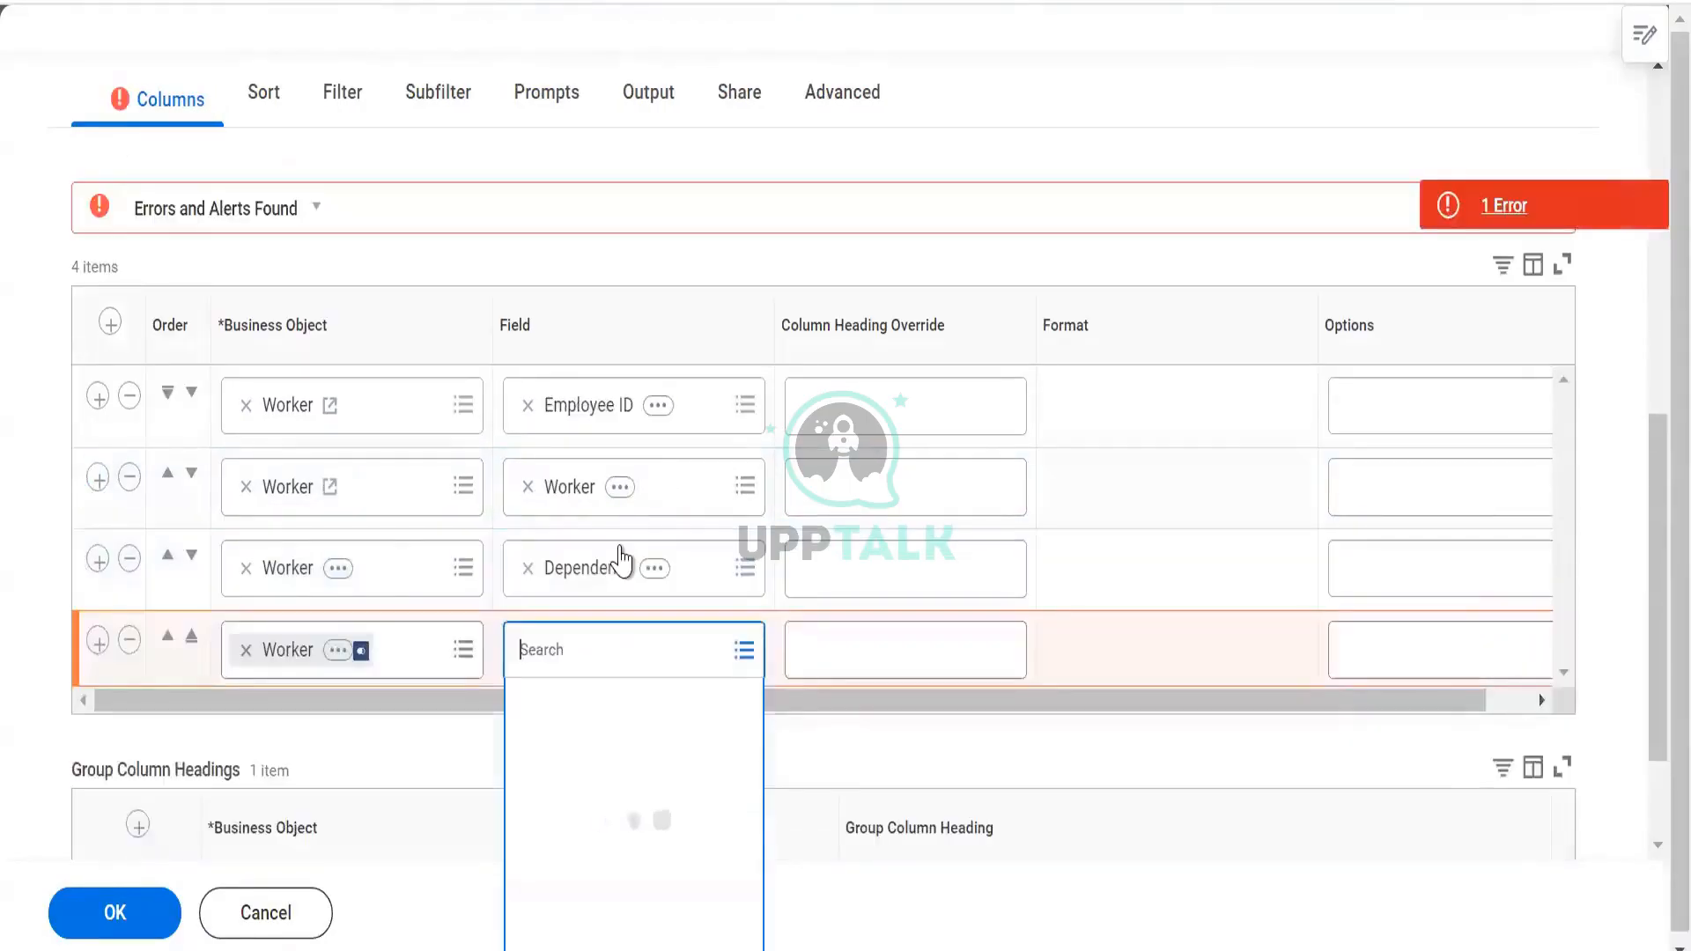
text(total base pay annu)
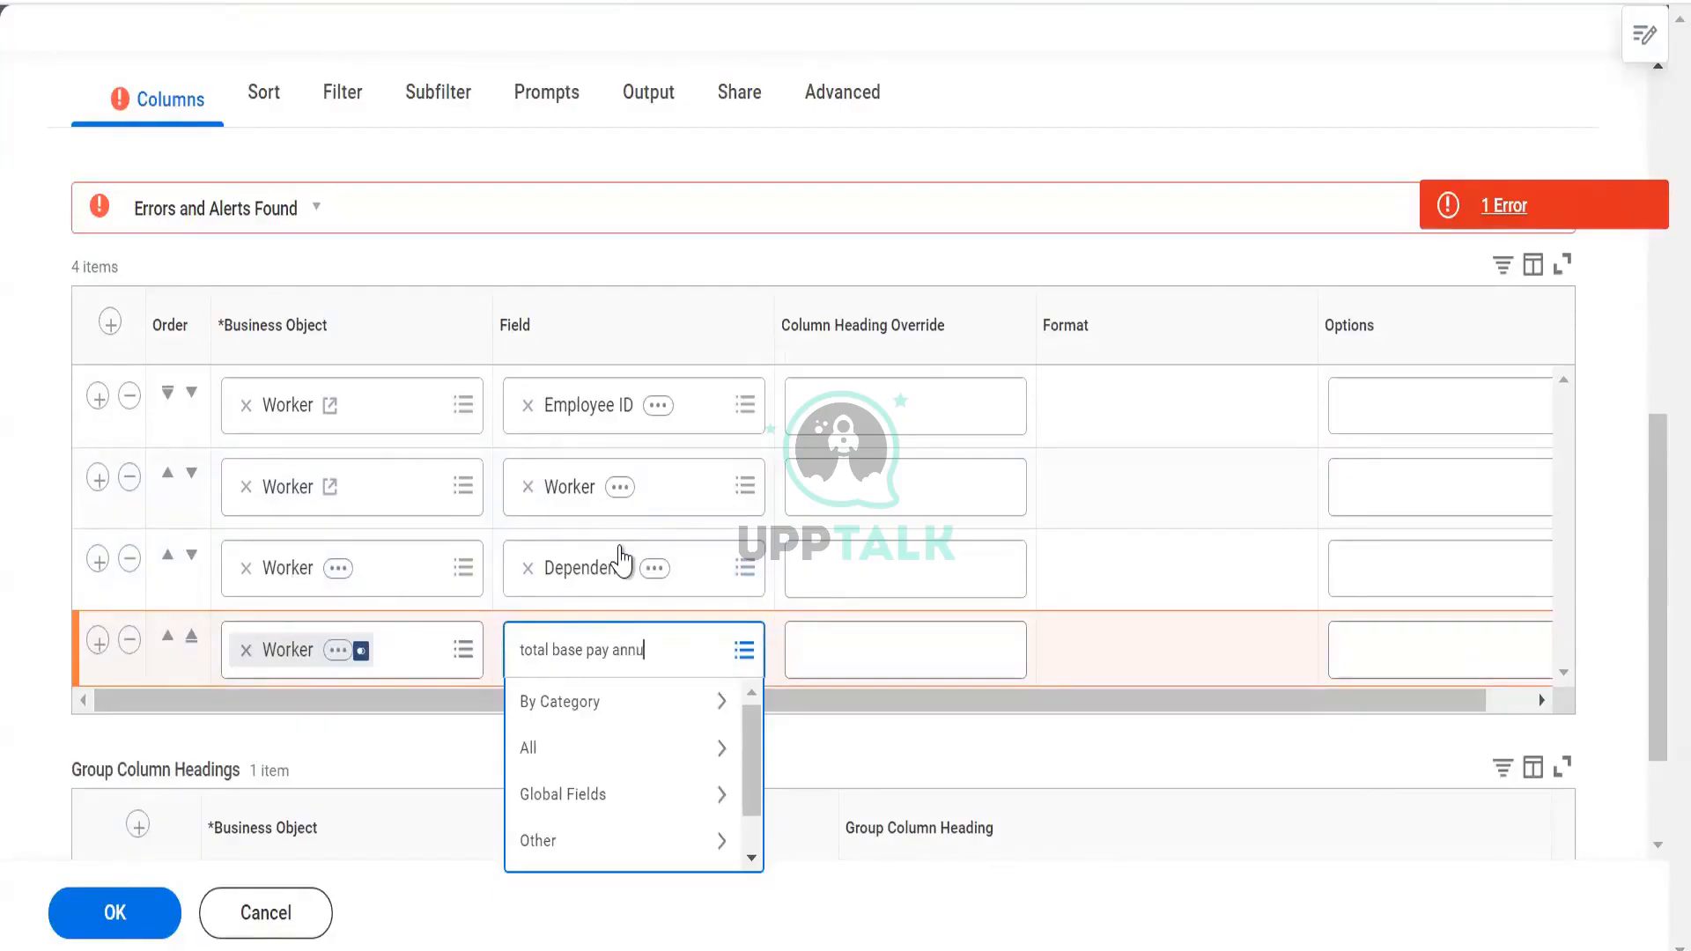
key(Return)
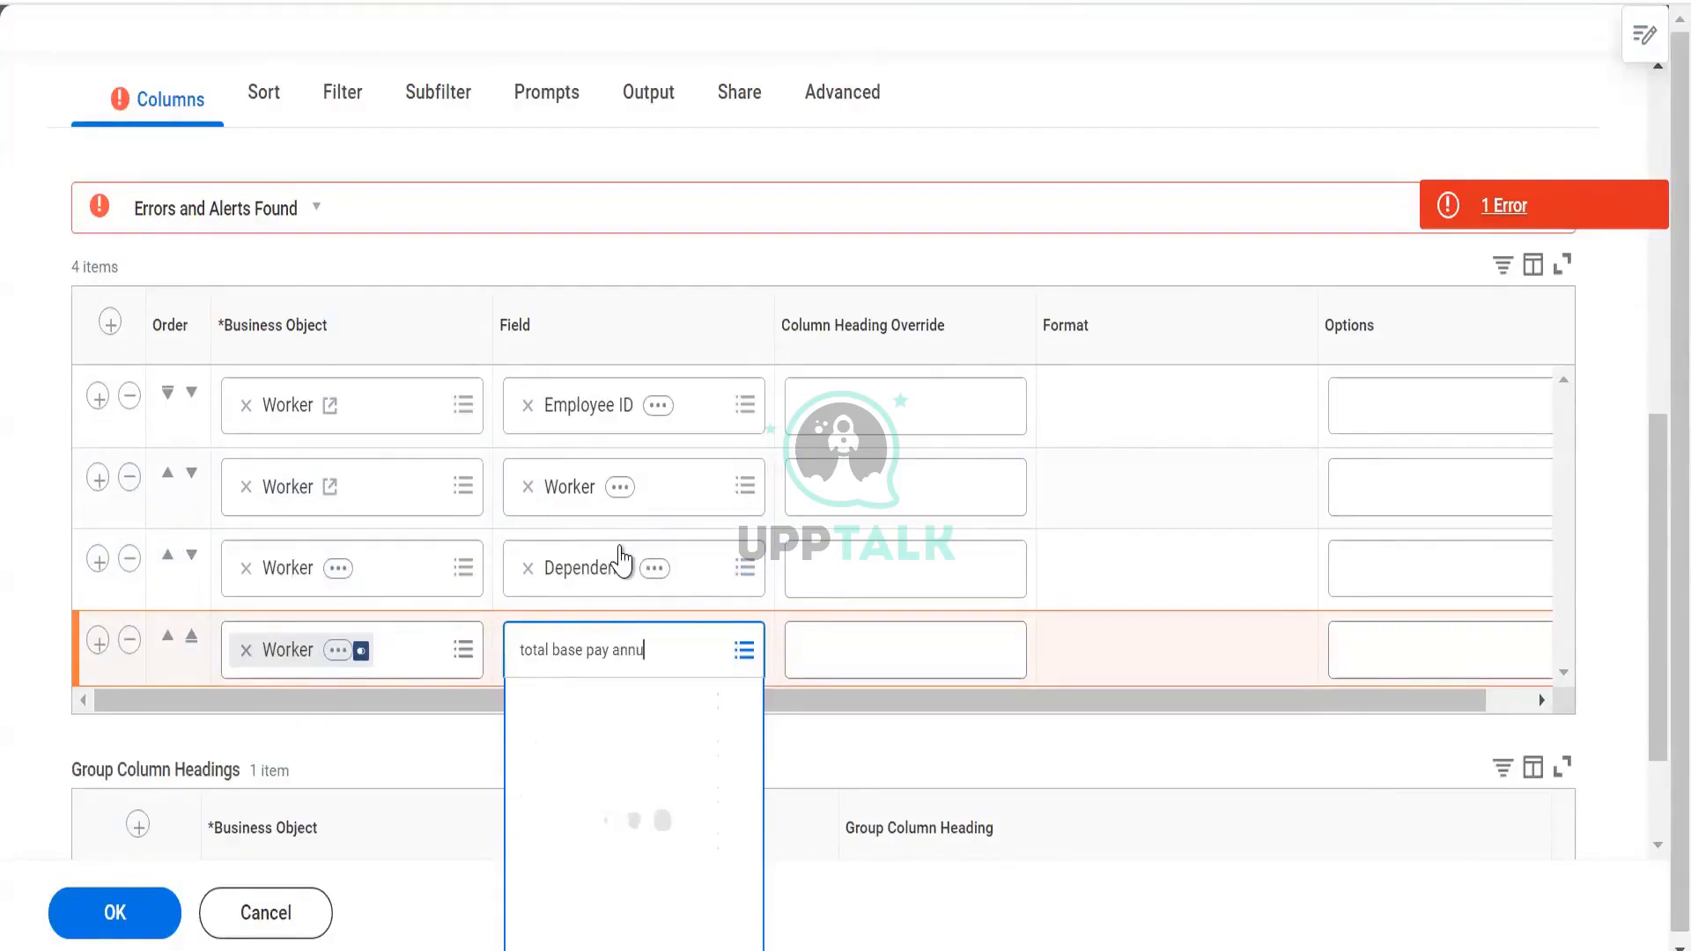
click(619, 782)
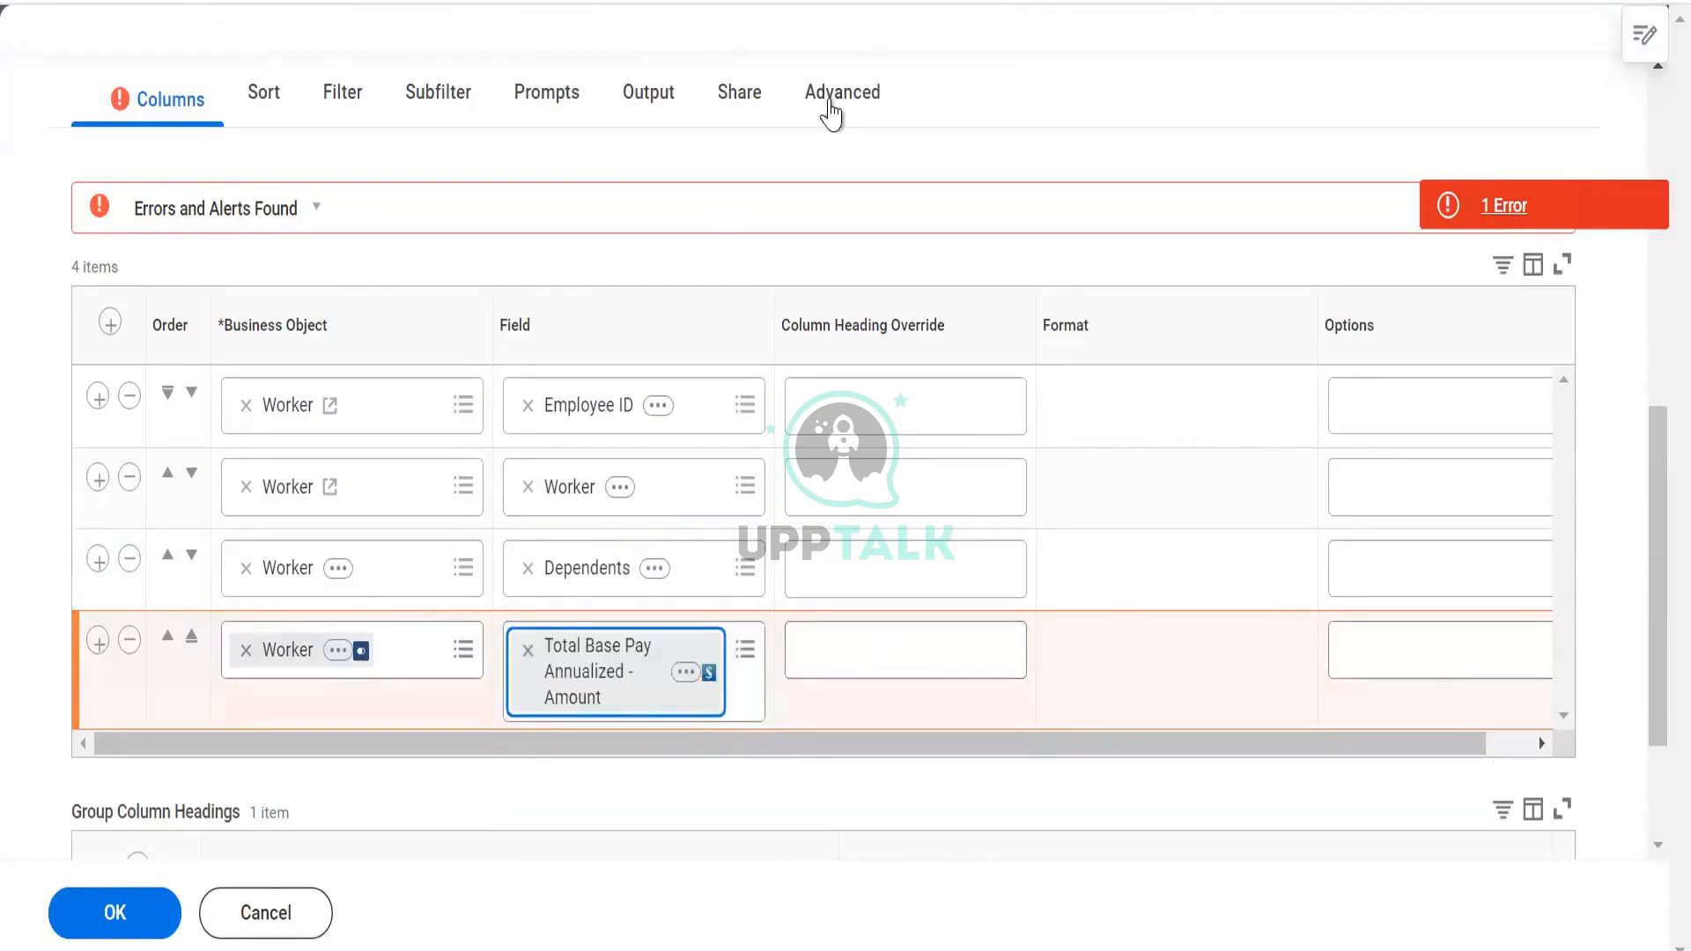
Save again and open the remaining Worker Types prompt error and web service alias alert
click(834, 109)
scroll(585, 567, down, 7)
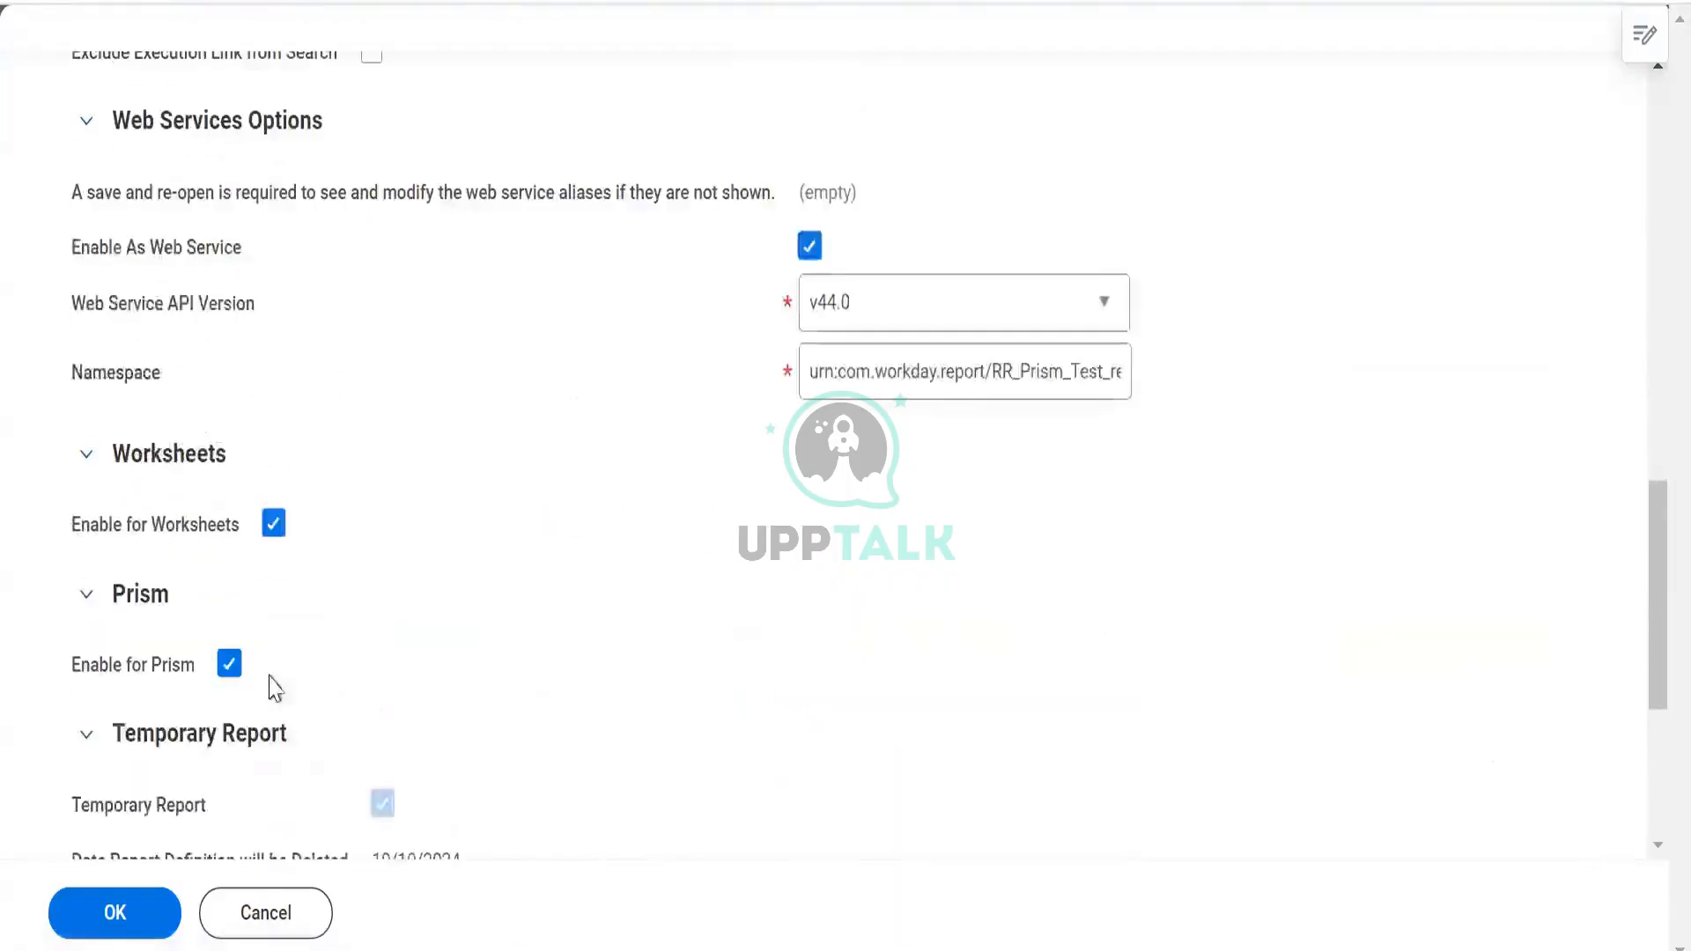
scroll(201, 487, up, 7)
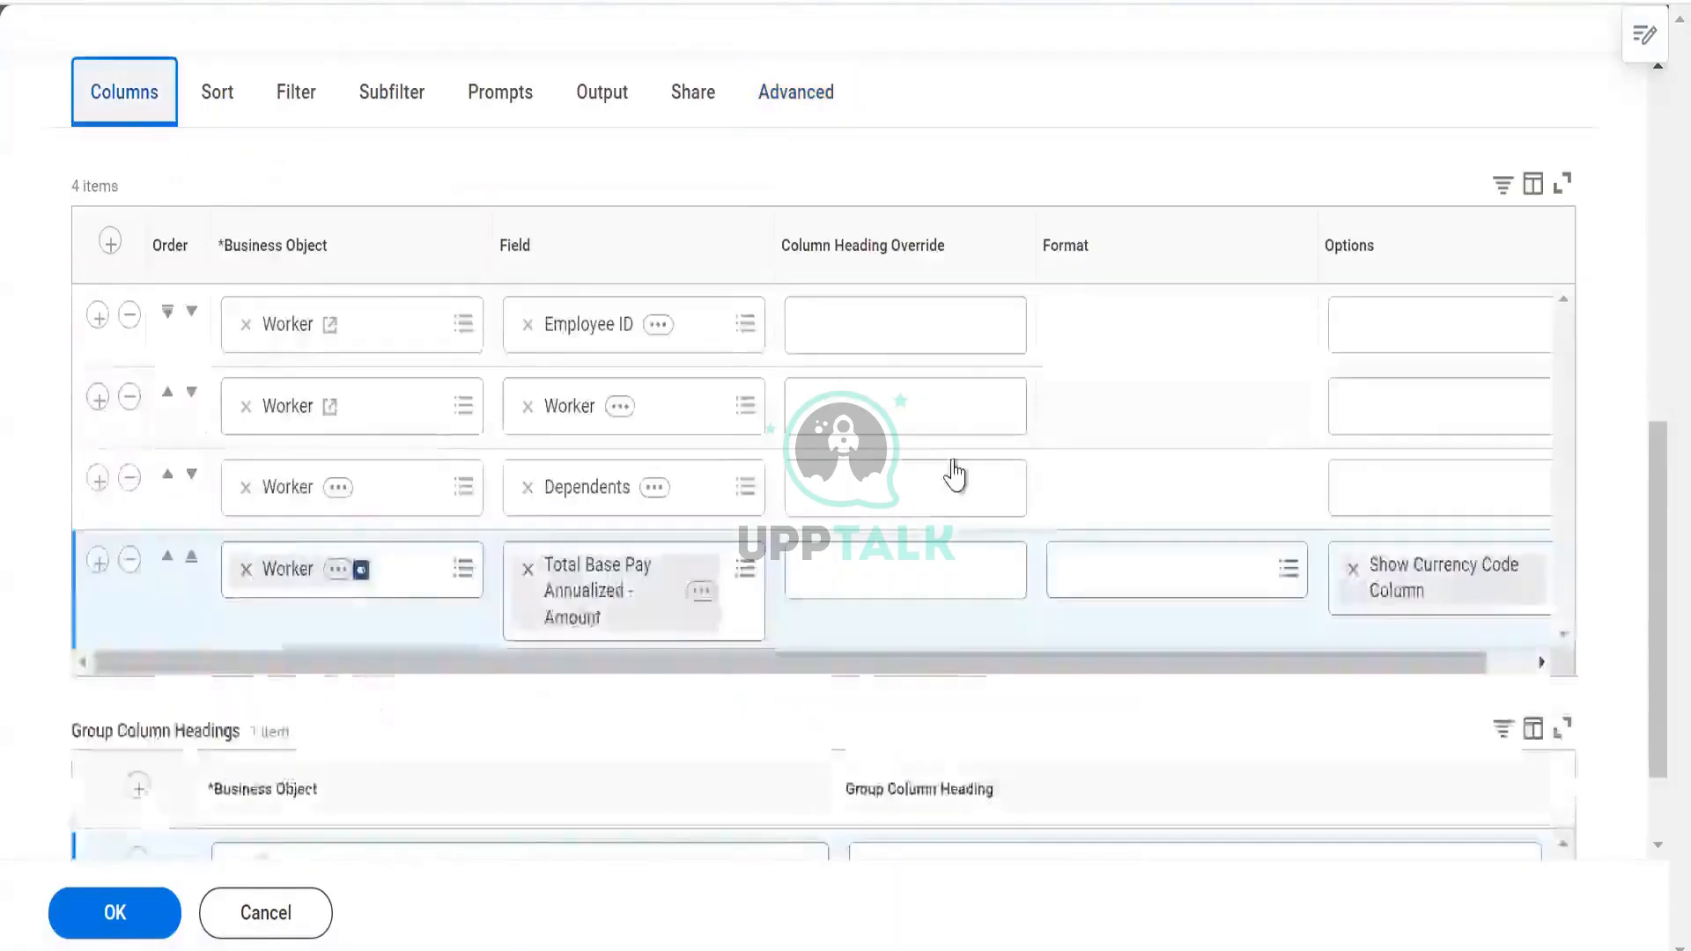
scroll(1145, 475, down, 2)
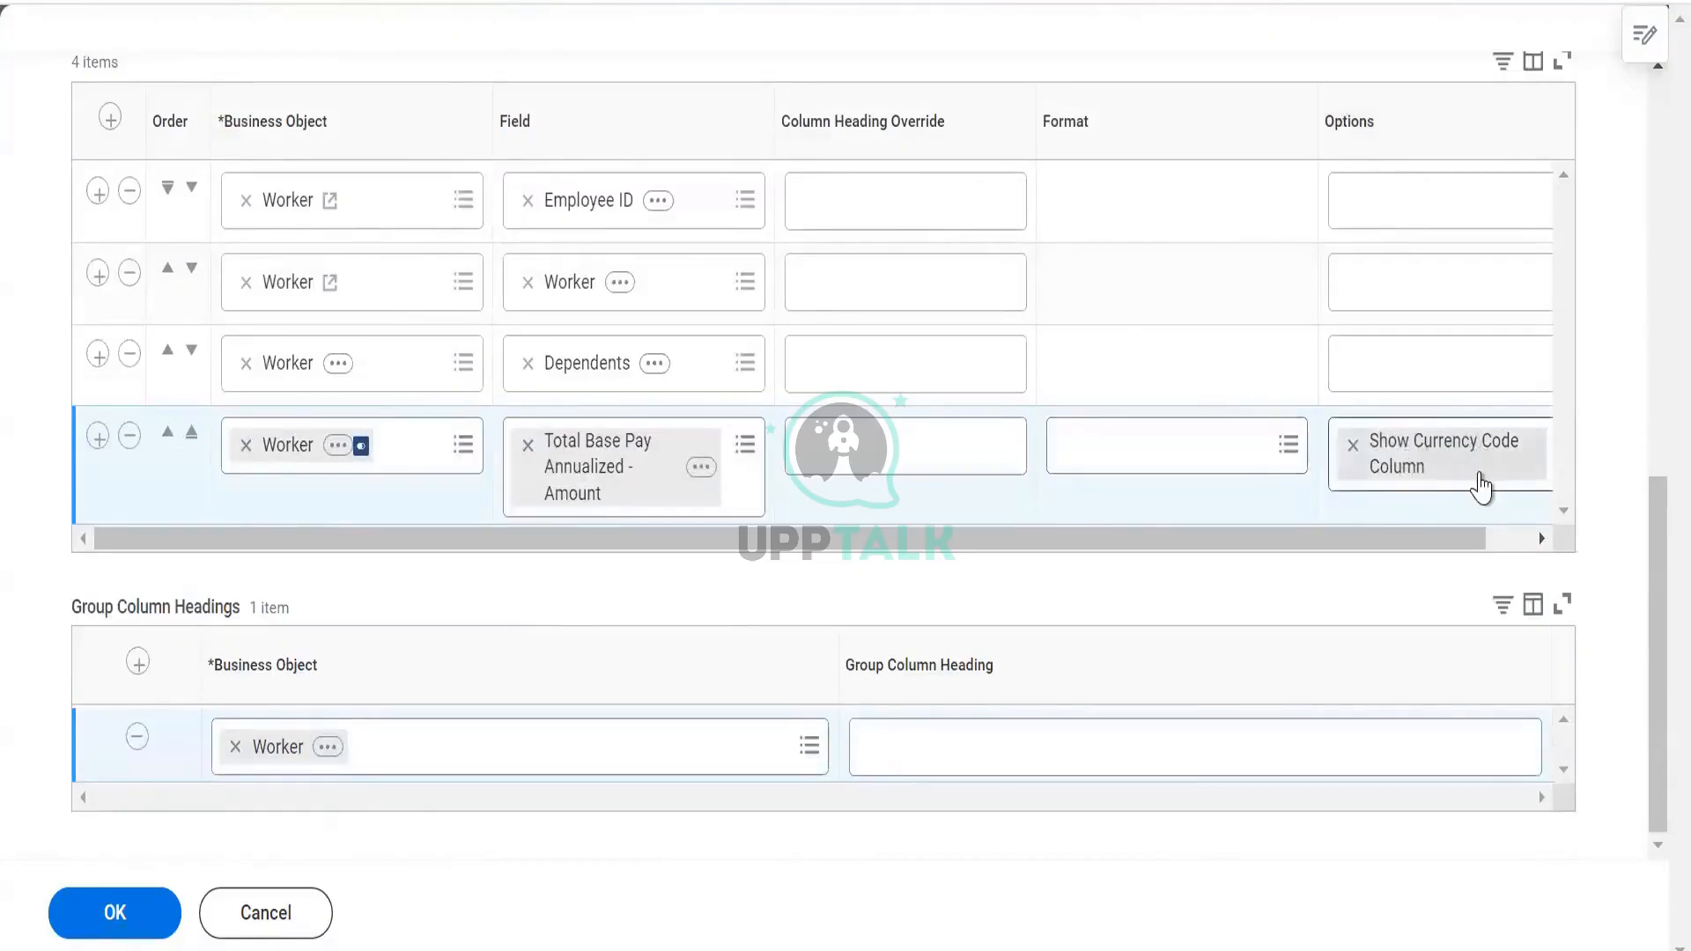
drag(1452, 544, 1533, 549)
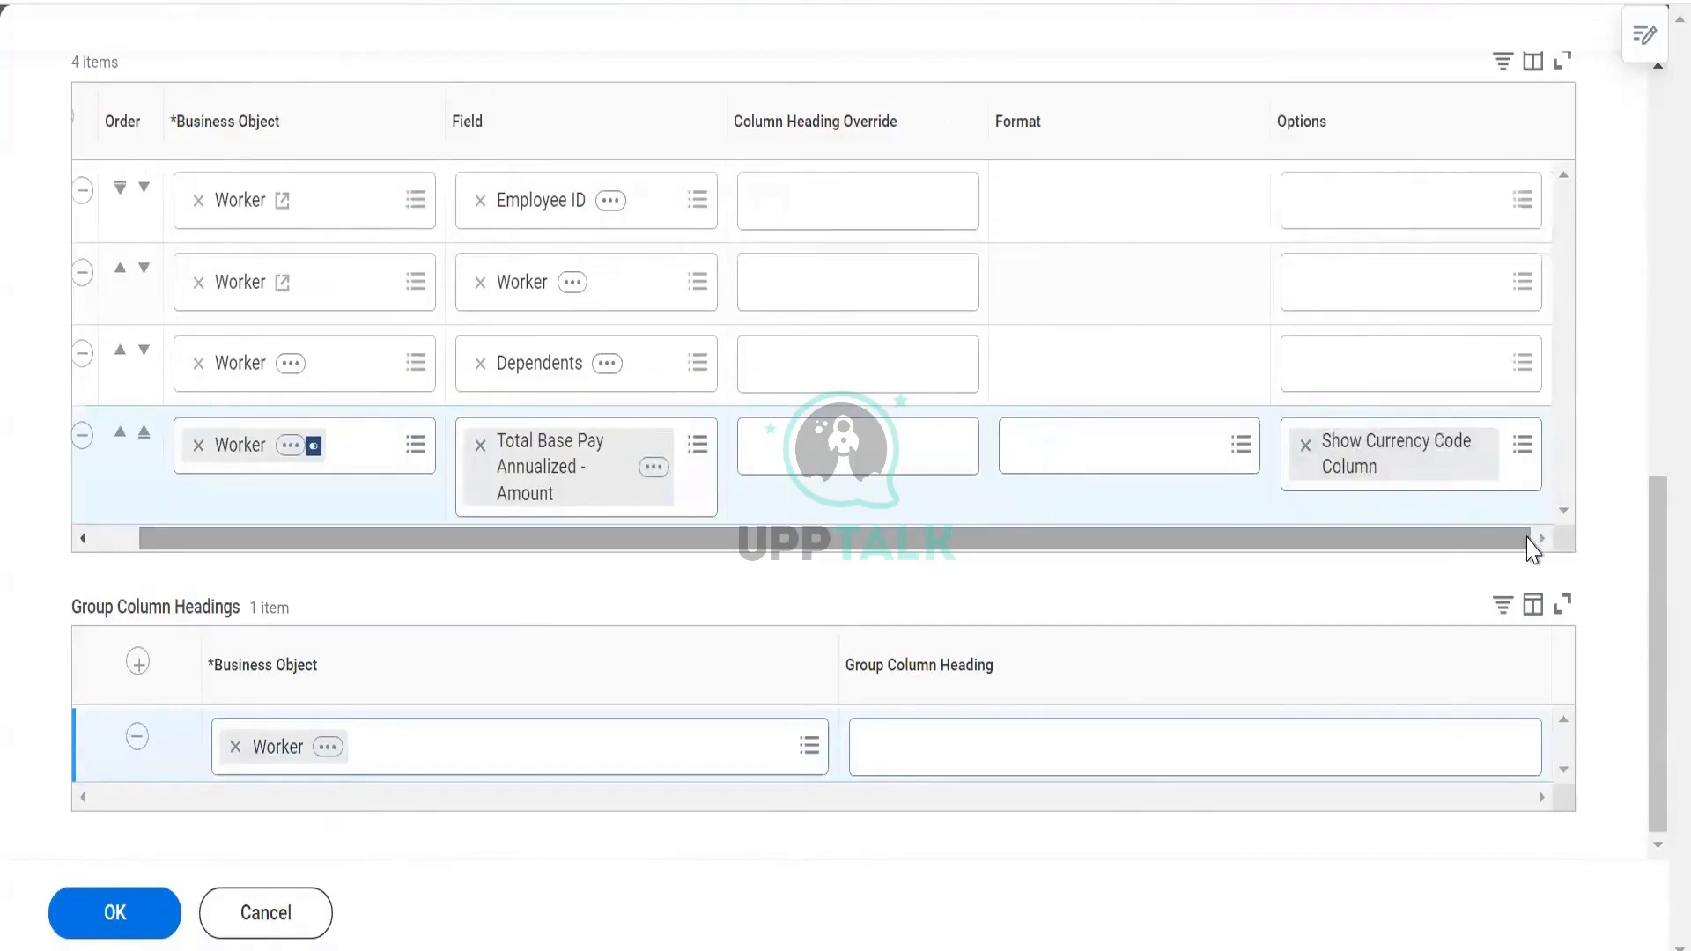
click(133, 925)
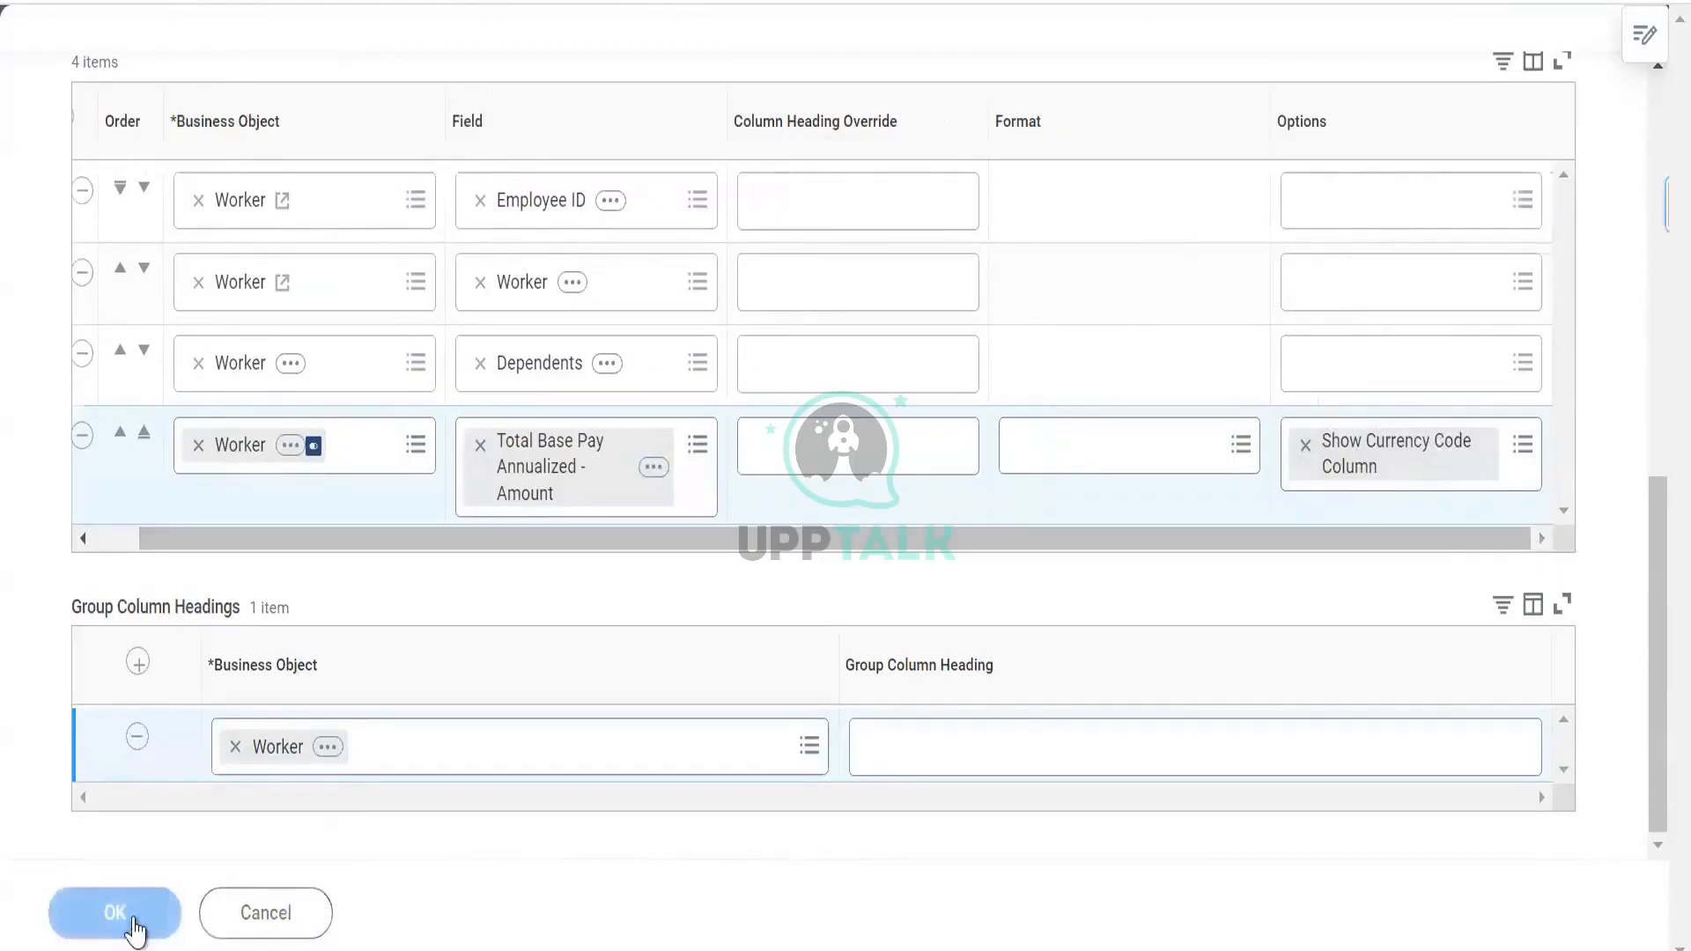
click(819, 205)
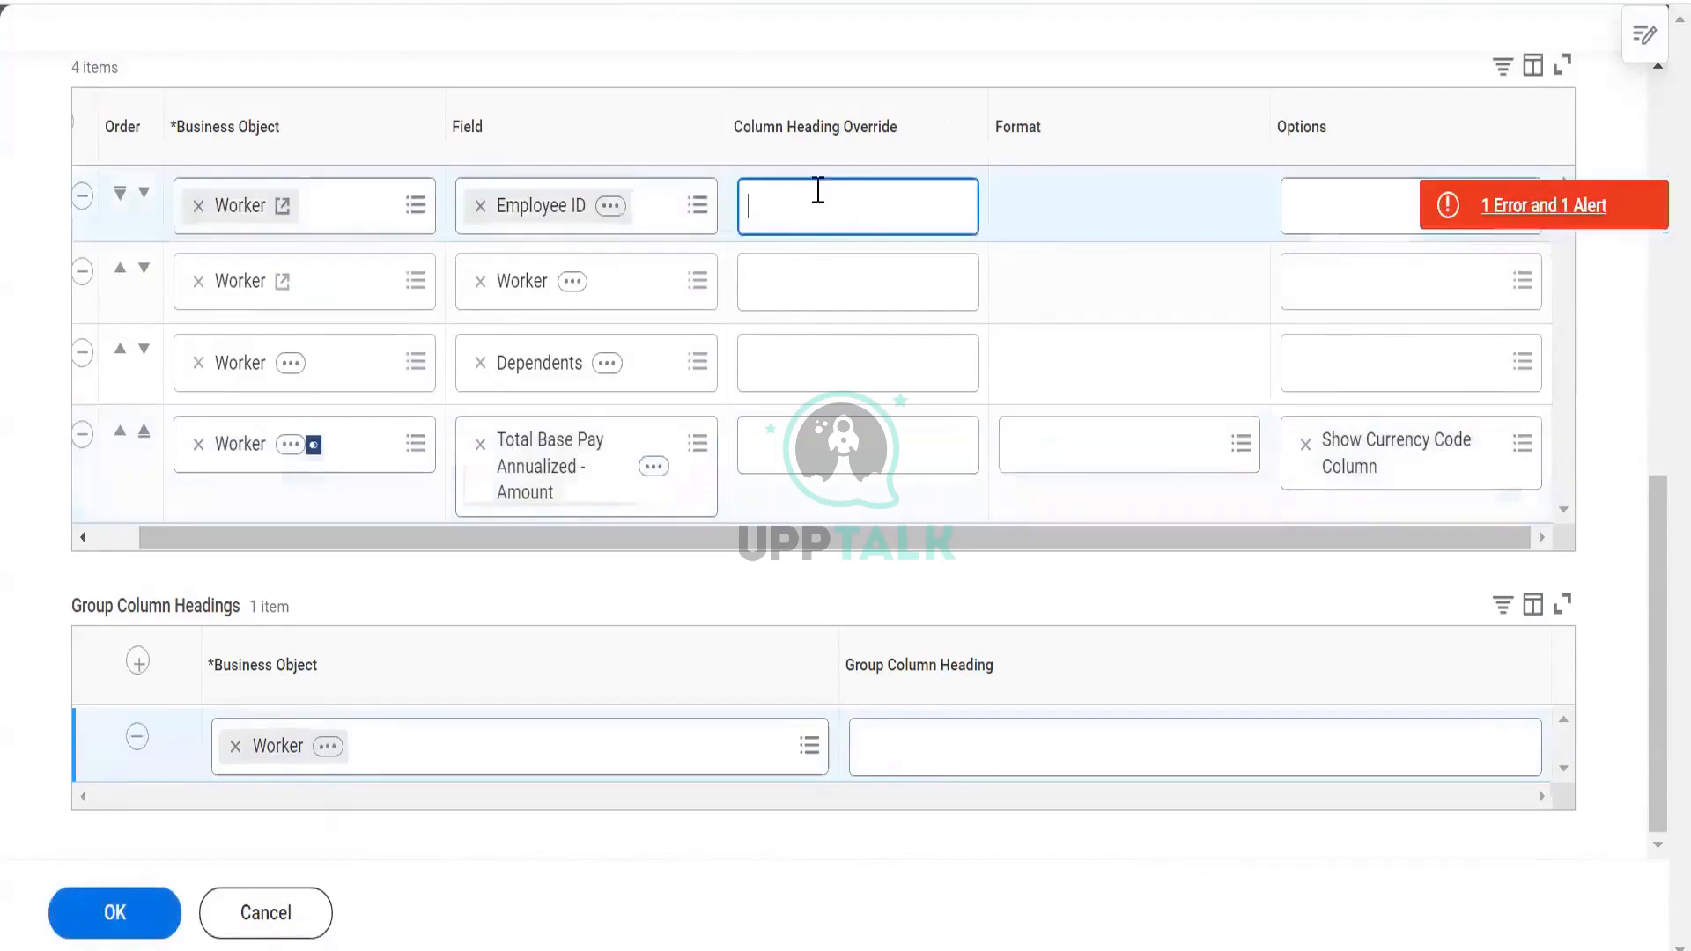
click(1524, 204)
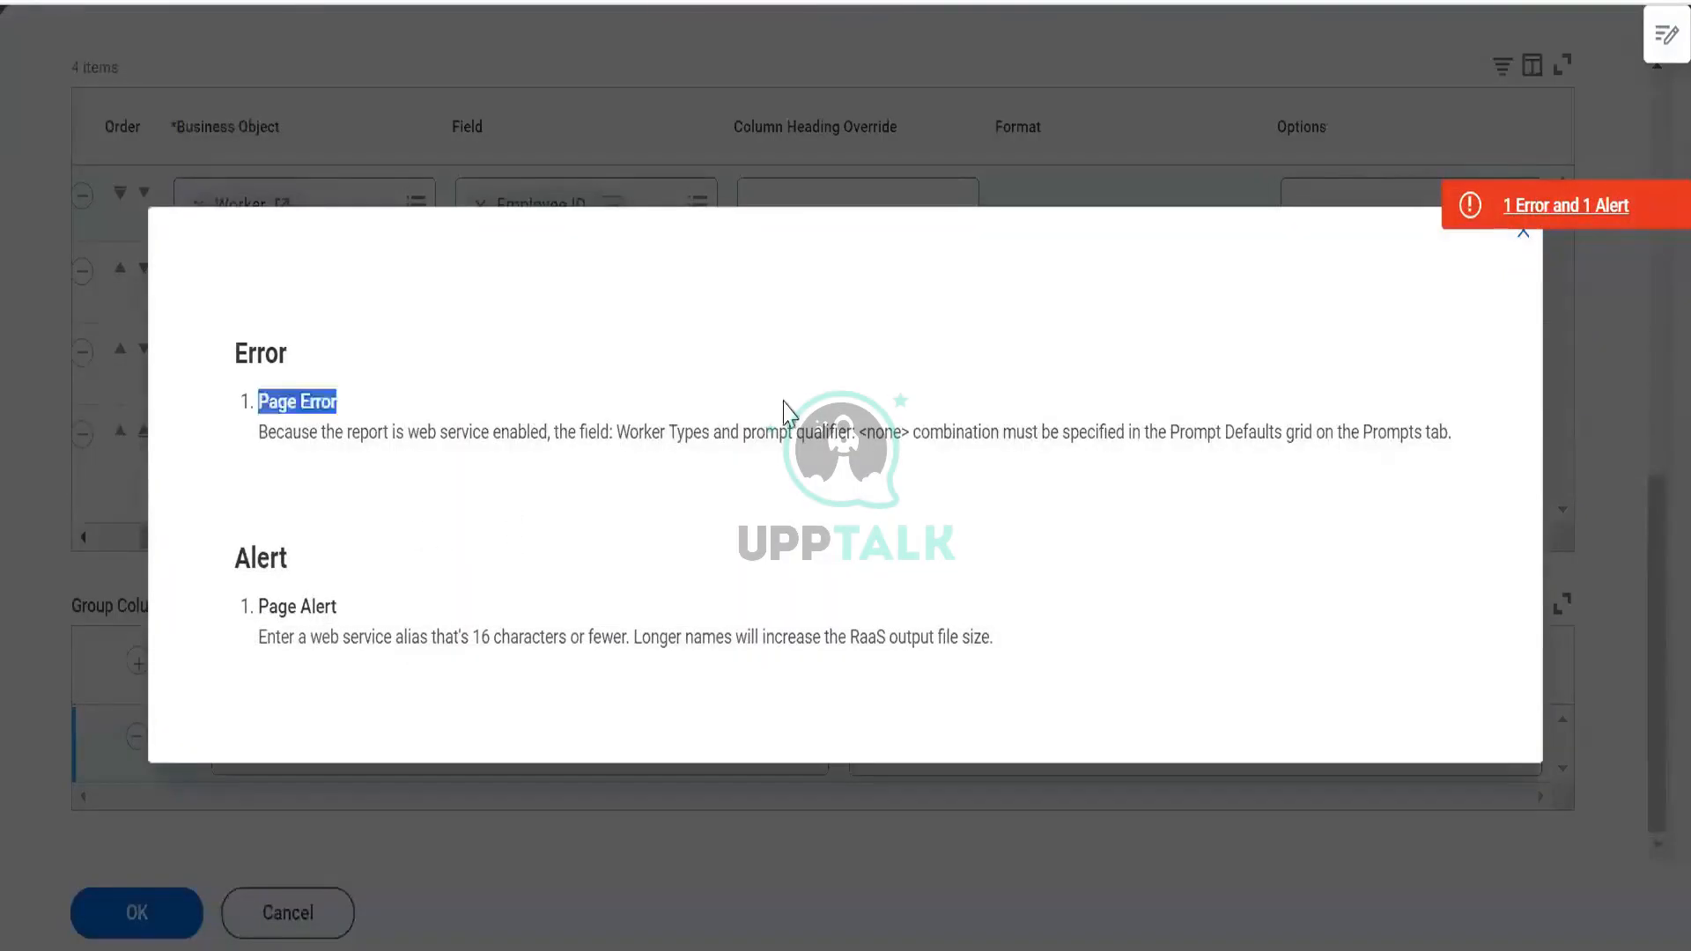
Dismiss the error and populate the undefined prompt defaults on the report's Prompts tab
click(1522, 243)
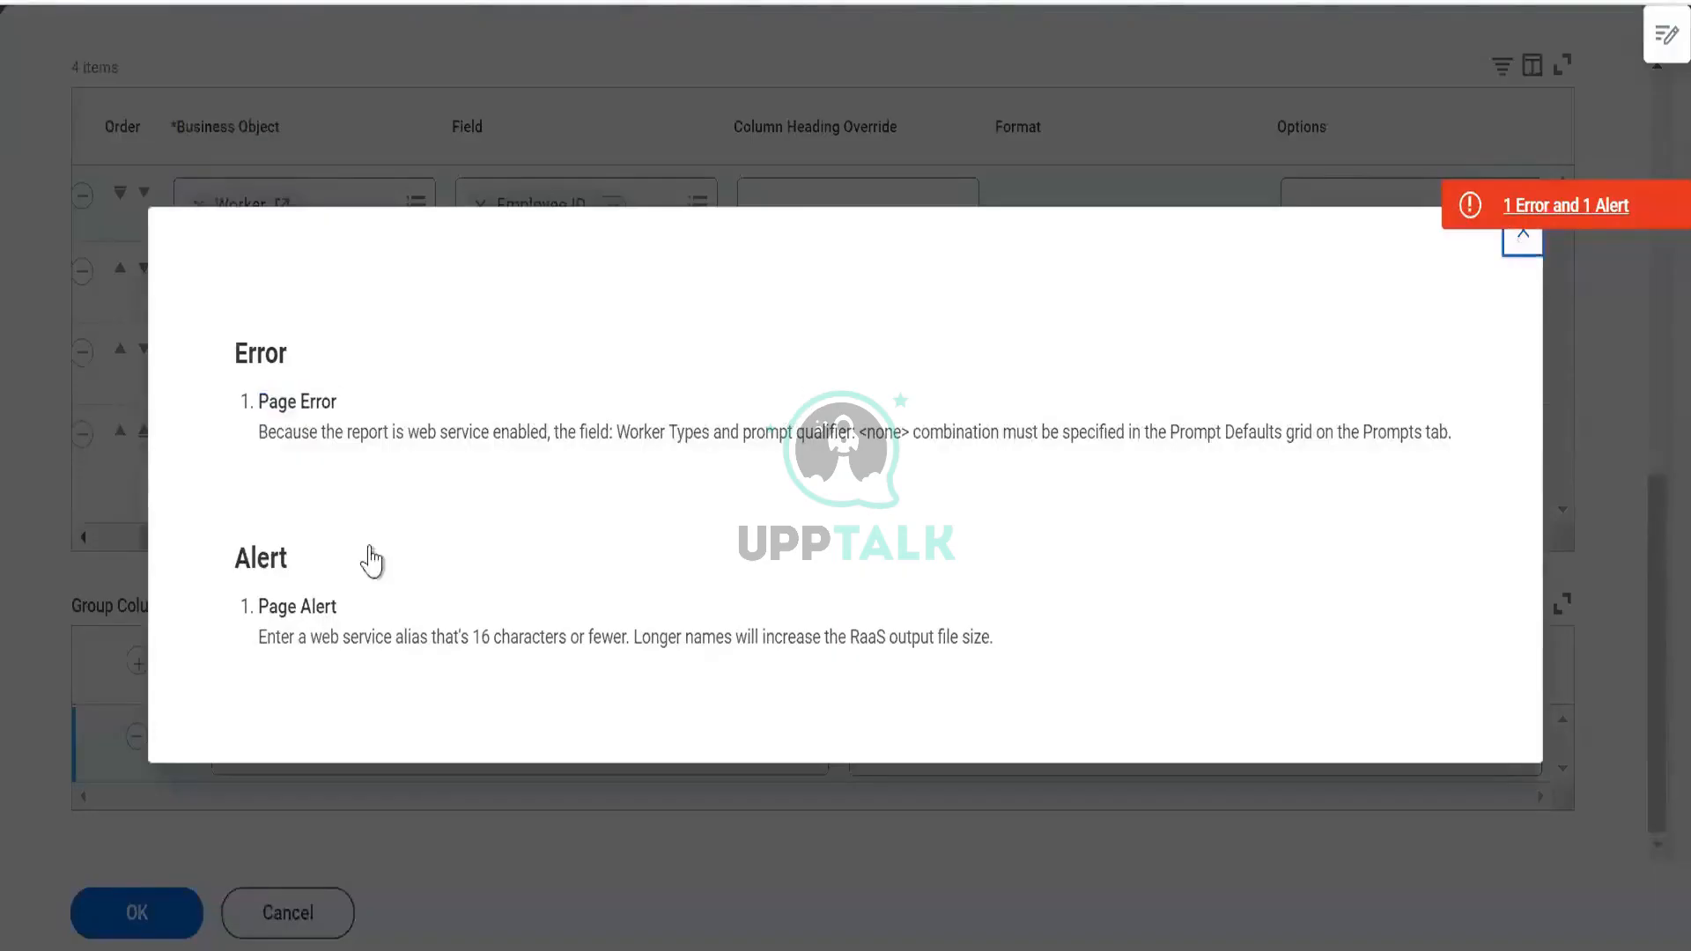
scroll(352, 502, up, 4)
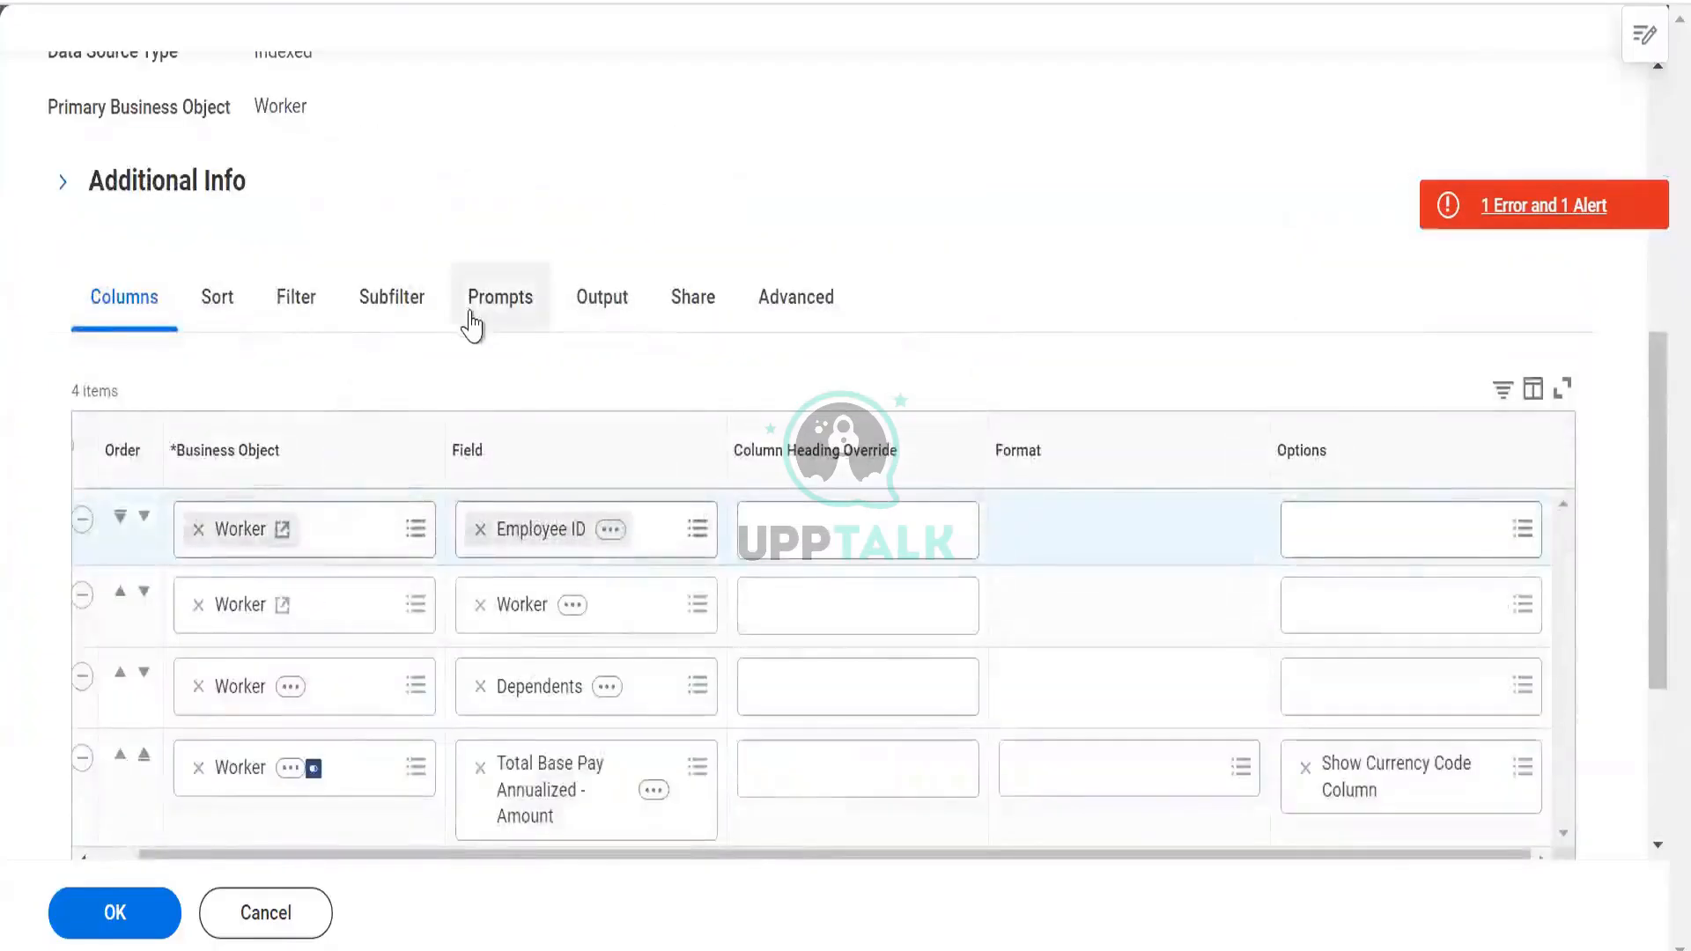
click(500, 298)
scroll(443, 397, down, 2)
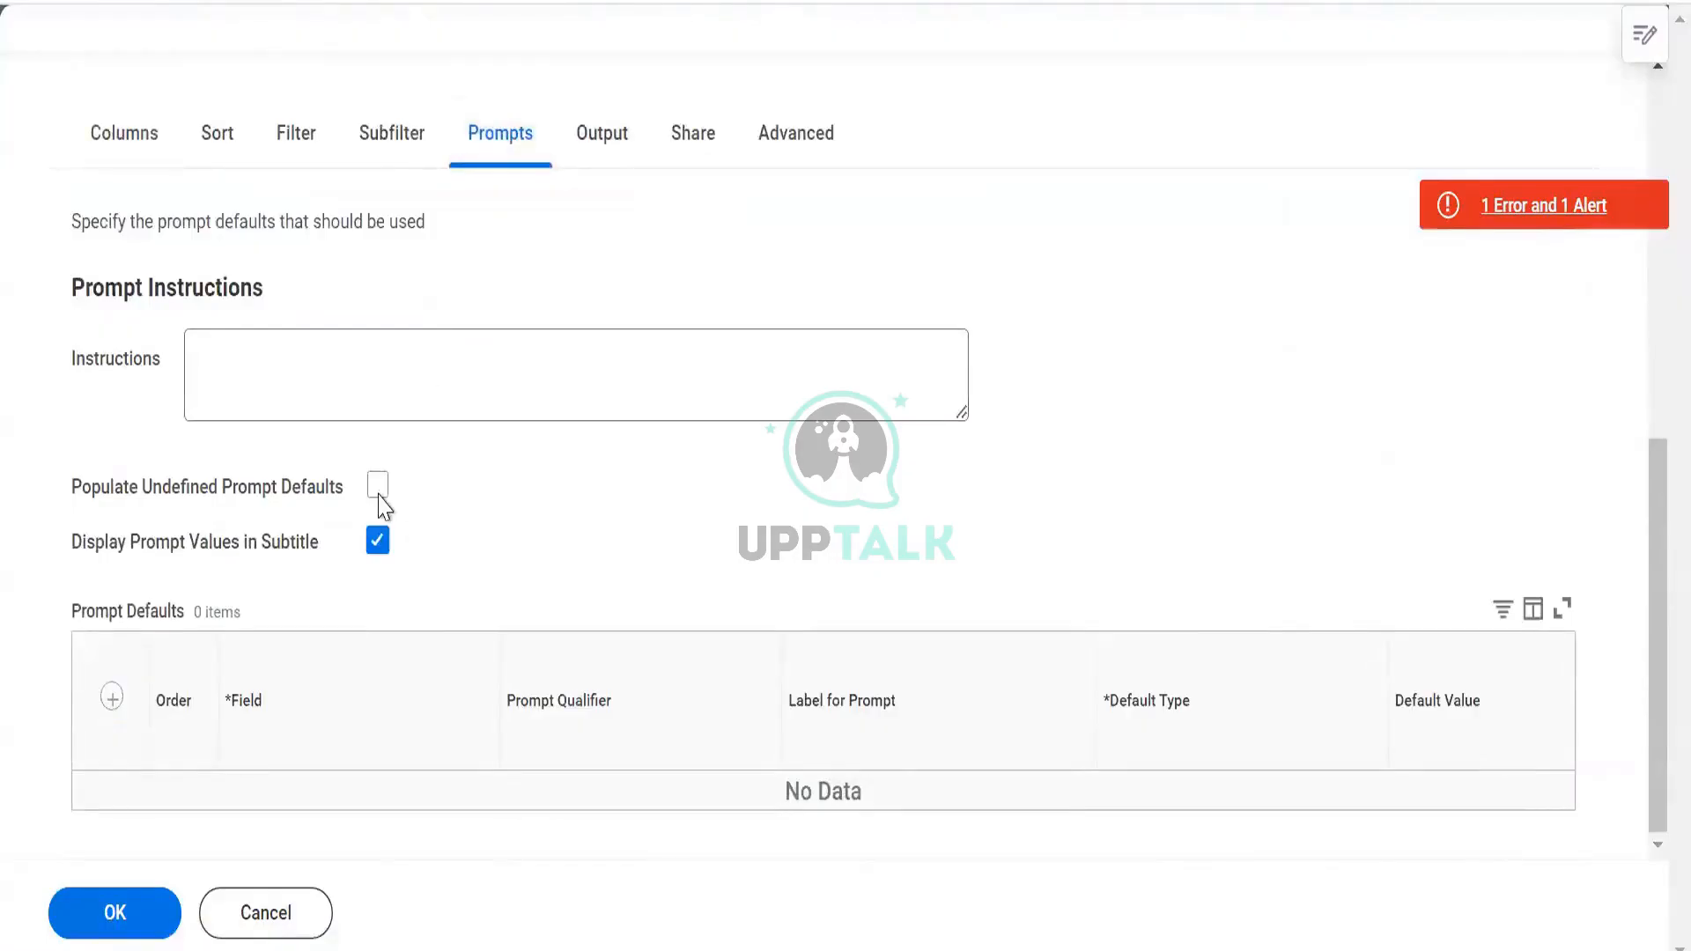
click(374, 495)
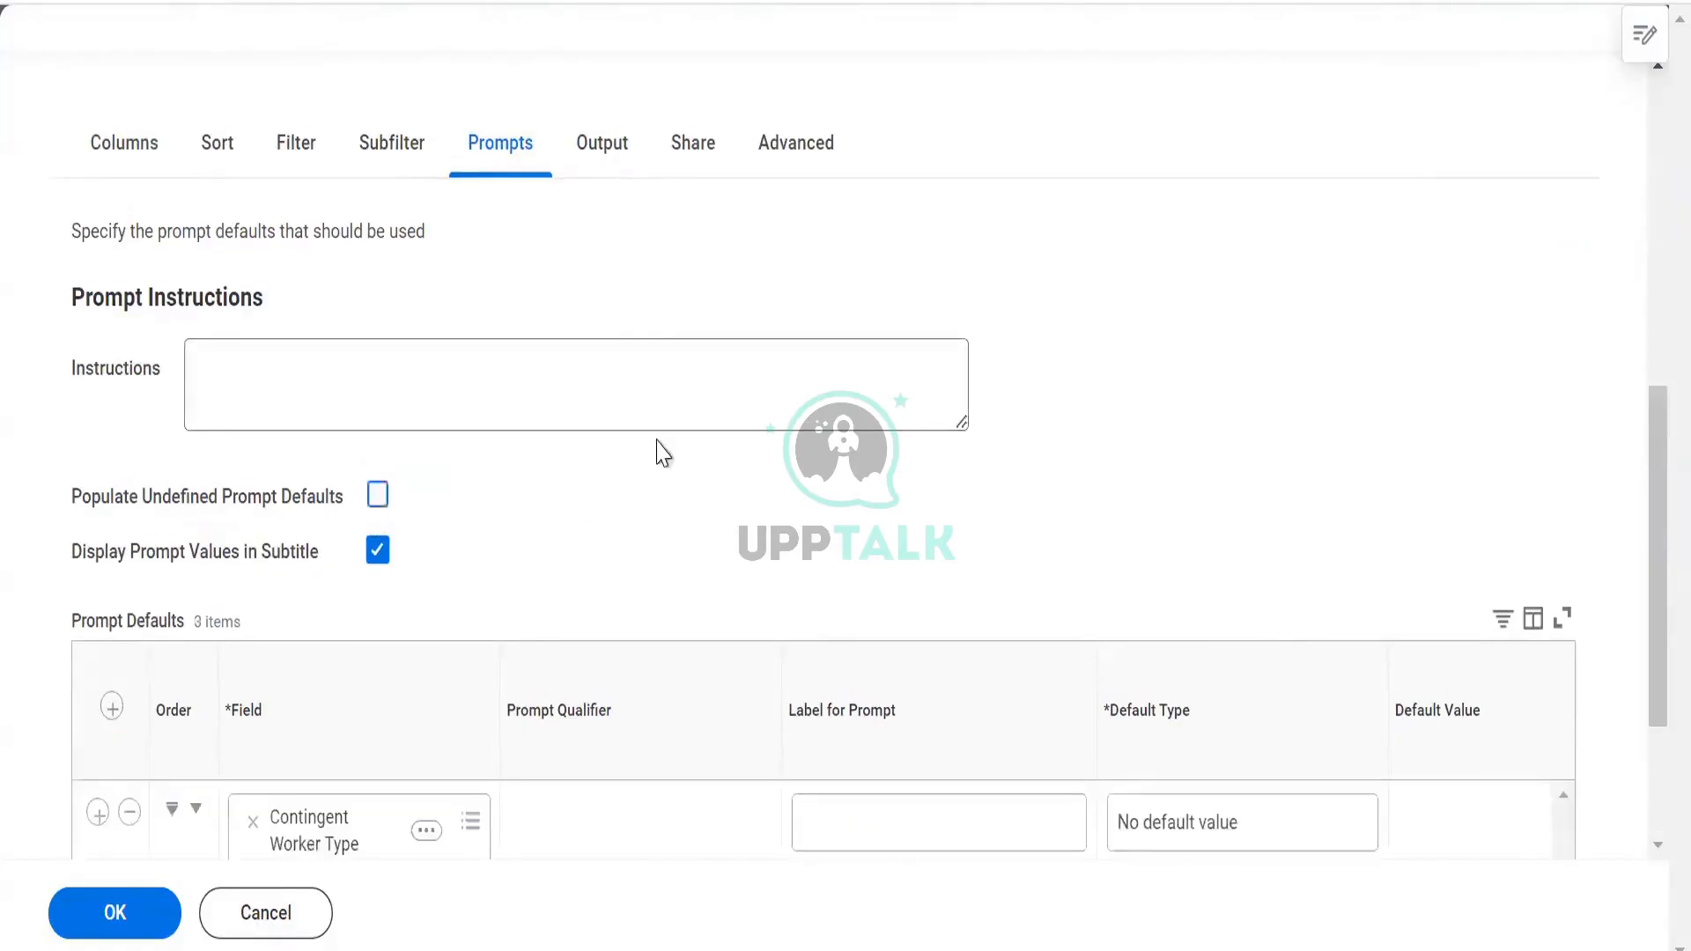
Set Do Not Prompt at Runtime for Contingent Worker Type, Worker Types and Employee Type, then save
scroll(663, 453, down, 3)
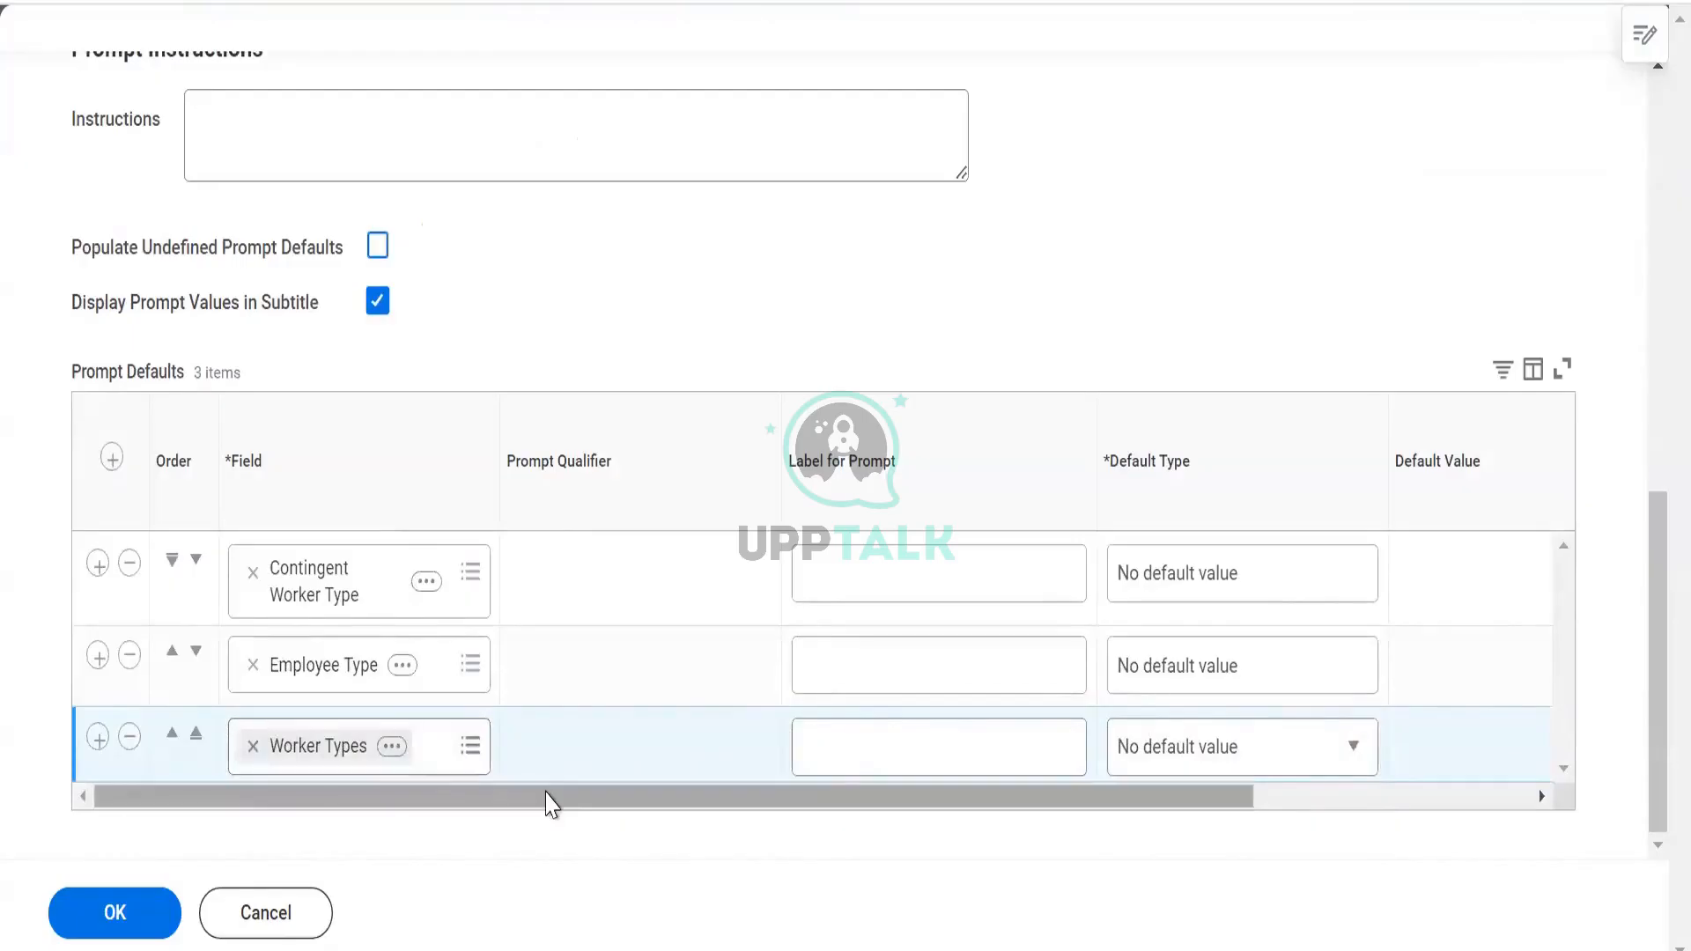
drag(546, 792, 948, 821)
drag(1336, 638, 1401, 605)
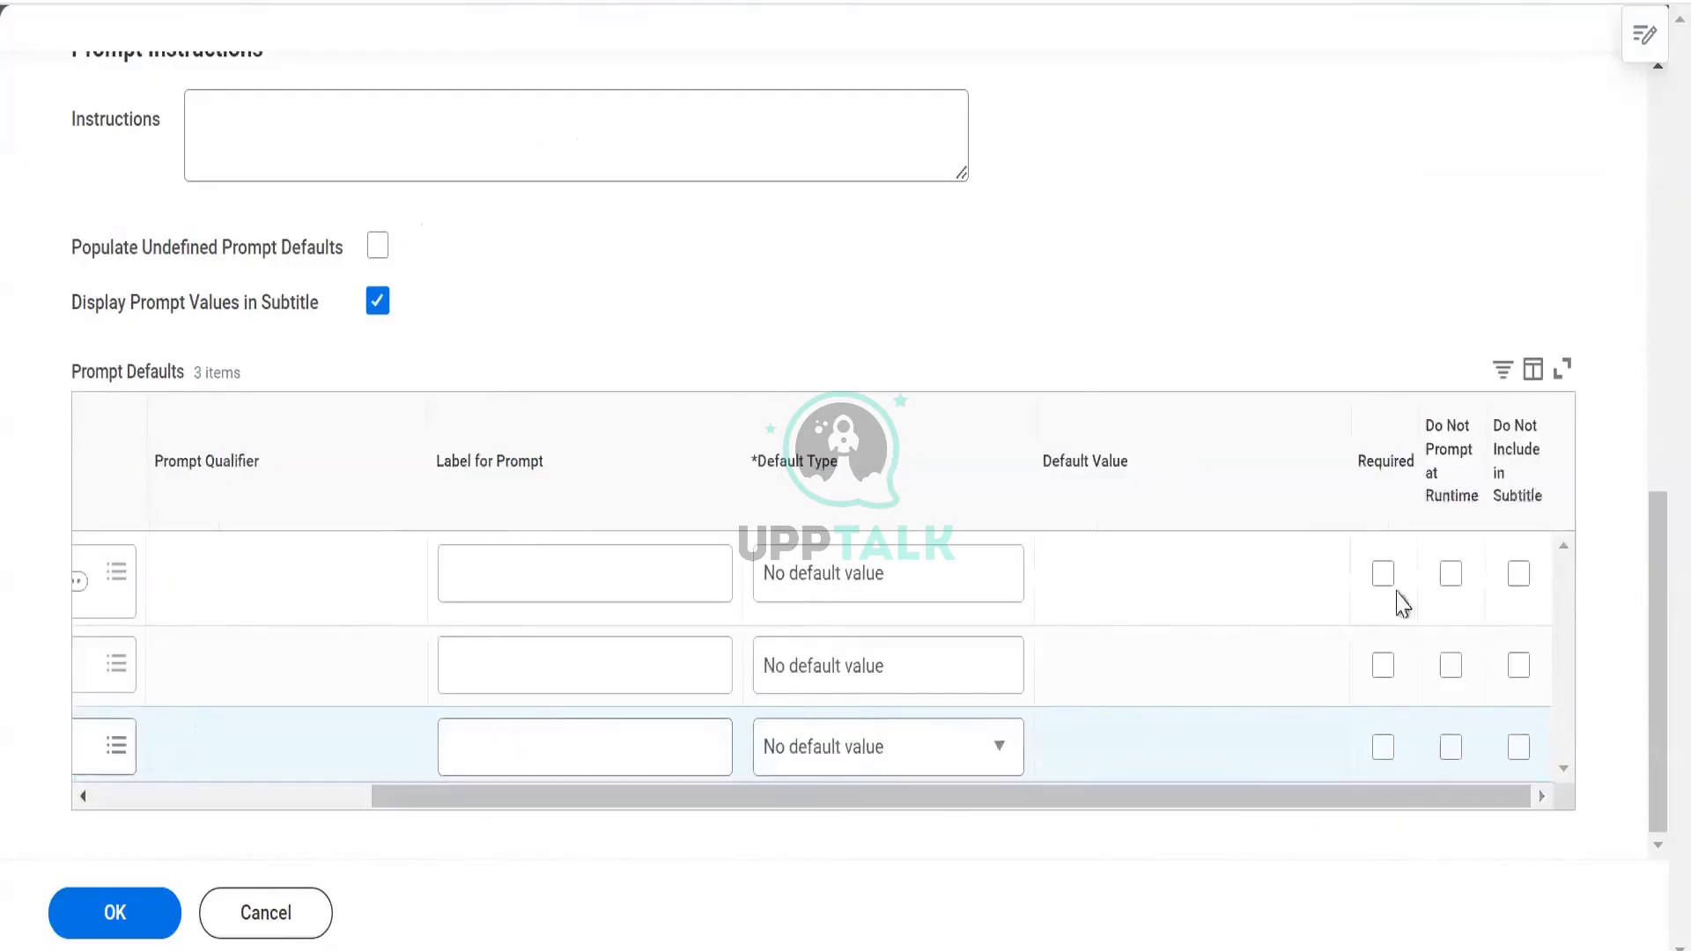
click(1452, 575)
click(1452, 687)
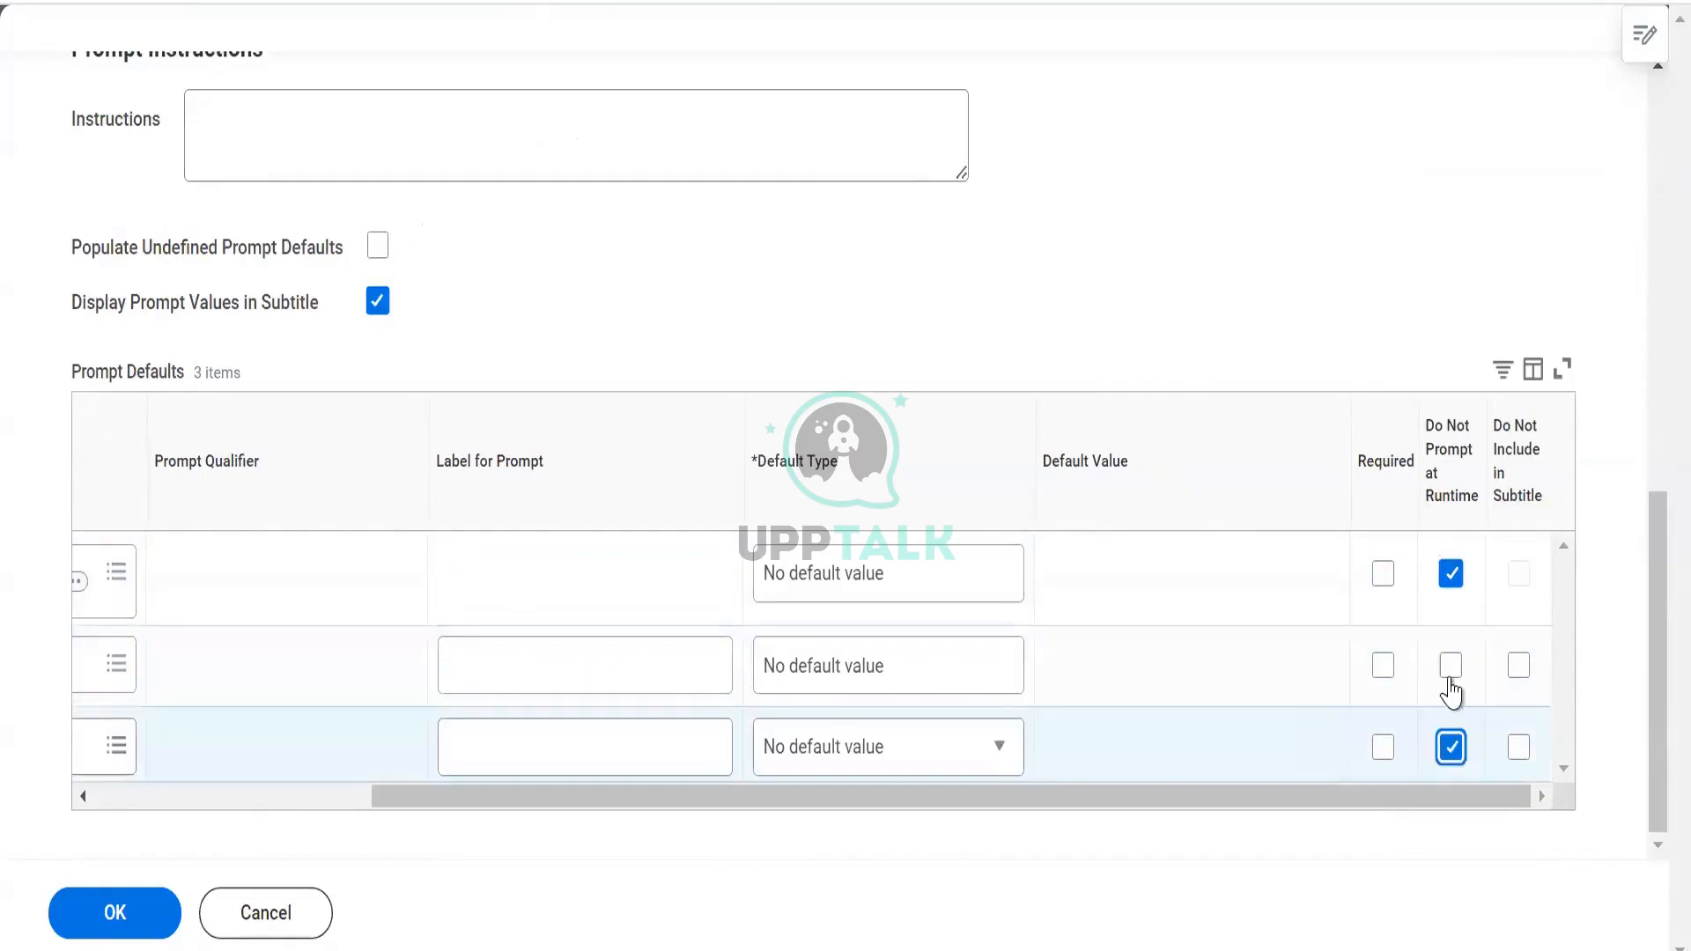
click(1450, 677)
click(137, 909)
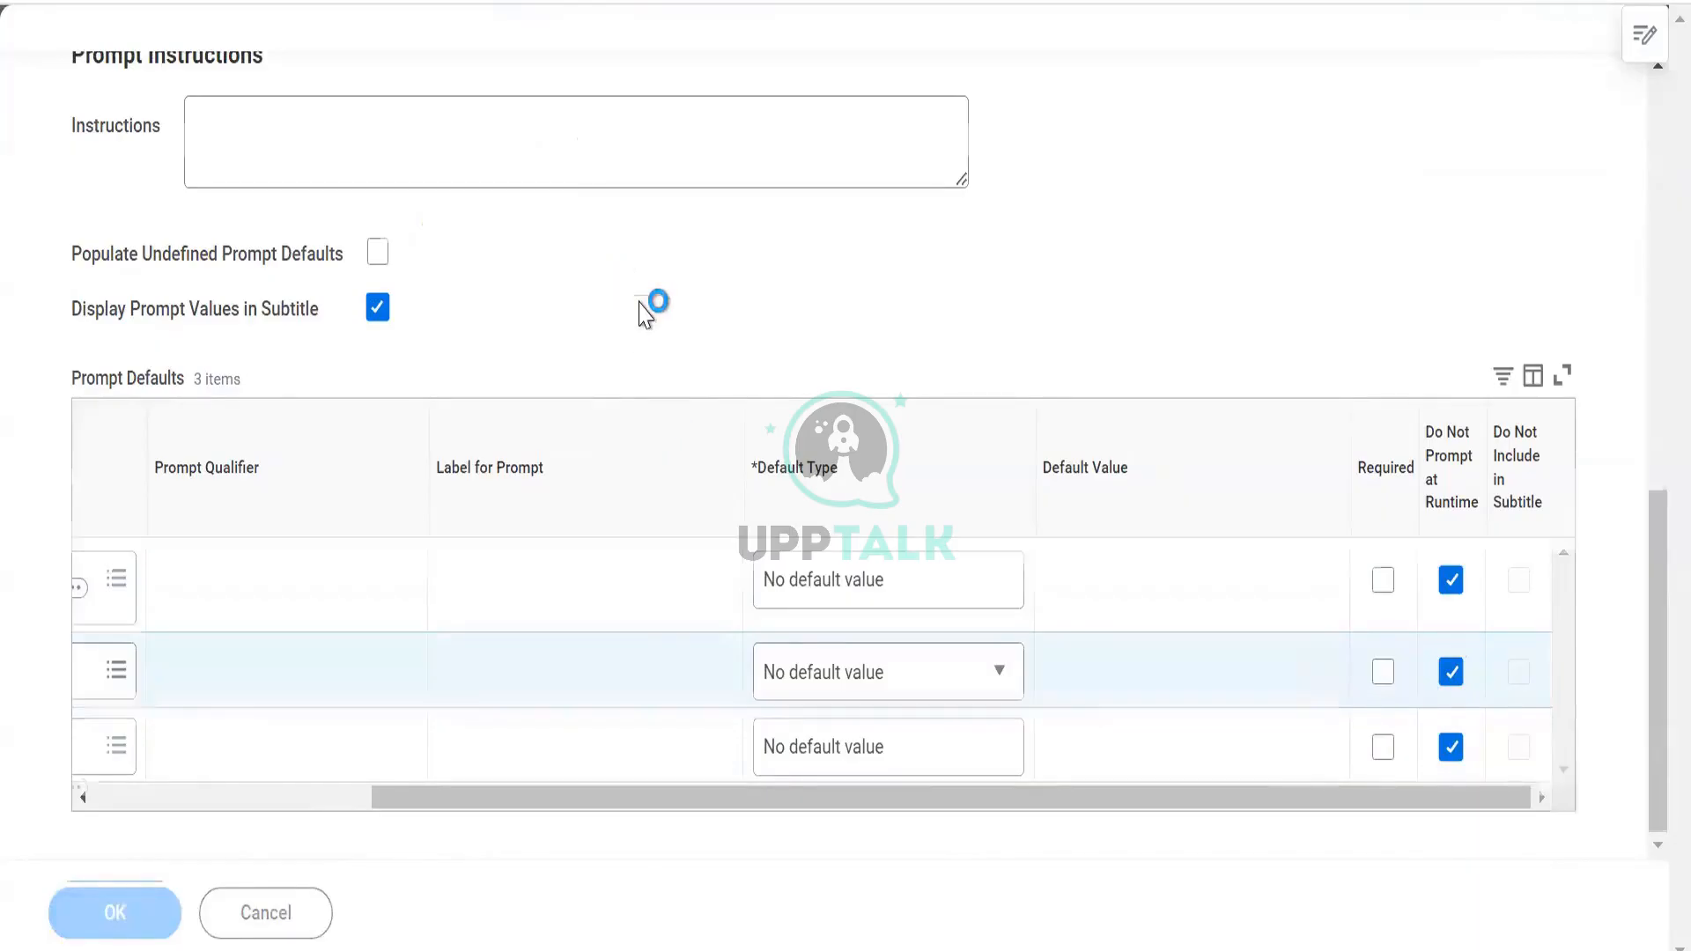
scroll(642, 302, up, 3)
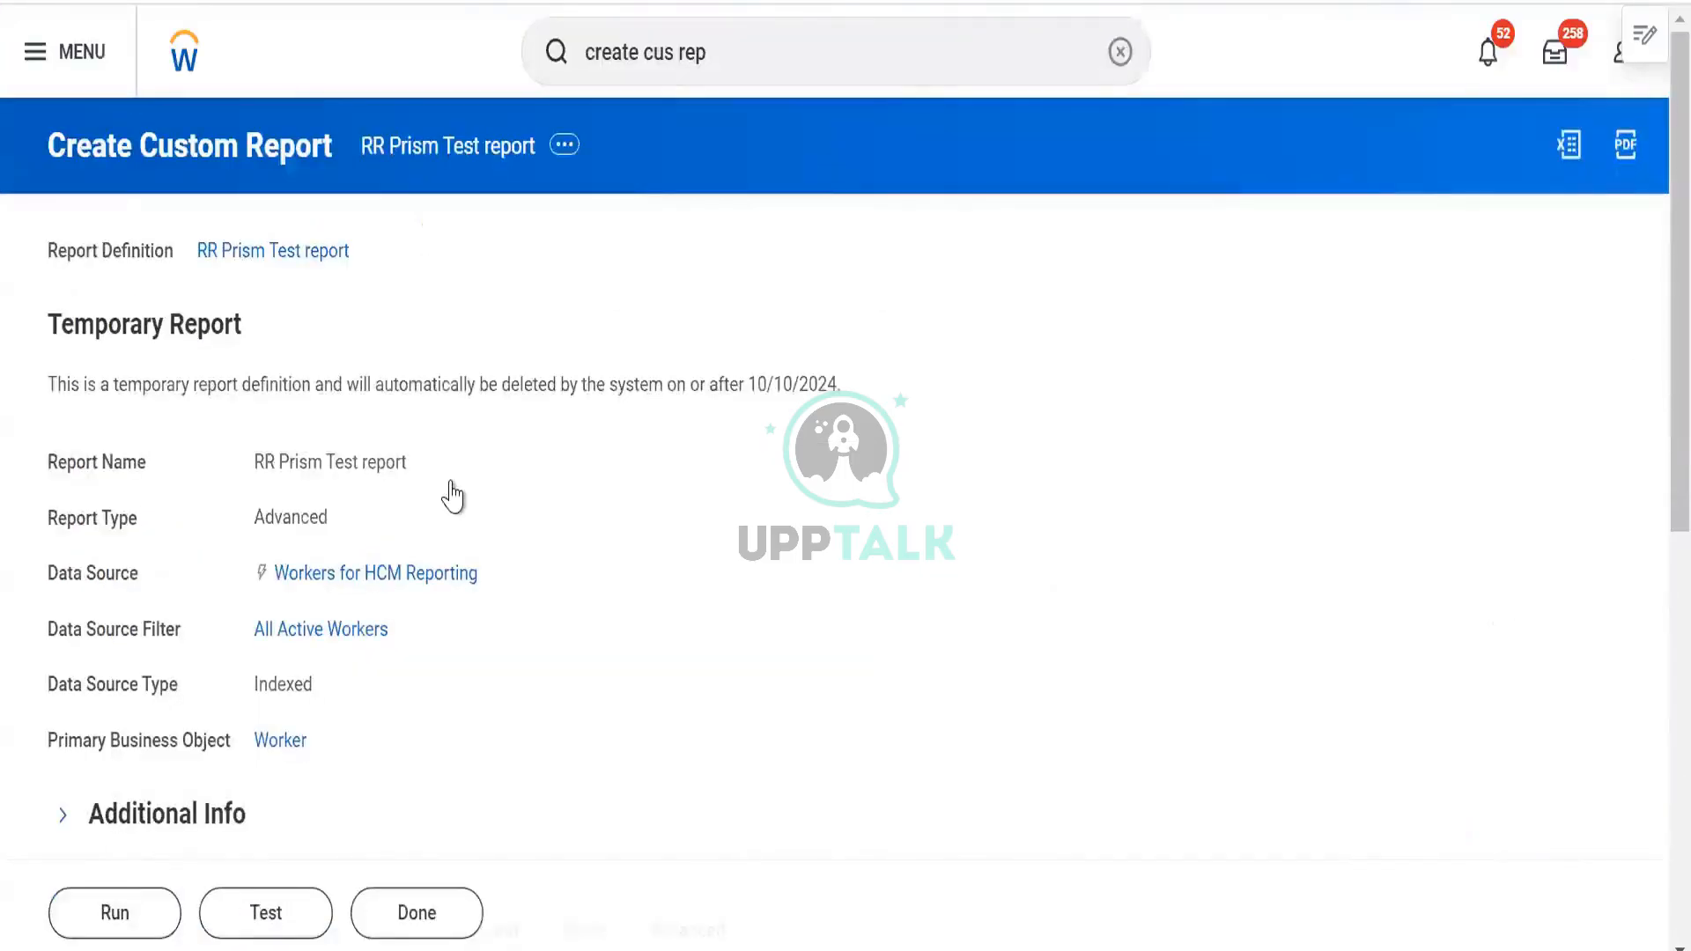
Check Enable for Prism on the Advanced tab and Do Not Prompt at Runtime on Prompts
scroll(766, 515, down, 9)
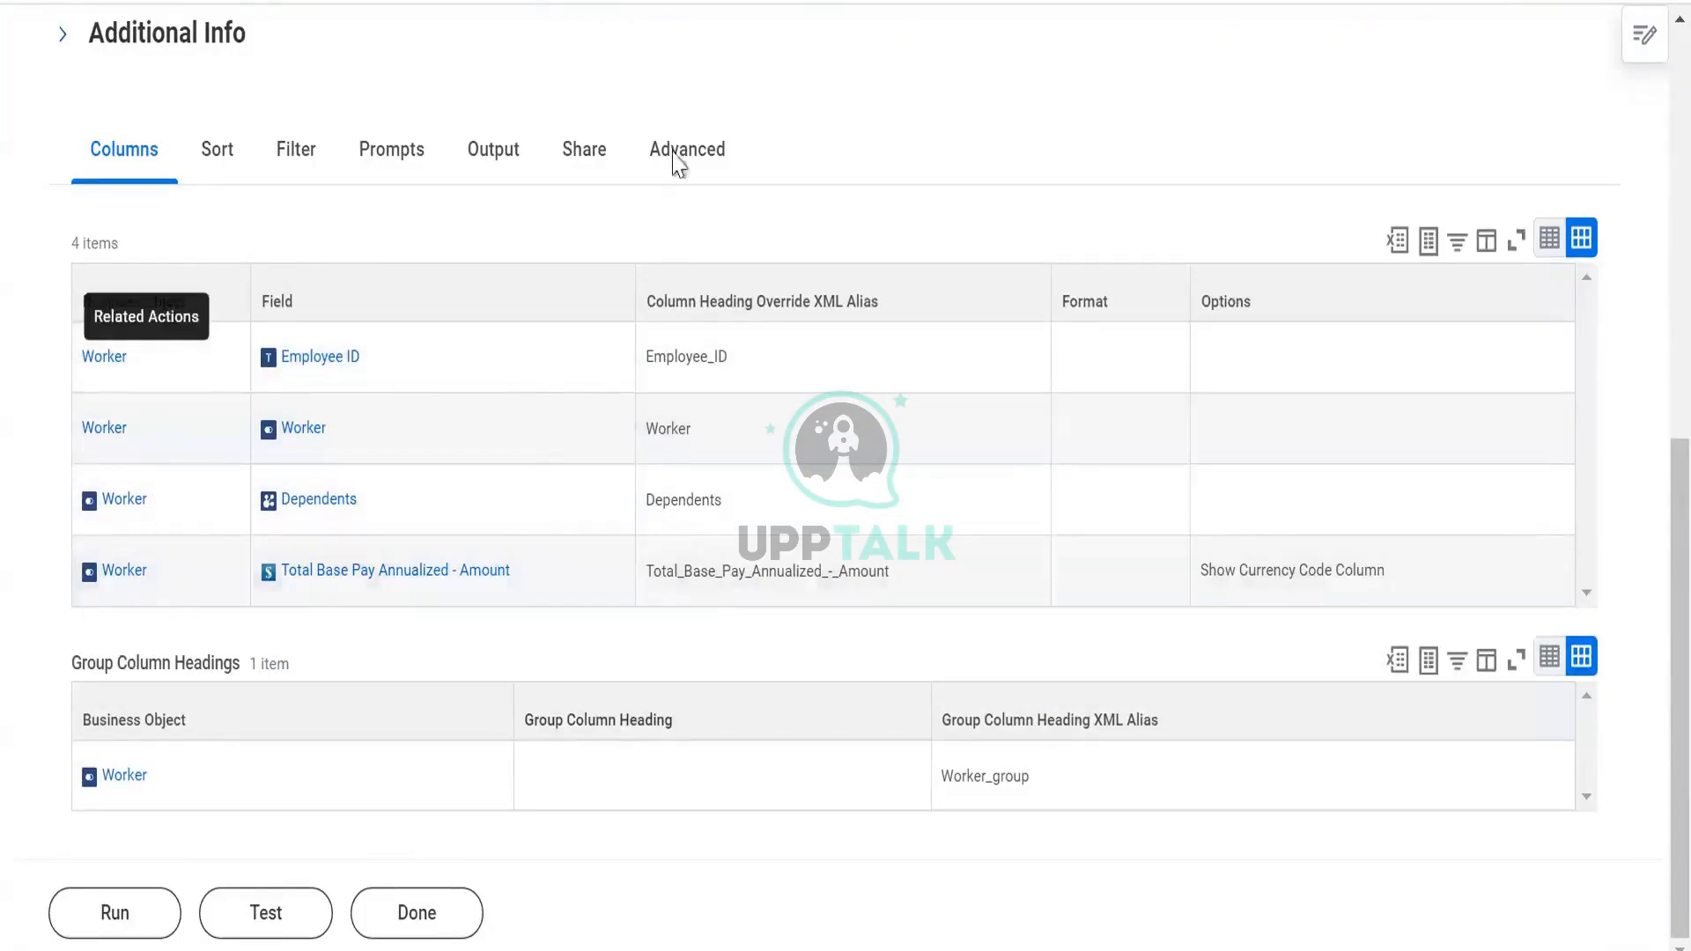
click(679, 163)
scroll(559, 608, down, 7)
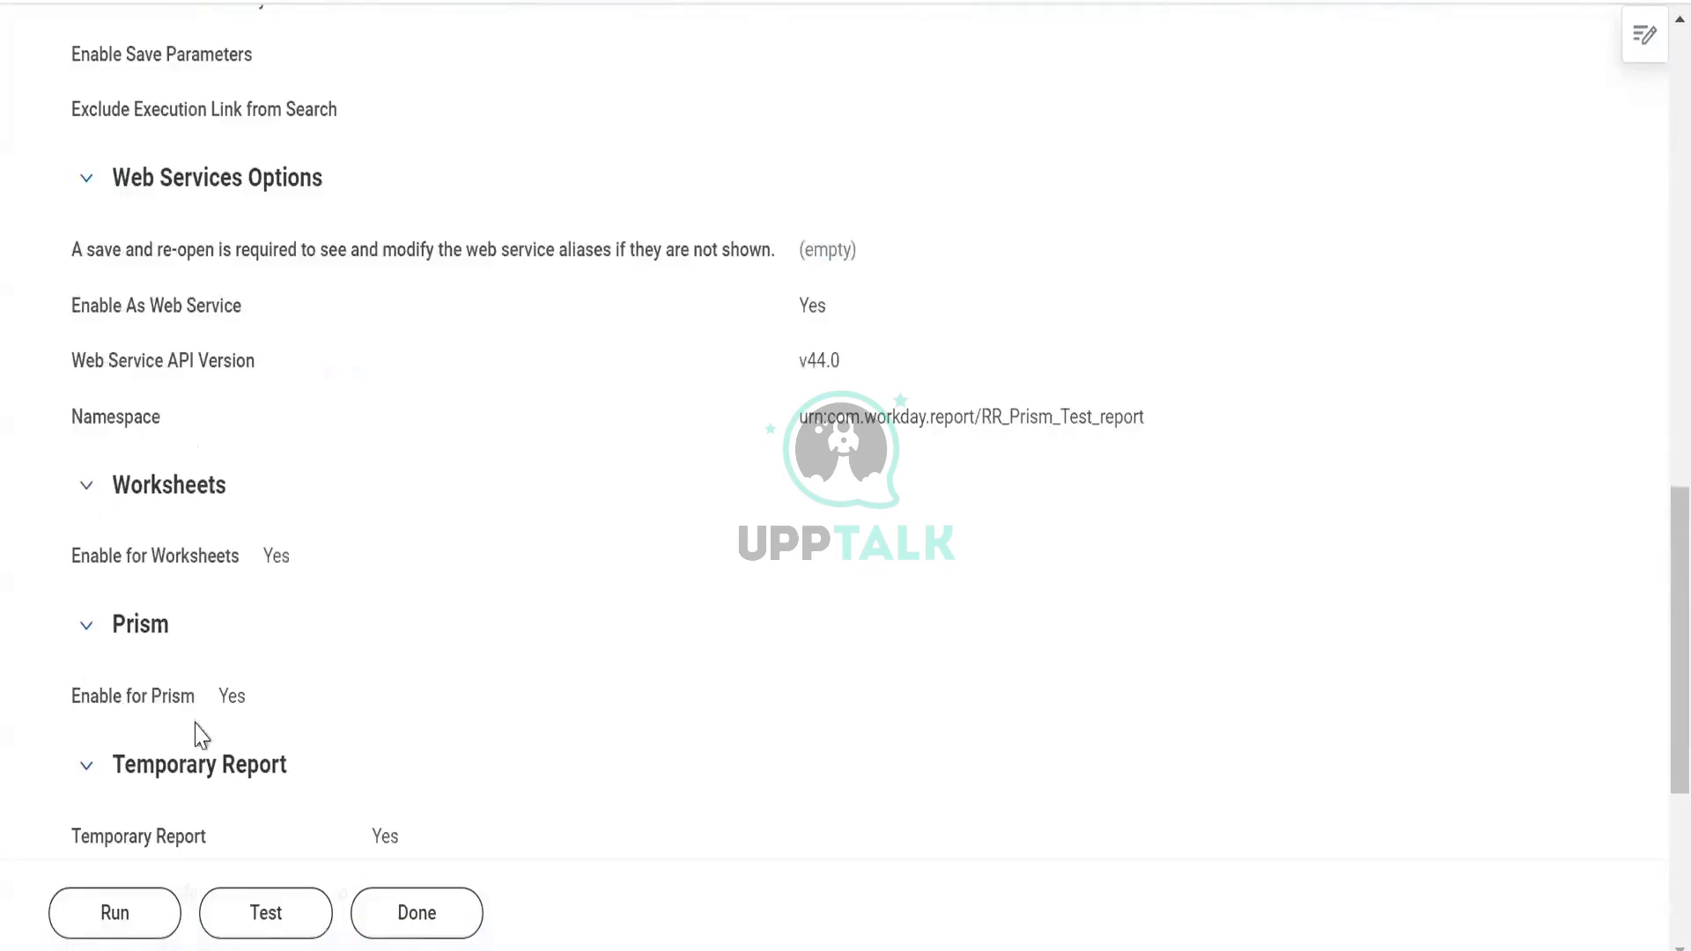
scroll(226, 703, down, 2)
scroll(426, 340, up, 9)
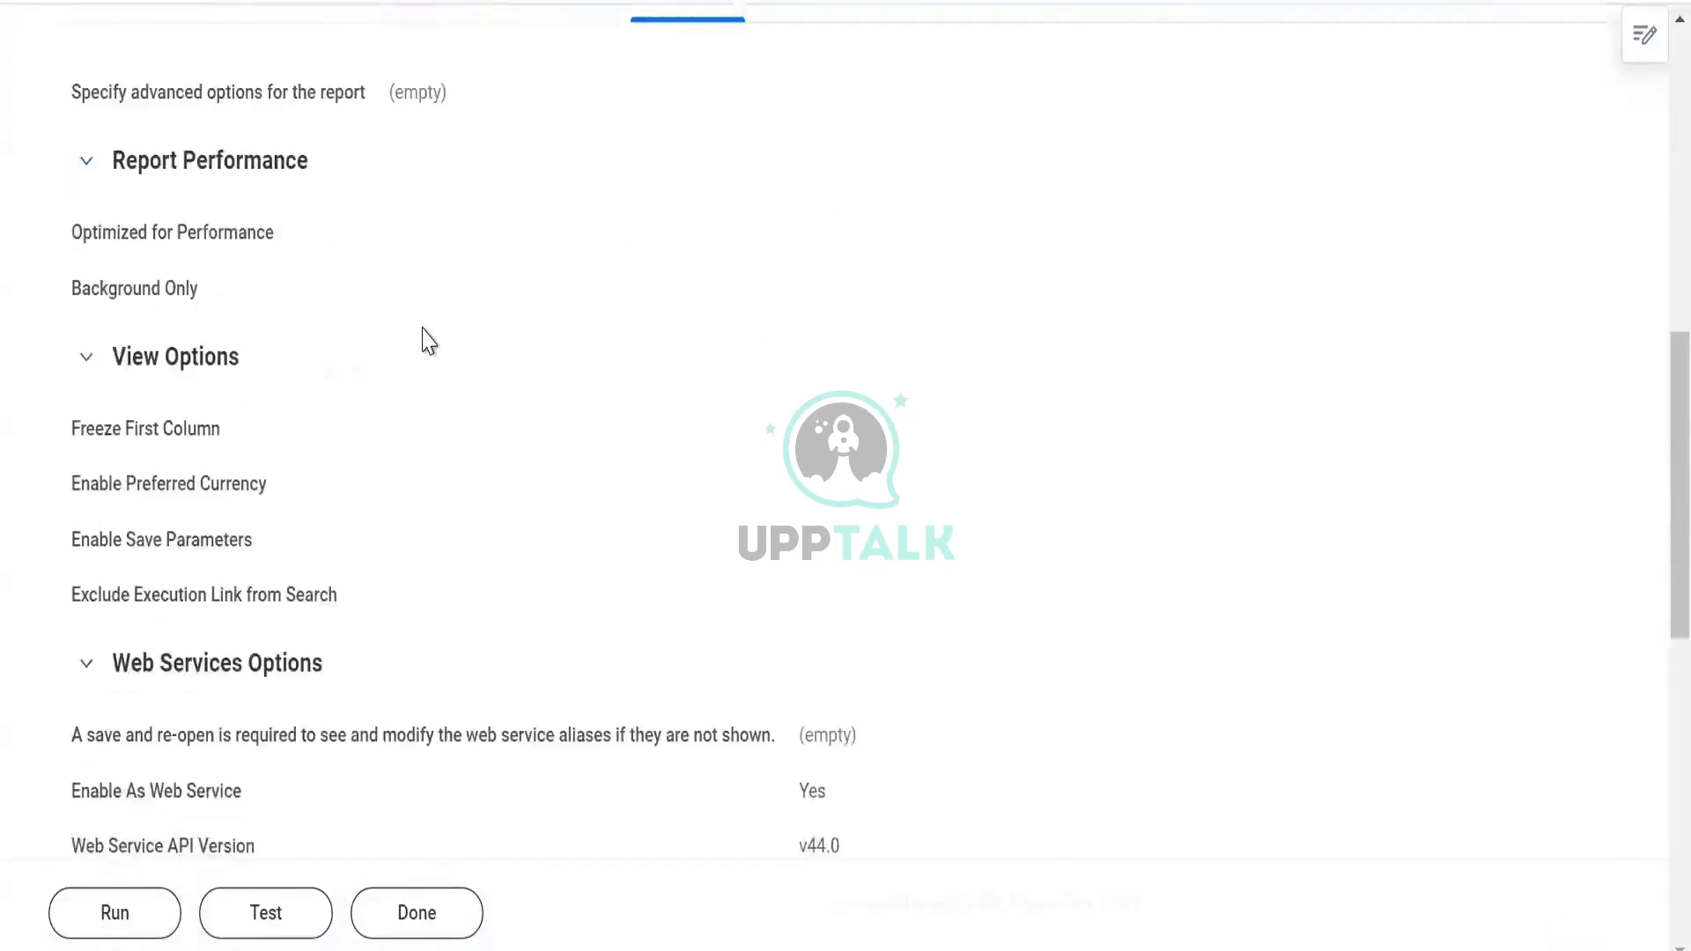
click(389, 157)
scroll(238, 672, down, 1)
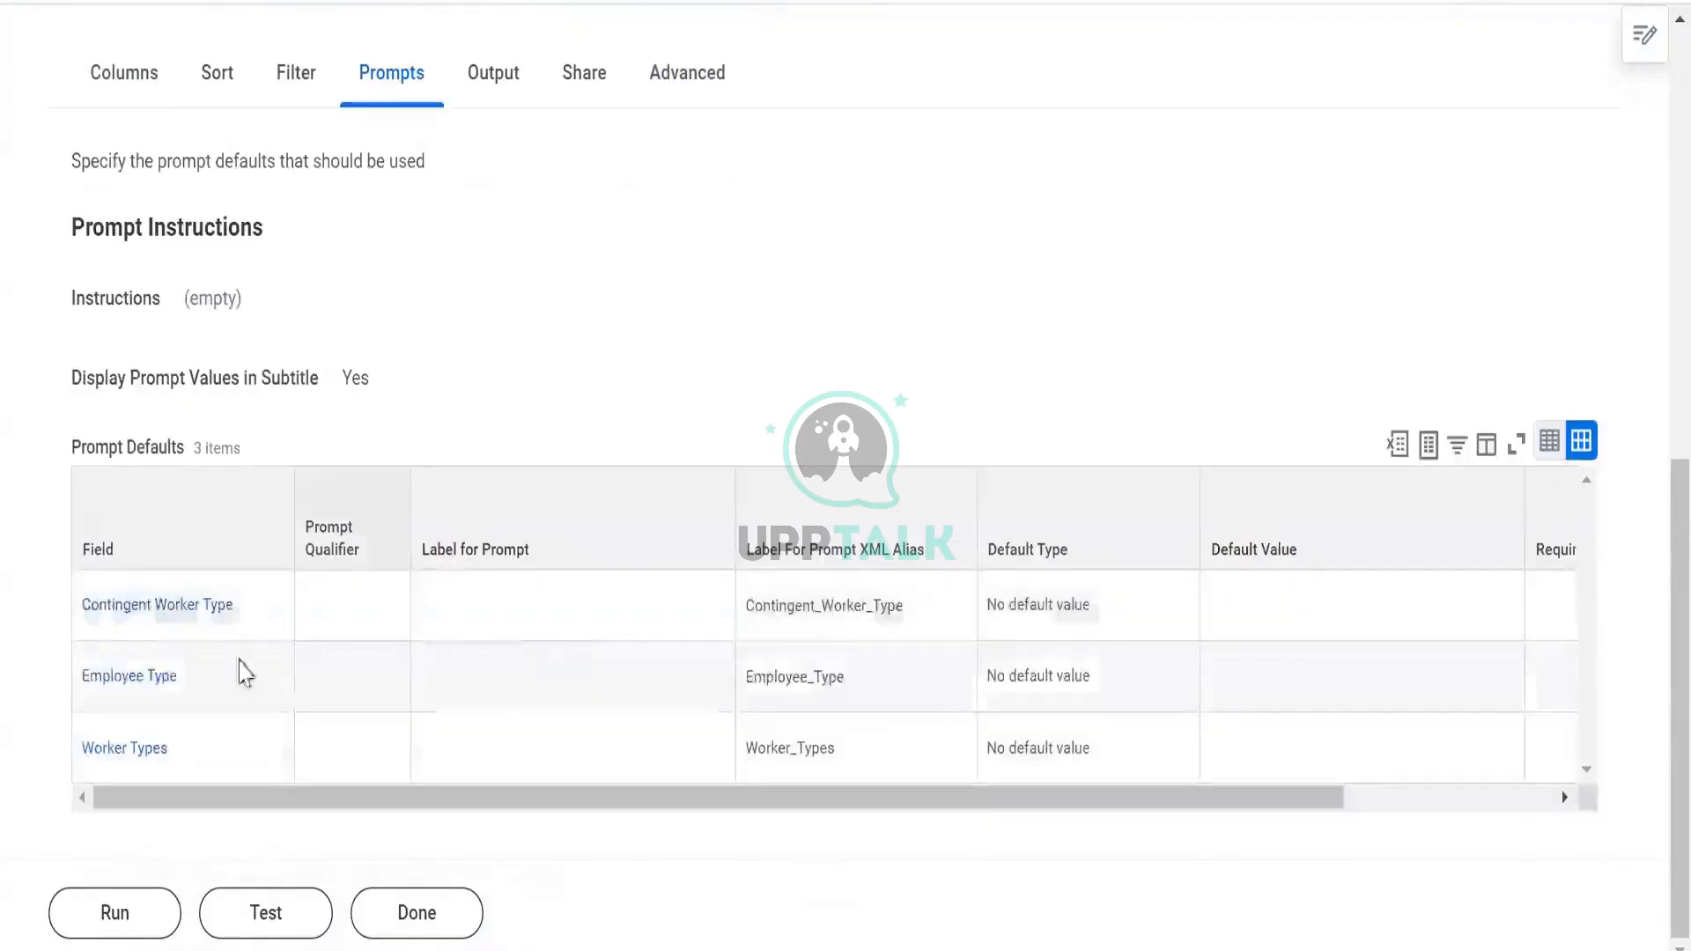
scroll(661, 702, right, 3)
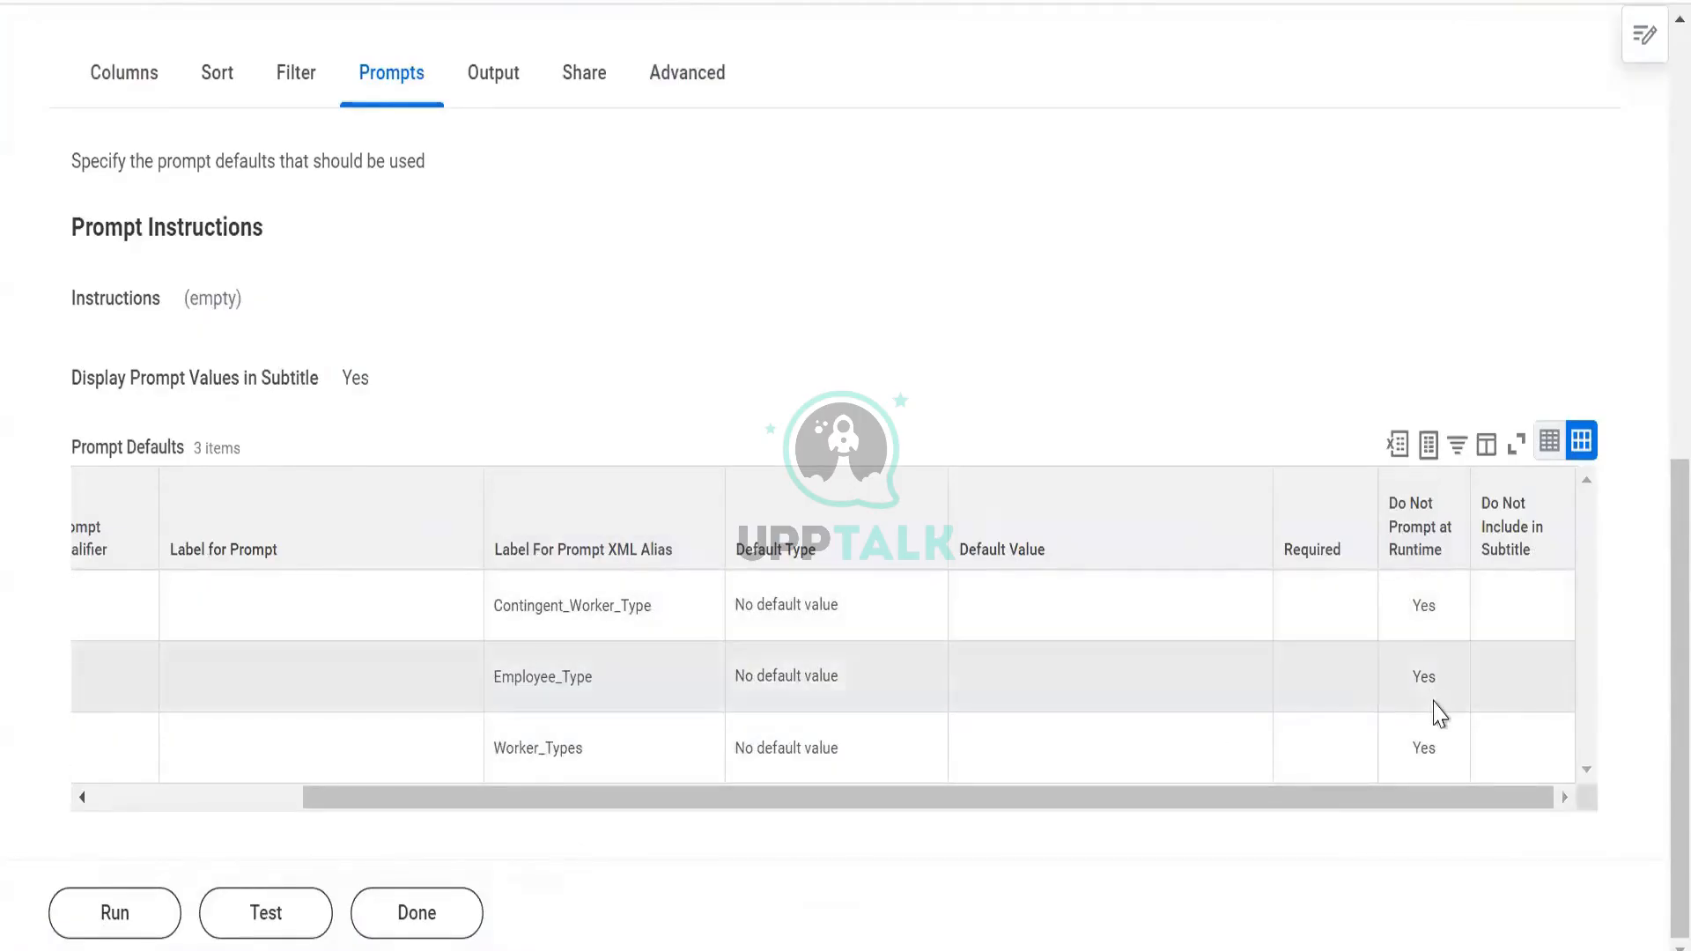
scroll(1409, 696, left, 5)
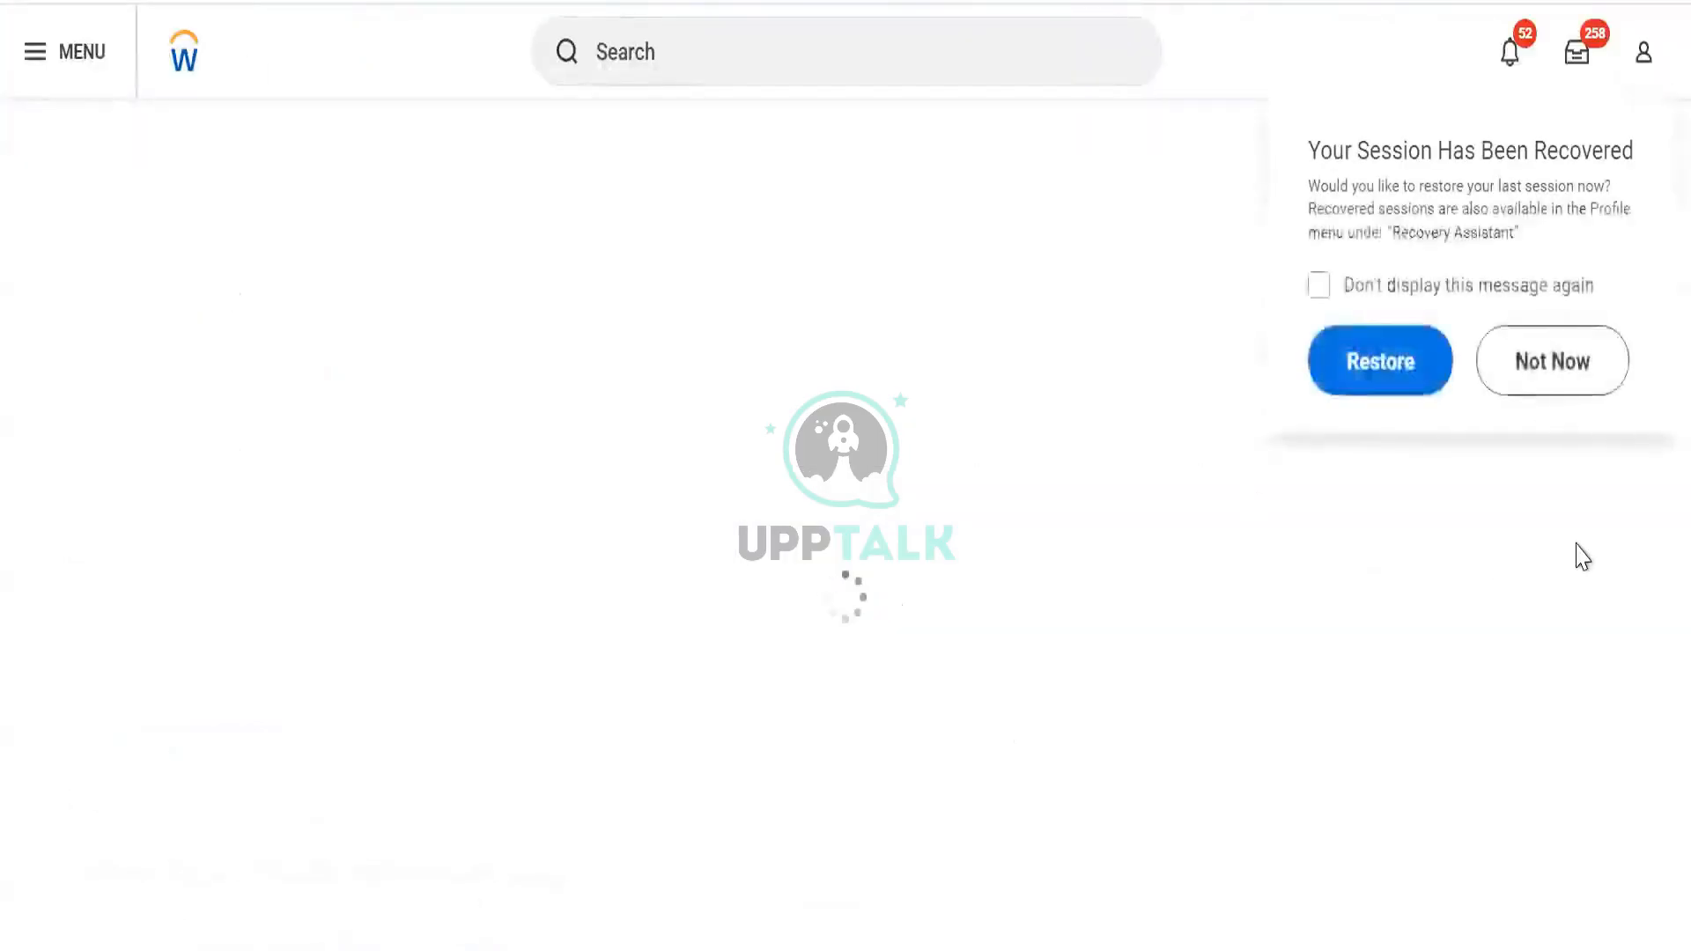
Decline session recovery and start a new base dataset from a custom report
click(1537, 361)
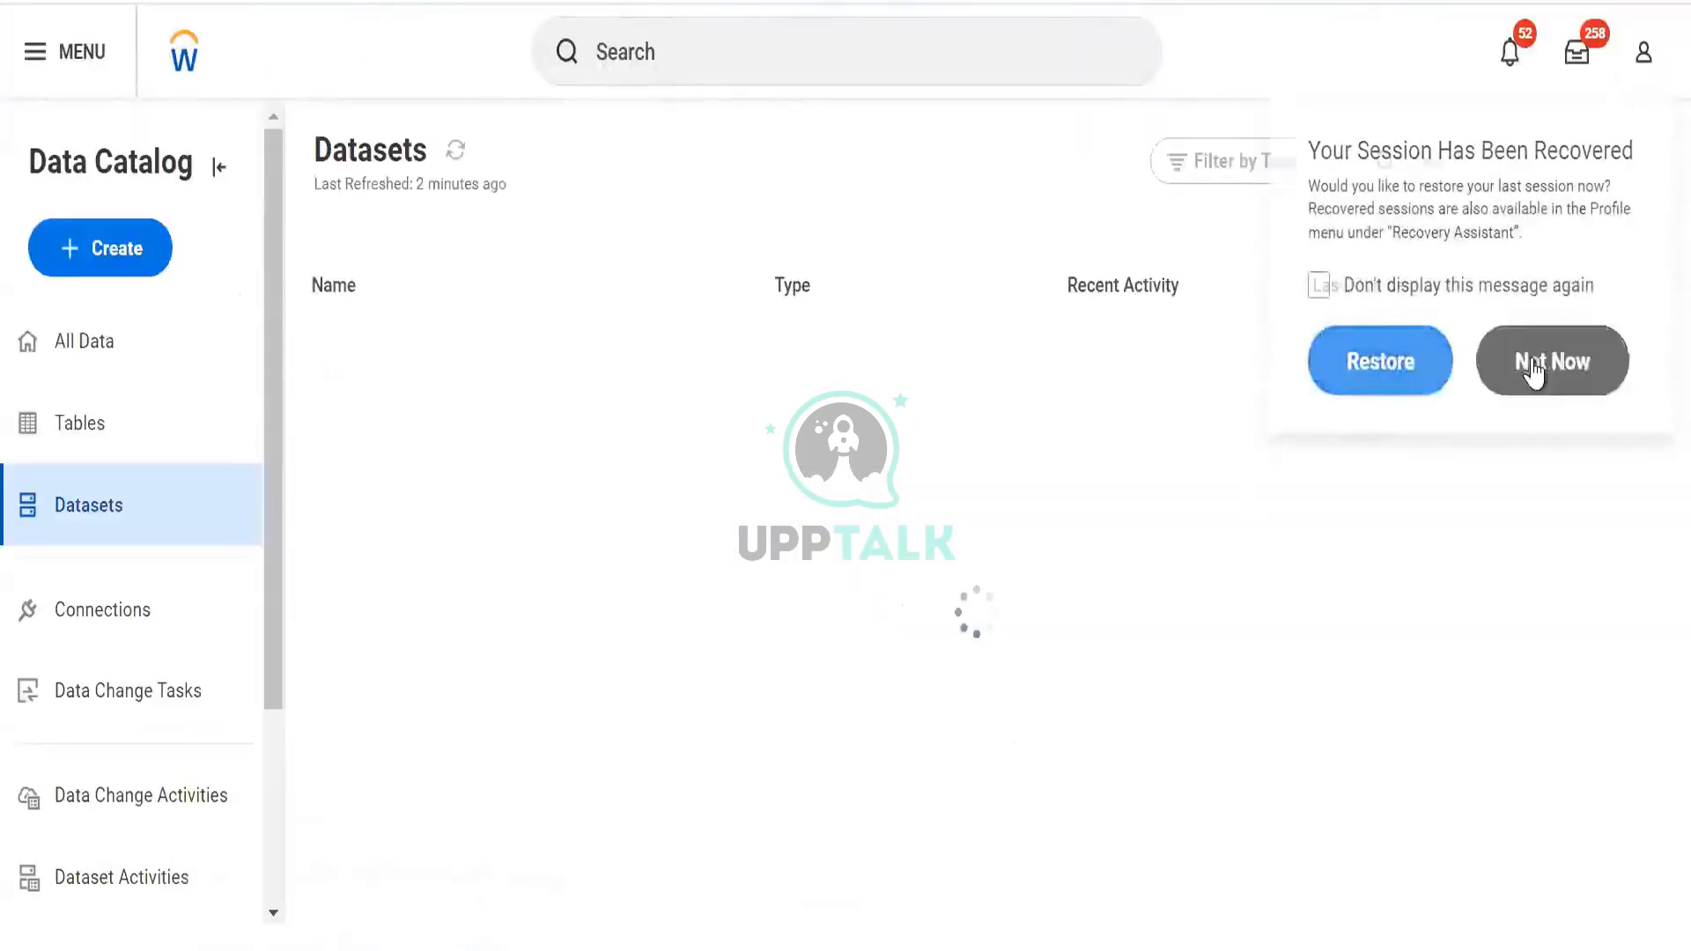
click(121, 233)
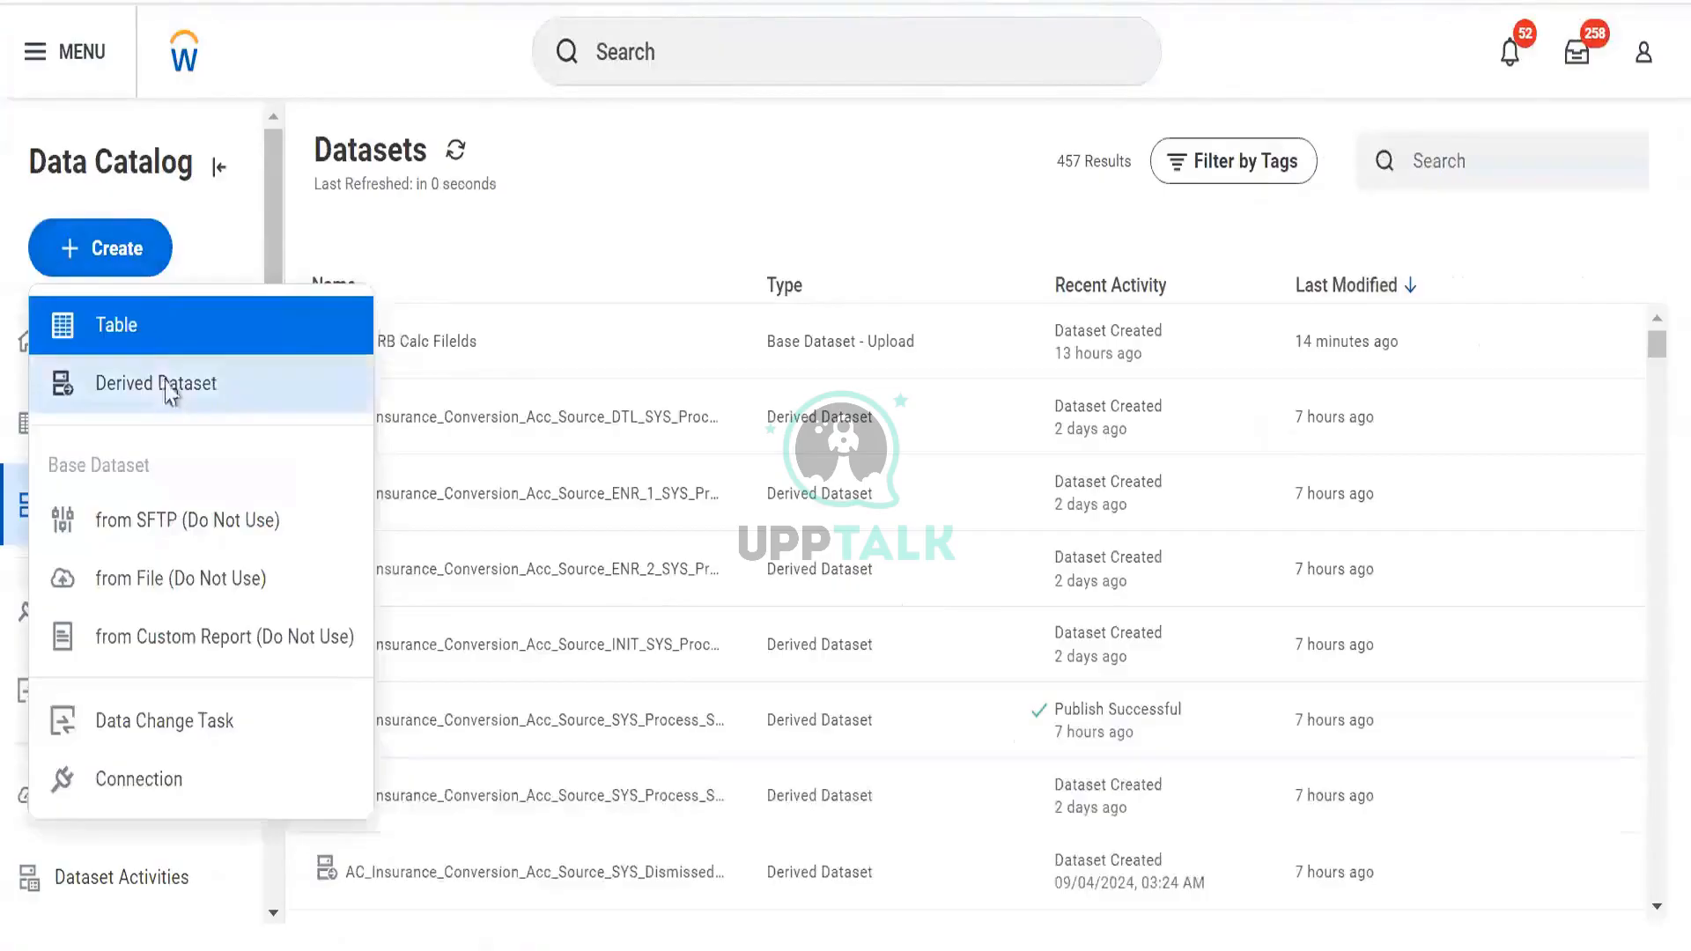
click(170, 387)
click(687, 755)
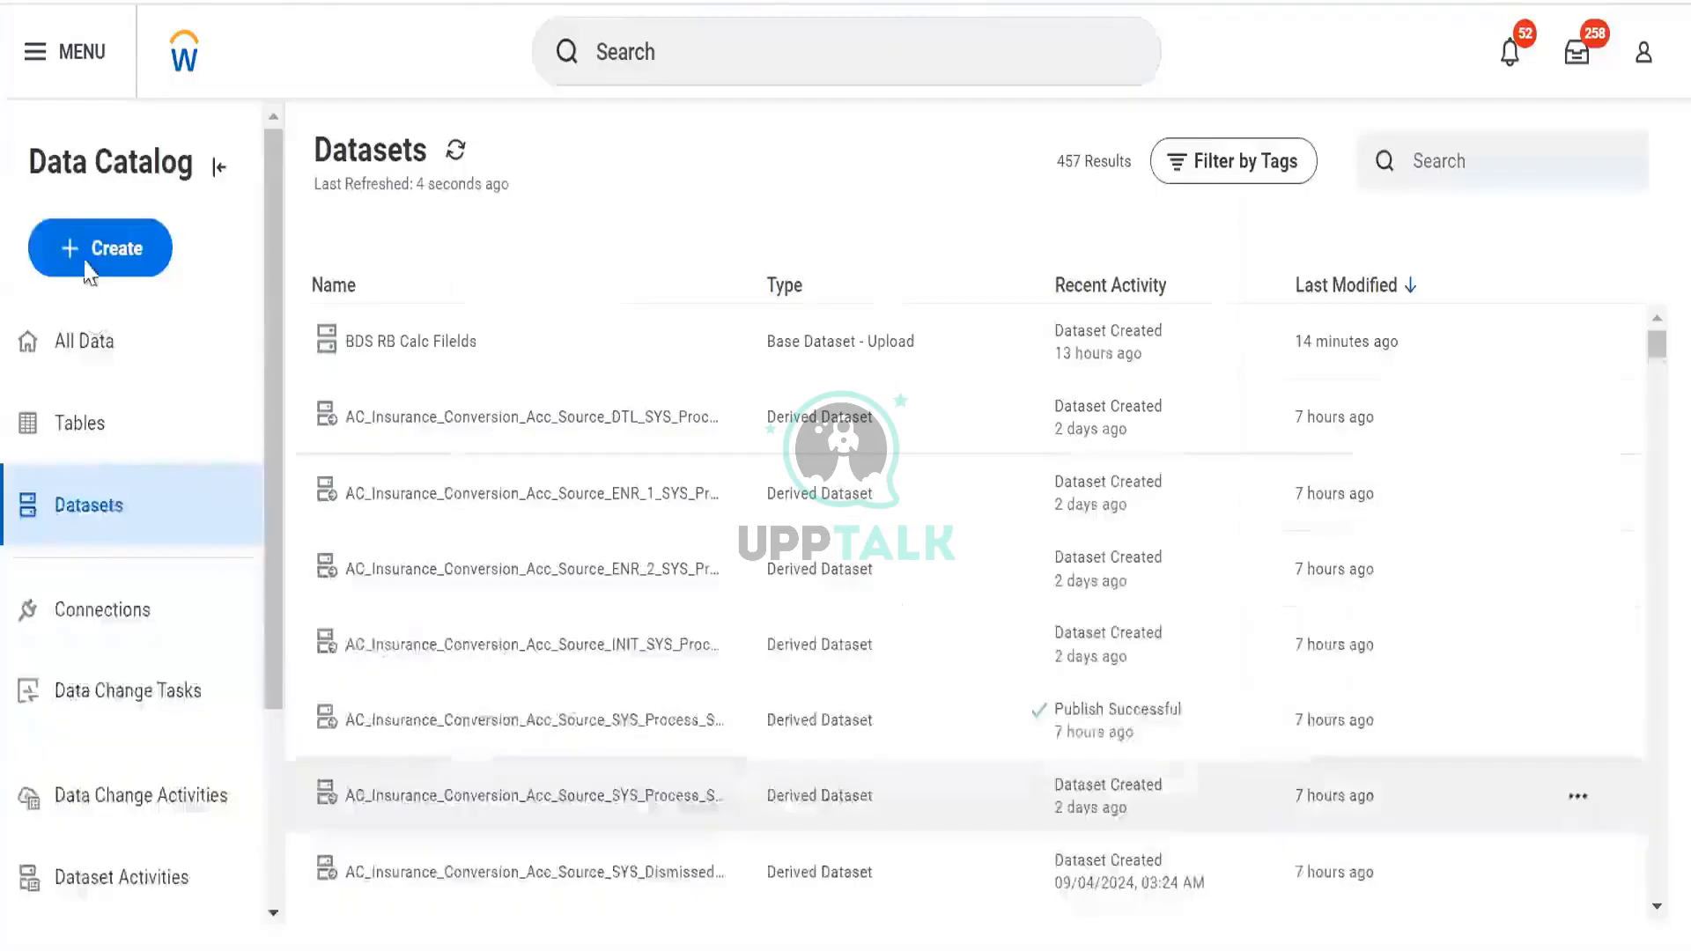
click(88, 268)
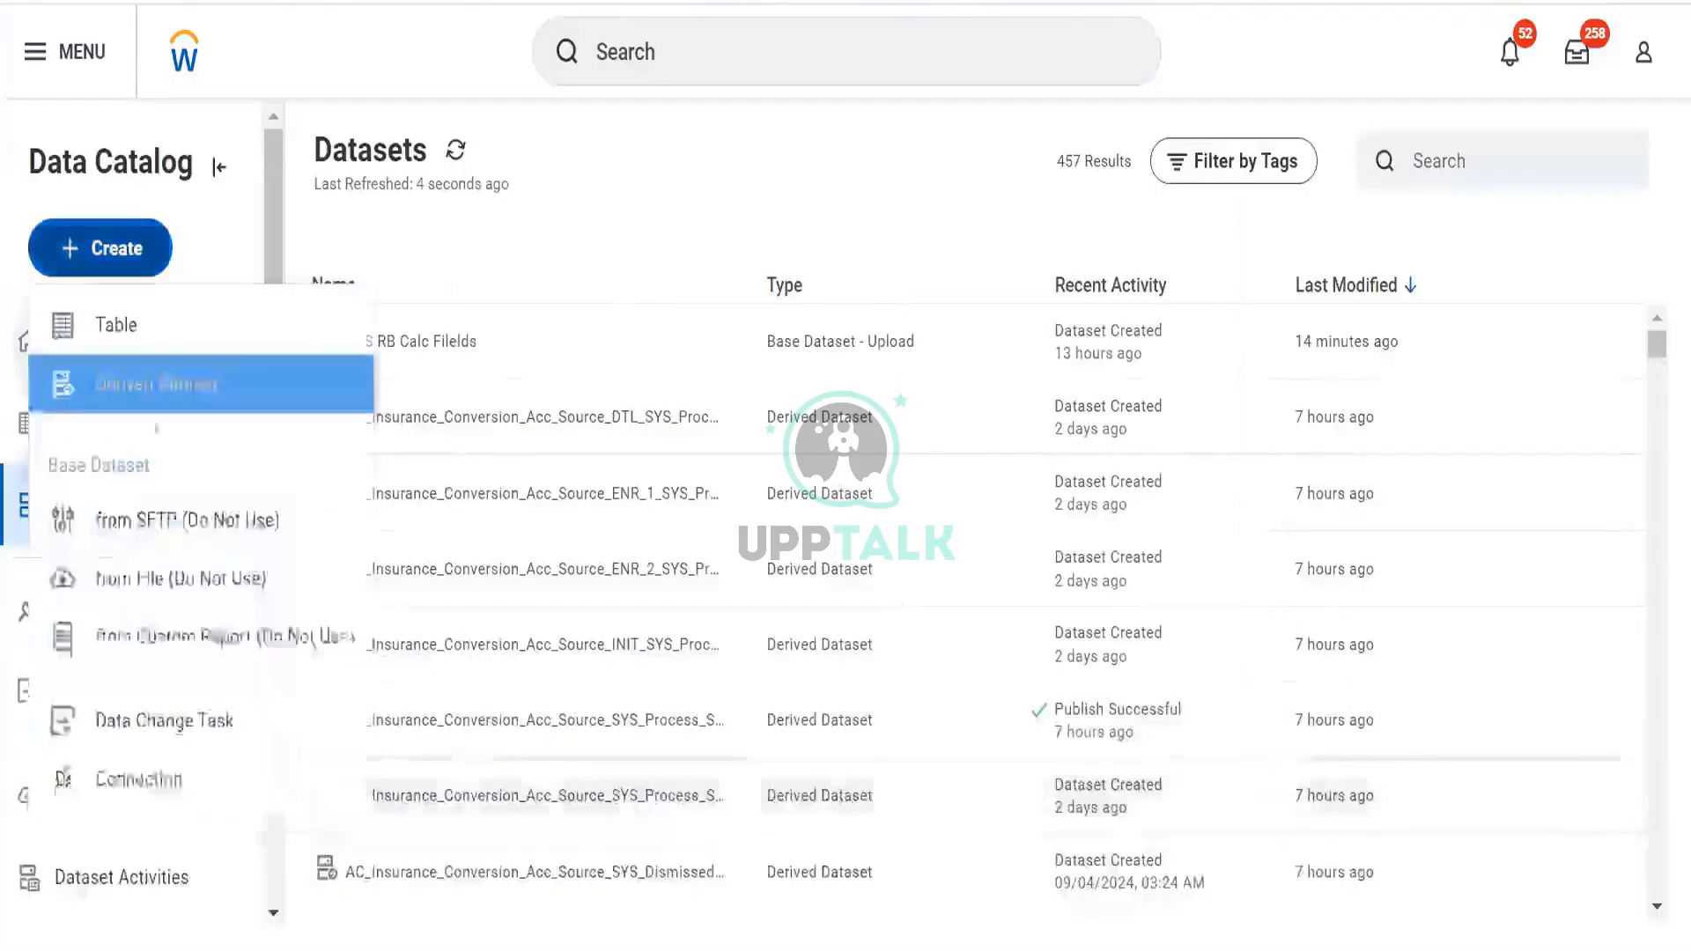
click(175, 630)
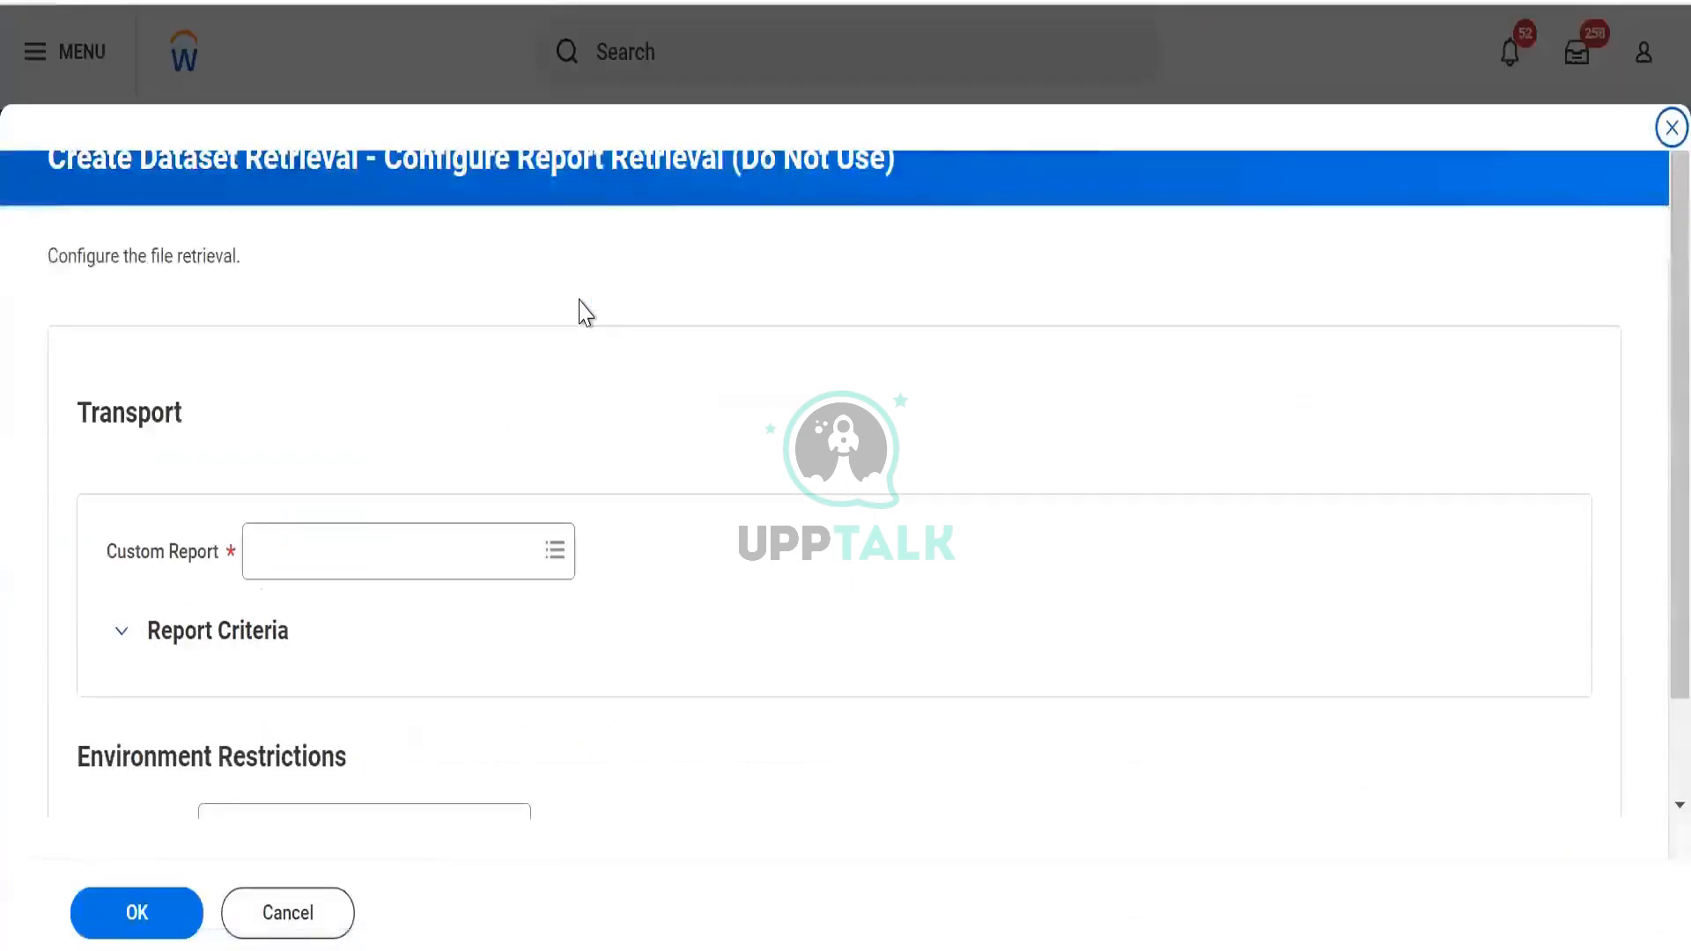
Select RR Prism Test report as the source, leave Restricted To empty, and confirm
click(402, 537)
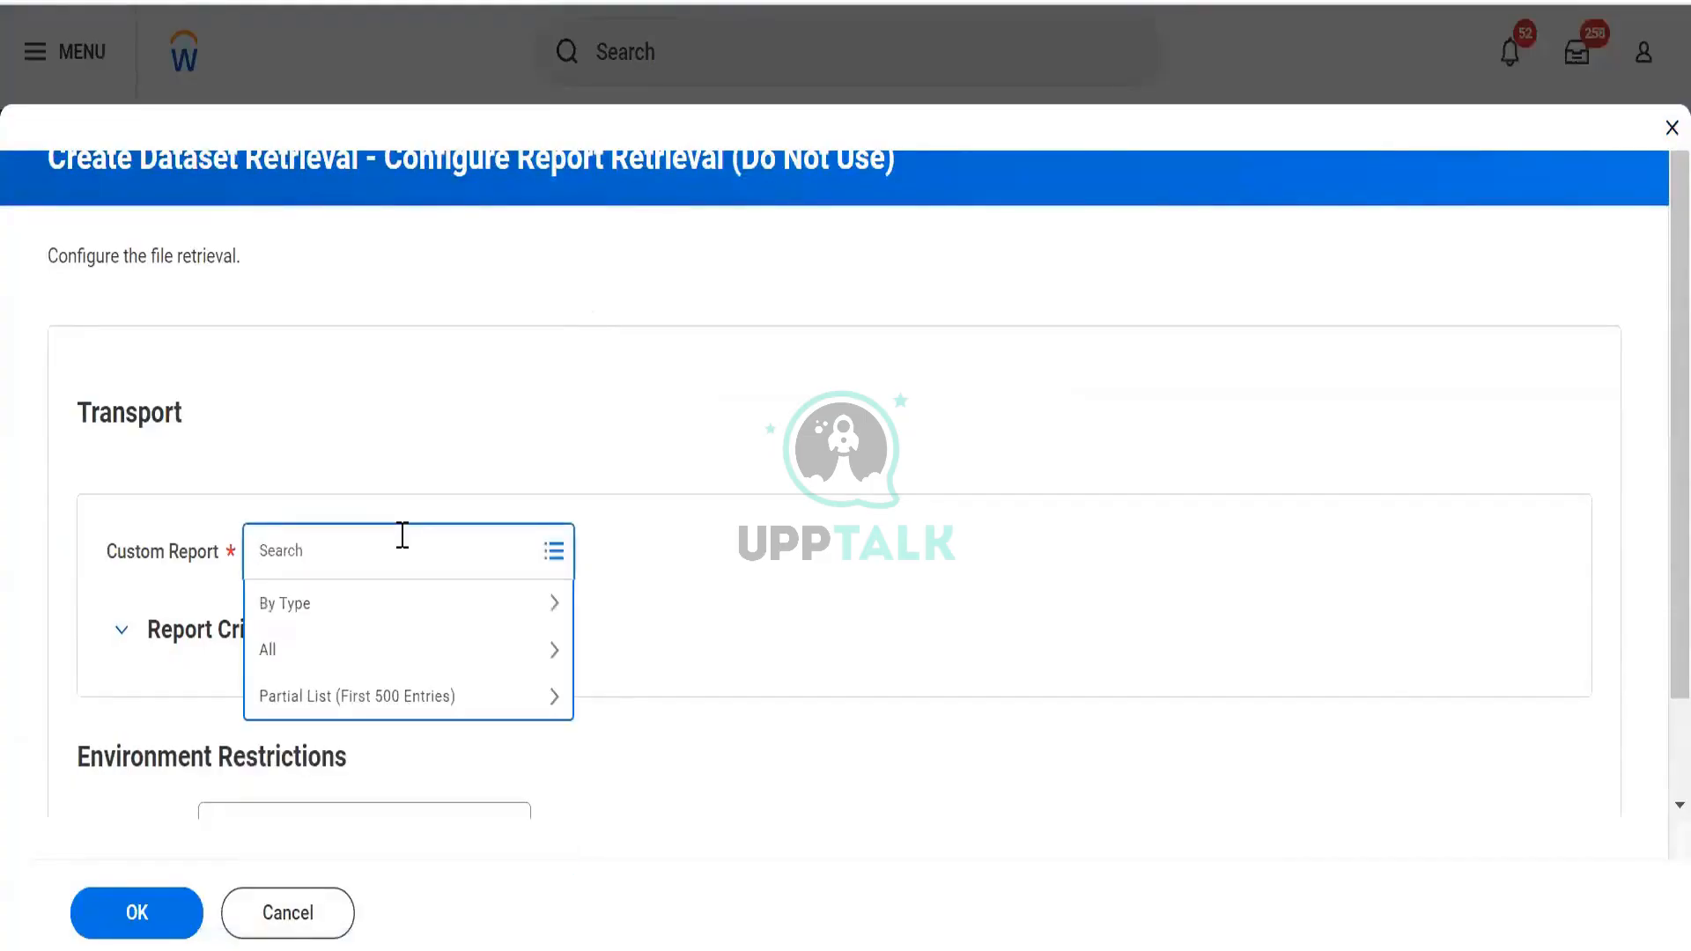
text(rr)
key(Return)
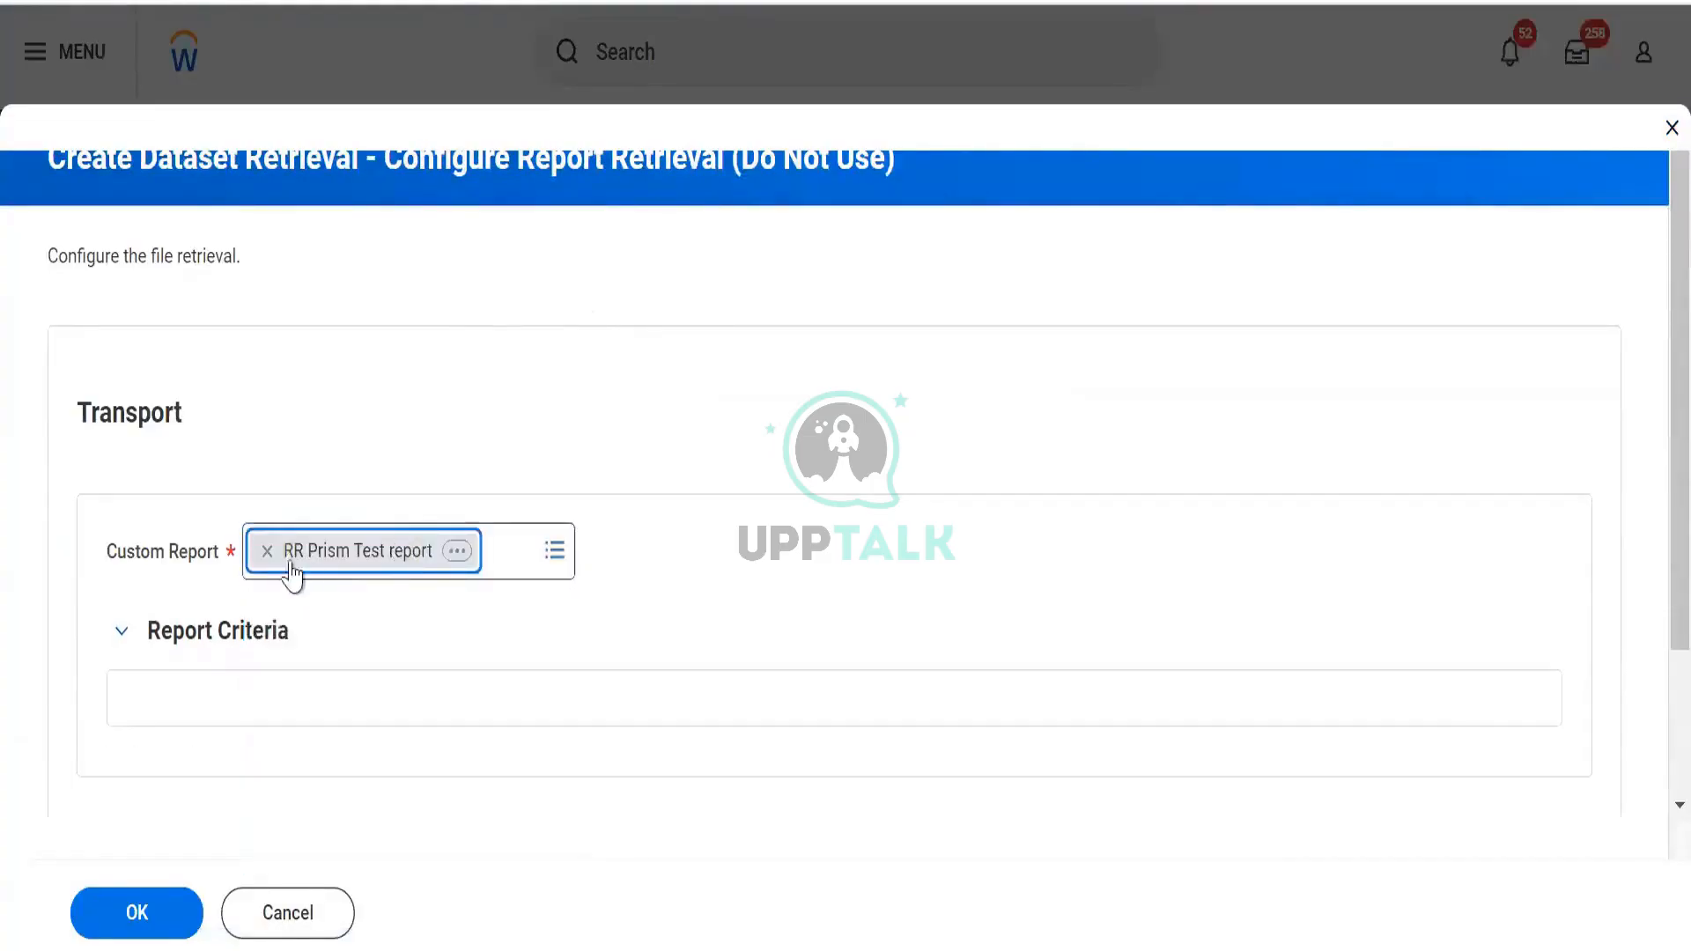
scroll(378, 405, down, 4)
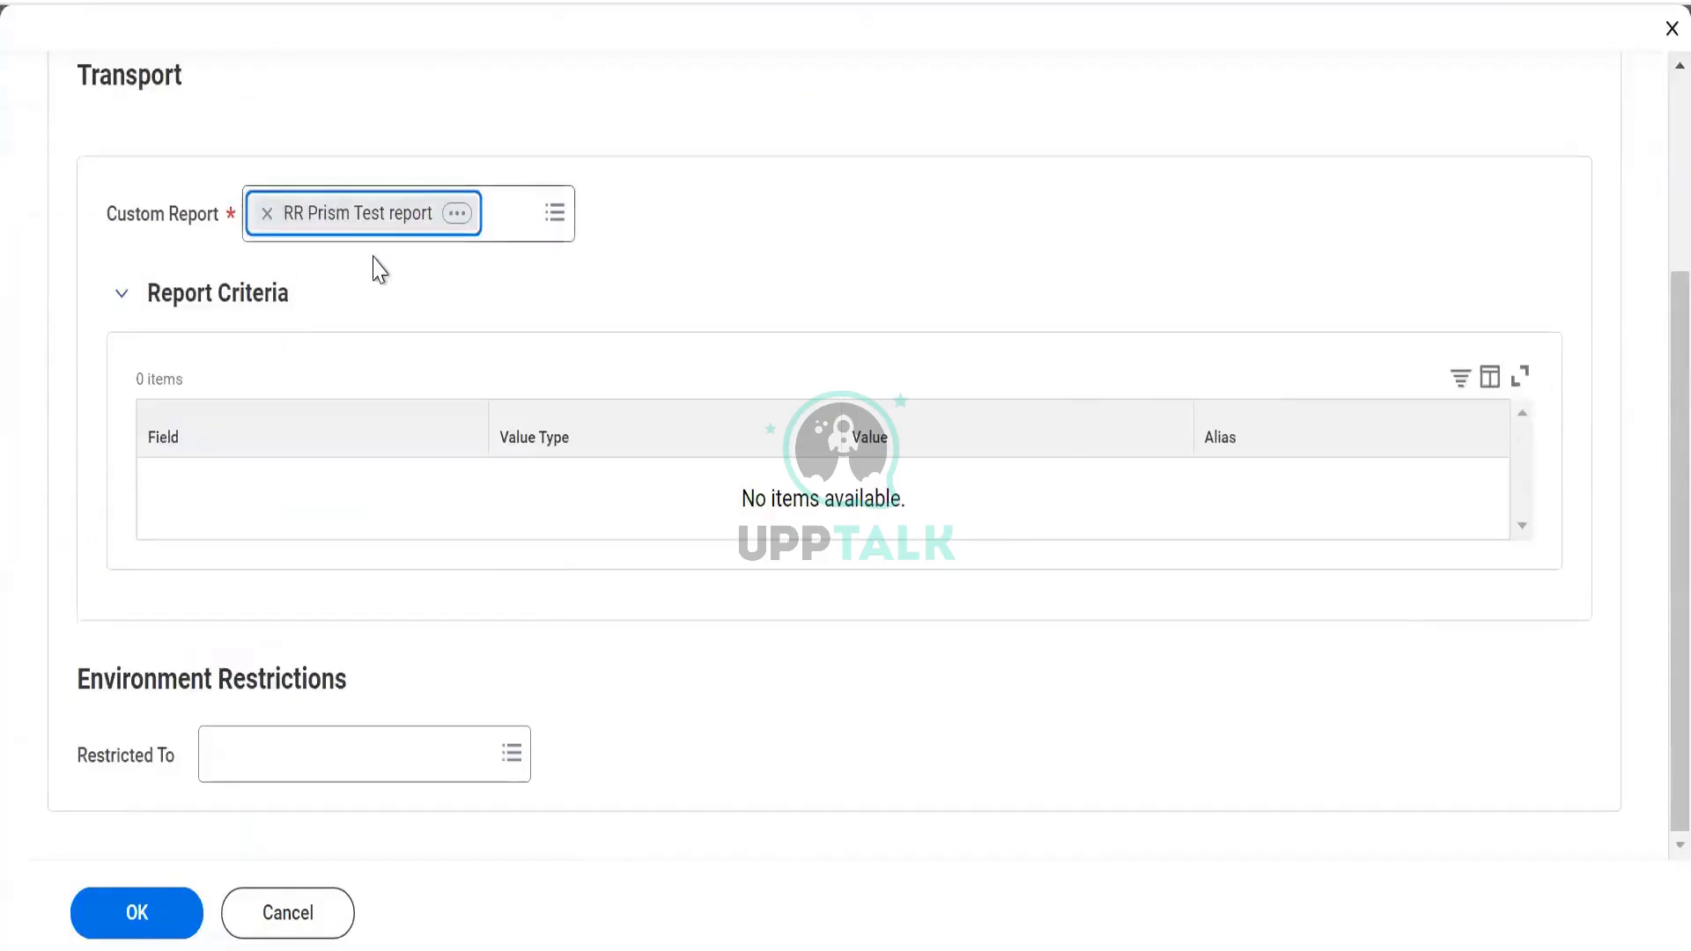
click(287, 765)
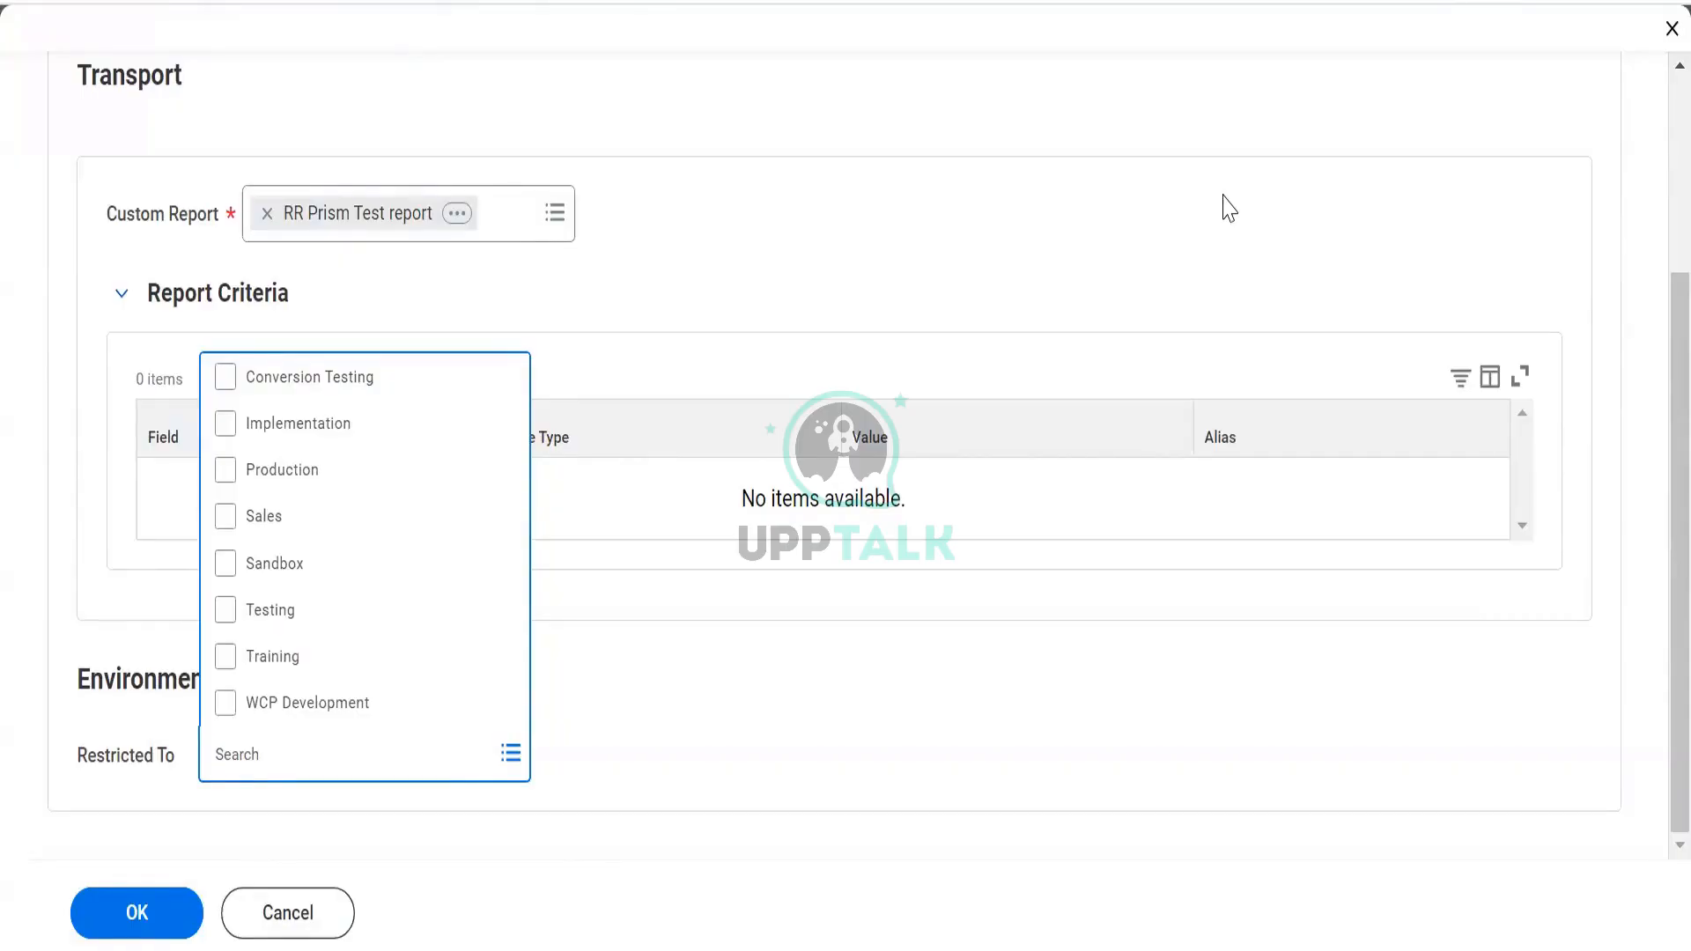
click(231, 753)
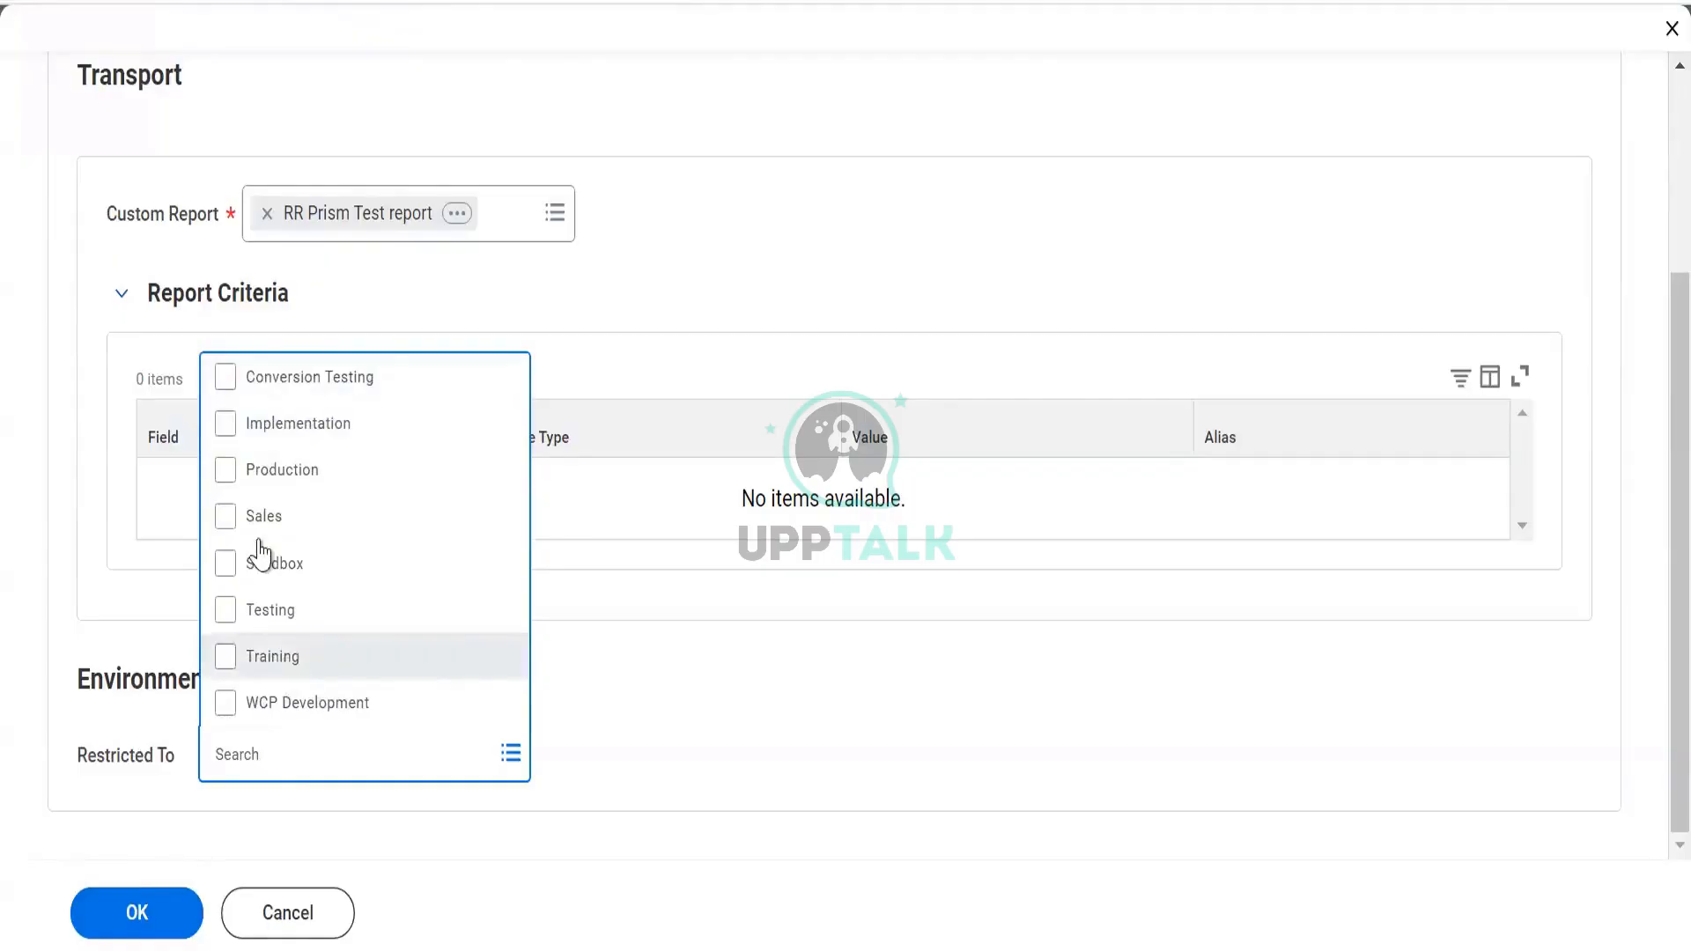
click(158, 821)
click(138, 907)
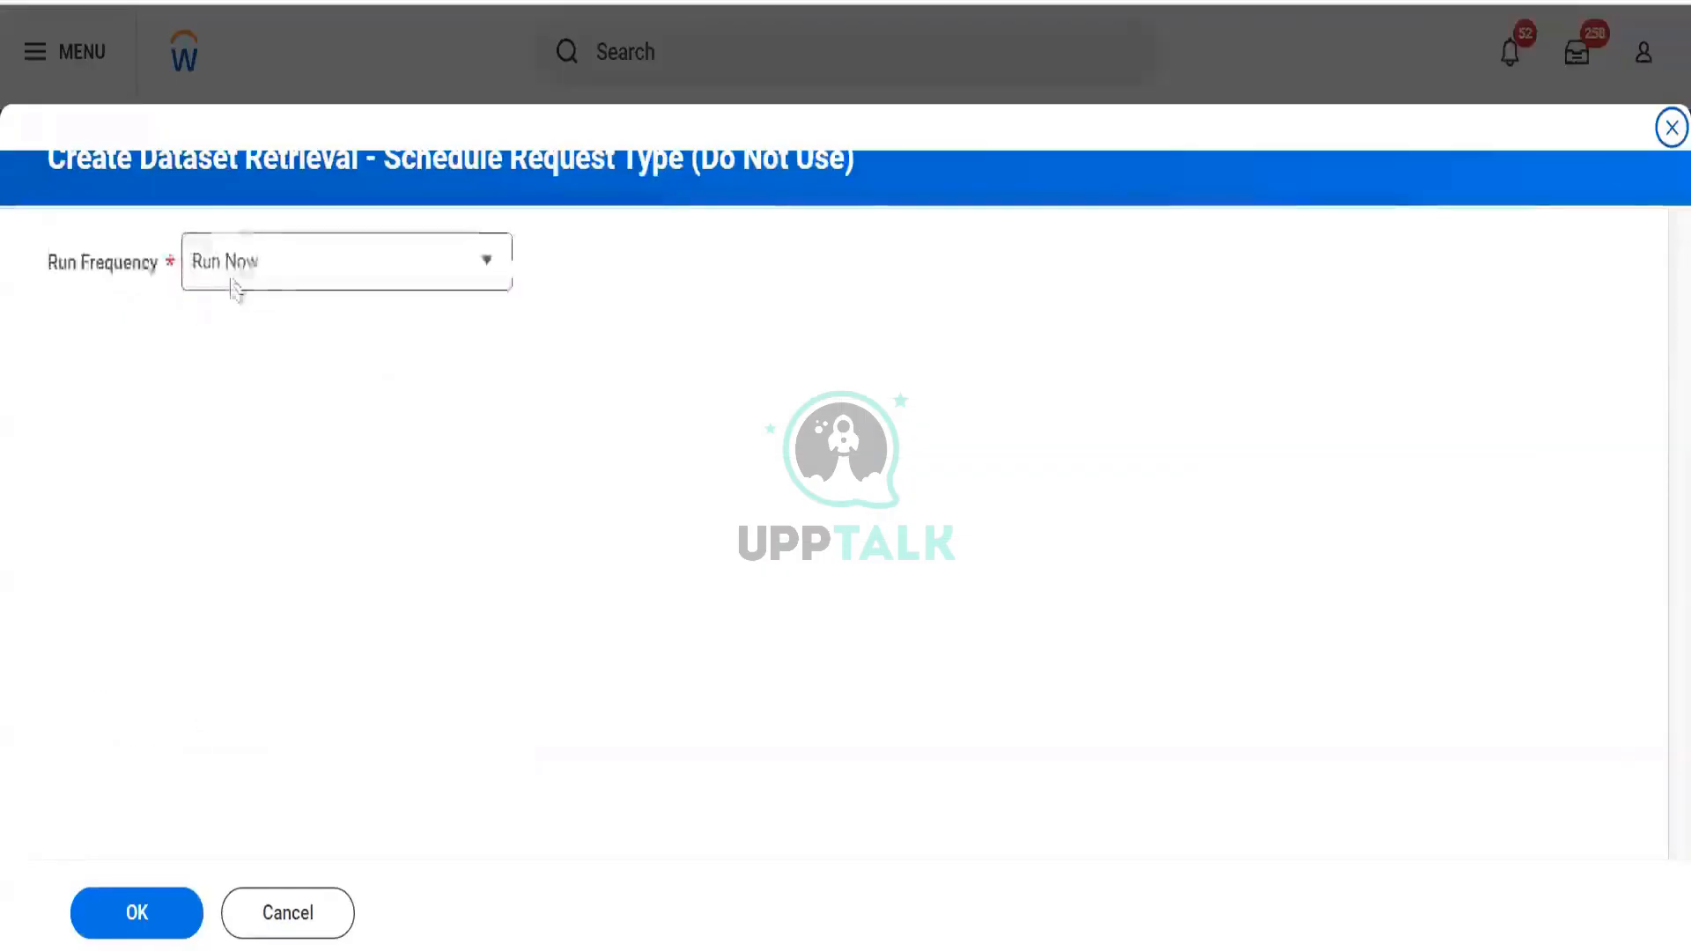
Set the run frequency to Run Now and submit the retrieval
click(298, 266)
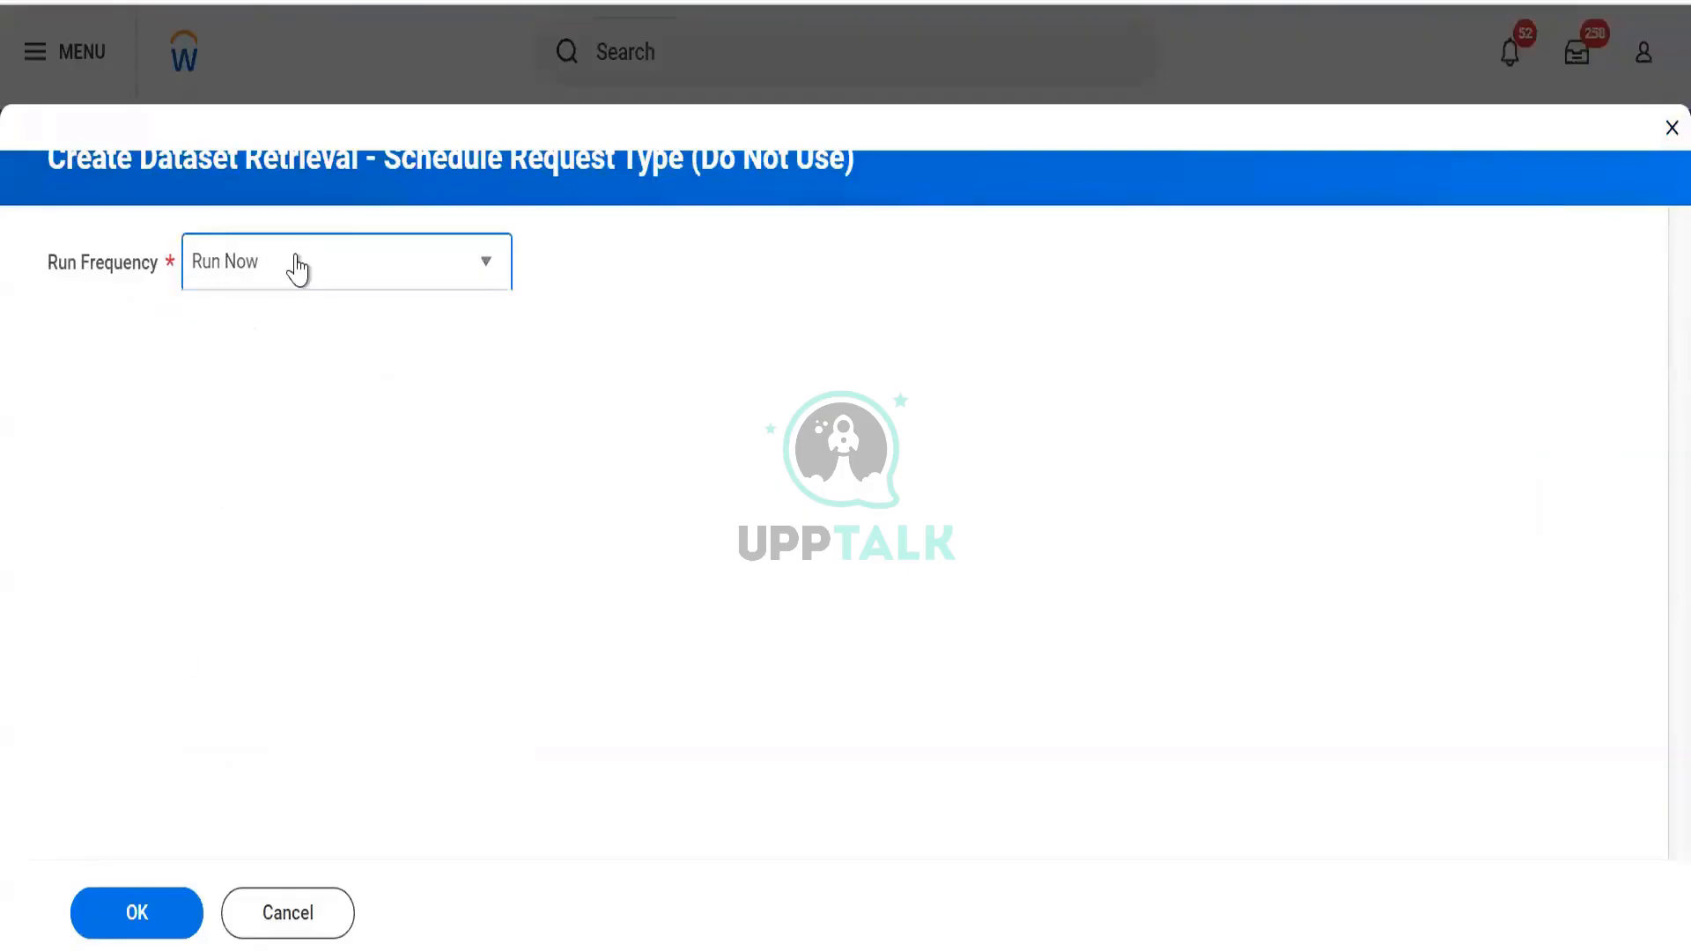
click(298, 266)
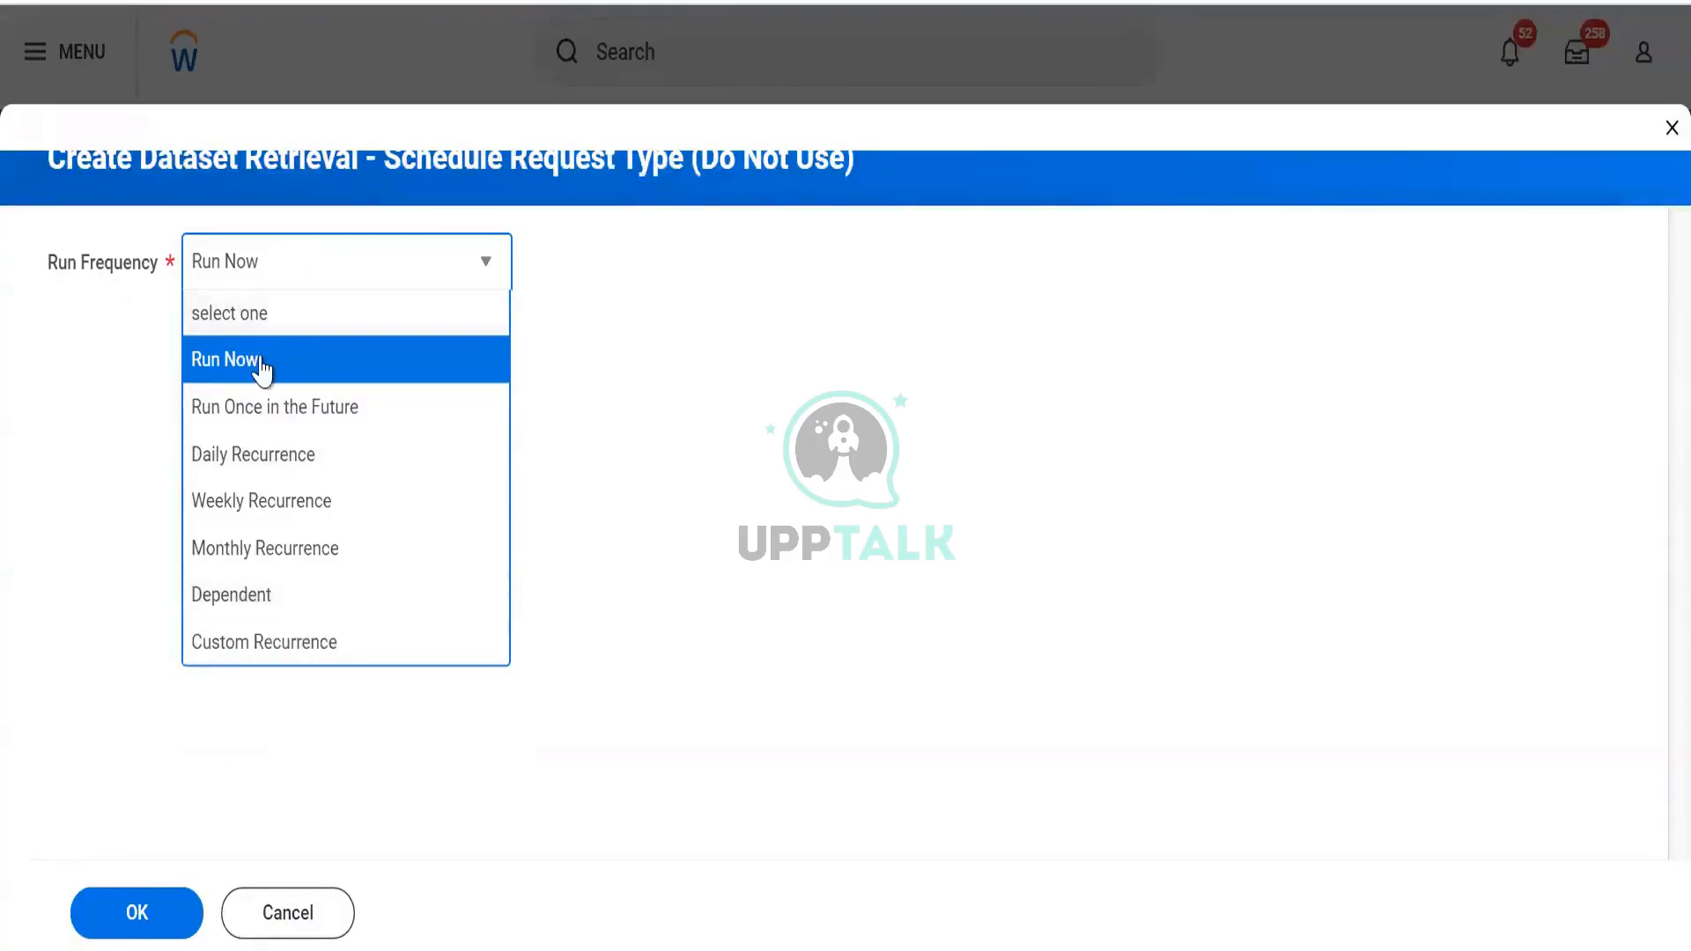
click(142, 937)
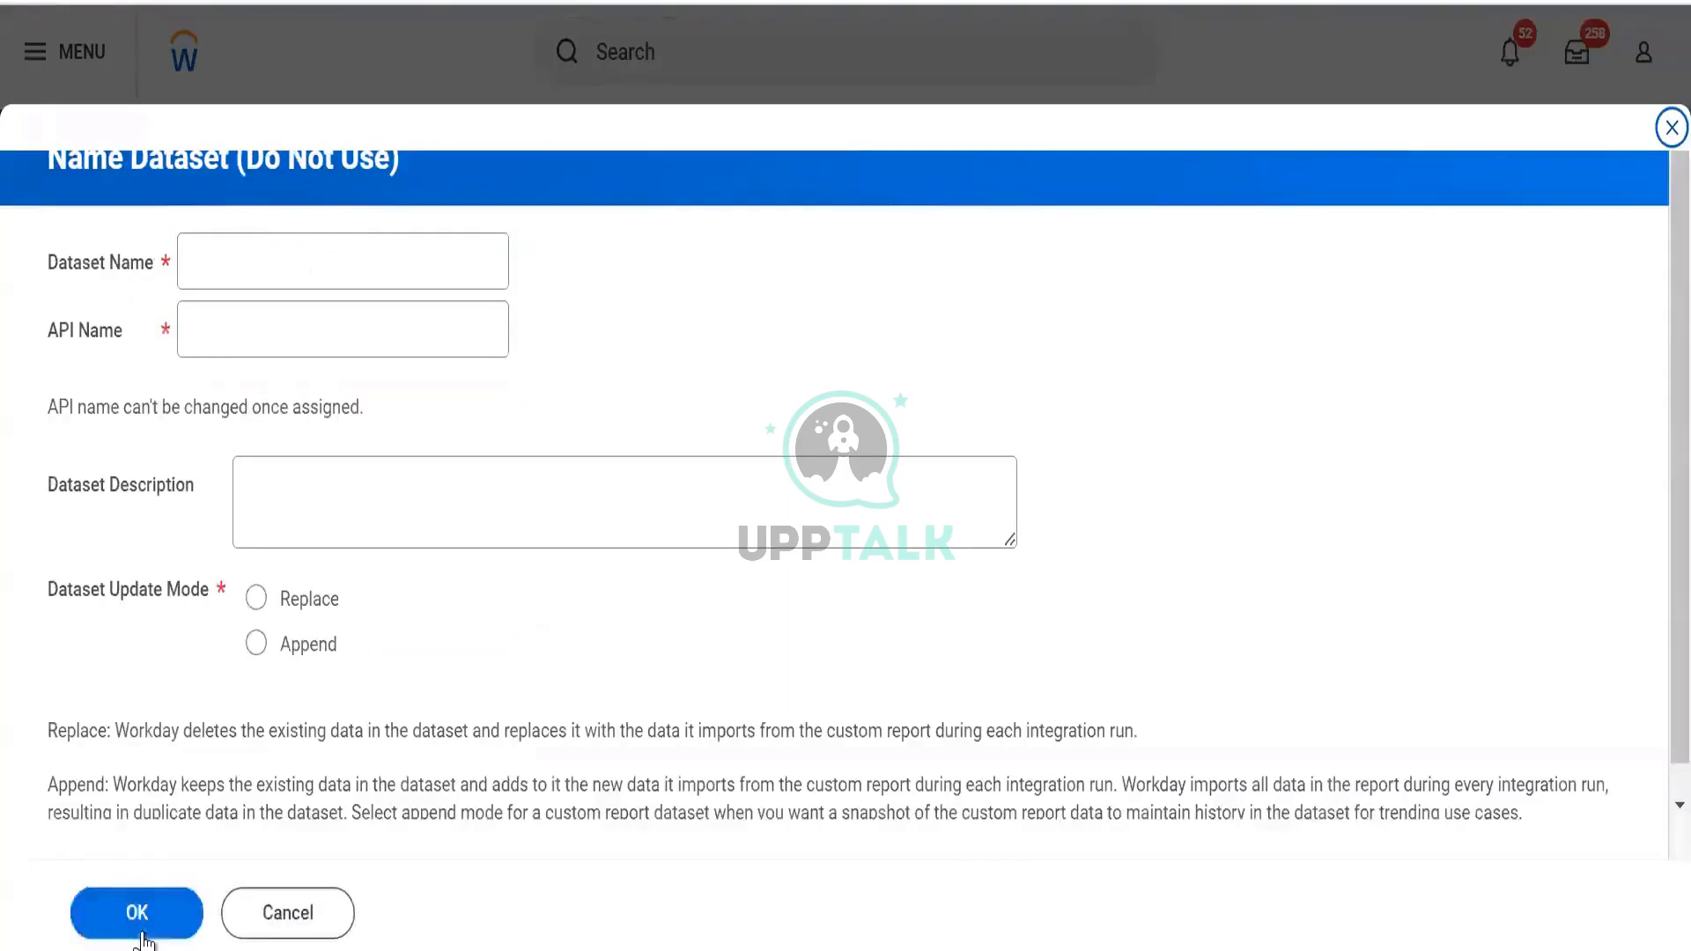
Name the dataset BDS RR Custom Report Test, choose Replace update mode, and finish
click(275, 251)
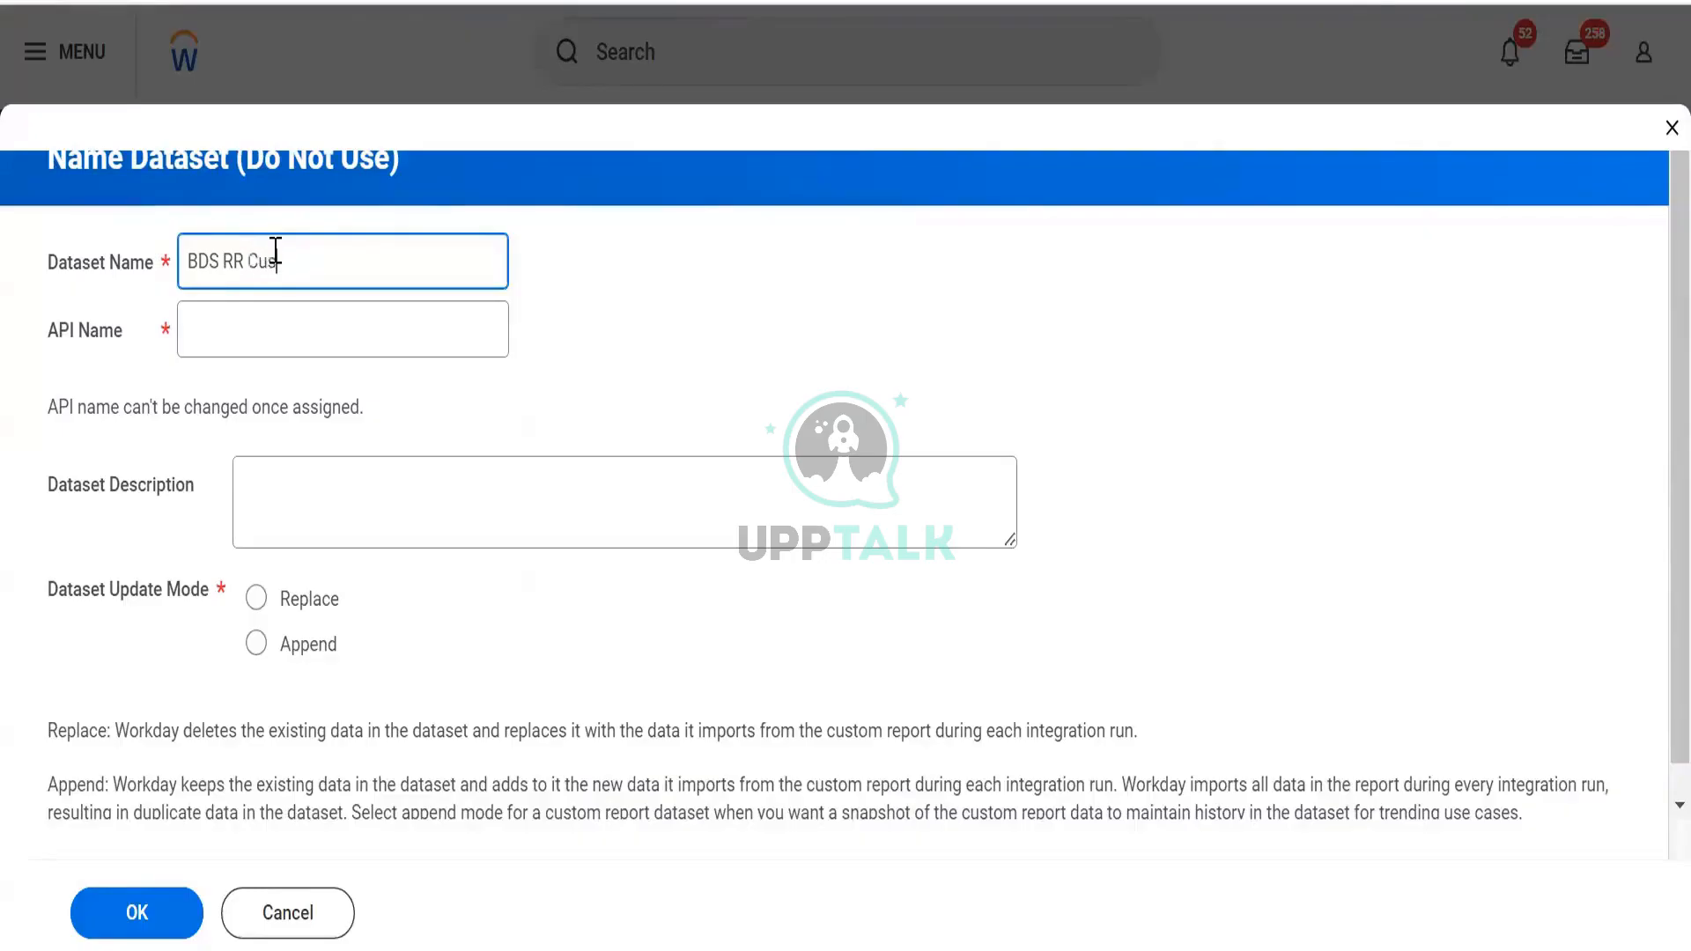
text(tomr)
key(Tab)
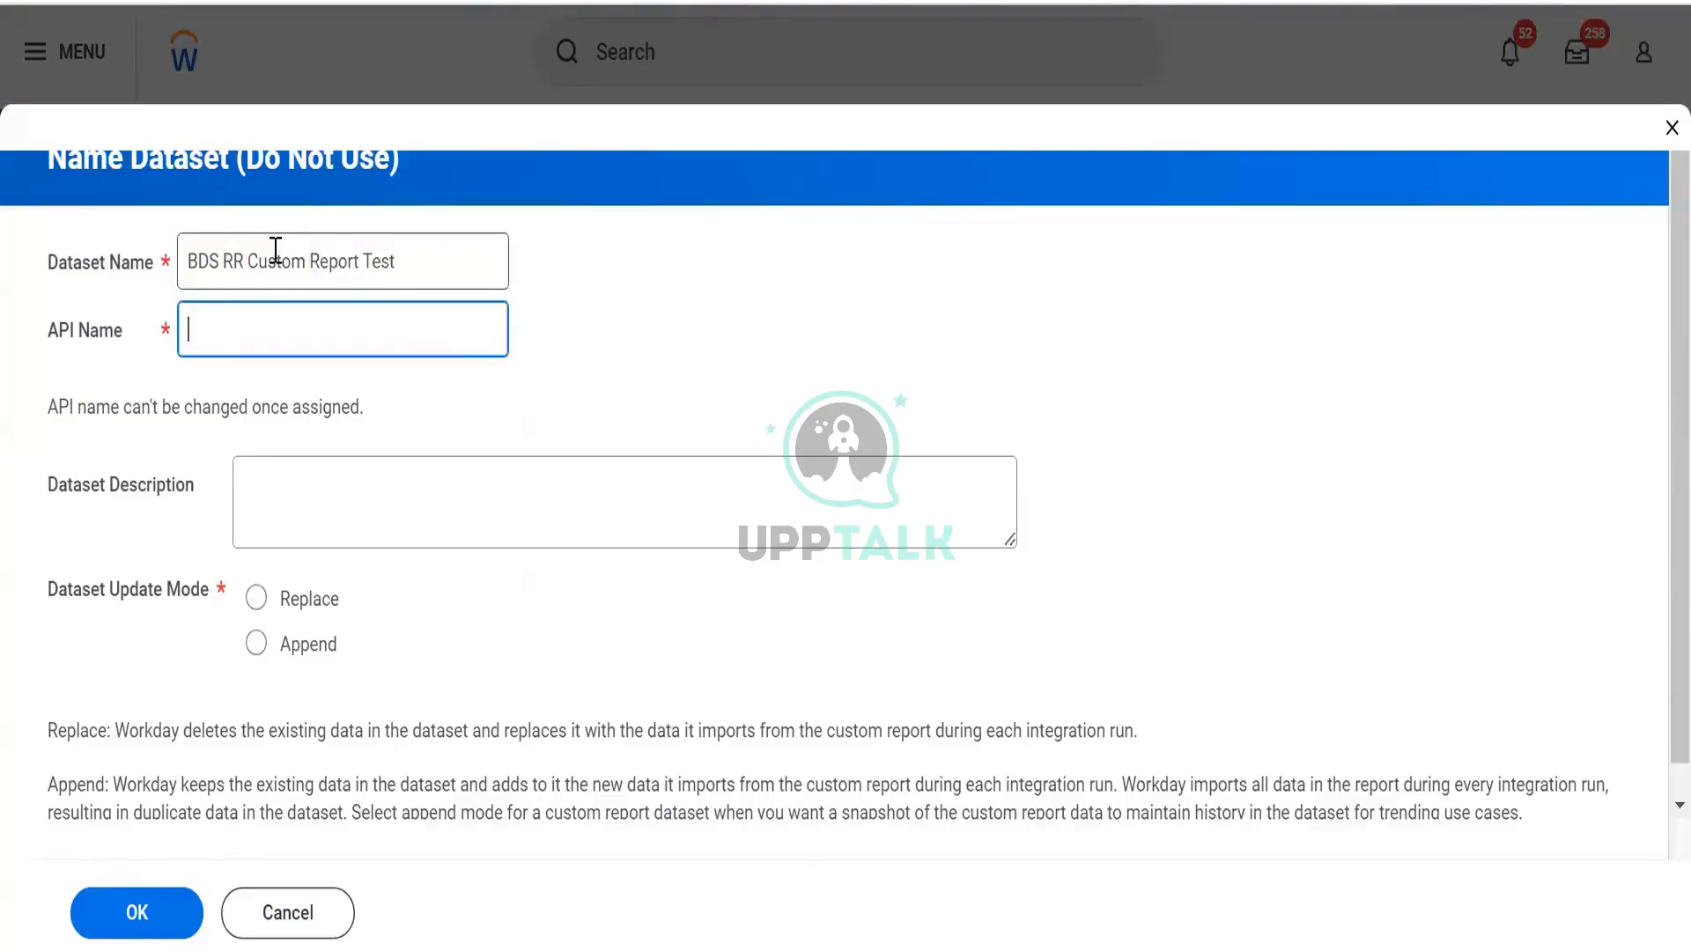
click(360, 489)
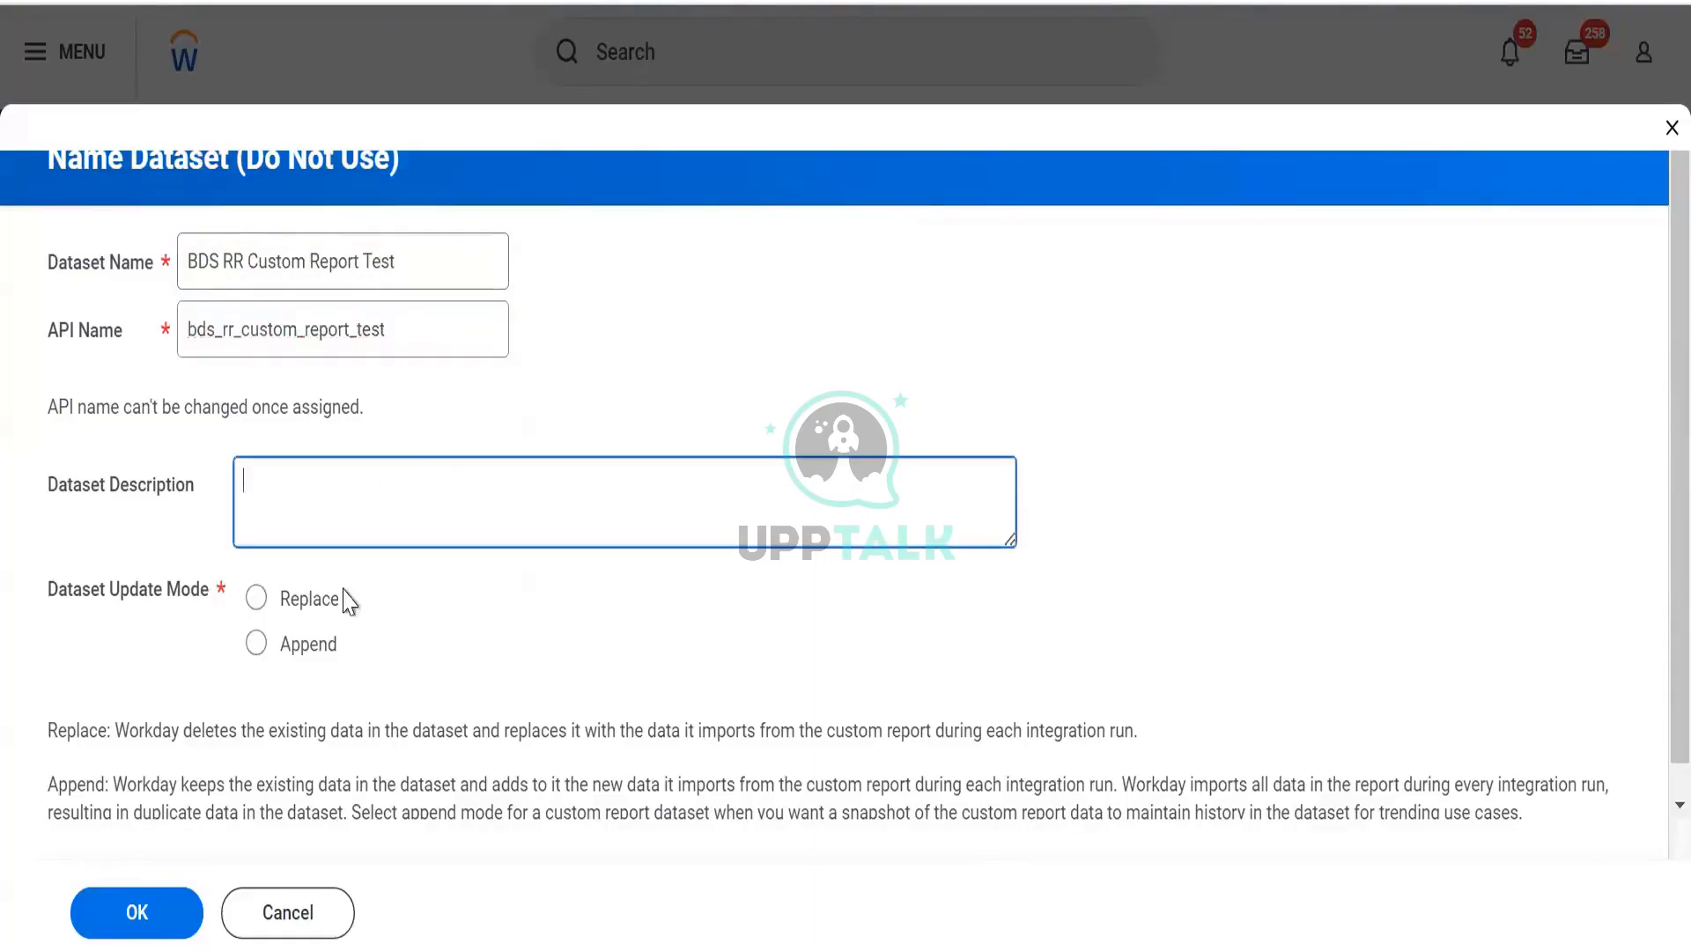
scroll(328, 623, down, 1)
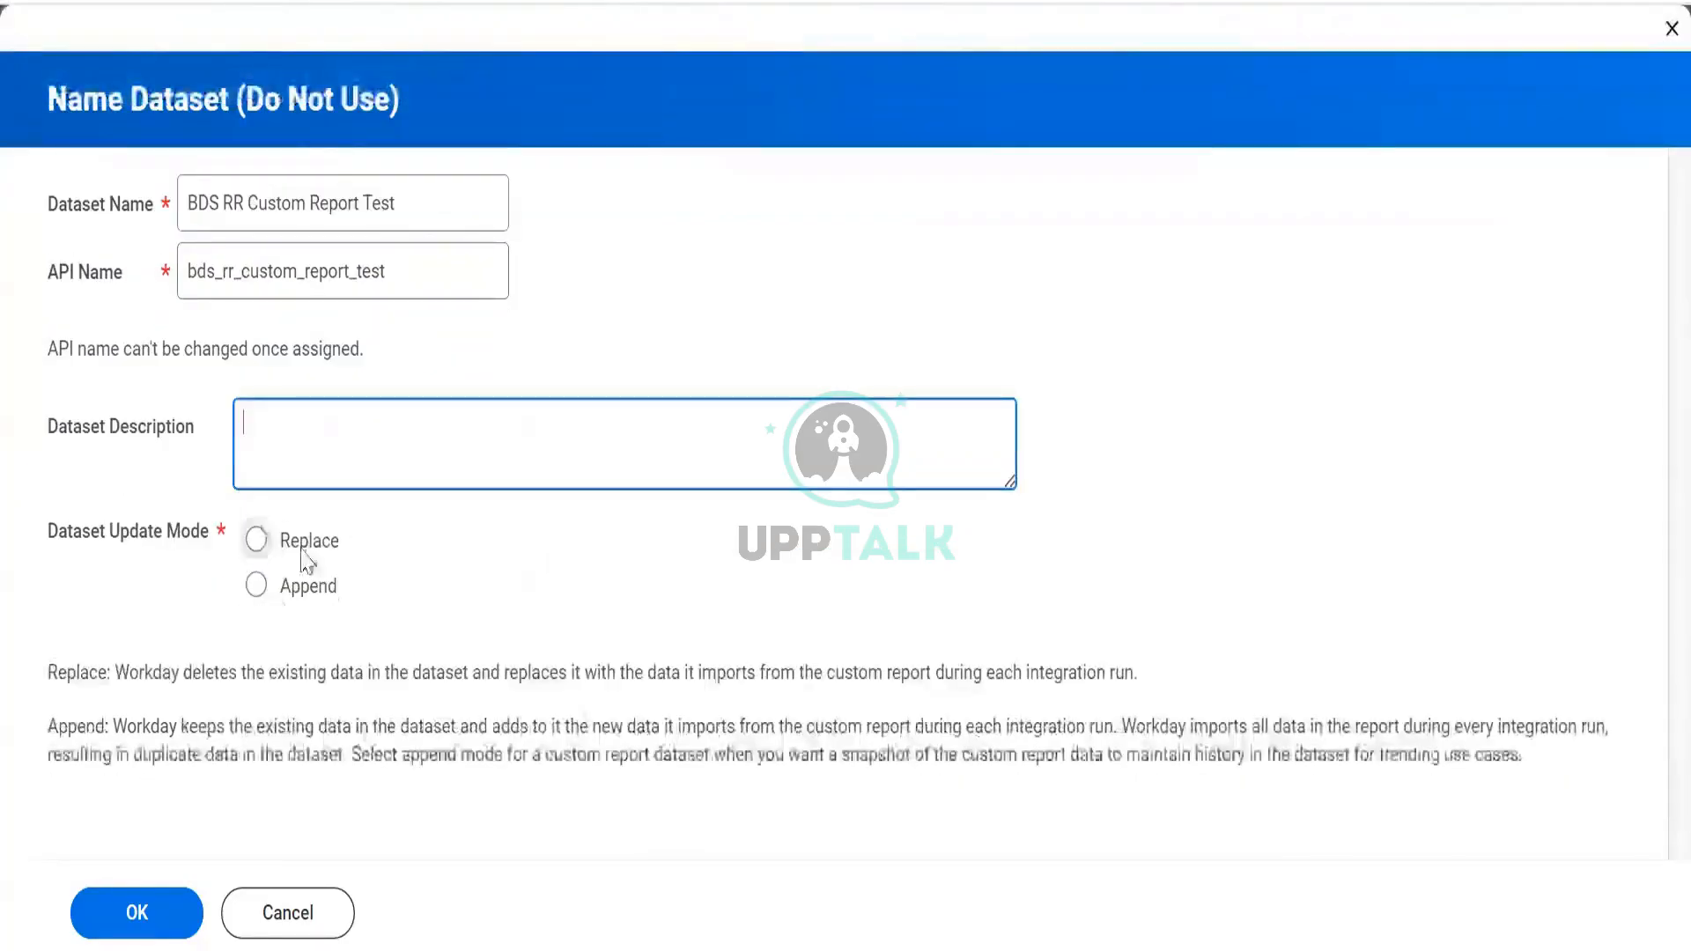
drag(115, 680, 357, 705)
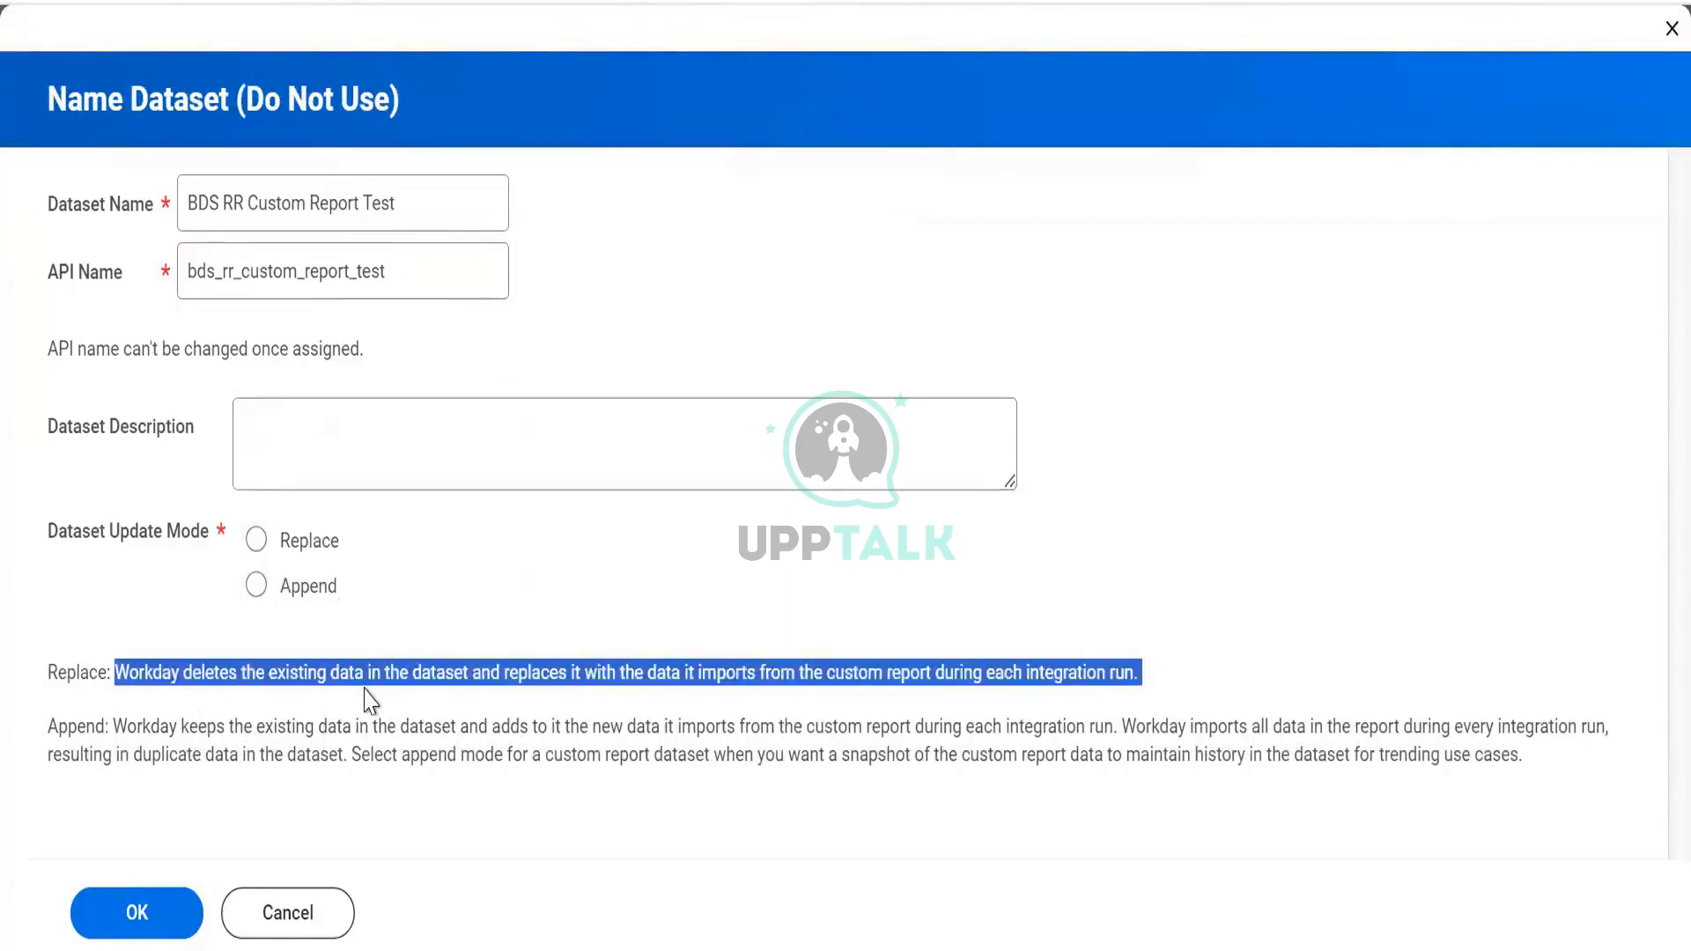
click(287, 549)
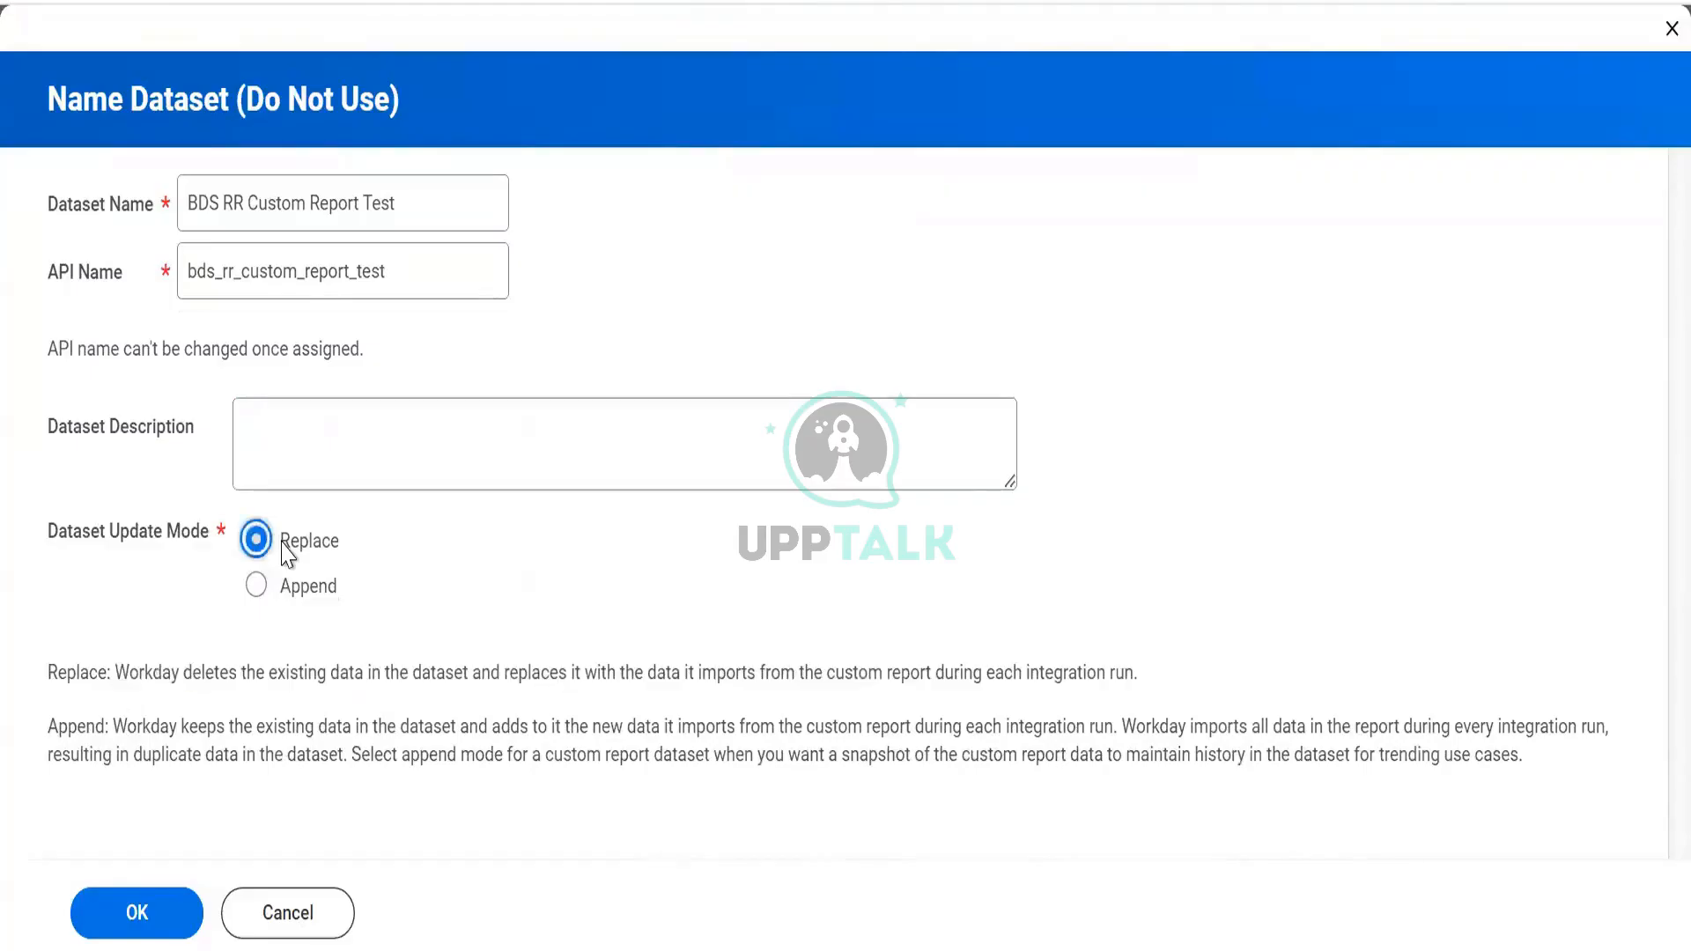
click(176, 922)
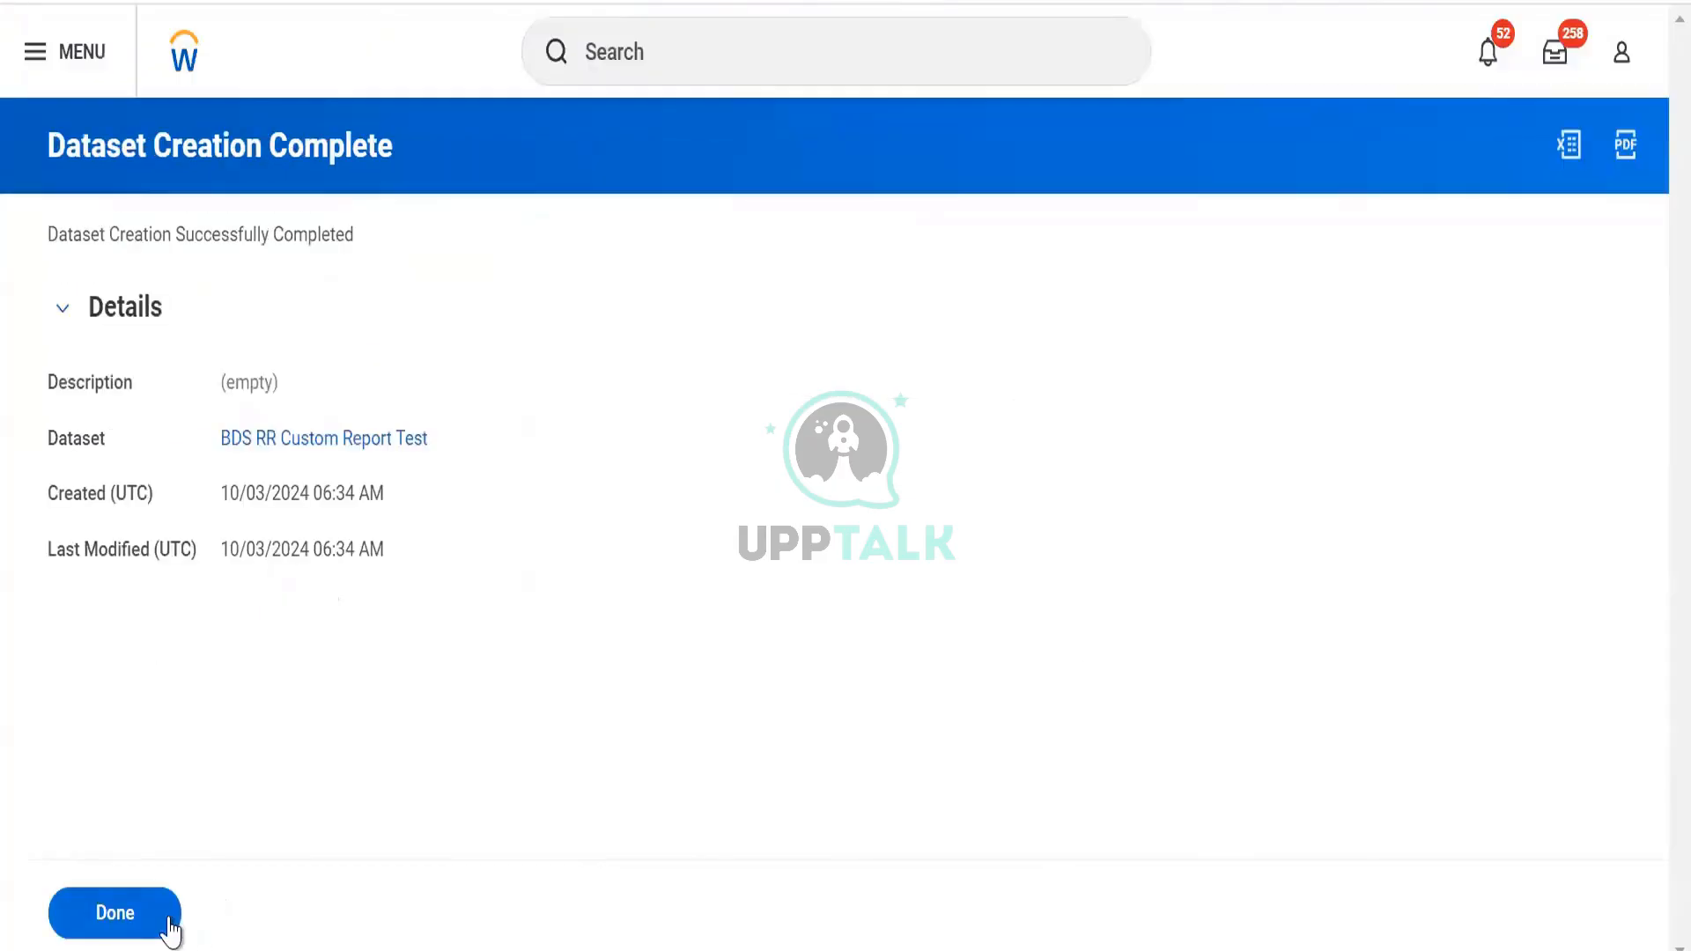
click(170, 926)
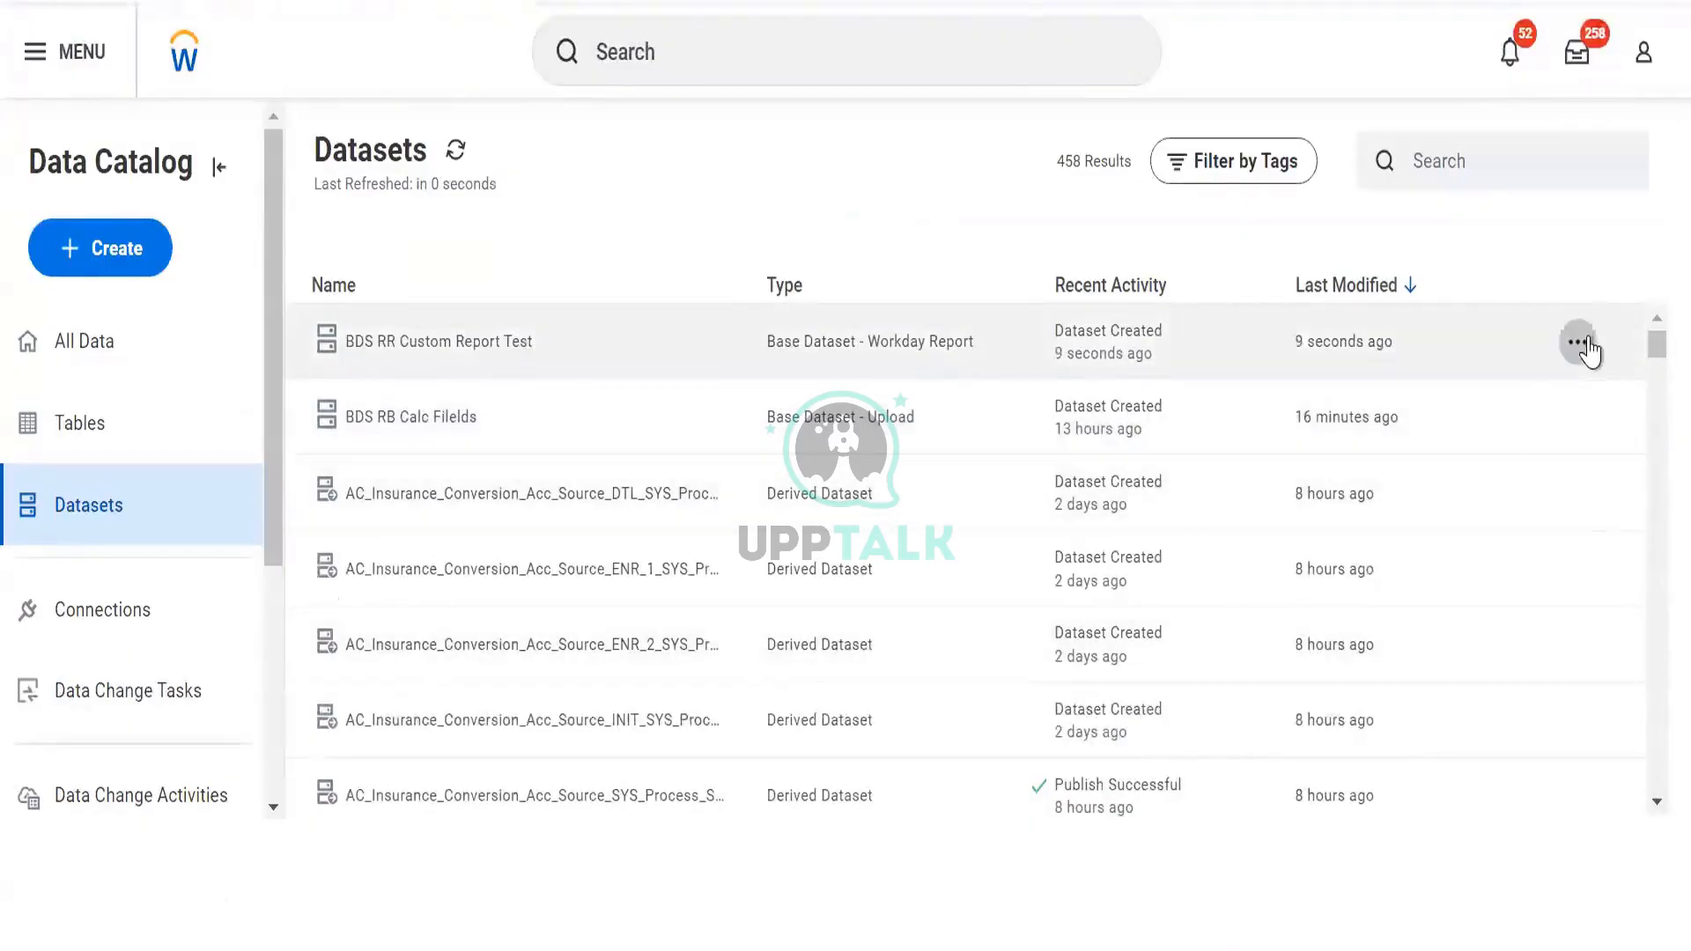
Open the new dataset and look over its publish activity and fields
click(1579, 345)
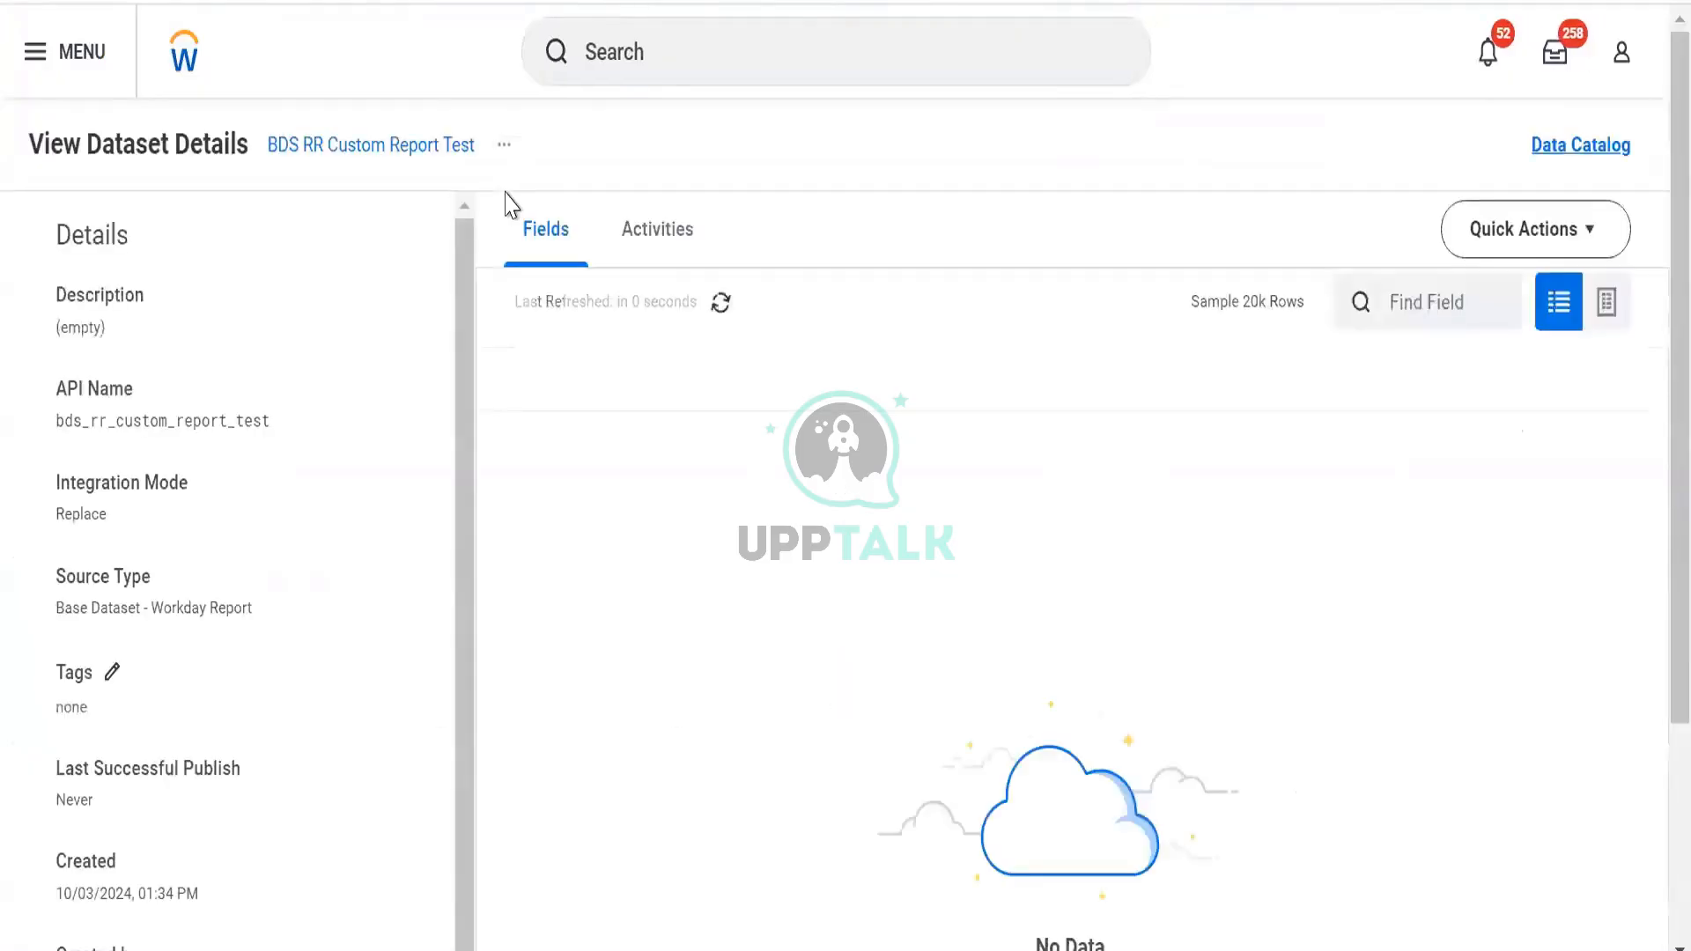
scroll(872, 397, down, 3)
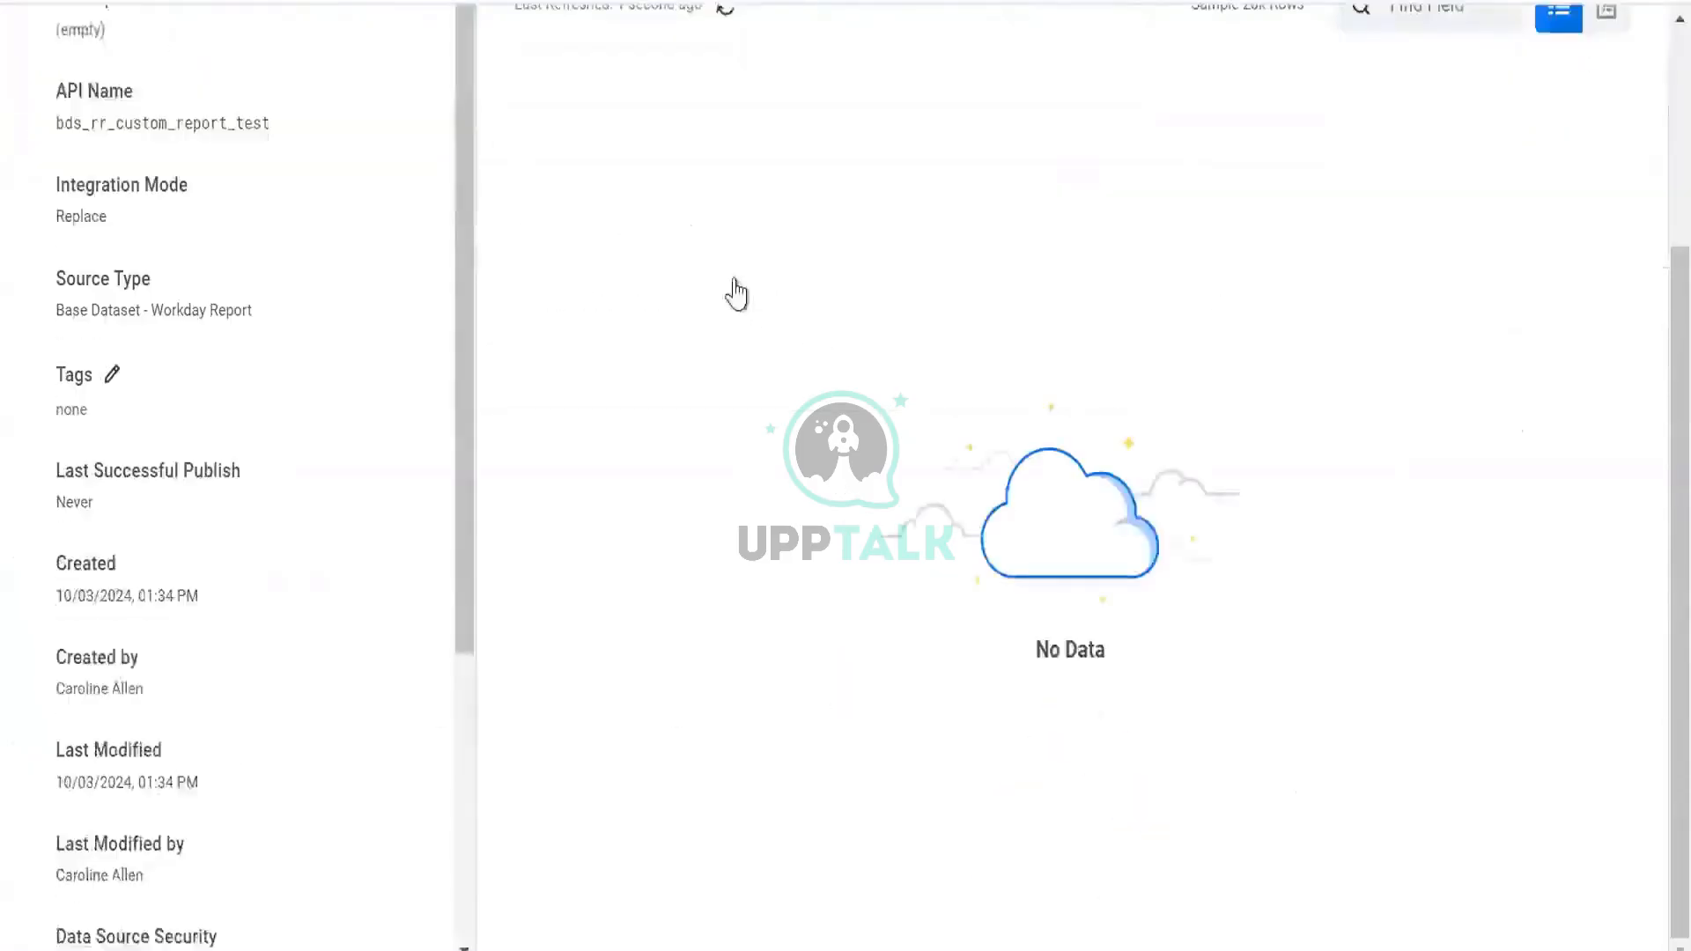
scroll(737, 295, up, 3)
click(662, 225)
scroll(626, 291, down, 3)
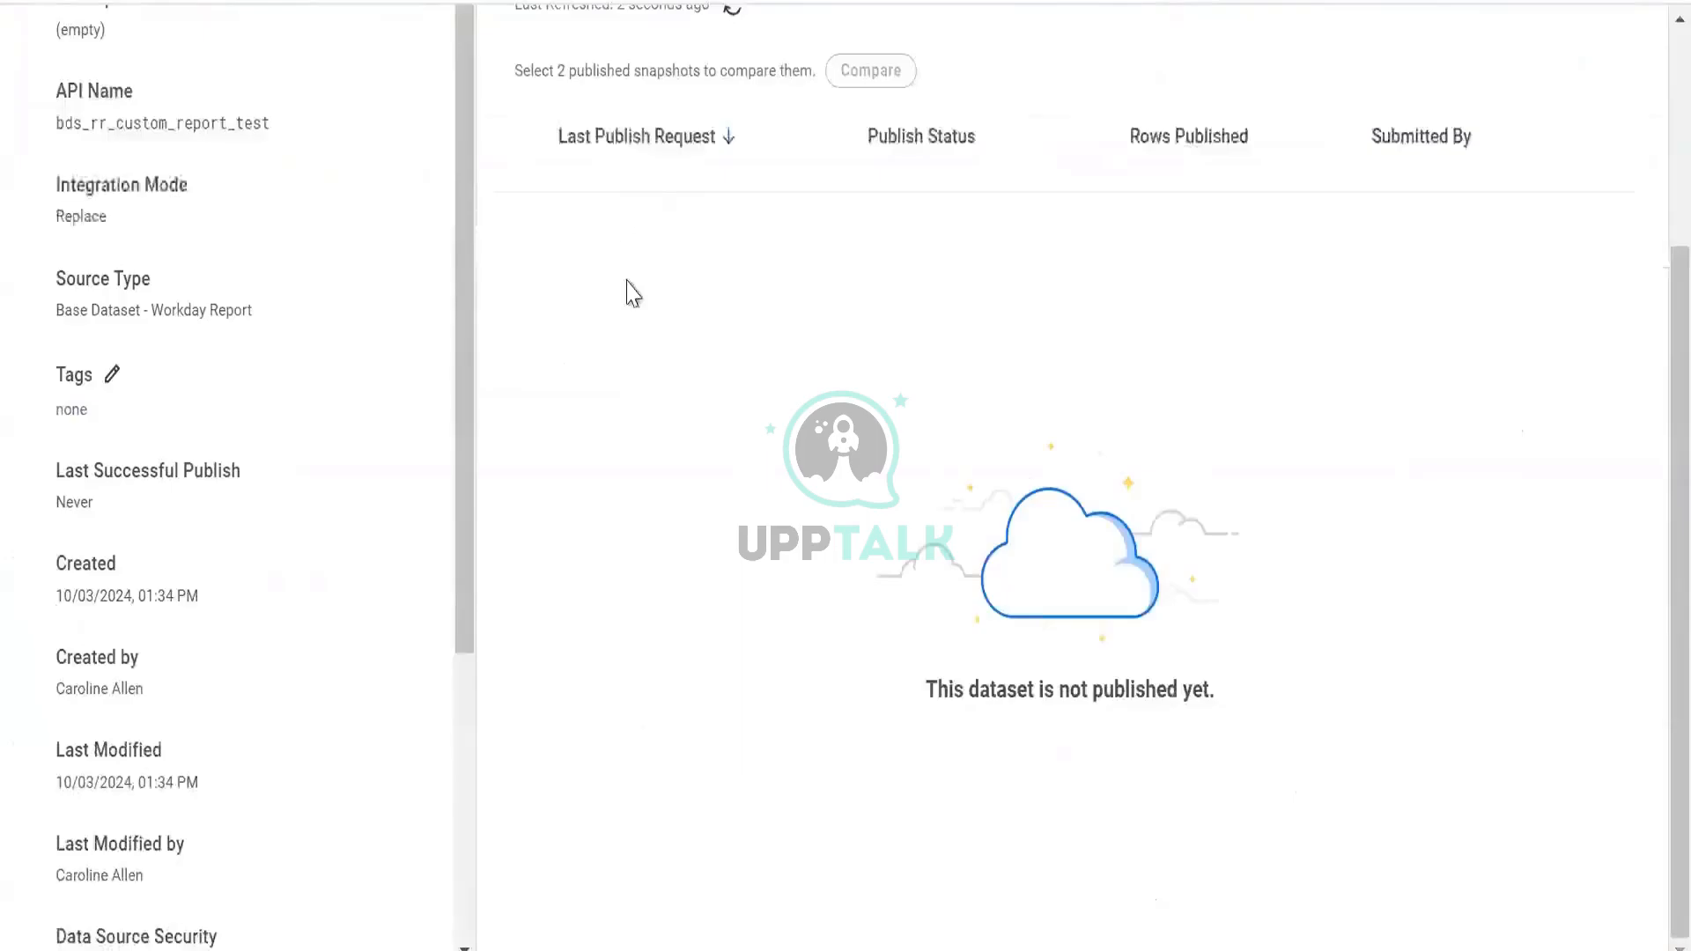
scroll(585, 208, up, 3)
click(542, 218)
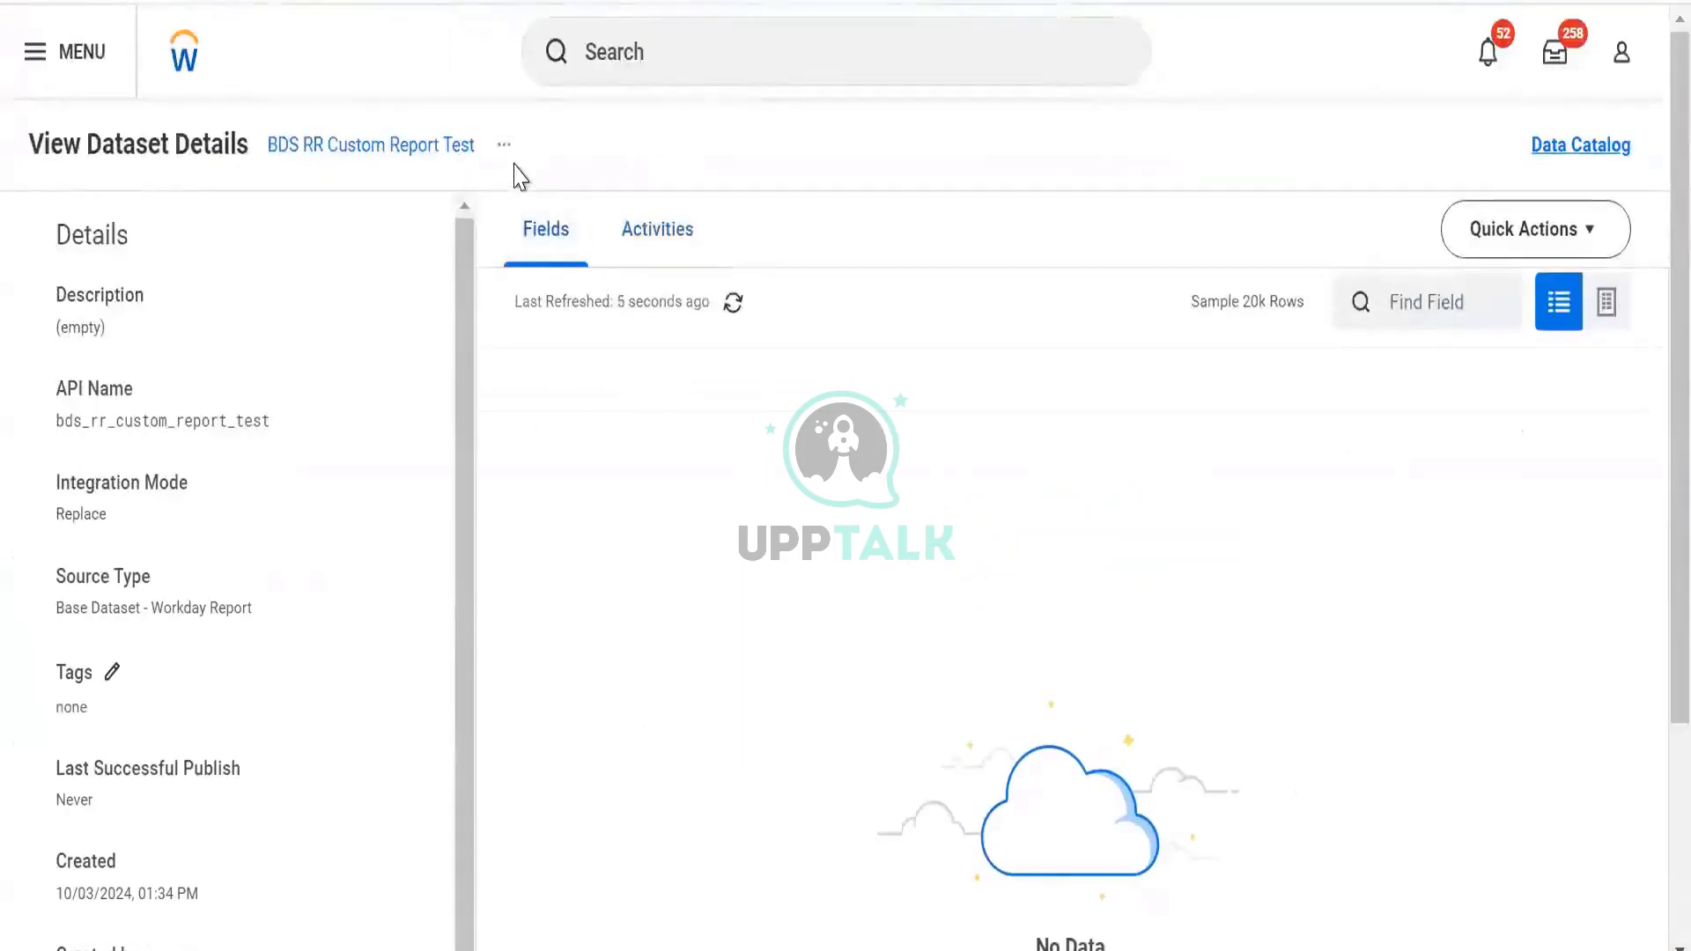
Run Integration Now on BDS RR Custom Report Test, confirming and submitting the run
click(504, 144)
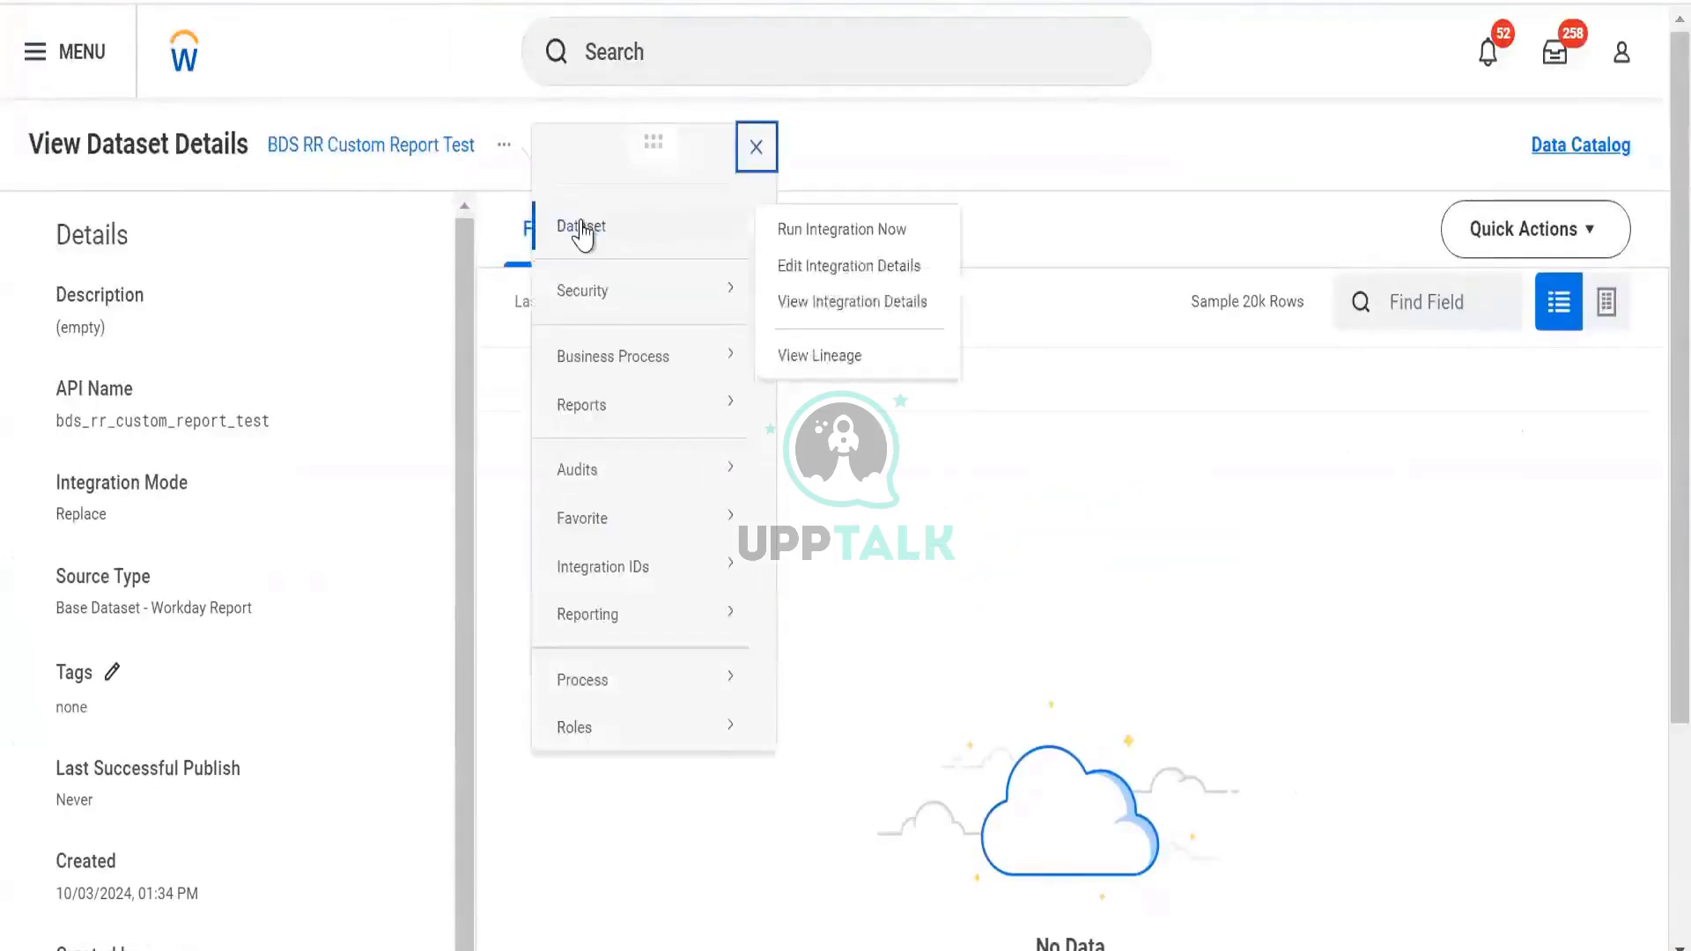
click(581, 220)
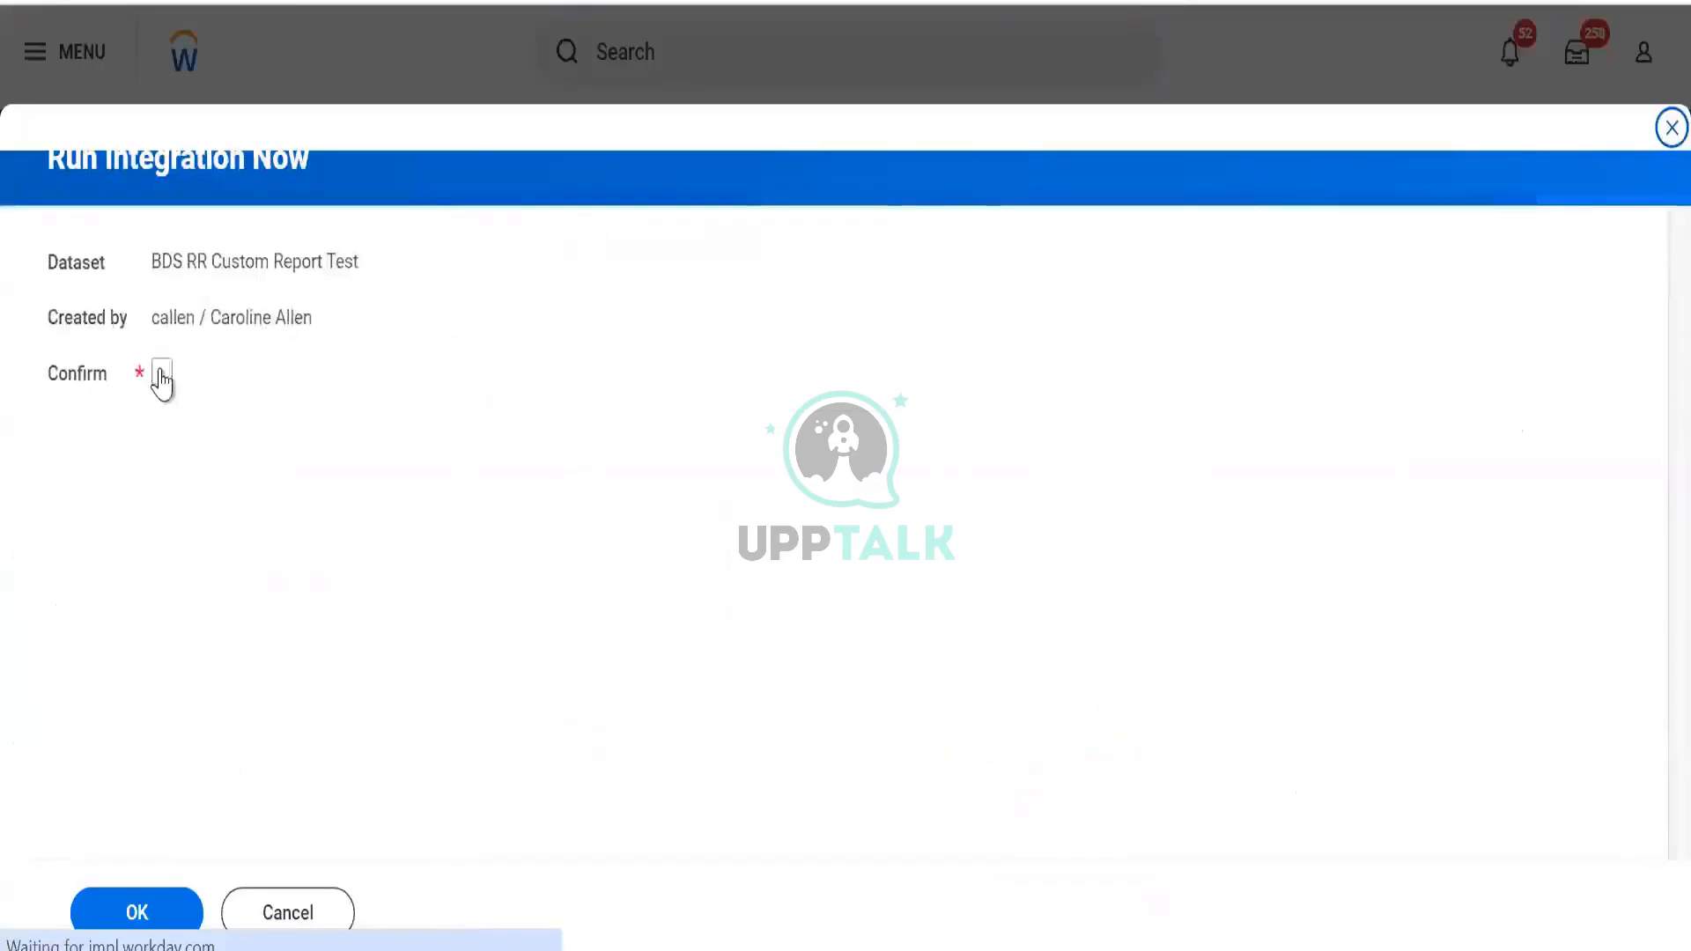
click(161, 373)
click(134, 912)
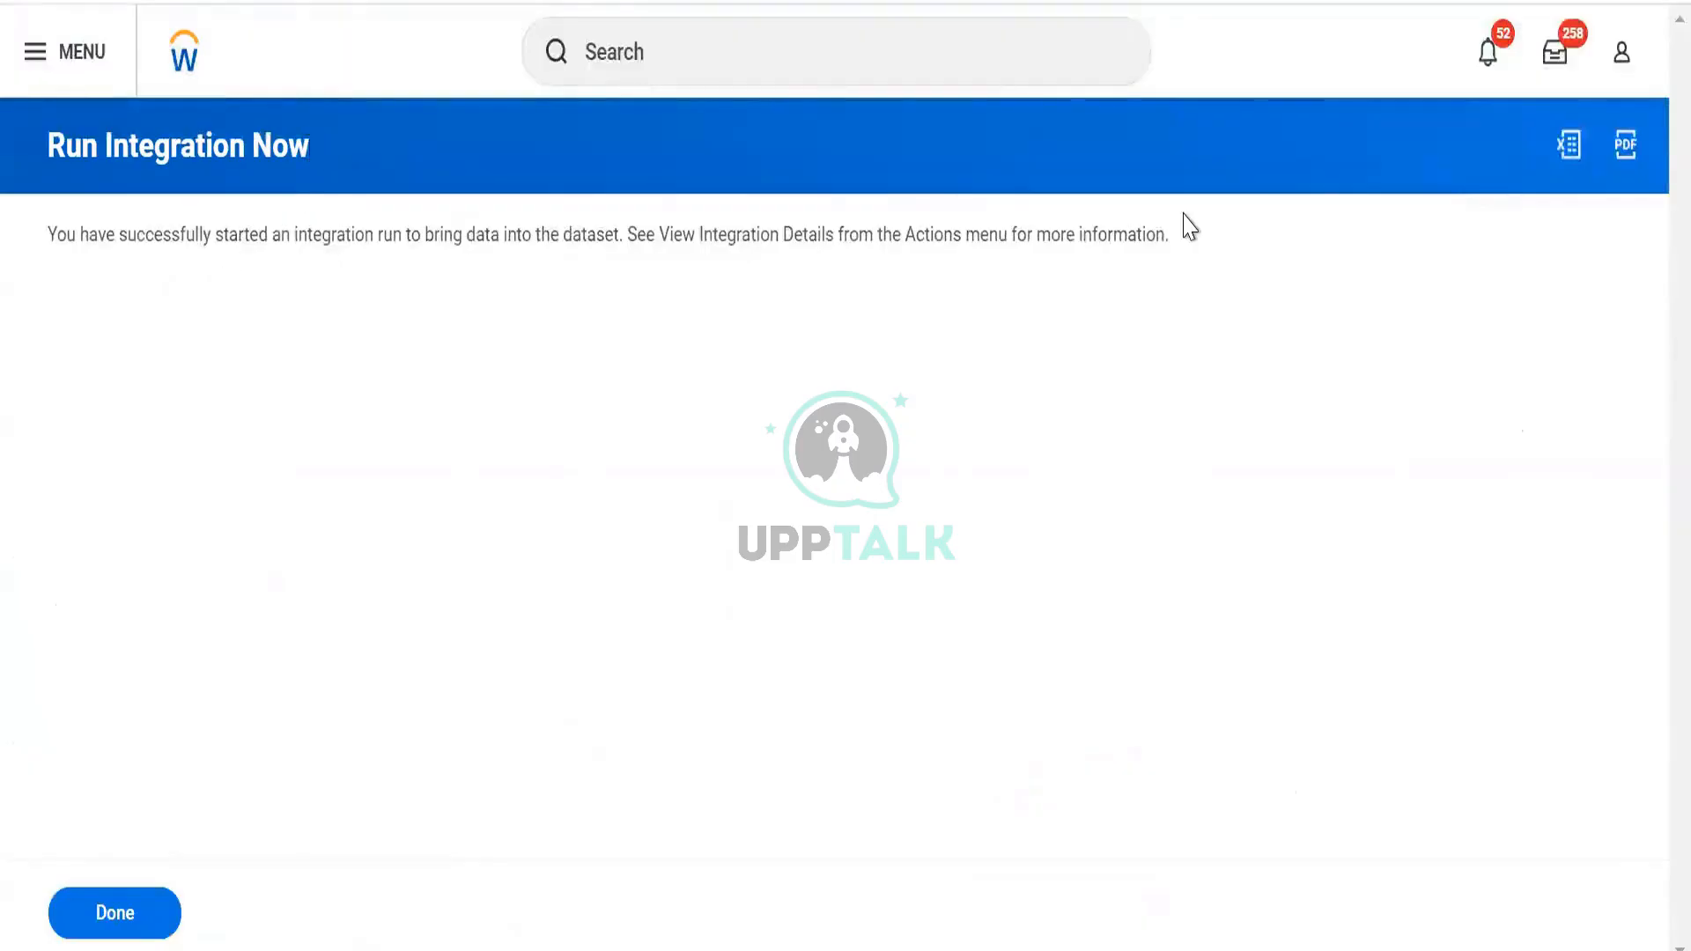
click(147, 931)
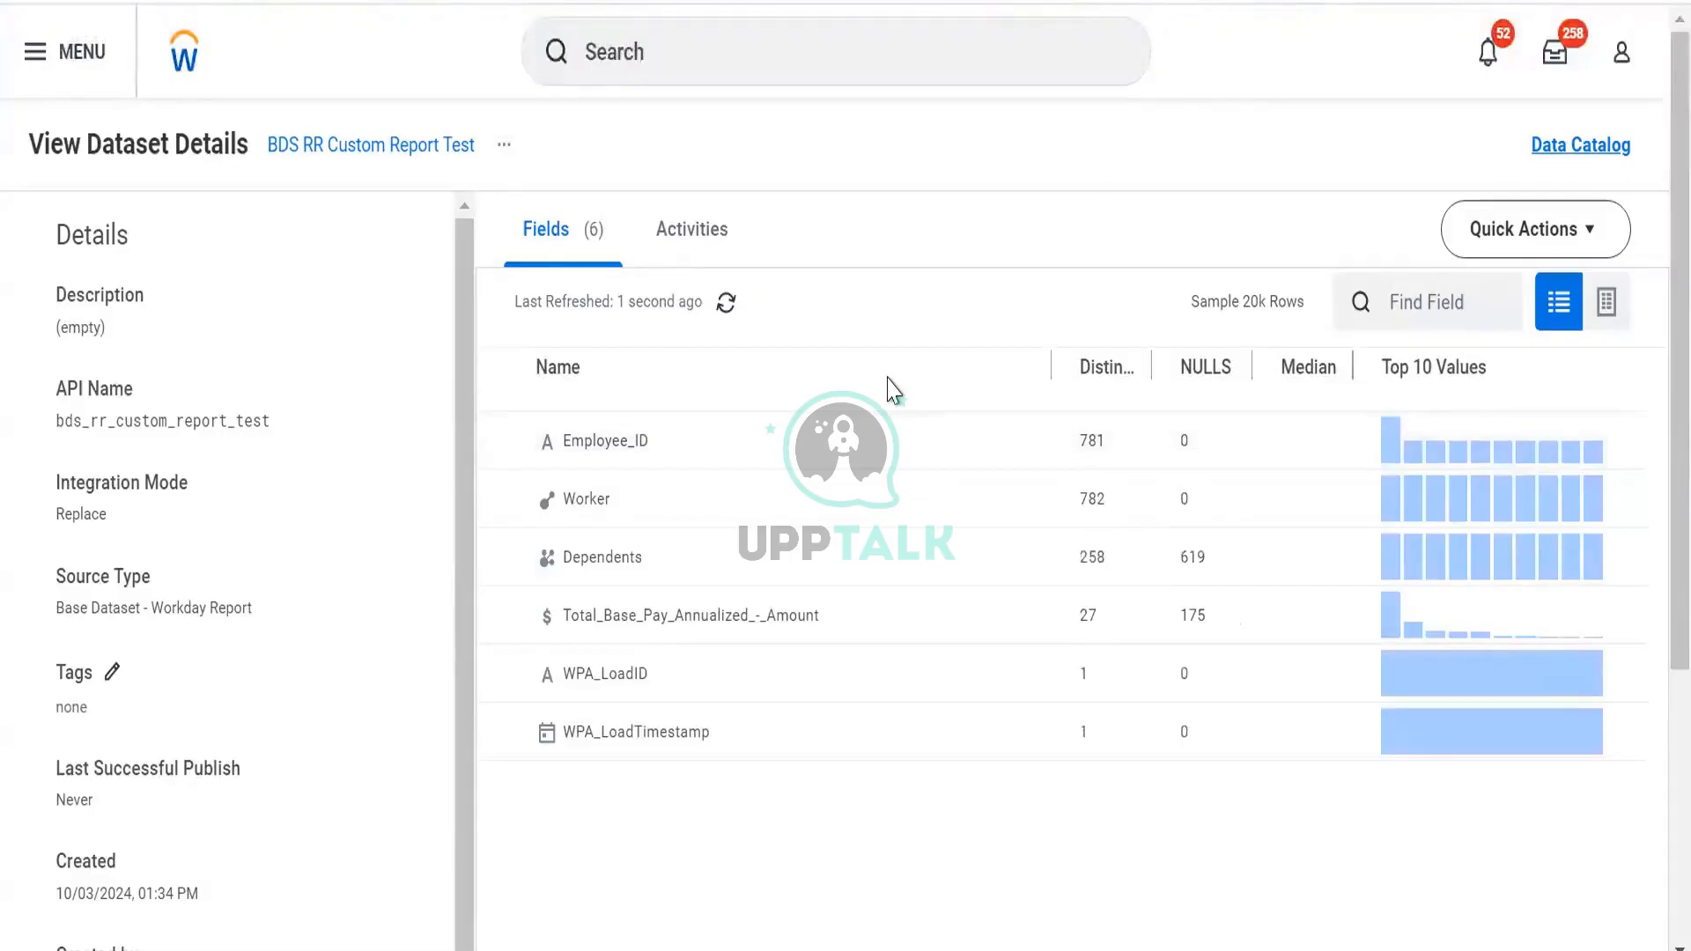
Review the six loaded fields' statistics, inspect Employee_ID, and open Edit Transformations
click(504, 145)
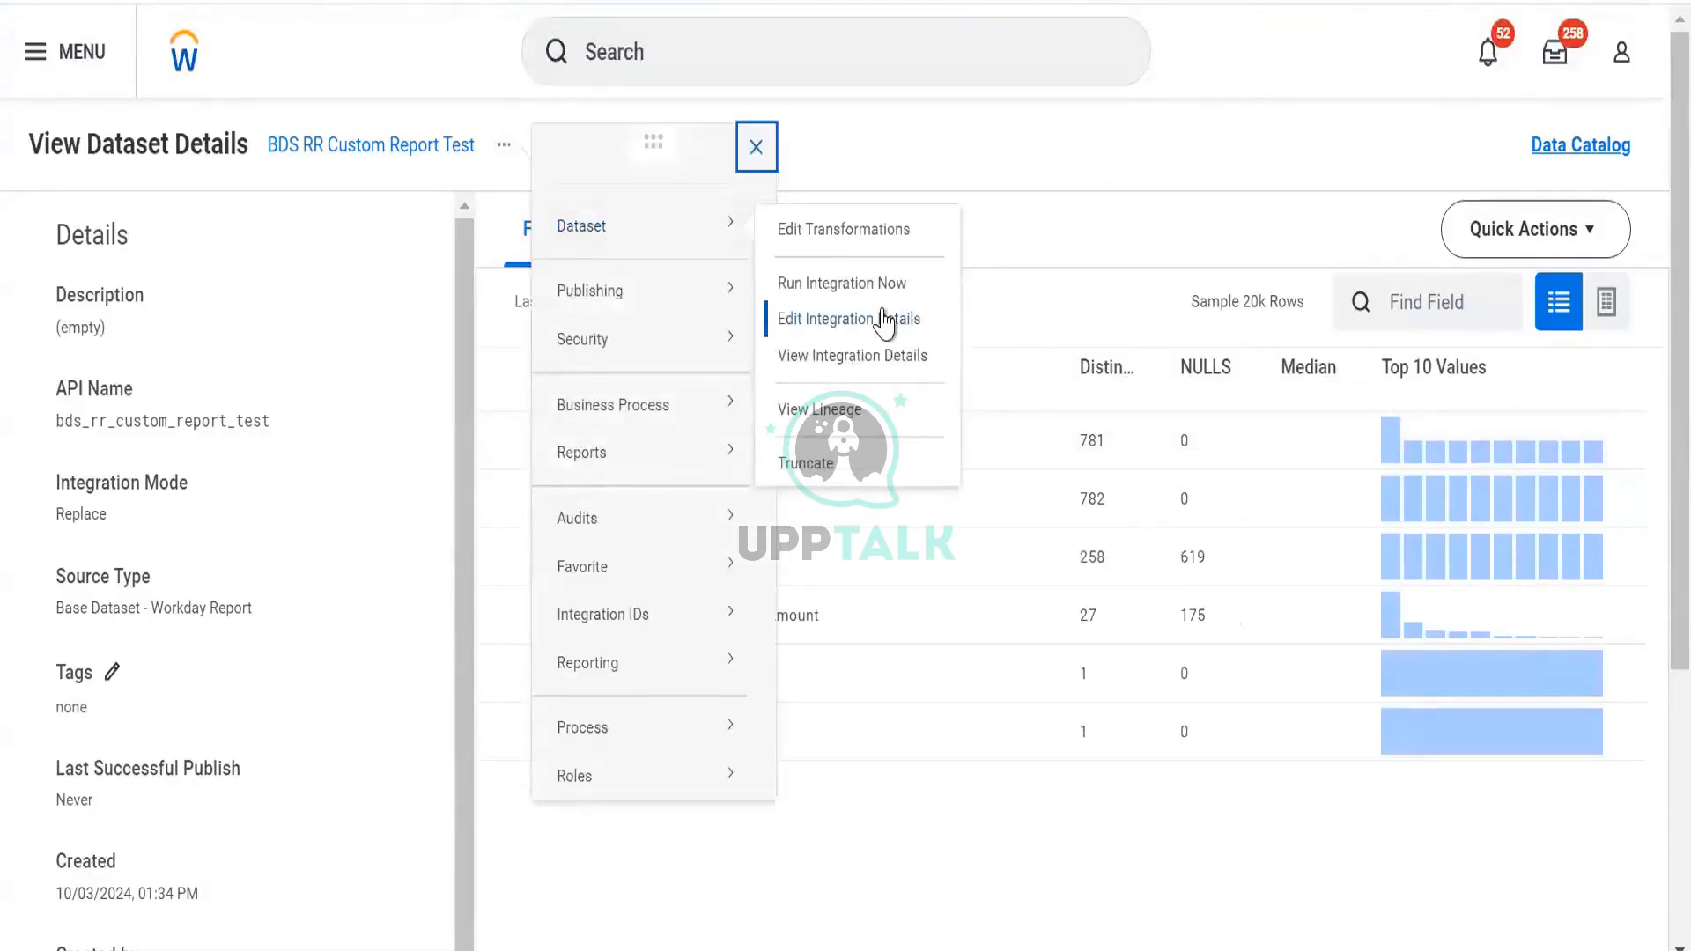
click(1087, 201)
click(1608, 305)
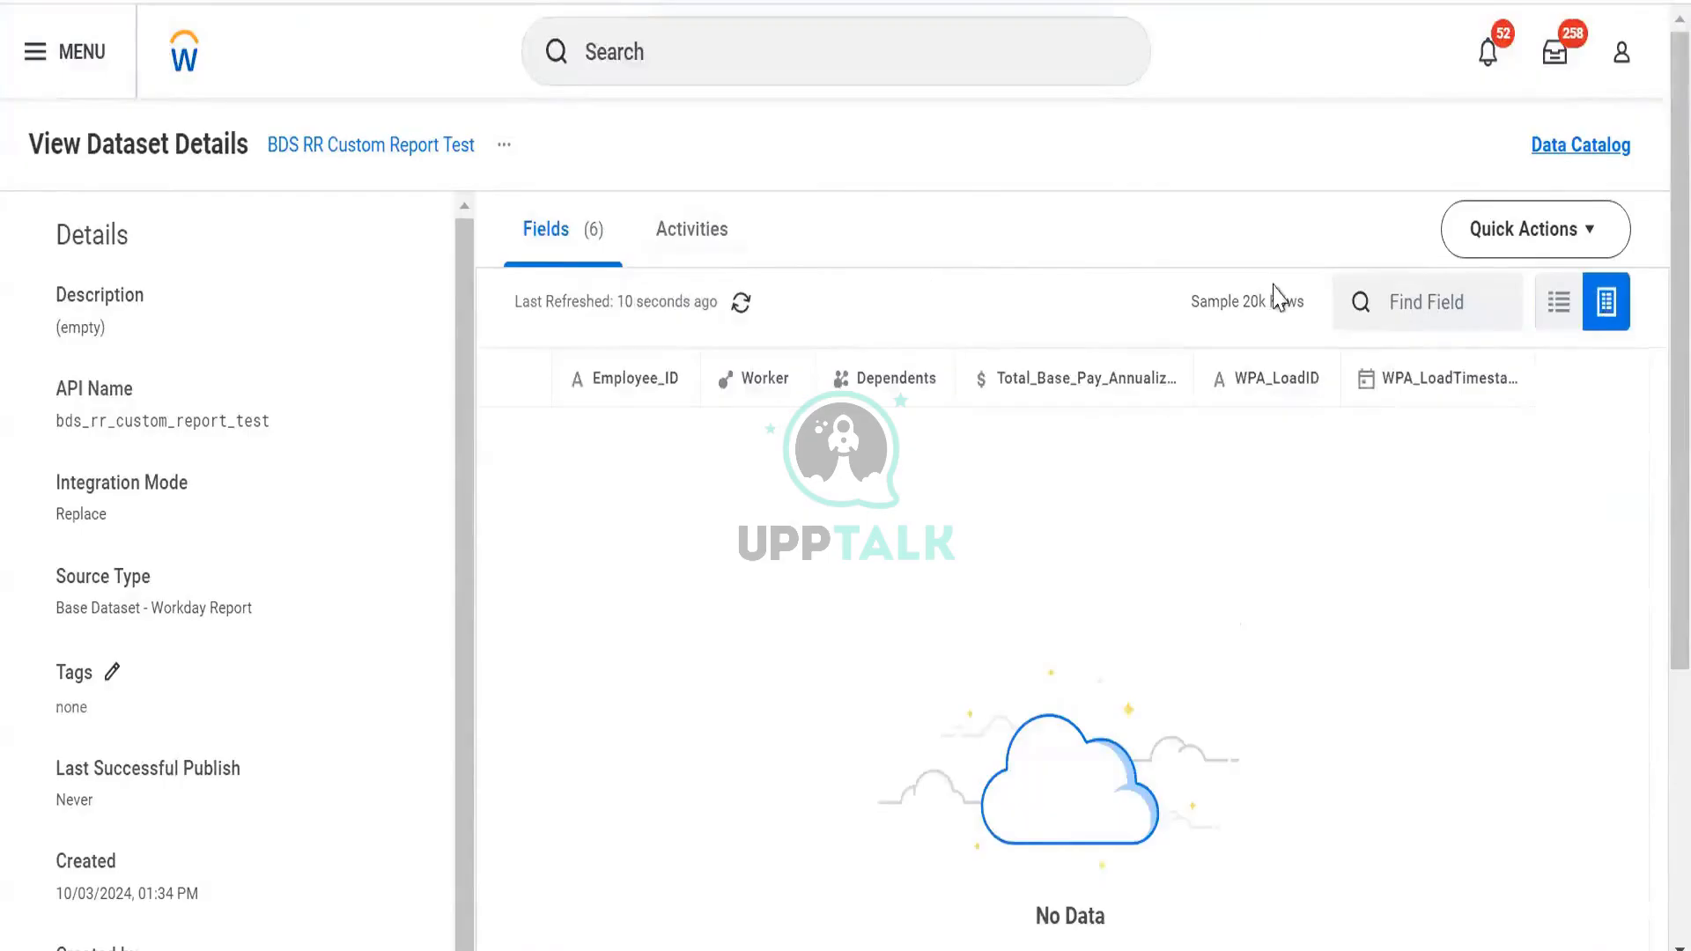
click(1559, 302)
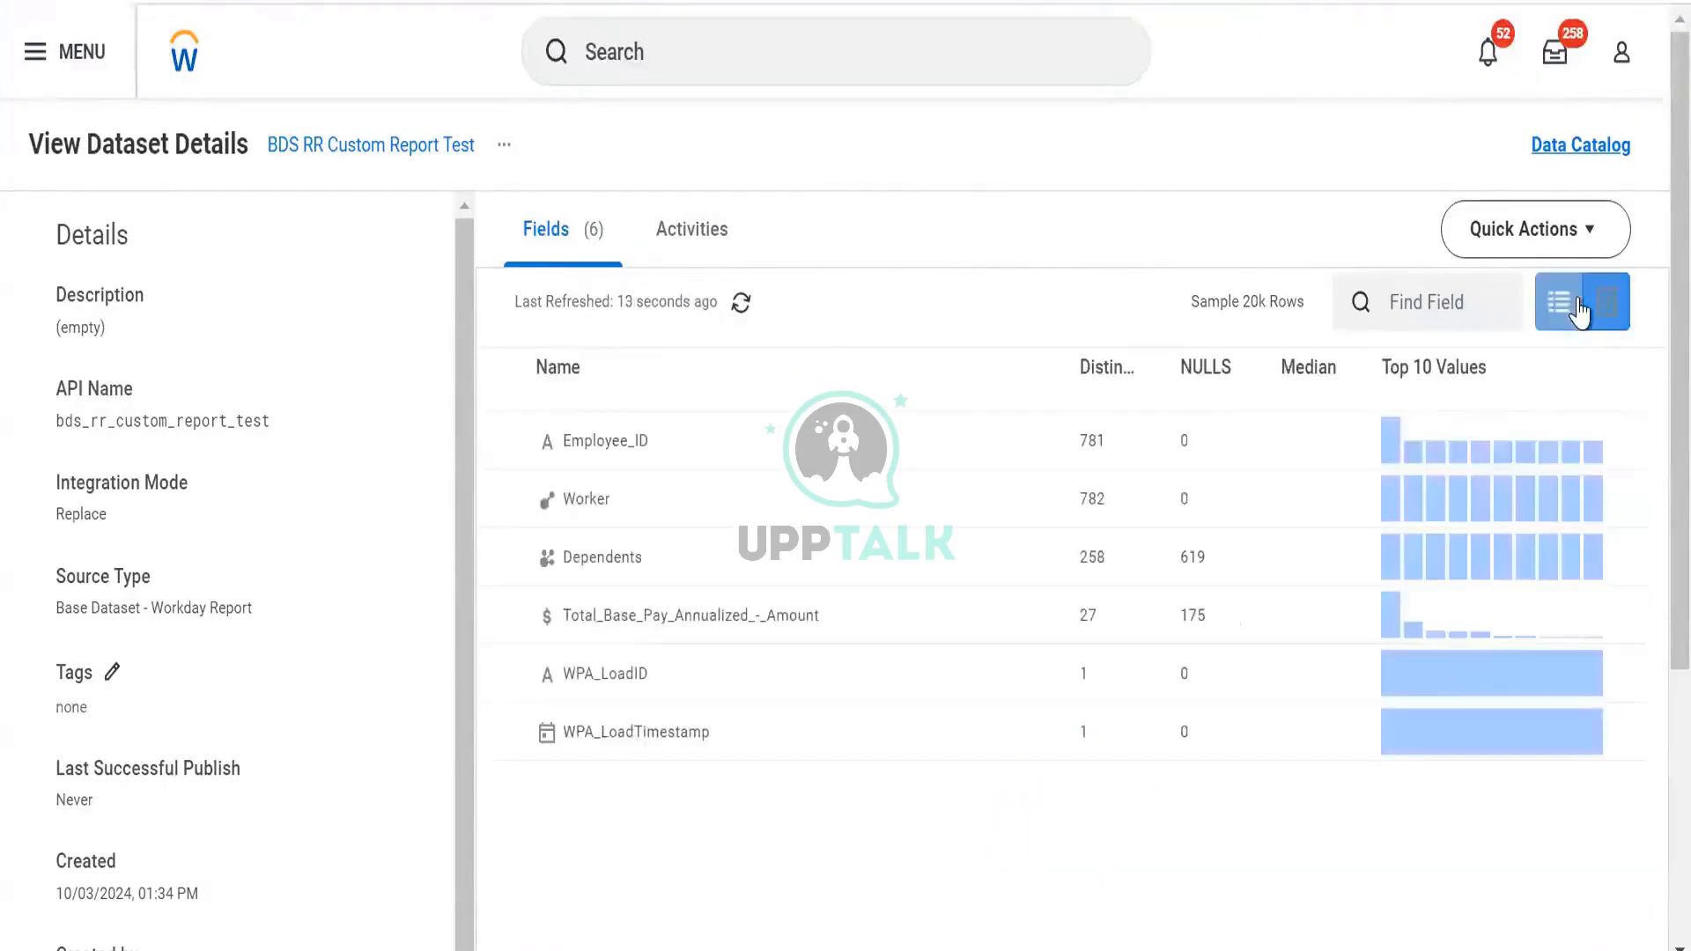
click(1196, 452)
scroll(1431, 614, down, 5)
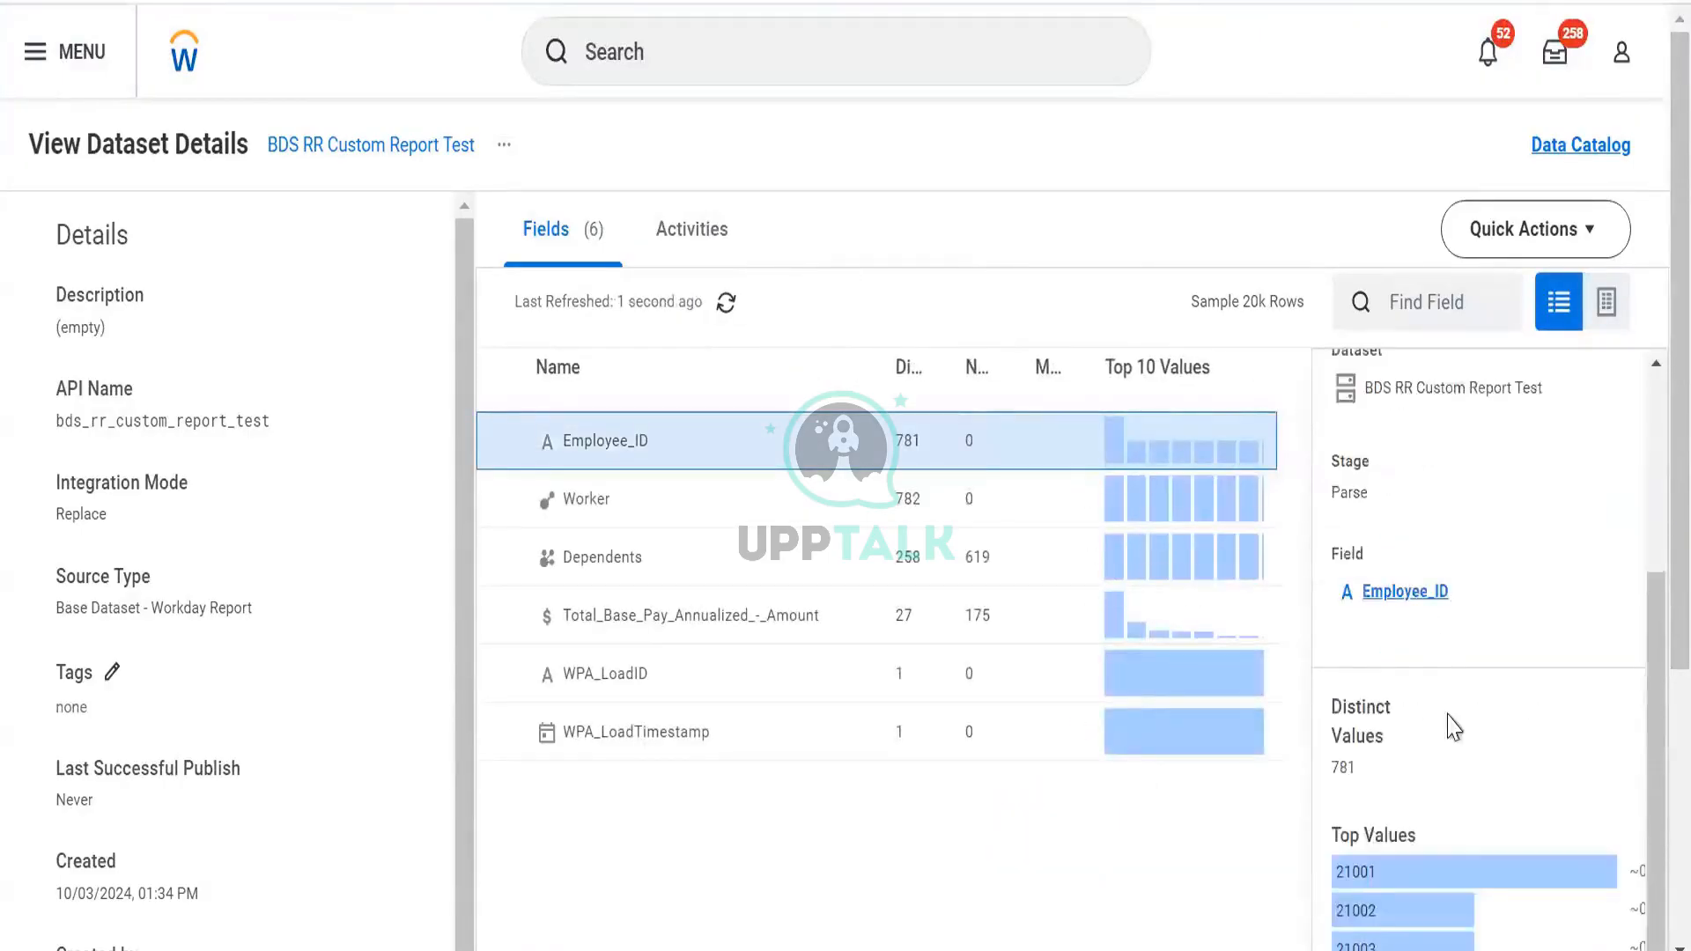
click(507, 150)
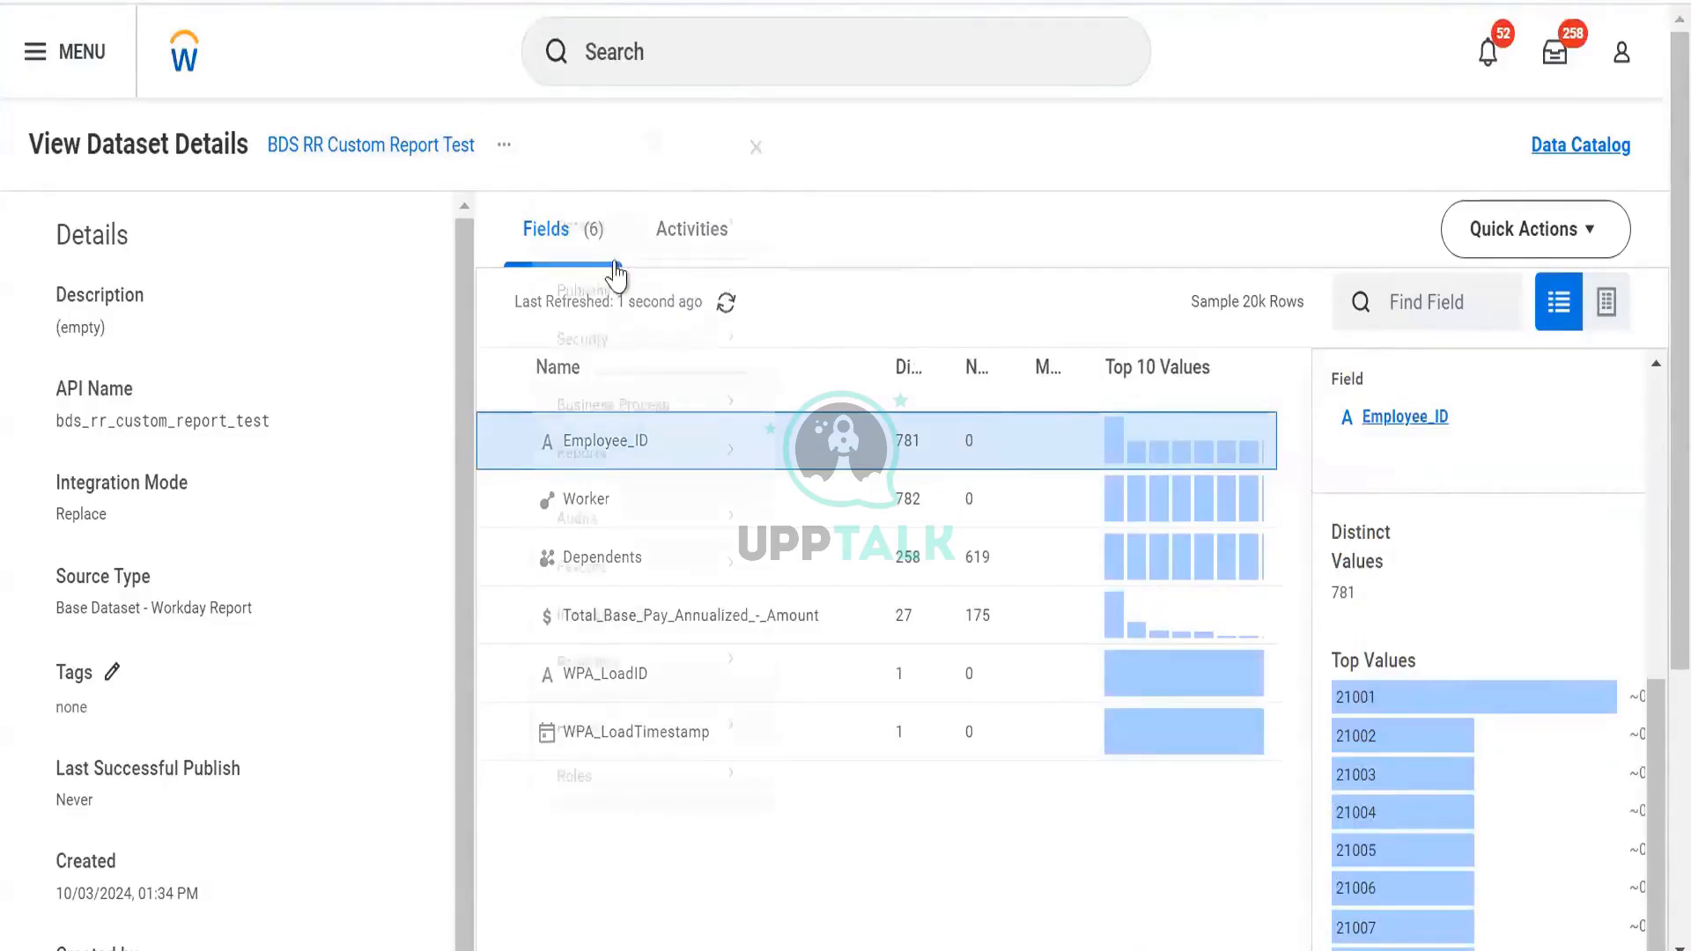
click(640, 238)
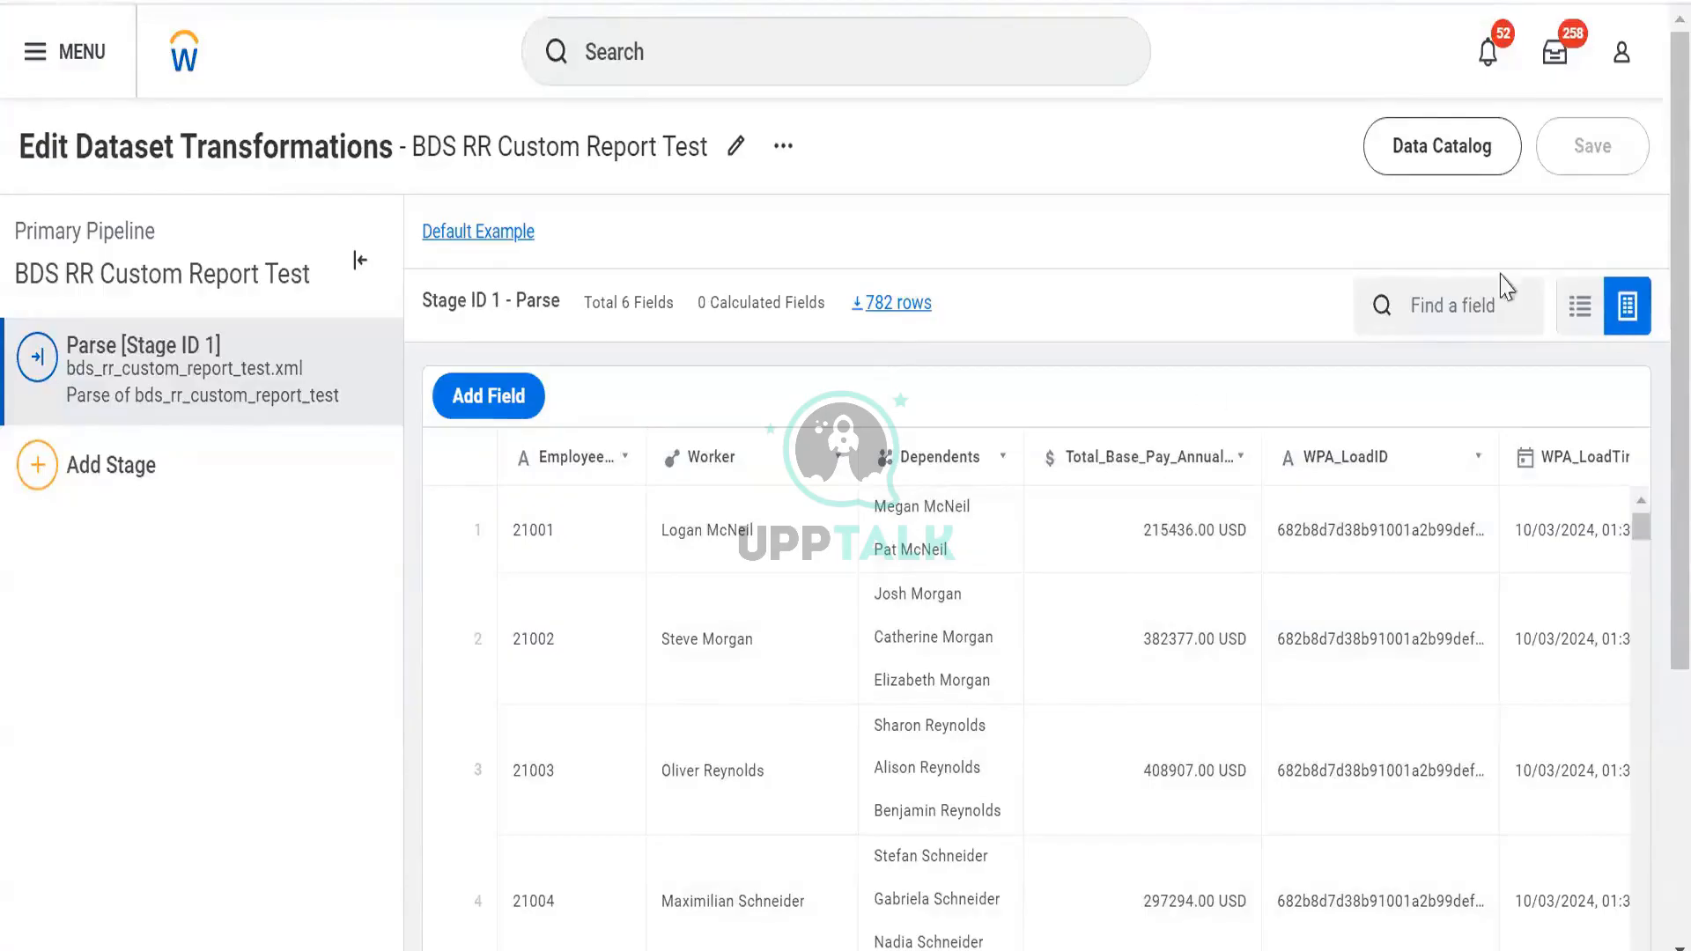
Switch the transformations preview to the field list
click(1579, 309)
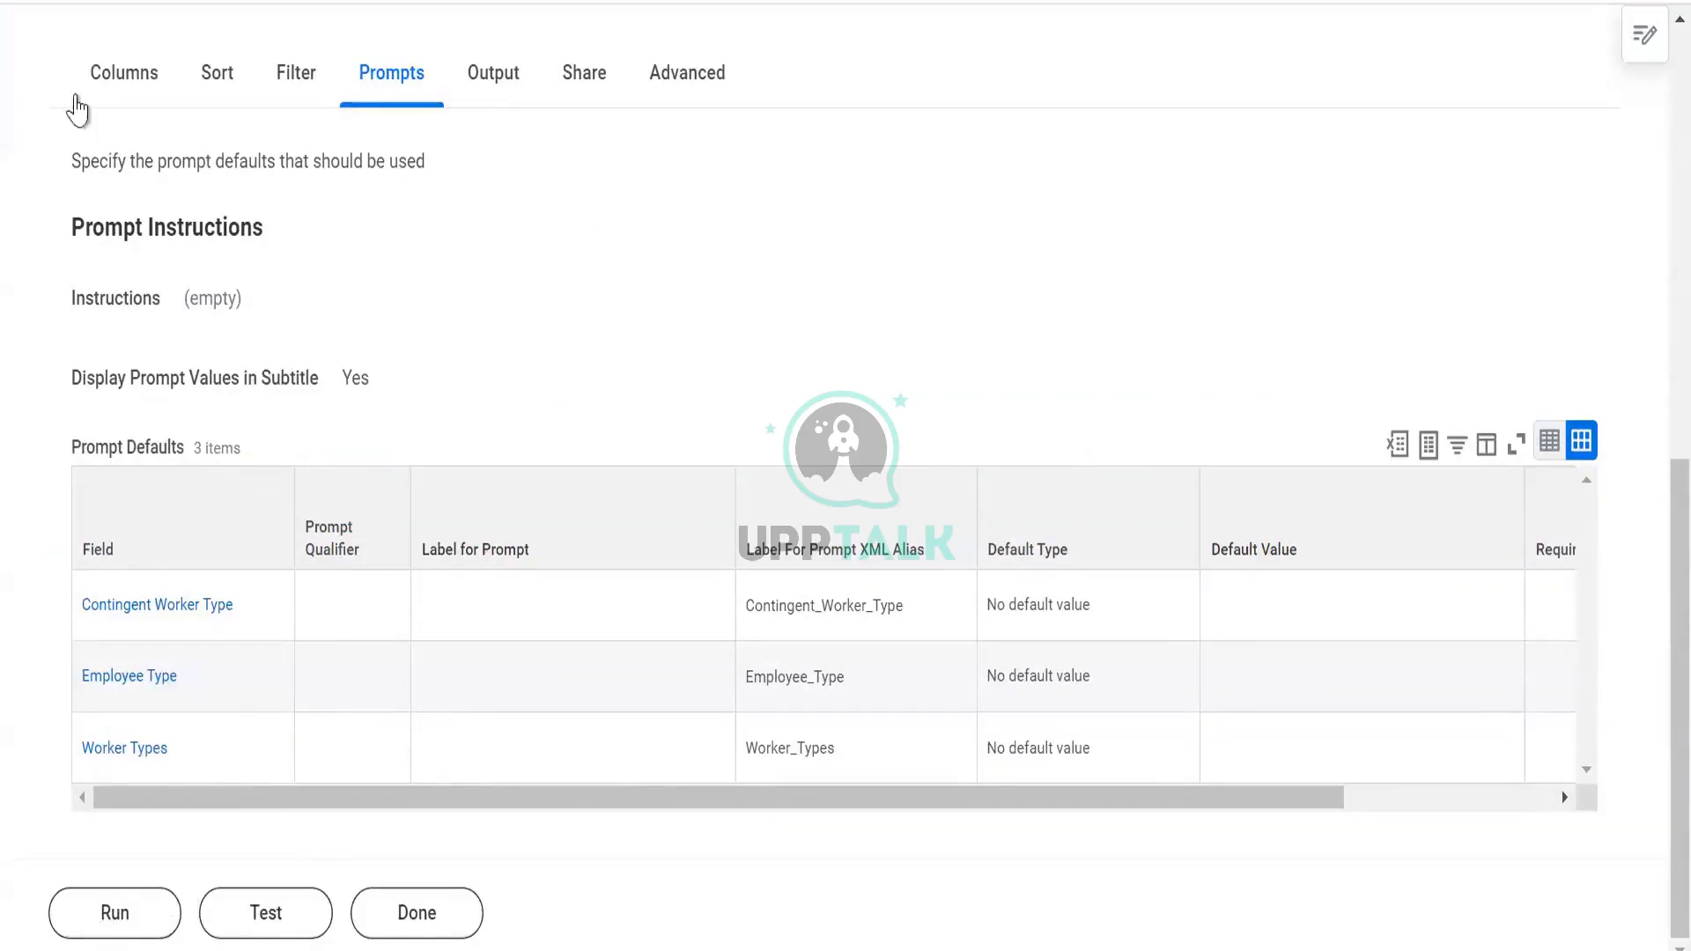
Run the RR Prism Test report to view its results
click(115, 912)
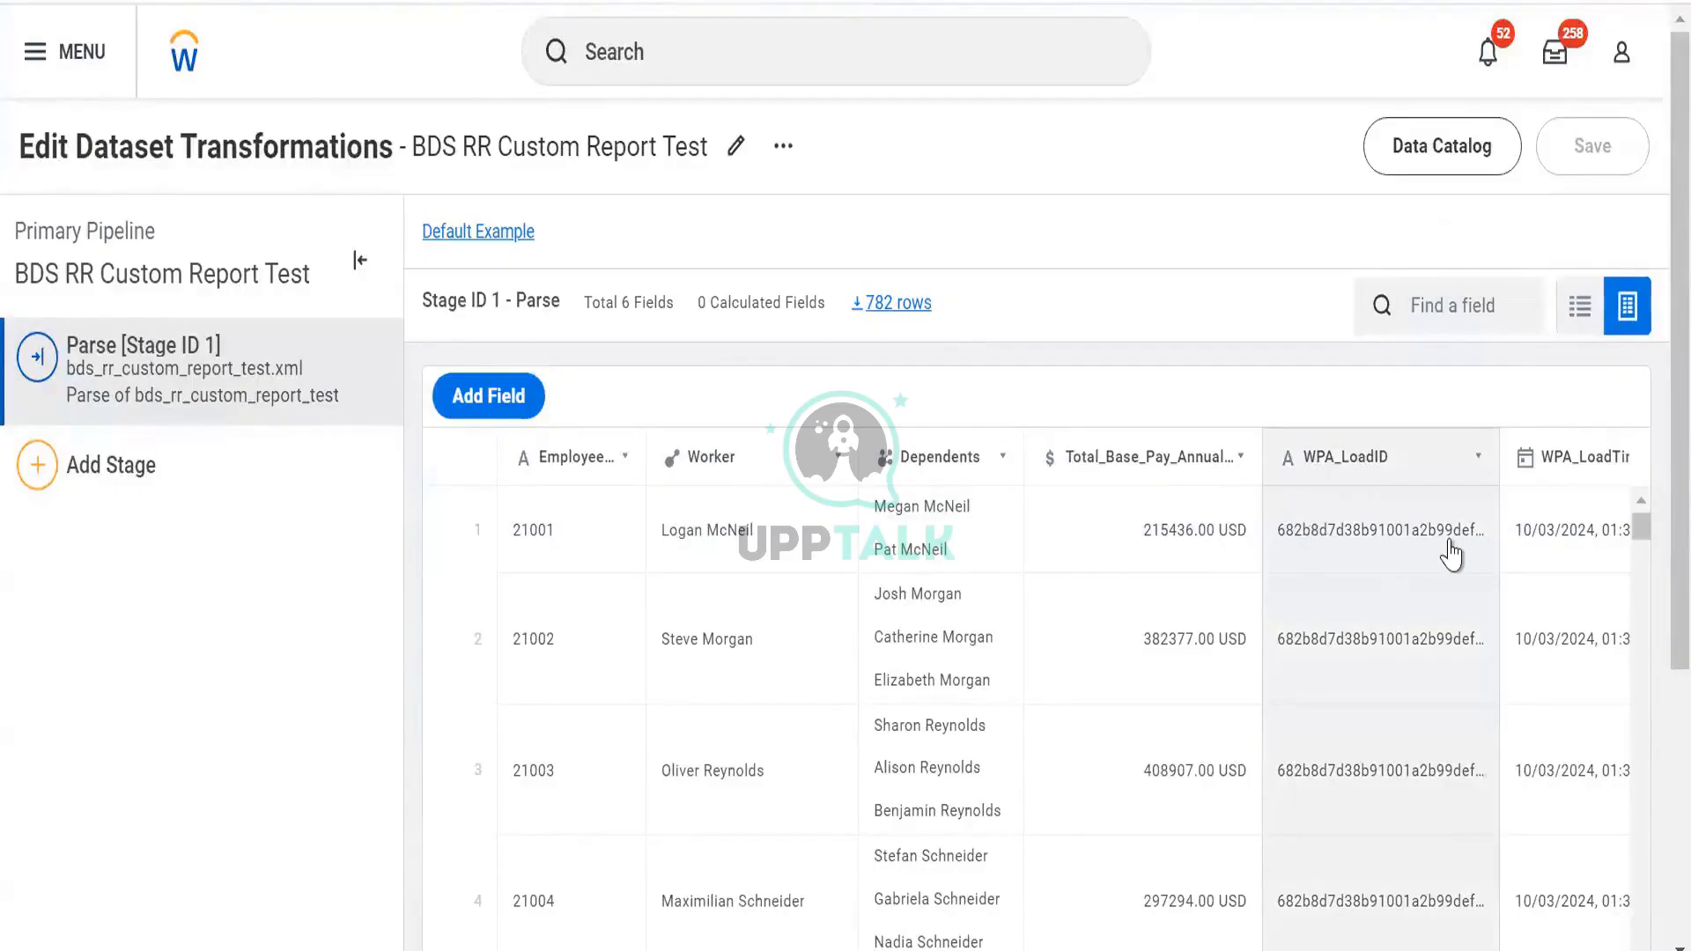
Scroll the parsed grid right to WPA_LoadTimestamp, then switch to Excel
scroll(1452, 553, right, 2)
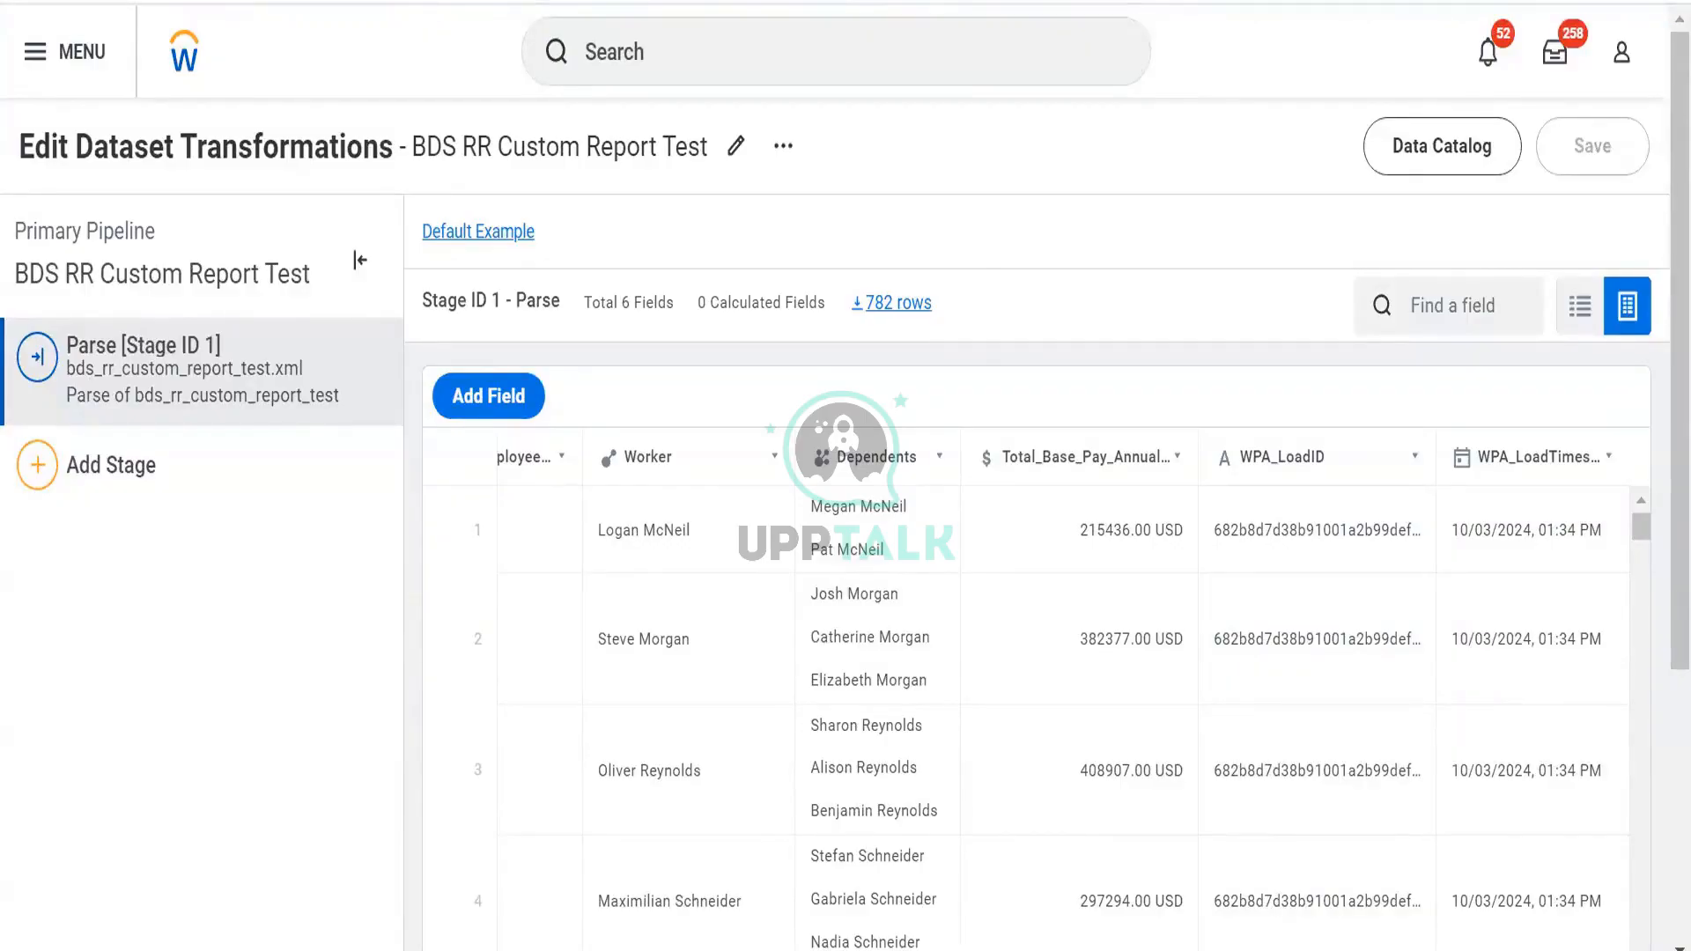
key(alt+Tab)
key(alt+Tab)
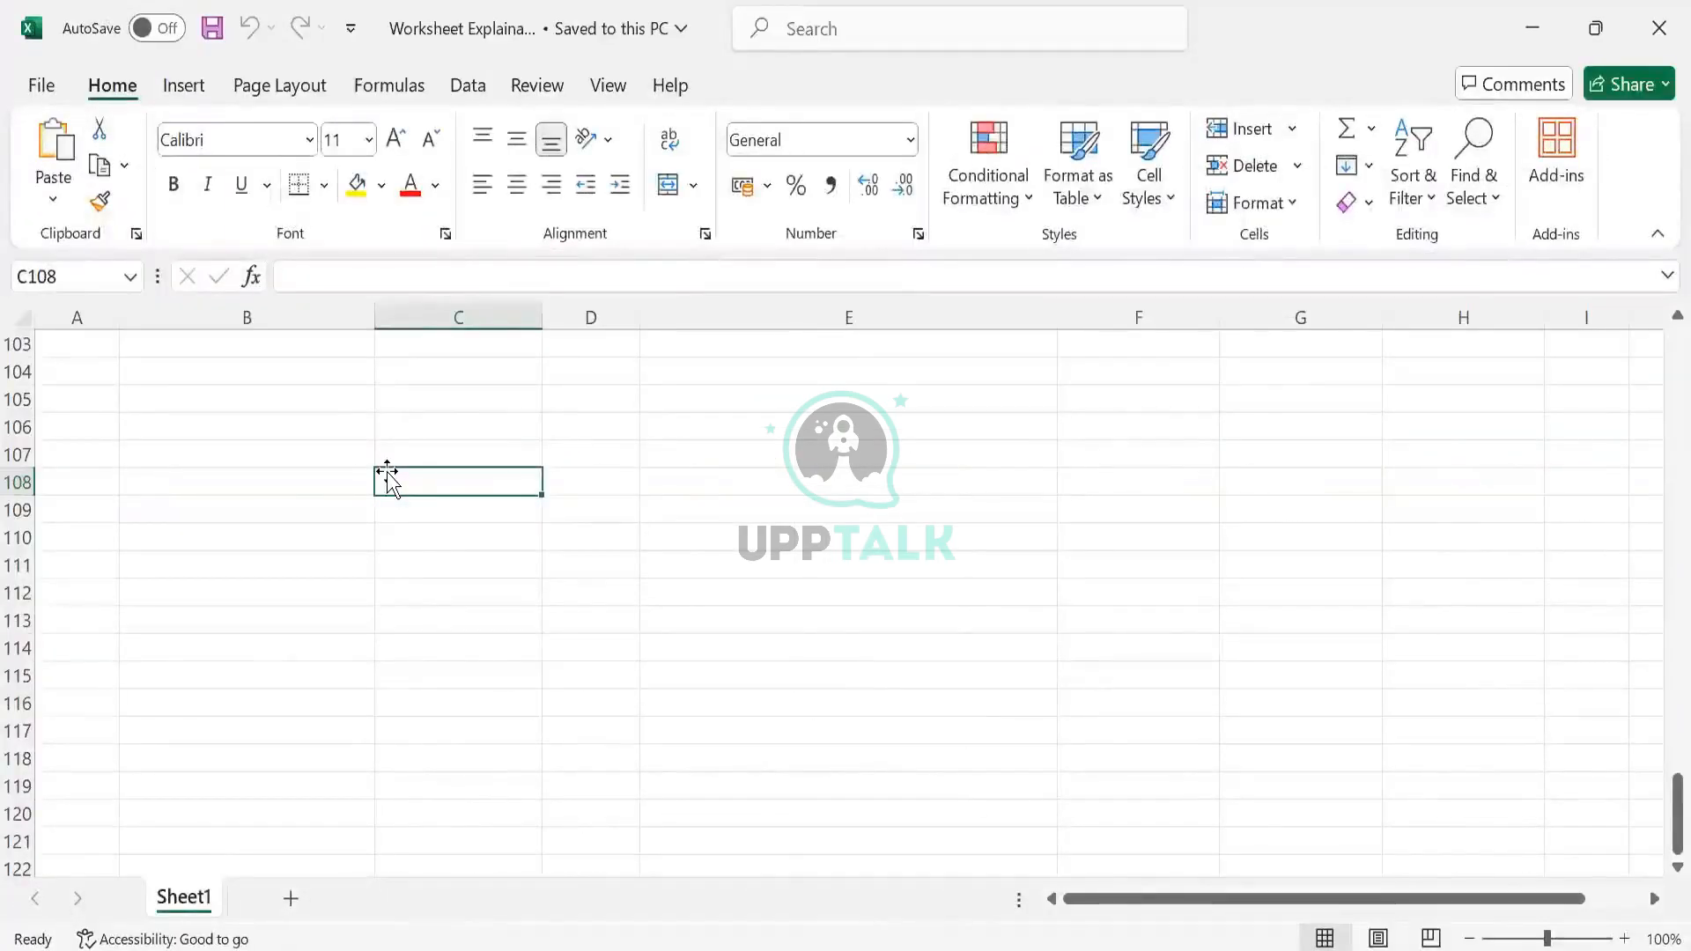
Add Worker and Emp ID headers with employee IDs 1, 2 and 3
text(Worker)
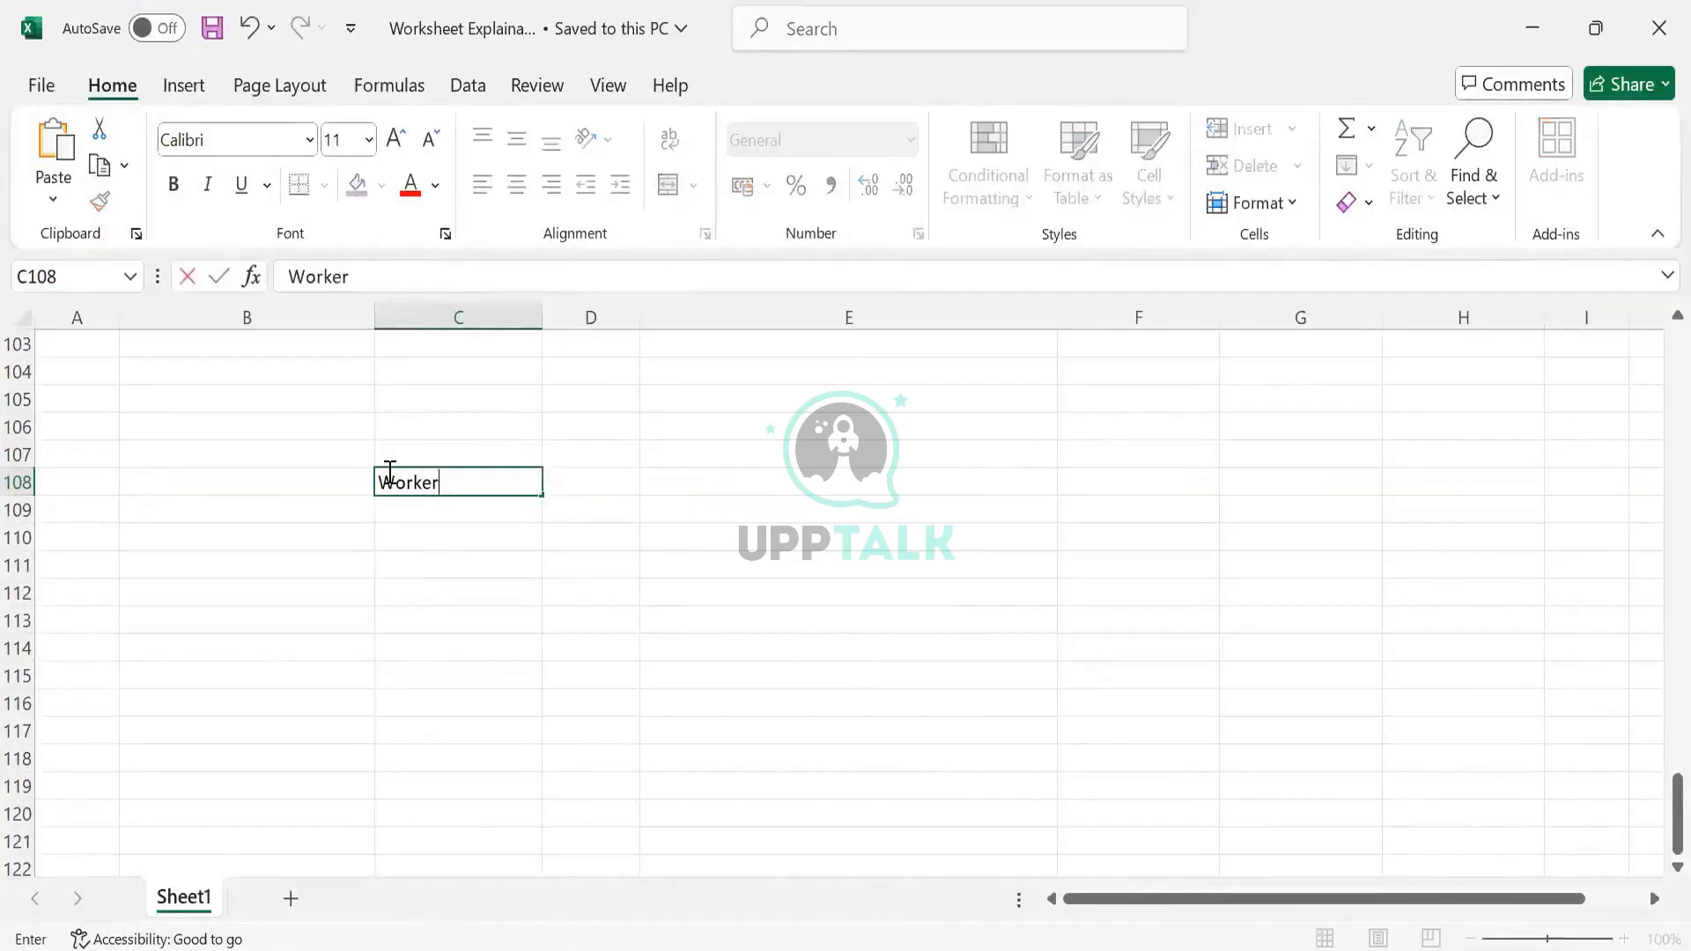
key(Tab)
key(Left)
key(Left)
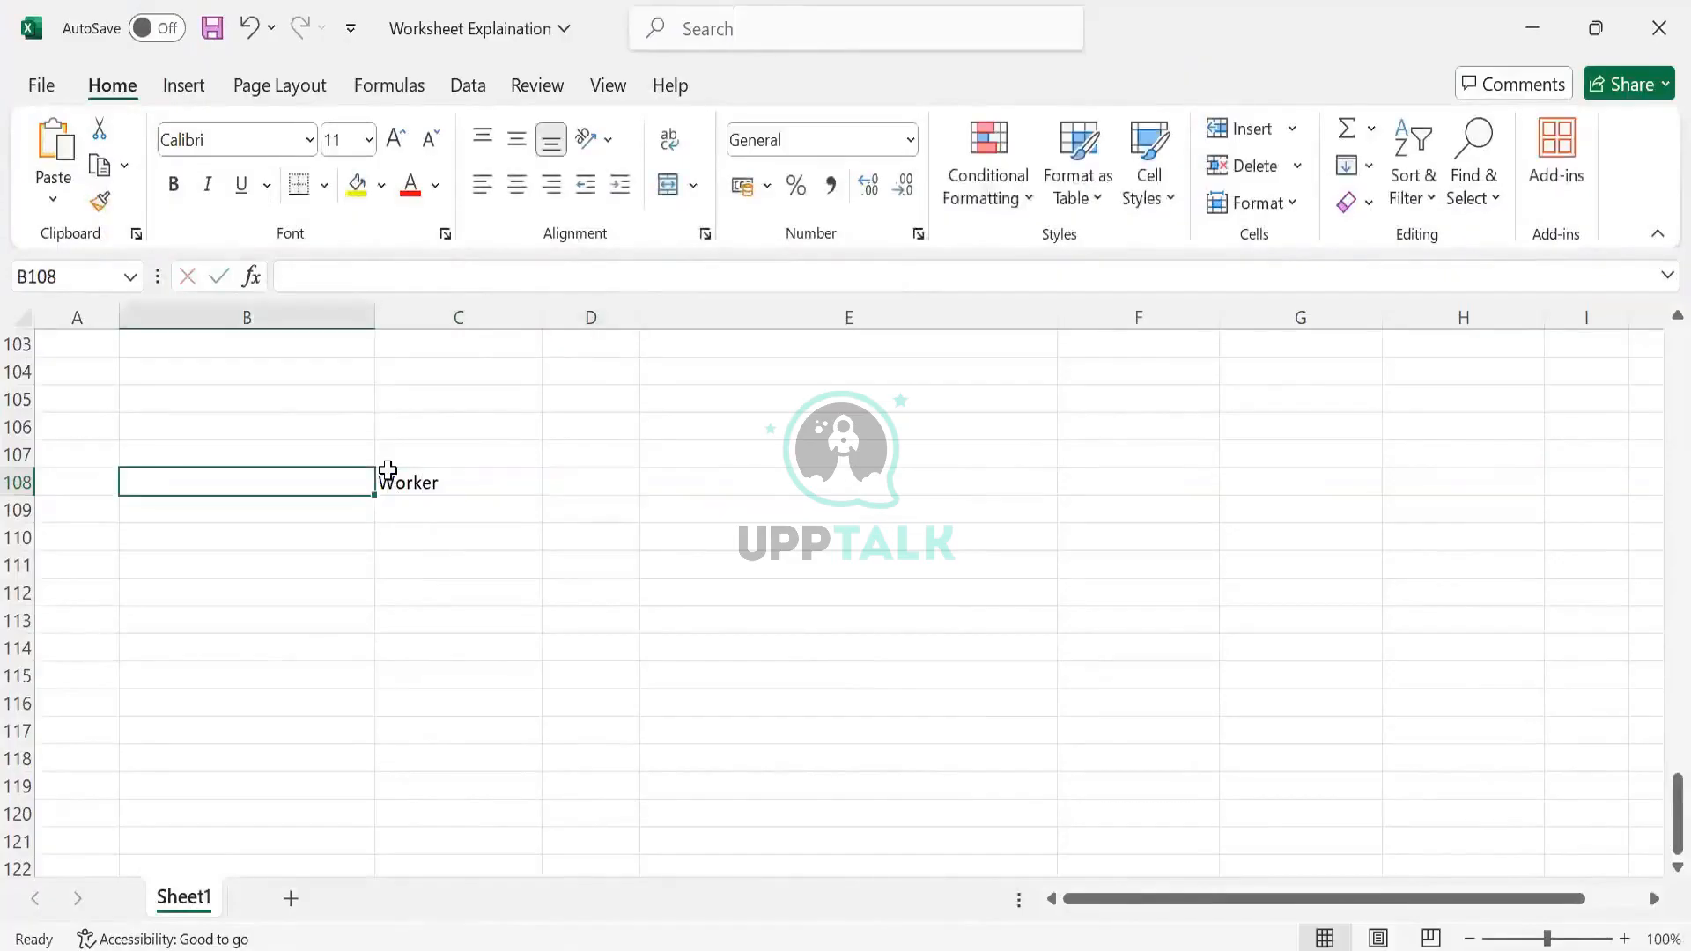
text(Emp ID)
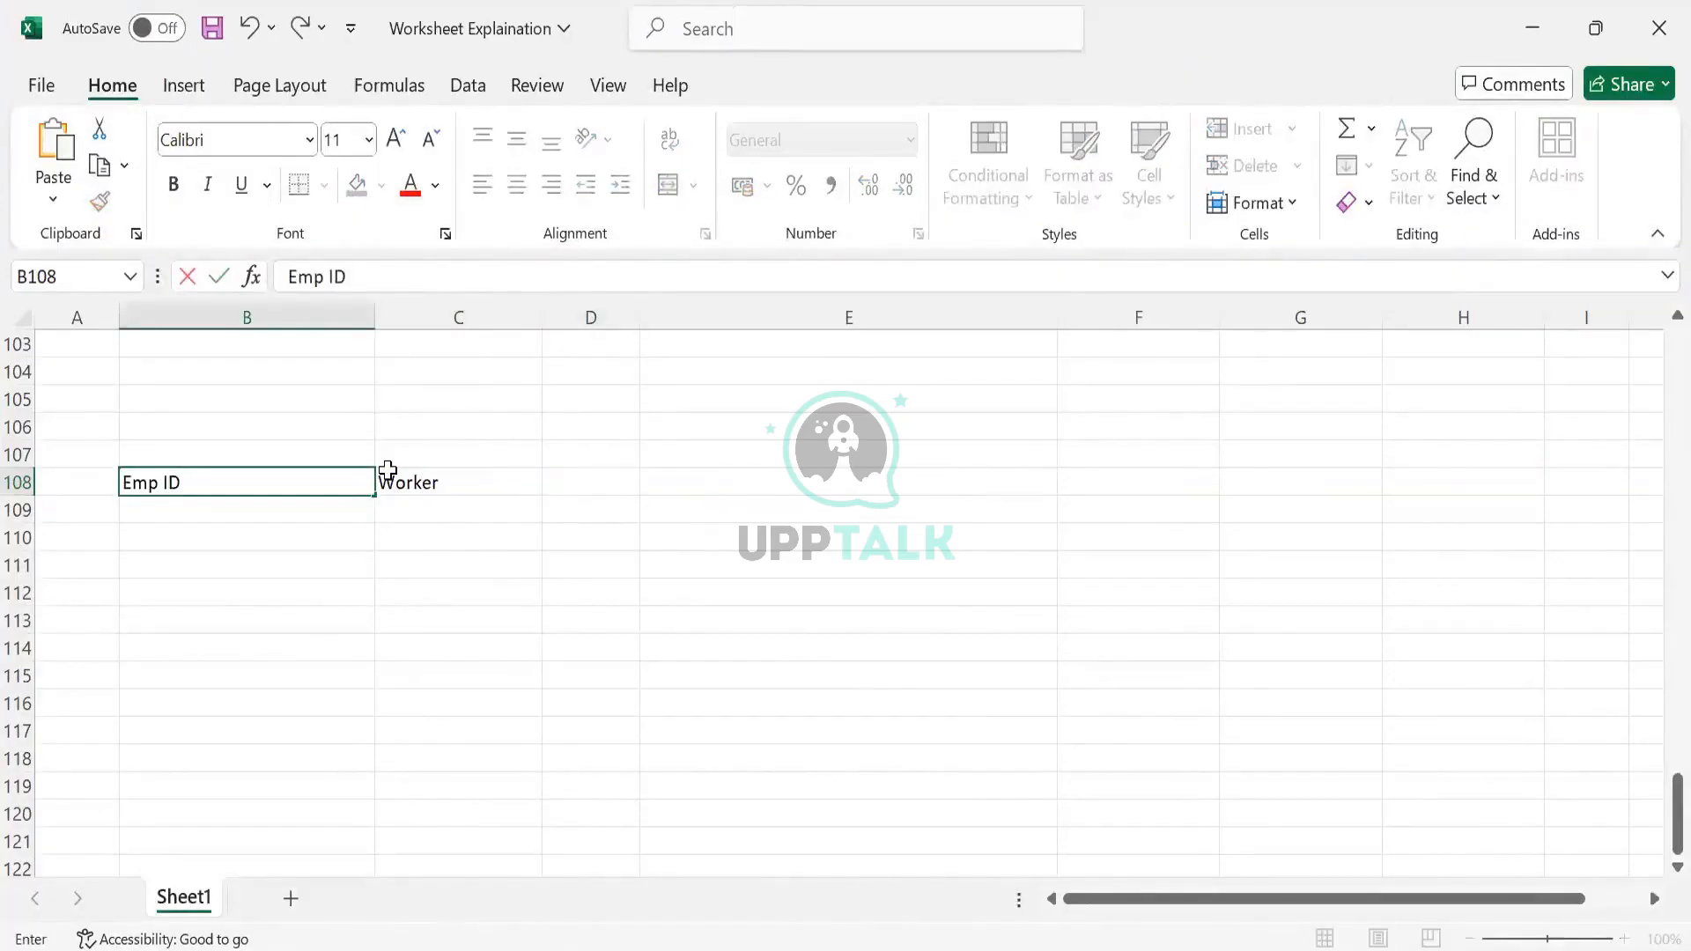
key(Return)
text(1)
key(Return)
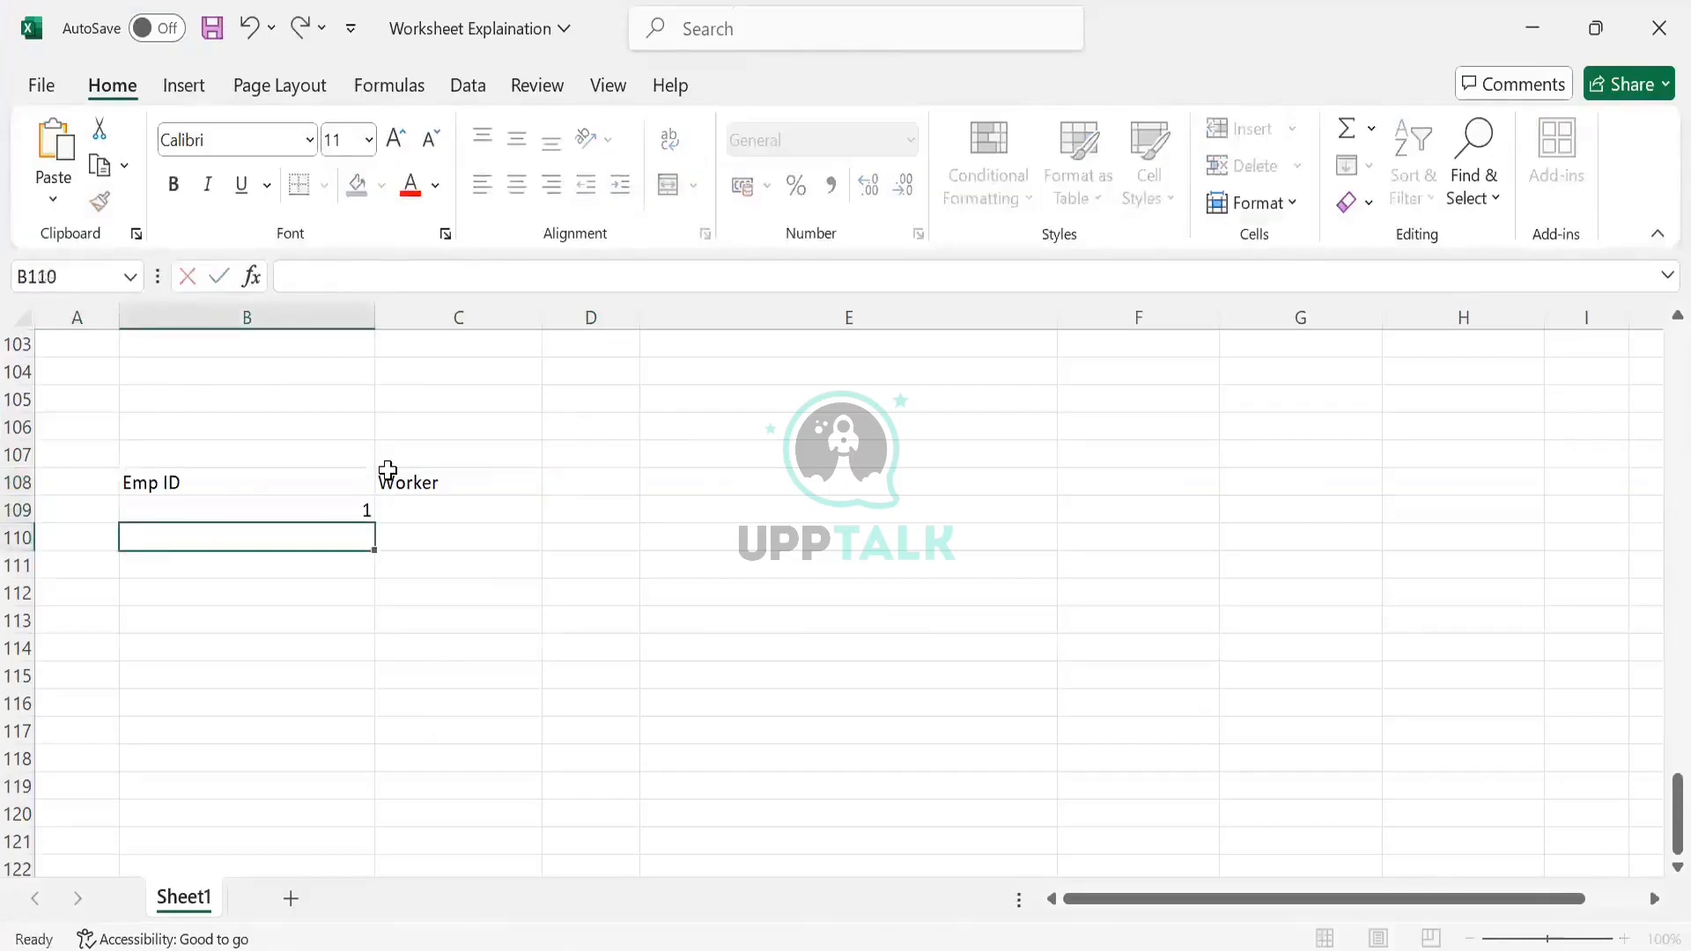
text(2)
key(Return)
text(3)
key(Tab)
key(Up)
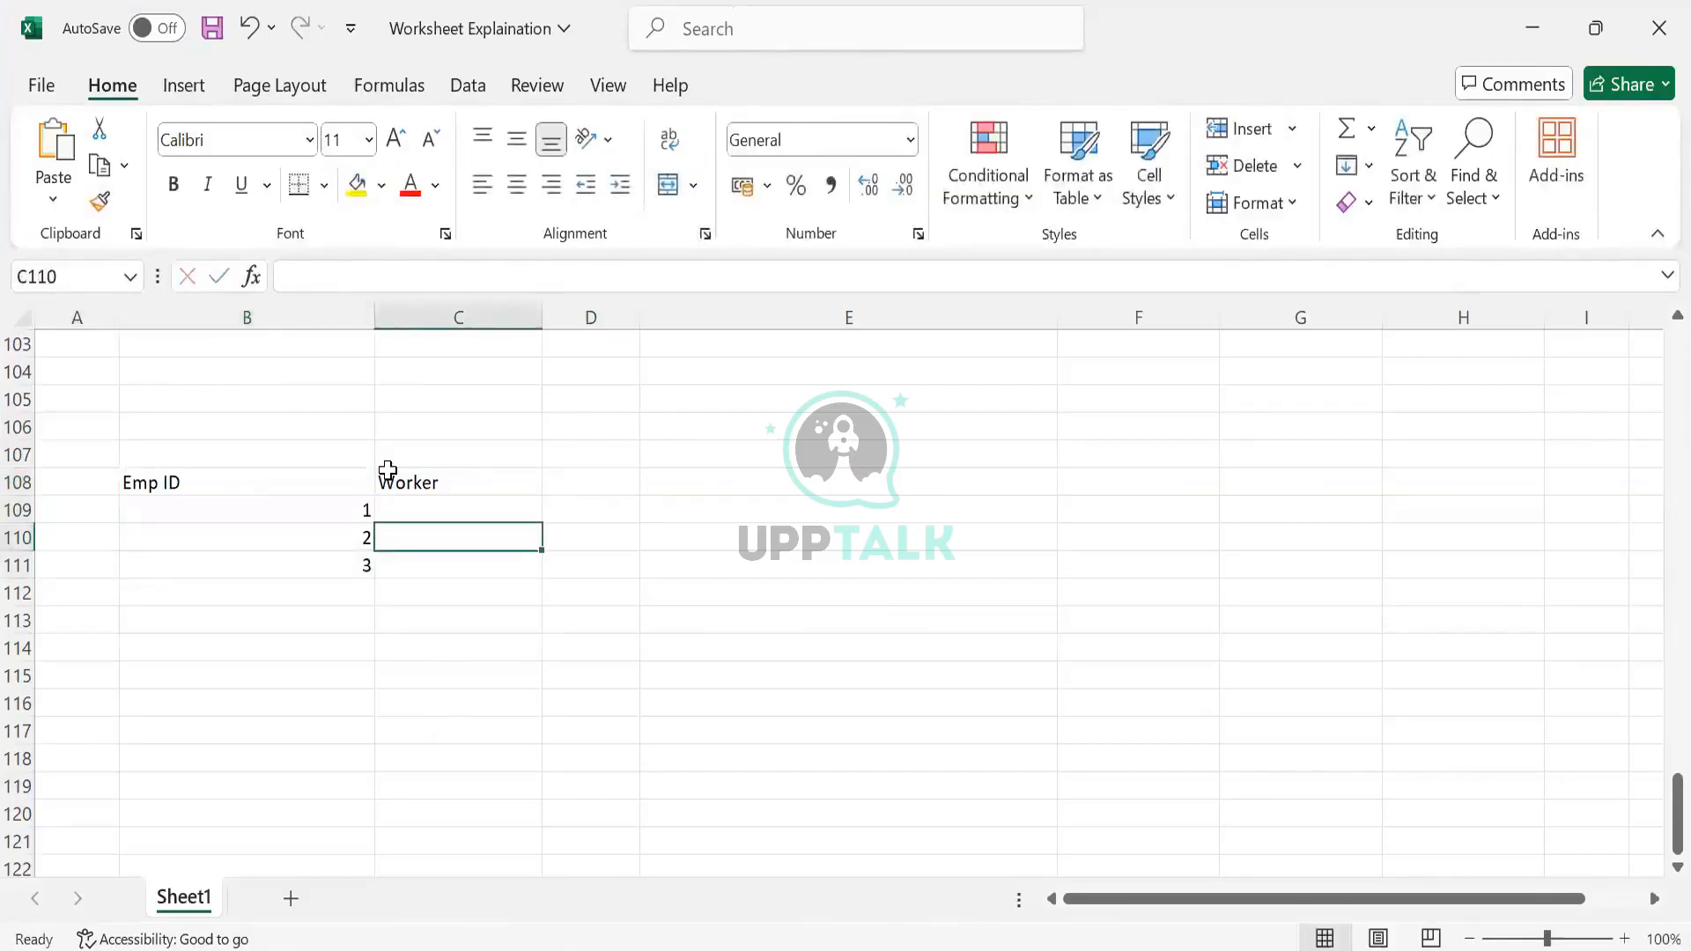
key(Up)
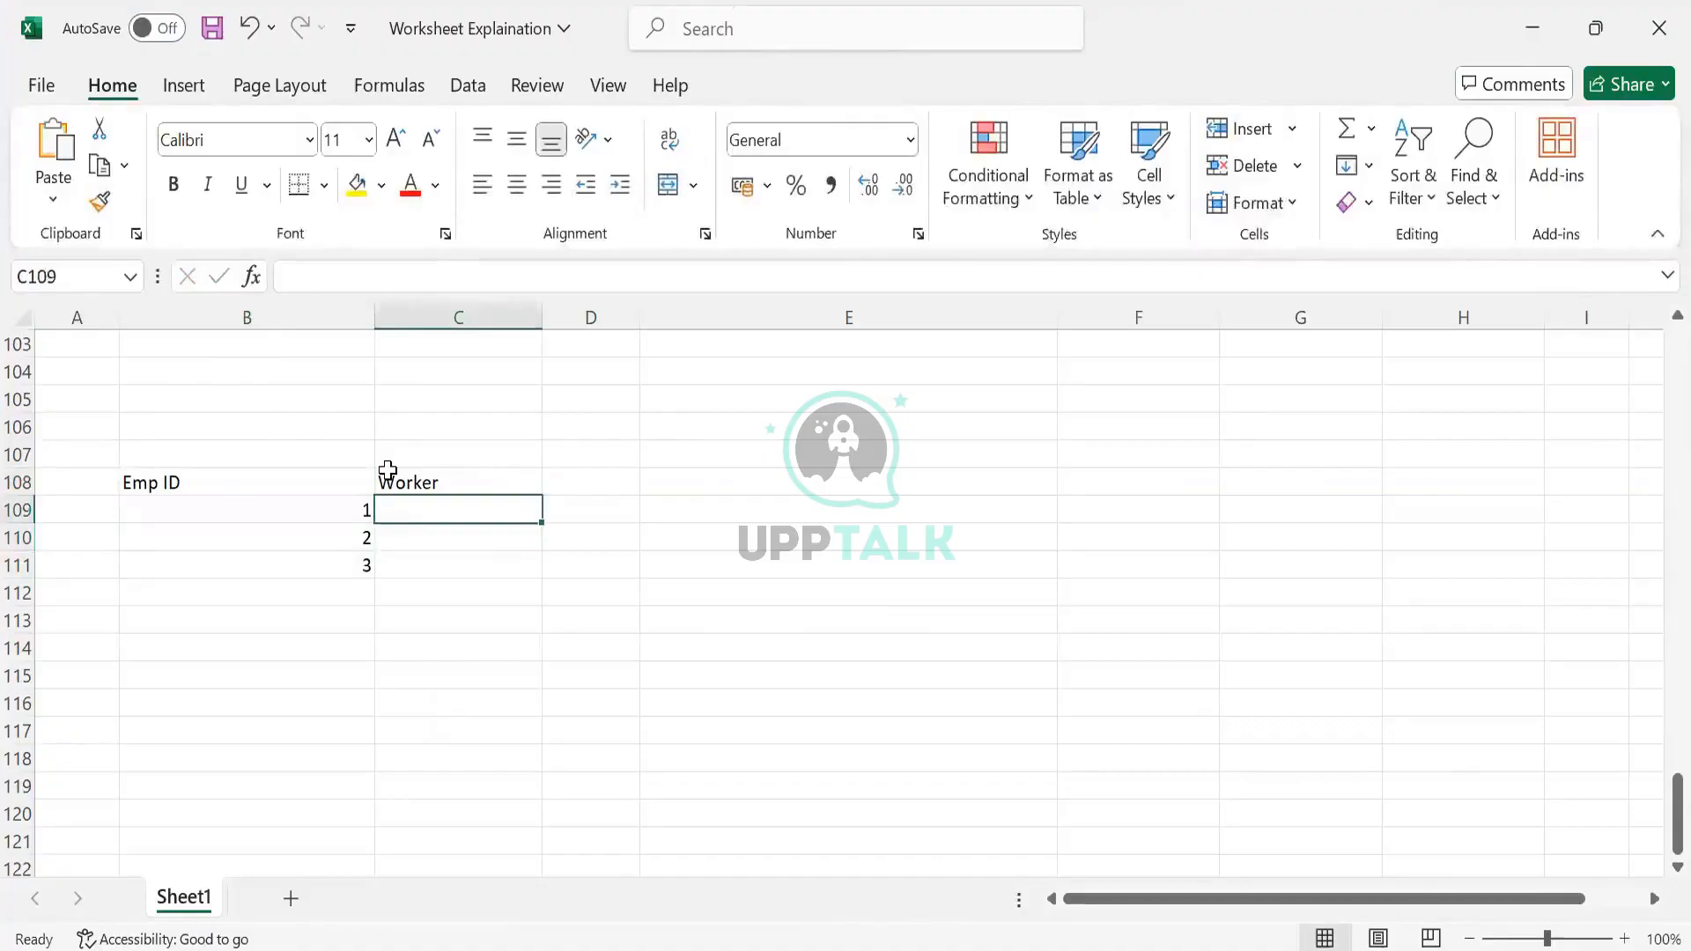
Enter worker names ABC, DEF and XYZ under Worker
text(ABC)
key(Return)
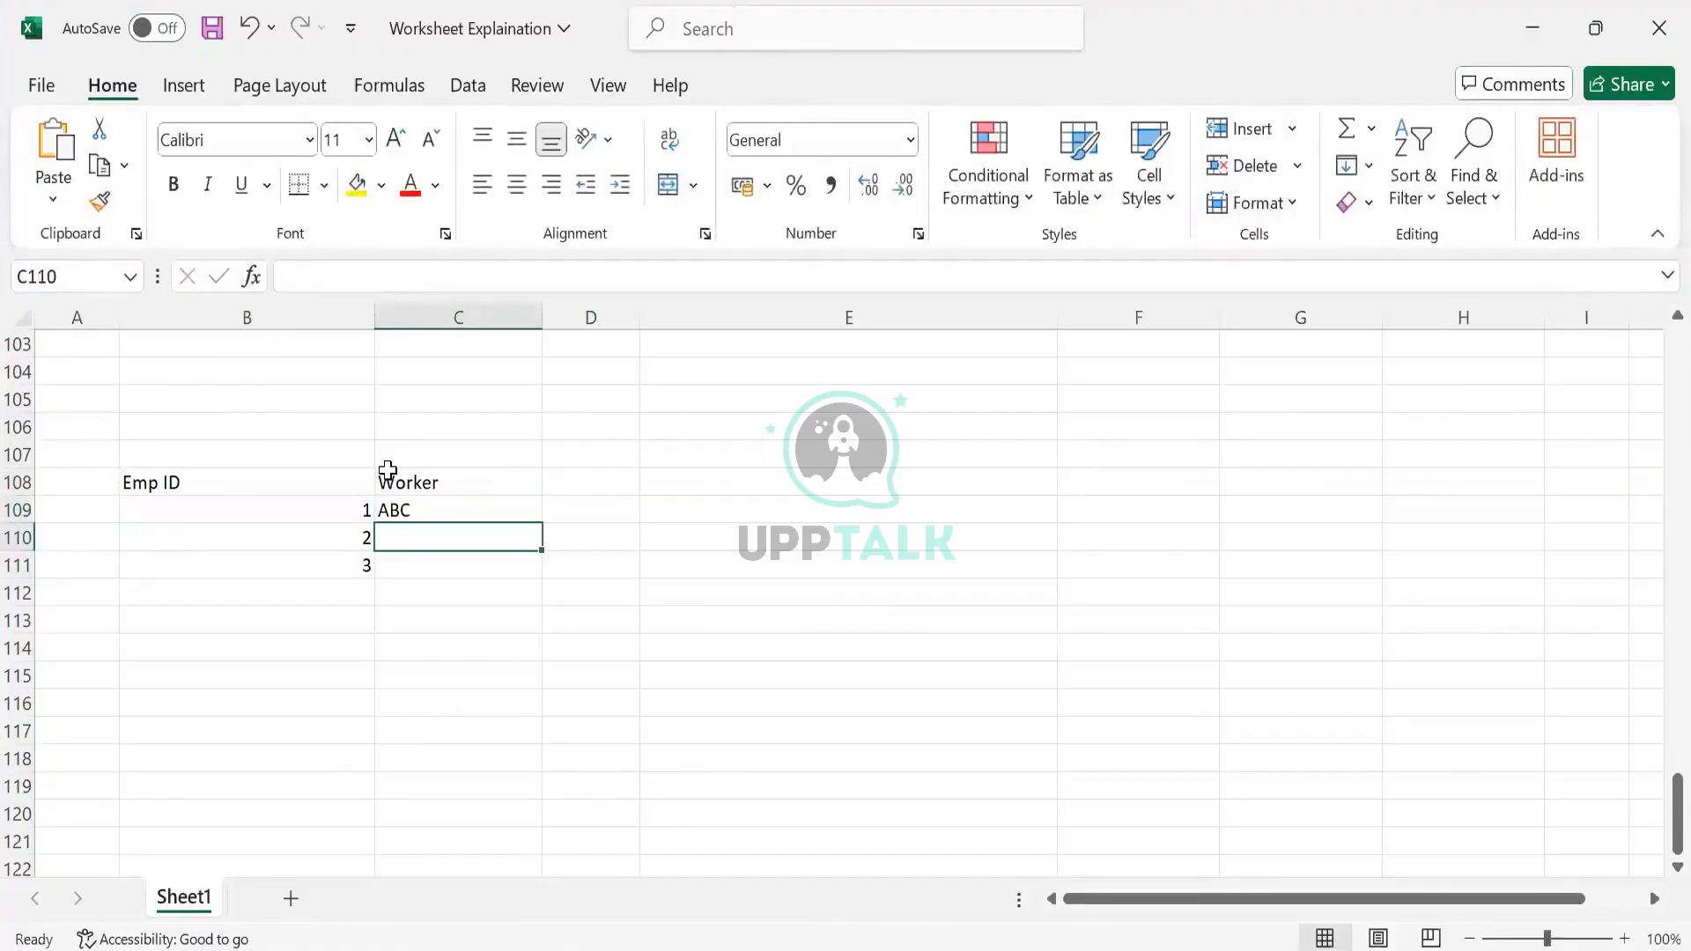
text(DEF)
key(Return)
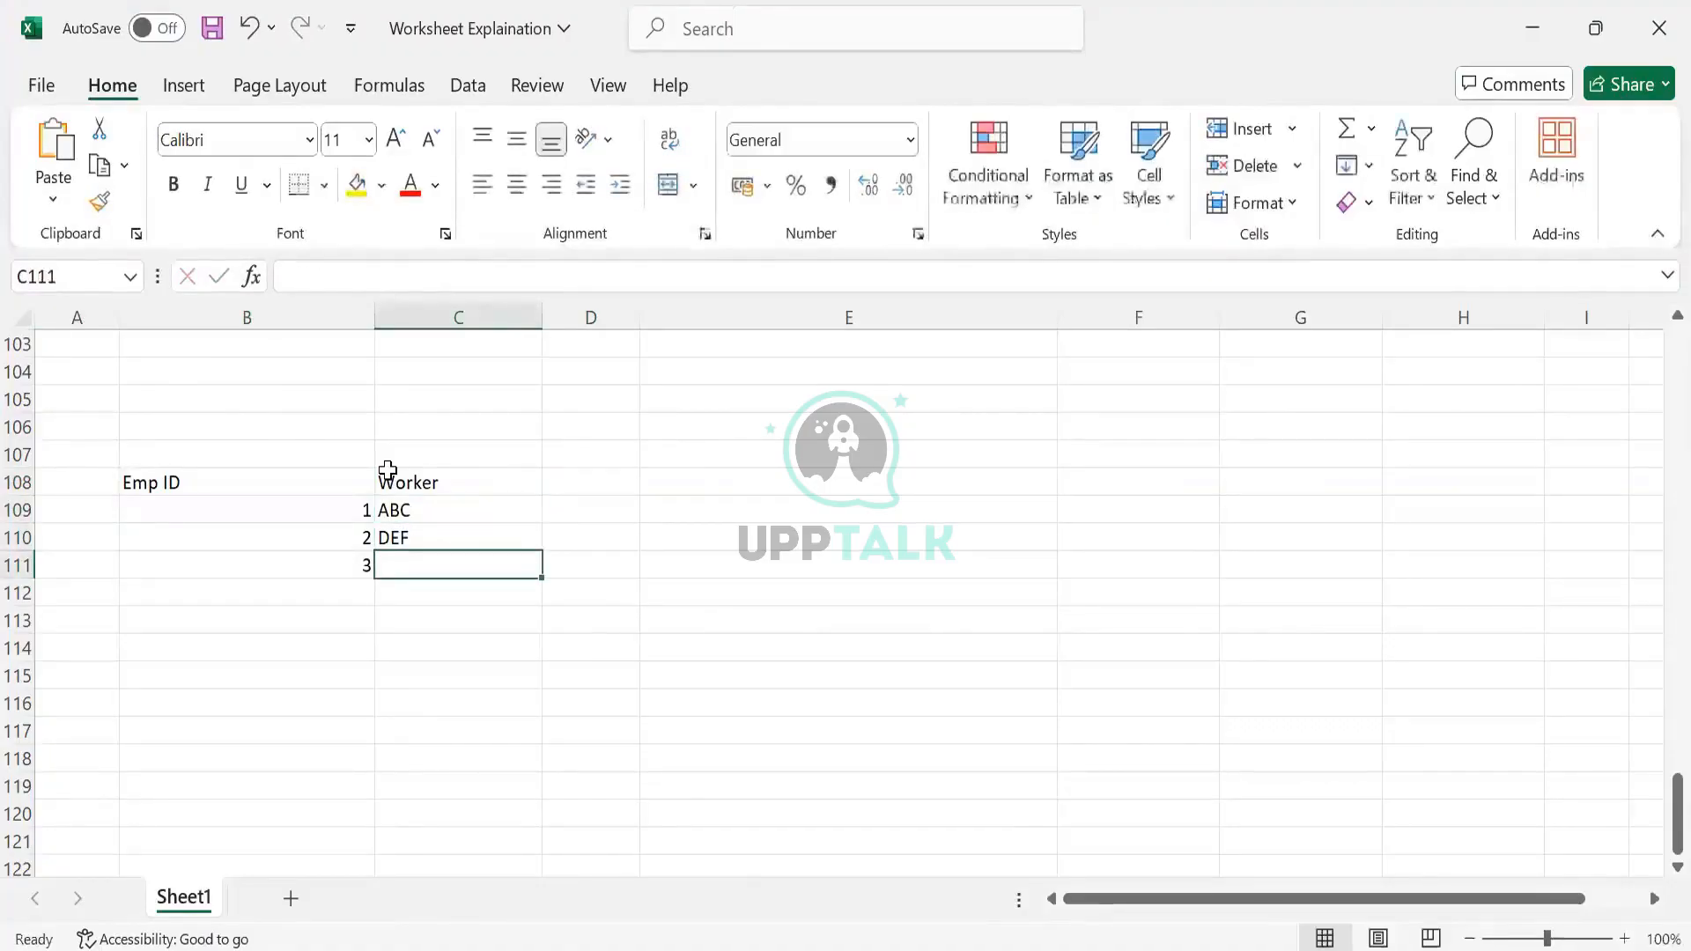
text(XYZ)
key(Tab)
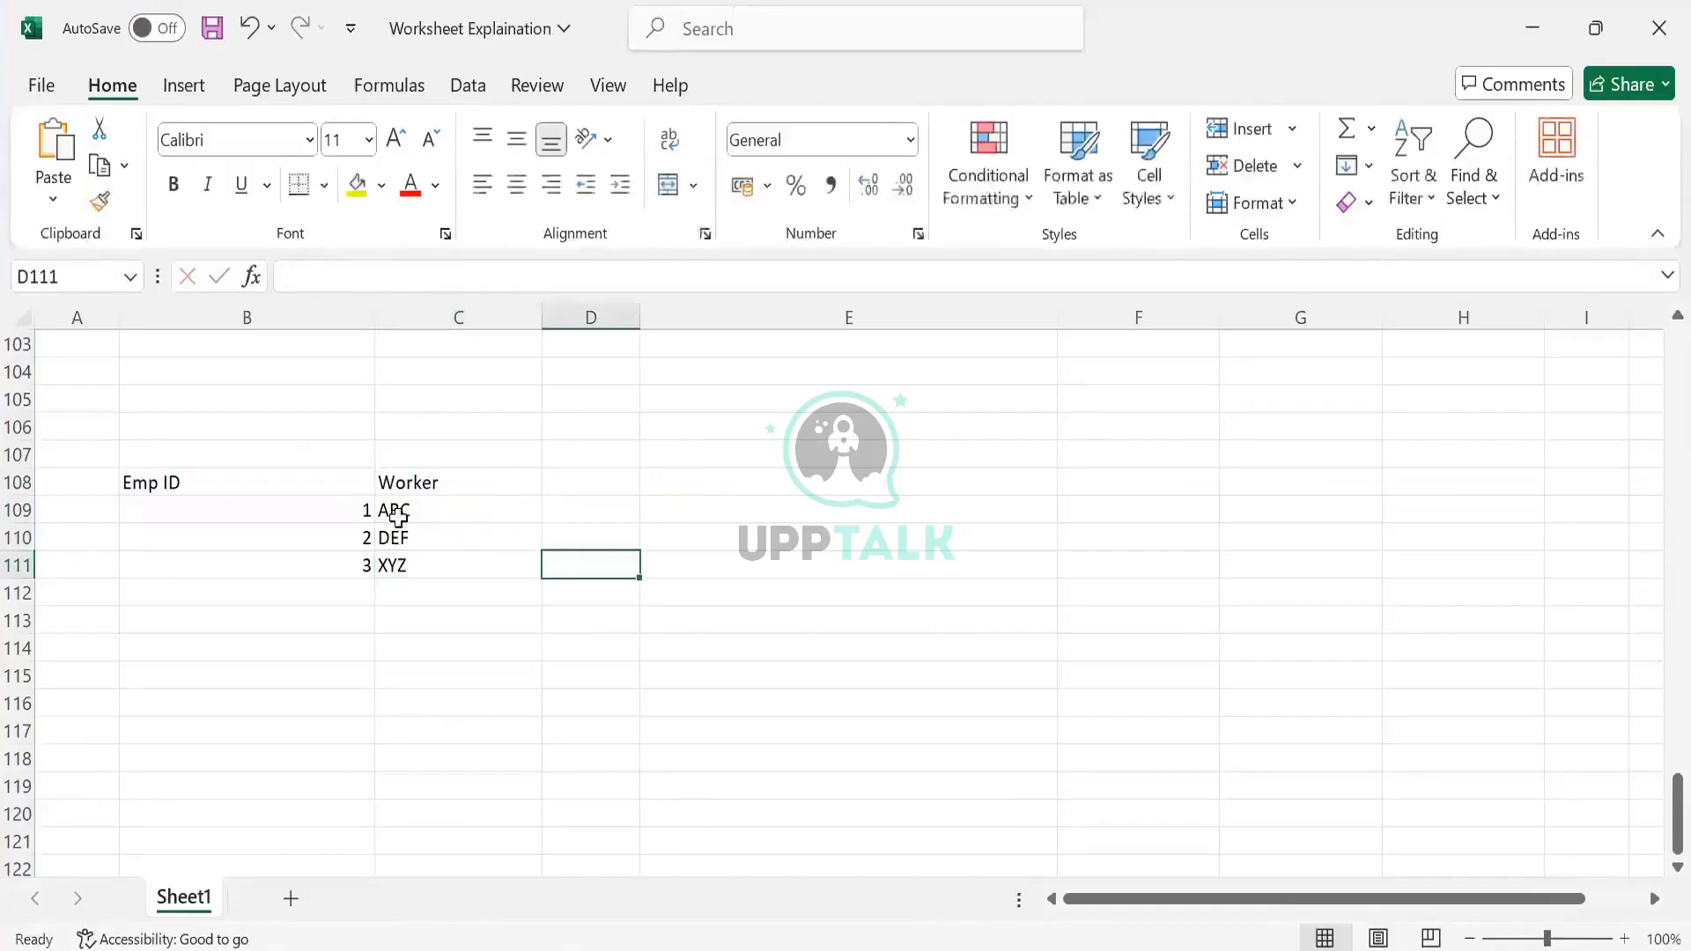
Label the row beside ABC 'Load 1' and widen the WPA_LoadID column
click(502, 533)
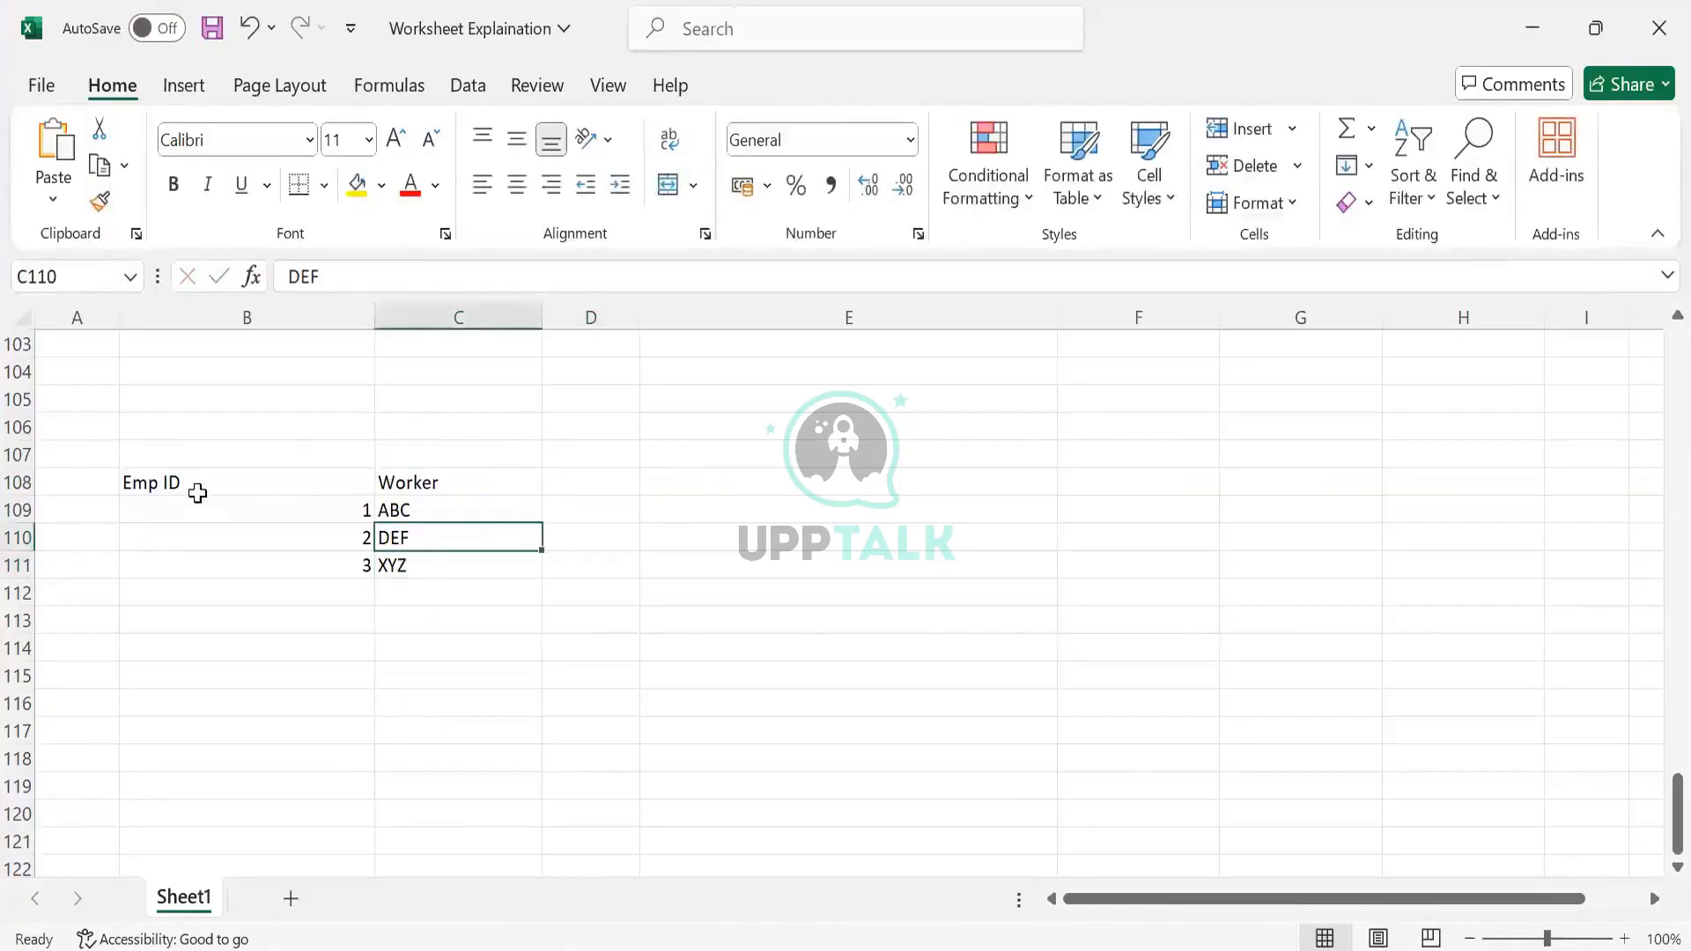
click(199, 487)
click(269, 531)
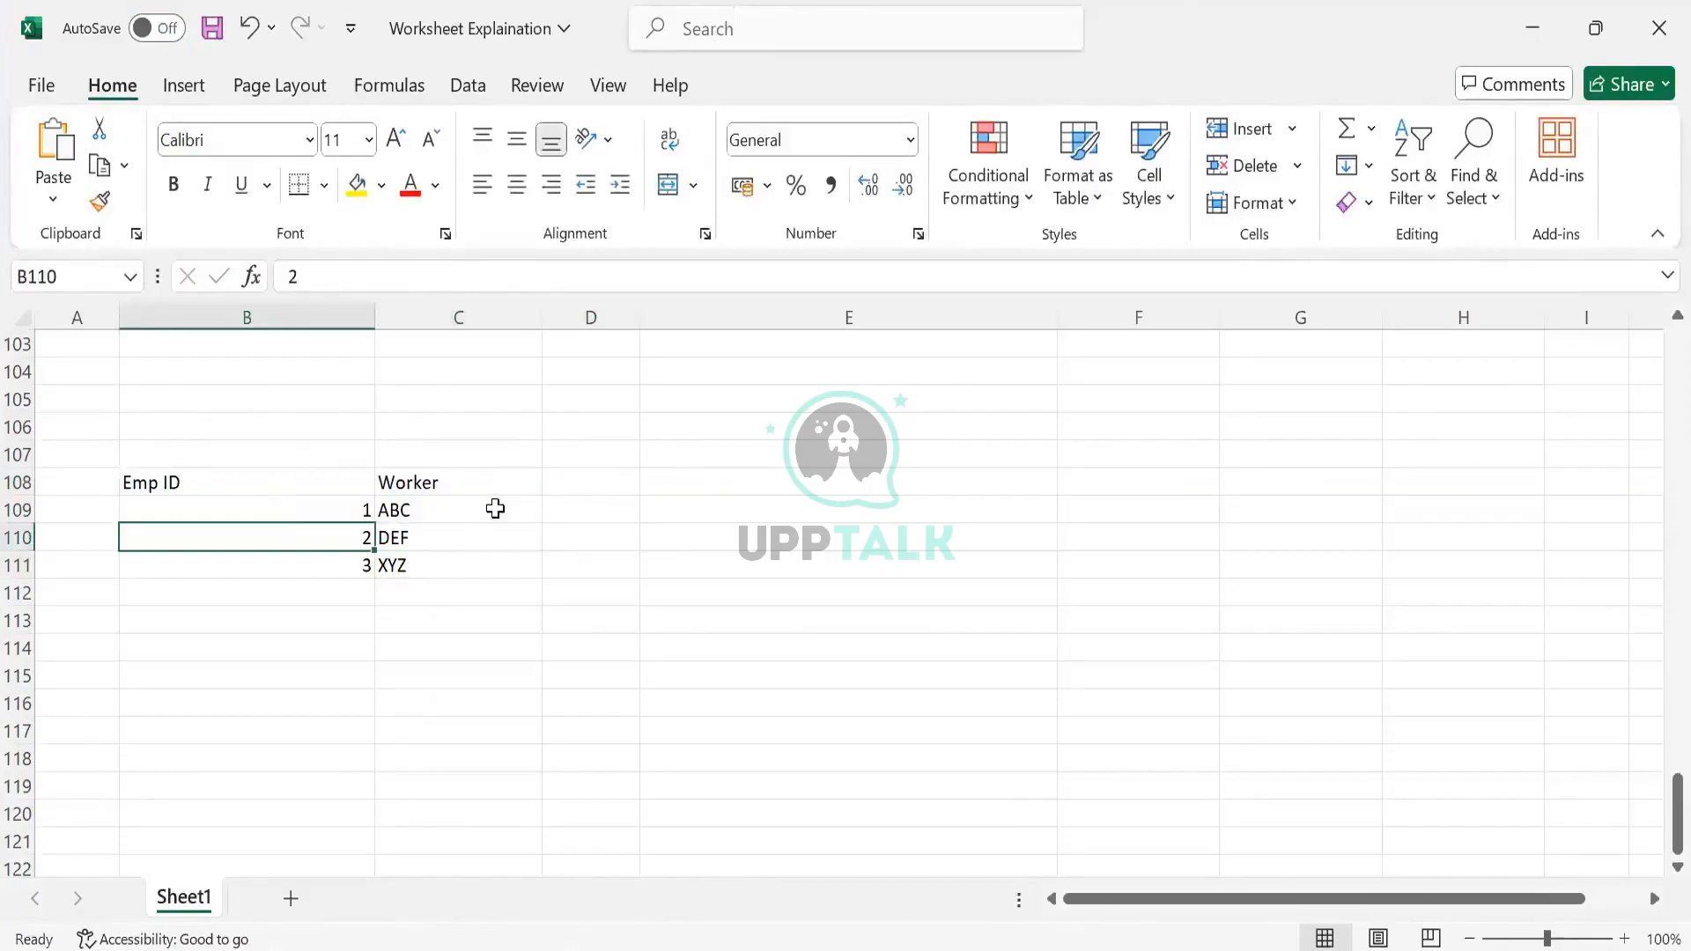
click(573, 485)
click(575, 531)
click(578, 513)
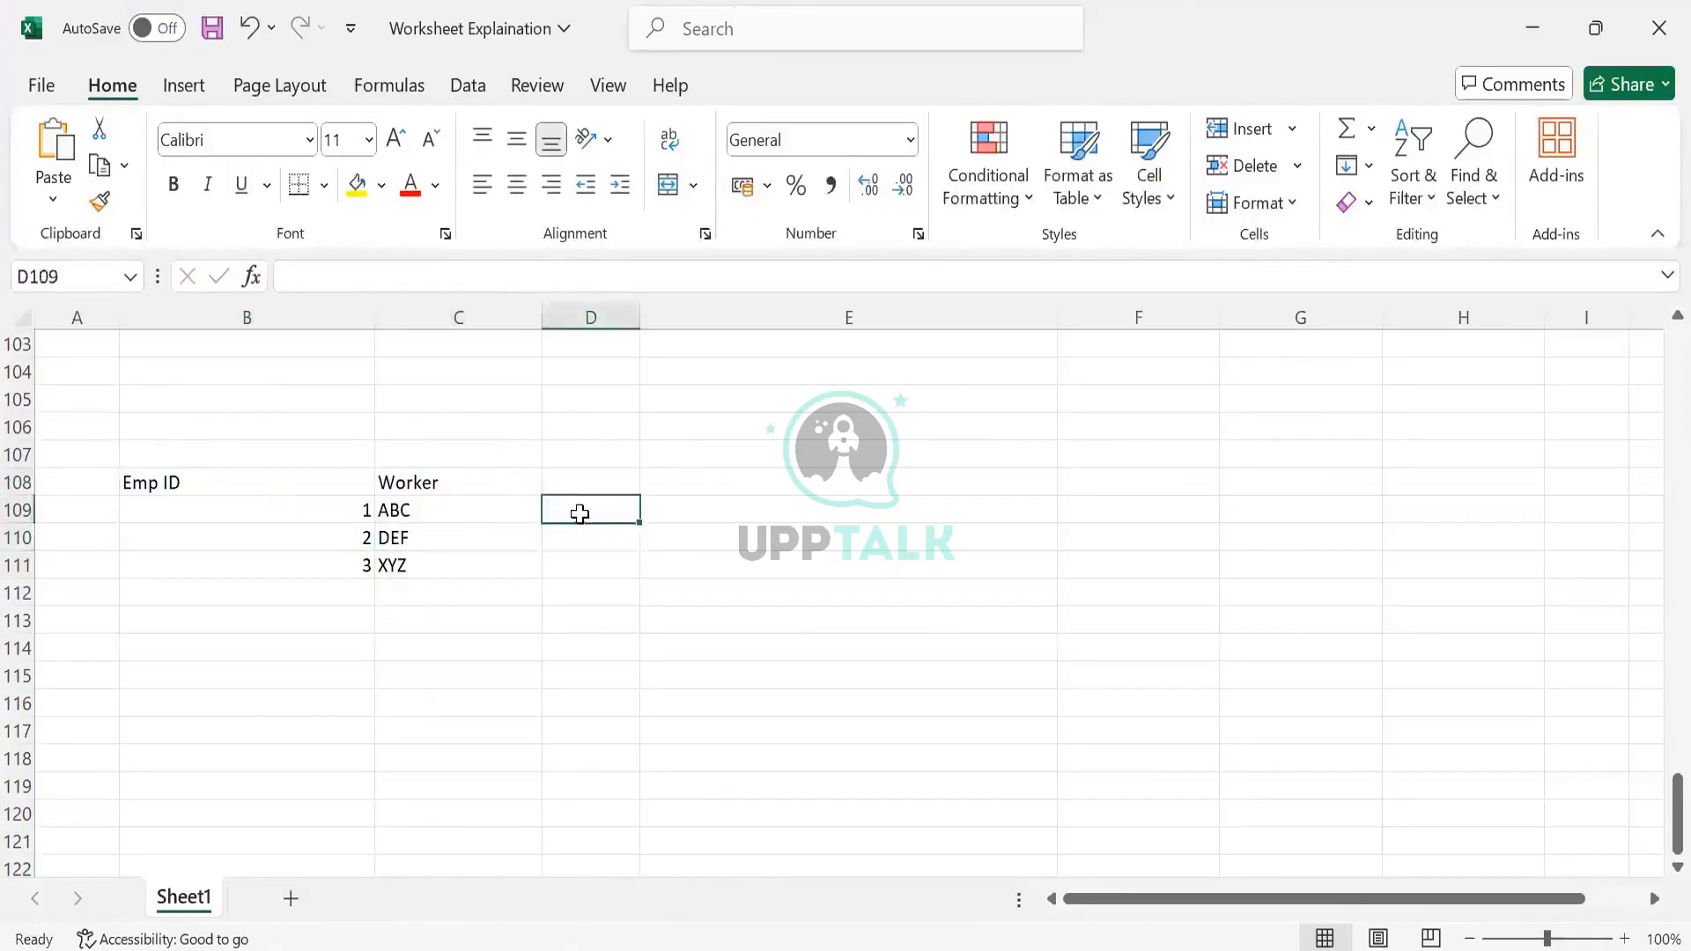
text(Load)
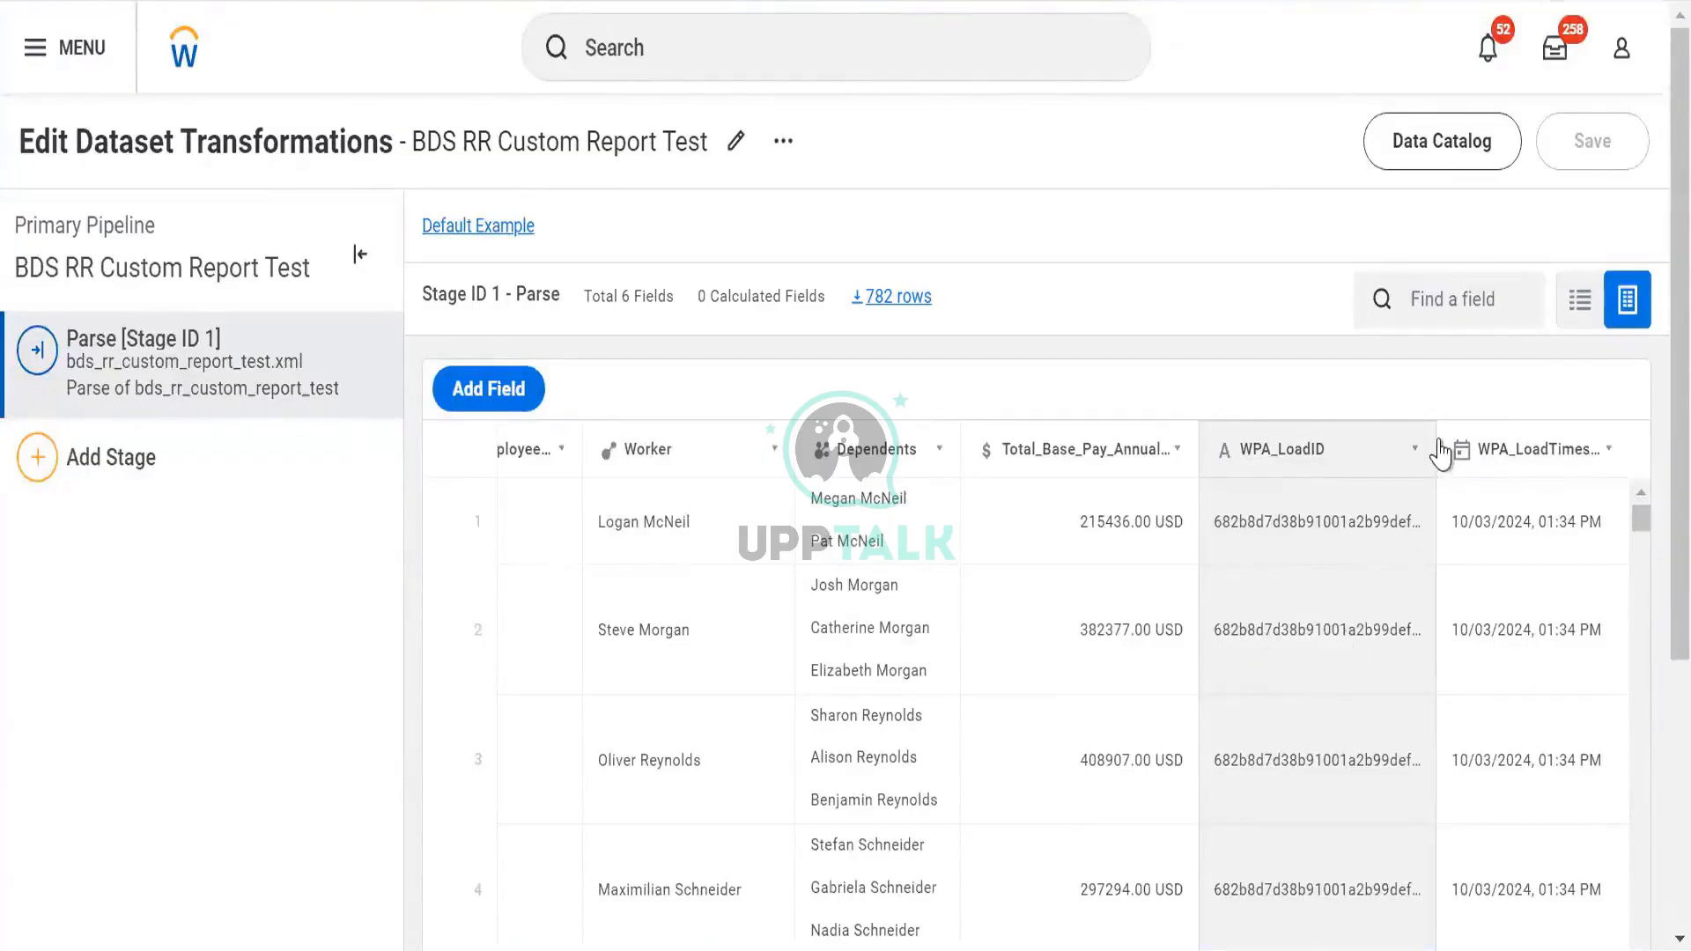
drag(1441, 454, 1514, 546)
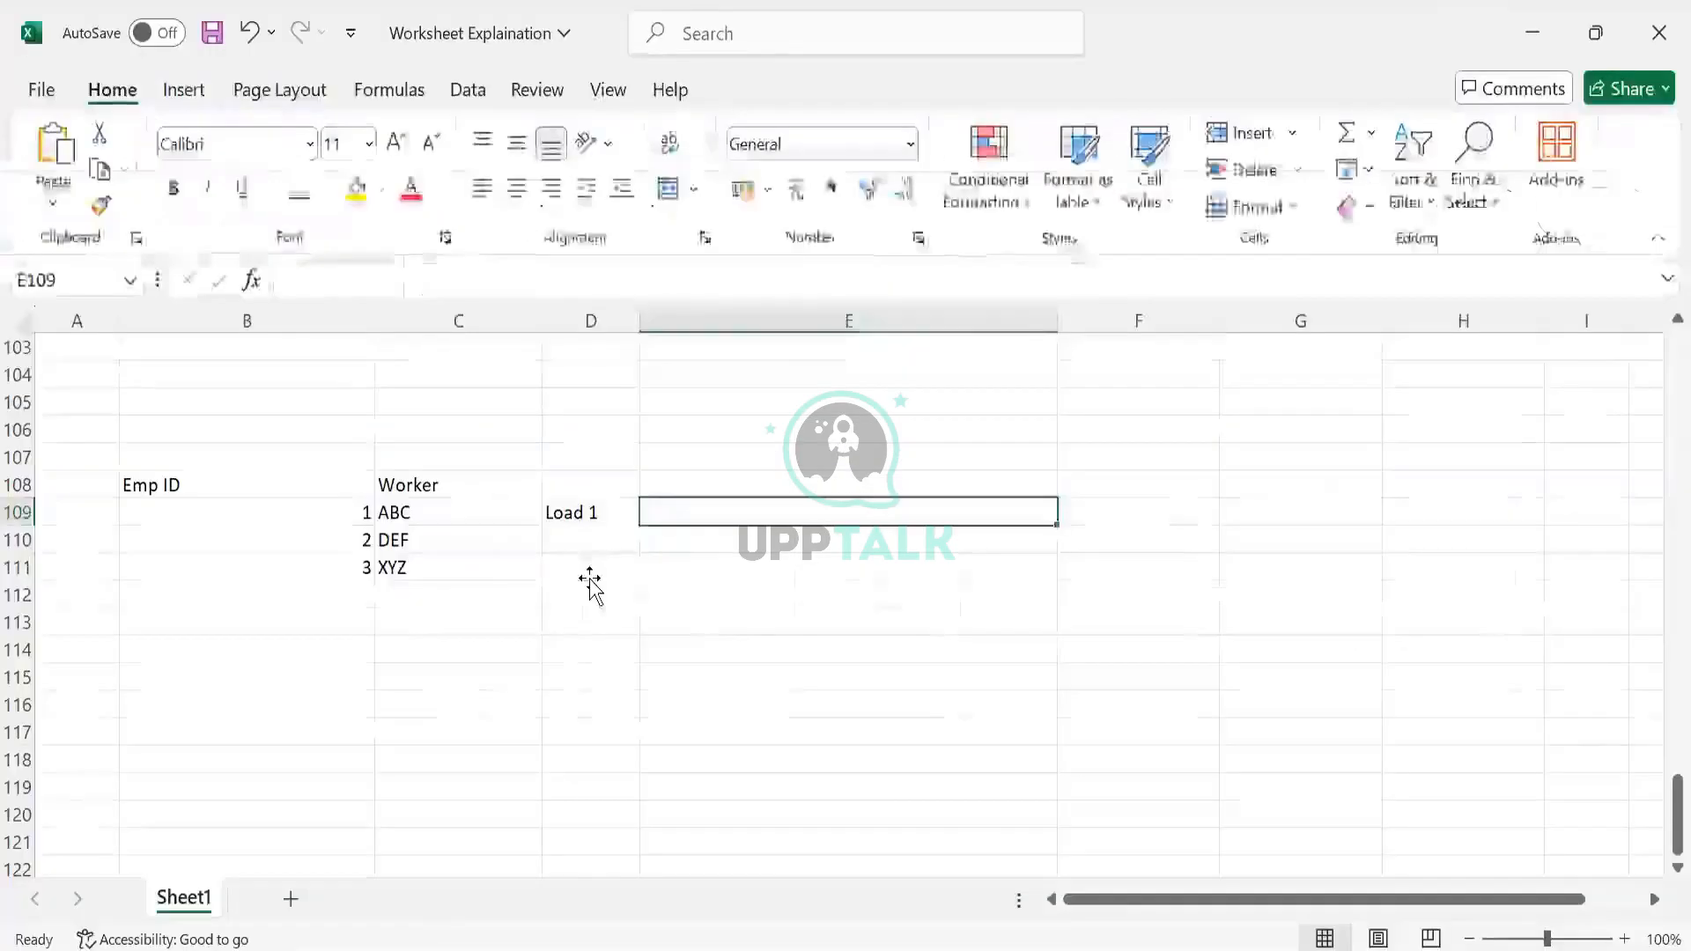
click(590, 577)
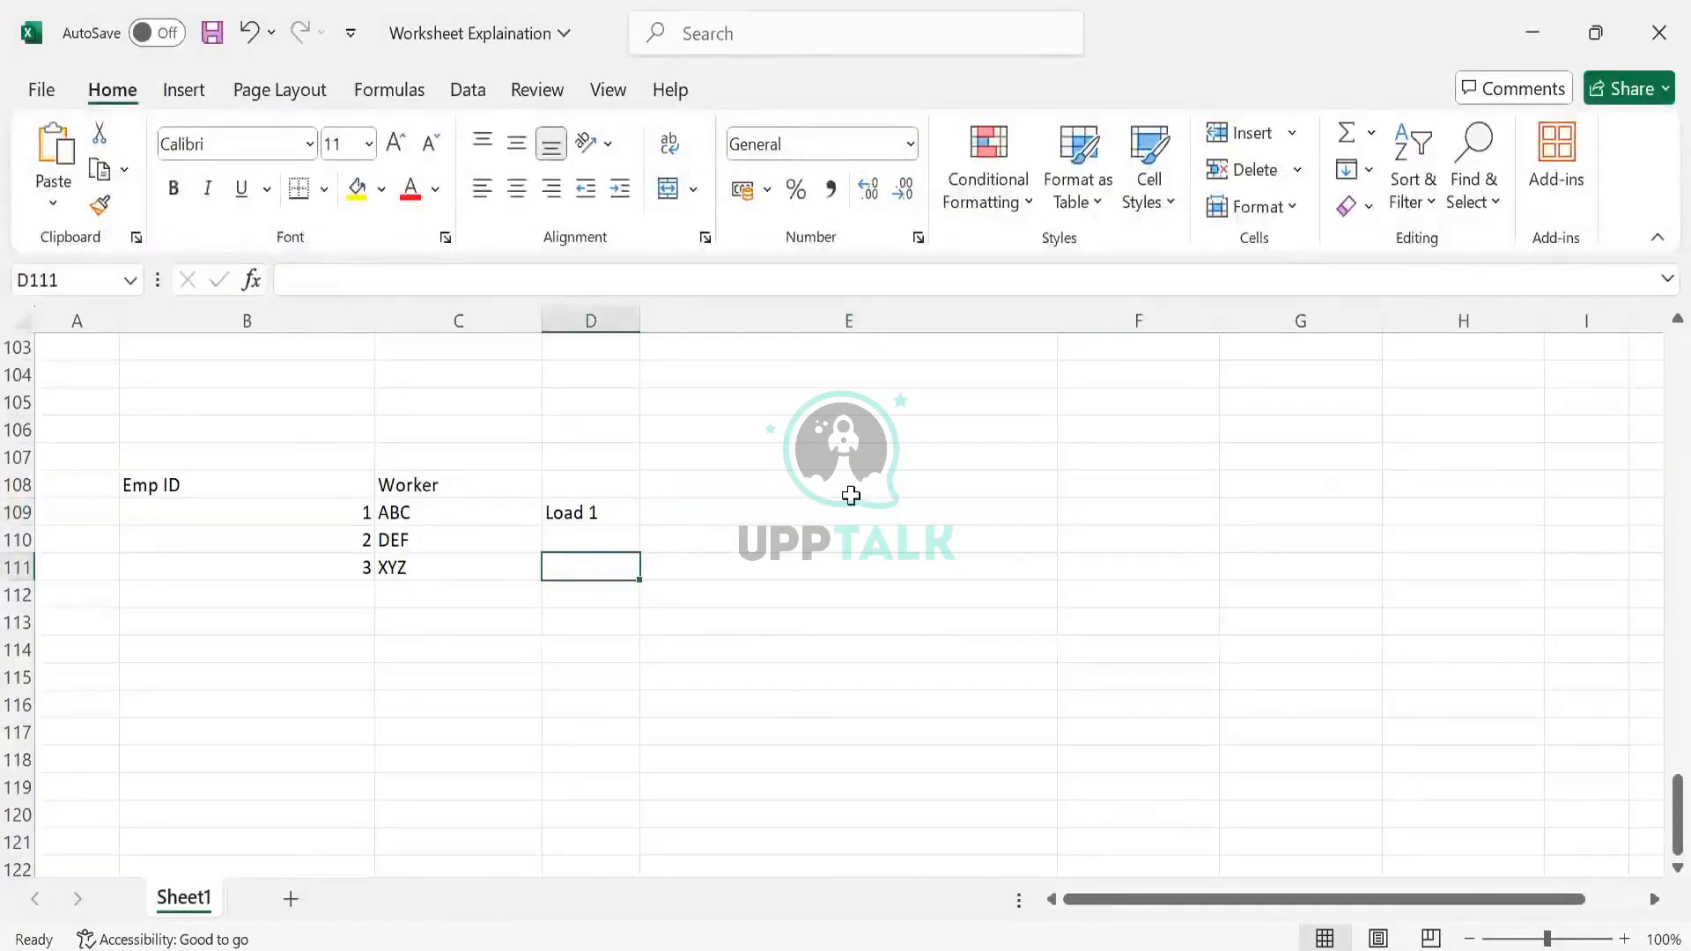
Add 'Replace' and 'Append' labels in the cells above the Worker header
click(481, 452)
click(486, 429)
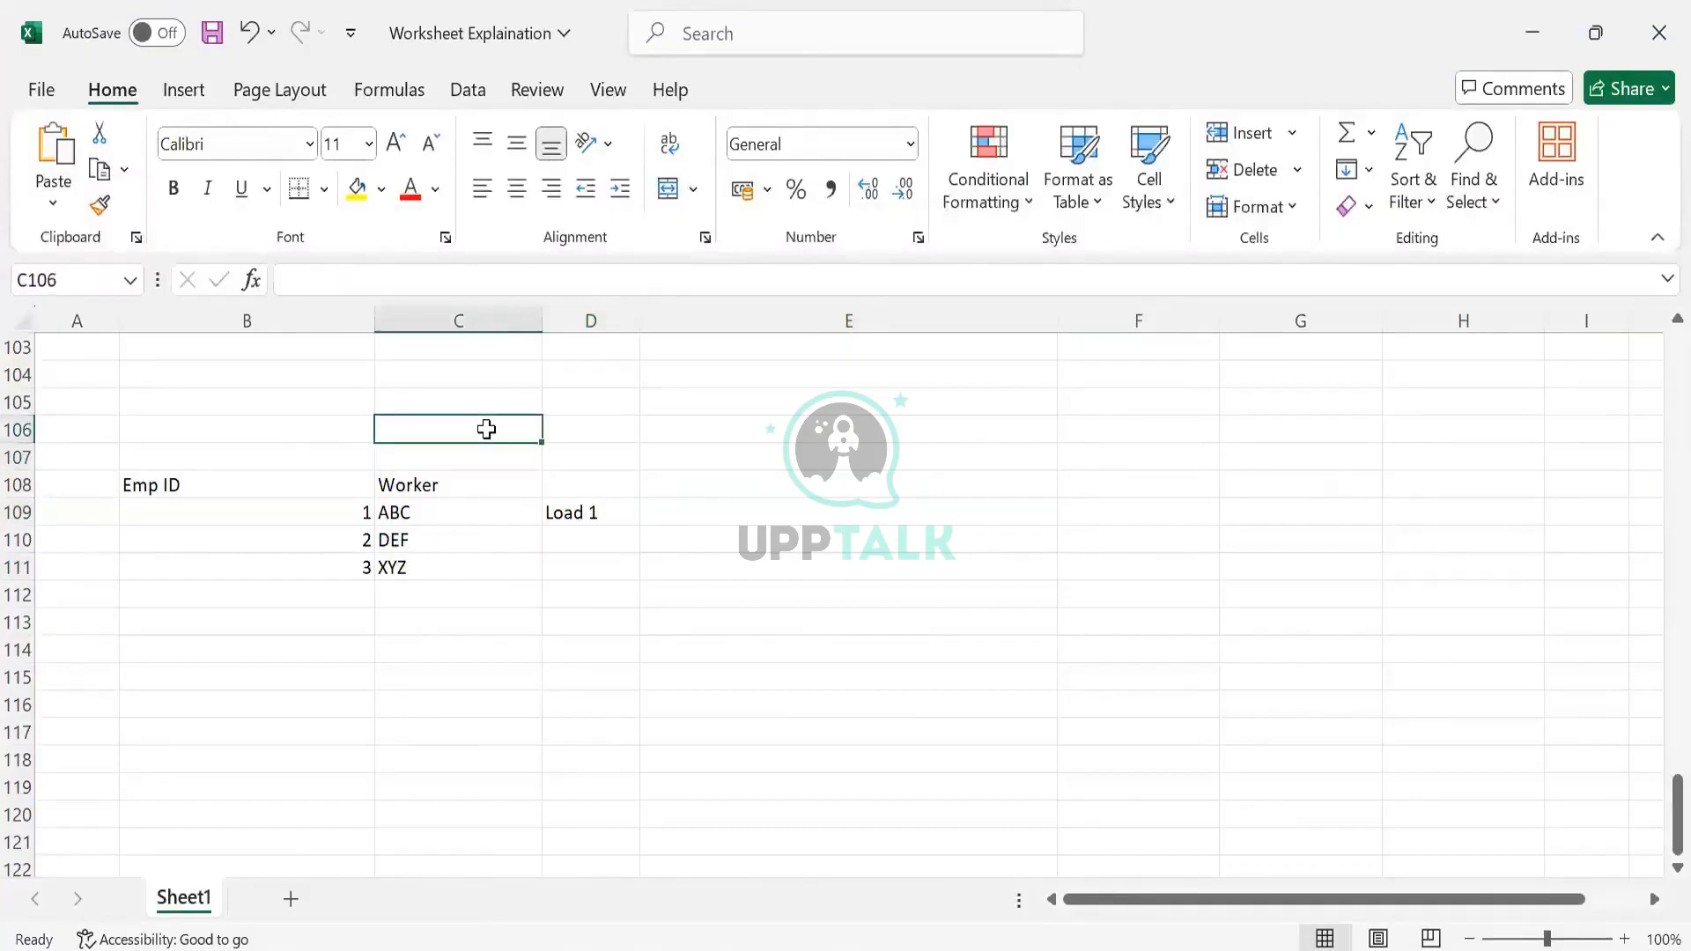
text(Repal)
key(BackSpace)
key(BackSpace)
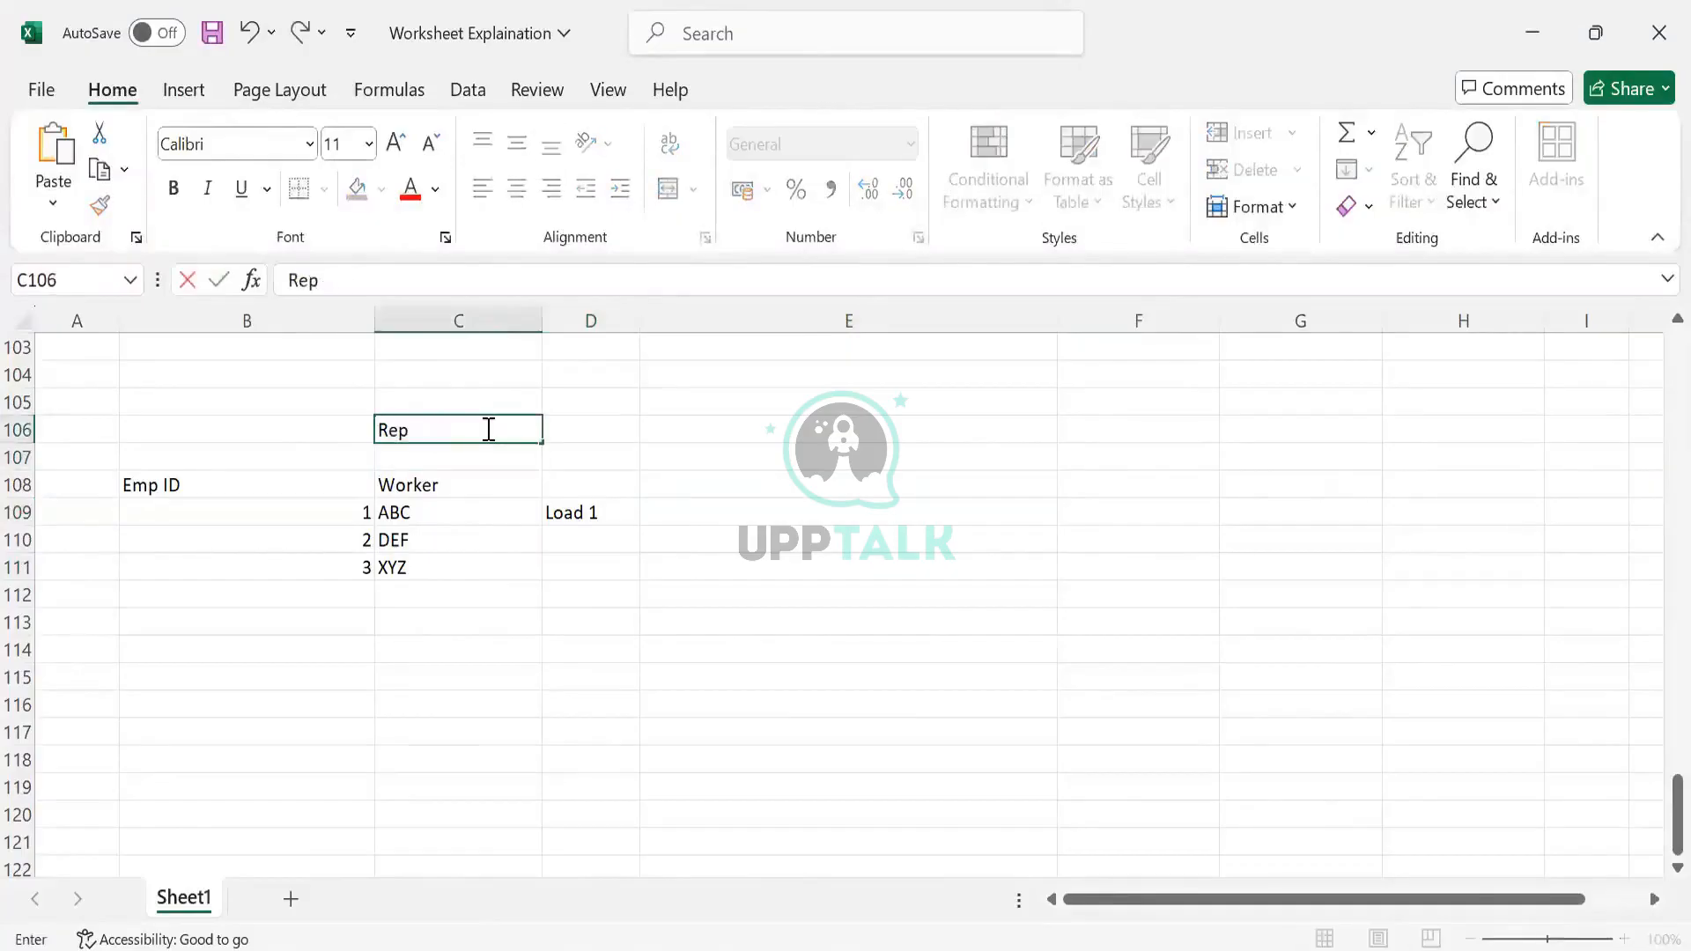
text(lace)
key(Tab)
text(Append)
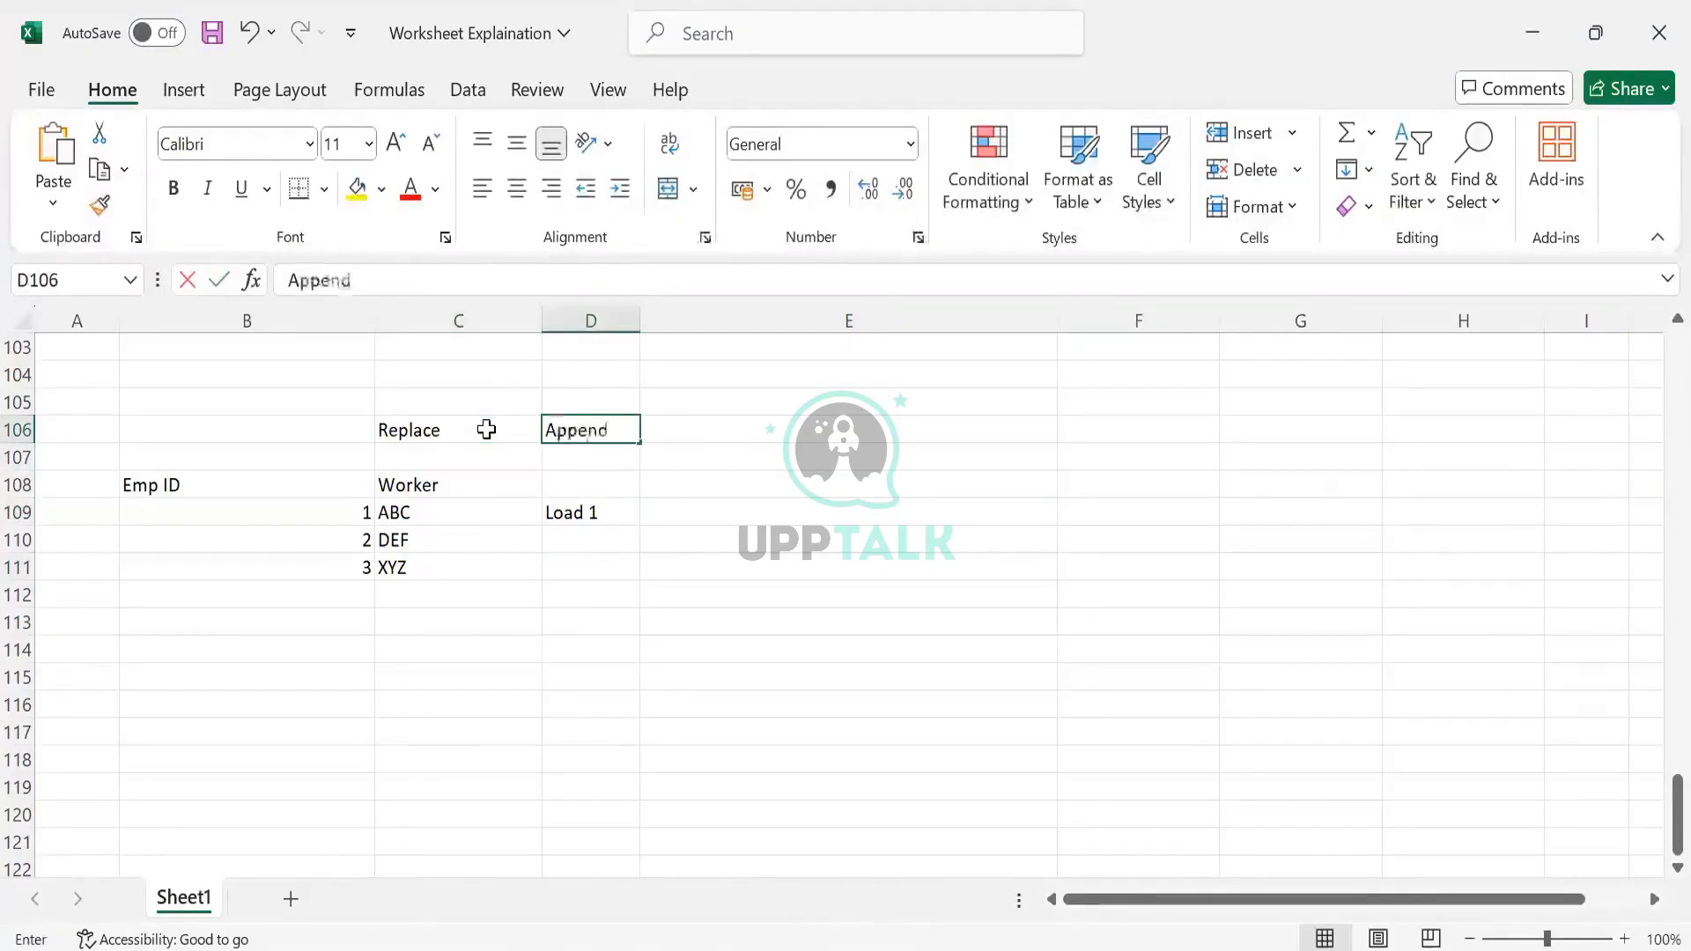
key(Tab)
Add a second batch below the table with IDs 1, 2, 3 and workers ABC, DEF, XYZ
click(349, 603)
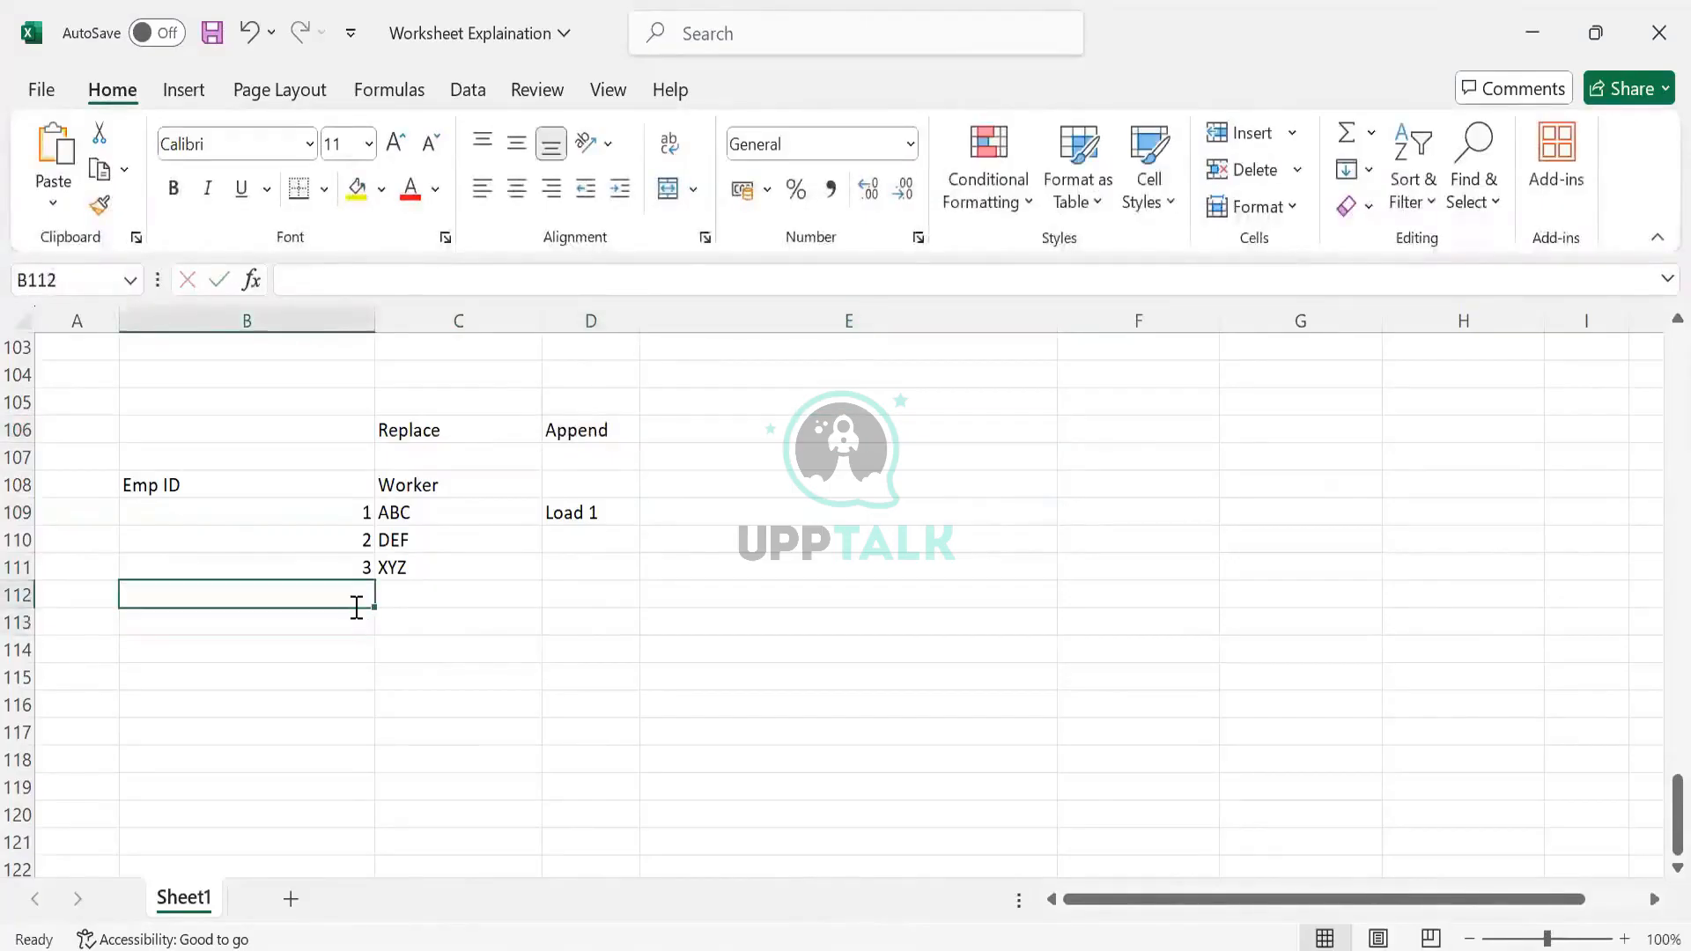
text(1)
key(Return)
text(2)
key(Return)
text(3)
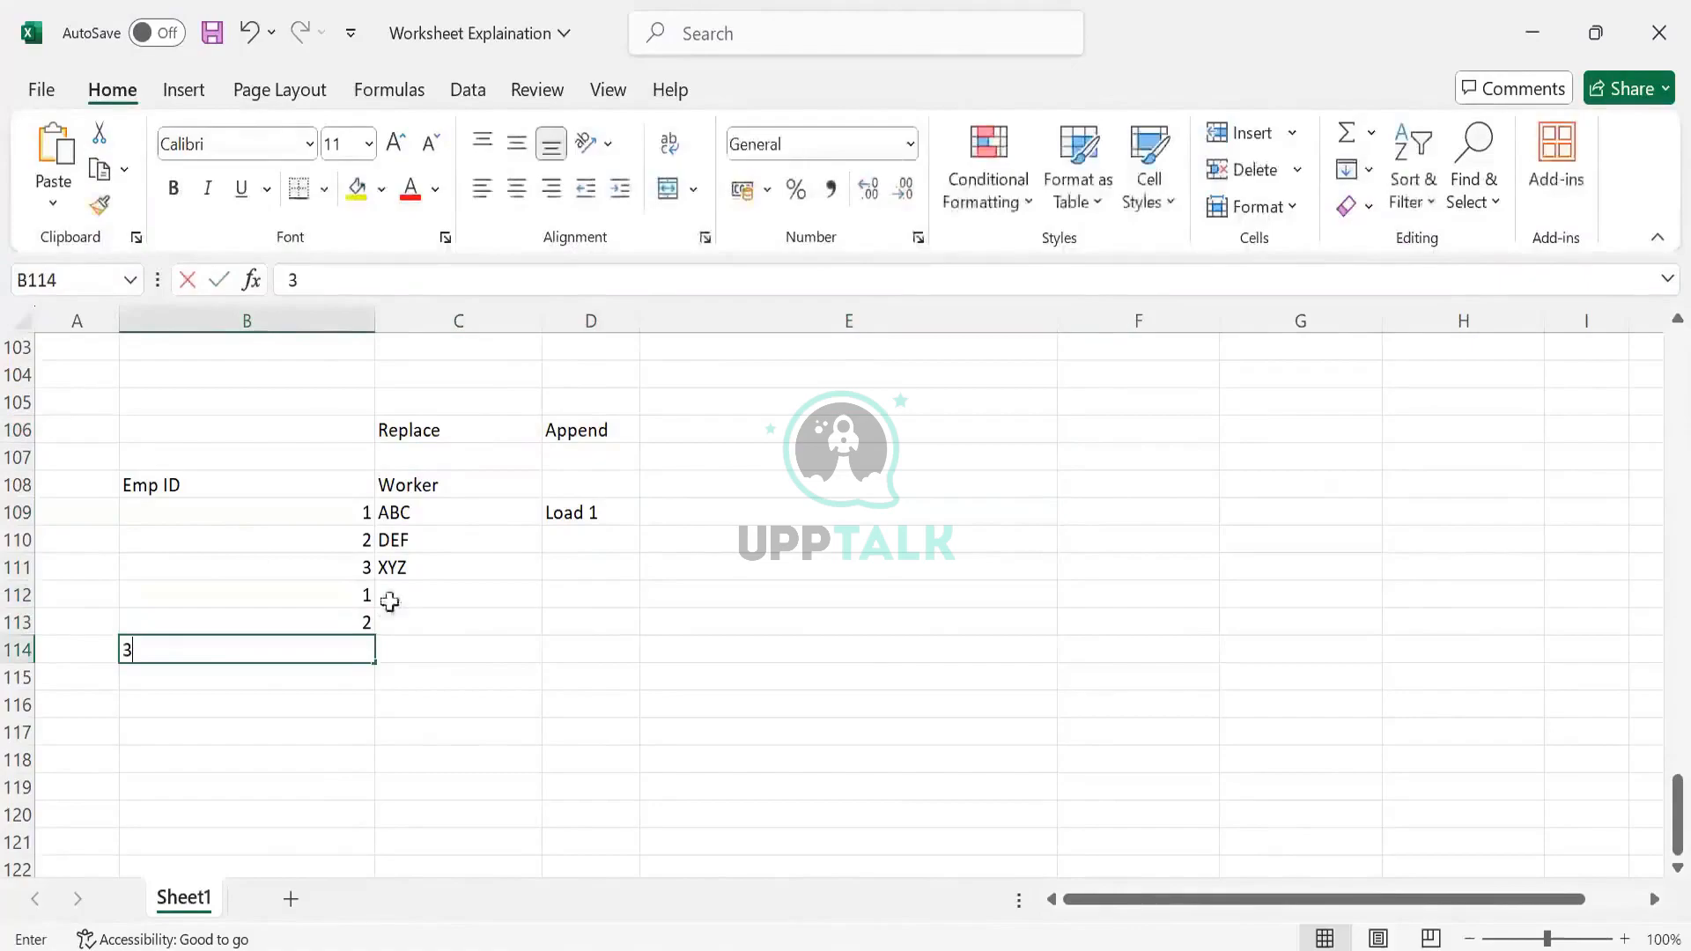
key(Return)
click(410, 596)
text(ABC)
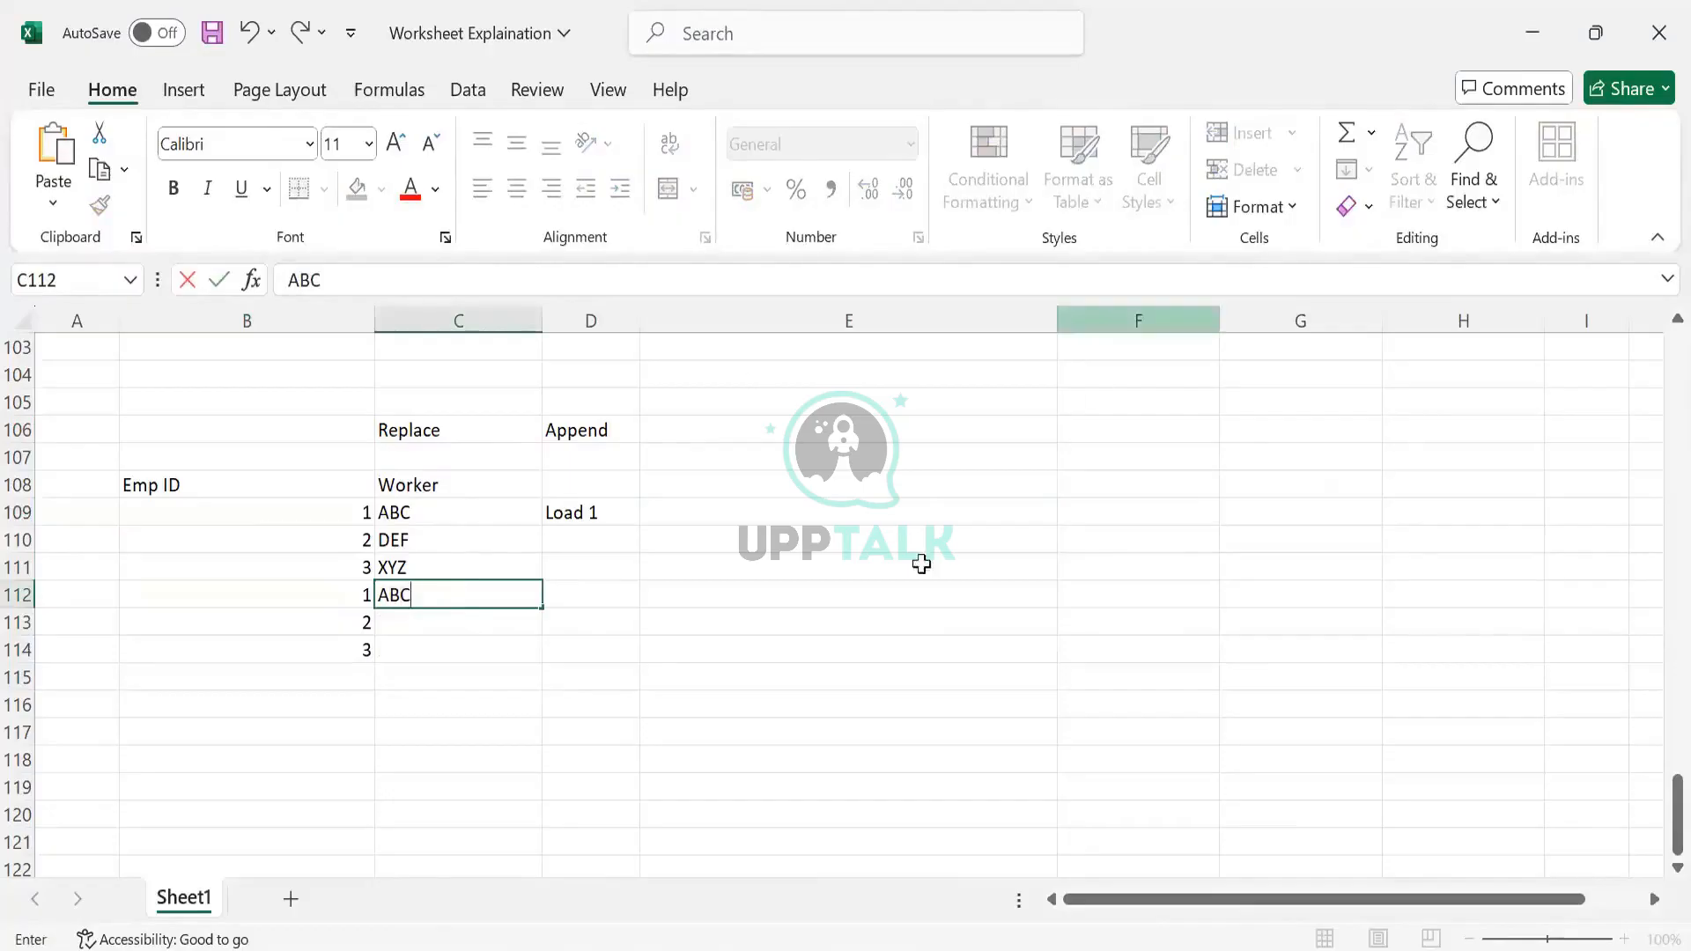
click(465, 542)
key(shift+Down)
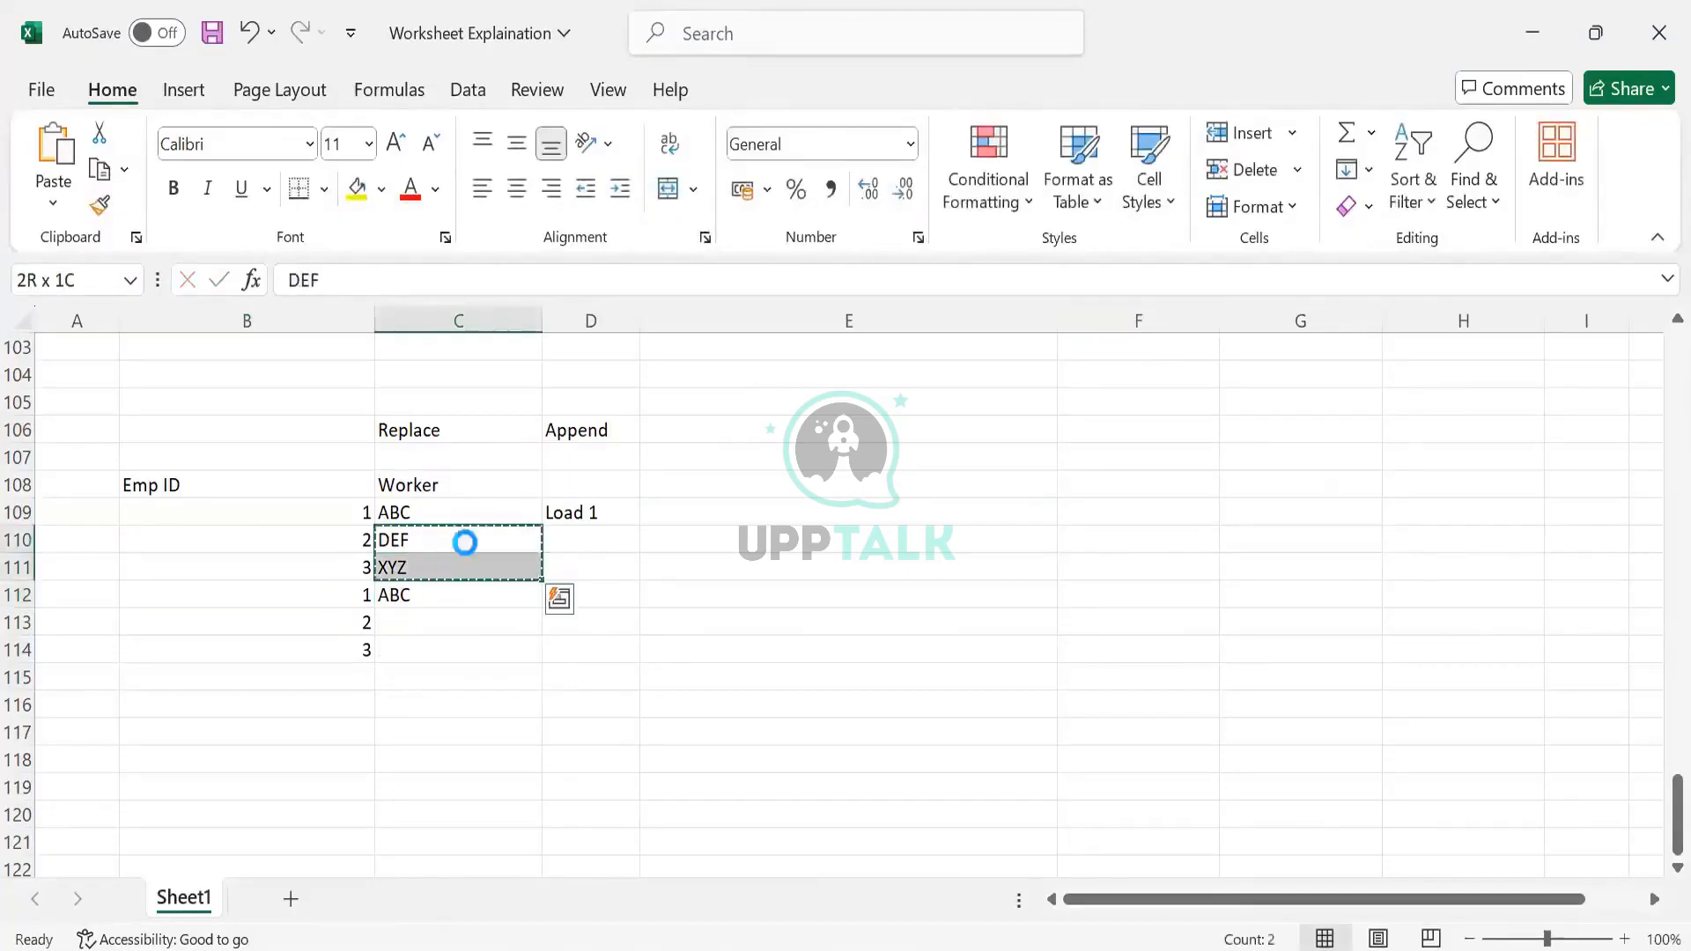
key(ctrl+c)
click(446, 622)
key(ctrl+v)
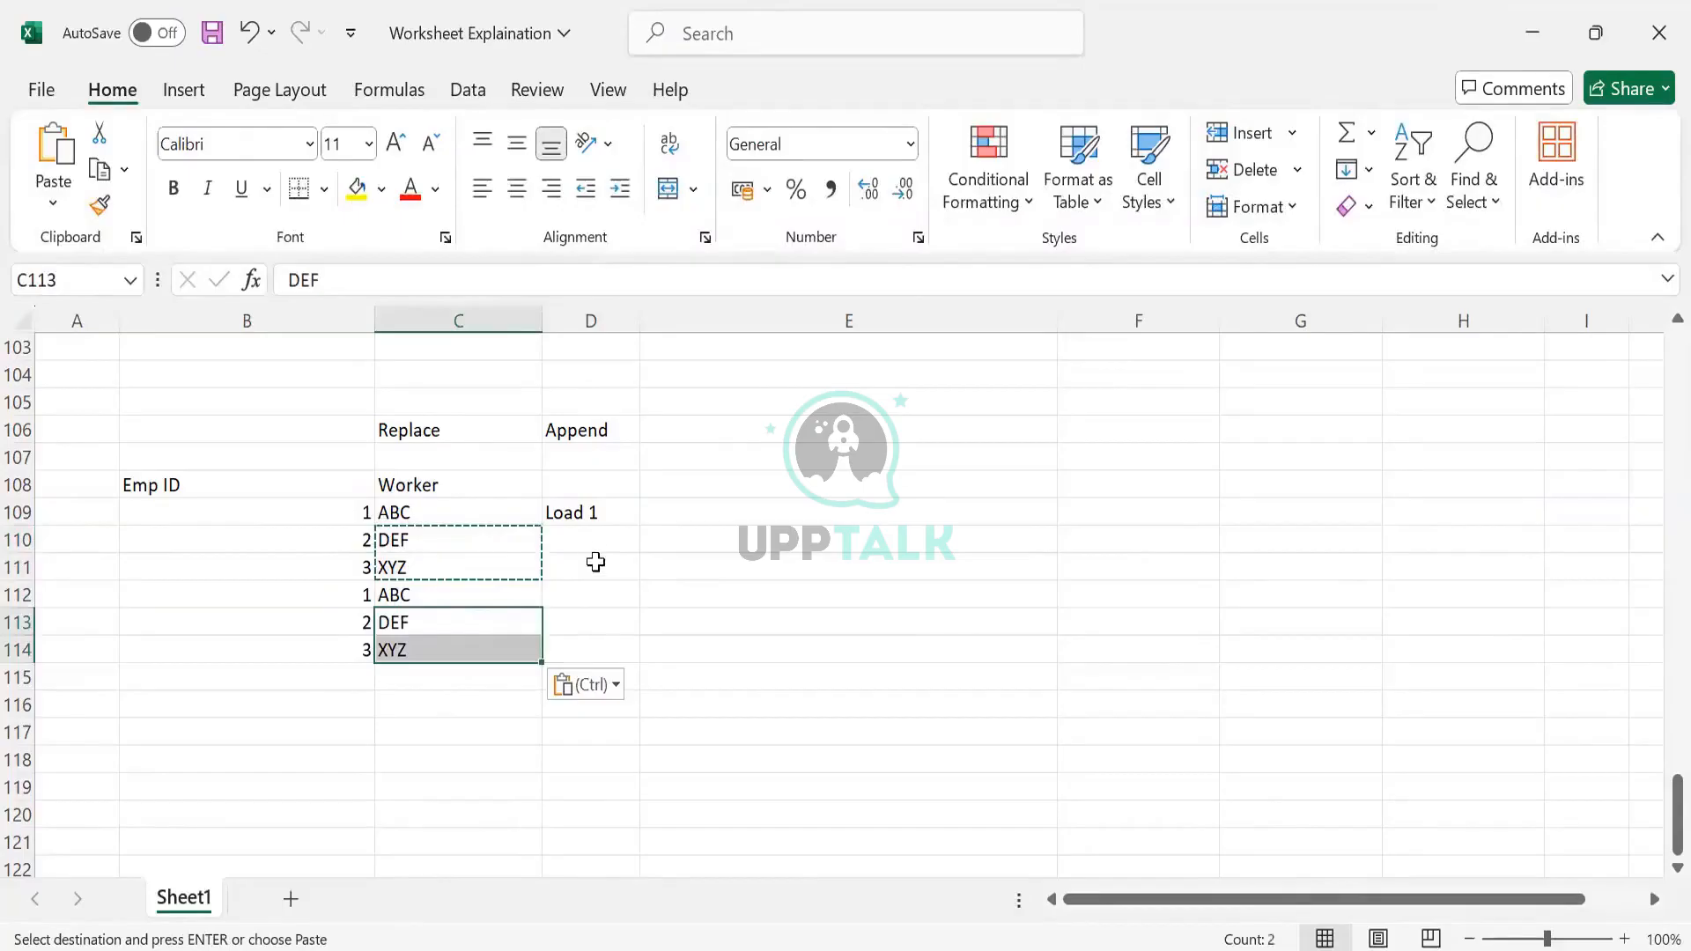
Label the first batch Load 1 and the second batch Load 2 in the load column
click(617, 515)
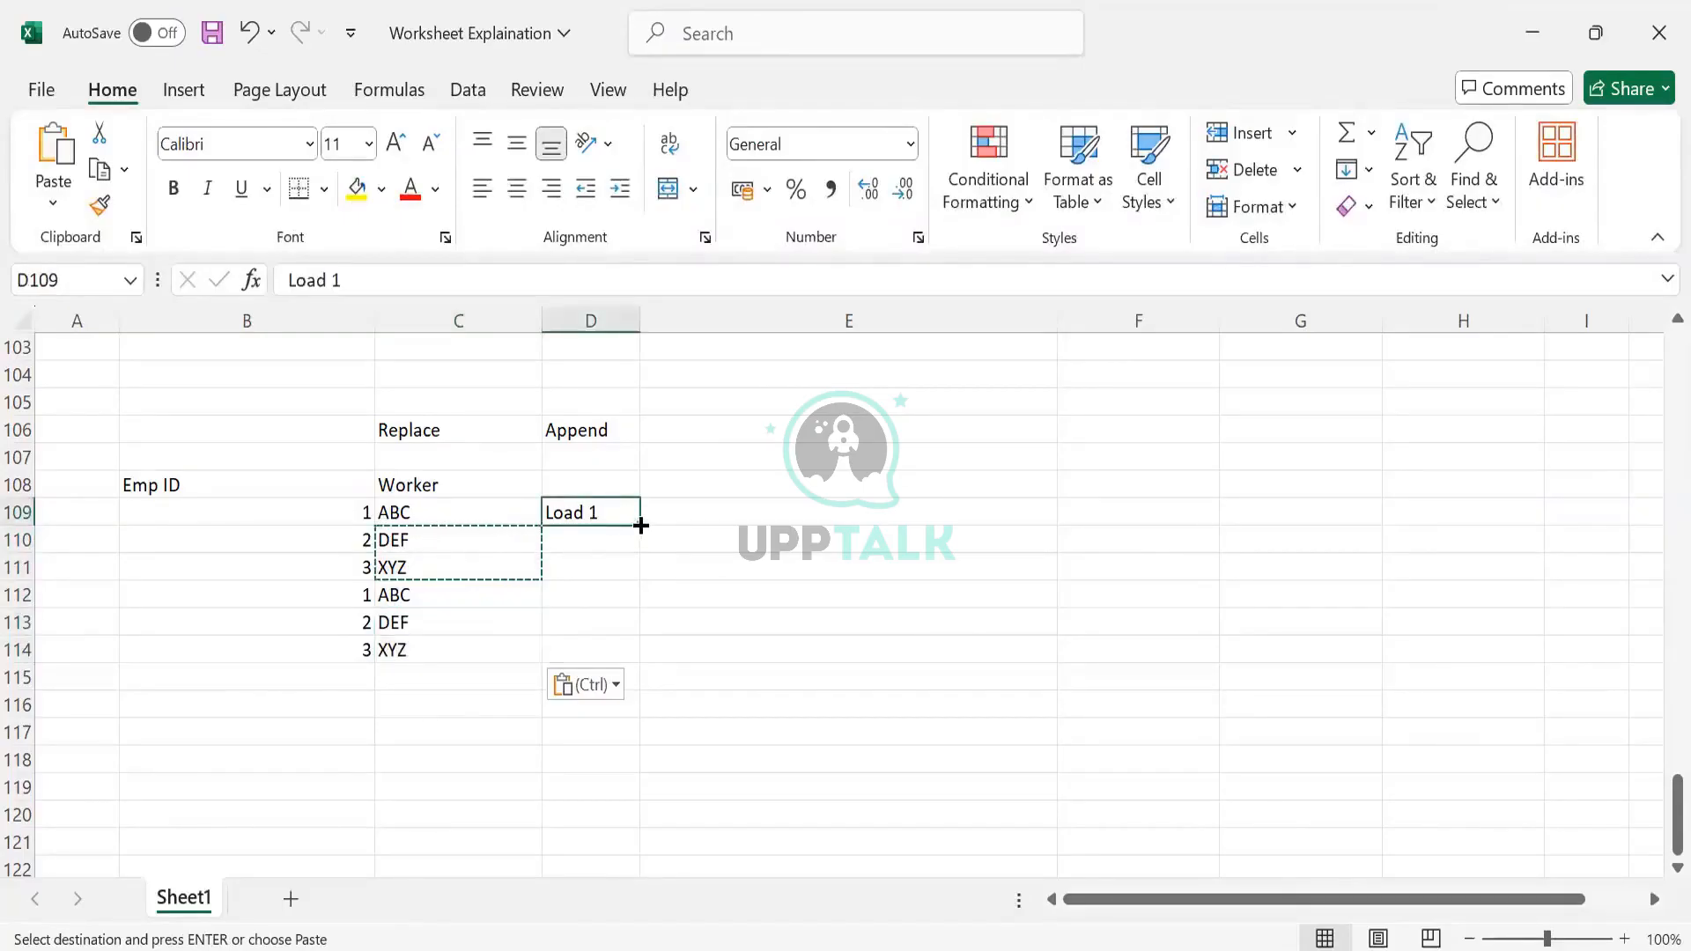
drag(638, 525, 641, 555)
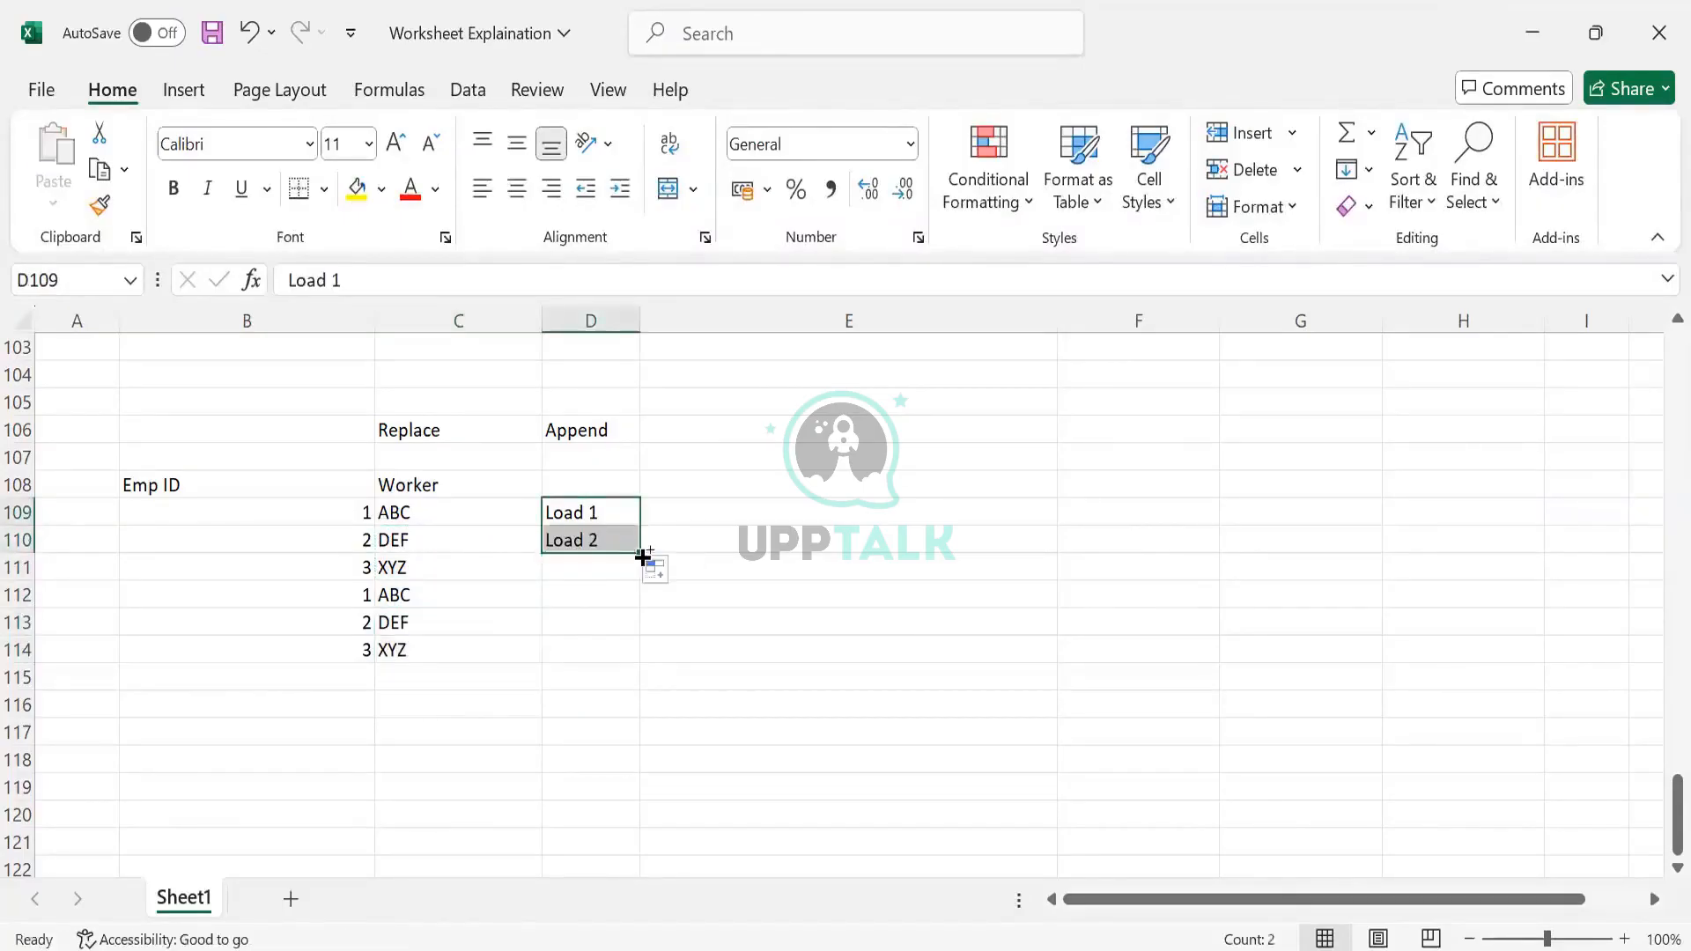
key(ctrl+z)
key(ctrl+c)
key(Down)
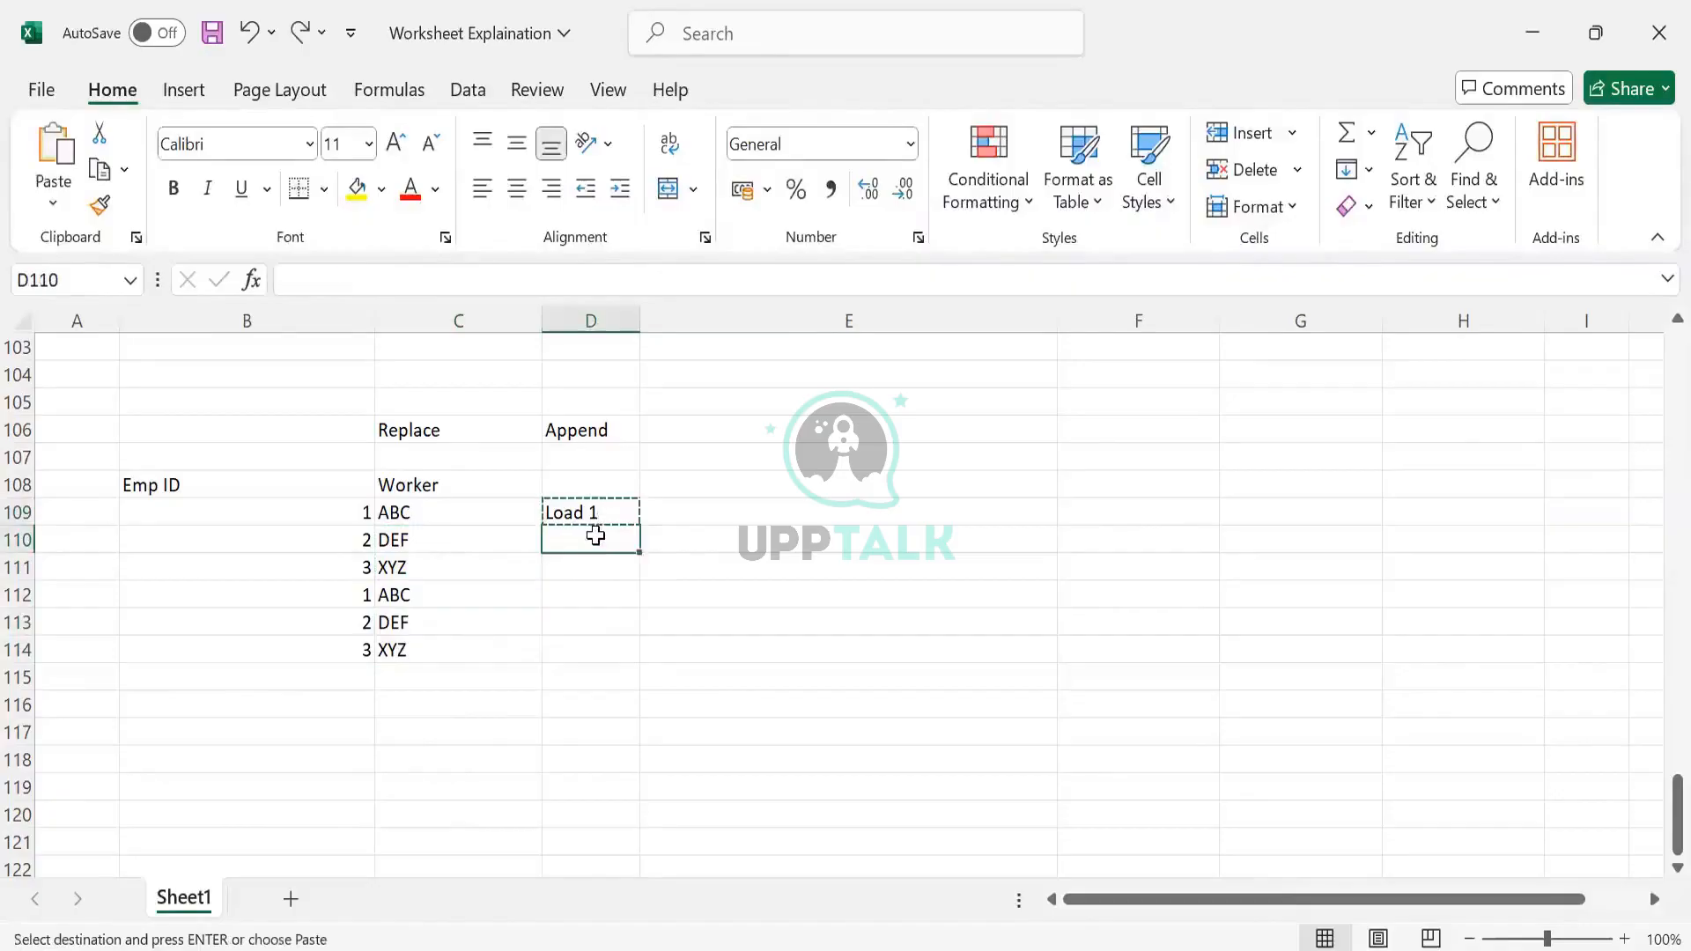
key(shift+Down)
key(ctrl+v)
key(Down)
key(Down)
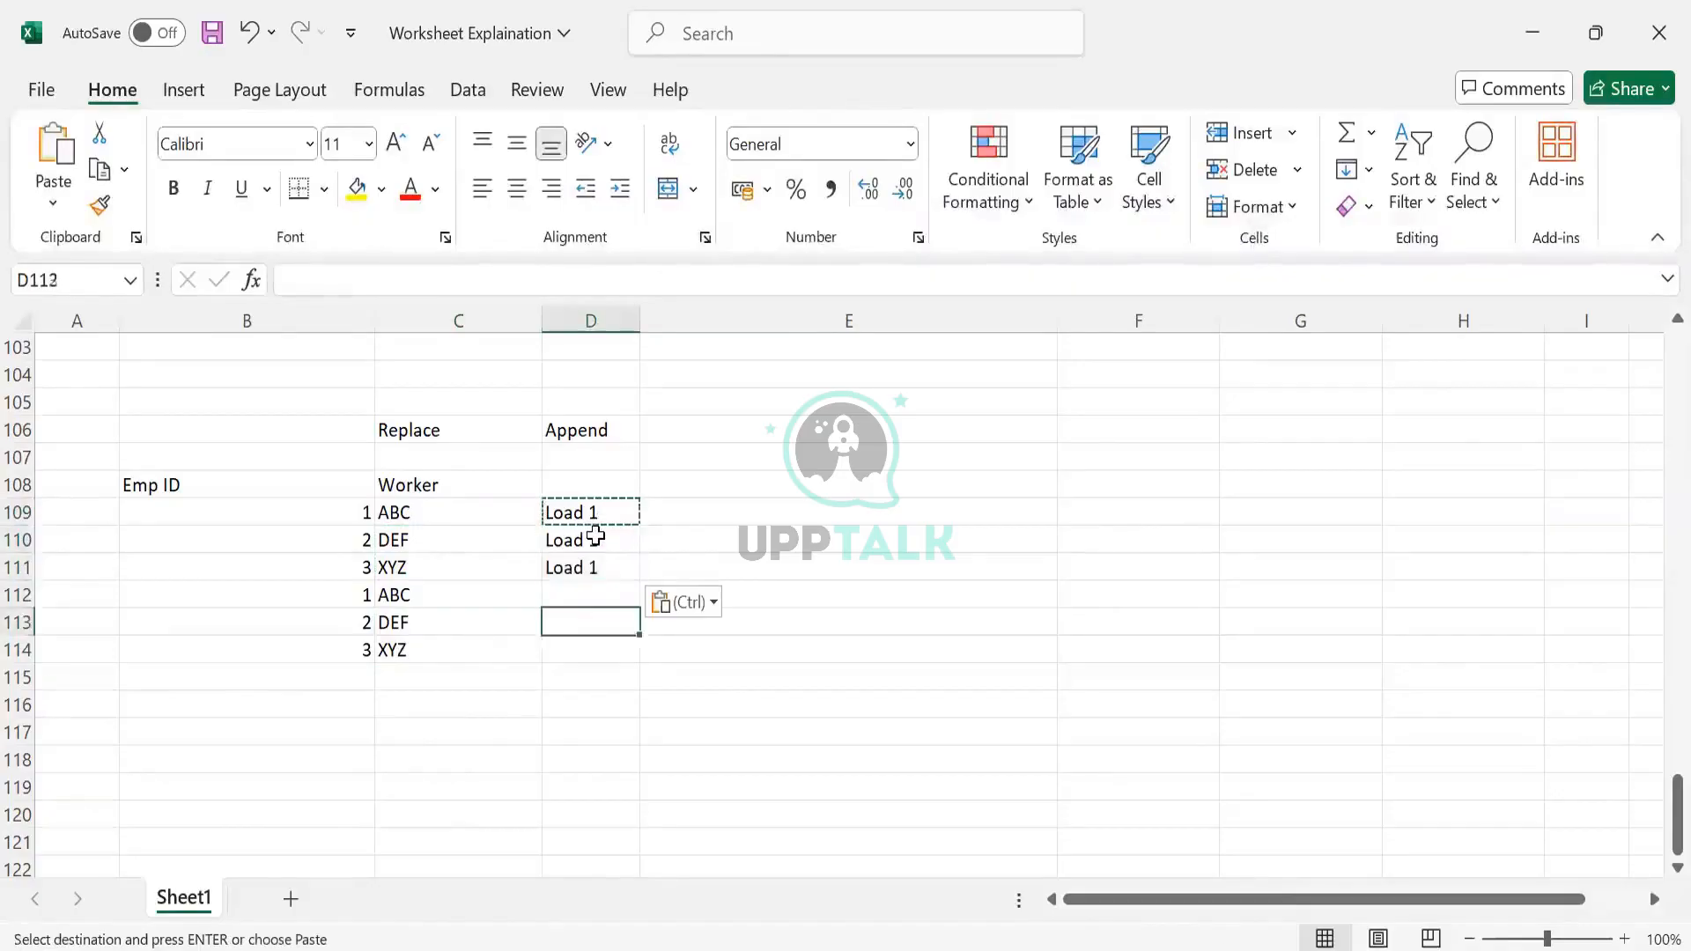
text(Load 2)
key(Return)
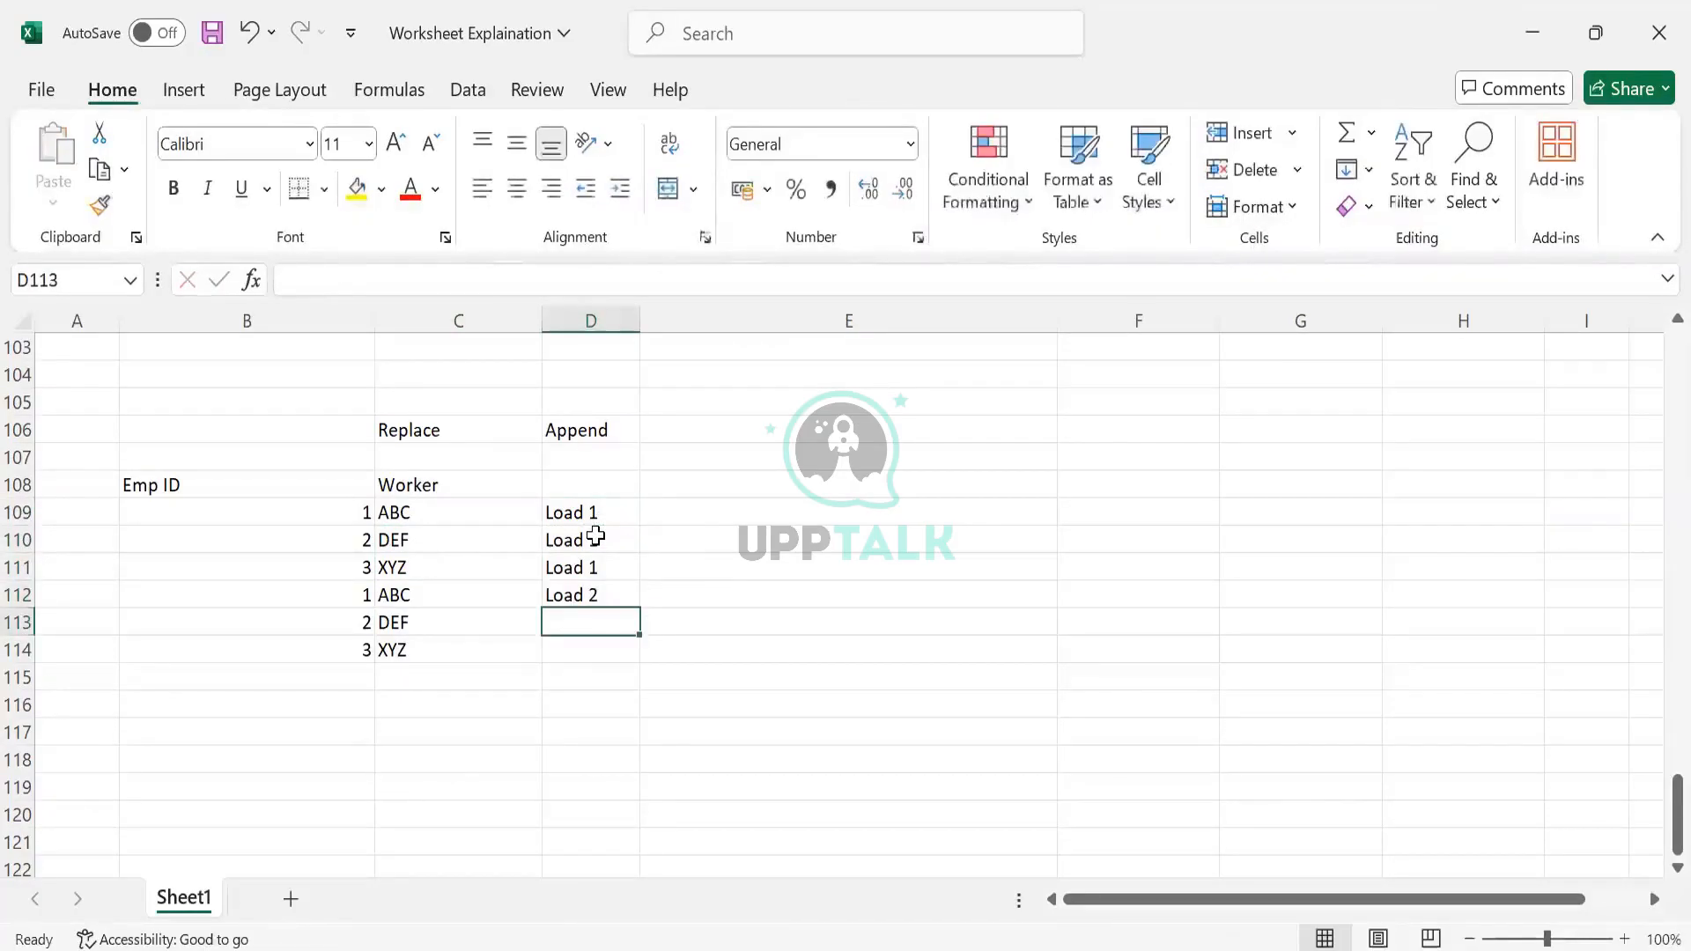
key(Up)
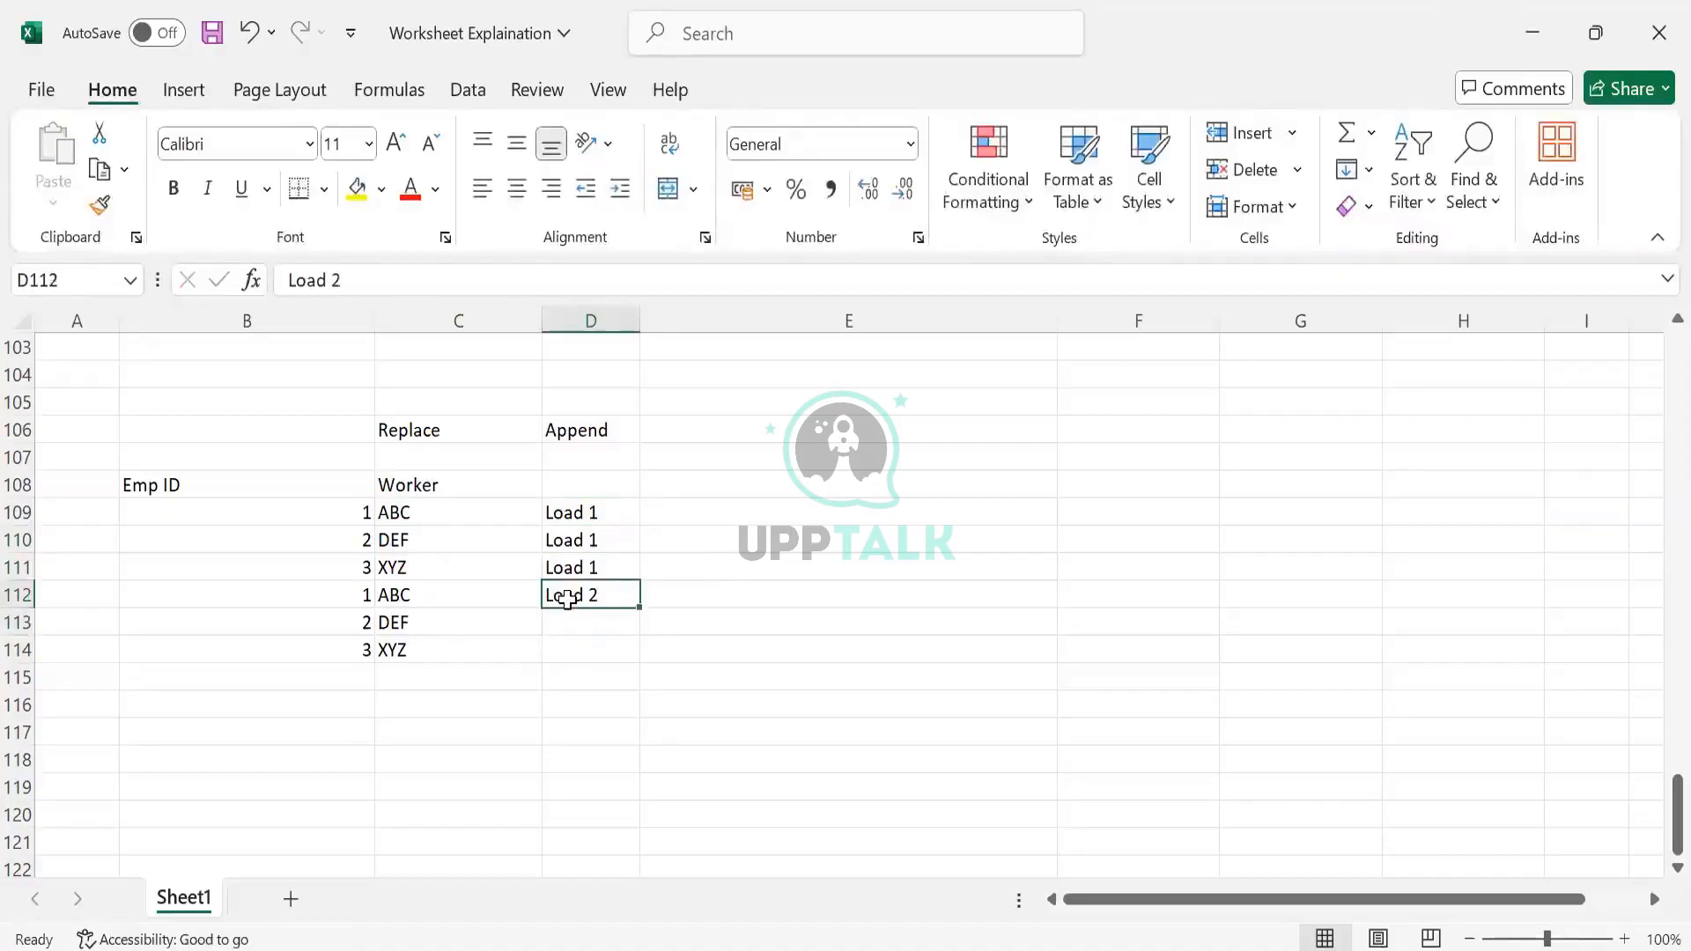
key(ctrl+c)
key(shift+Down)
key(shift+Down)
key(ctrl+v)
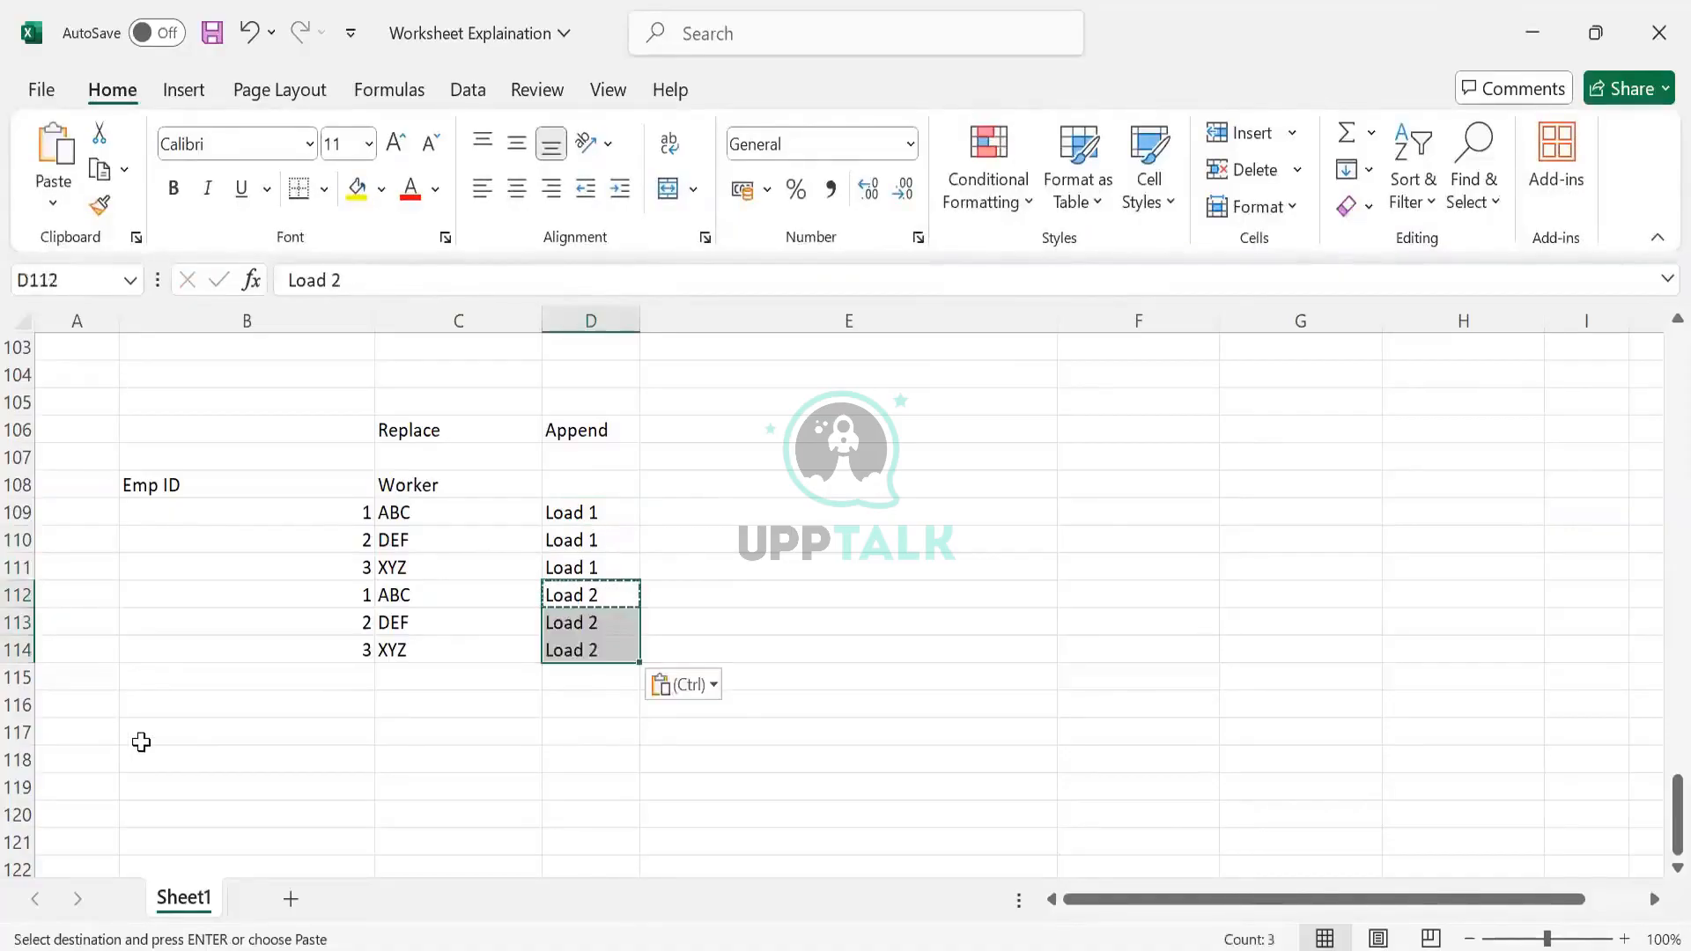
click(141, 739)
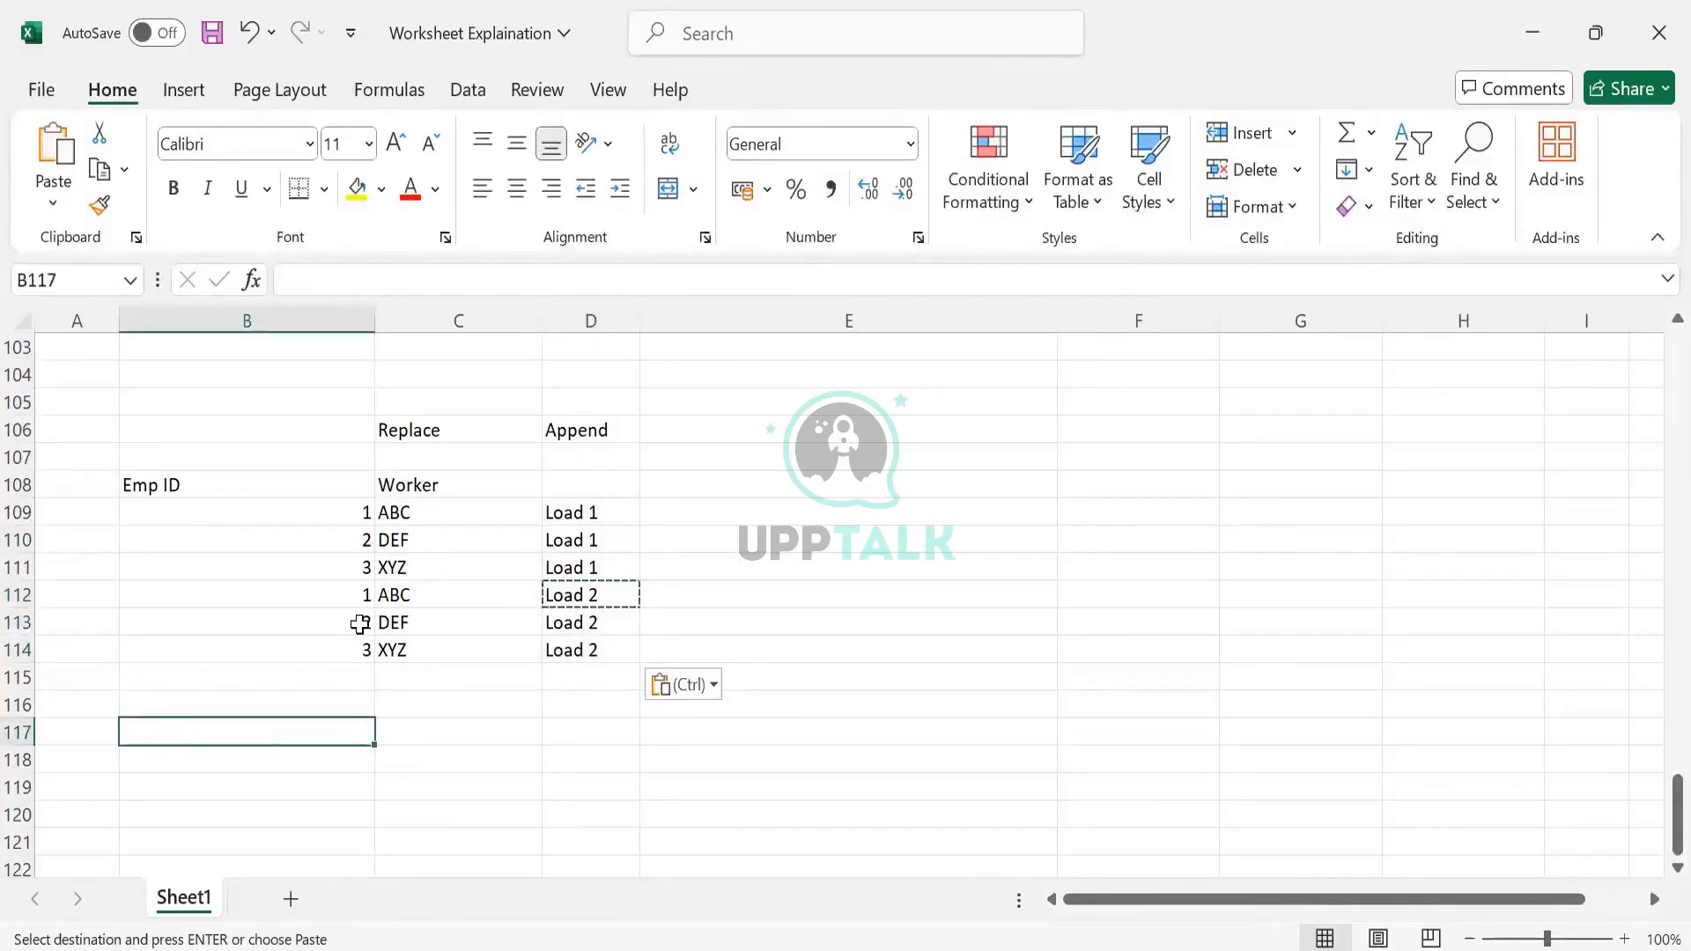
drag(340, 597, 570, 619)
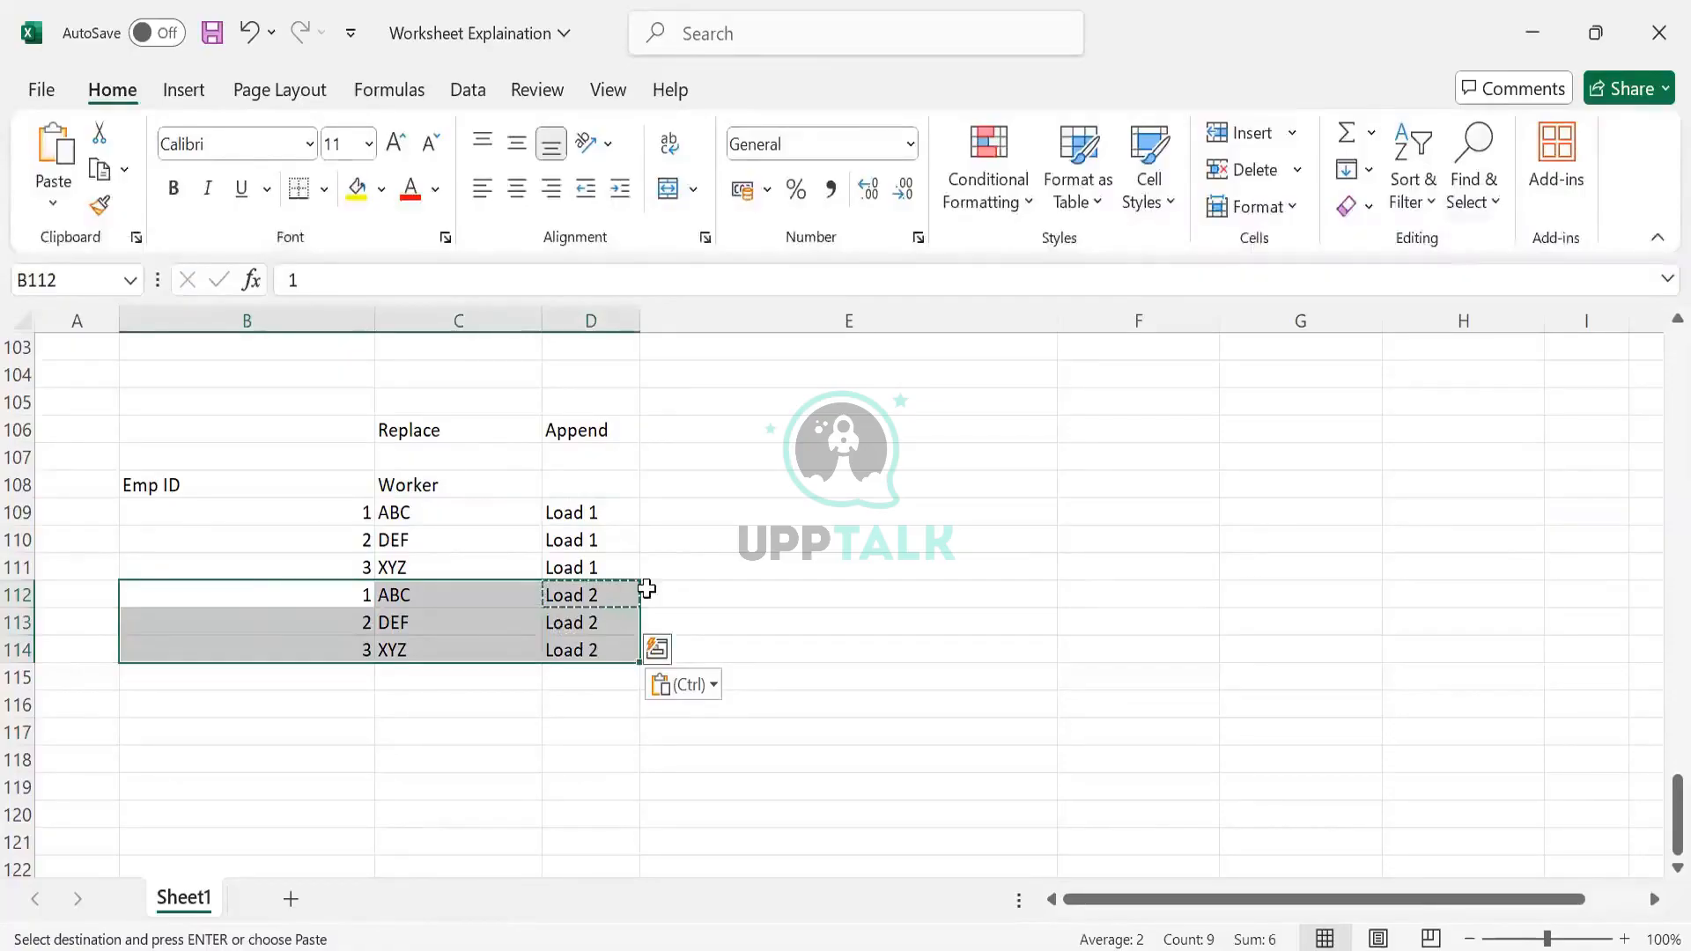
click(1528, 37)
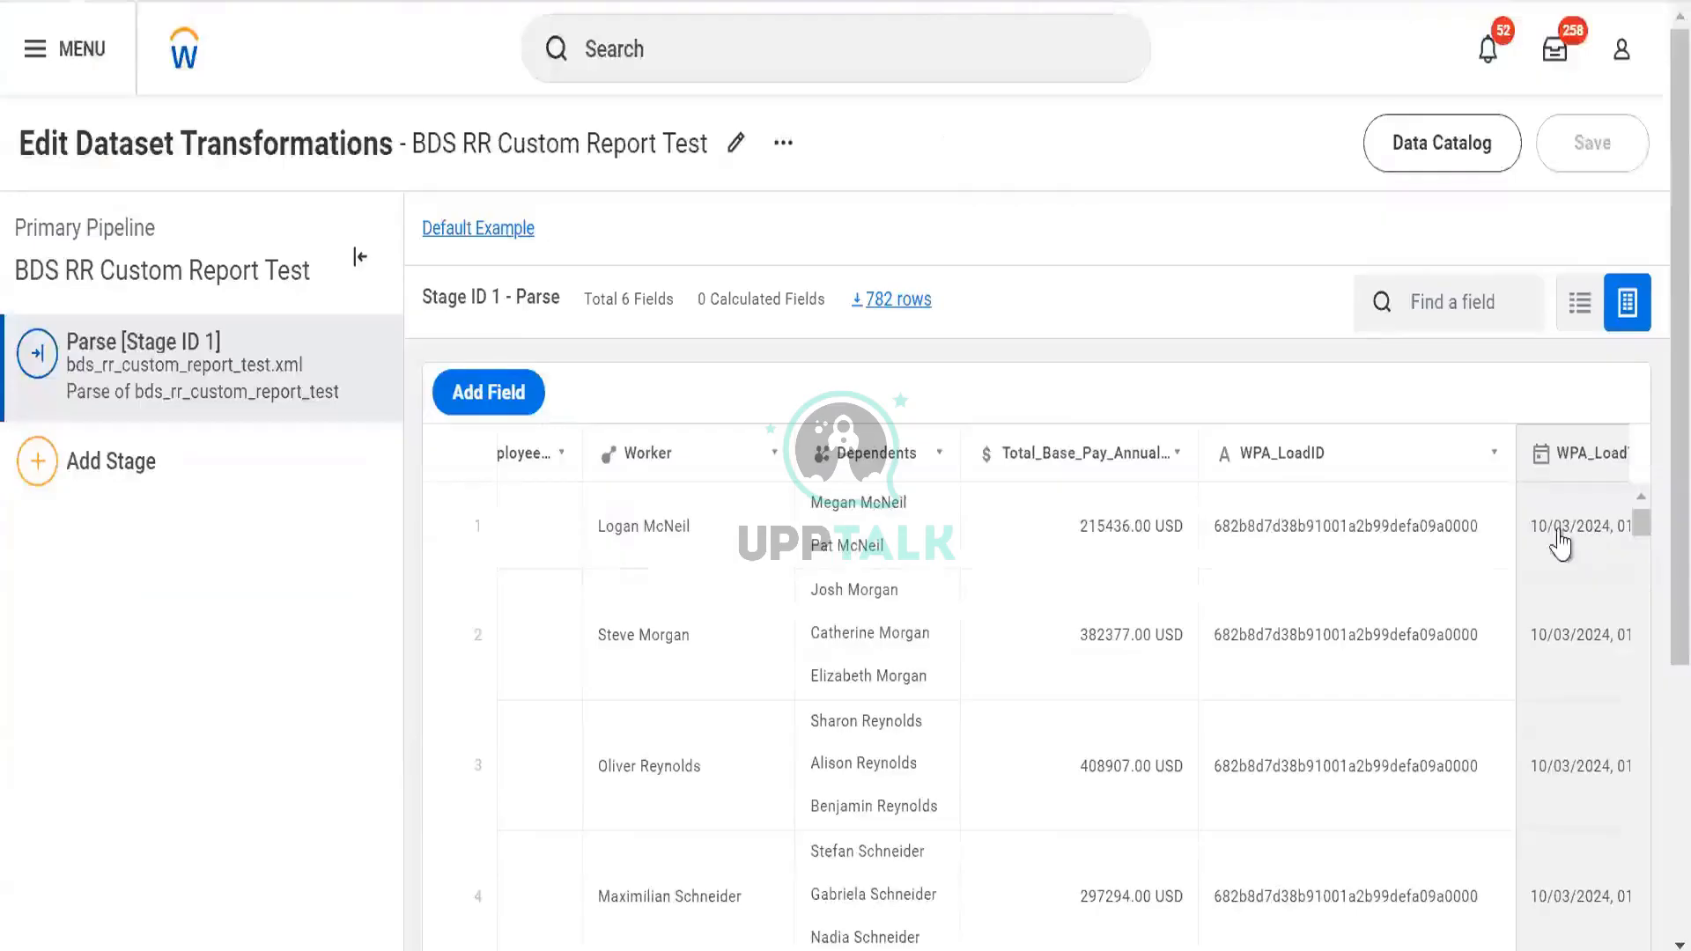
Scroll the BDS RR Custom Report Test dataset grid right and back to review its columns
scroll(1568, 546, right, 2)
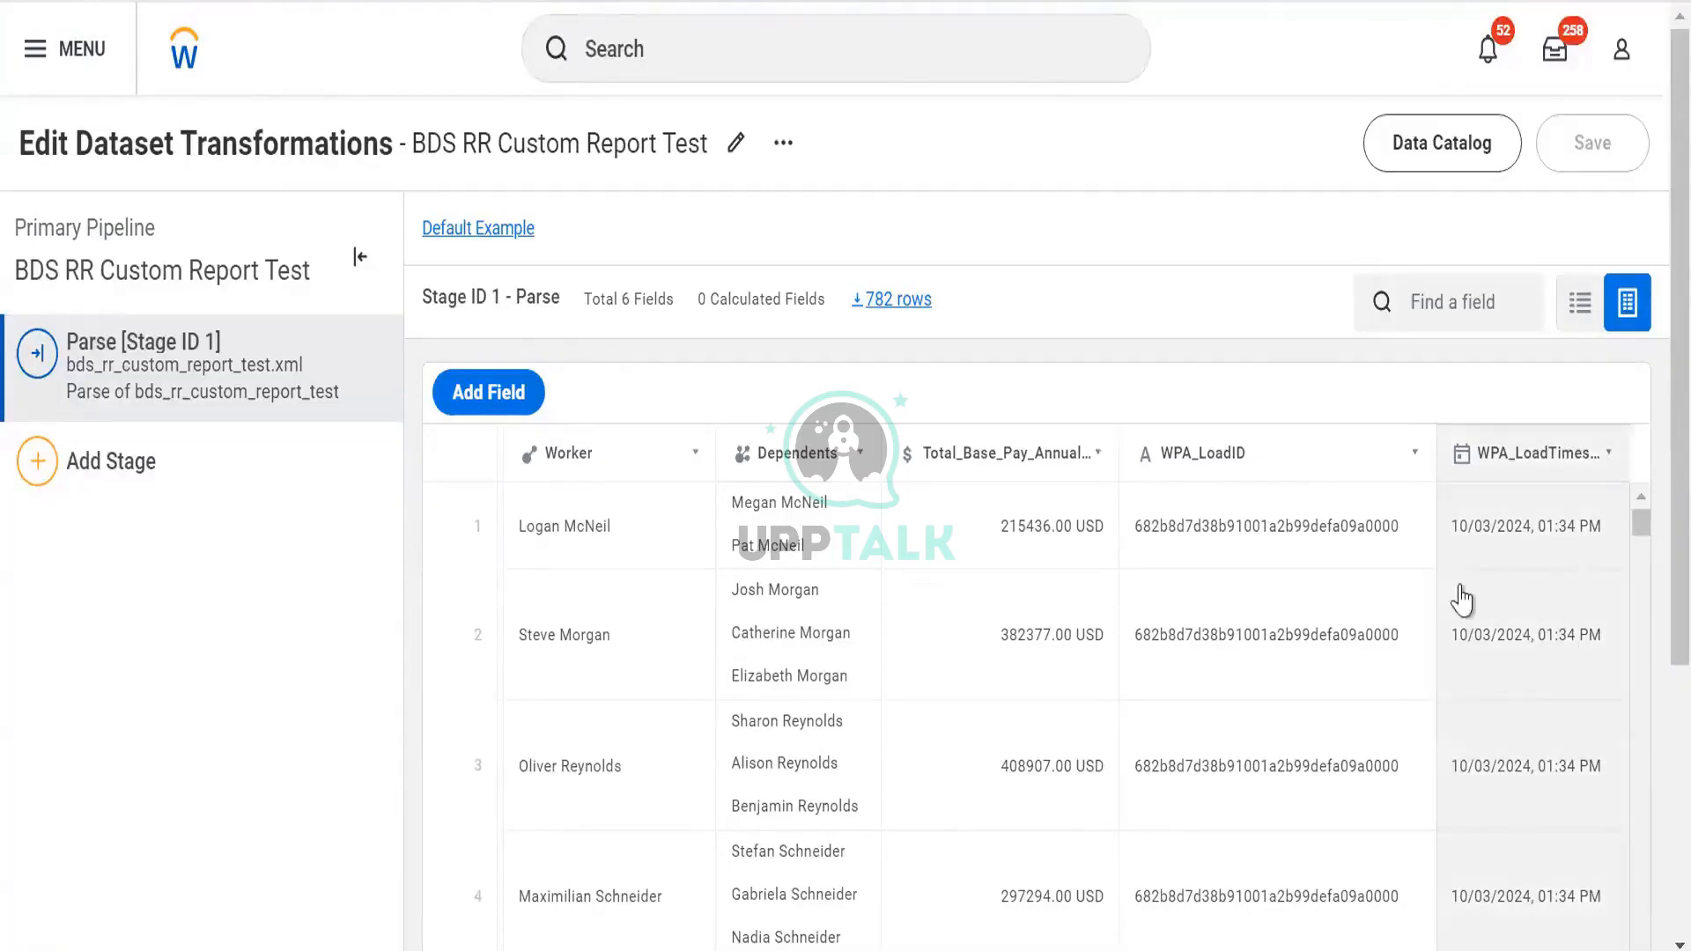
scroll(950, 546, left, 3)
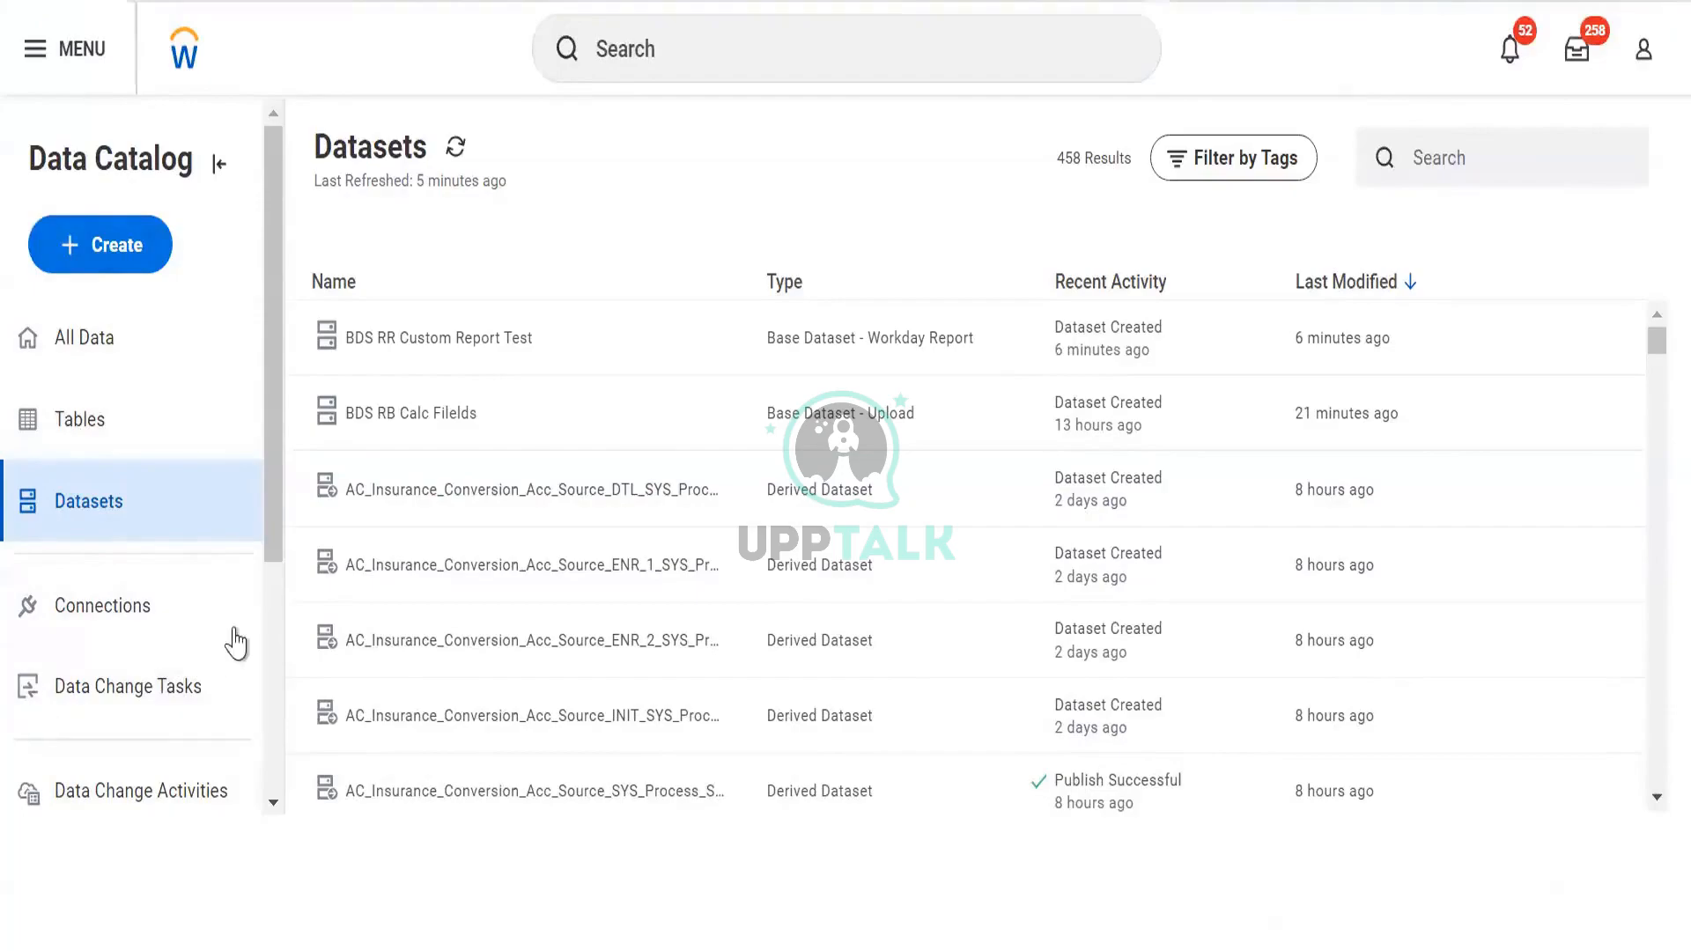
Choose Table from the Data Catalog's Create menu to get a blank Create Table form
scroll(240, 634, down, 4)
scroll(132, 617, up, 4)
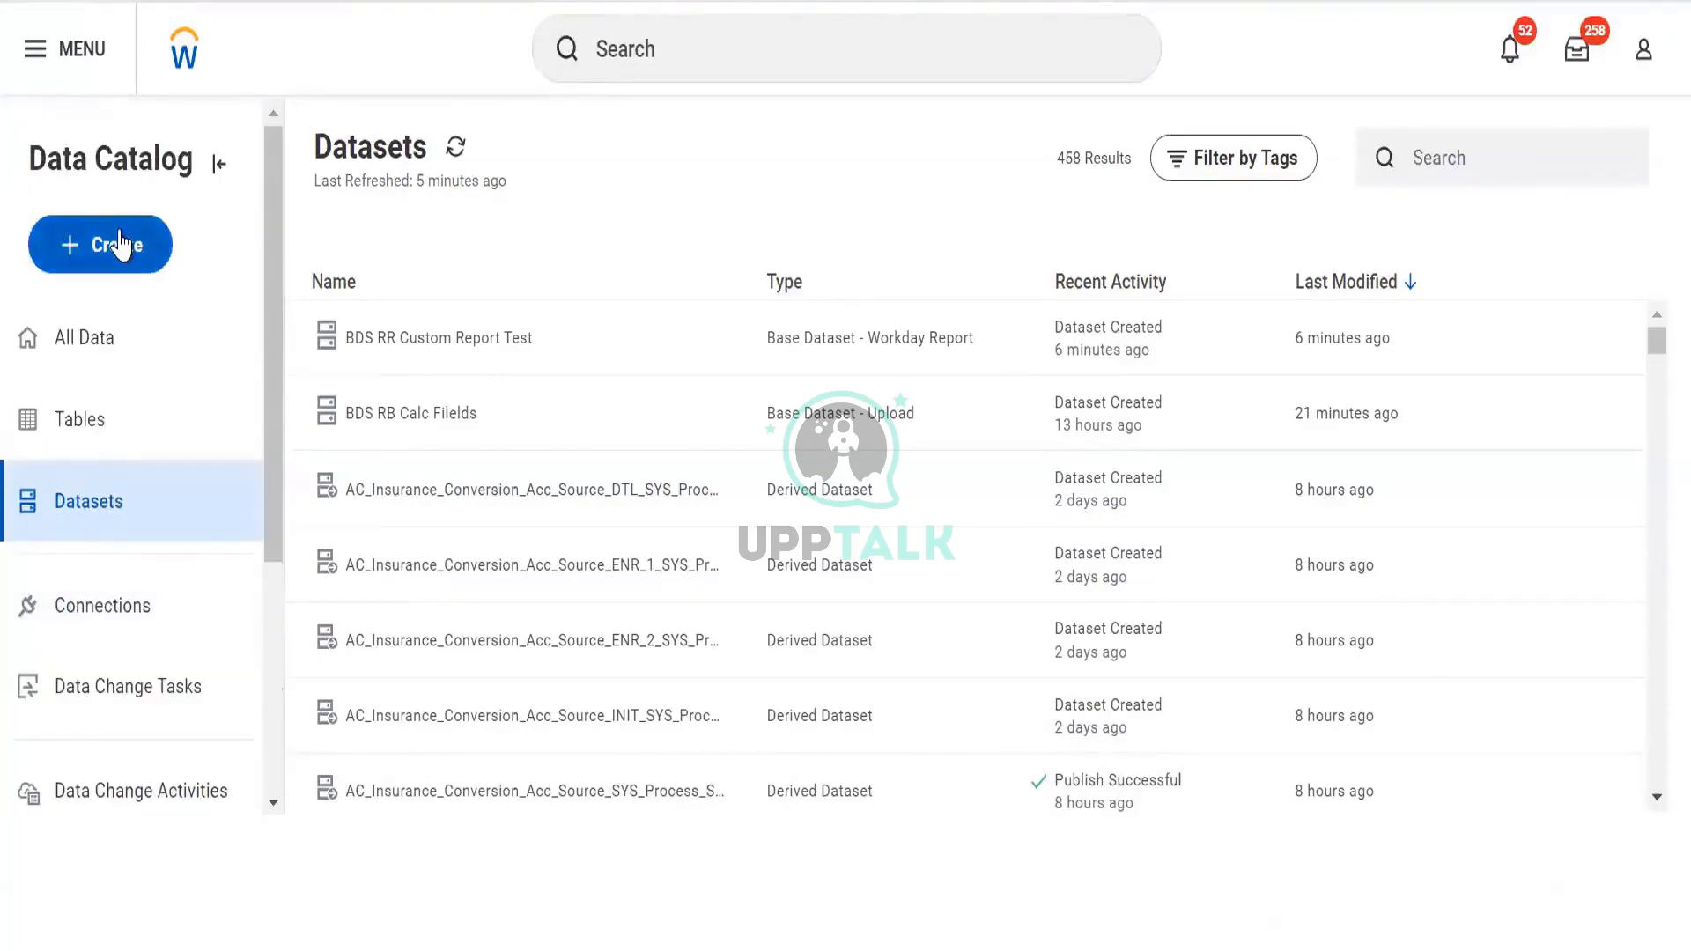
click(117, 235)
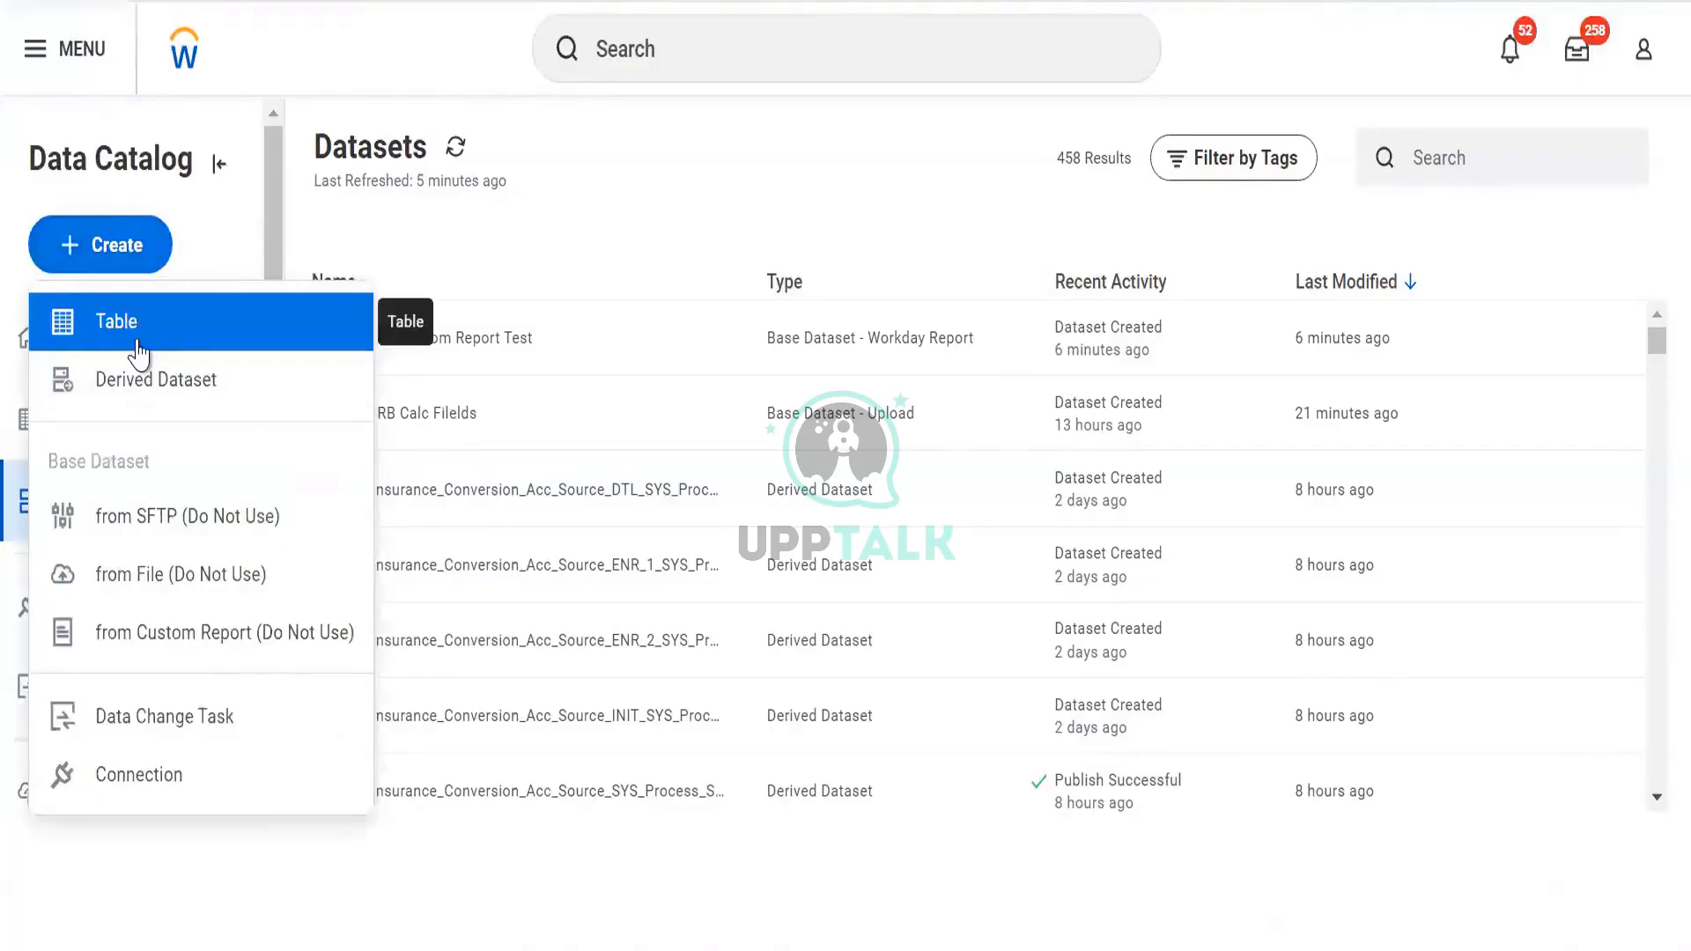
click(141, 342)
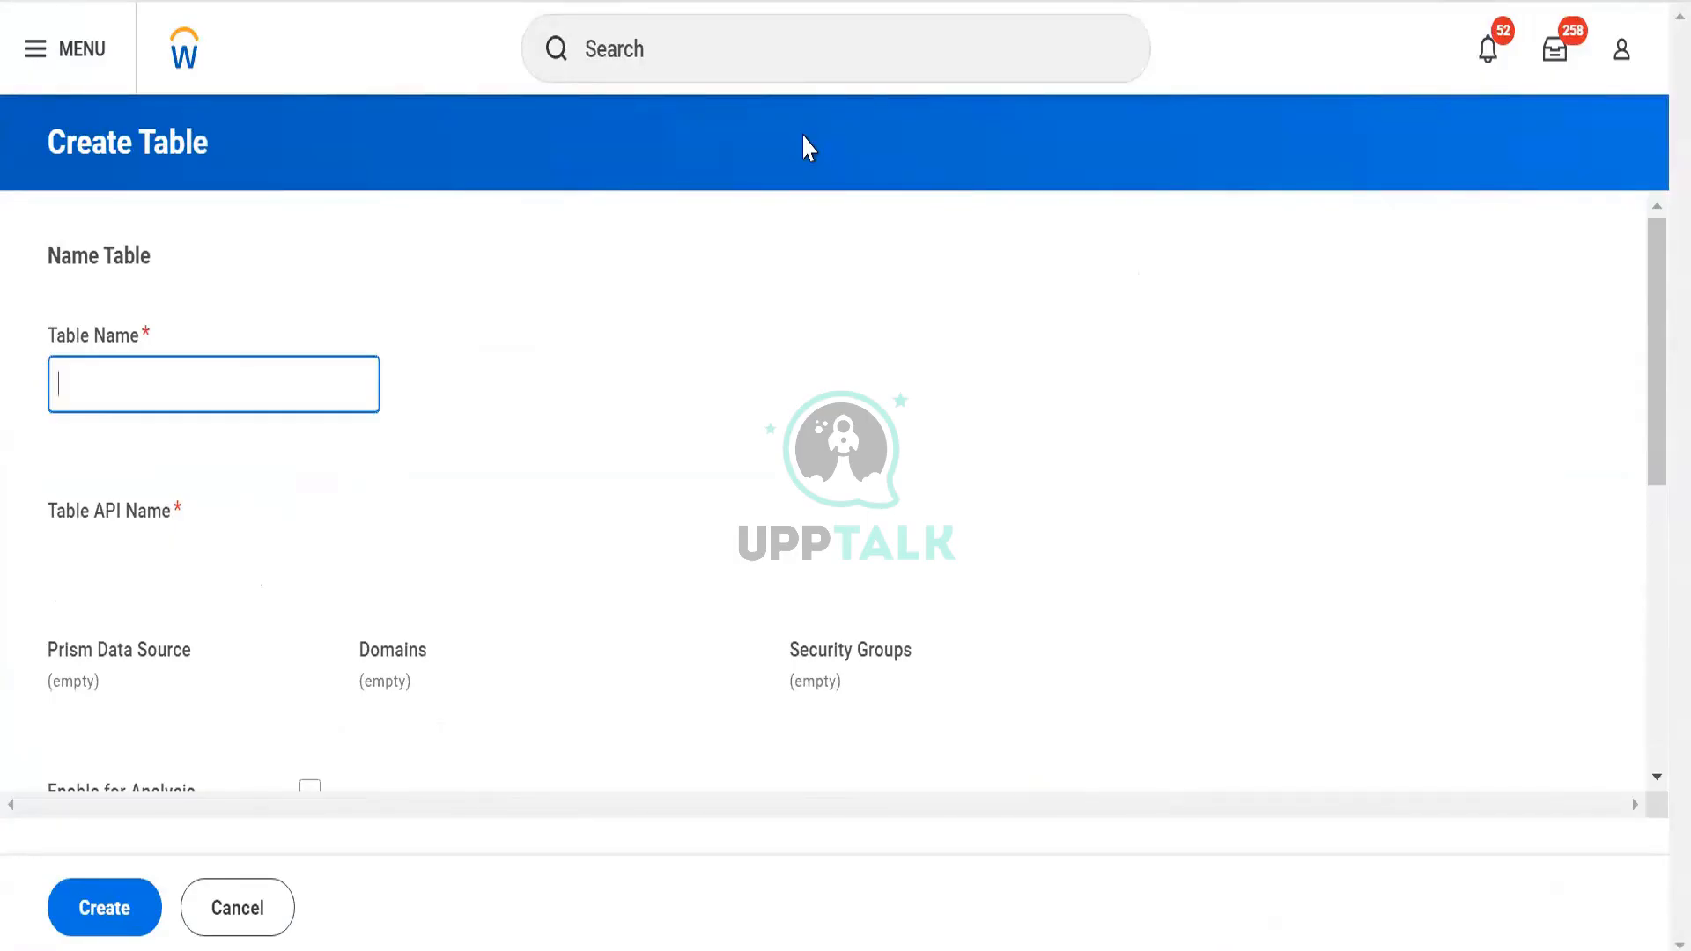
Name the table TBL Worker Data and enable it for analysis
text(BDS)
key(BackSpace)
key(BackSpace)
key(BackSpace)
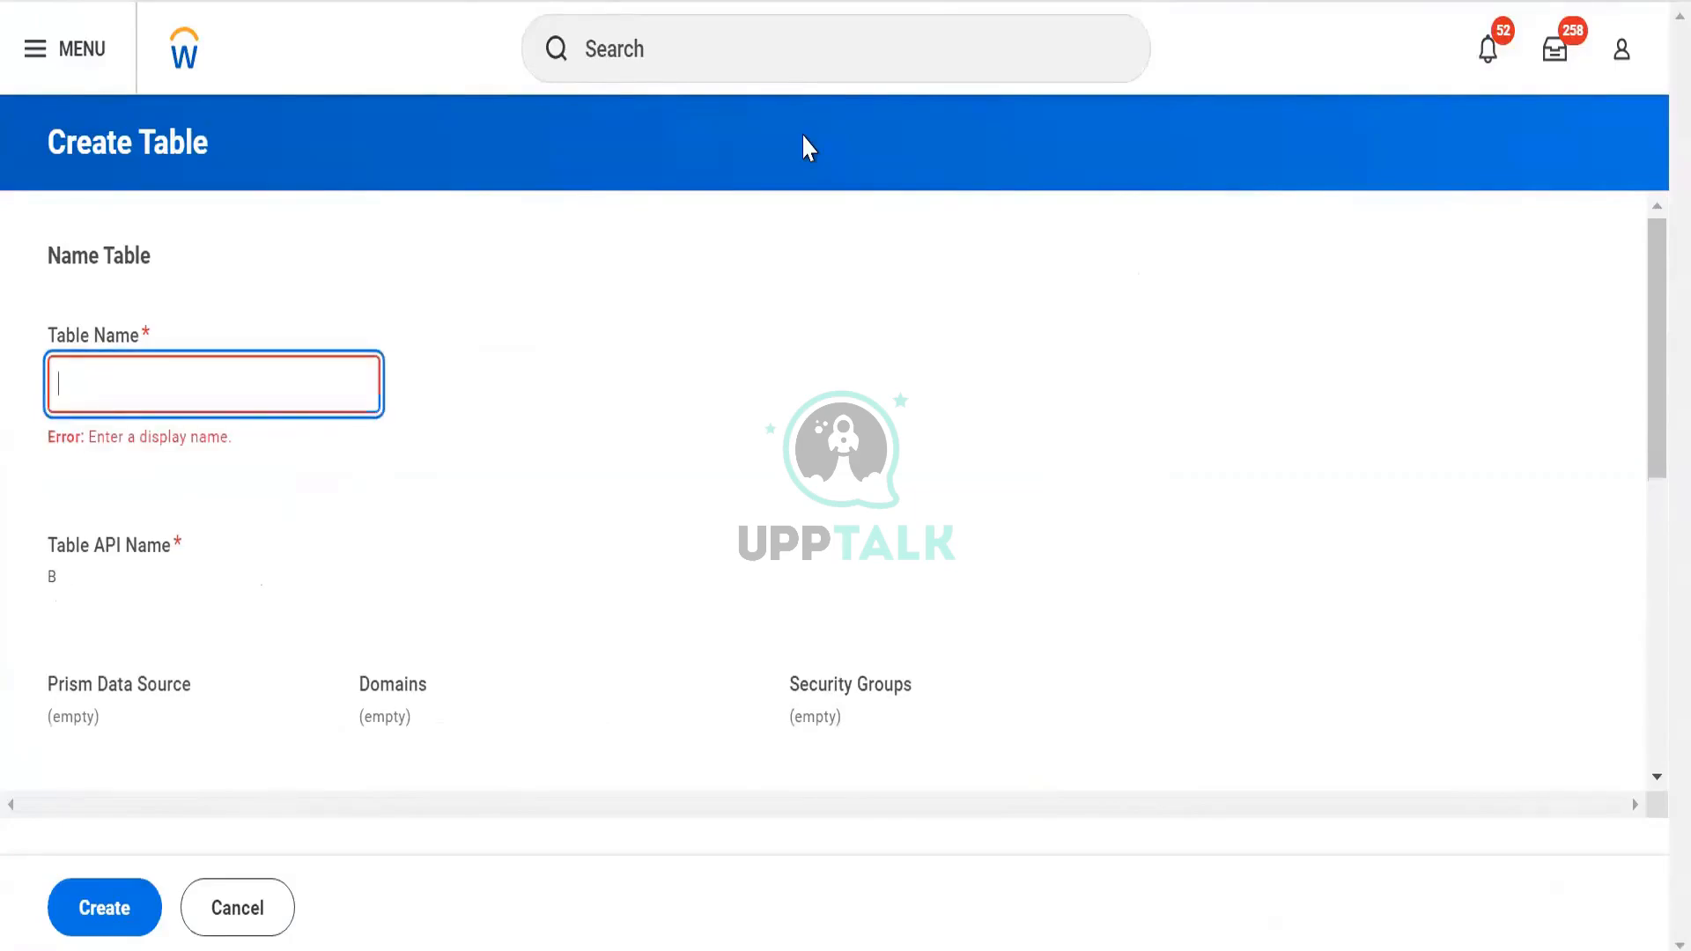
text(TBL)
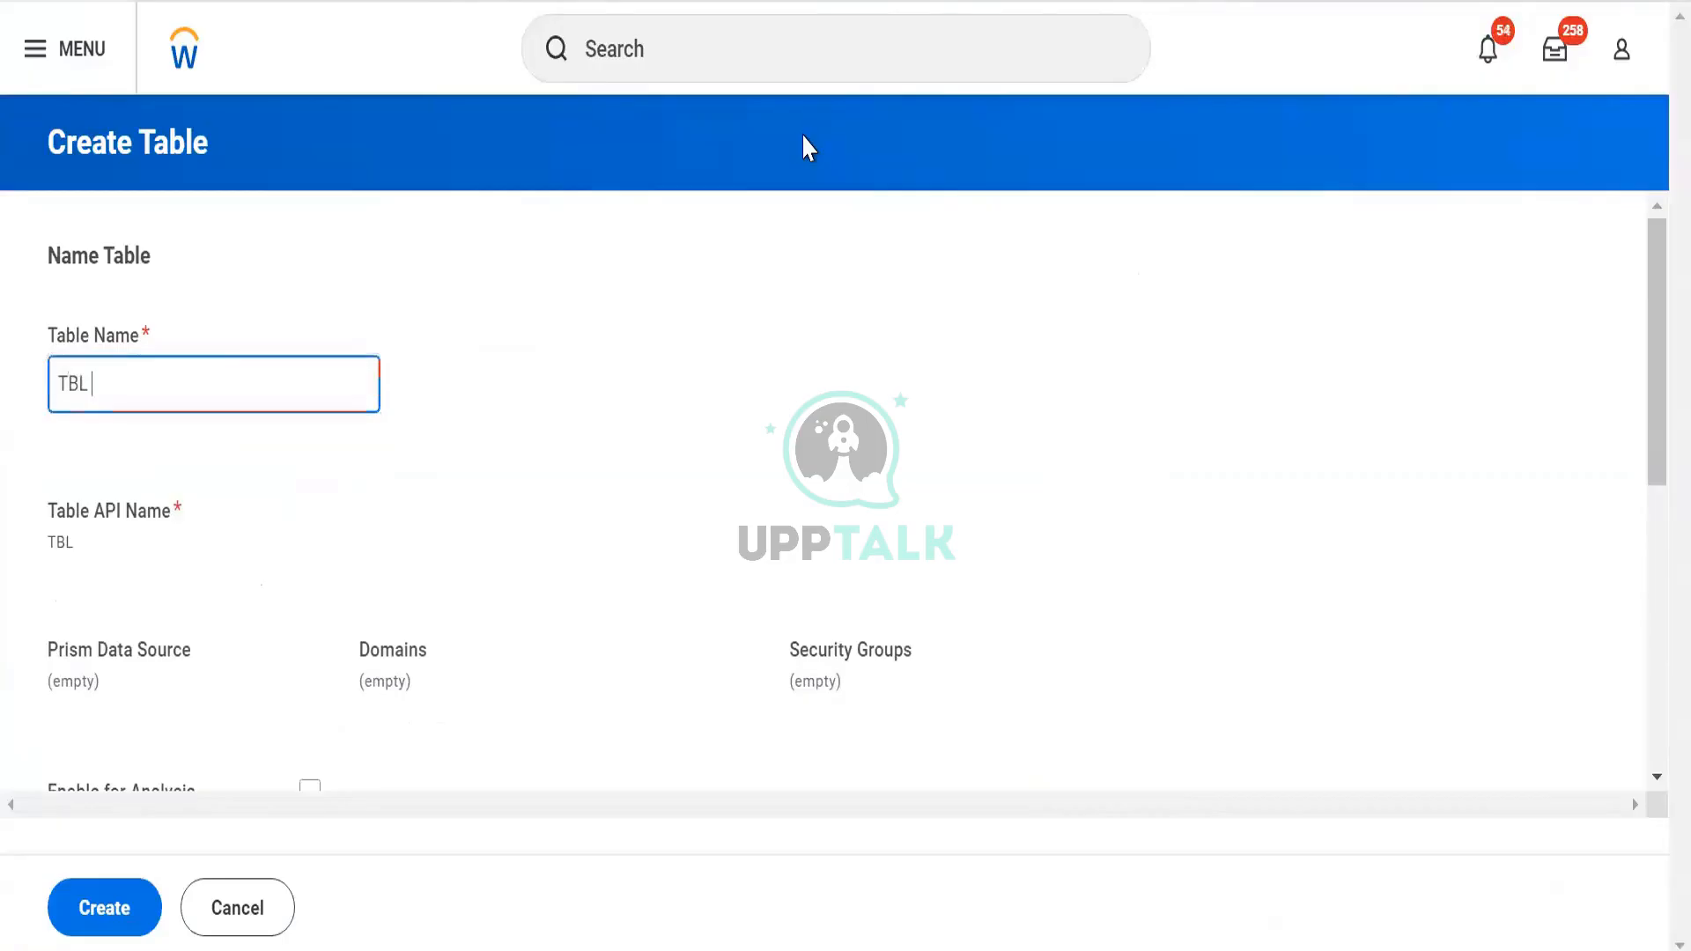
text( Wokrer)
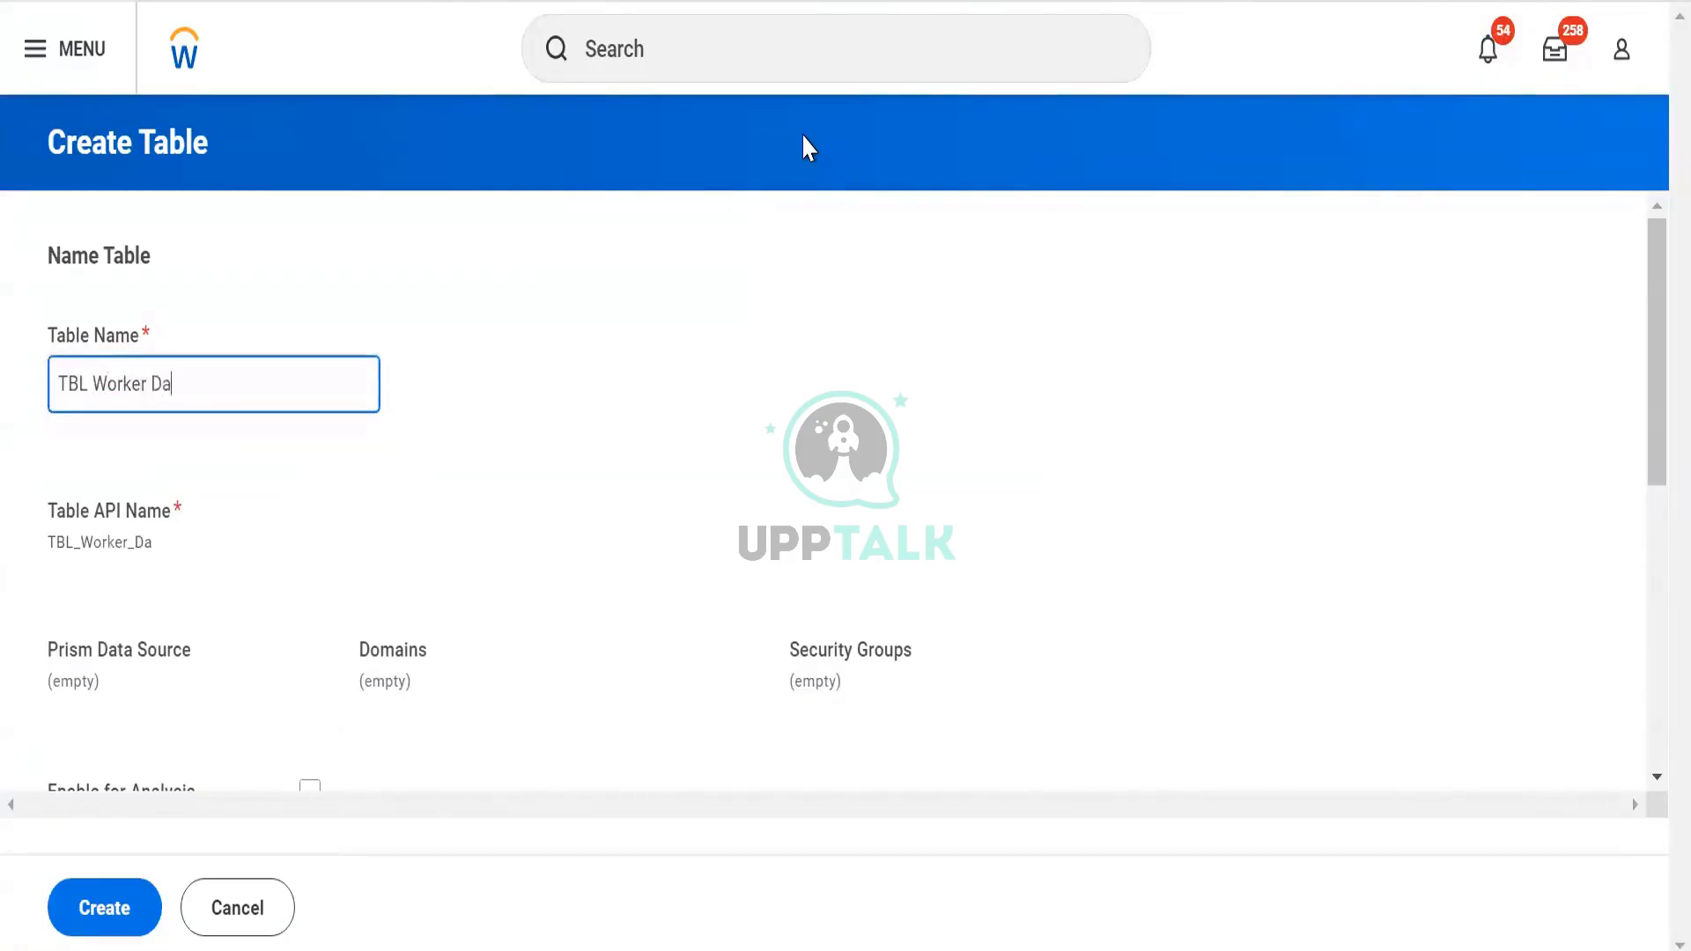
click(479, 496)
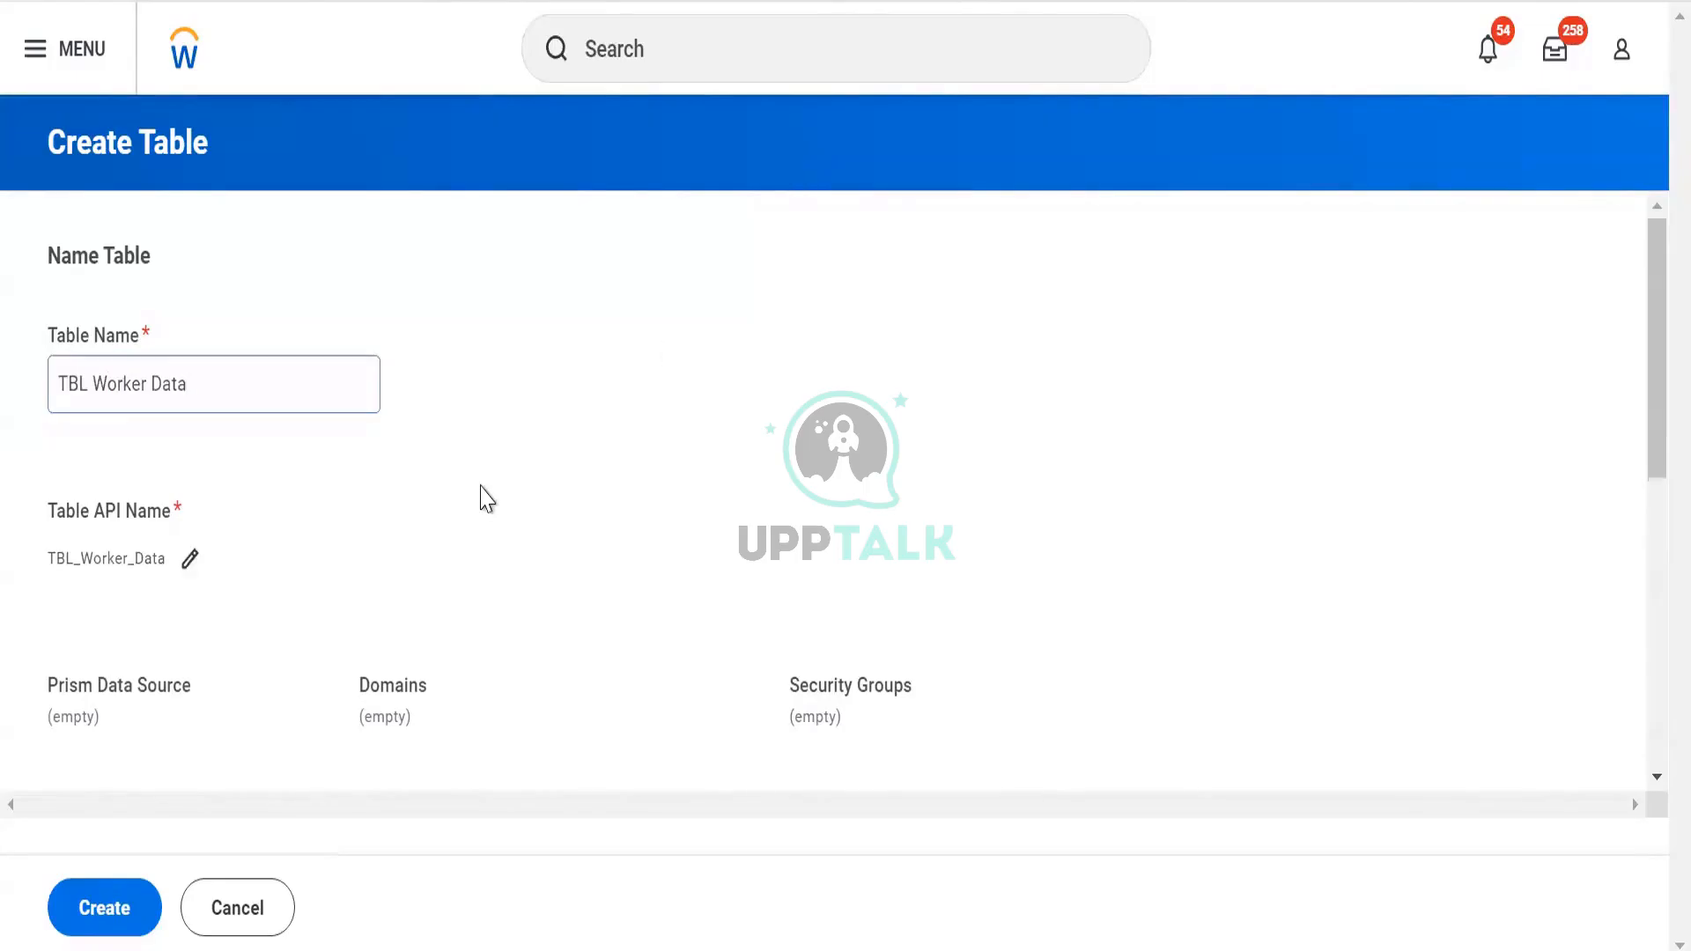
scroll(441, 467, down, 5)
scroll(352, 423, up, 2)
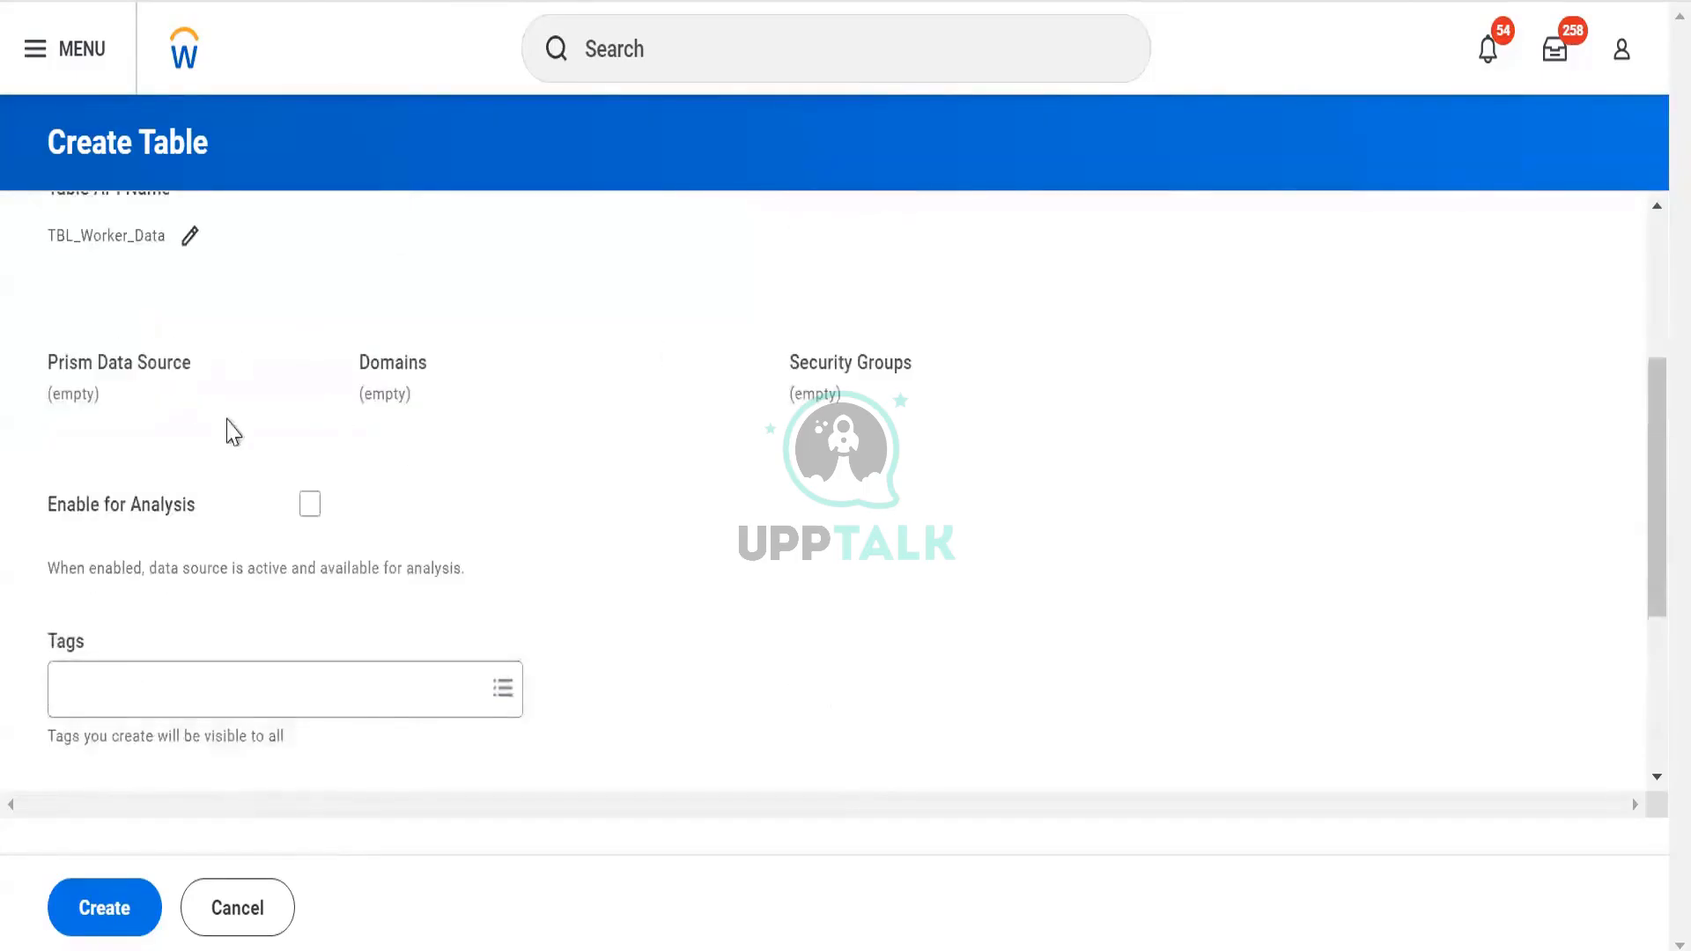
scroll(229, 434, up, 4)
scroll(370, 507, down, 8)
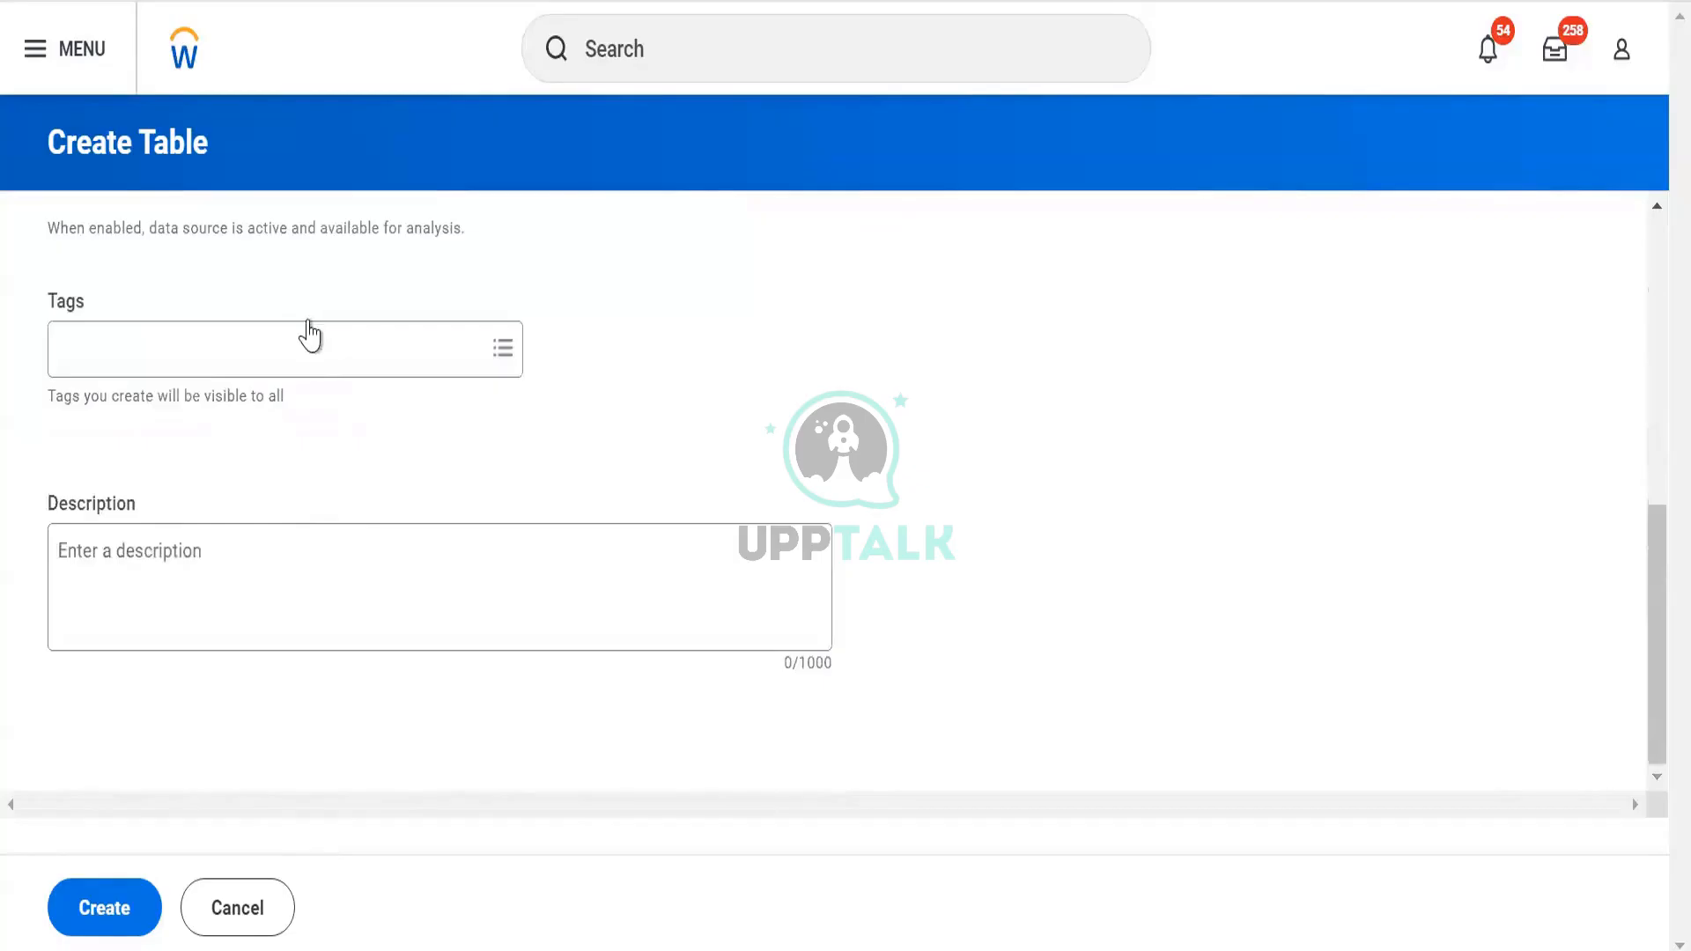
scroll(328, 411, up, 4)
click(304, 487)
Tag the table Personal Data and submit it with Create
scroll(304, 502, down, 4)
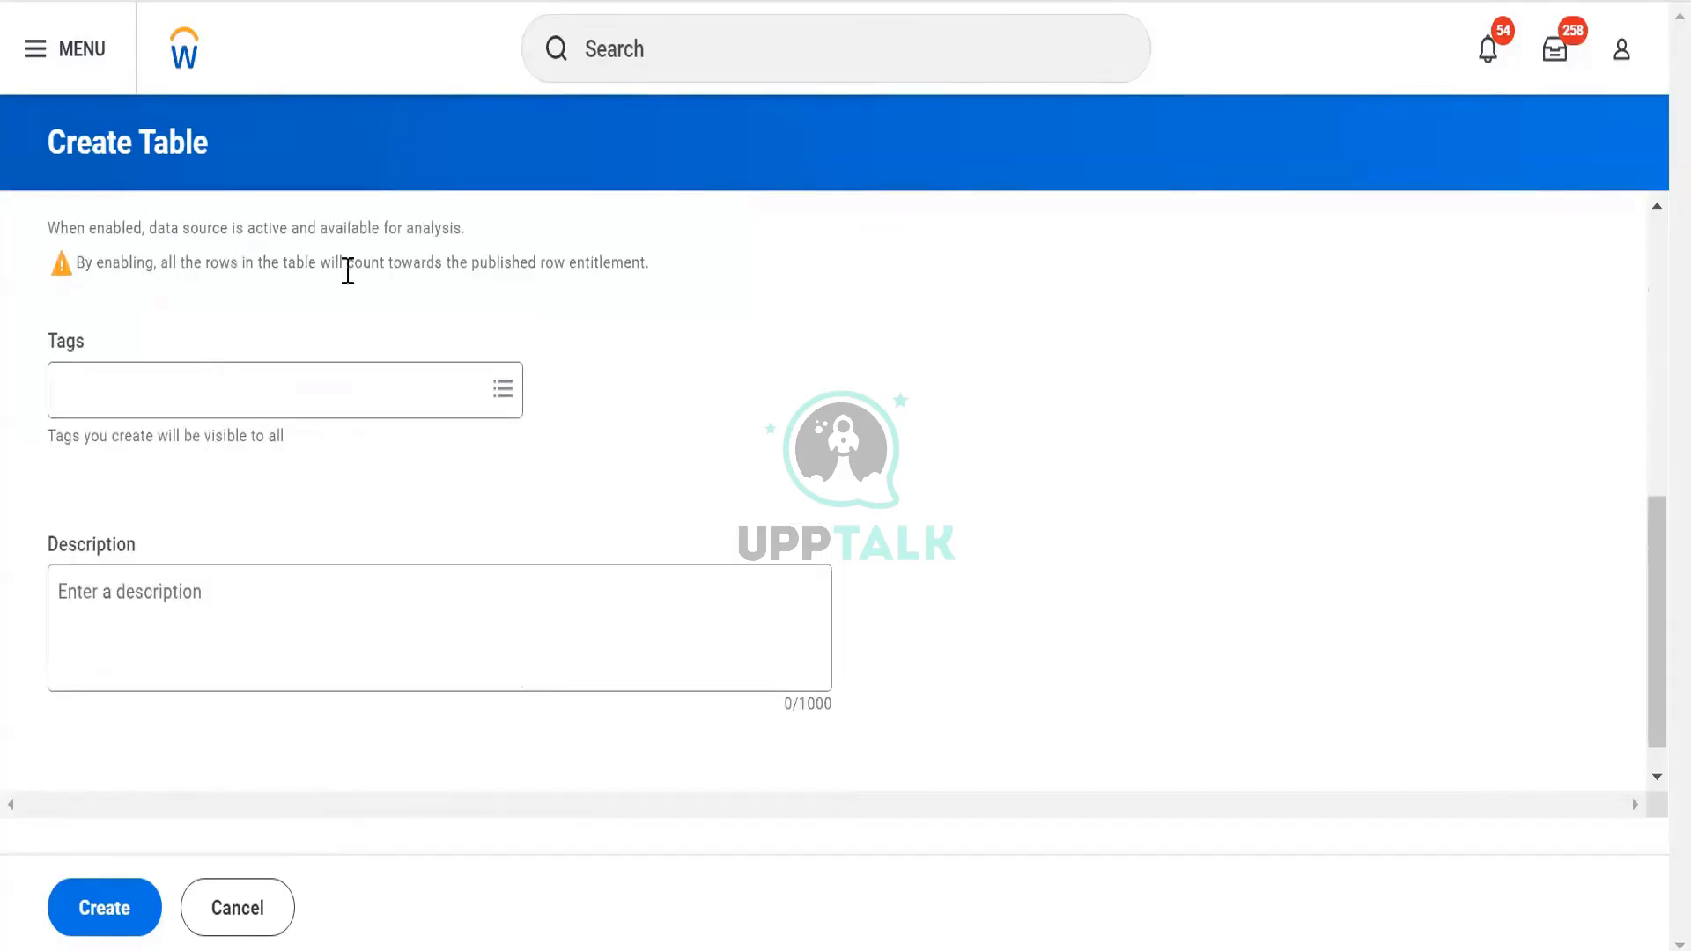
drag(348, 271, 619, 269)
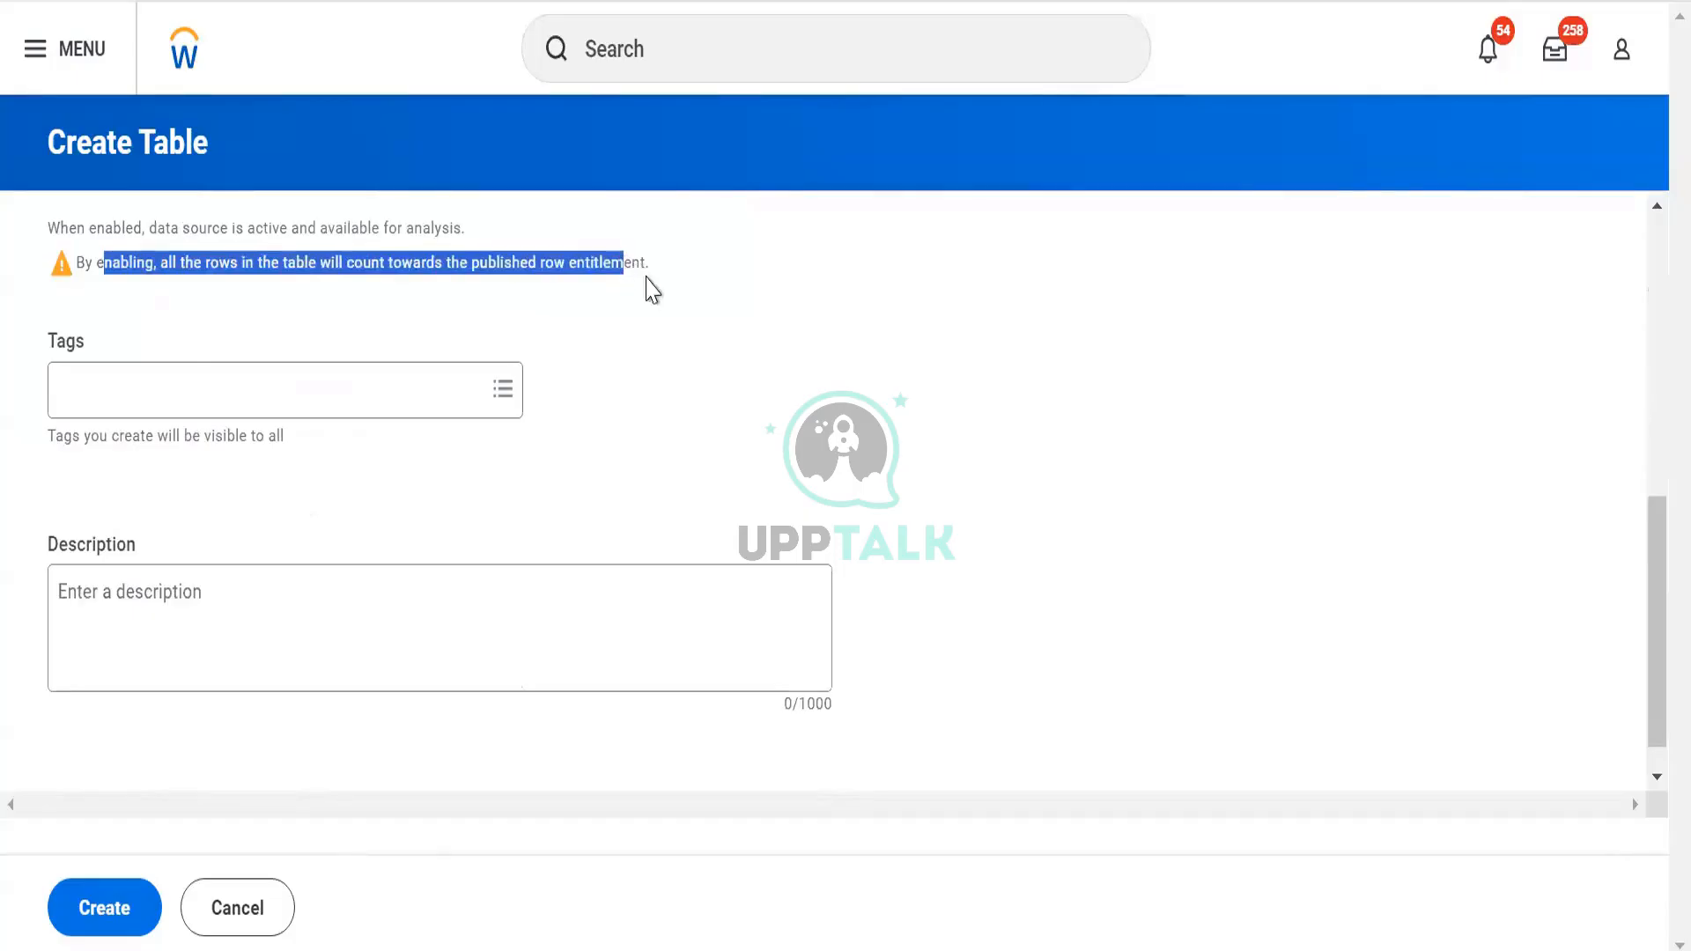
click(596, 461)
scroll(601, 462, up, 2)
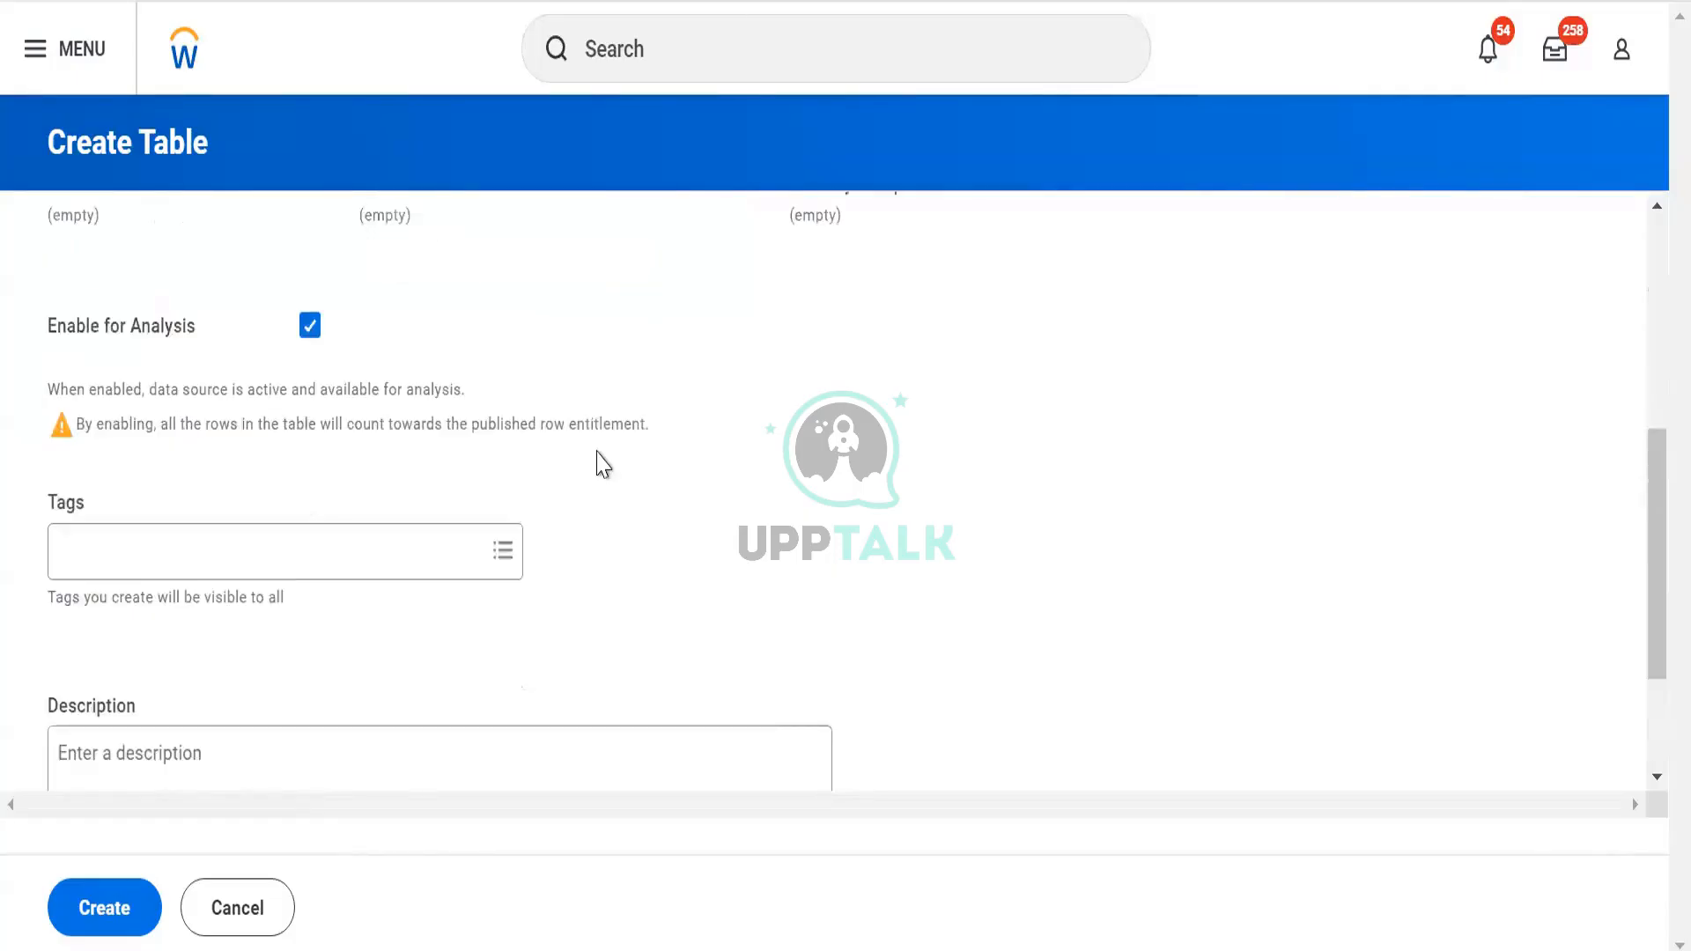
scroll(294, 521, down, 2)
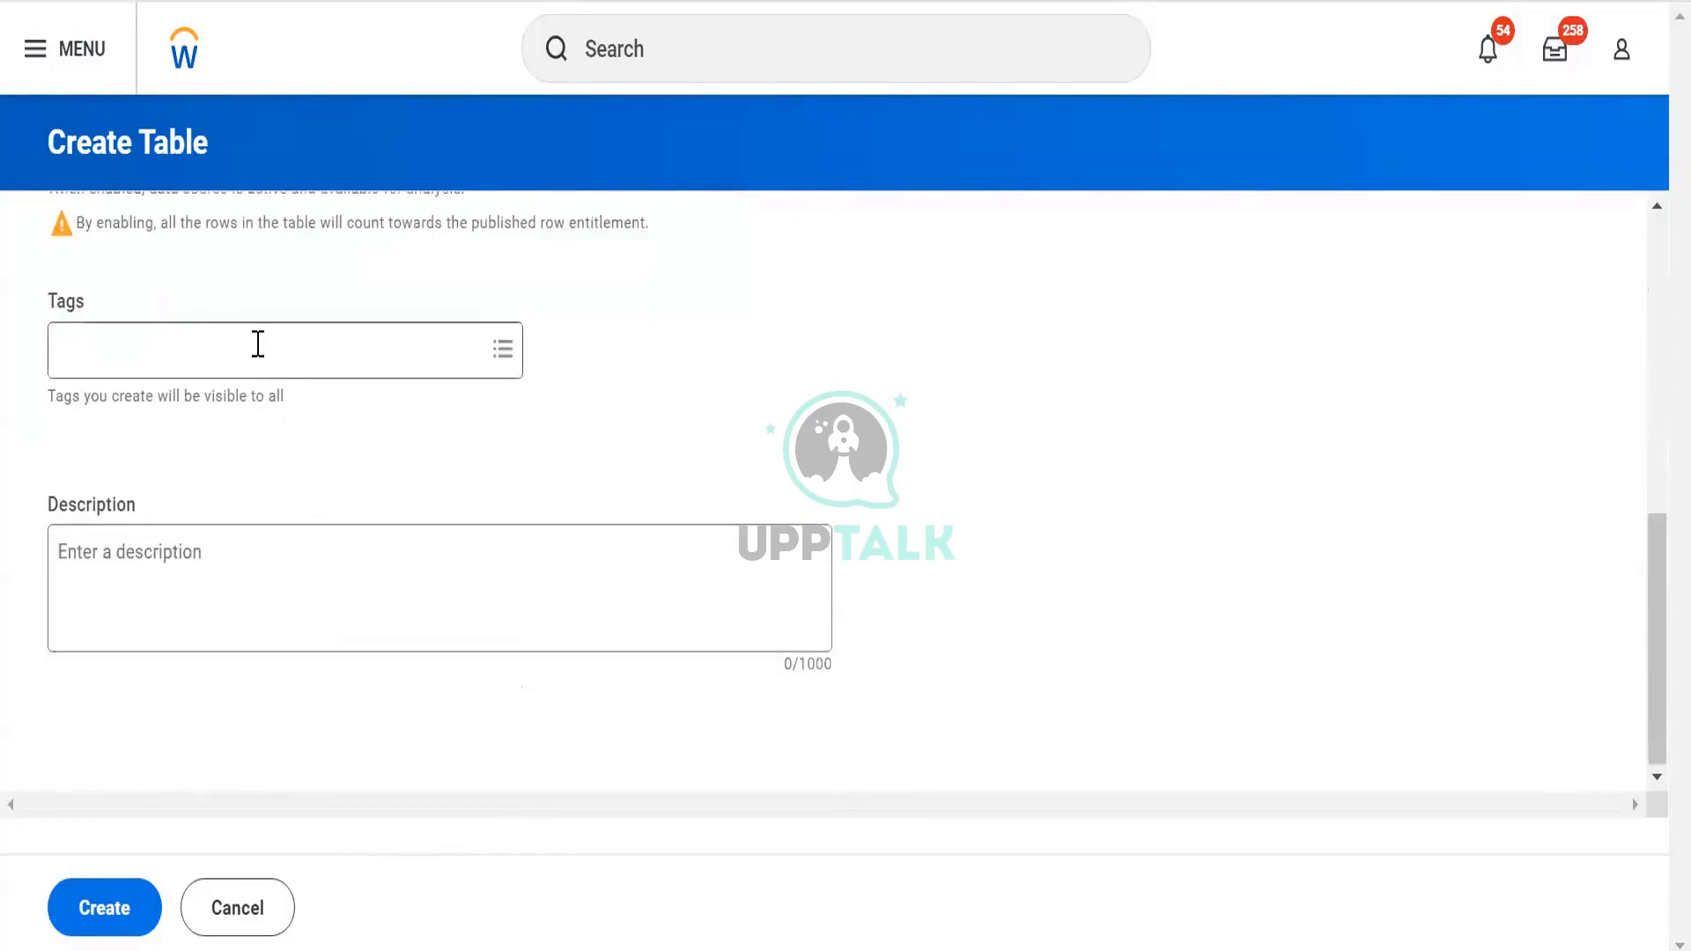
click(257, 348)
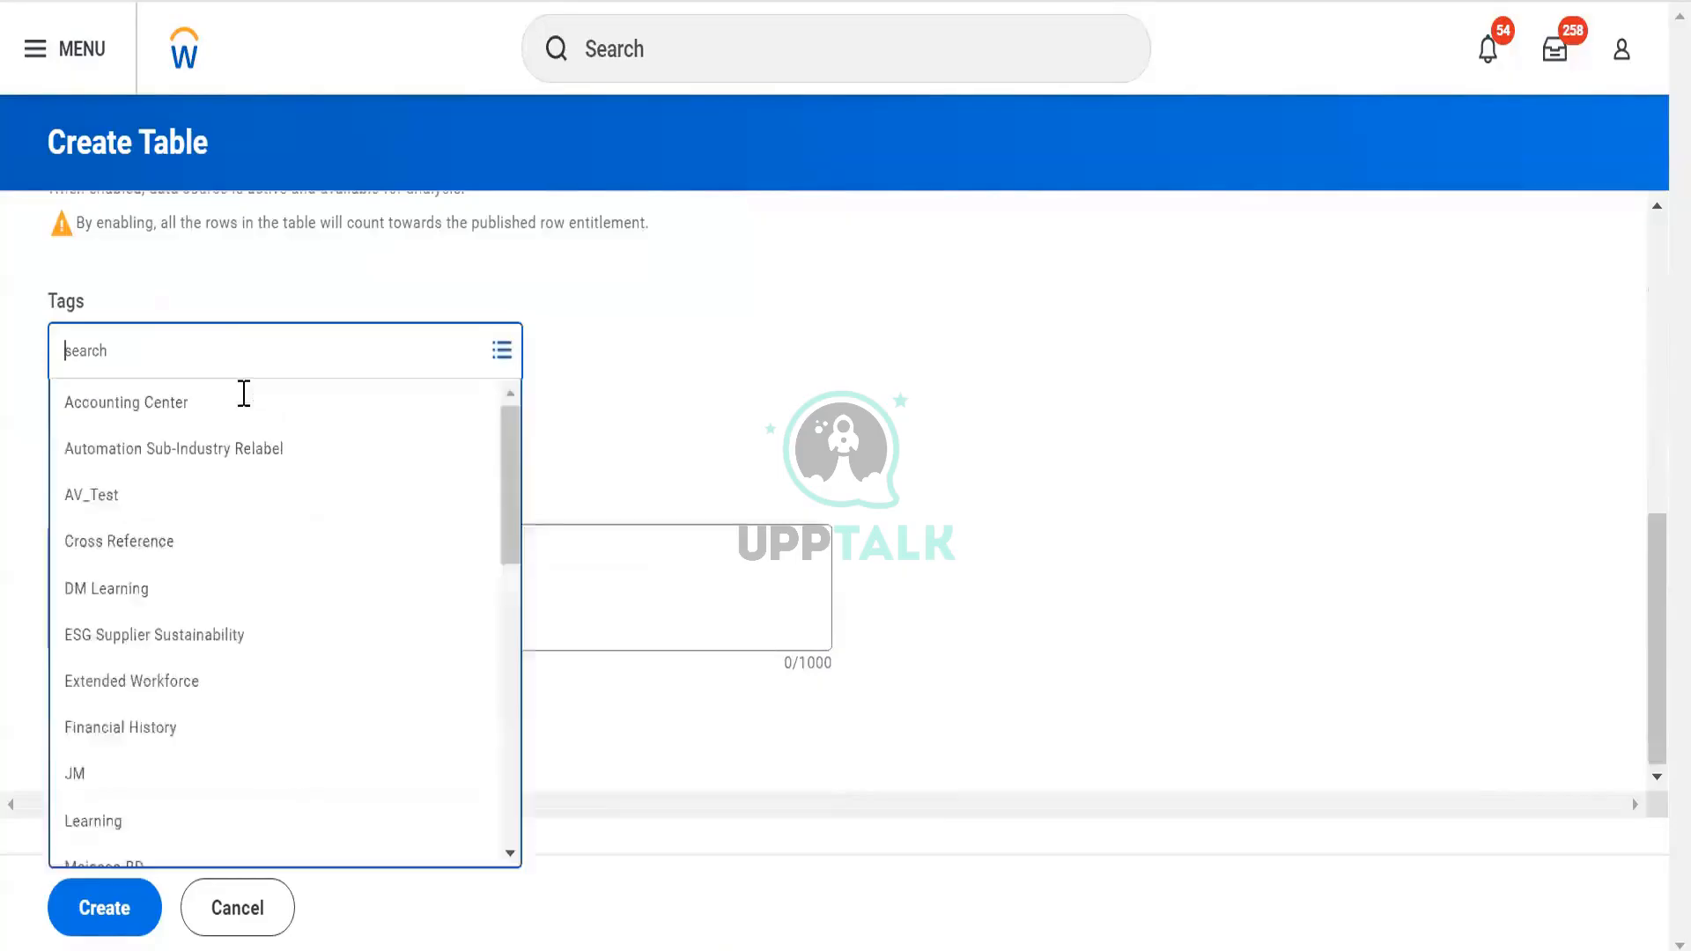
click(228, 464)
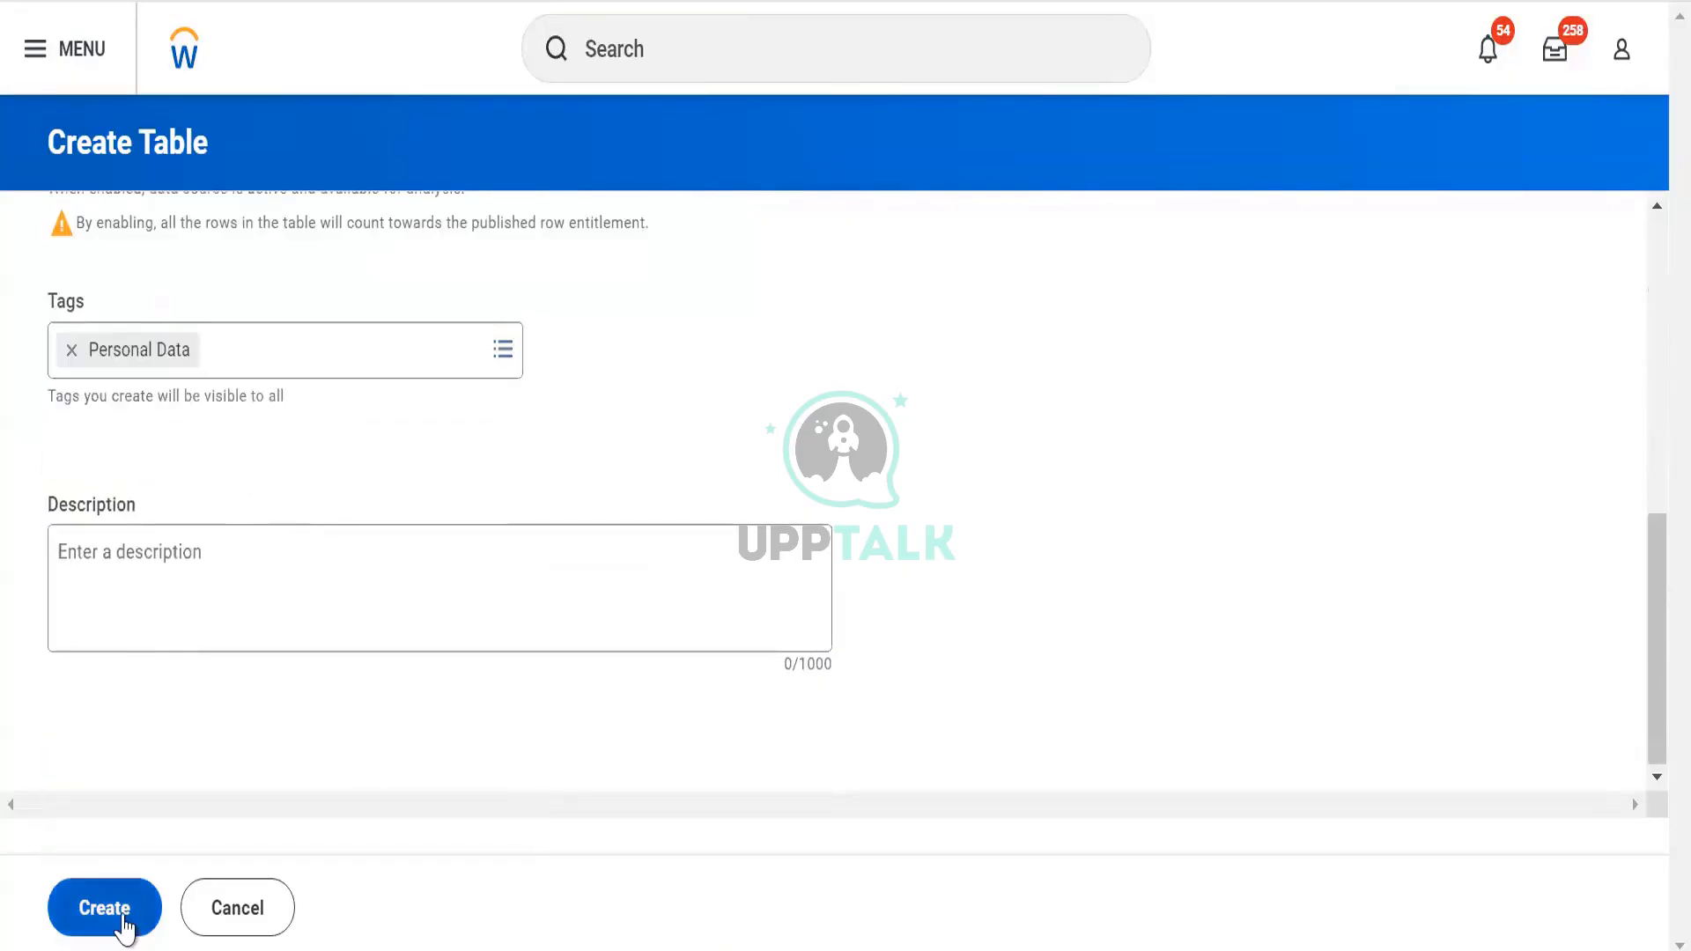
click(86, 921)
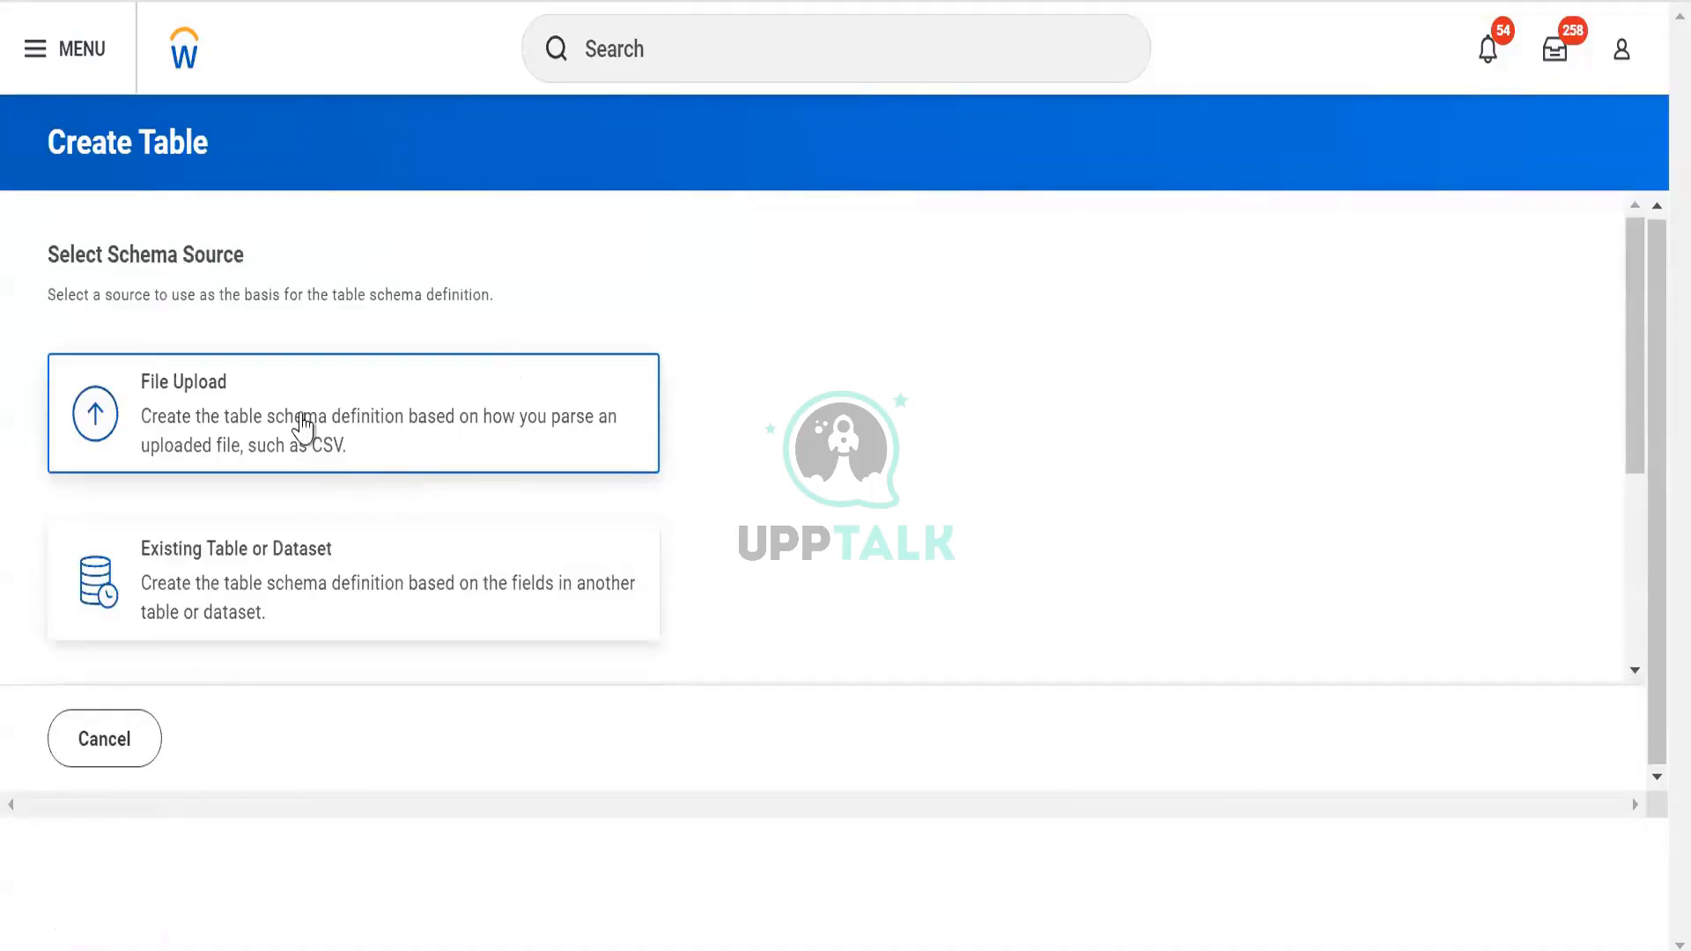
Use the Workday Report source, select DV Worker Data, and continue to Edit Schema
scroll(297, 432, down, 3)
scroll(295, 433, up, 3)
scroll(255, 423, down, 2)
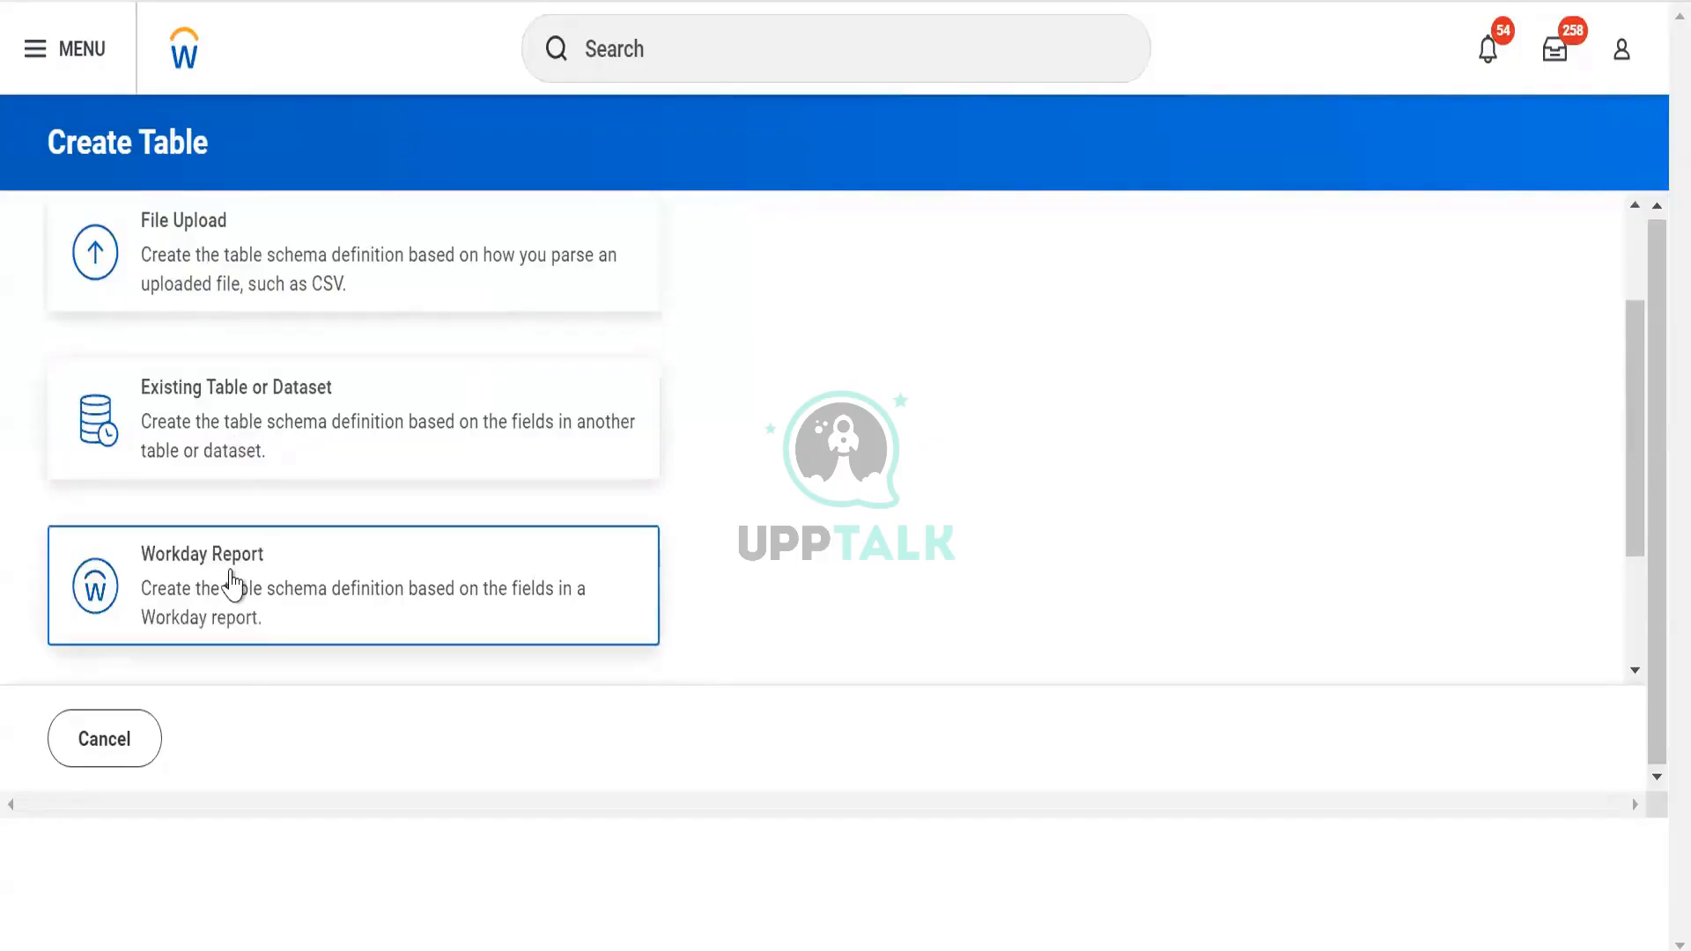
click(234, 583)
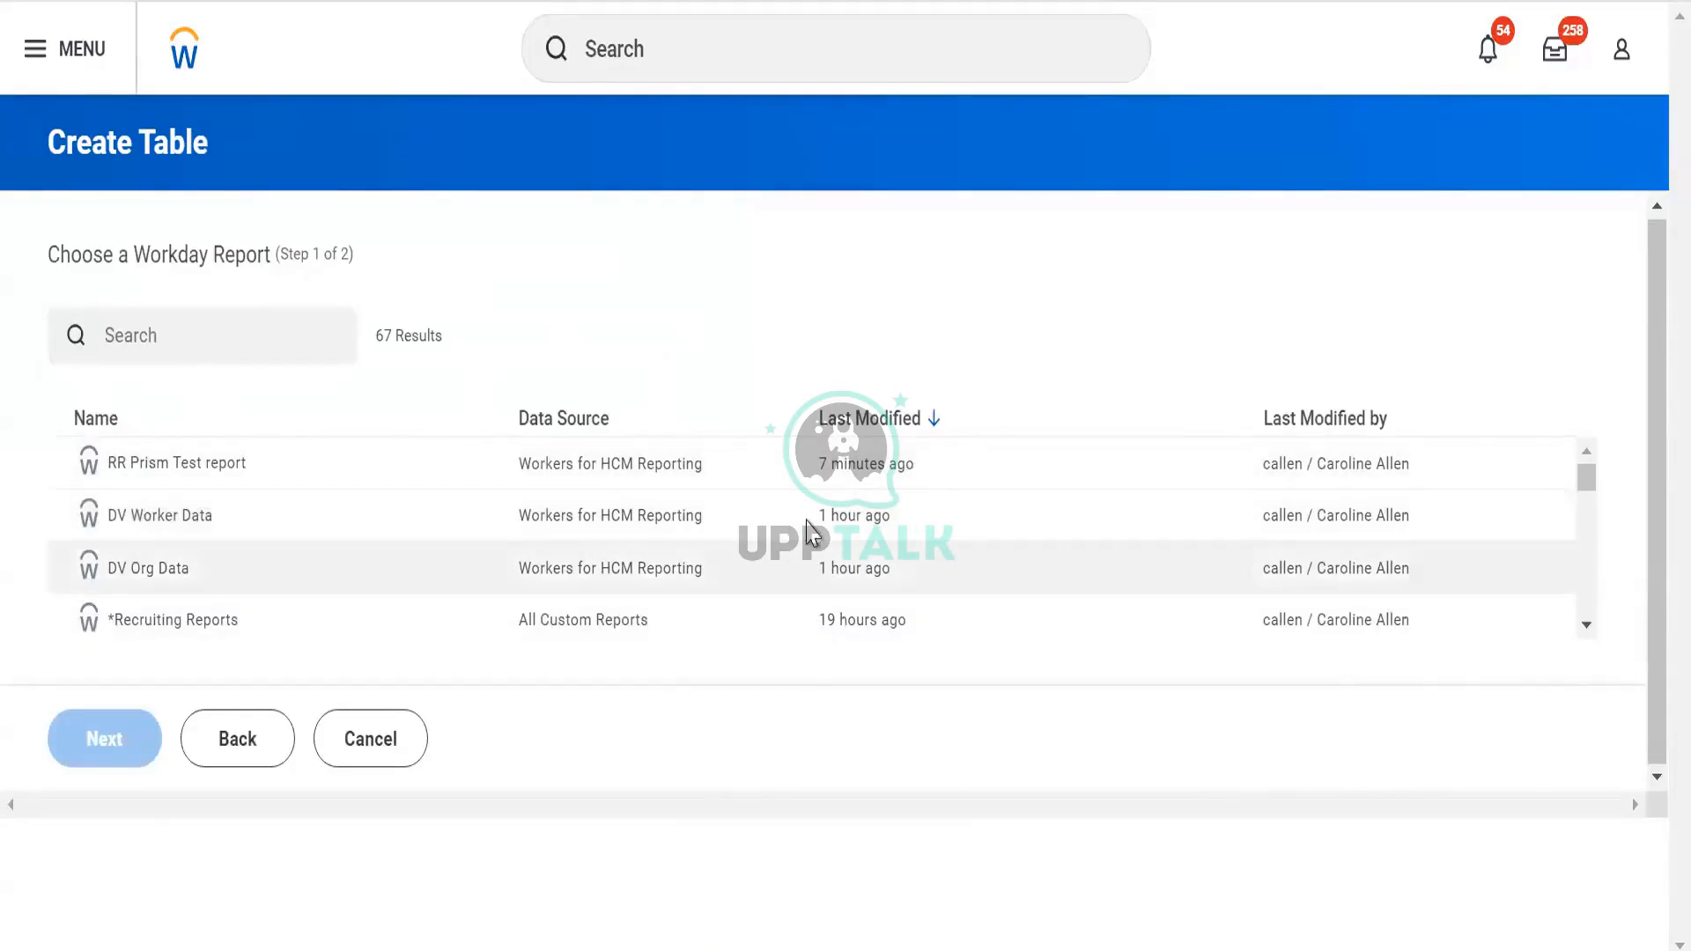
click(160, 531)
click(97, 756)
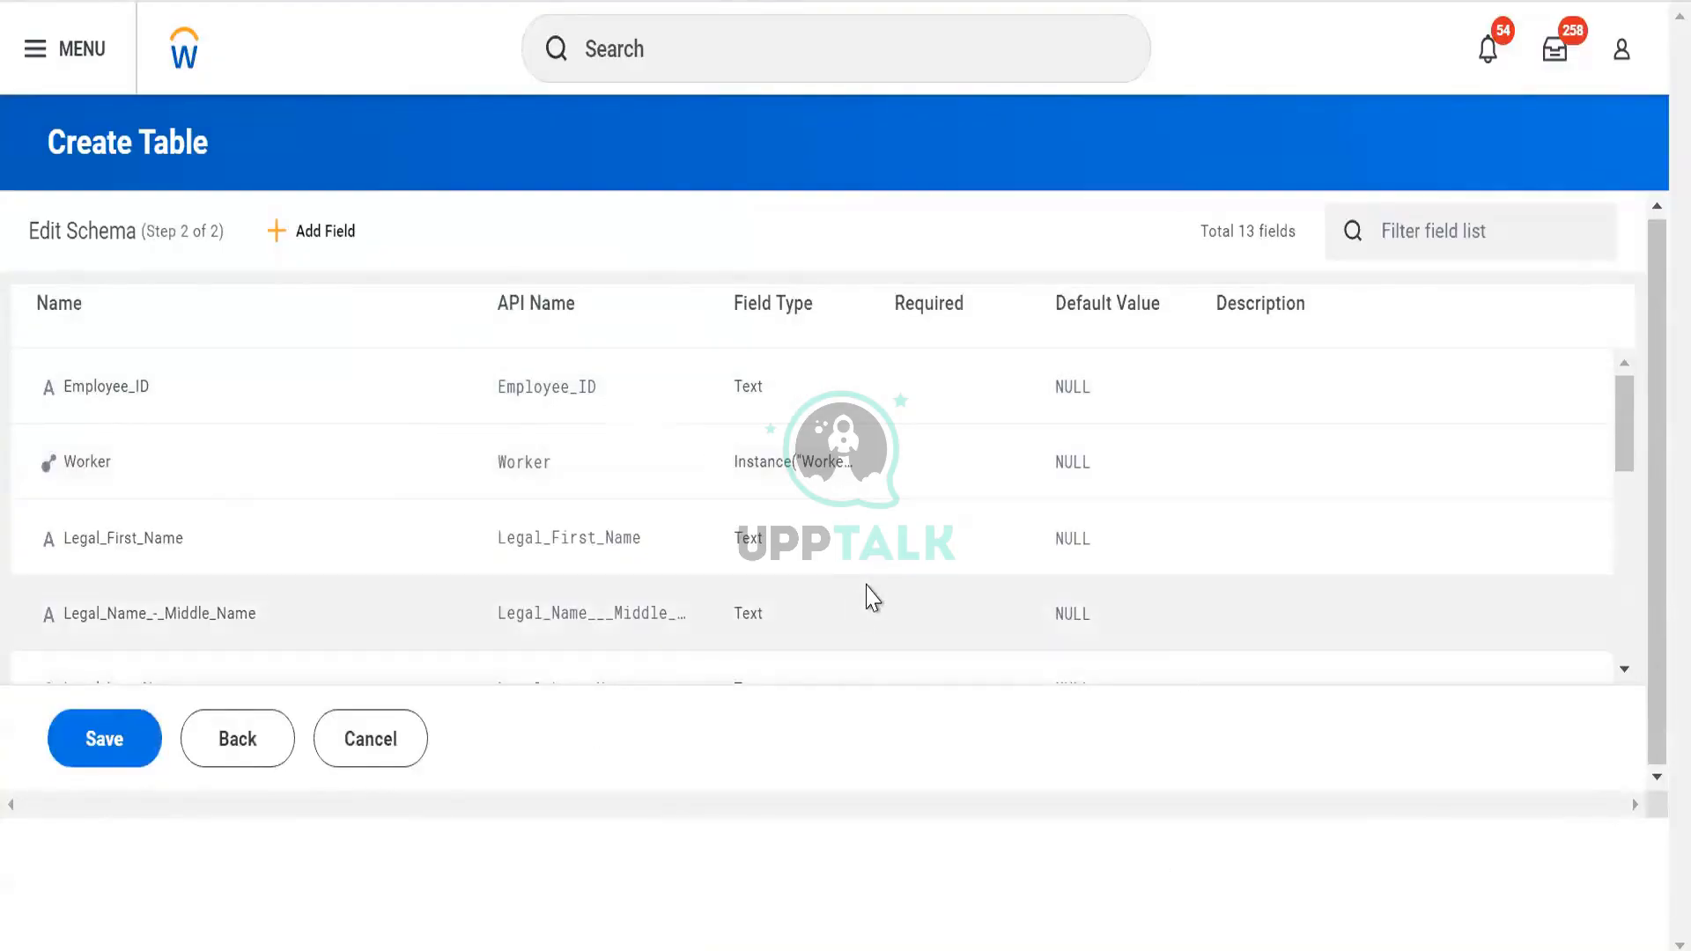
scroll(868, 592, down, 3)
scroll(374, 583, up, 3)
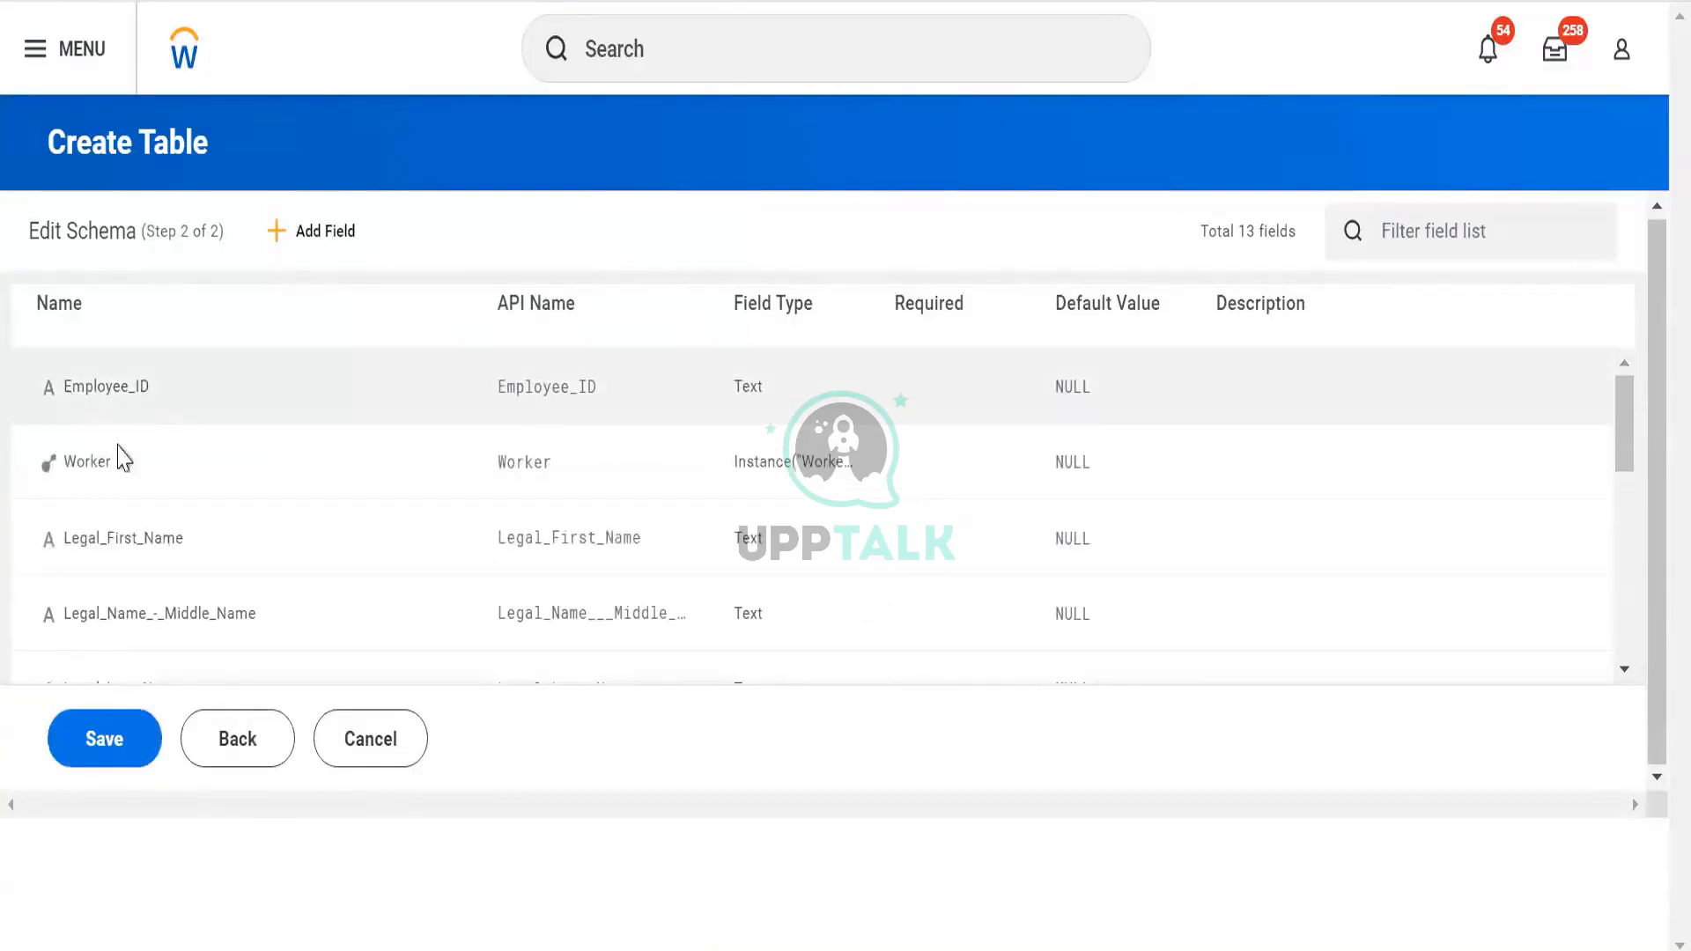
scroll(106, 471, down, 2)
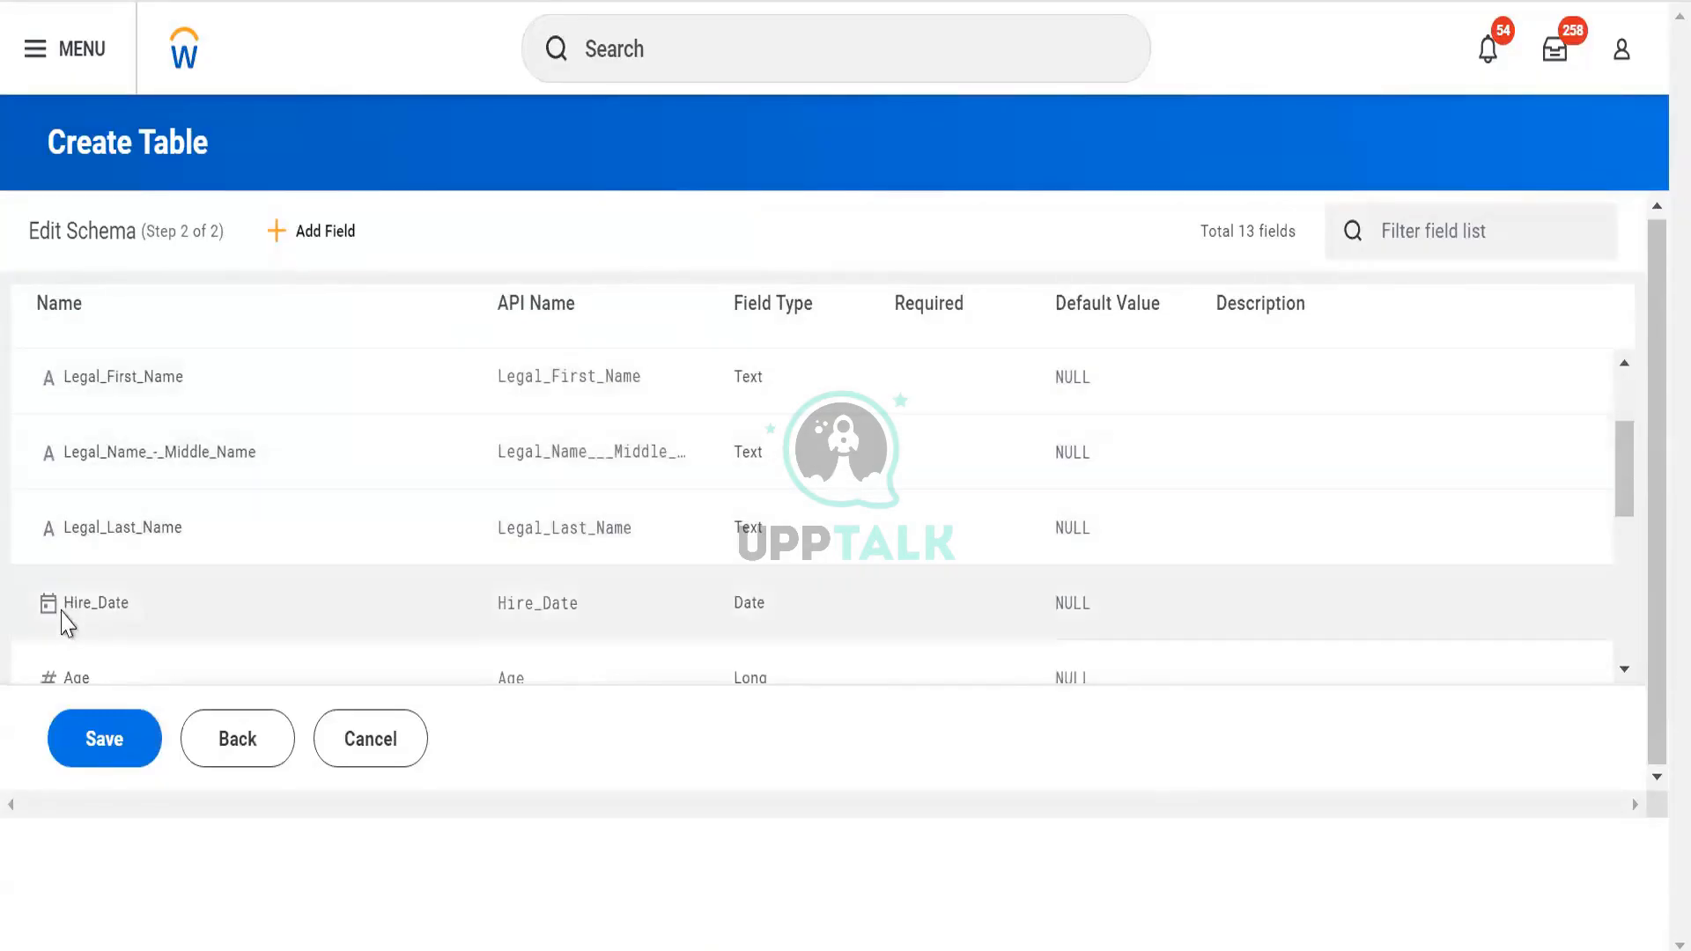
scroll(62, 590, down, 4)
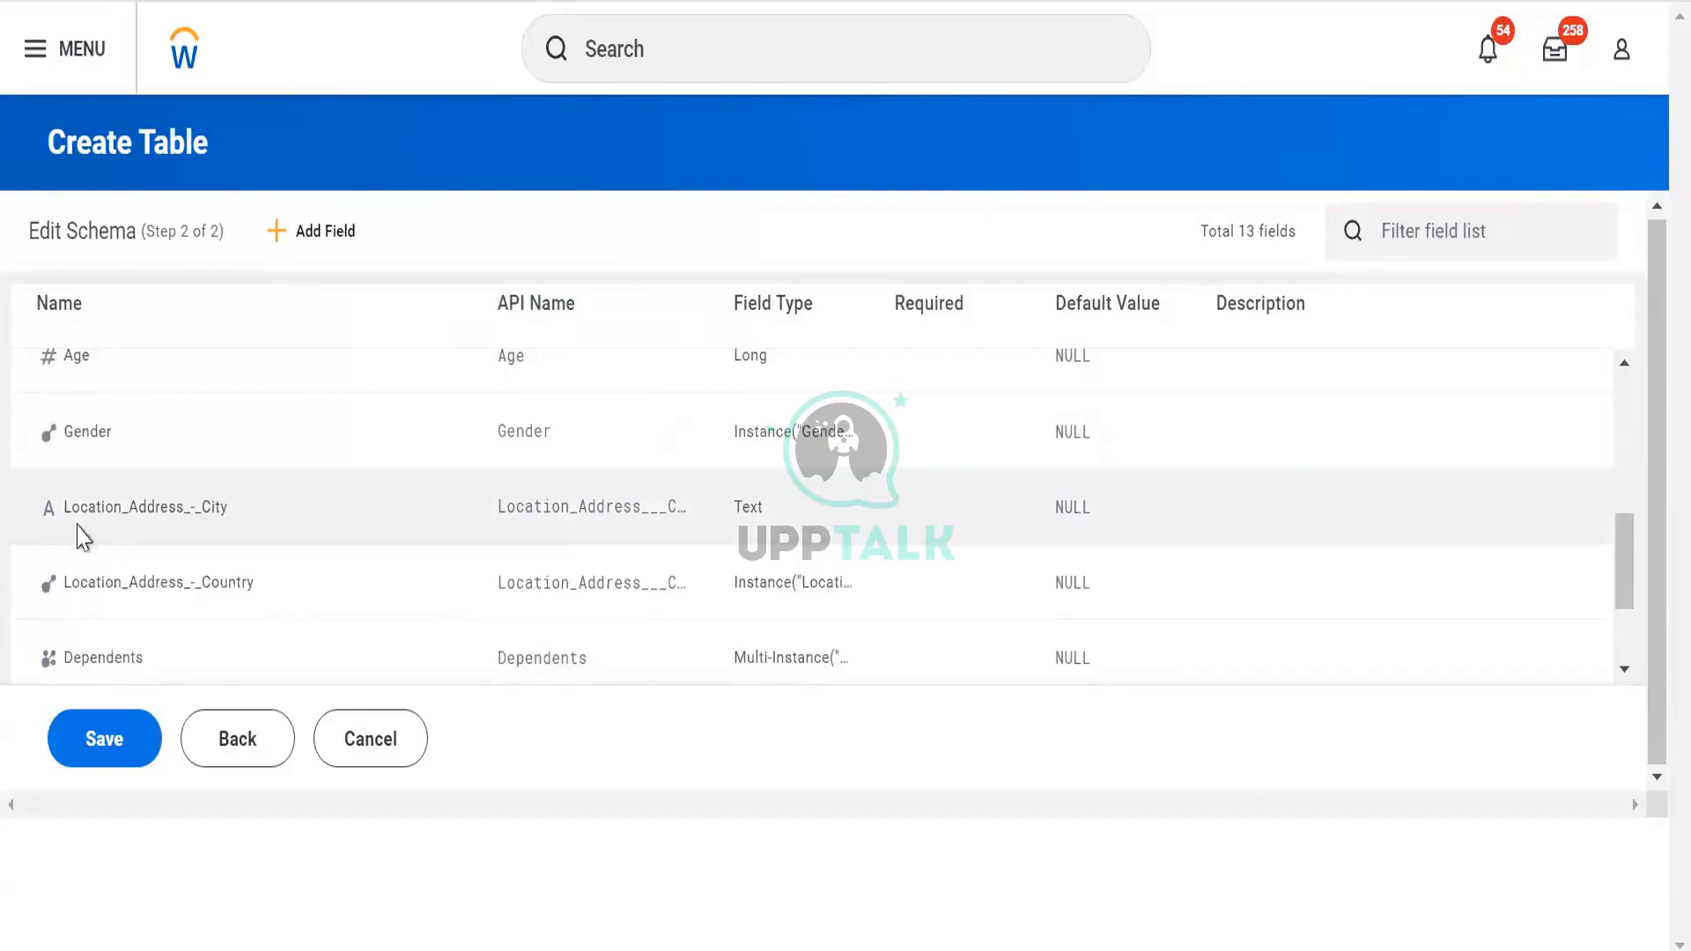
scroll(136, 438, down, 2)
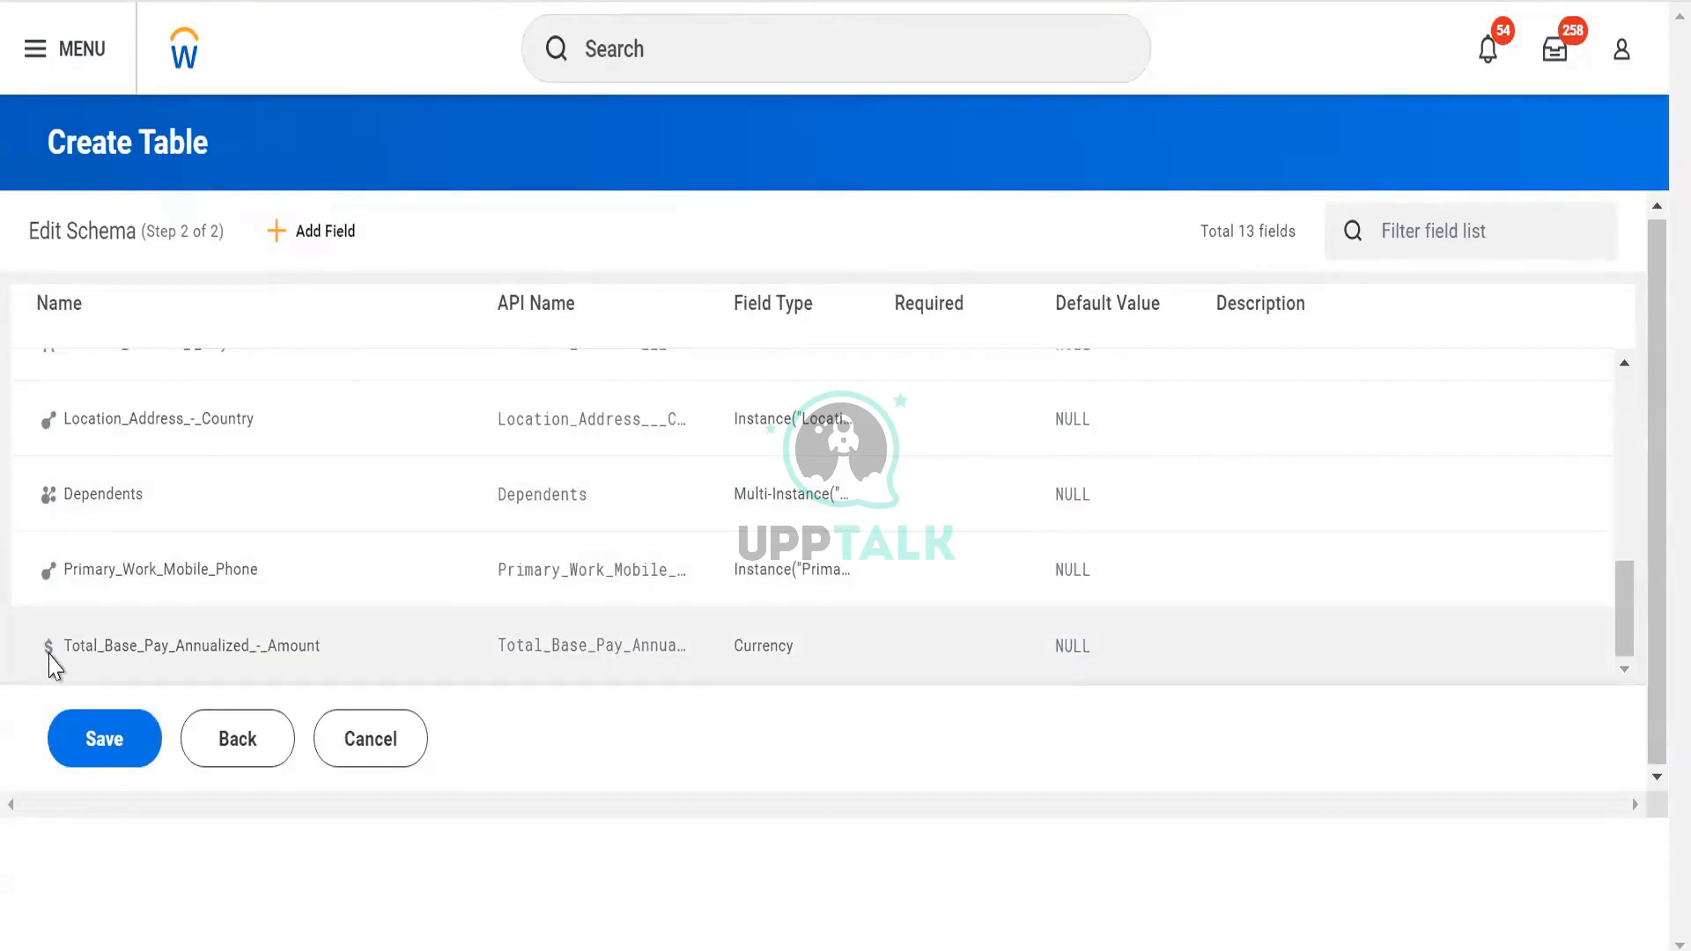
scroll(705, 585, up, 5)
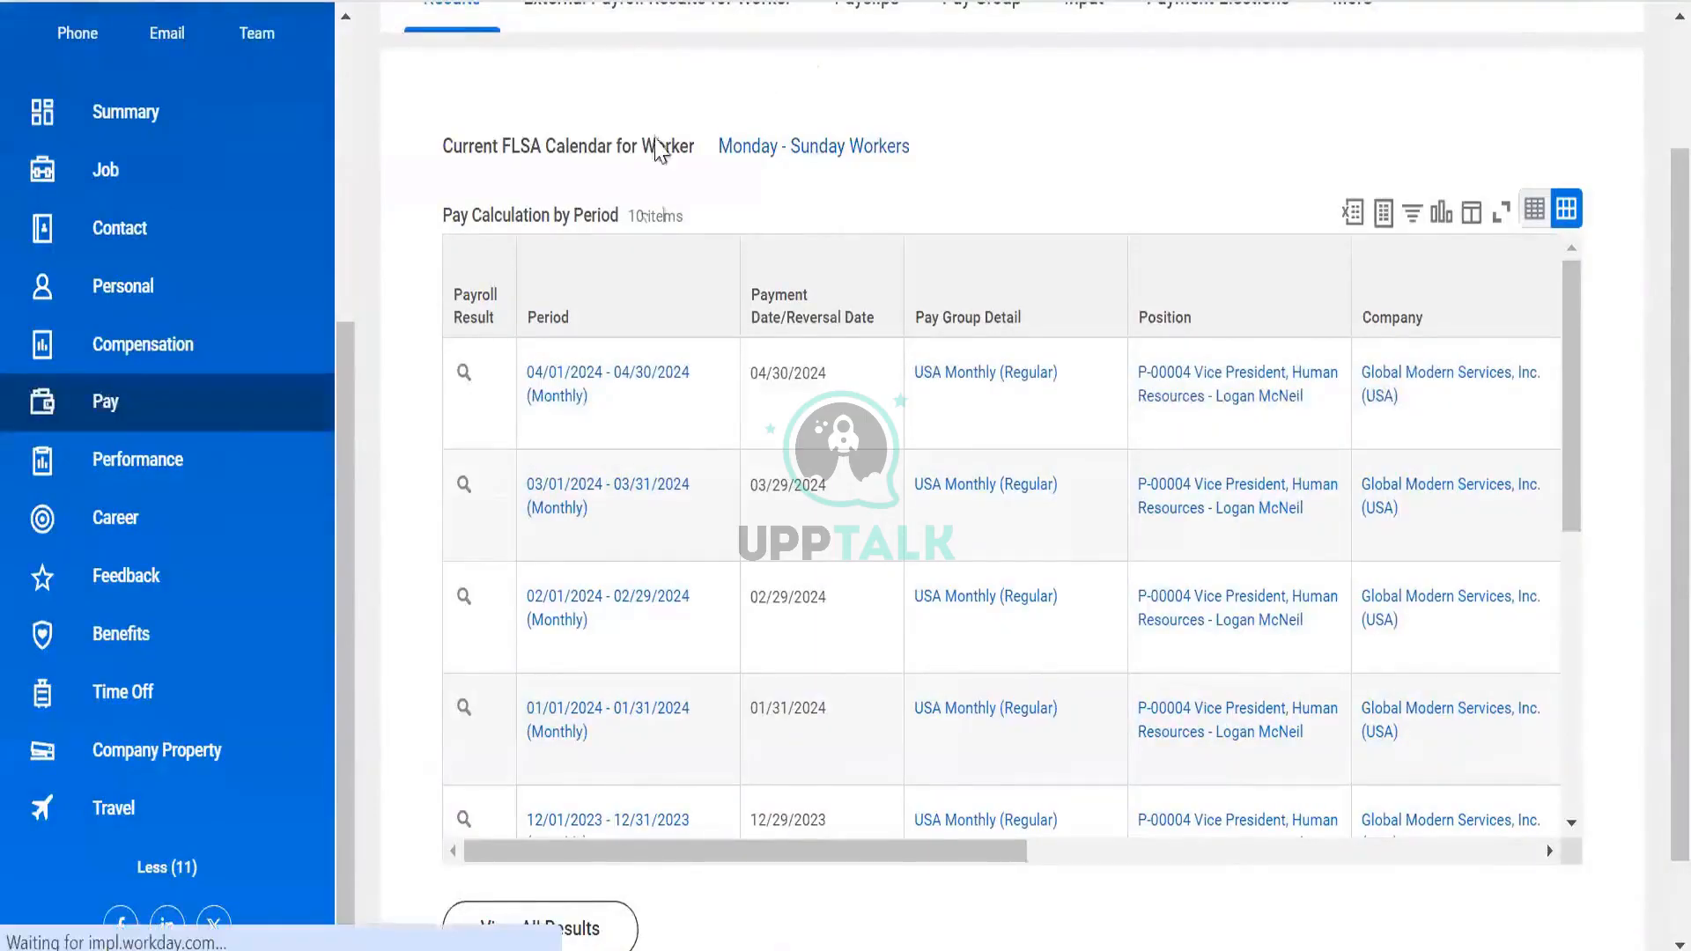
Search Workday for 'rd: d' and open the DV Worker Data report definition
scroll(664, 151, up, 2)
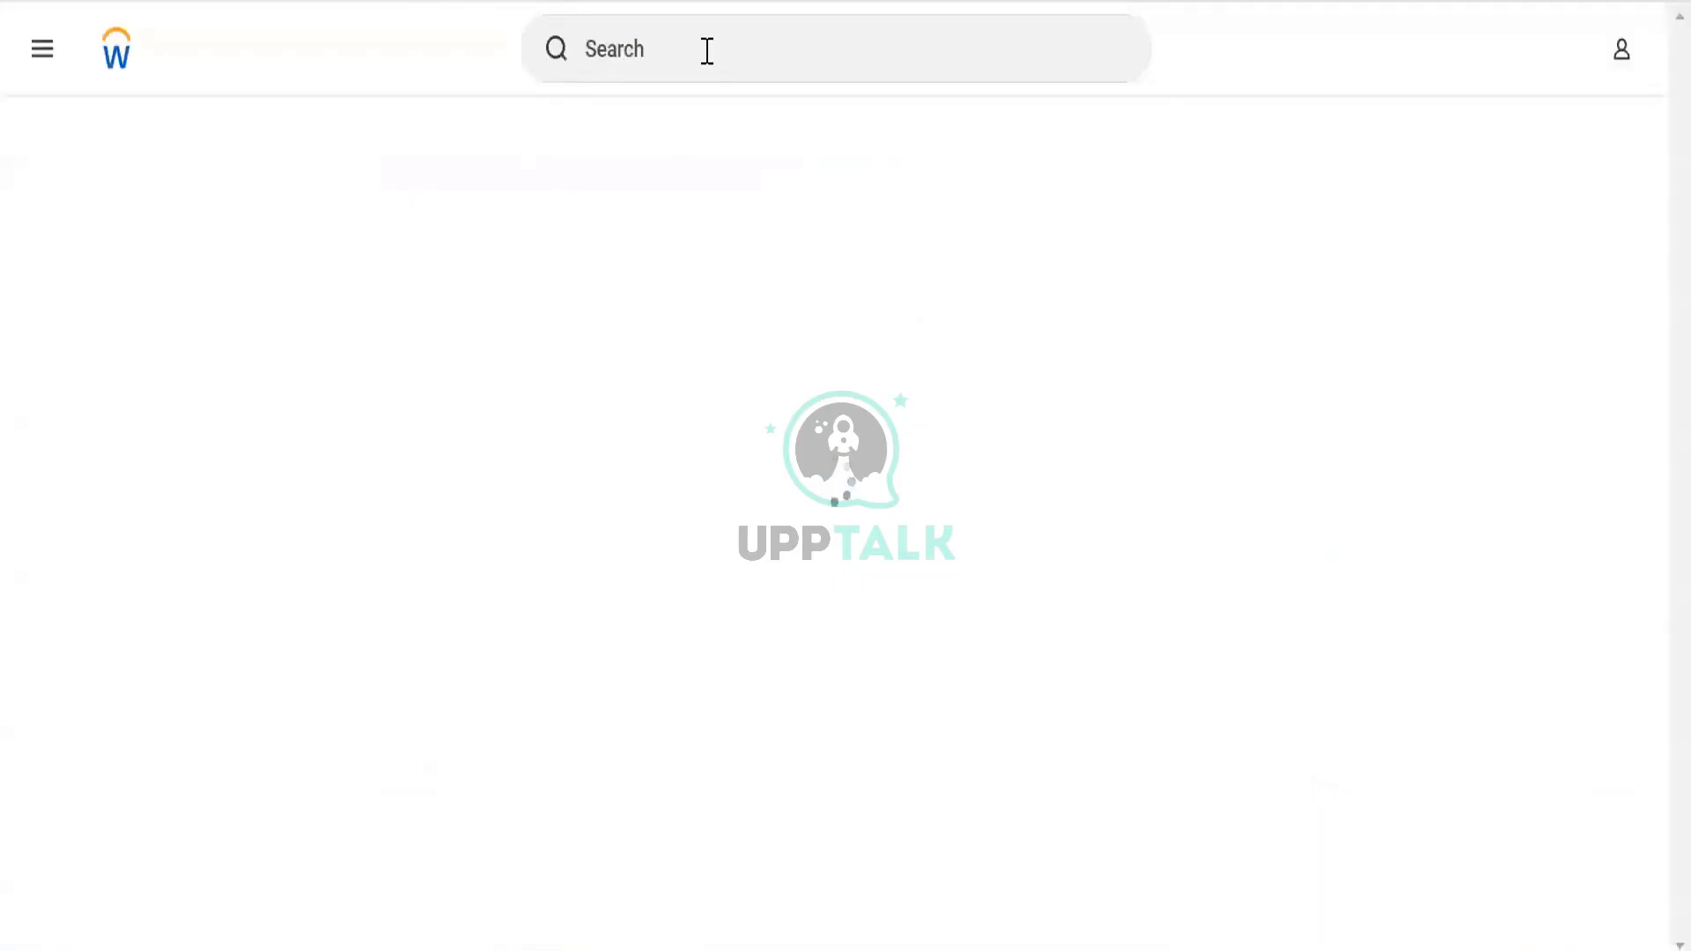
click(707, 50)
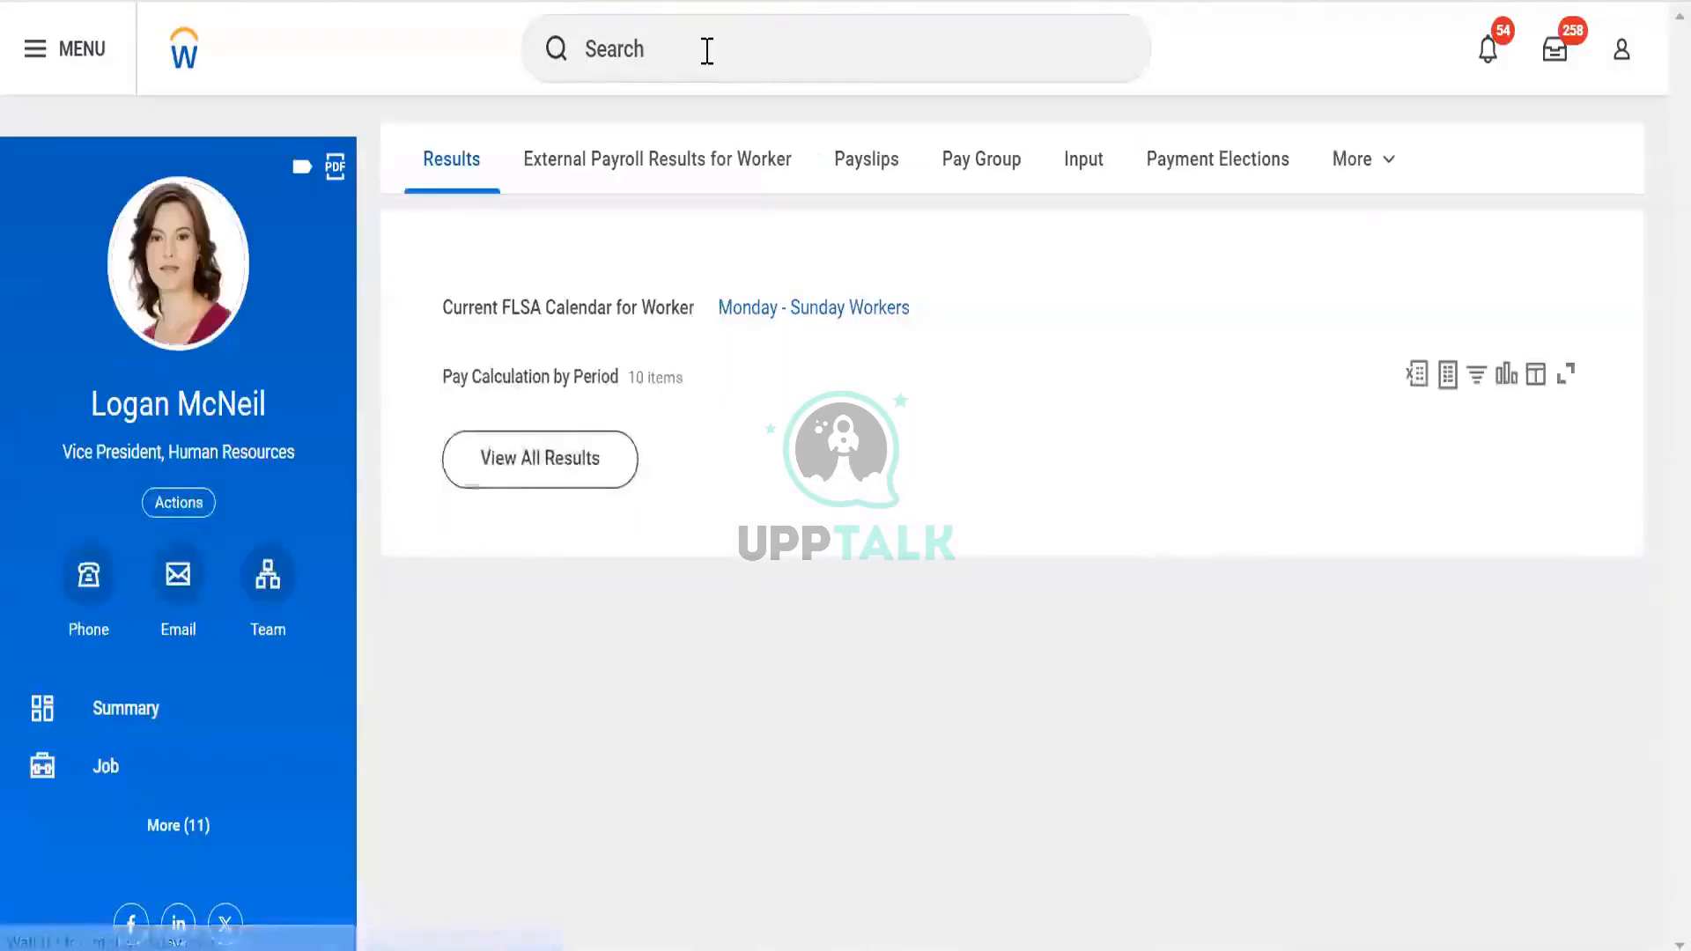
click(708, 50)
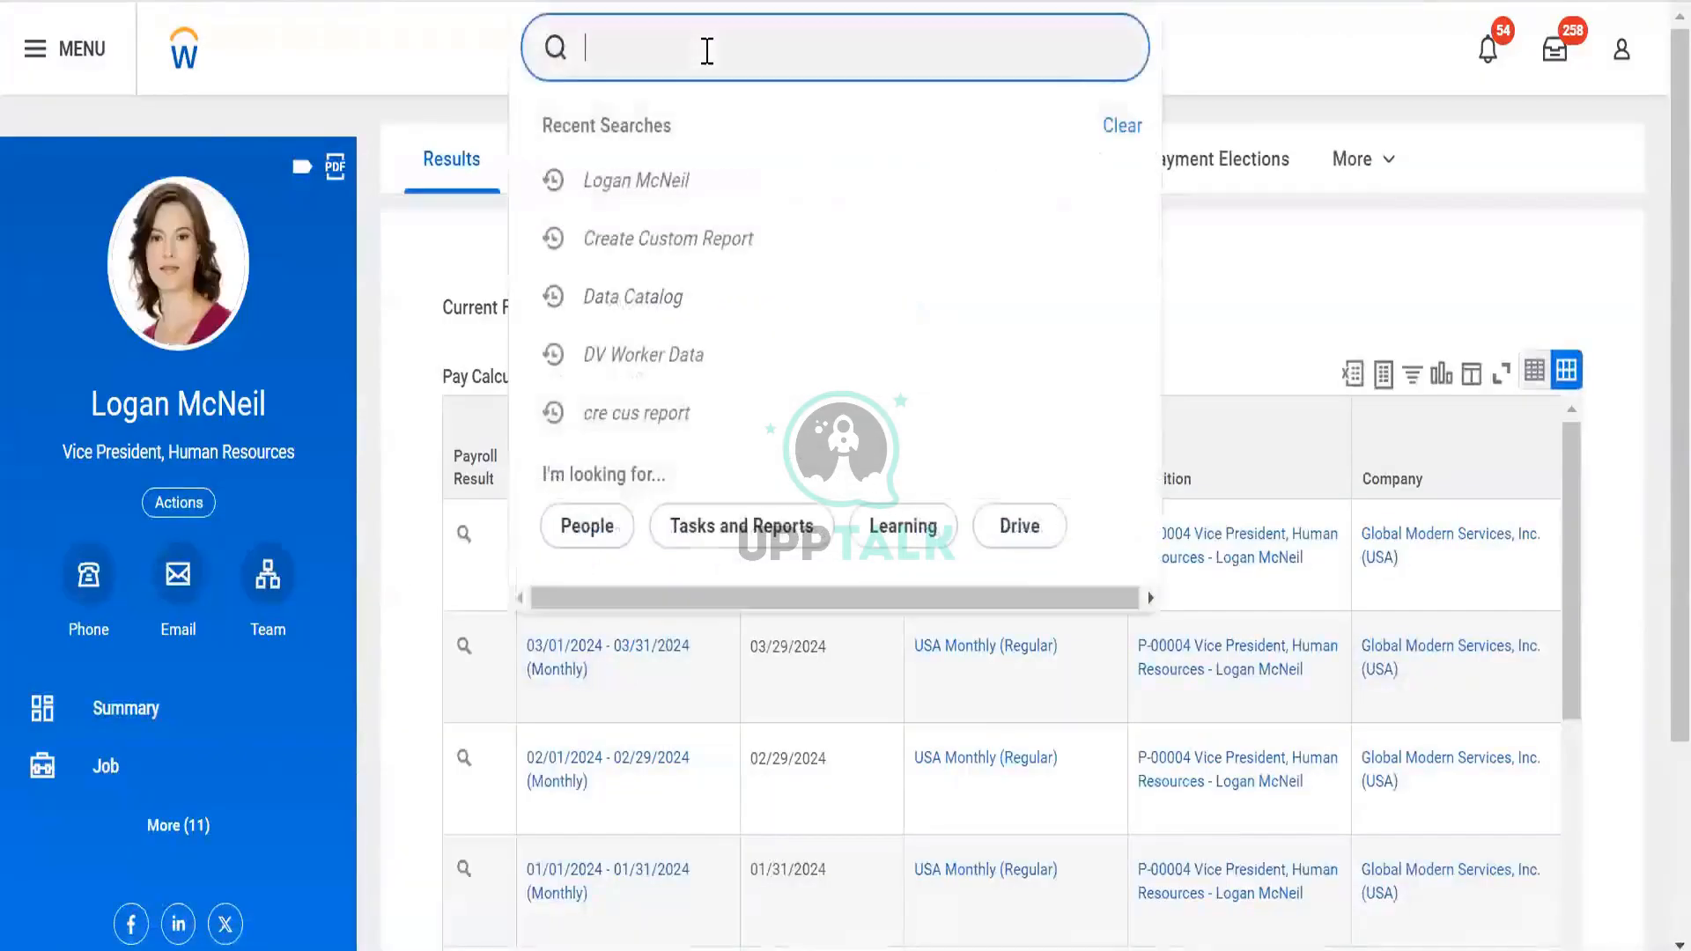
text(rd: dv worke)
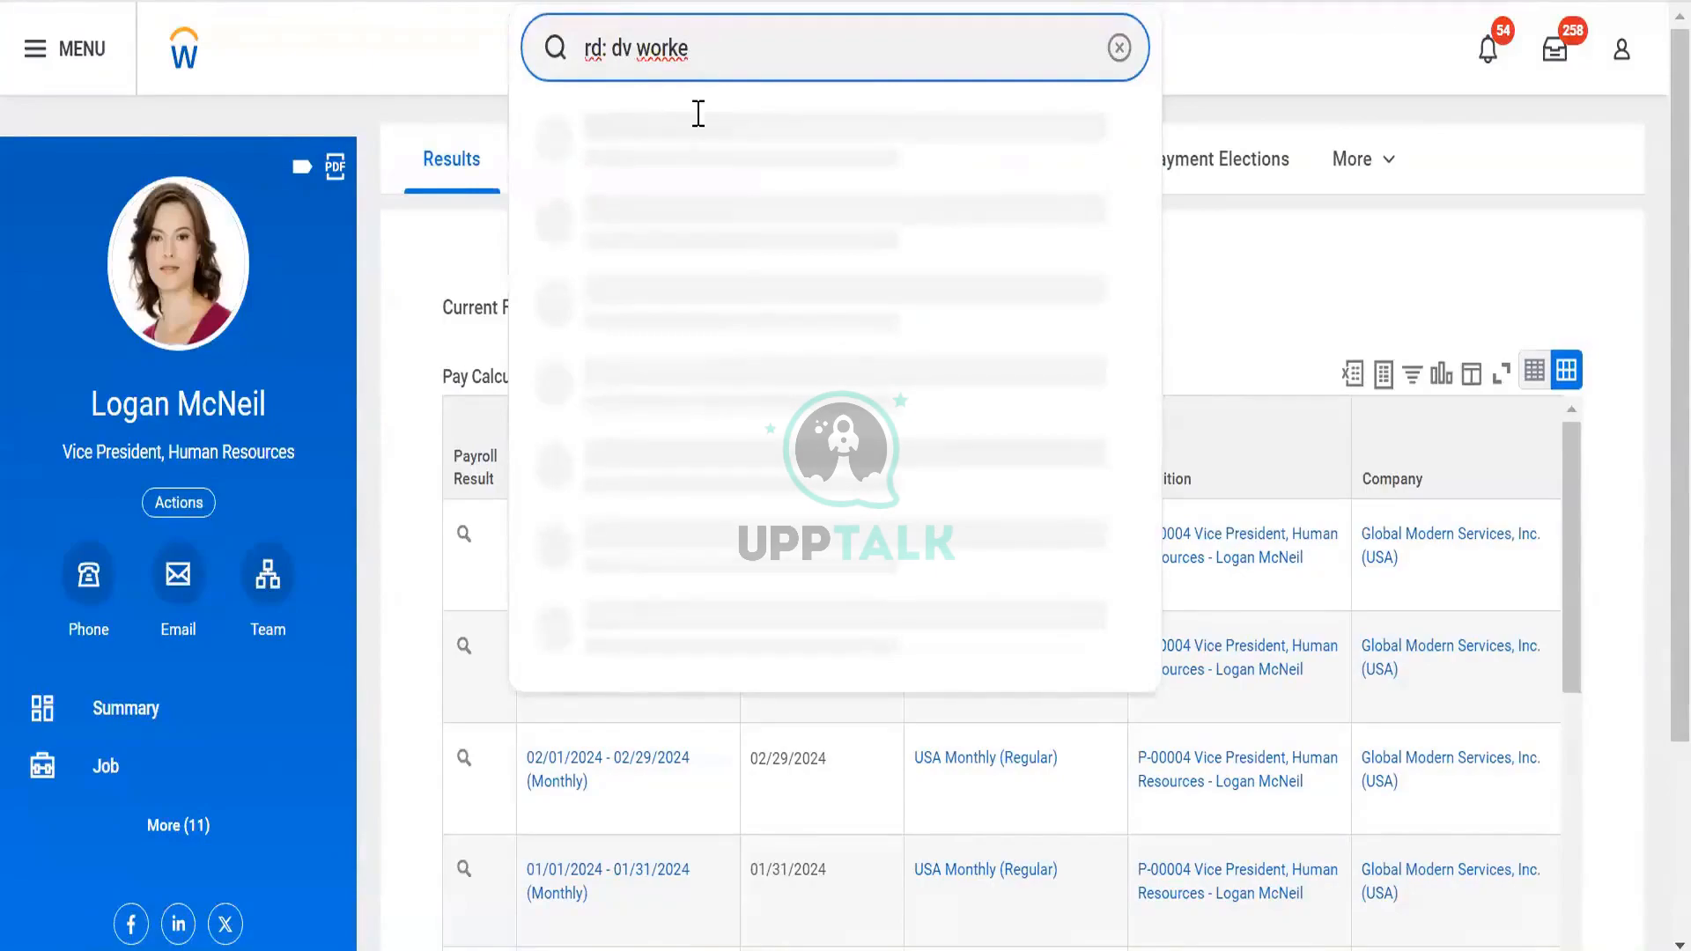
click(692, 149)
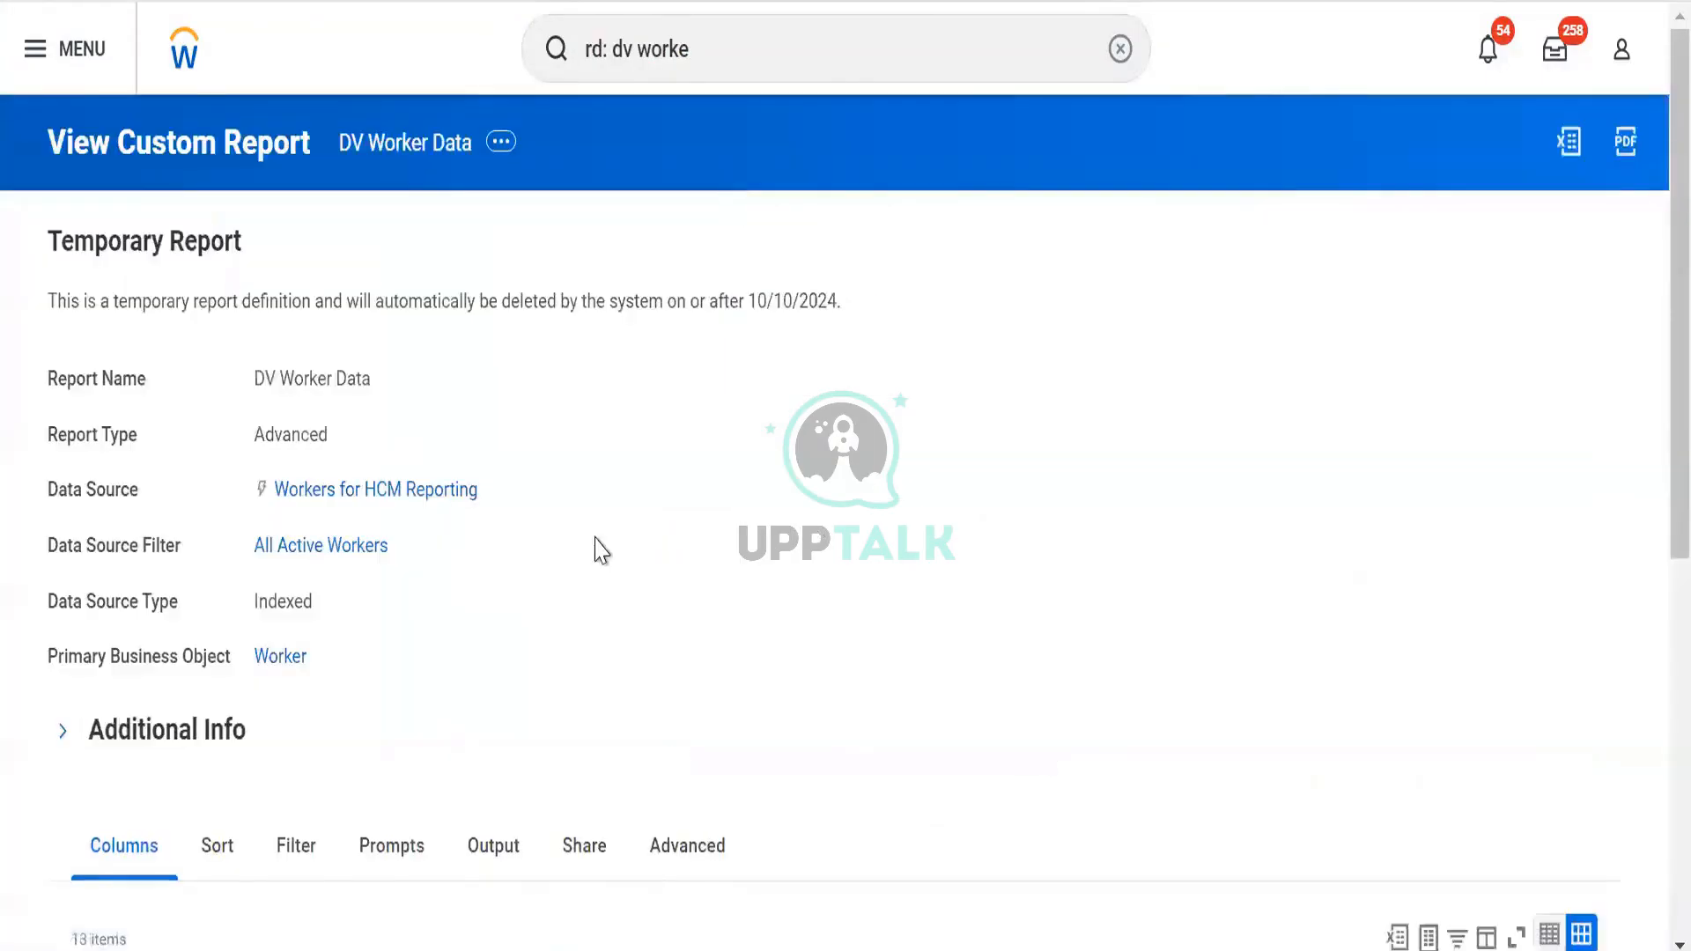
Review the report's 13 columns and Advanced tab, confirming Enable for Prism is Yes
scroll(593, 547, down, 8)
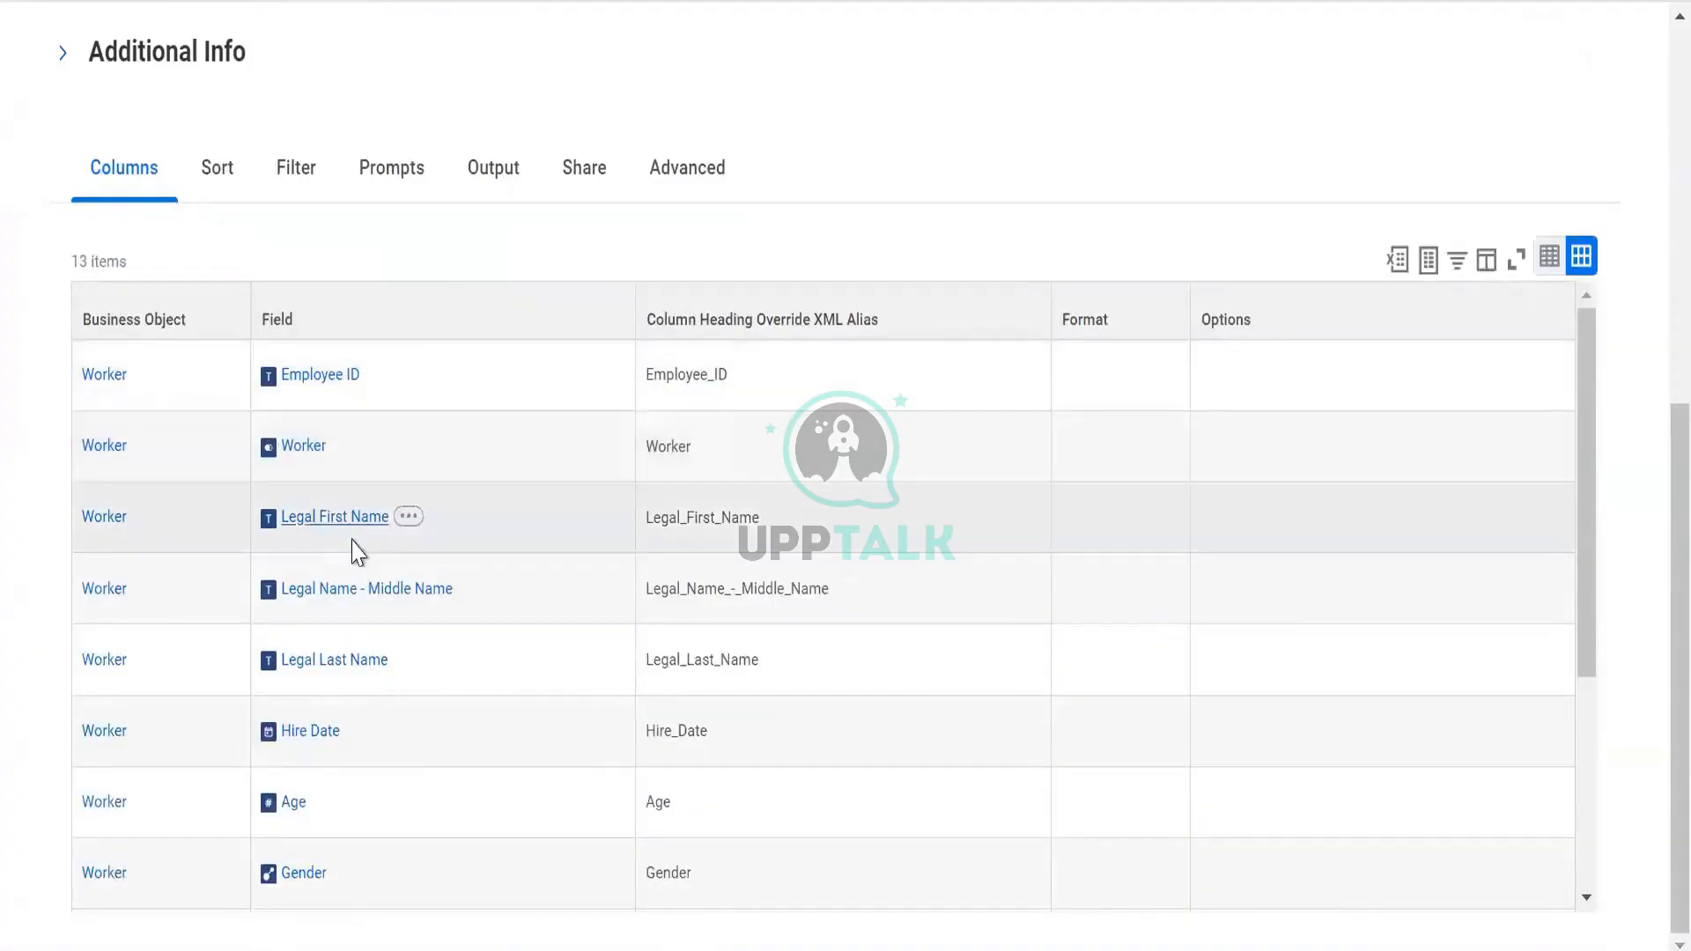
scroll(353, 636, down, 2)
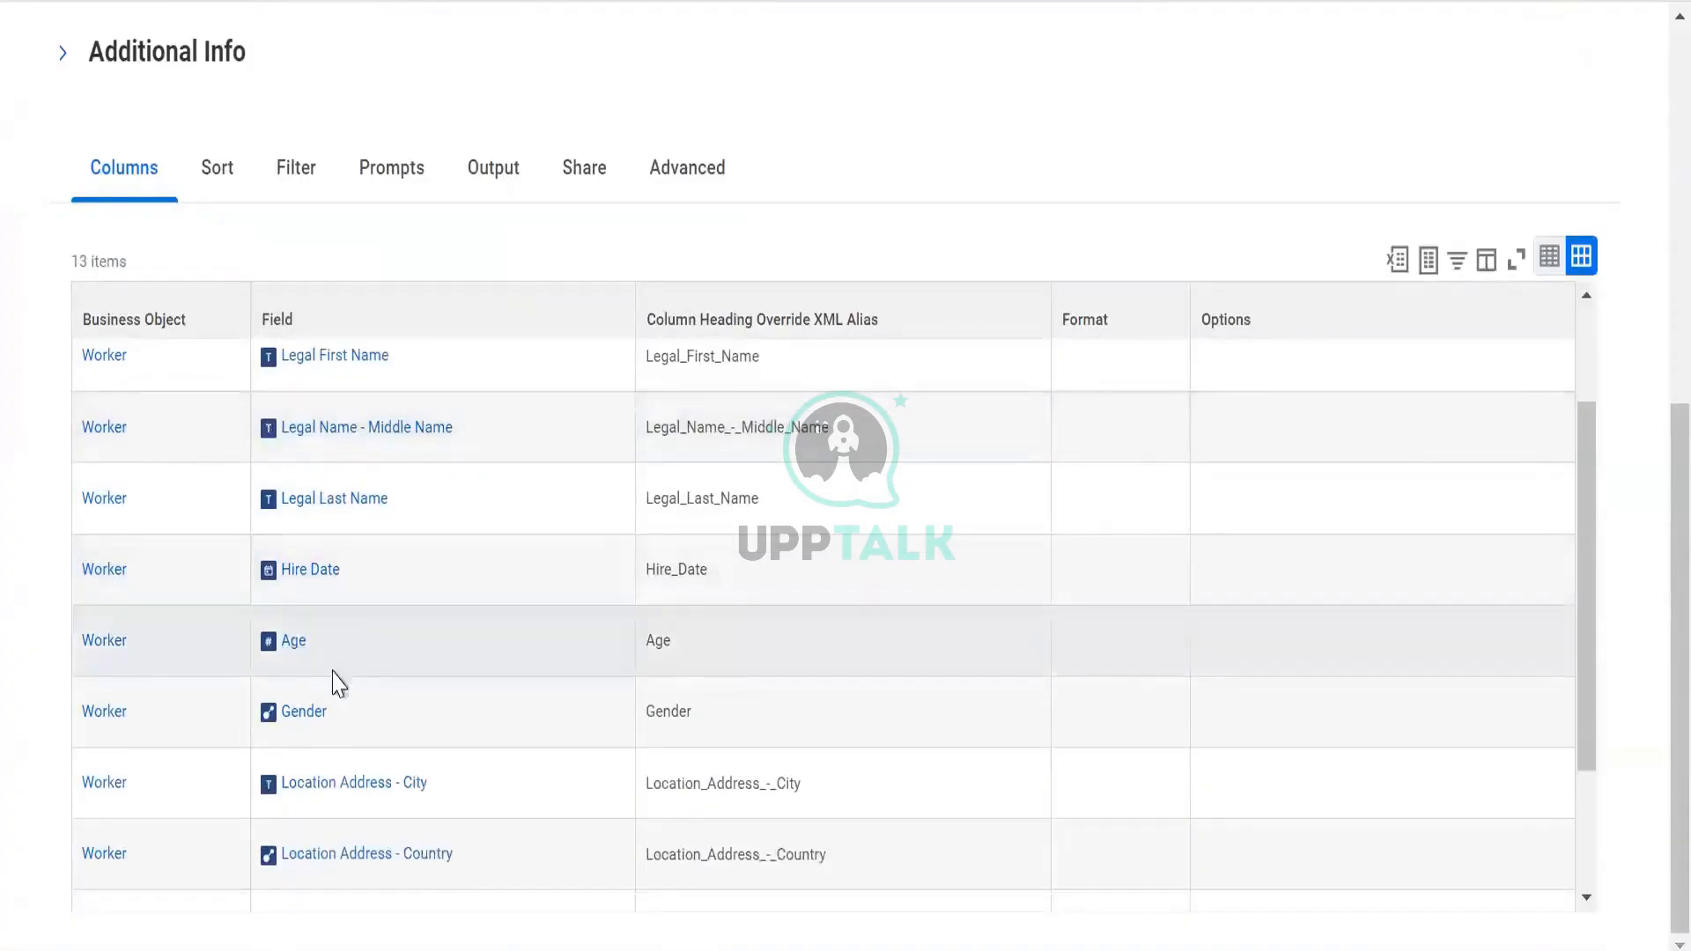
scroll(370, 714, down, 2)
scroll(343, 694, down, 1)
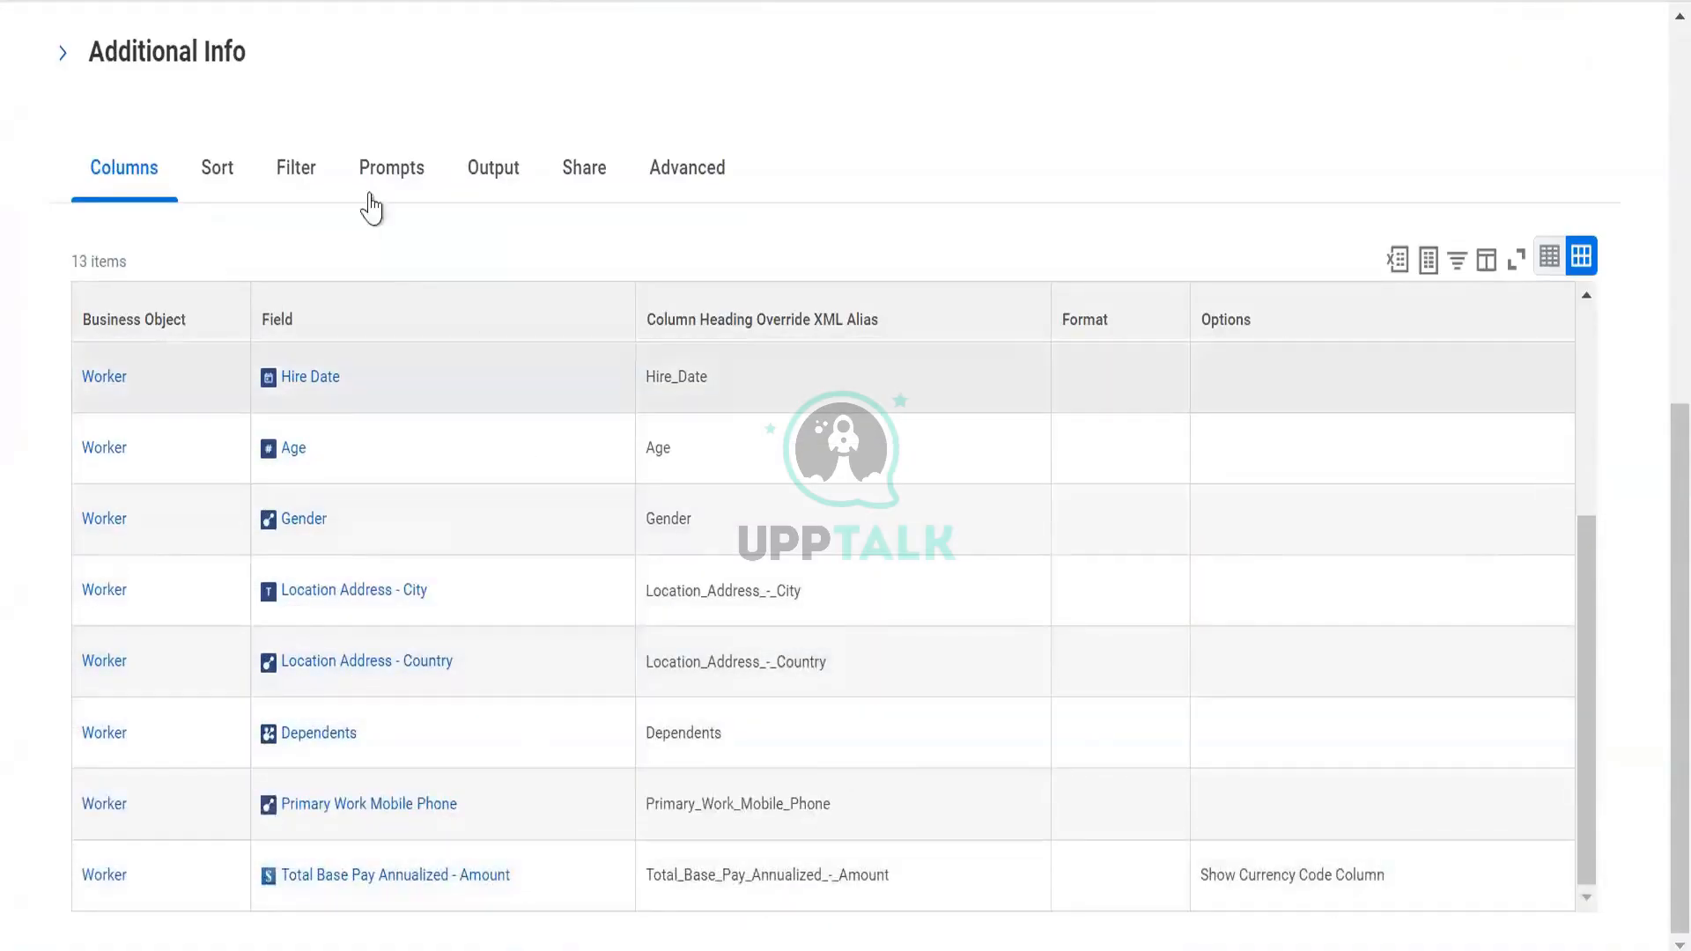
click(716, 167)
scroll(662, 352, down, 3)
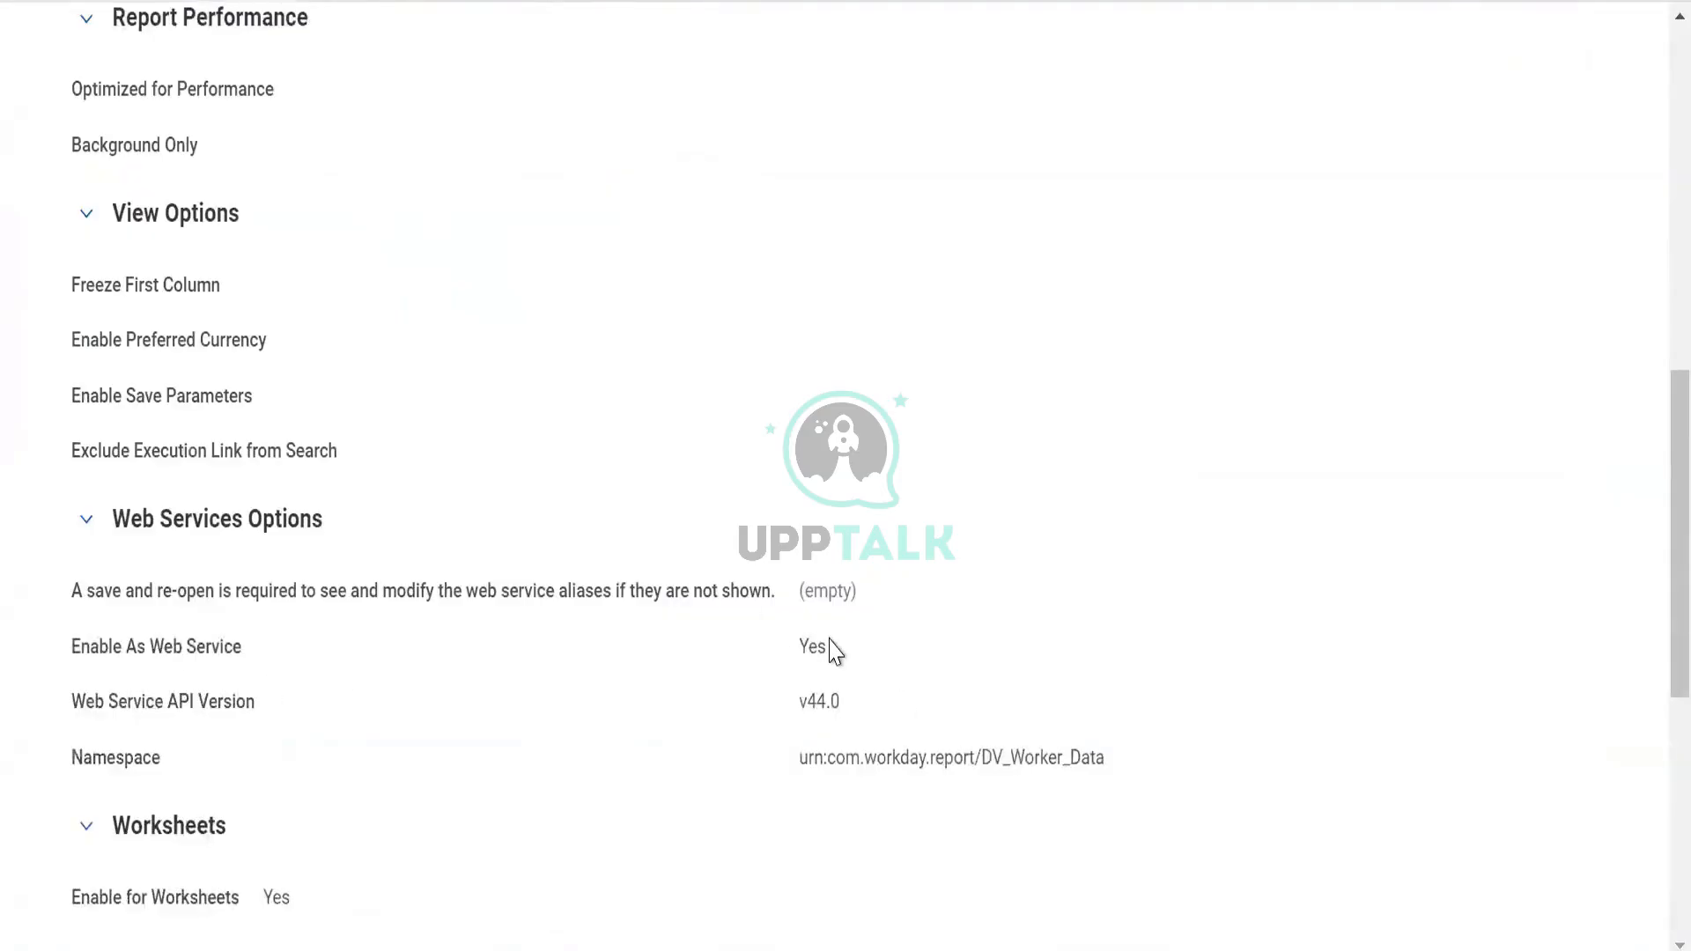
scroll(621, 711, down, 3)
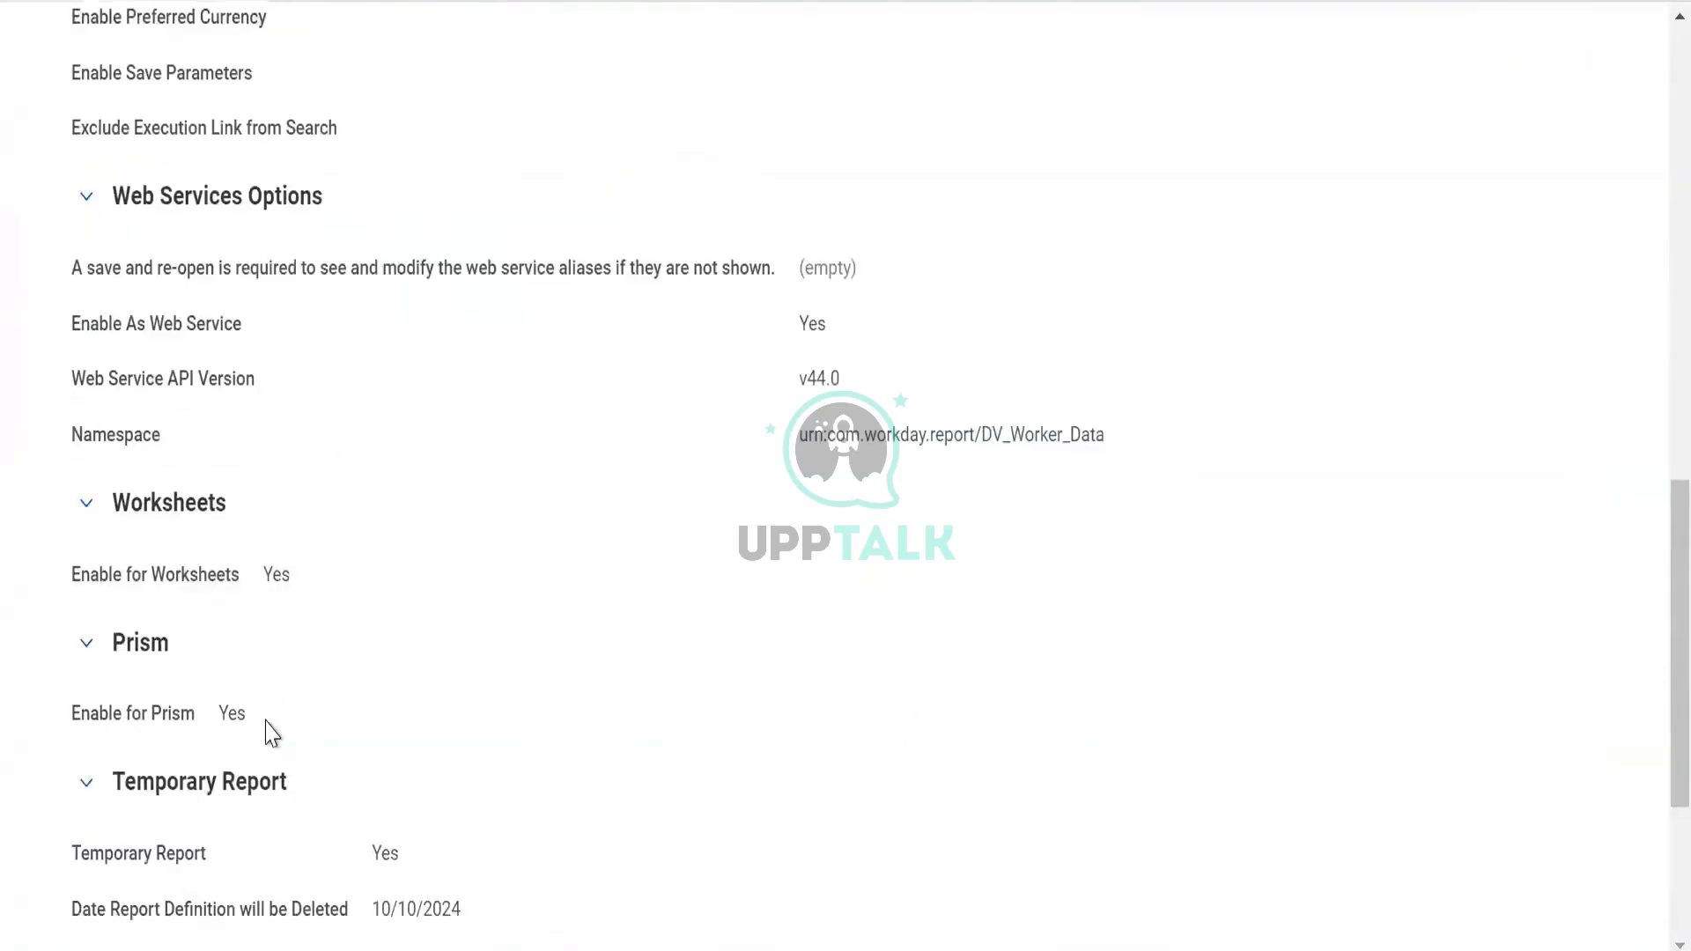
scroll(269, 733, up, 6)
click(113, 180)
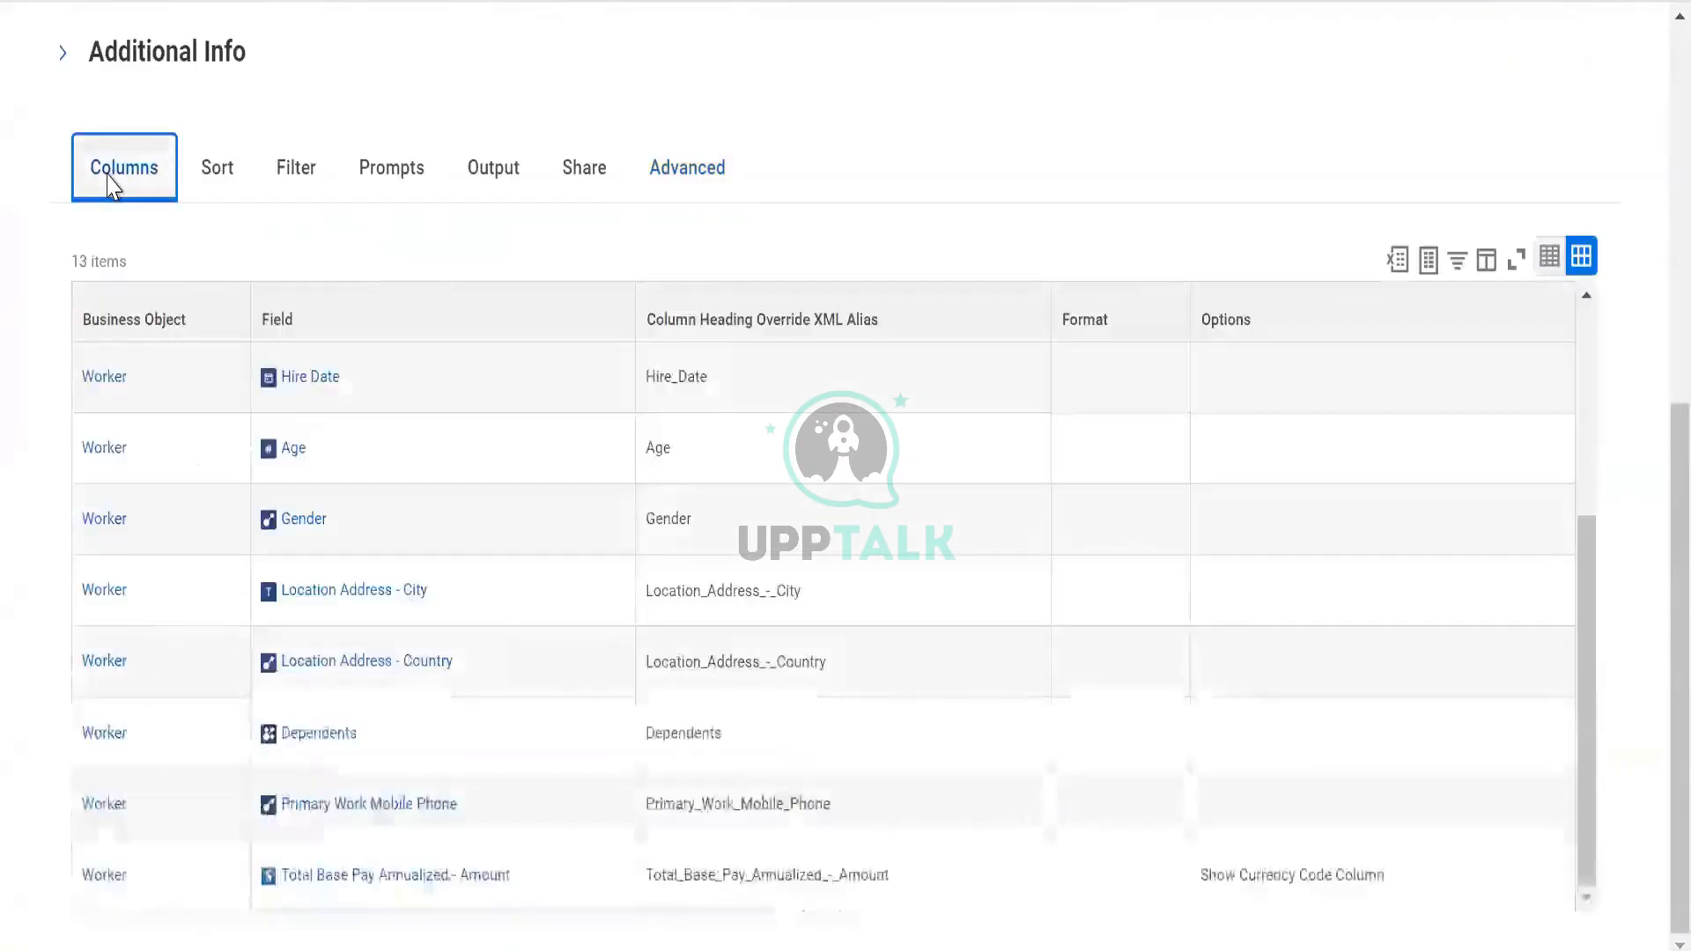
scroll(110, 185, up, 8)
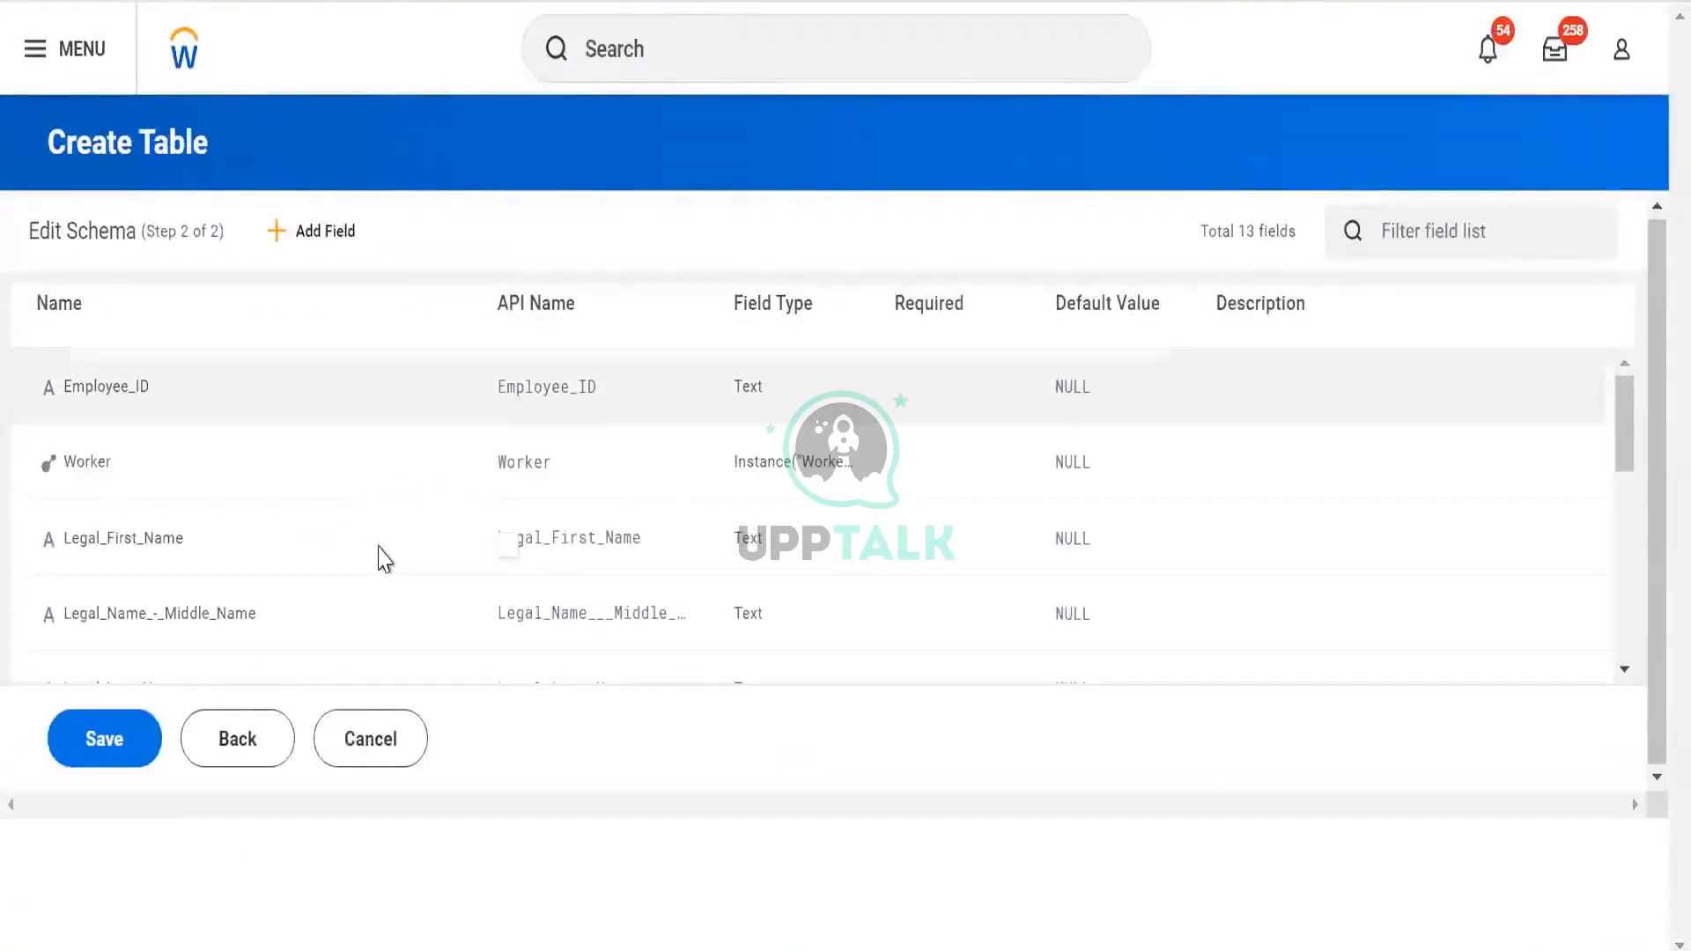
Inspect the Employee_ID field details in the Edit Schema list
click(446, 551)
click(332, 384)
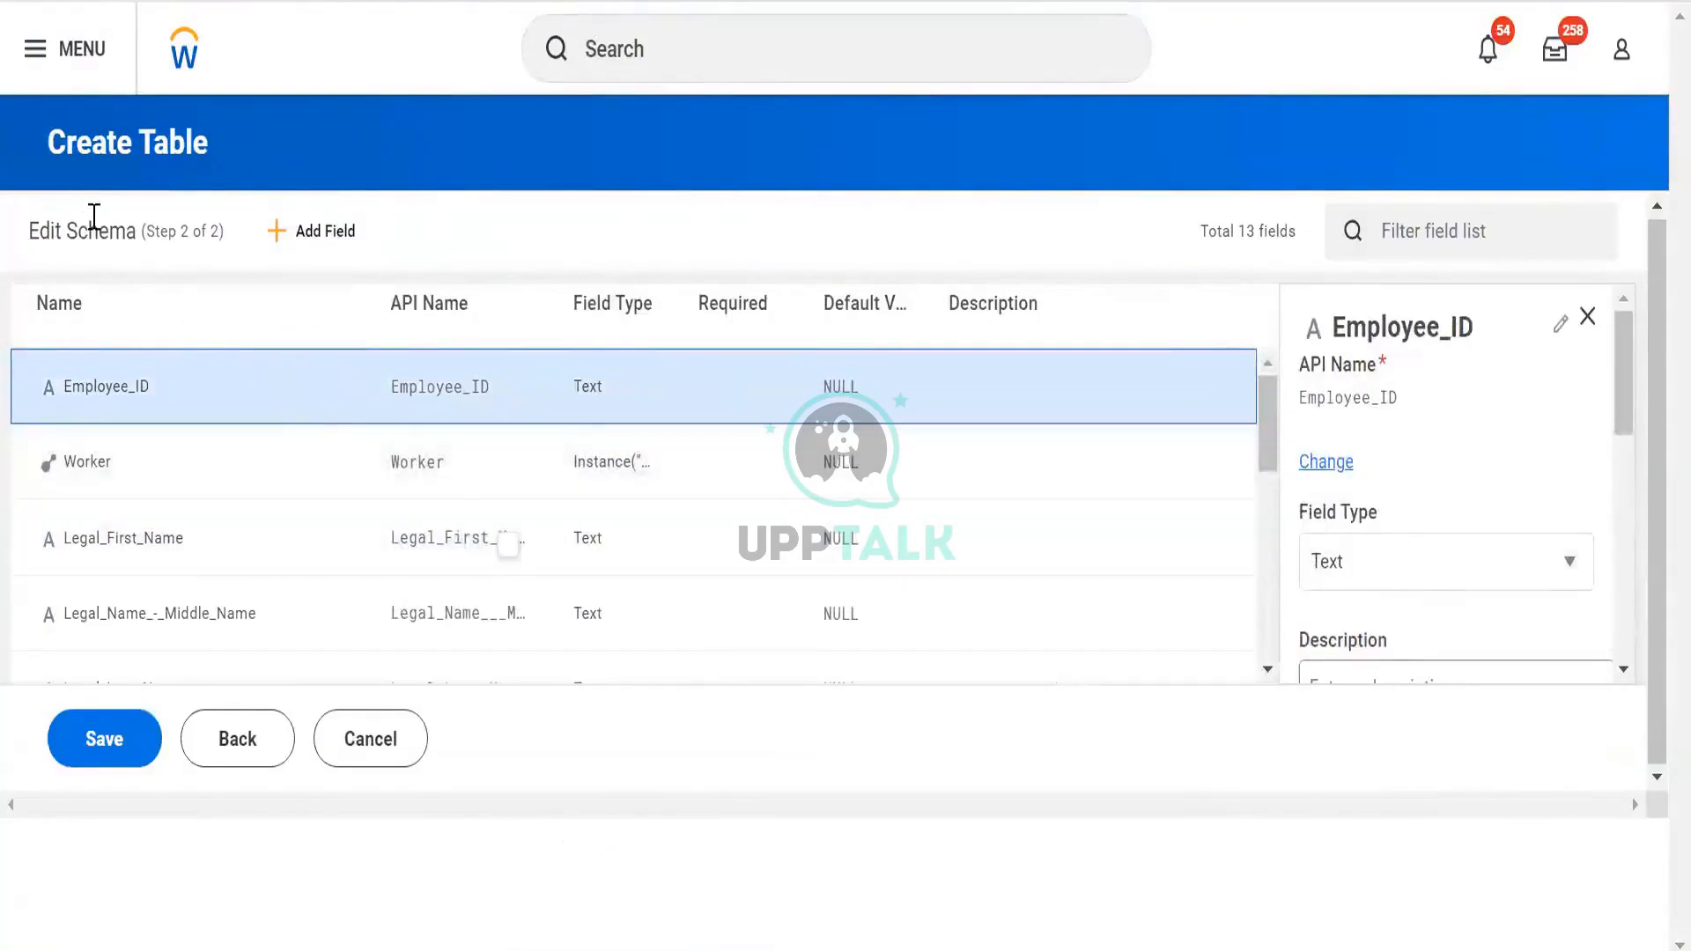
drag(95, 217, 29, 227)
mouse_move(138, 236)
mouse_down()
mouse_move(145, 255)
mouse_move(172, 239)
mouse_up()
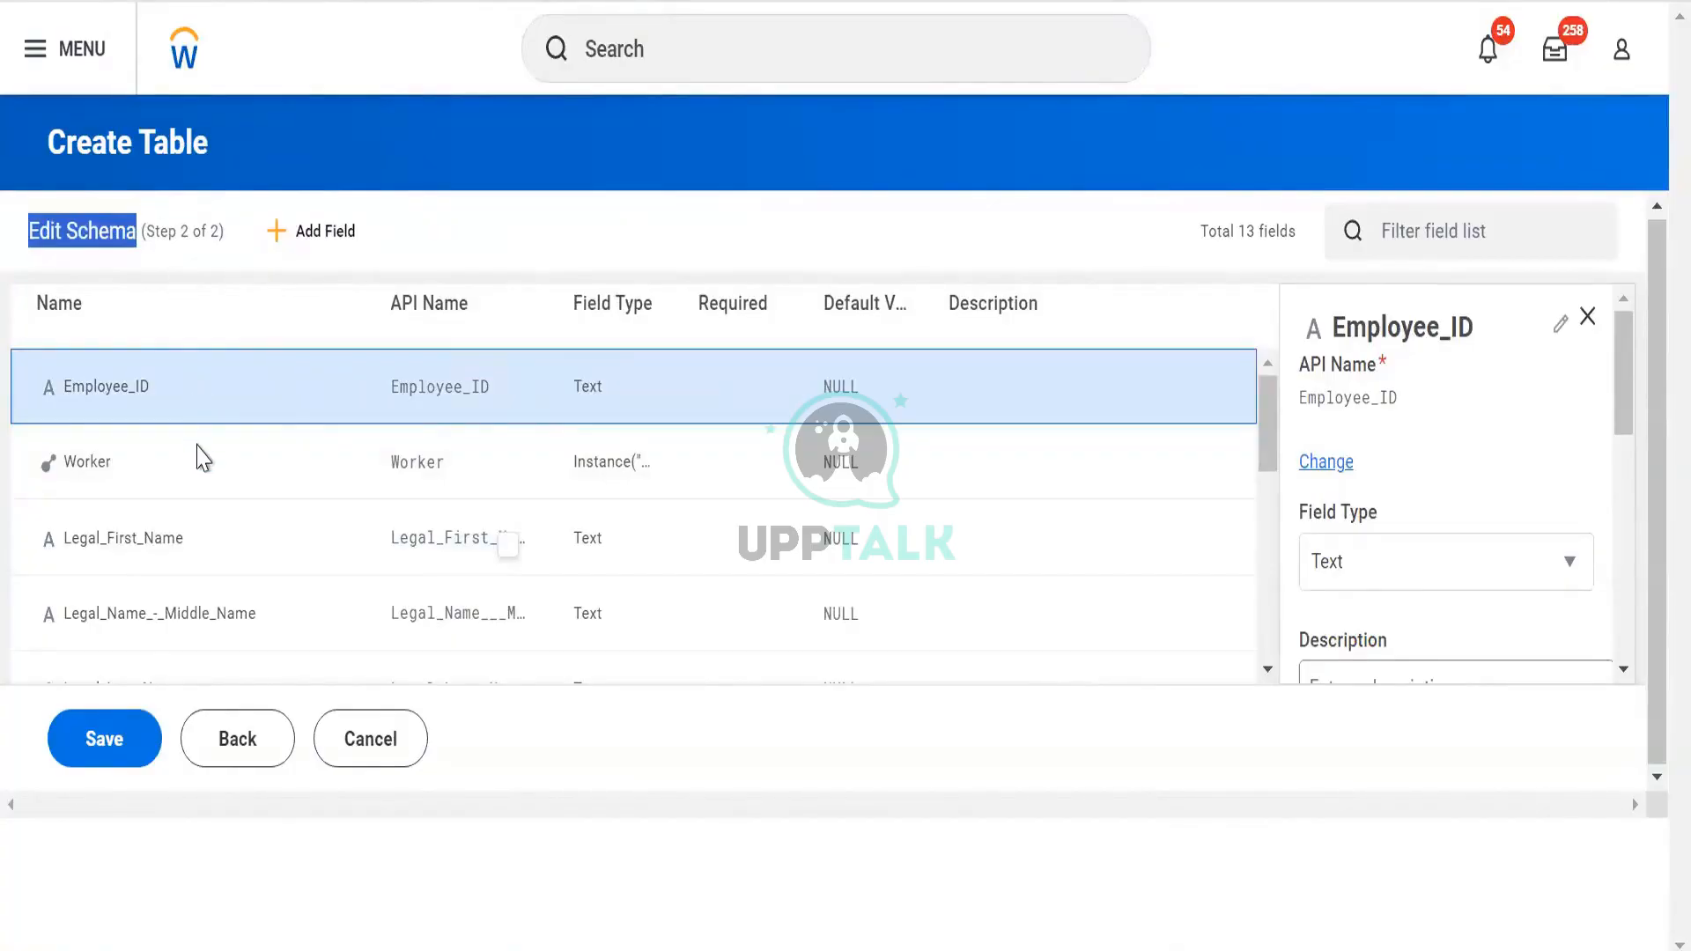
scroll(200, 457, down, 5)
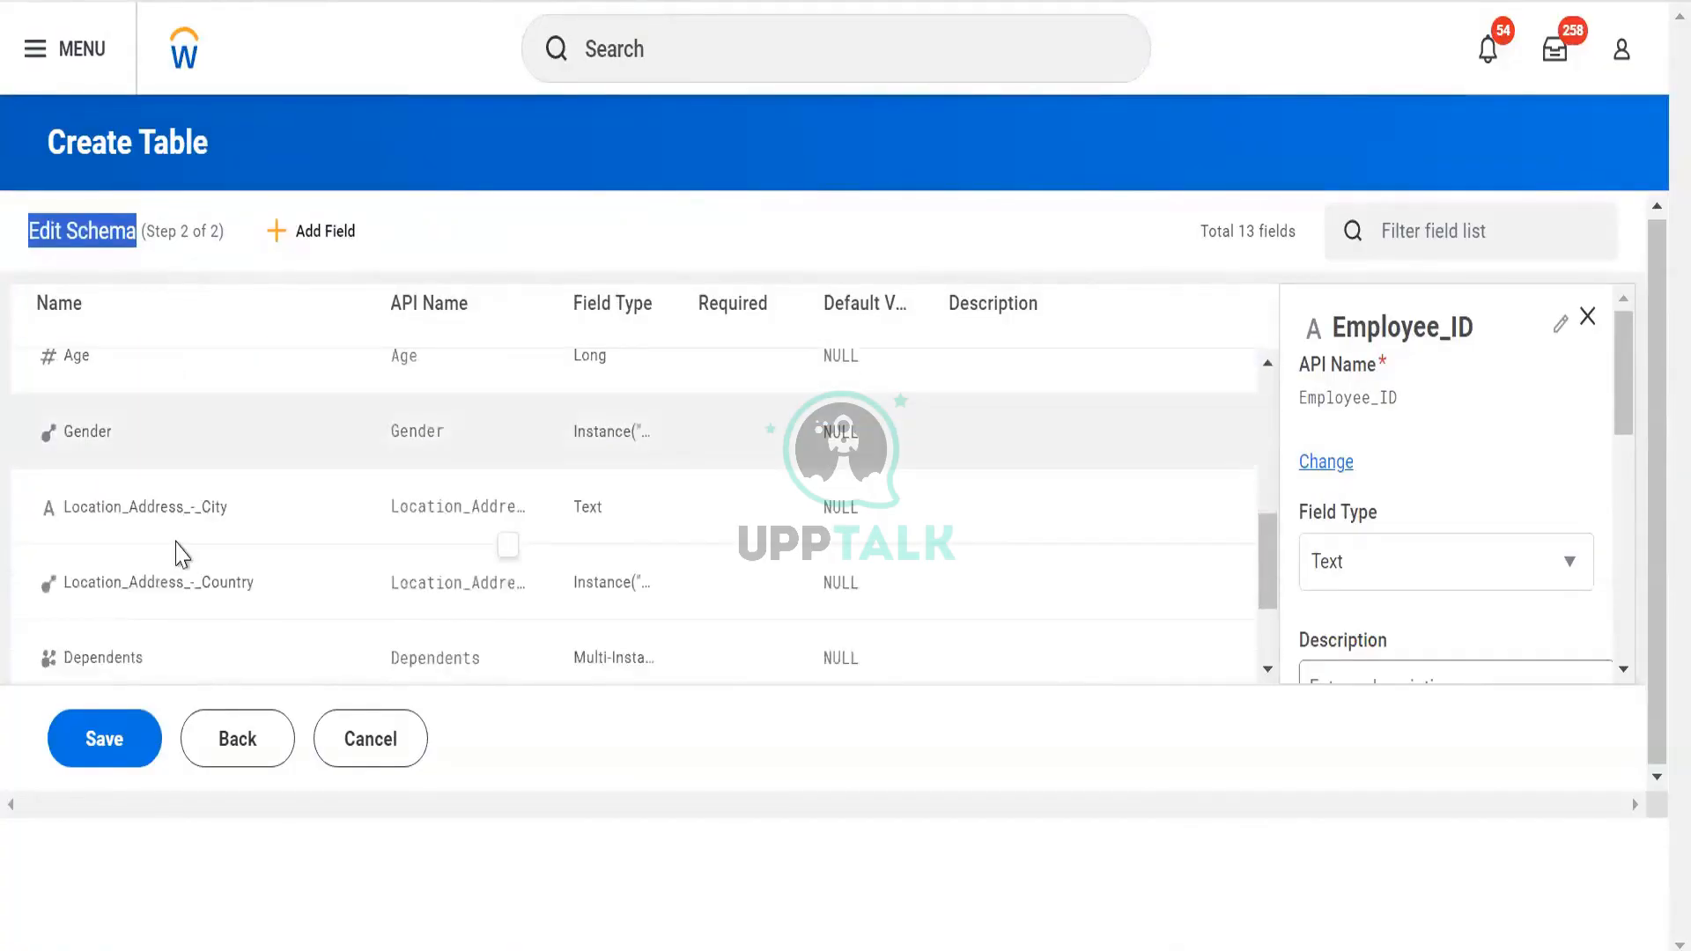
Make Location_Address_-_City an Instance field with business object Worker
click(181, 521)
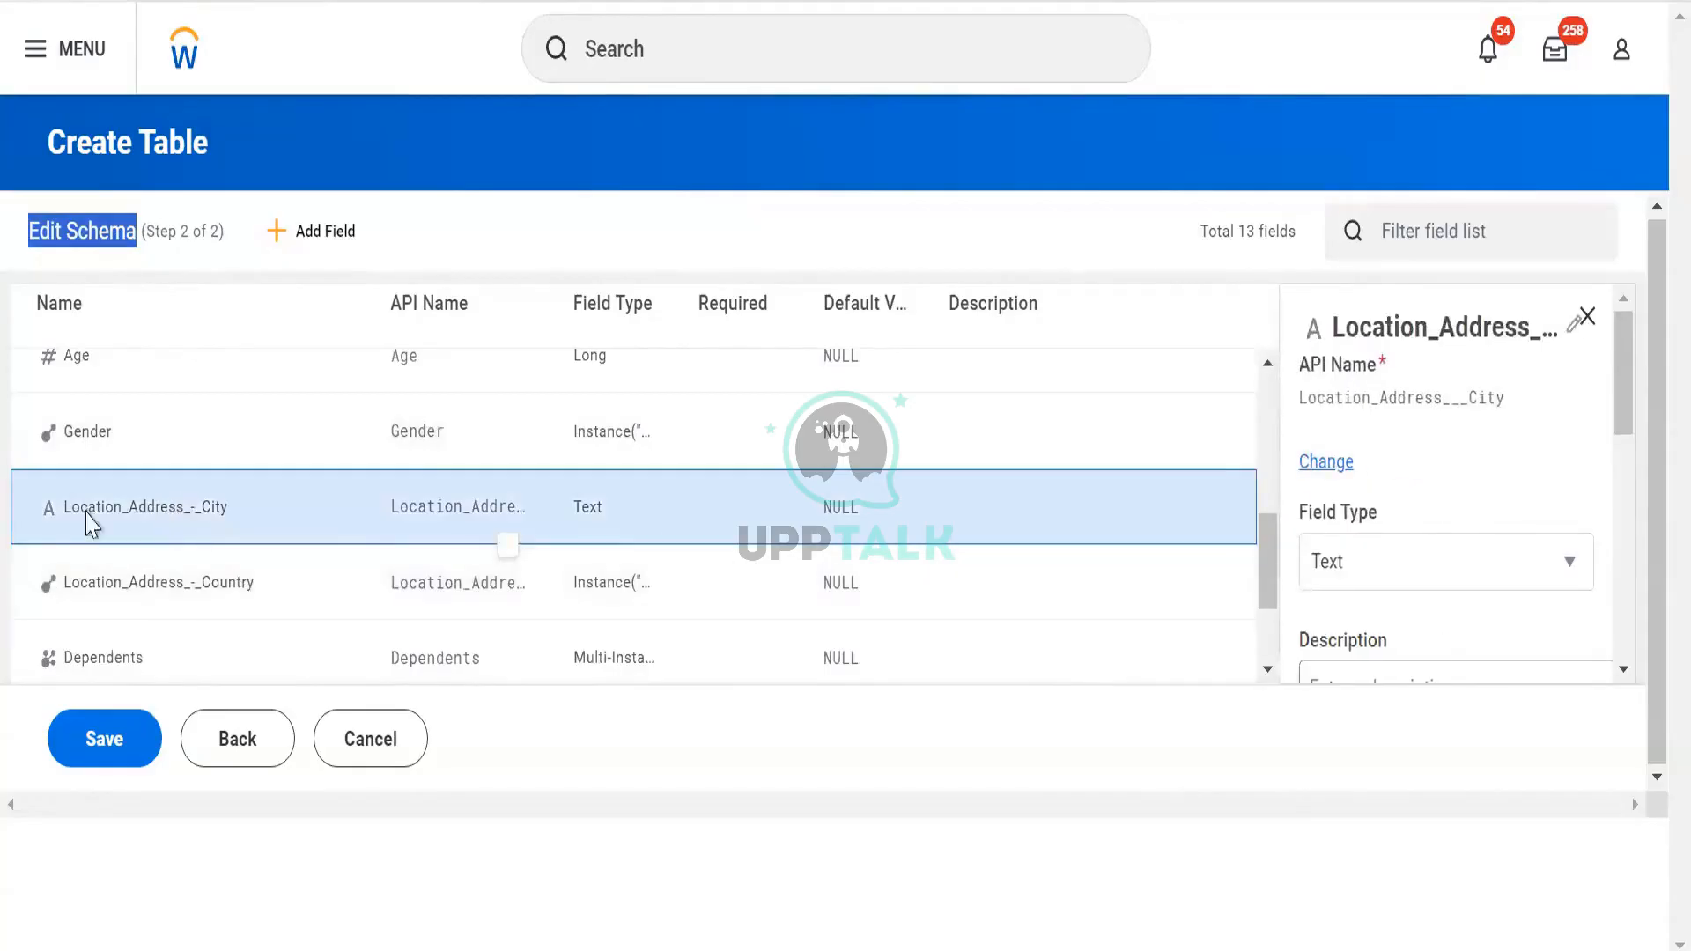
click(1480, 564)
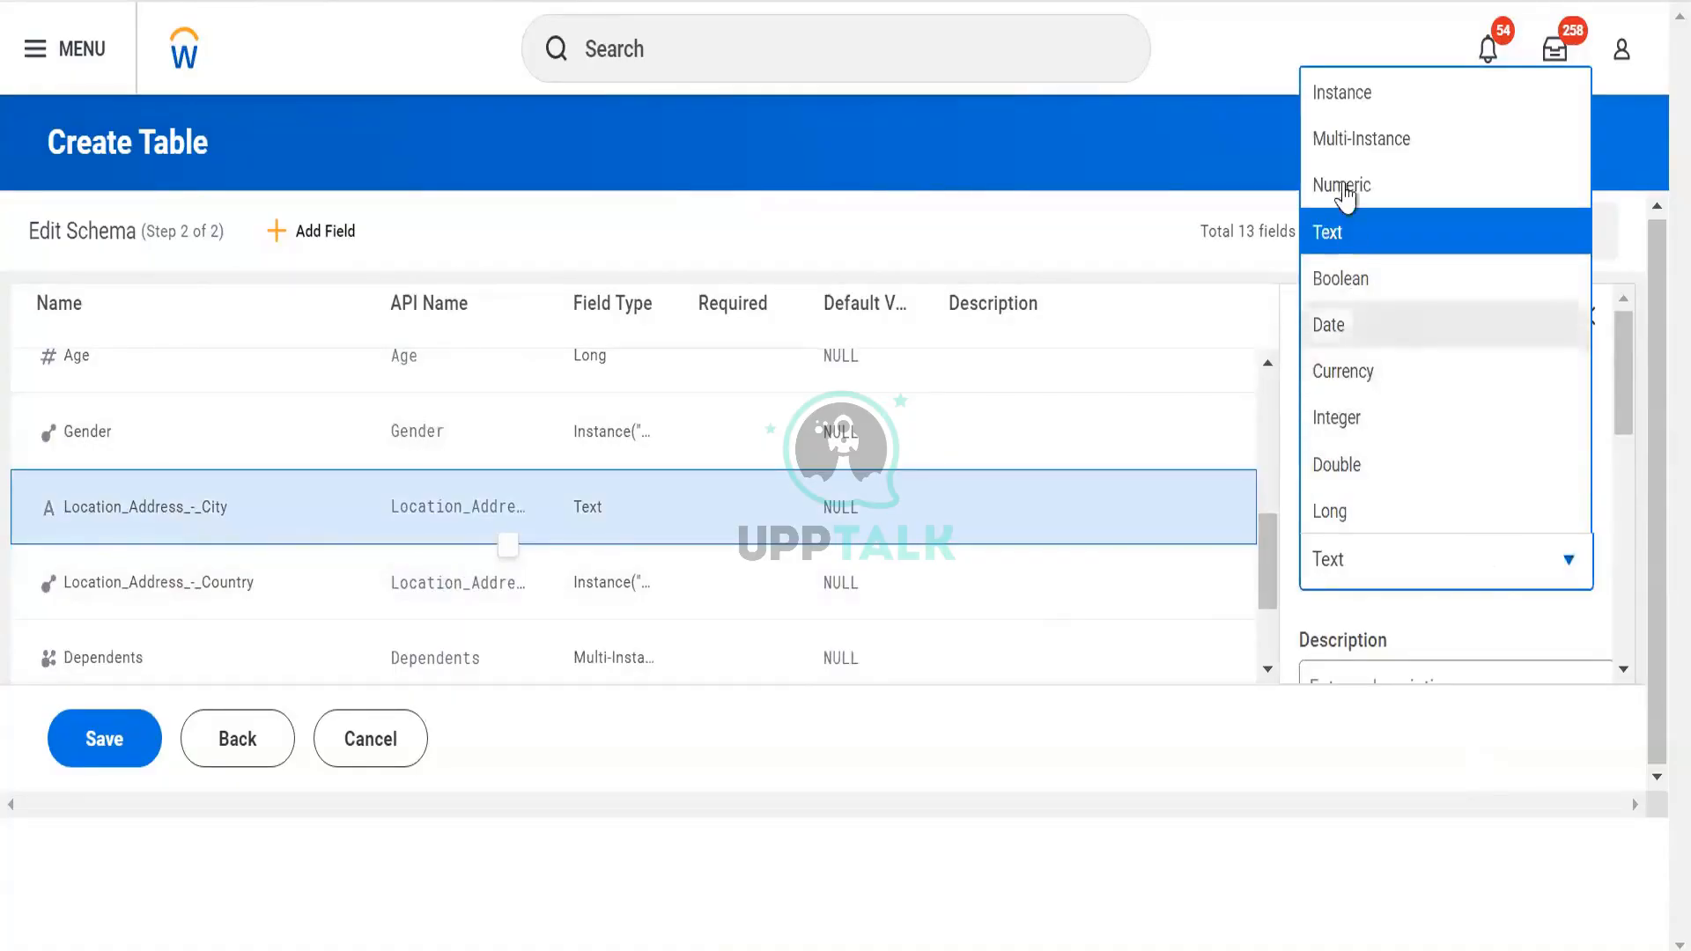
click(1345, 104)
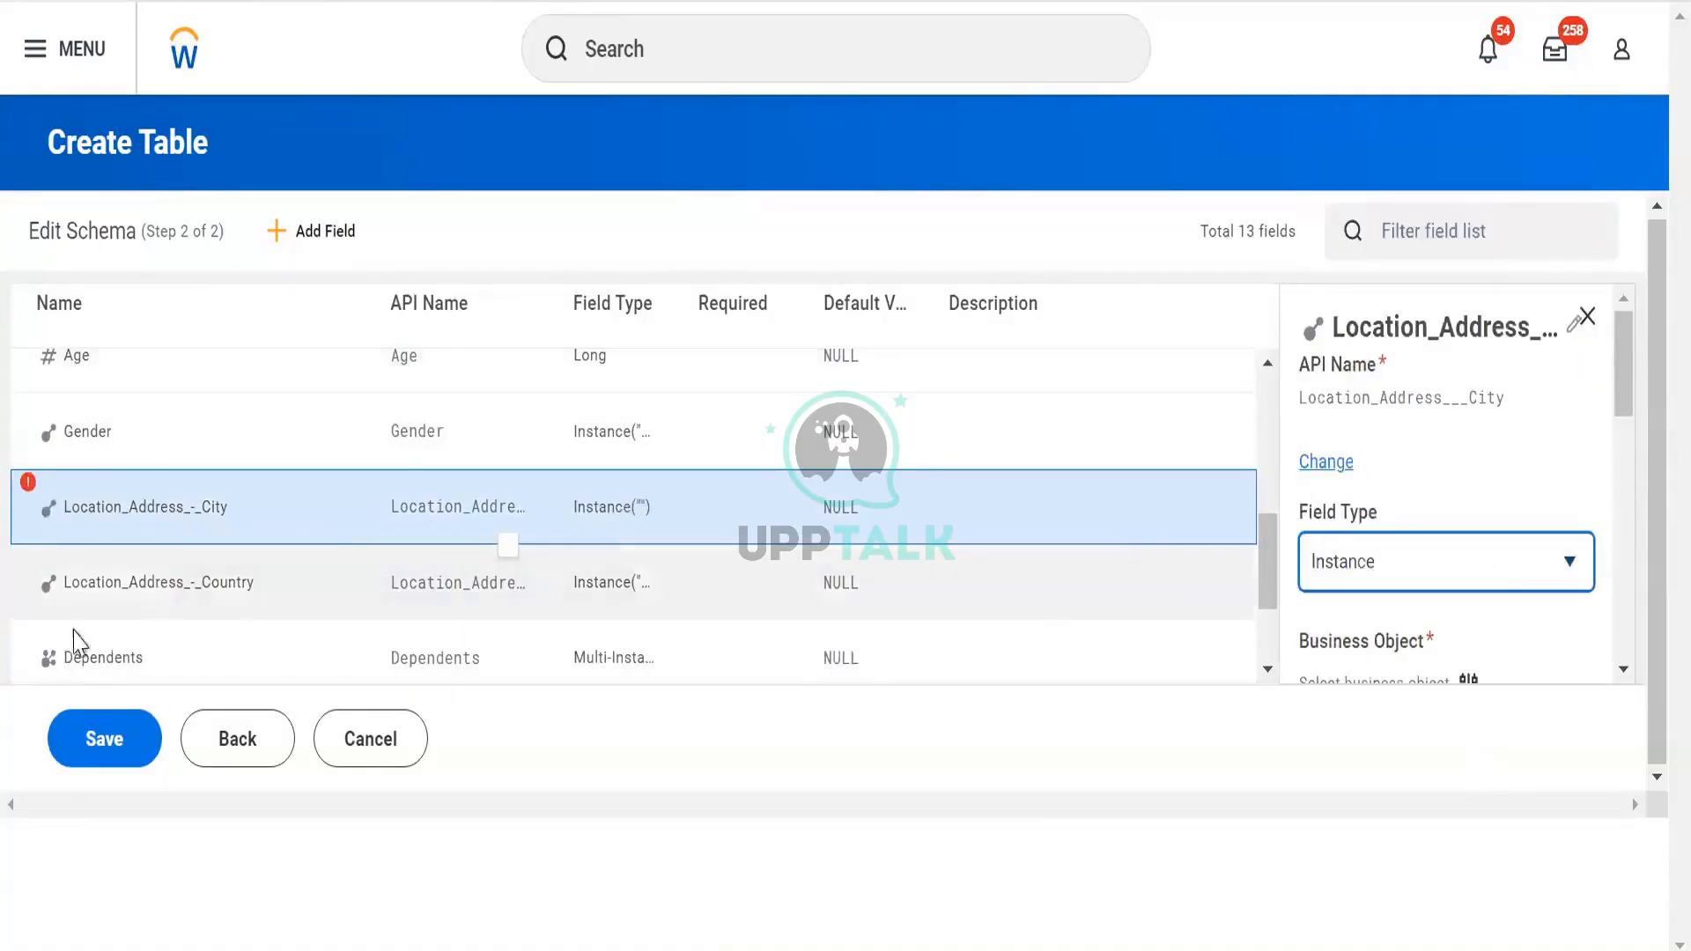
click(30, 479)
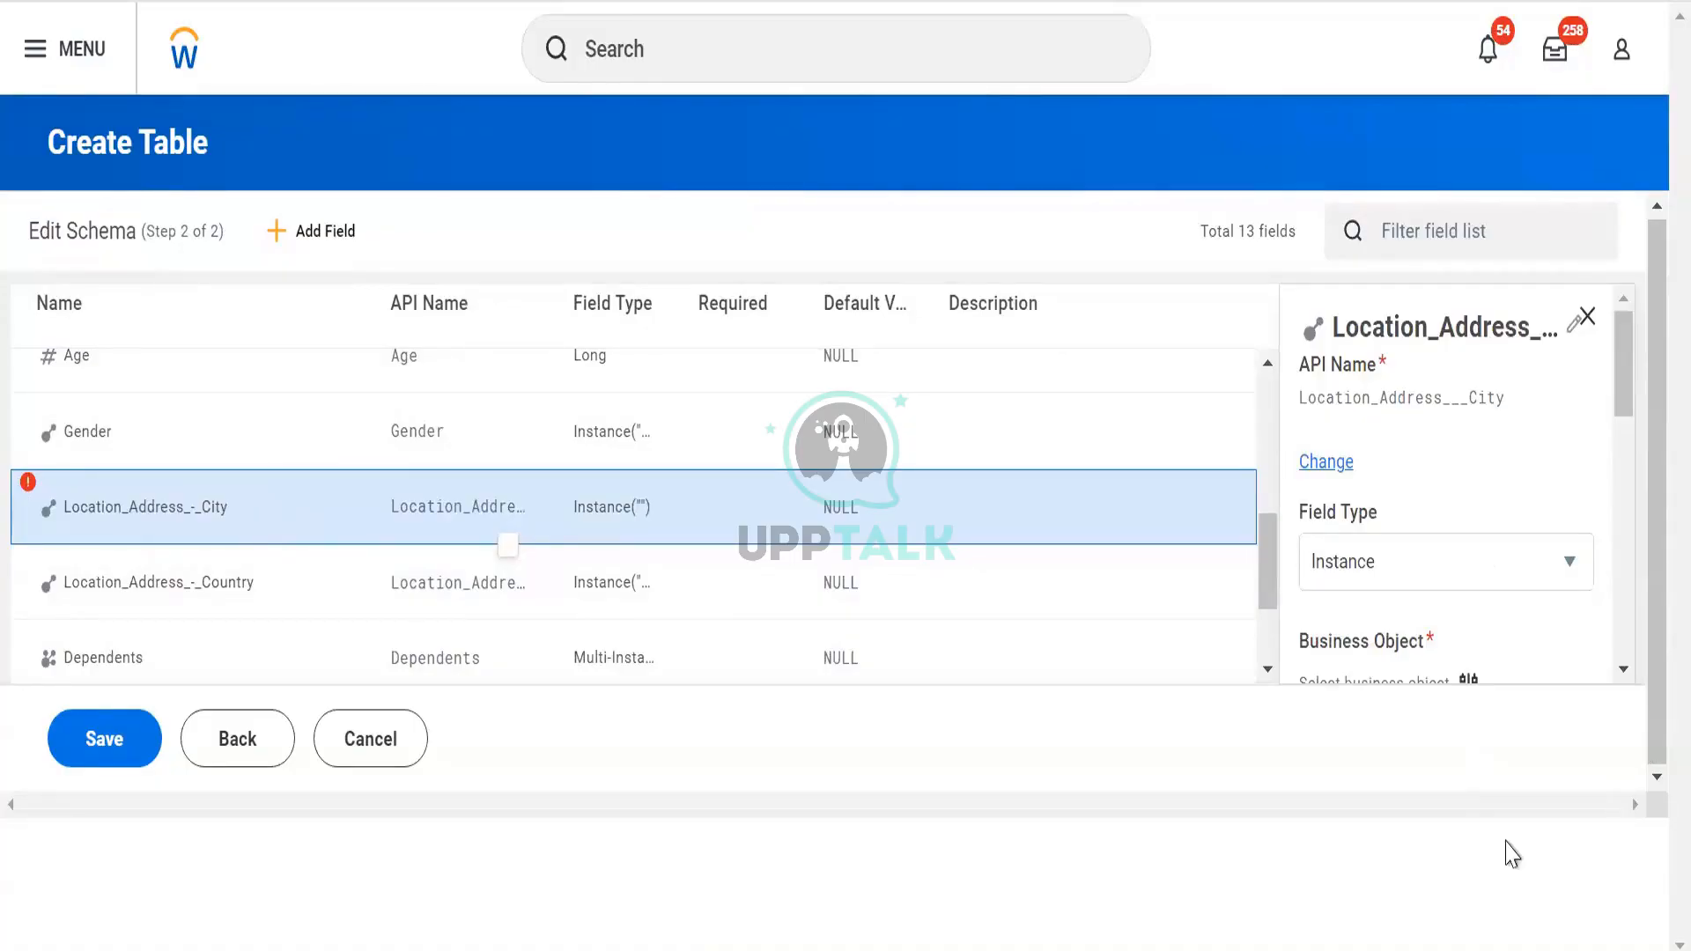
scroll(1425, 482, down, 4)
scroll(1423, 467, up, 3)
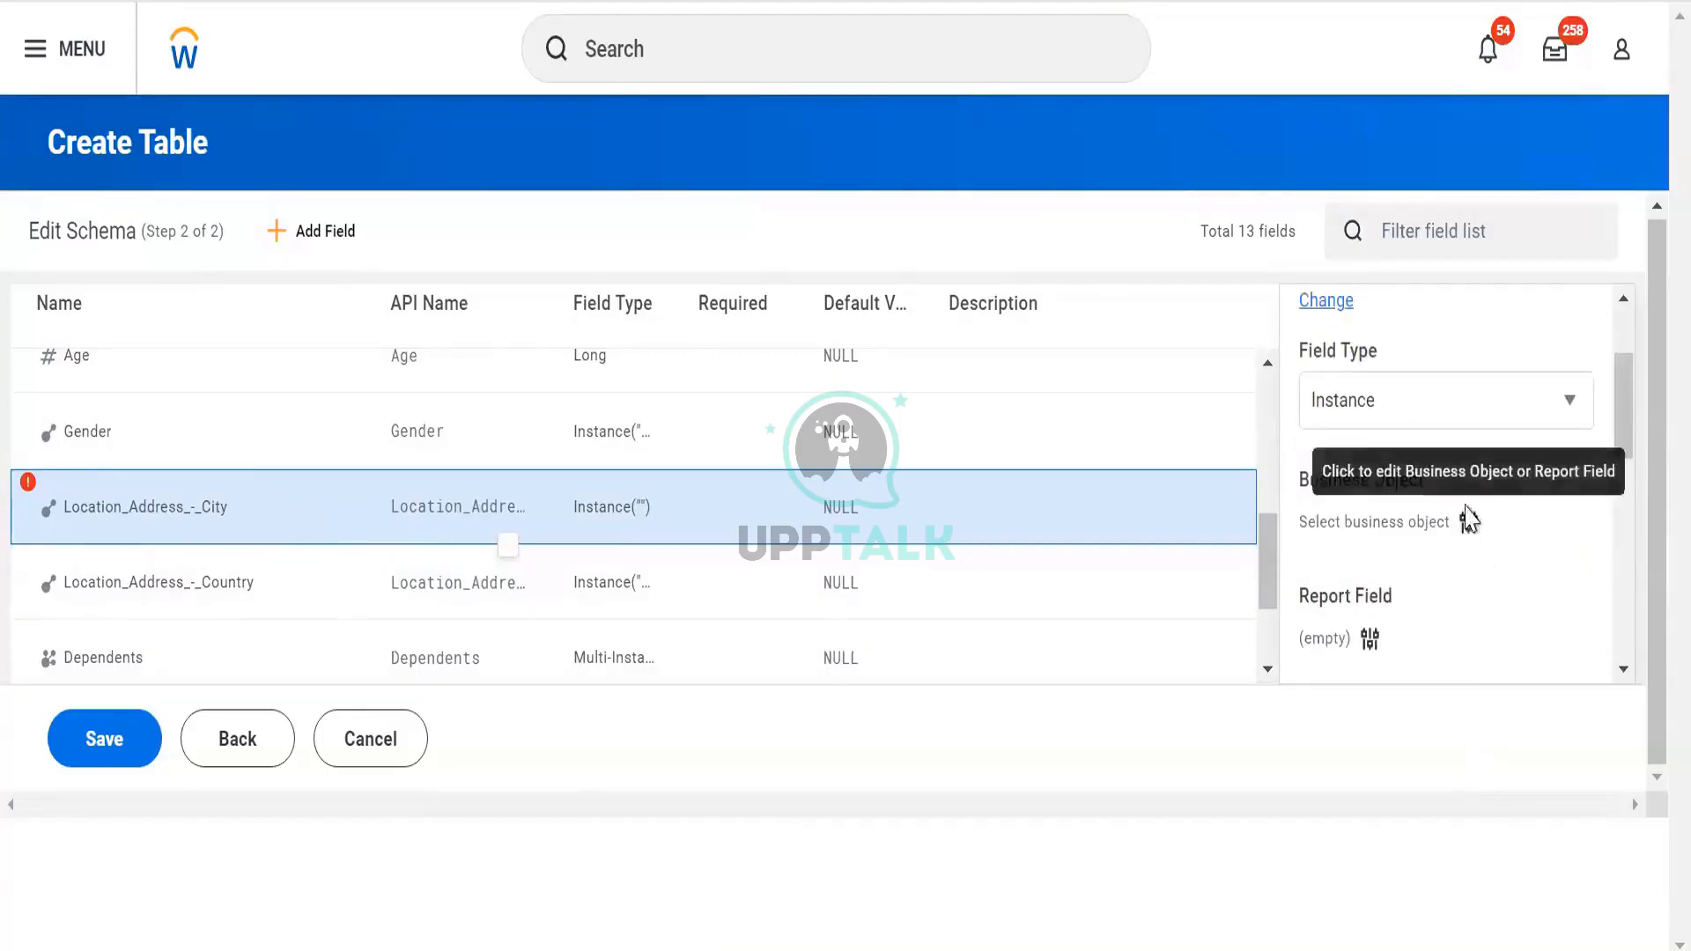
click(1468, 522)
click(826, 394)
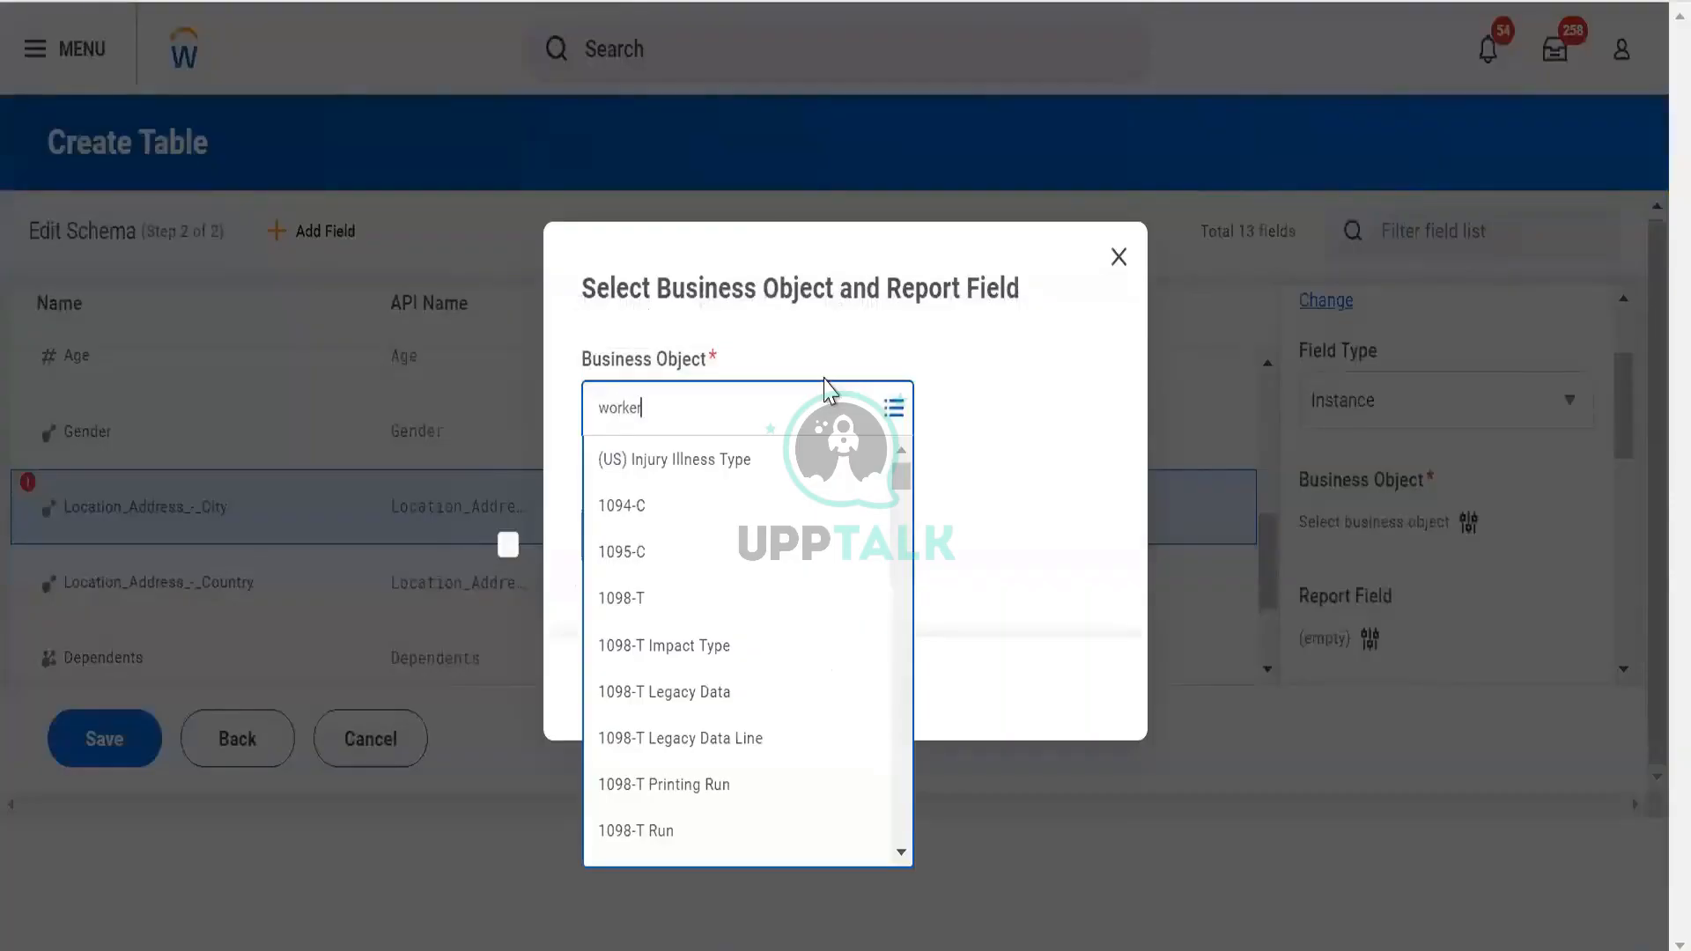
click(720, 504)
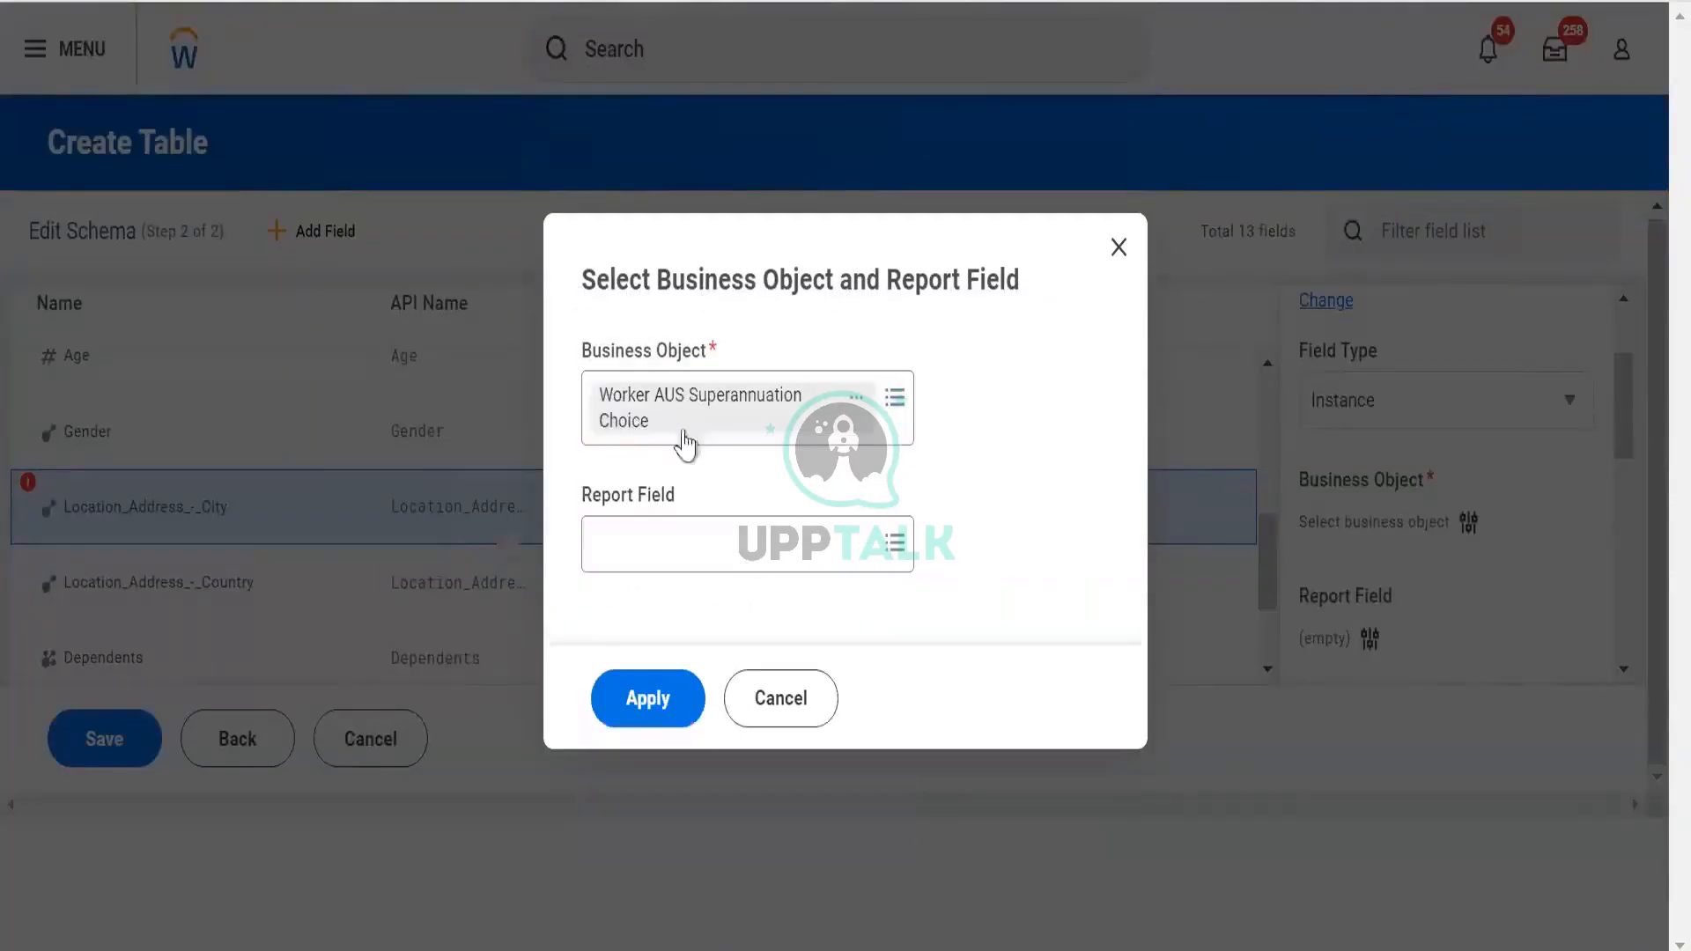
click(880, 435)
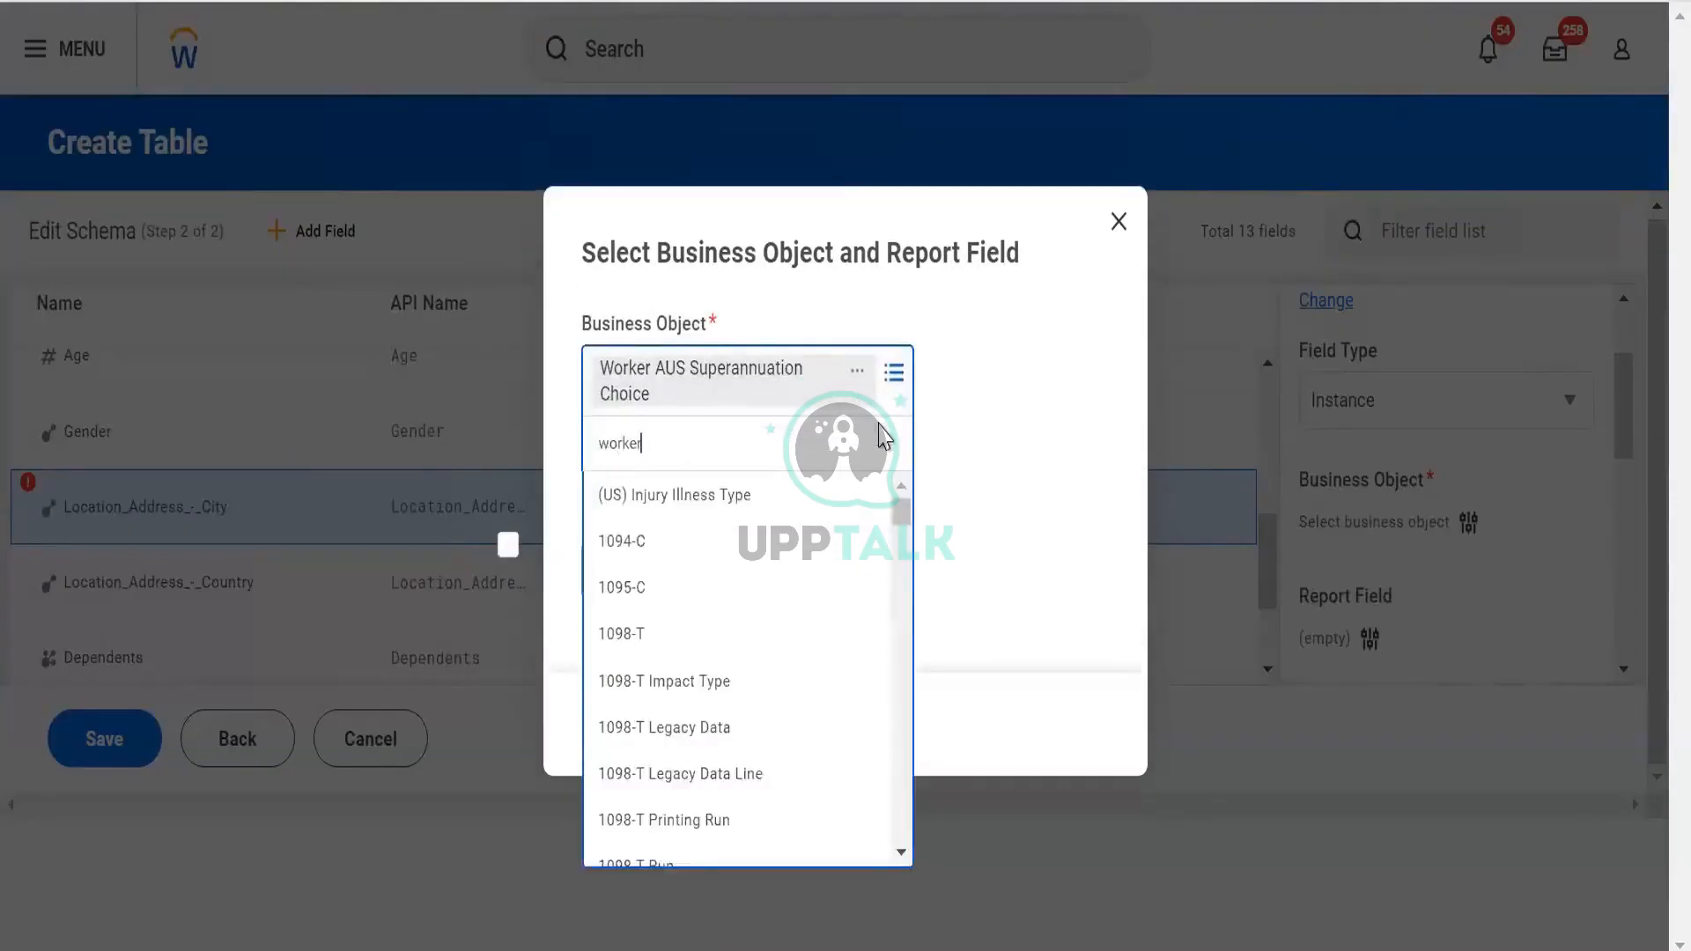
click(710, 500)
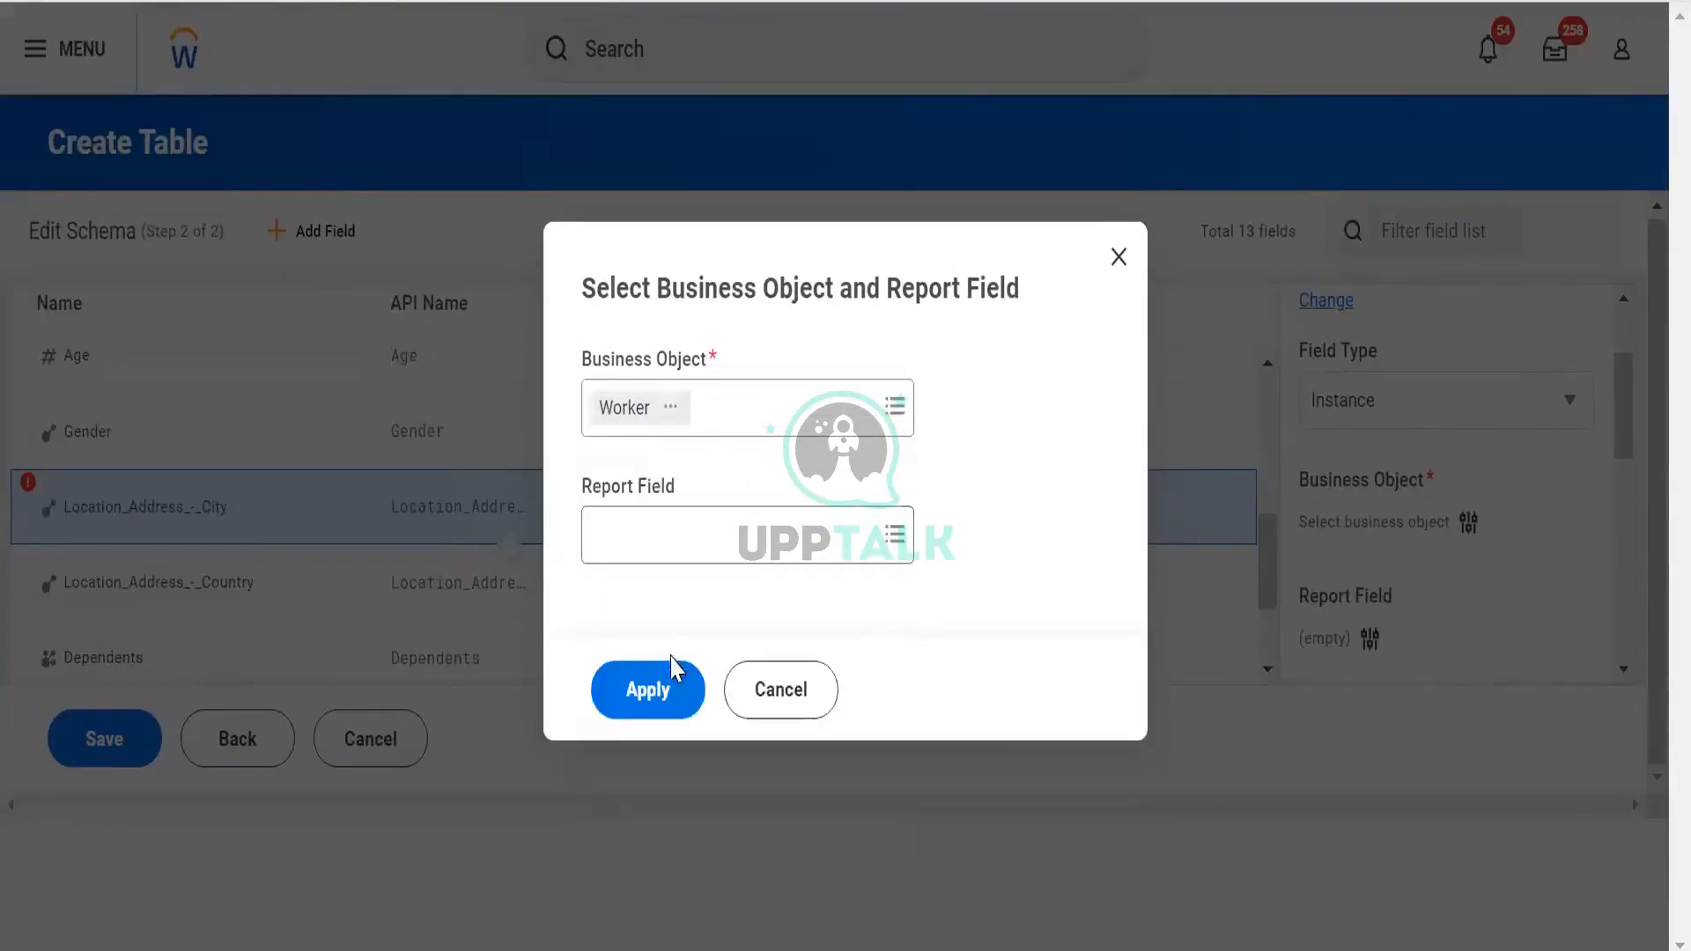
click(663, 696)
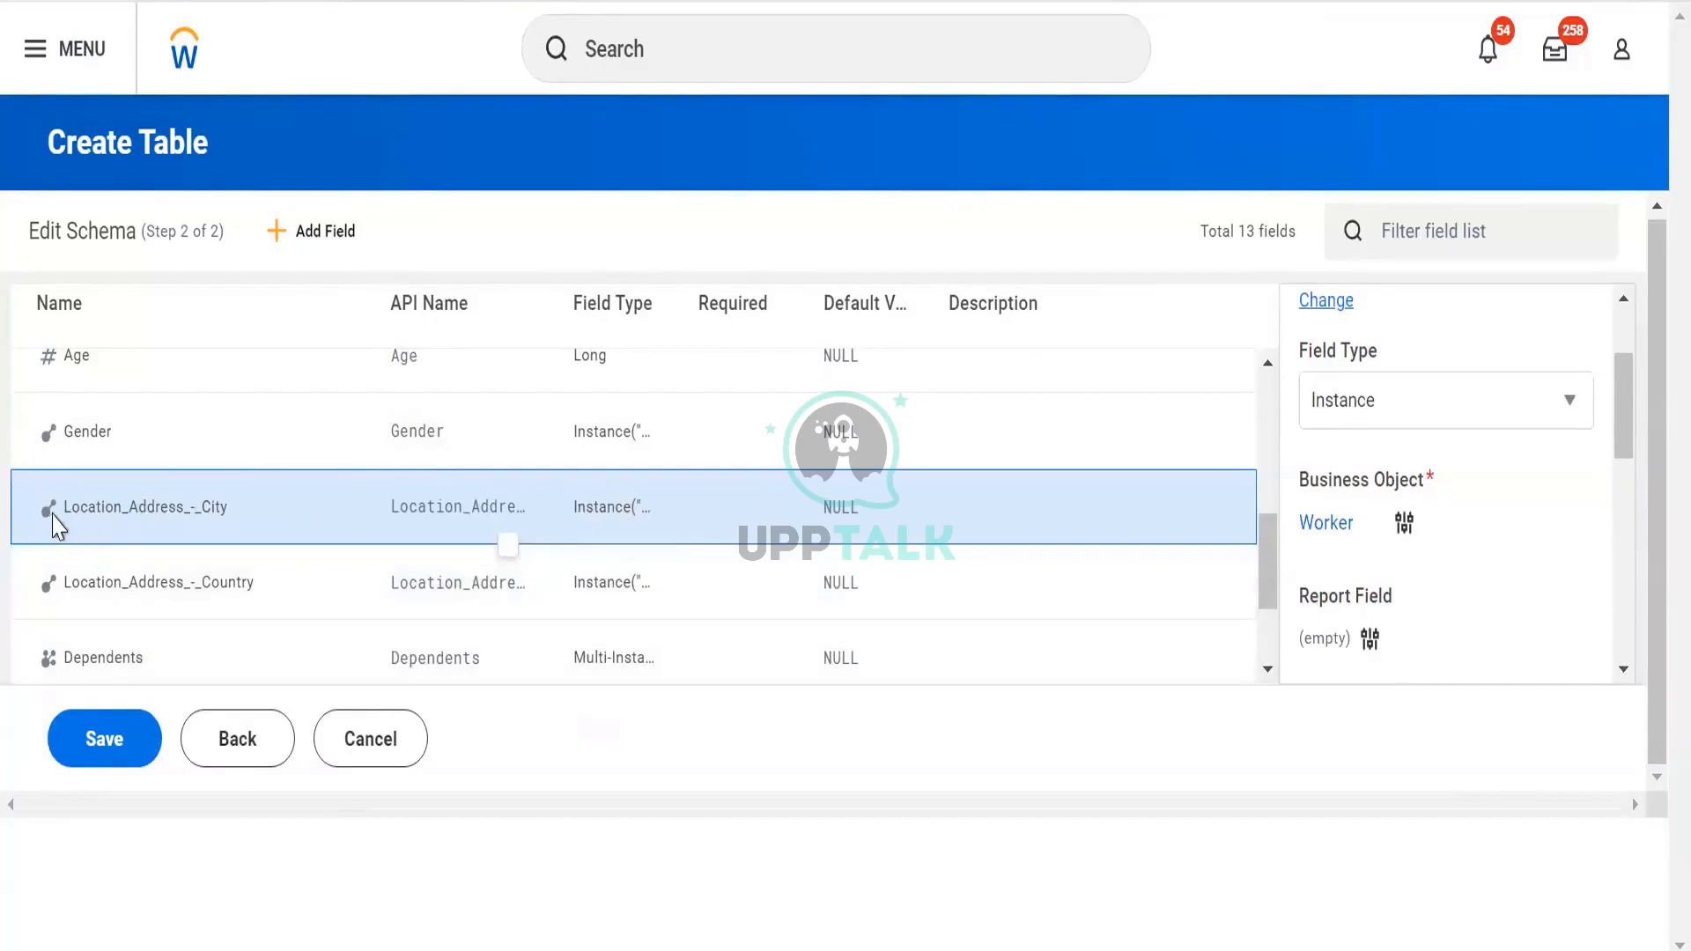
Change Gender to a Text field and save to create the table
click(88, 429)
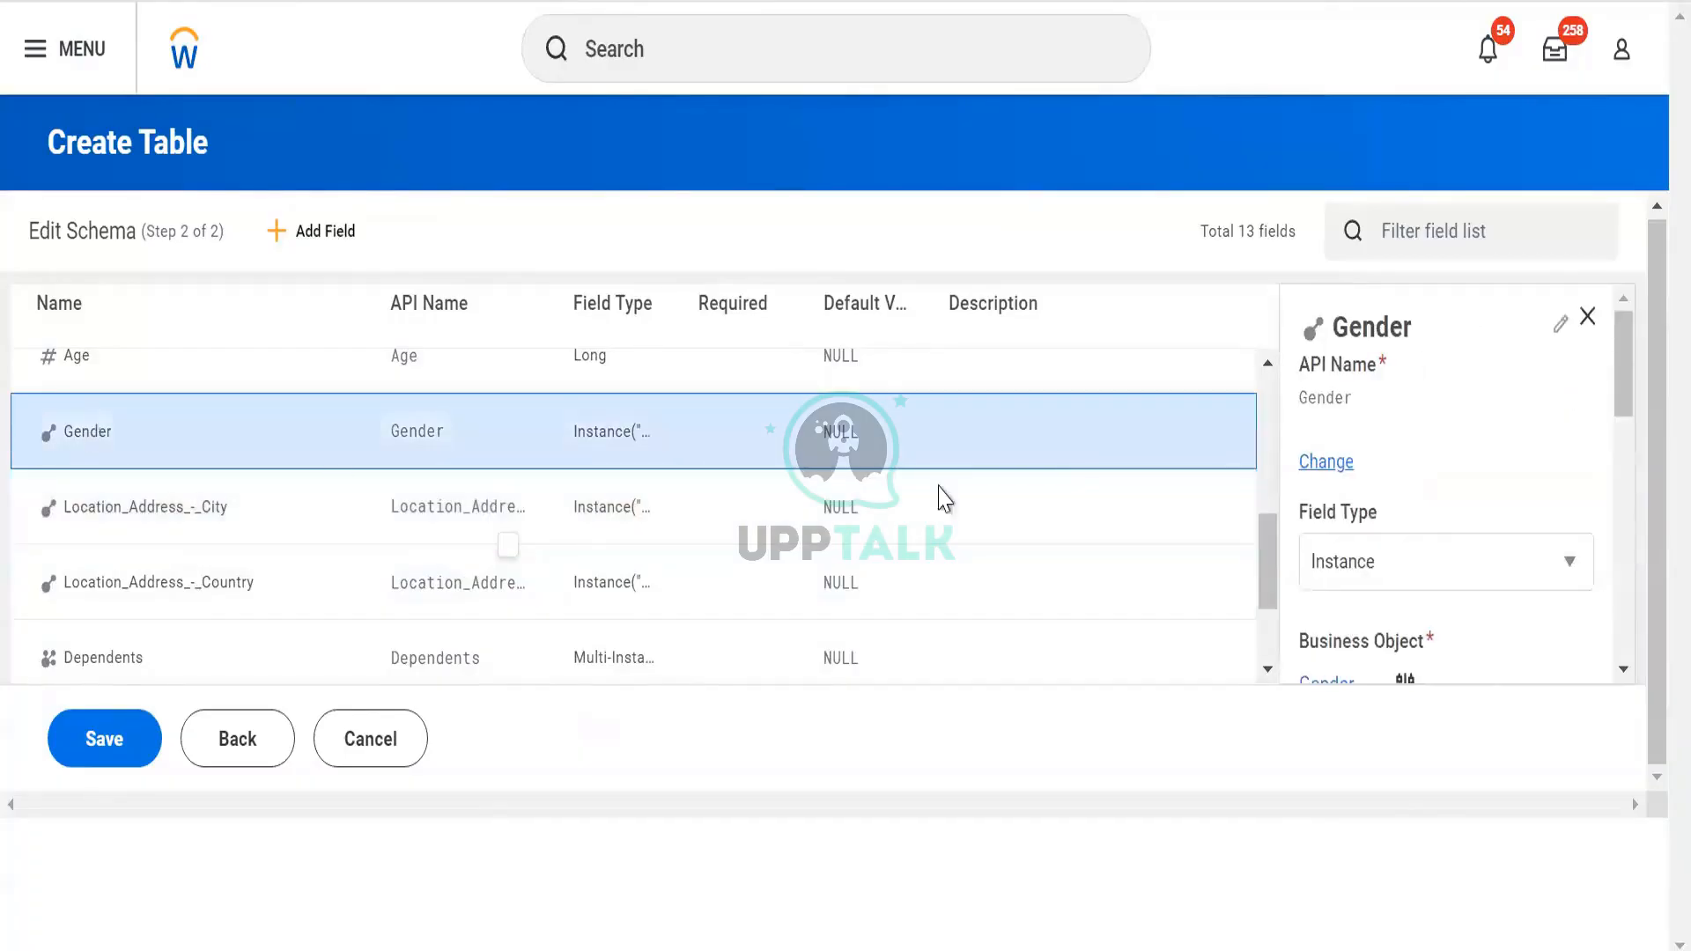
click(1422, 592)
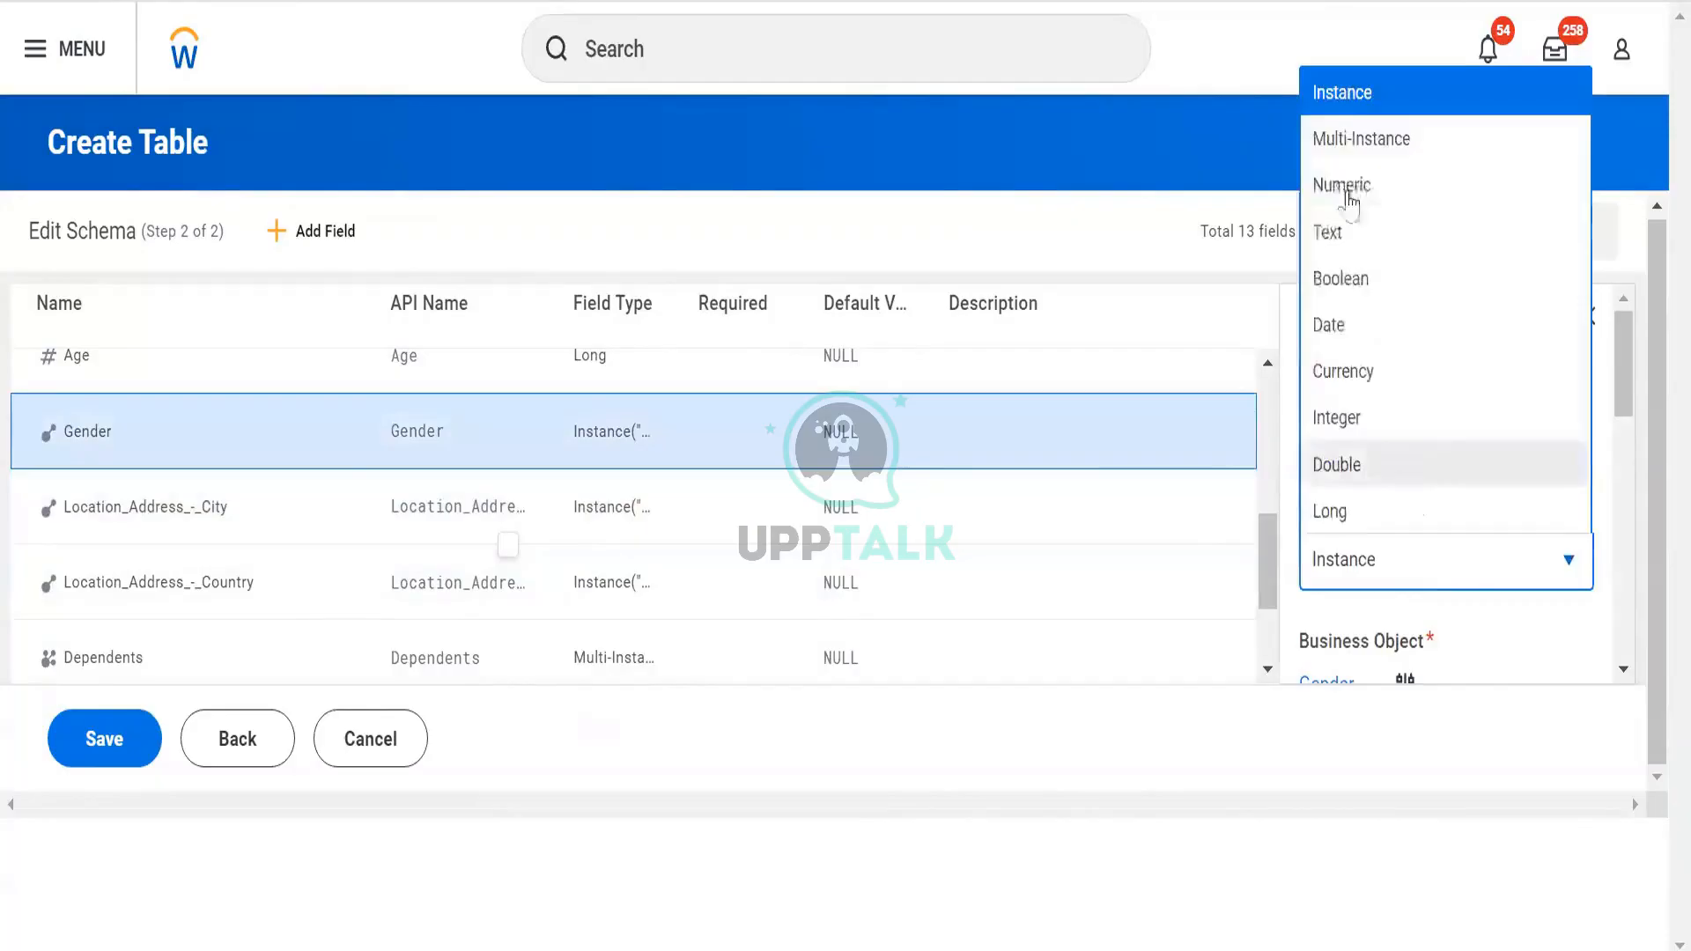
click(1375, 234)
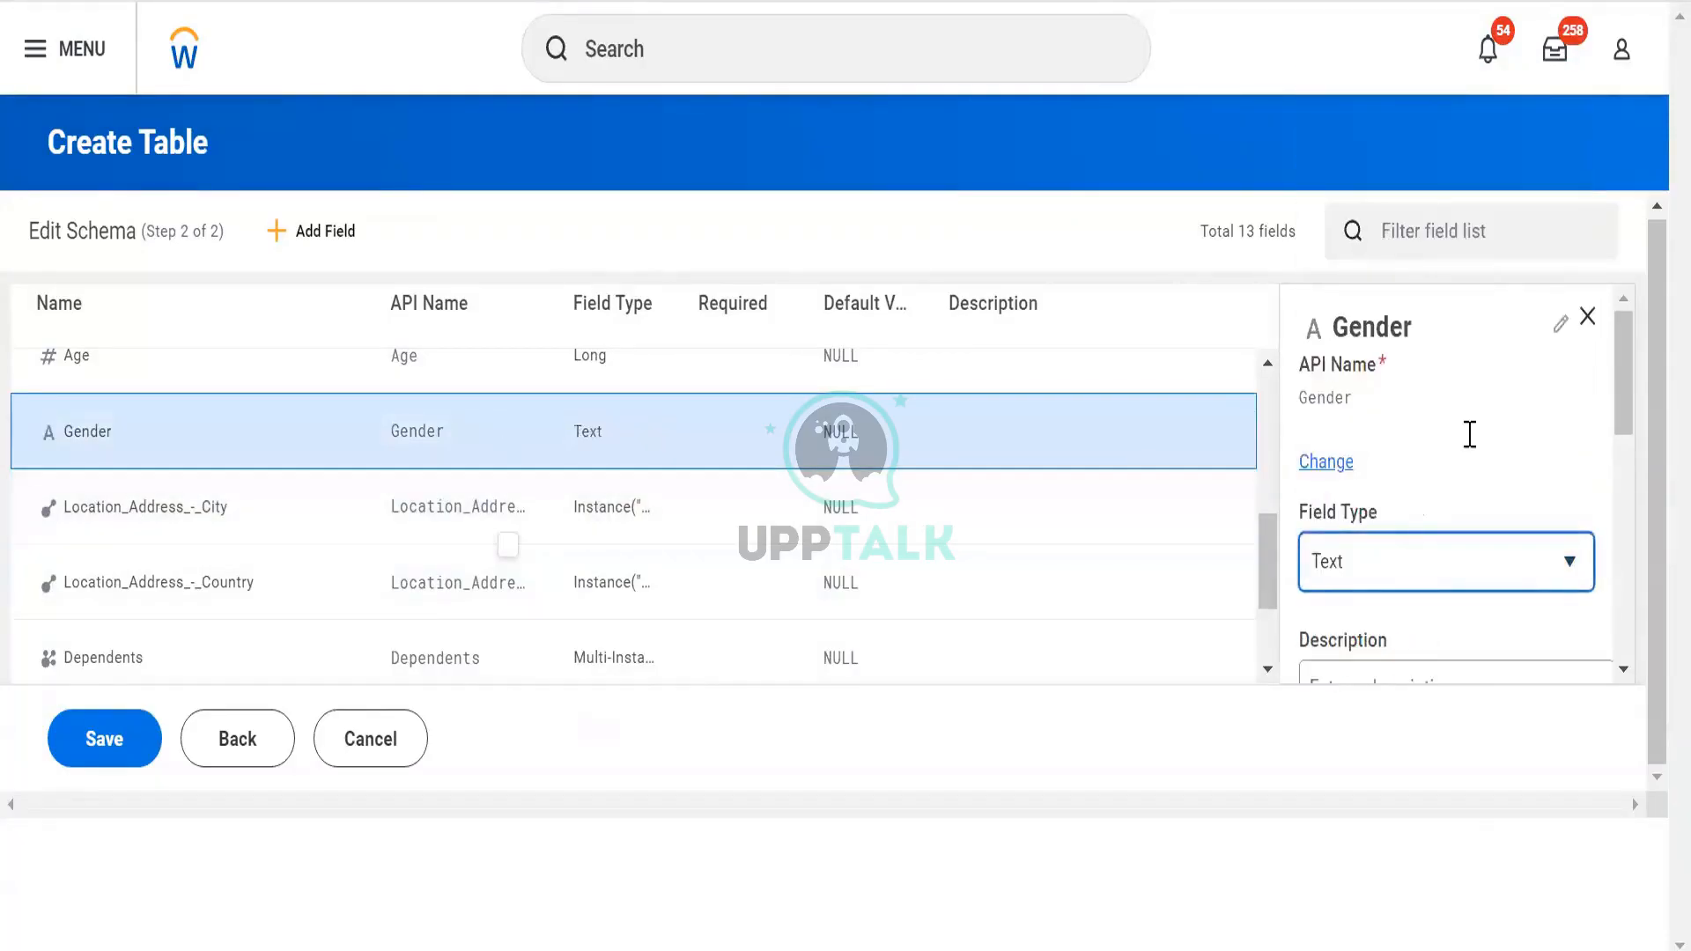
scroll(1468, 434, down, 5)
scroll(1386, 447, up, 3)
scroll(1385, 446, down, 3)
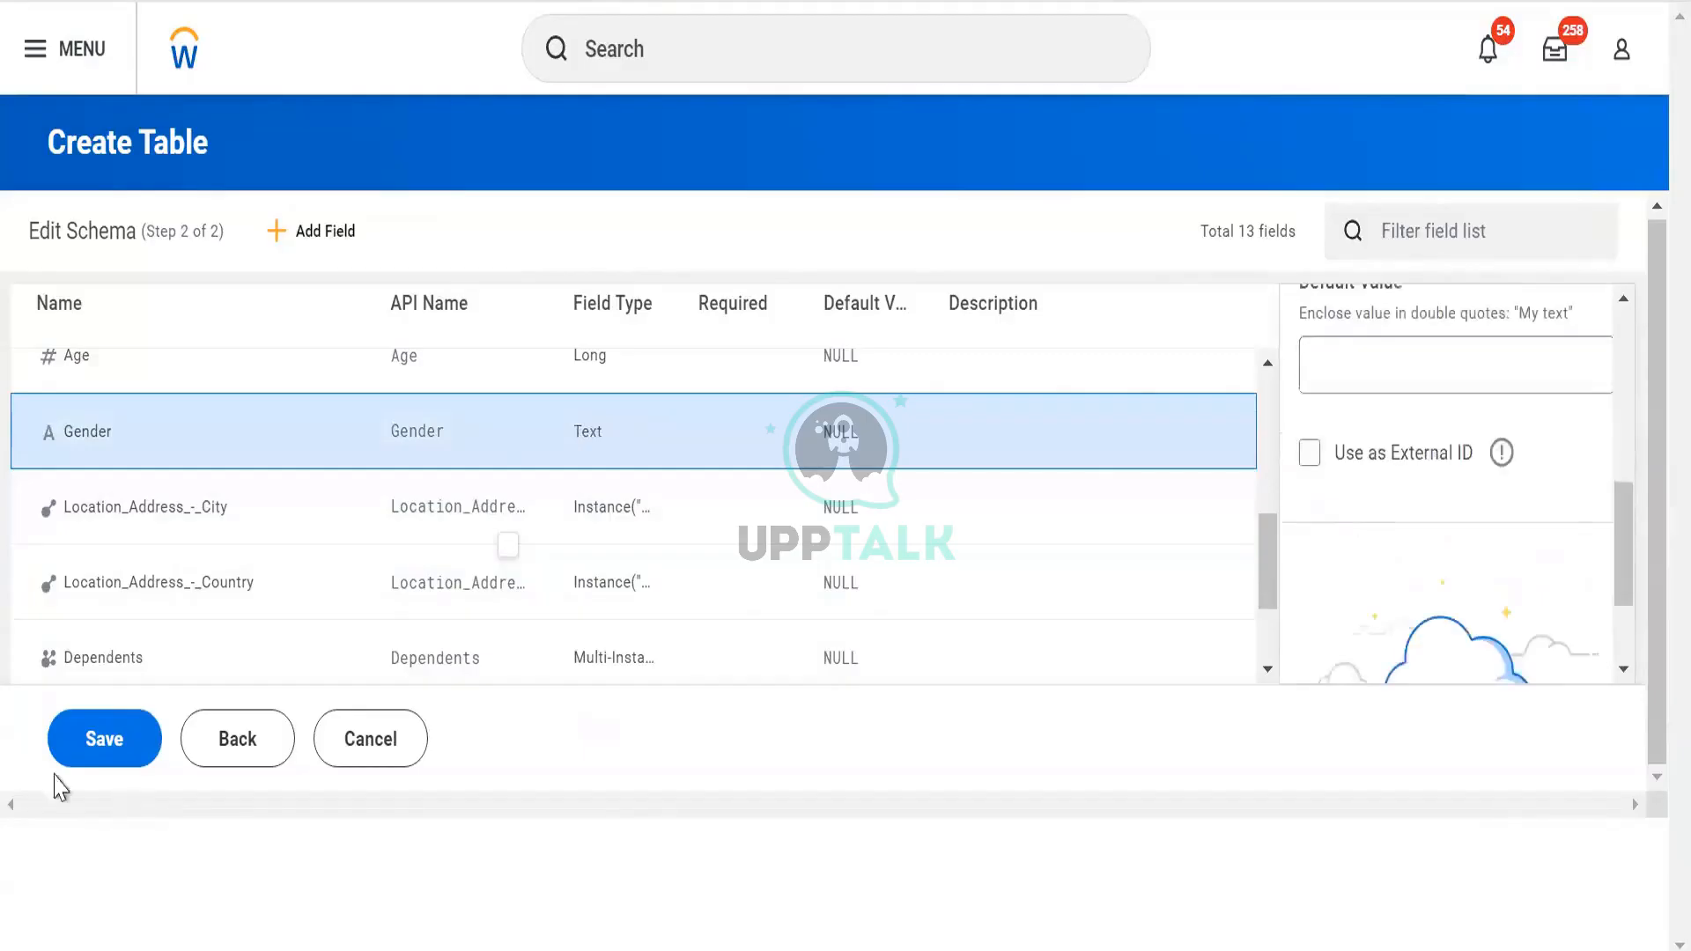
click(105, 738)
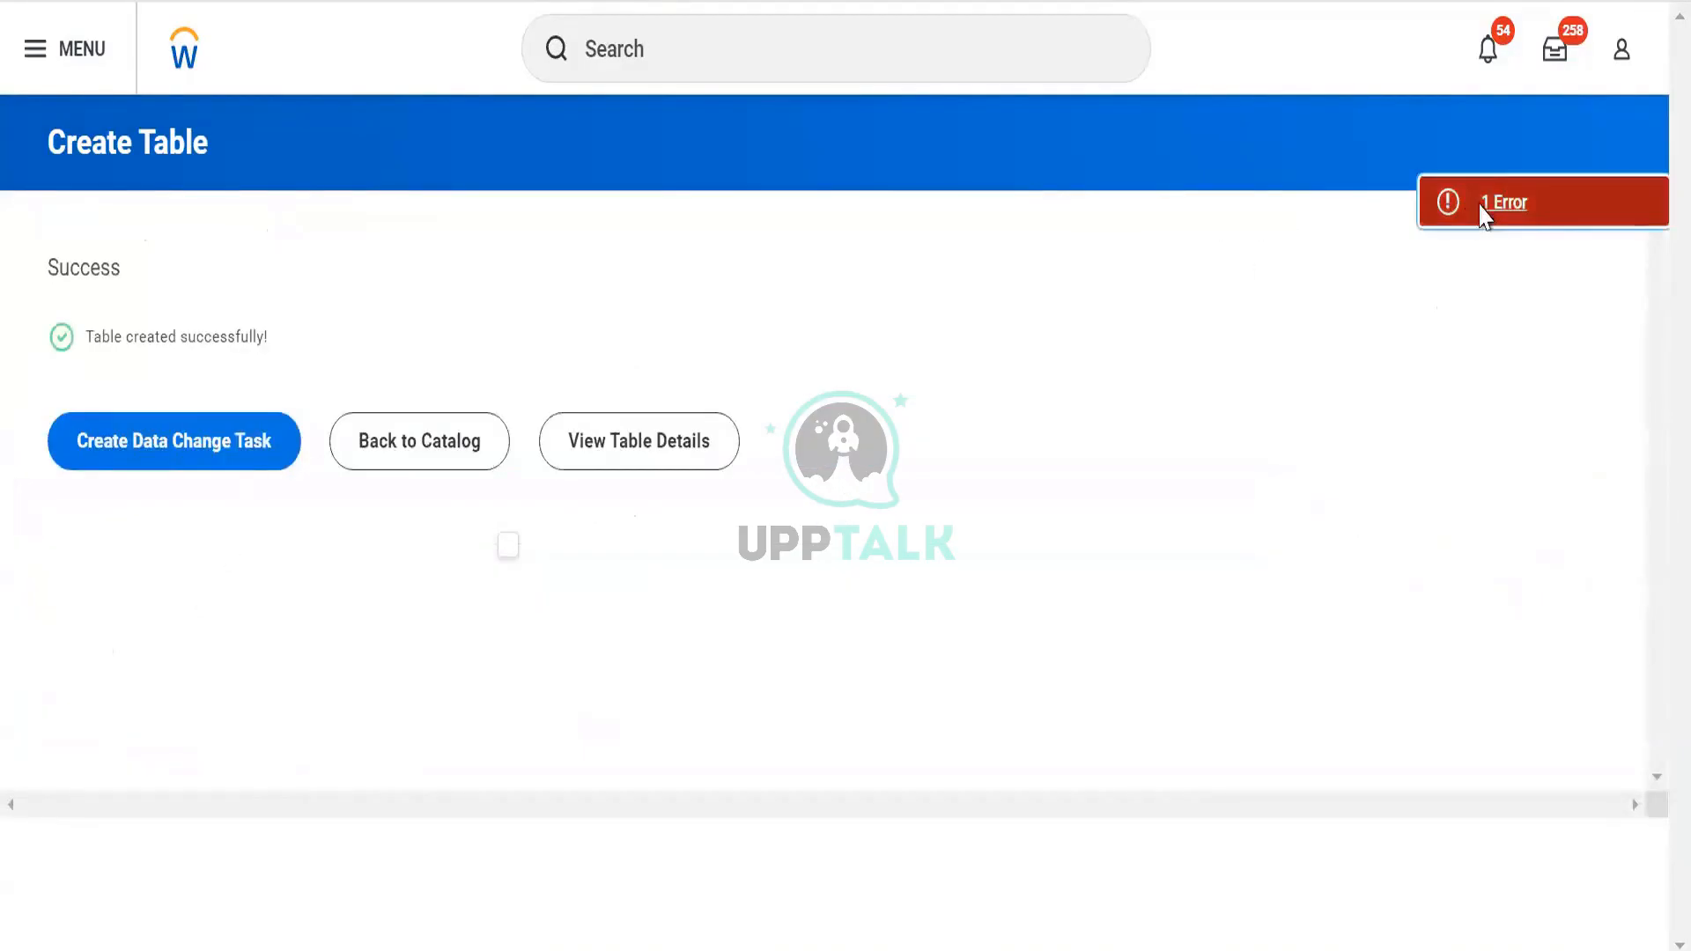
Check the reported error and open the TBL Worker Data table details
click(1485, 204)
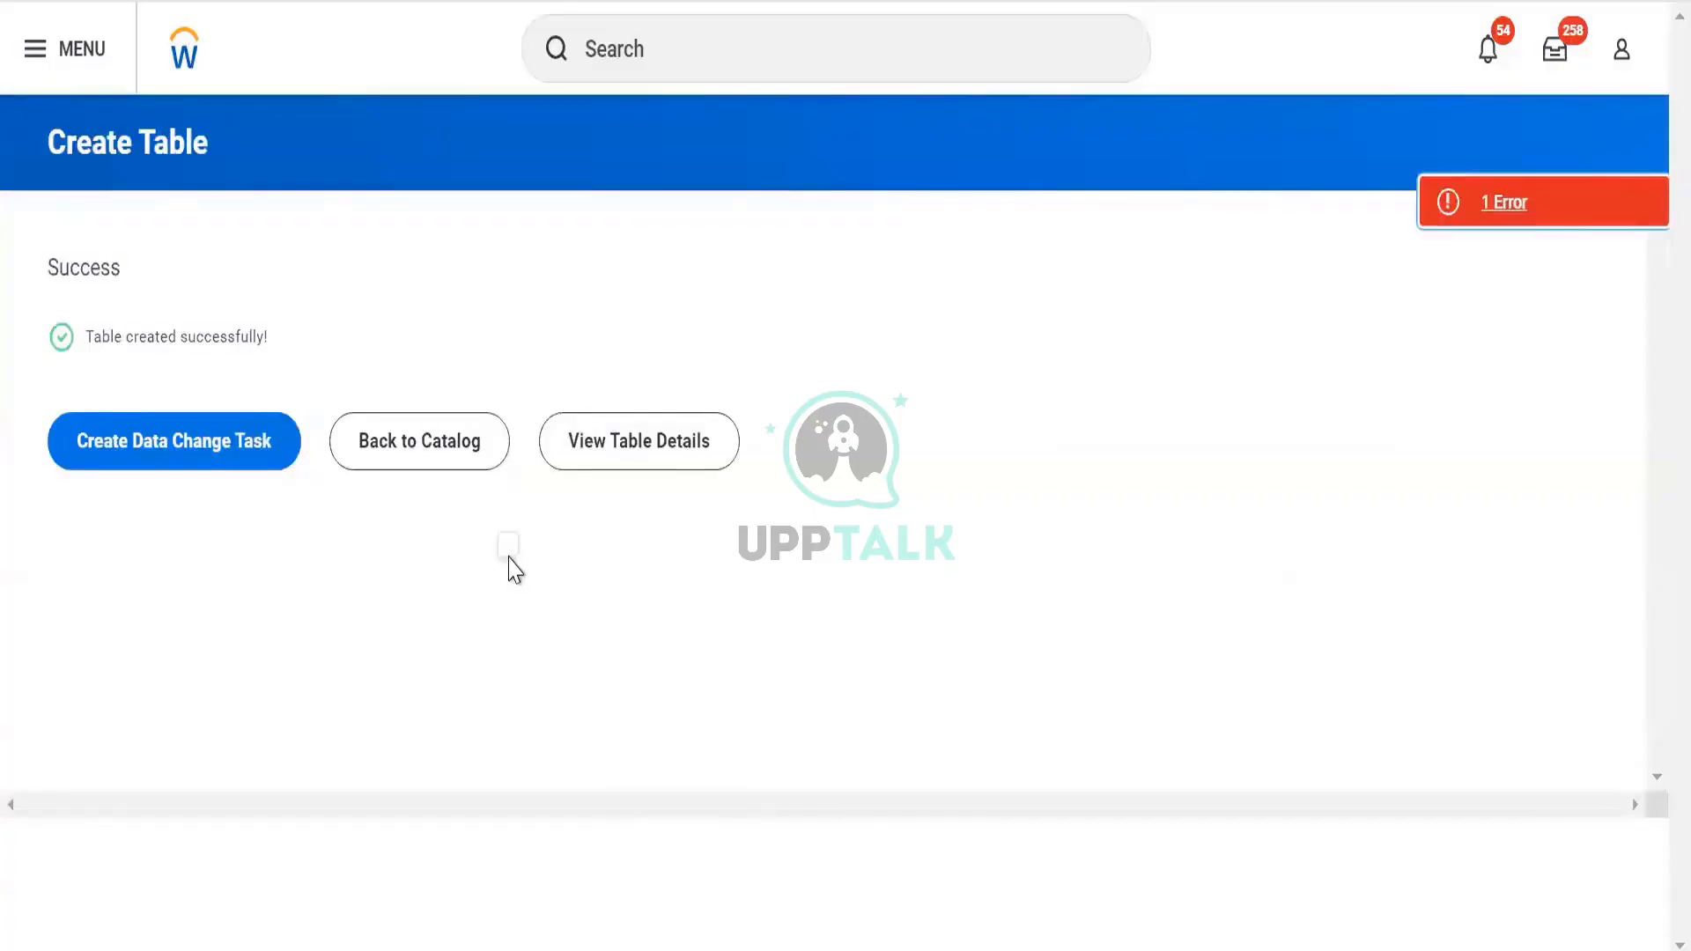
drag(508, 556, 507, 542)
click(511, 553)
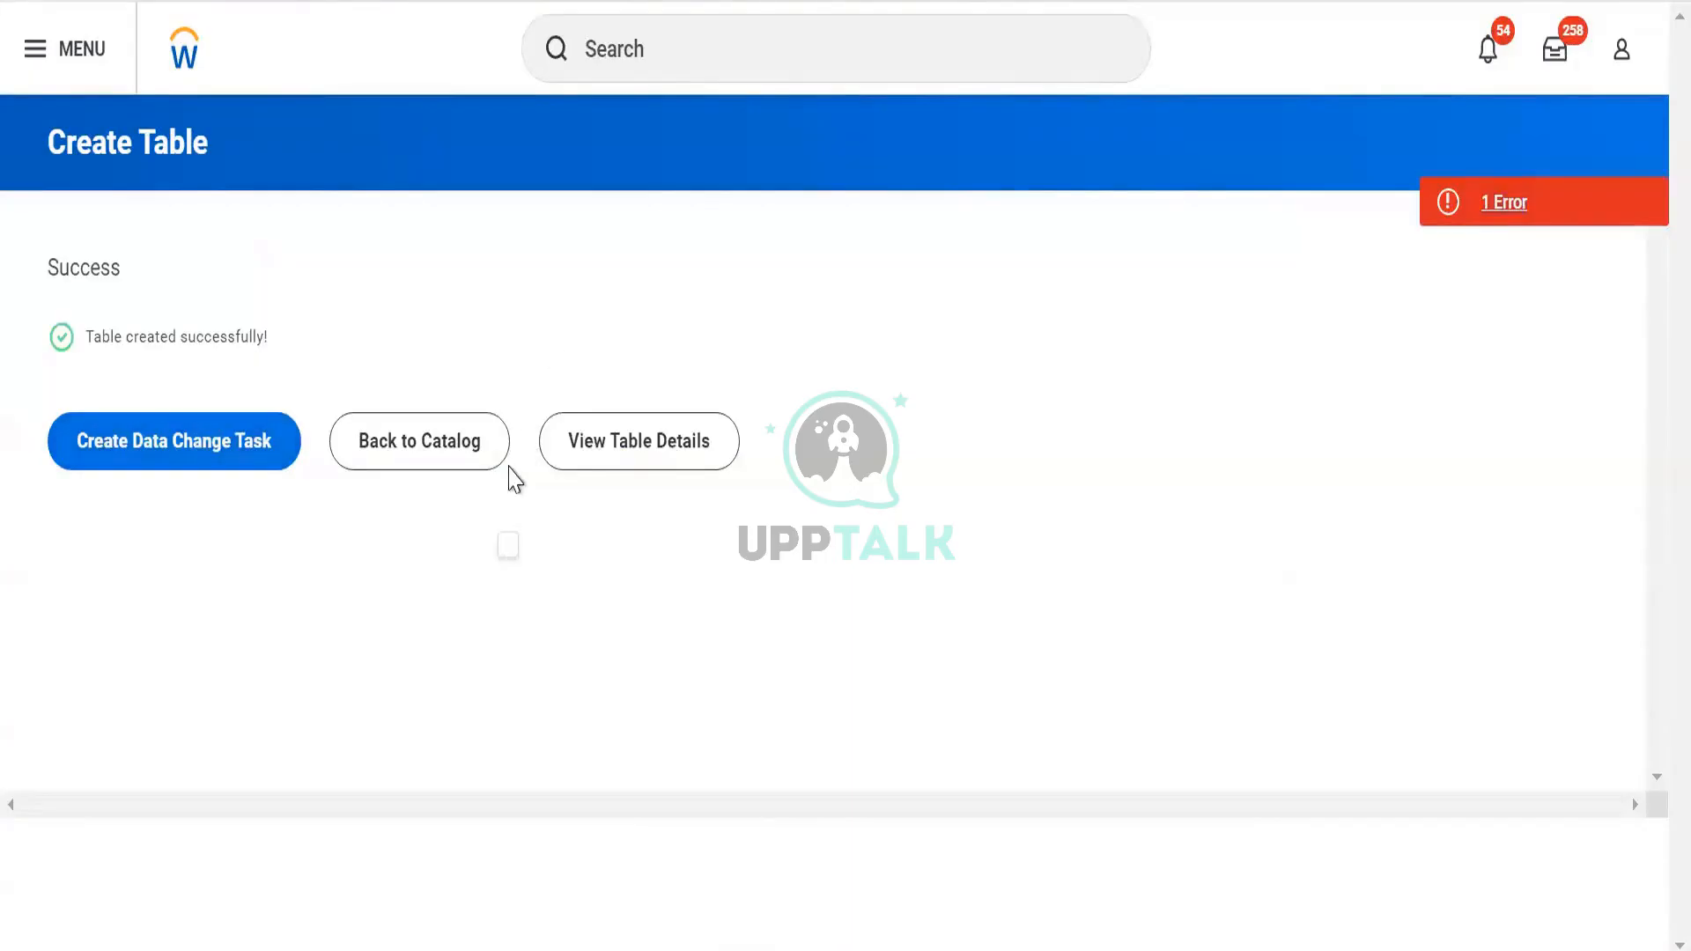
click(651, 443)
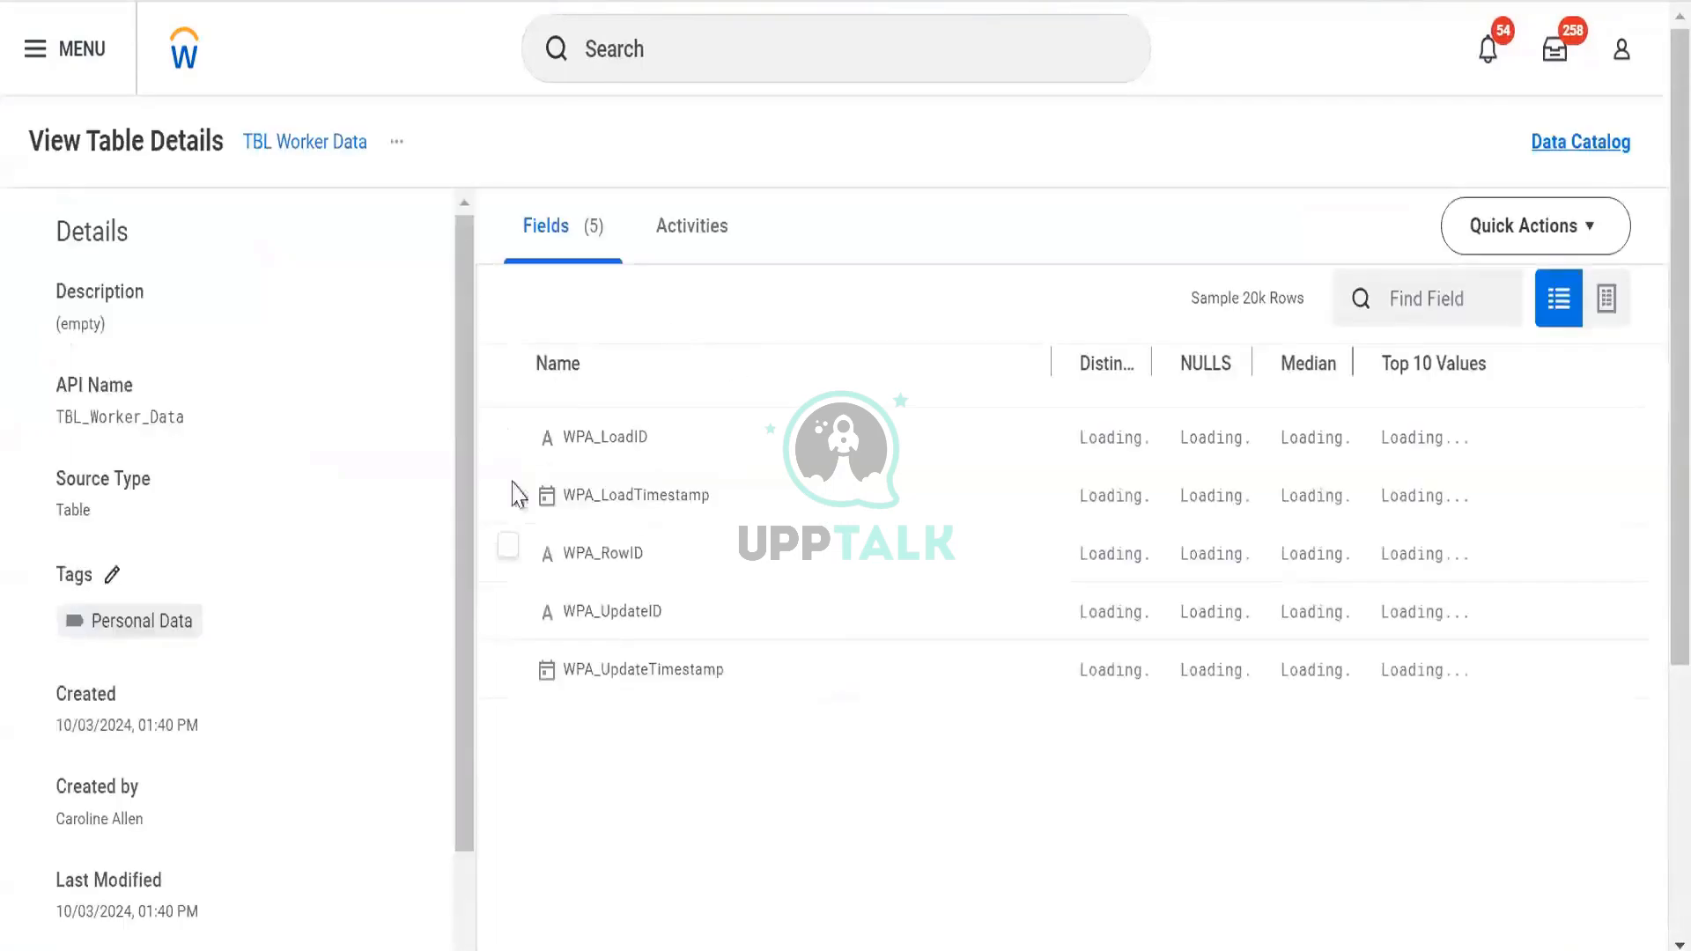
Open the table for editing, add a field, then cancel without saving
click(397, 144)
mouse_move(511, 234)
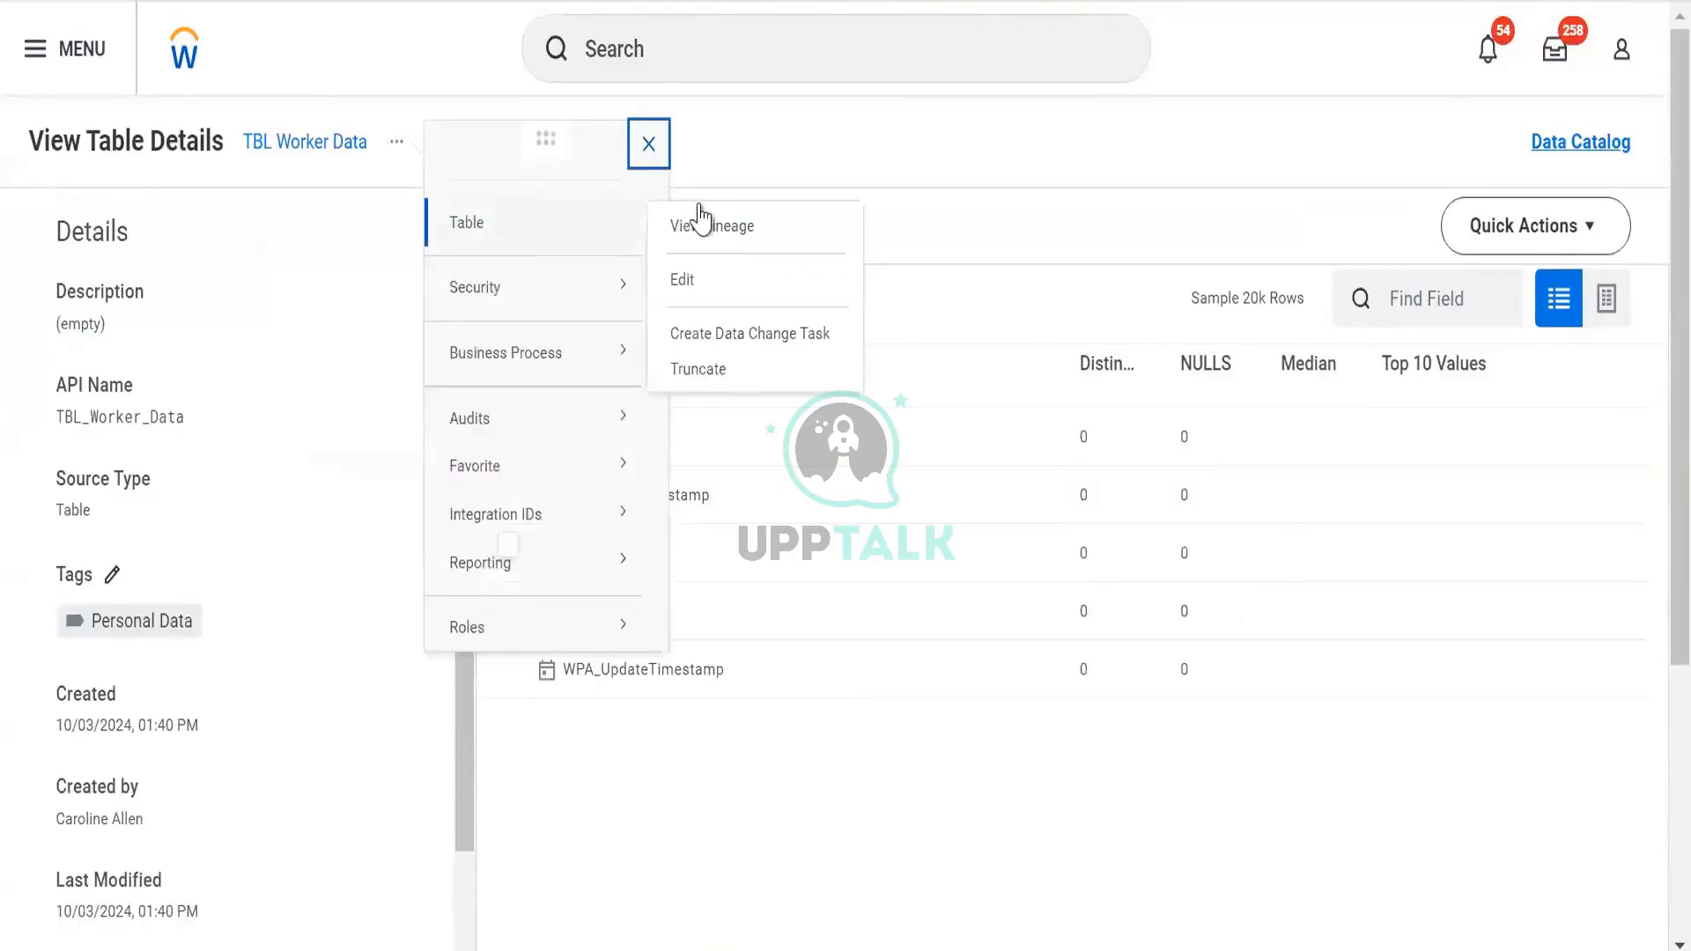
click(683, 280)
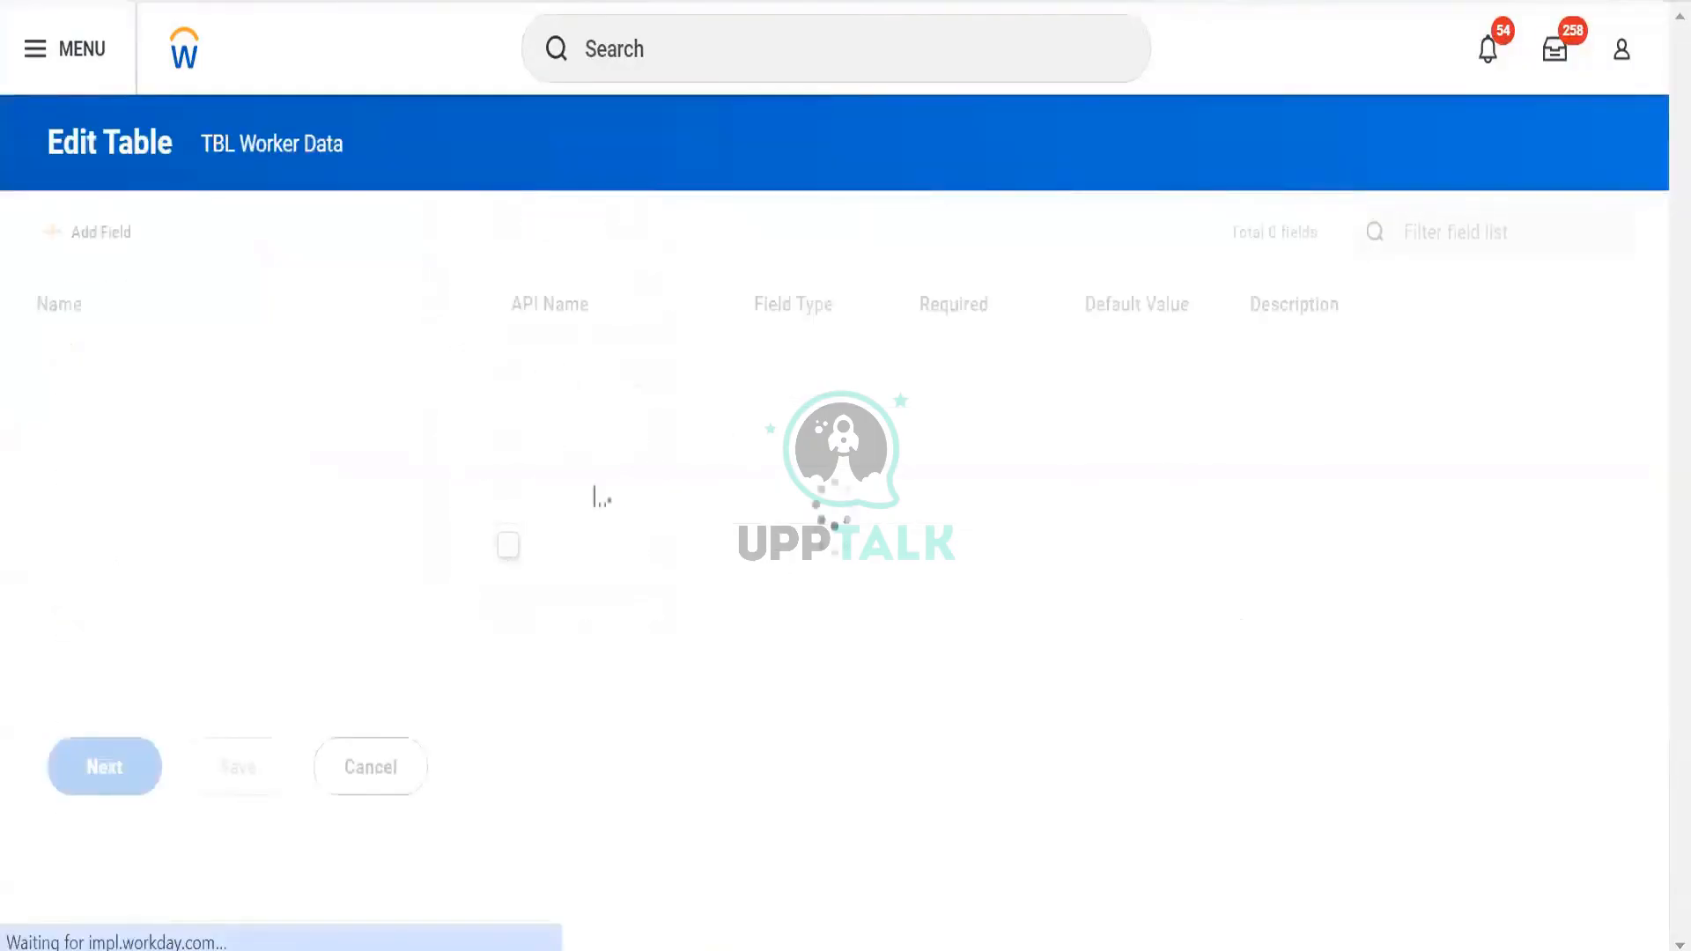
scroll(508, 544, down, 1)
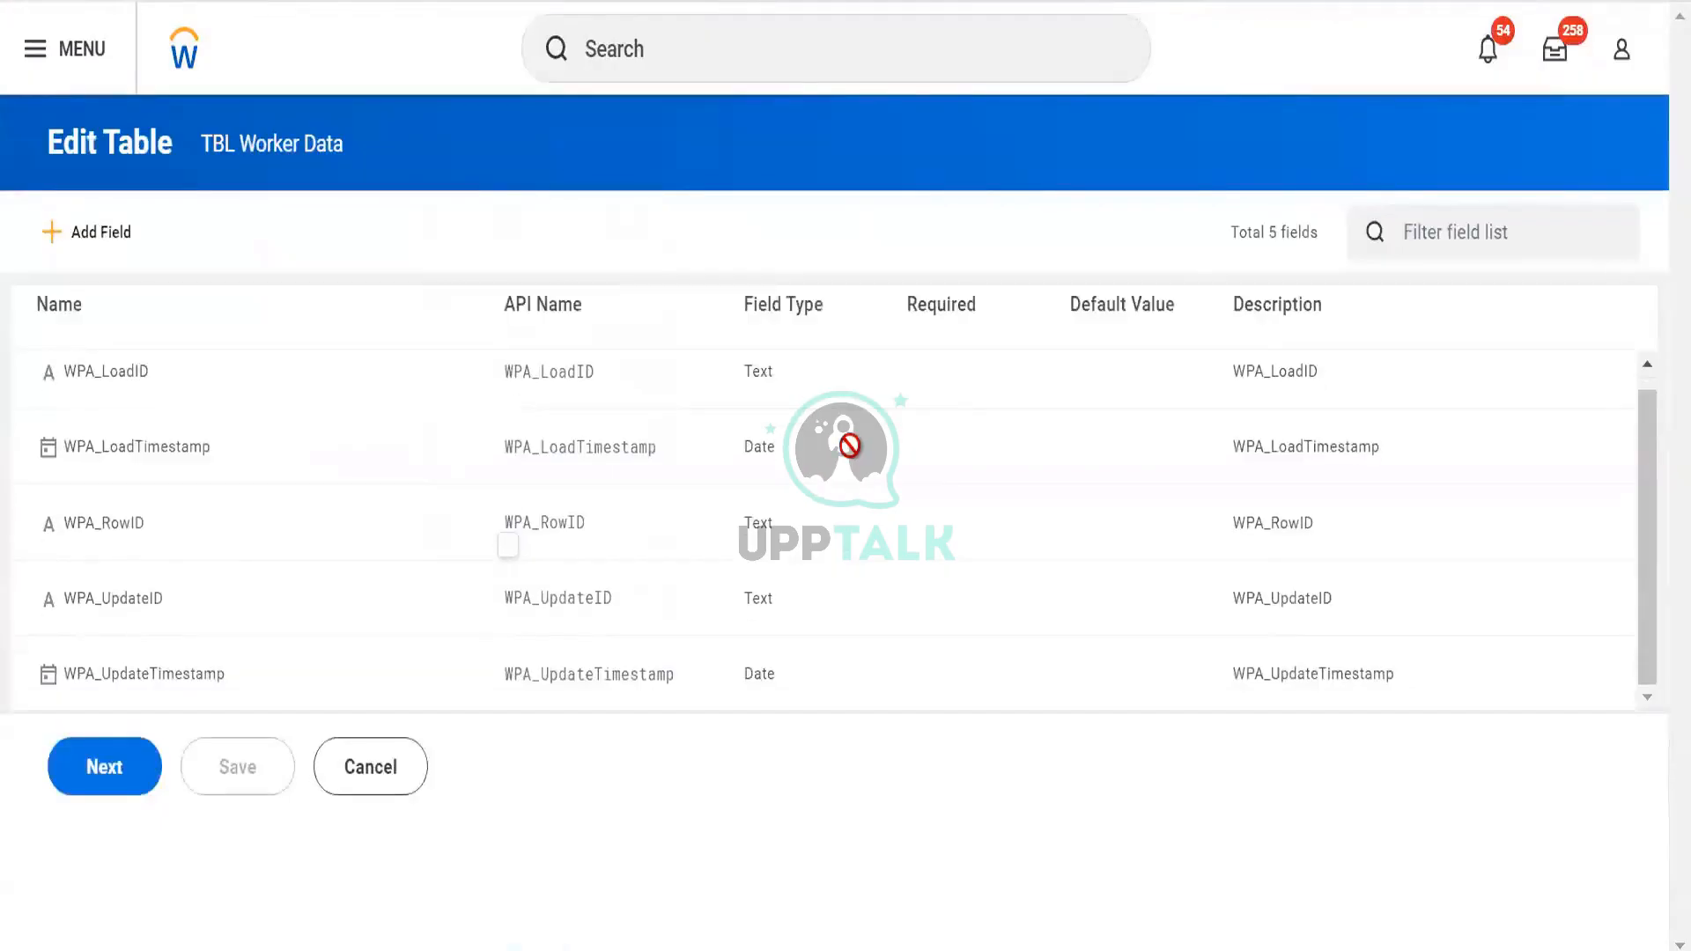
scroll(850, 447, up, 1)
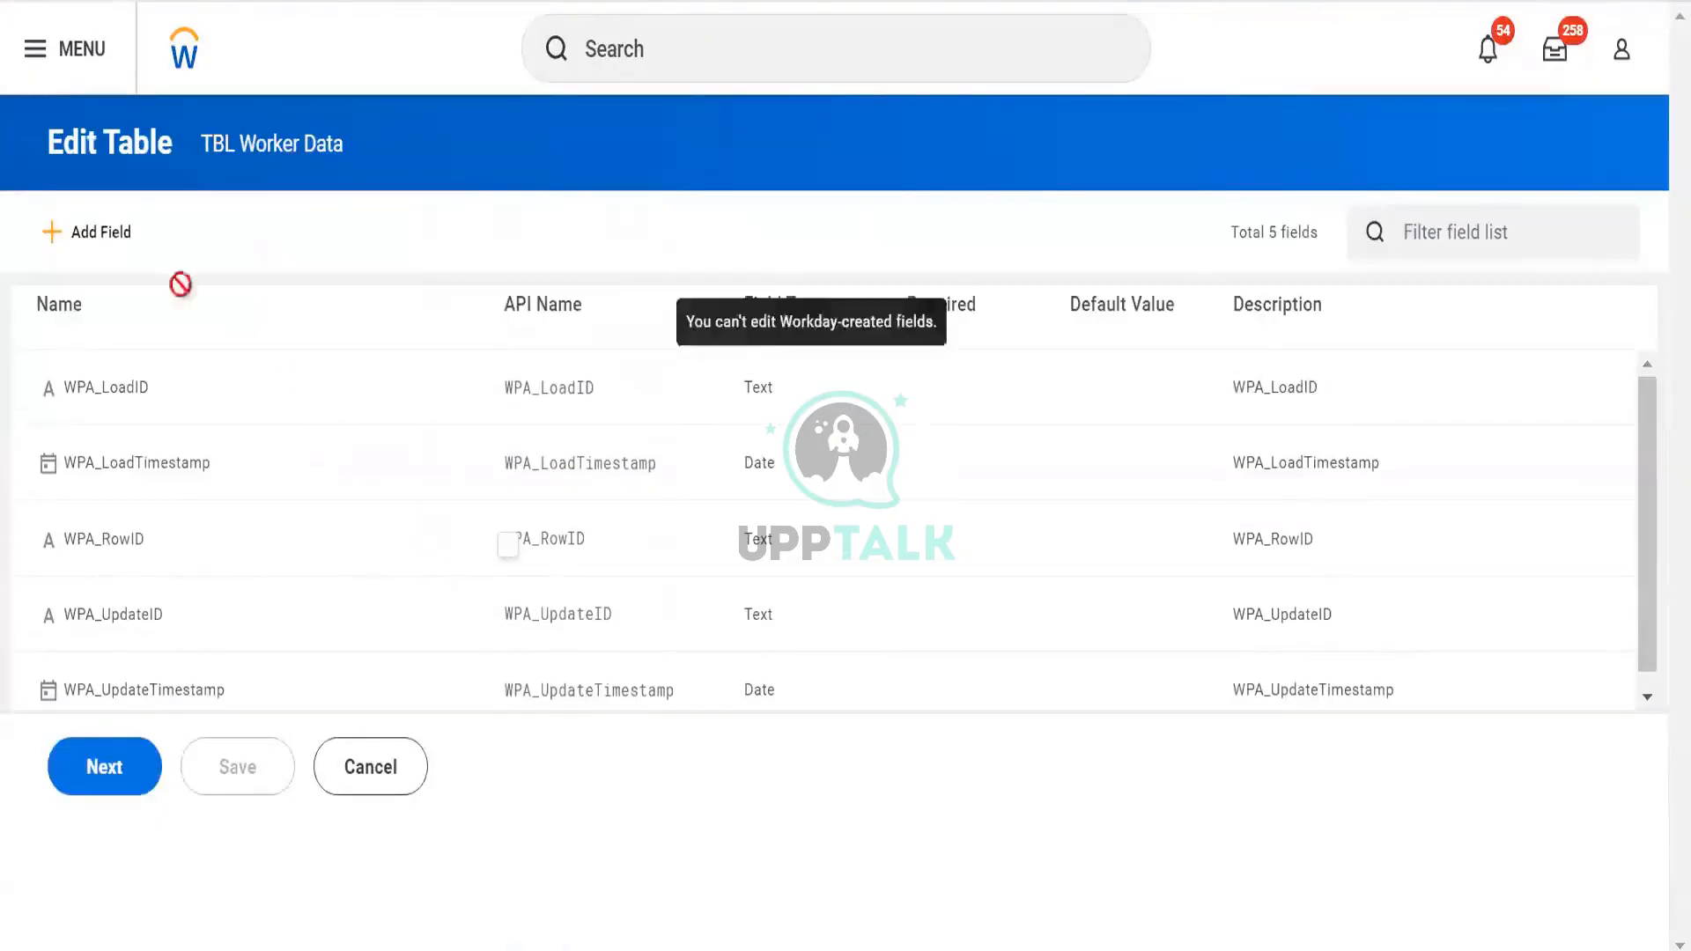
click(98, 240)
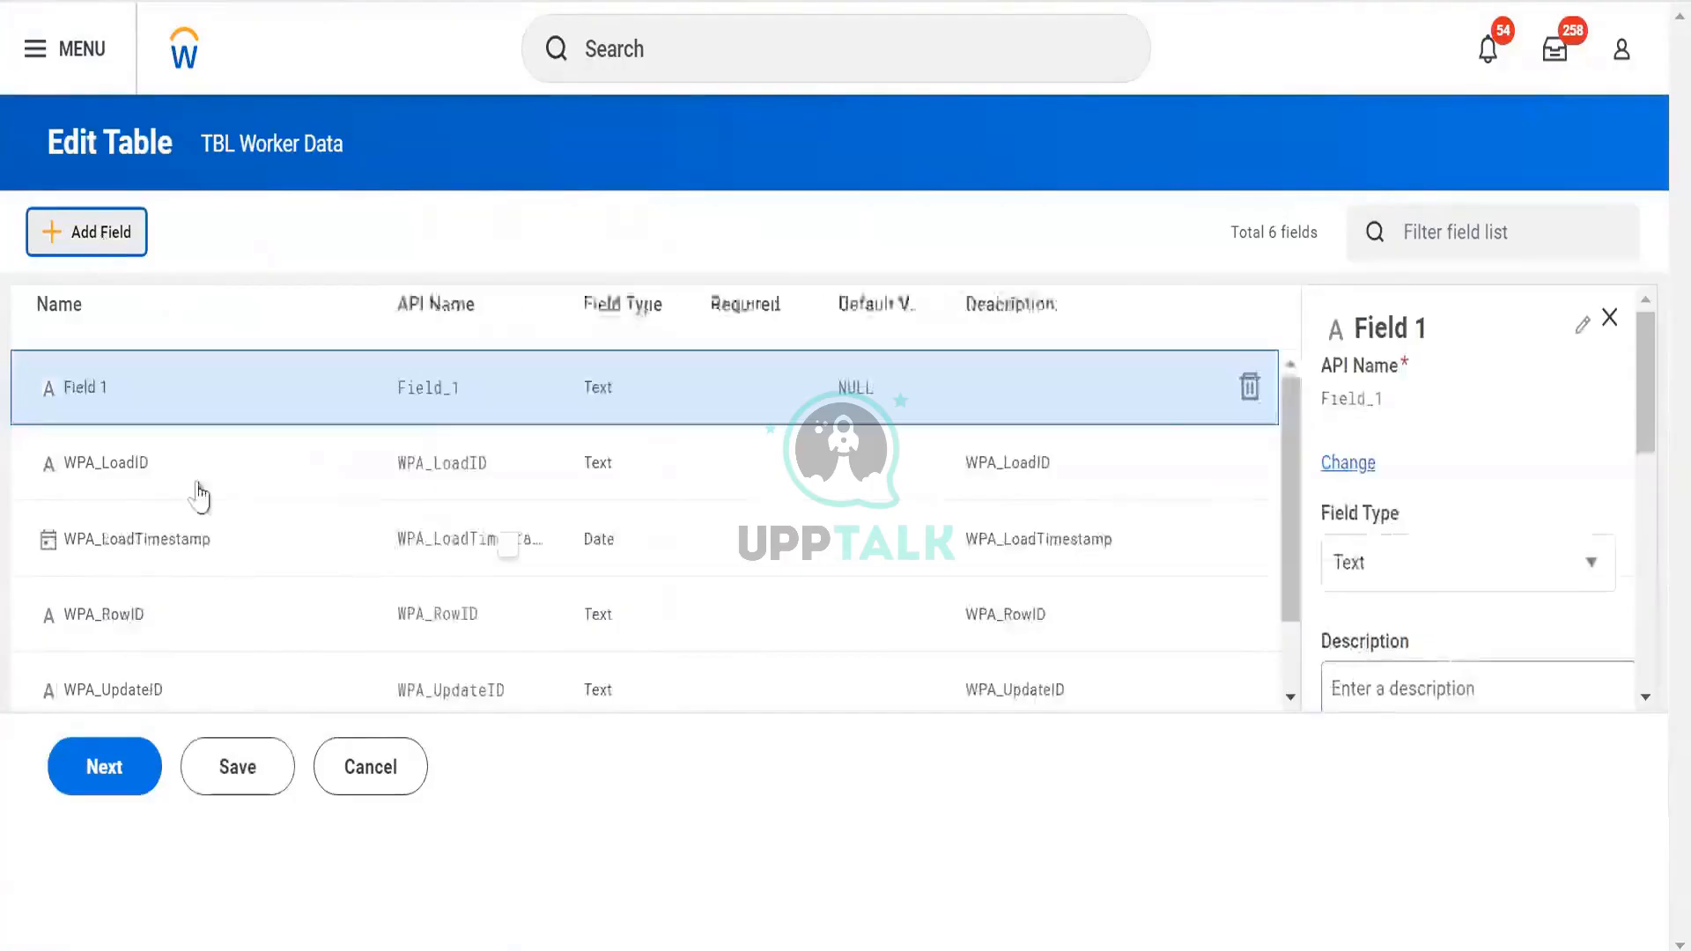
scroll(217, 478, down, 1)
scroll(217, 478, up, 1)
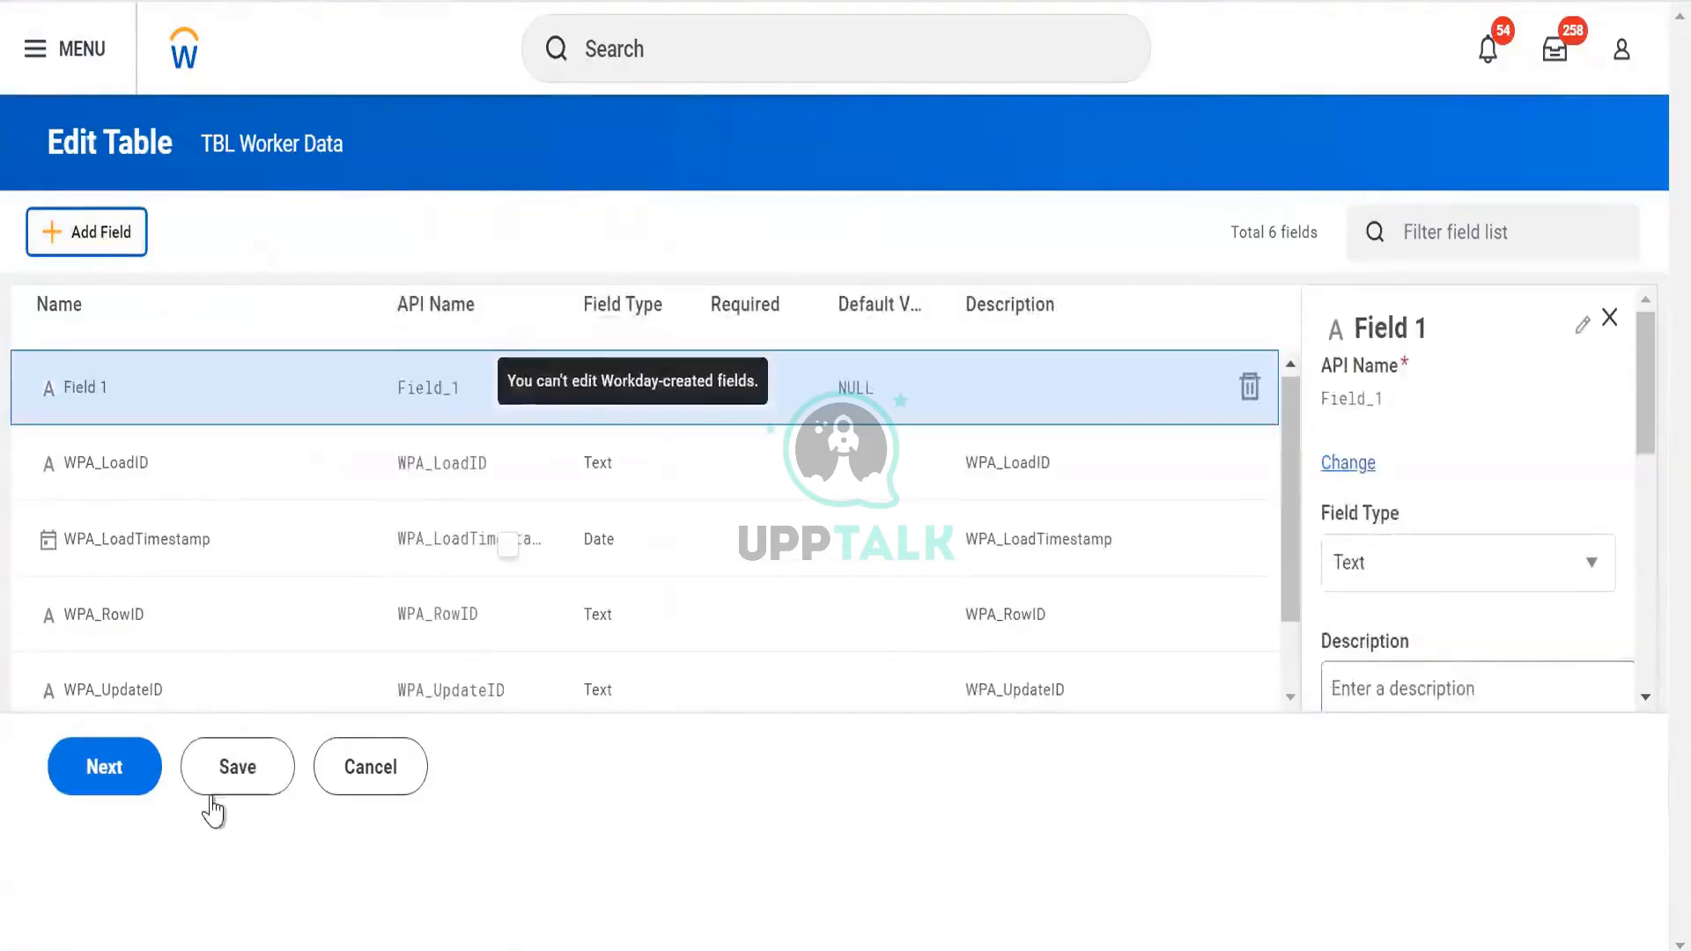
click(379, 762)
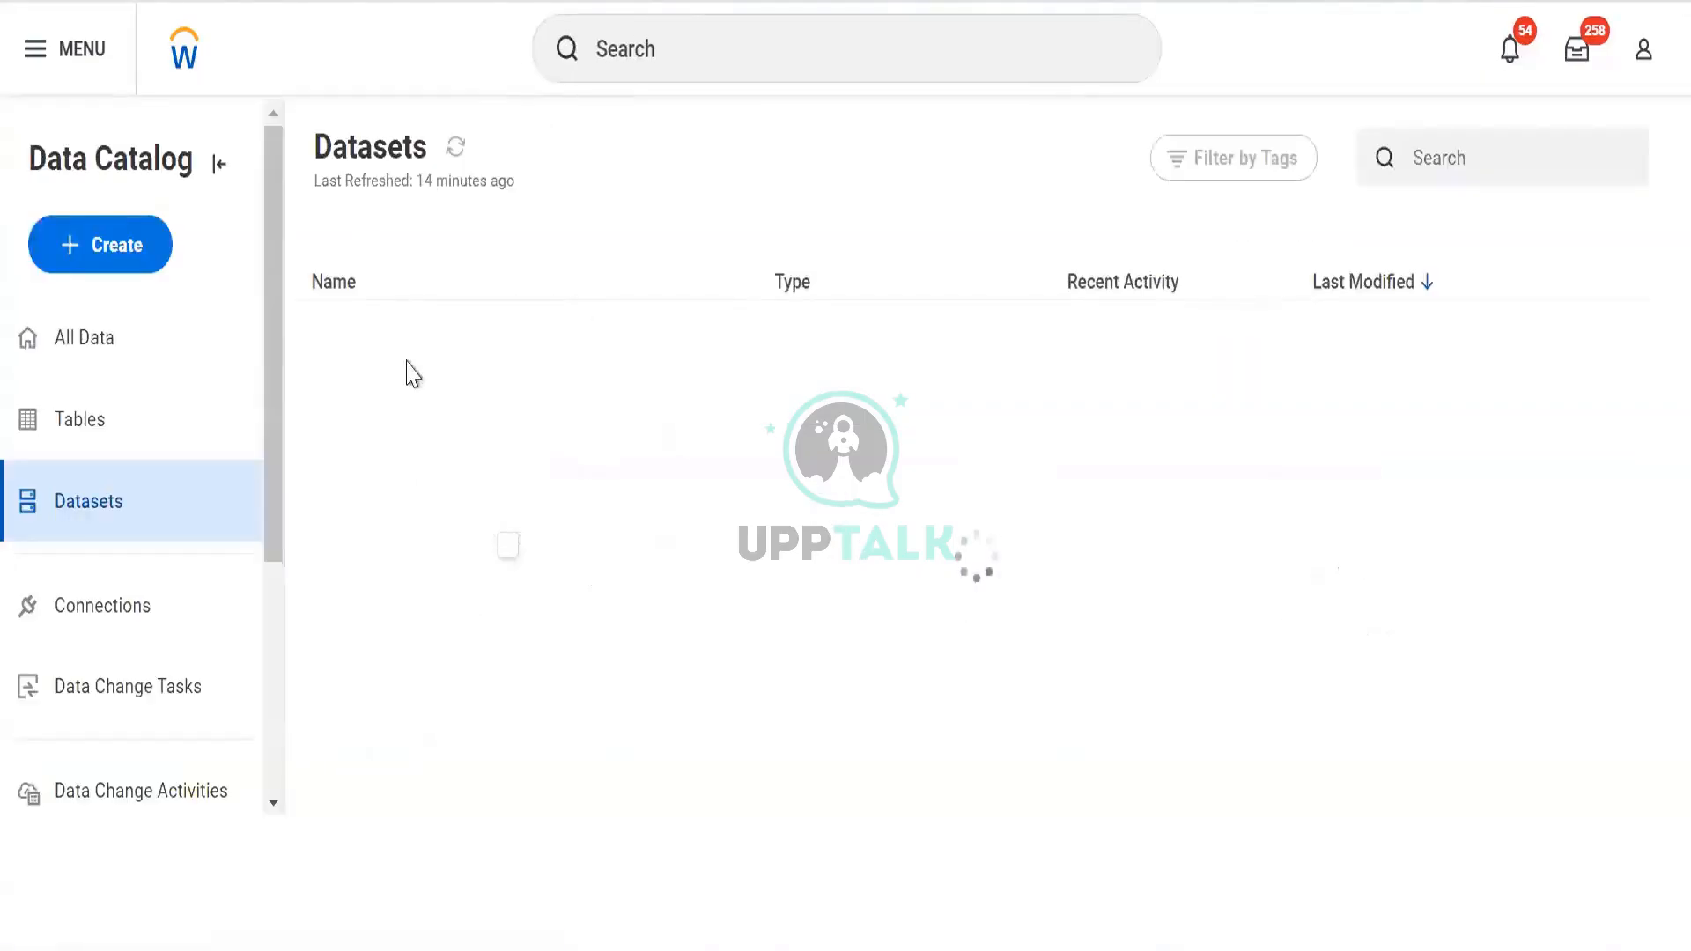
From the Tables list, start a Create Data Change Task for TBL Worker Data
click(99, 436)
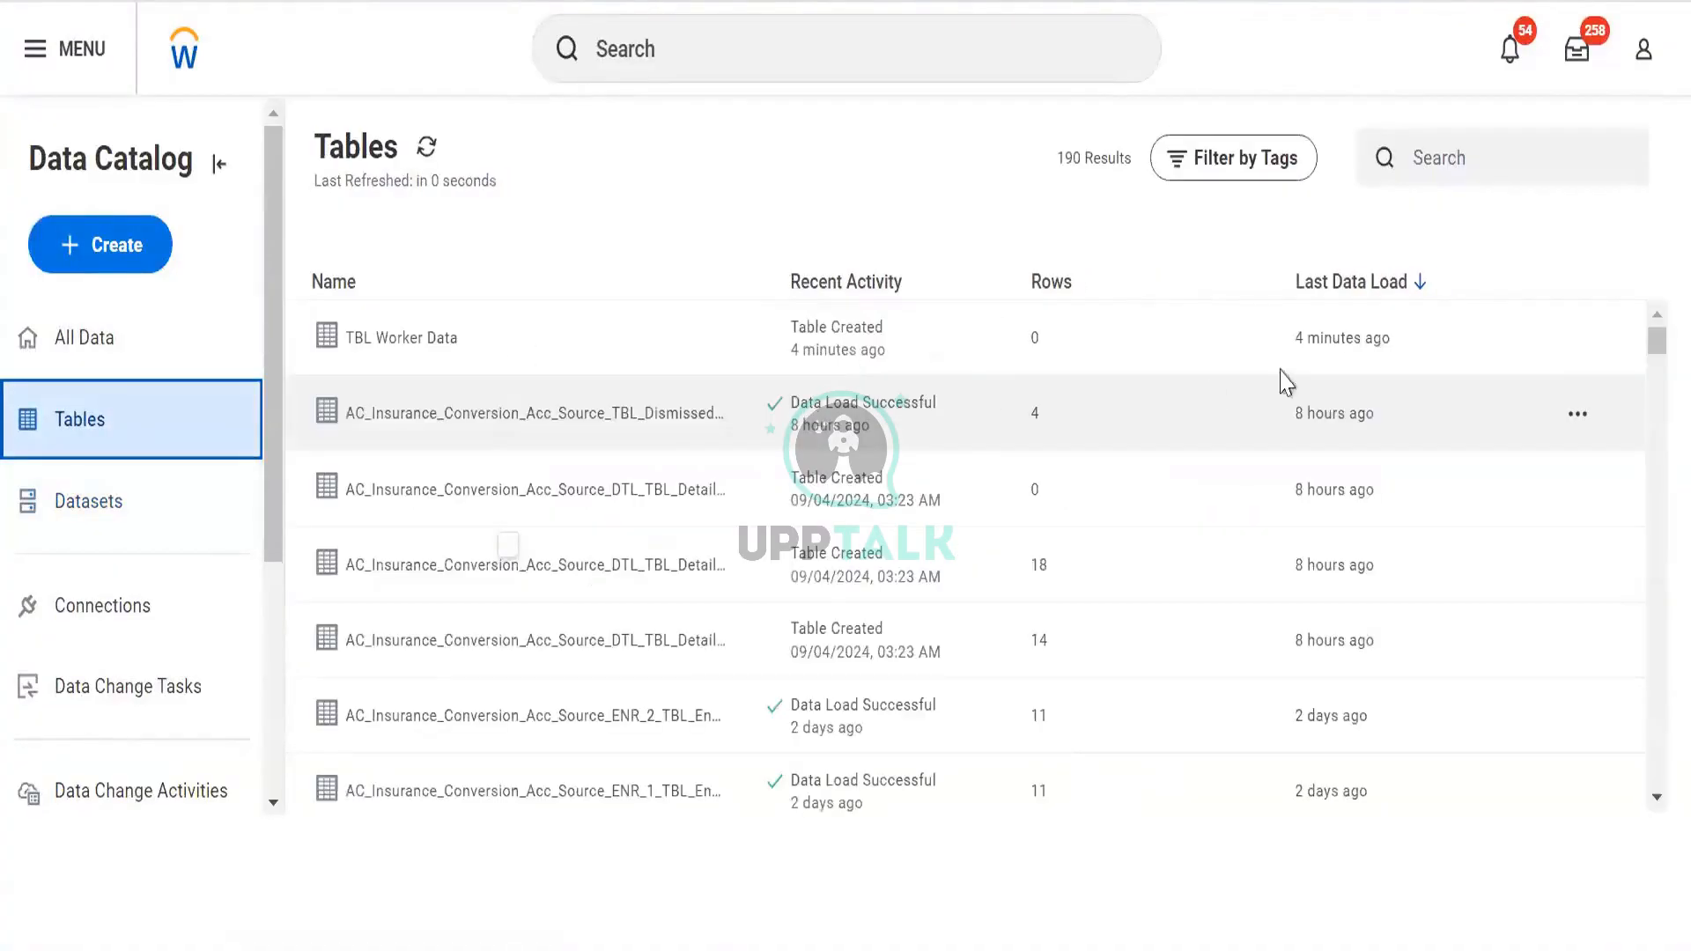
click(1575, 340)
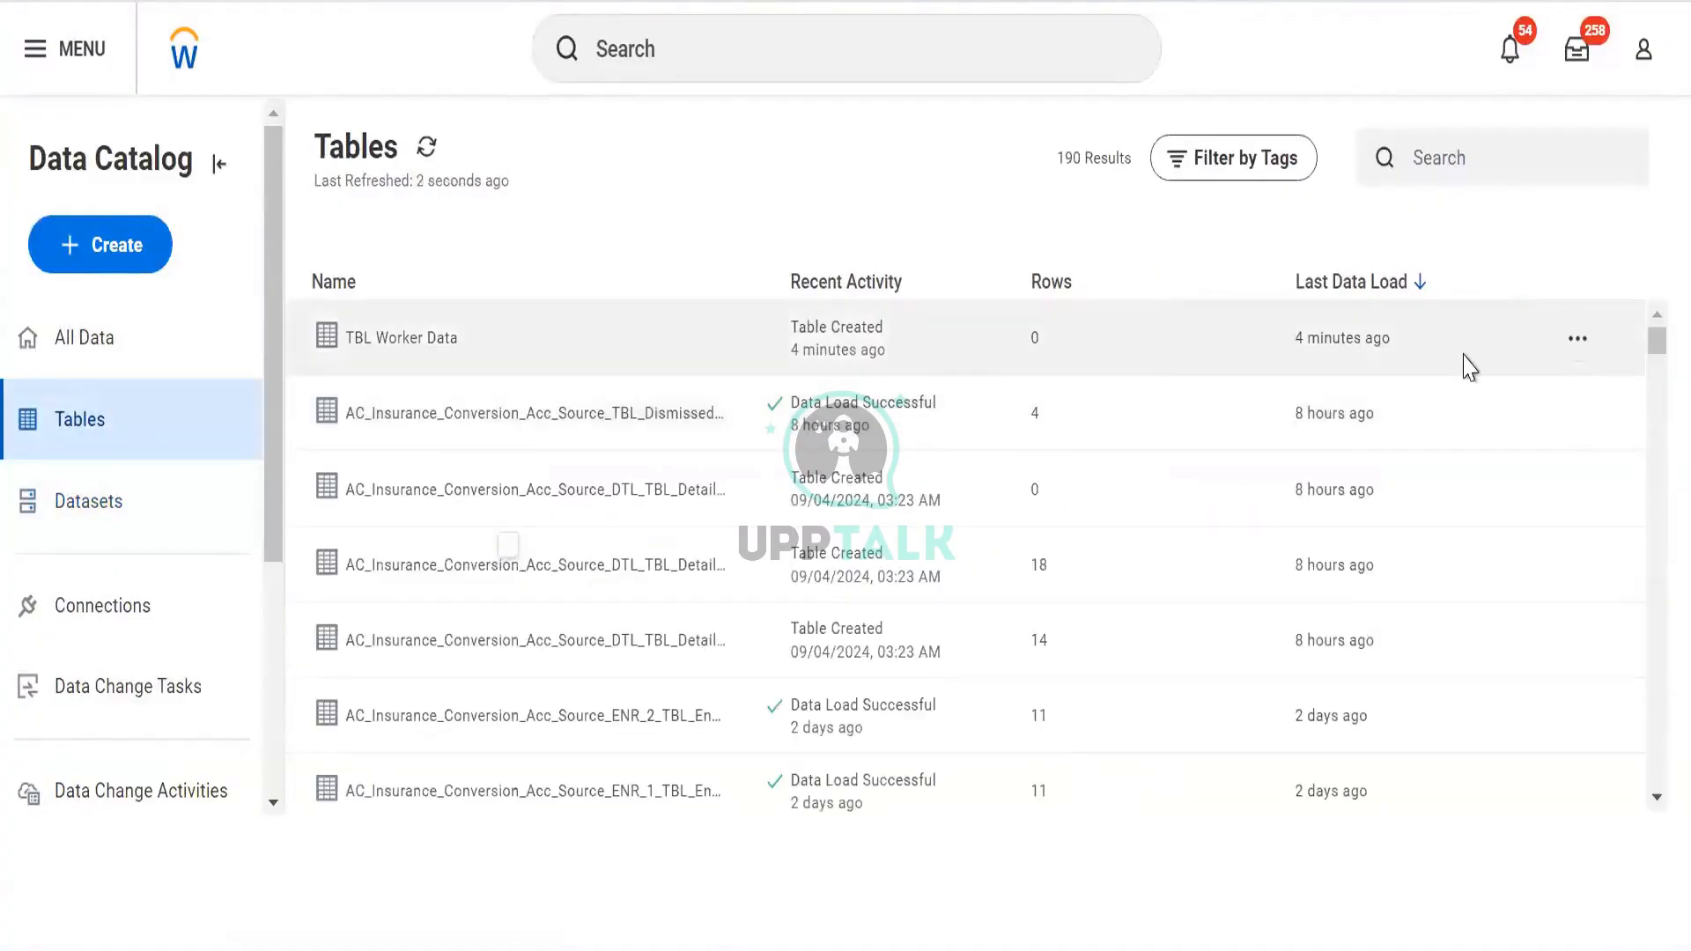
click(1447, 501)
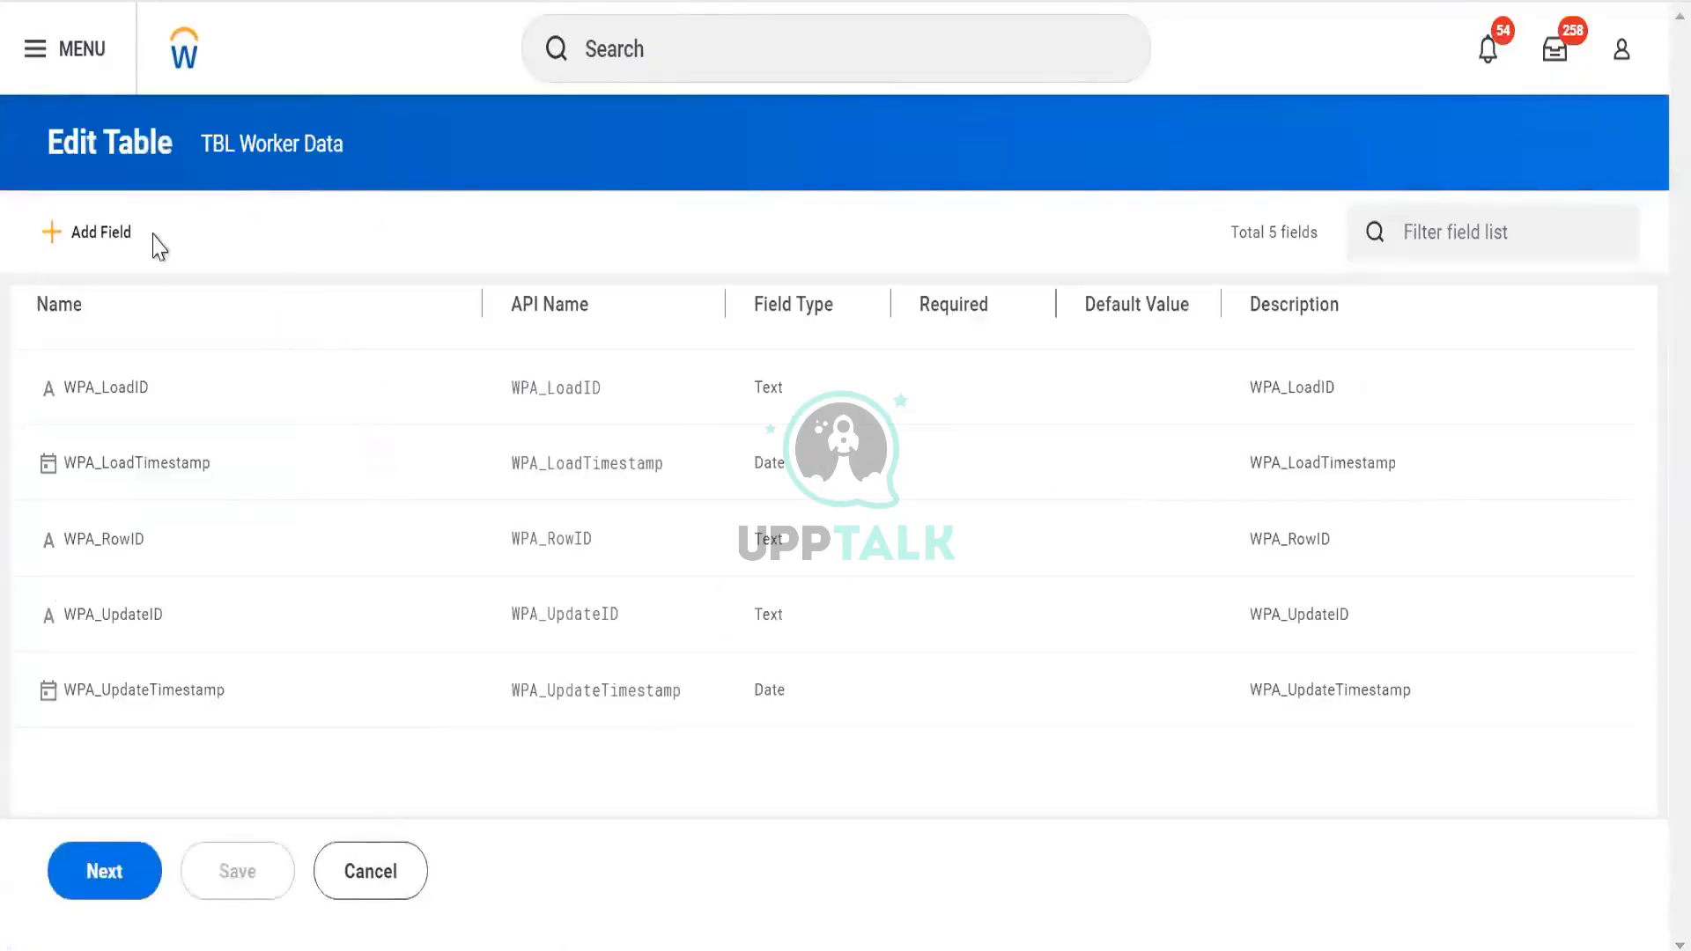
click(1404, 237)
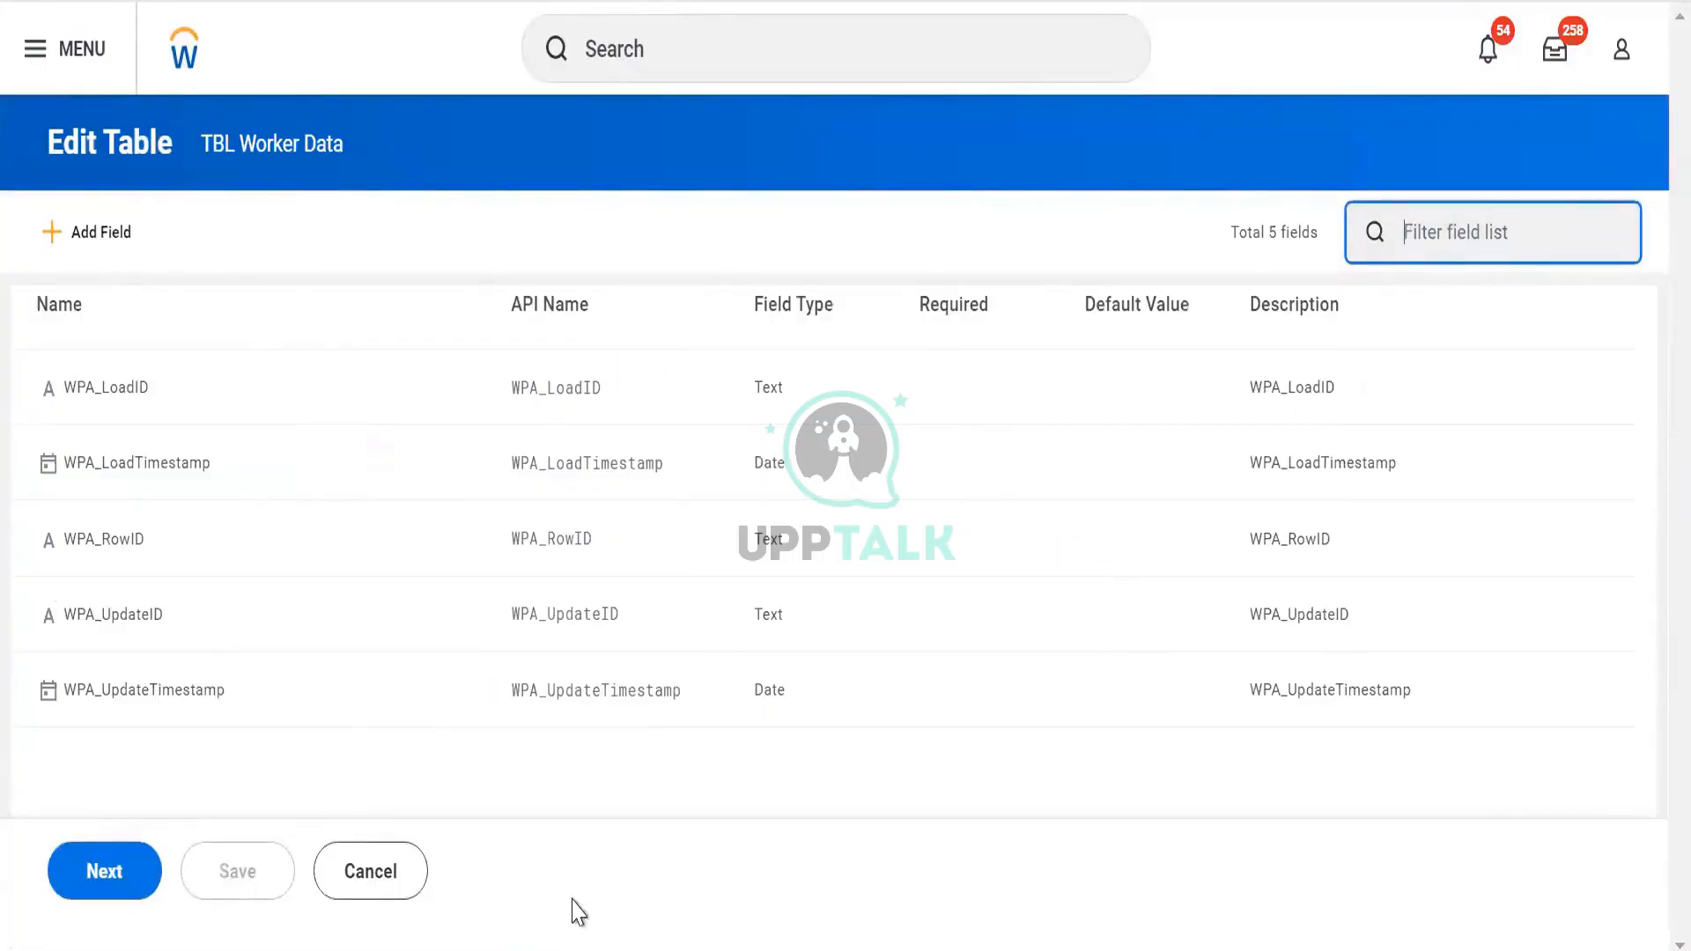
click(370, 872)
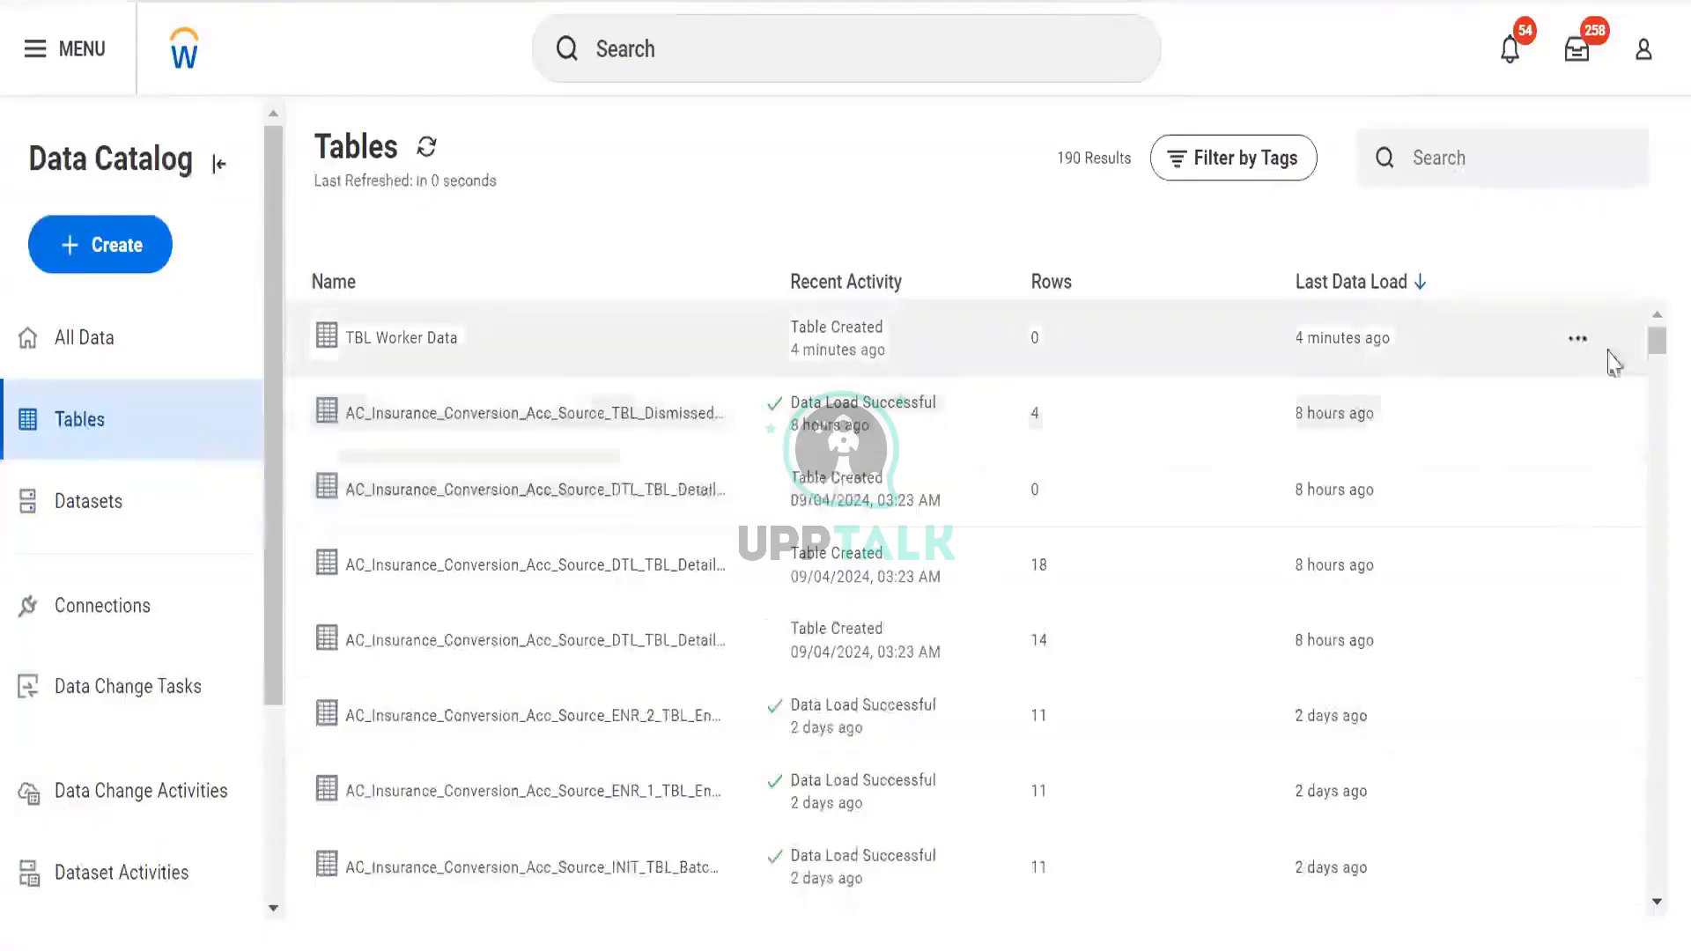
click(1579, 344)
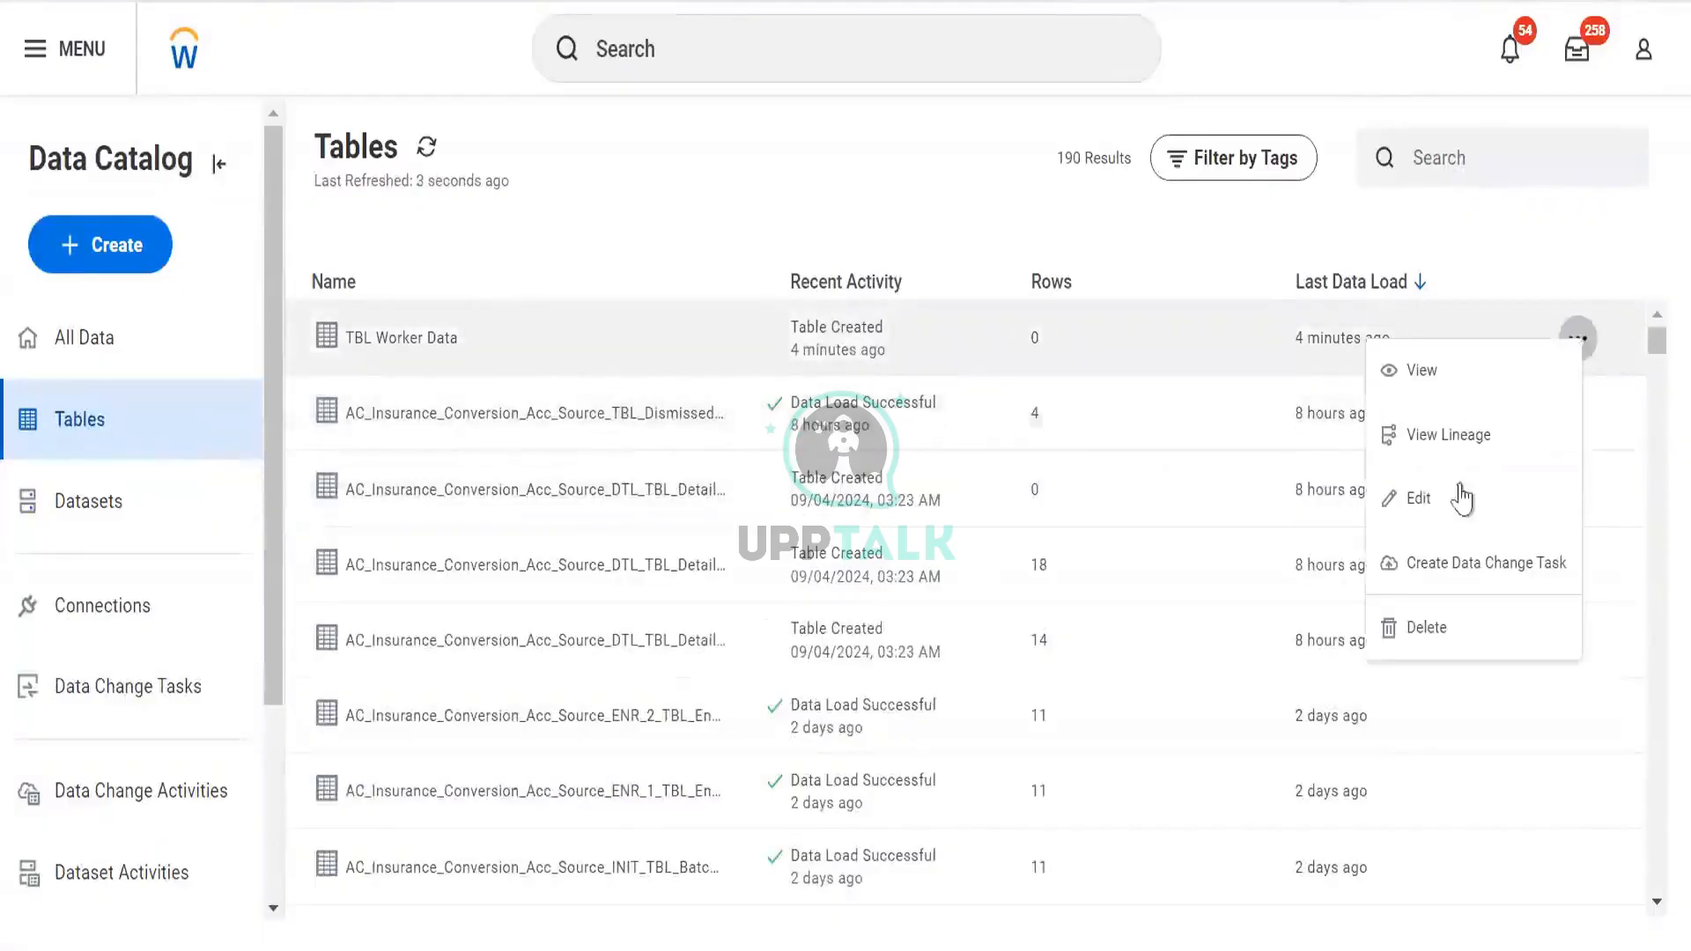
click(1509, 597)
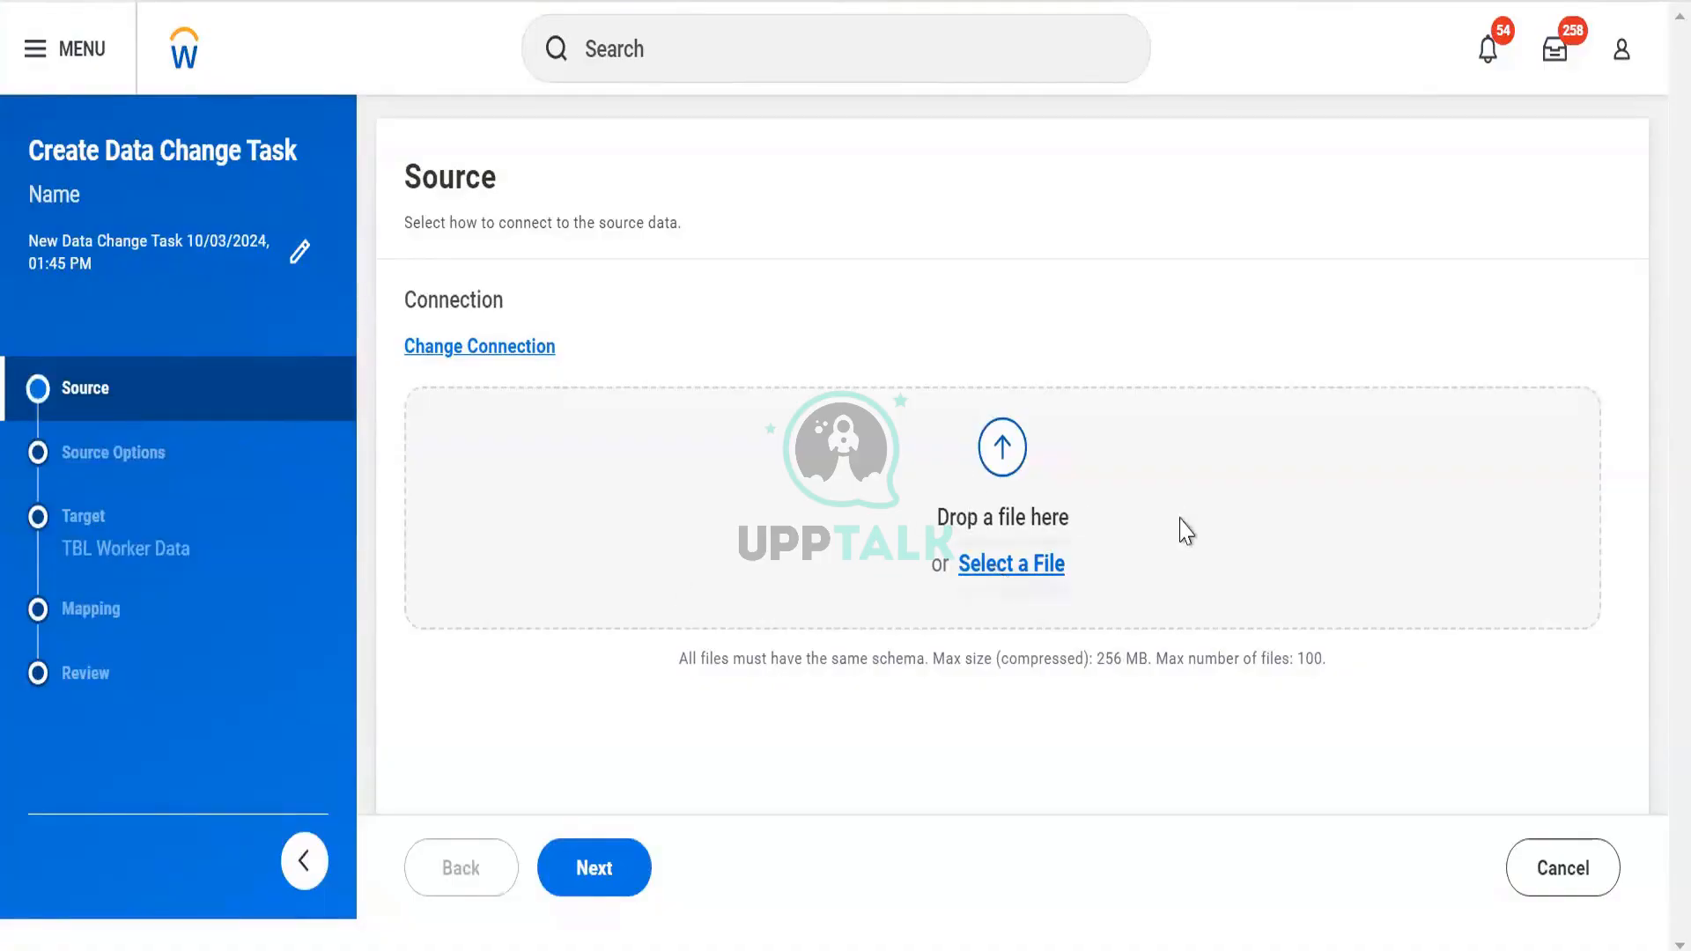
Switch the task's source connection to the DV Worker Data Workday report
click(513, 349)
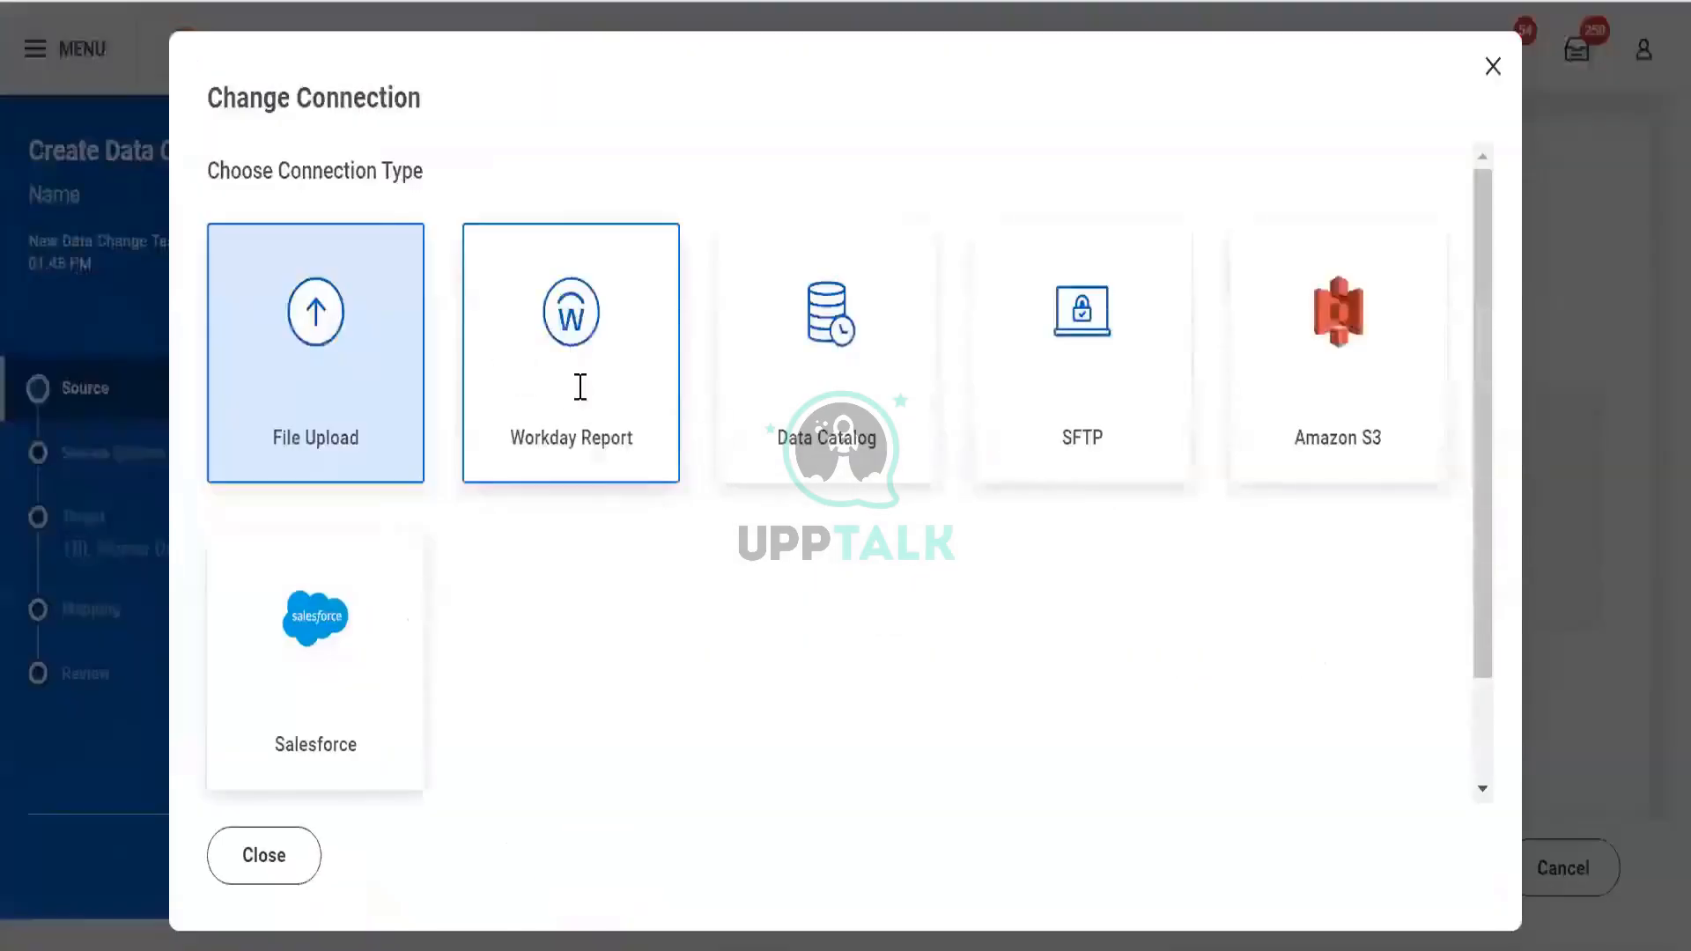
click(579, 384)
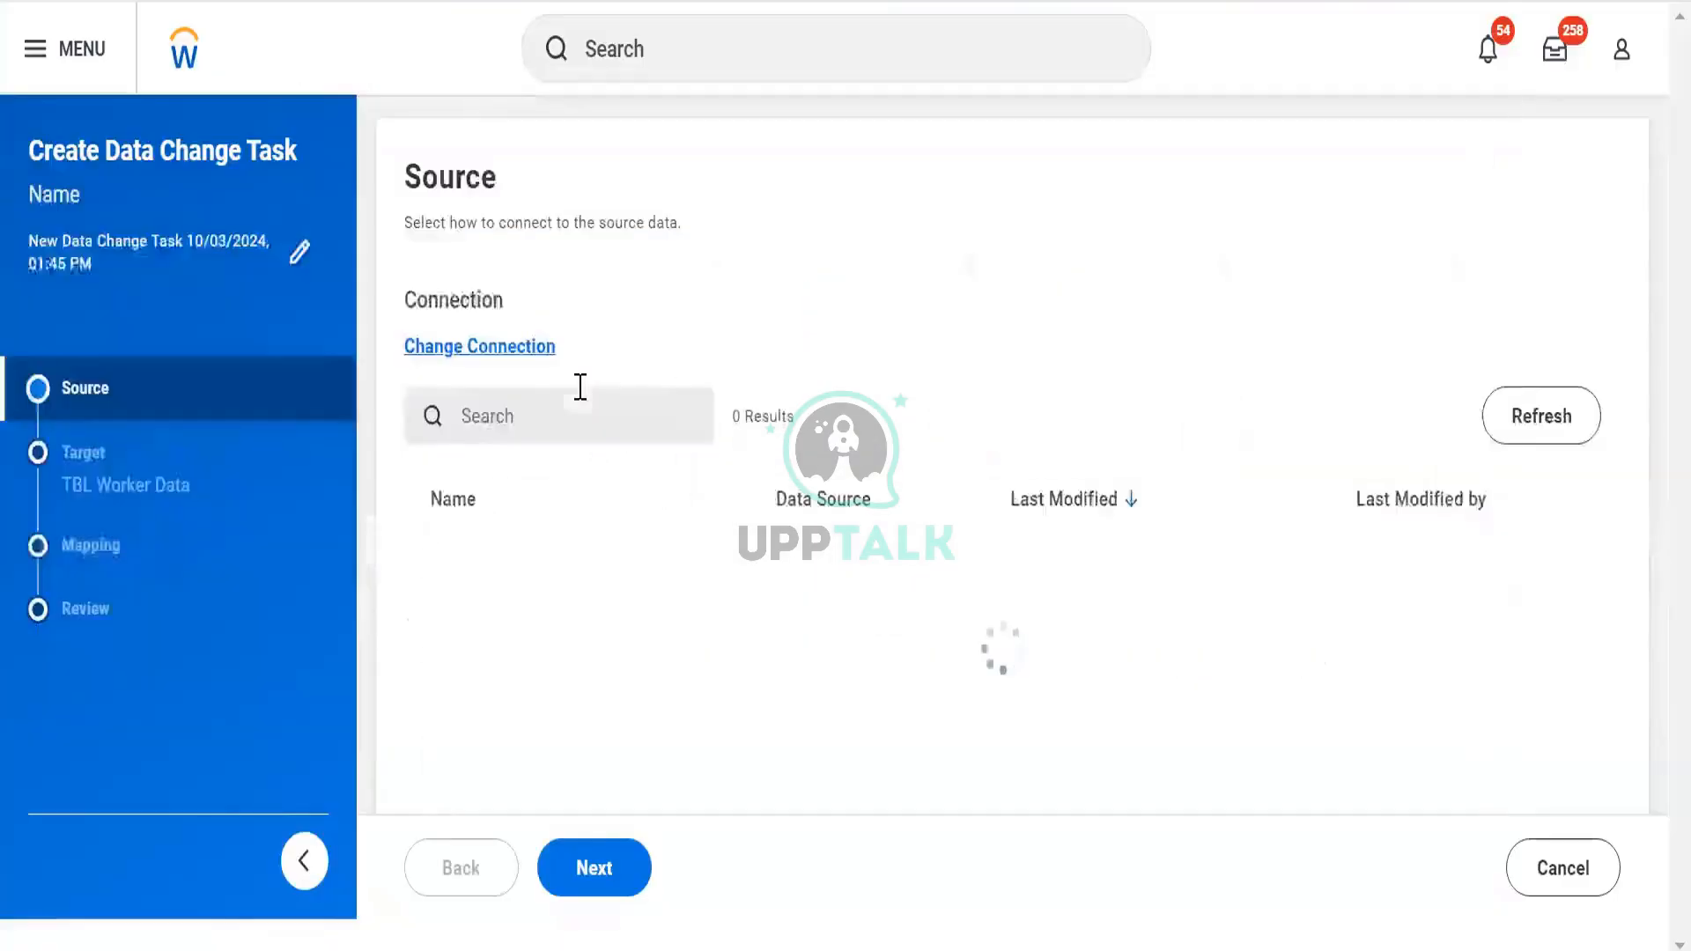
click(574, 612)
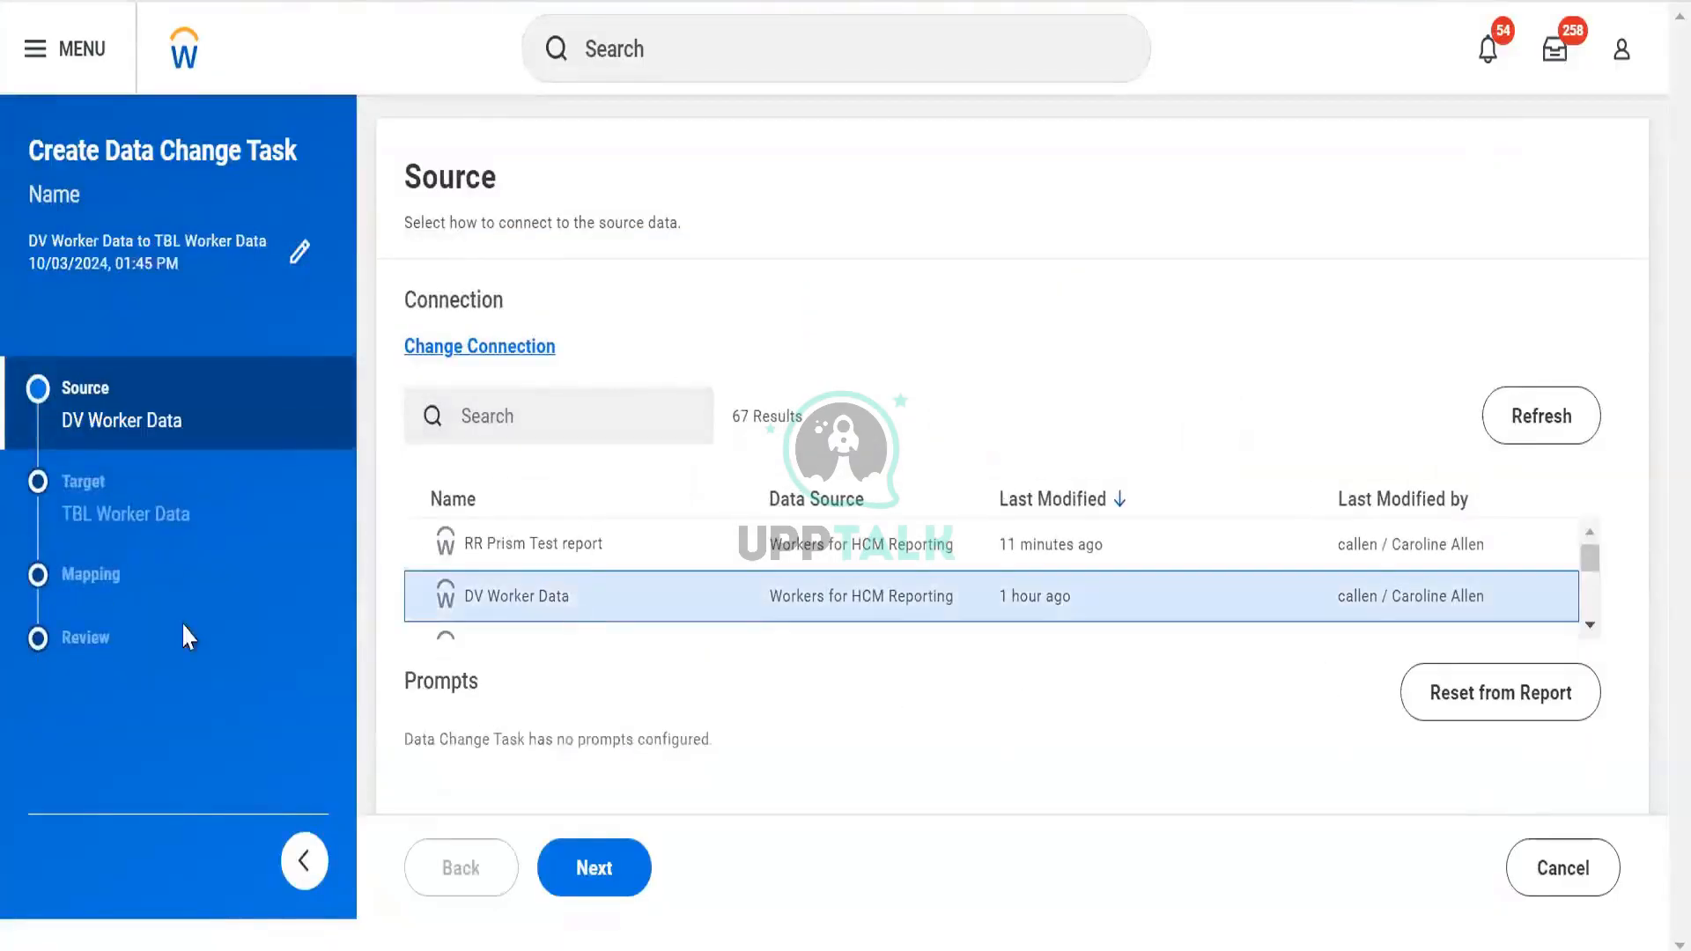
click(592, 863)
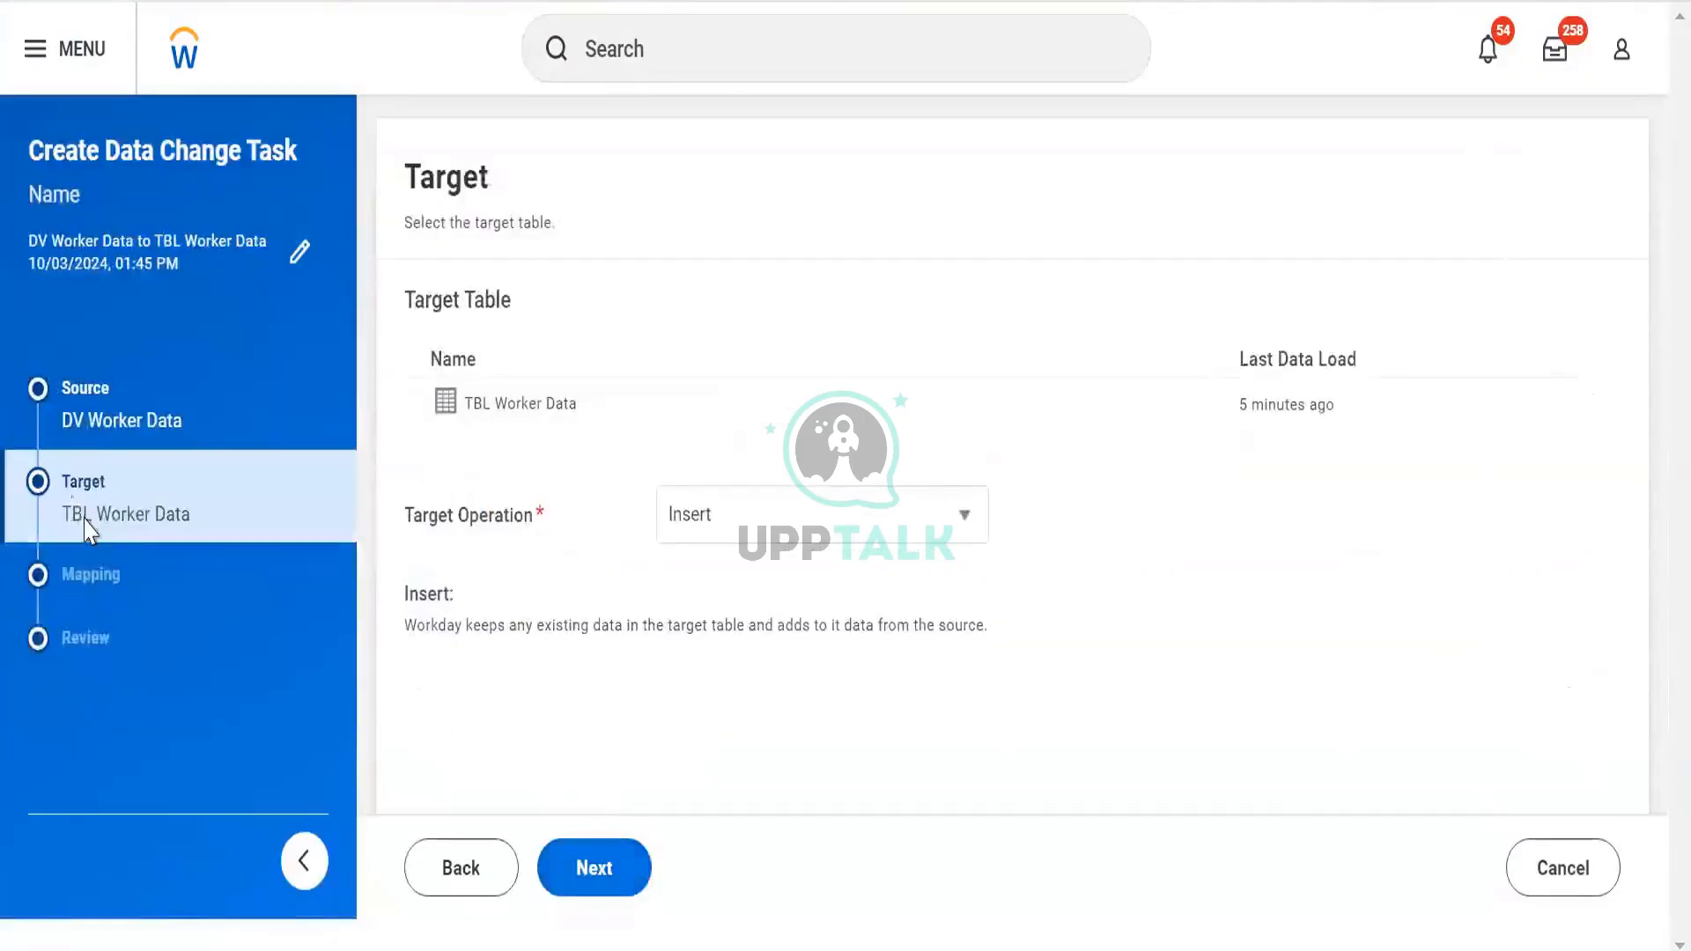
Set the Target Operation to Upsert after trying Truncate and Insert, Insert and Delete
click(667, 525)
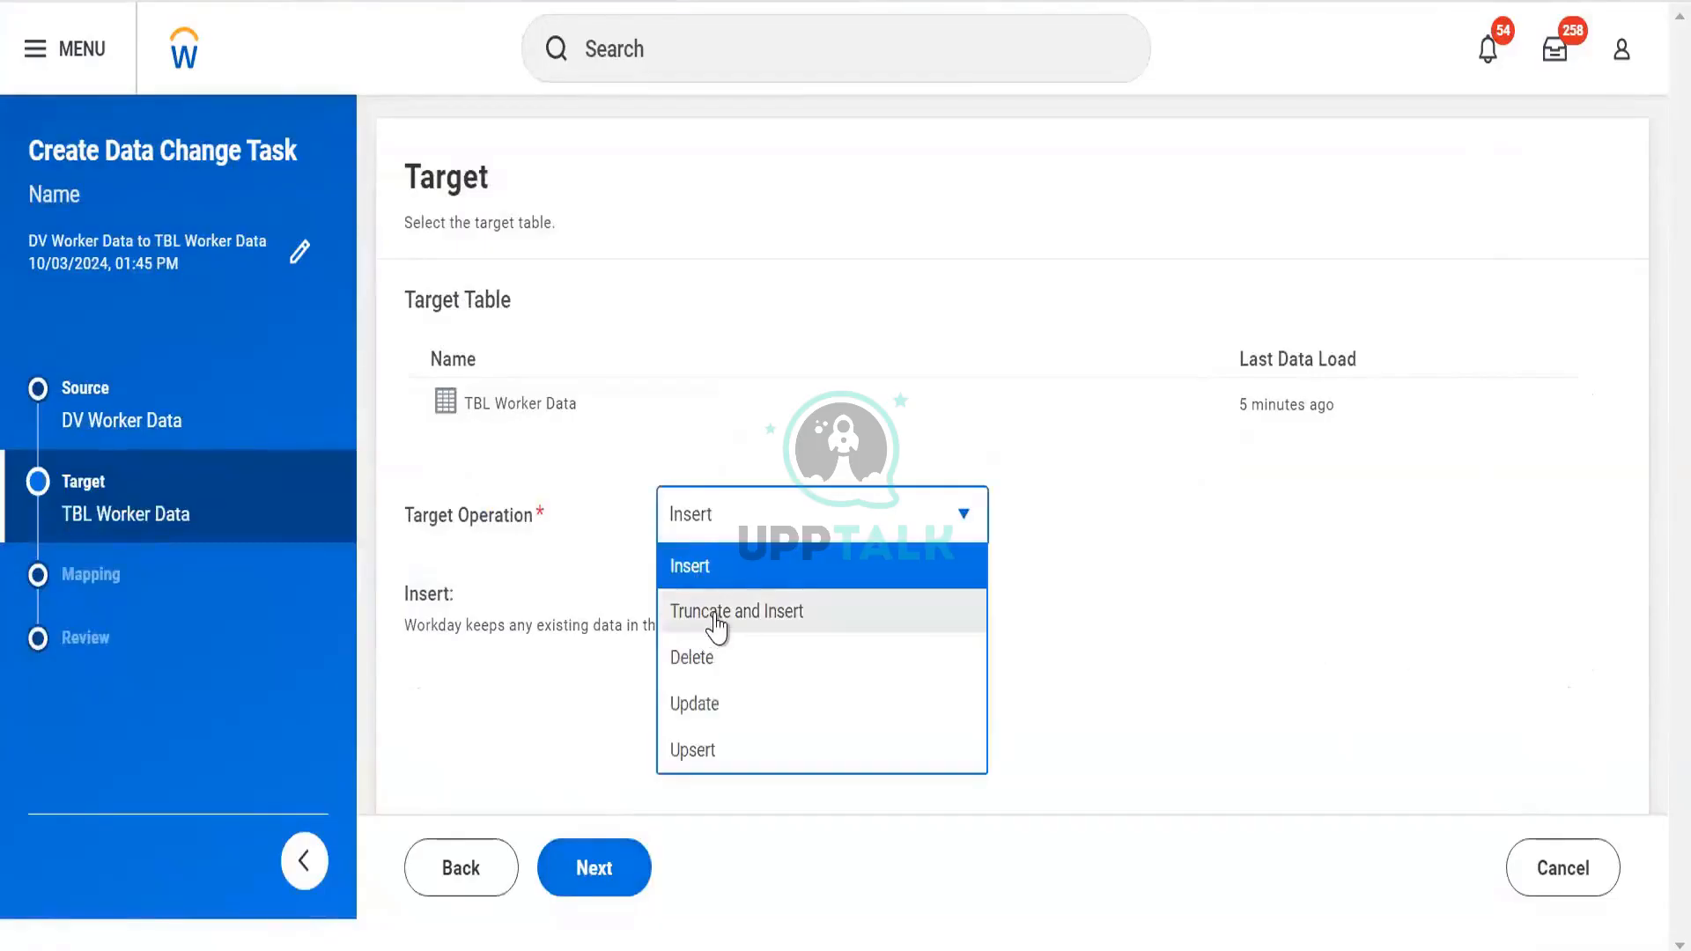
click(717, 616)
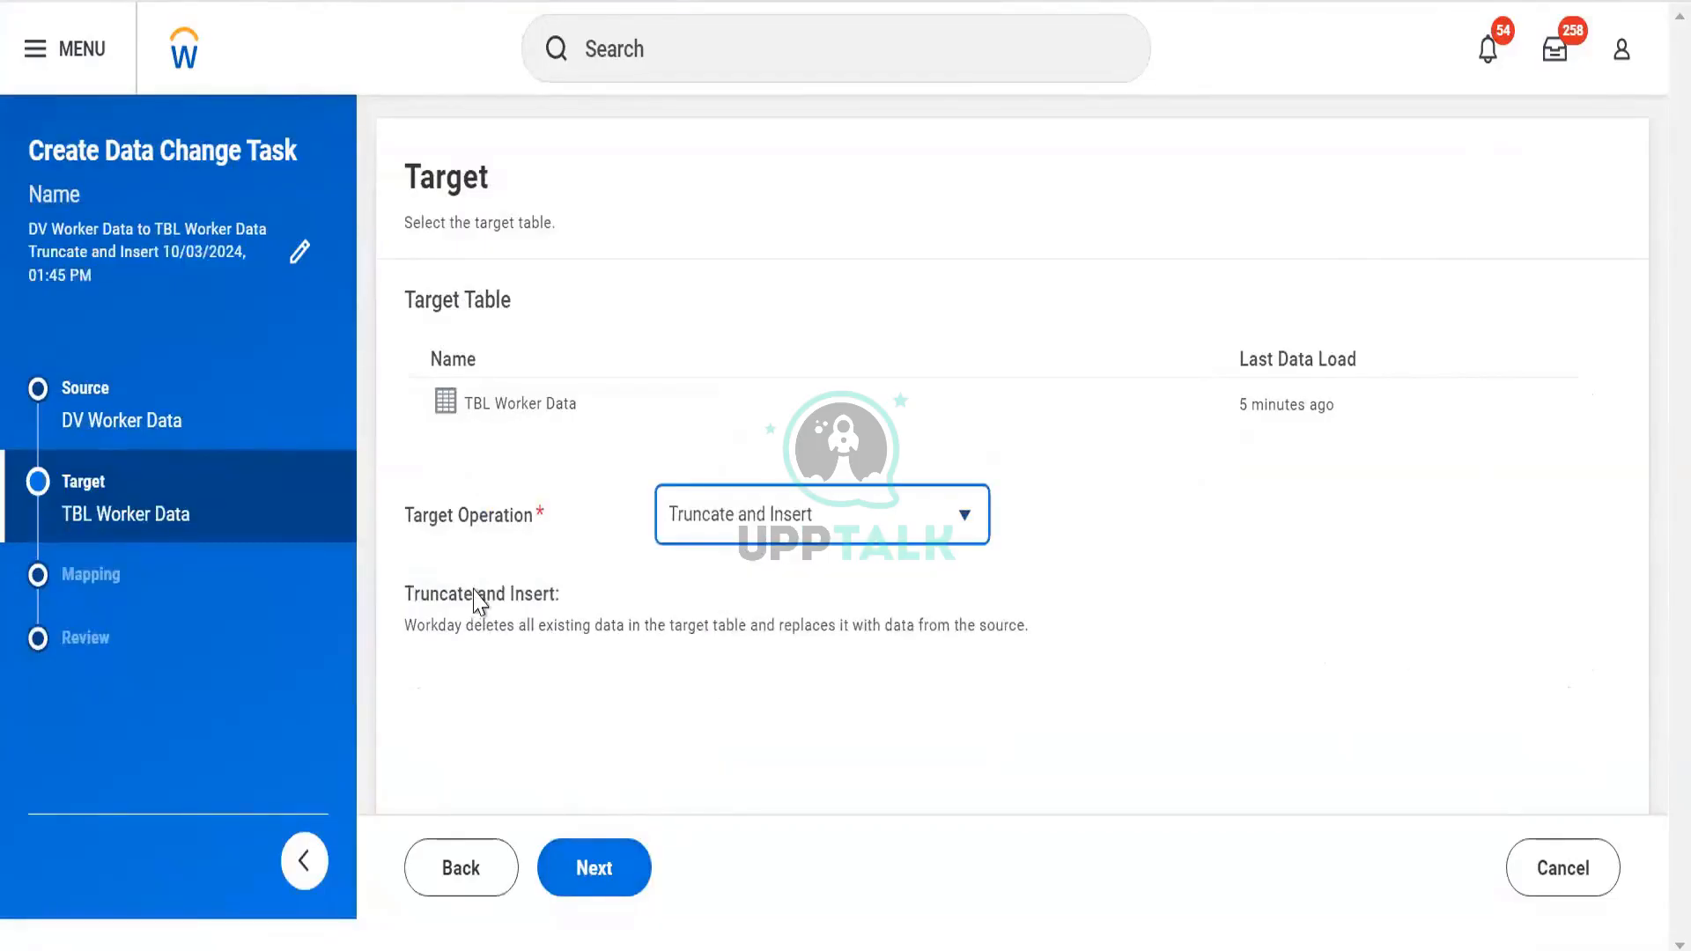
click(687, 524)
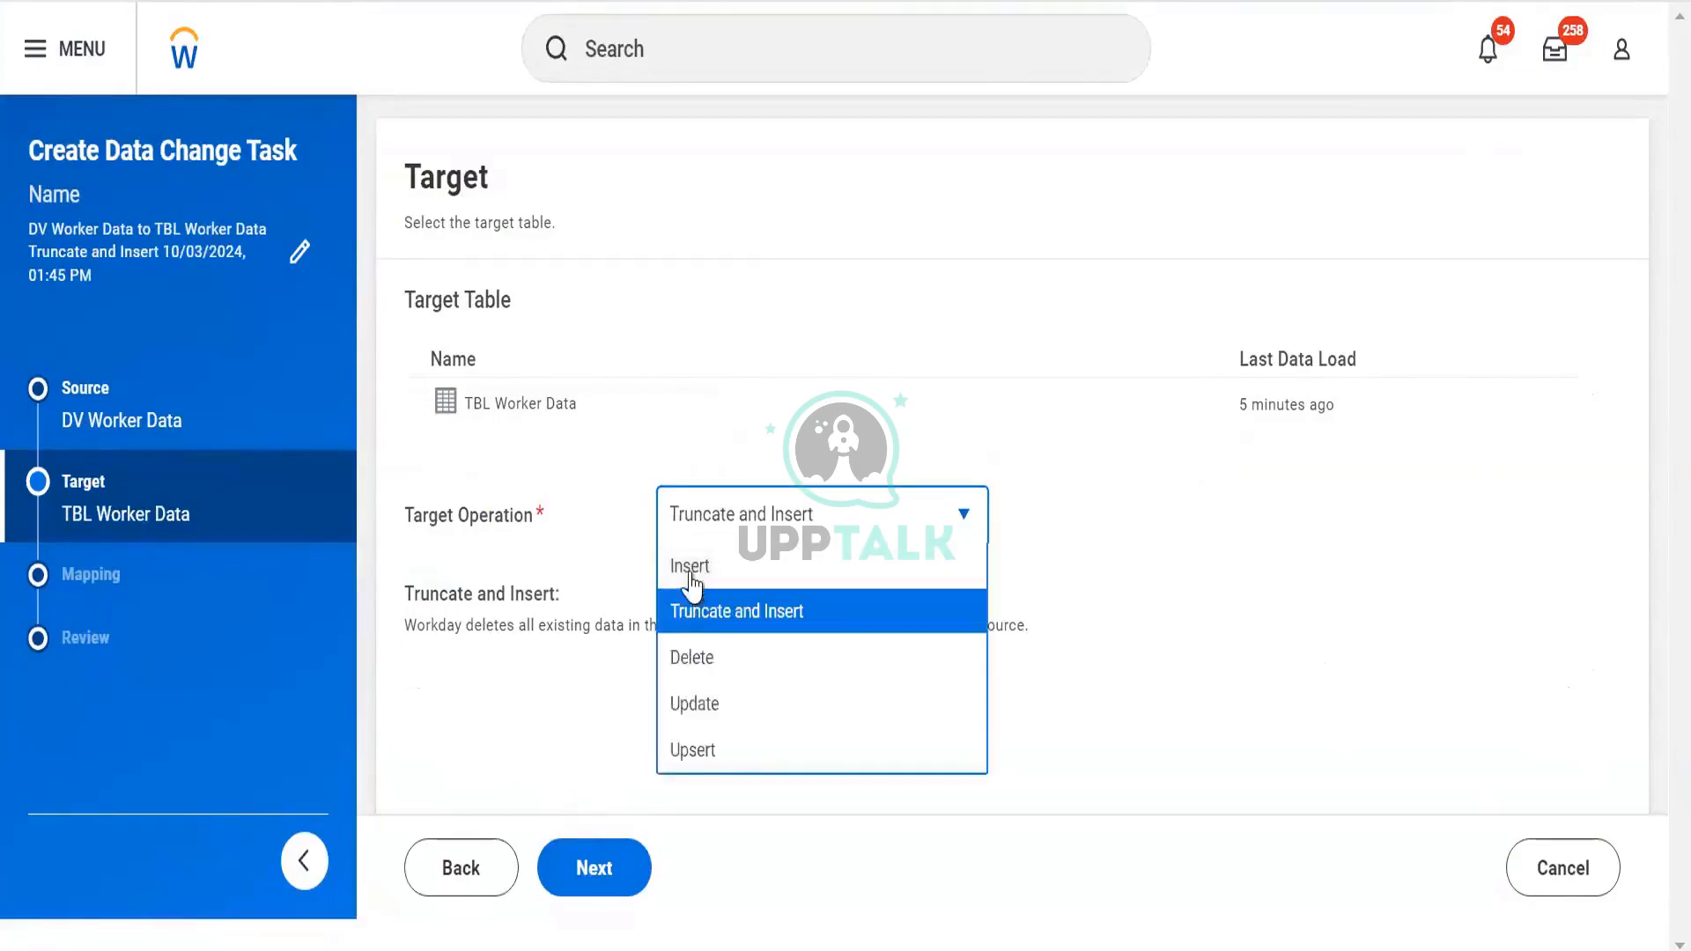
click(691, 569)
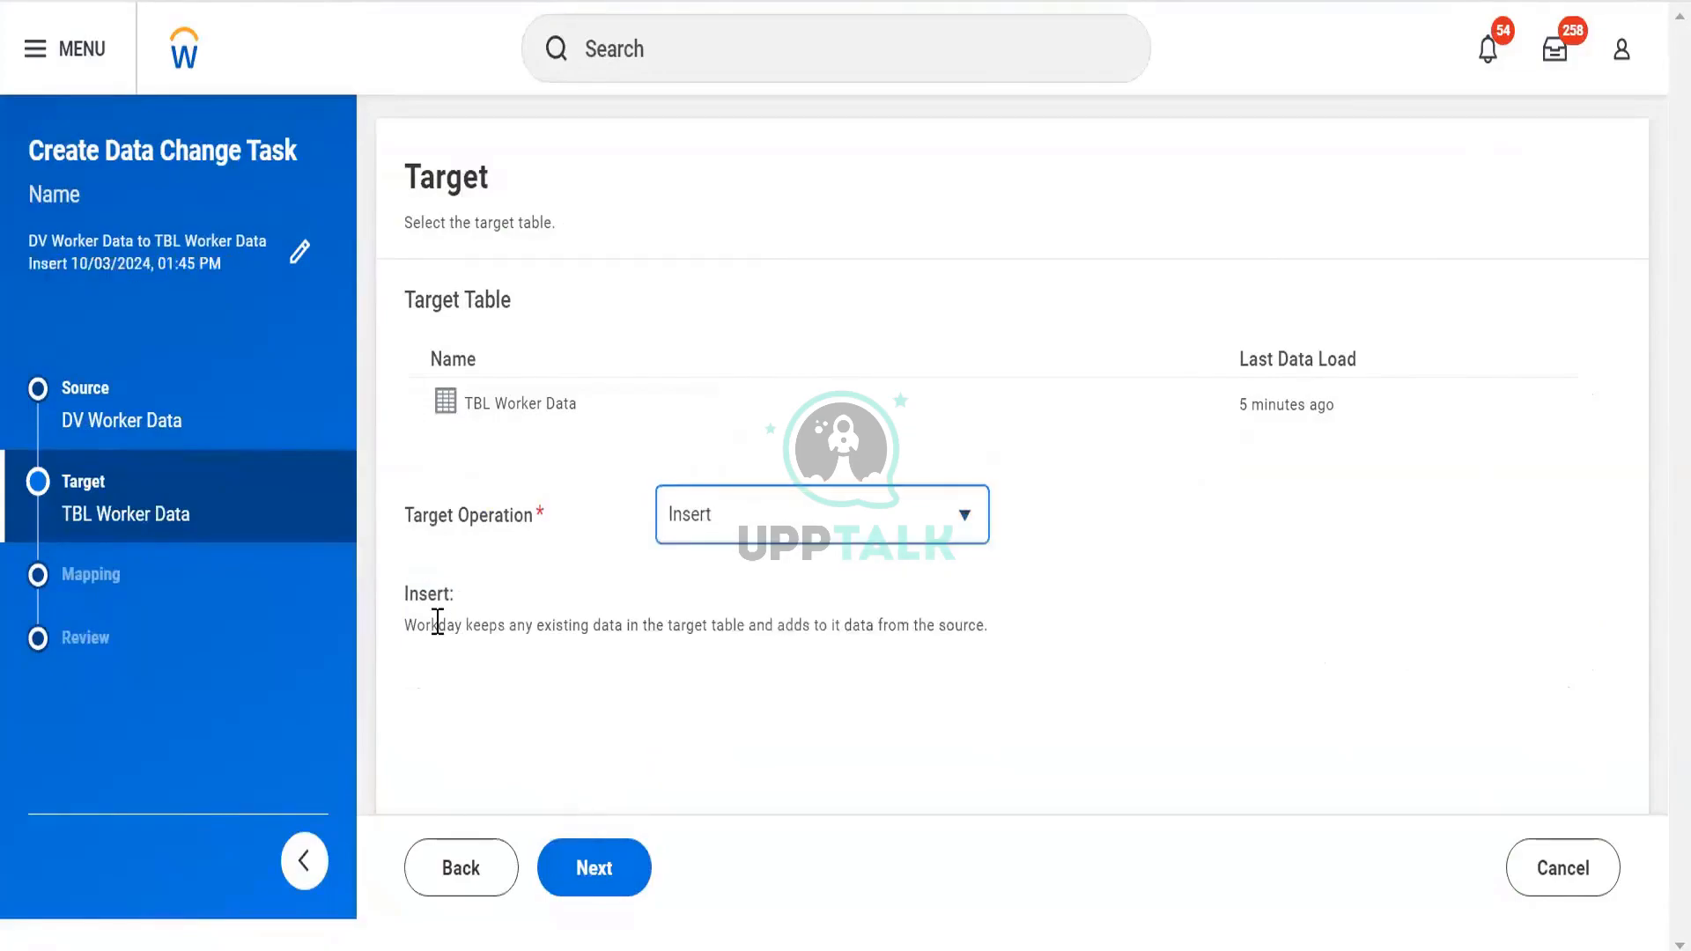
click(707, 527)
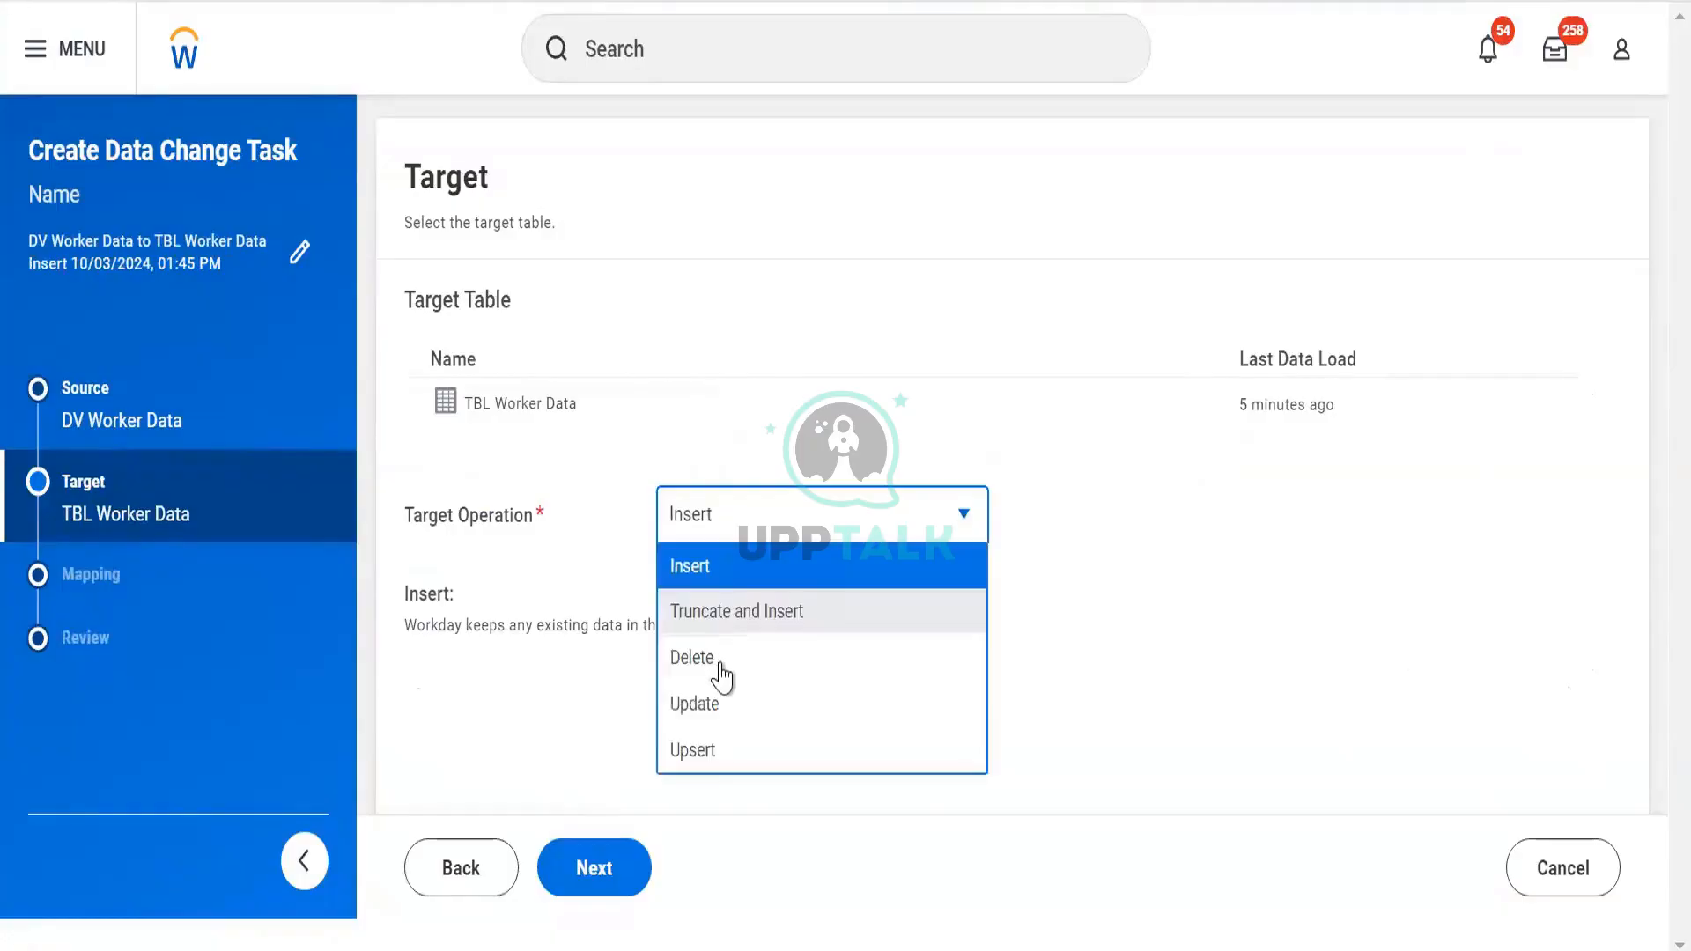
click(691, 657)
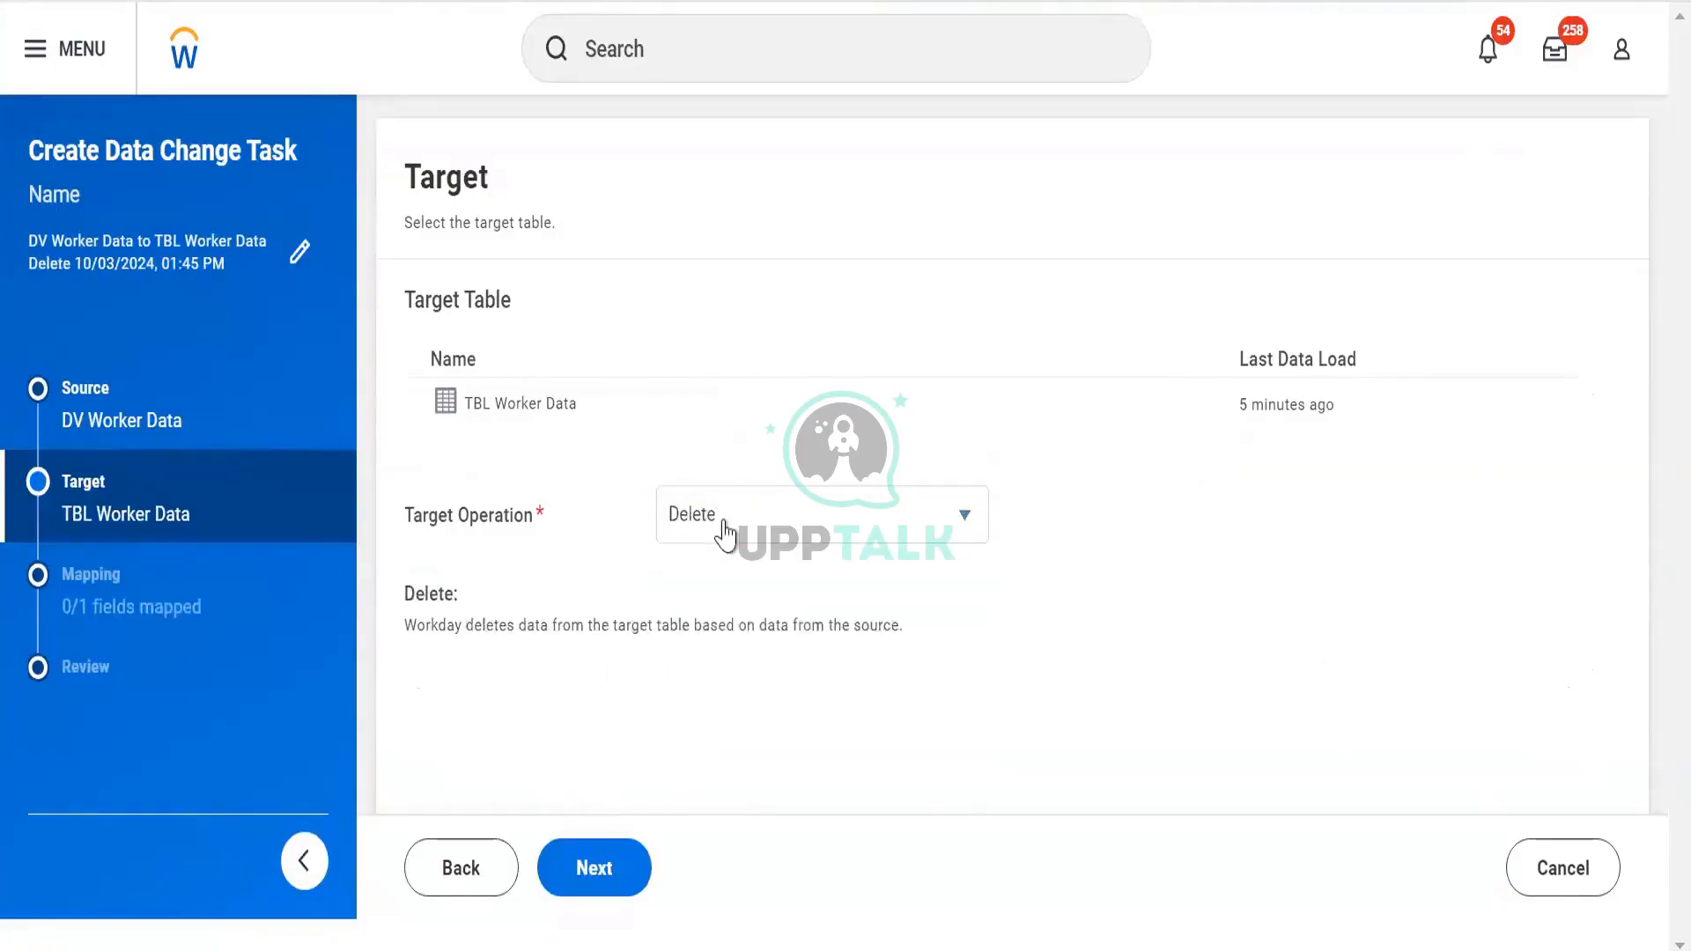
click(718, 529)
click(698, 747)
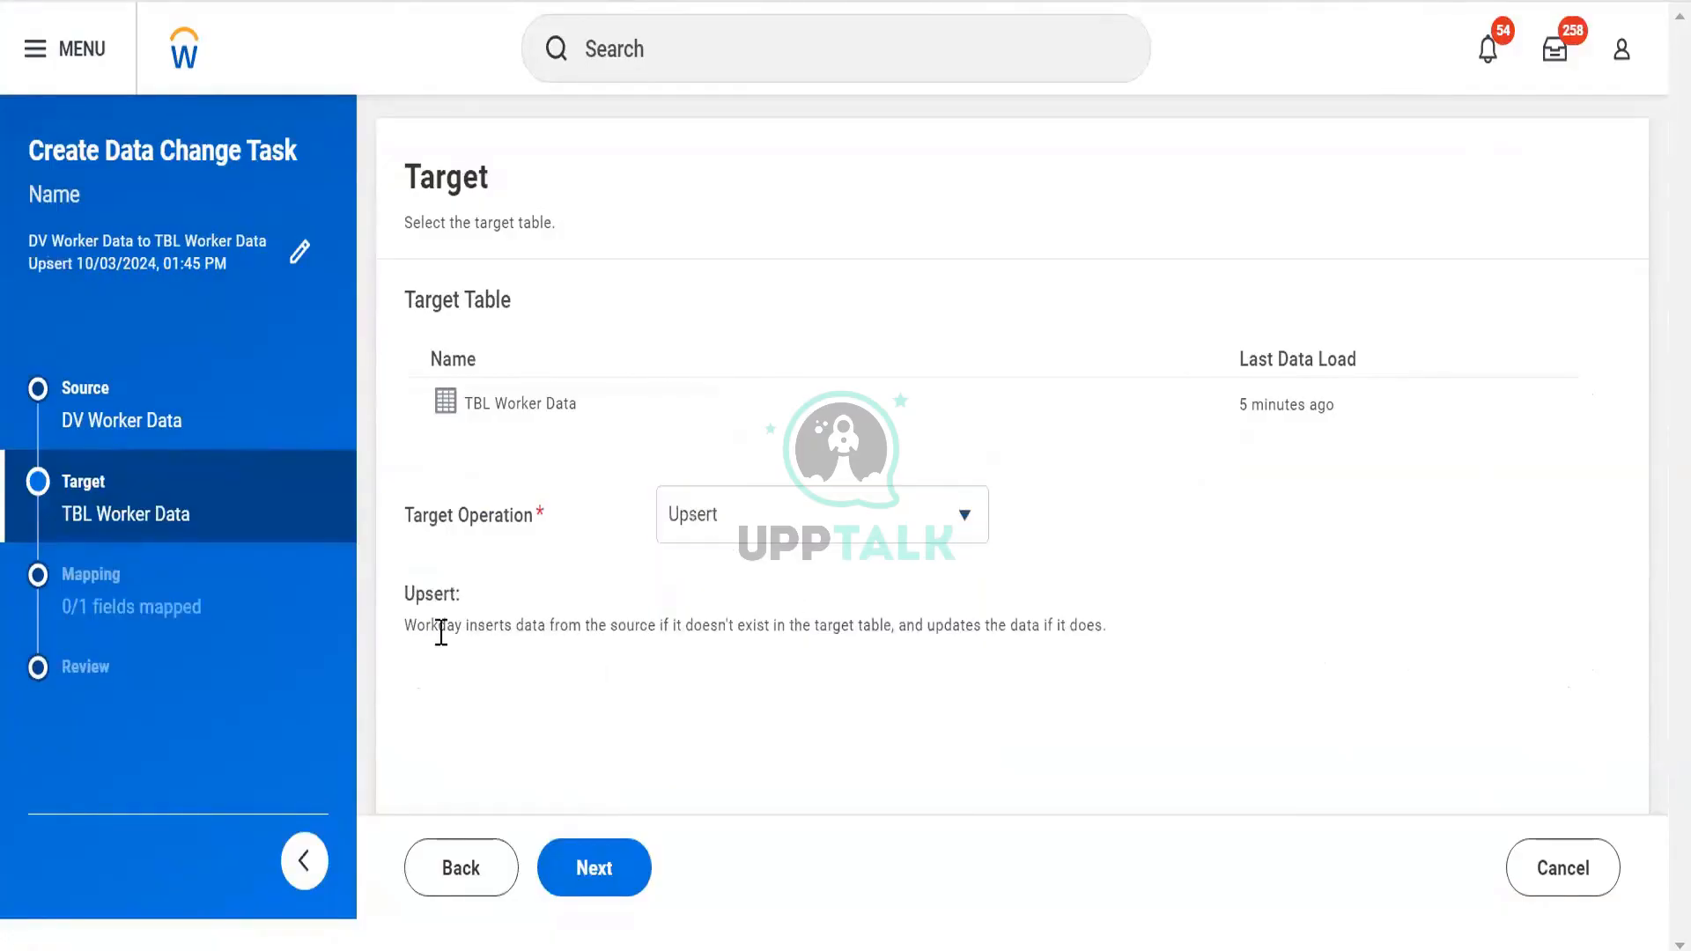
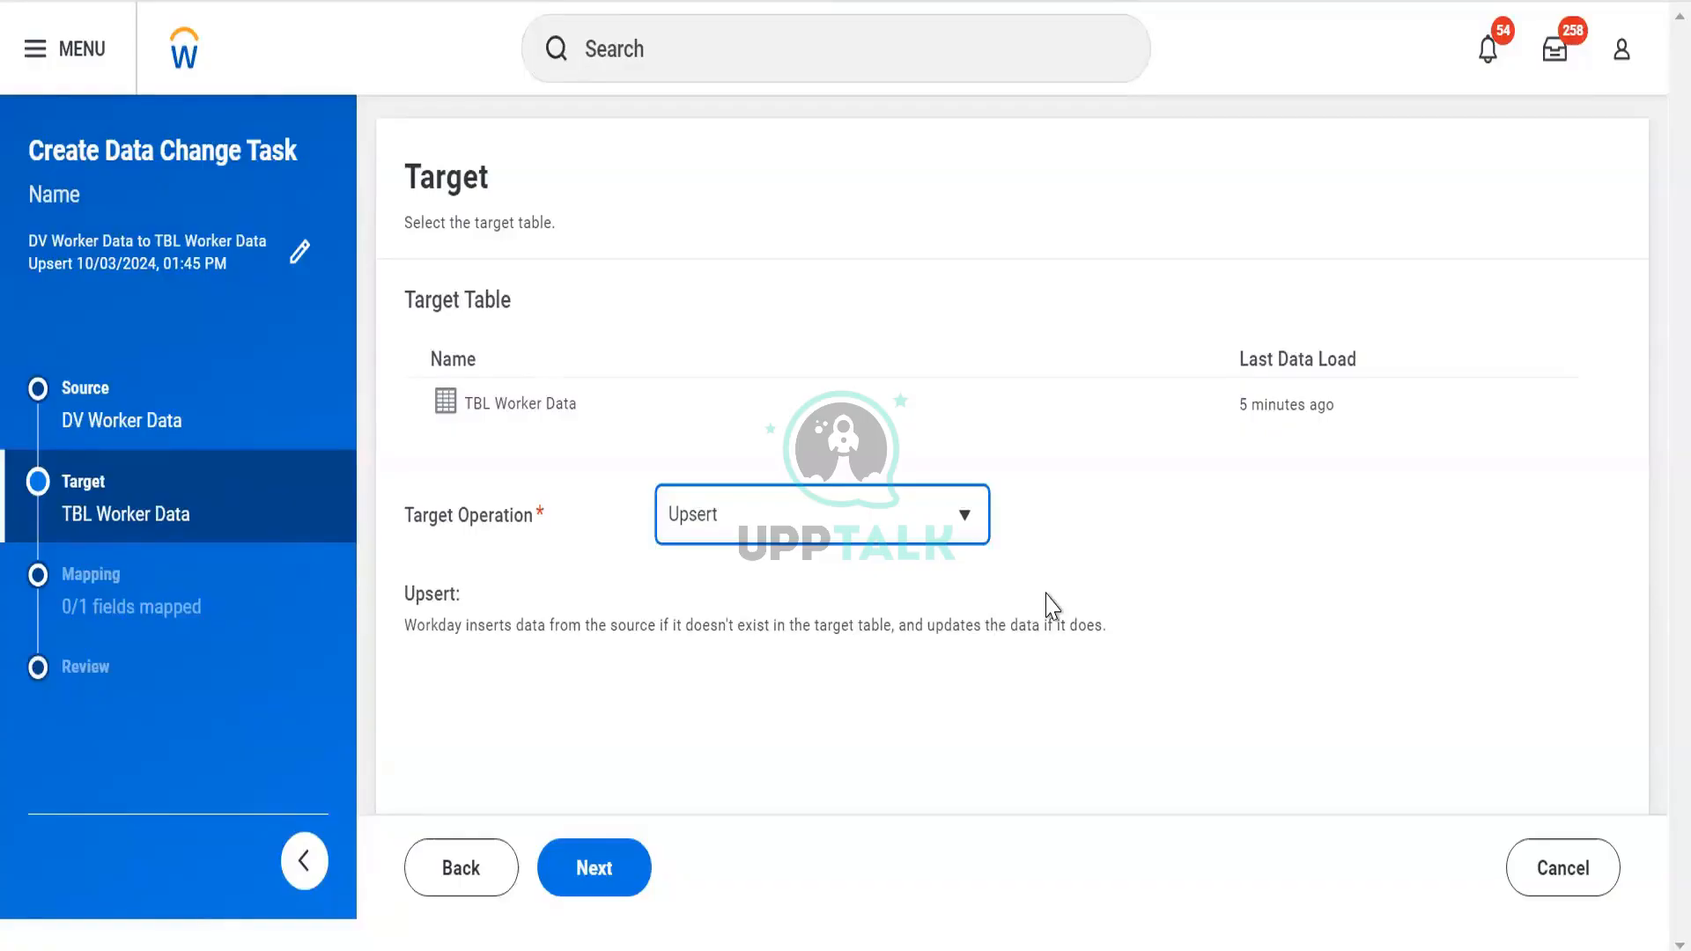
Attempt the Upsert load, dismiss the 'Table Missing External ID' error, and return to Source
click(252, 612)
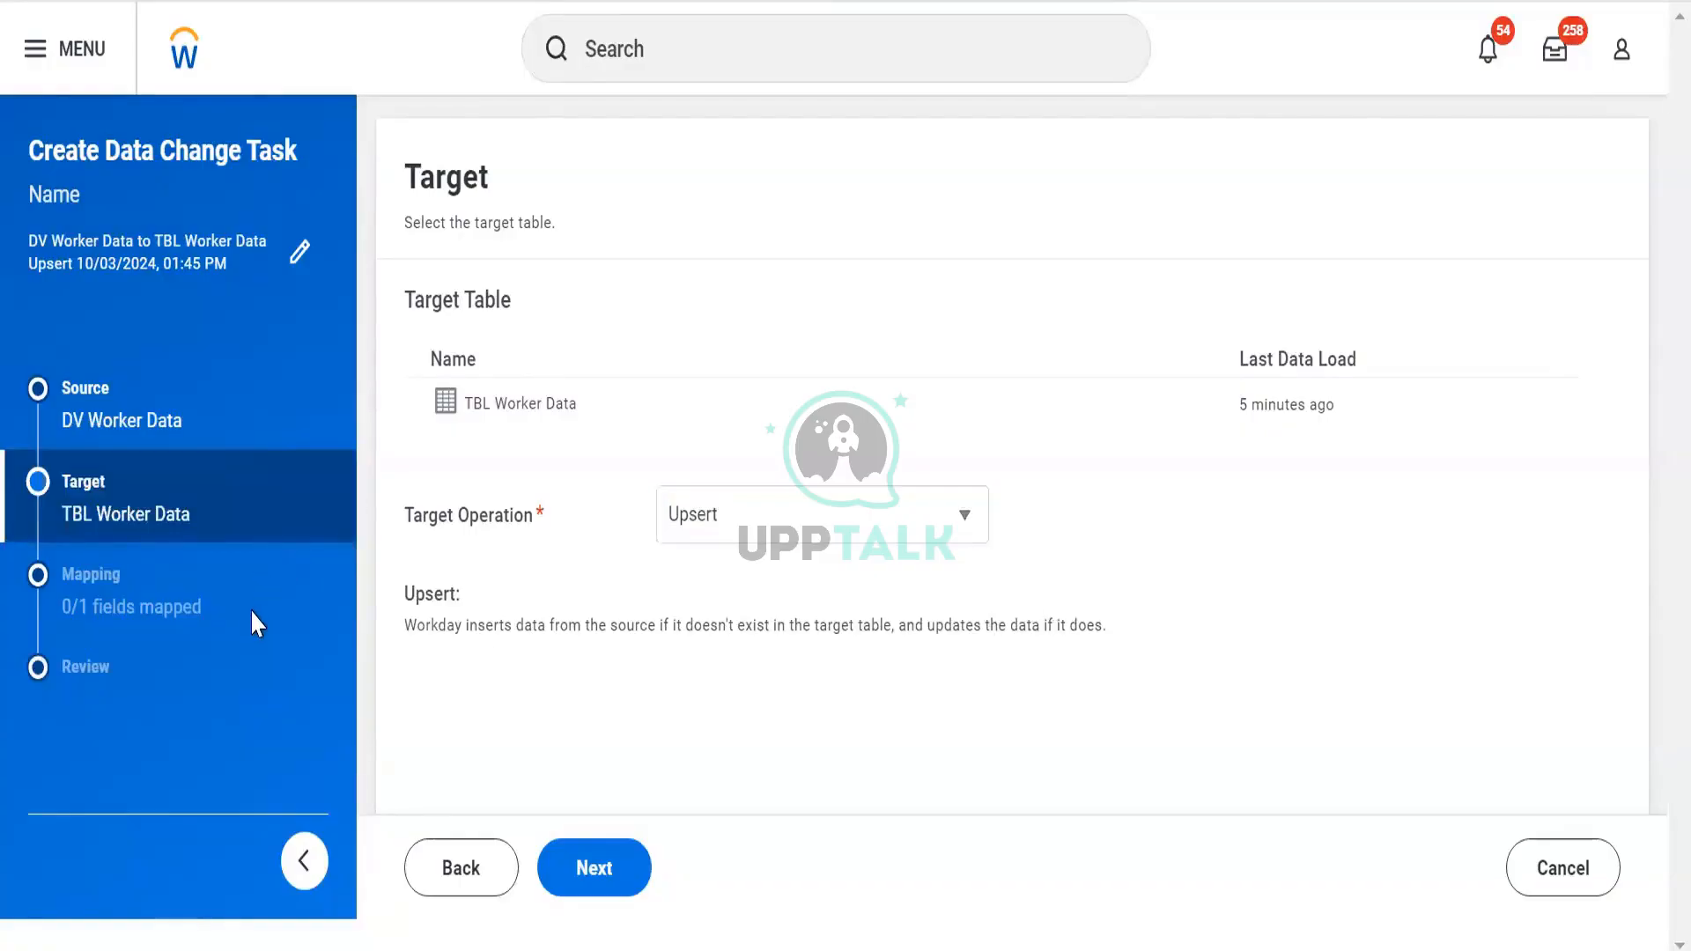
click(618, 878)
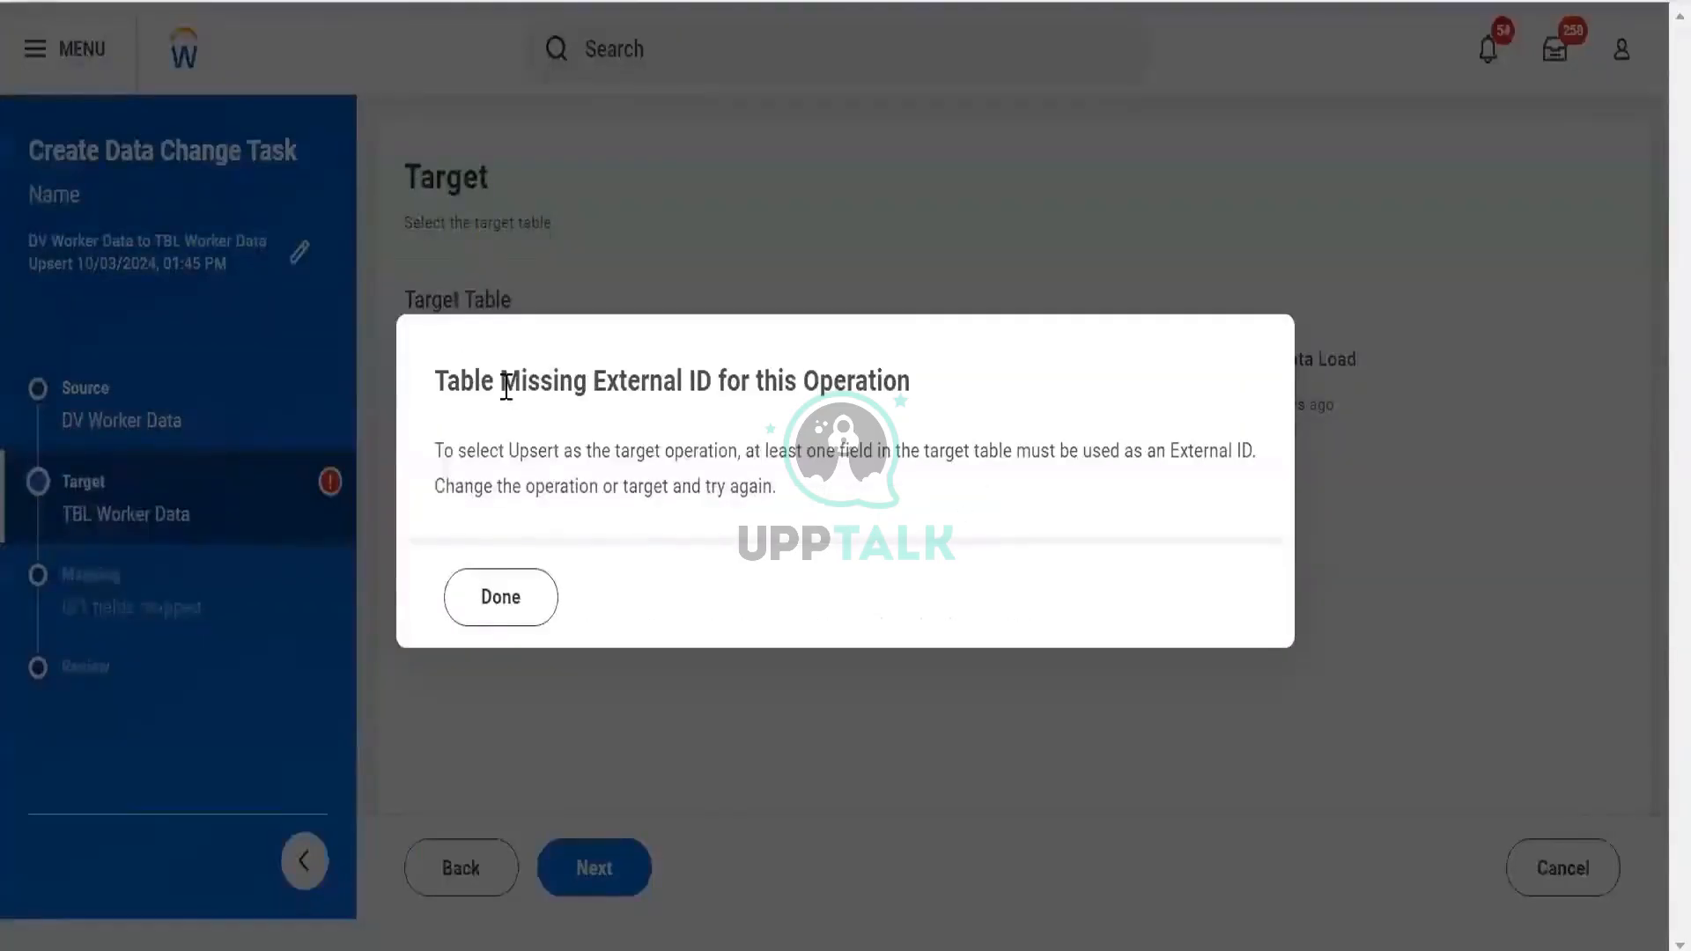
drag(502, 380, 839, 452)
click(486, 595)
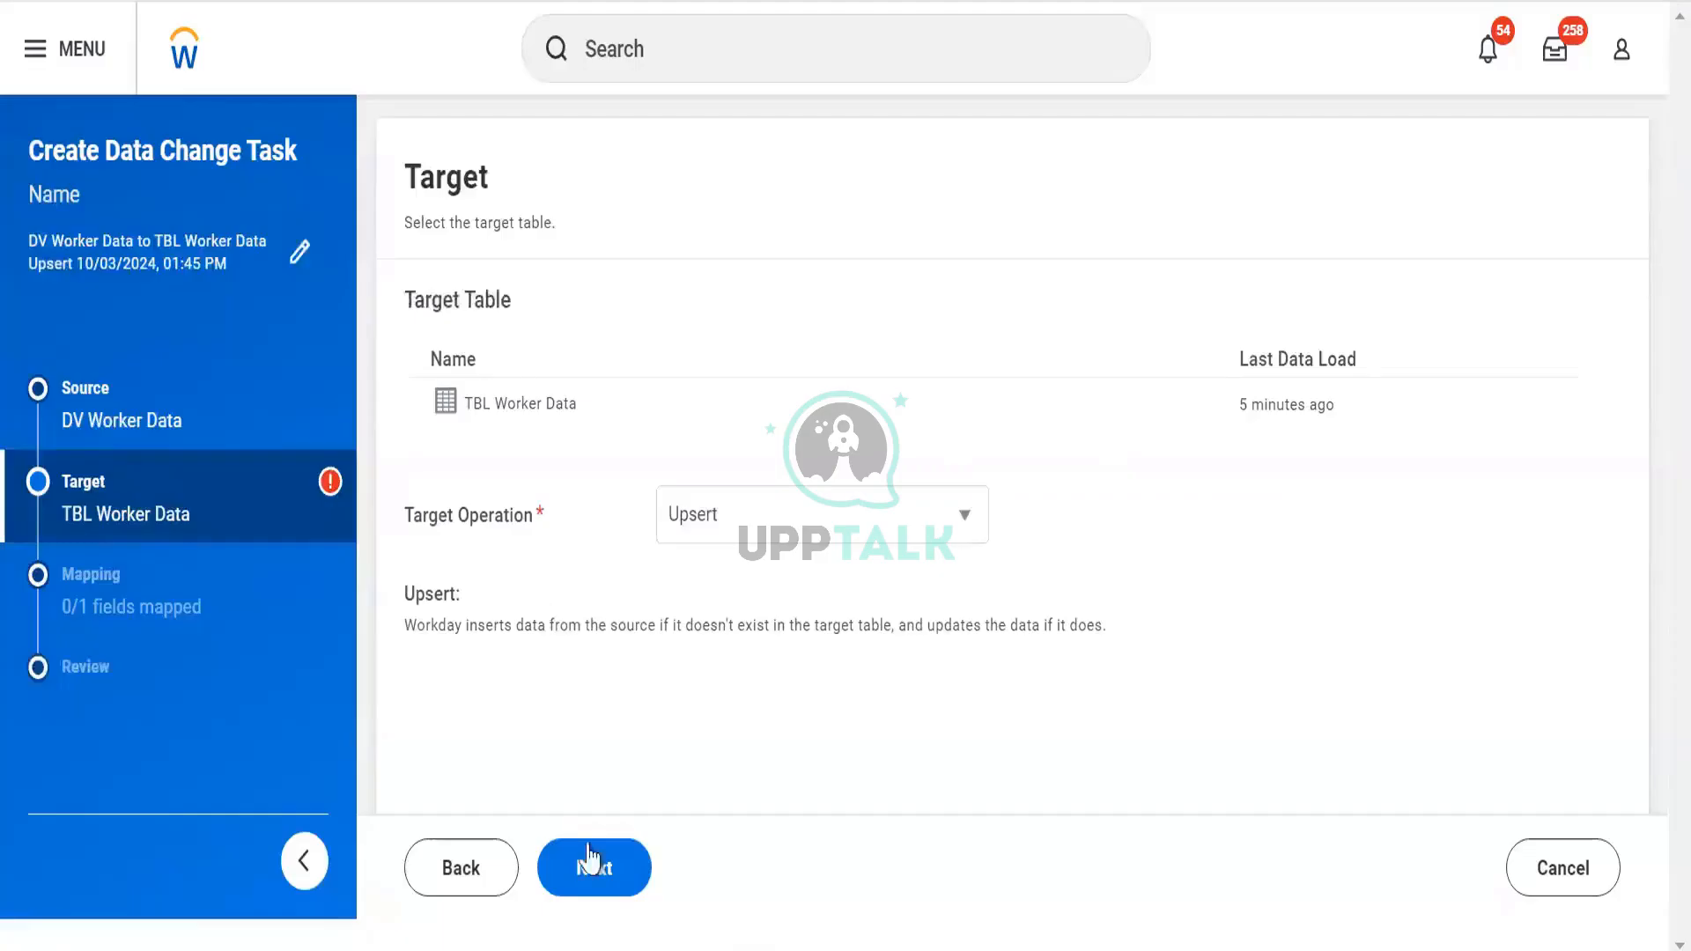
click(458, 874)
Discard the unfinished task, delete TBL Worker Data from the catalog, and begin a new table
click(1606, 872)
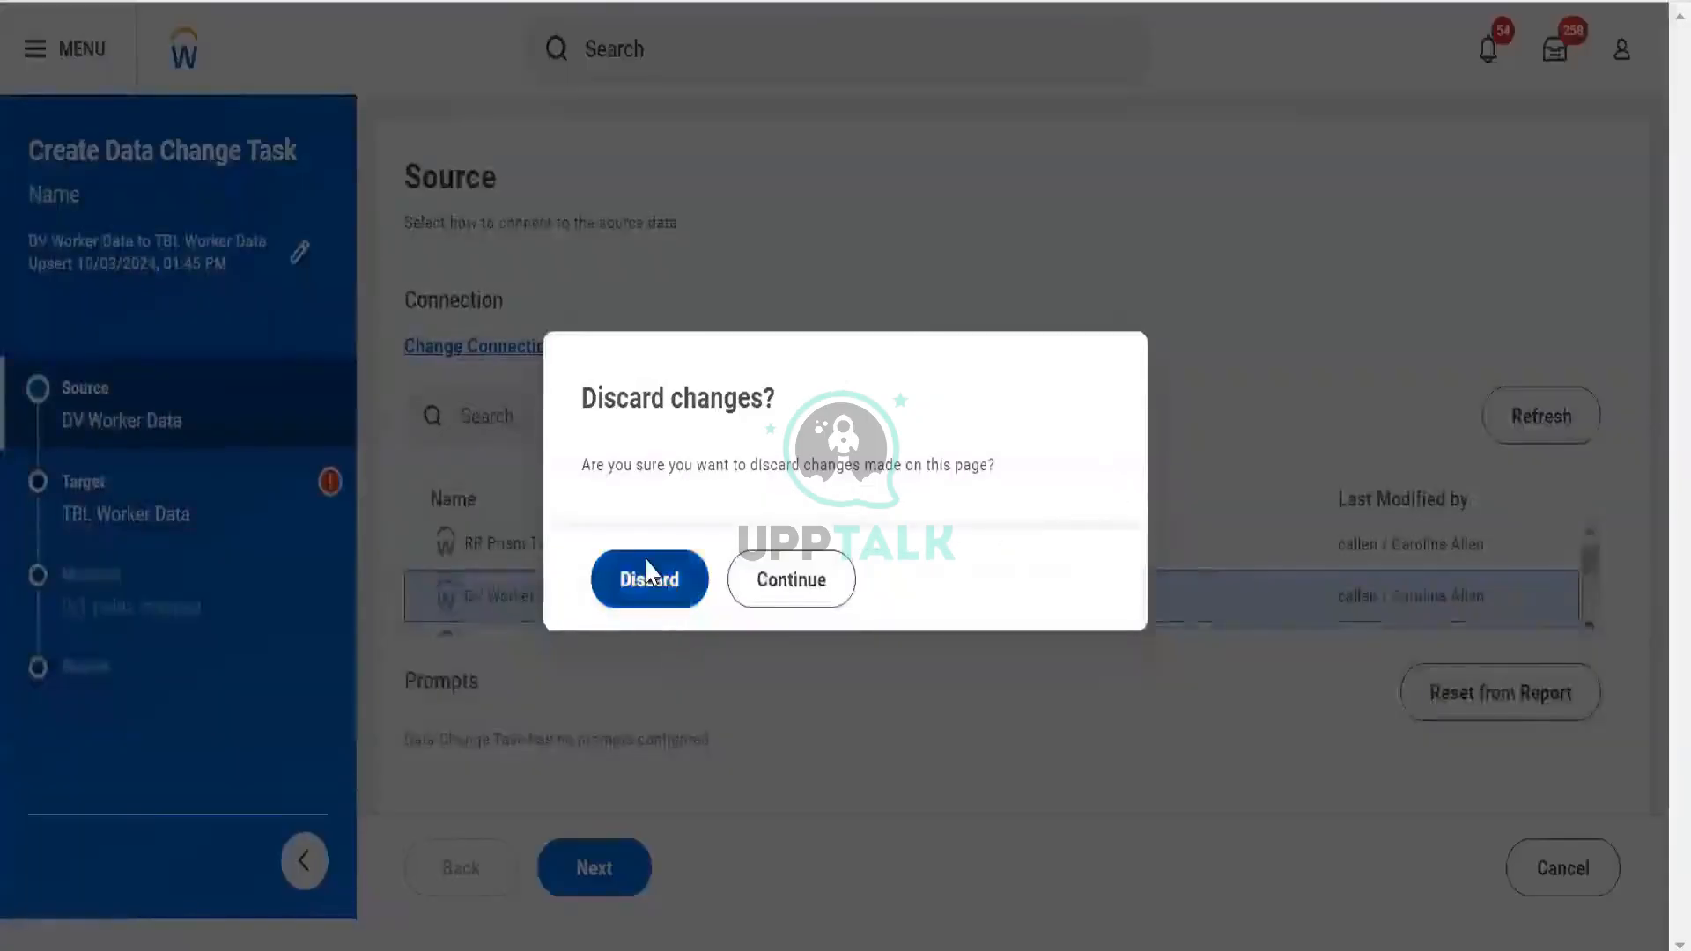
click(649, 577)
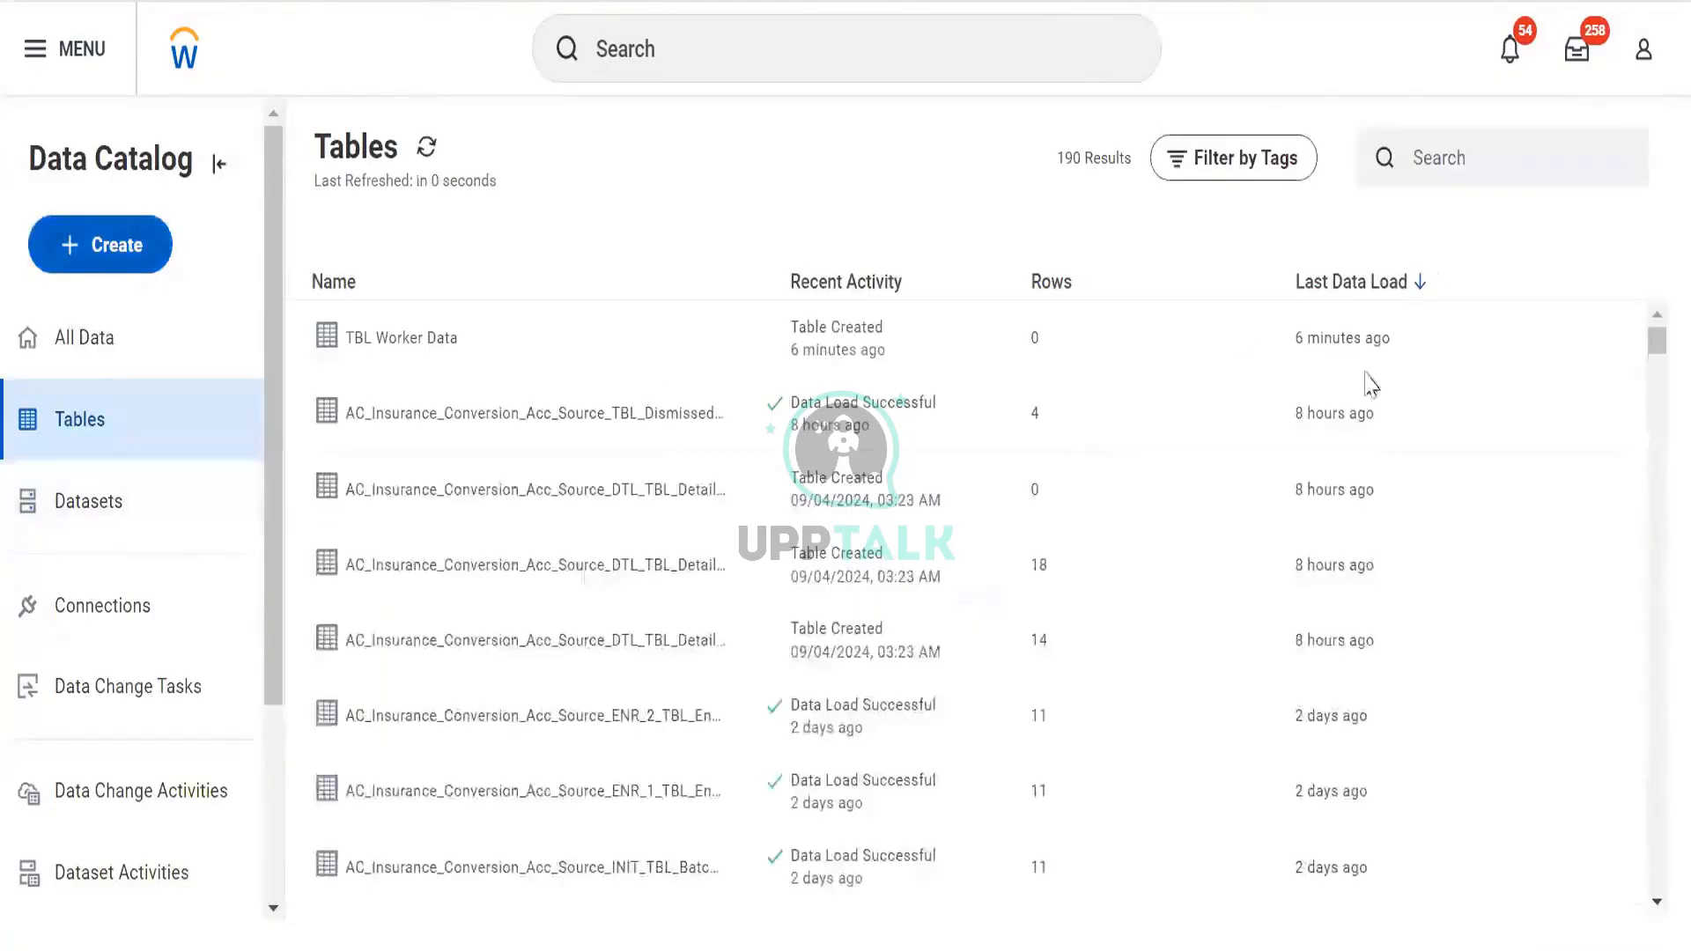
click(1577, 339)
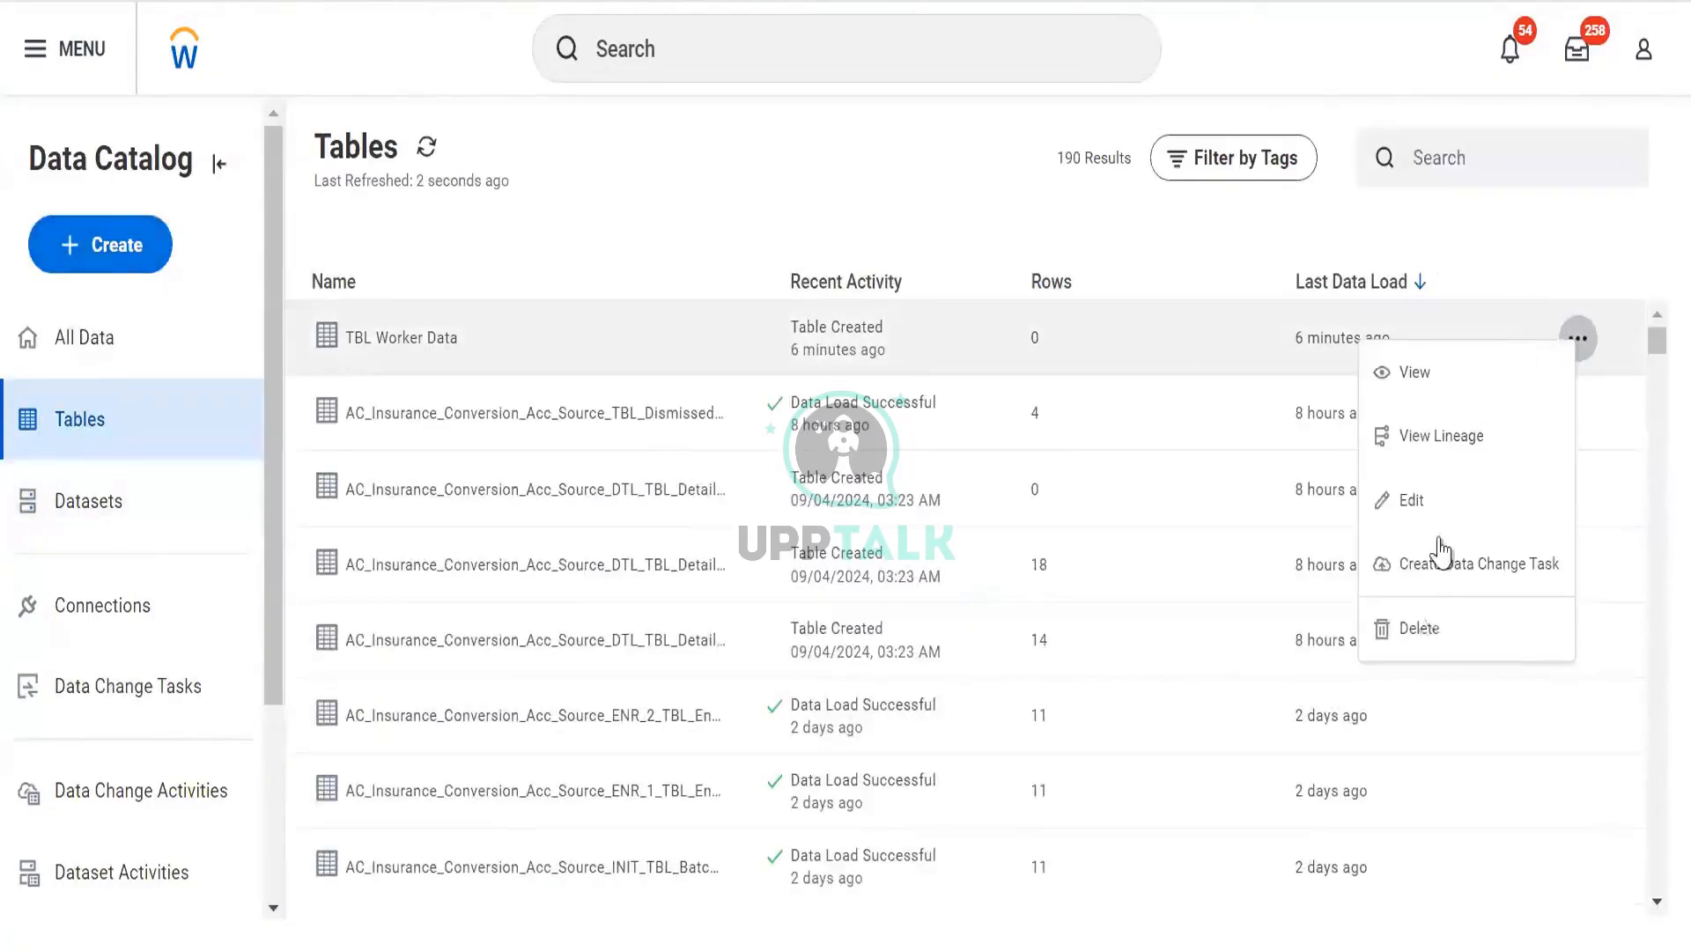
click(1428, 628)
click(700, 568)
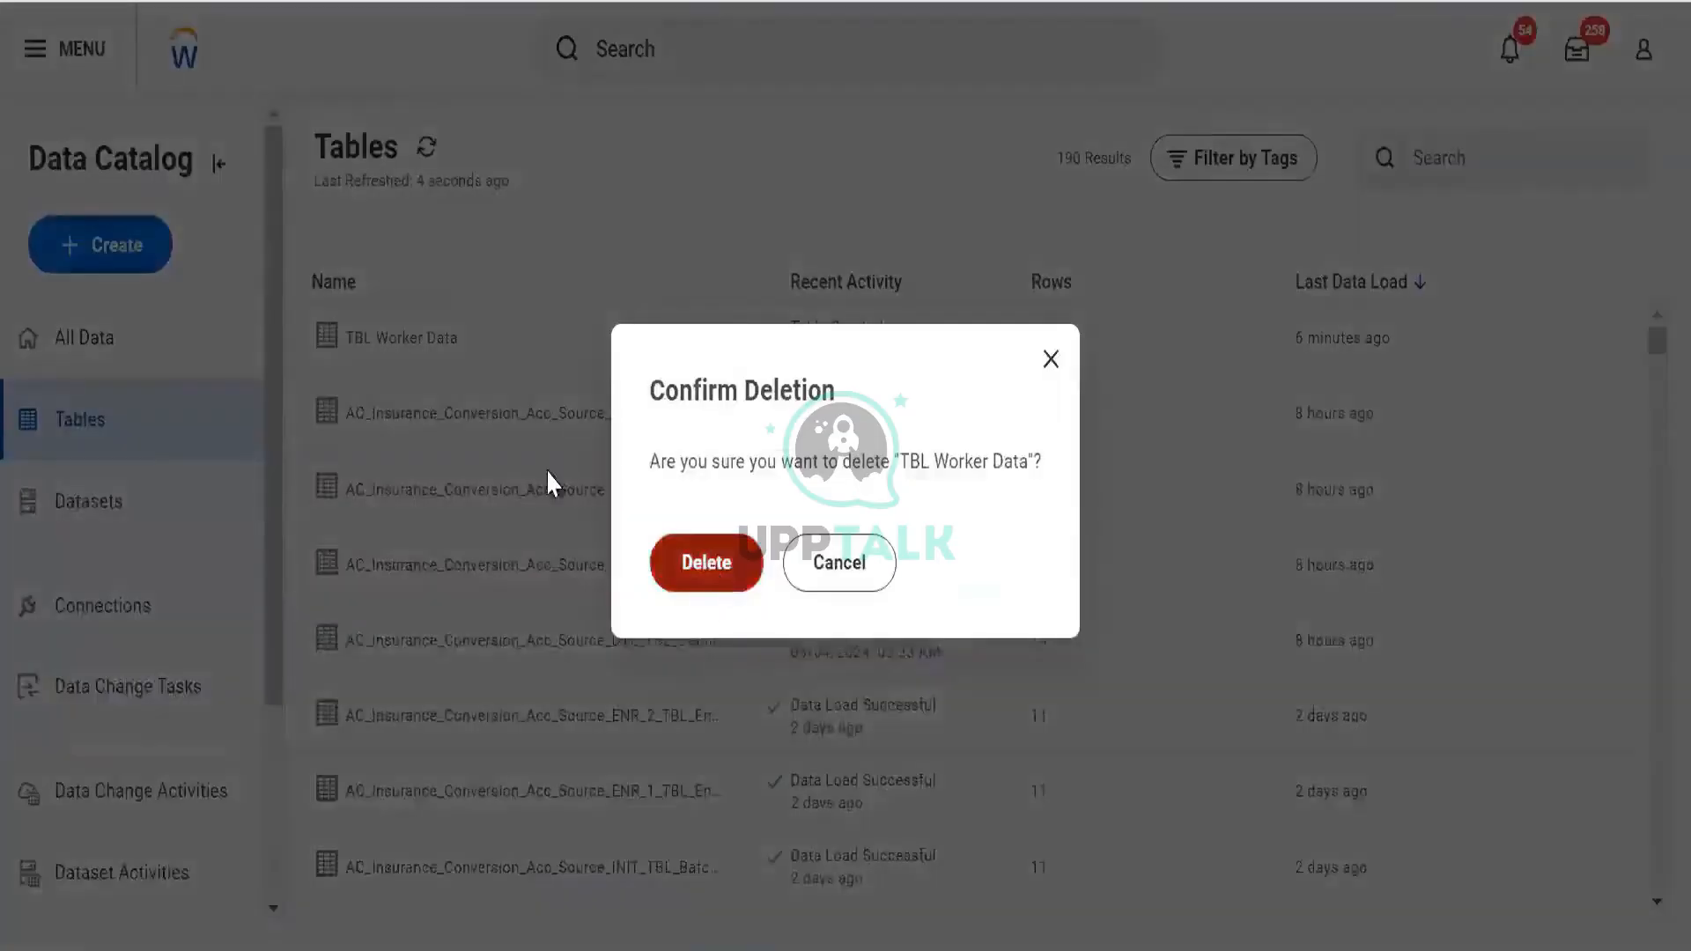
click(76, 253)
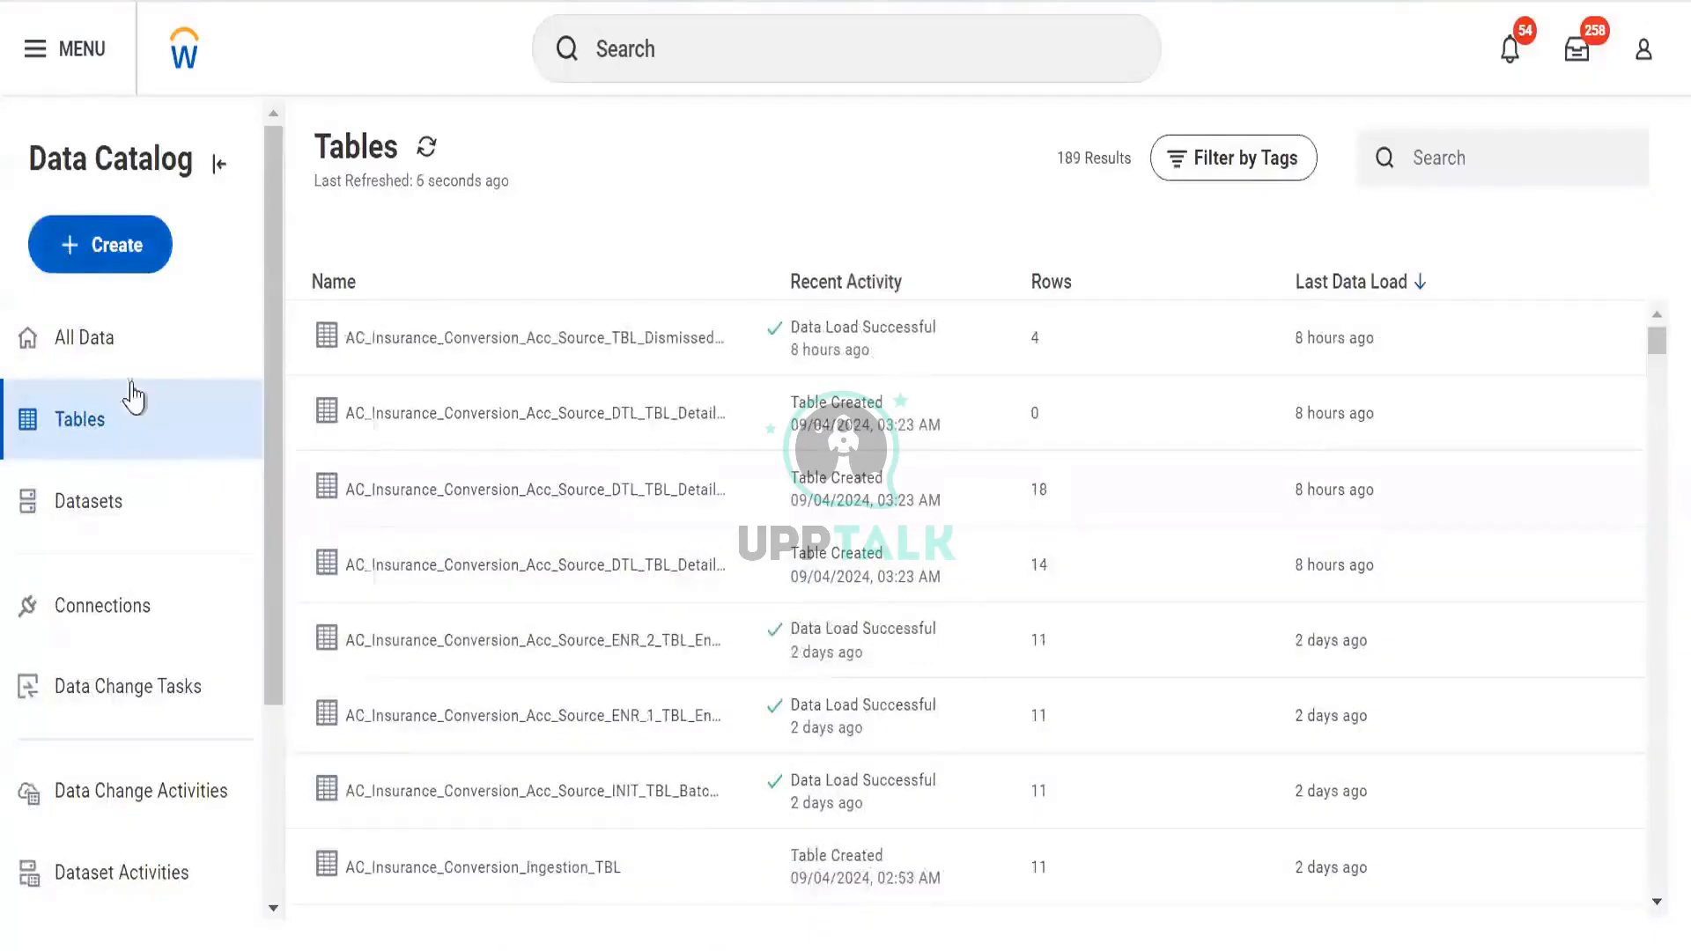
click(130, 329)
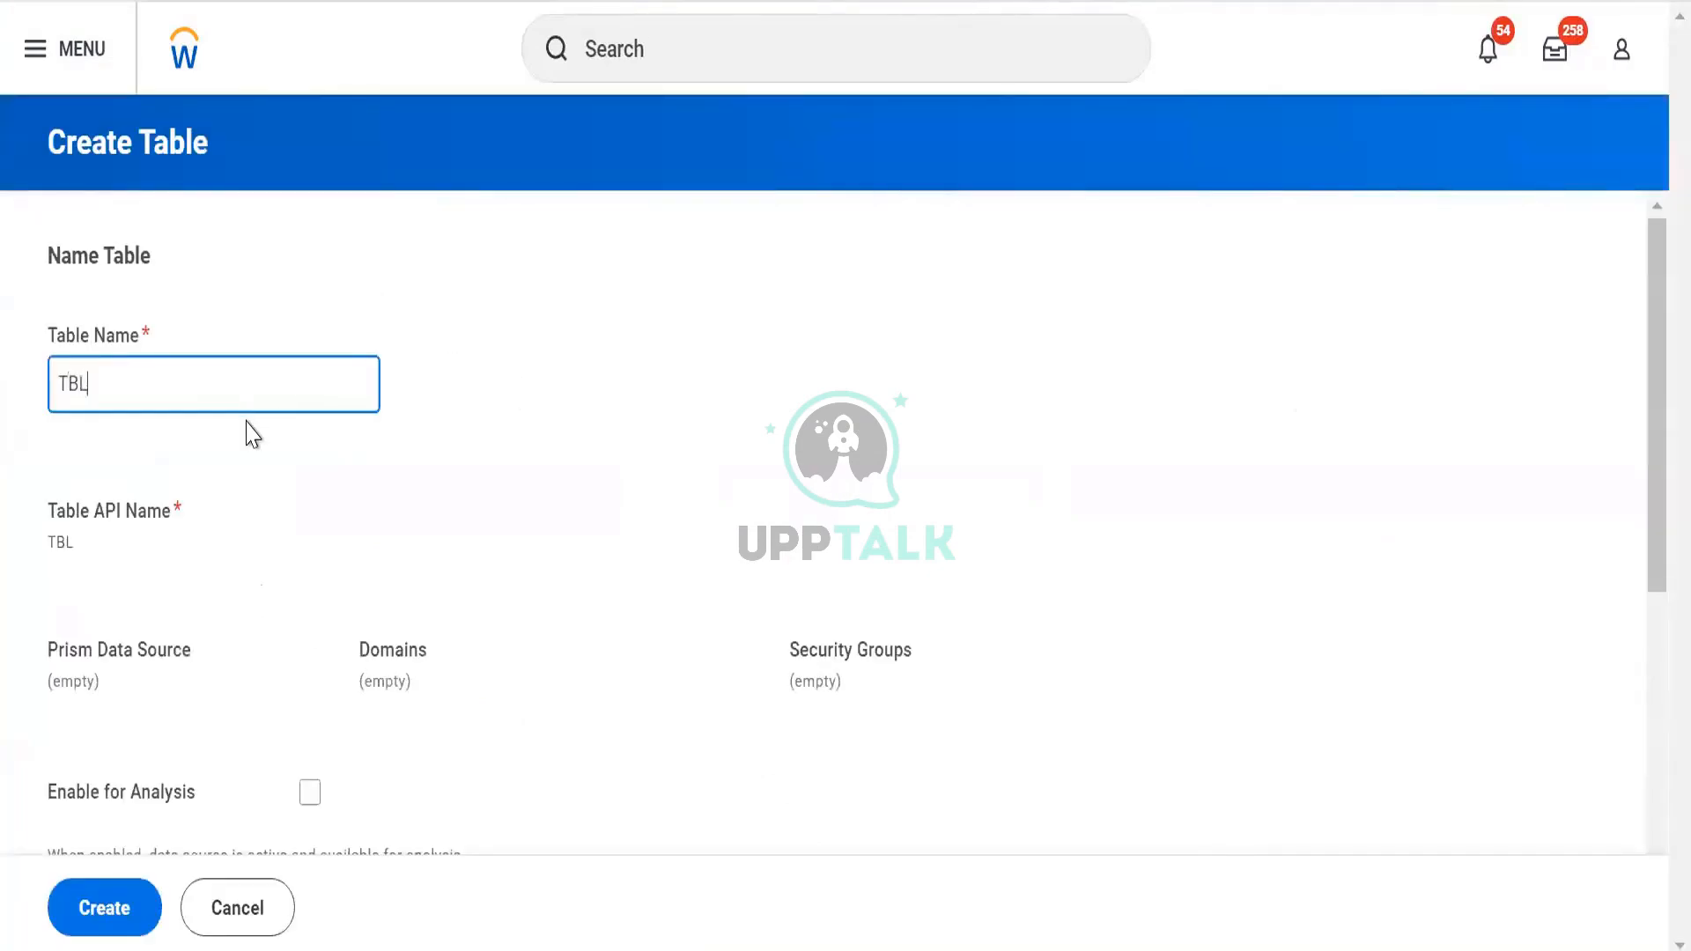
Name the new table TBL Worker Data, tag it Personal Data, and create it
text(WOkr)
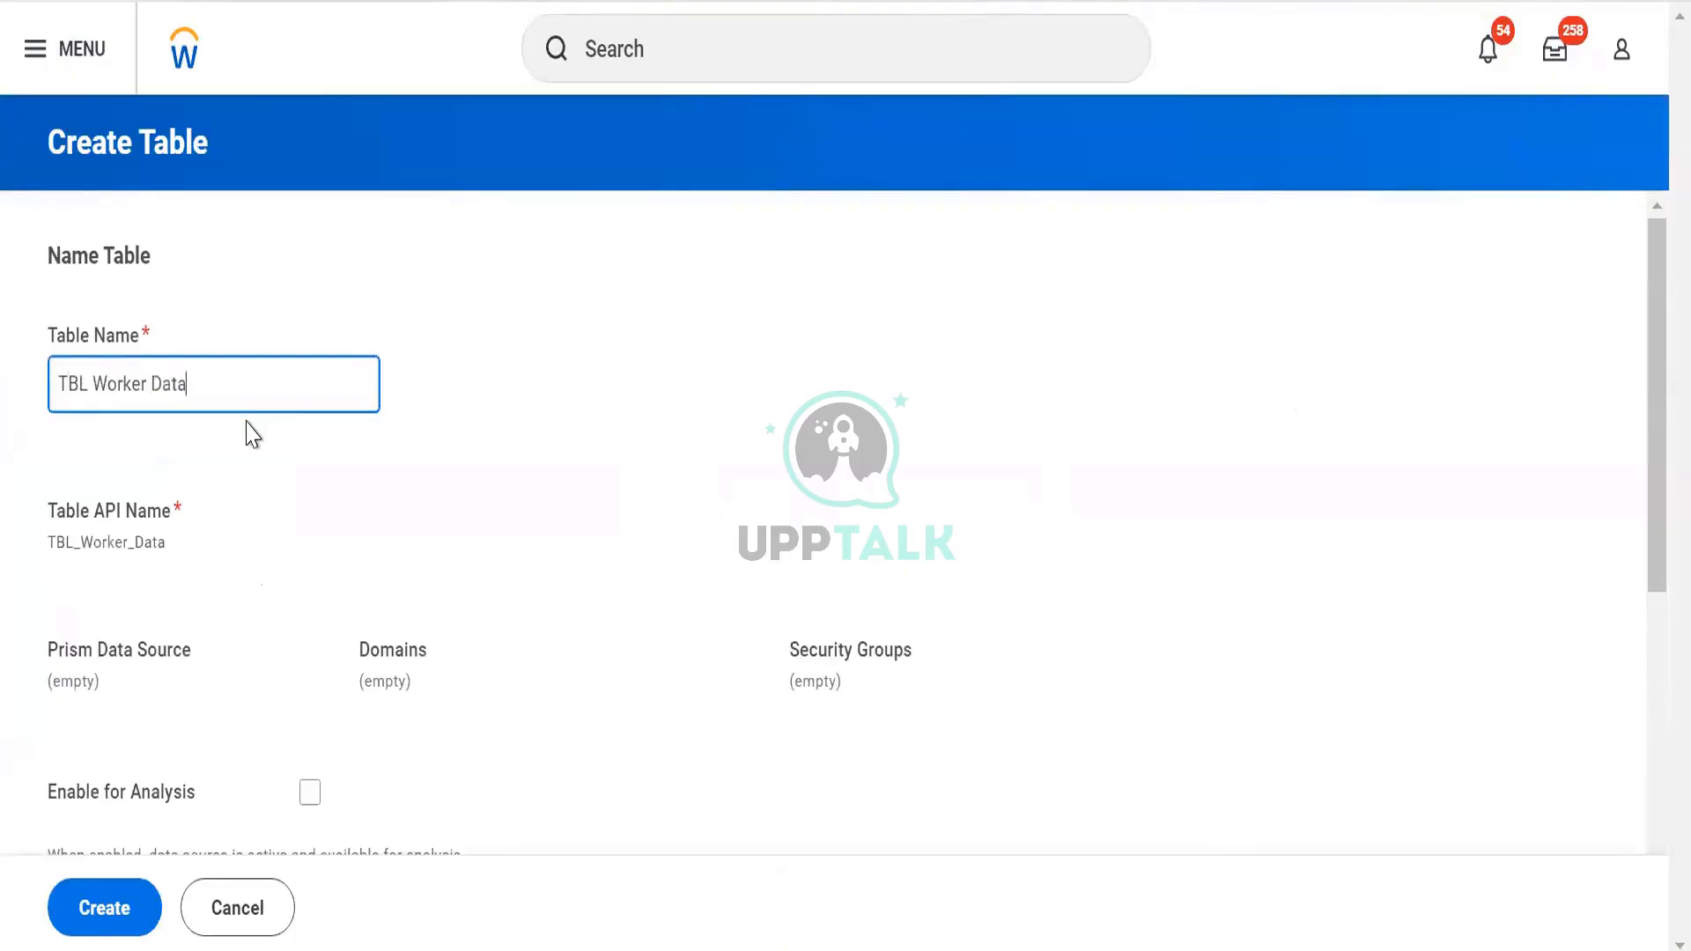
click(427, 500)
scroll(427, 500, down, 5)
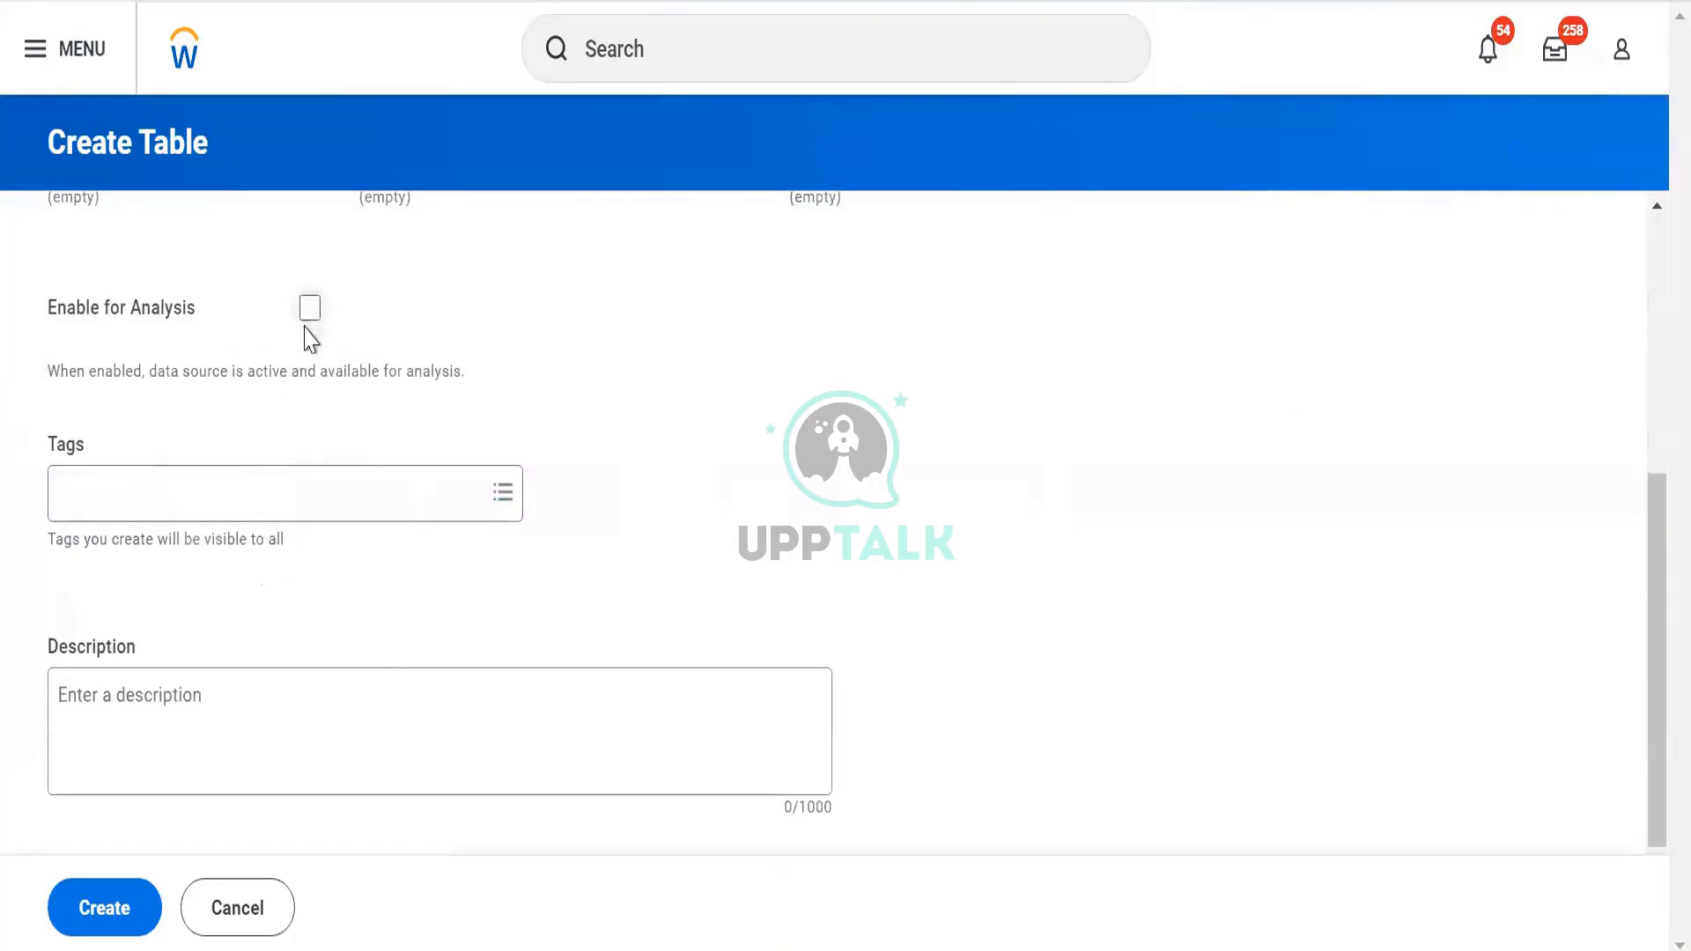
scroll(300, 378, up, 5)
scroll(226, 601, down, 3)
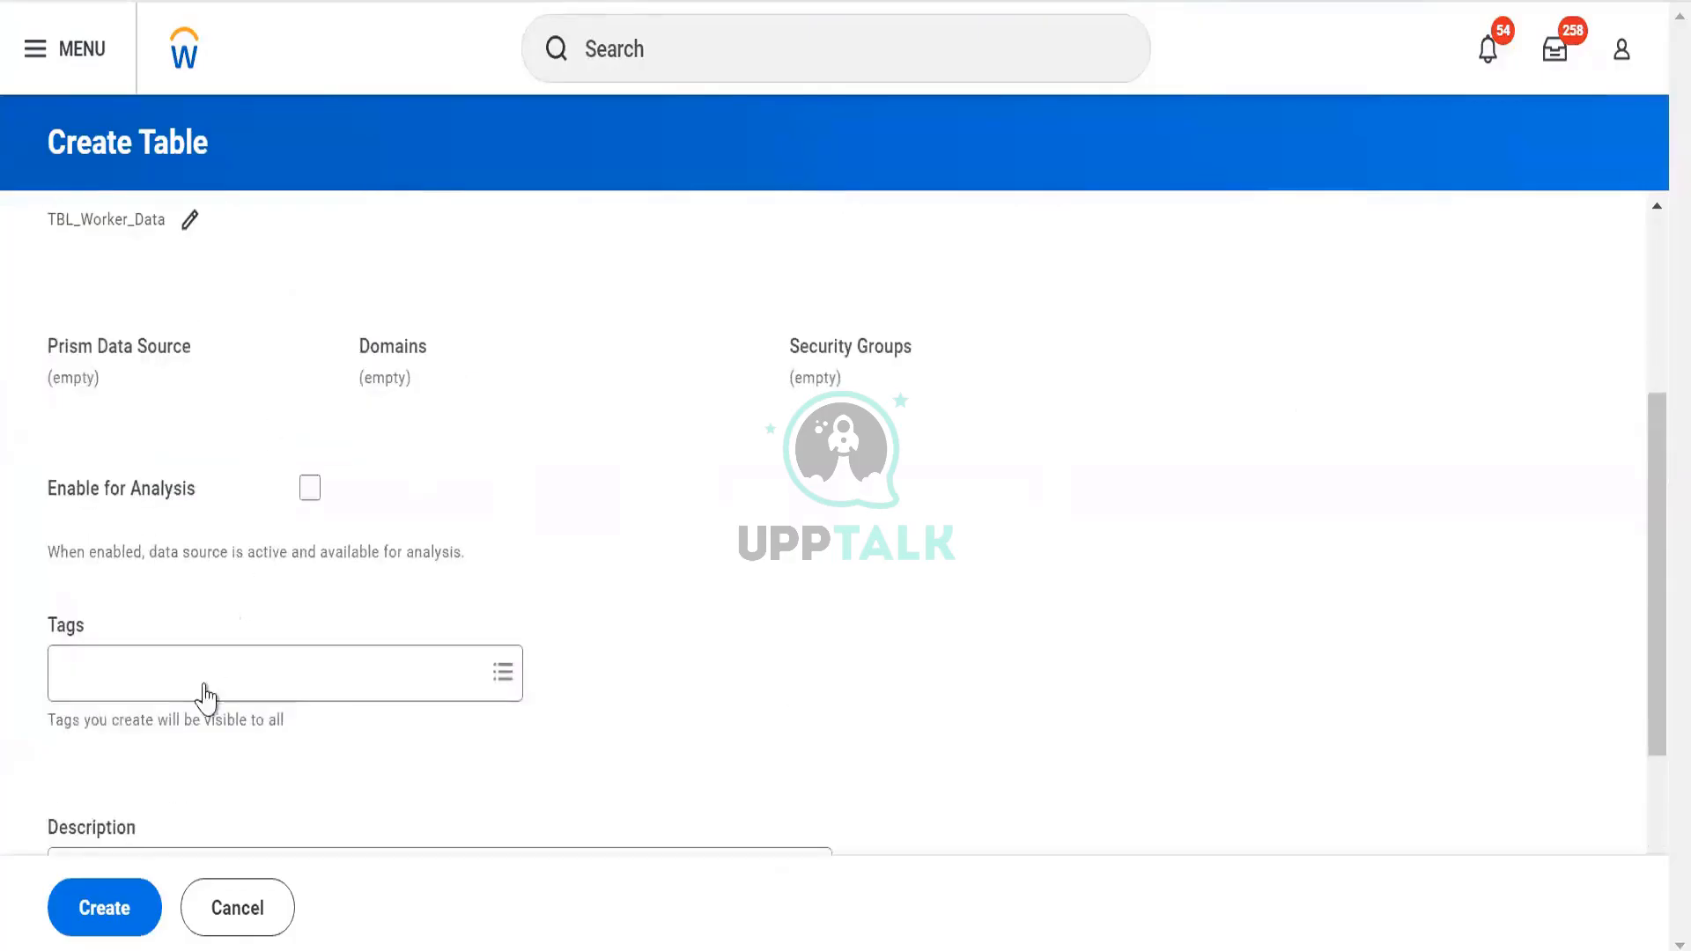
click(205, 684)
text(pers)
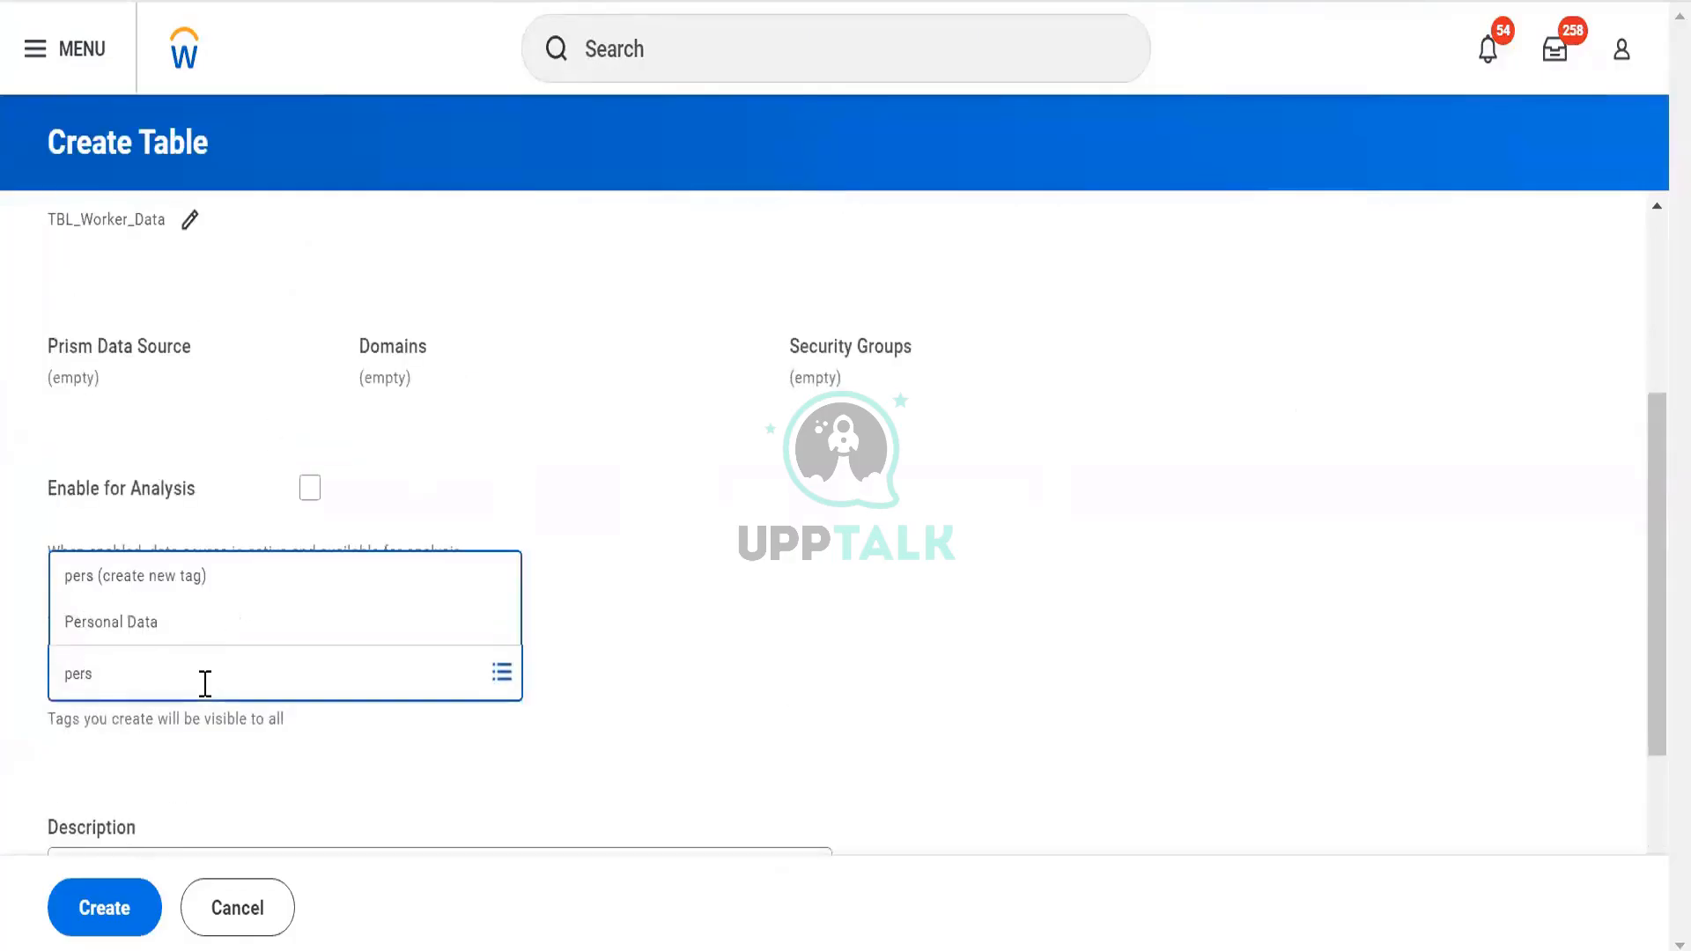
click(197, 643)
scroll(158, 793, down, 2)
click(111, 934)
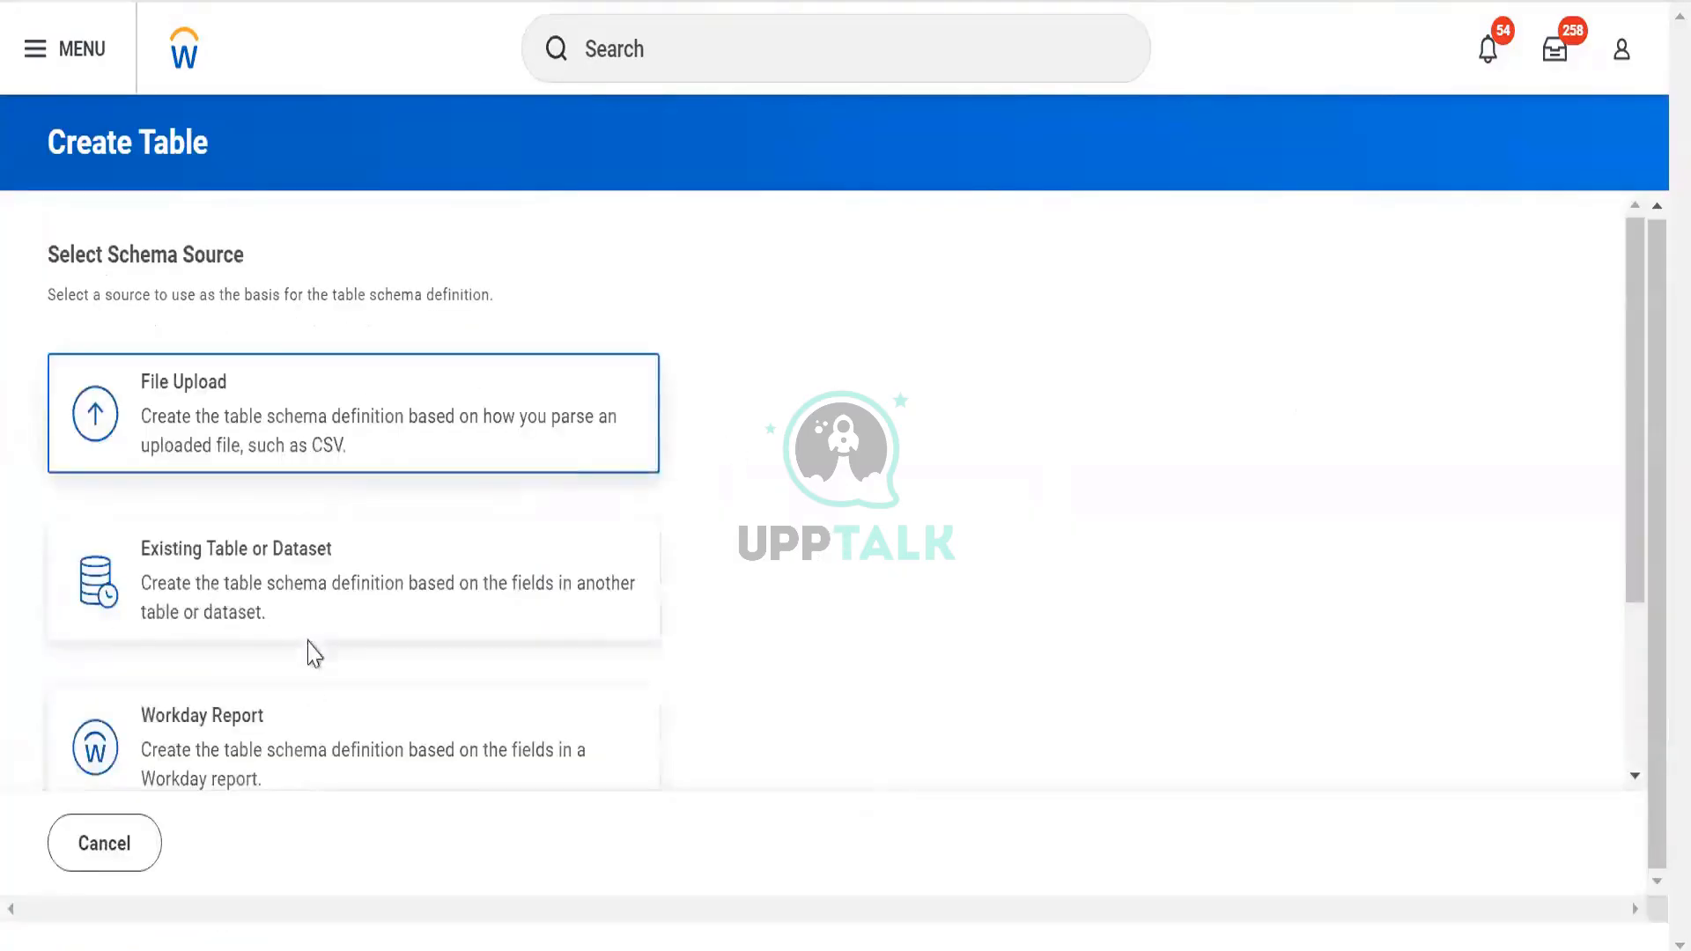
Base the table's 13-field schema on the DV Worker Data Workday report and save it
click(282, 770)
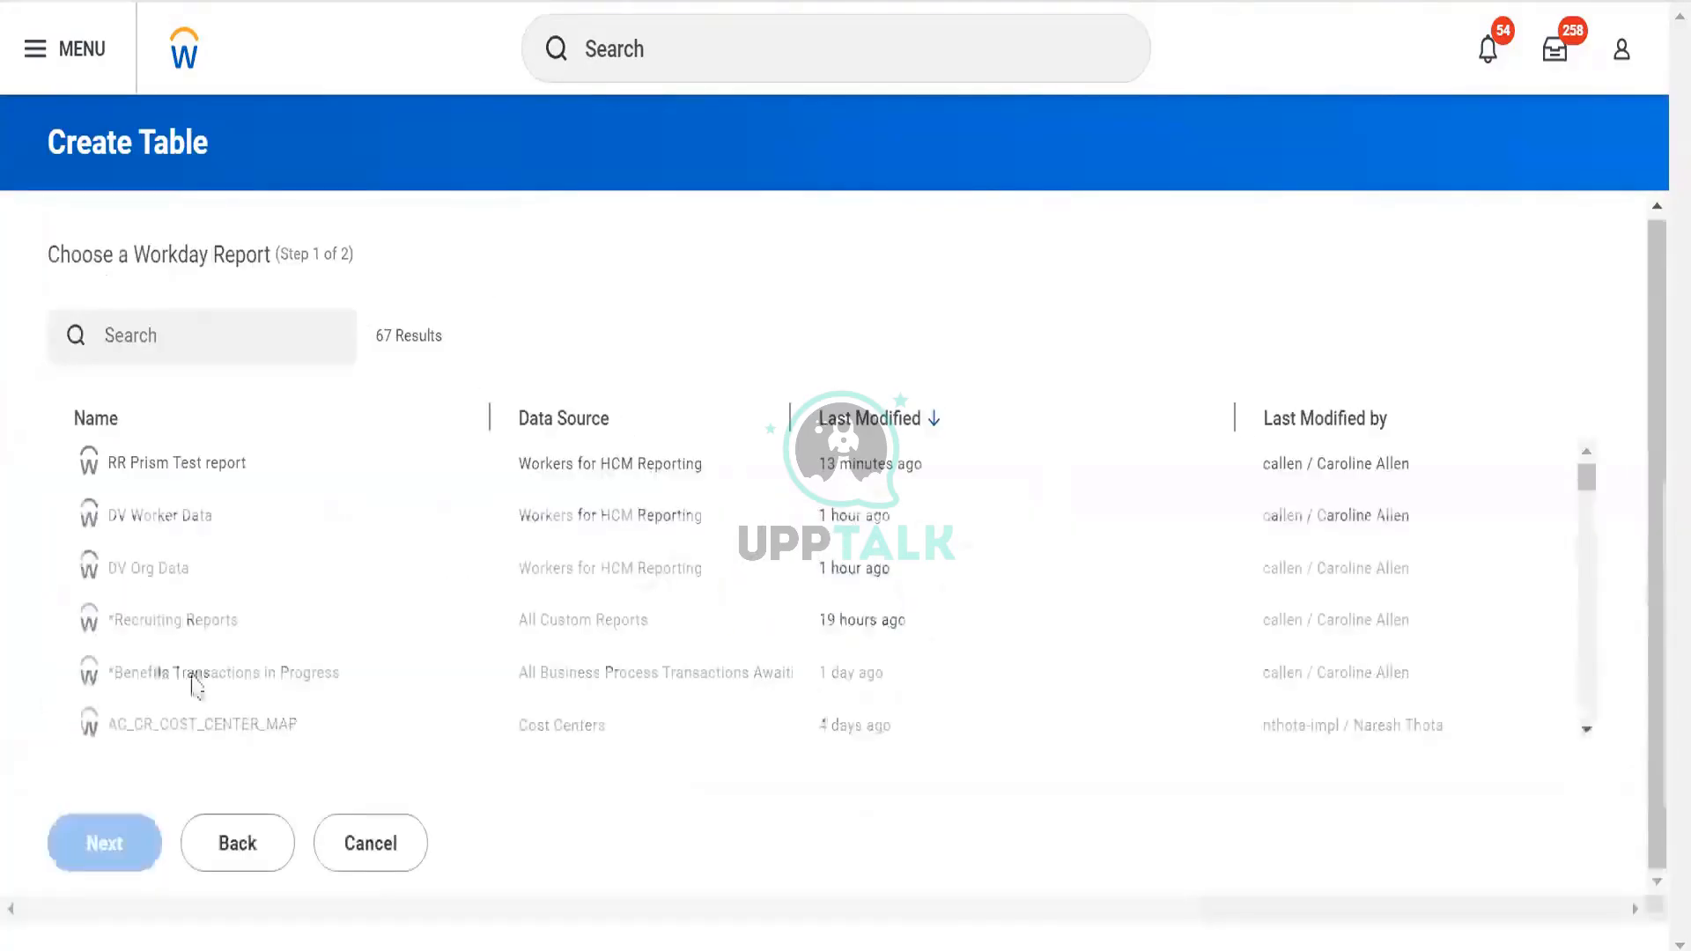
click(167, 532)
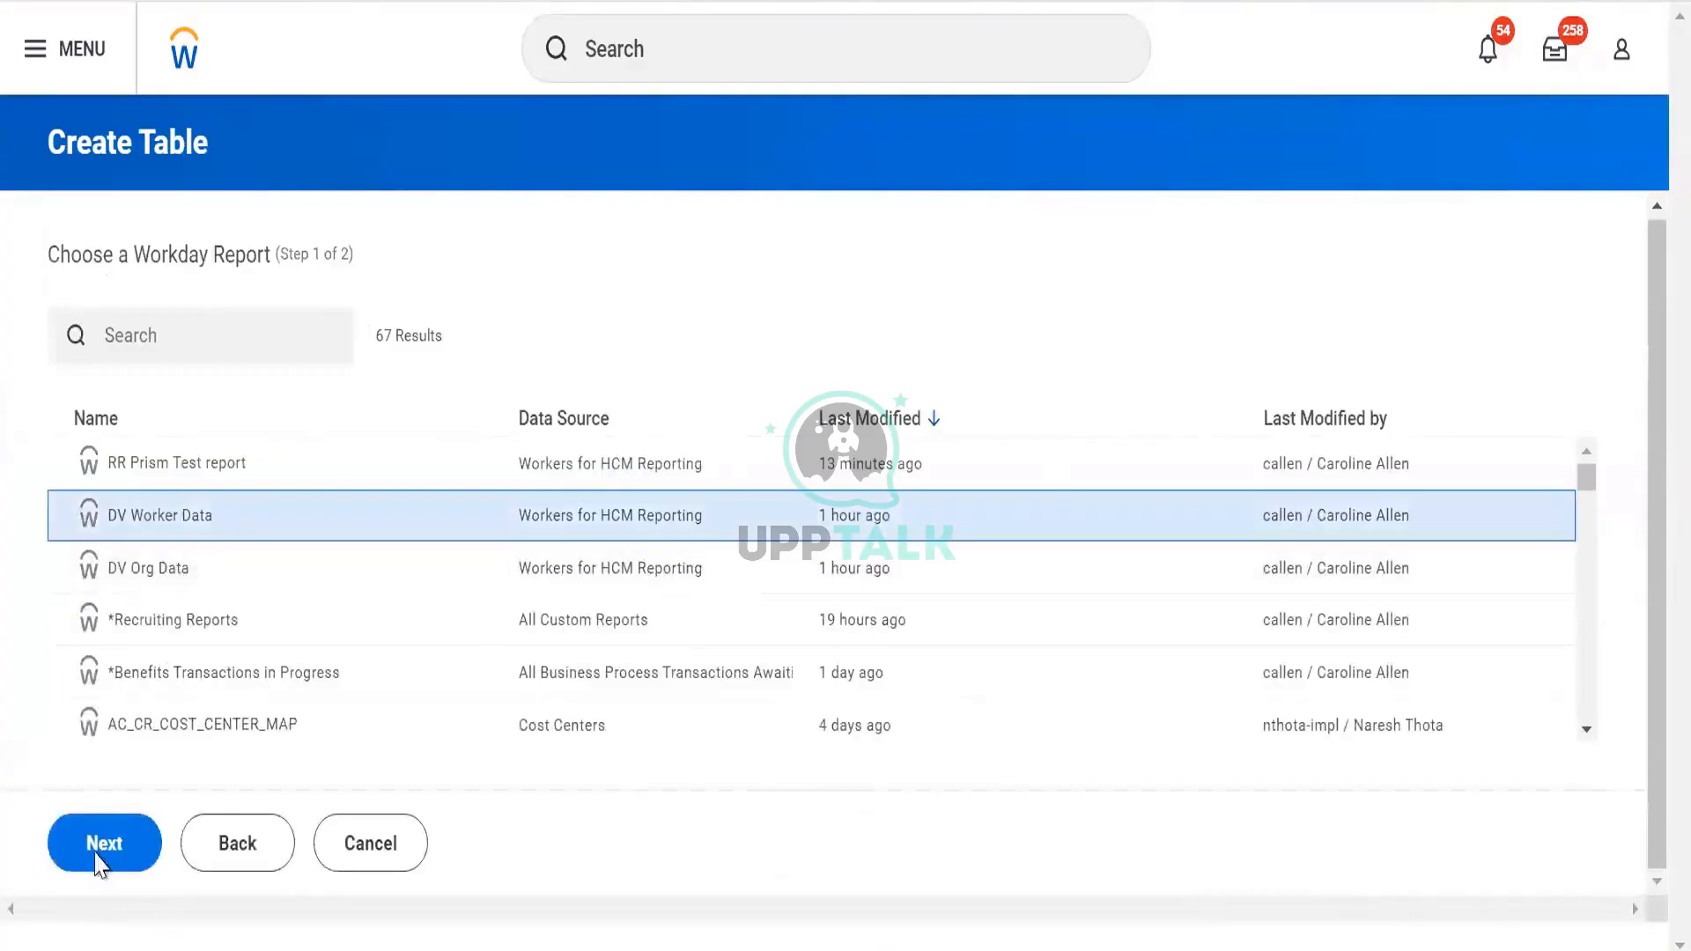
click(102, 845)
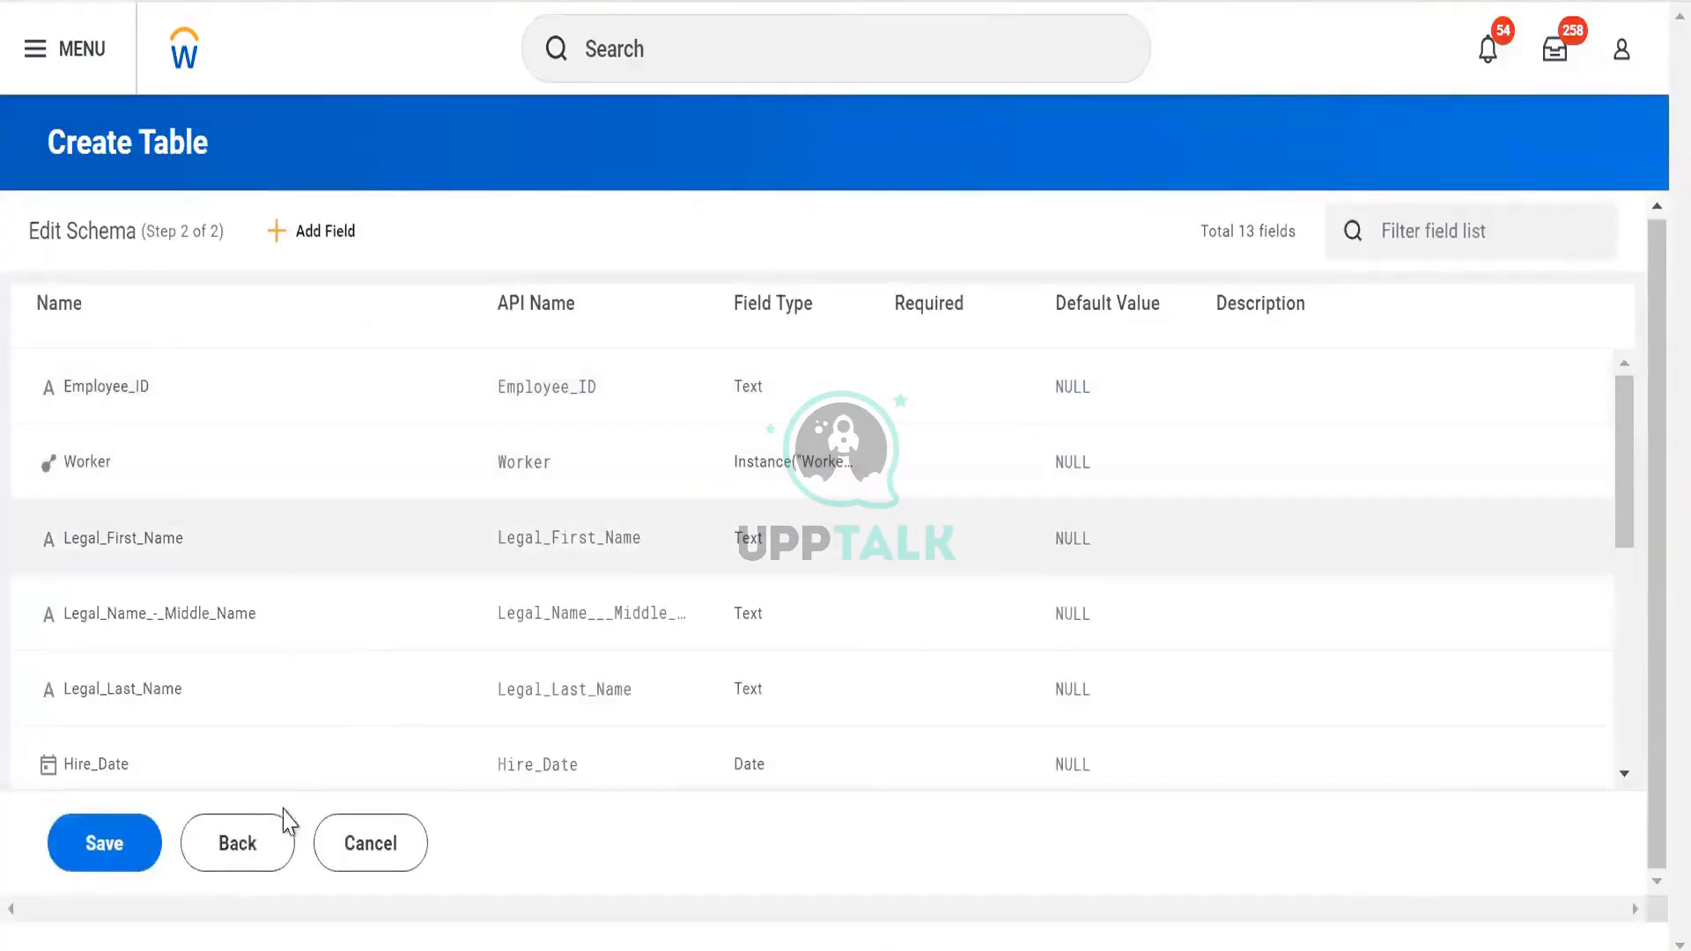
click(123, 857)
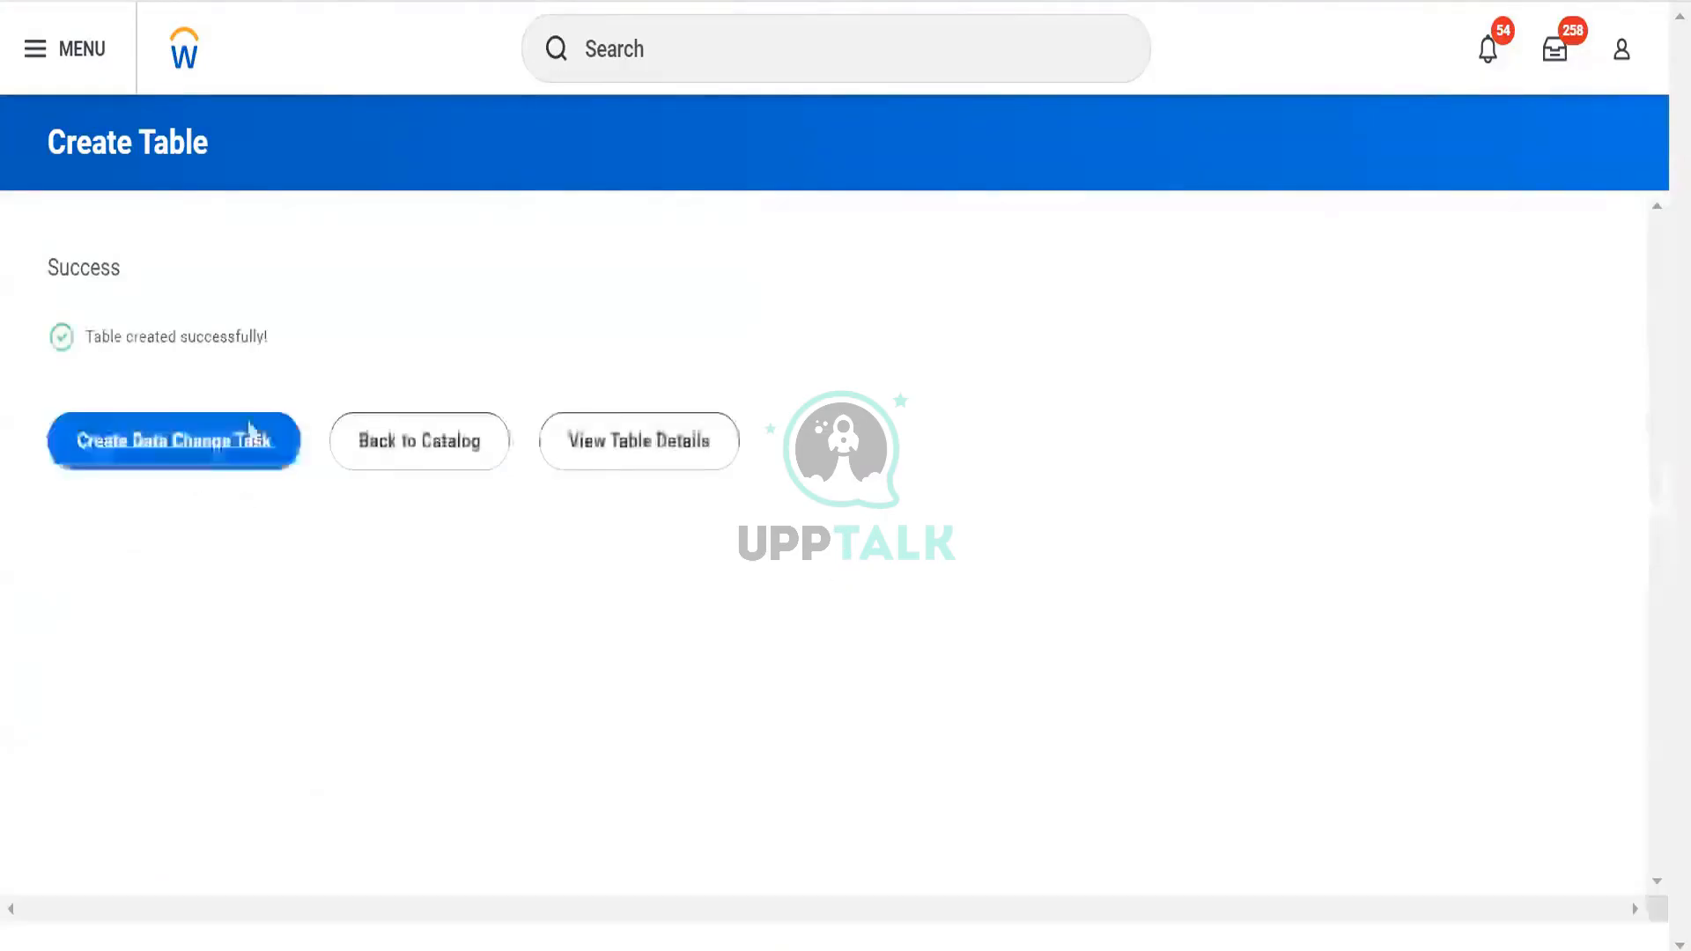
click(209, 450)
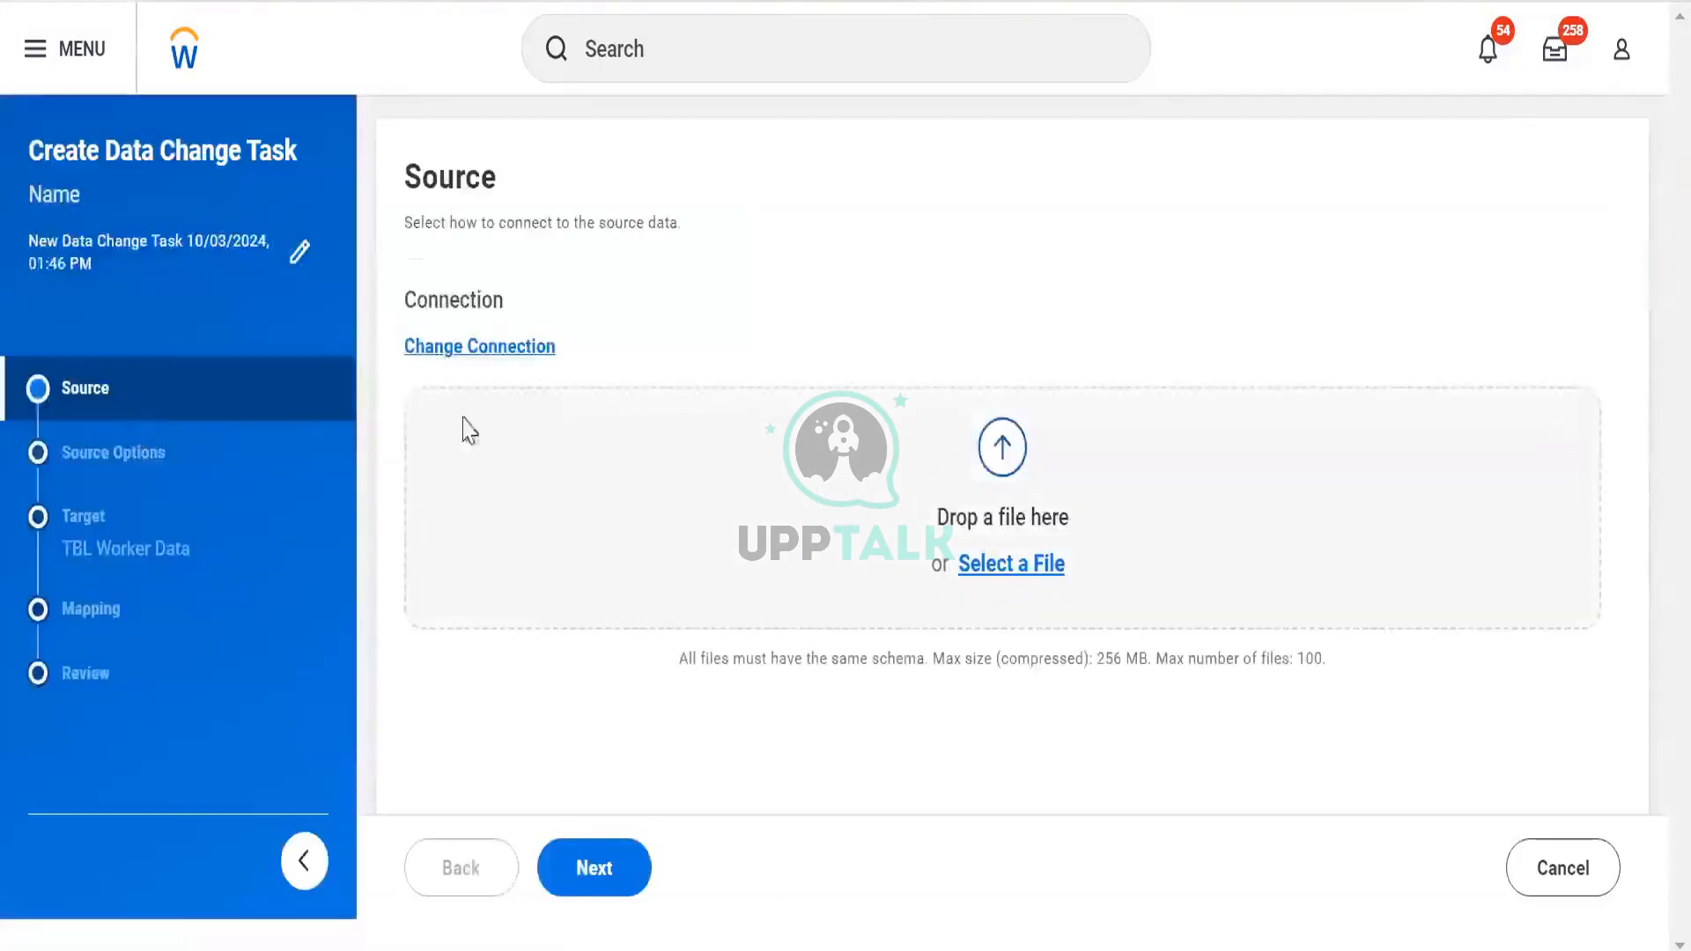
Set the task's source to the DV Worker Data Workday report
click(442, 349)
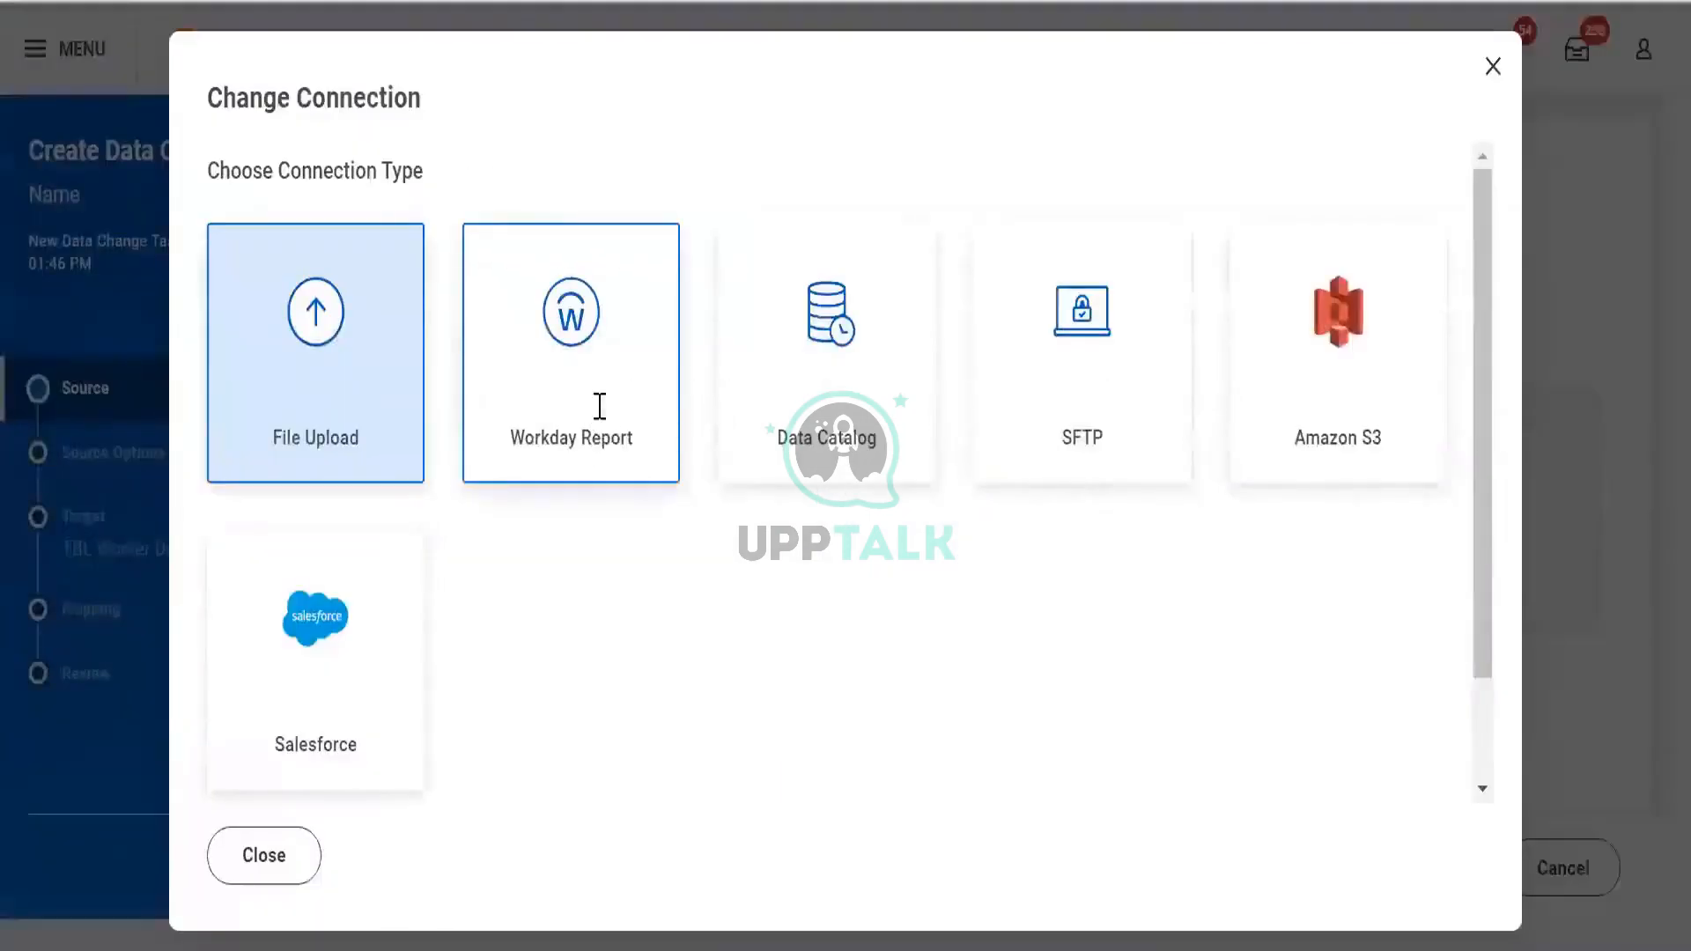
click(614, 438)
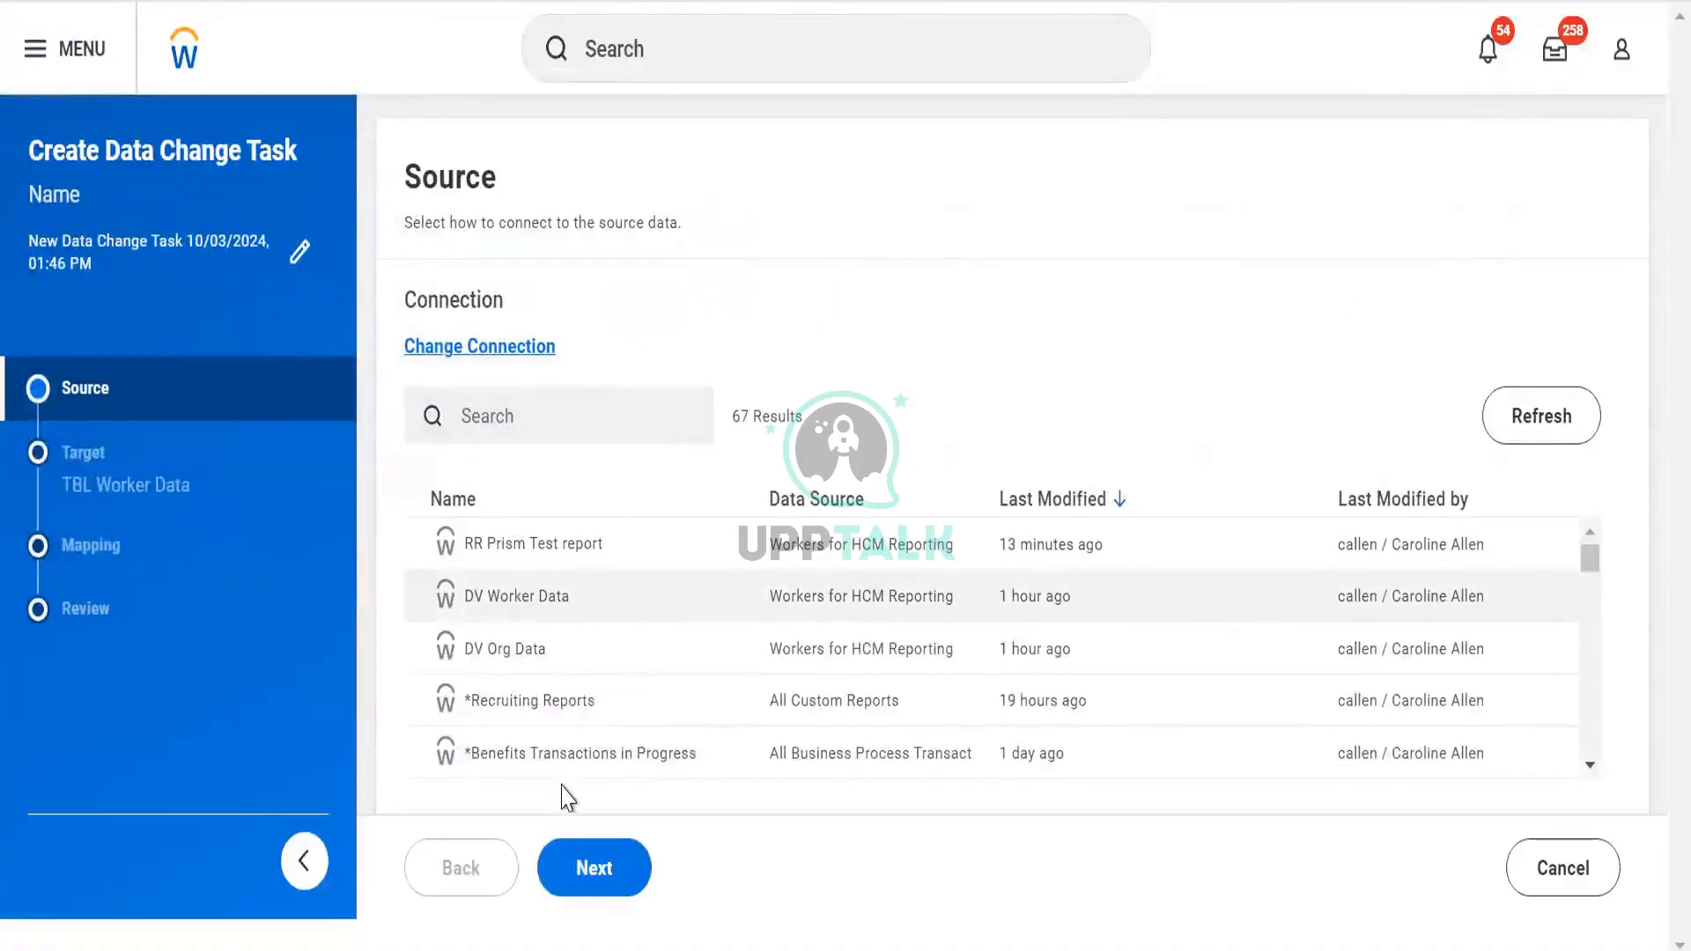
click(588, 872)
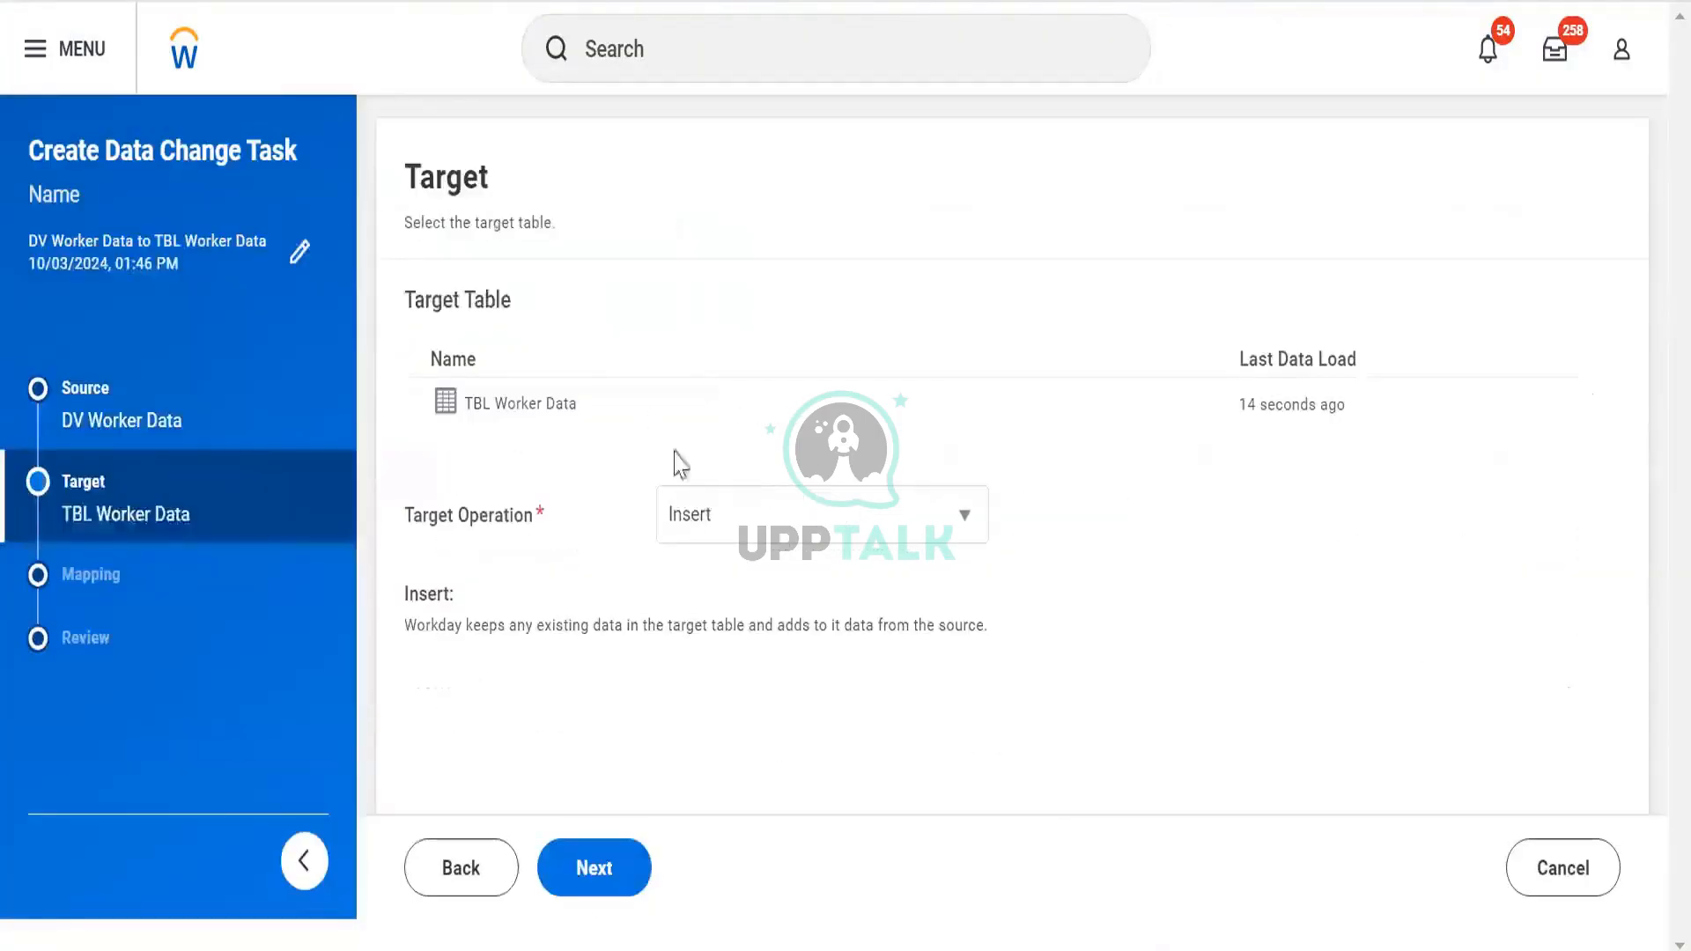
Set the Target Operation to Truncate and Insert and inspect the 13-field mapping
click(693, 522)
click(703, 610)
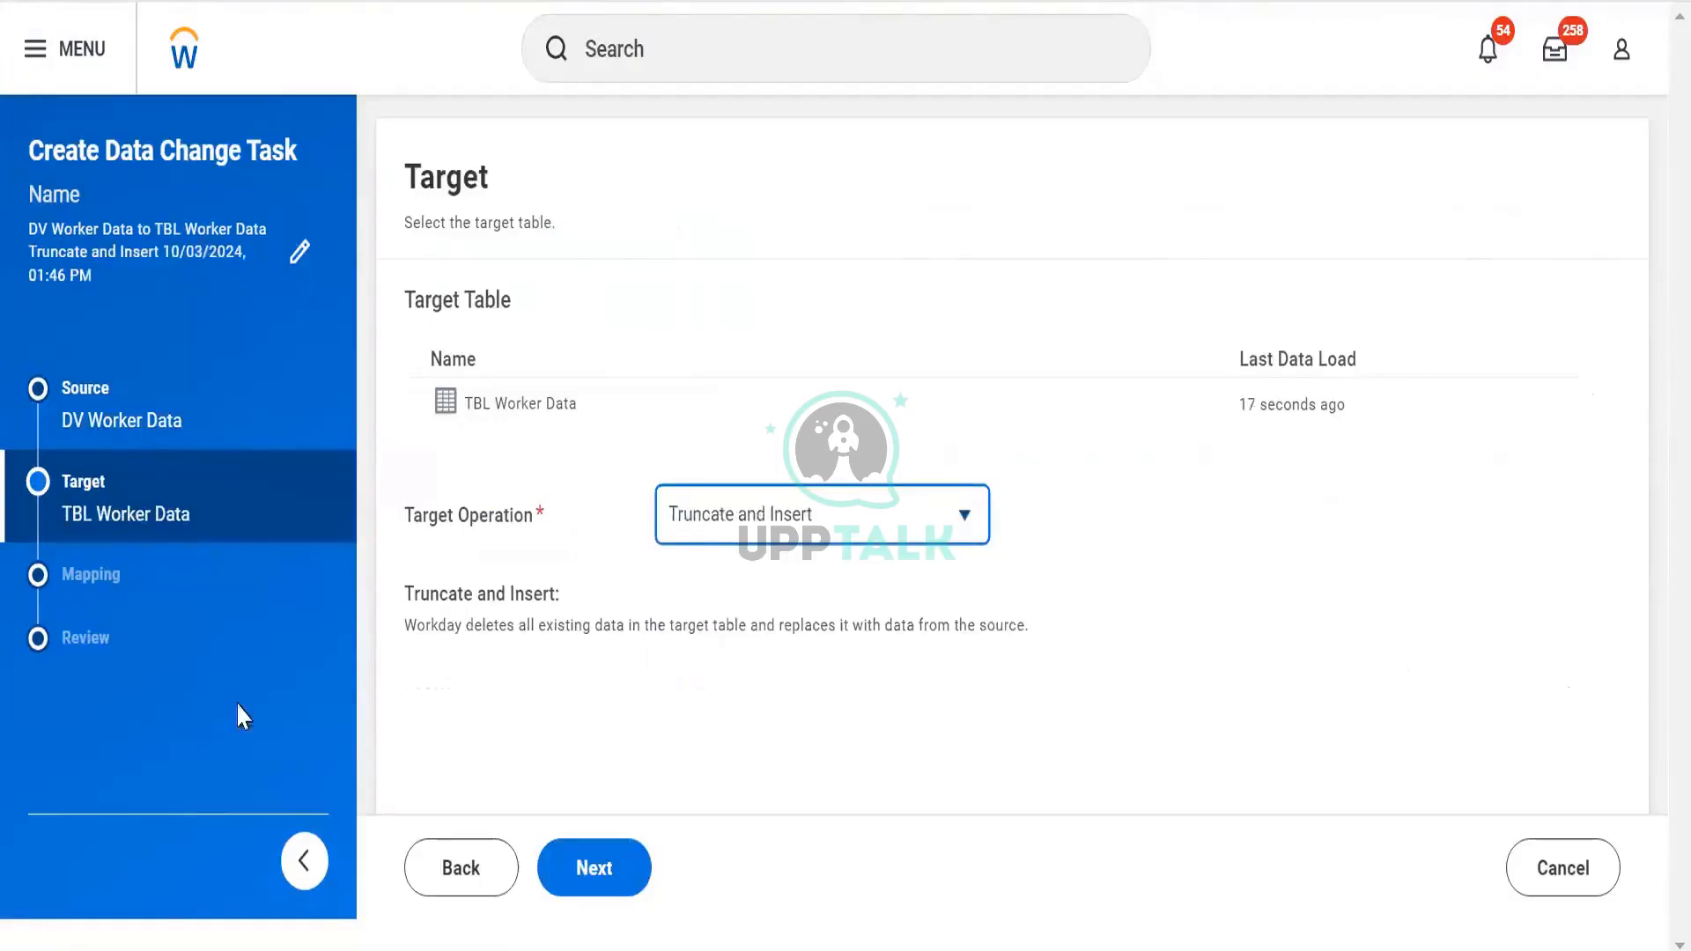
click(599, 872)
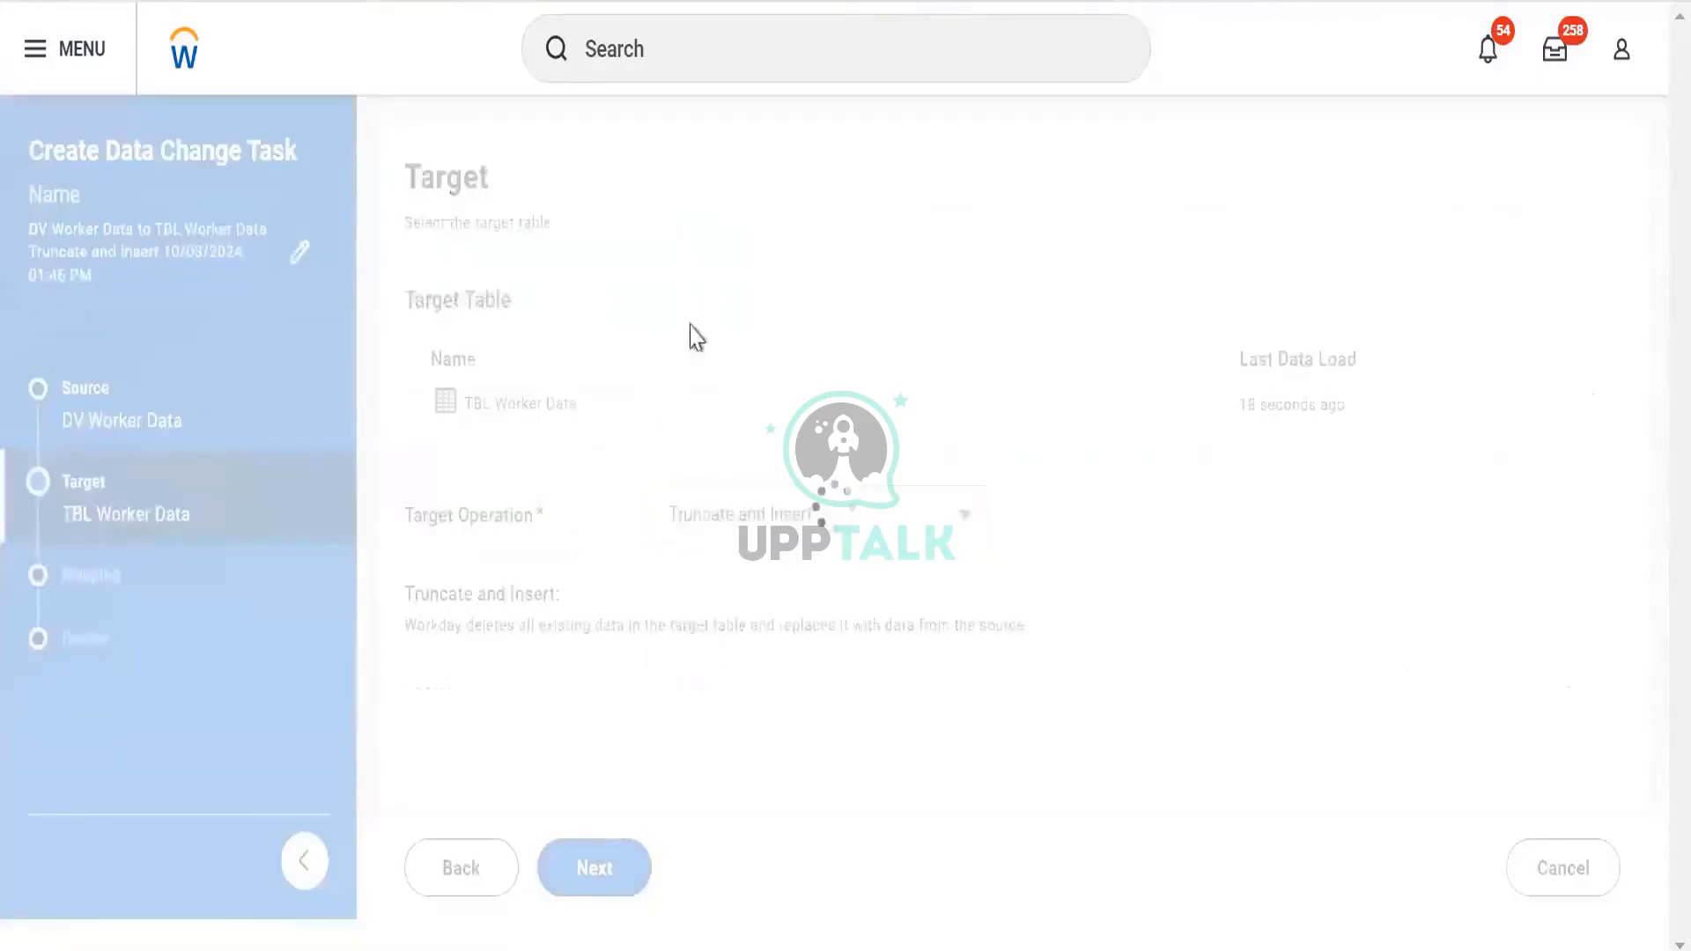
scroll(911, 491, down, 3)
scroll(917, 484, up, 3)
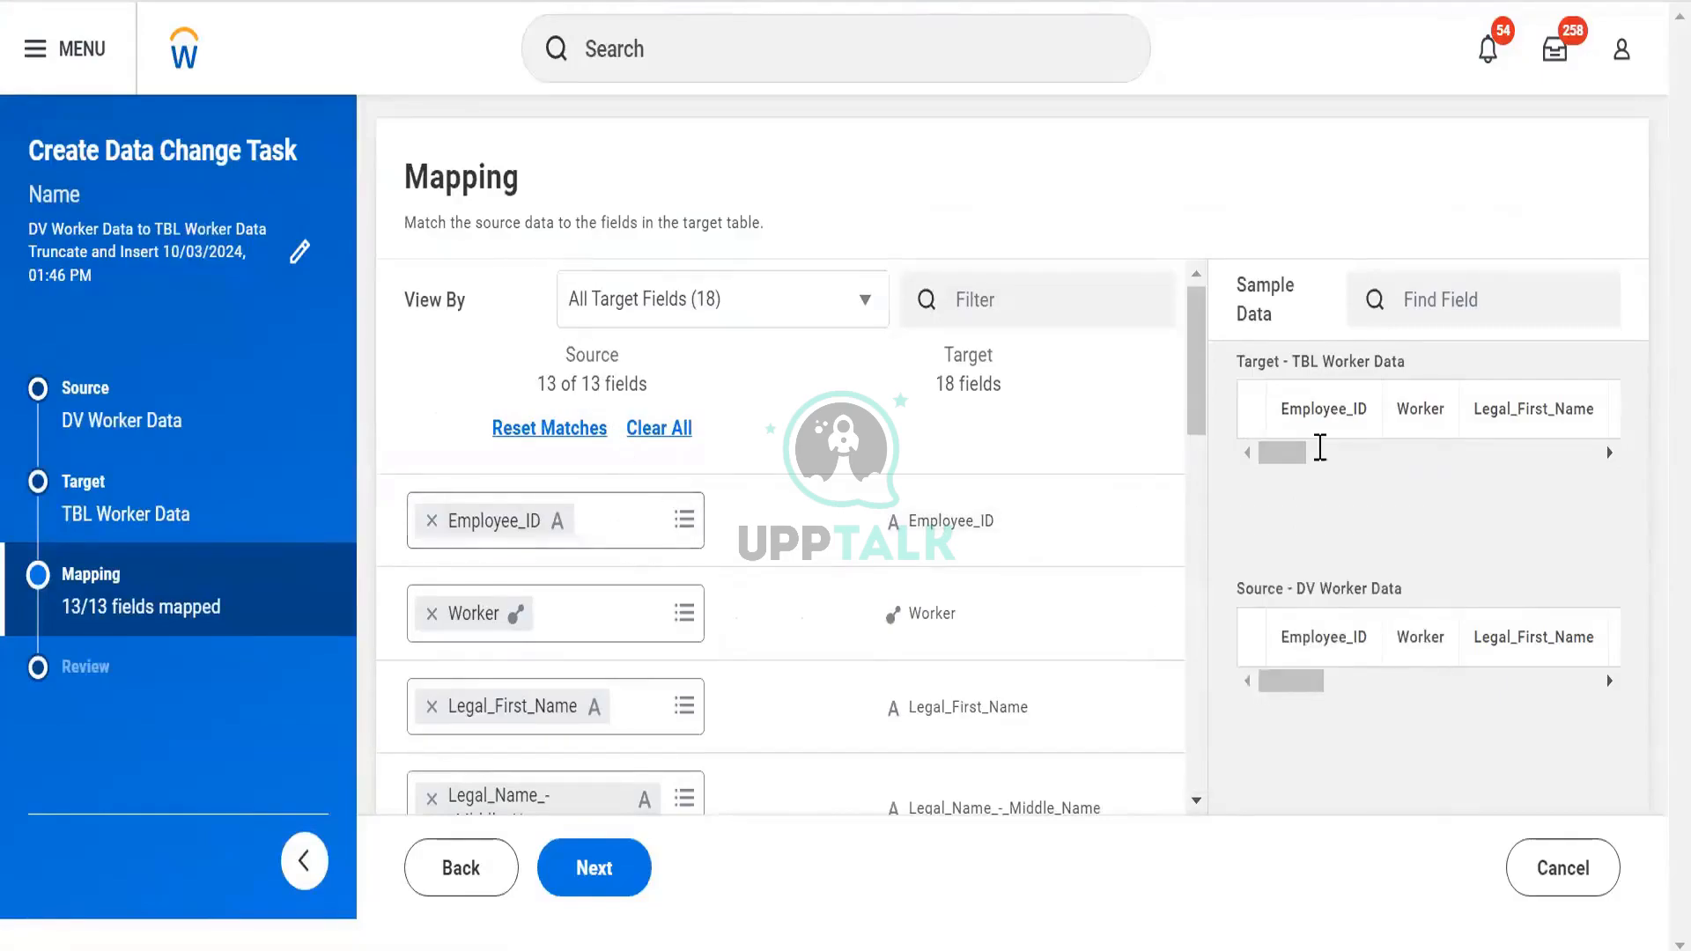
click(1288, 635)
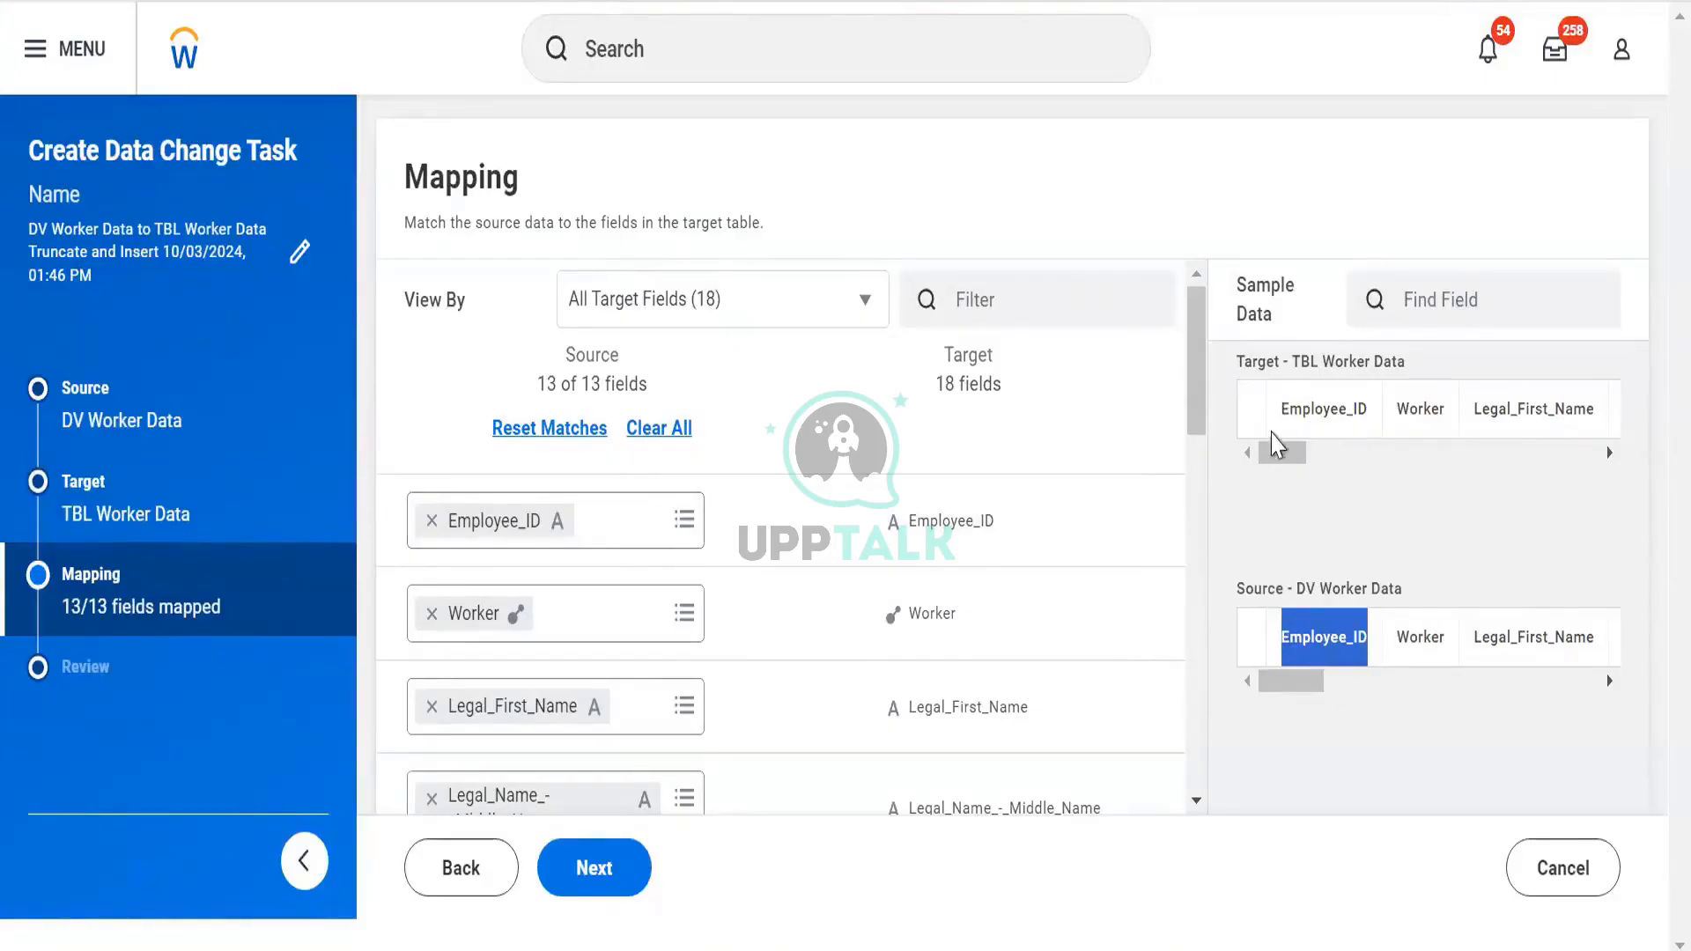
Compare the source and target Employee_ID sample columns in the field mapping
drag(1277, 424, 1368, 420)
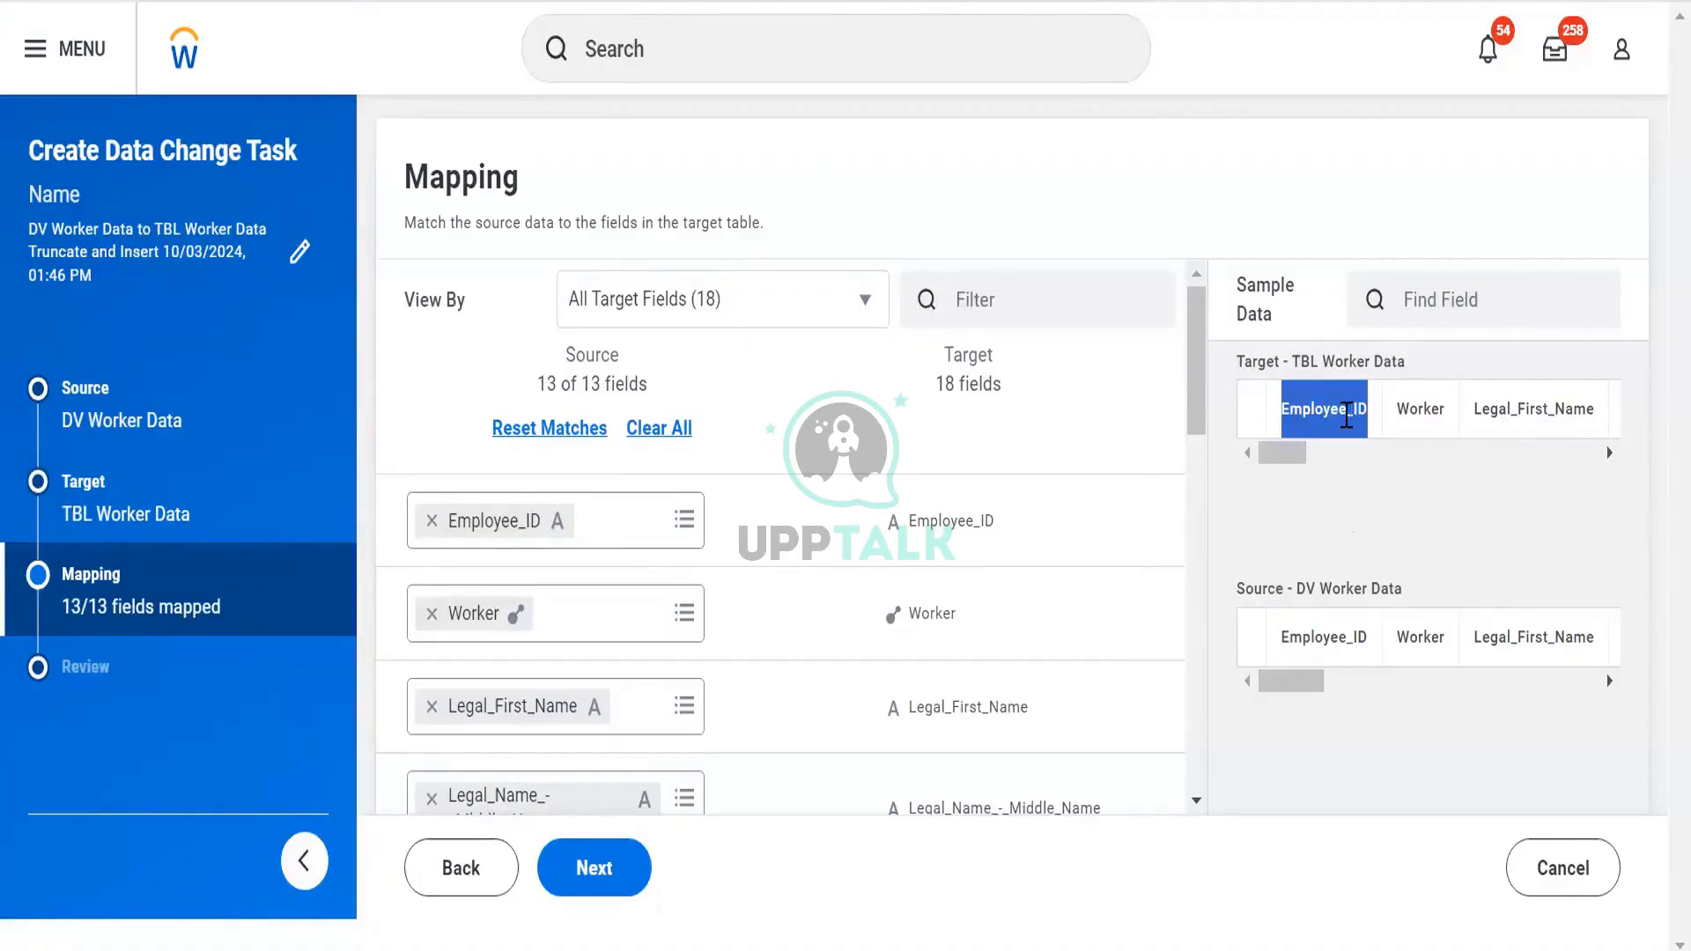
drag(1326, 636, 1304, 636)
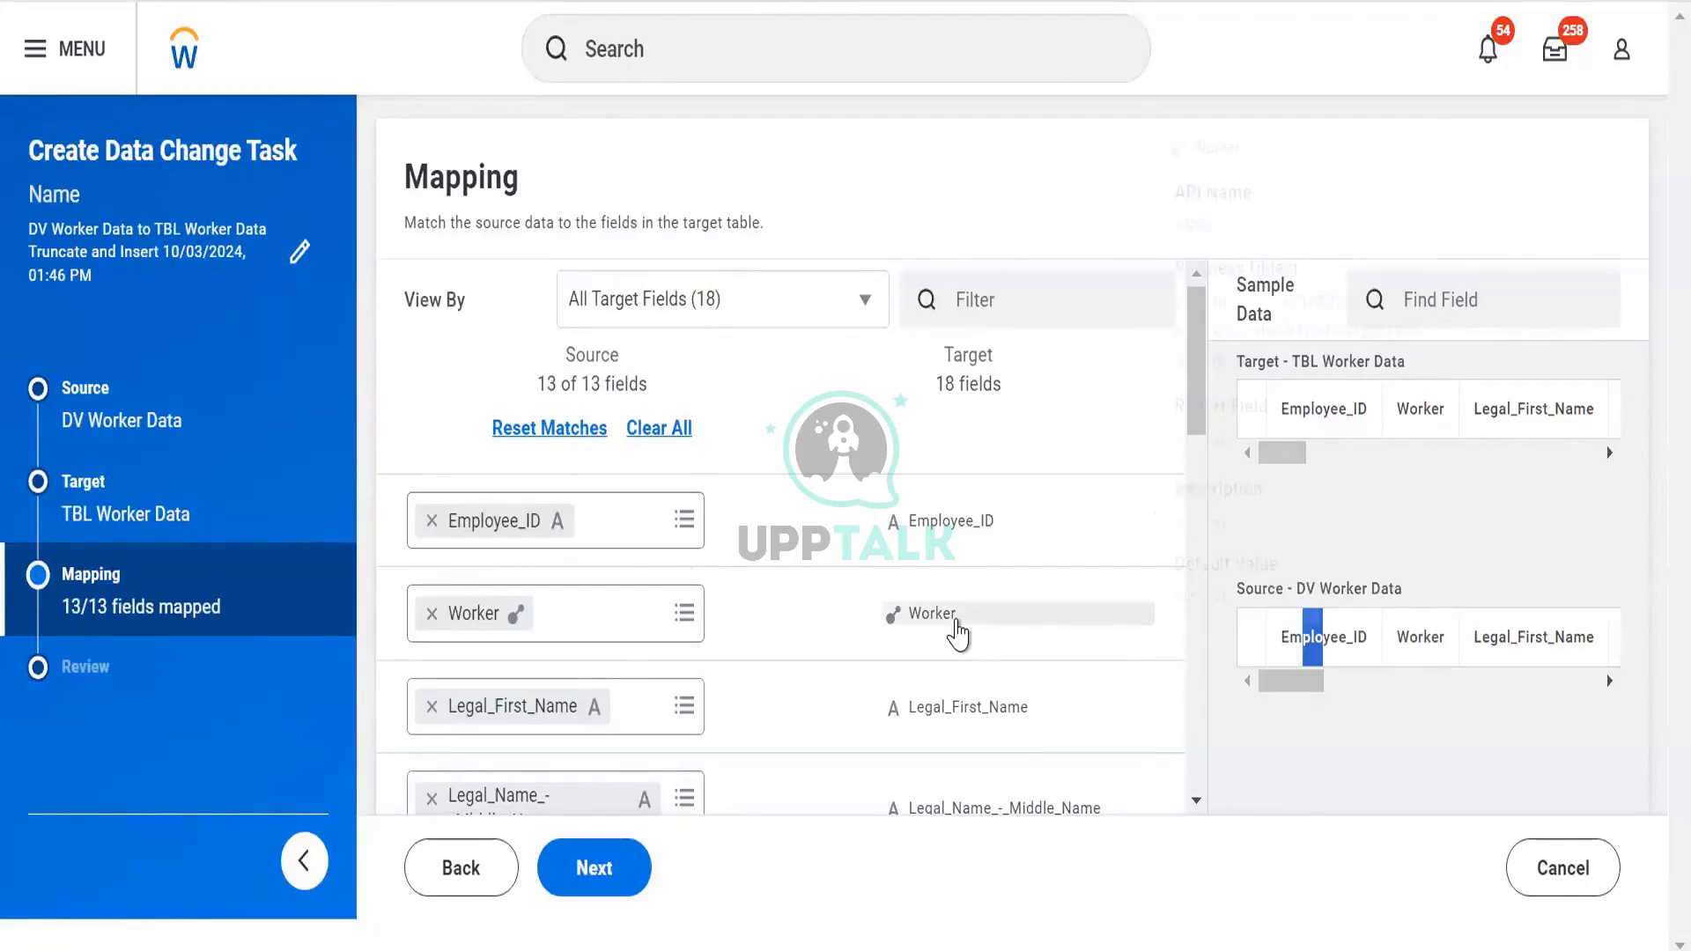
mouse_move(958, 634)
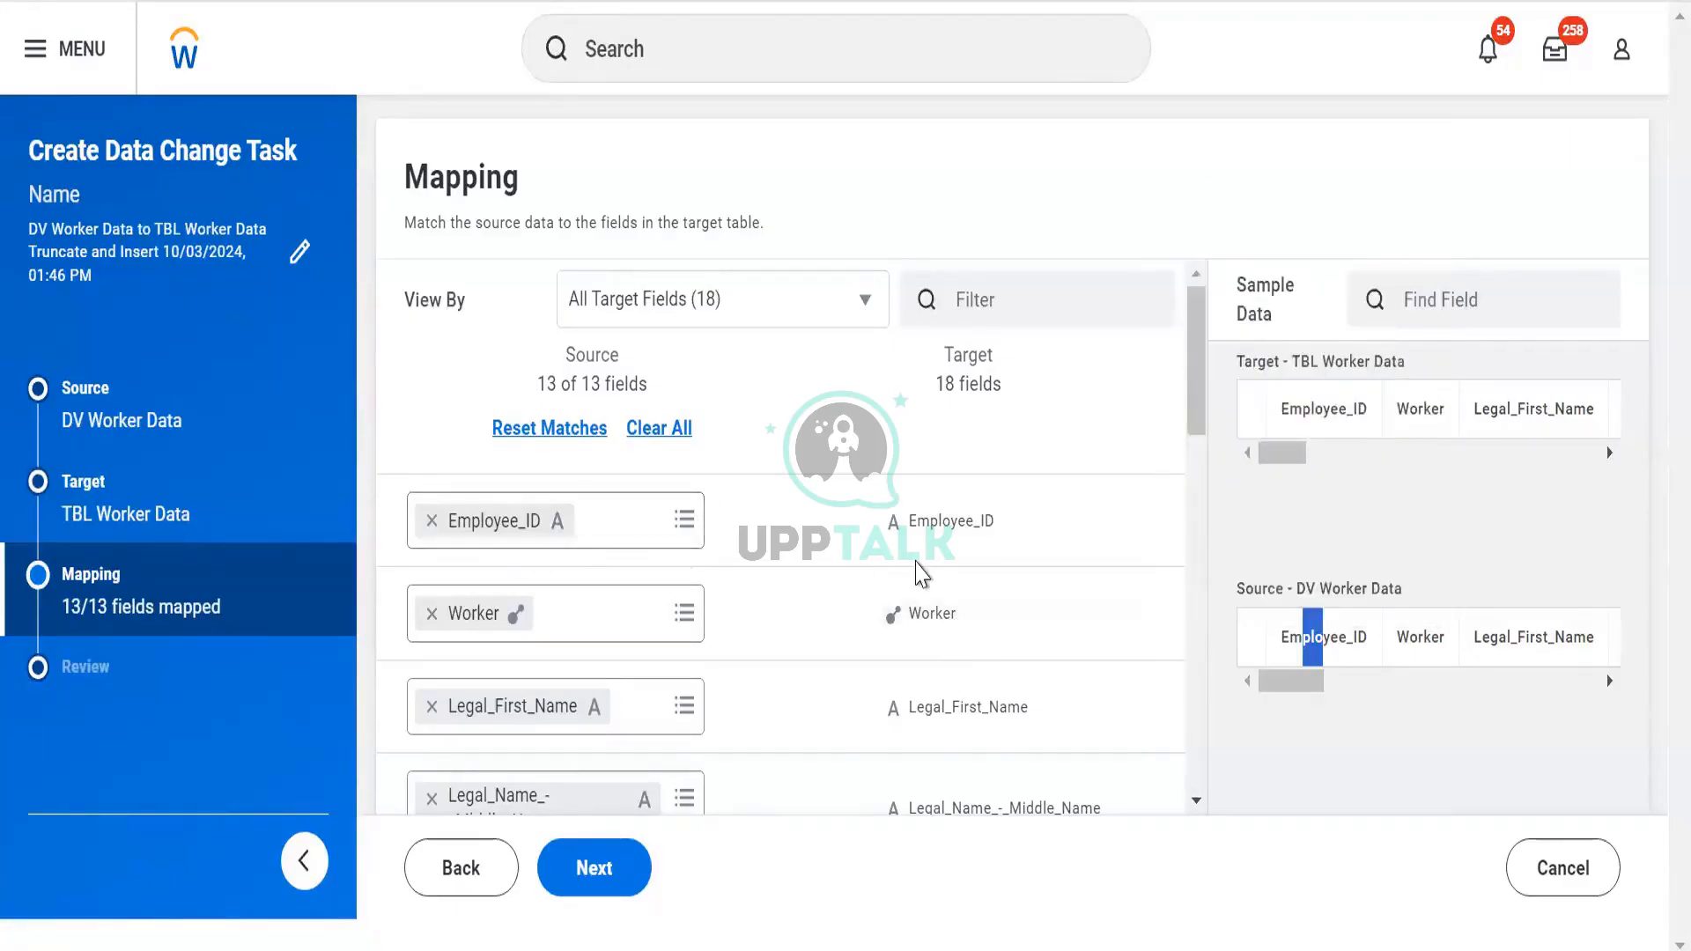
scroll(920, 572, down, 2)
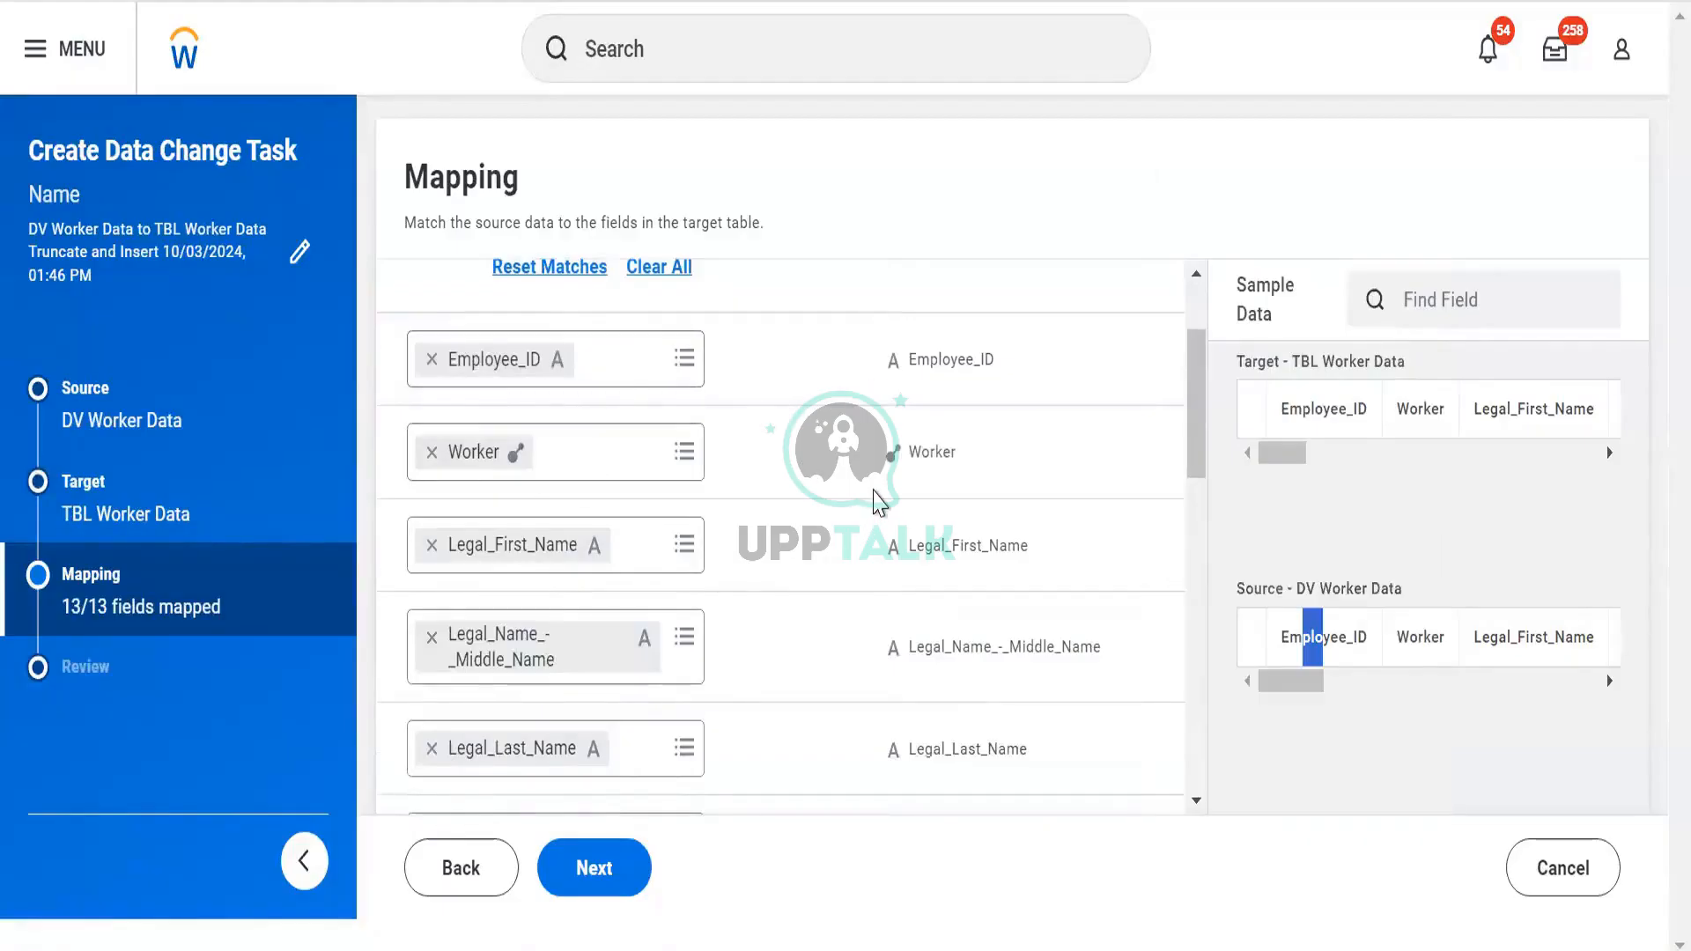
scroll(876, 502, down, 6)
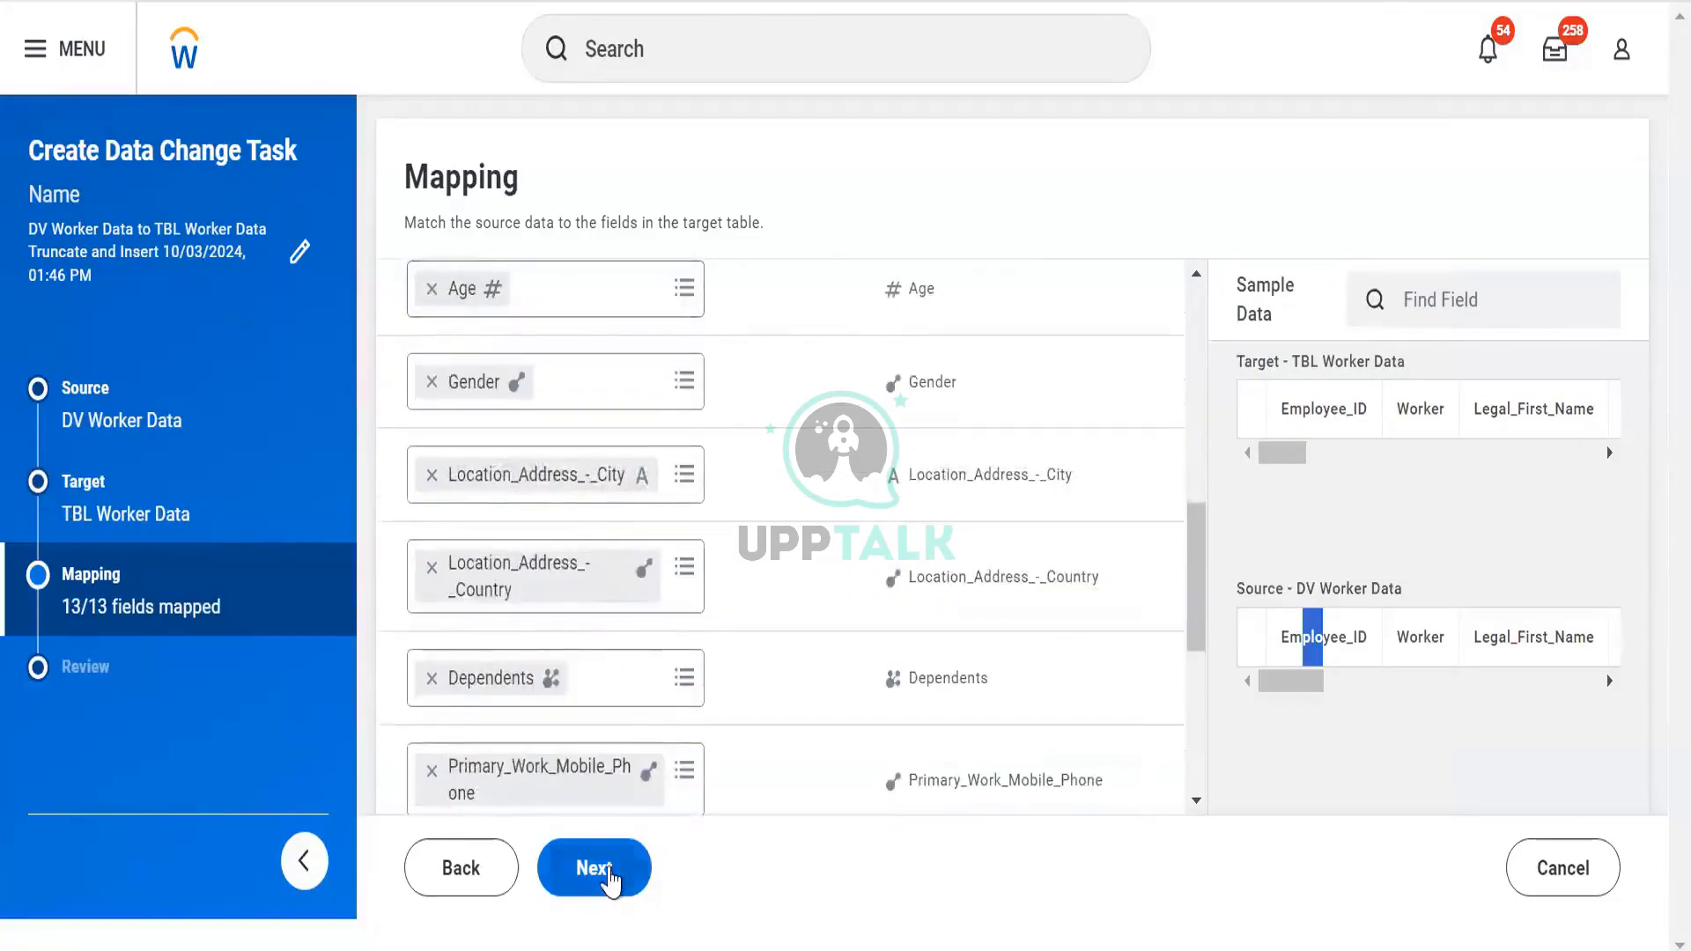
Move on to Review and finish the task with Save and Run Now
click(612, 874)
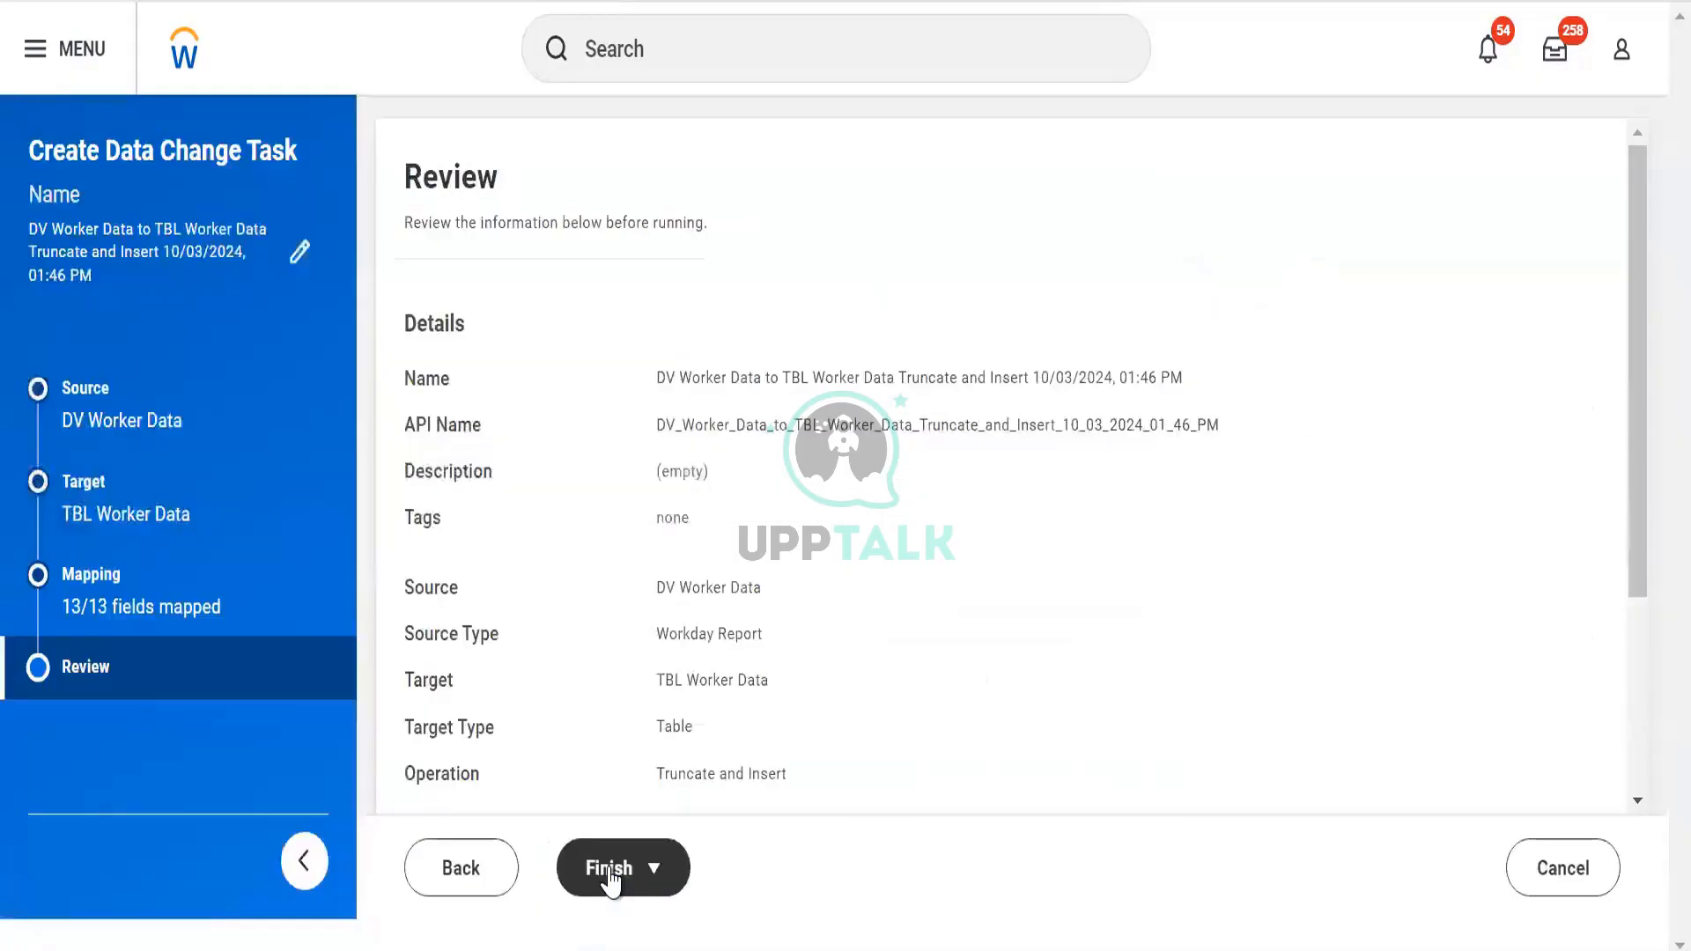
scroll(676, 661, down, 3)
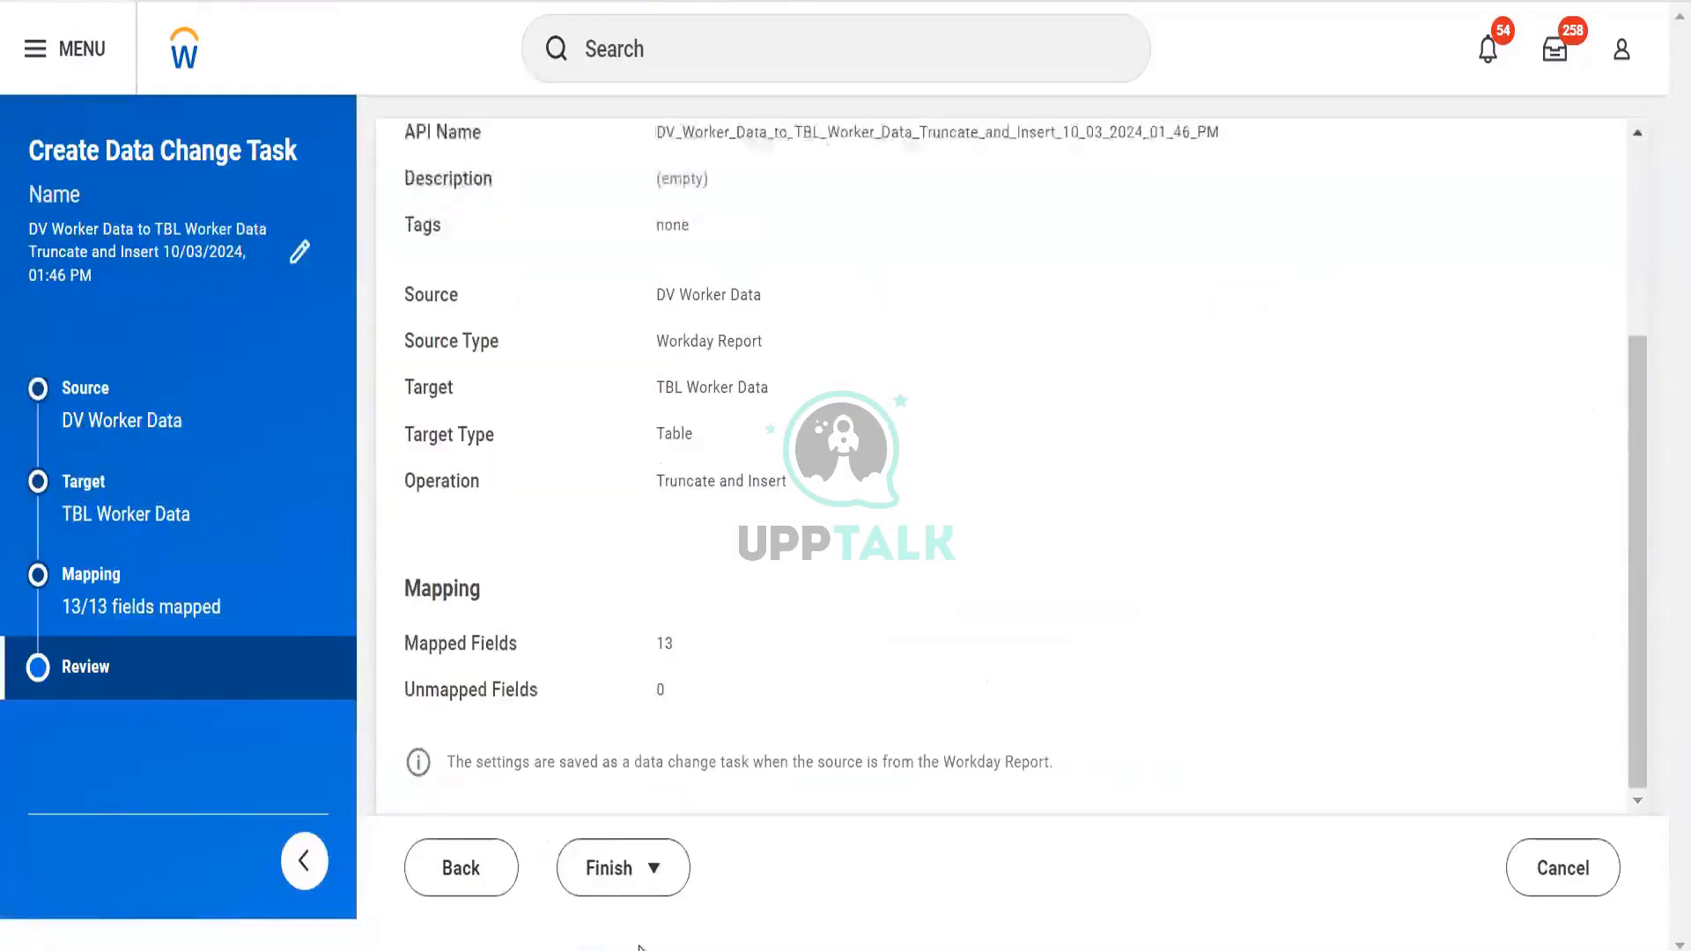
click(649, 881)
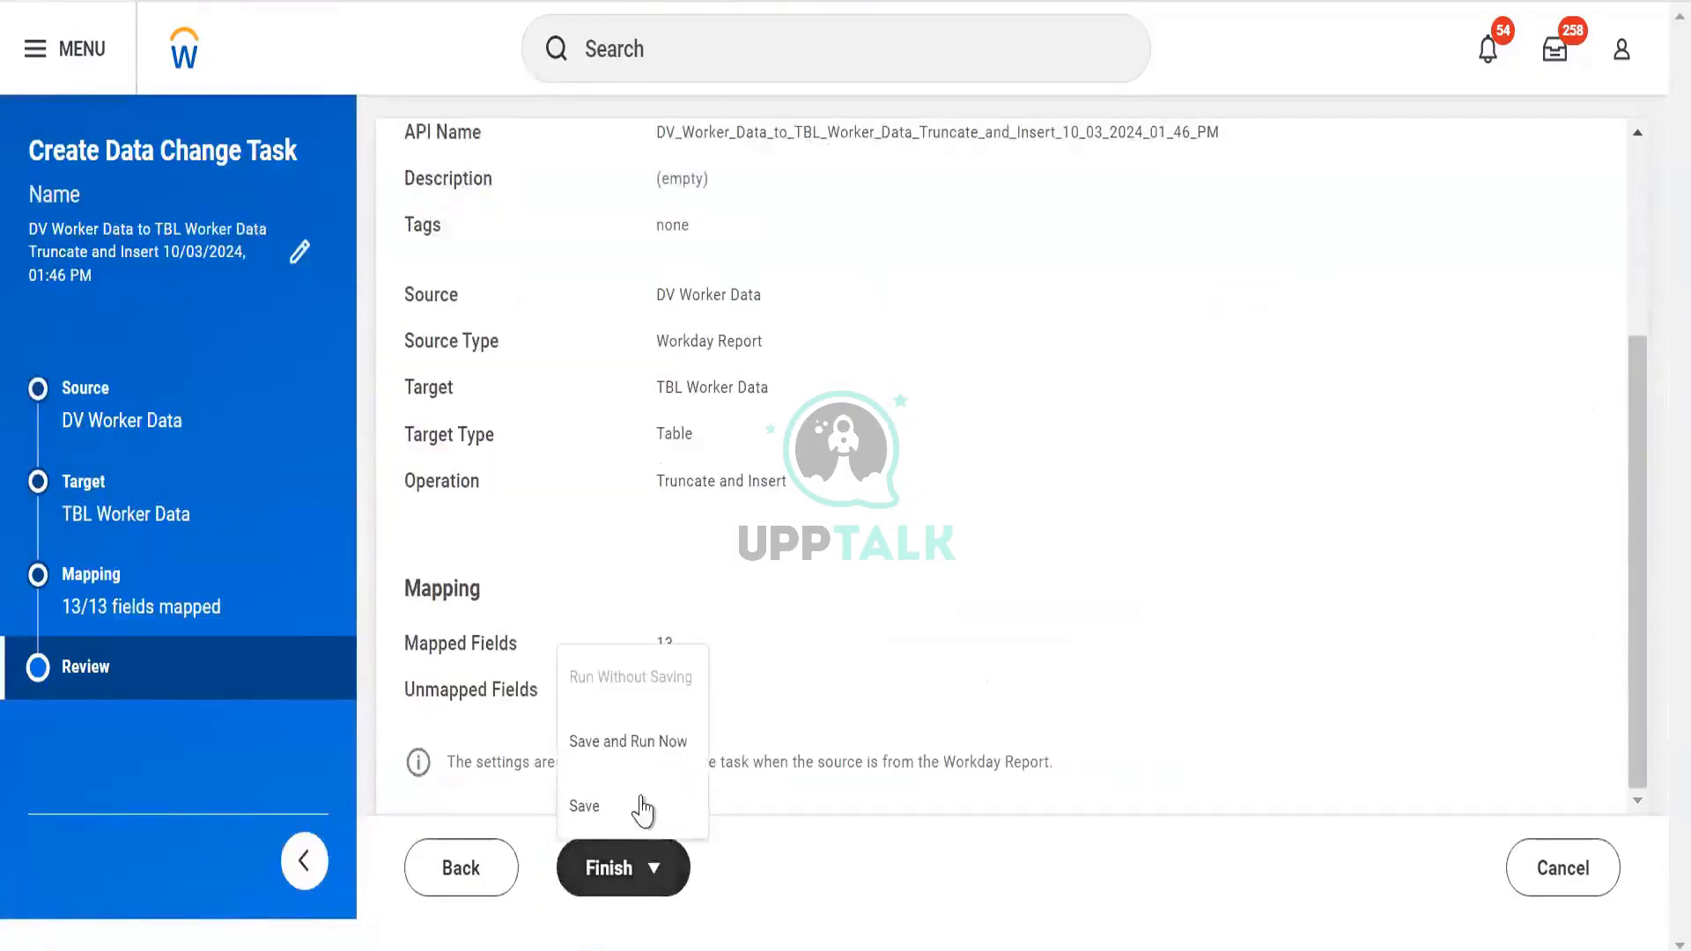
click(638, 745)
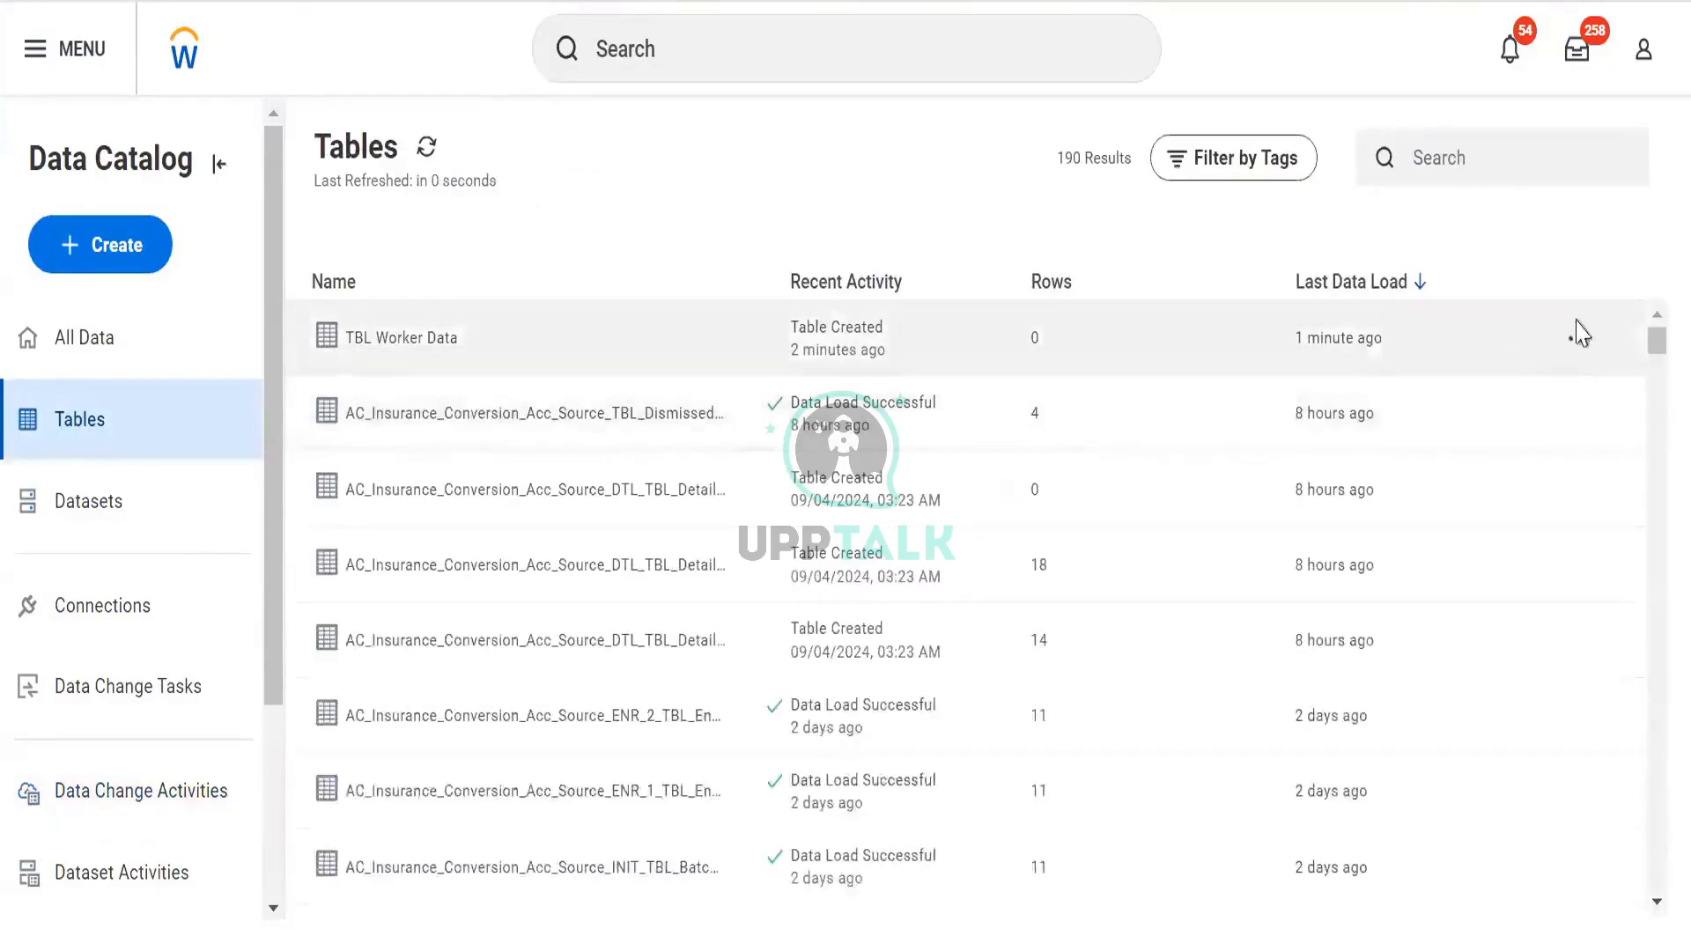
Open the TBL Worker Data table's details page from the Tables list
click(1575, 340)
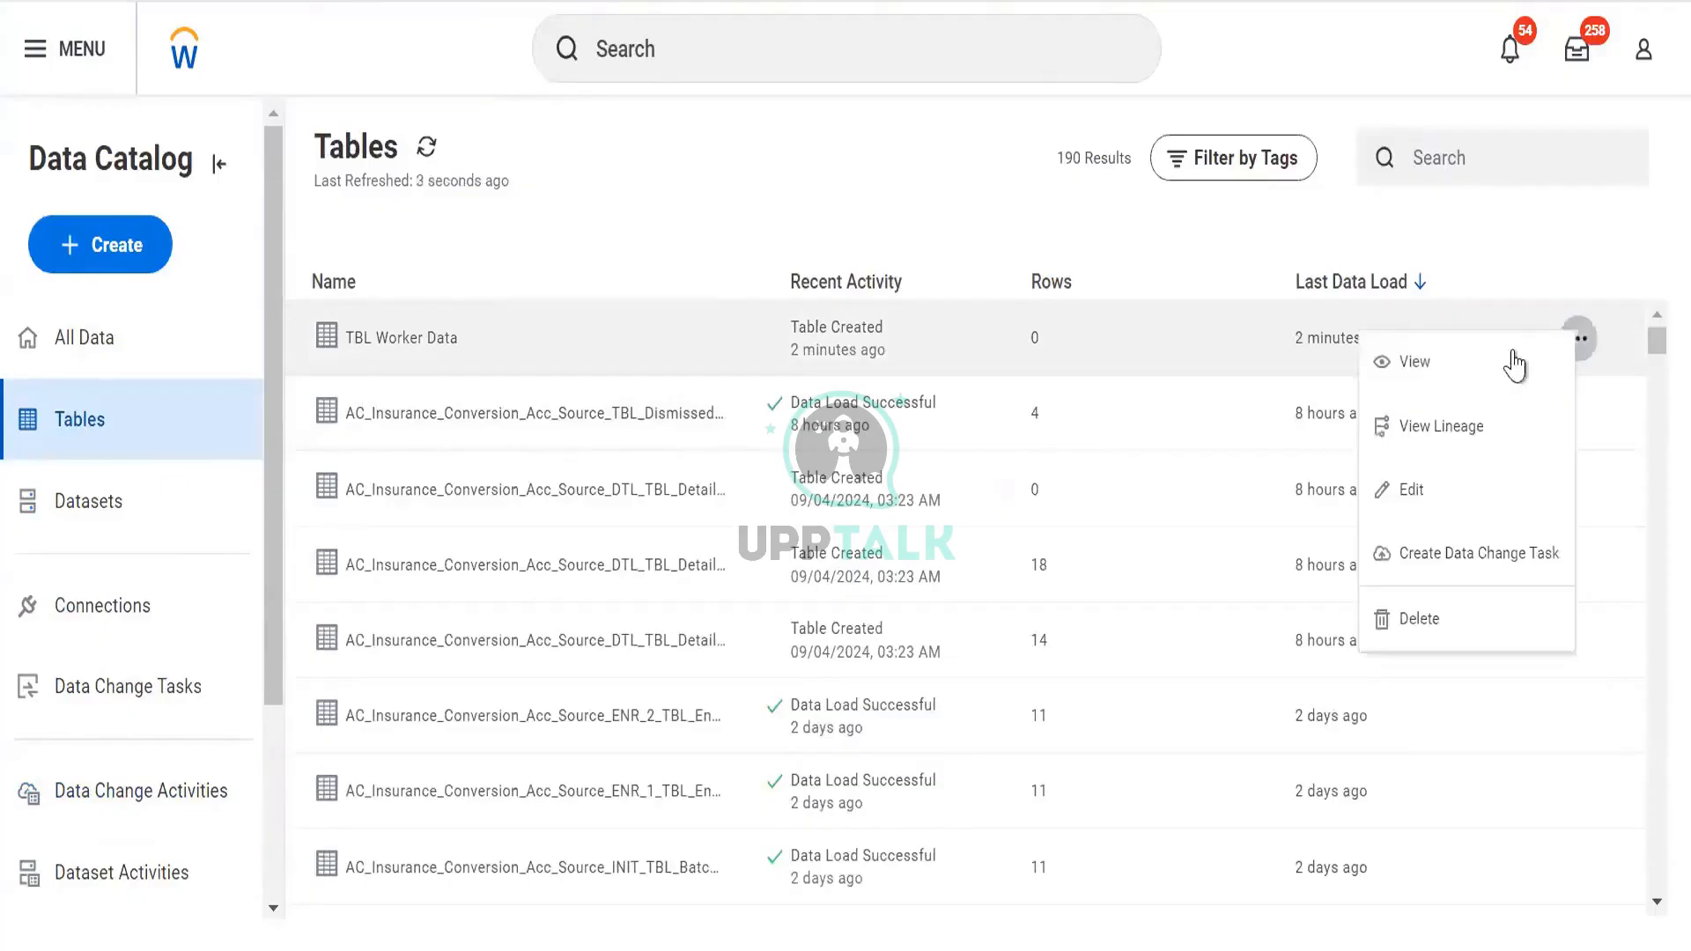
click(1533, 371)
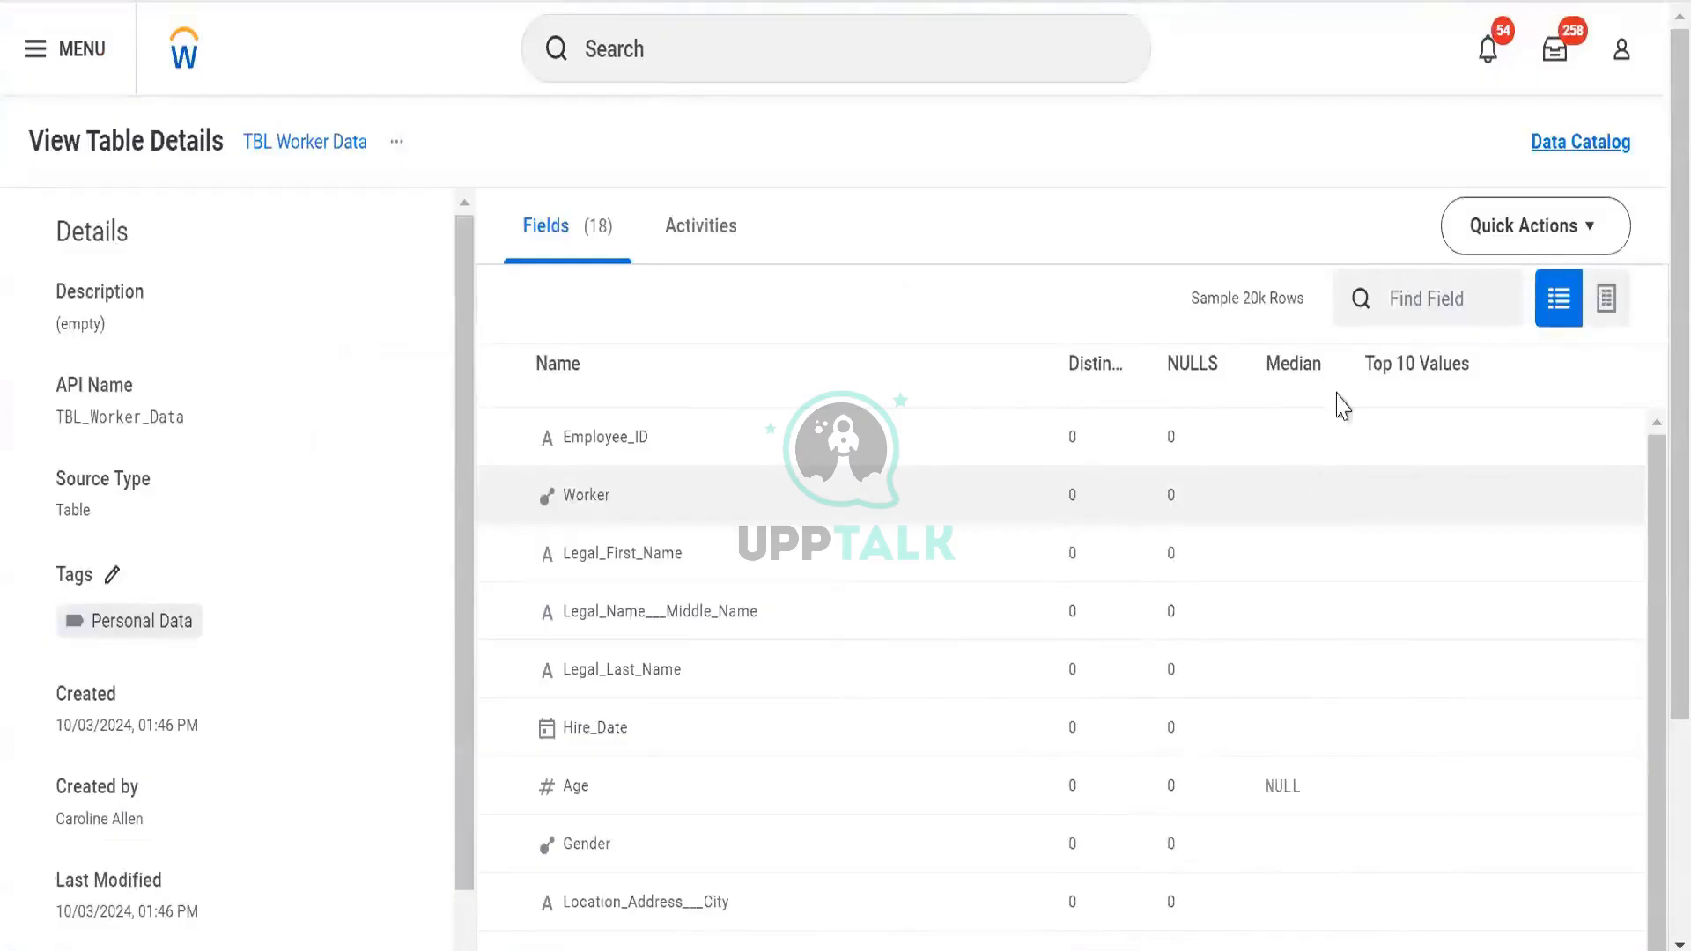
scroll(1159, 571, down, 2)
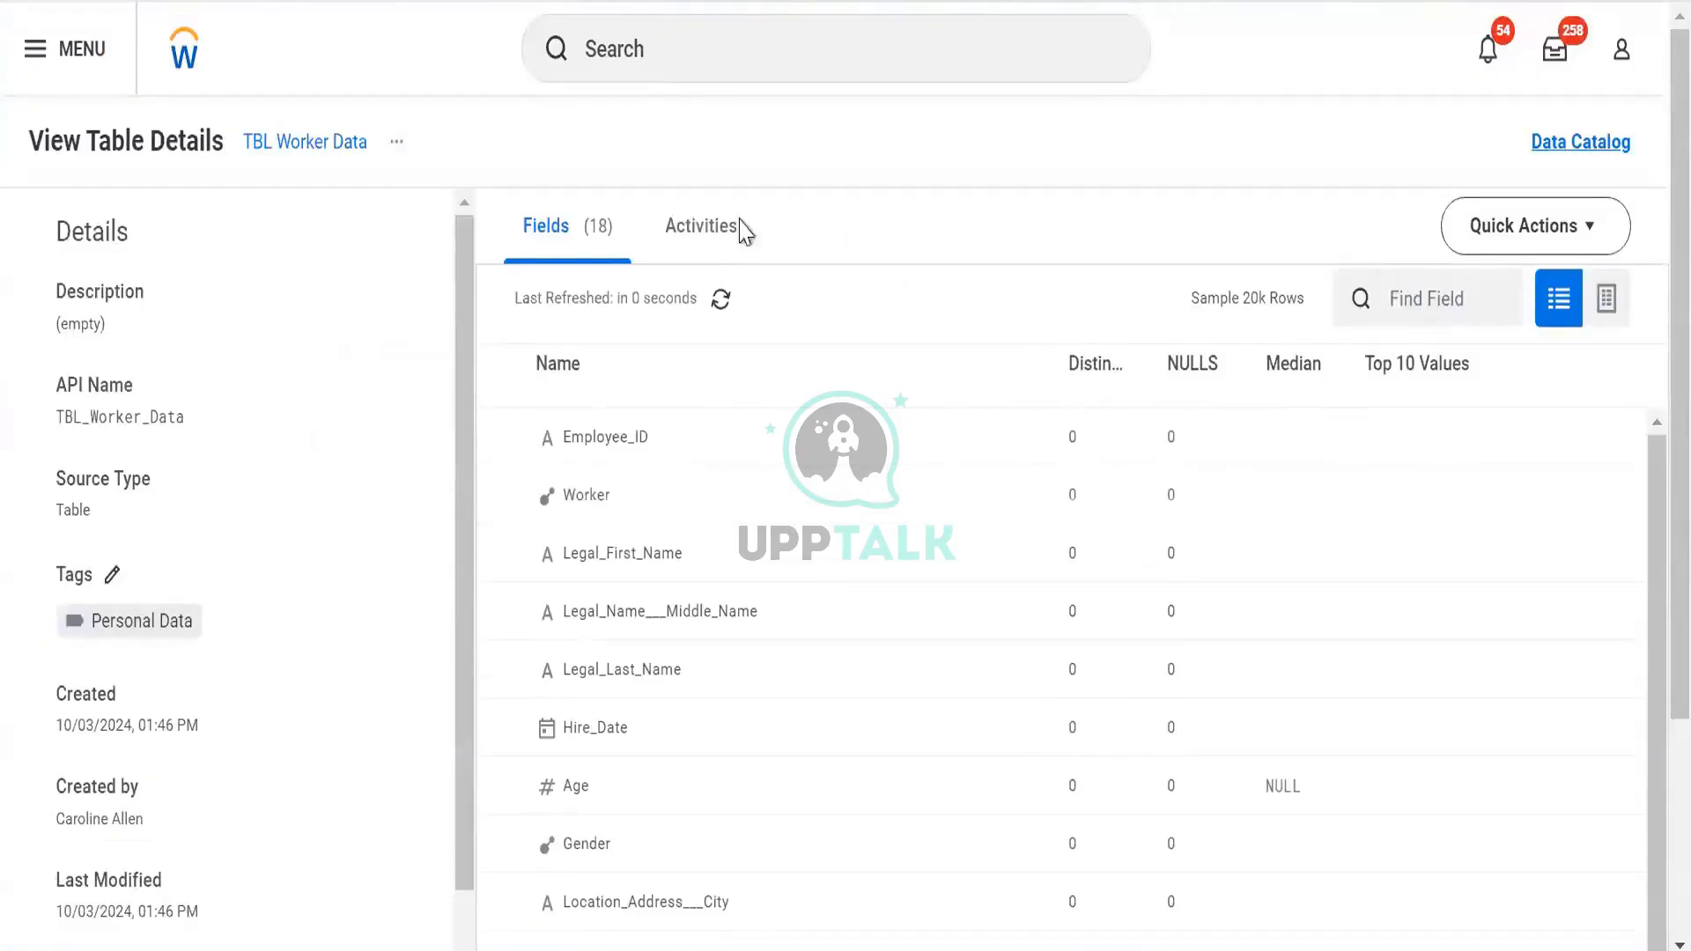
Refresh the table's load activities, then go to the Data Change Activities list
click(702, 251)
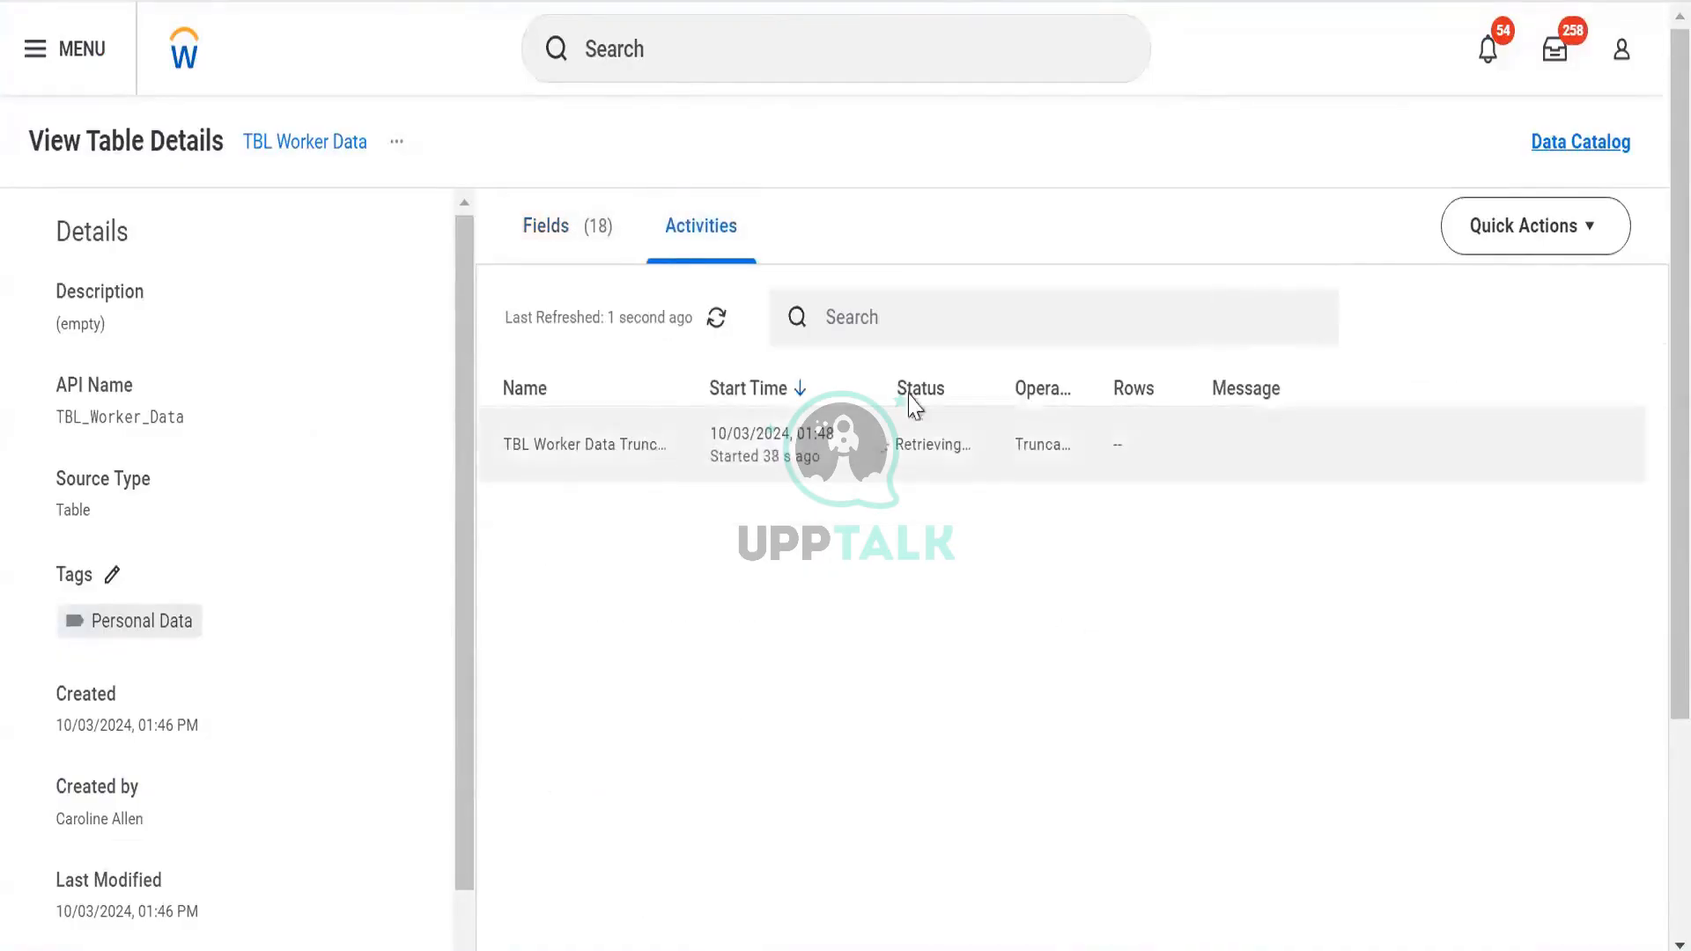
click(717, 321)
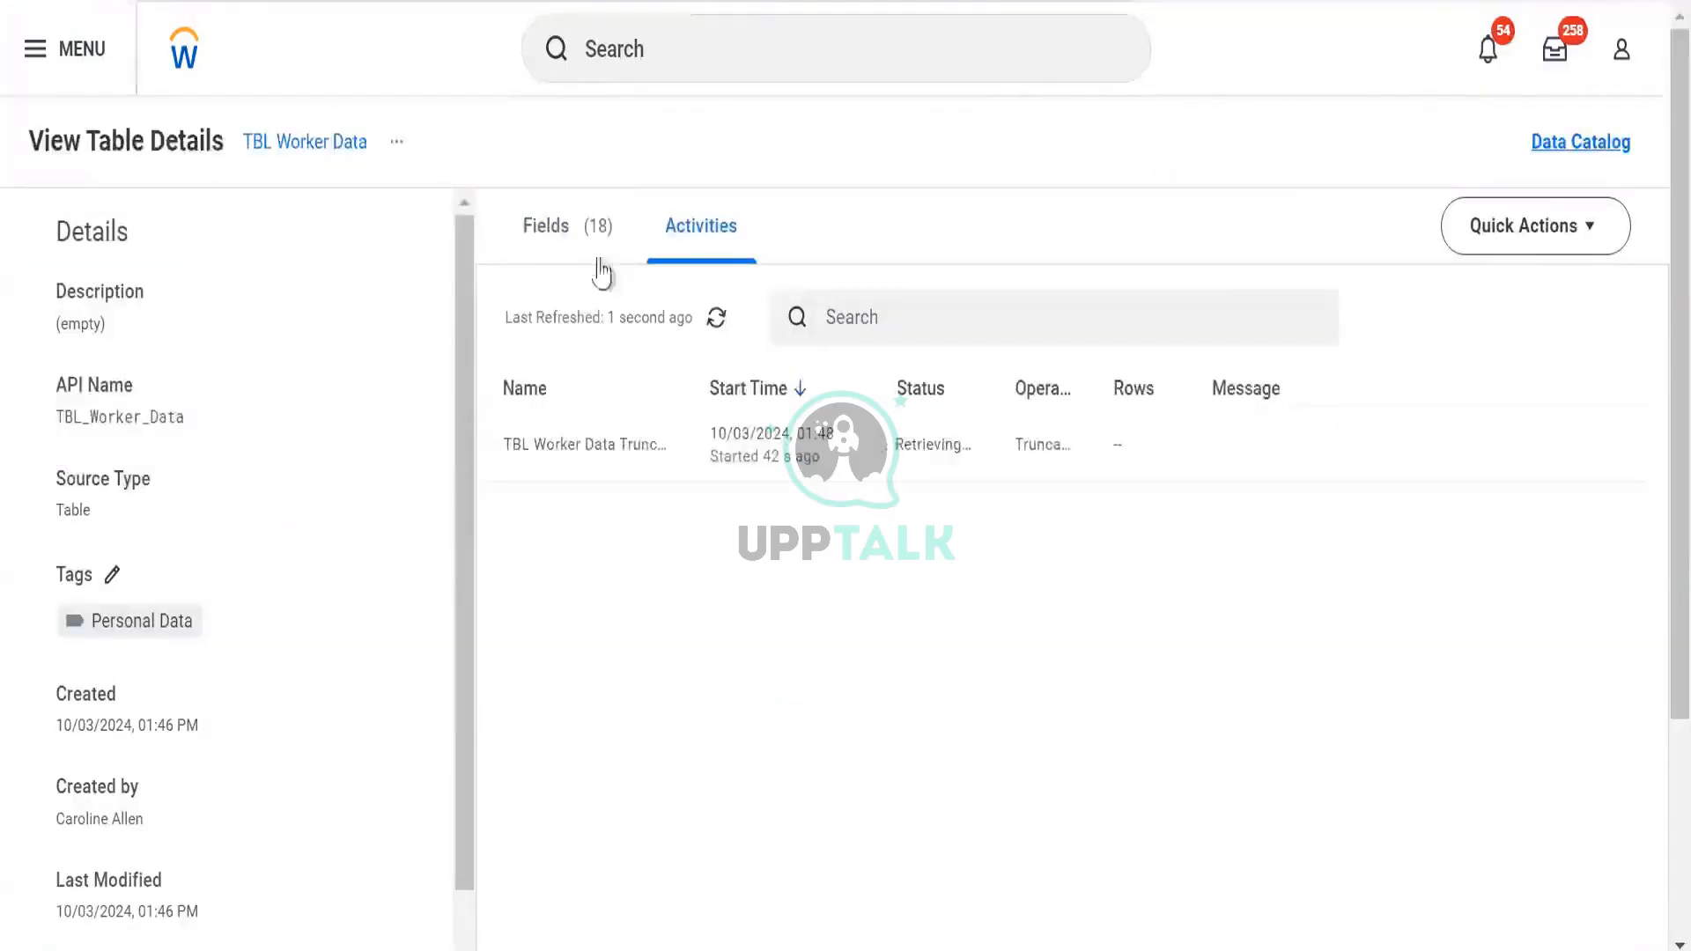
click(593, 263)
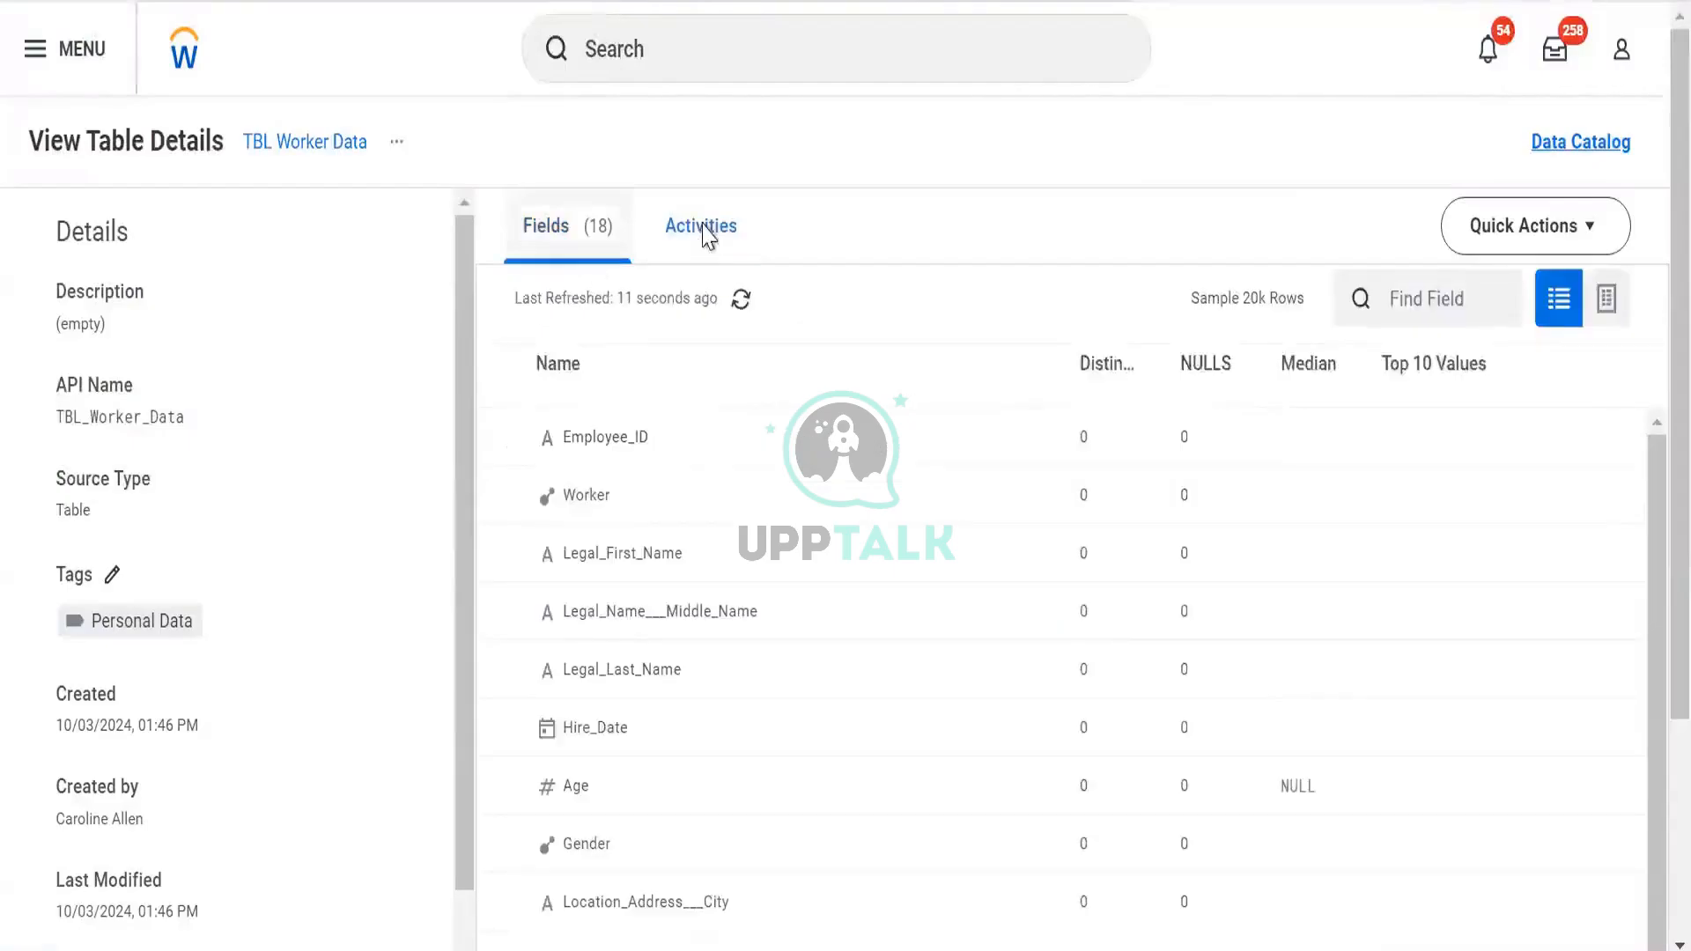
click(702, 231)
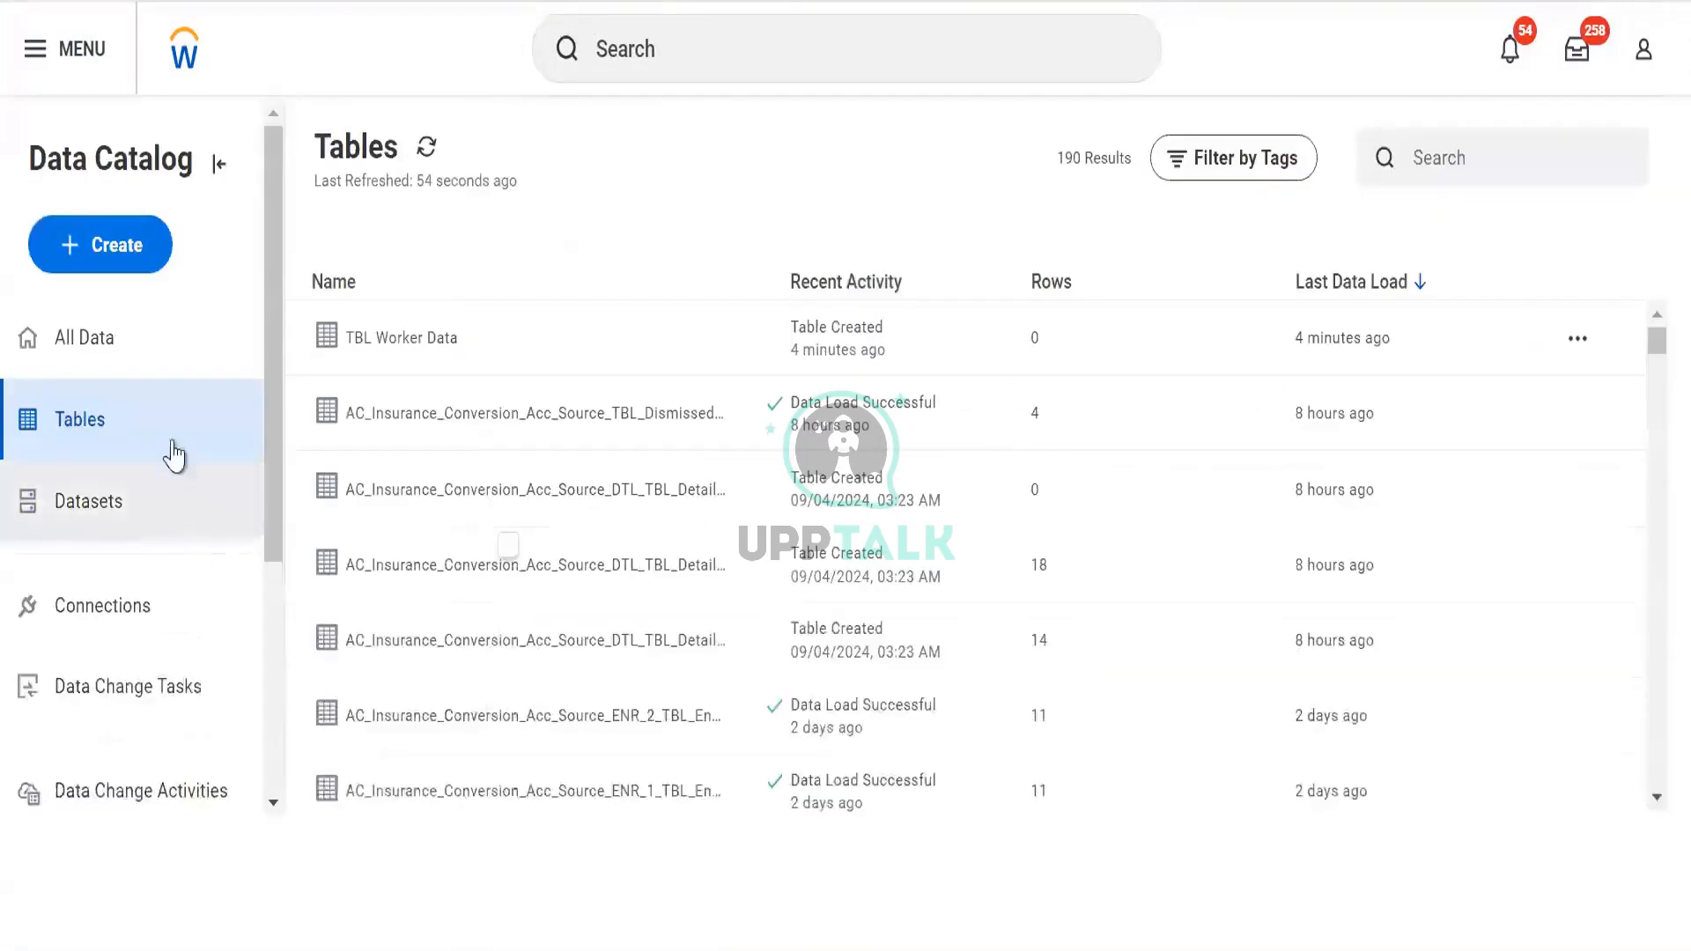
click(107, 704)
click(128, 807)
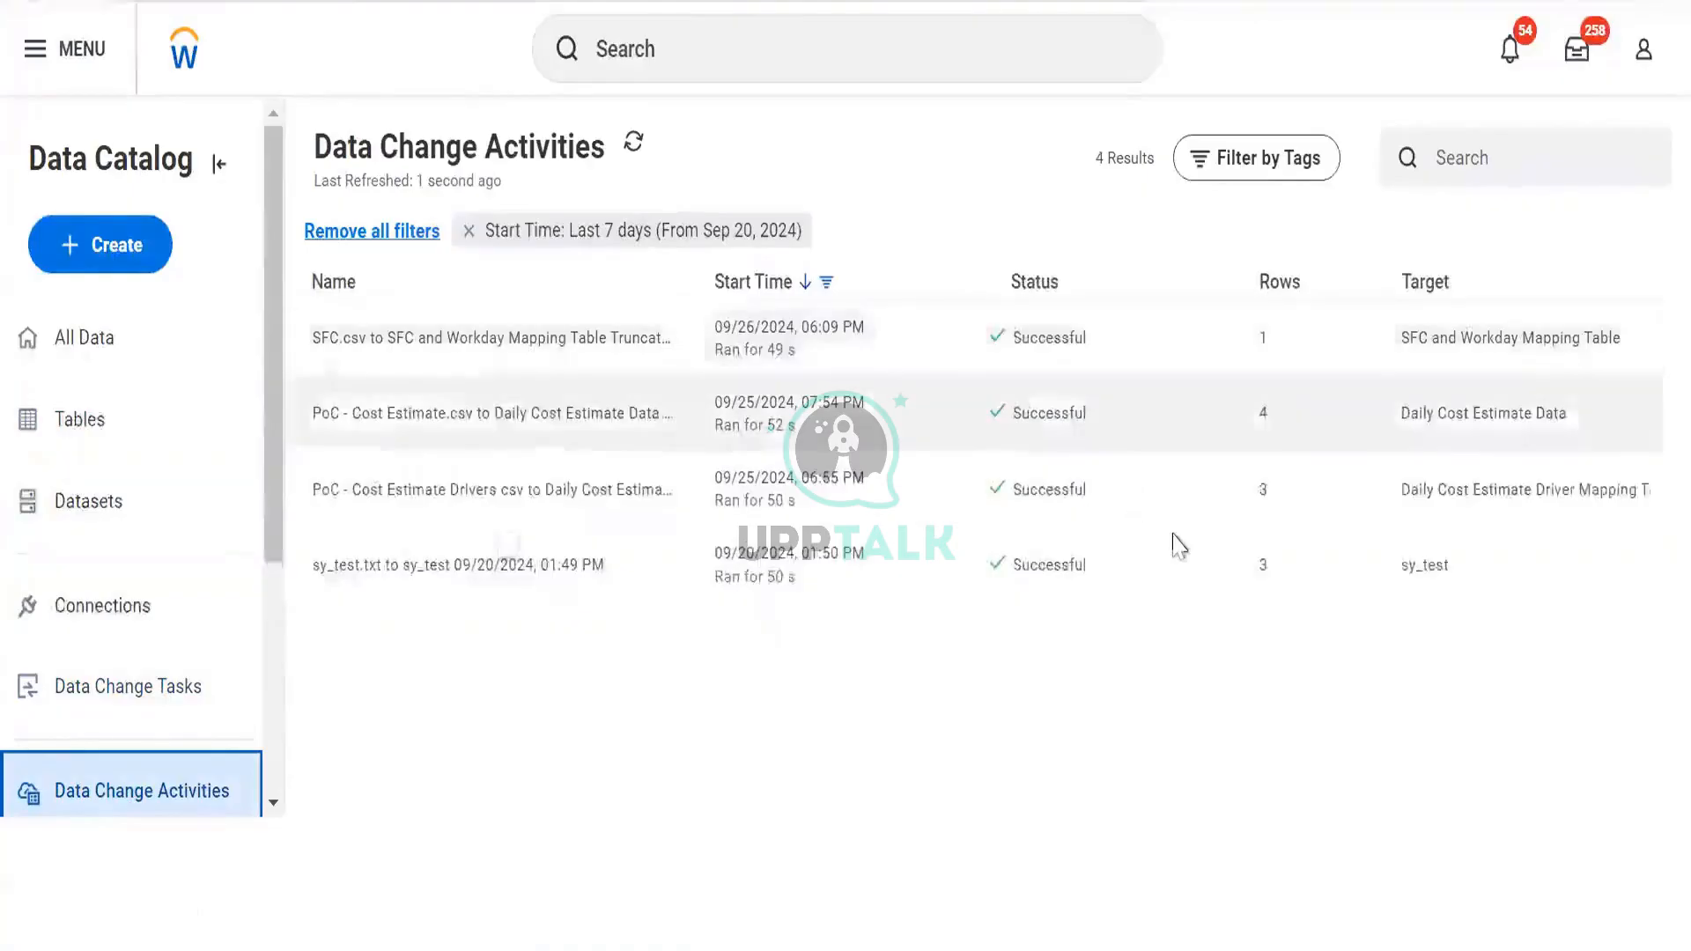
Remove the last-7-days Start Time filter to list all data change activities, then start a derived dataset
click(466, 232)
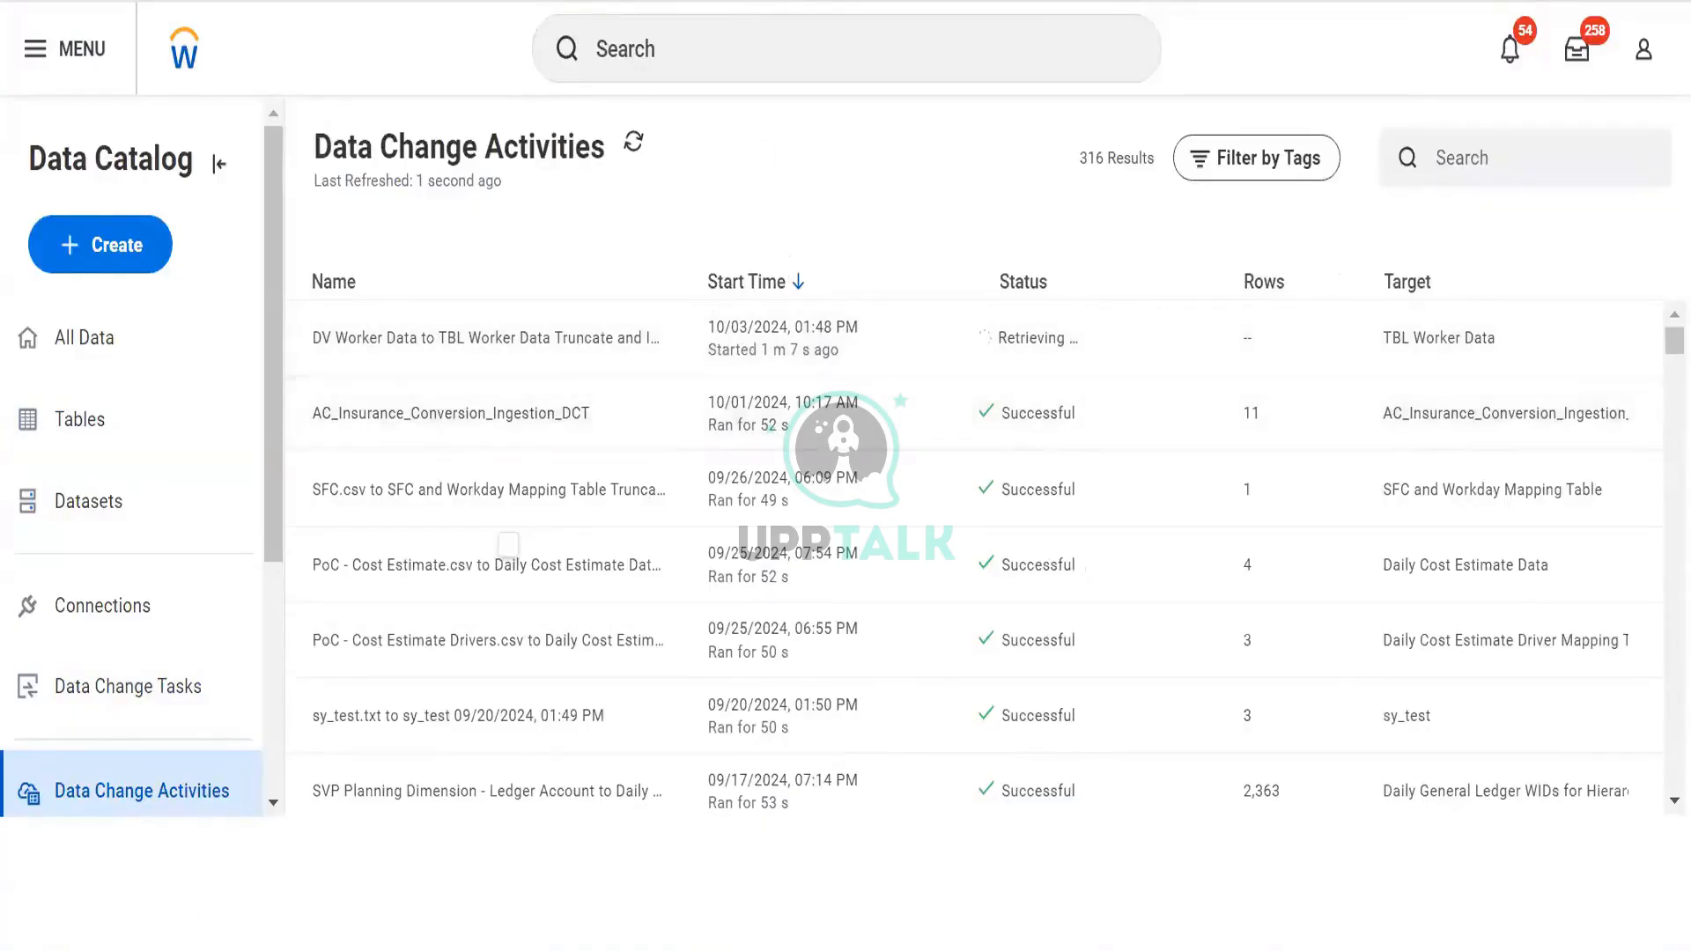
click(88, 421)
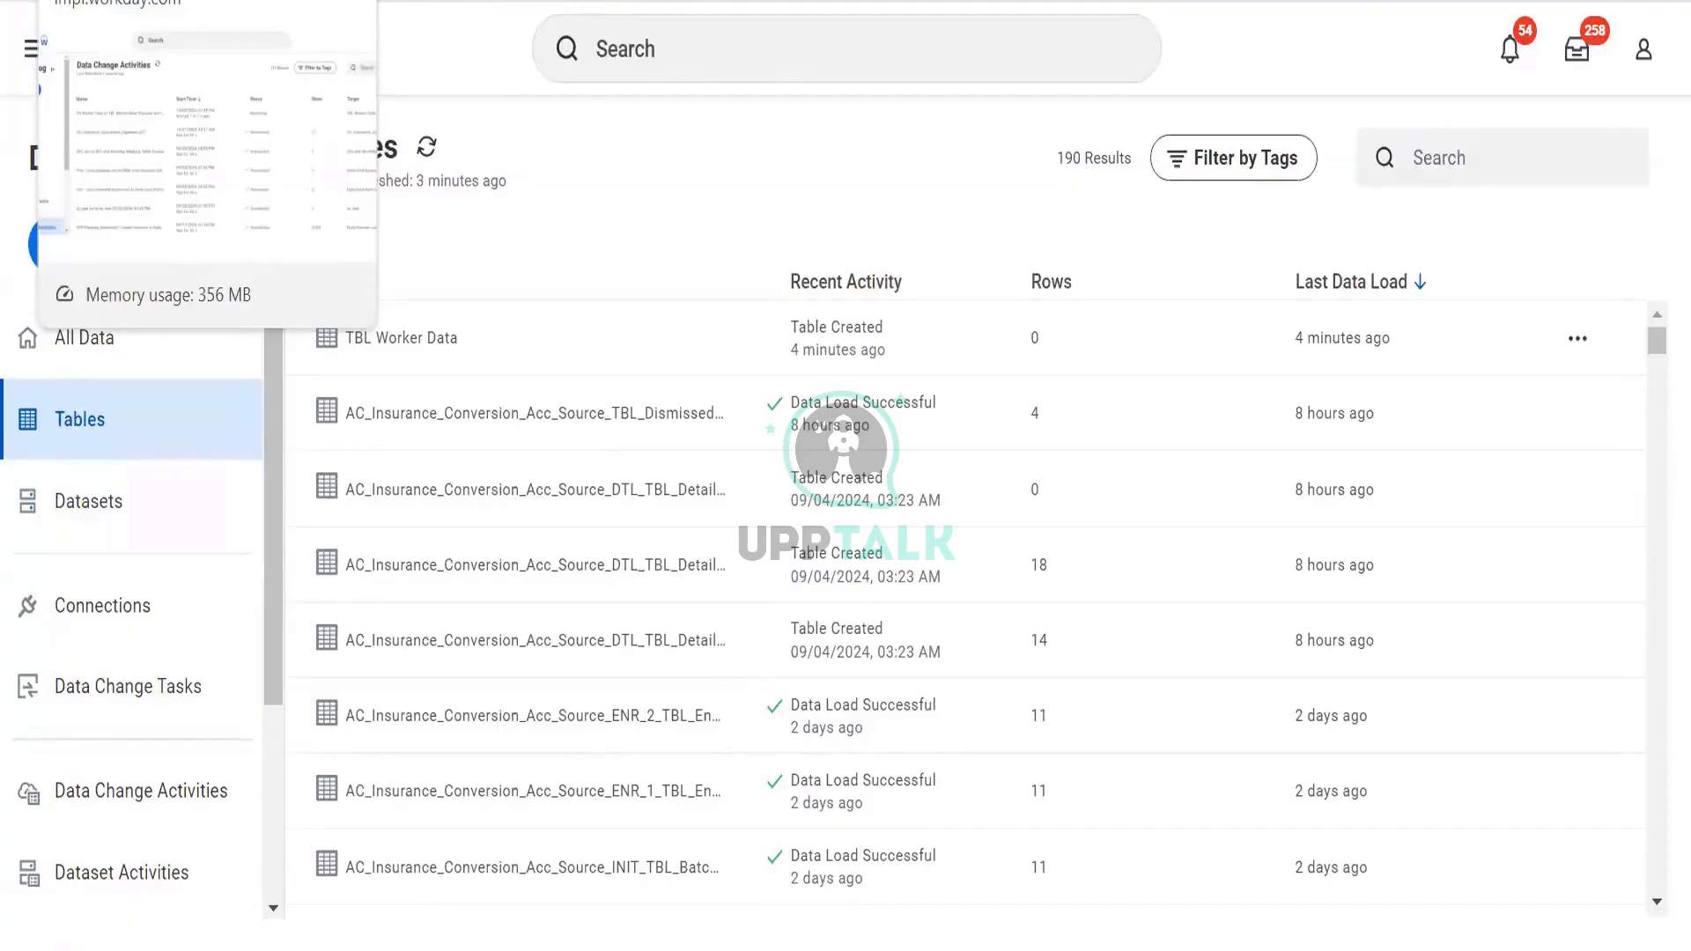
click(133, 2)
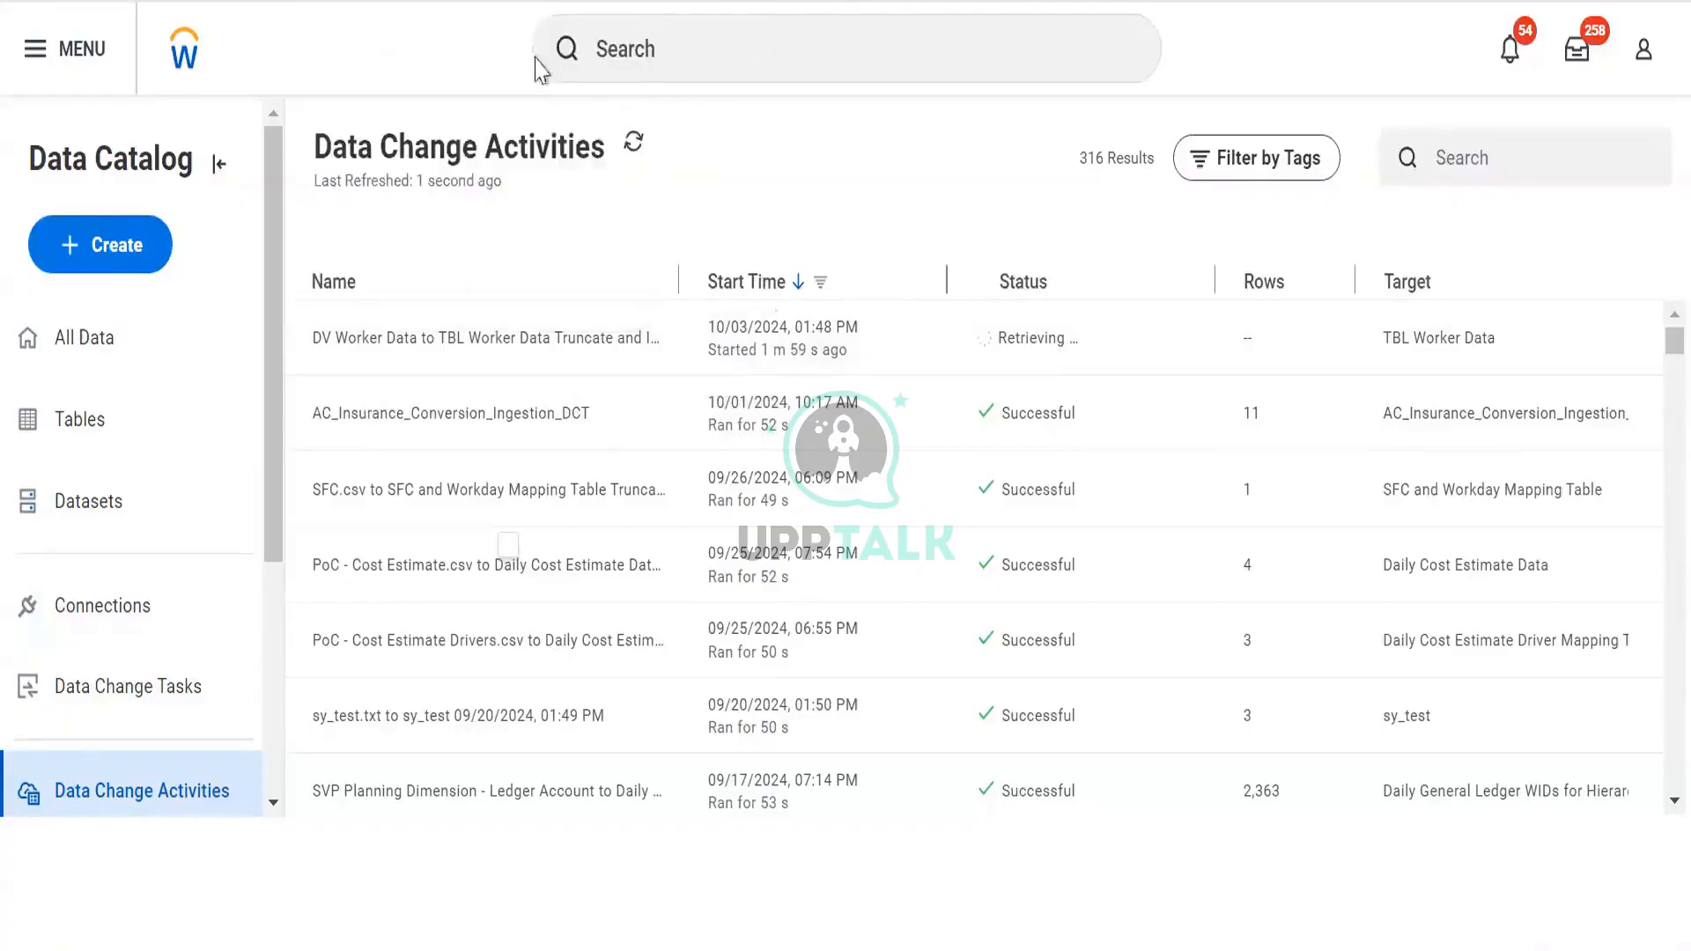
click(99, 244)
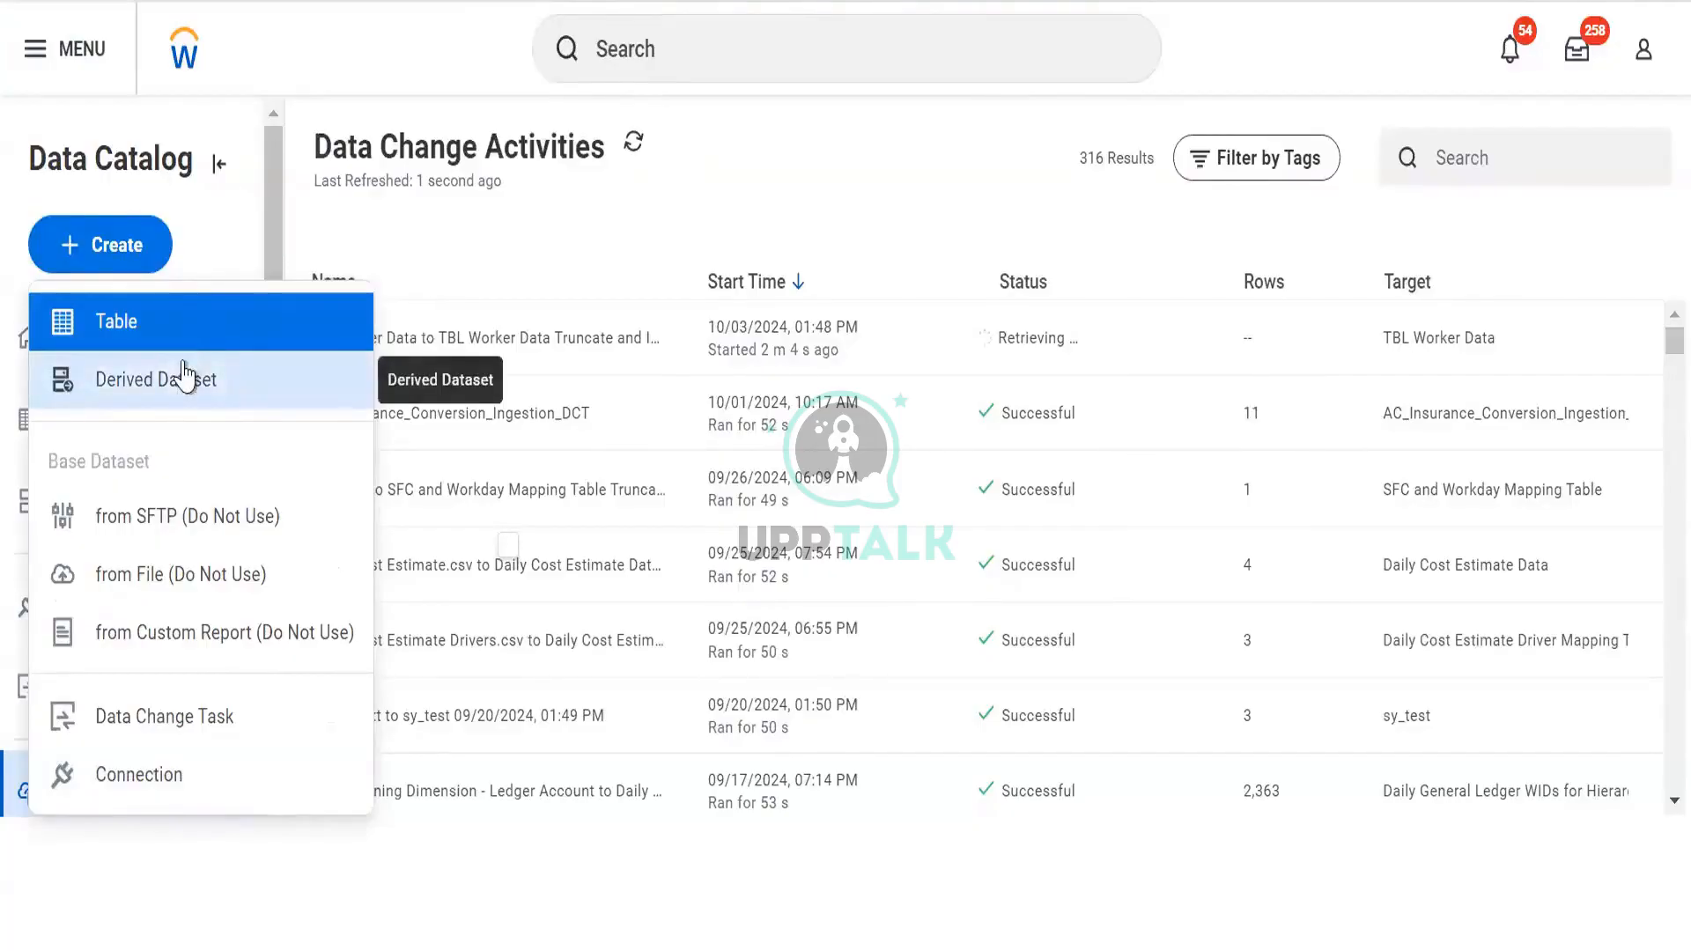
click(139, 381)
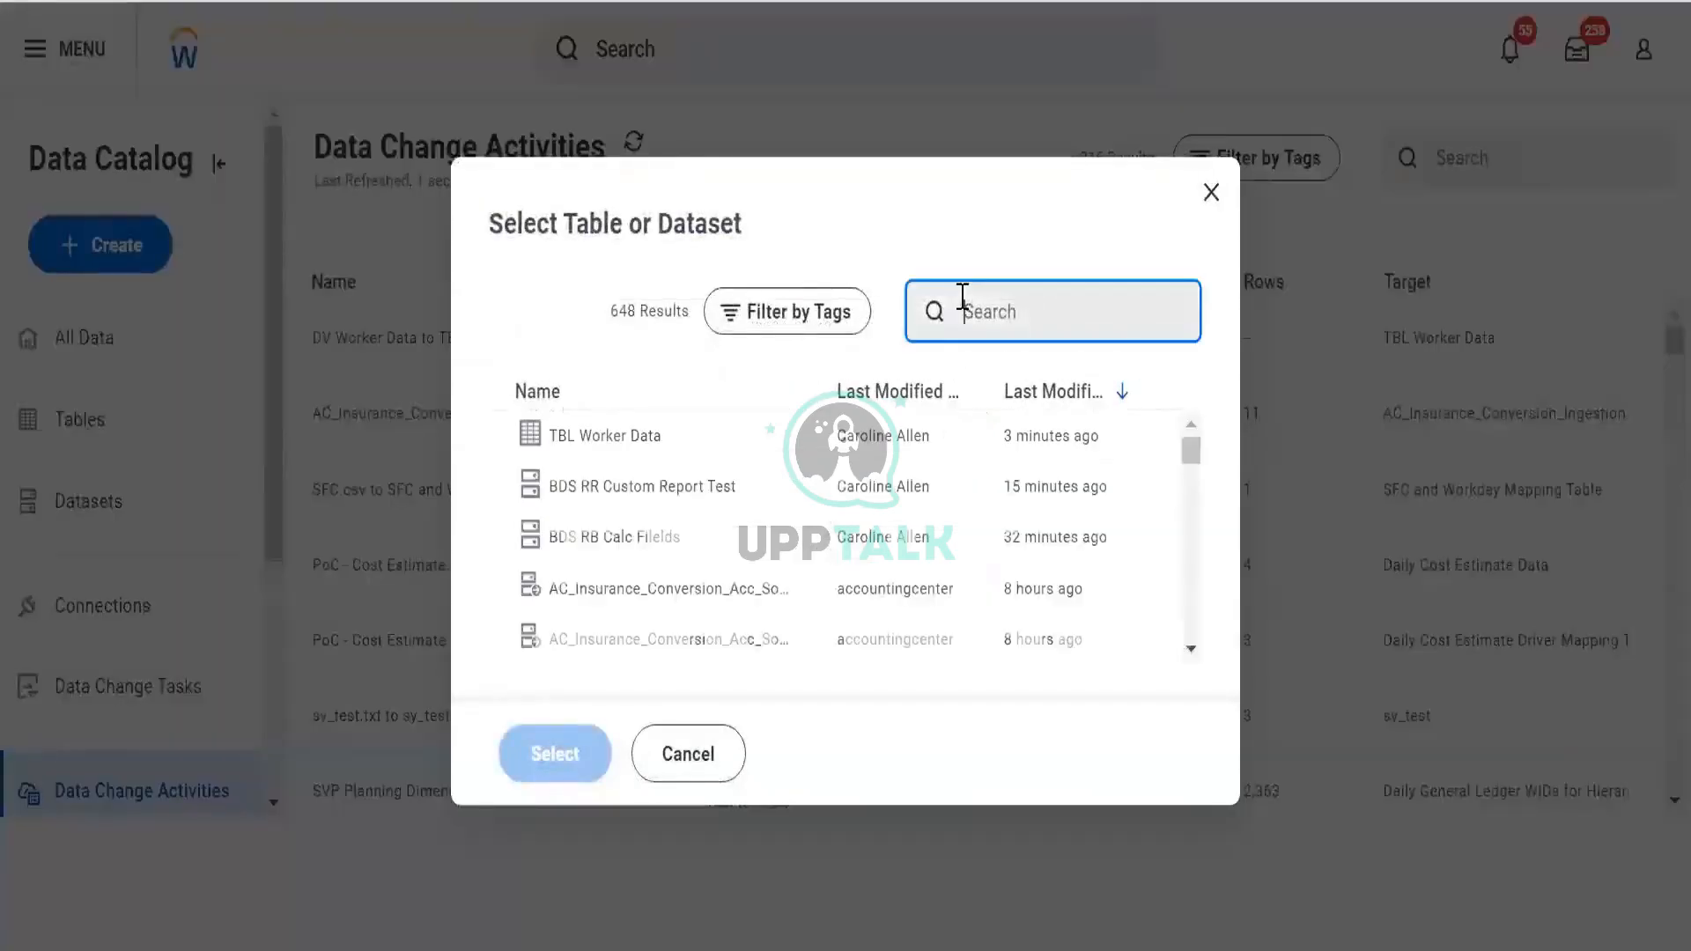
Use BDS RR Custom Report Test as the source and name the dataset DDS RR Custom Report Test
click(712, 486)
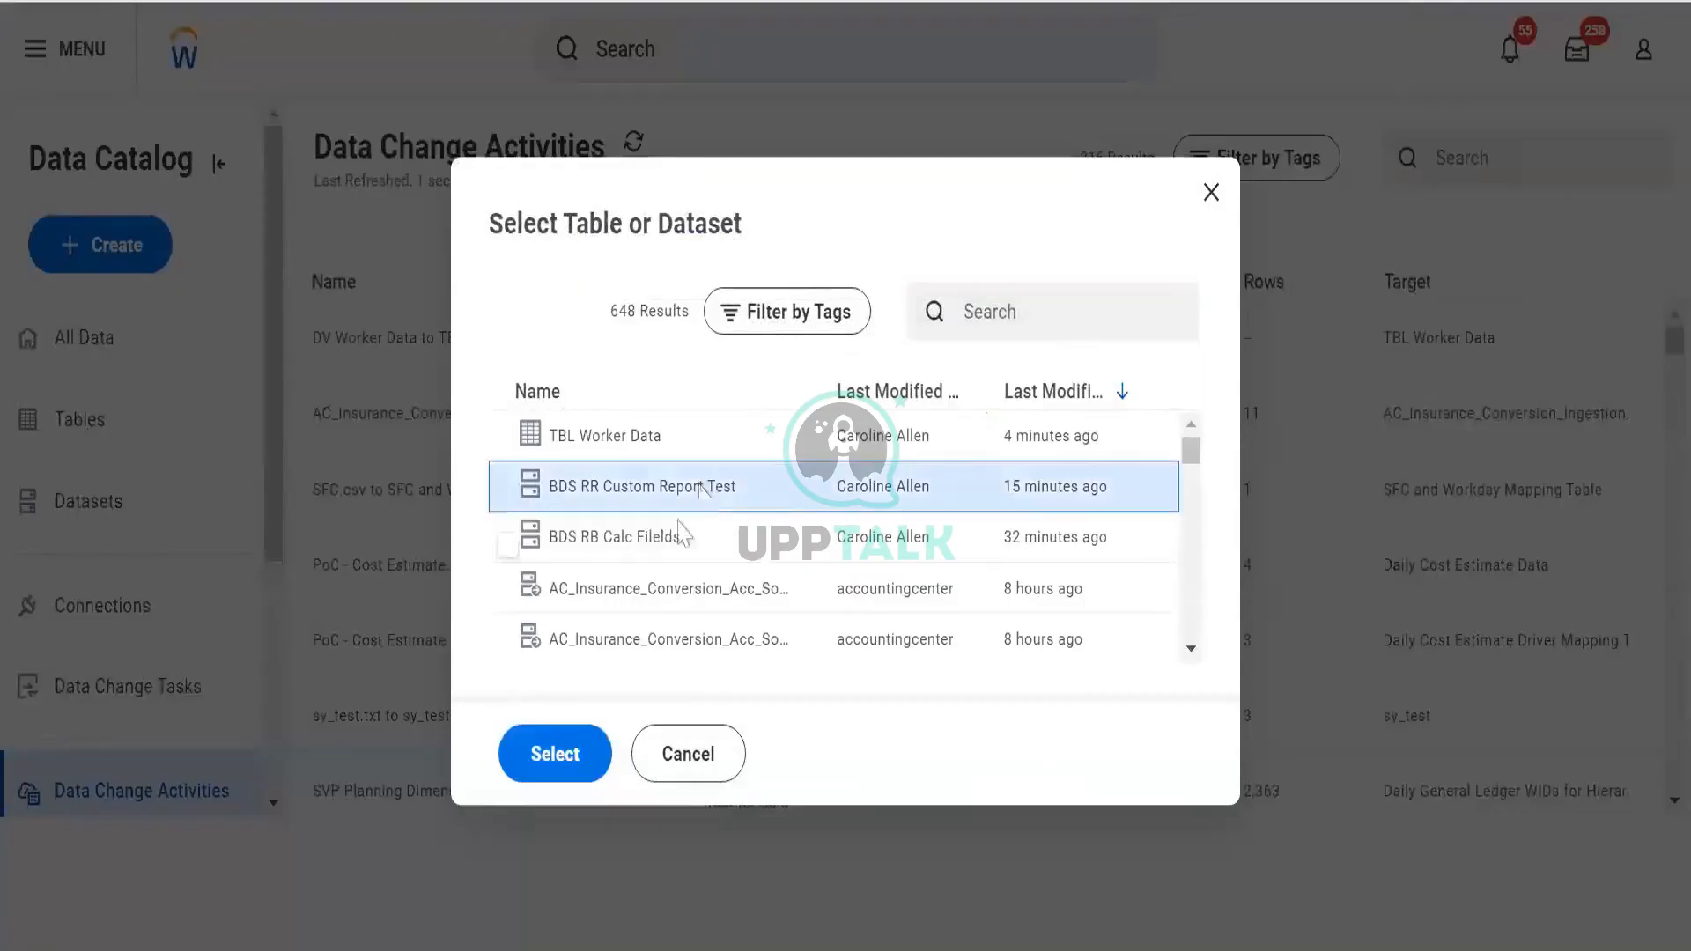
click(518, 775)
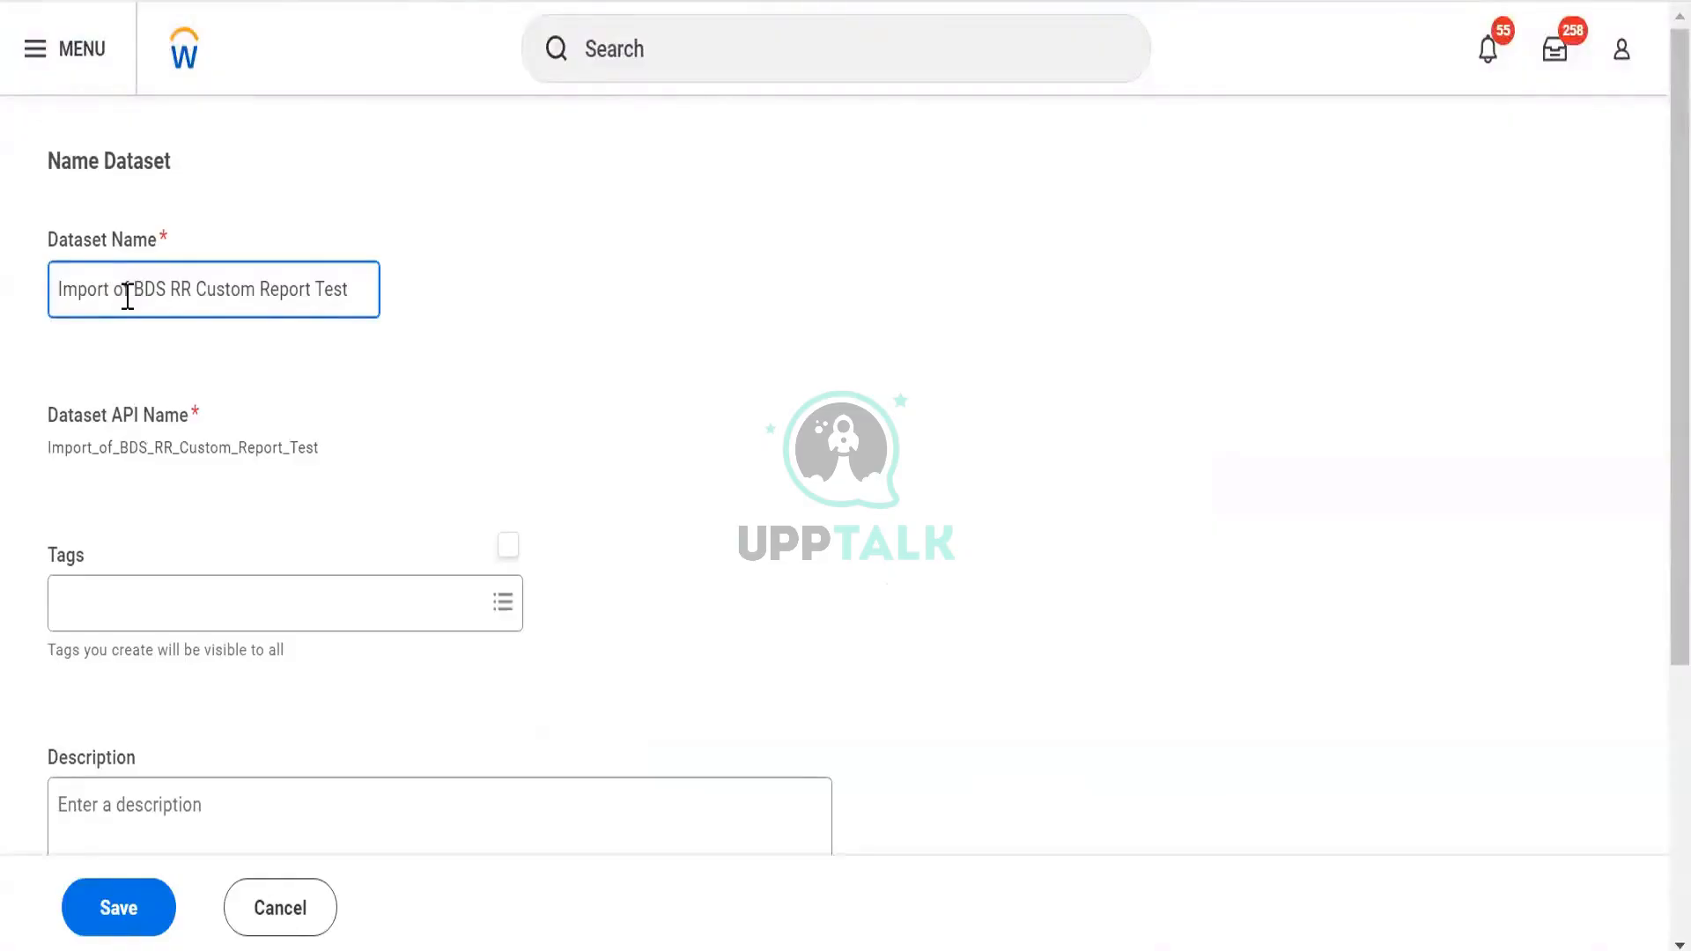
drag(166, 289, 3, 315)
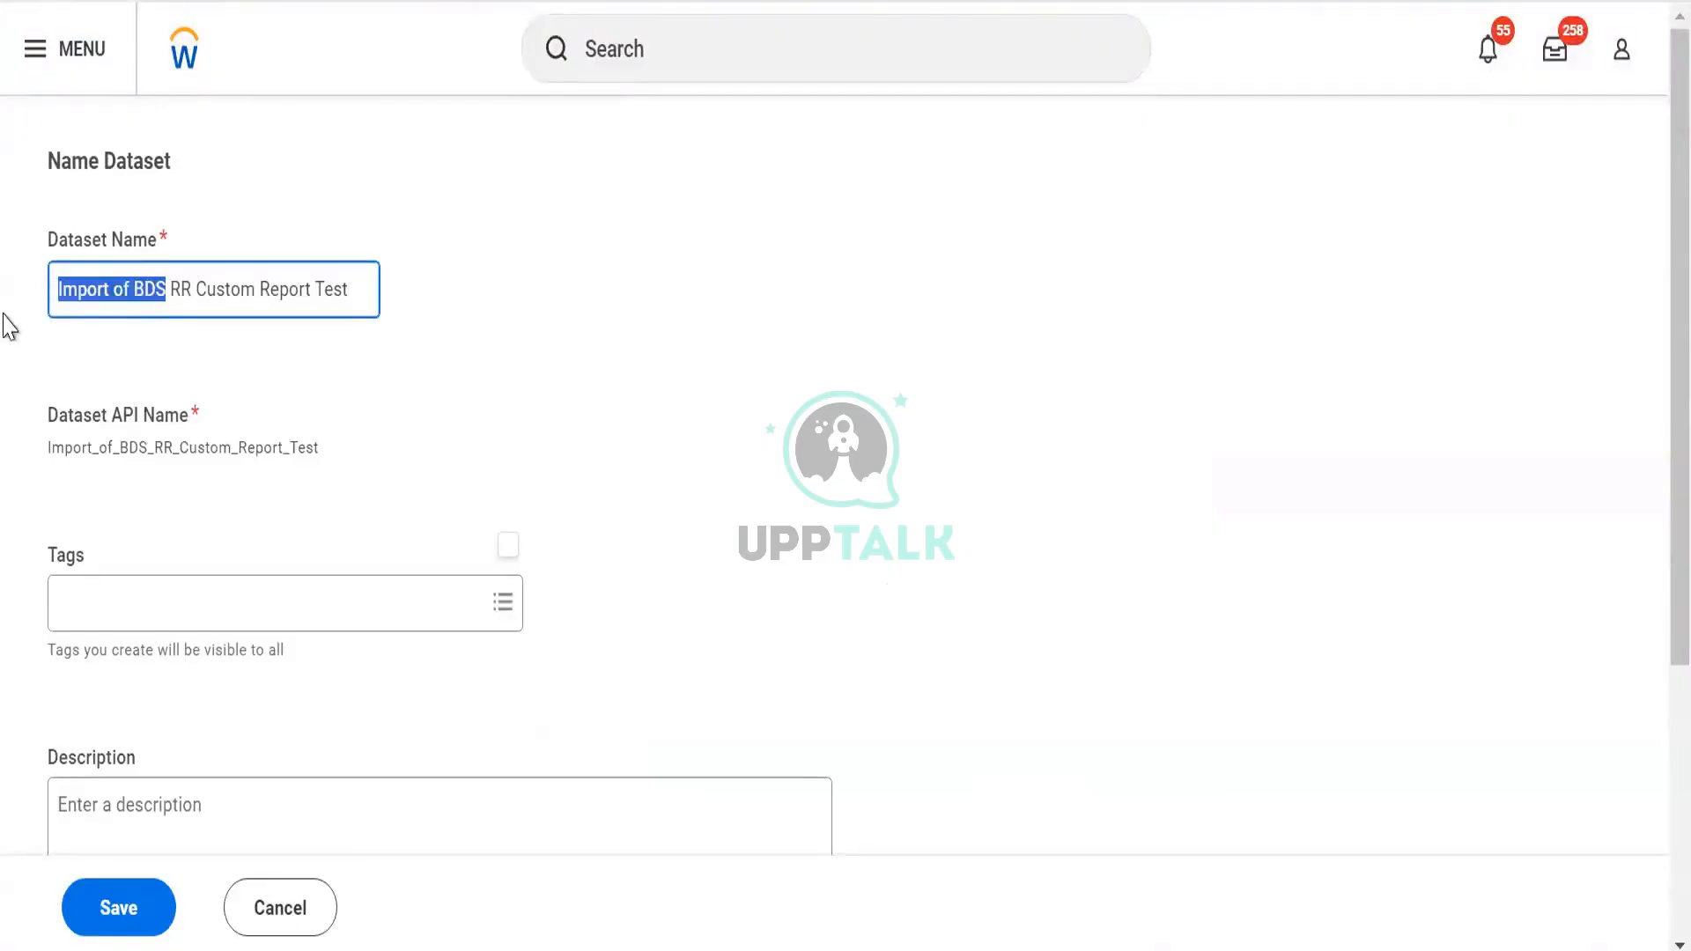
text(BDS)
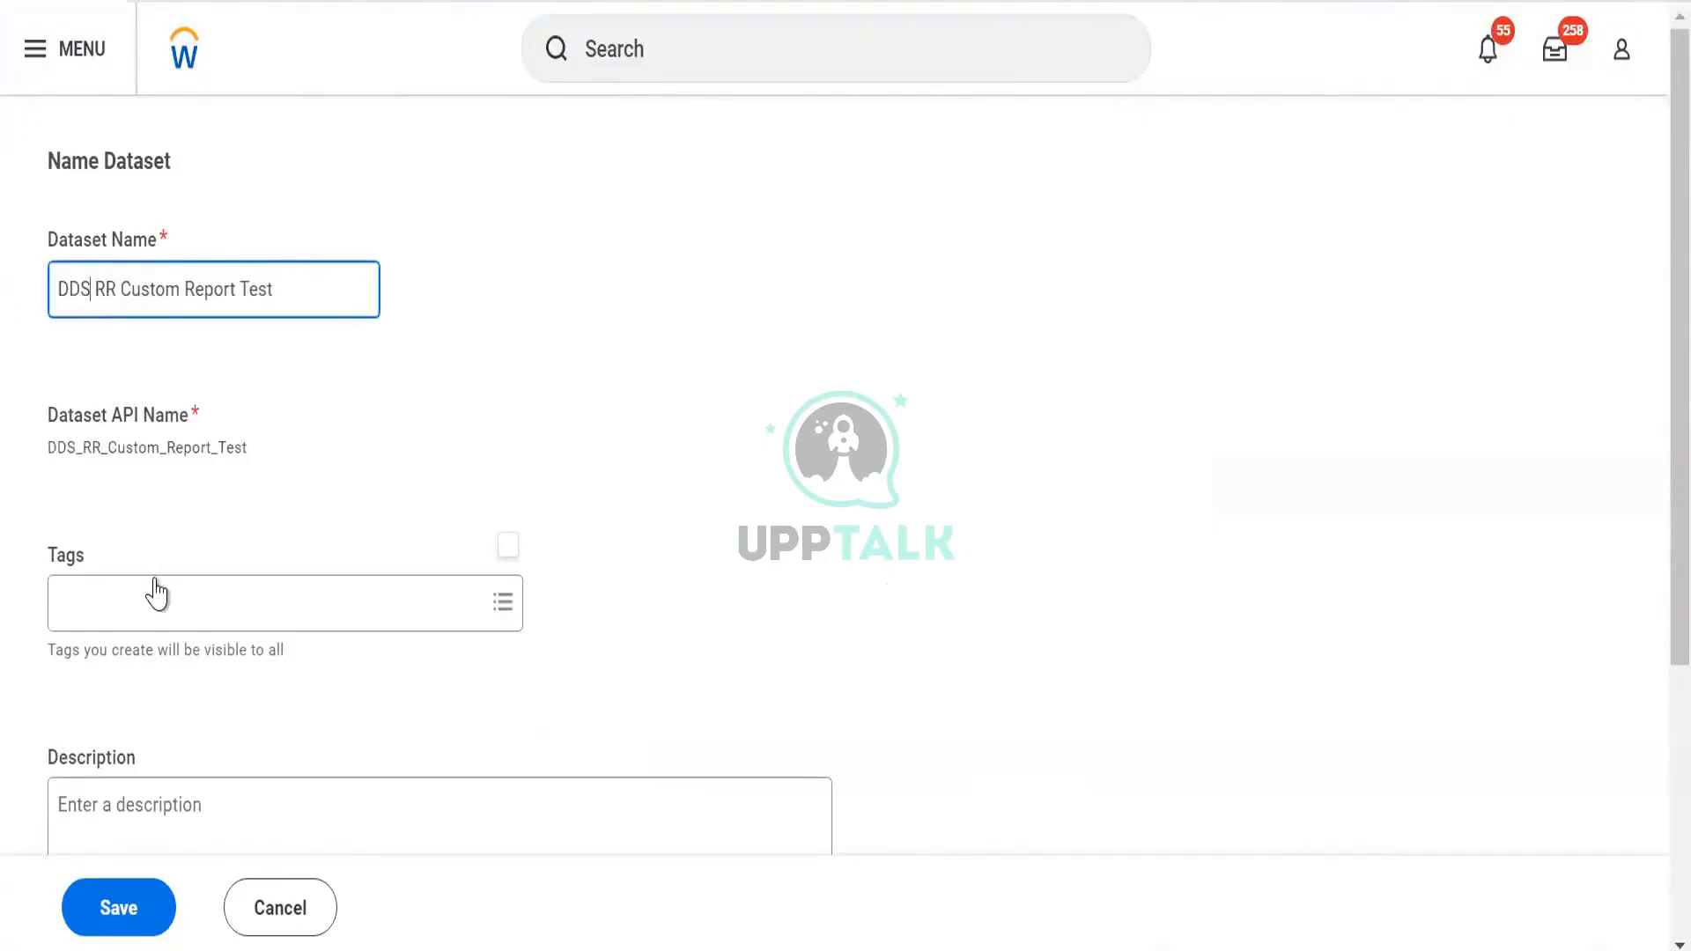
Tag the derived dataset Personal Data and save it
click(155, 592)
text(pers)
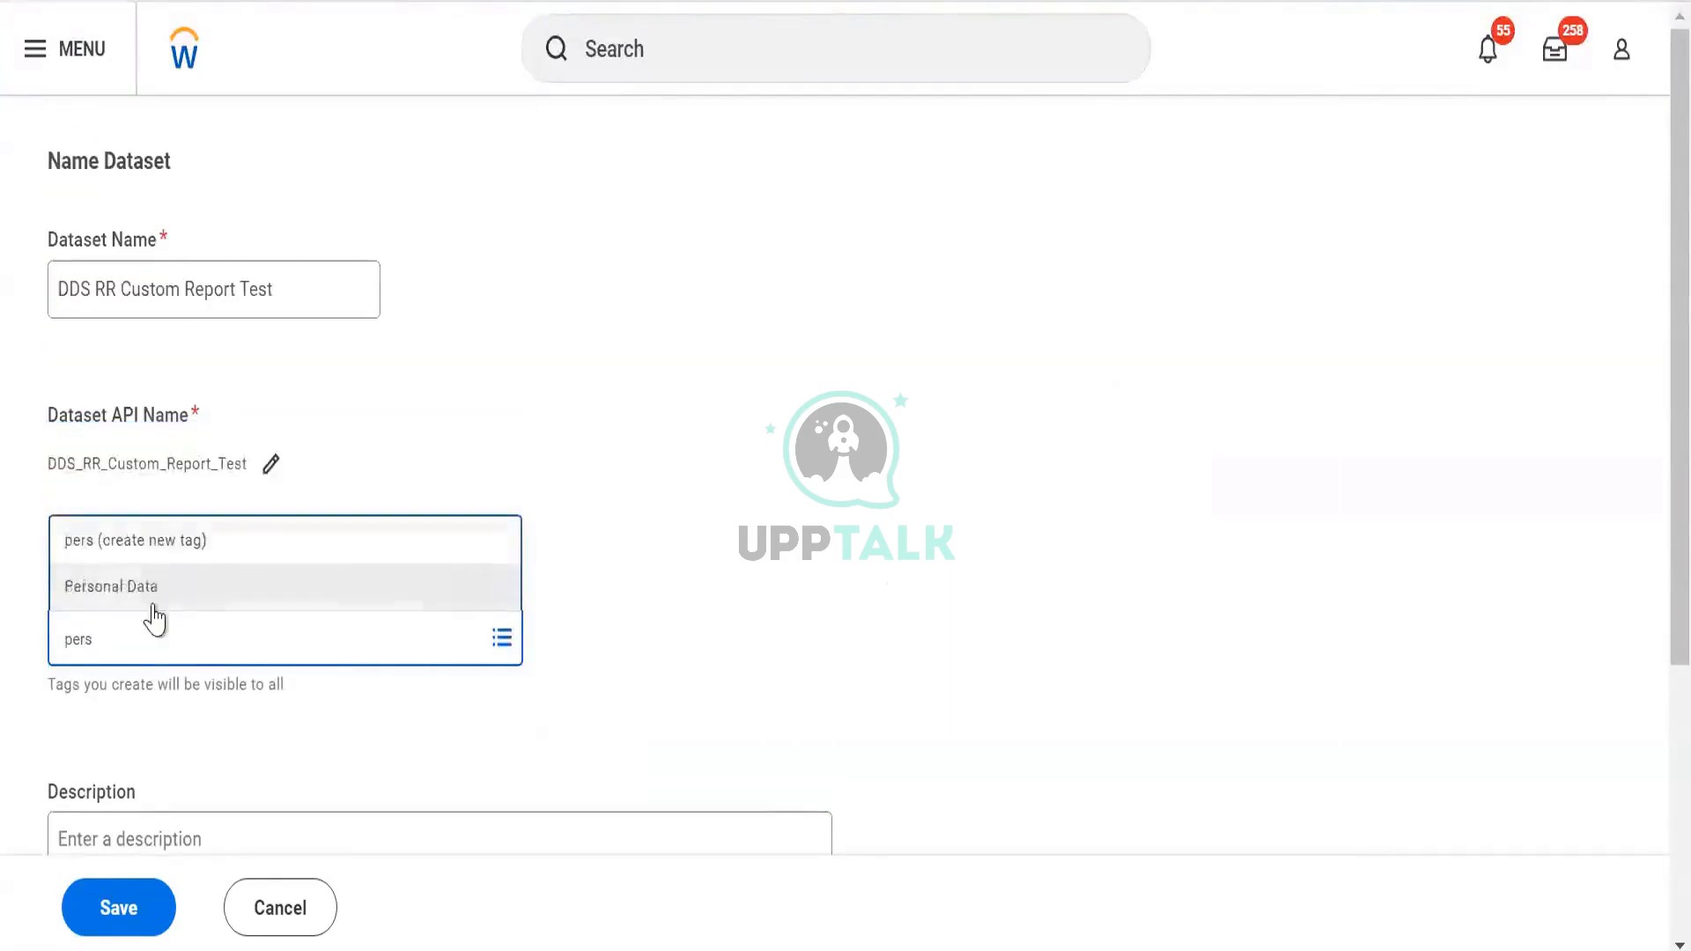
click(156, 590)
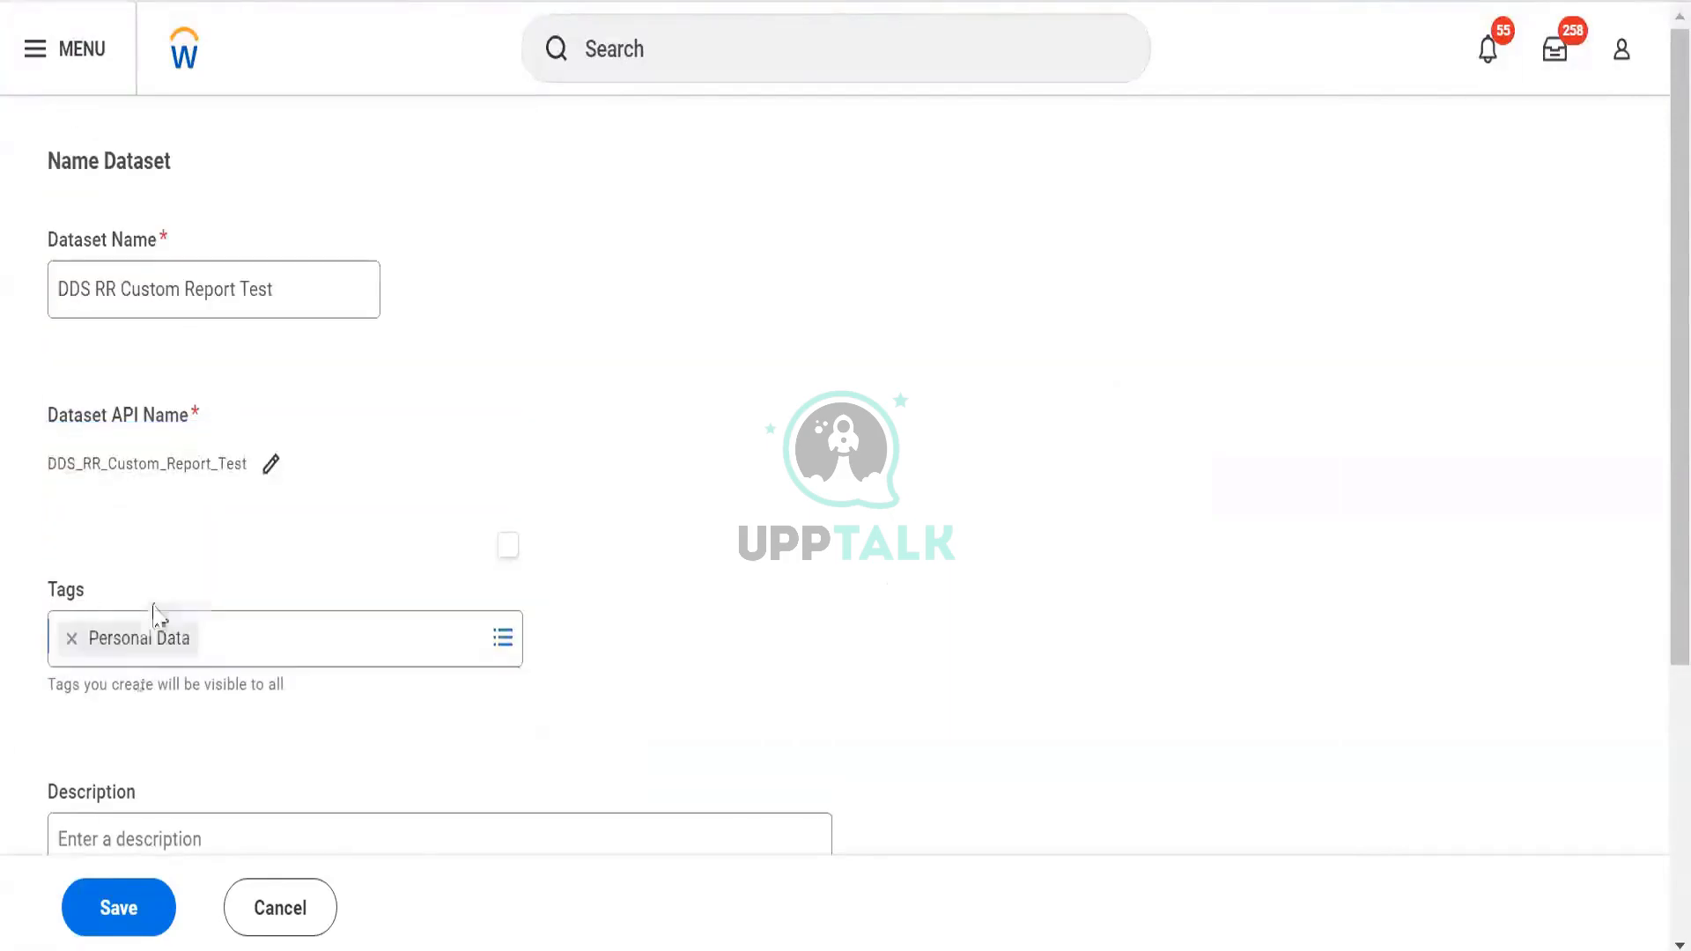
scroll(128, 793, down, 5)
click(132, 914)
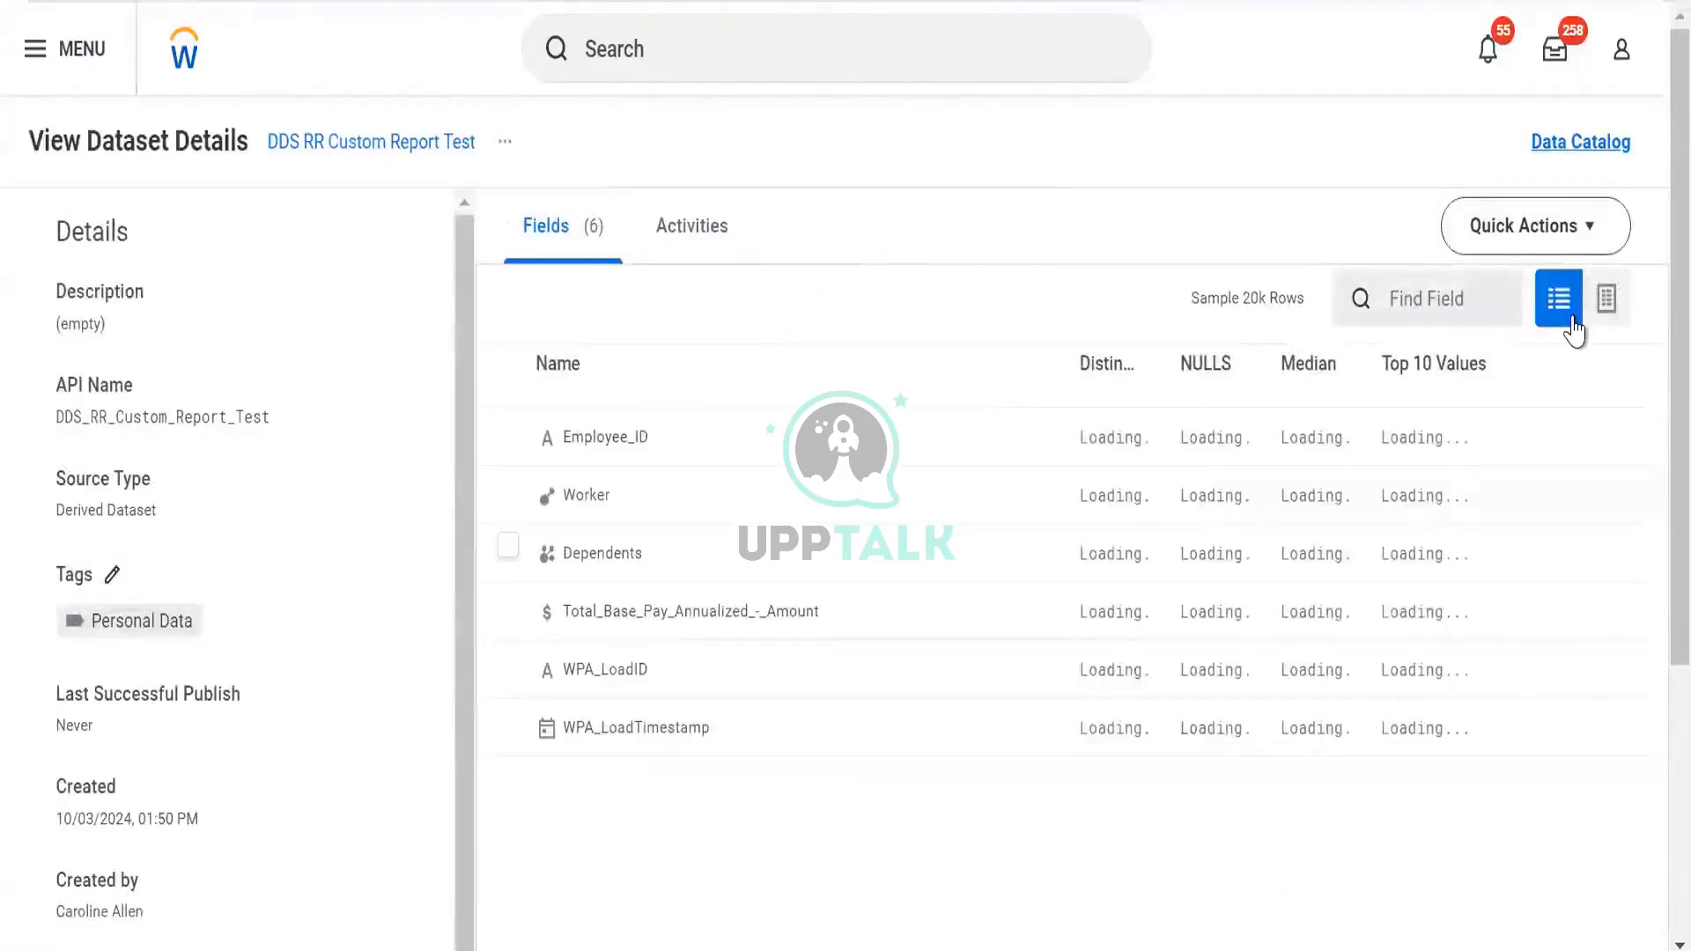
View DDS RR Custom Report Test as a grid, open Edit Transformations, and list addable stage types
click(1605, 299)
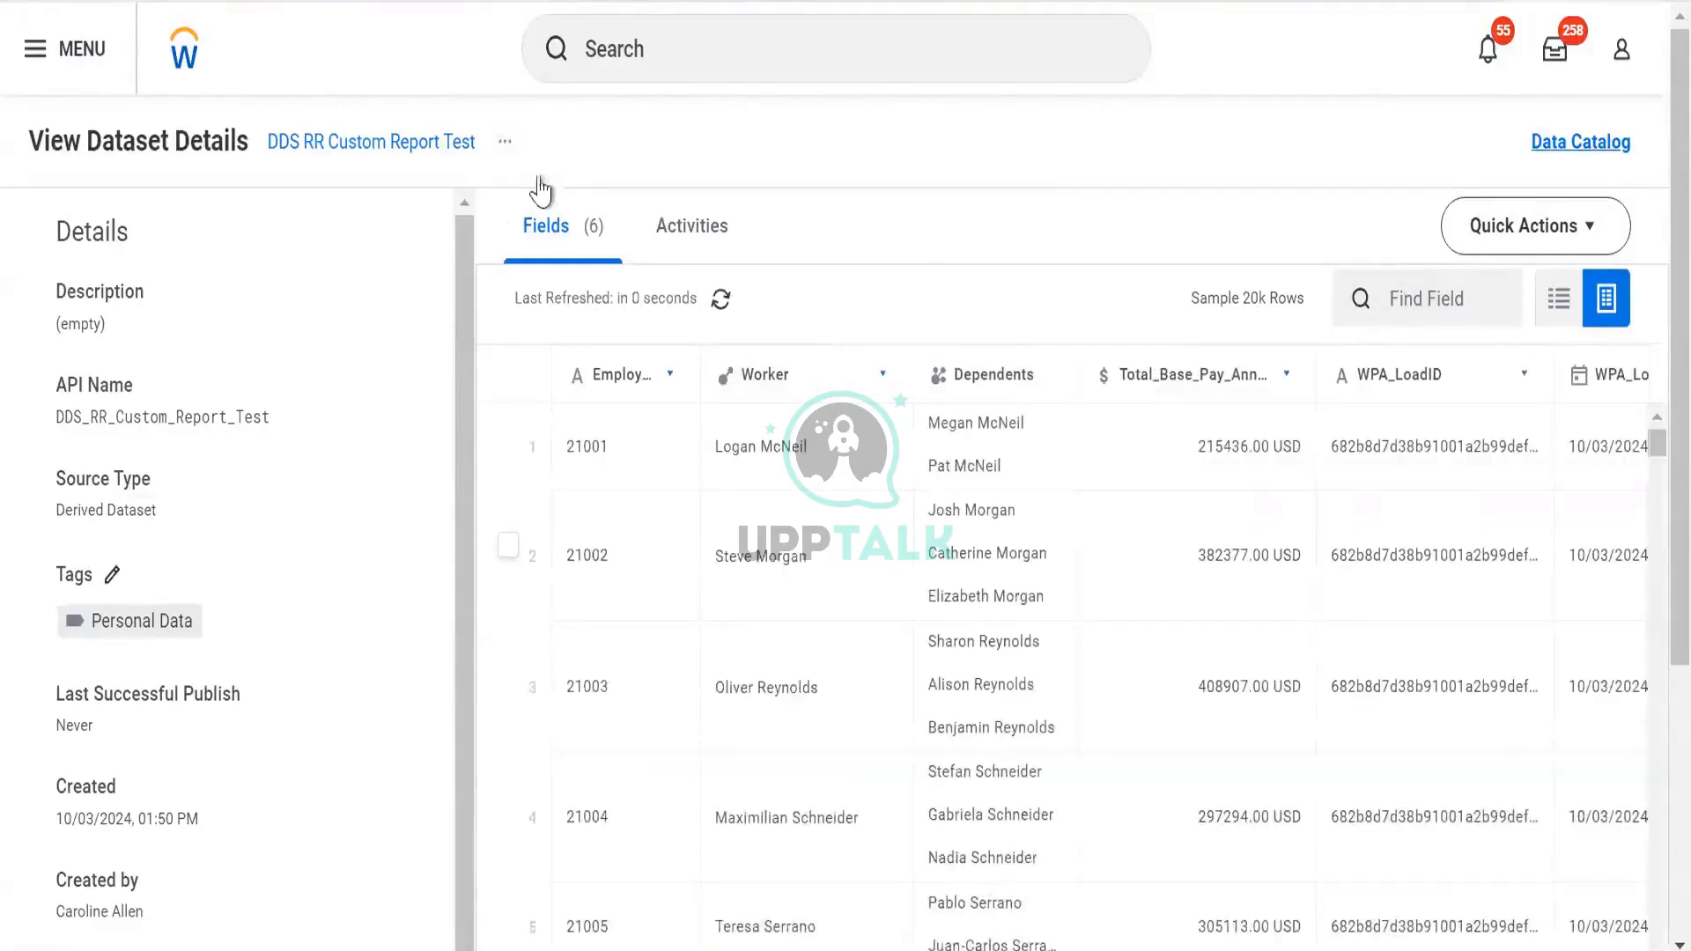
click(506, 146)
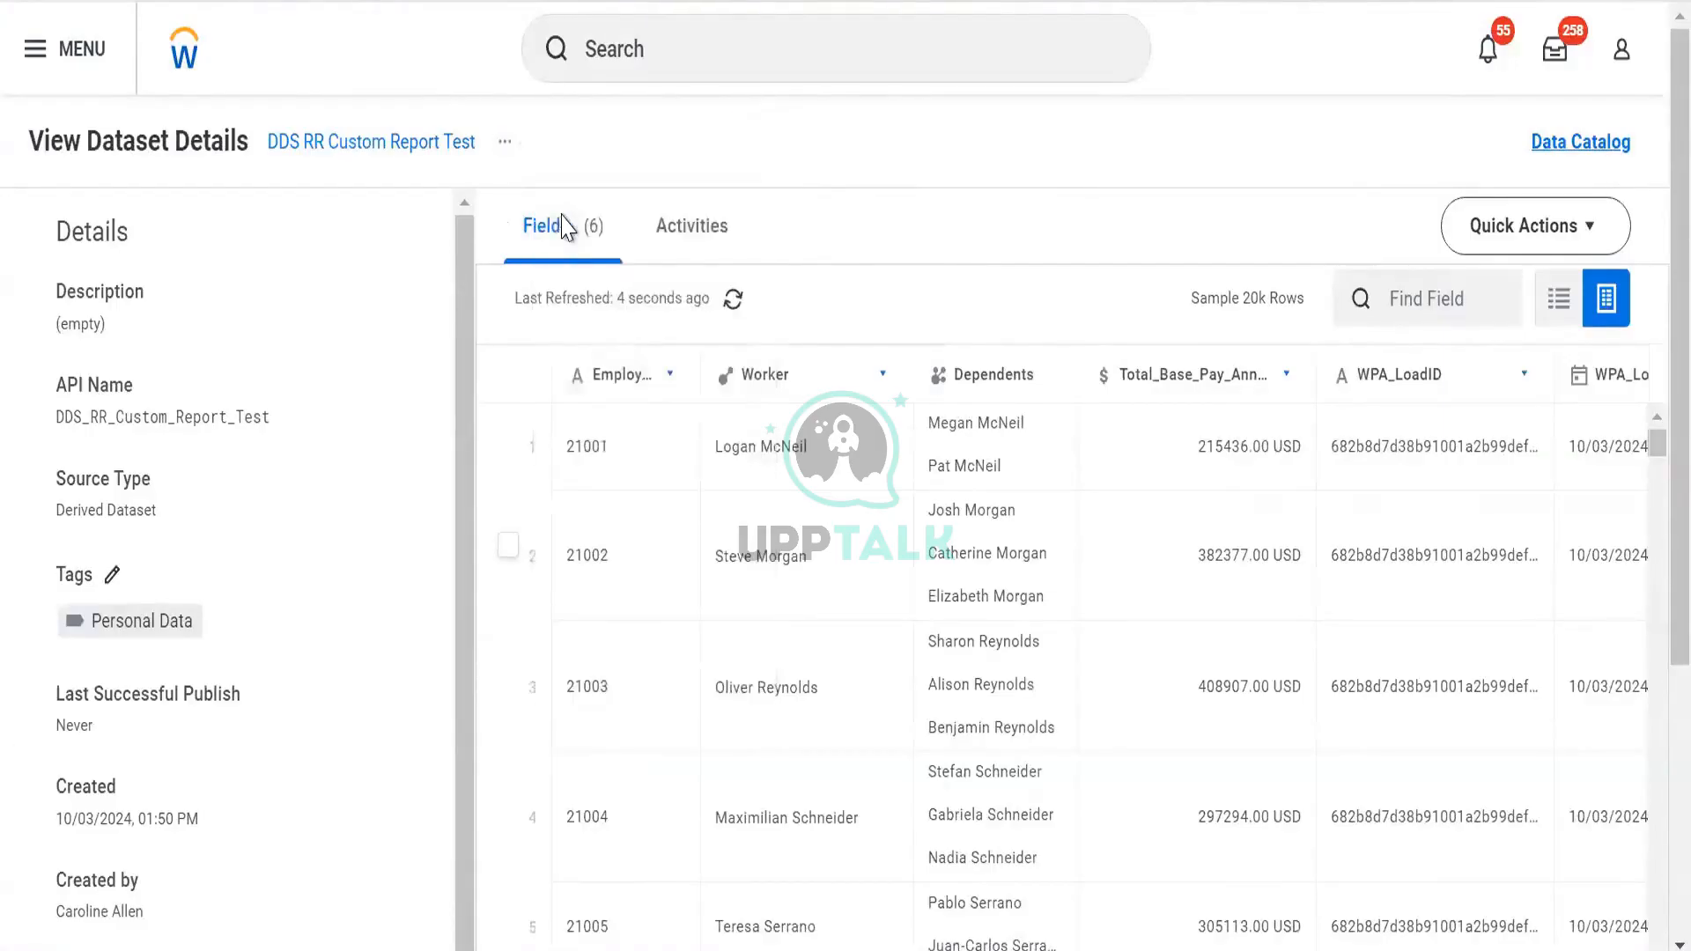
click(1039, 563)
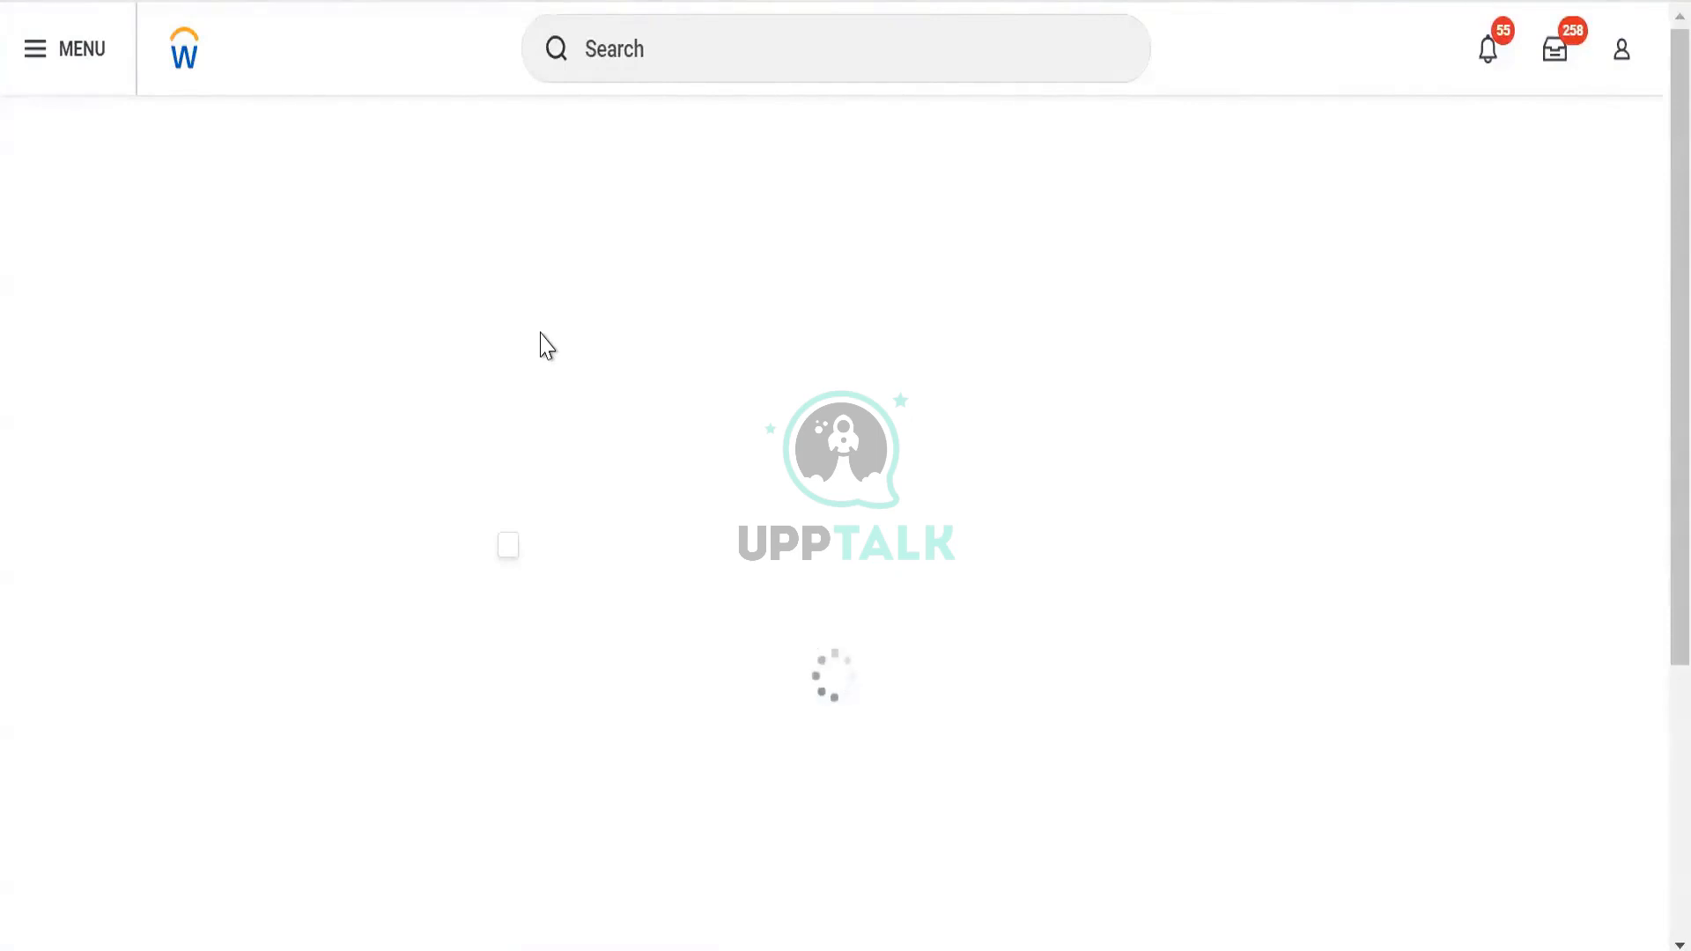
click(185, 532)
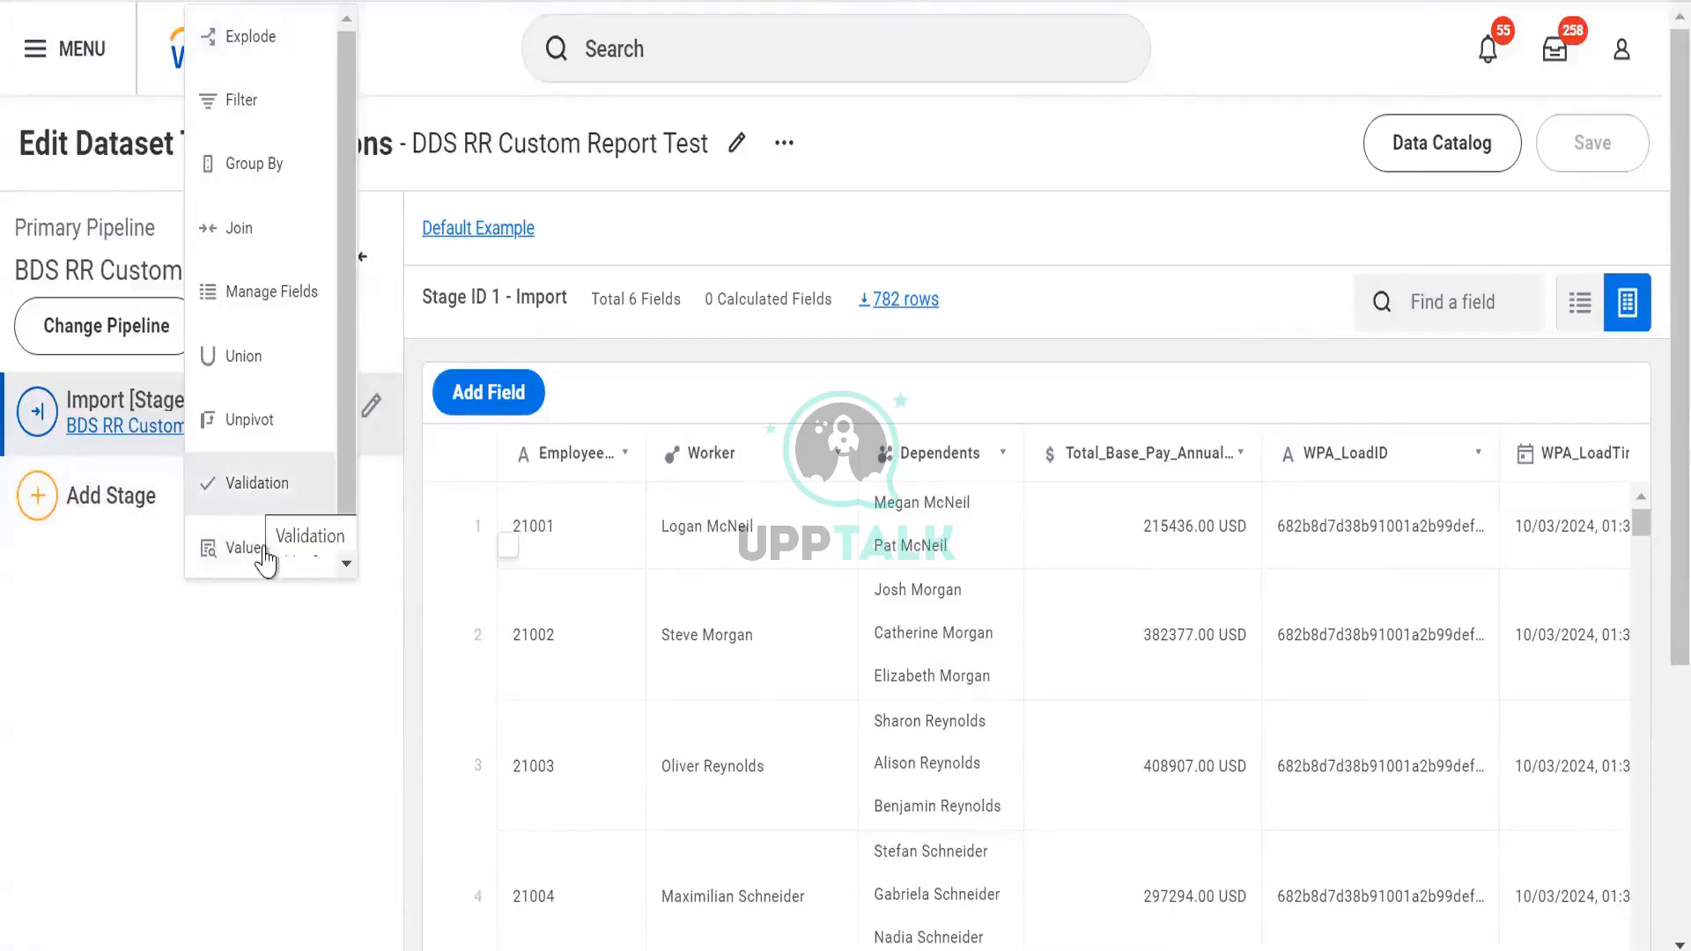
Add an Explode stage on the Dependents field, producing Dependents_Exploded
click(273, 62)
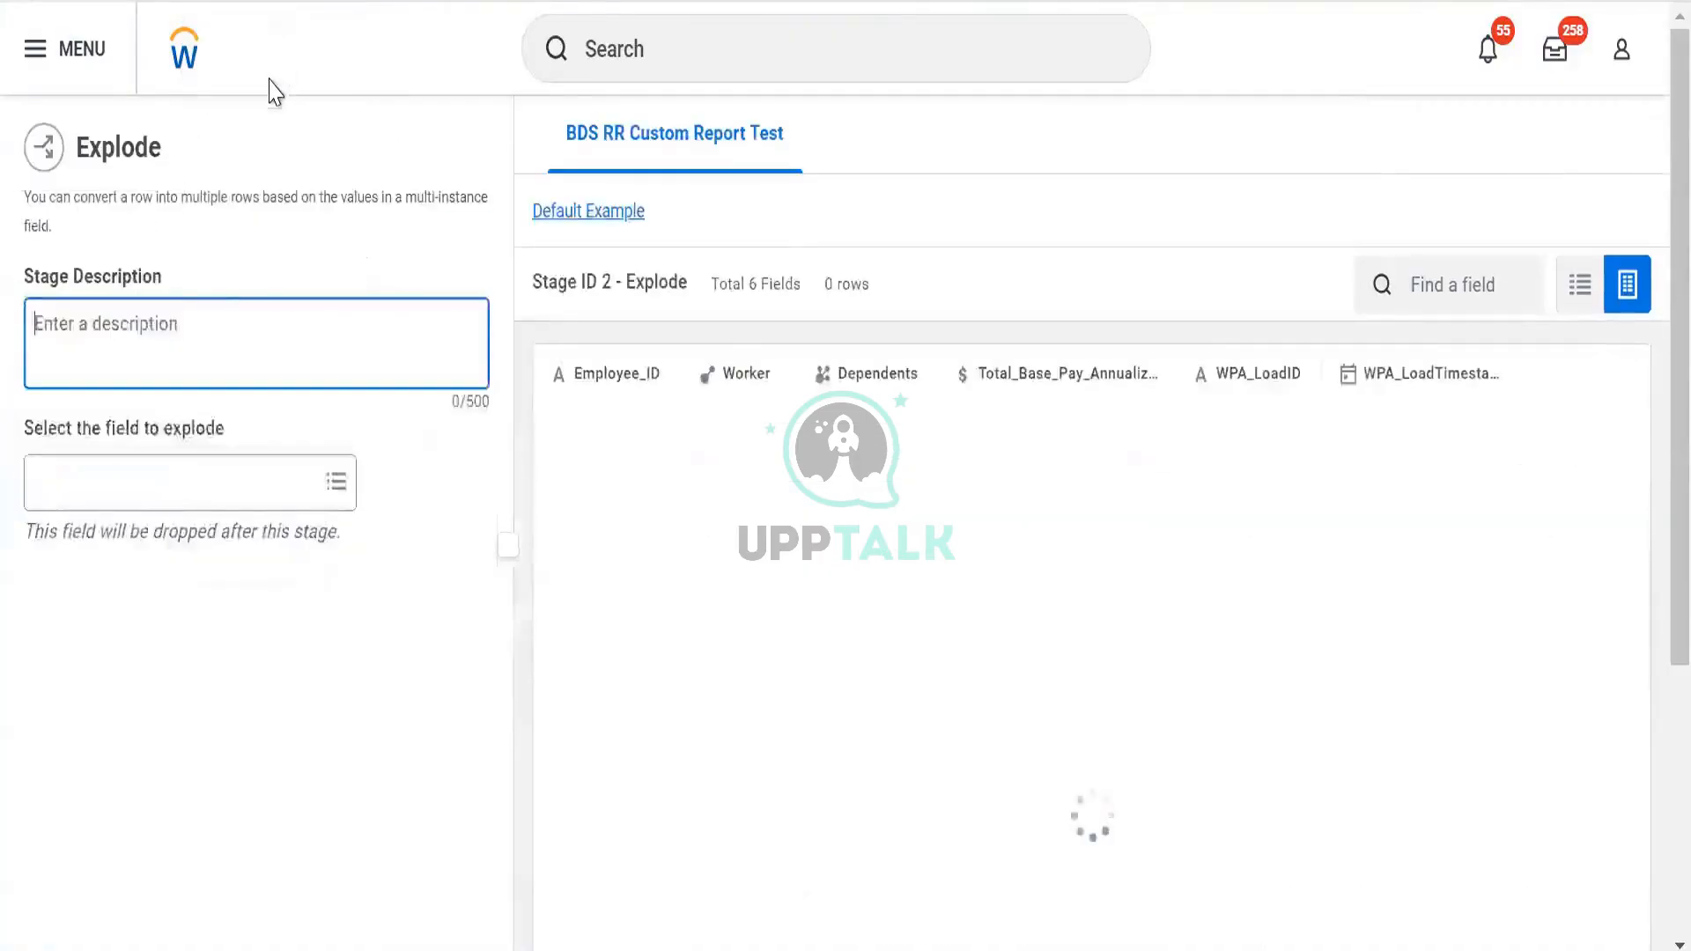
click(174, 471)
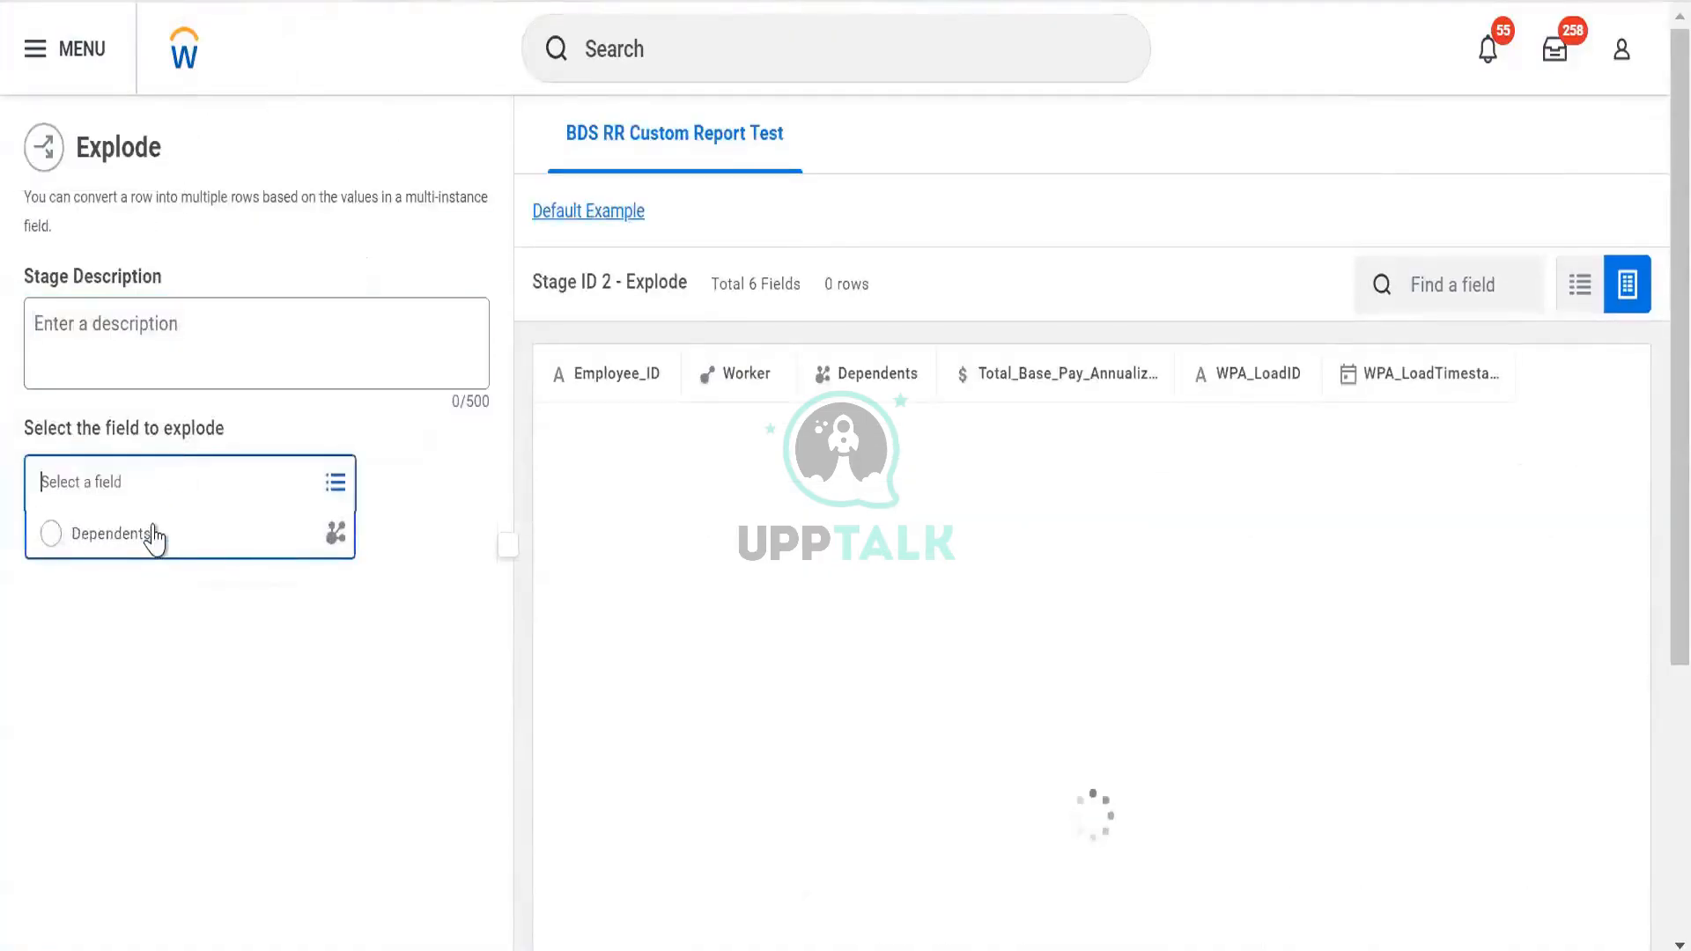
click(155, 385)
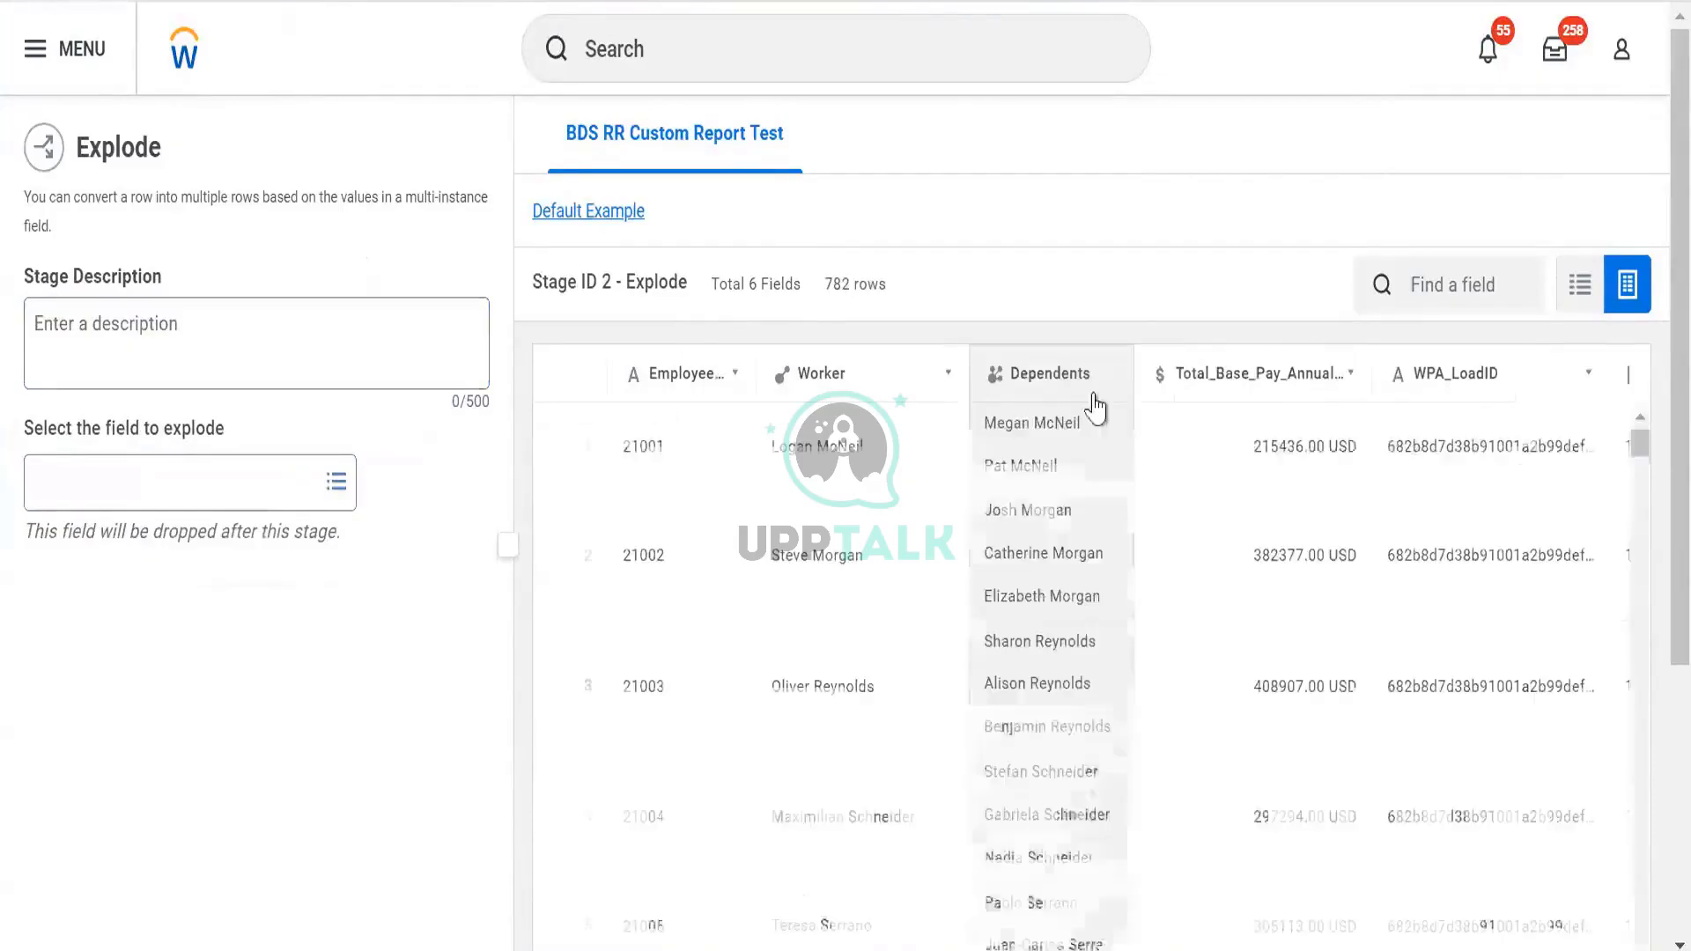
click(257, 484)
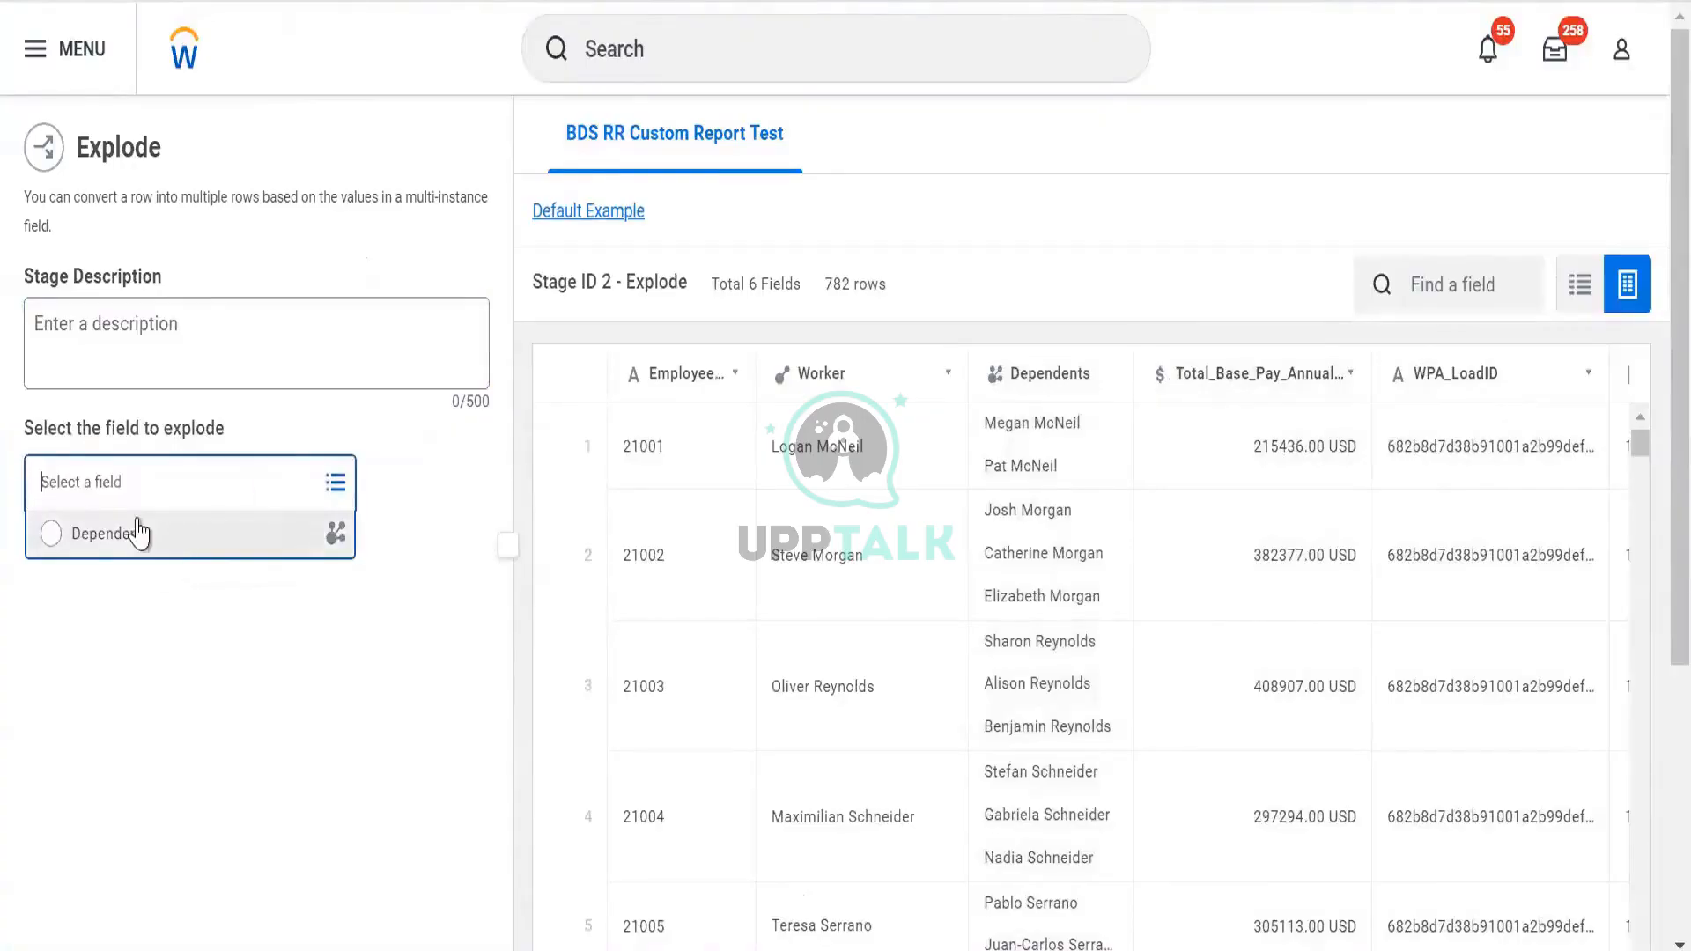
click(342, 543)
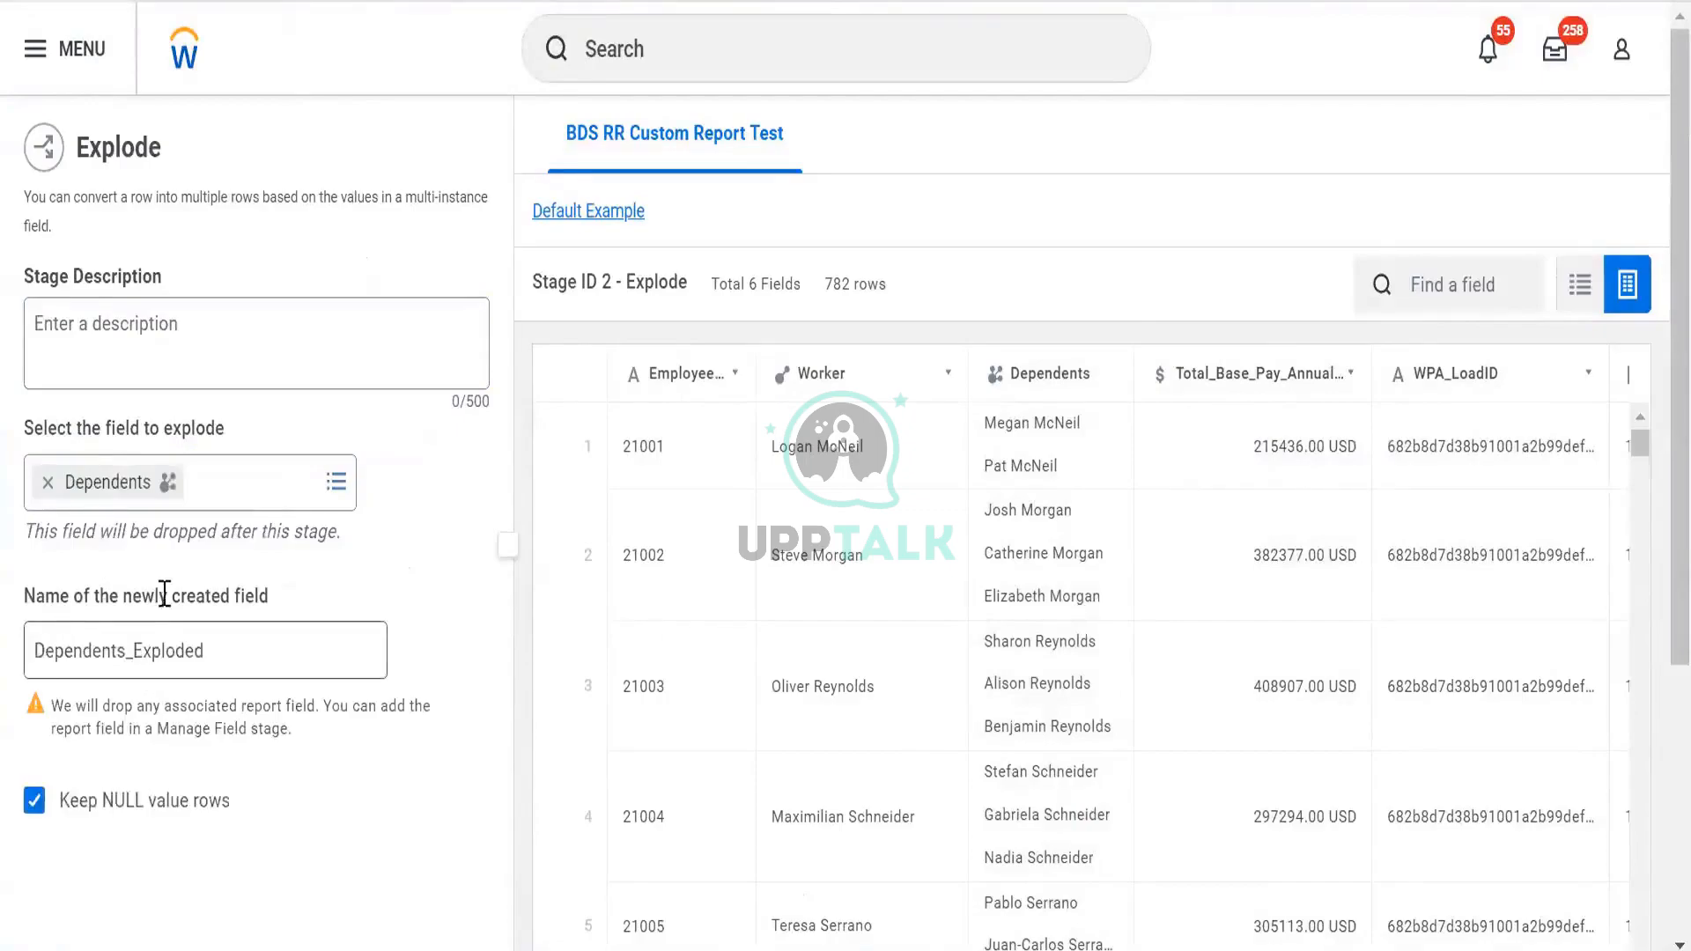
click(266, 647)
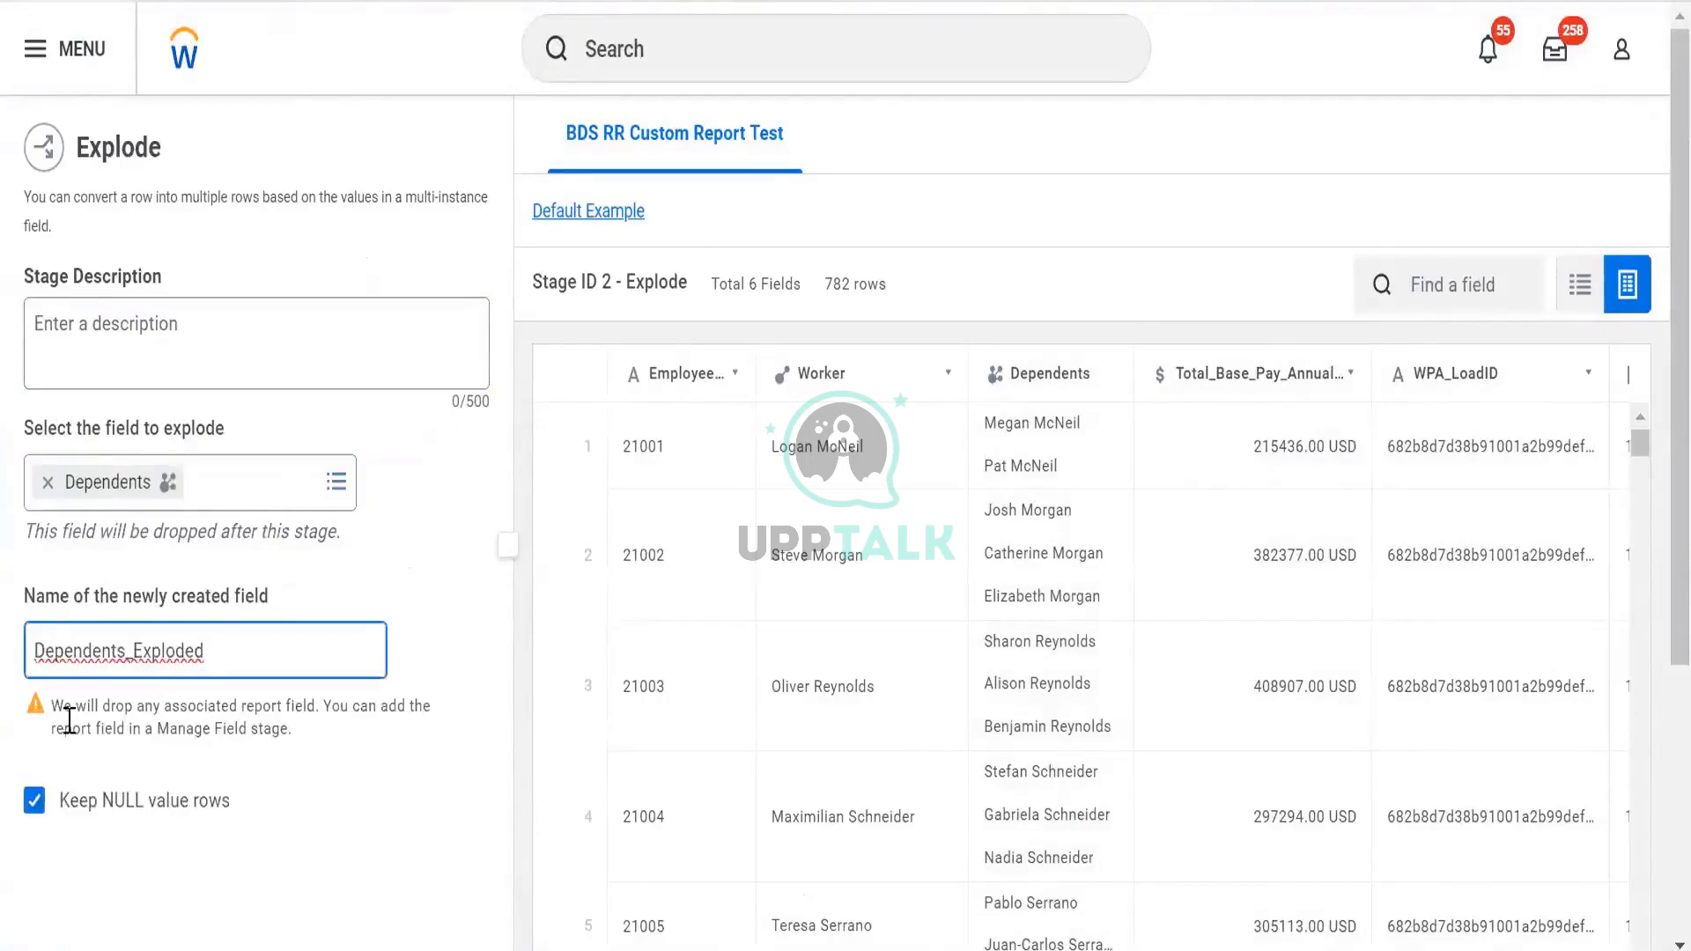
Review the dropped-fields warning, keep NULL value rows, and preview the exploded output
scroll(242, 704, down, 2)
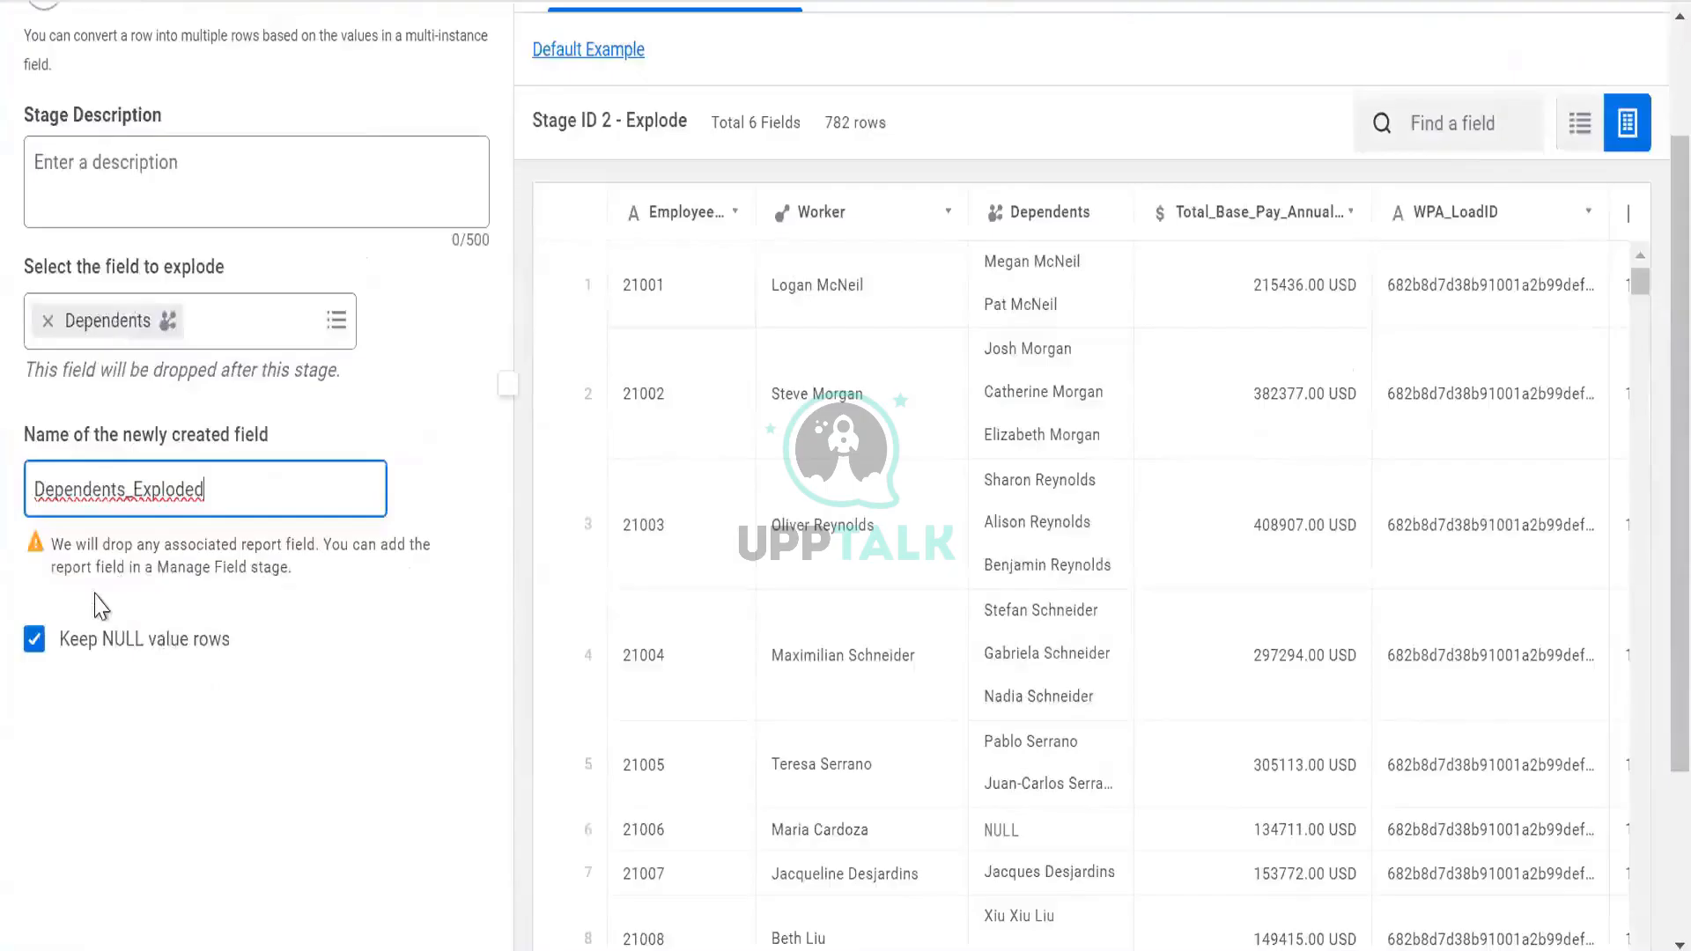
drag(61, 544, 315, 588)
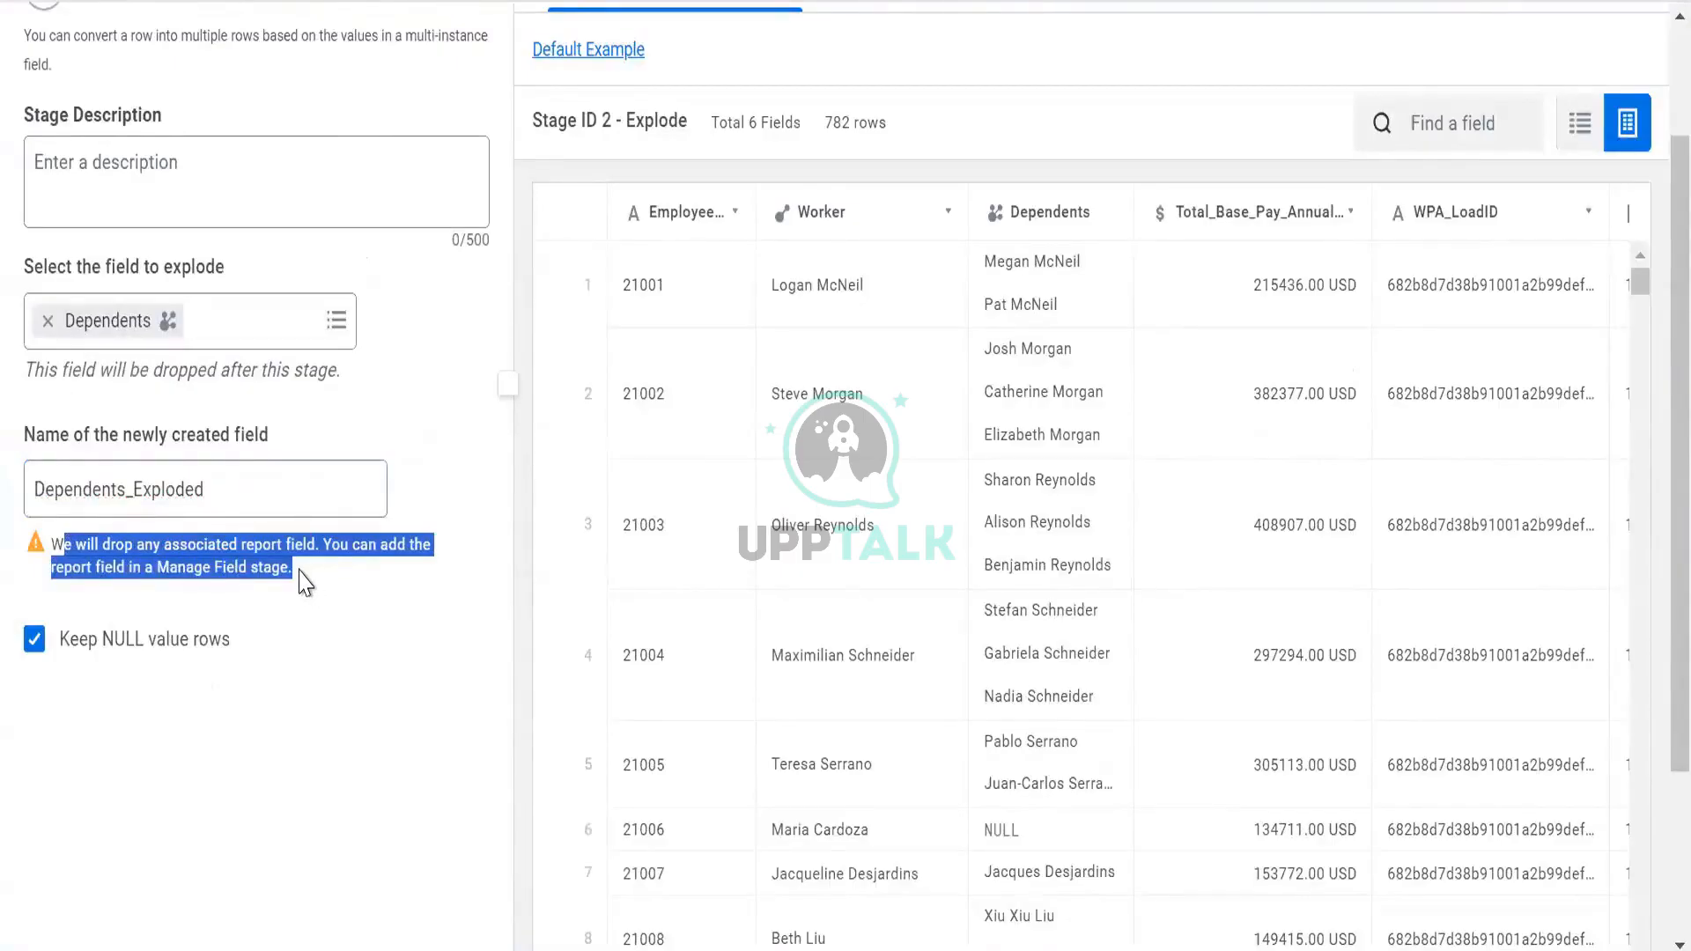
click(251, 553)
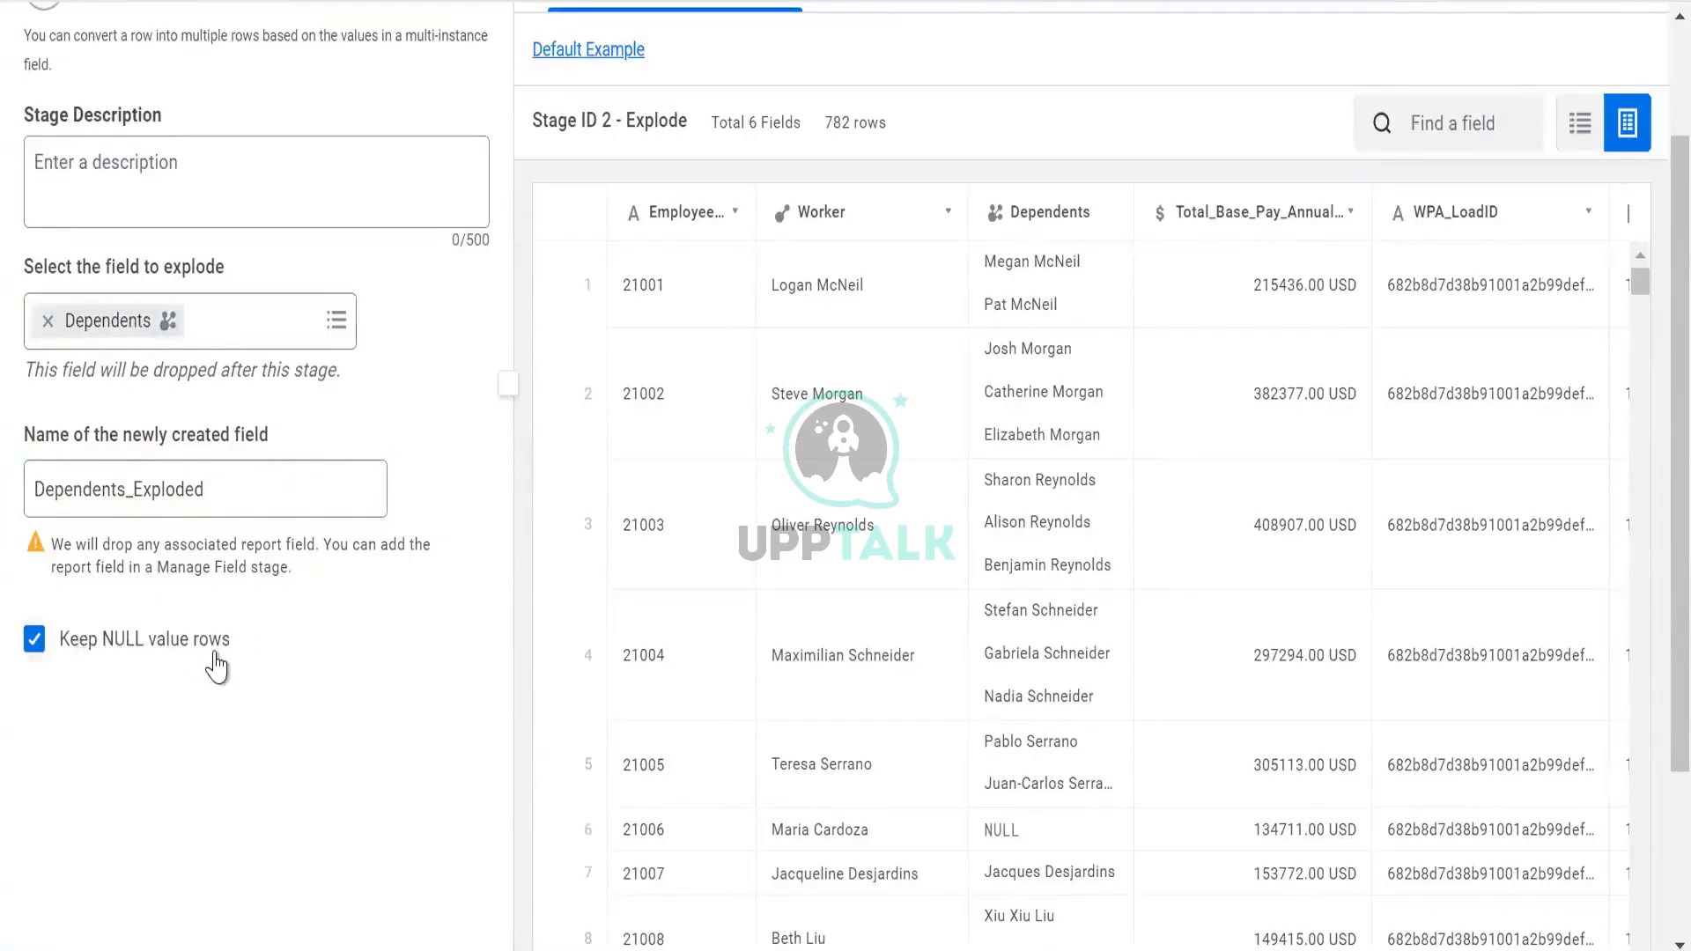
scroll(215, 642, down, 3)
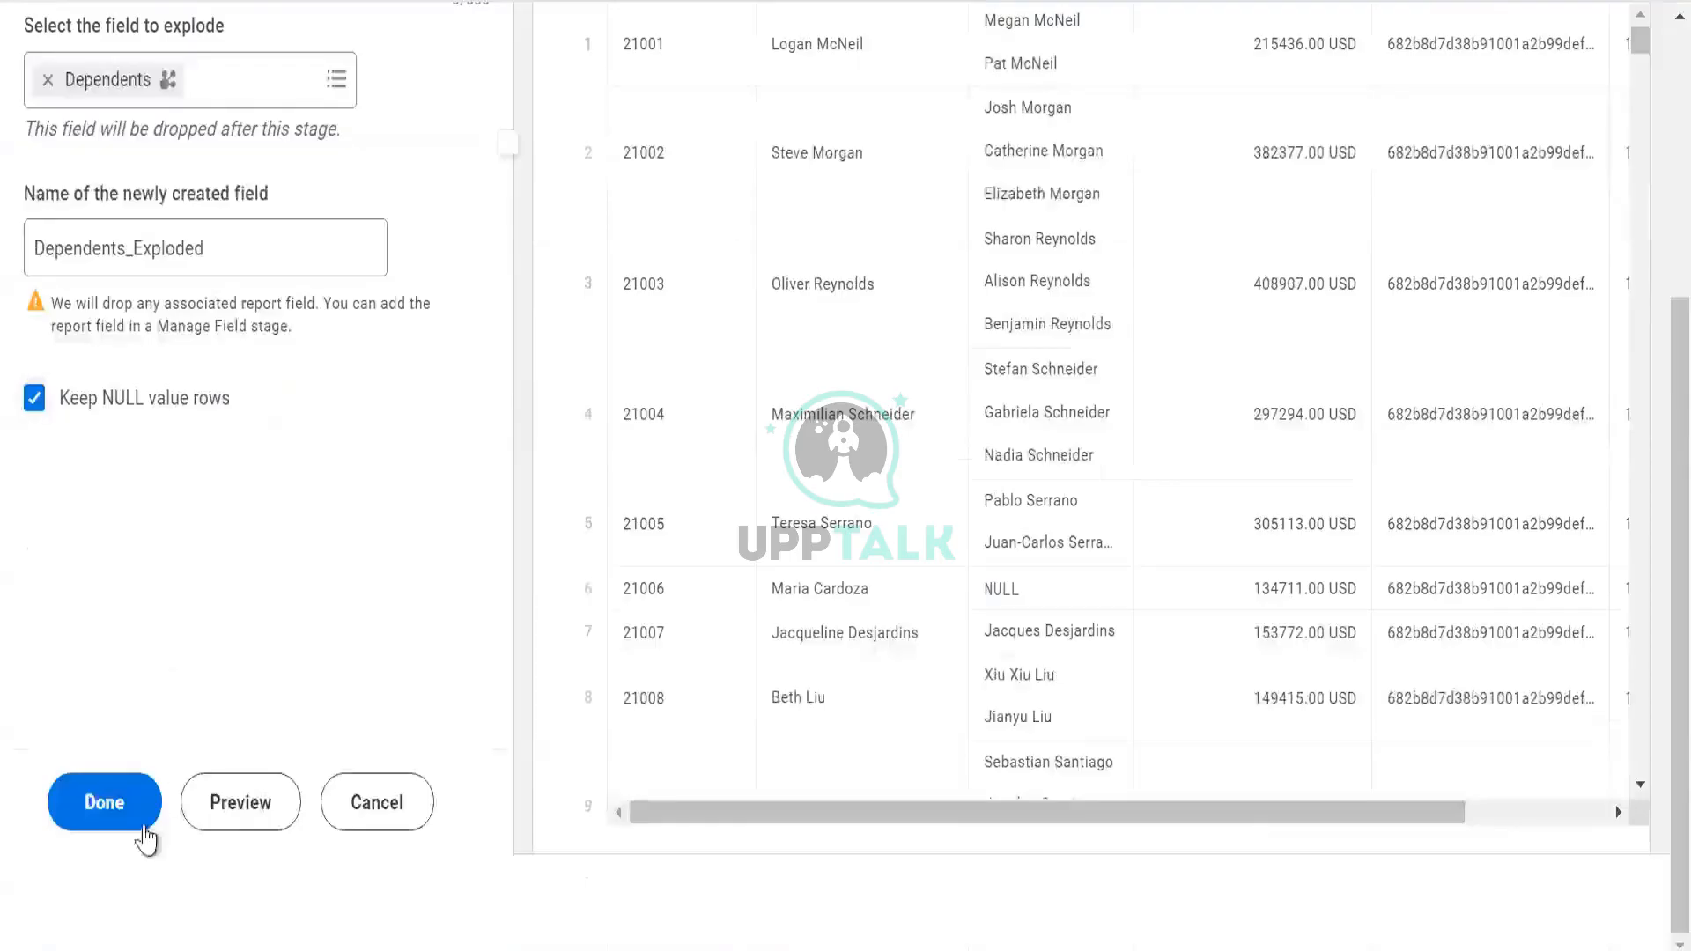
click(234, 815)
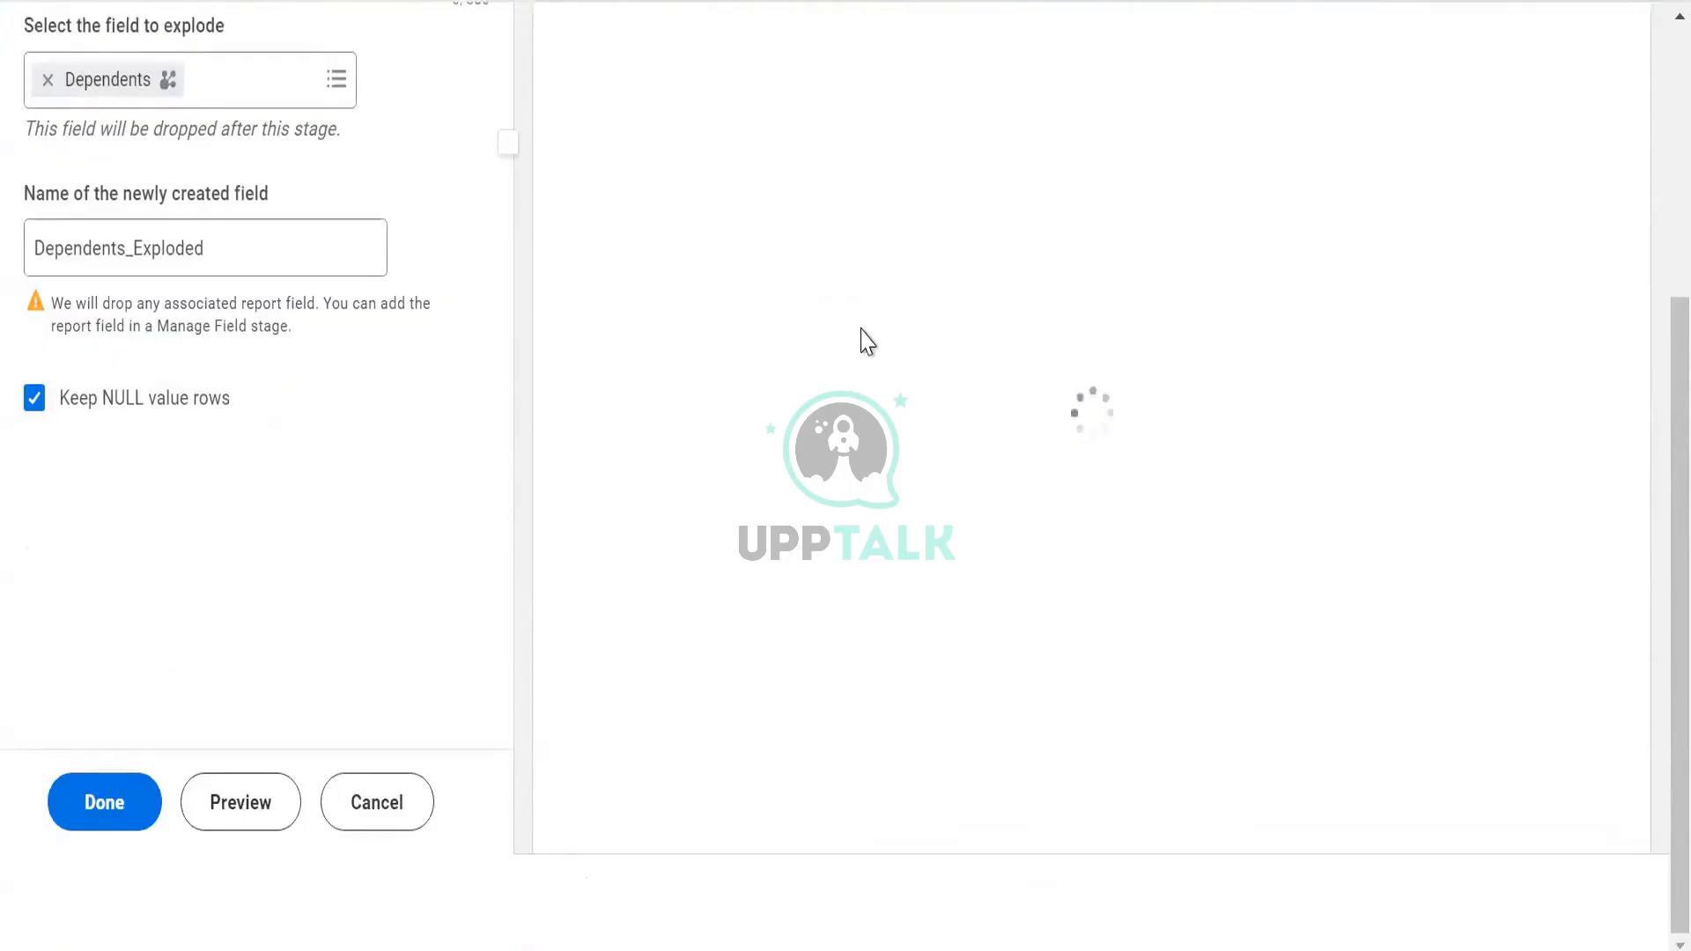
Close the Dependents_Exploded field details and scan the Worker values in the exploded output
scroll(868, 341, up, 4)
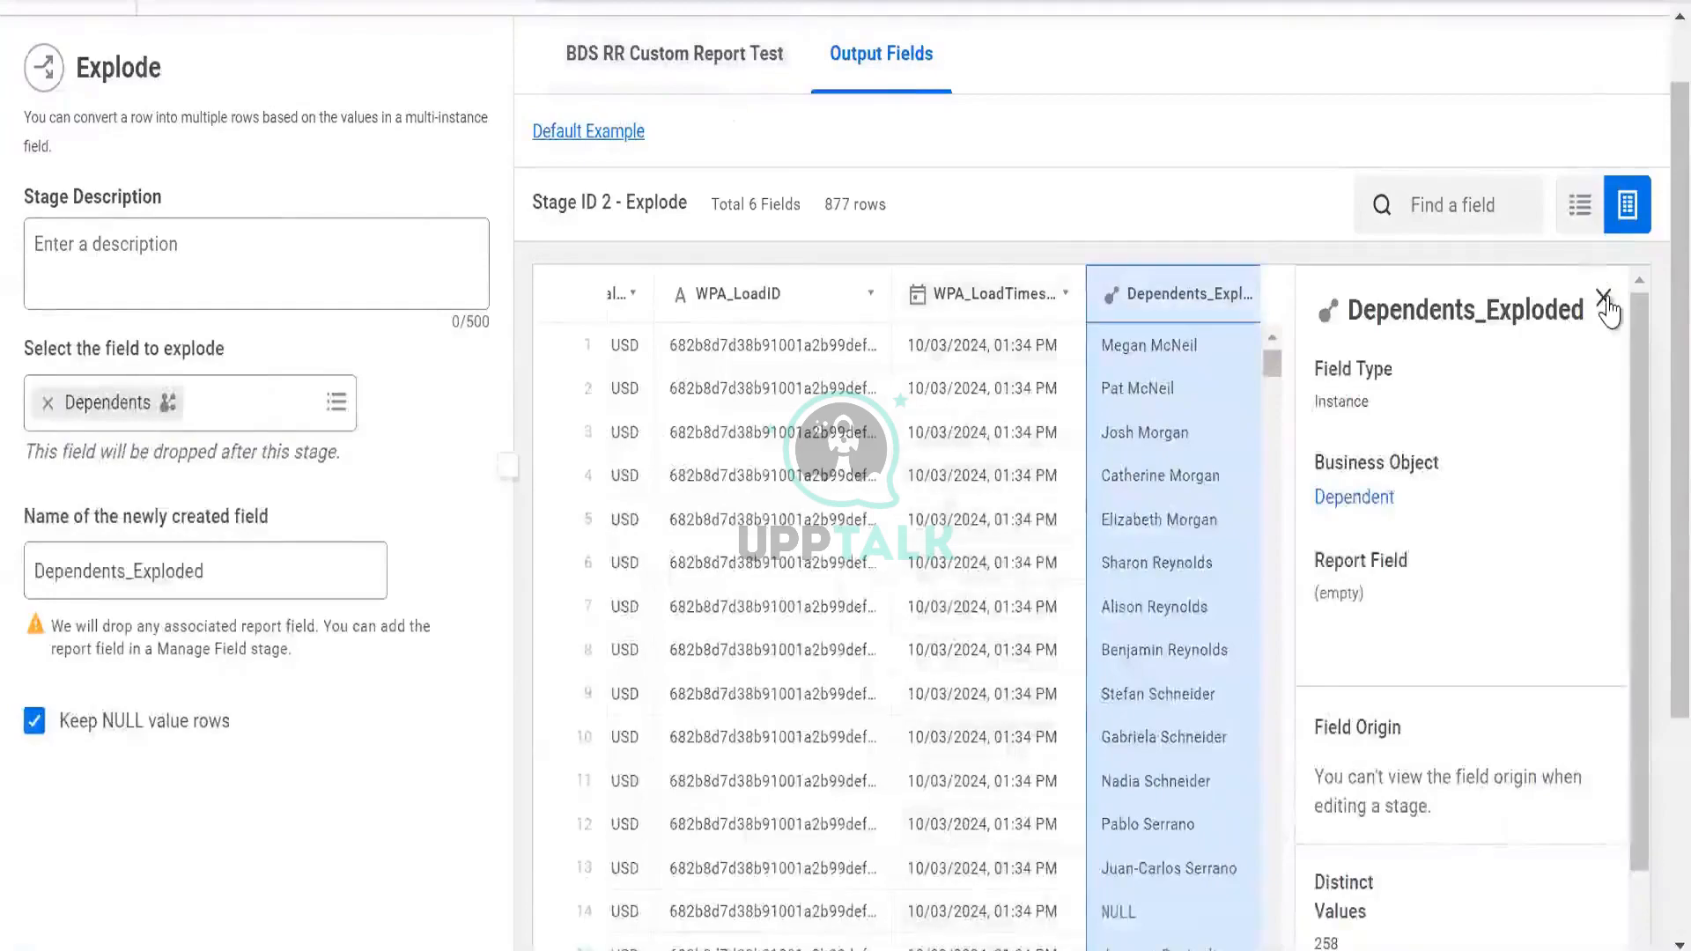
click(1604, 300)
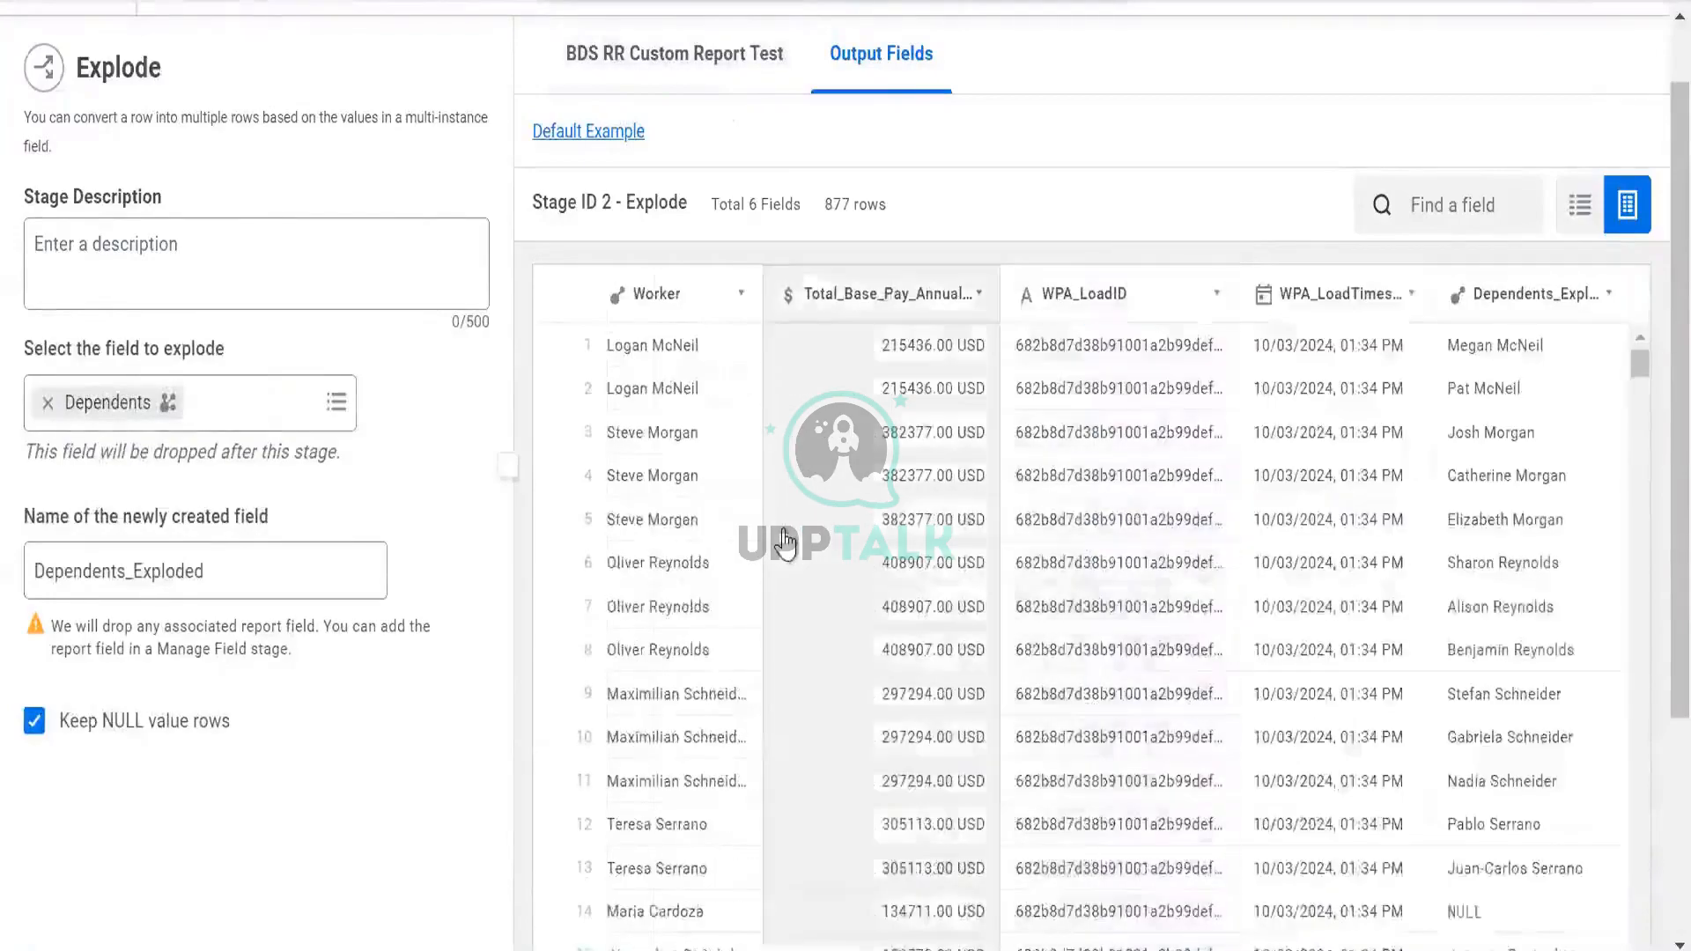
click(804, 396)
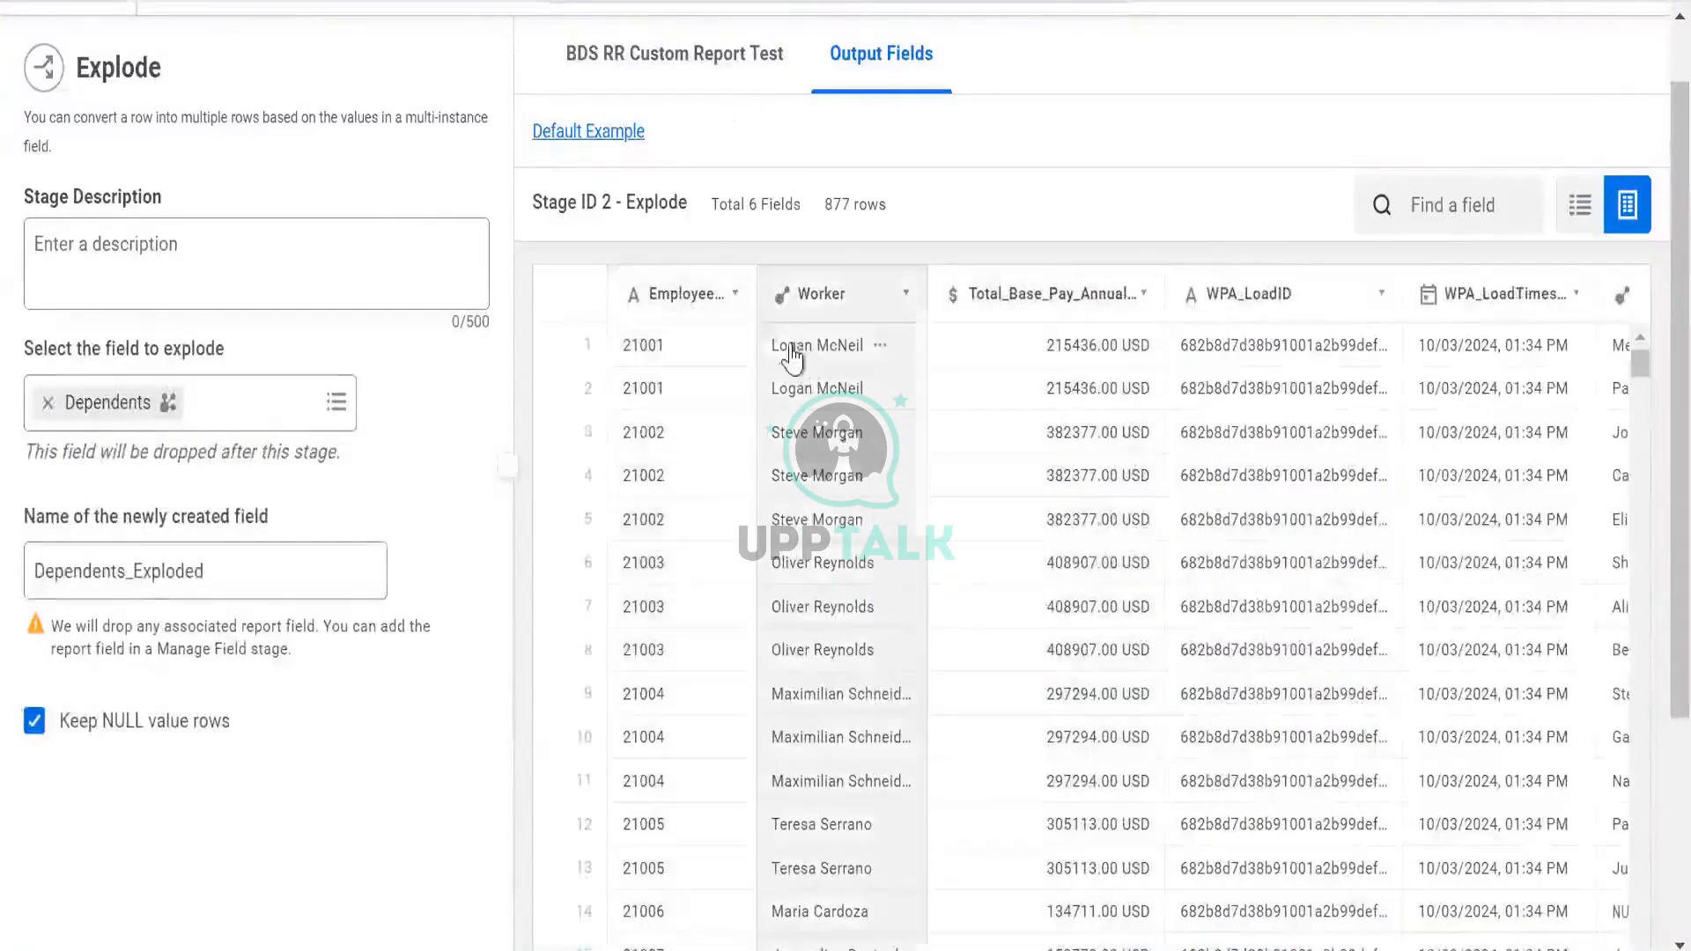
mouse_move(806, 397)
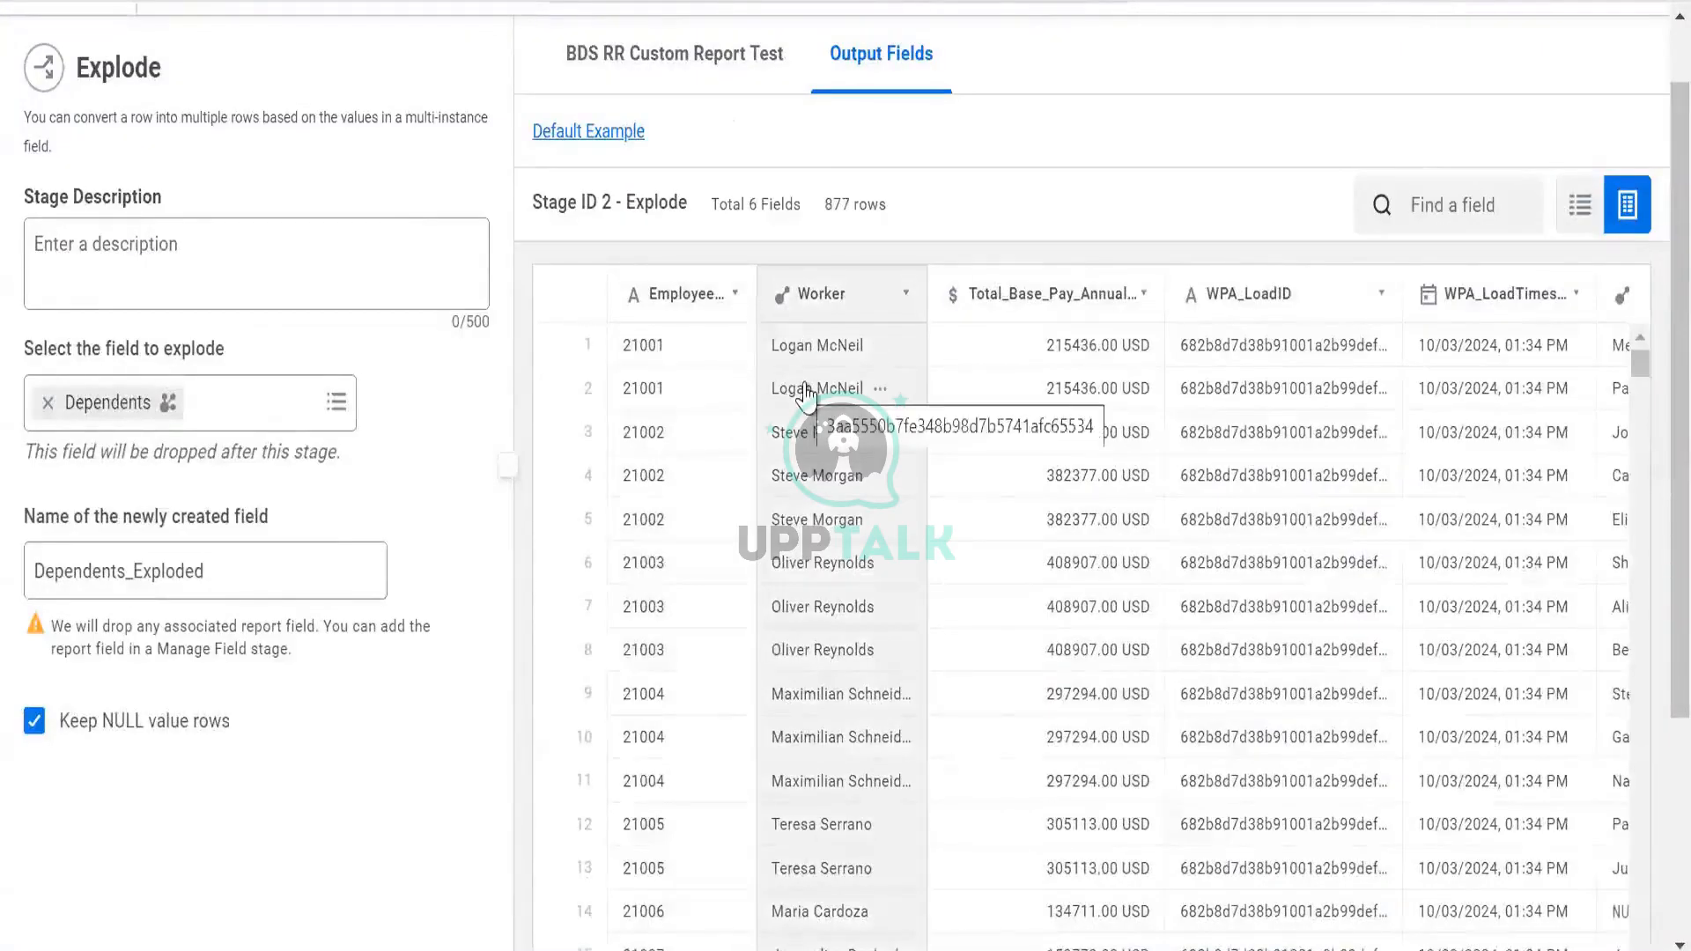
scroll(1049, 488, right, 2)
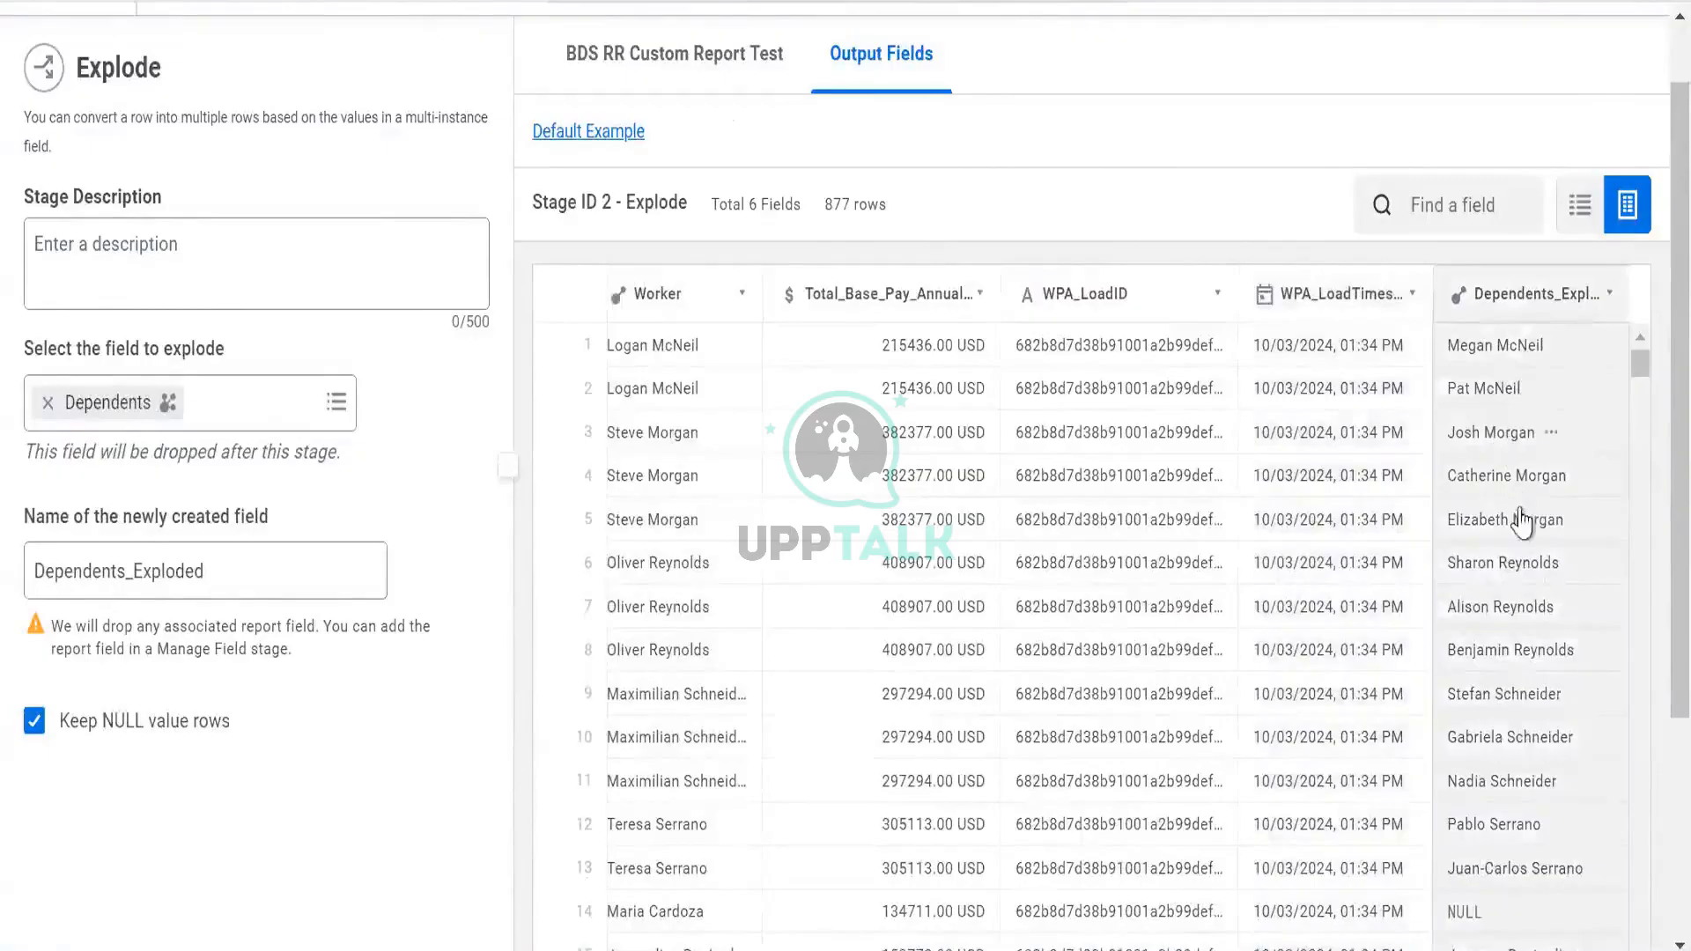
scroll(802, 467, left, 2)
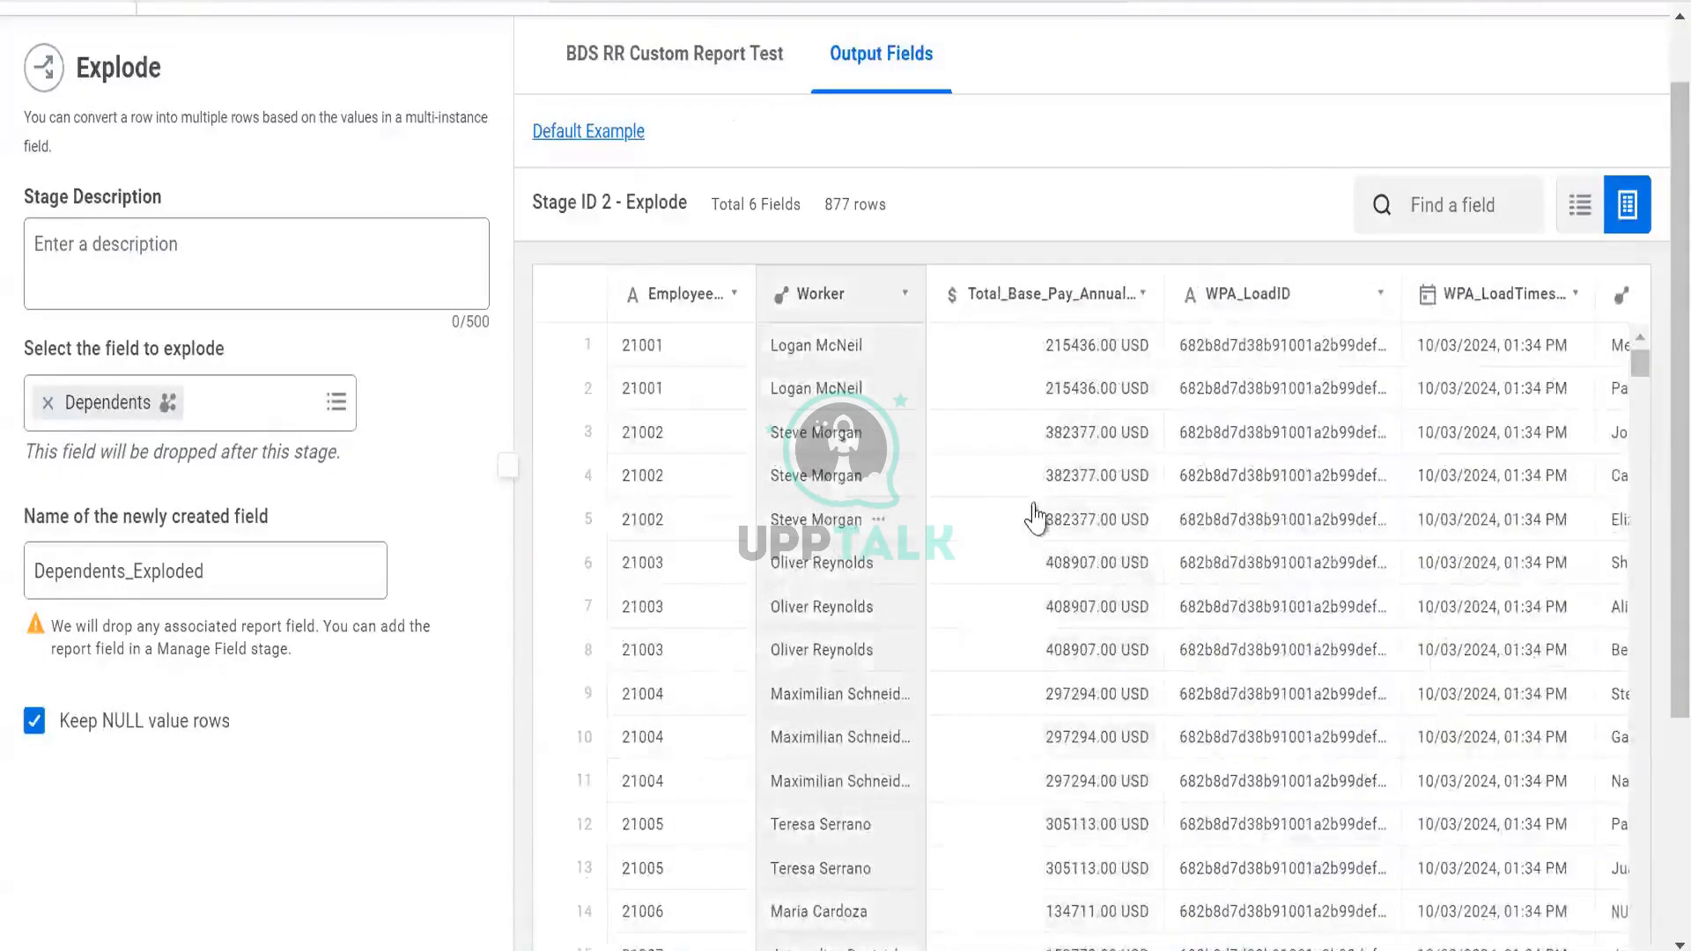
scroll(1265, 529, right, 2)
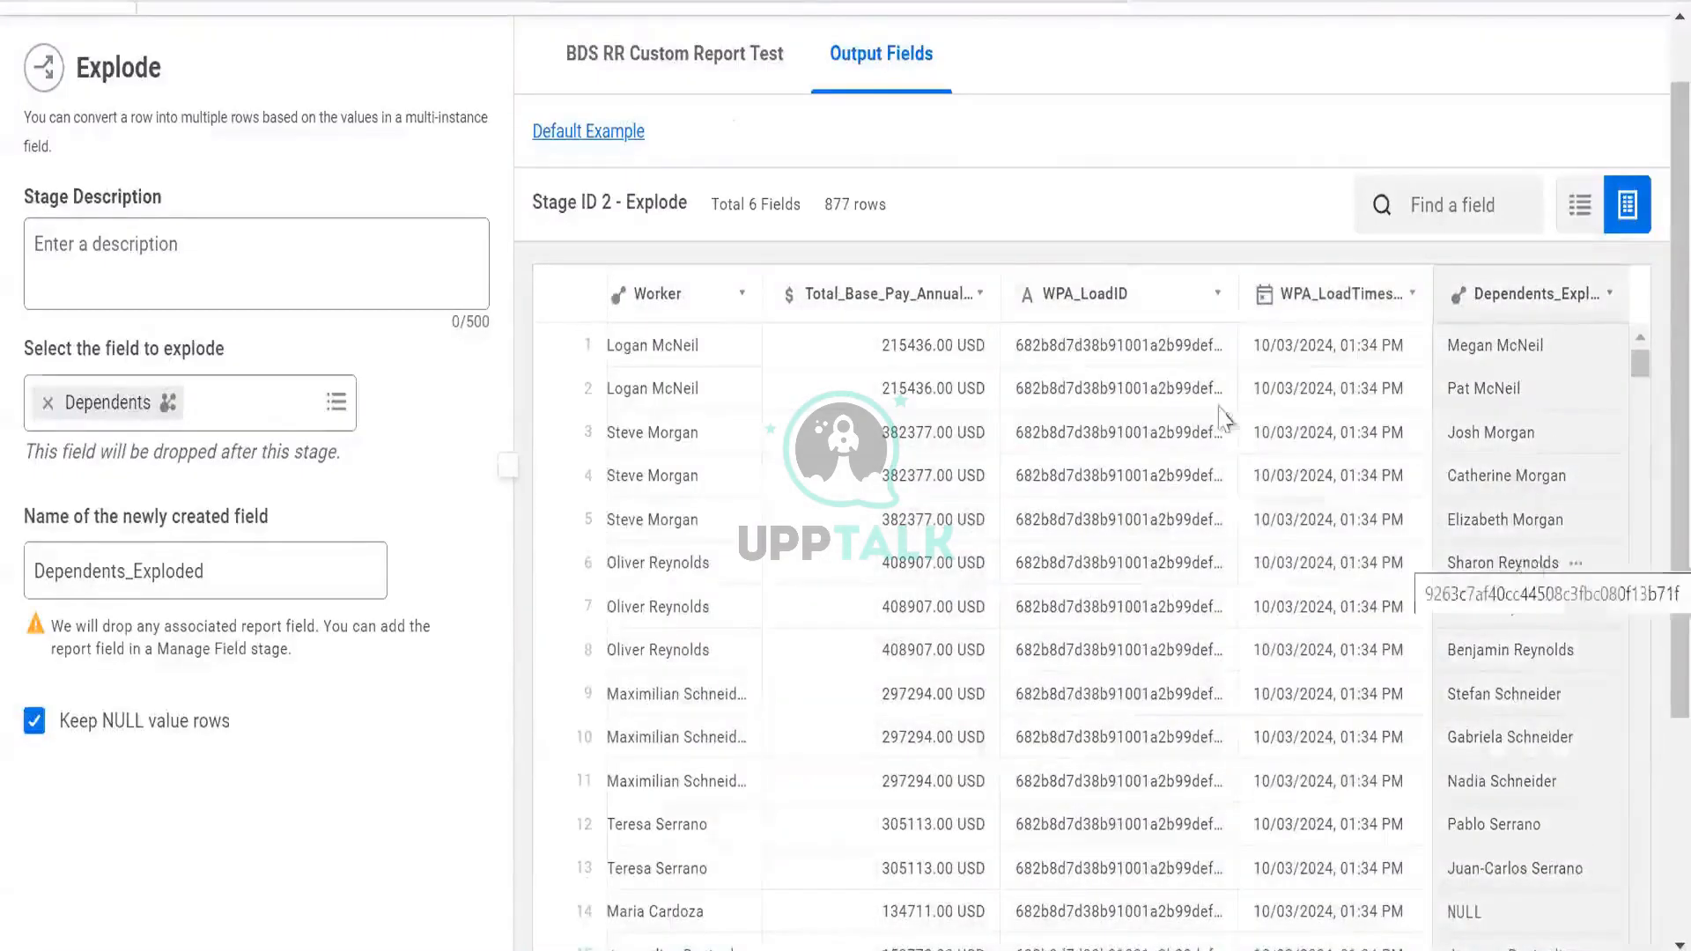
scroll(1530, 563, left, 2)
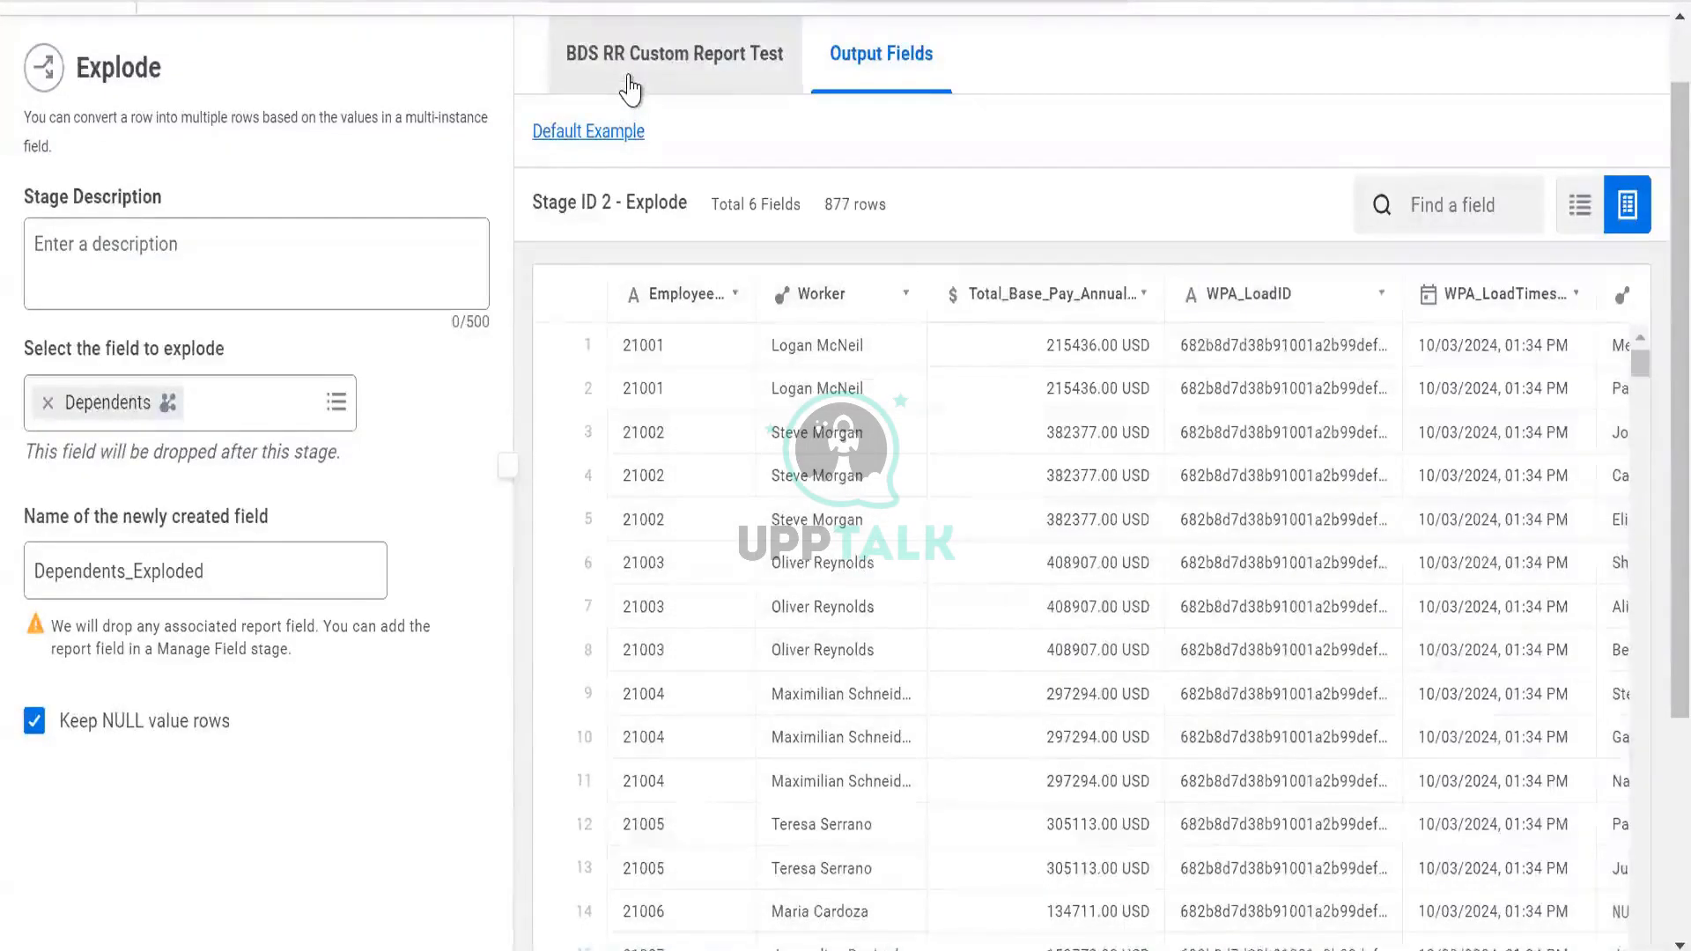
Compare the 782-row source data with the 877-row exploded output, then discard the Explode stage
click(590, 85)
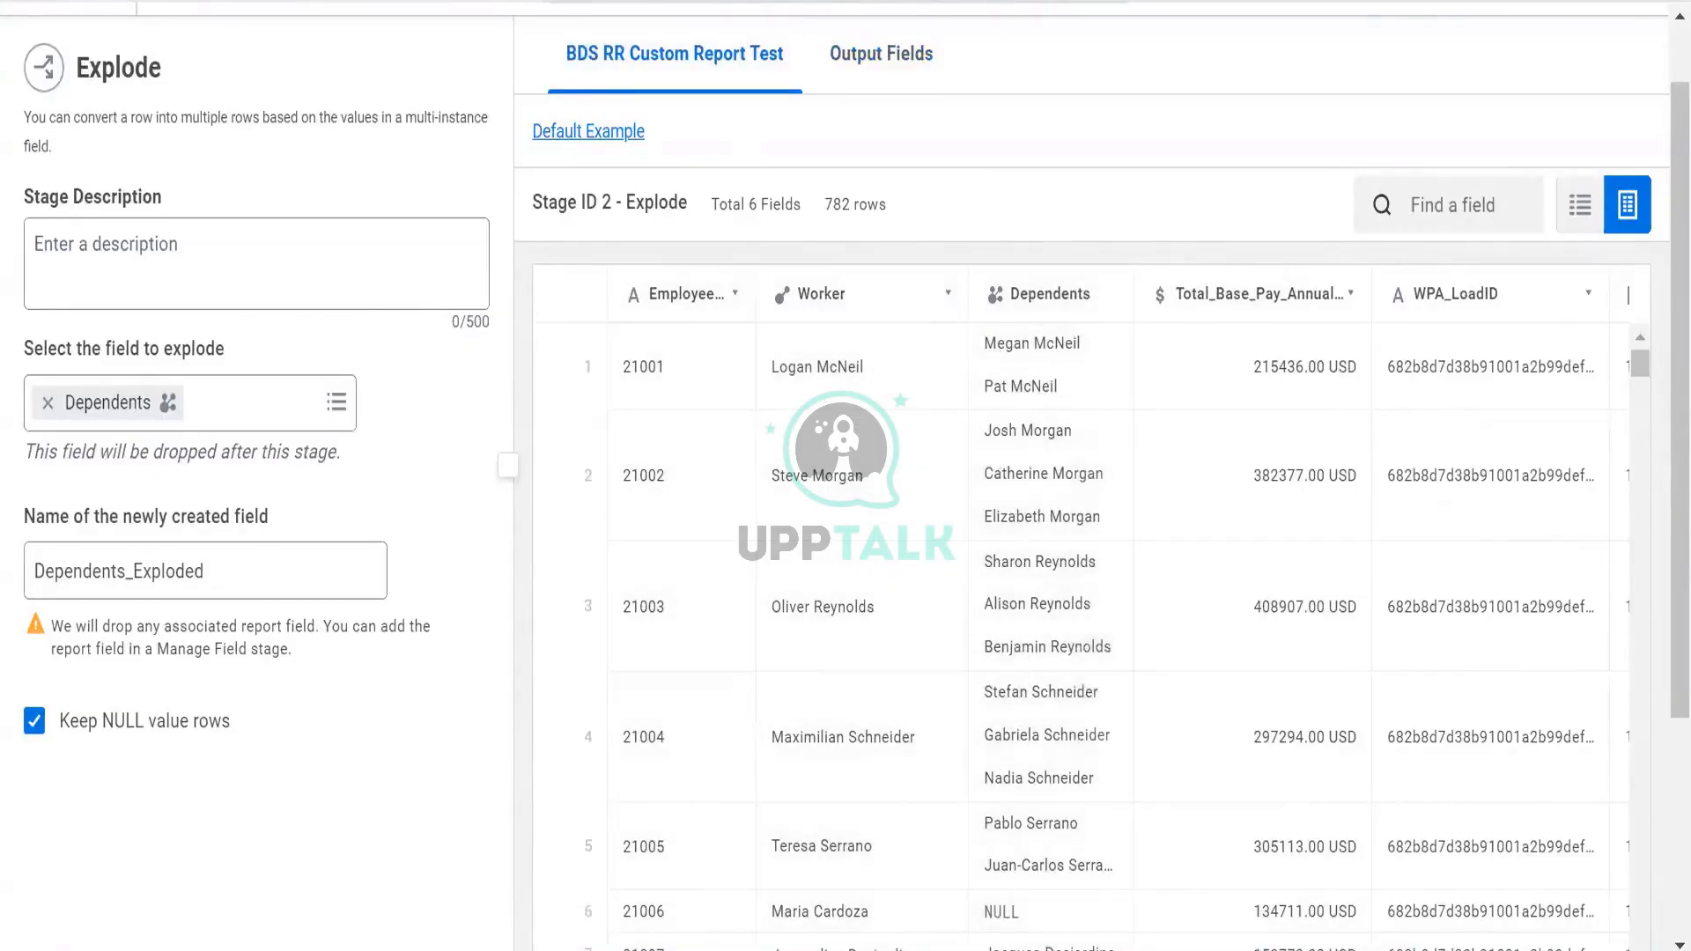
click(854, 88)
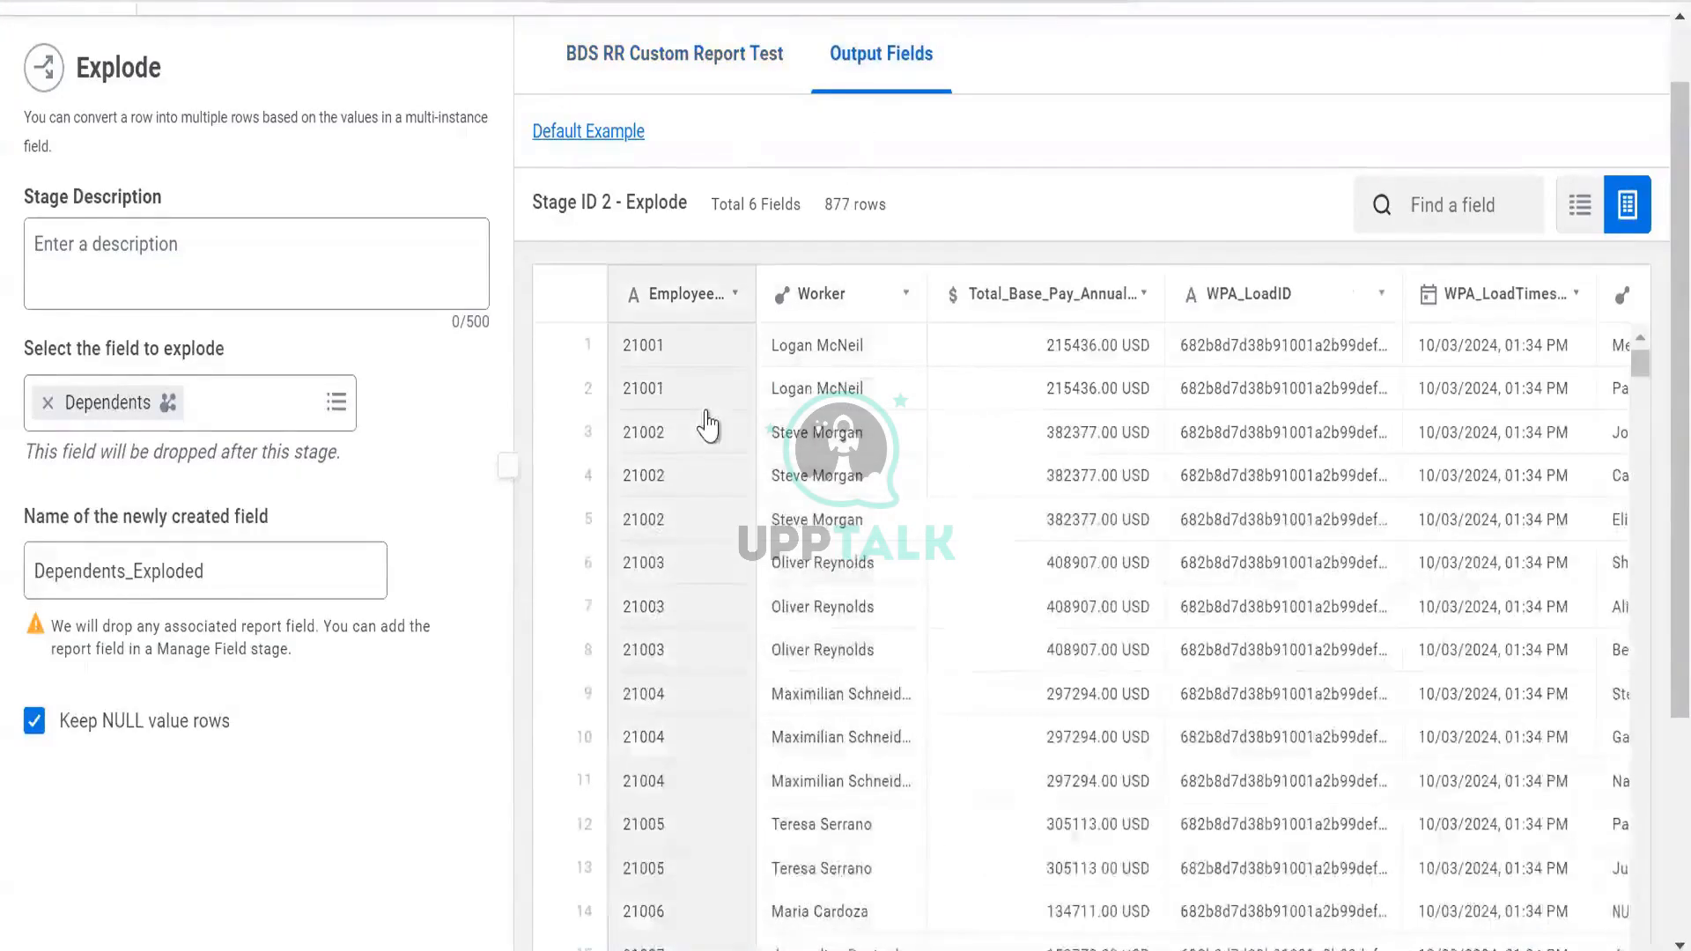
scroll(700, 423, down, 15)
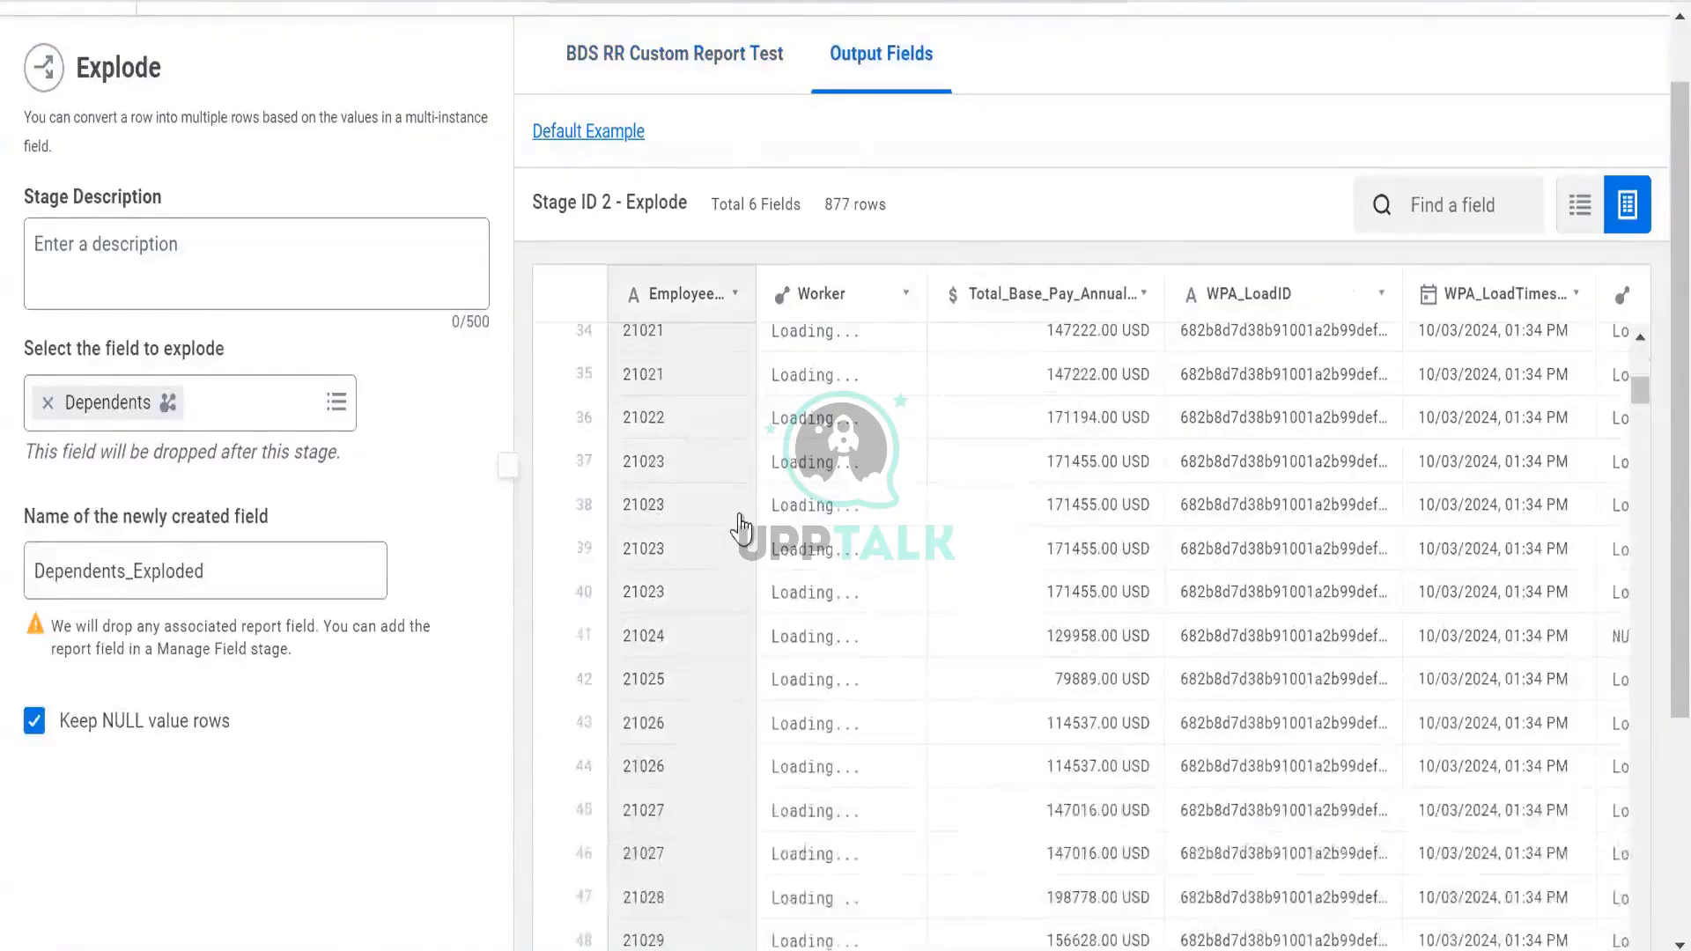
scroll(740, 511, up, 15)
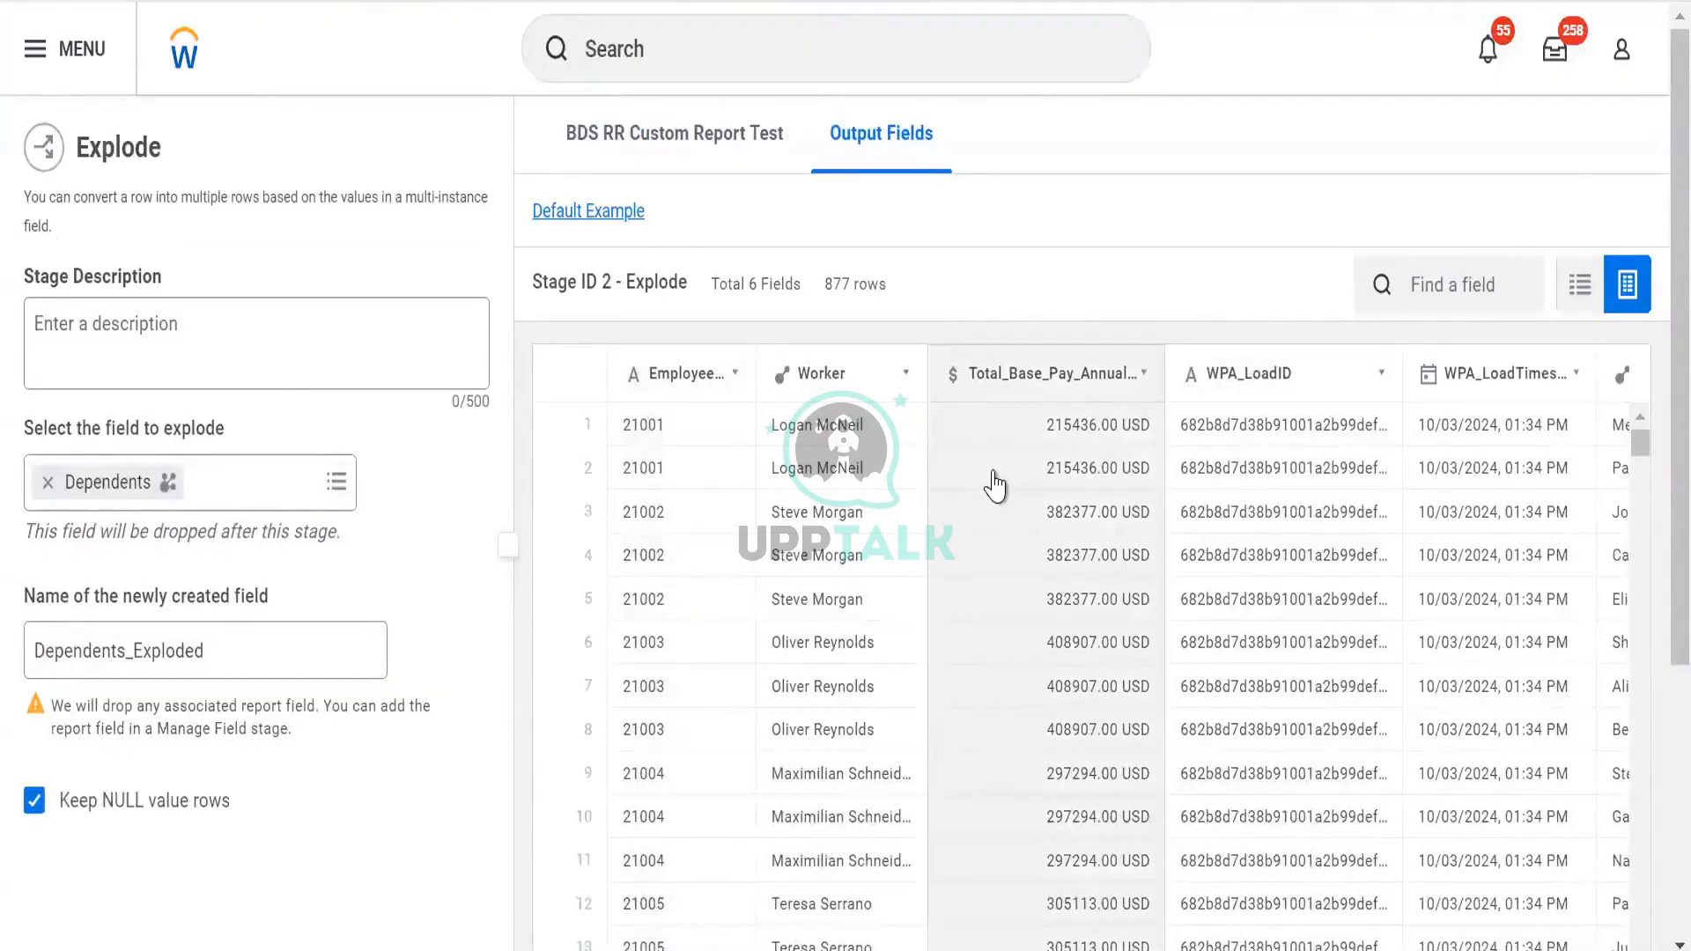
scroll(387, 502, down, 3)
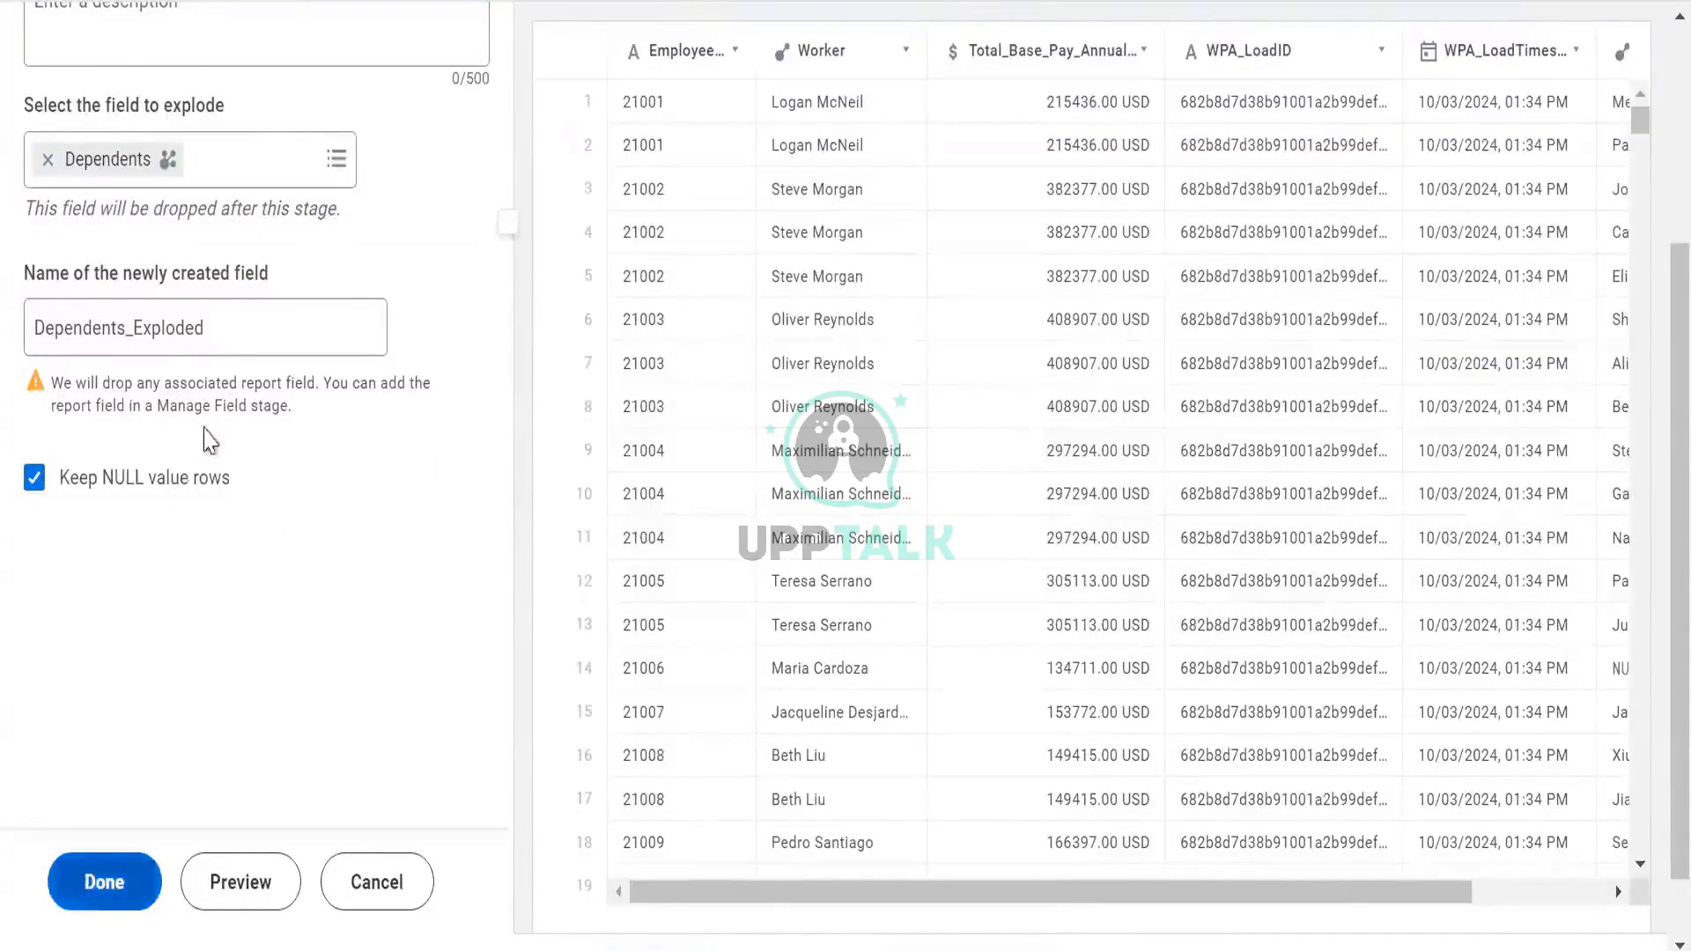
scroll(208, 434, up, 3)
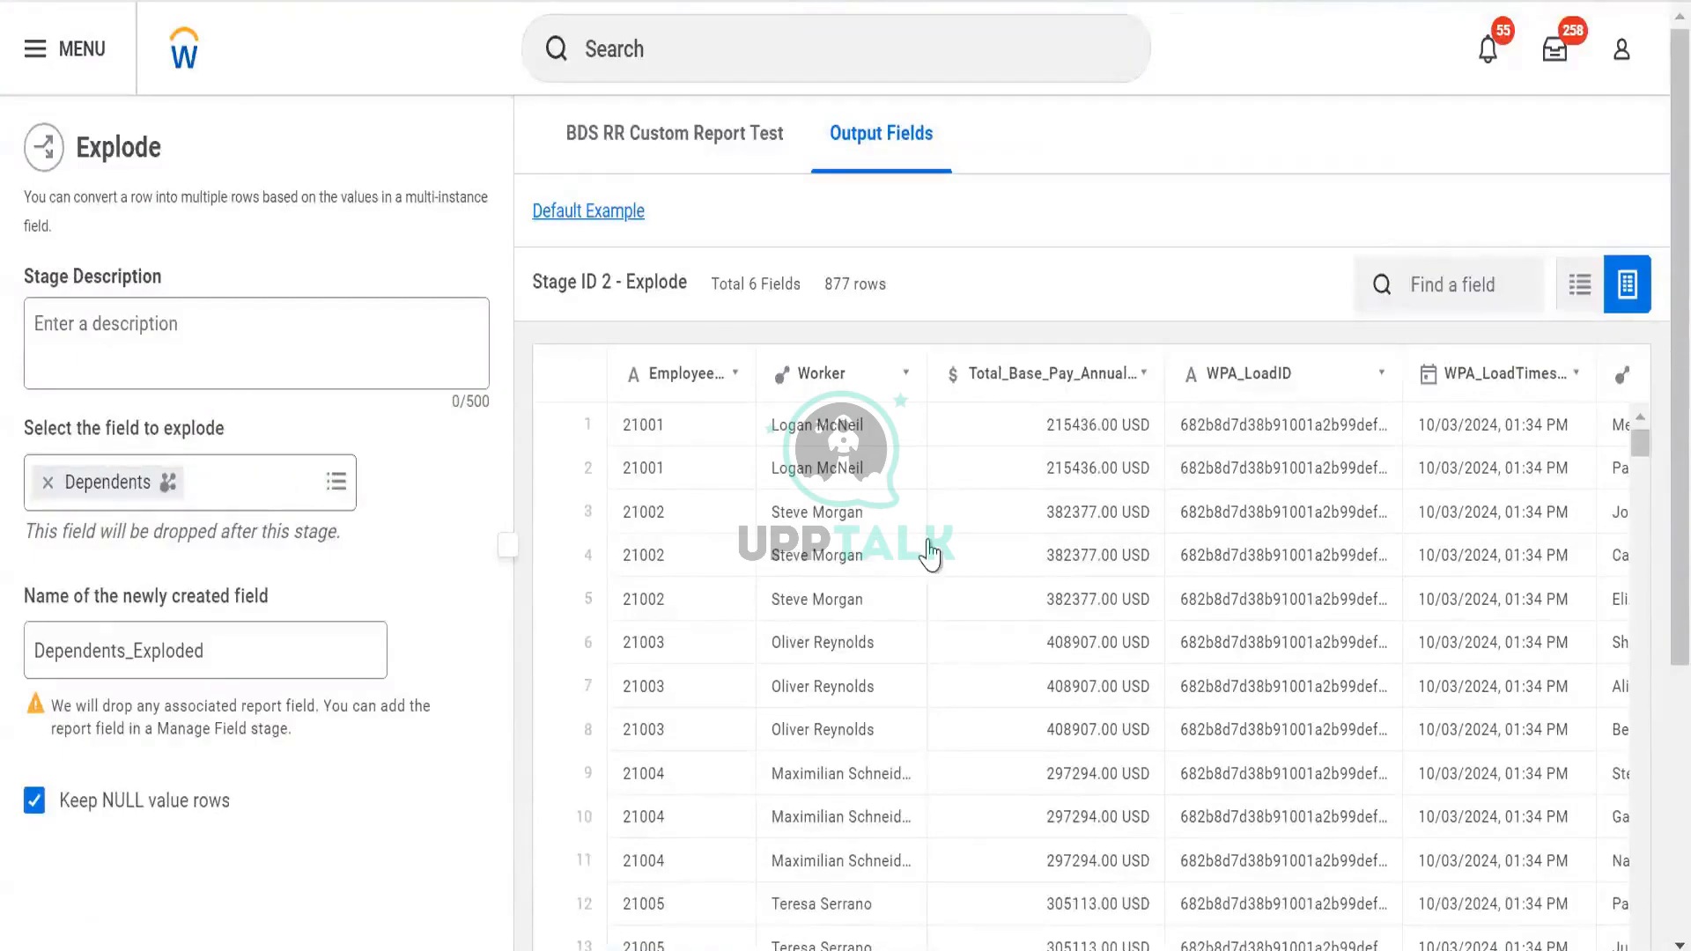
scroll(929, 552, right, 2)
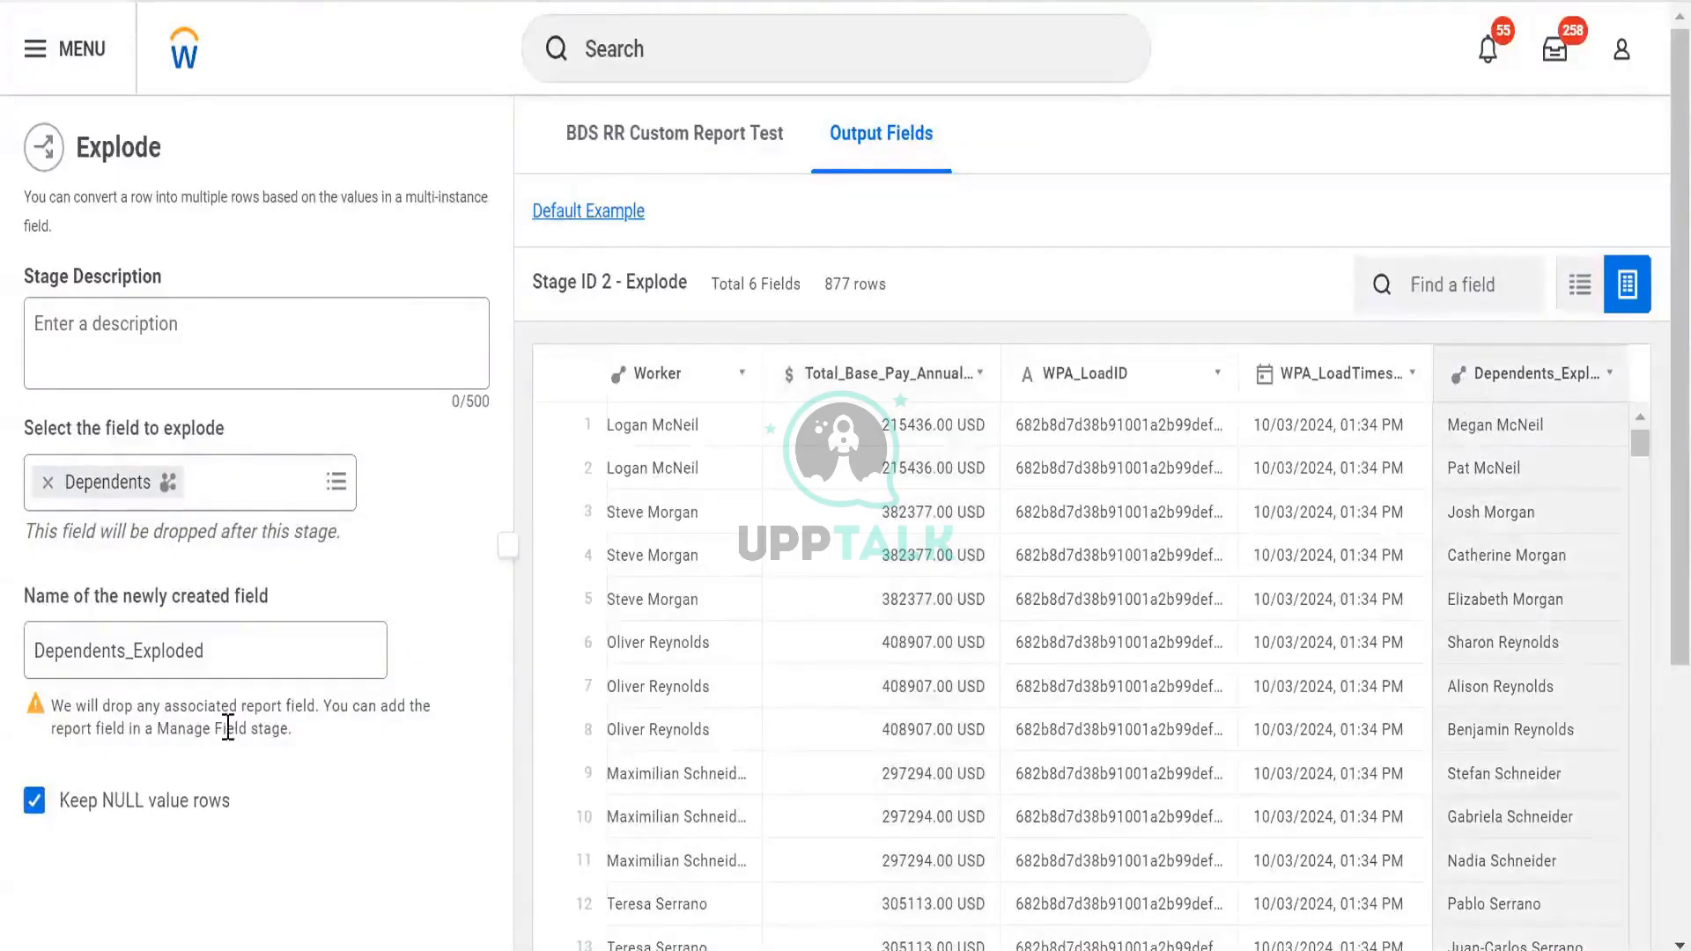
scroll(325, 631, down, 5)
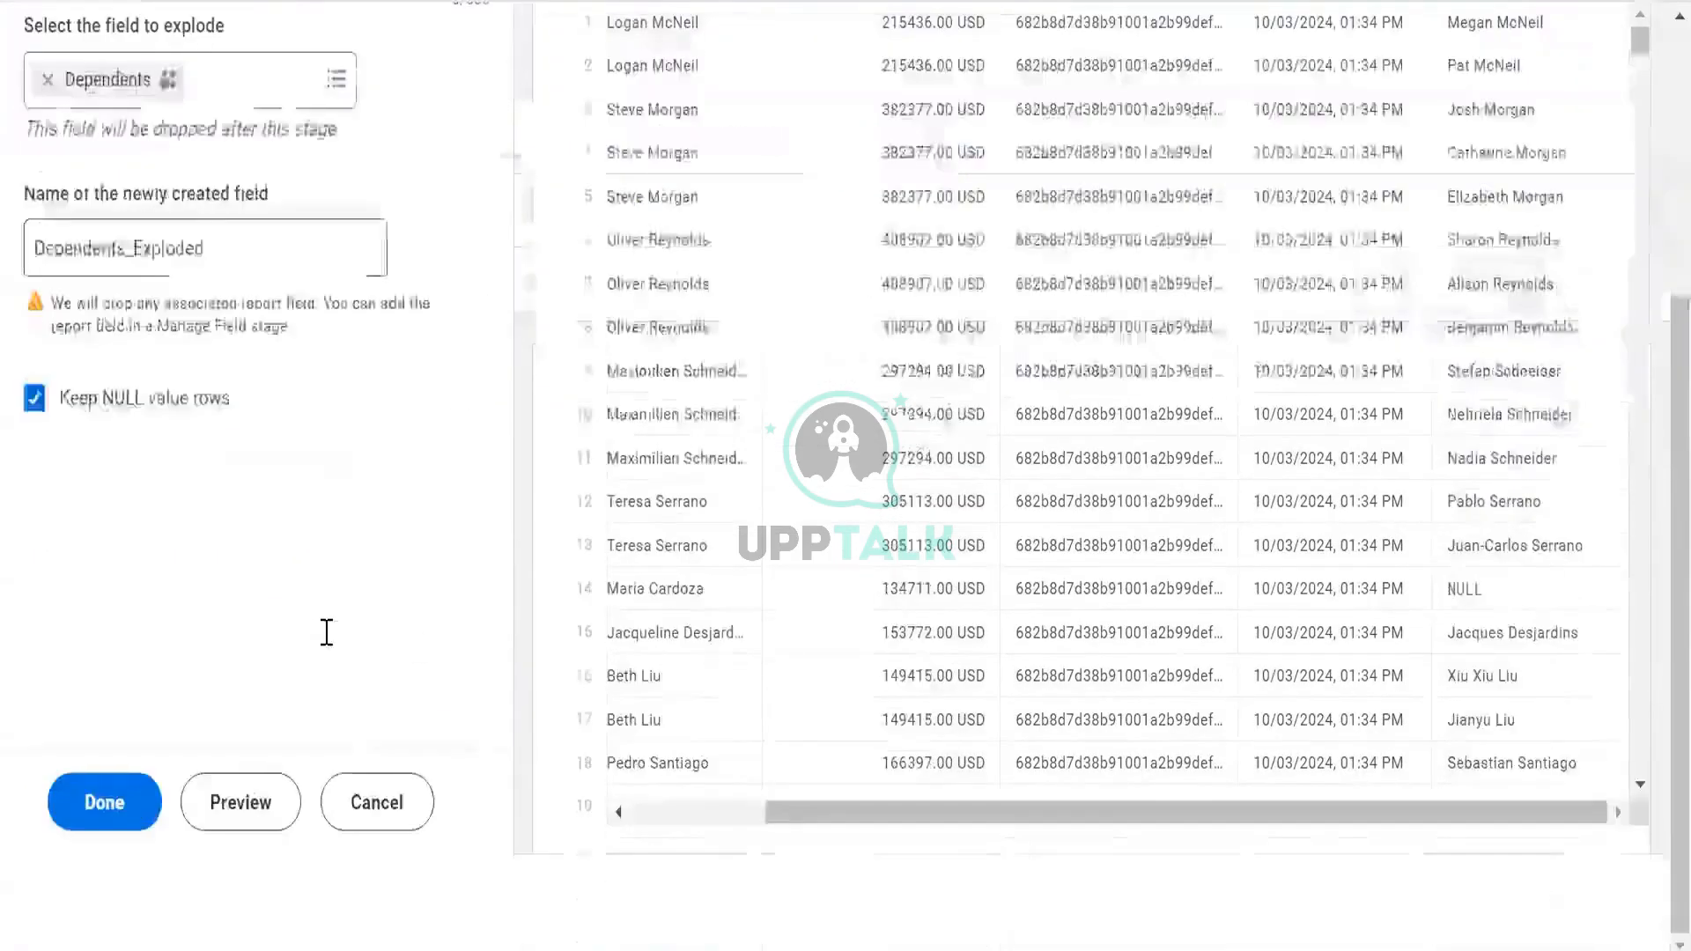
click(379, 799)
scroll(196, 529, up, 5)
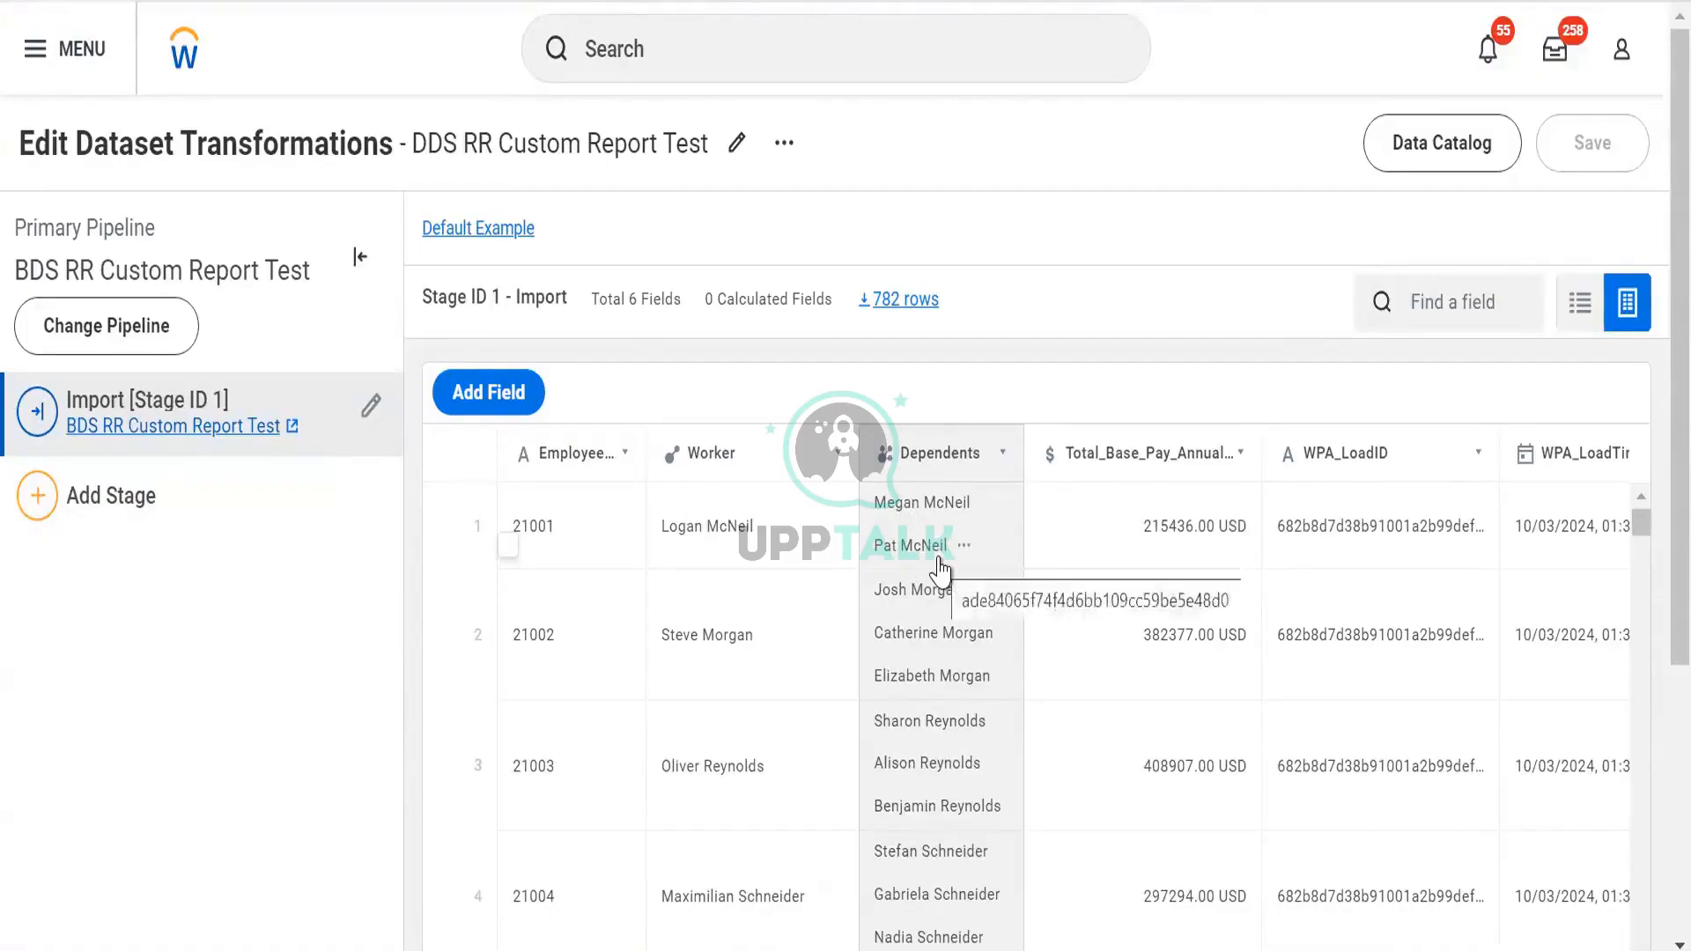
Show the Add Stage list of stage types available after the Import stage
mouse_move(906, 531)
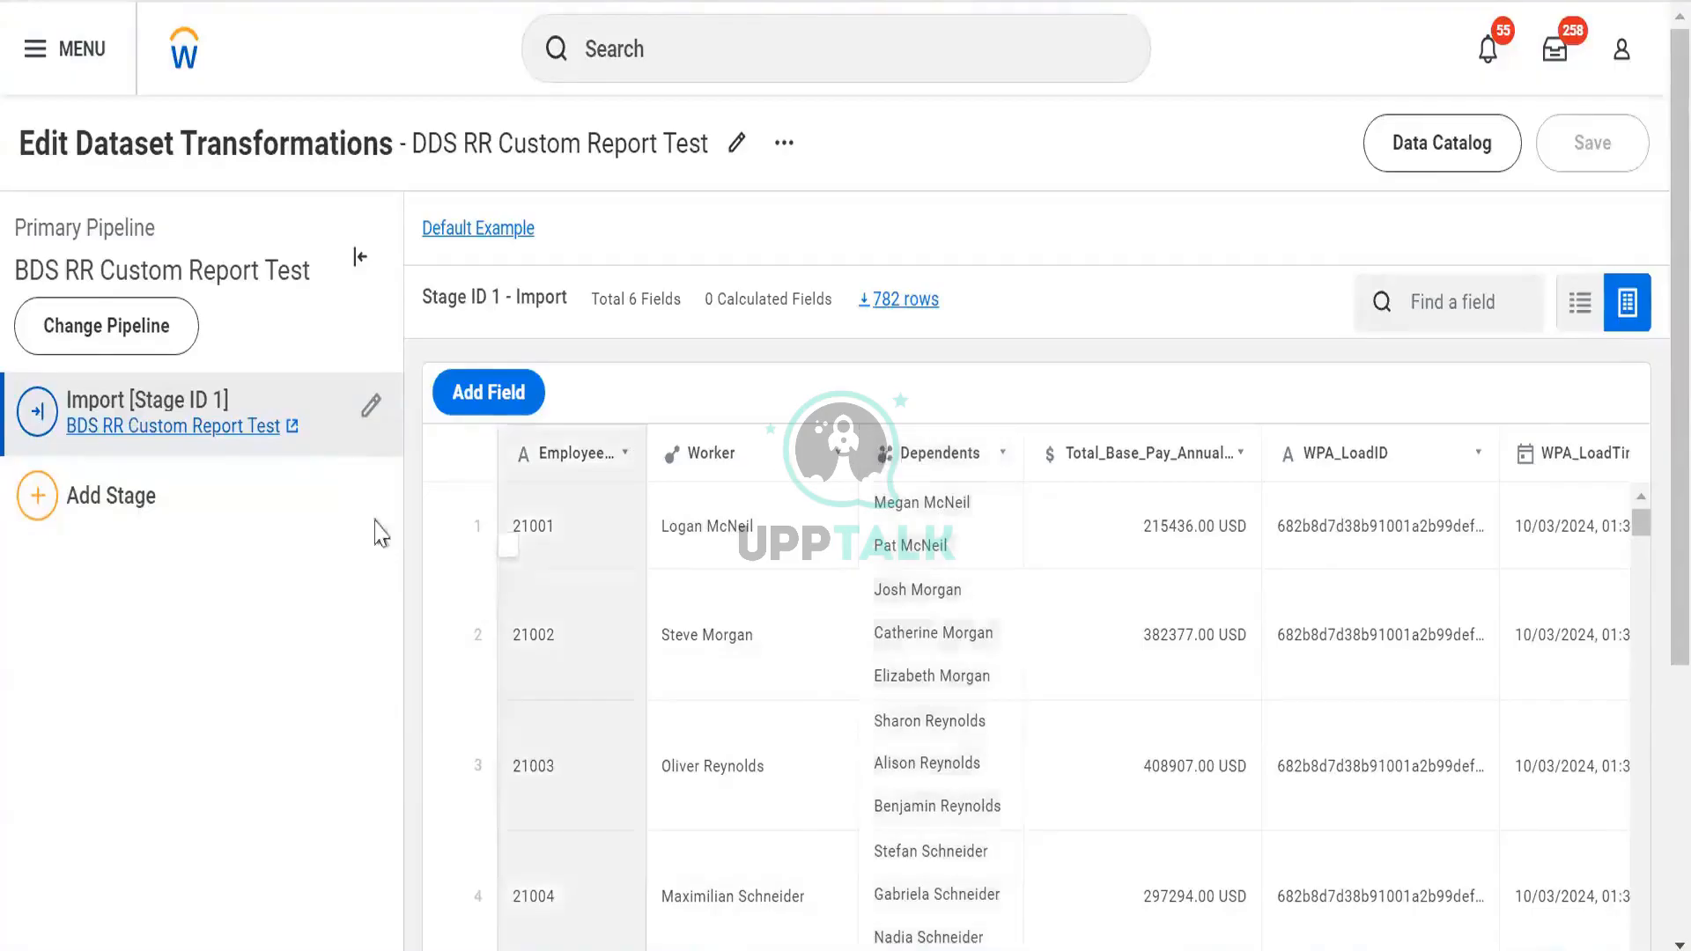
click(296, 532)
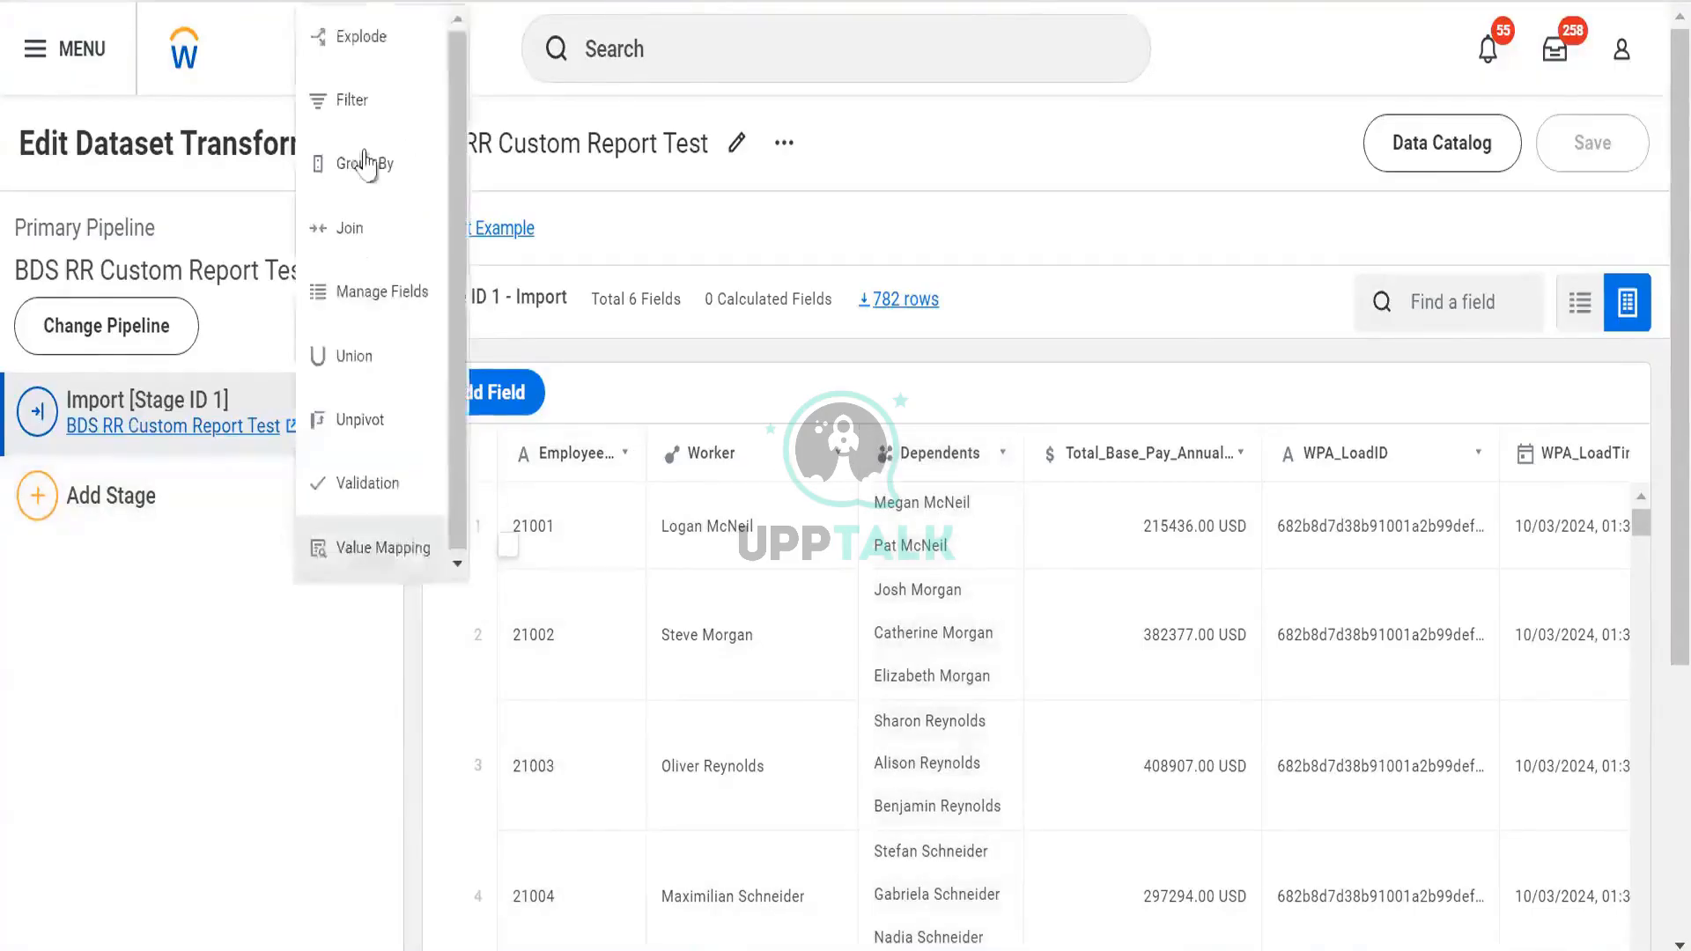
Add an Explode stage on Dependents named Dependents_Exploded, keeping NULL value rows, and apply it
click(368, 46)
click(213, 501)
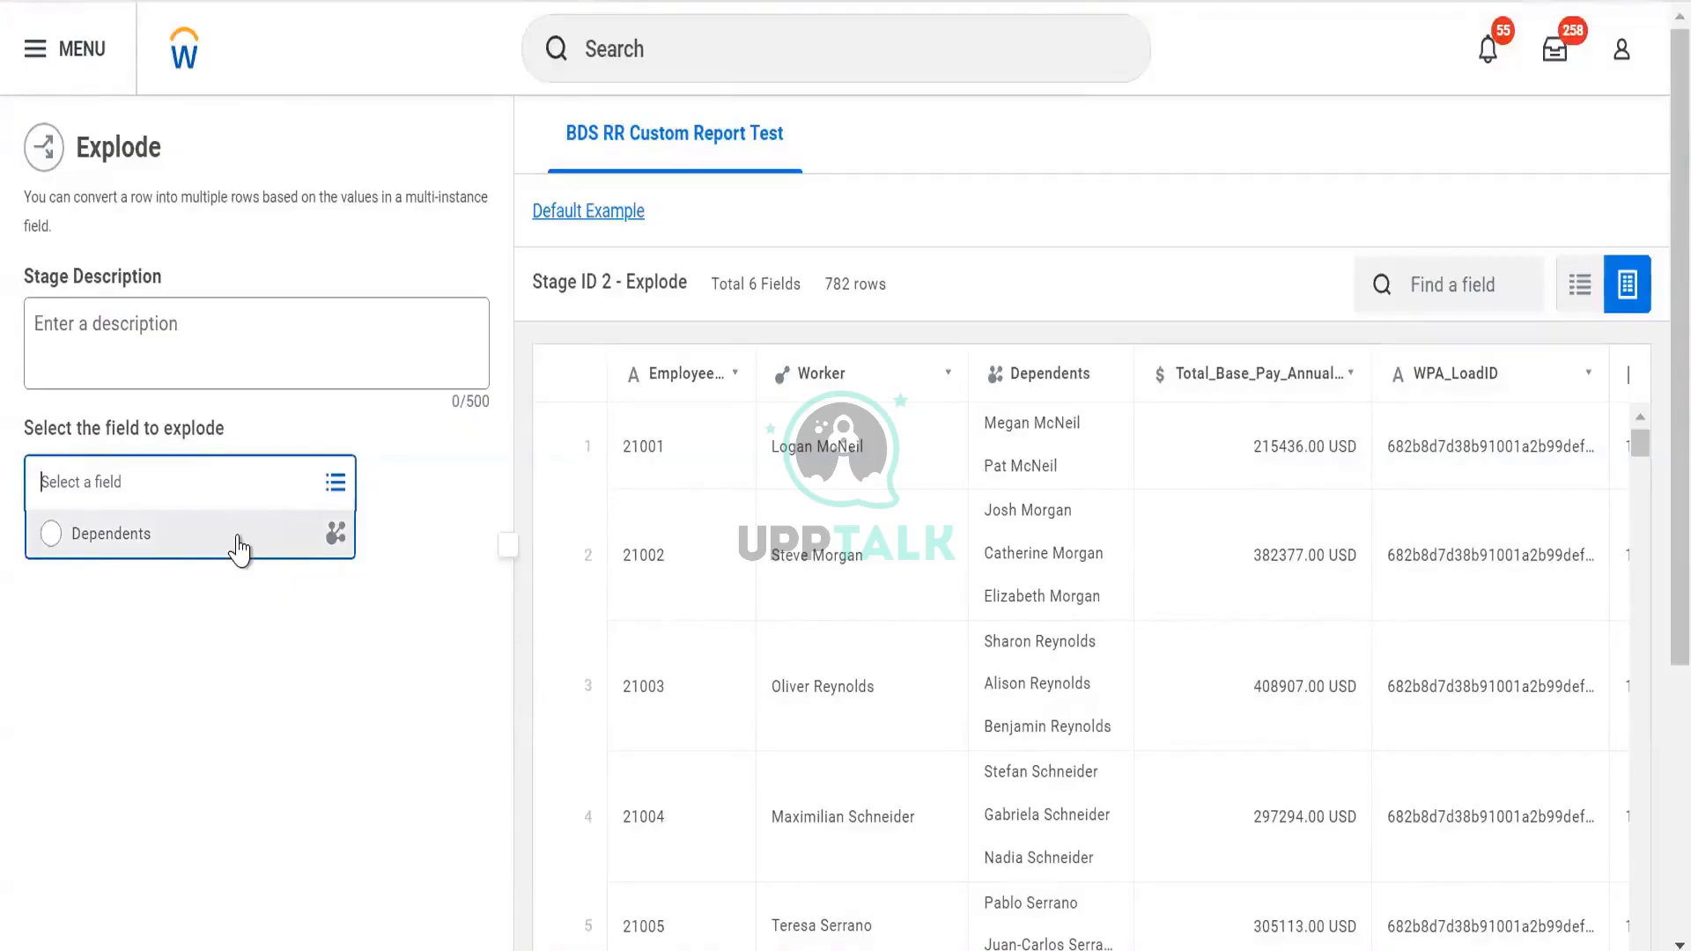
click(240, 549)
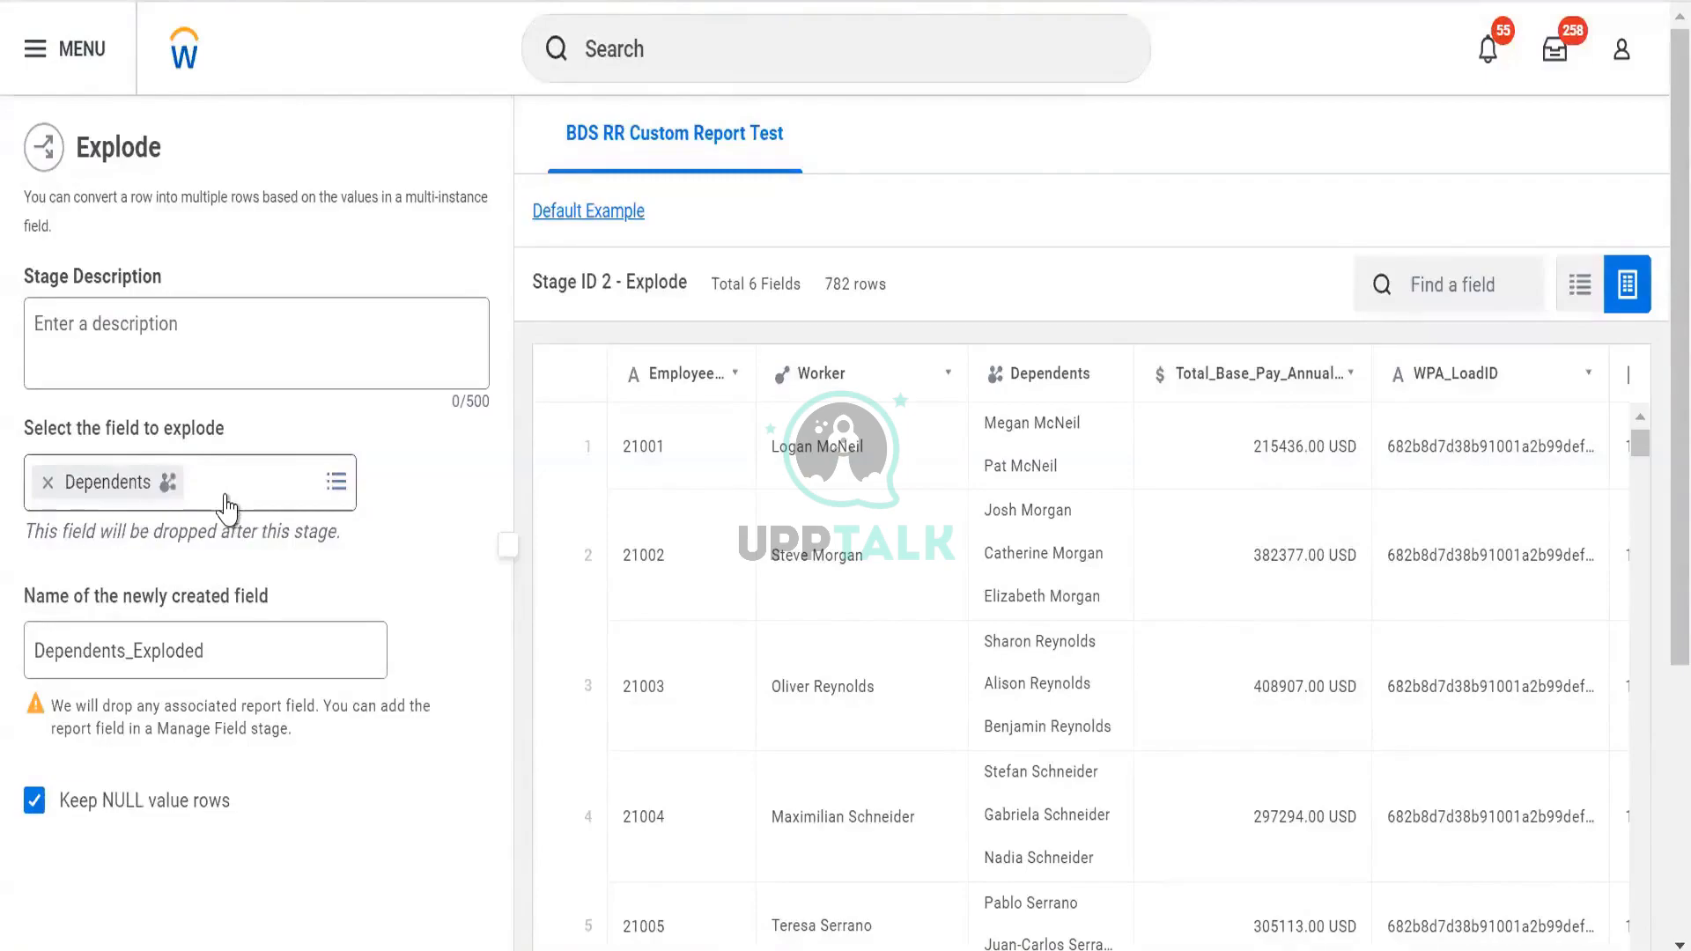
click(231, 507)
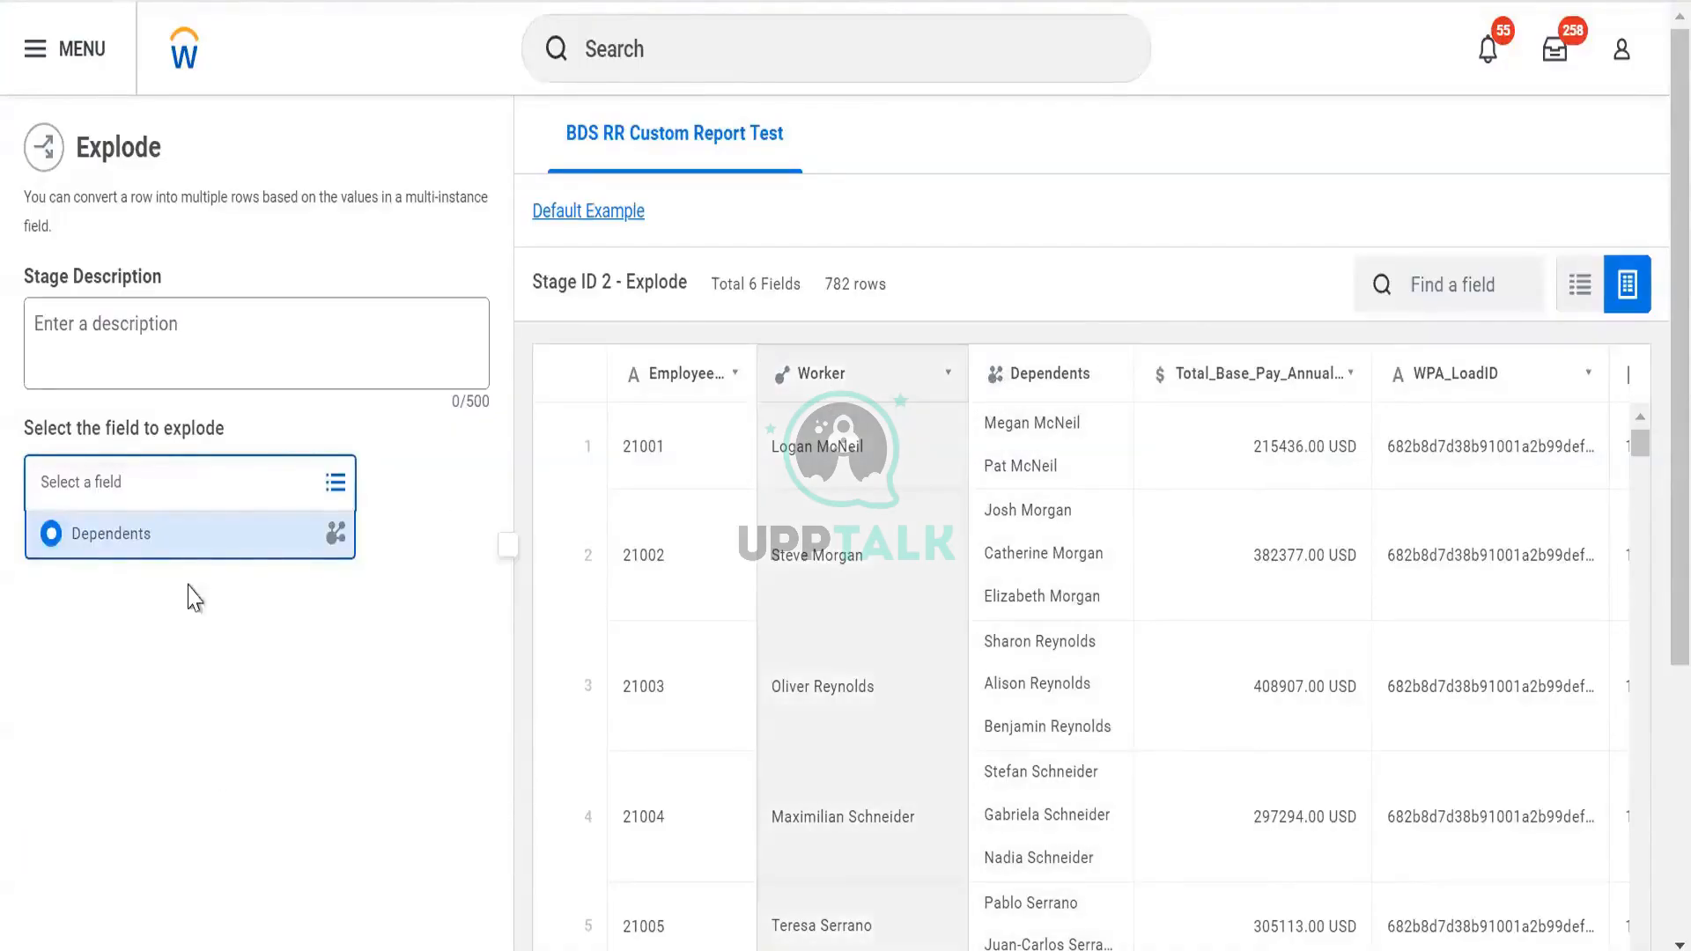
click(189, 585)
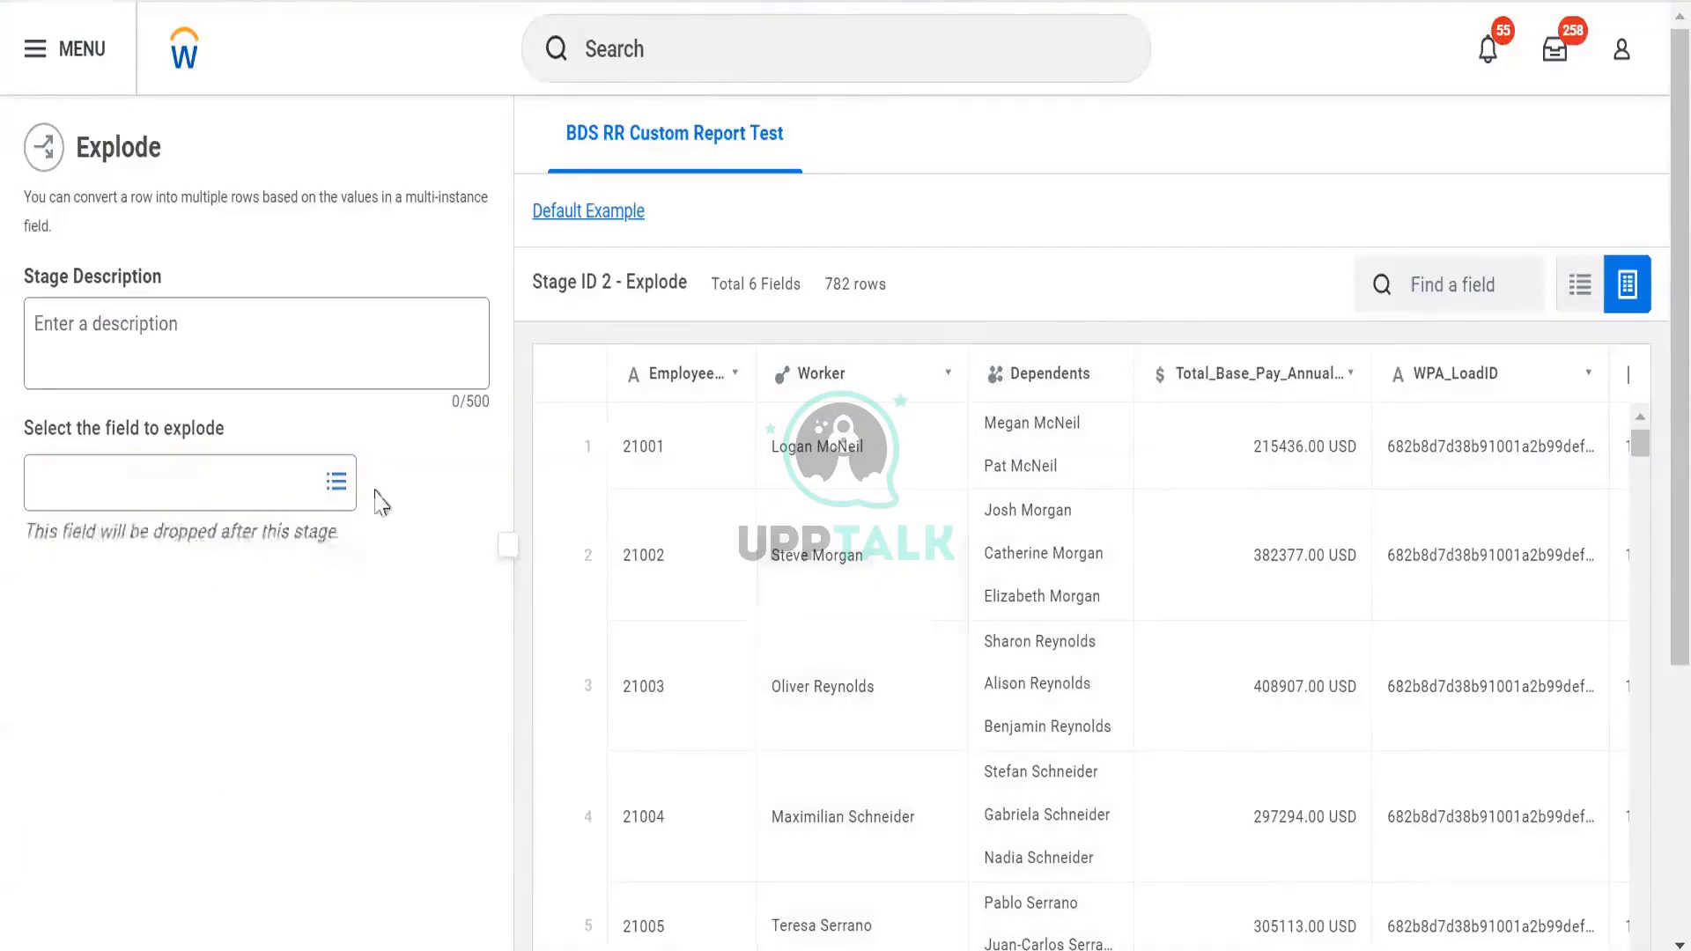
click(222, 504)
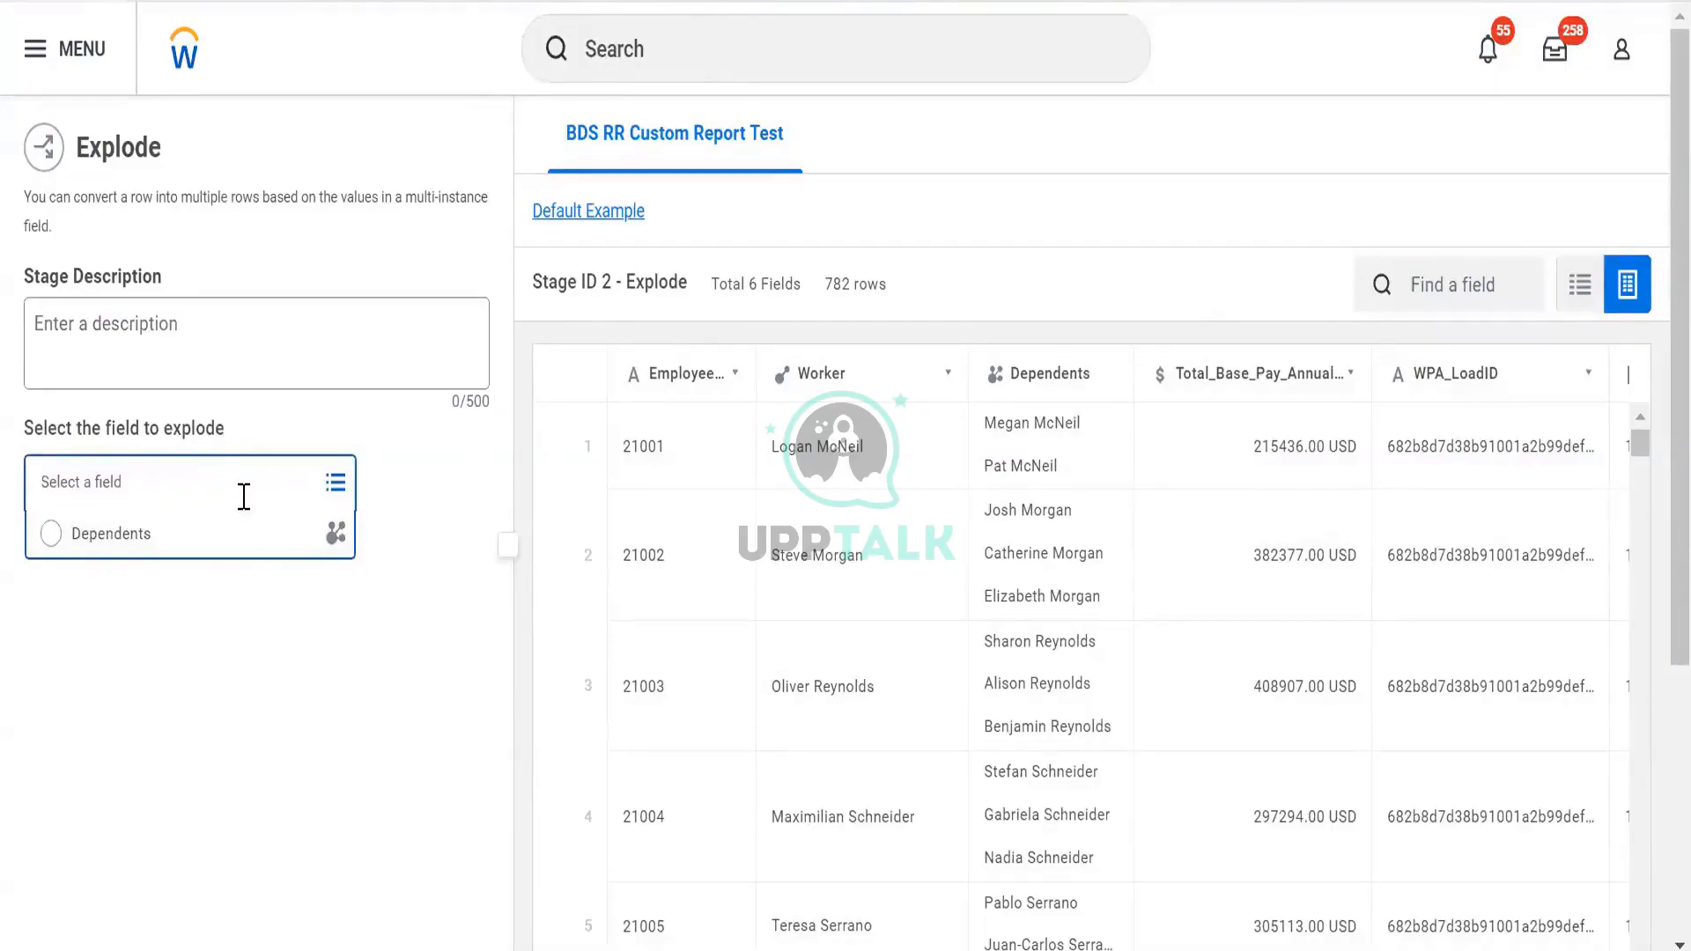
click(236, 539)
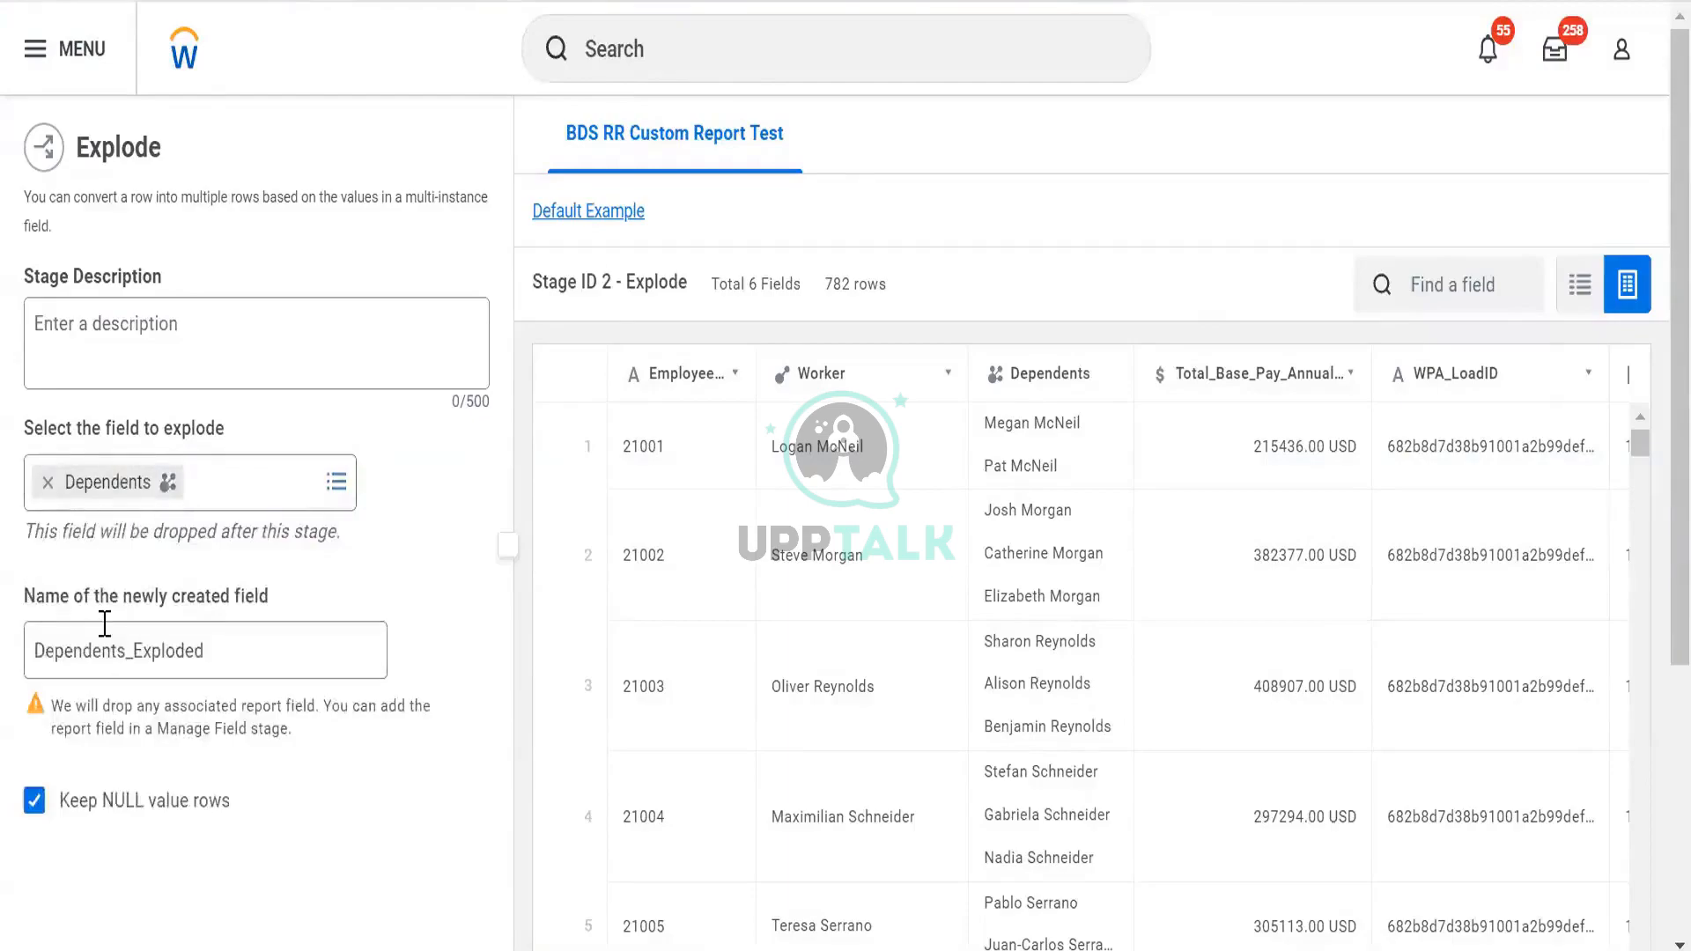
drag(105, 623, 349, 610)
click(346, 608)
scroll(276, 717, down, 5)
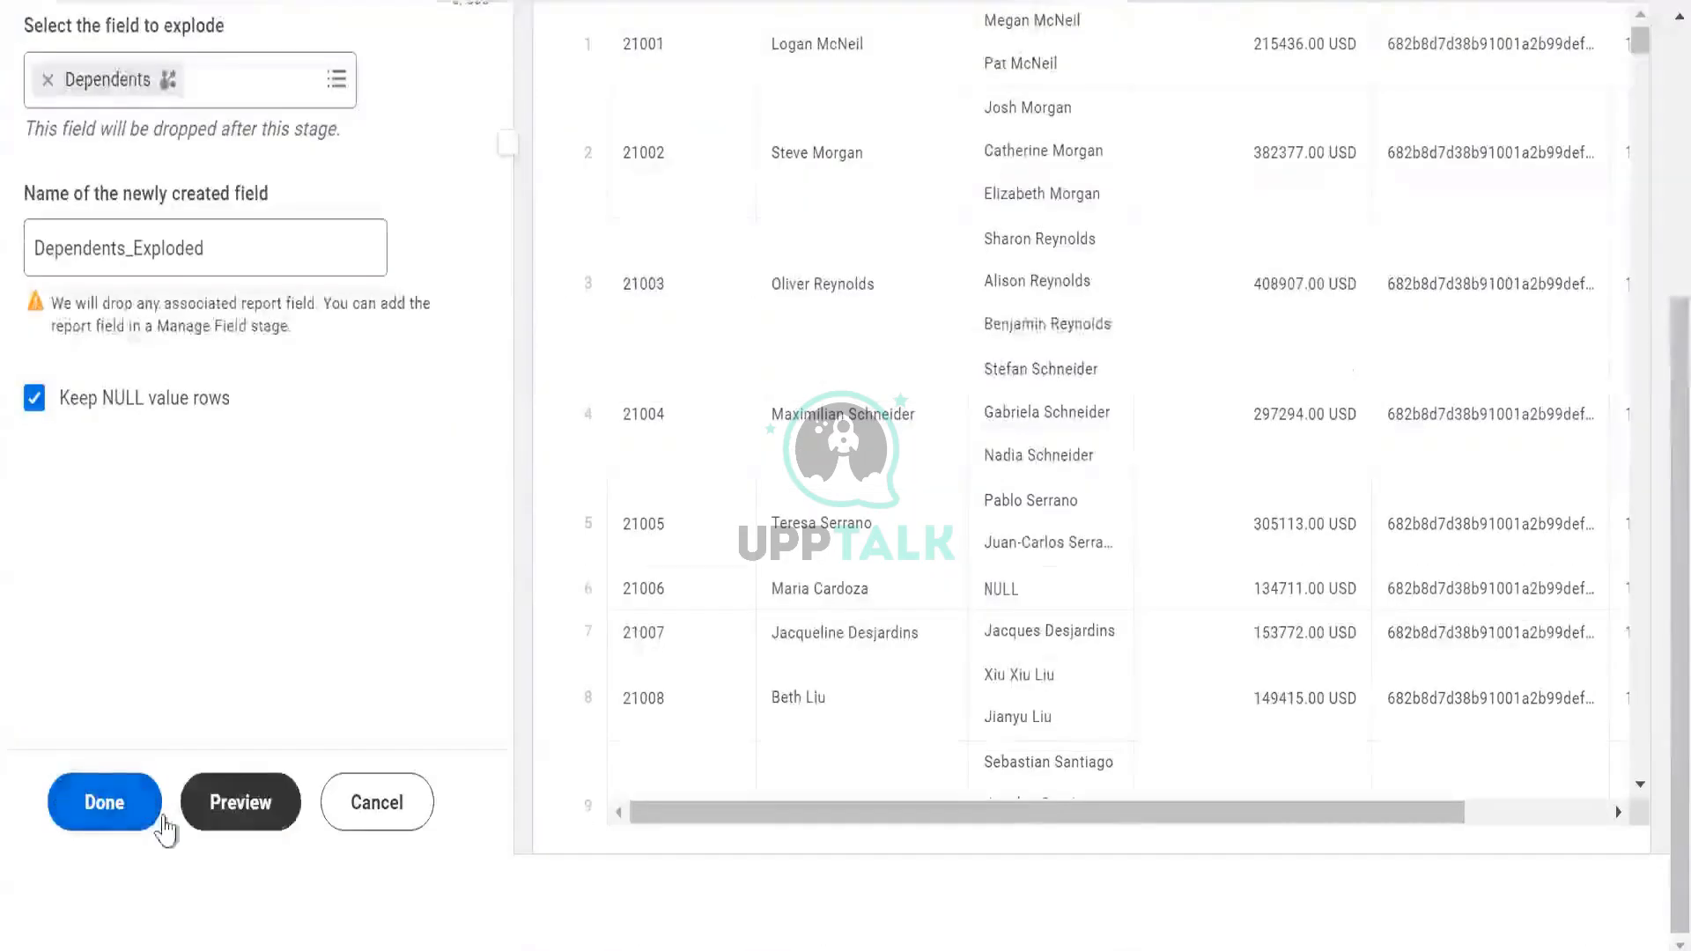
click(134, 820)
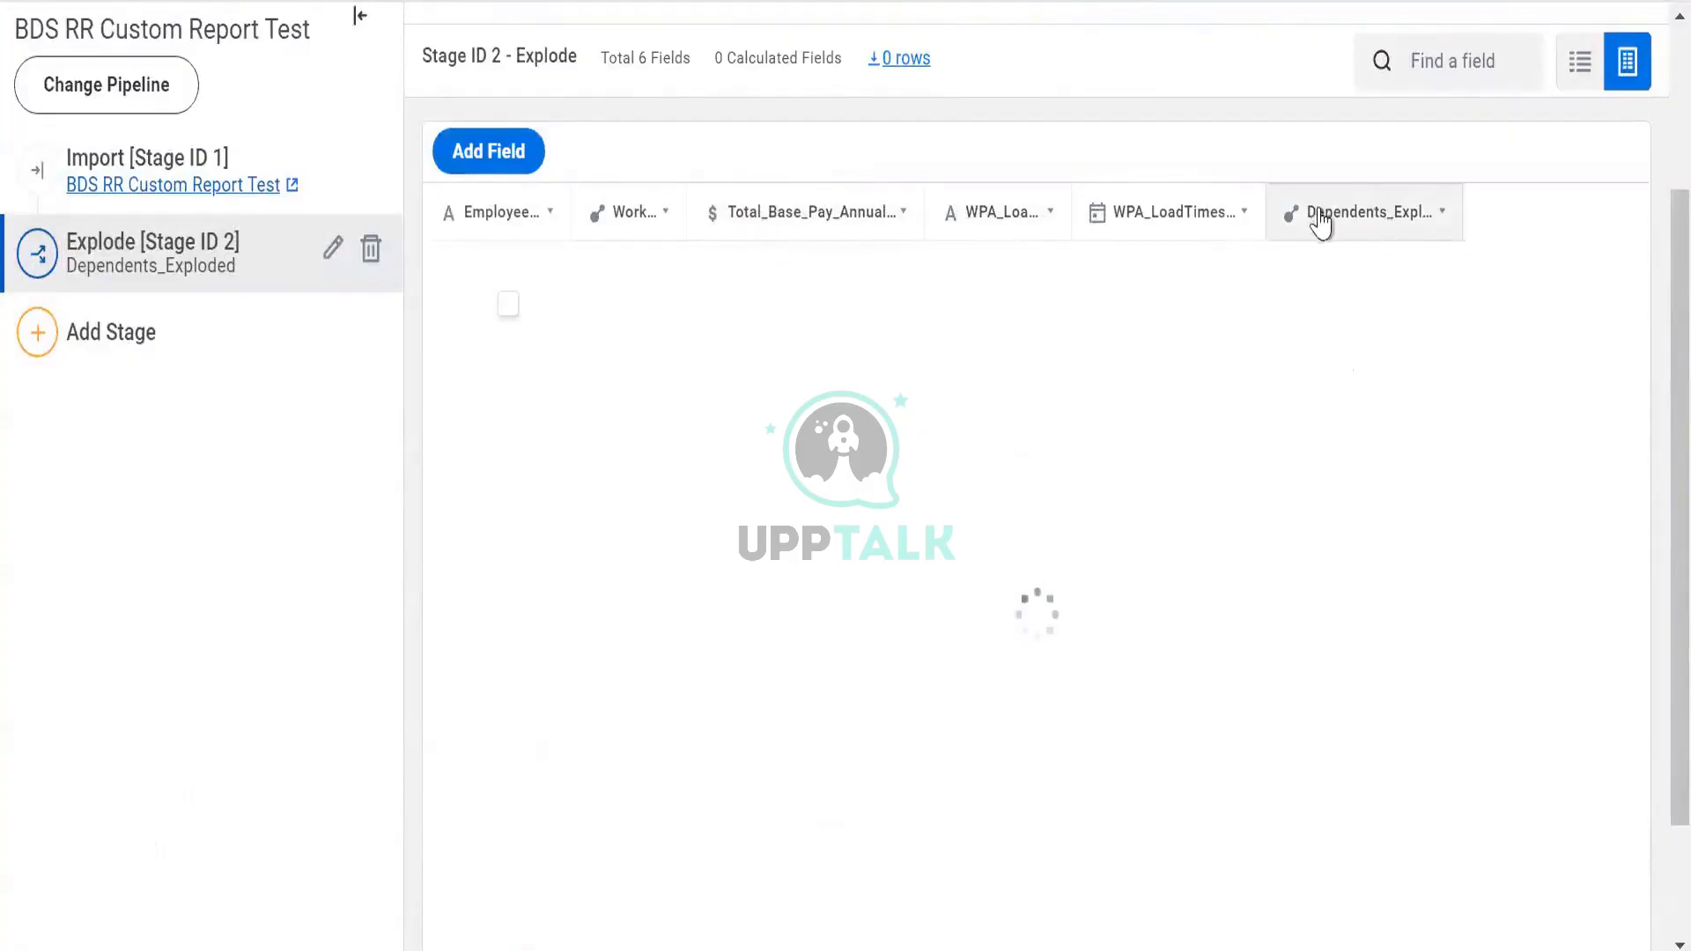
Inspect Dependents_Exploded, compare Import's 782 rows with Explode's 877 rows, then view Worker field details
click(1422, 223)
scroll(312, 404, up, 3)
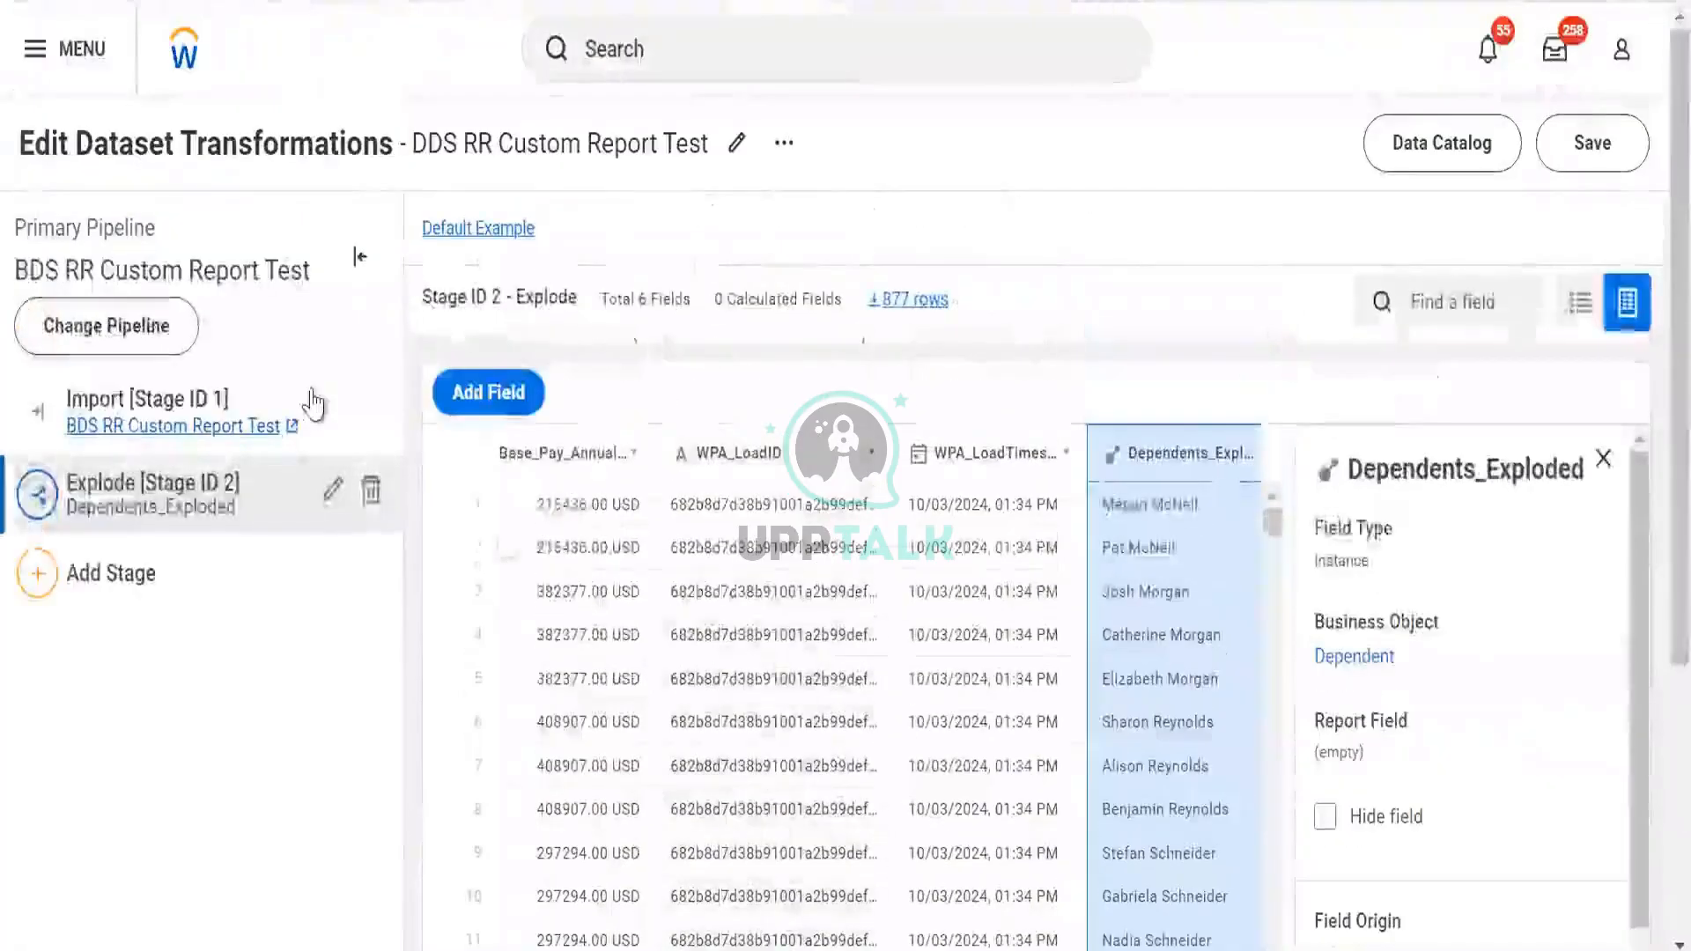
click(1603, 458)
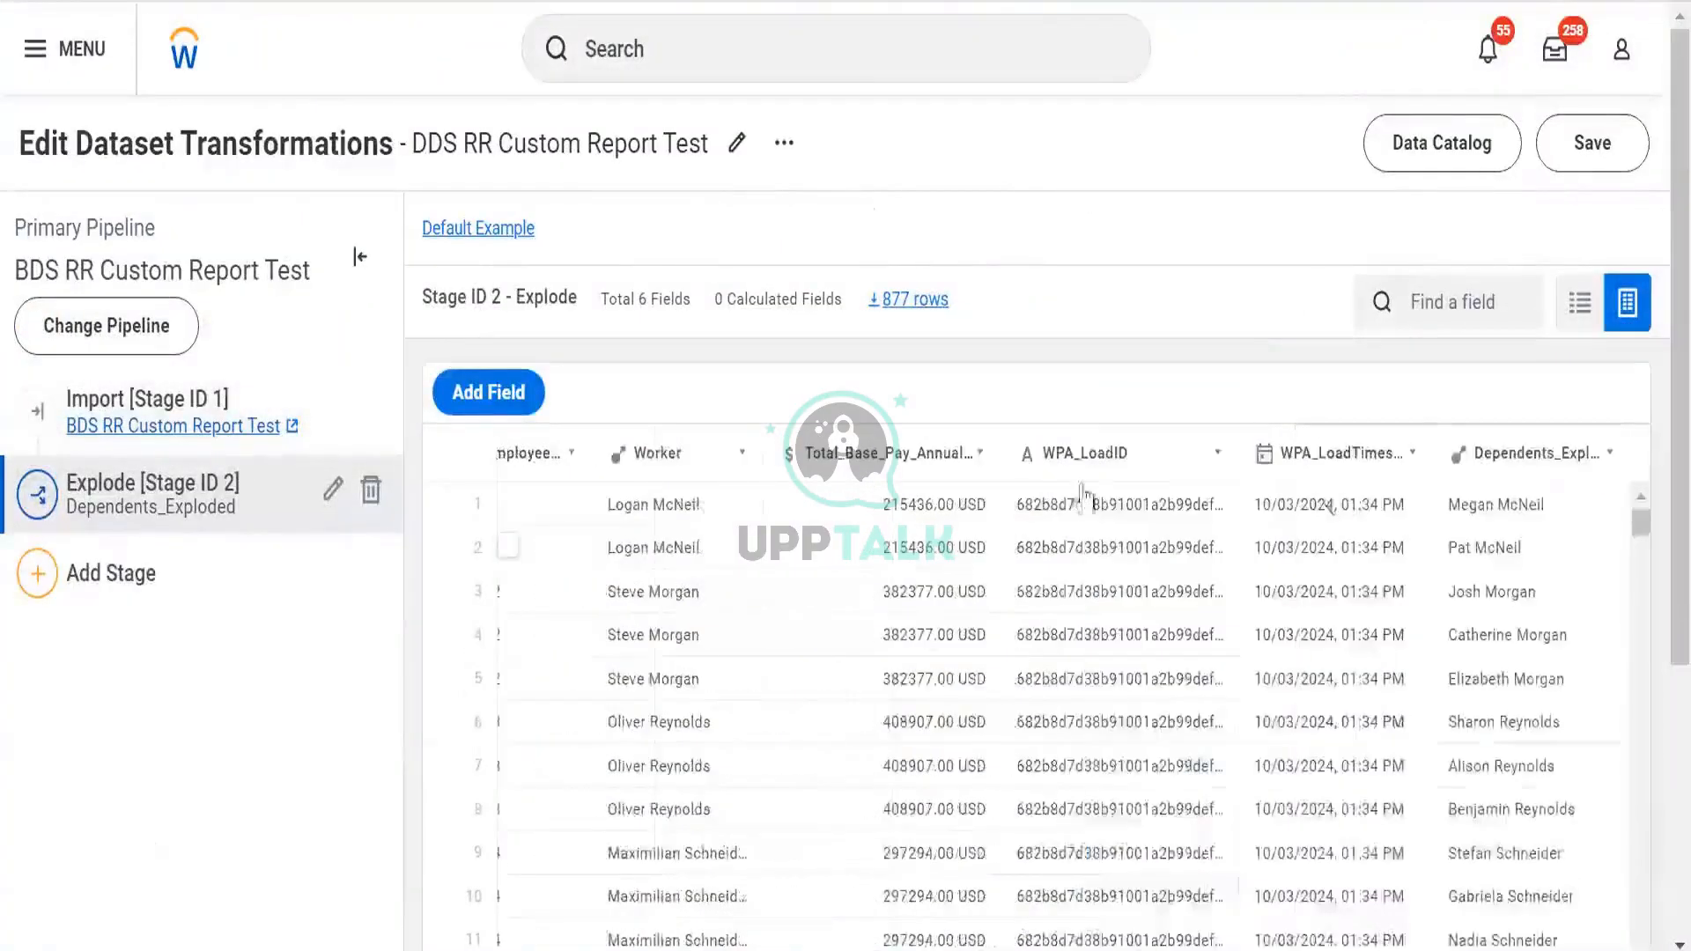
click(126, 426)
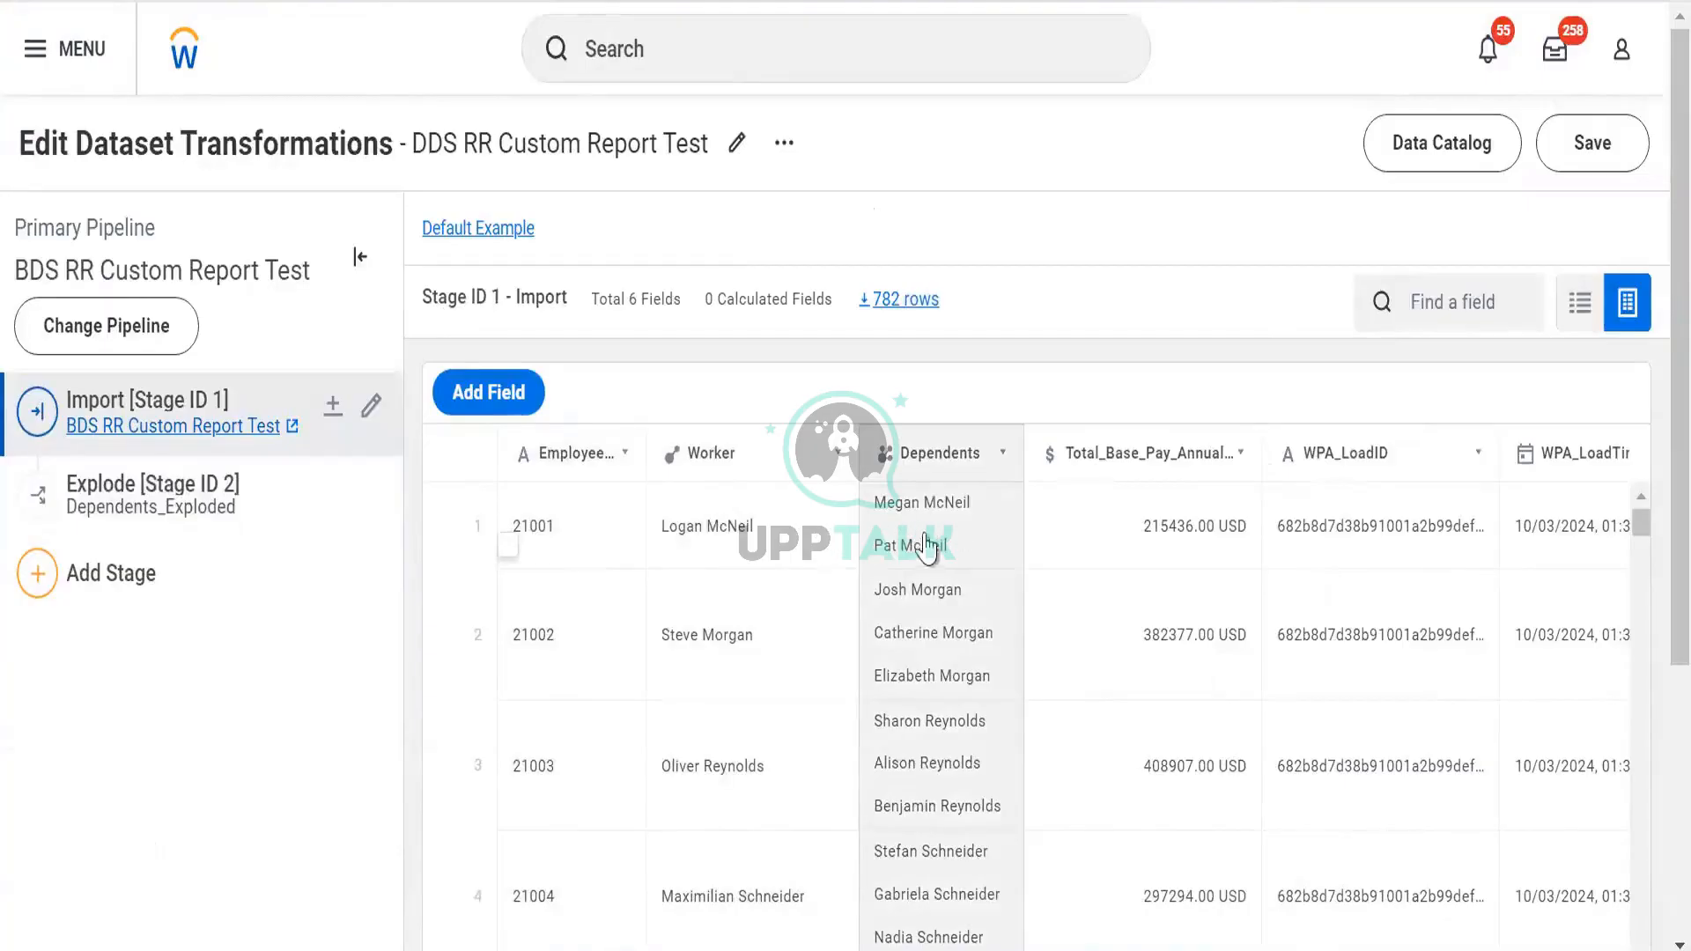
click(273, 514)
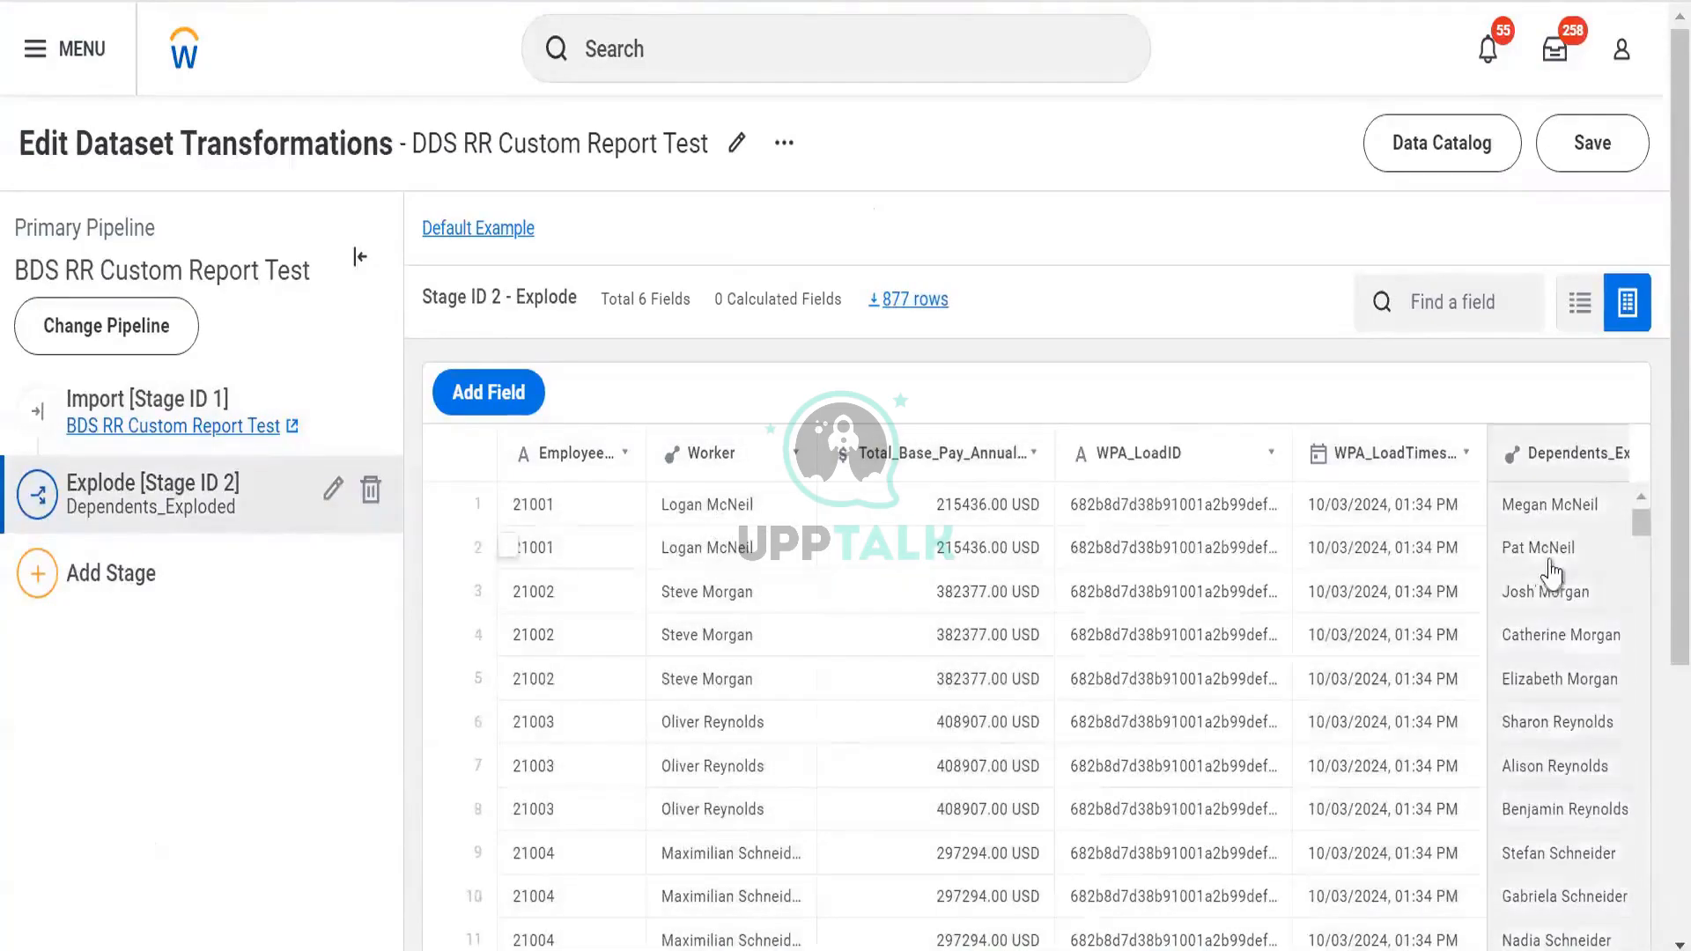
mouse_move(1550, 574)
click(309, 405)
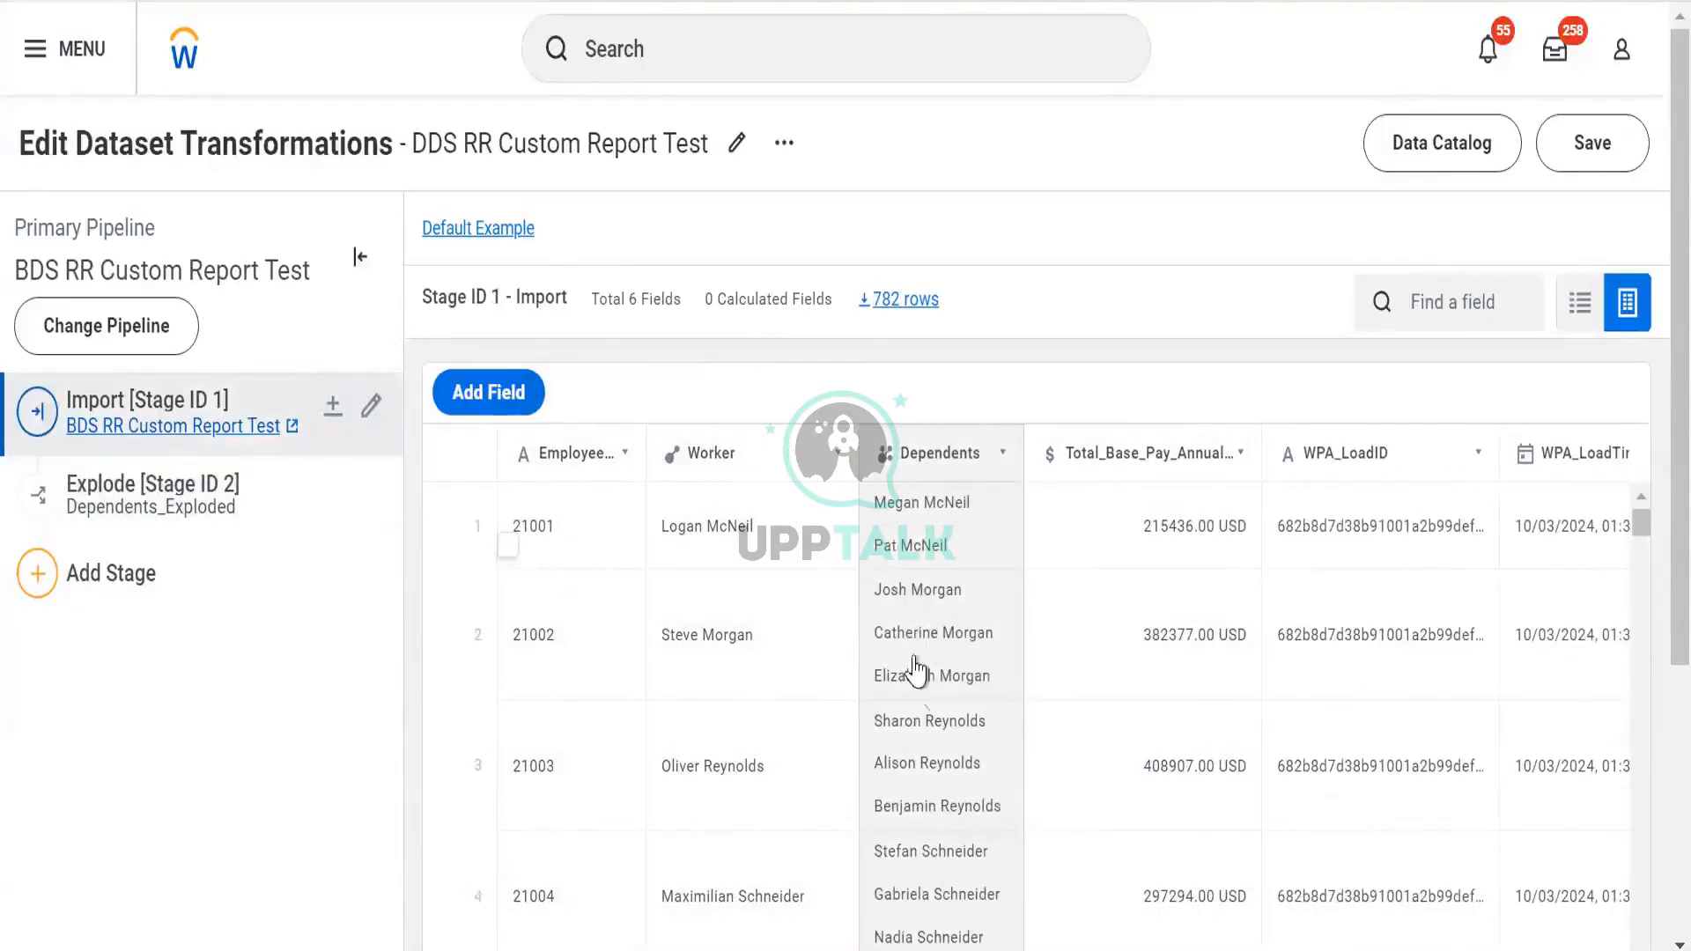
click(259, 499)
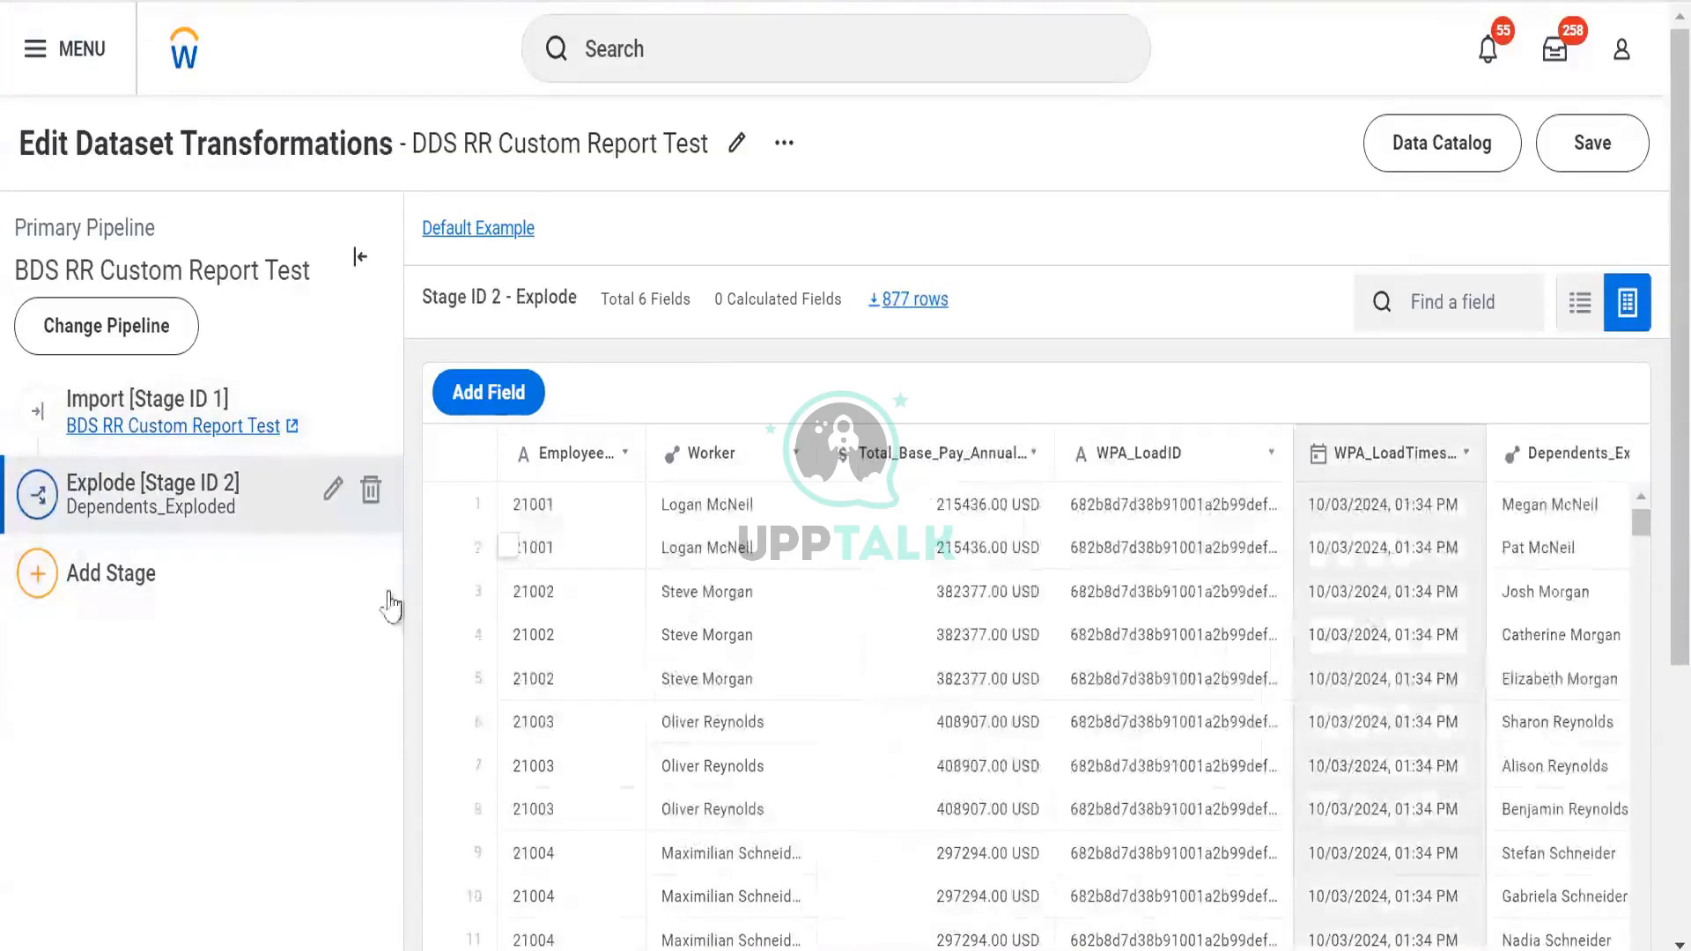
click(683, 621)
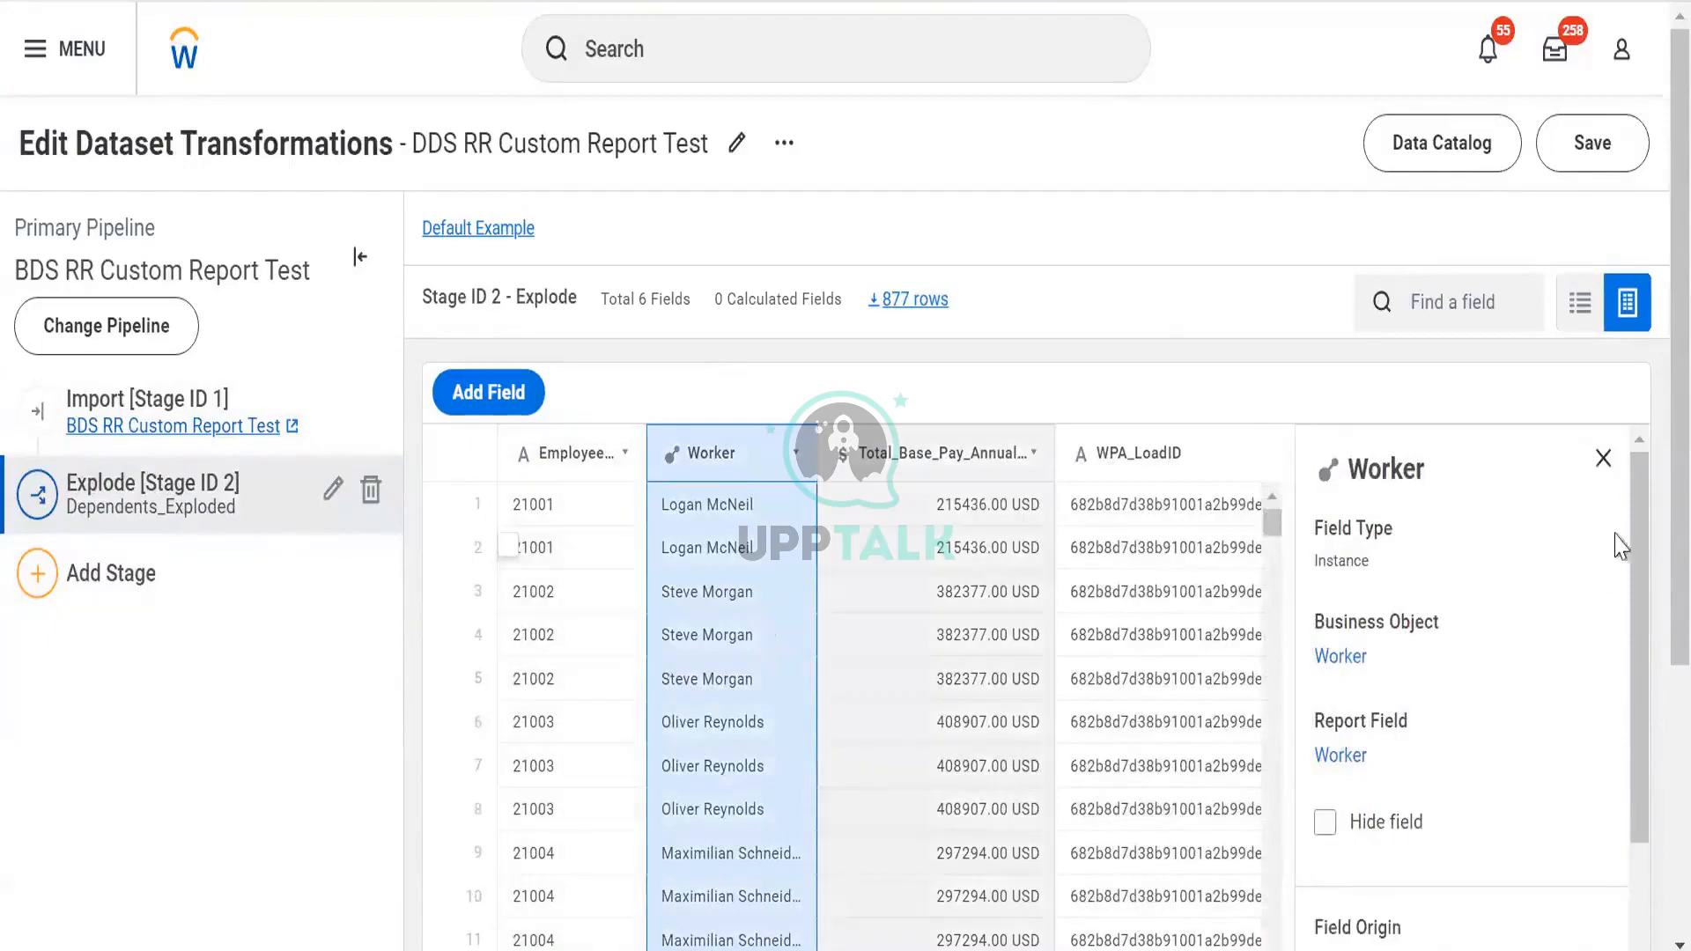
click(1604, 458)
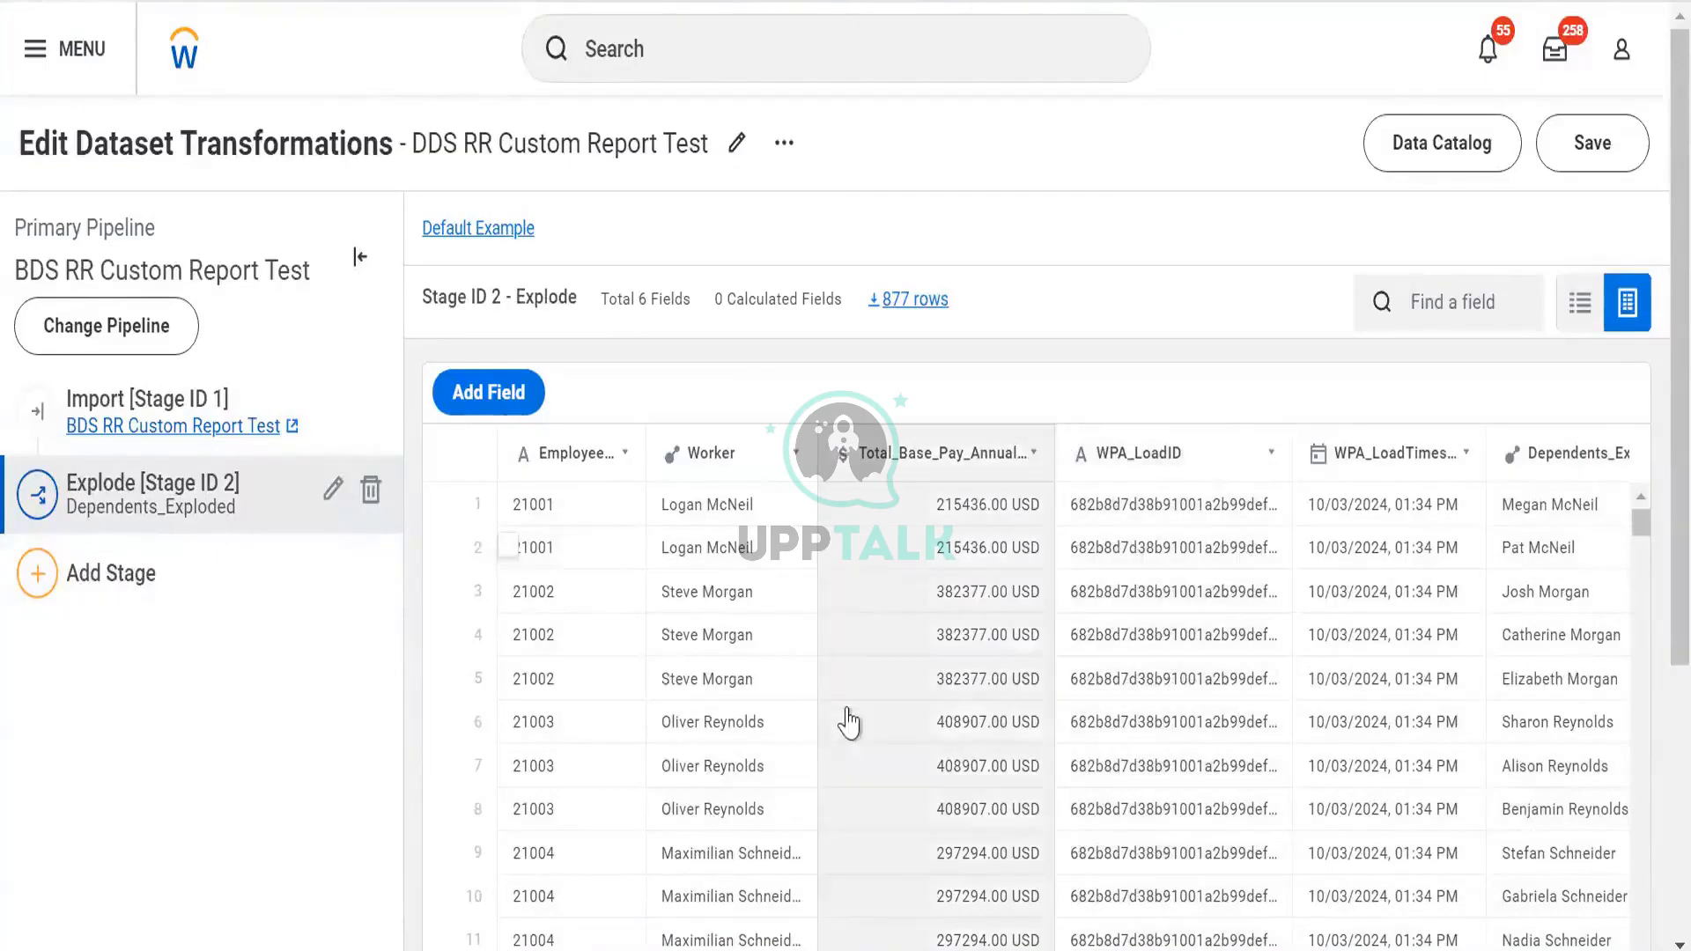
scroll(860, 657, right, 1)
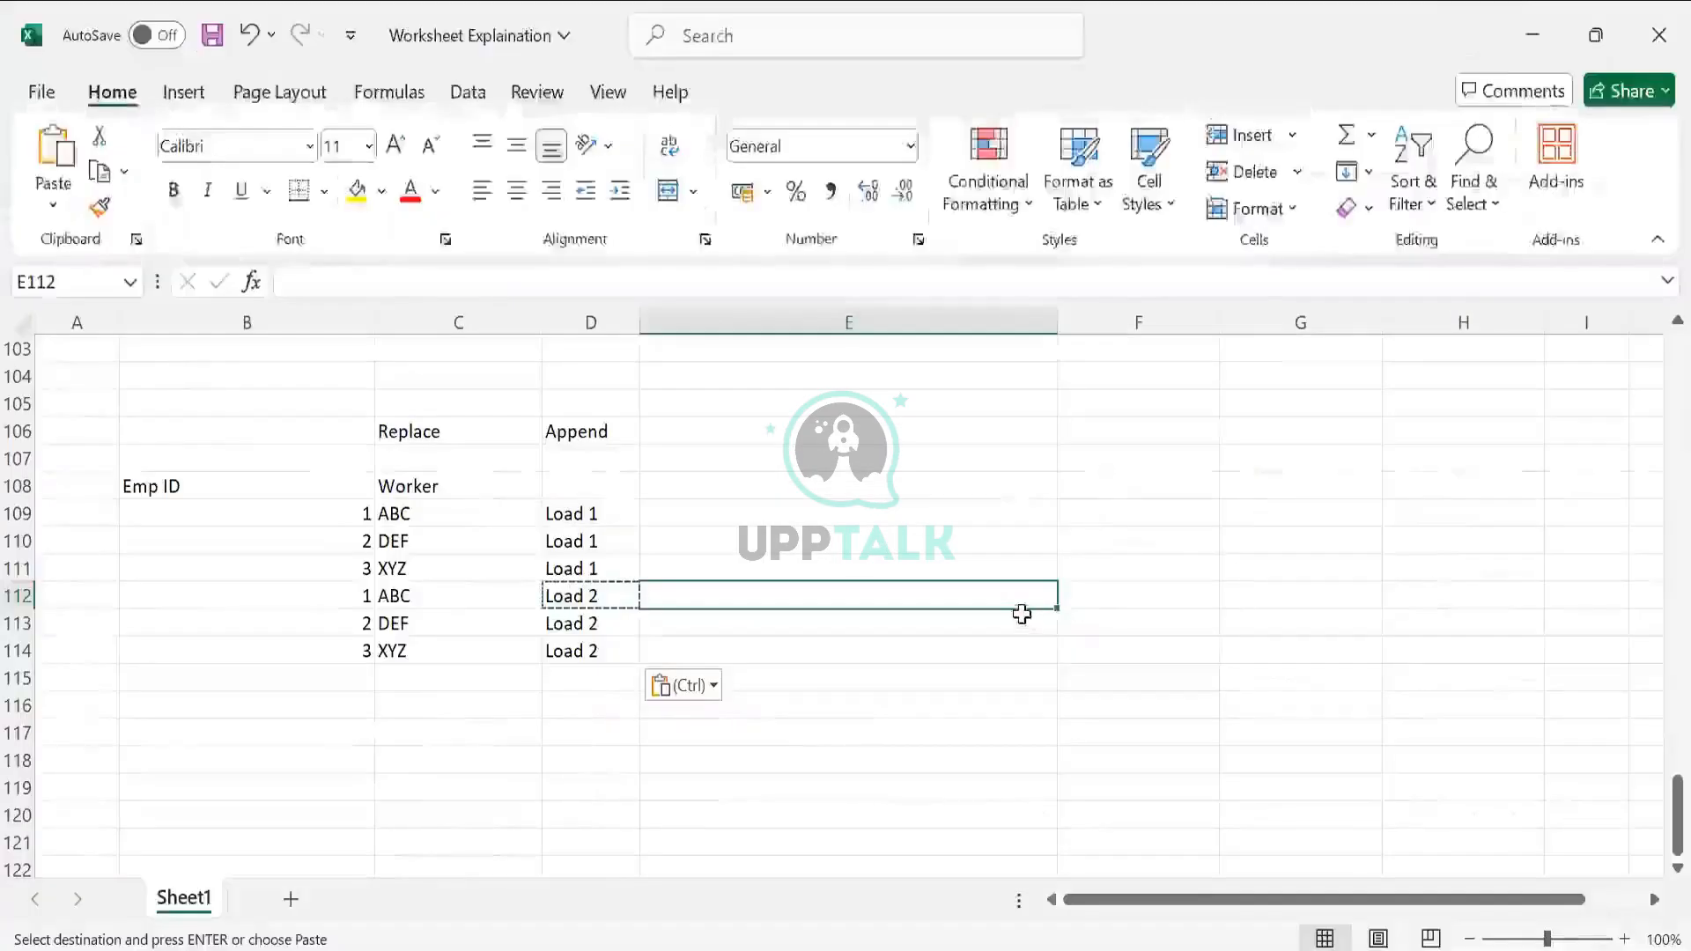
click(1019, 617)
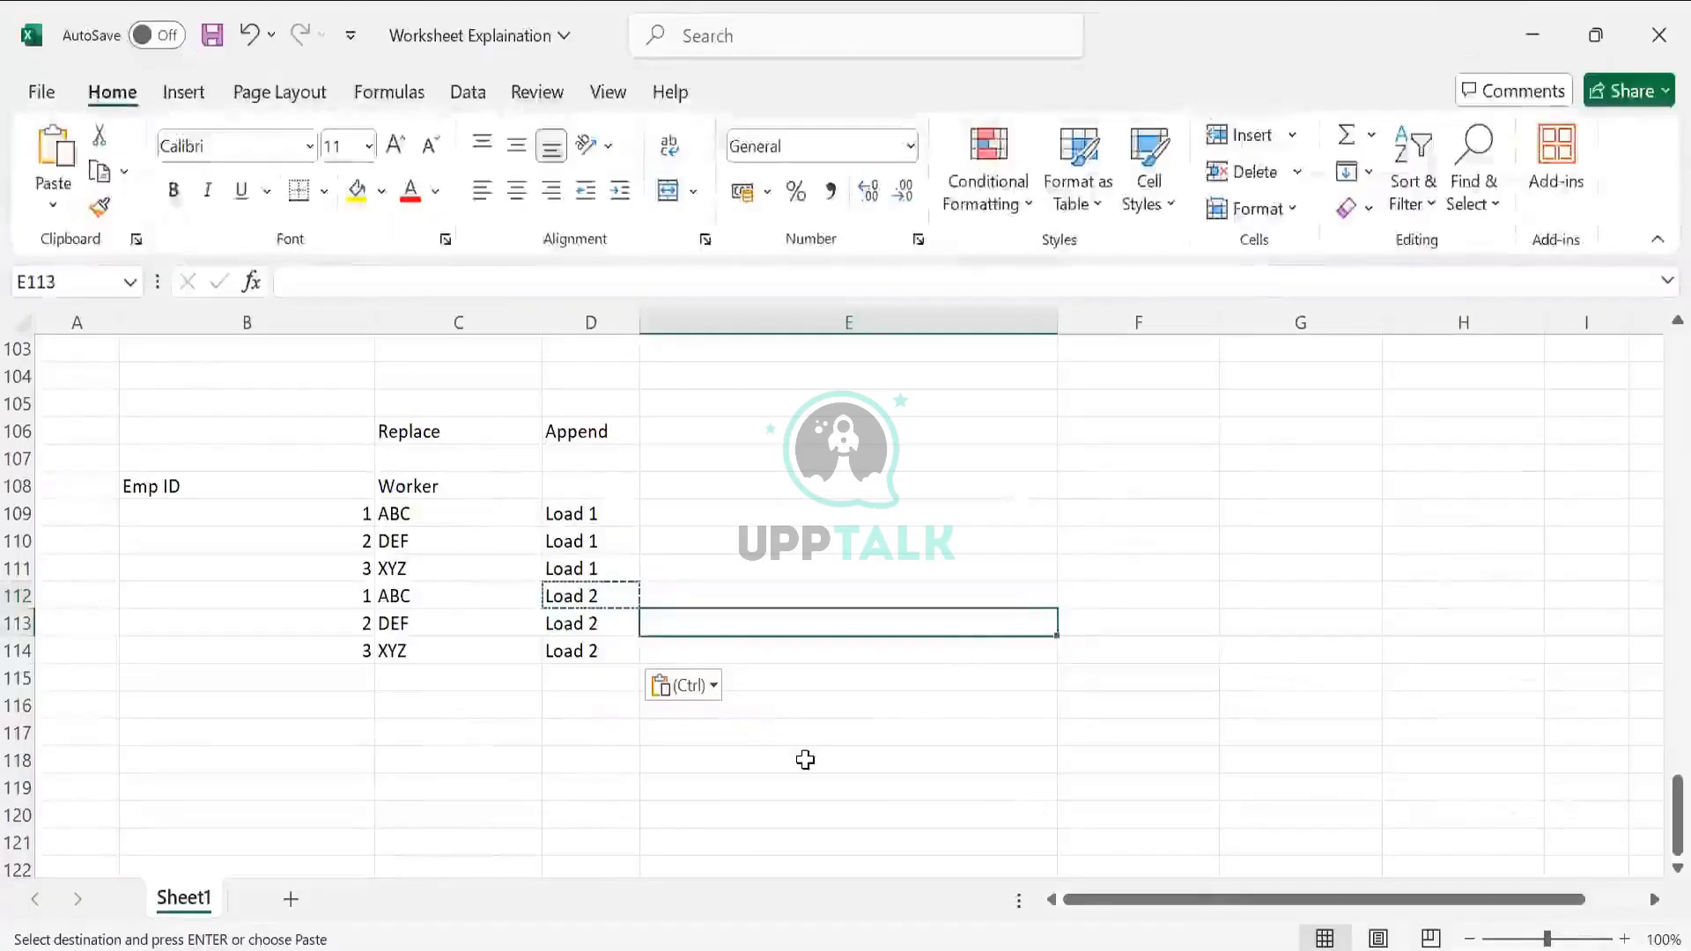
Enter worker Logan in D118 with dependents Pat and Megan stacked in E118
scroll(705, 670, down, 1)
click(720, 703)
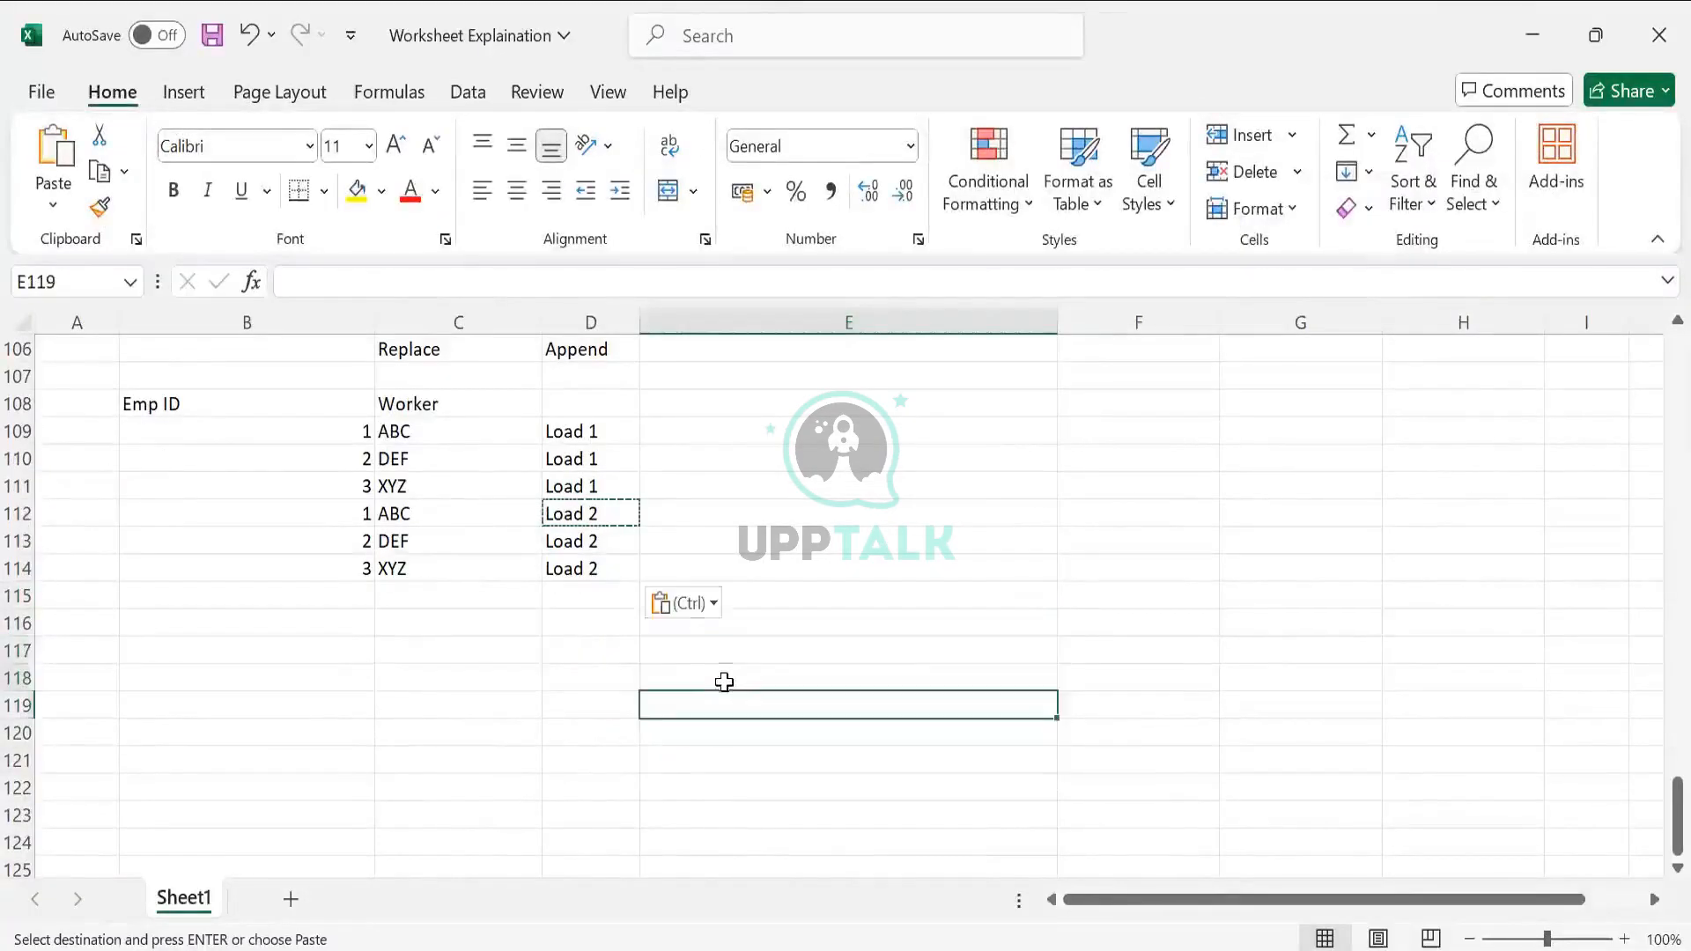
click(586, 688)
text(Logan)
key(Tab)
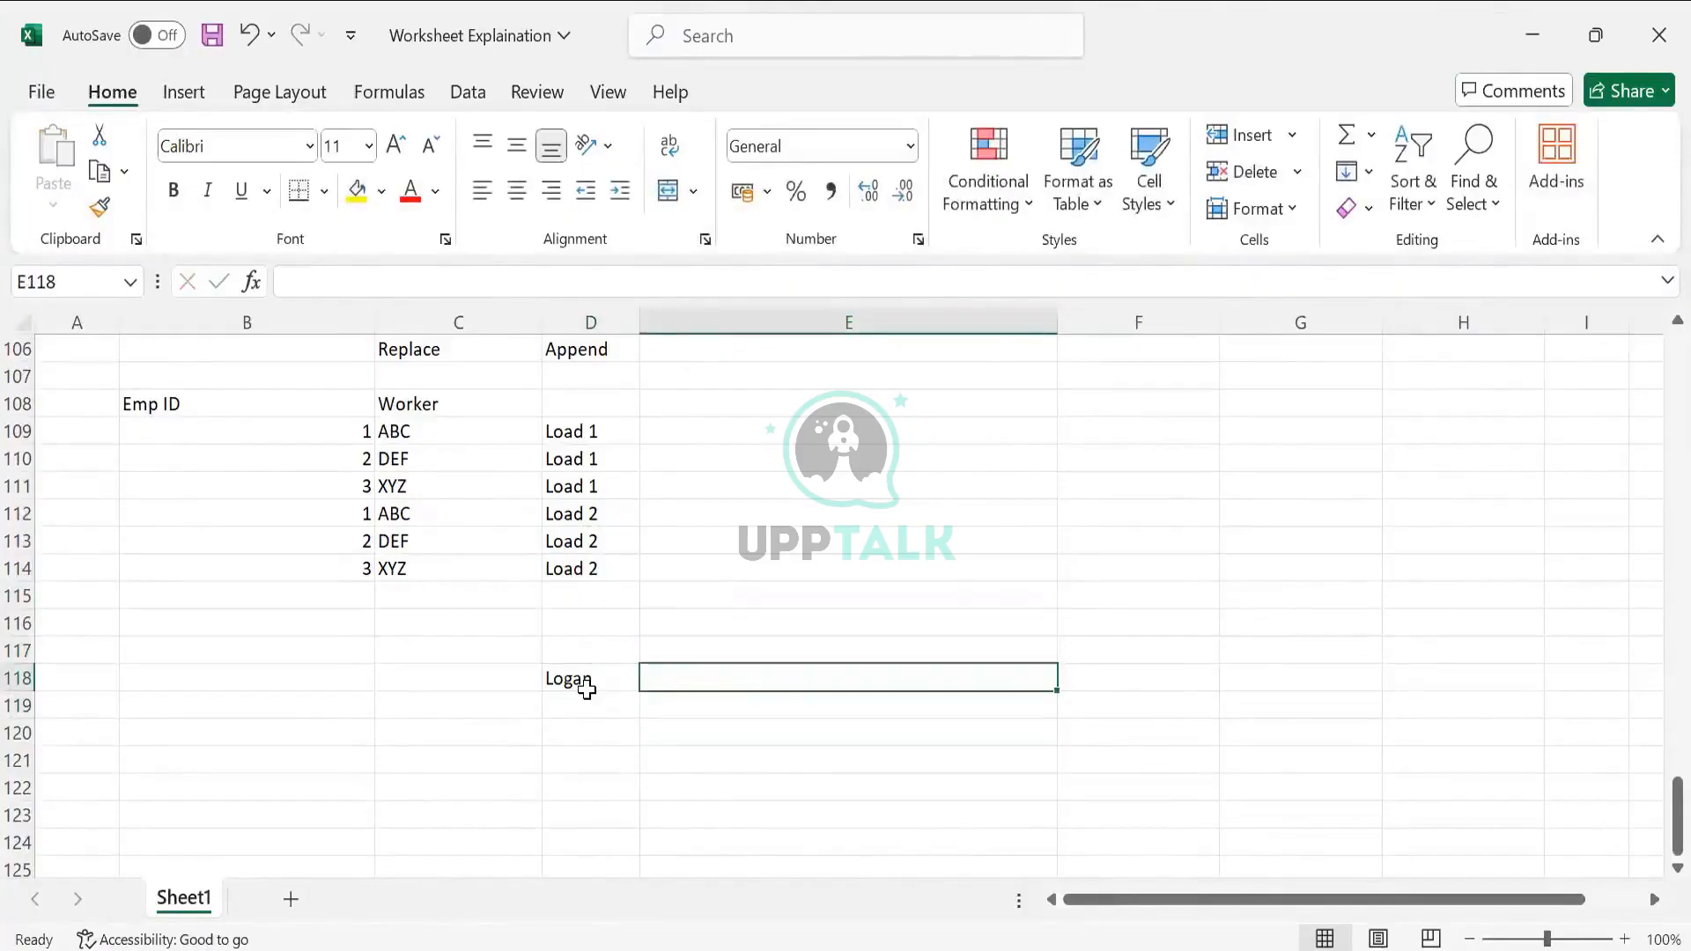
text(PAt)
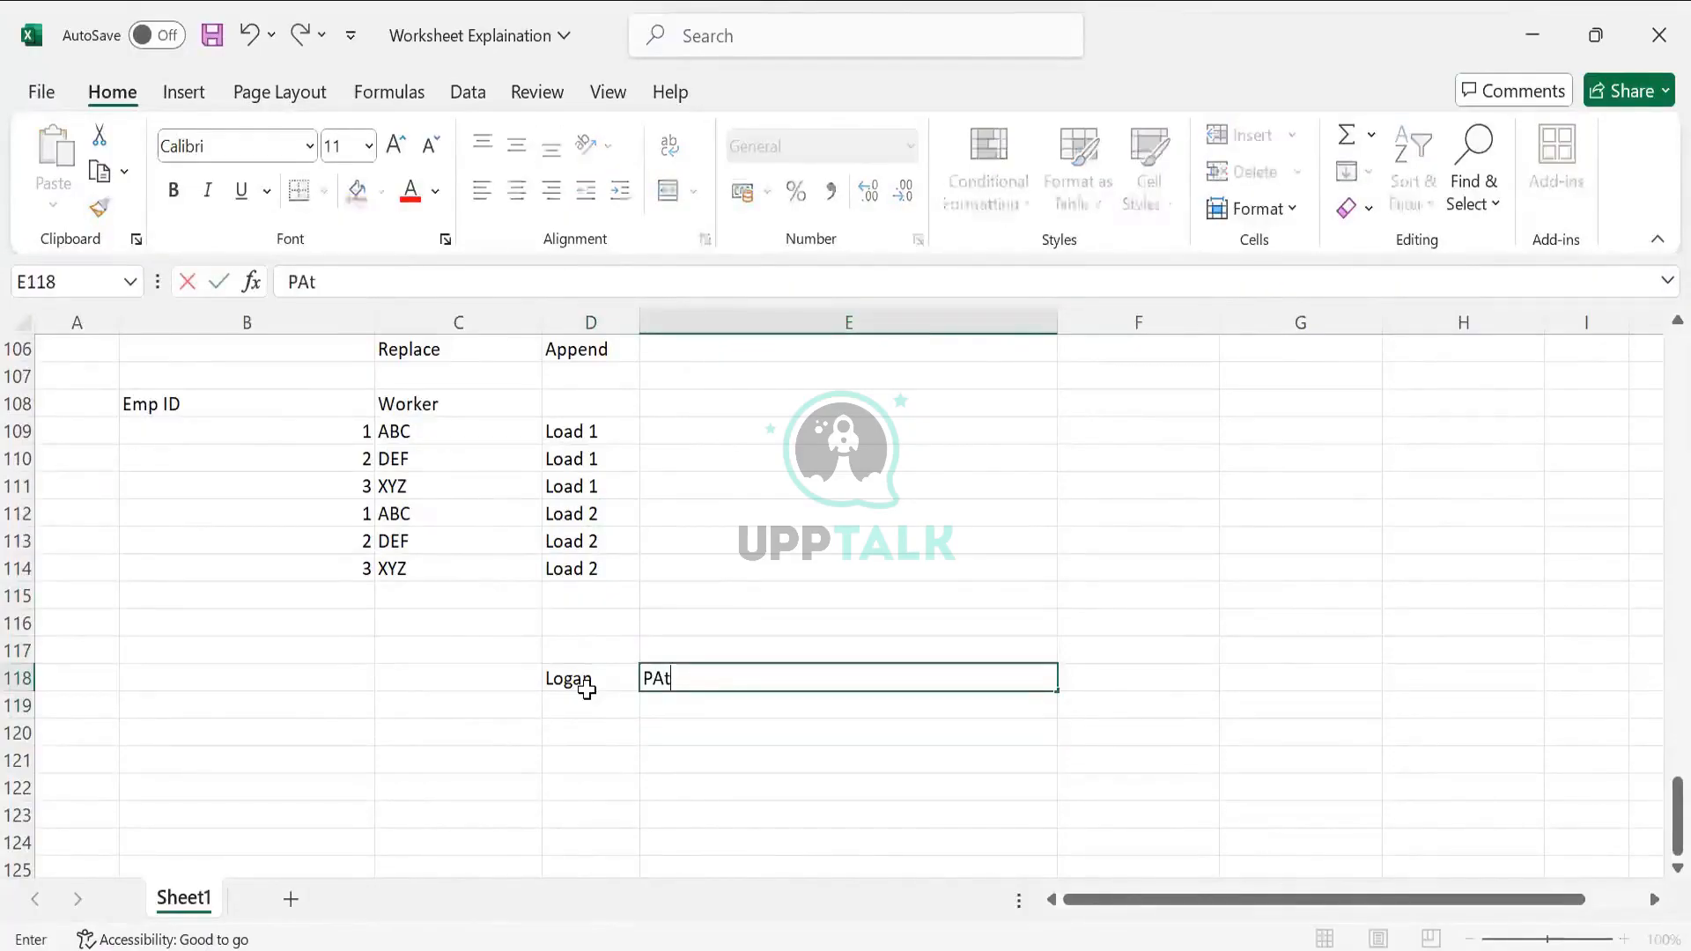
key(BackSpace)
key(BackSpace)
text(at)
key(alt+Return)
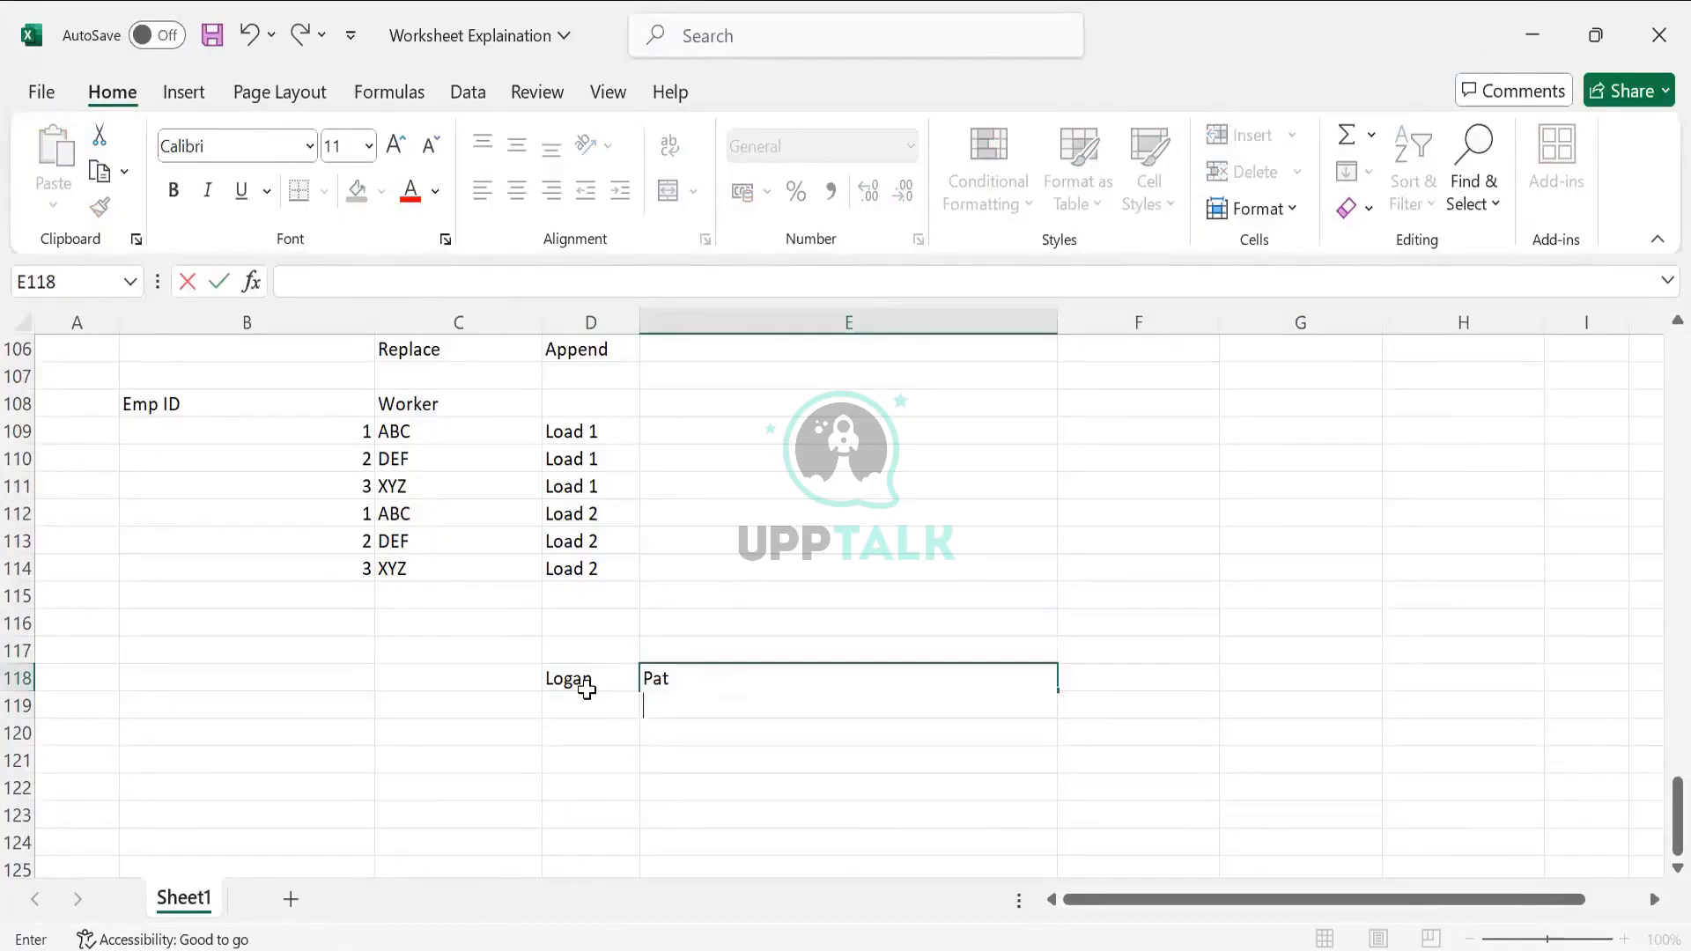
key(alt+Tab)
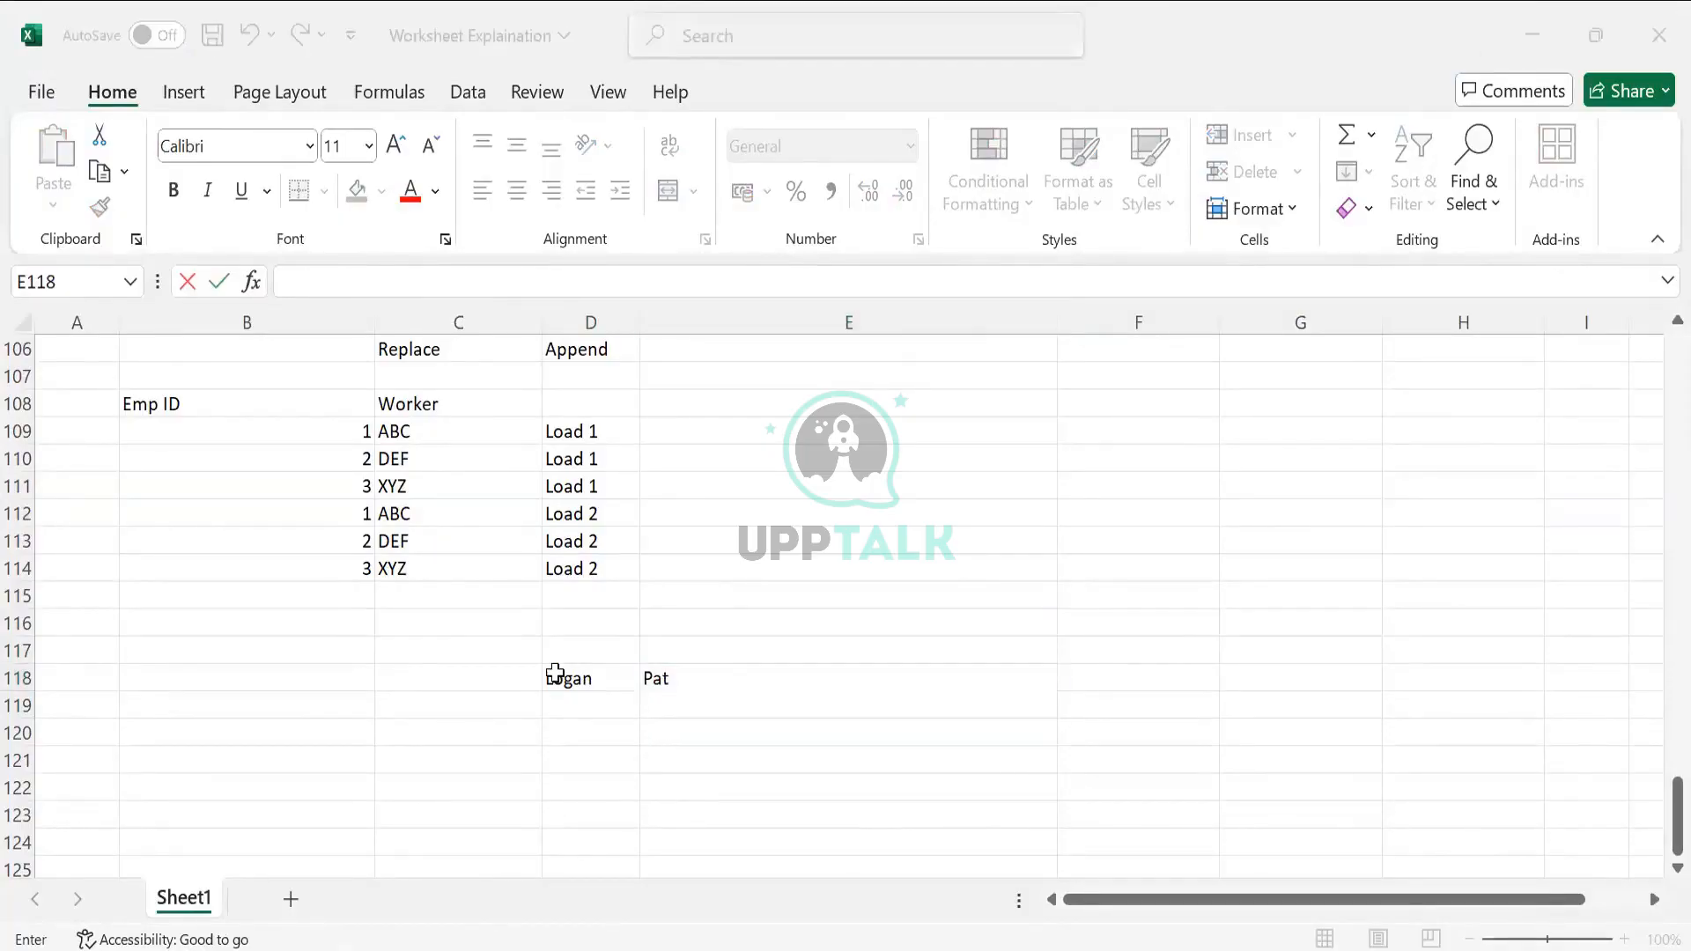
key(alt+Tab)
text(Megan)
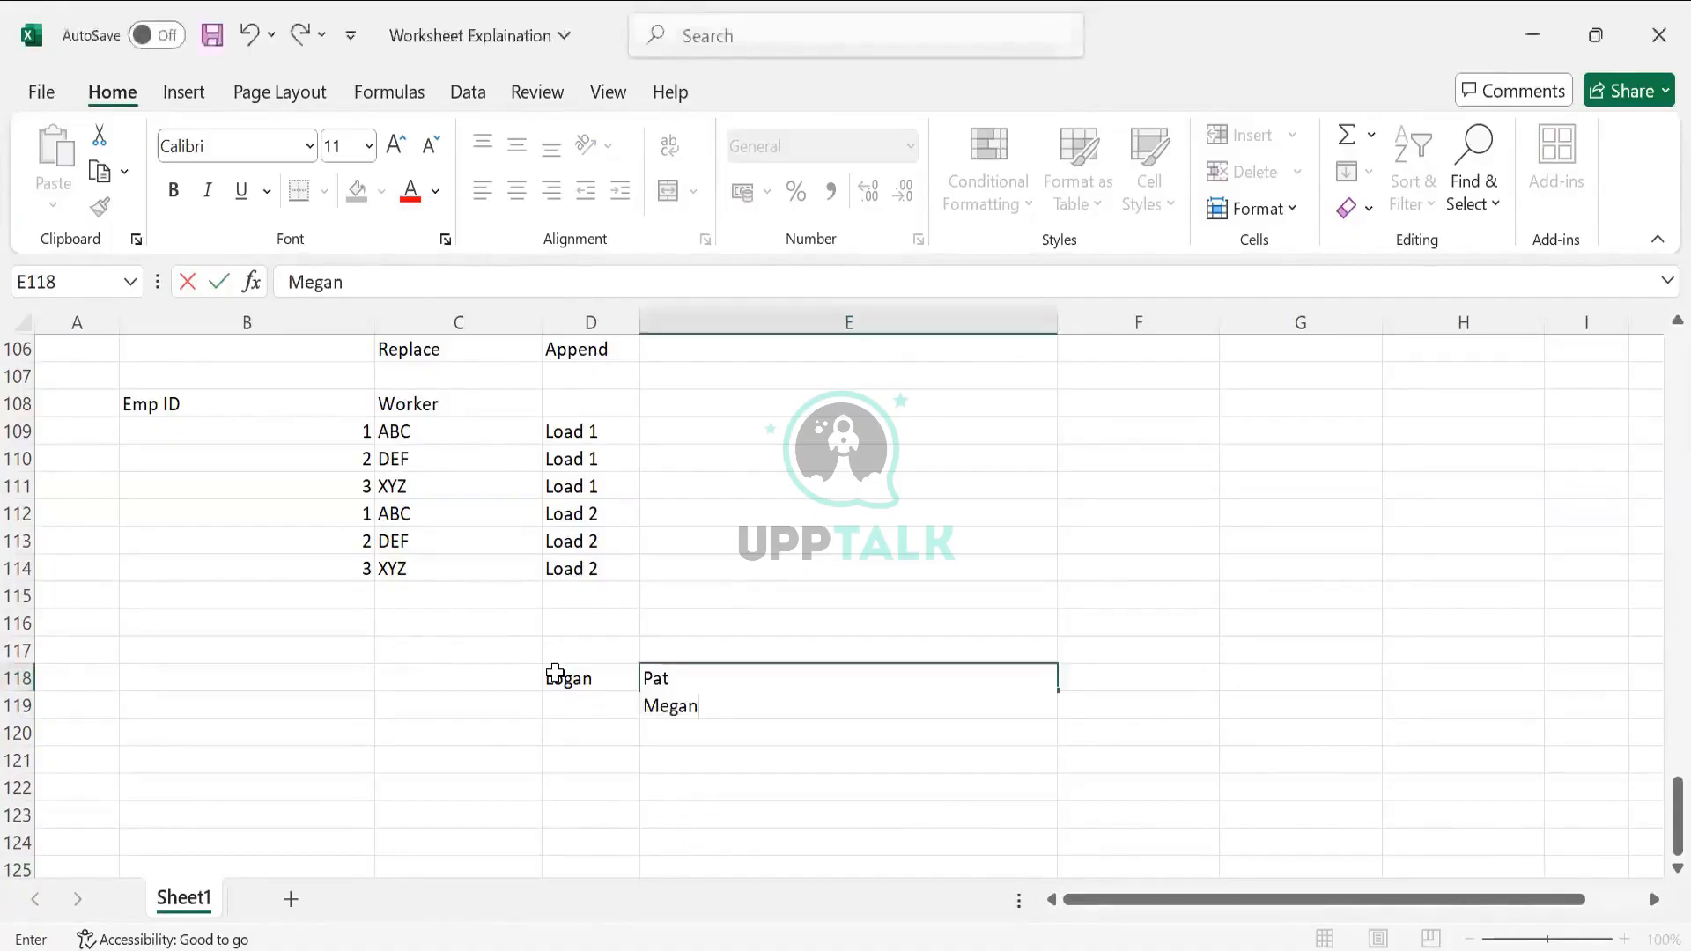
key(Tab)
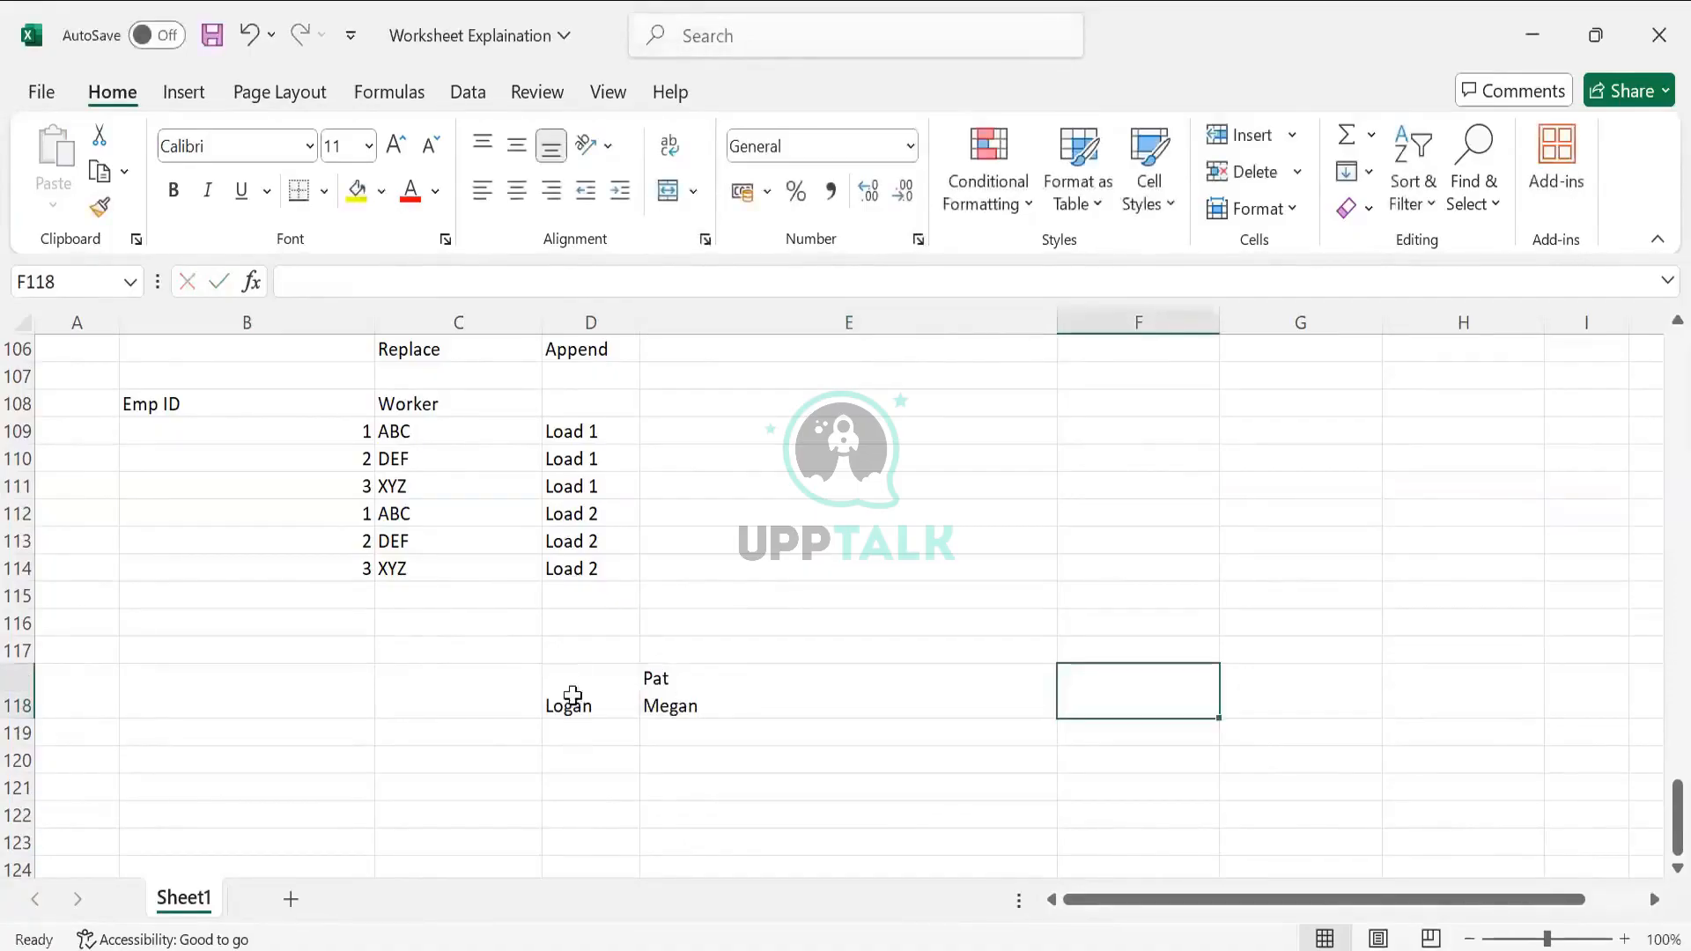
Enter Logan in A119 with first dependent Pat beside it in B119
click(566, 699)
click(686, 698)
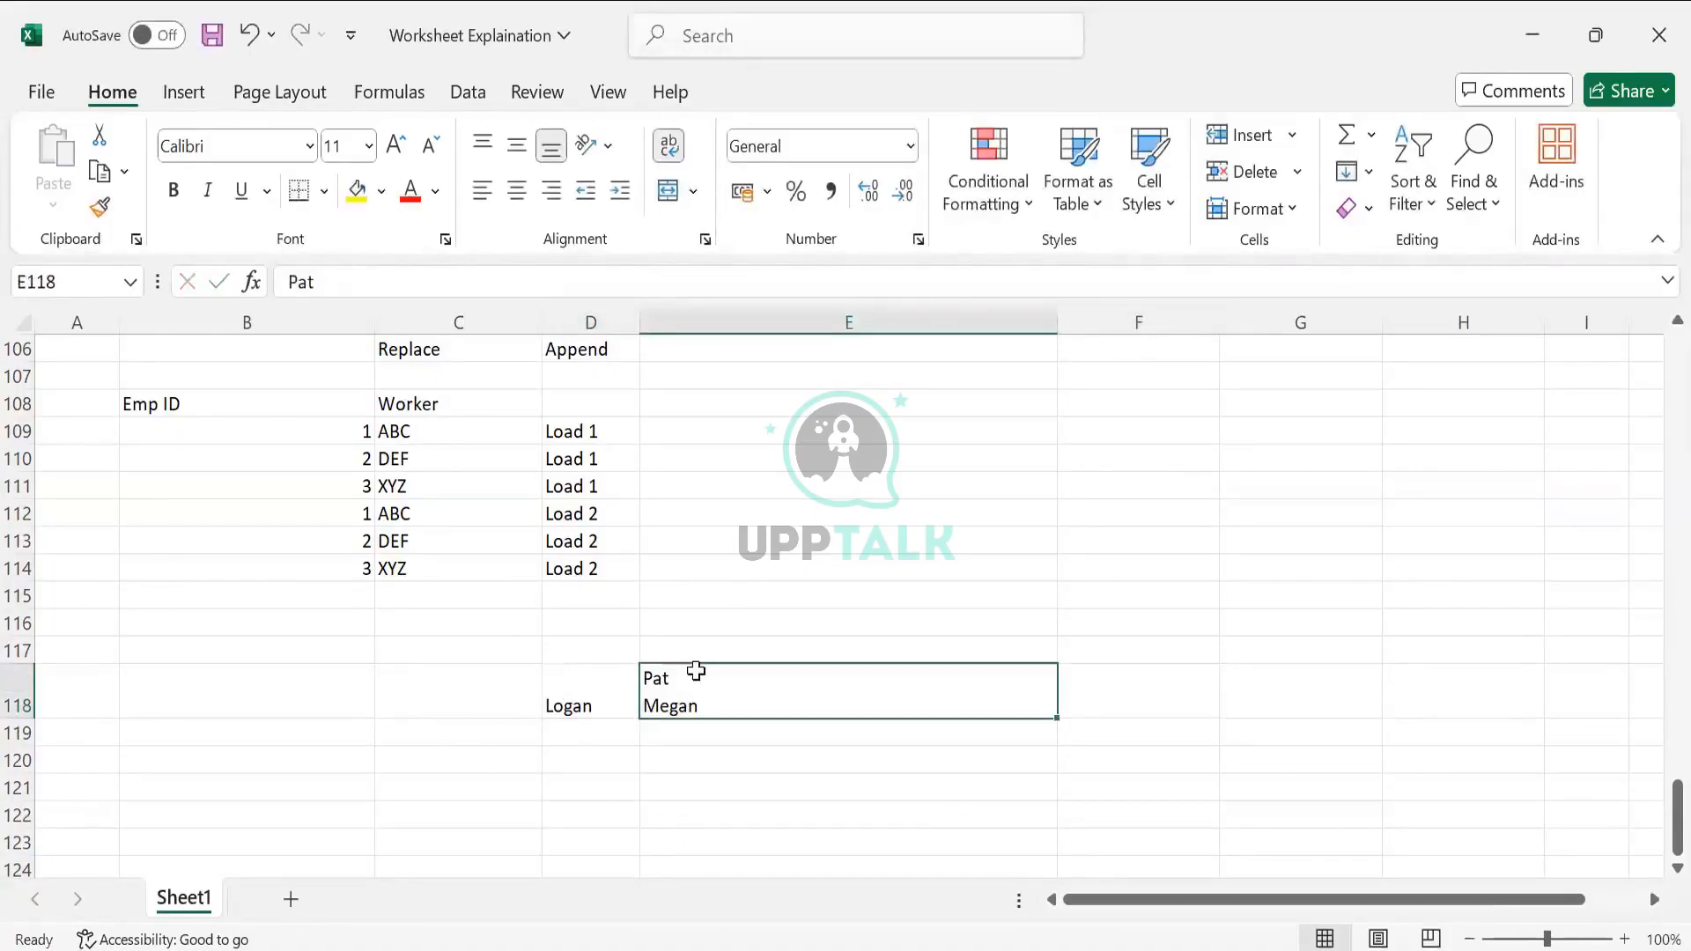
drag(594, 691, 696, 692)
click(186, 707)
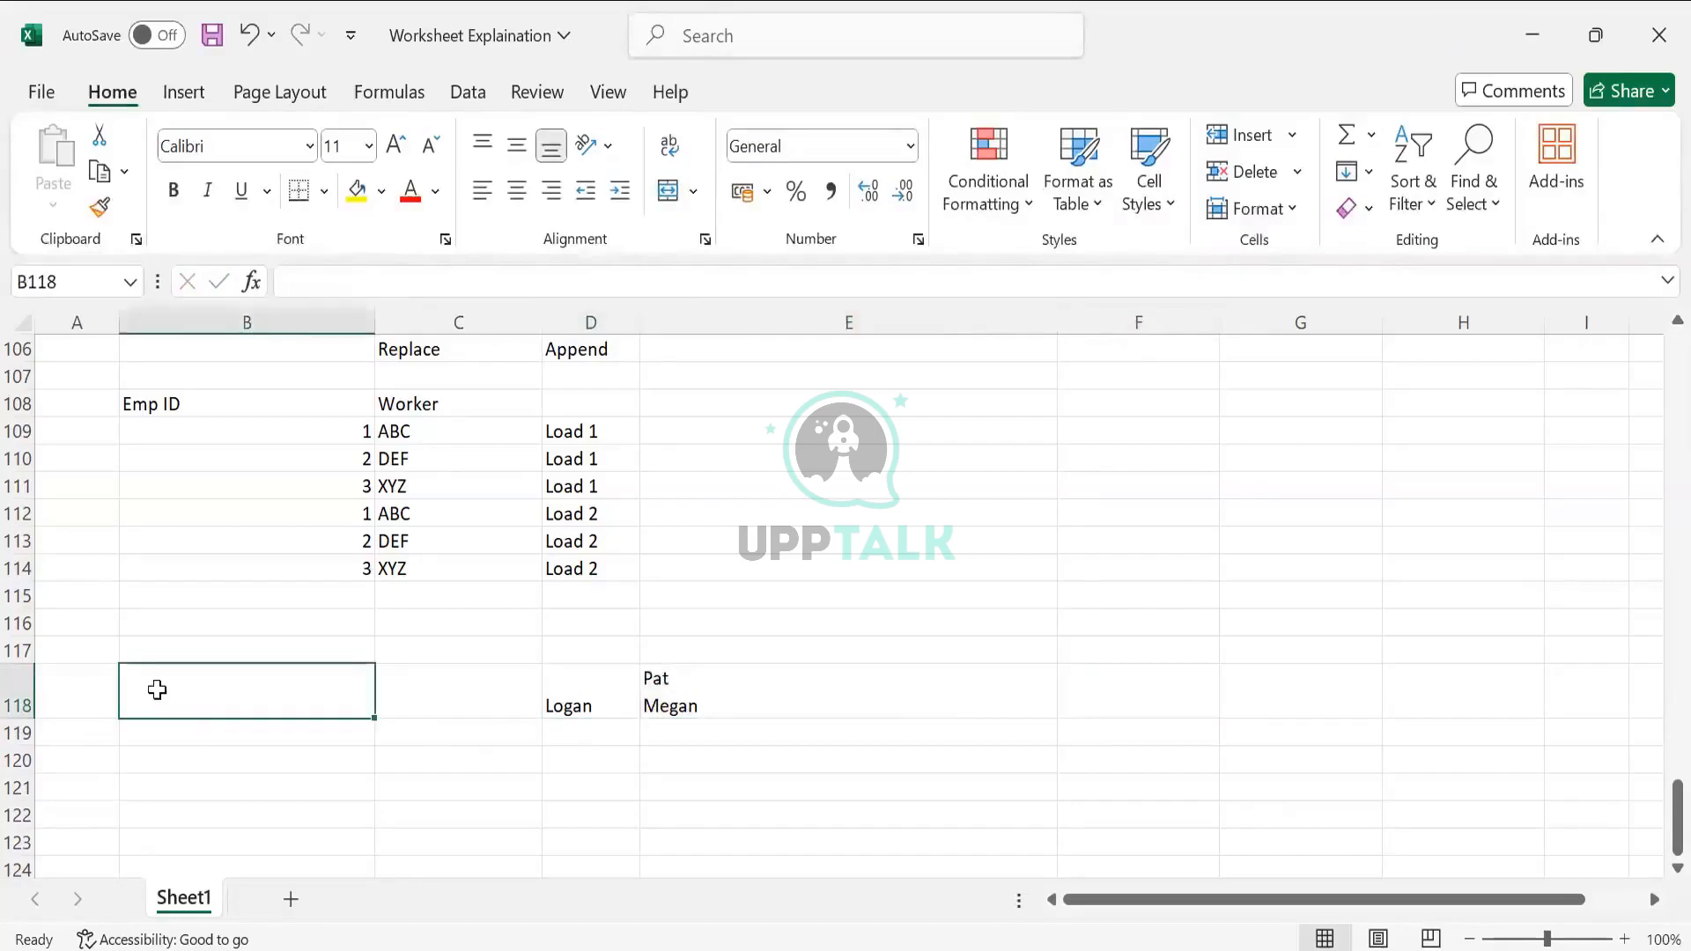
click(123, 737)
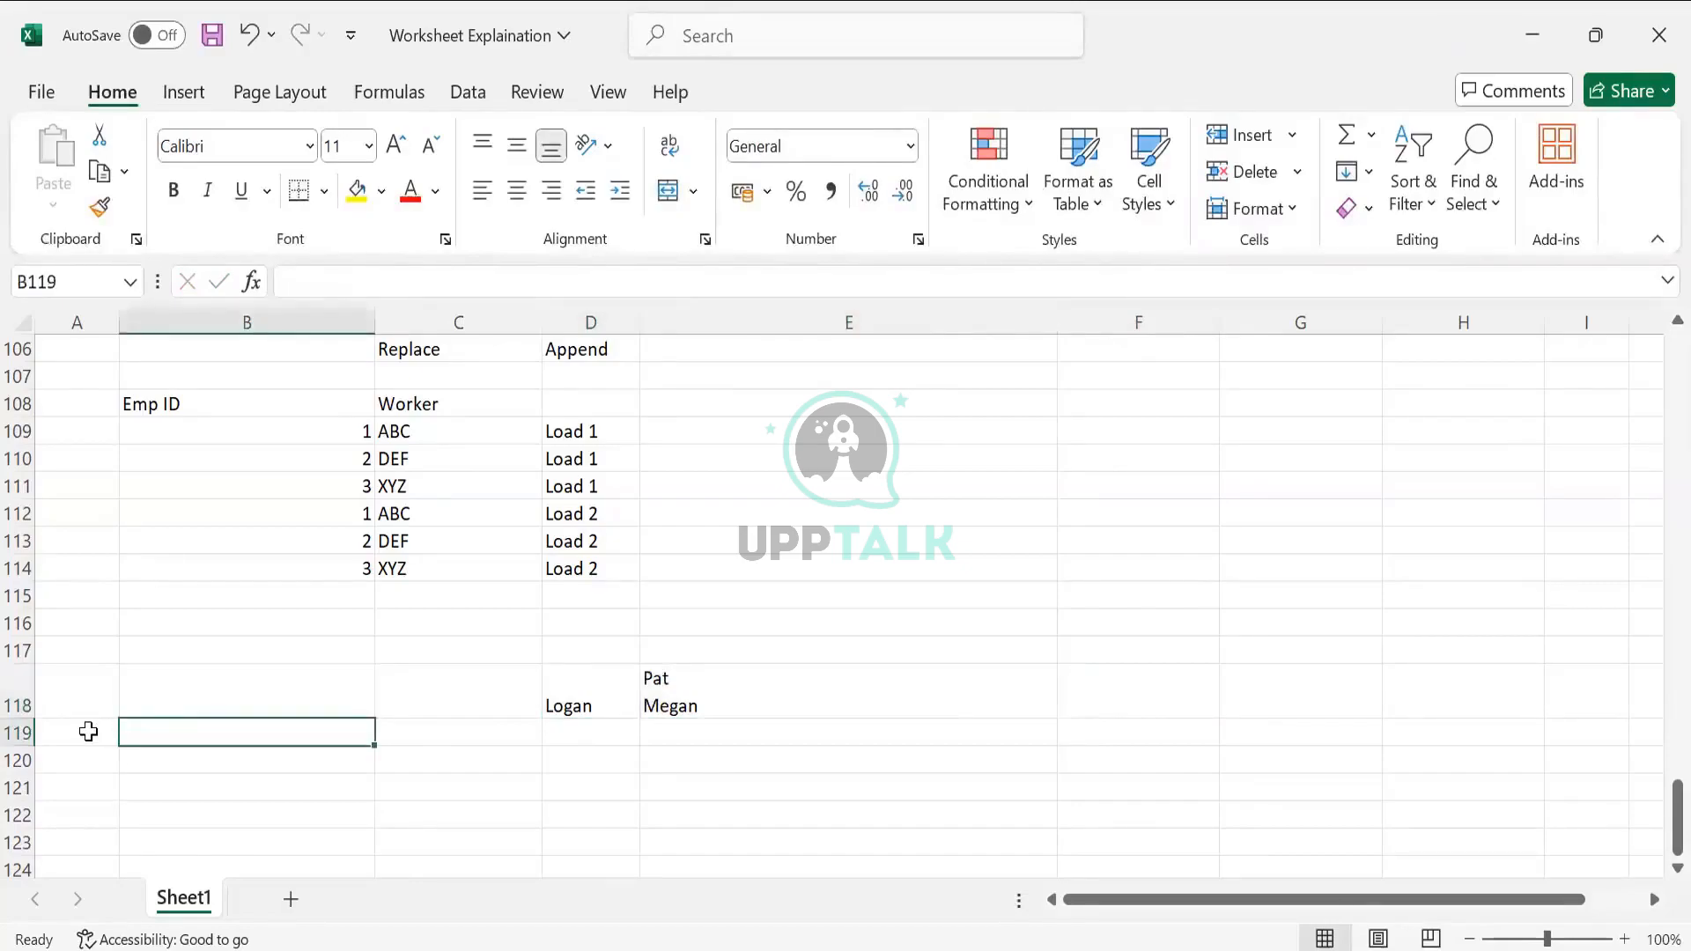
click(88, 732)
text(Logan)
key(Tab)
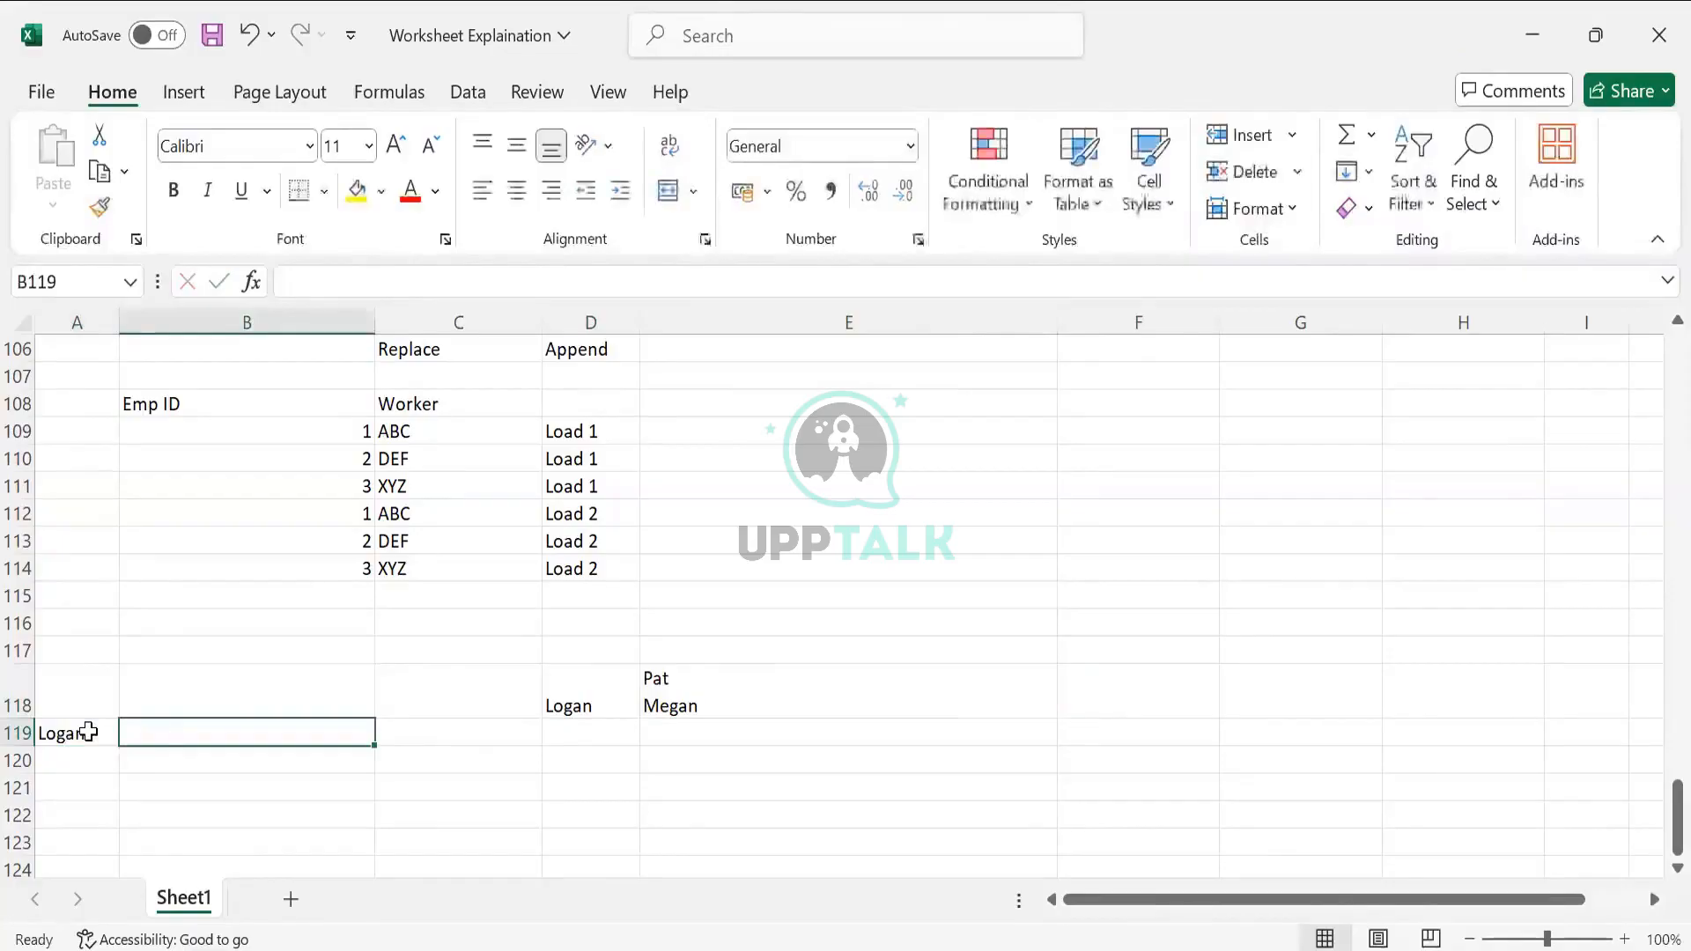
text(Pat)
key(Return)
Add second dependent Megan in B120, leaving A120 blank
text(Logan)
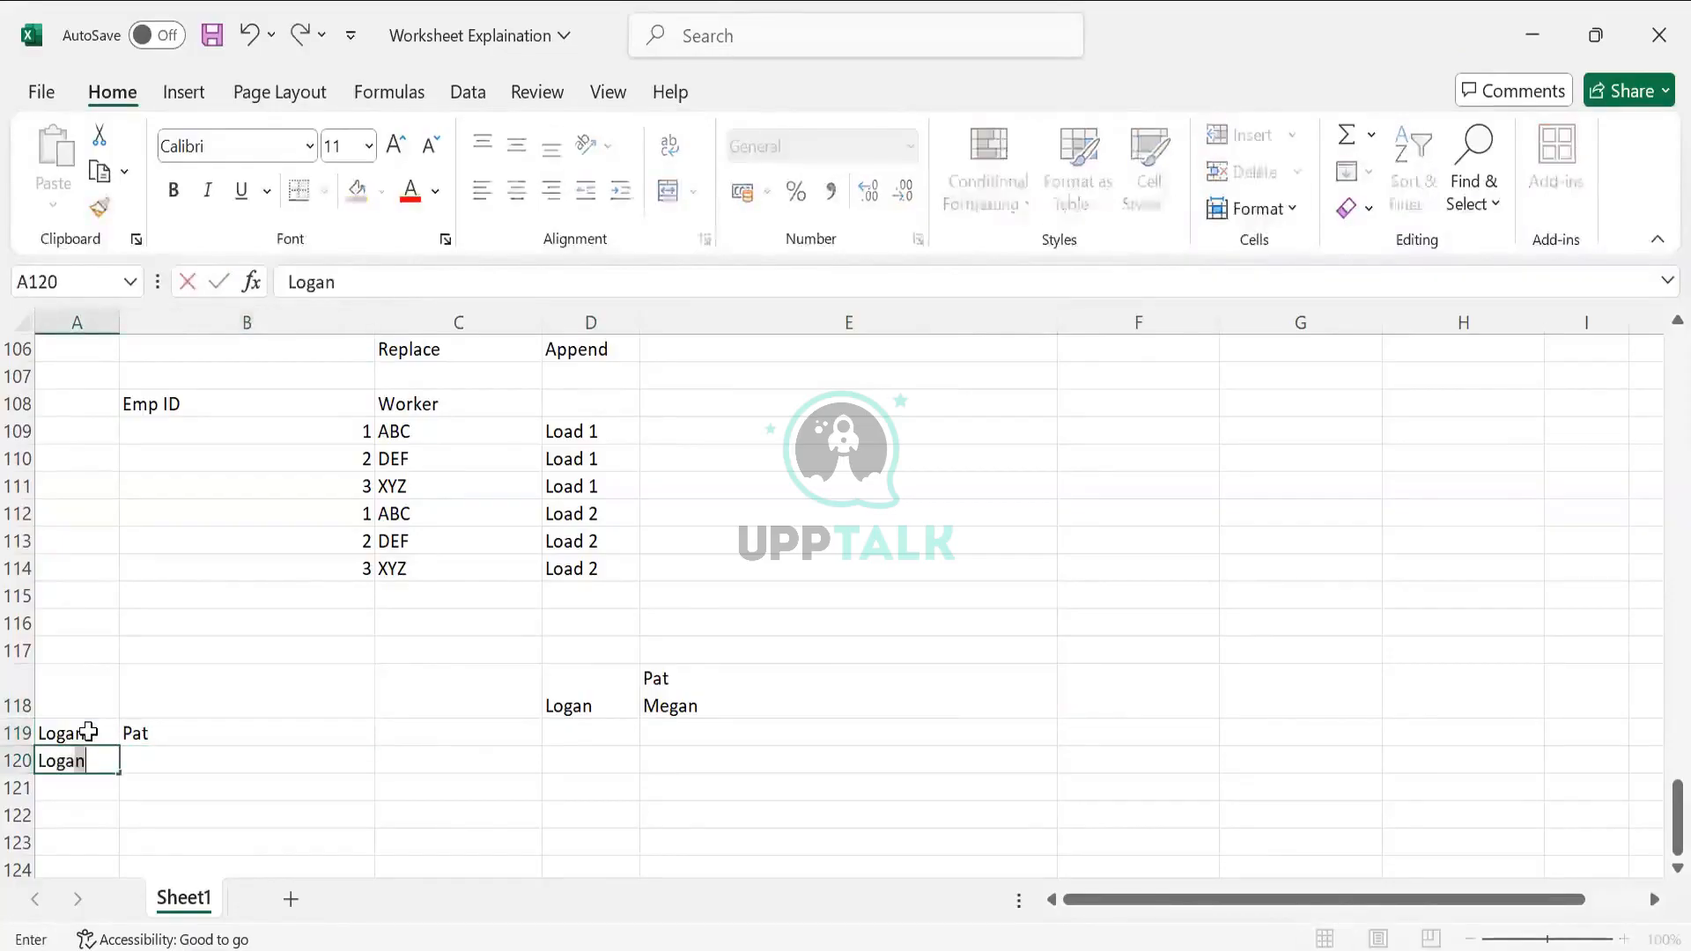
key(Tab)
text(mega)
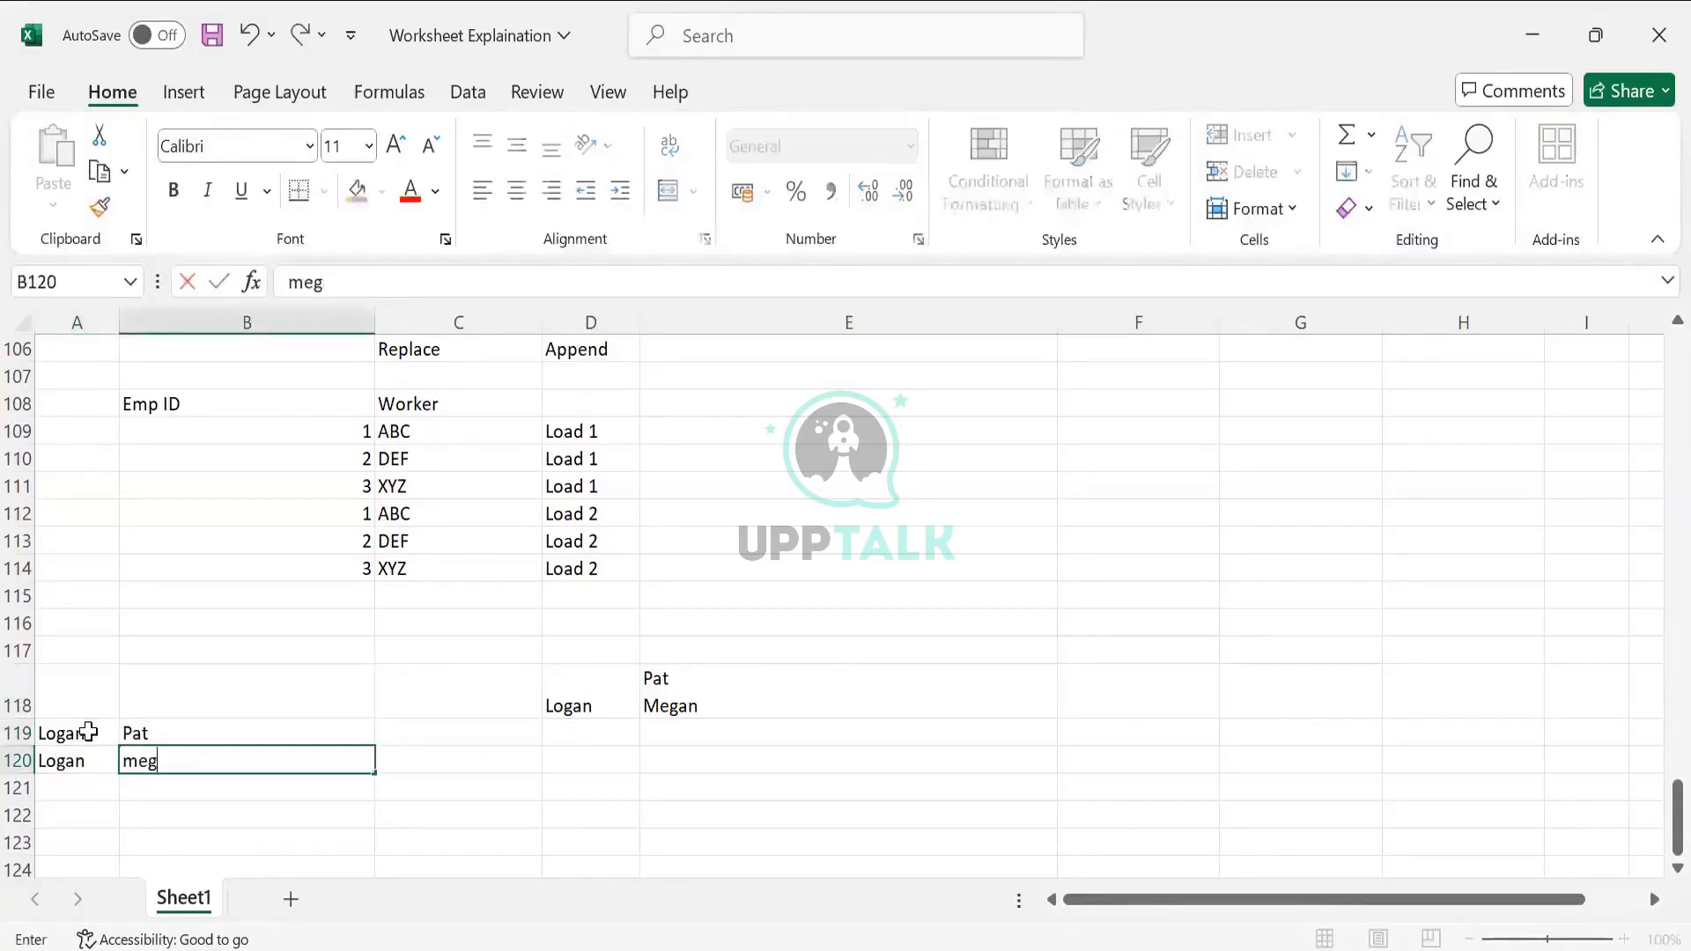
key(BackSpace)
key(BackSpace)
key(BackSpace)
key(BackSpace)
text(Megan)
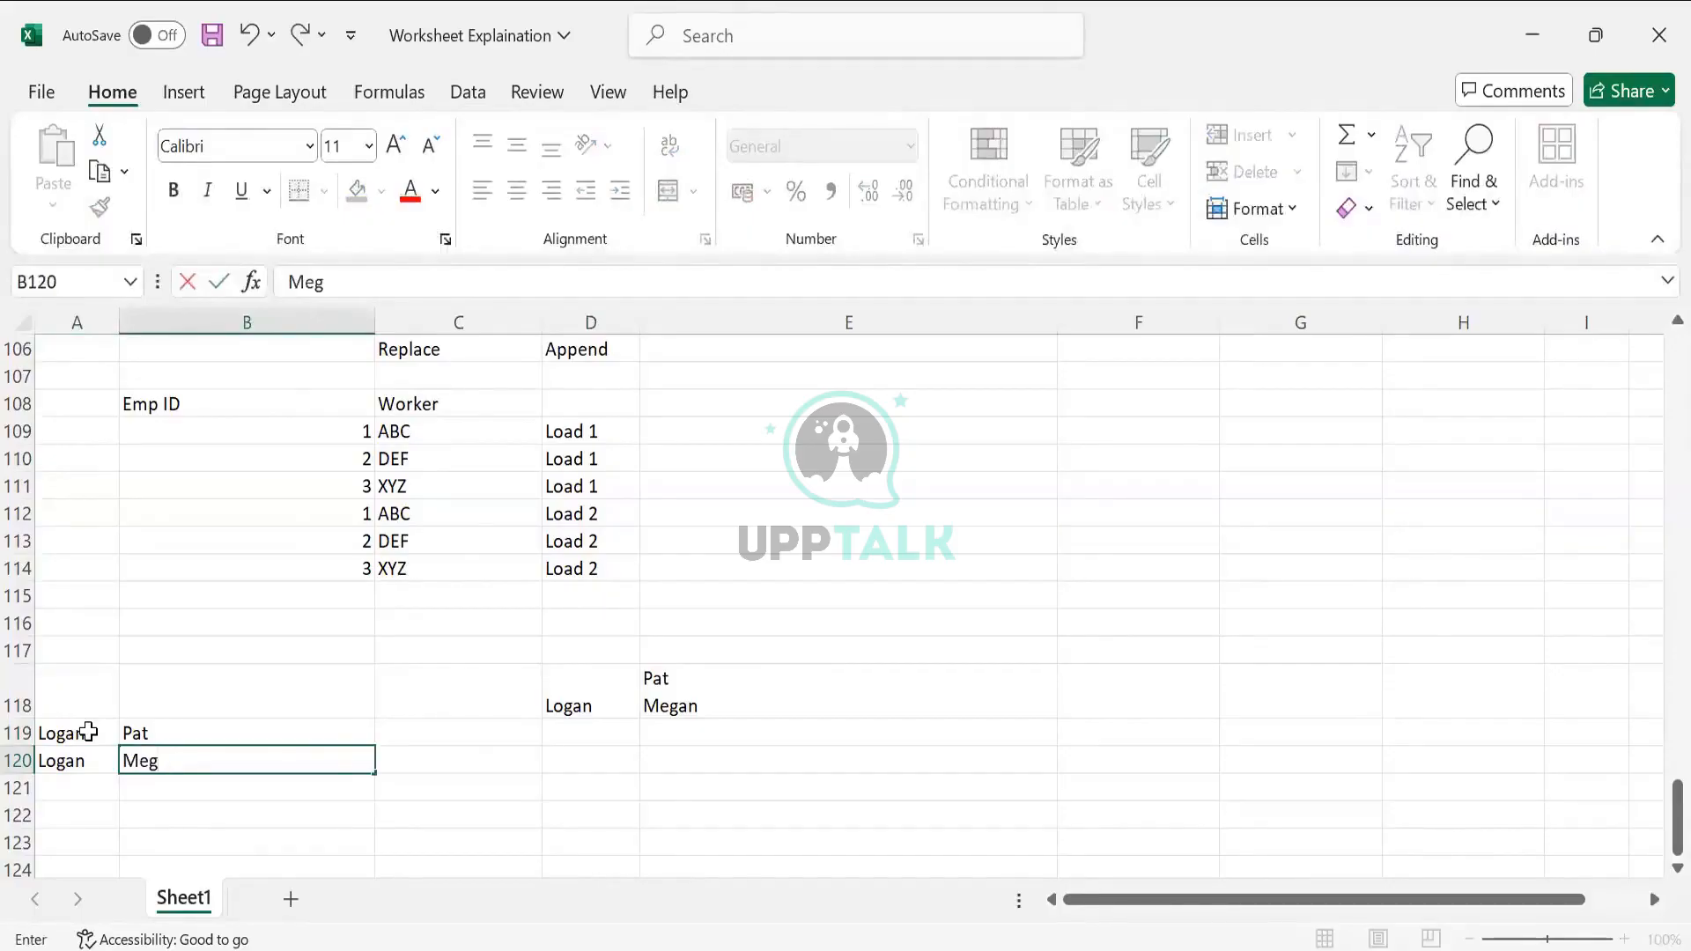
click(354, 730)
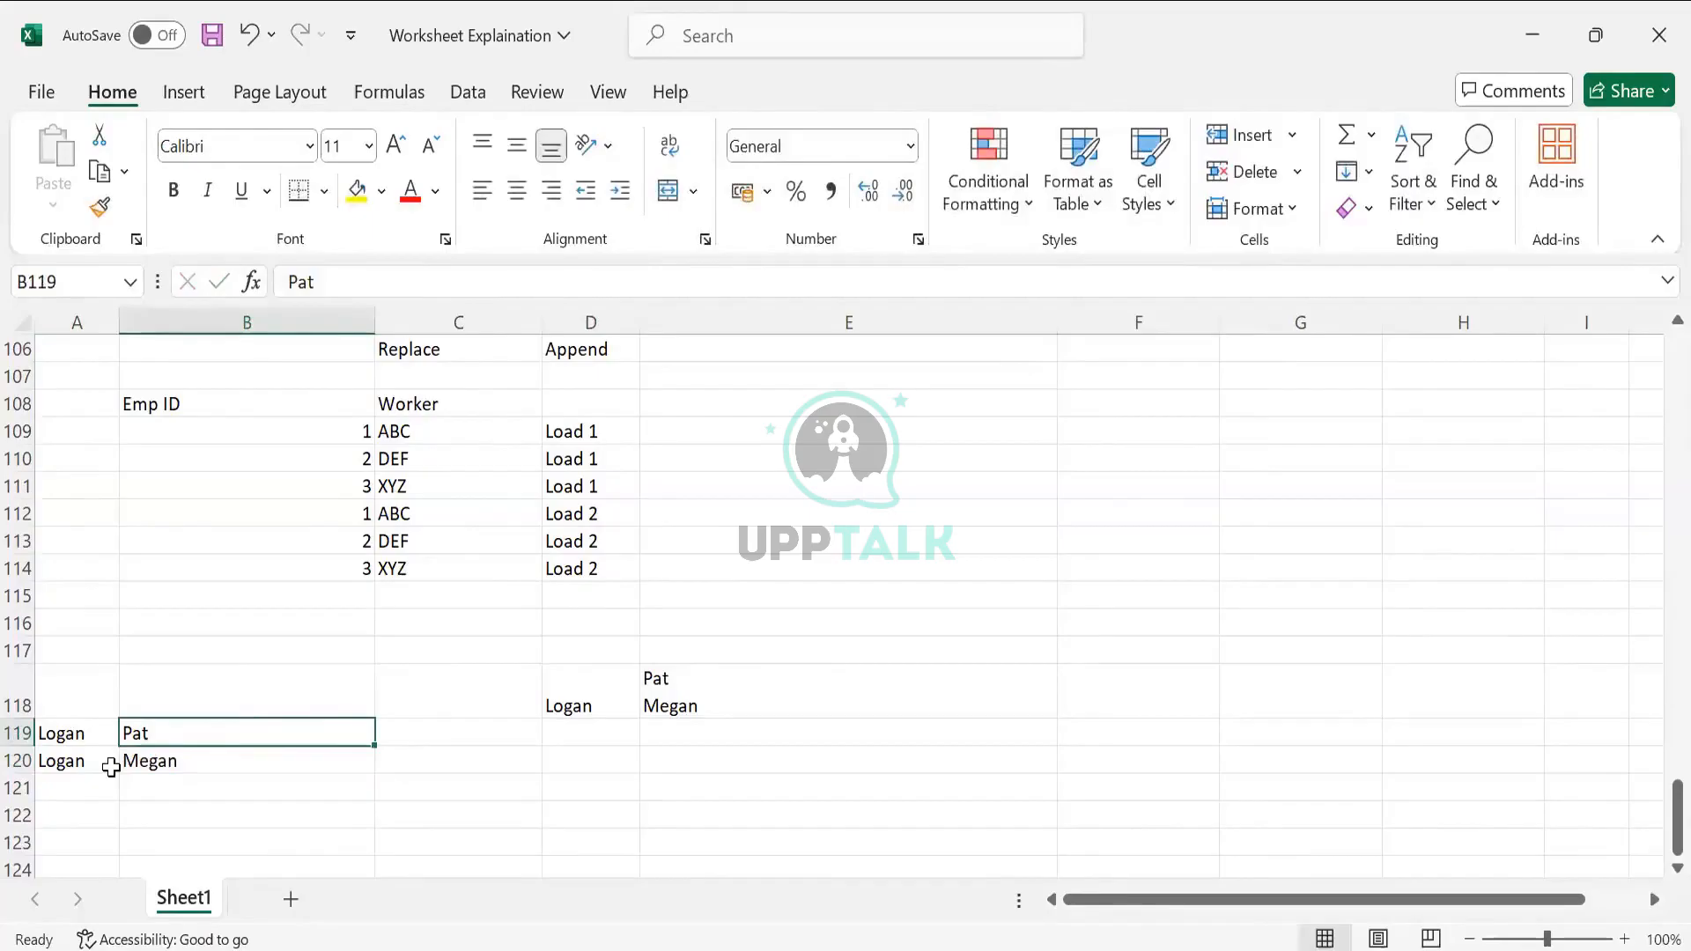
click(110, 762)
key(Delete)
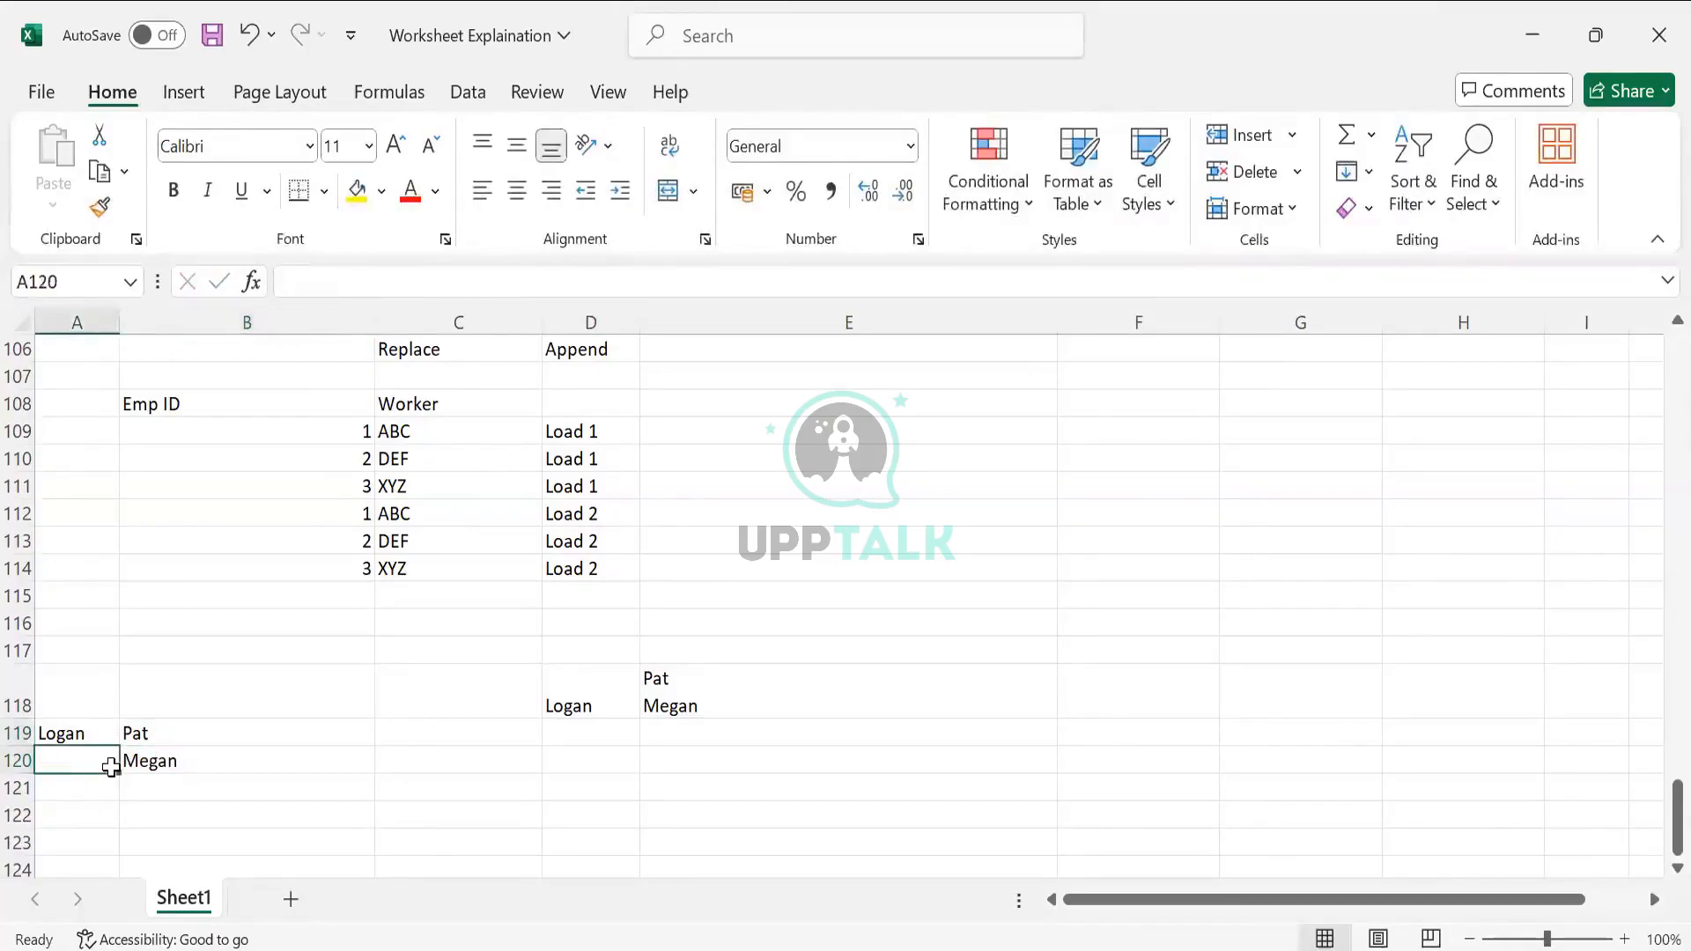
Enter 100 in C119 and 0 in C120
click(416, 710)
click(419, 743)
text(100)
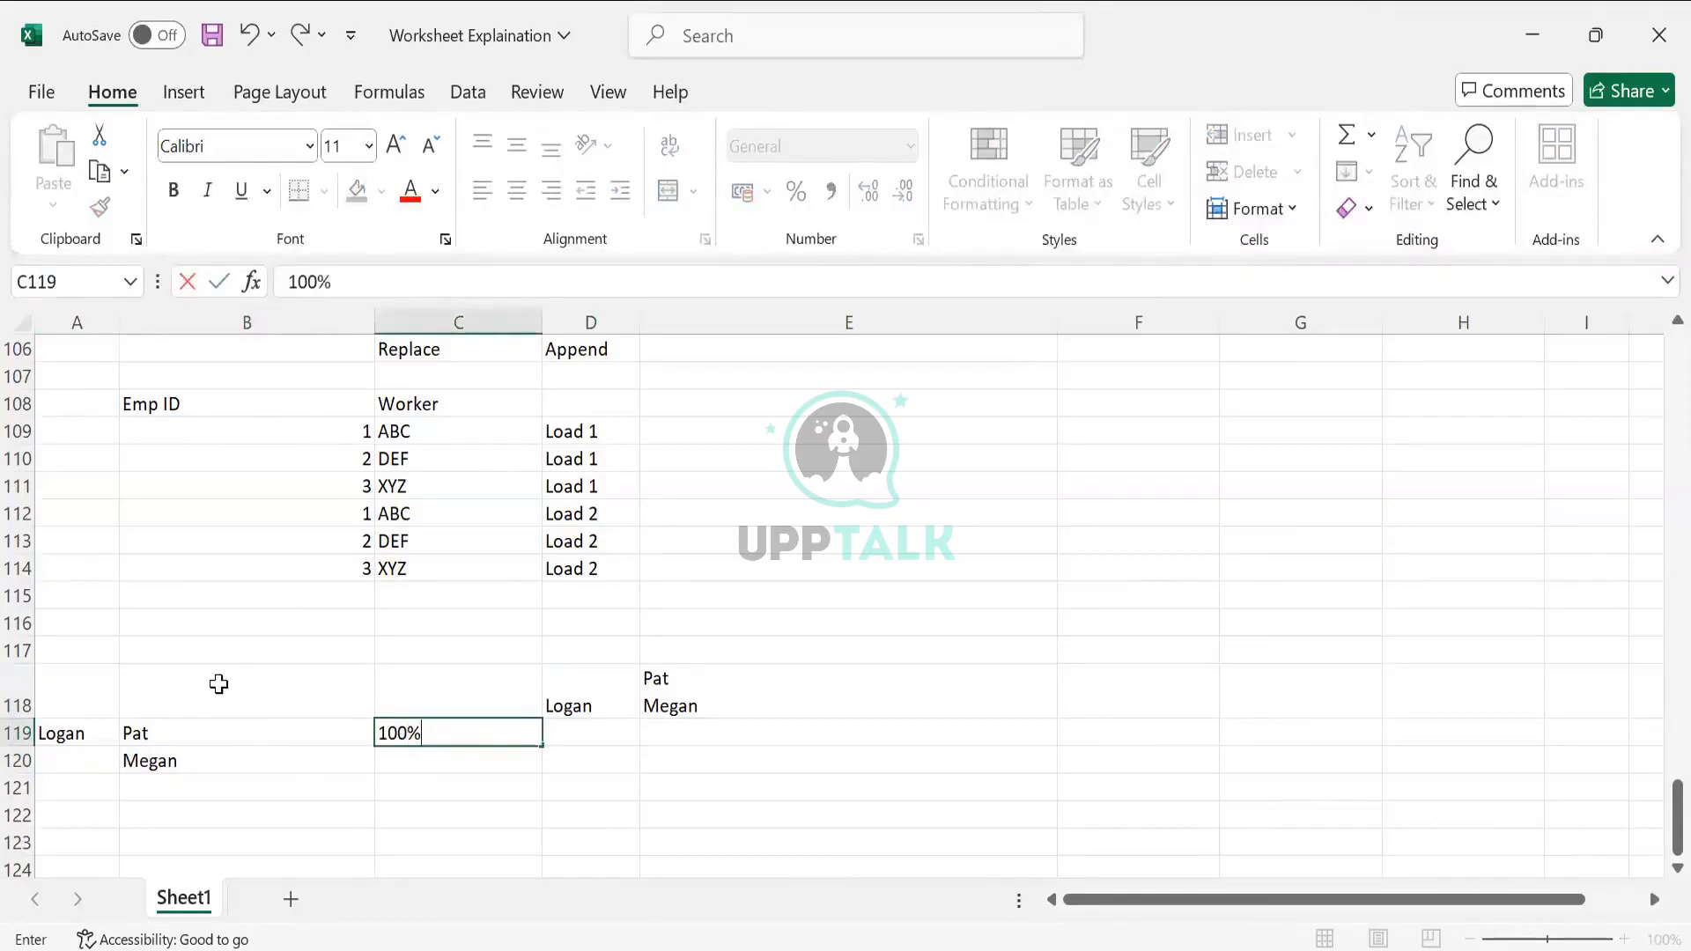
click(390, 784)
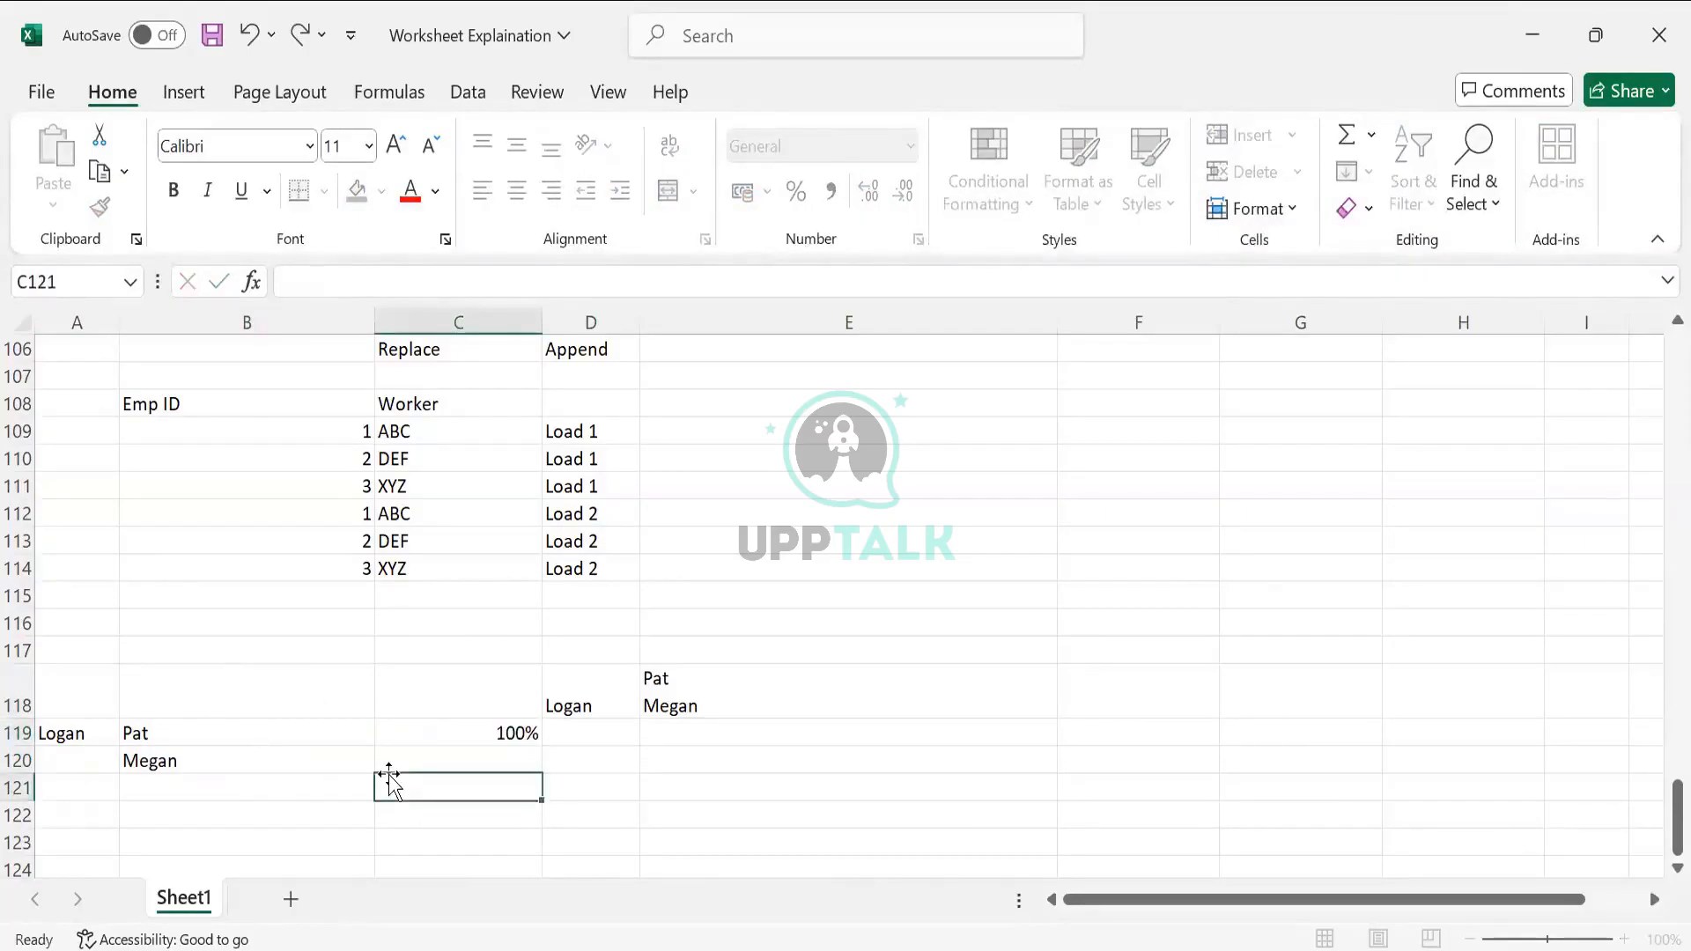
click(393, 756)
text(0)
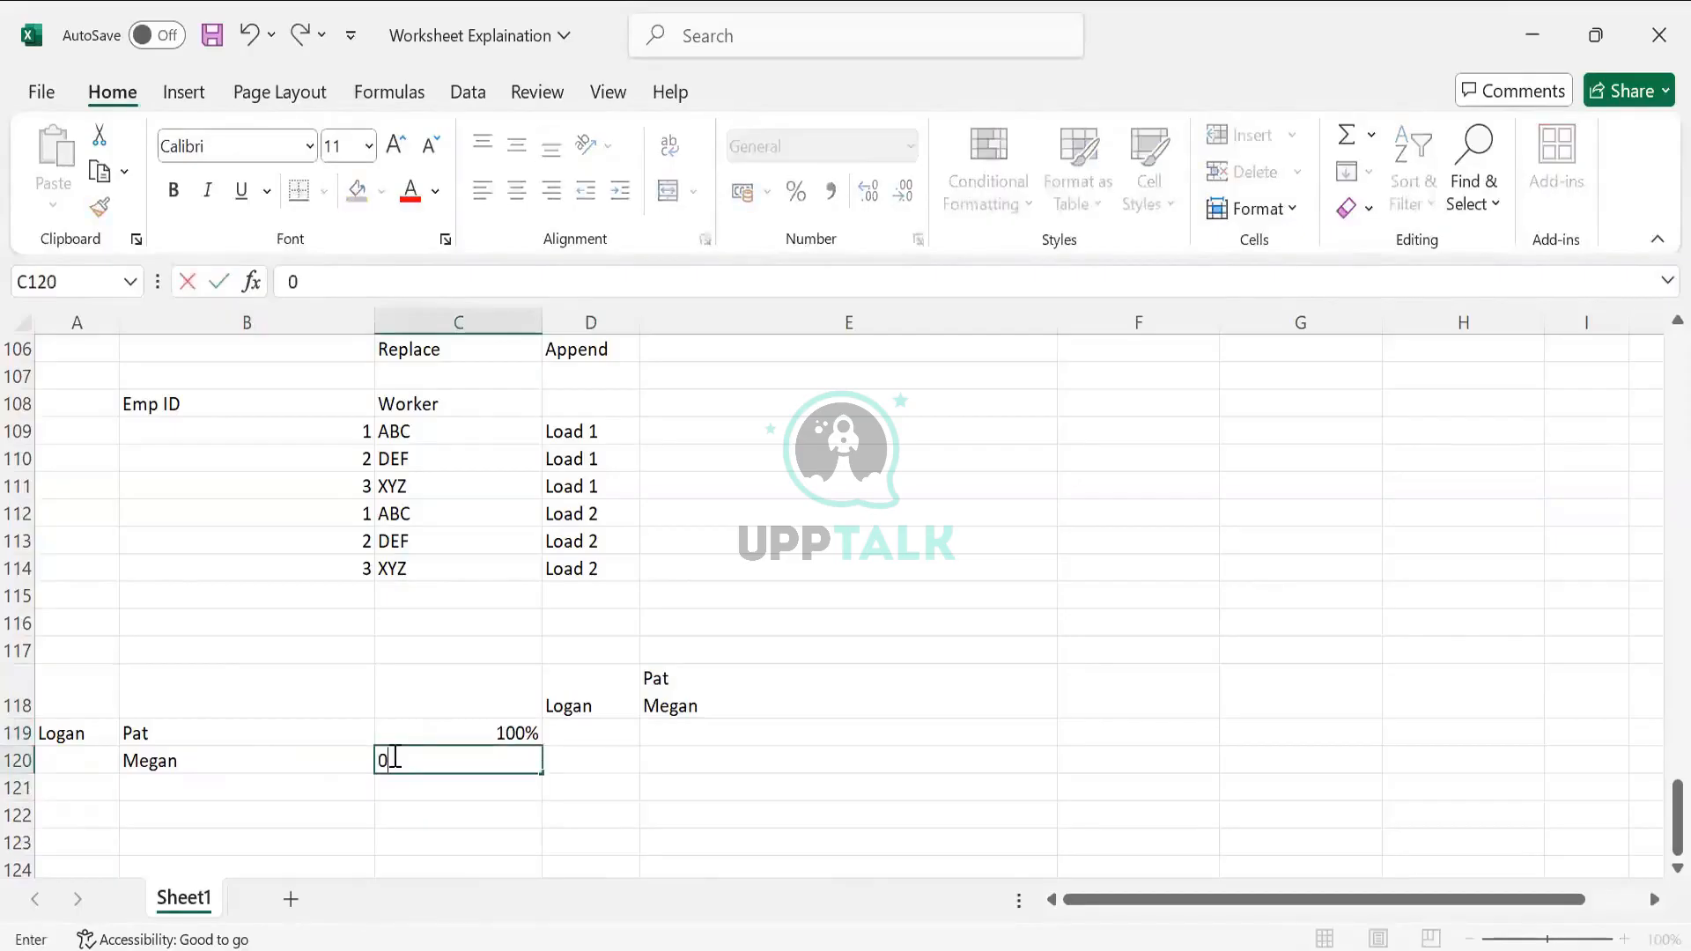
key(Tab)
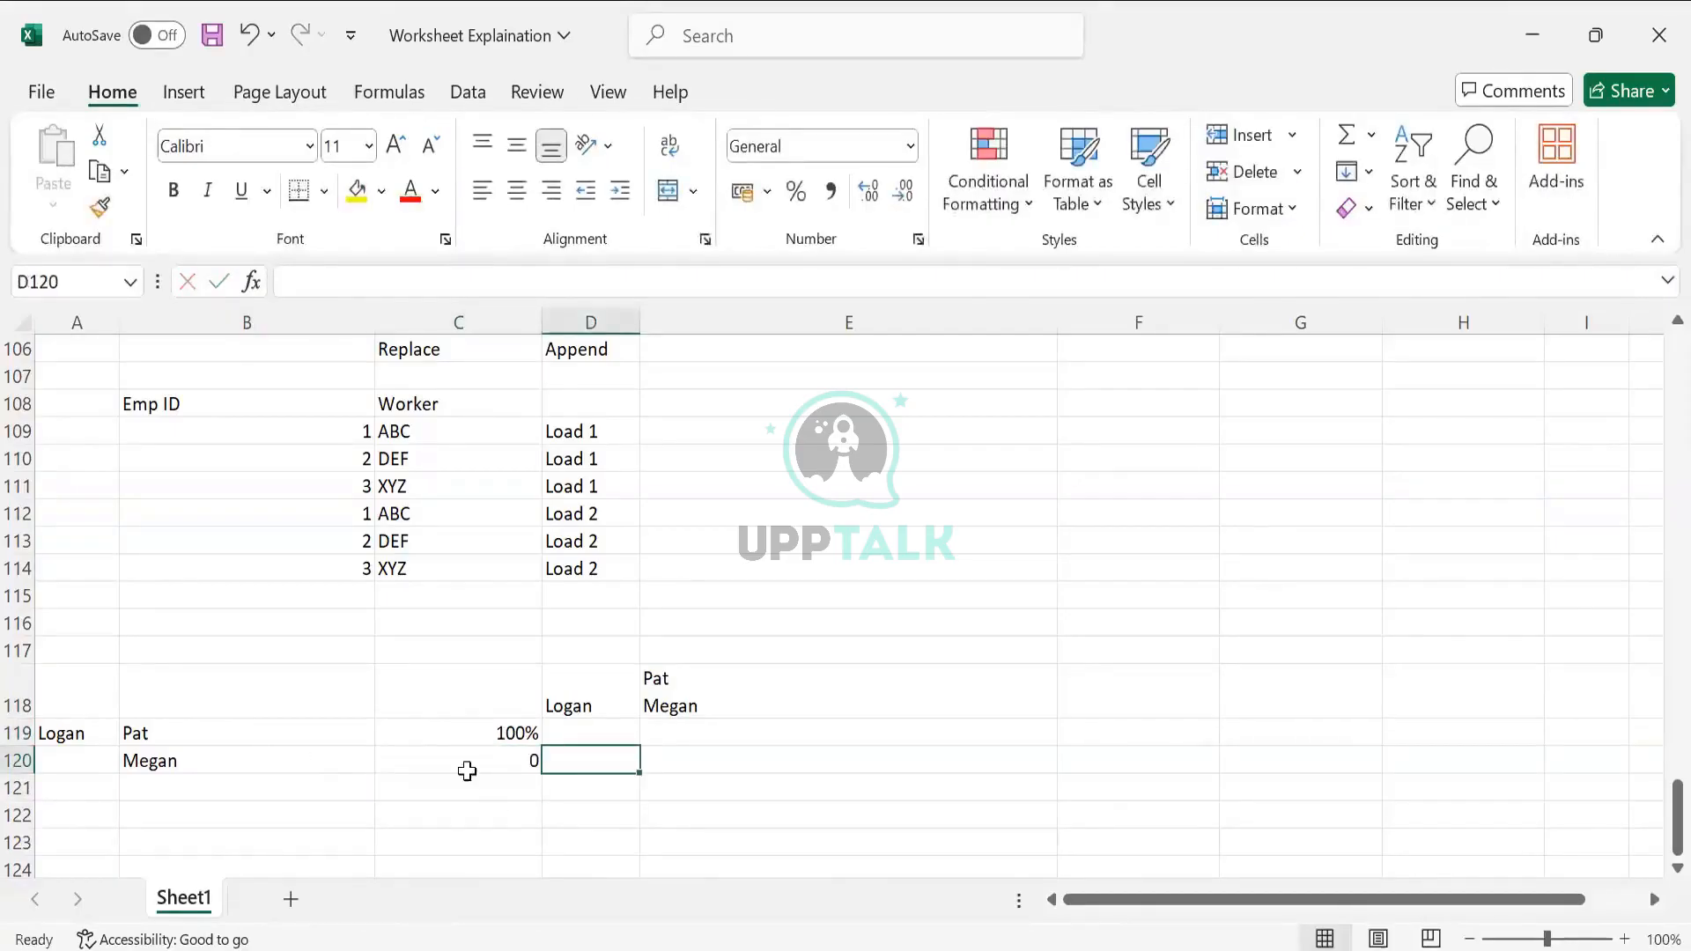
click(295, 760)
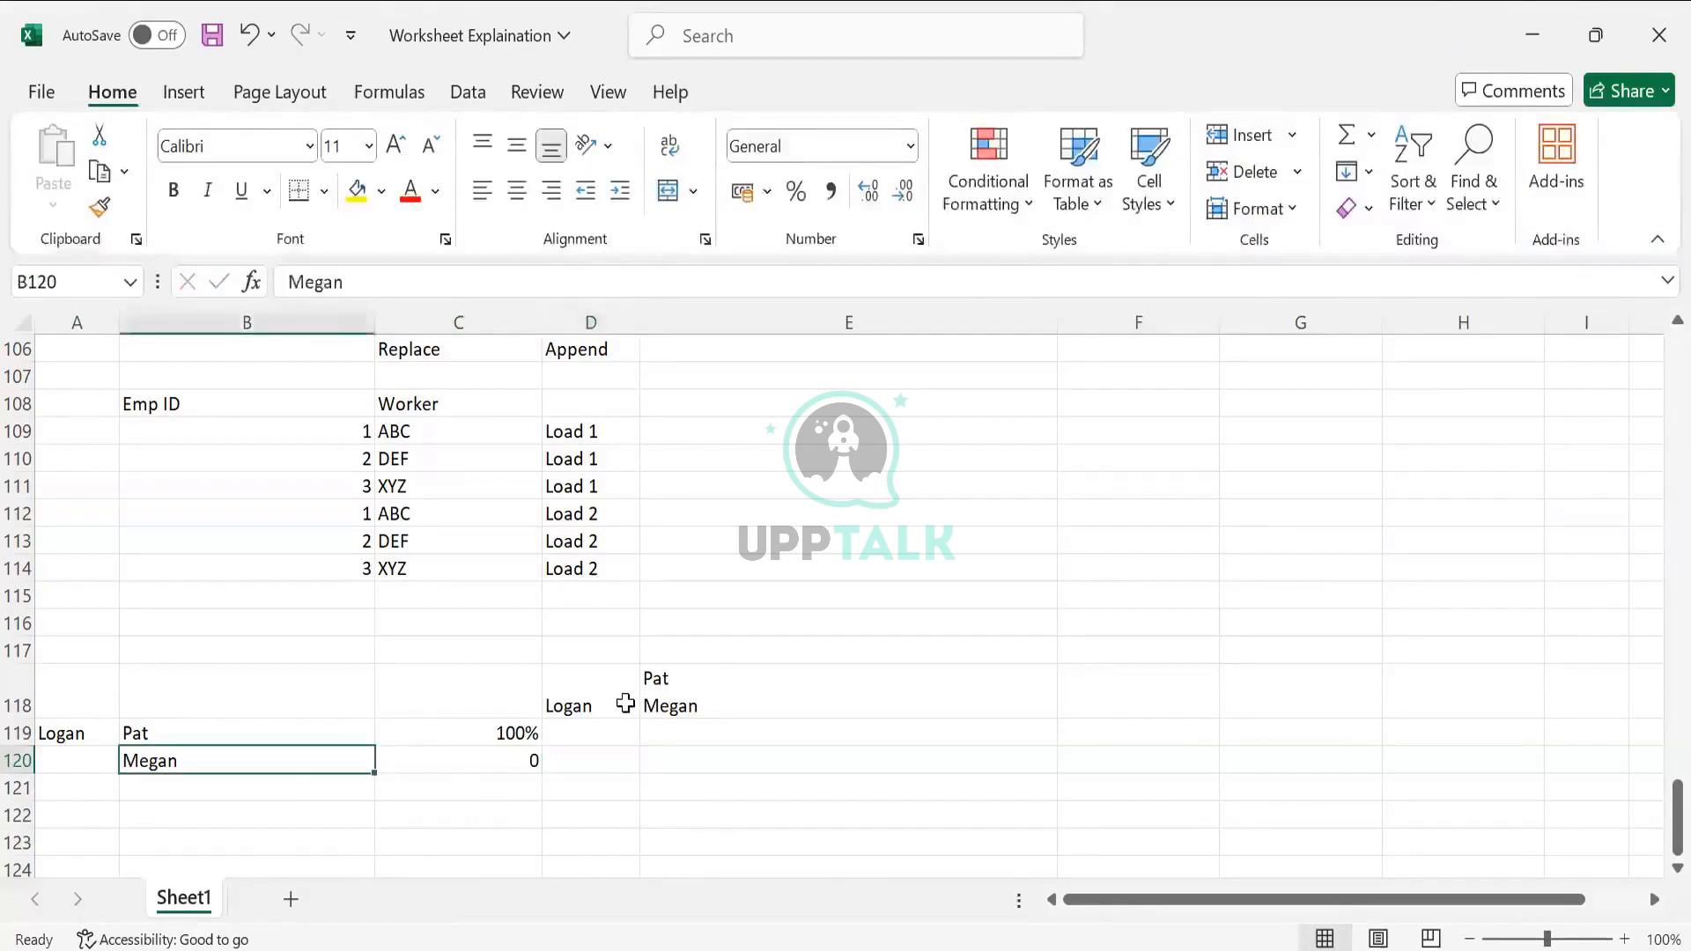
Add rows pairing Logan with Pat and Logan with Megan in E121:F122
click(630, 698)
click(727, 696)
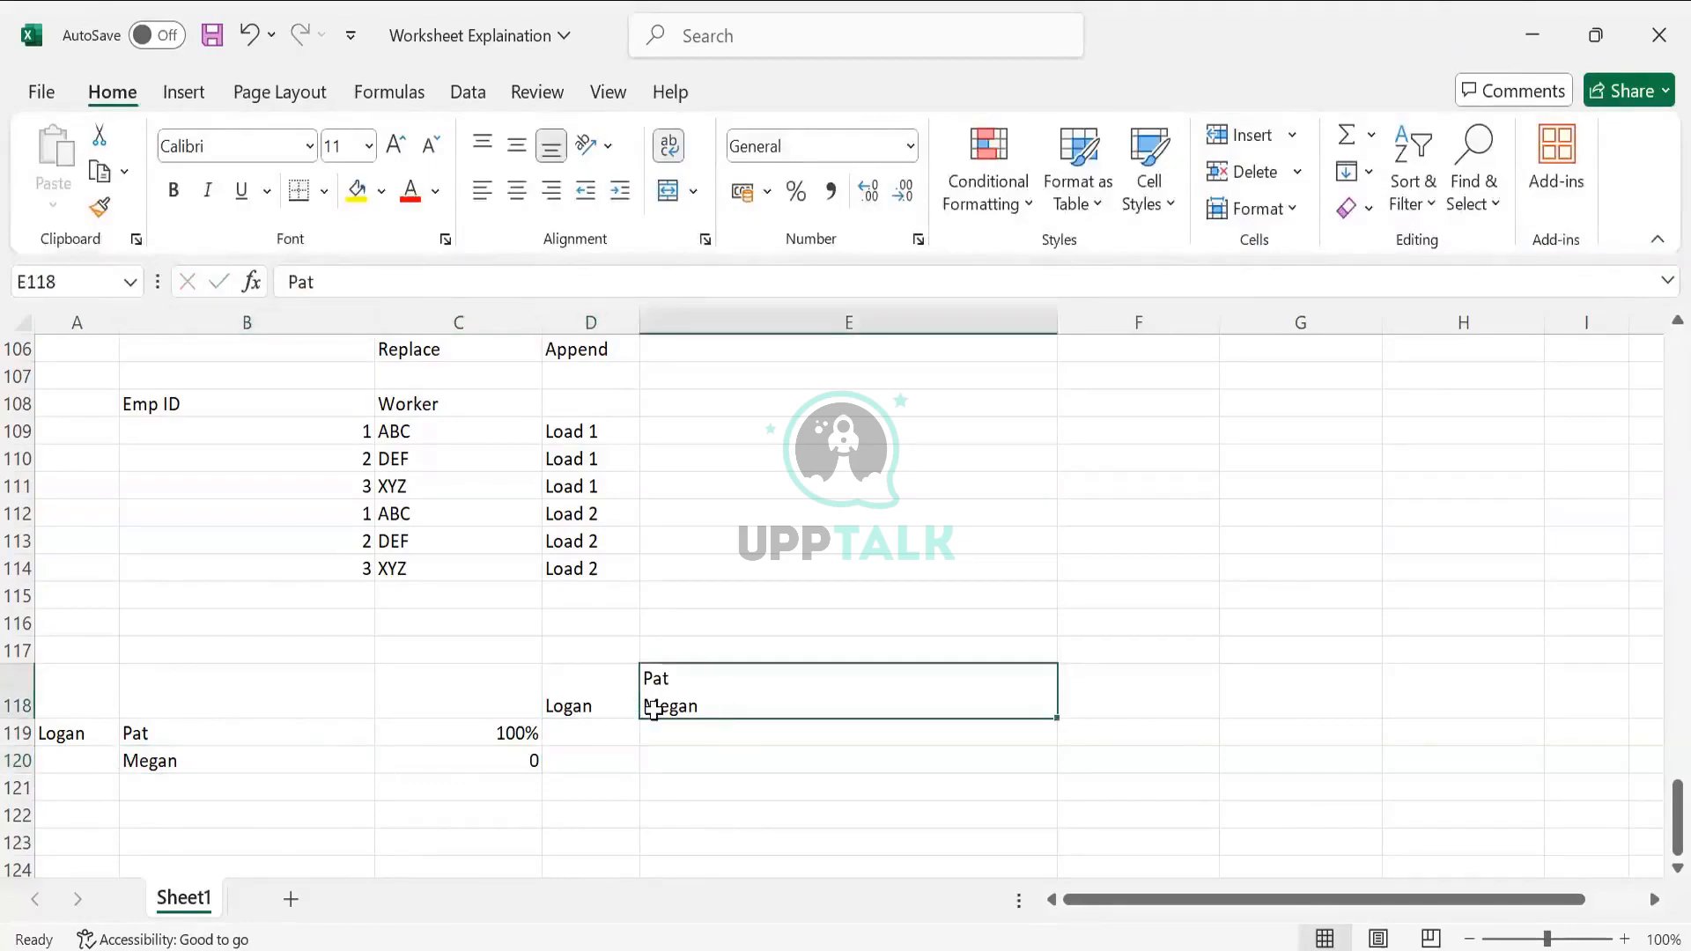
drag(634, 697, 719, 704)
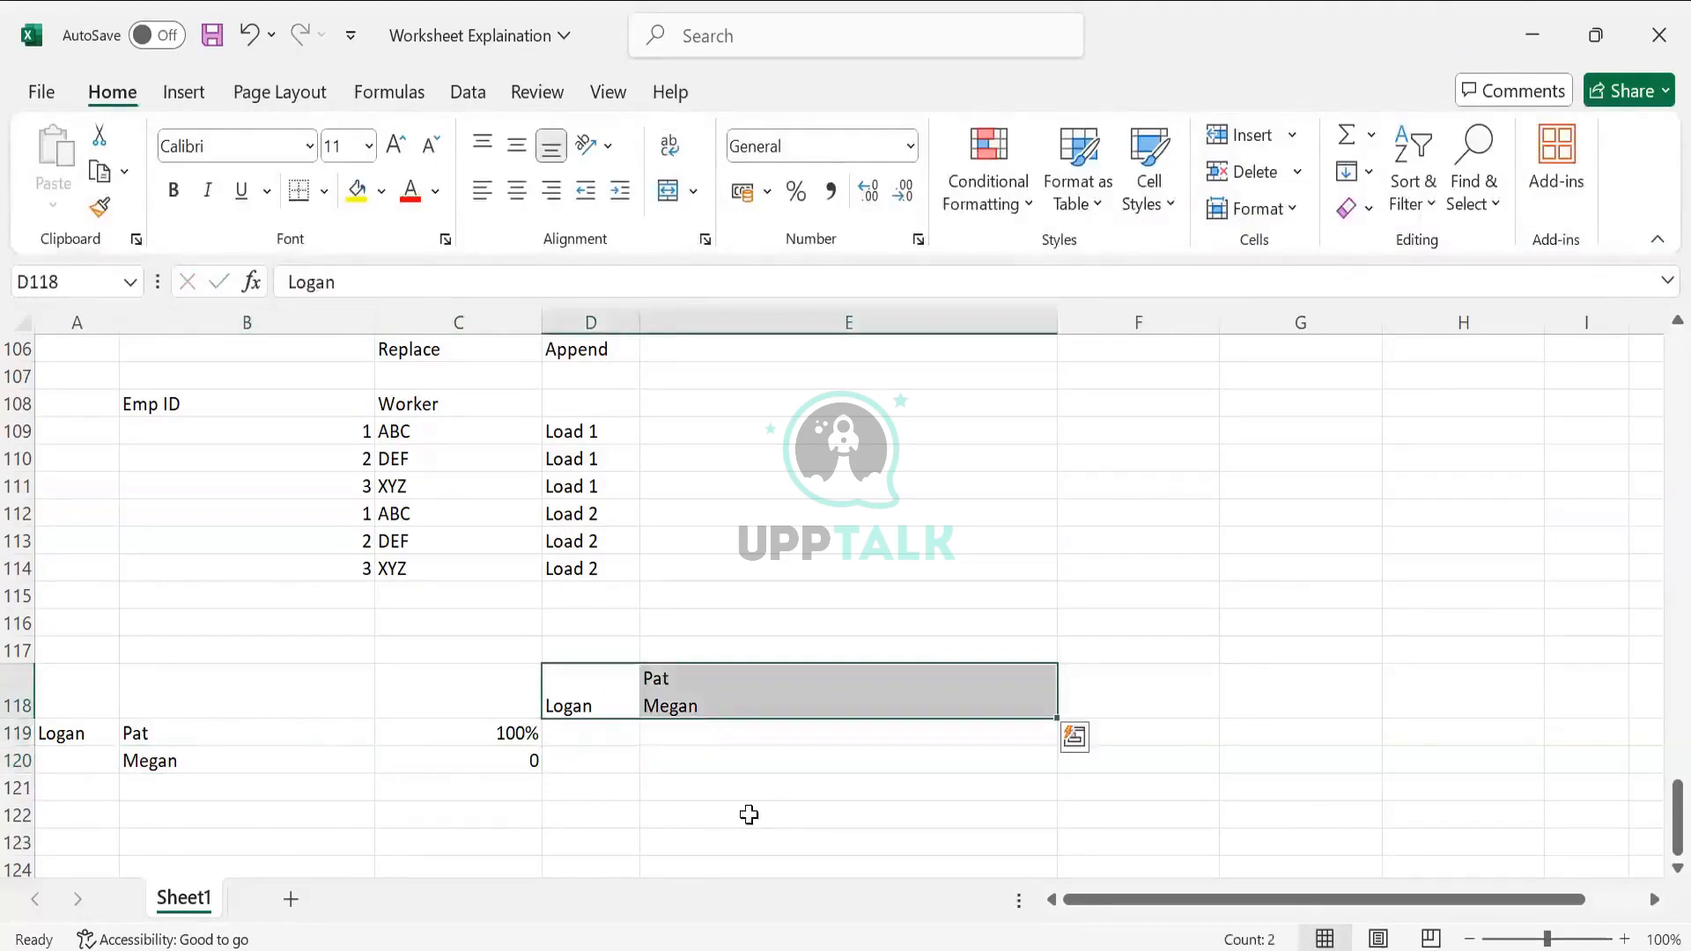
click(752, 779)
text(Logn)
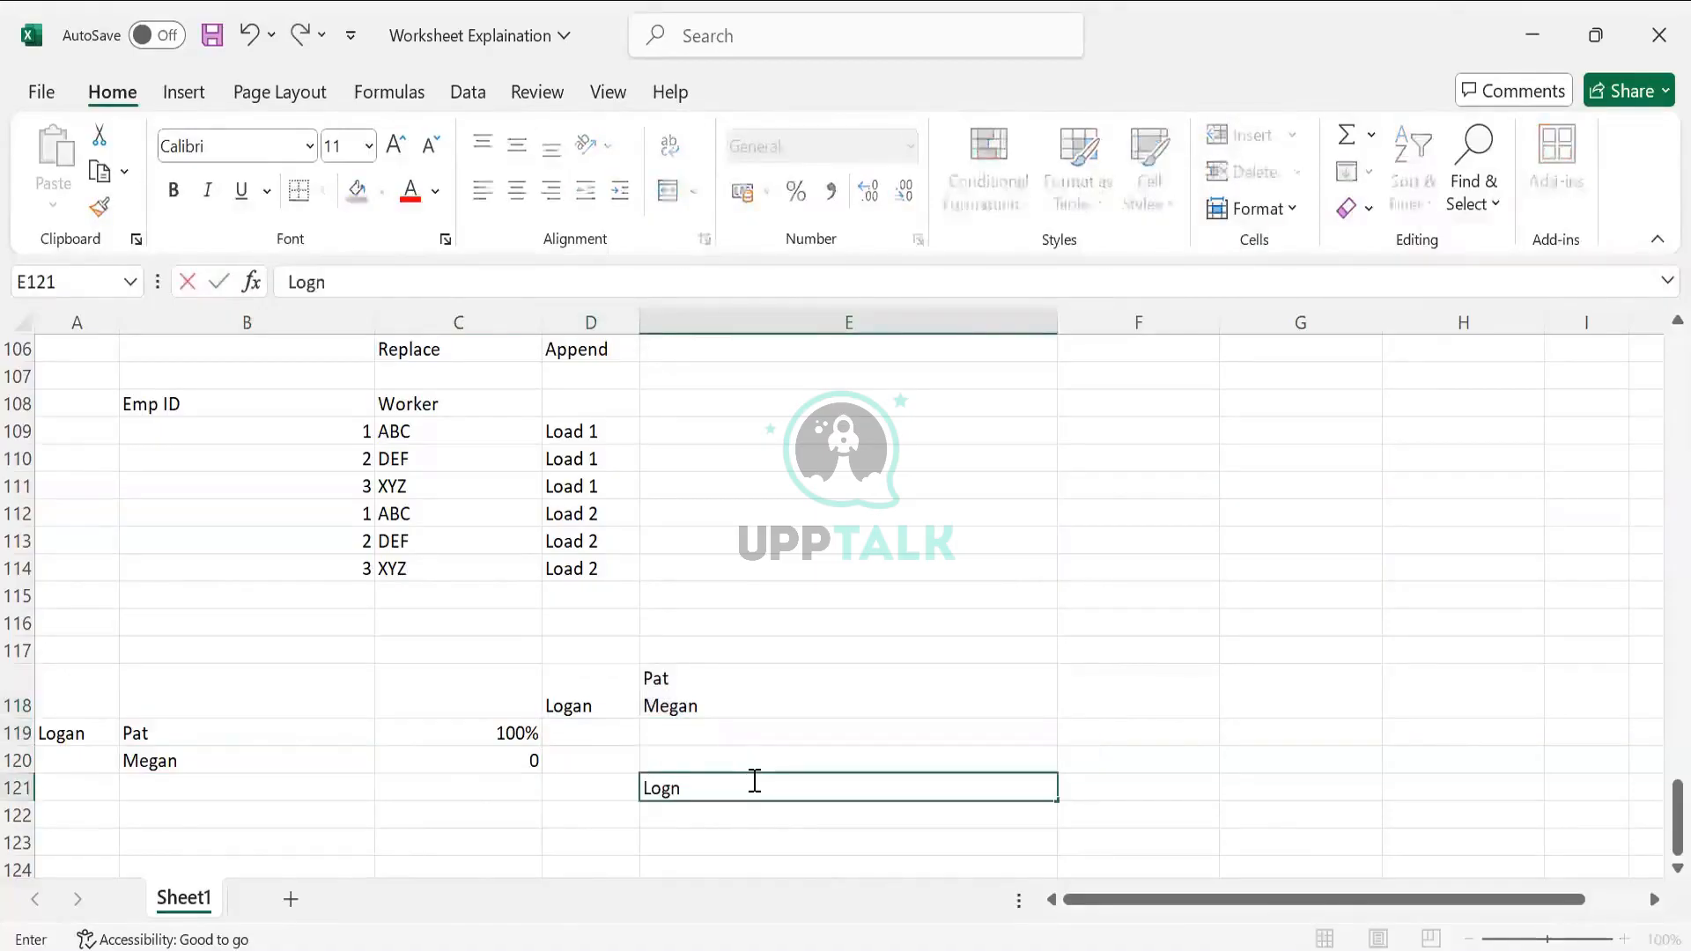
key(BackSpace)
text(an)
key(Tab)
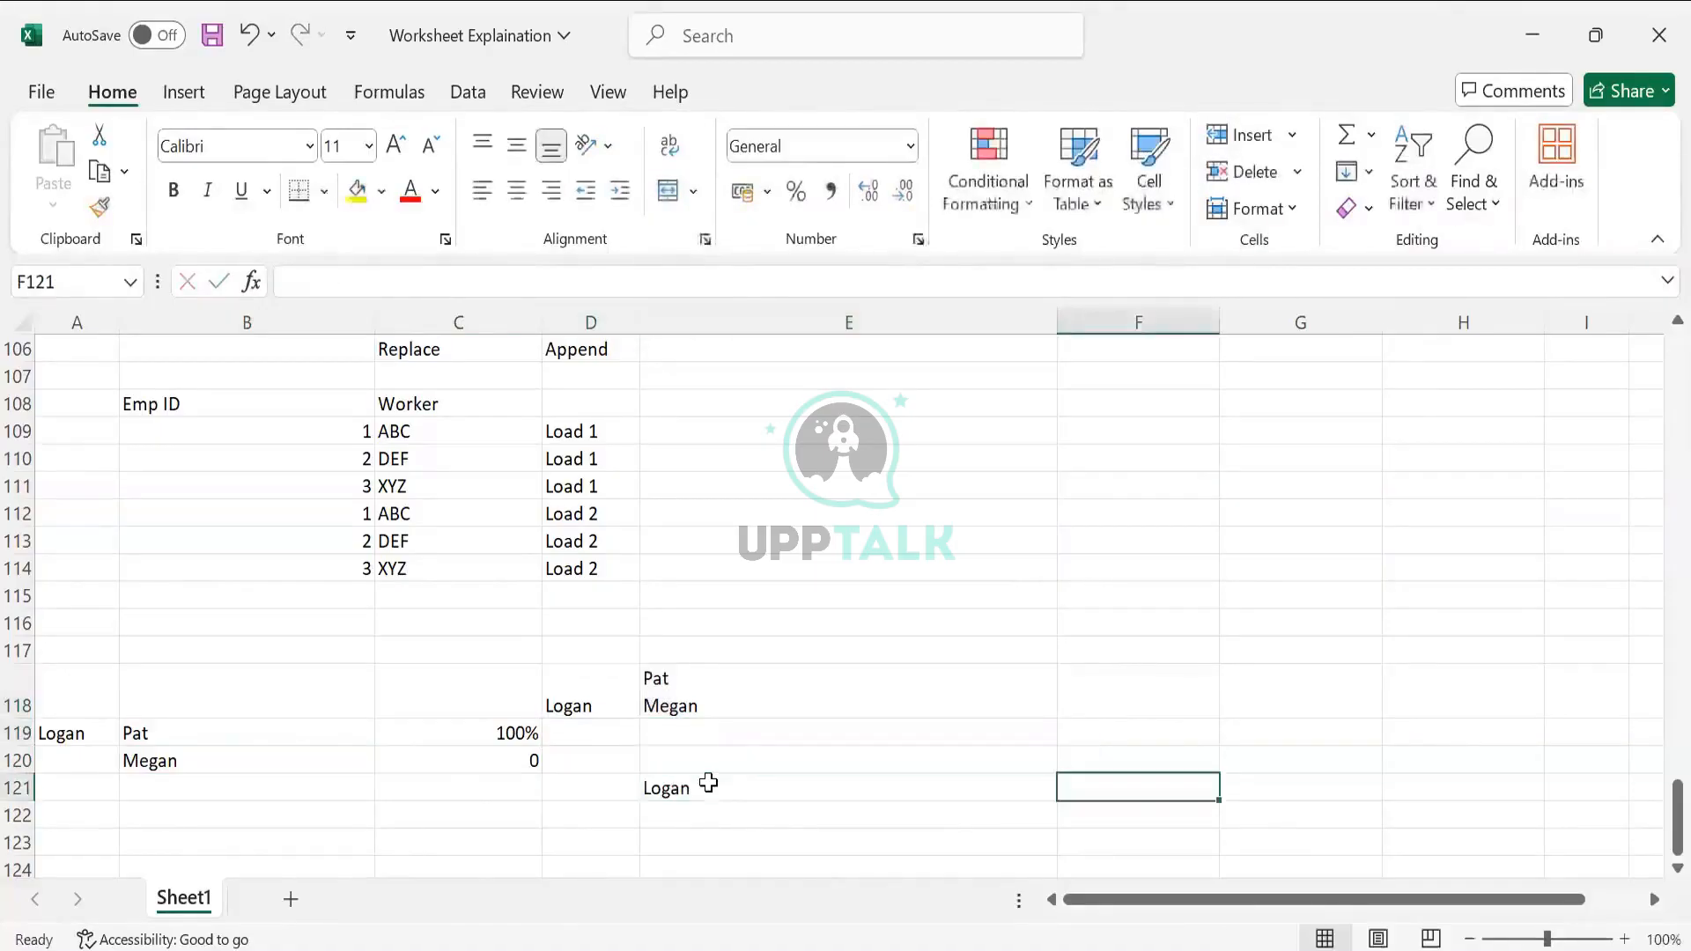
click(709, 781)
click(936, 807)
text(Logan)
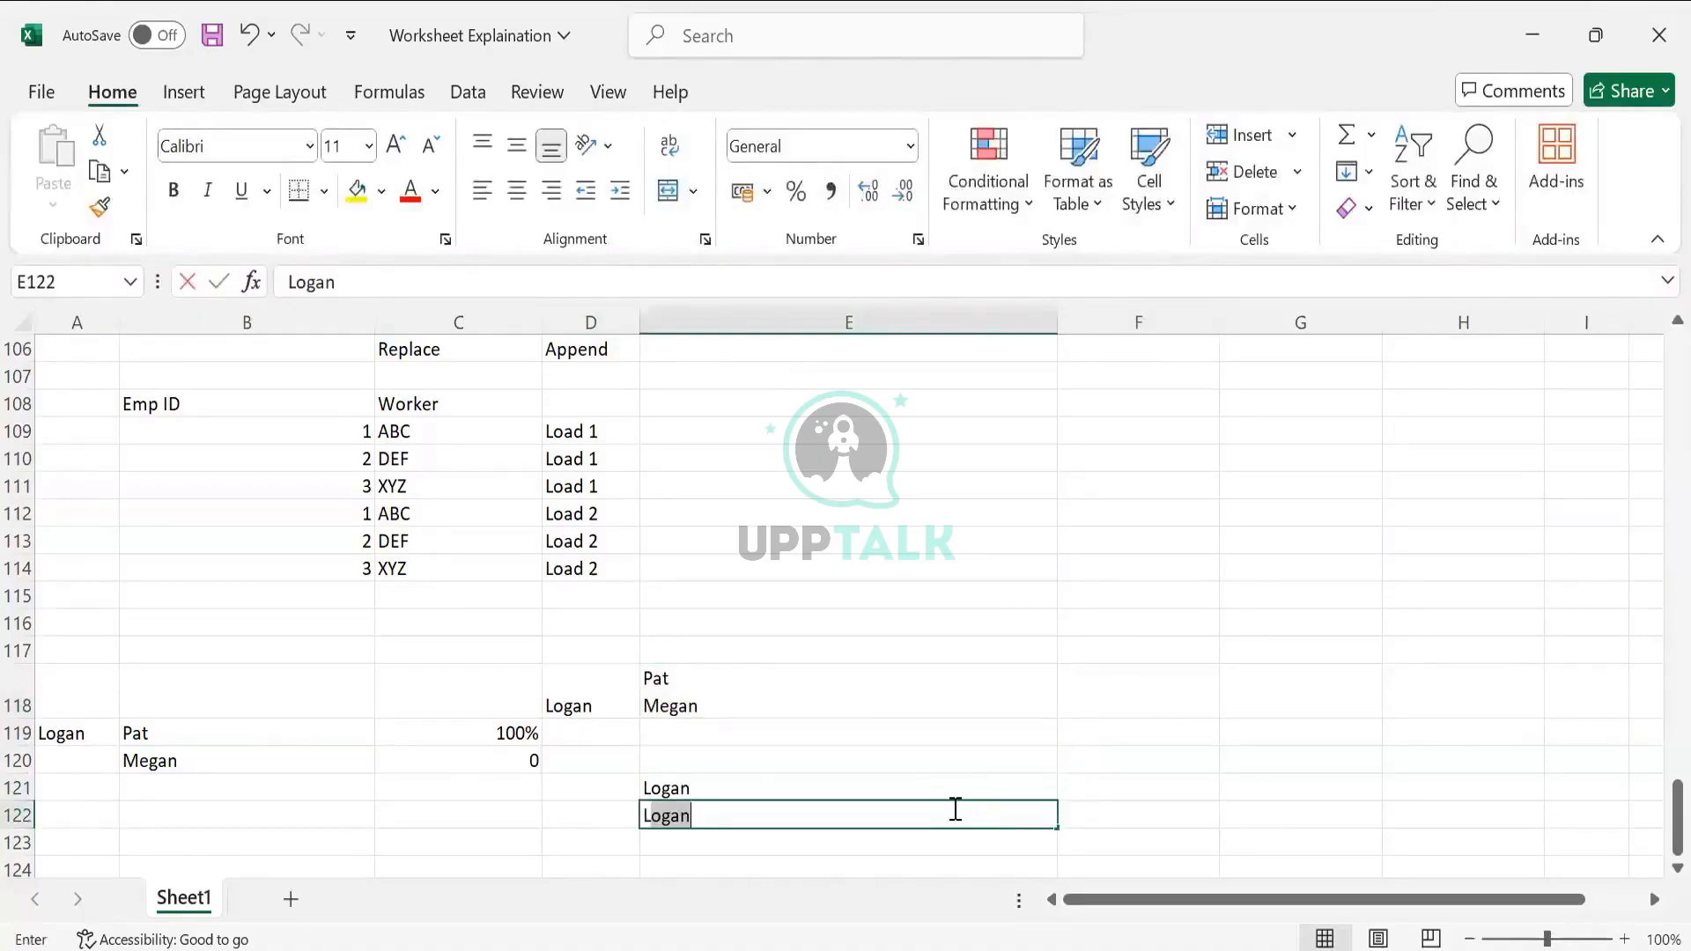
key(Tab)
click(1166, 789)
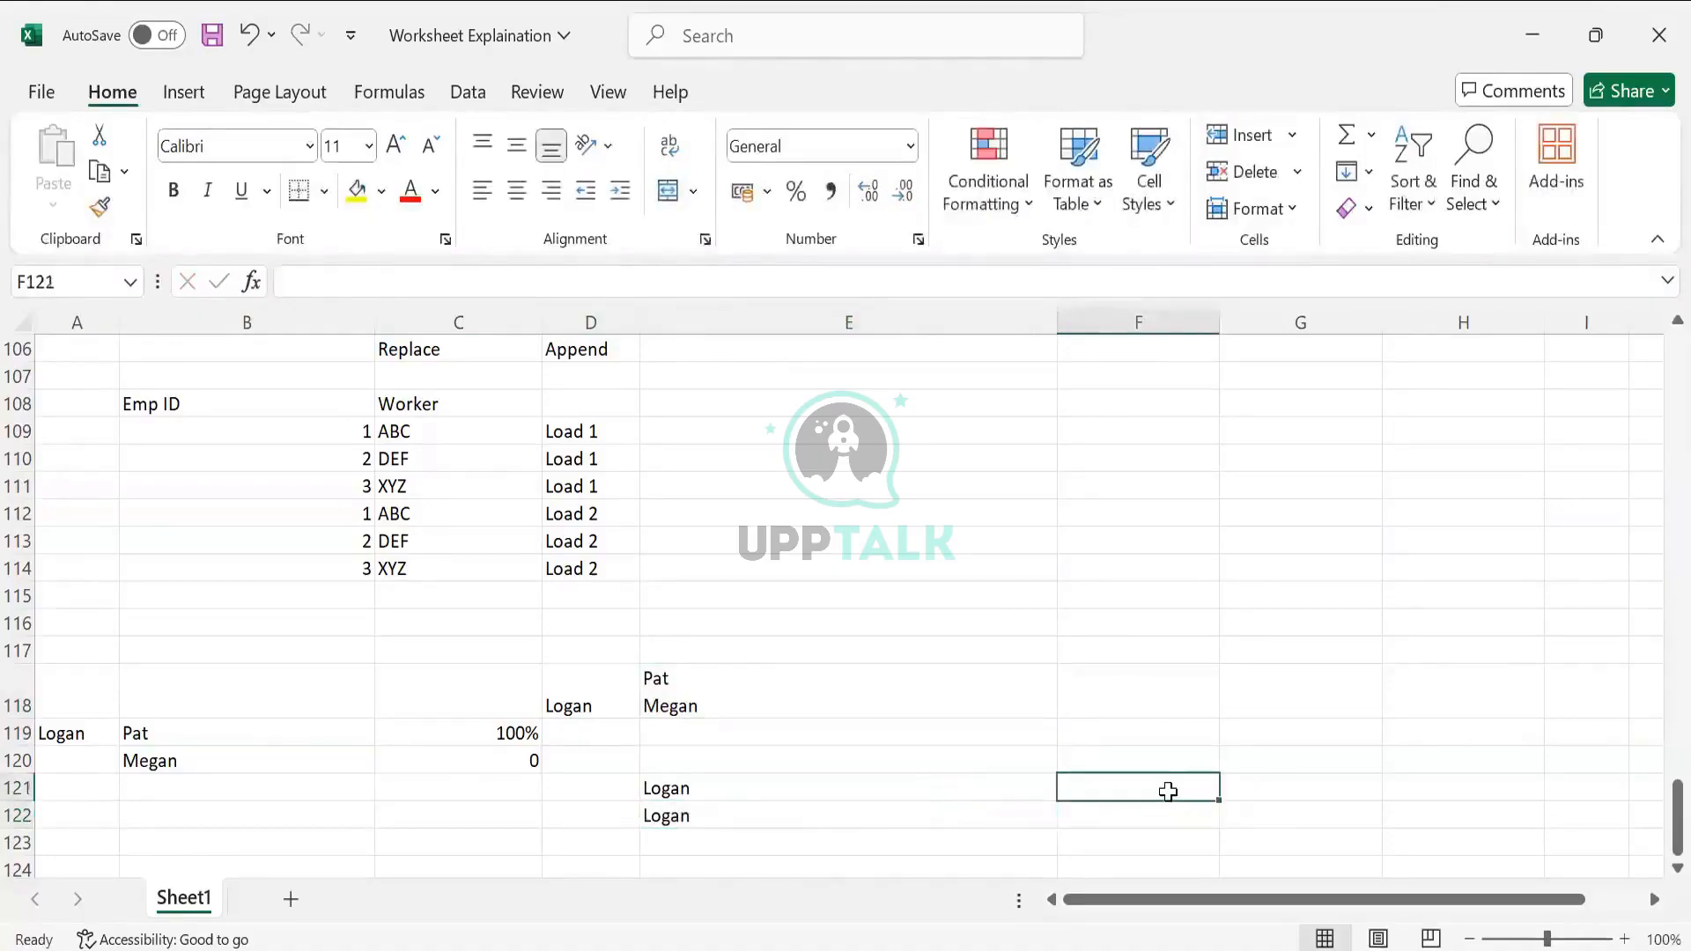
text(Pat)
key(Return)
text(Megan)
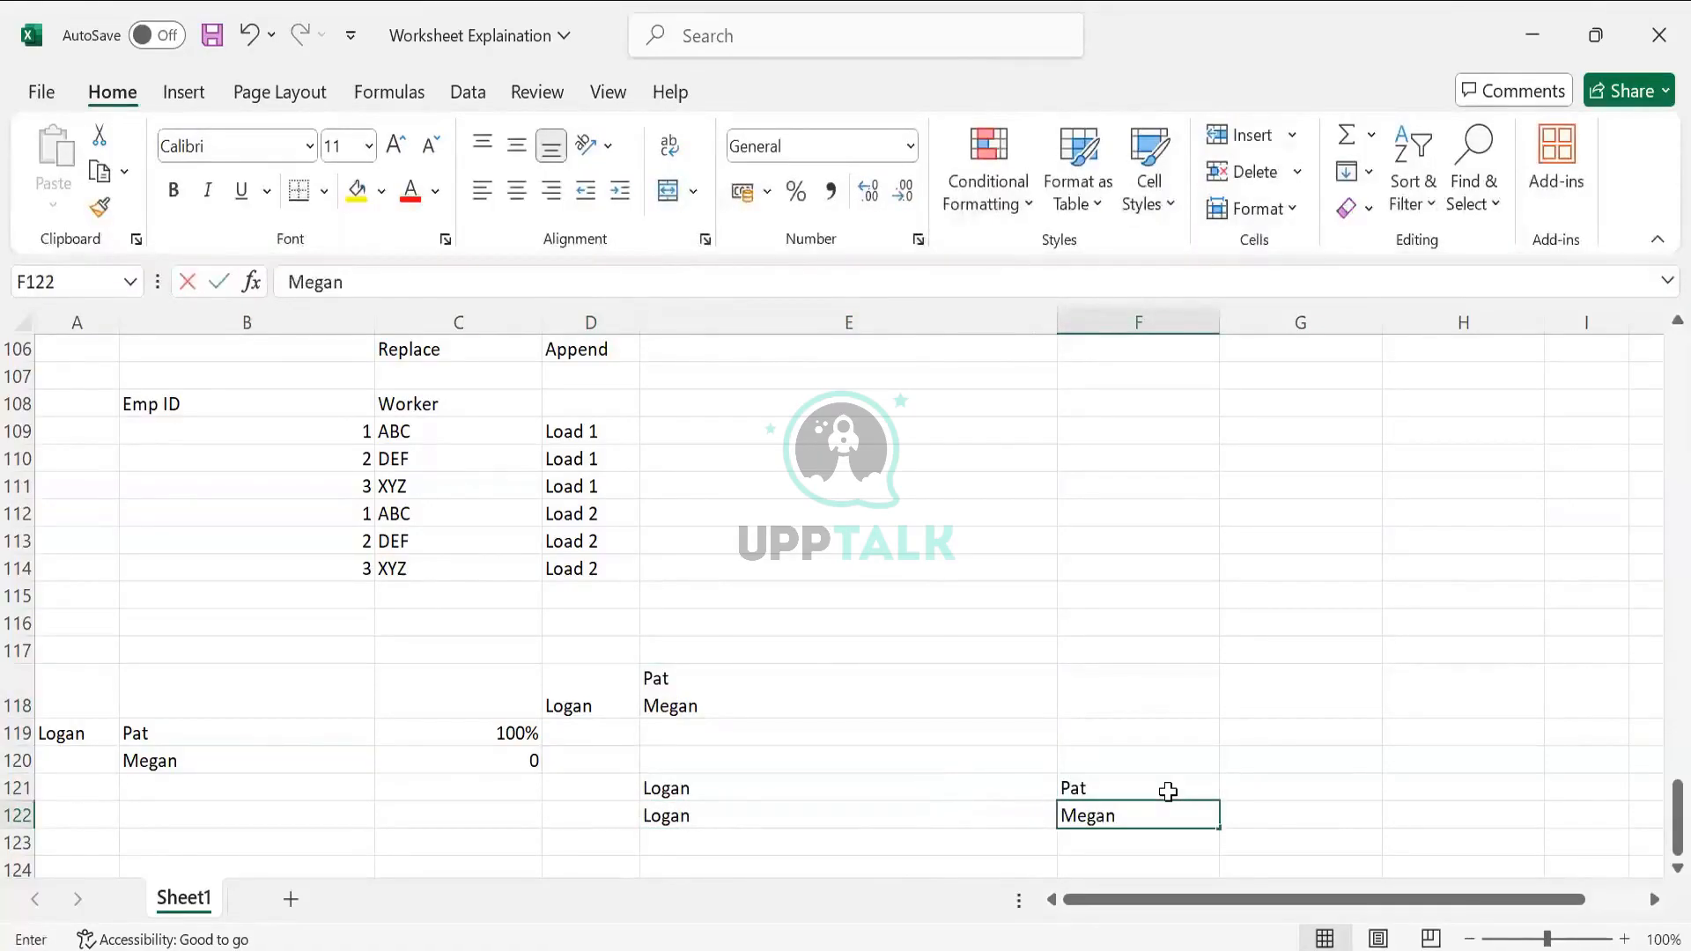
key(Tab)
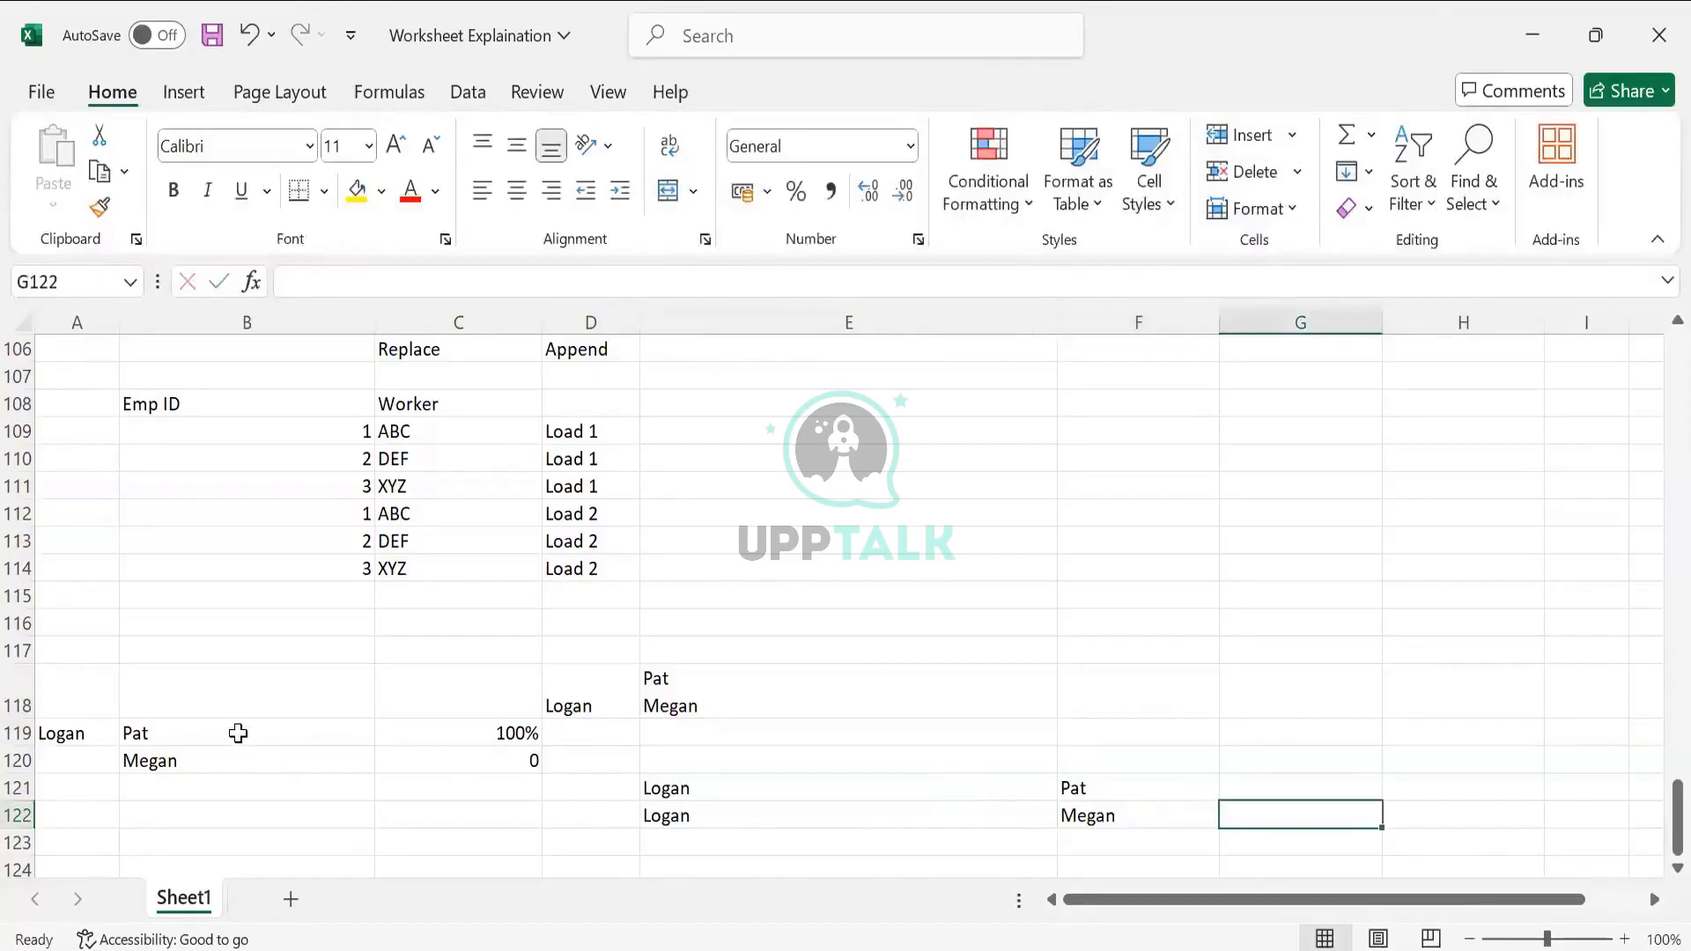
Replace Pat in B119 with Spouse and clear Megan from B120
click(148, 735)
shift+click(177, 768)
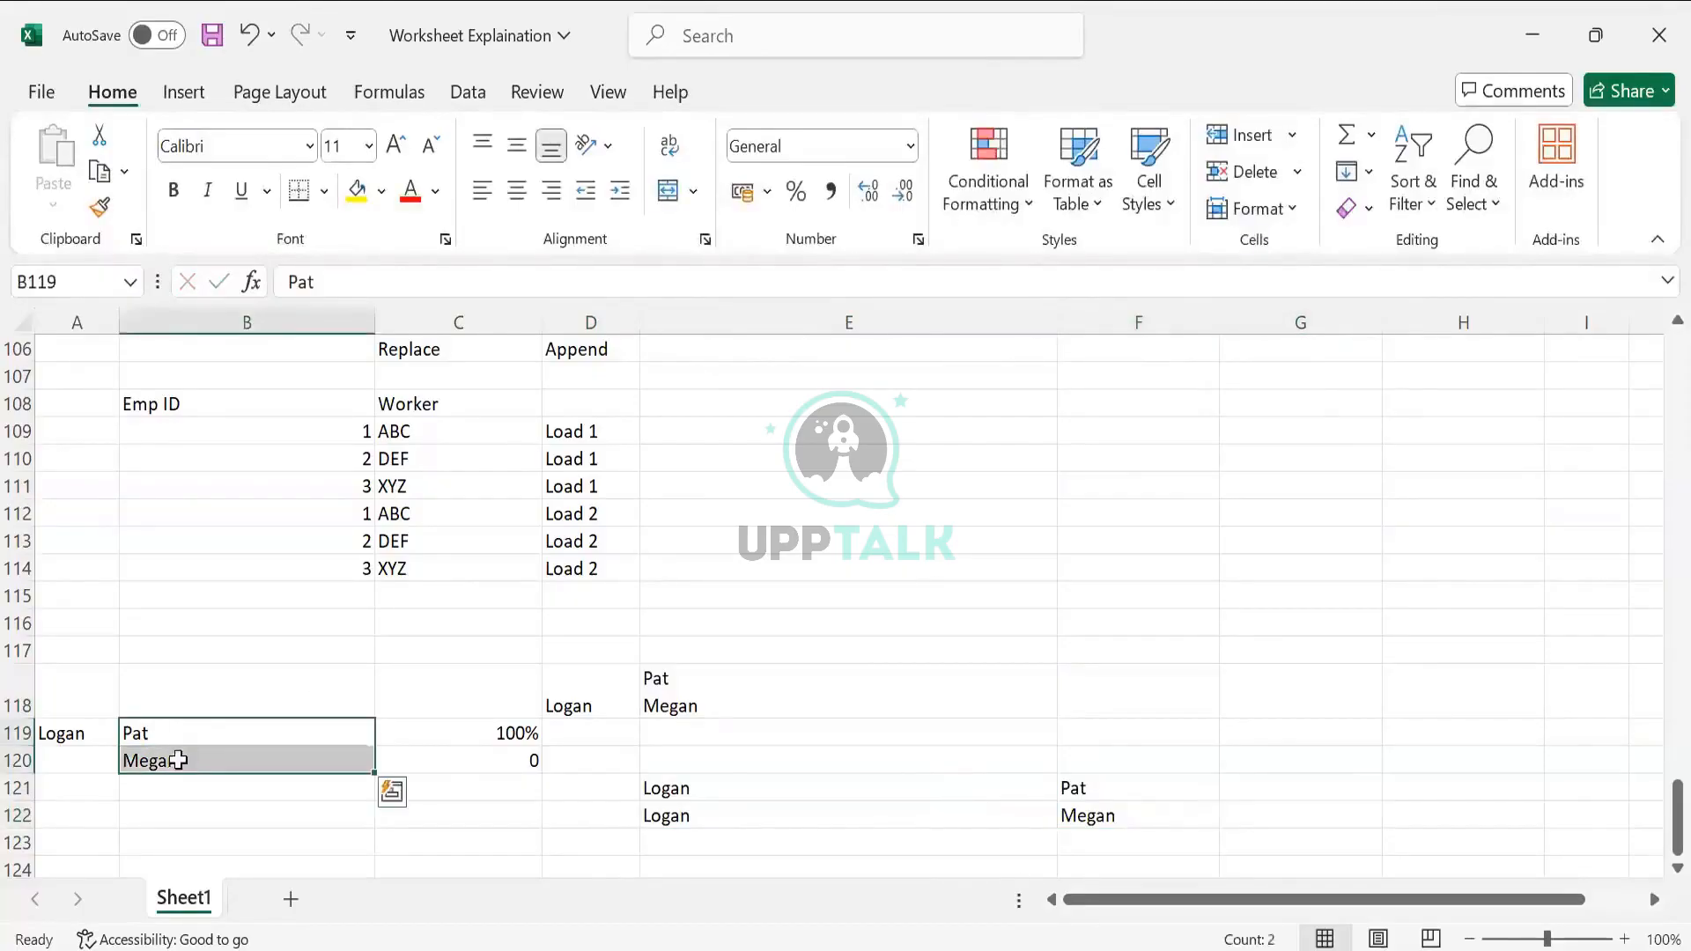
click(177, 751)
click(181, 737)
text(Sp)
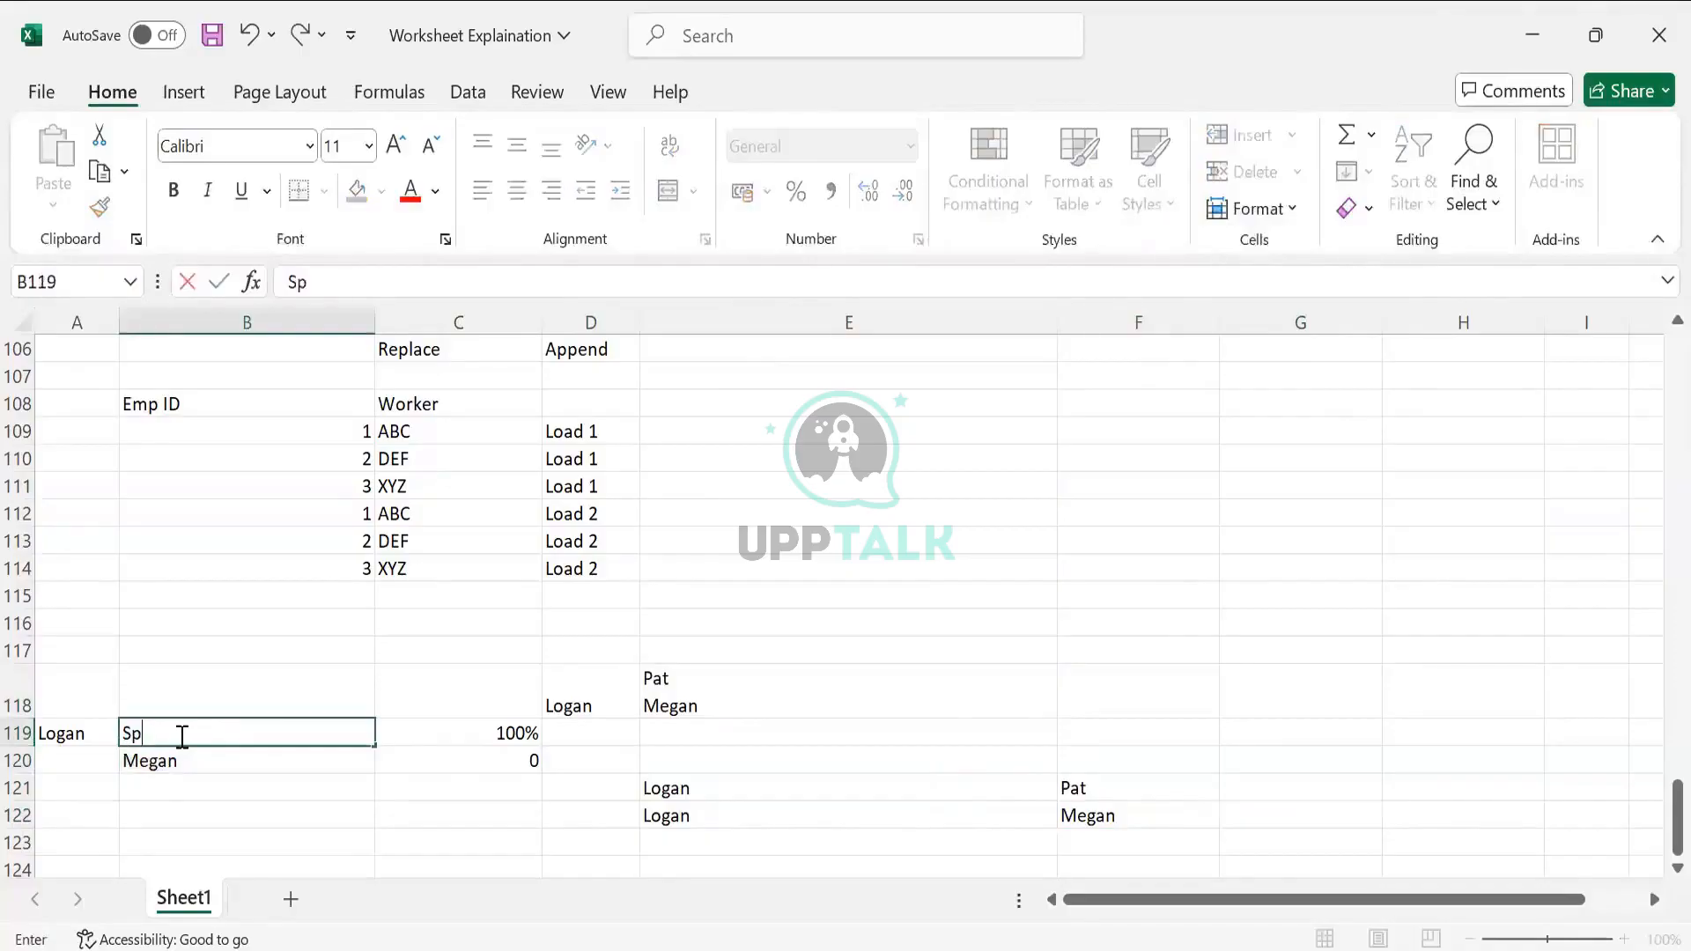
text(ouse)
key(Tab)
key(Down)
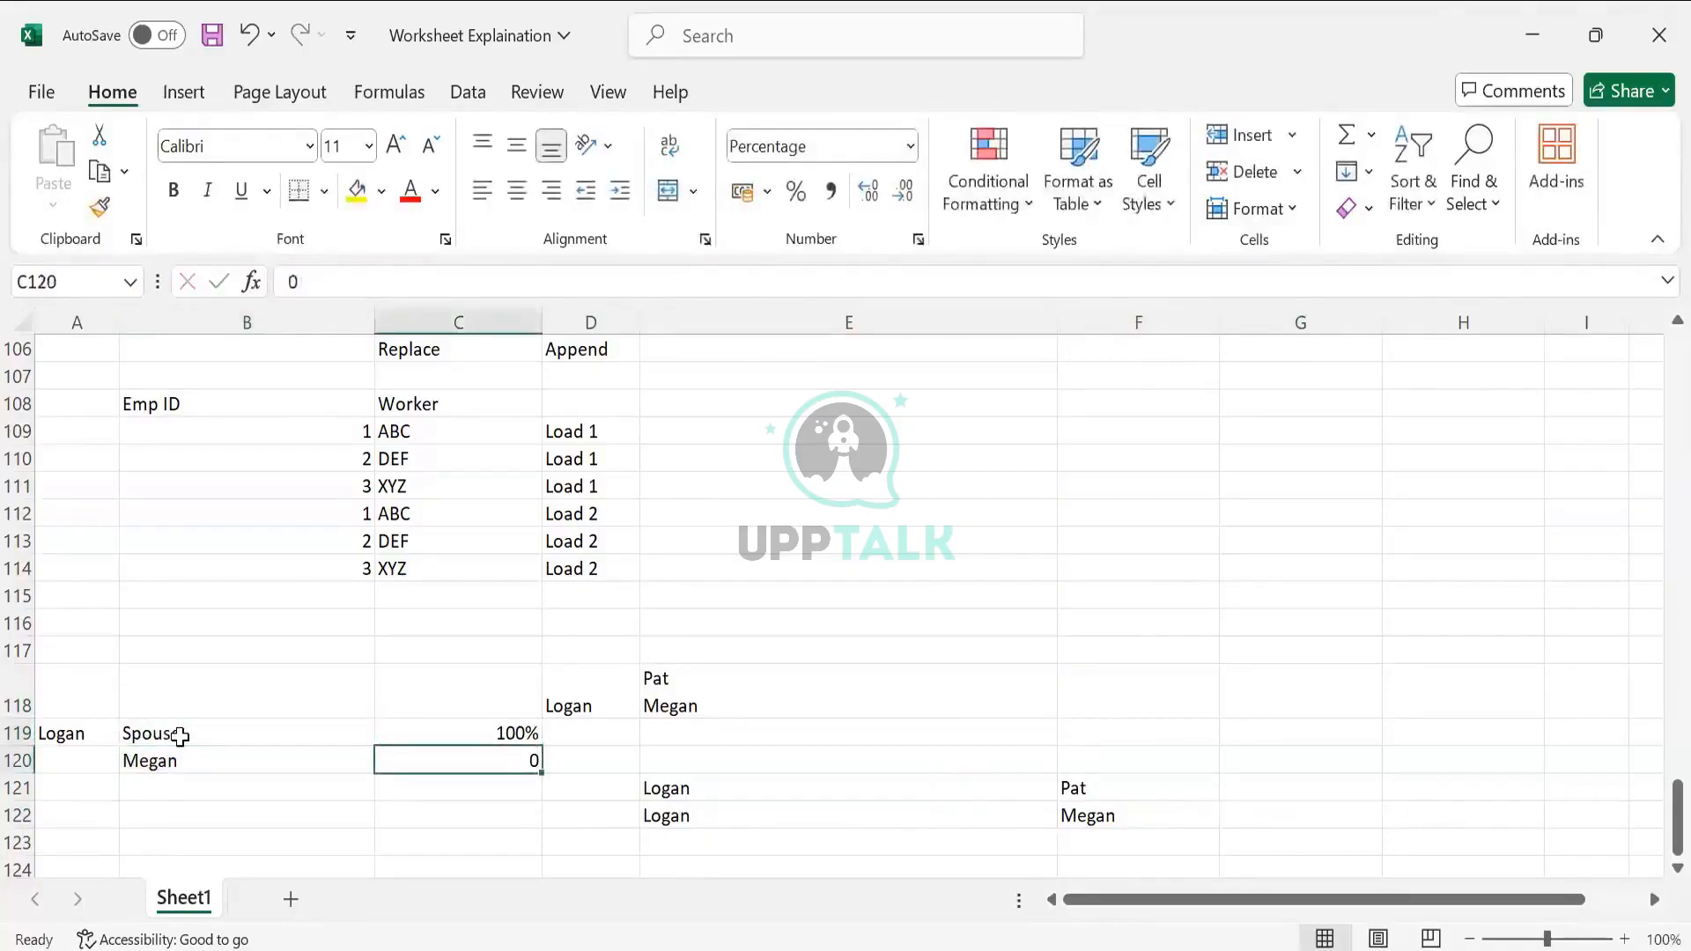
key(Left)
key(Delete)
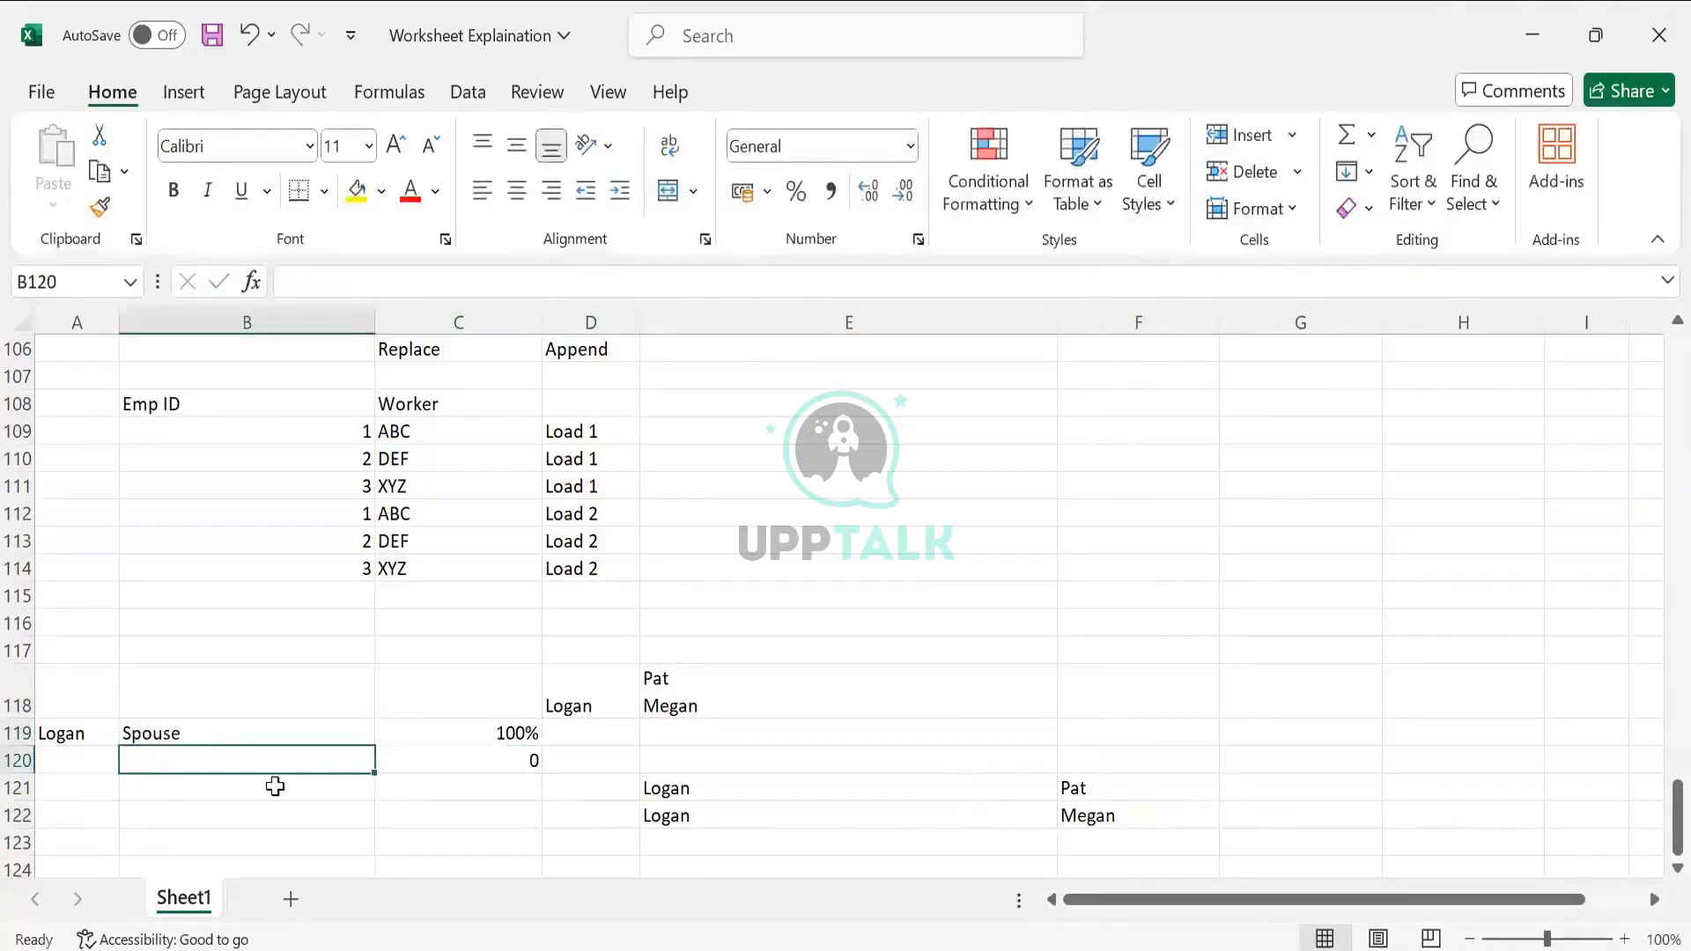
Review the mock-up cells, then return to Workday Prism Analytics
click(551, 760)
scroll(511, 680, down, 2)
scroll(511, 680, up, 2)
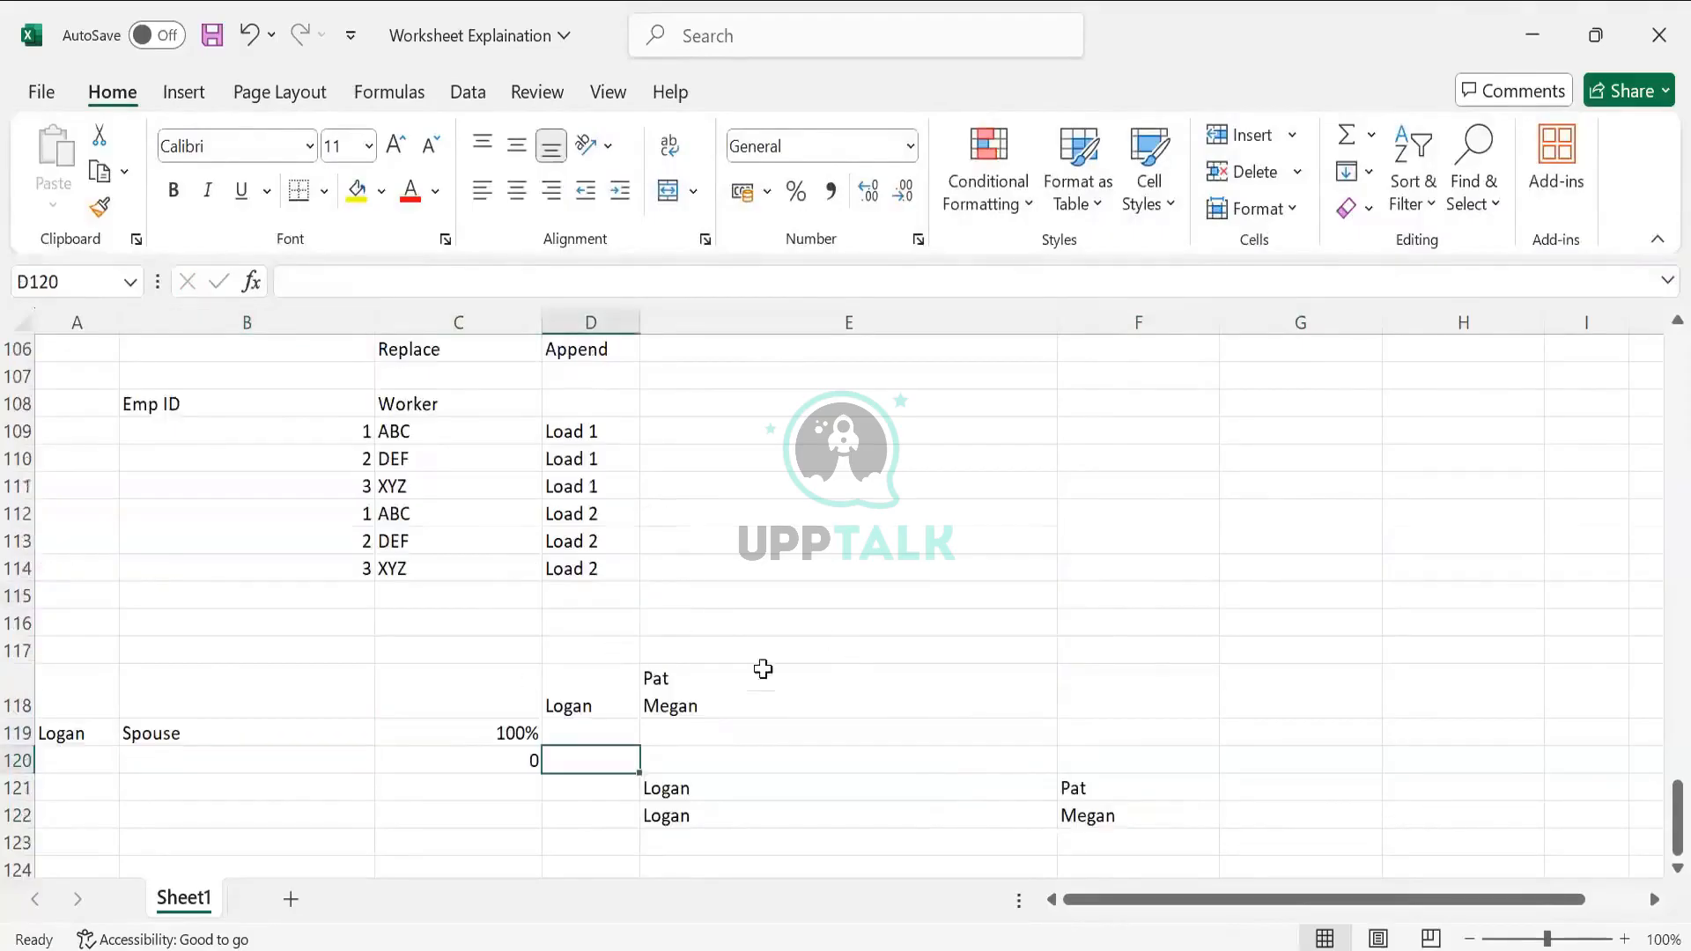
click(692, 678)
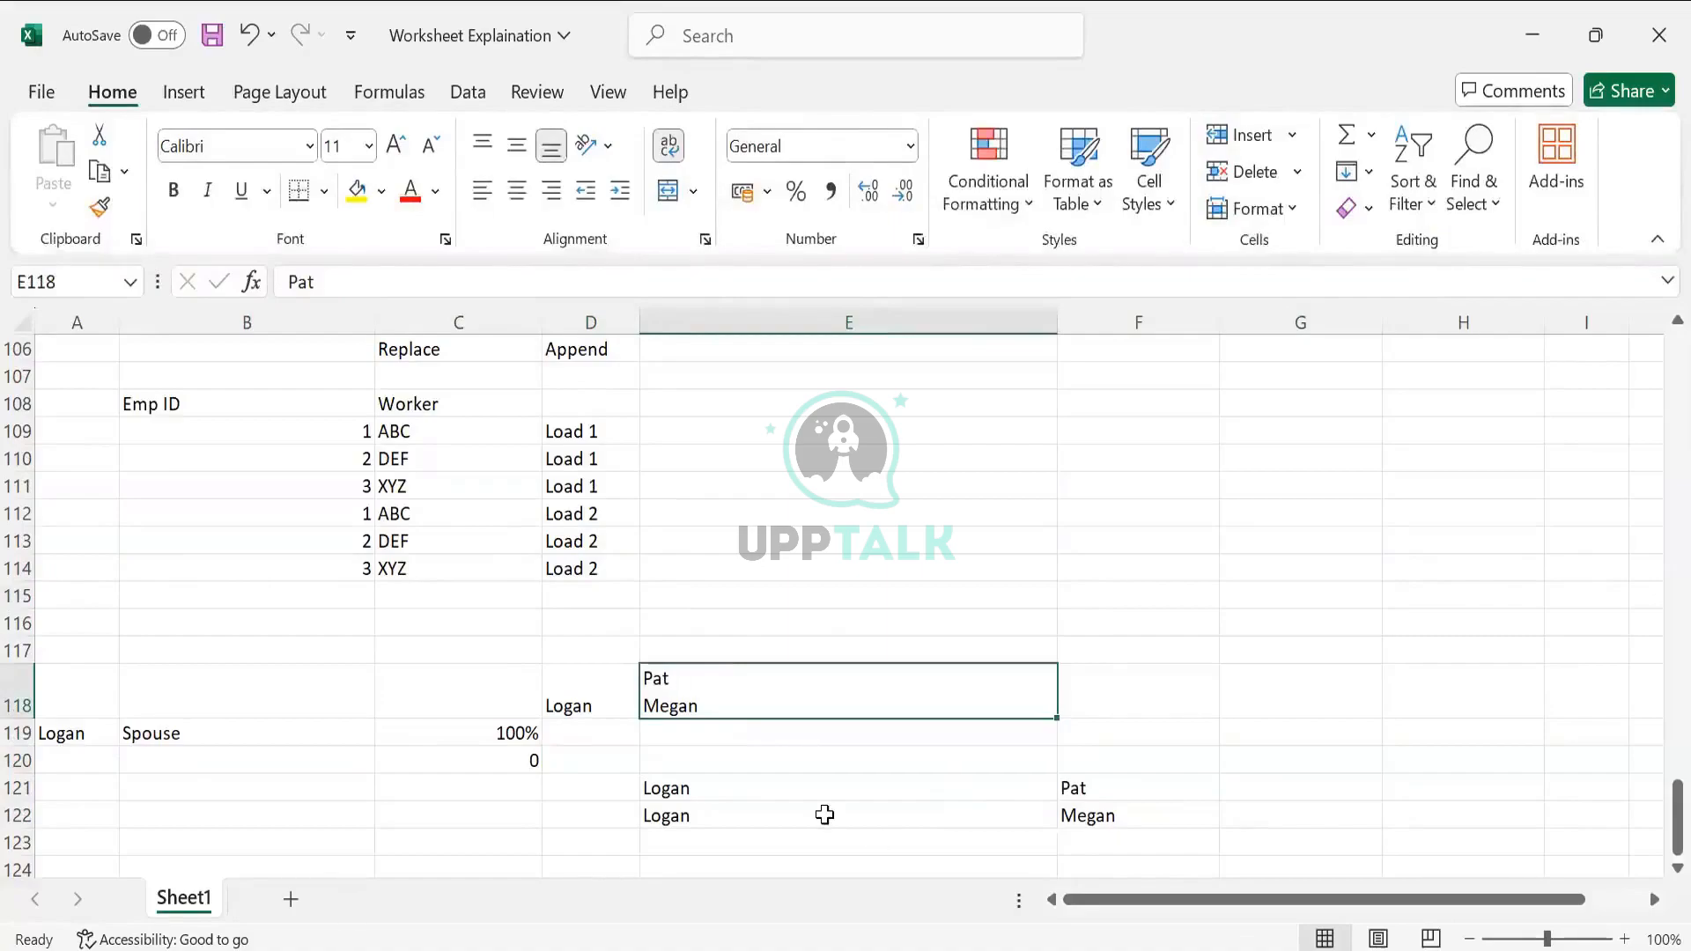
click(1251, 779)
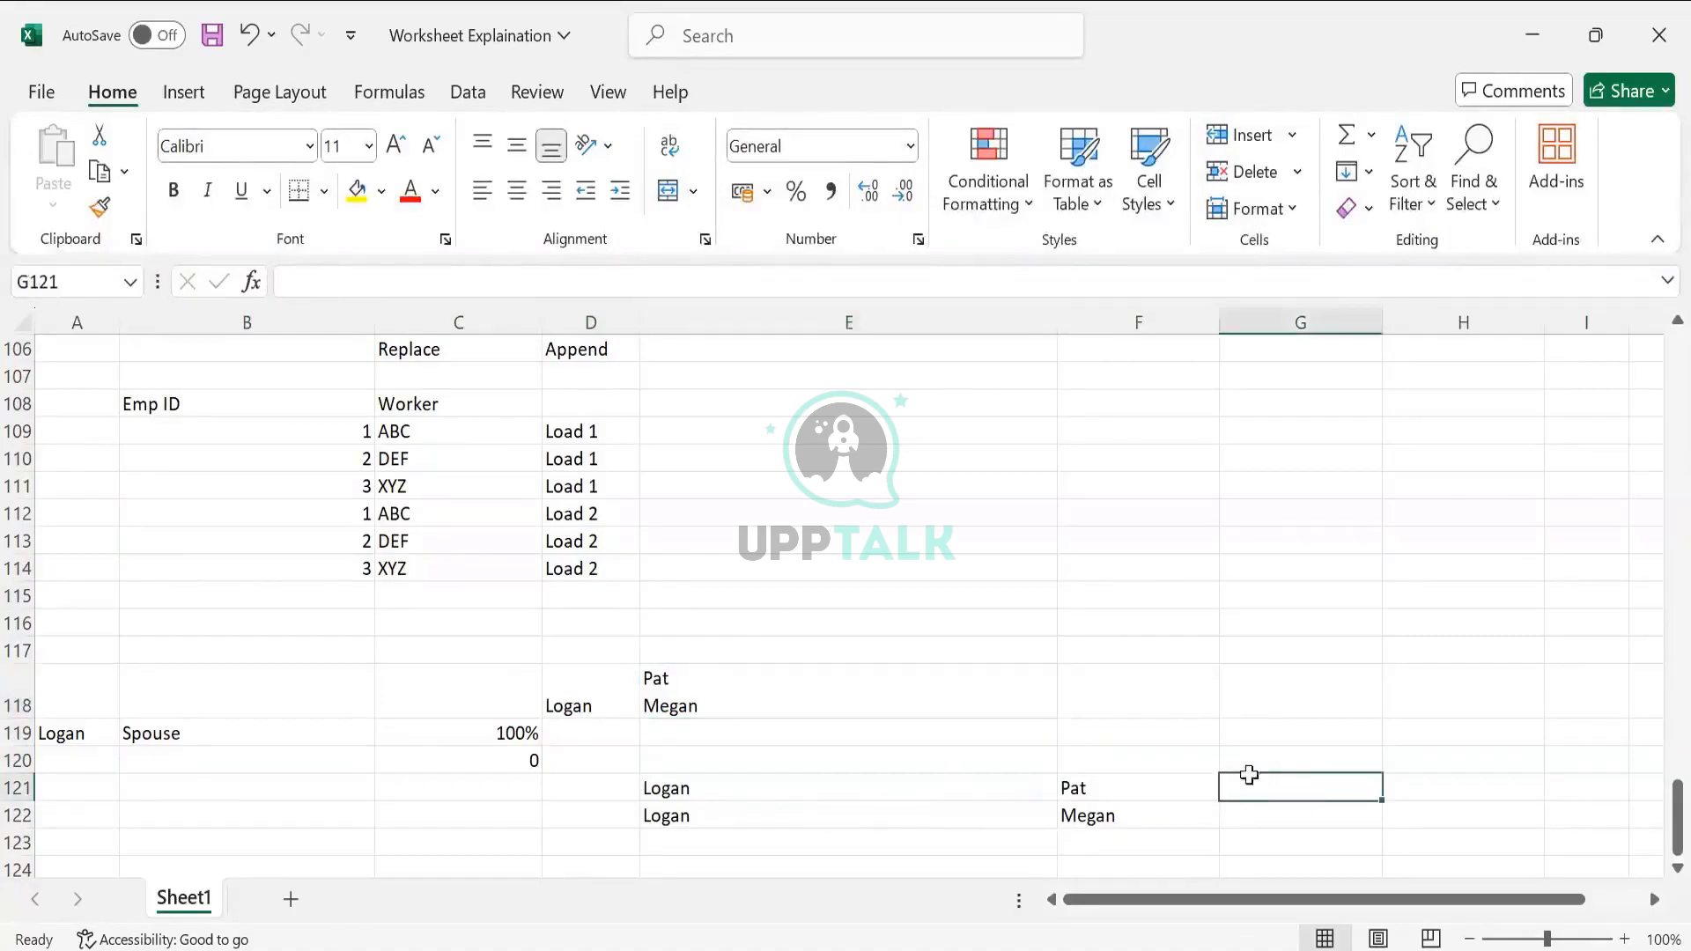
click(486, 728)
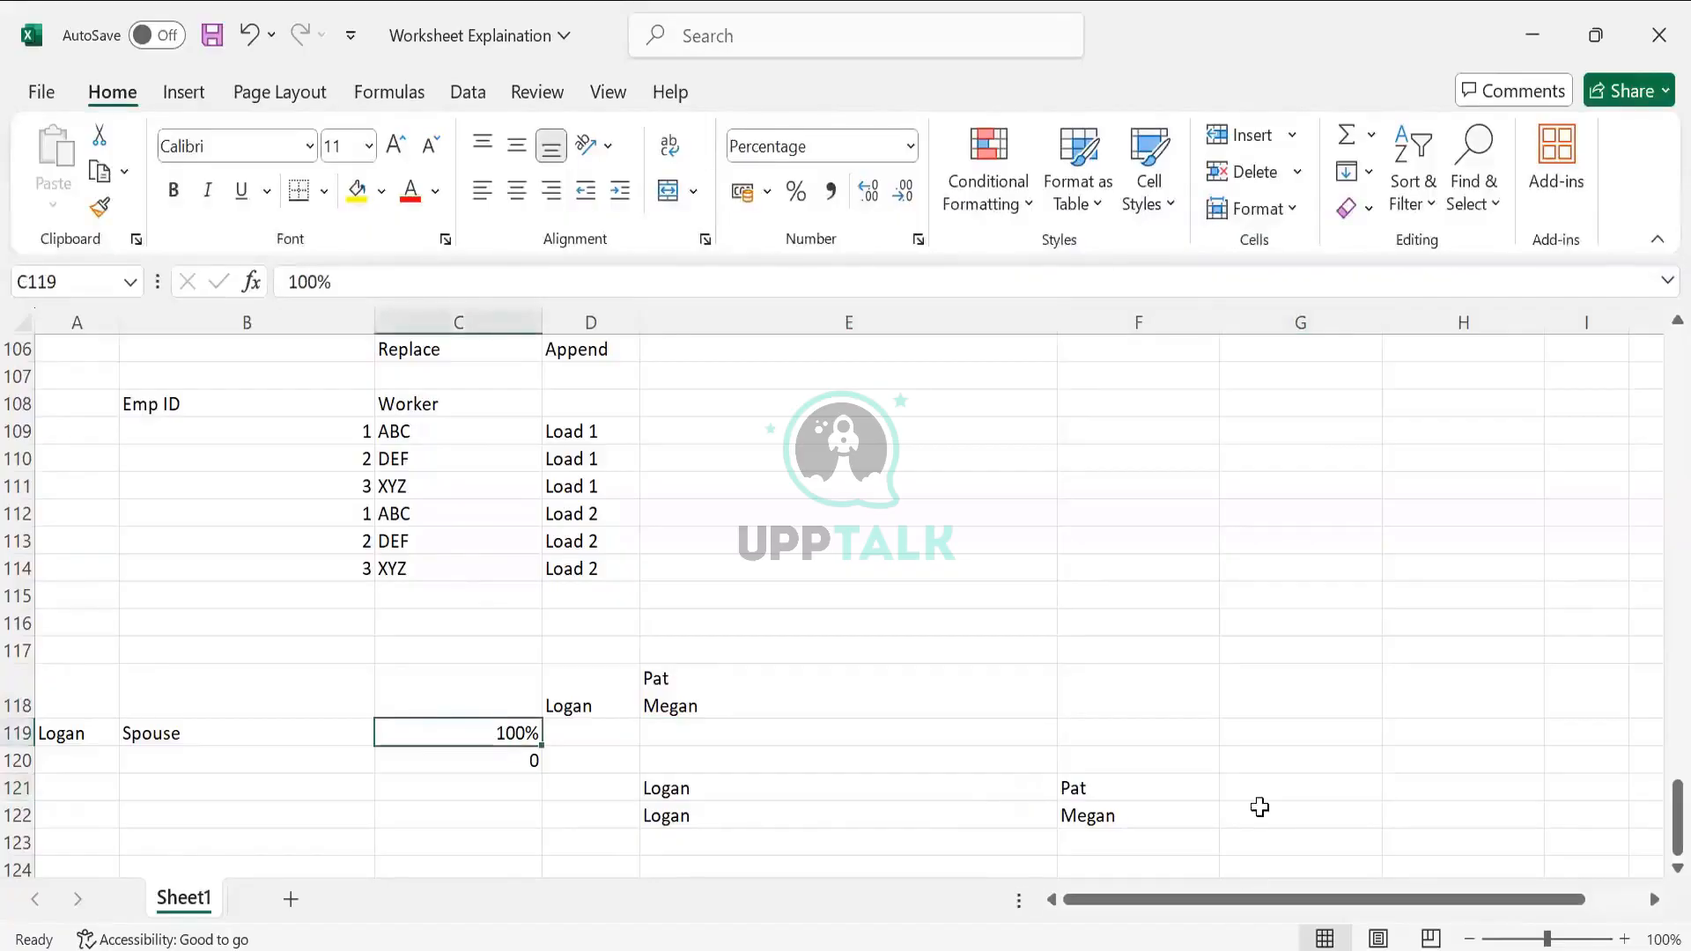
click(1260, 809)
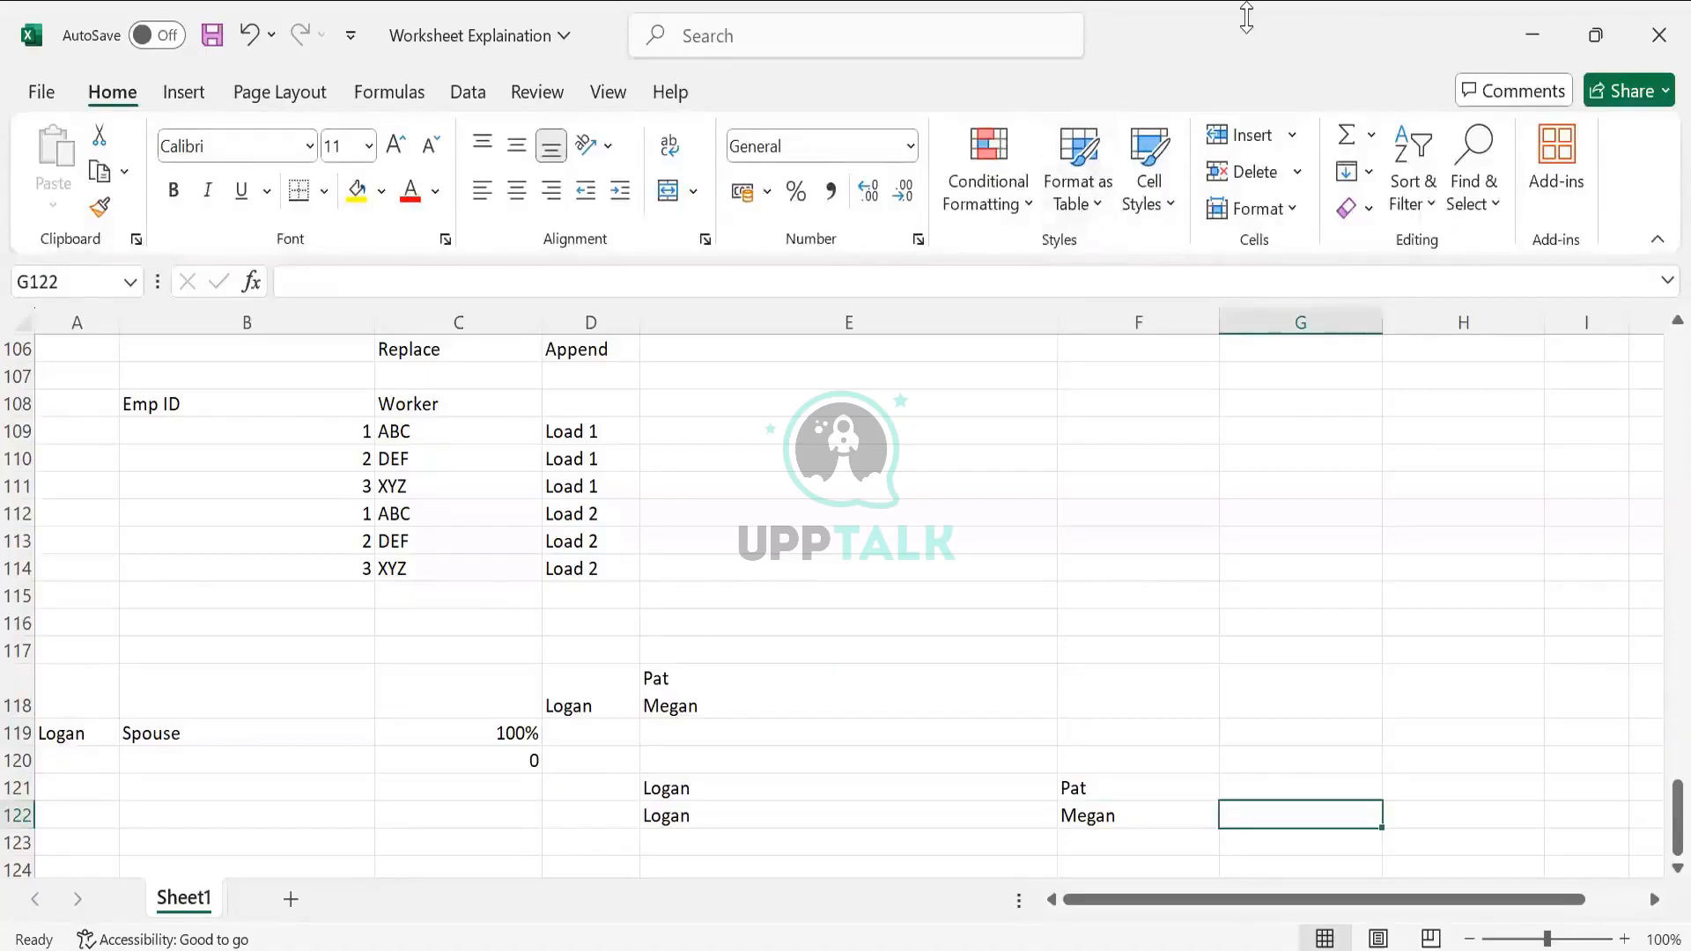
key(alt+Tab)
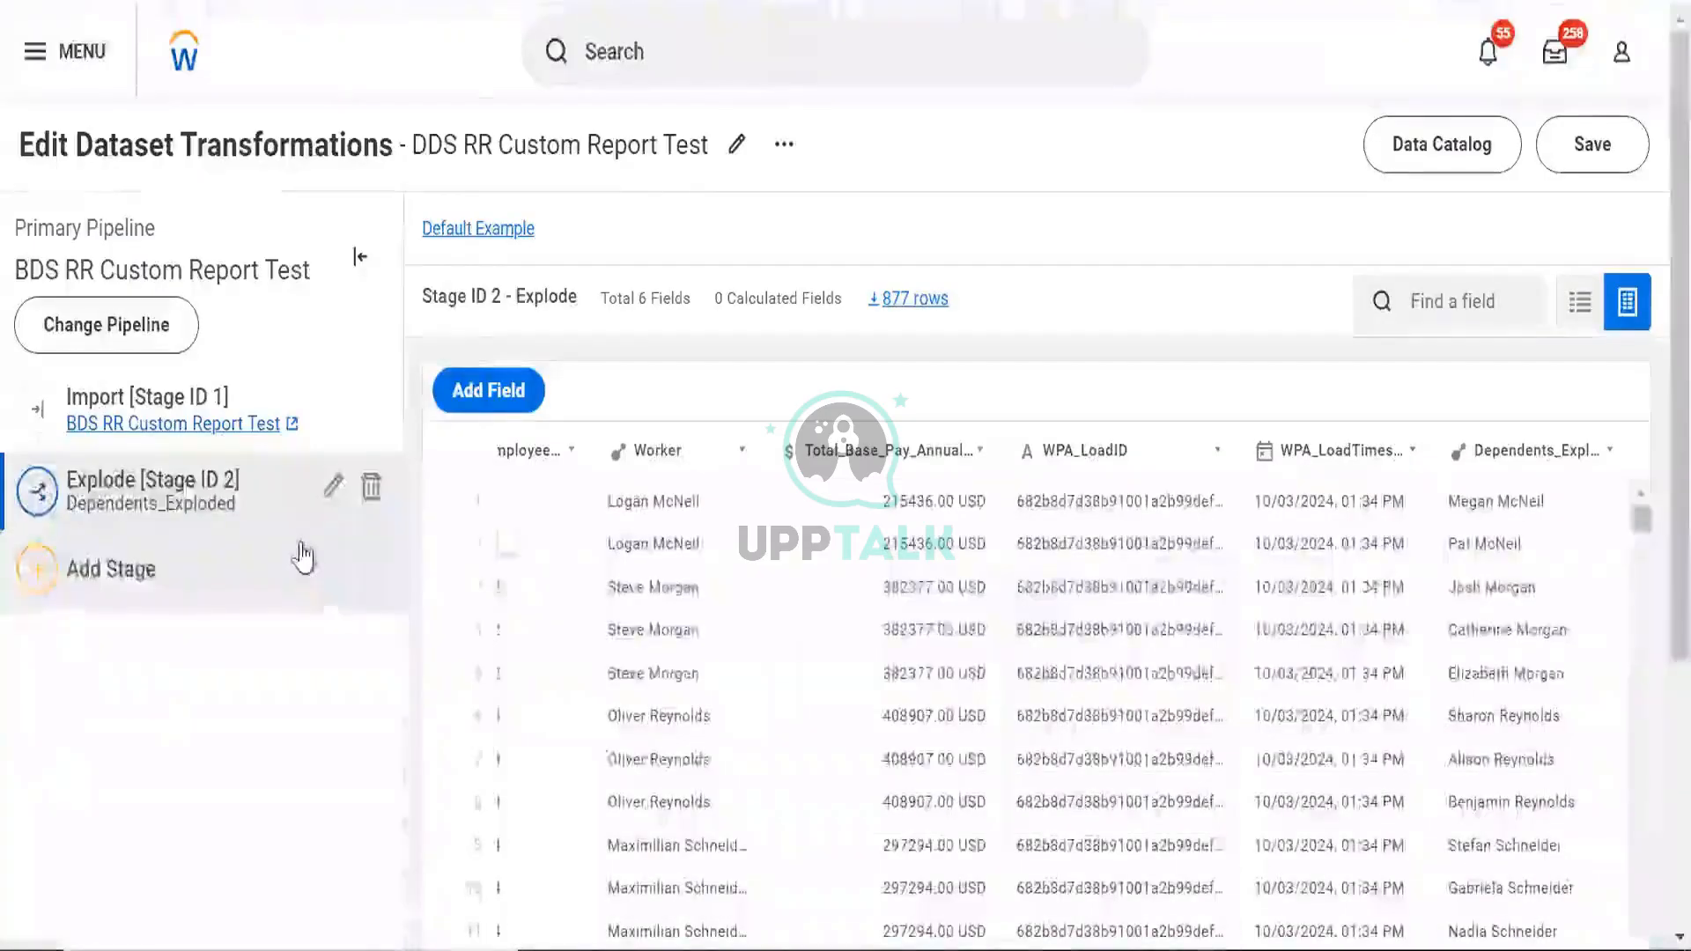
Add an Unpivot stage taking Worker and Employee_ID as input fields
click(303, 557)
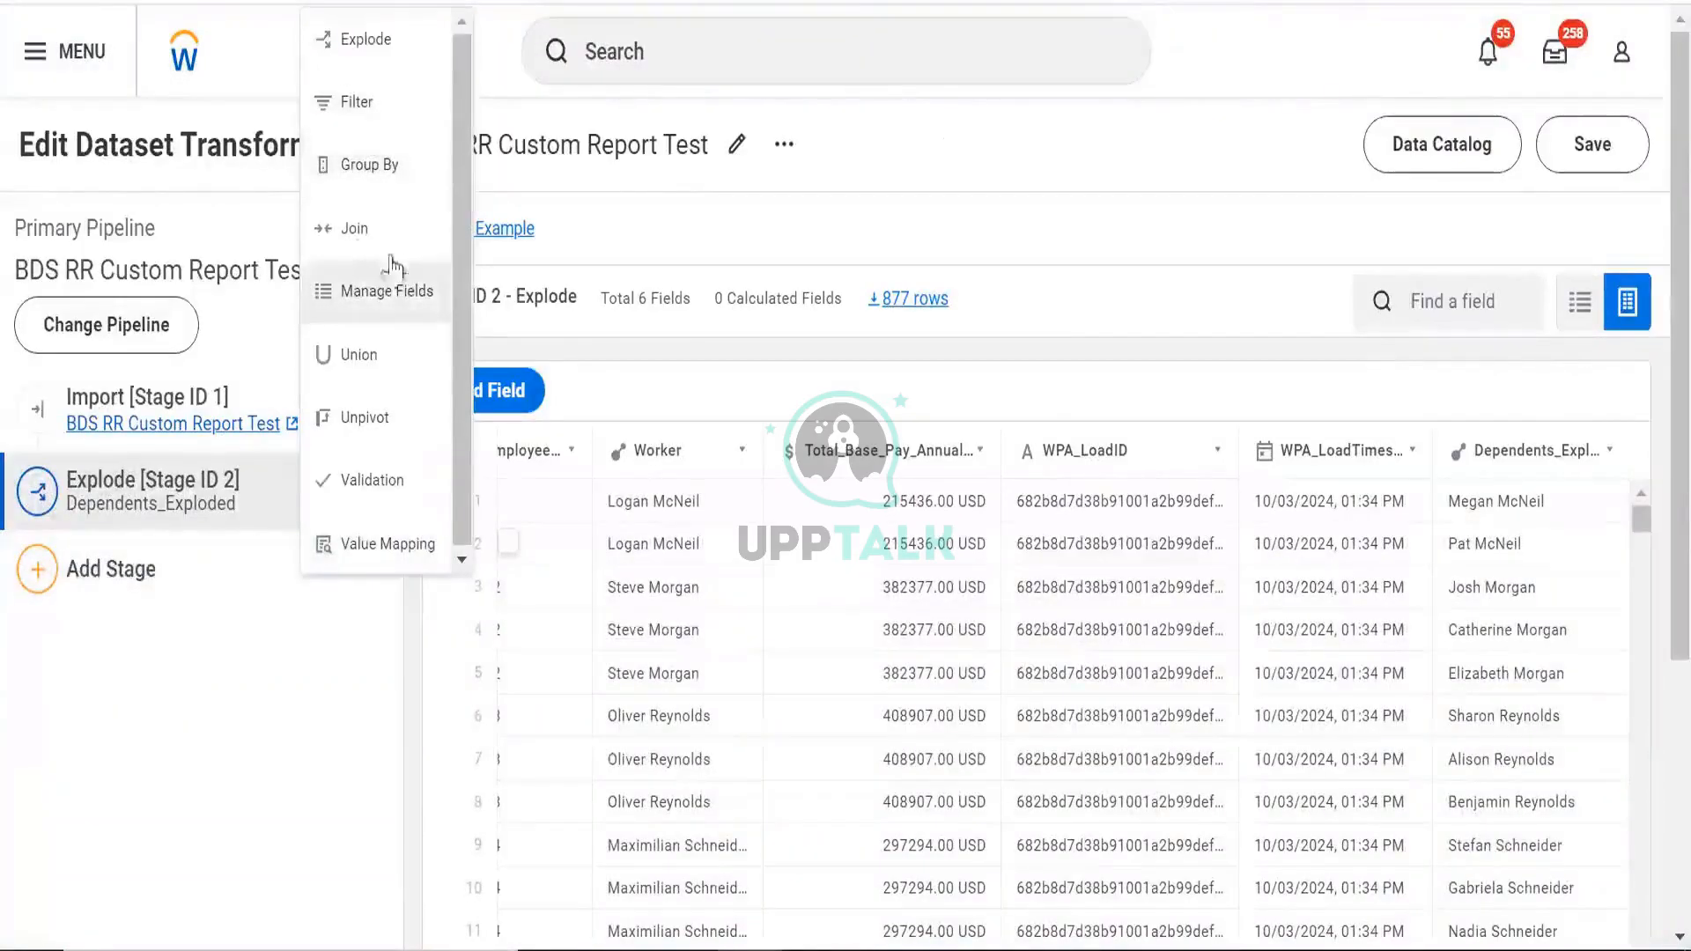
click(361, 440)
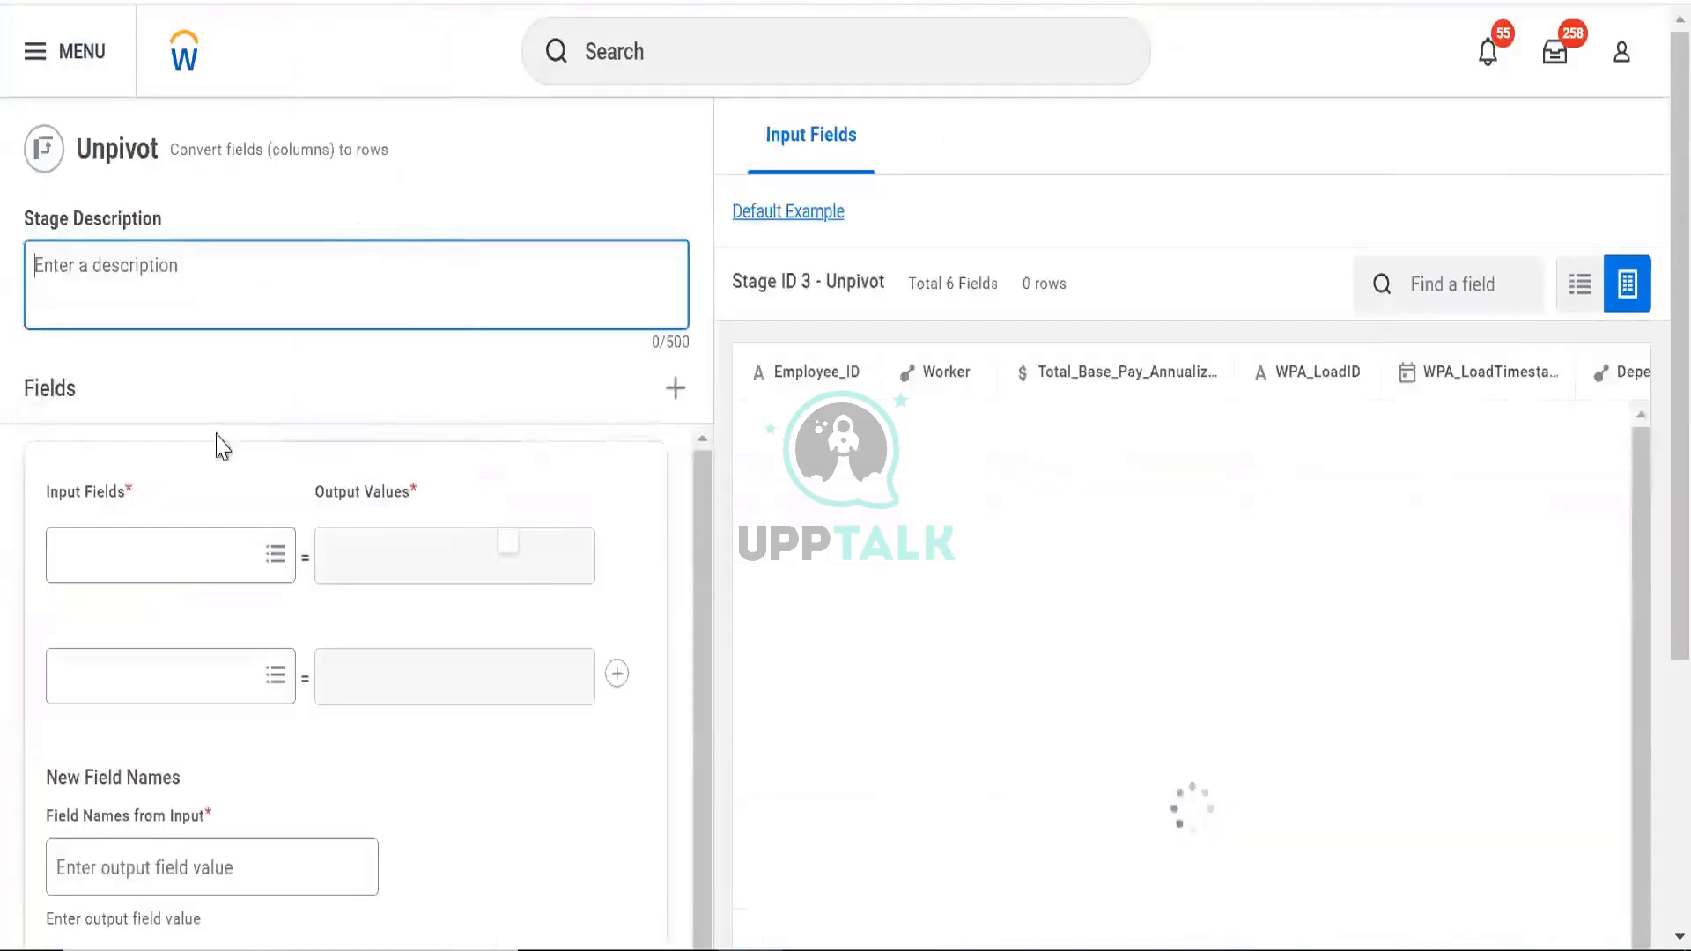
click(190, 553)
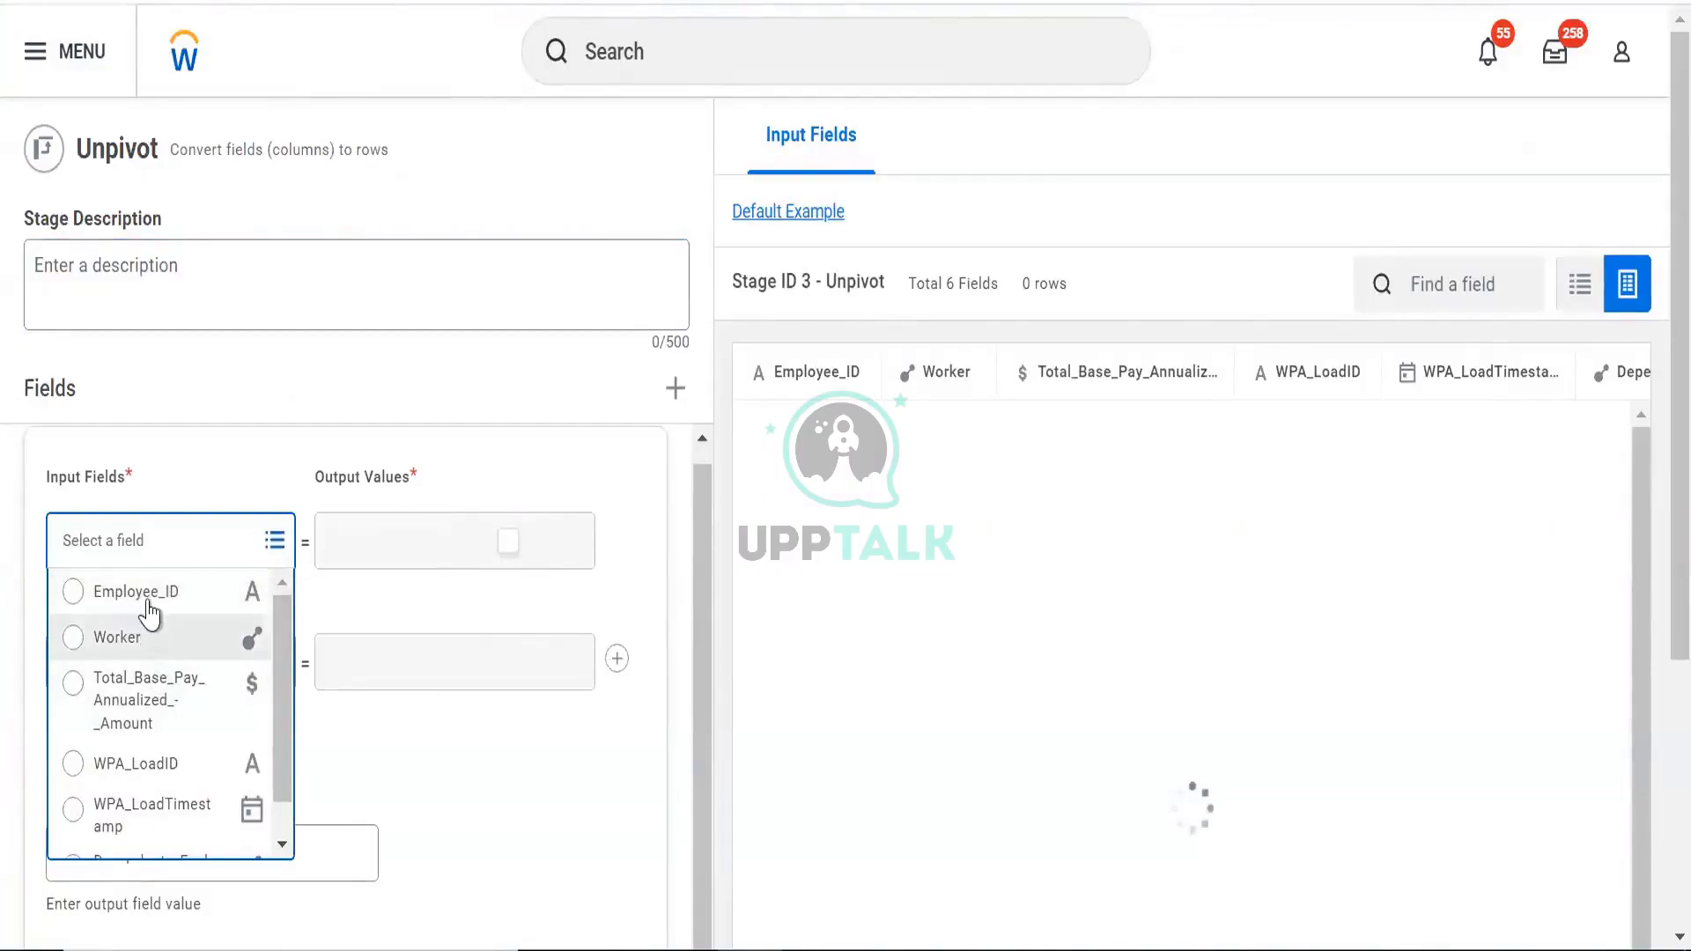
click(238, 631)
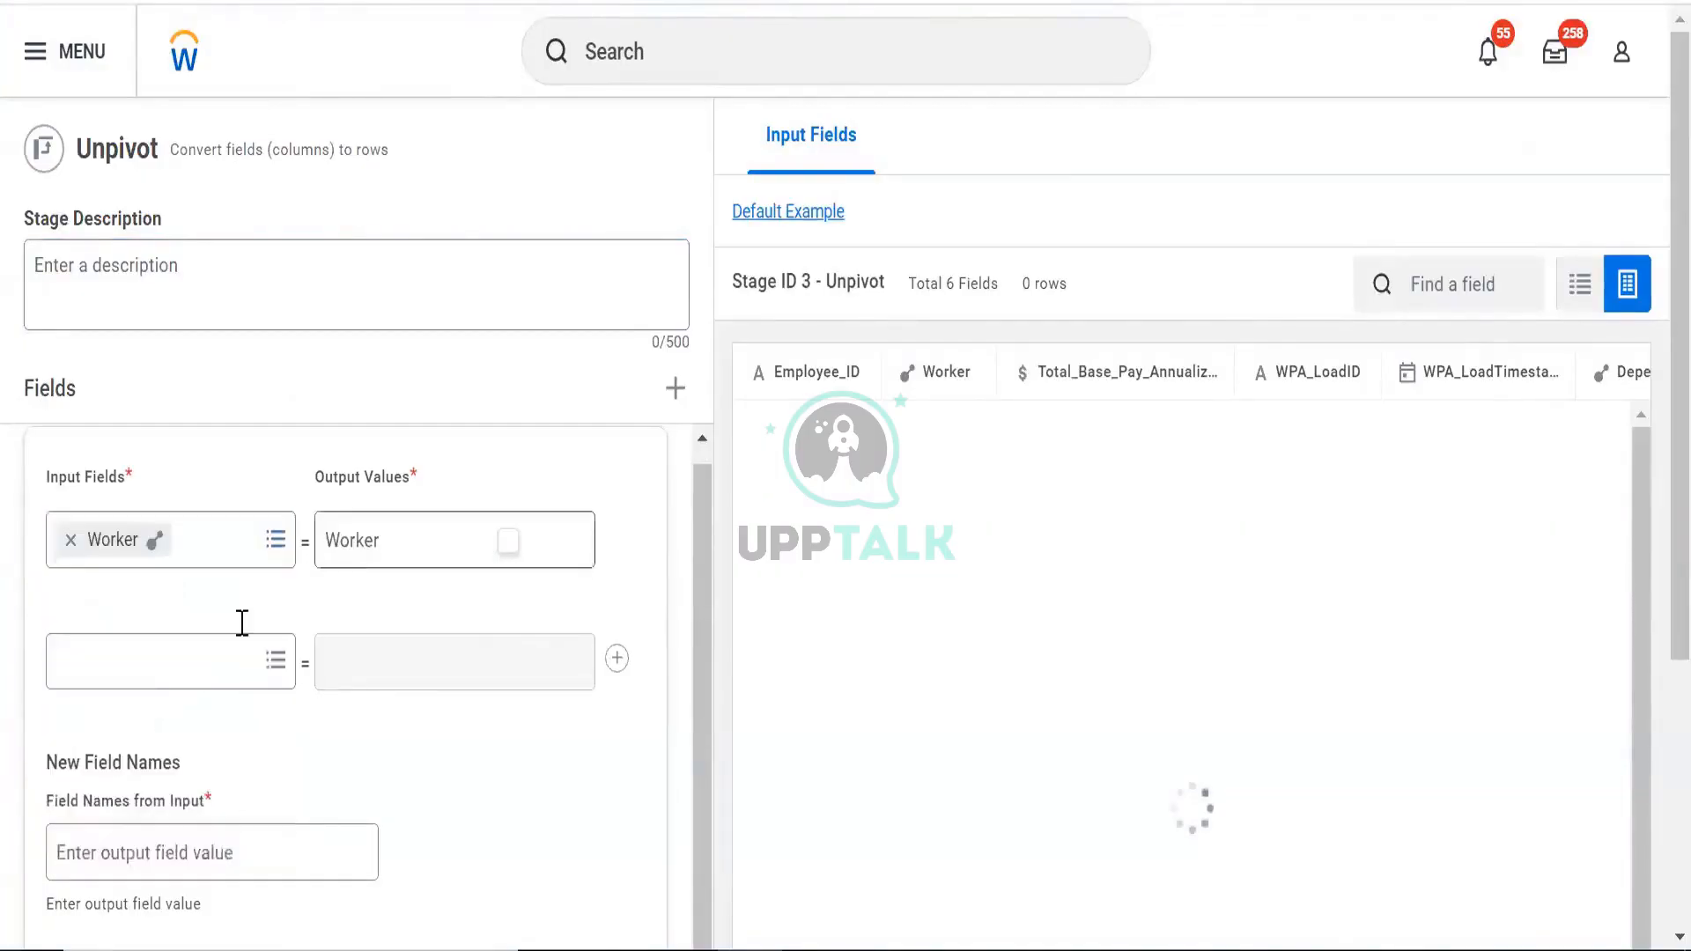
click(152, 665)
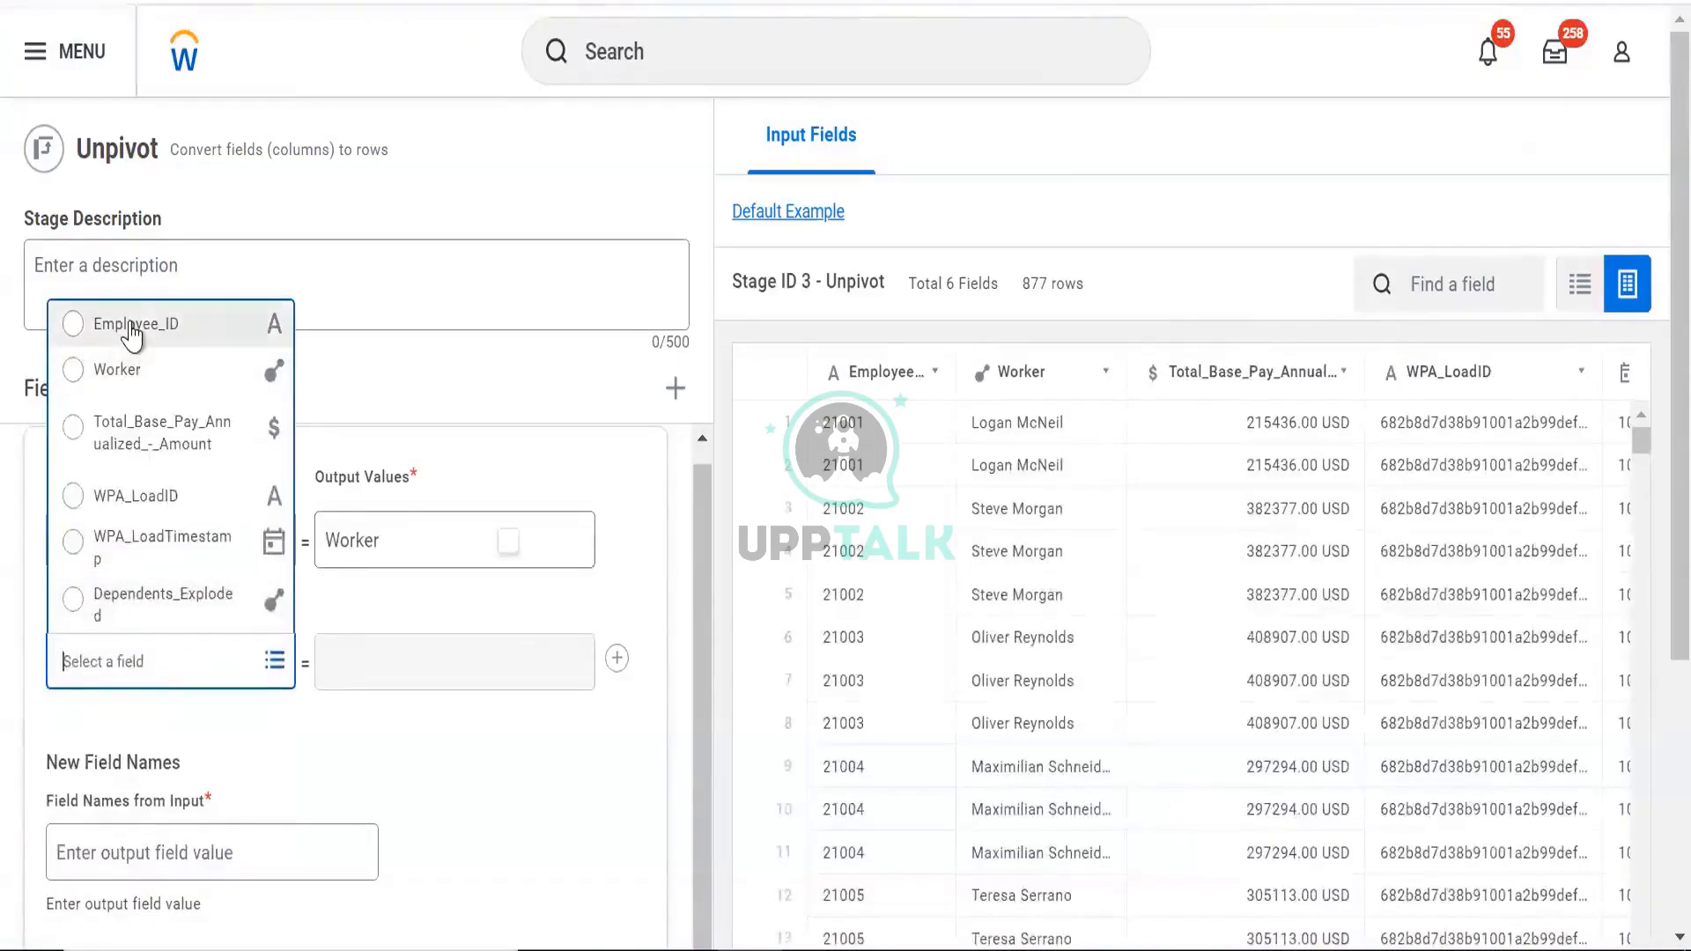
click(132, 328)
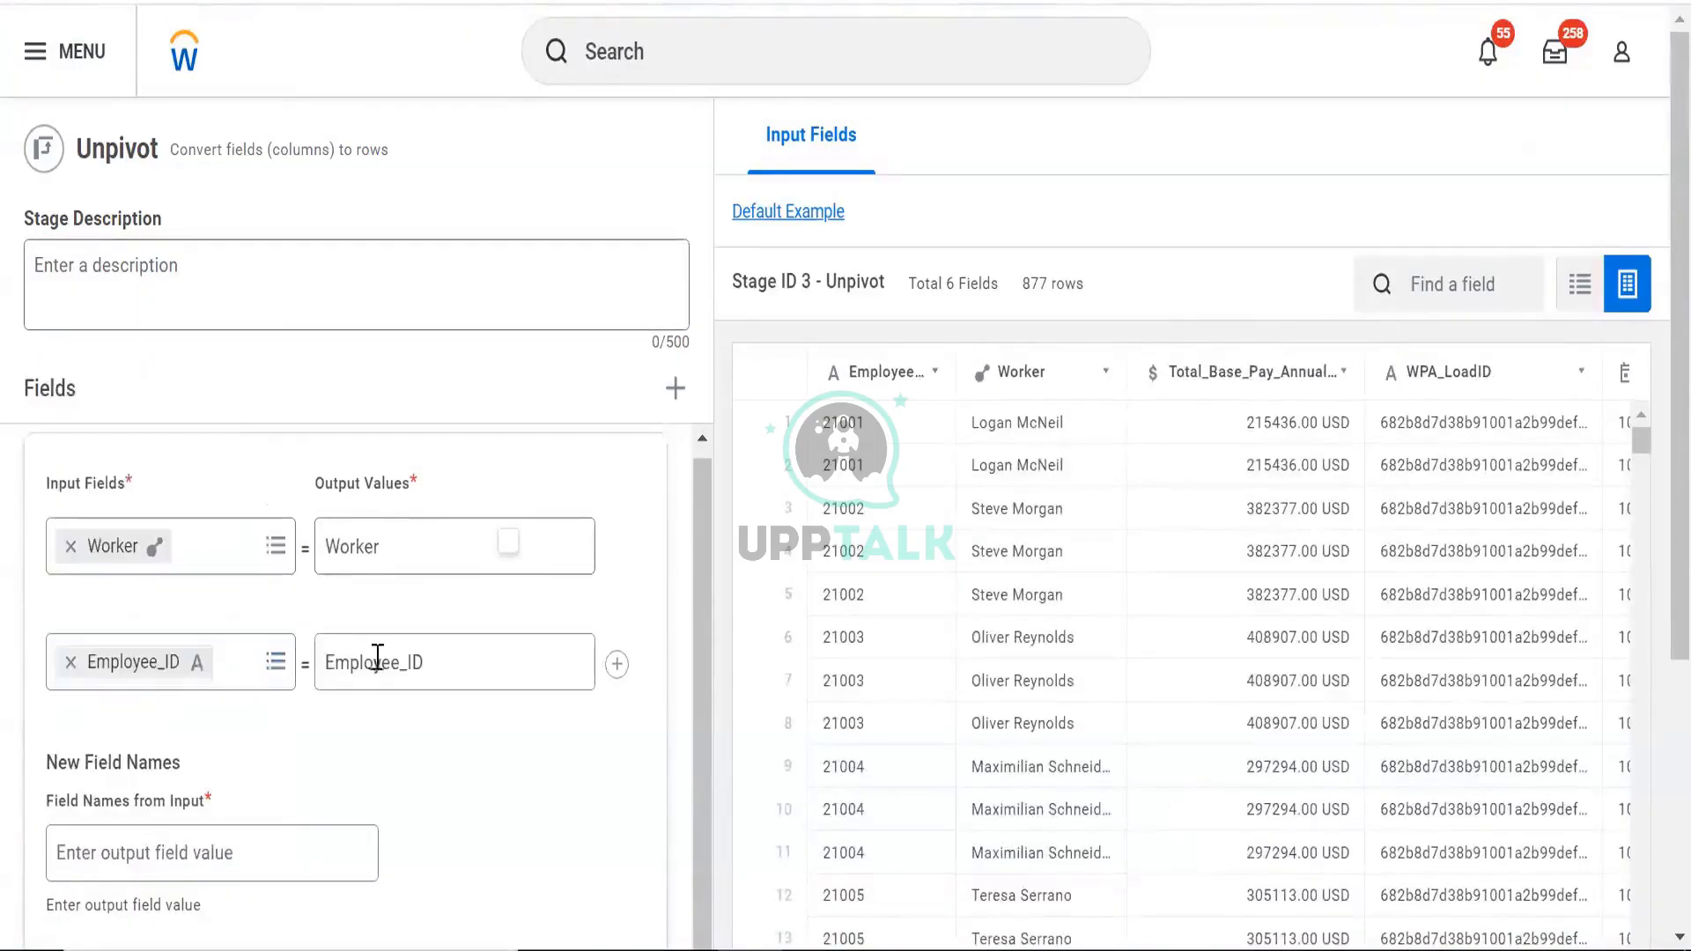
Name the unpivot outputs Worker and ID, then preview the result
scroll(423, 584, down, 5)
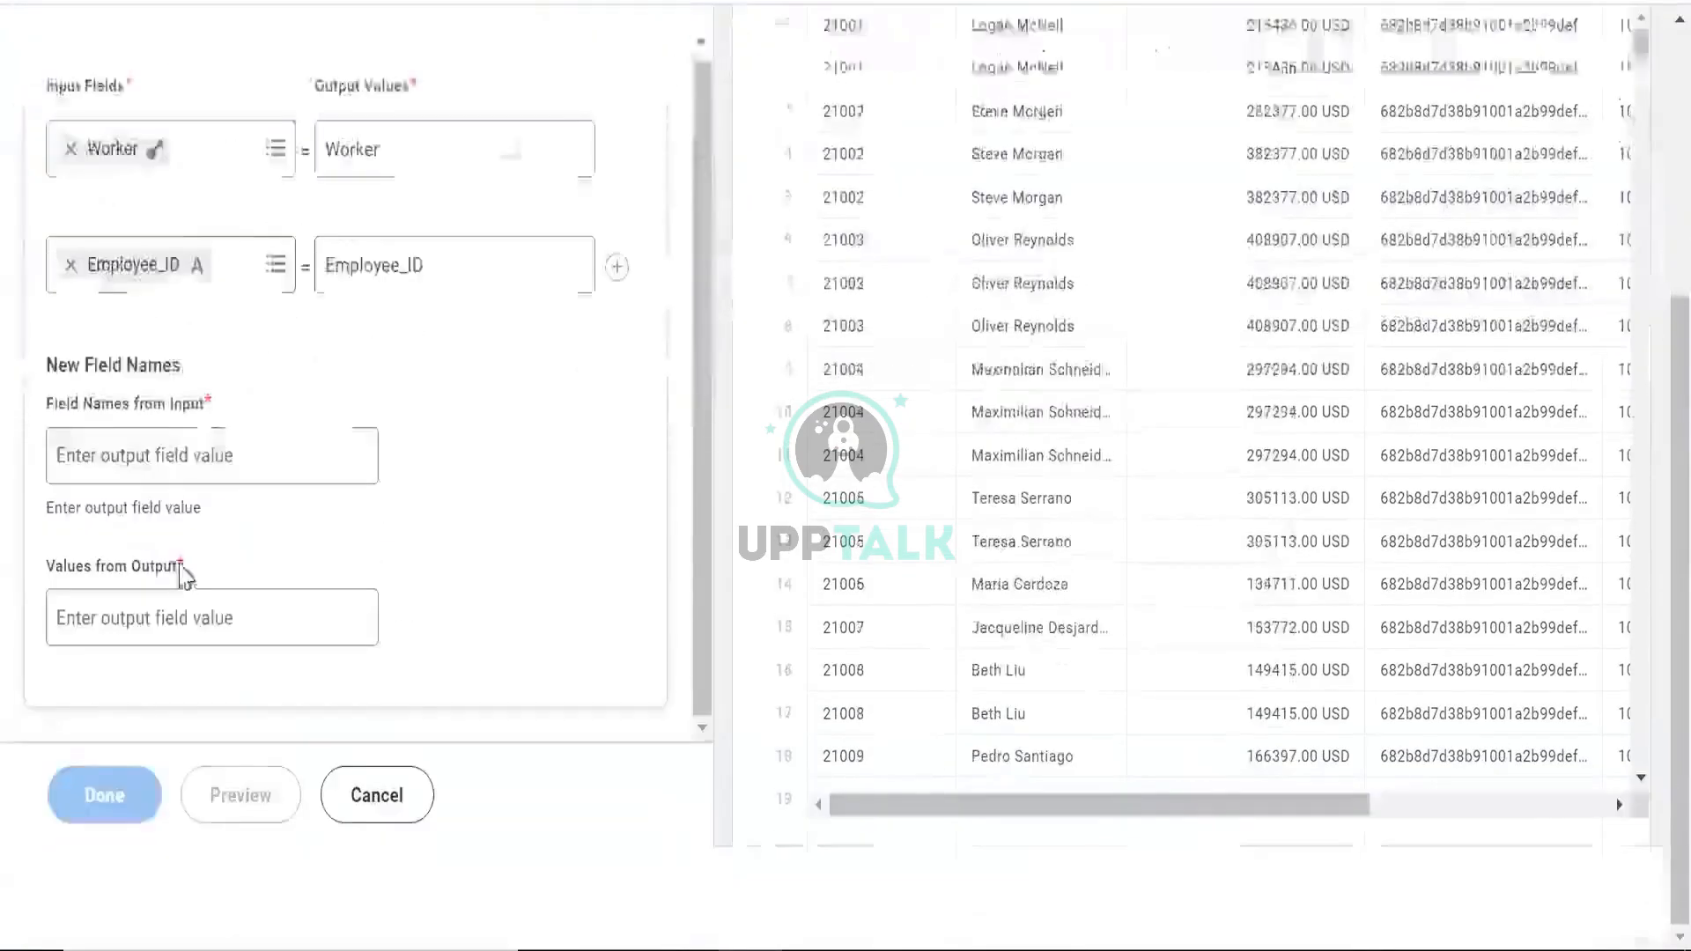
click(149, 448)
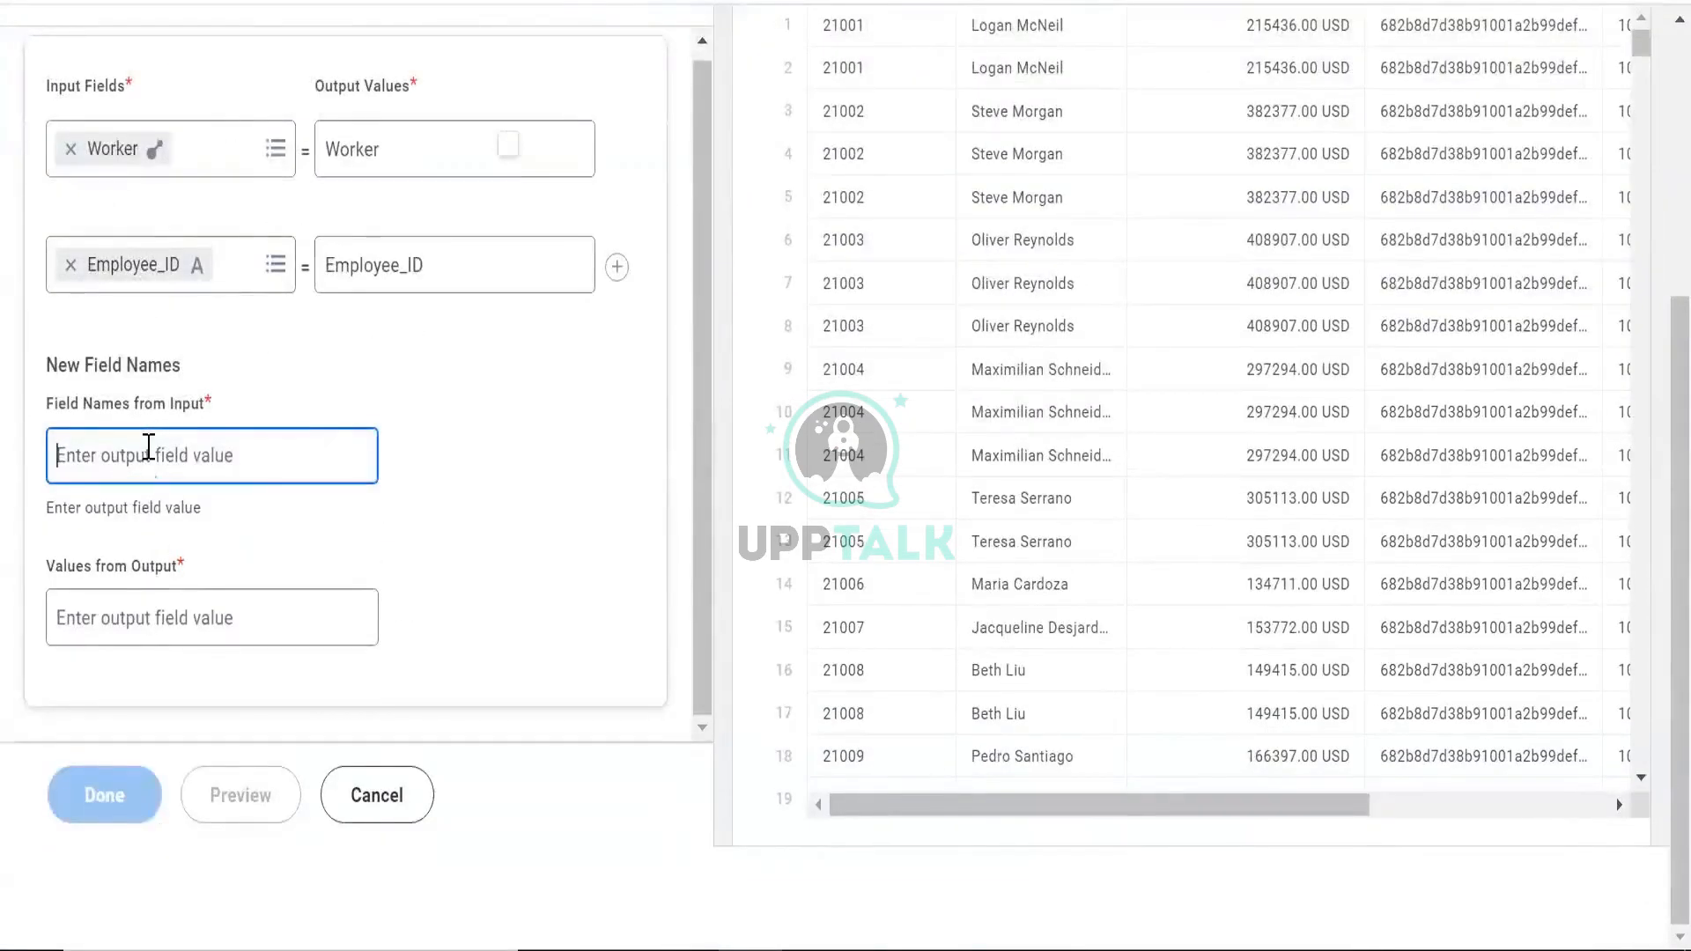
text(Worker)
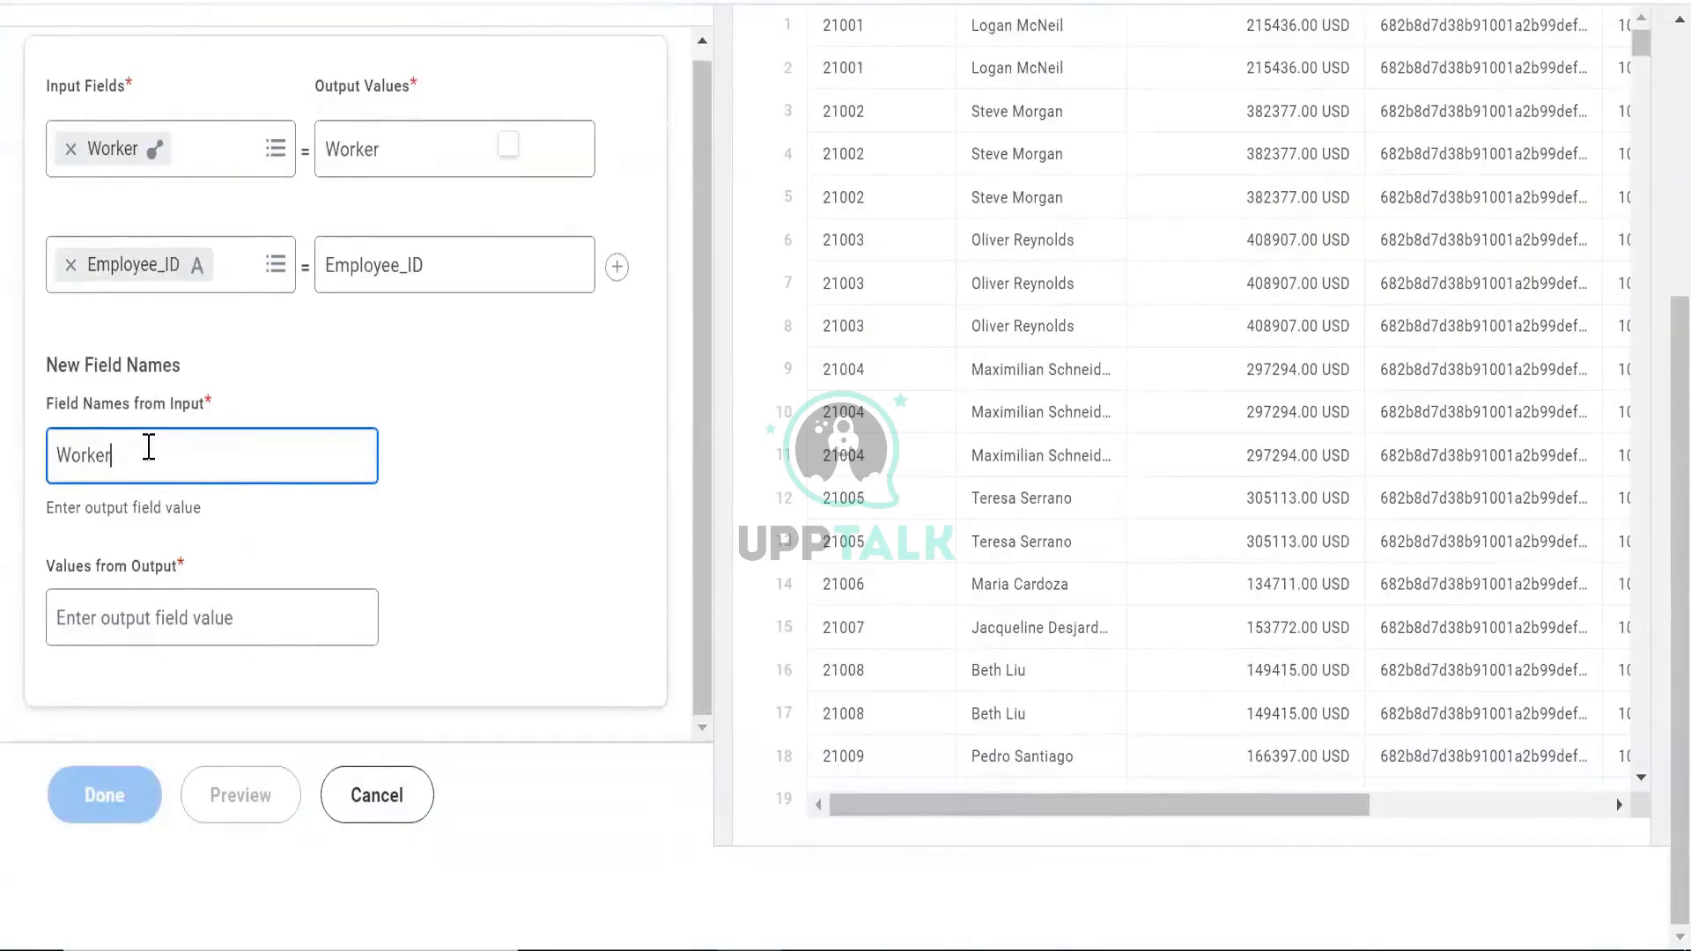
key(Tab)
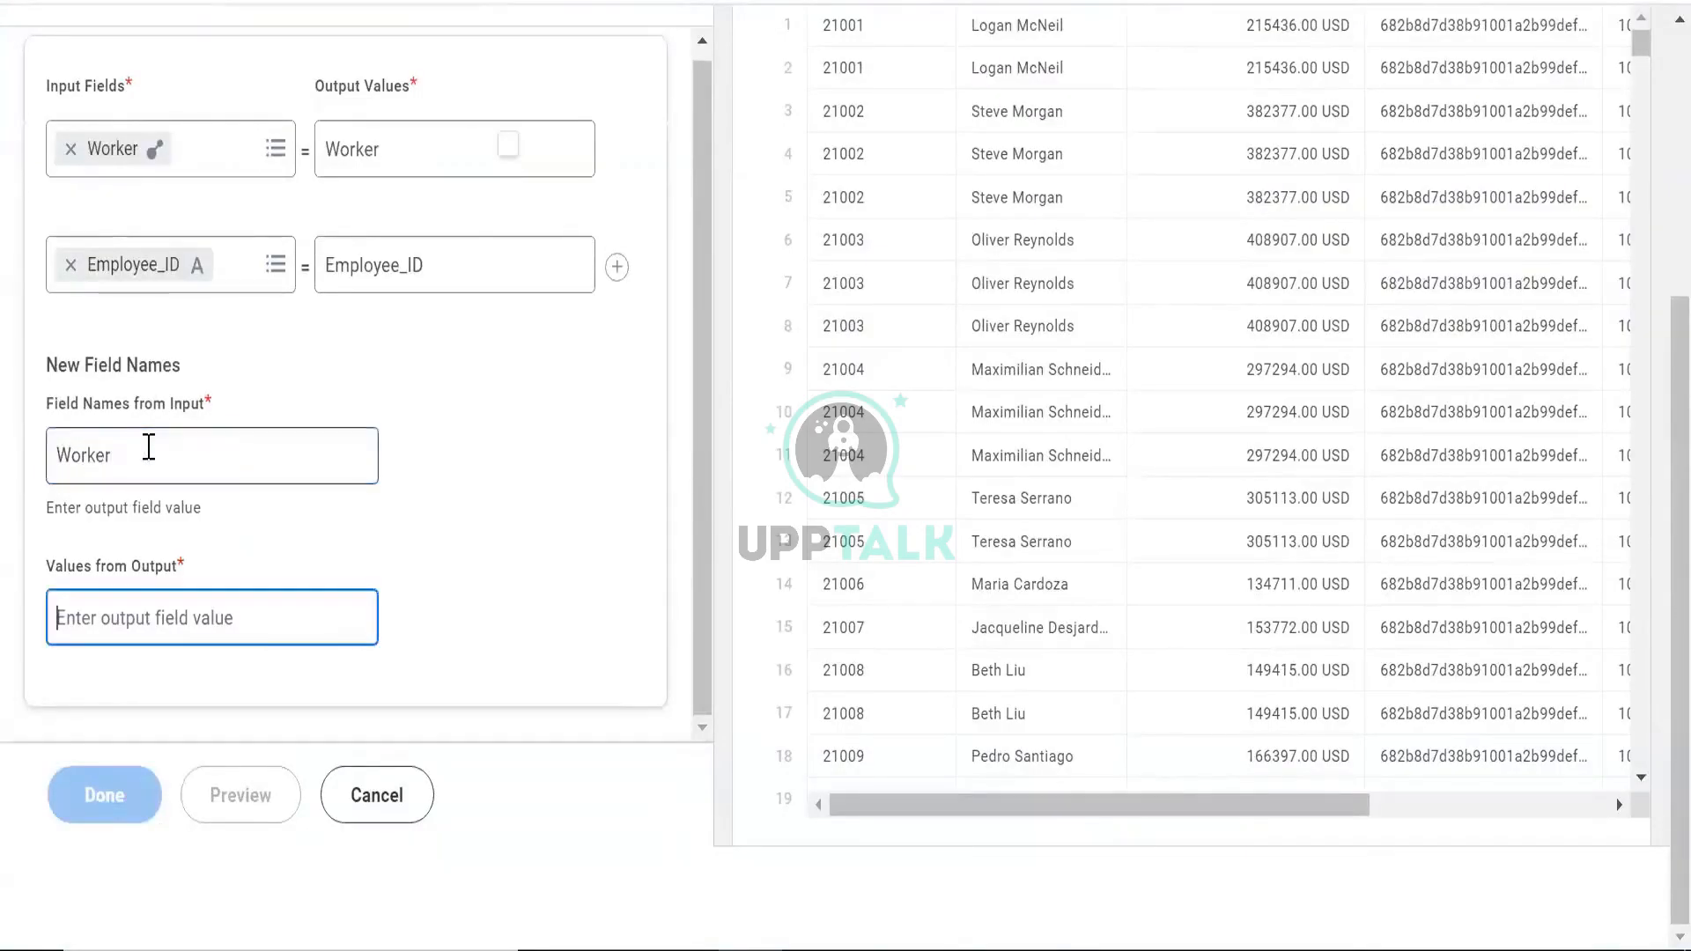
text(ID)
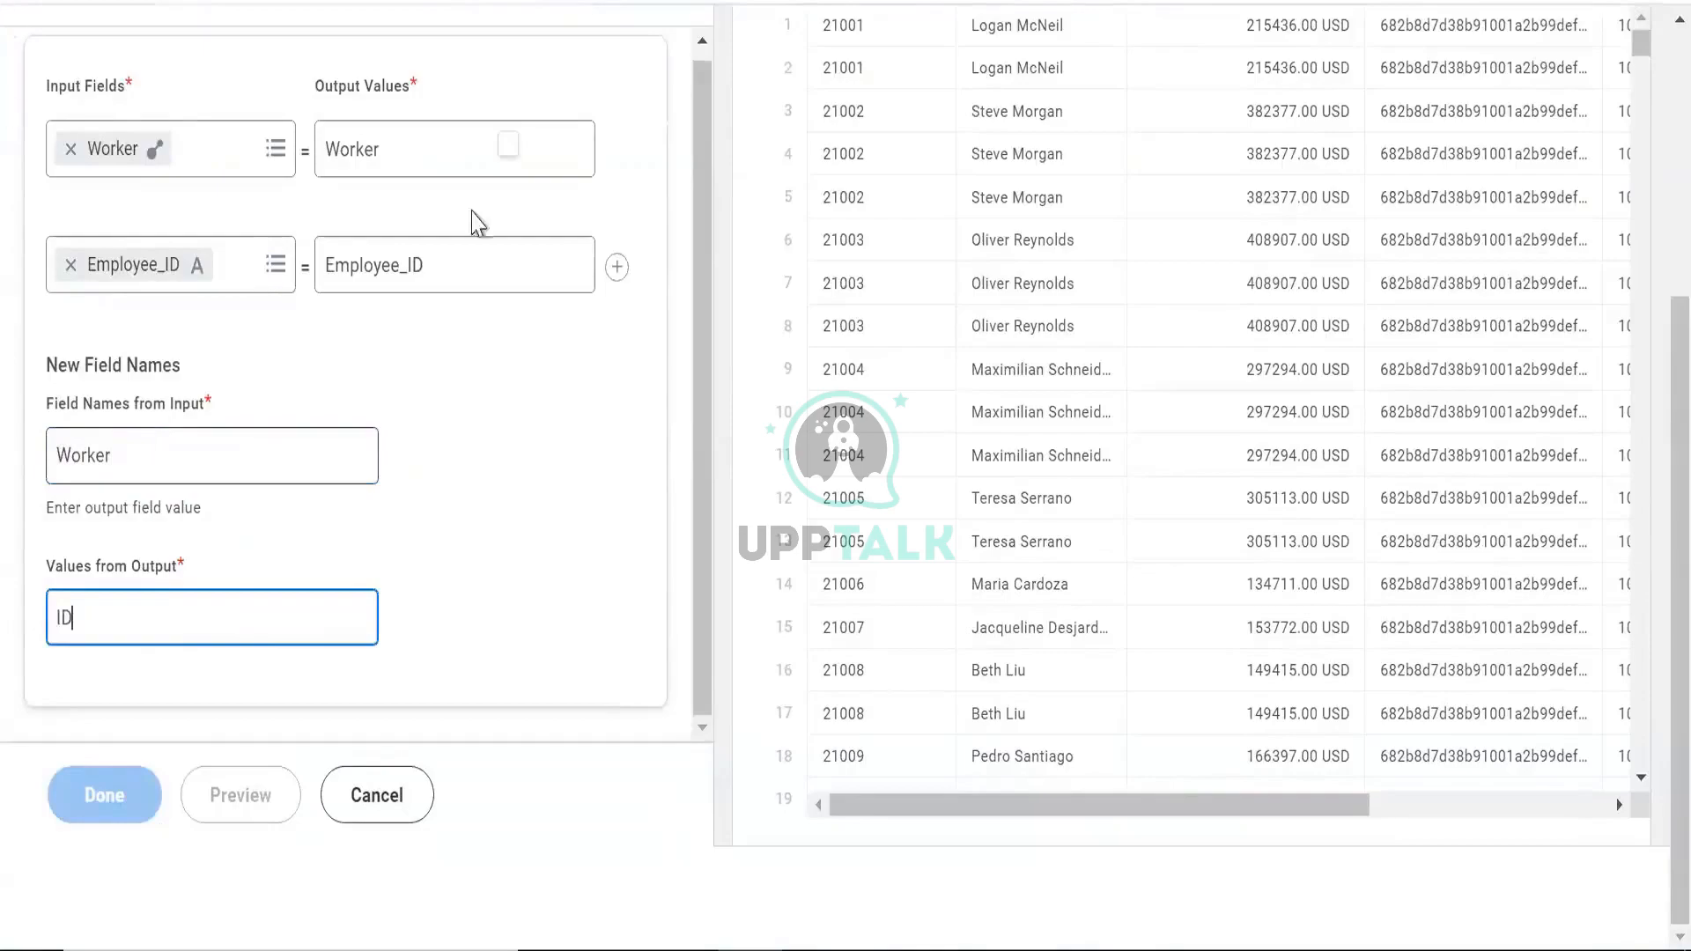
click(215, 793)
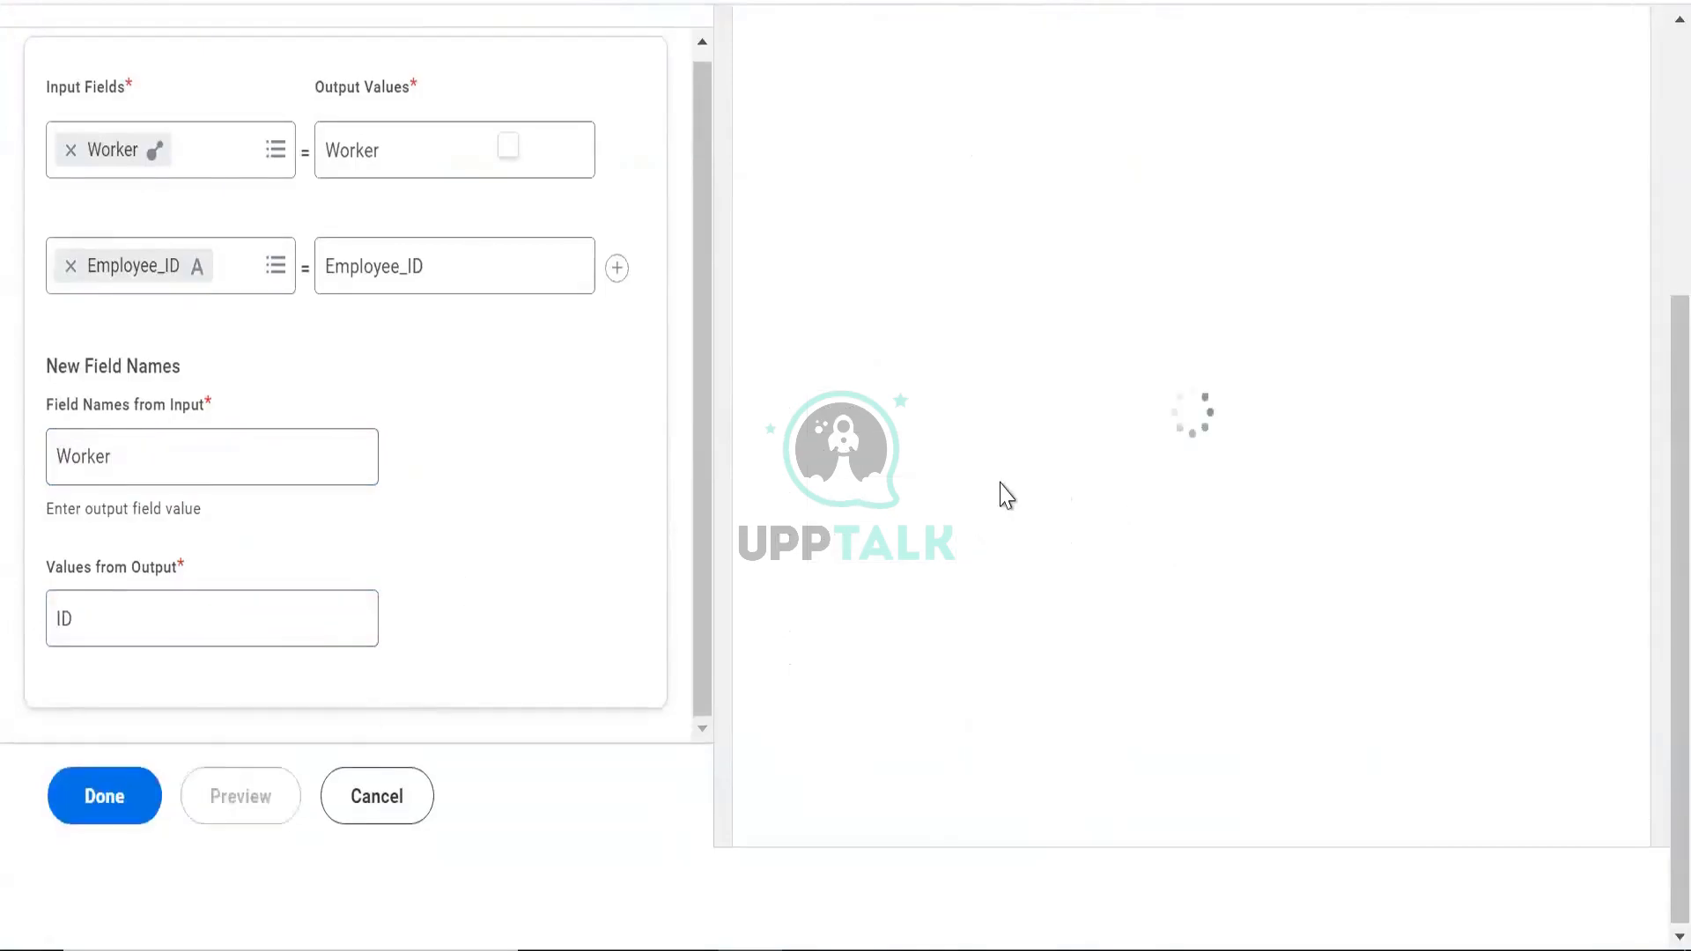
scroll(1002, 482, up, 3)
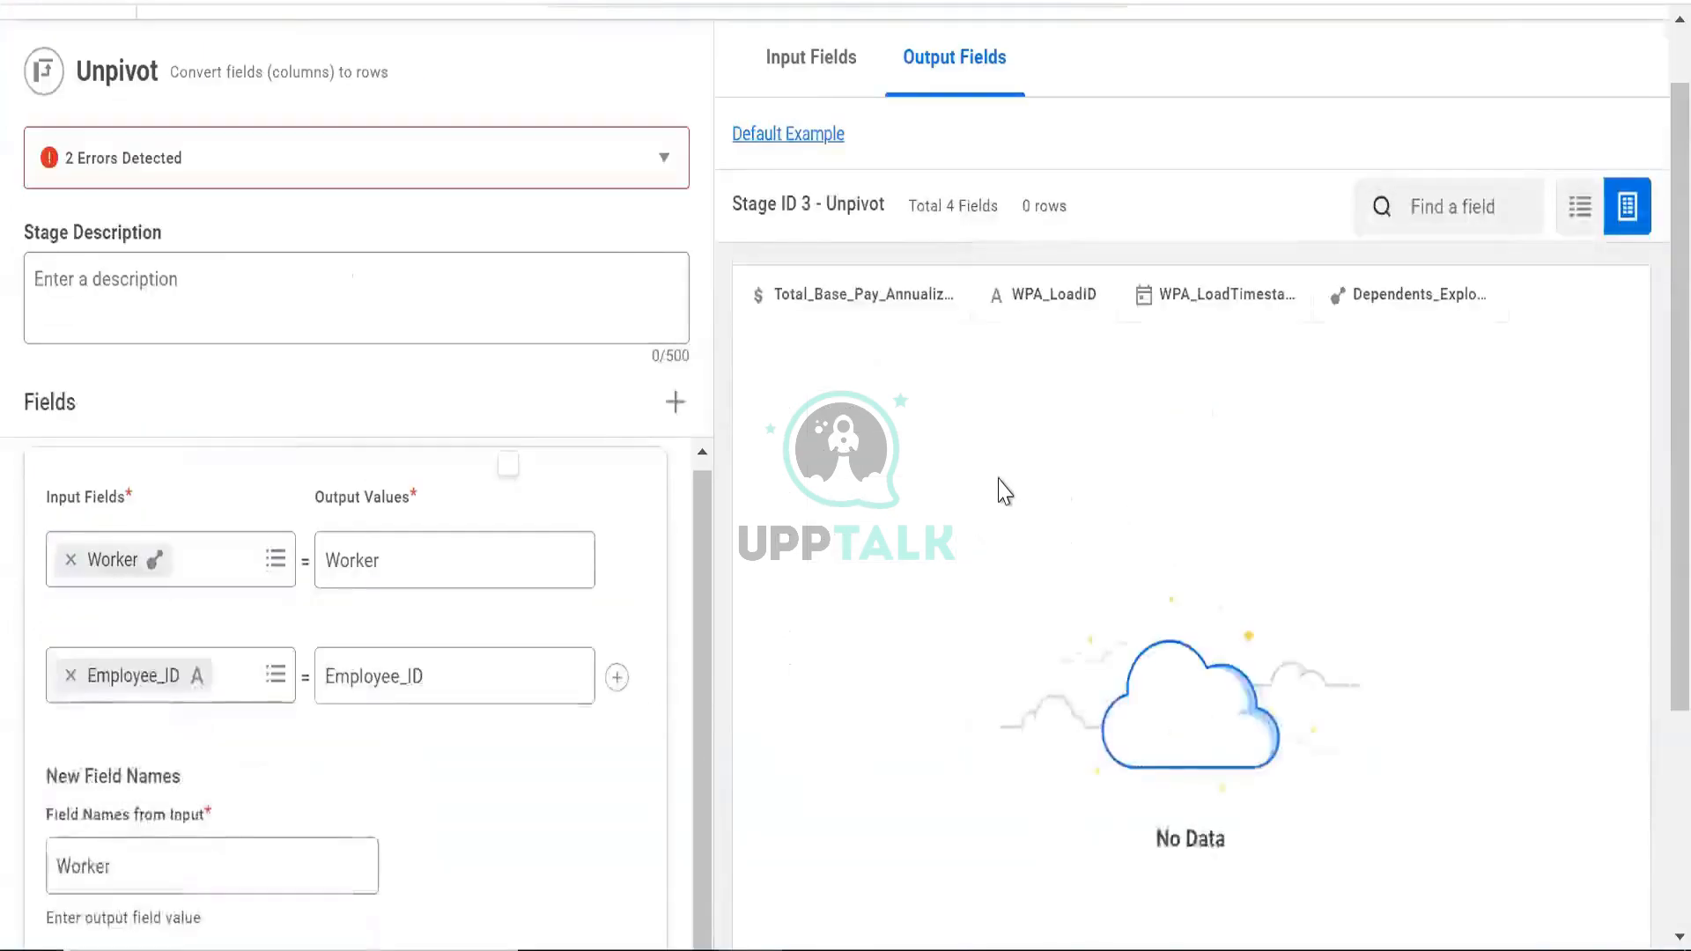
Expand the error details and check the ID and Worker names in the unpivot's name boxes
click(278, 151)
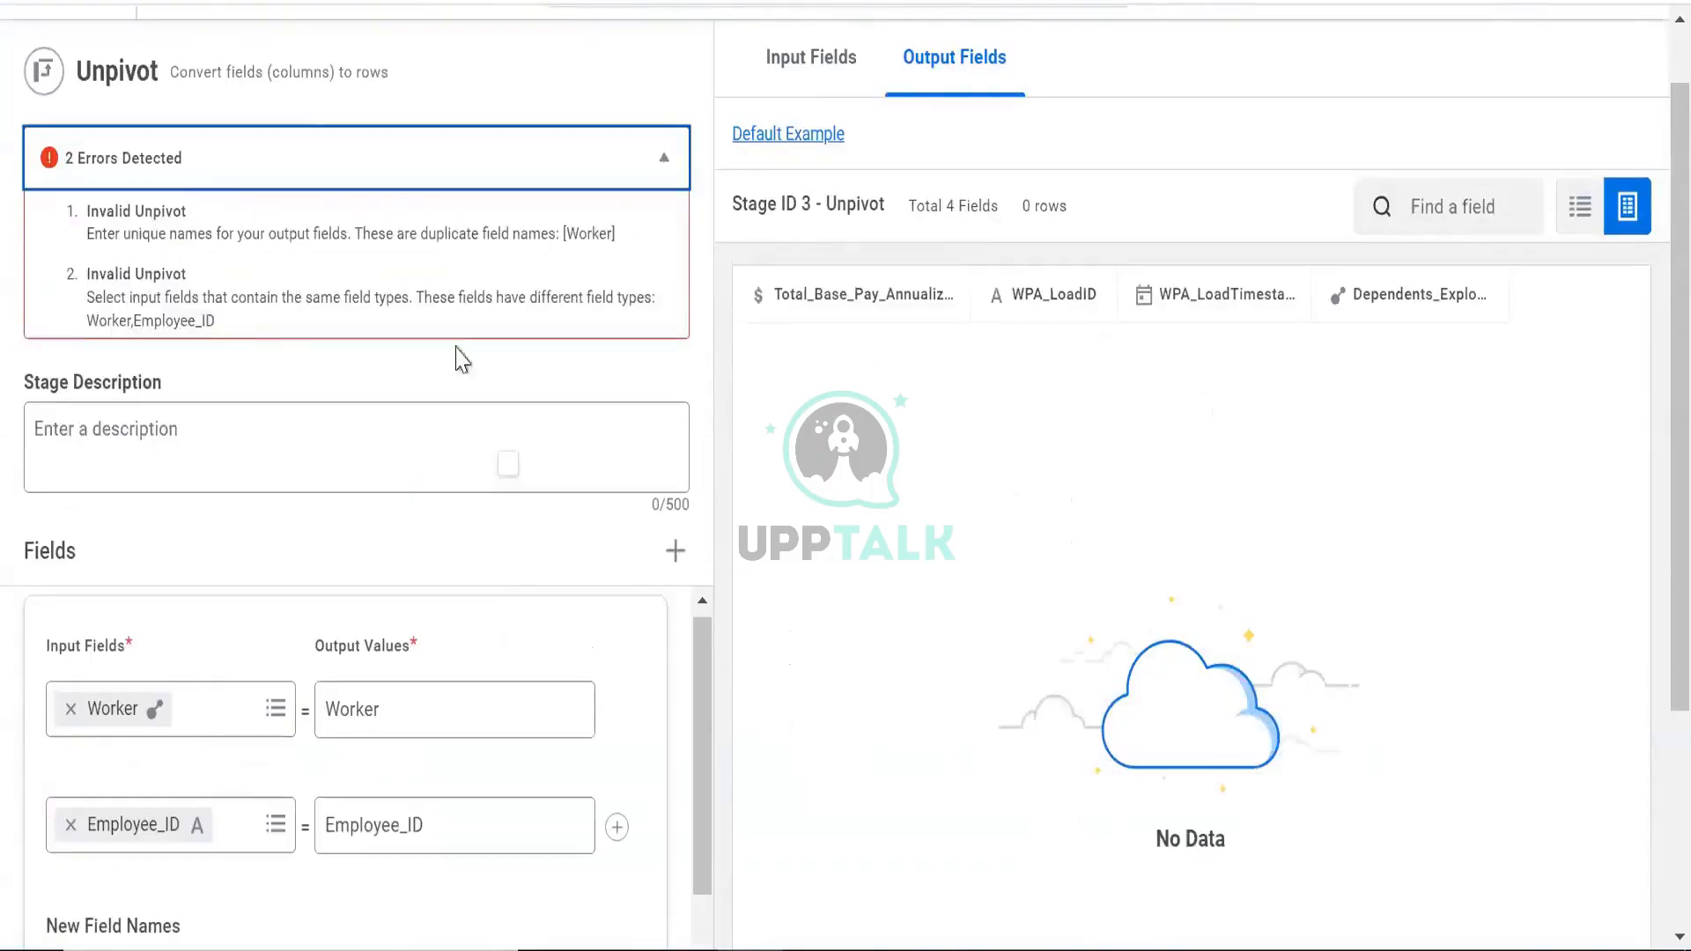
scroll(189, 750, down, 3)
scroll(204, 626, down, 3)
click(177, 619)
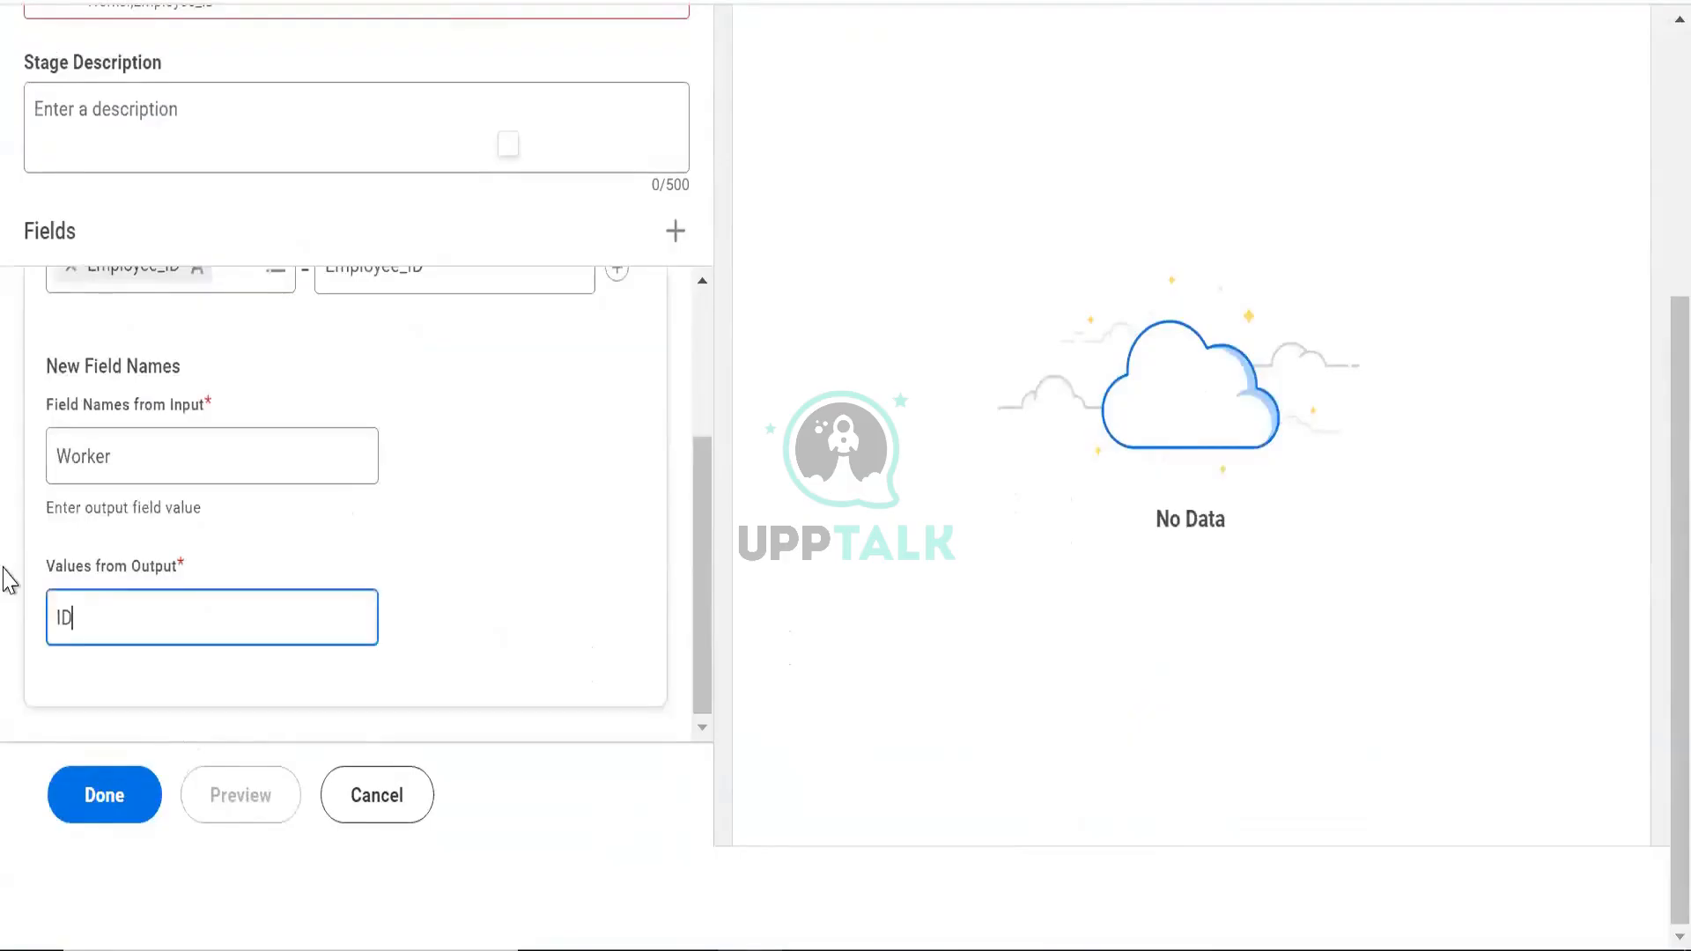
key(ctrl+a)
scroll(234, 408, up, 3)
scroll(253, 393, down, 3)
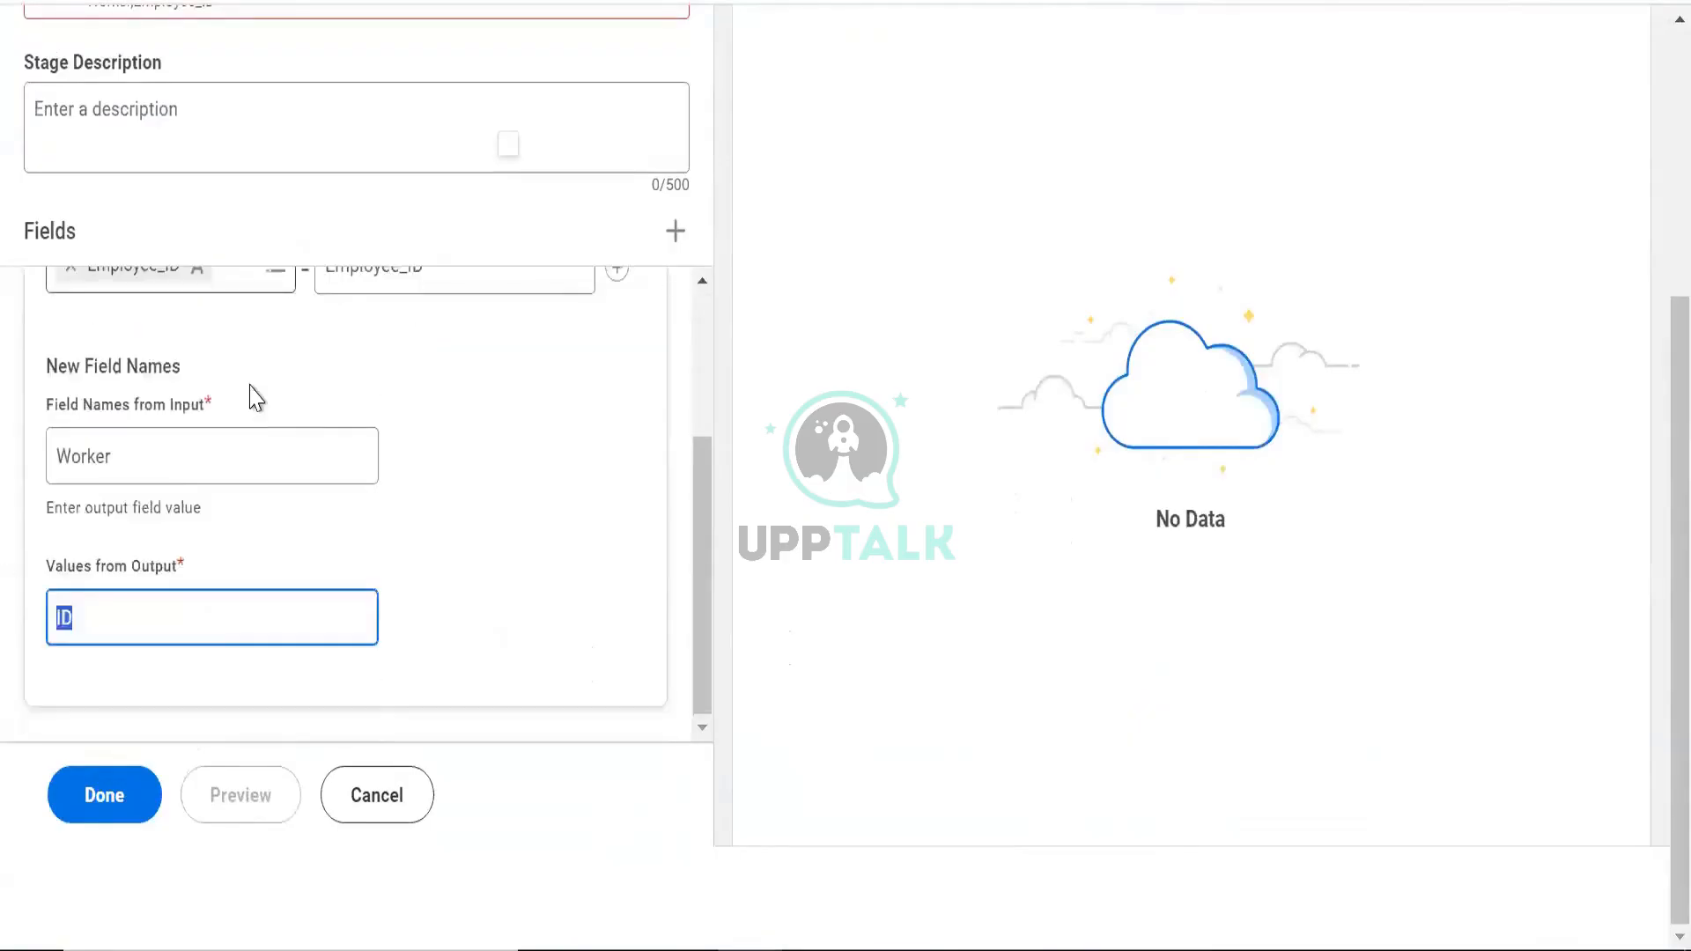
scroll(253, 393, up, 3)
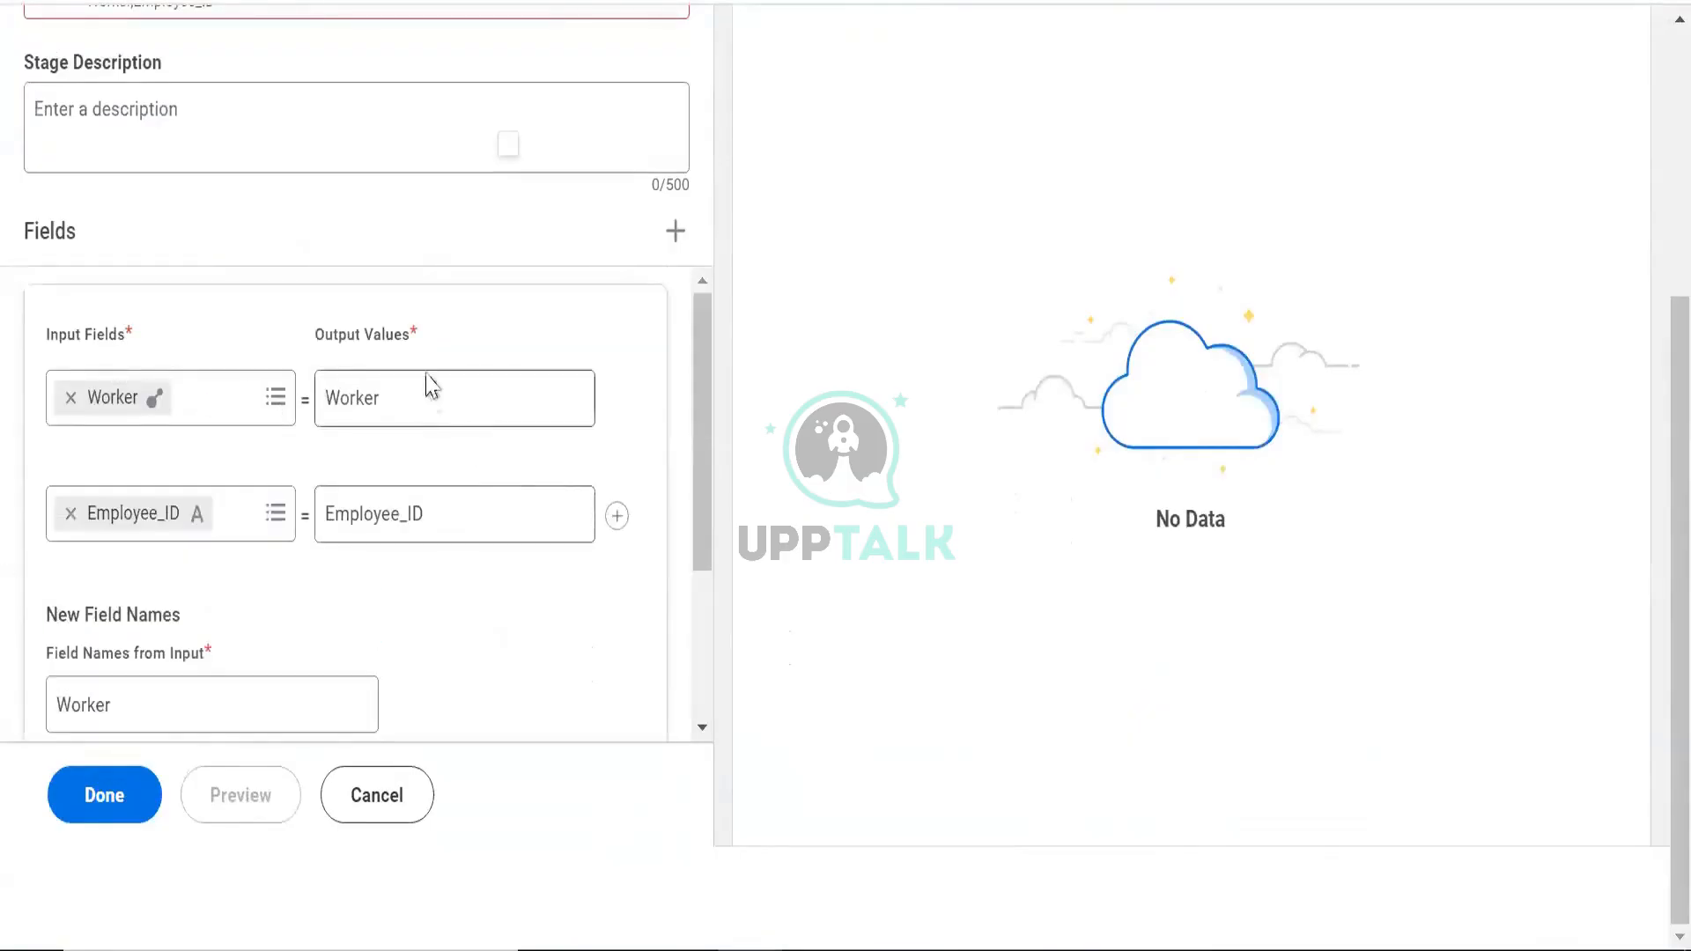
scroll(426, 381, up, 2)
scroll(242, 642, down, 5)
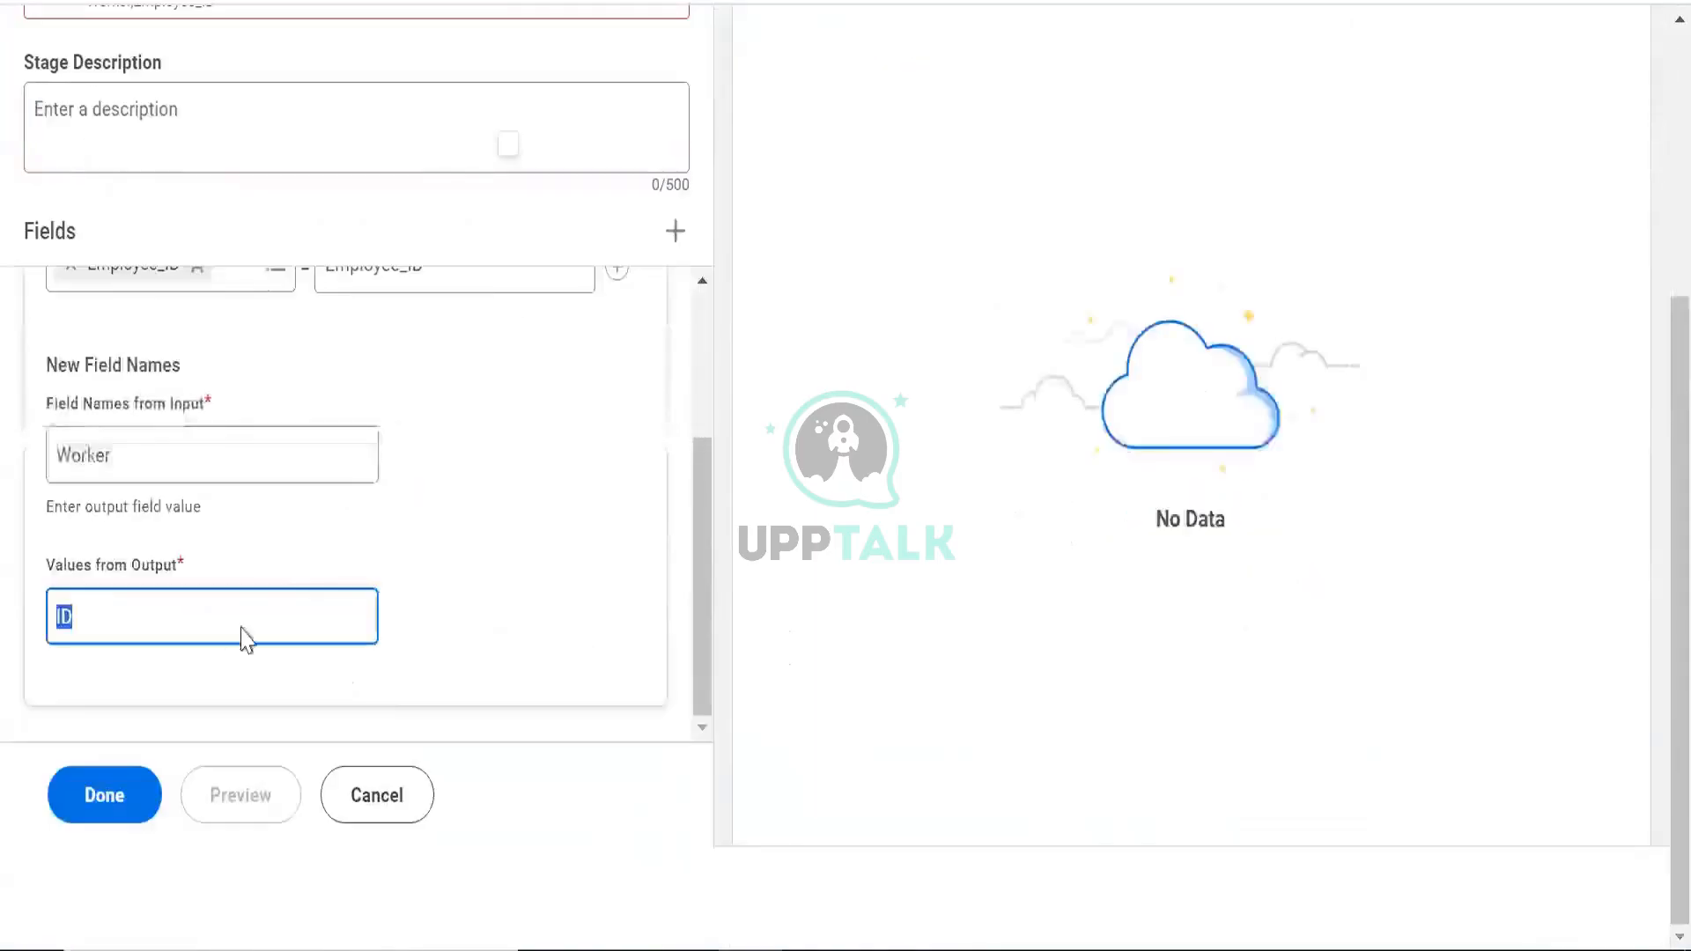
click(147, 472)
key(ctrl+a)
scroll(330, 209, up, 6)
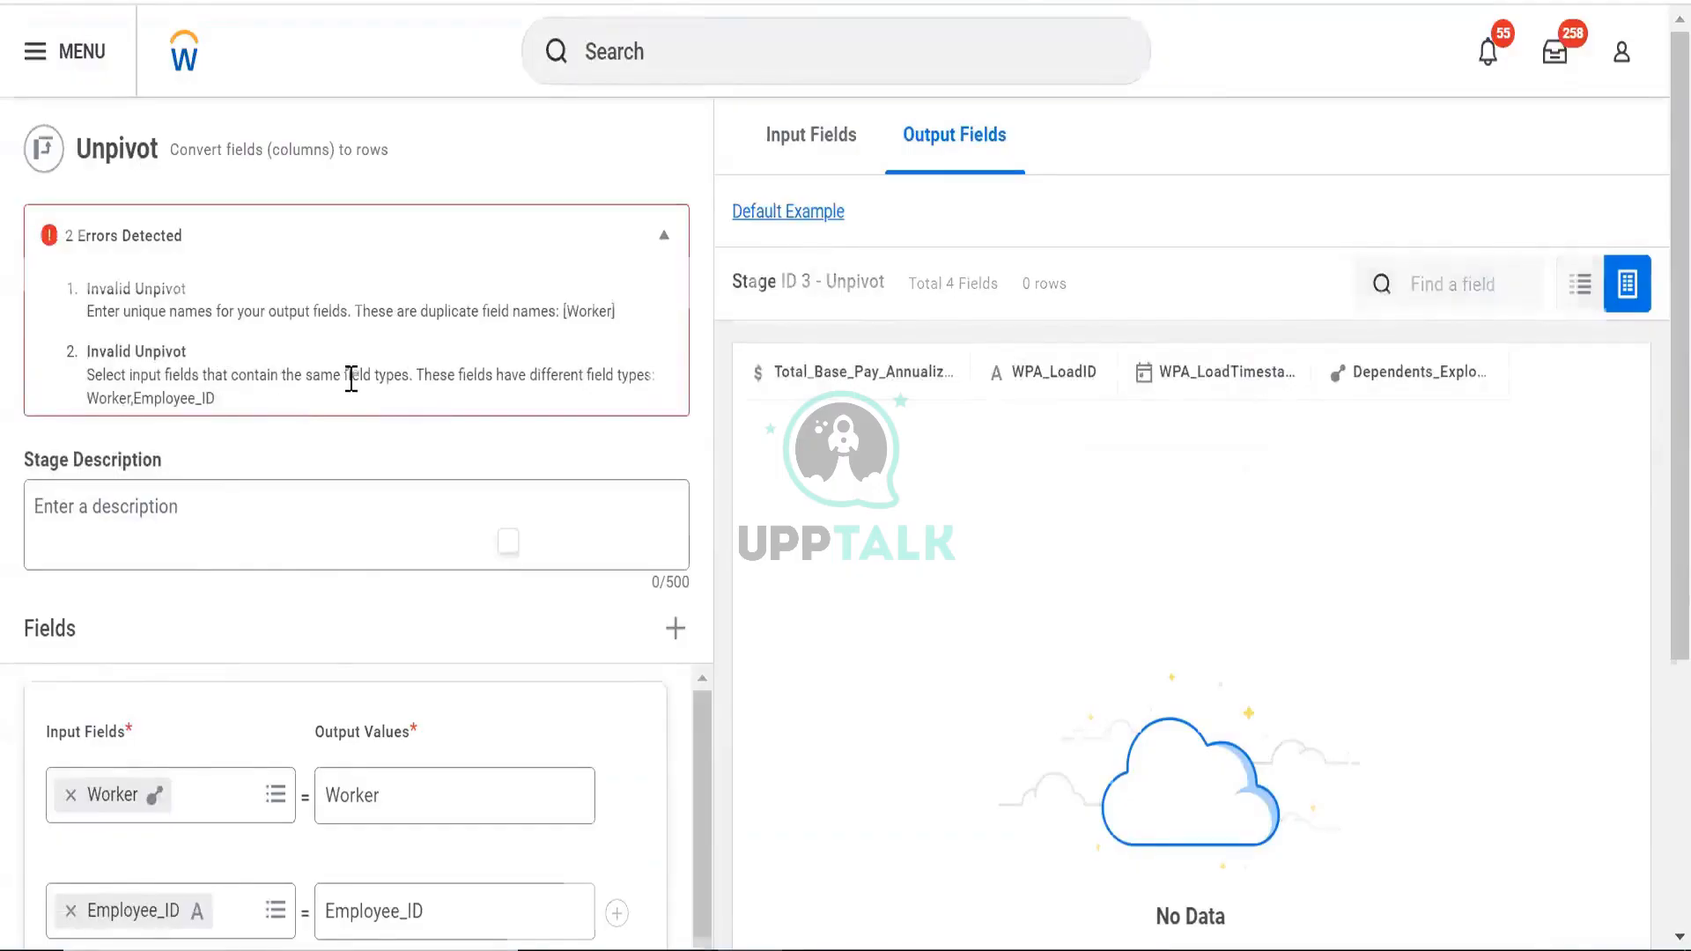
scroll(350, 381, down, 2)
scroll(300, 242, down, 3)
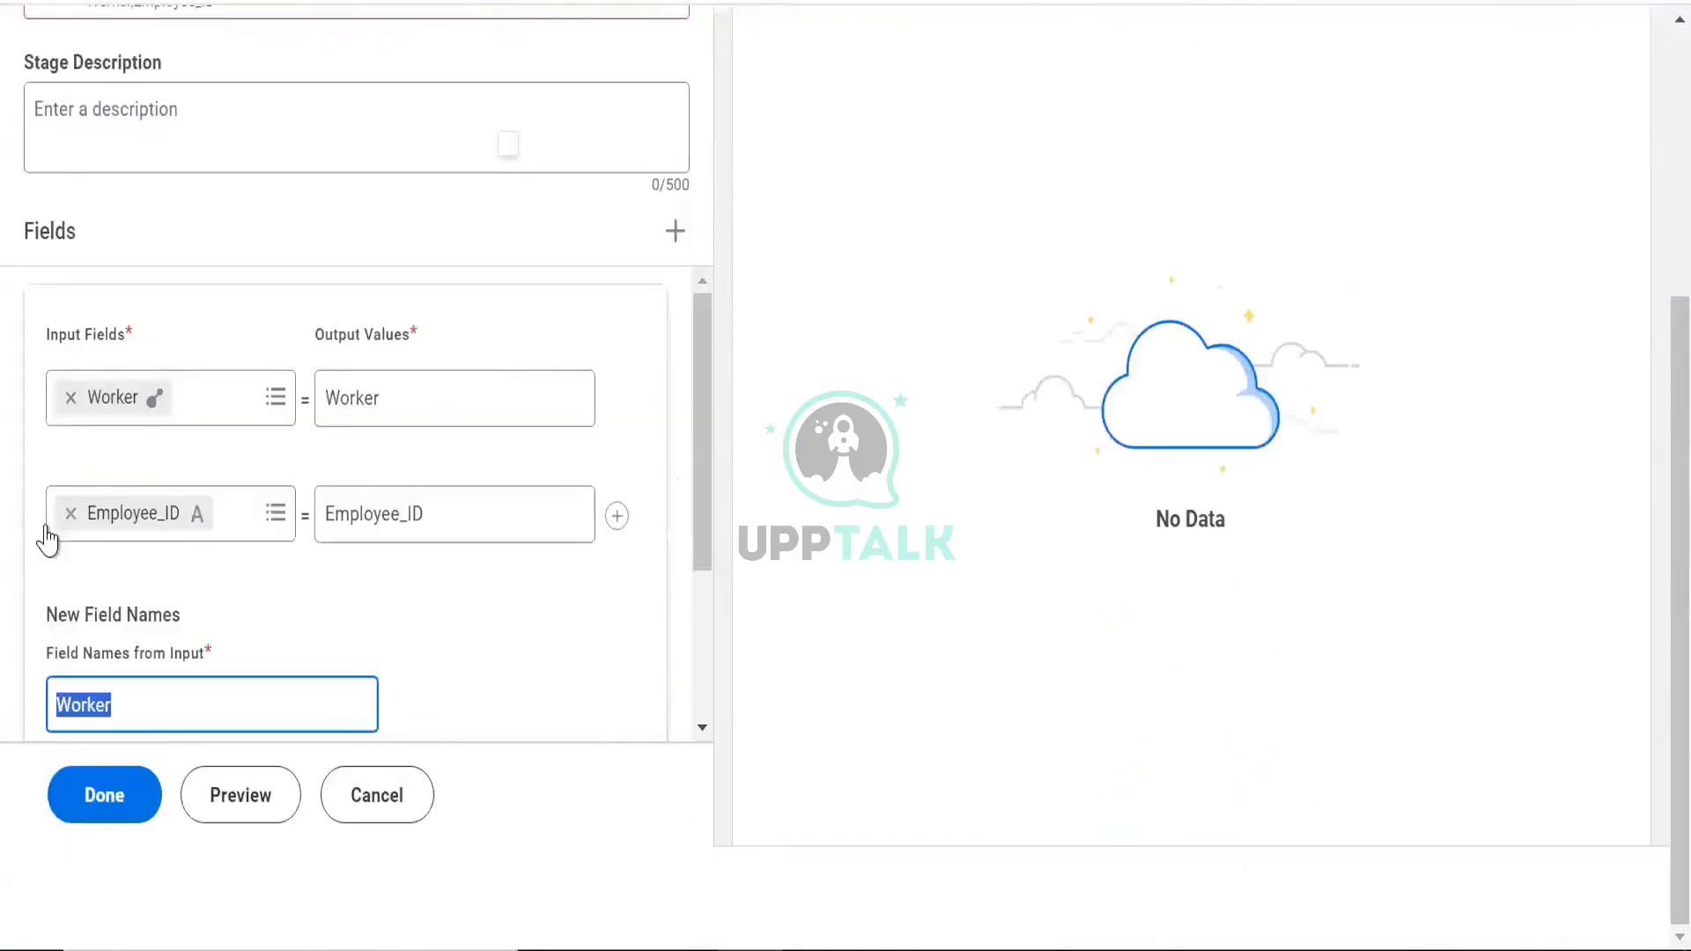
Replace the Worker input field with WPA_LoadID and preview the unpivot output
click(70, 404)
click(68, 391)
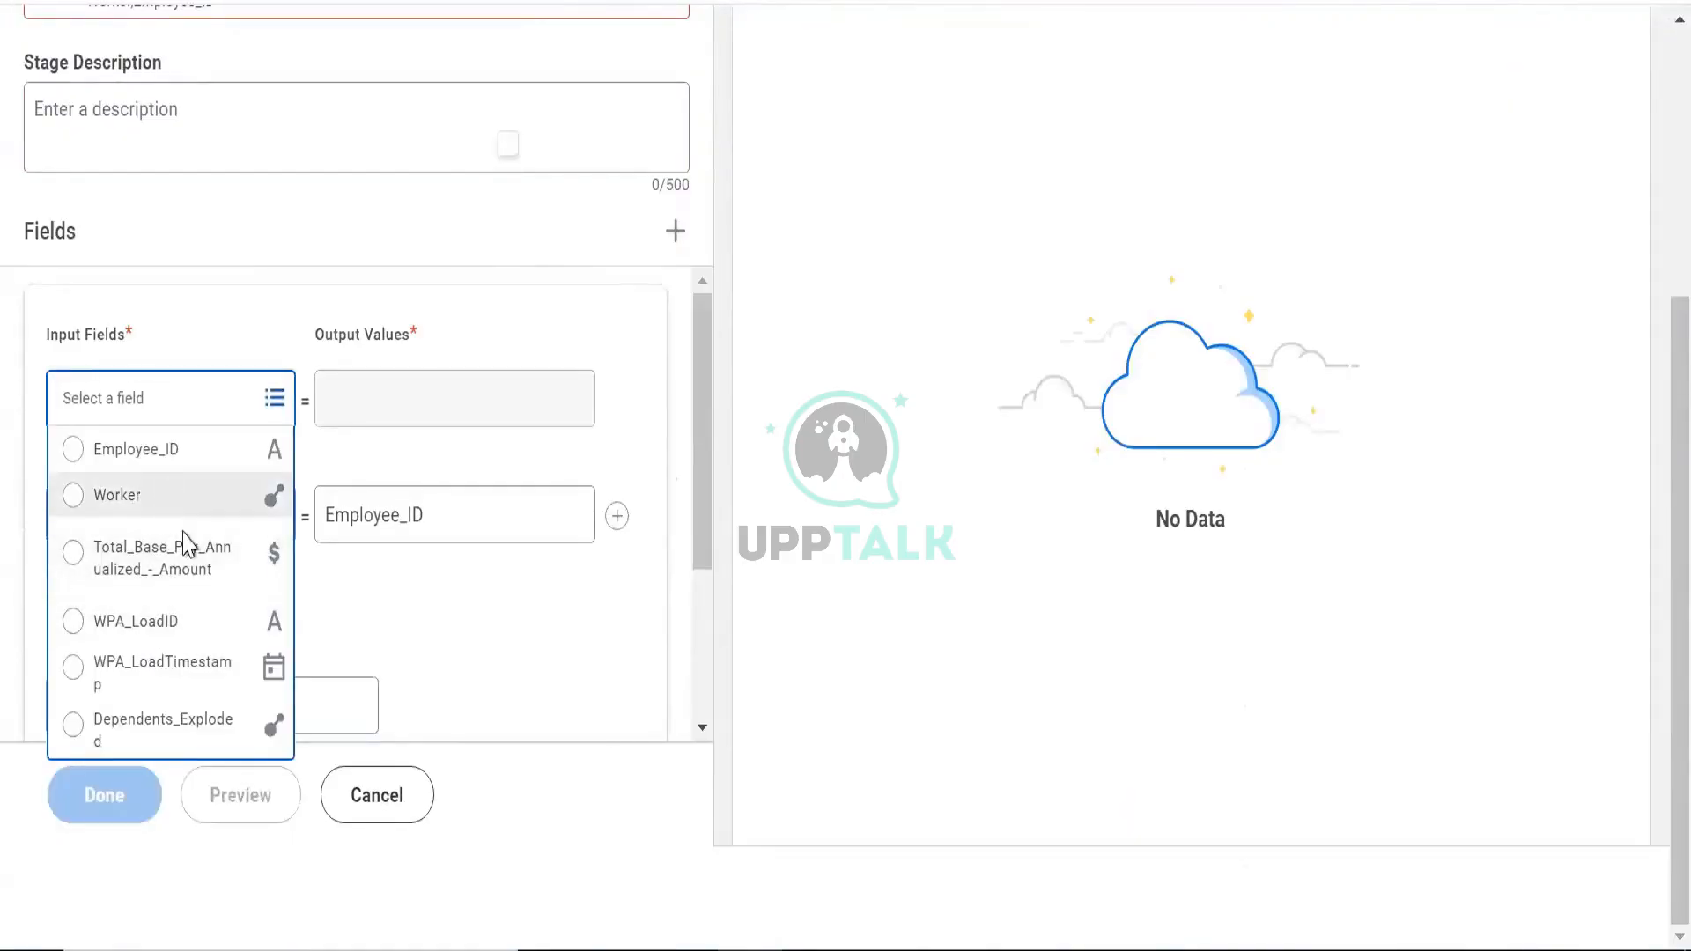
click(198, 636)
scroll(264, 586, down, 3)
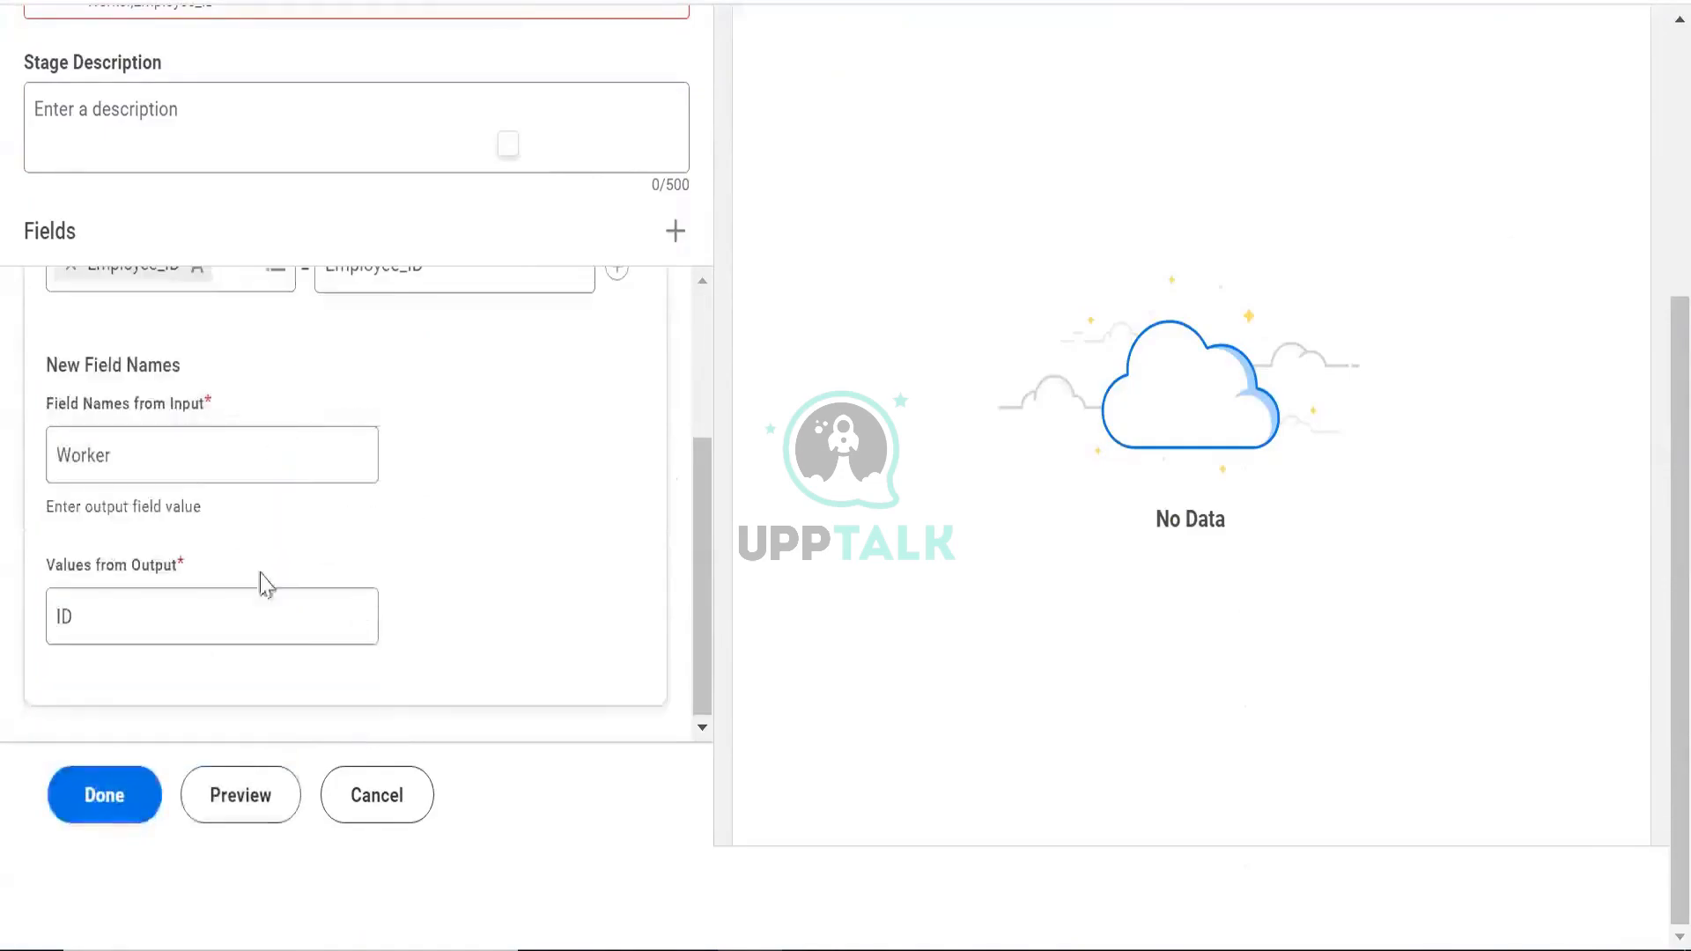
click(256, 804)
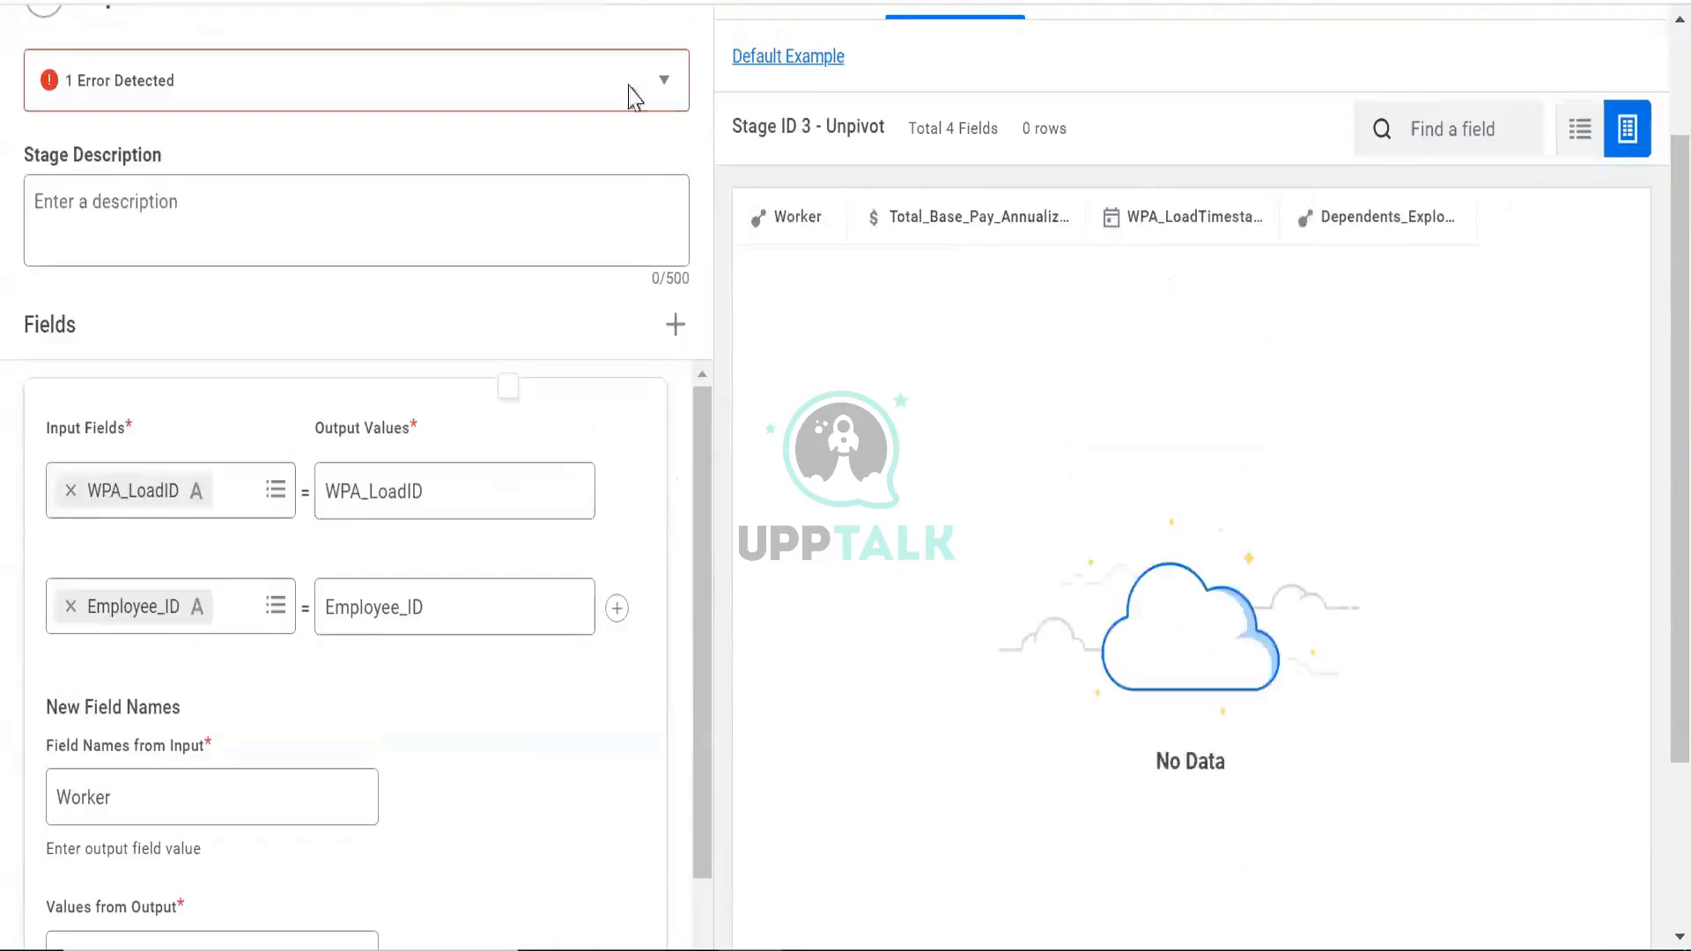
Review the remaining error and rename the Field Names from Input column from Worker to Load
click(559, 104)
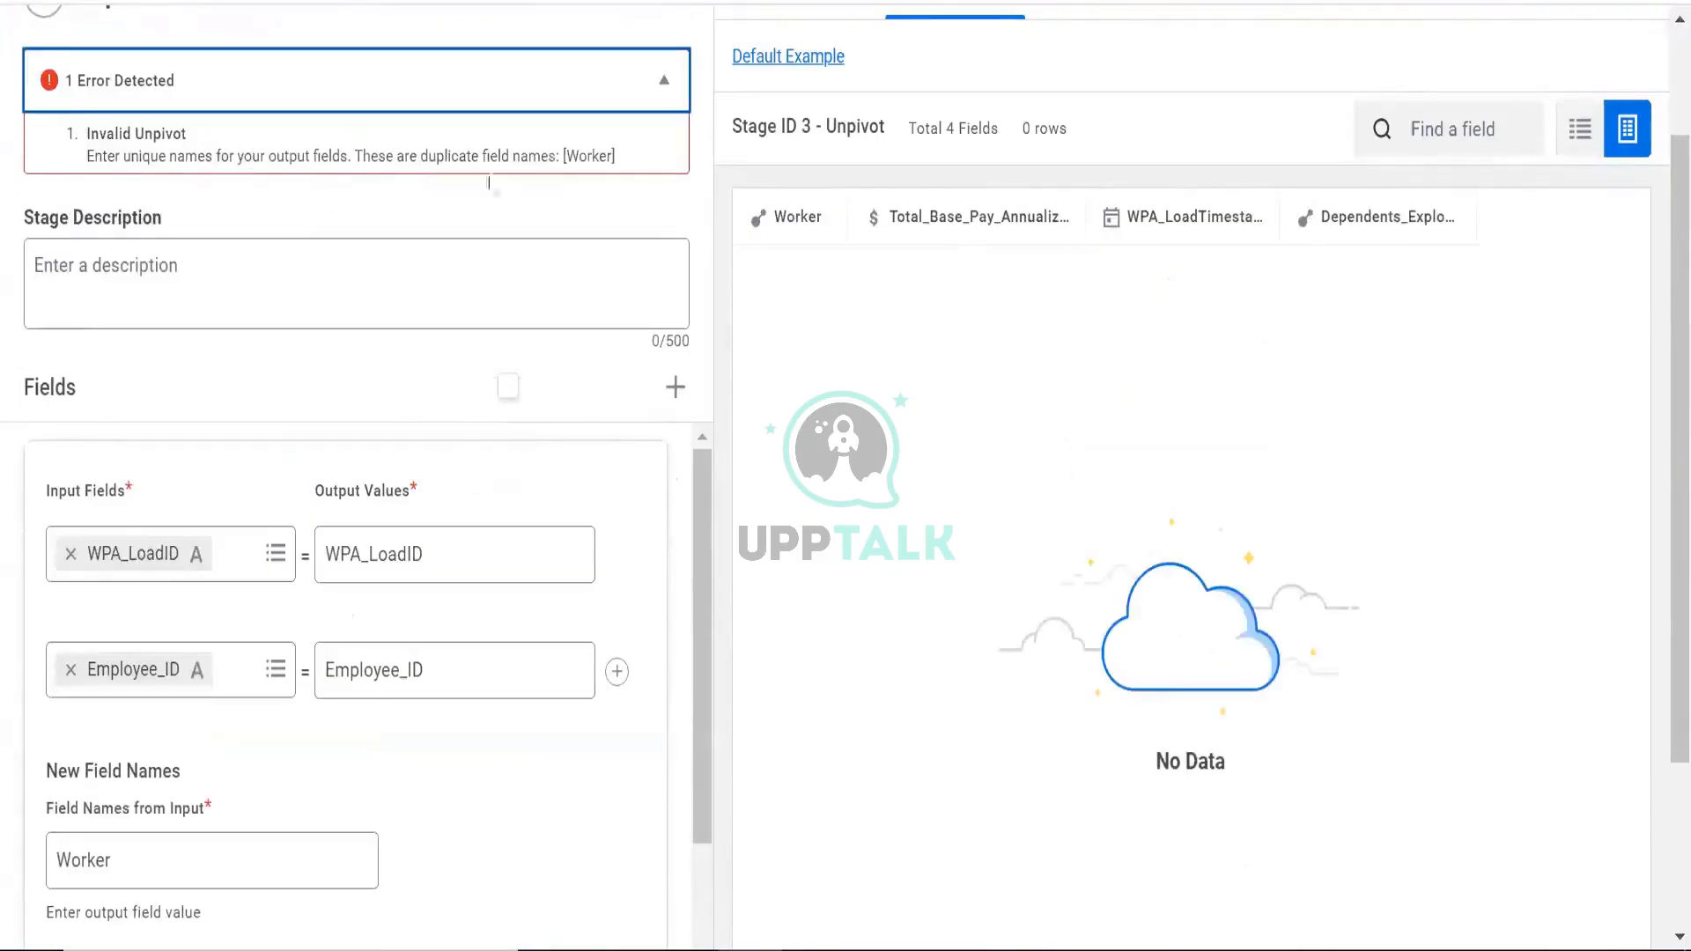
click(608, 104)
scroll(310, 586, down, 1)
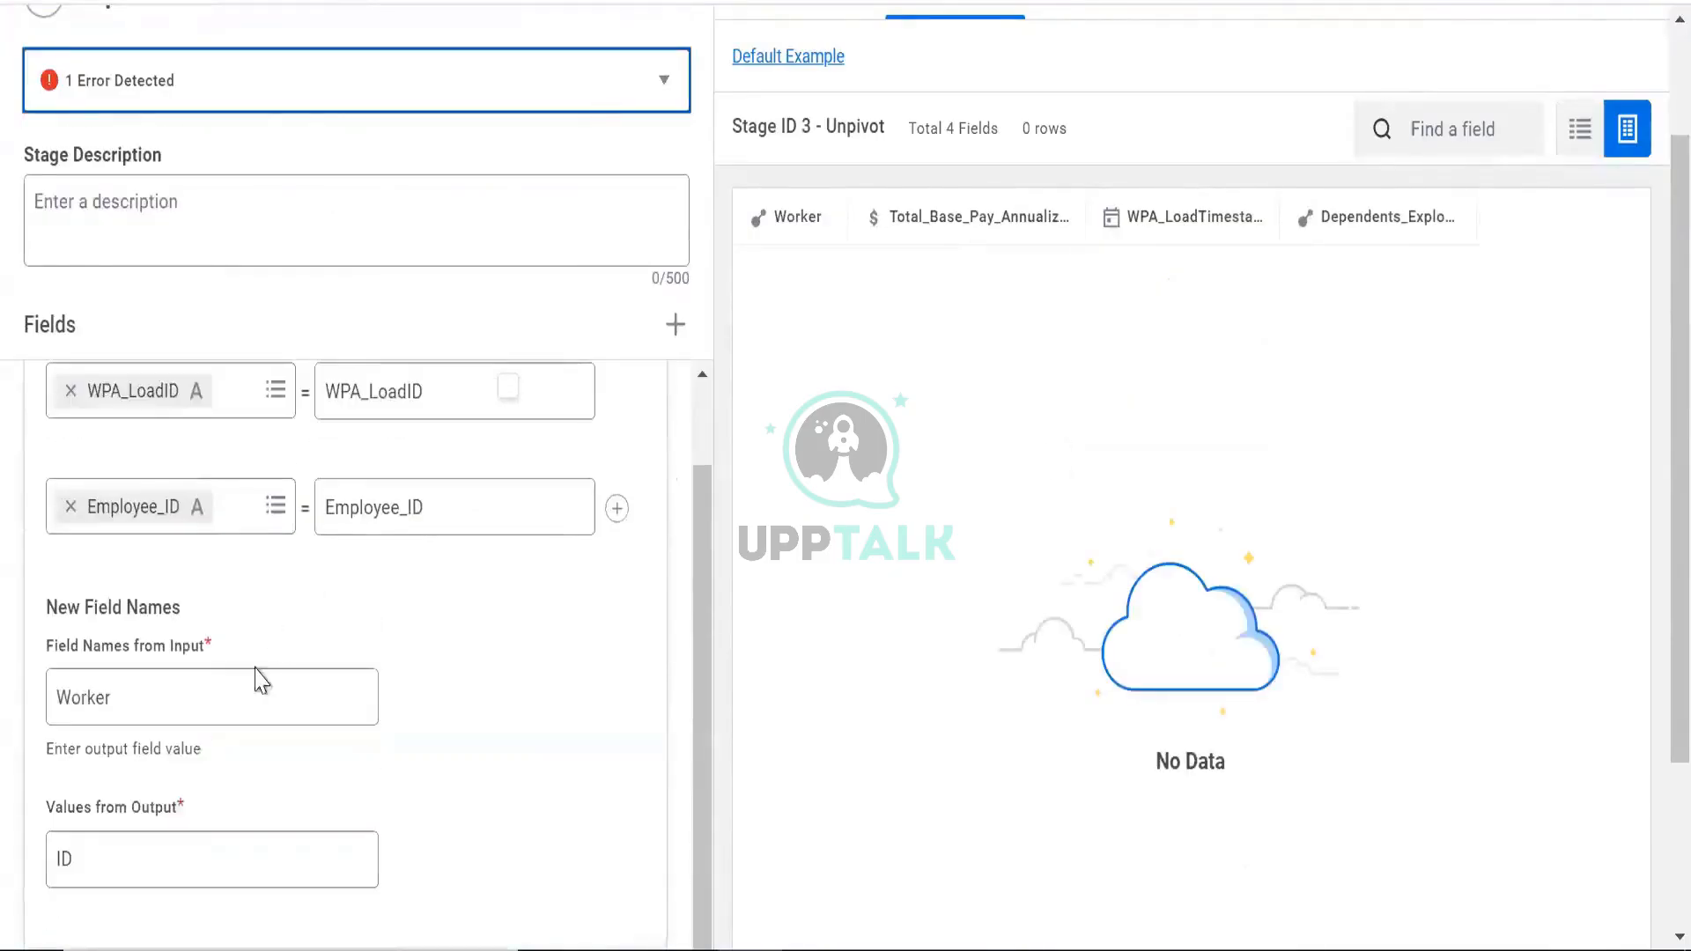
double_click(103, 717)
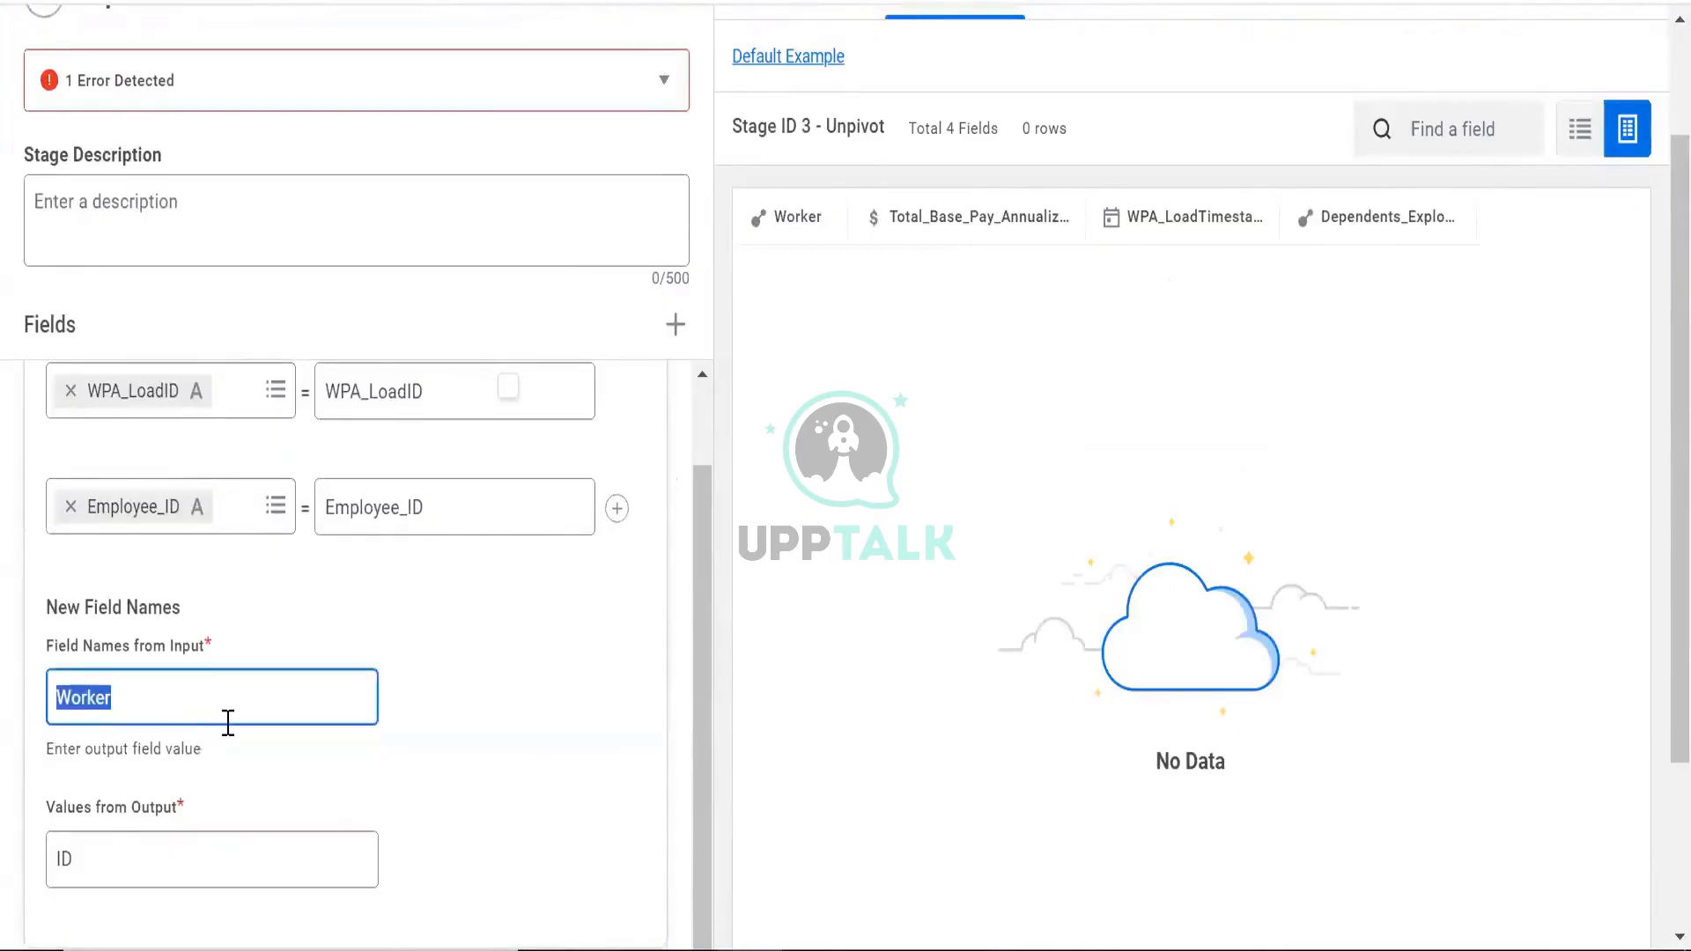
text(Loa)
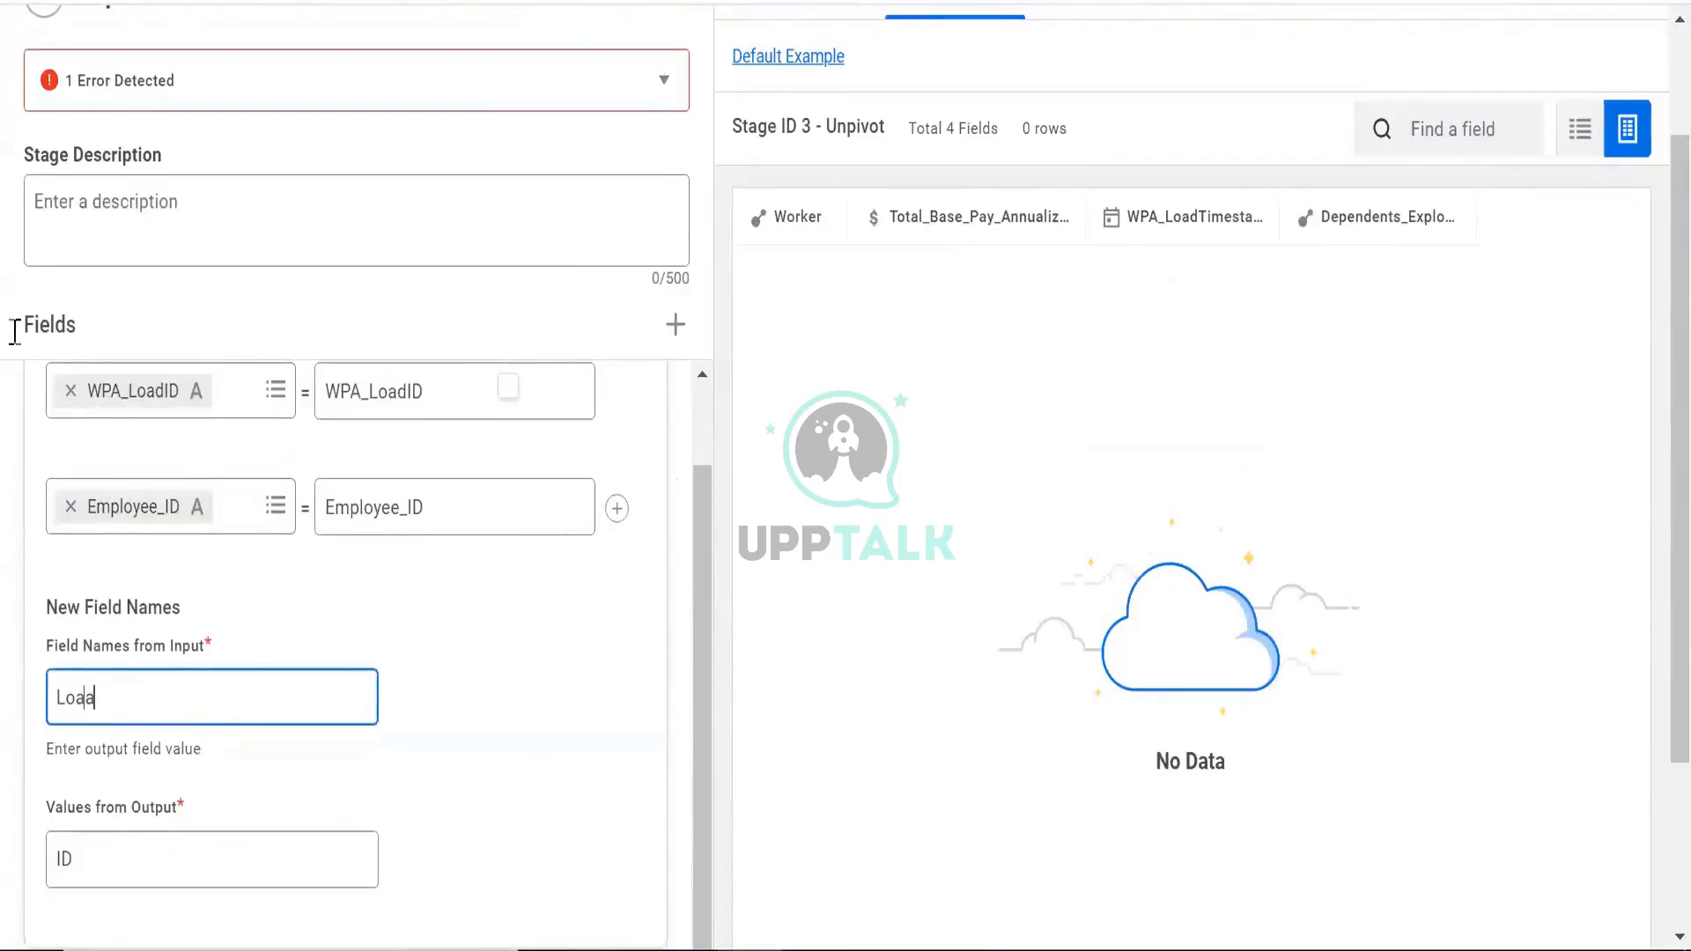
text(d)
click(317, 634)
Preview the unpivot, bring the Load and ID columns into view, and reload the page
scroll(290, 757, down, 3)
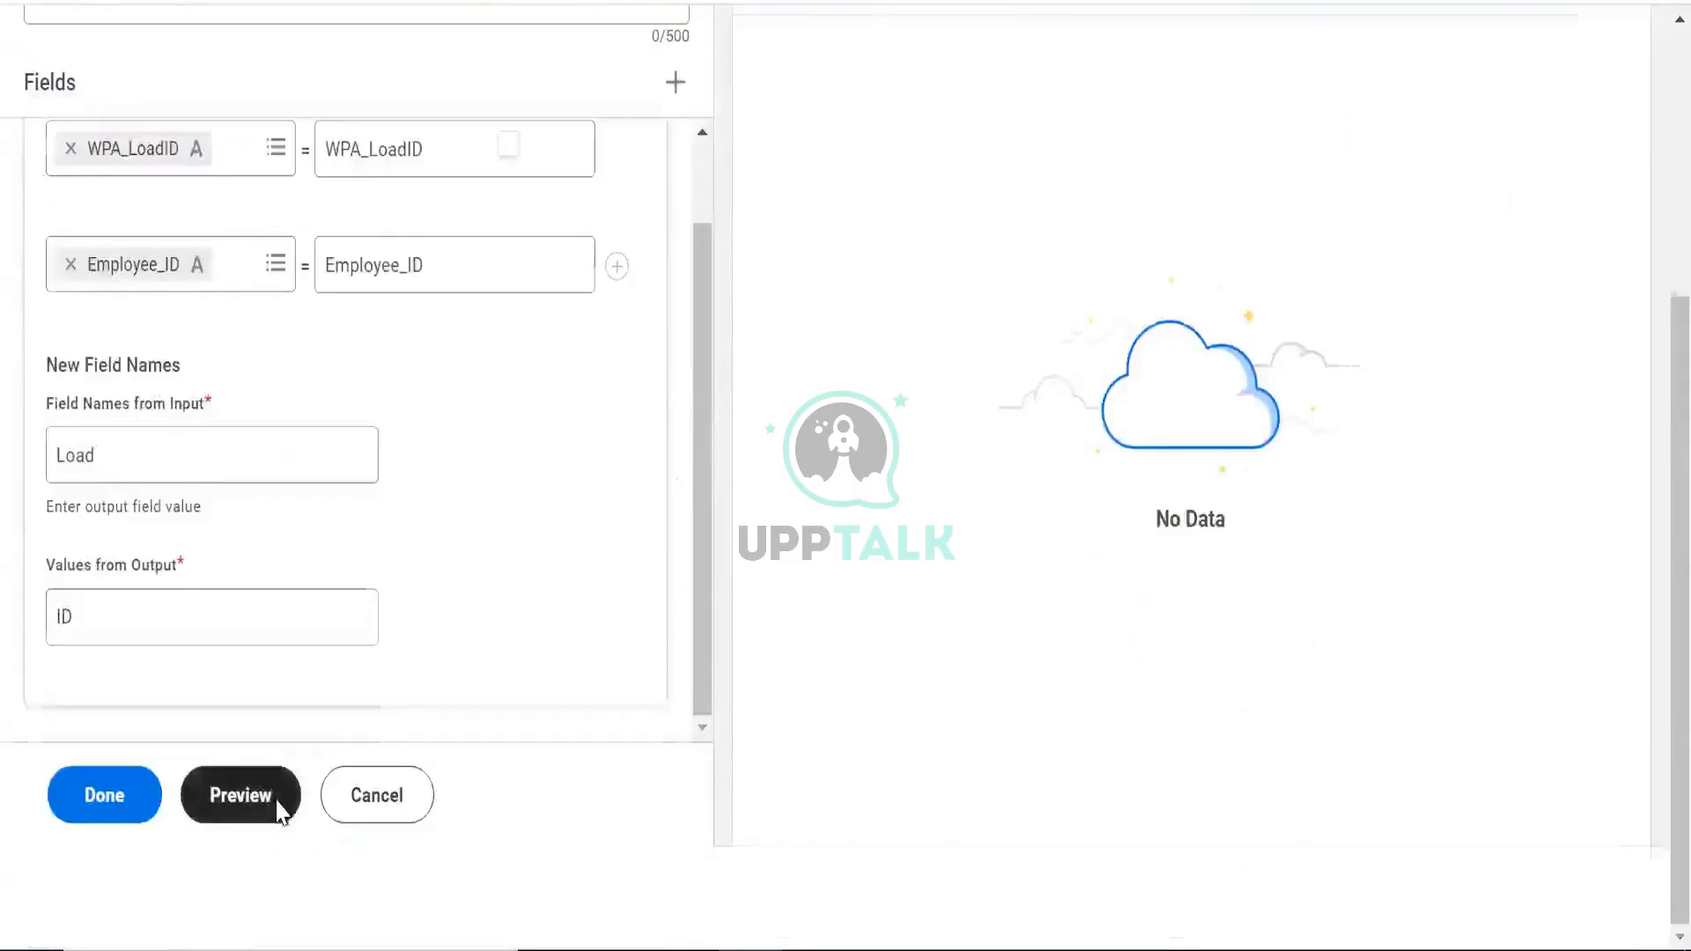
click(240, 796)
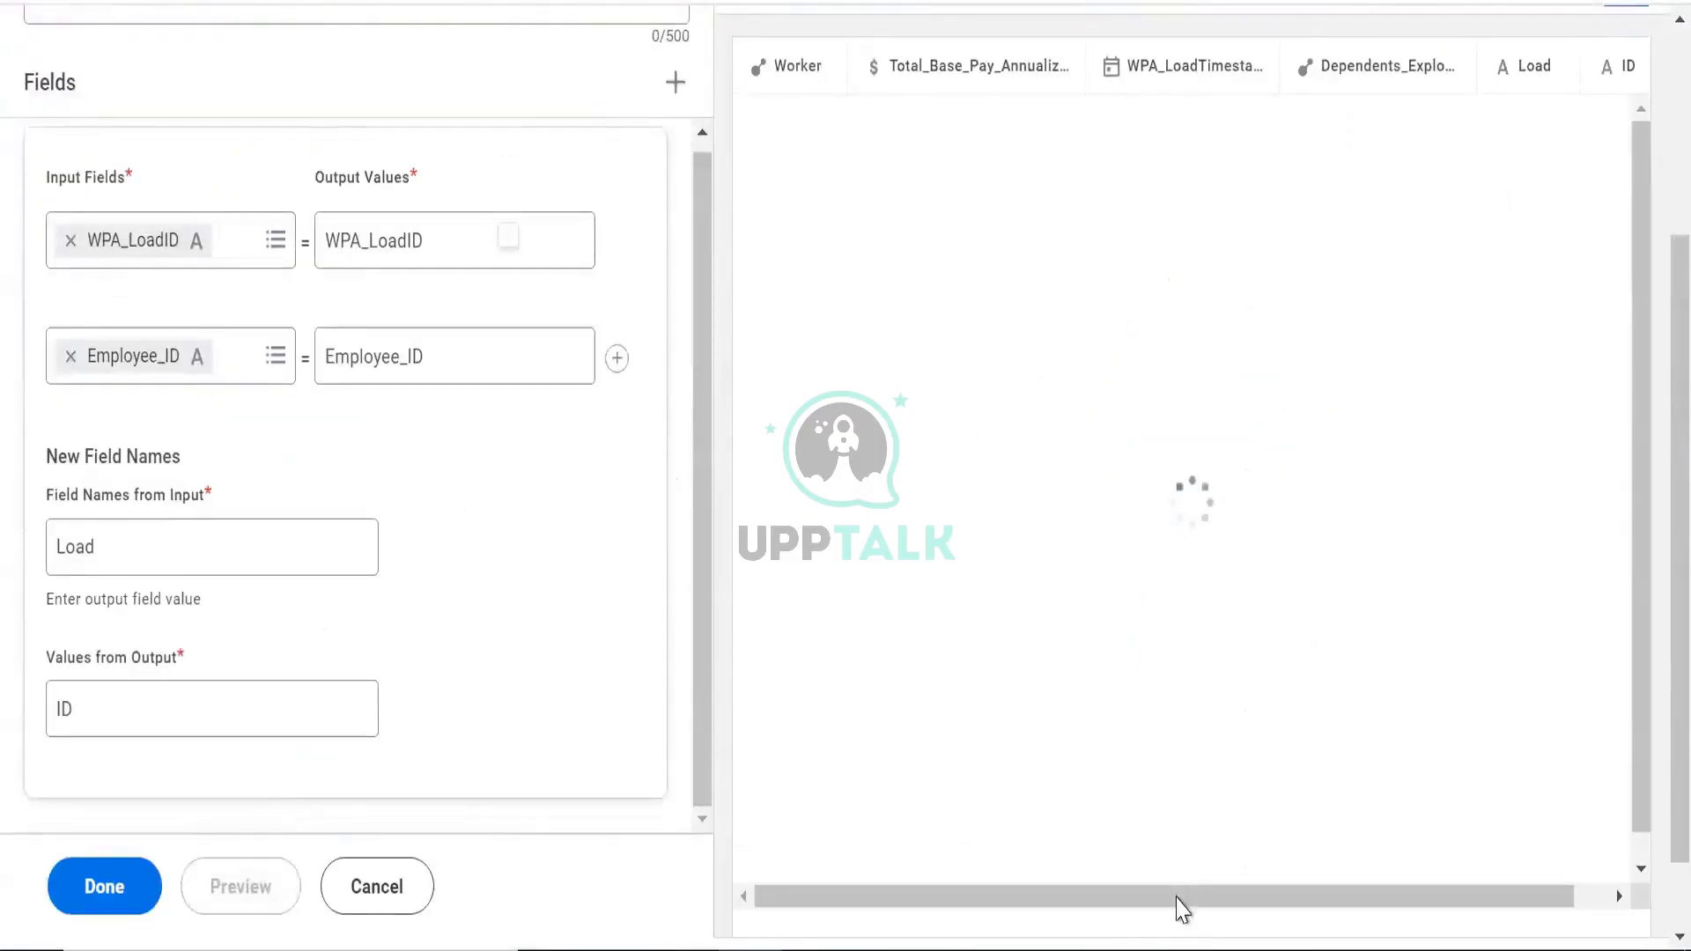
drag(1178, 898, 1453, 935)
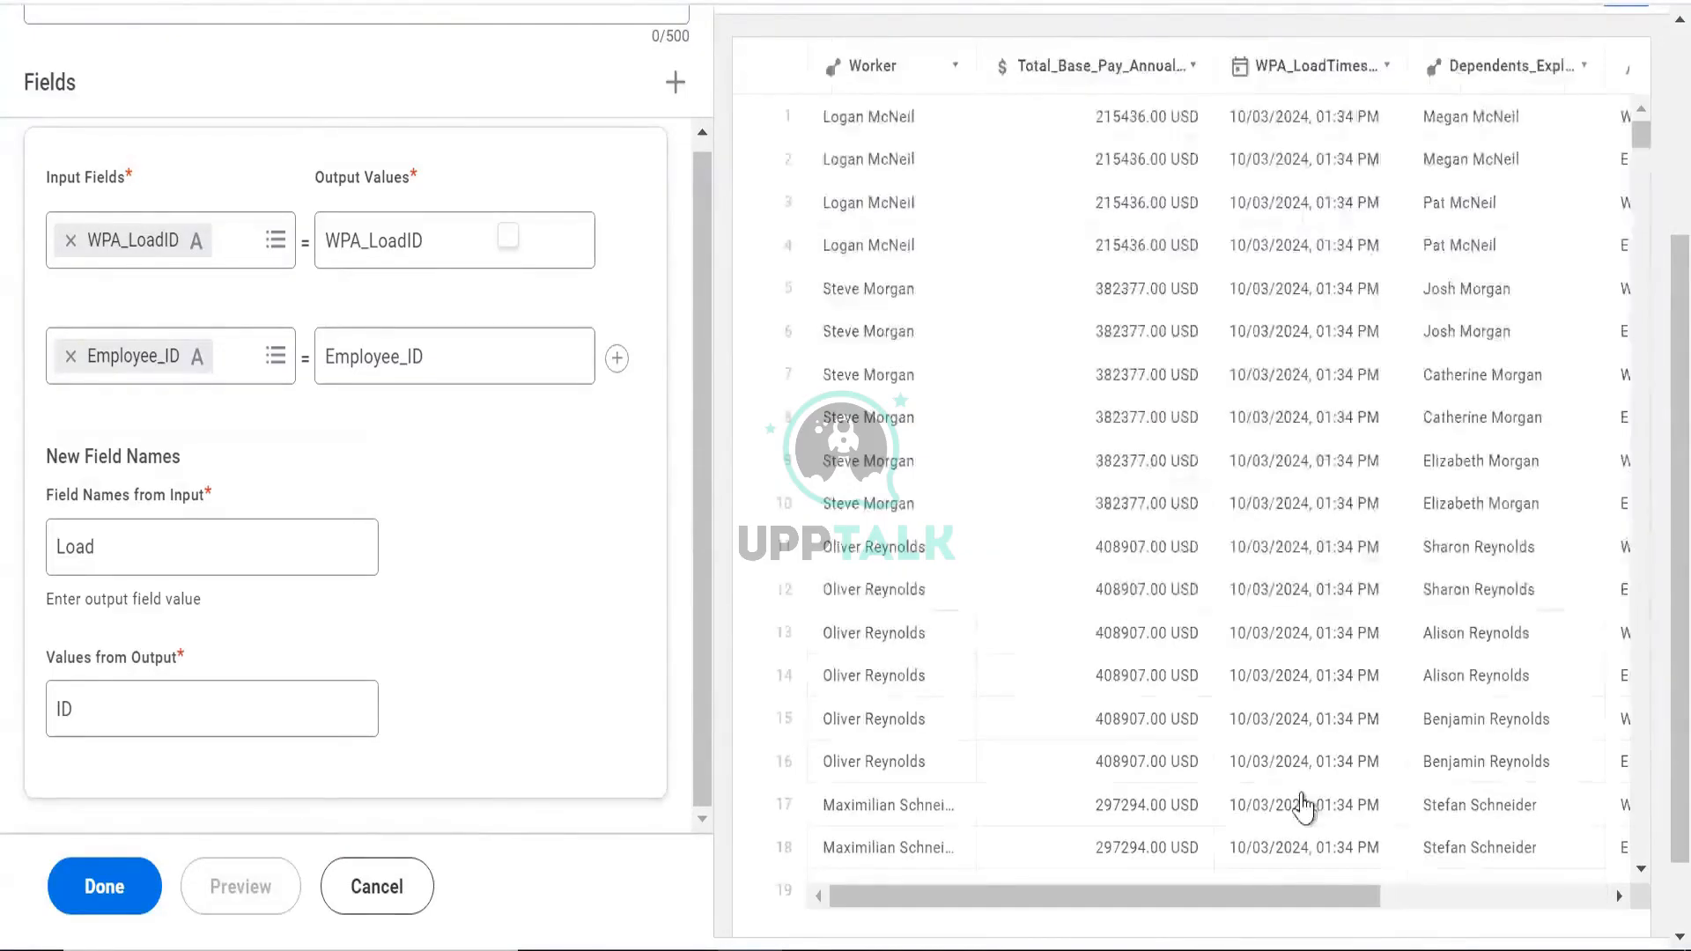
drag(1302, 895, 1555, 916)
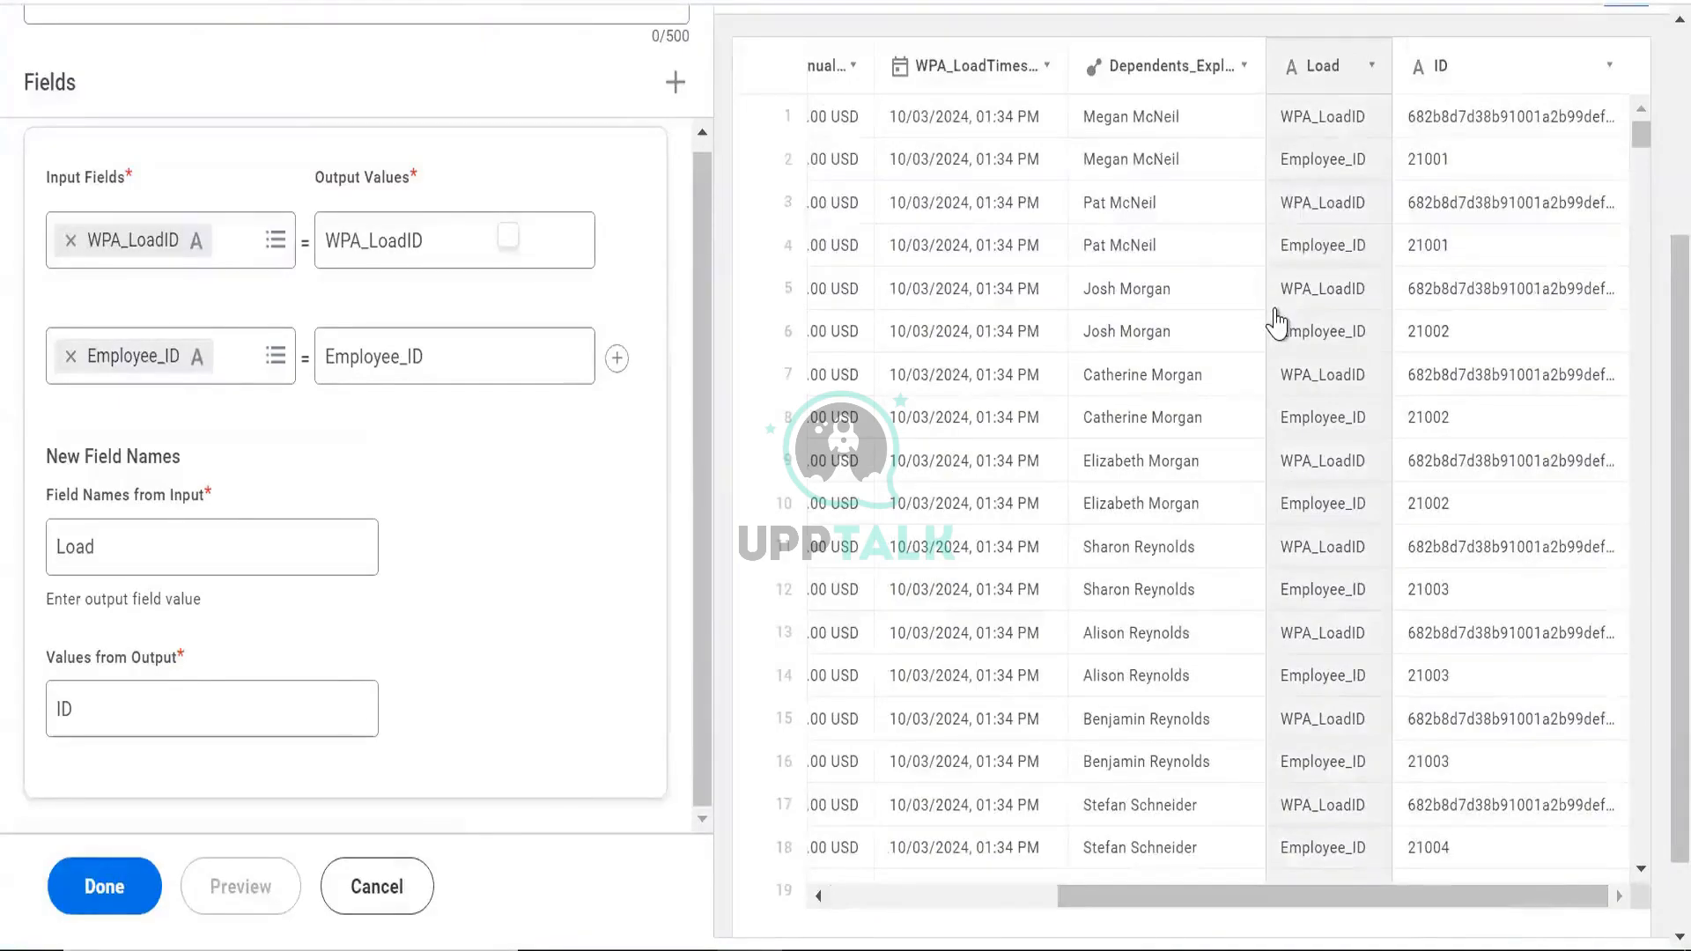
key(F5)
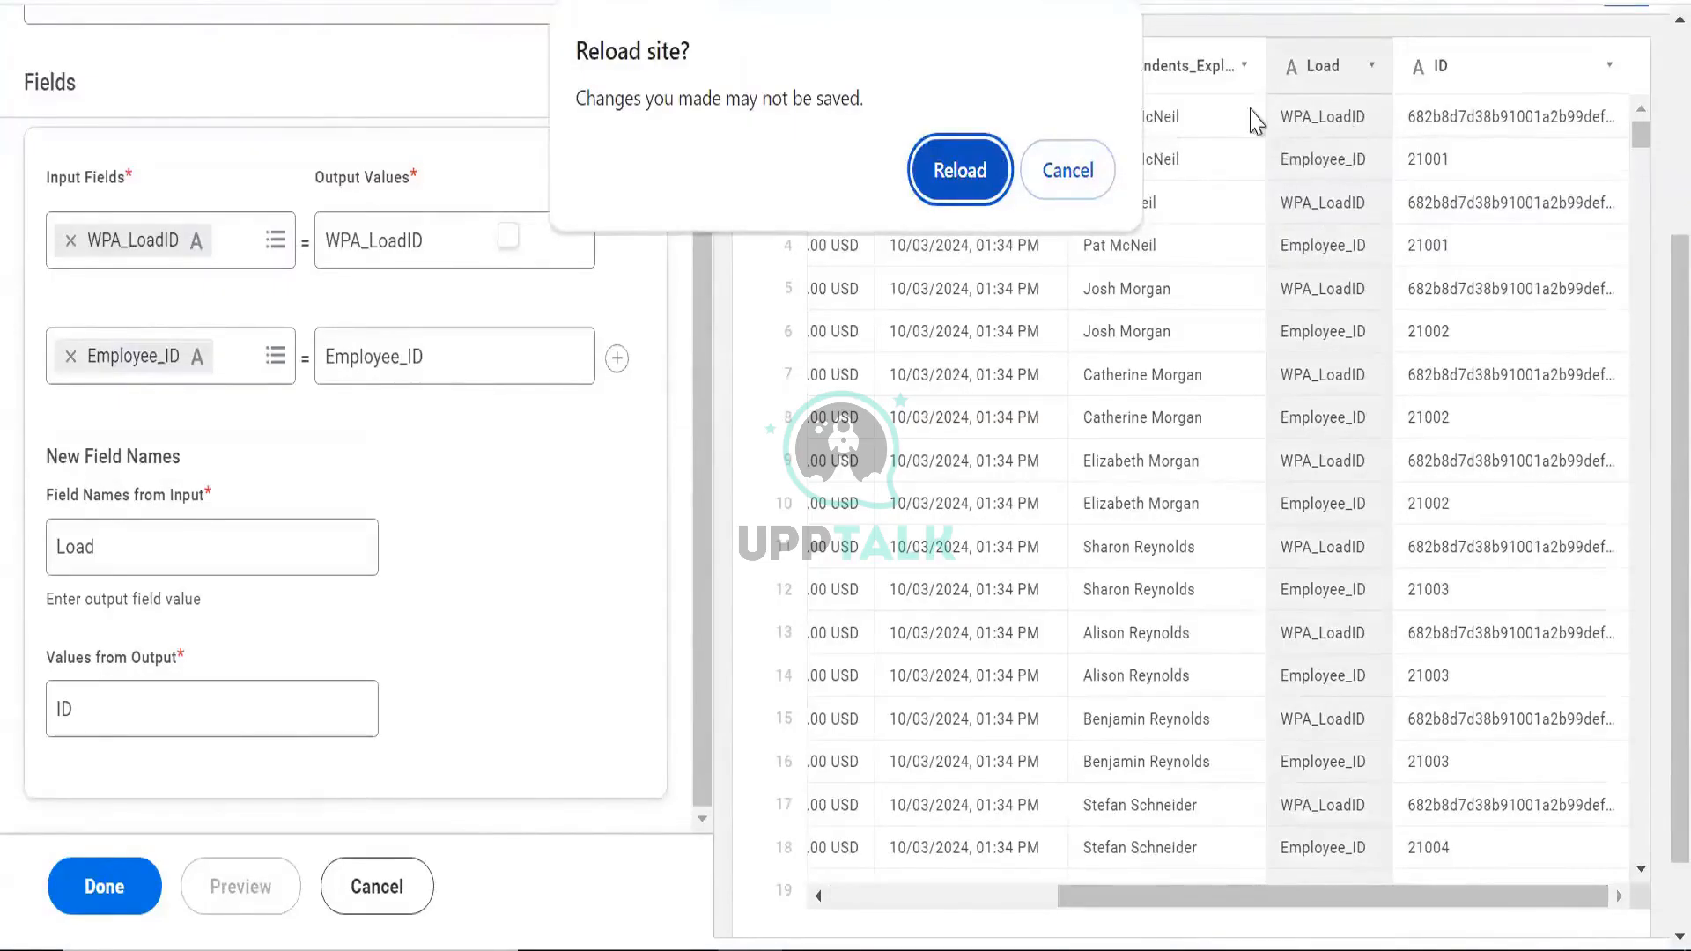
click(1068, 170)
scroll(1038, 375, up, 3)
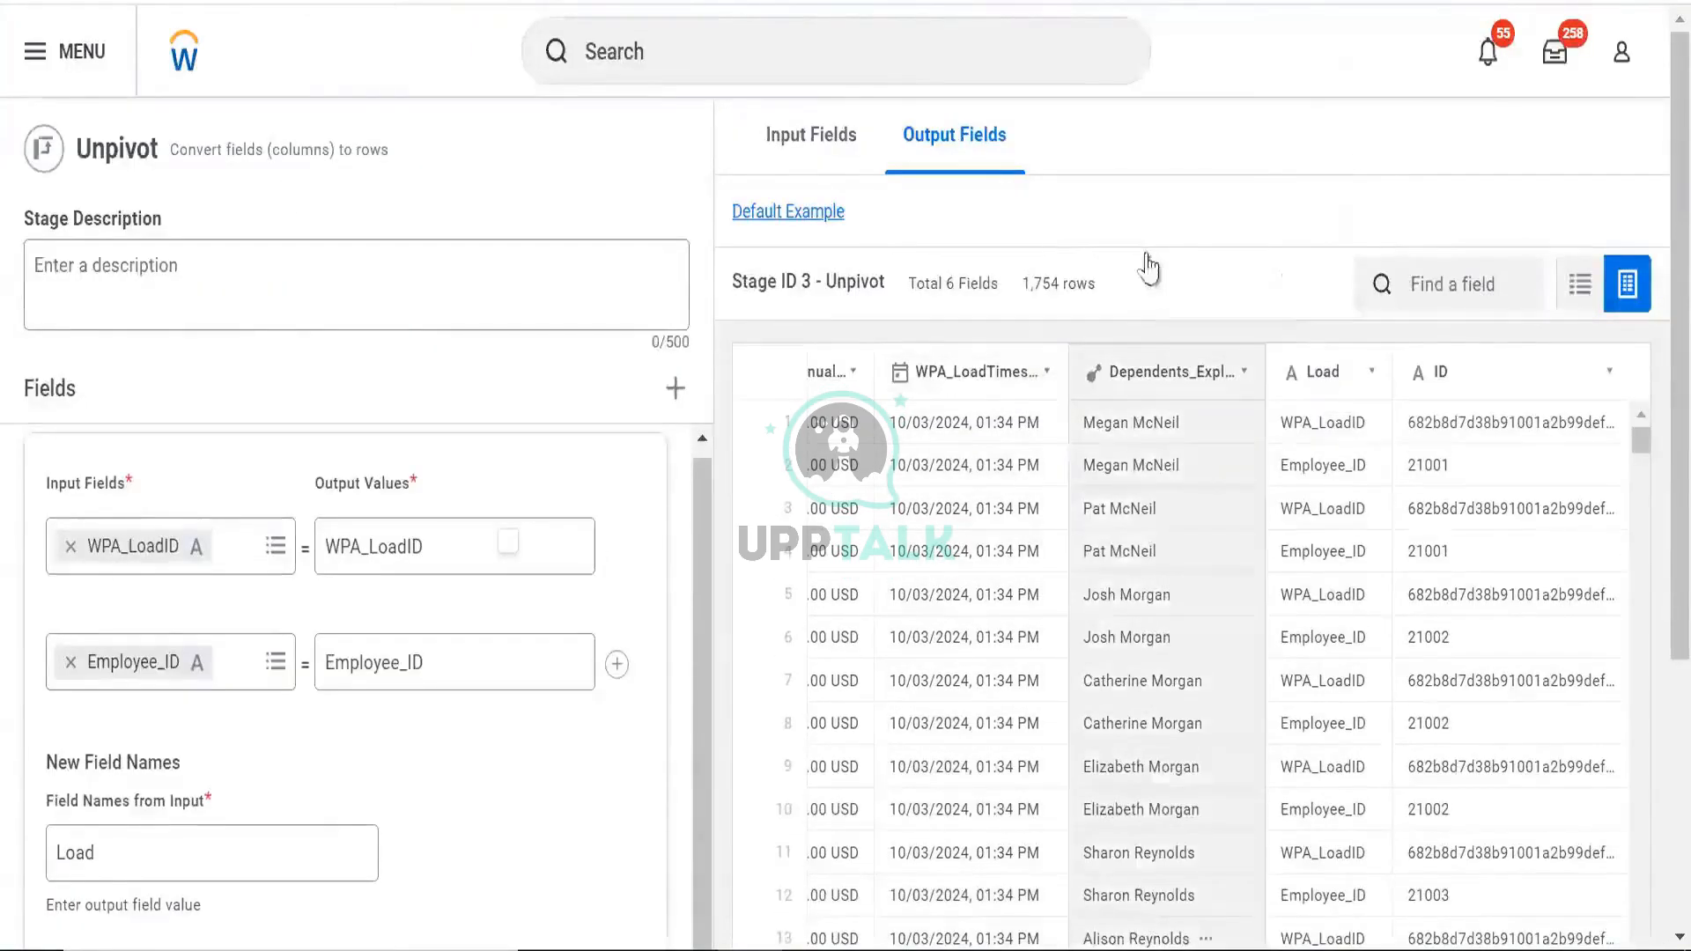
scroll(1152, 847, down, 5)
click(1042, 805)
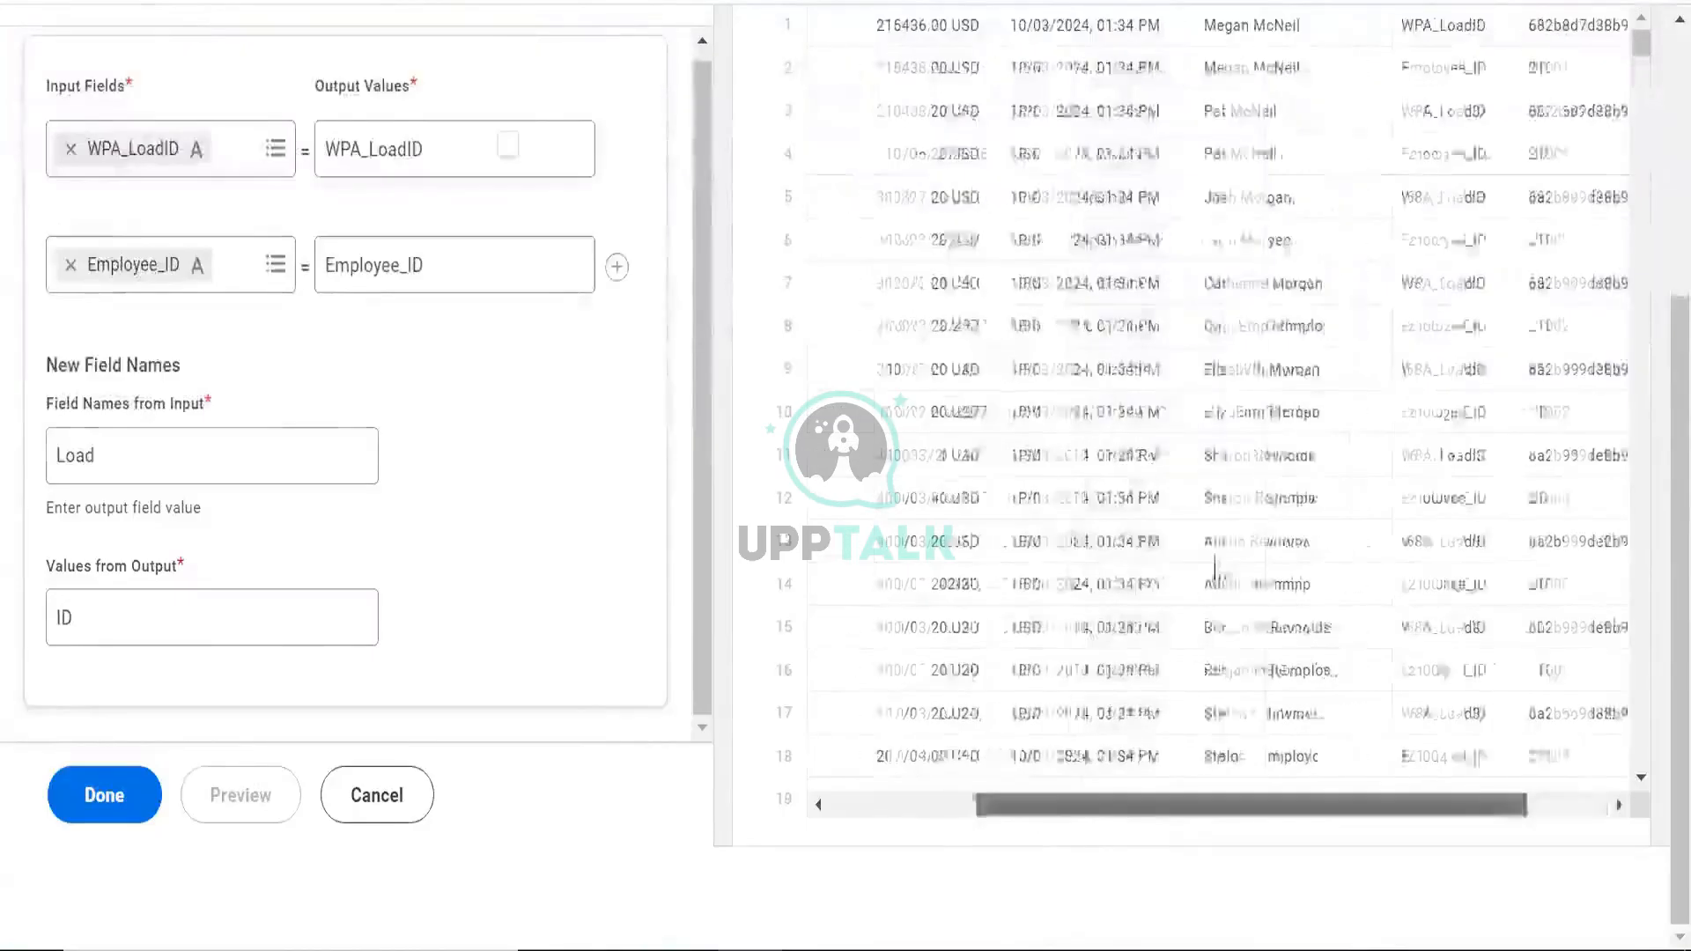
scroll(1212, 550, up, 2)
scroll(1212, 542, up, 2)
click(1124, 301)
scroll(1125, 308, down, 2)
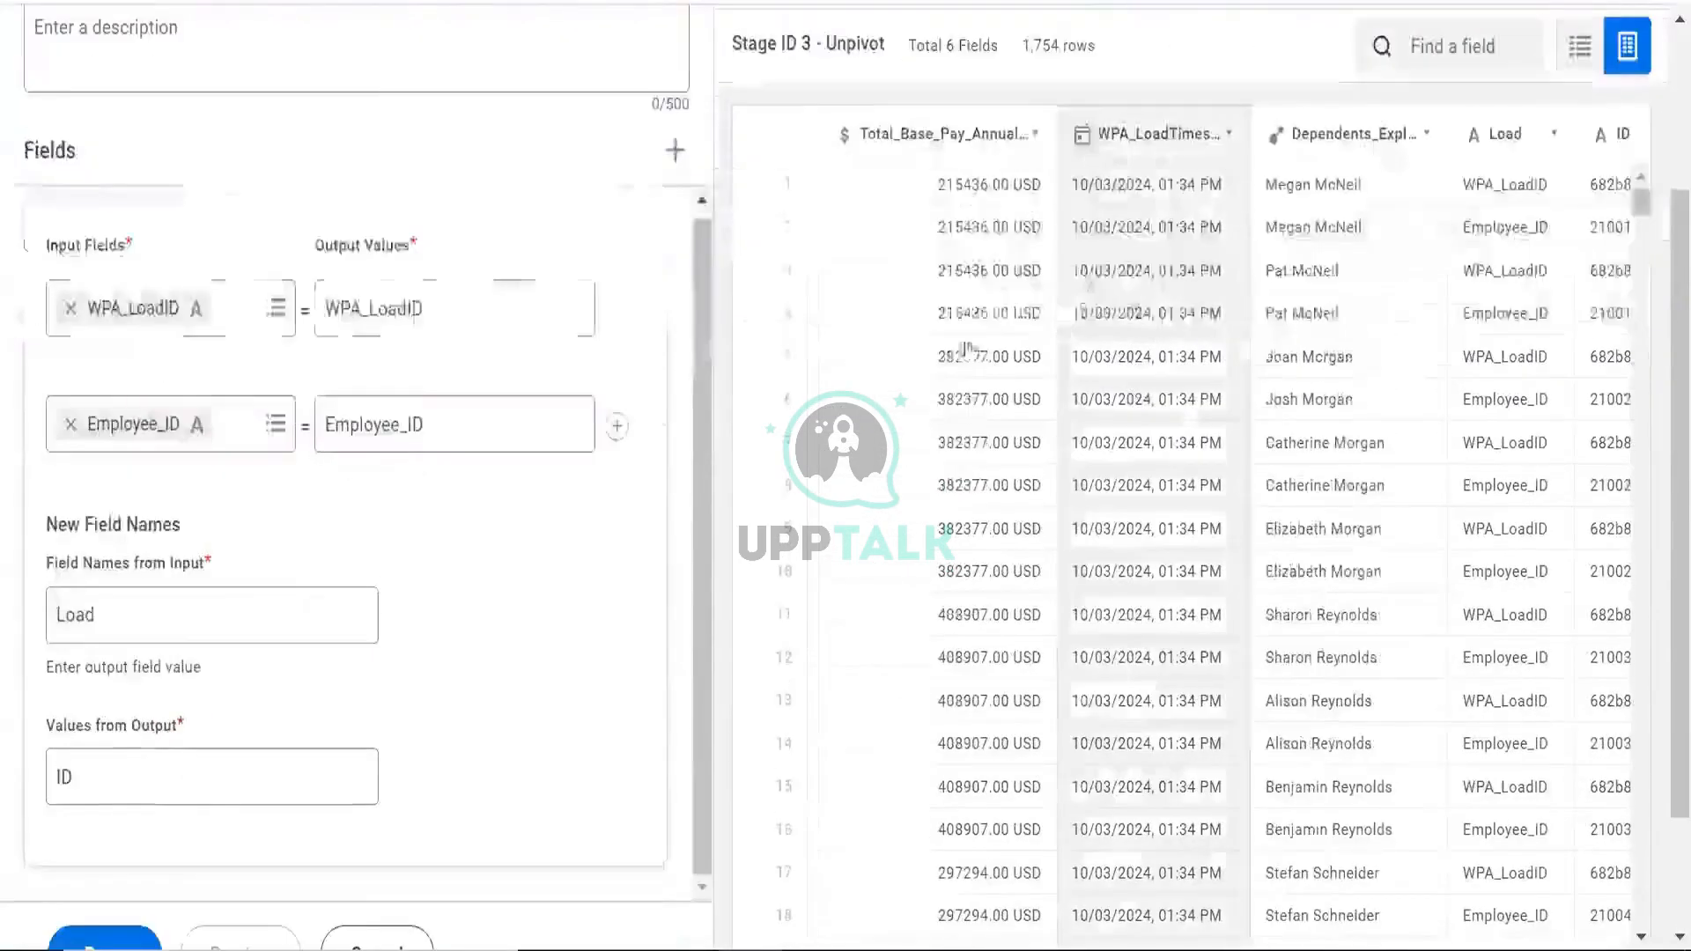
scroll(147, 230, up, 3)
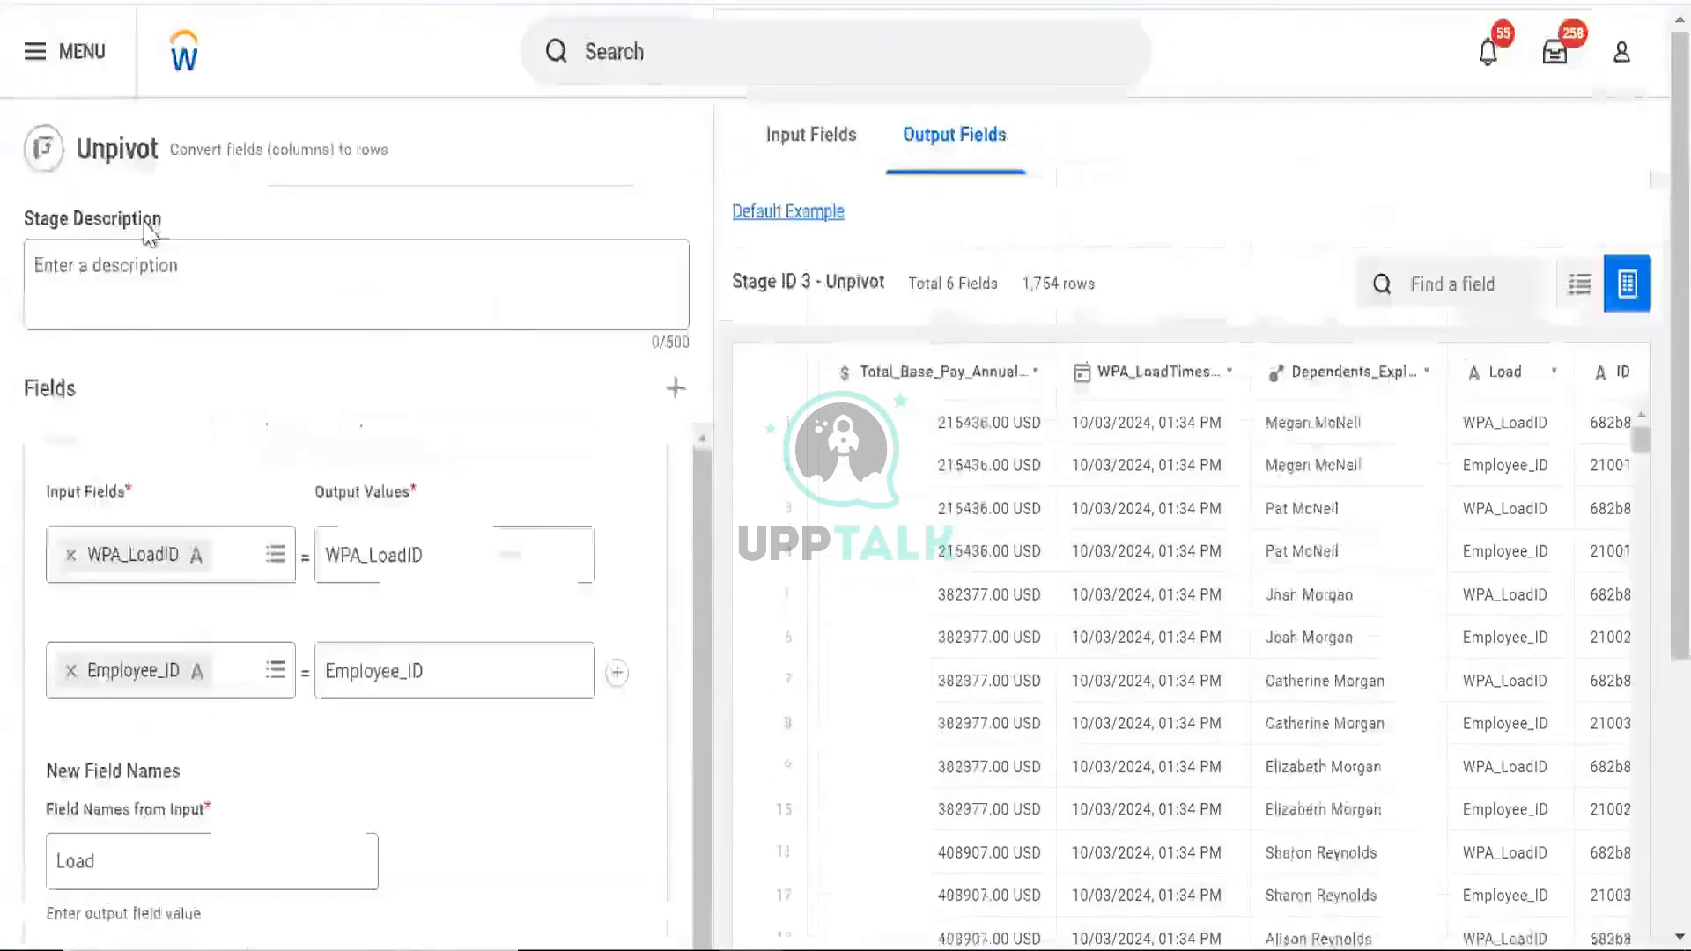
scroll(204, 213, down, 2)
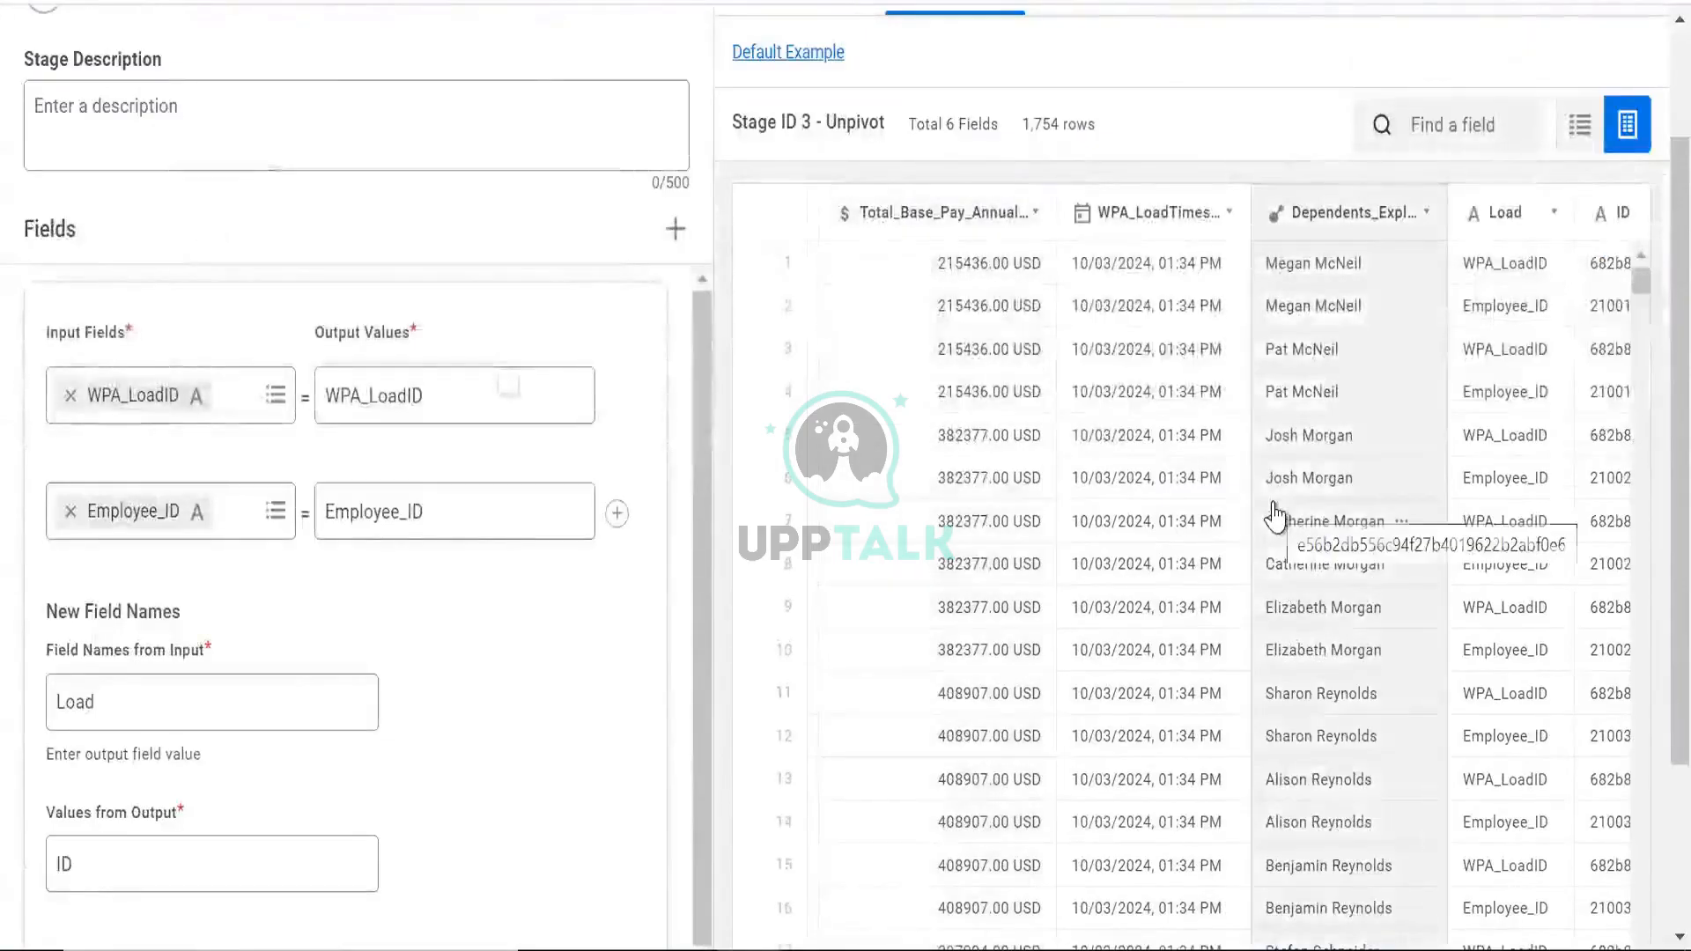
scroll(1277, 516, right, 2)
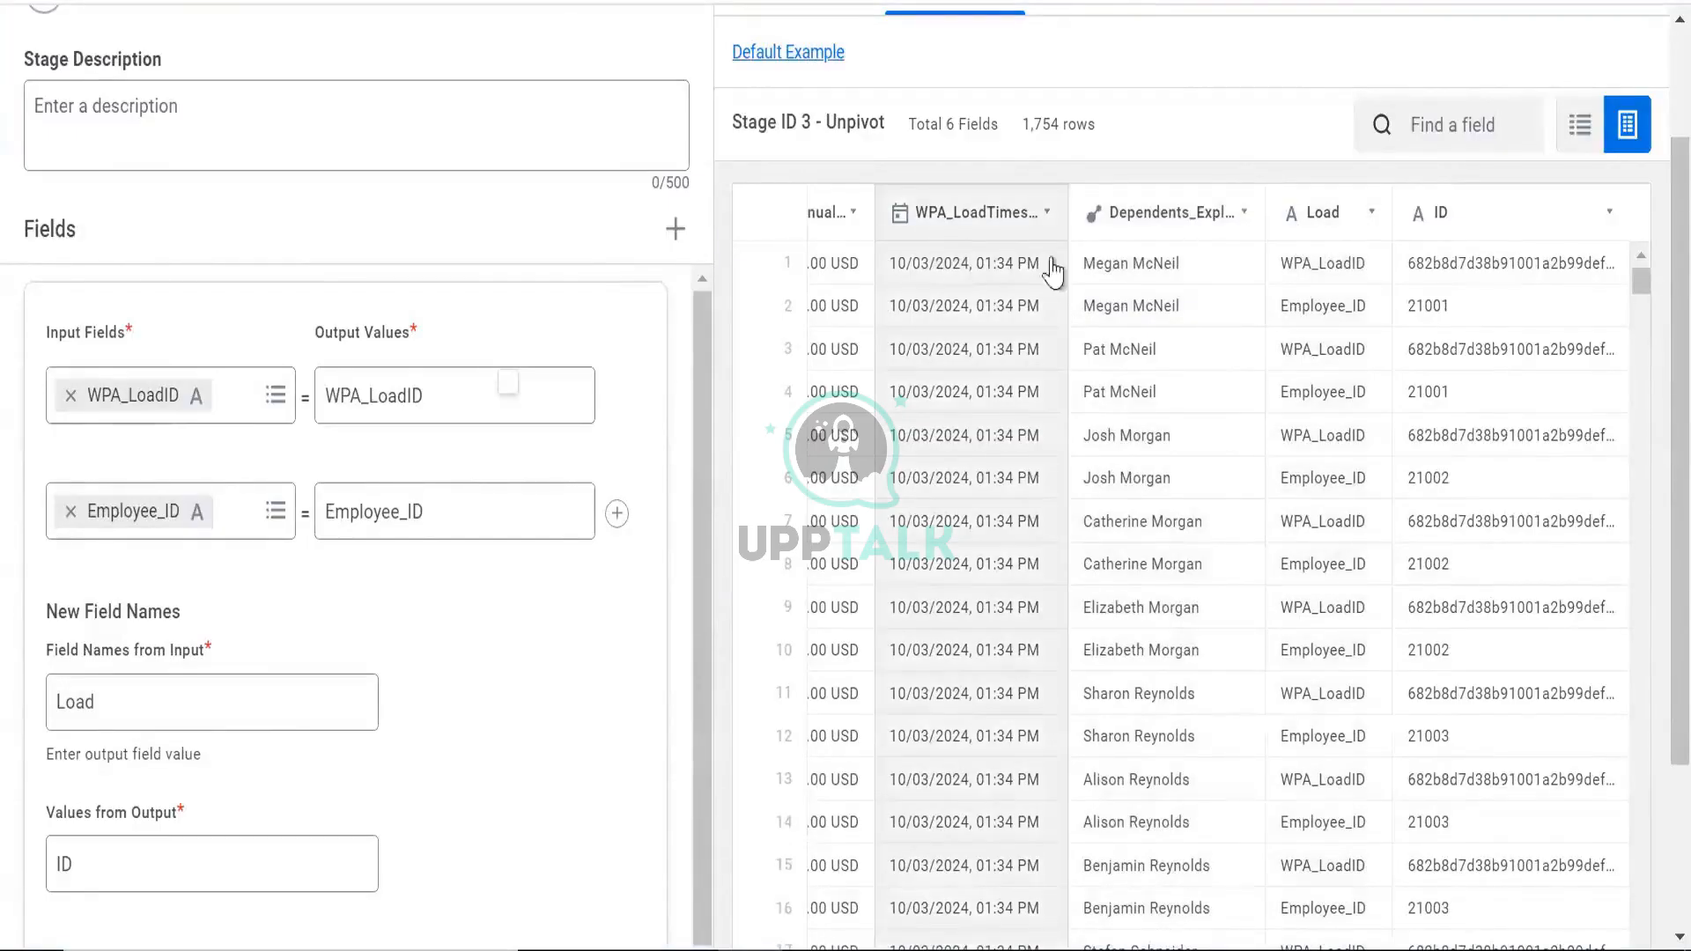
scroll(821, 202, up, 2)
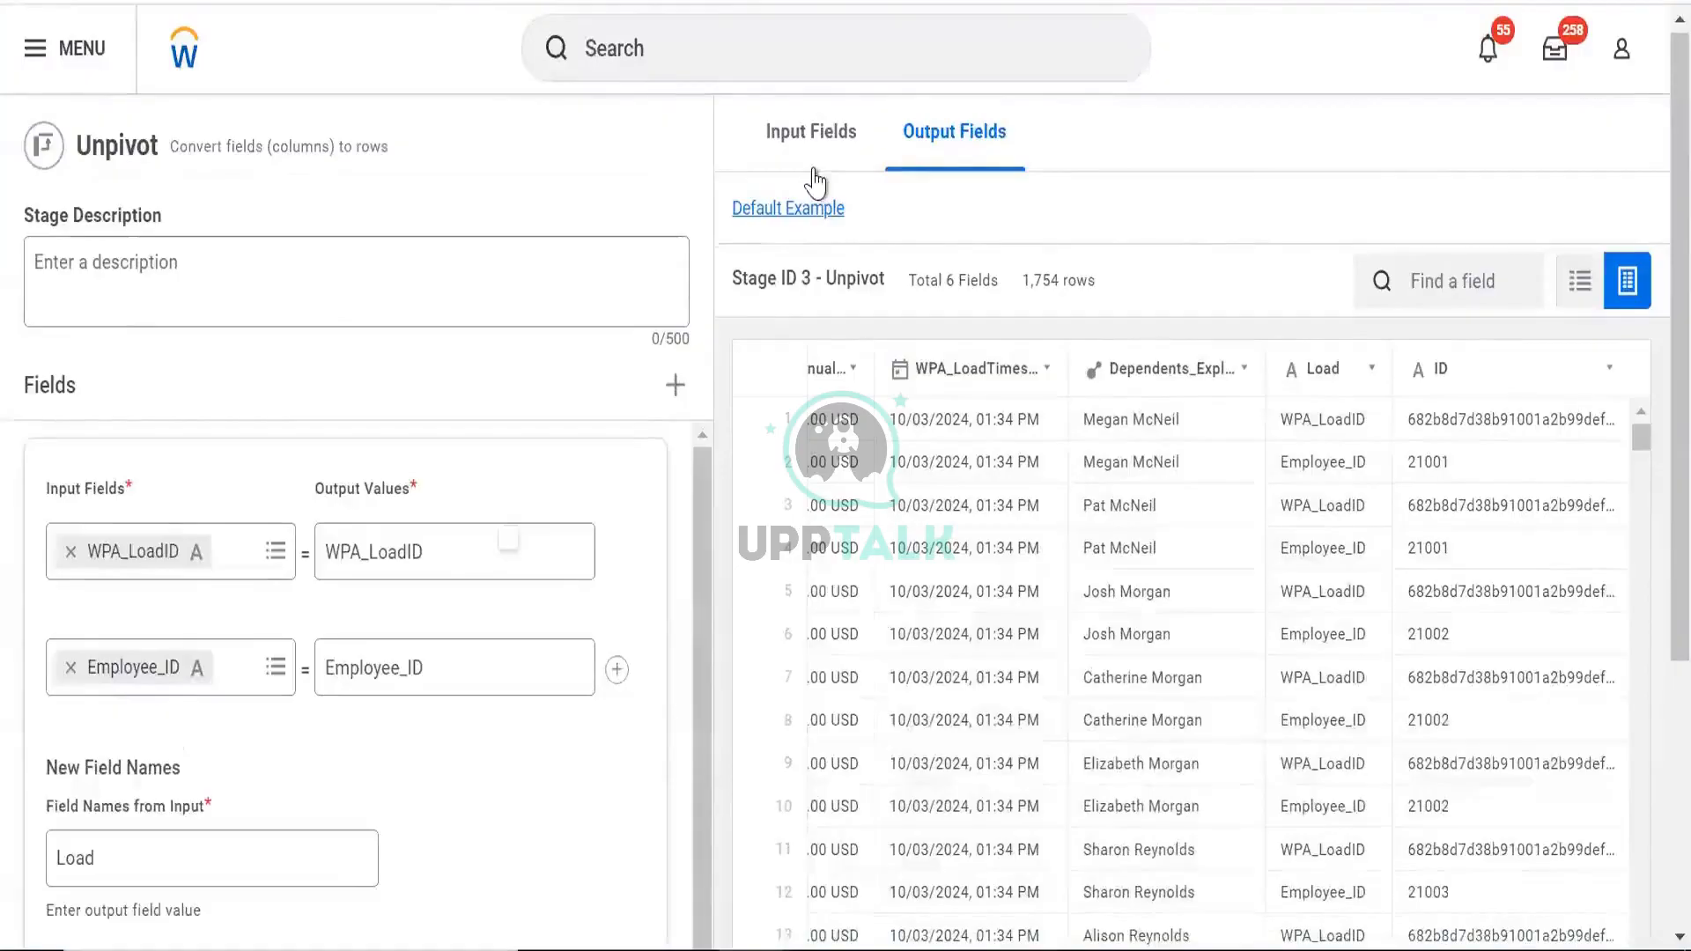
click(814, 163)
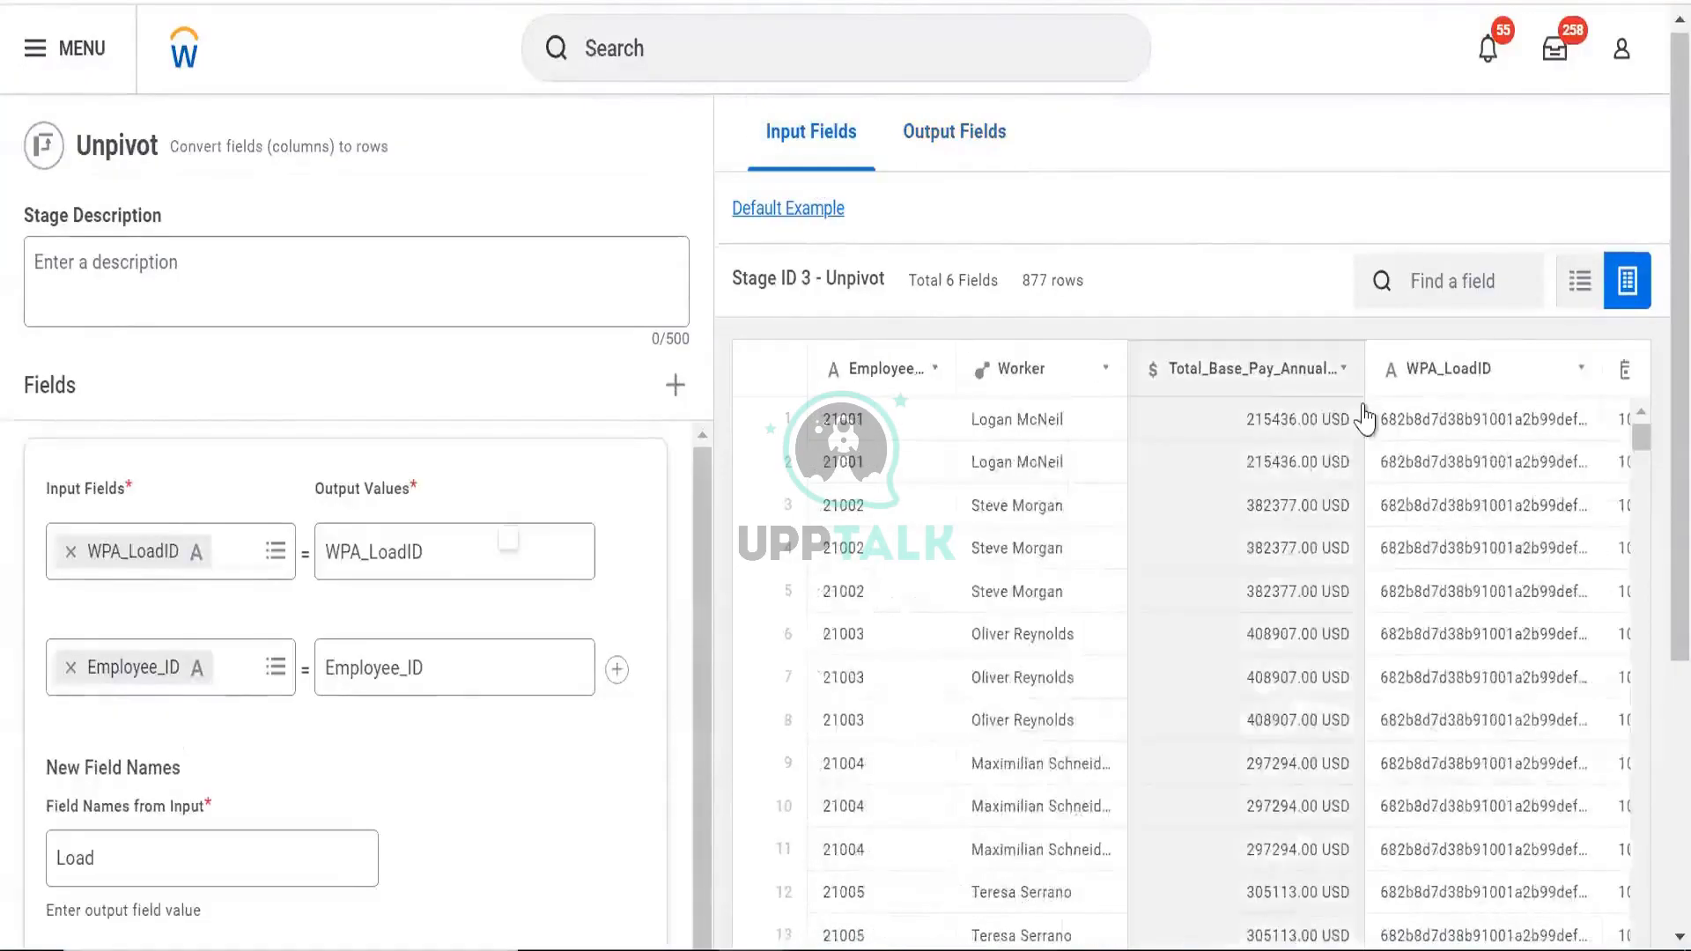
scroll(1365, 419, right, 3)
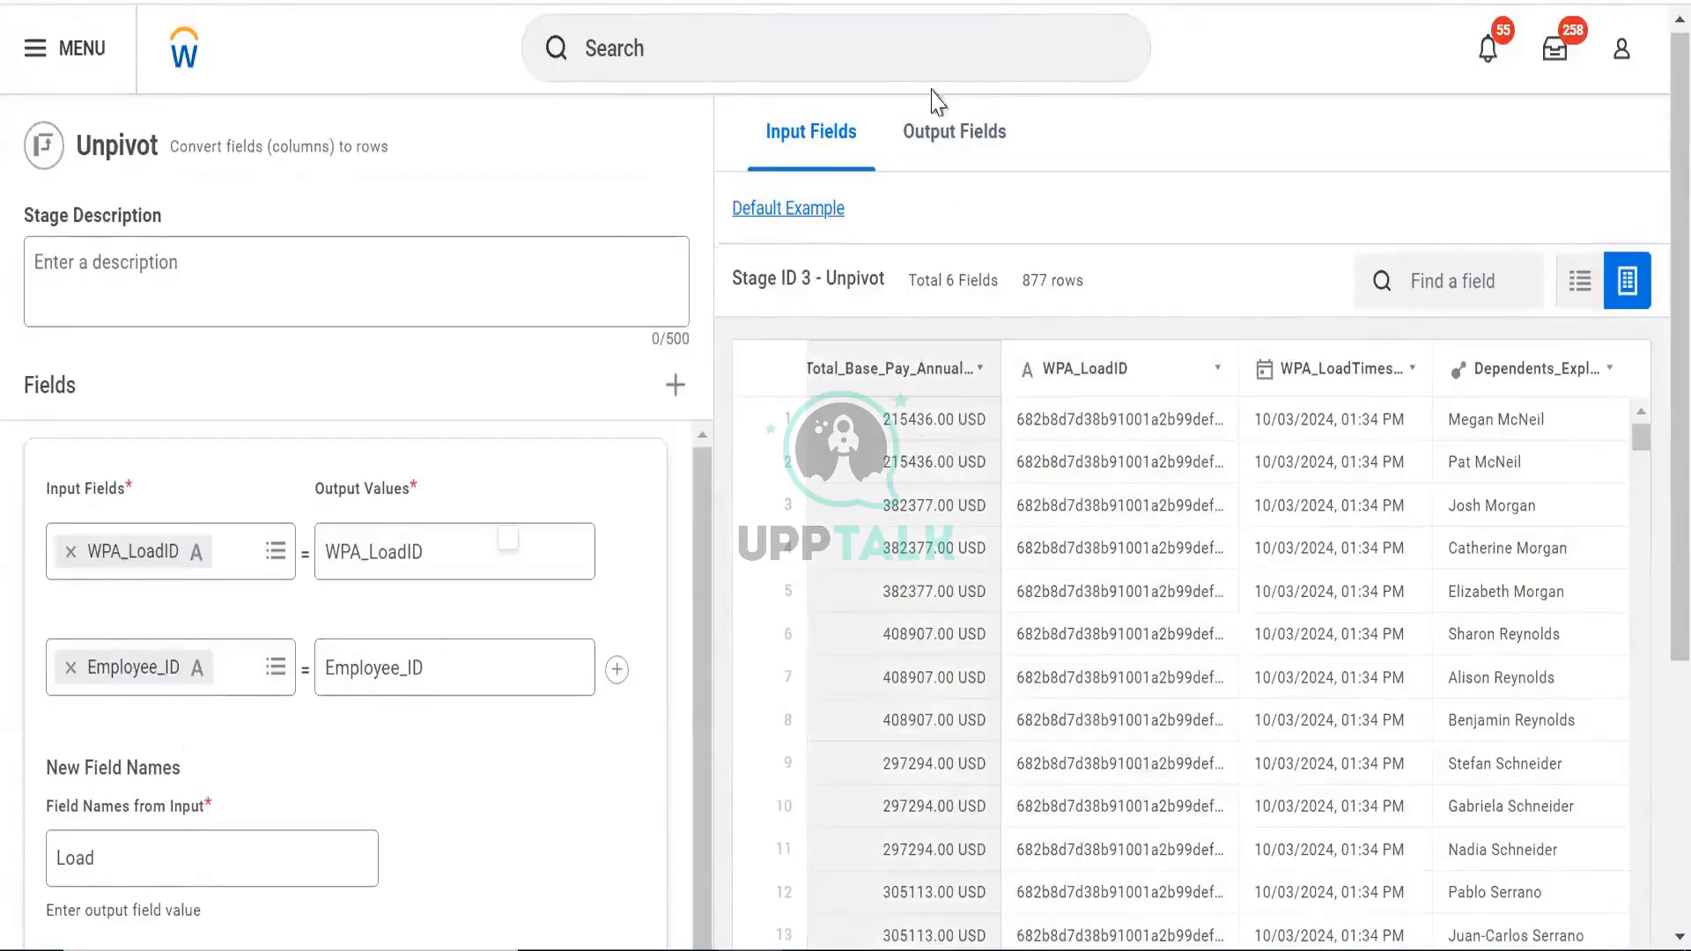
click(956, 157)
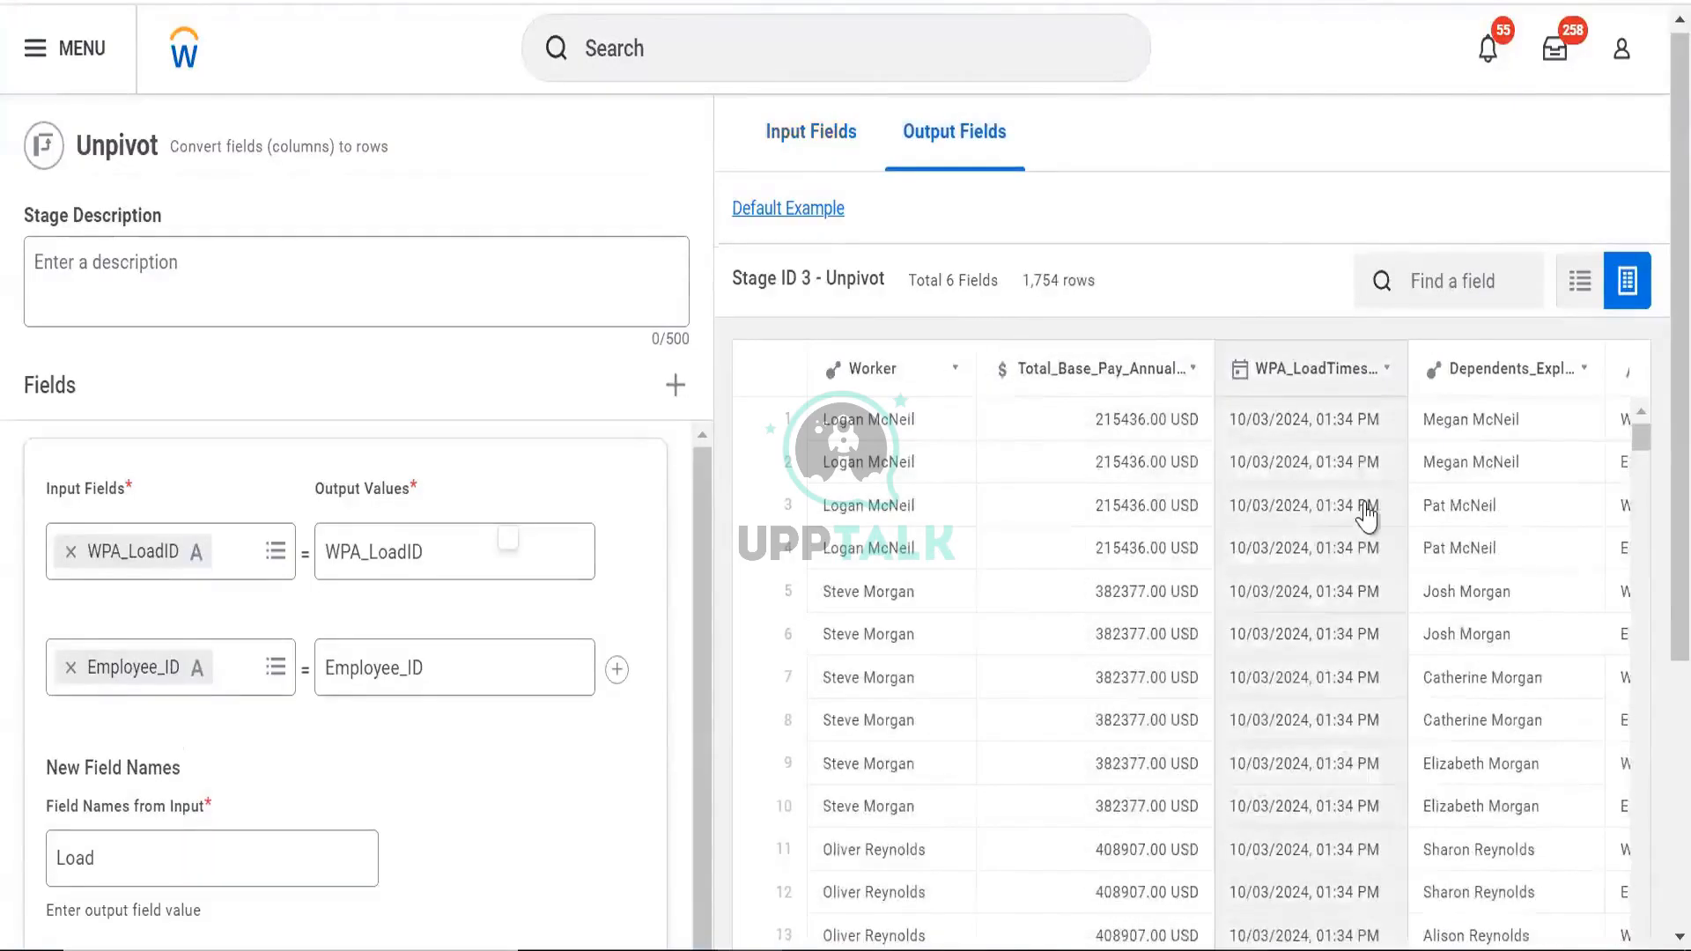
scroll(1366, 517, right, 5)
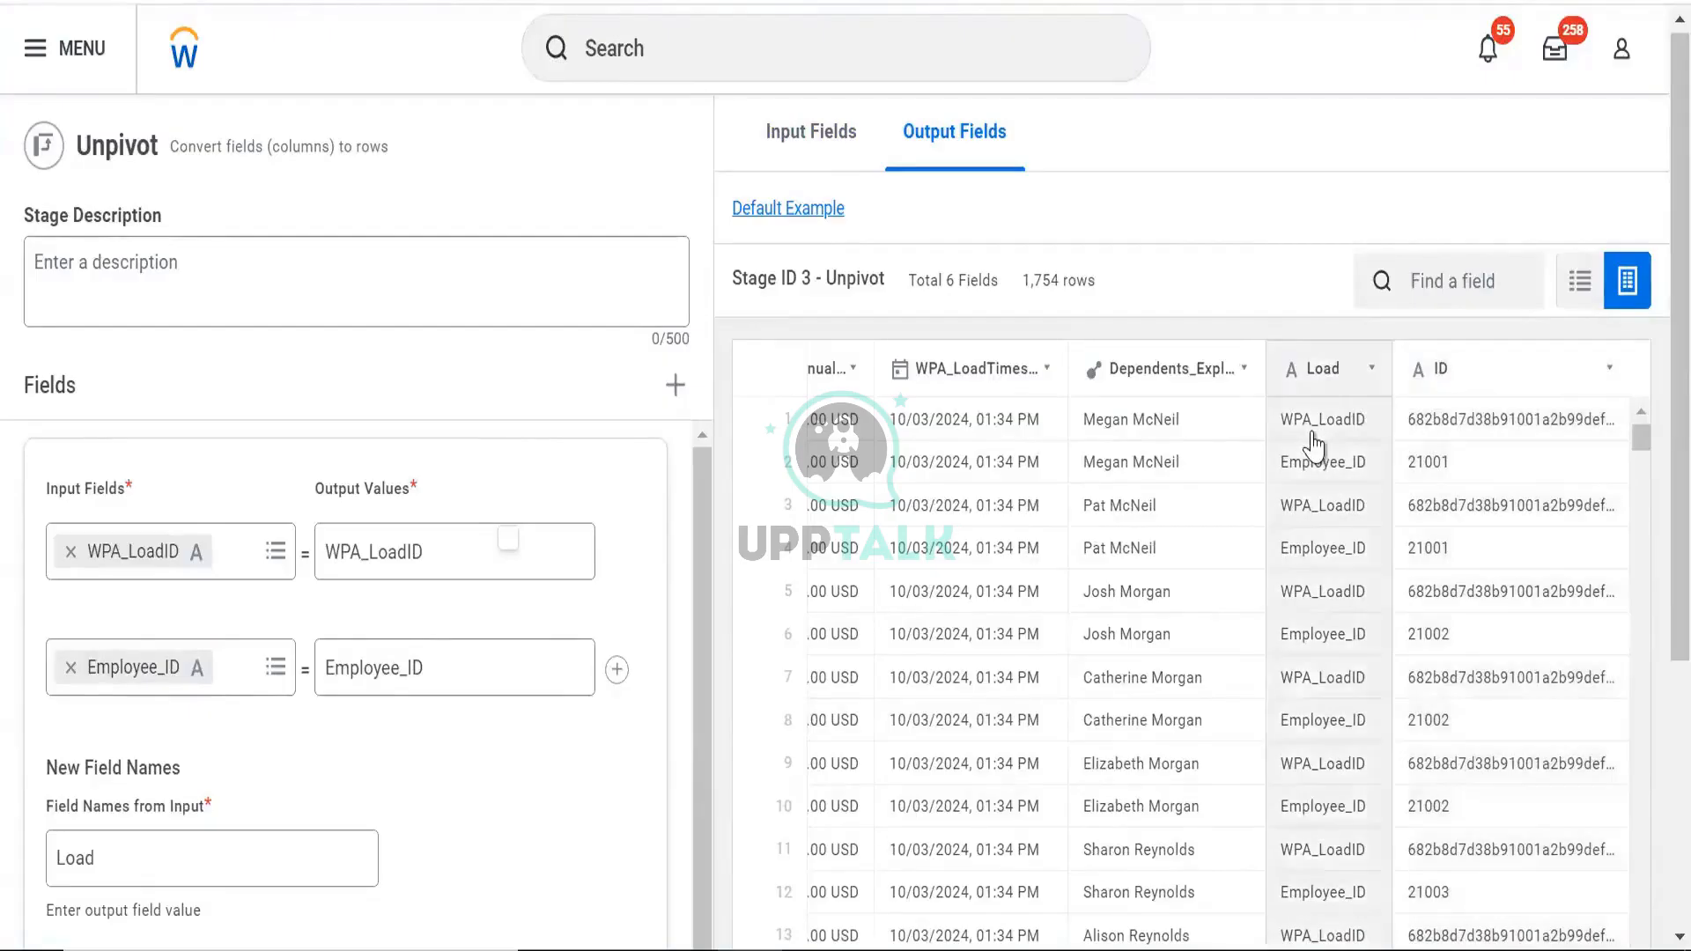
click(825, 159)
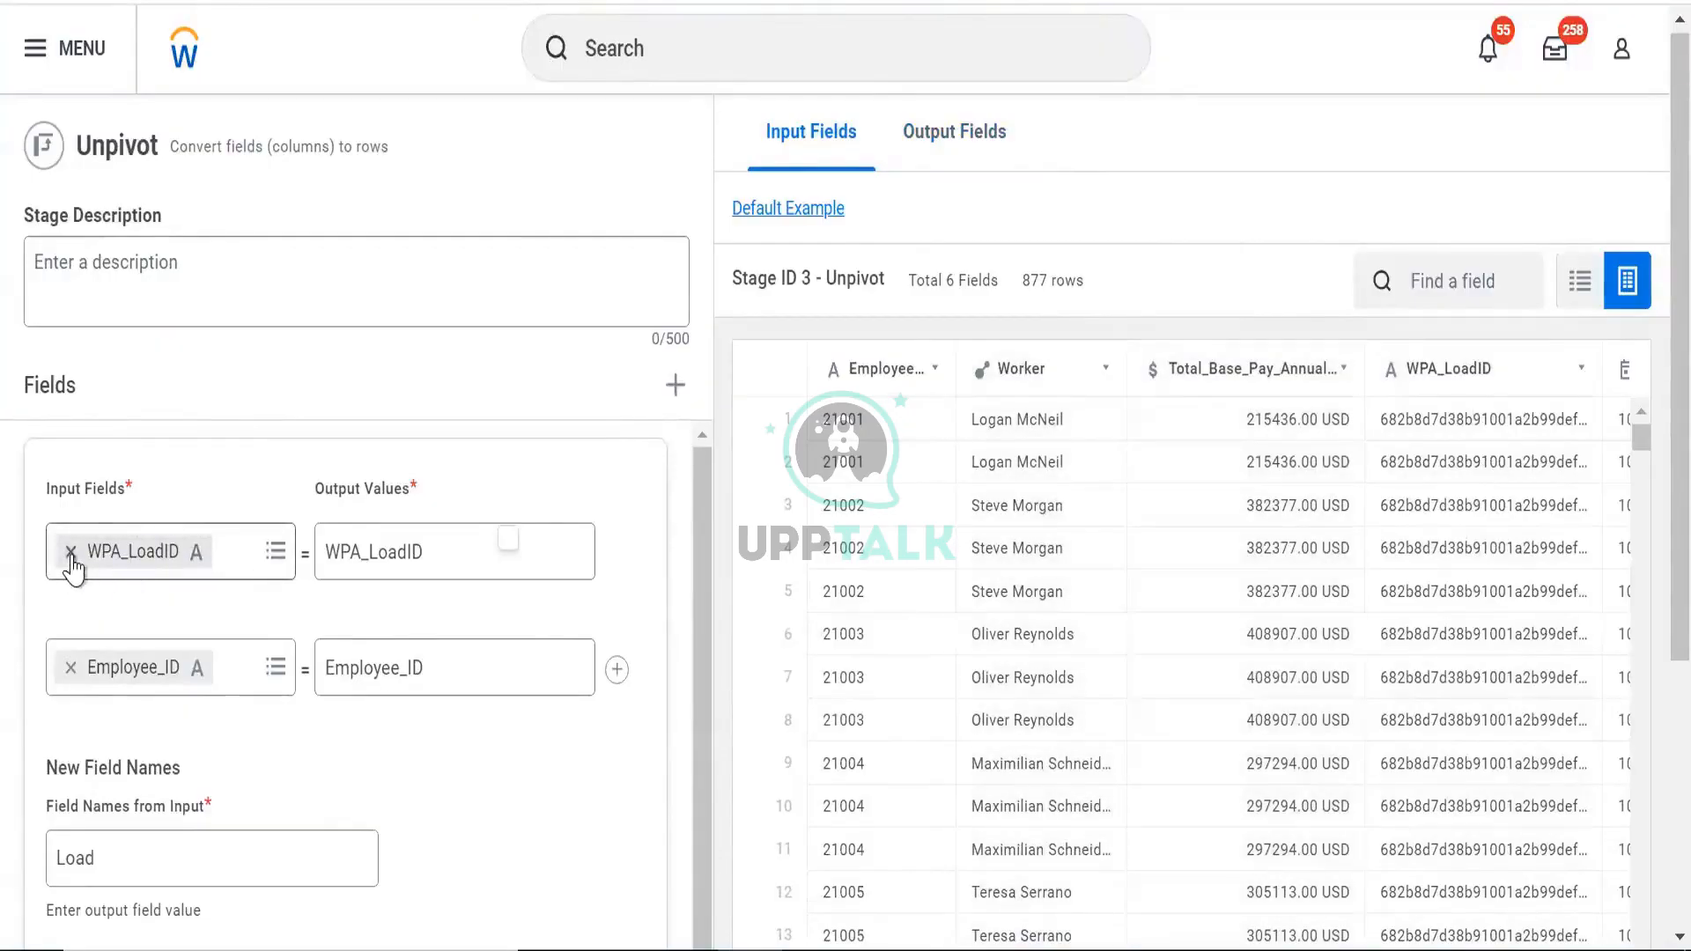
Replace WPA_LoadID with Employee_ID as the first unpivot input field
click(319, 540)
click(70, 552)
click(83, 553)
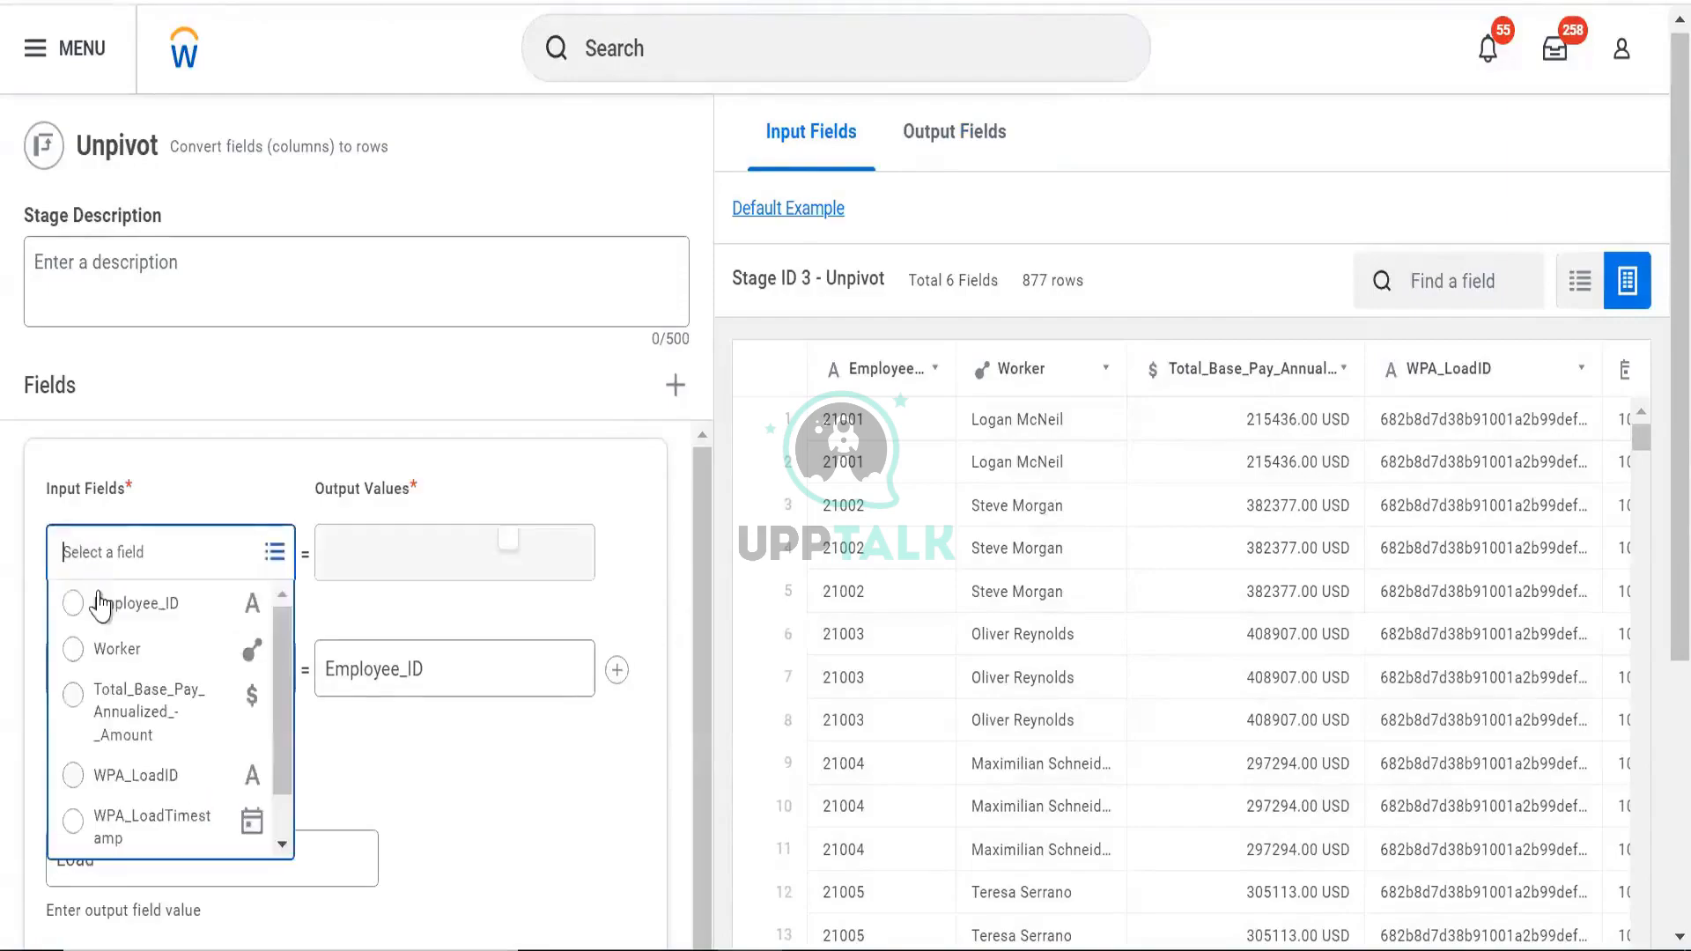
click(132, 601)
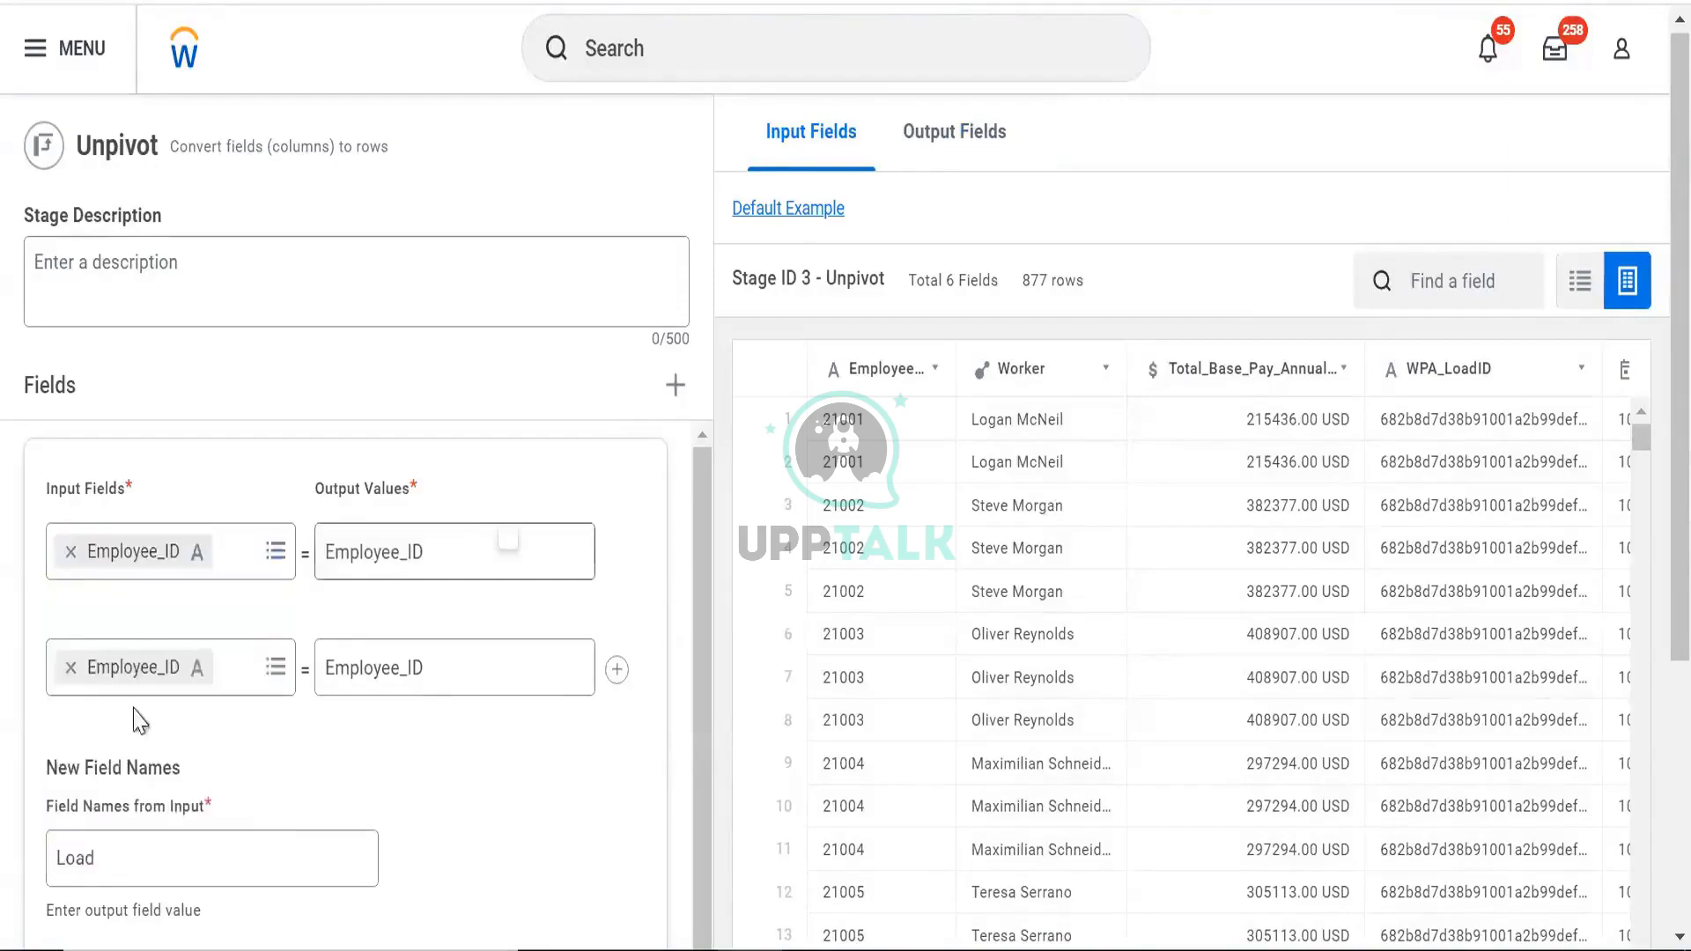
Switch the second input row from Employee_ID to Worker and preview the unpivot
click(71, 668)
click(72, 671)
click(96, 383)
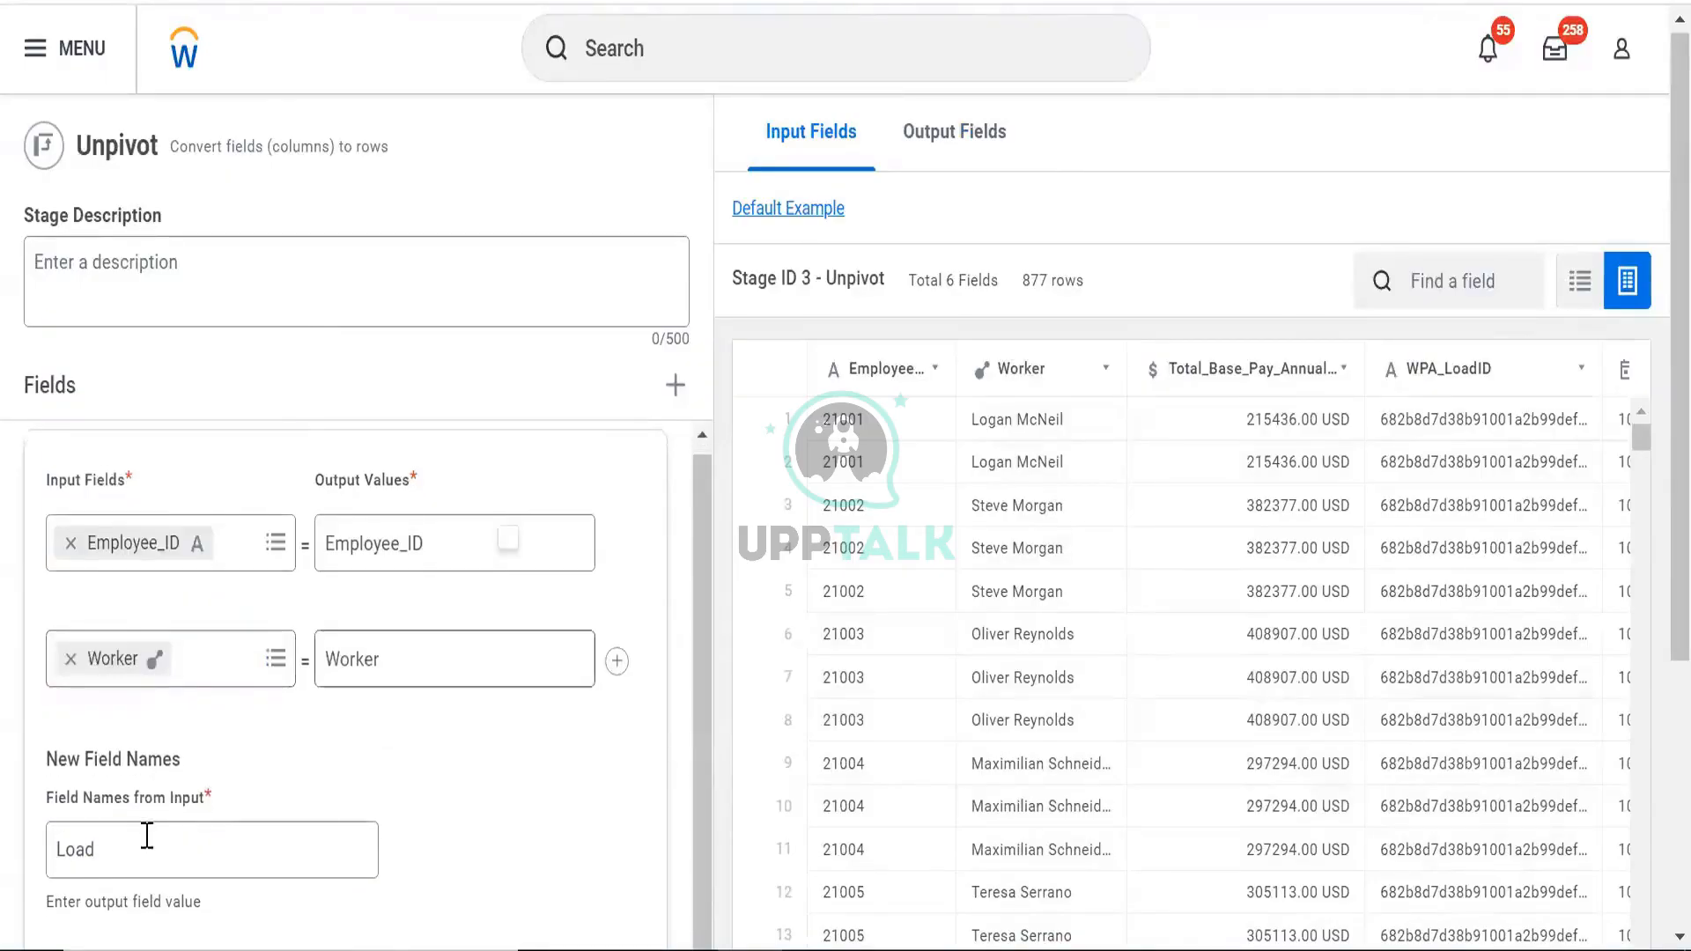
scroll(150, 749, down, 5)
click(231, 797)
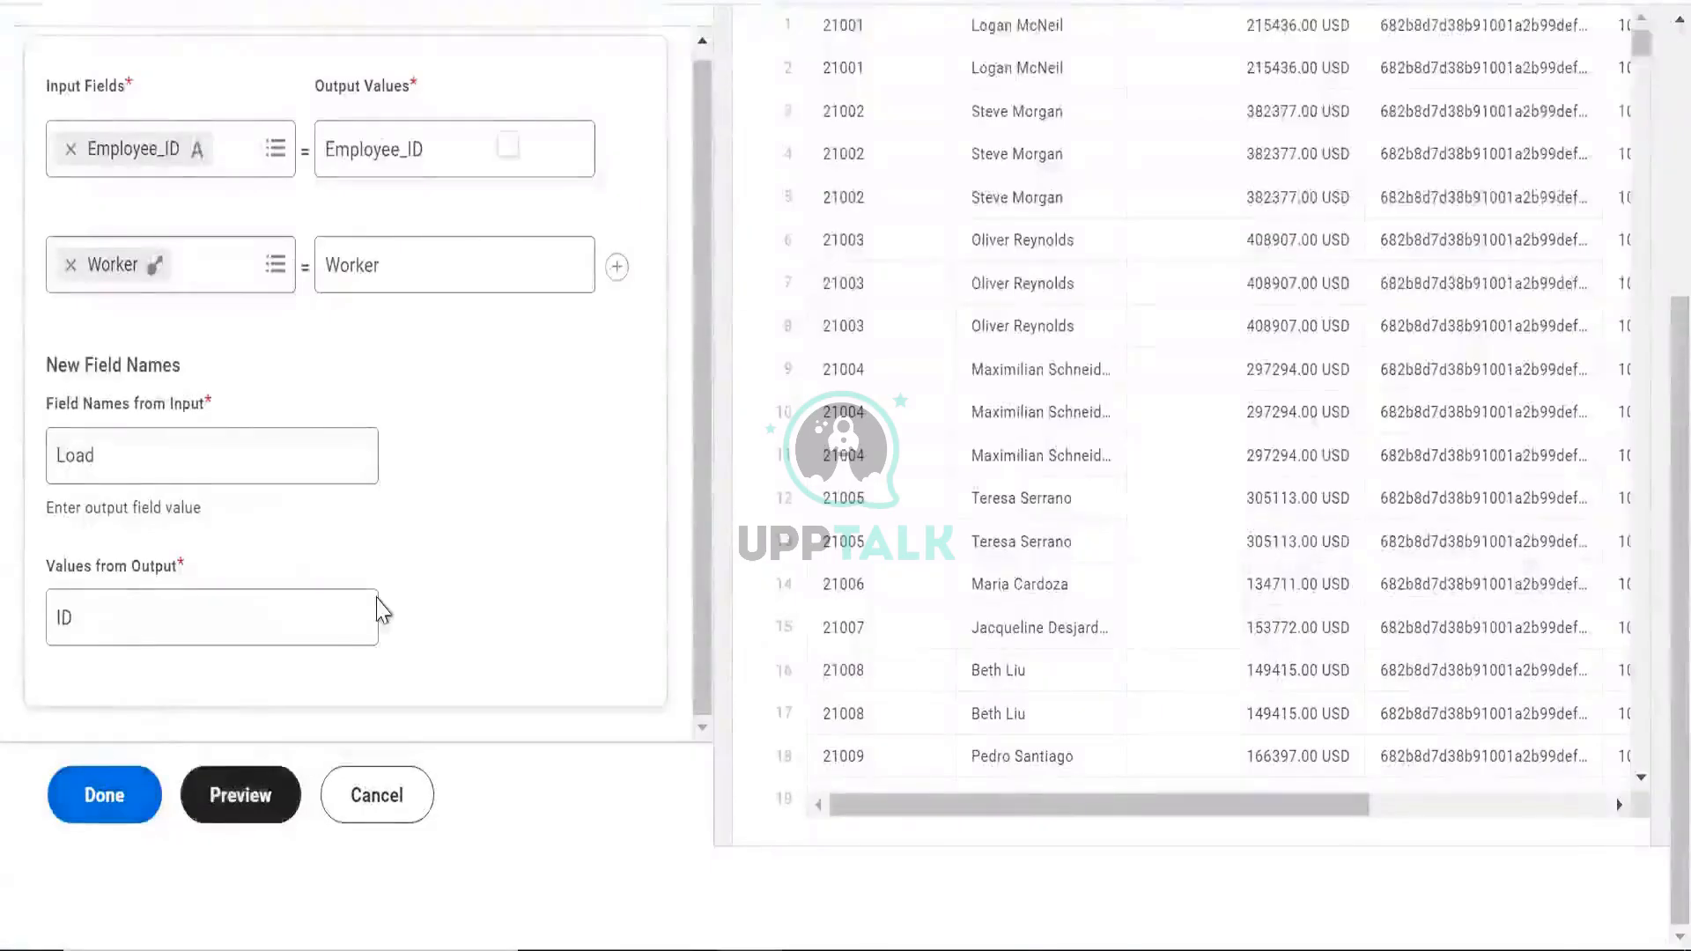
Read the mismatched field-type error, then remove Worker from the second input row
scroll(458, 581, up, 1)
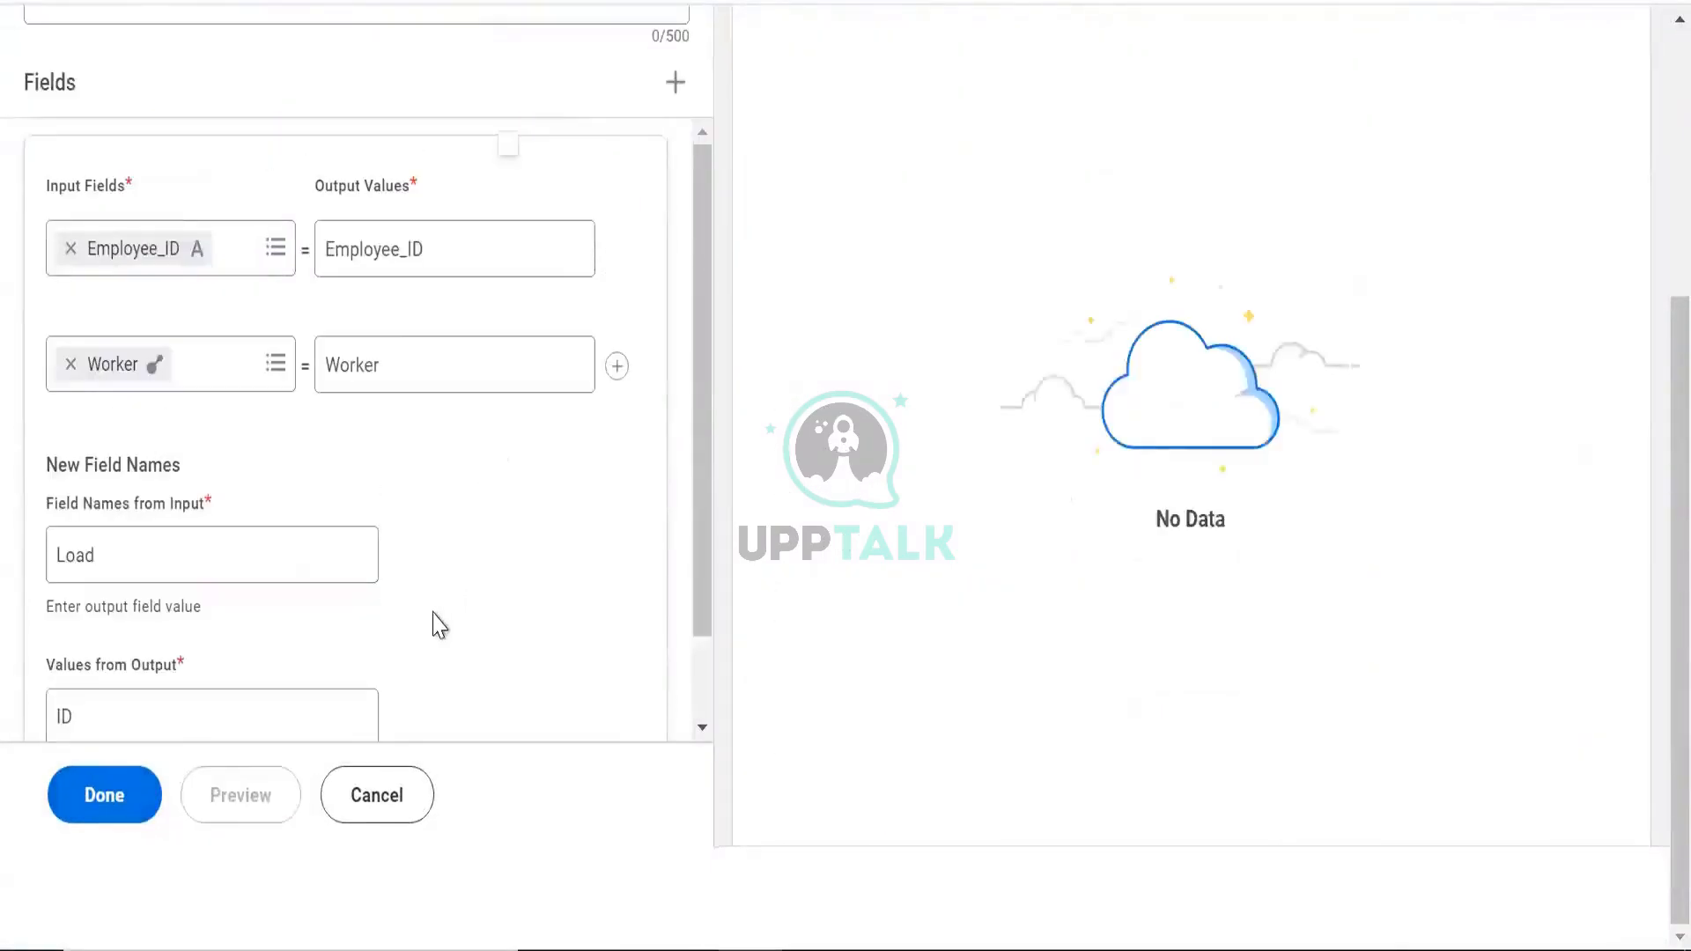
scroll(802, 393, up, 4)
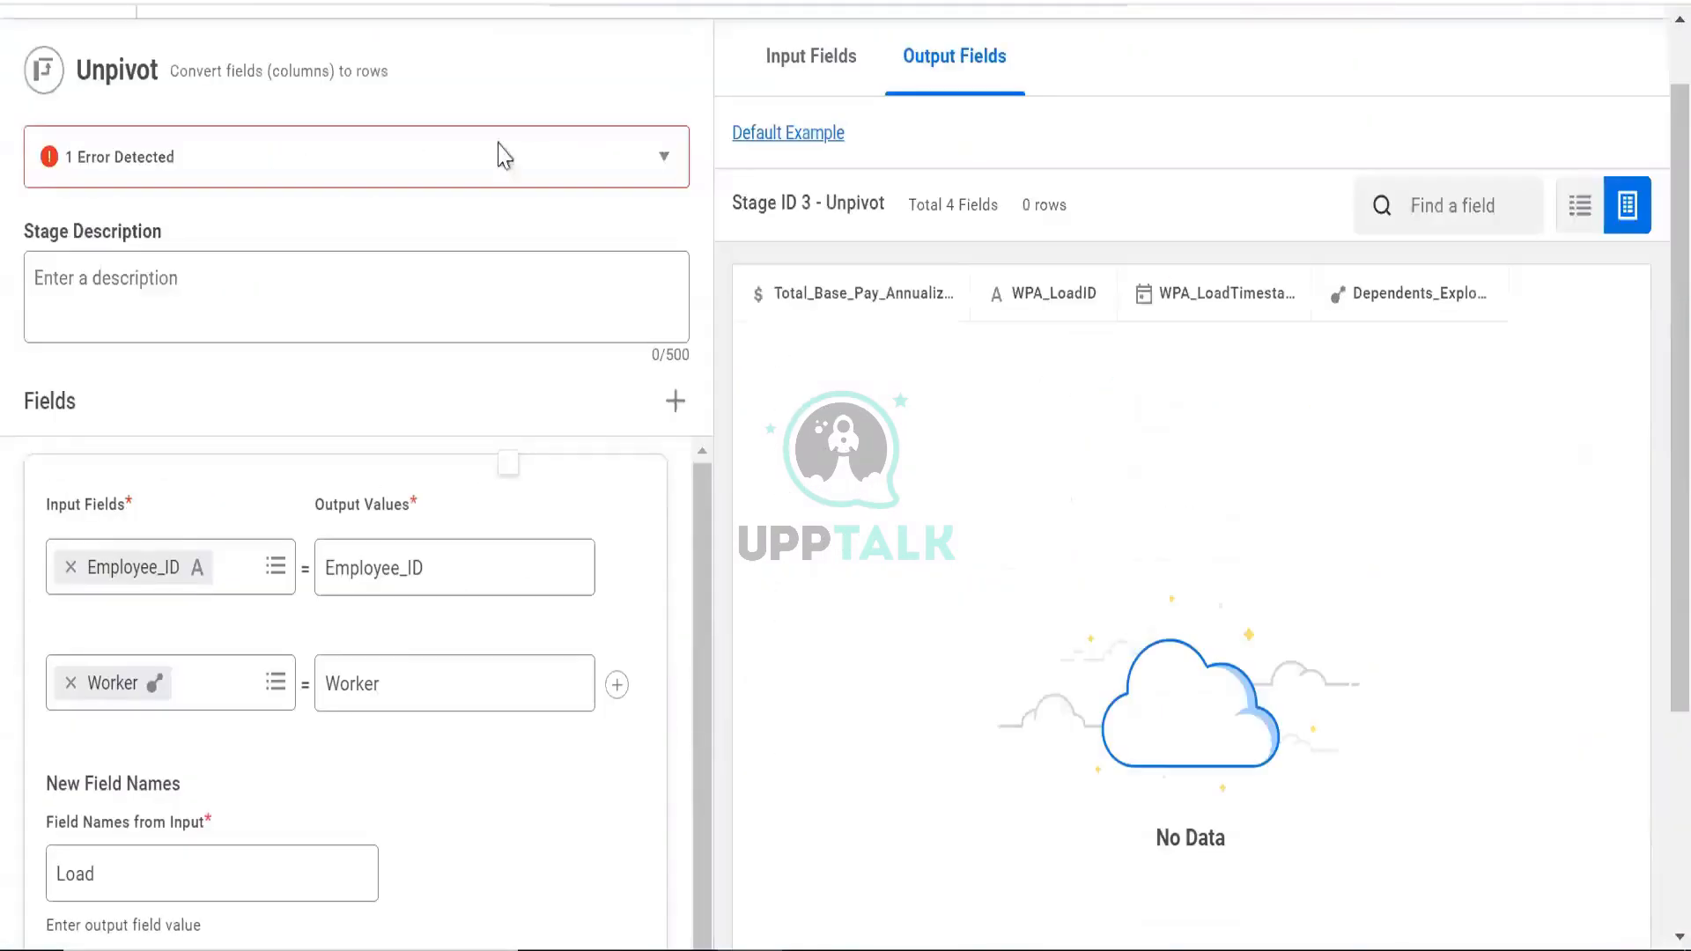
click(502, 157)
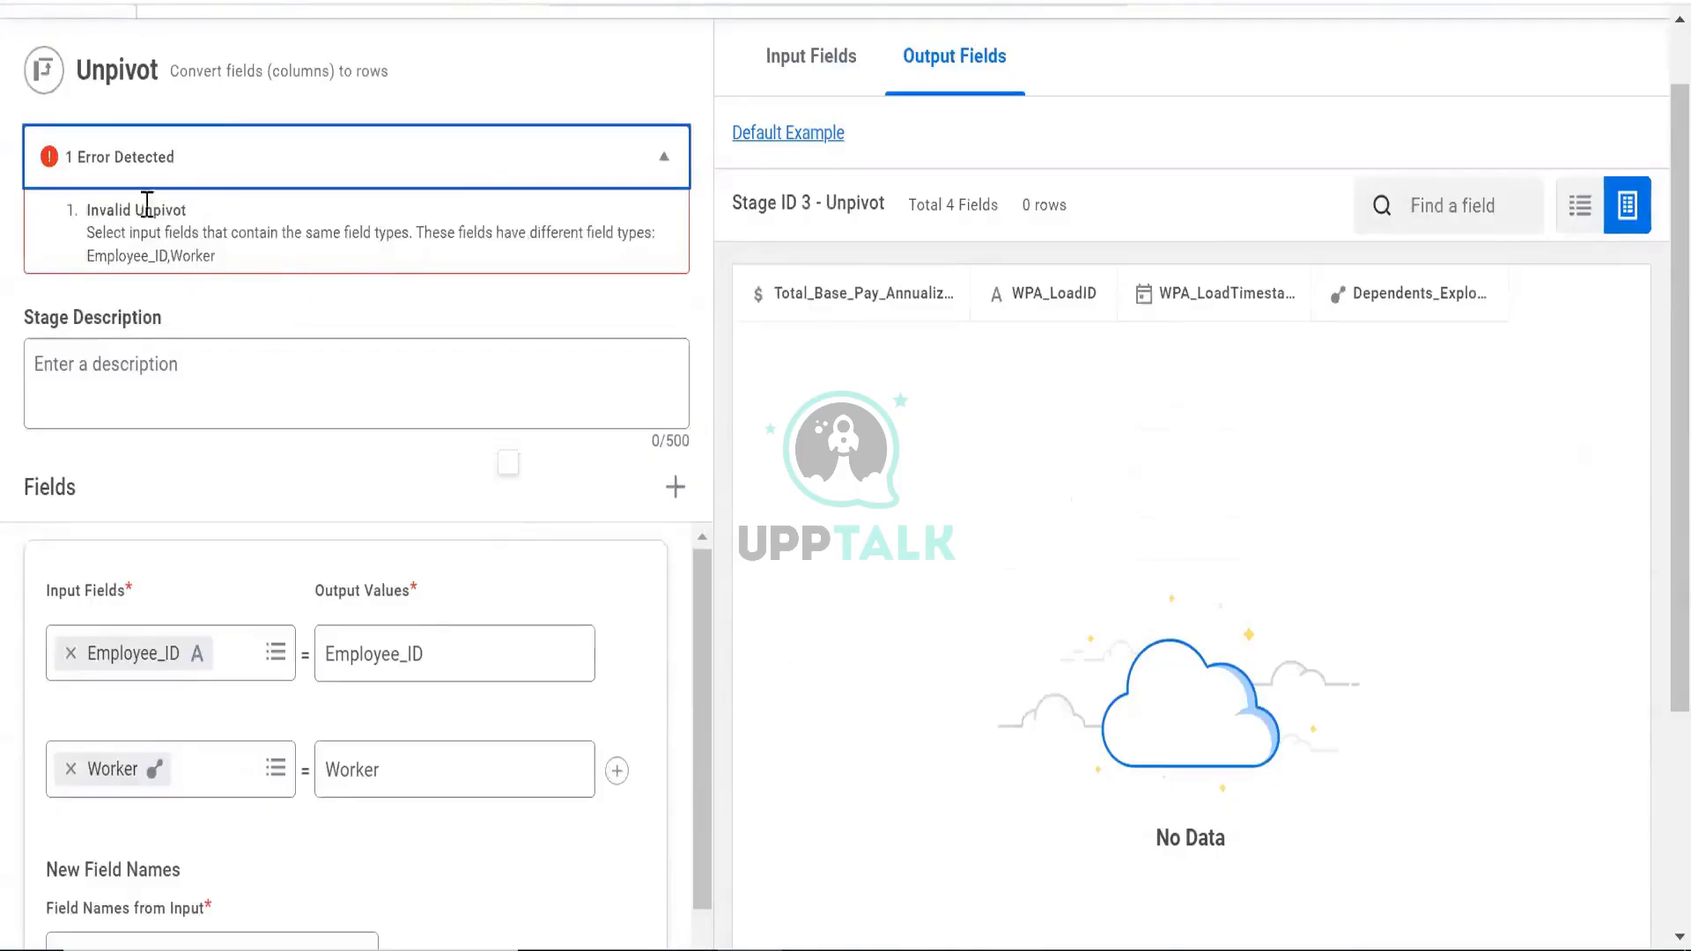
drag(152, 230, 388, 262)
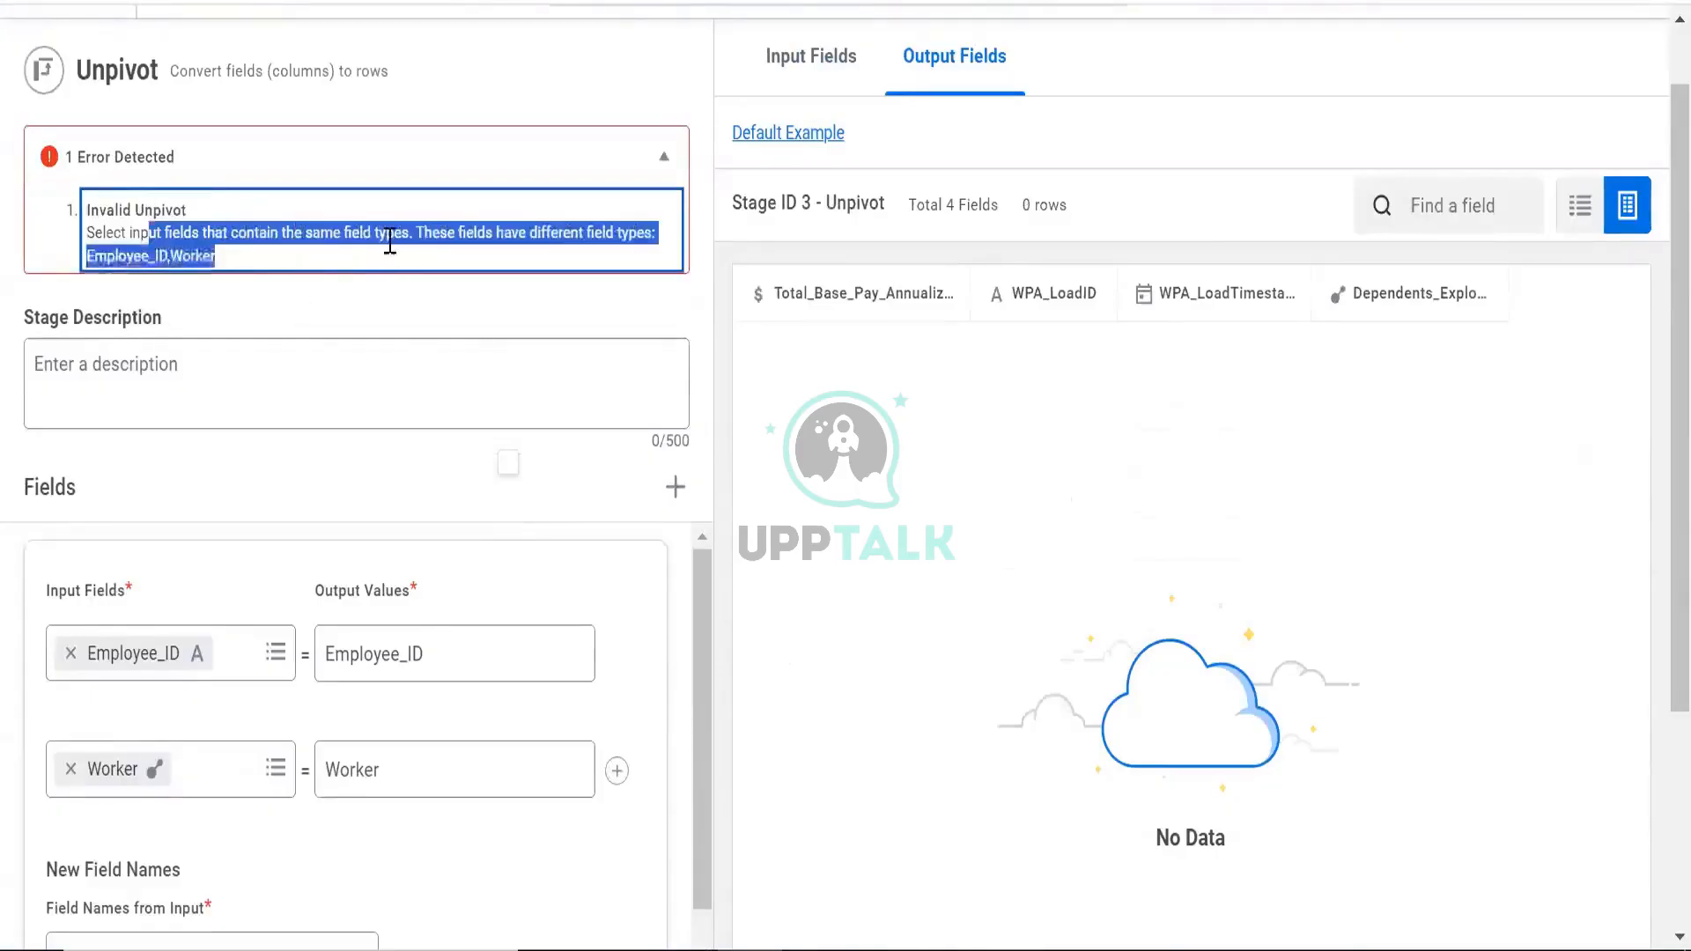
scroll(347, 312, down, 4)
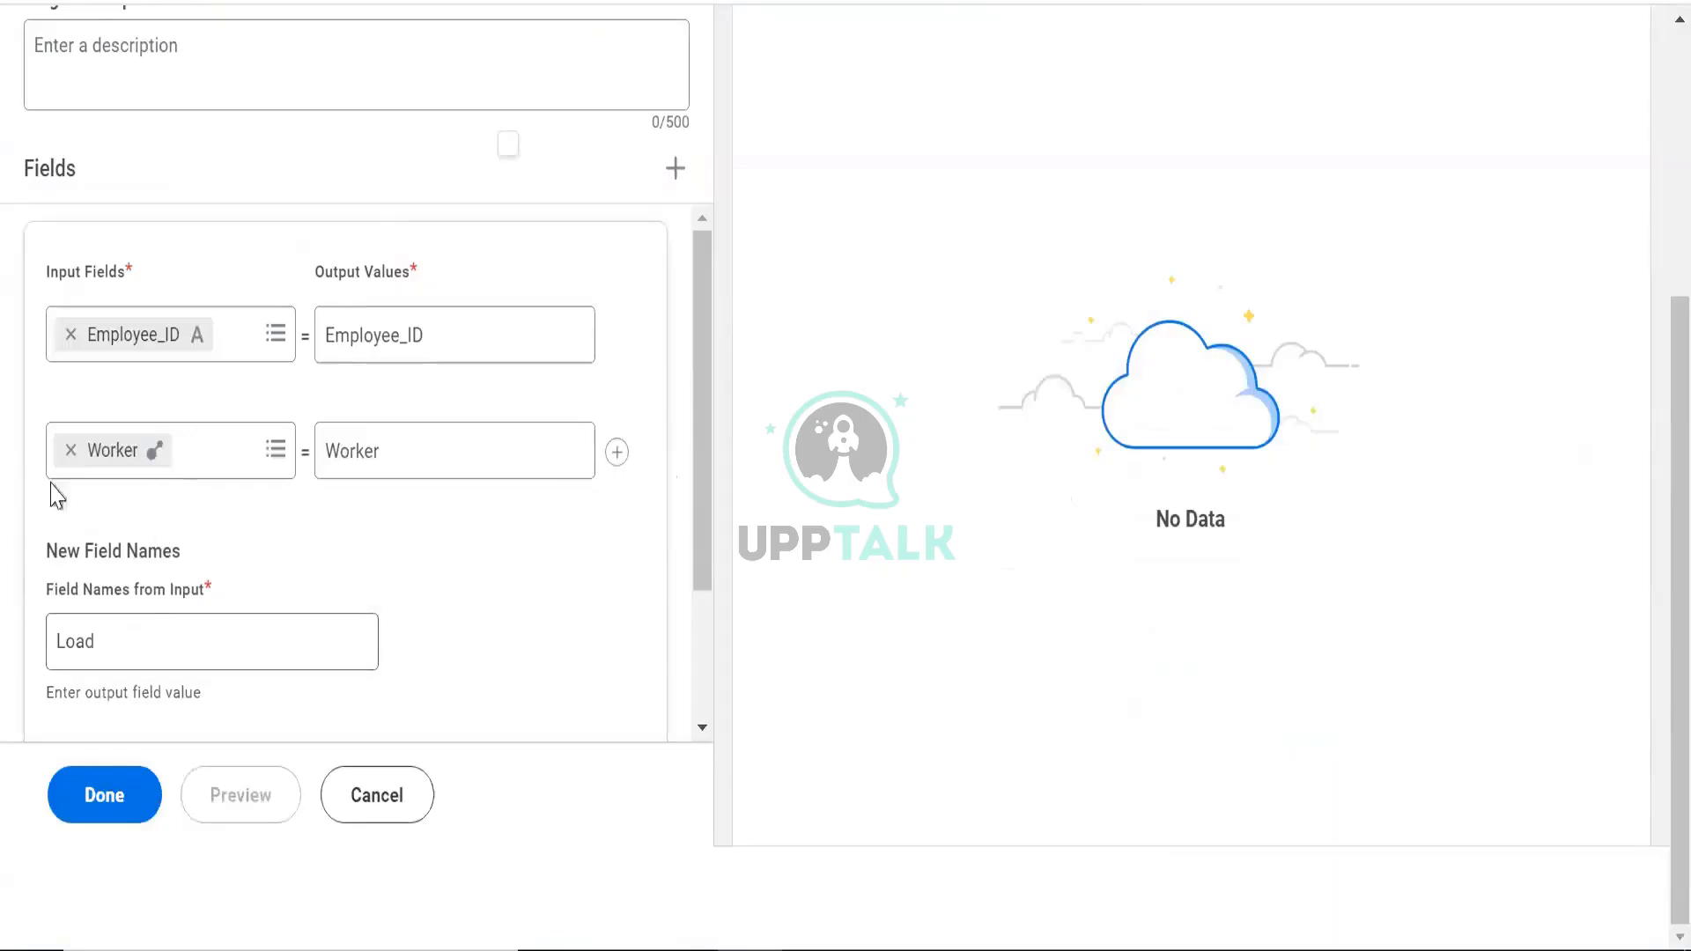
click(70, 450)
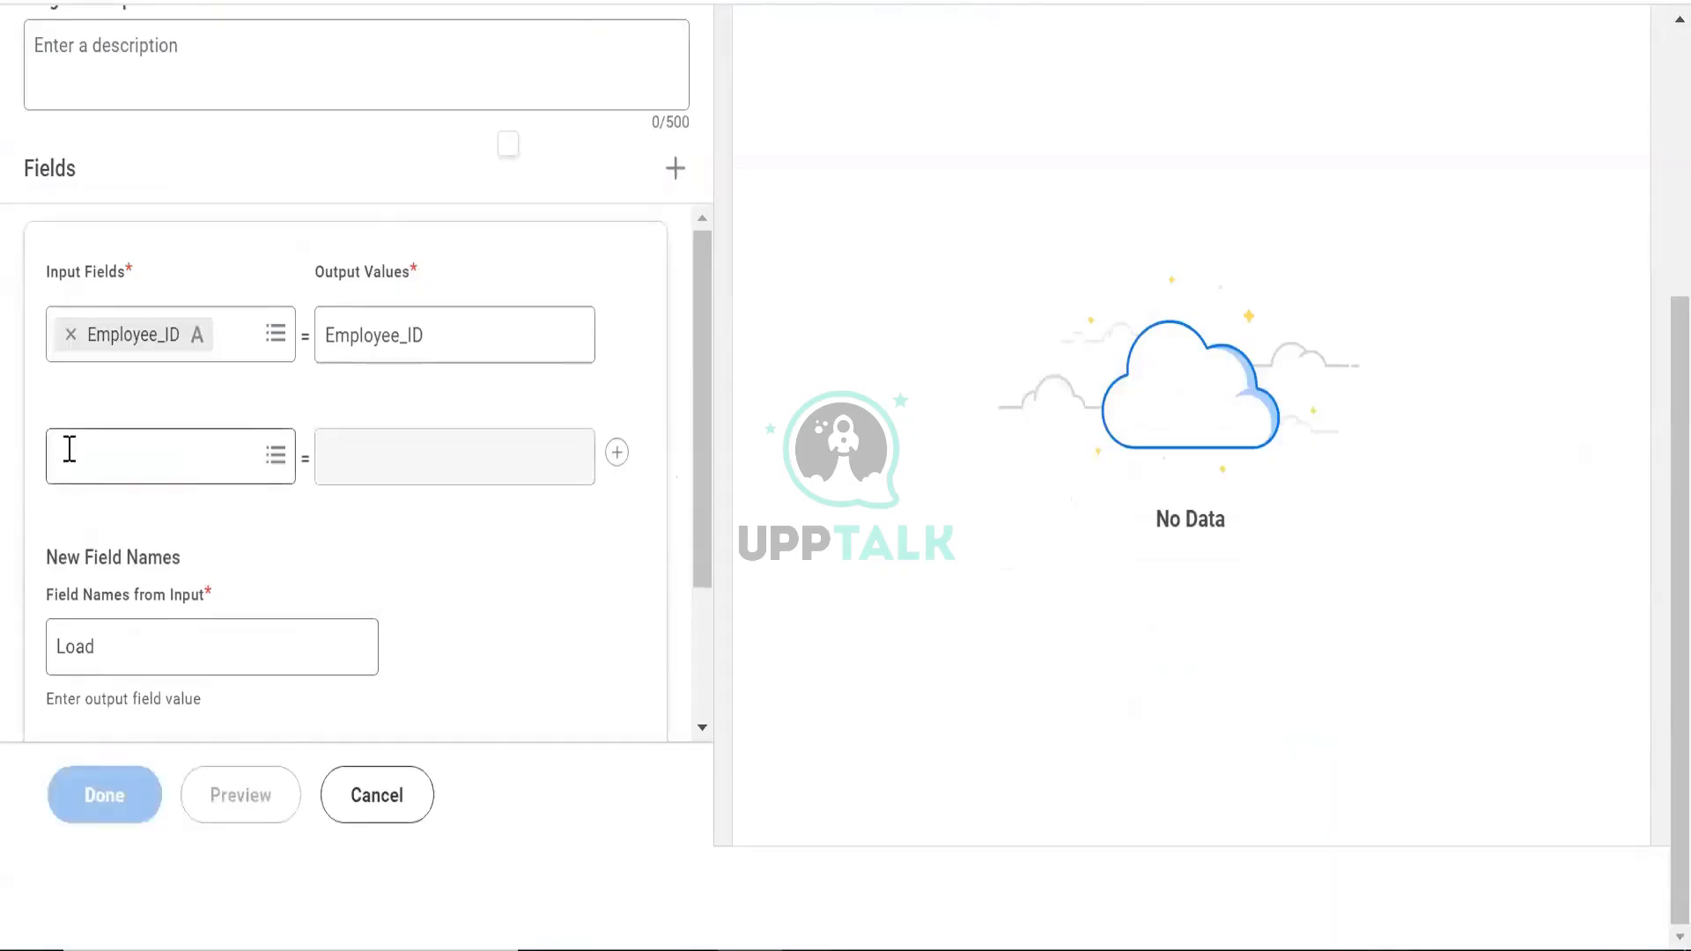
Set WPA_LoadID as the second unpivot input and preview the result
click(73, 475)
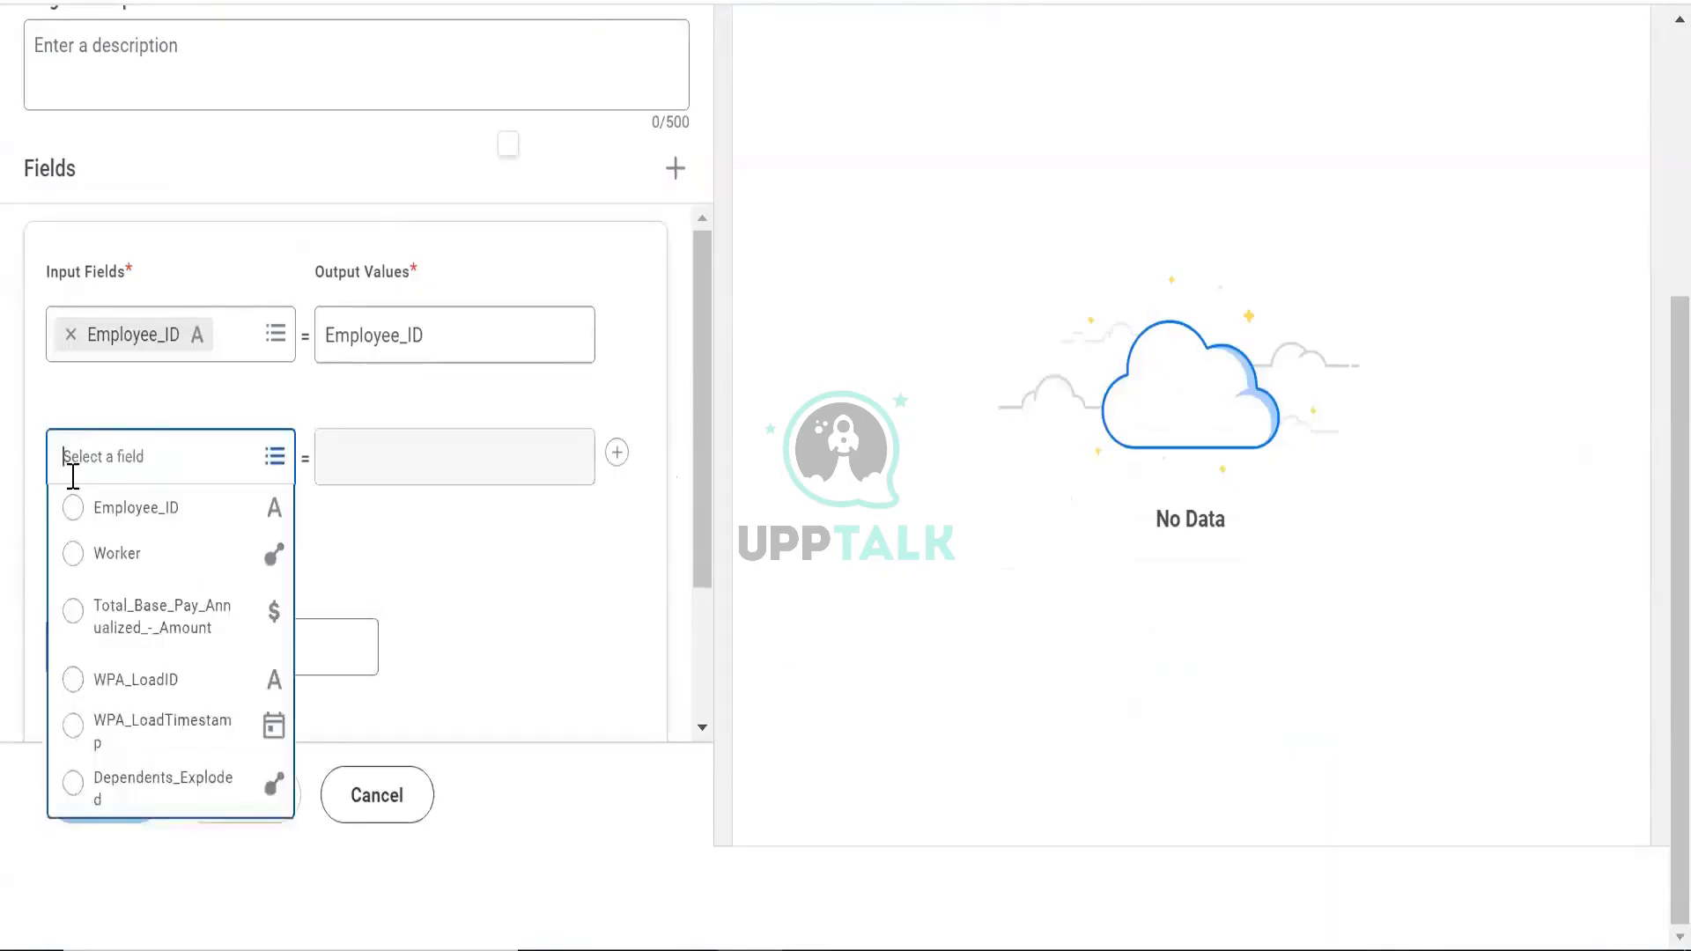
click(124, 692)
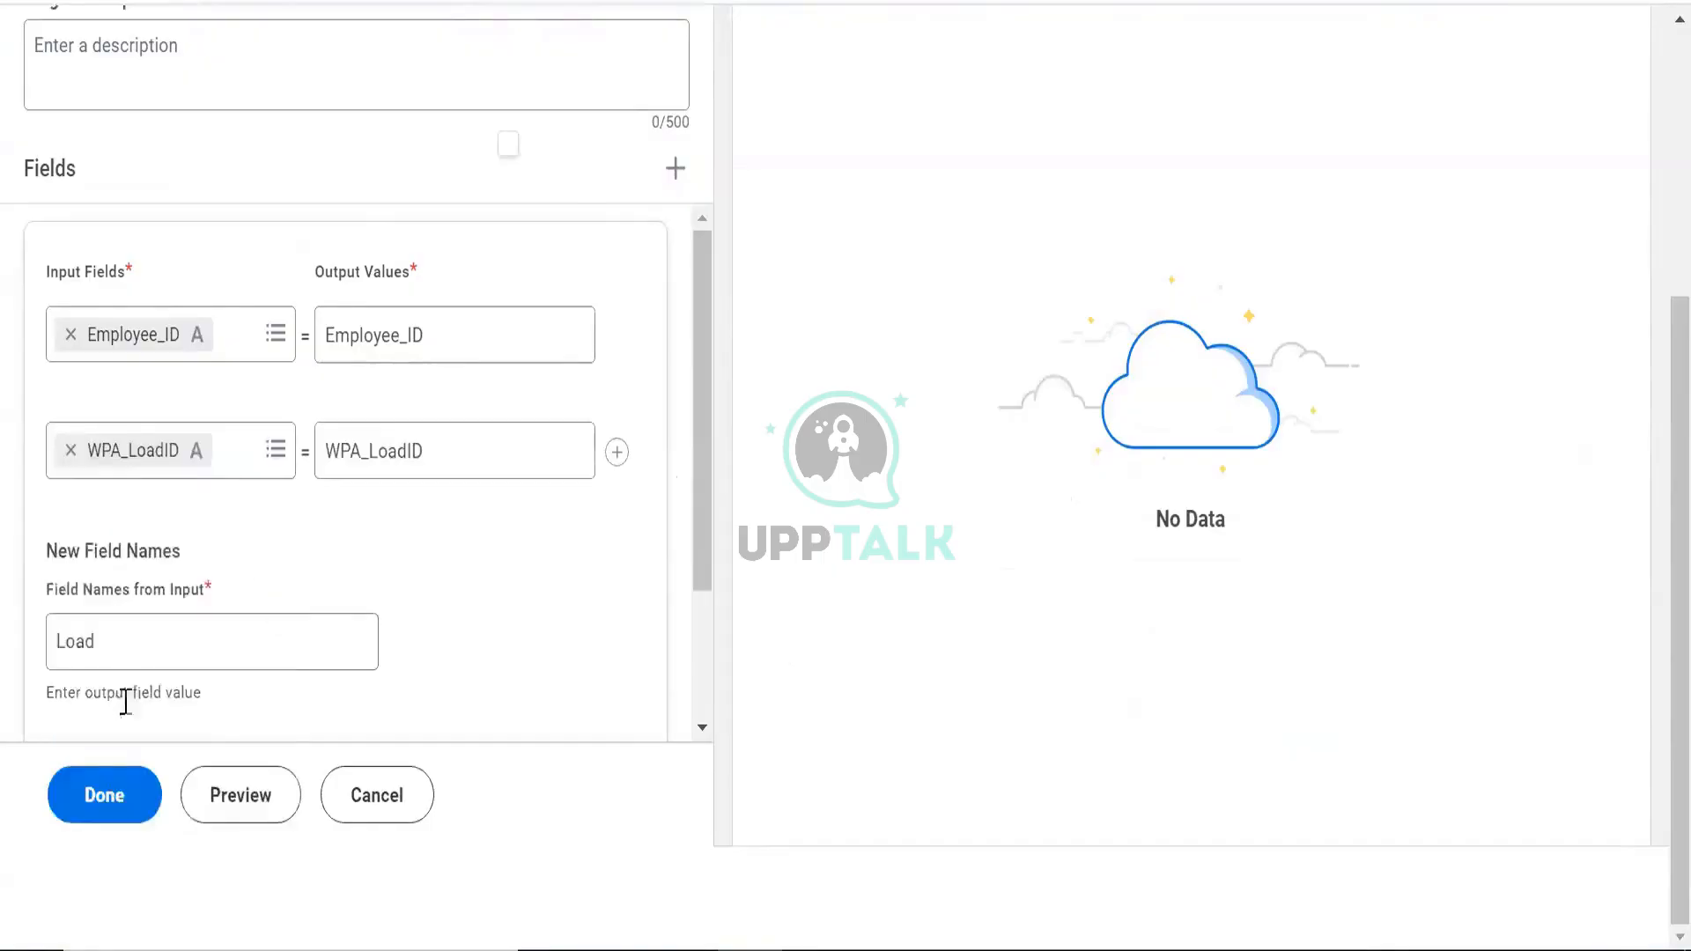
click(252, 797)
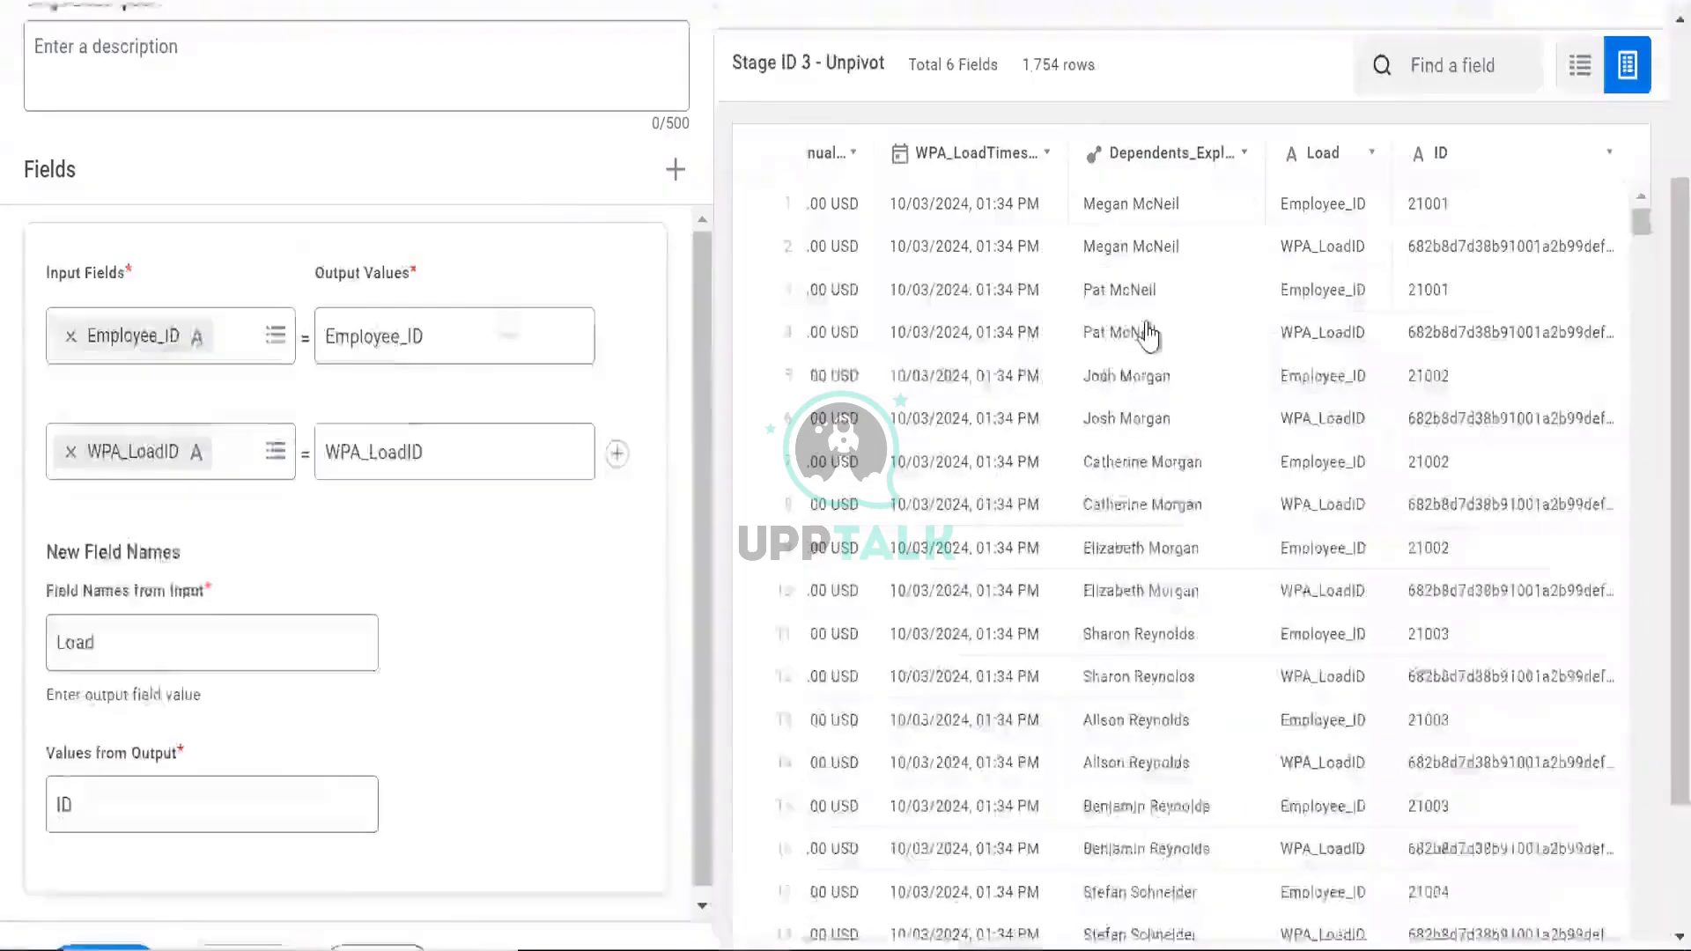
Rename the Field Names from Input value from Load to Employee and refresh the preview
scroll(1144, 332, up, 1)
scroll(1144, 332, down, 3)
scroll(938, 370, up, 4)
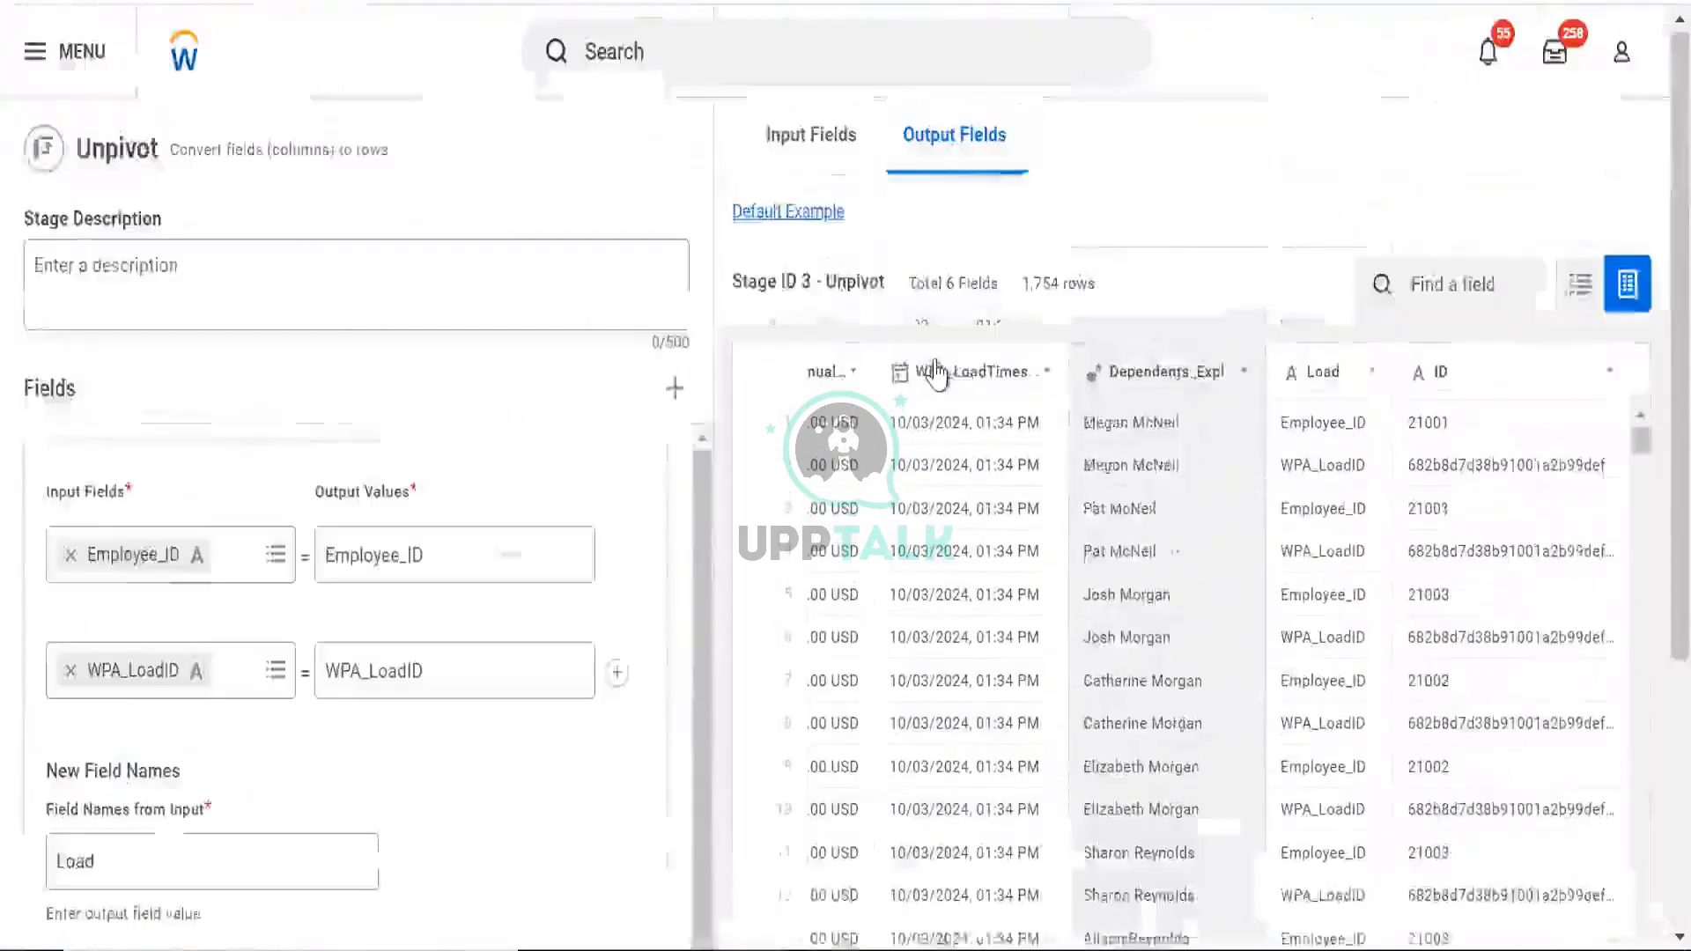
scroll(937, 374, down, 3)
click(183, 627)
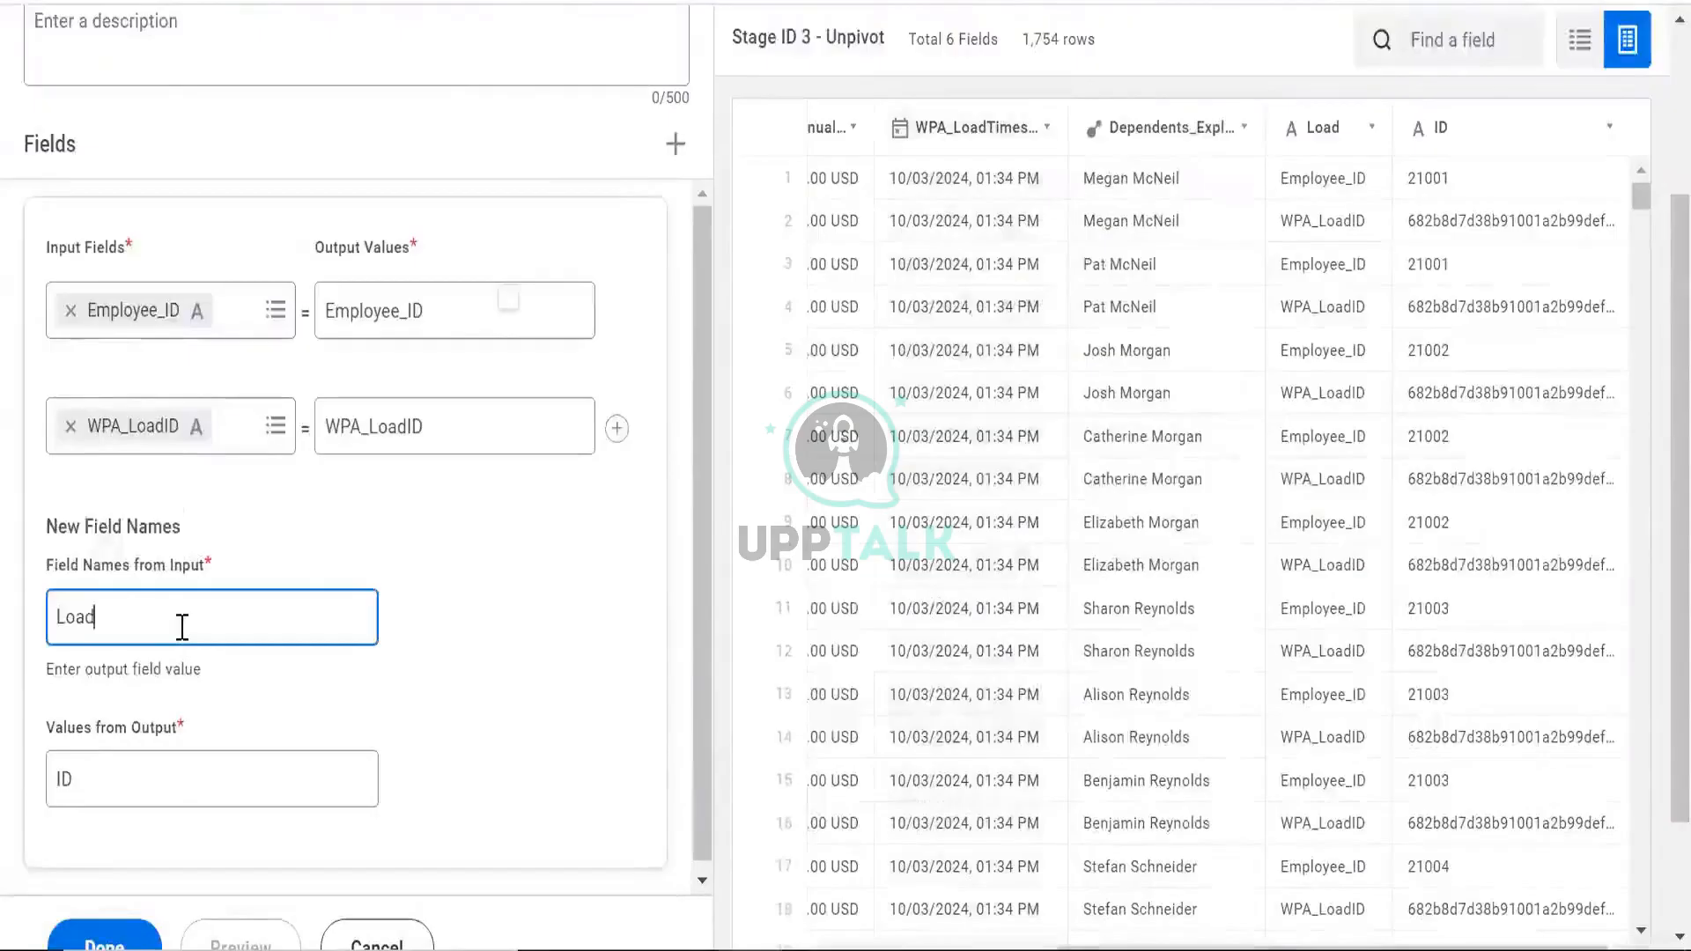
double_click(183, 627)
text(Empl)
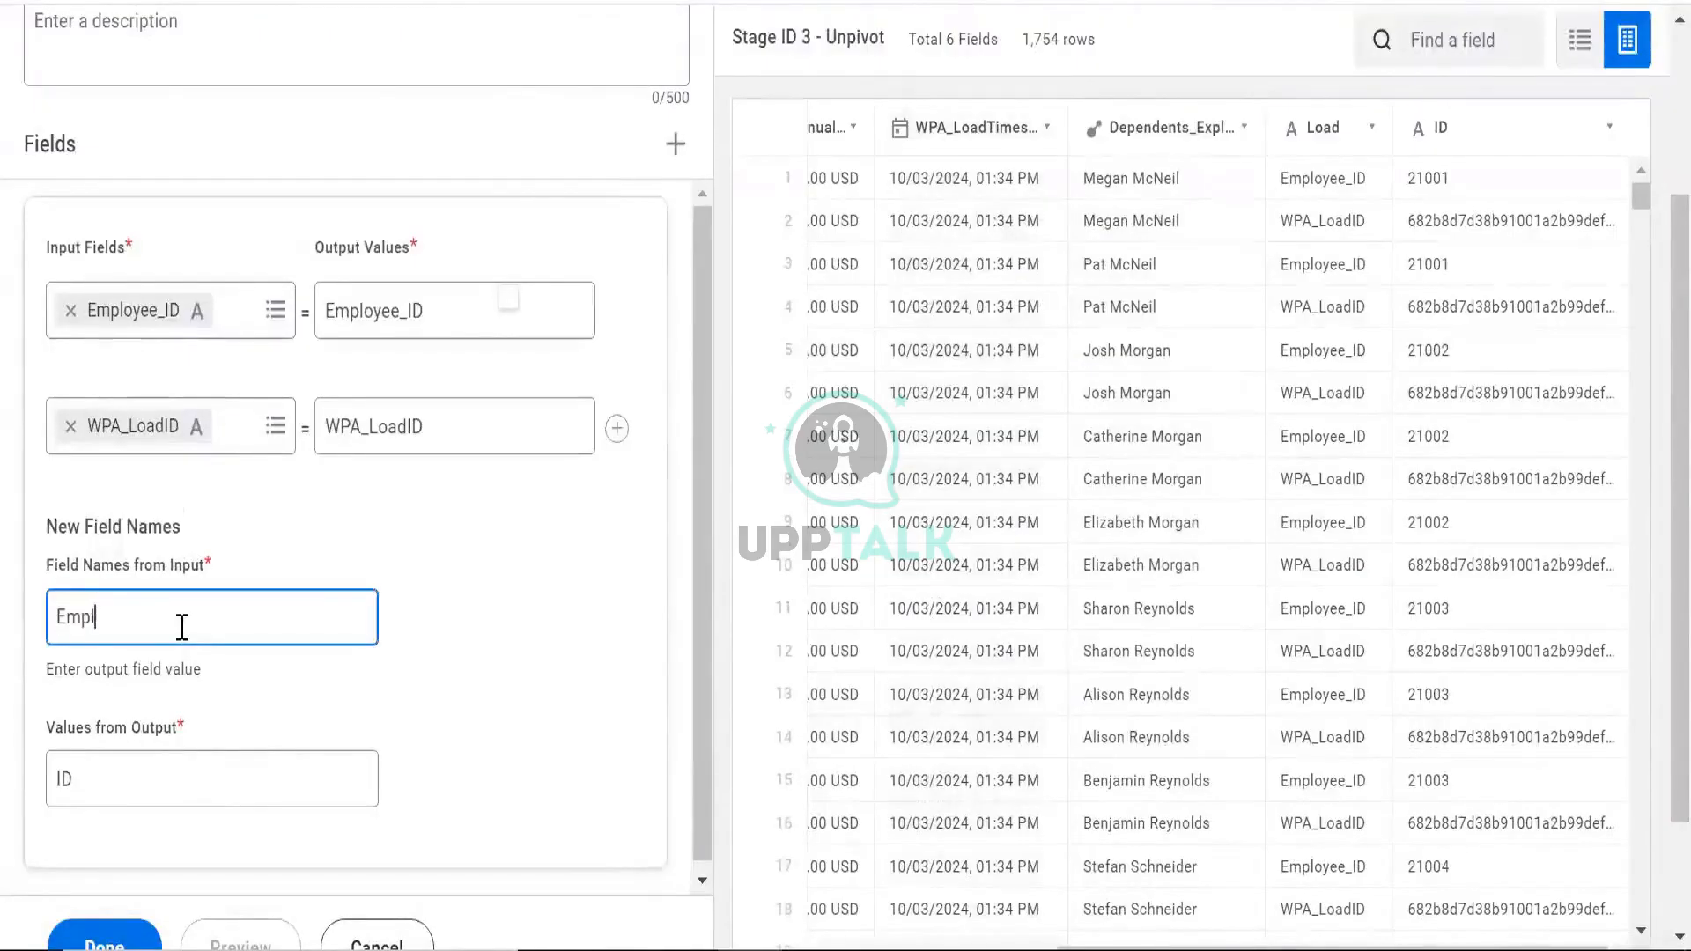
text(oyee ID)
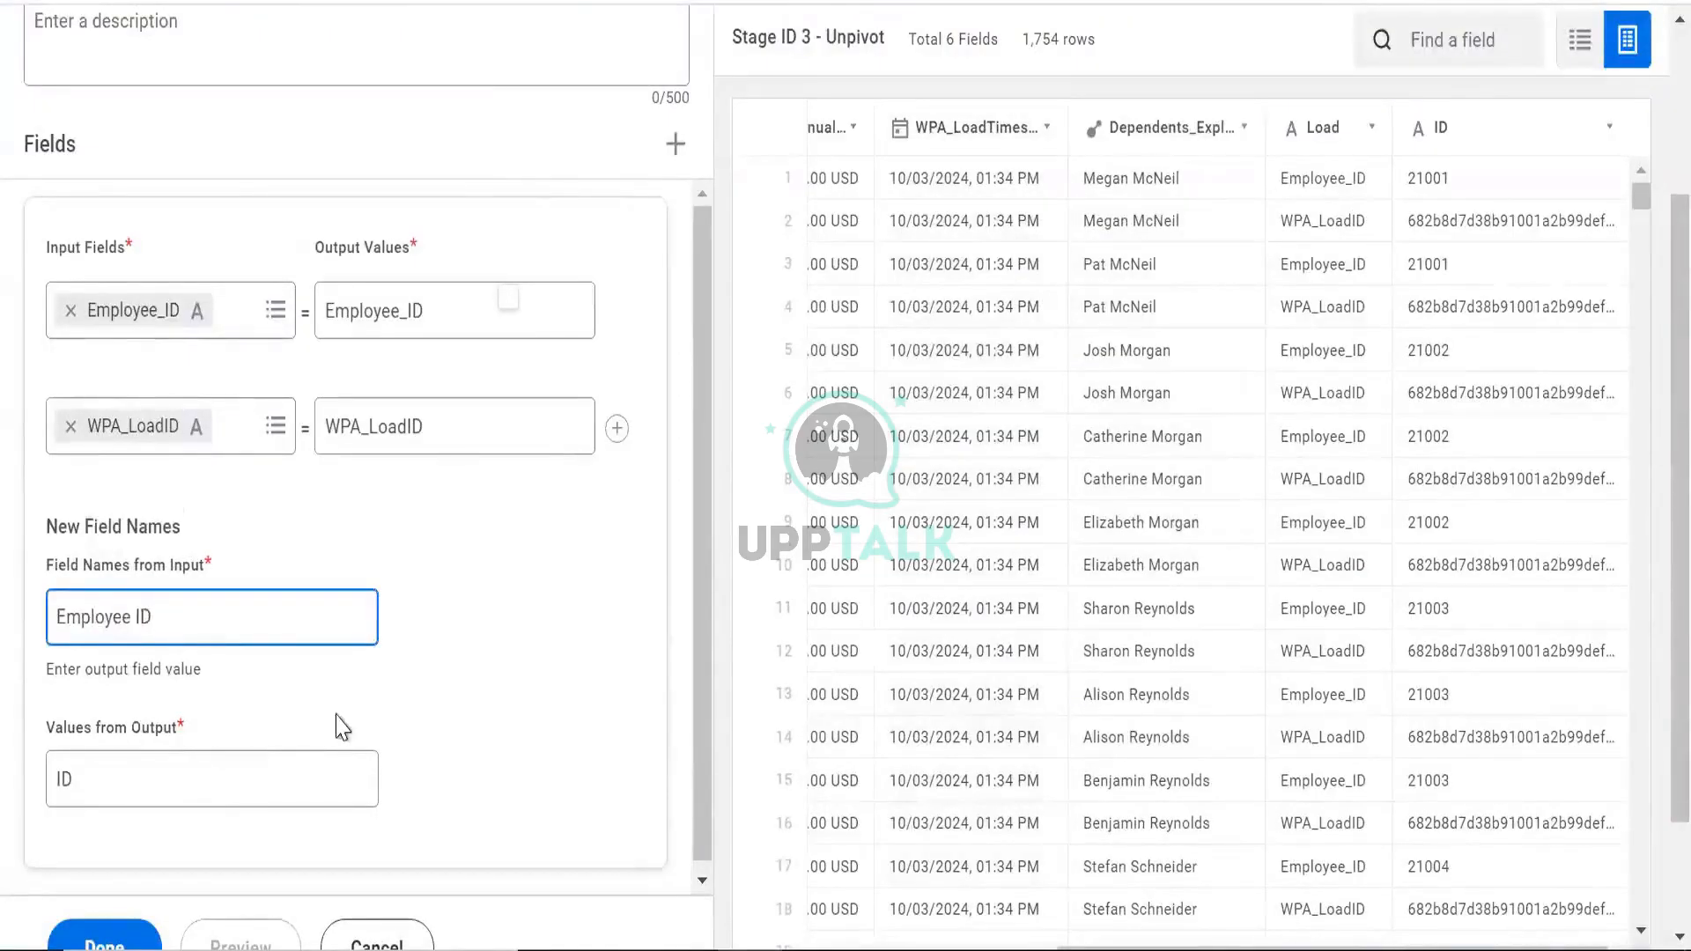
click(286, 939)
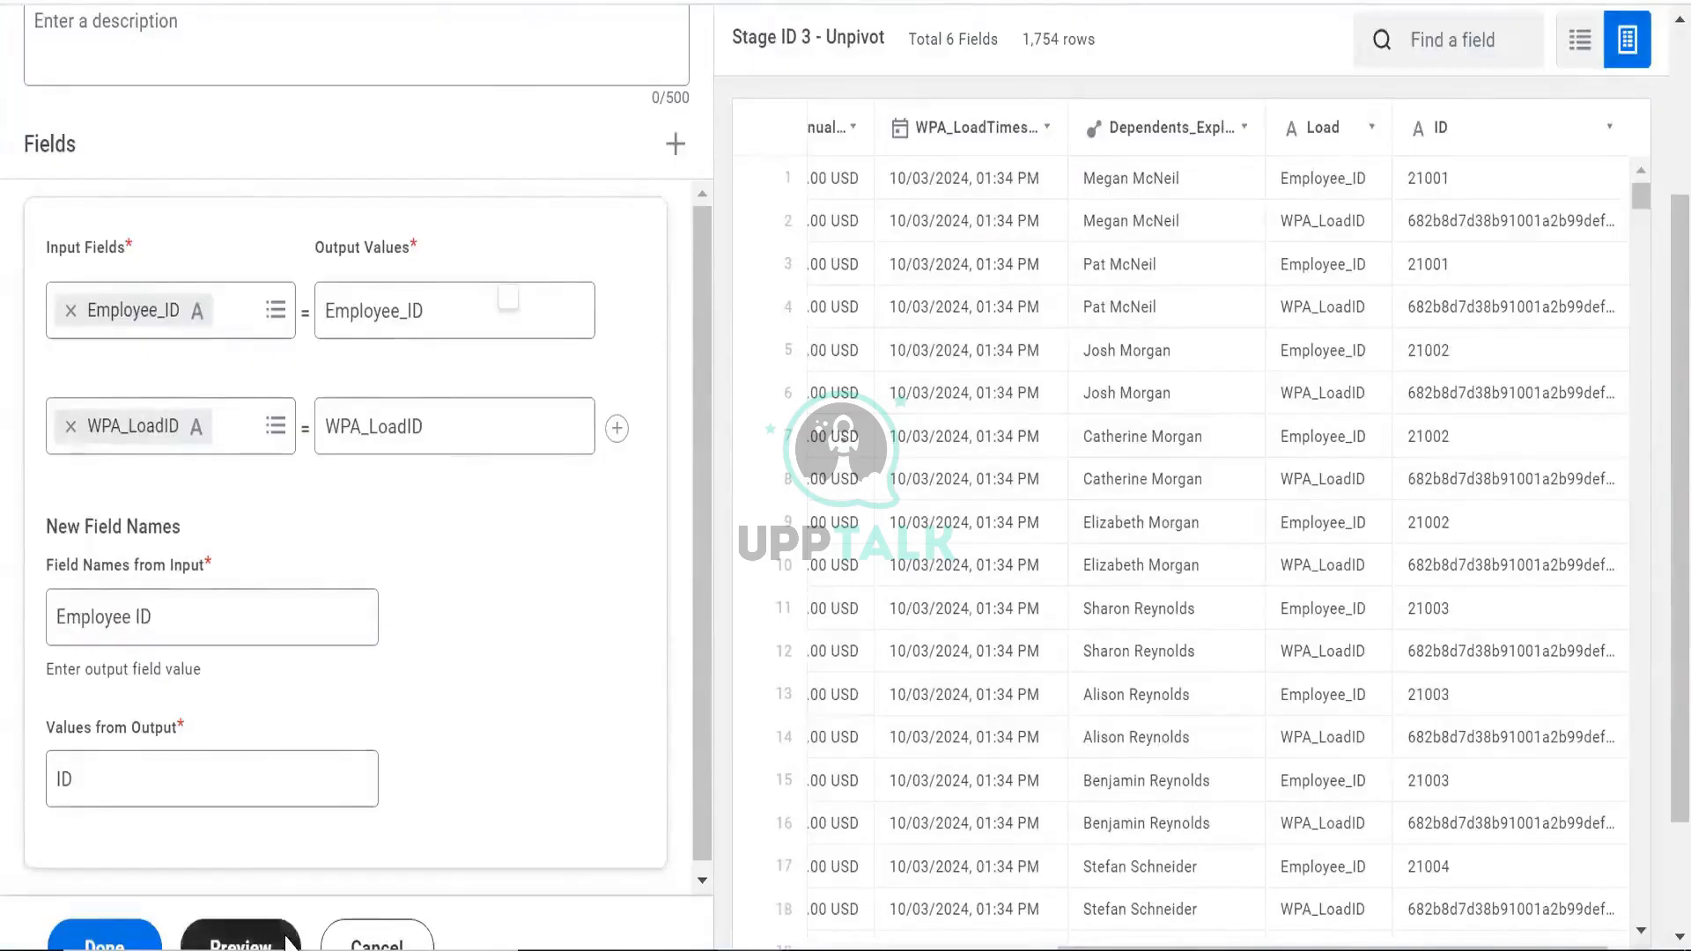
click(285, 939)
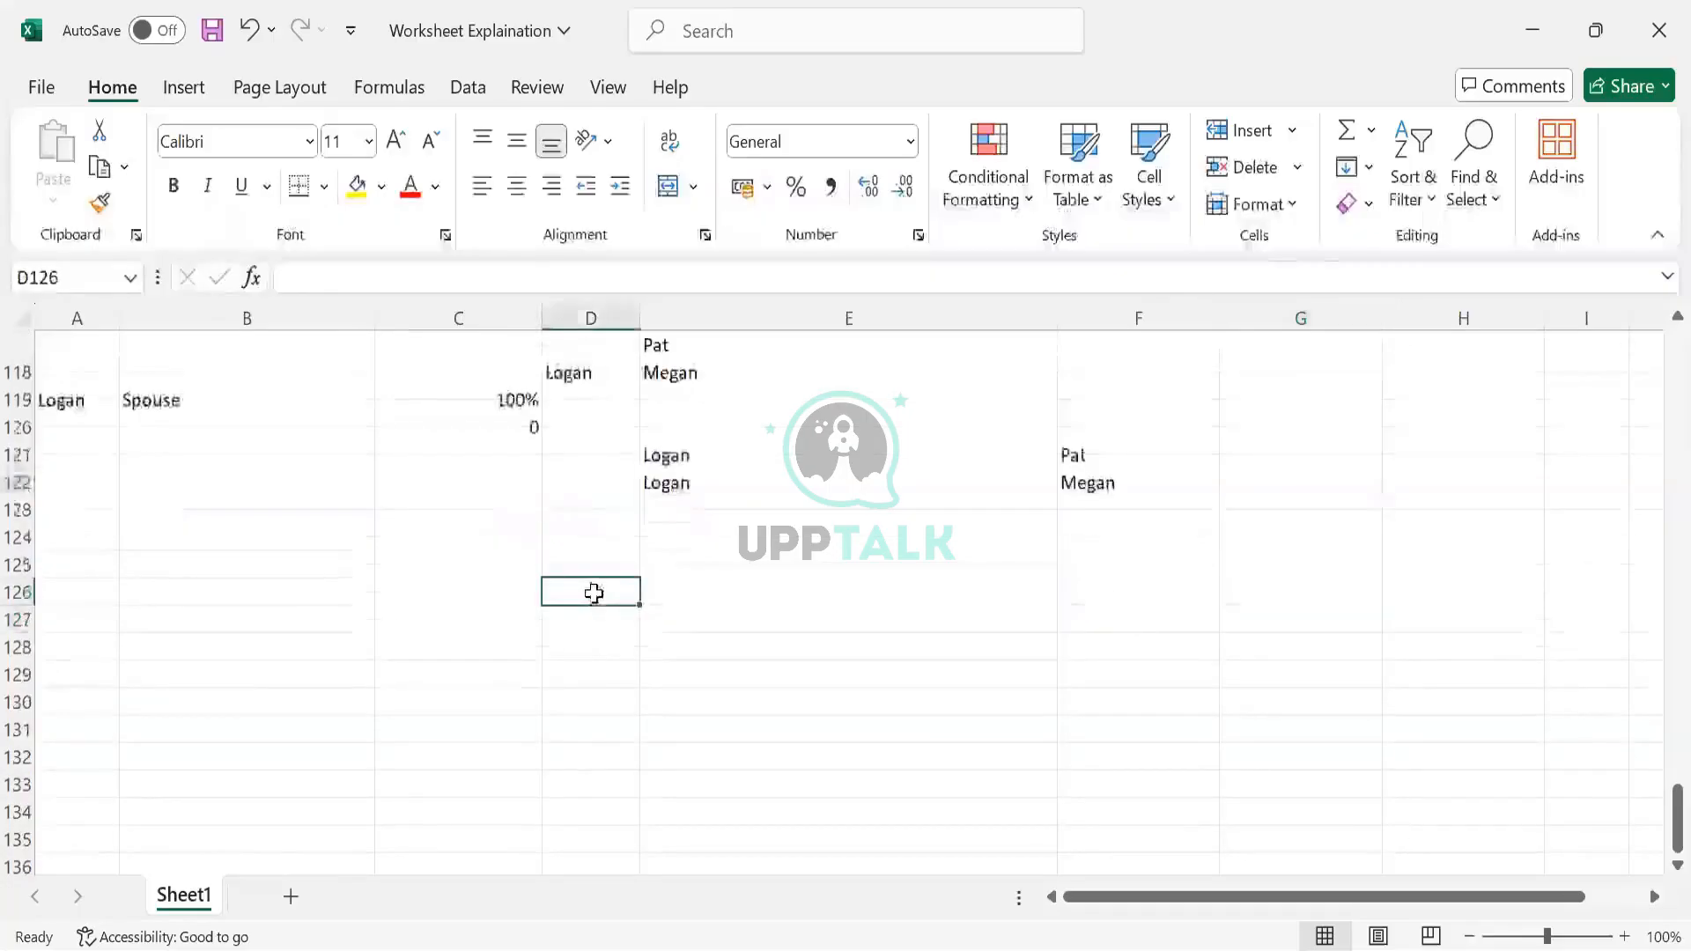
Enter the numbers 1, 2 and 3 down column D from D126
text(1)
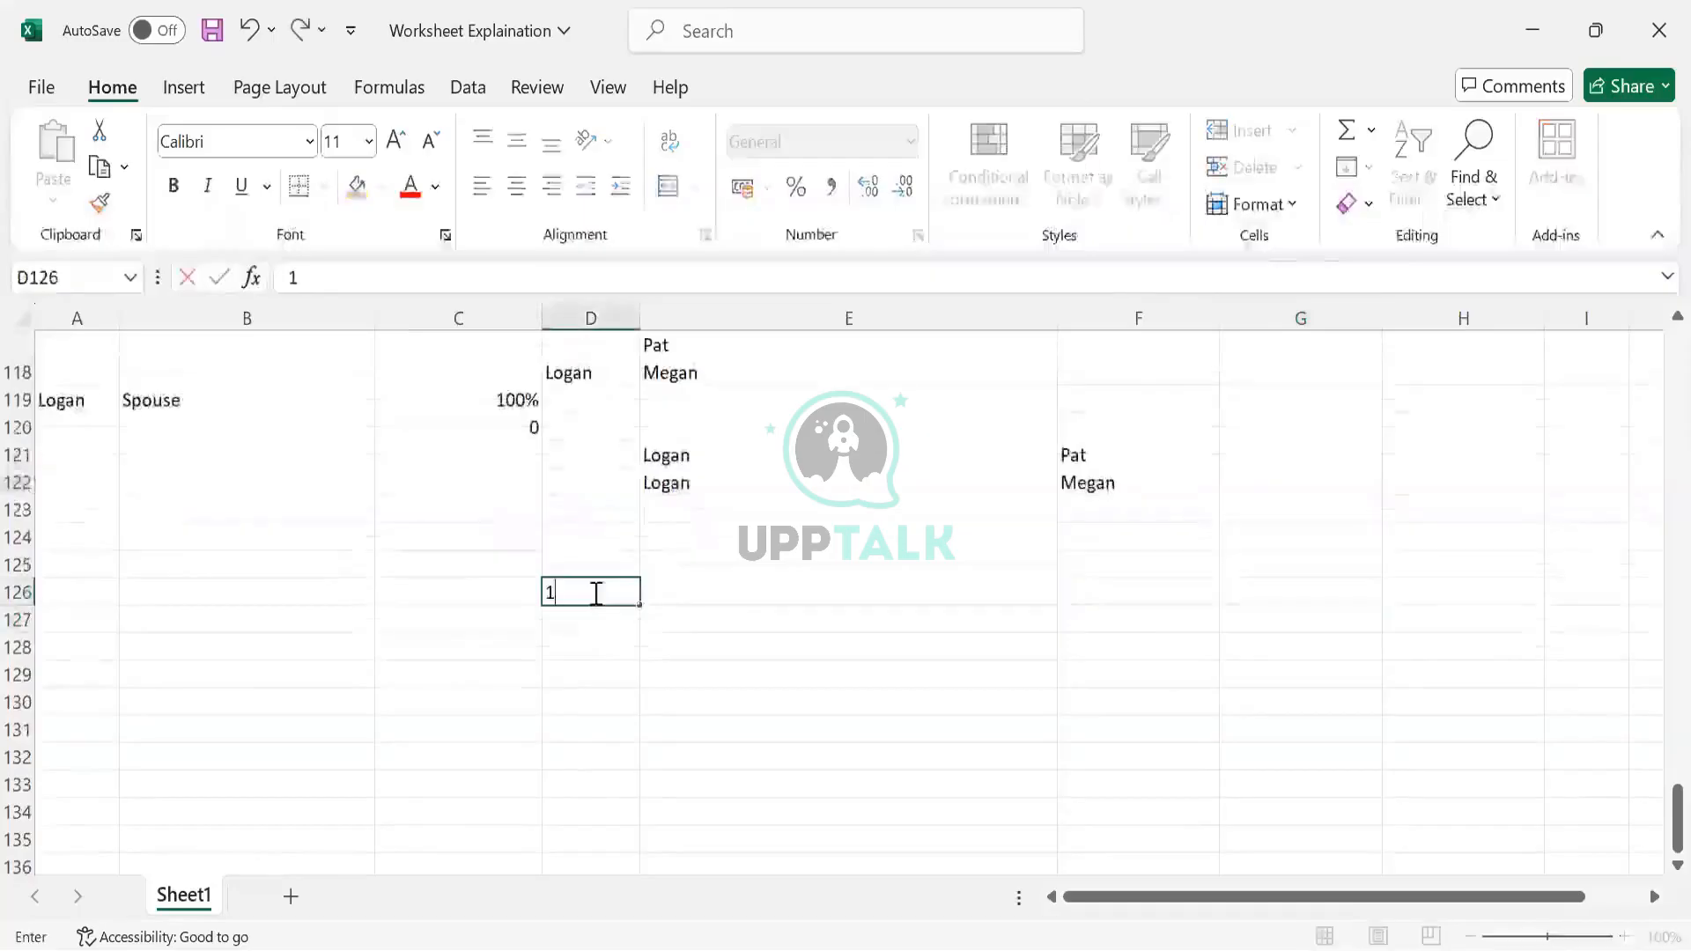
key(Return)
text(2)
key(Return)
text(3)
key(Return)
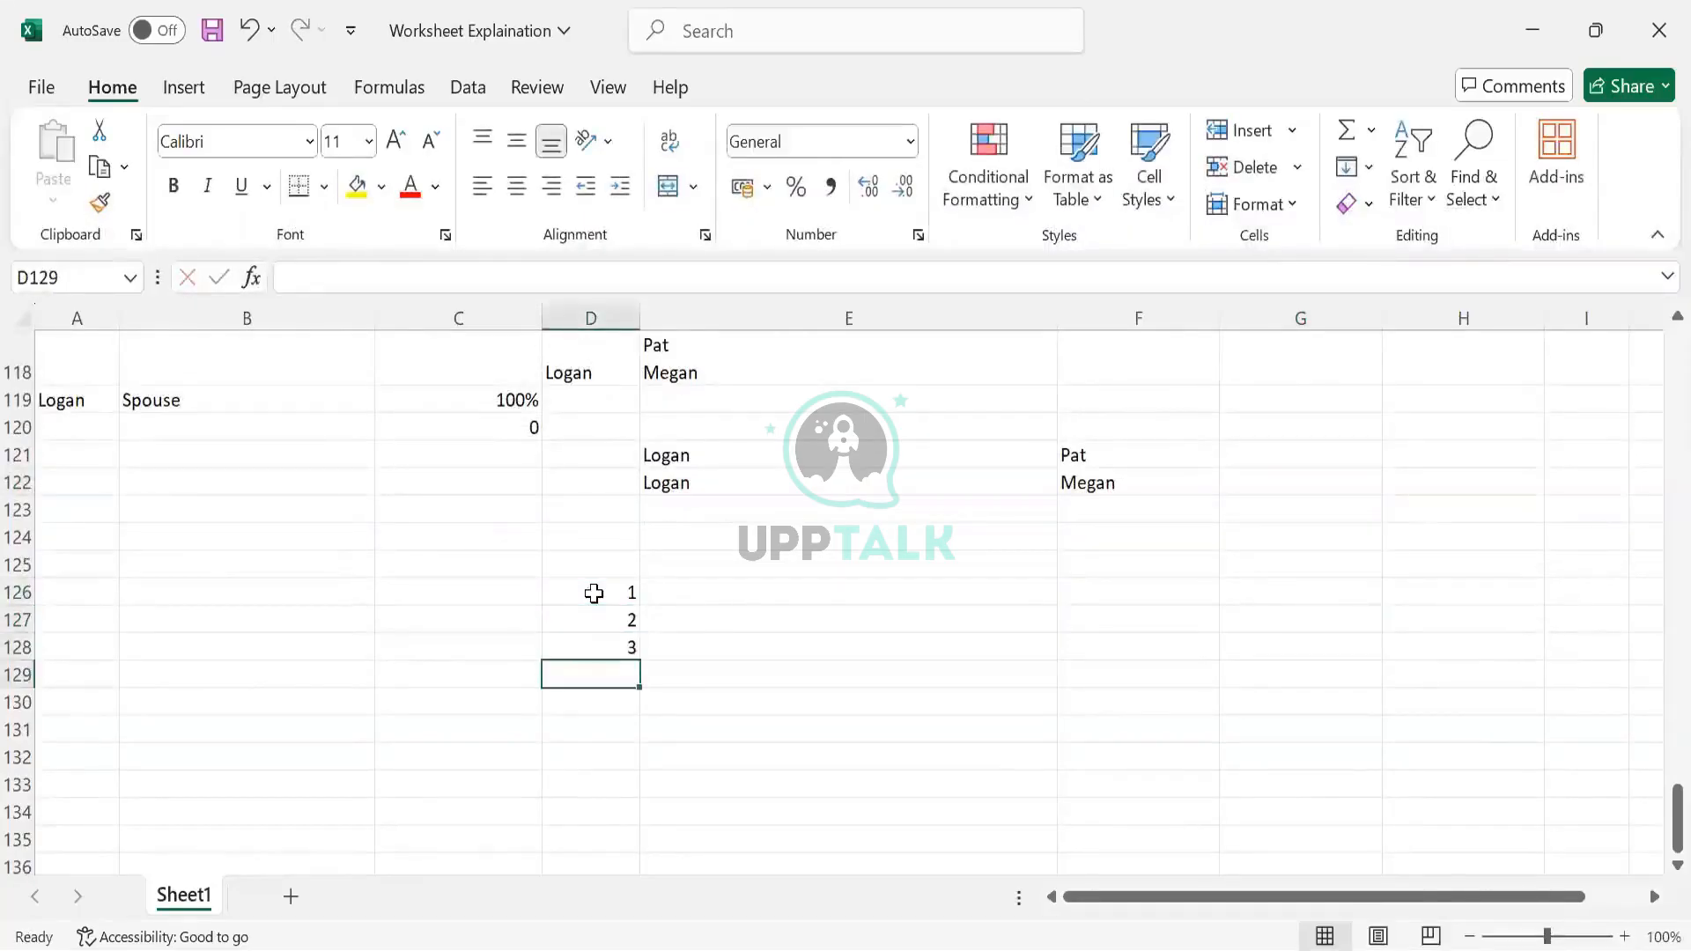
Copy D126:D128 and paste it transposed into E126 with Paste Special
drag(594, 593, 608, 669)
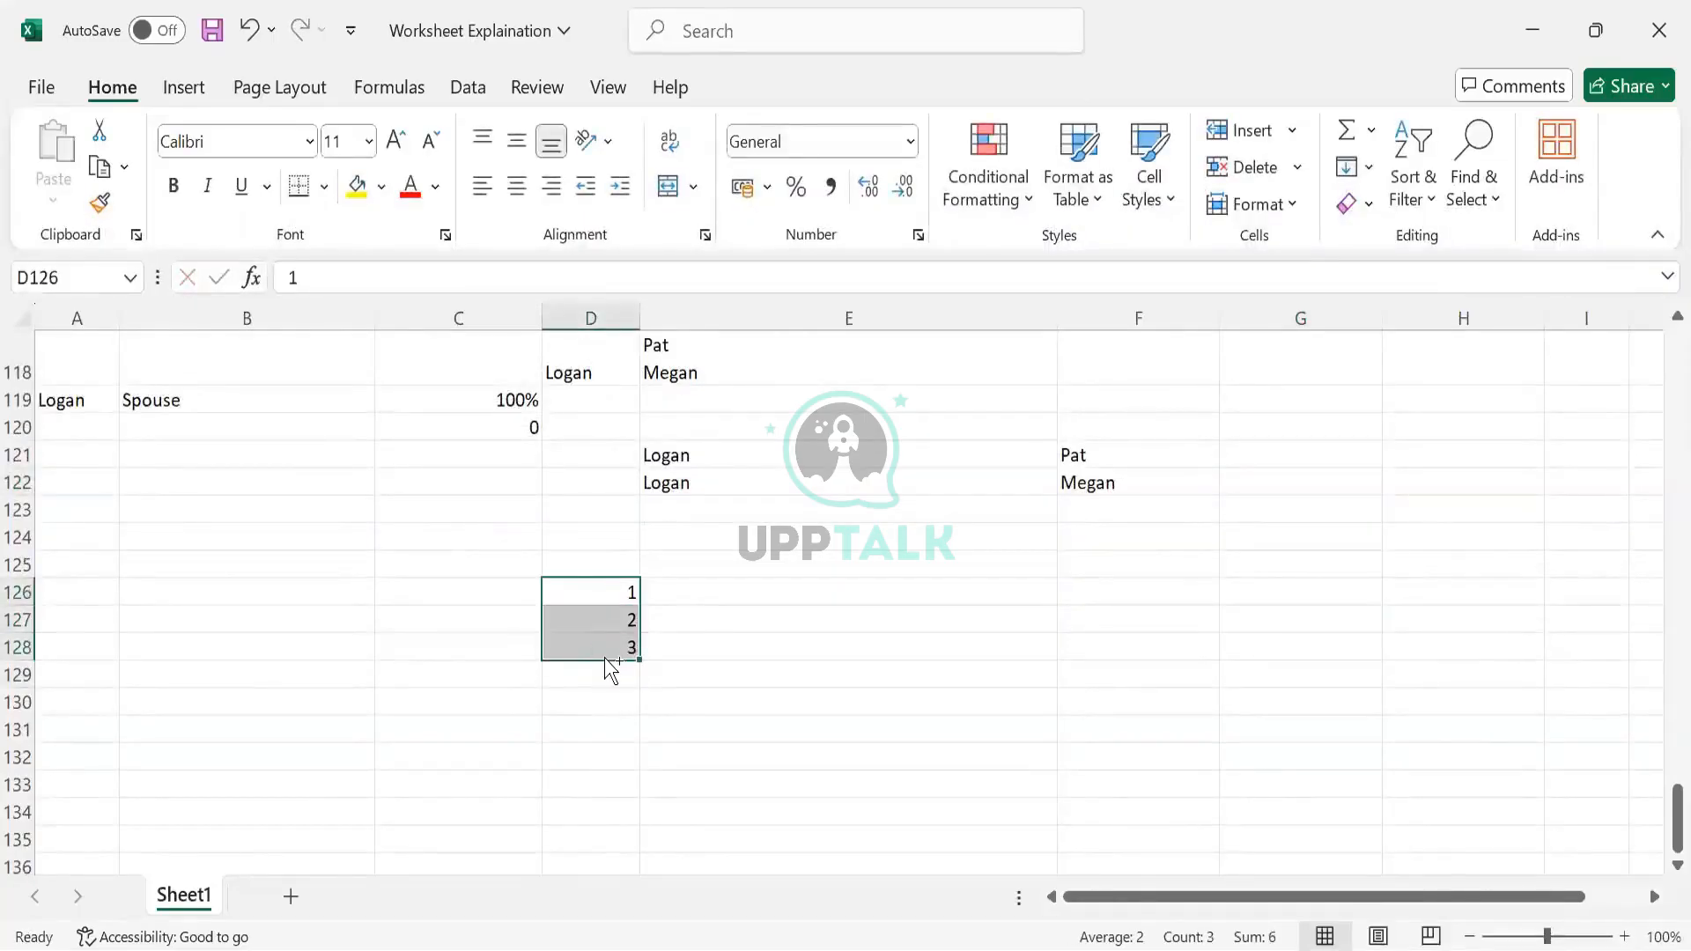
key(ctrl+c)
click(645, 620)
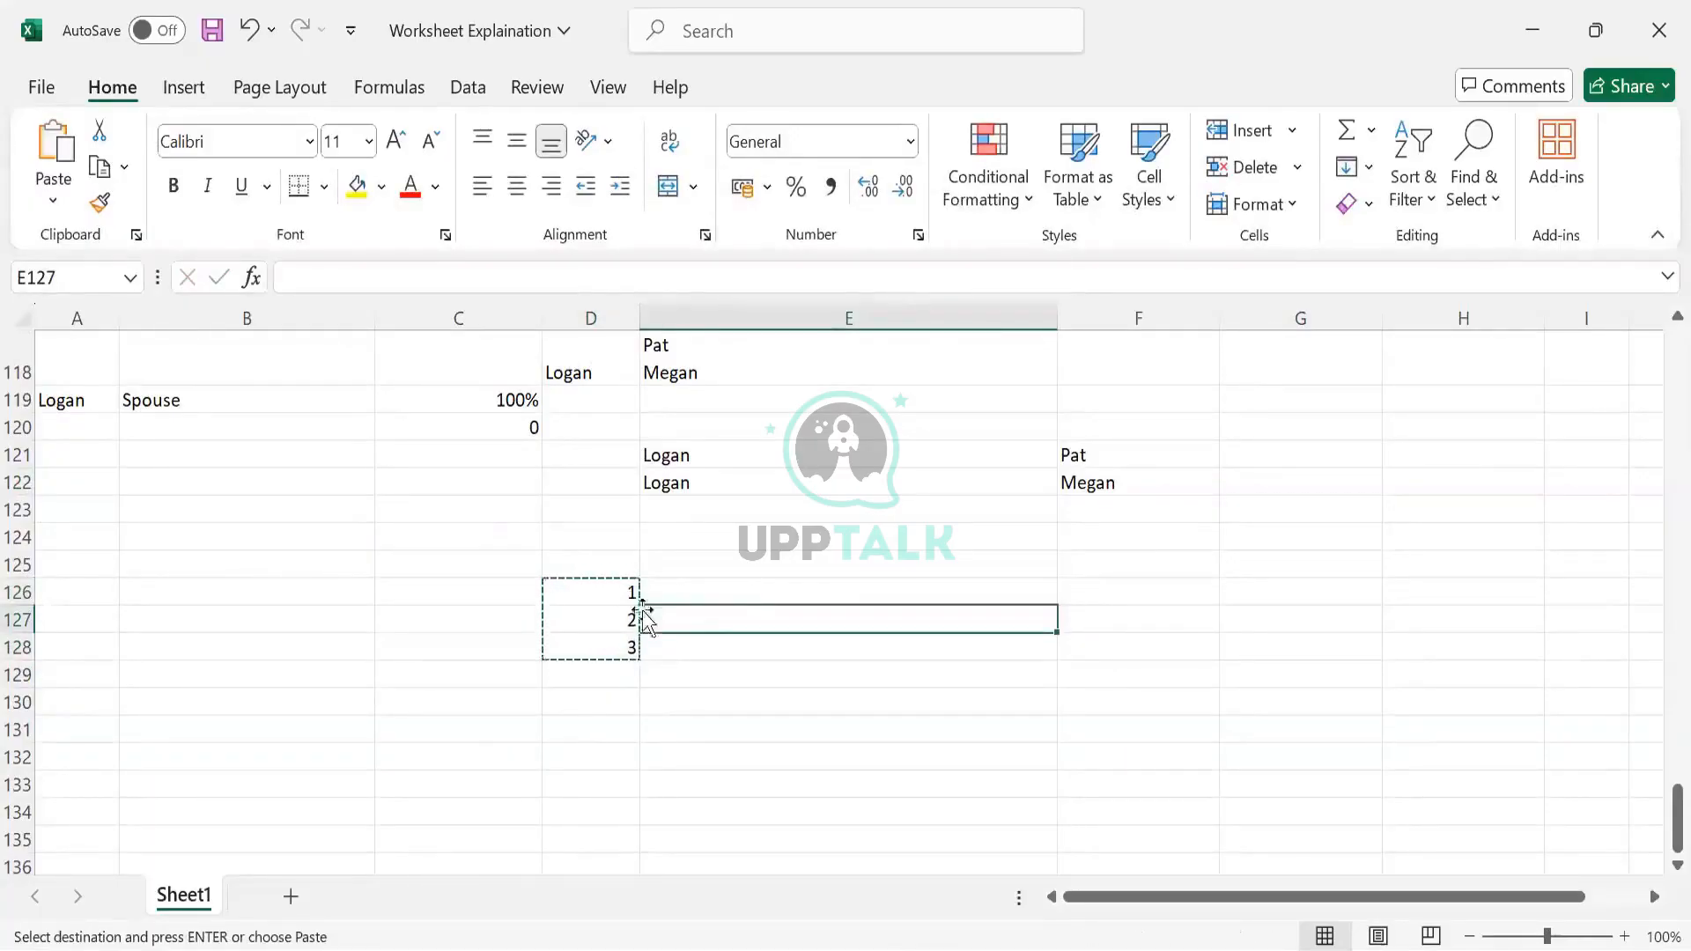
click(687, 588)
click(1092, 601)
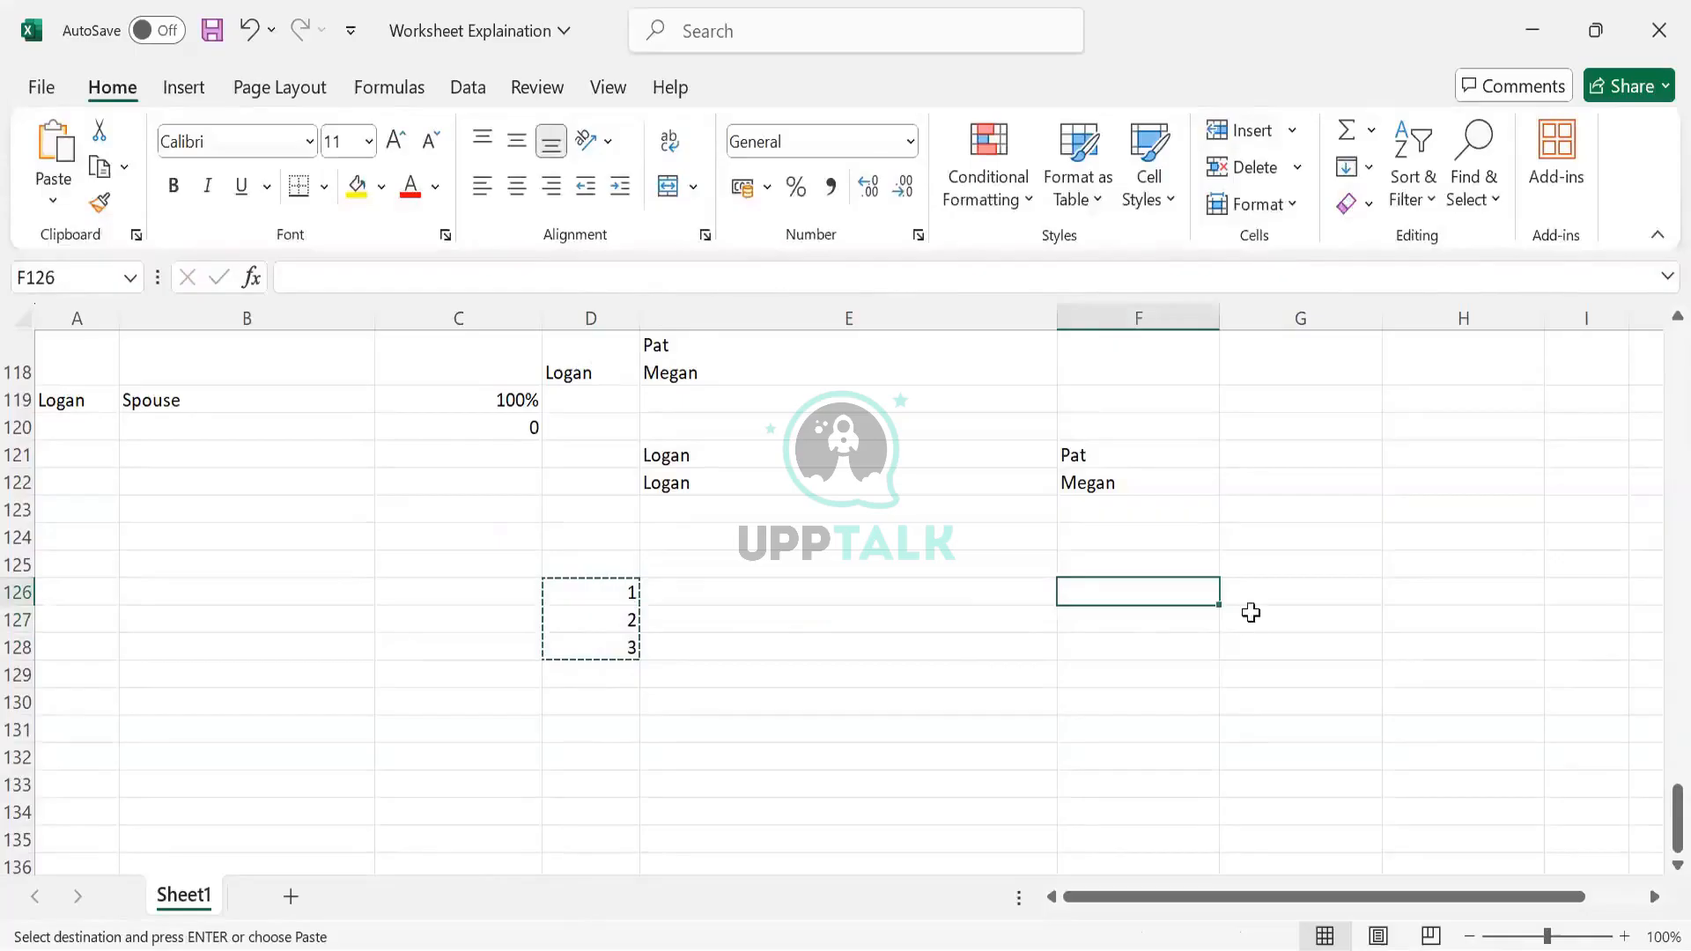
click(1249, 611)
click(935, 603)
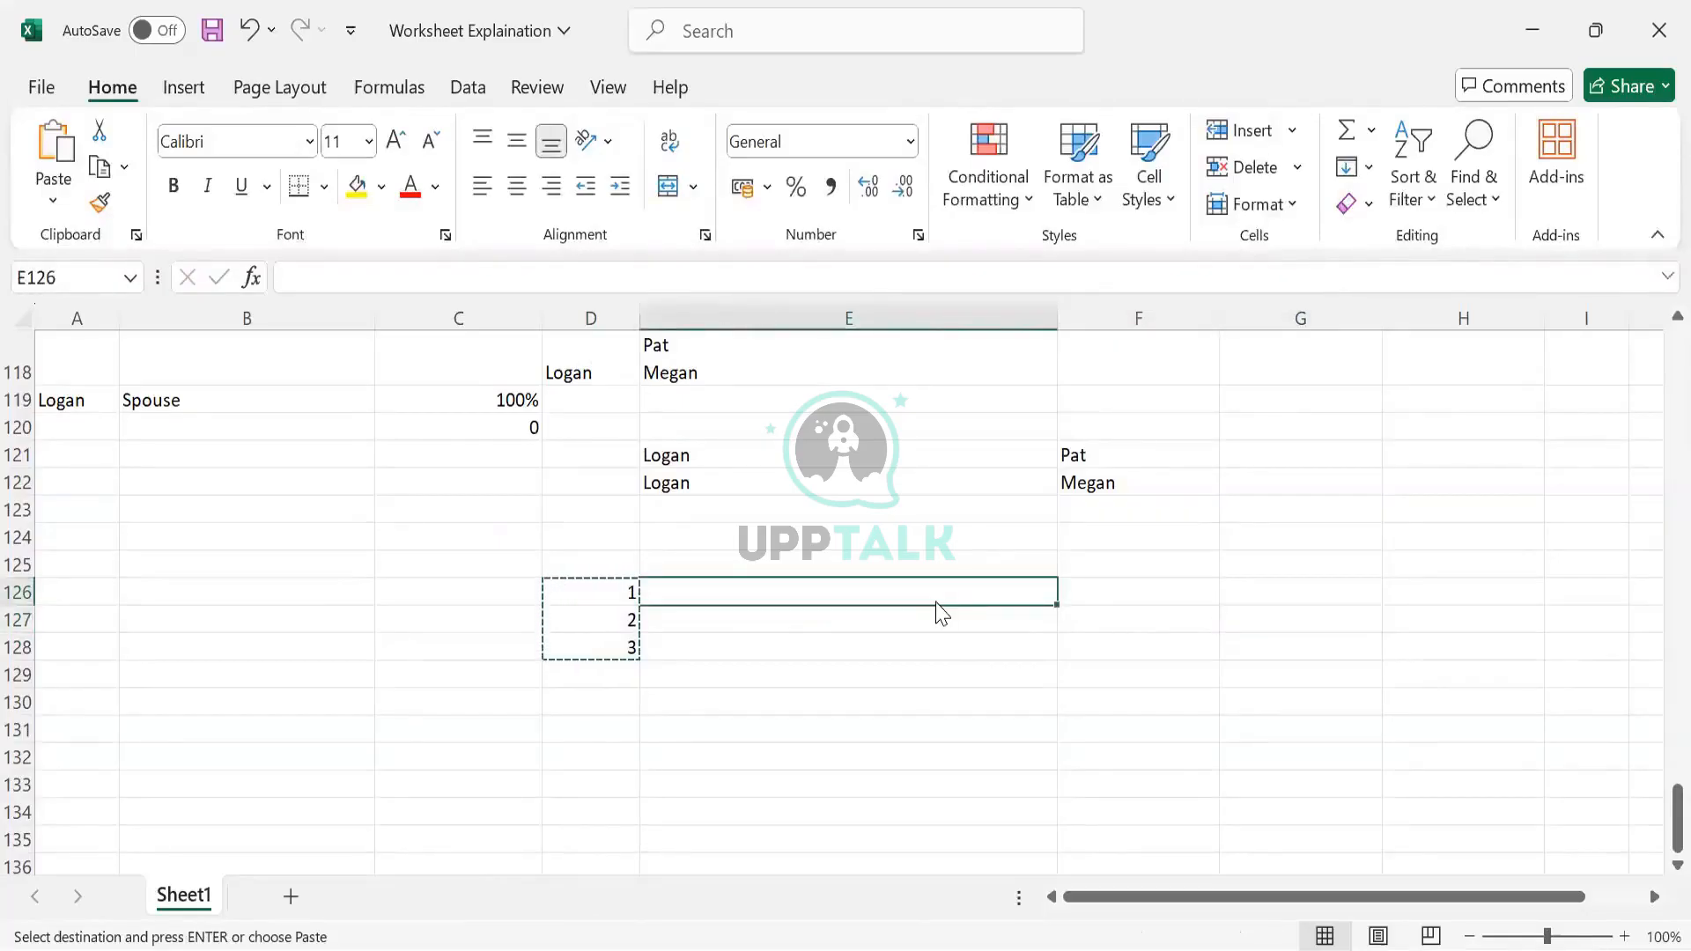
key(ctrl+alt+v)
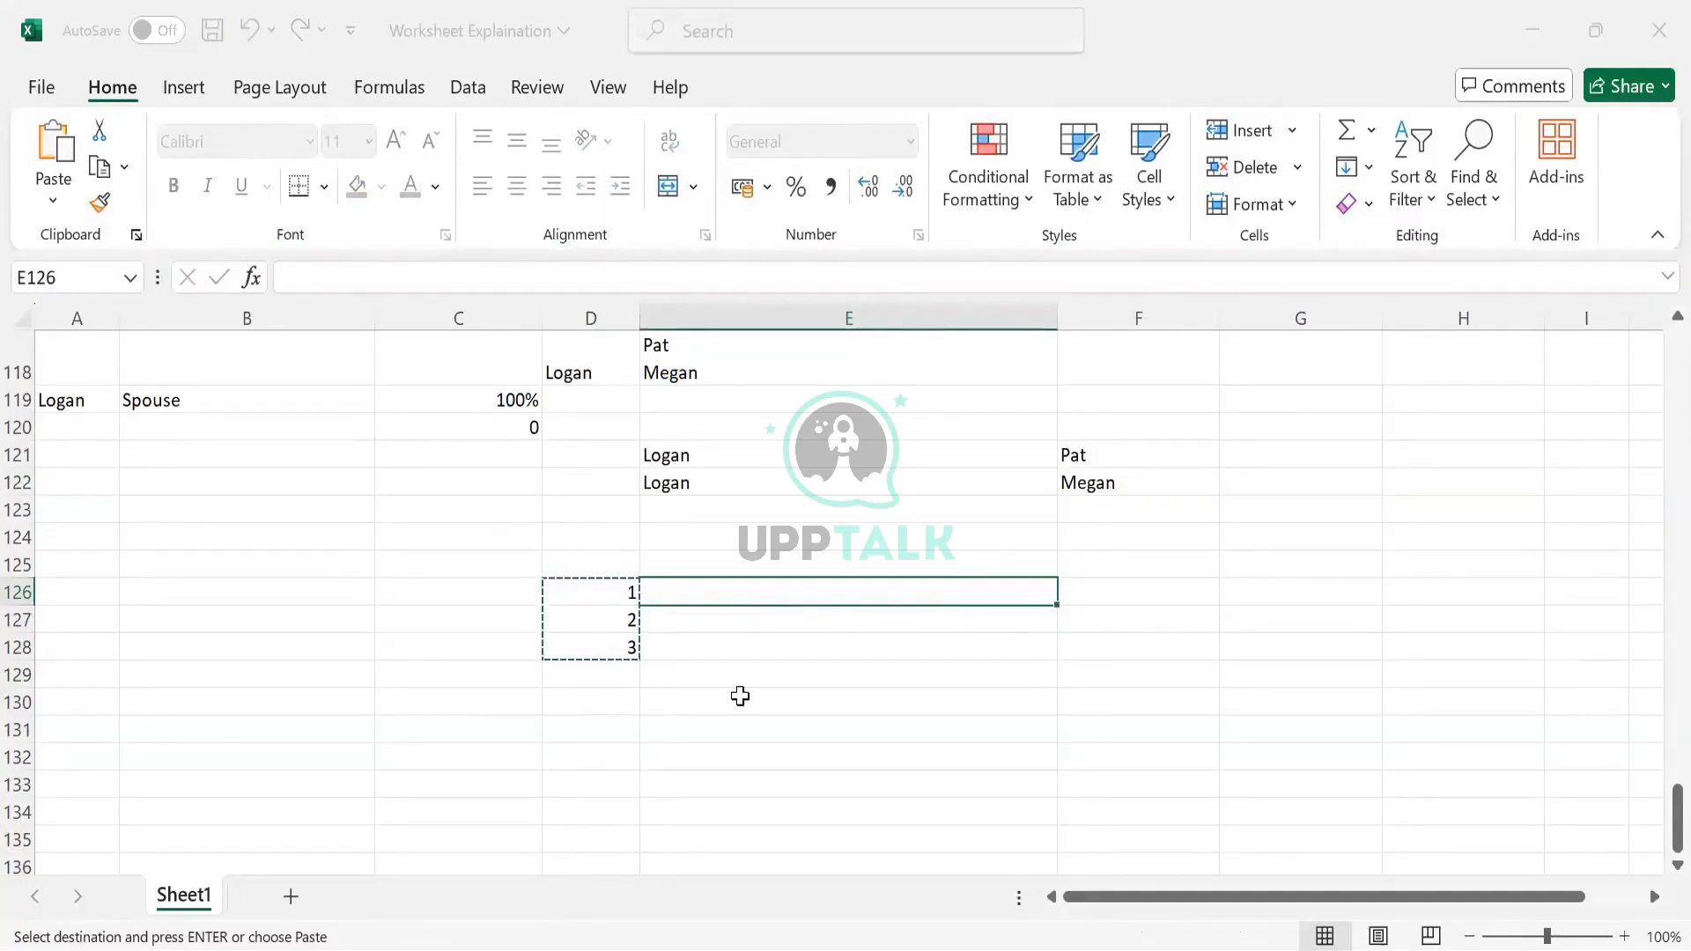
key(Return)
Compare the transposed 1, 2, 3 in E126:G126 against the originals in D126:D128
click(1149, 595)
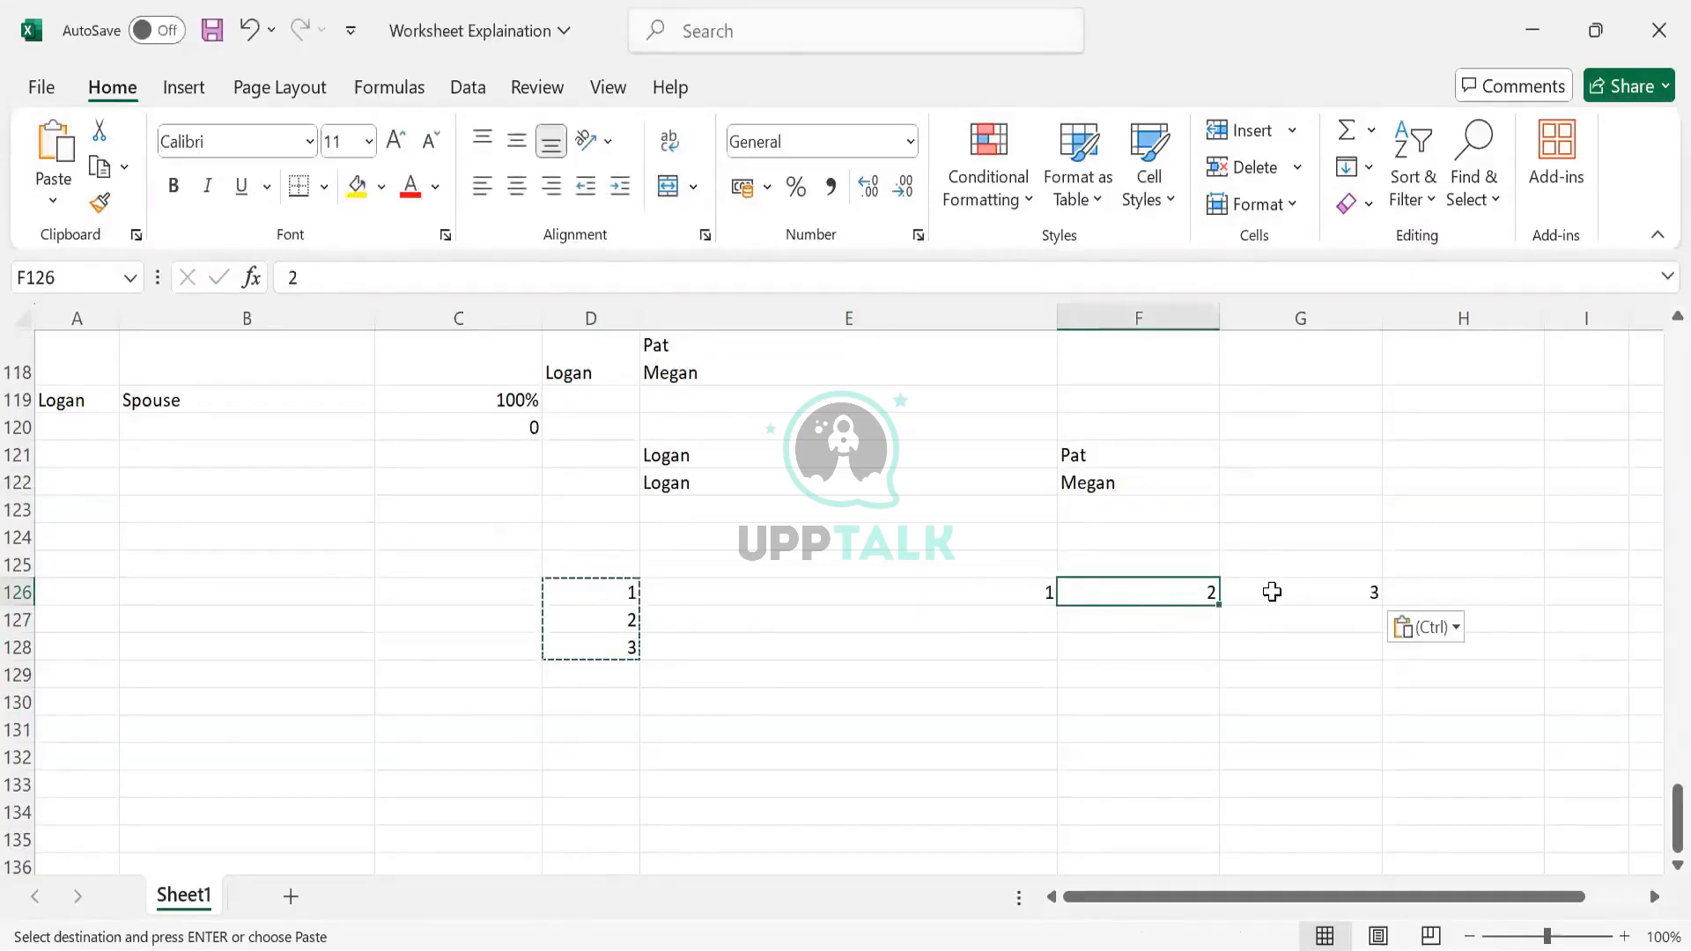
click(1272, 592)
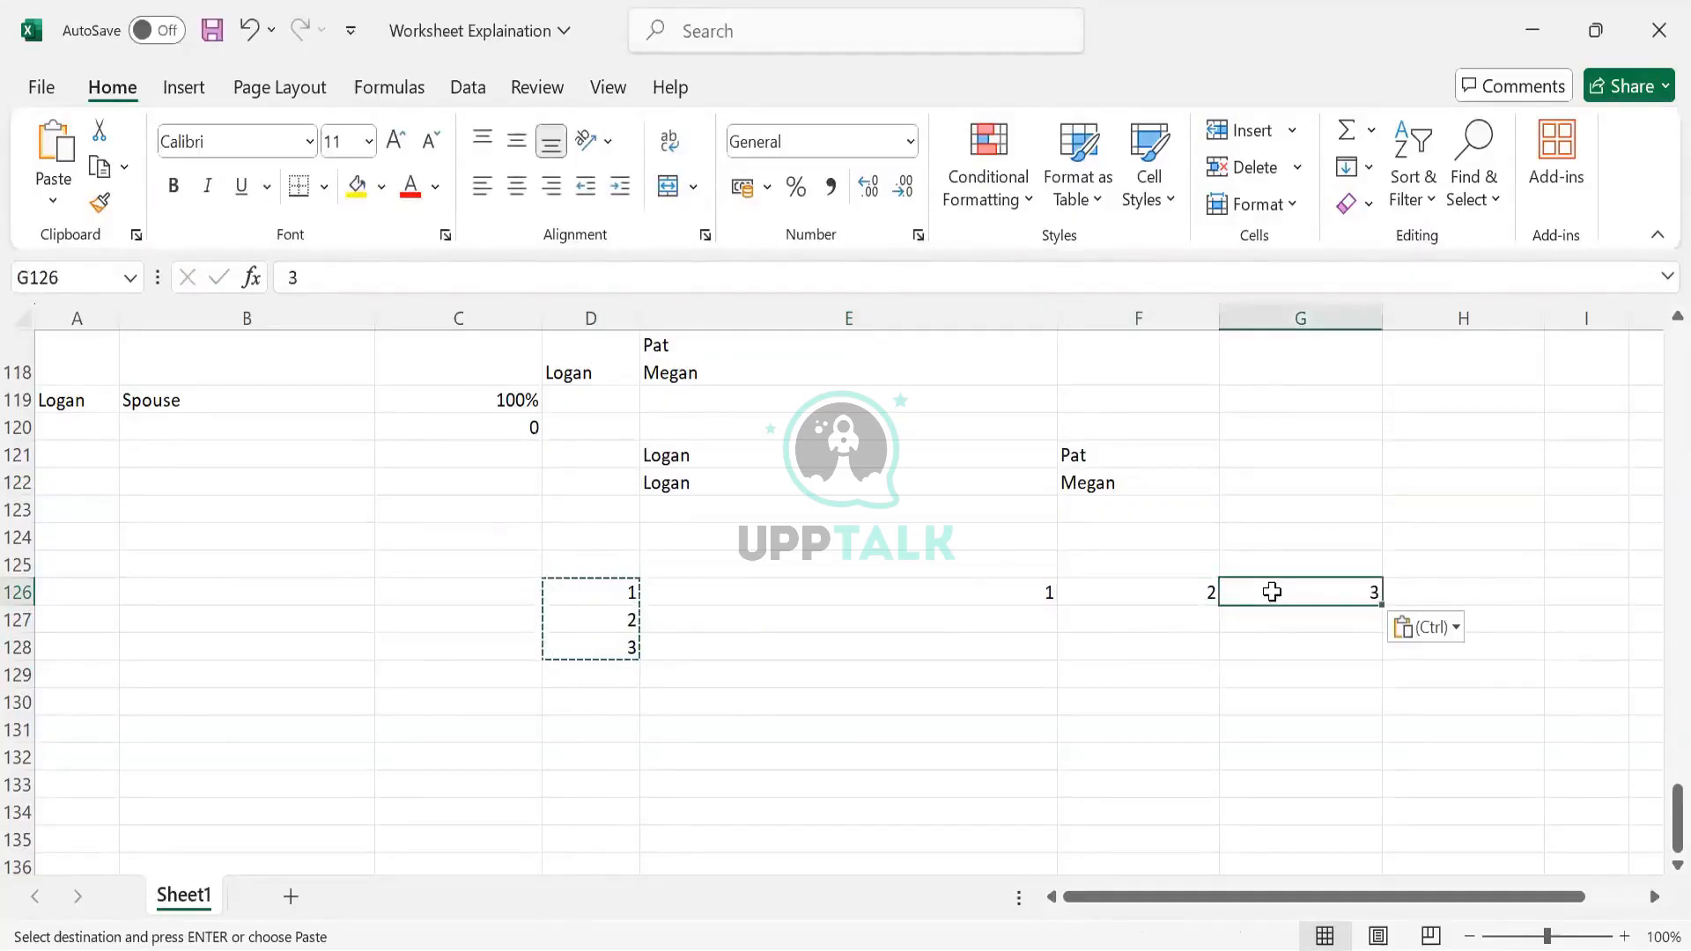
click(603, 586)
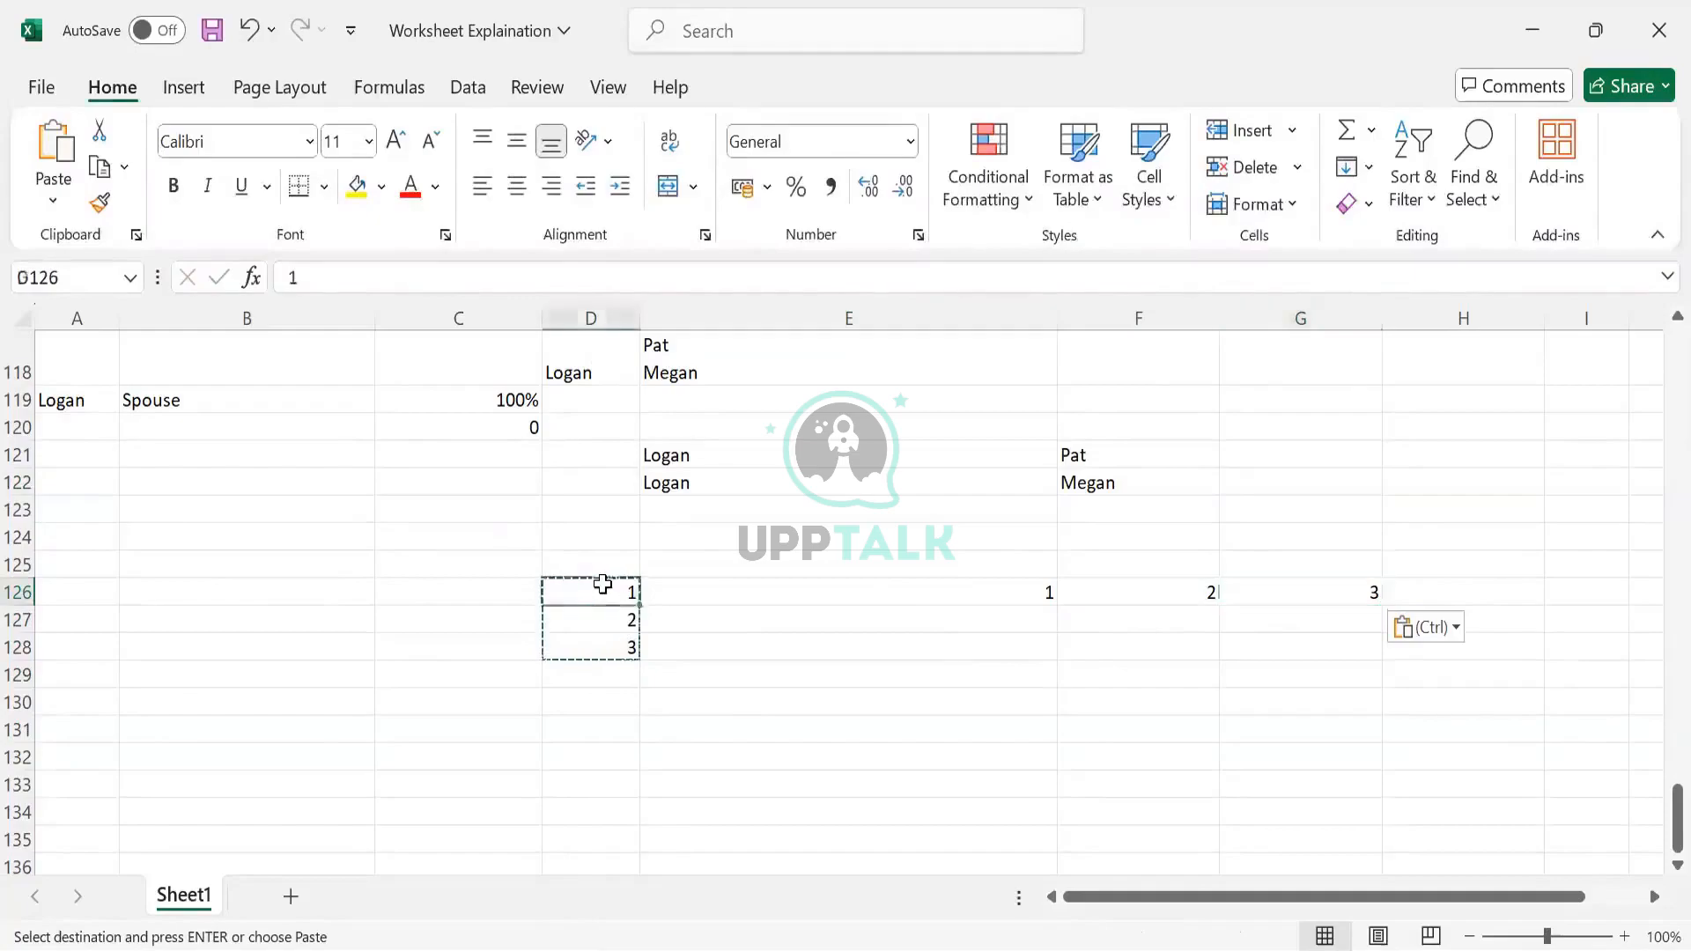
drag(602, 637, 603, 643)
drag(698, 604, 1276, 605)
drag(1060, 589, 1287, 592)
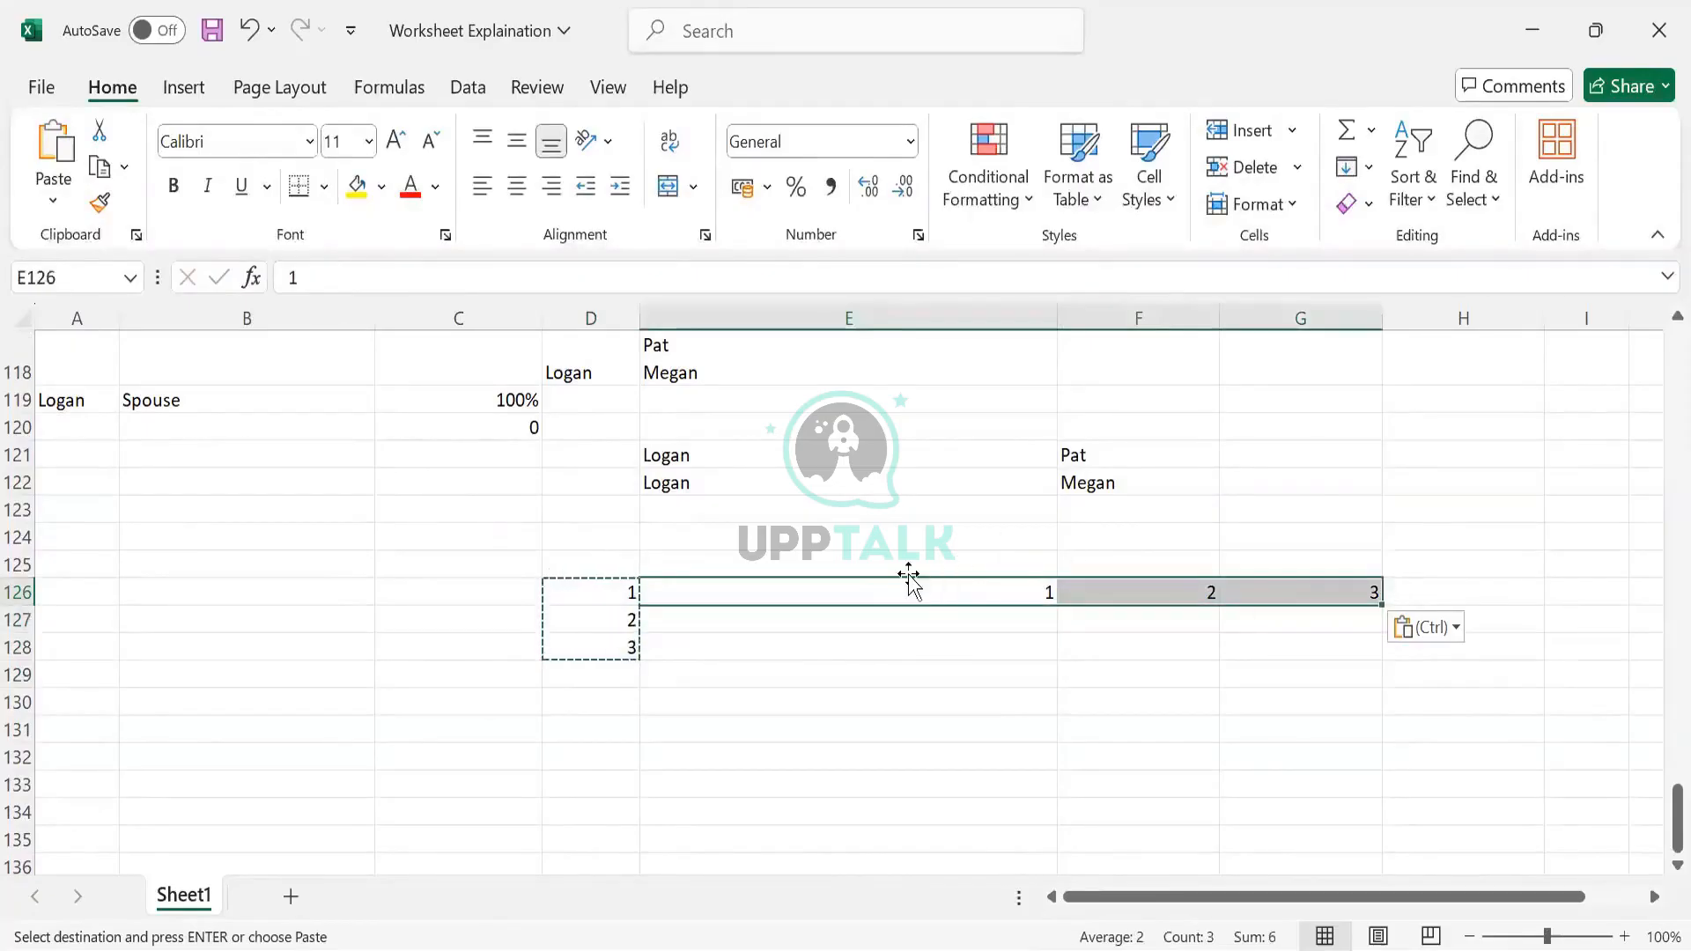
drag(592, 597, 590, 643)
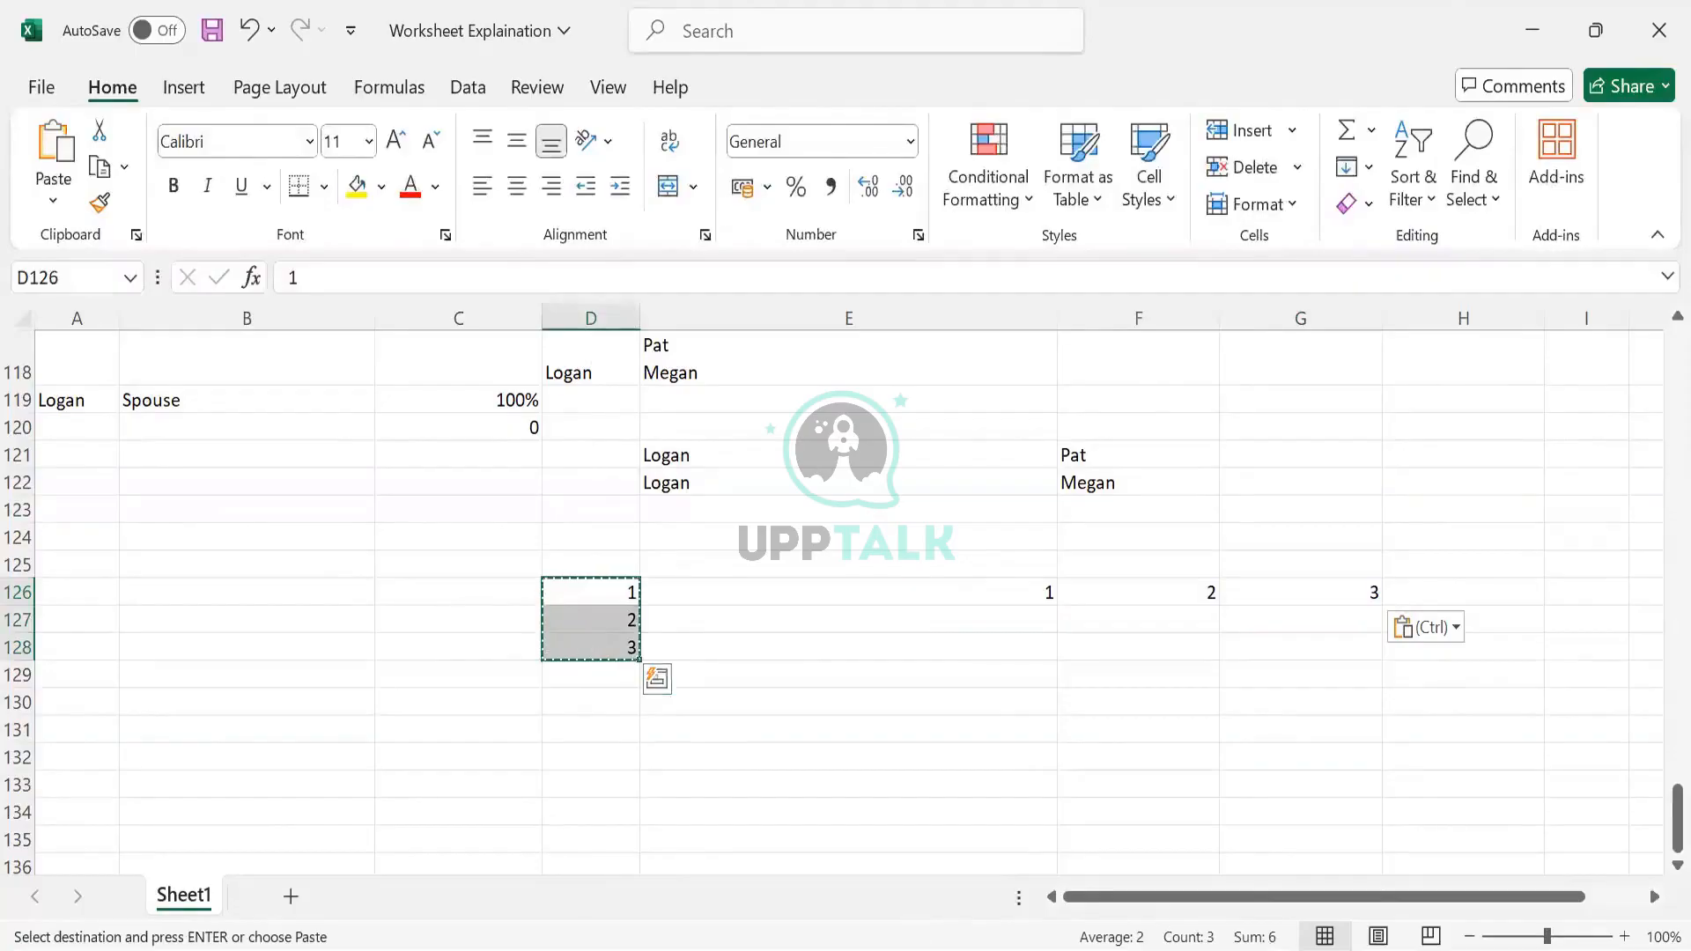
Clear all the example numbers from D126:G130
click(523, 568)
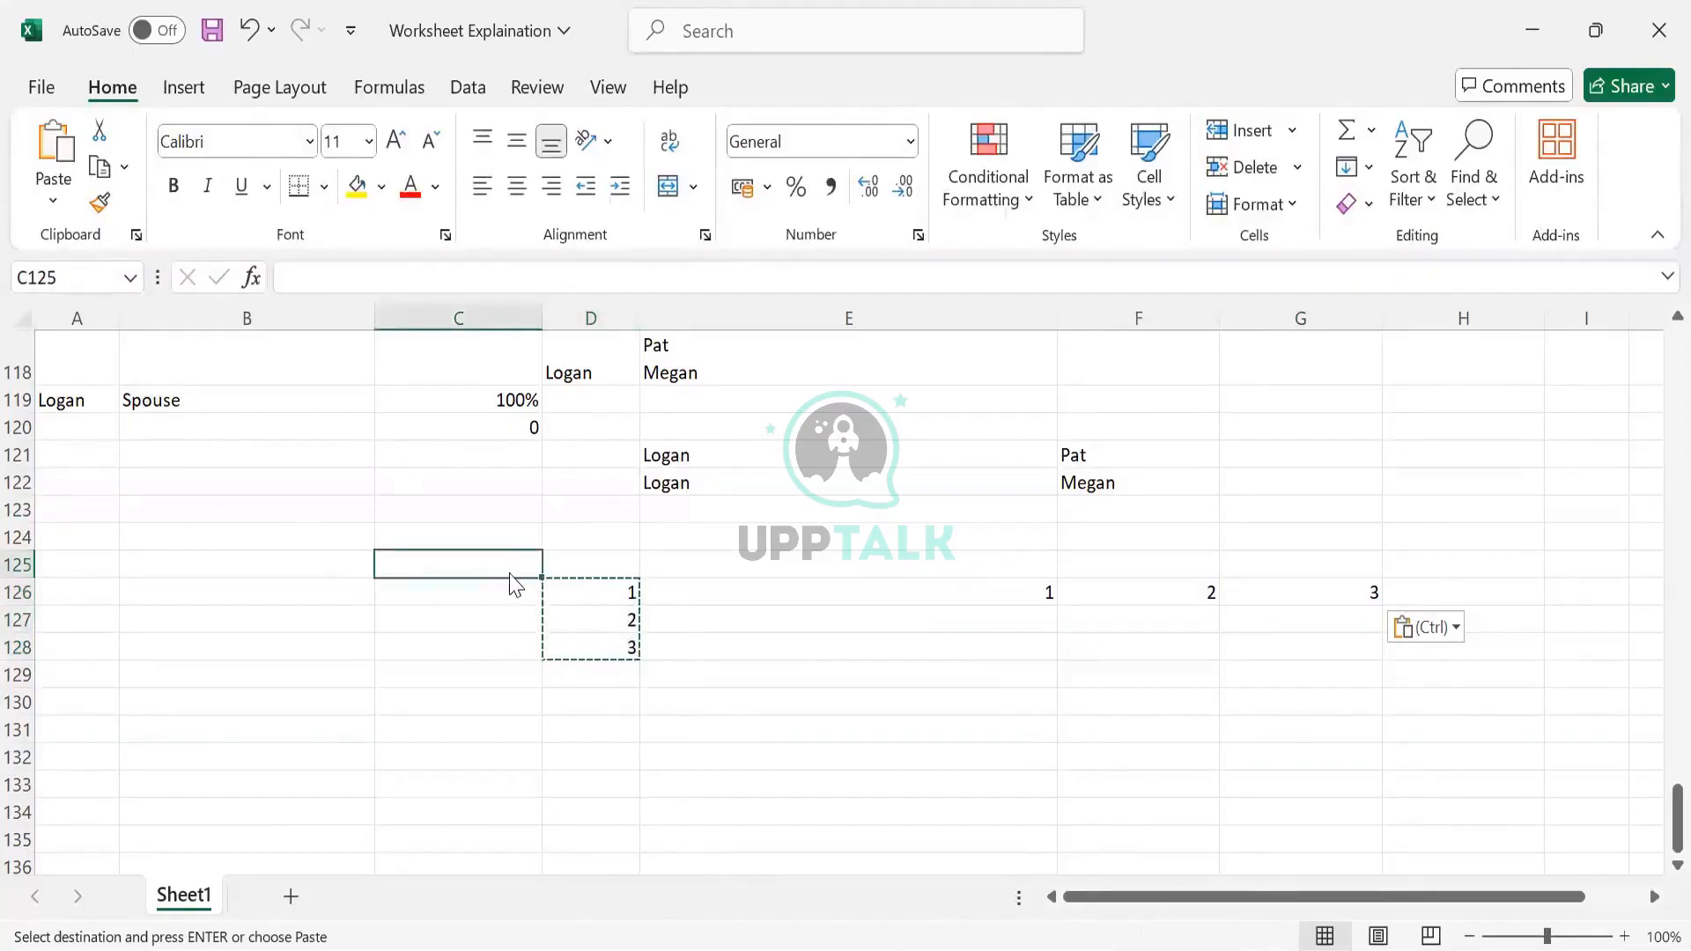
drag(510, 574, 1016, 679)
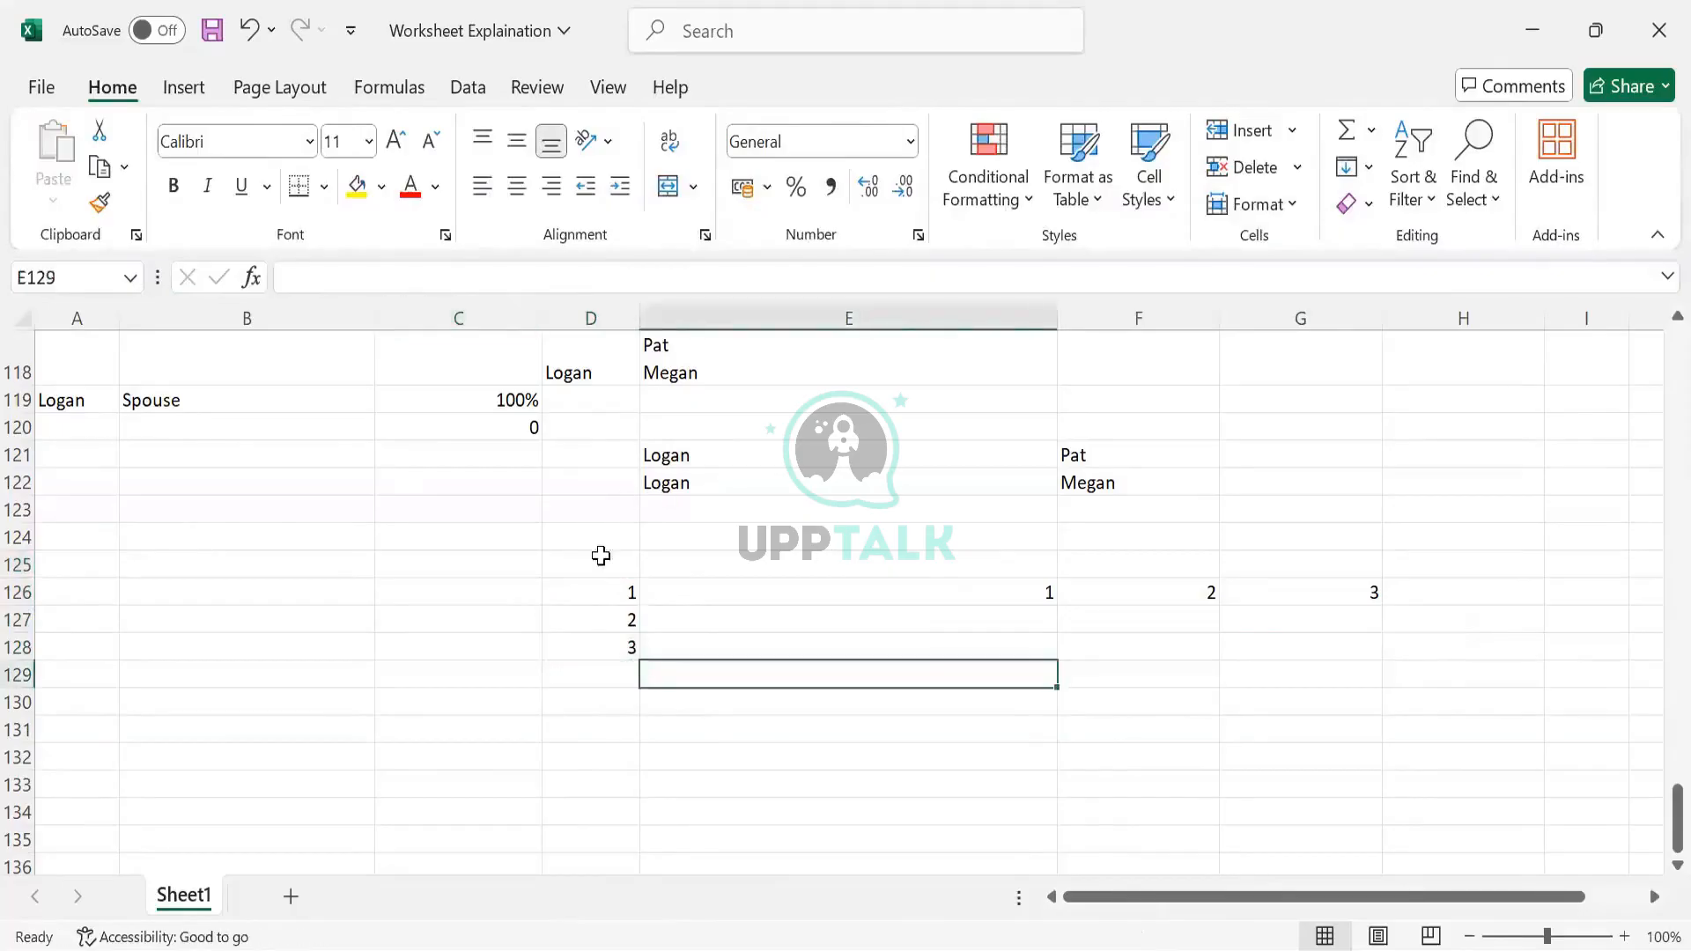
drag(590, 592, 1329, 695)
key(Delete)
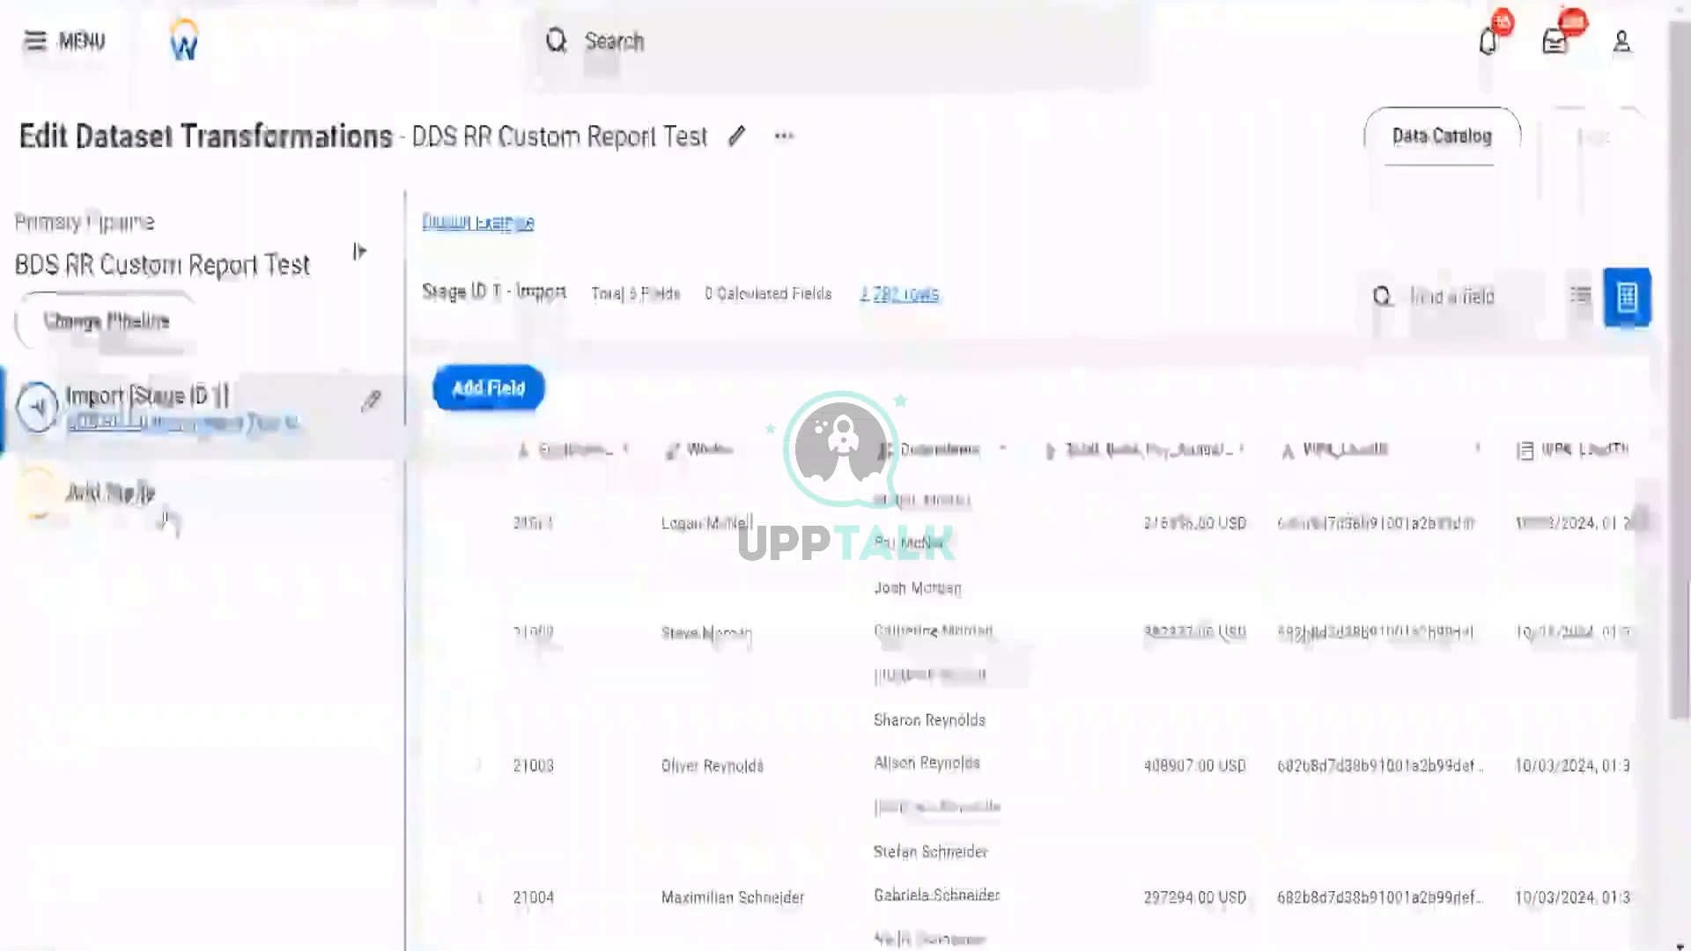
click(97, 492)
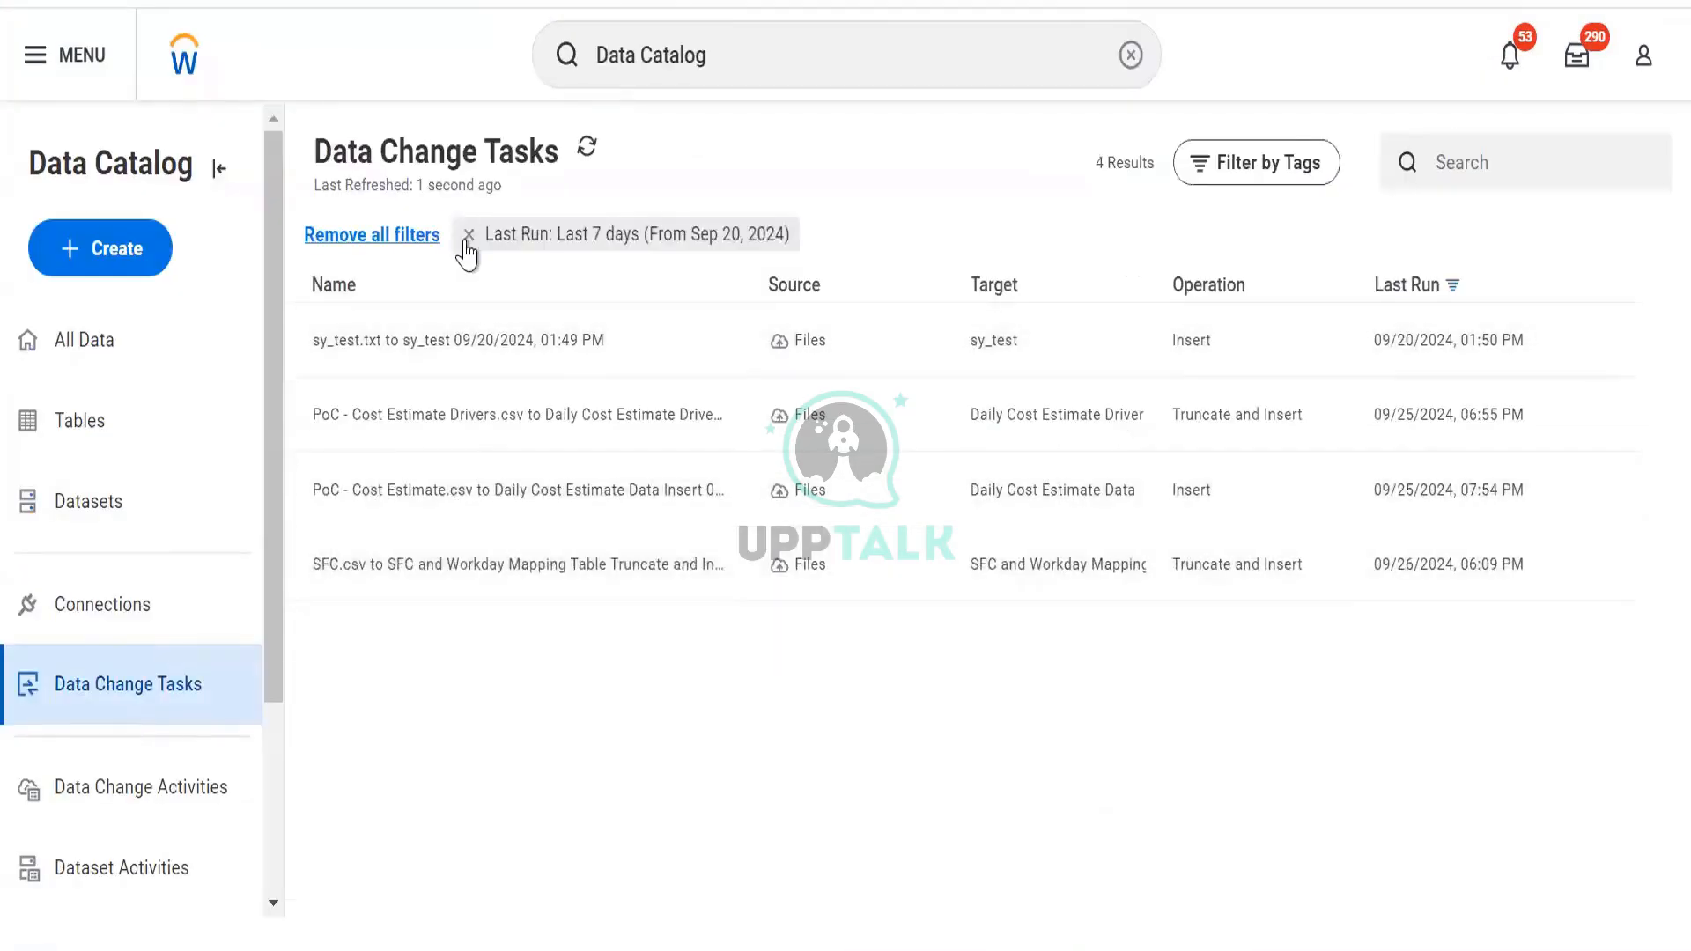
Remove the Last Run date filter and leave the task search box empty
click(468, 235)
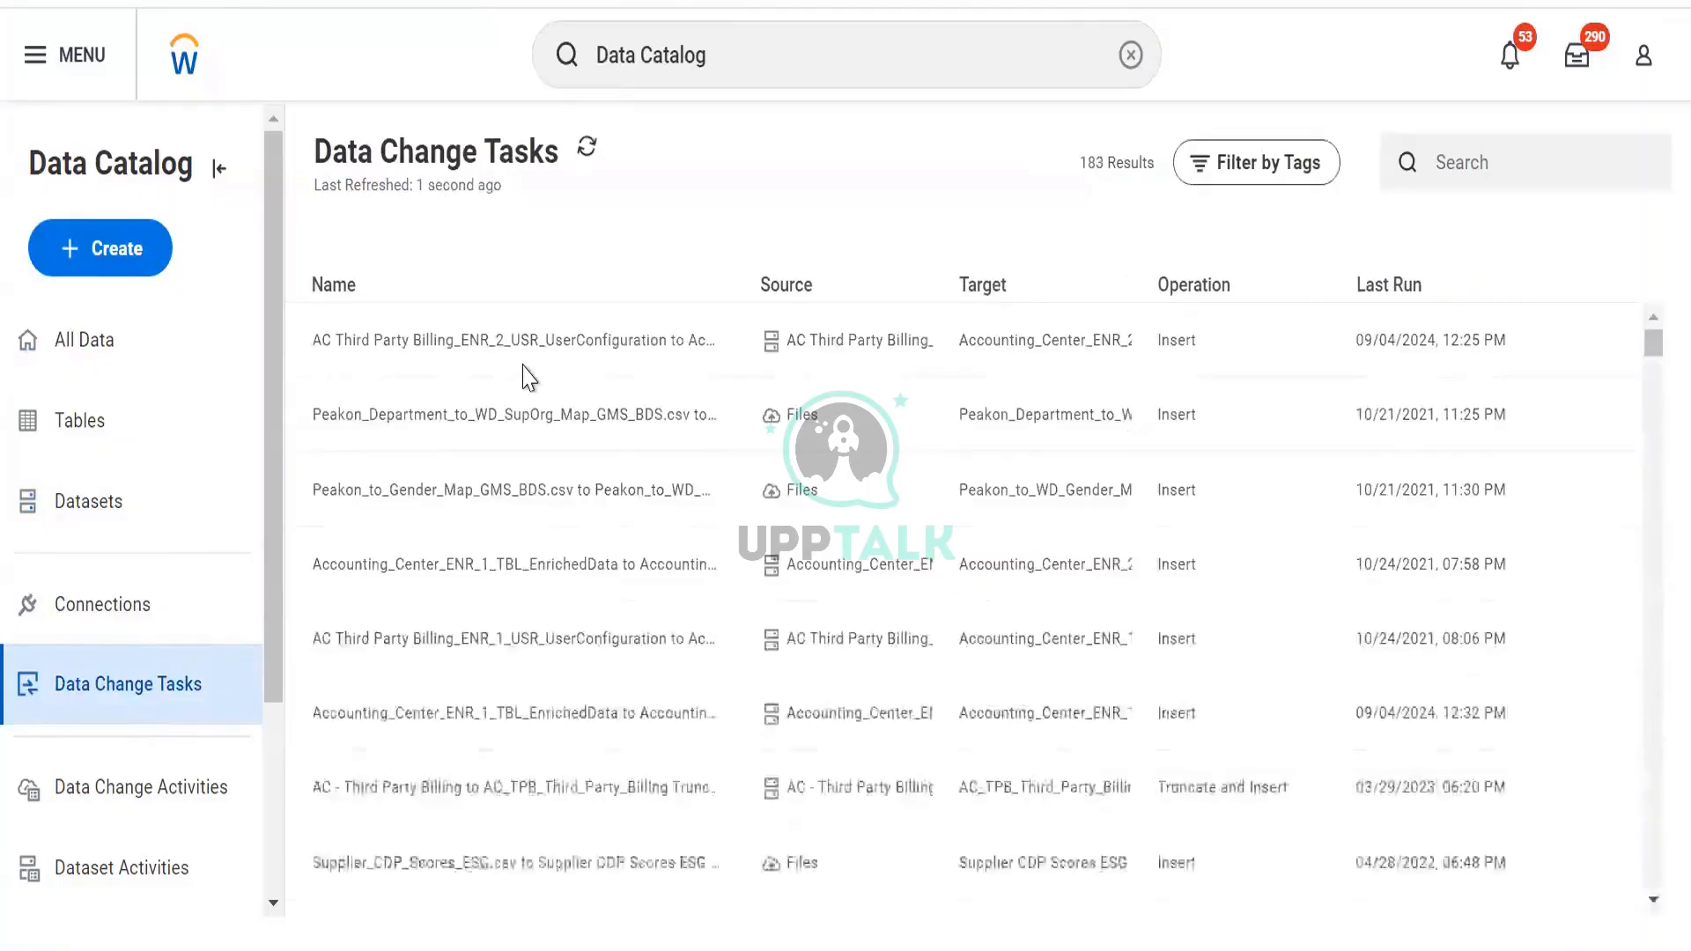
scroll(525, 377, down, 15)
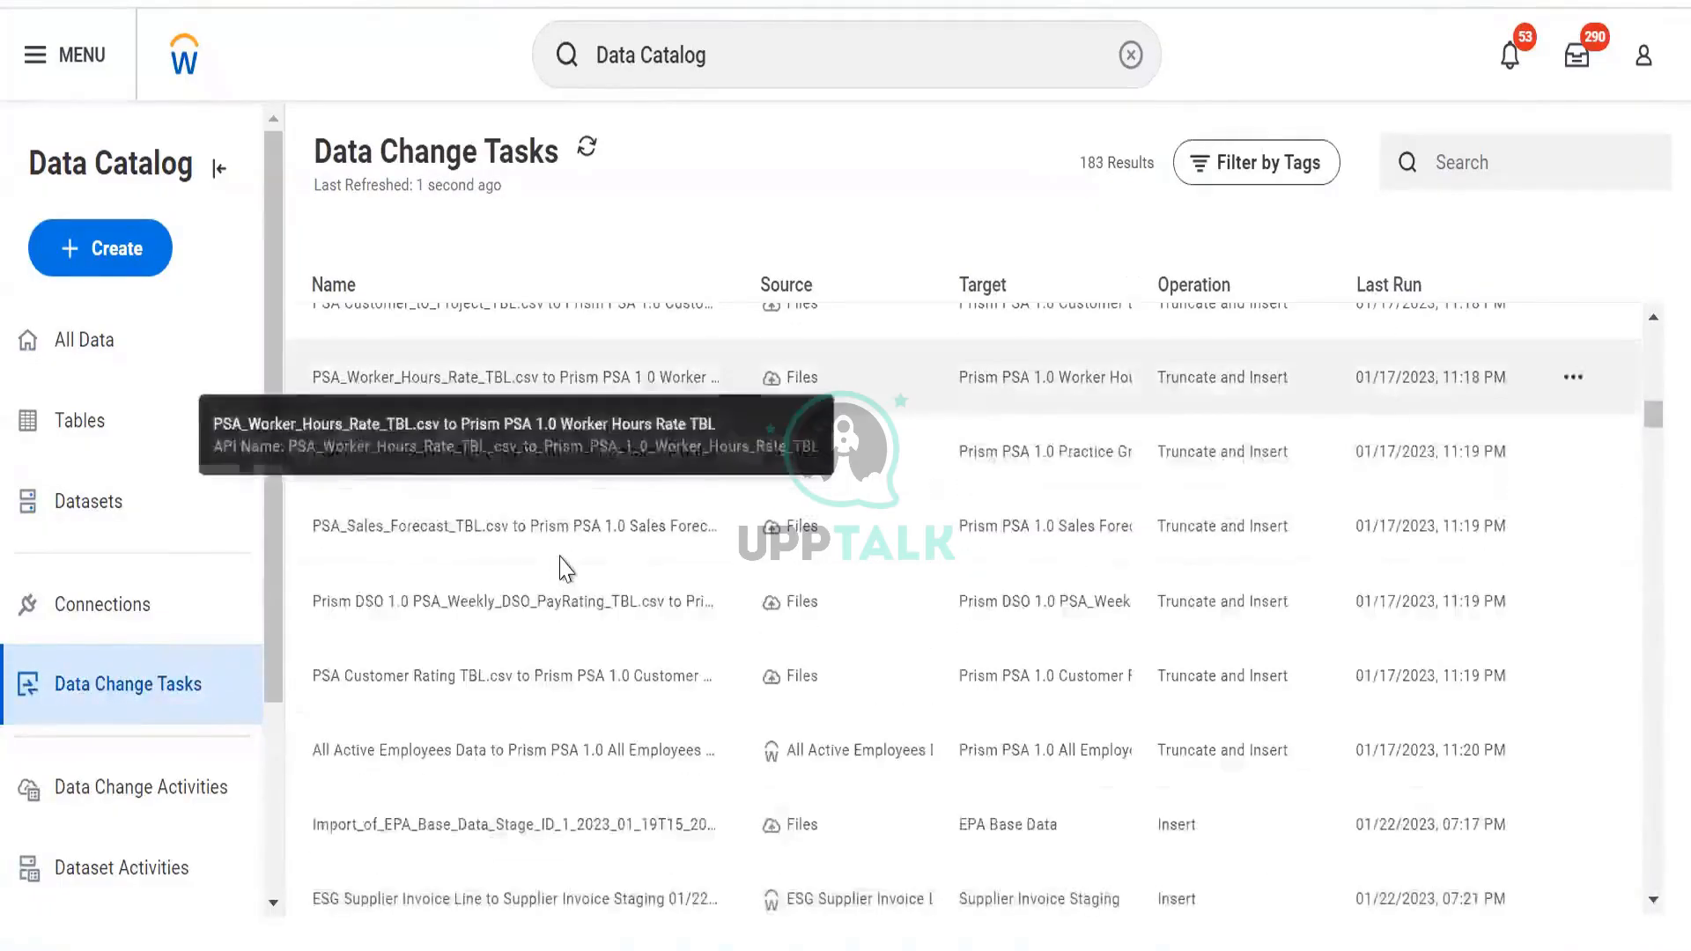
scroll(593, 581, down, 6)
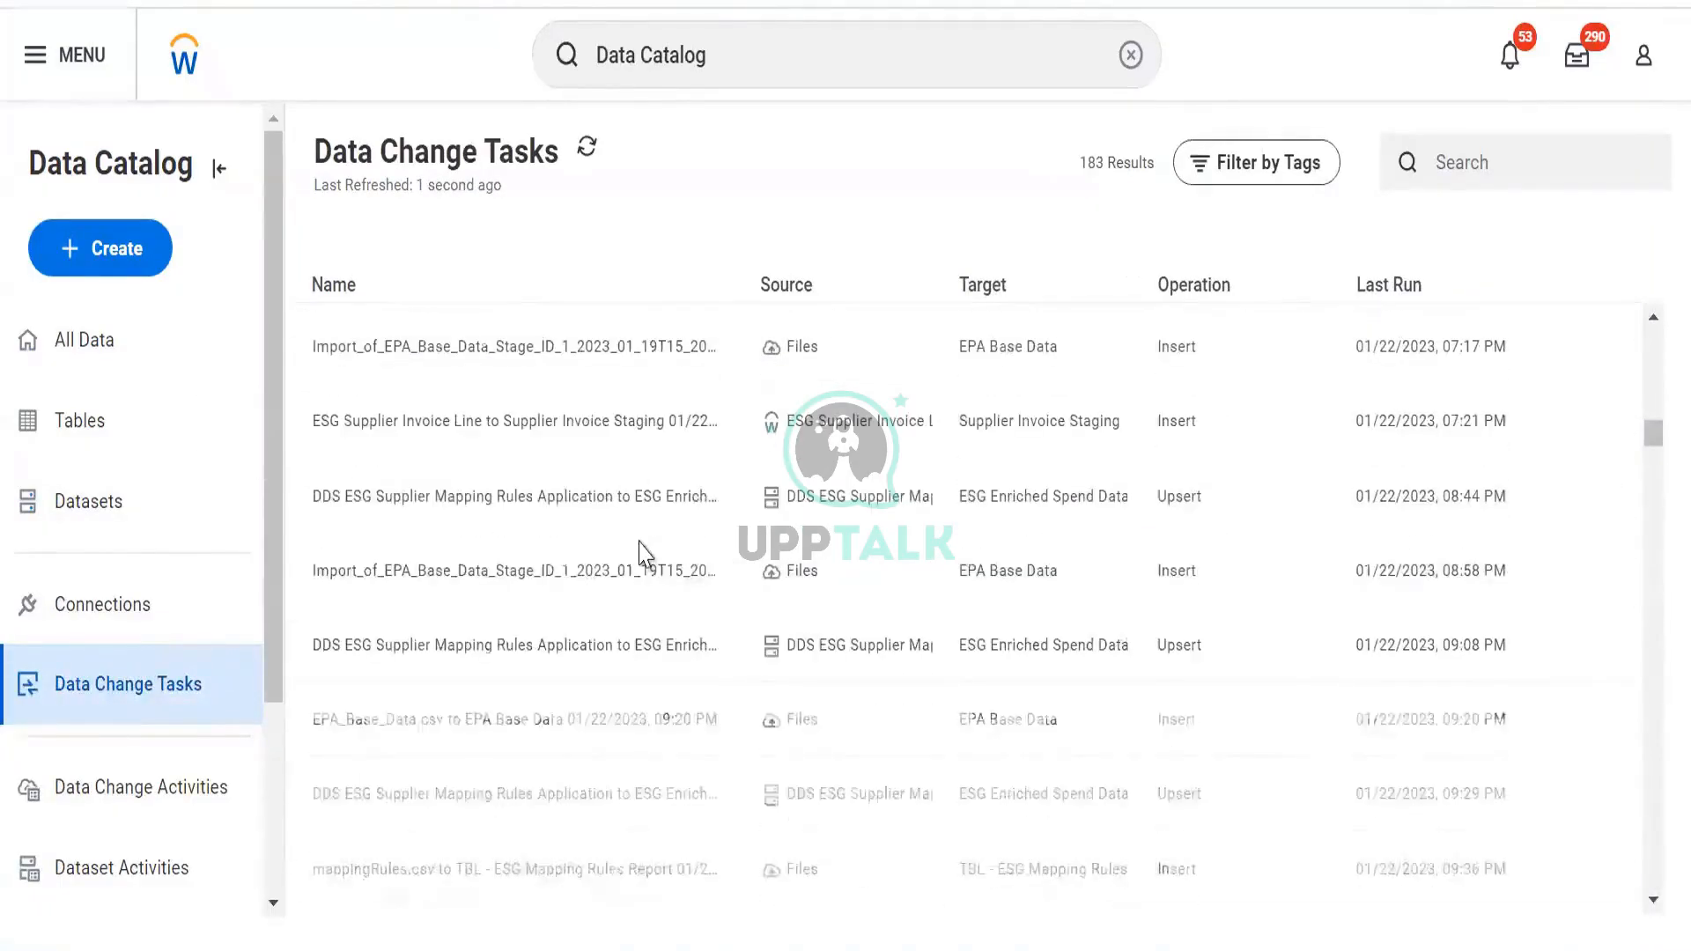
scroll(643, 553, up, 20)
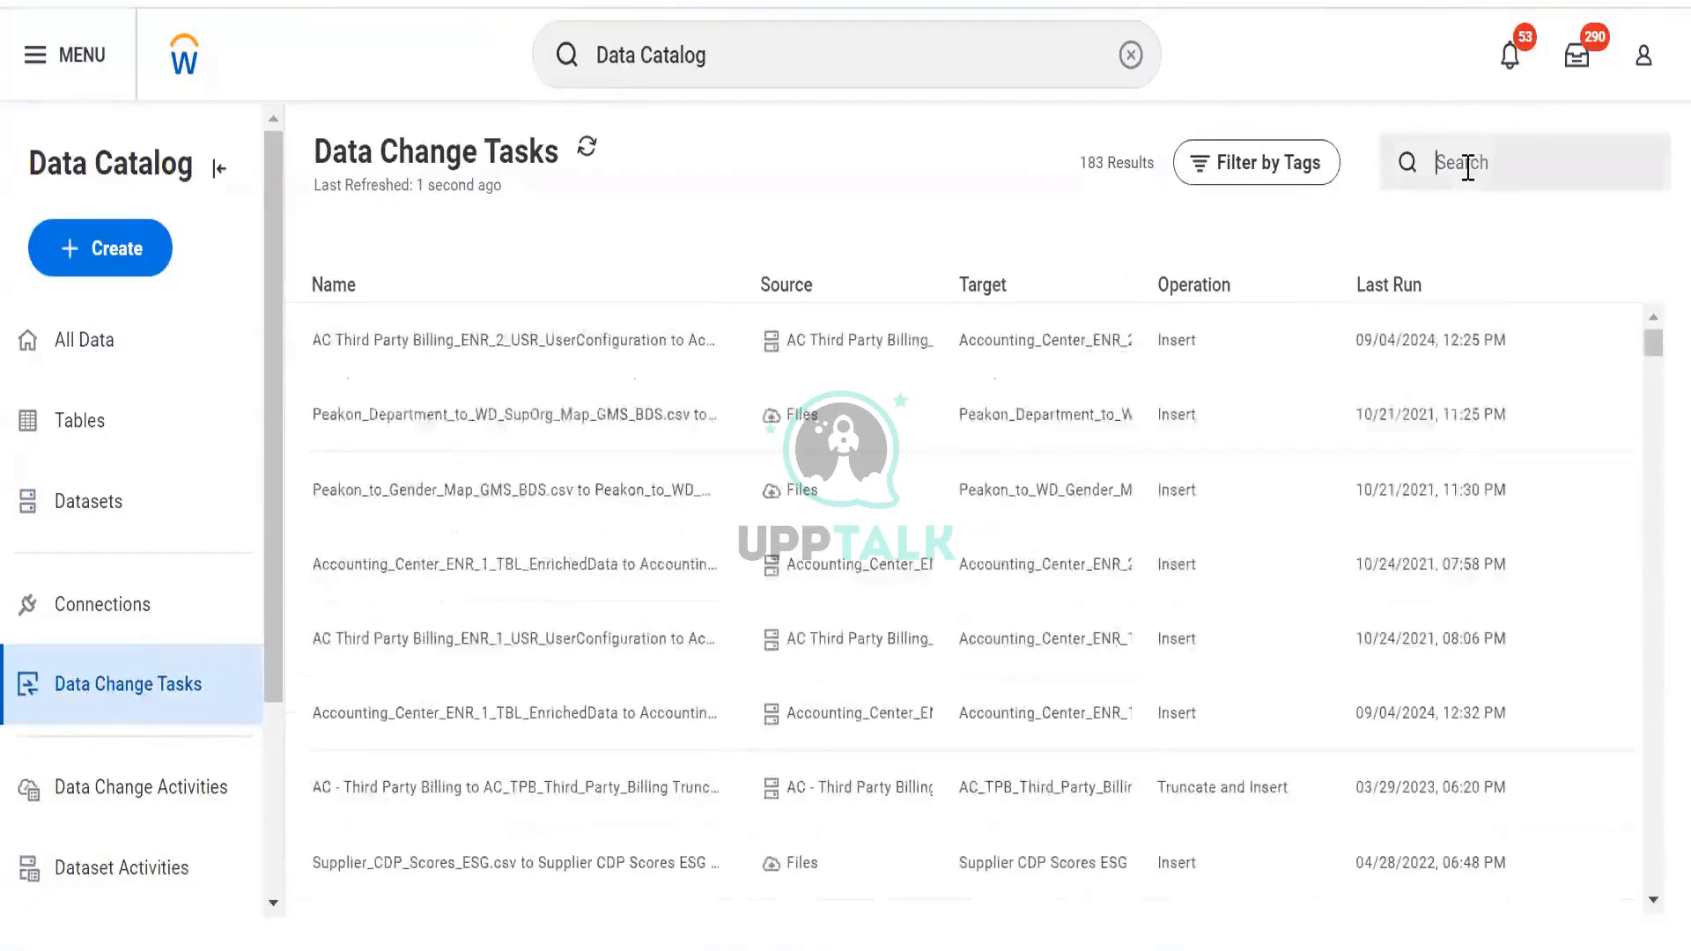
text(dds dv)
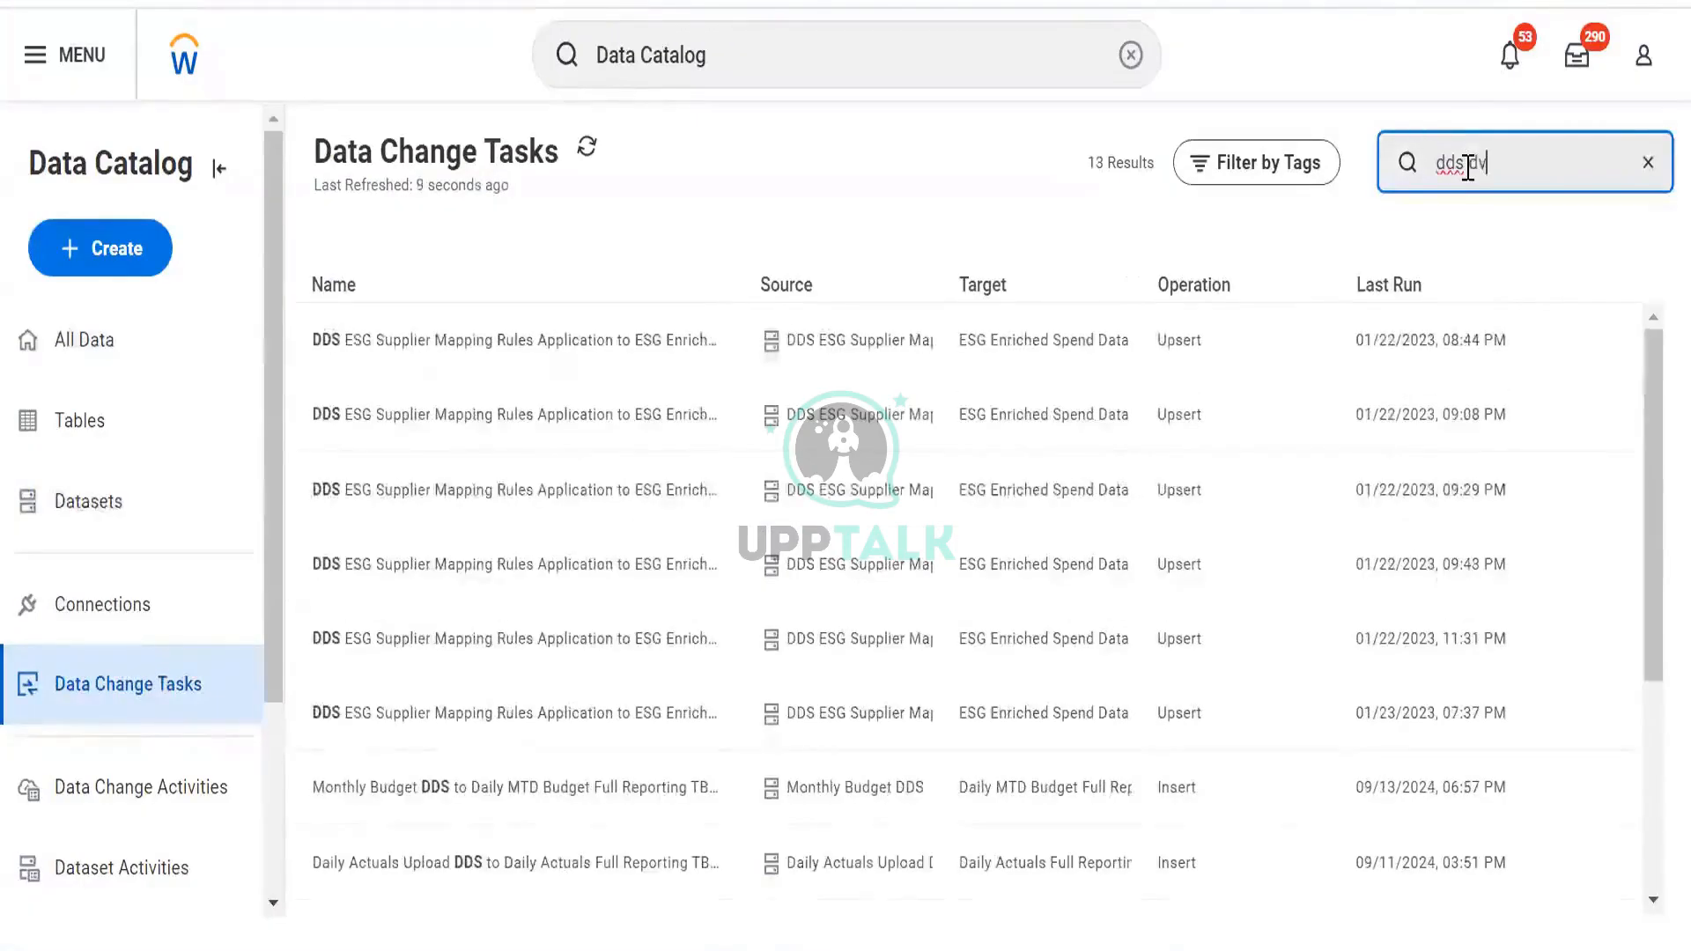
key(BackSpace)
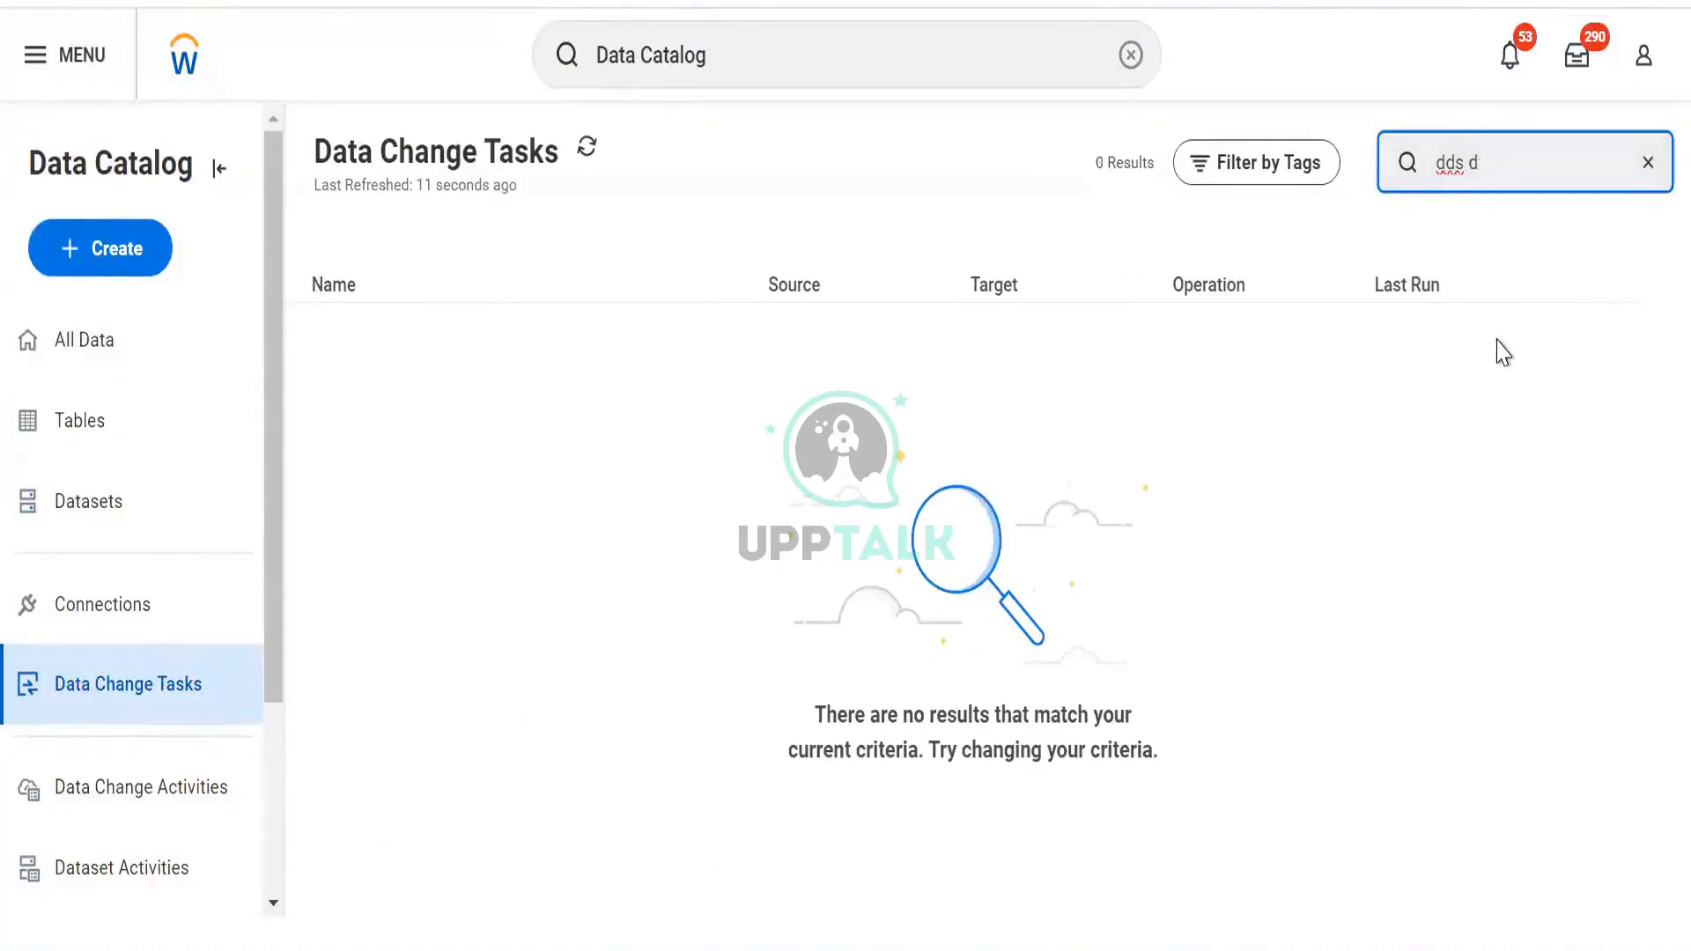
key(BackSpace)
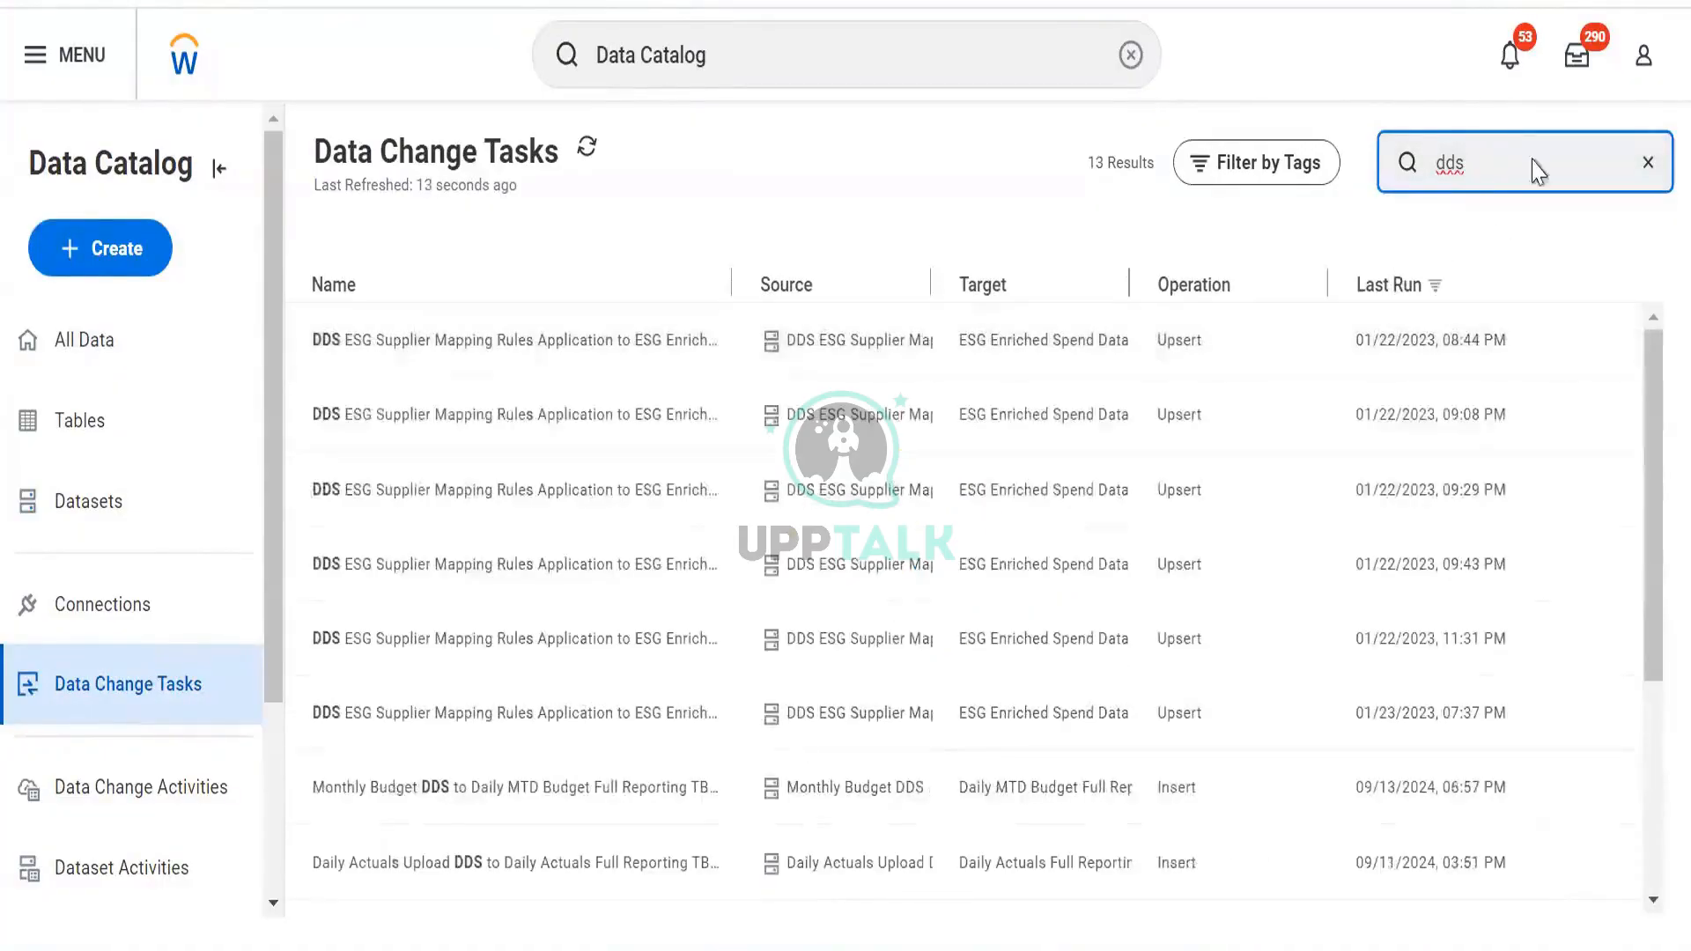
key(ctrl+a)
key(BackSpace)
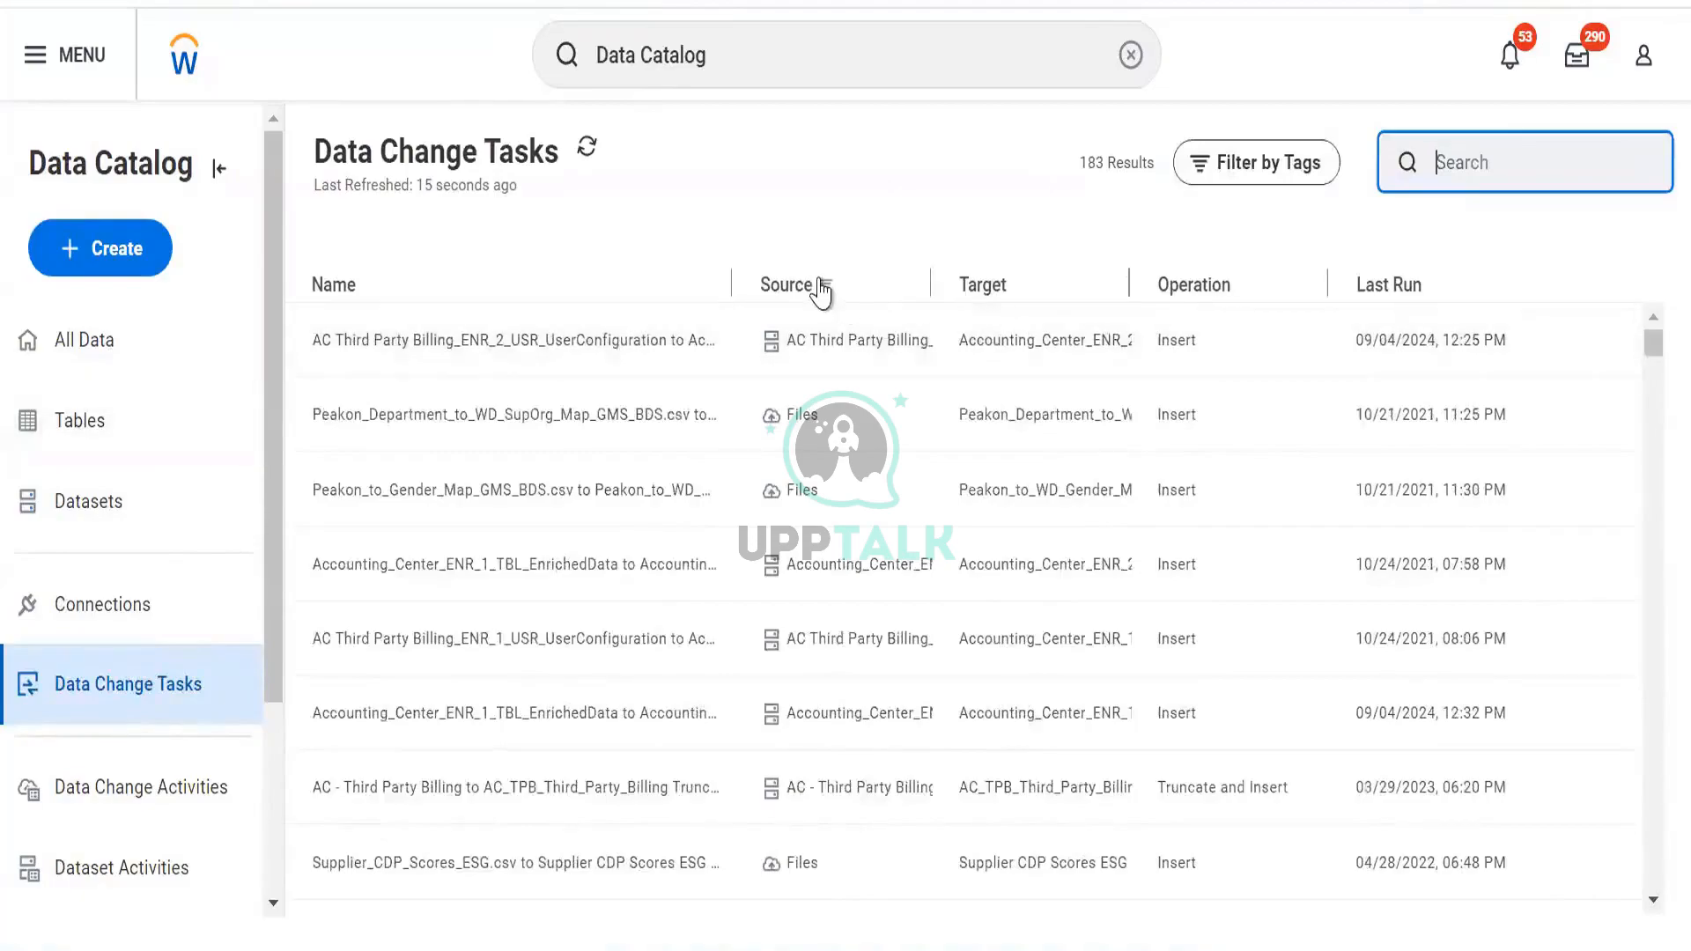
Filter the Data Change Tasks list by Source to DV Worker Data
click(823, 289)
click(821, 679)
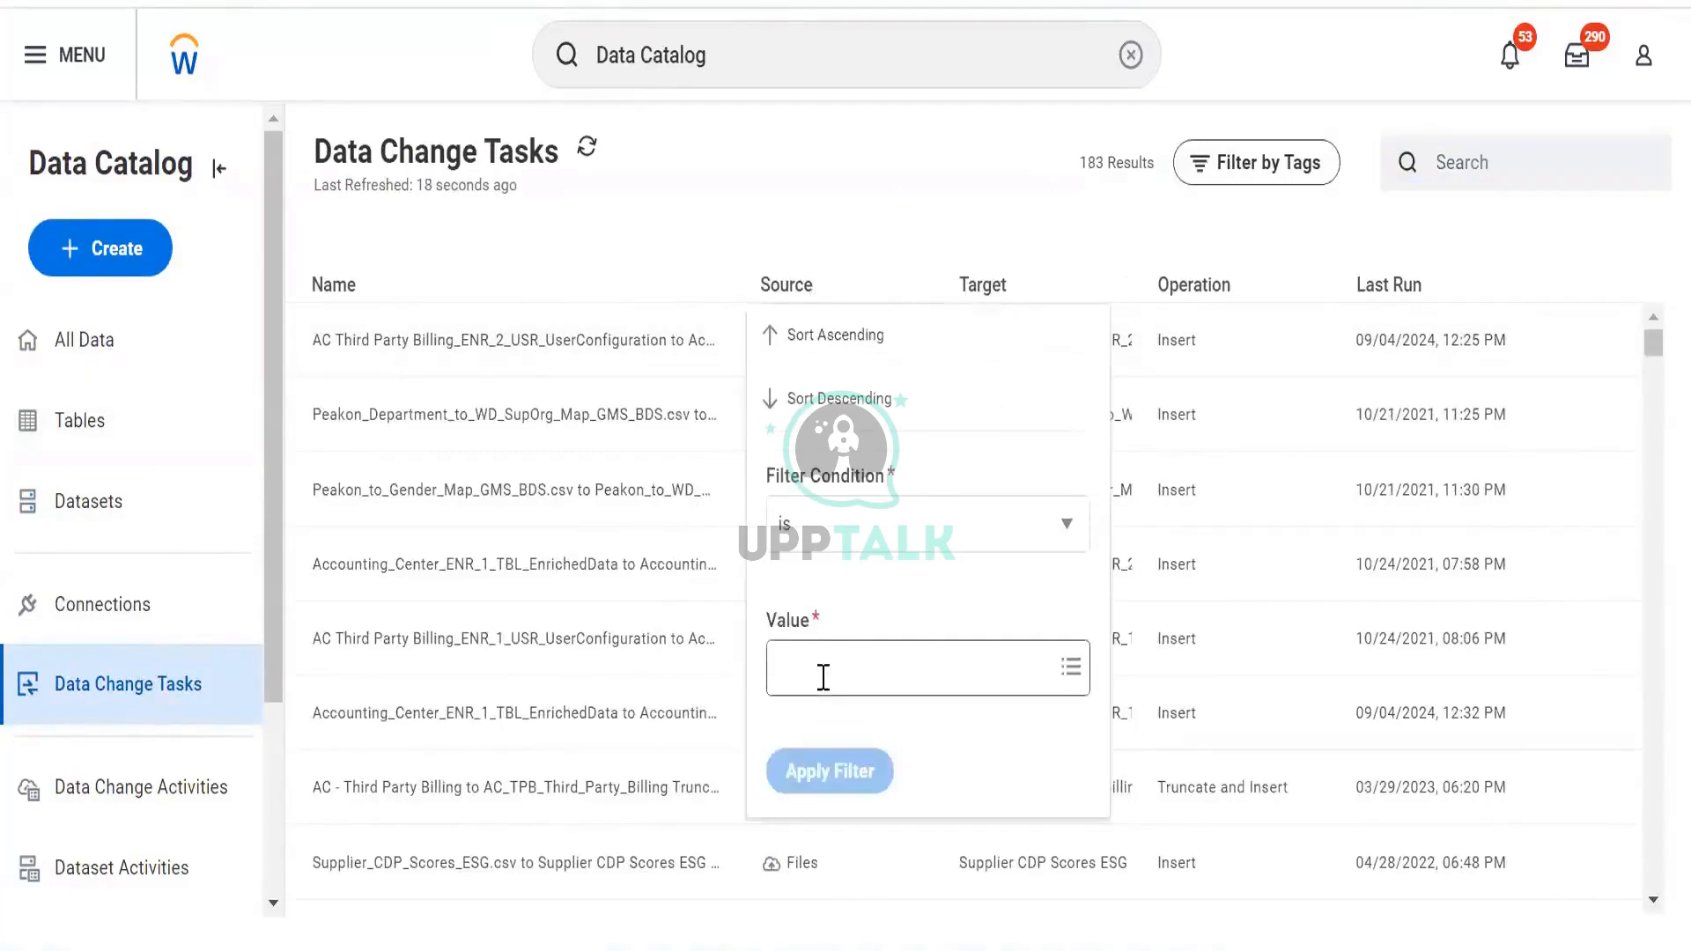
scroll(876, 392, down, 10)
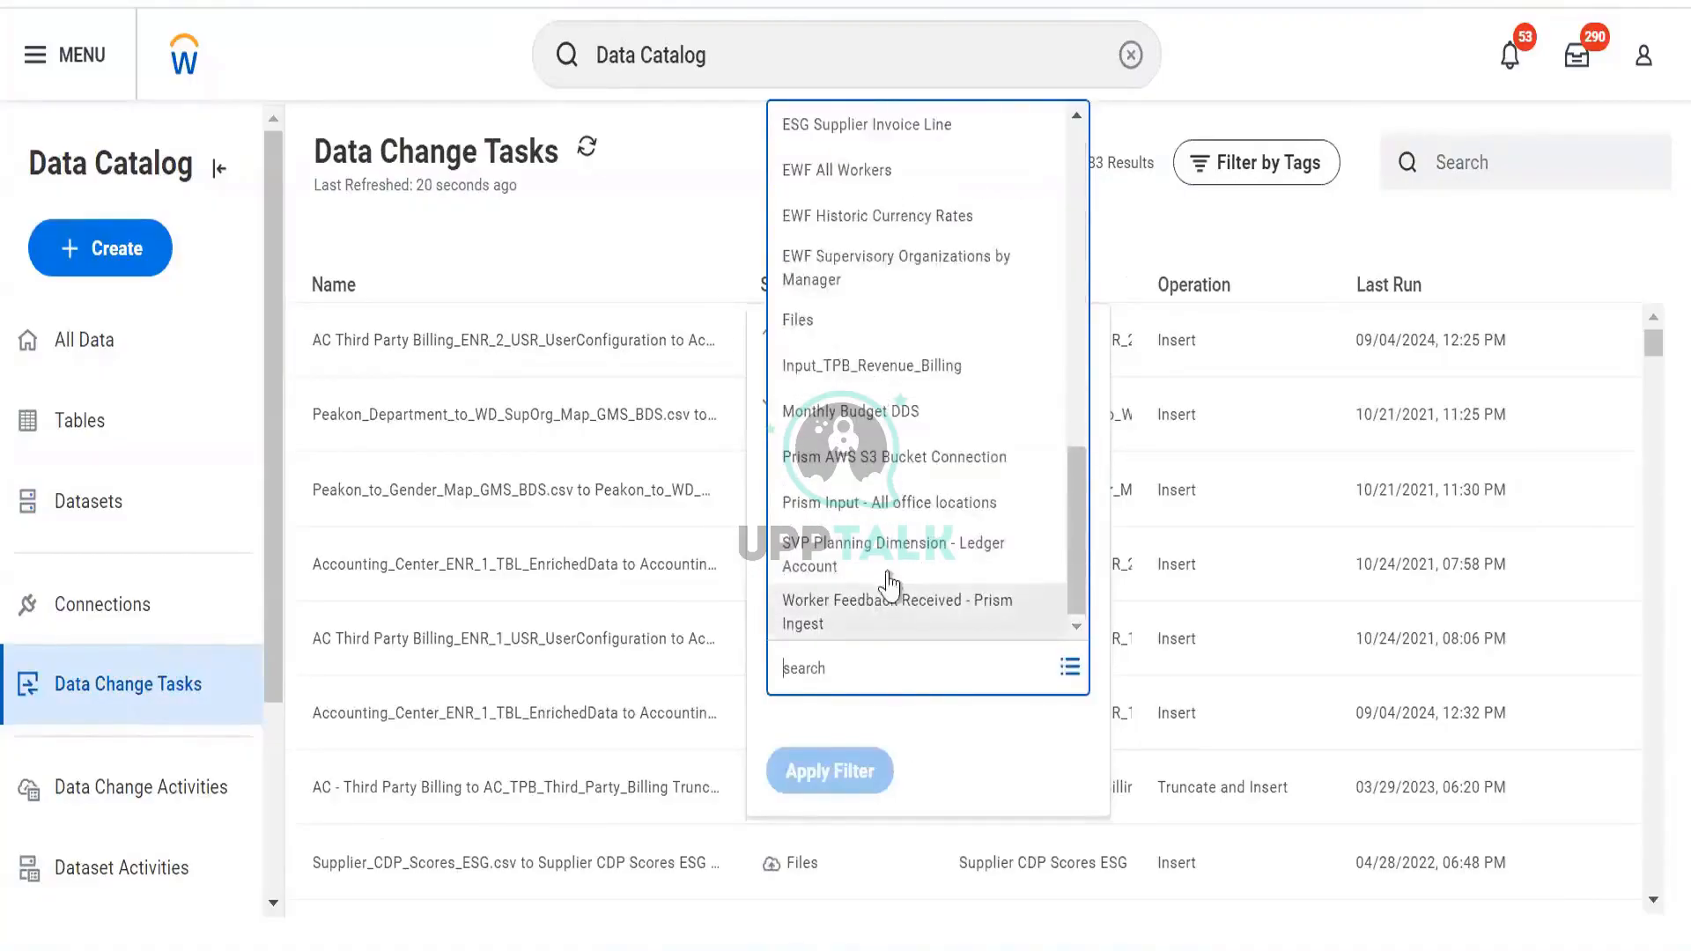
scroll(890, 584, up, 5)
click(845, 536)
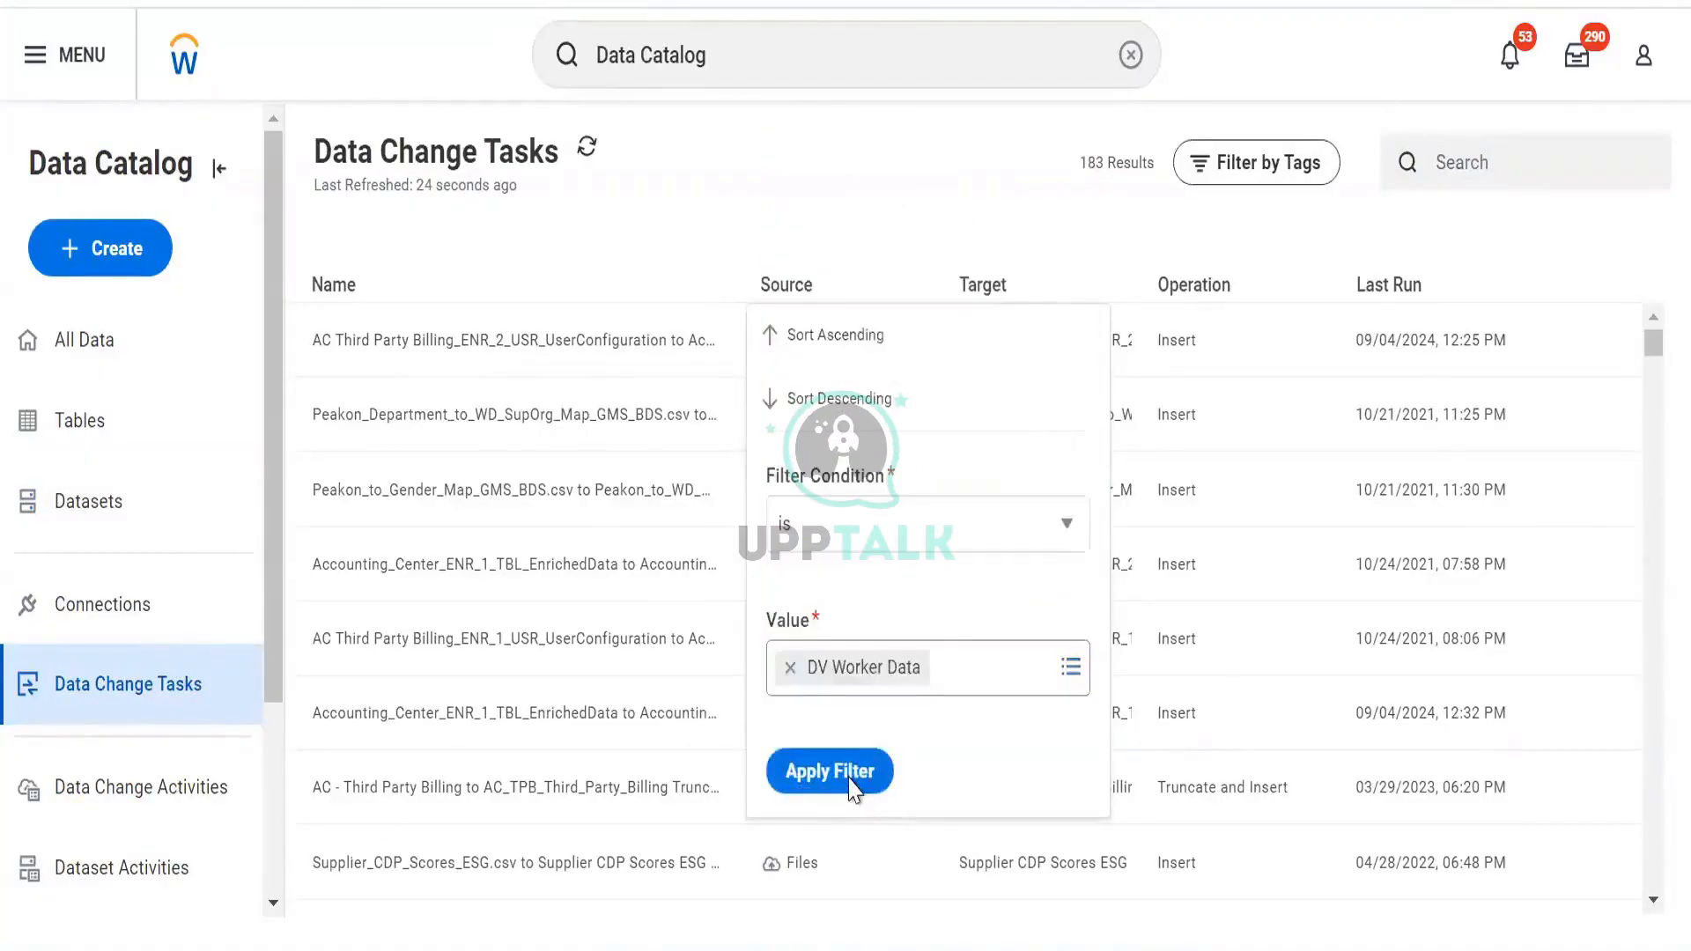
click(850, 777)
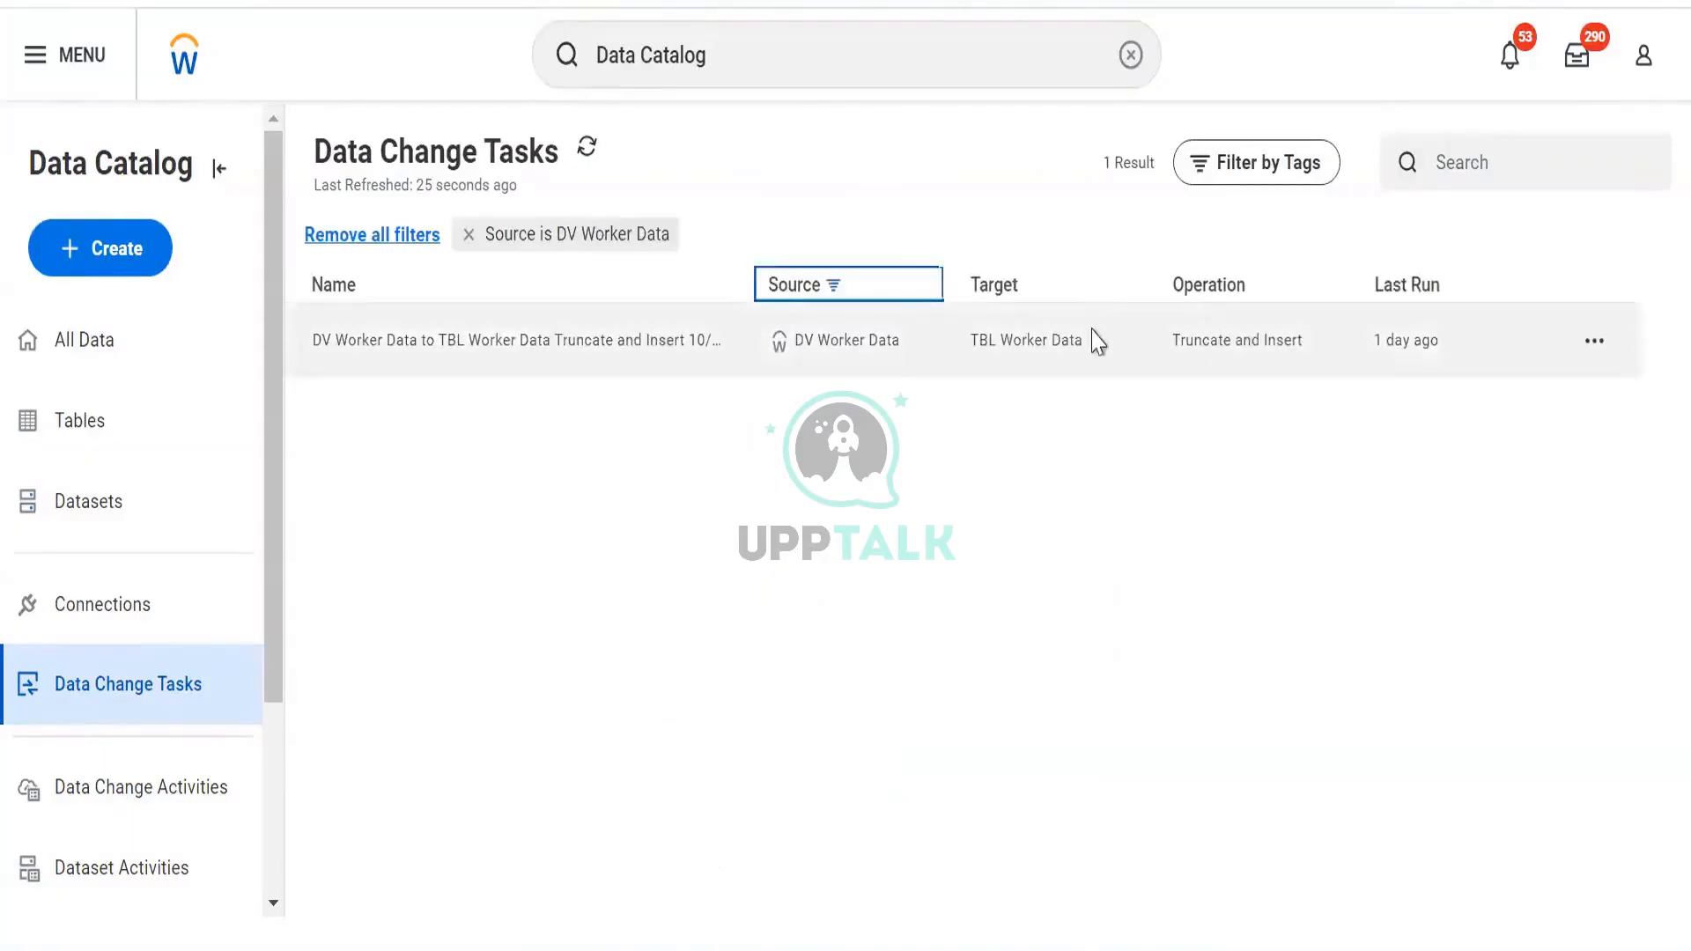
click(1590, 342)
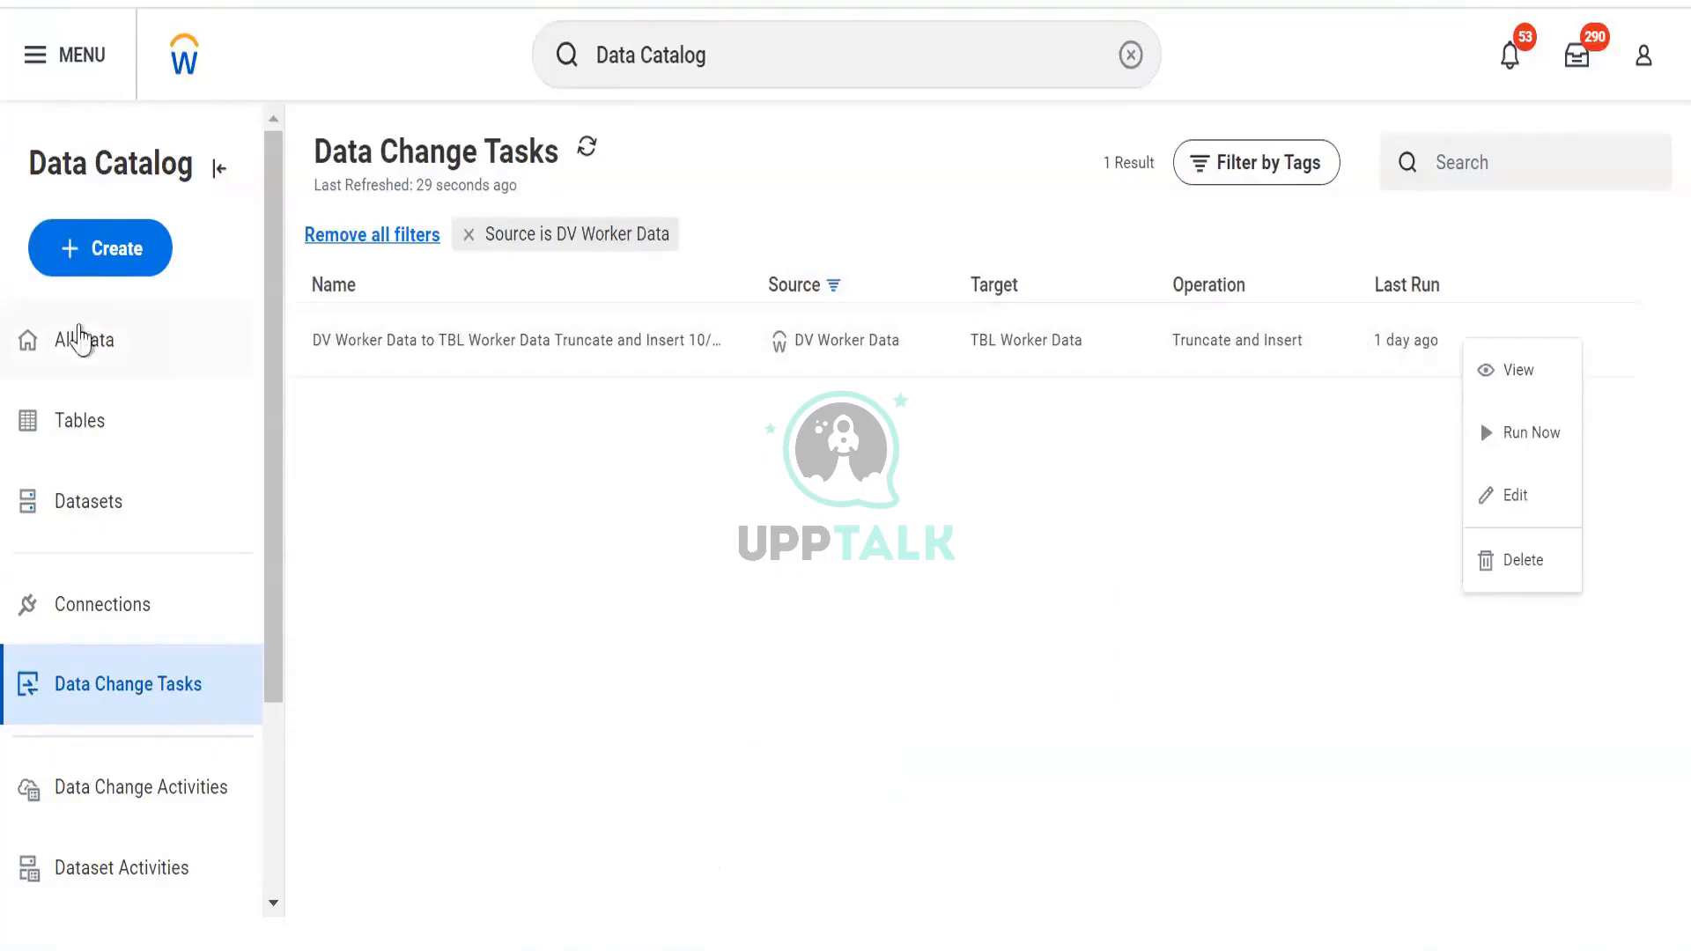
Filter All Data by the Personal Data tag, showing six items including TBL Worker Data
click(103, 336)
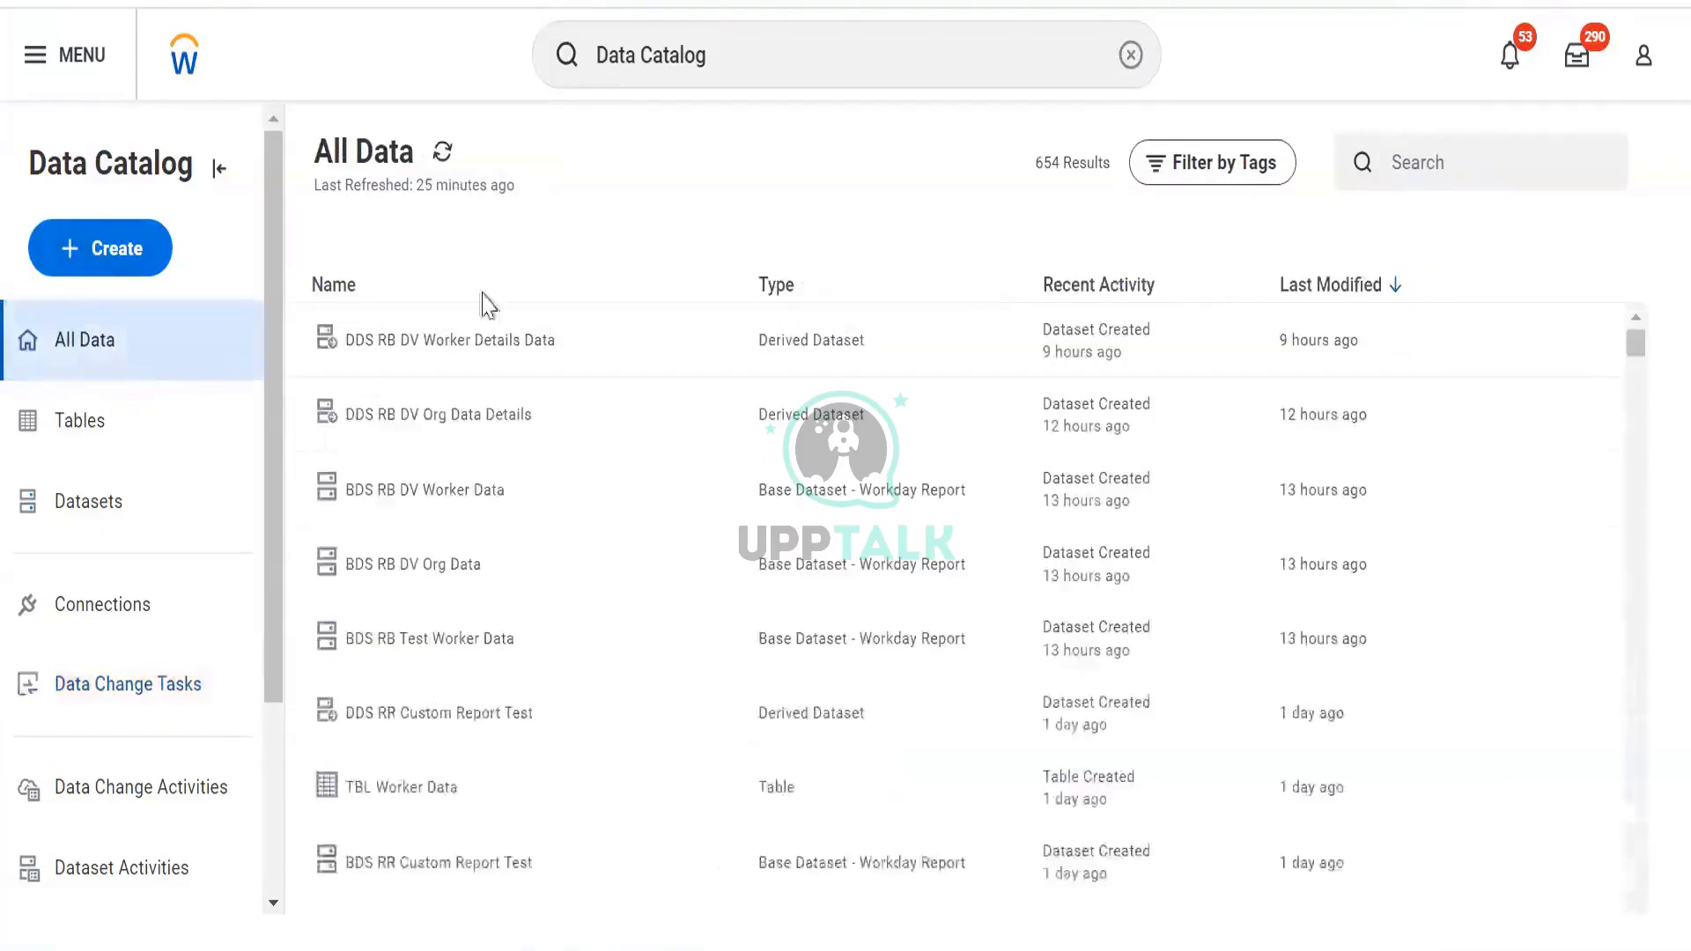
click(1274, 167)
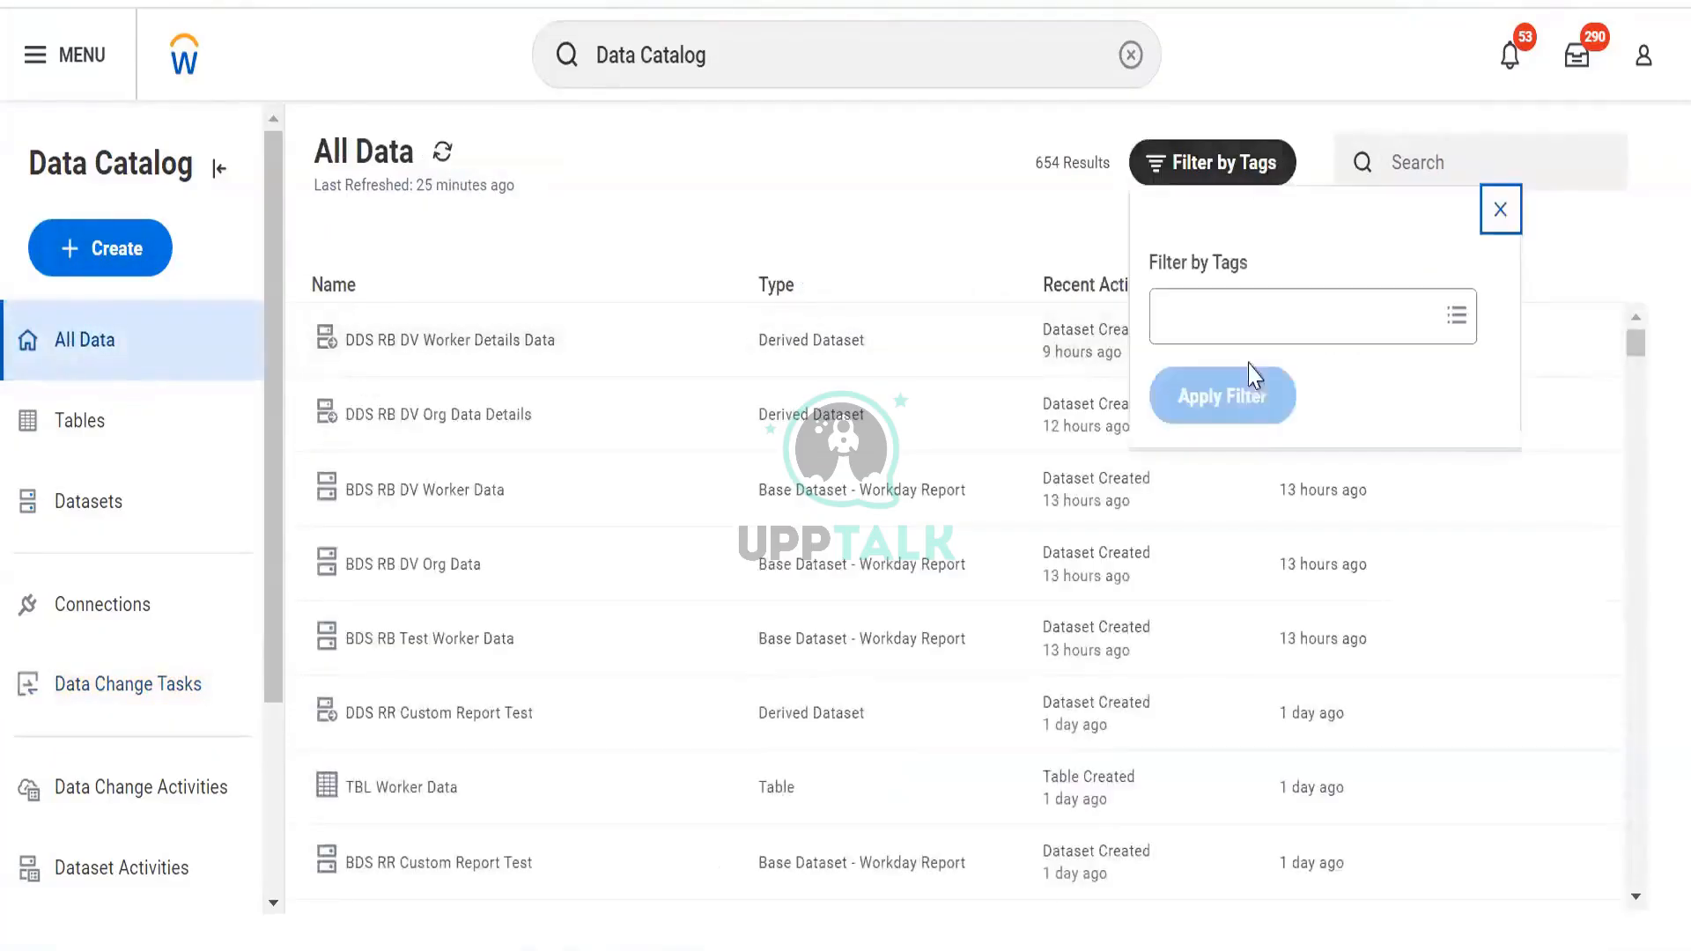
click(1250, 325)
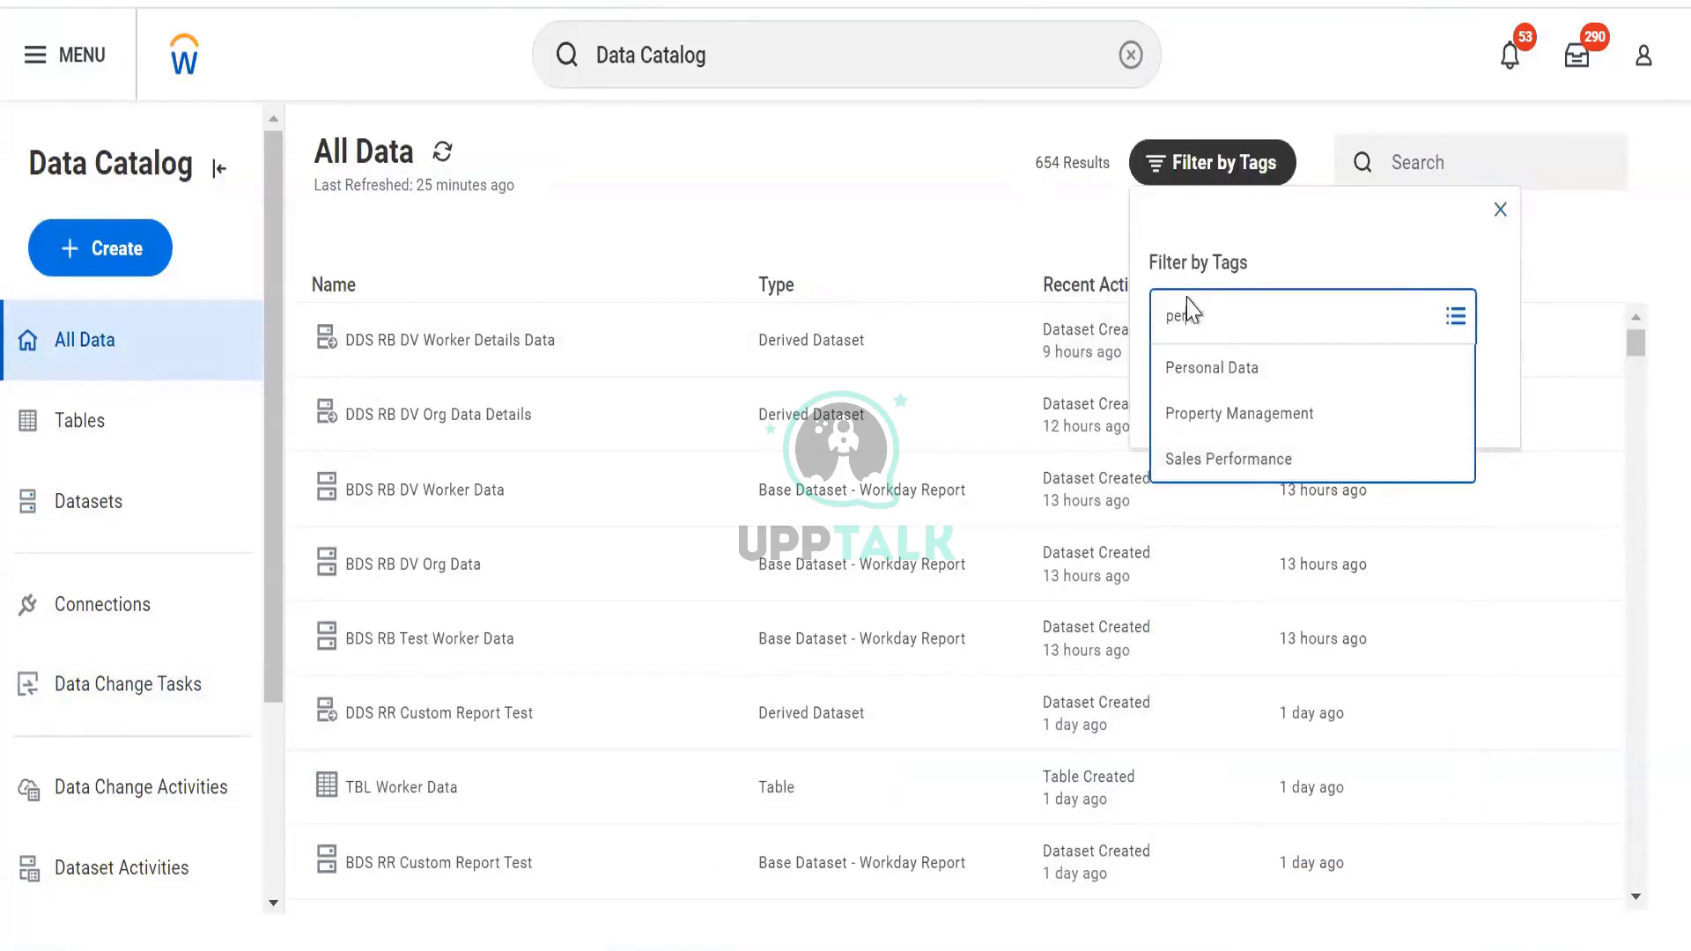
click(1205, 368)
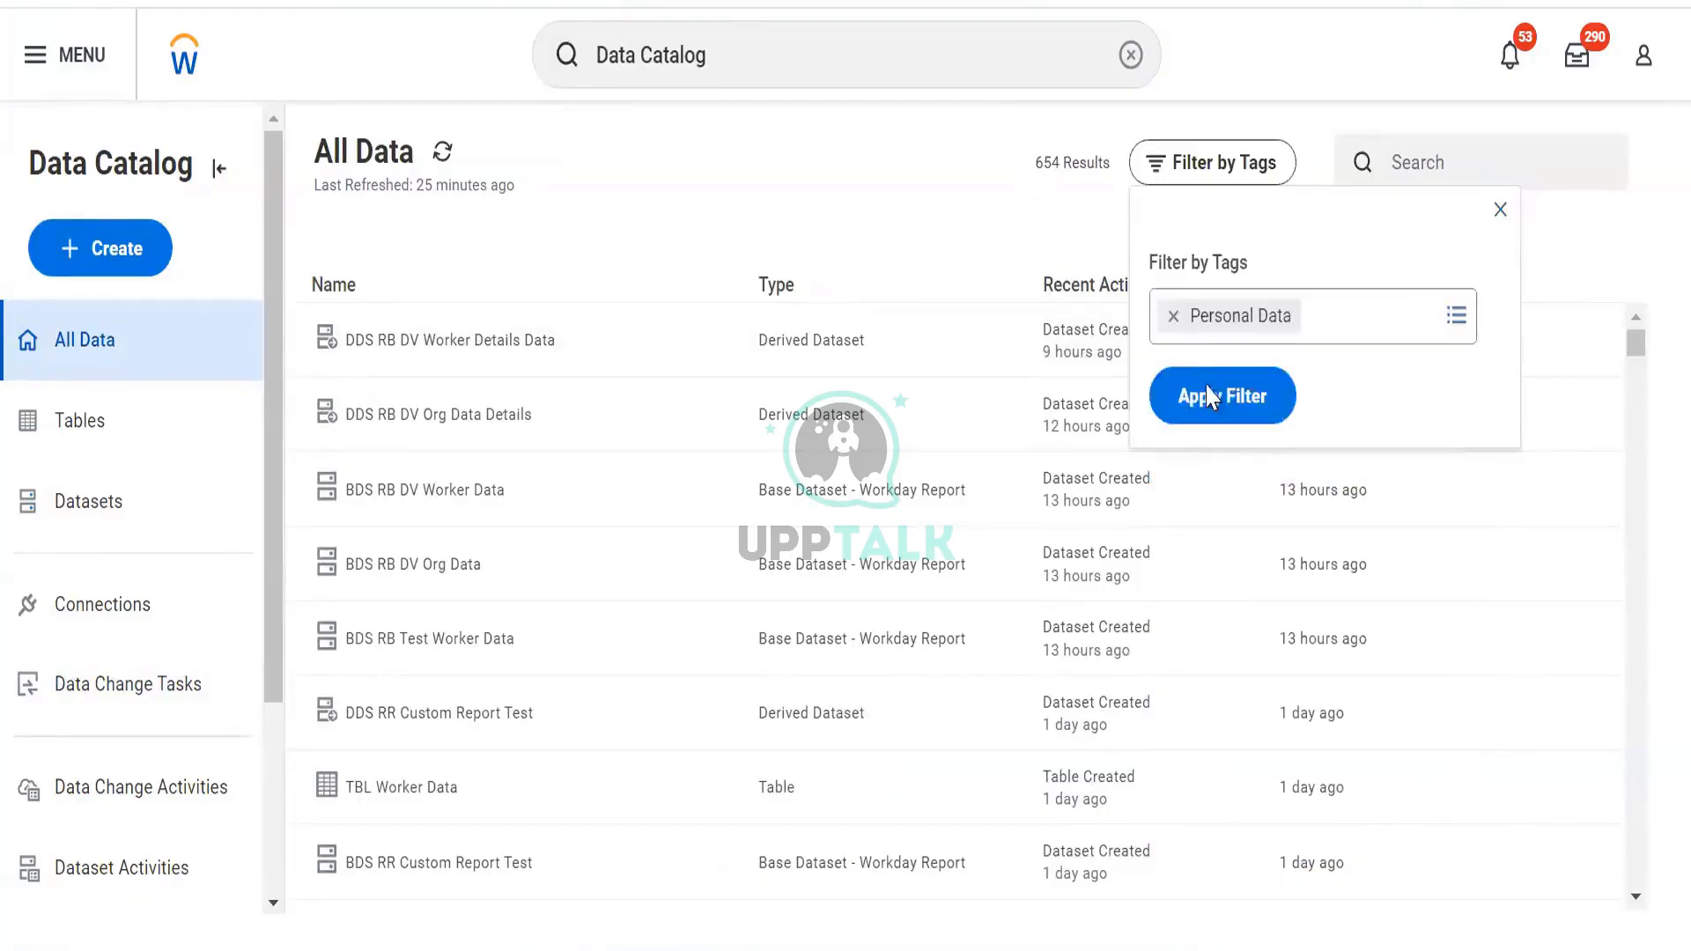
click(1211, 397)
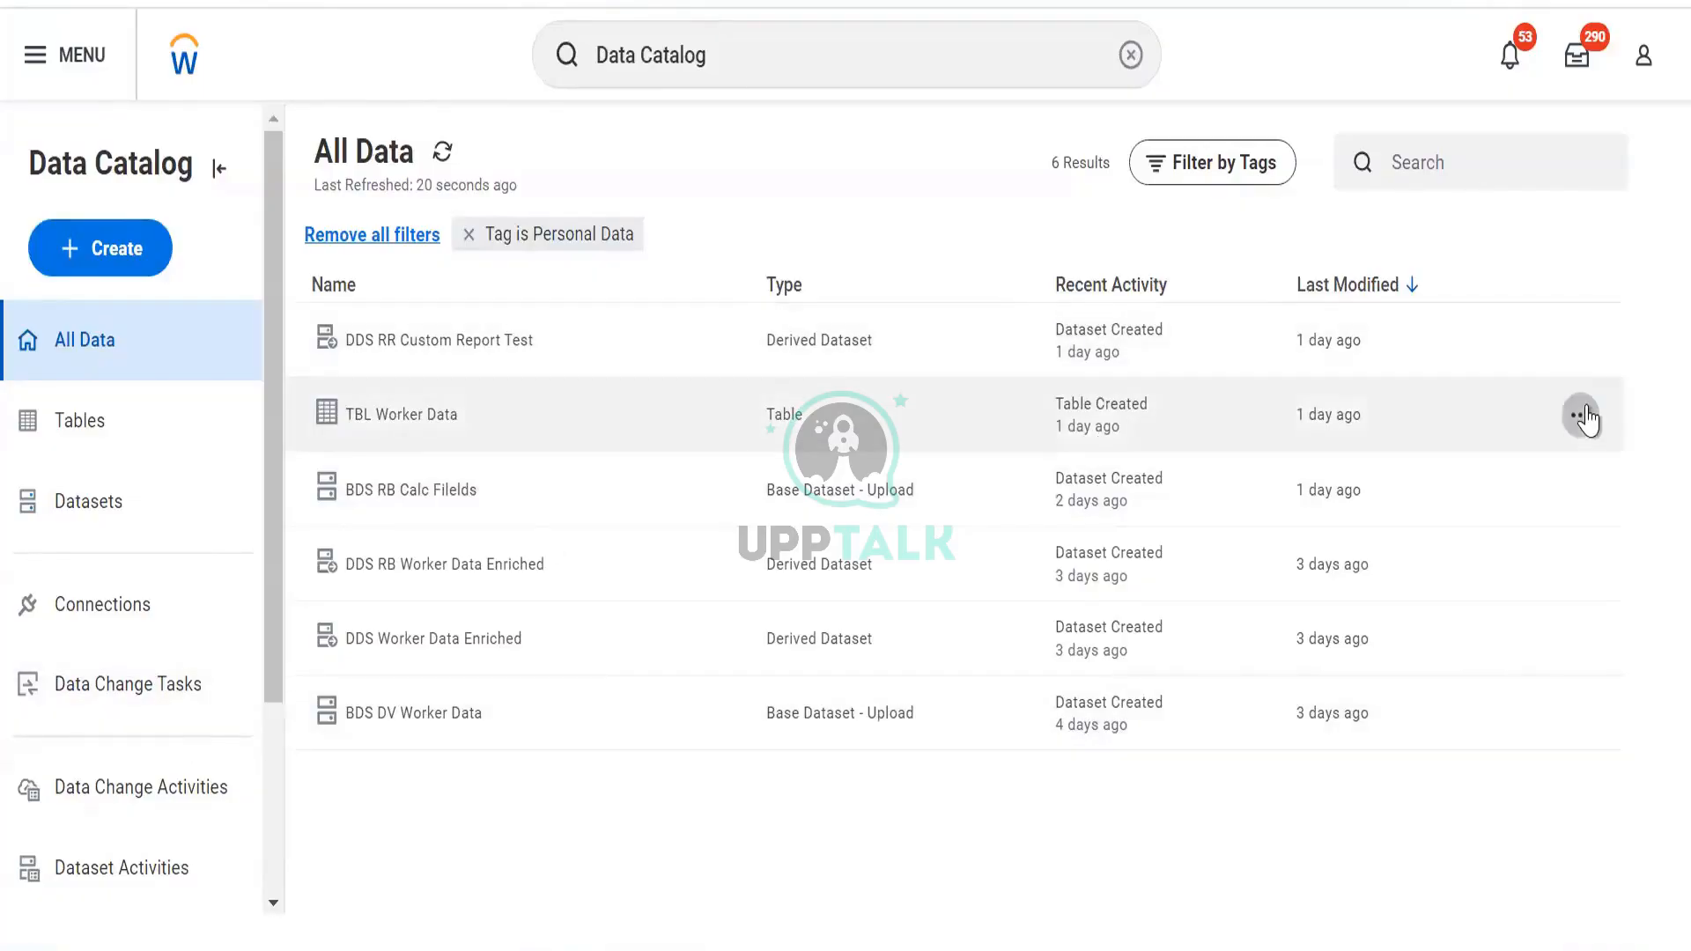
click(1582, 416)
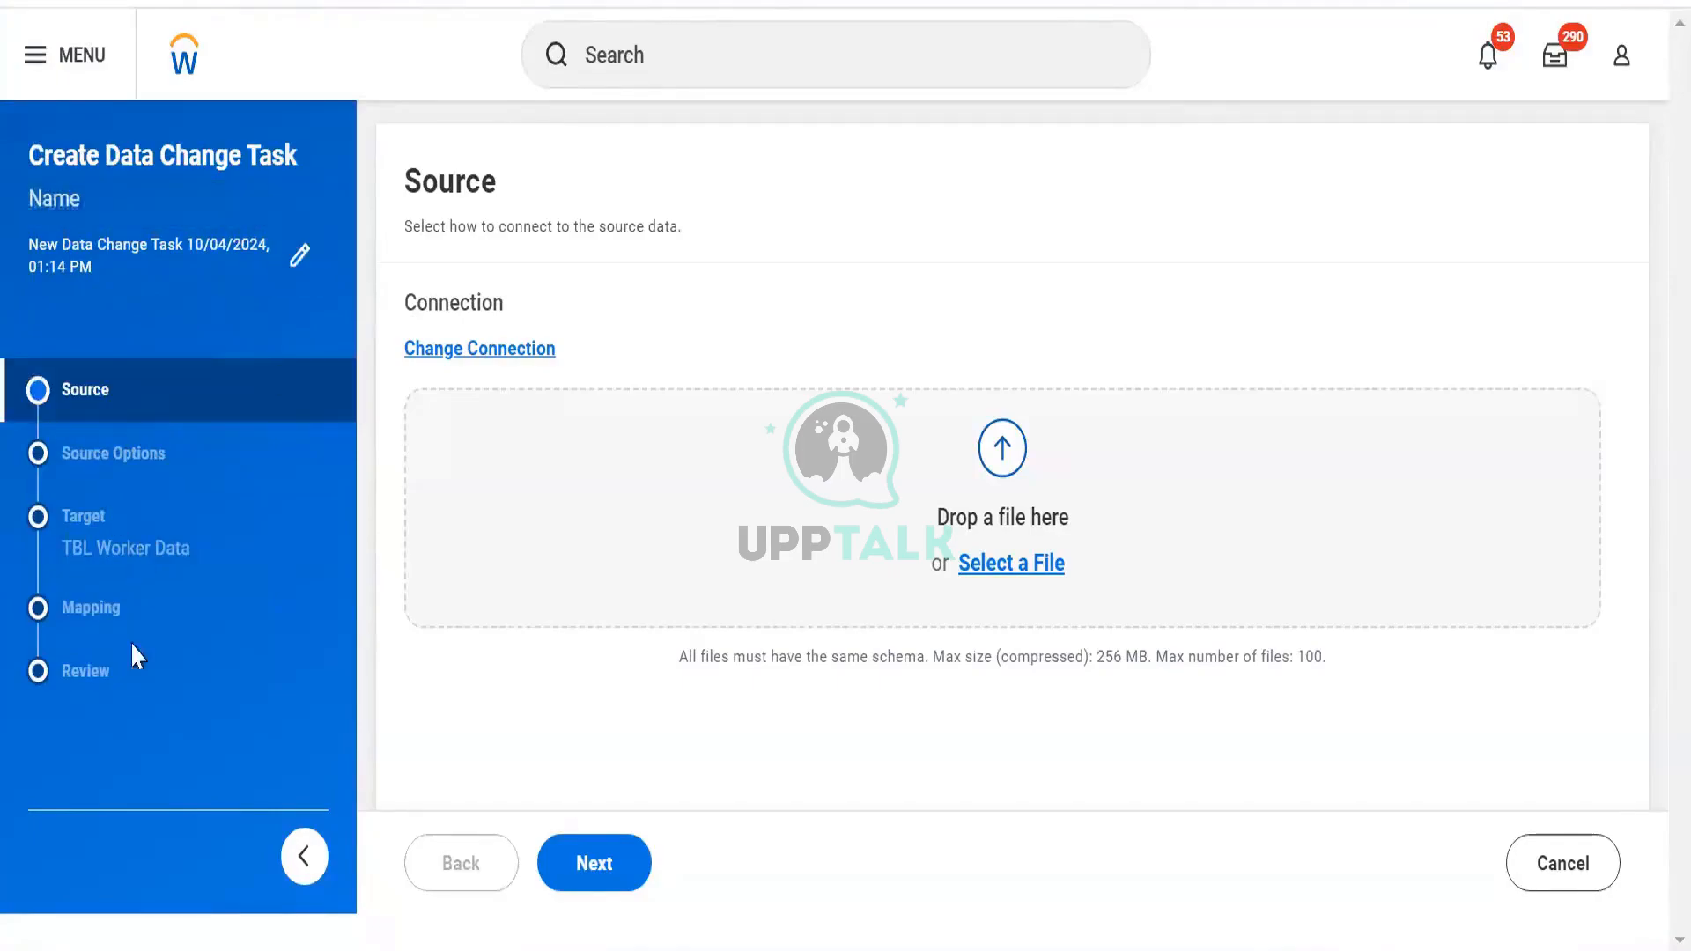
Bring up the source connection types for the new TBL Worker Data change task
click(538, 352)
click(442, 351)
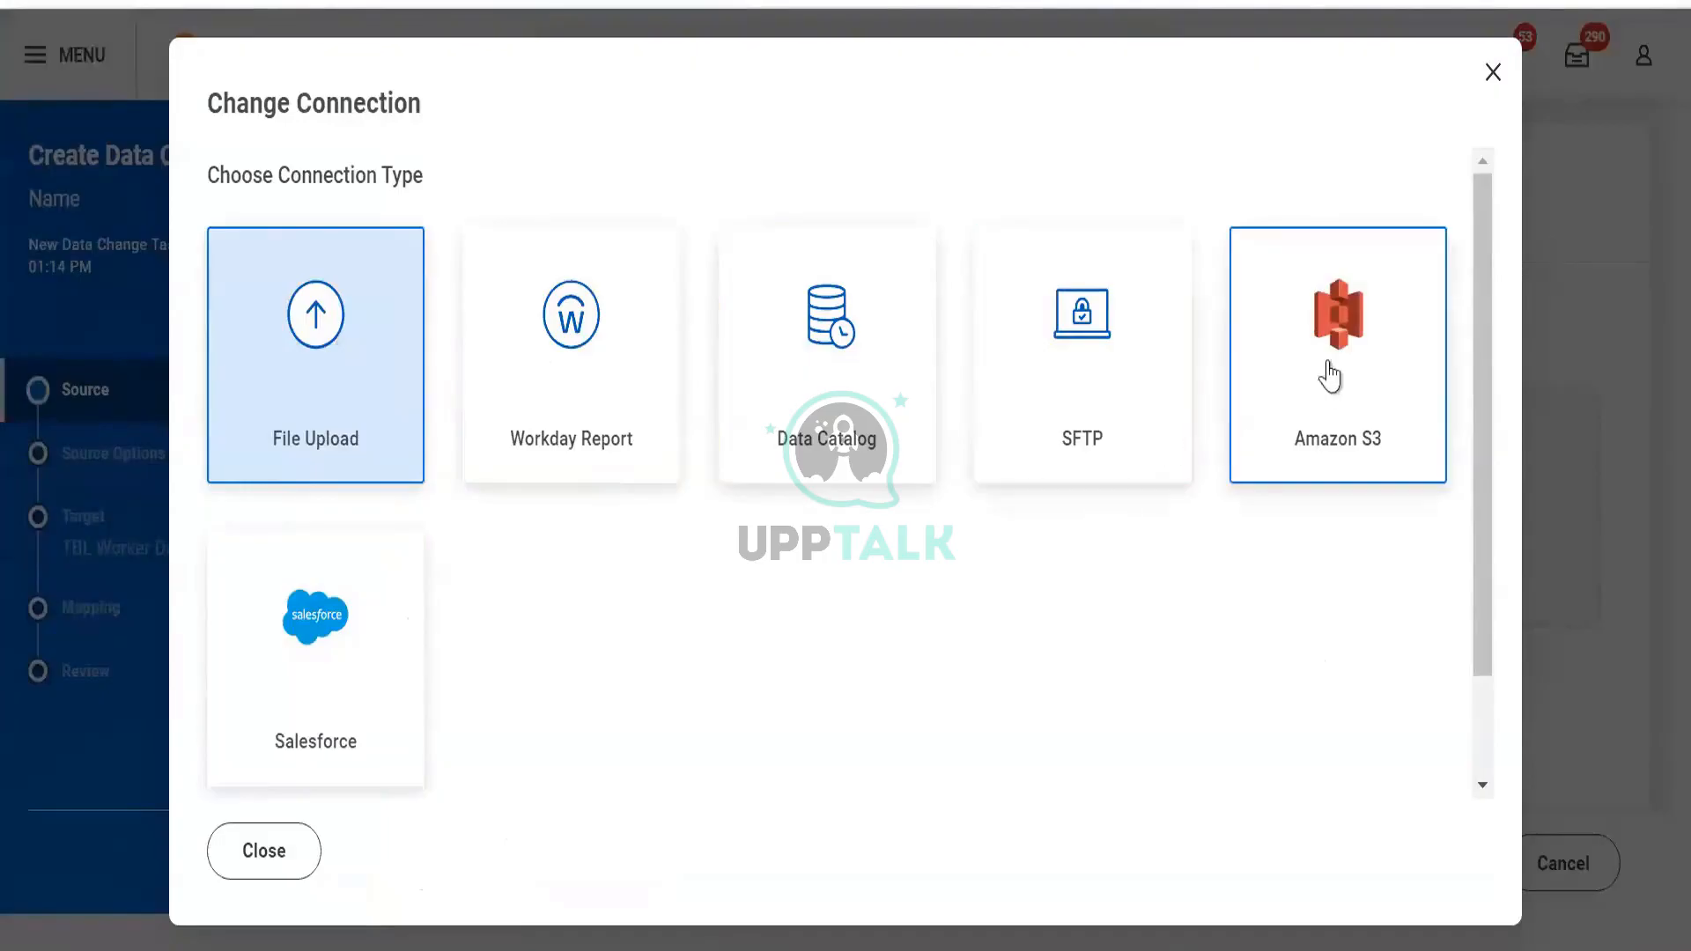
Choose Workday Report as the new task's source connection type
scroll(396, 625, down, 2)
scroll(395, 607, up, 2)
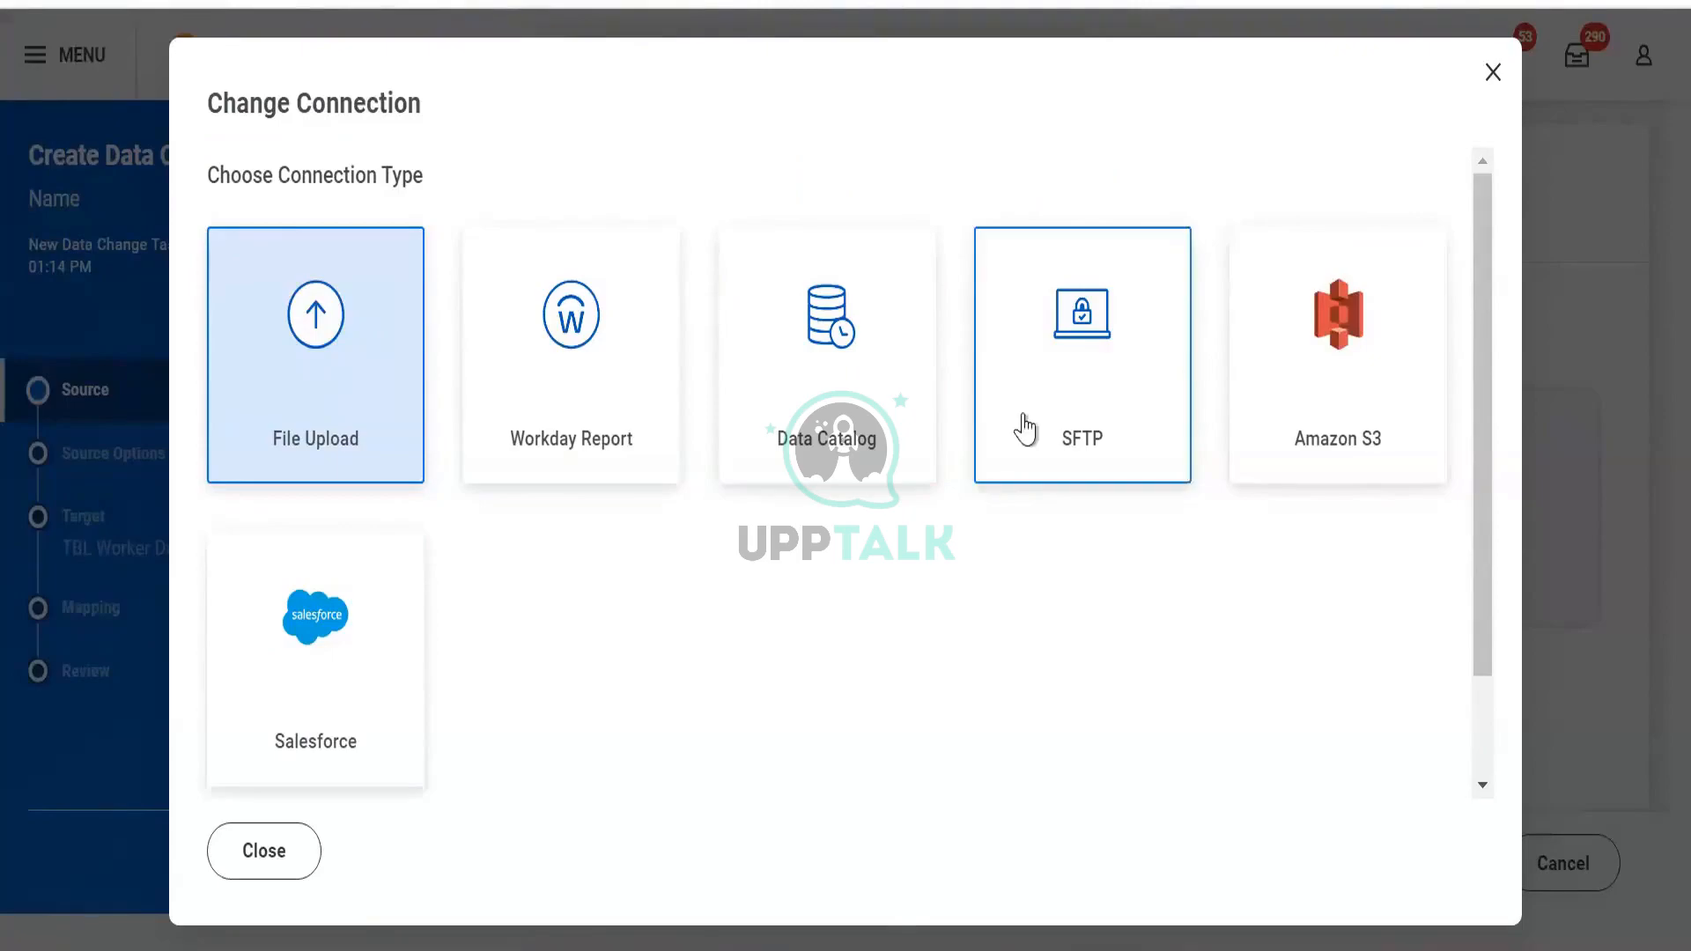
click(630, 366)
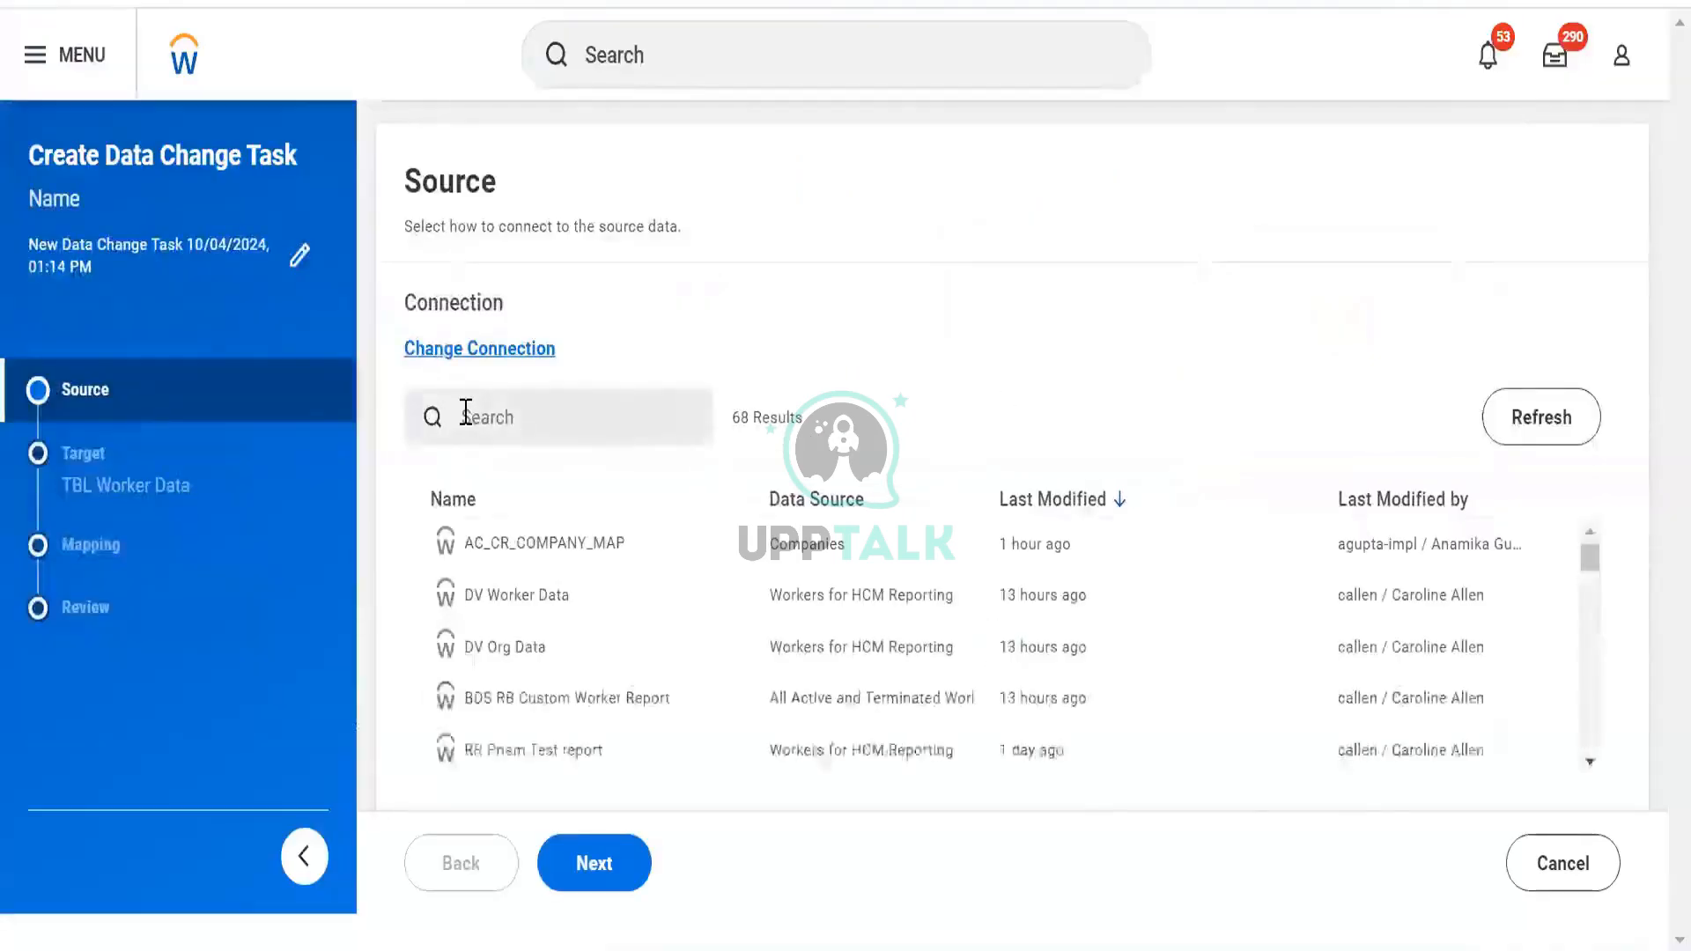
Pick the DV Worker Data report as source and advance to the Target step
click(466, 414)
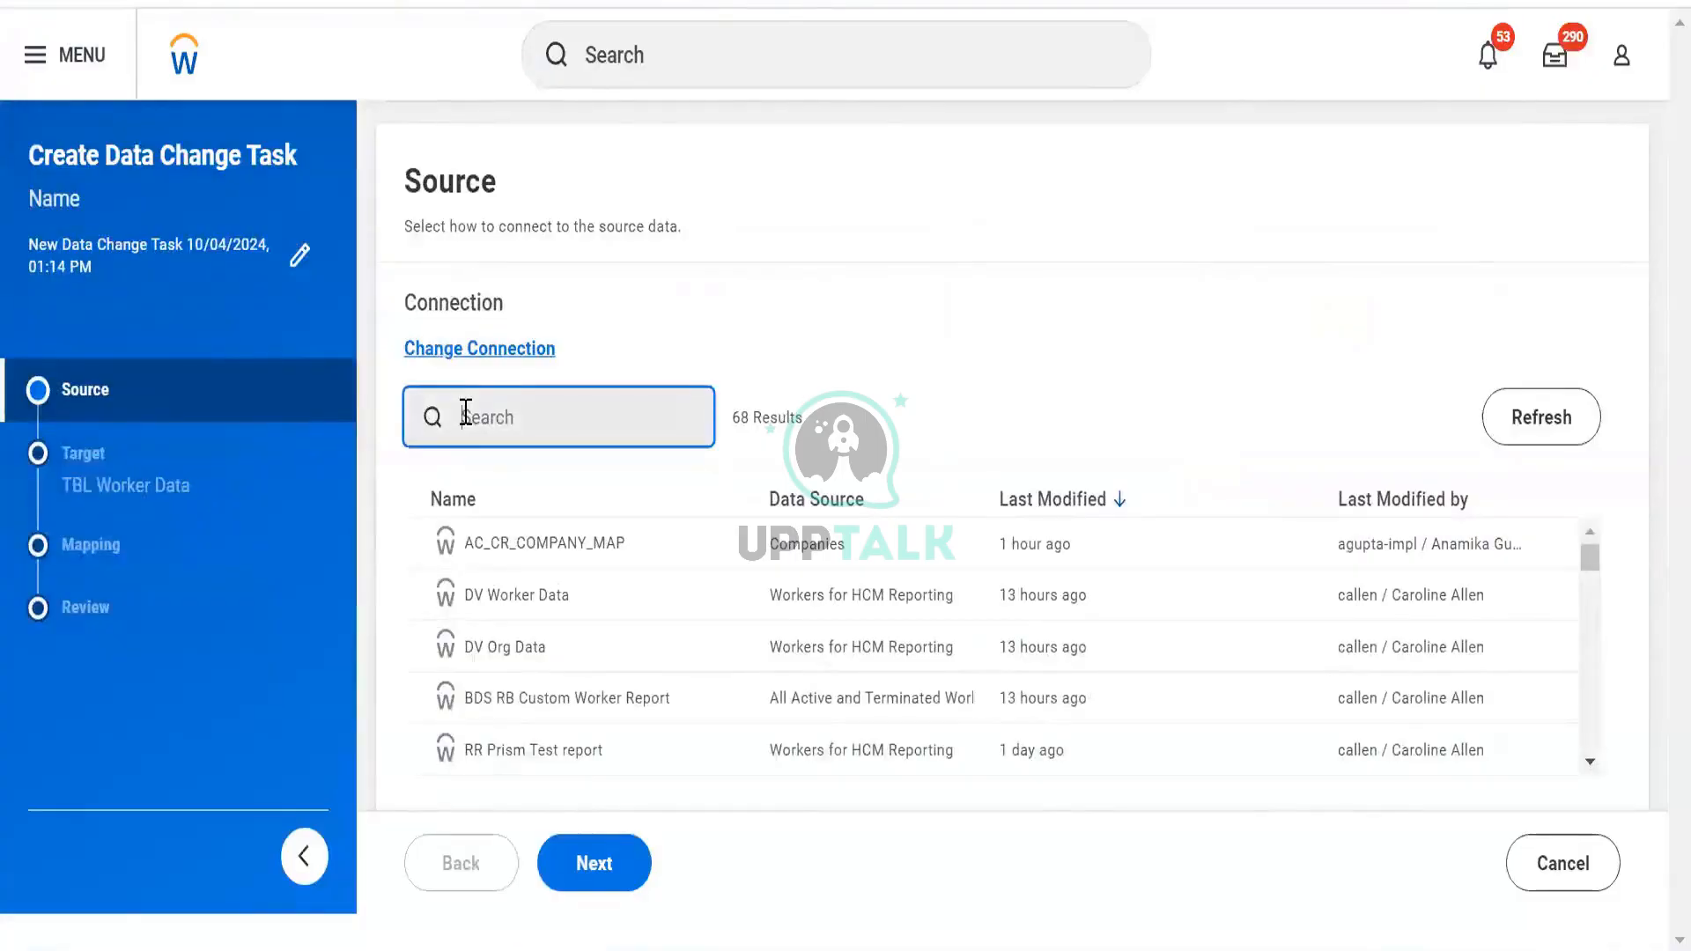
click(513, 608)
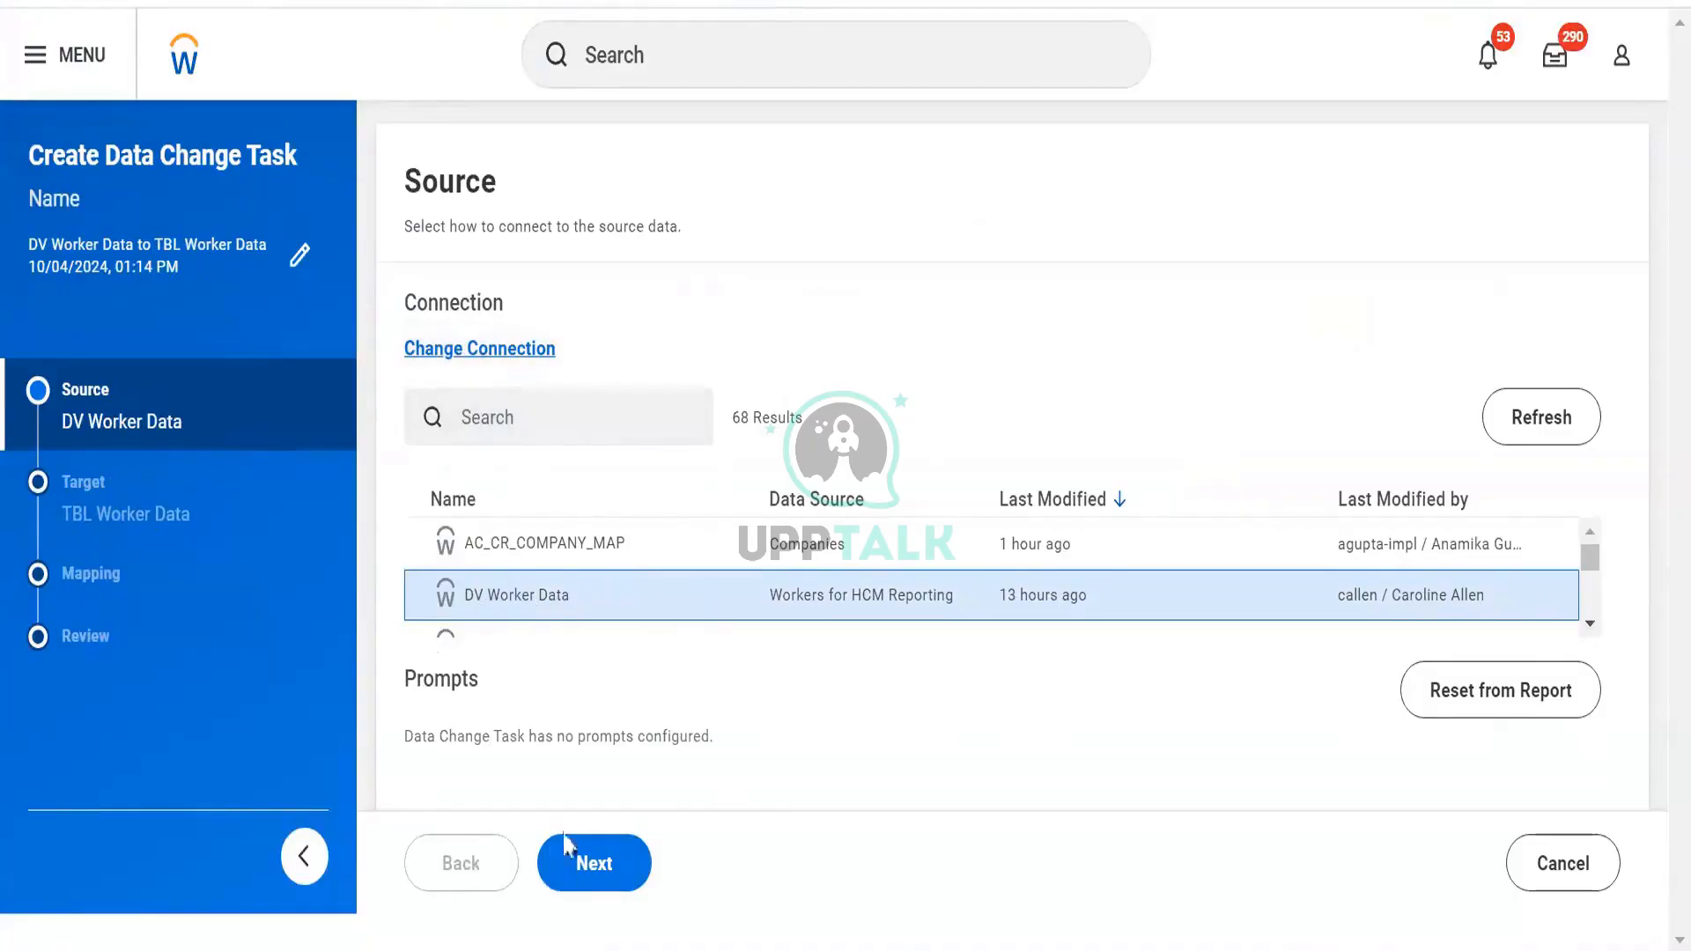
click(575, 874)
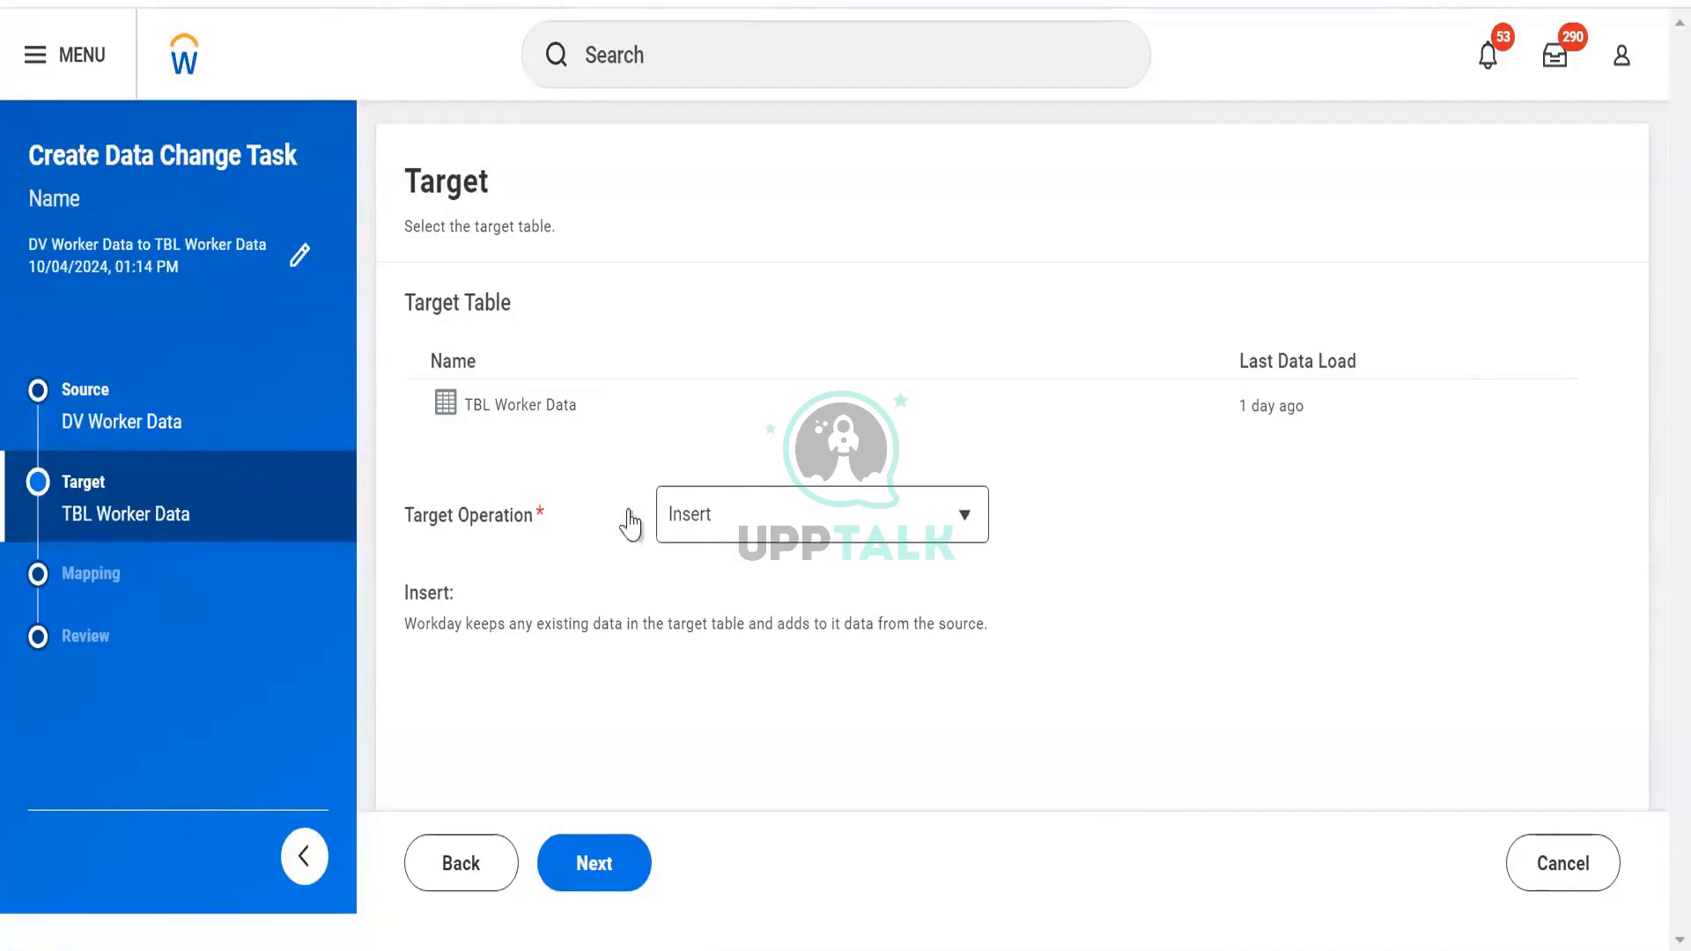
Compare the Truncate and Insert, Delete and Update target operations and their descriptions
click(740, 518)
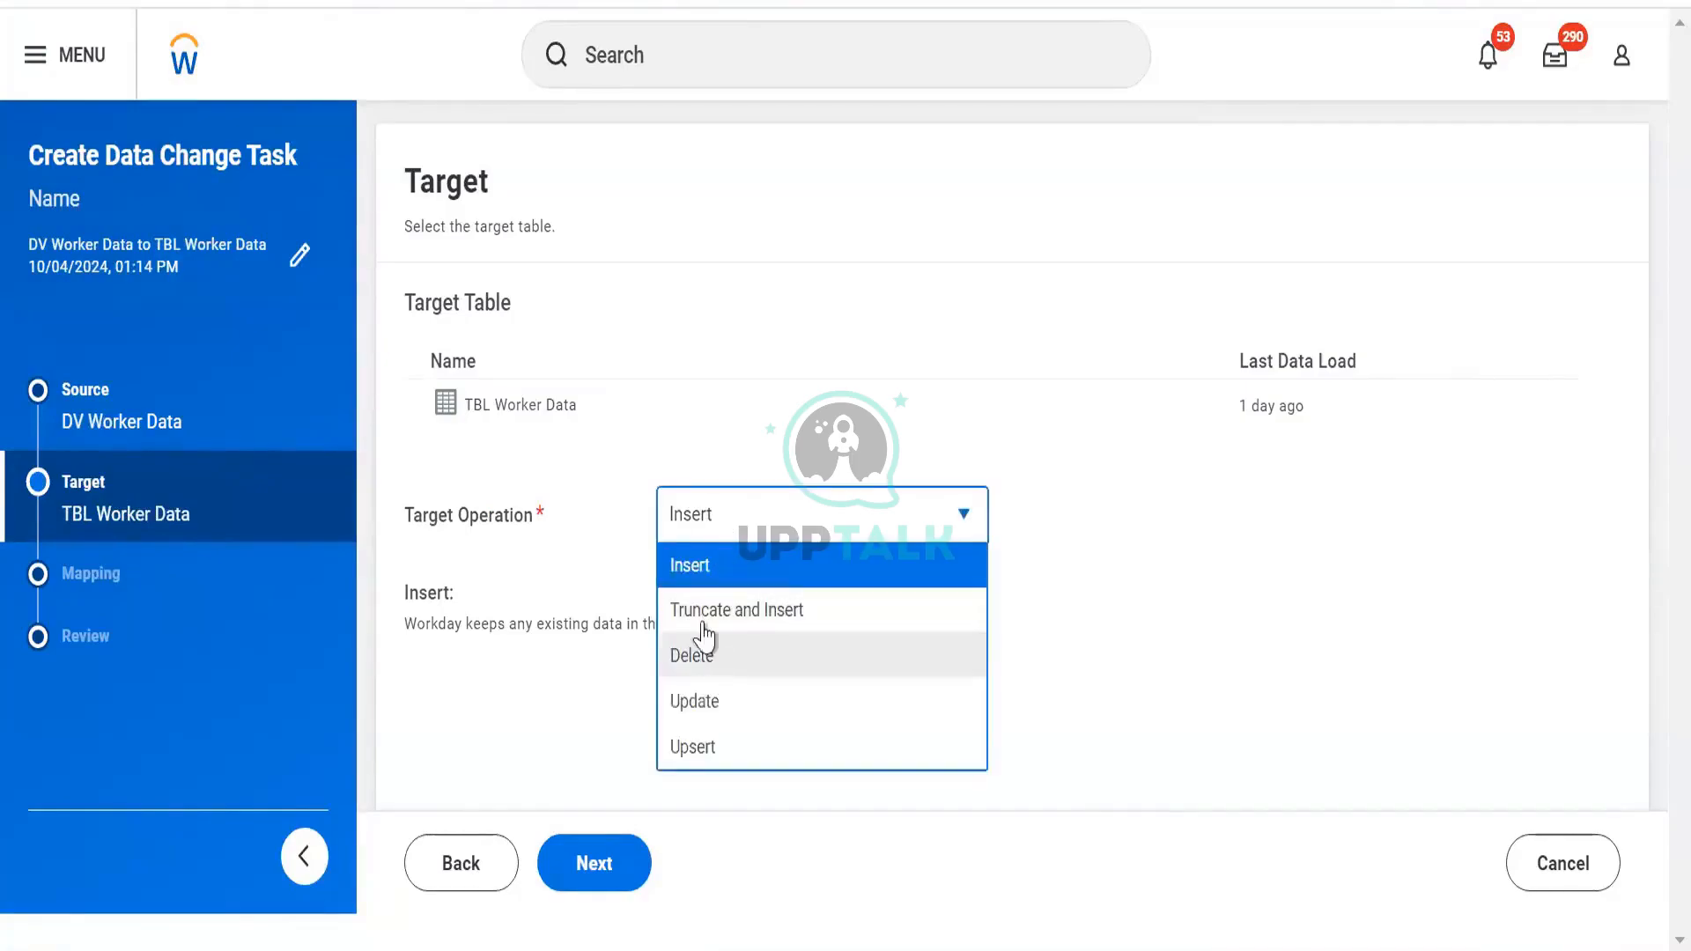
click(753, 605)
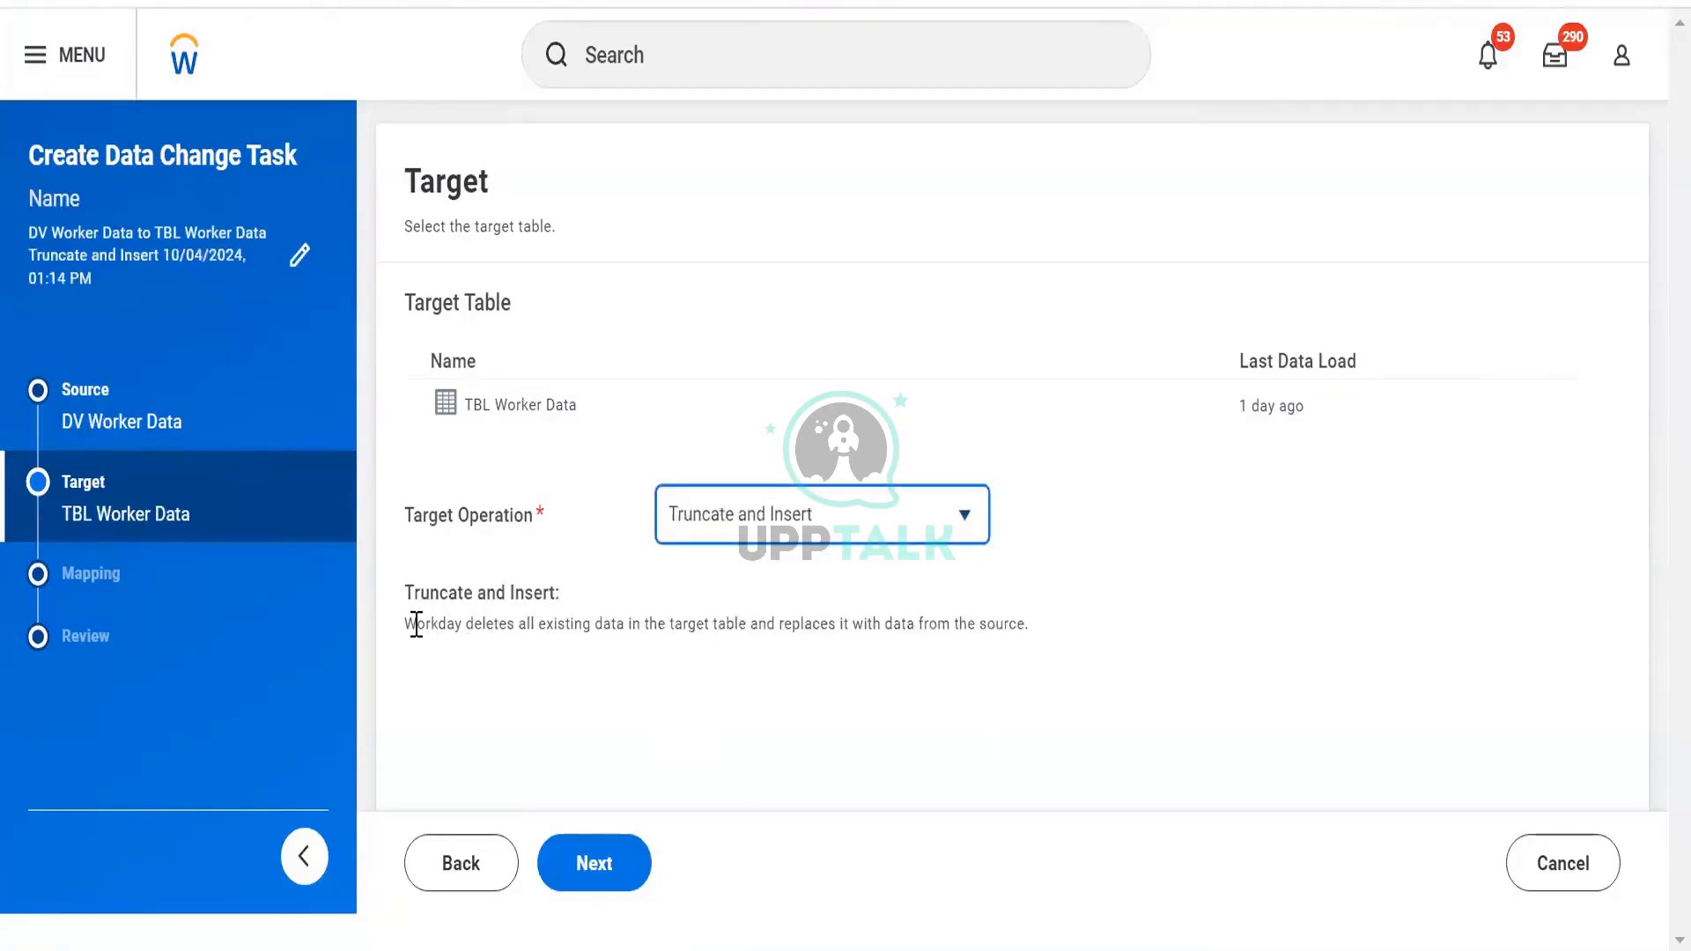
drag(417, 626, 808, 653)
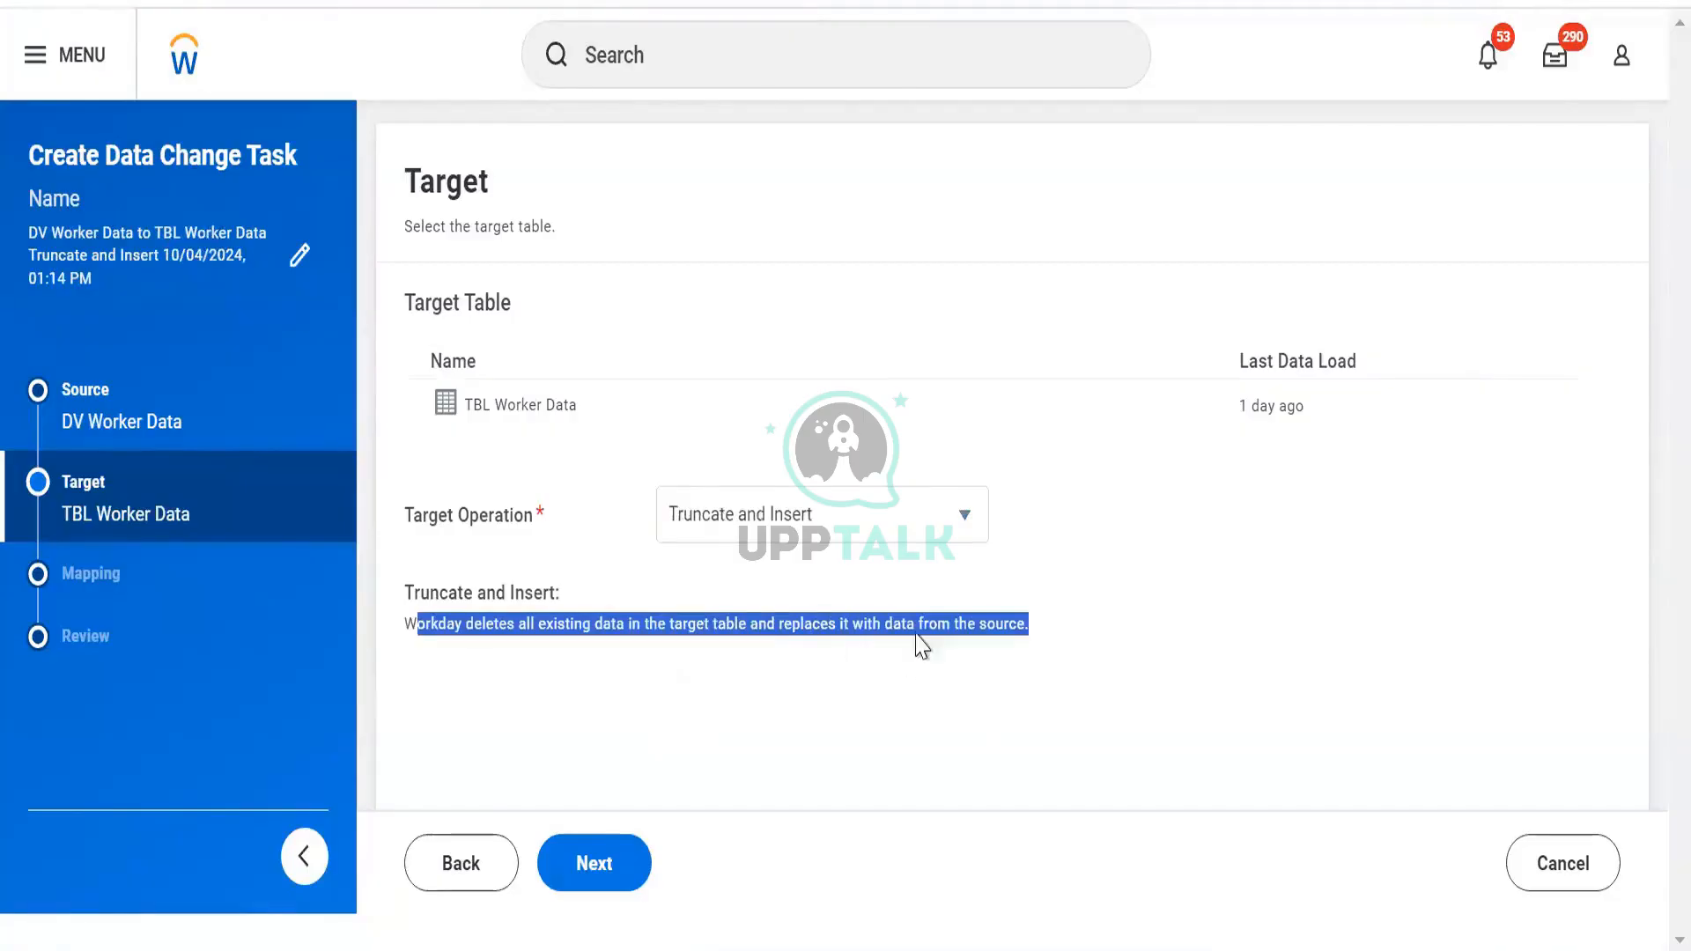
click(863, 532)
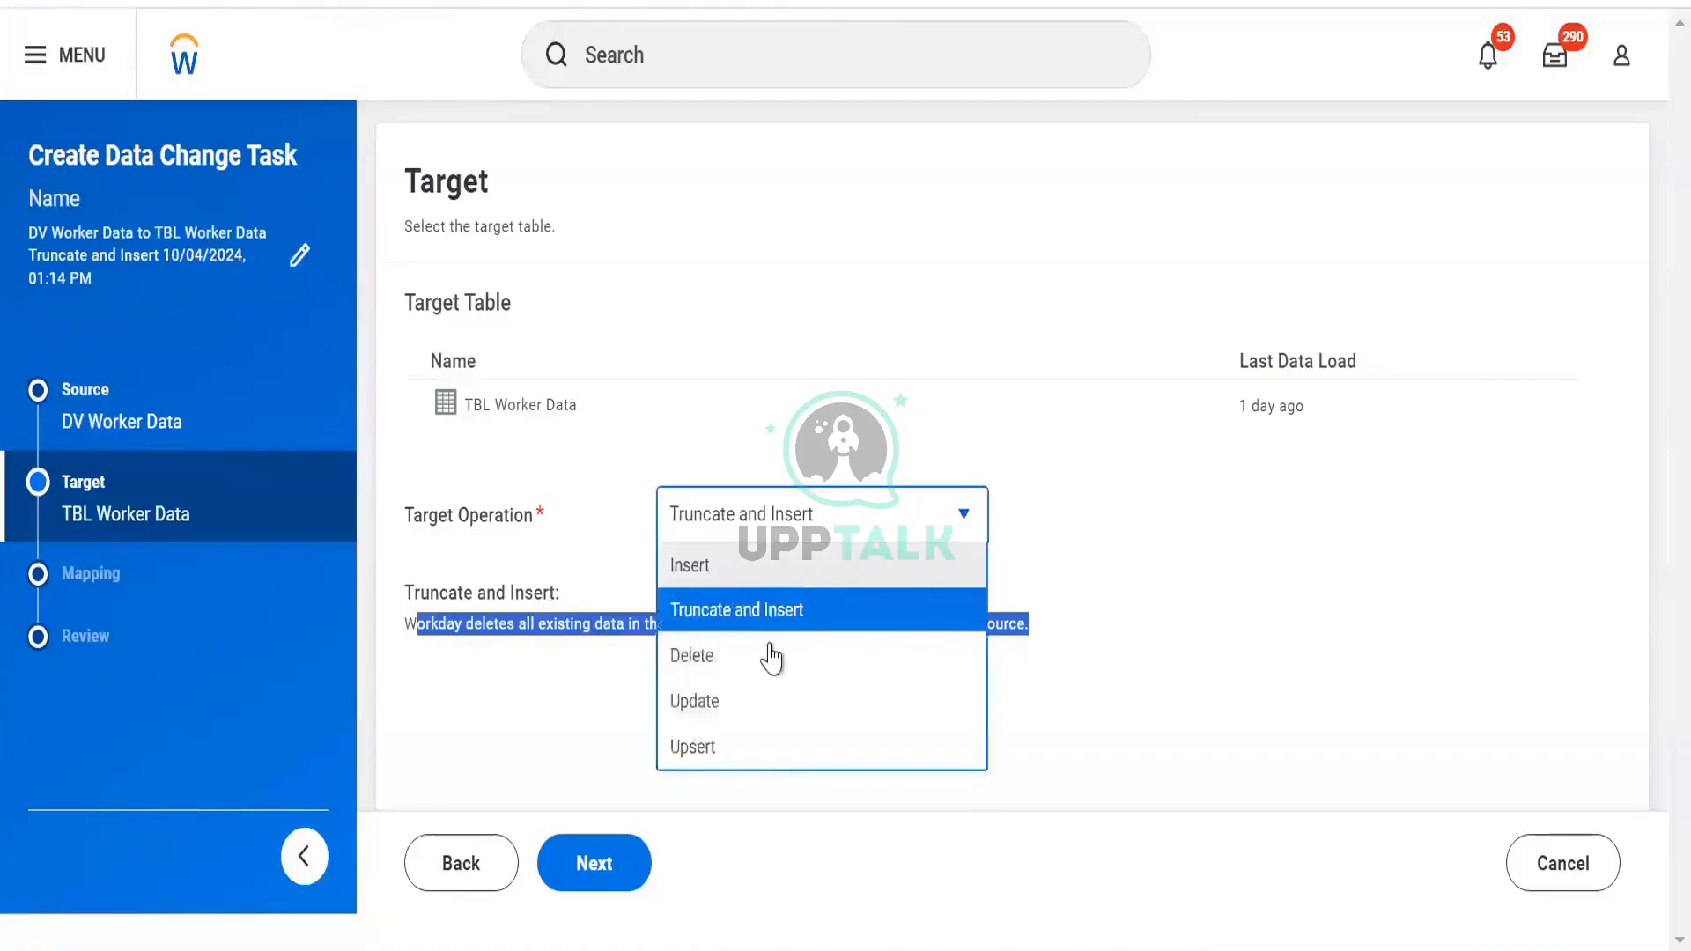
click(771, 656)
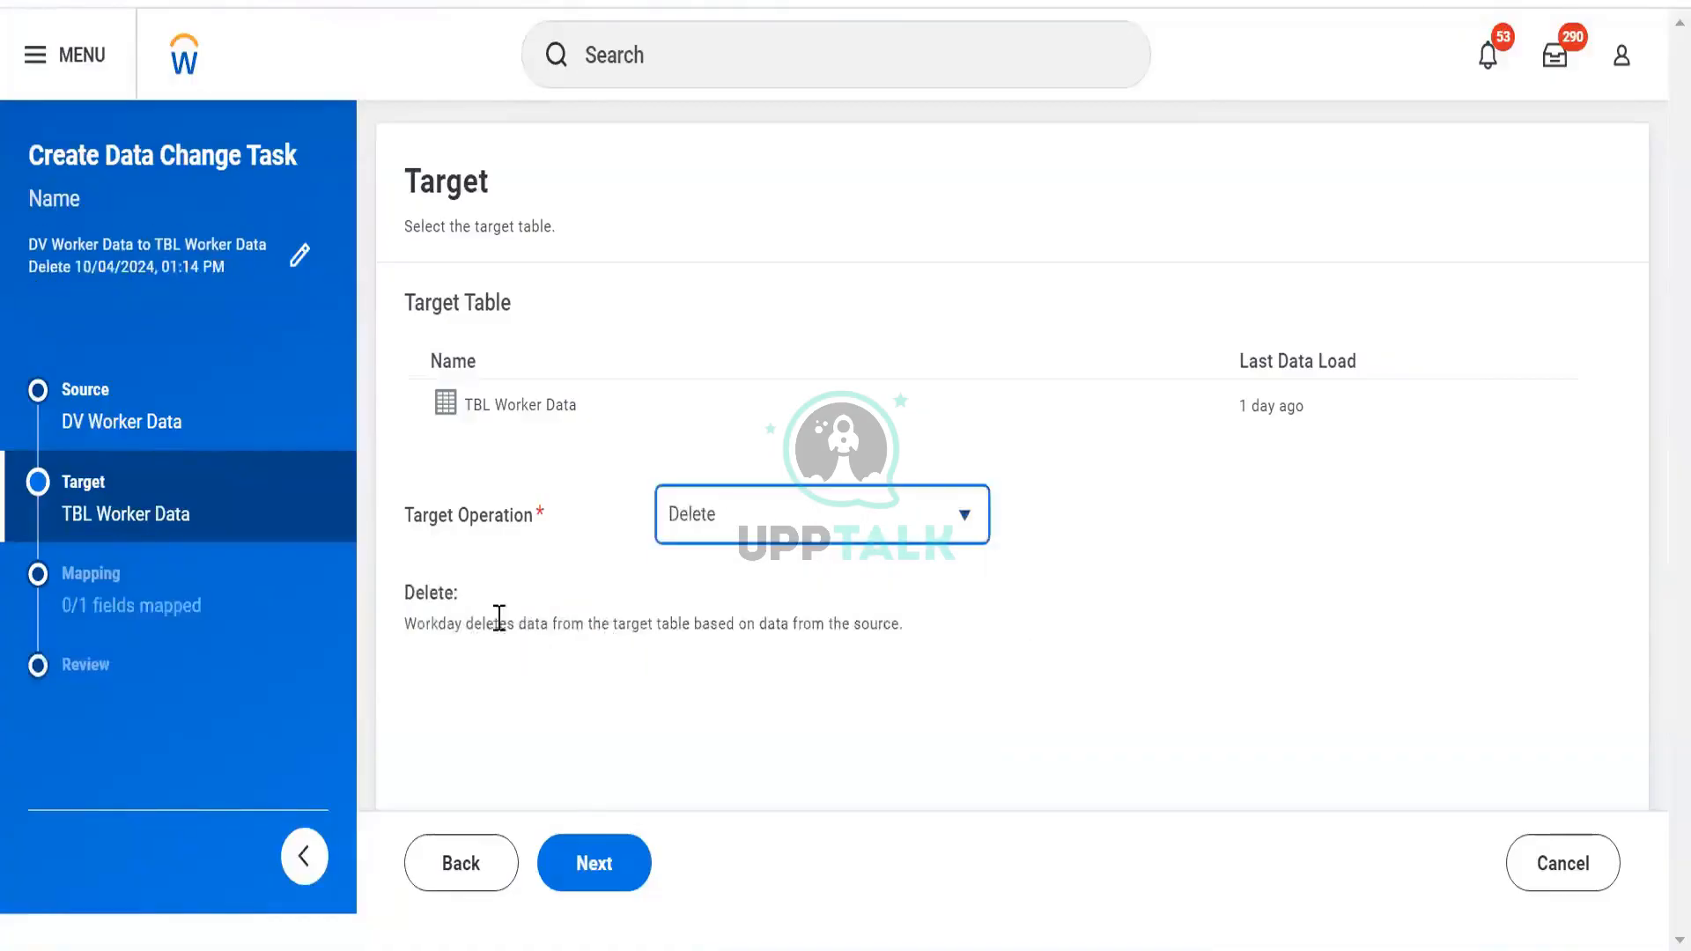
click(783, 519)
click(725, 704)
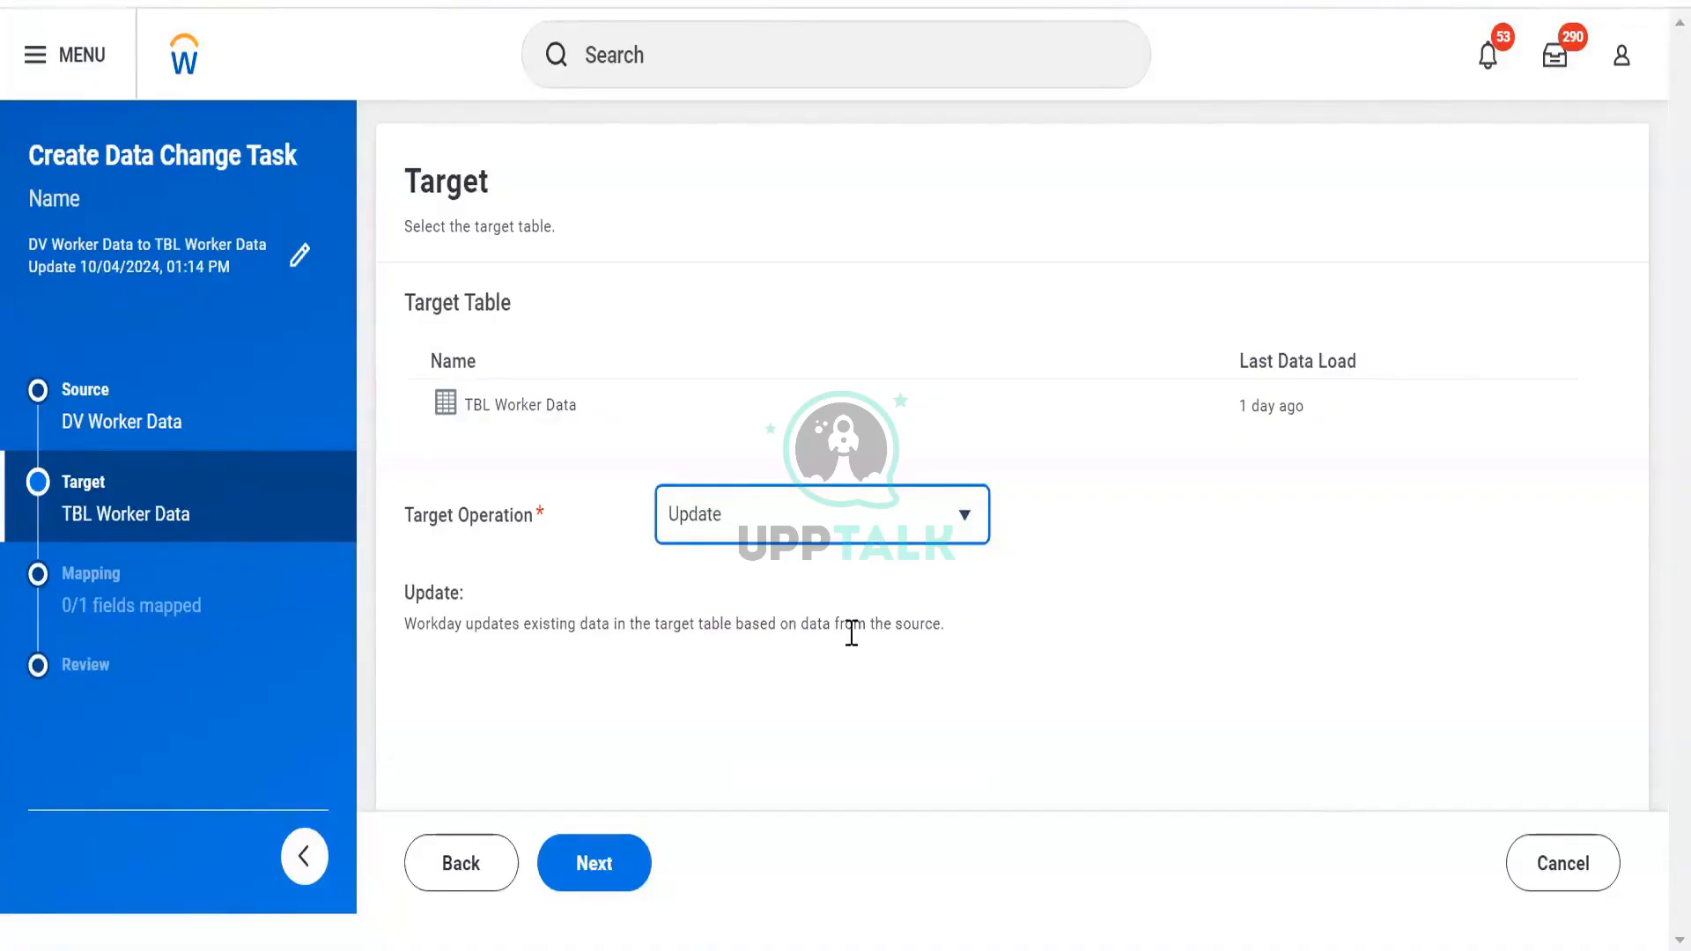
Switch the target operation to Upsert and review its description
click(864, 517)
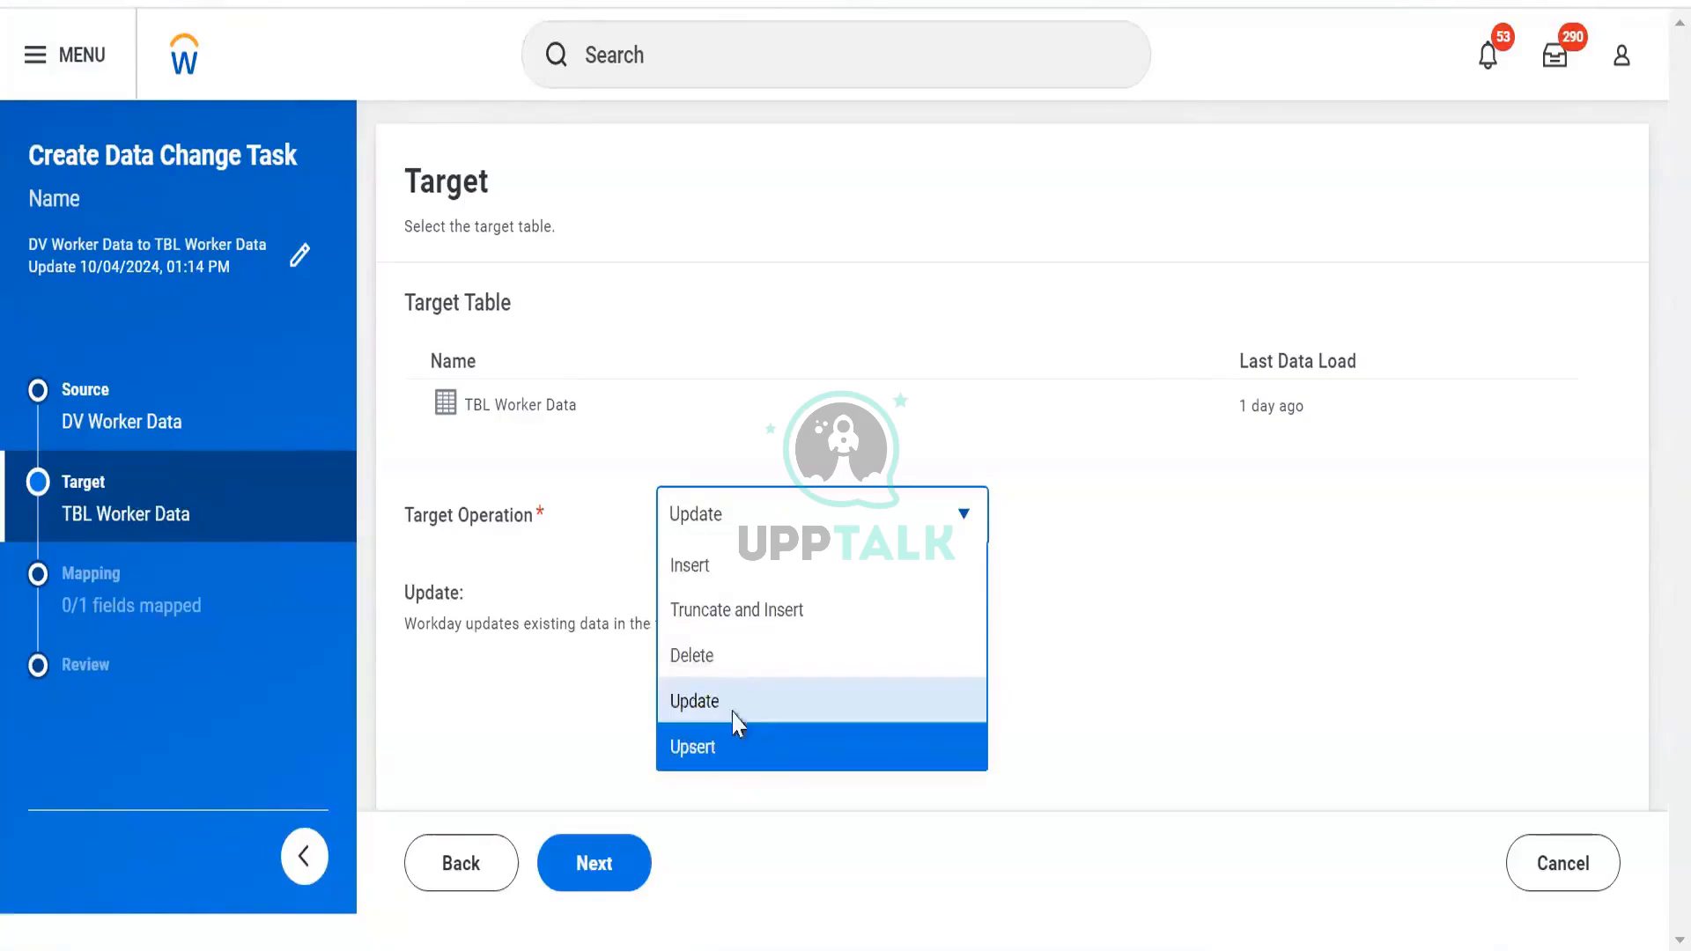
click(732, 731)
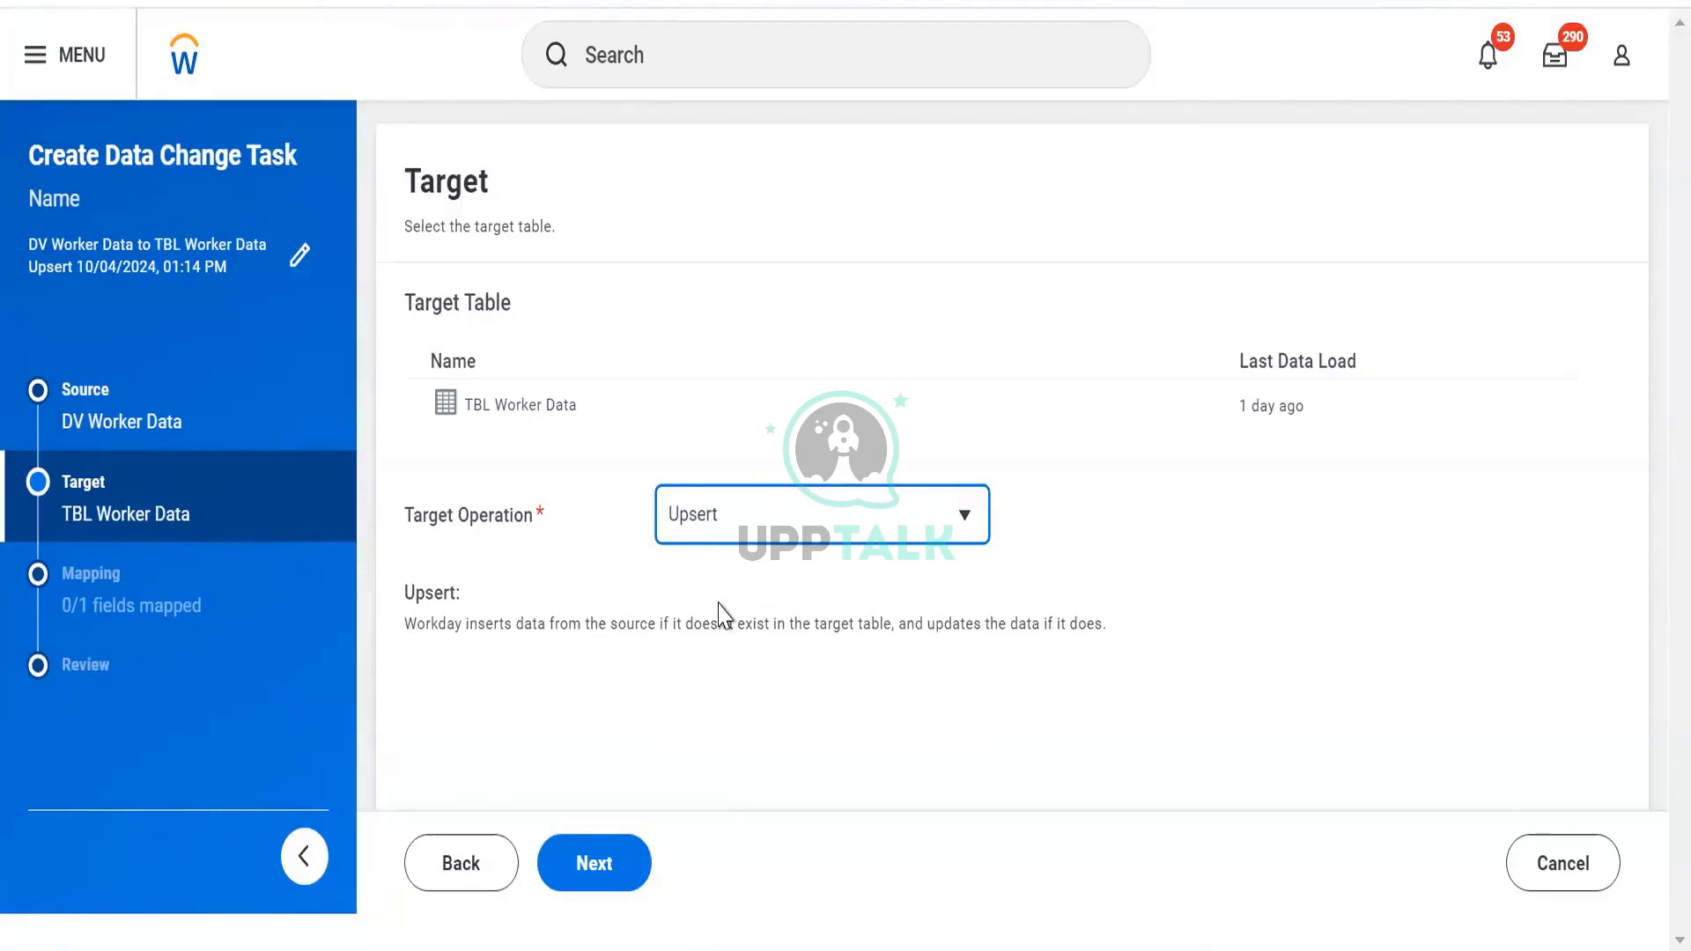
click(581, 662)
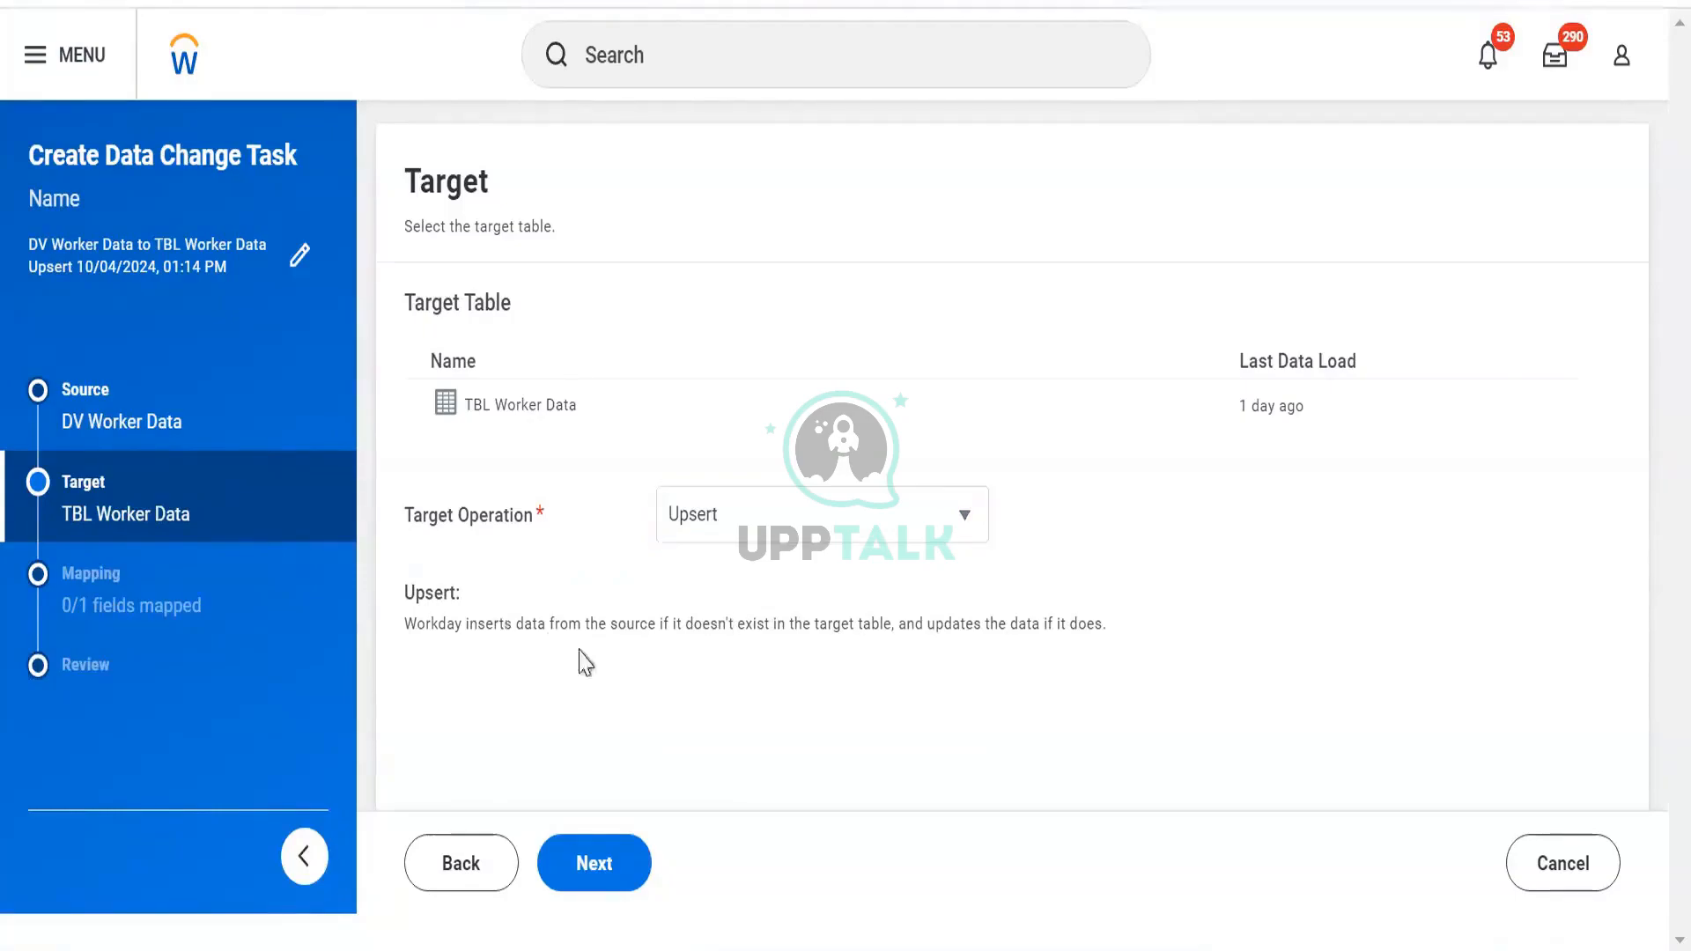
drag(504, 624, 1106, 627)
click(1020, 665)
Dismiss the missing External ID error, change the operation to Truncate and Insert, and proceed to Mapping
click(604, 874)
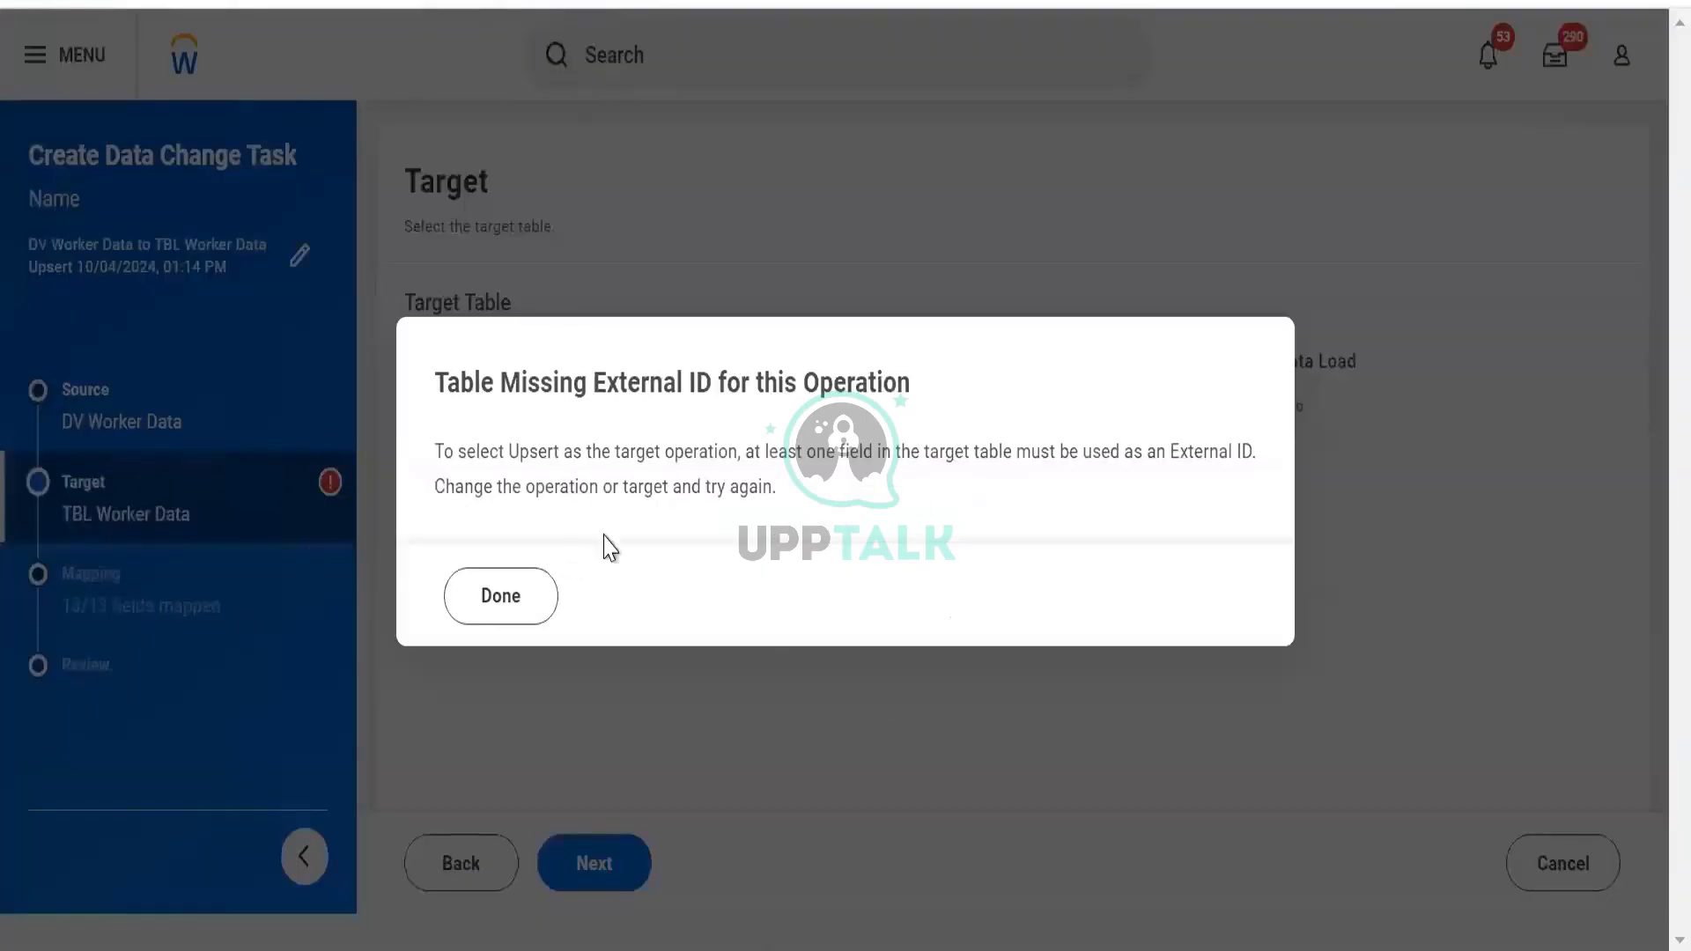
click(510, 608)
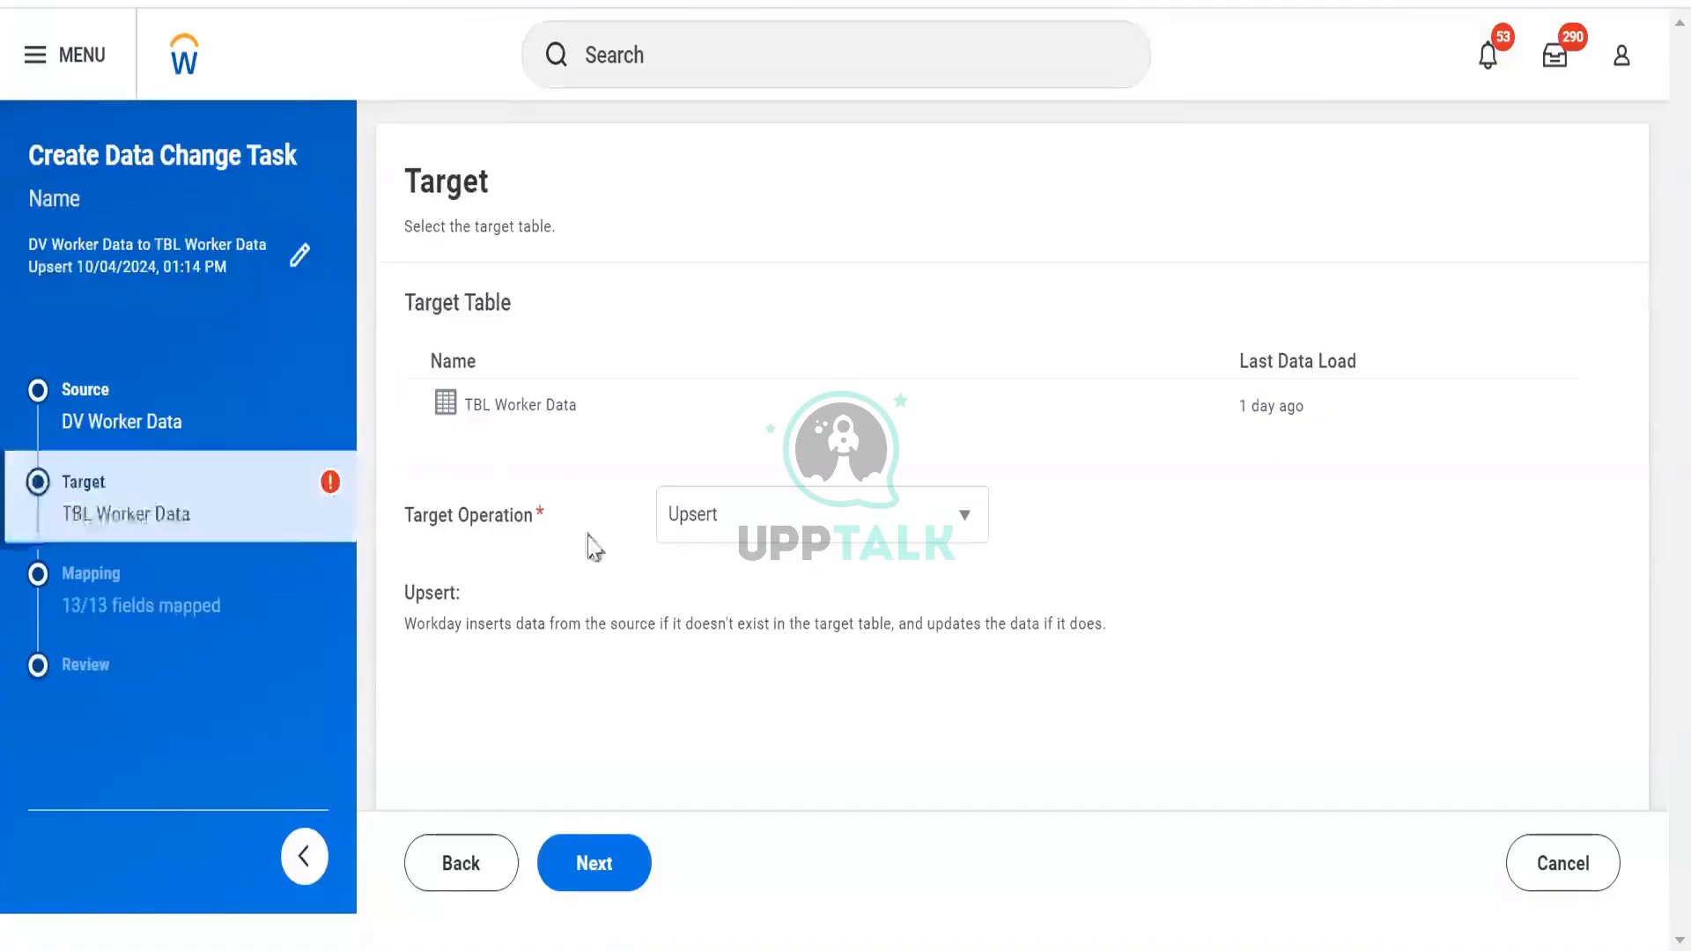
click(691, 528)
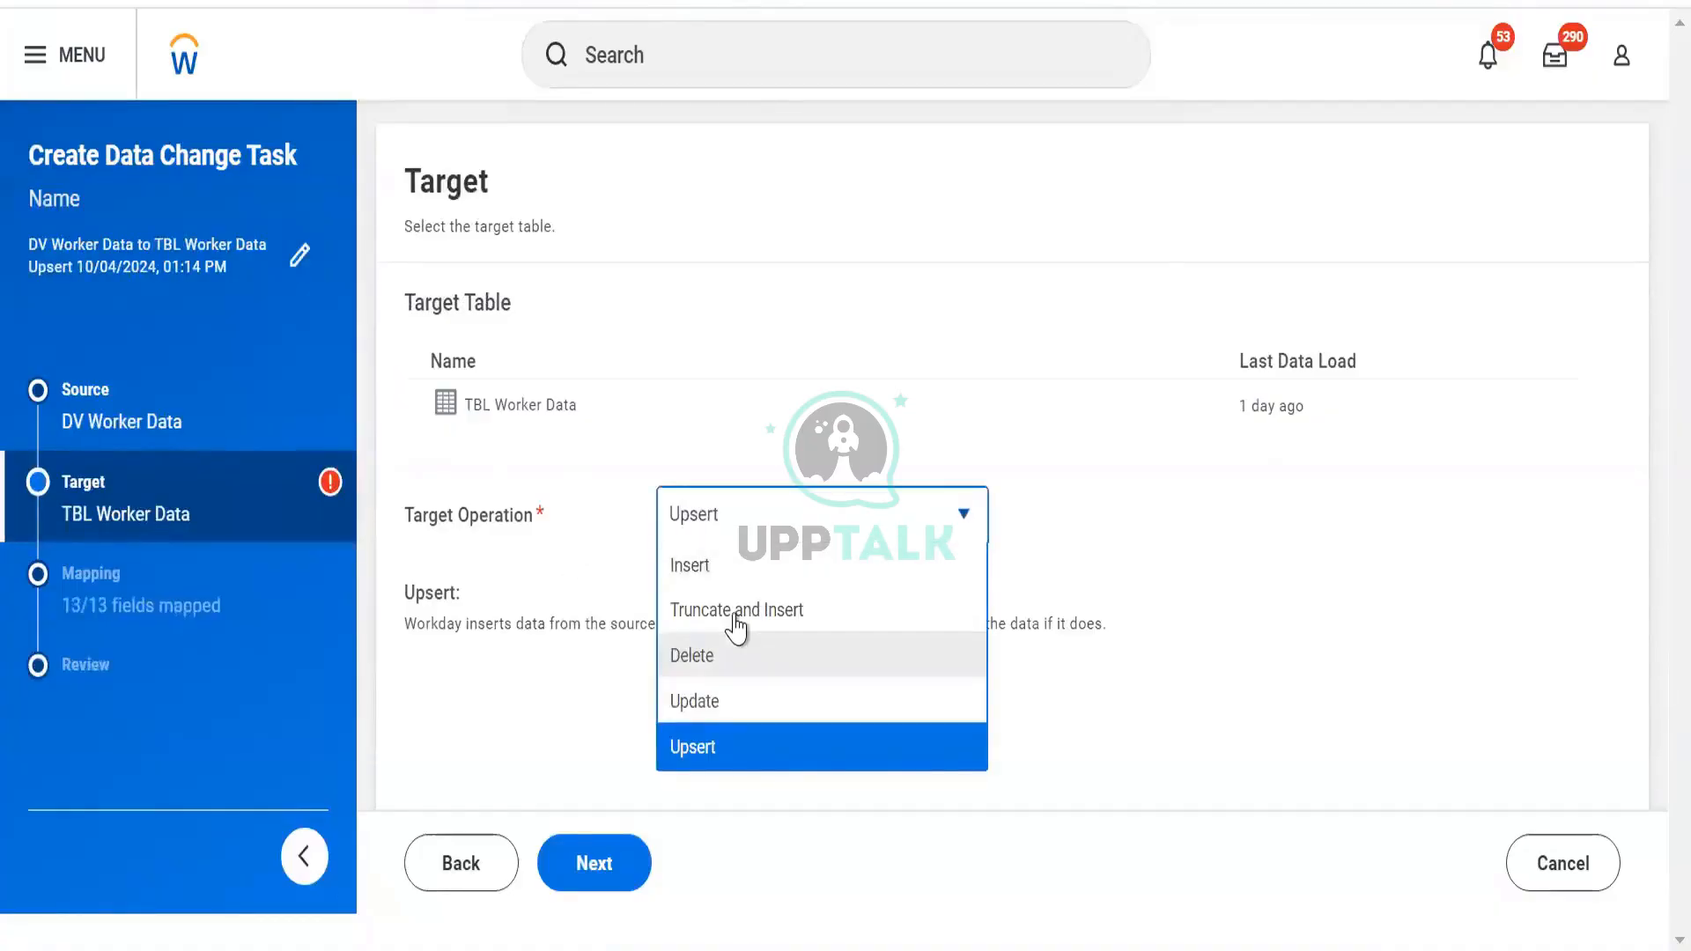
click(731, 609)
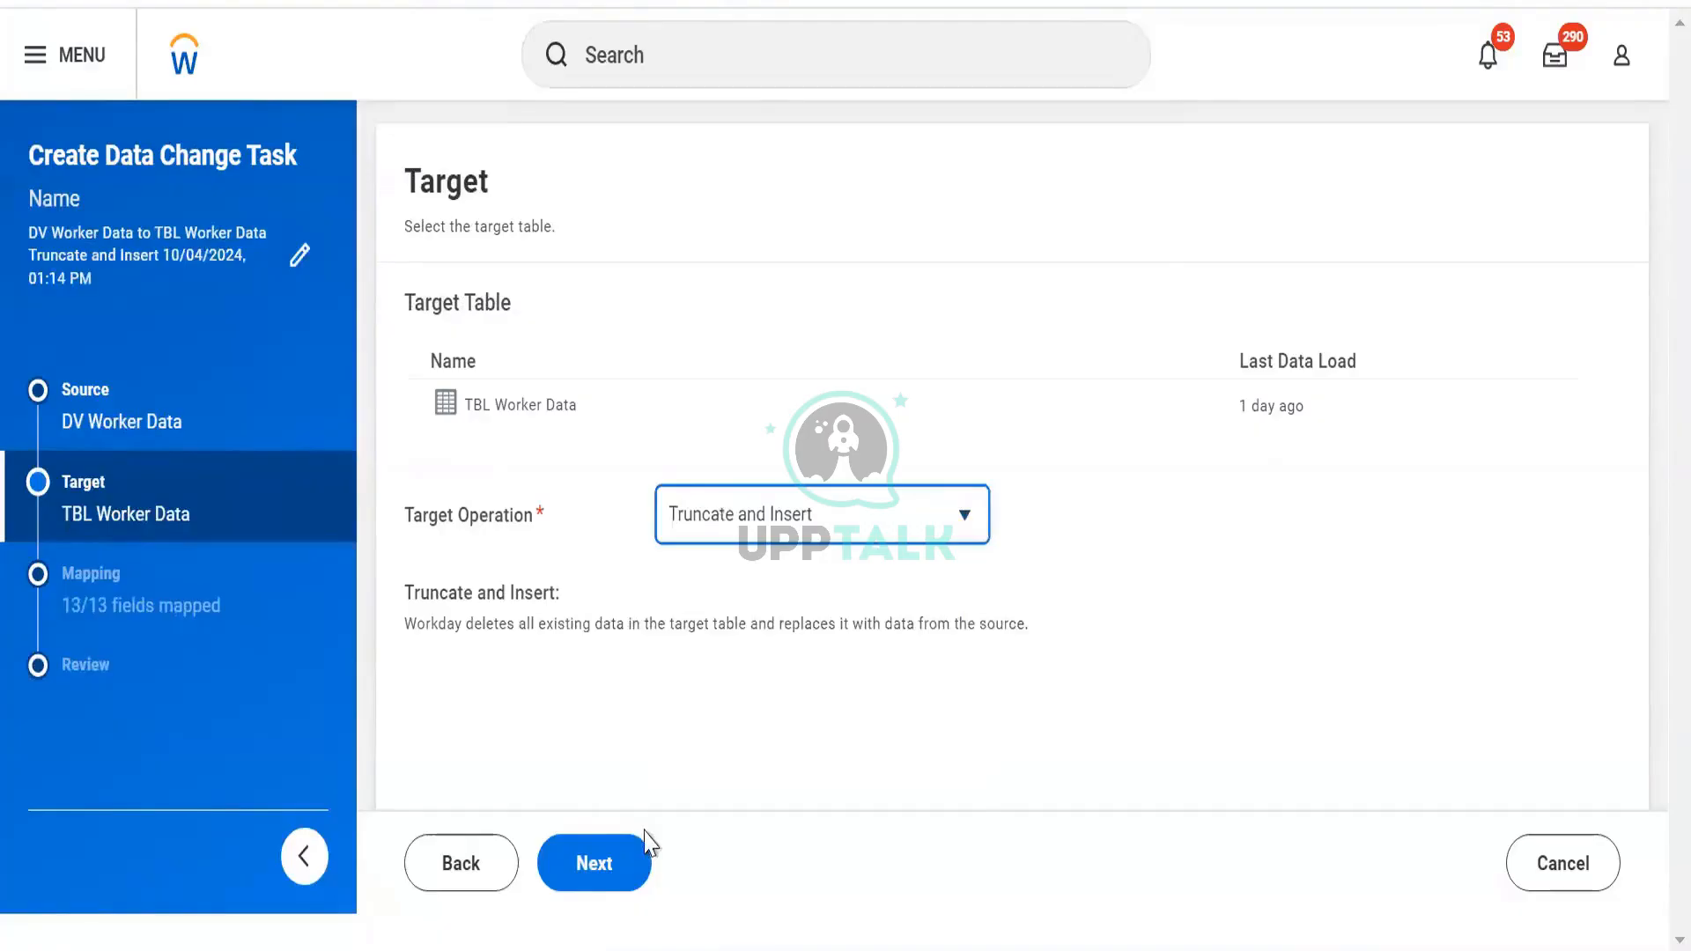
click(629, 852)
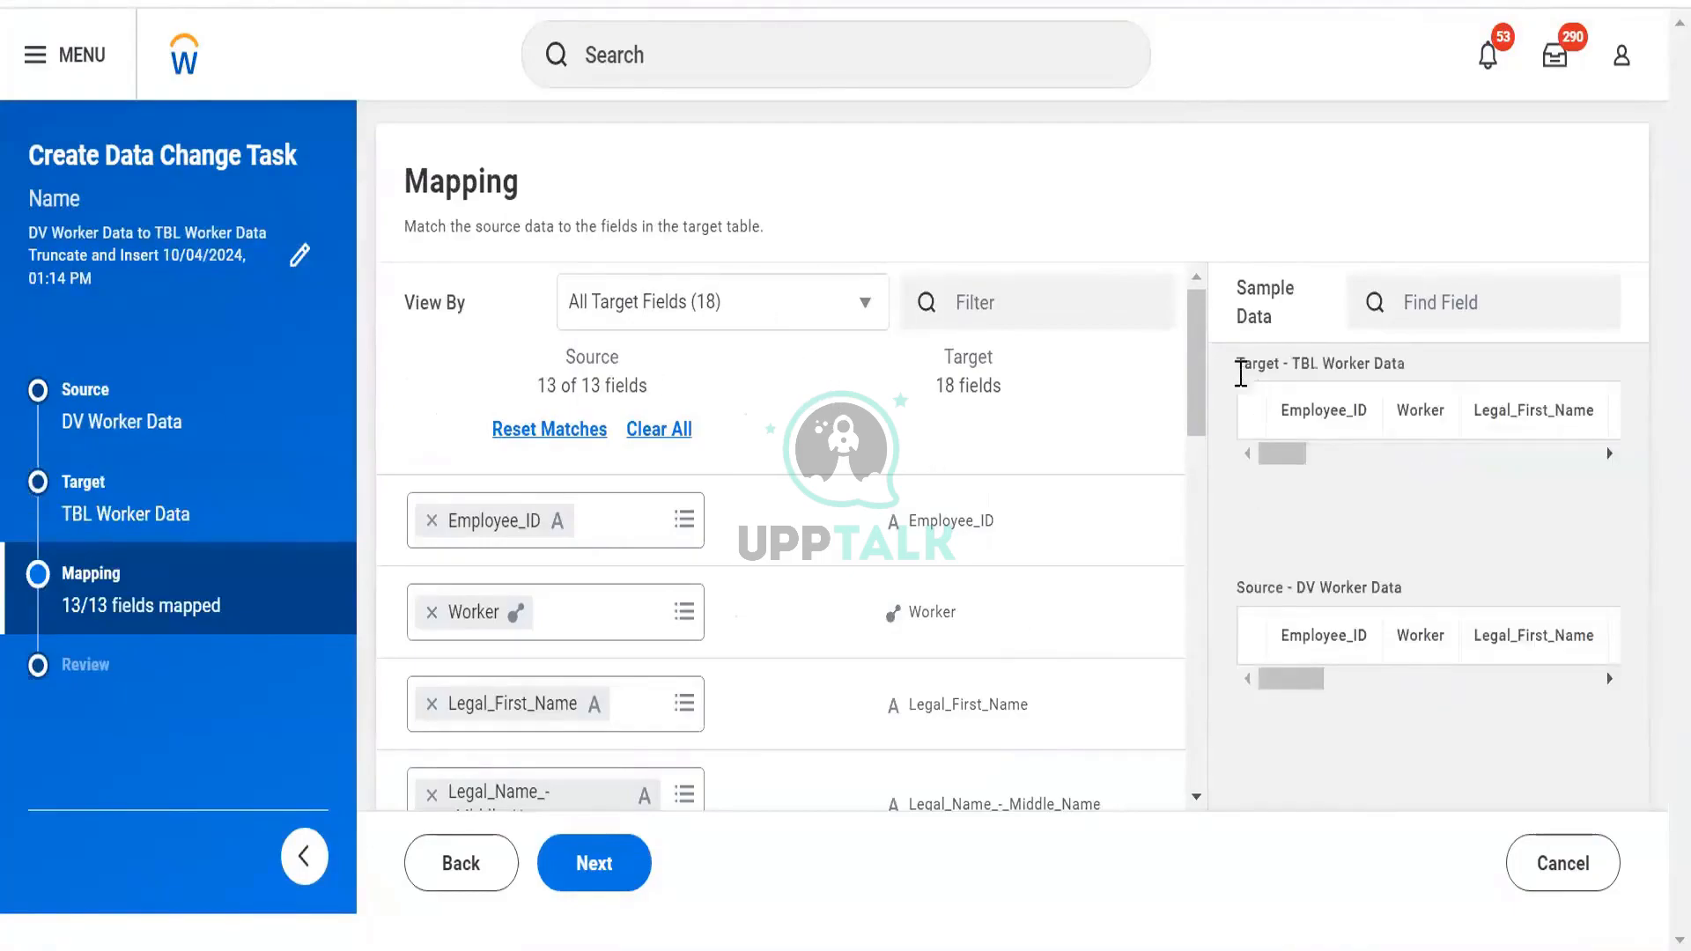
drag(1519, 590, 1254, 589)
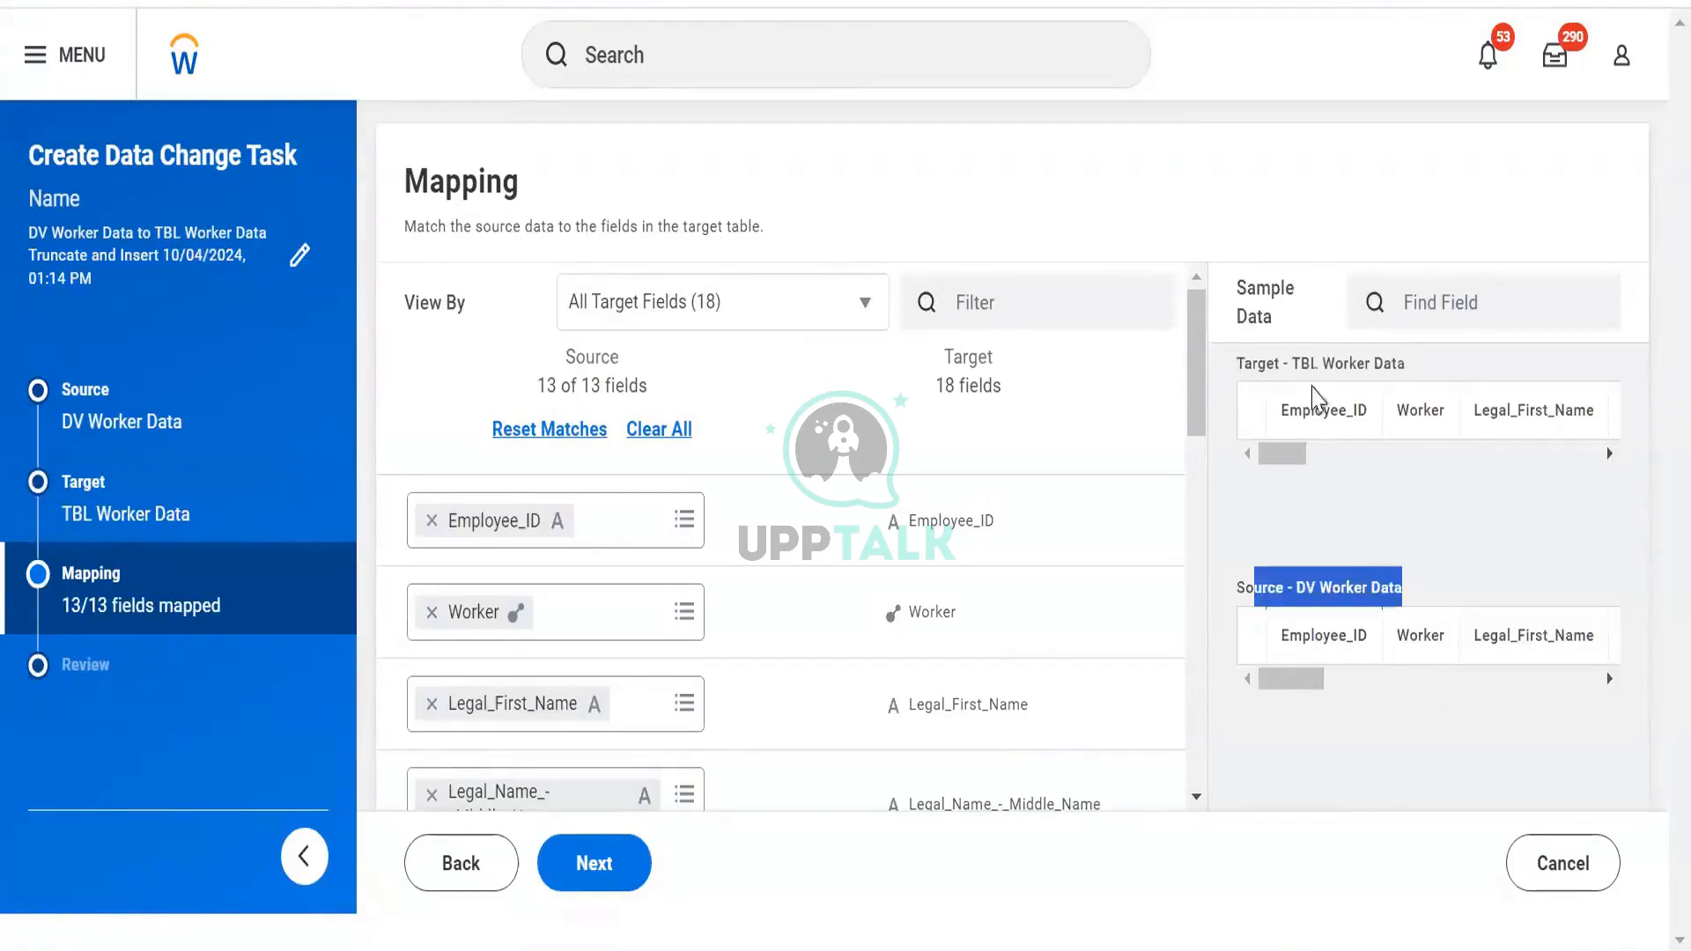
drag(1431, 356, 1254, 316)
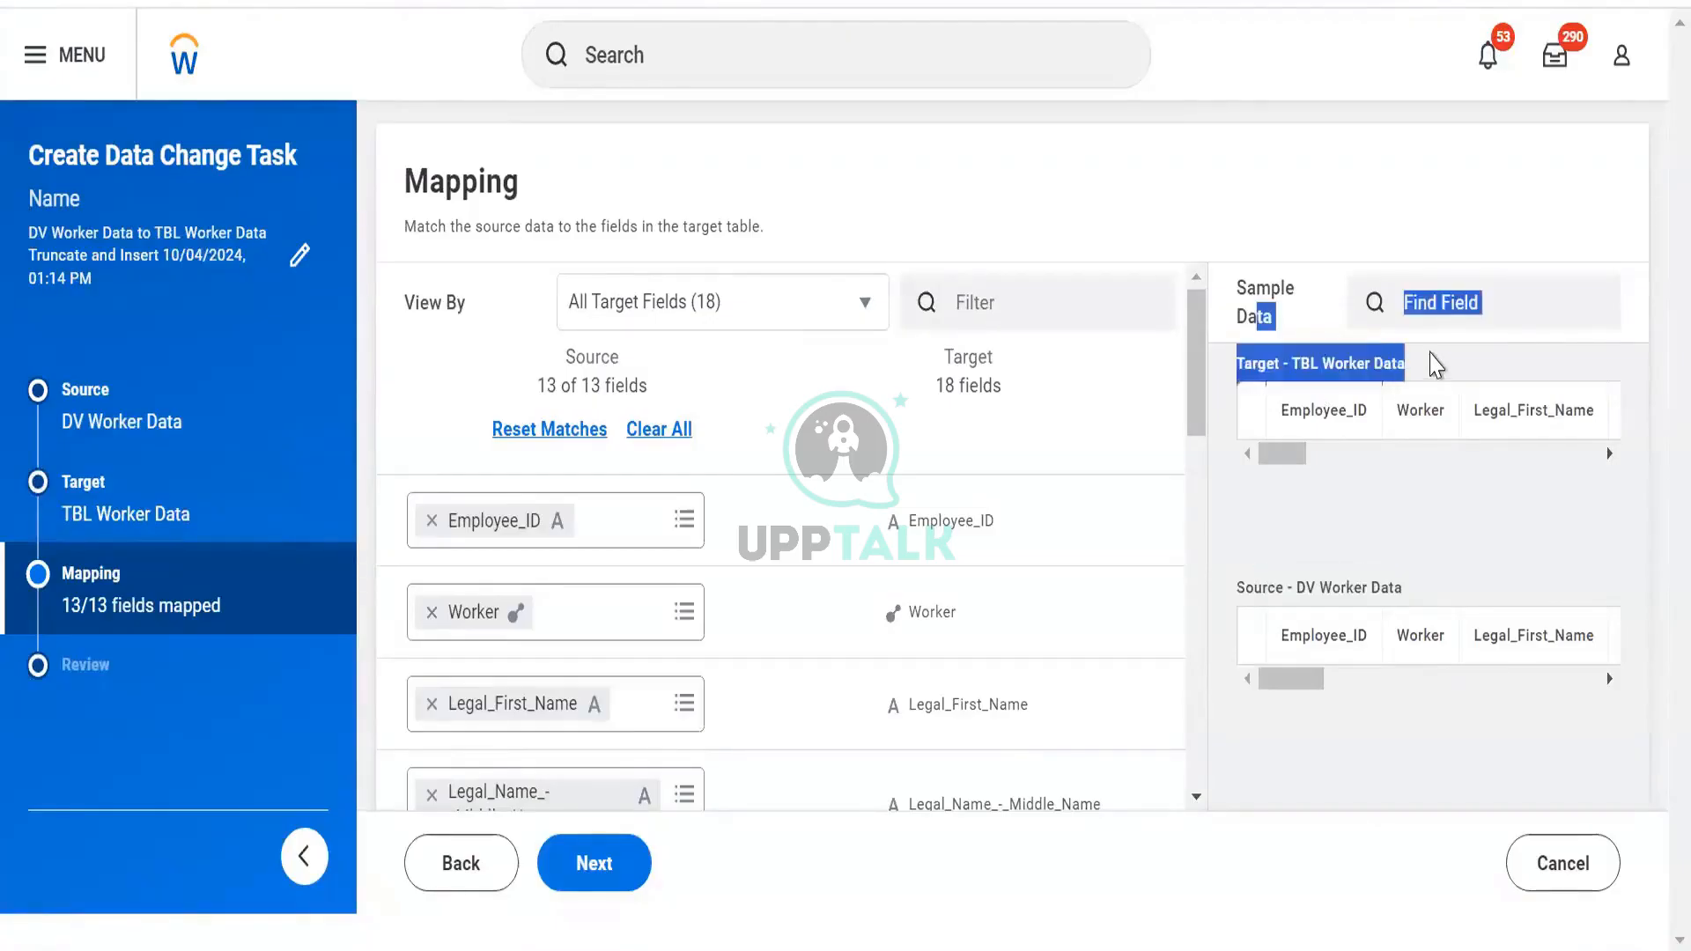
click(1406, 367)
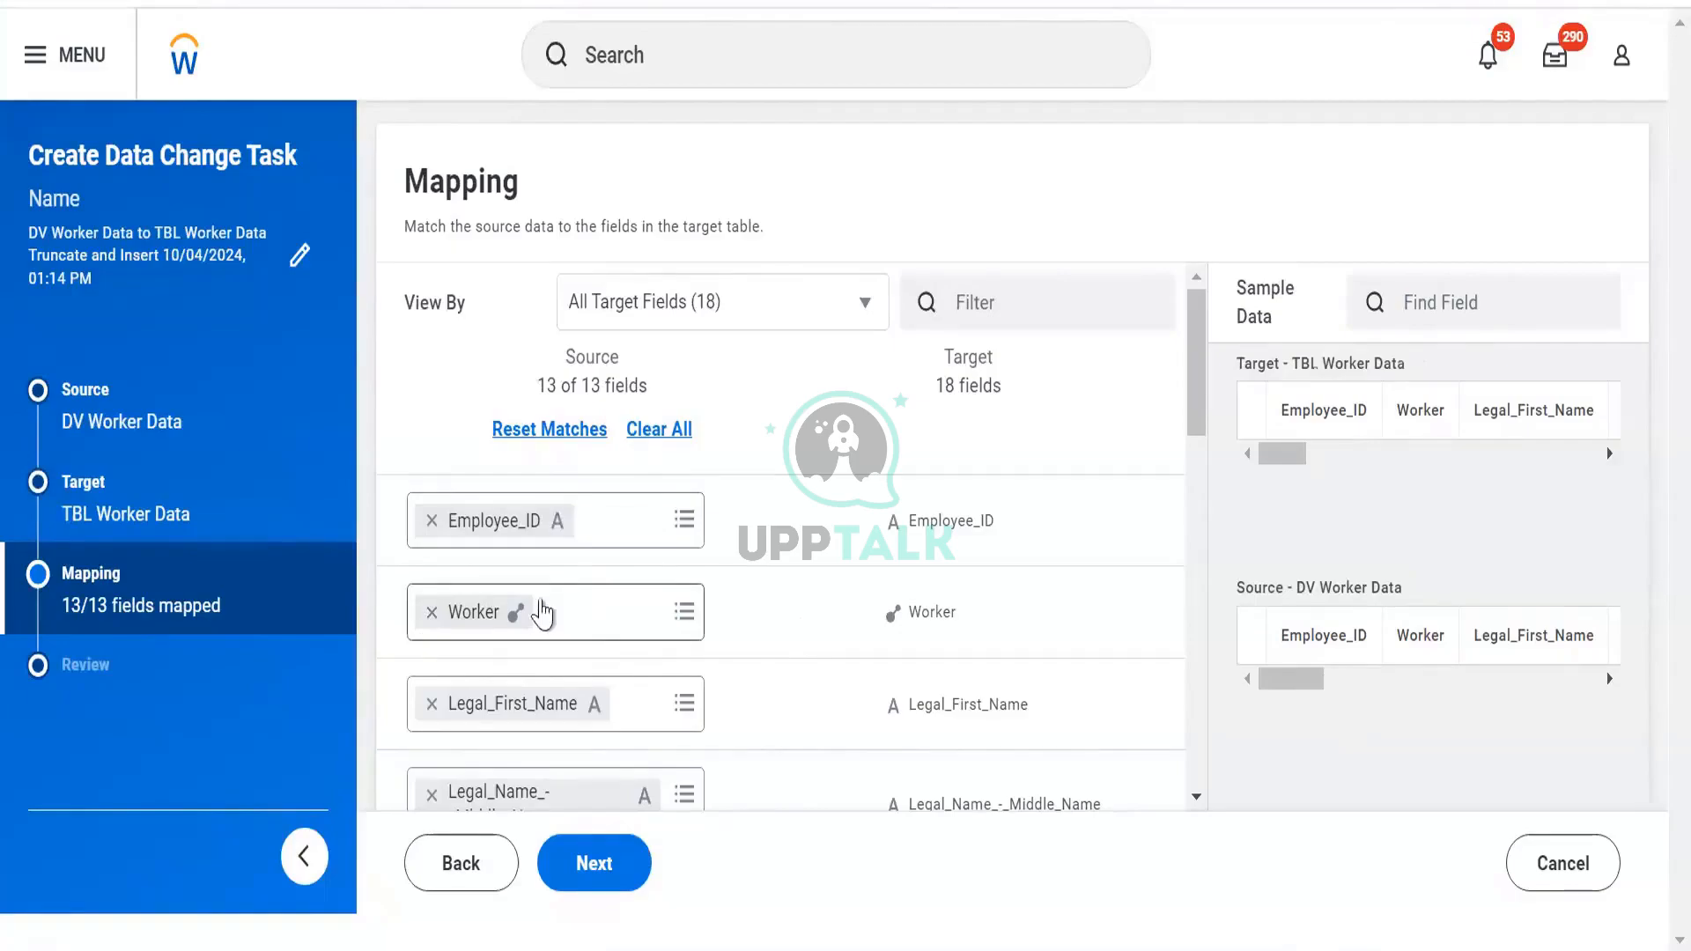
click(891, 615)
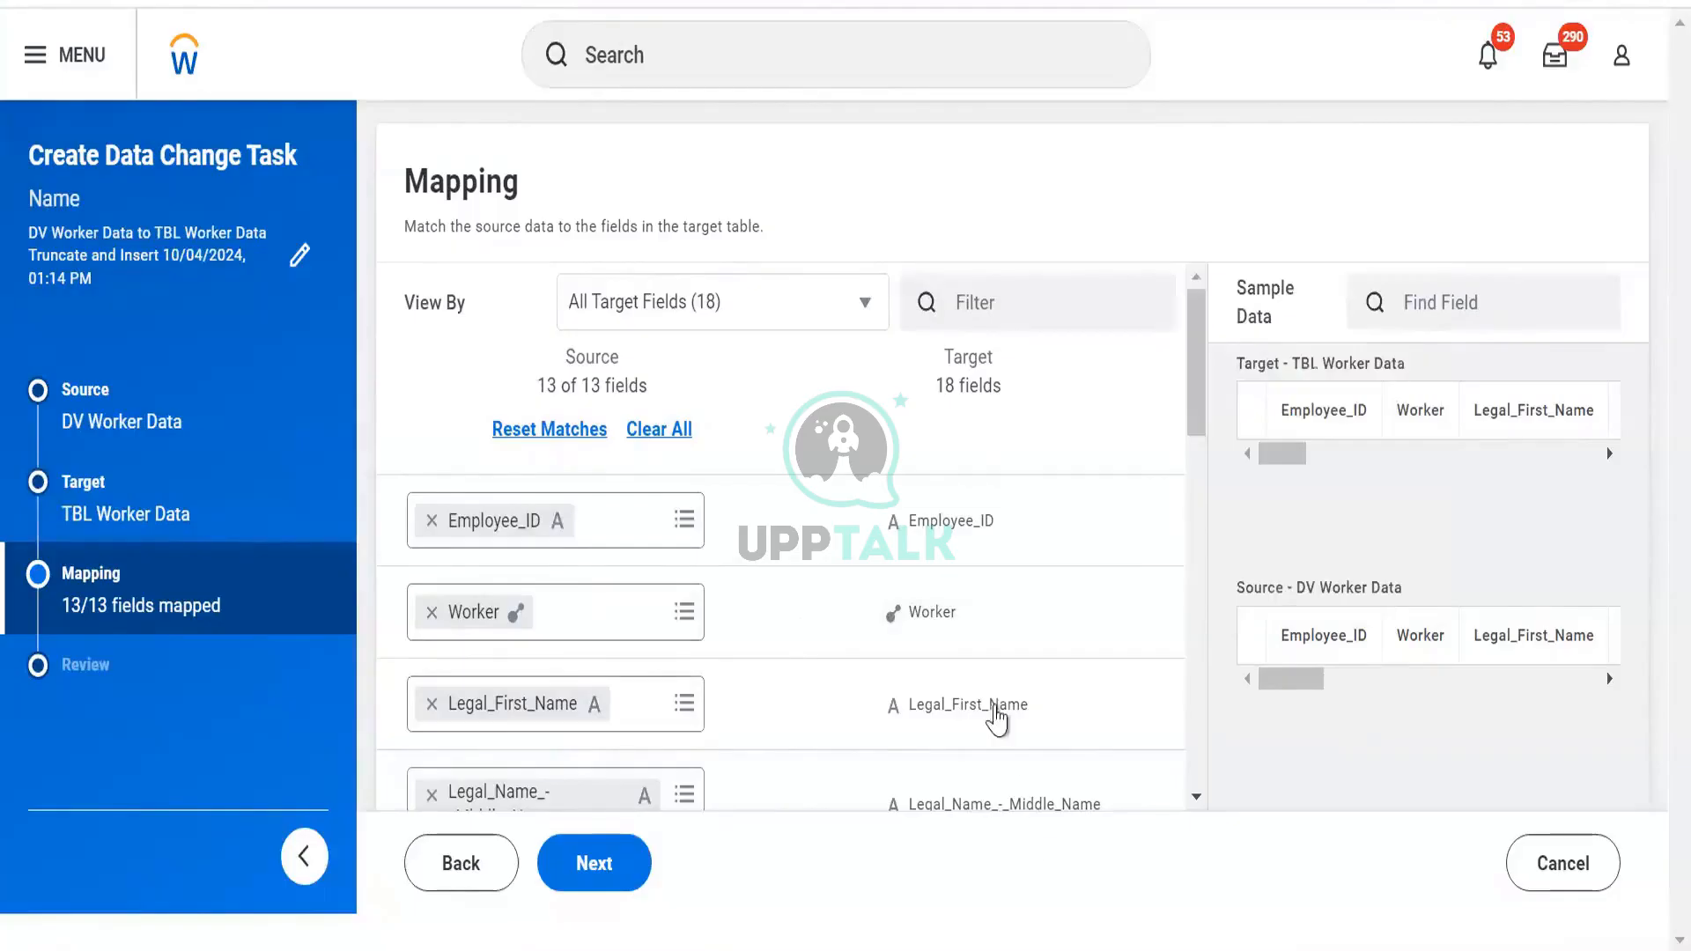
mouse_move(997, 721)
mouse_move(944, 632)
mouse_move(891, 529)
scroll(889, 544, down, 3)
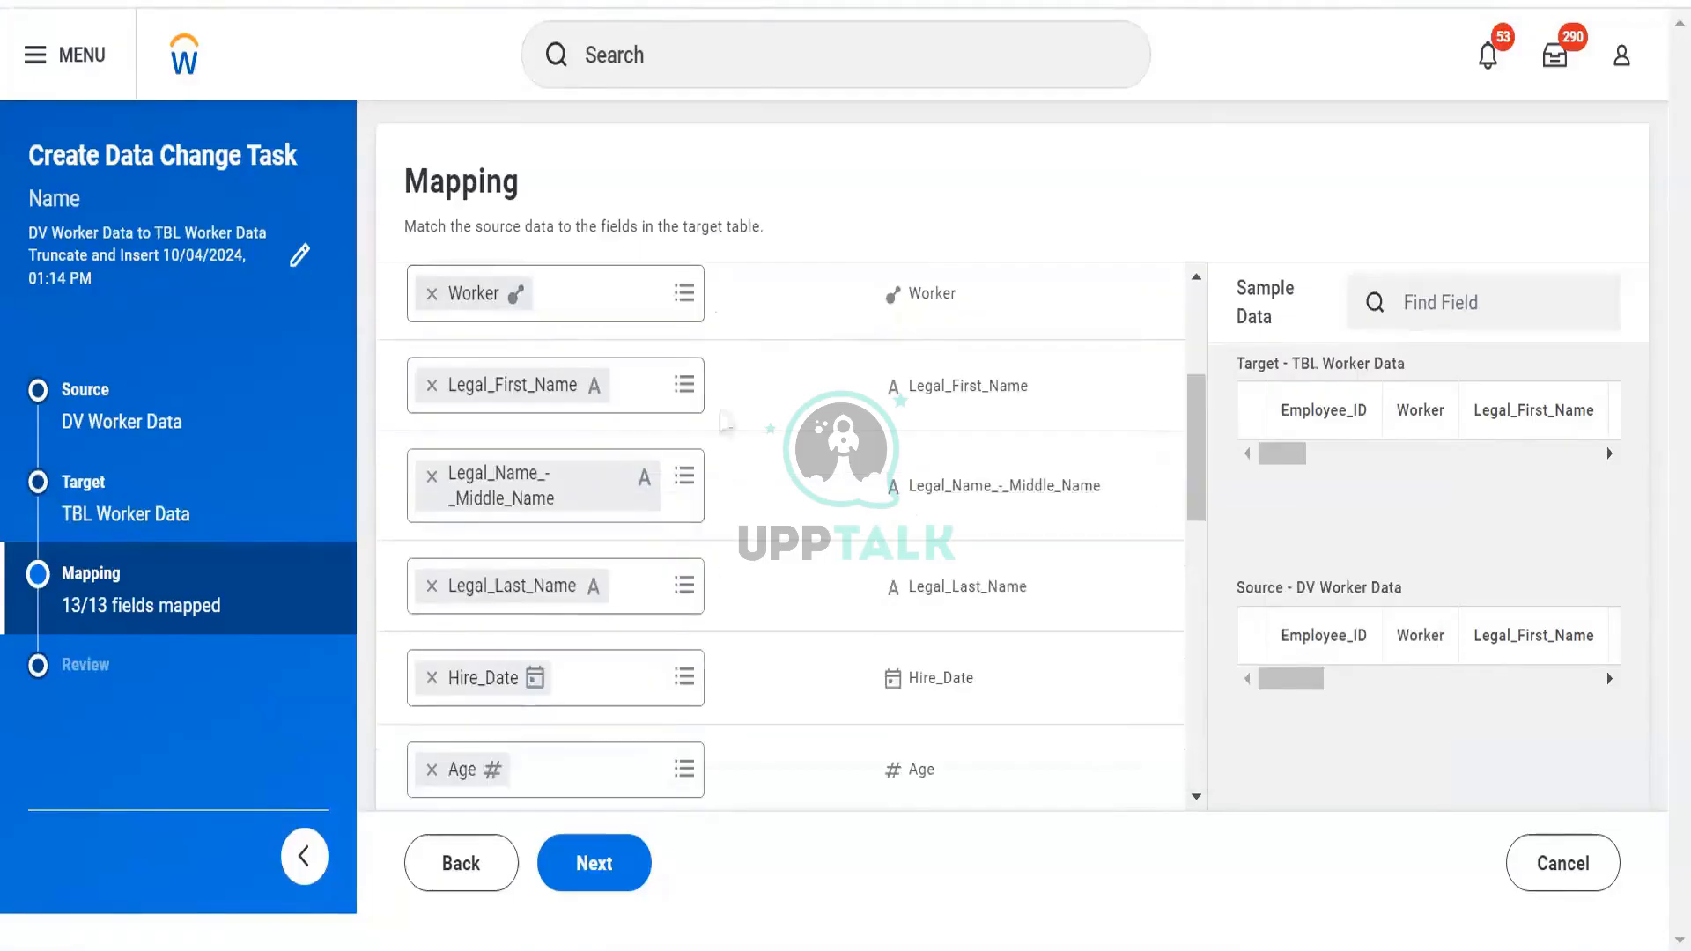
scroll(674, 536, down, 2)
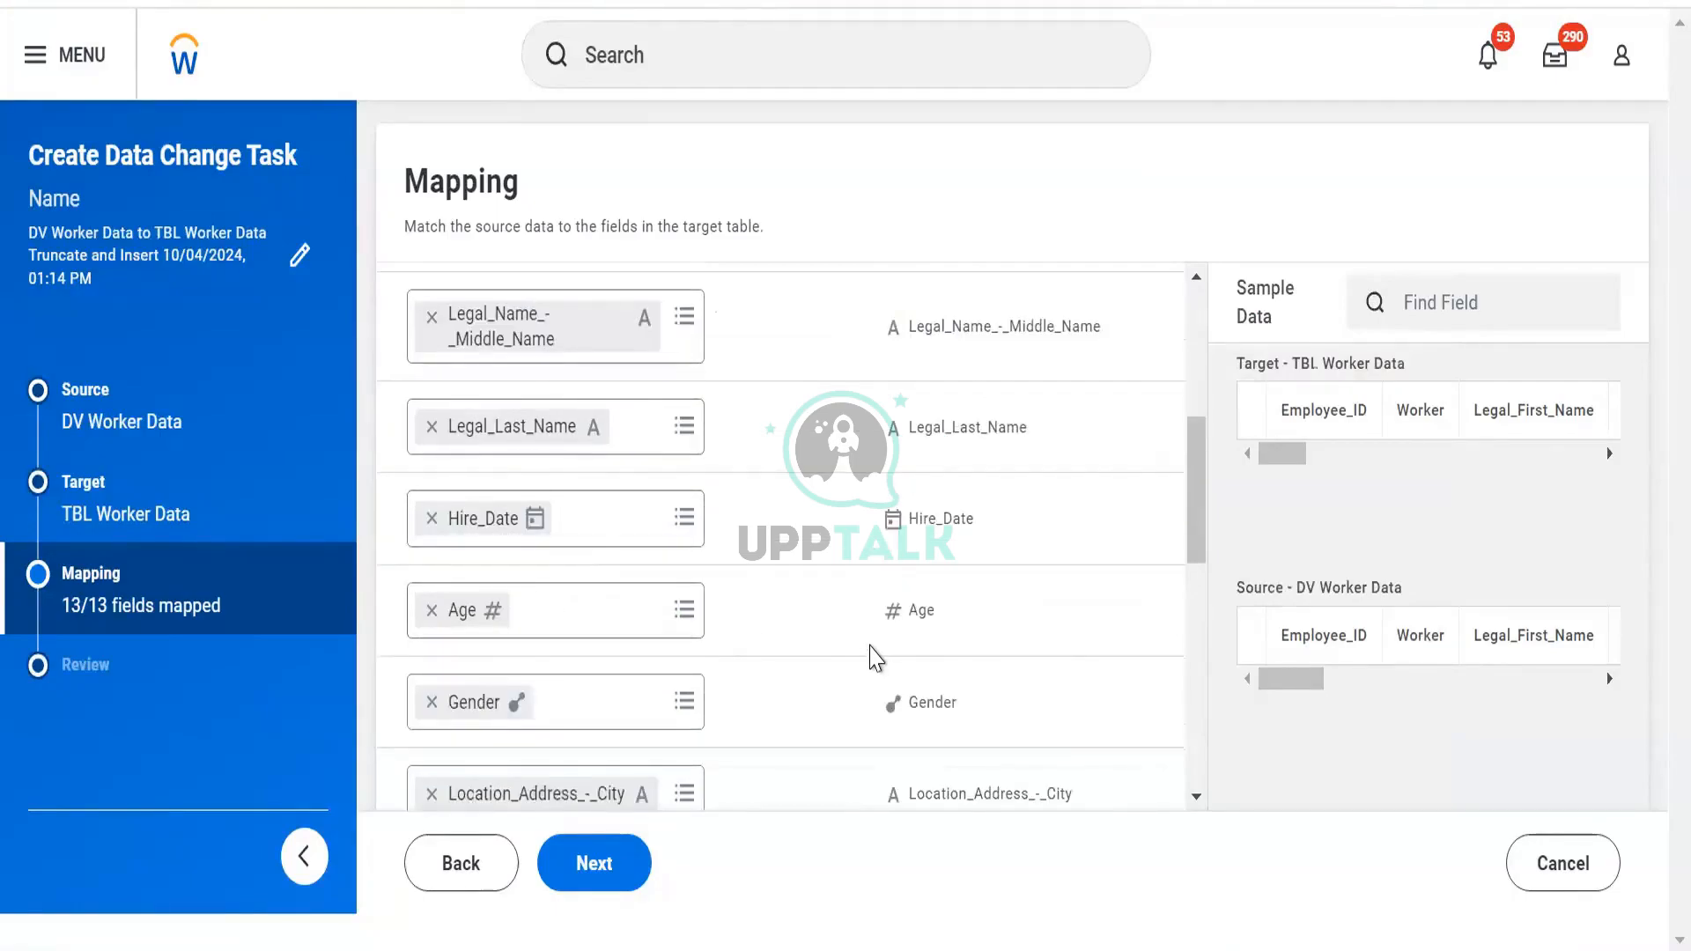
scroll(868, 658, down, 6)
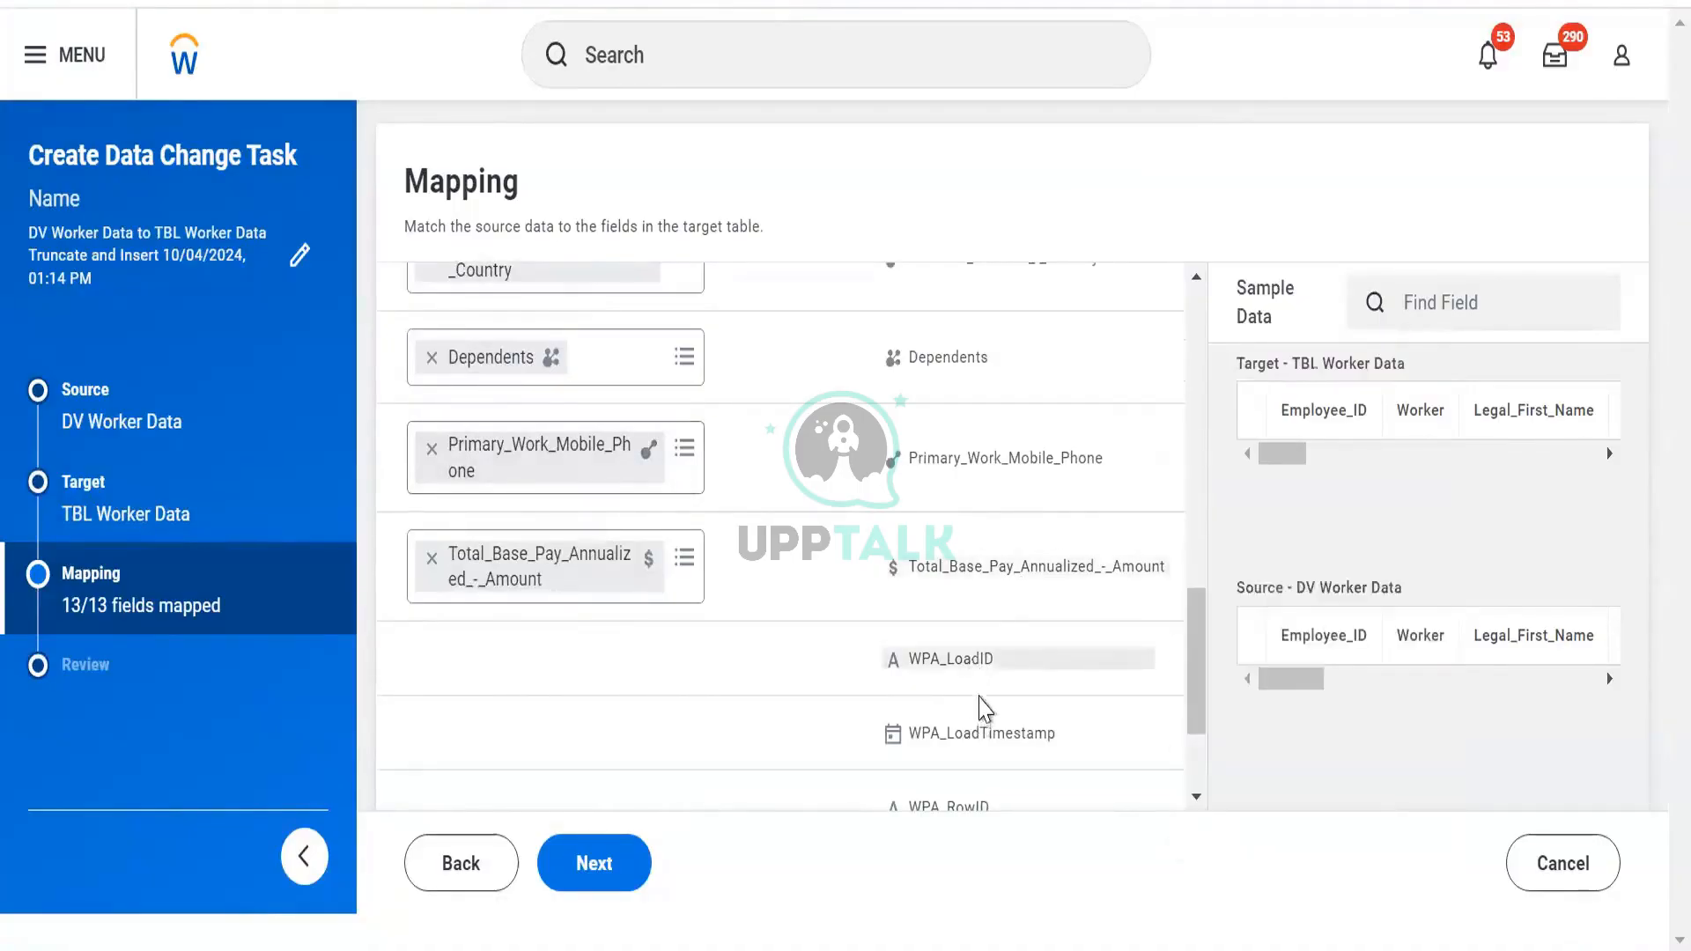
scroll(984, 707, down, 2)
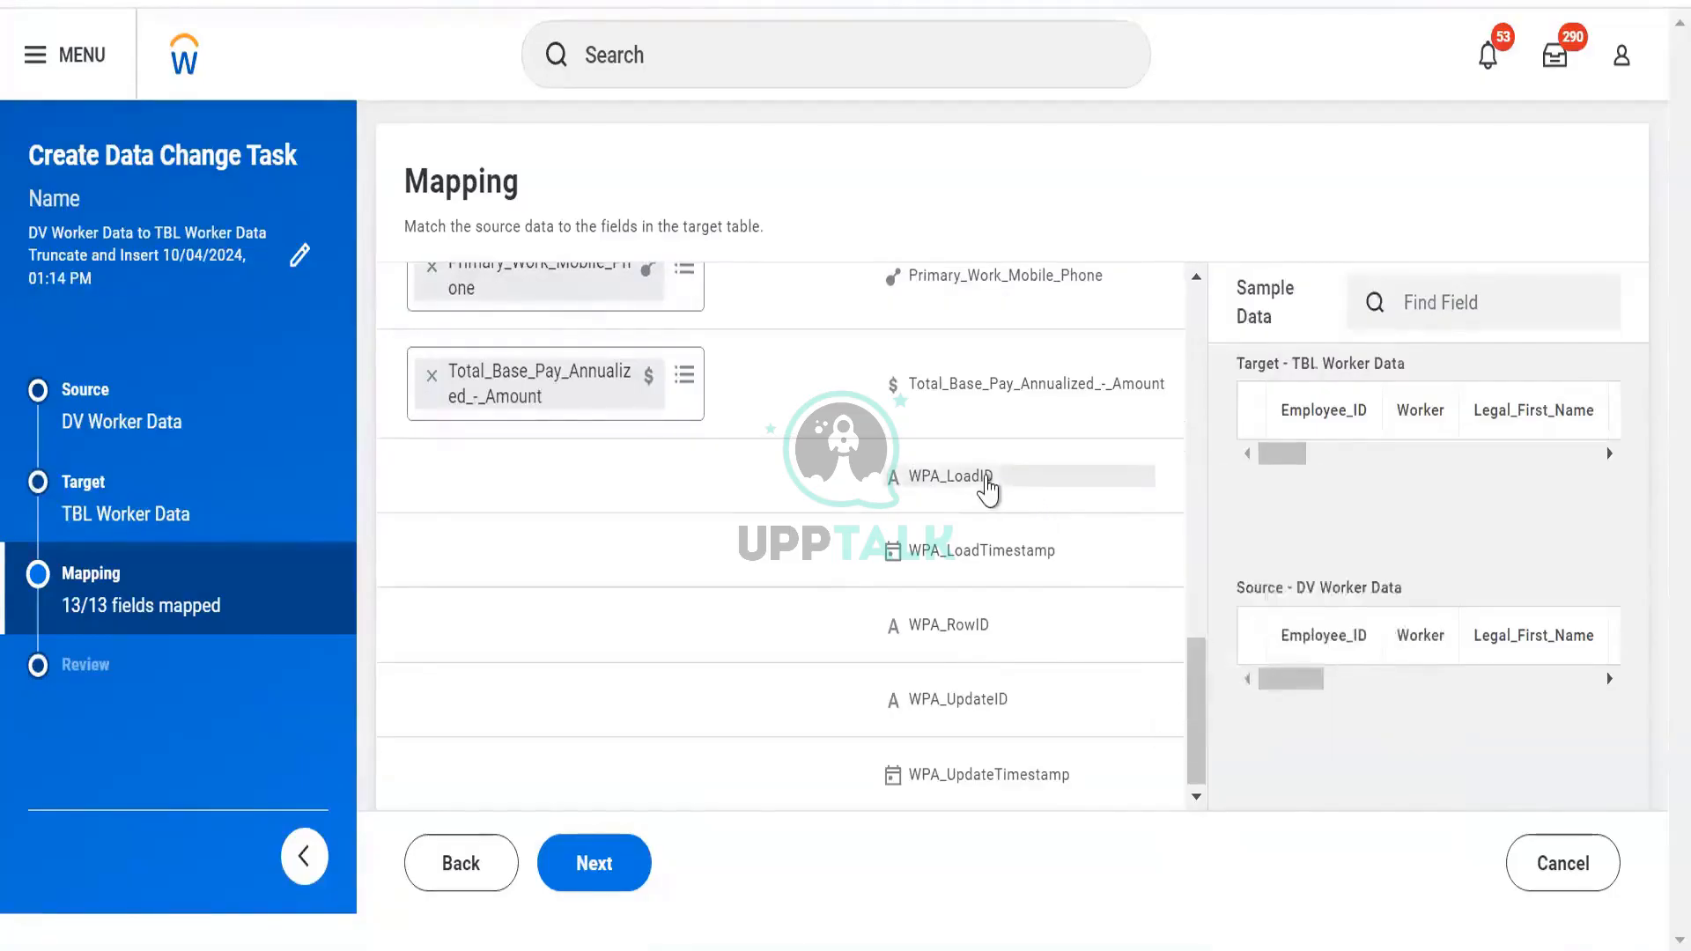
mouse_move(987, 487)
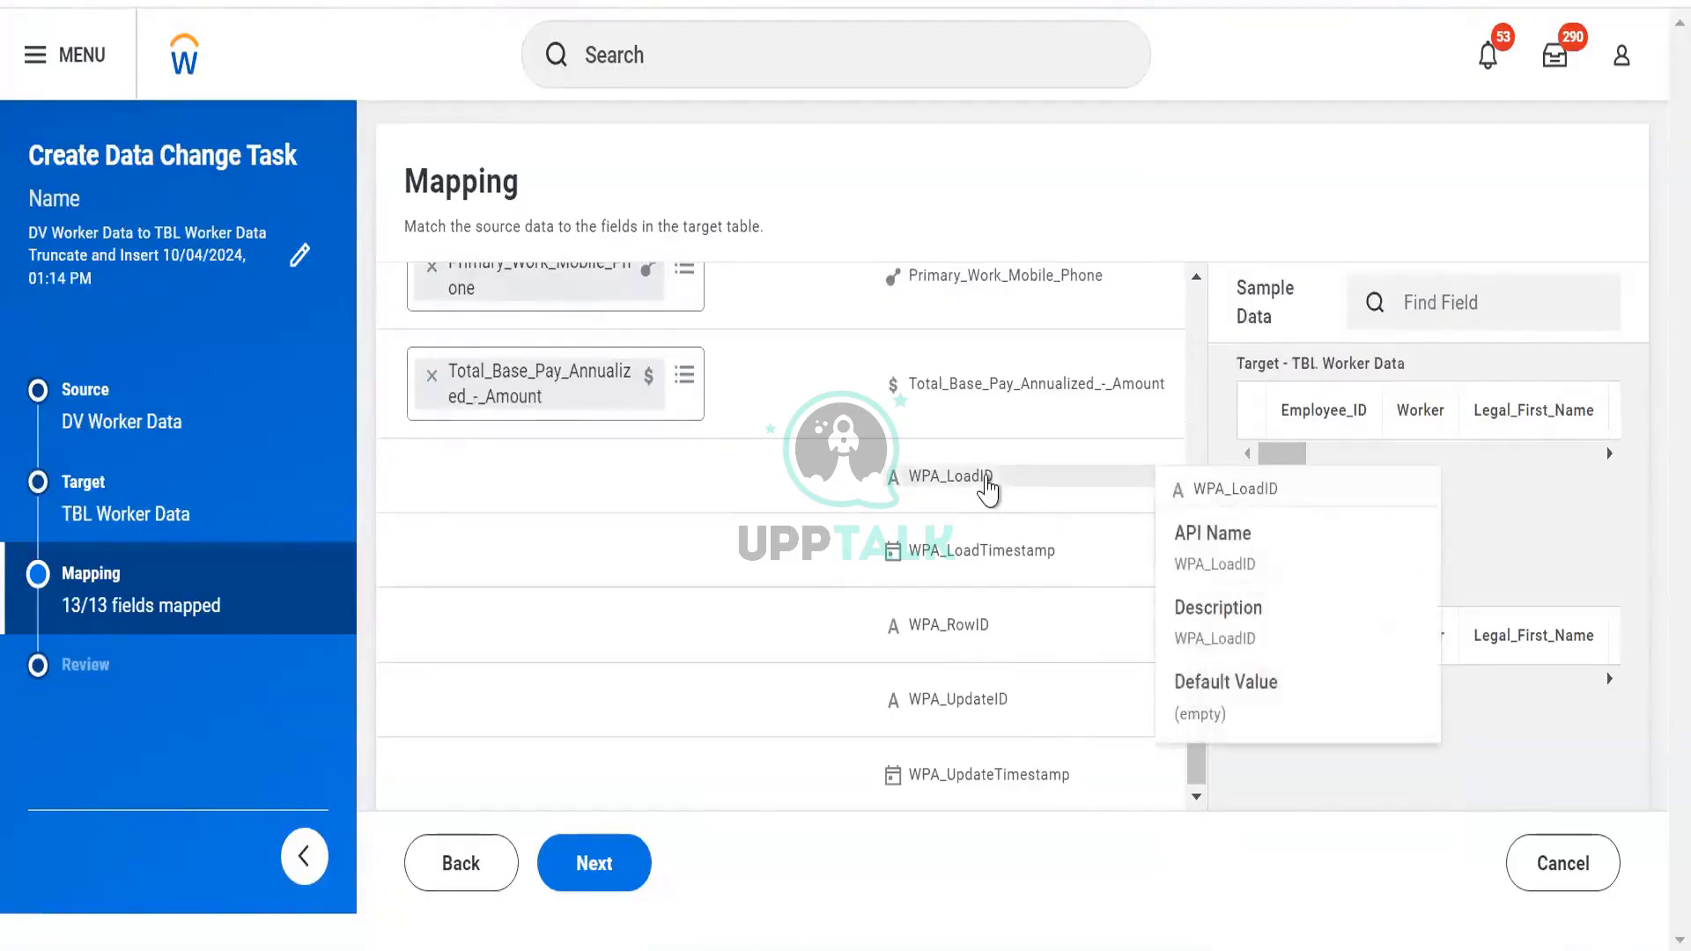
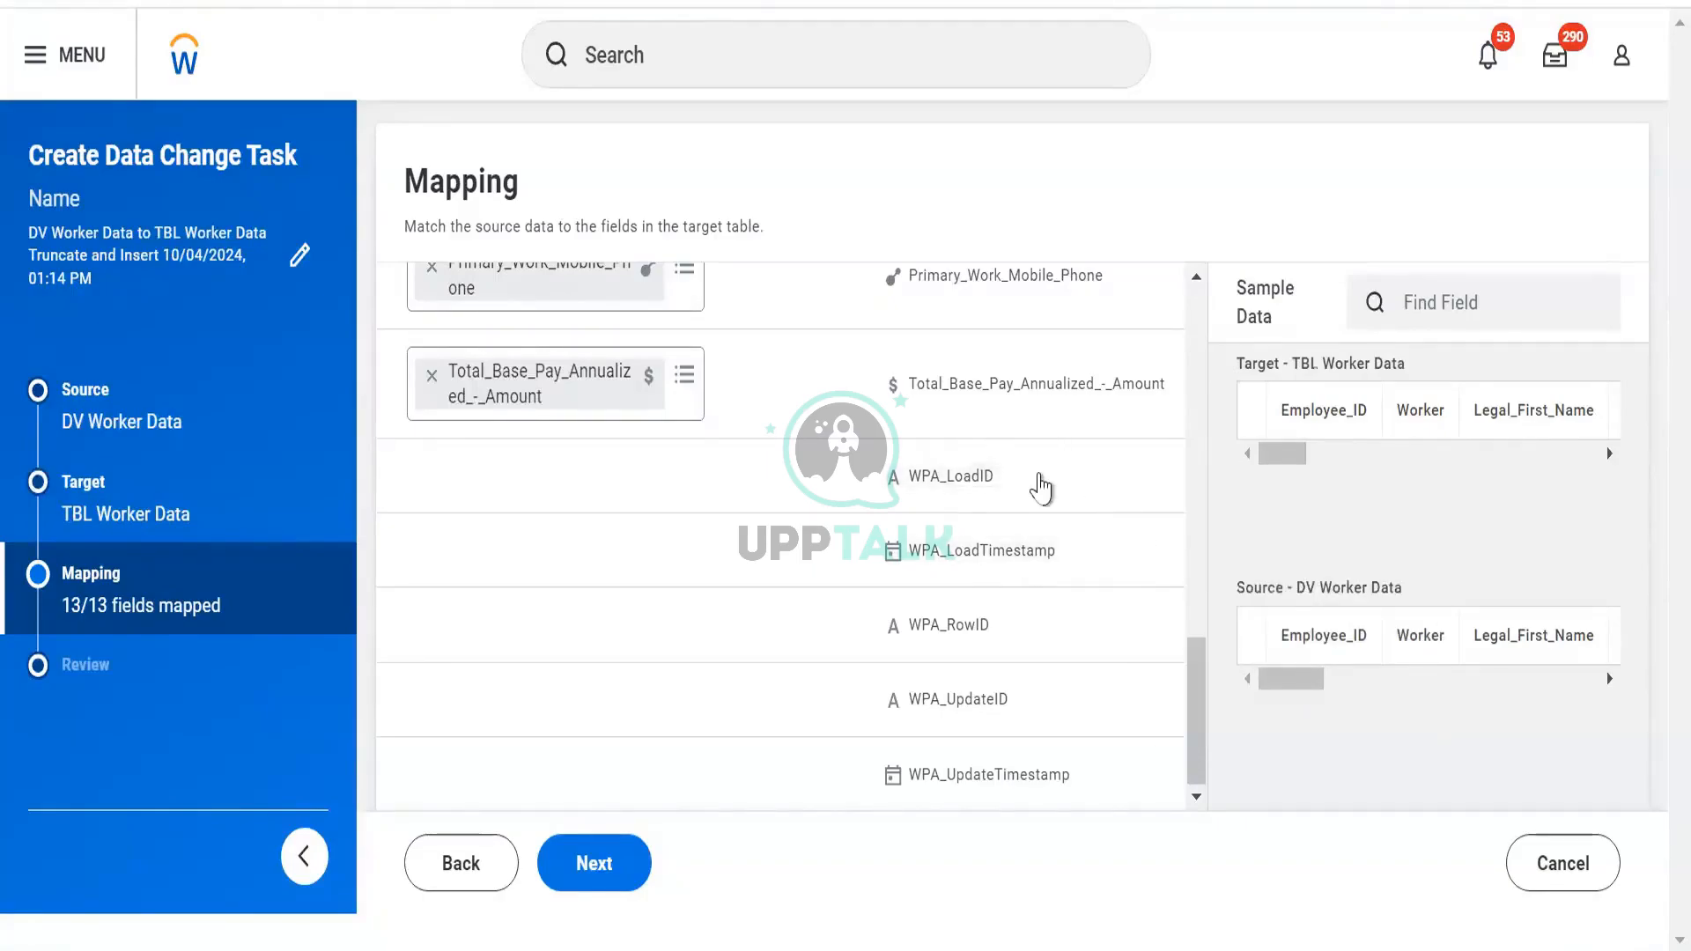
Check that all 13 fields are mapped, then advance the task to the Review step
mouse_move(1041, 484)
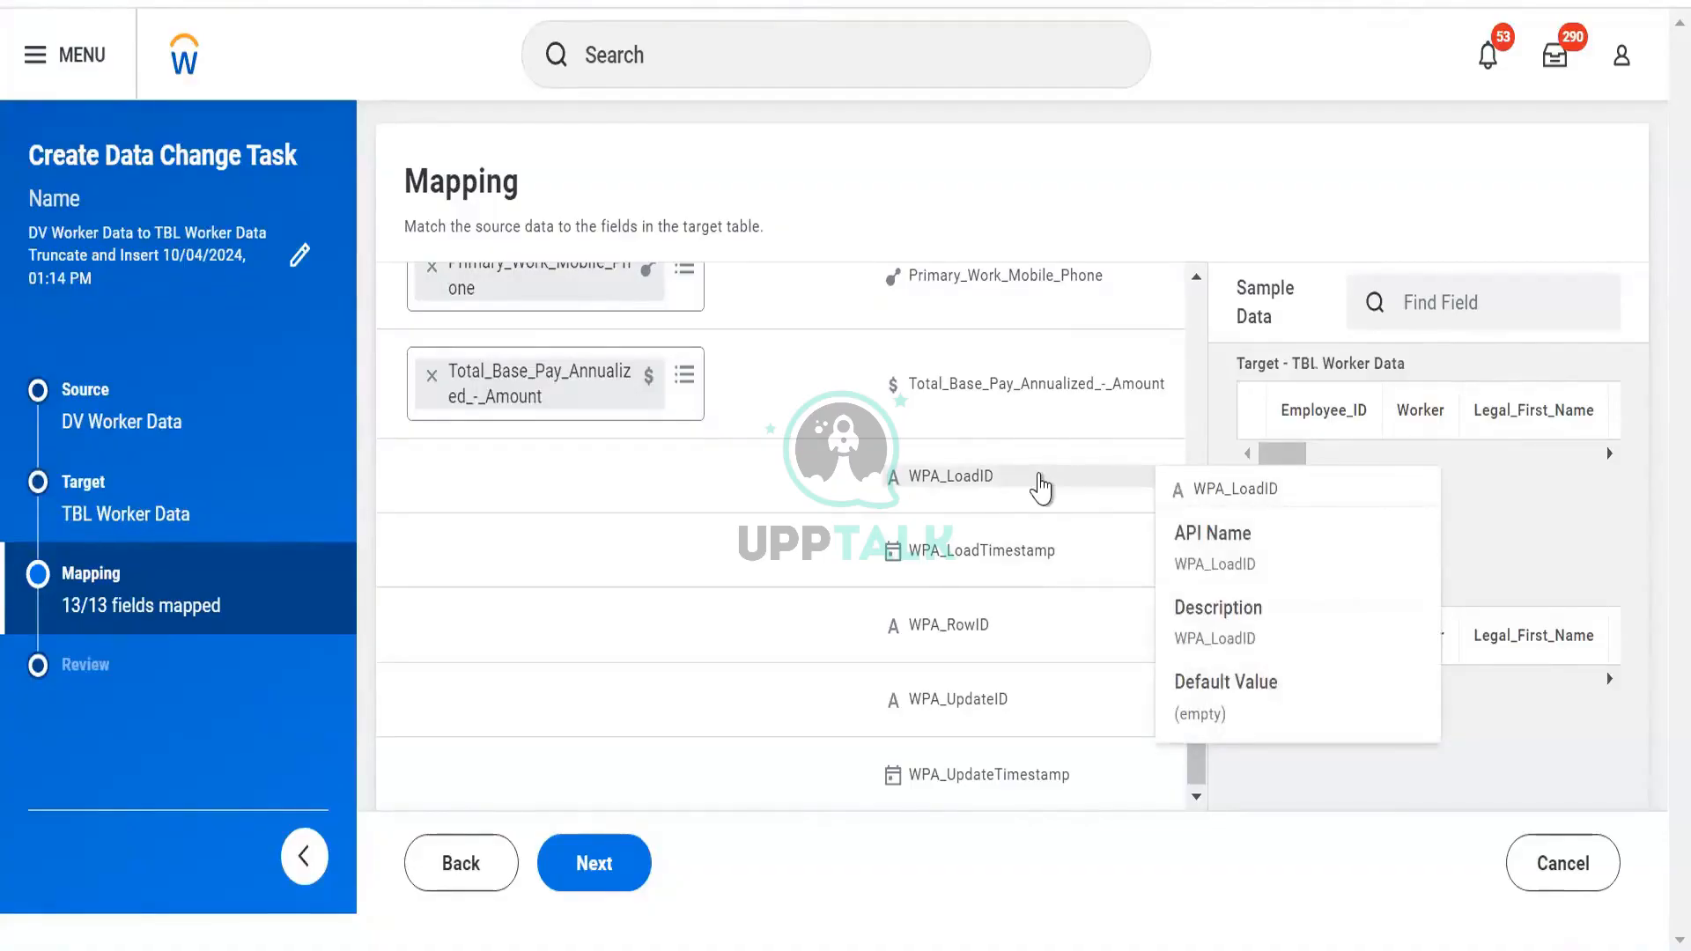
click(594, 874)
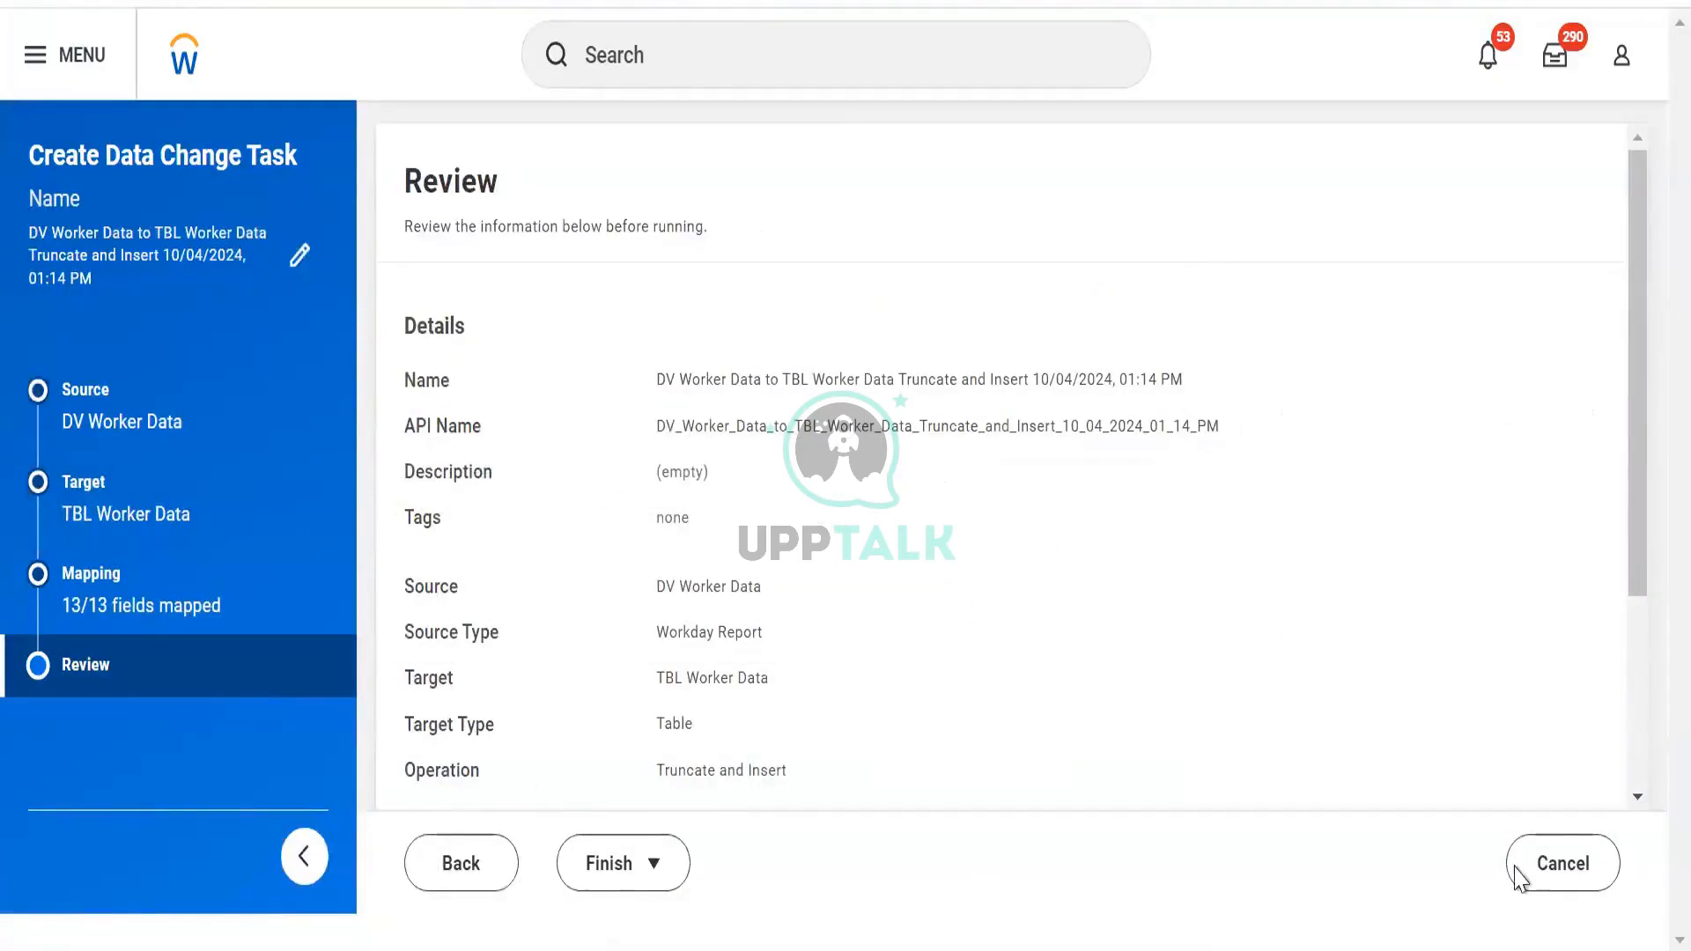
Keep the Truncate and Insert task at the Discard prompt, then finish it with Save and Run Now
click(1550, 863)
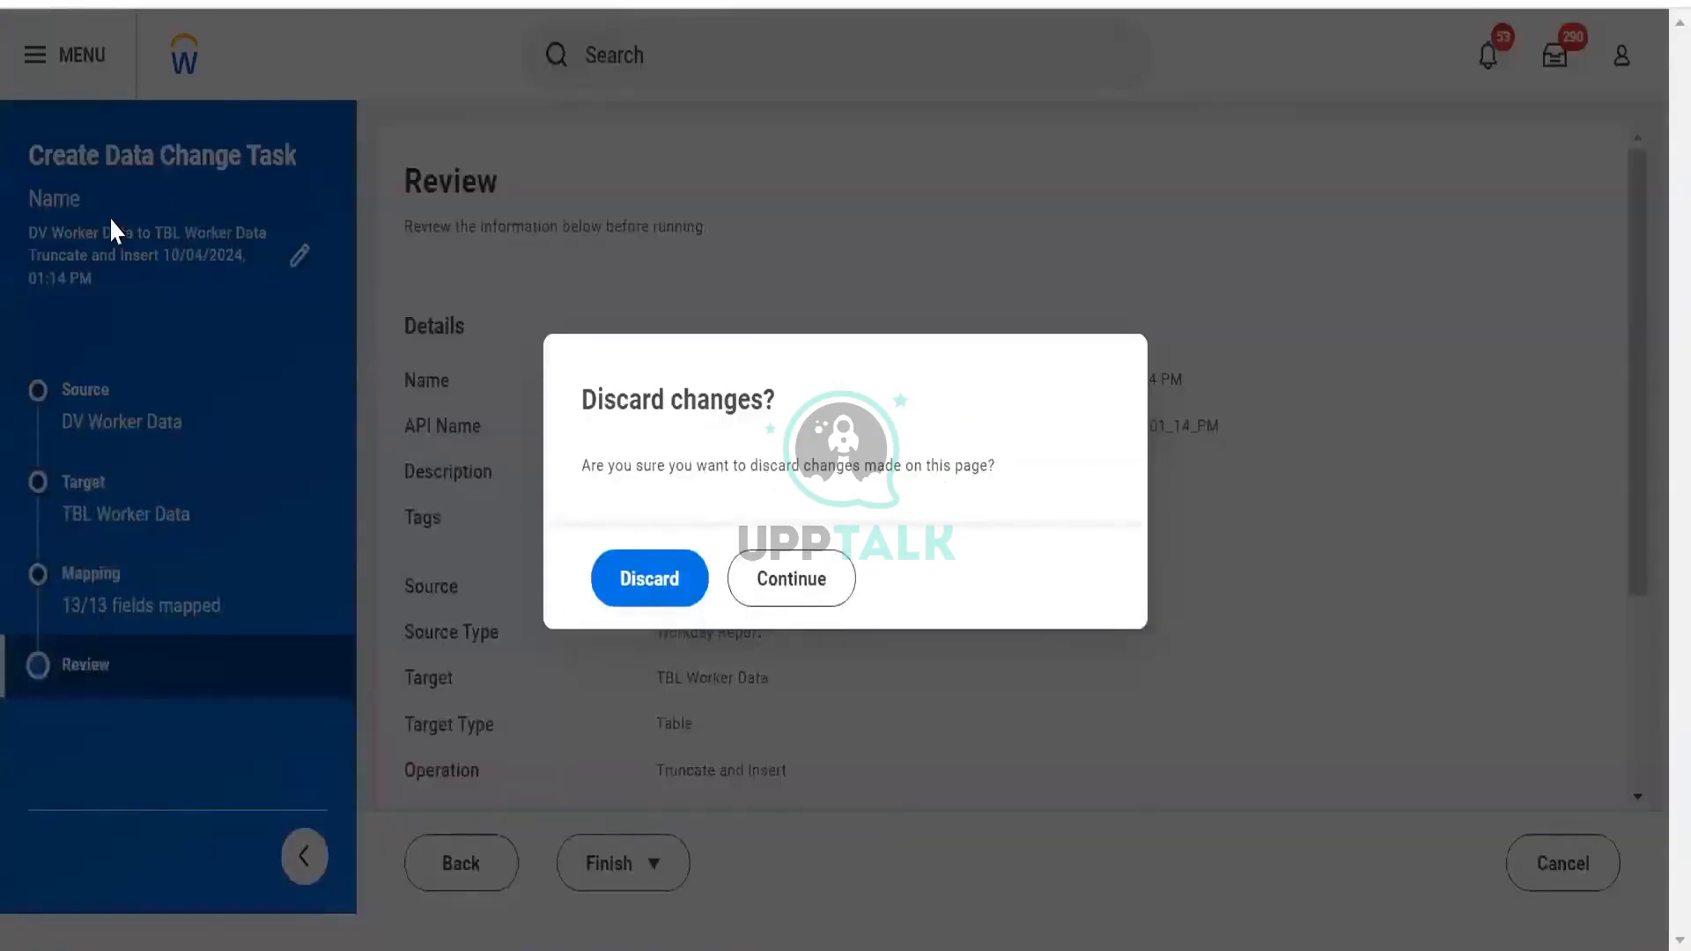
click(780, 597)
click(653, 868)
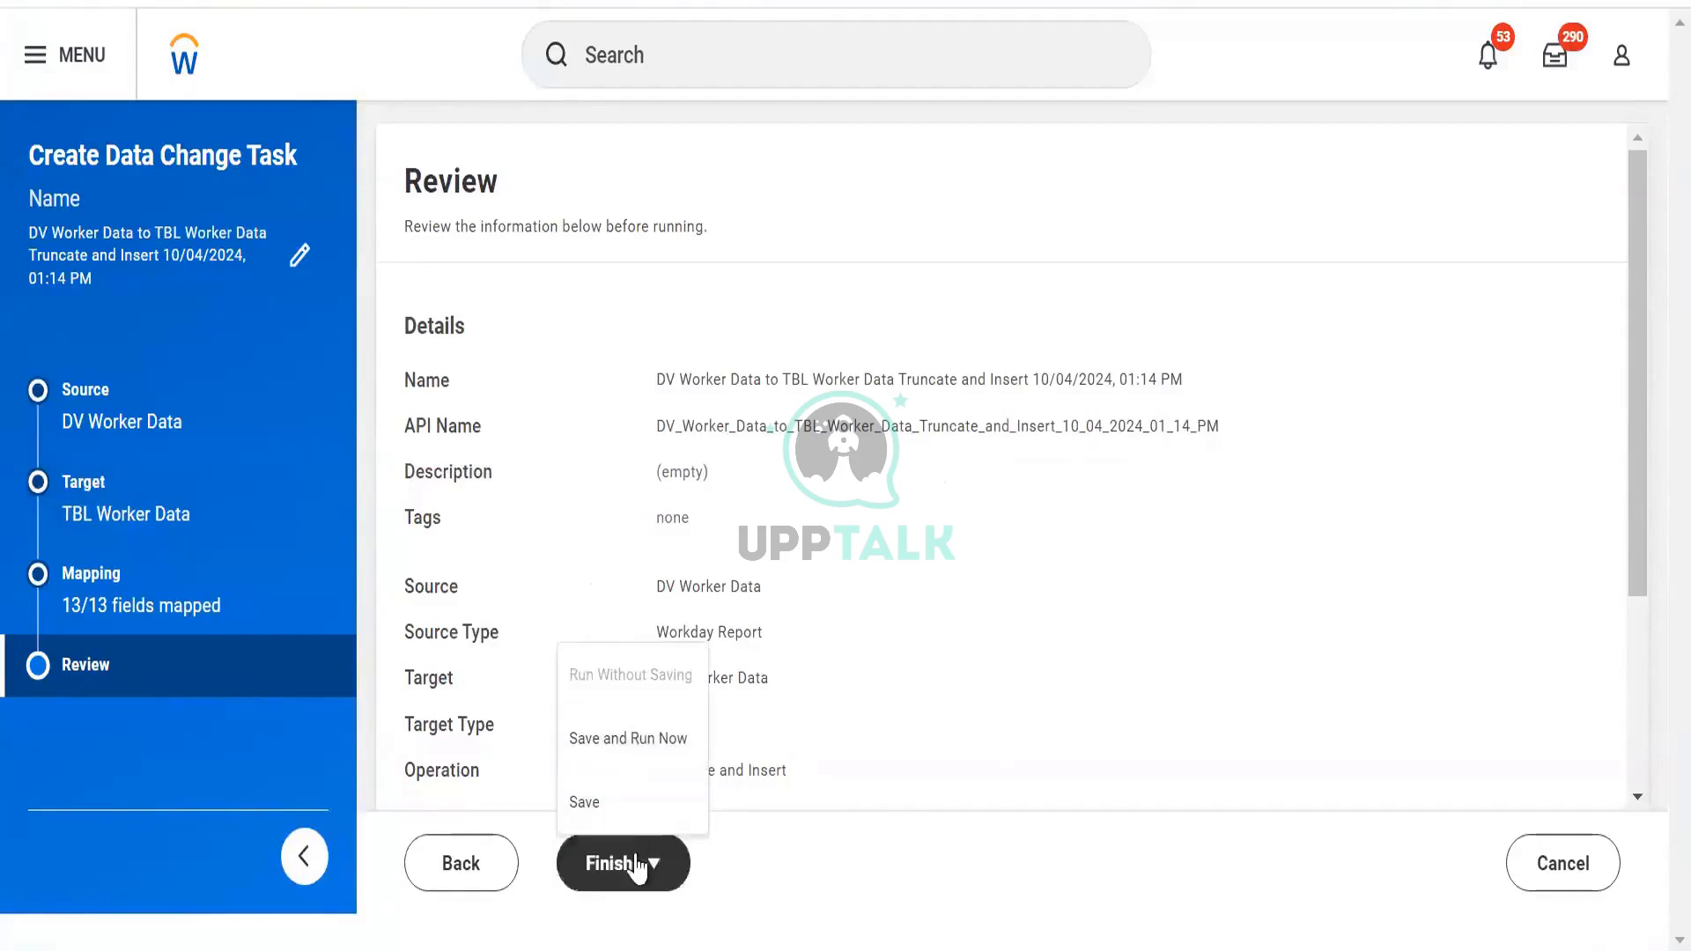
click(635, 745)
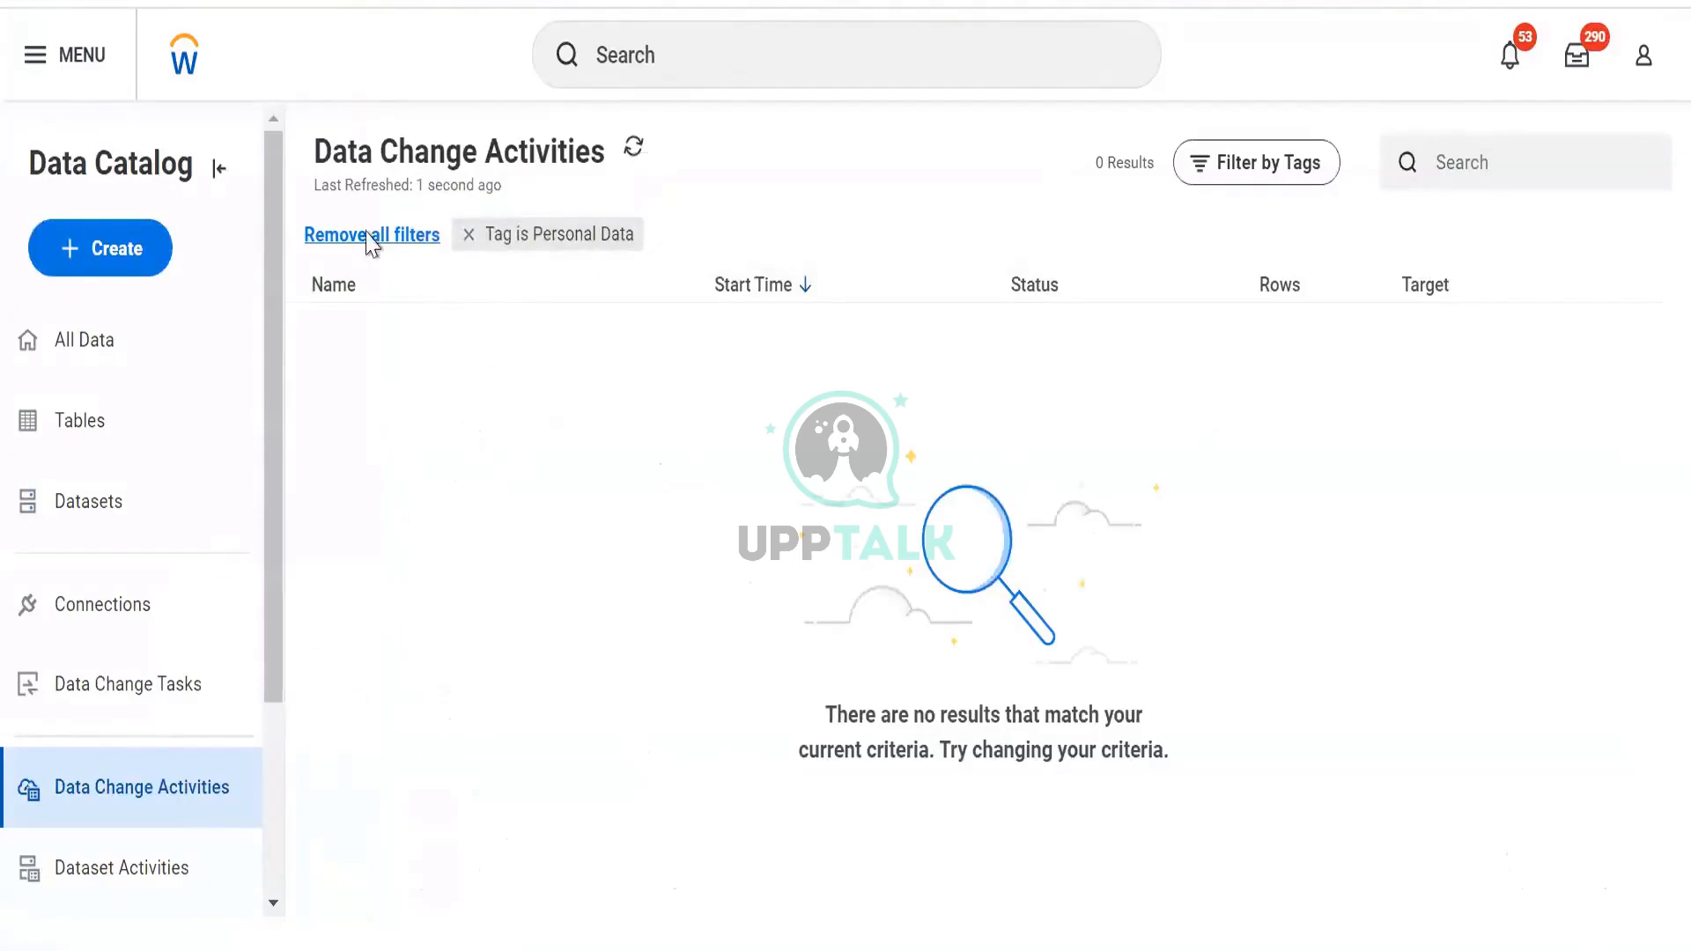
Remove the 'Tag is Personal Data' filter from the Data Change Activities list
click(469, 236)
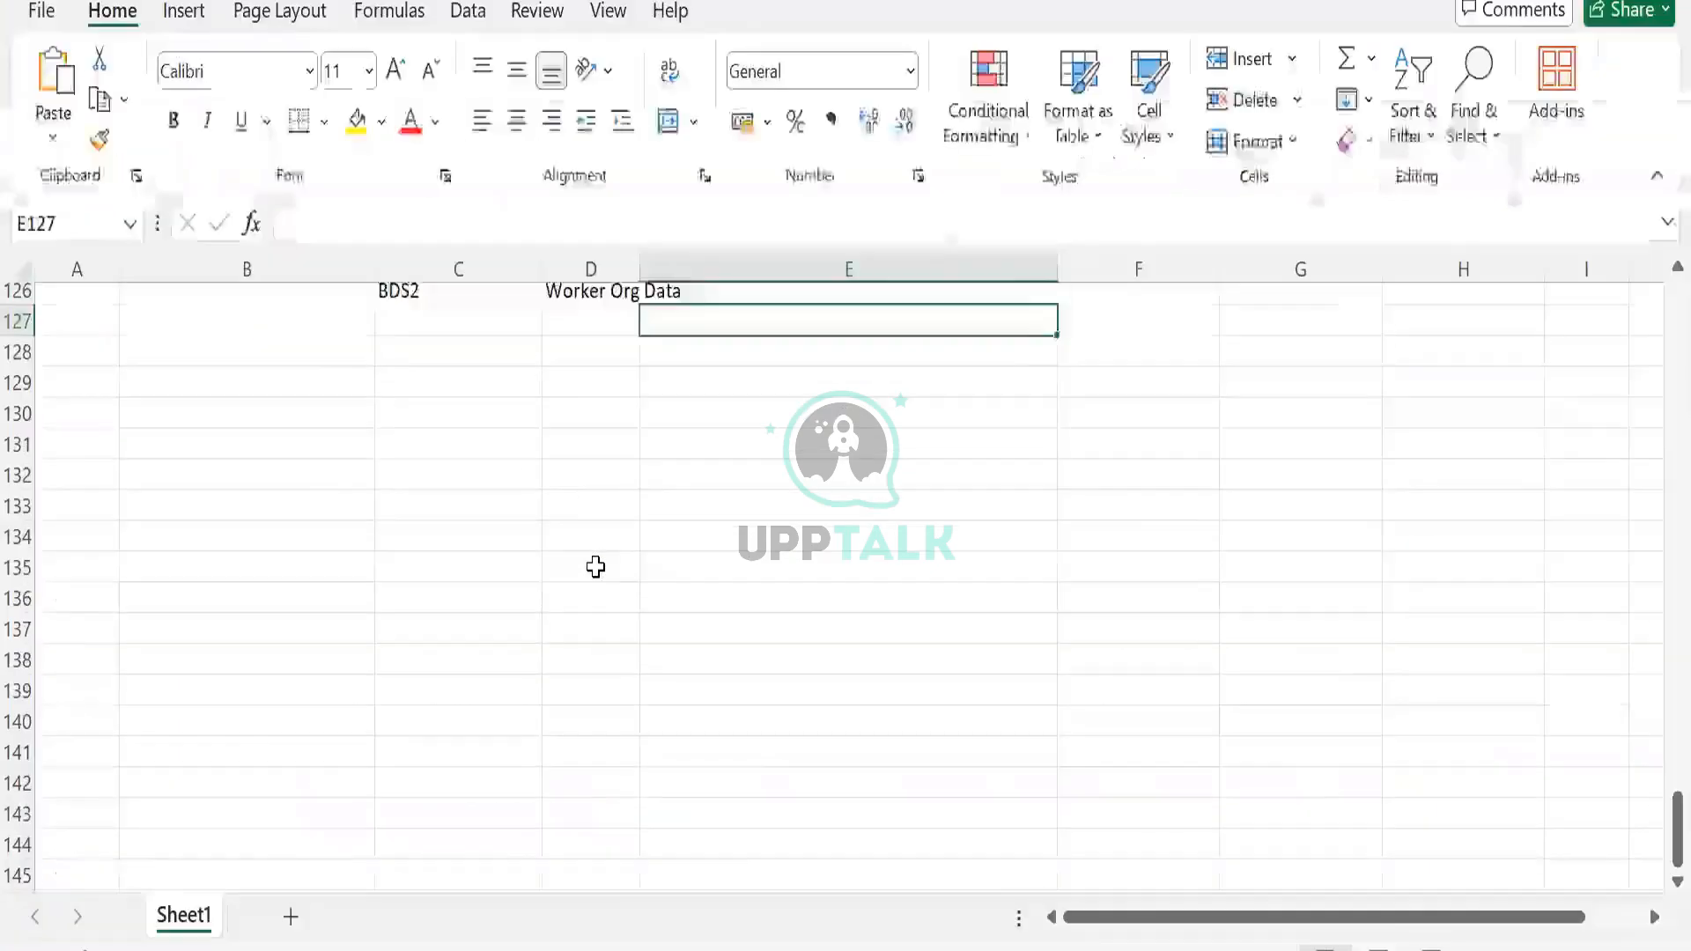
Enter 'Workday Report' in cell C131 as the flow's source
scroll(595, 546, down, 1)
drag(441, 423, 481, 467)
click(463, 426)
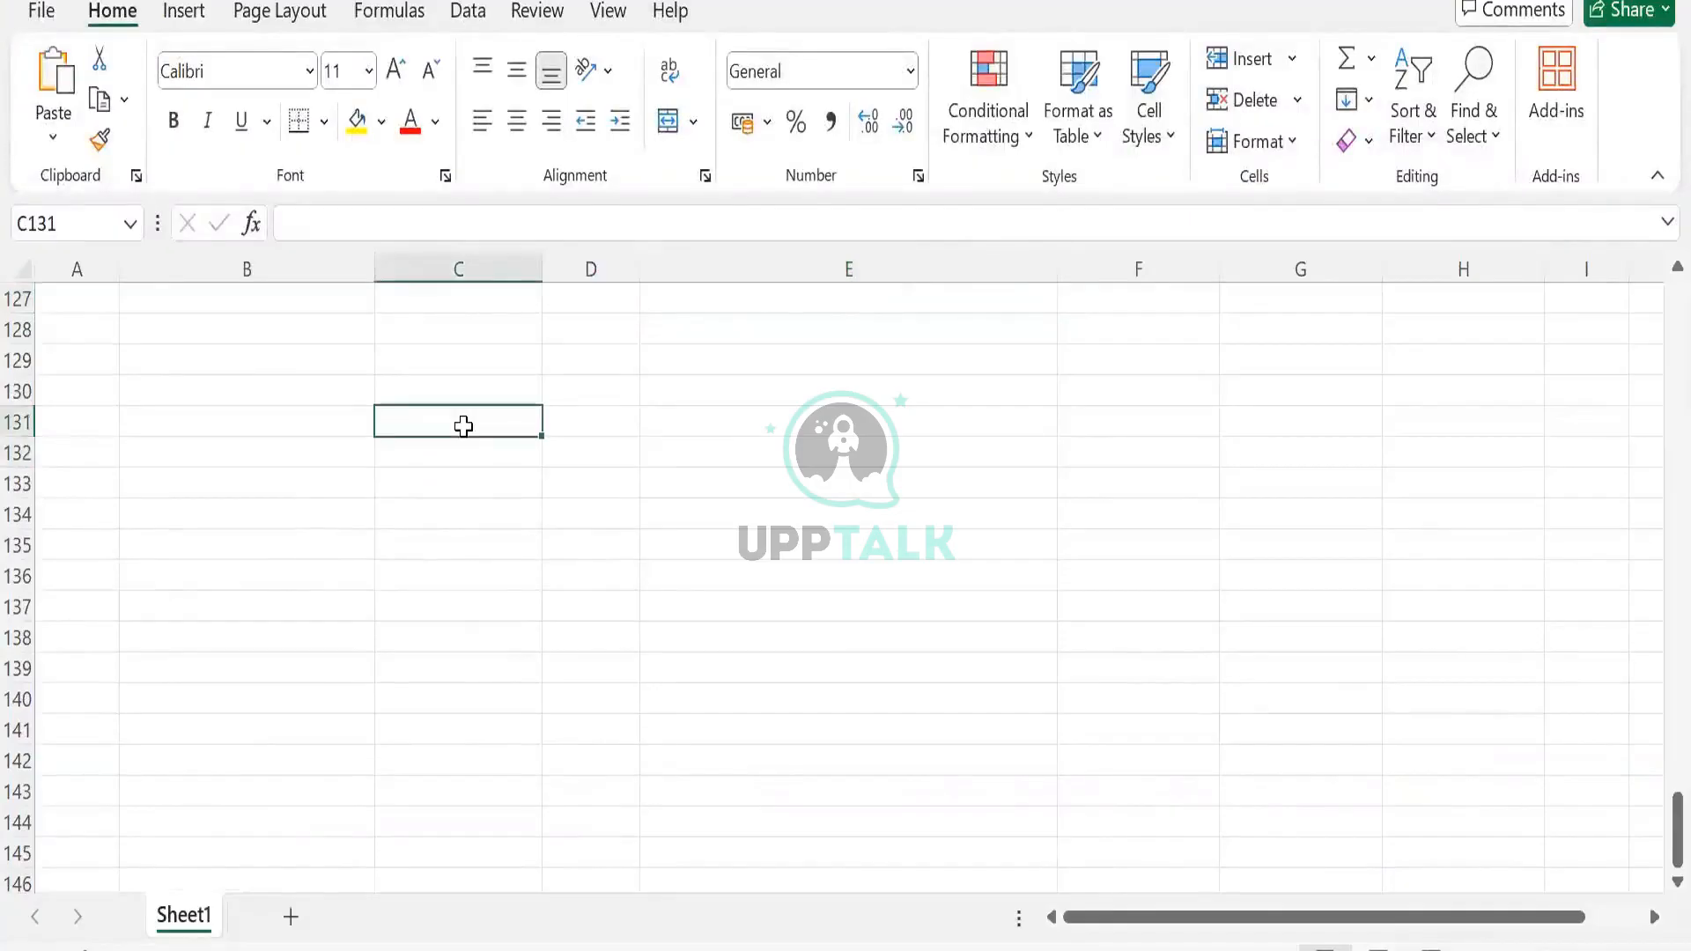
text(Wrok)
key(BackSpace)
key(BackSpace)
key(BackSpace)
text(or)
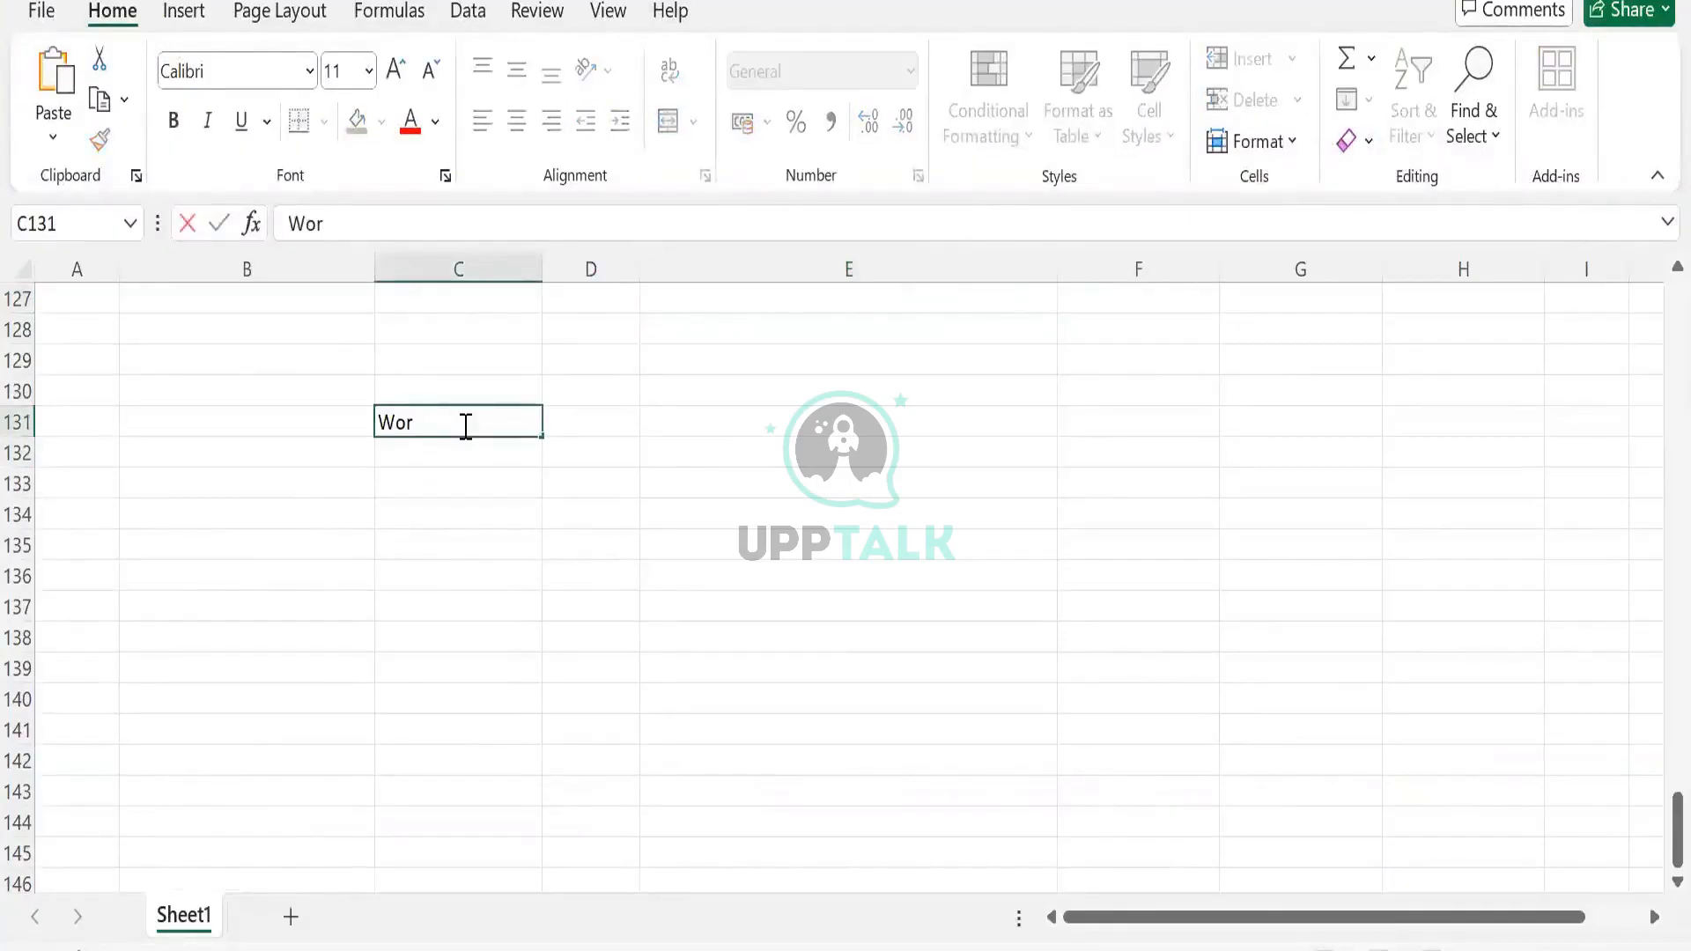
text(kday Report)
key(Tab)
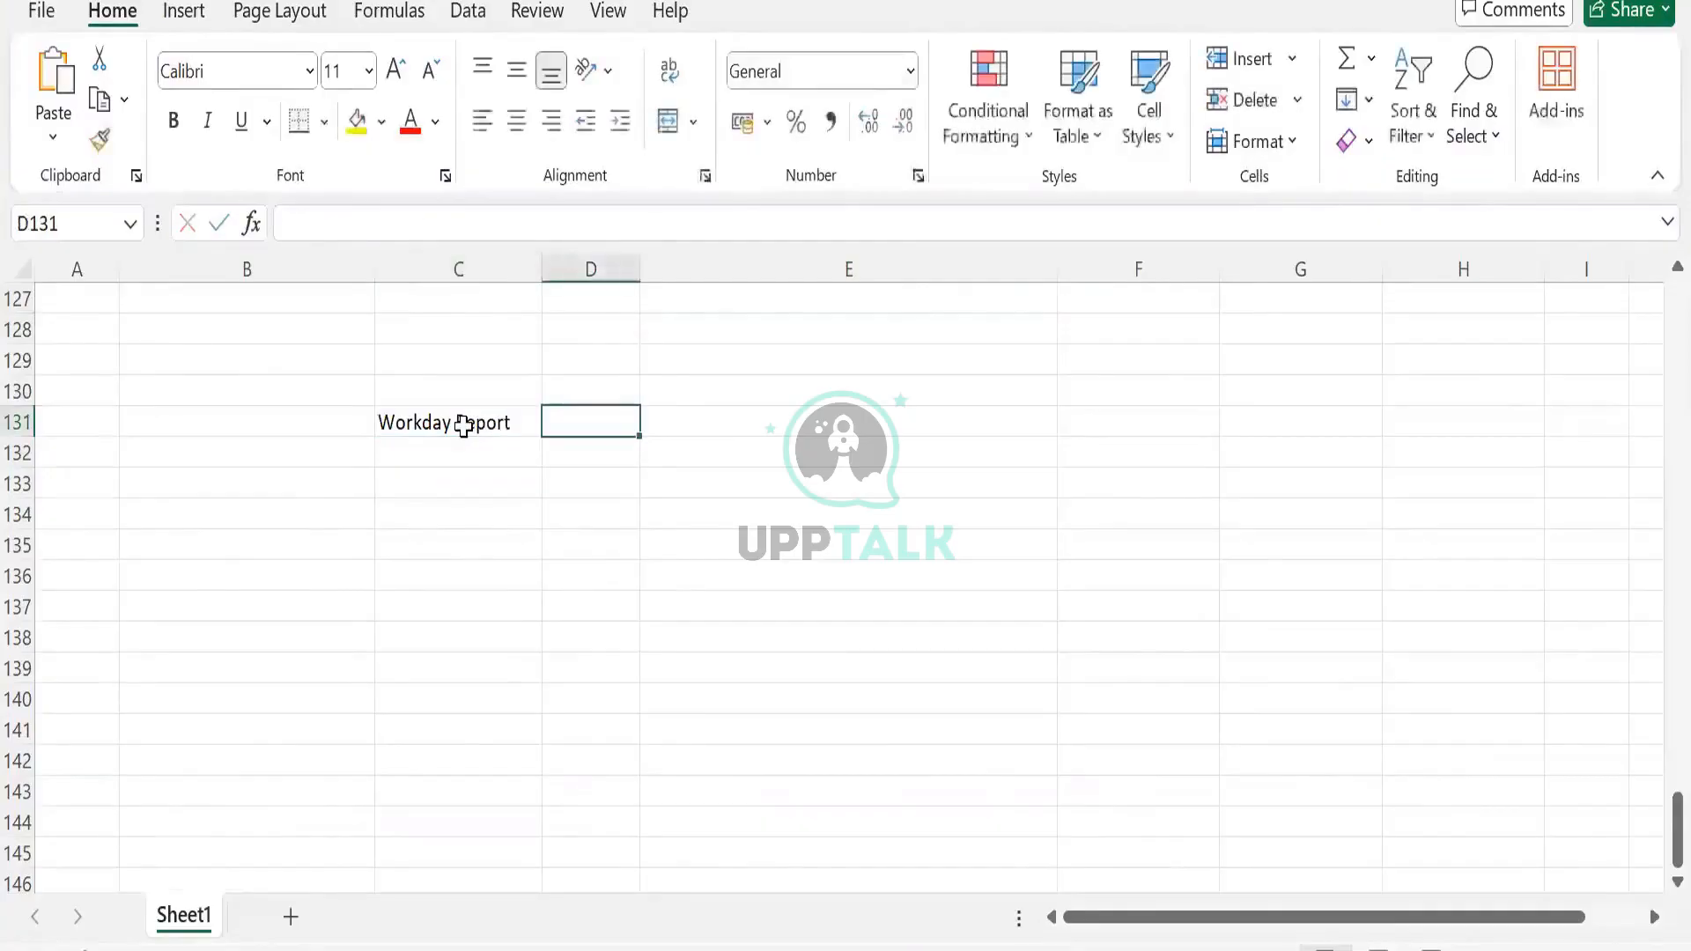
key(Tab)
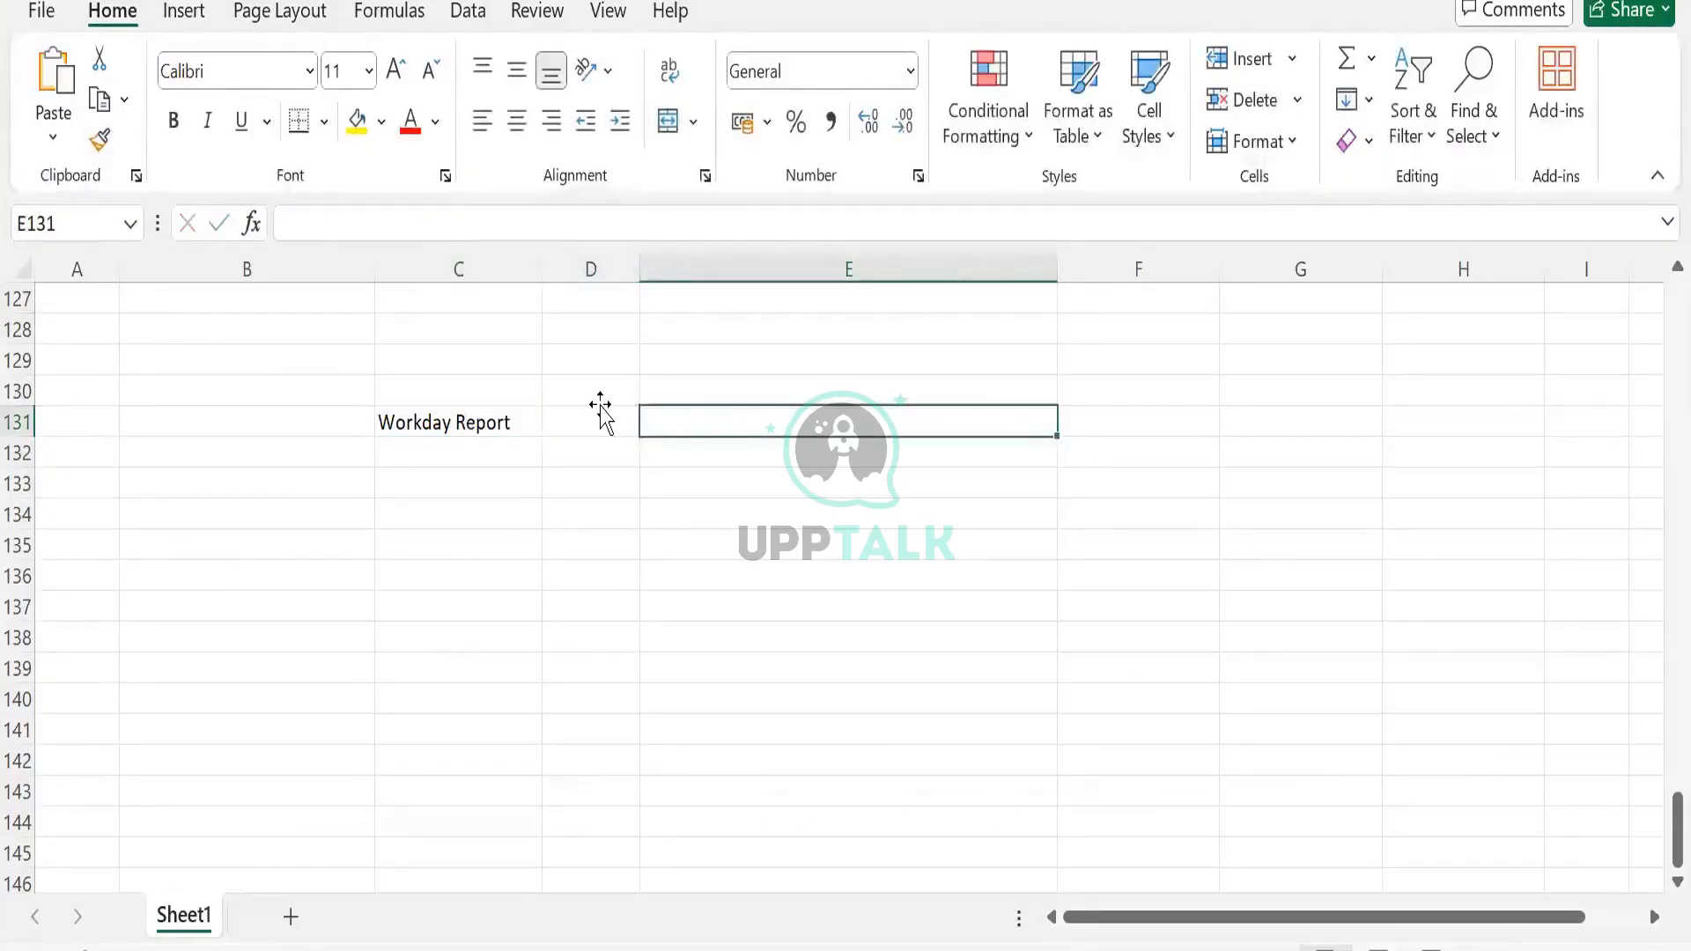
Enter 'TBL Worker Data' in E131 with the note 'This will store the data'
text(TBL WOrk)
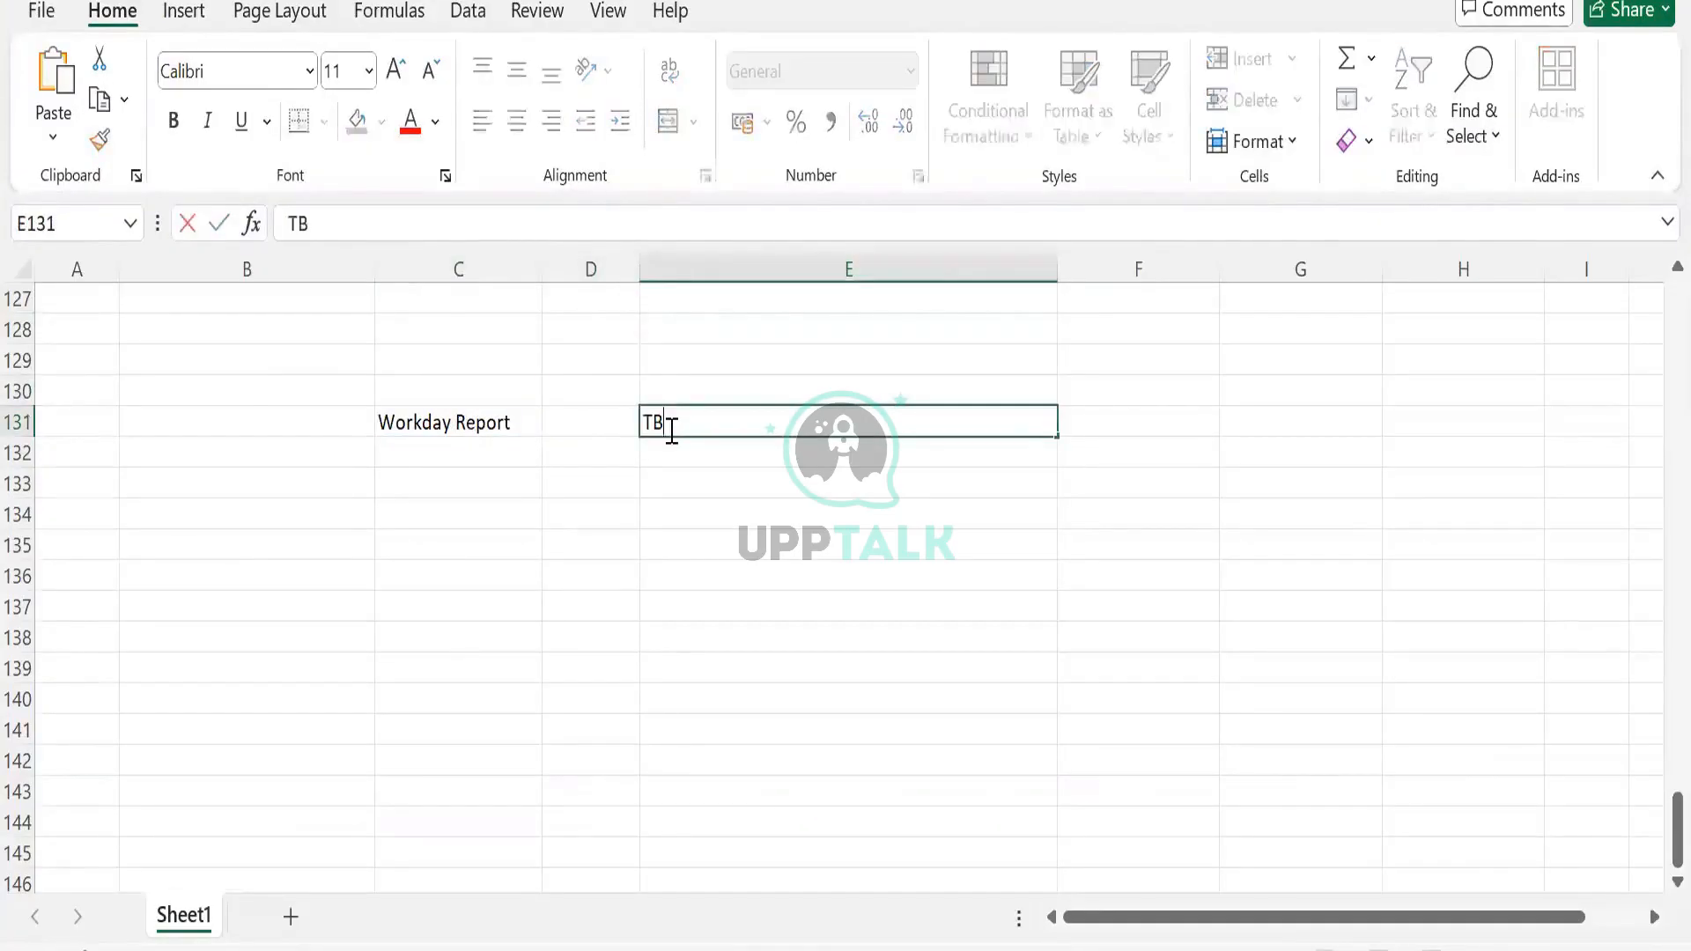
key(BackSpace)
key(BackSpace)
key(BackSpace)
text(orker Data)
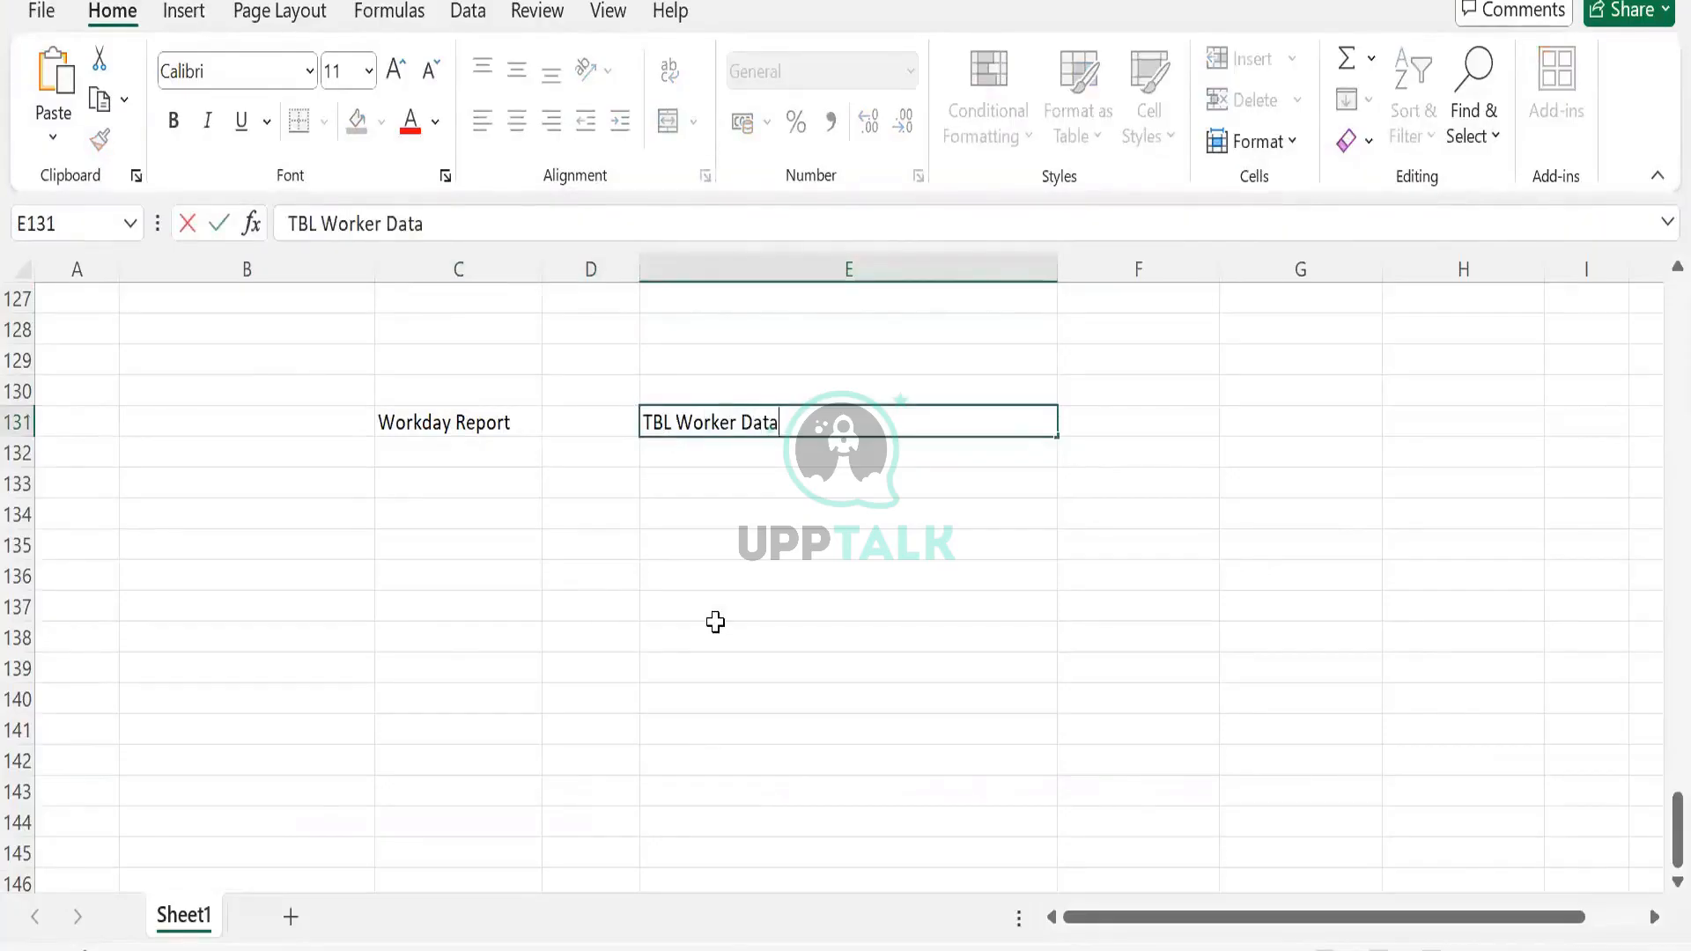
click(731, 472)
key(Up)
text(This will)
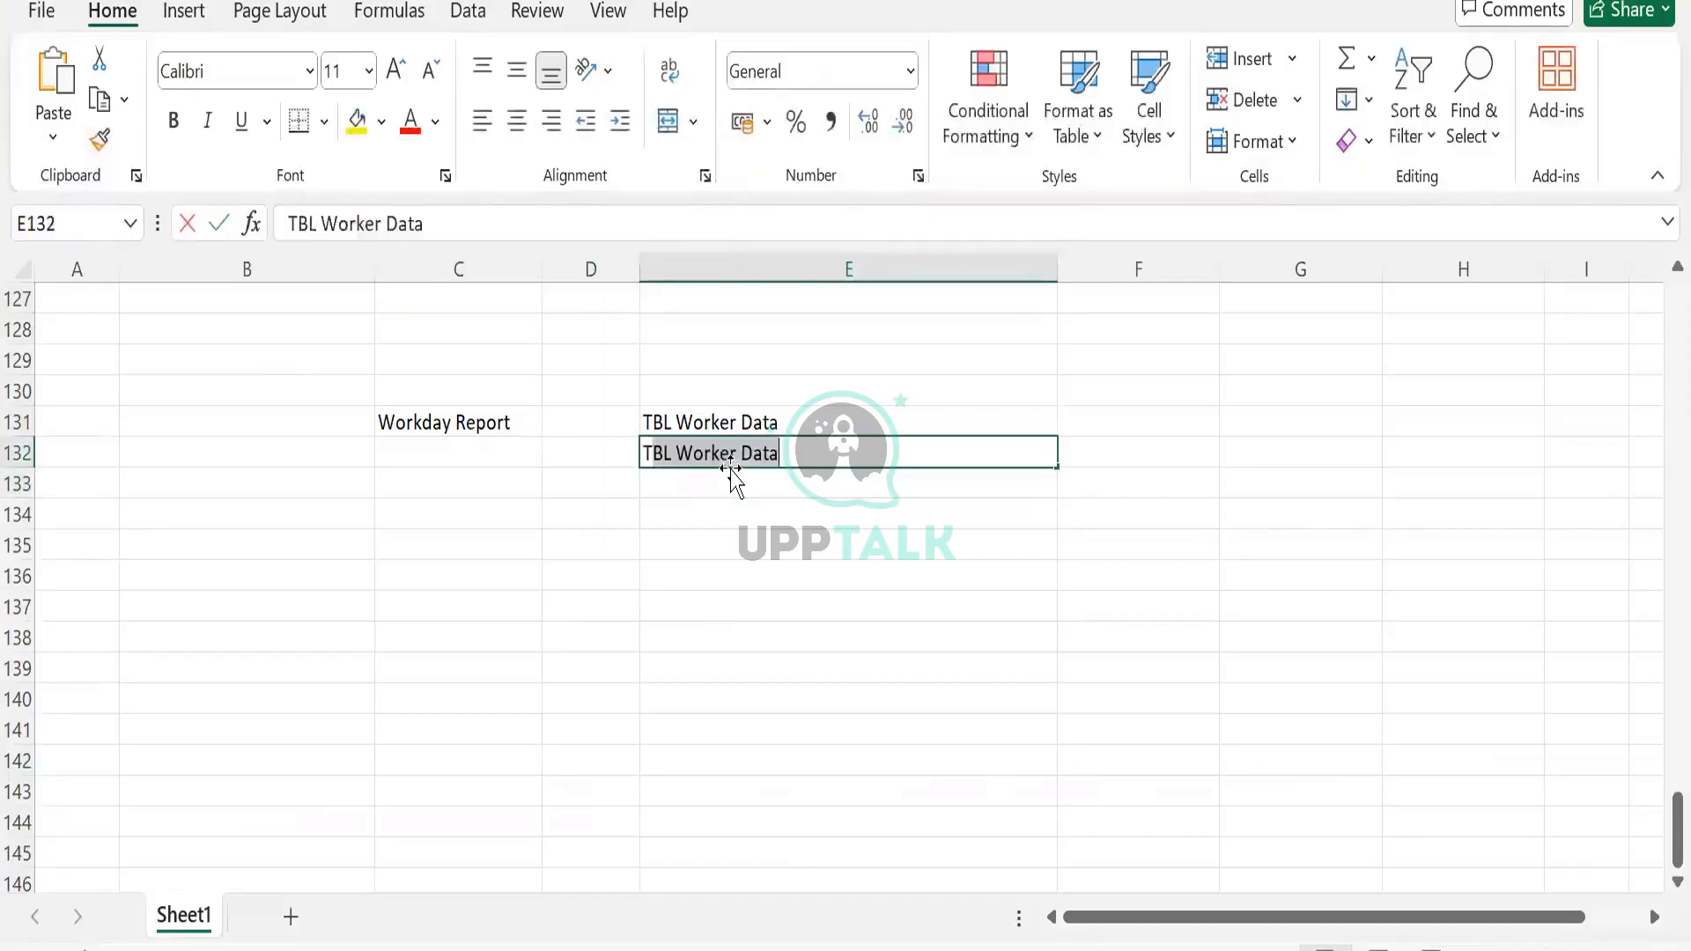
text( hold the)
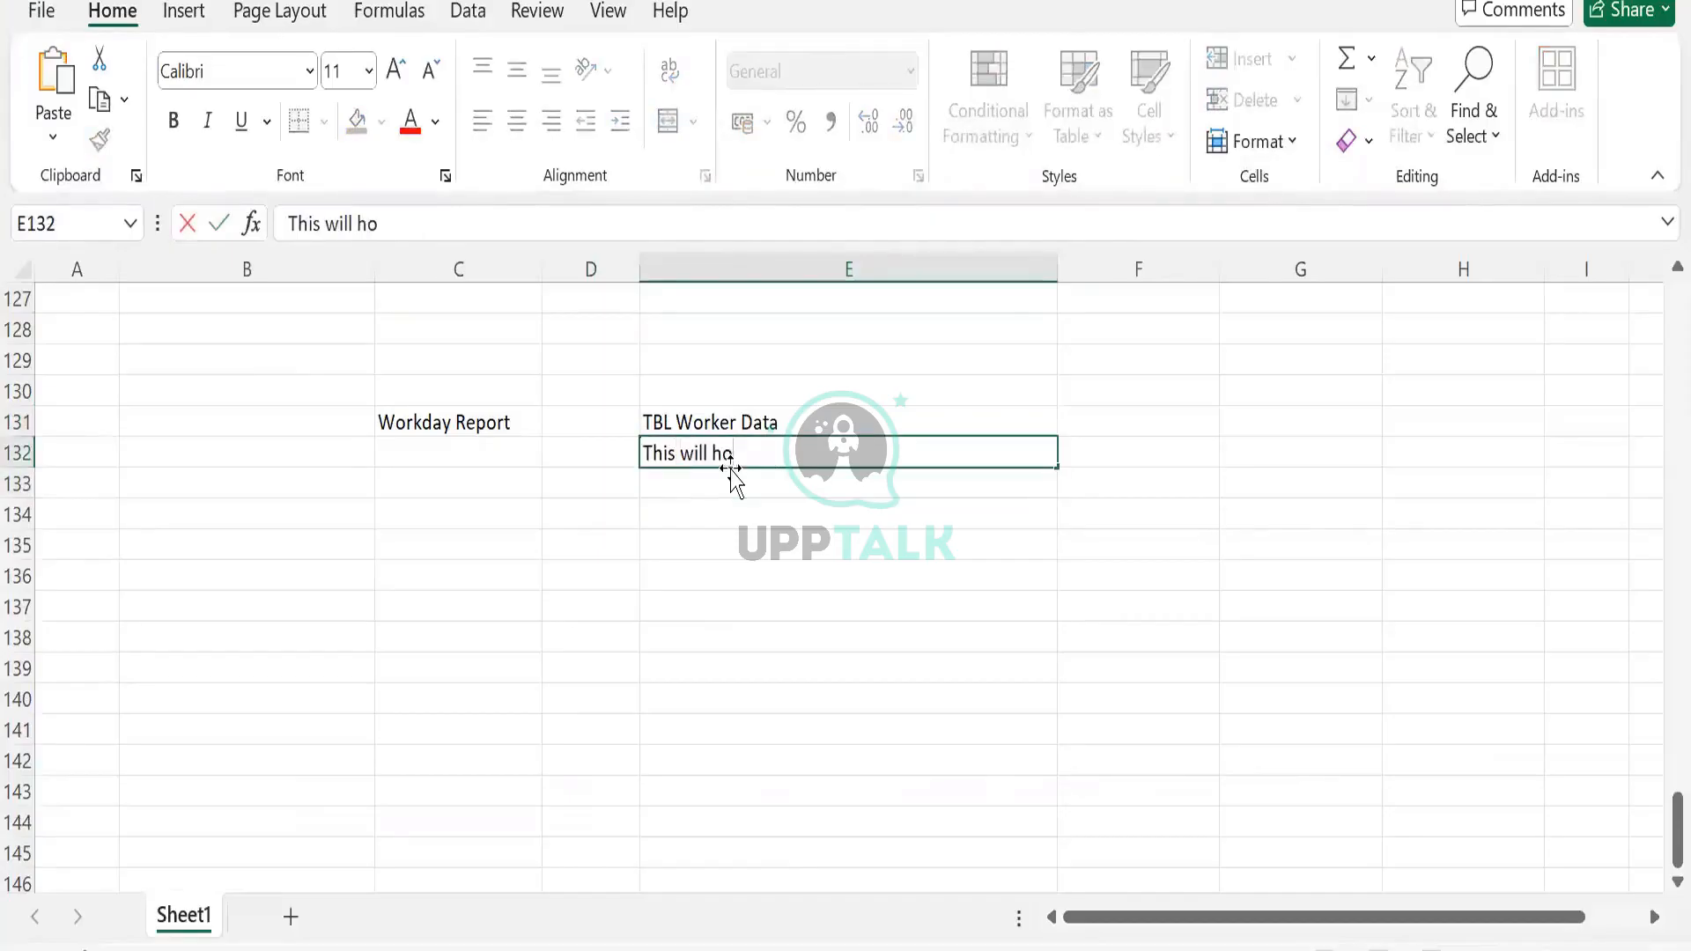
key(BackSpace)
key(BackSpace)
key(BackSpace)
key(BackSpace)
key(BackSpace)
key(BackSpace)
key(BackSpace)
key(BackSpace)
text(store the data)
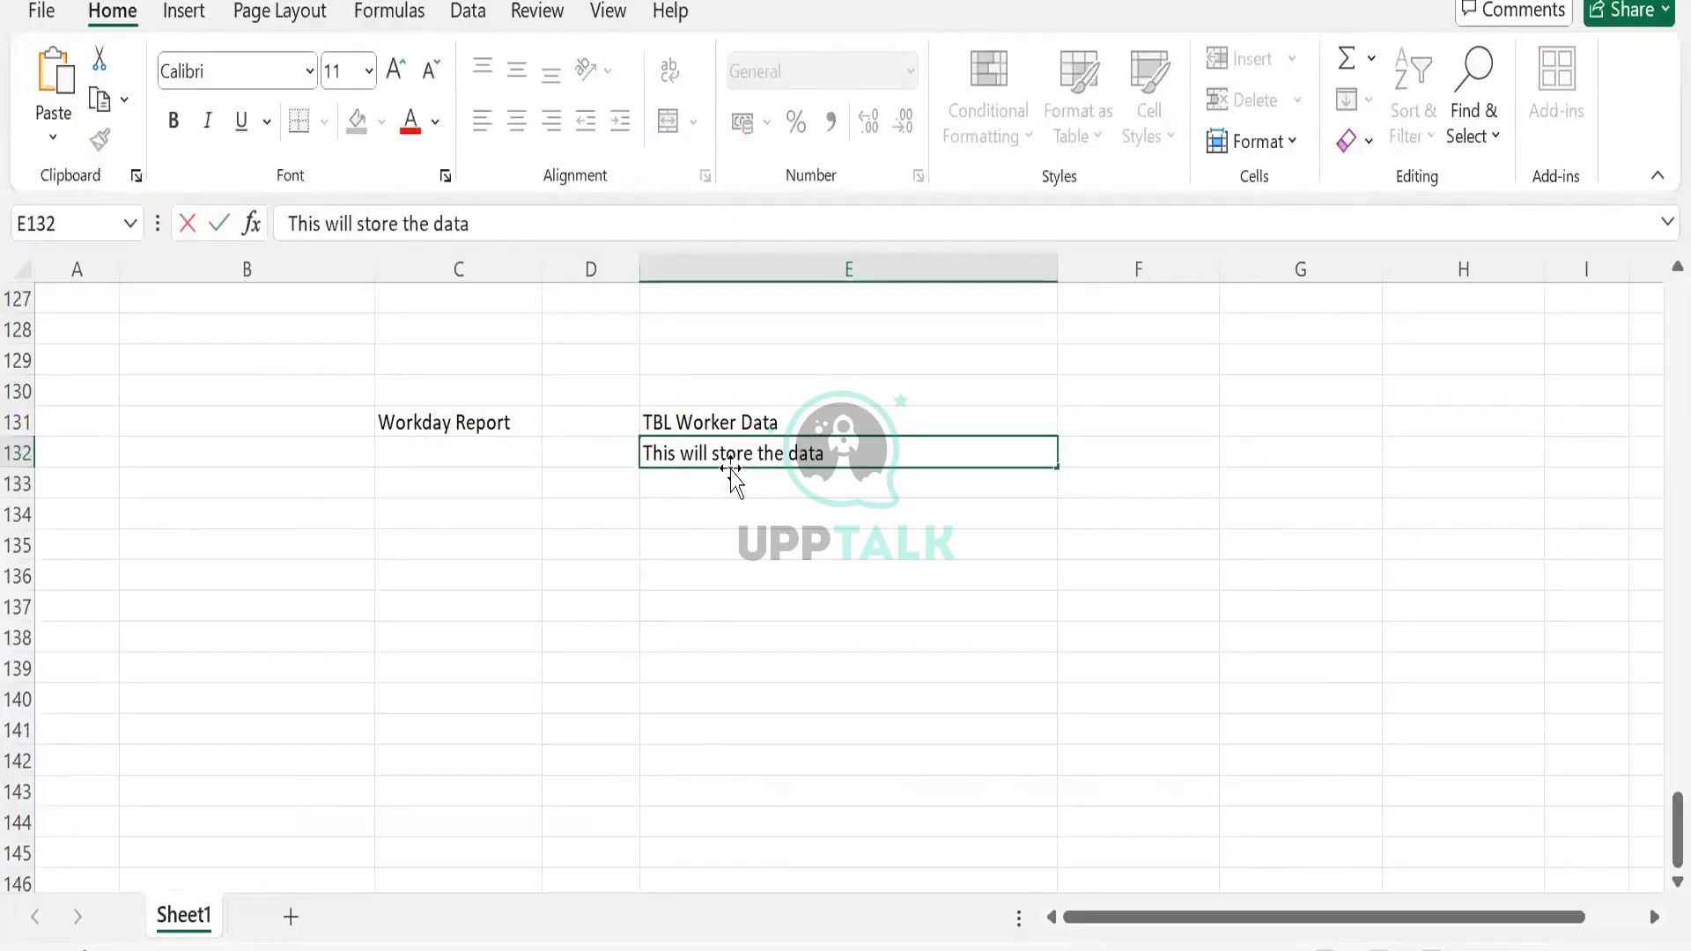
key(Tab)
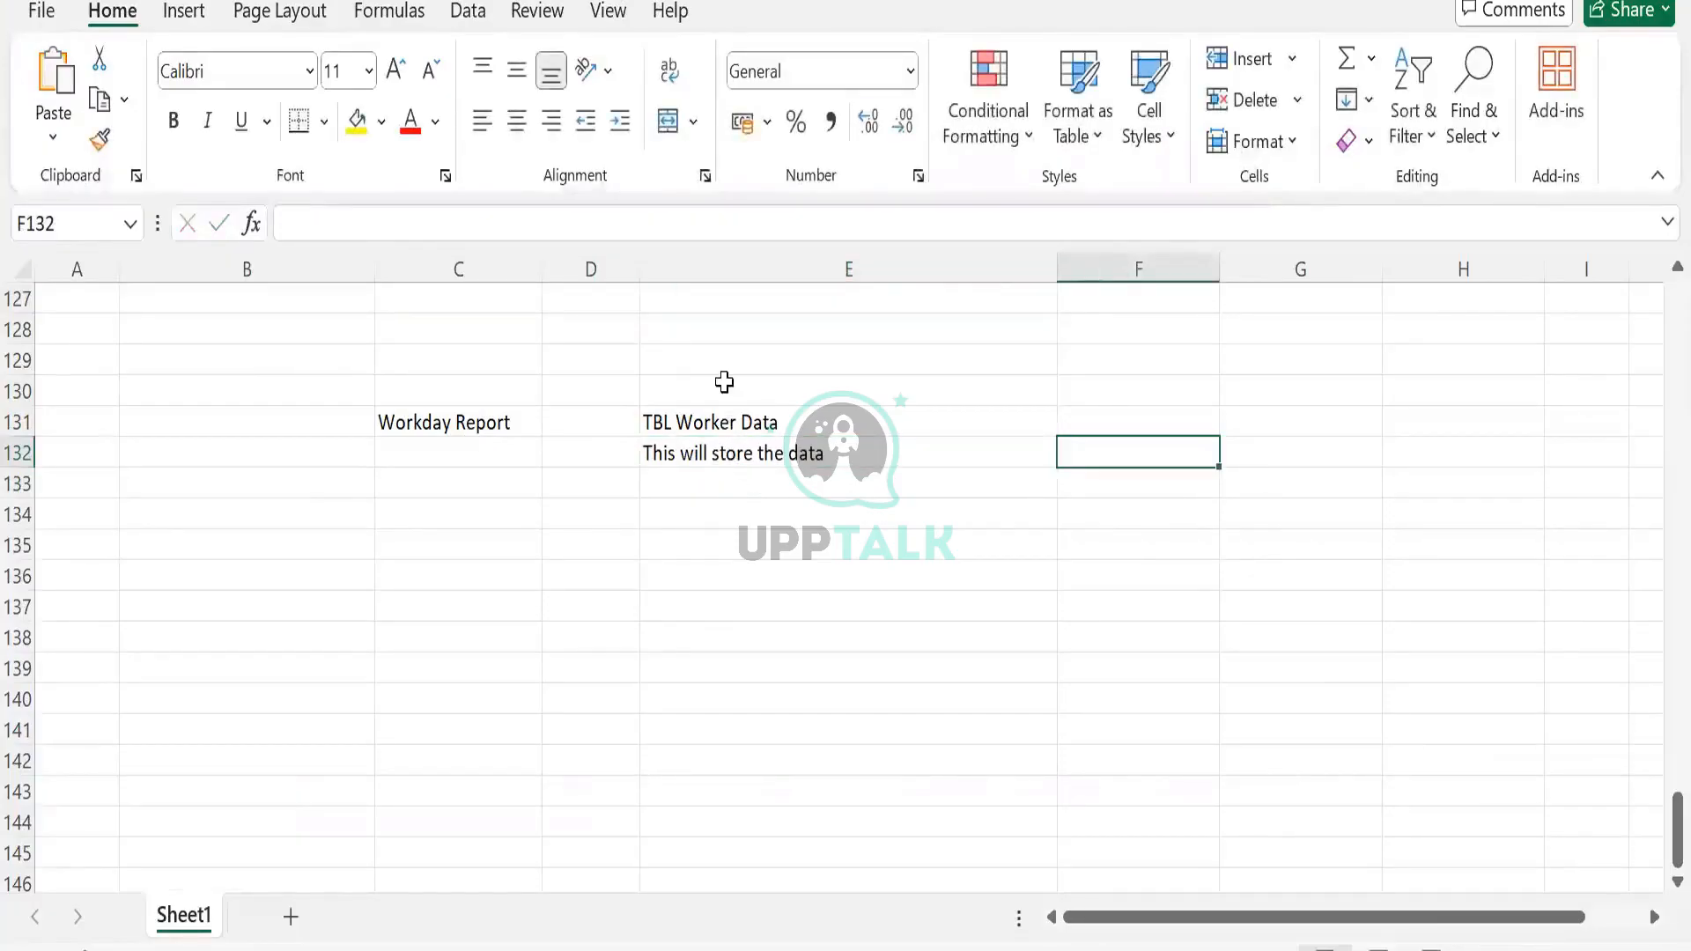
Label E130 'Prism Enviroment' and C130 'External/WD Environment', then autofit column C
click(725, 383)
text(Prism Envi)
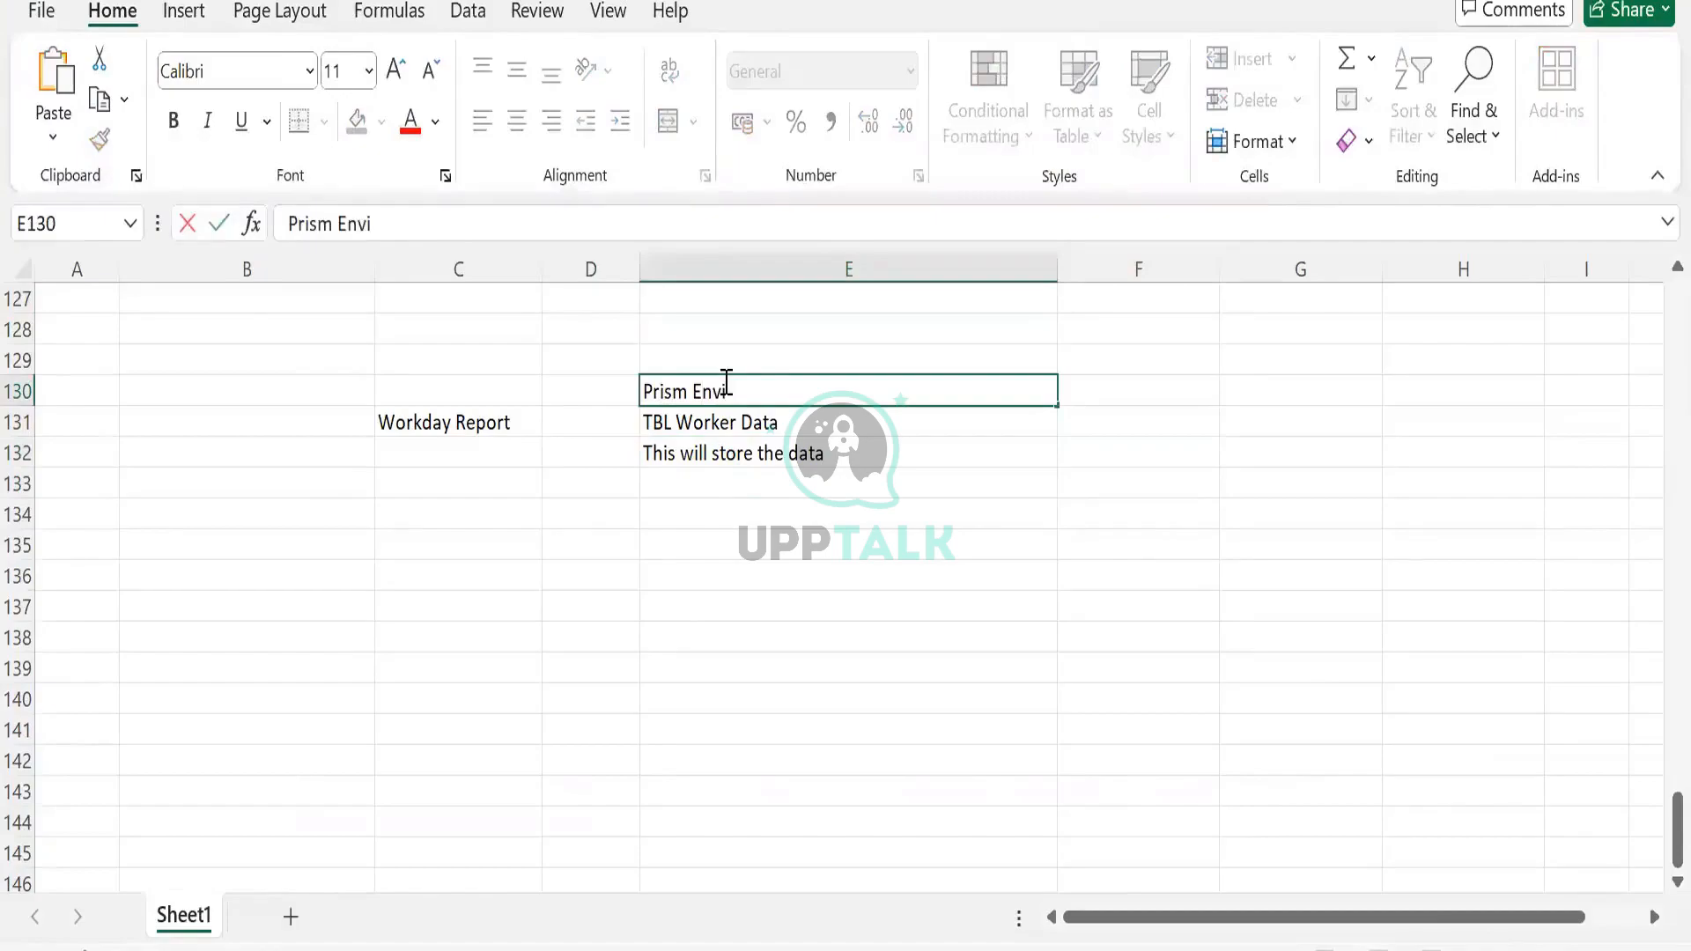
text(roment)
key(Tab)
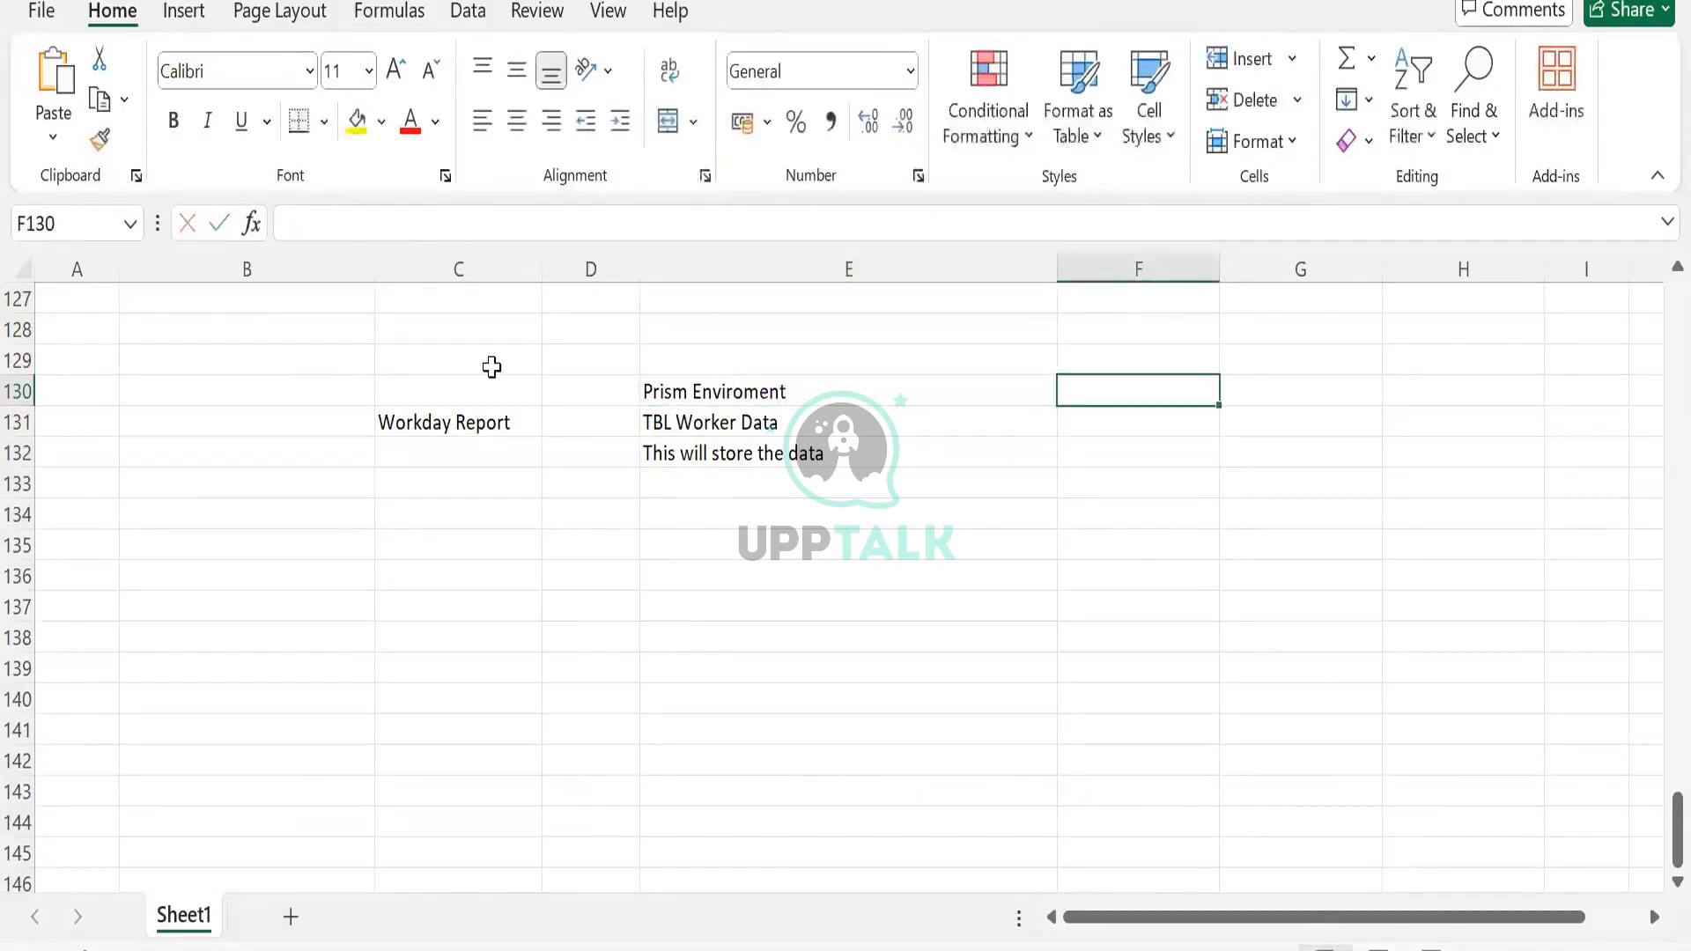
click(483, 386)
text(WD En)
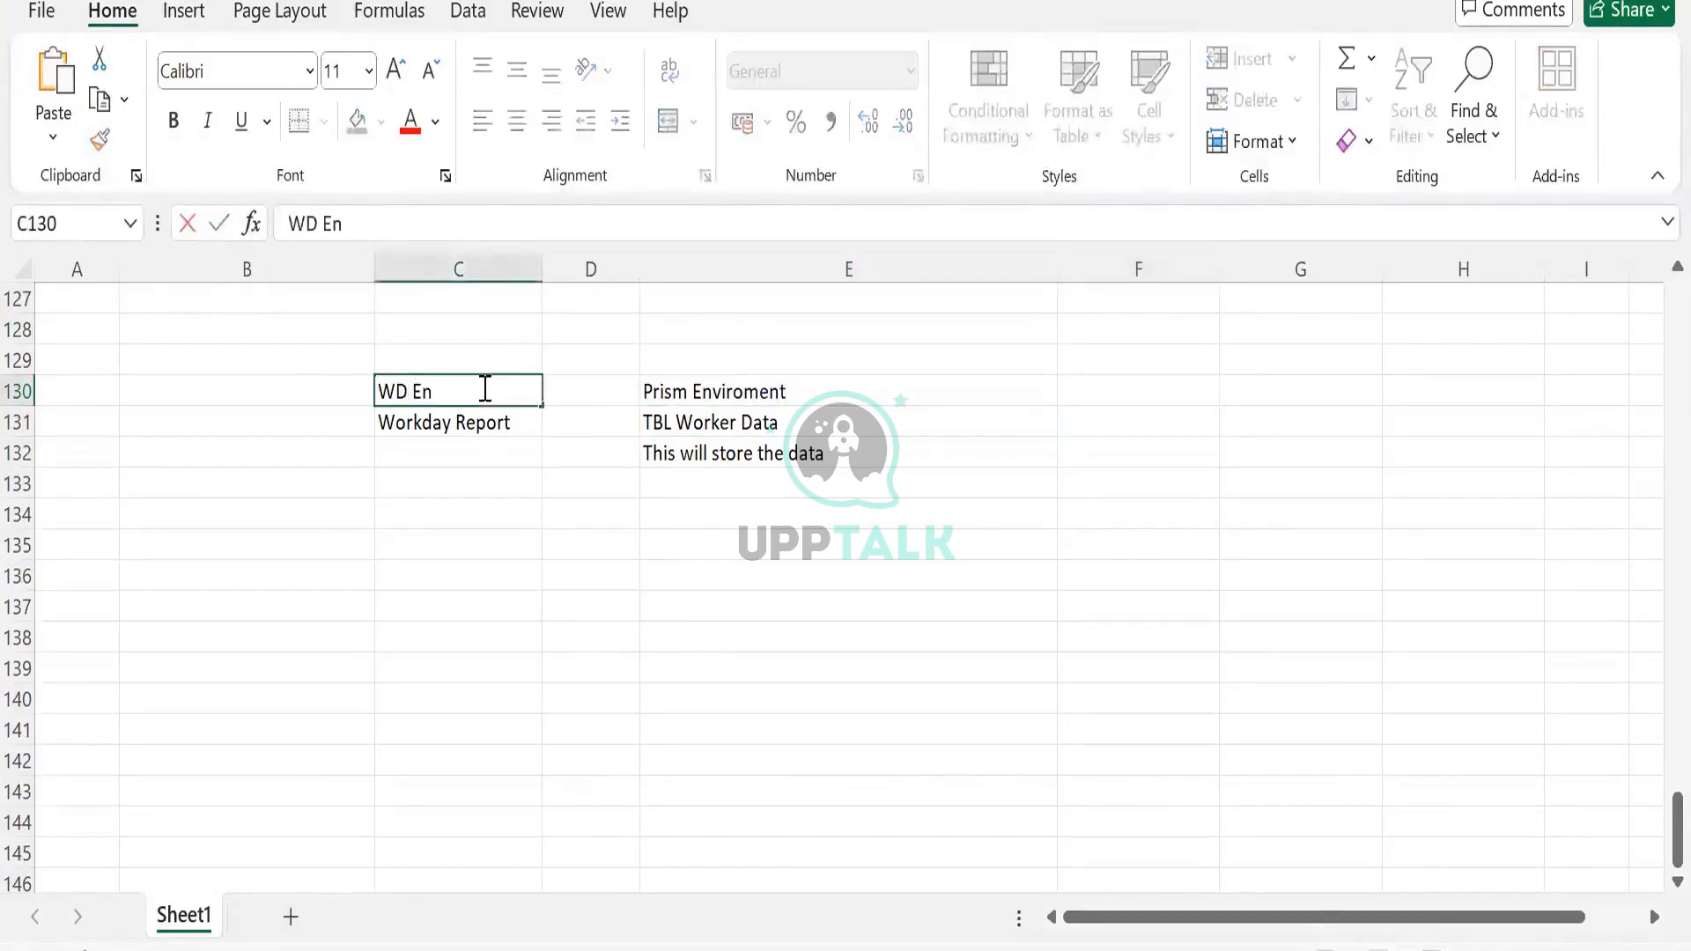
text(i)
key(BackSpace)
text(viro)
key(shift+Home)
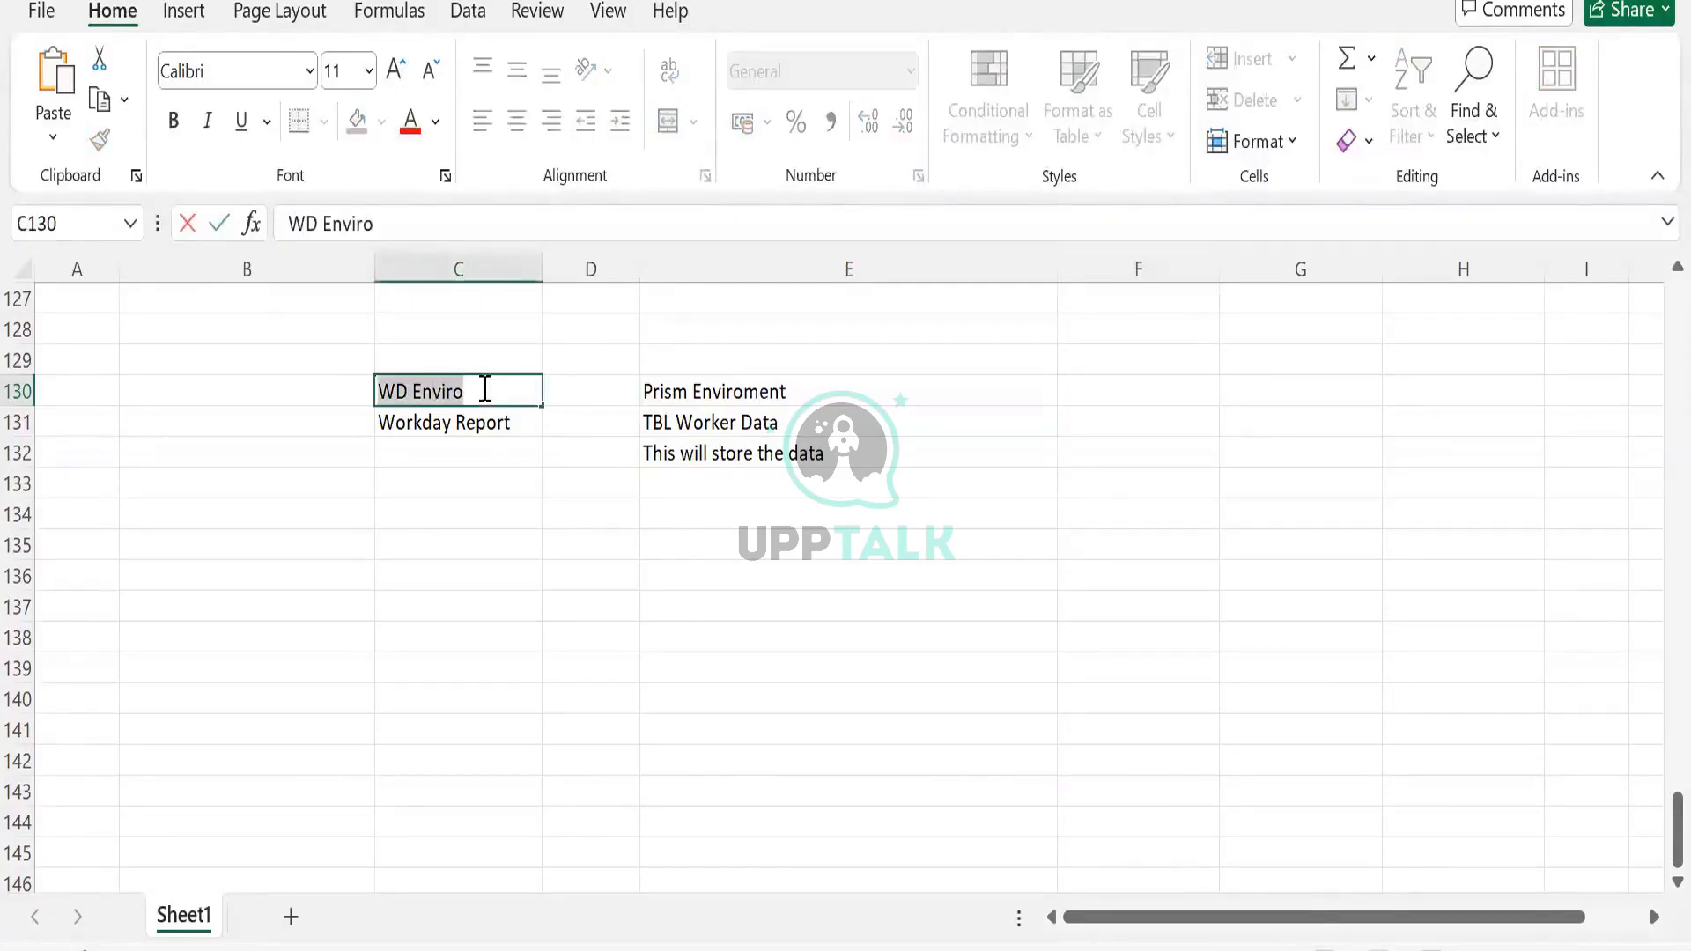
text(External)
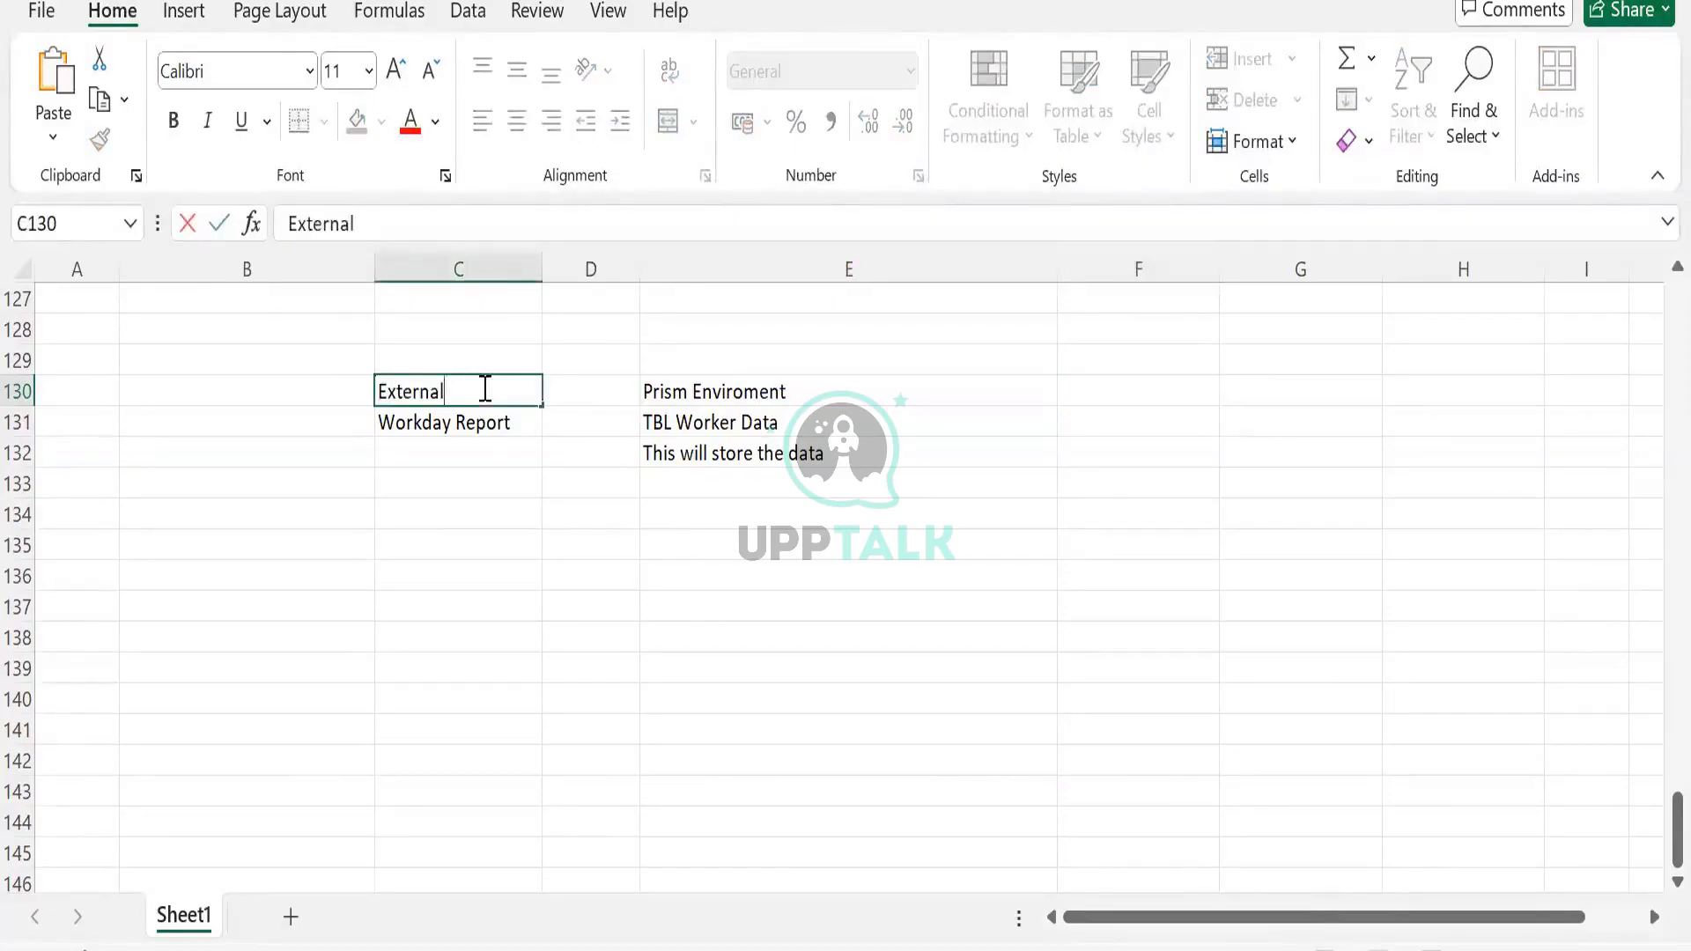
text(/WD Envi)
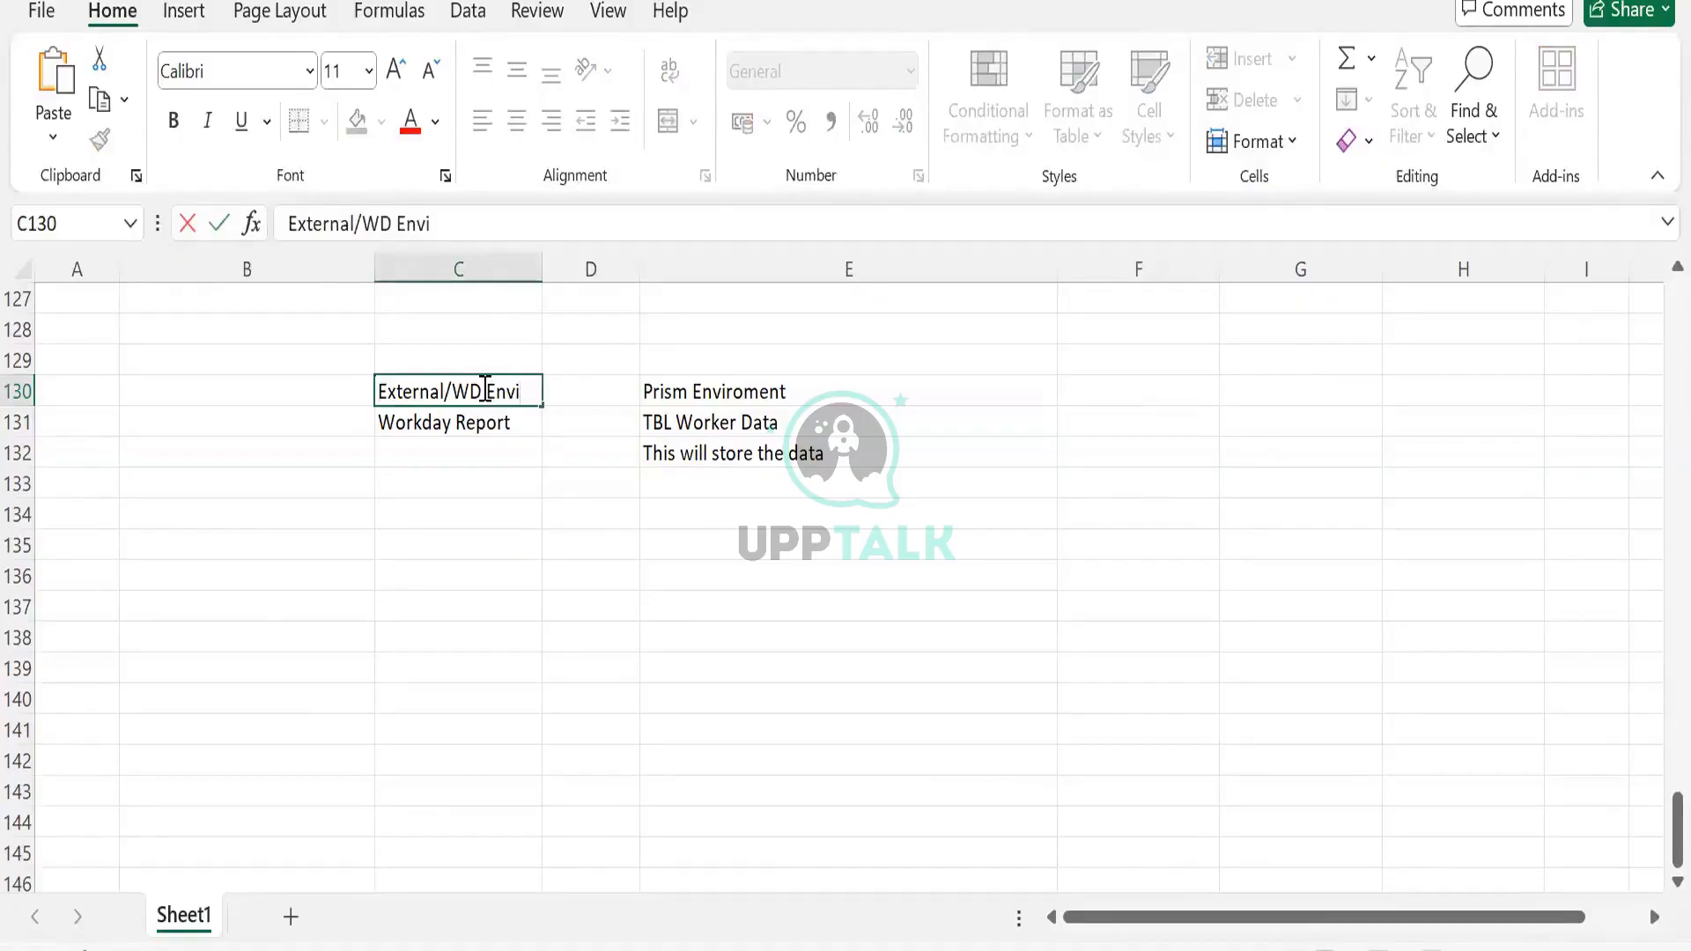
text(ronment)
key(Tab)
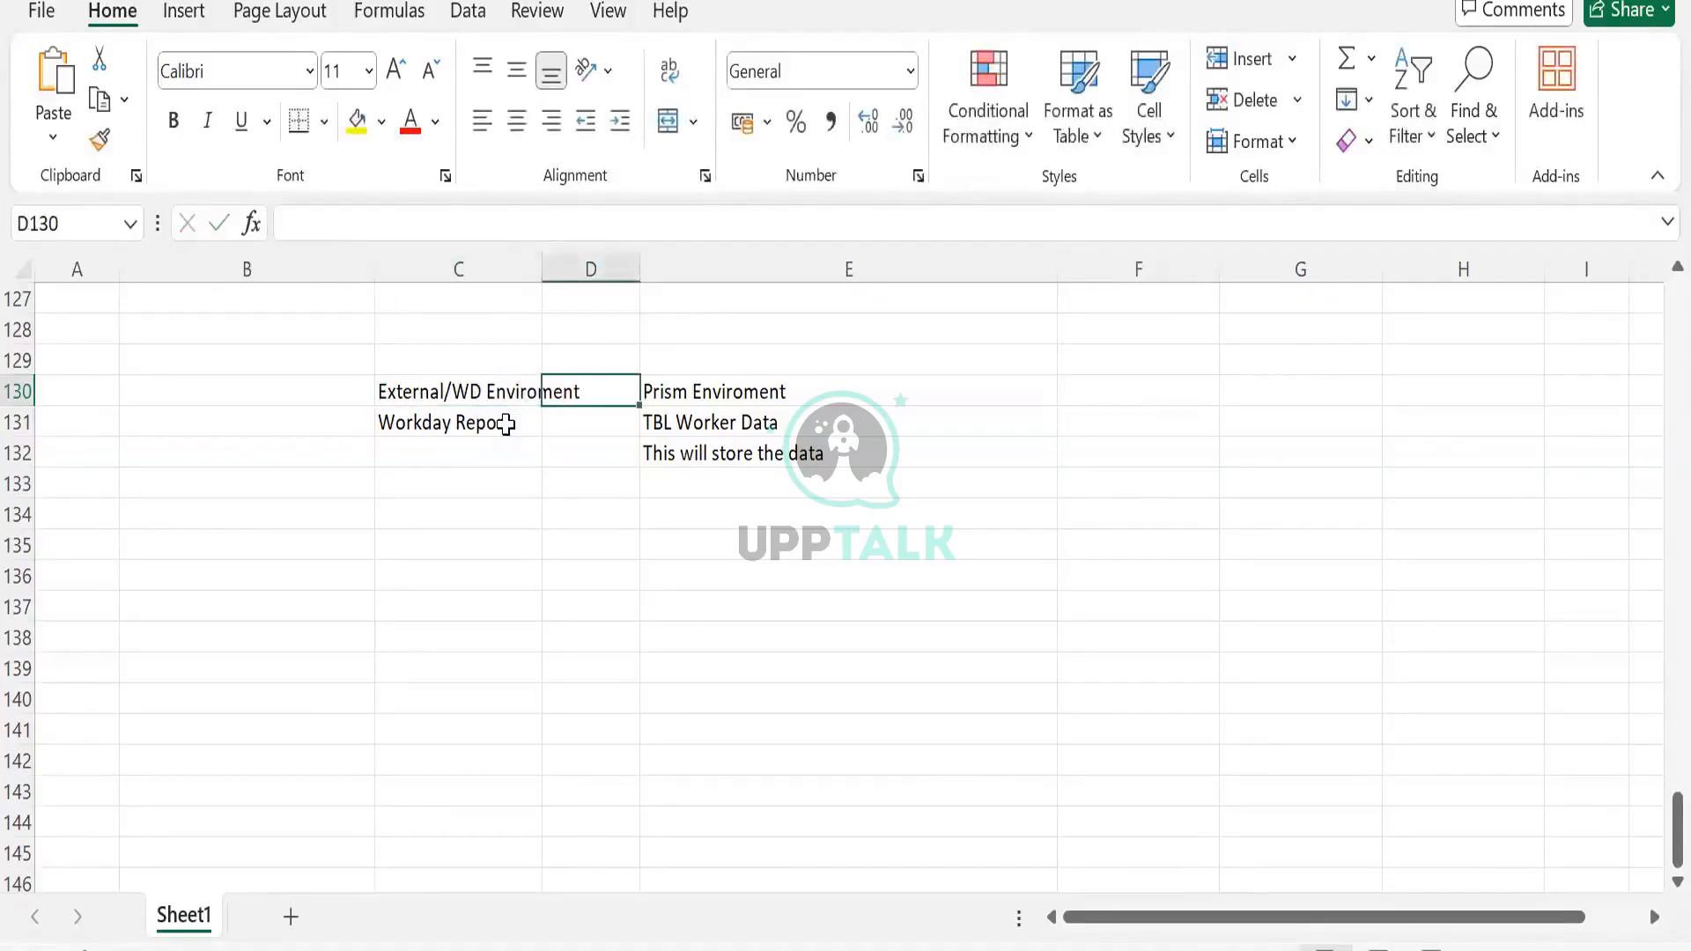
double_click(543, 264)
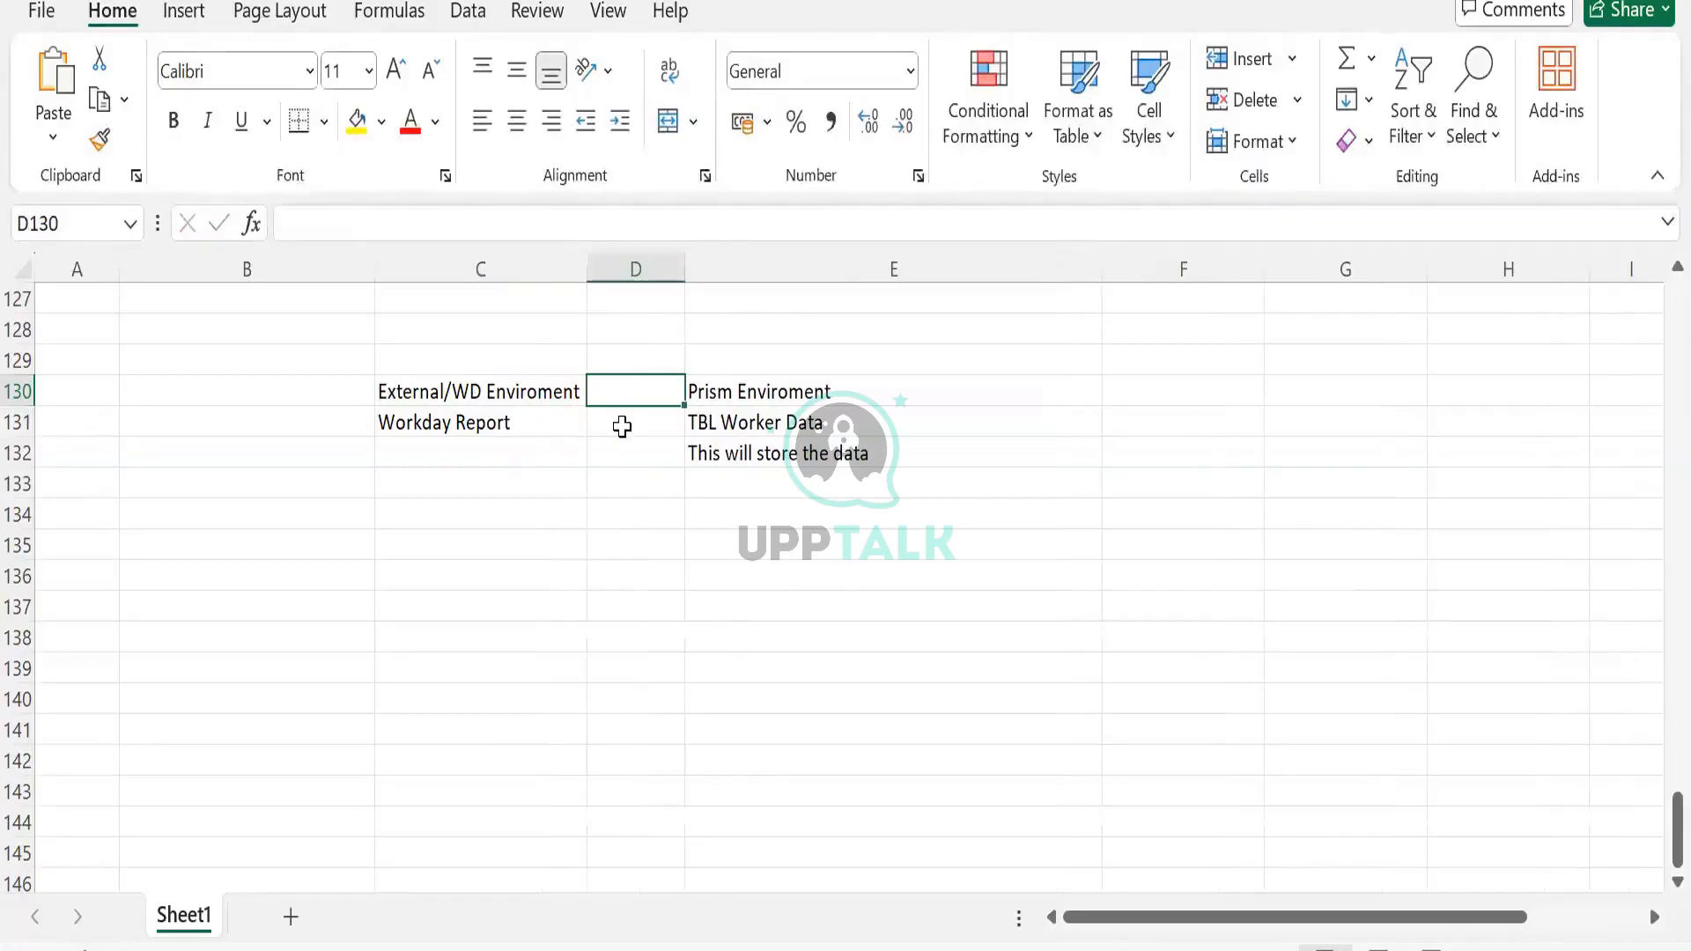
Add a >>>>>>> arrow in D131 linking Workday Report to the Prism table
click(622, 426)
text(>>>>>>>)
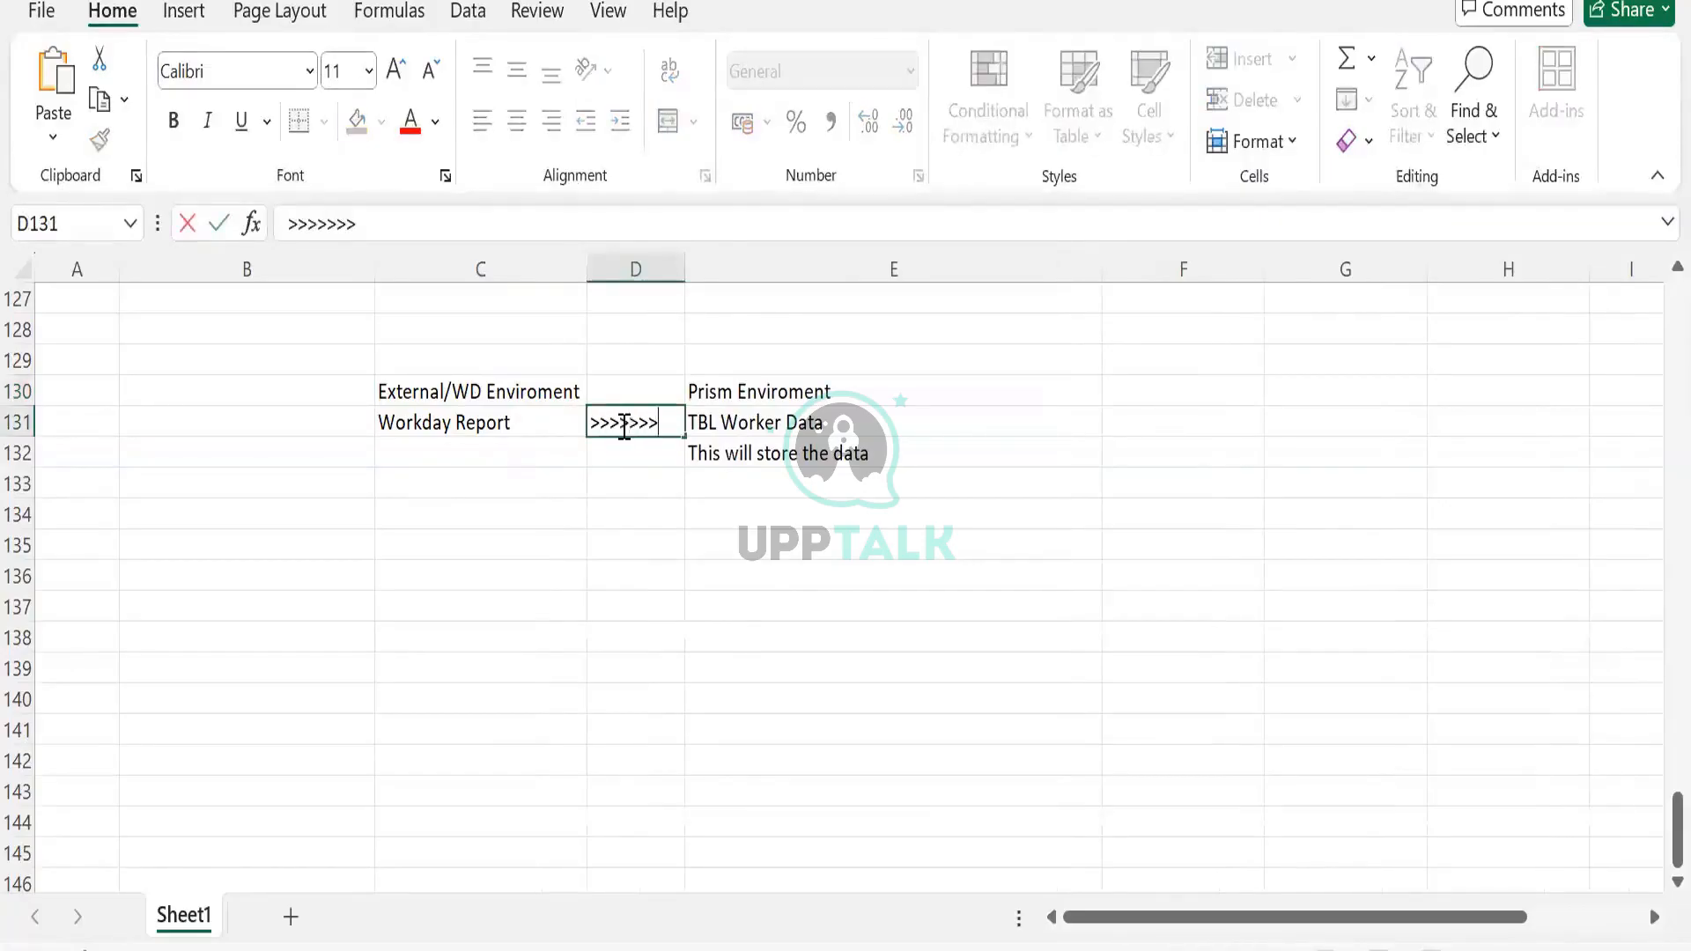
key(Tab)
click(508, 432)
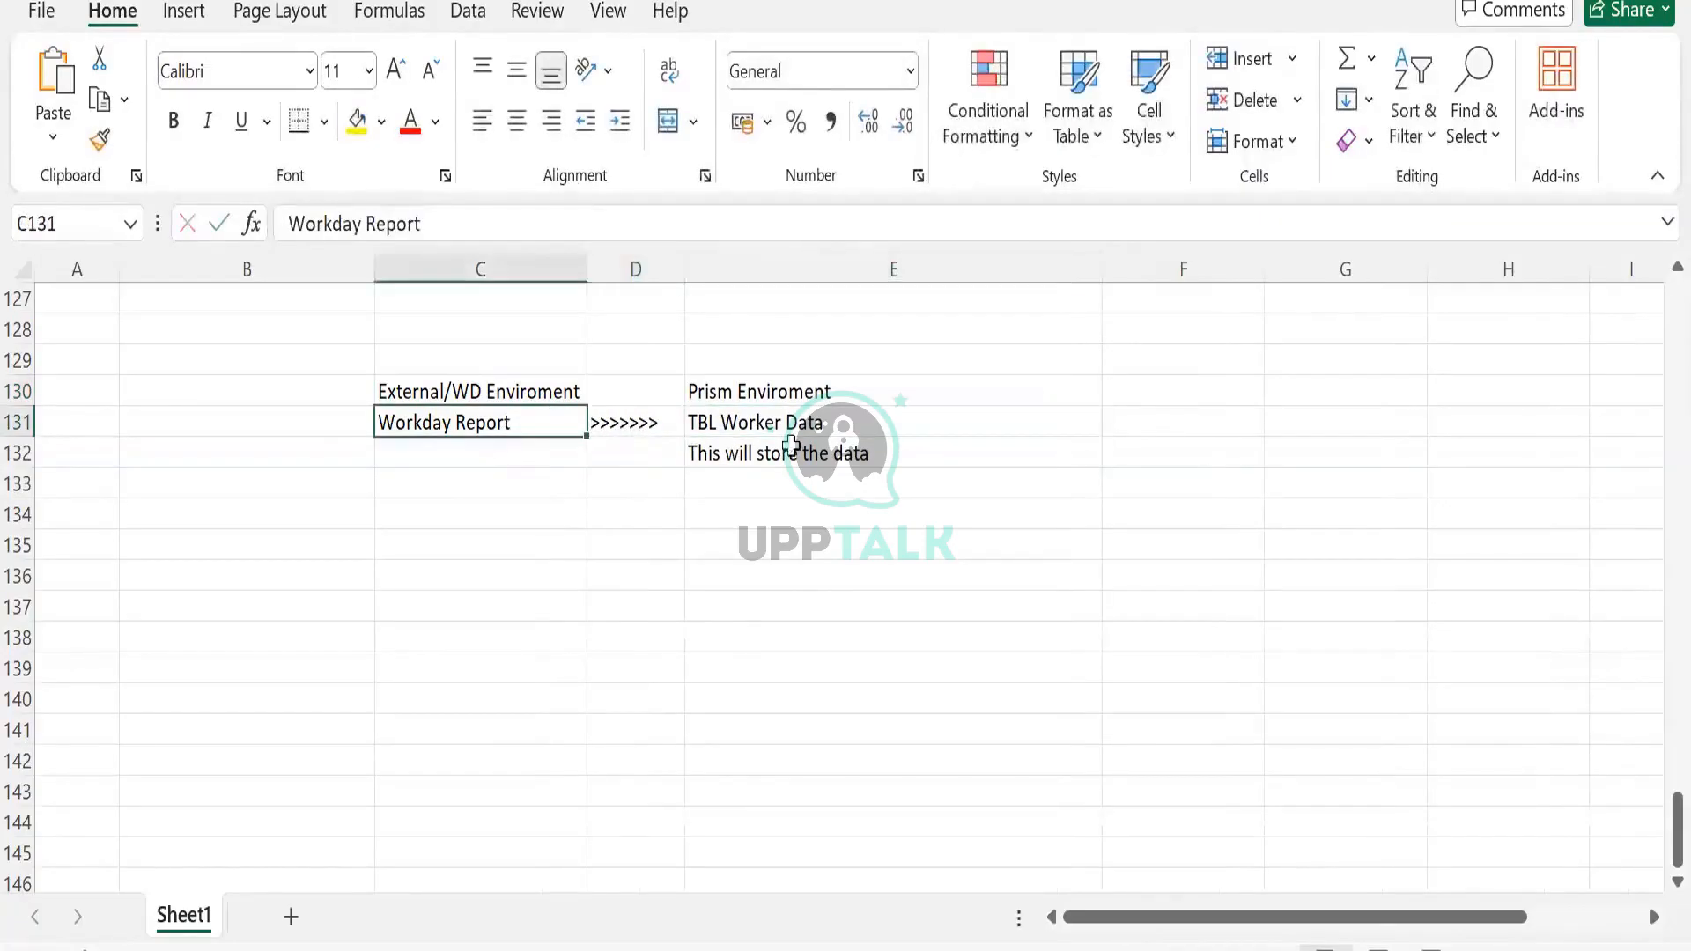
click(793, 444)
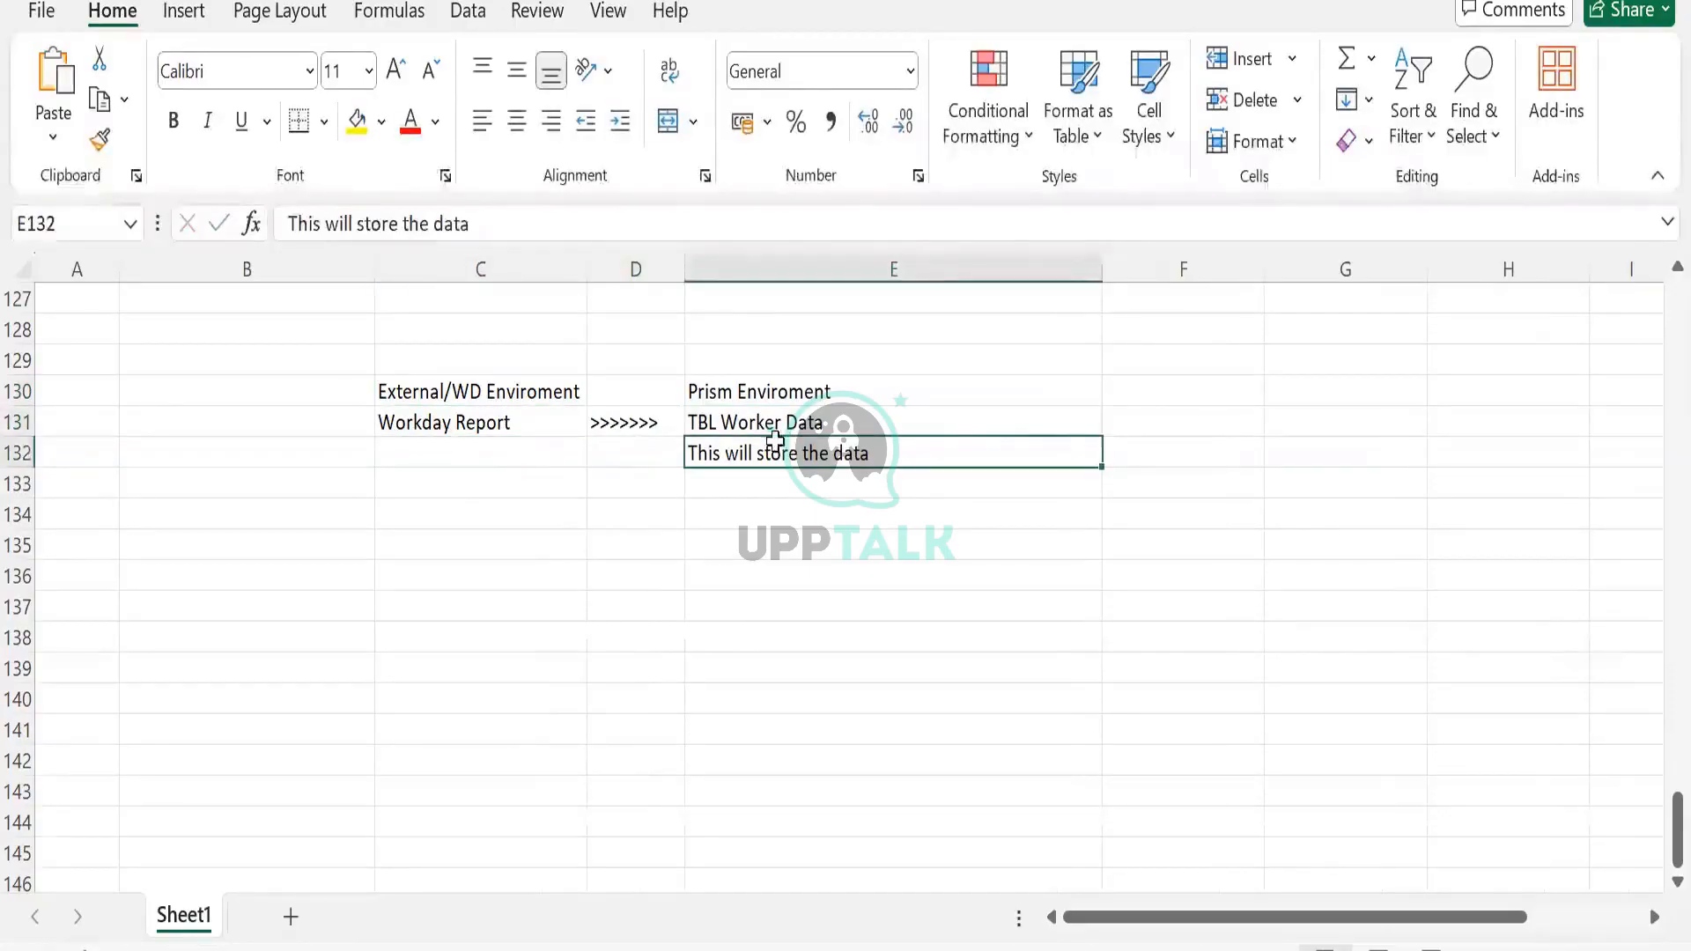
Walk through the Workday Report >>>>>>> TBL Worker Data notes, selecting block C129:E134
click(944, 415)
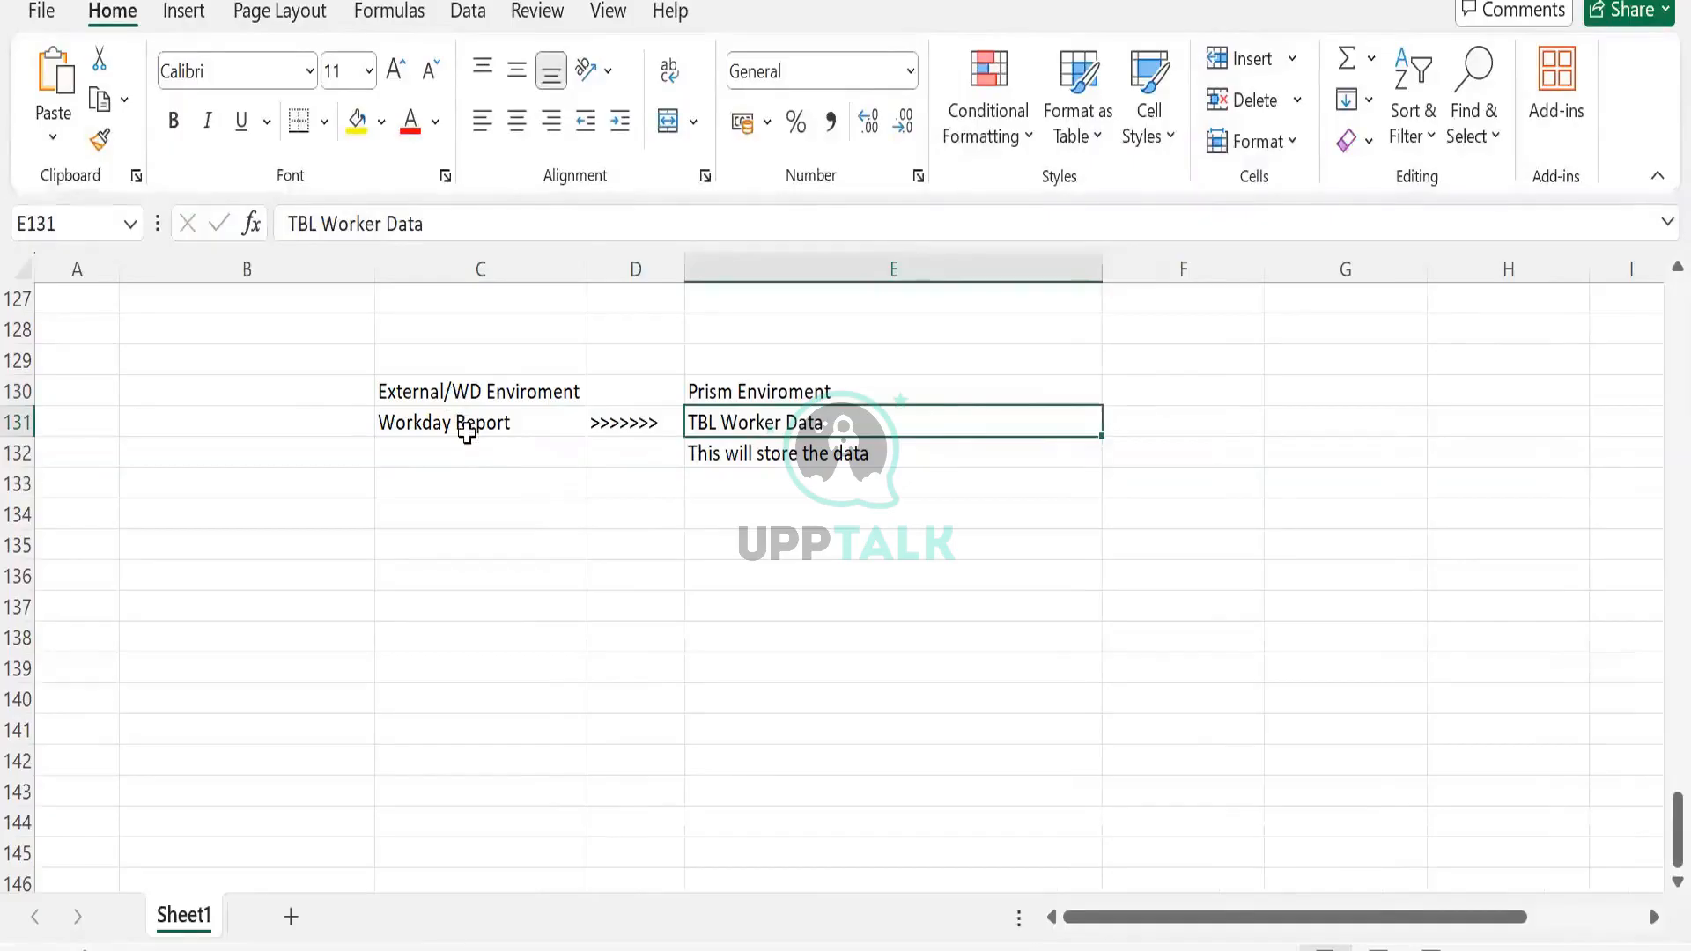
click(465, 432)
click(762, 425)
click(634, 424)
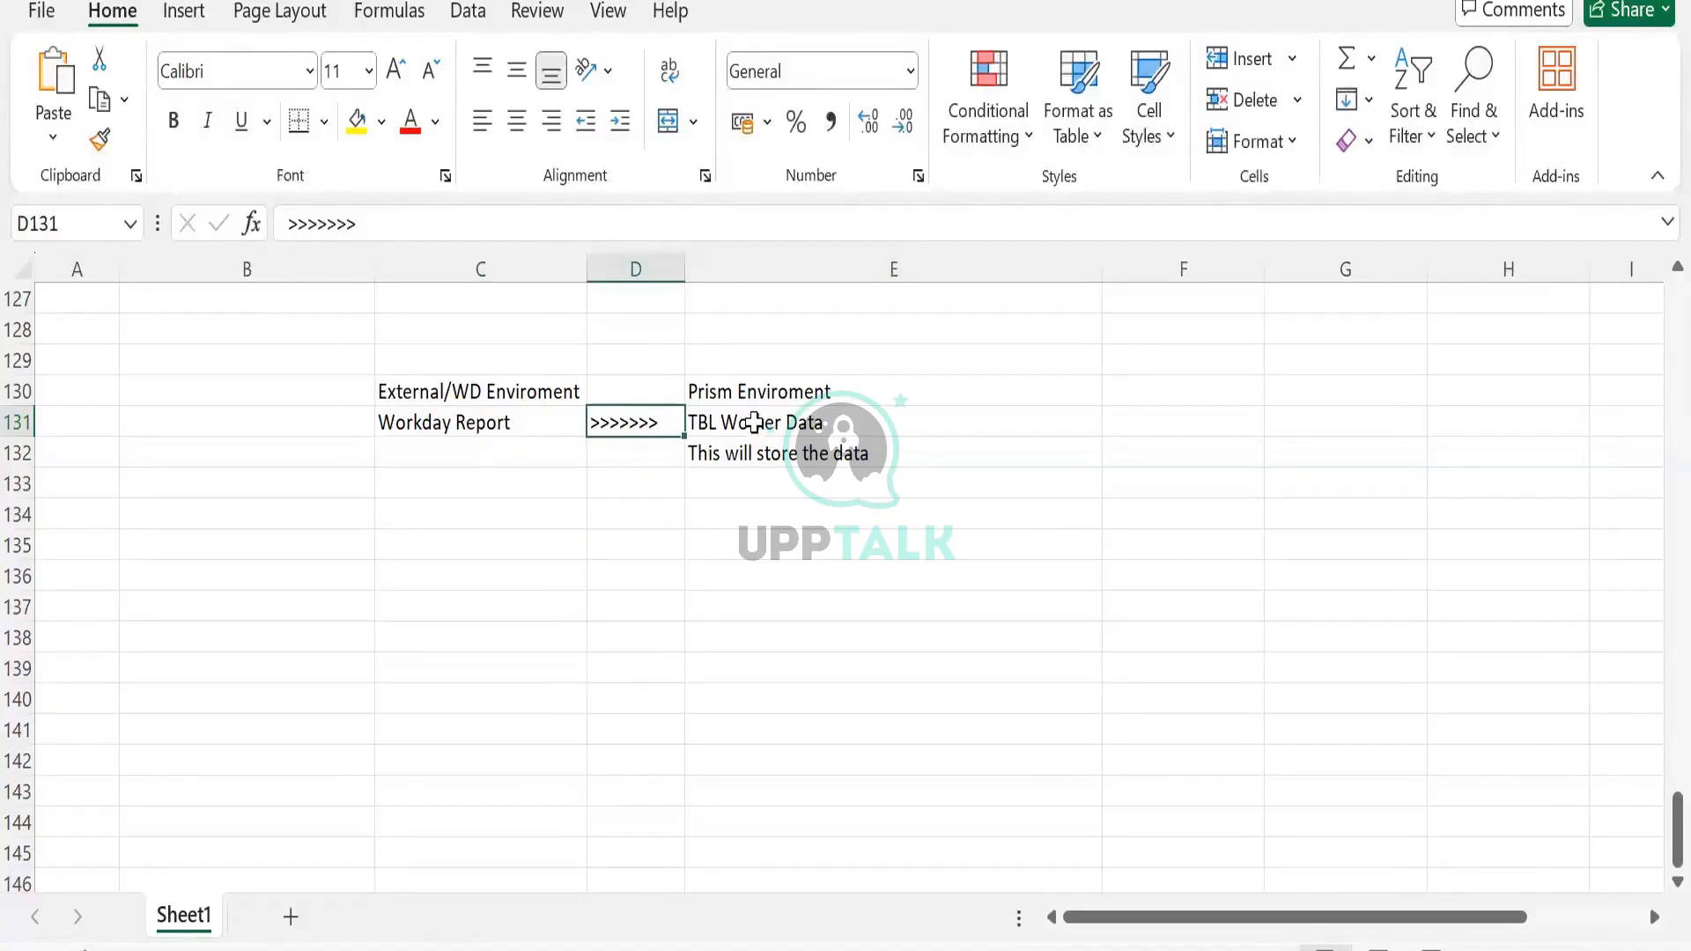
drag(397, 369, 899, 513)
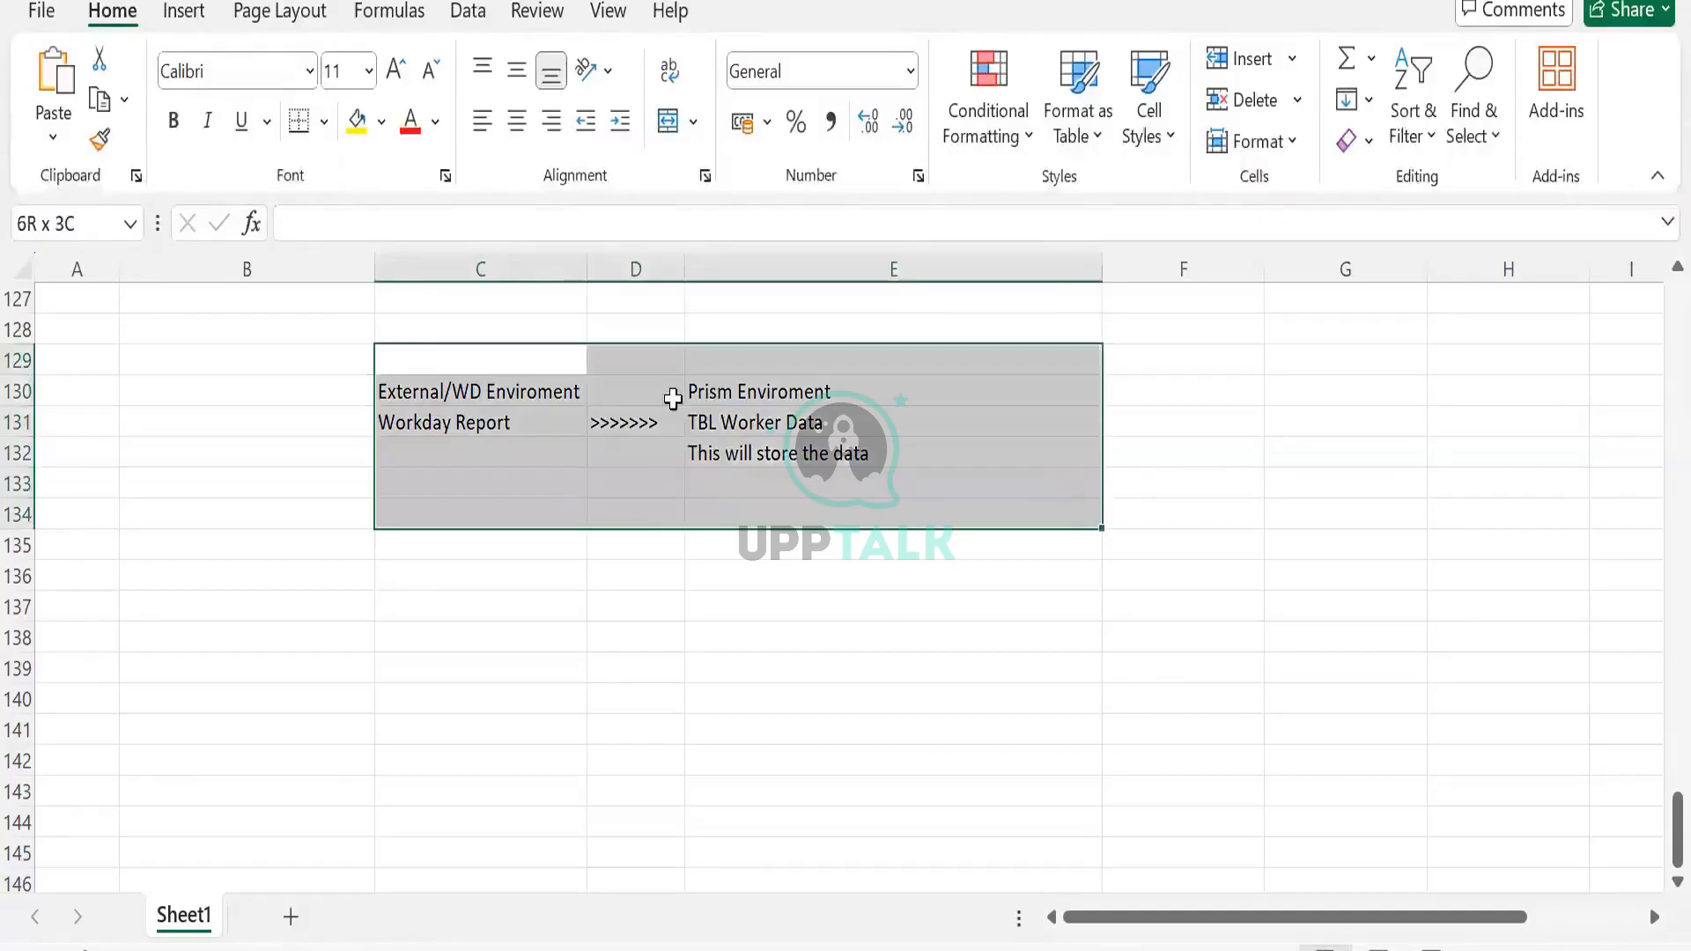
click(482, 362)
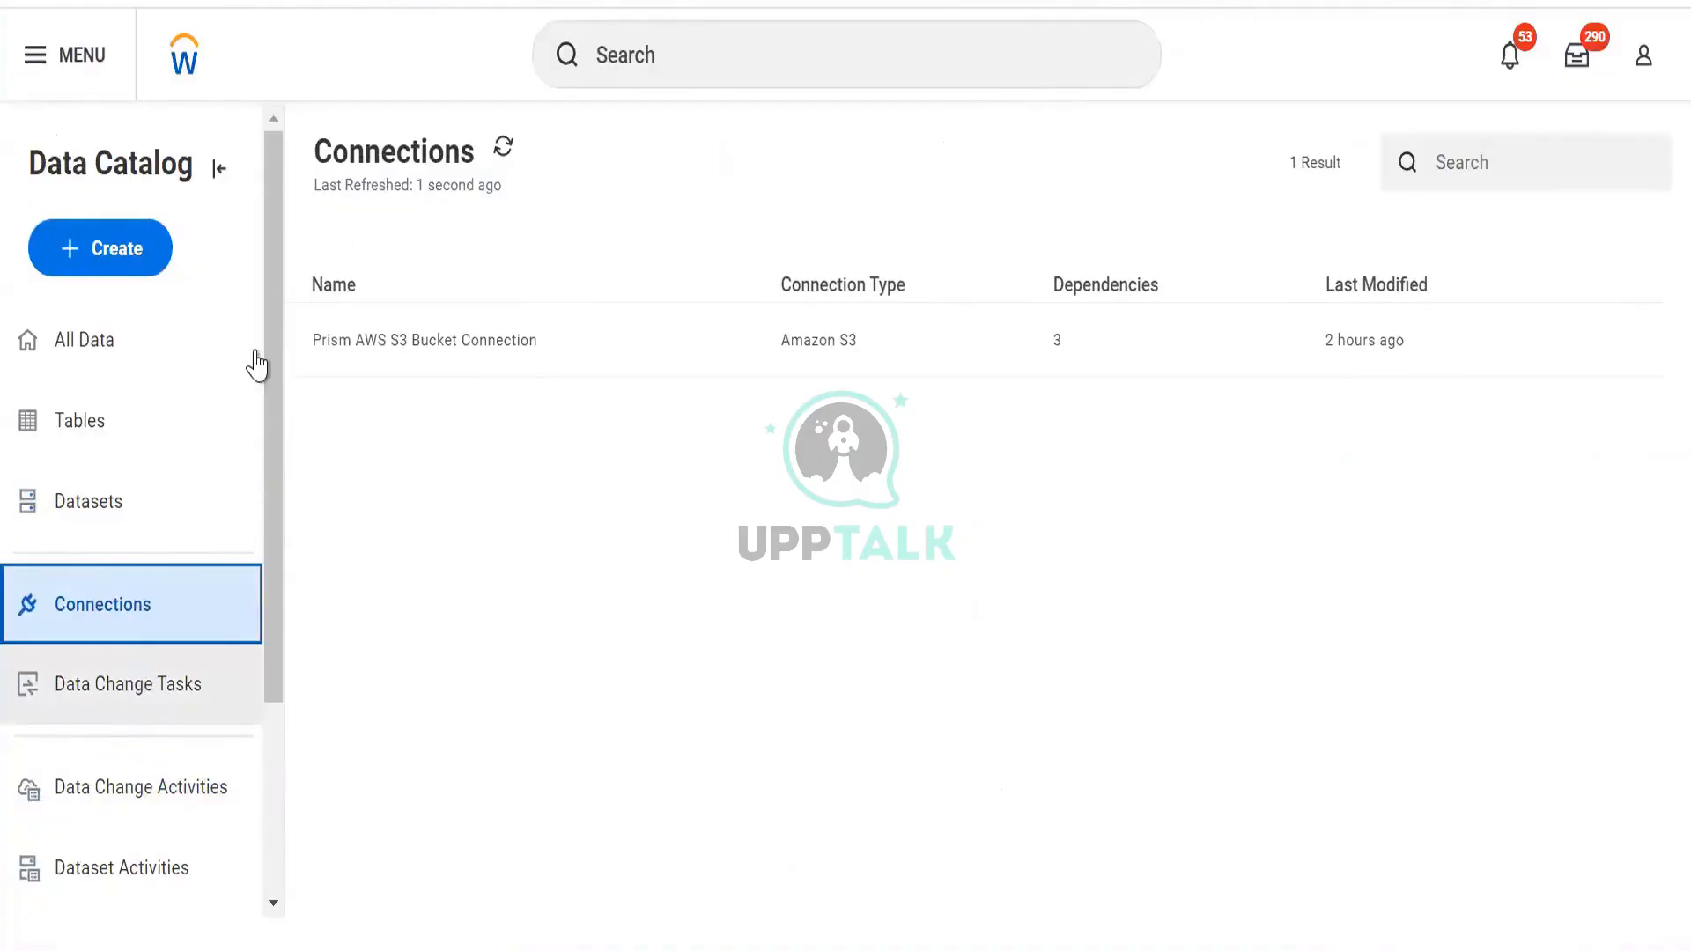
Create a new connection, choose the SFTP type, and continue to its details form
click(137, 257)
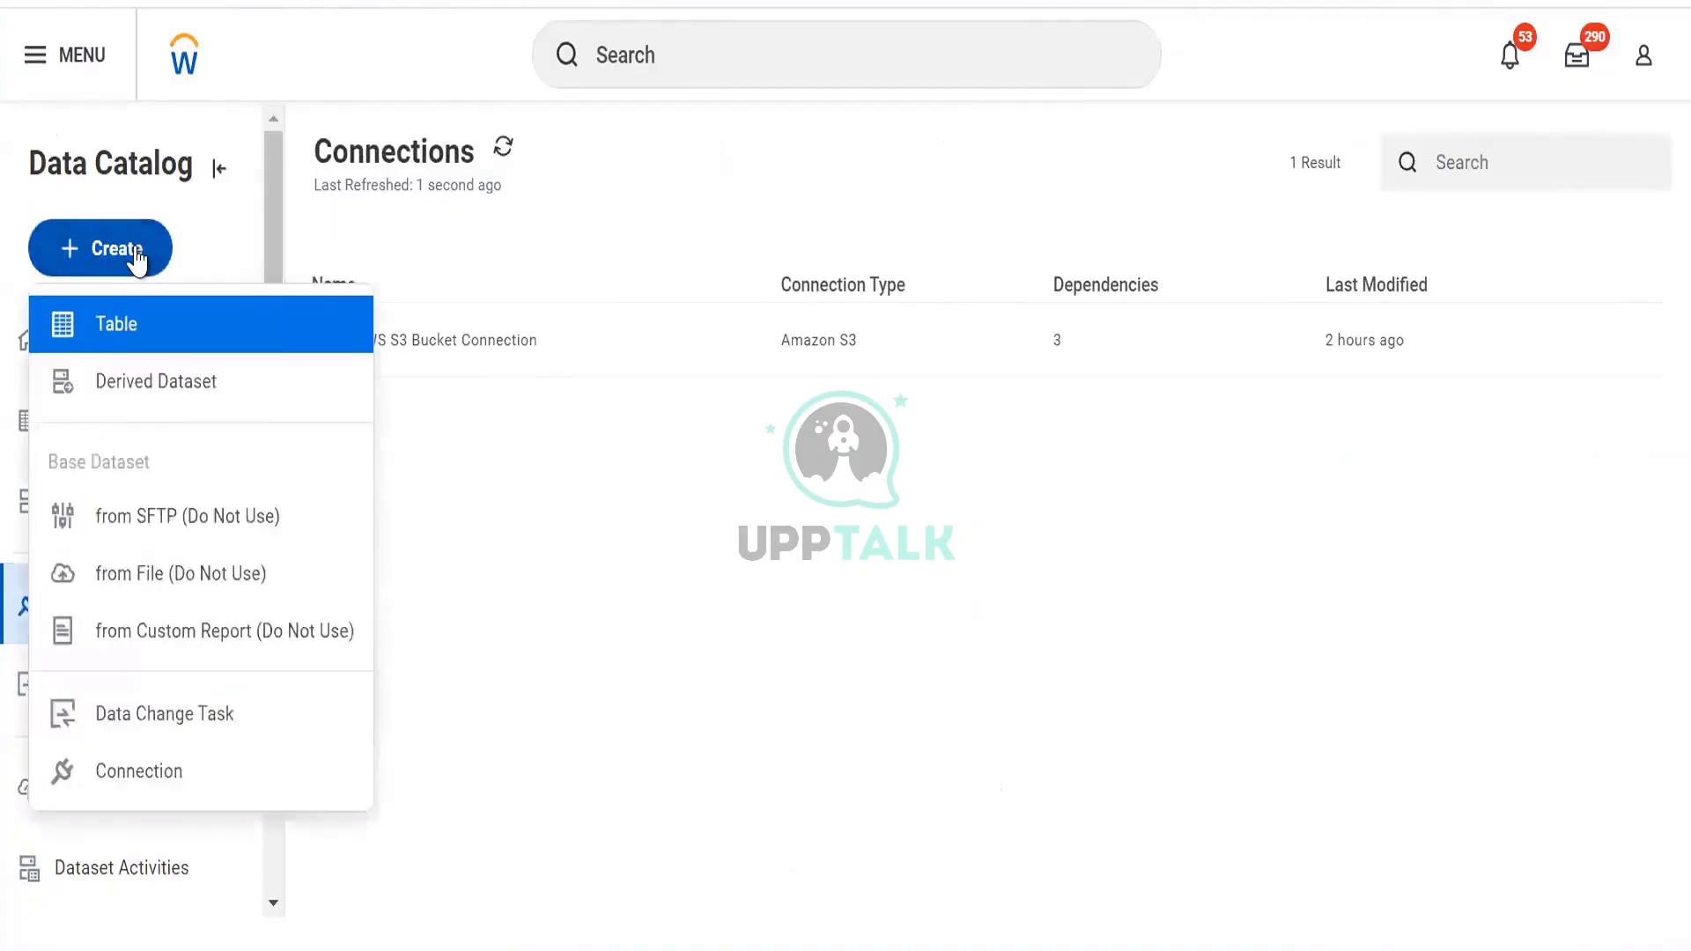
click(187, 777)
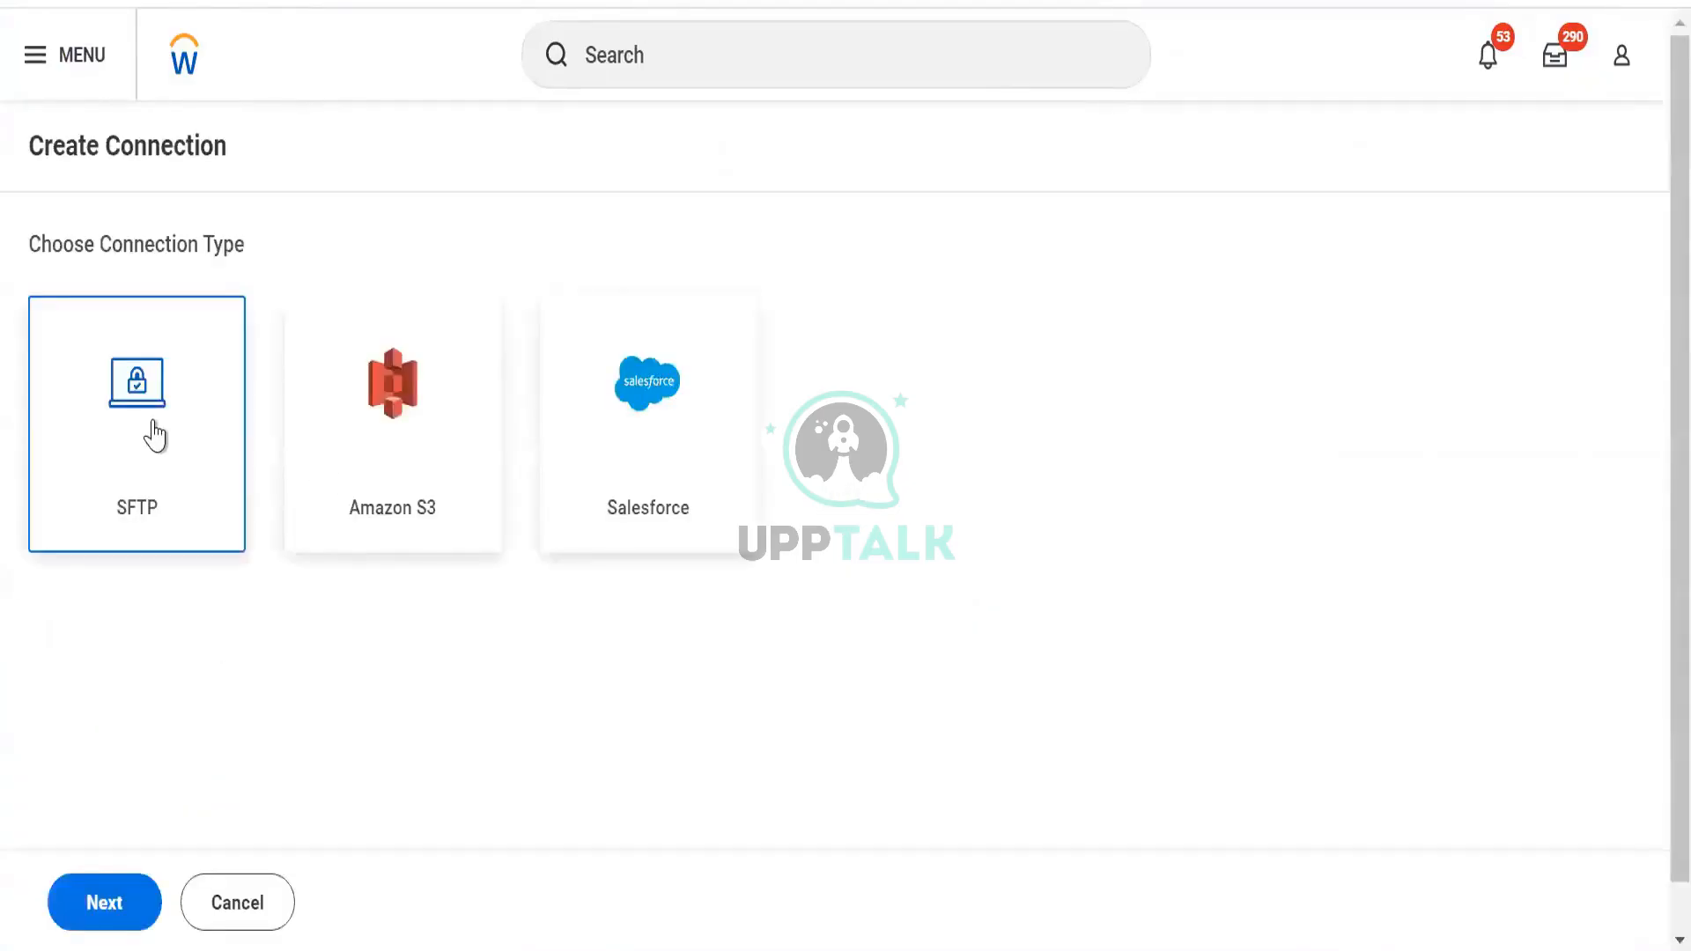
scroll(792, 634, down, 1)
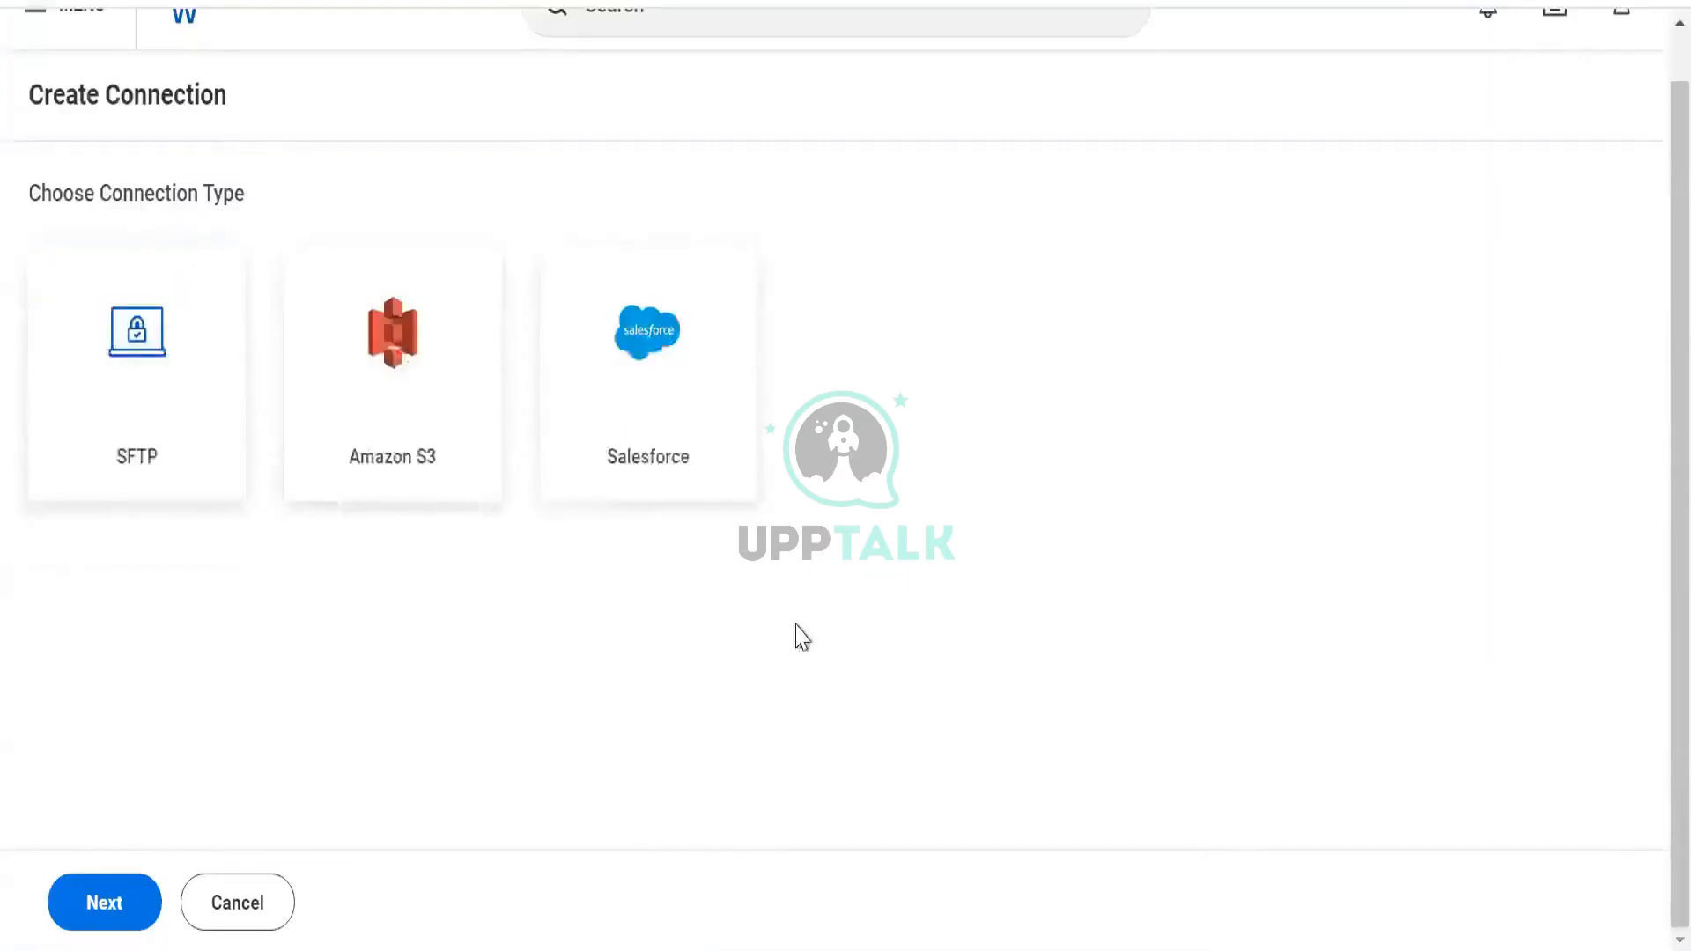
scroll(793, 634, up, 1)
click(67, 464)
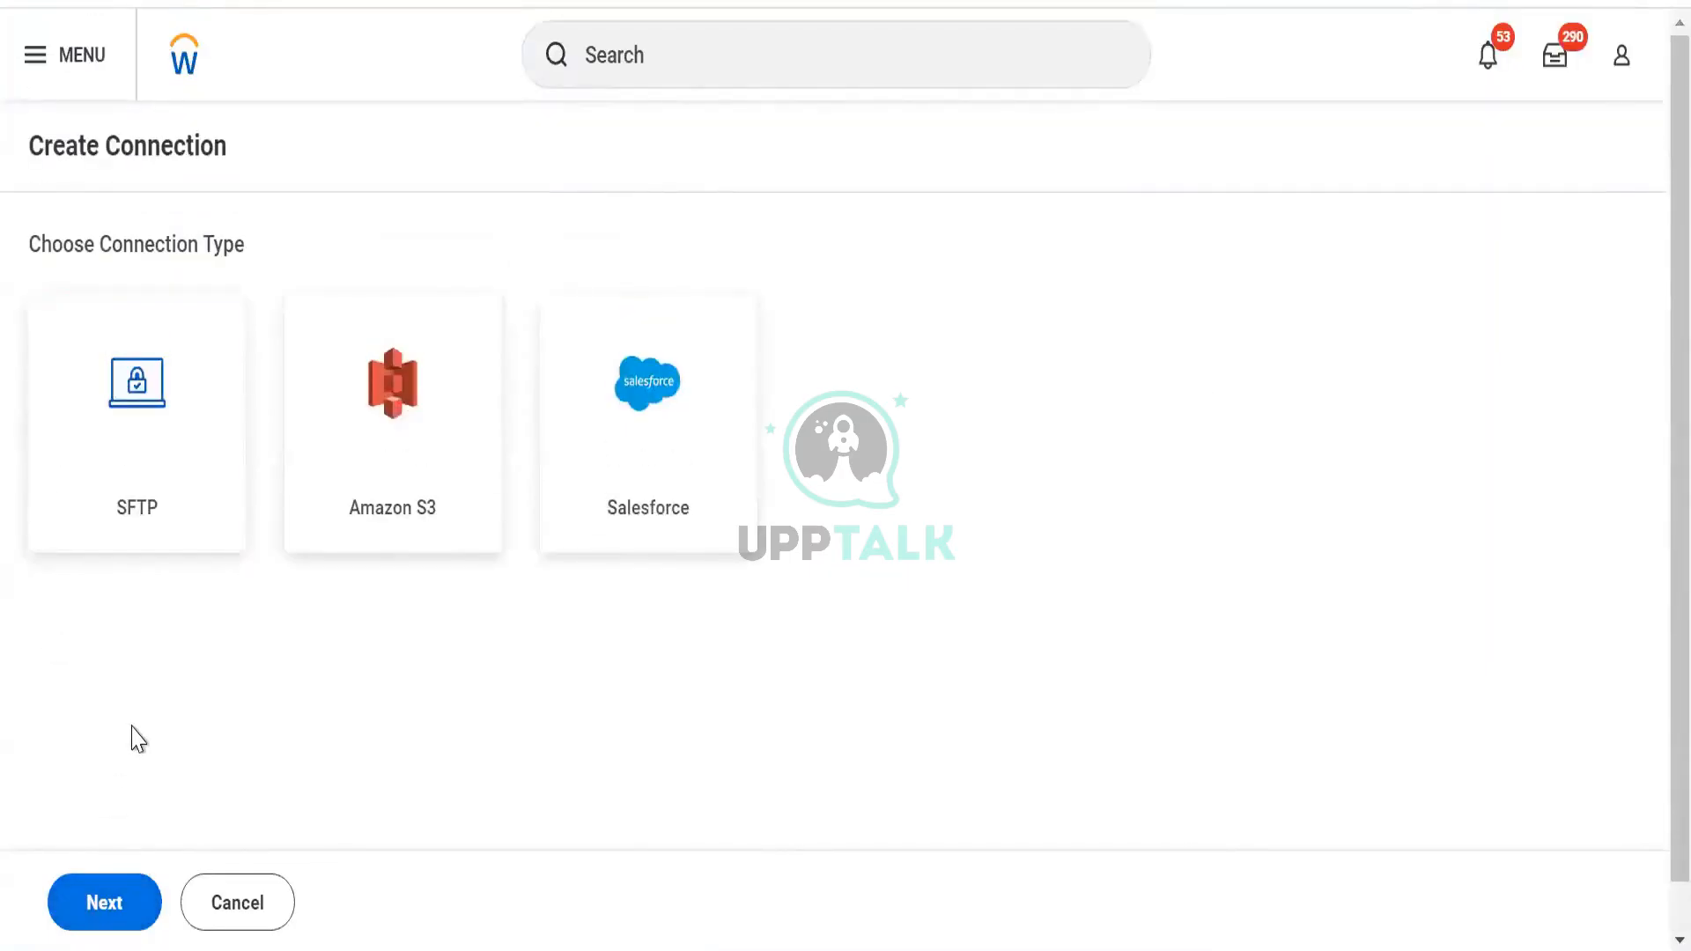
click(146, 381)
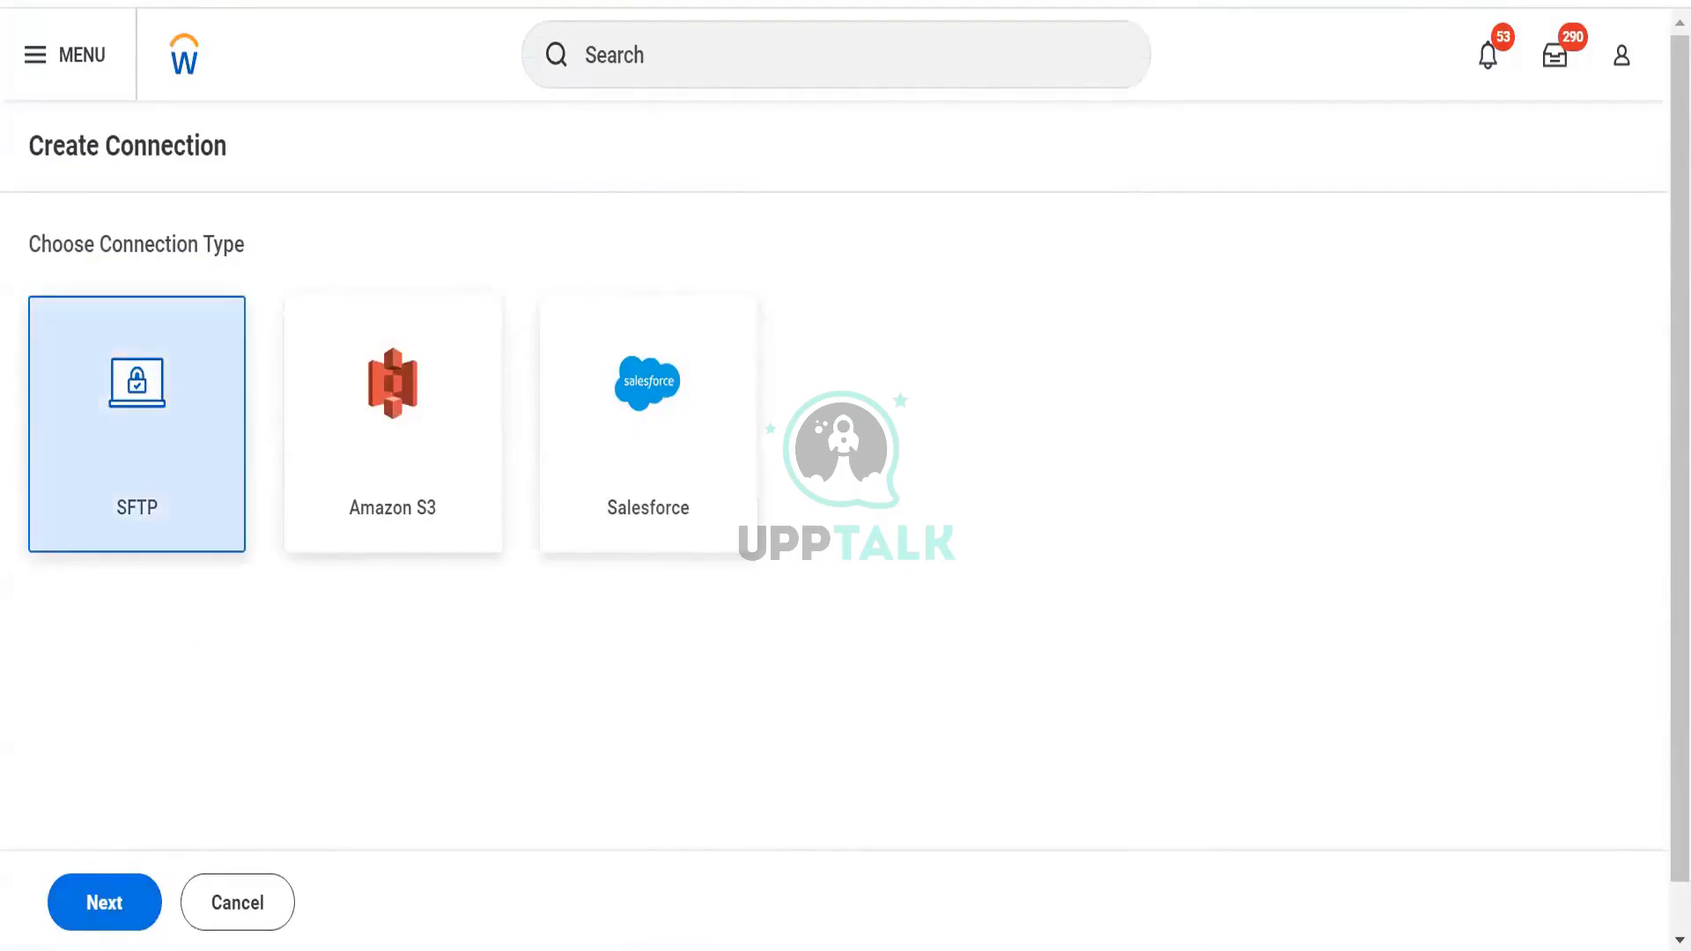
click(105, 907)
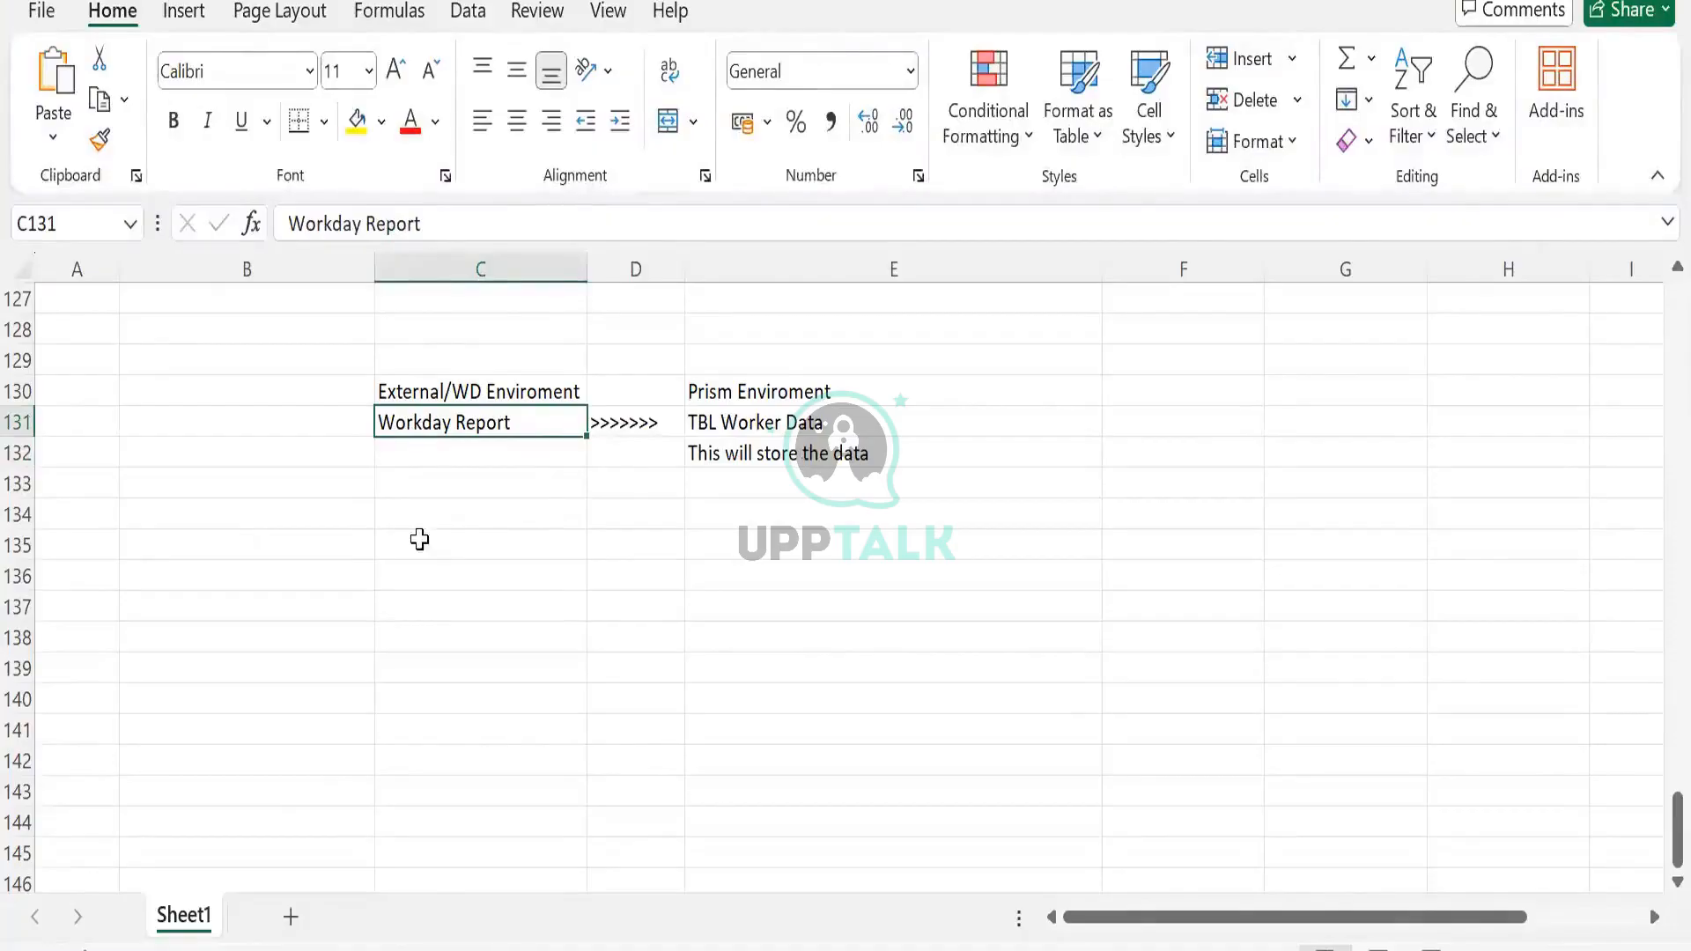
Click between cells C135 and D135 below the notes without editing anything
click(419, 540)
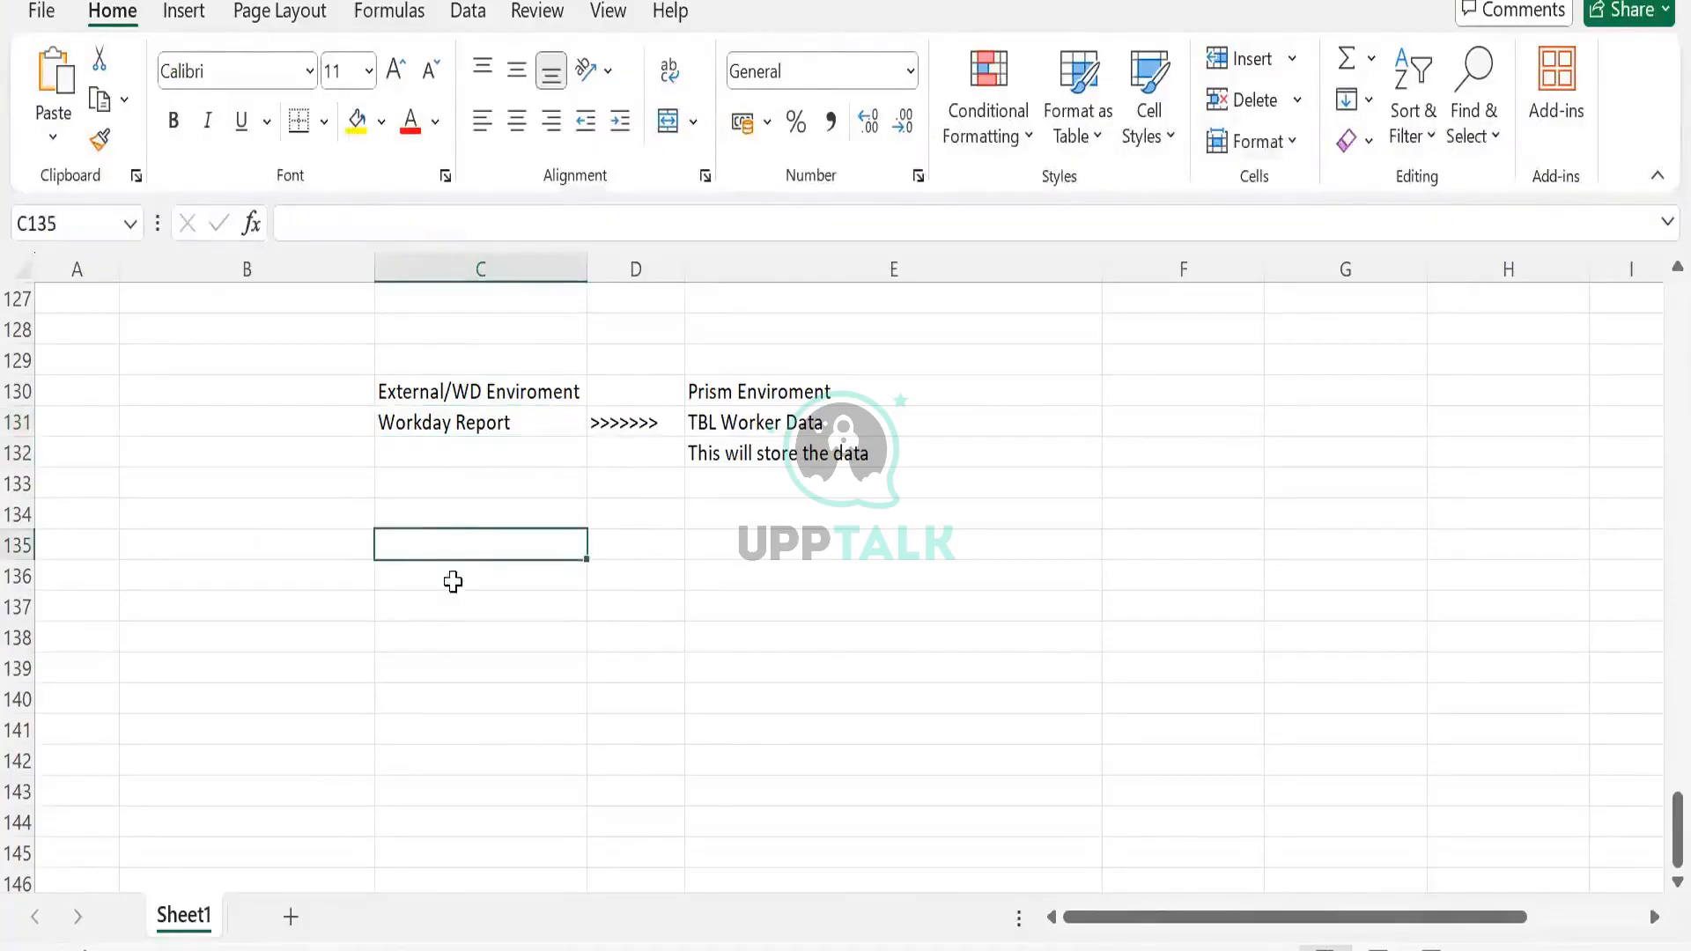
click(690, 567)
click(646, 543)
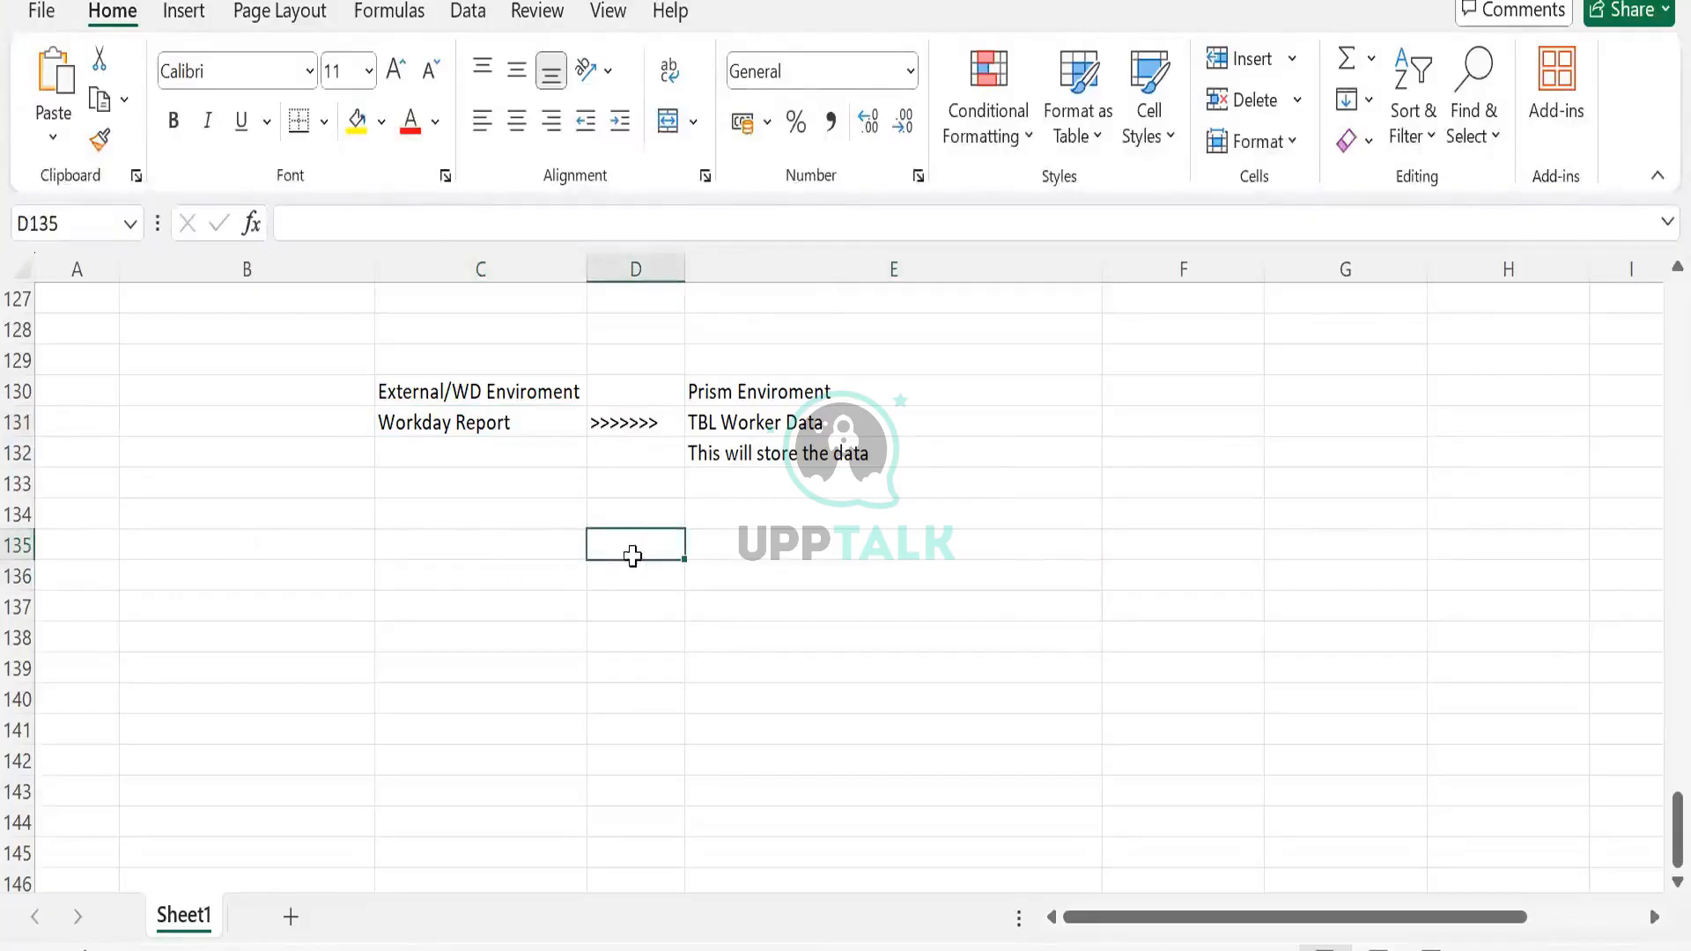
key(Left)
click(631, 559)
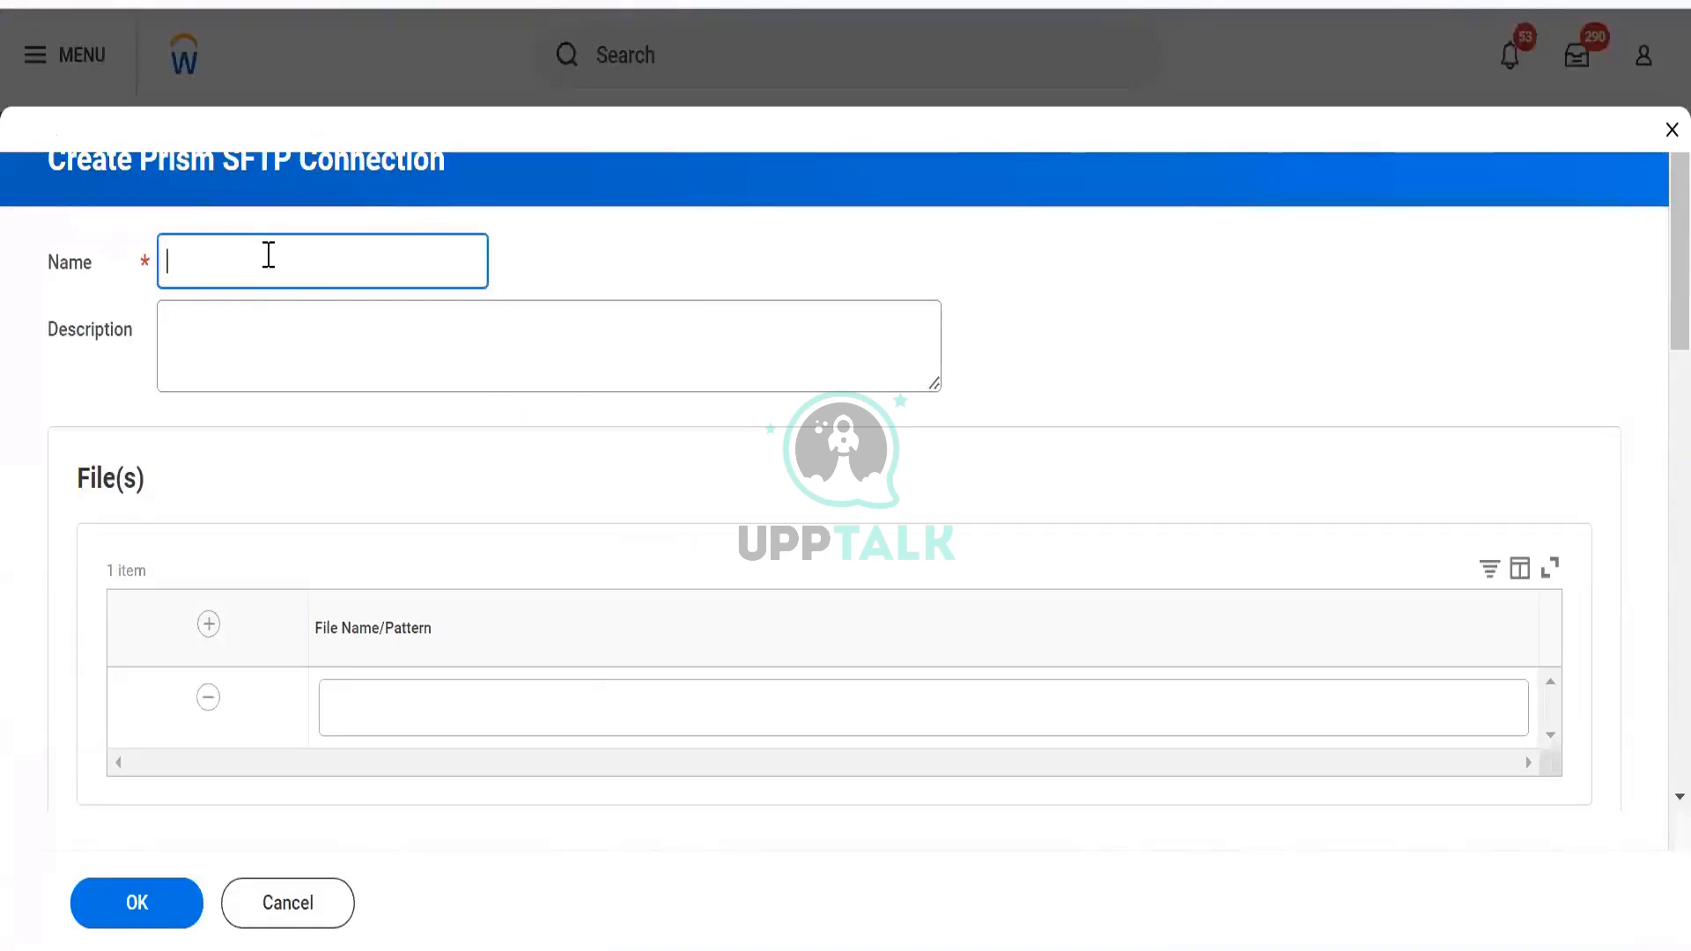
Name the SFTP connection 'SAP to WD Load' and click into the File Name/Pattern field
text(SAP to WD Load)
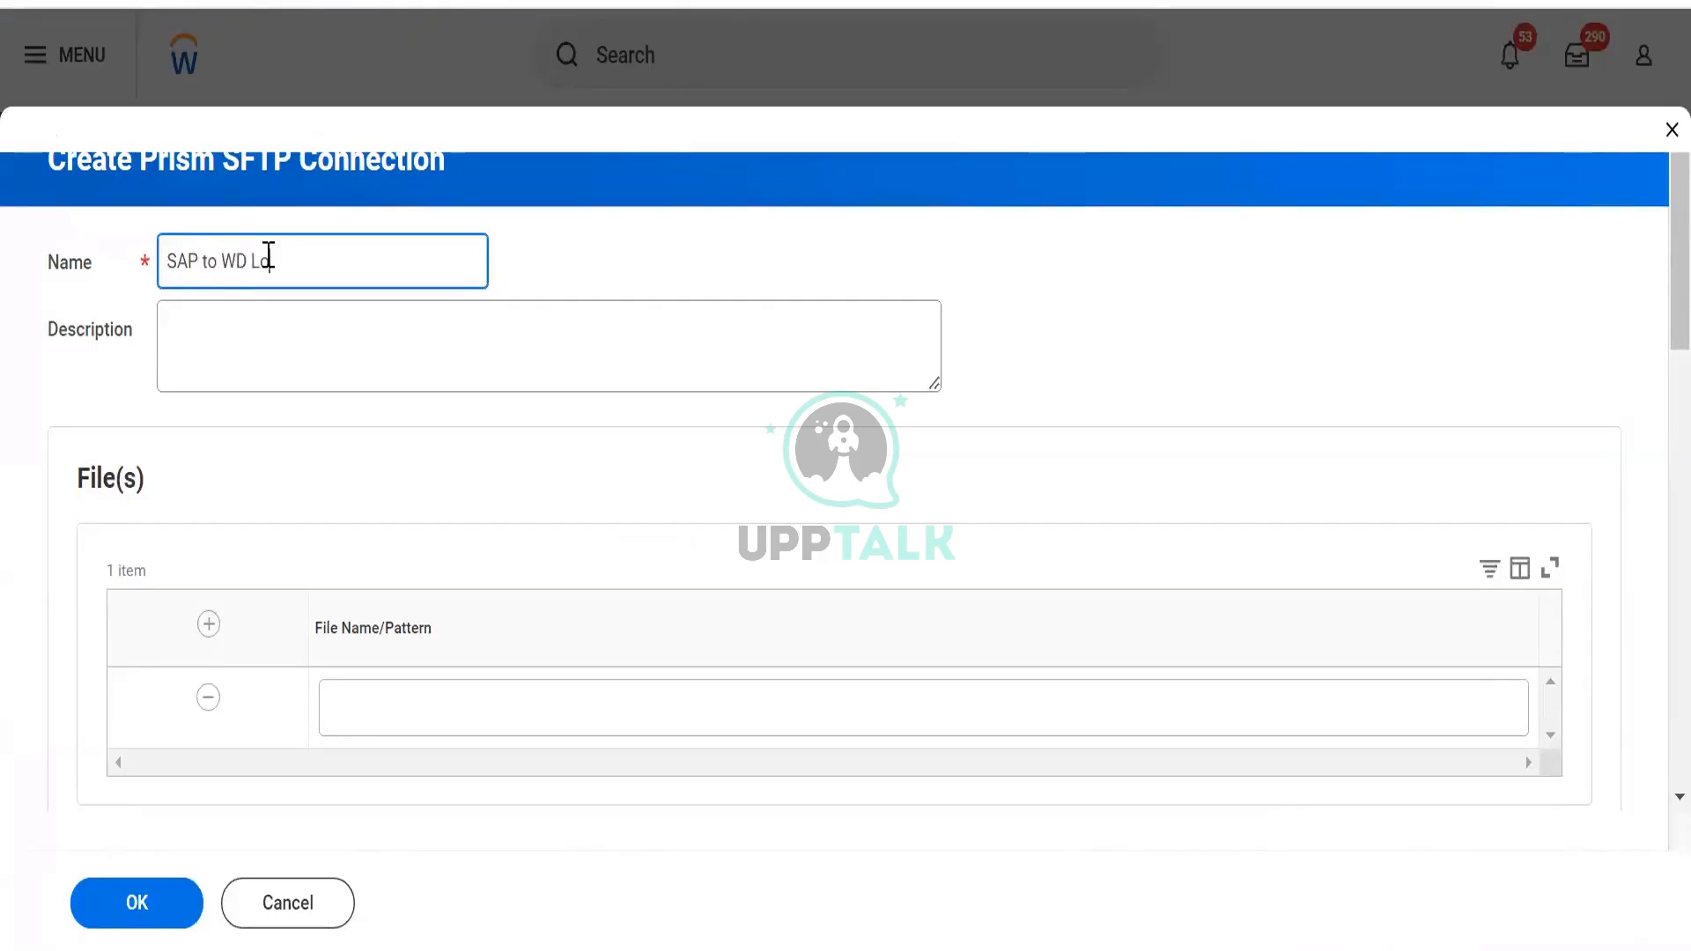
scroll(352, 423, down, 5)
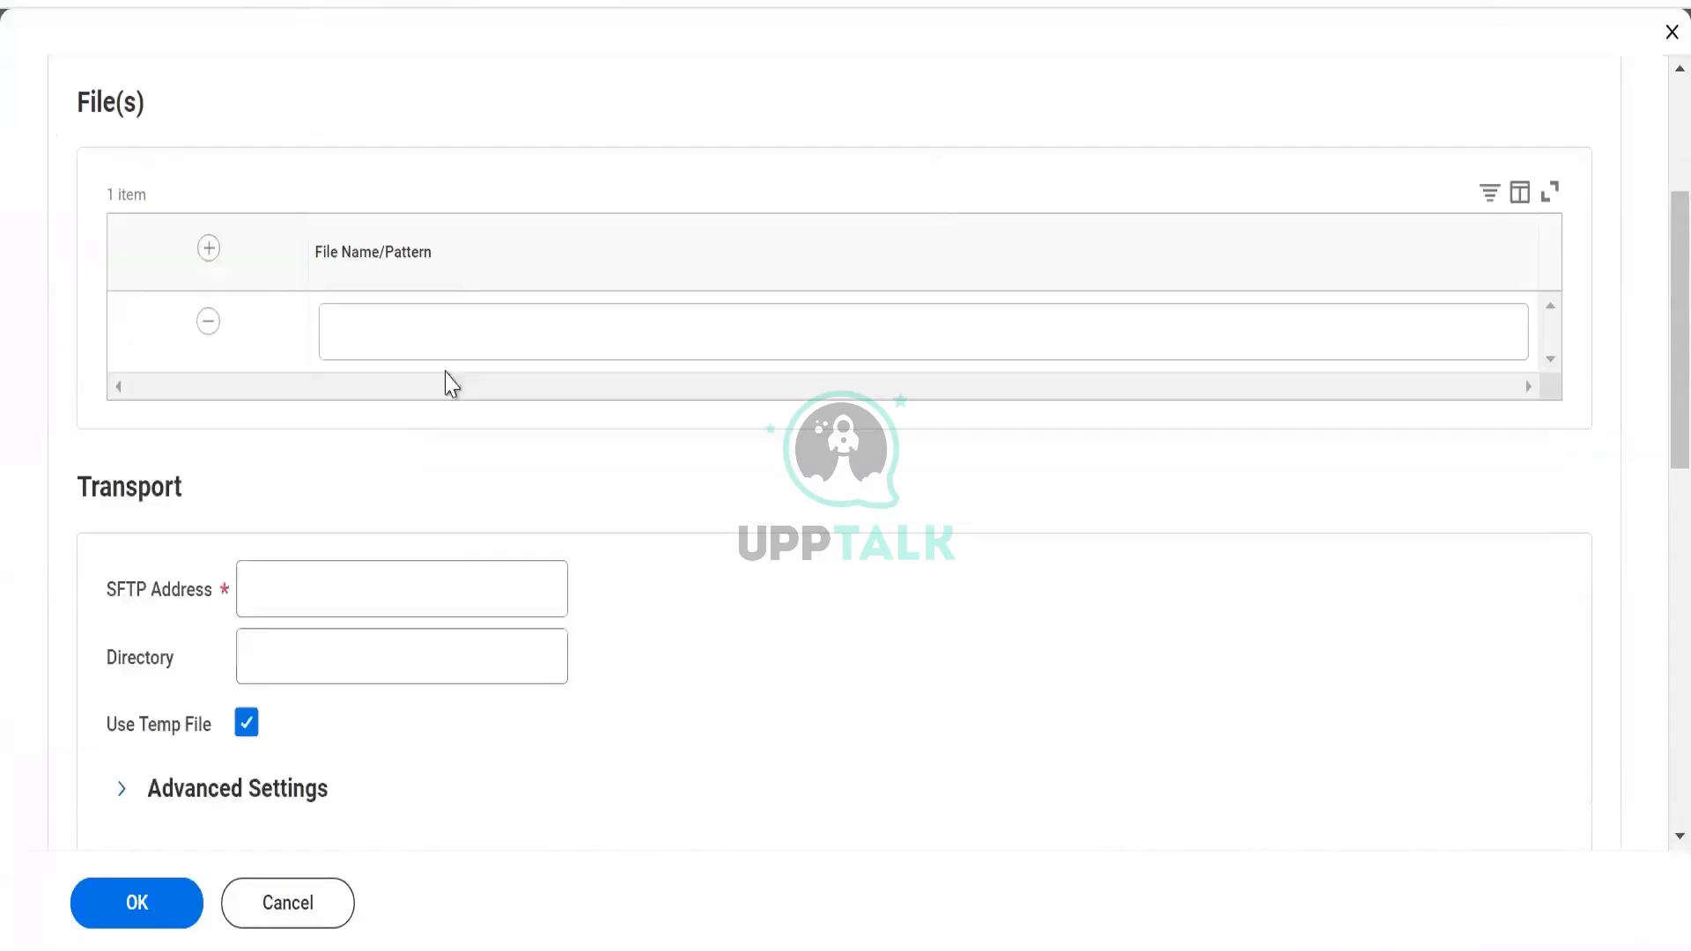
click(451, 339)
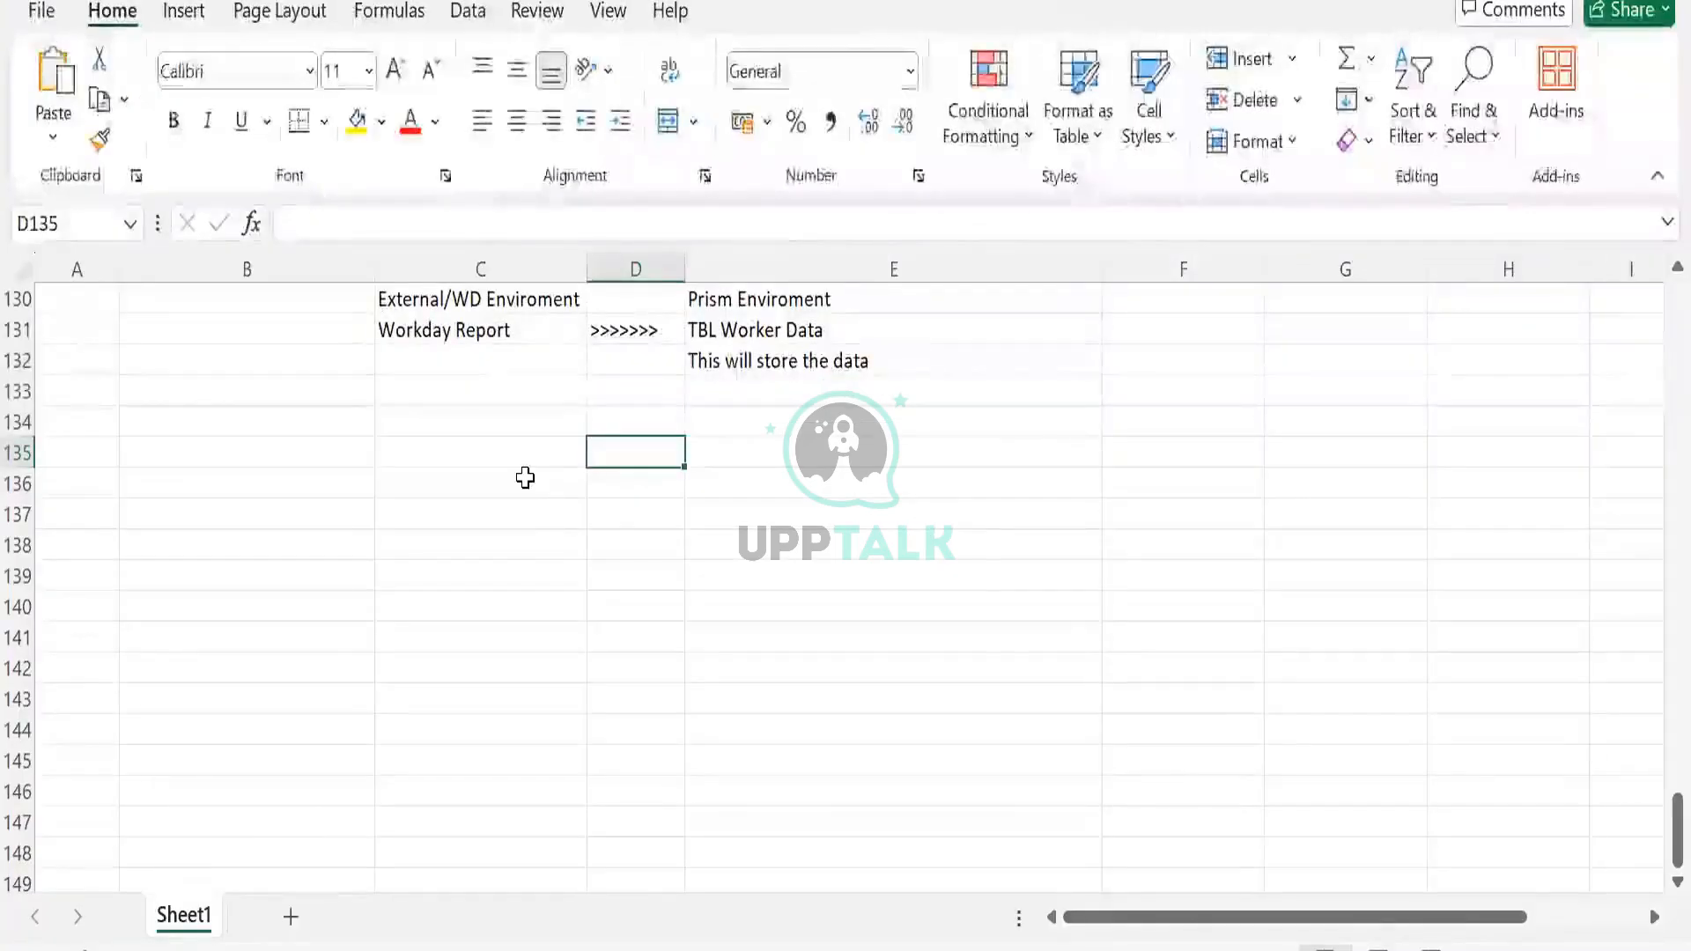
Enter SFTP in C135 with 'Secure file transfer protocol' beside it in D135
click(507, 454)
text(SF)
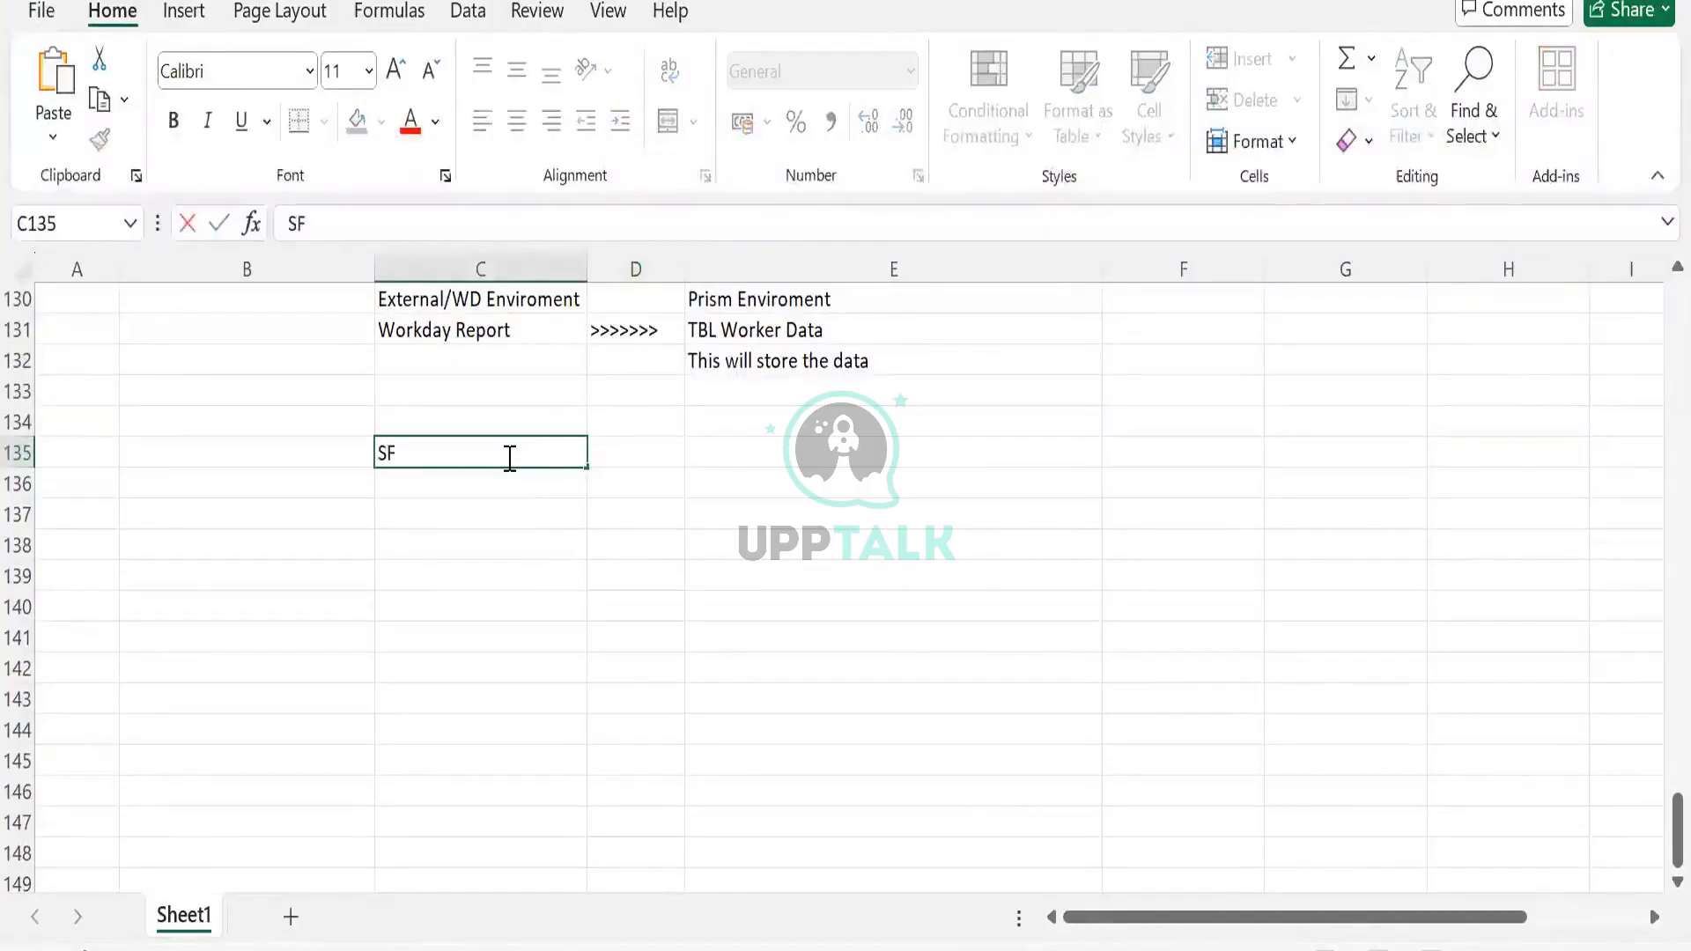
text(TP)
key(Tab)
text(Sec)
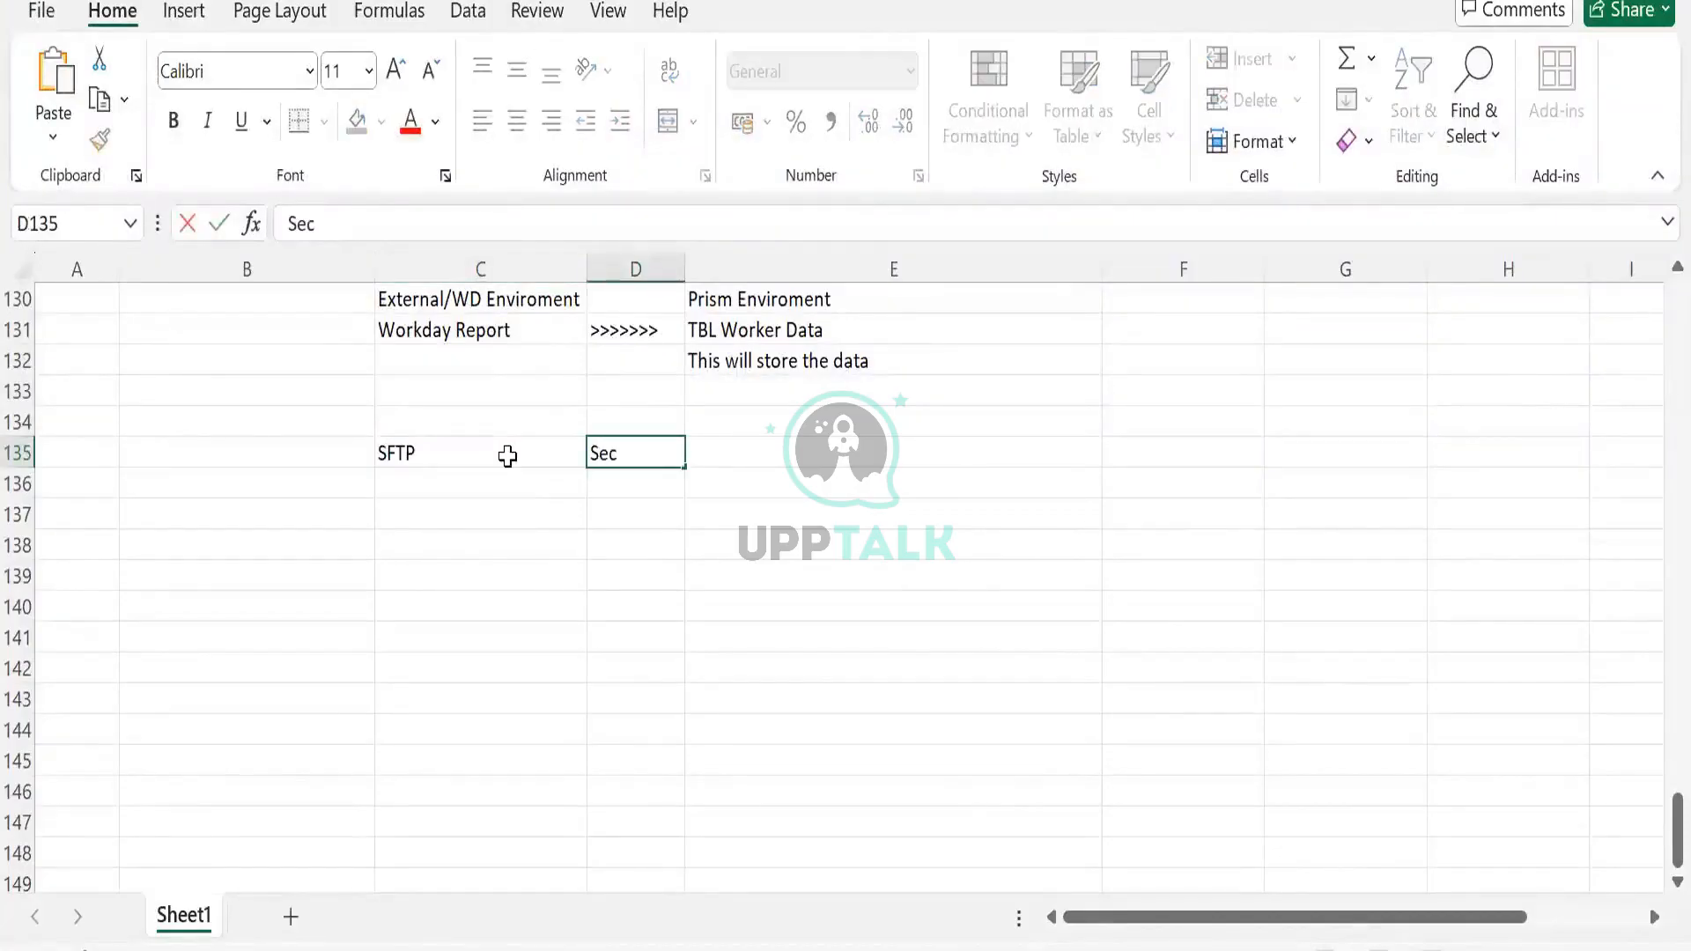
text(ure file transfer pr)
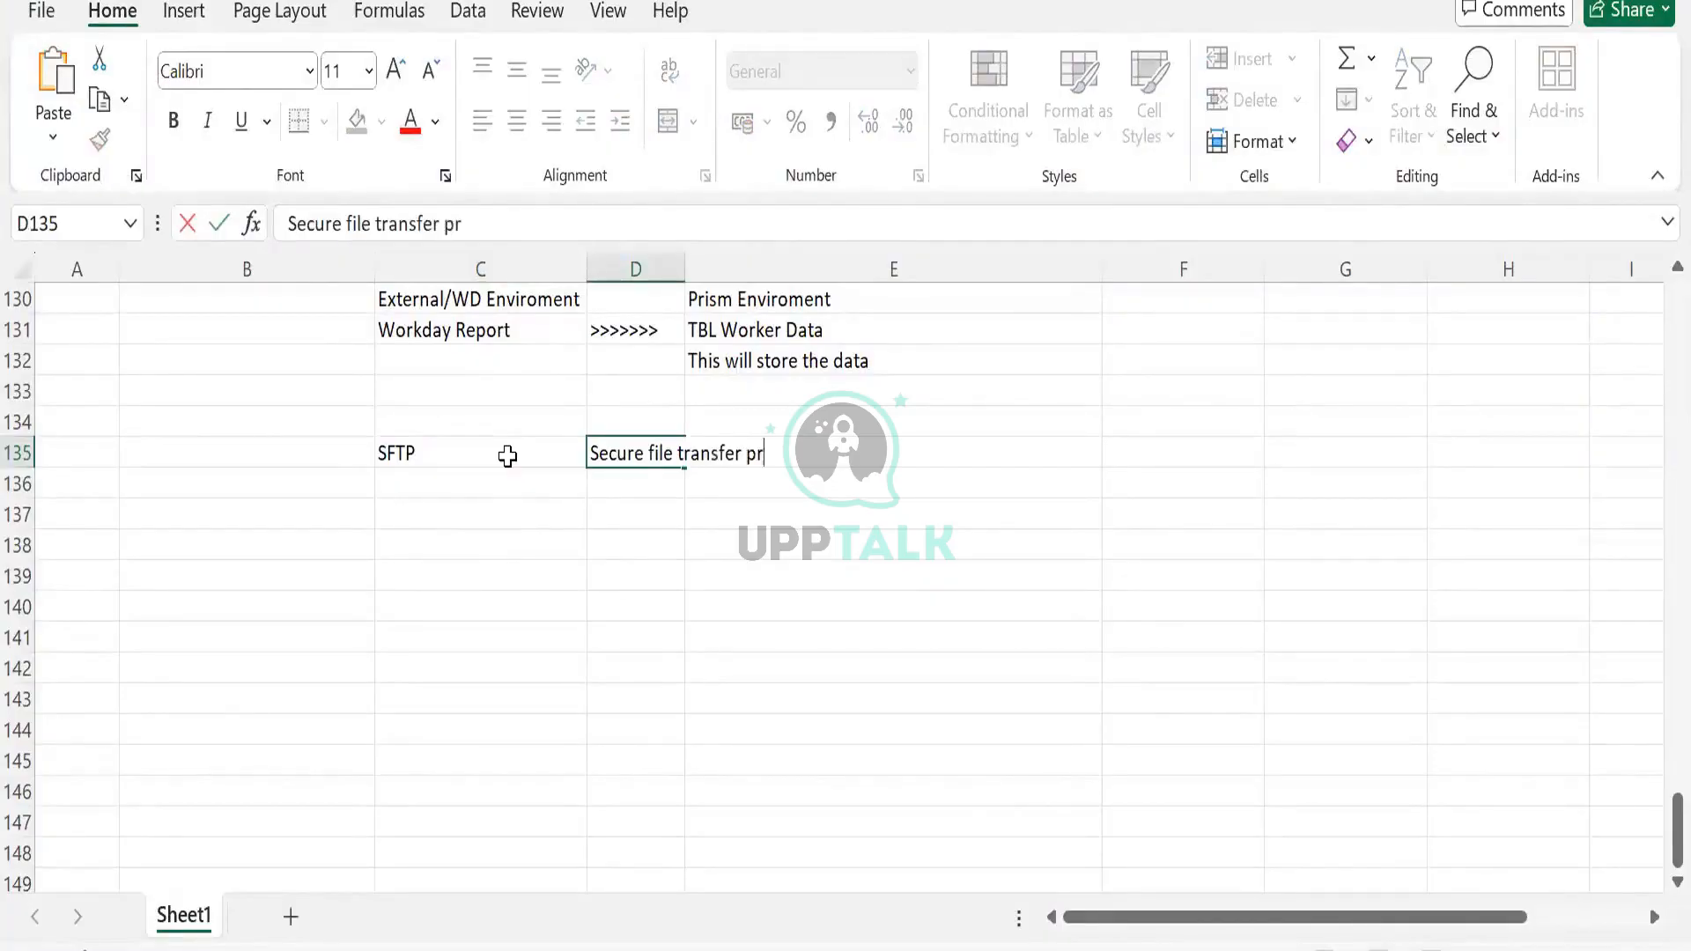
text(otocol)
key(Return)
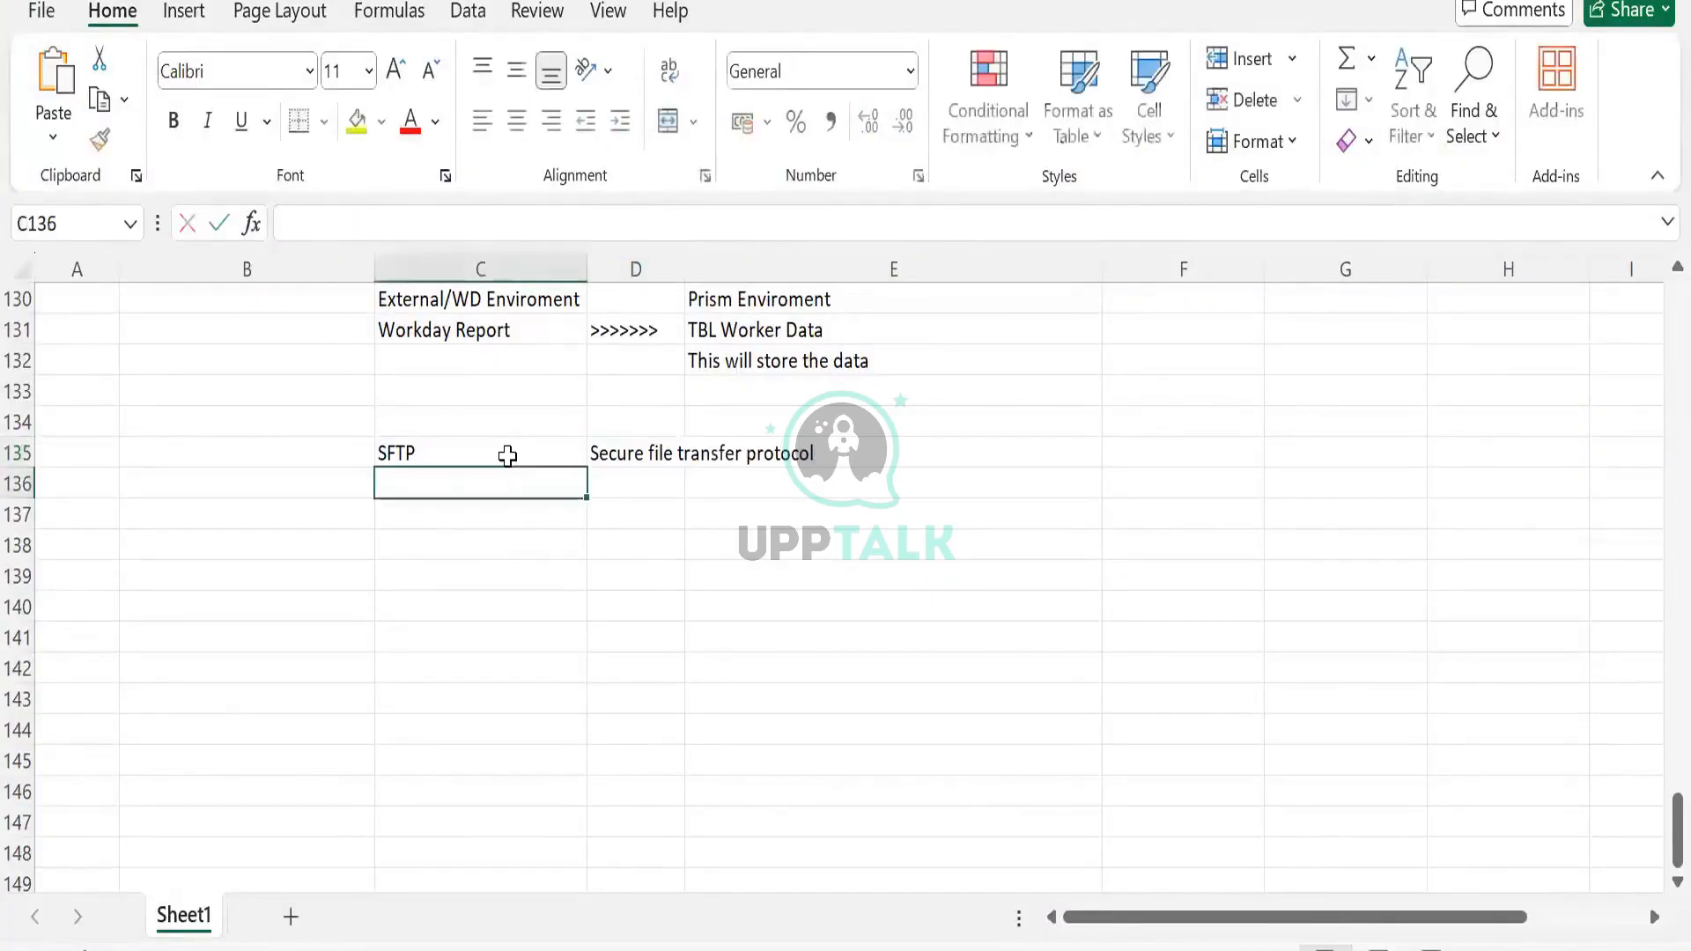
click(508, 455)
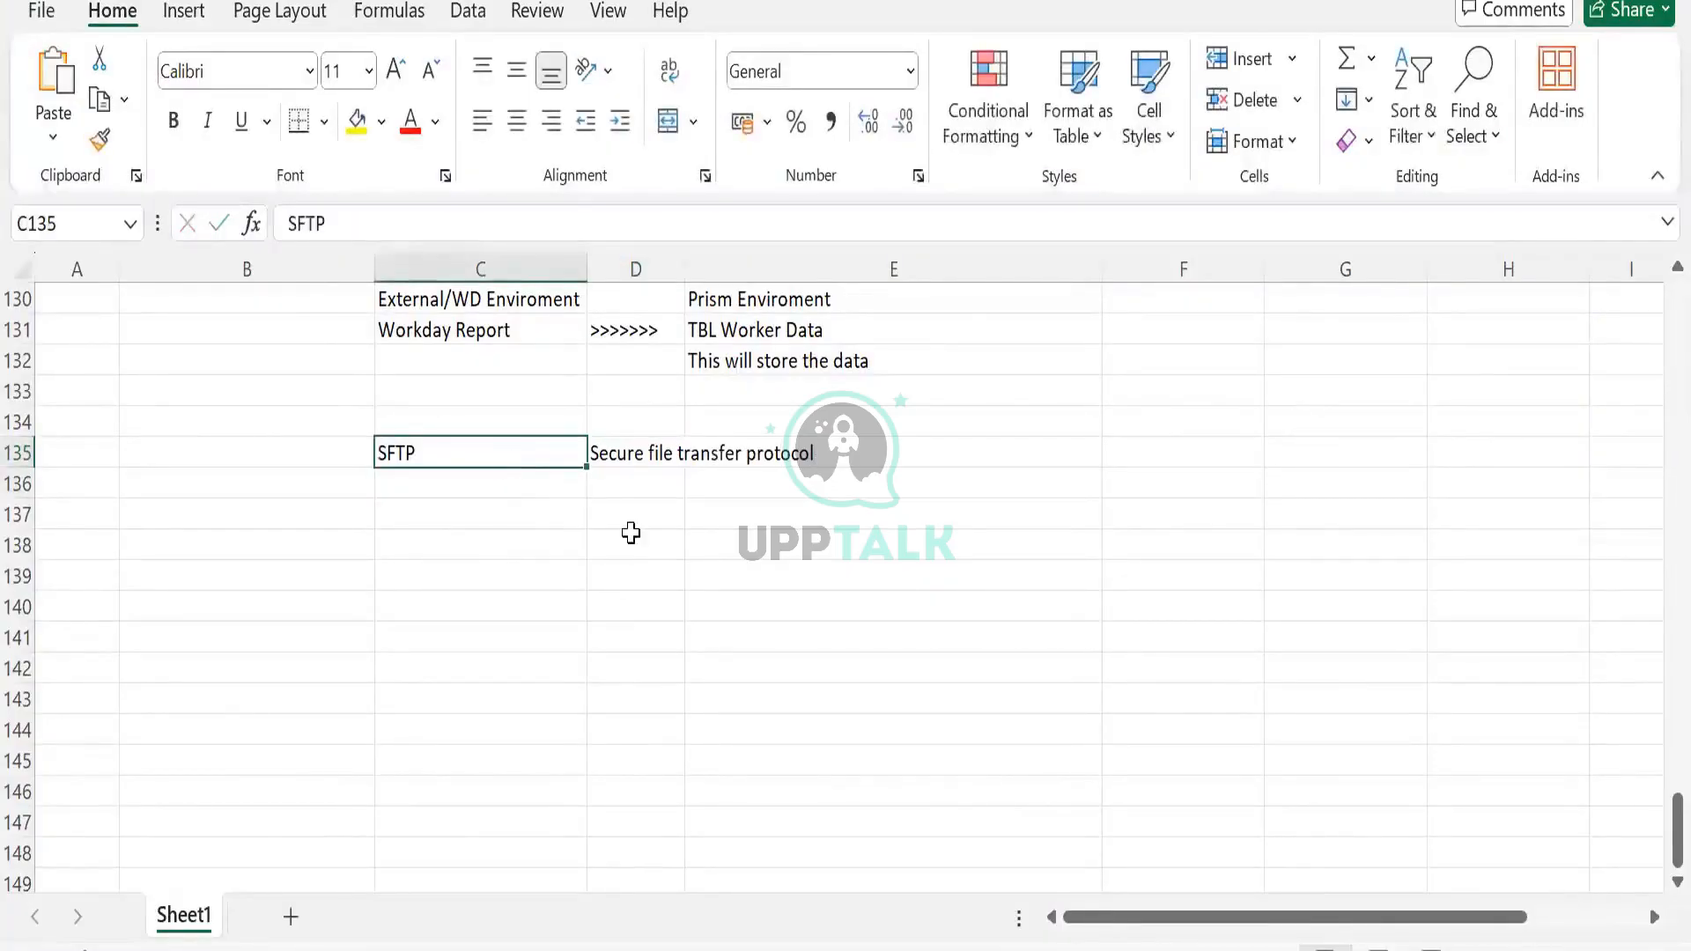
click(611, 460)
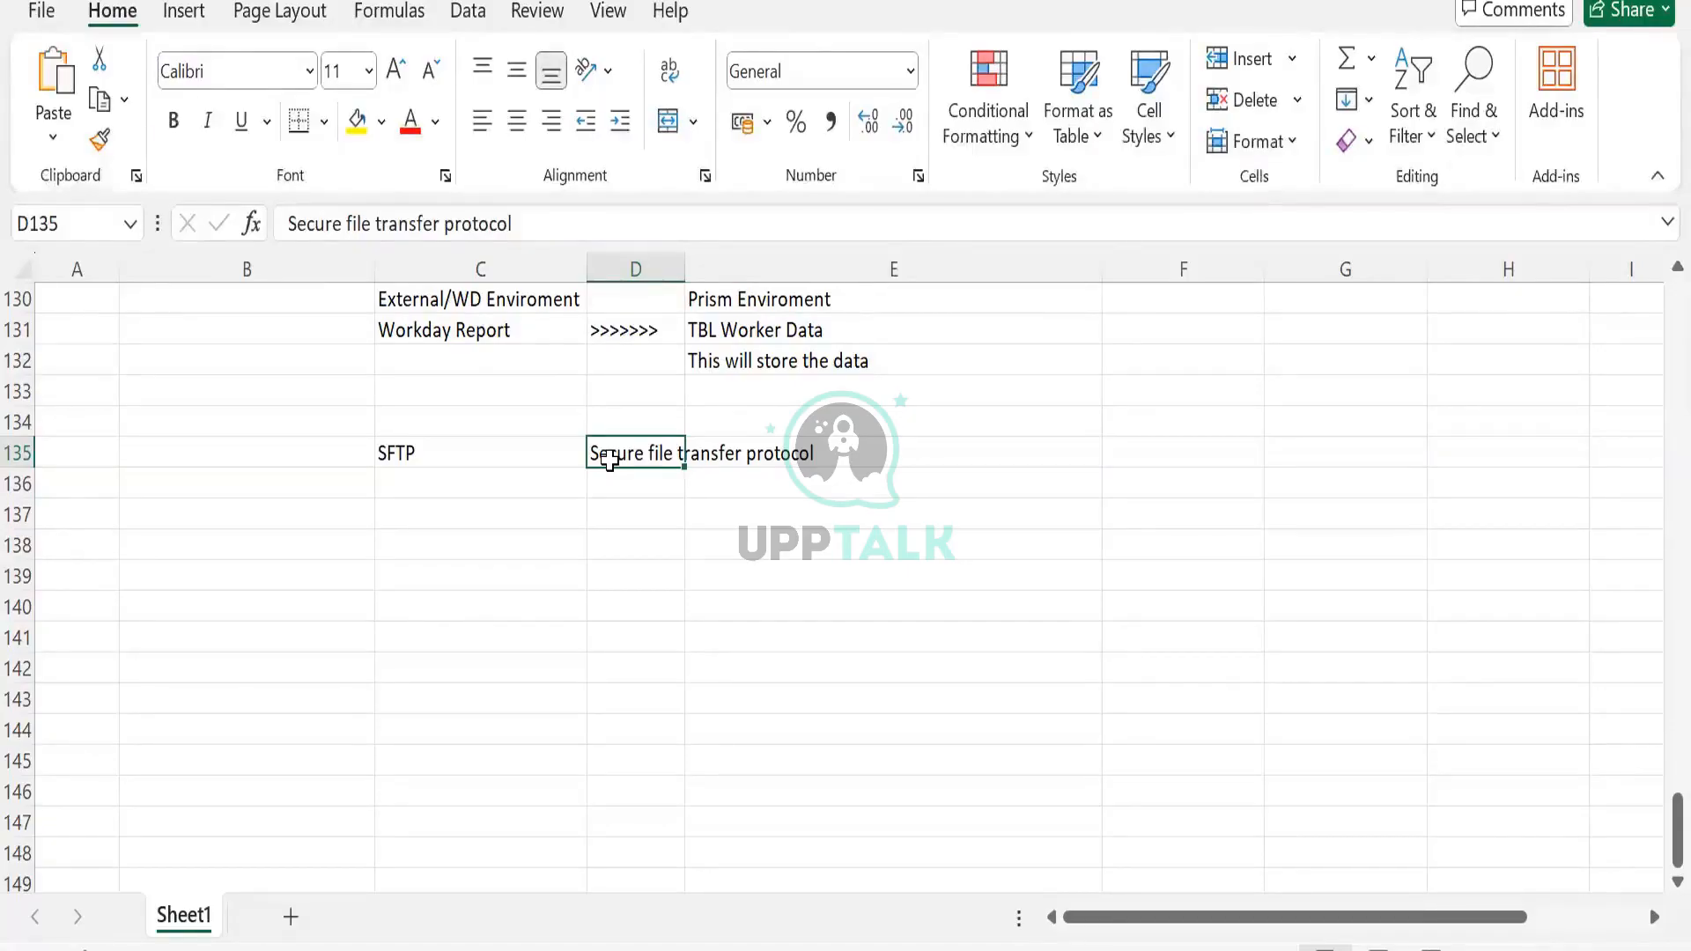
click(581, 546)
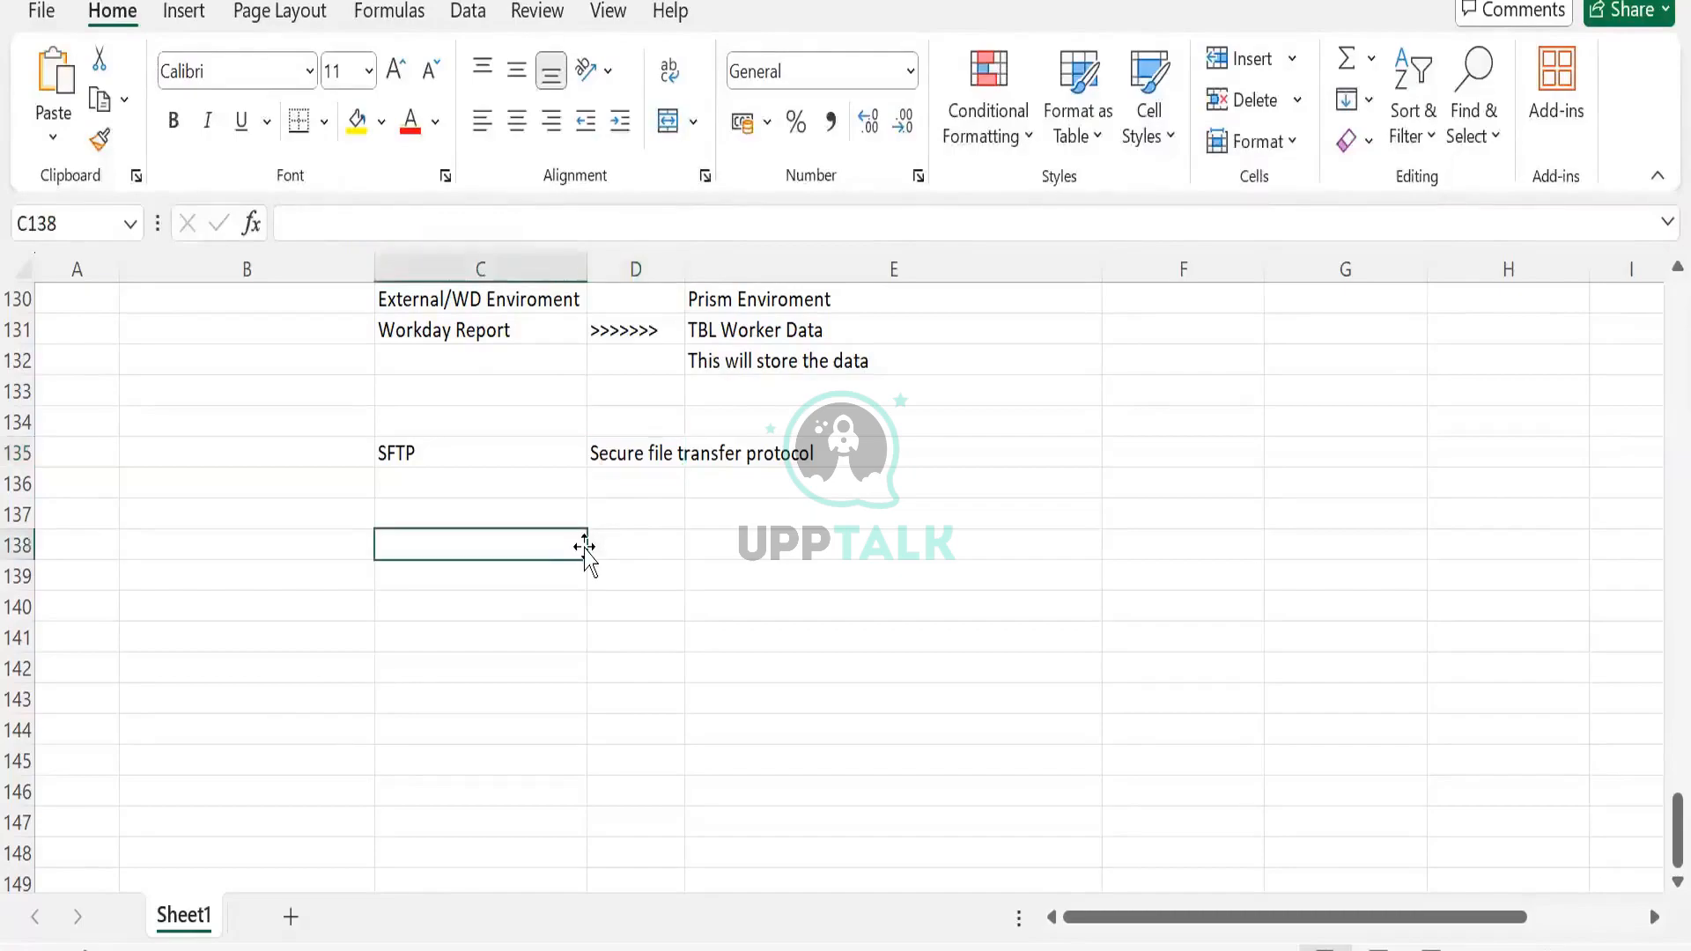
Replace a draft 'File' entry with Sys1 and Sys2 across row 138
text(Filer)
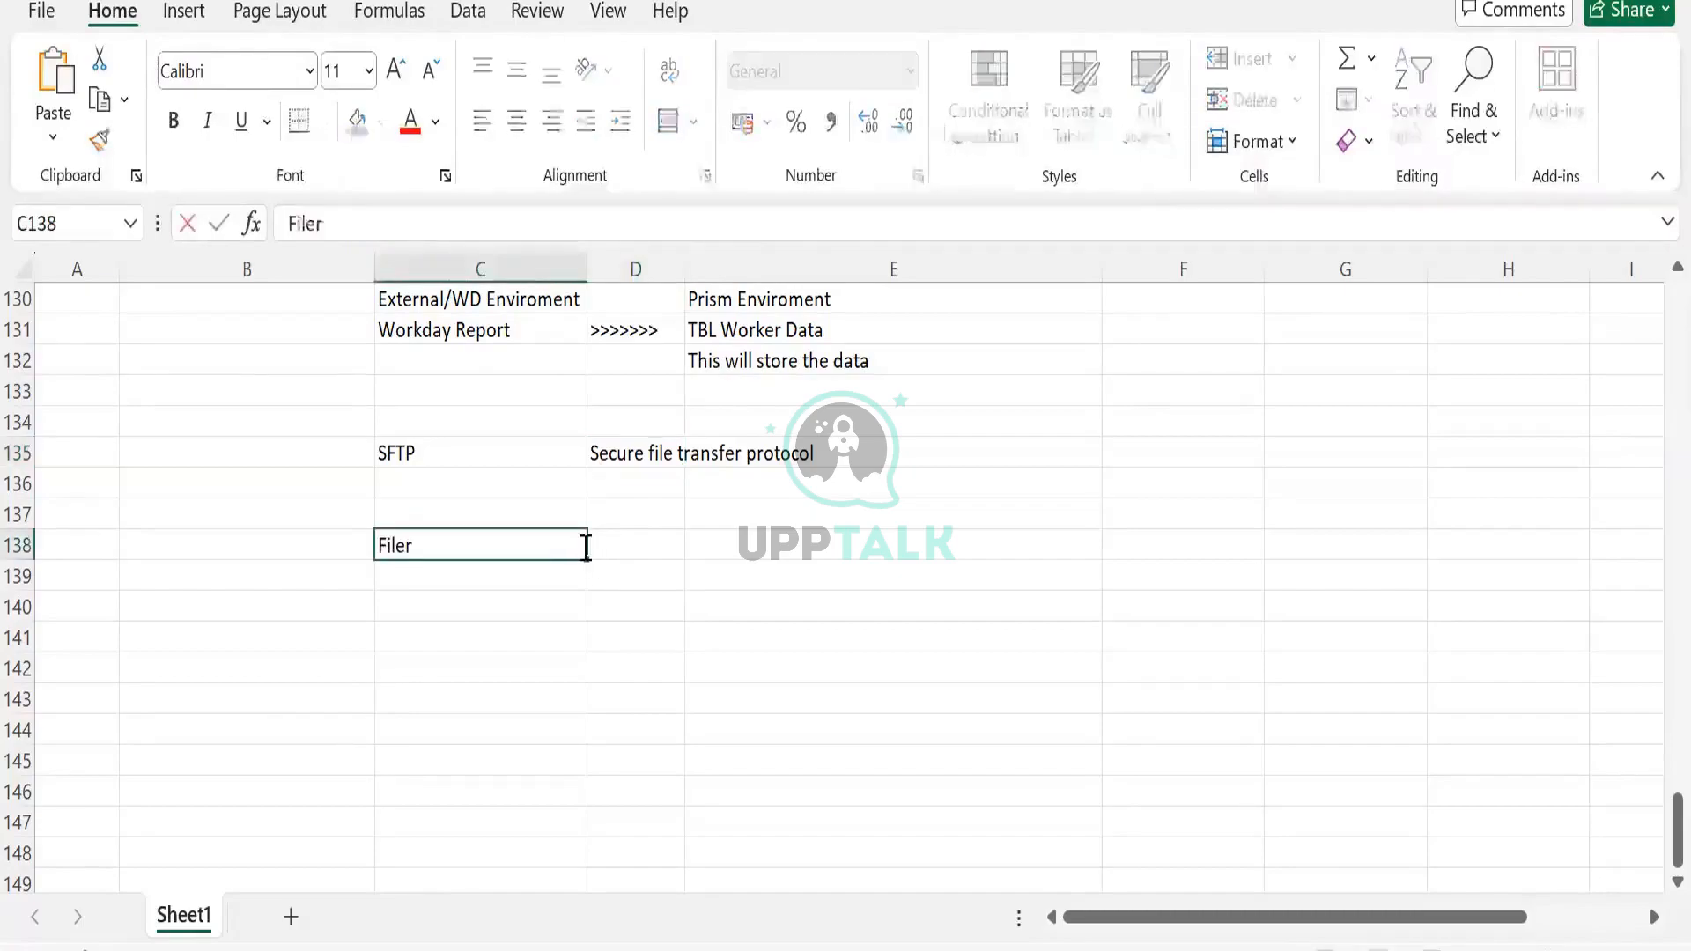
key(BackSpace)
key(Tab)
key(Tab)
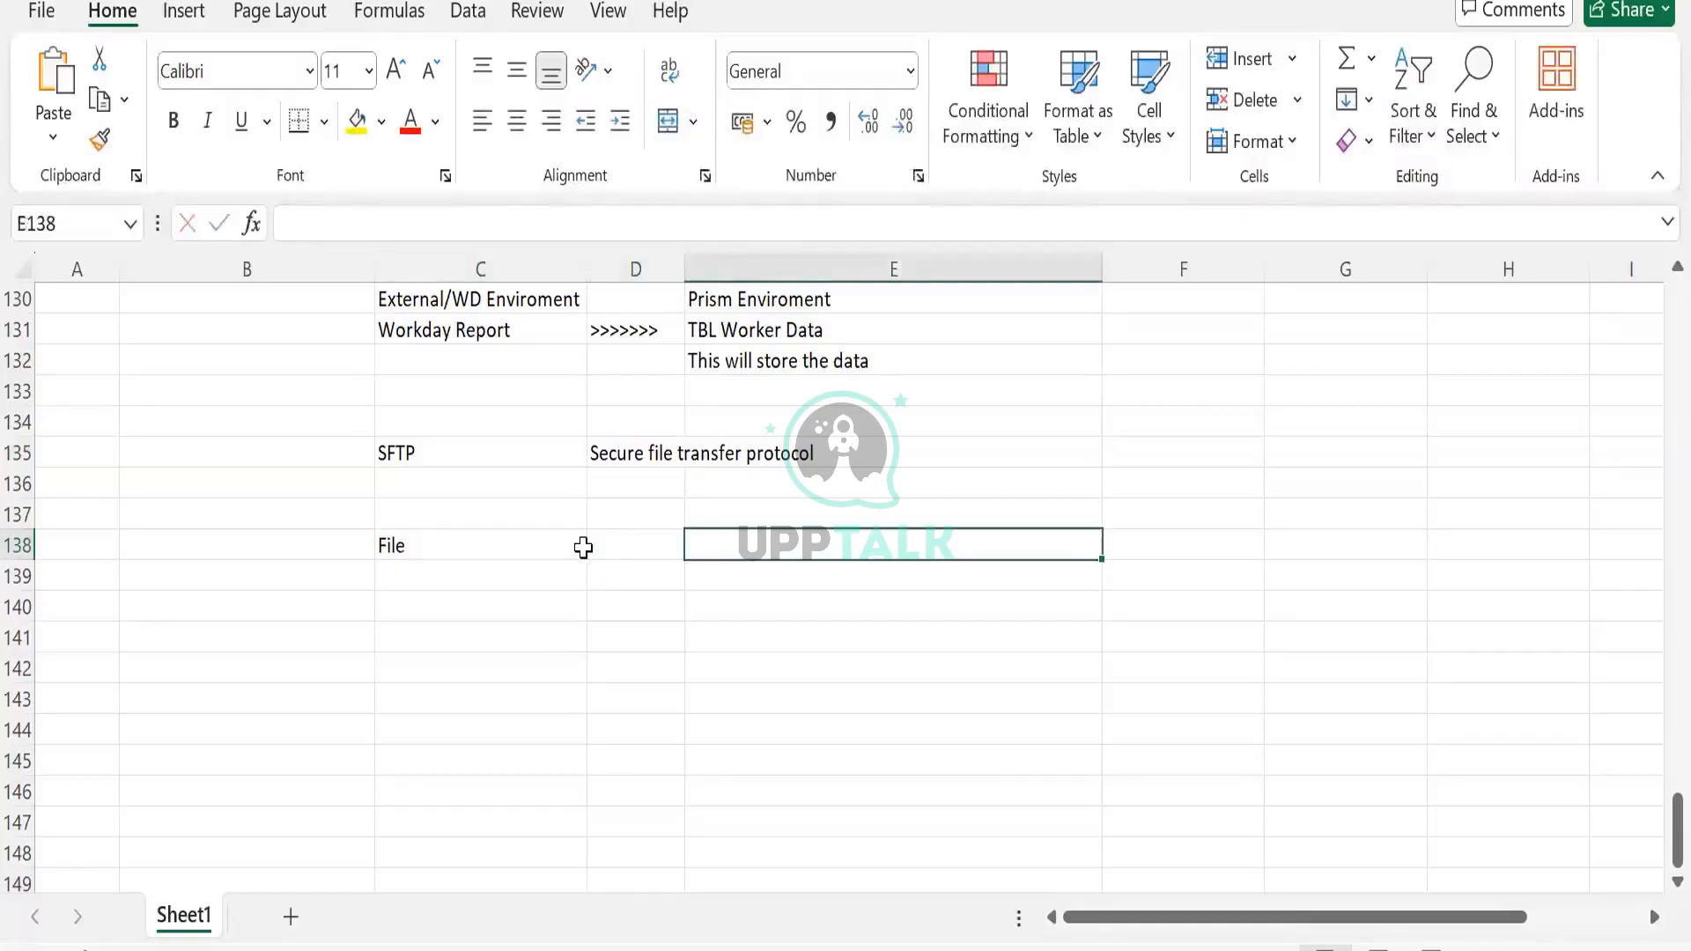
text(File)
key(BackSpace)
key(BackSpace)
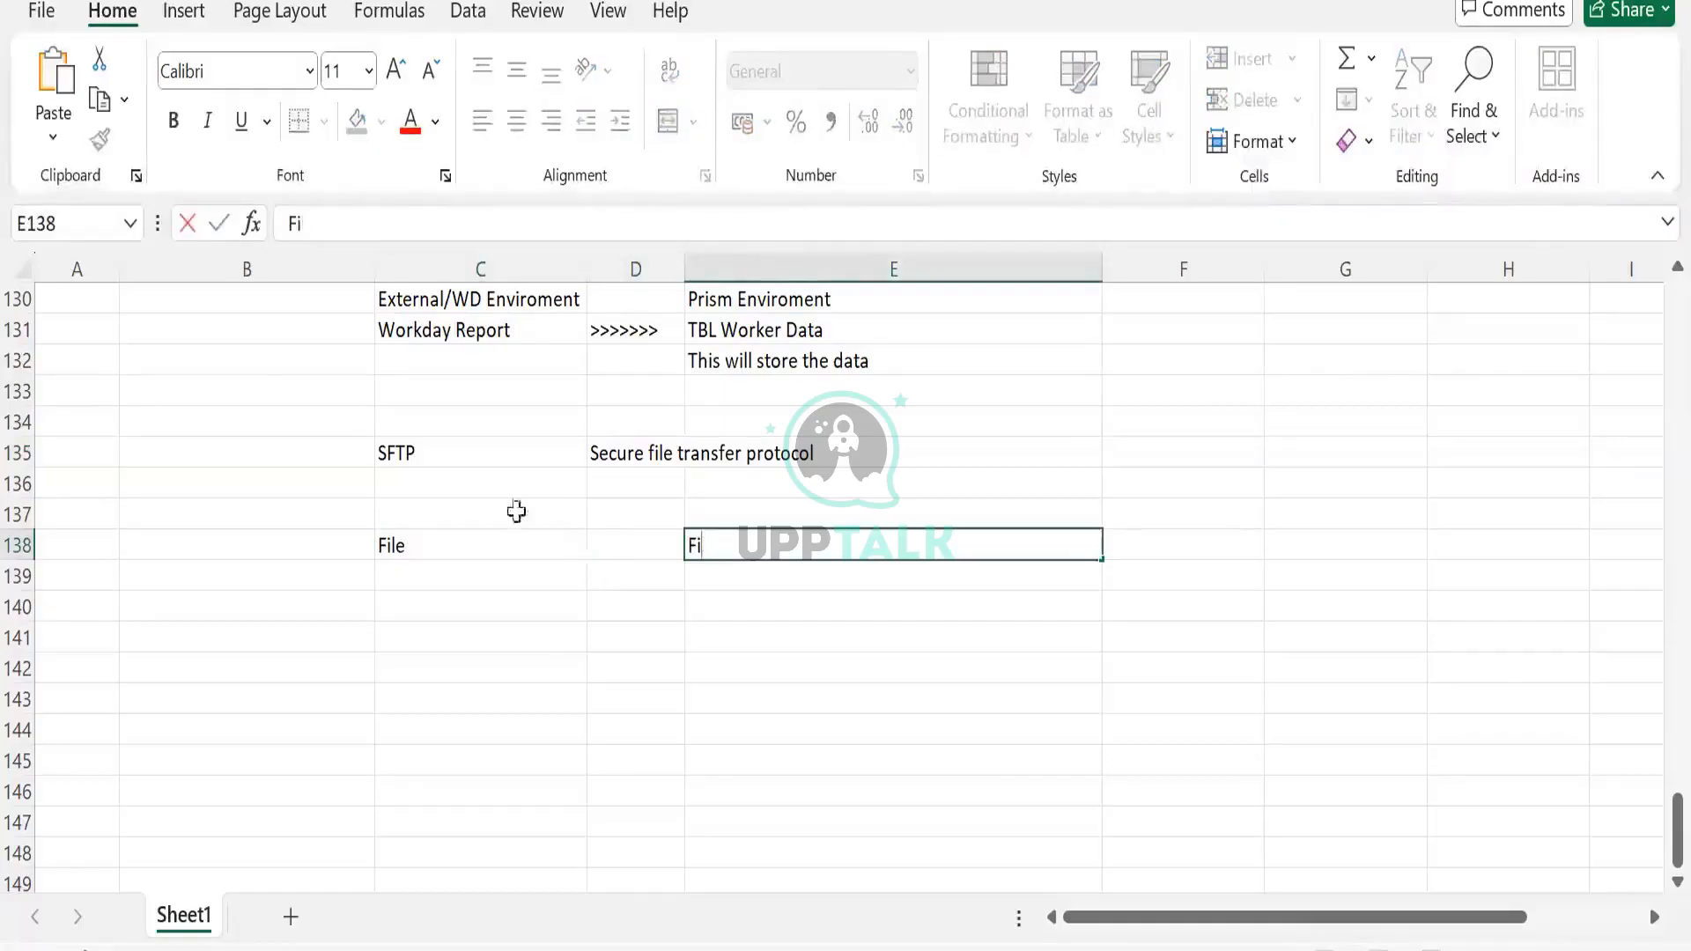
click(520, 532)
text(Sys1)
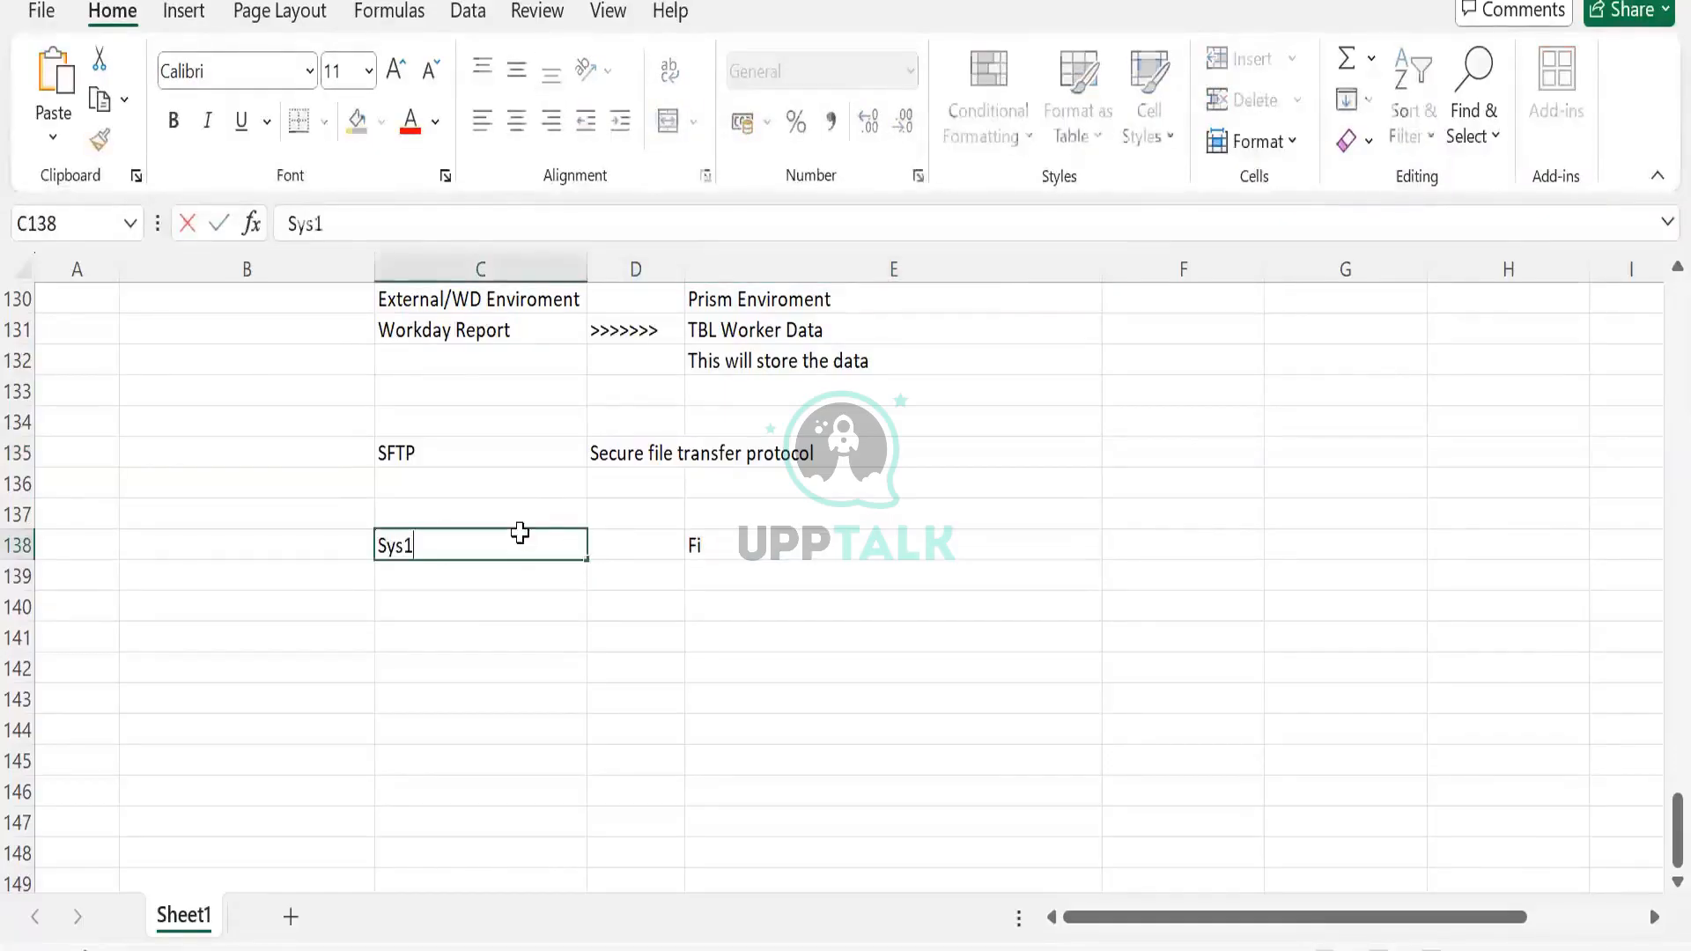
key(Tab)
key(Tab)
text(Sys2)
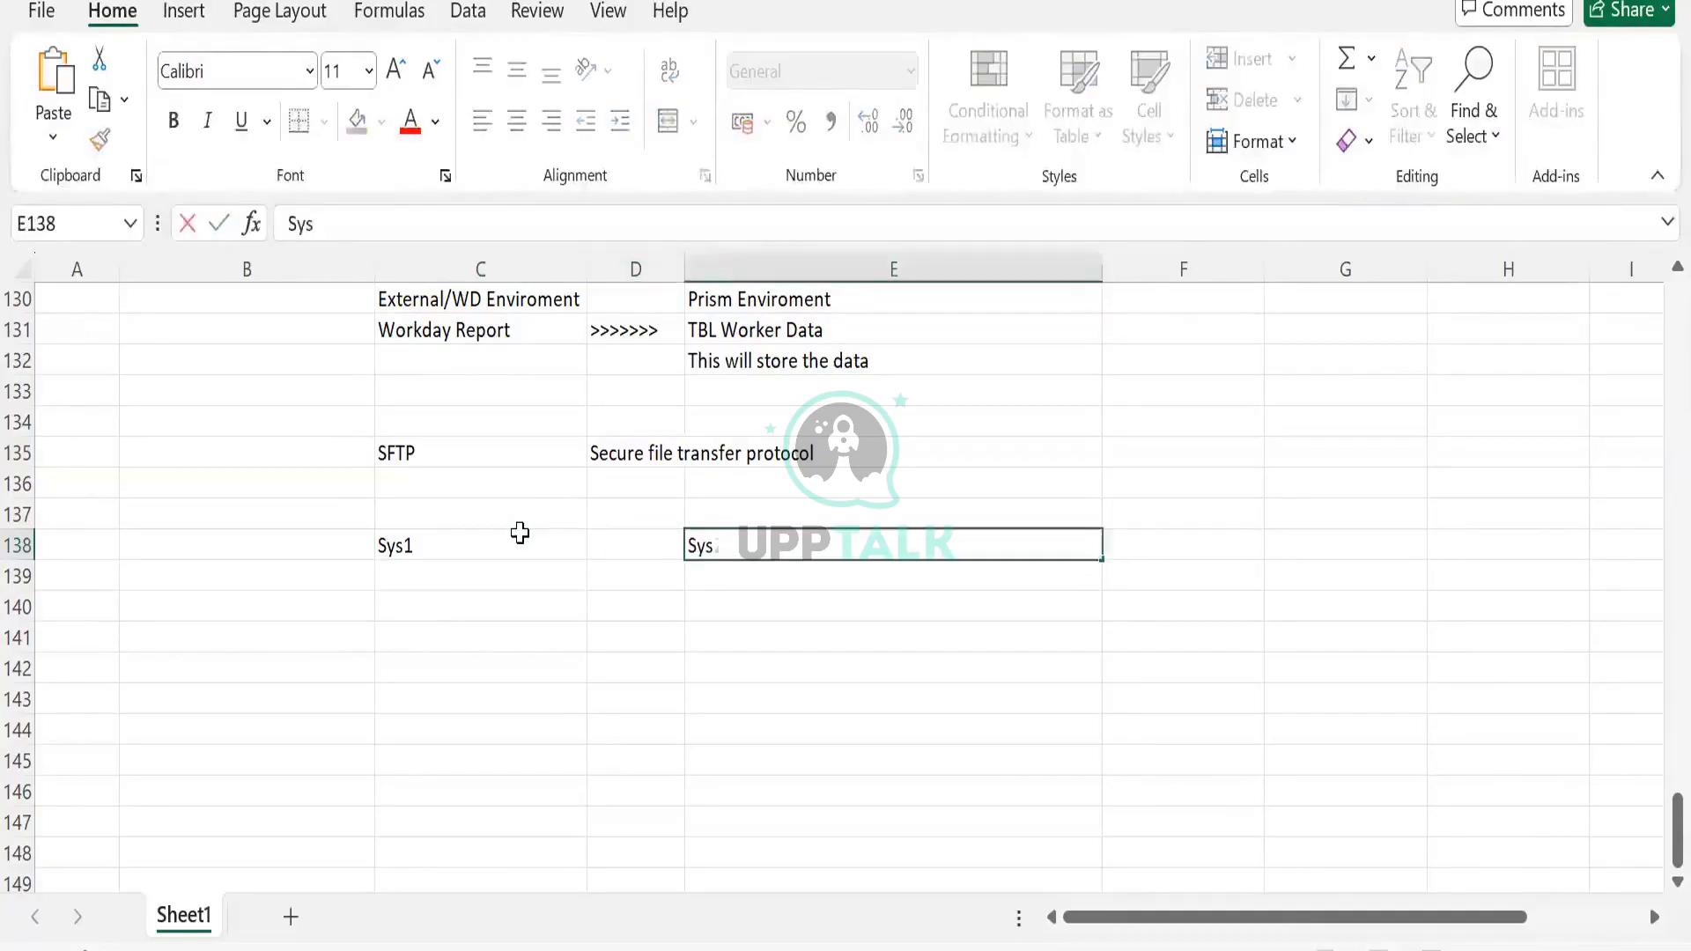
key(Tab)
click(520, 533)
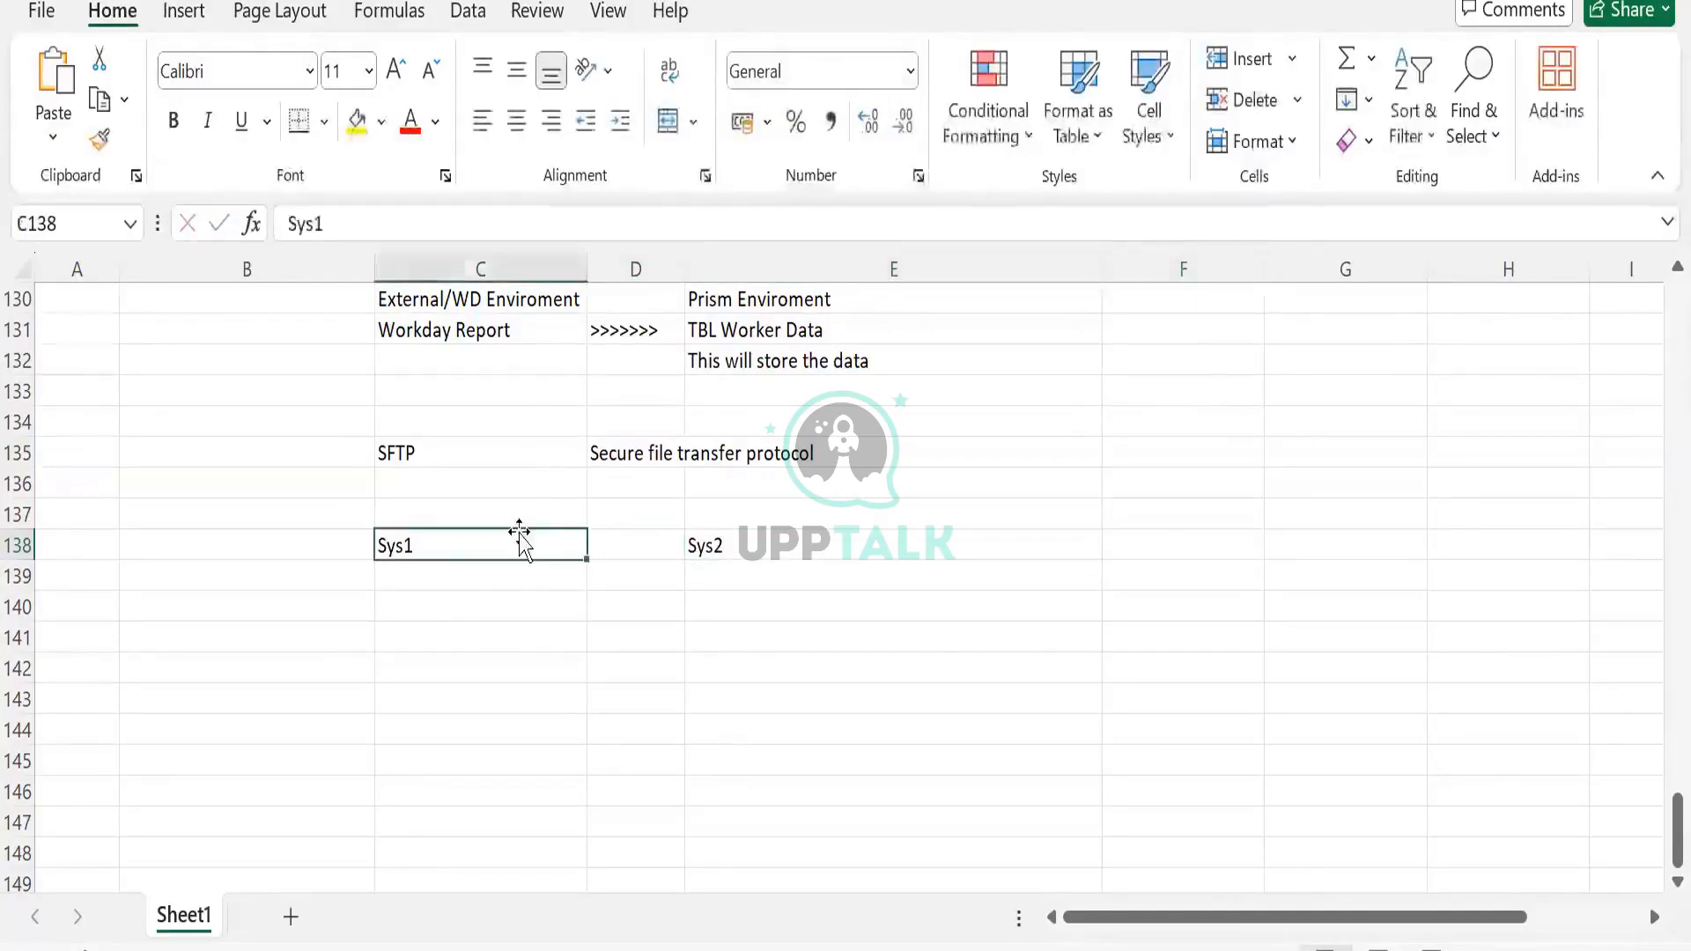
Put SAP under Sys1, WD under Sys2, and a >>>> arrow in D138
click(475, 590)
text(SAP)
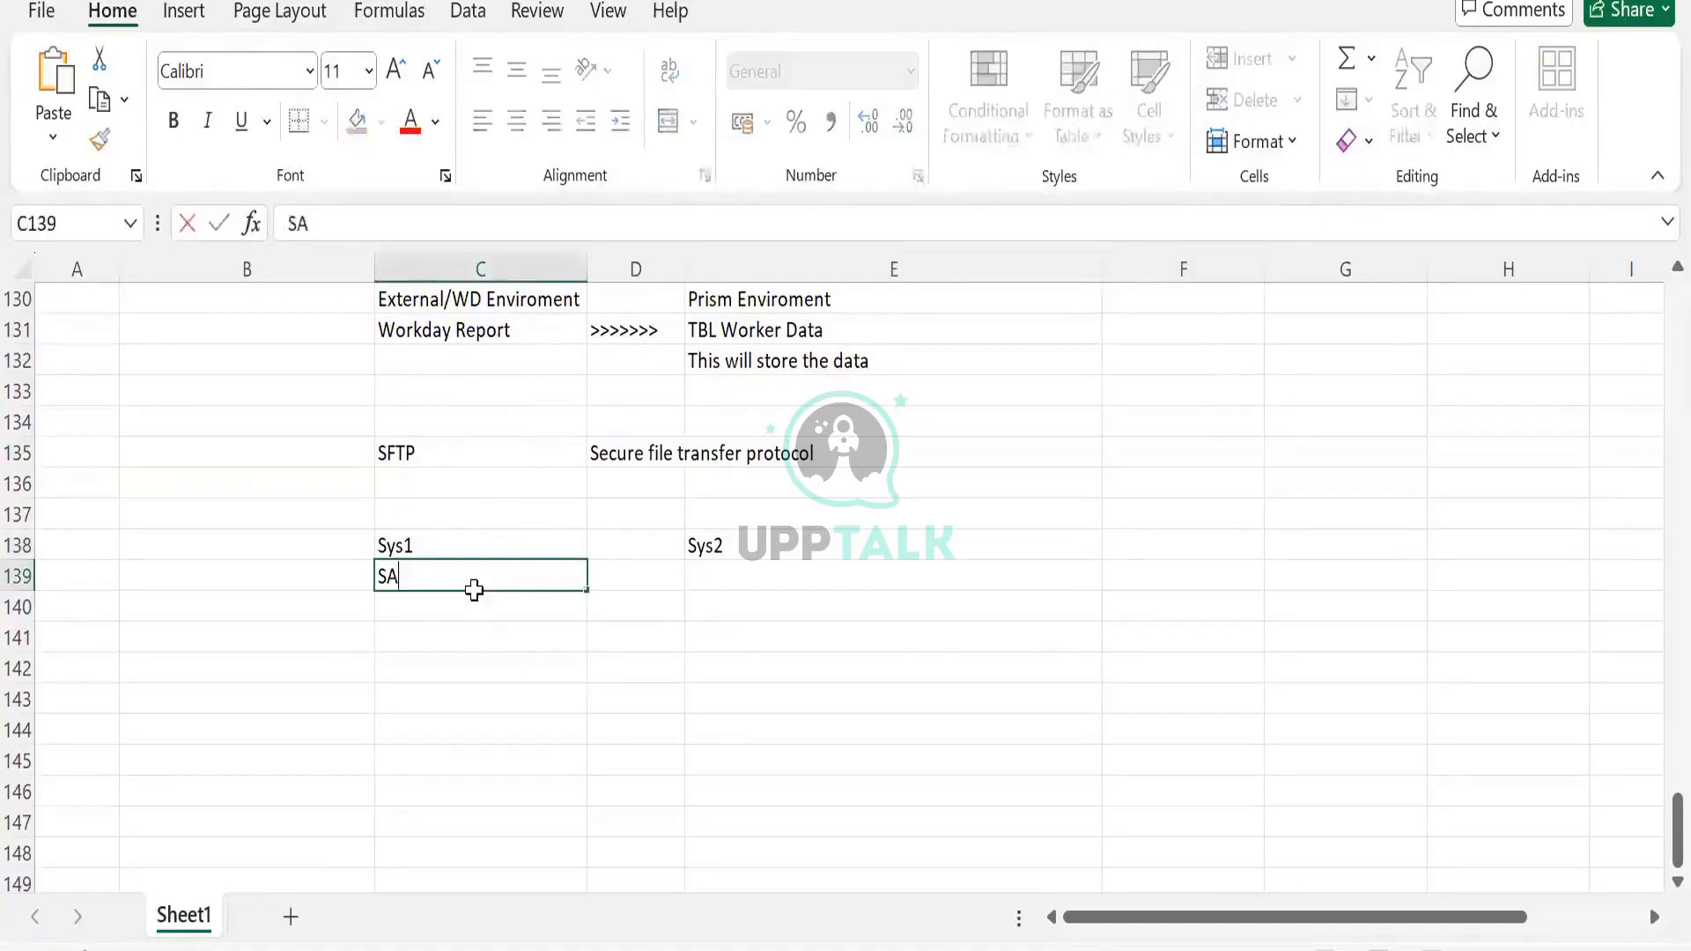
key(Tab)
key(Tab)
text(WD)
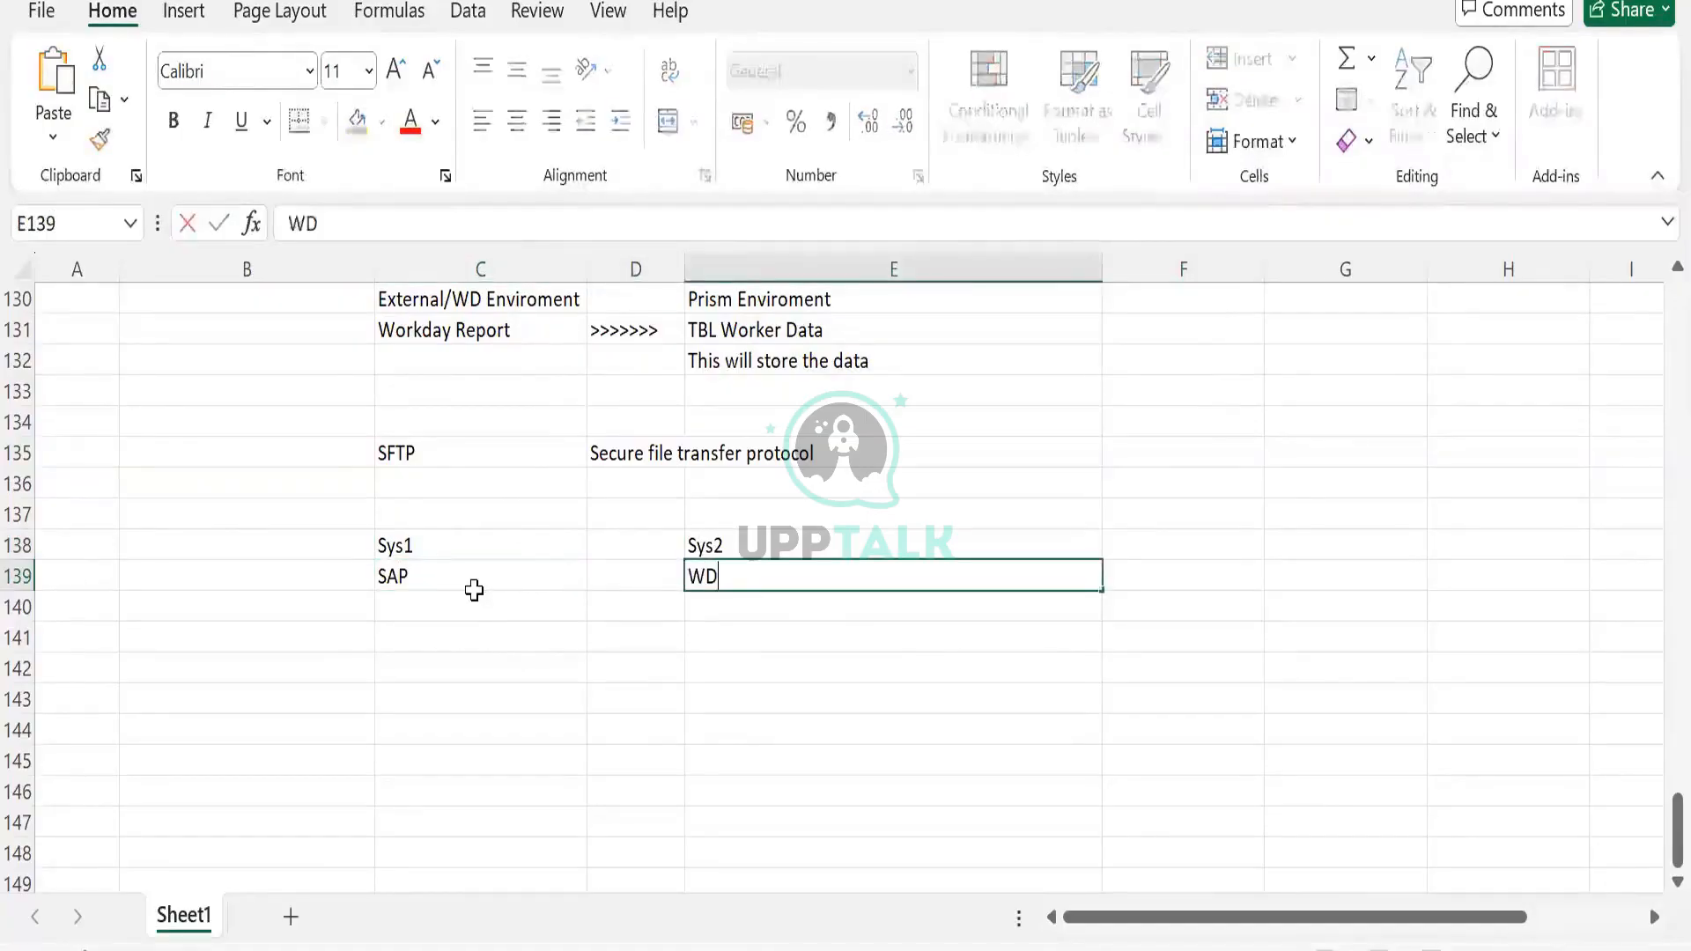
key(Return)
click(758, 573)
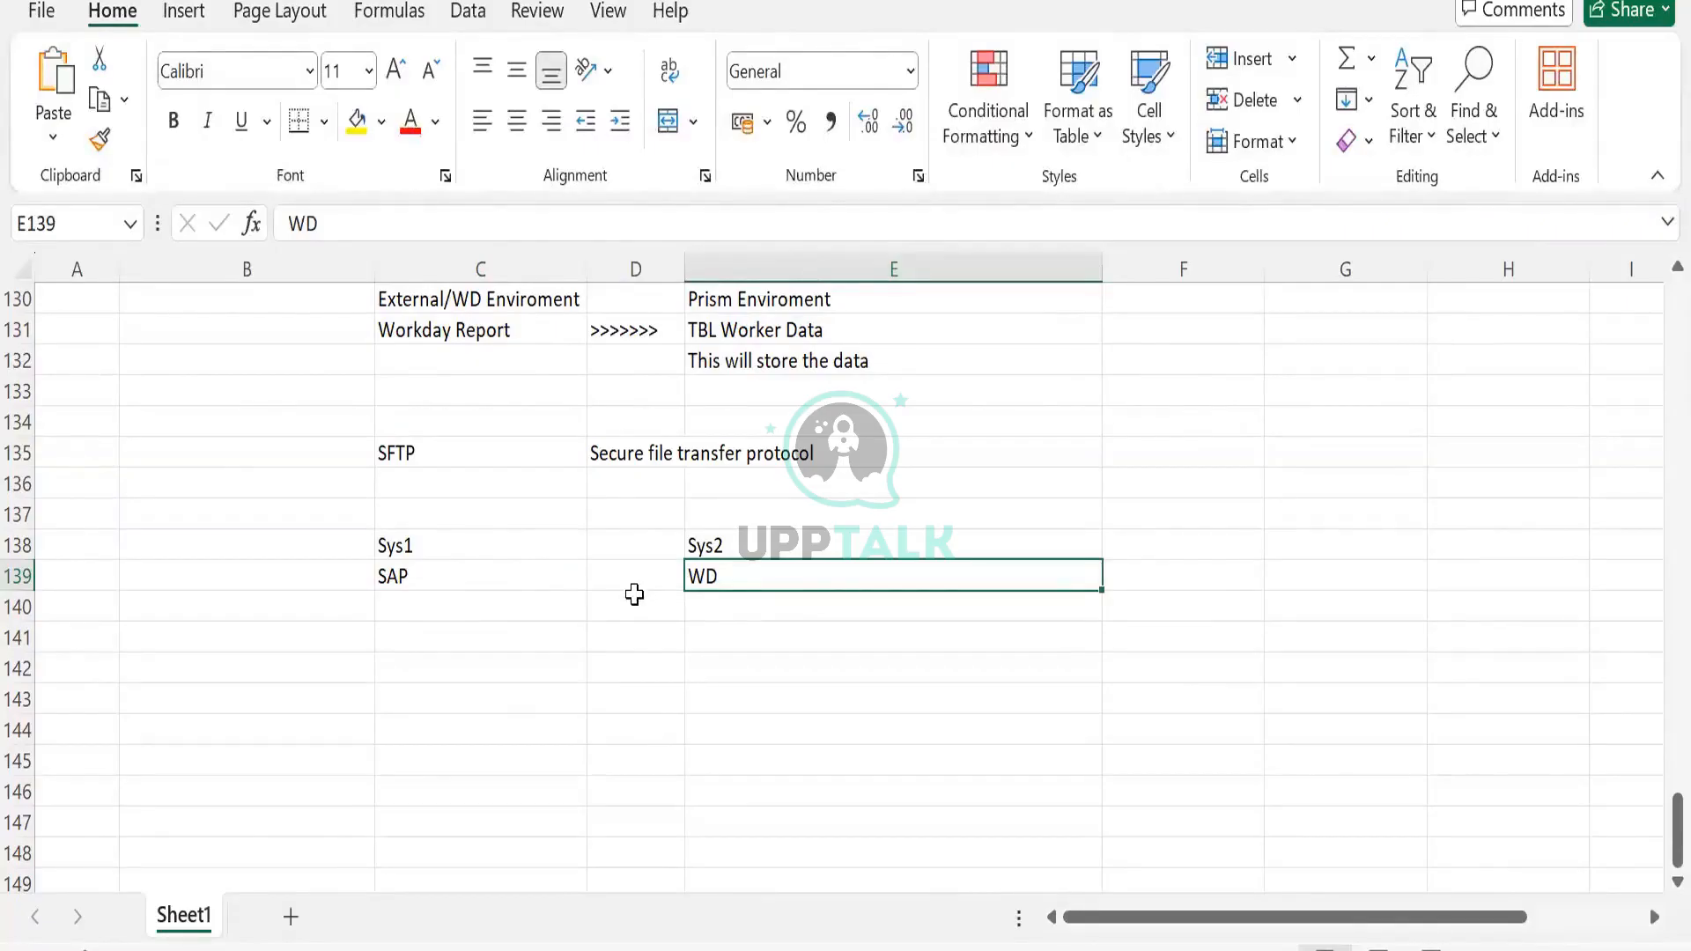
click(622, 545)
text(>>>>)
key(Tab)
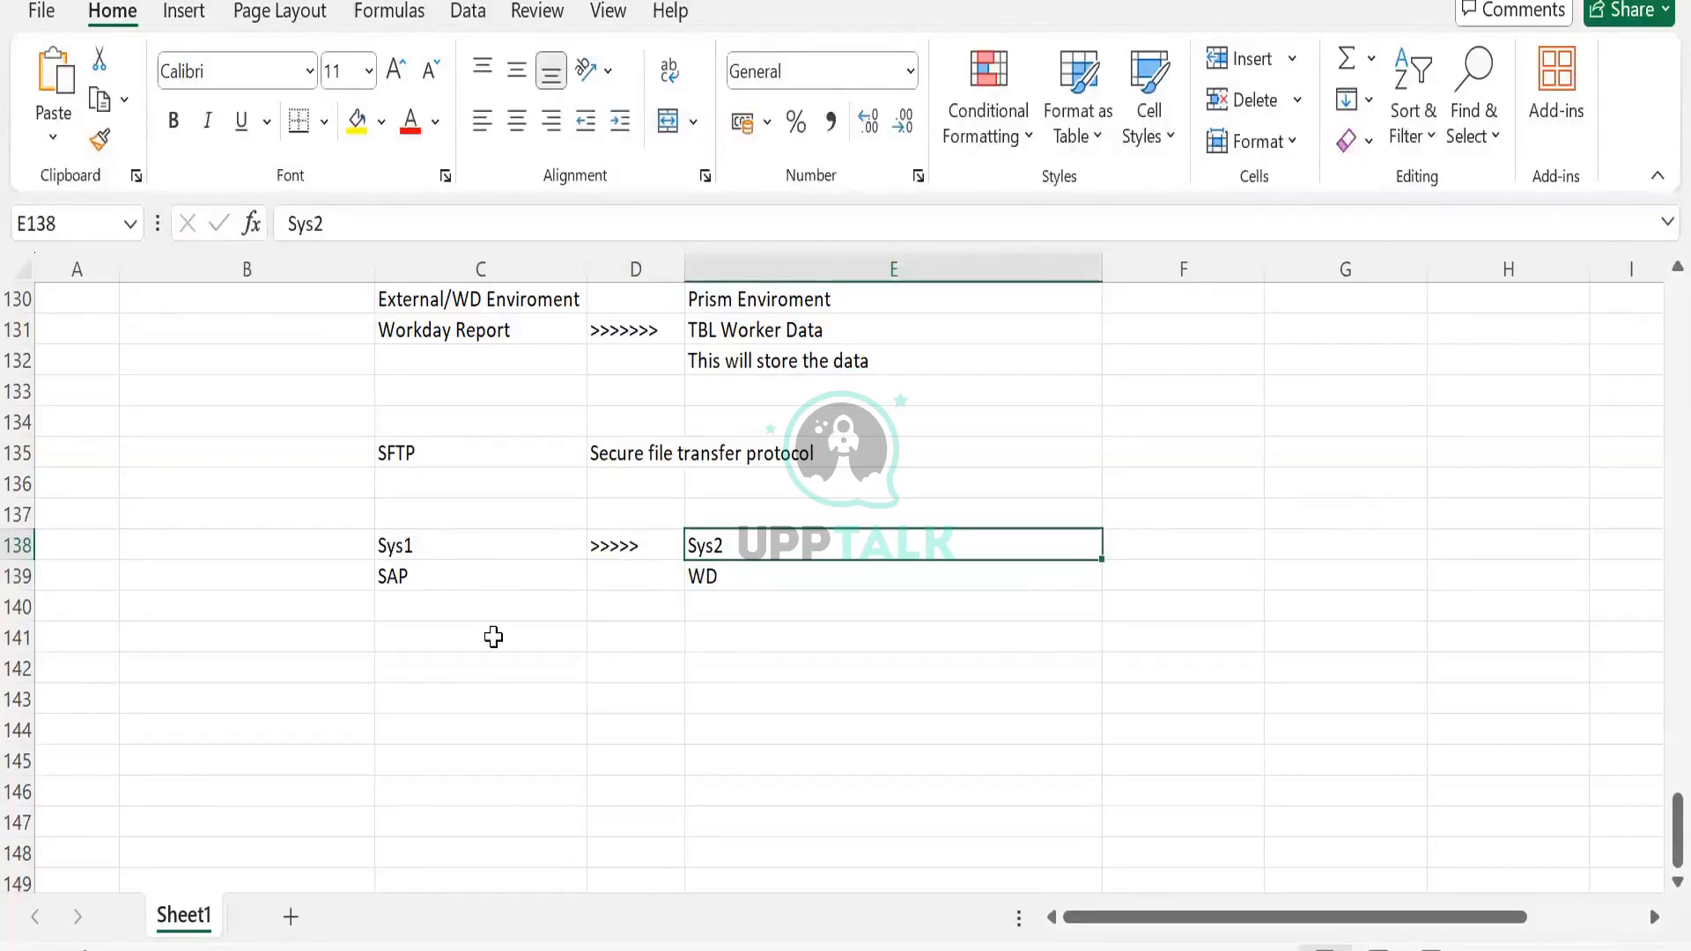
Copy the Sys2 and WD entries from column E into G138:G139
click(410, 474)
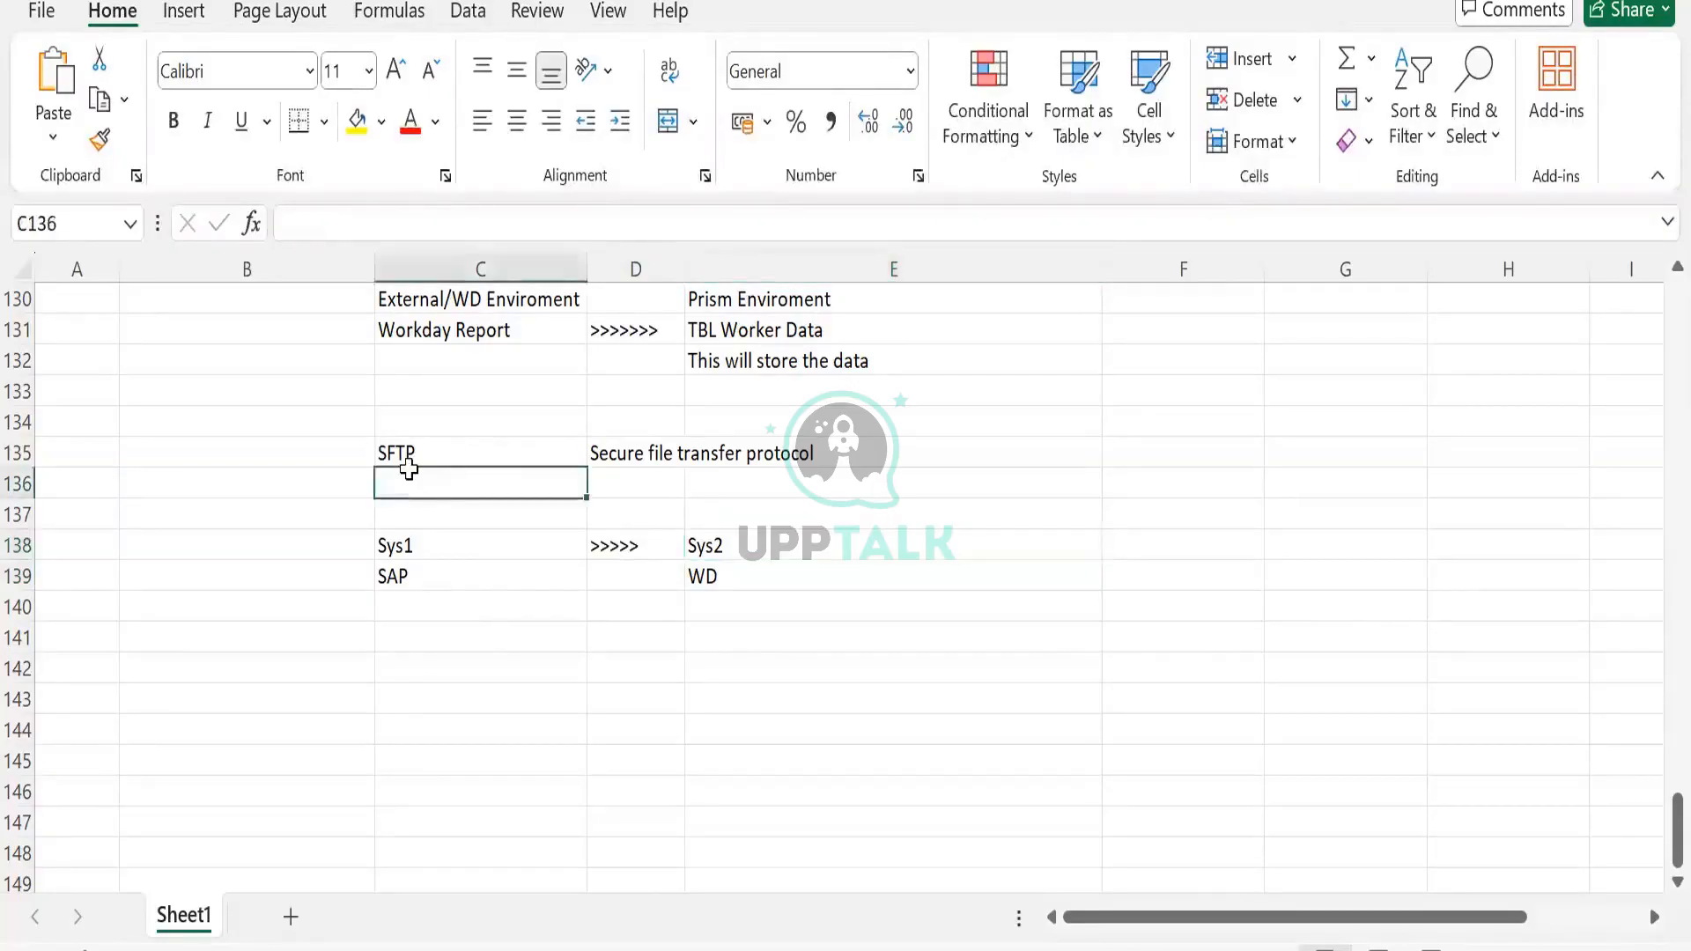
click(458, 540)
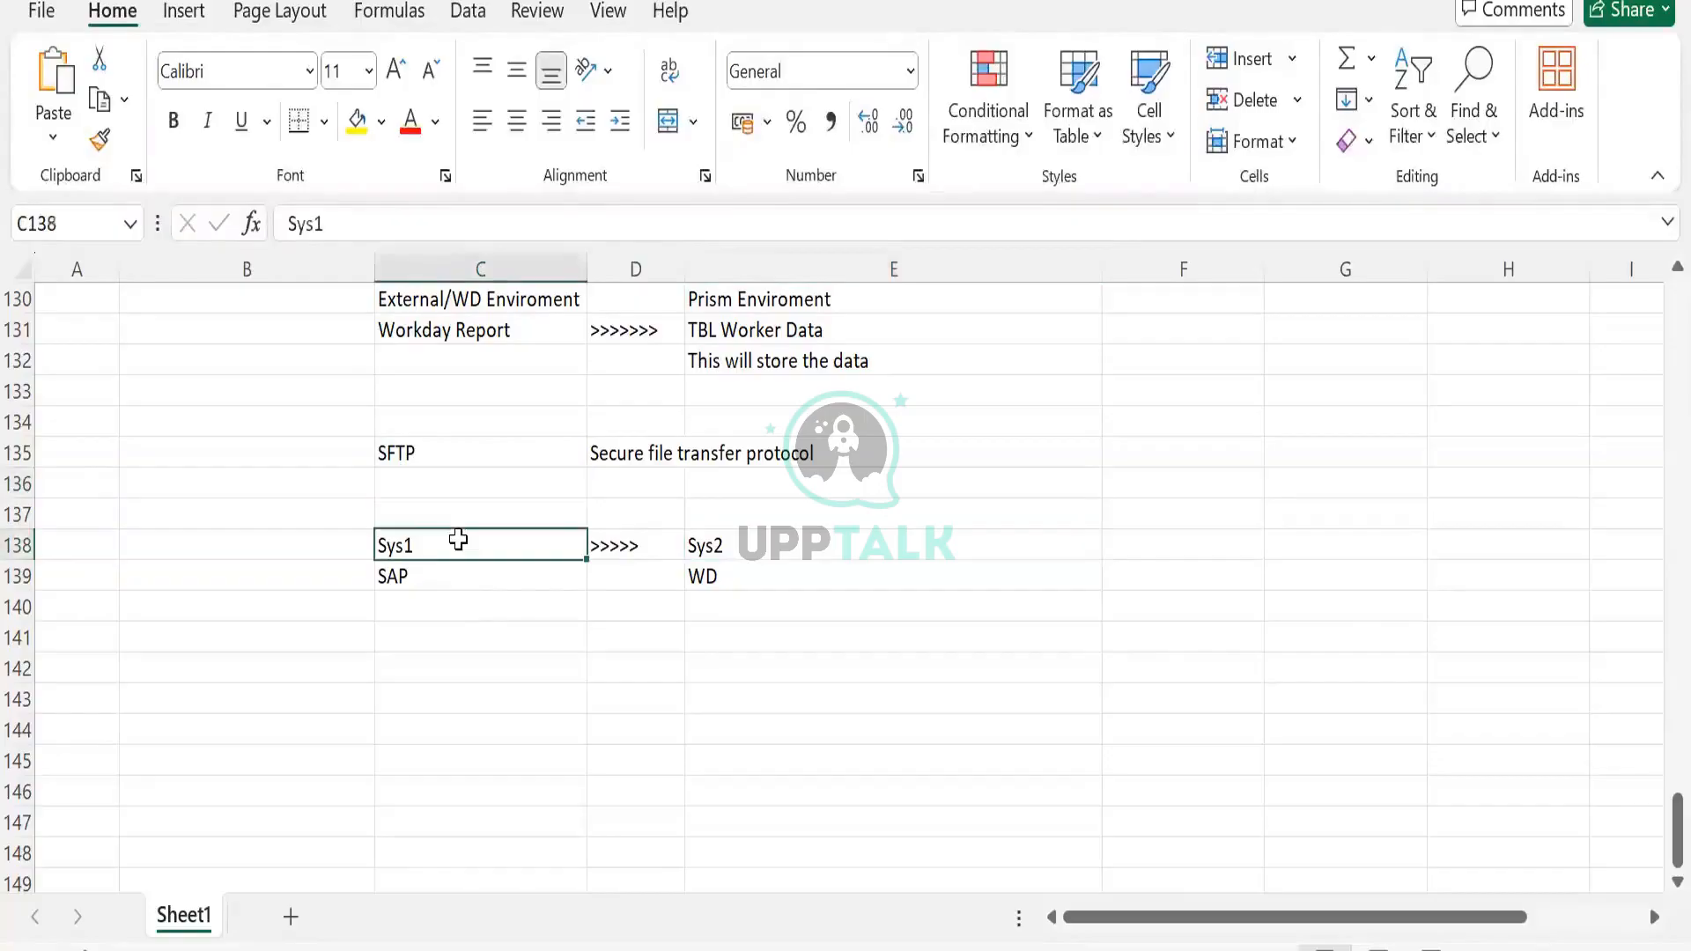
click(739, 568)
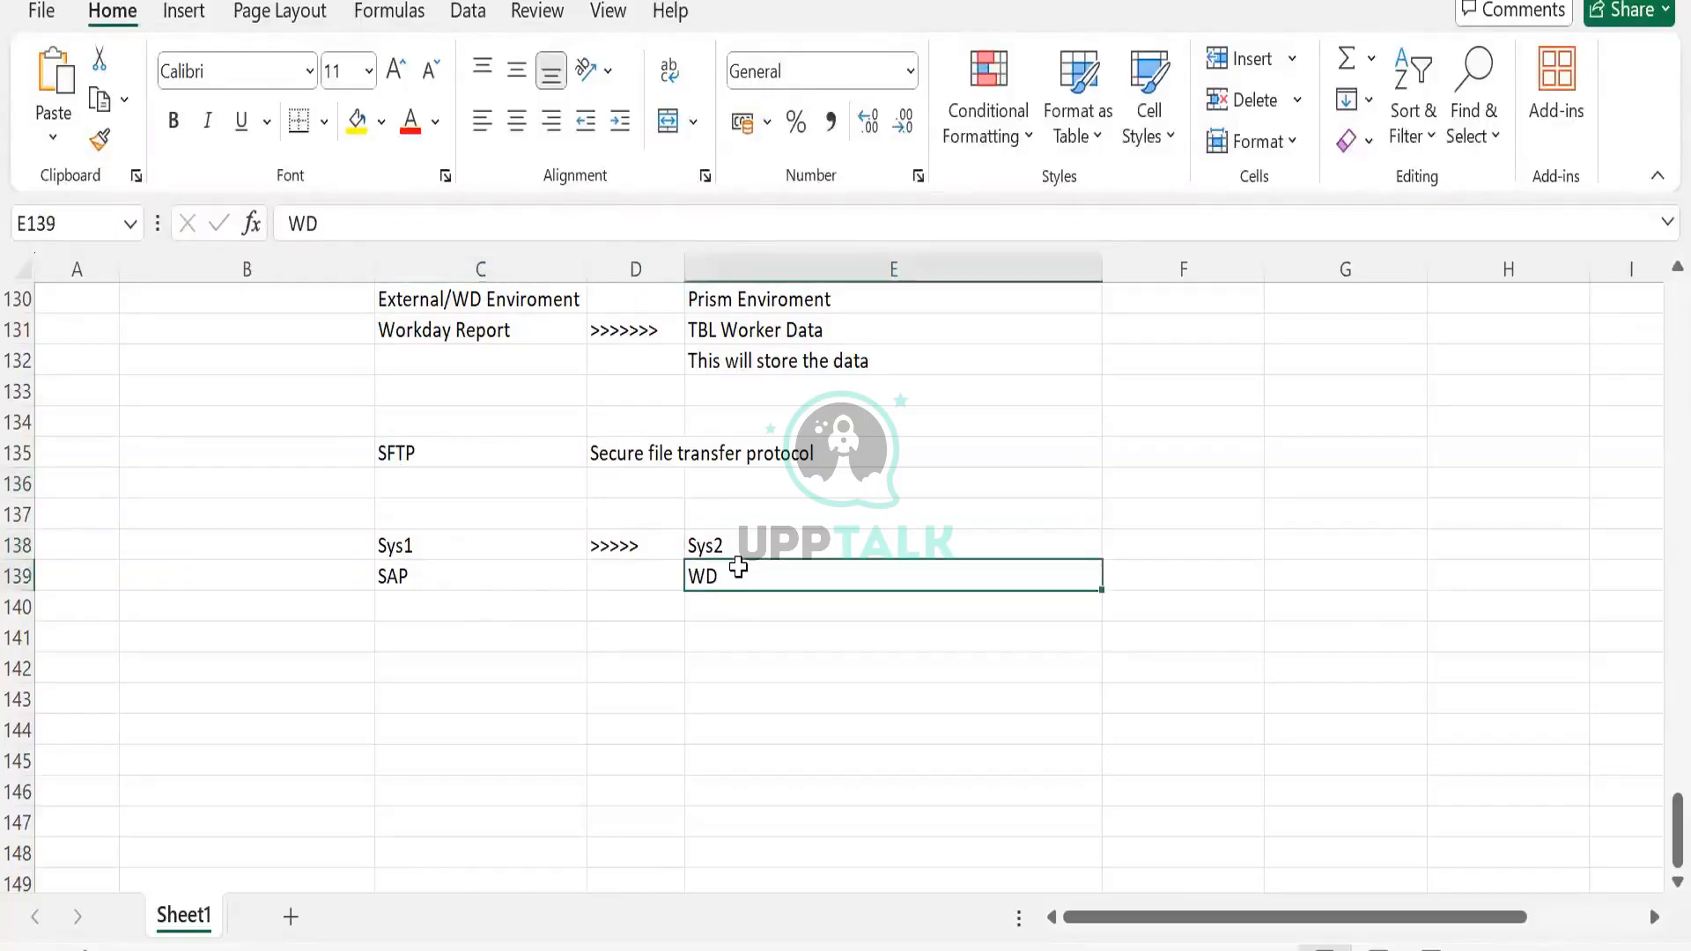
drag(737, 537, 714, 574)
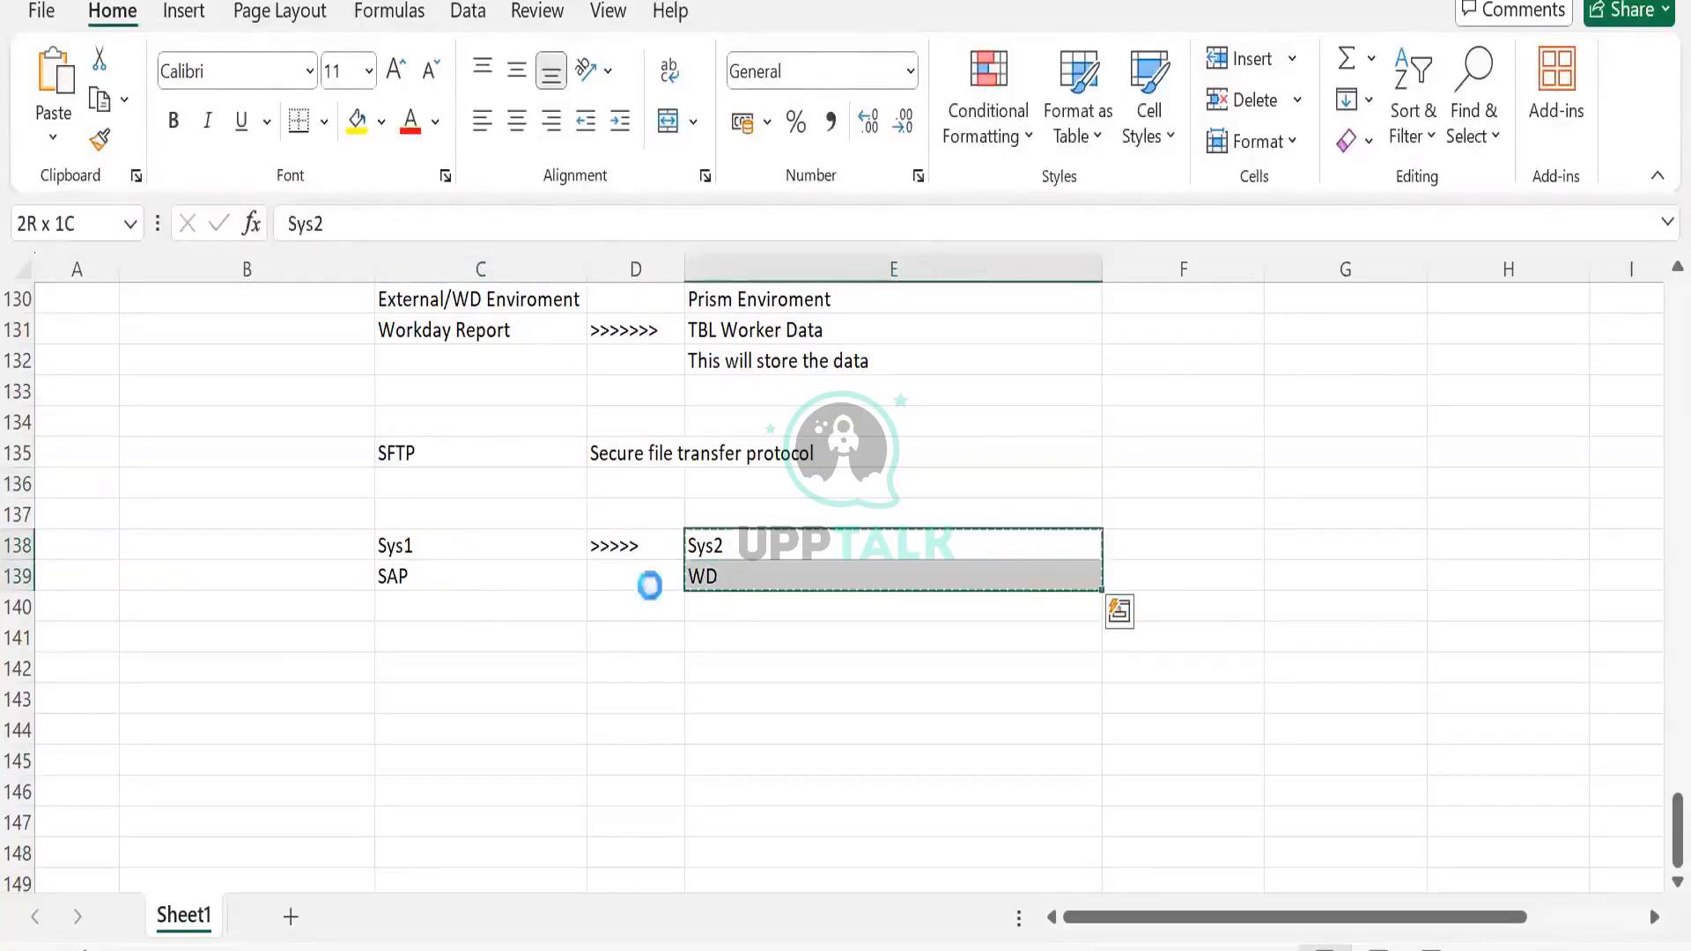
key(ctrl+c)
click(1200, 540)
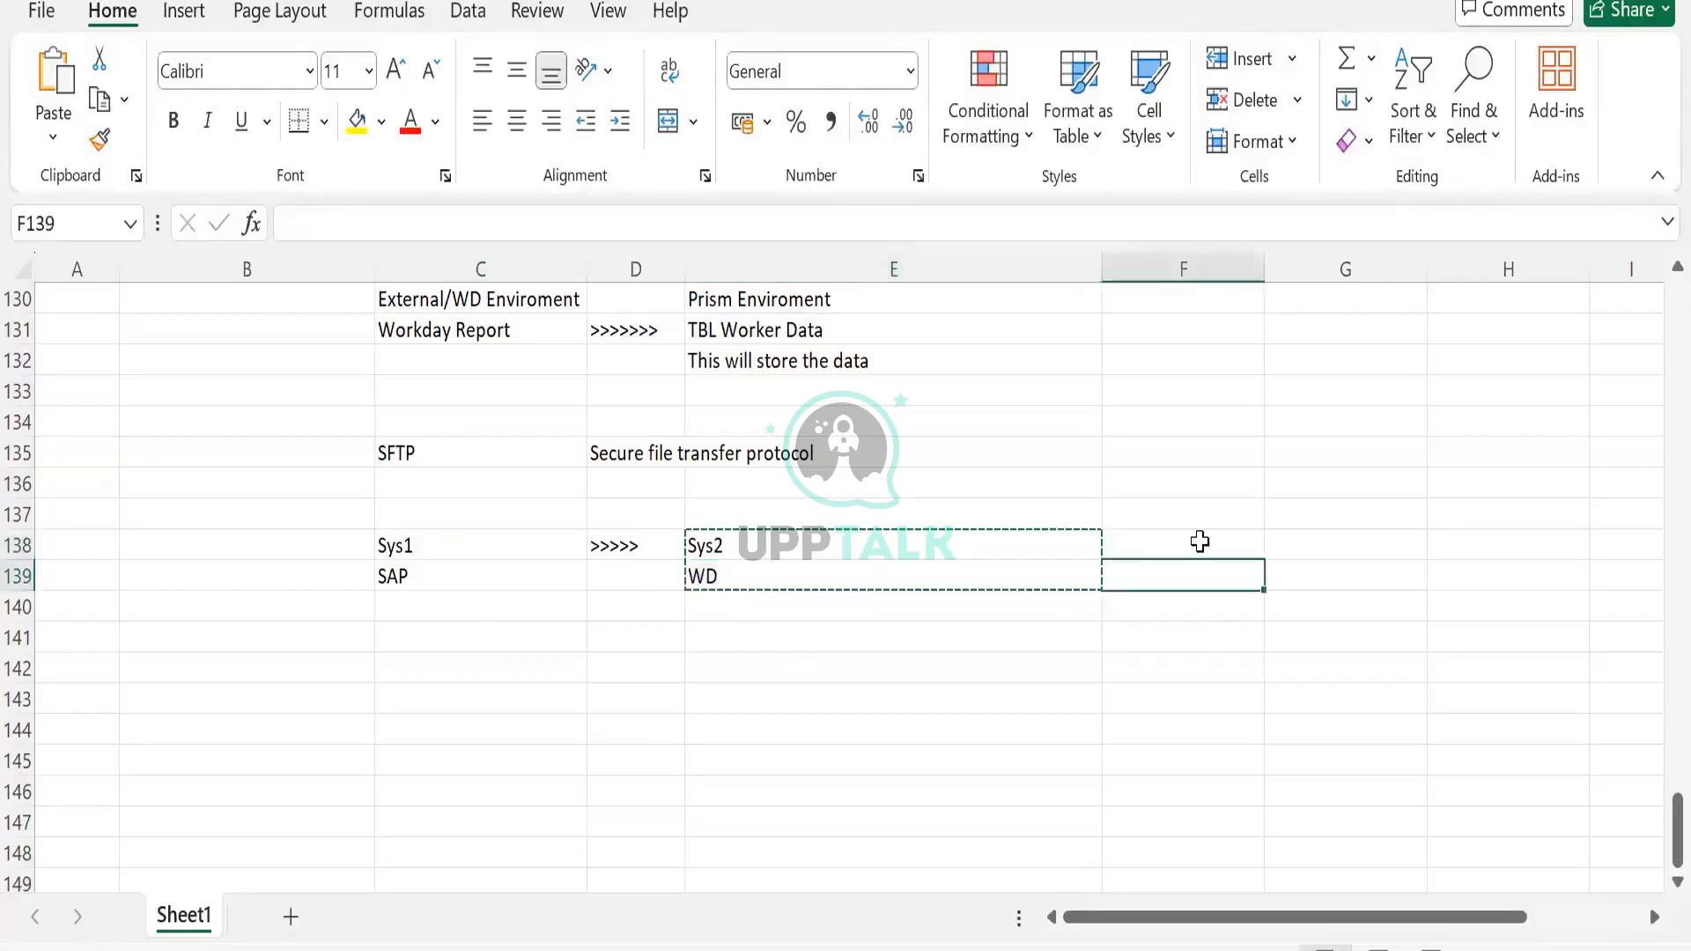
click(1362, 545)
key(ctrl+v)
Paste Sys2 and WD into column G and enter Cloud Folder and SFTP in E138:E139
click(875, 513)
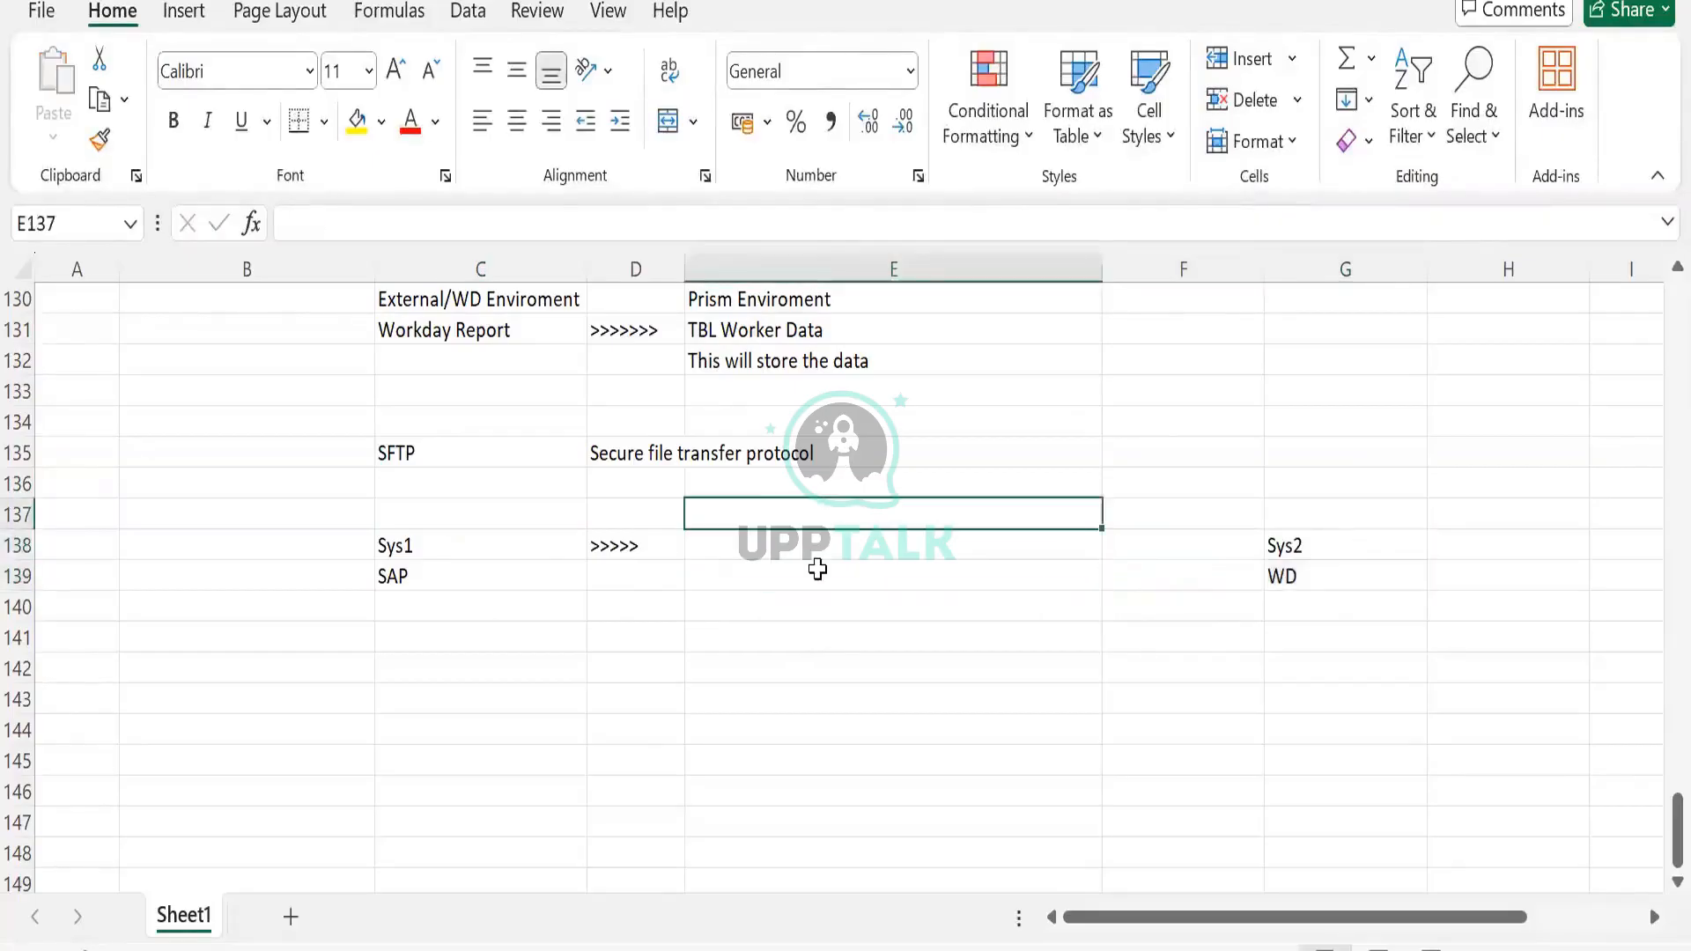
click(826, 549)
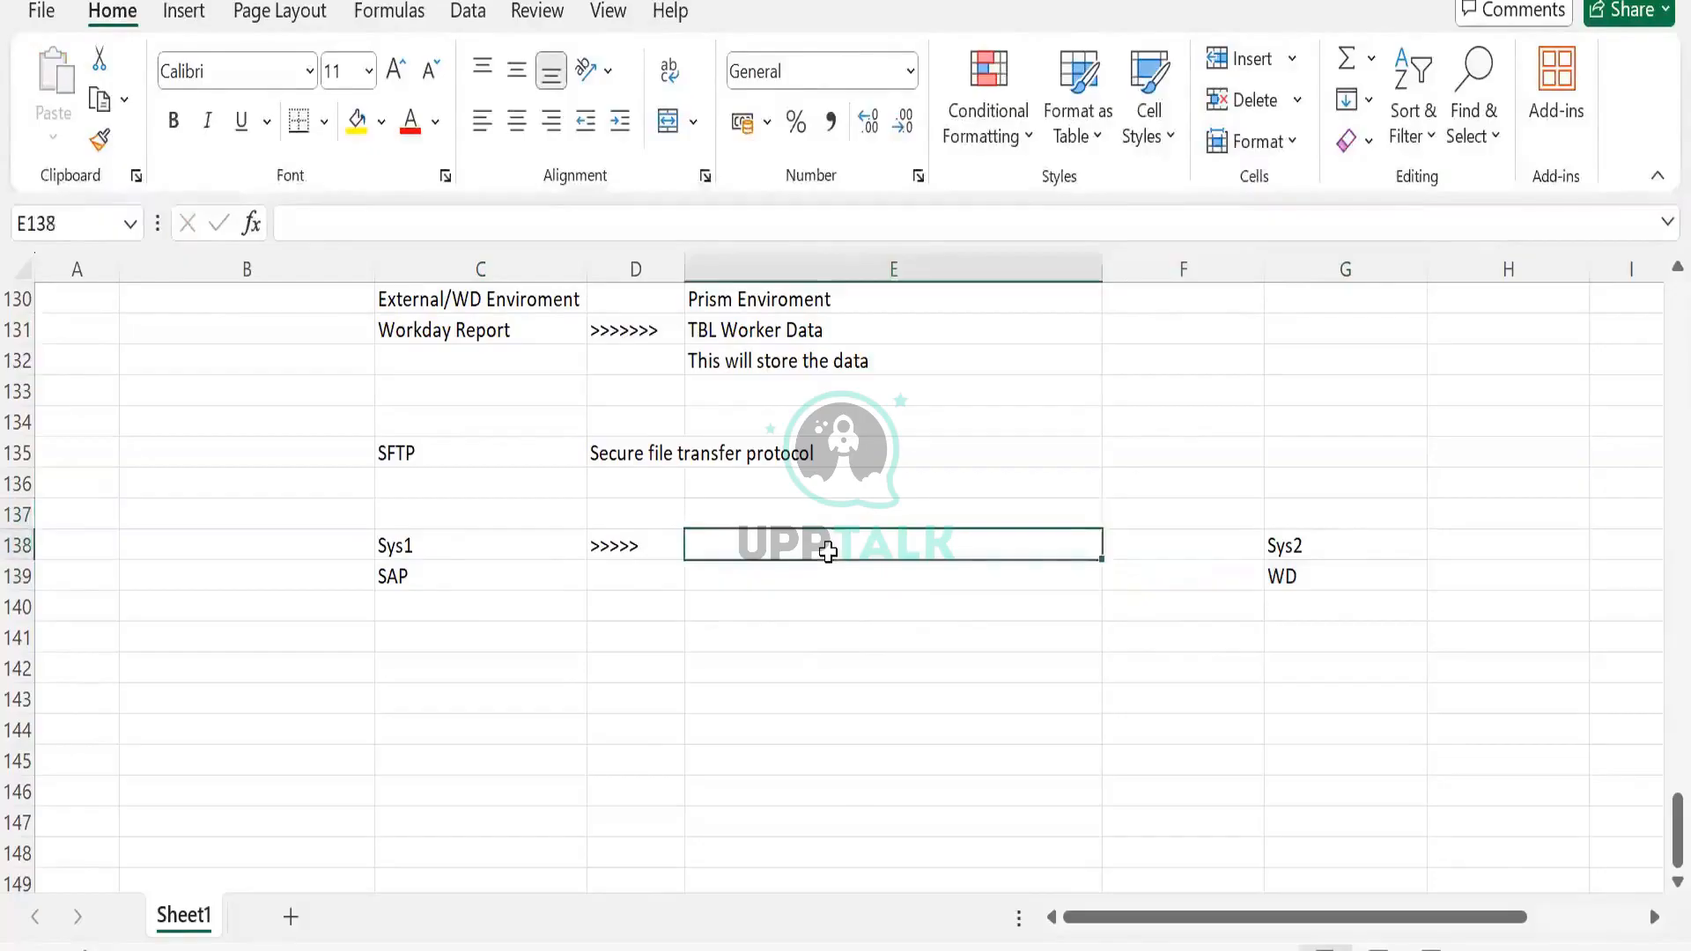
text(Clo)
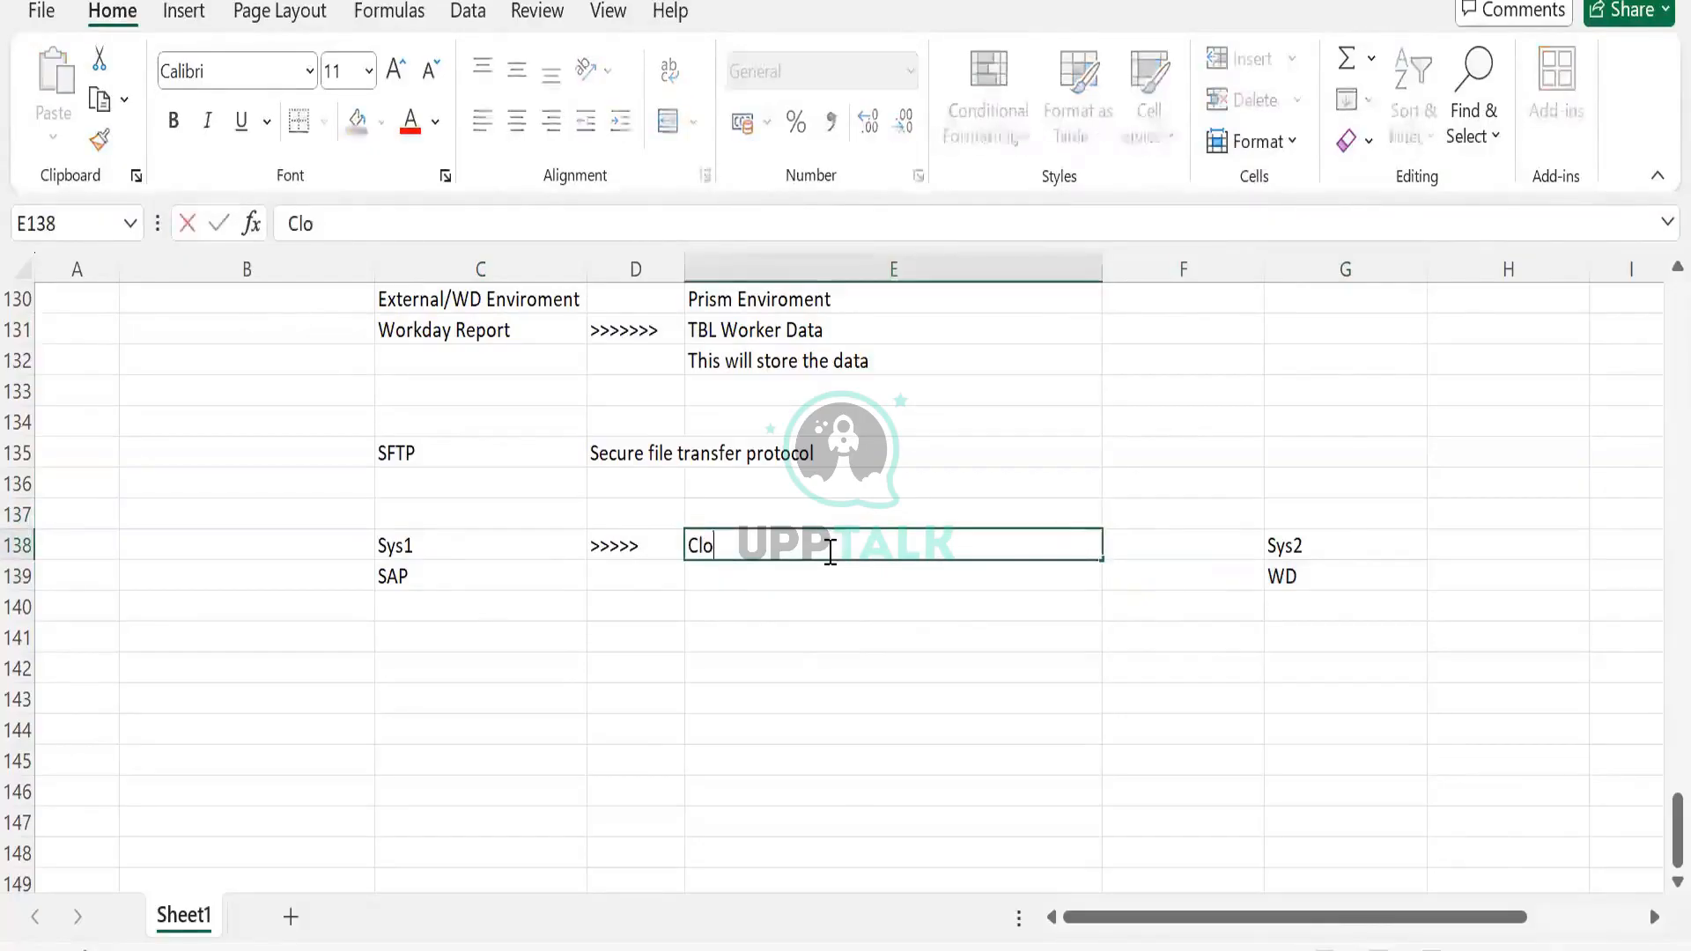
key(BackSpace)
text(oud Folder)
key(Return)
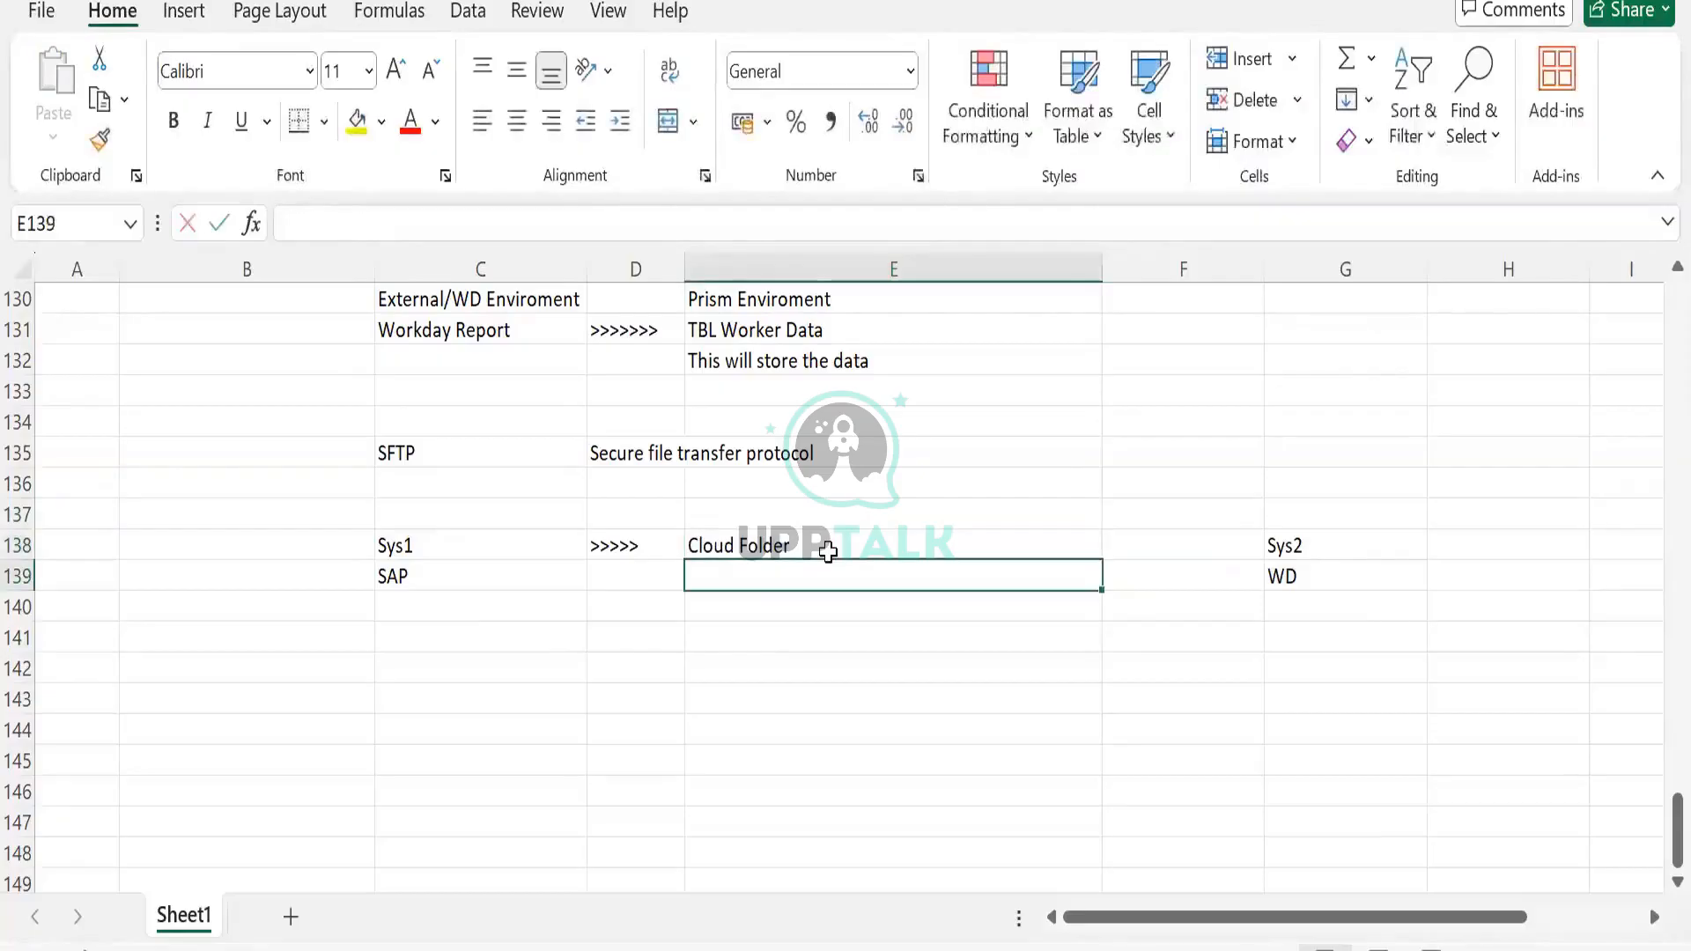
text(SFTP)
key(Tab)
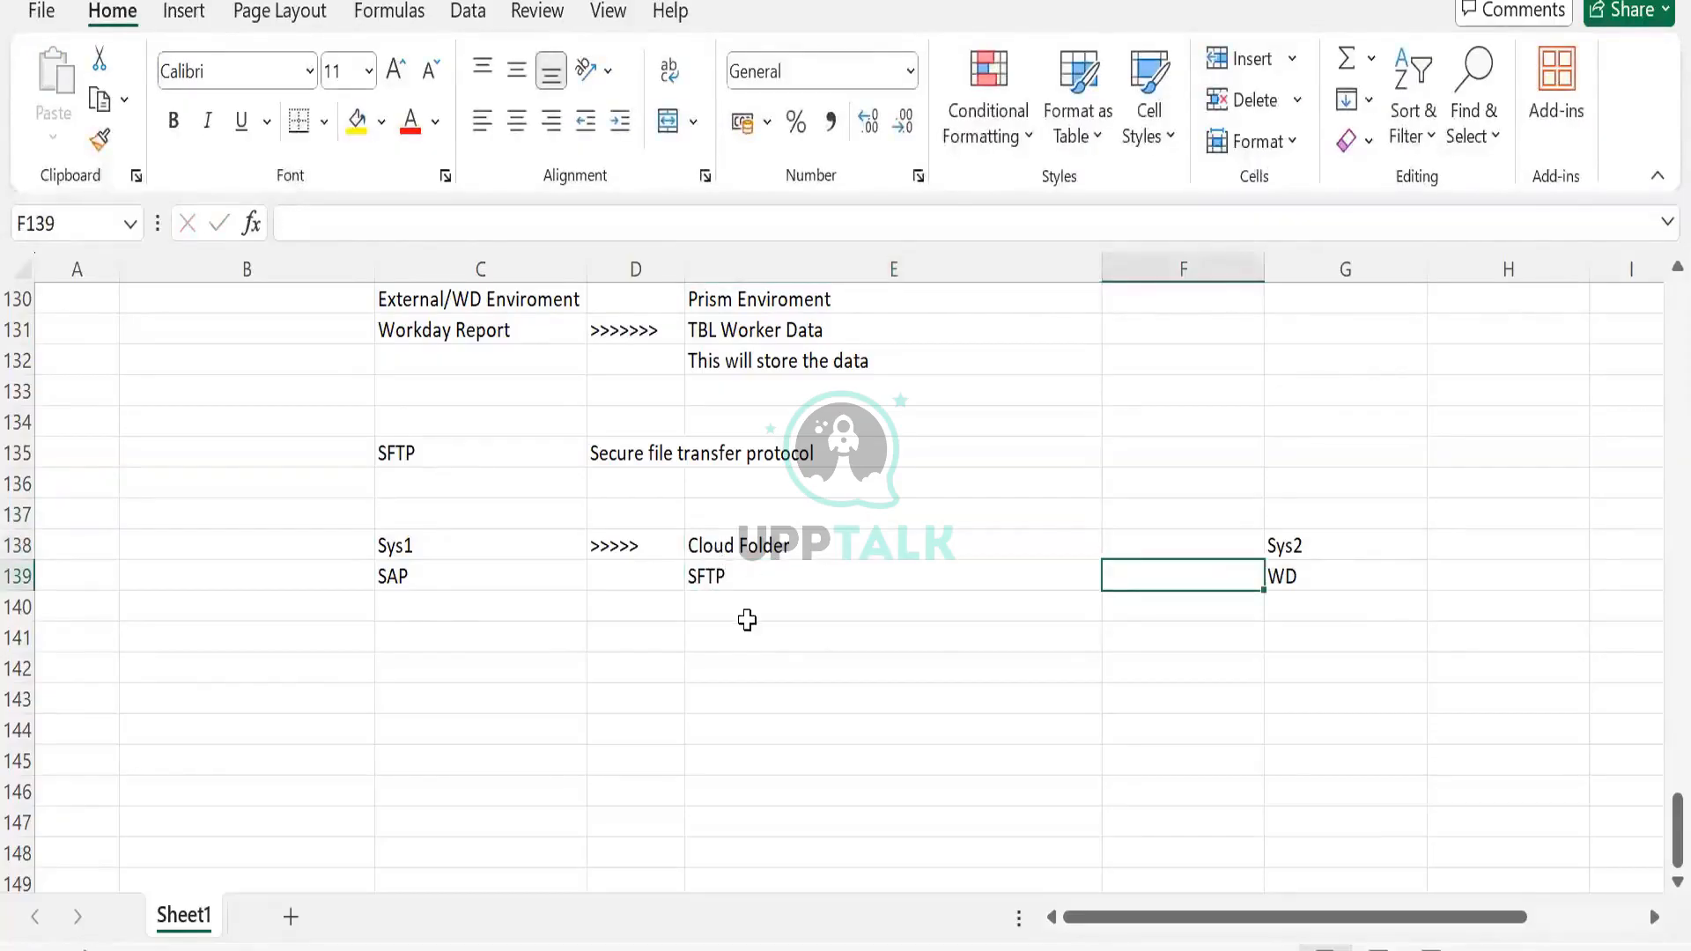
click(736, 573)
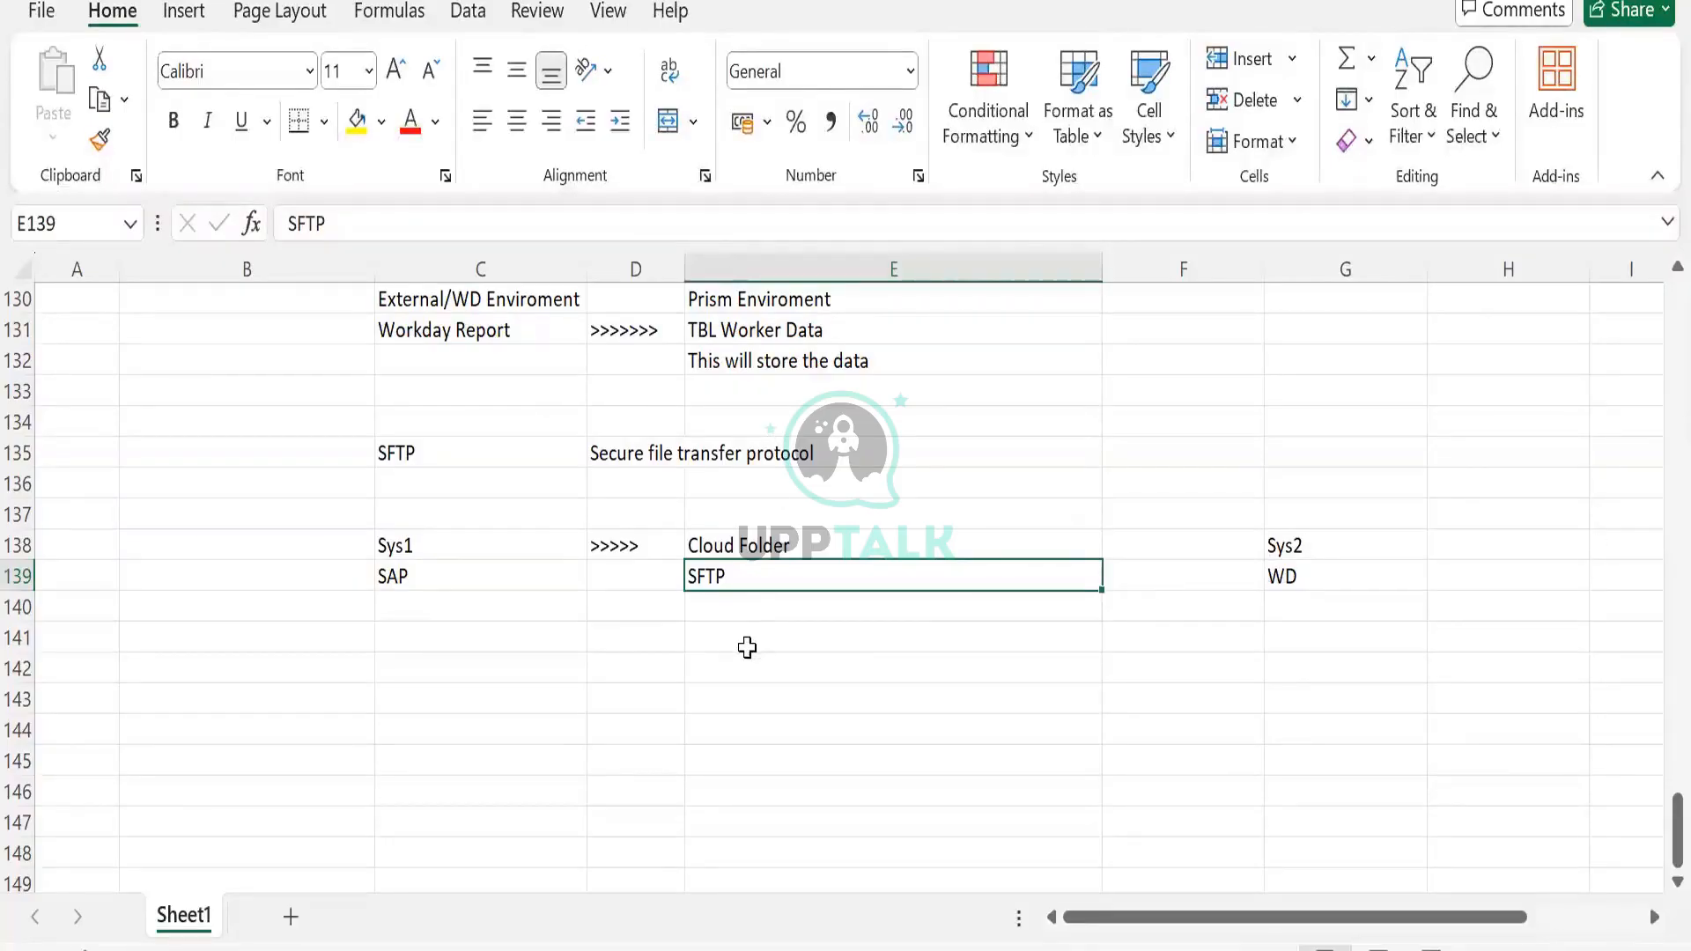
click(391, 574)
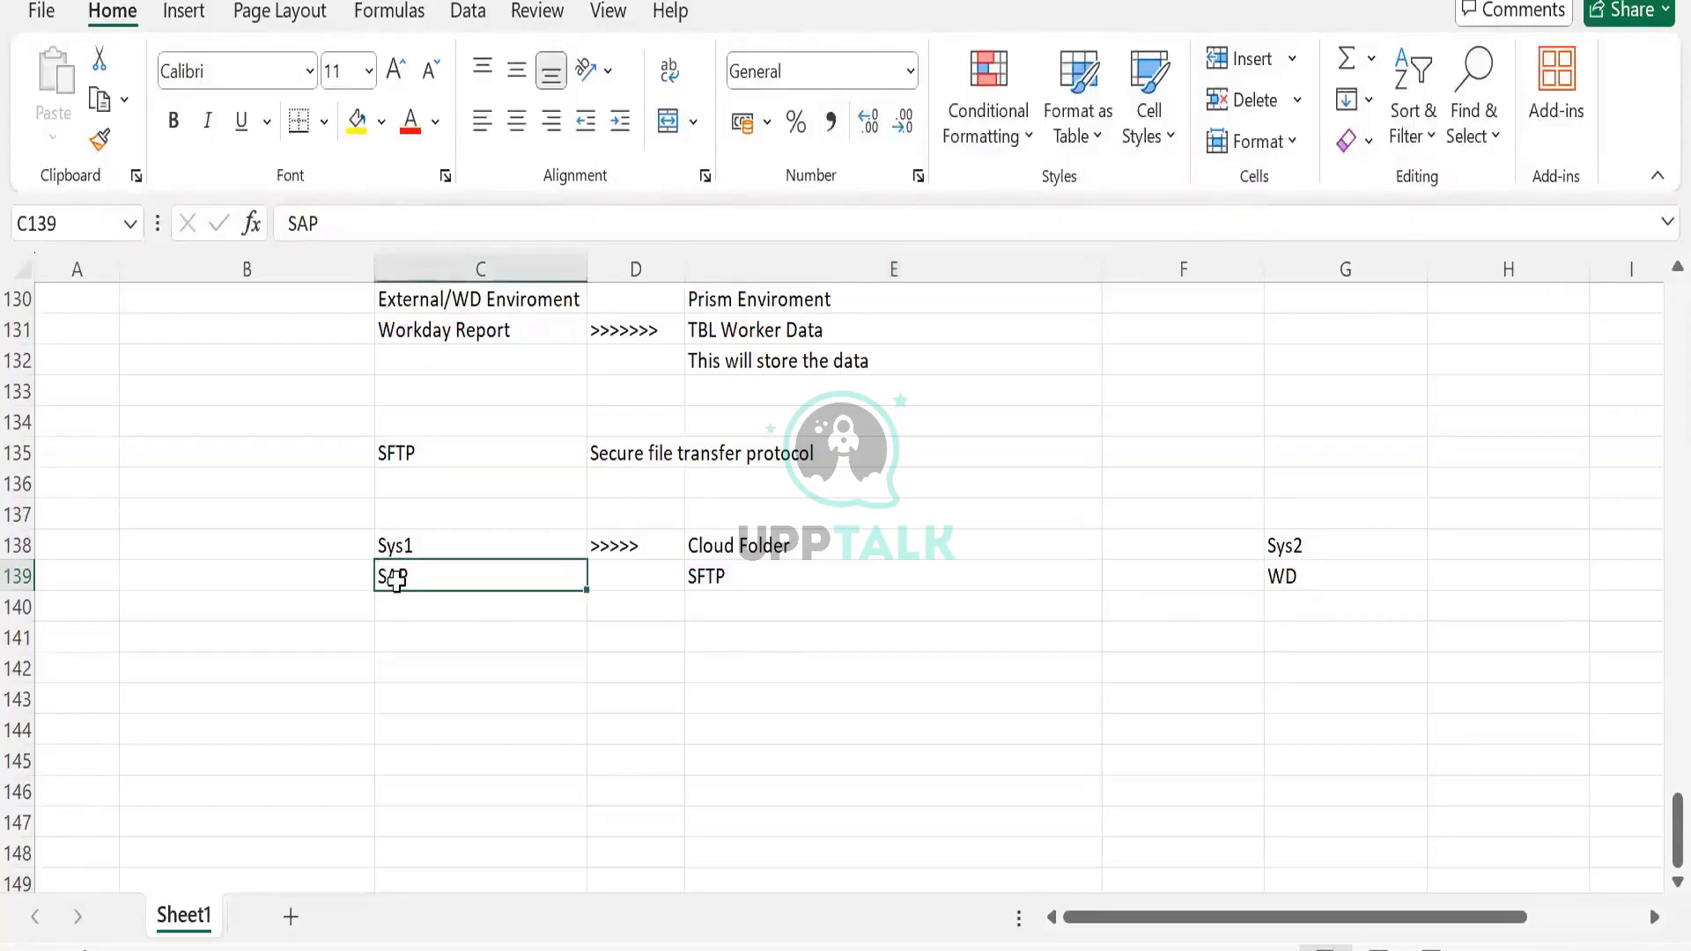
click(761, 552)
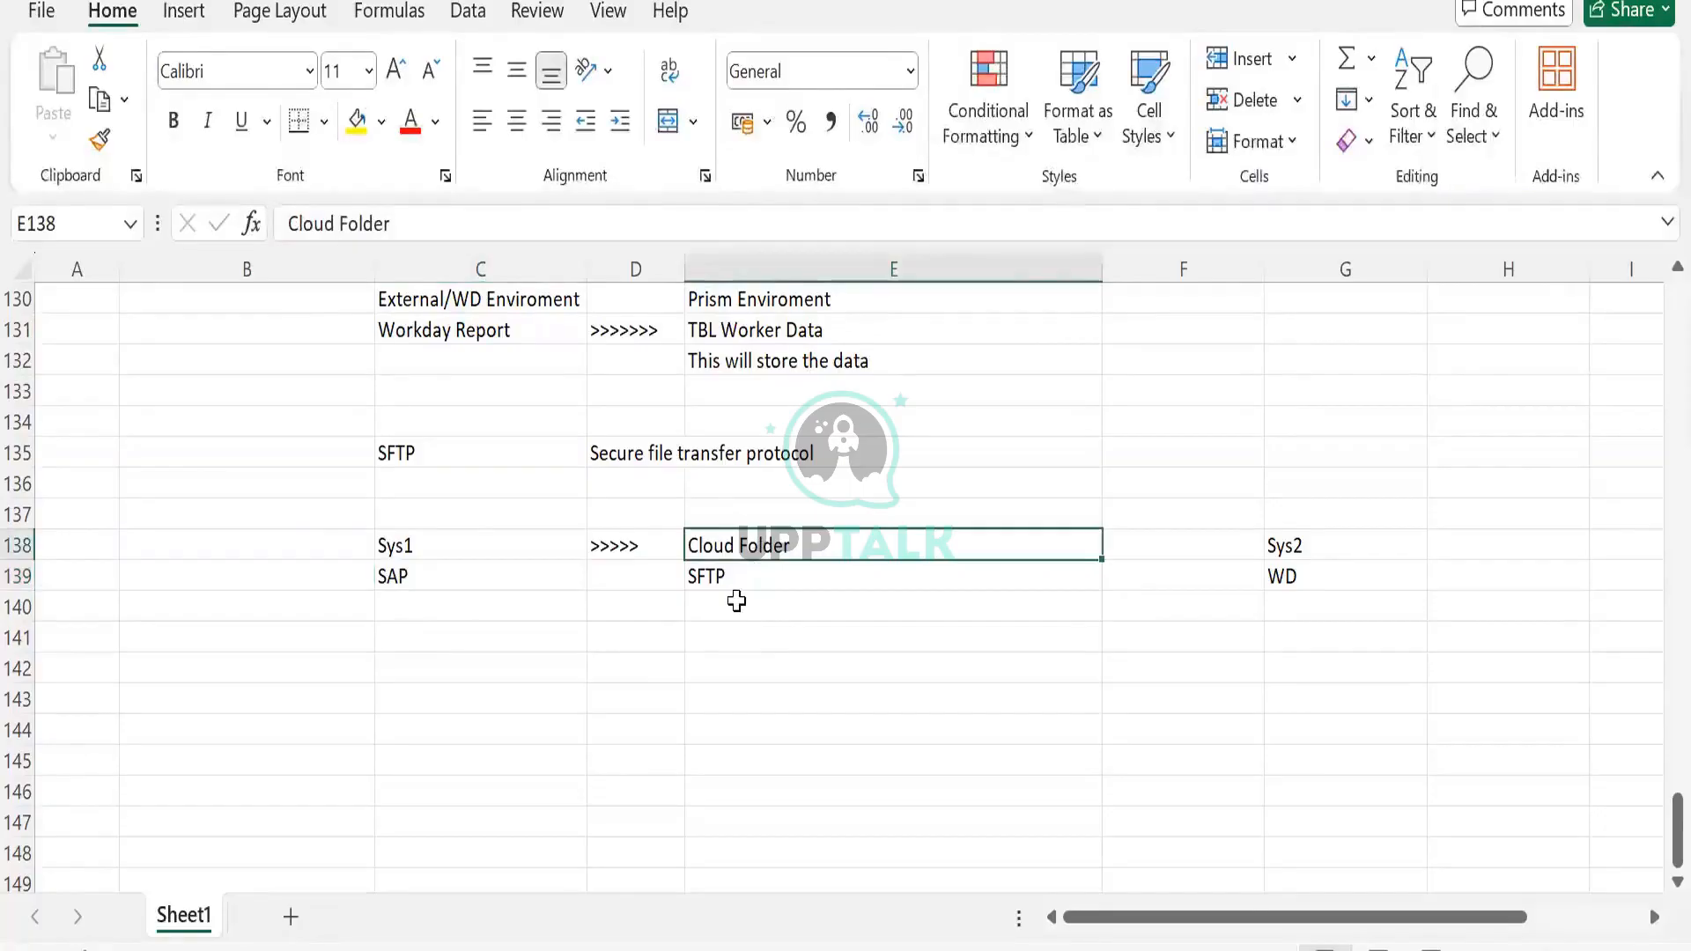
click(417, 602)
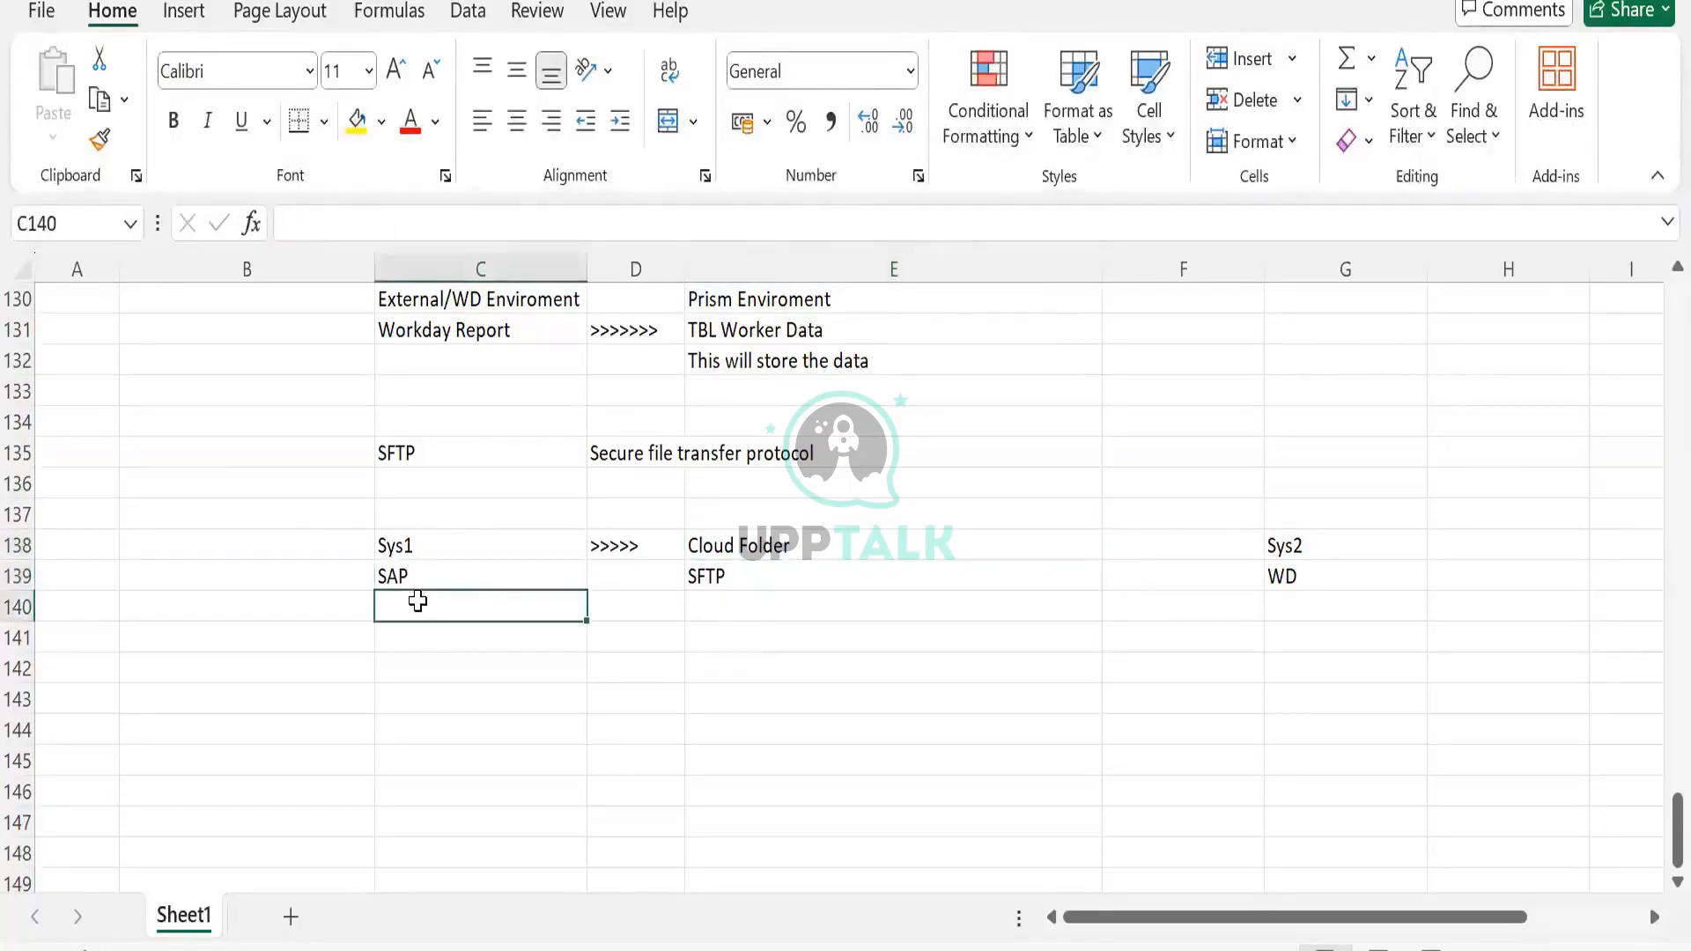
Type Org Data file and paste it into E140 below SFTP
text(Or)
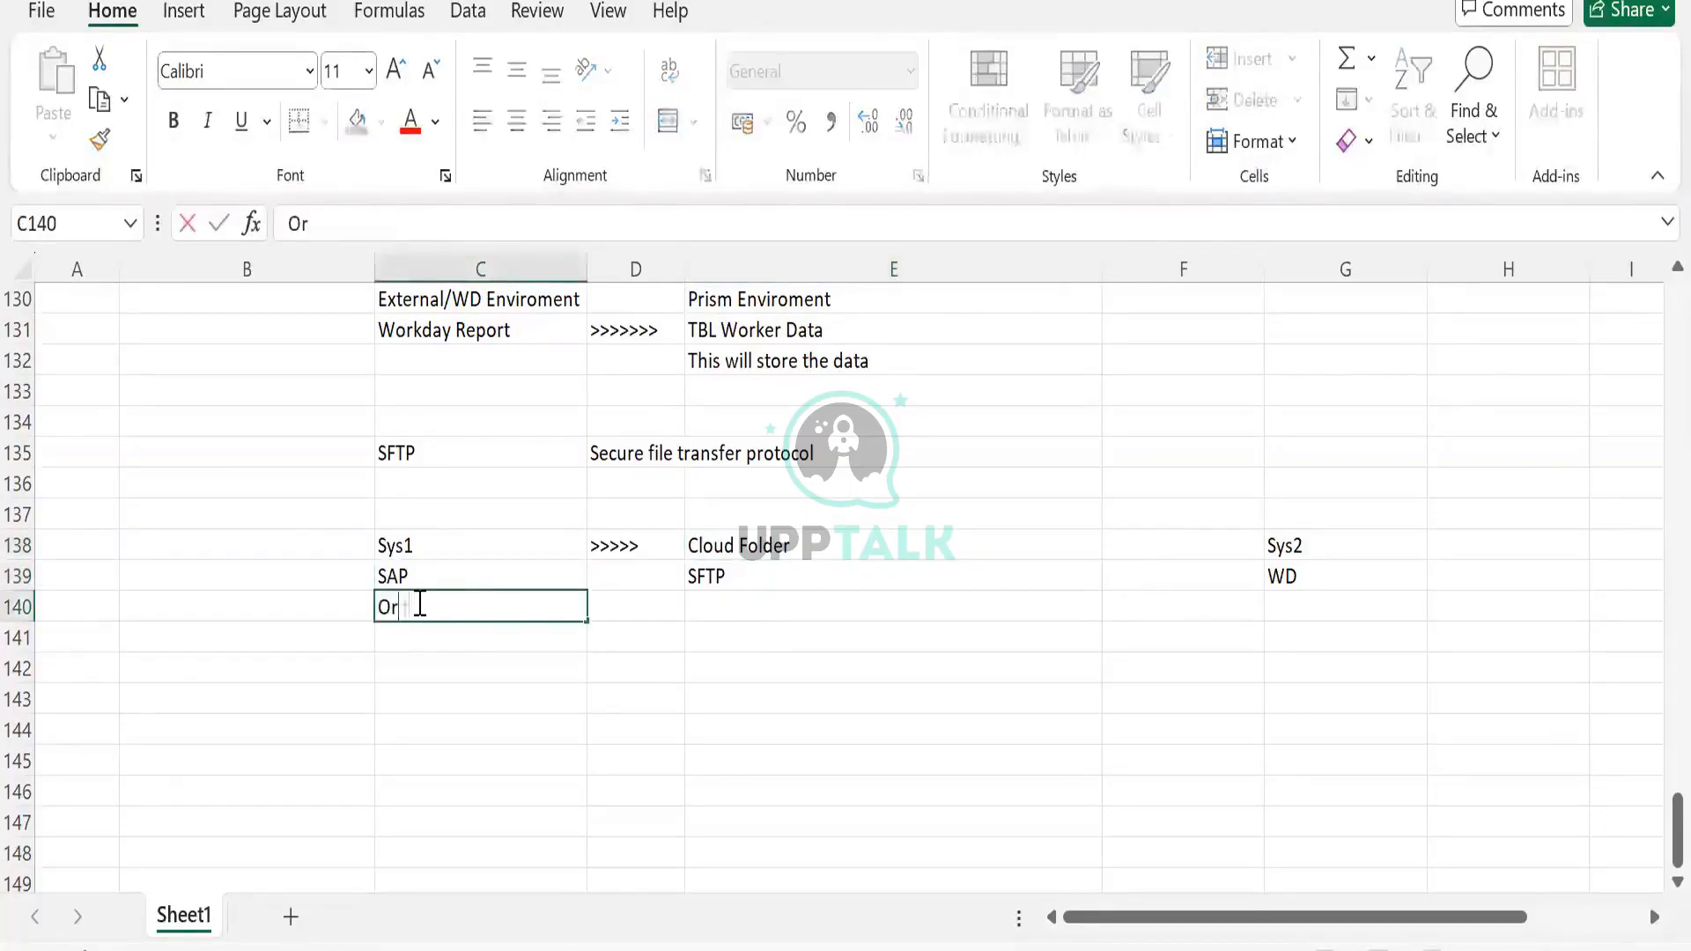
text(g Data file)
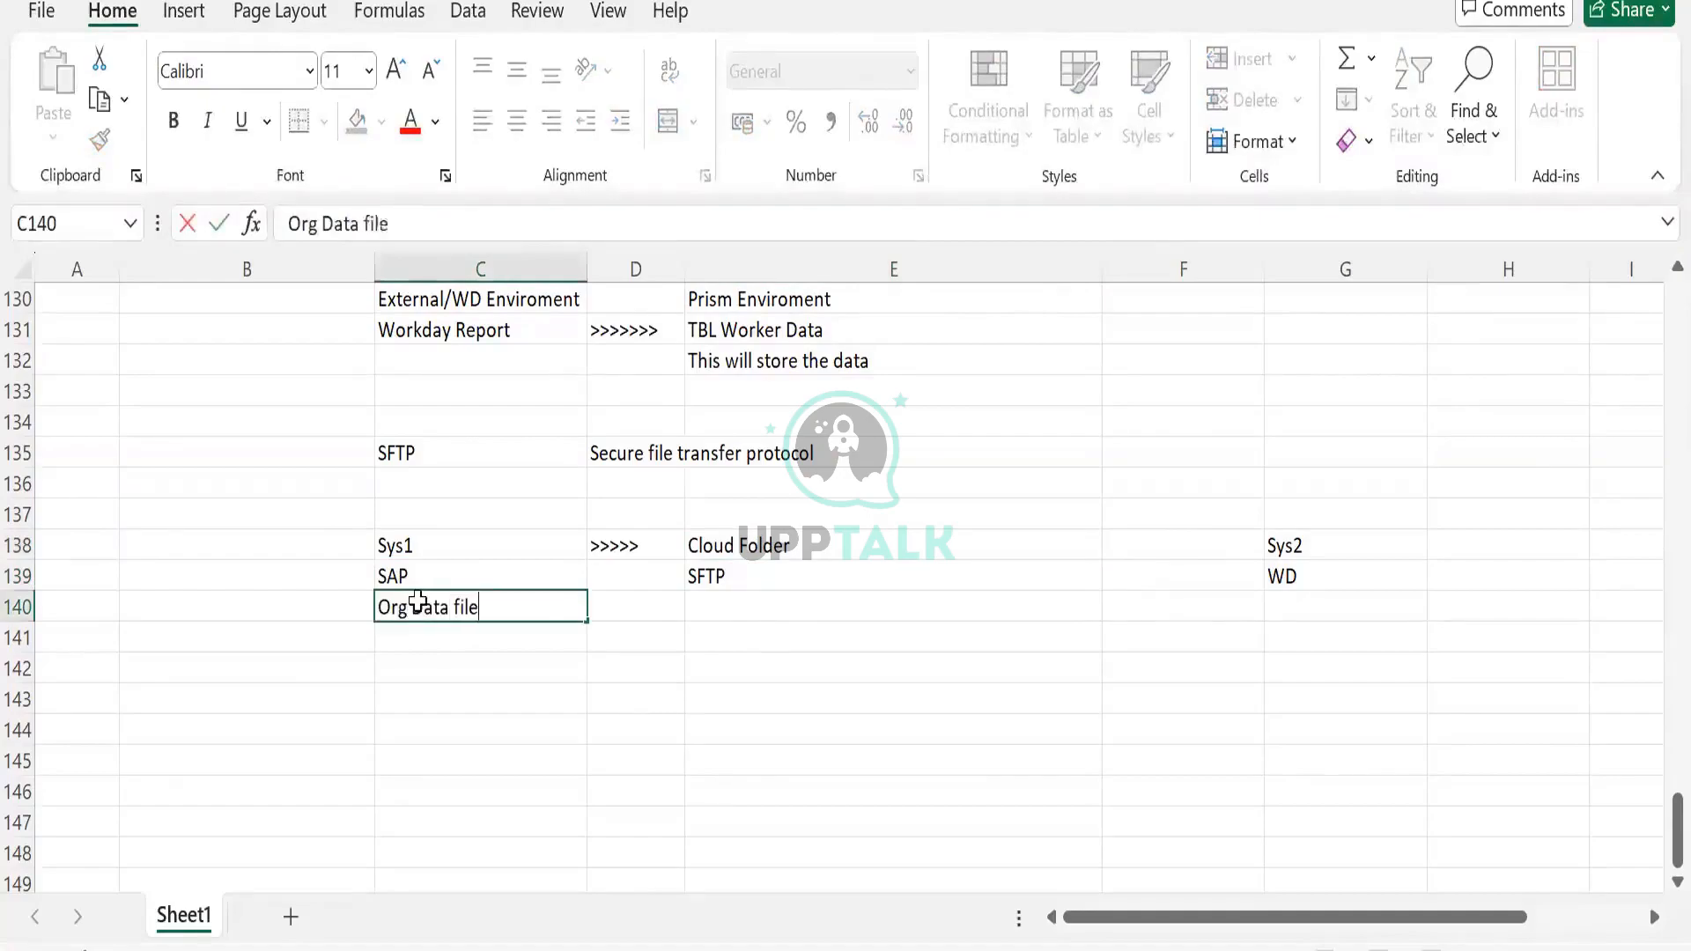
key(Tab)
click(417, 602)
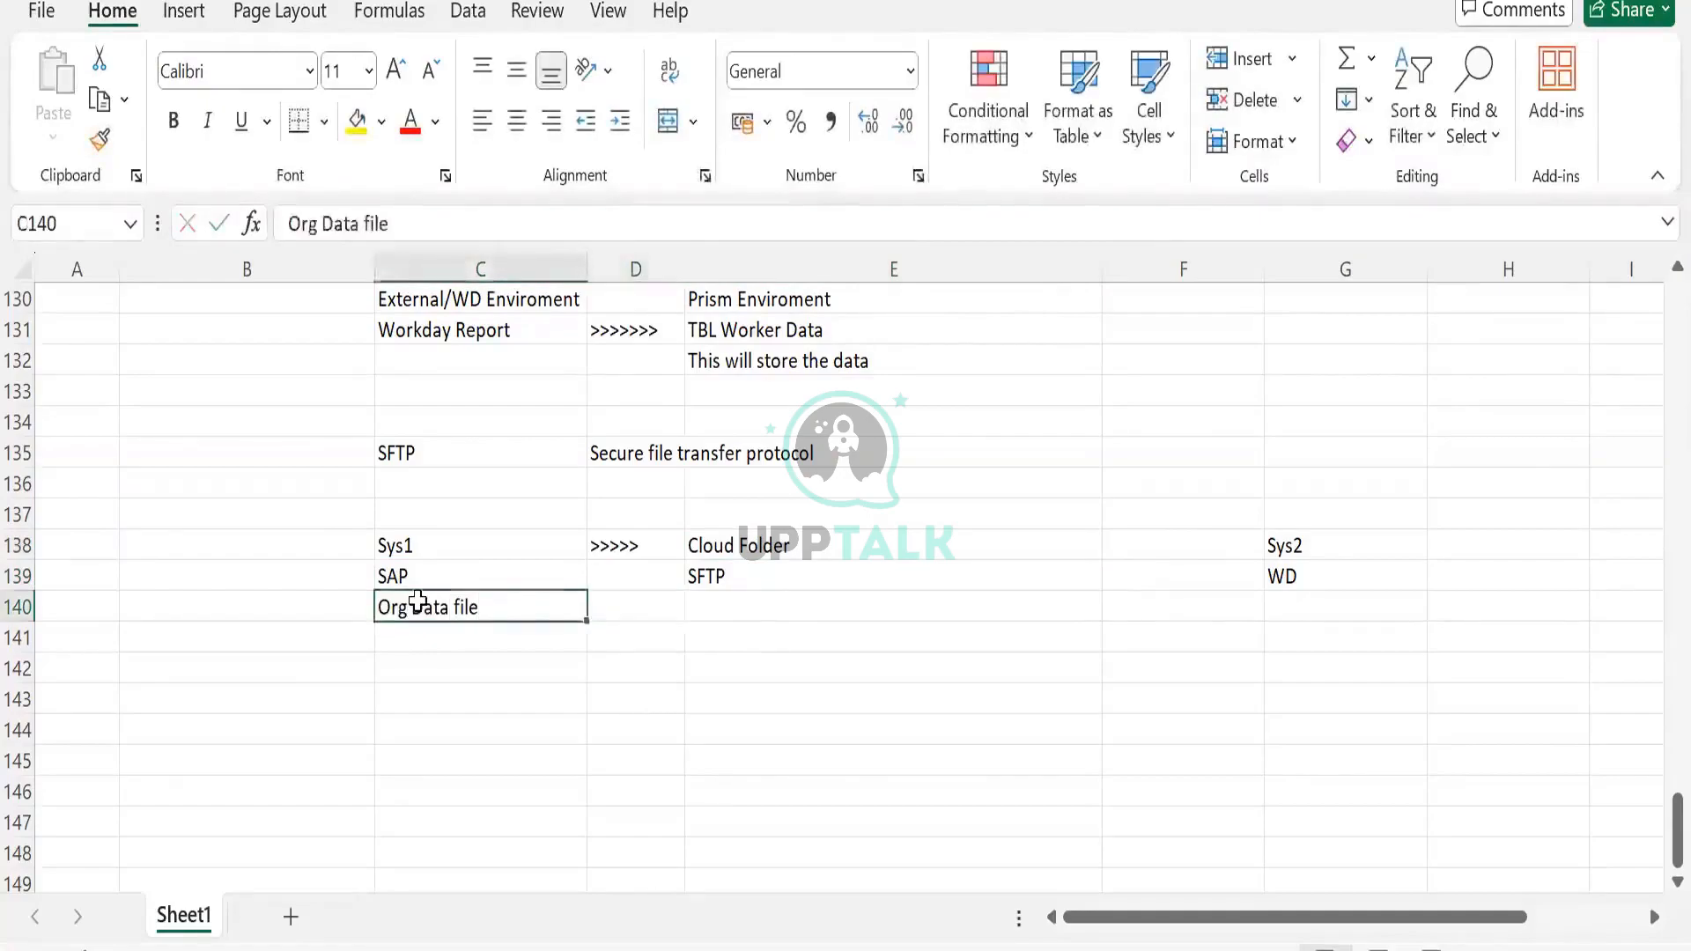
key(ctrl+c)
click(832, 621)
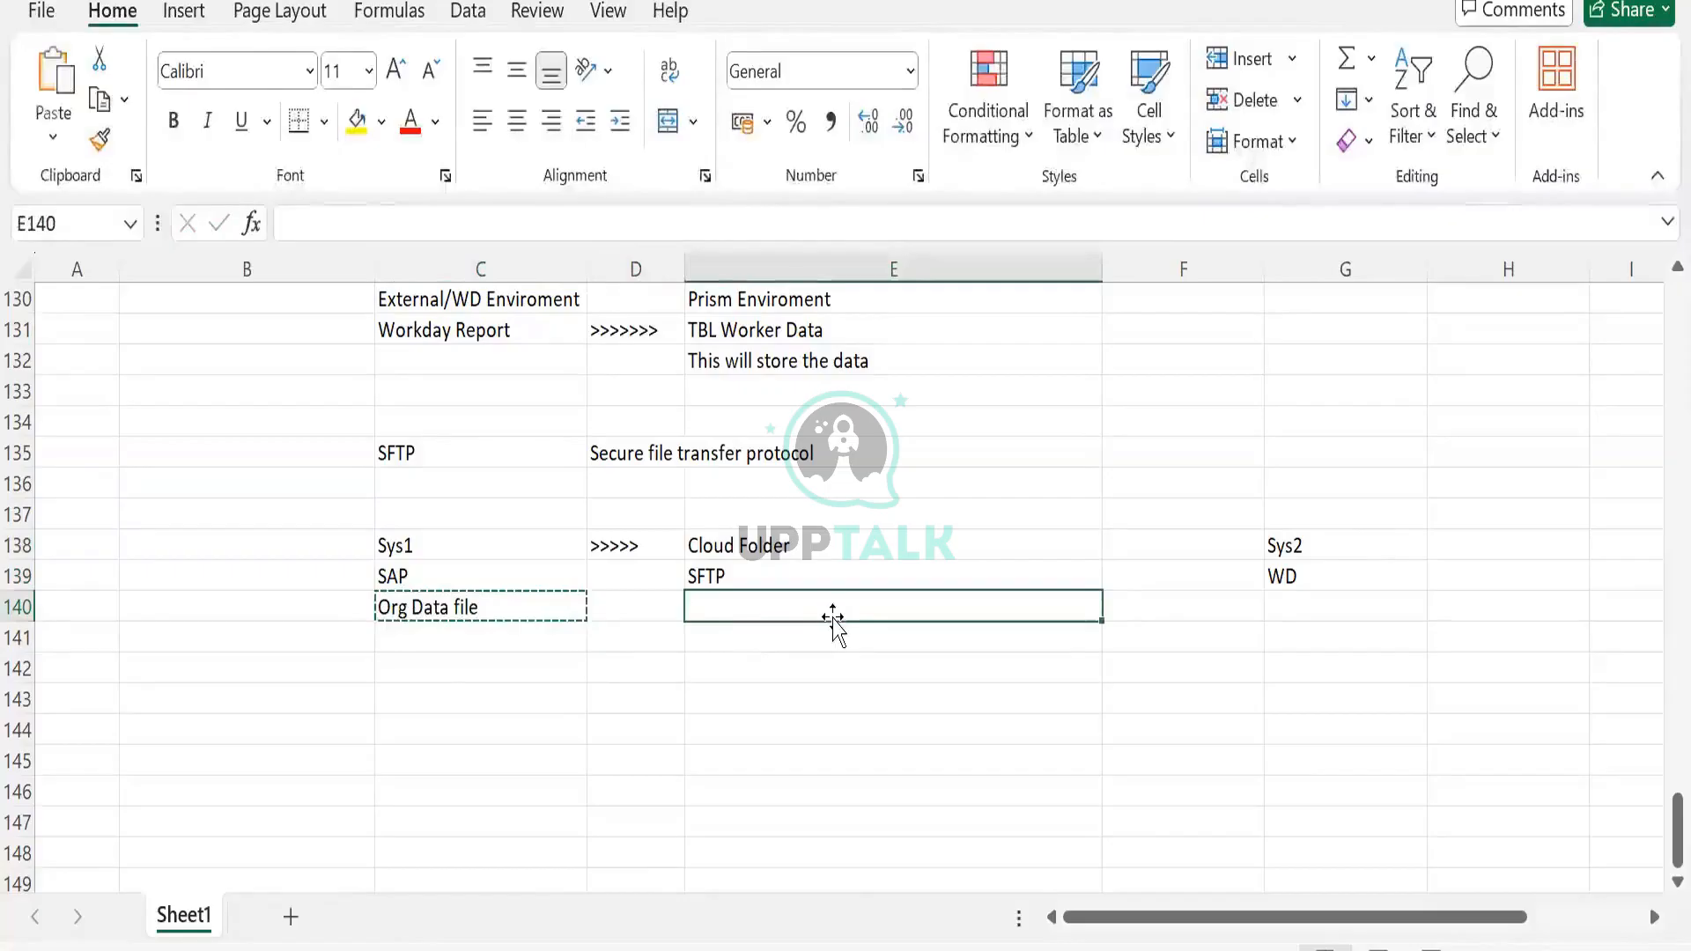
key(ctrl+v)
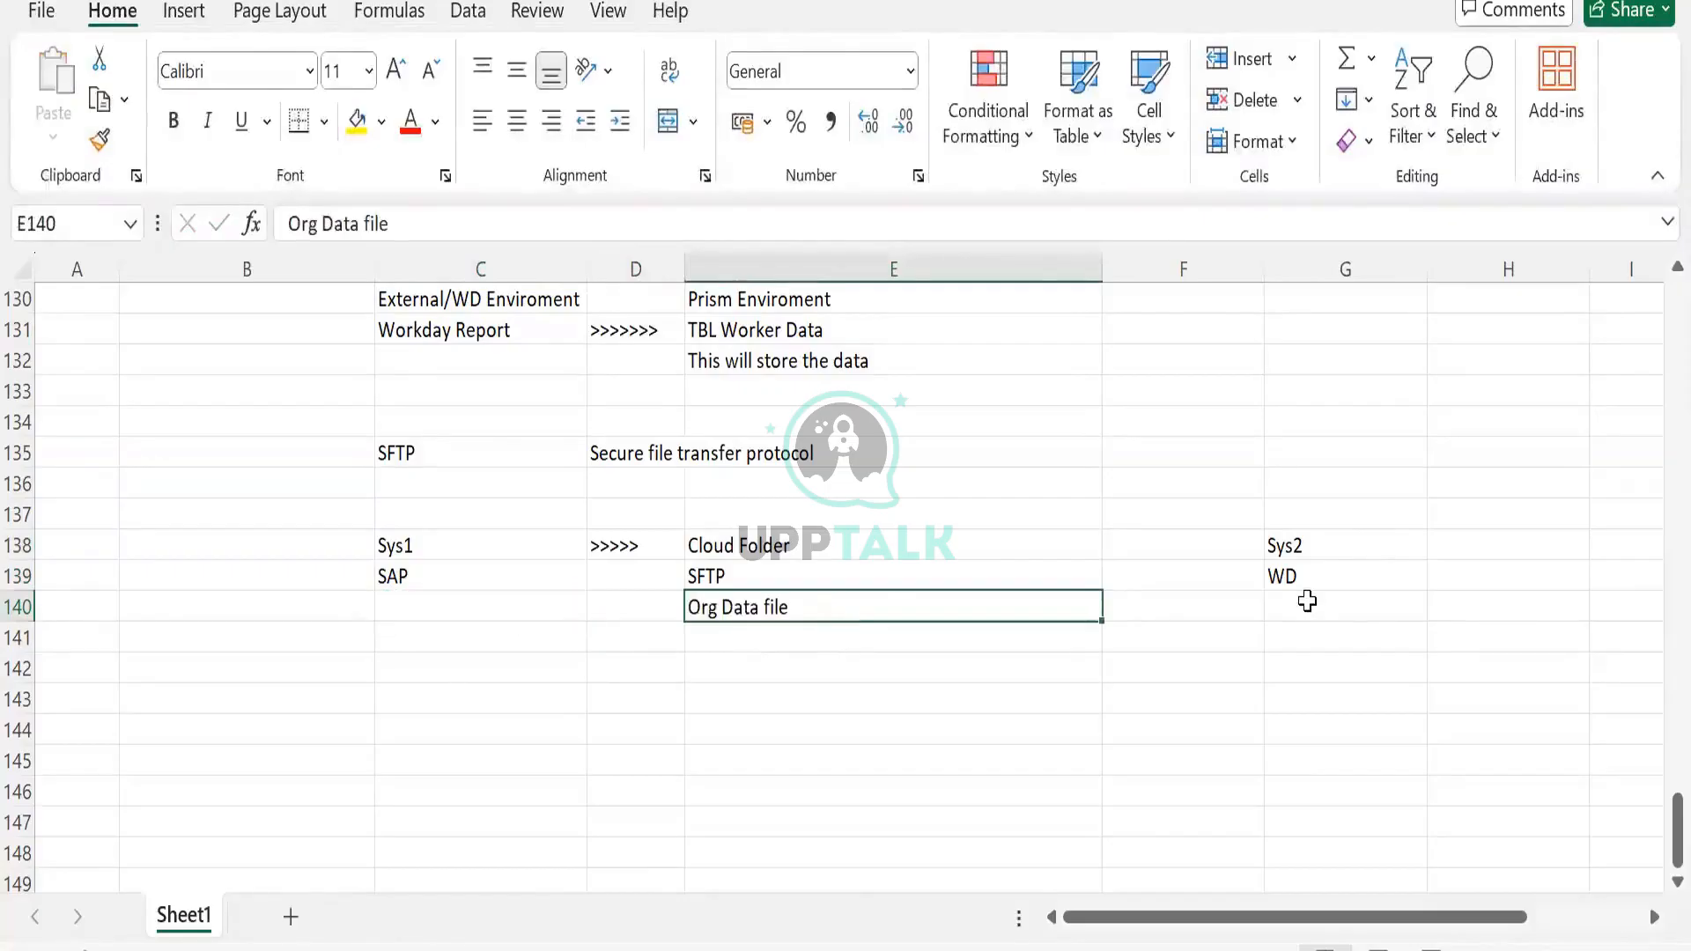
Move Org Data file into G140 under WD
click(1306, 599)
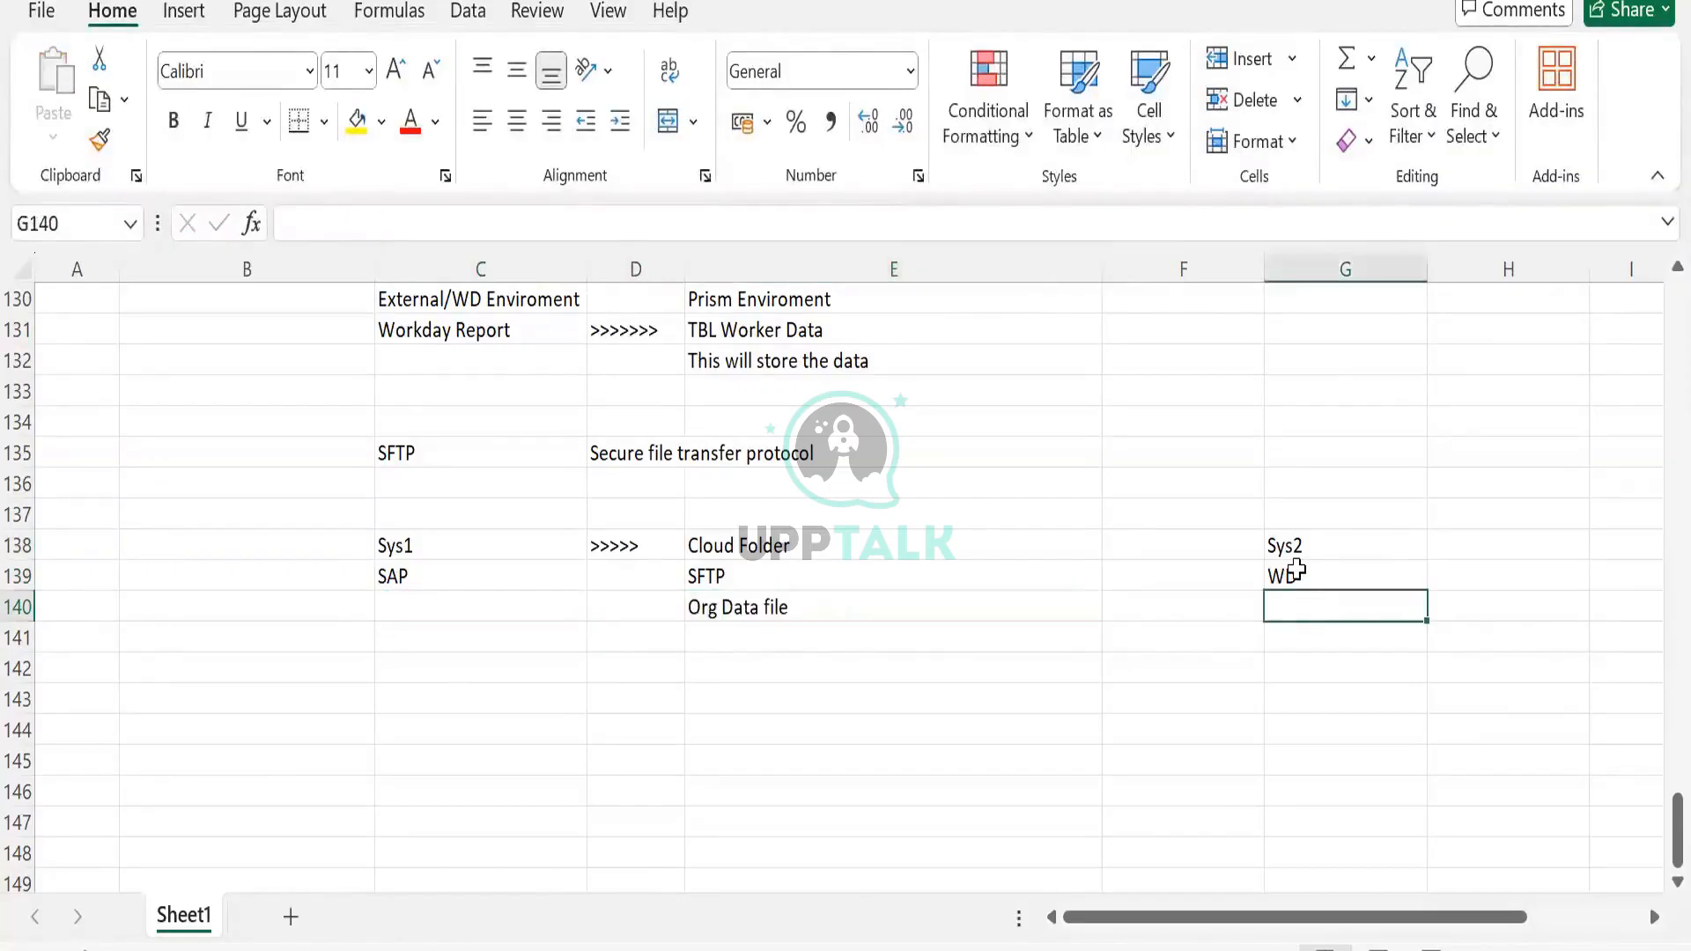
click(722, 578)
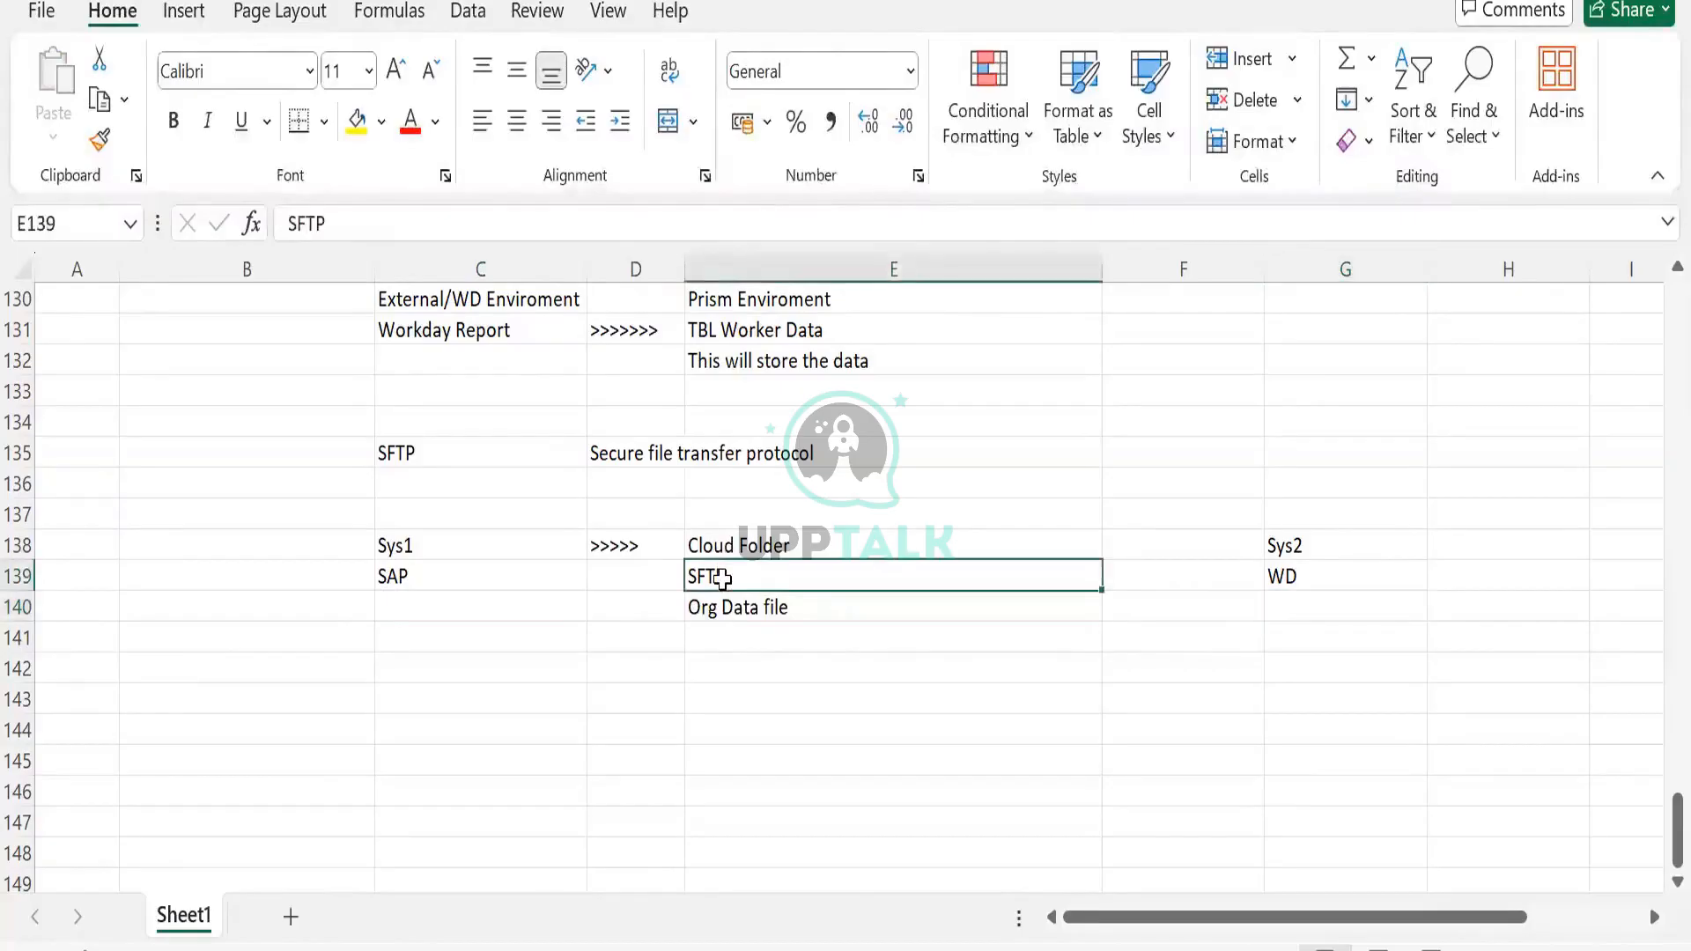
click(1191, 545)
click(782, 607)
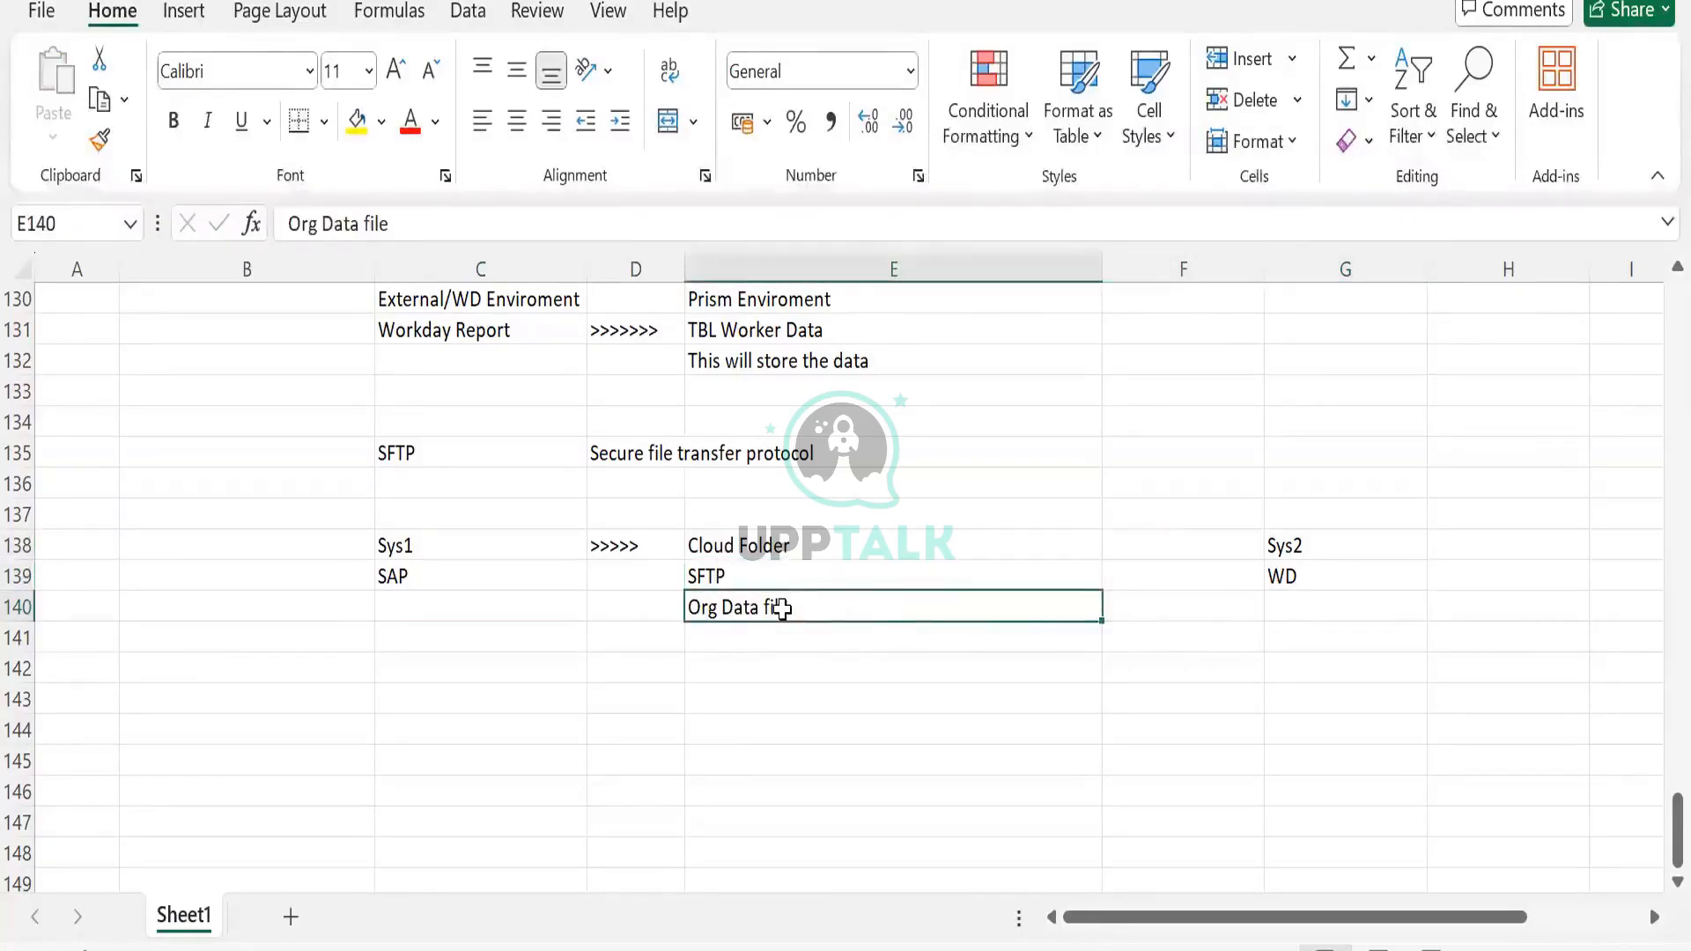
key(ctrl+c)
drag(782, 608, 1304, 614)
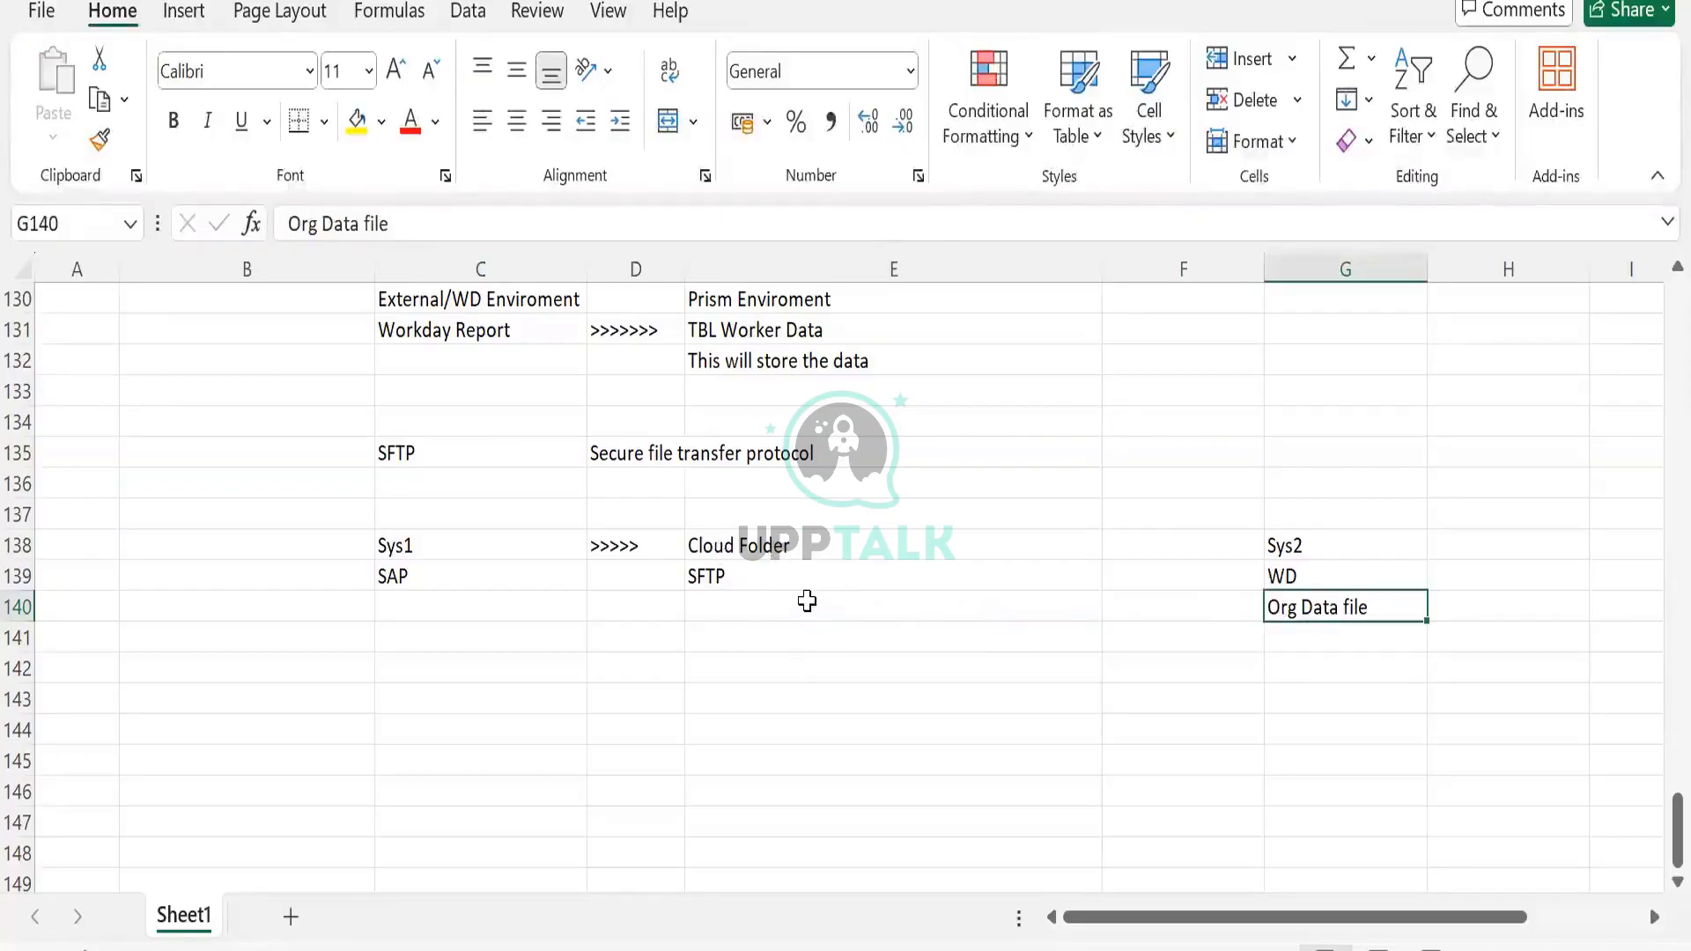
Select the Sys1/SAP, Sys2/WD/Org Data file and Cloud Folder/SFTP groups to compare them
drag(379, 548, 377, 626)
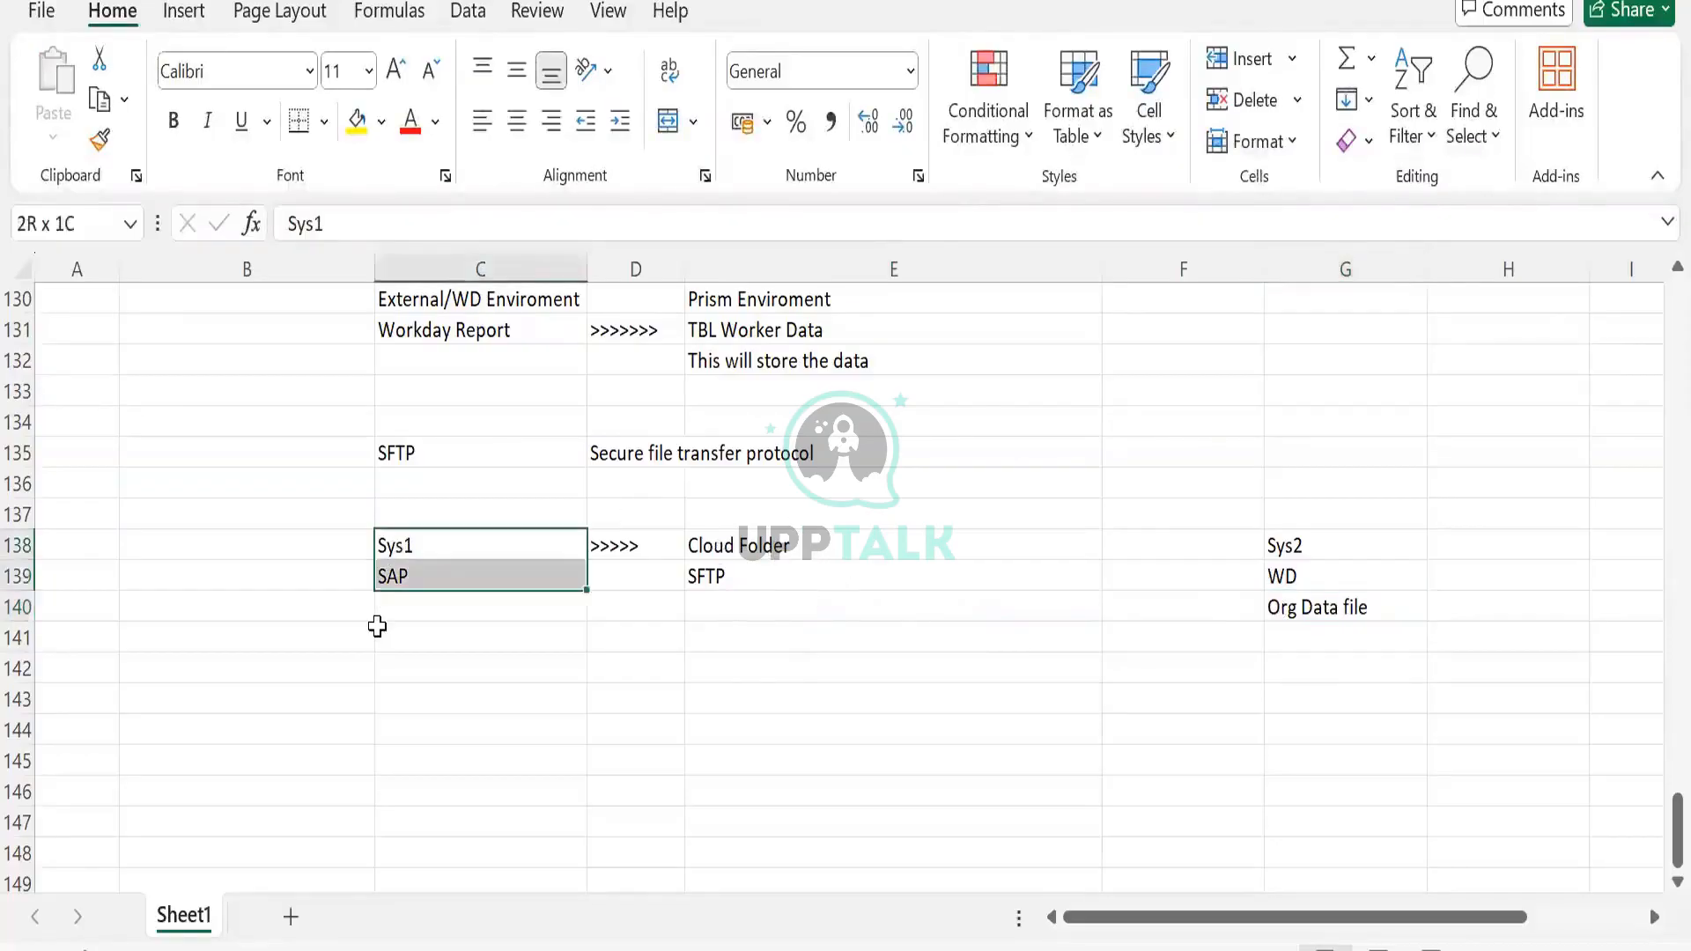
click(747, 552)
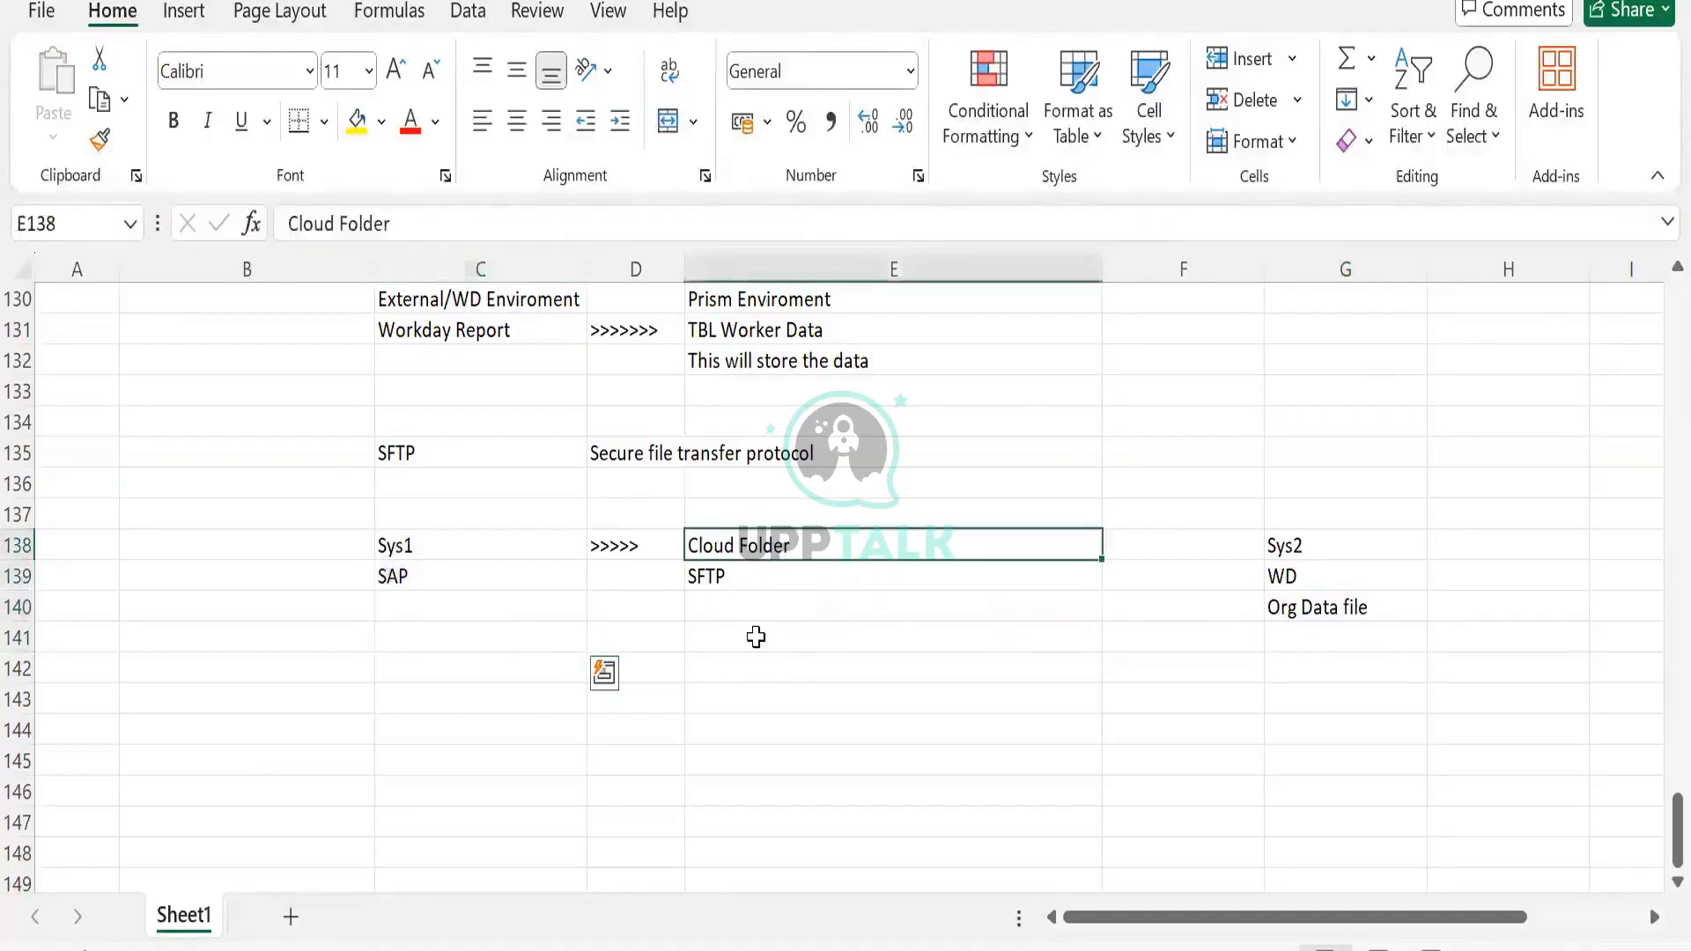
shift+click(755, 636)
drag(1286, 541, 1297, 606)
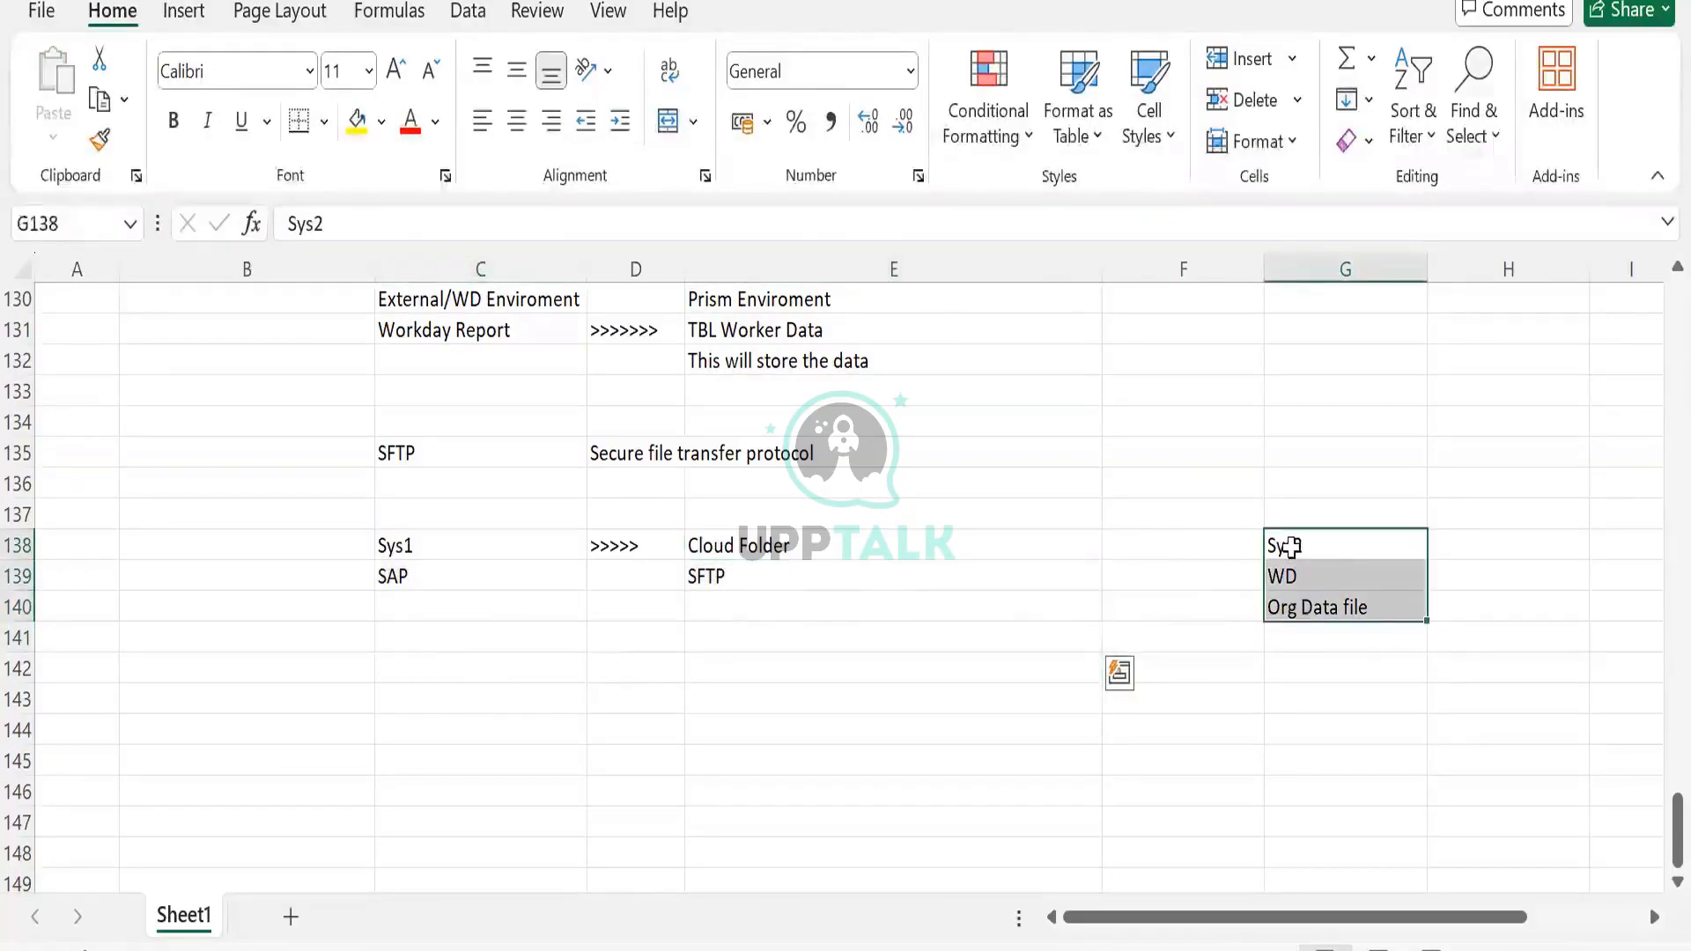
click(1290, 547)
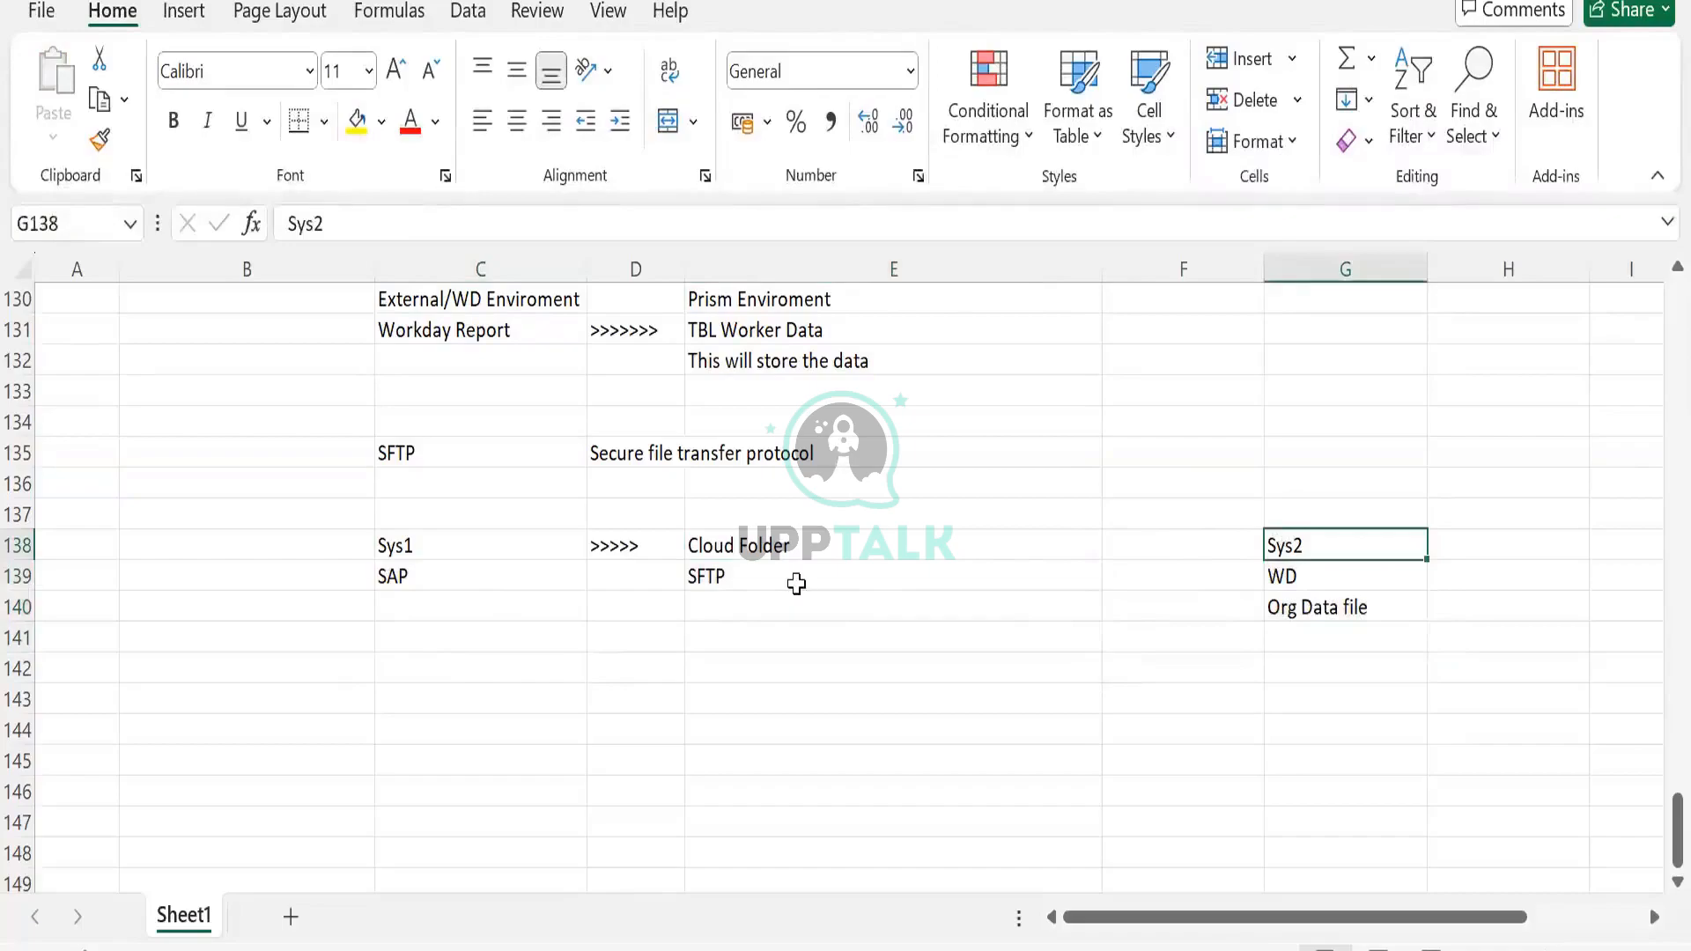
click(796, 584)
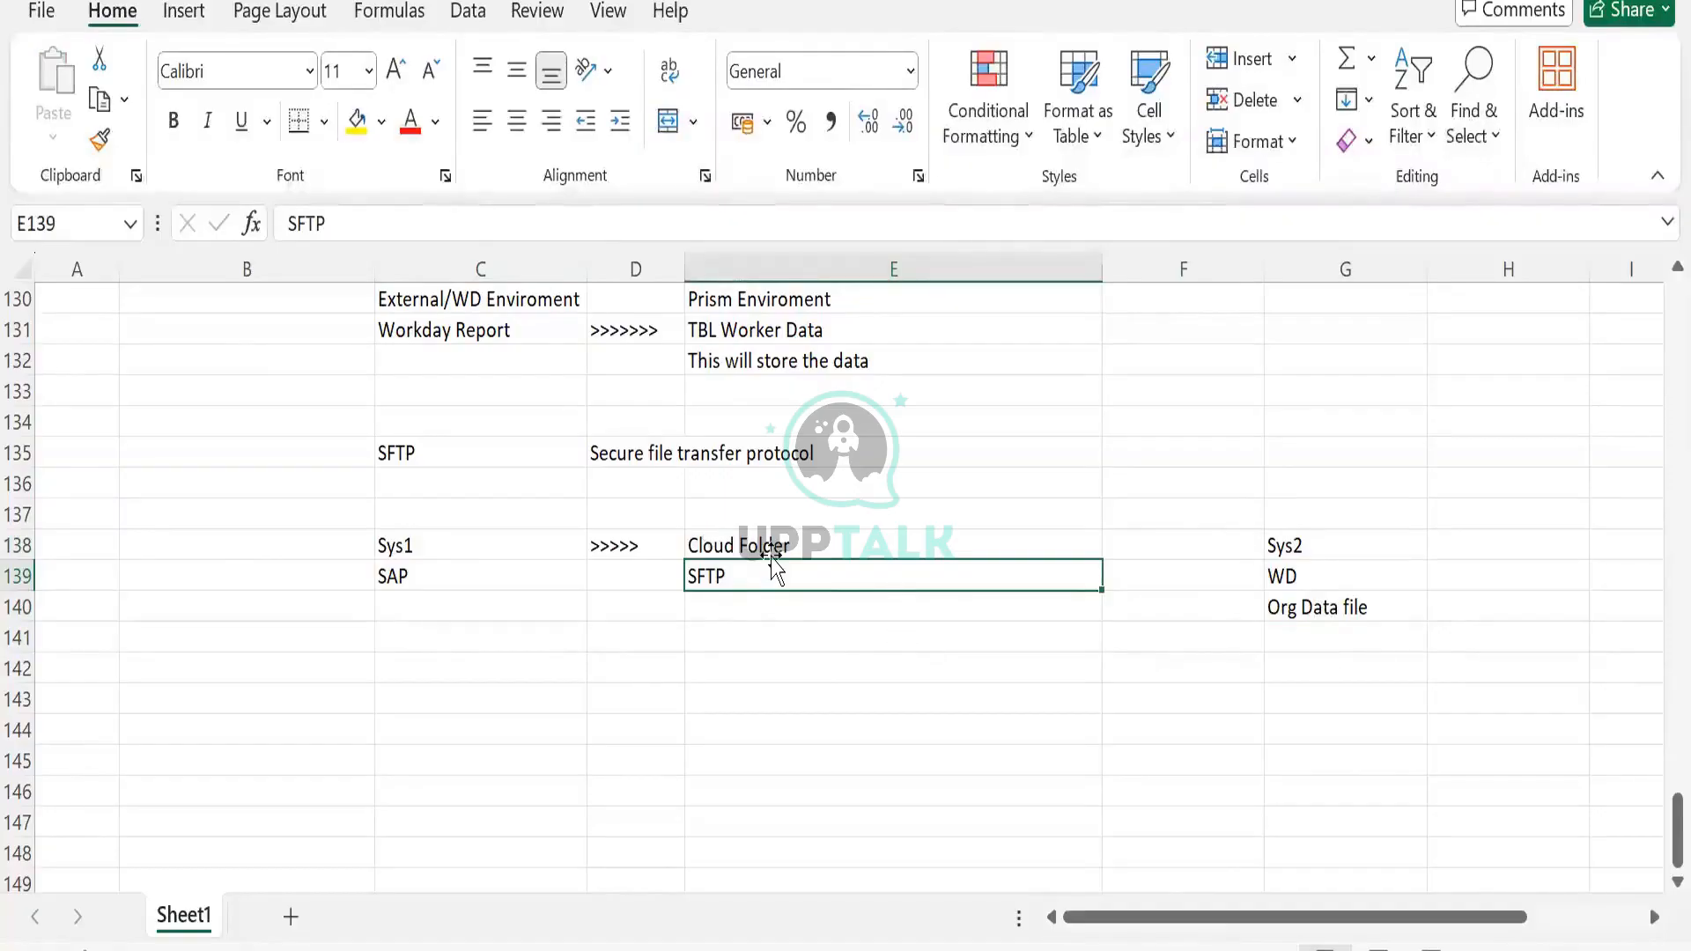
drag(769, 539, 766, 604)
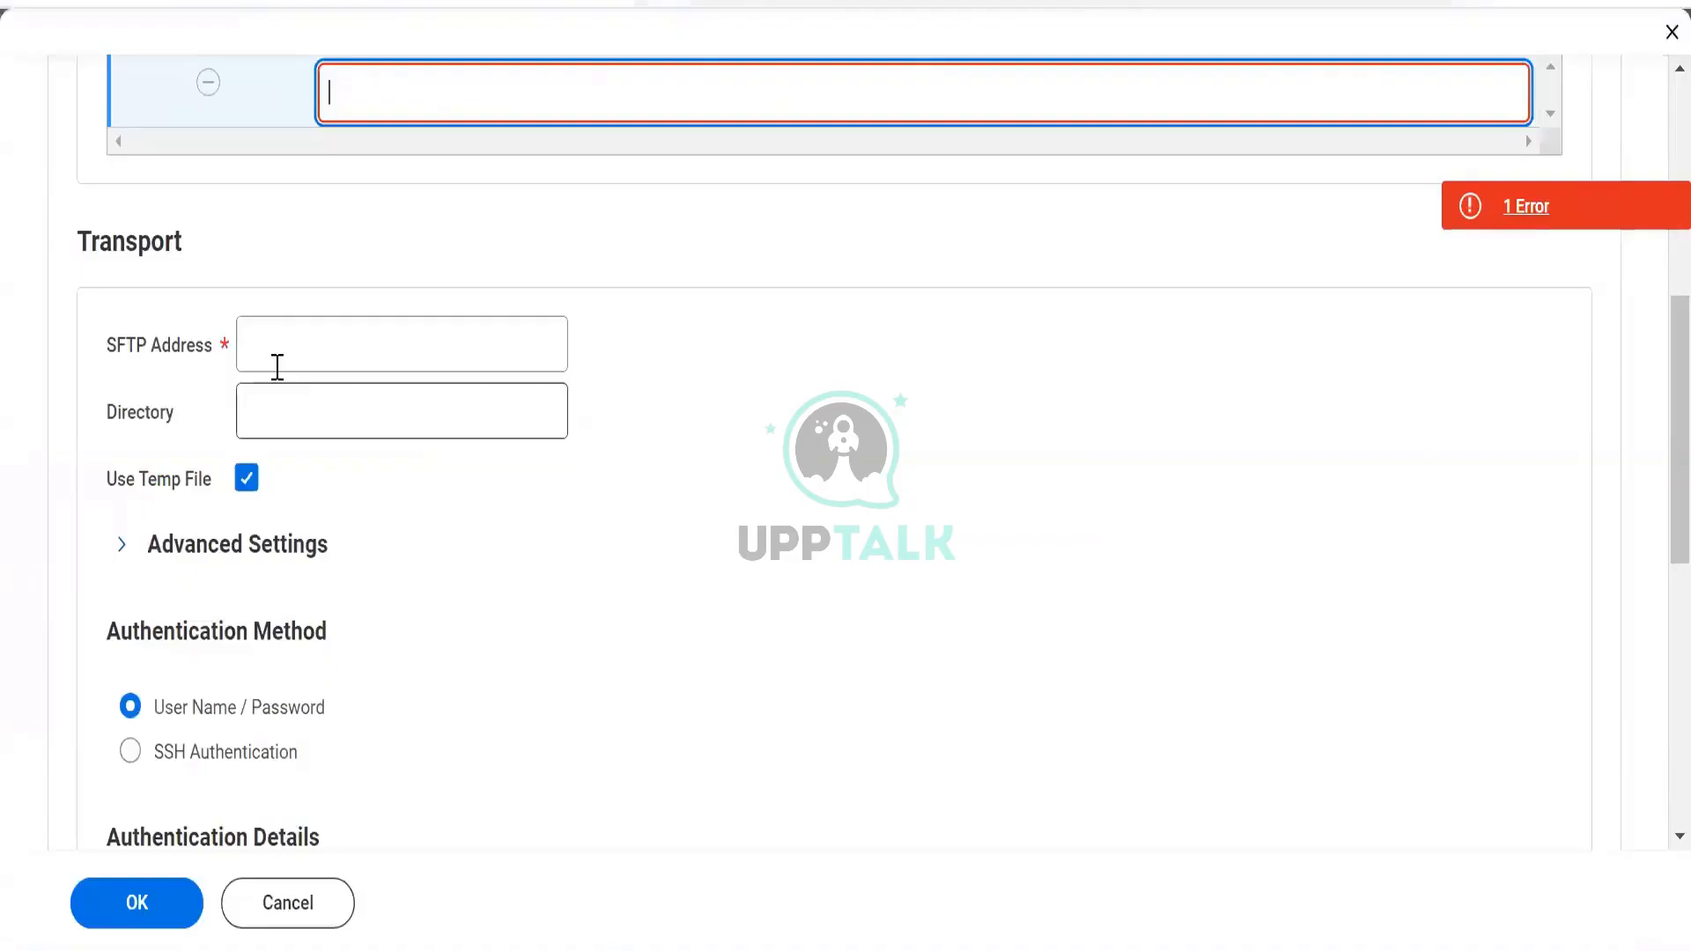
click(277, 365)
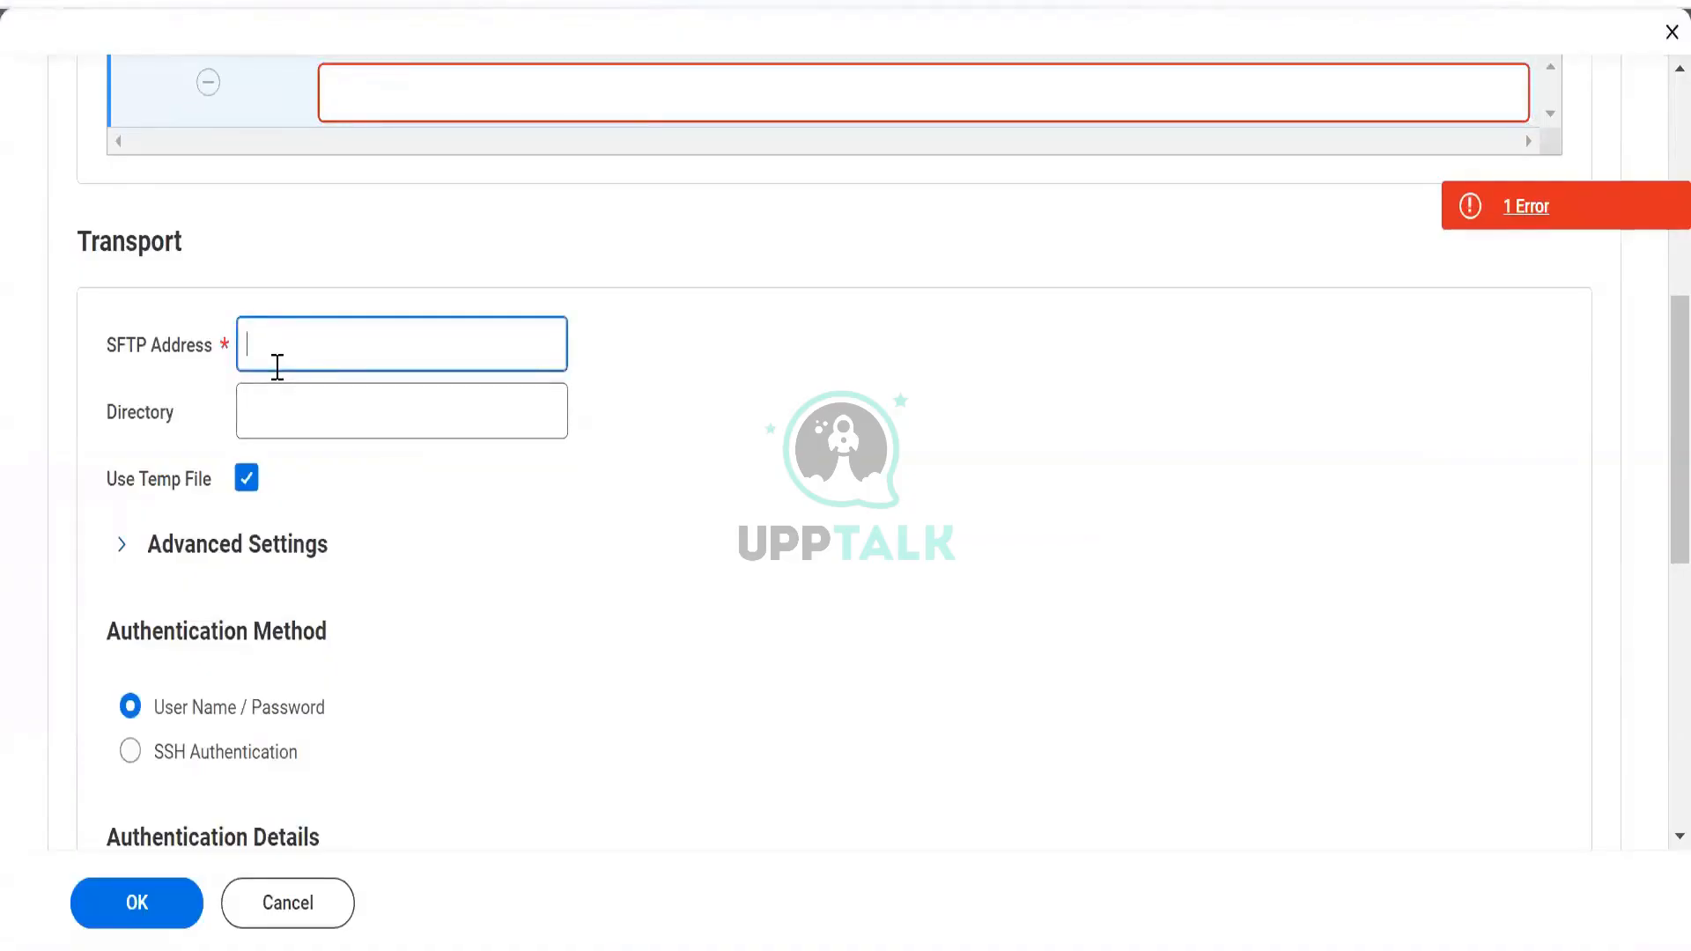
Start typing an address, then briefly search the web for SFTP address formats
text(scd)
key(BackSpace)
click(339, 3)
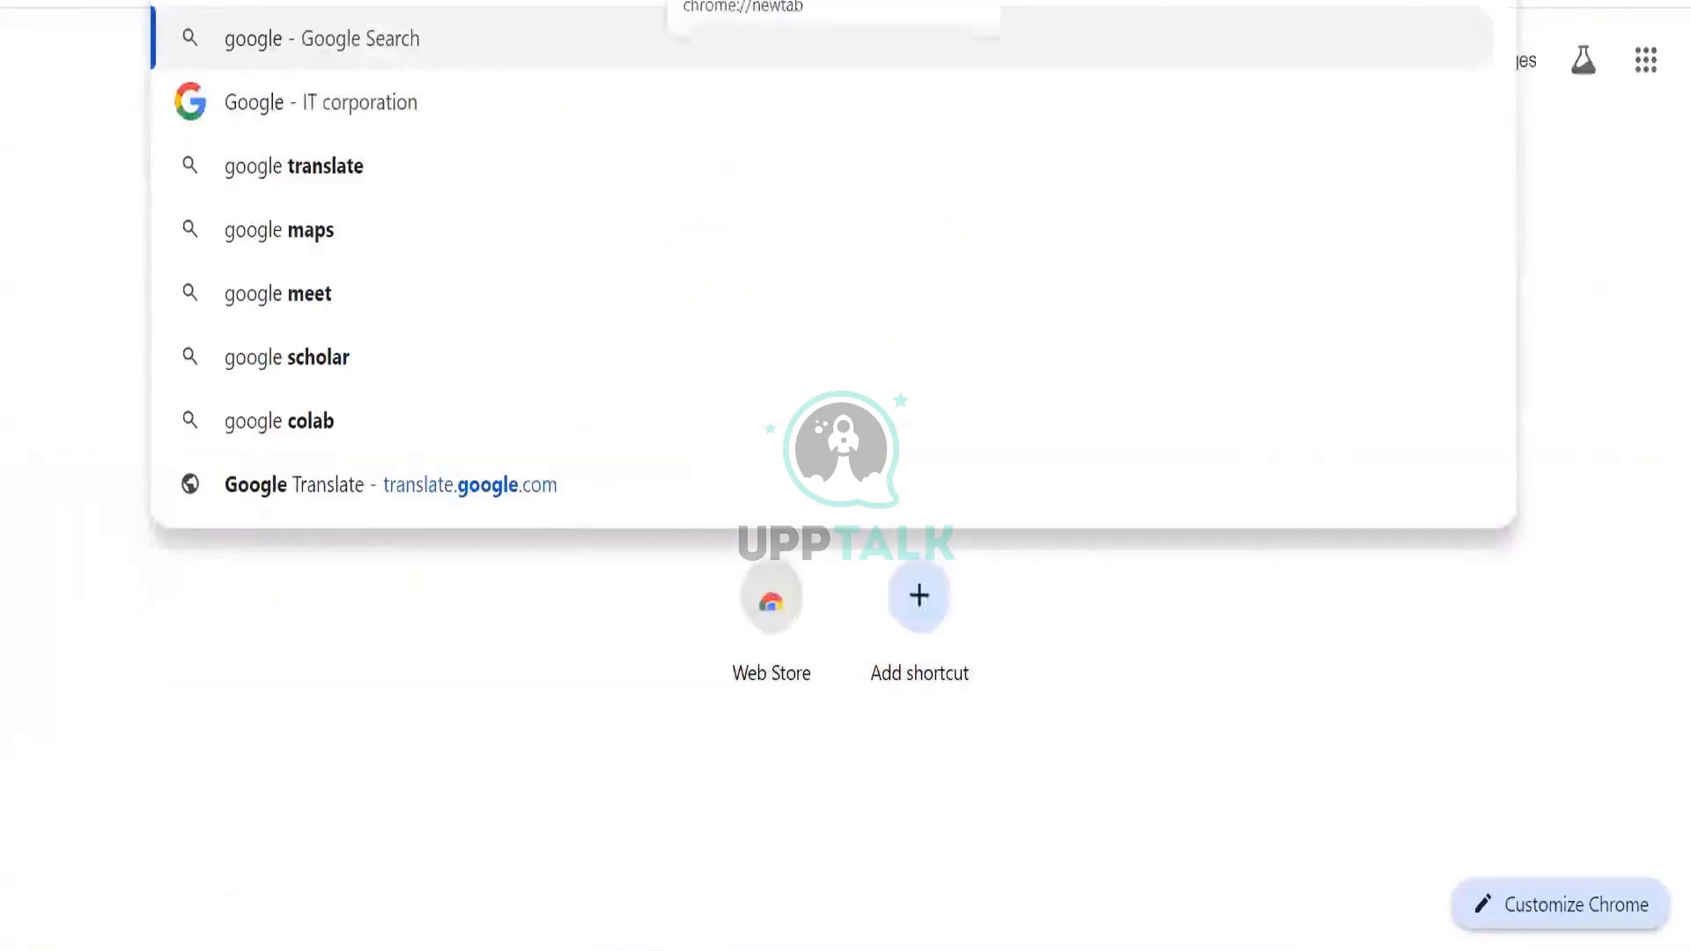
text(.co)
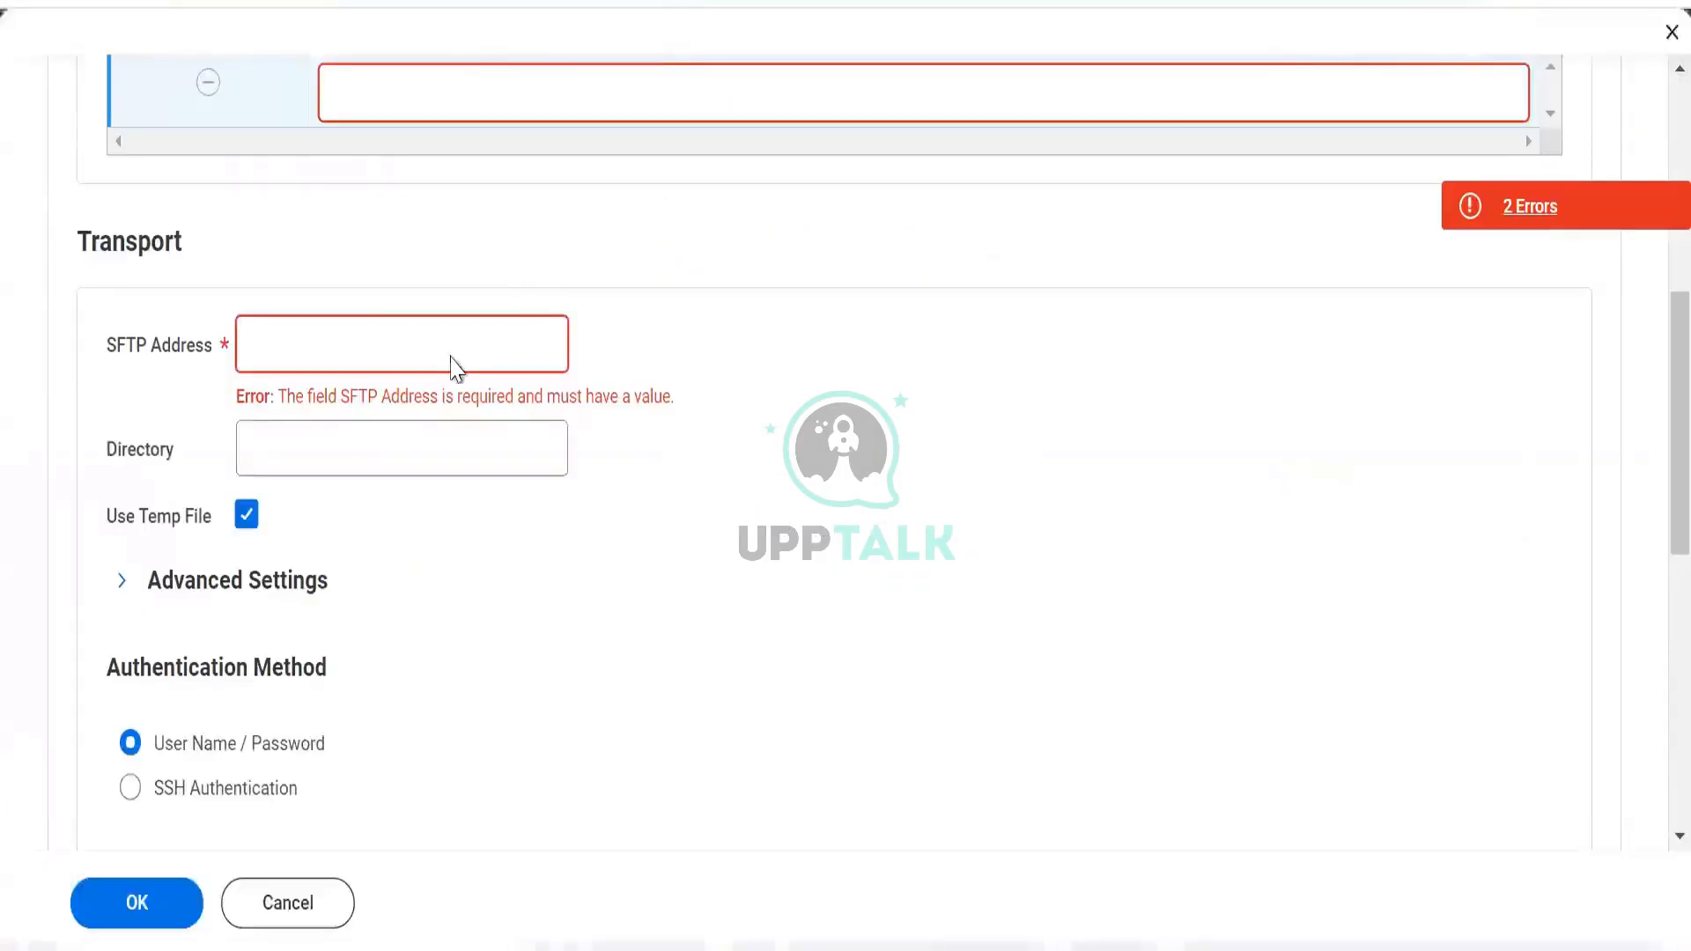
key(ctrl+l)
text(sftp)
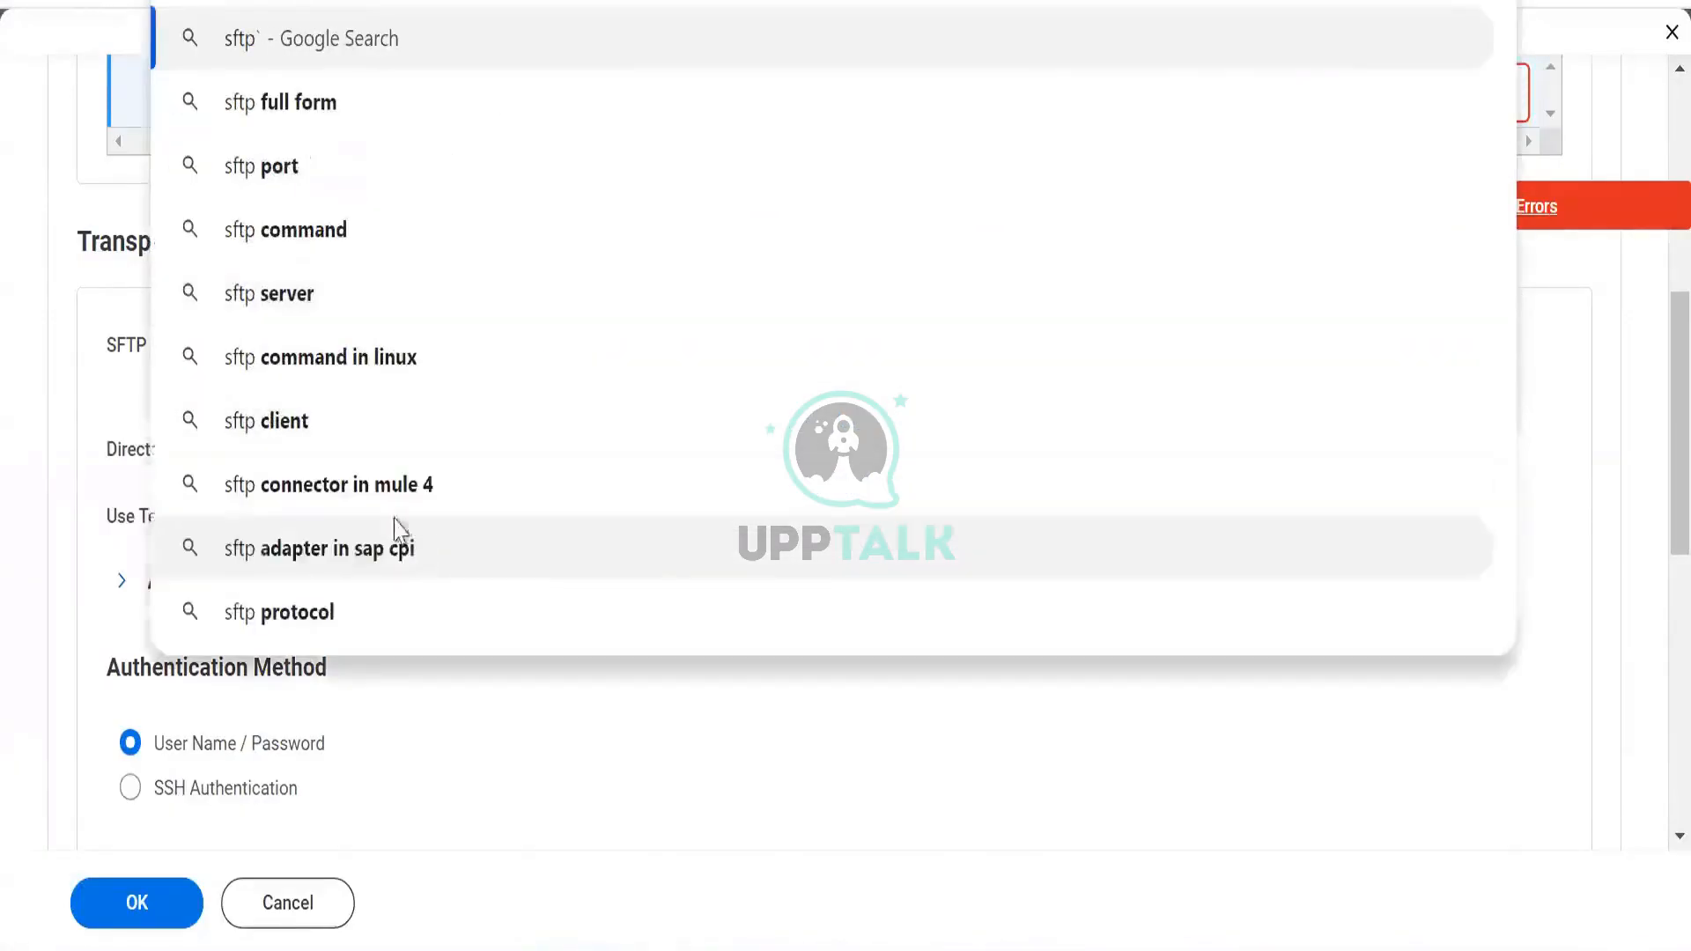
key(Escape)
Enter sftp://file.walmart.com as the SFTP Address and move on to Directory
click(353, 346)
text(sftp://)
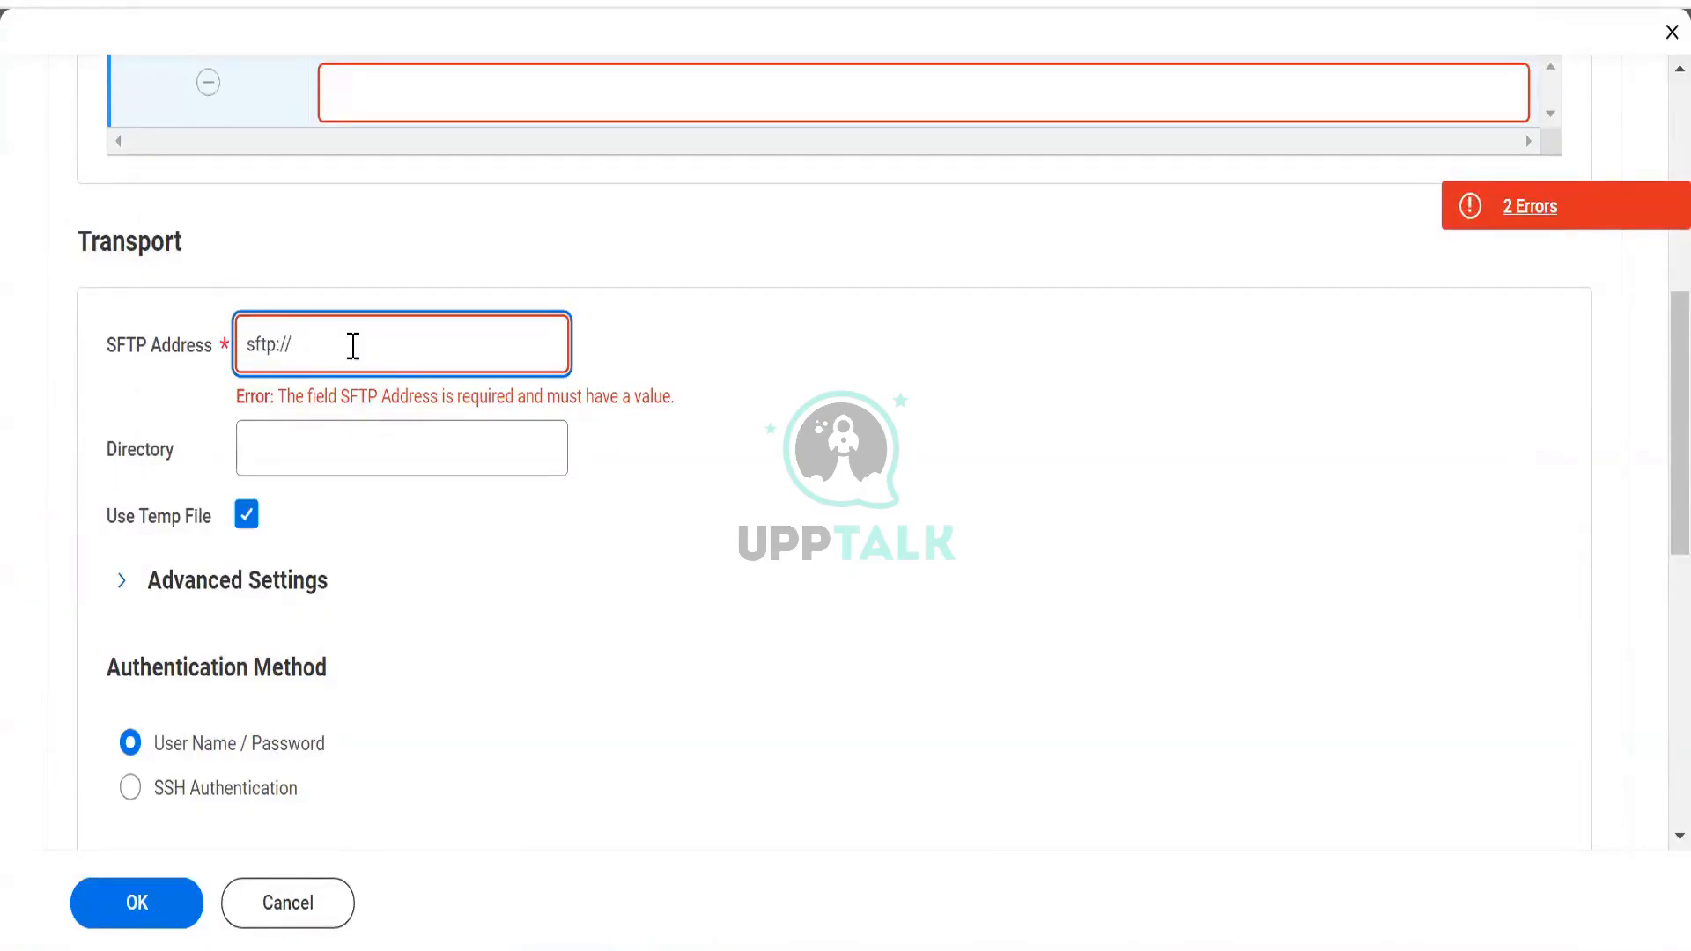
text(wala)
text(file)
text(.wal)
text(mart.com)
key(Tab)
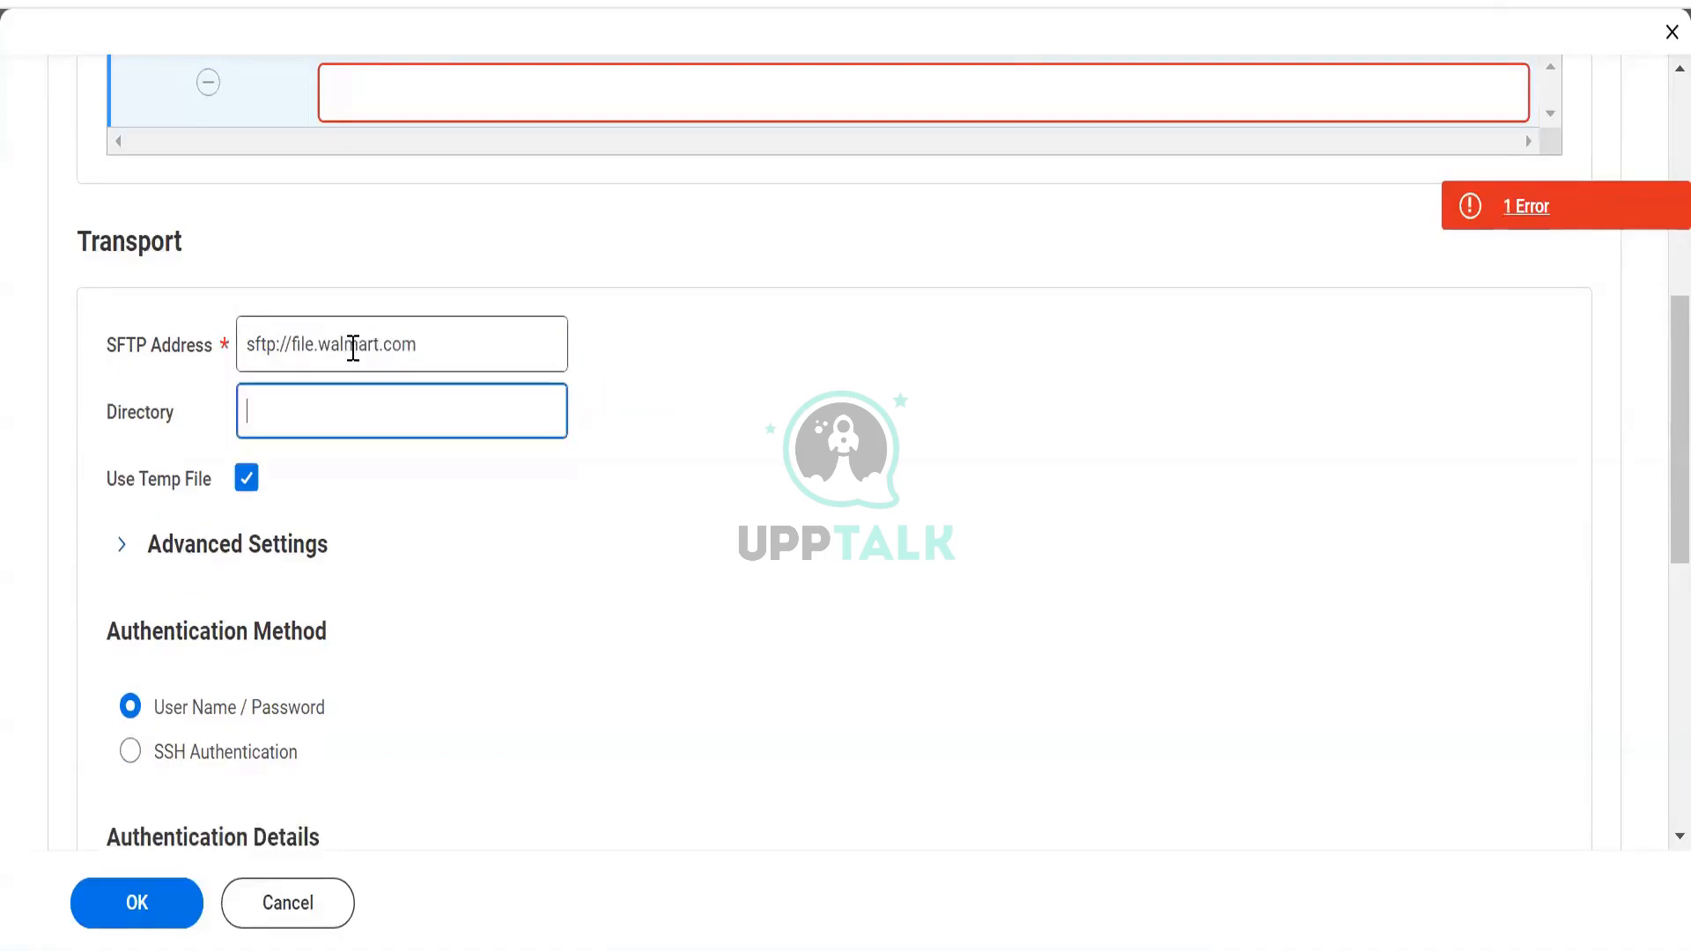
mouse_move(371, 405)
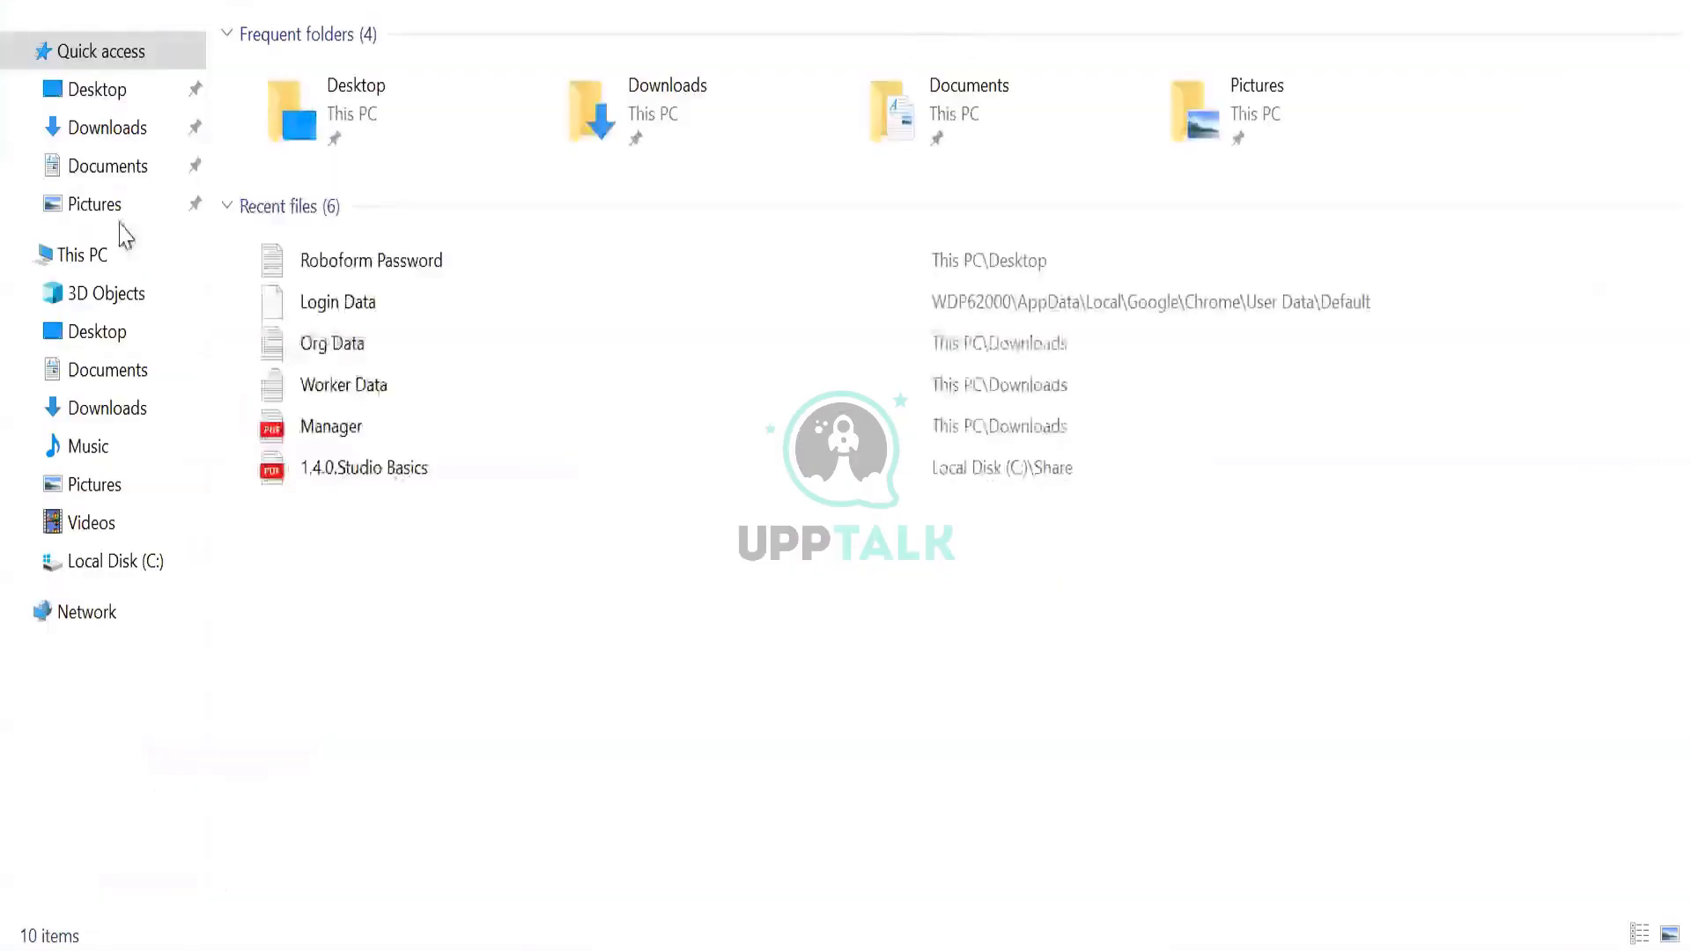
Browse from Downloads to Local Disk (C:) and open Program Files, then return to Workday
click(86, 134)
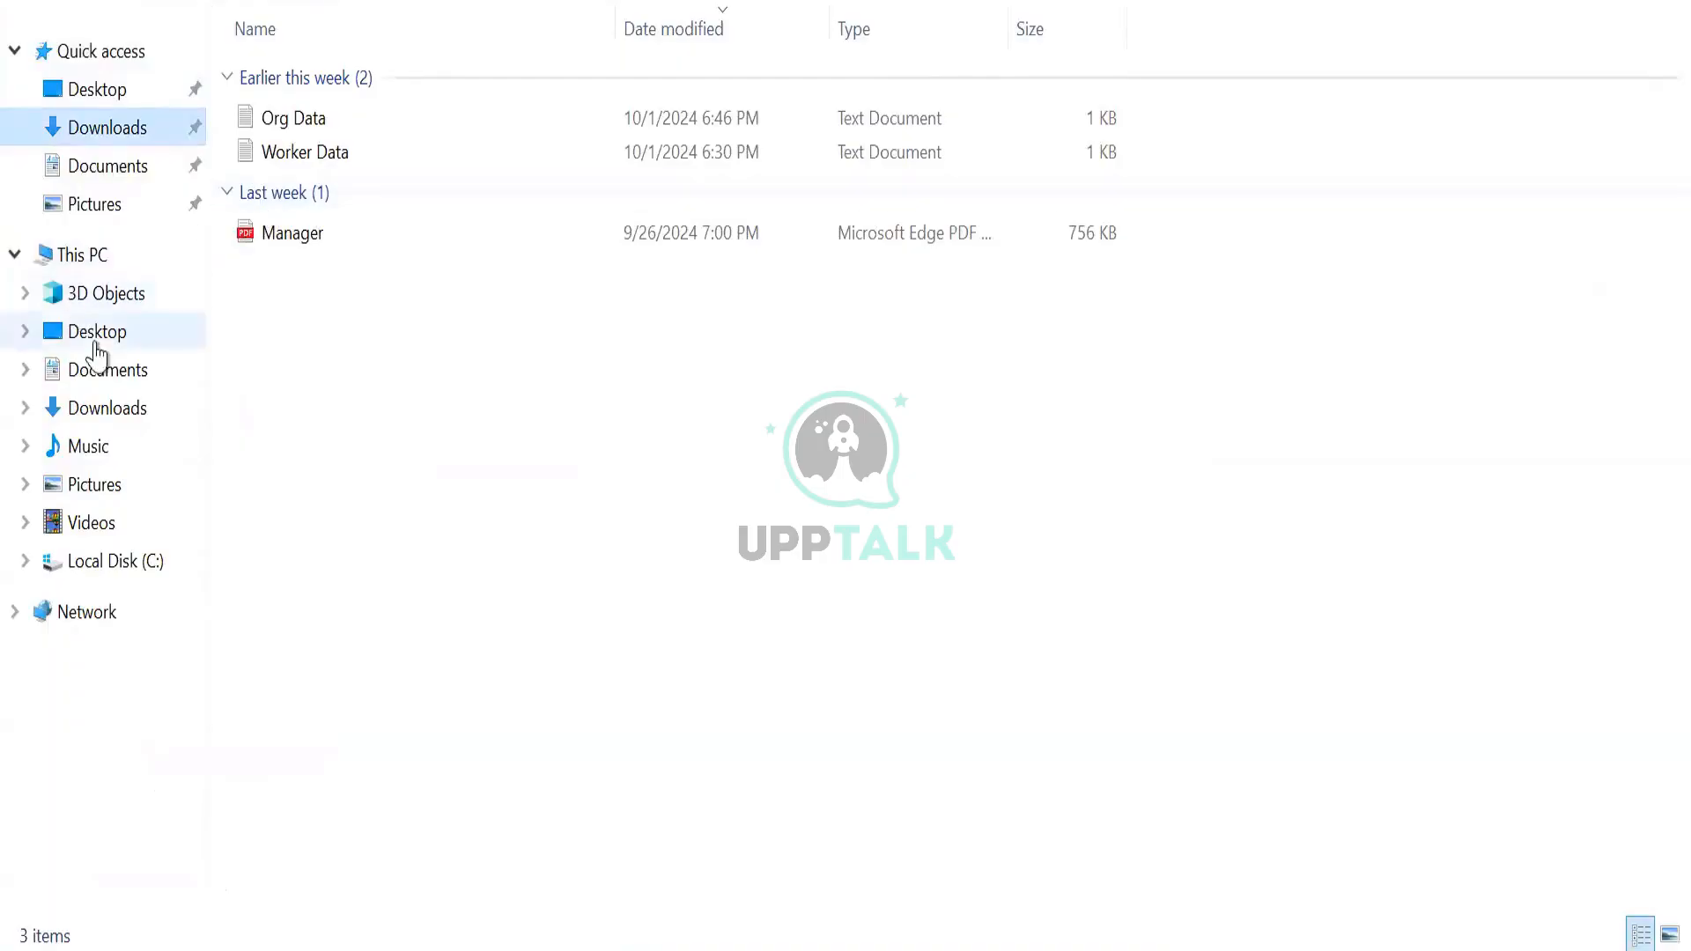
click(98, 568)
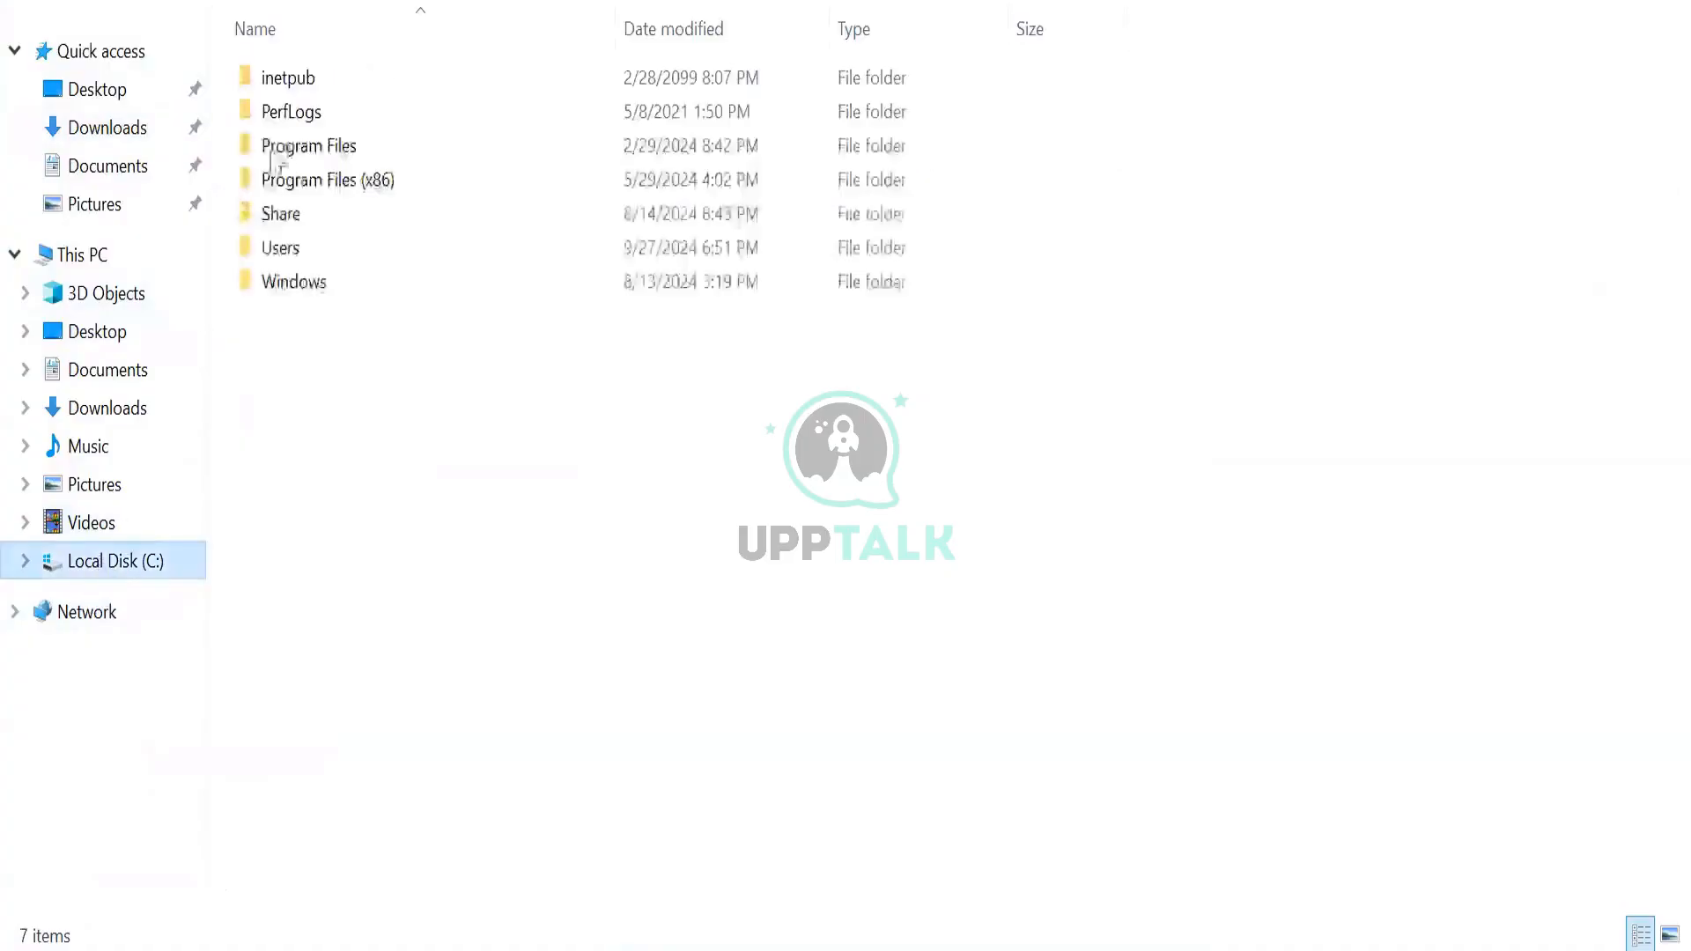
double_click(300, 148)
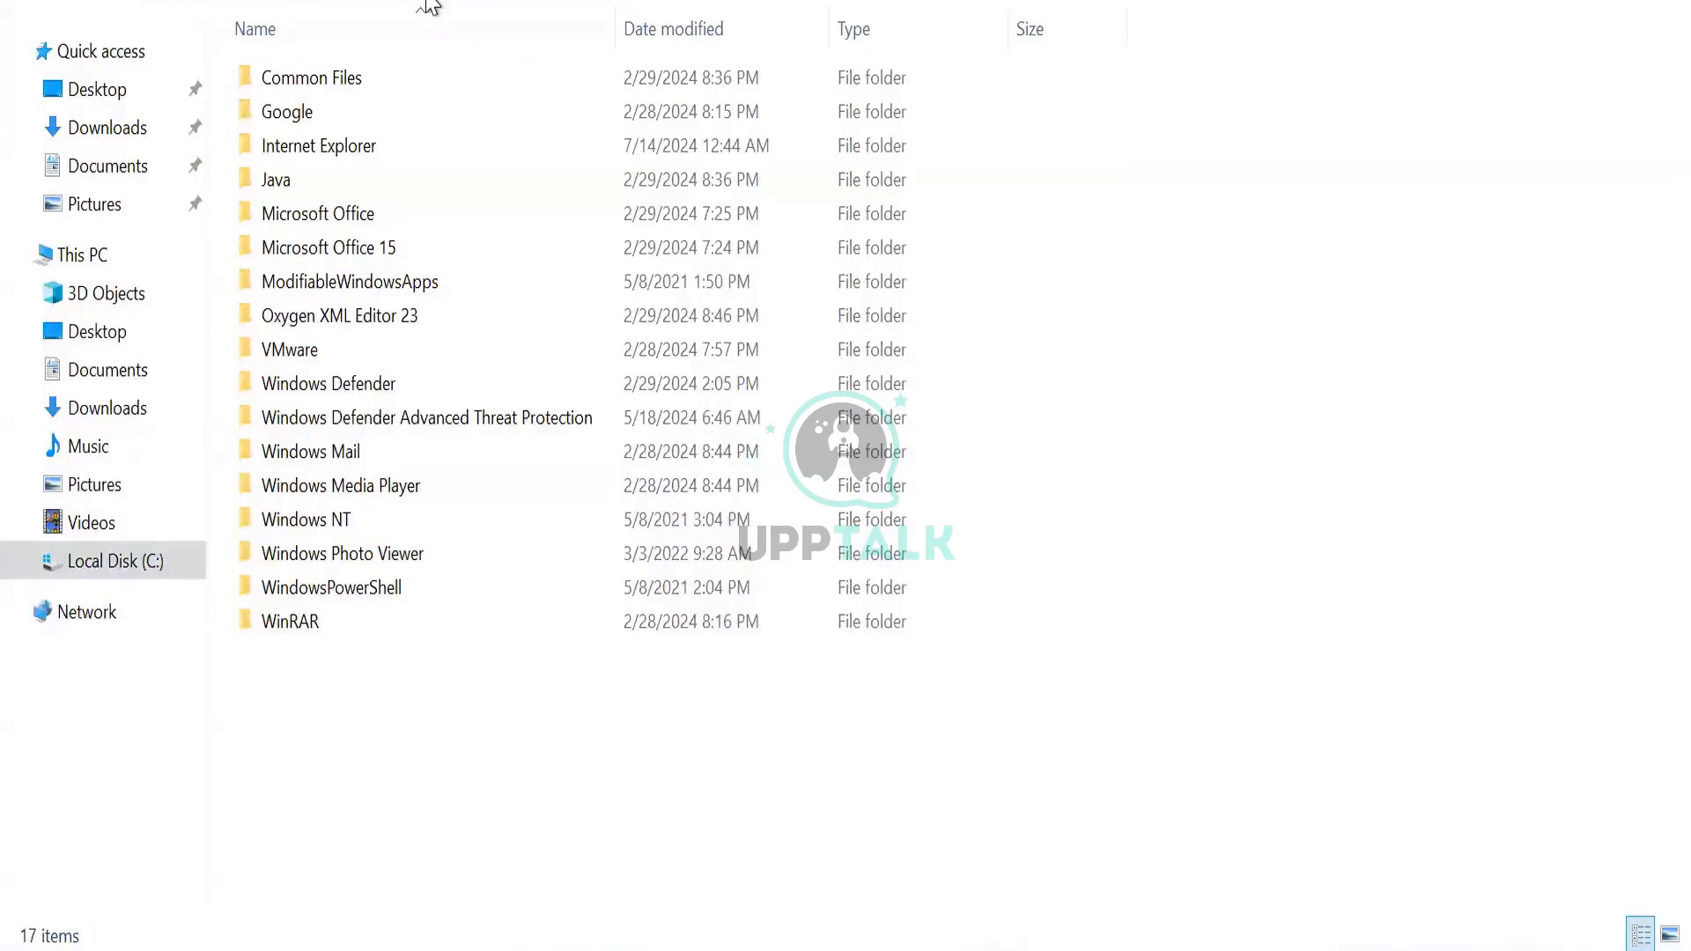
key(alt+Tab)
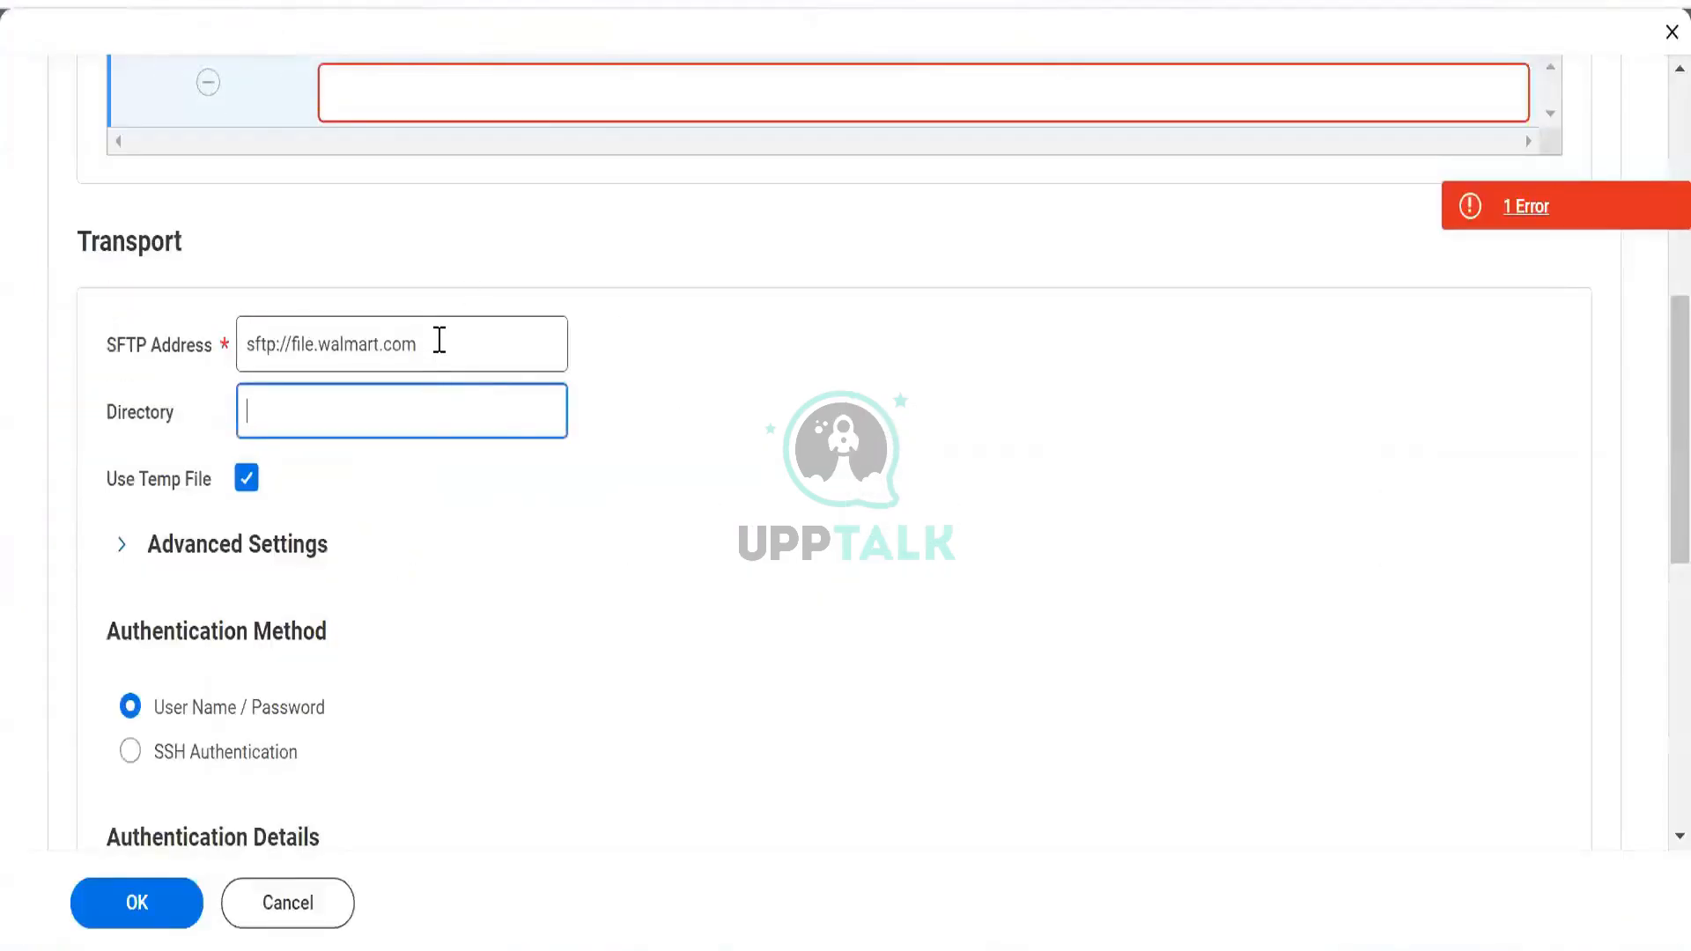
Enter Data/Report as the Directory, trimming the extra characters typed after it
mouse_move(439, 340)
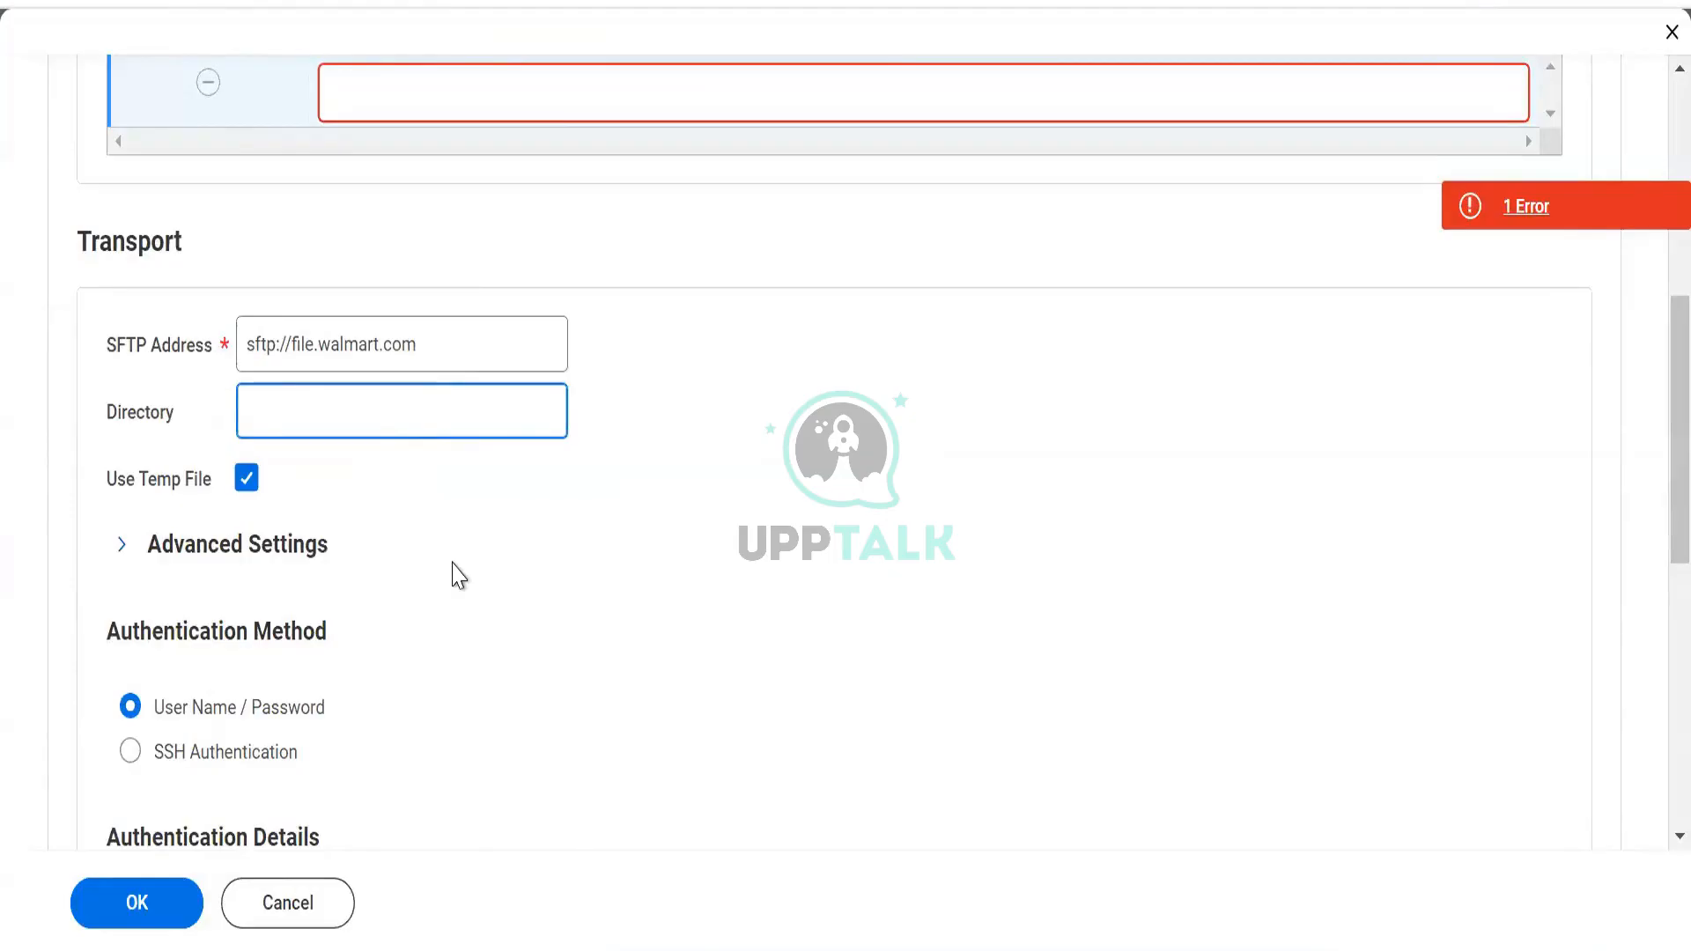
text(Data/Reportdat)
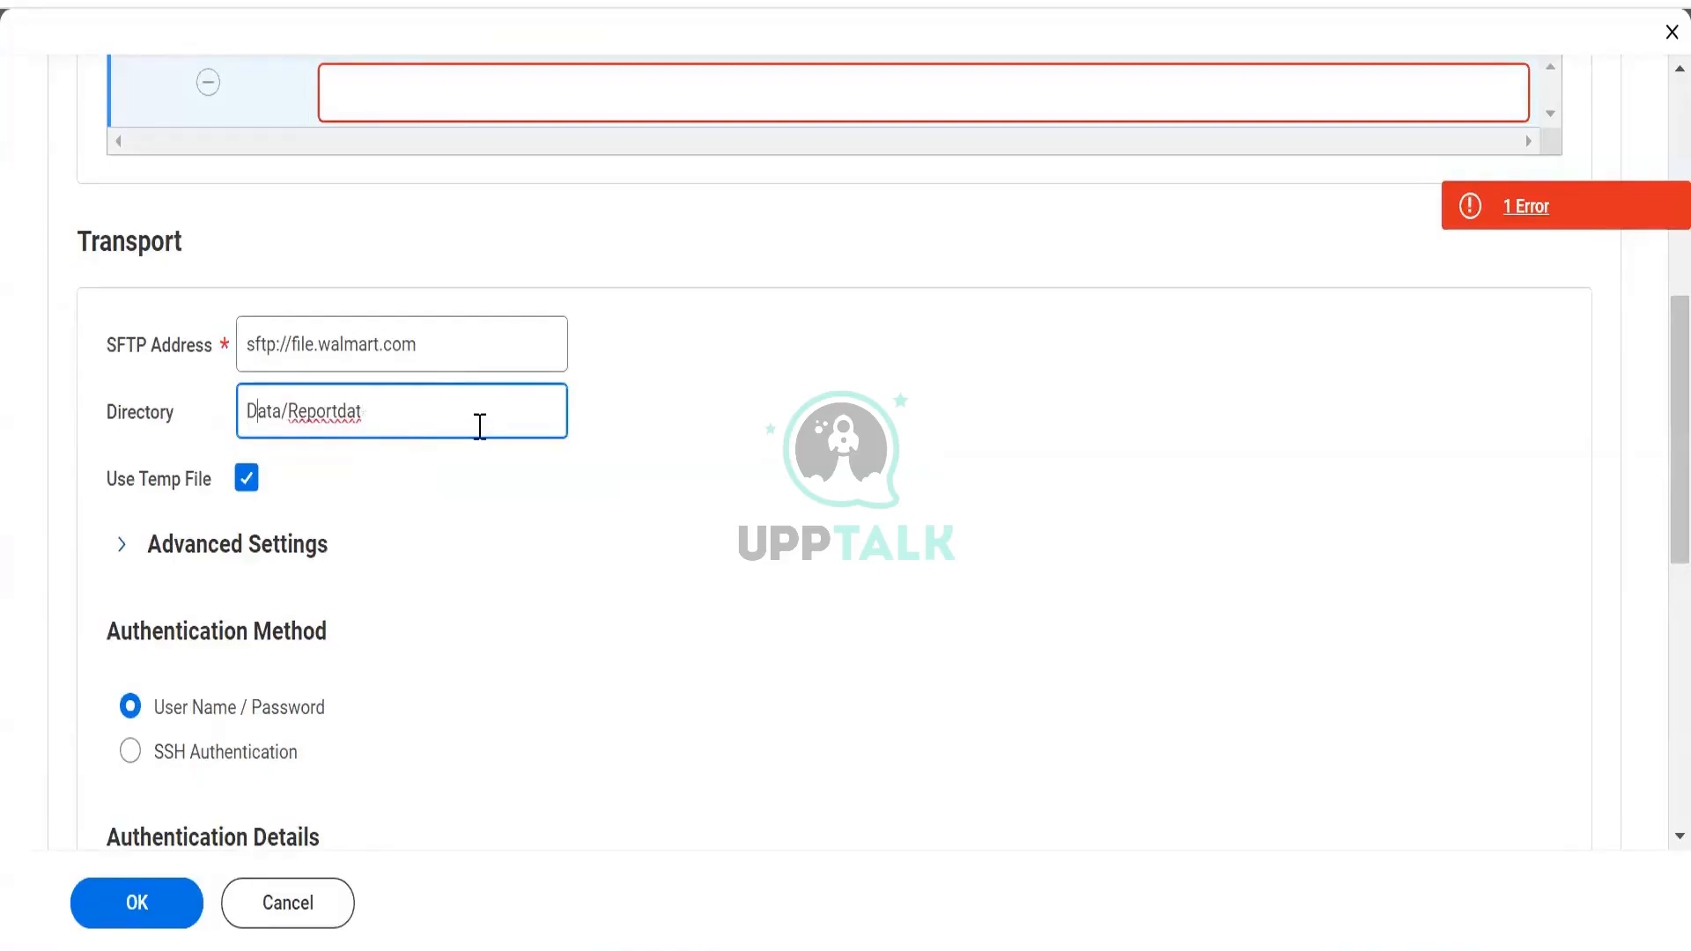
key(BackSpace)
key(BackSpace)
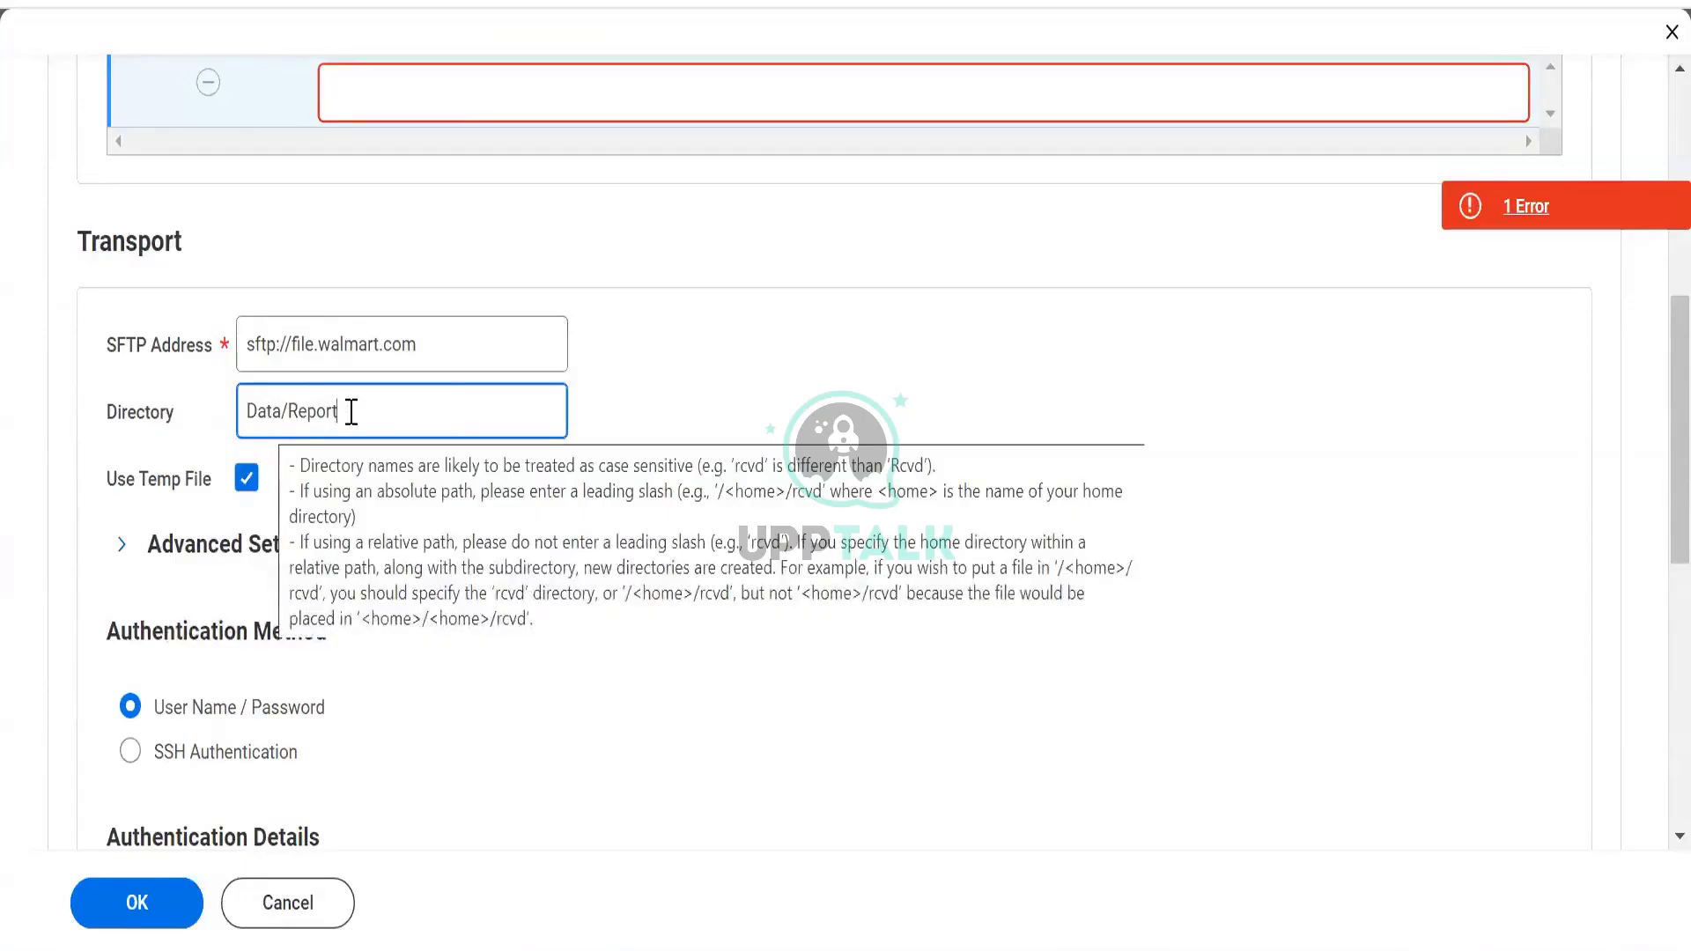
scroll(698, 426, up, 5)
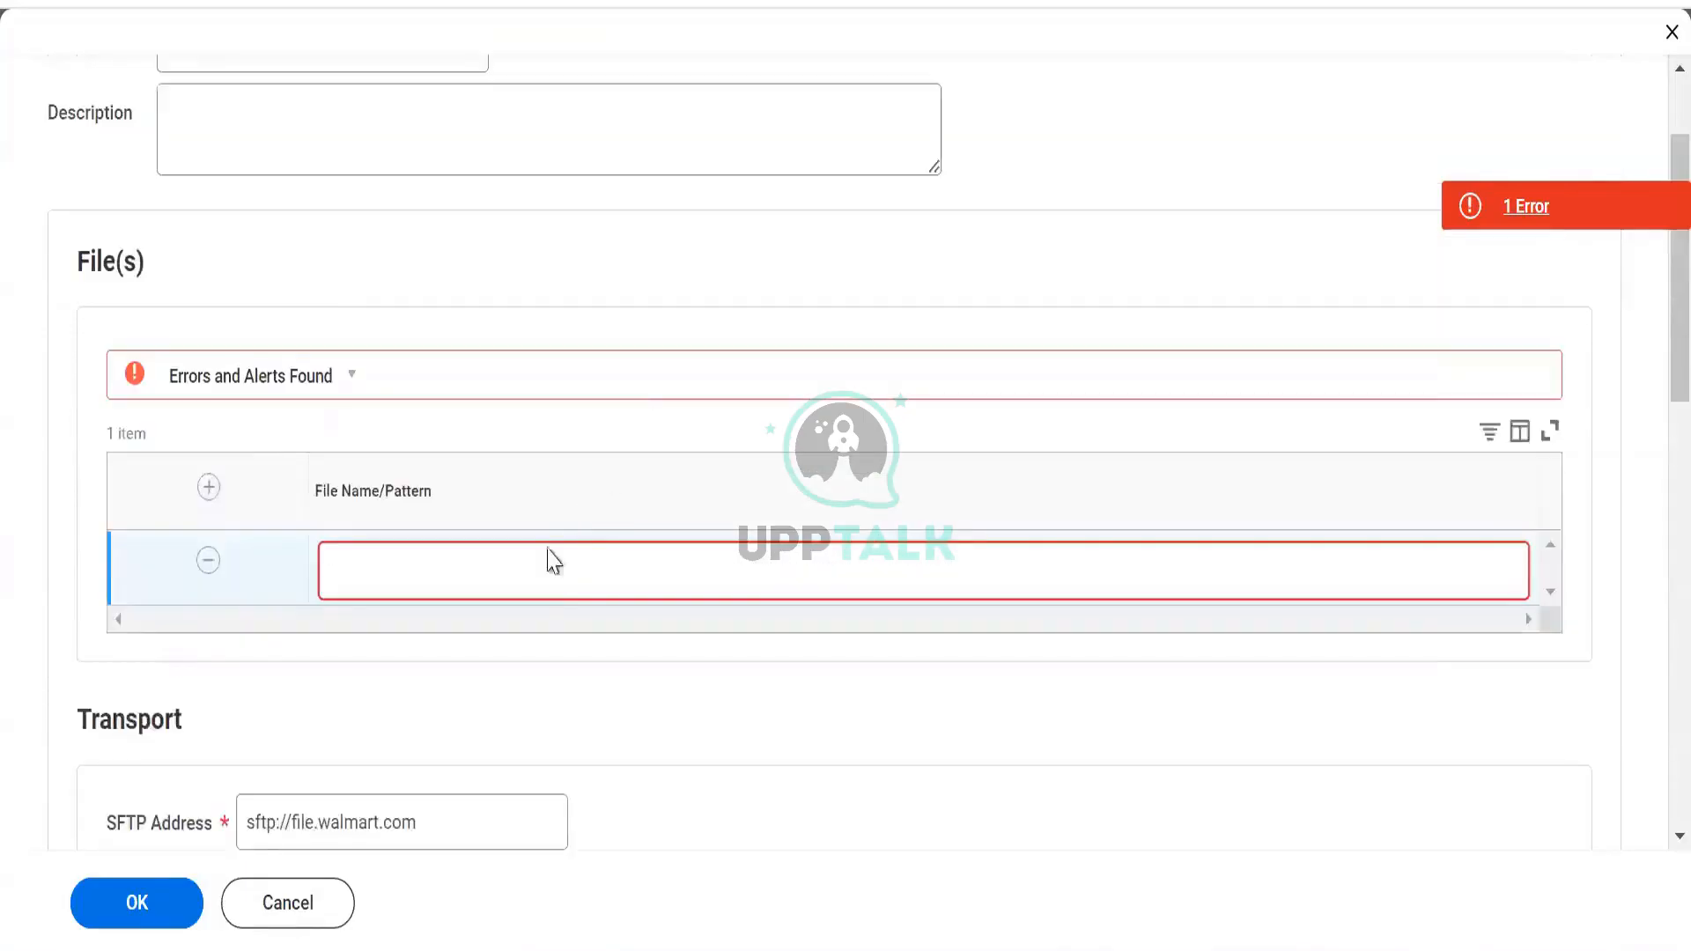
Enter orgdata.csv as the File Name/Pattern
click(532, 592)
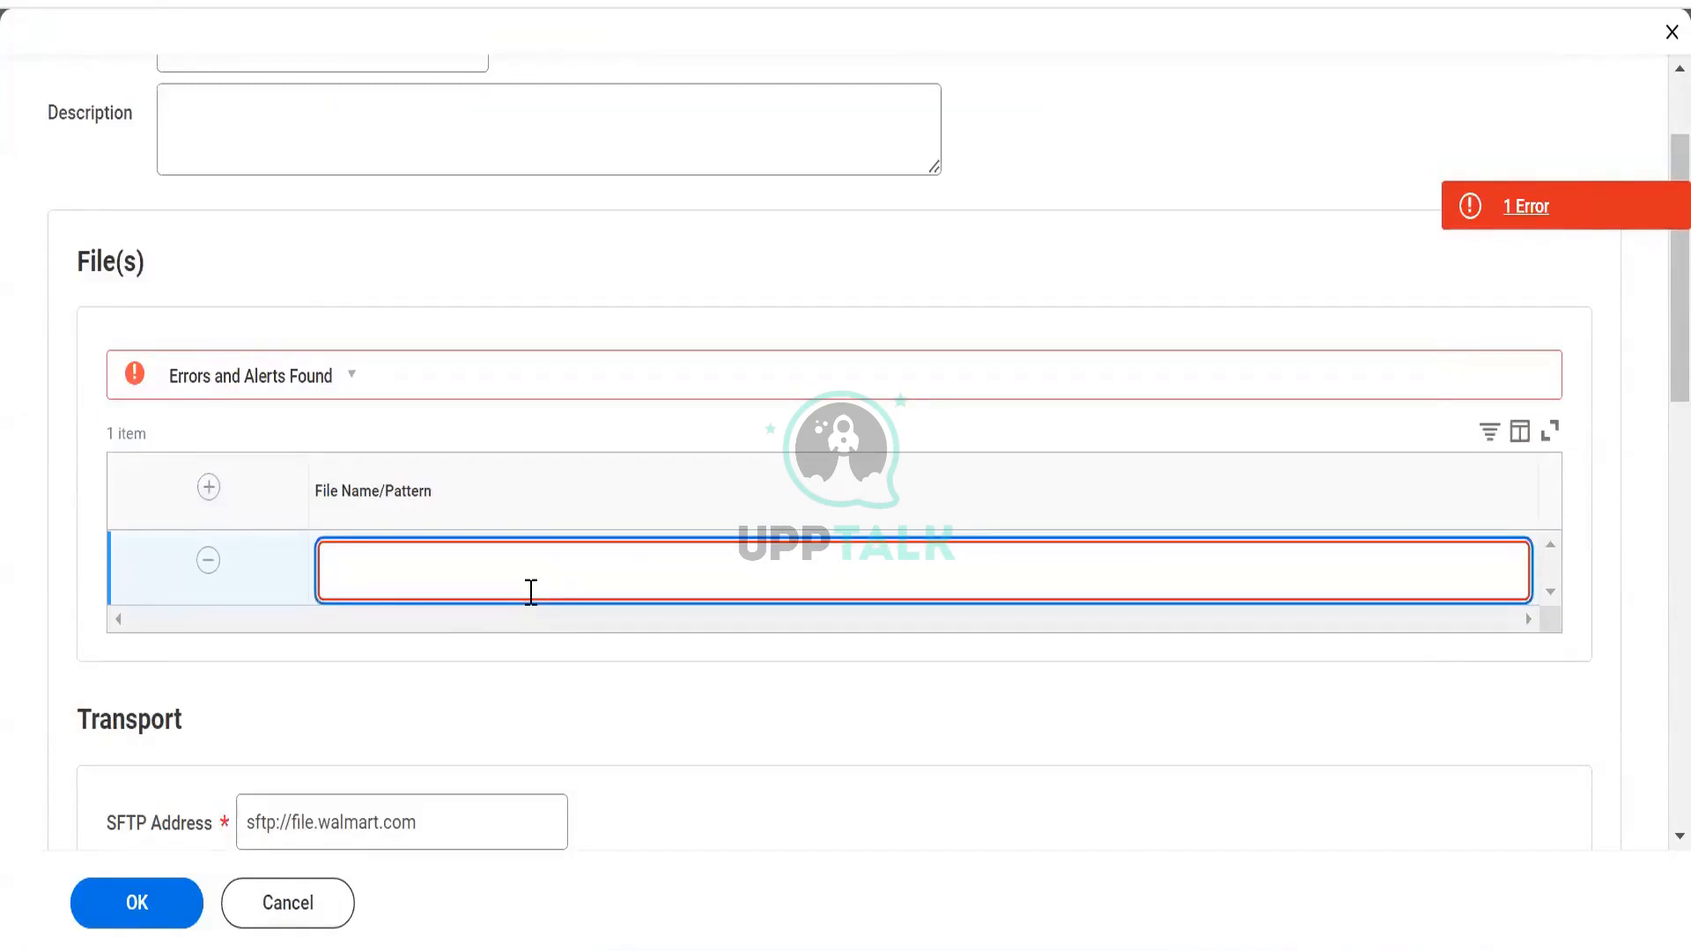
text(orgdata.csv)
click(548, 797)
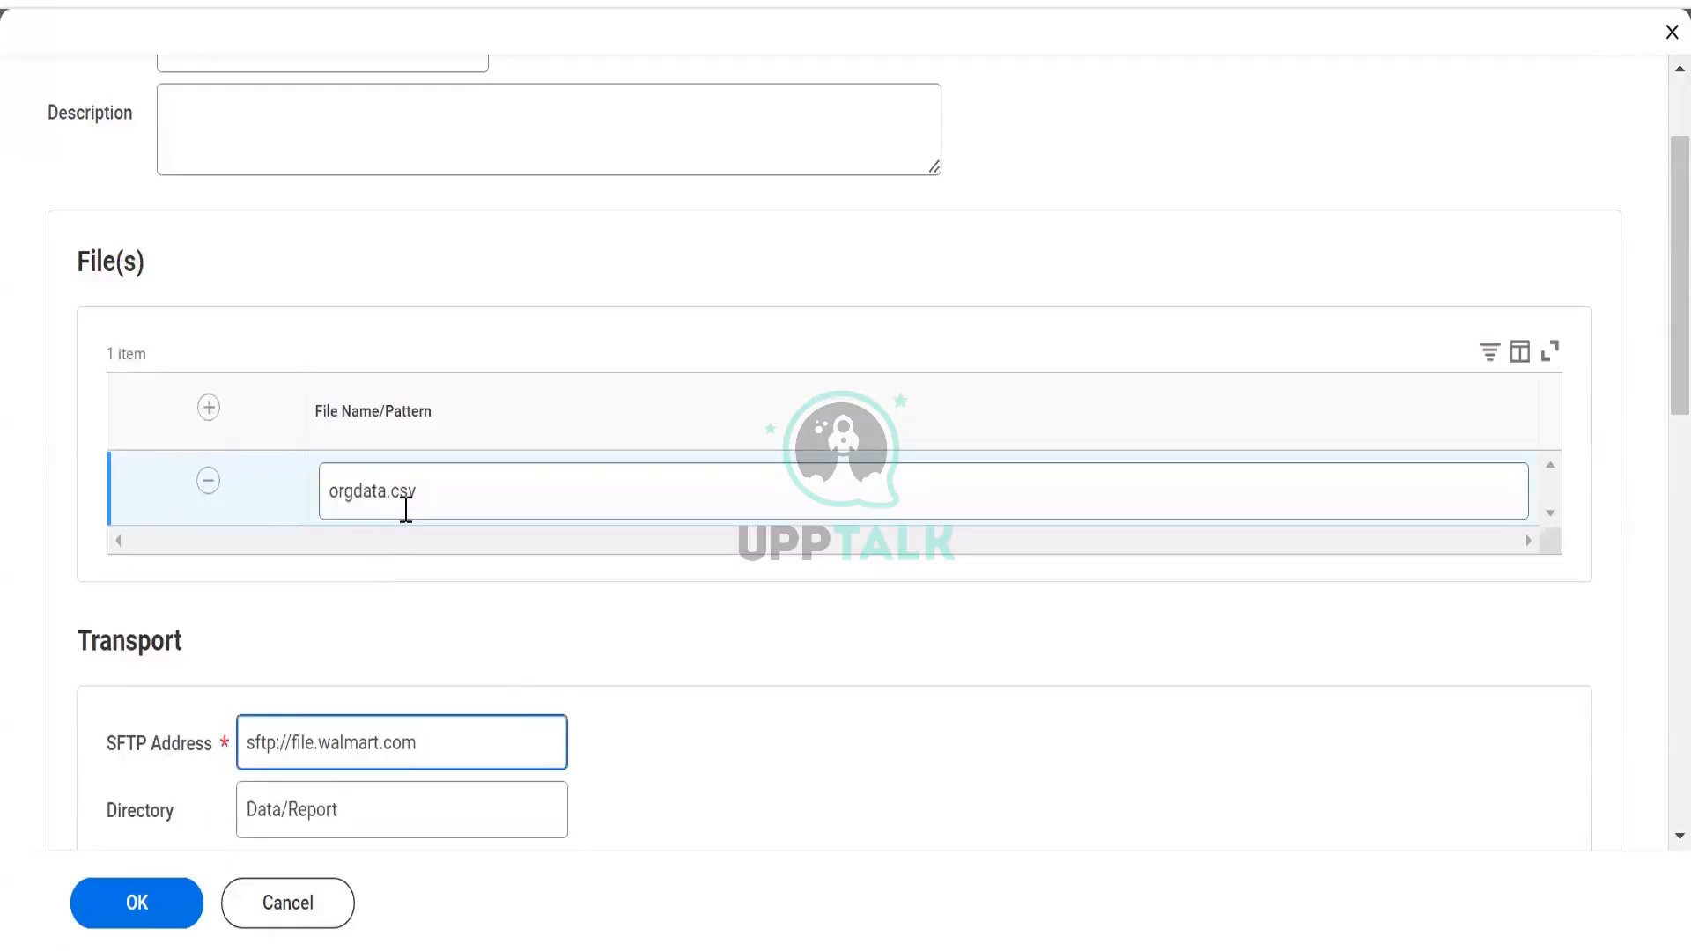
scroll(406, 510, down, 3)
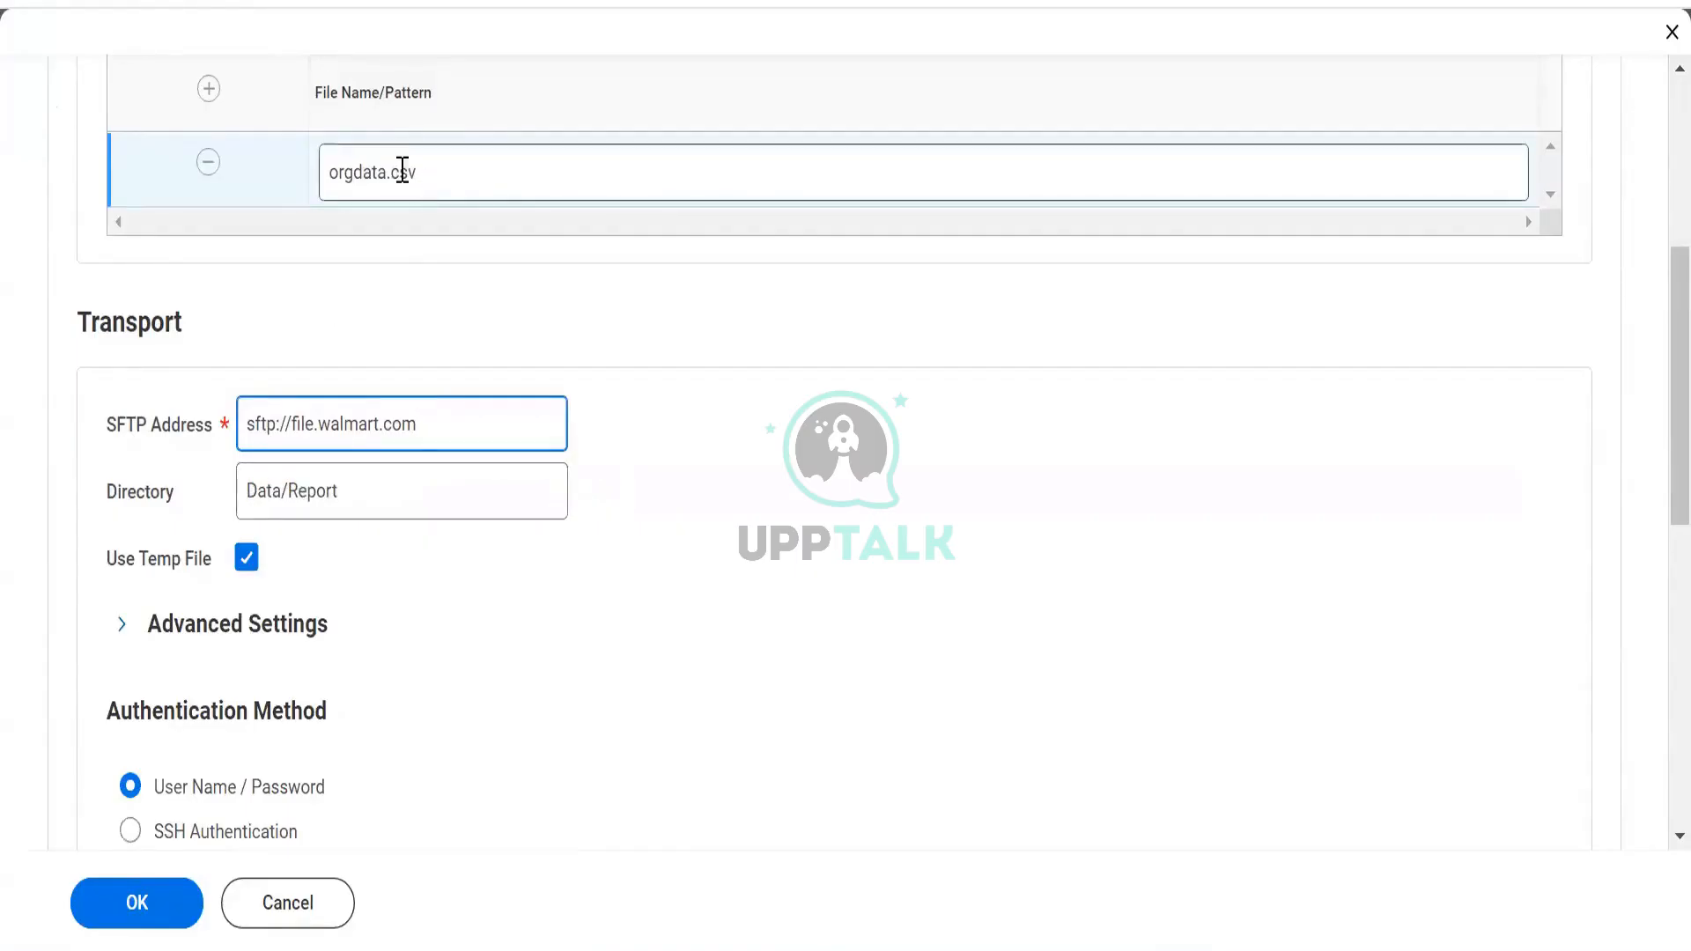
click(309, 169)
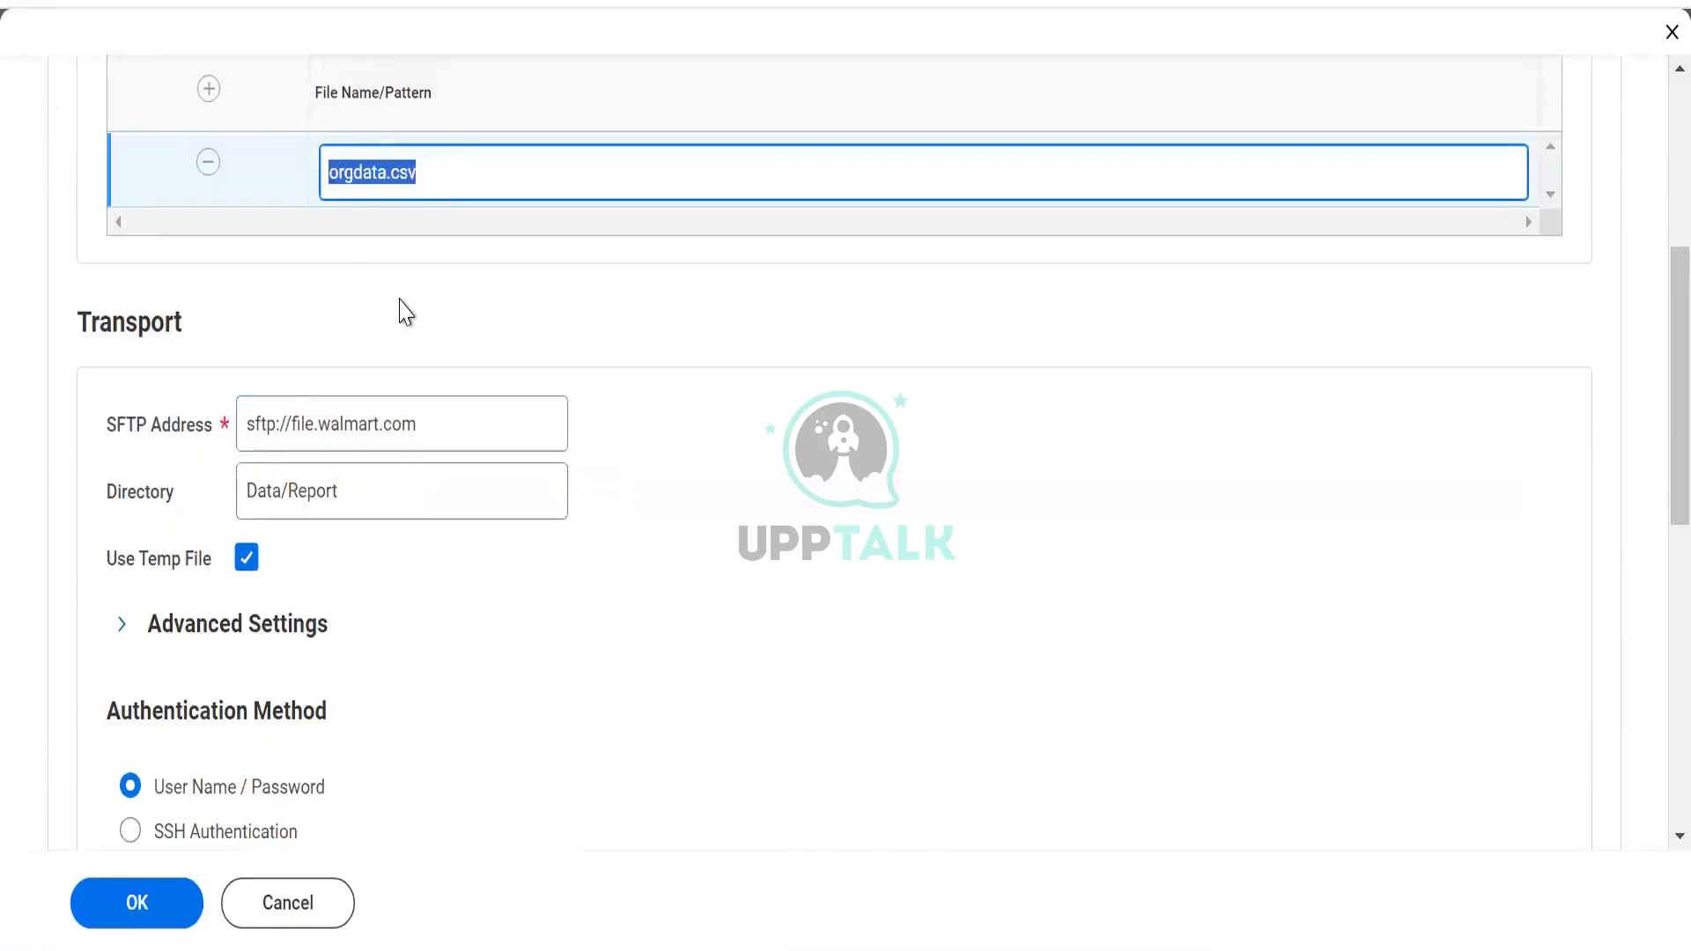
click(400, 301)
Review the orgdata.csv file name, Data/Report directory and SFTP address values
scroll(403, 290, down, 2)
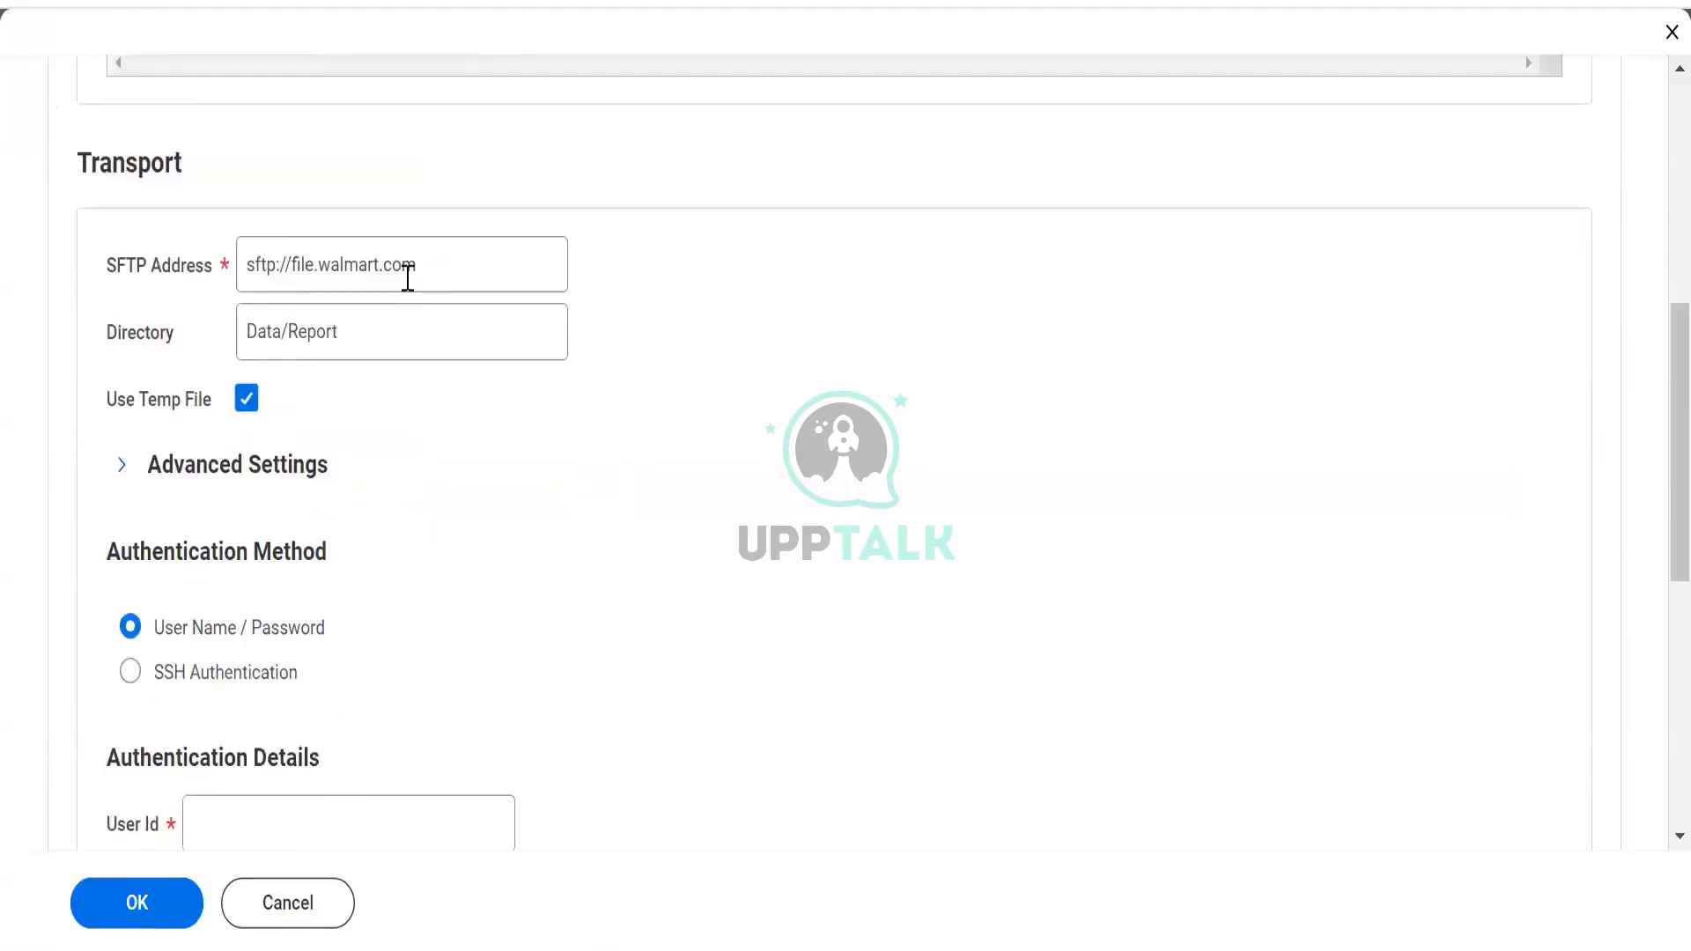
scroll(407, 298, up, 5)
scroll(453, 532, up, 2)
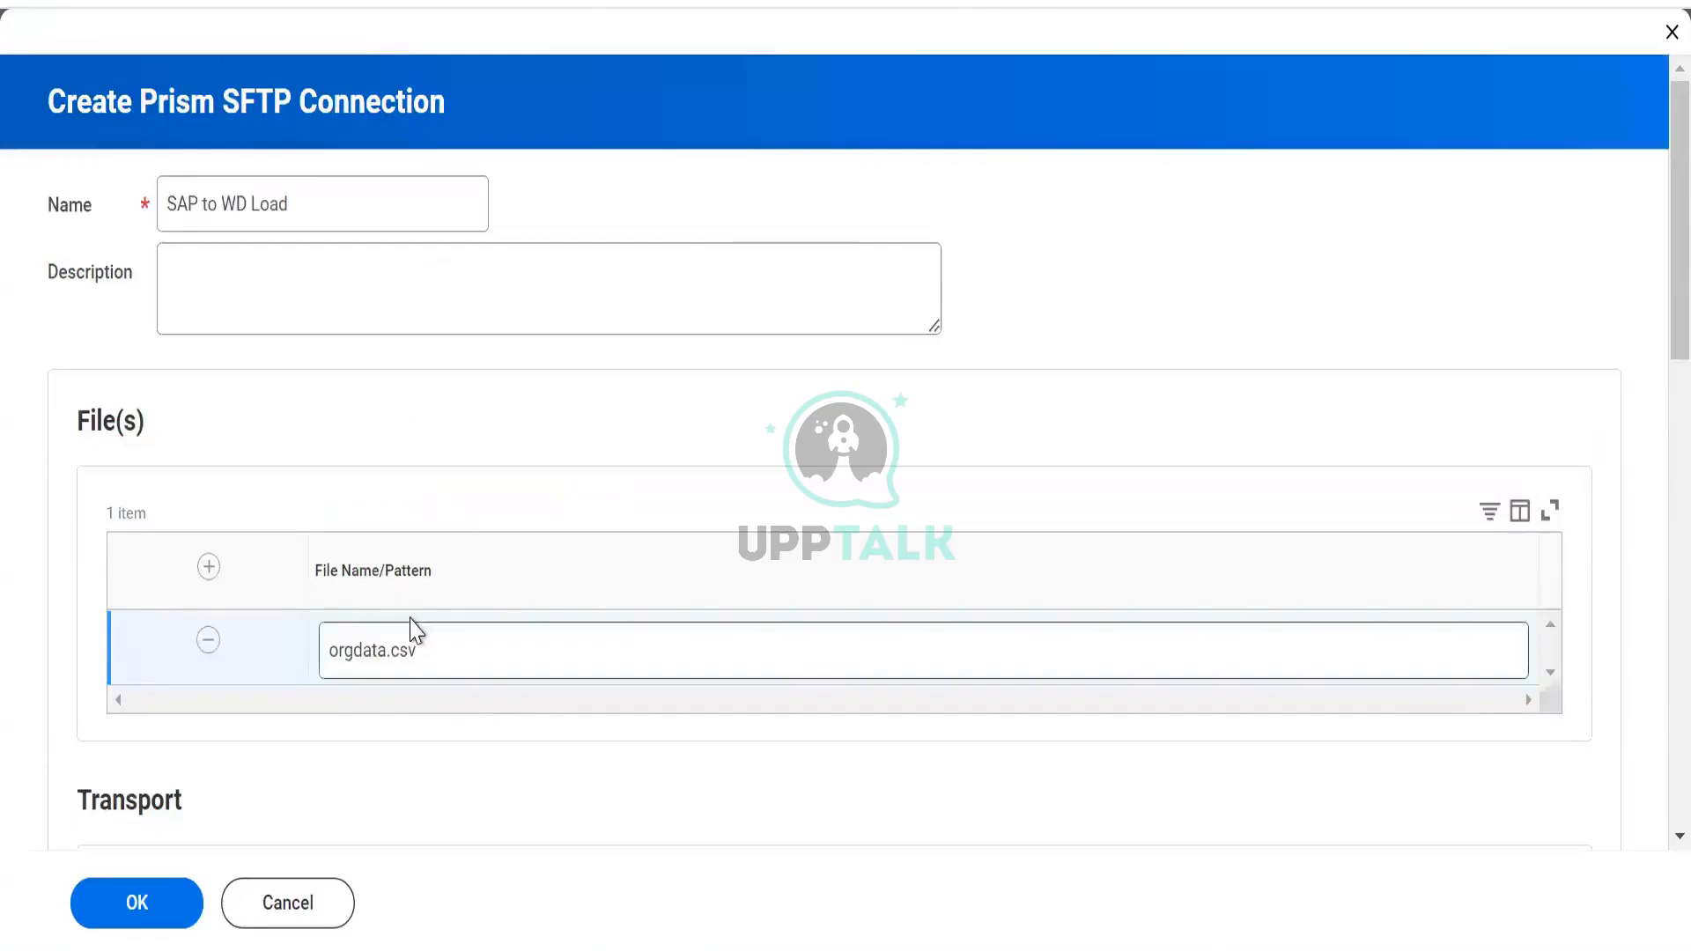
click(435, 651)
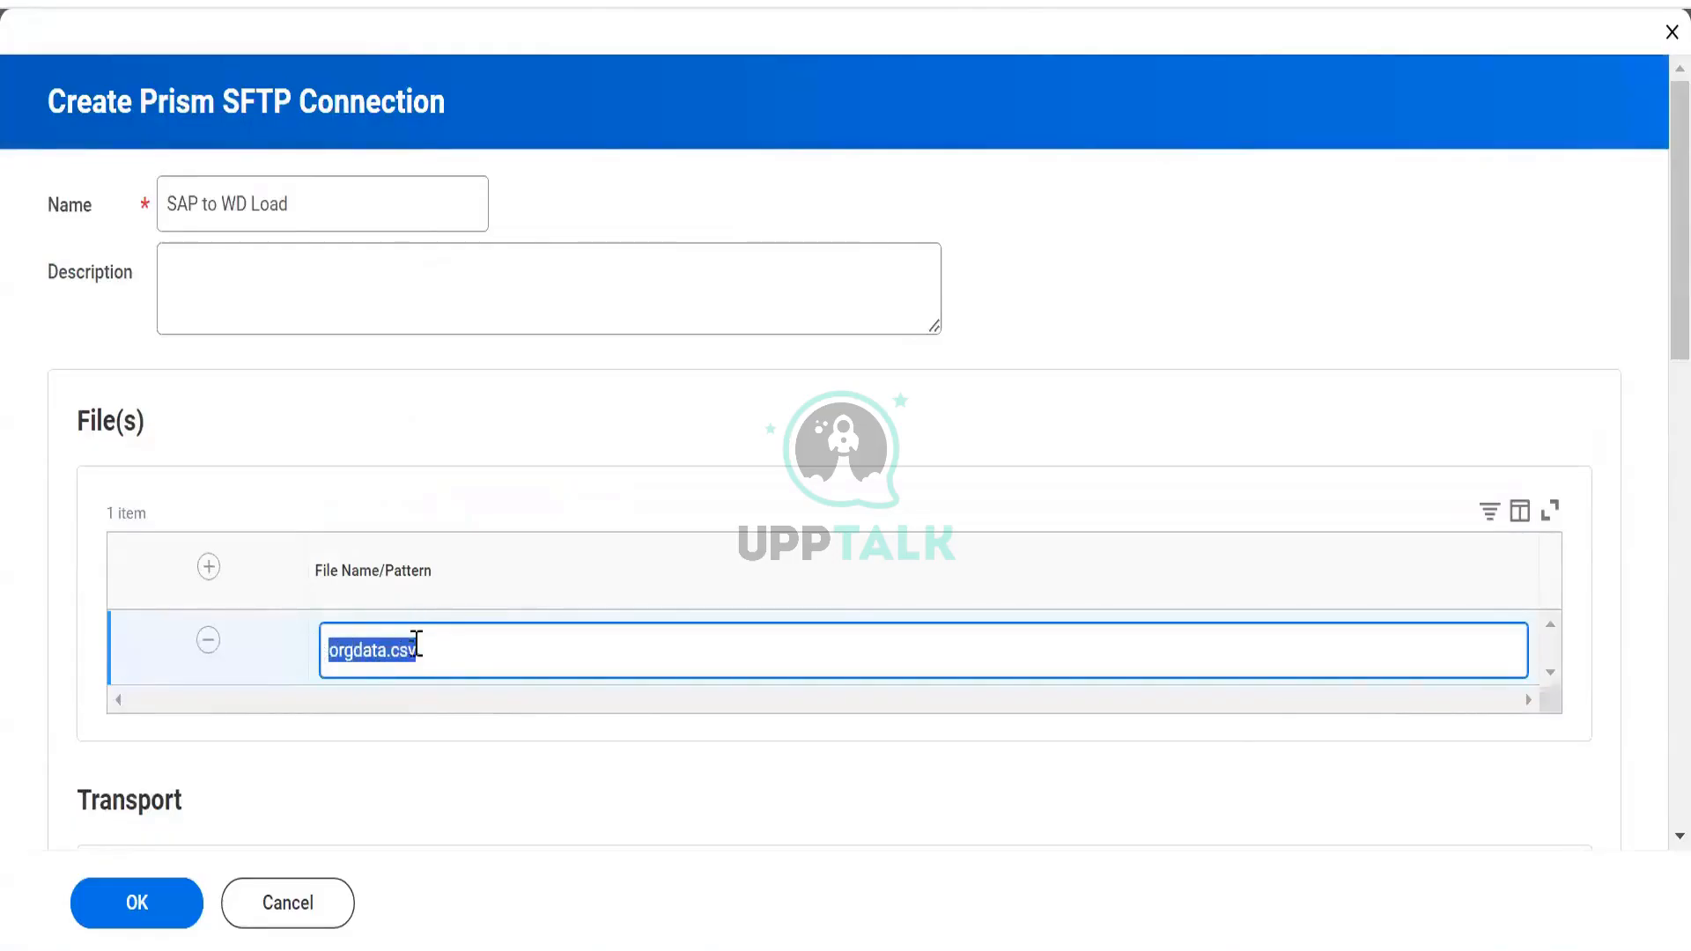
scroll(435, 675, down, 7)
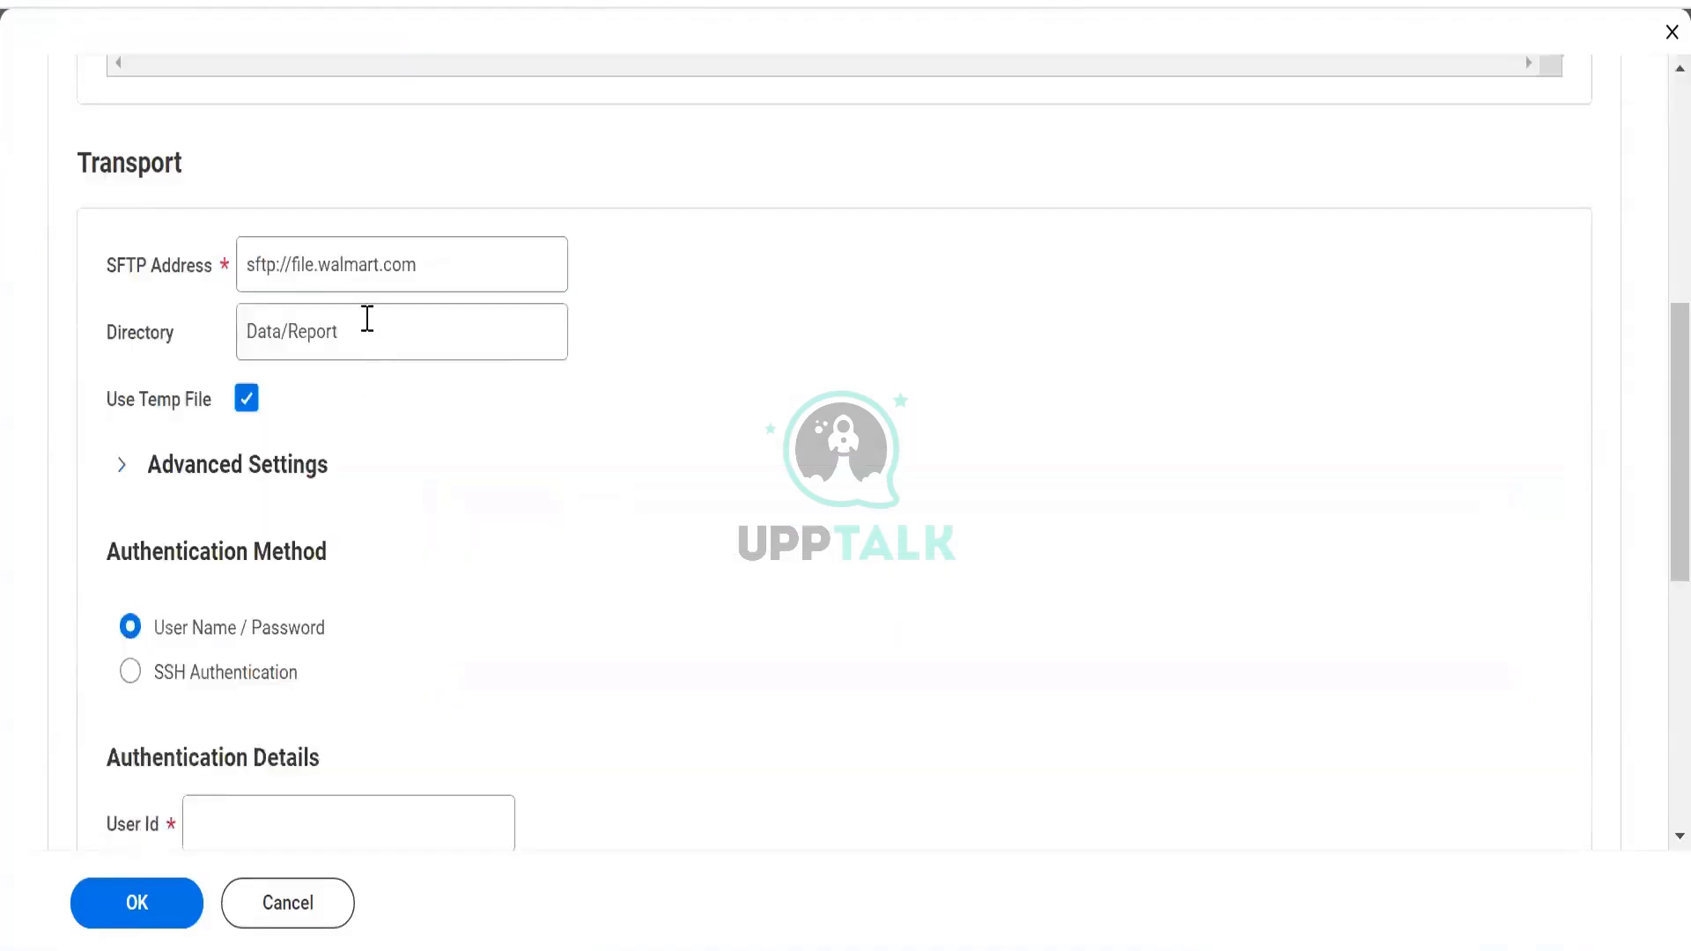
click(246, 324)
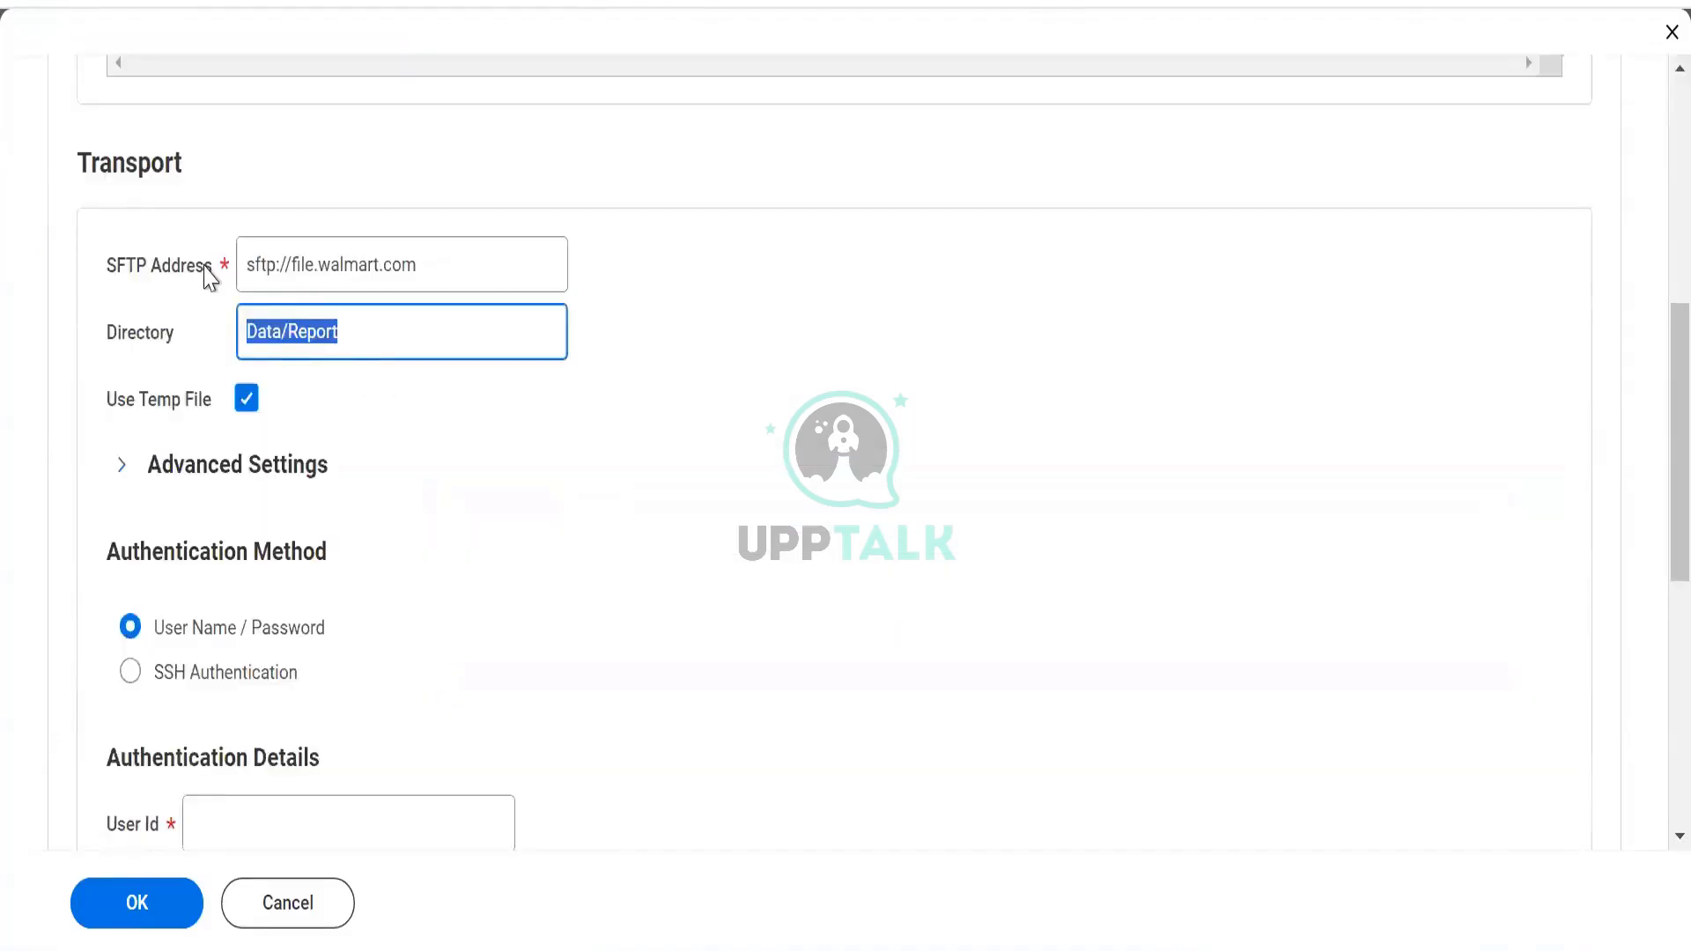
click(208, 166)
click(239, 239)
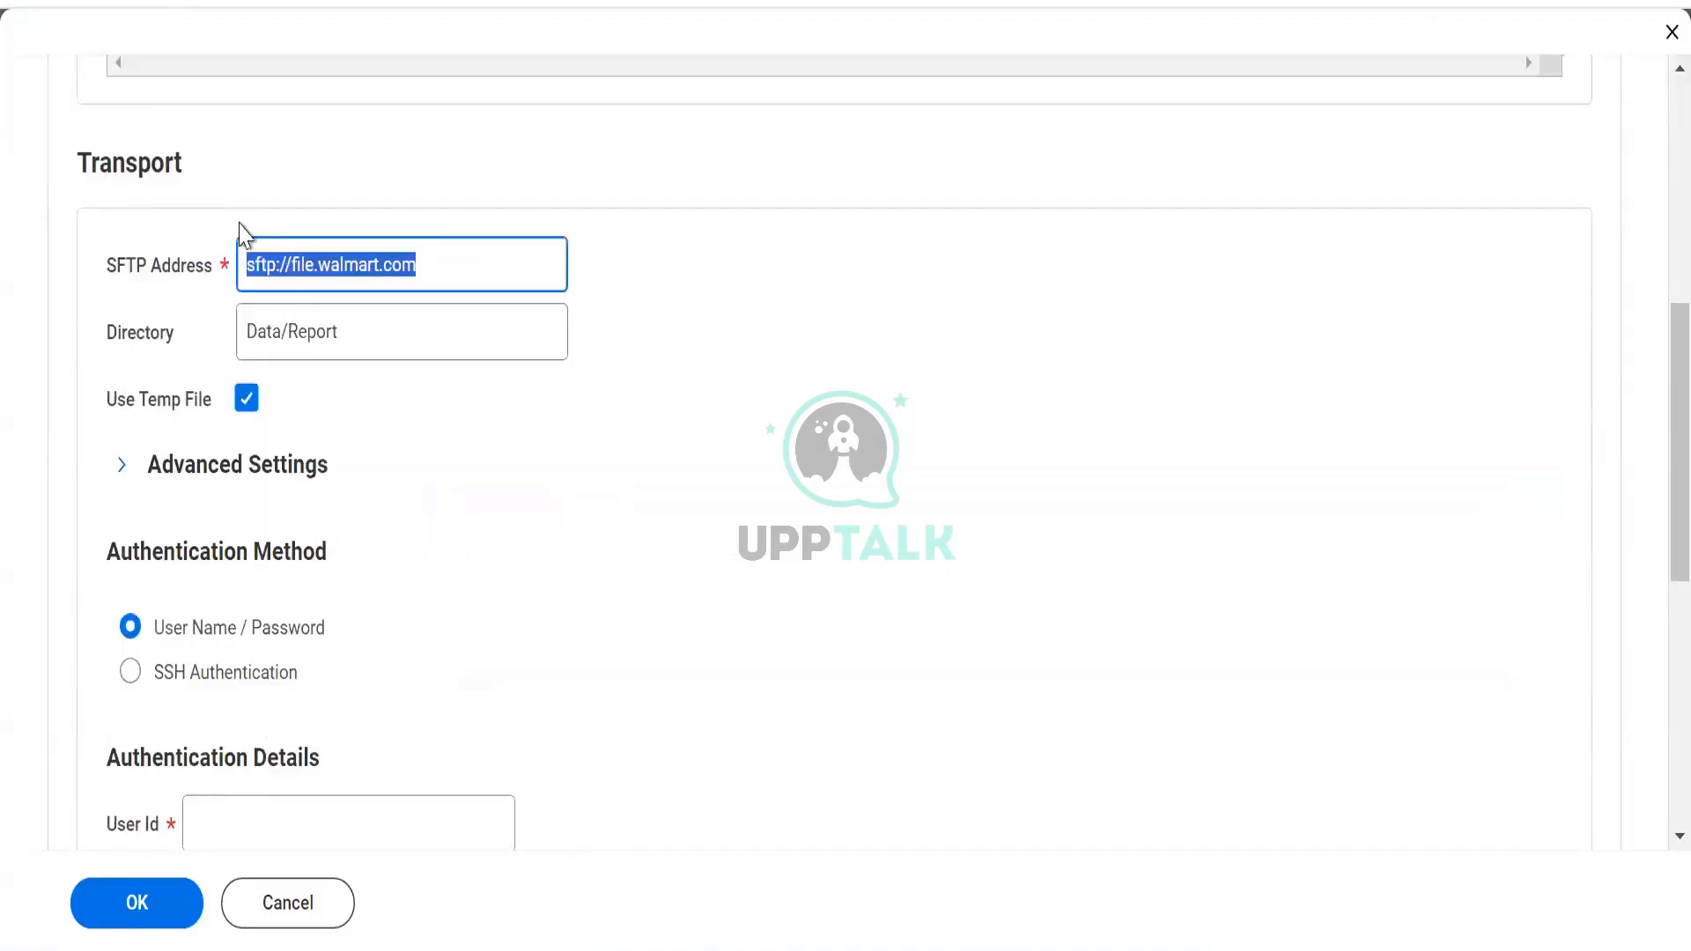
scroll(291, 300, down, 2)
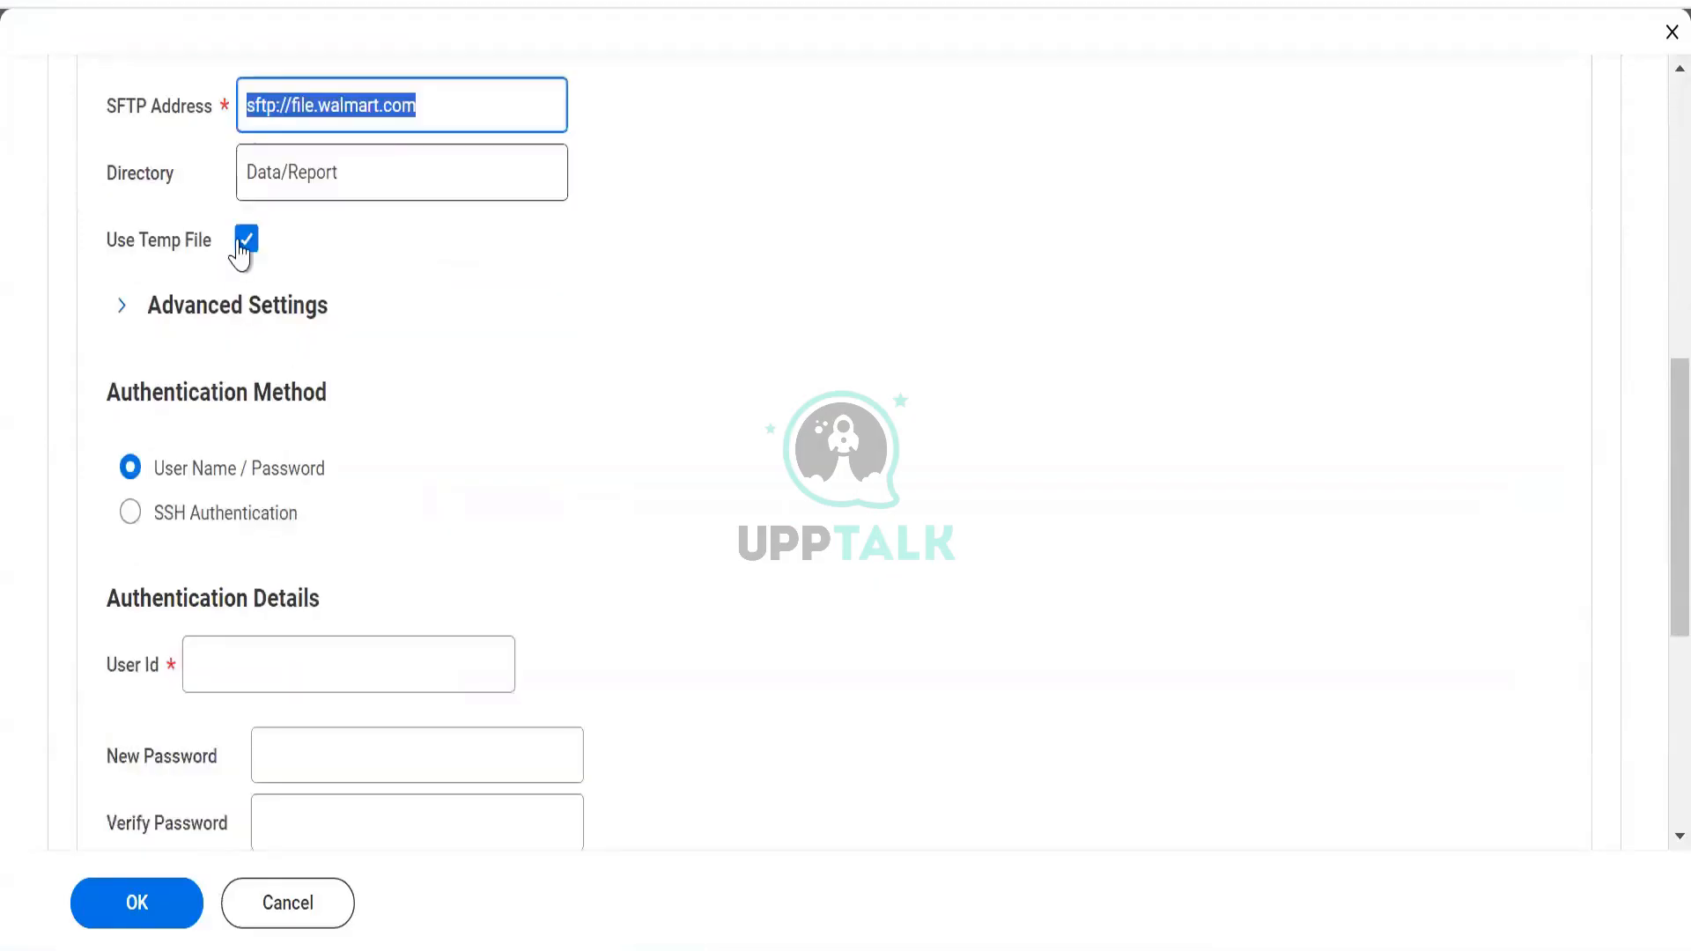
mouse_move(236, 255)
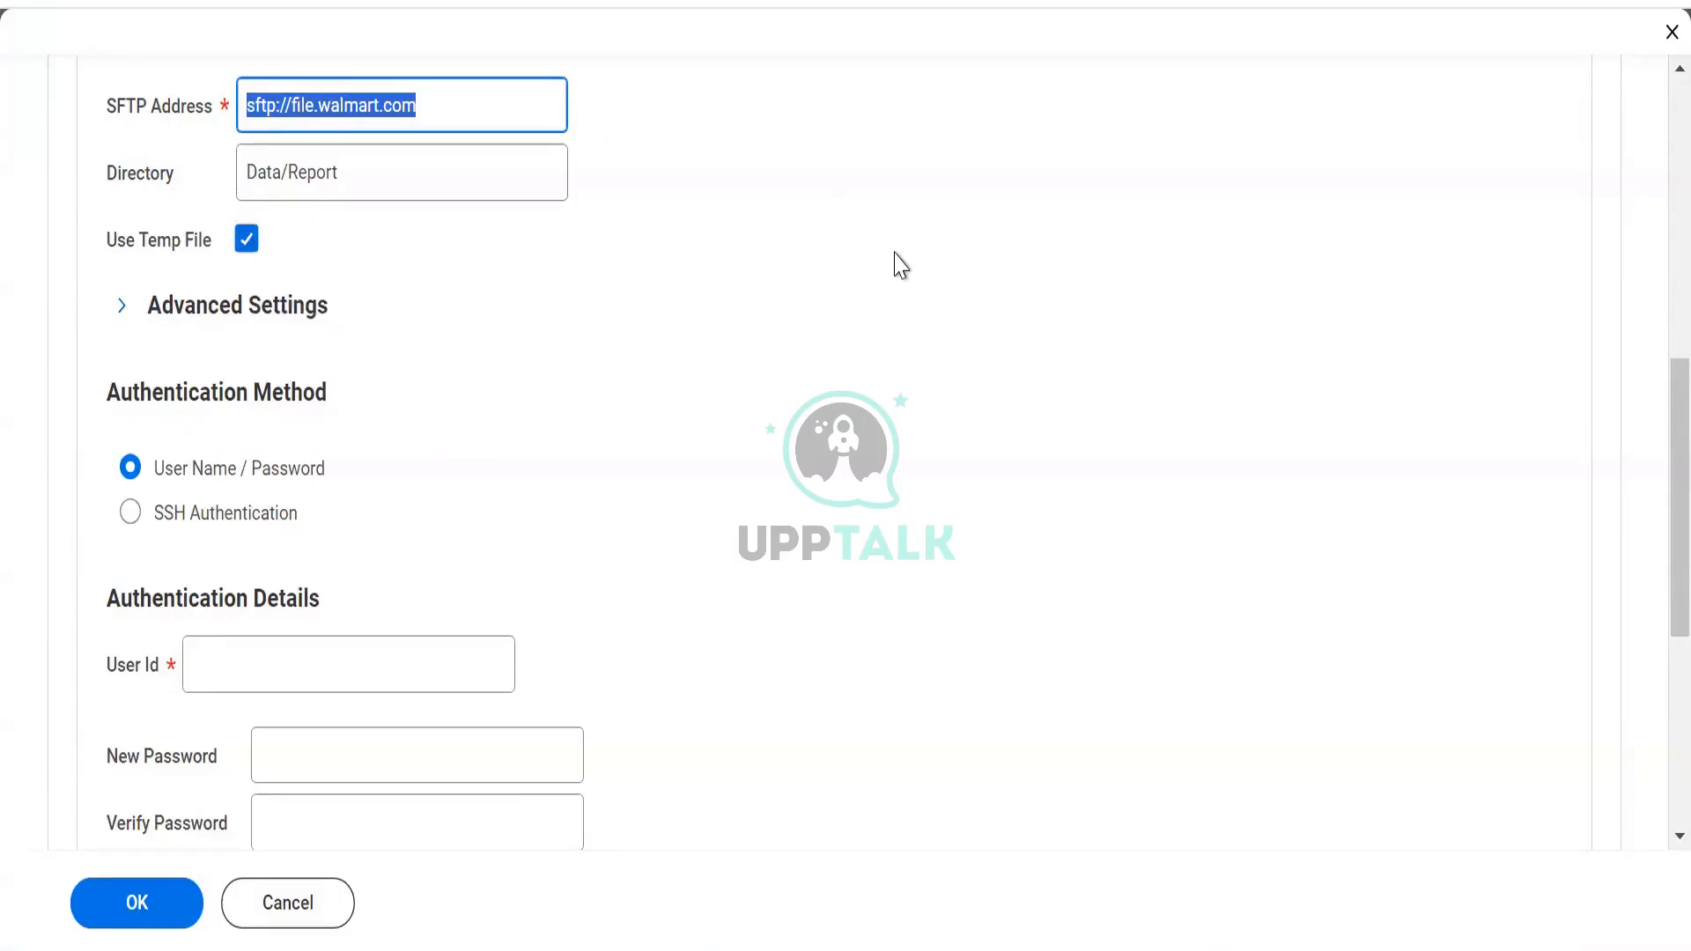
Switch off Use Temp File, then bring up the Excel Sys1/Sys2 notes
click(235, 249)
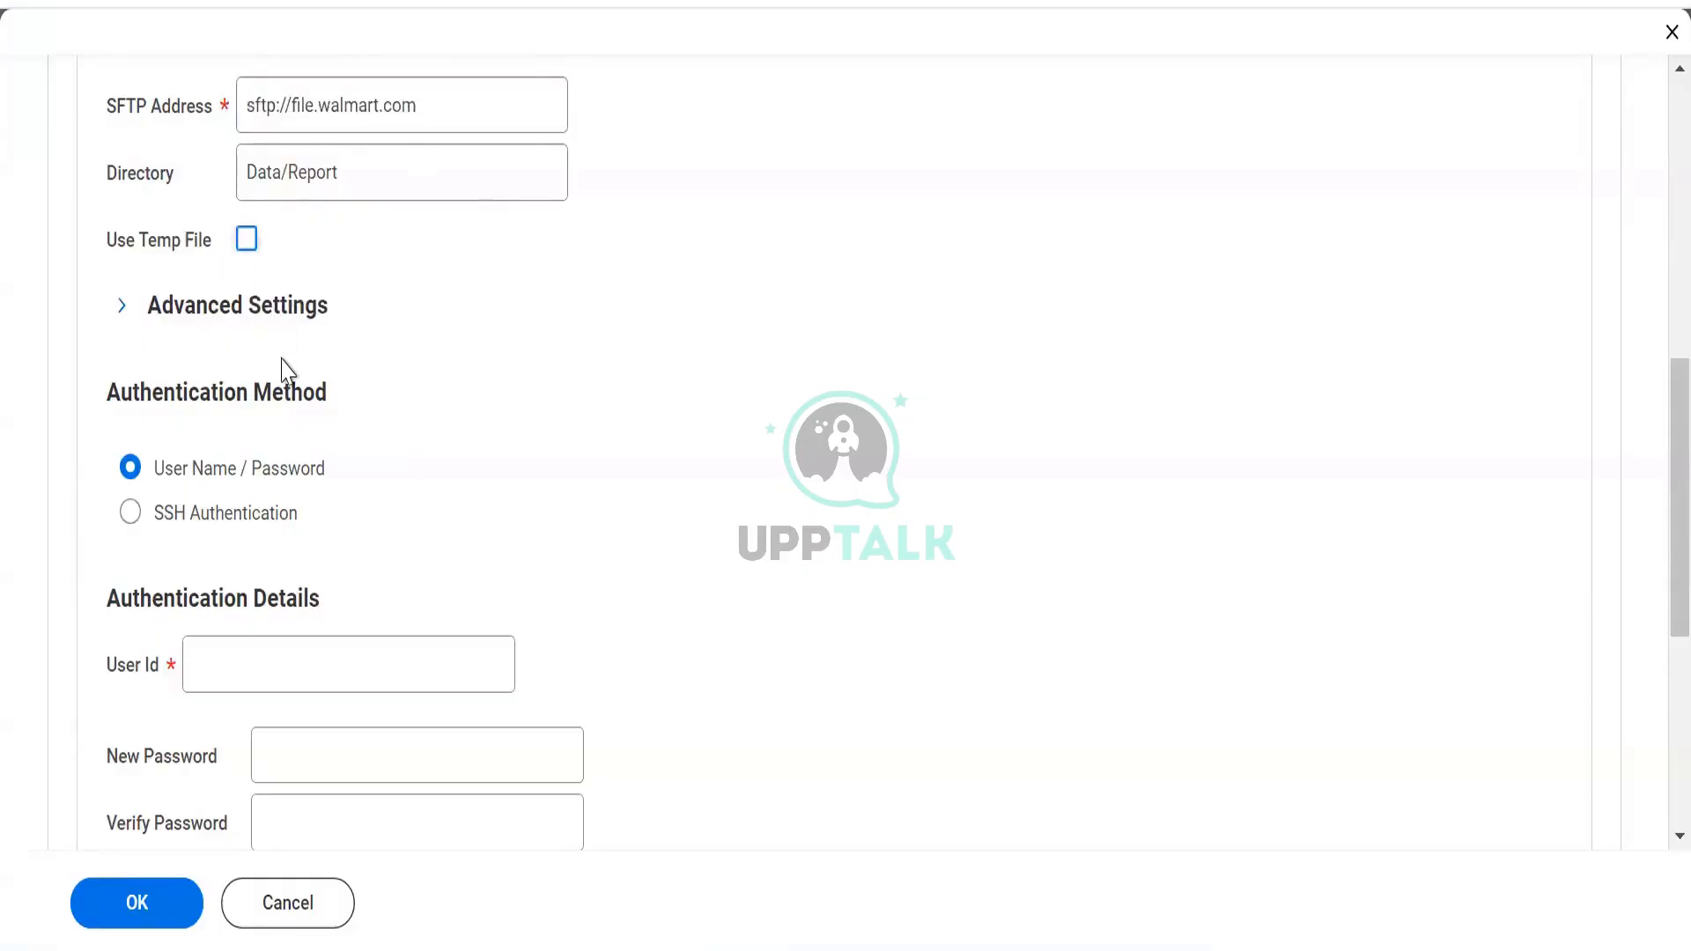
scroll(286, 370, down, 3)
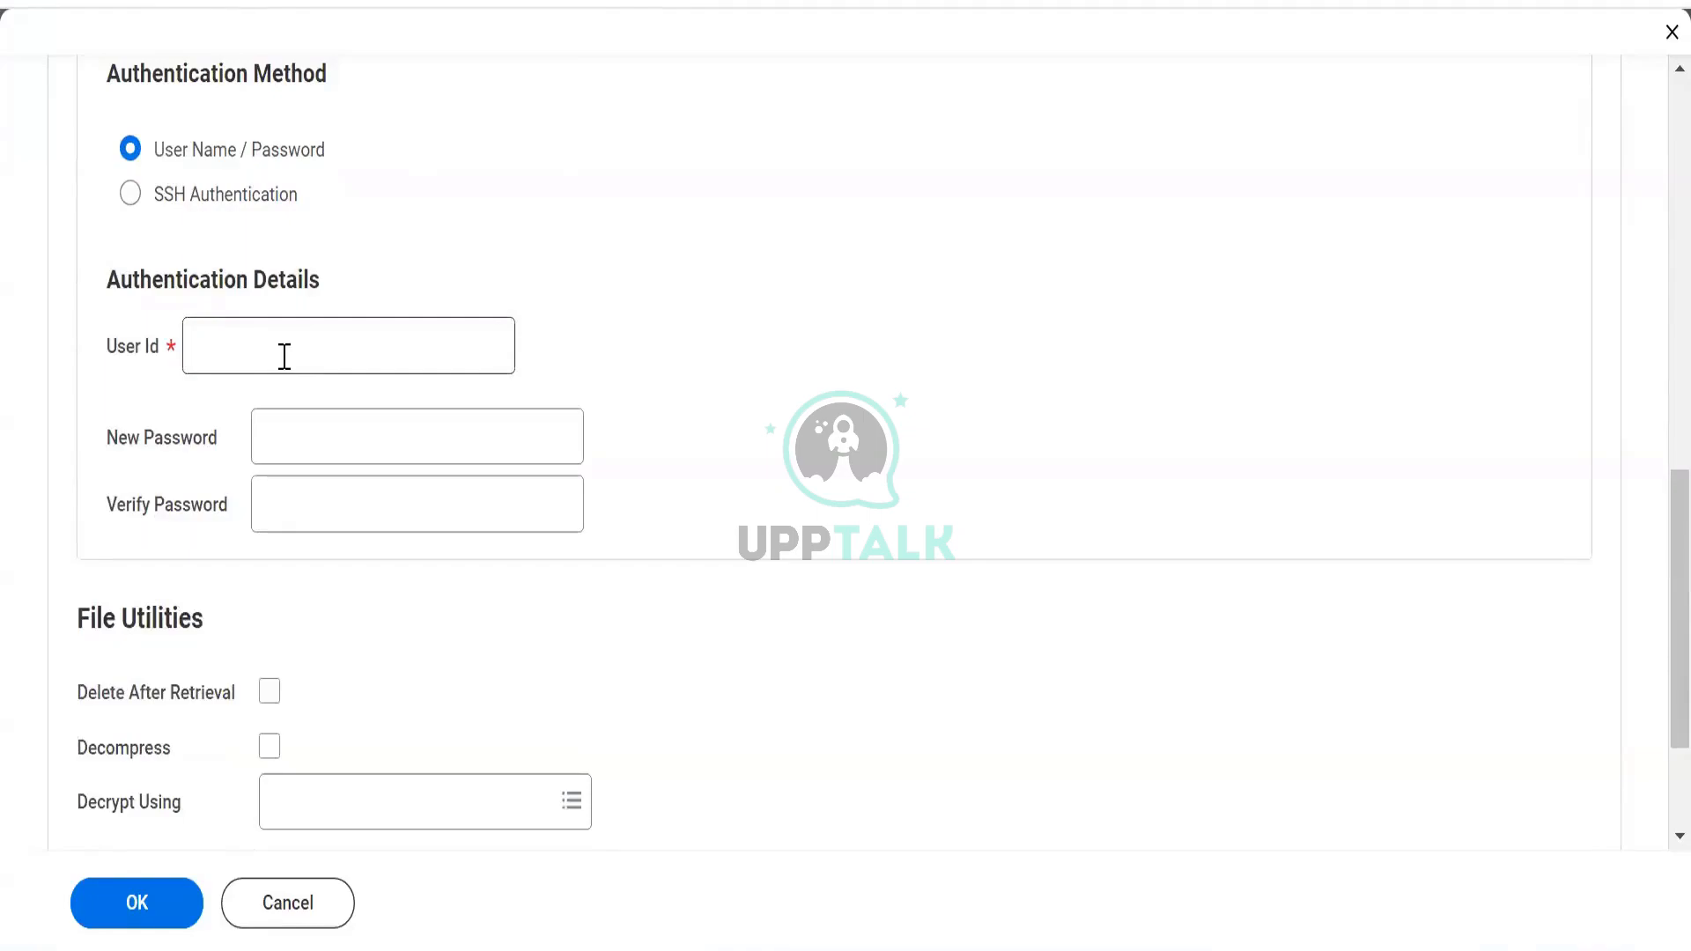
click(285, 356)
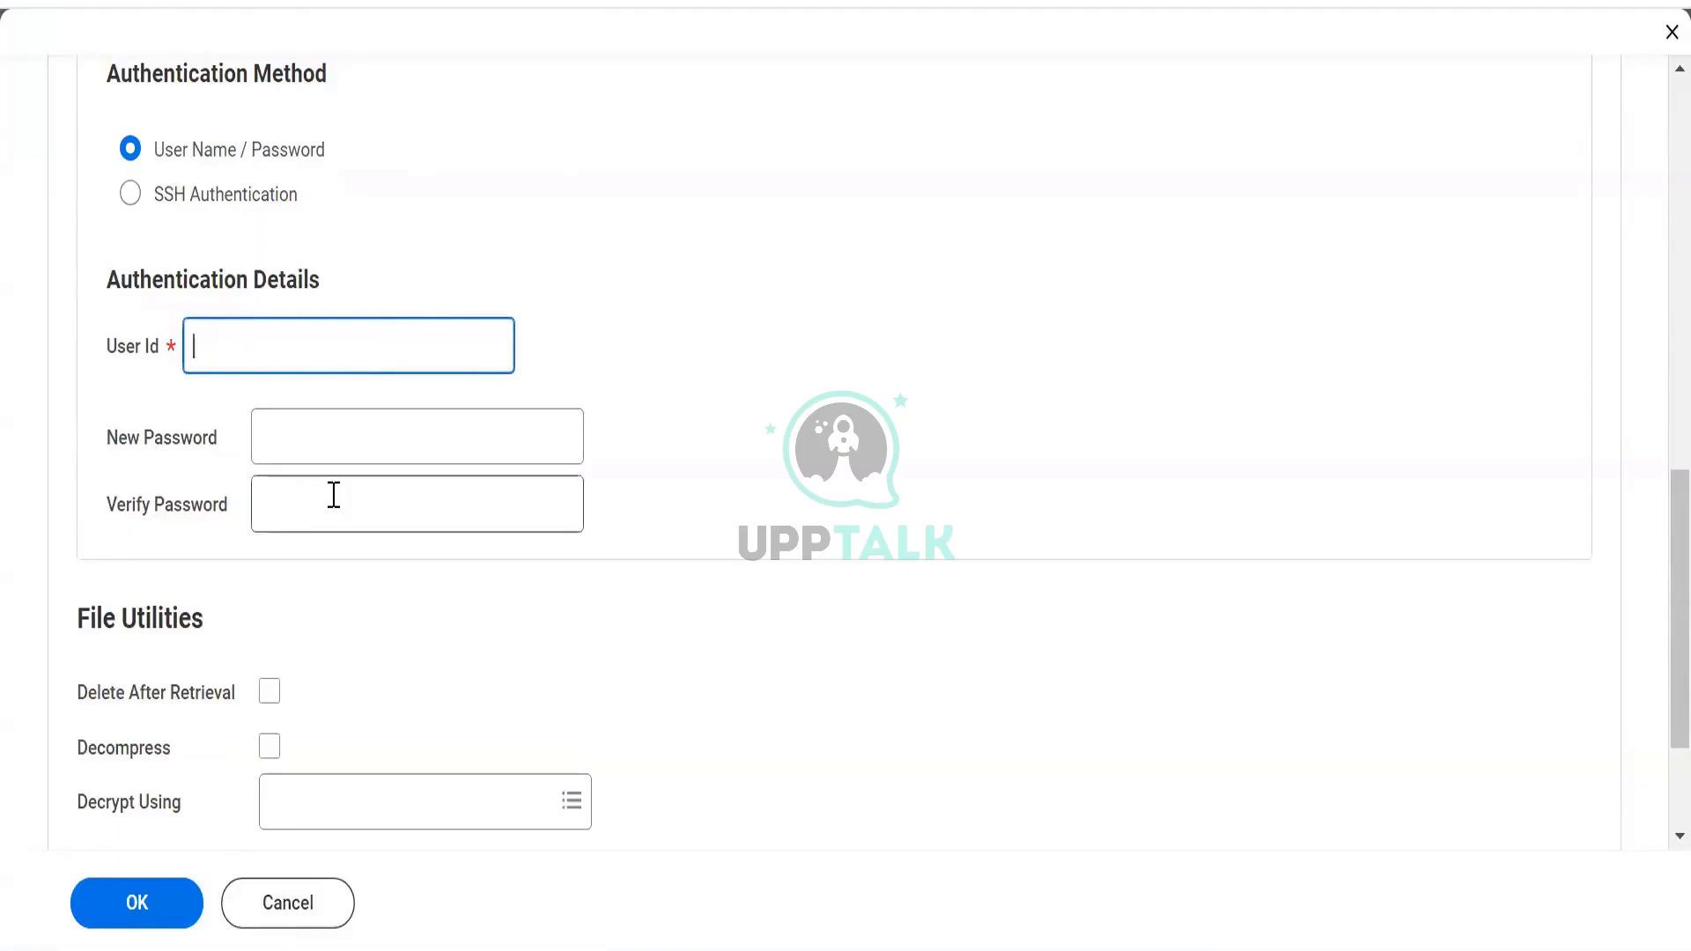
scroll(514, 434, up, 7)
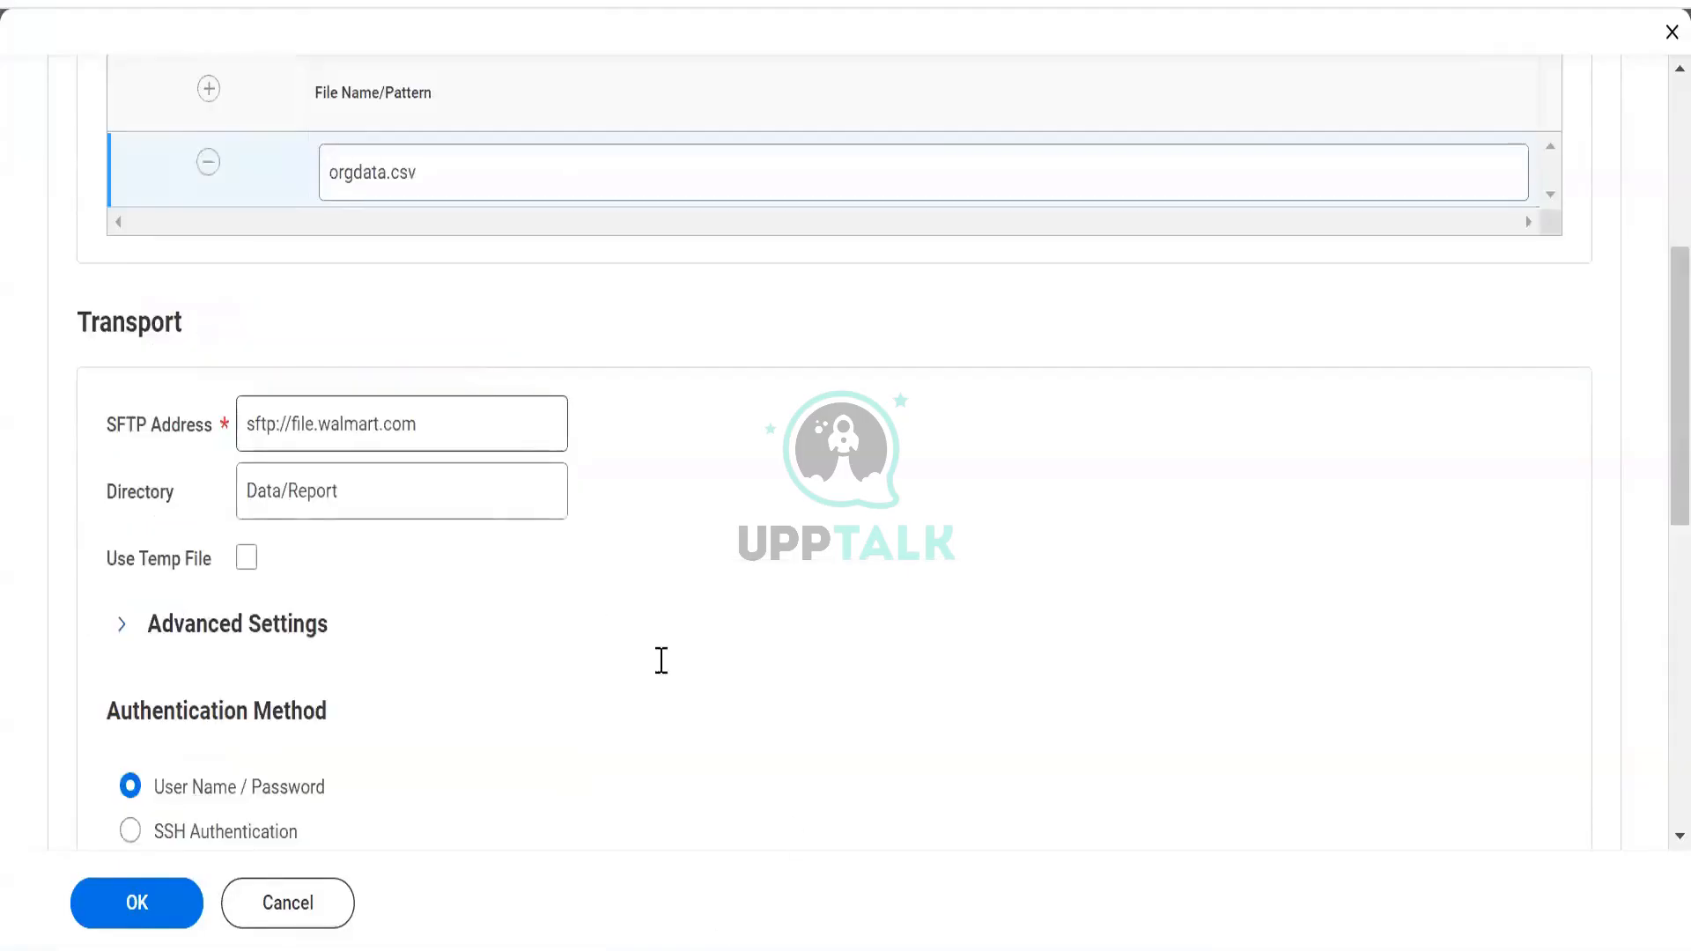
key(alt+Tab)
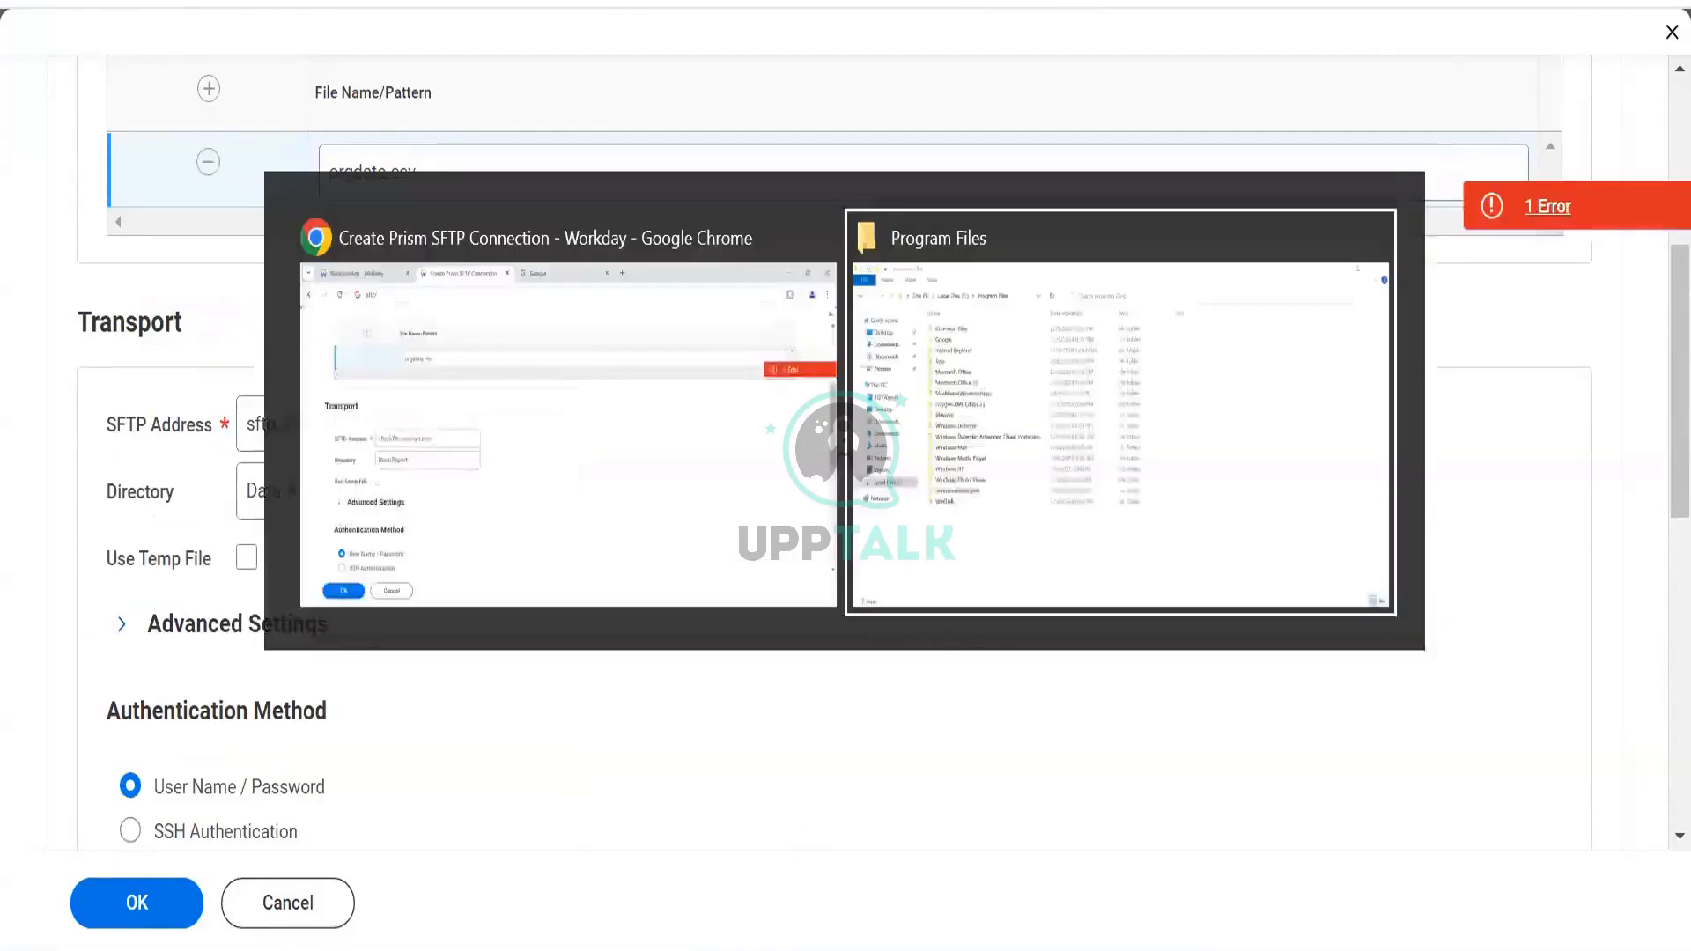
key(alt+Tab)
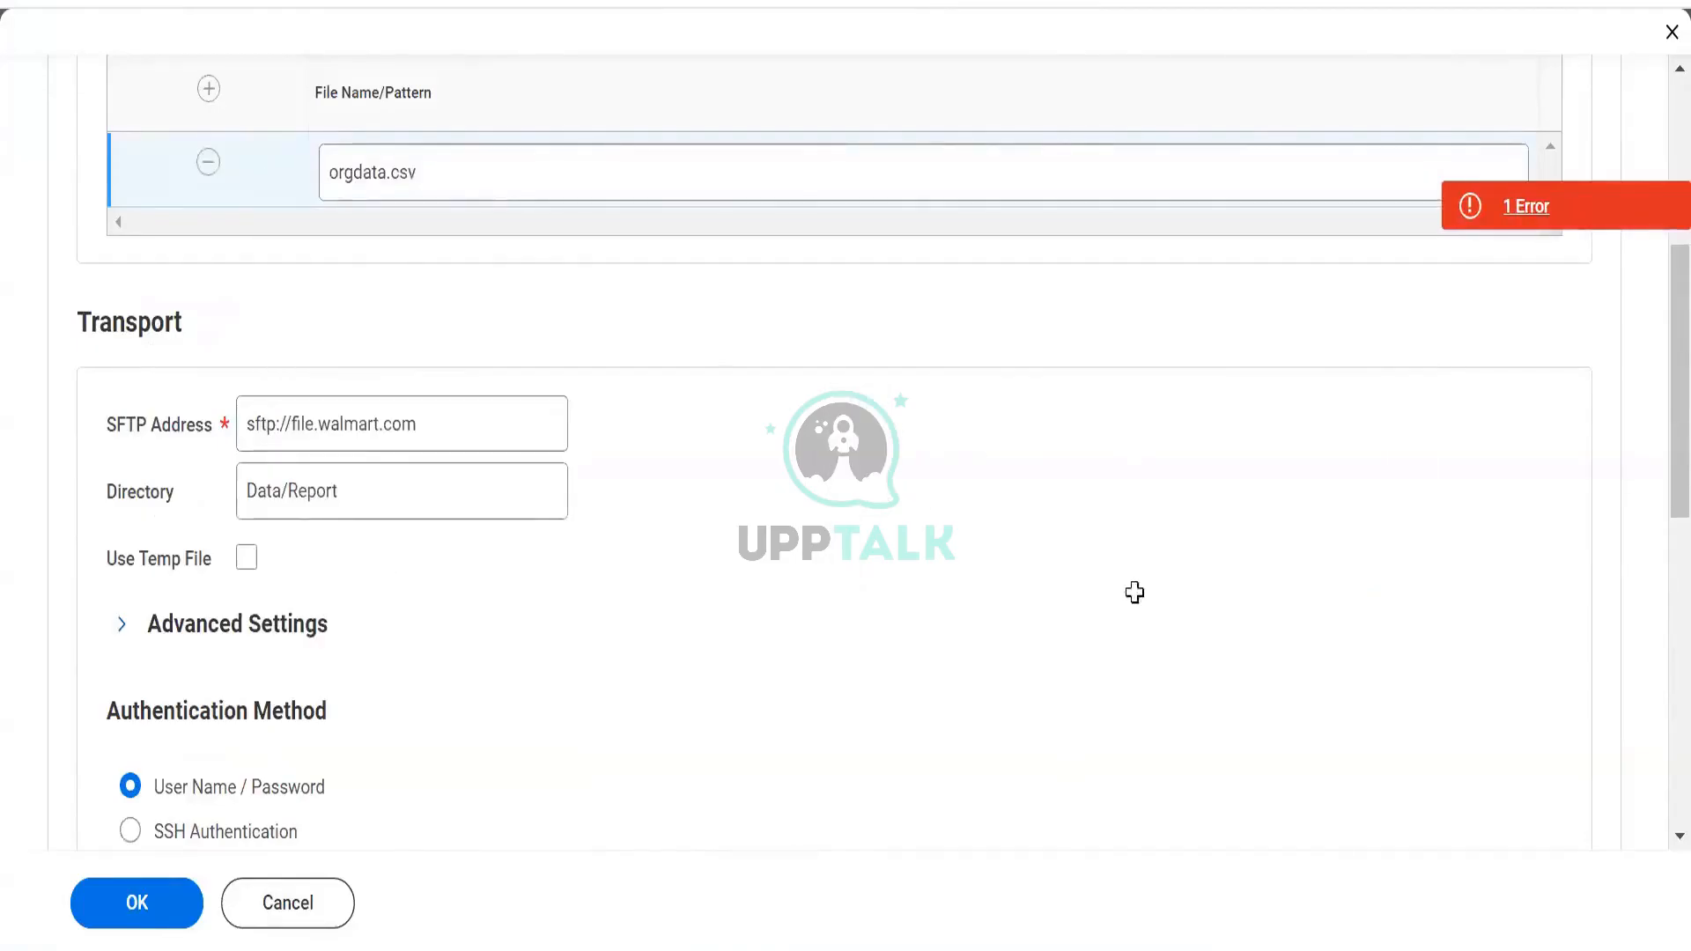
key(alt+Tab)
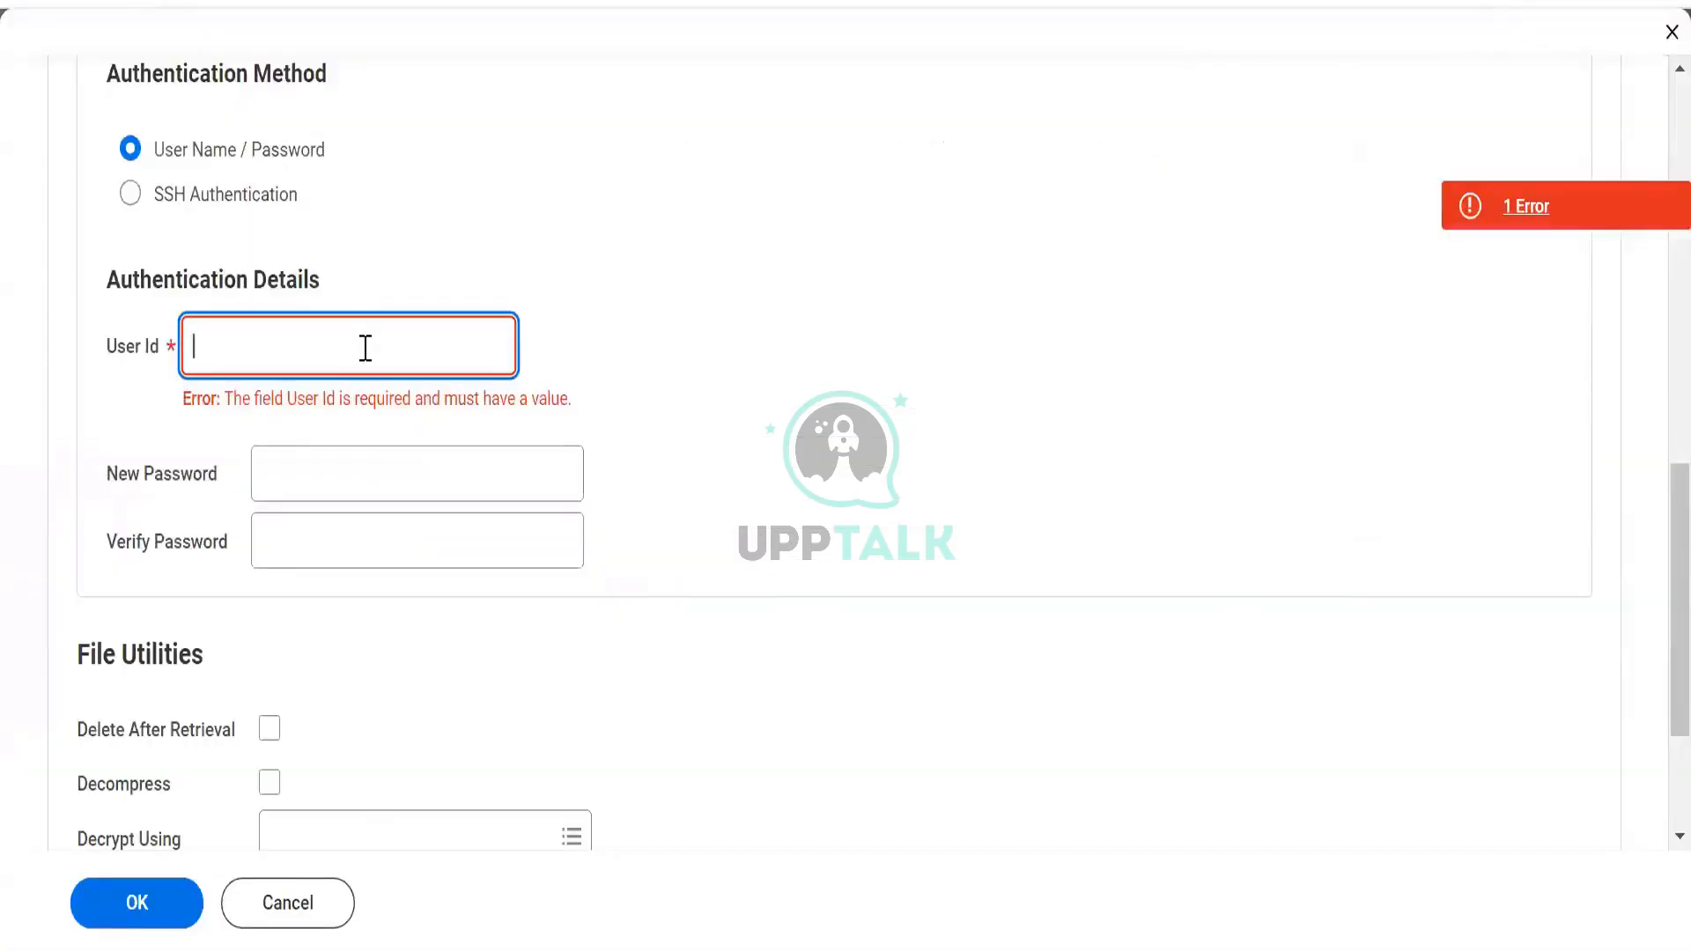
Enter the login user ID and the account password in New Password, leaving Verify Password empty
text(12345)
key(Tab)
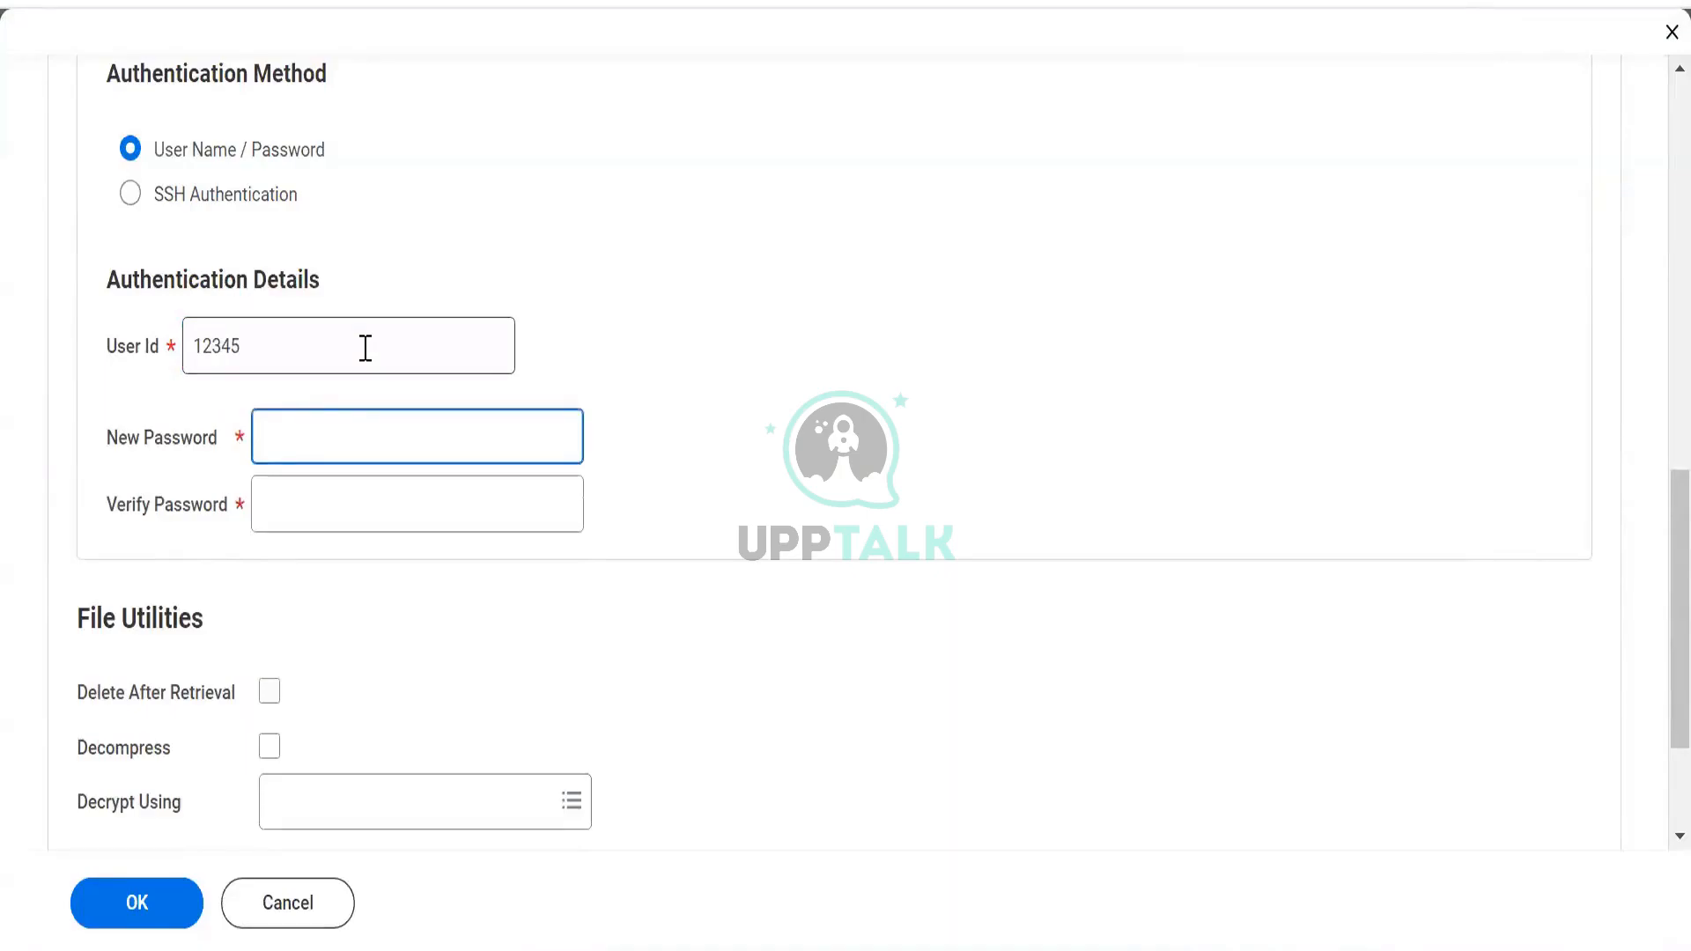
text(•••••••••••)
click(332, 507)
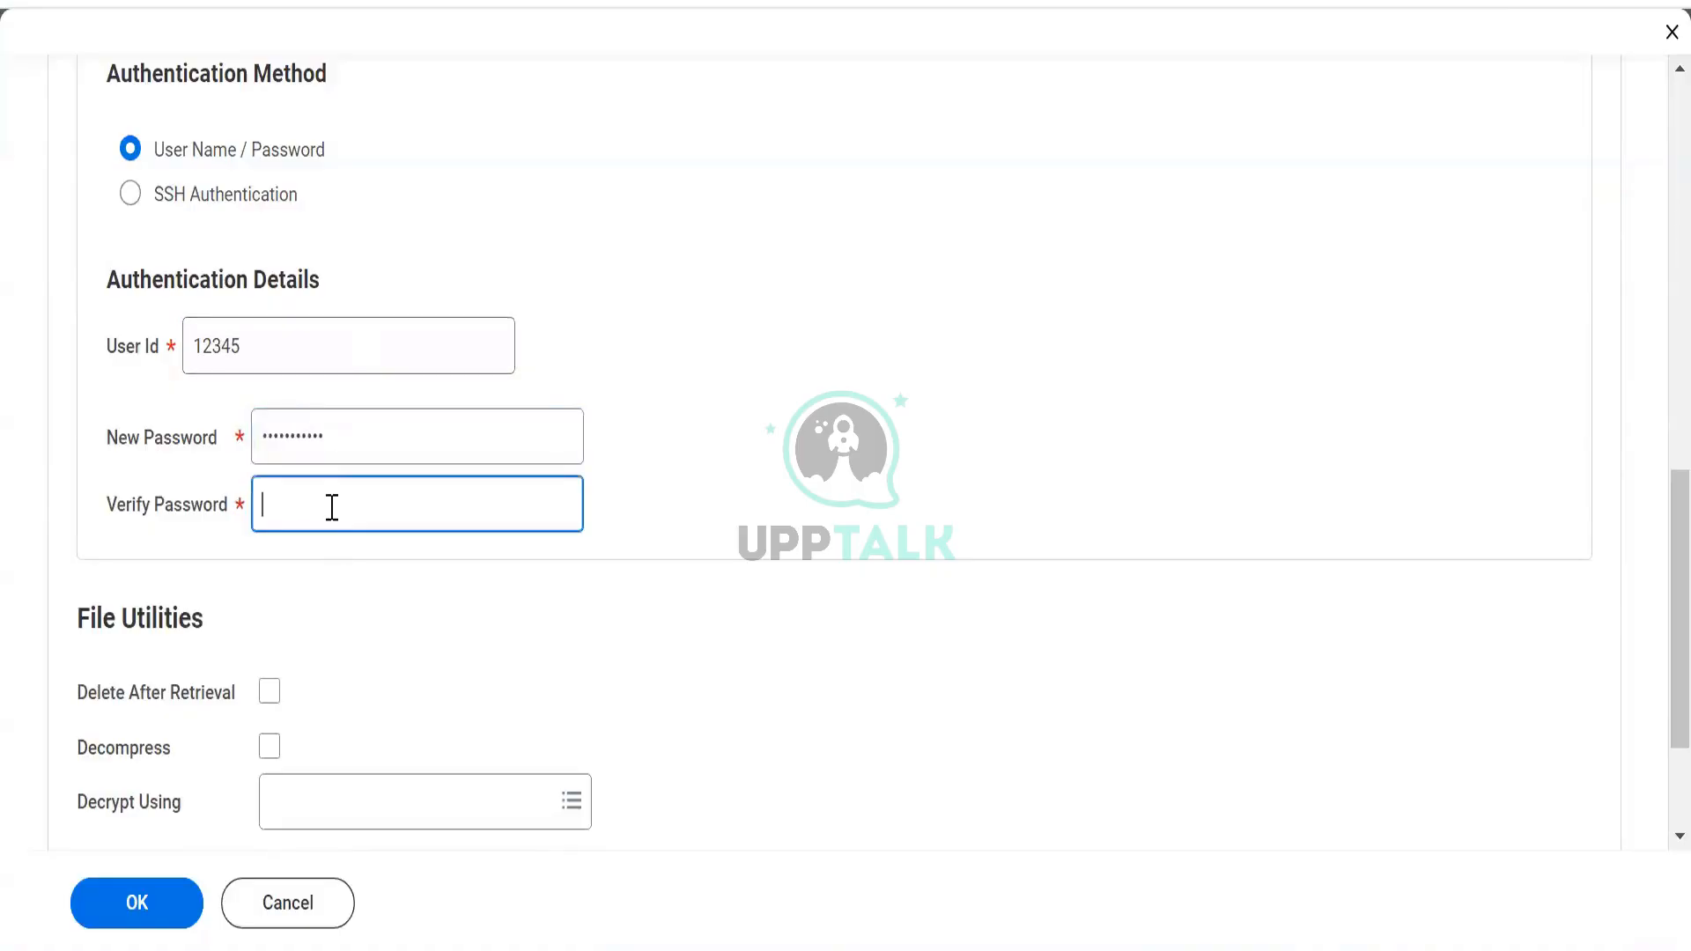
scroll(332, 519, down, 2)
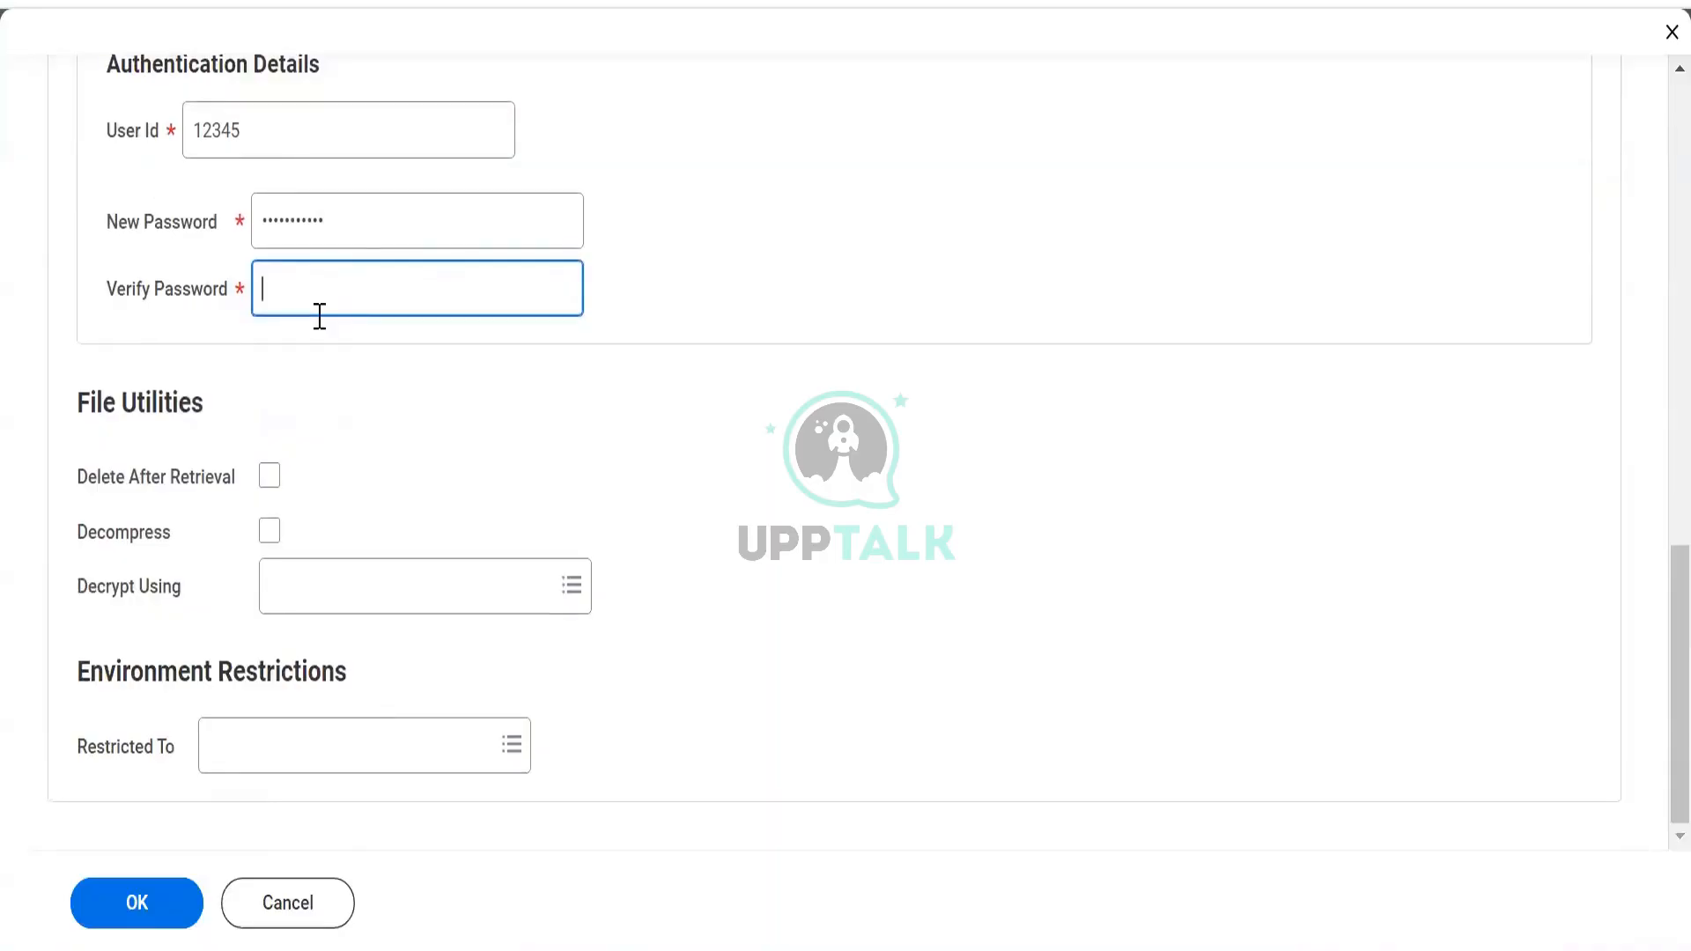
scroll(320, 316, up, 2)
scroll(317, 310, down, 2)
key(alt+Tab)
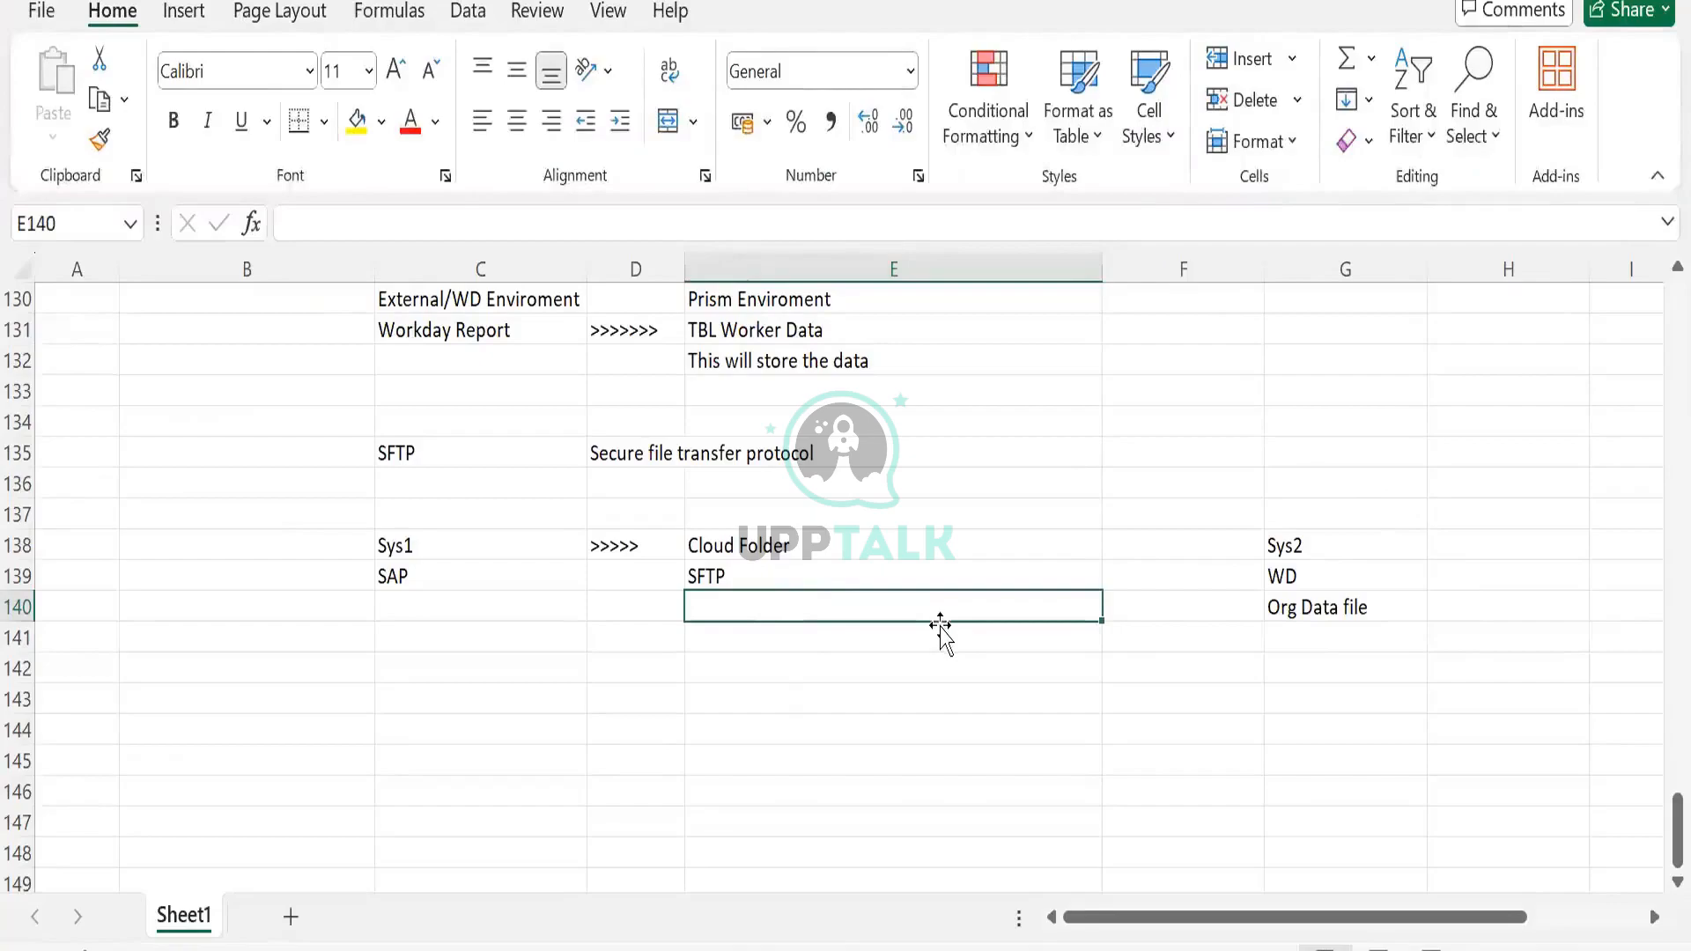
click(1282, 614)
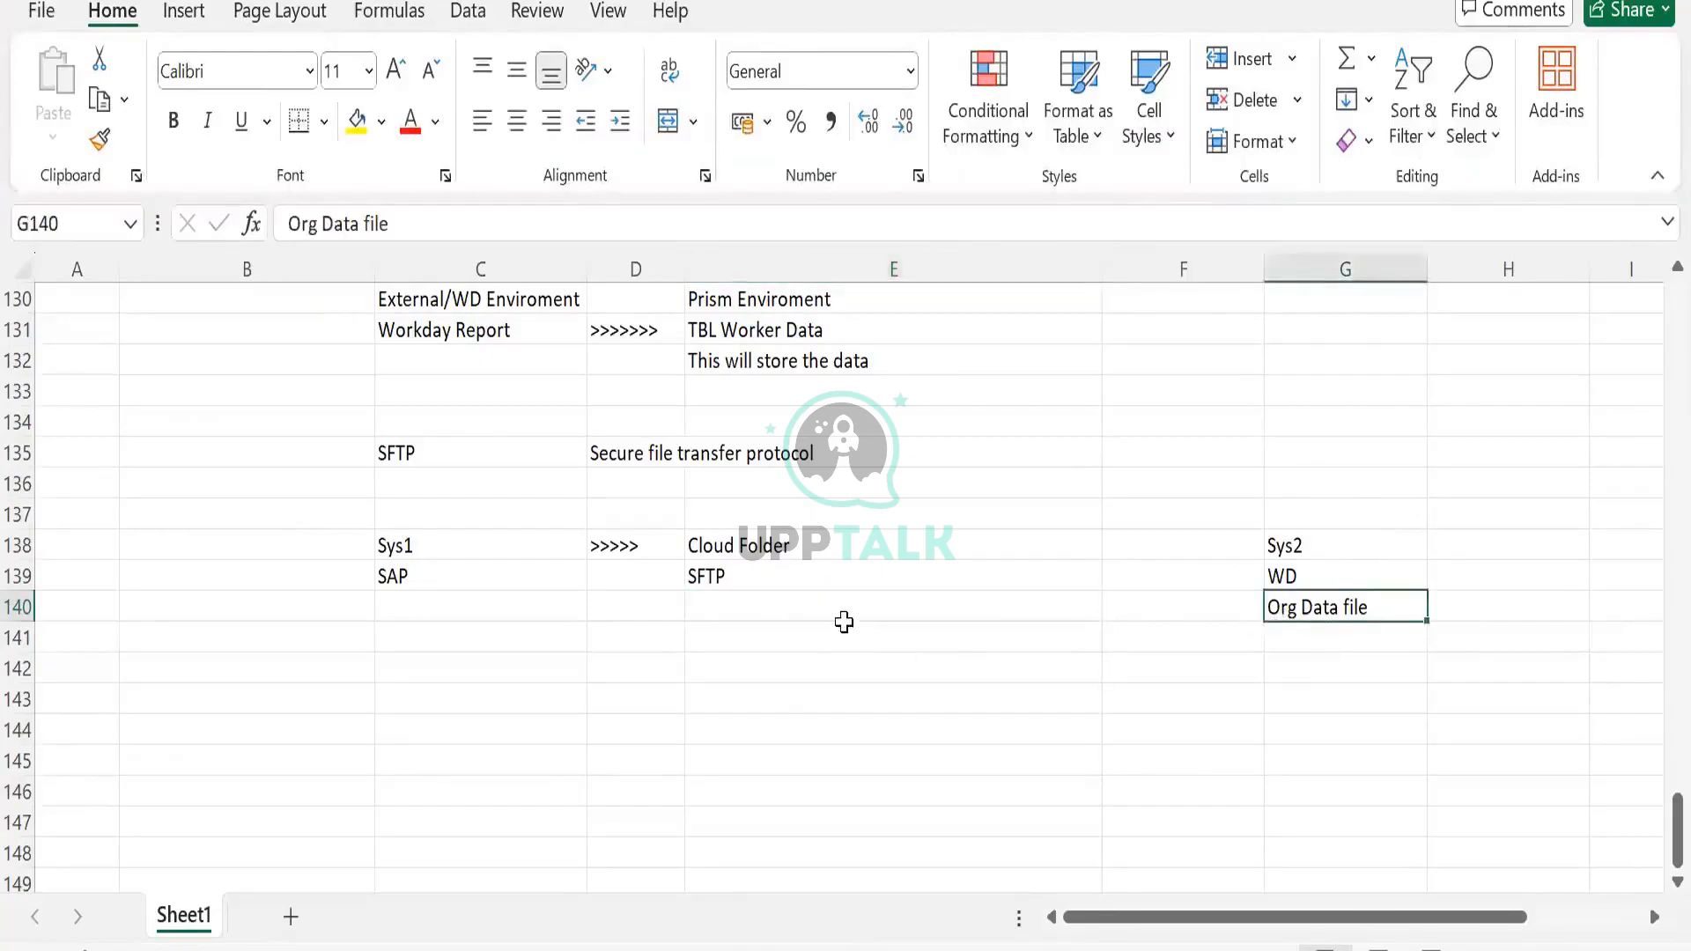
key(ctrl+c)
click(825, 605)
key(ctrl+v)
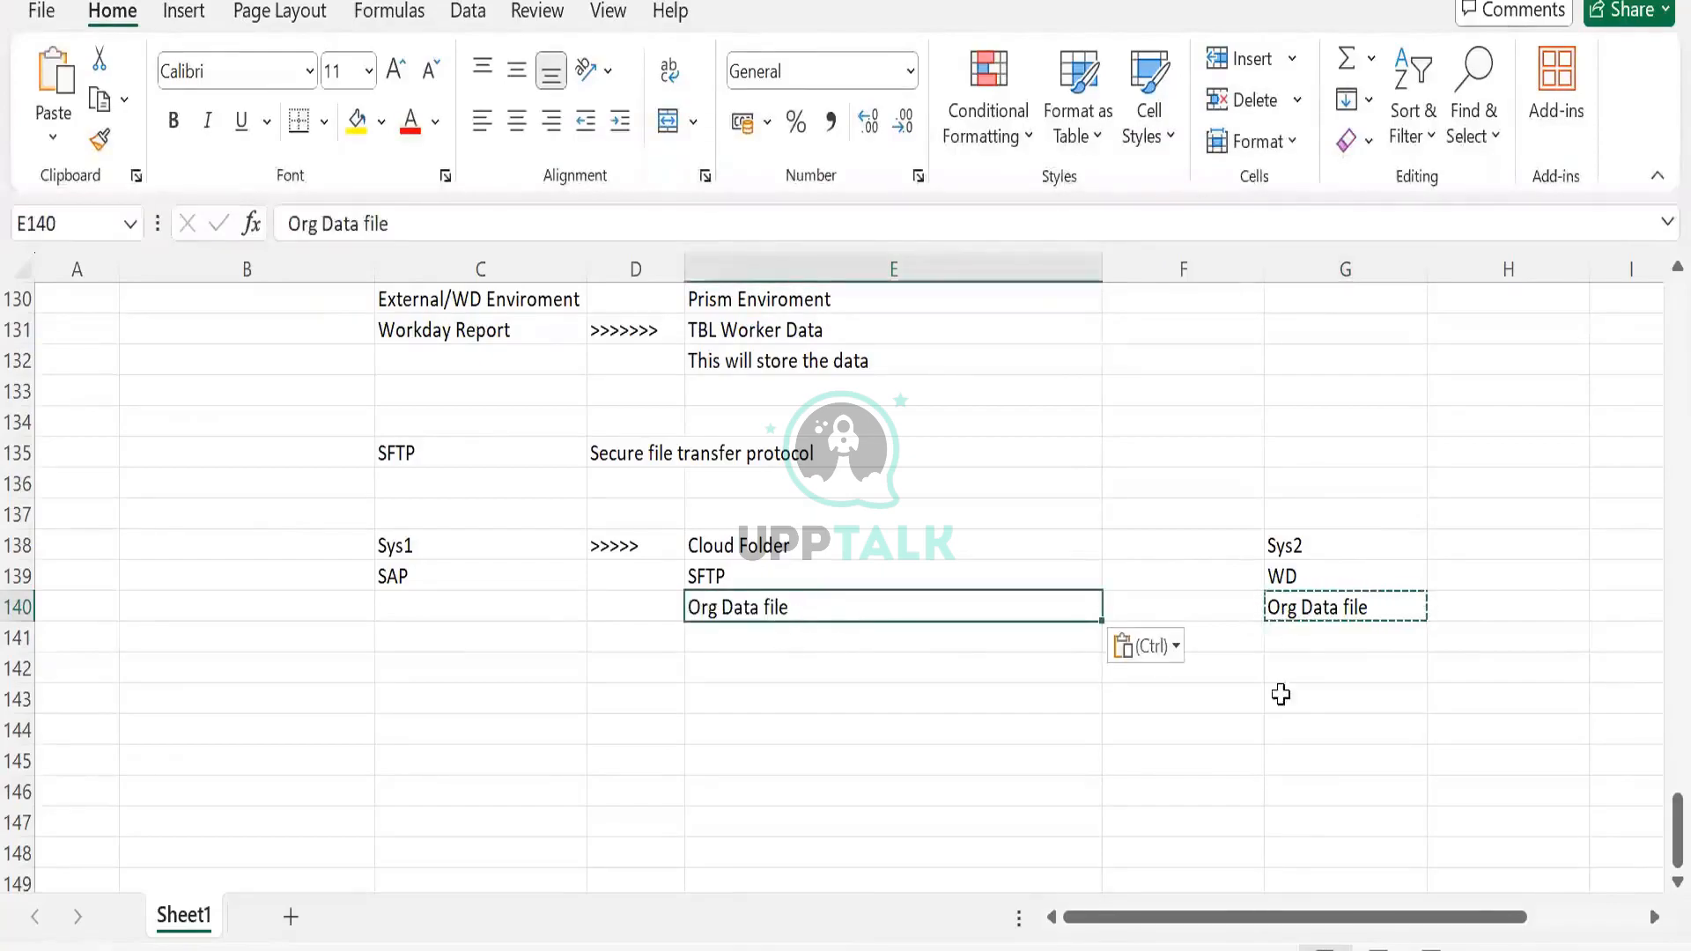
click(1304, 607)
click(808, 604)
click(1363, 602)
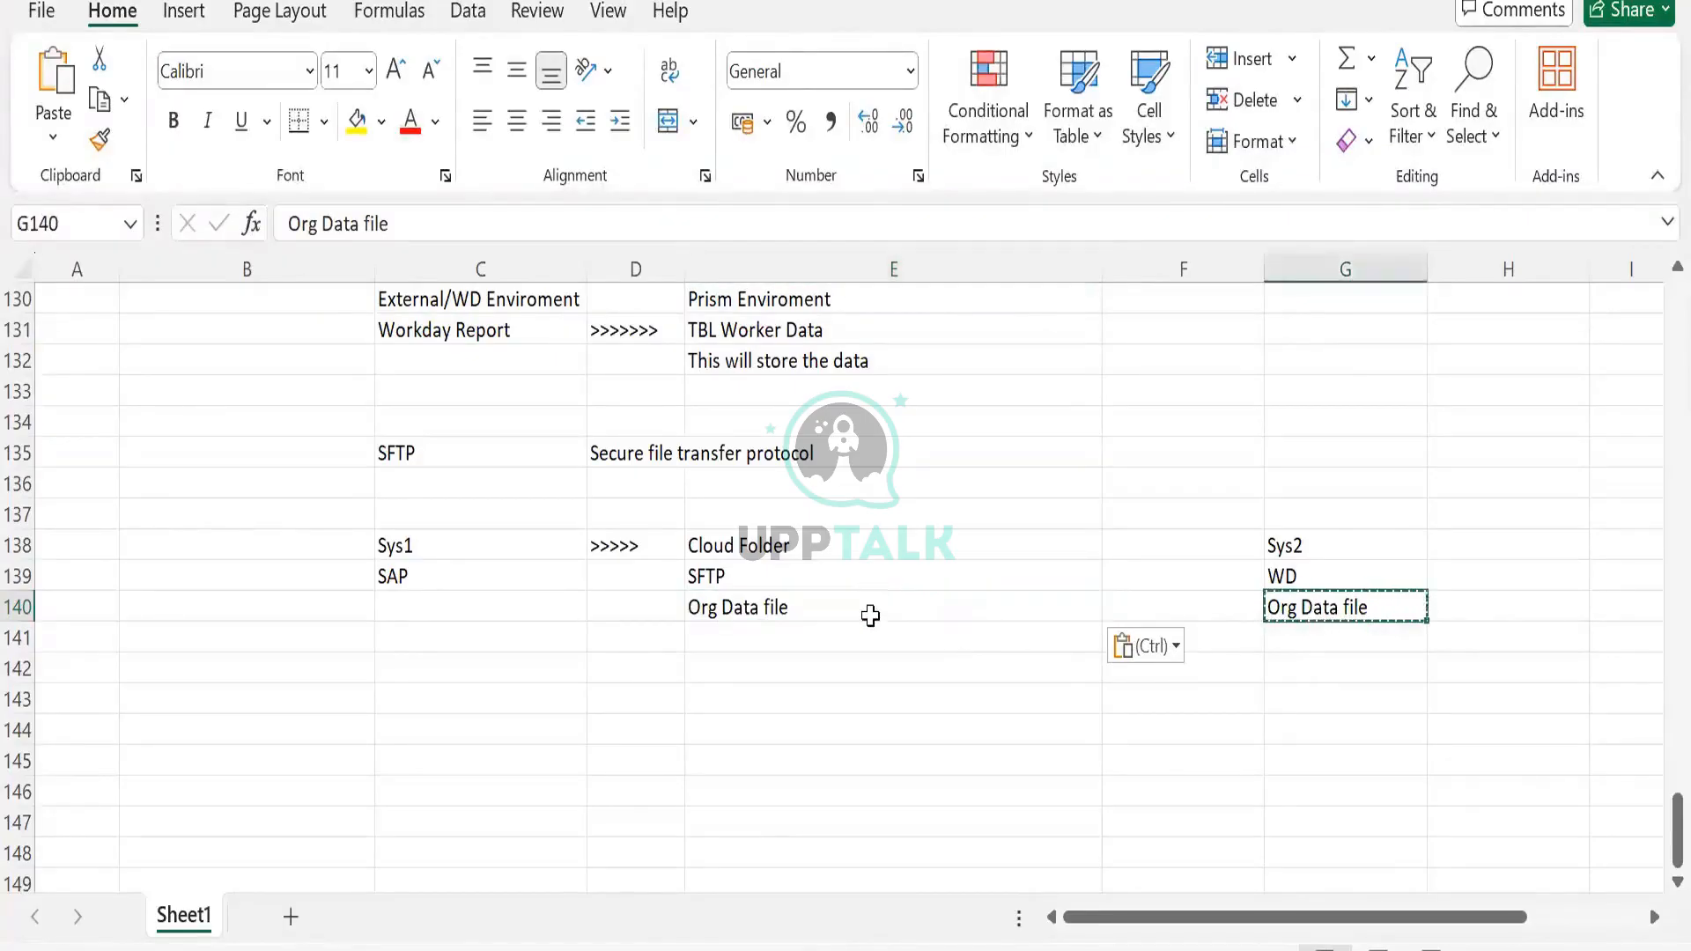
click(870, 614)
key(Delete)
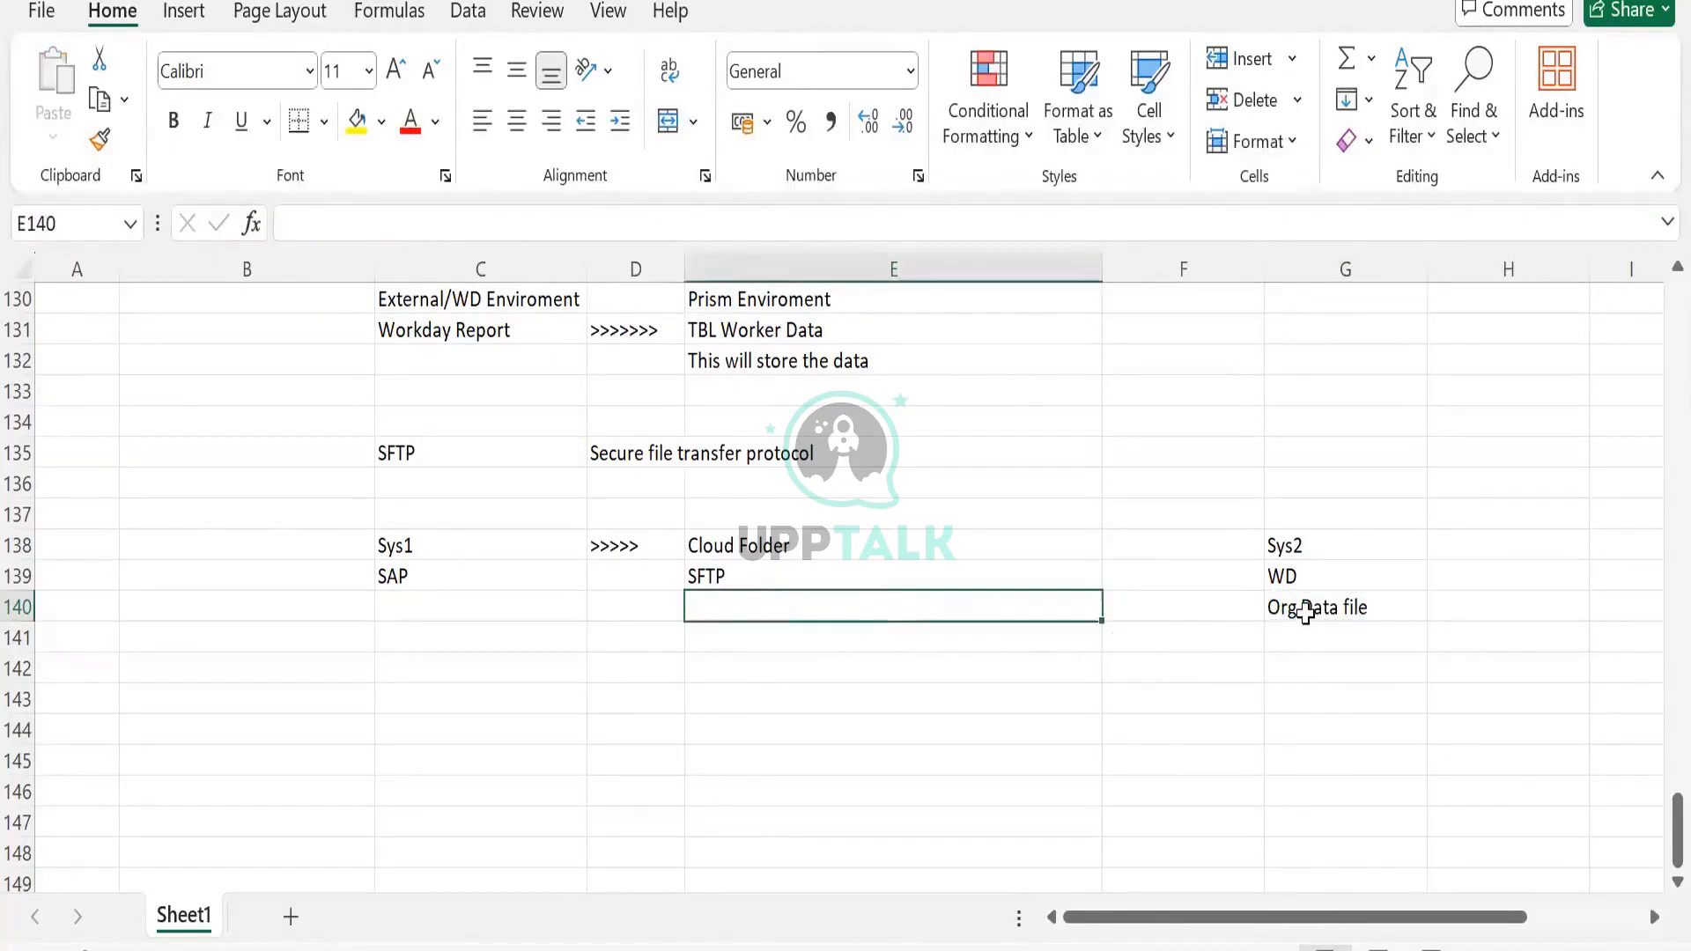
click(1306, 610)
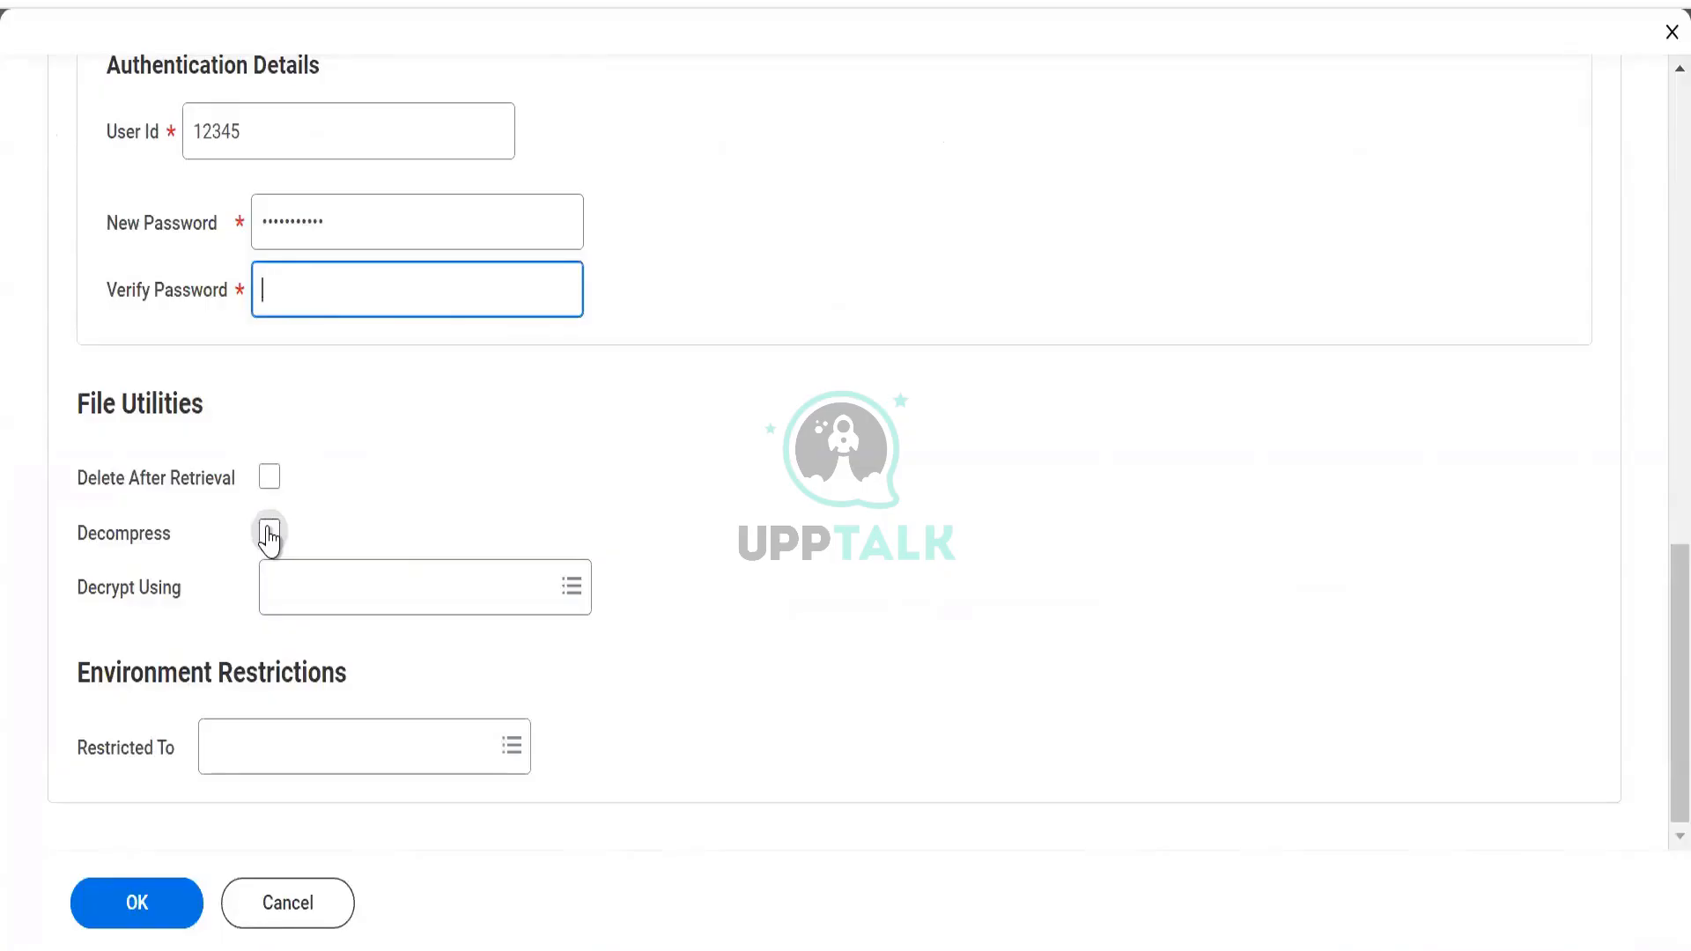
Choose Test PGP-KeyPair under Decrypt Using, then return to Excel at cell E143
click(300, 603)
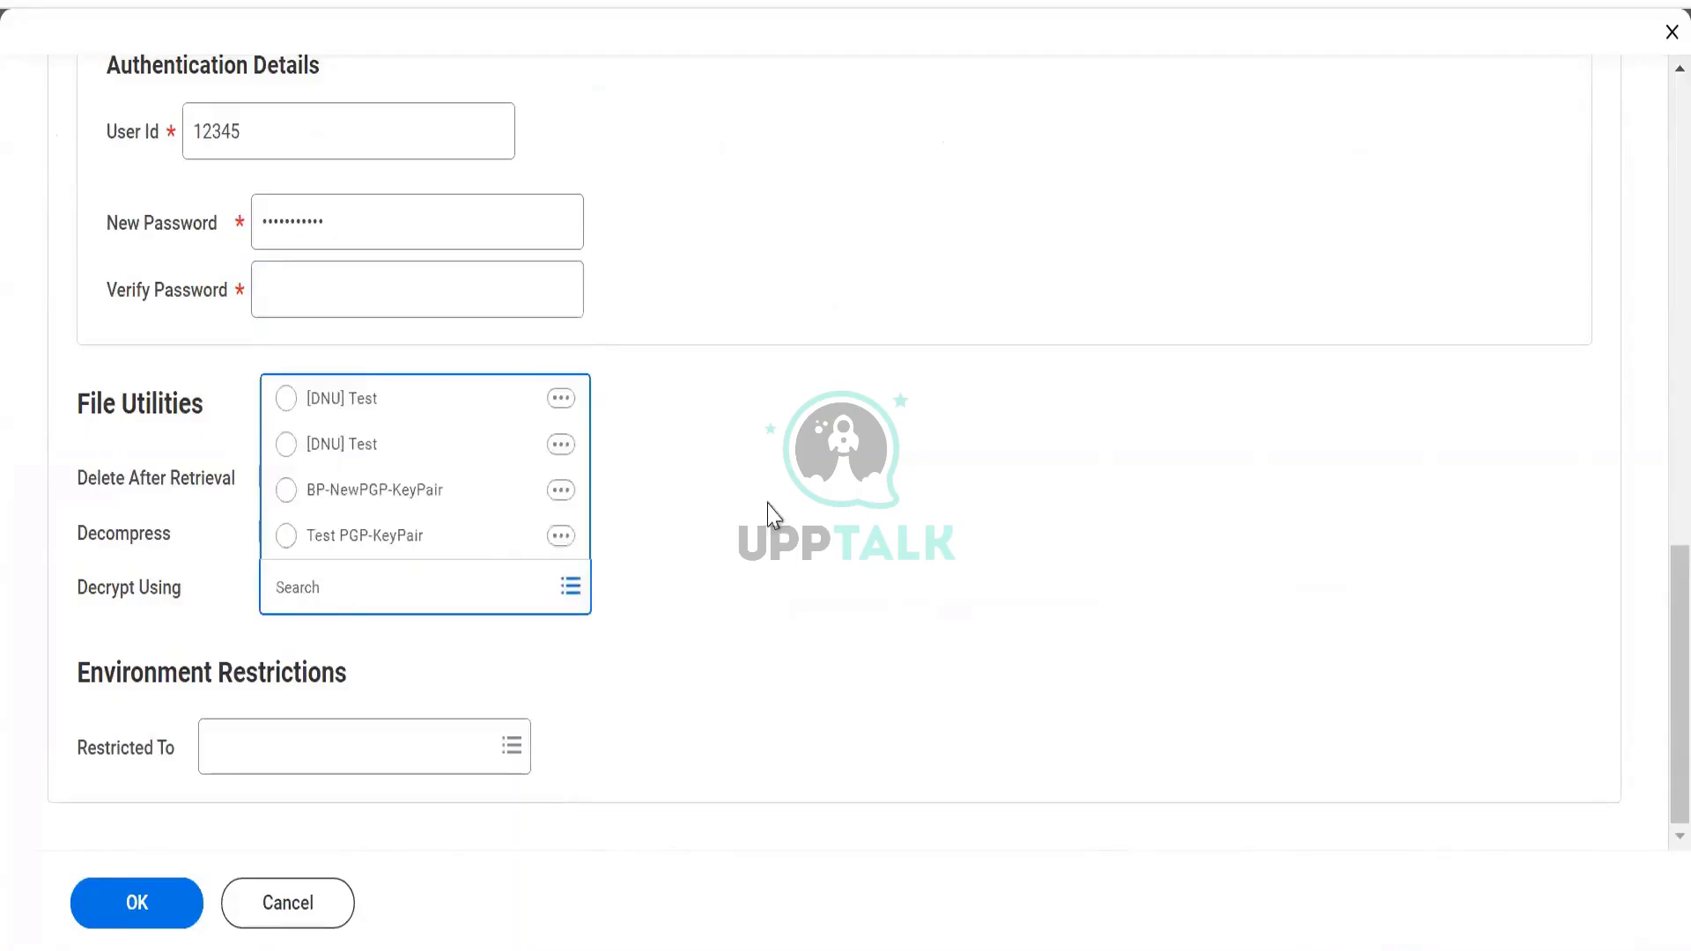
click(768, 533)
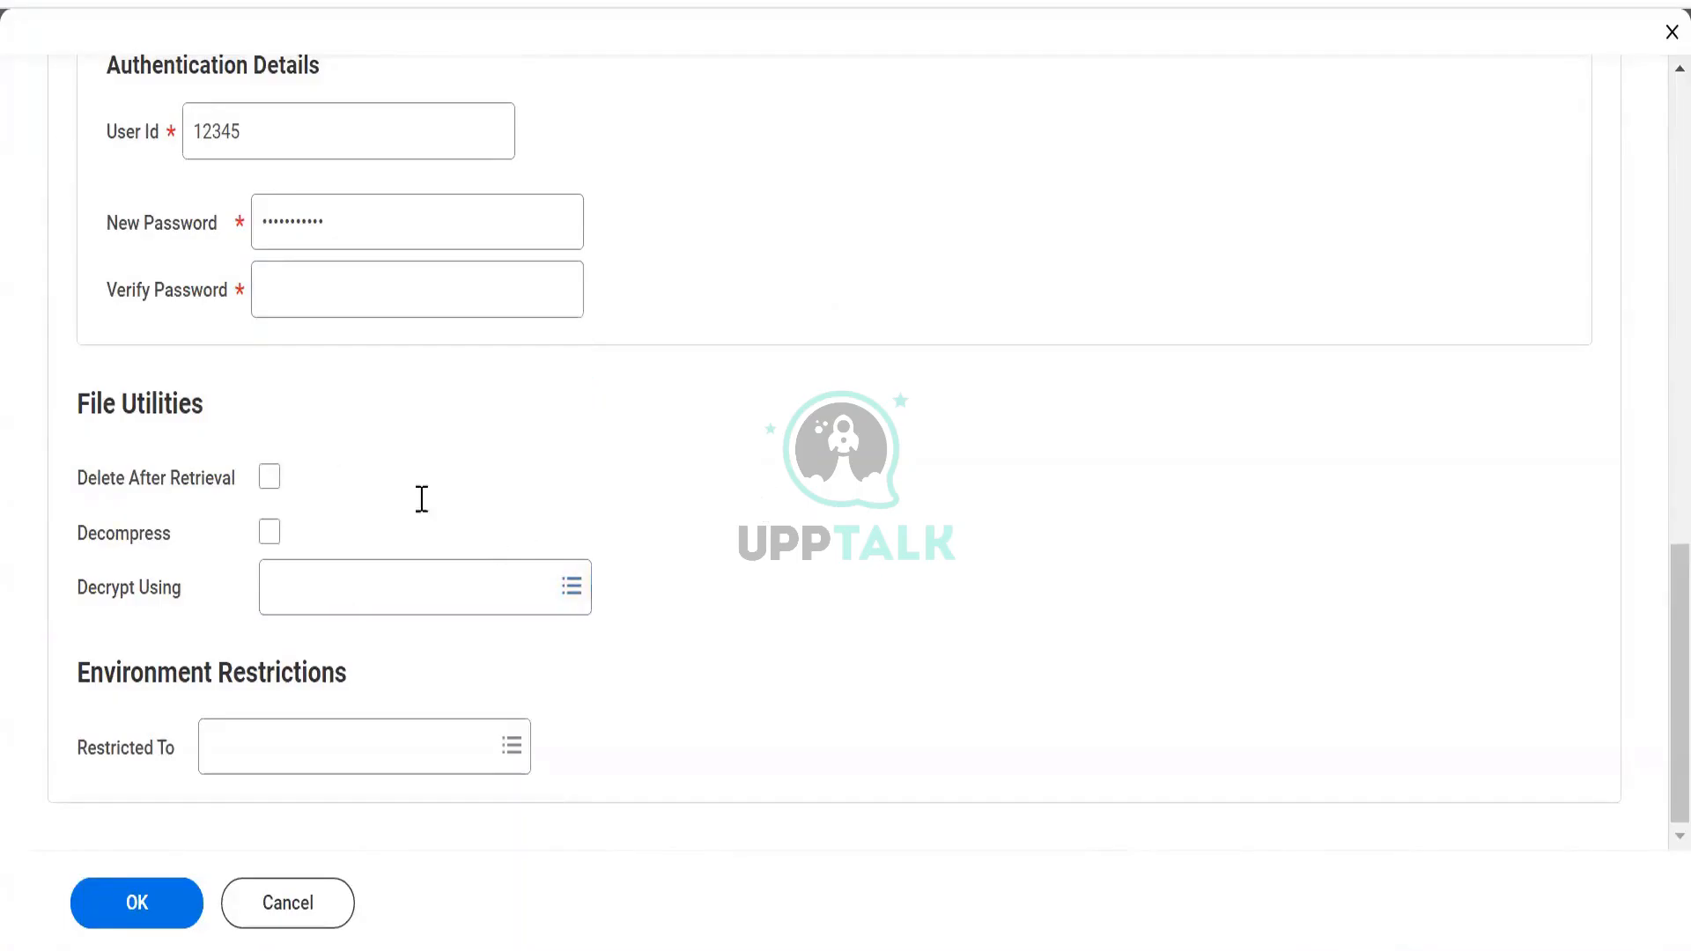
scroll(419, 498, up, 3)
click(108, 447)
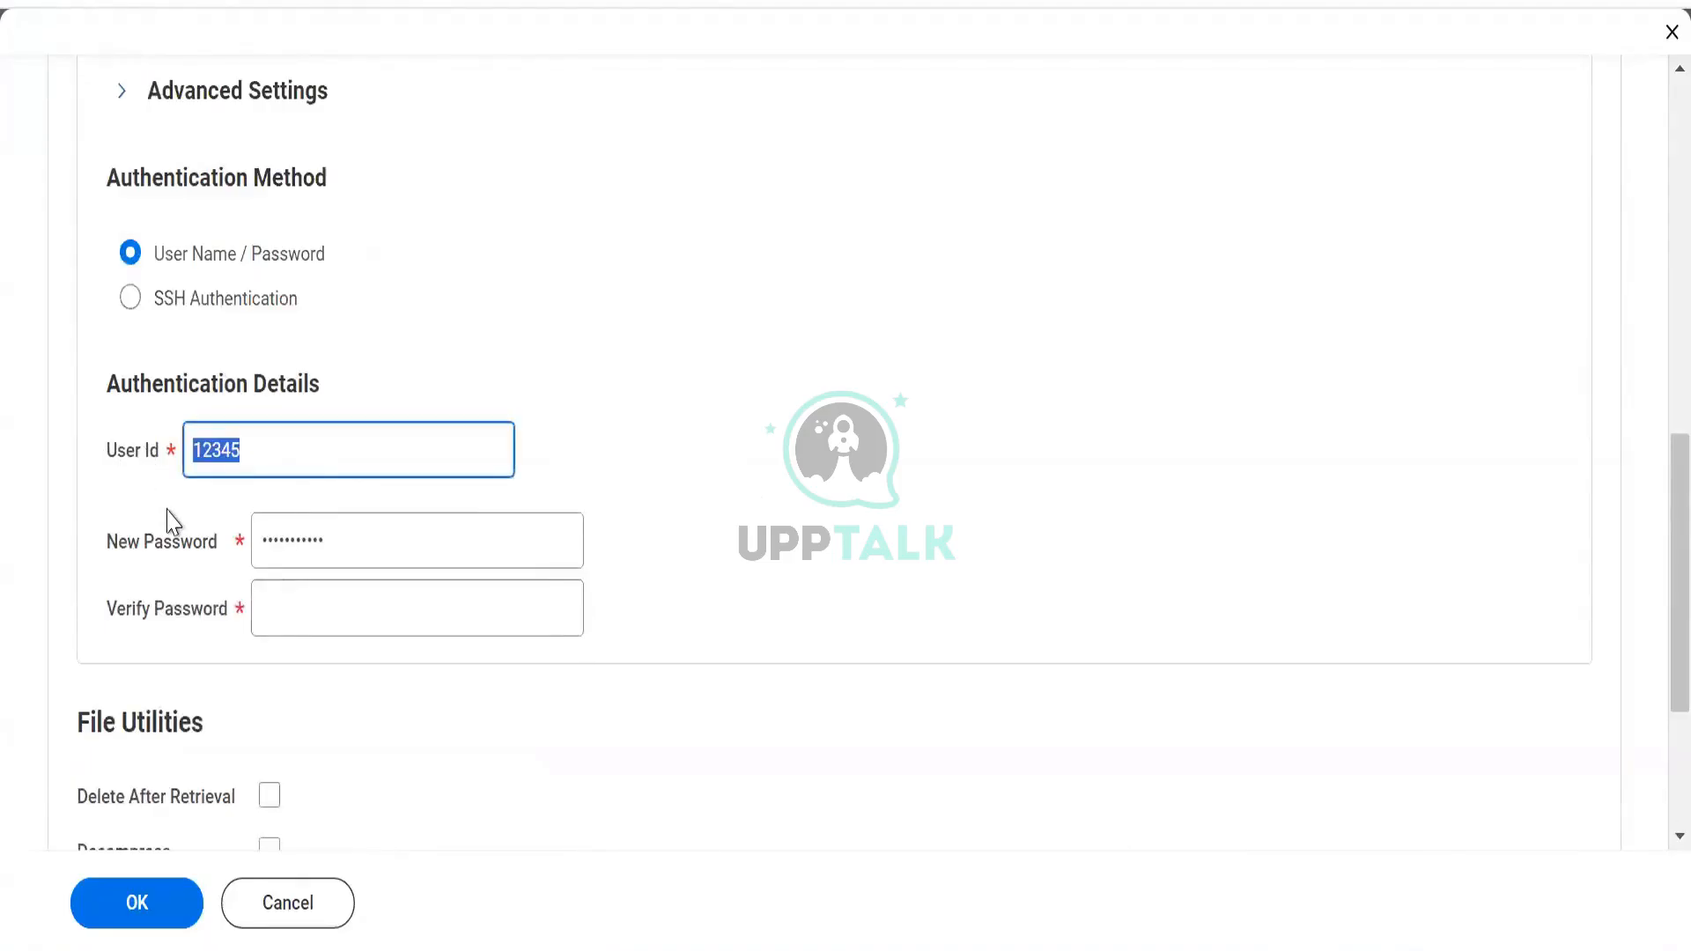
scroll(358, 672, down, 2)
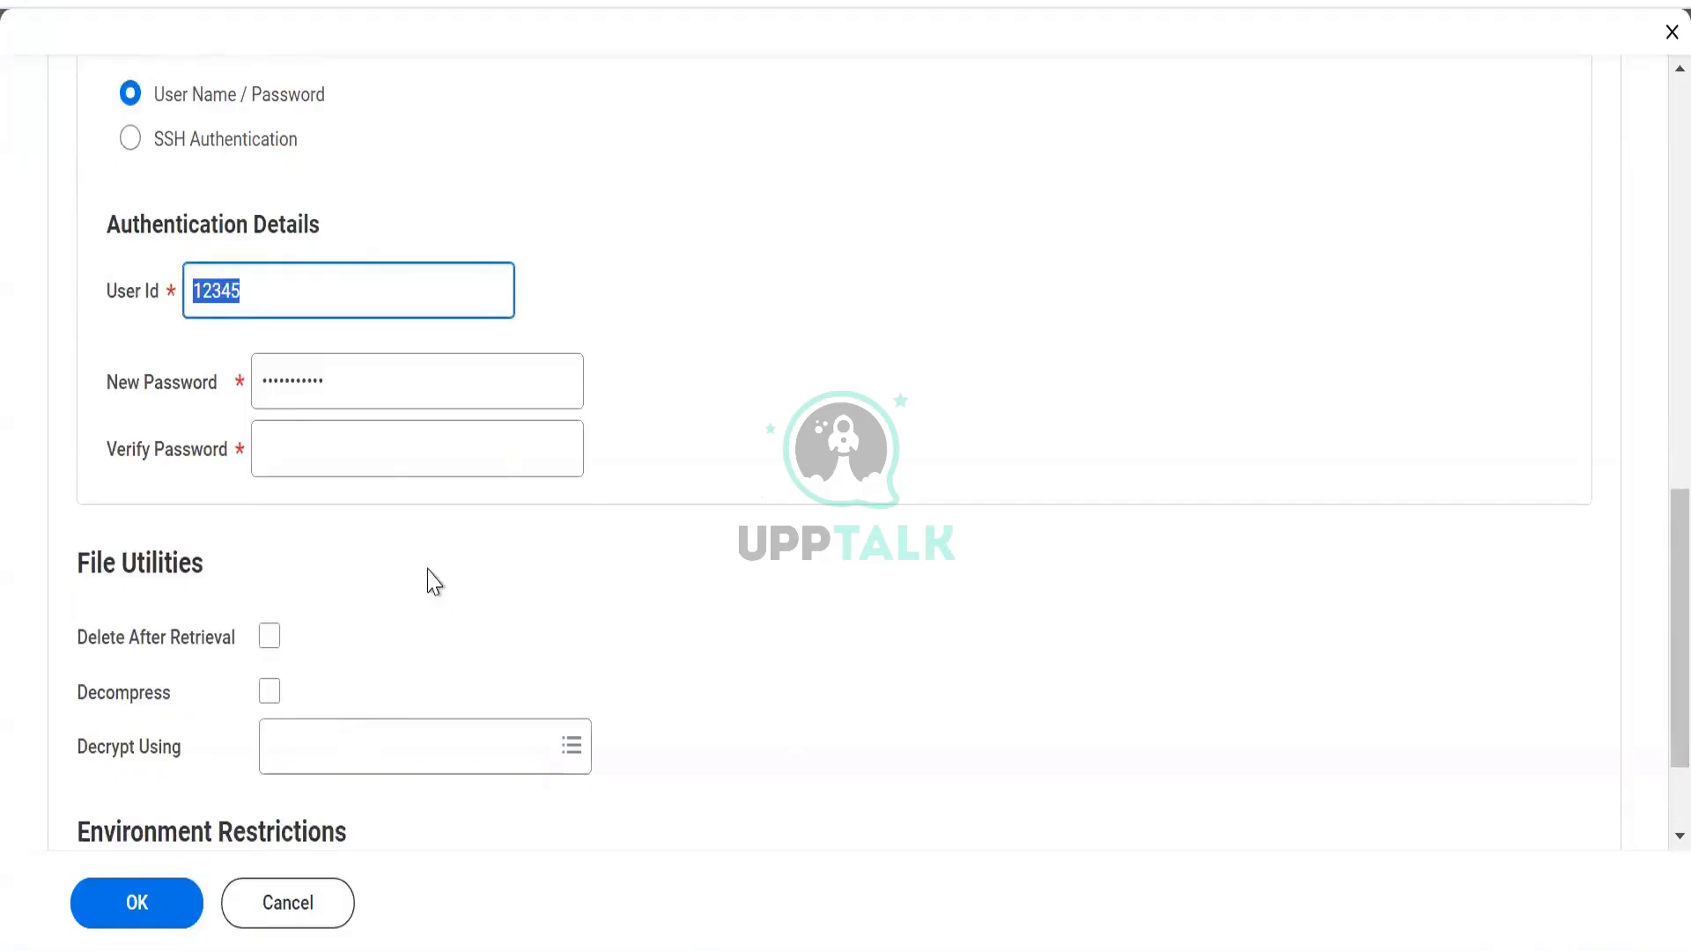
scroll(401, 535, down, 2)
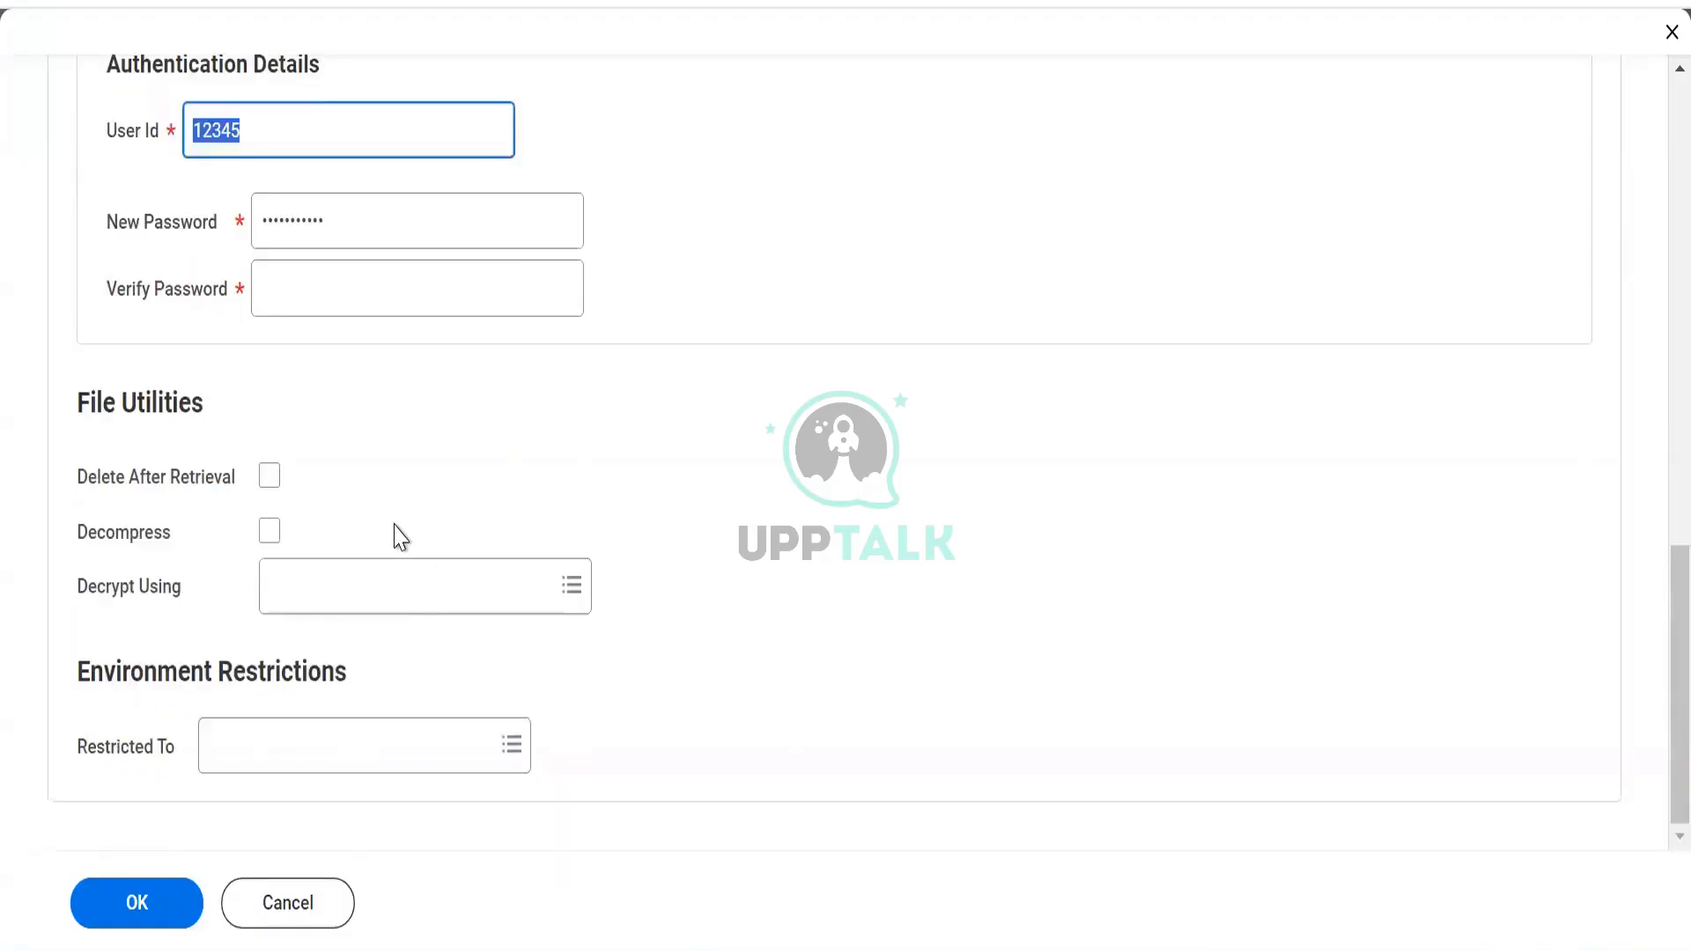
click(411, 583)
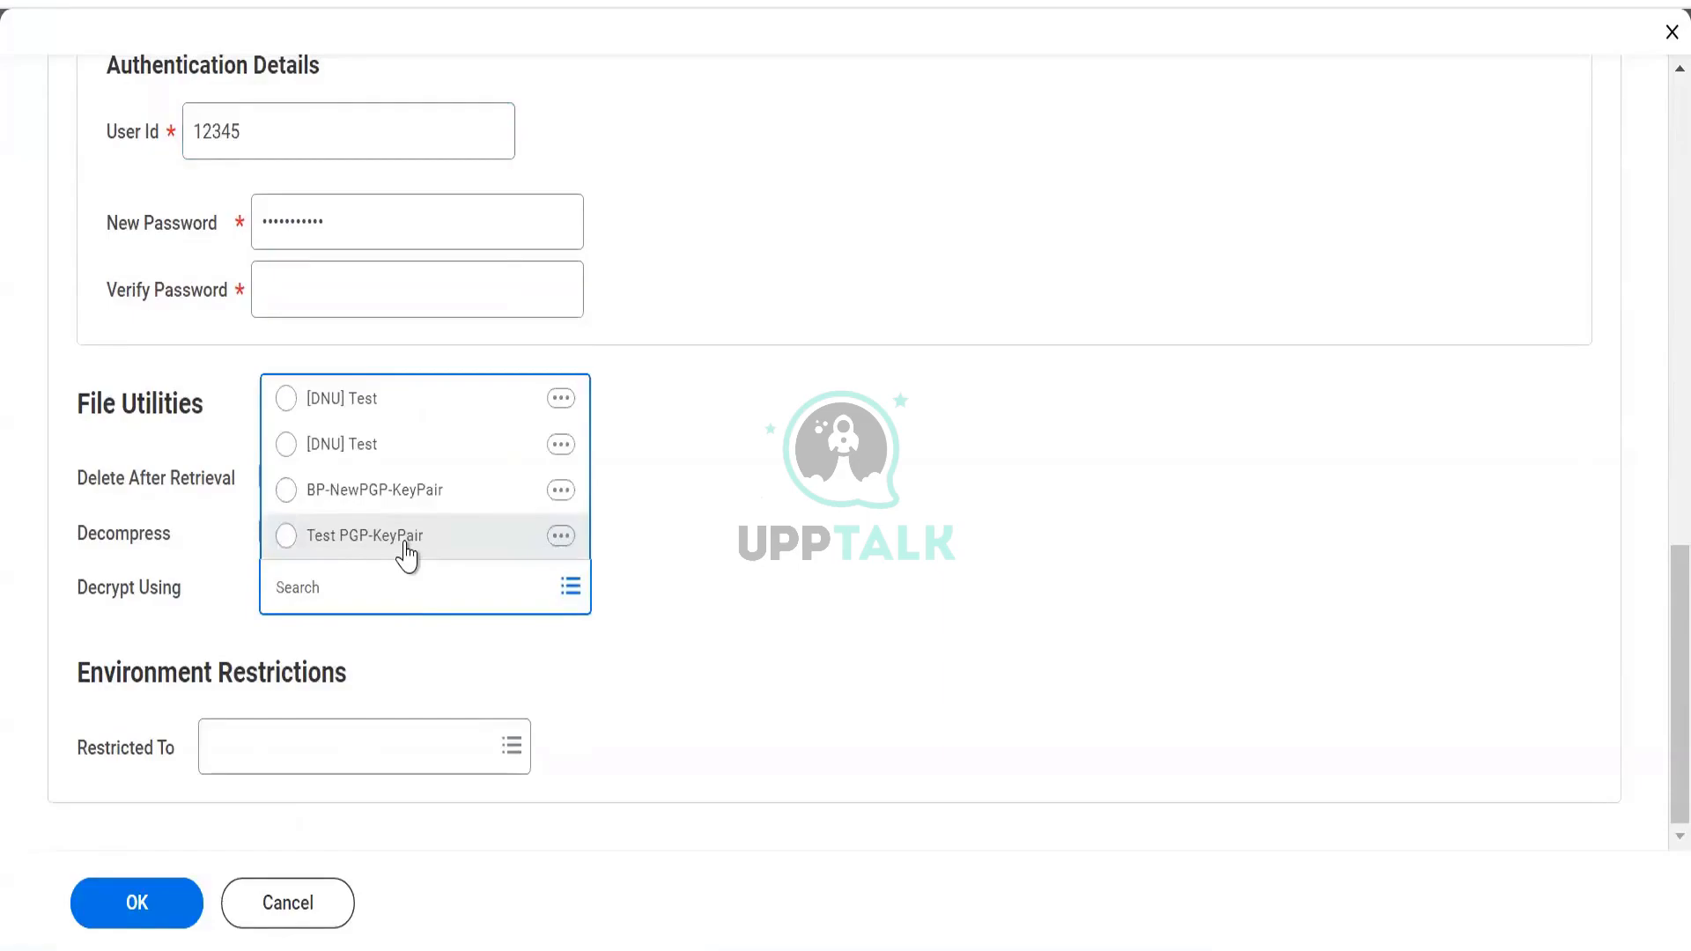
click(406, 553)
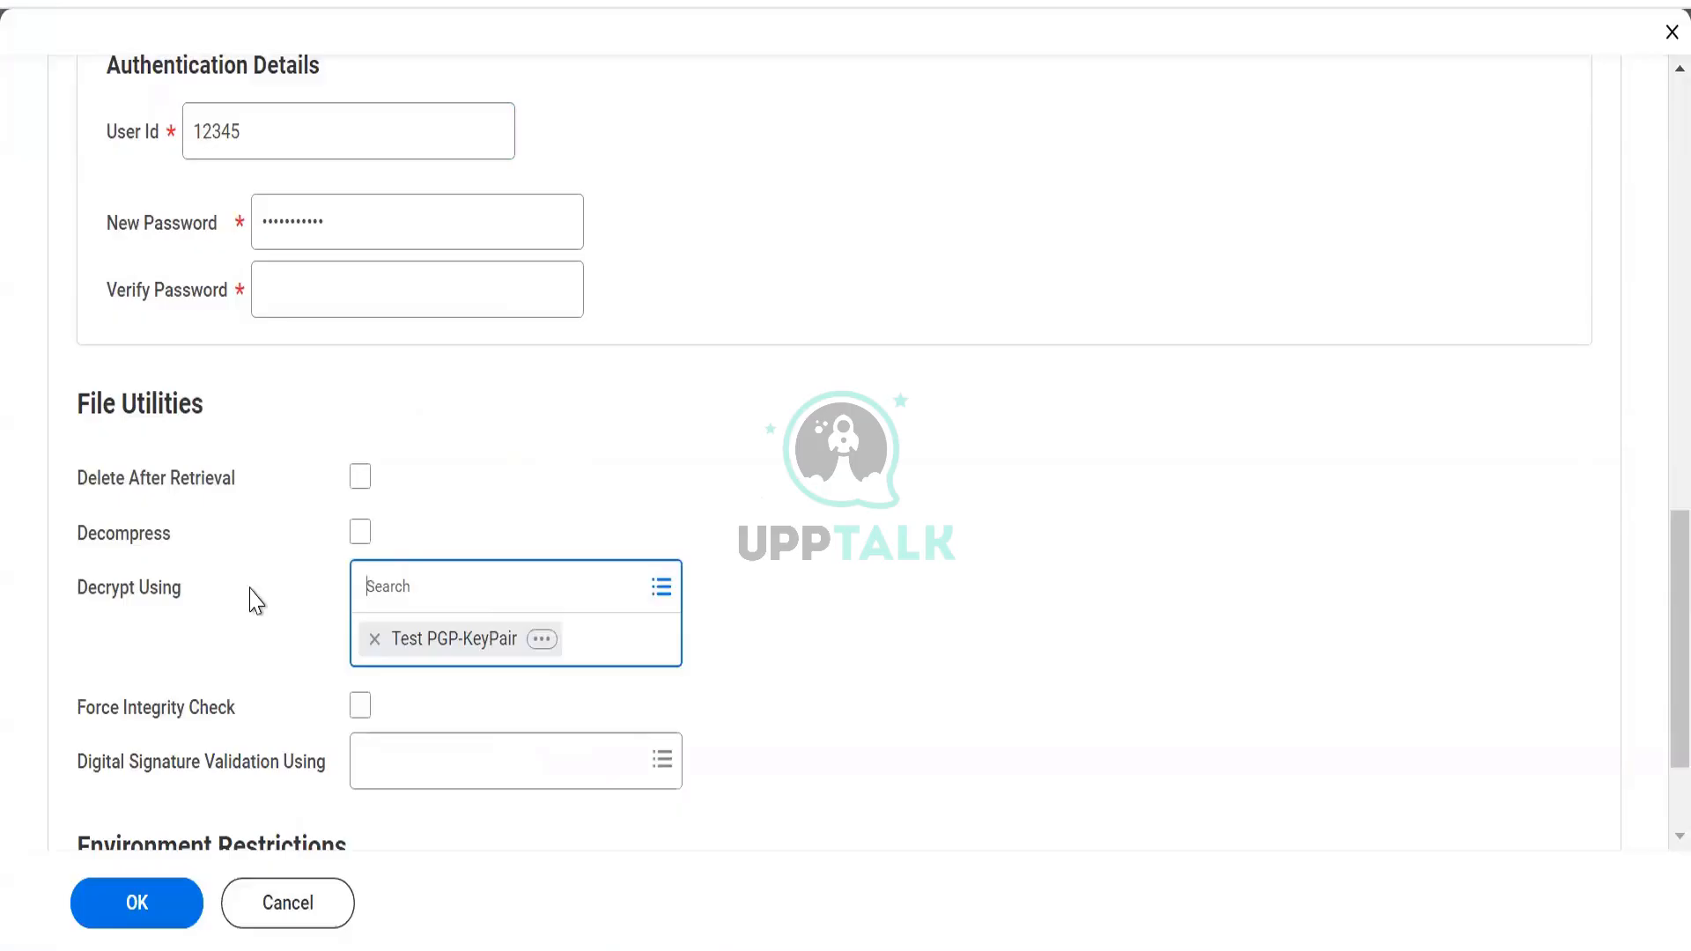
key(alt+Tab)
key(alt+Tab)
click(729, 595)
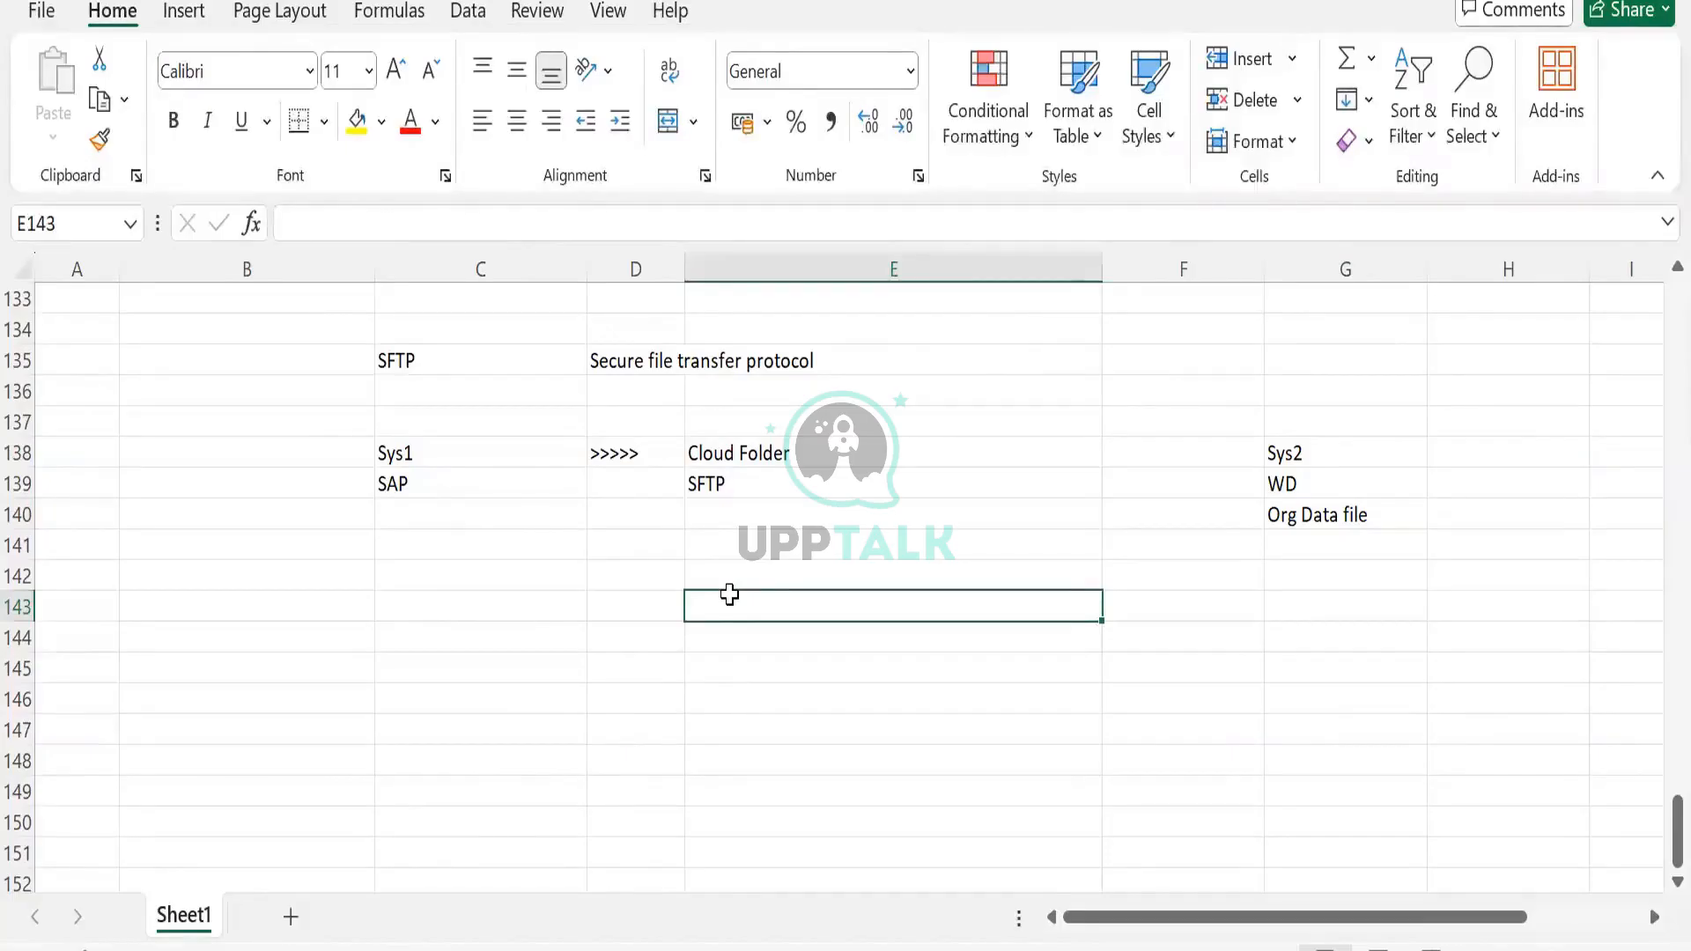
Try 123 and 0 in E143:F143, then clear both cells
text(123)
key(Tab)
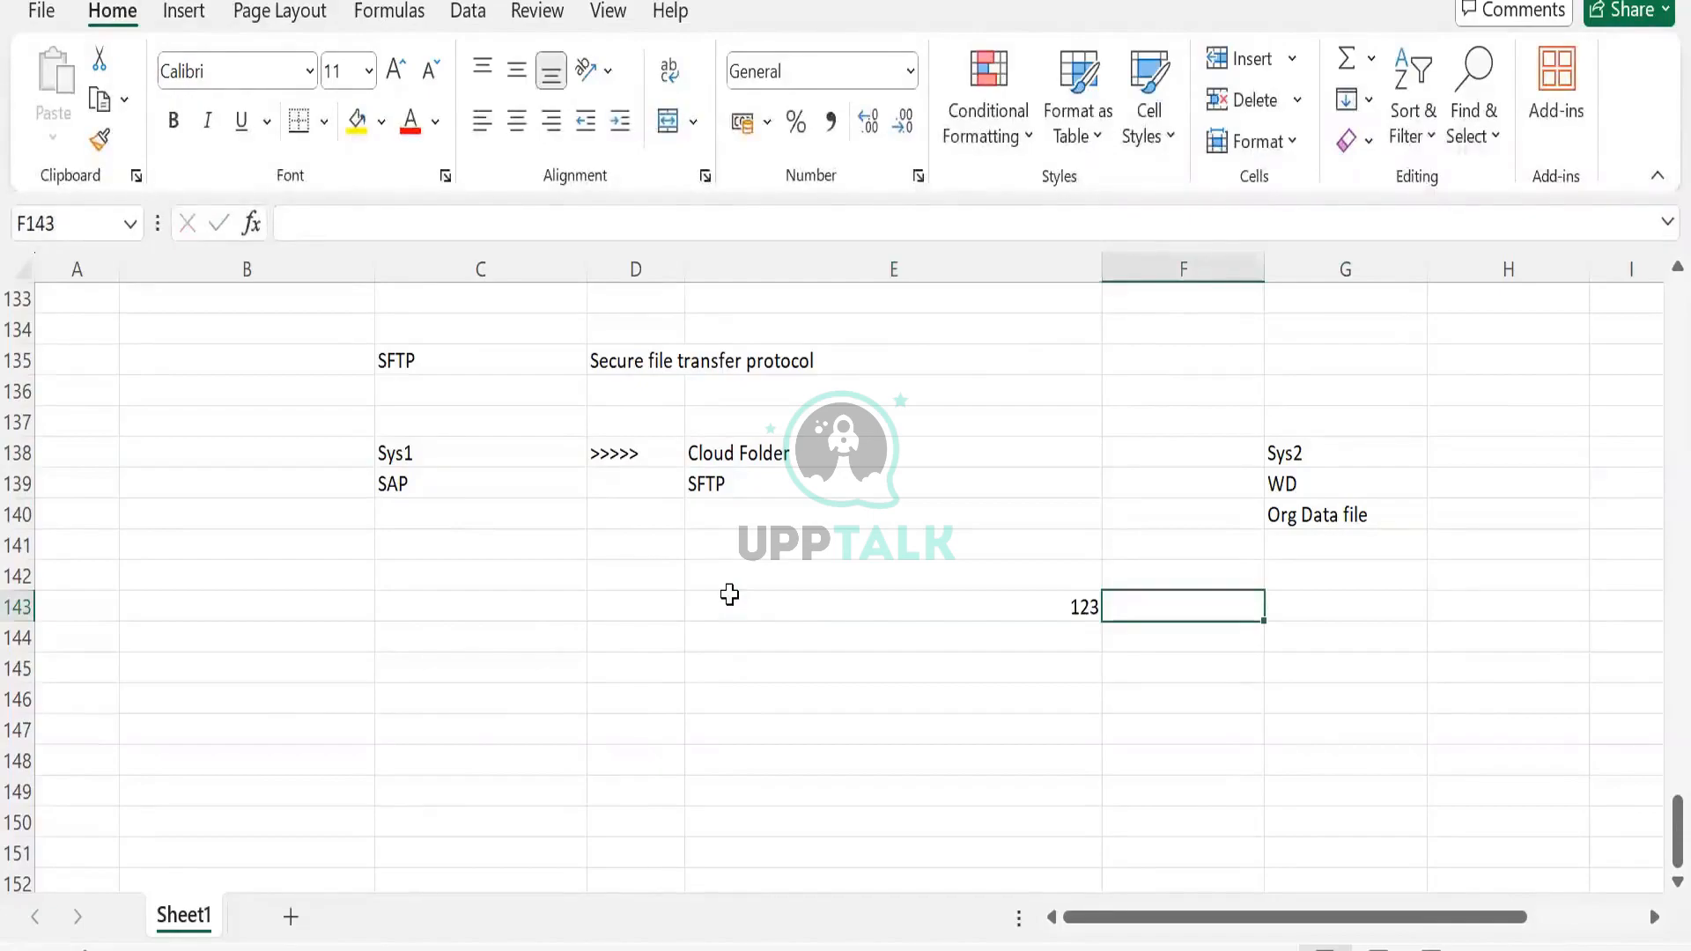
text(0)
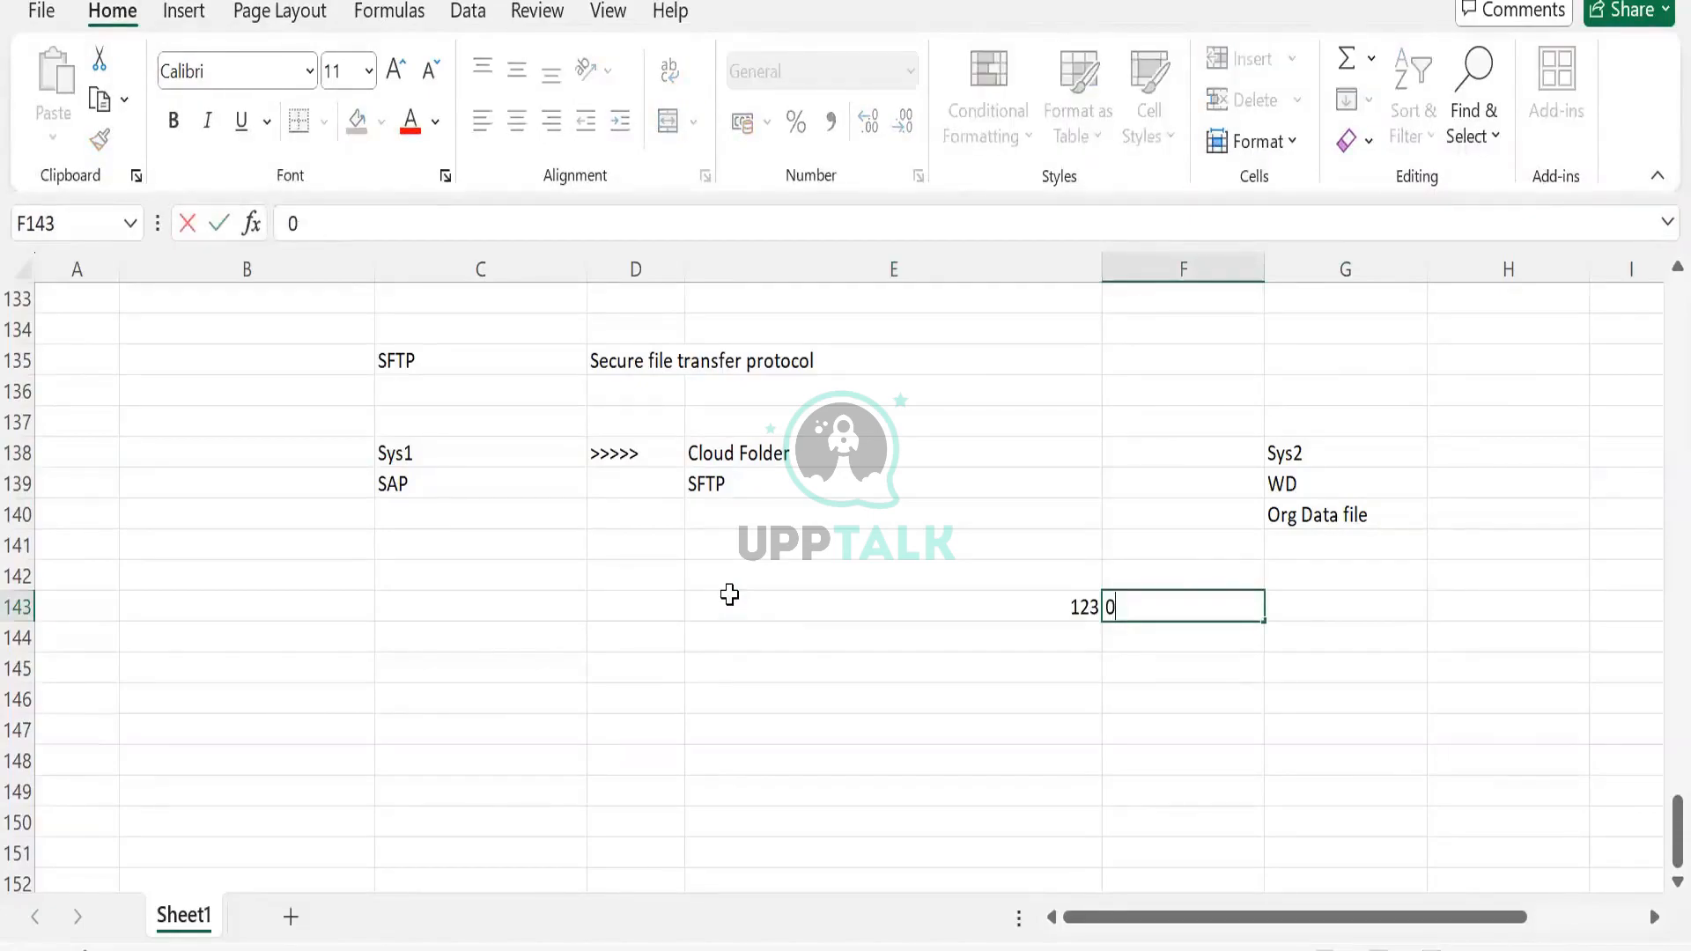
click(832, 608)
key(shift+Right)
key(Delete)
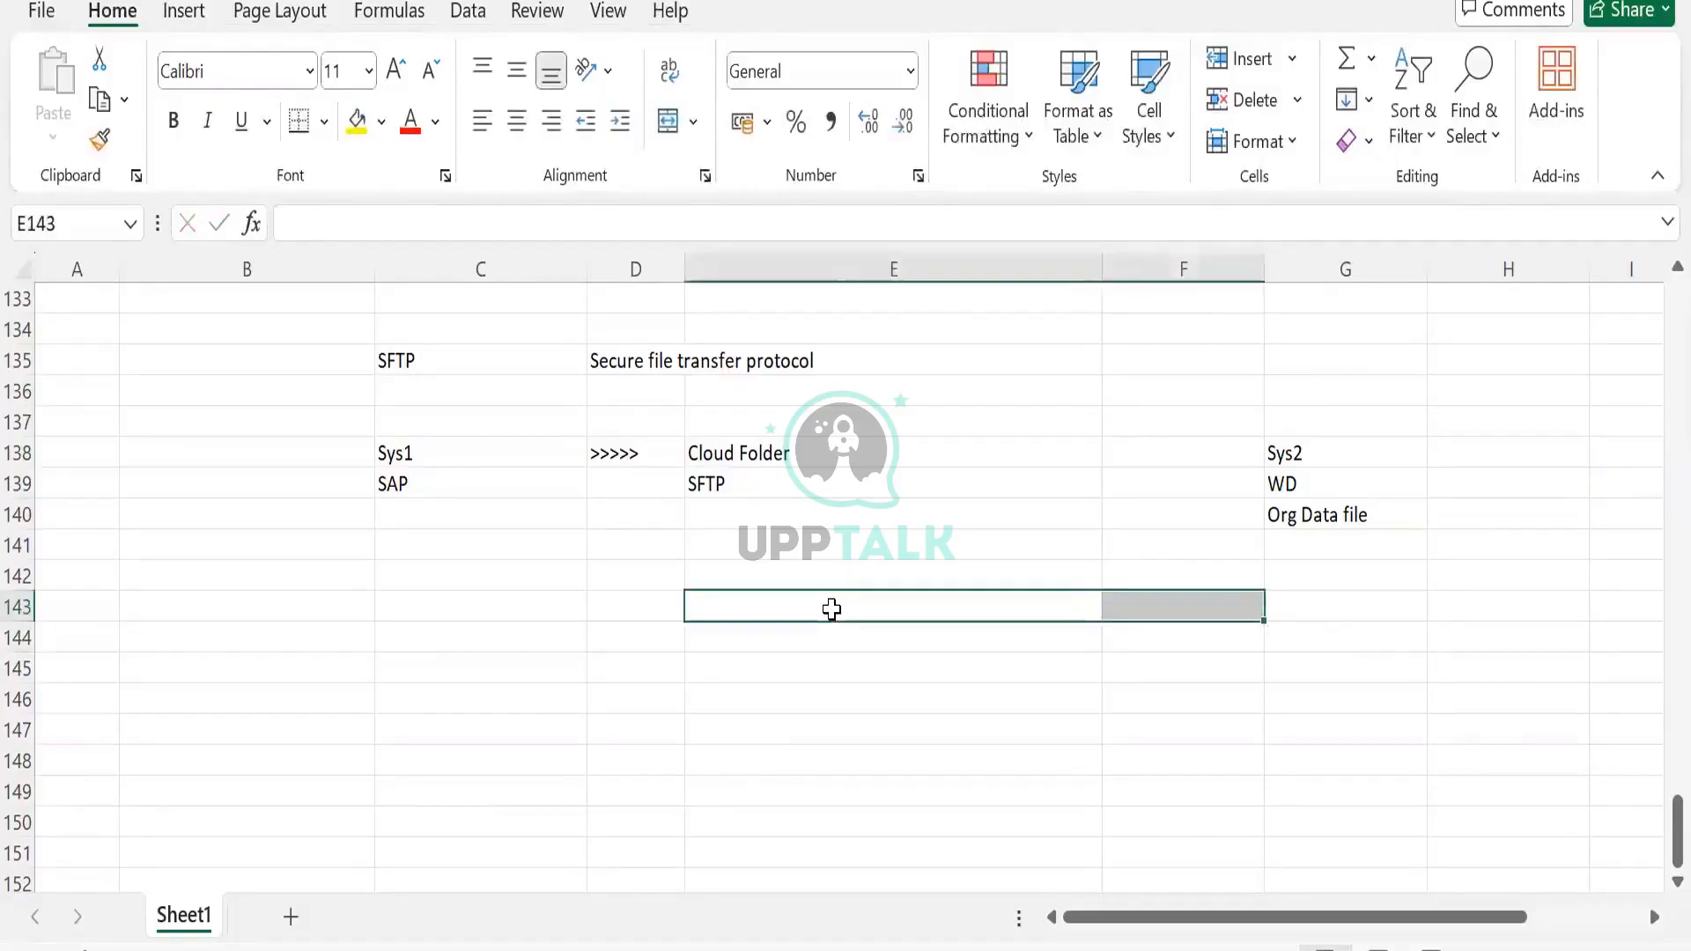
click(832, 610)
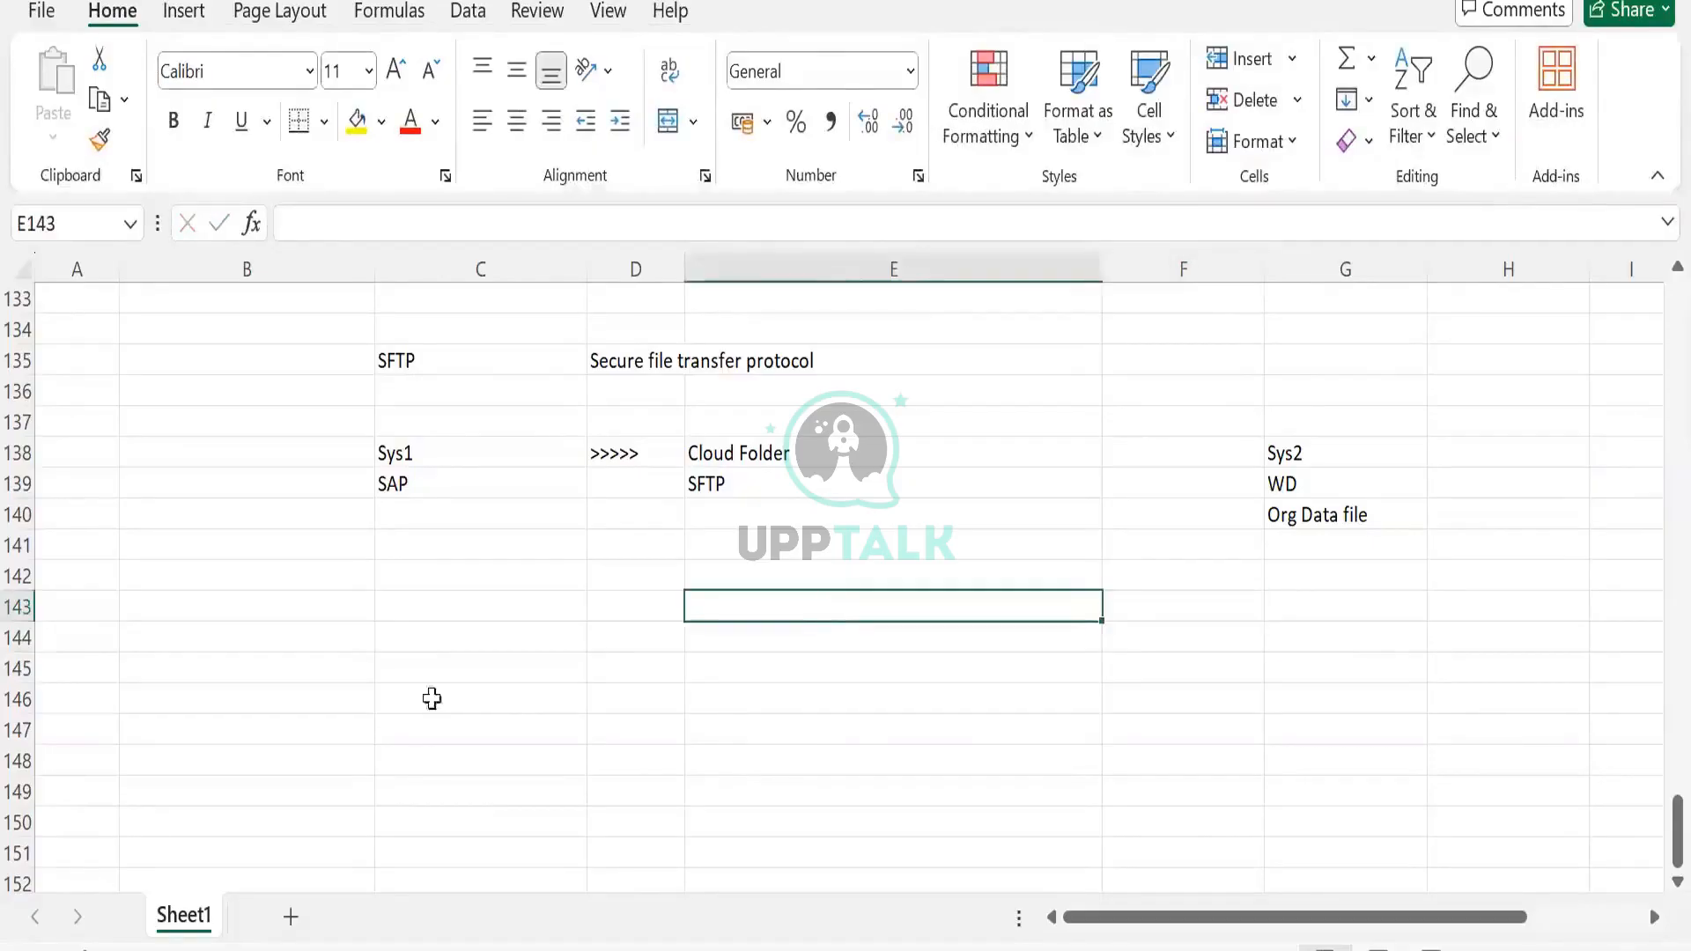
Enter 1 in D143 and A in E143
click(603, 599)
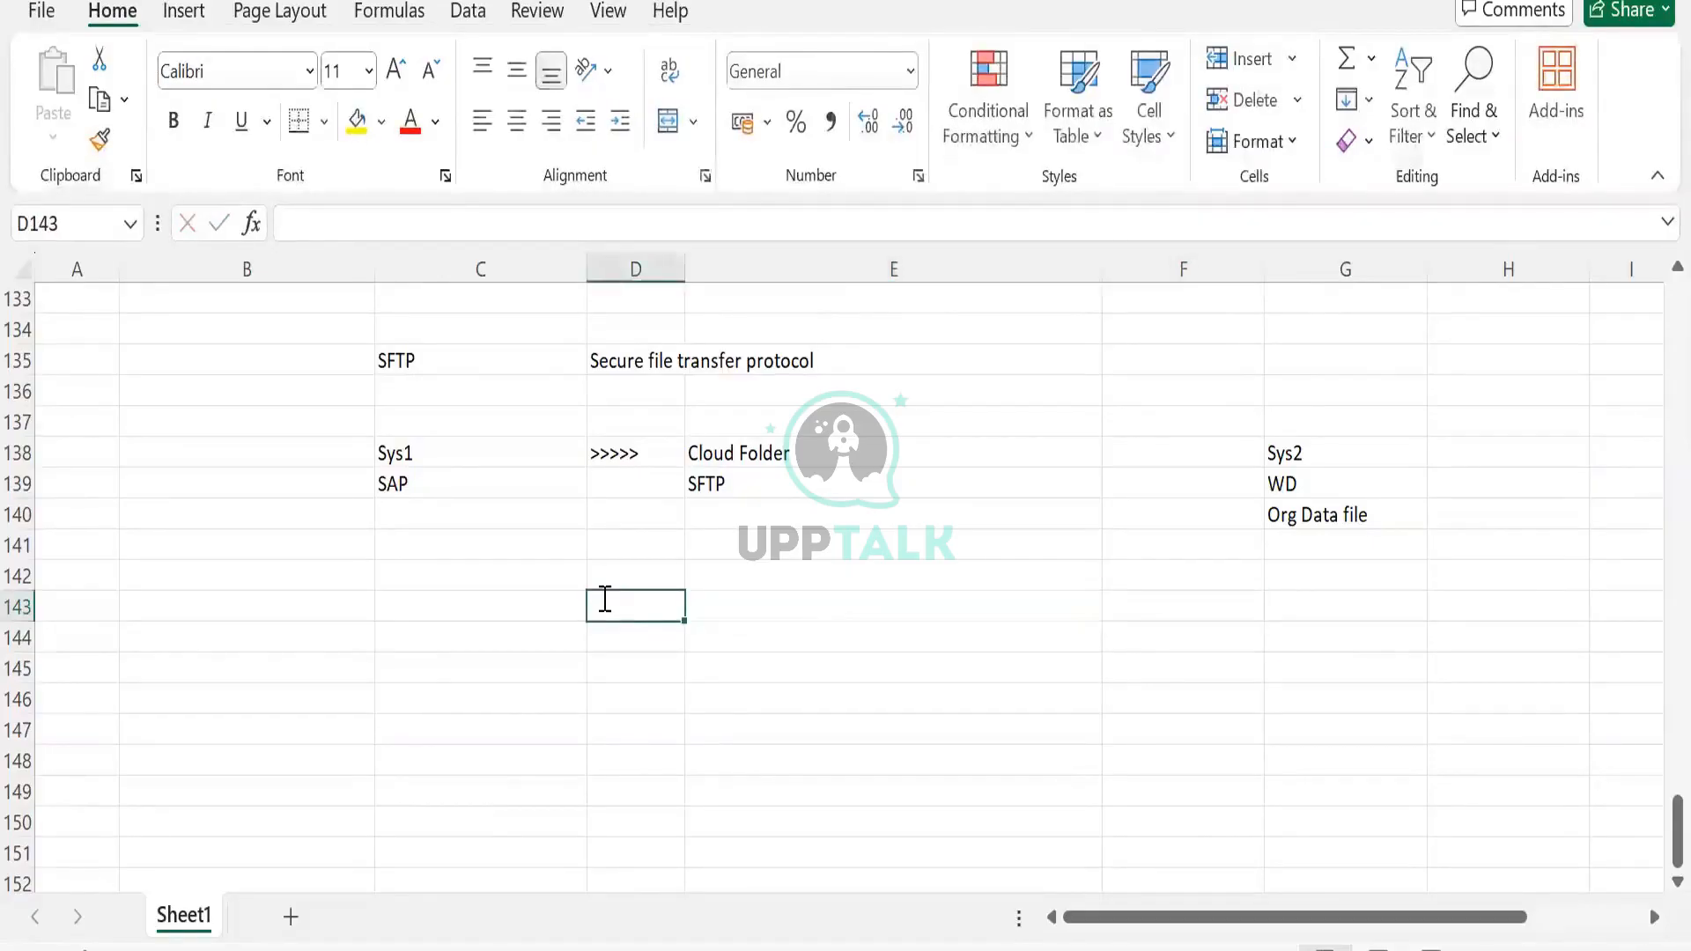
text(1)
key(Tab)
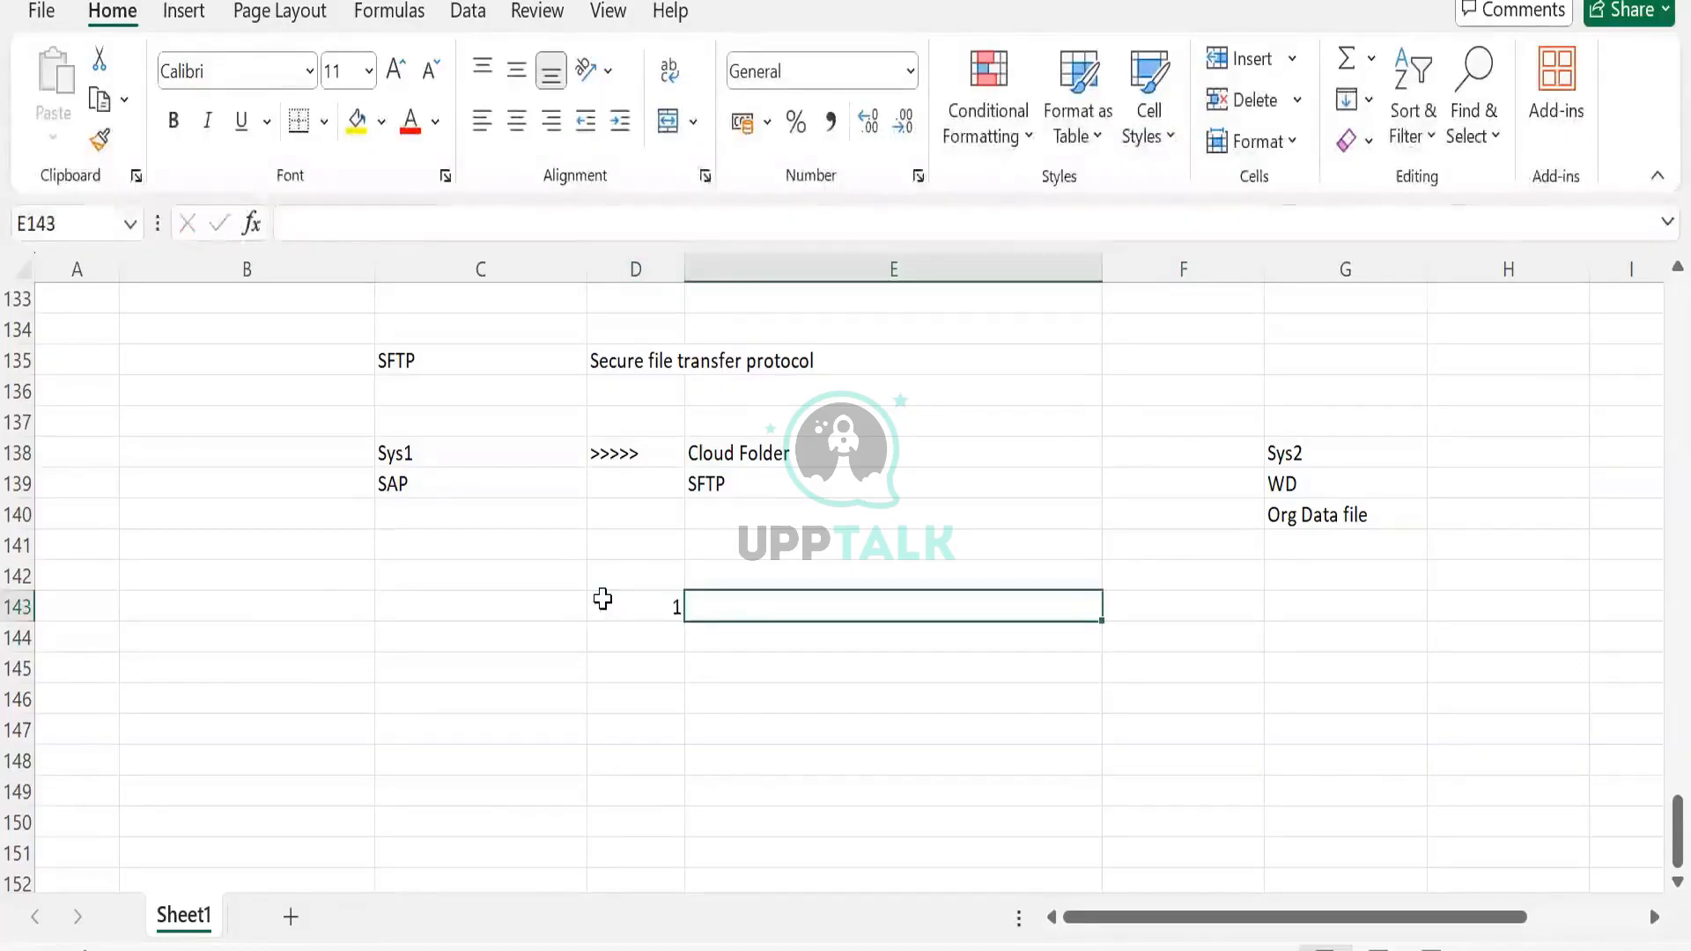
text(0)
key(BackSpace)
text(01)
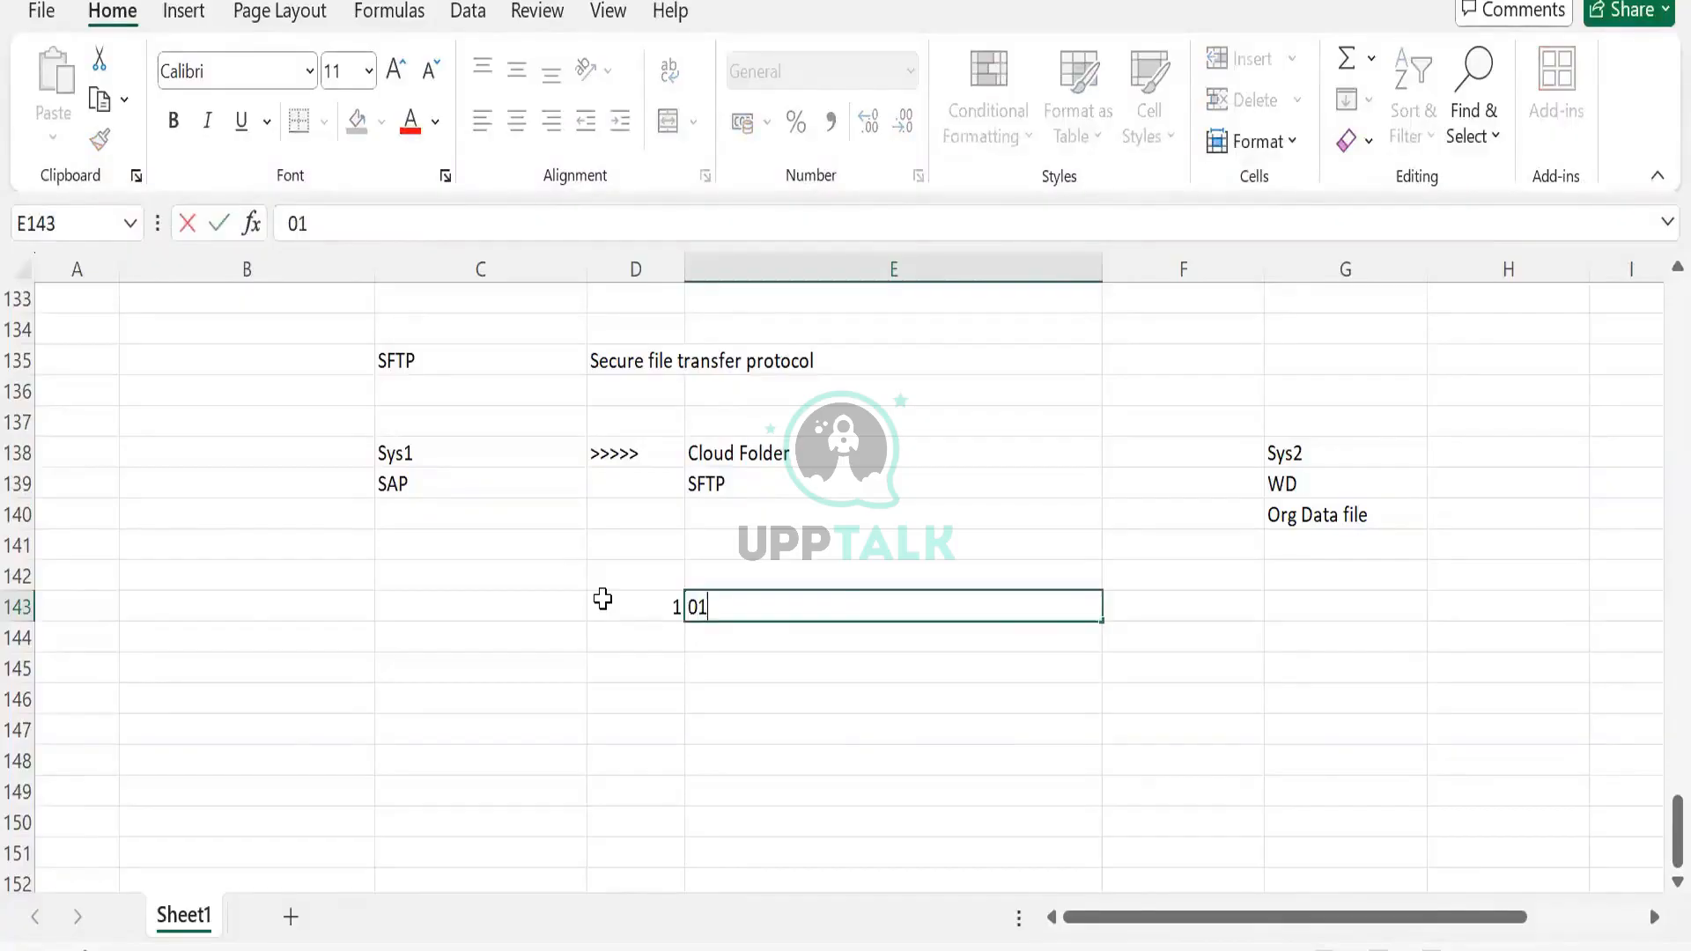
key(Return)
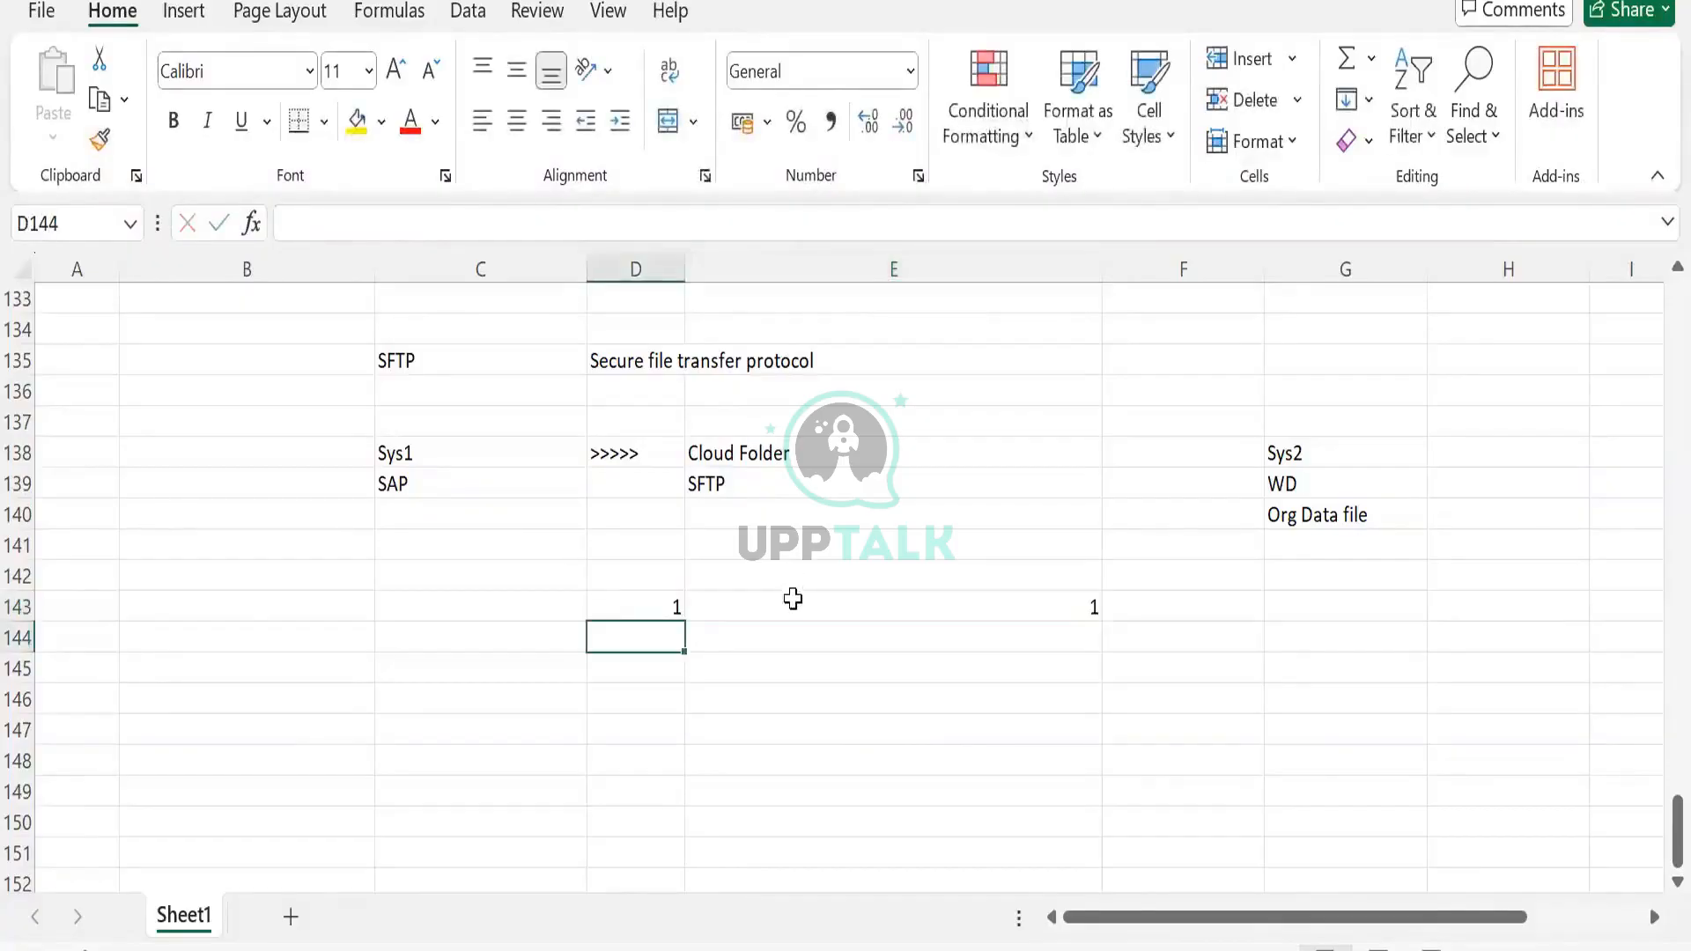
click(792, 599)
key(BackSpace)
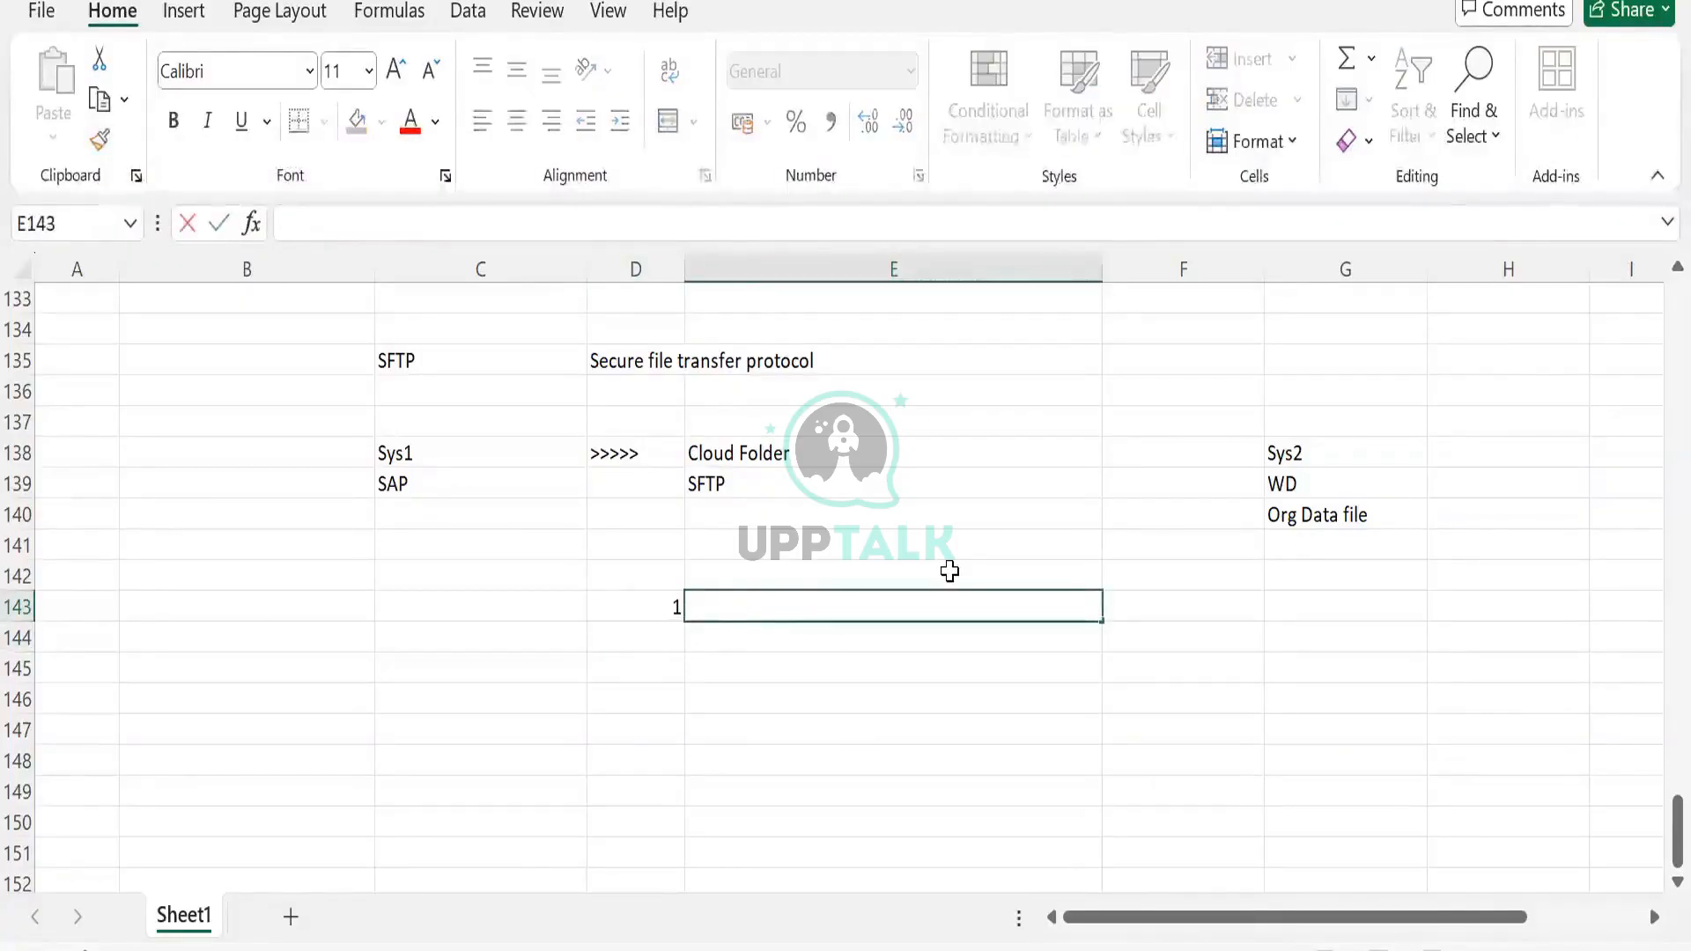
text(A)
click(645, 646)
Add 2 / AB and 3 / BA in the two rows below
text(2)
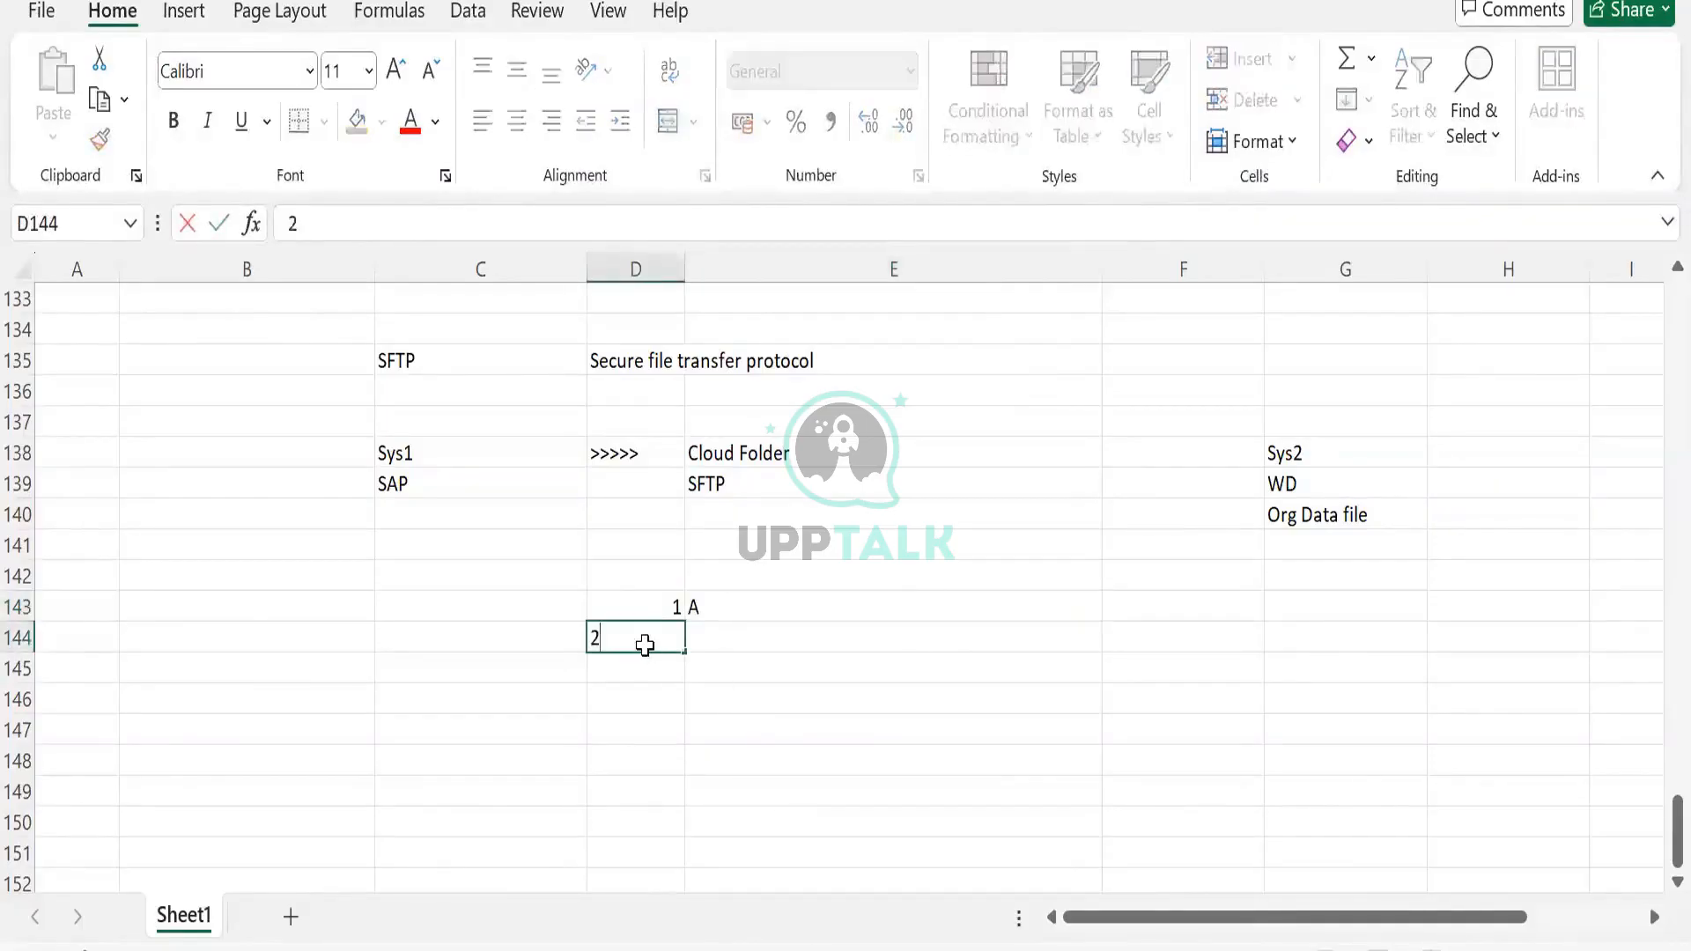
key(Tab)
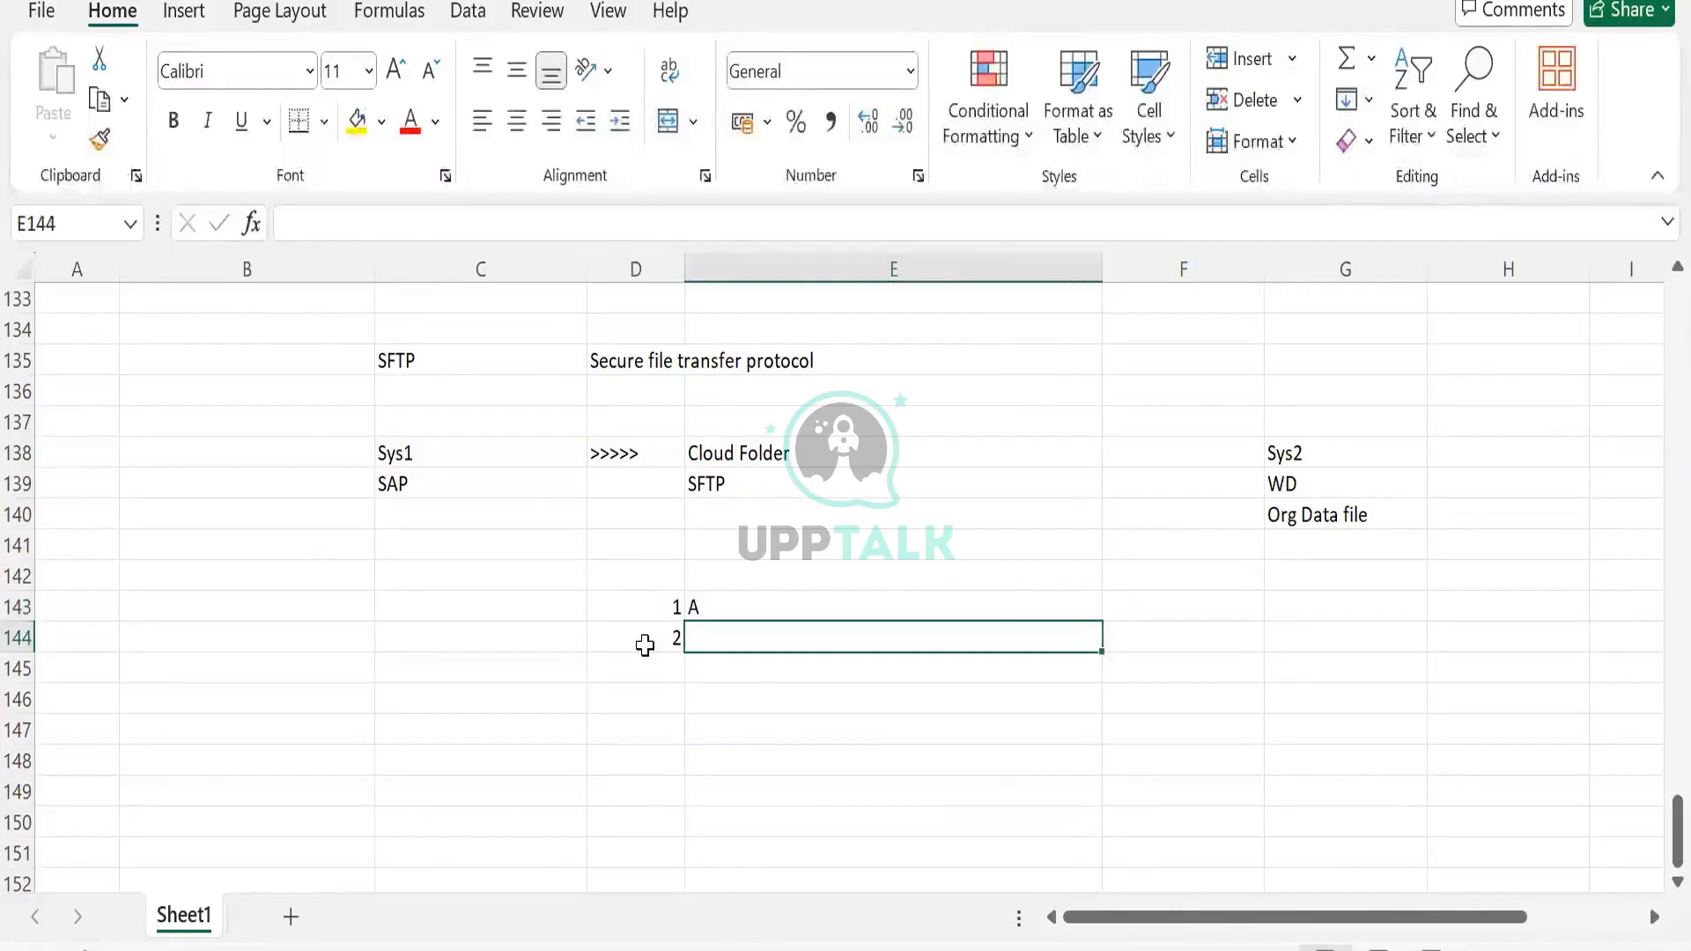
text(AB)
key(Return)
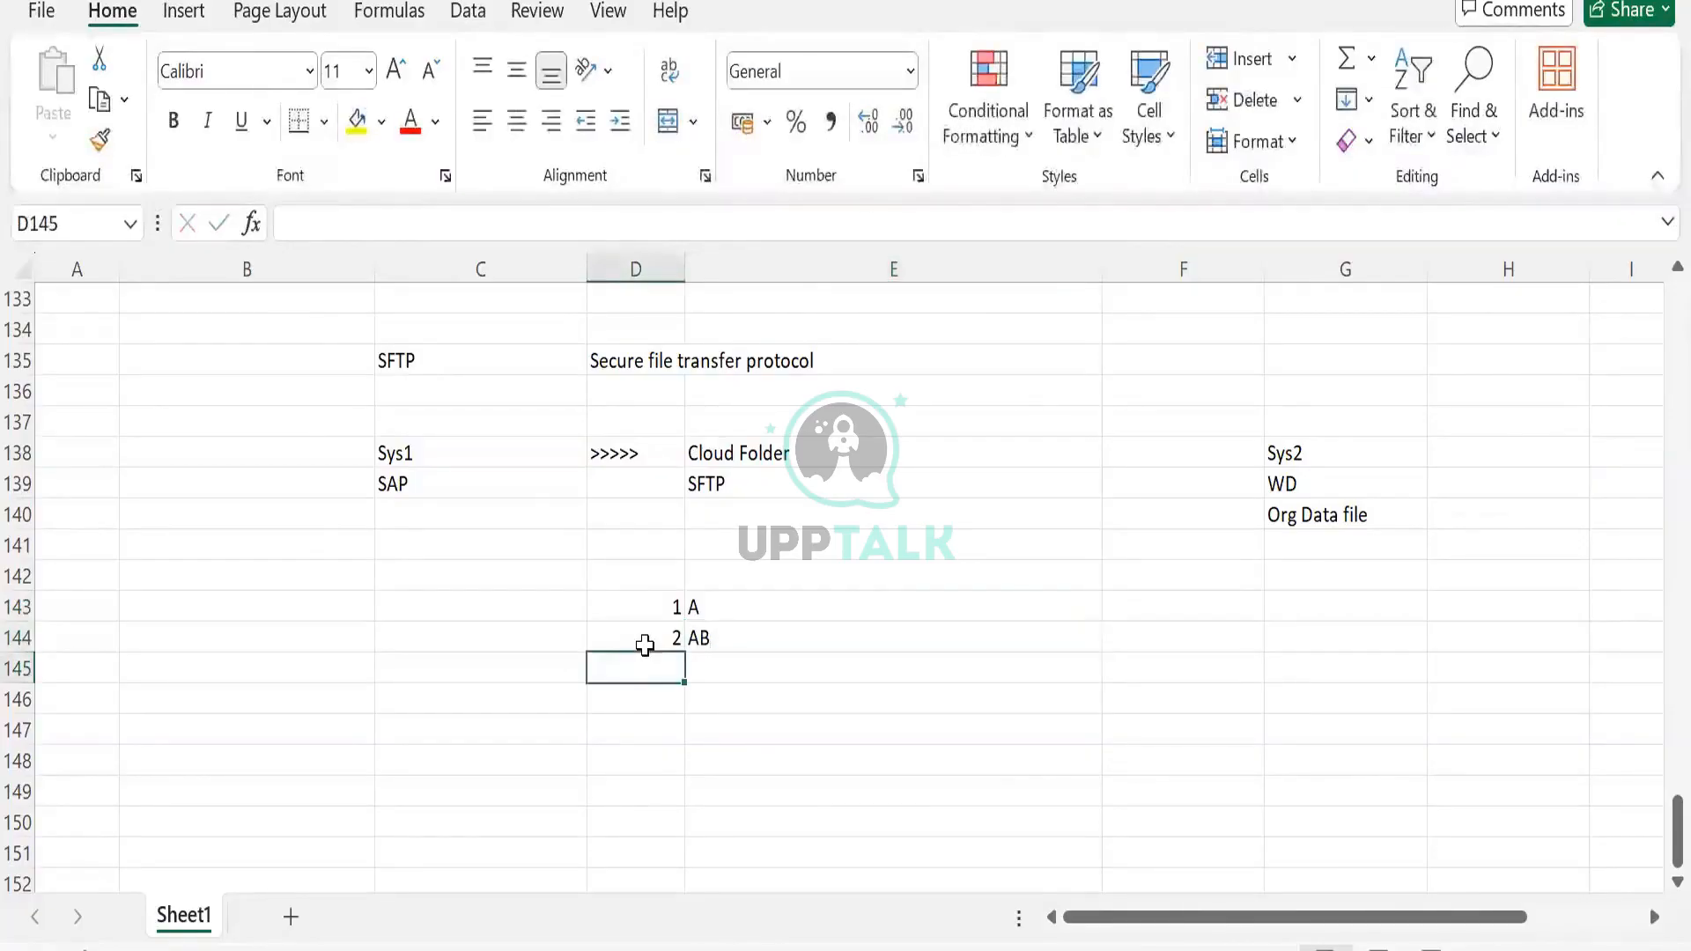
text(3)
key(Tab)
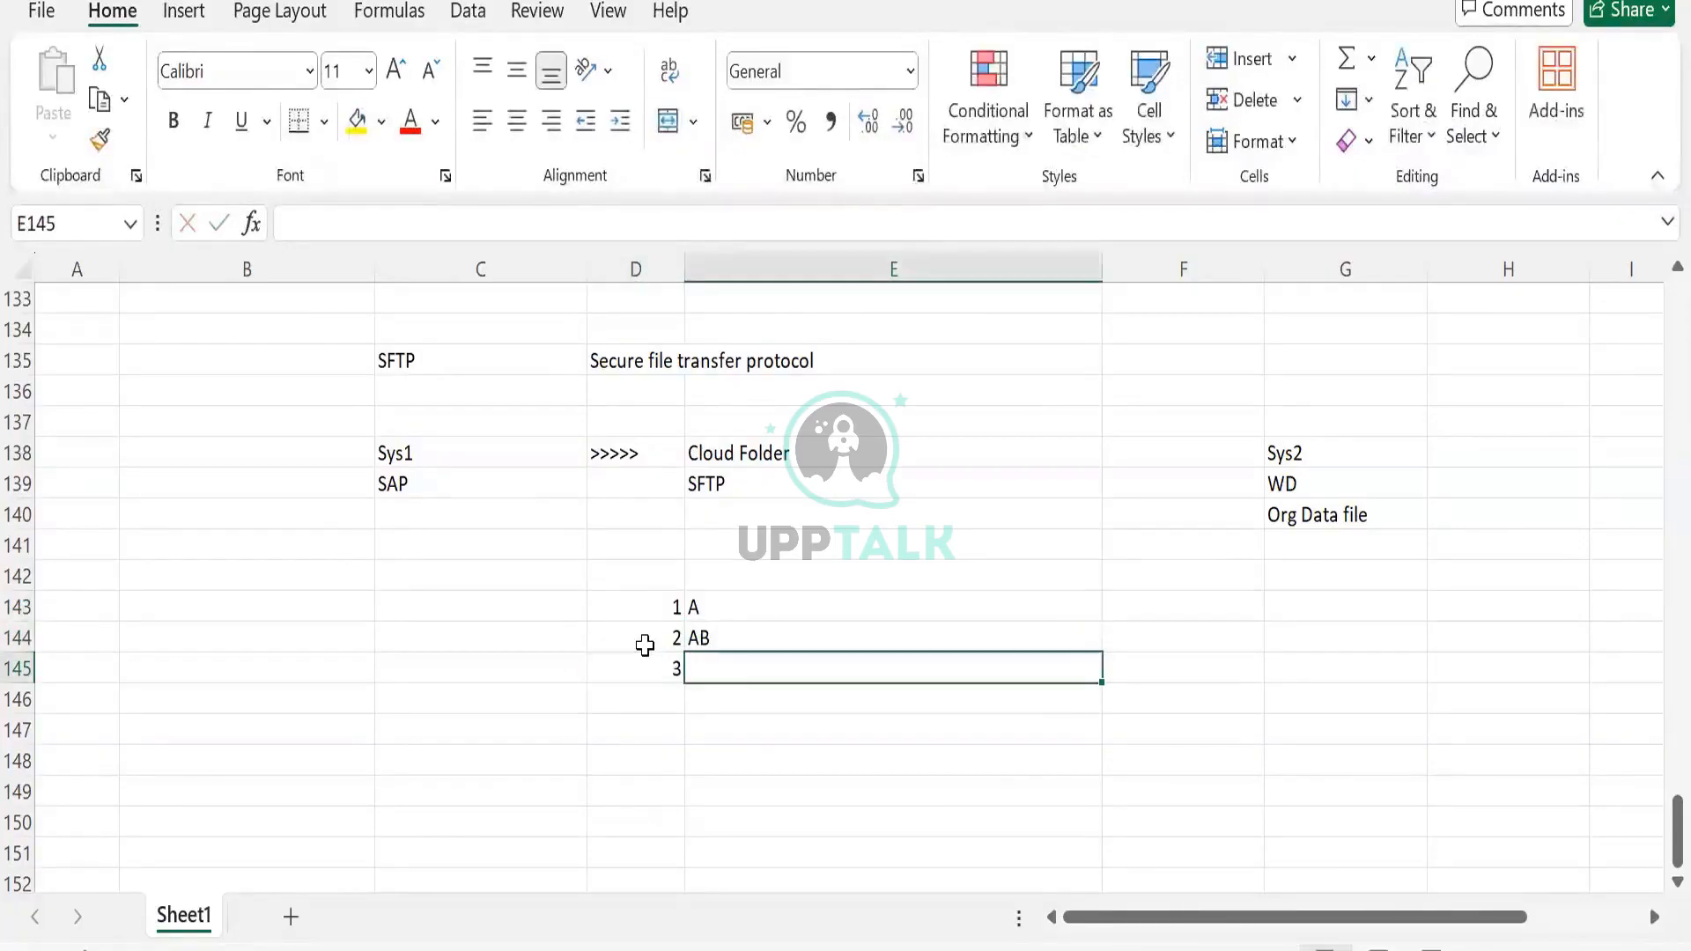
text(BA)
key(Tab)
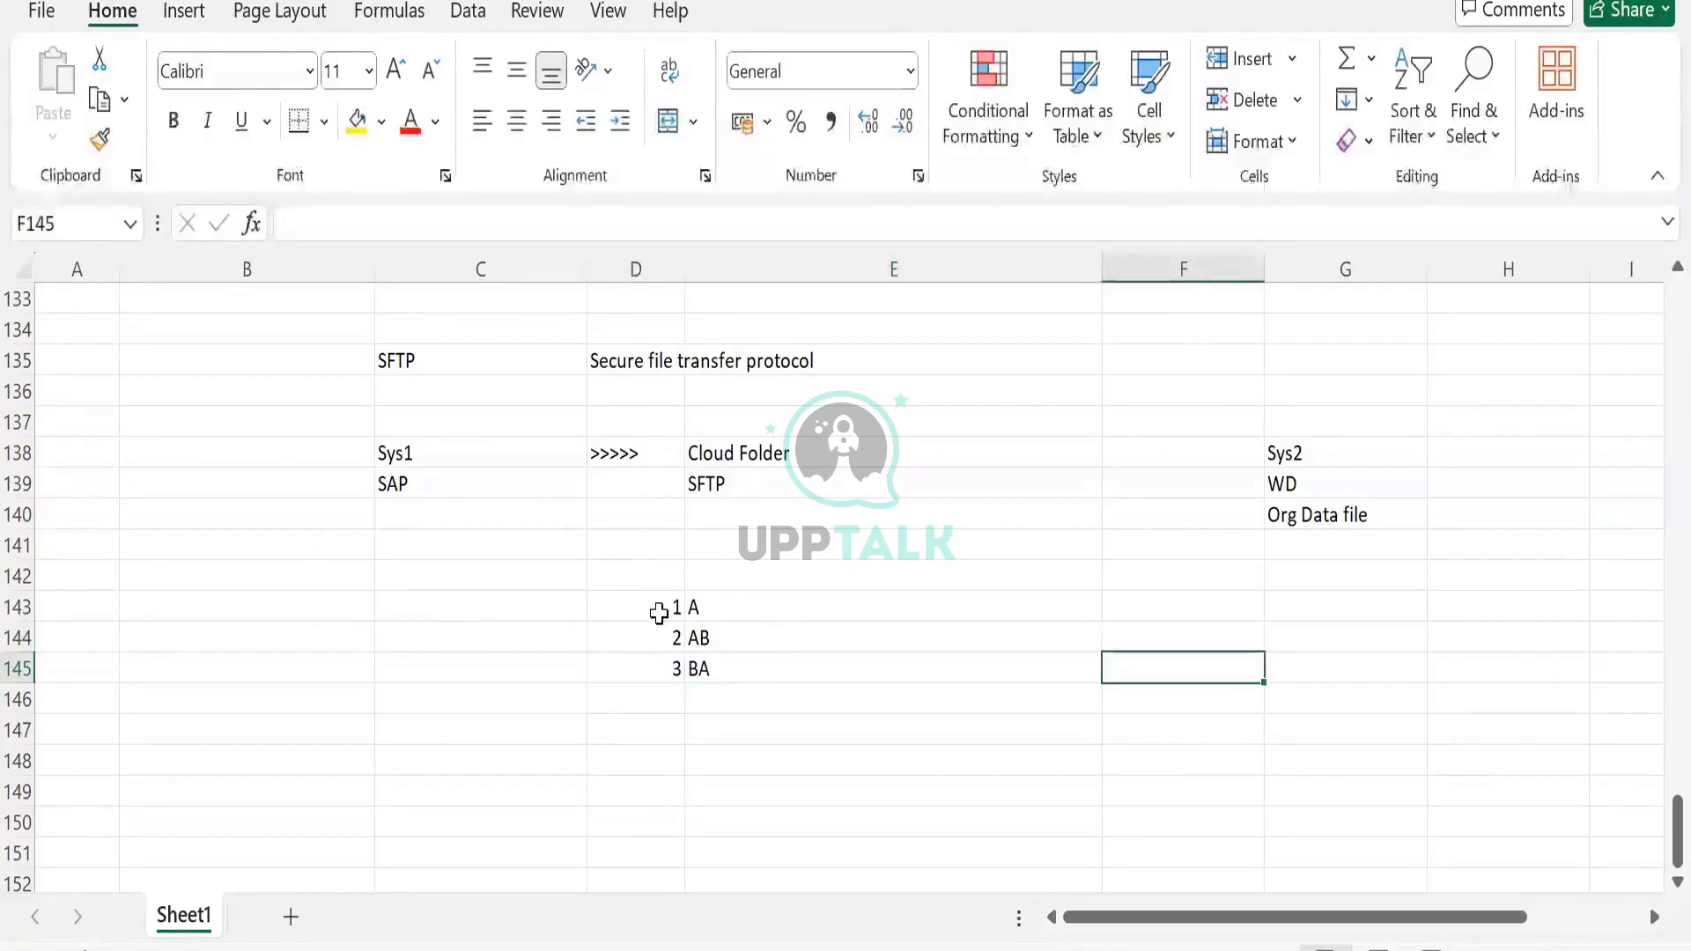
Put the sample values 123 in C143 and AABBA in C144
click(657, 612)
drag(659, 640, 673, 660)
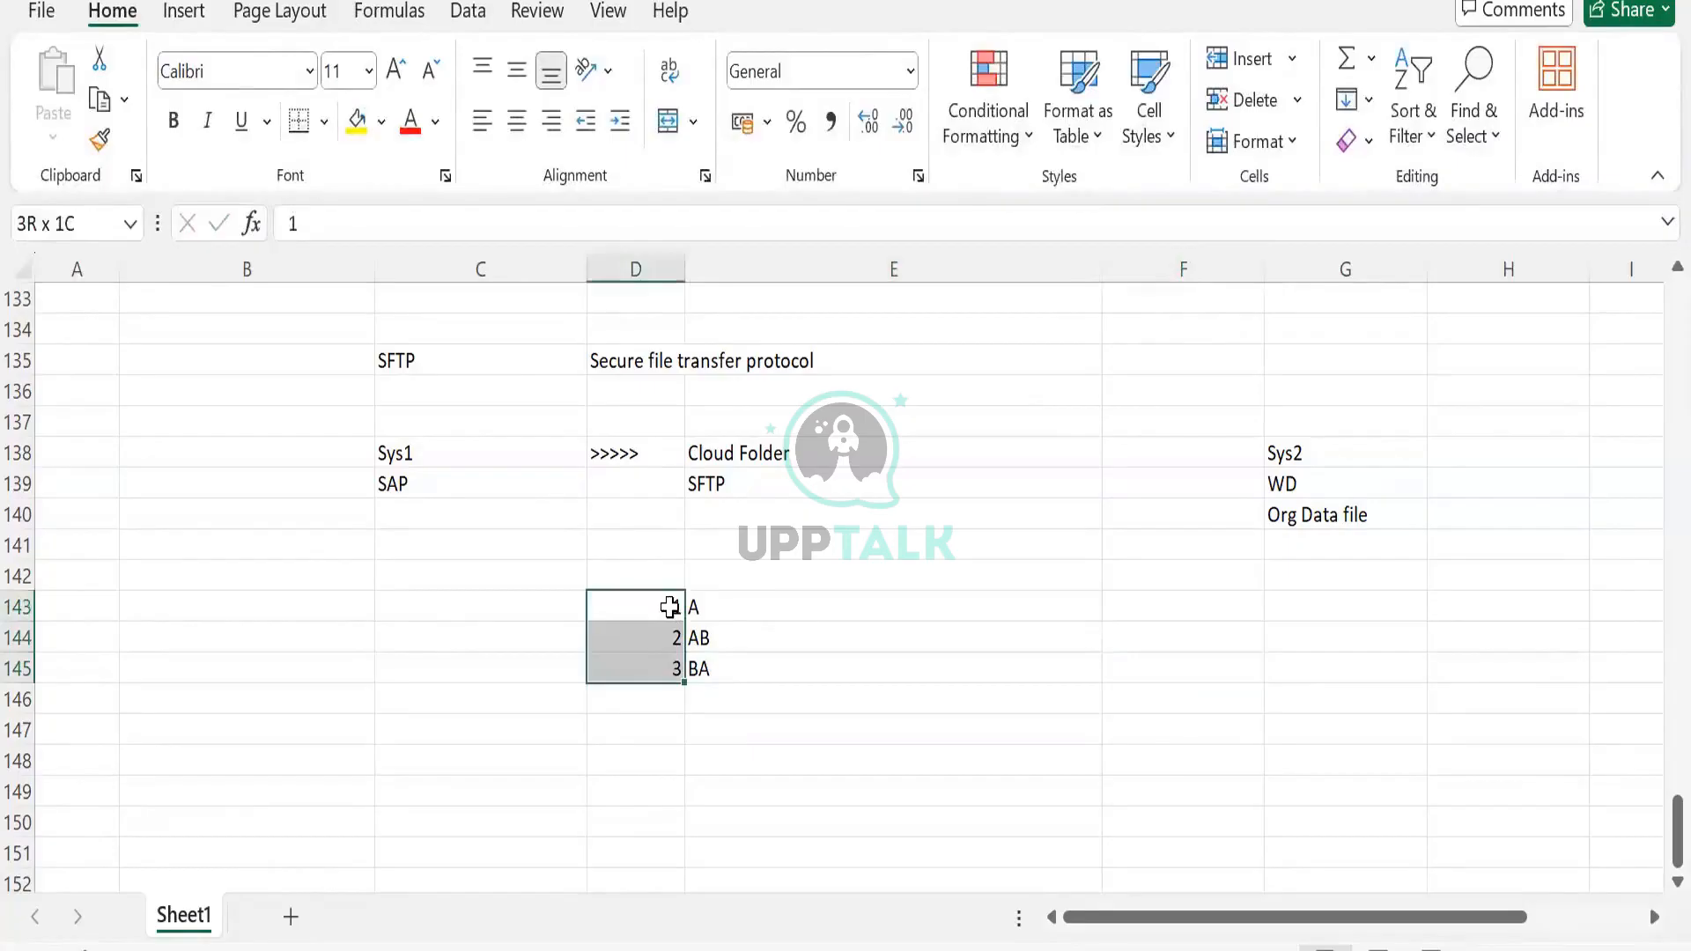
click(710, 604)
key(Tab)
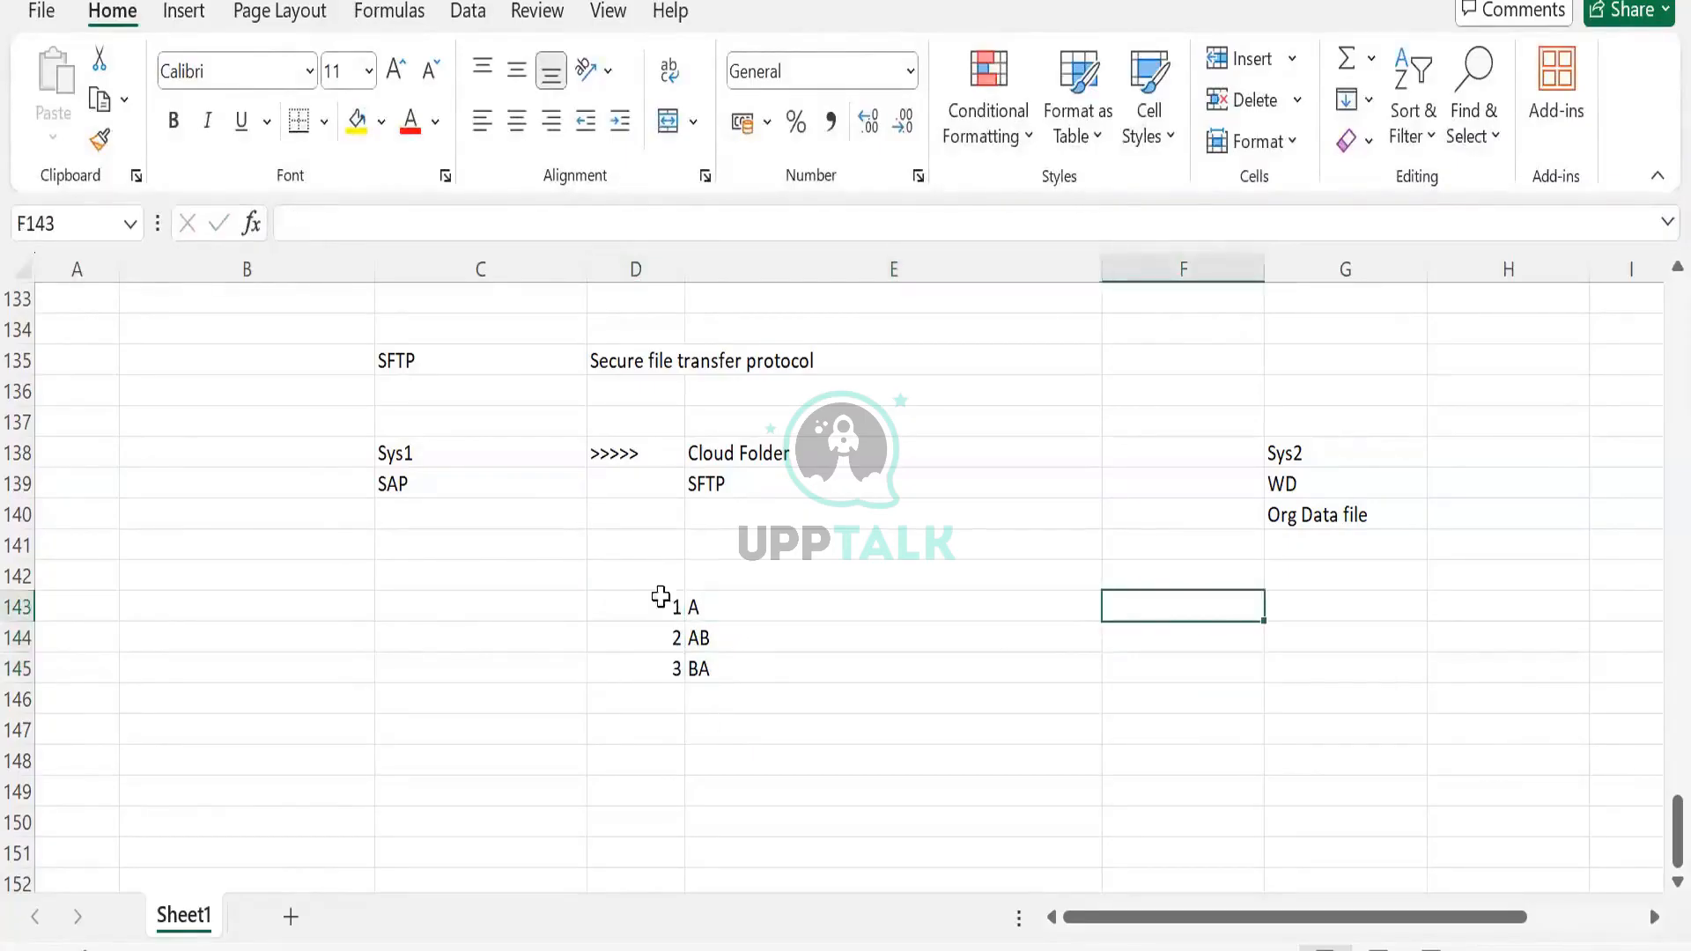
click(657, 585)
click(489, 617)
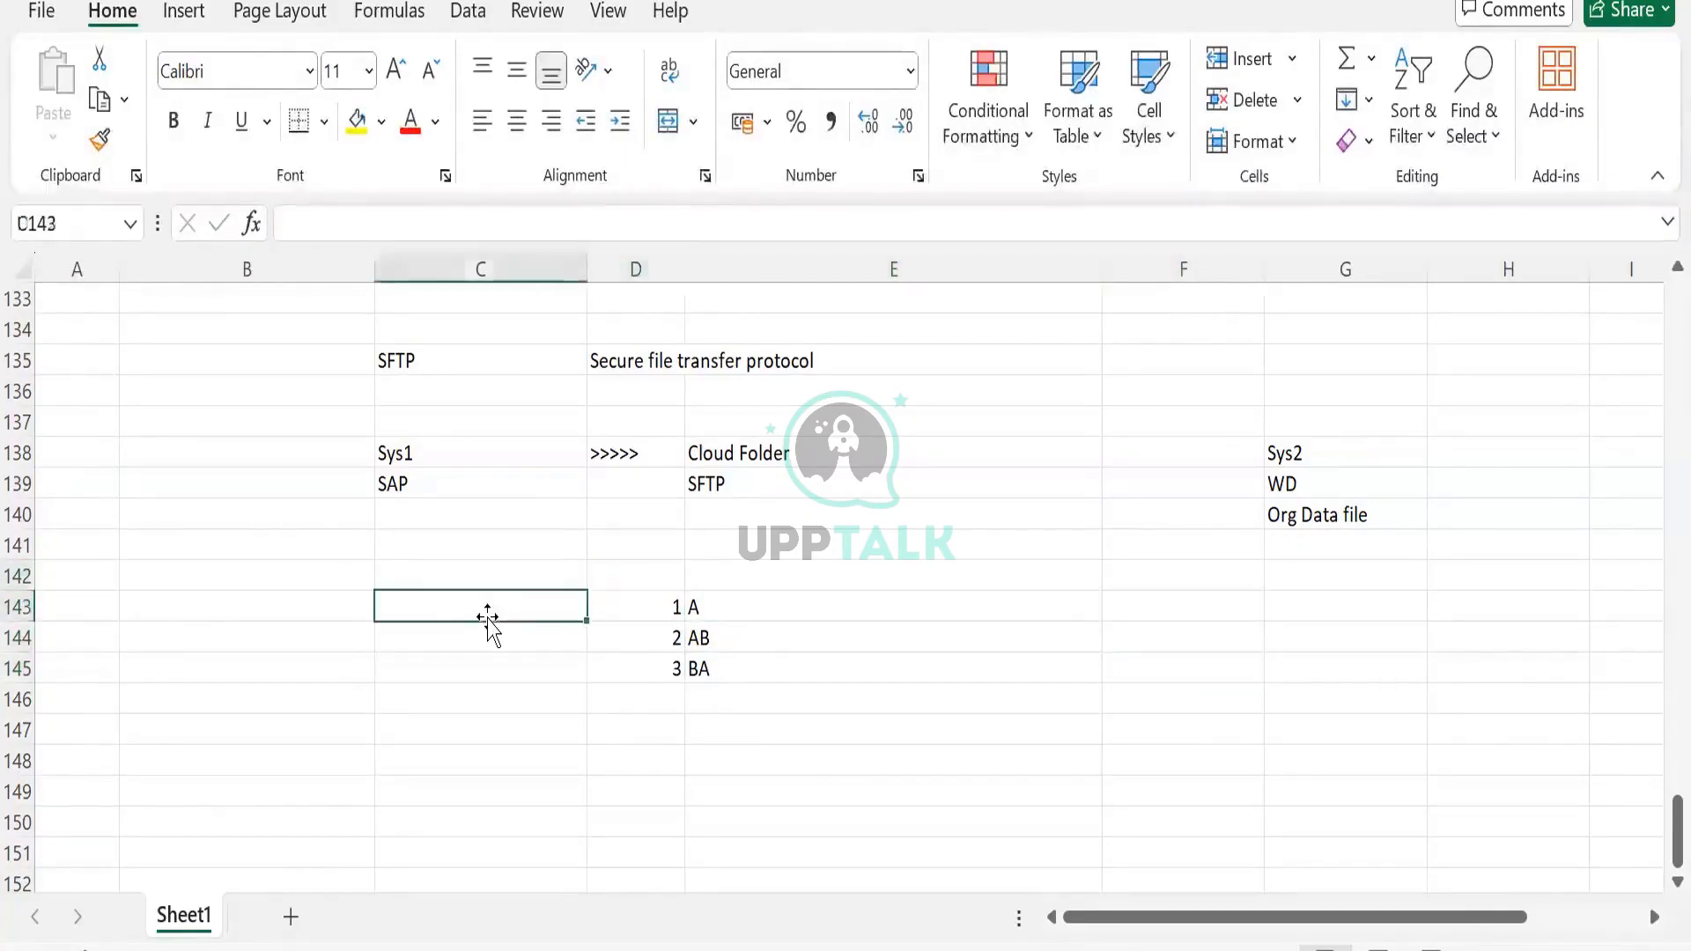
text(123)
key(Tab)
click(480, 638)
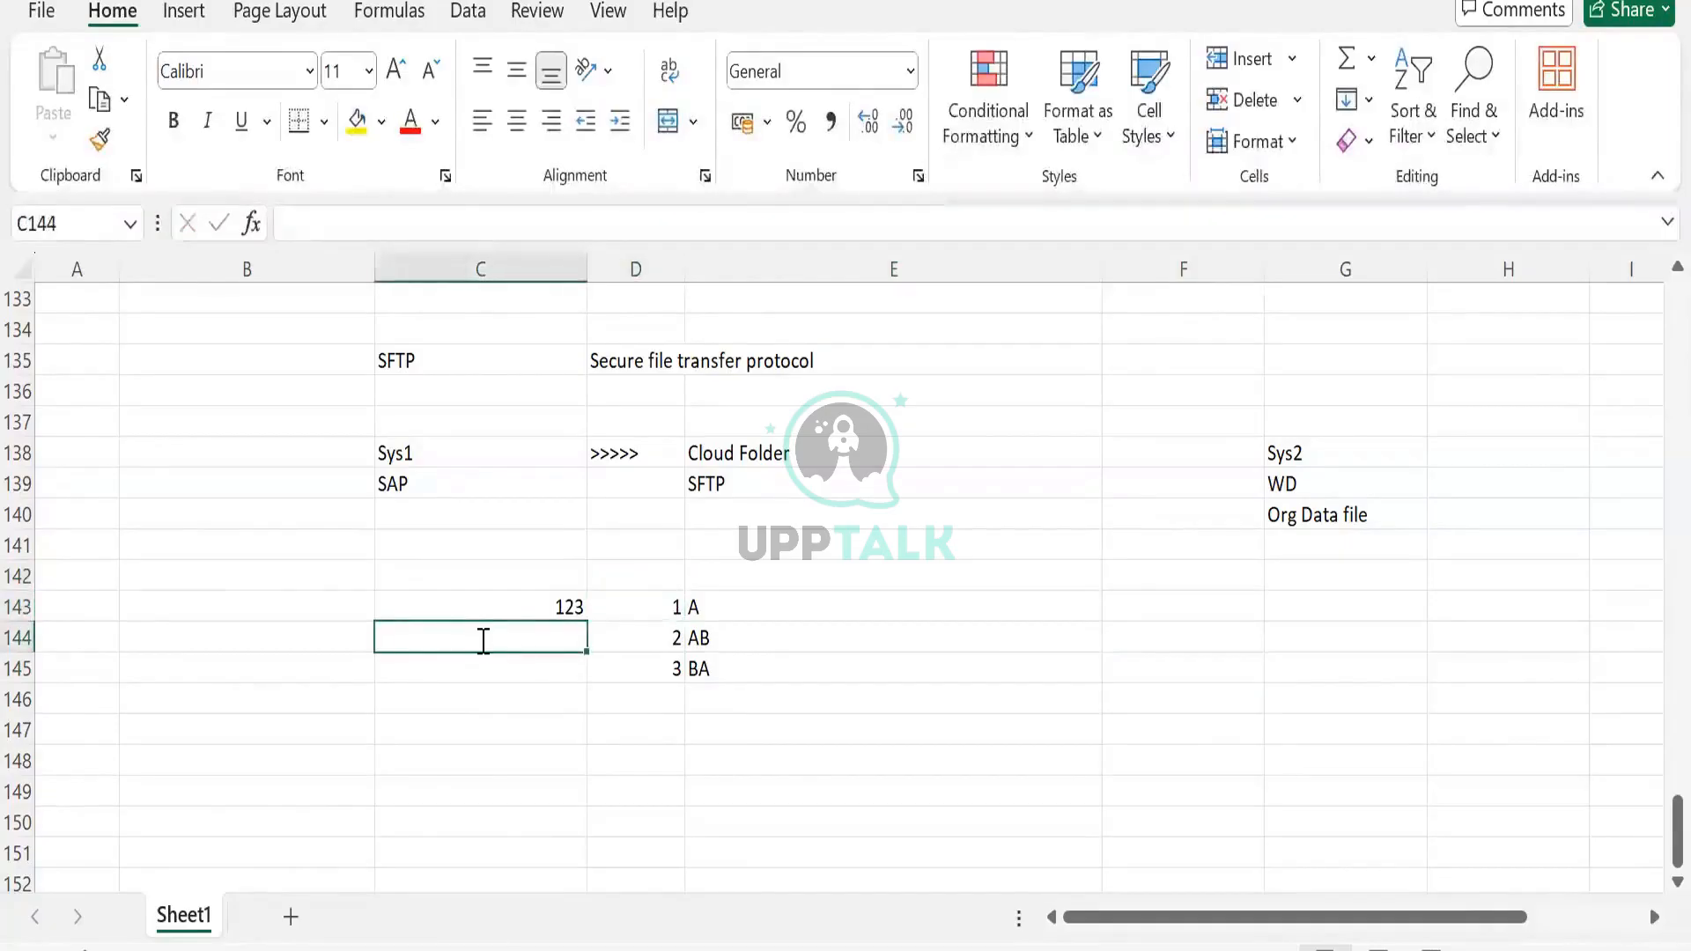
text(AAB)
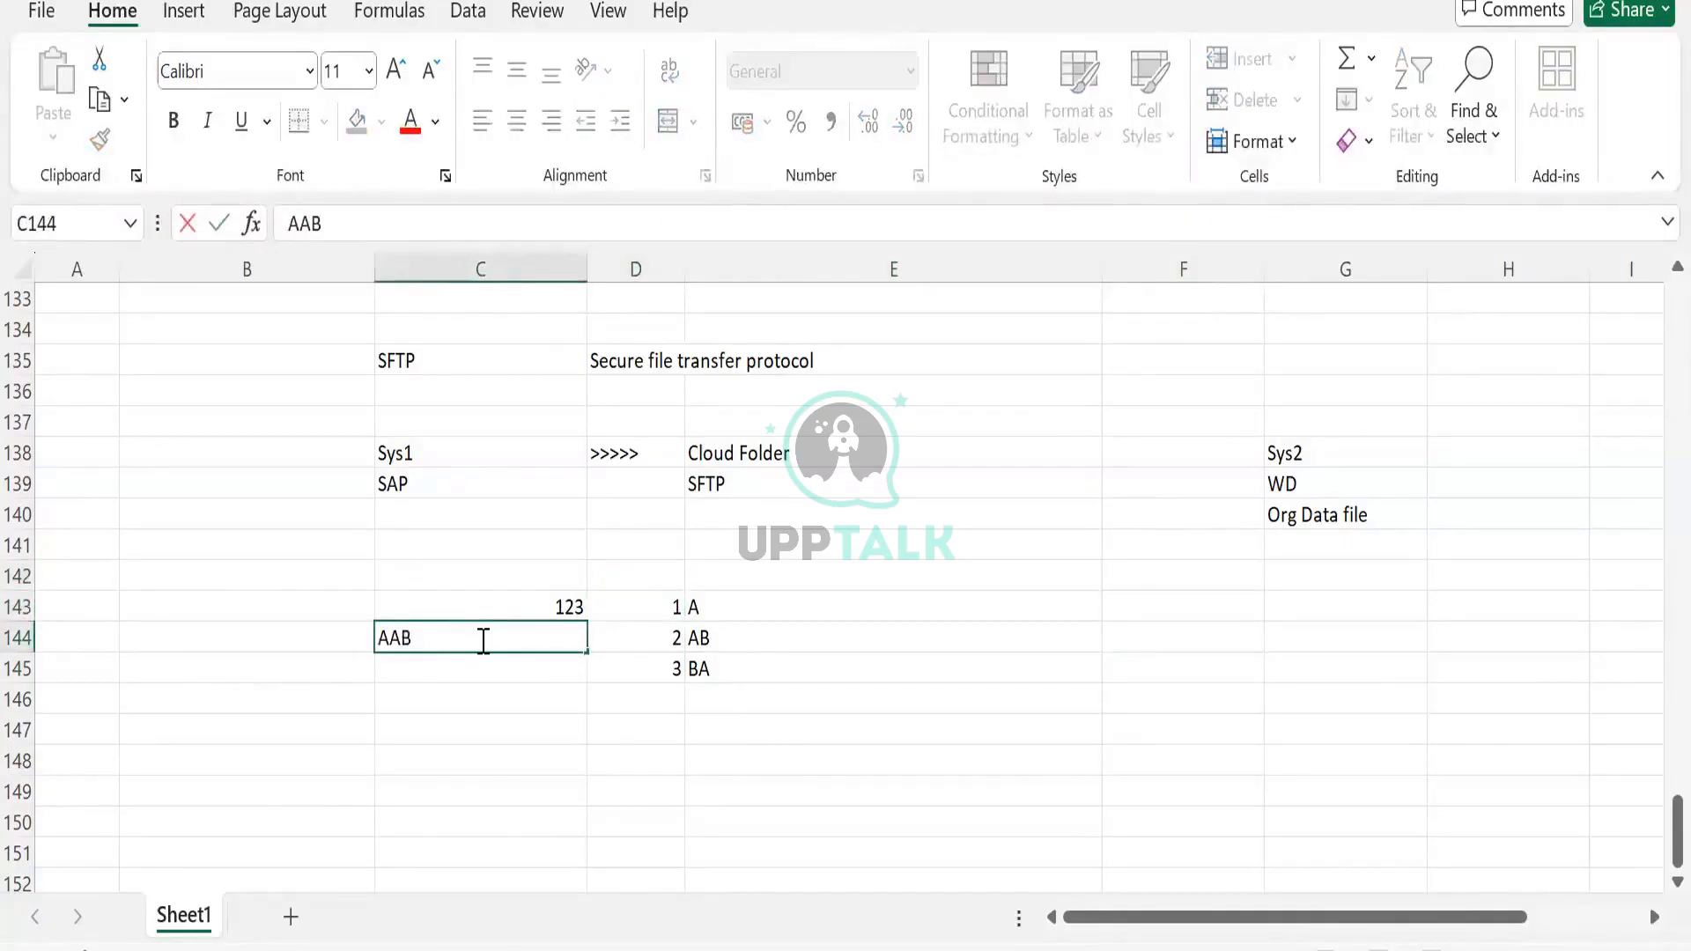
text(BA)
Highlight the A and BA parts of AABBA against the D143:E145 list
drag(387, 638, 371, 637)
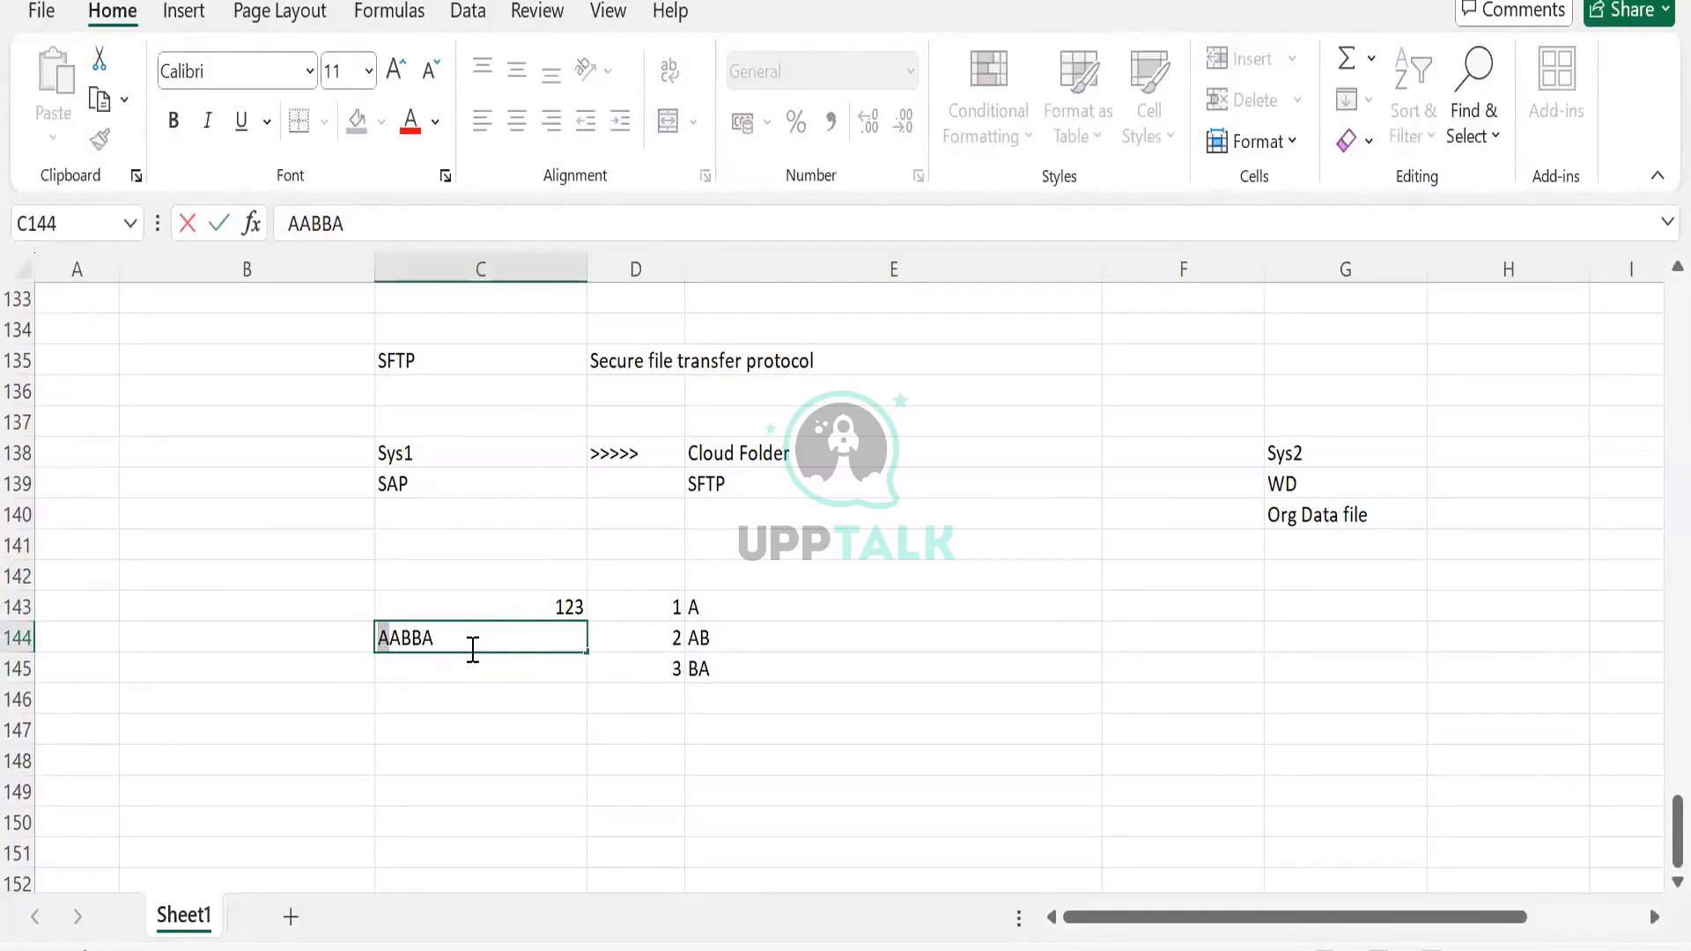
drag(437, 638, 418, 637)
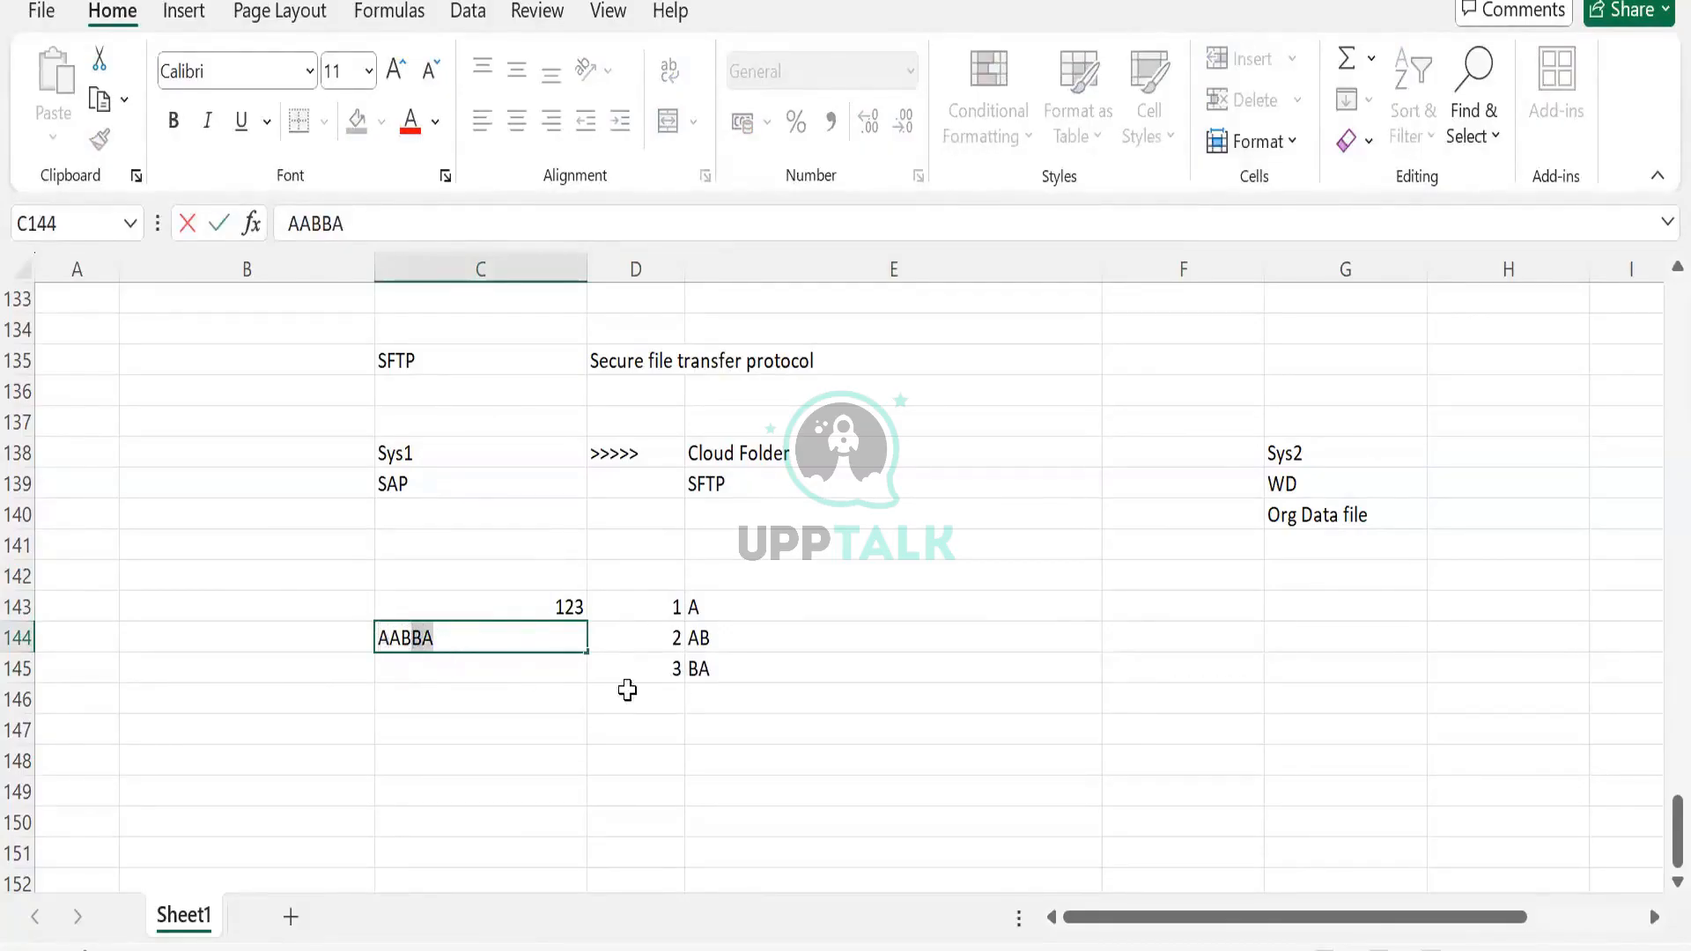
click(649, 610)
drag(717, 686, 721, 666)
drag(640, 602, 640, 603)
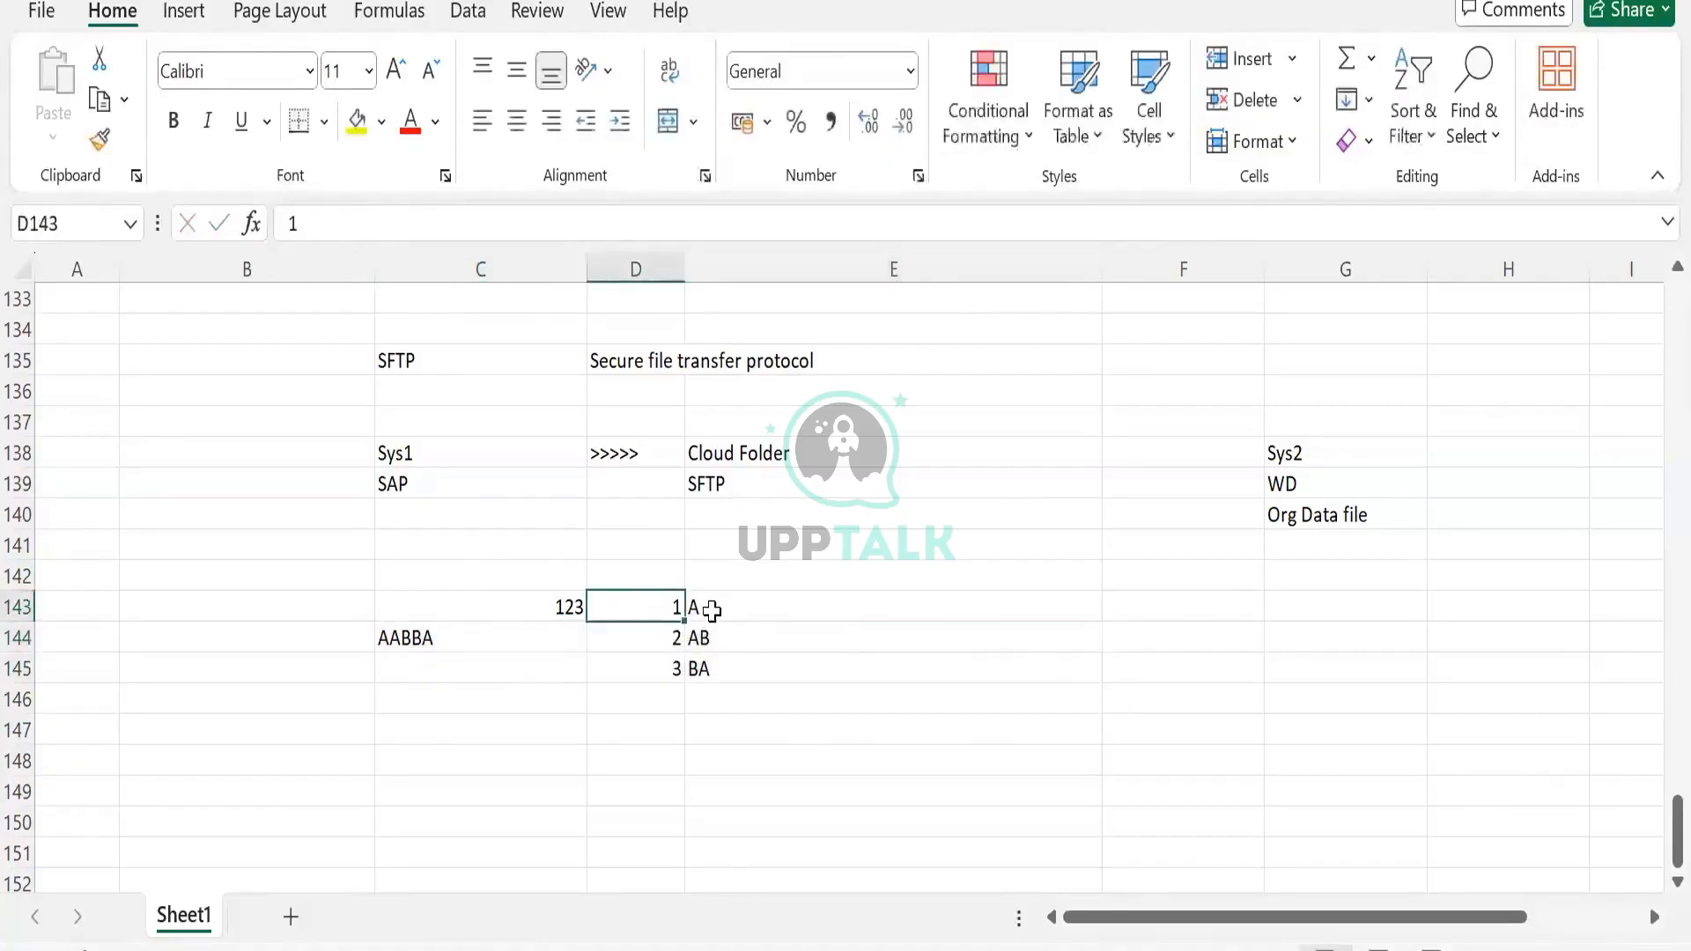
click(655, 643)
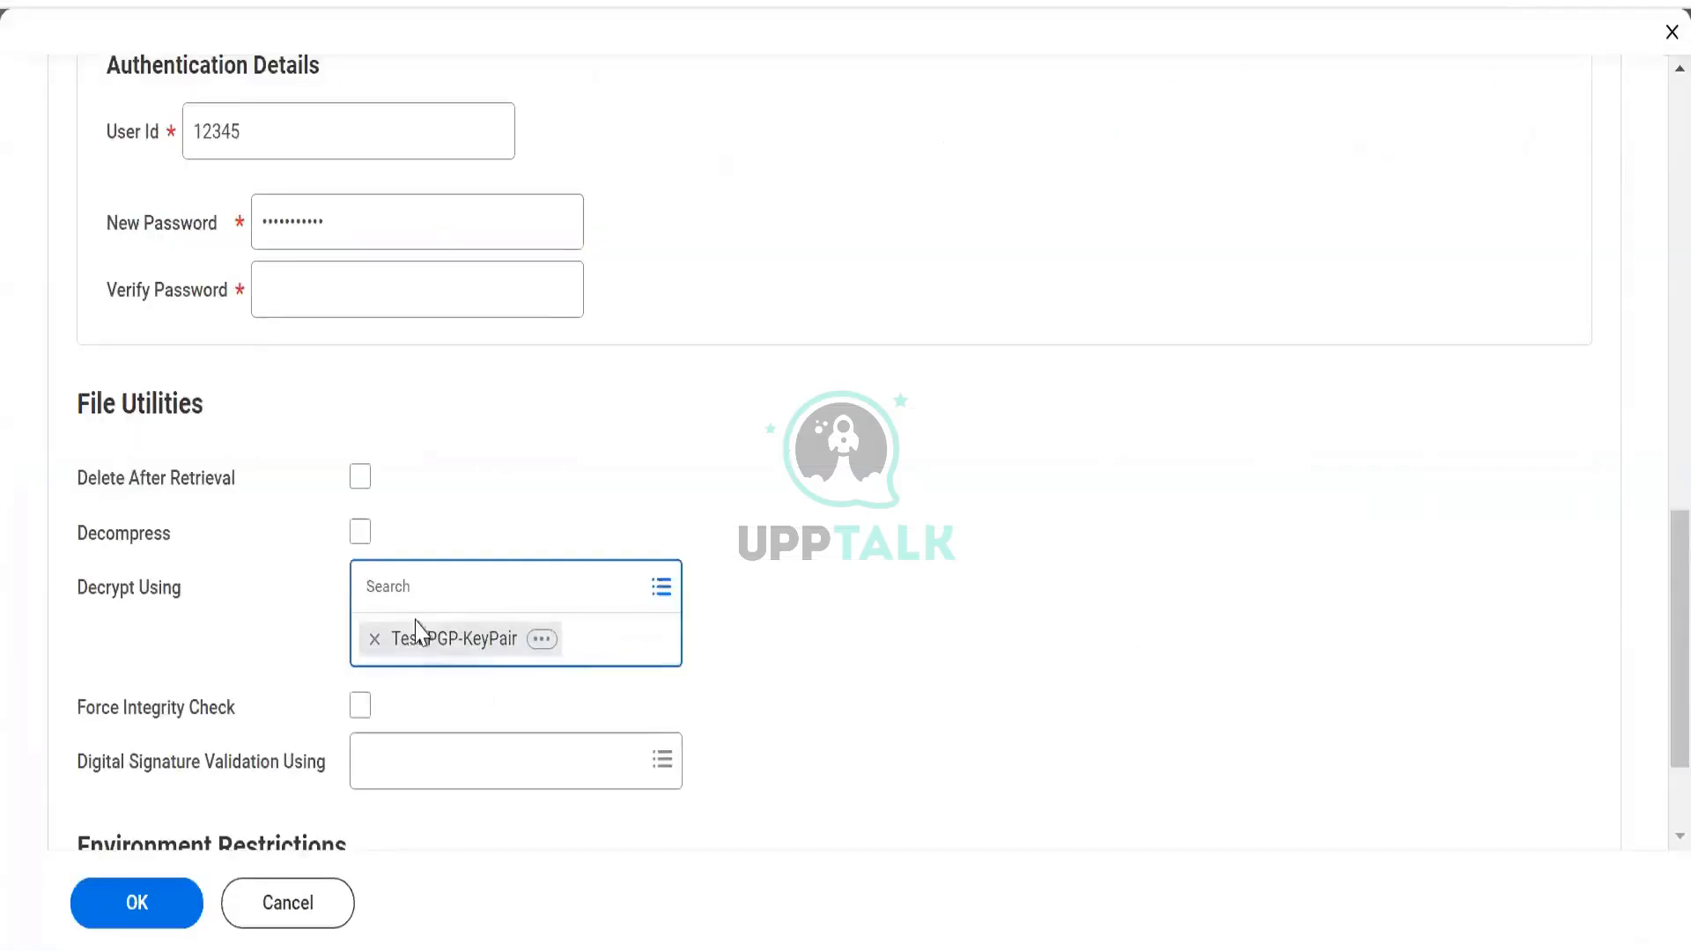
Restrict the SFTP connection to the Sandbox environment
click(414, 591)
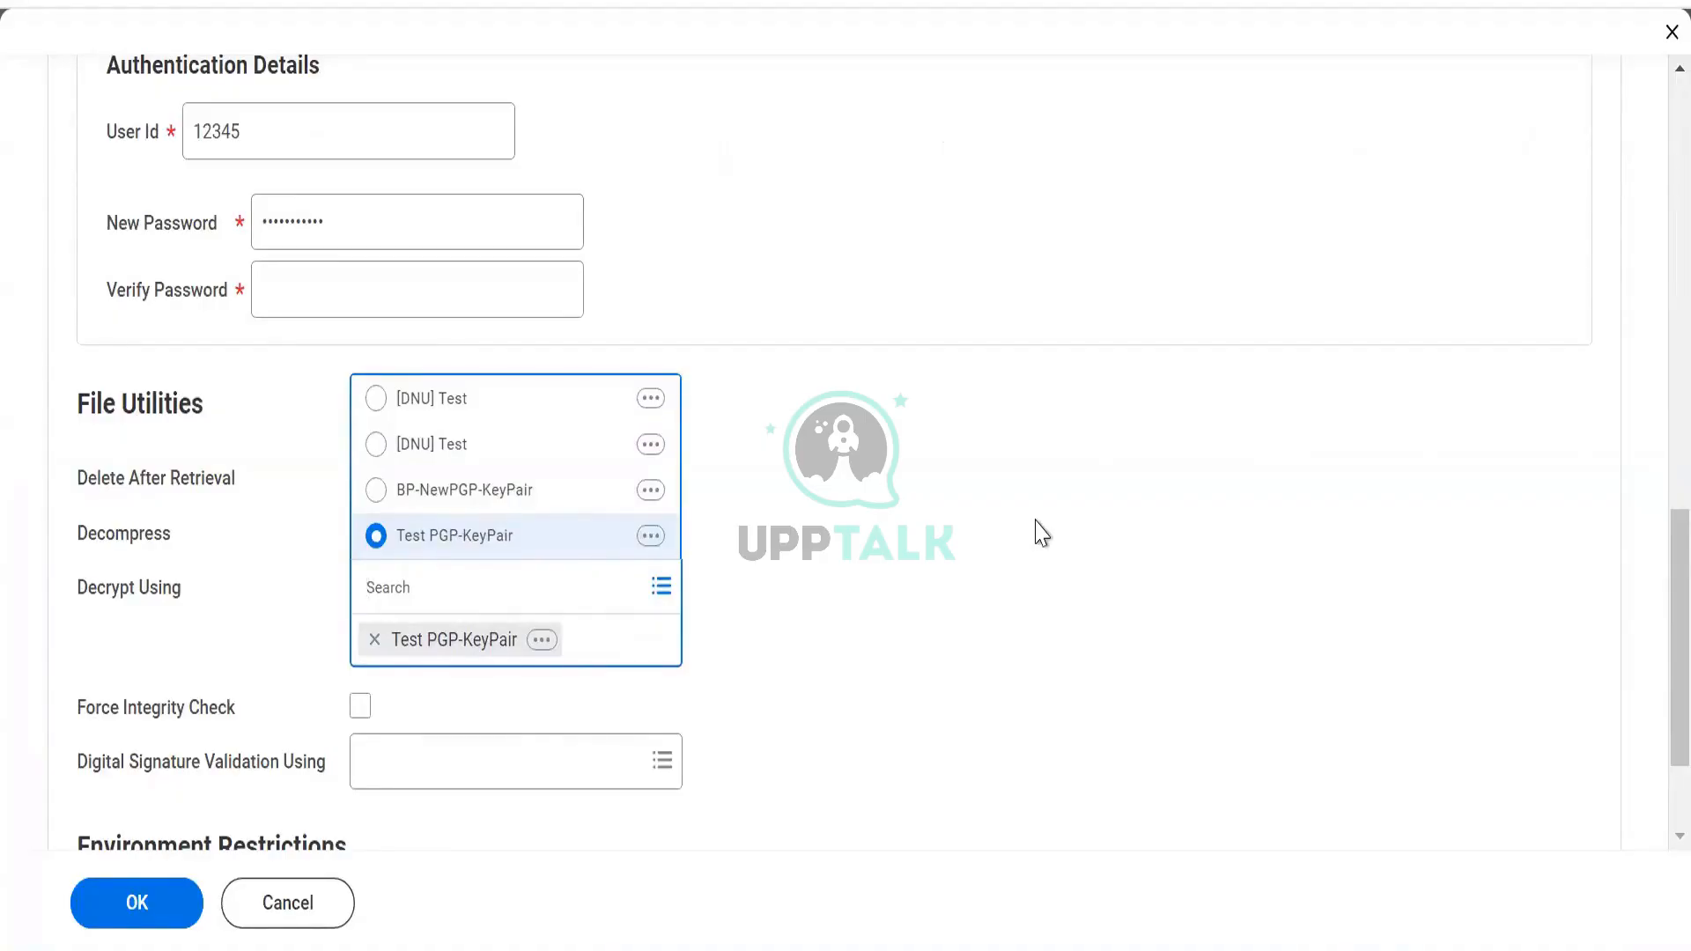
scroll(1004, 502, down, 2)
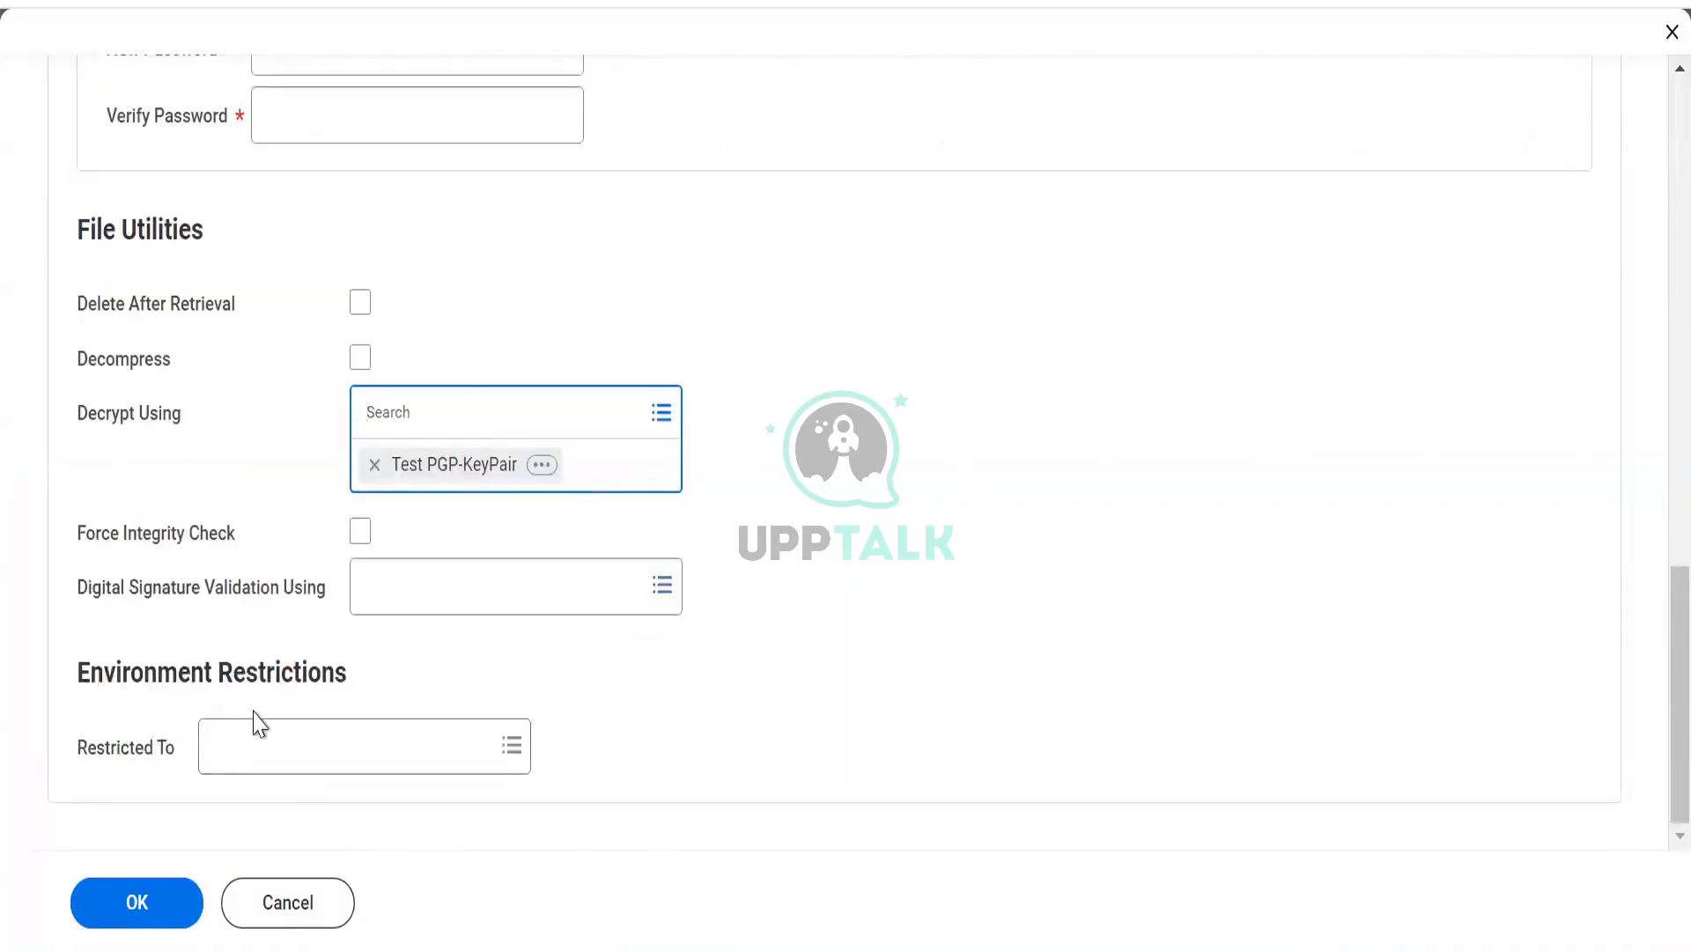
click(240, 755)
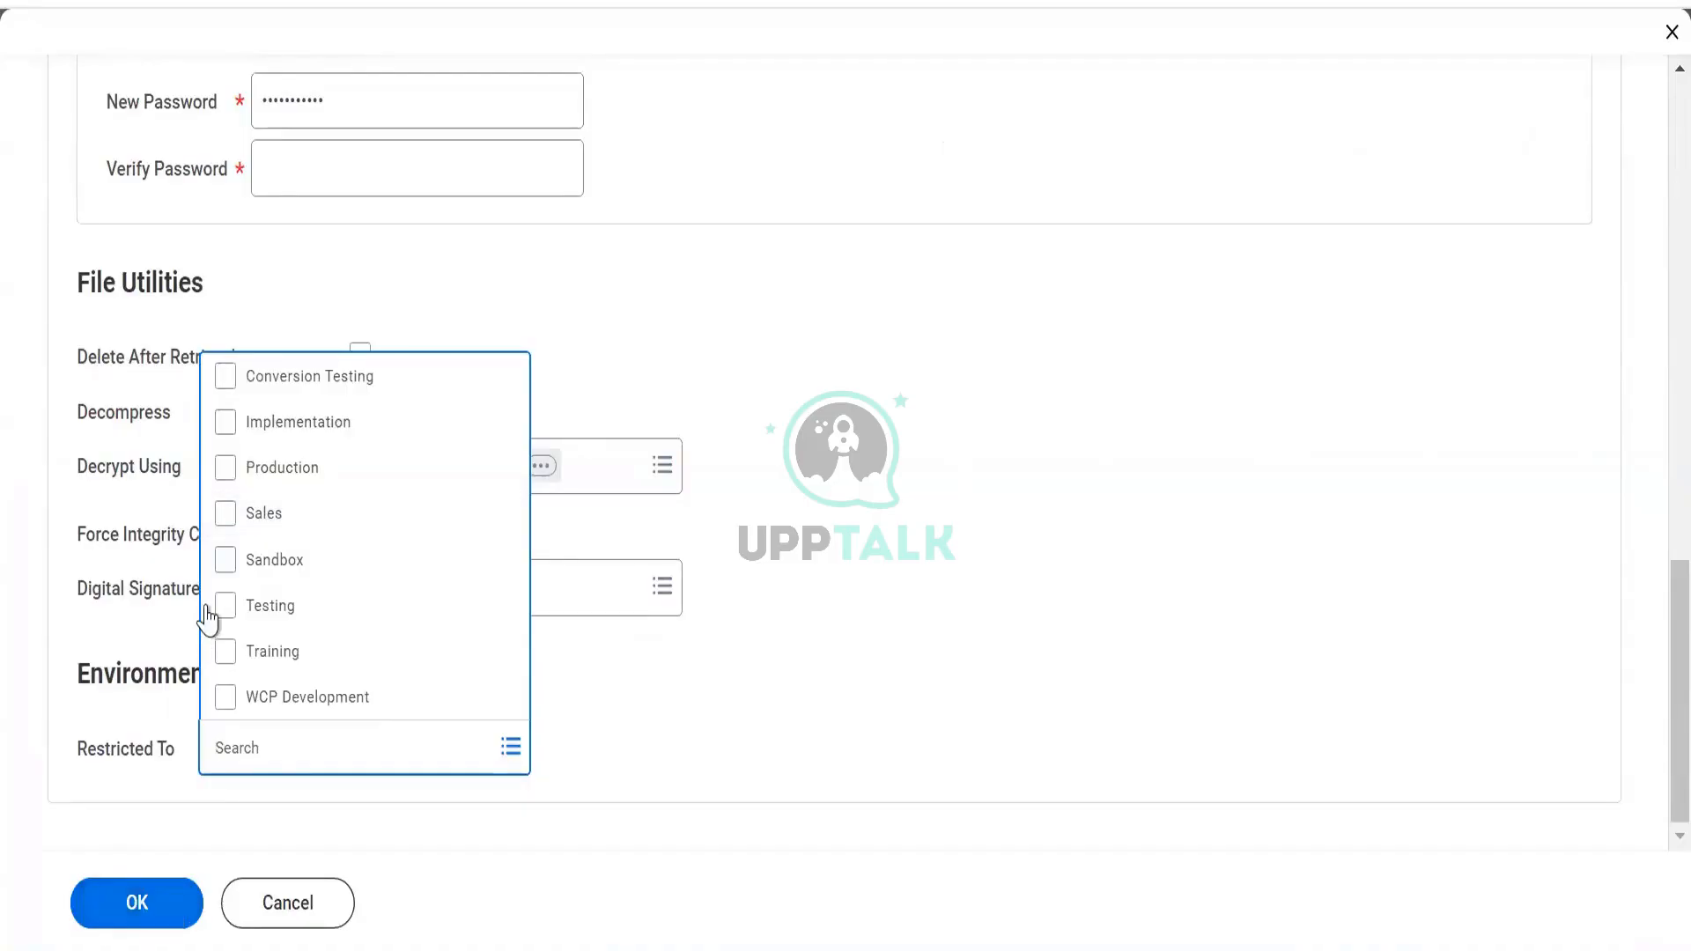
click(229, 571)
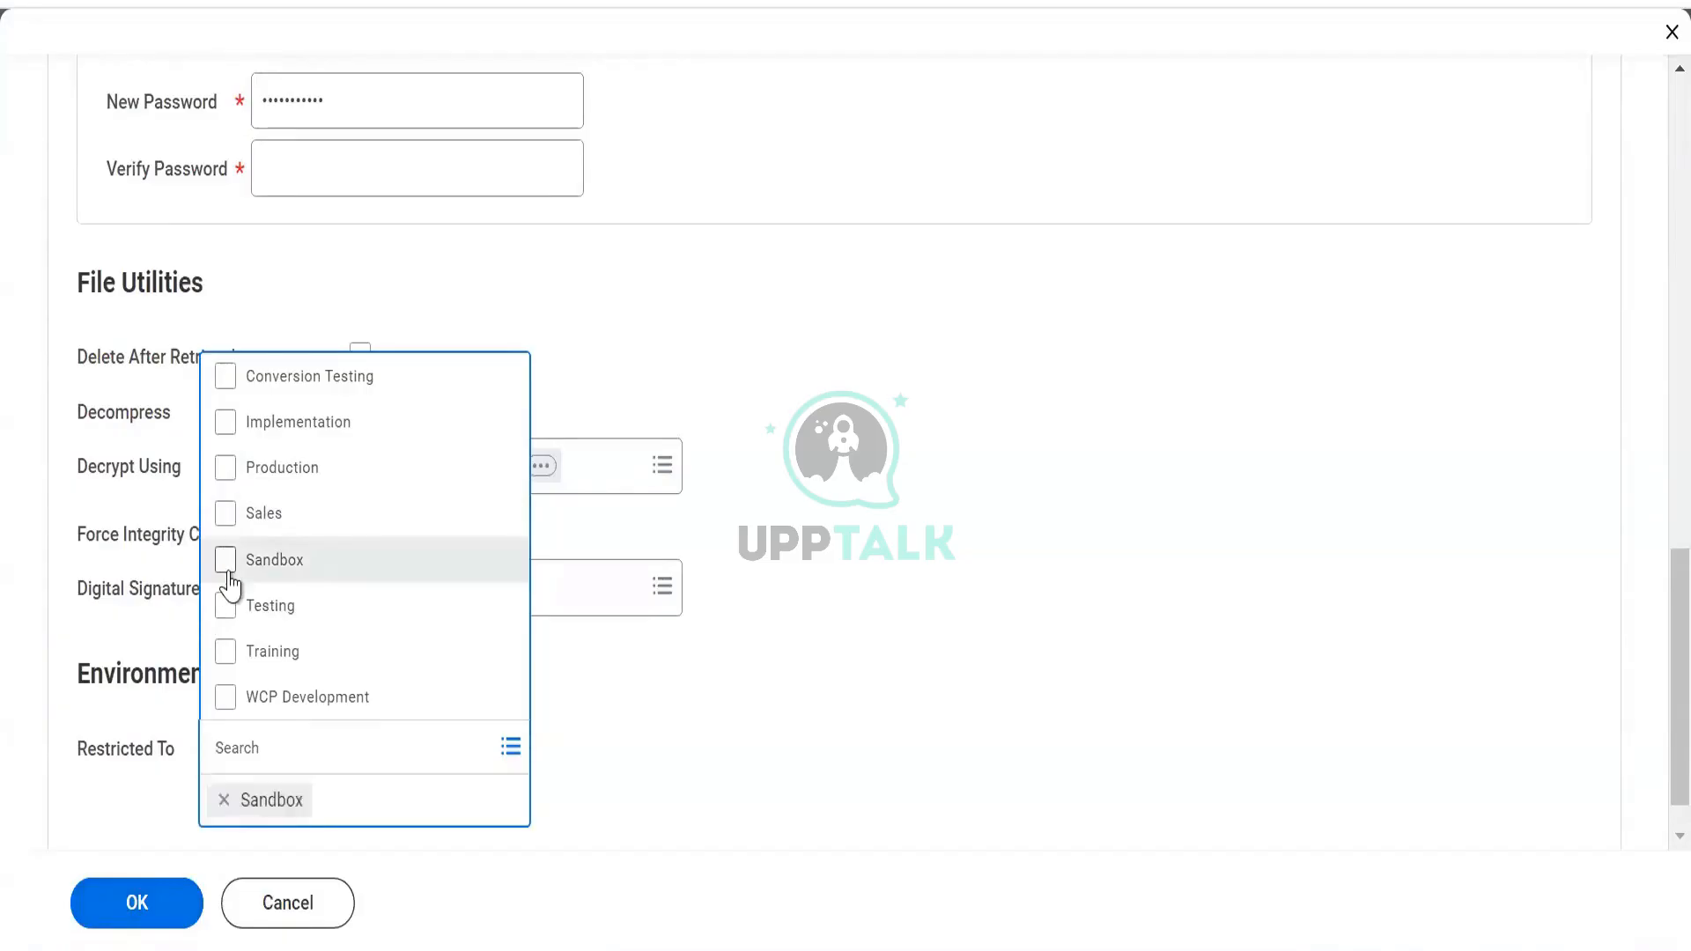
click(236, 292)
Replace the New Password value with the retyped password
drag(356, 119, 247, 108)
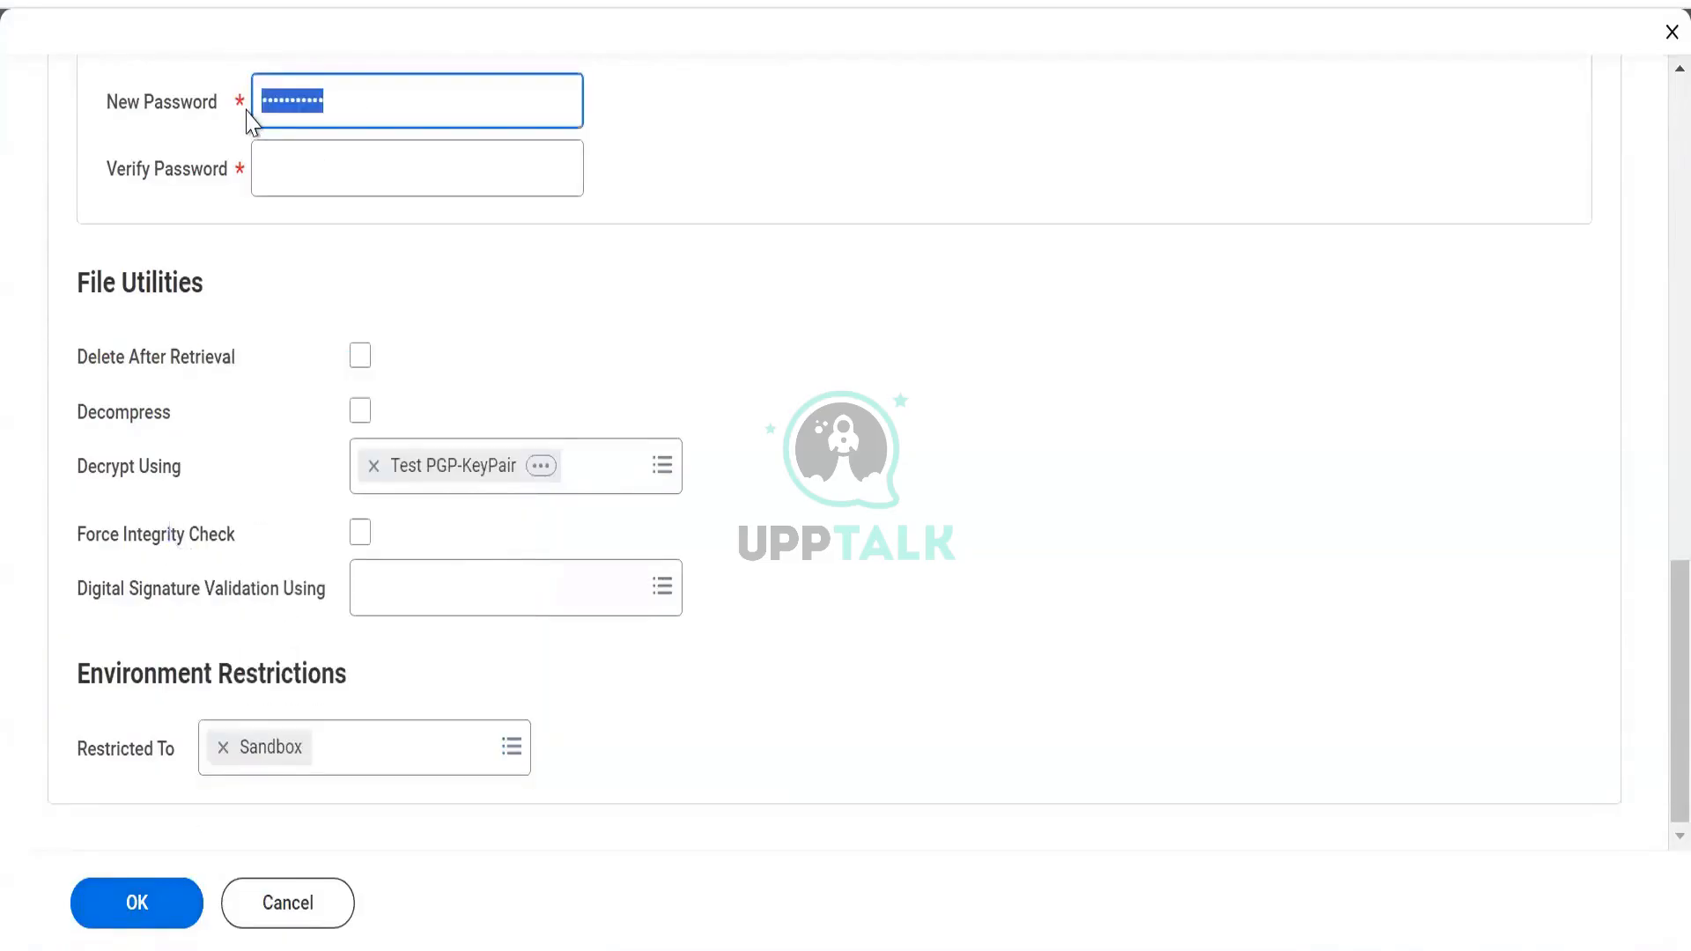
text(•••)
scroll(363, 396, up, 7)
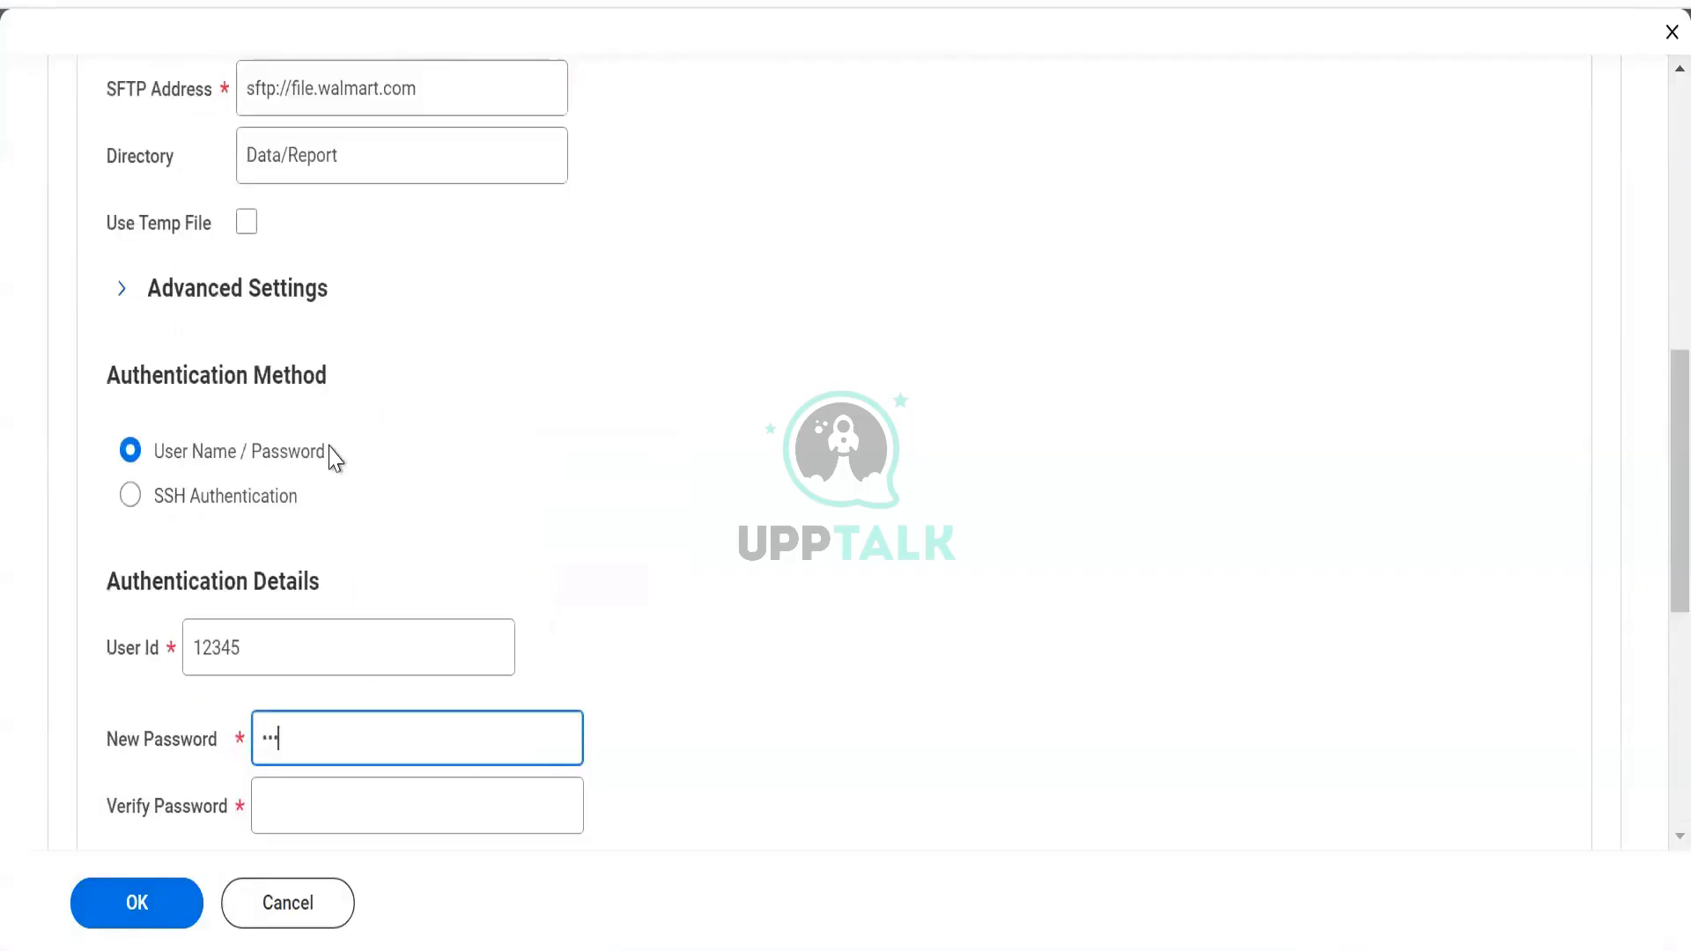
scroll(334, 458, up, 10)
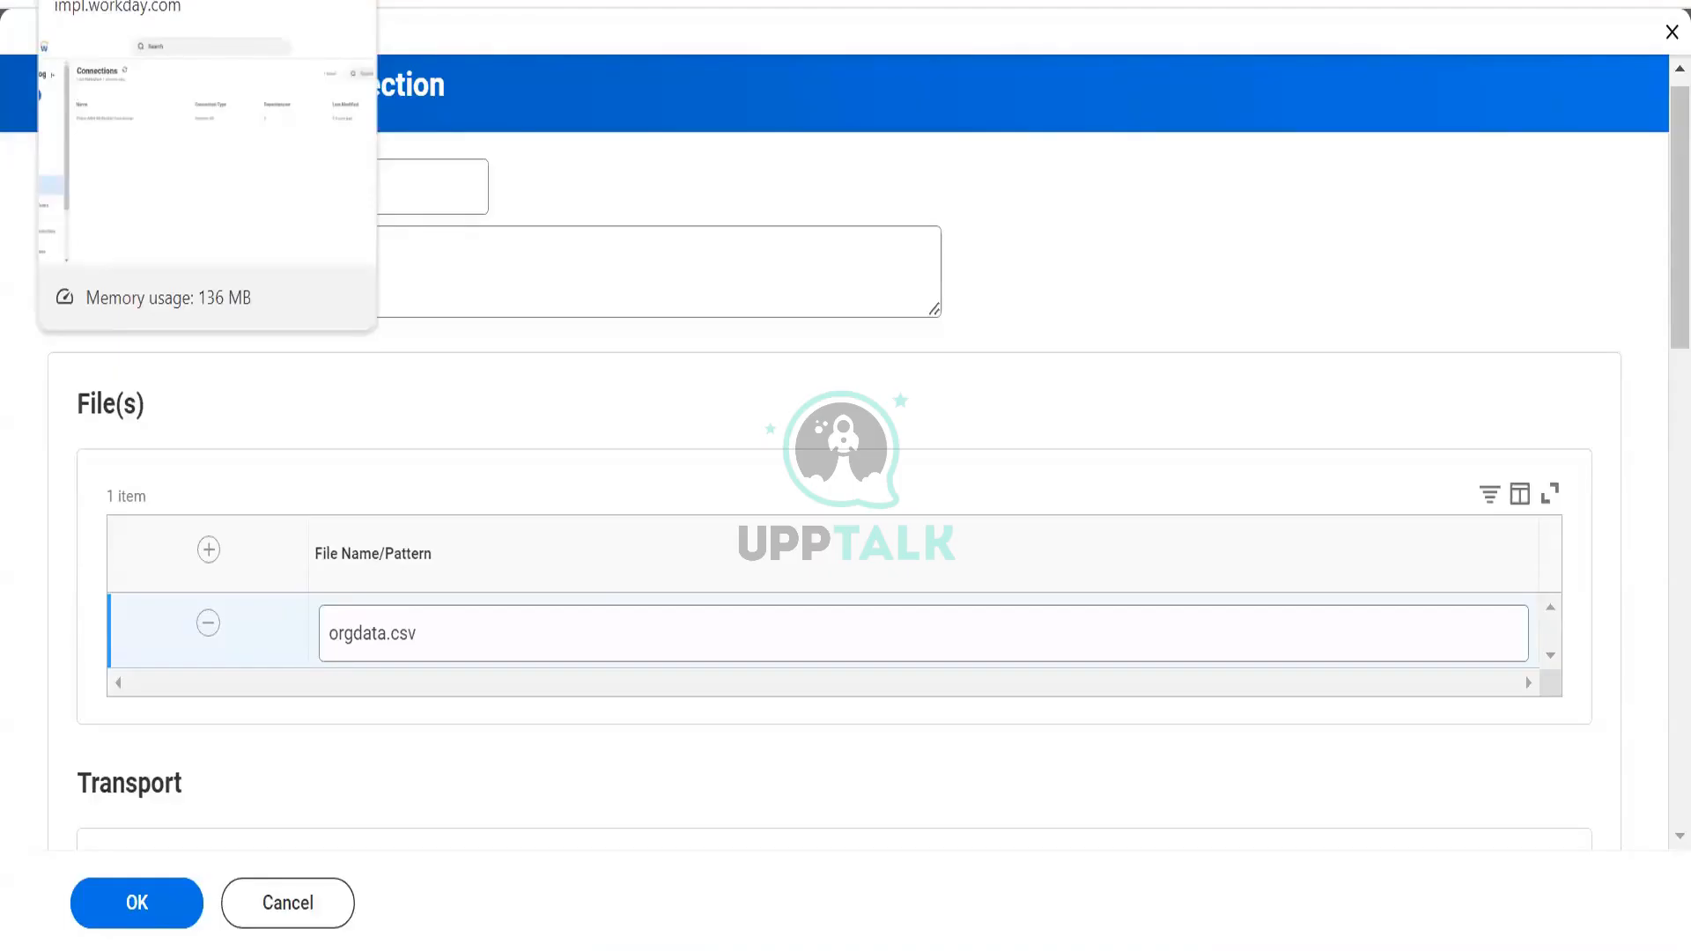
scroll(581, 326, down, 3)
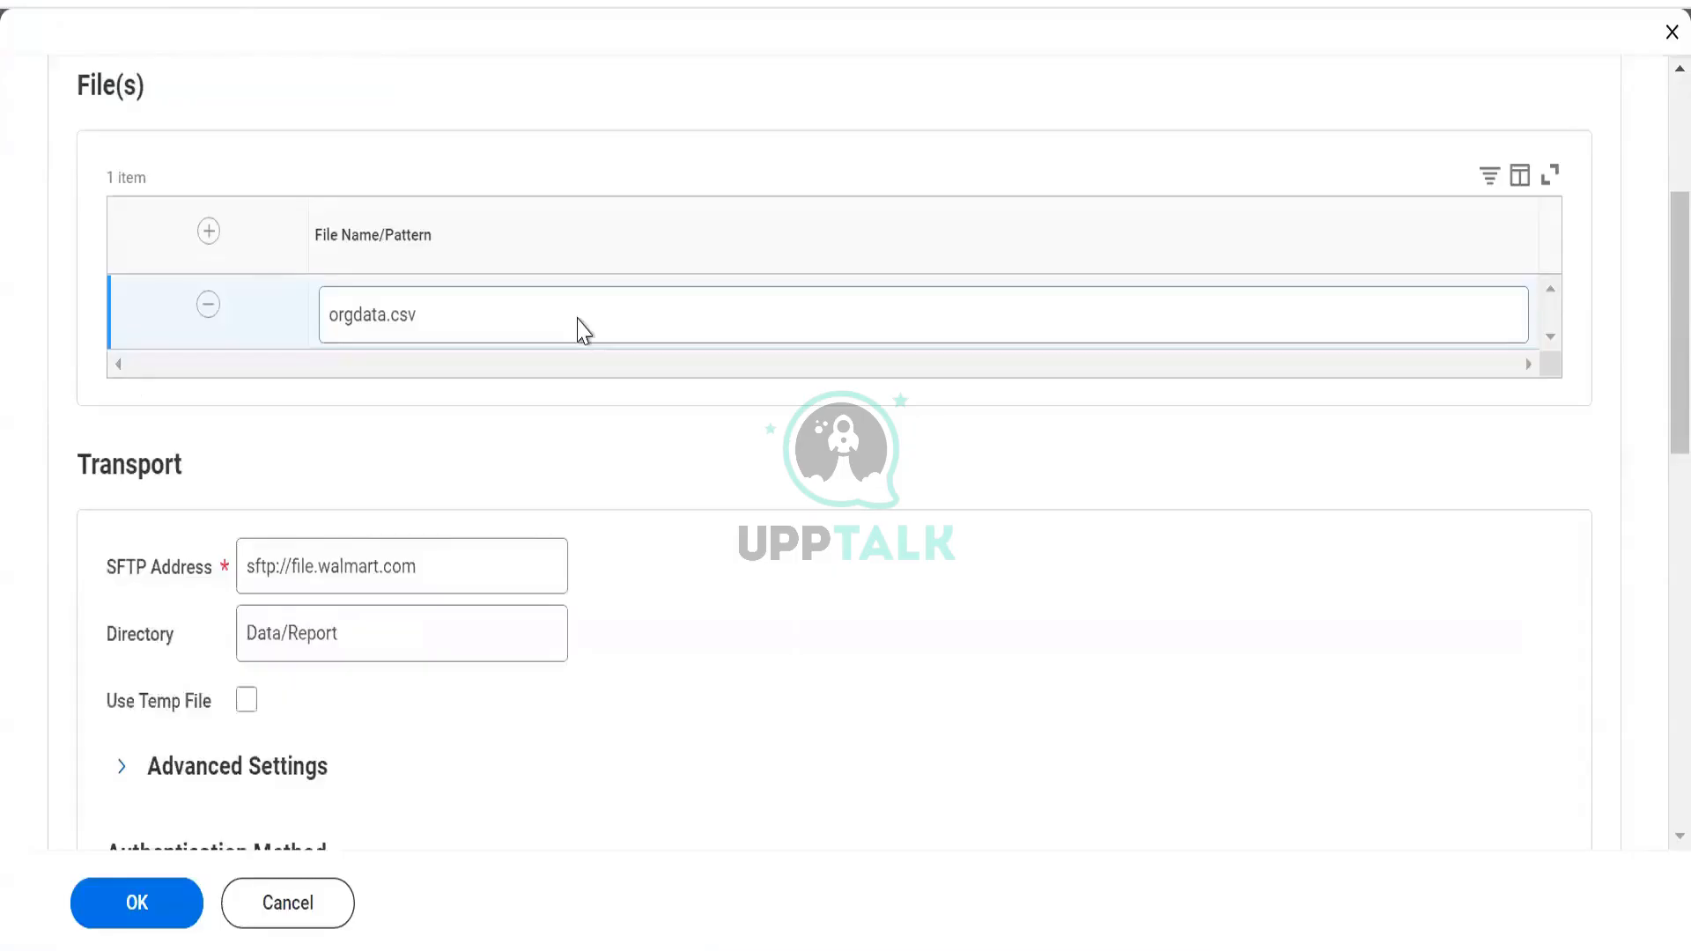
scroll(581, 330, up, 3)
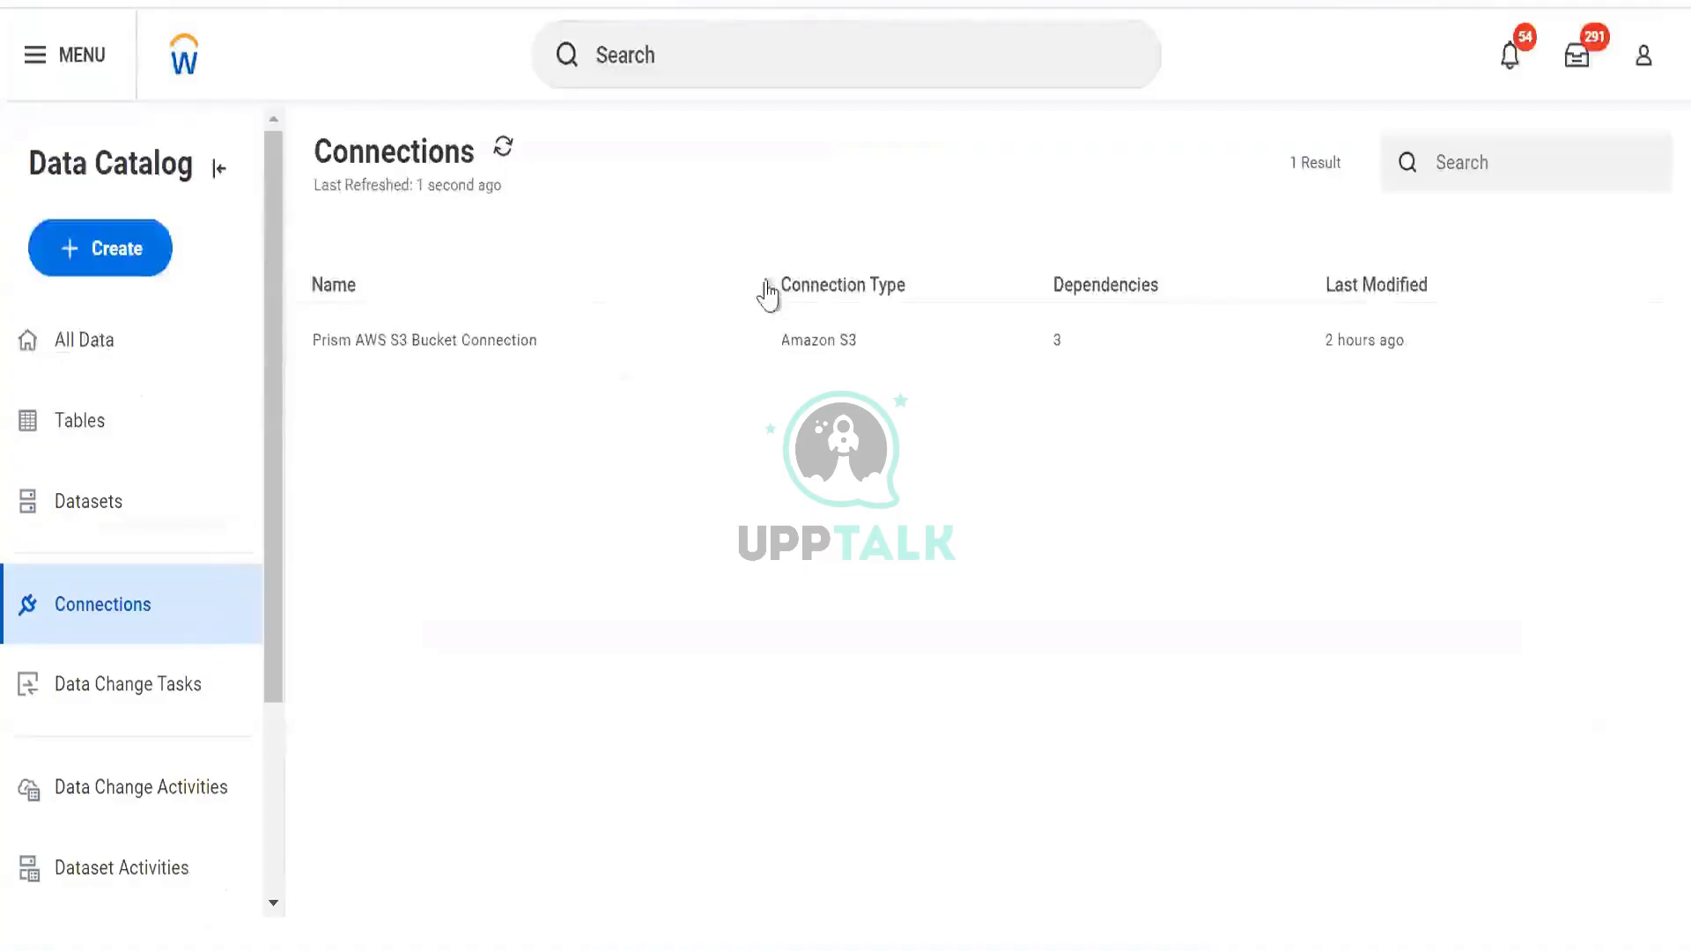
Browse the Data Change Tasks list and inspect the first DV Worker Data task's details
click(112, 668)
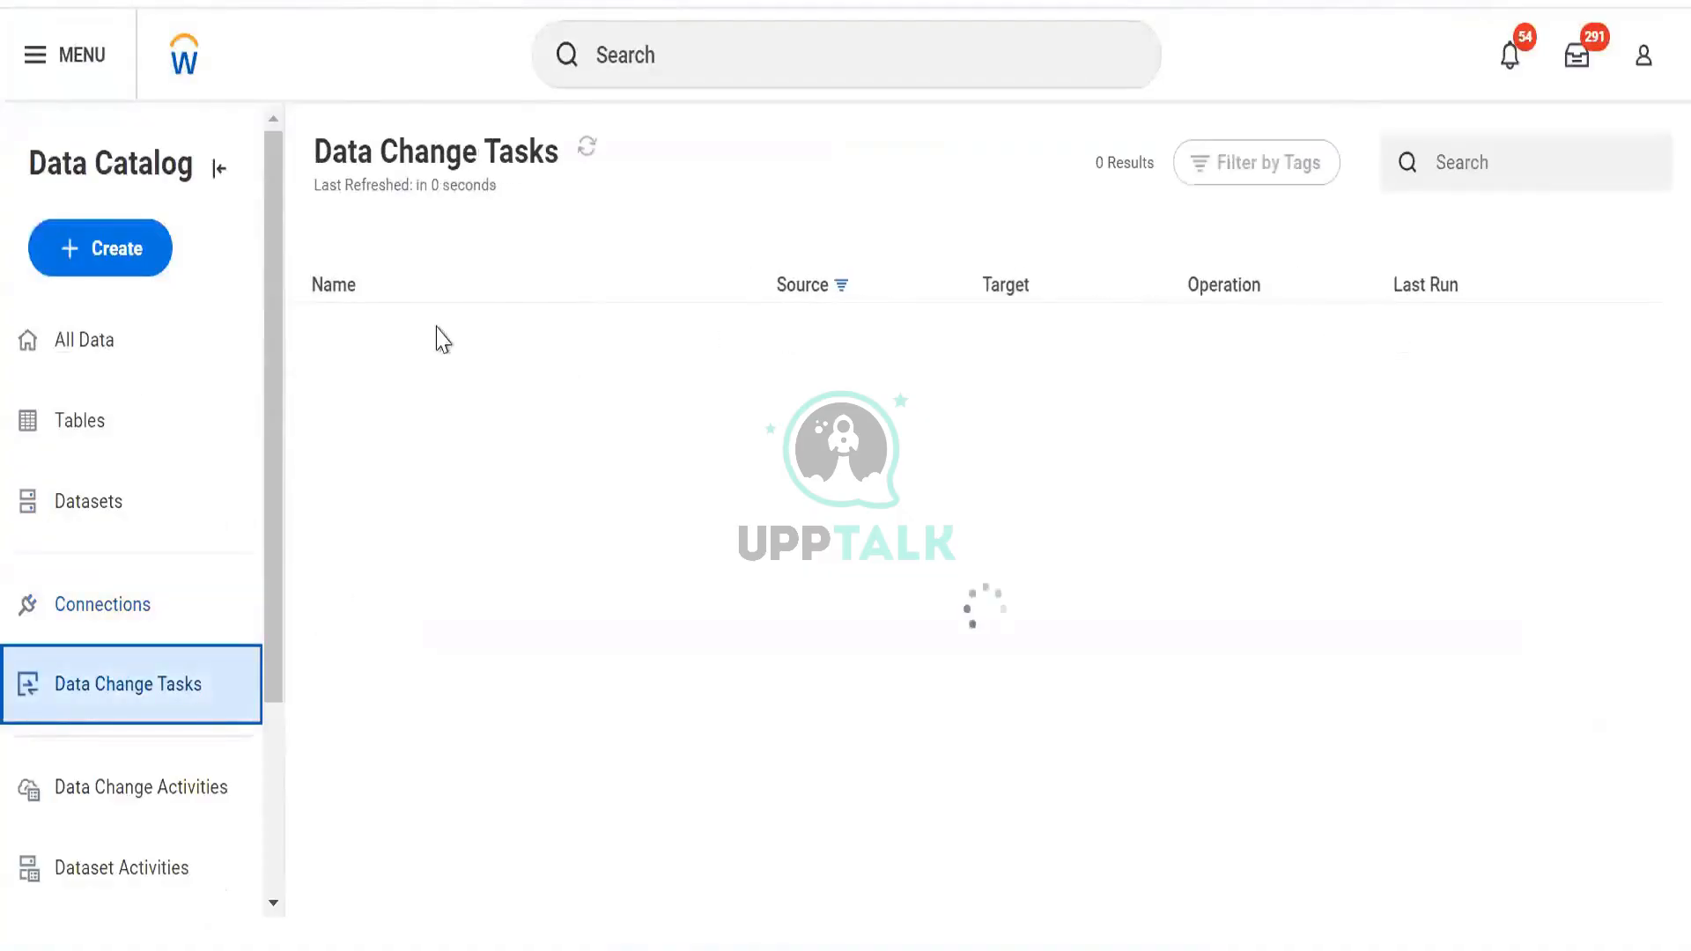
click(393, 340)
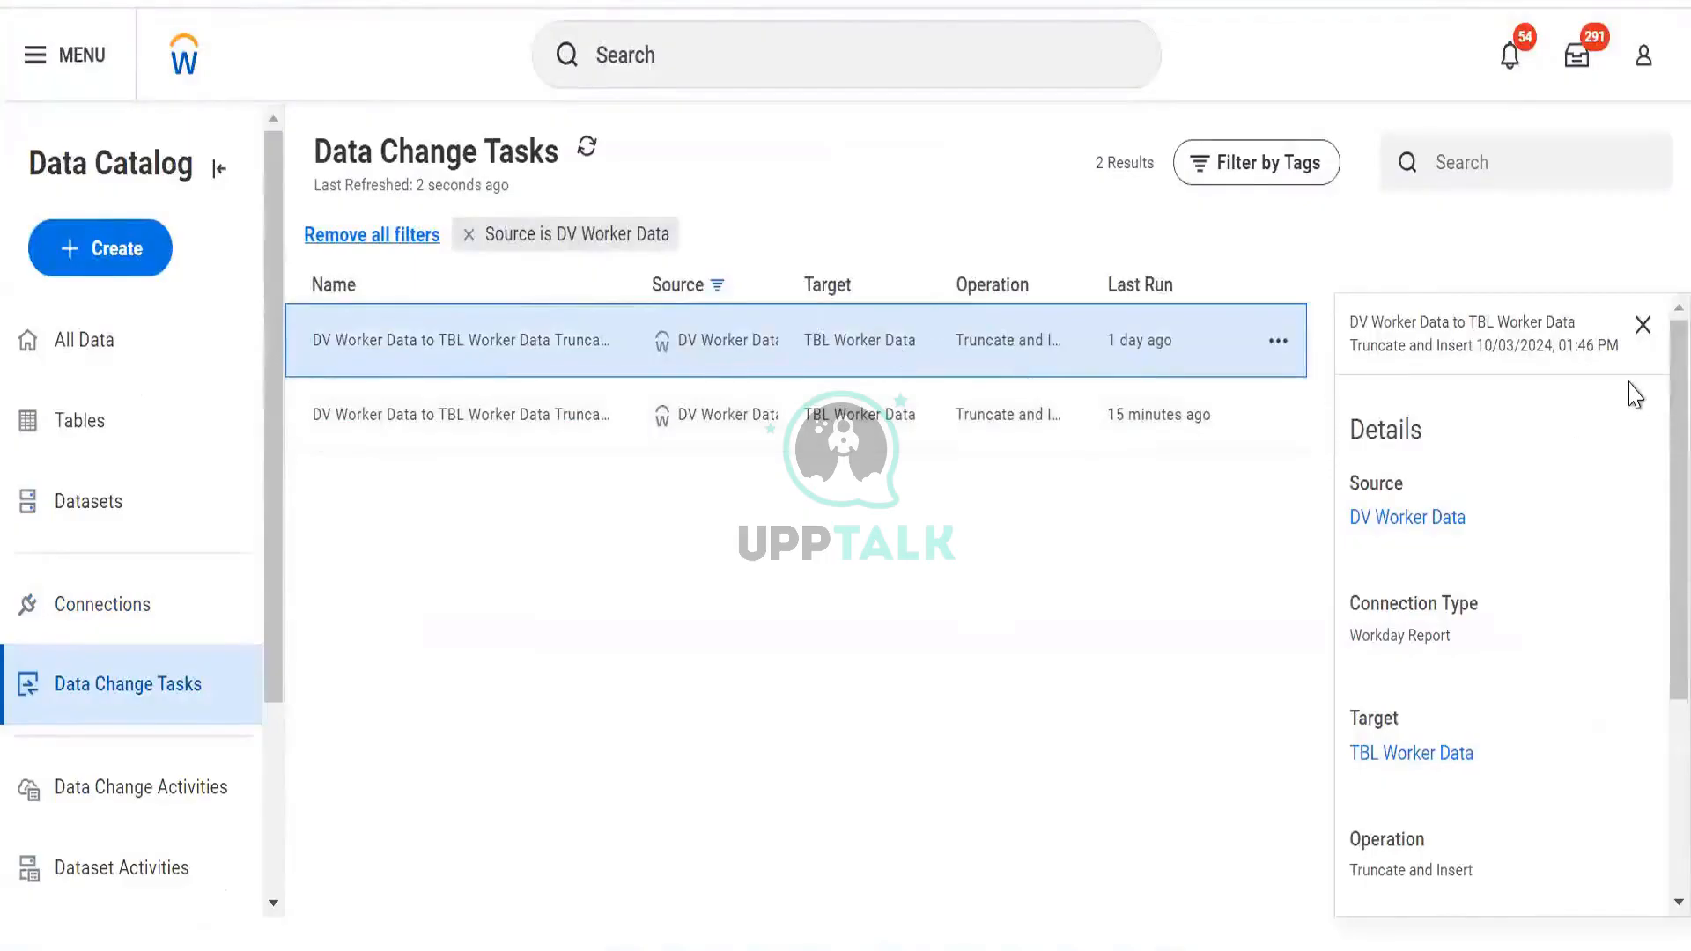
click(1643, 324)
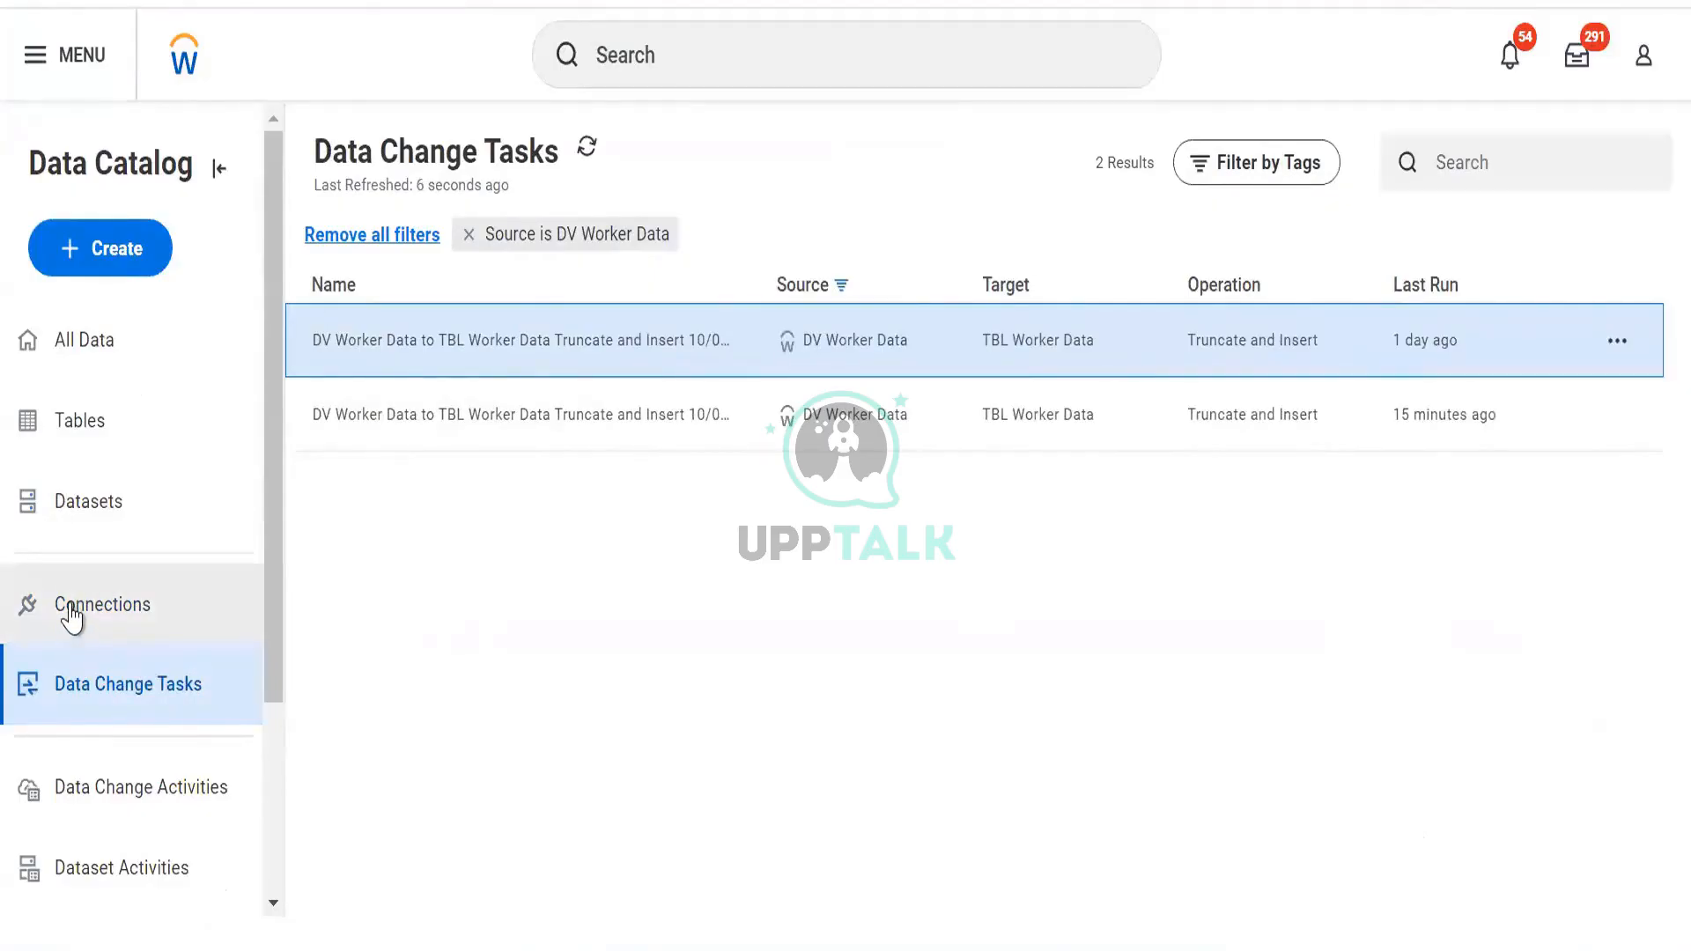
Try the Amazon S3, Salesforce and SFTP connection types, cancel, then start a new Data Change Task
click(127, 253)
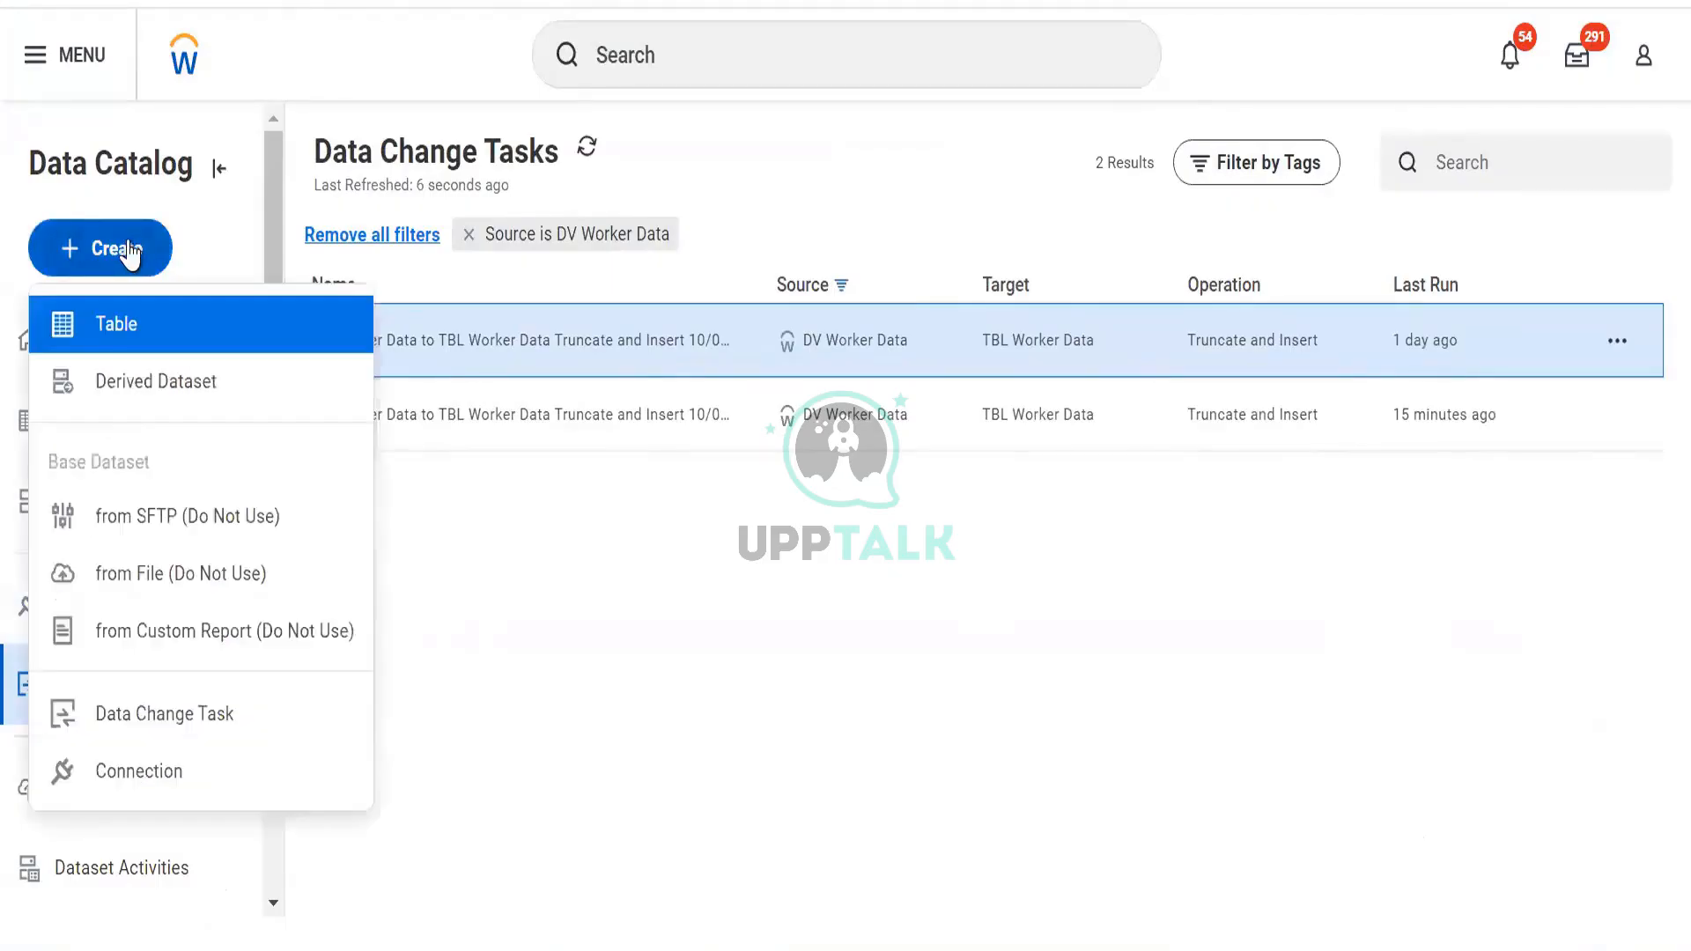
click(139, 782)
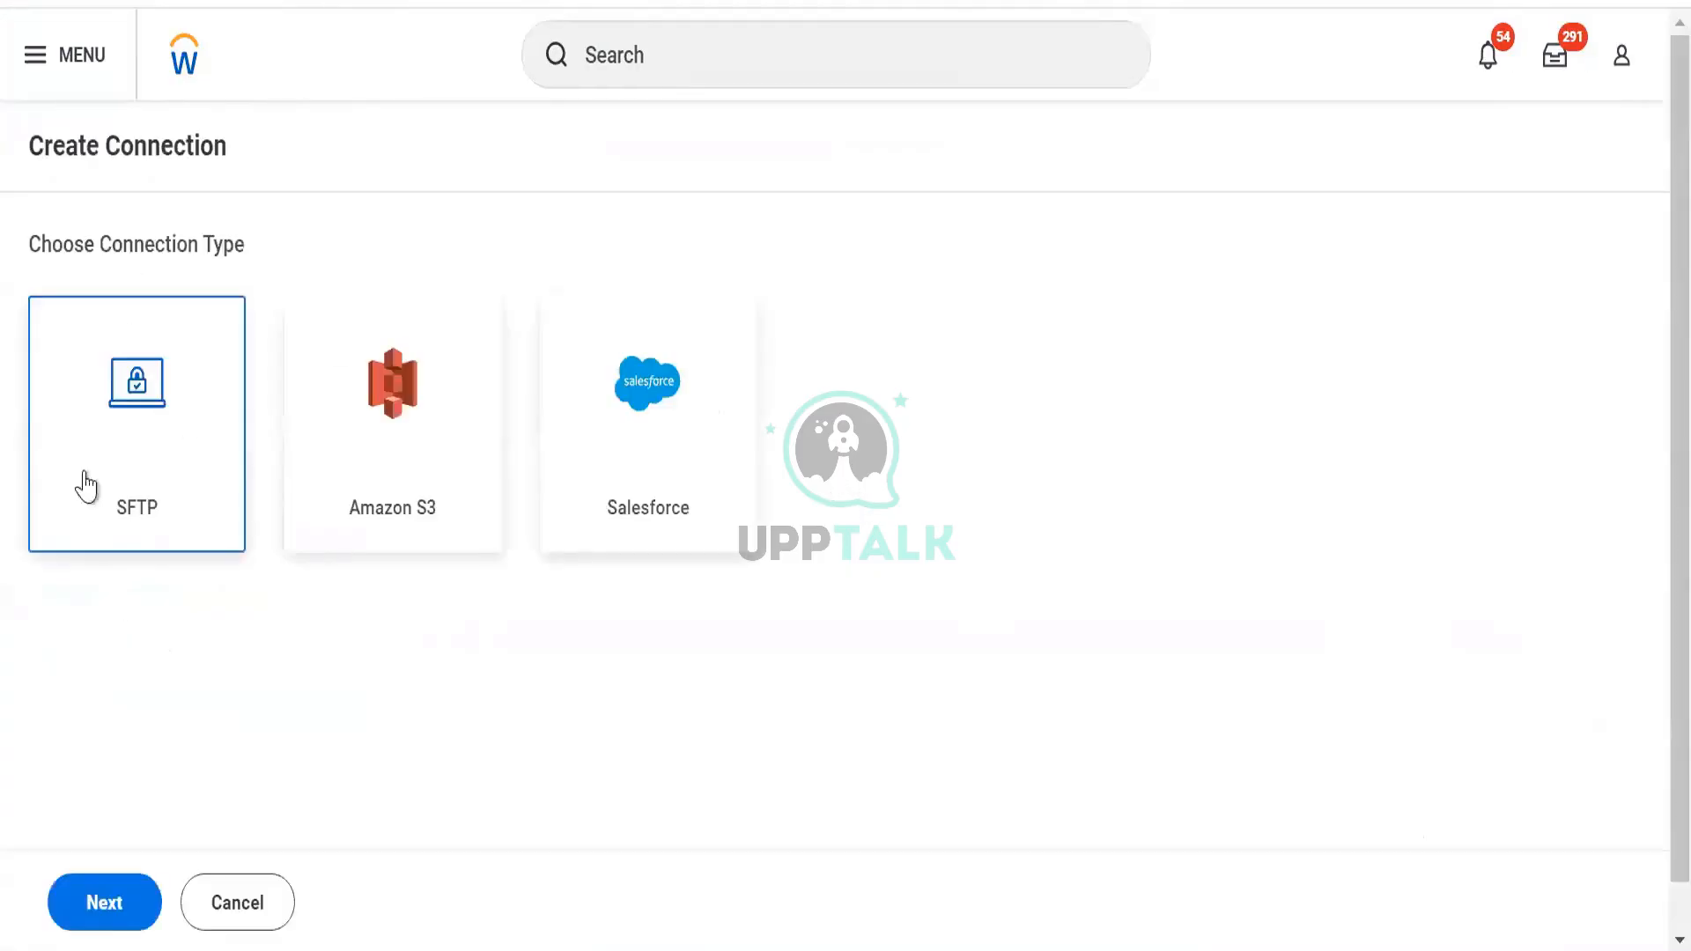
click(348, 480)
click(617, 480)
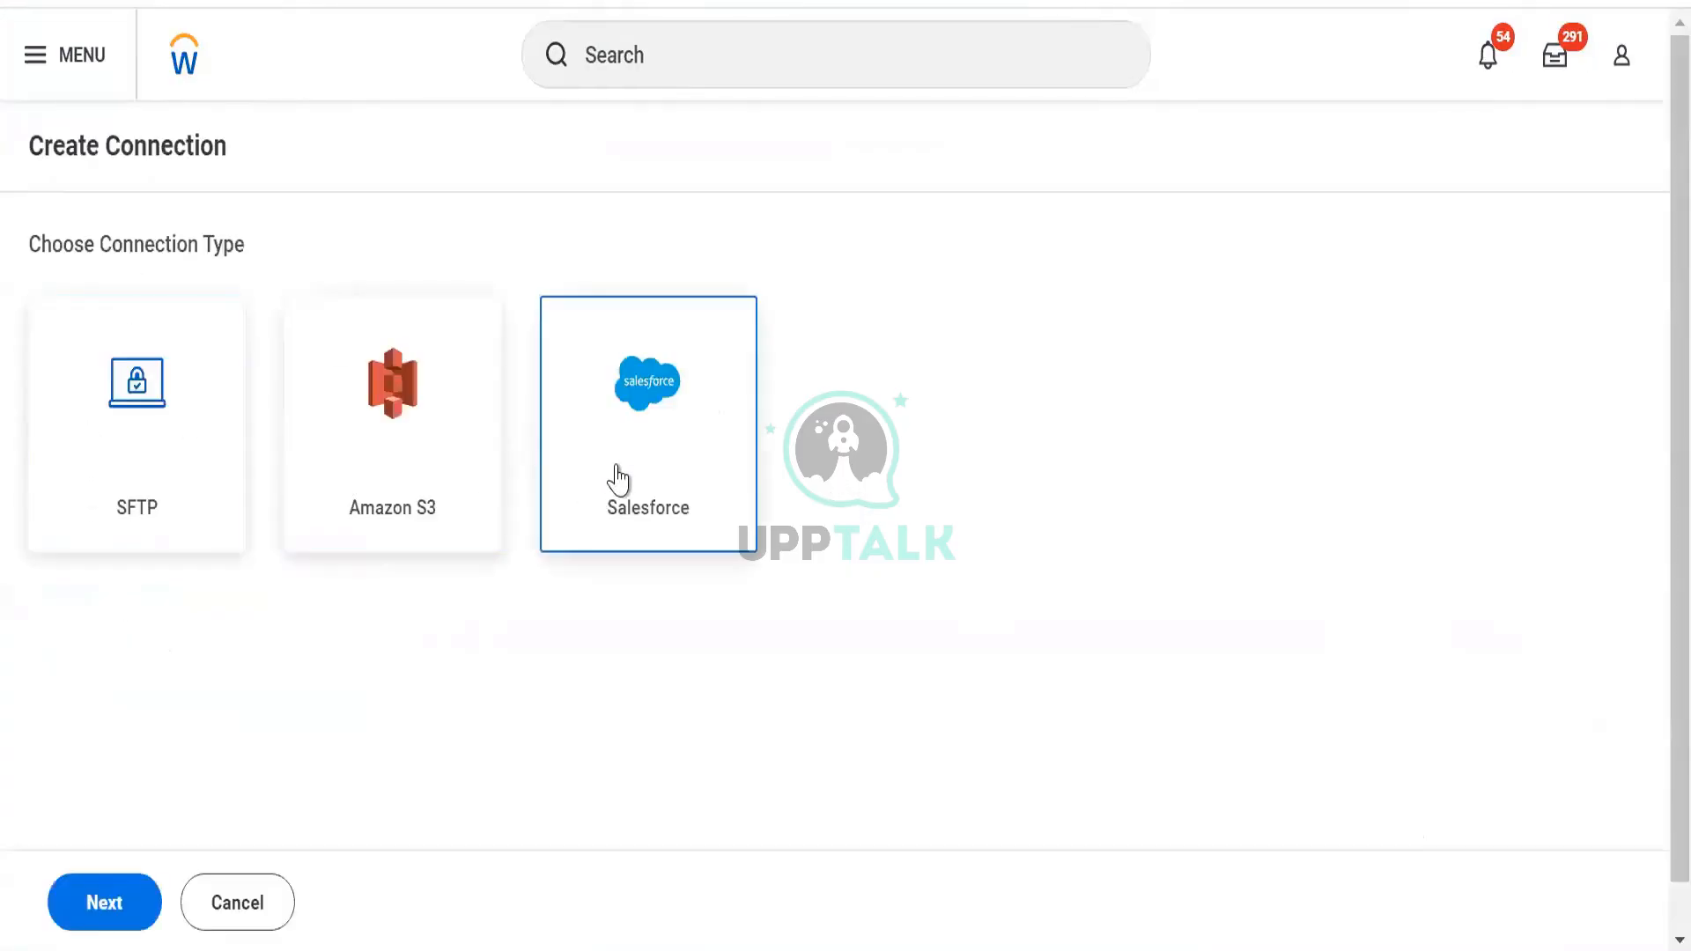
click(215, 499)
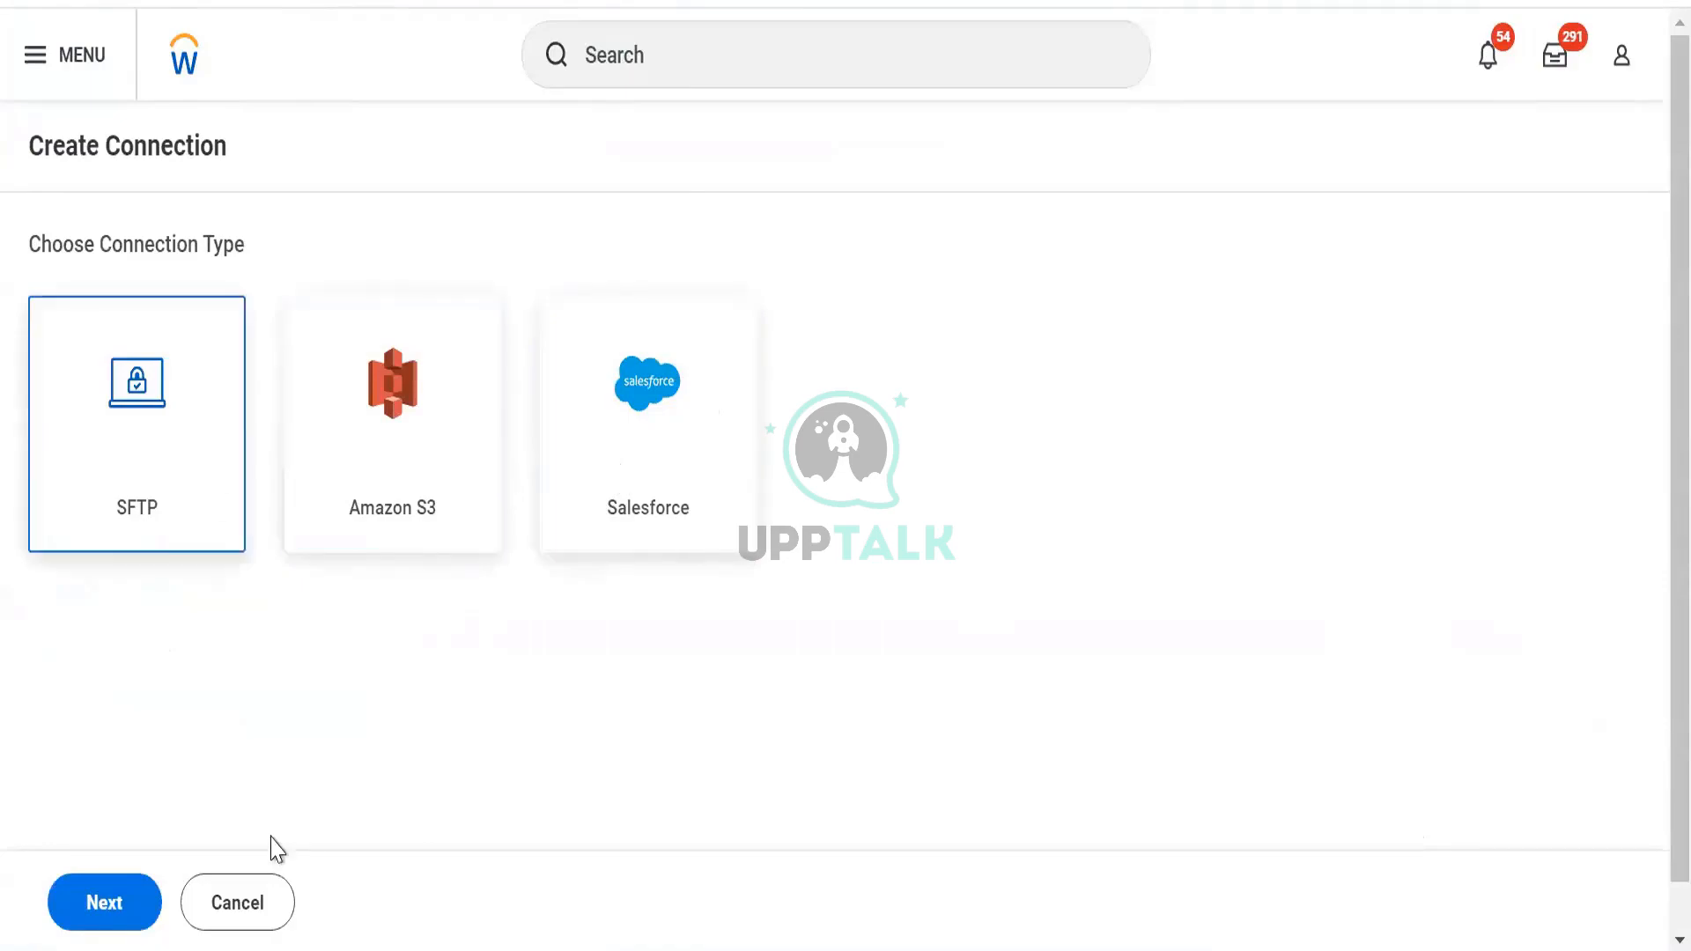
click(265, 907)
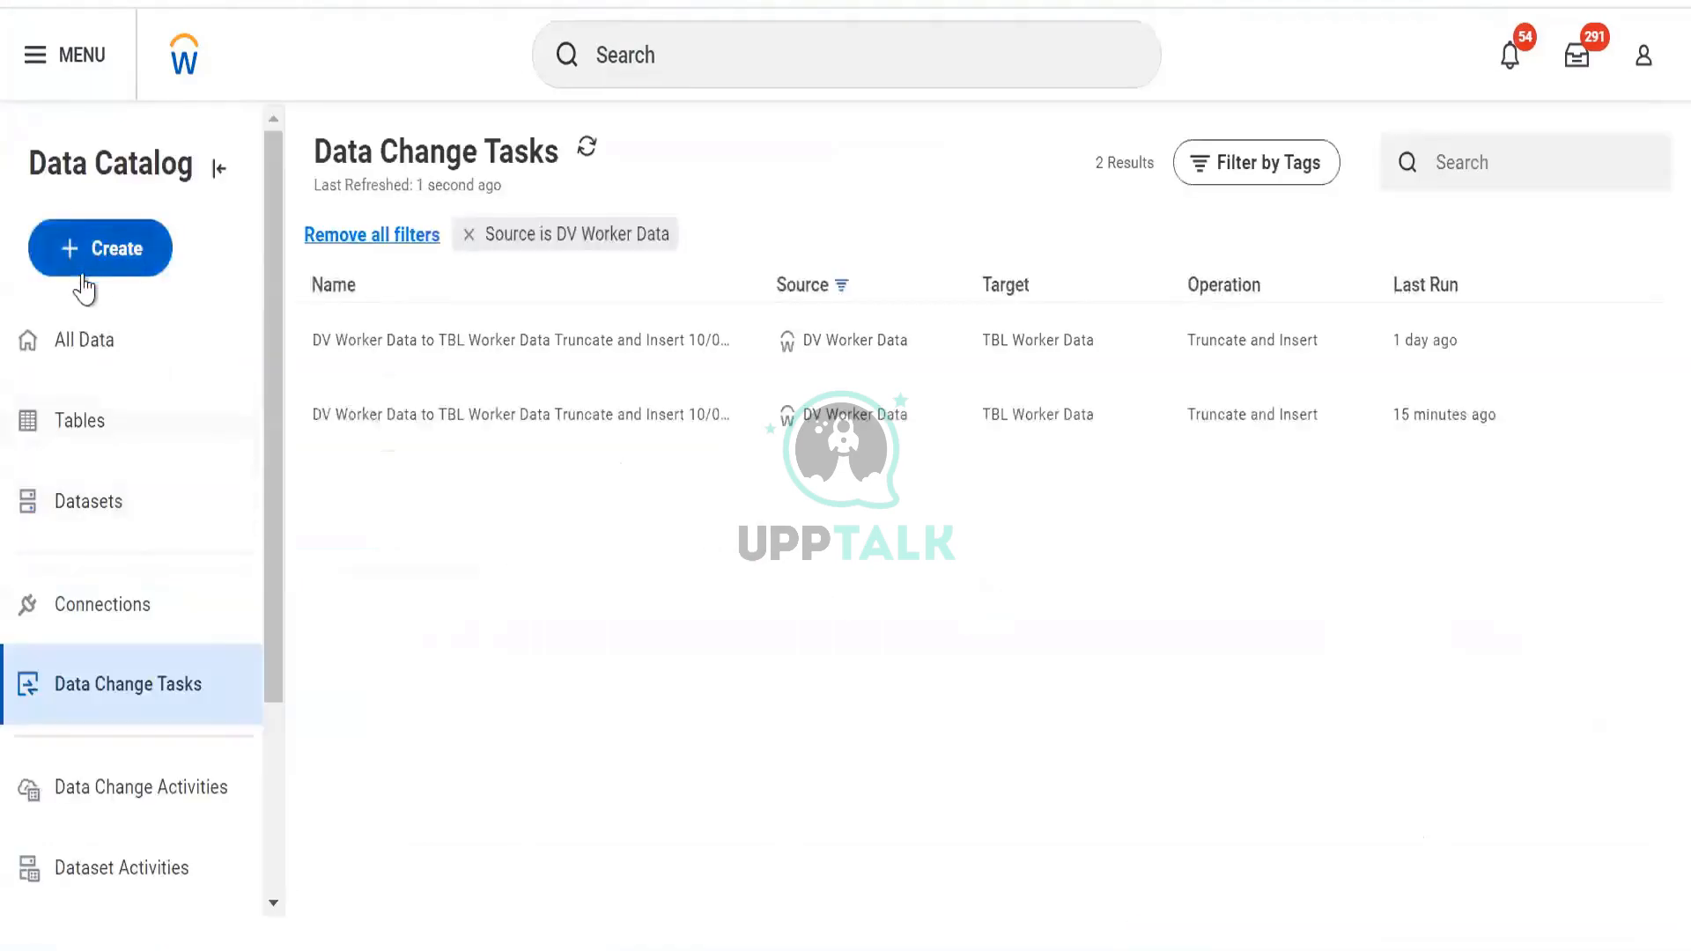
click(84, 274)
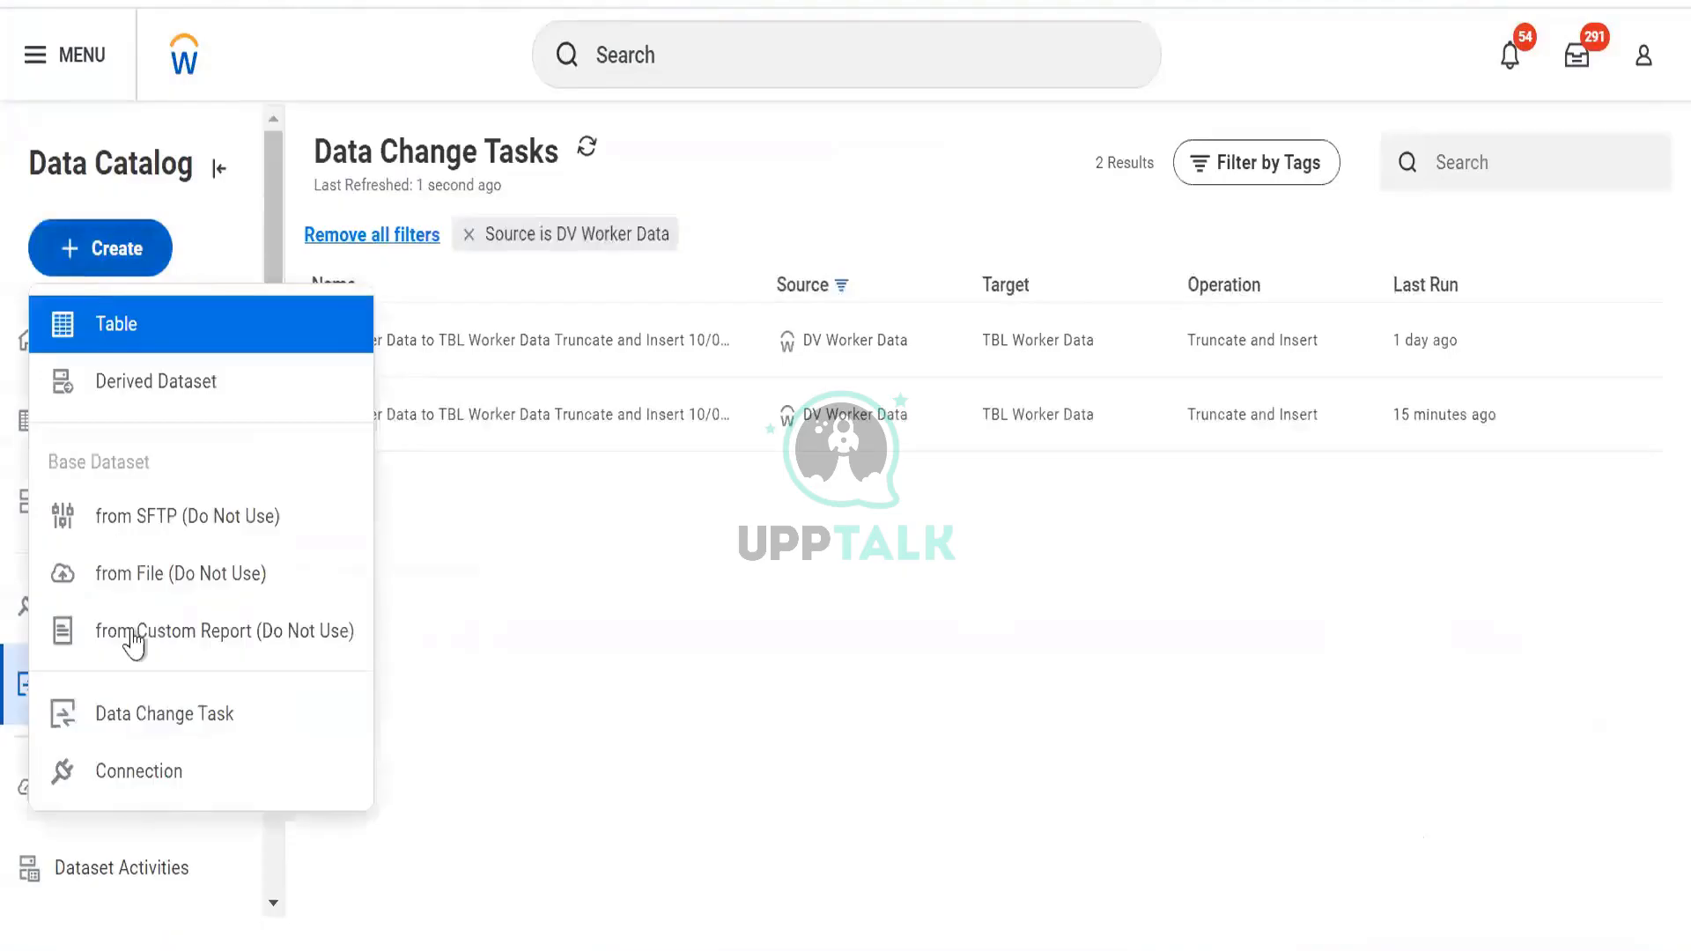
click(146, 738)
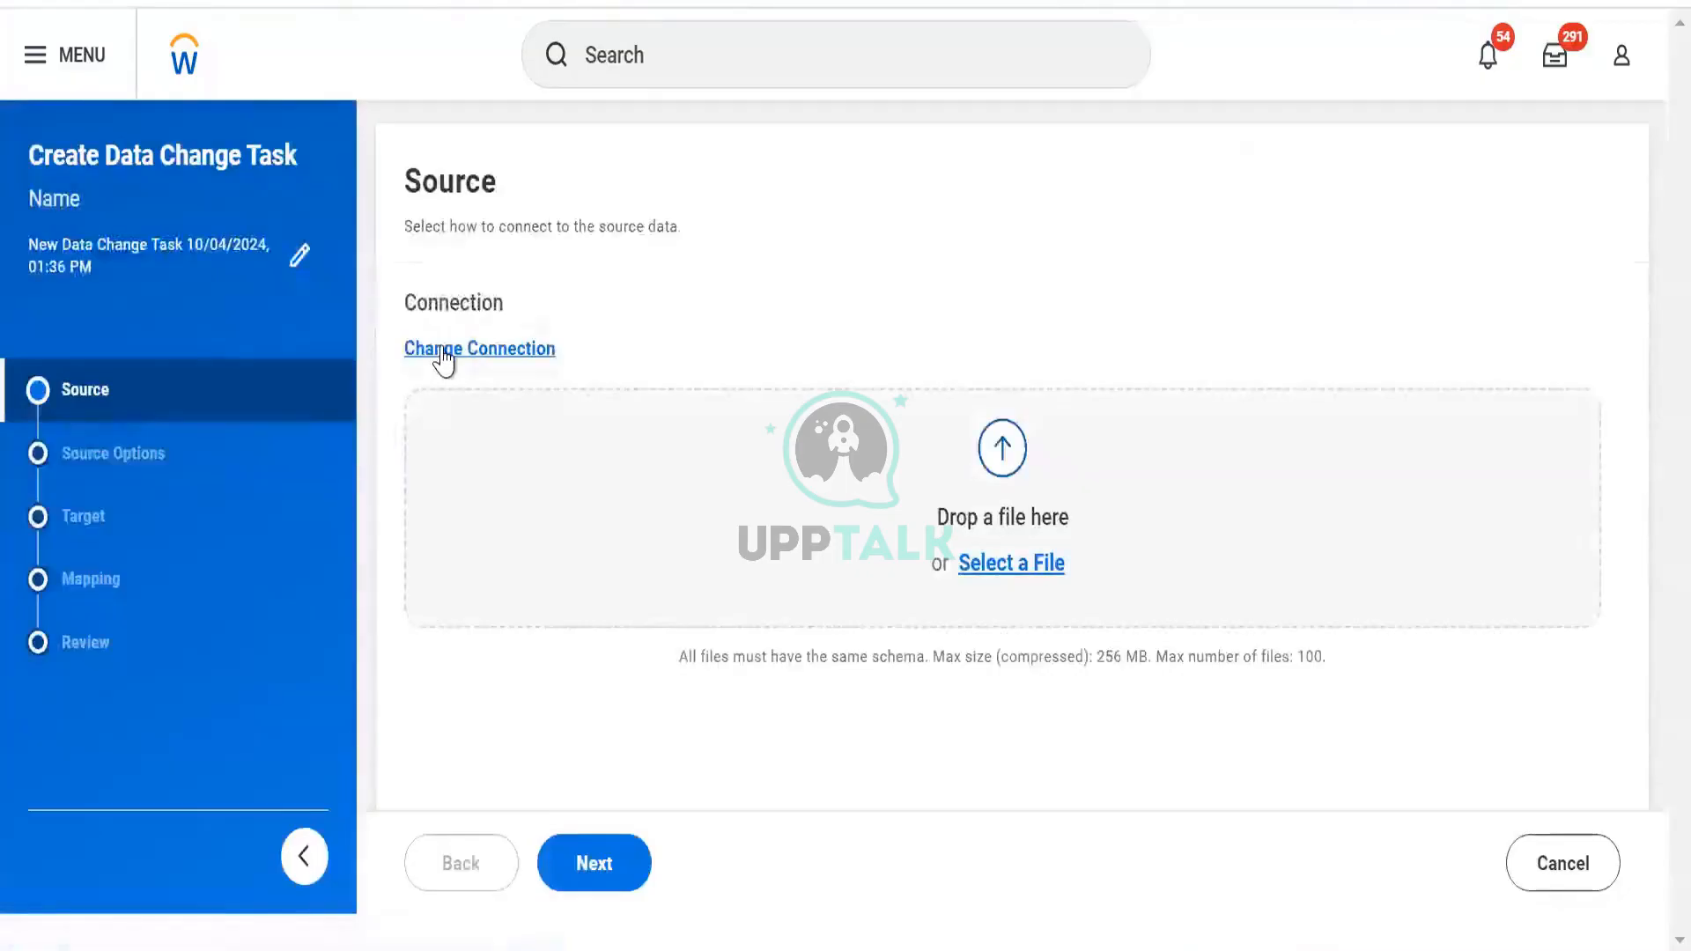
Review the available source connection types and keep File Upload as the source
click(443, 352)
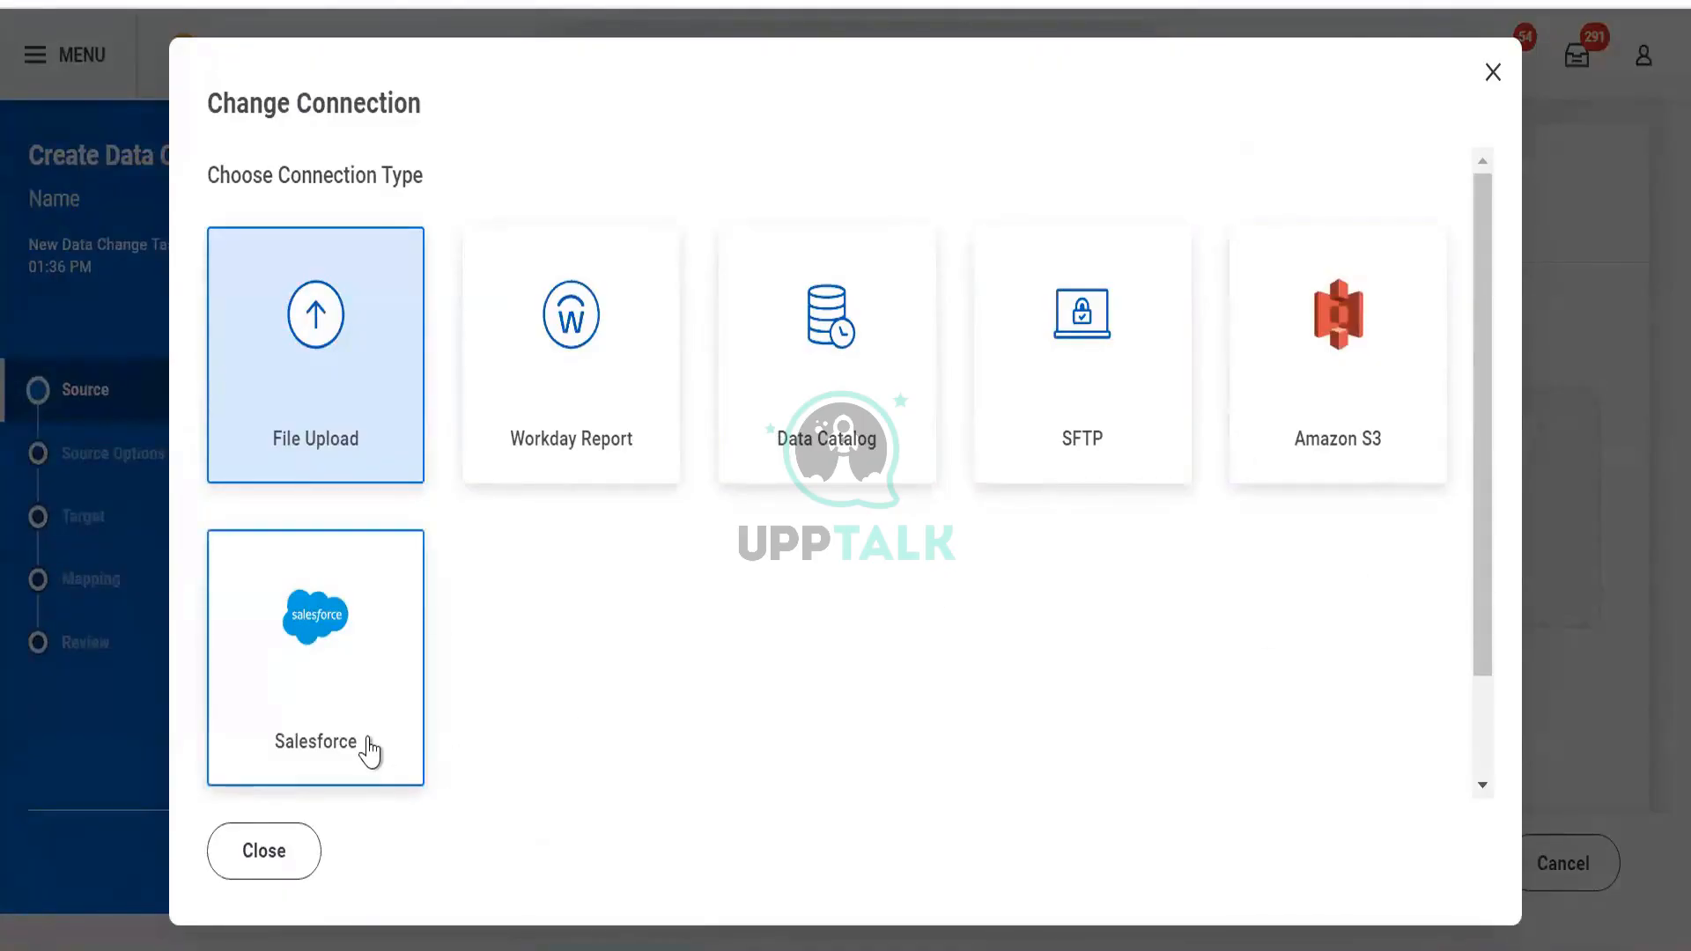
click(265, 852)
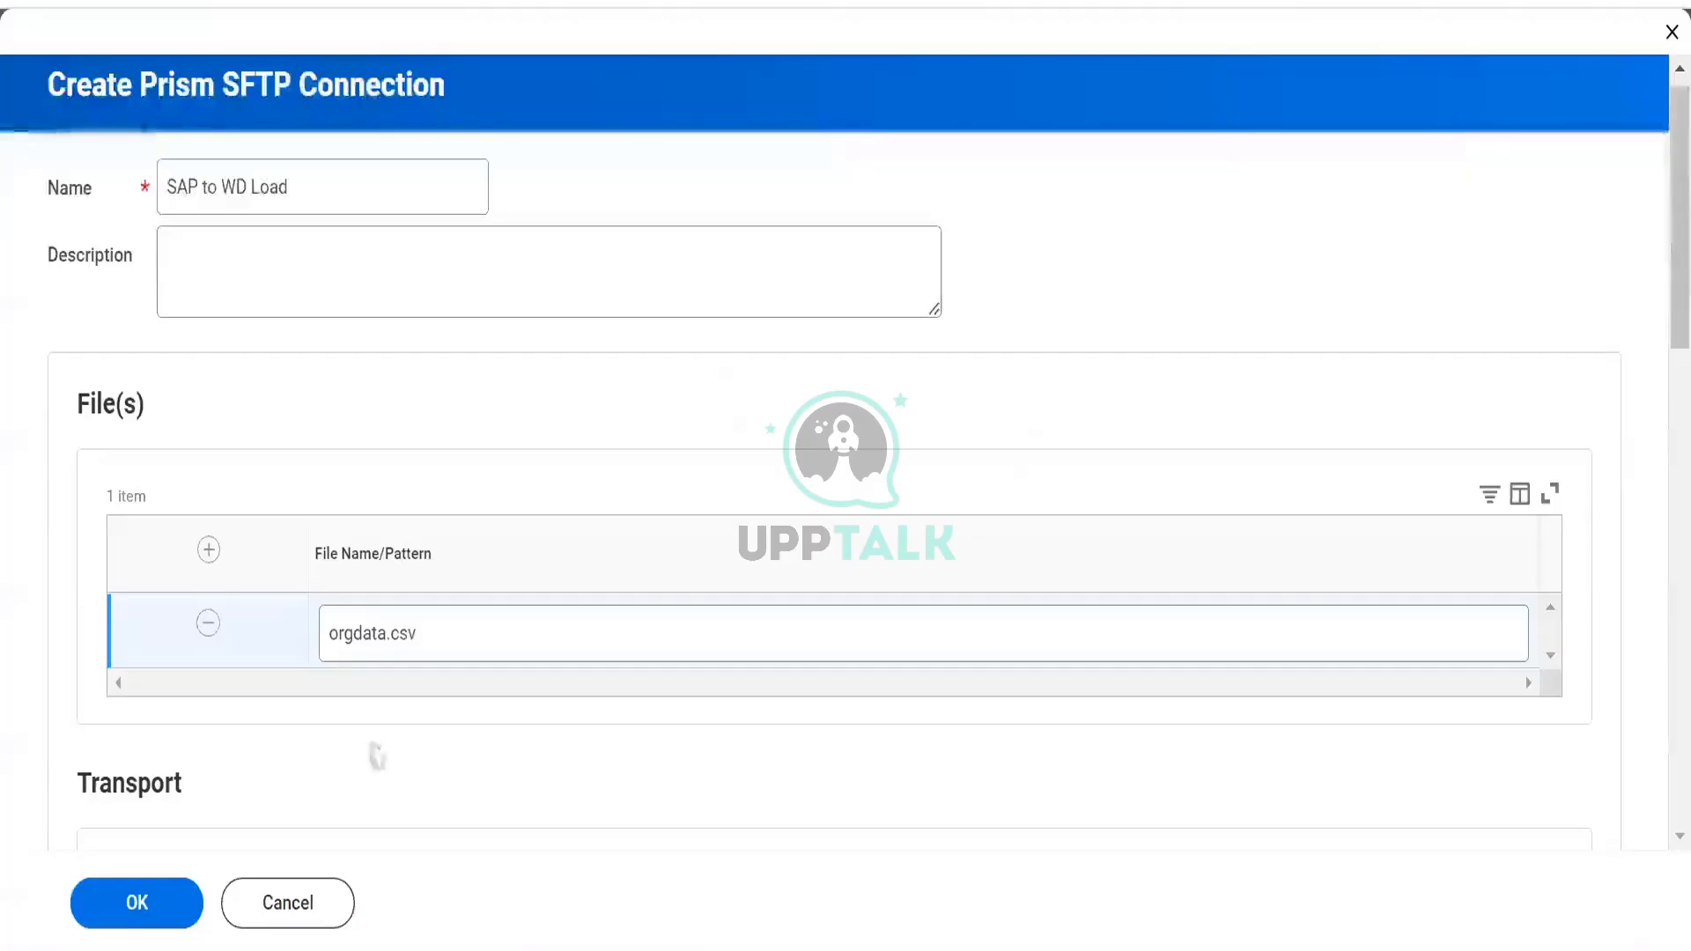
Fix the missing Verify Password error and save the SAP to WD Load SFTP connection
click(157, 903)
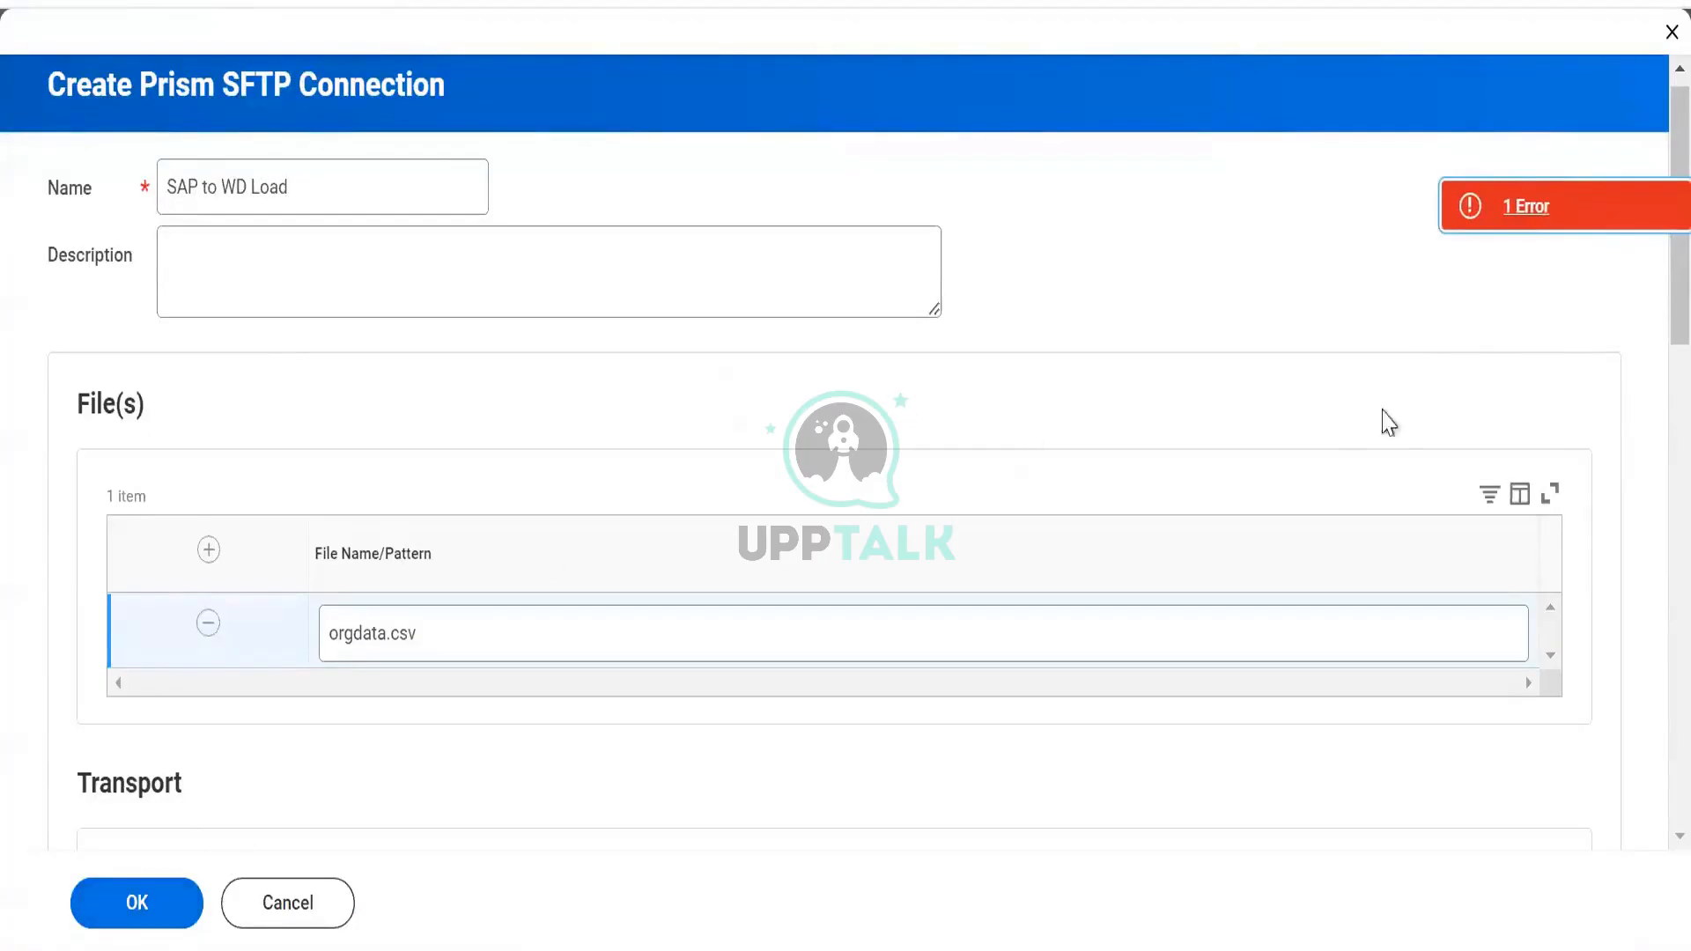
click(1497, 212)
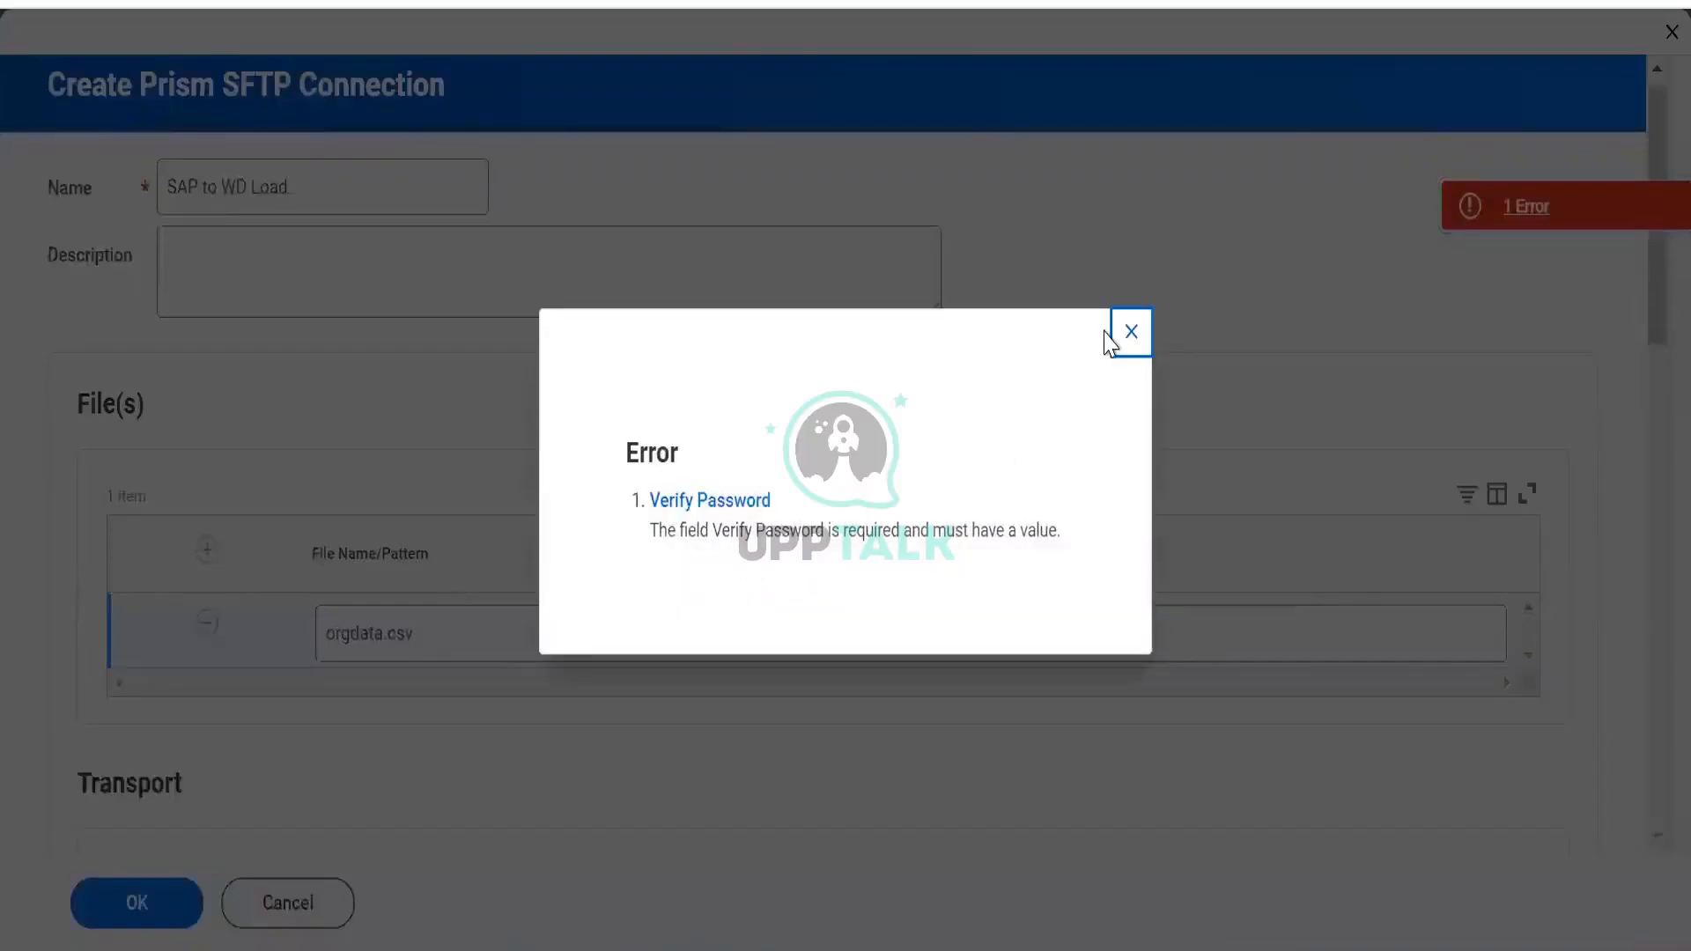
click(1132, 333)
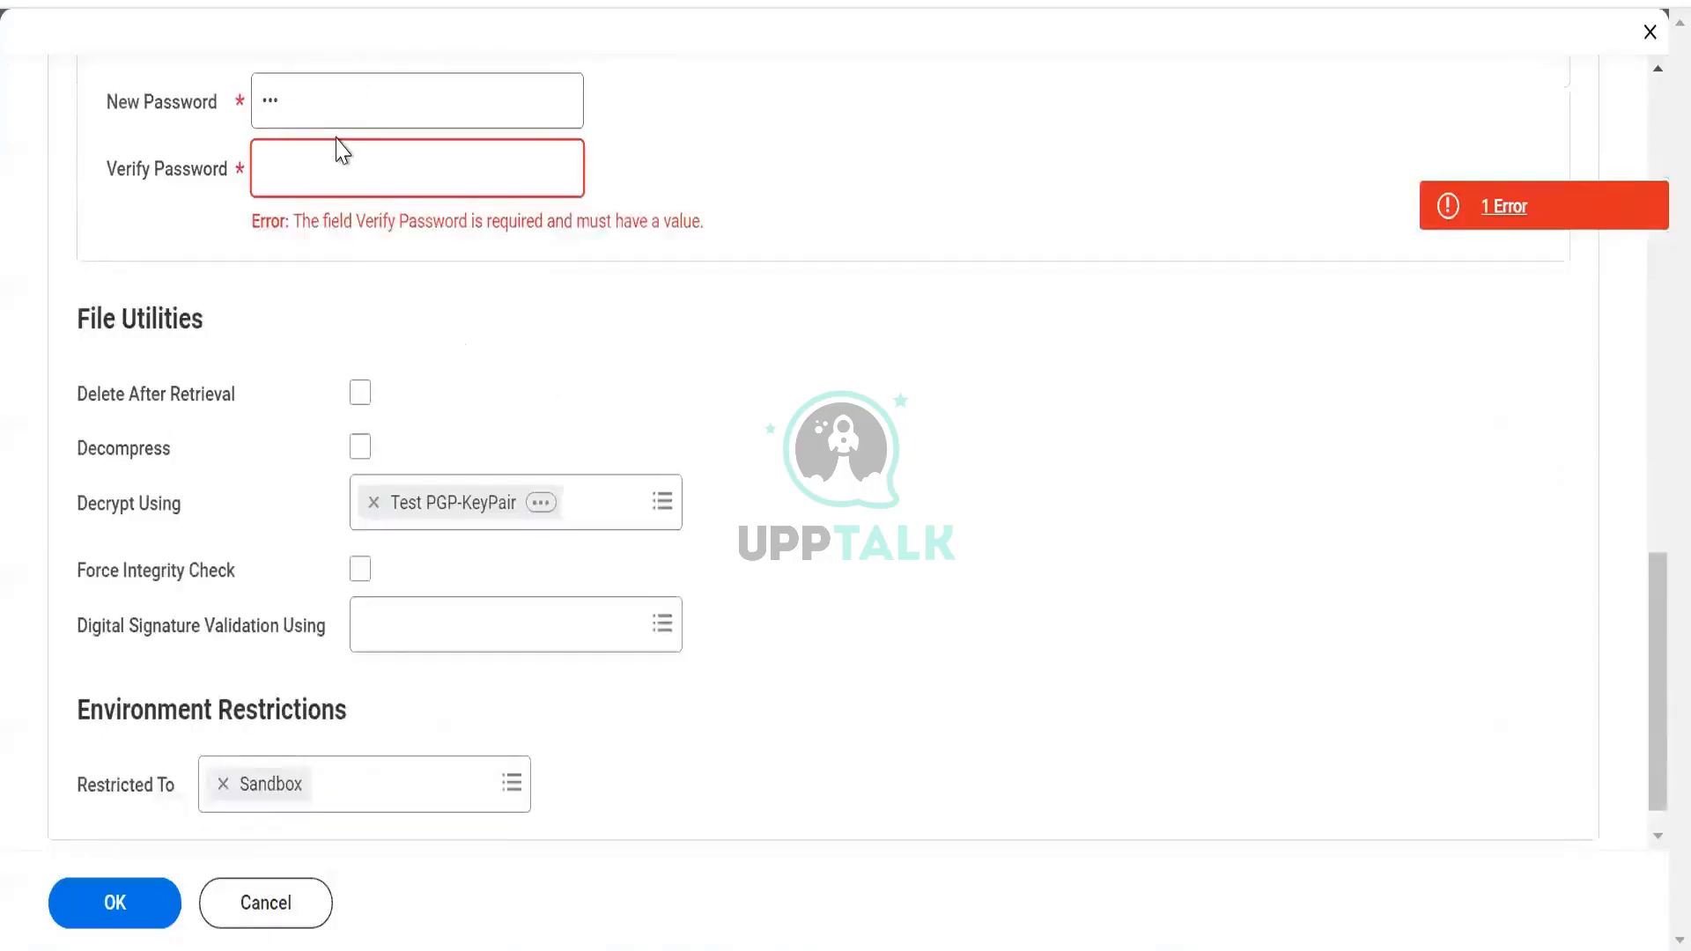
text(123)
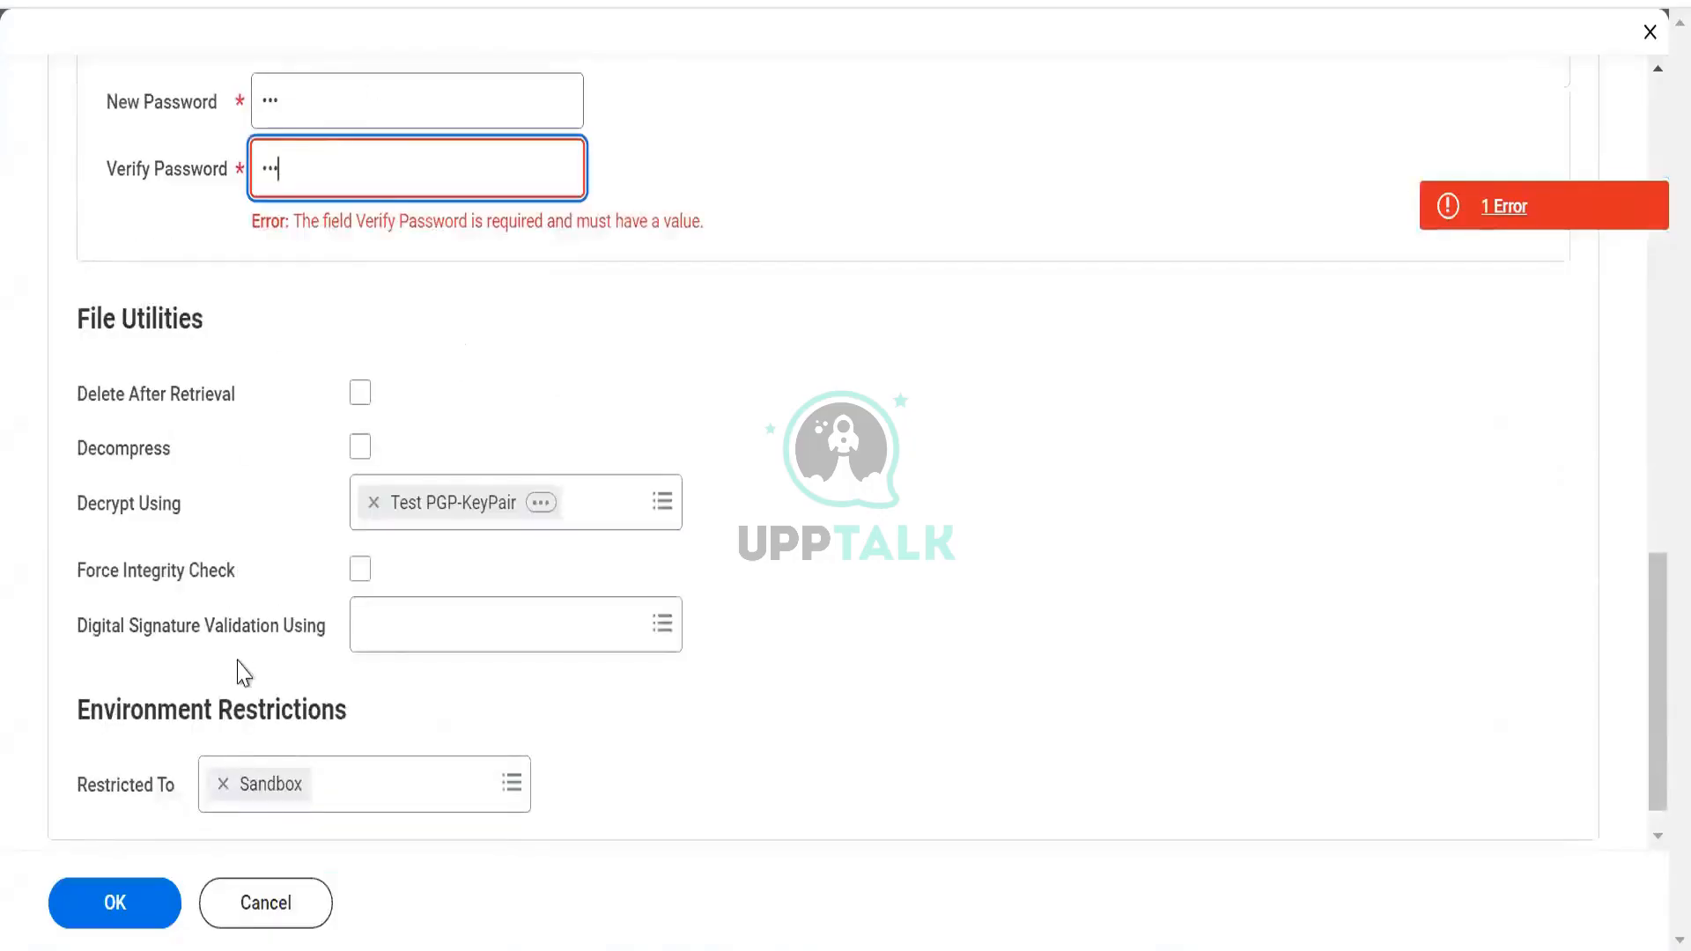
click(134, 901)
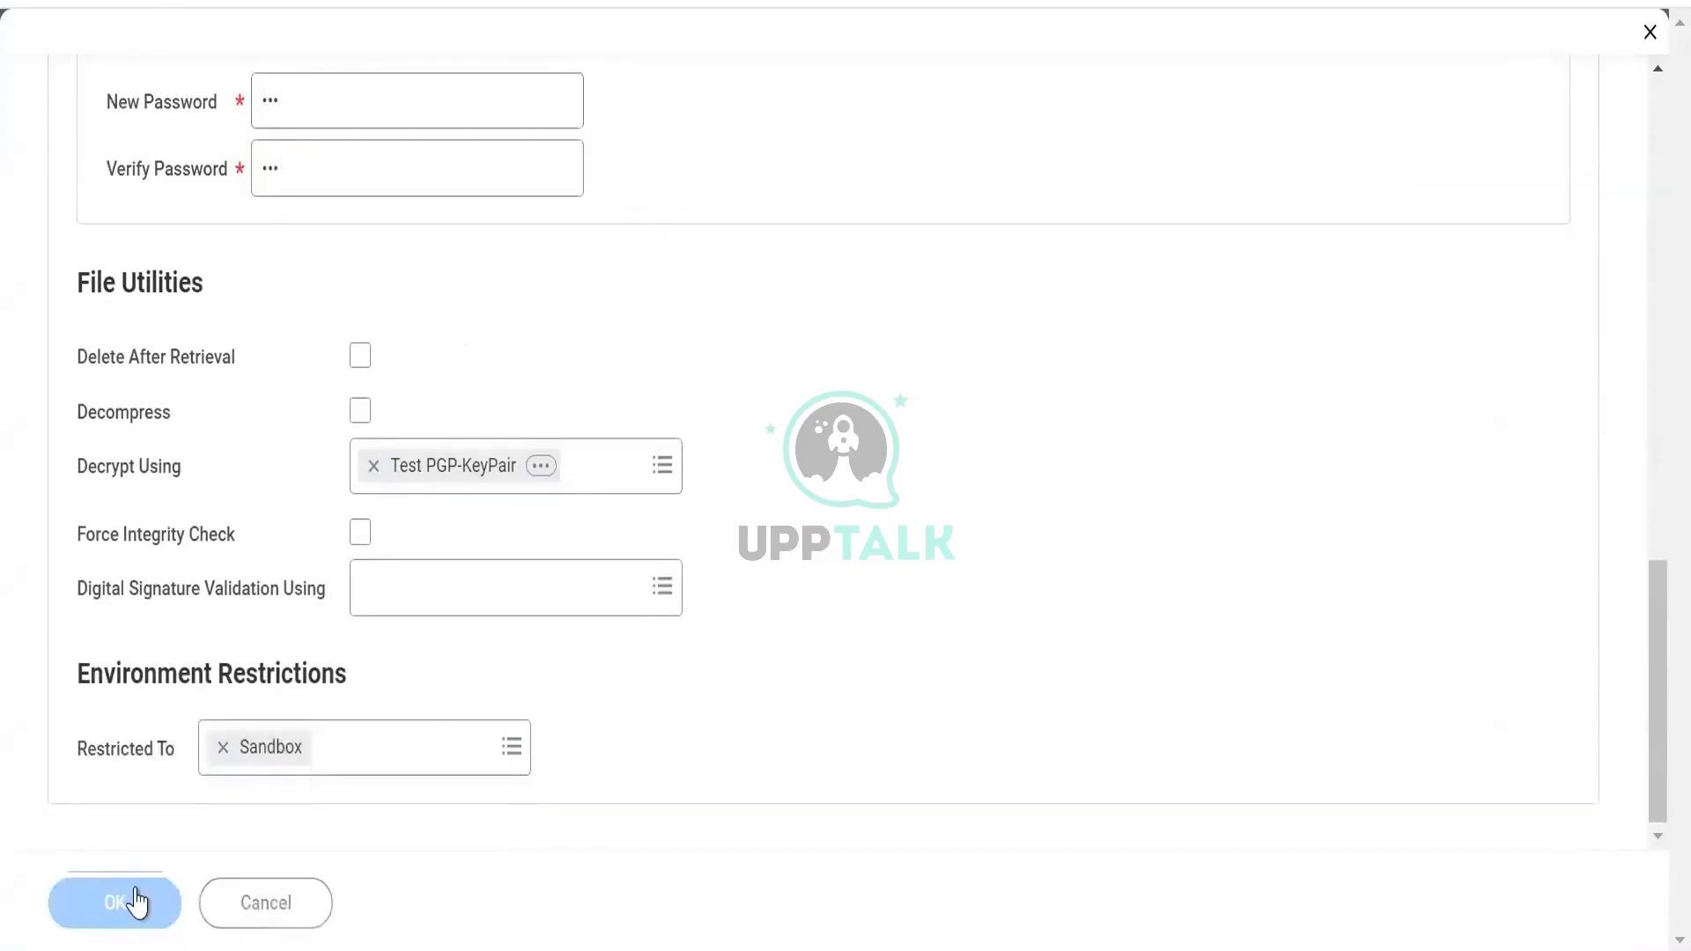
Open the Related Actions menu for the SAP to WD Load connection
scroll(200, 536, down, 5)
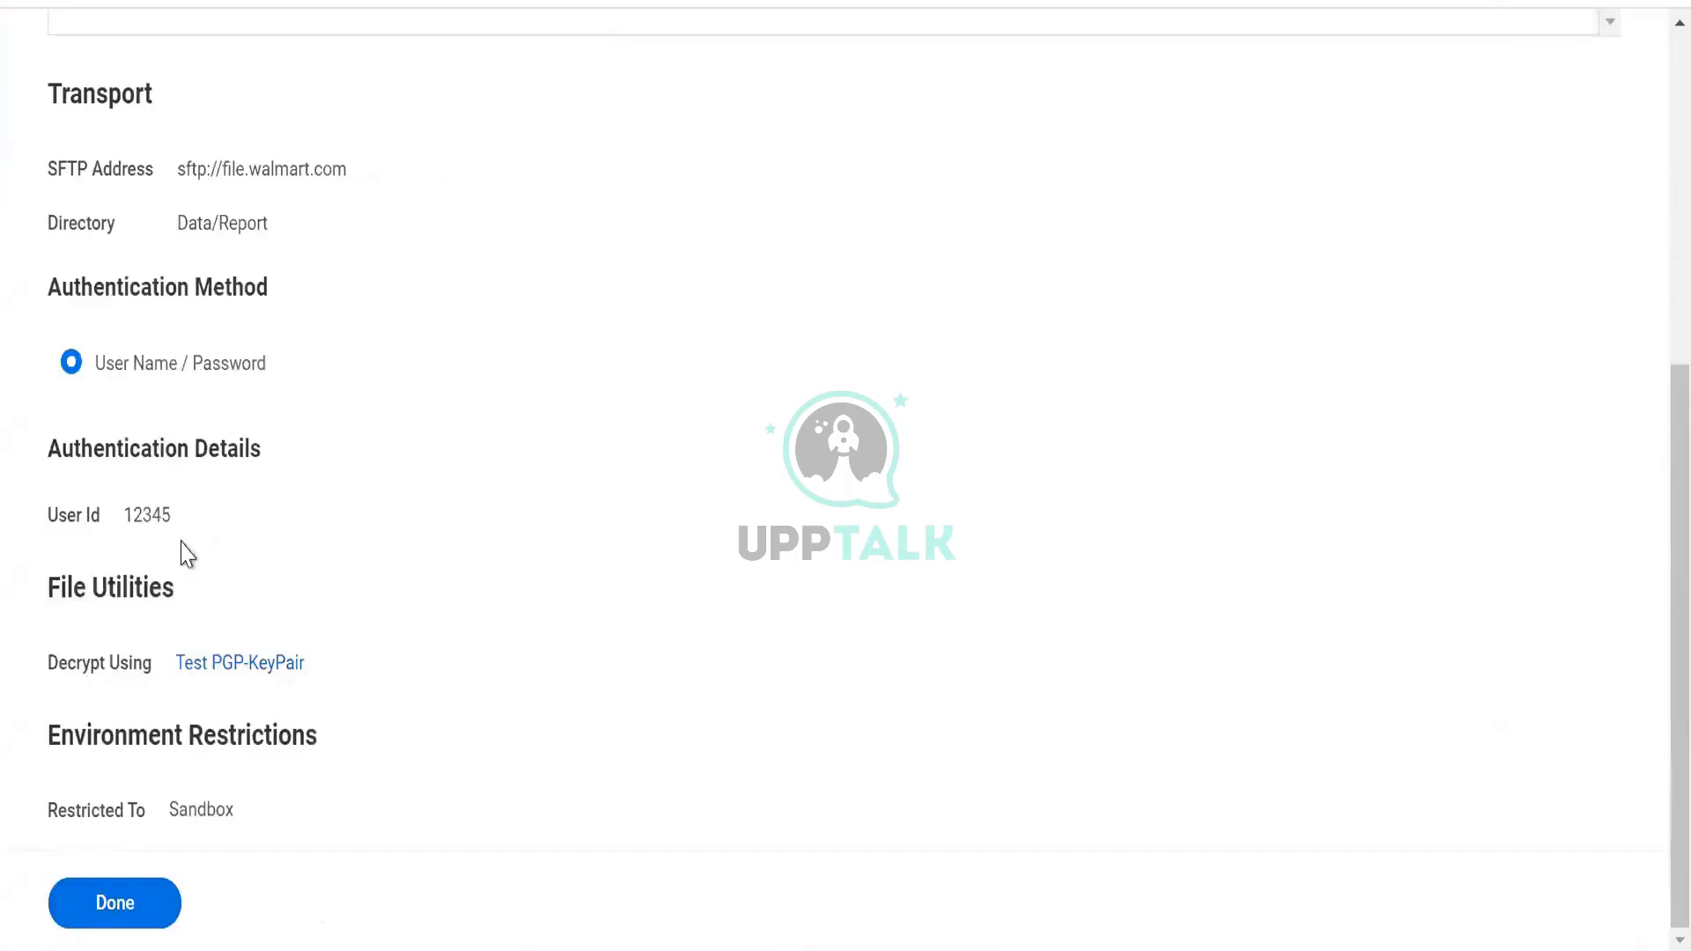
scroll(593, 264, up, 6)
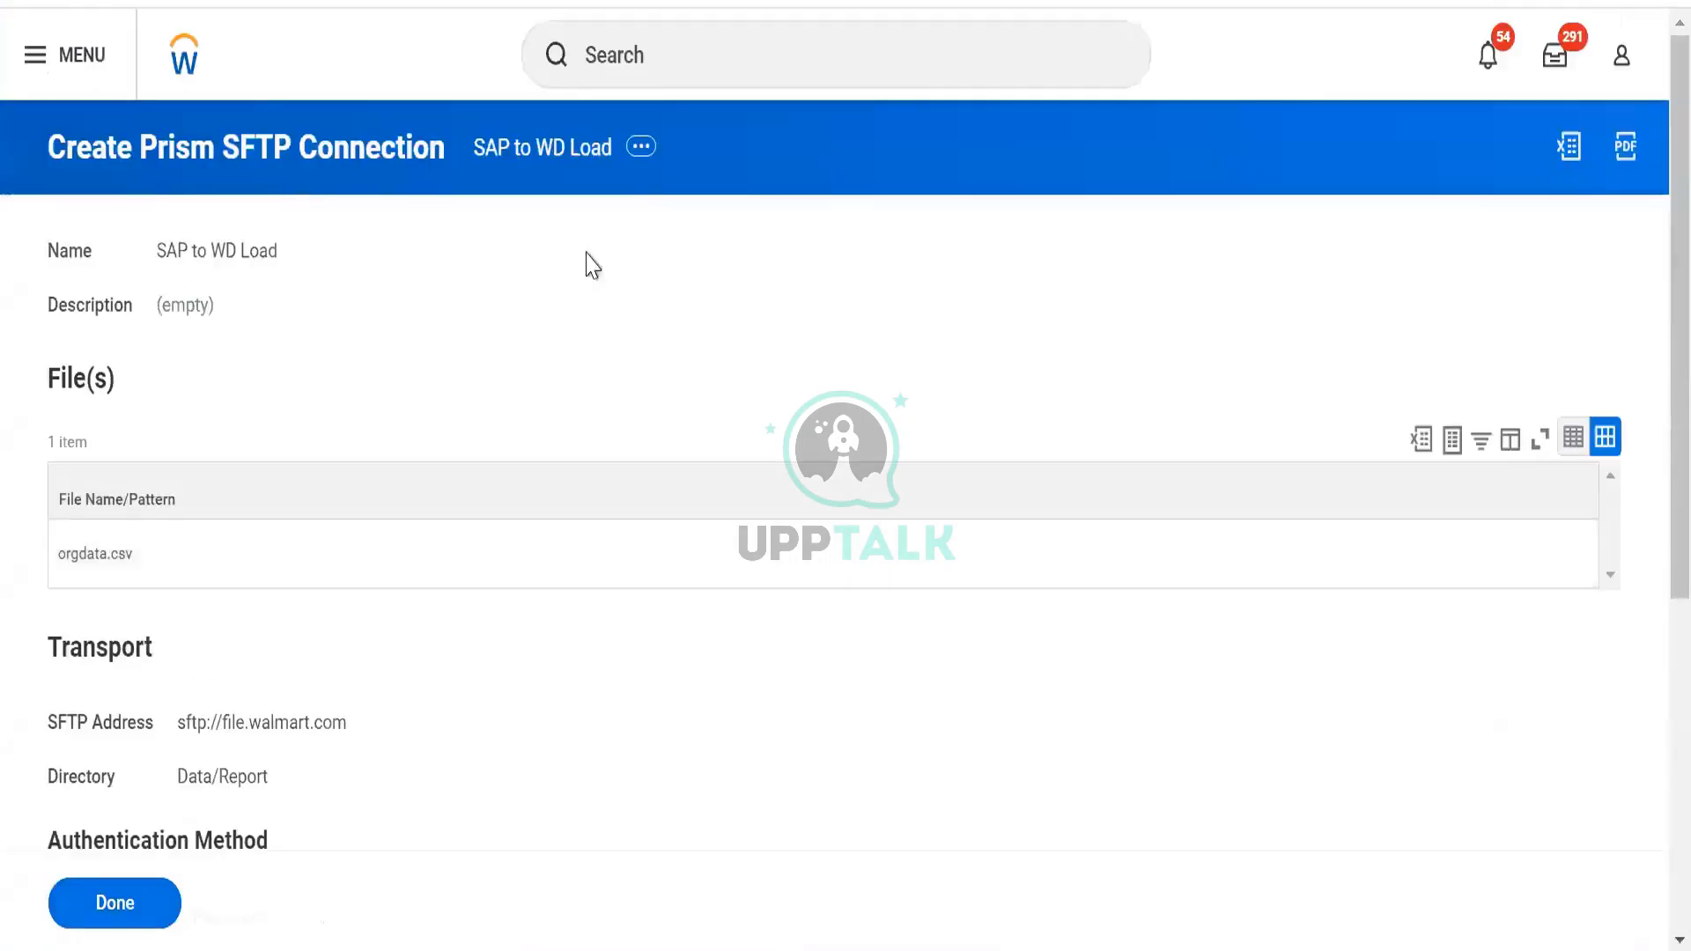
click(638, 159)
mouse_move(751, 236)
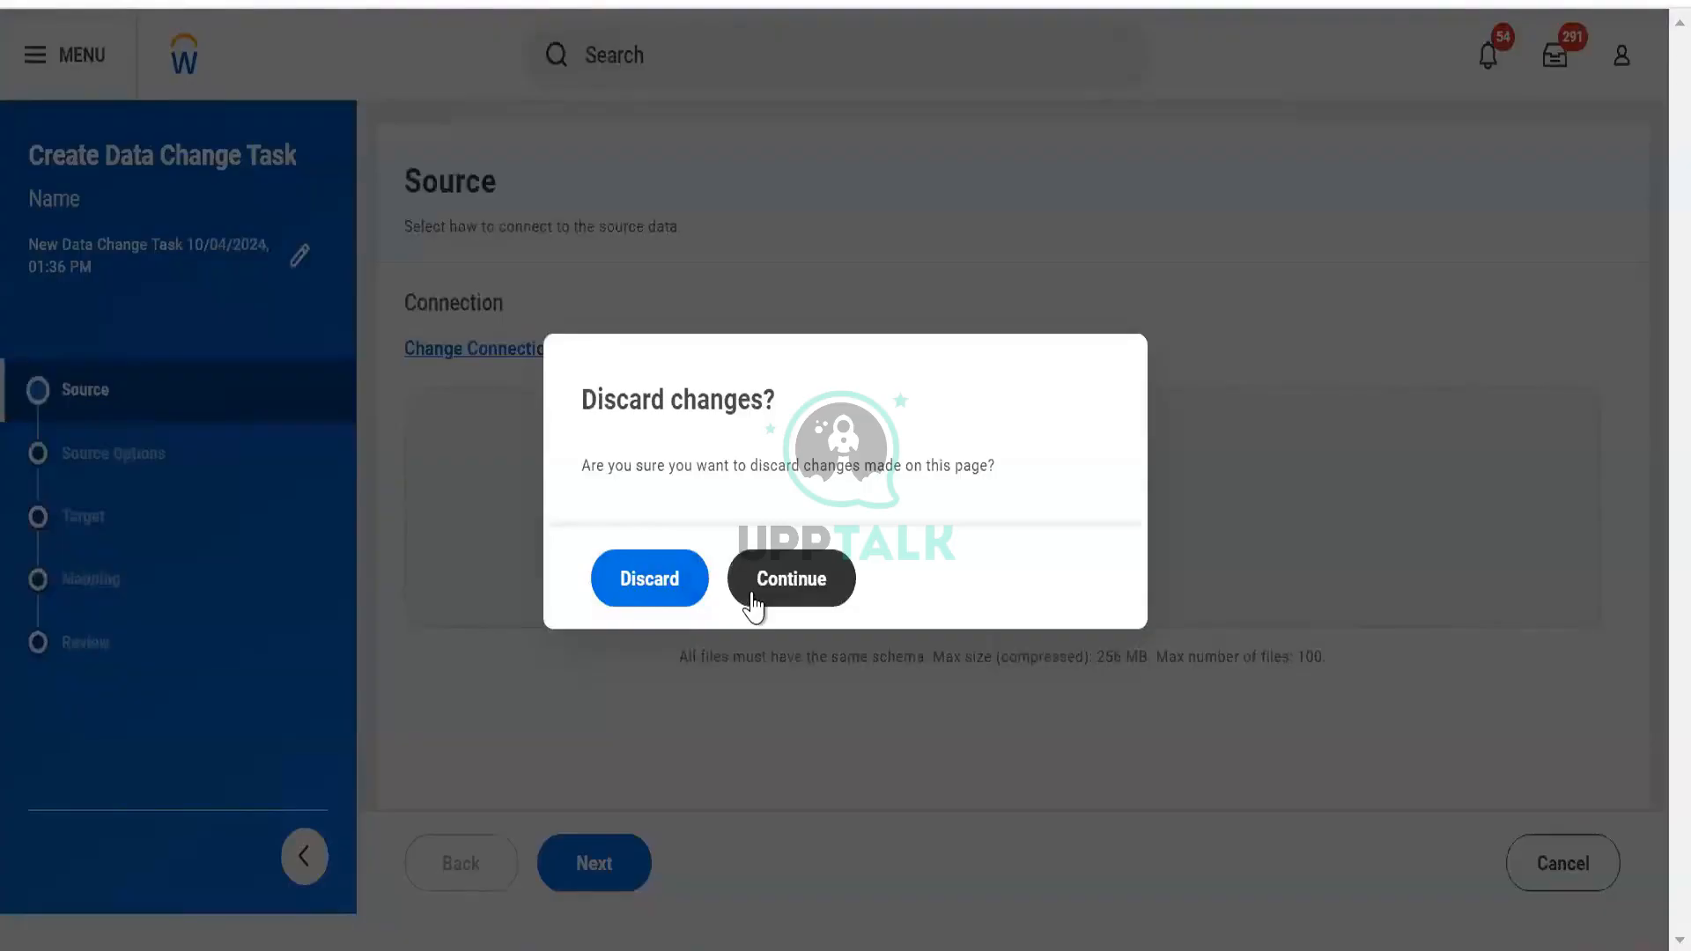
Discard the unfinished data change task and open actions for the first listed task
click(693, 592)
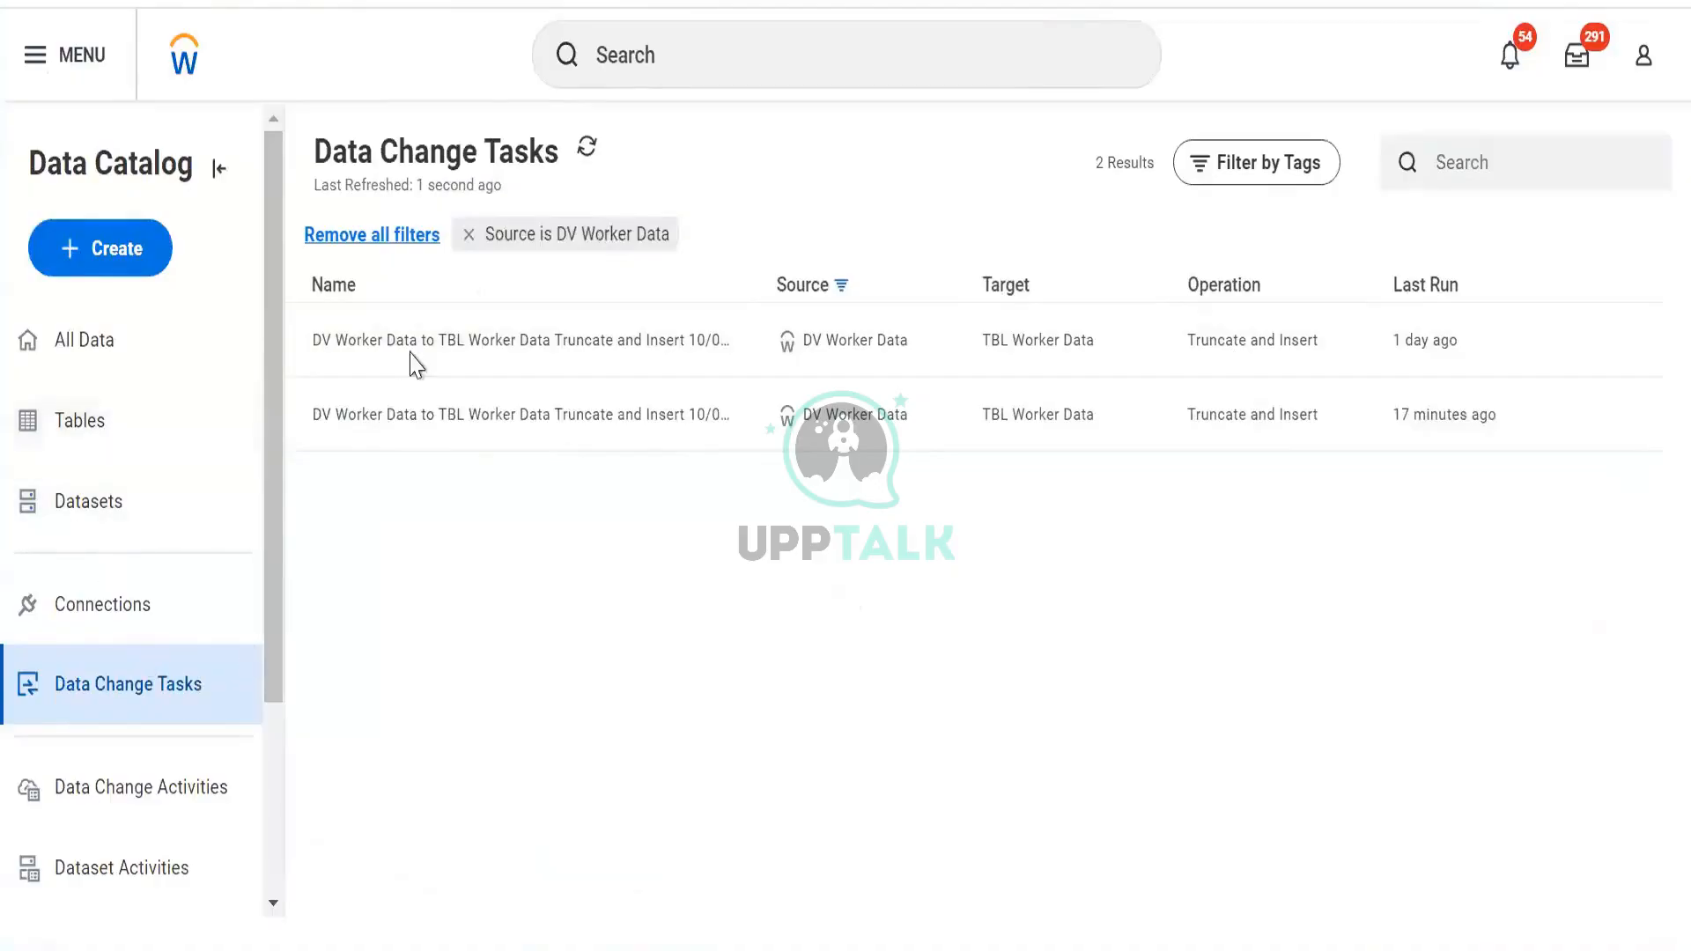
mouse_move(1537, 340)
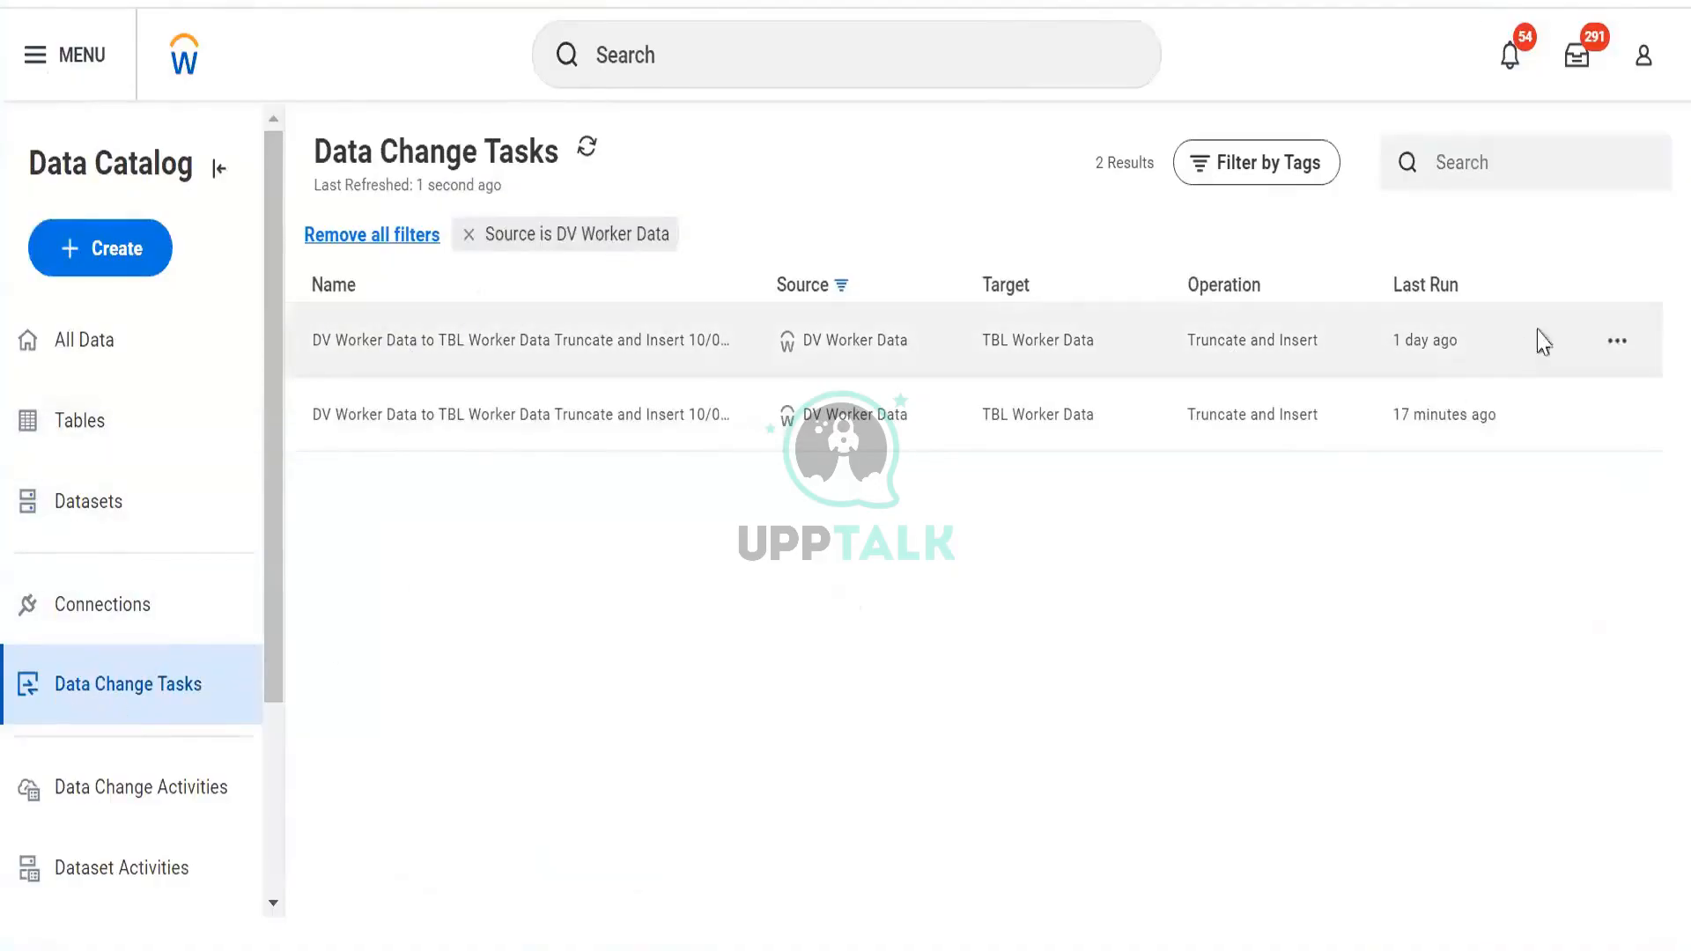
click(1617, 340)
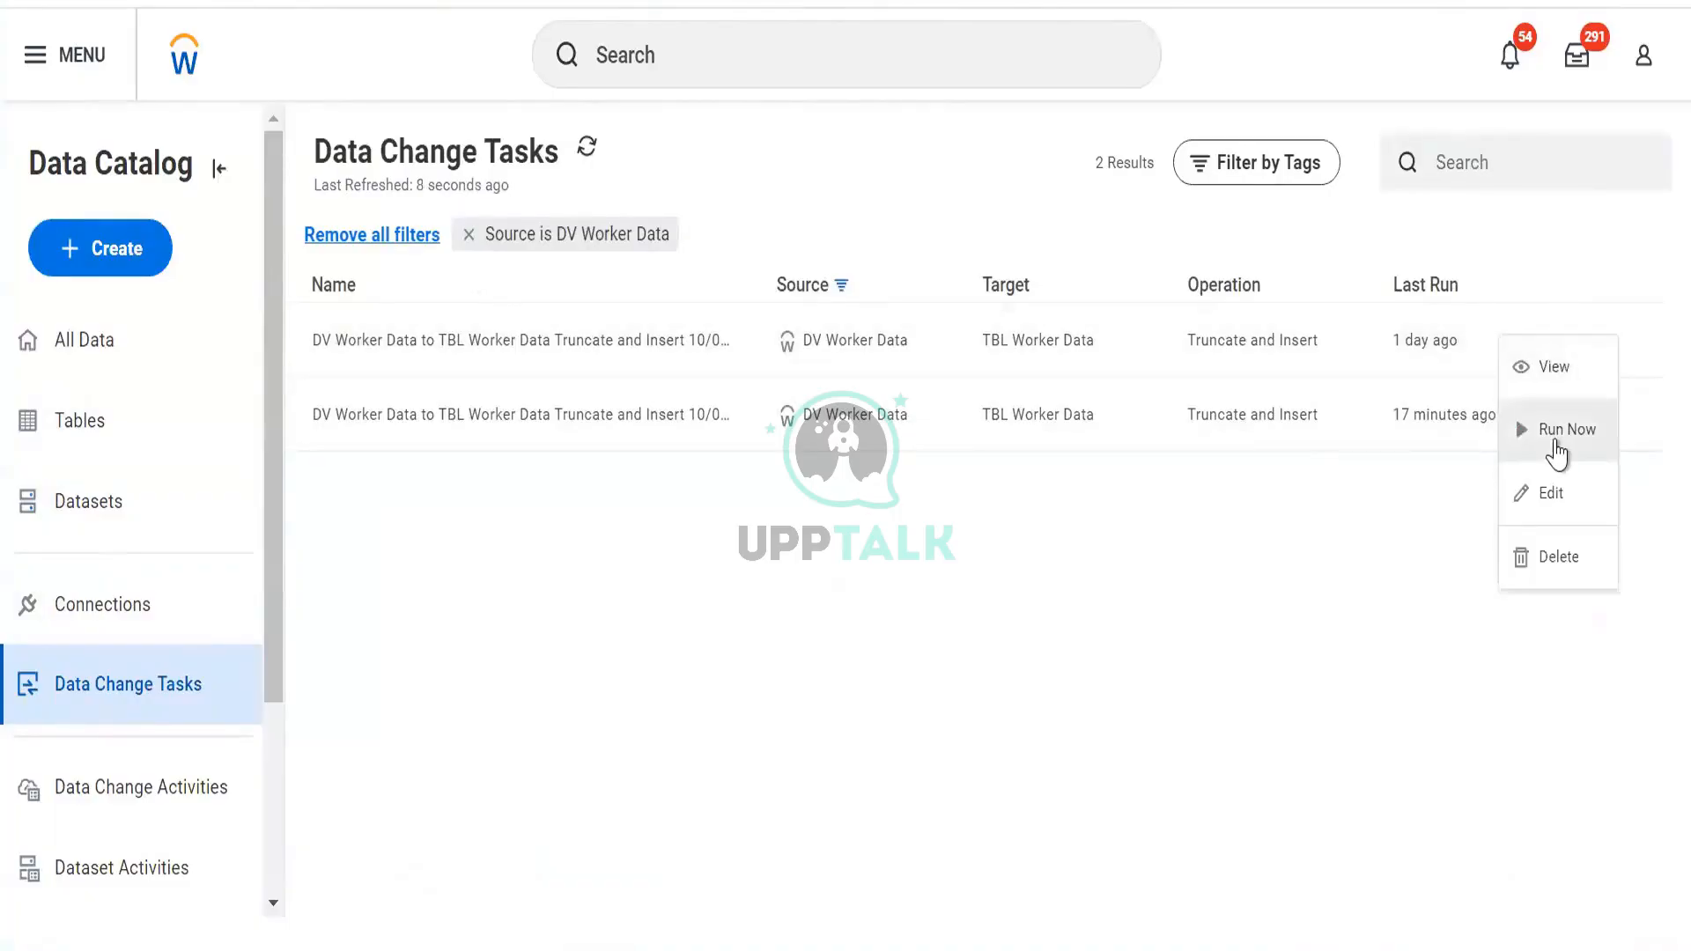
Open TBL Worker Data from Tables and browse its Related Actions menu without choosing anything
click(152, 418)
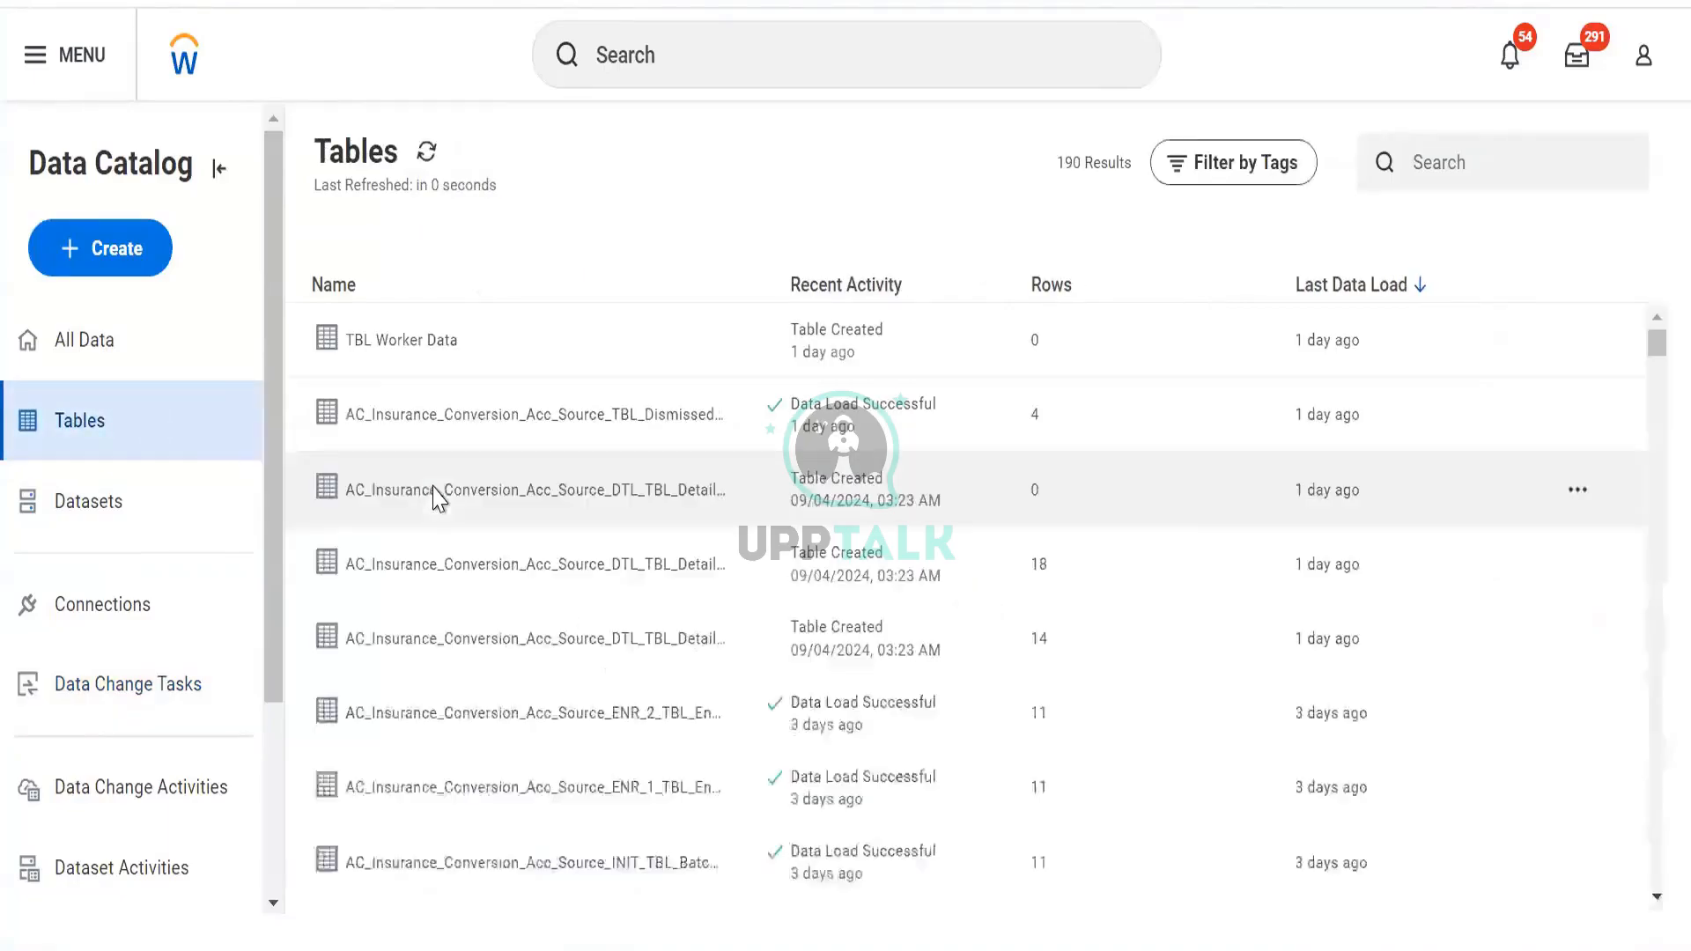
click(1576, 345)
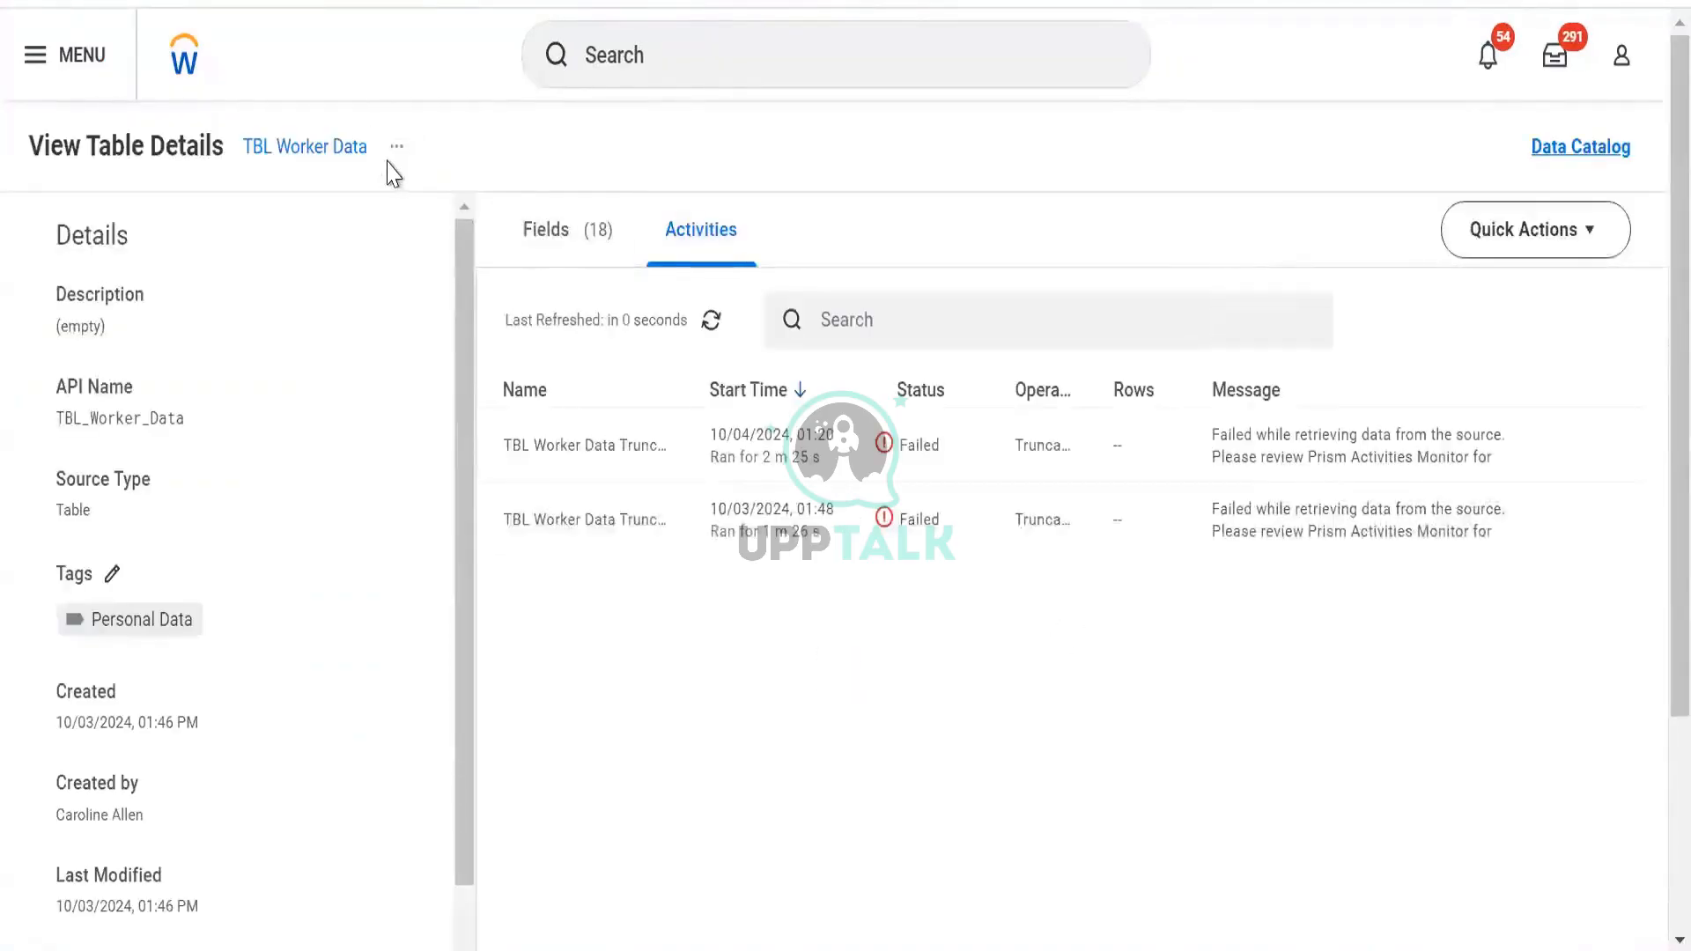
click(397, 149)
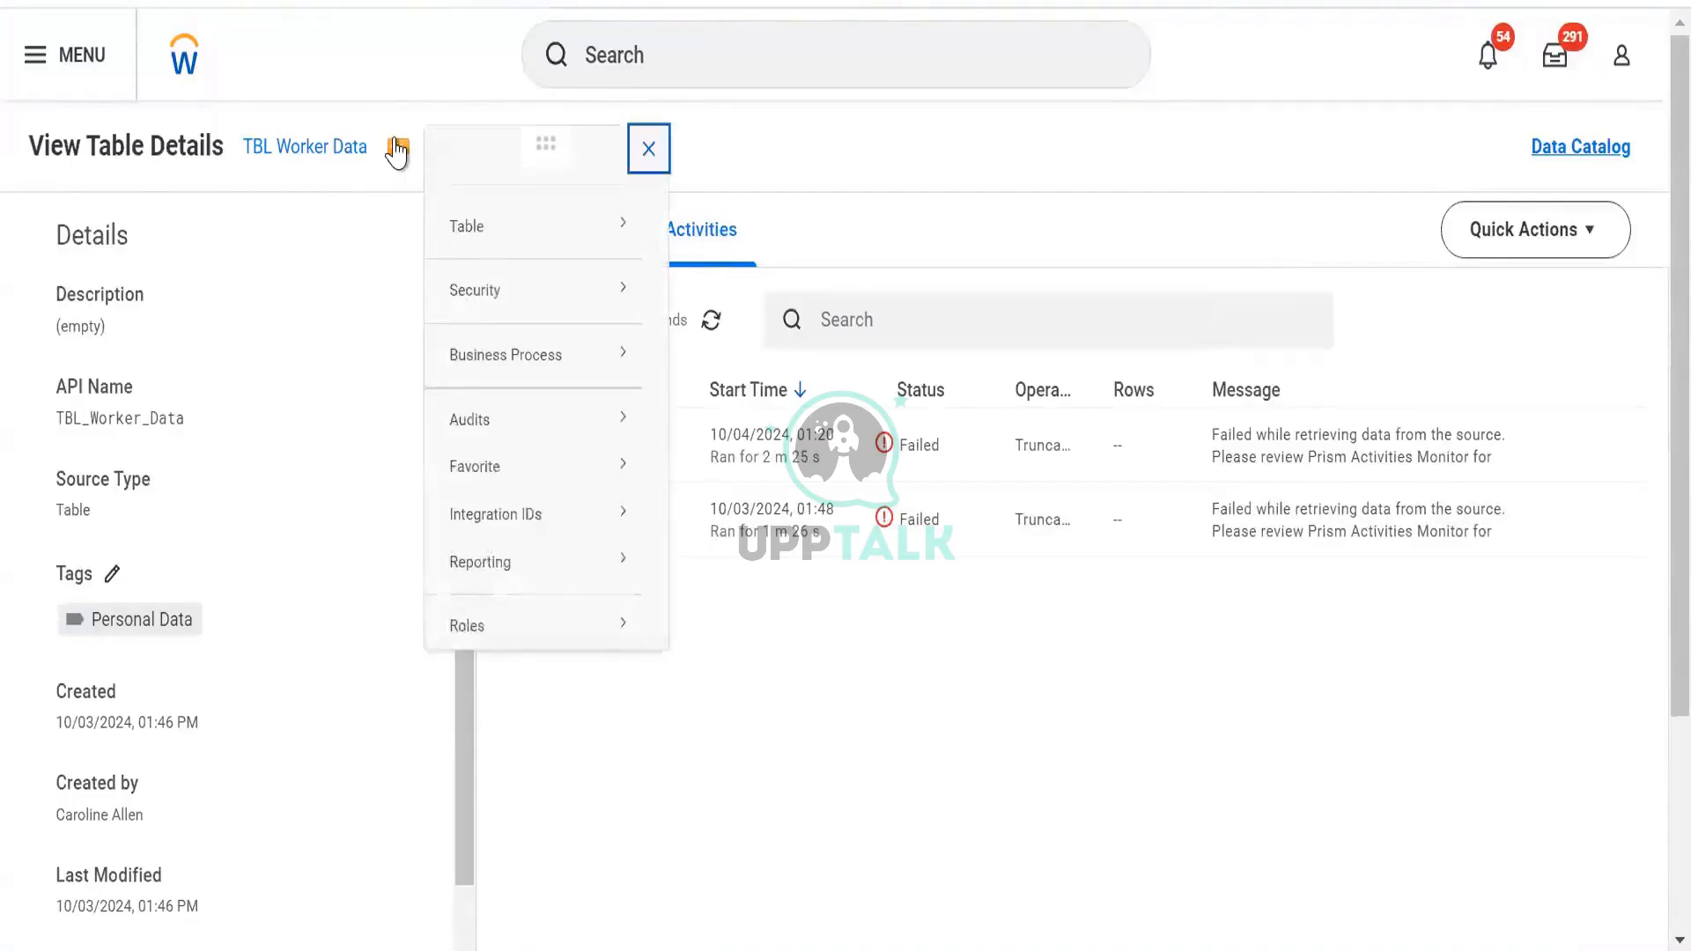
mouse_move(525, 236)
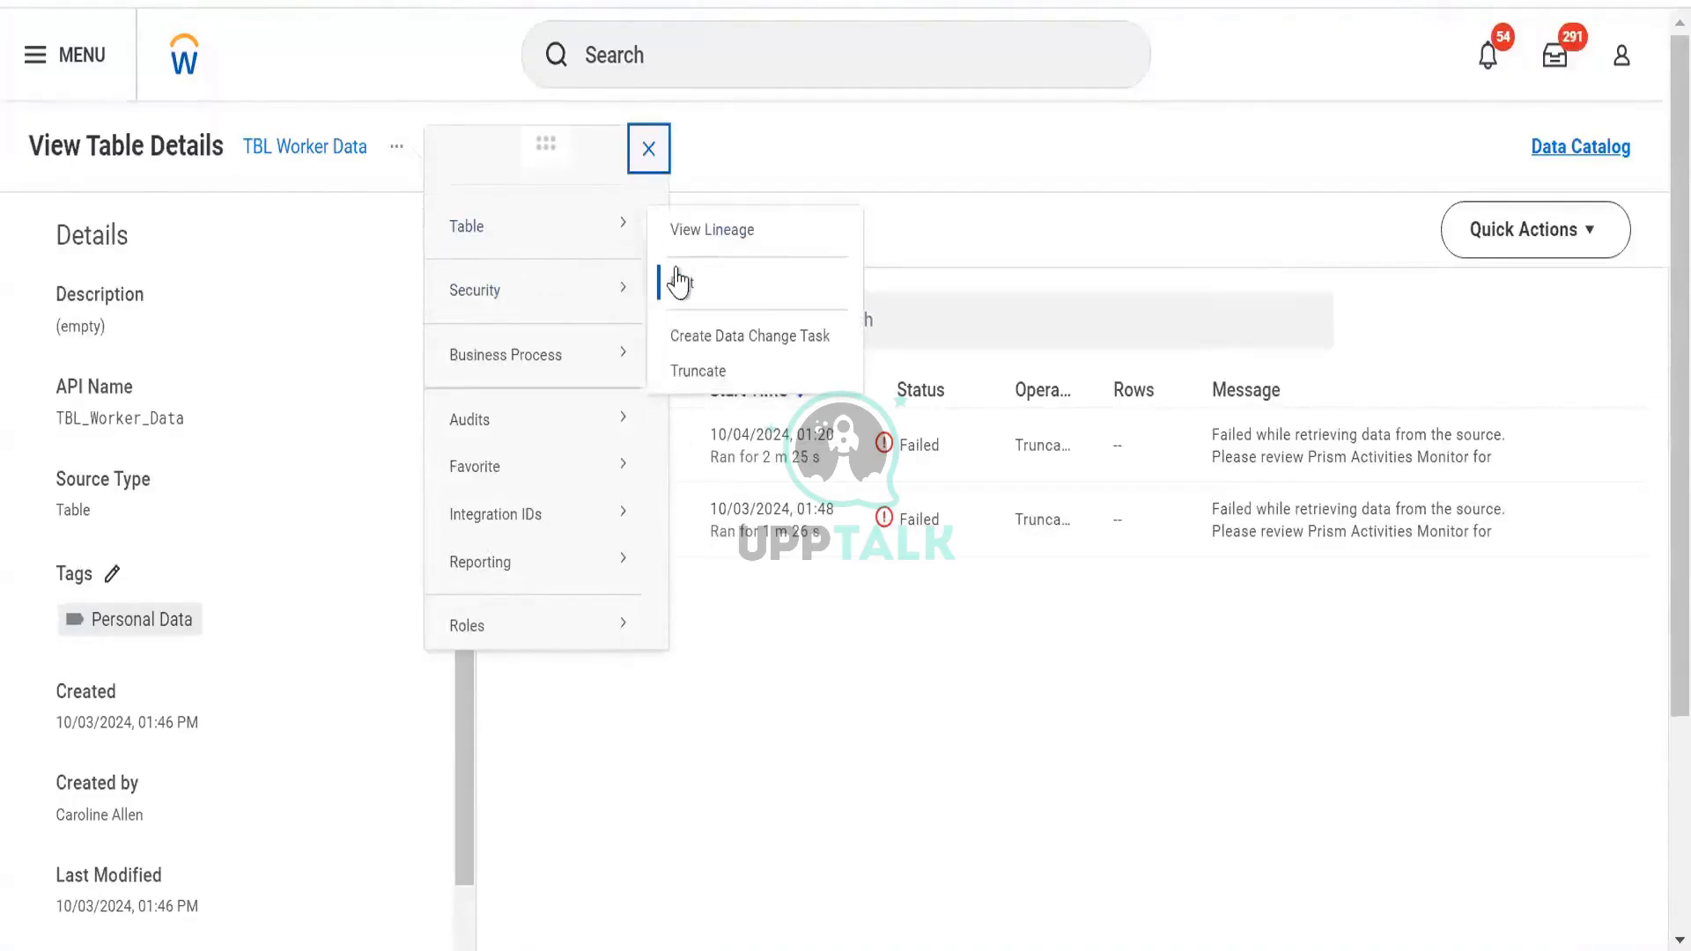
mouse_move(617, 542)
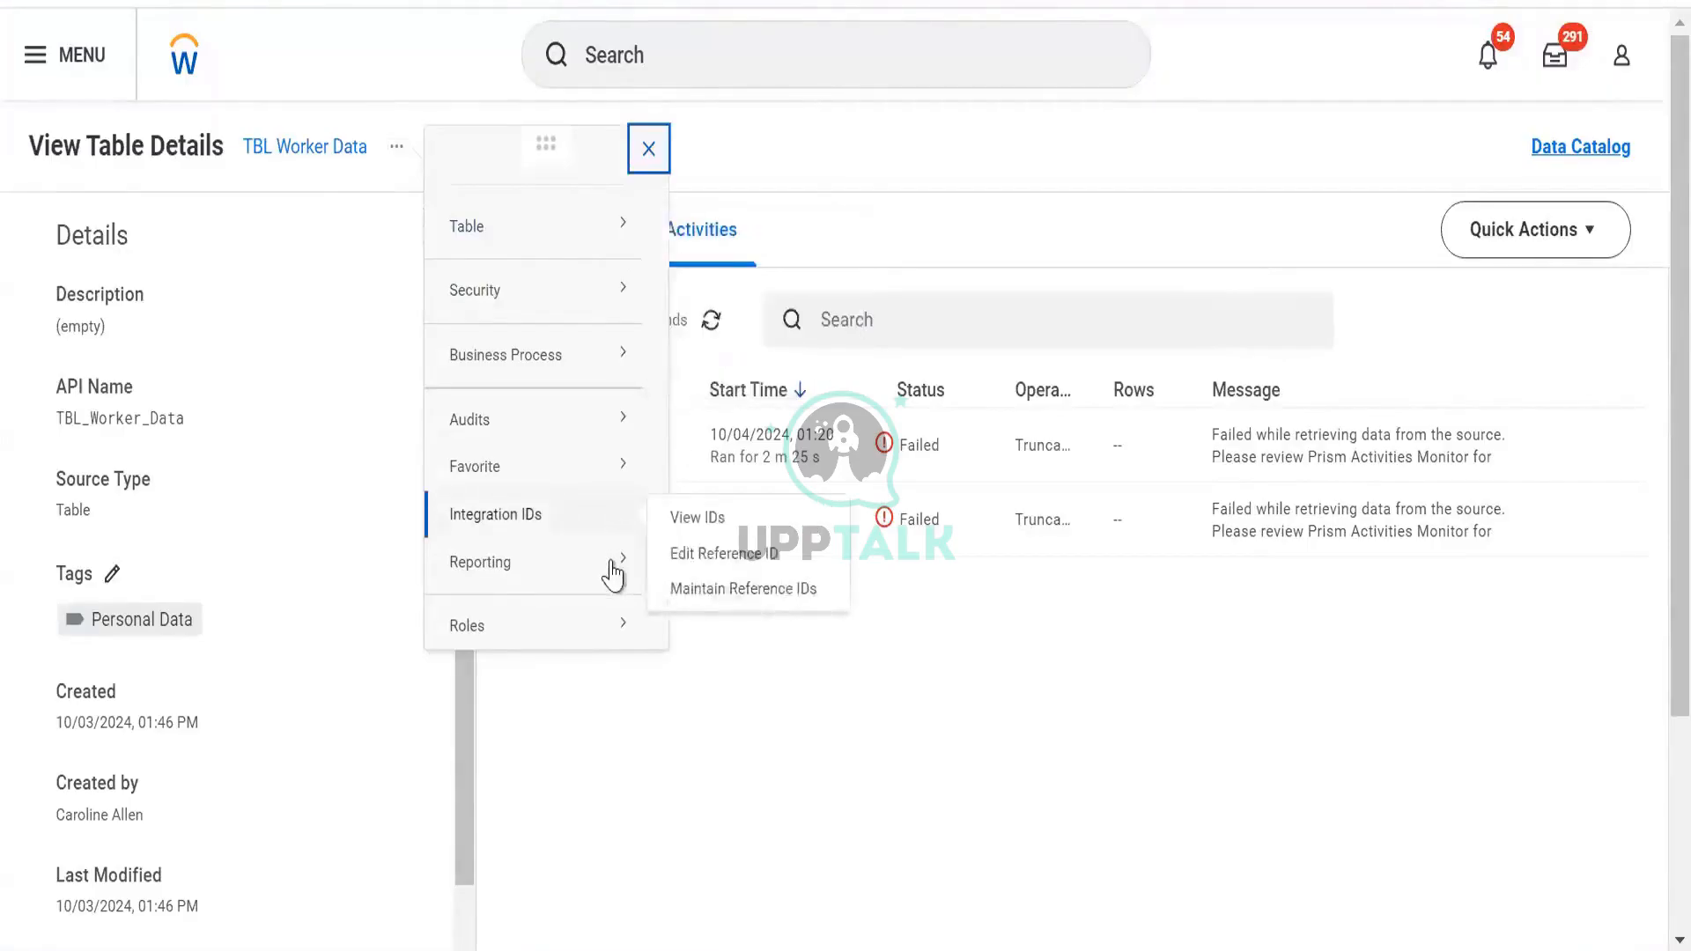
mouse_move(625, 231)
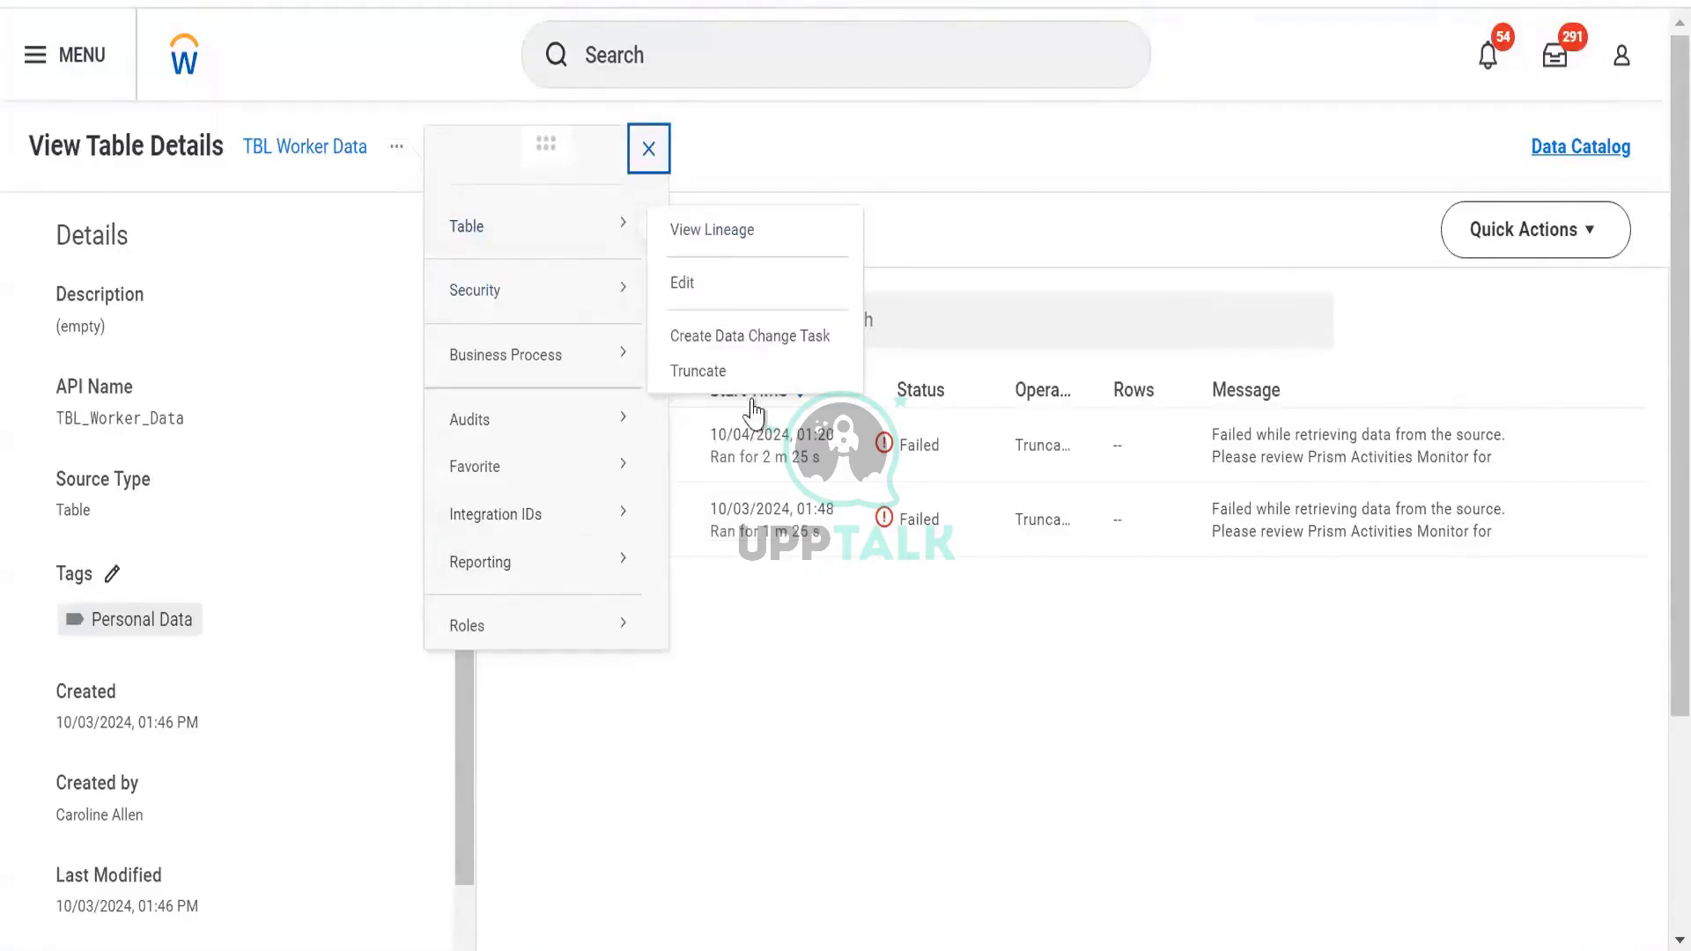
click(940, 496)
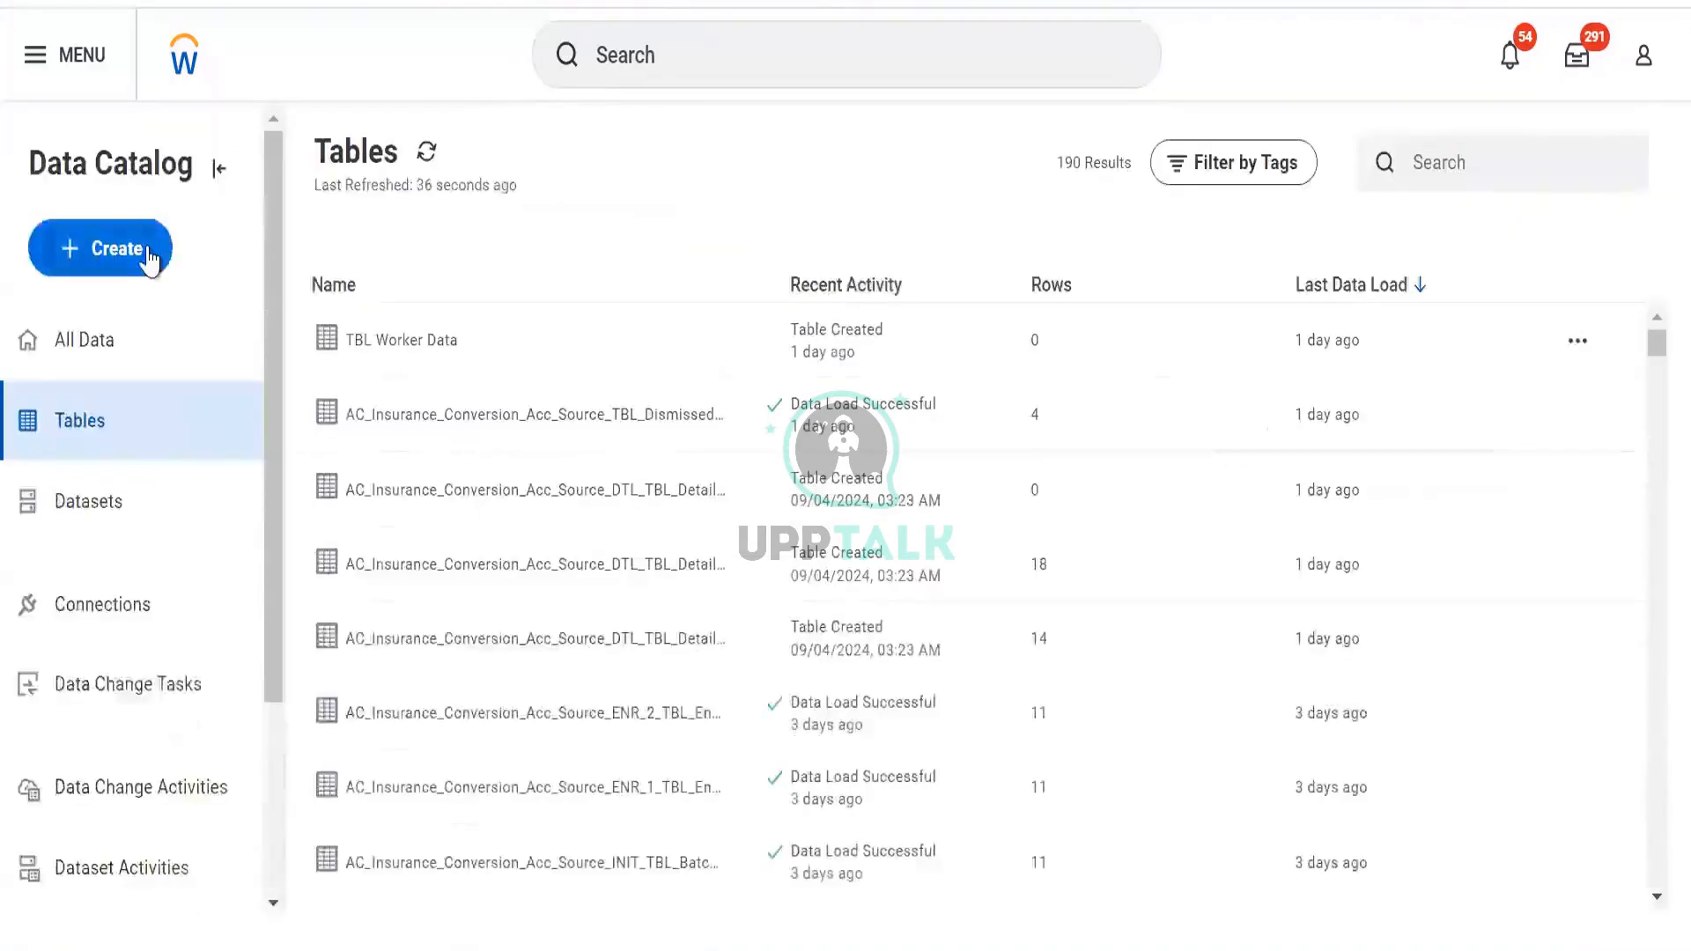
Start a new table named 'TBL Worker Data Copy'
click(148, 251)
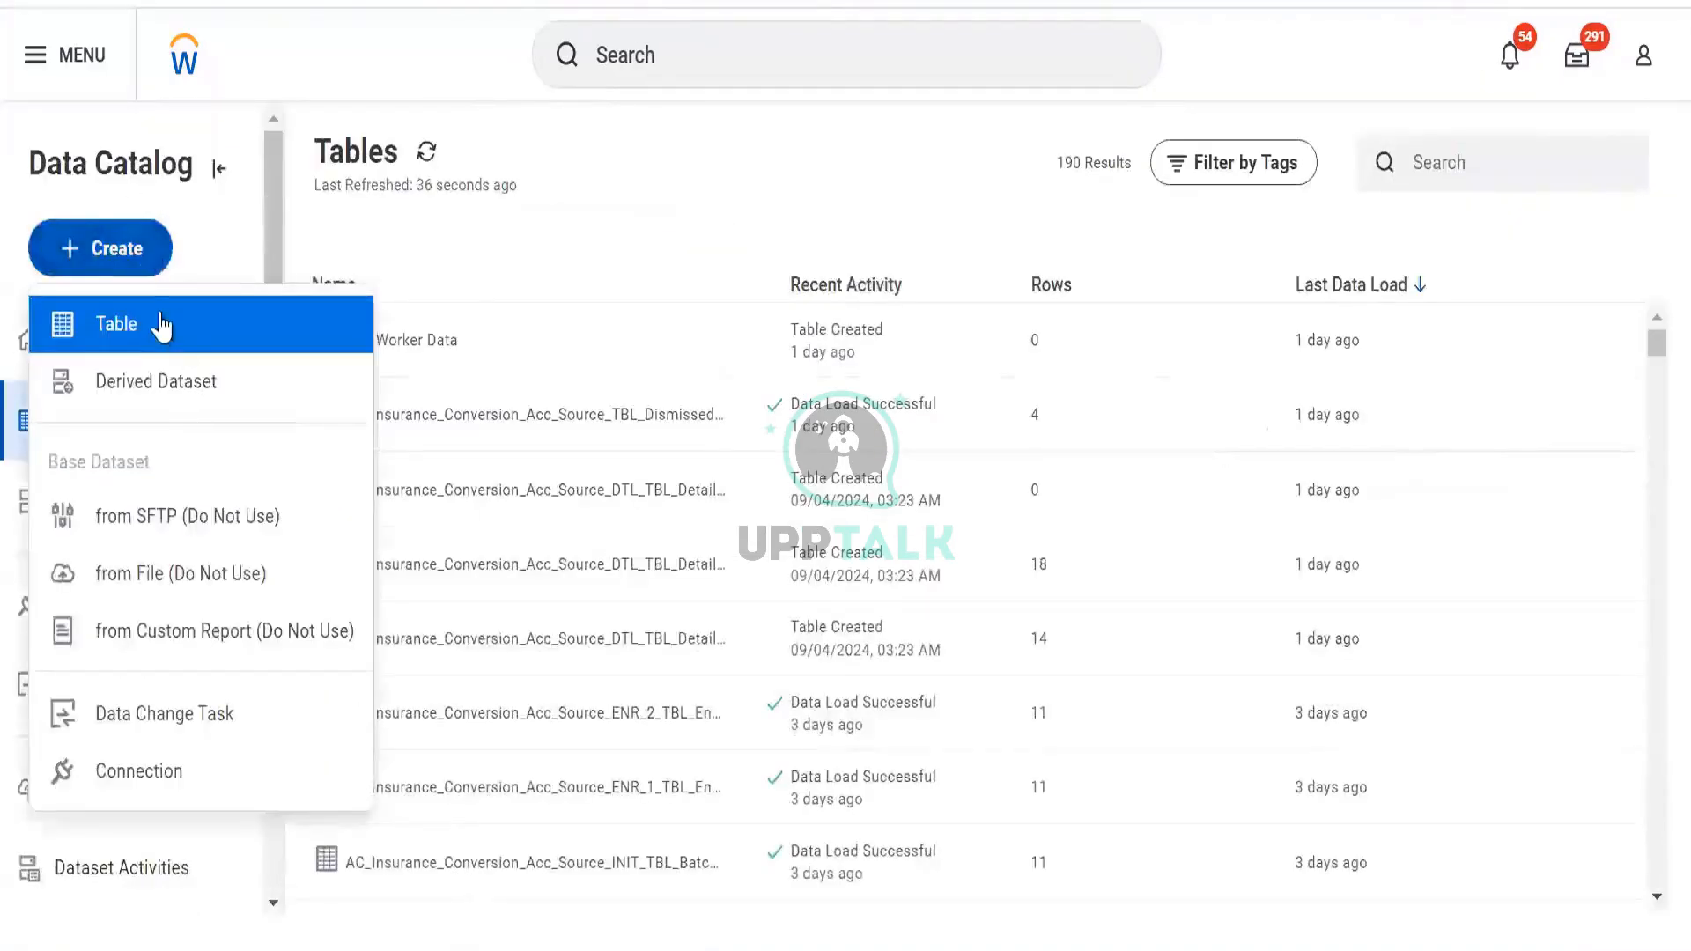
click(162, 326)
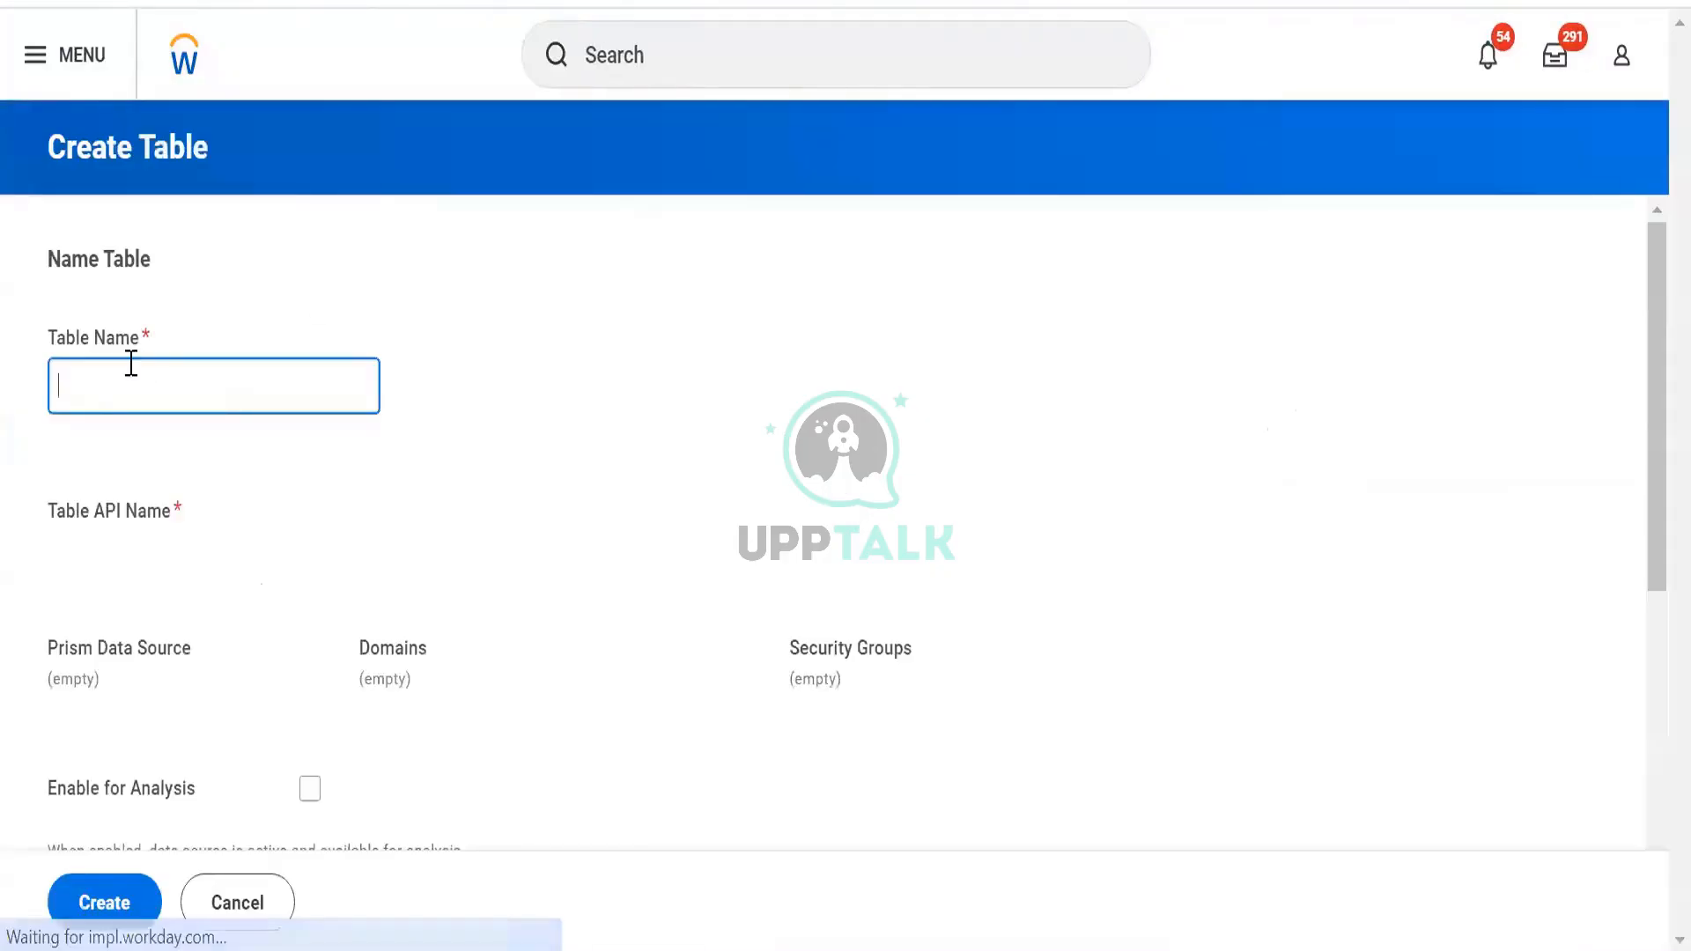
text(TBL Worker D)
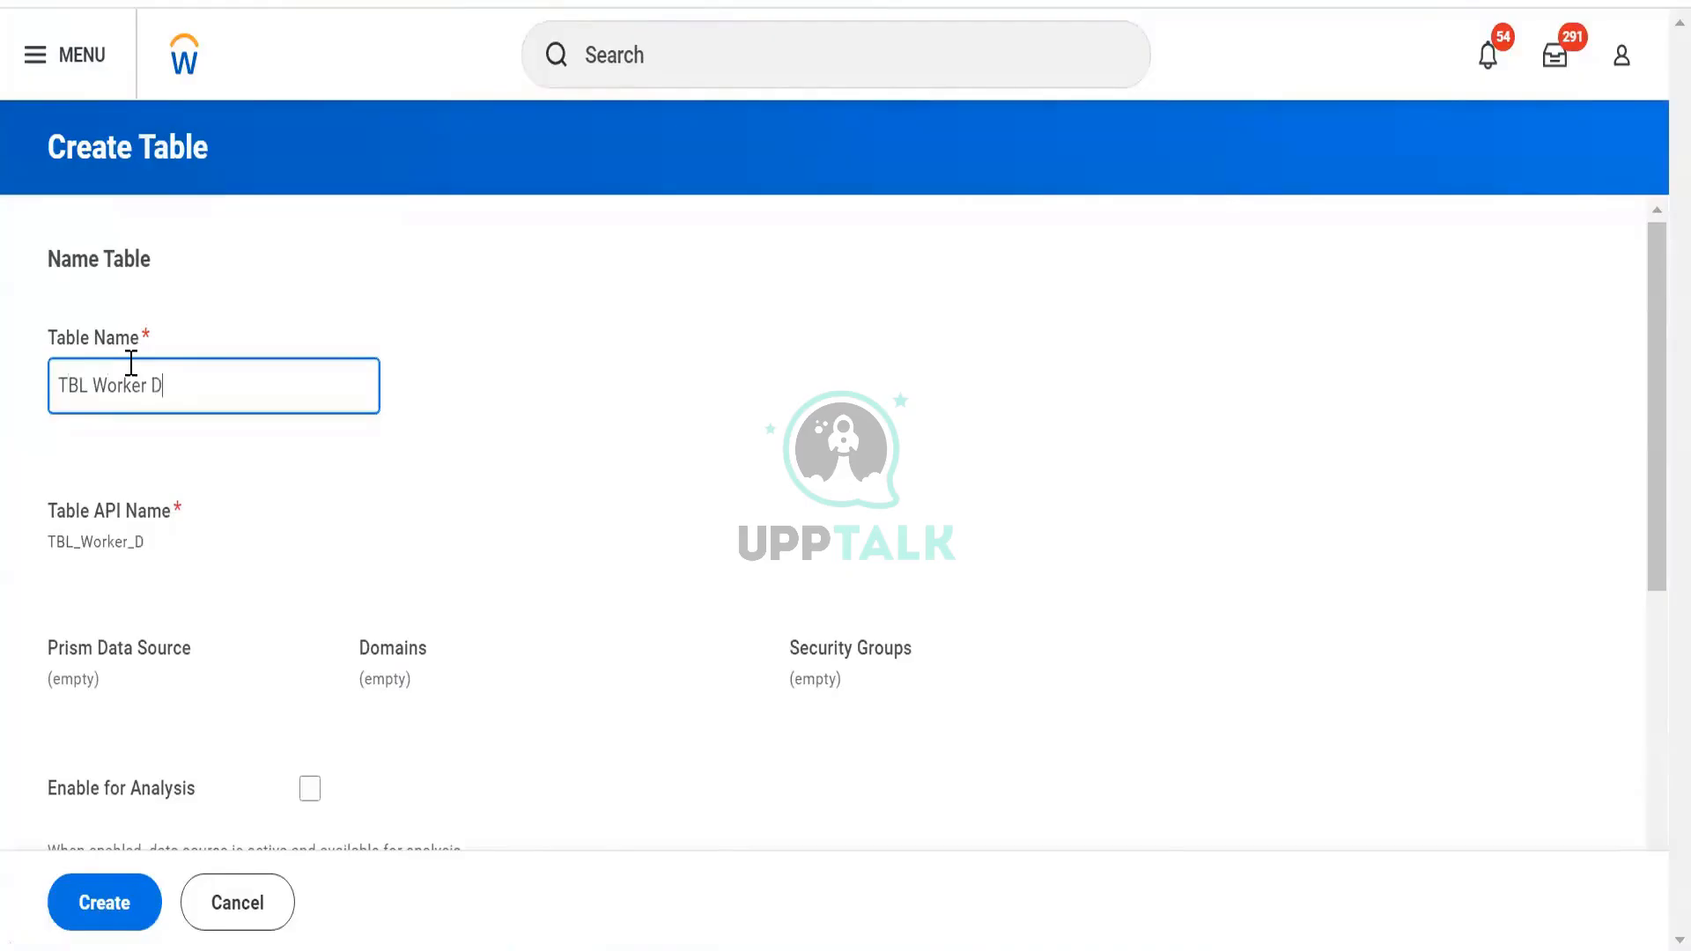
text(ata Copy)
key(Tab)
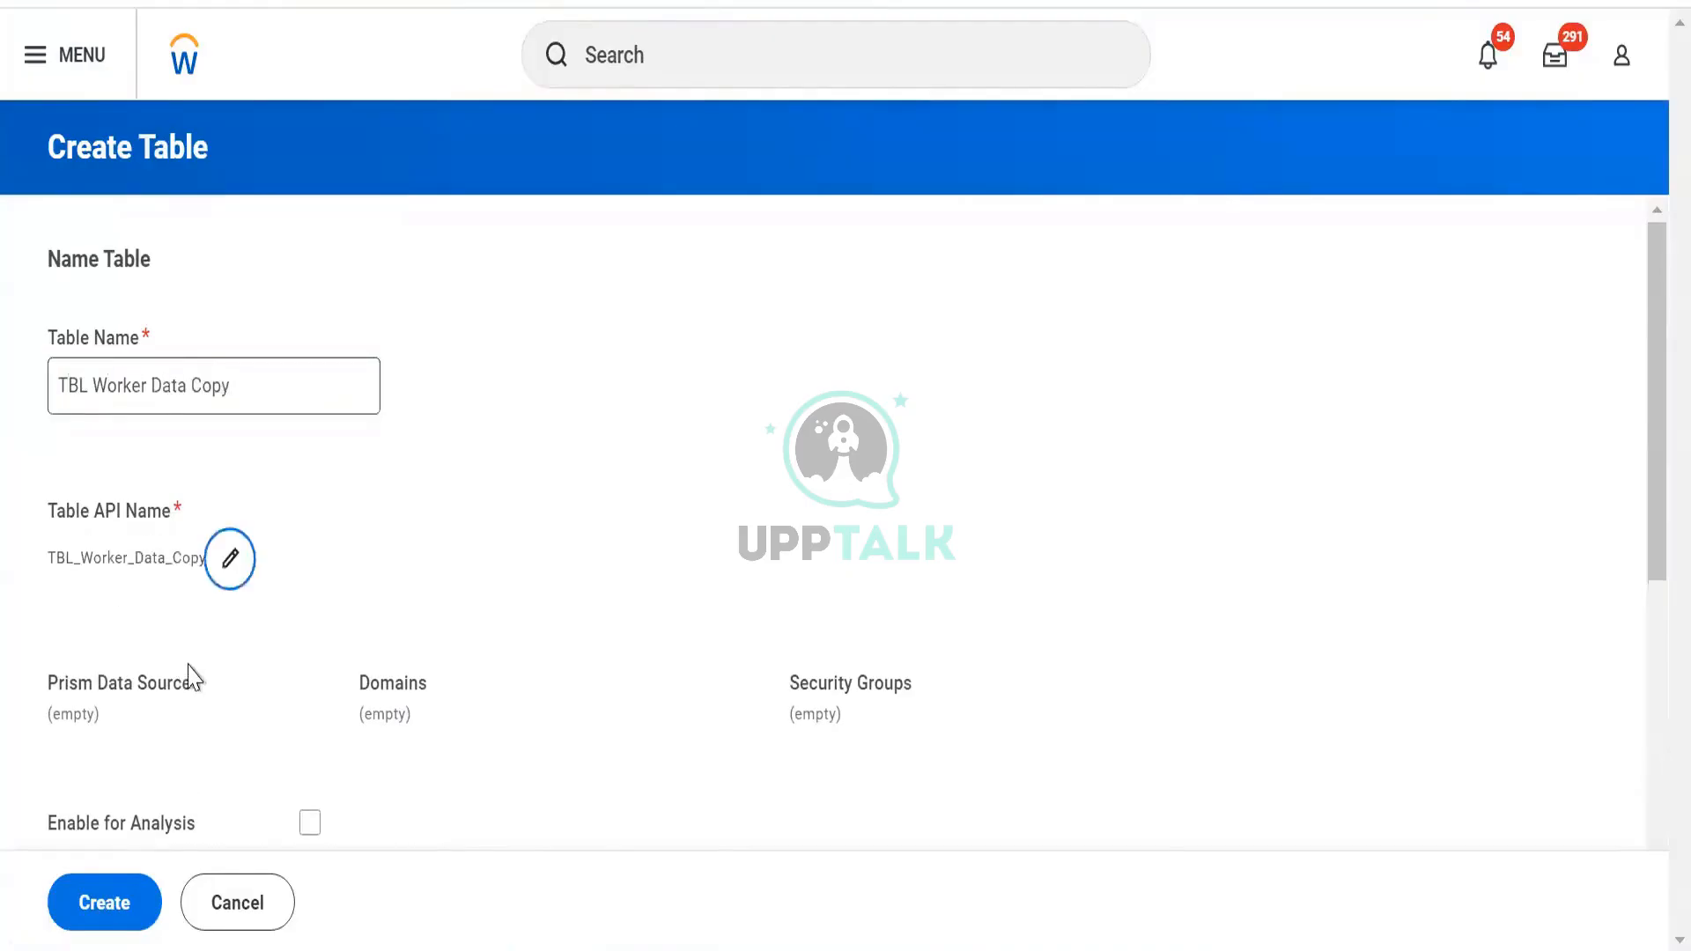
Tag the table Personal Data, enable it for analysis, and create it
scroll(152, 552, down, 5)
click(152, 545)
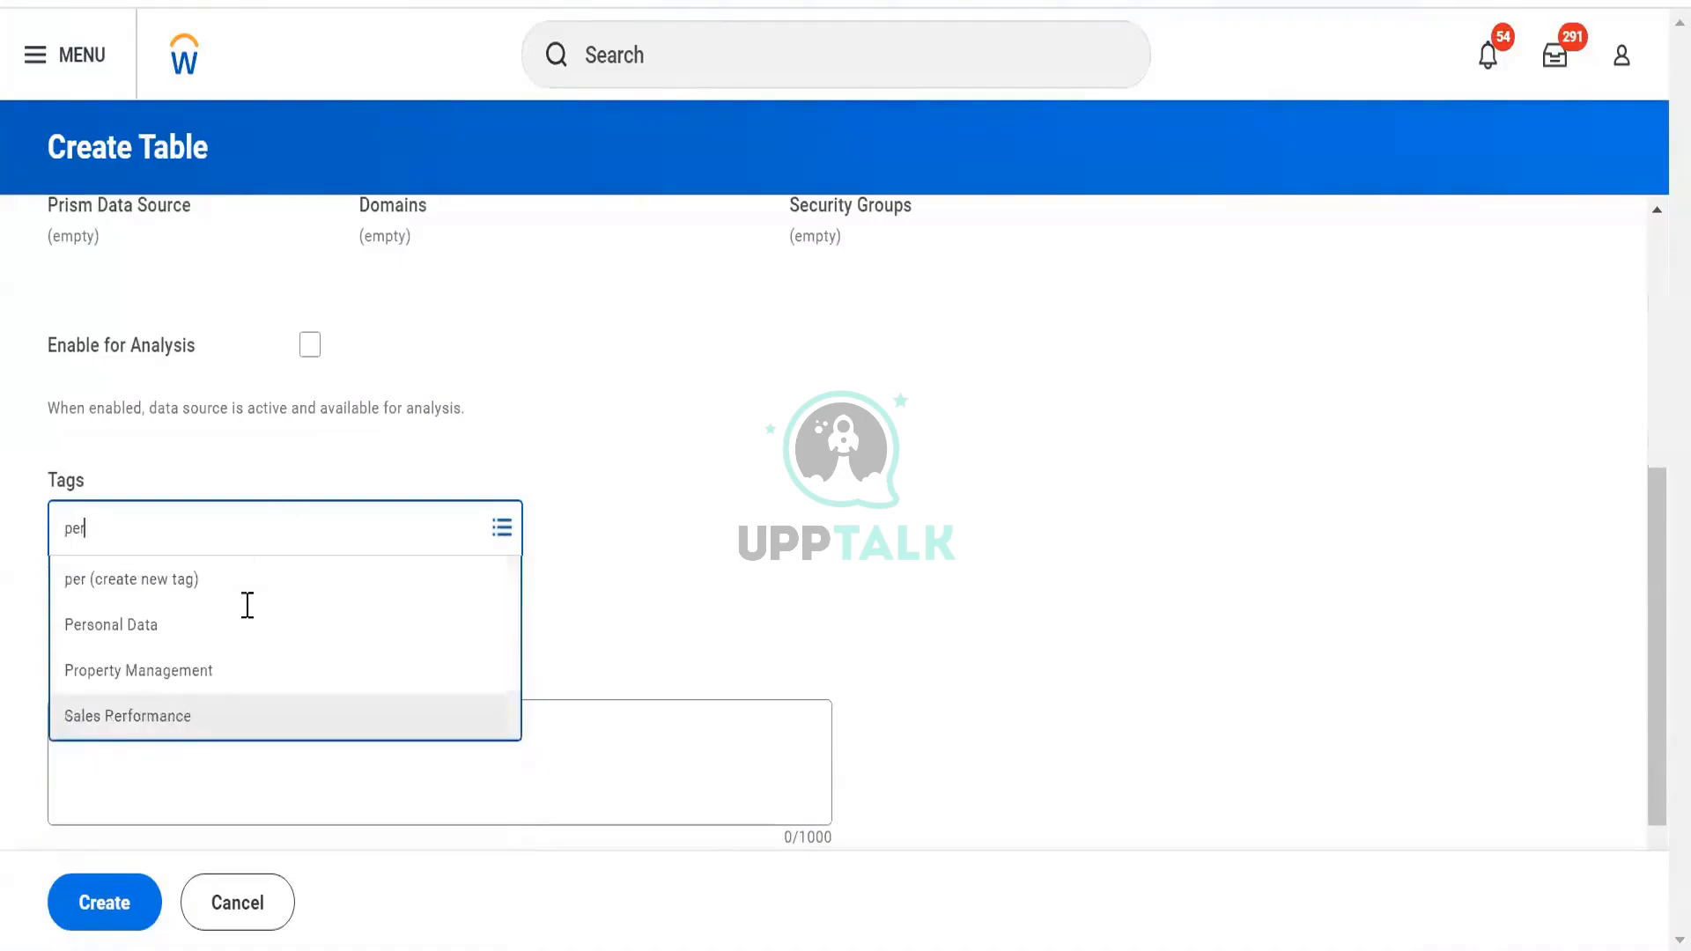
click(205, 629)
scroll(203, 628, down, 1)
scroll(299, 455, up, 2)
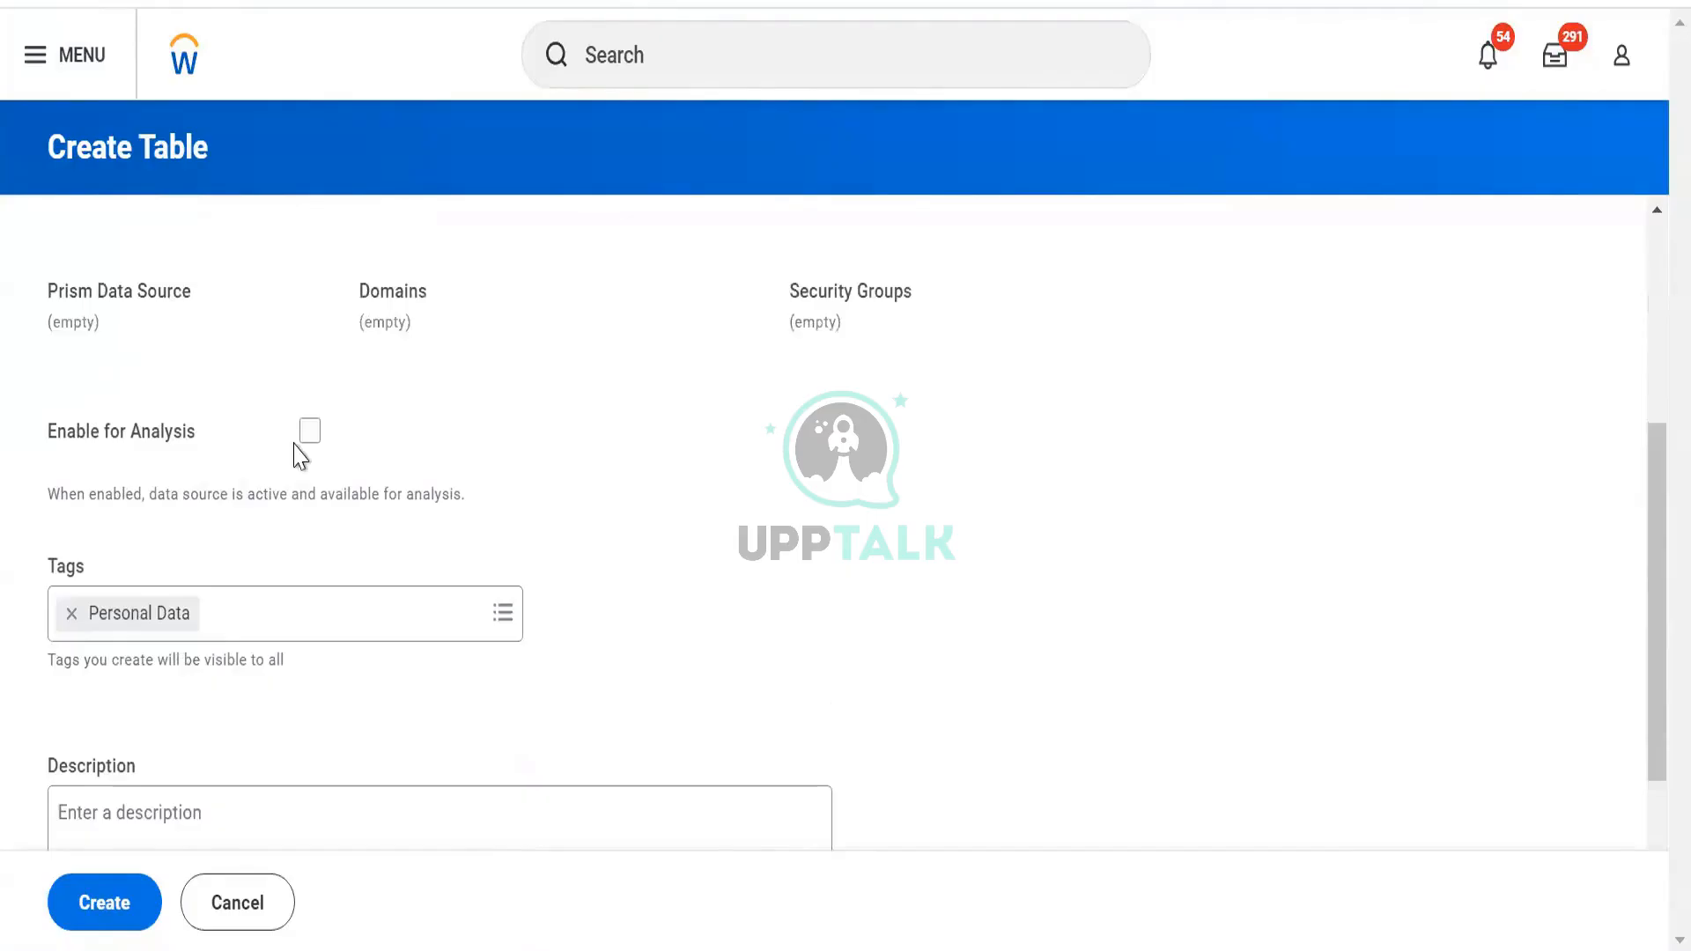
click(308, 432)
scroll(326, 525, down, 2)
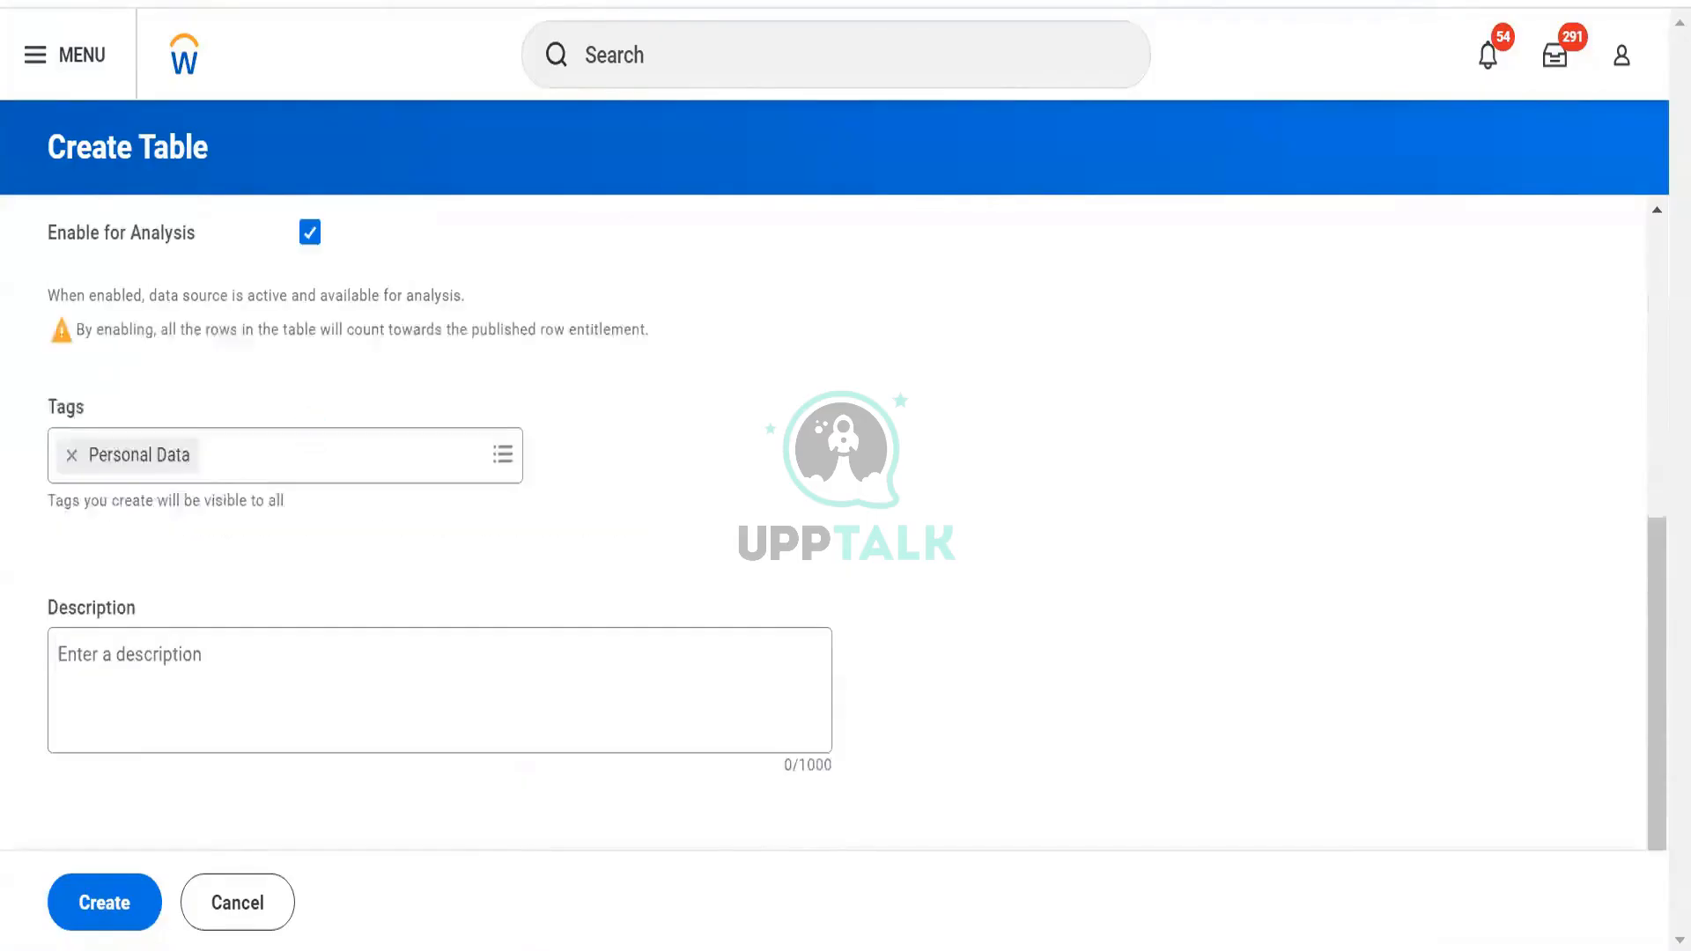
click(141, 920)
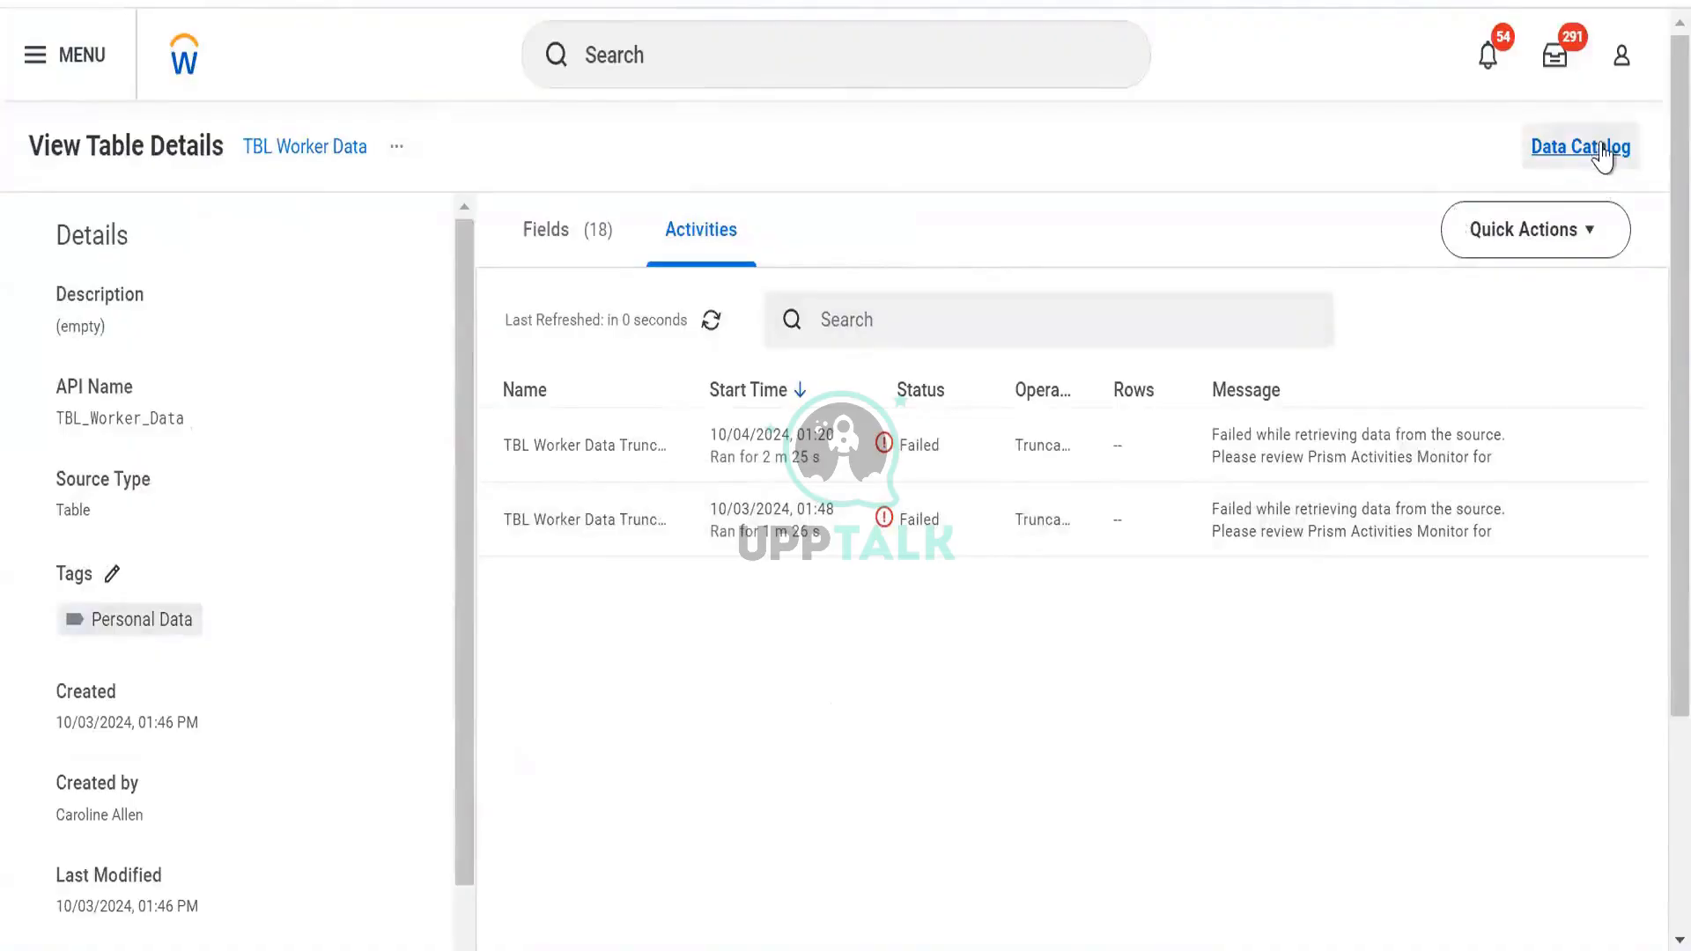
Filter the catalog's All Data list by the Personal Data tag, showing 7 results
click(1571, 150)
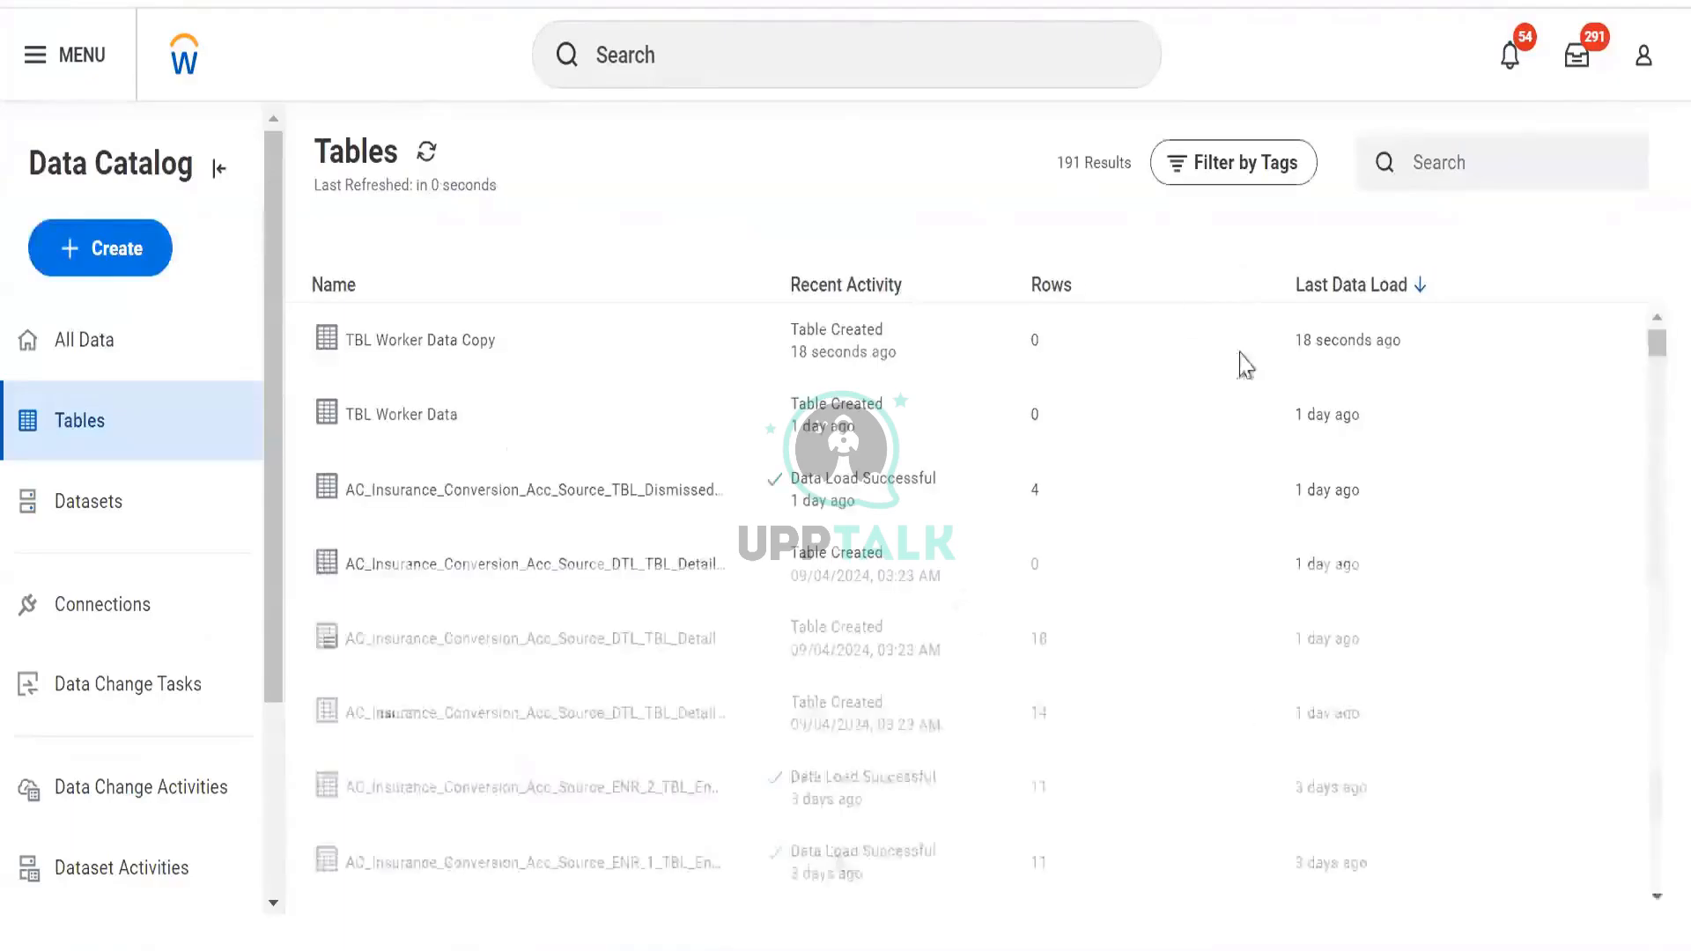
click(143, 338)
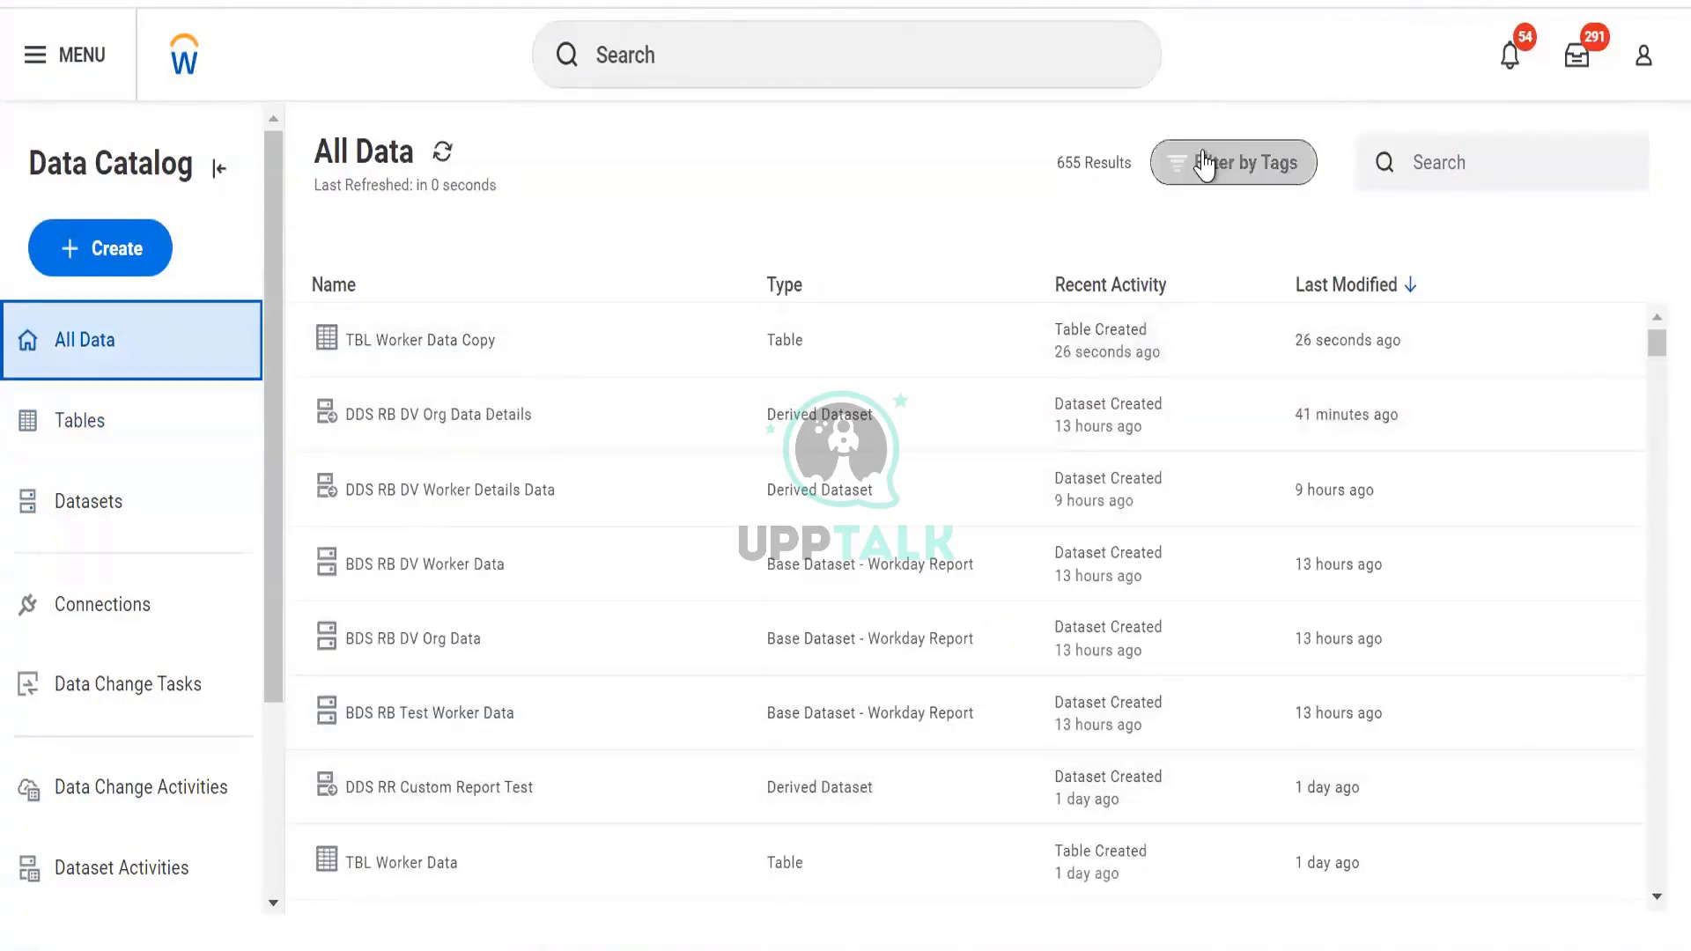
click(1209, 161)
click(1223, 308)
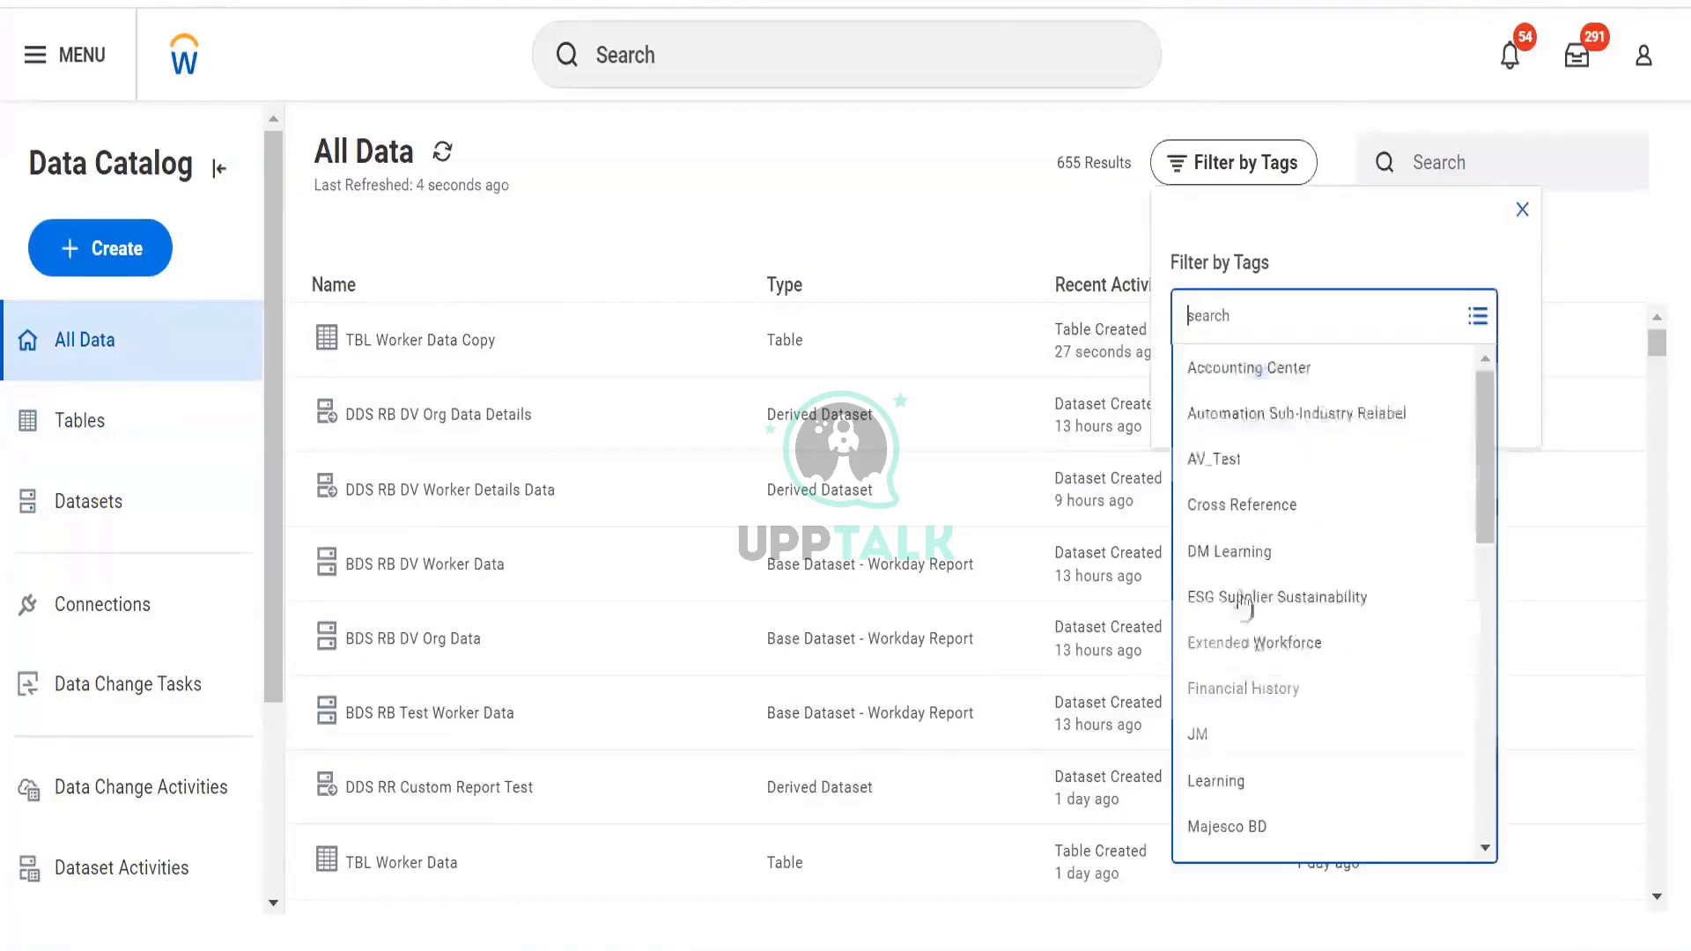
scroll(1271, 763, down, 10)
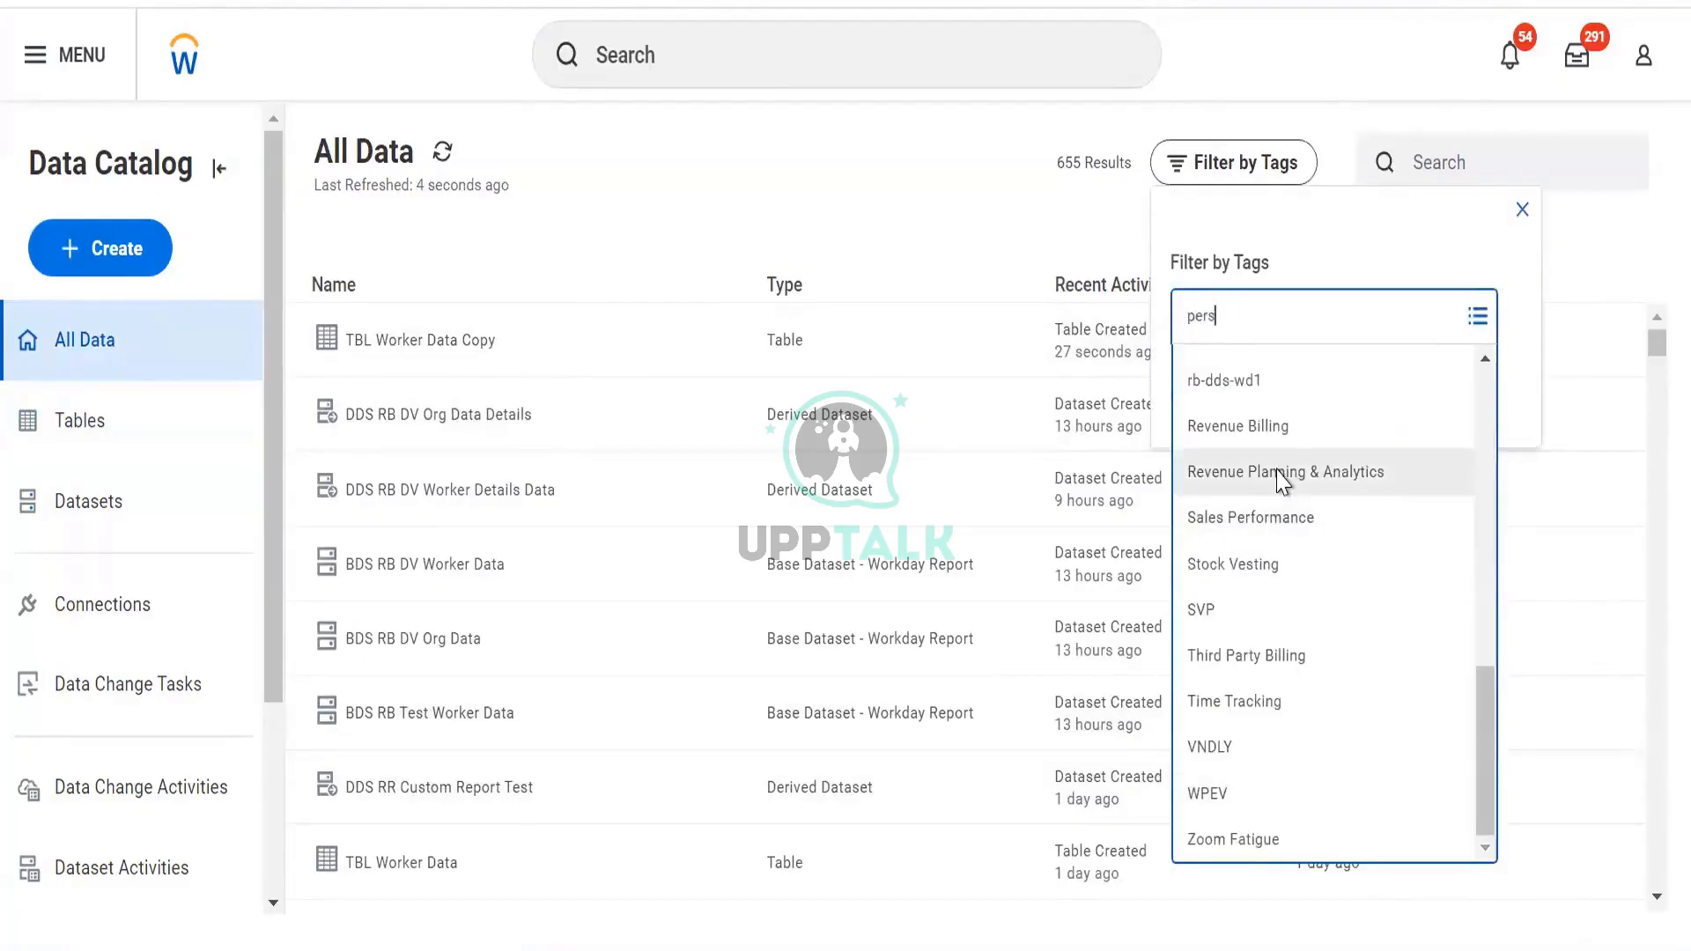
click(1268, 369)
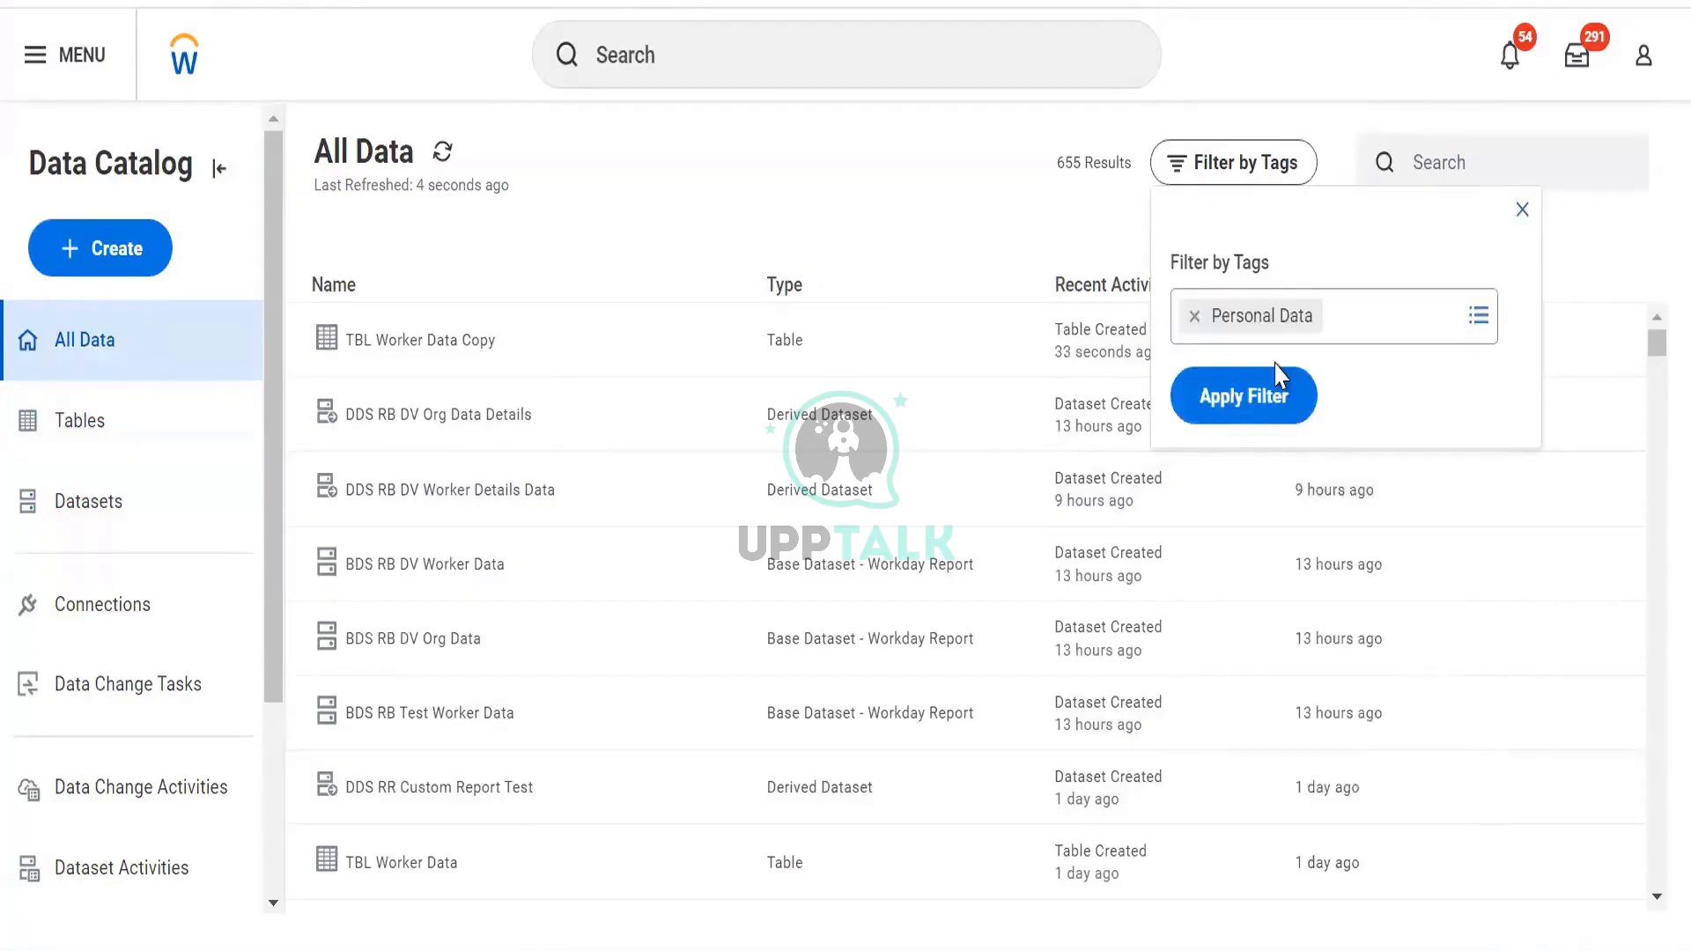
click(1273, 432)
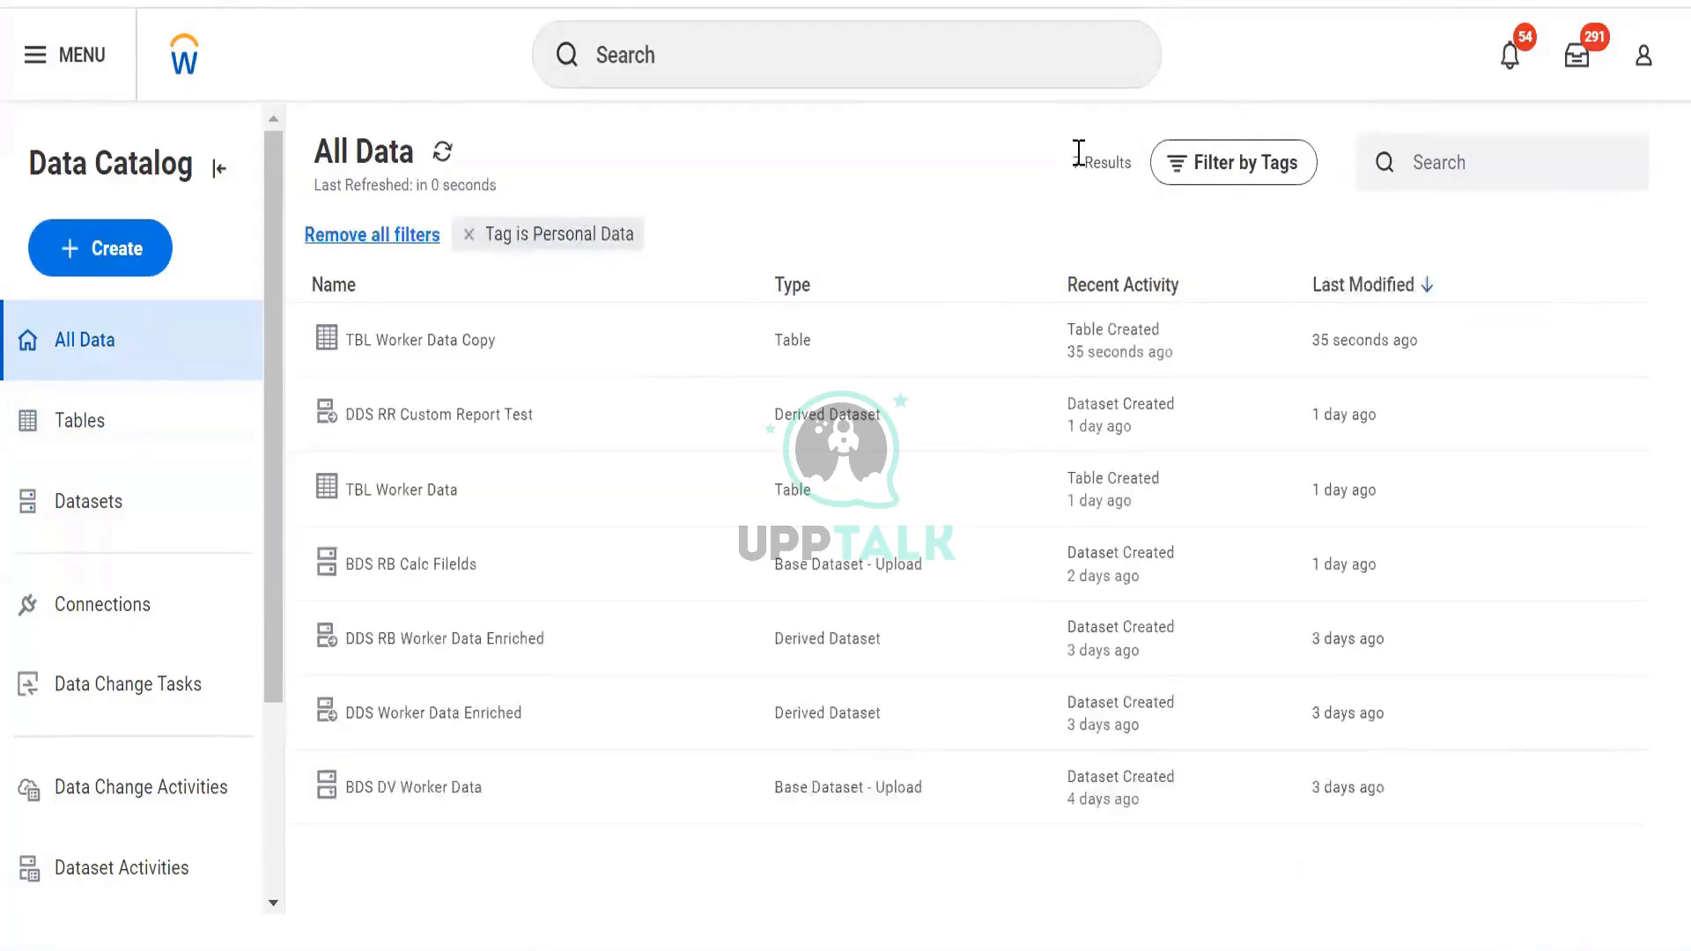
drag(1072, 163, 1140, 162)
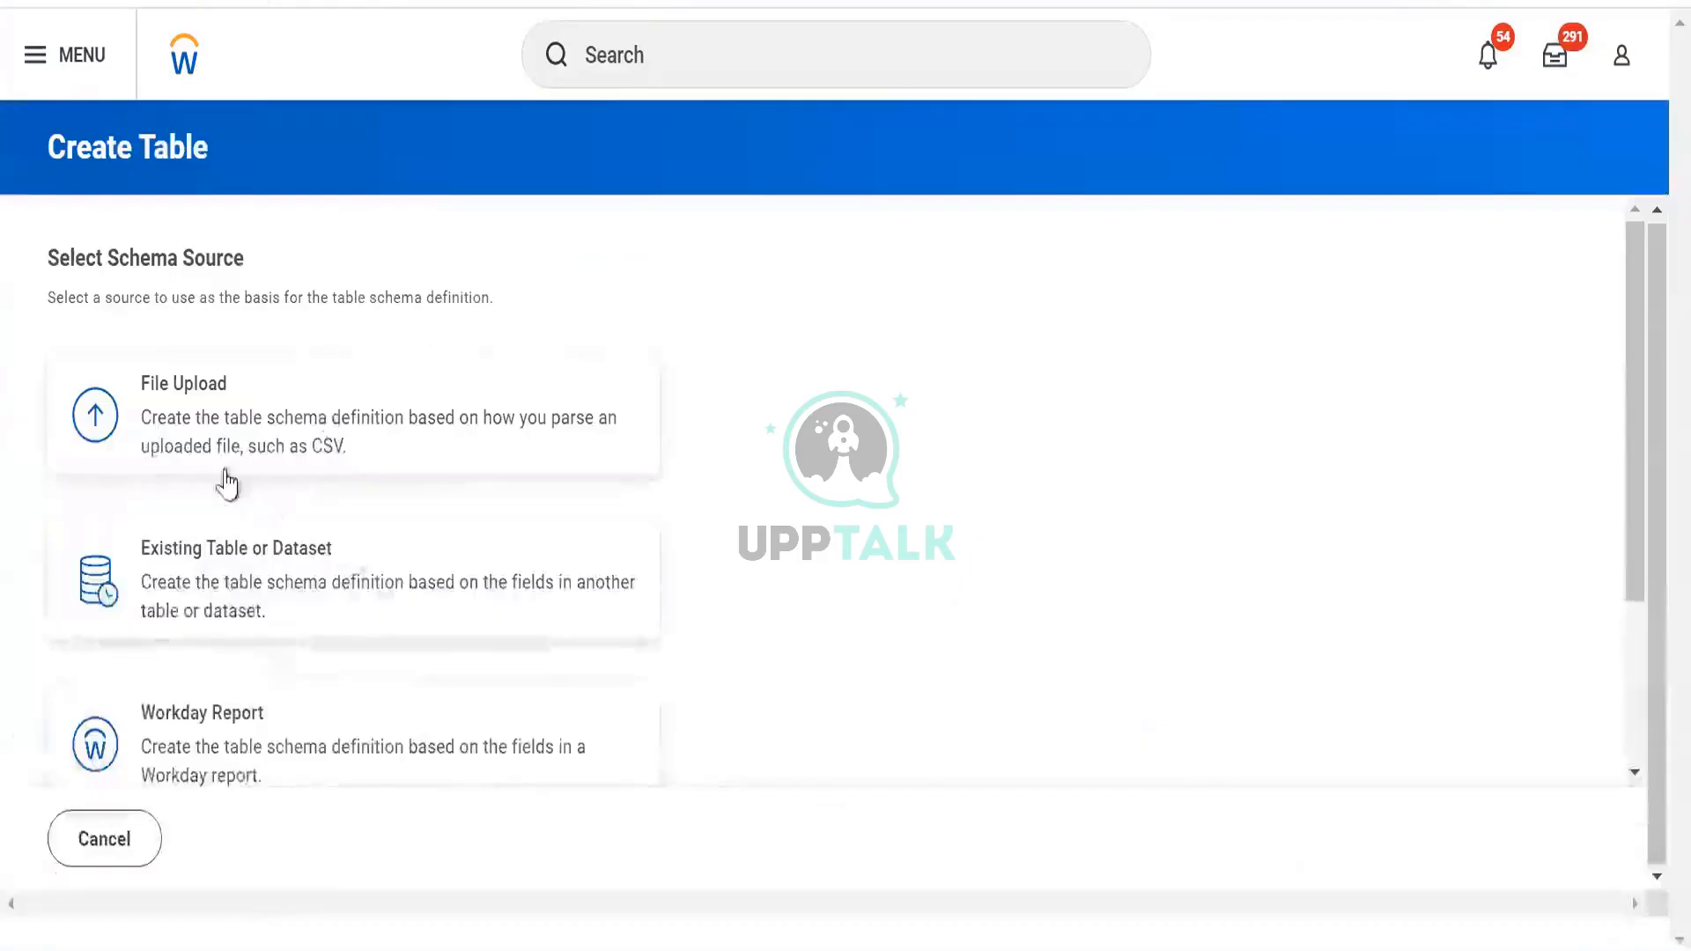
scroll(220, 479, down, 3)
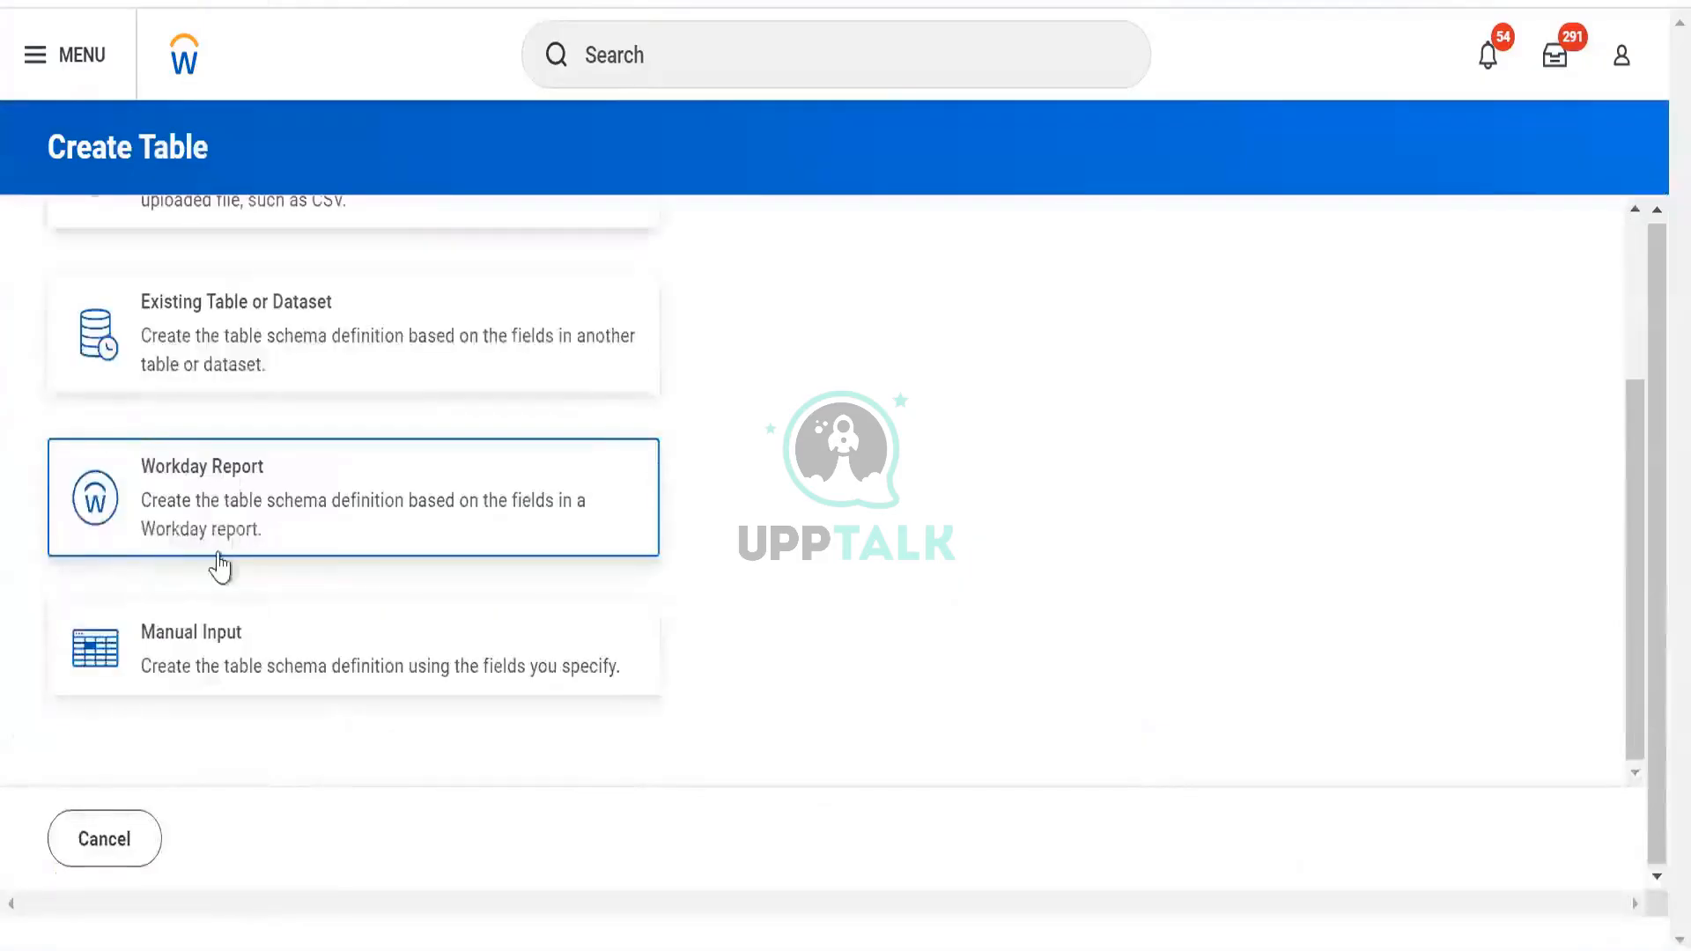
Base the new table's schema on the DV Worker Data report, save it, and view its details
click(227, 524)
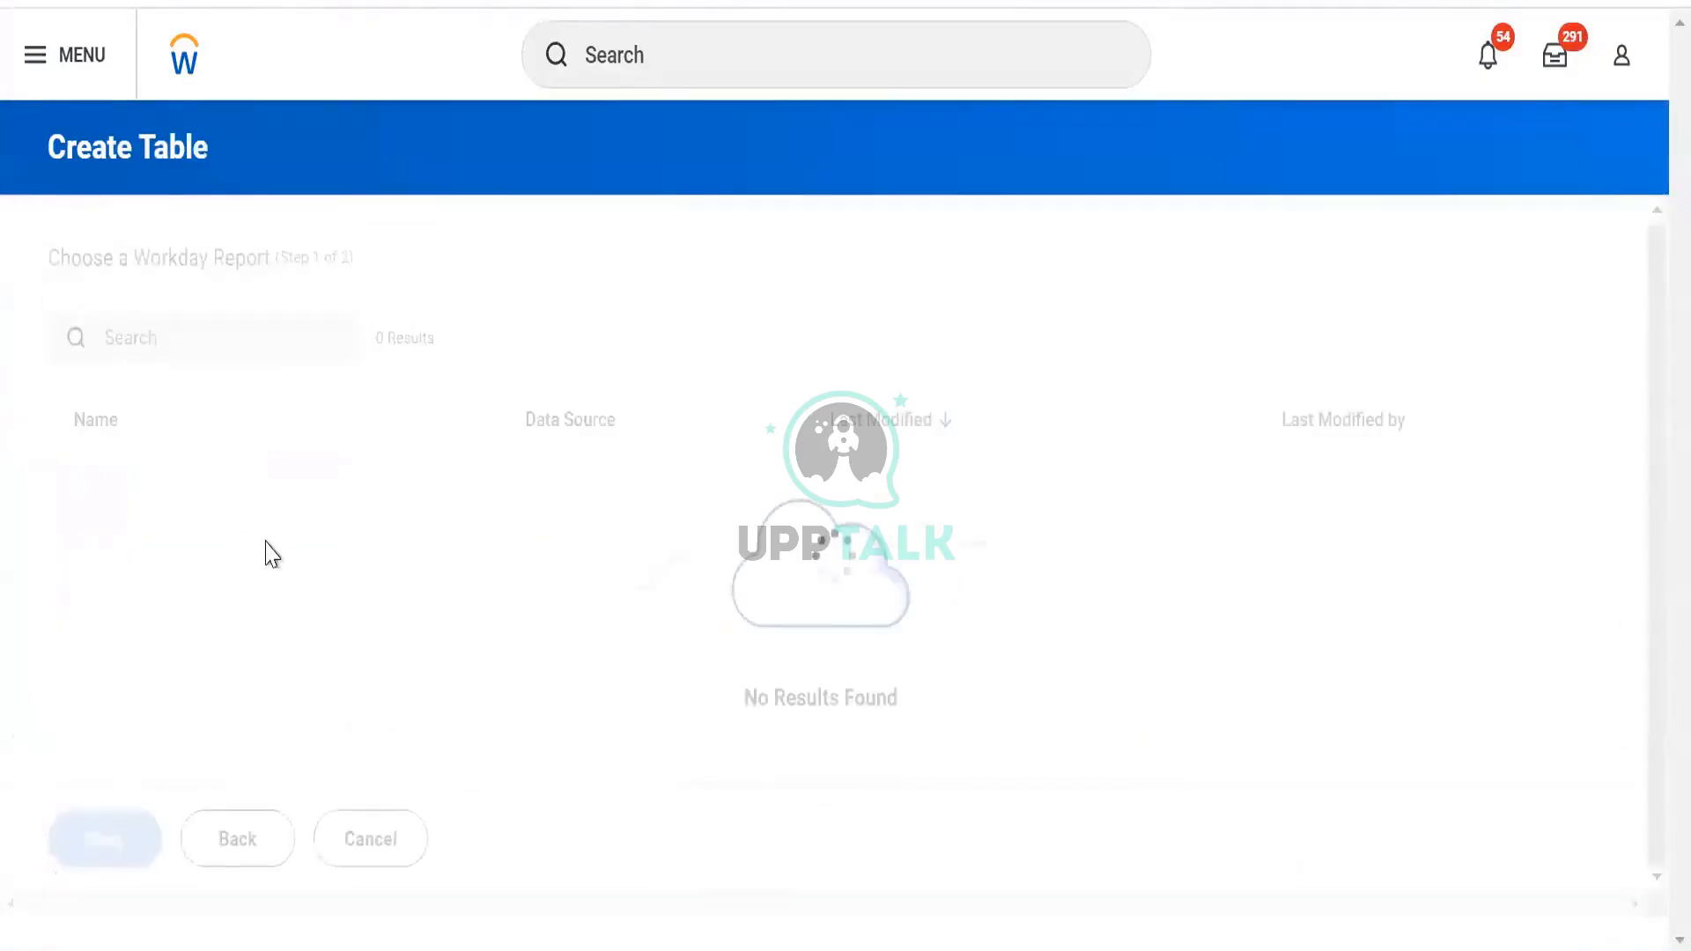
click(186, 465)
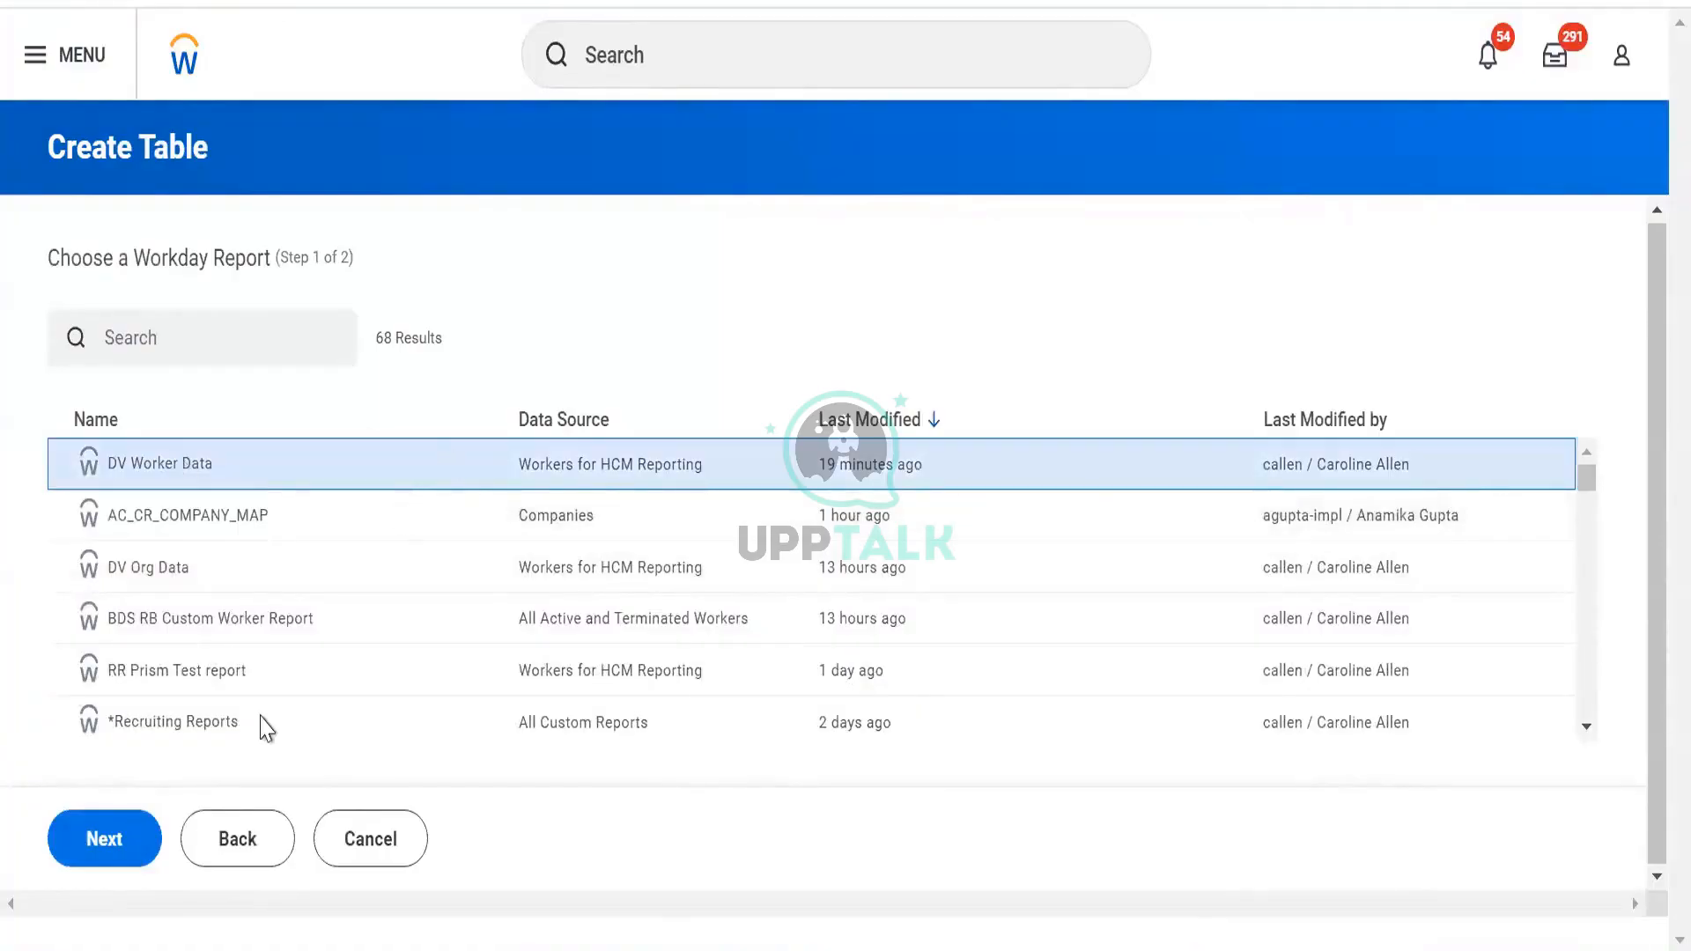
click(119, 866)
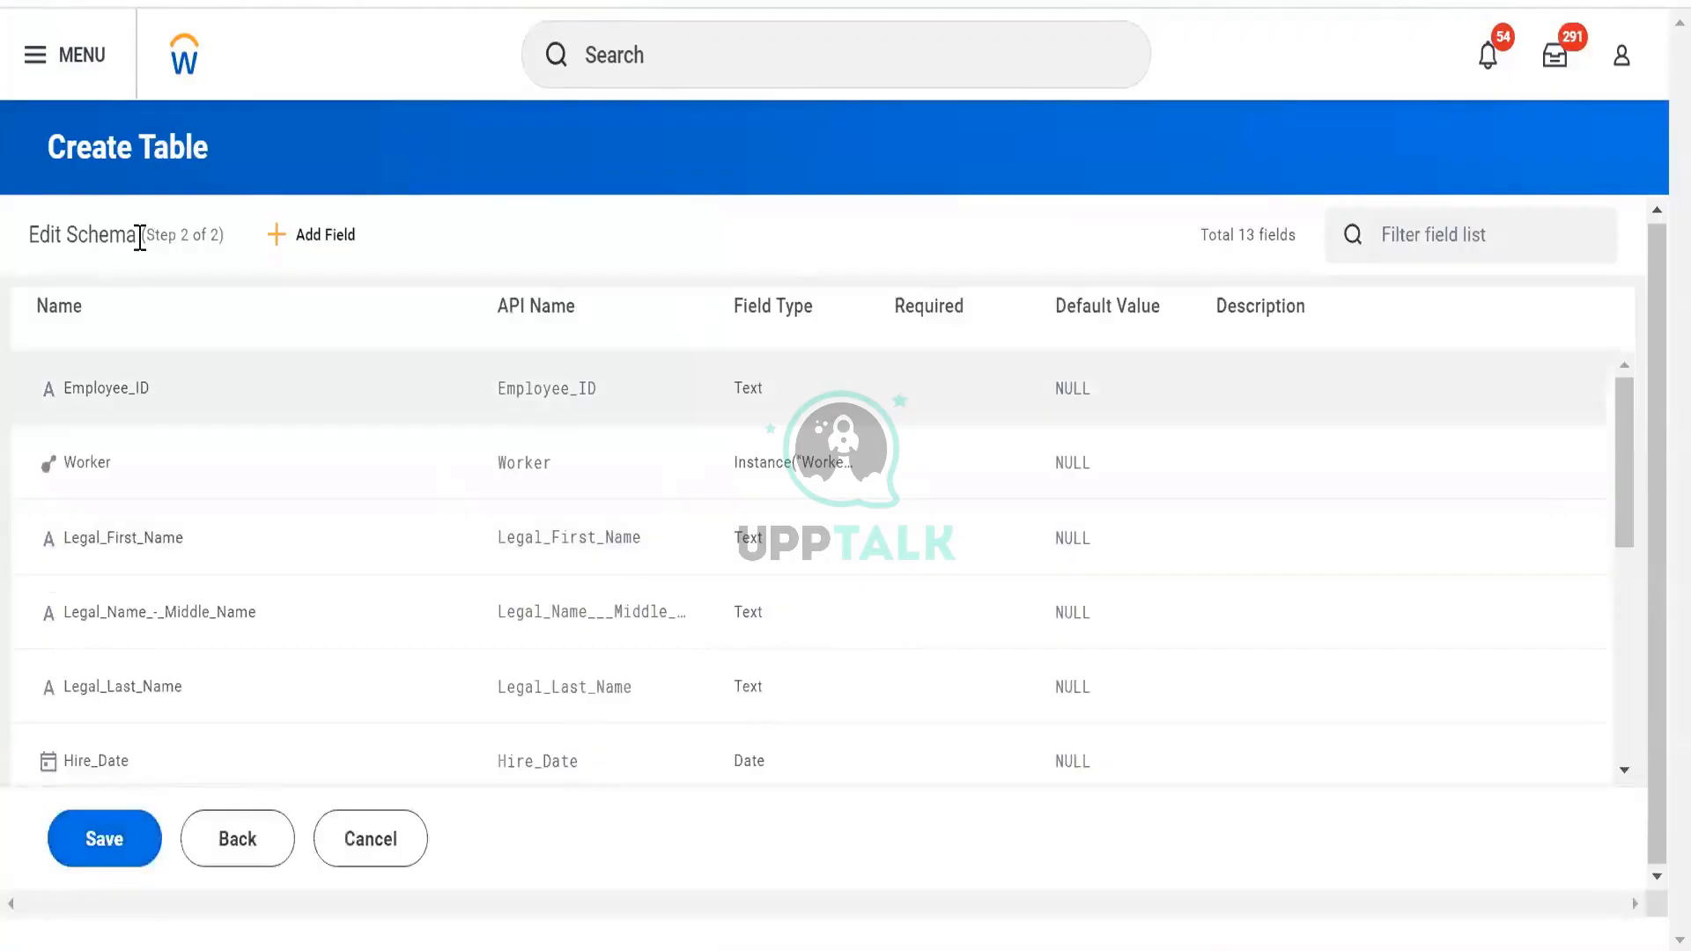
scroll(1081, 484, down, 5)
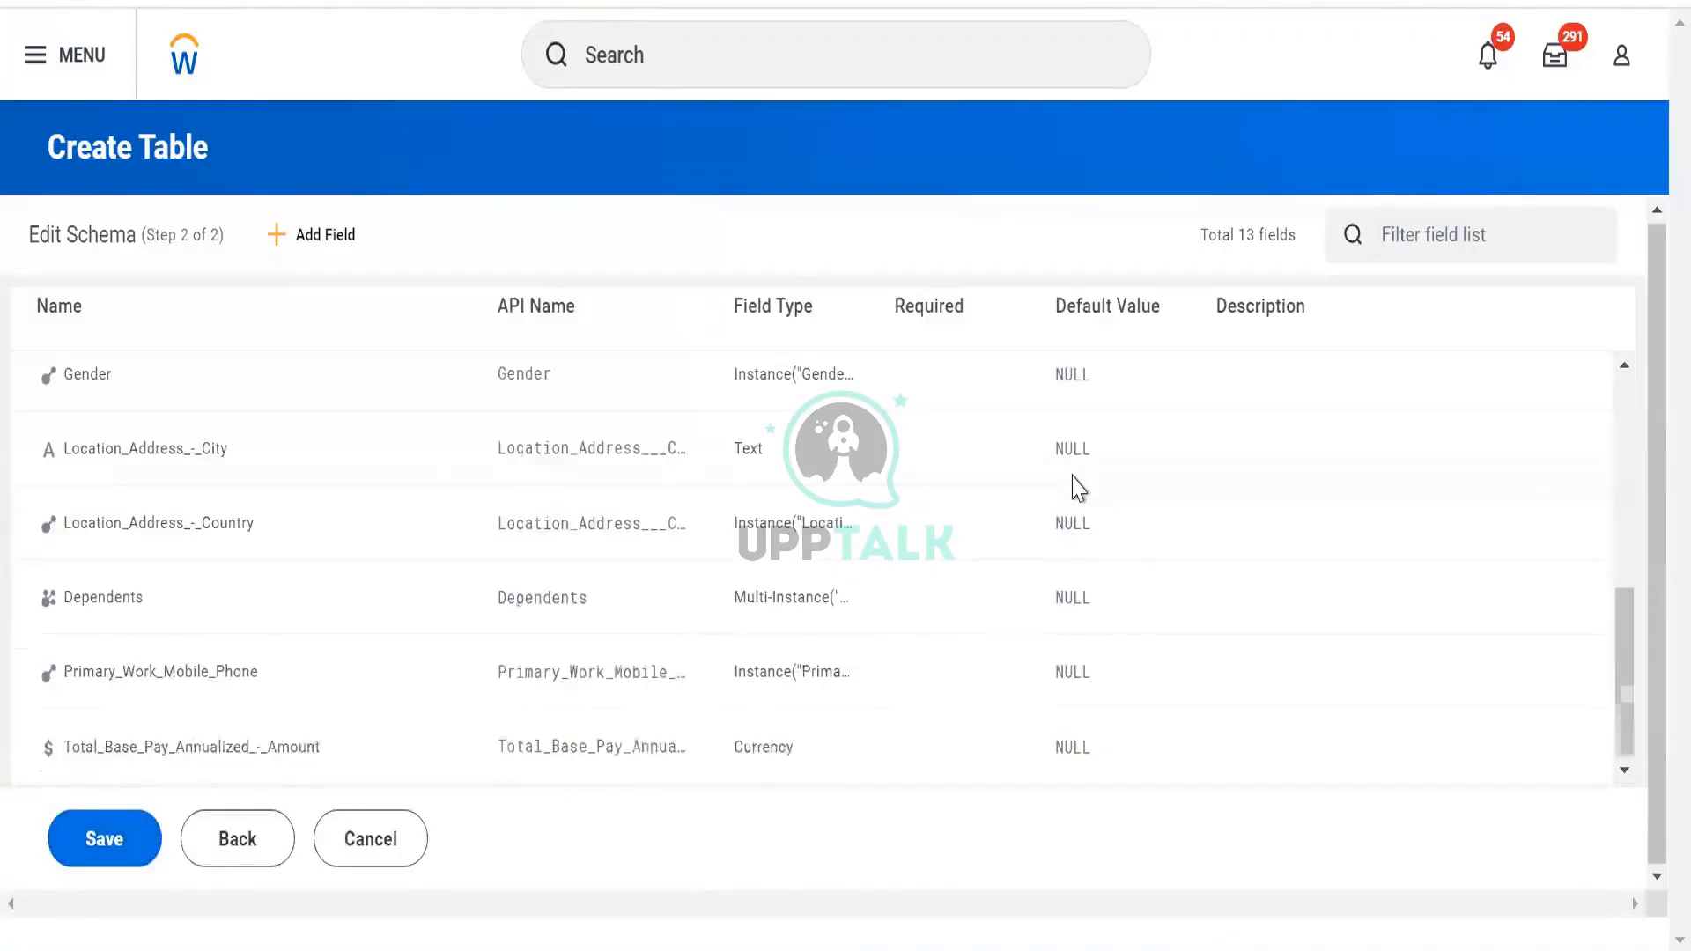
click(104, 841)
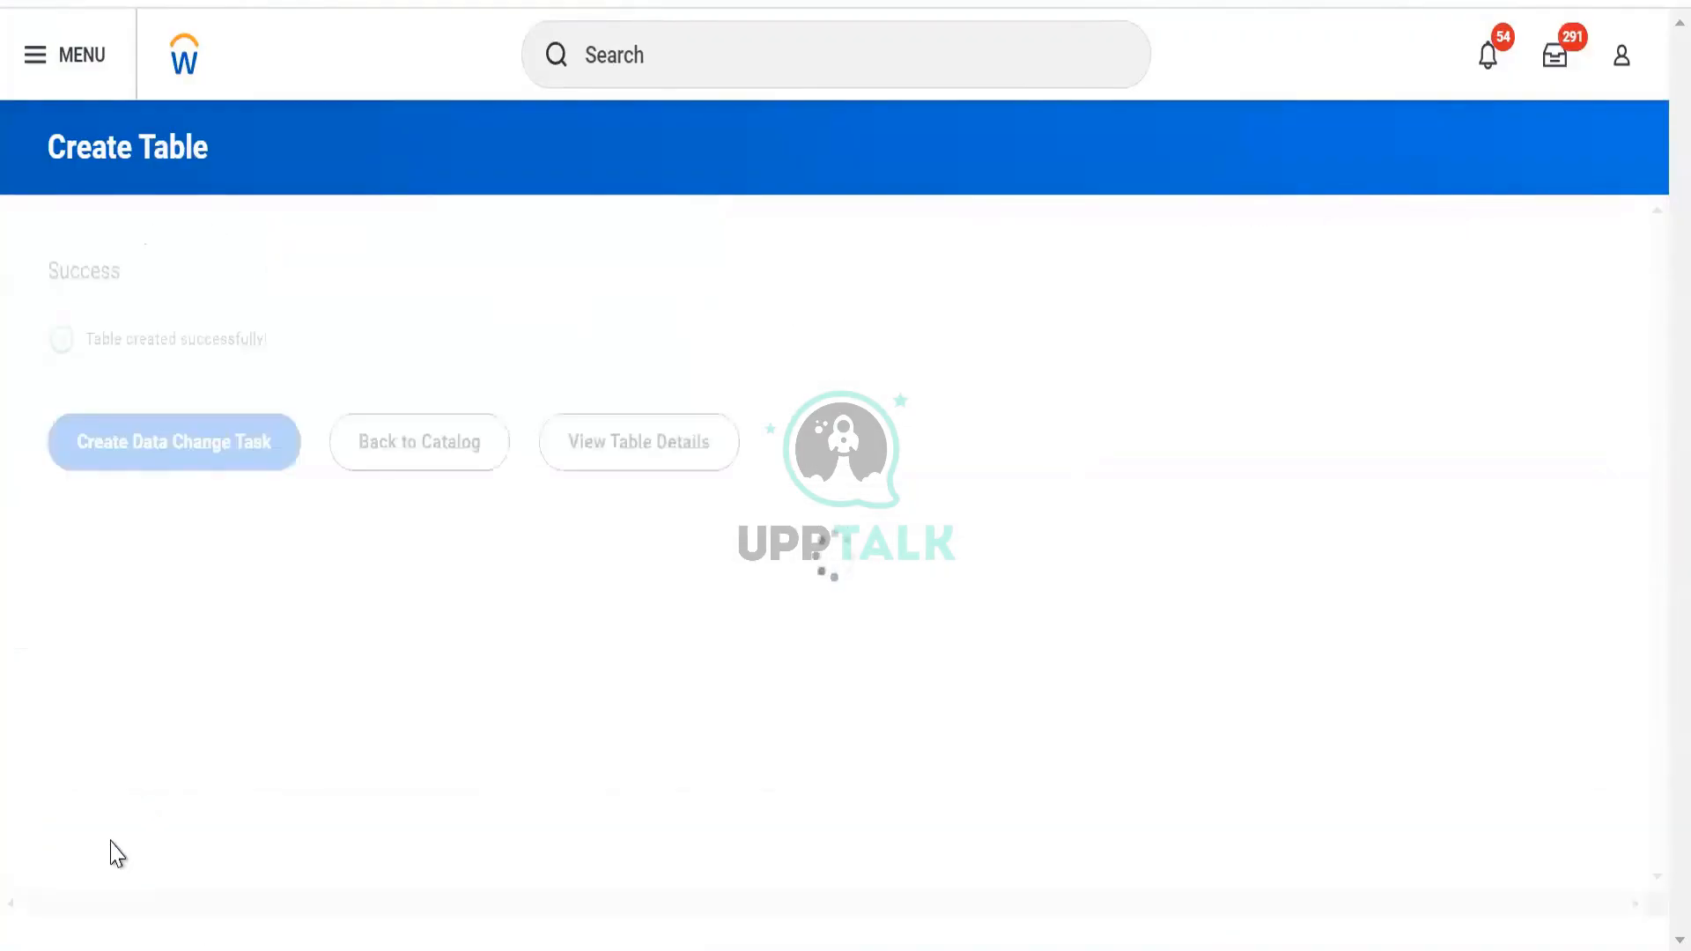
click(649, 469)
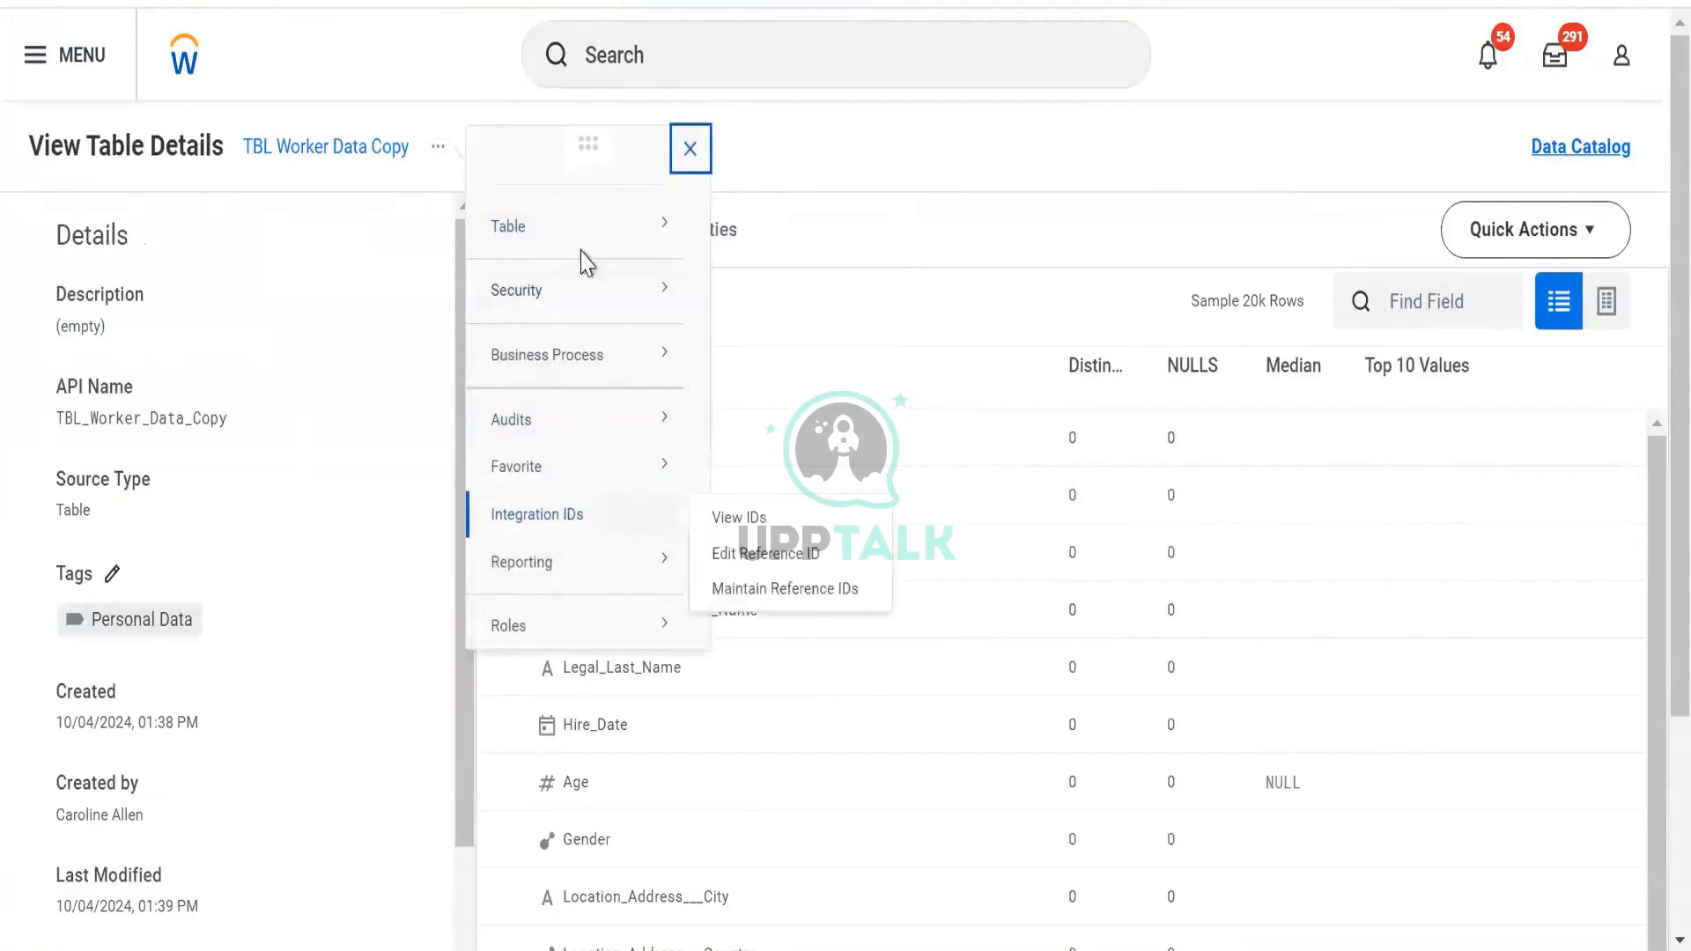
Start a data change task for the new table from its actions
mouse_move(592, 236)
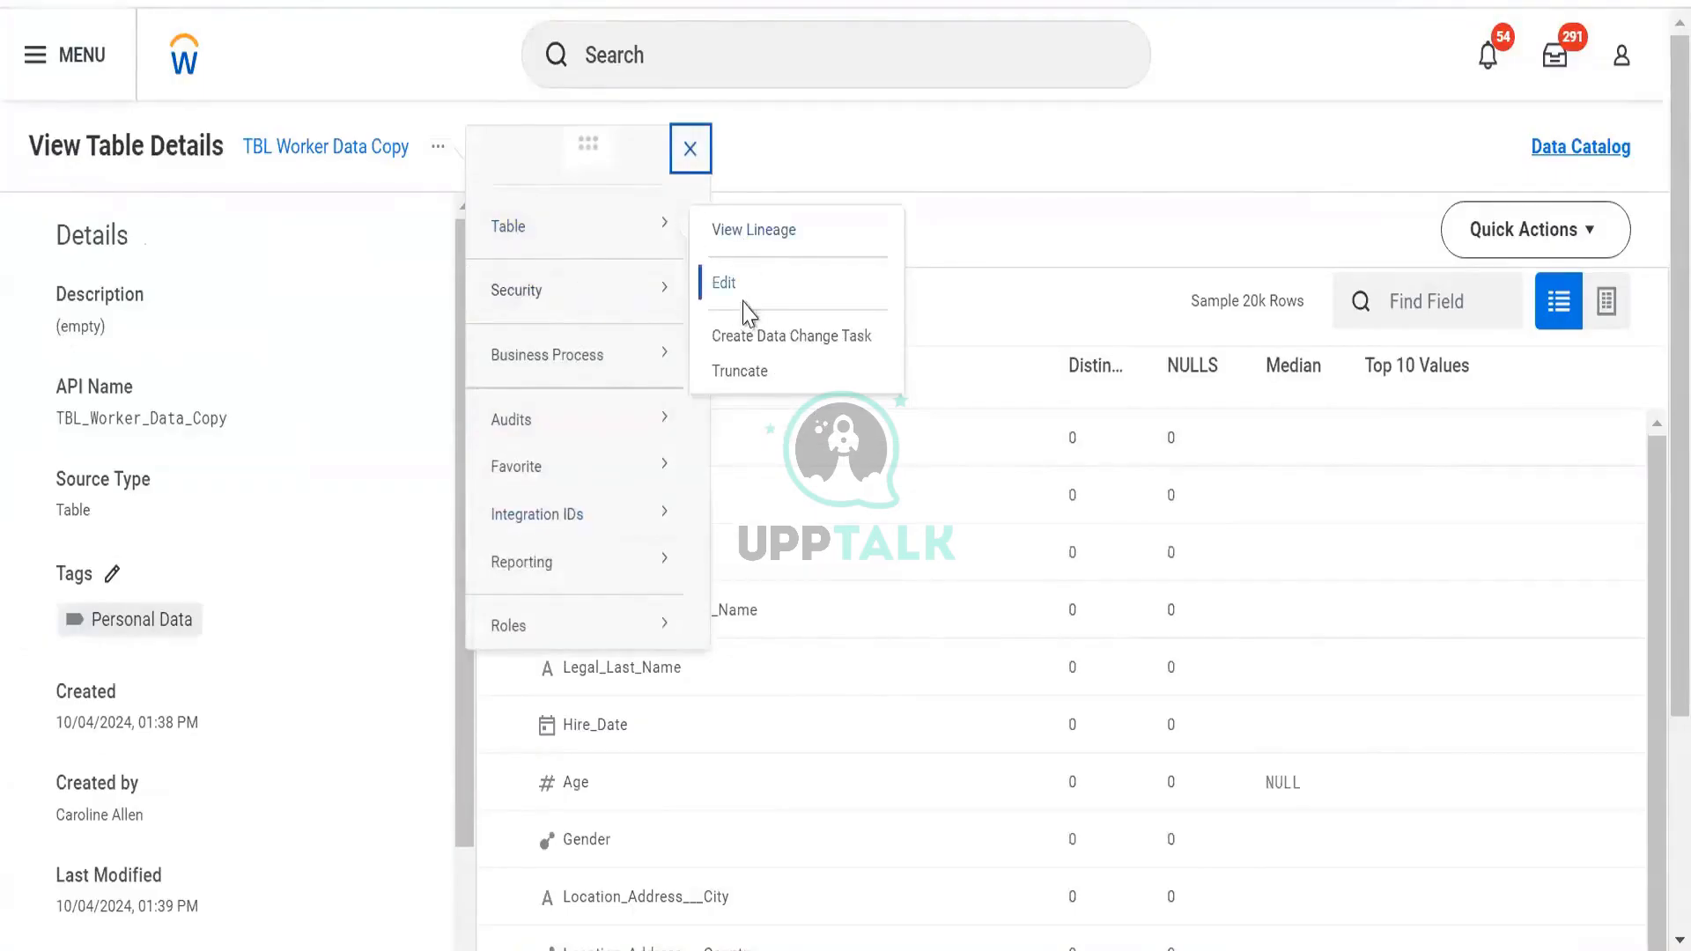
click(1566, 254)
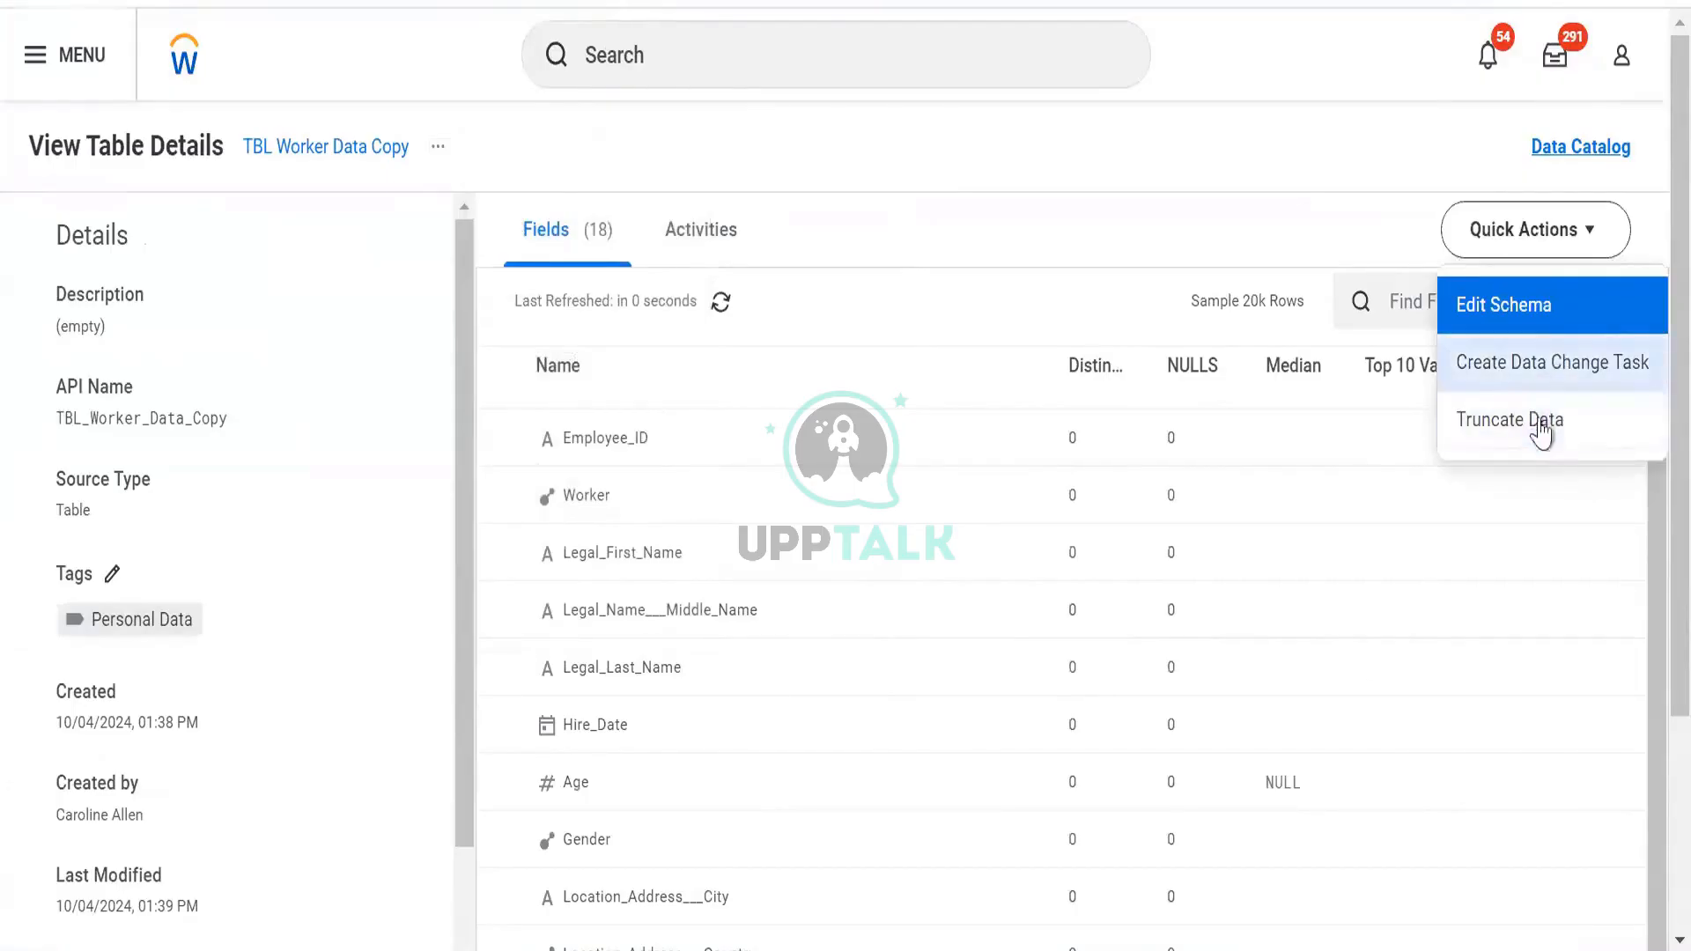
click(1543, 370)
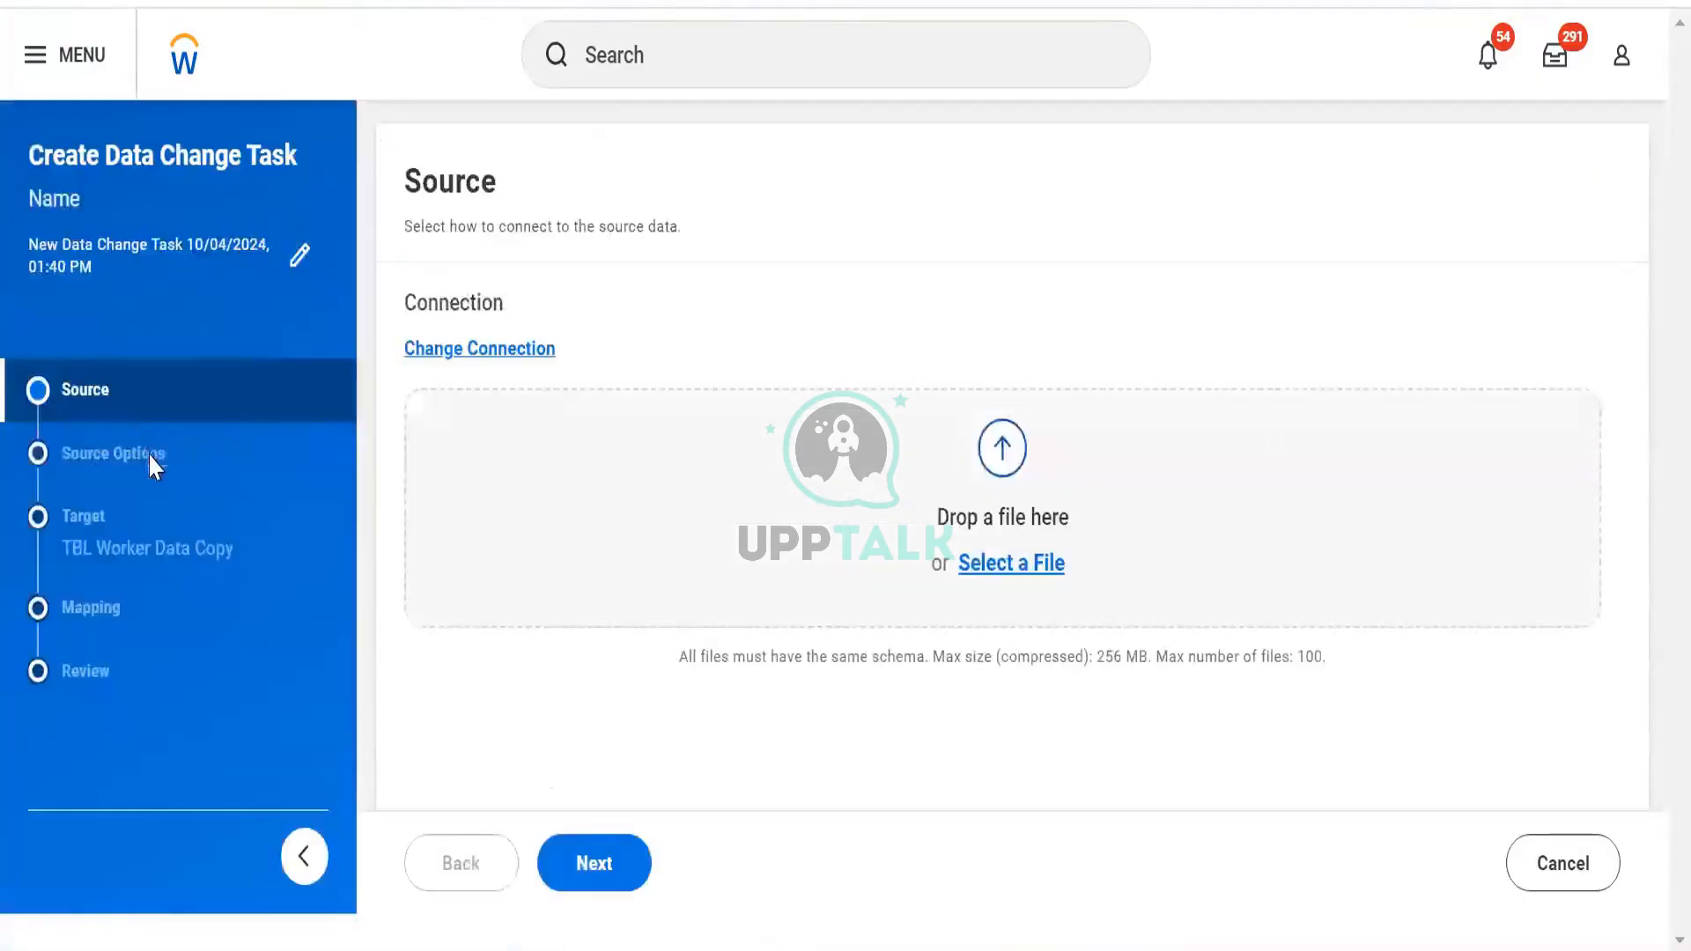
Set the task source to the DV Worker Data Workday report with Truncate and Insert
click(451, 336)
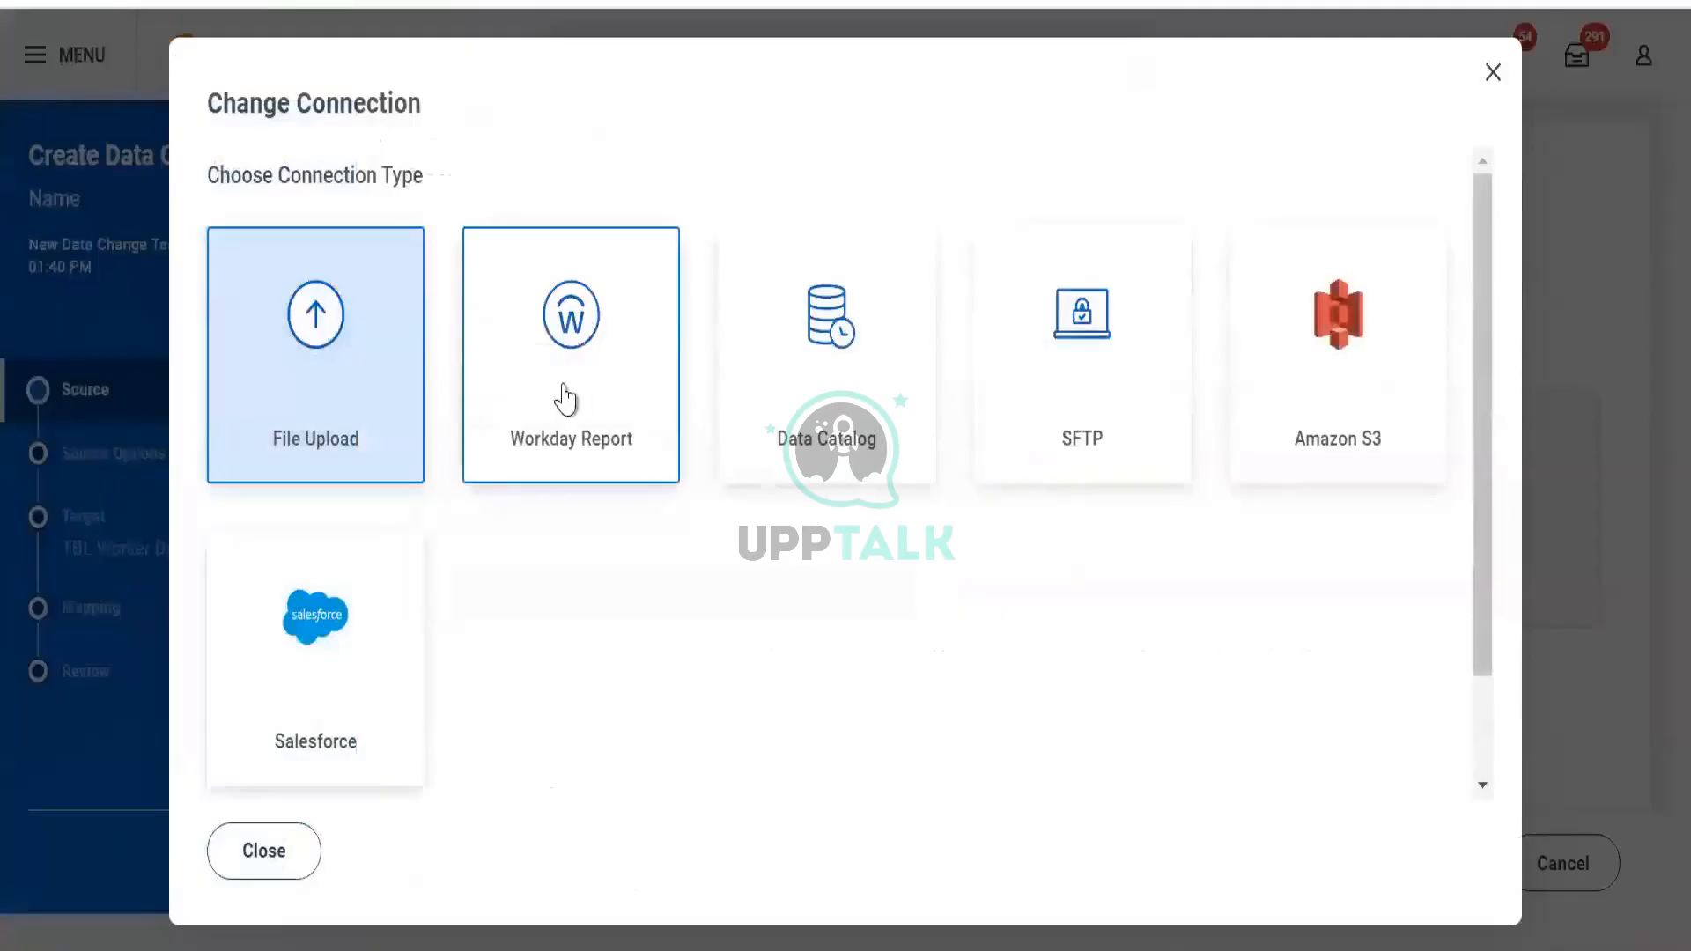
click(568, 396)
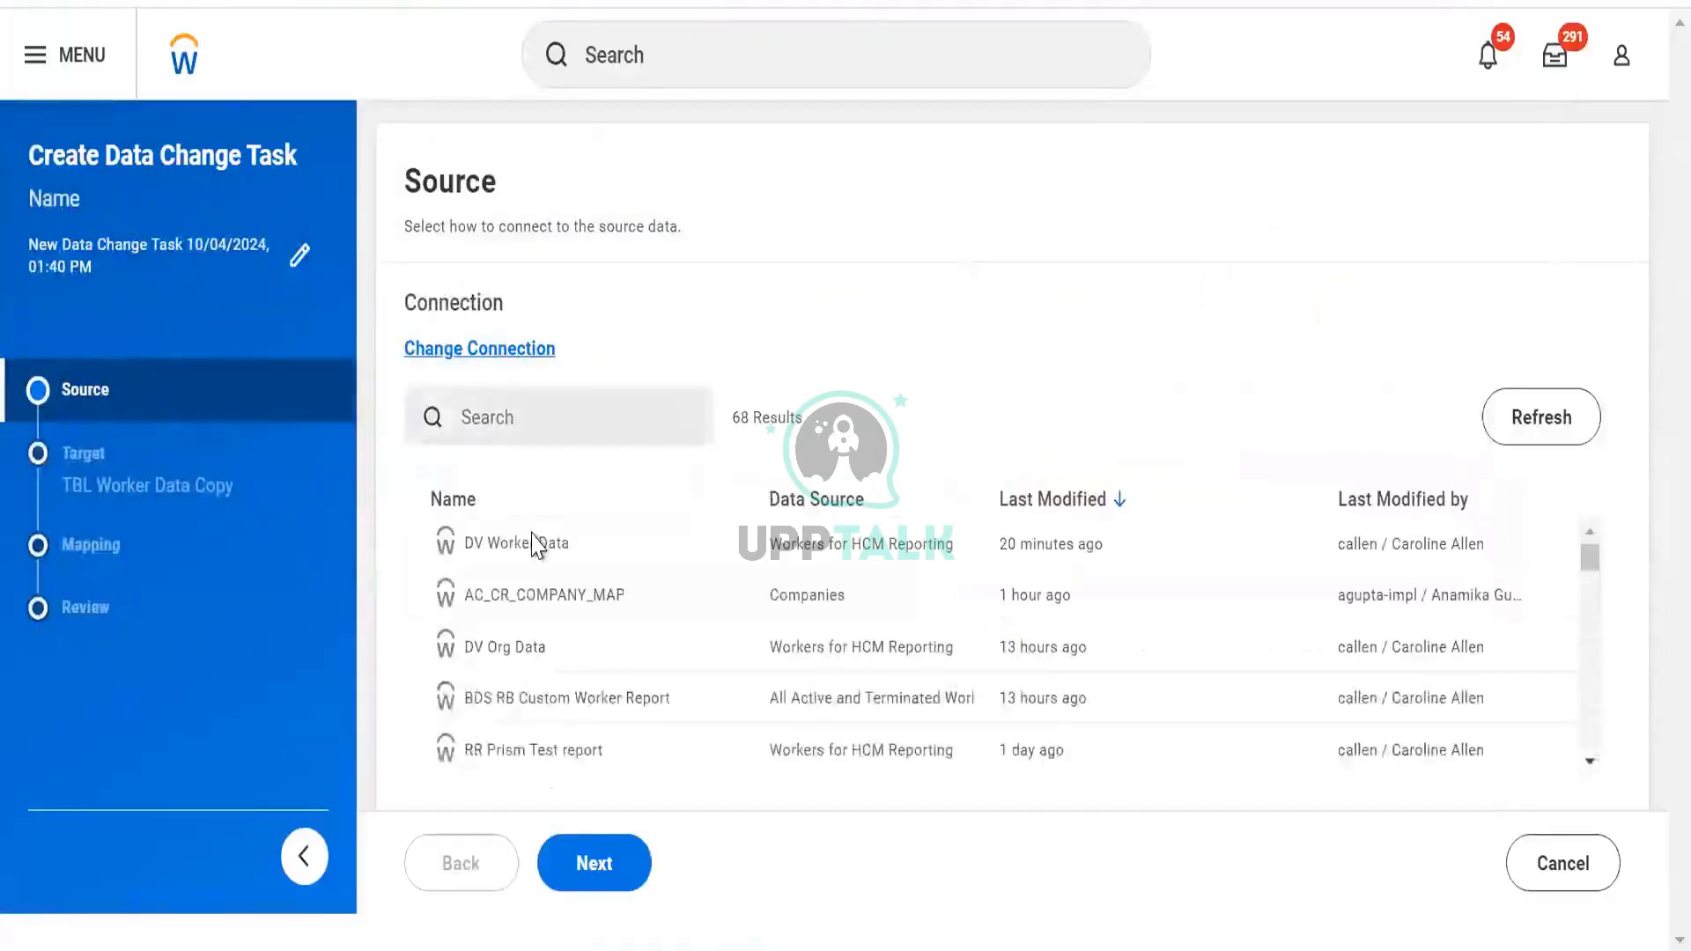
click(595, 863)
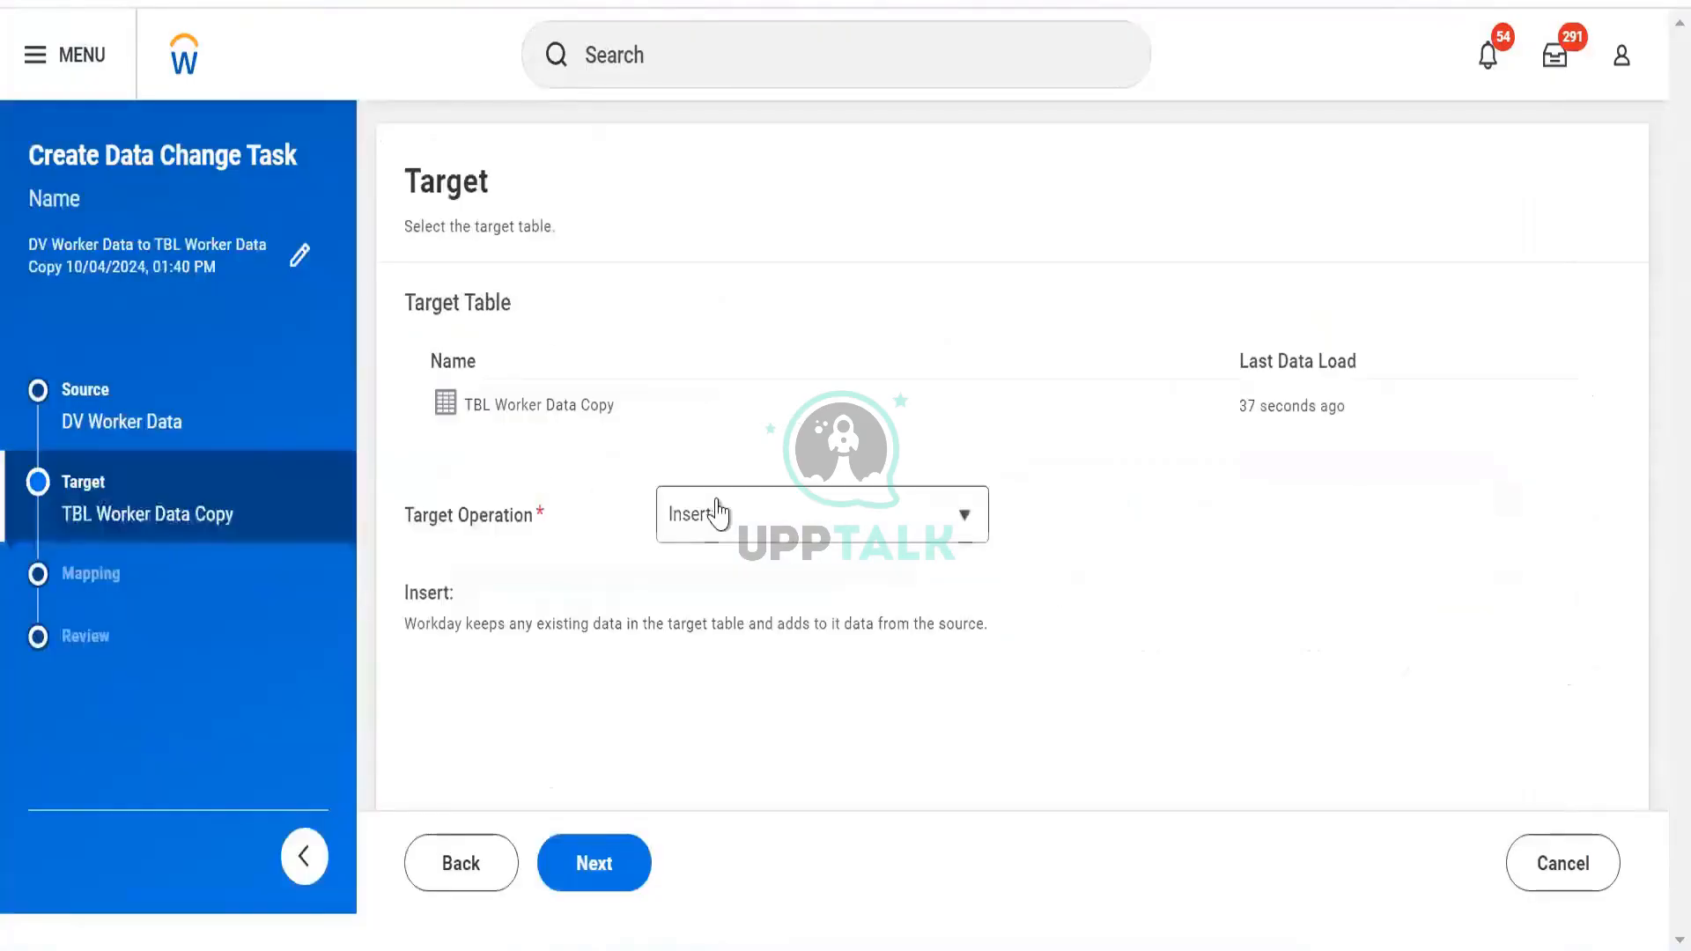
click(716, 515)
click(741, 613)
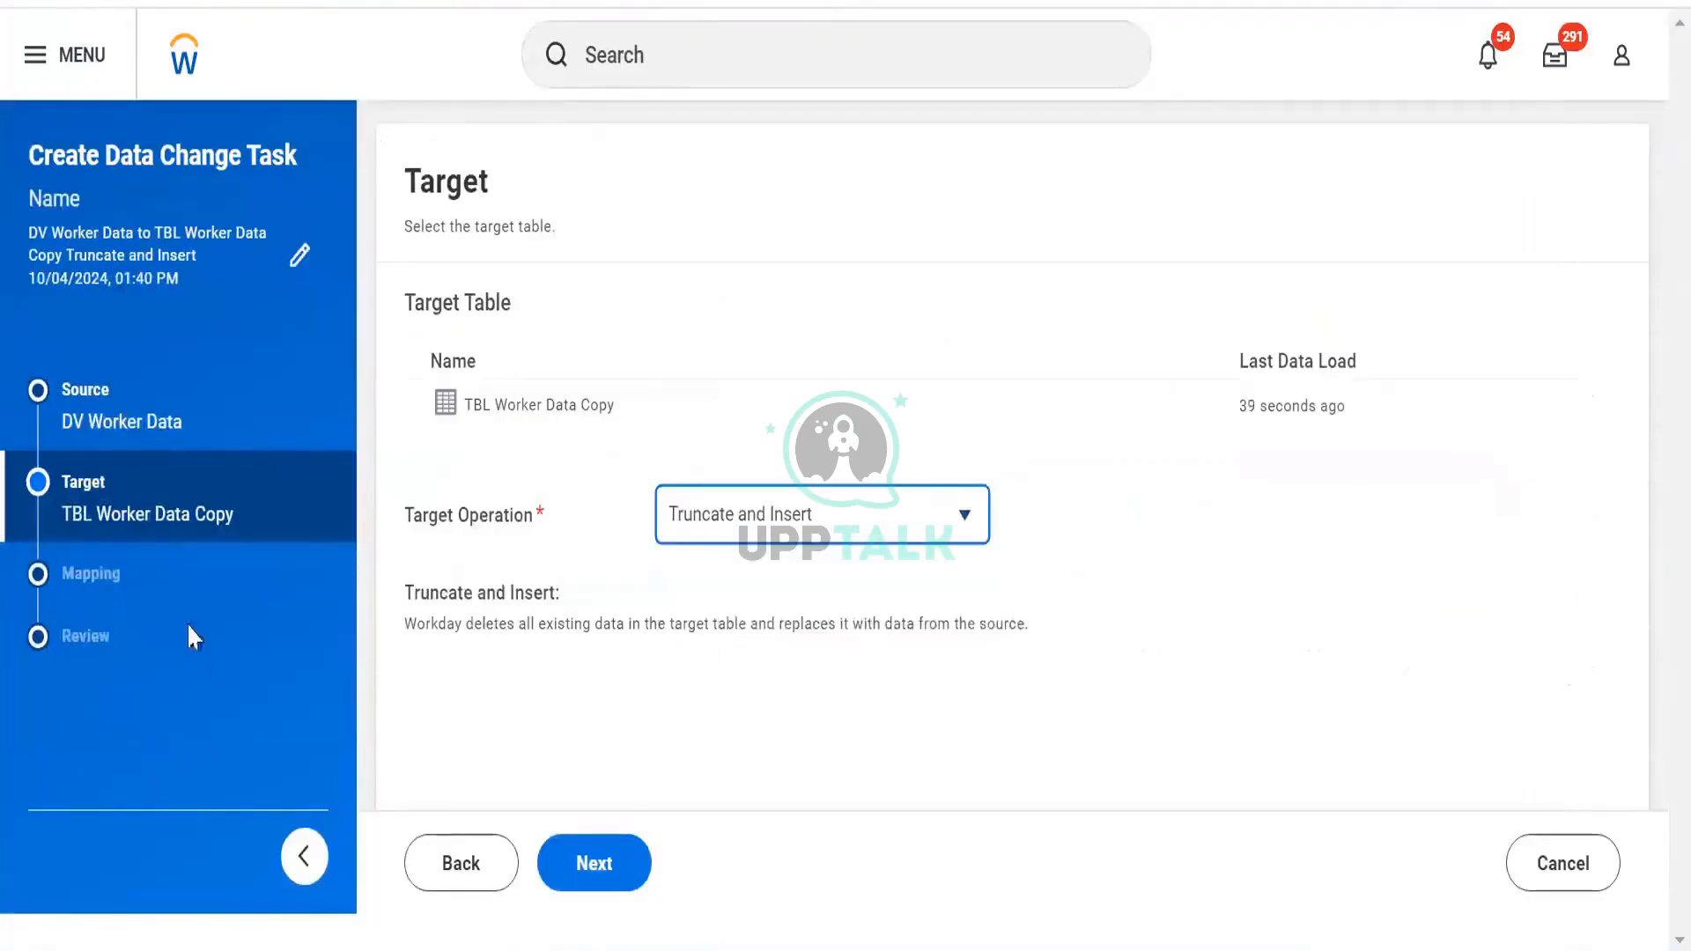
Save and run the task, then view TBL Worker Data Copy's actions in the Tables list
click(592, 864)
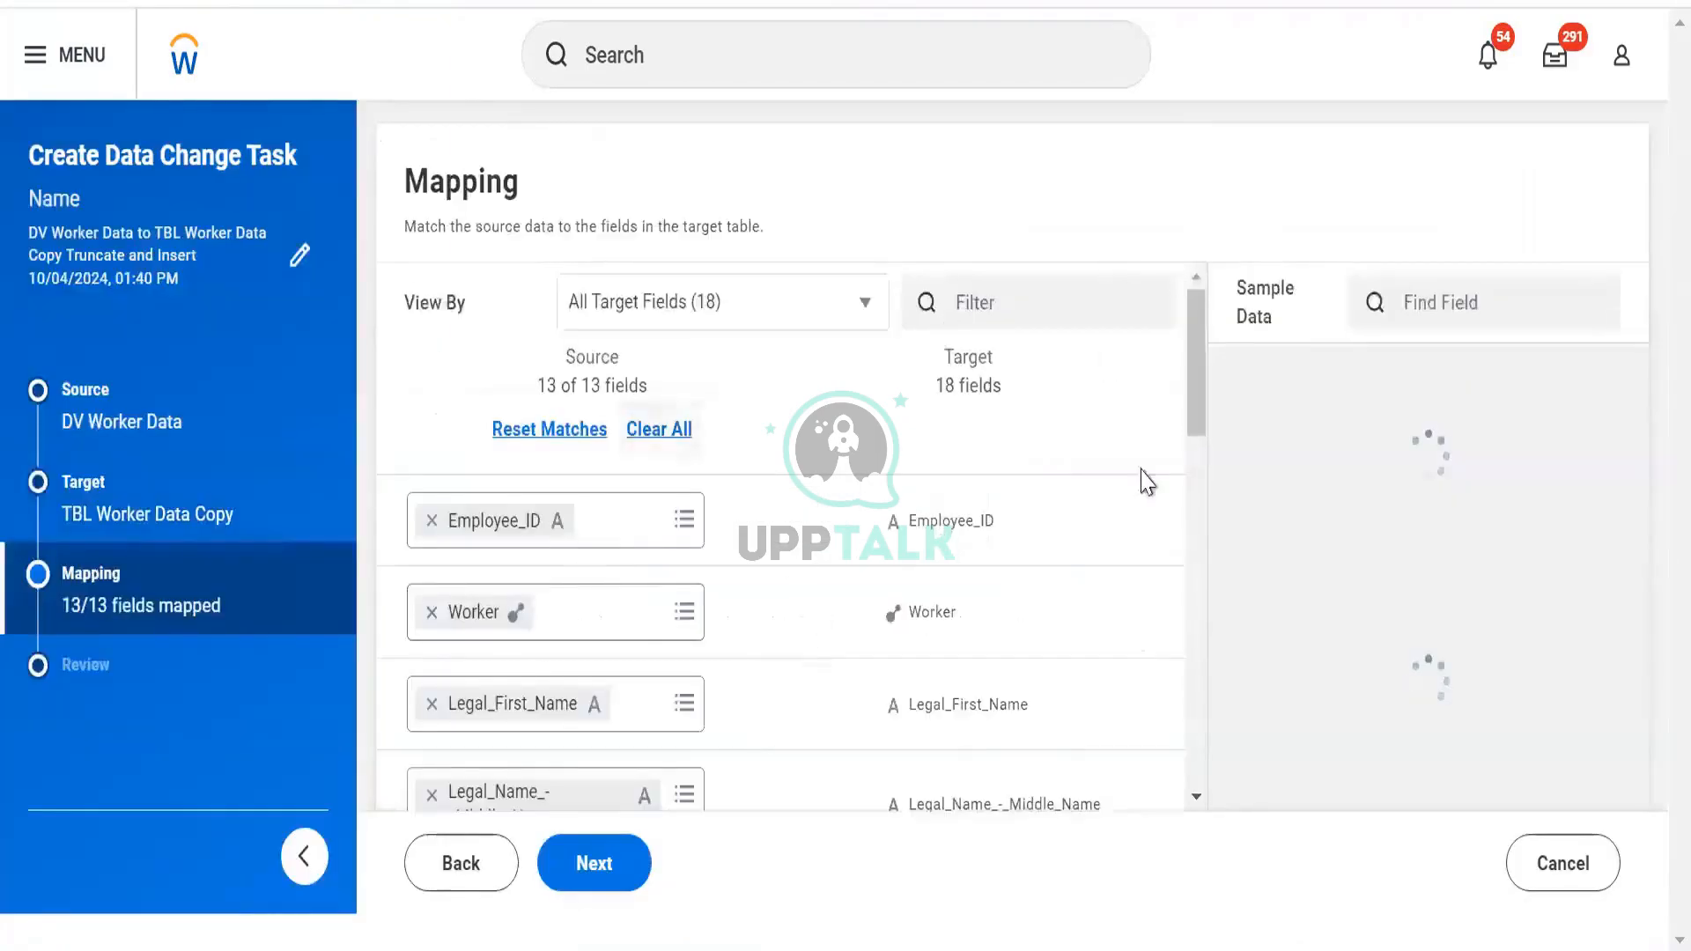
scroll(656, 894, down, 3)
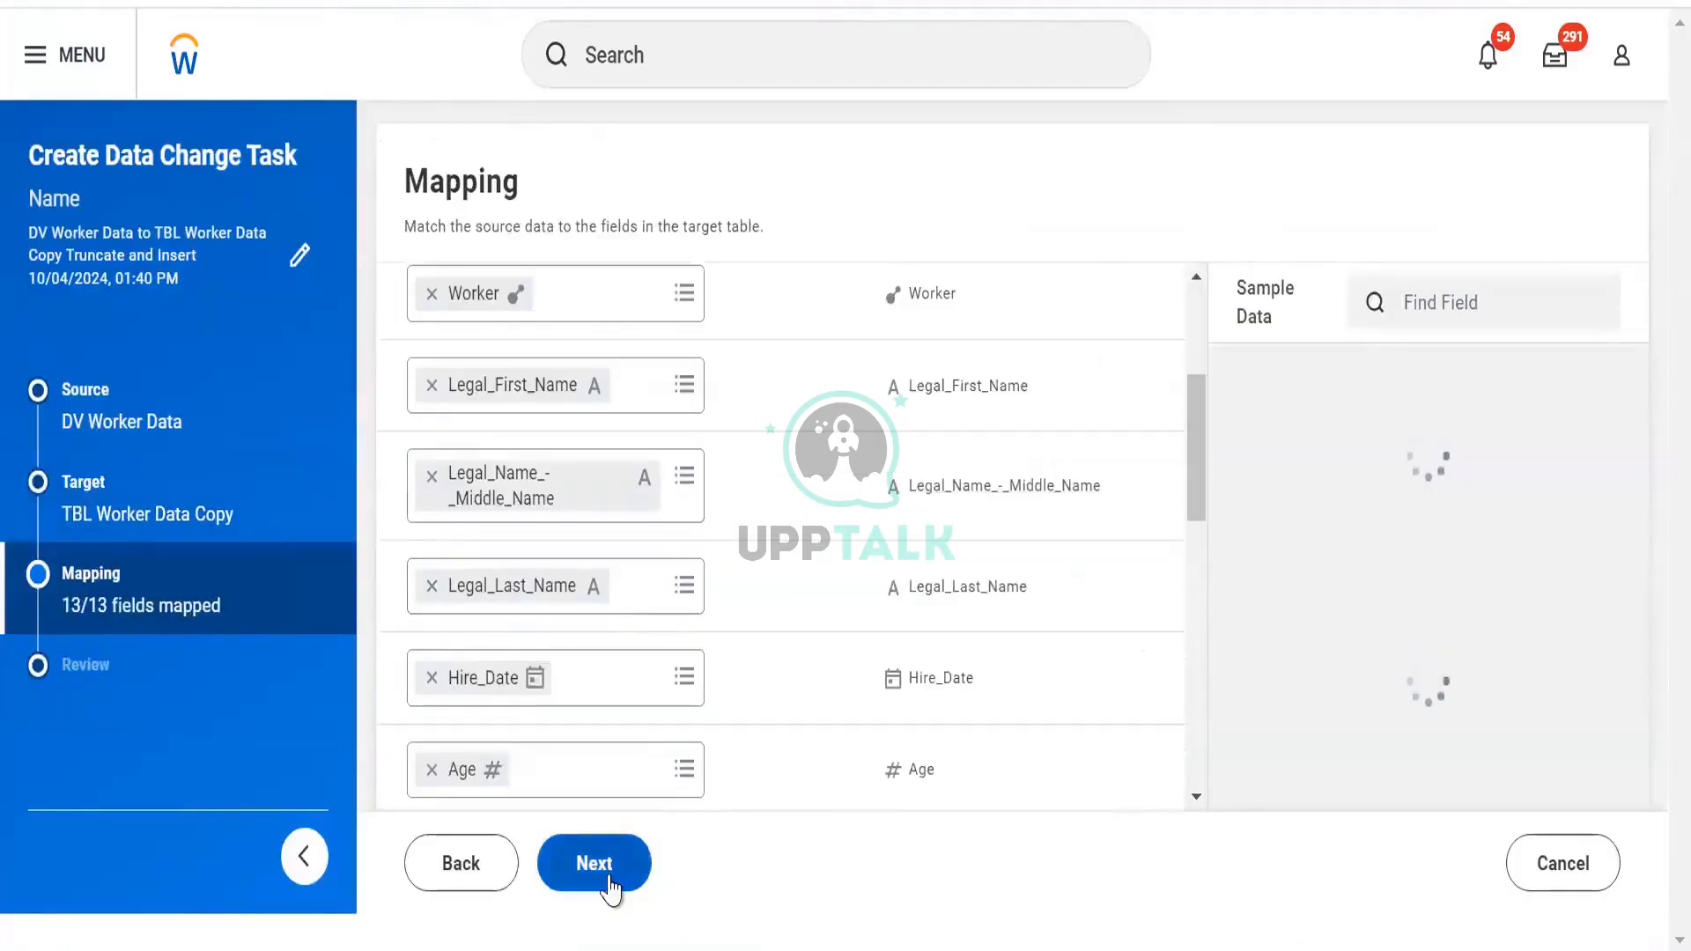
click(611, 879)
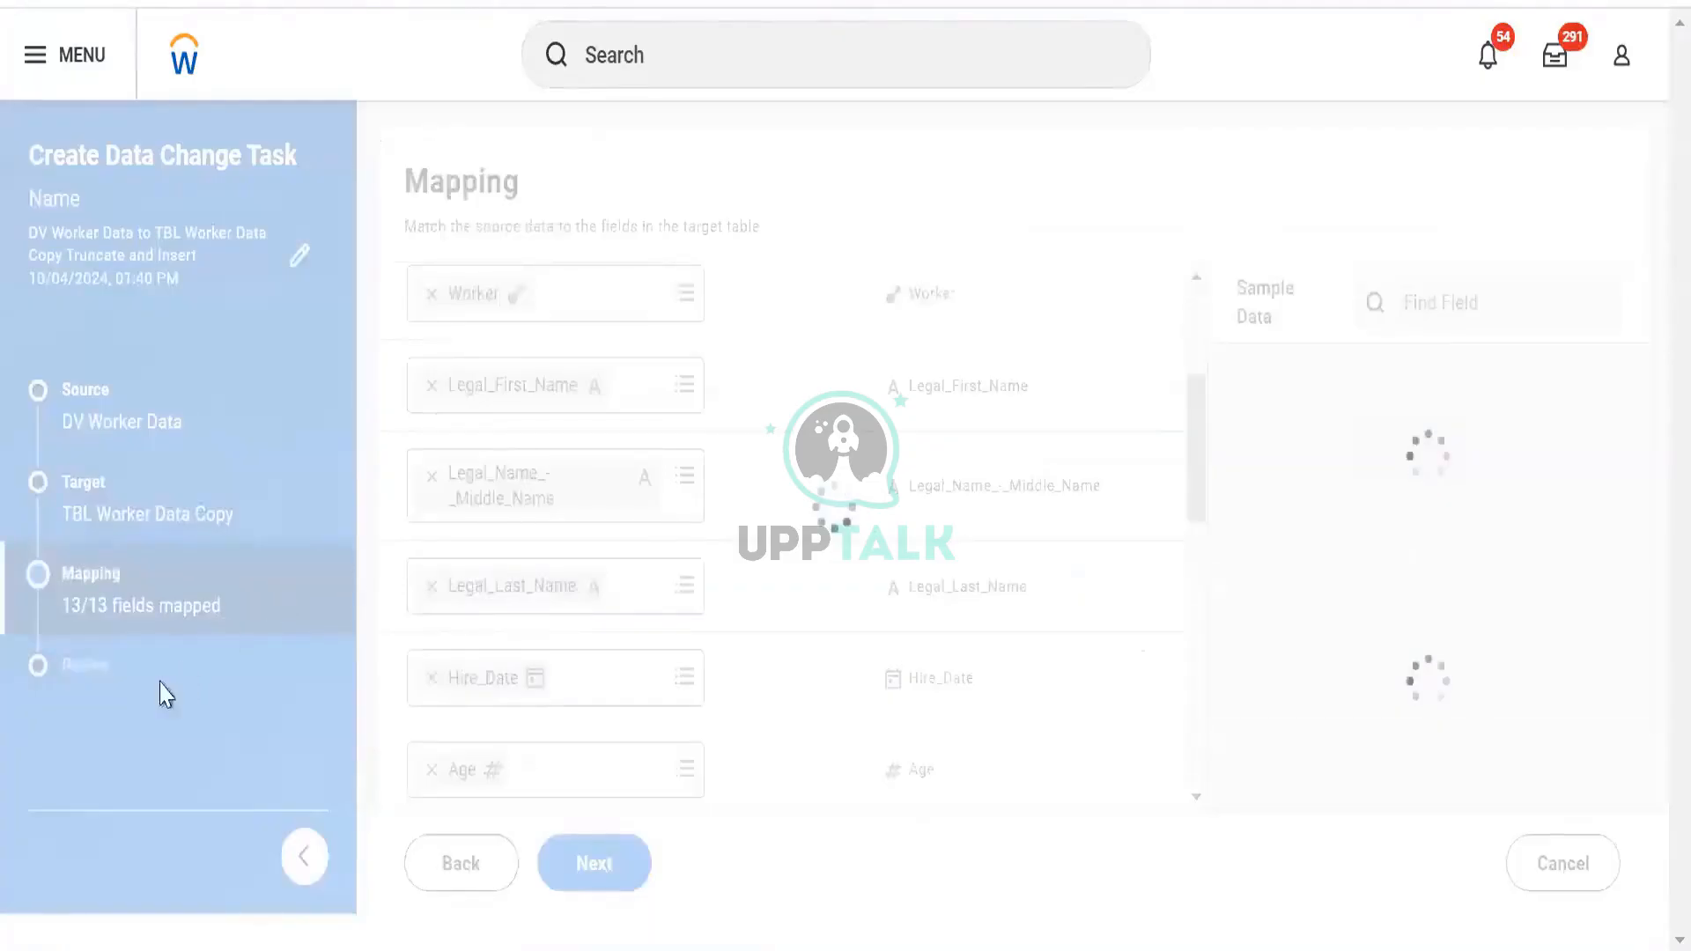
scroll(877, 482, down, 3)
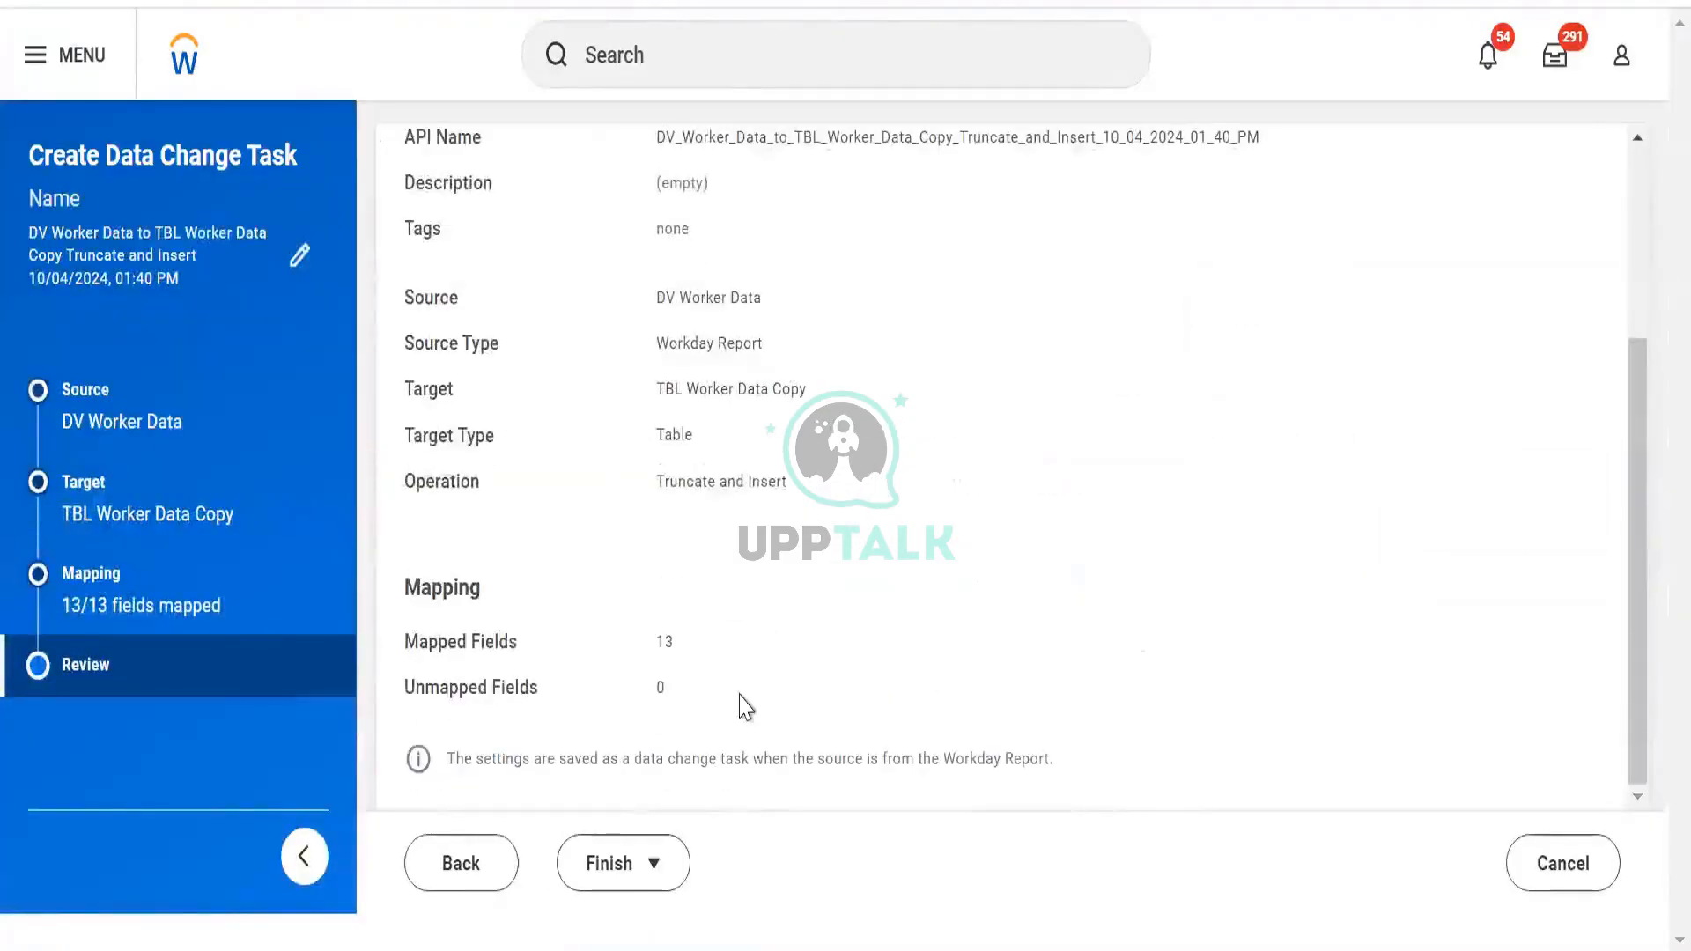
click(626, 876)
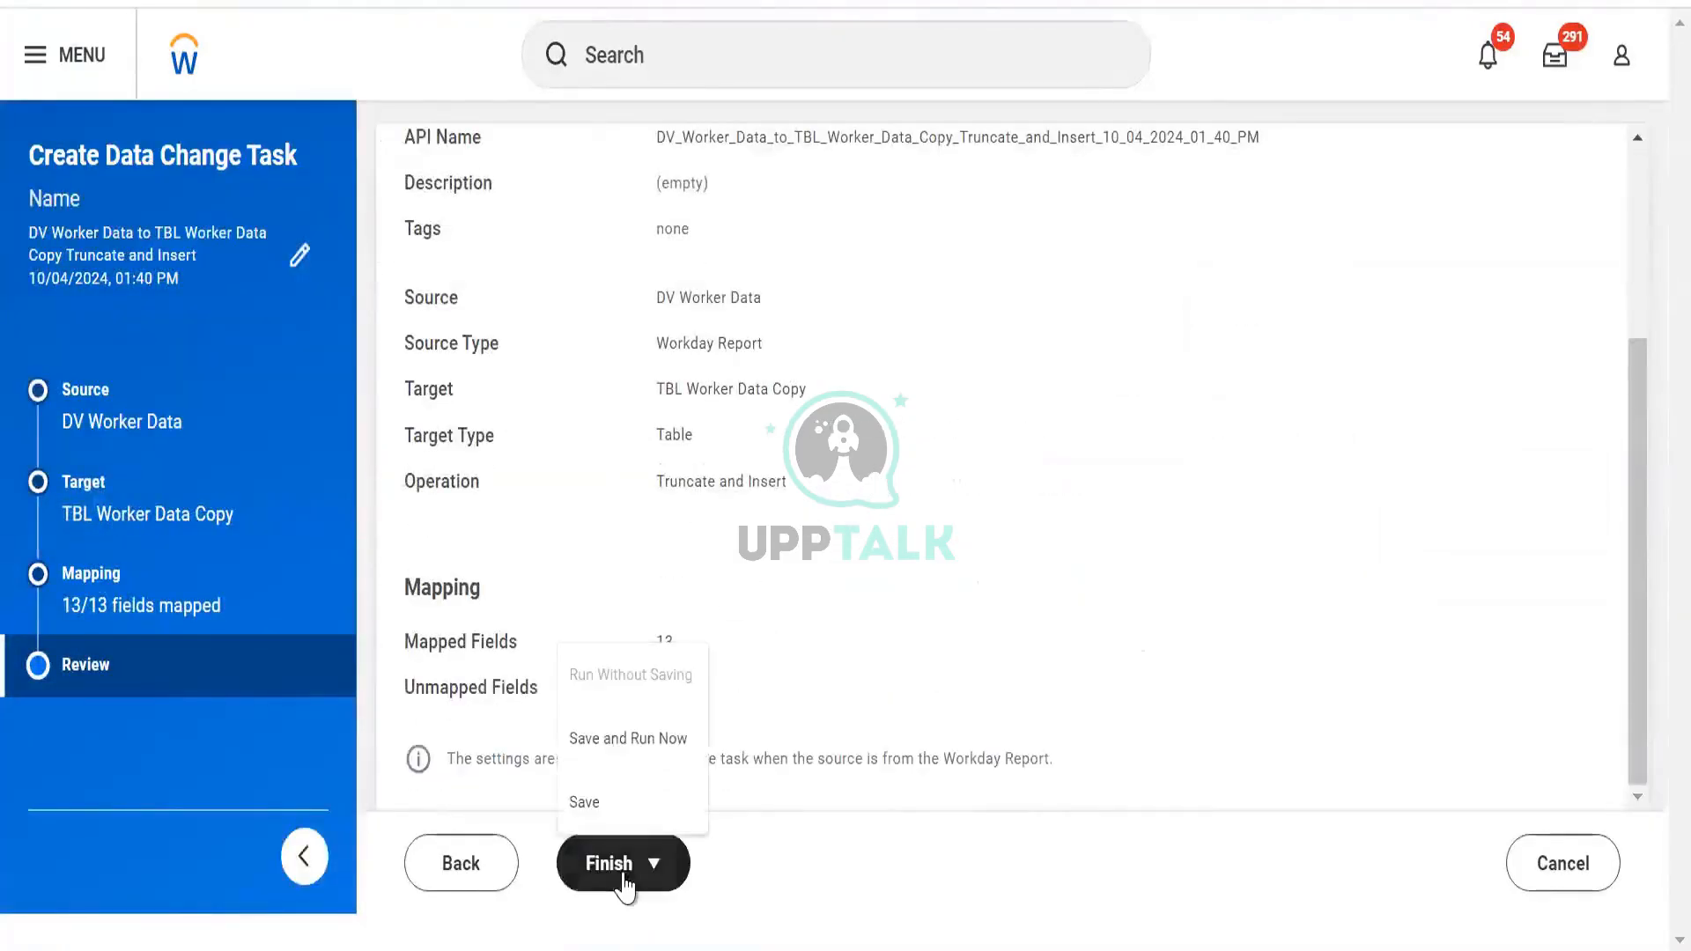
click(628, 744)
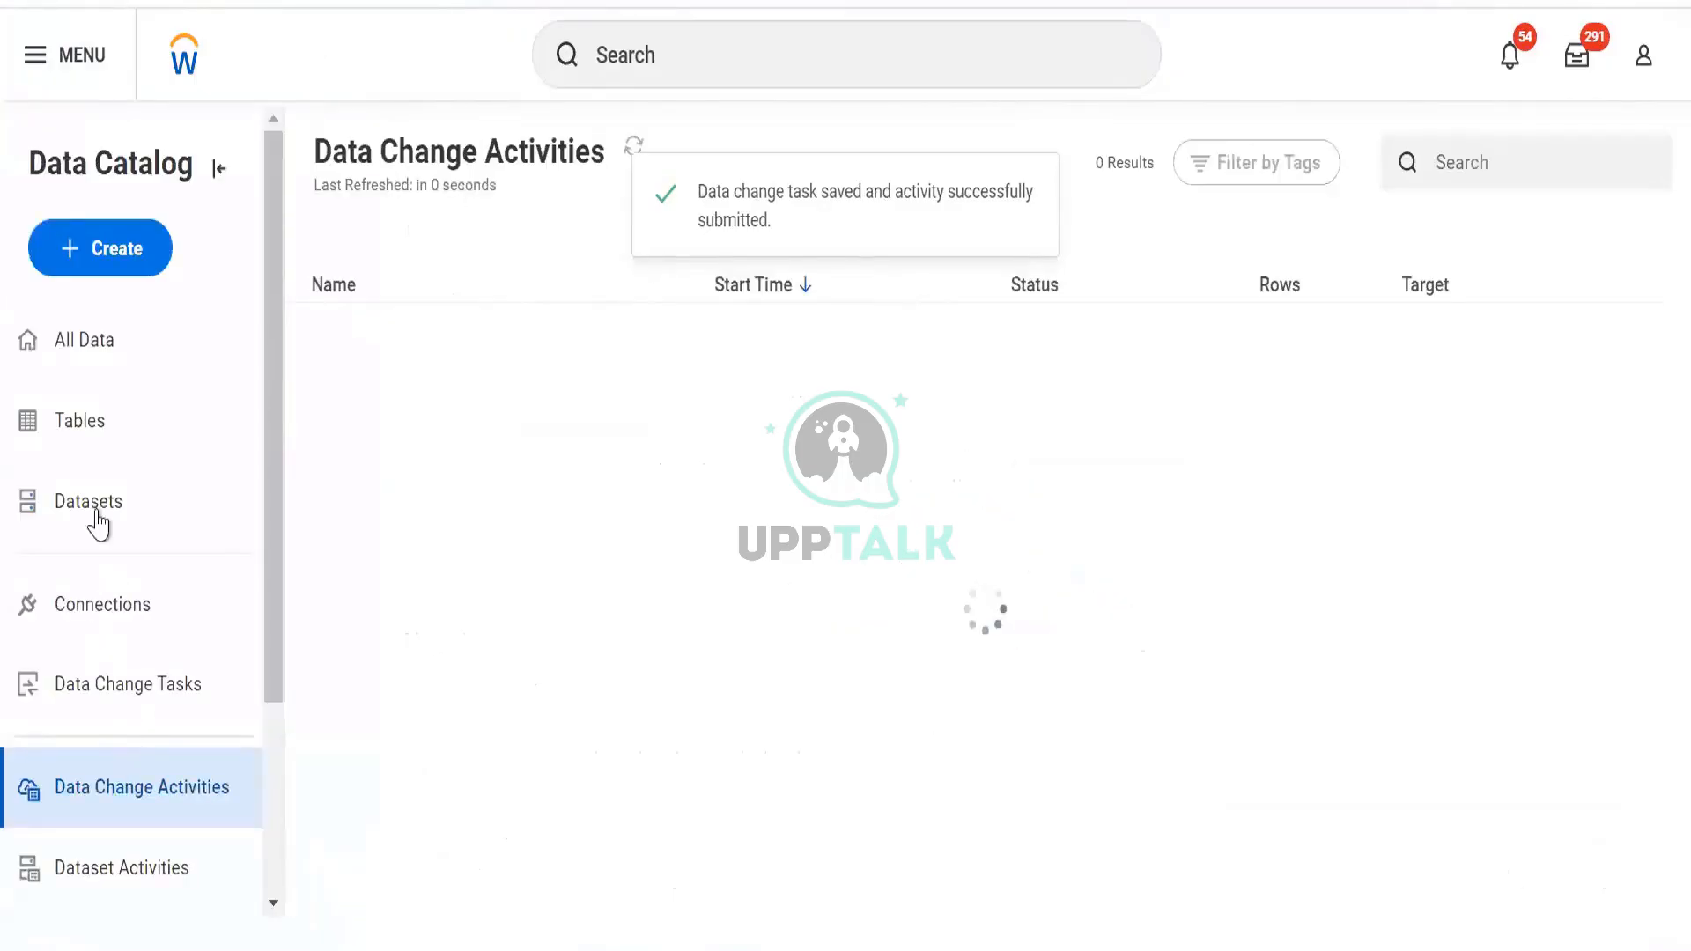
click(86, 427)
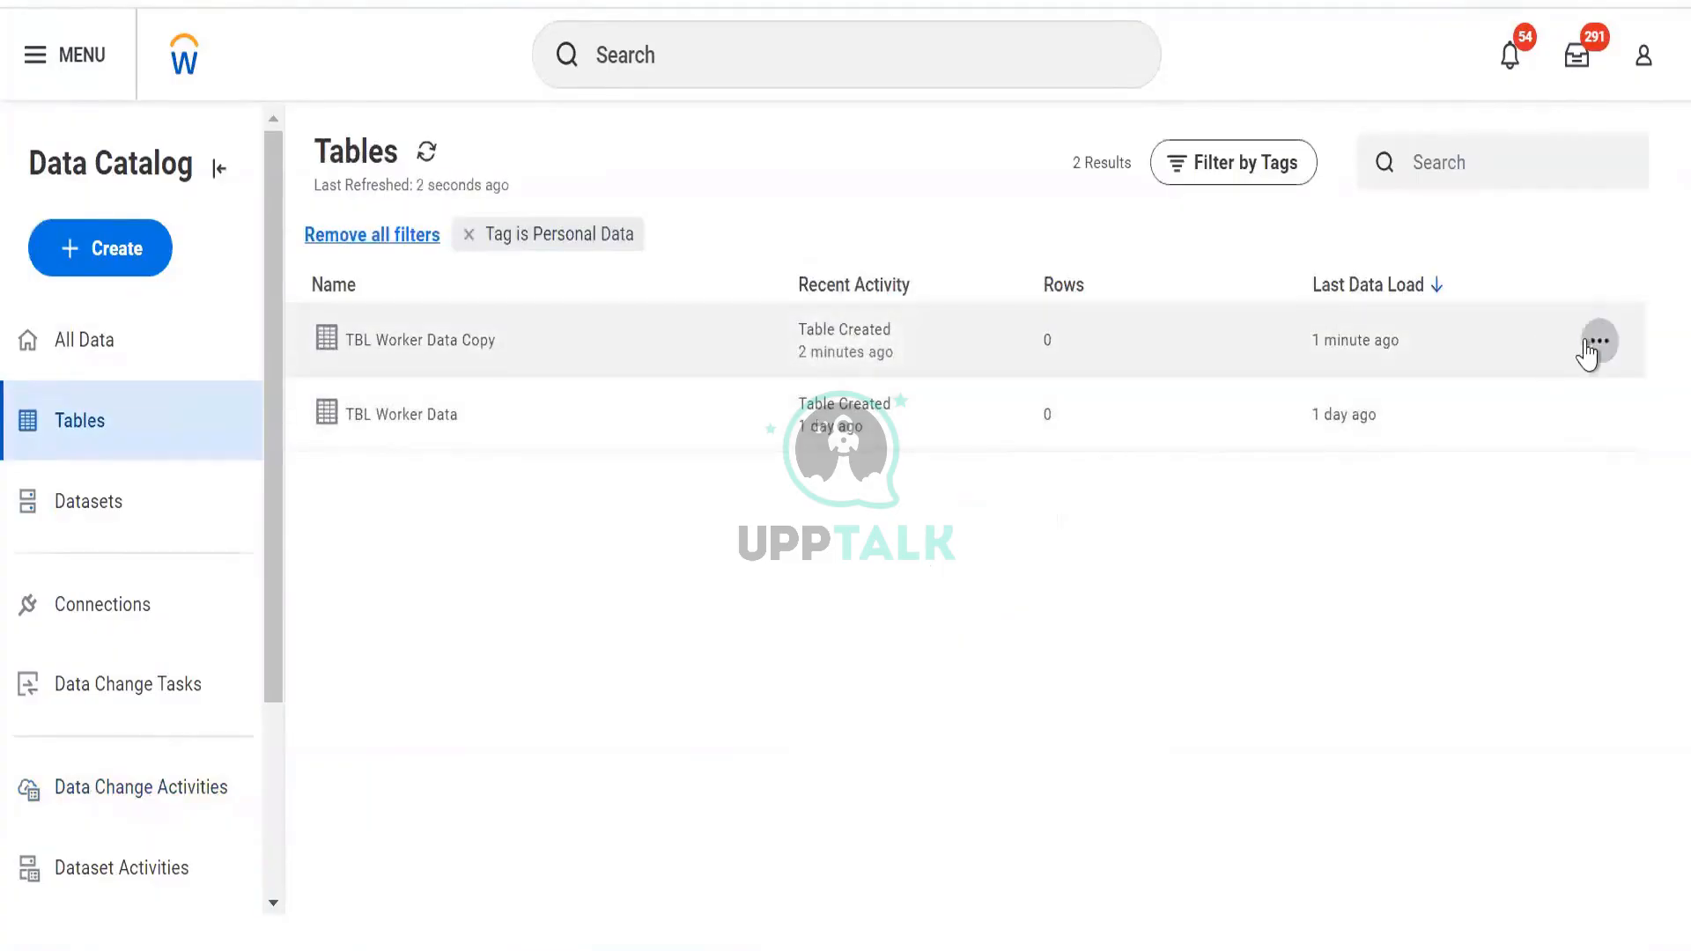
click(1597, 342)
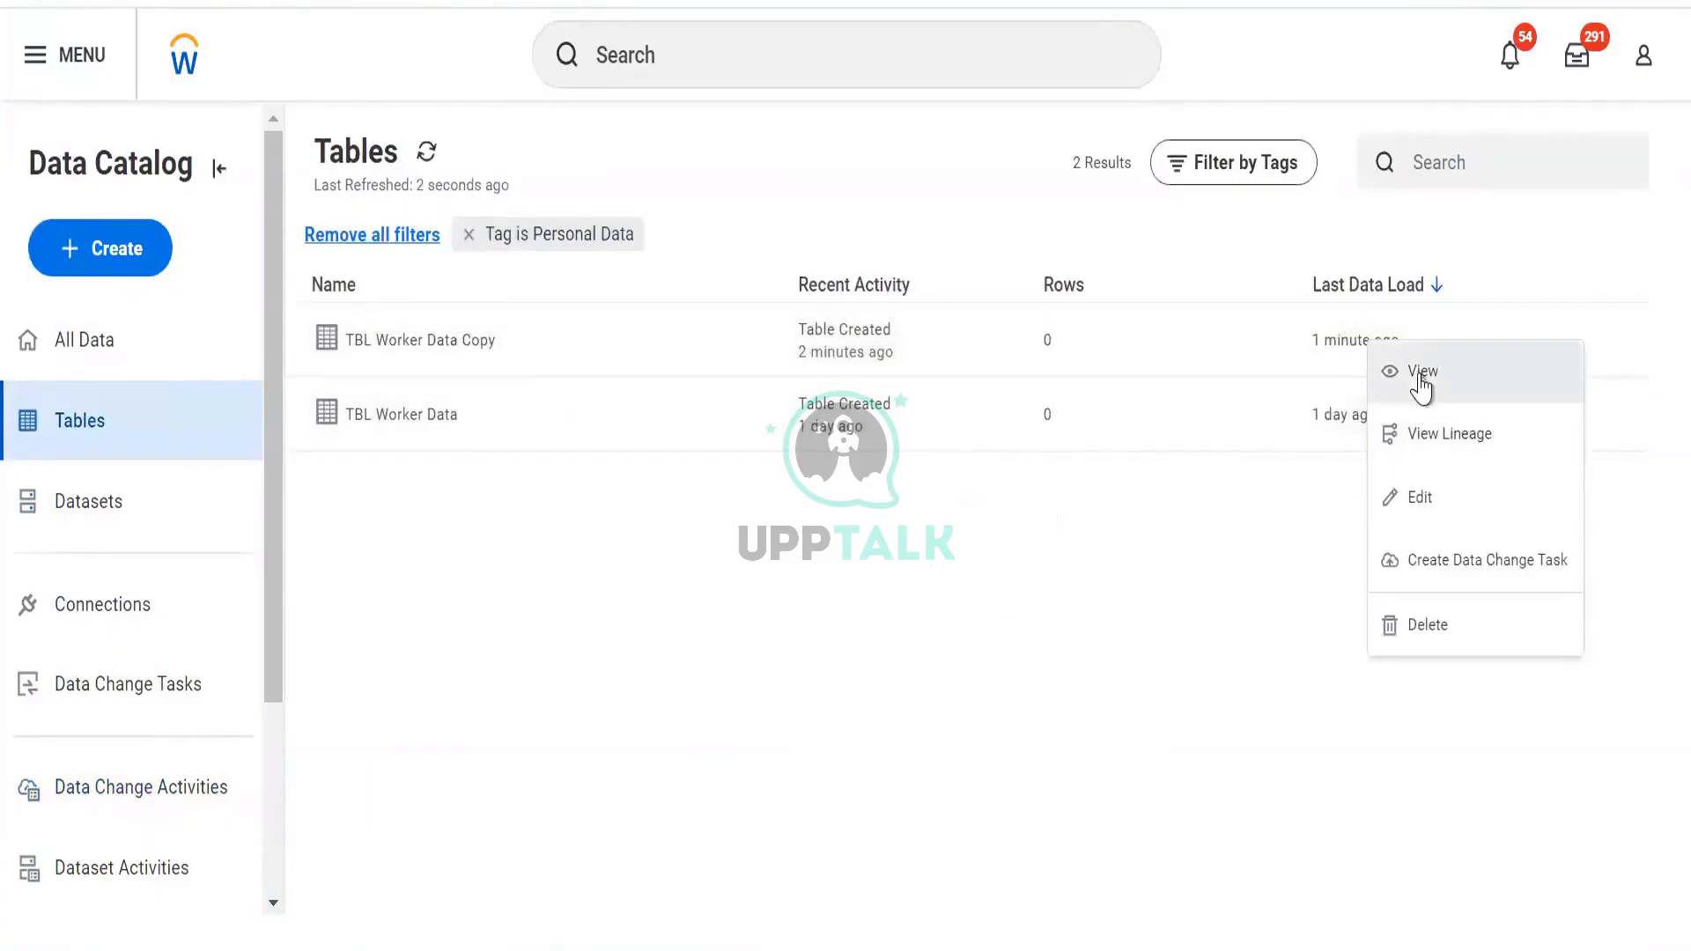
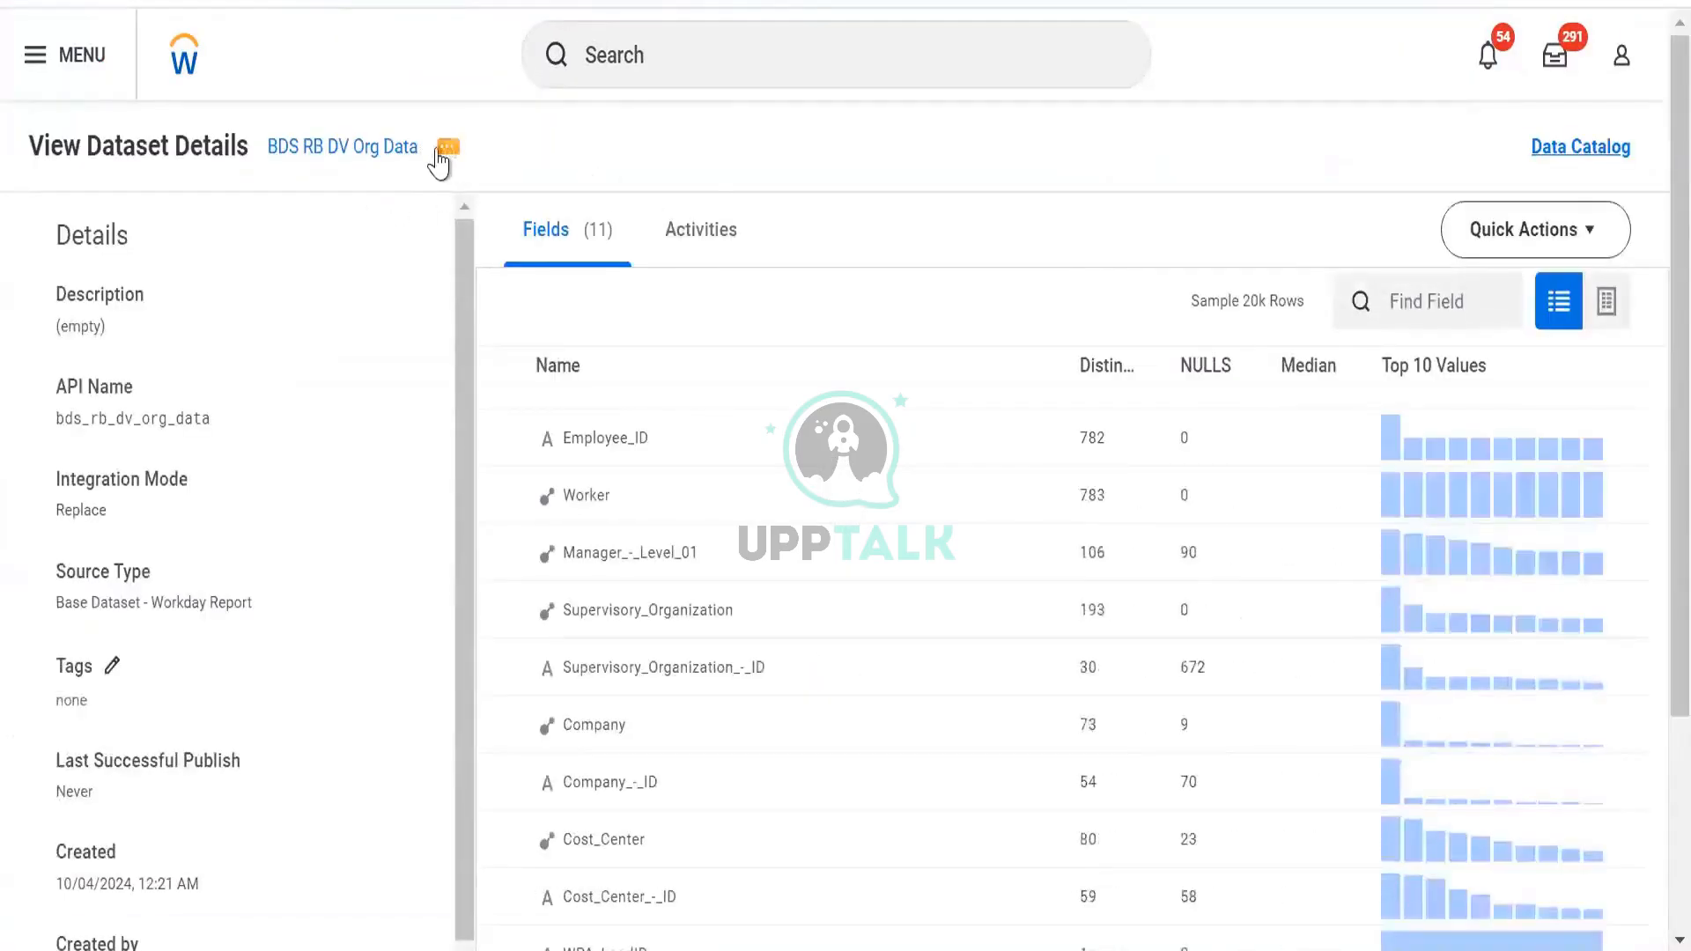
Run the integration now for BDS RB DV Org Data, confirming it and closing the success page
click(447, 148)
mouse_move(497, 230)
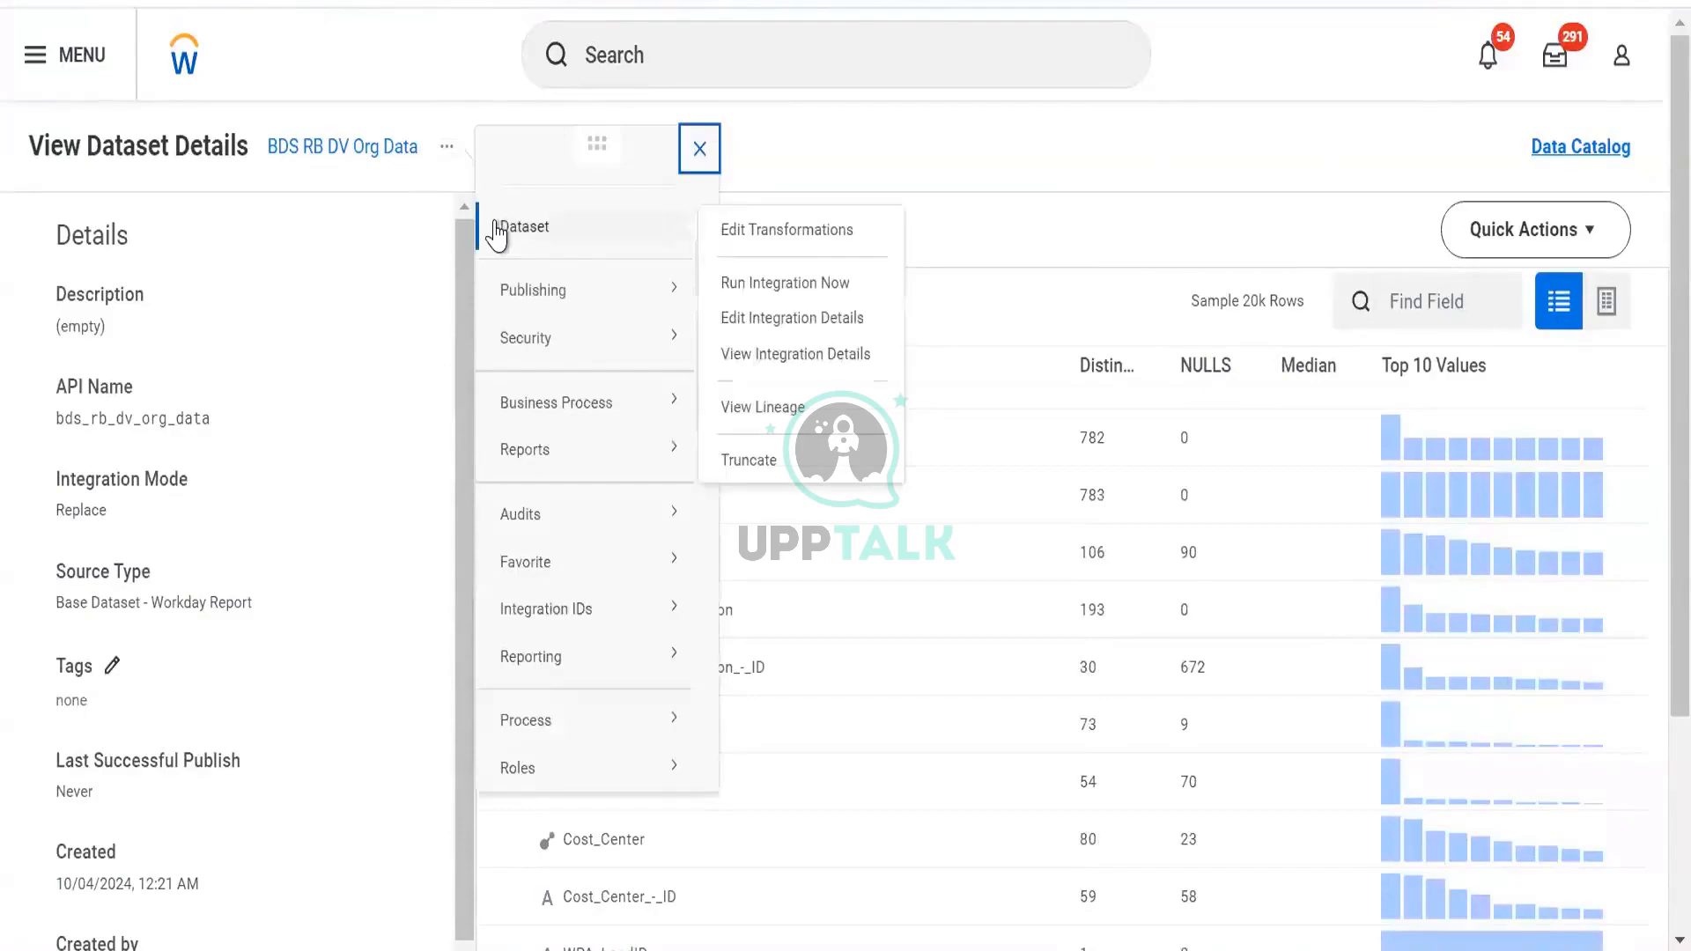
click(784, 282)
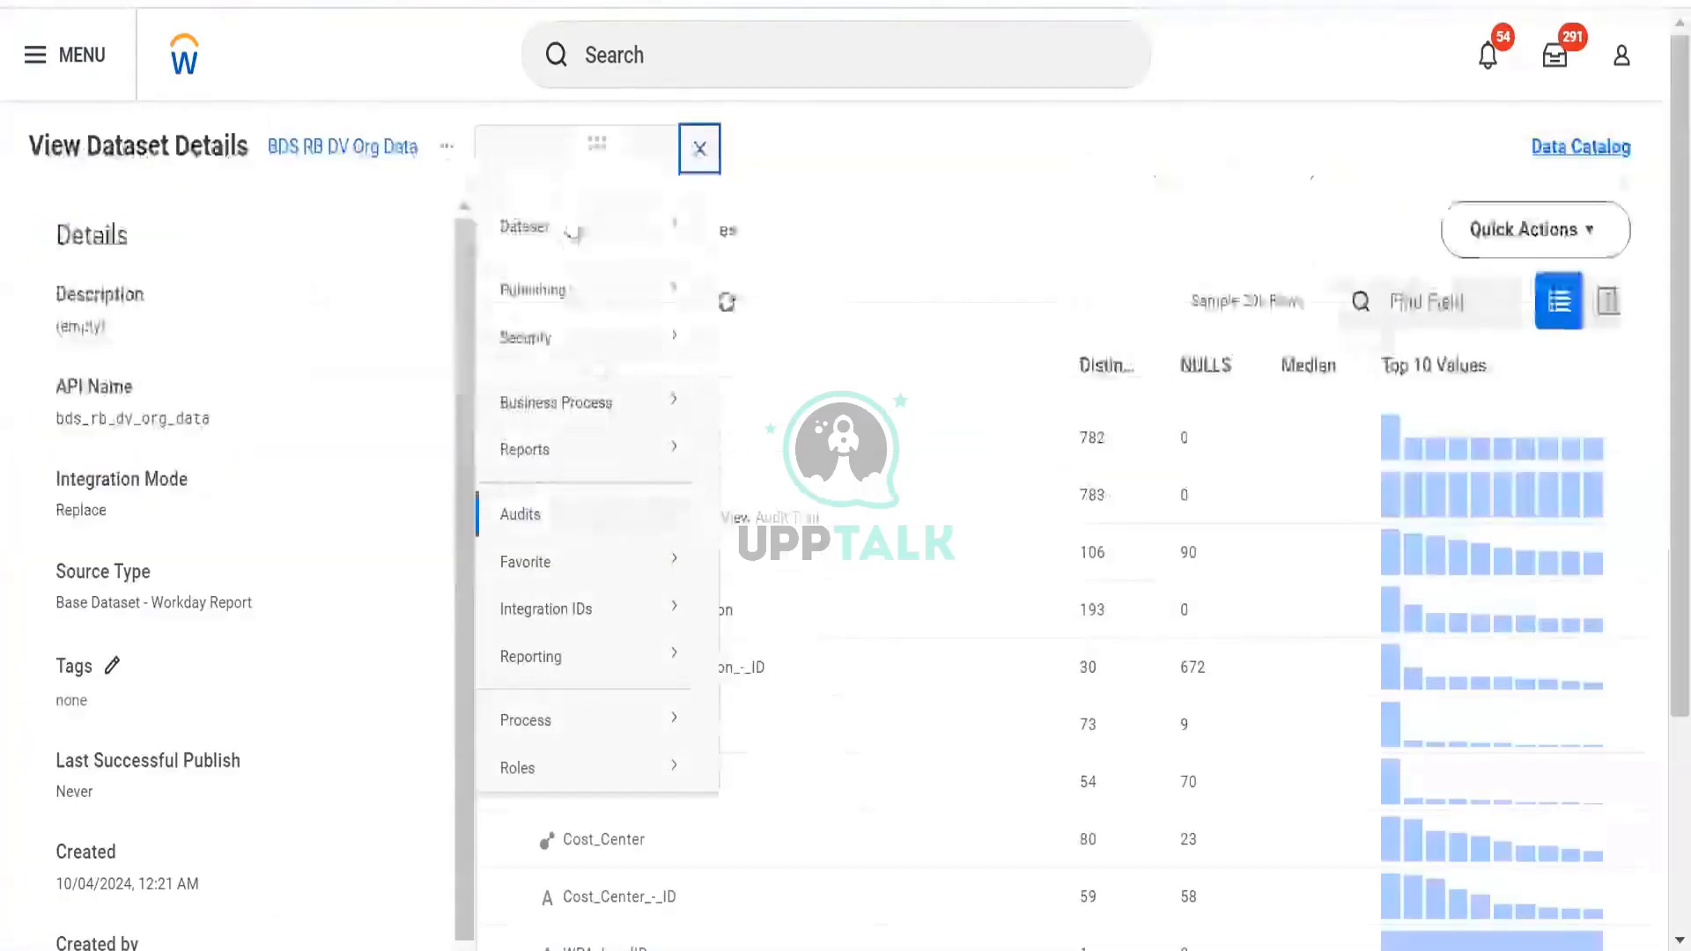
mouse_move(605, 227)
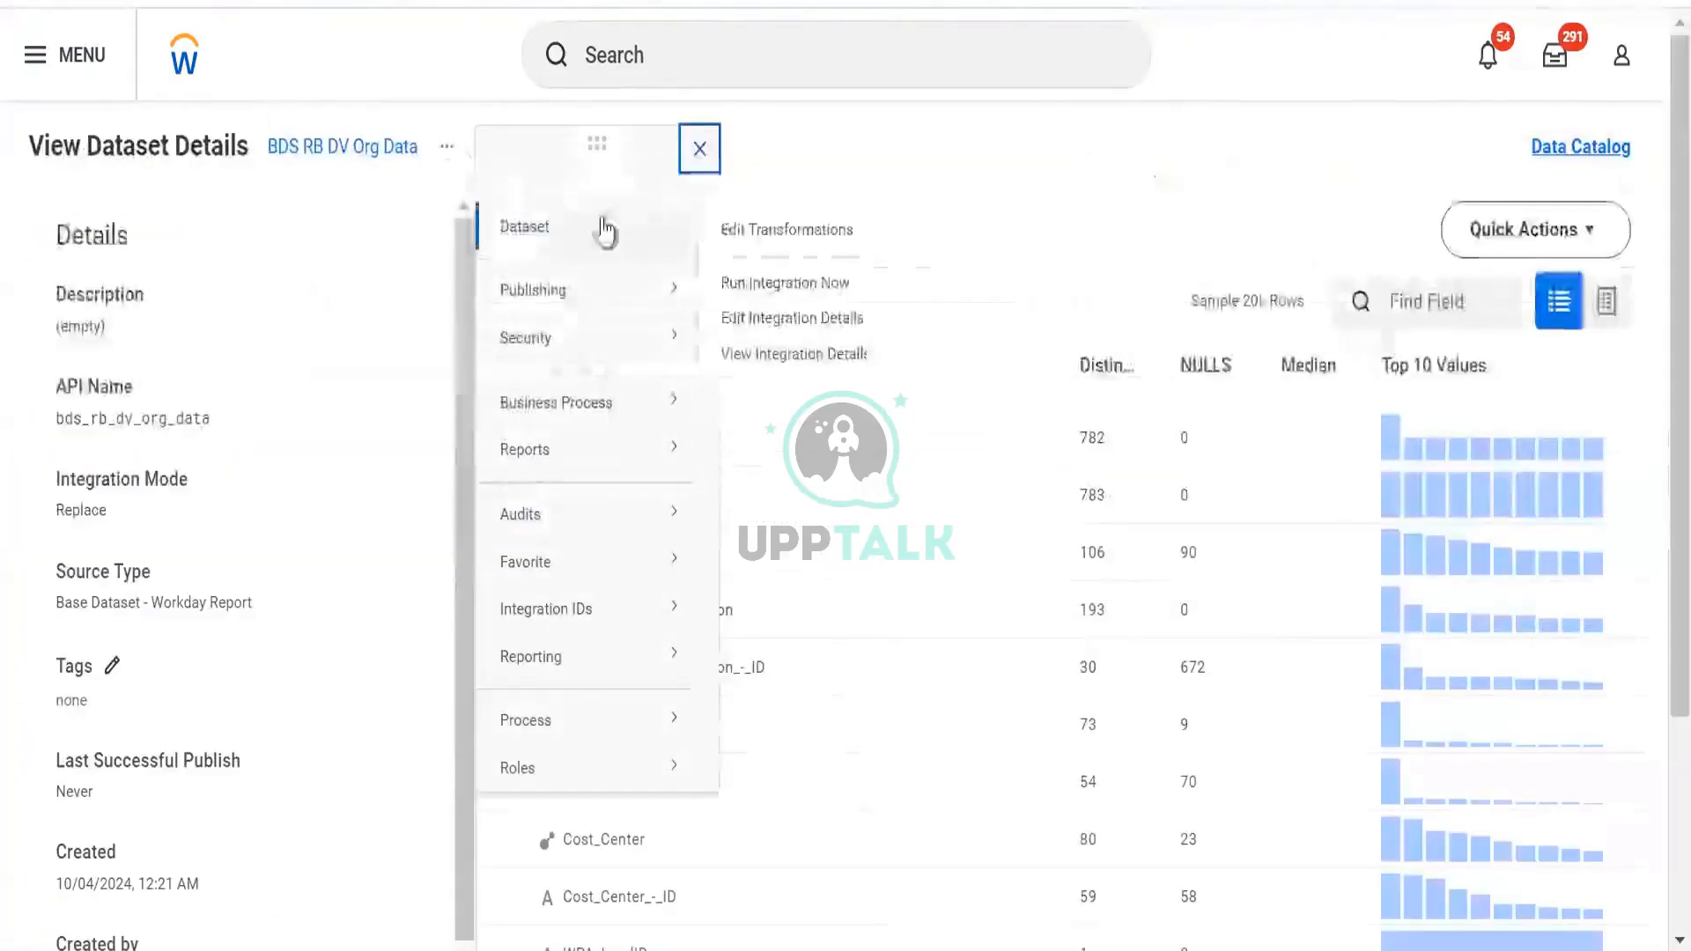
click(759, 283)
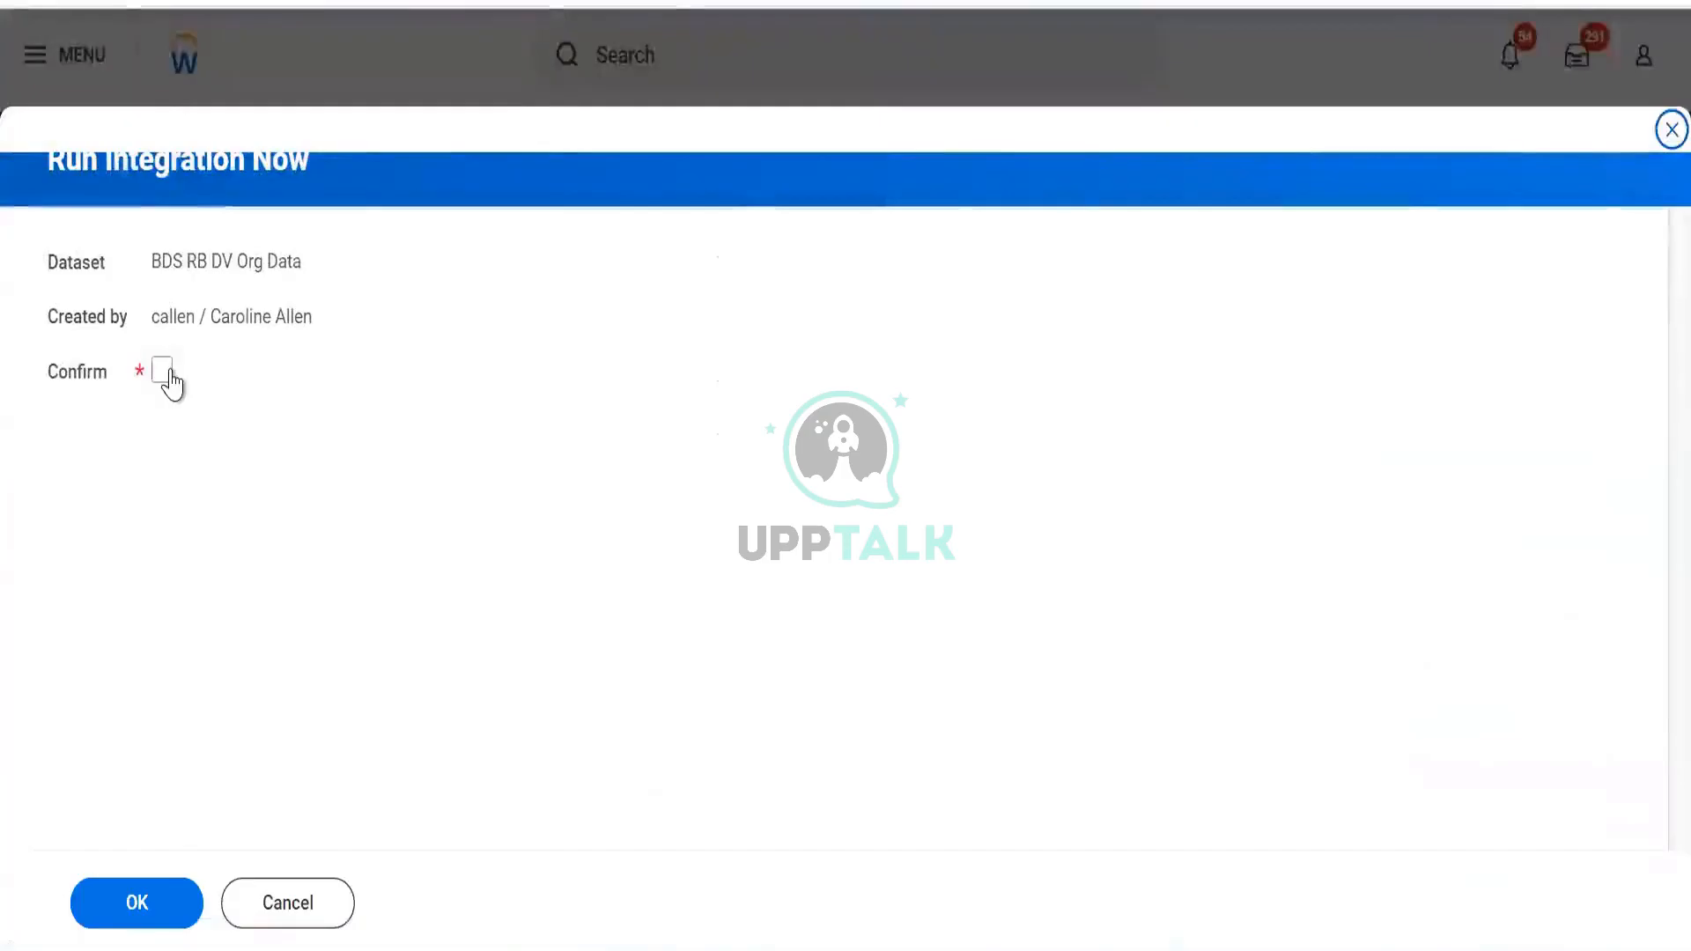
click(168, 374)
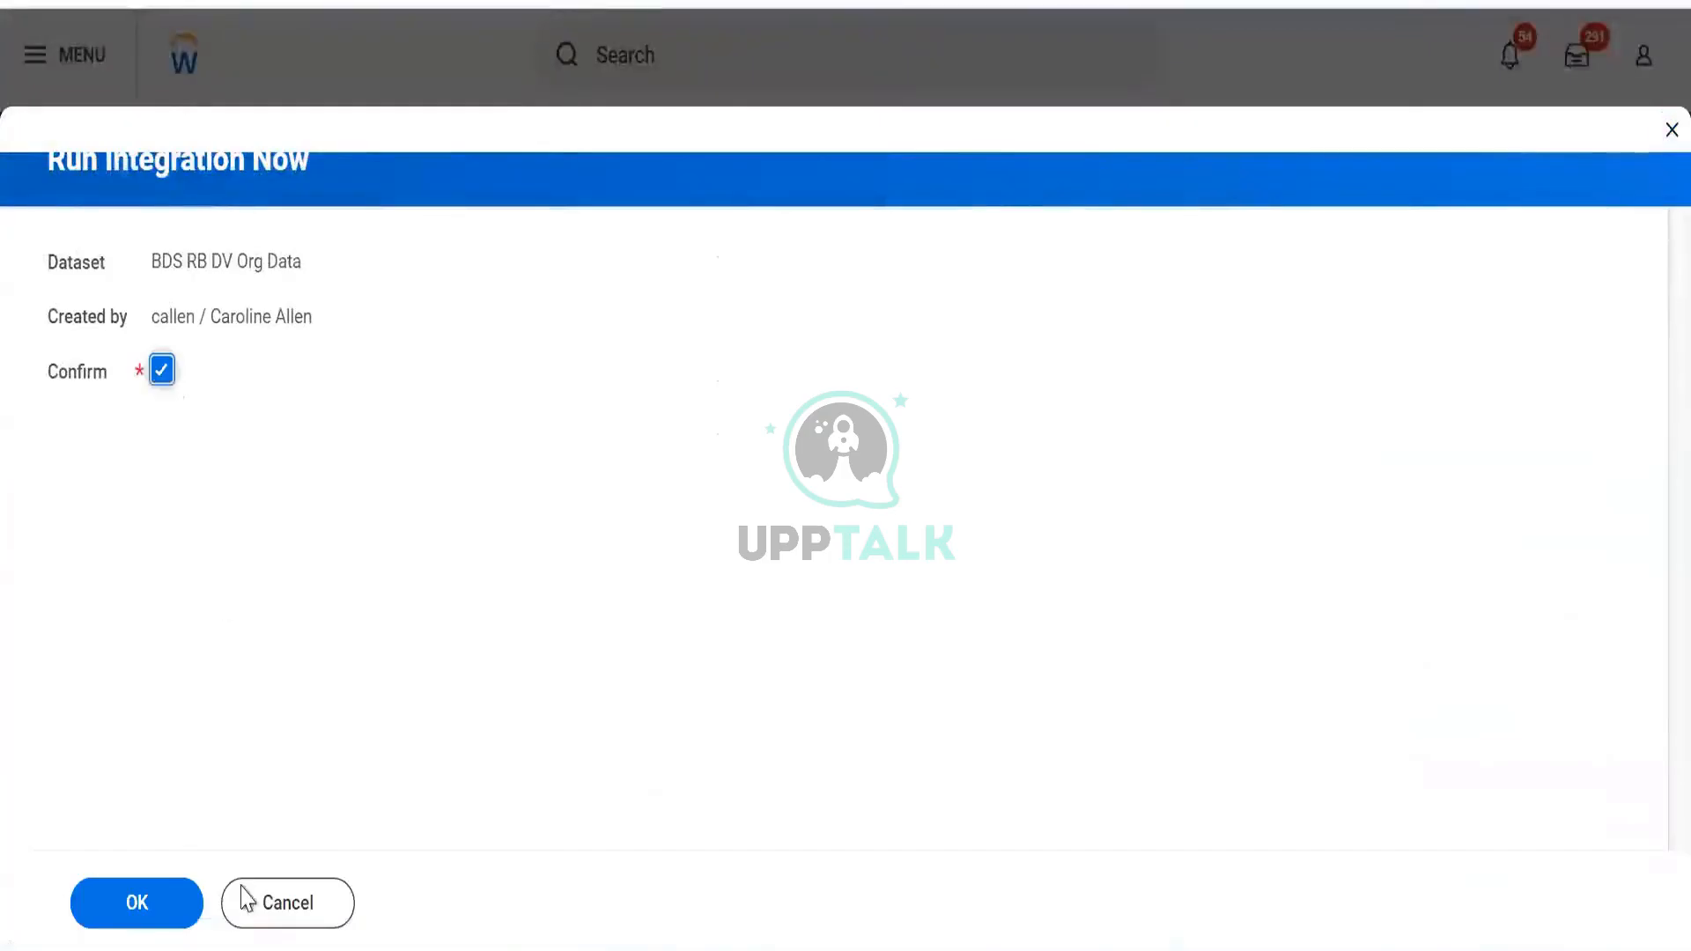
click(164, 902)
click(139, 904)
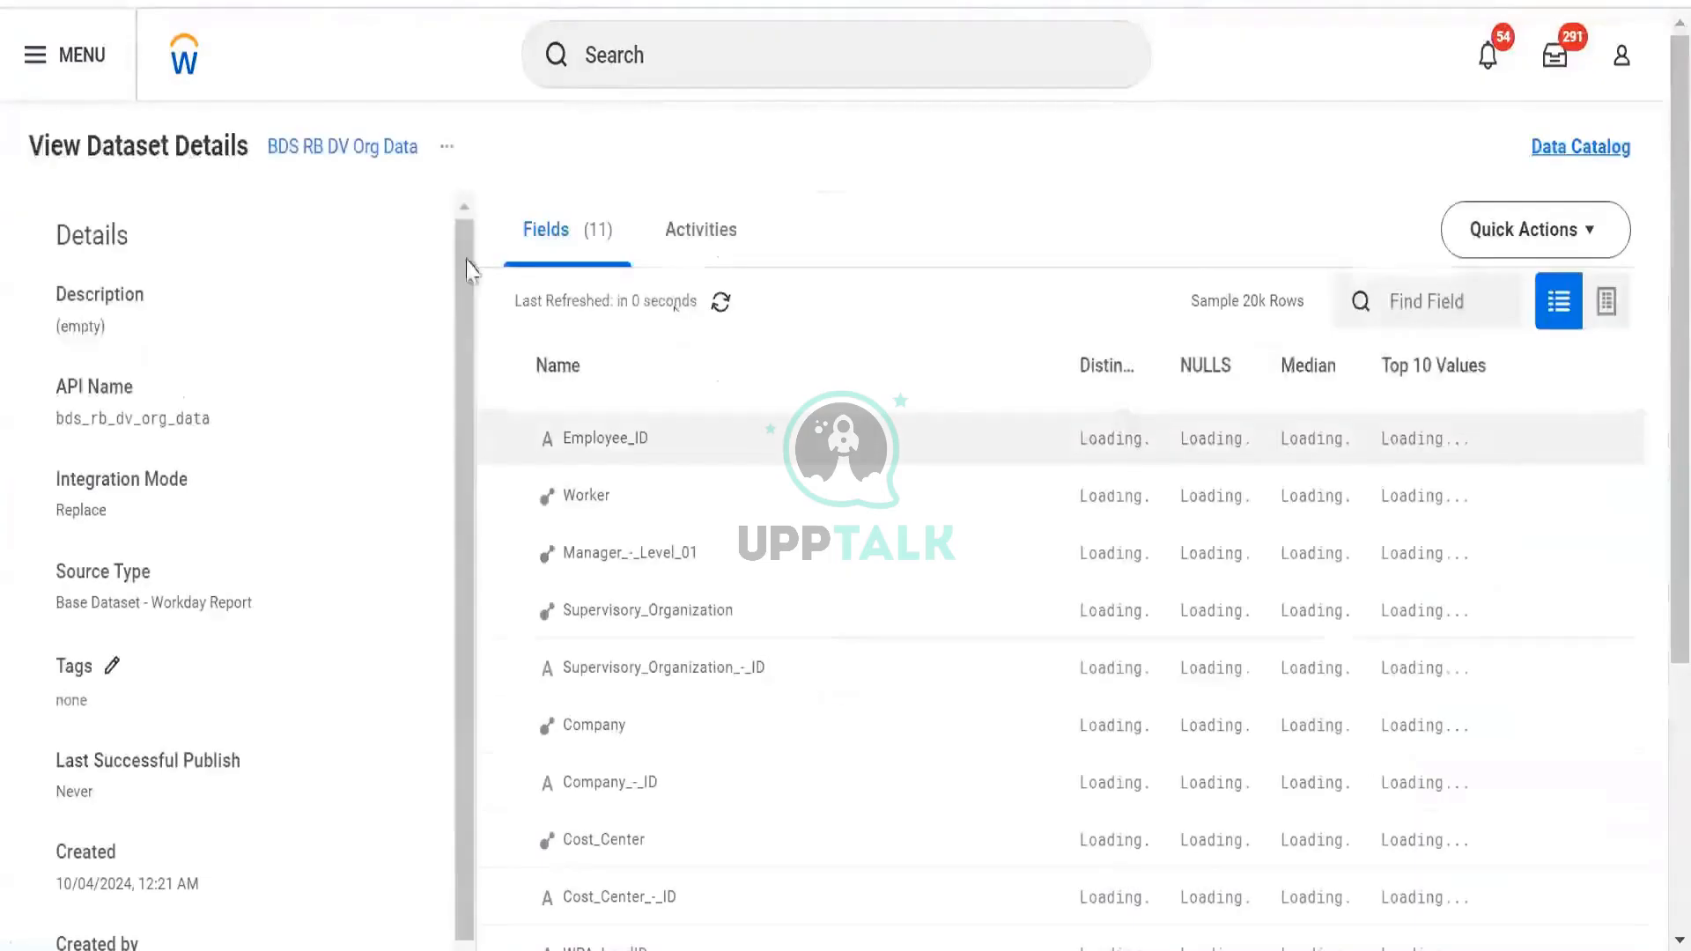
Refresh the dataset's publish activities, then go back to the filtered datasets list
click(696, 251)
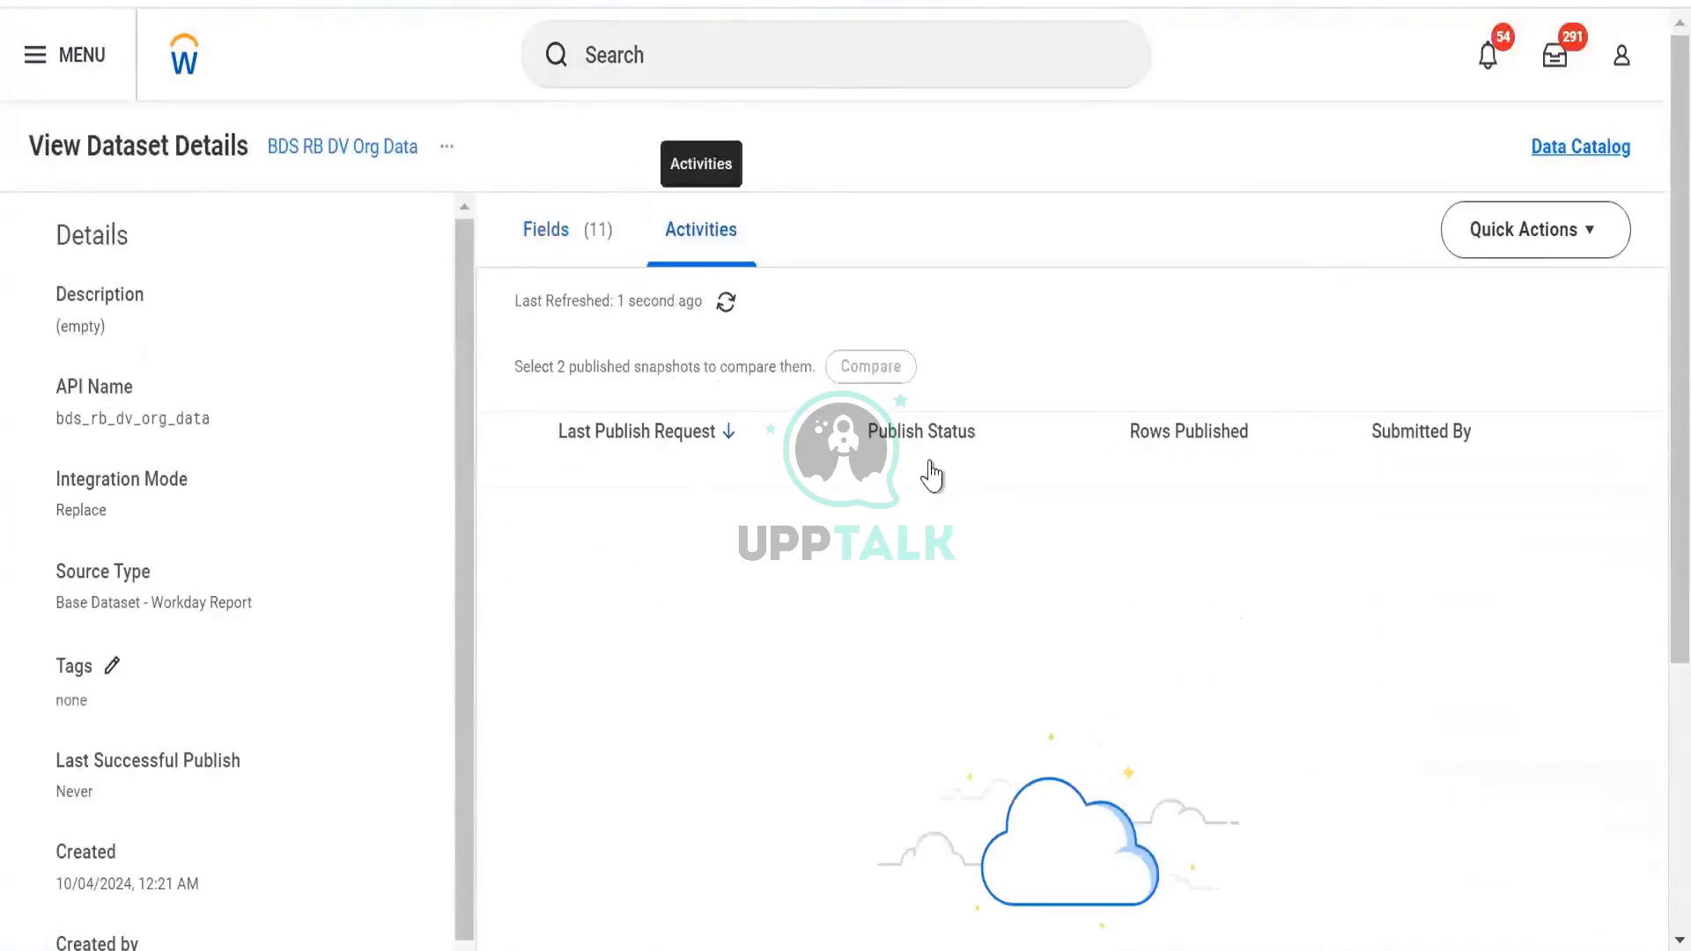
click(727, 302)
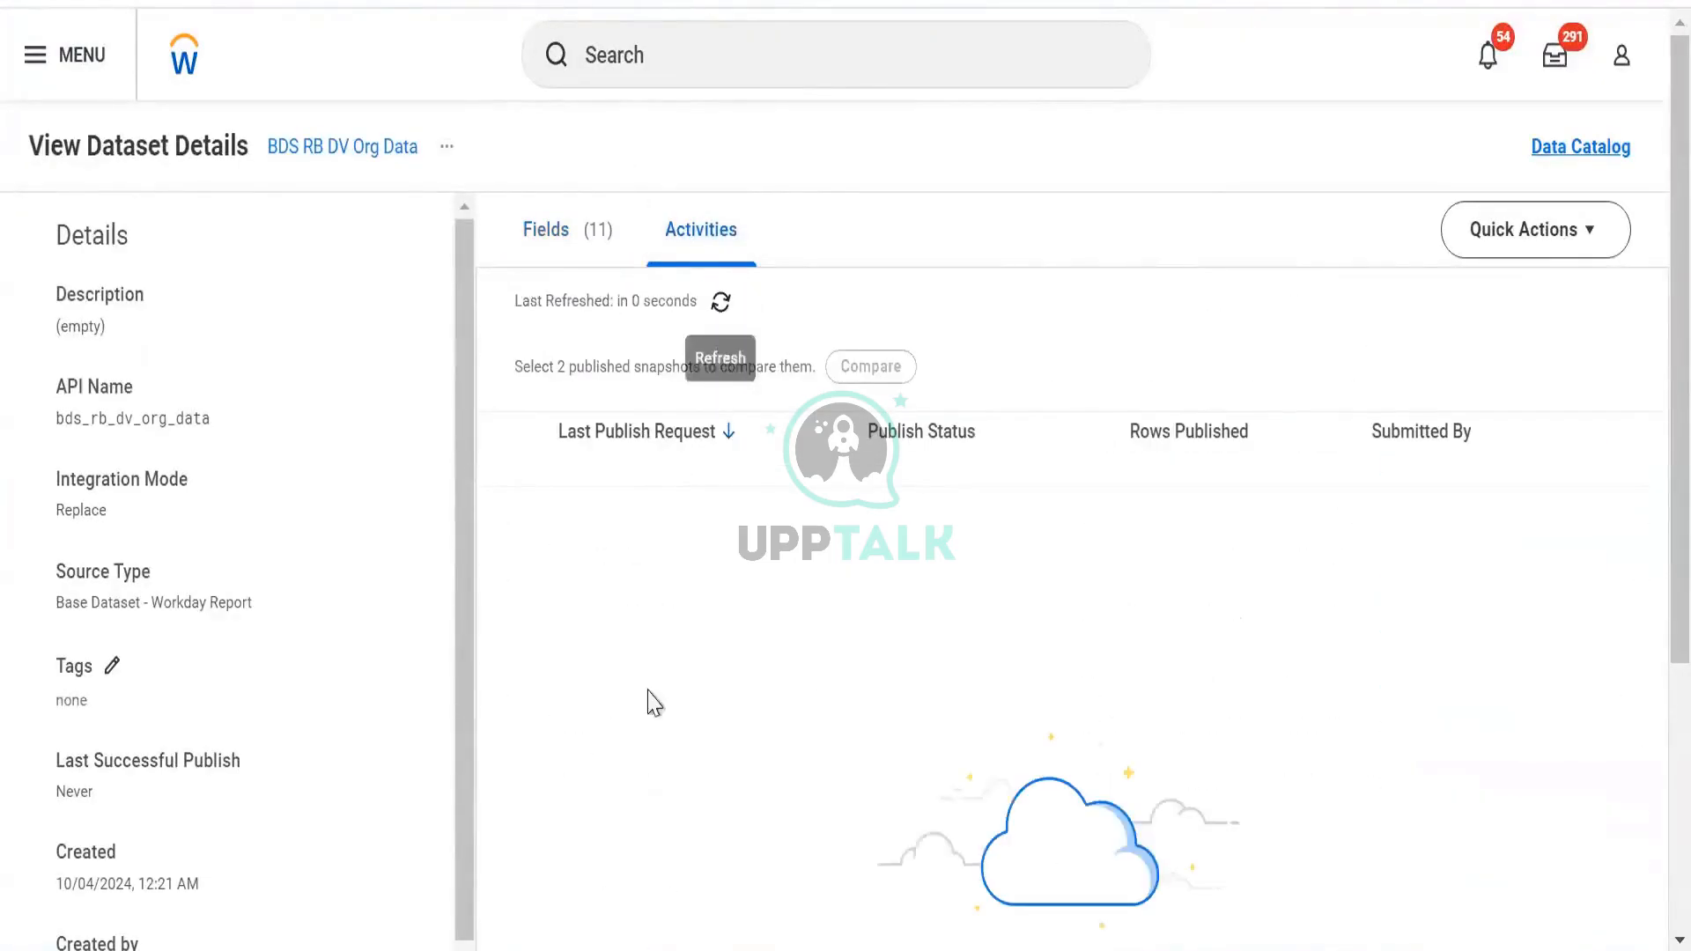
key(alt+Left)
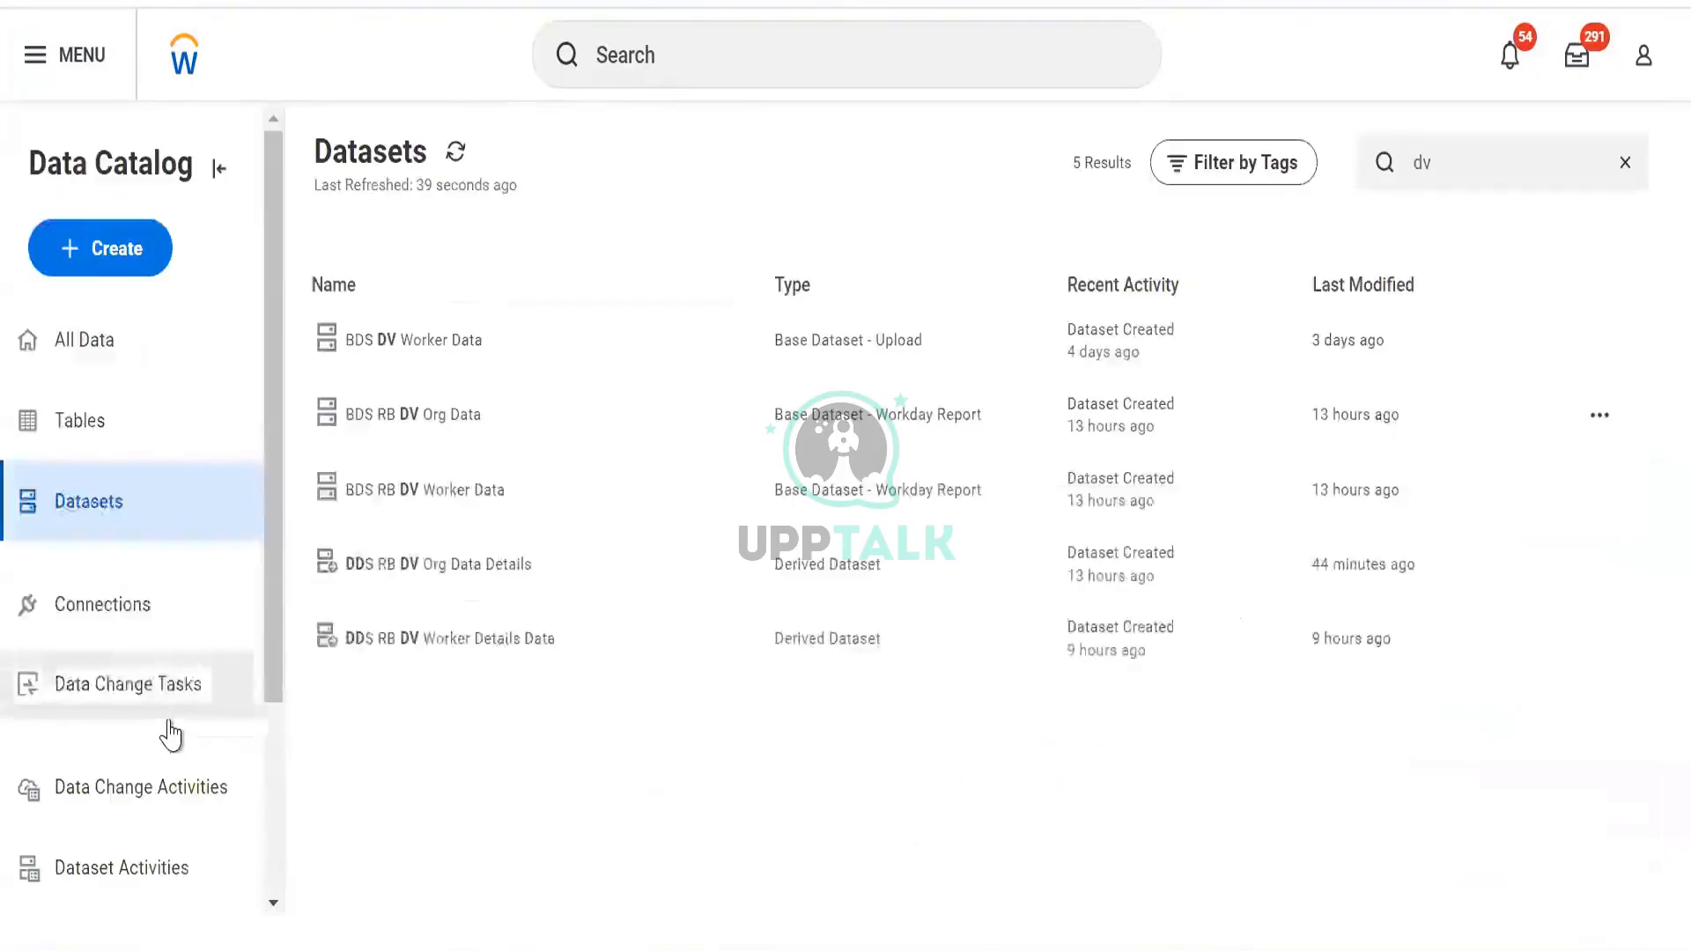
Remove the DV Worker Data filter from Data Change Tasks and review the activity lists, ending on Data Change Activities
click(165, 691)
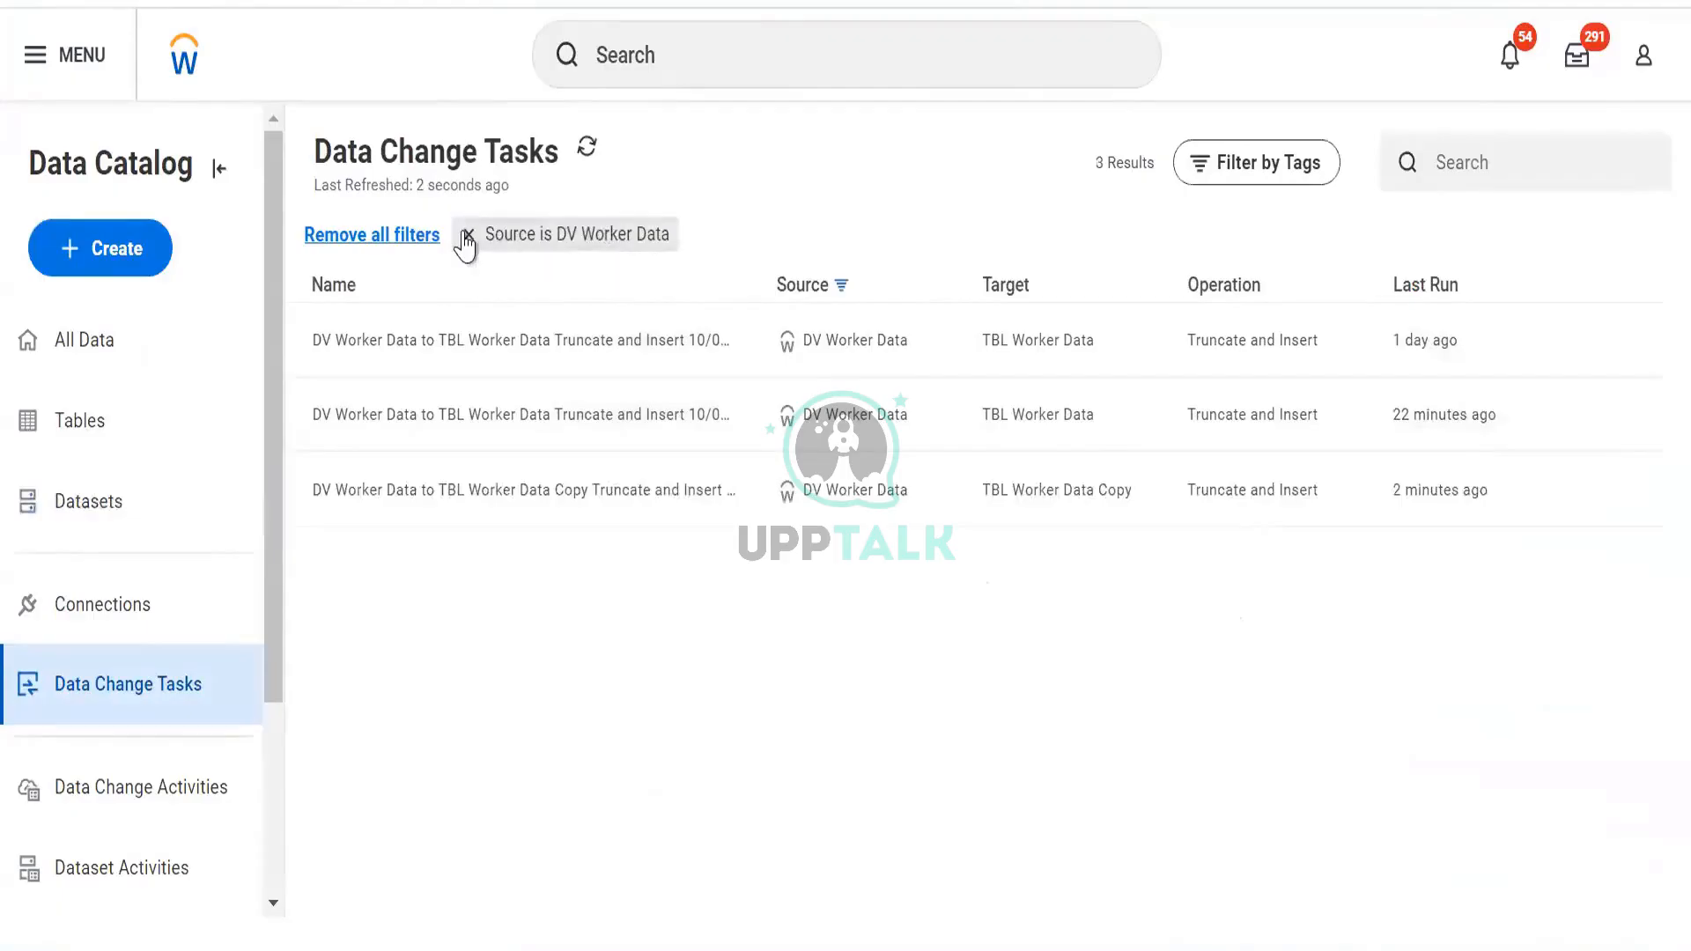
click(466, 236)
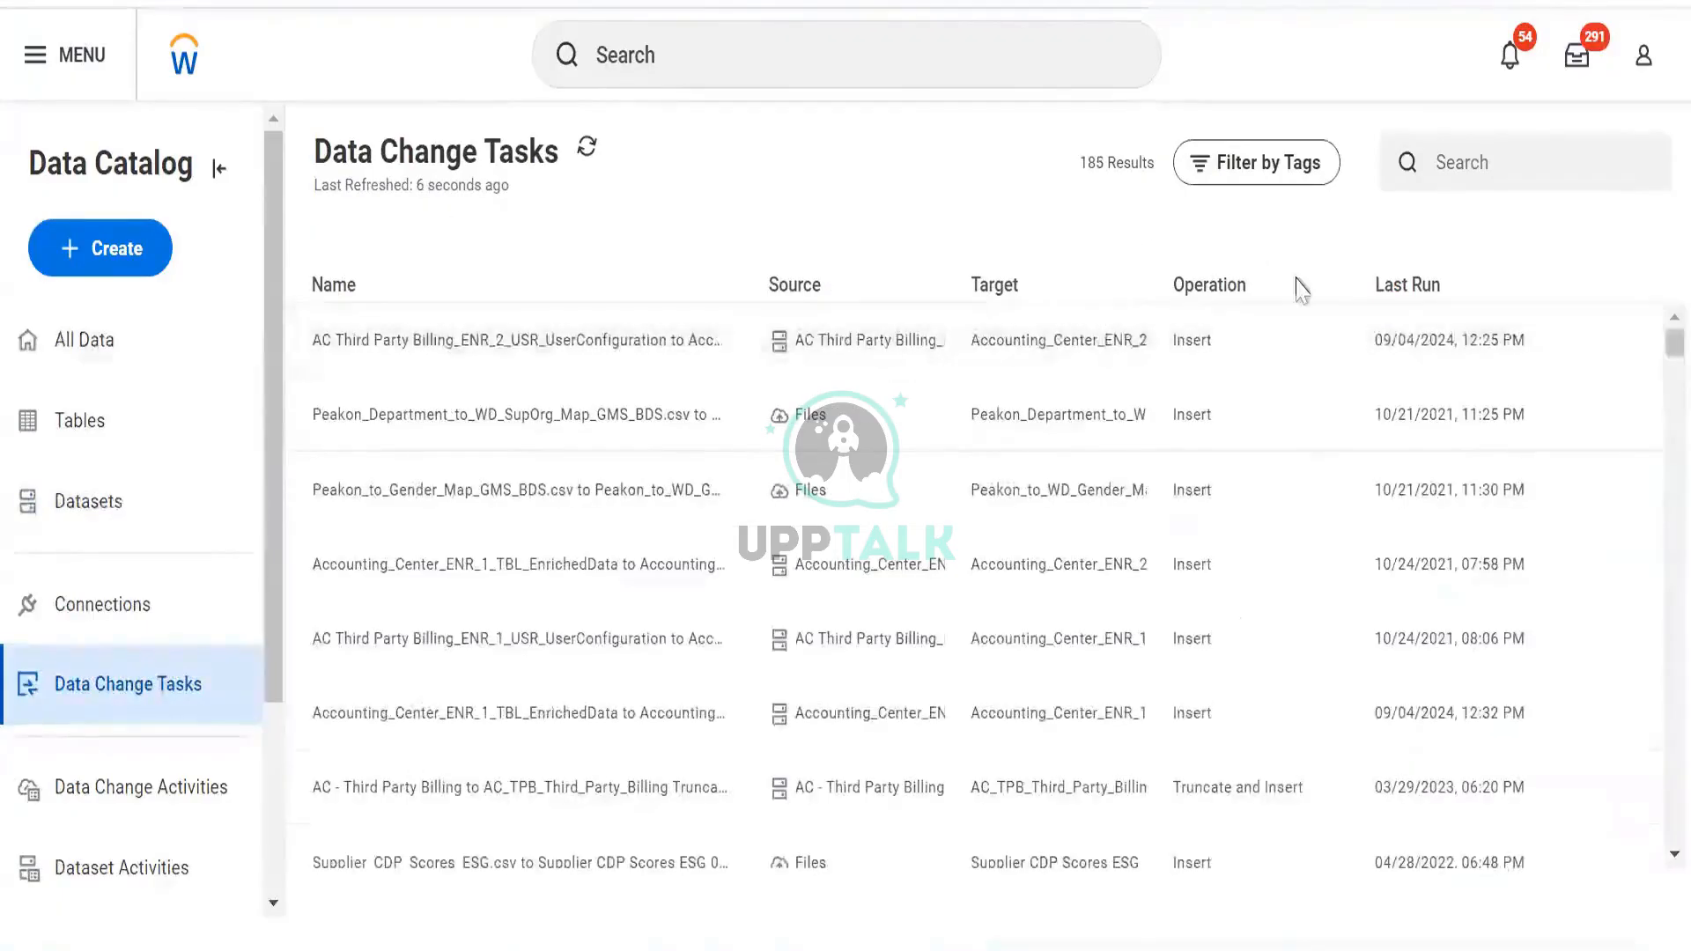
click(161, 804)
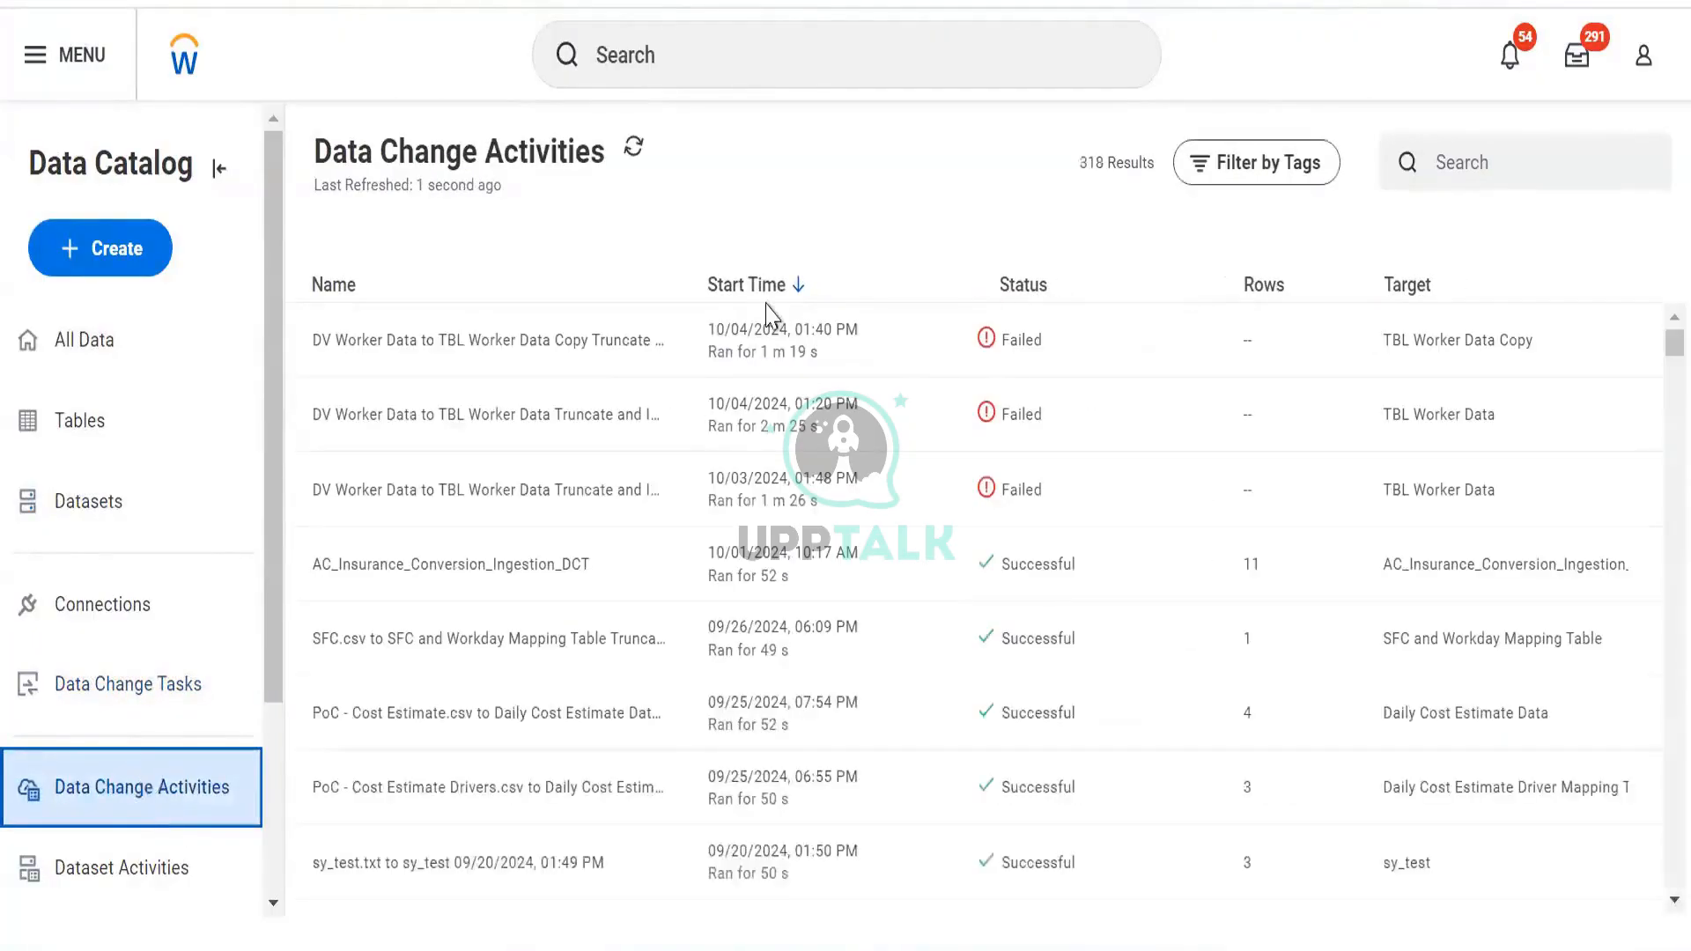
click(130, 876)
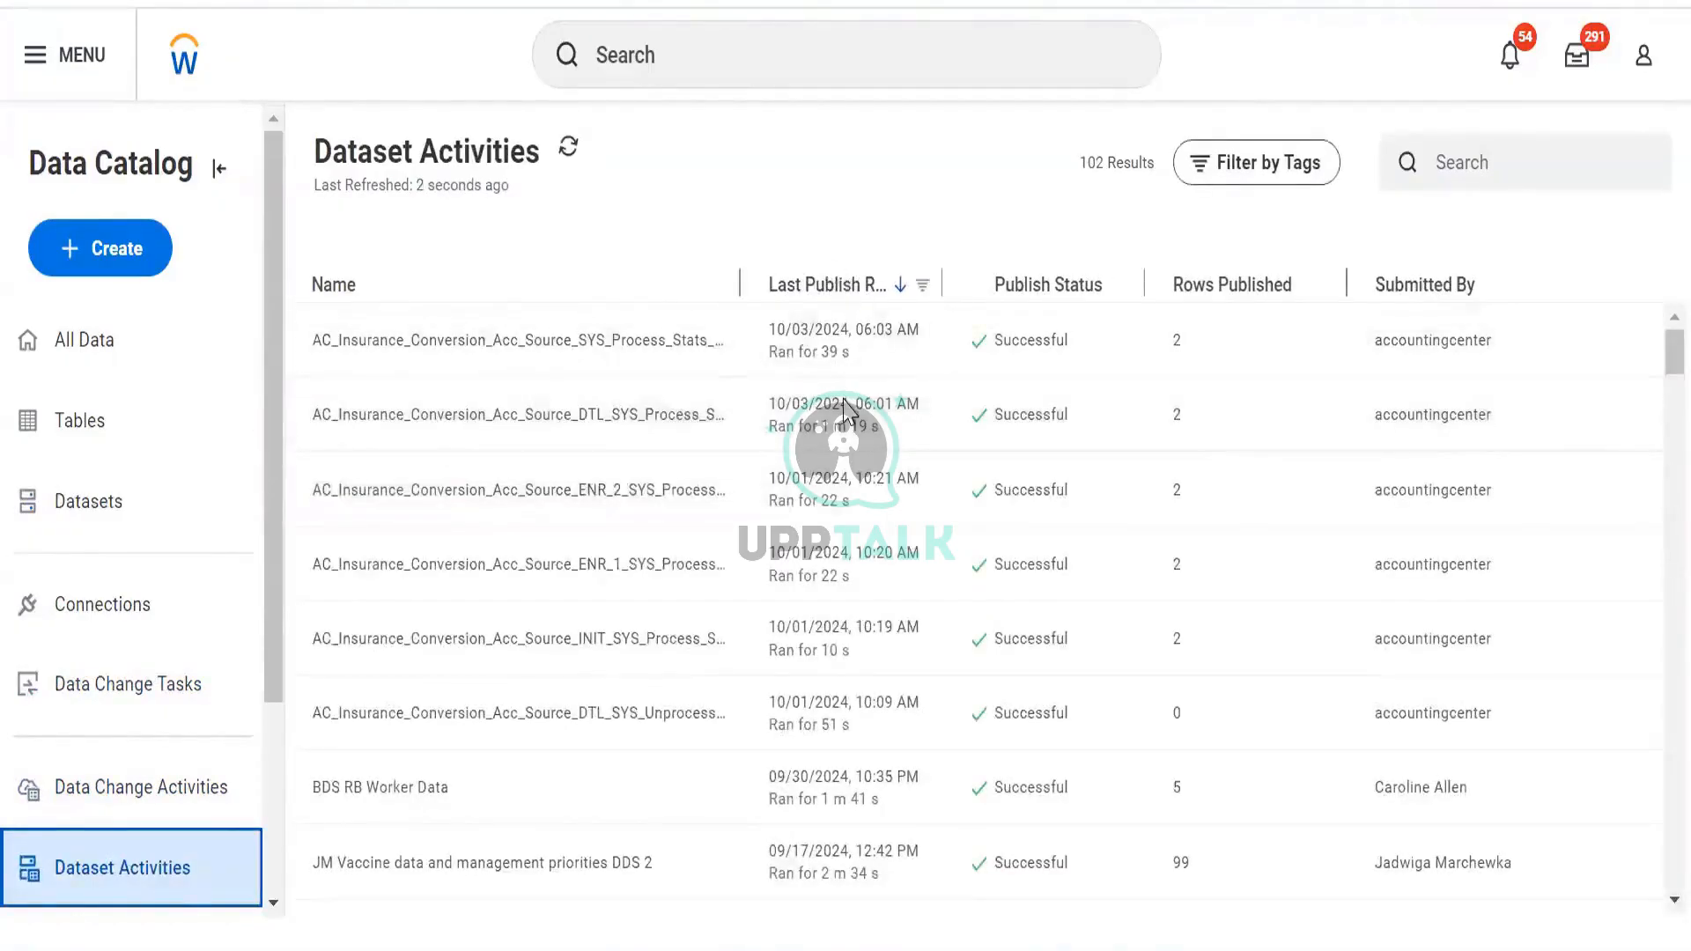
scroll(843, 406, down, 5)
scroll(842, 406, up, 5)
scroll(819, 383, down, 3)
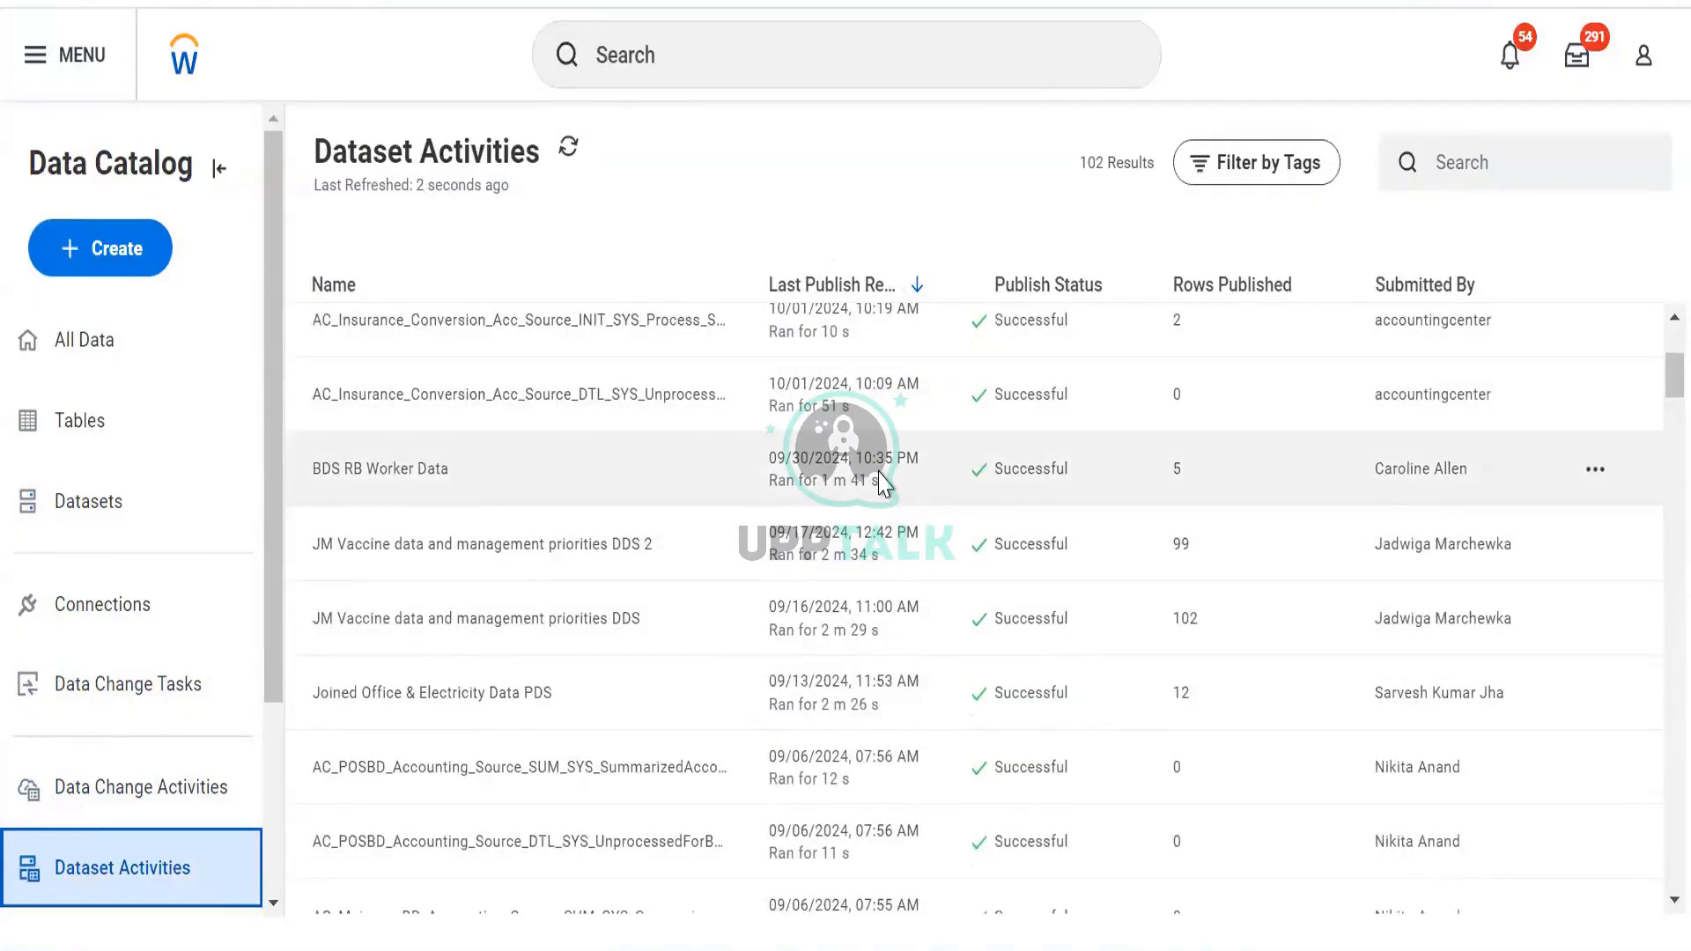
scroll(881, 483, up, 4)
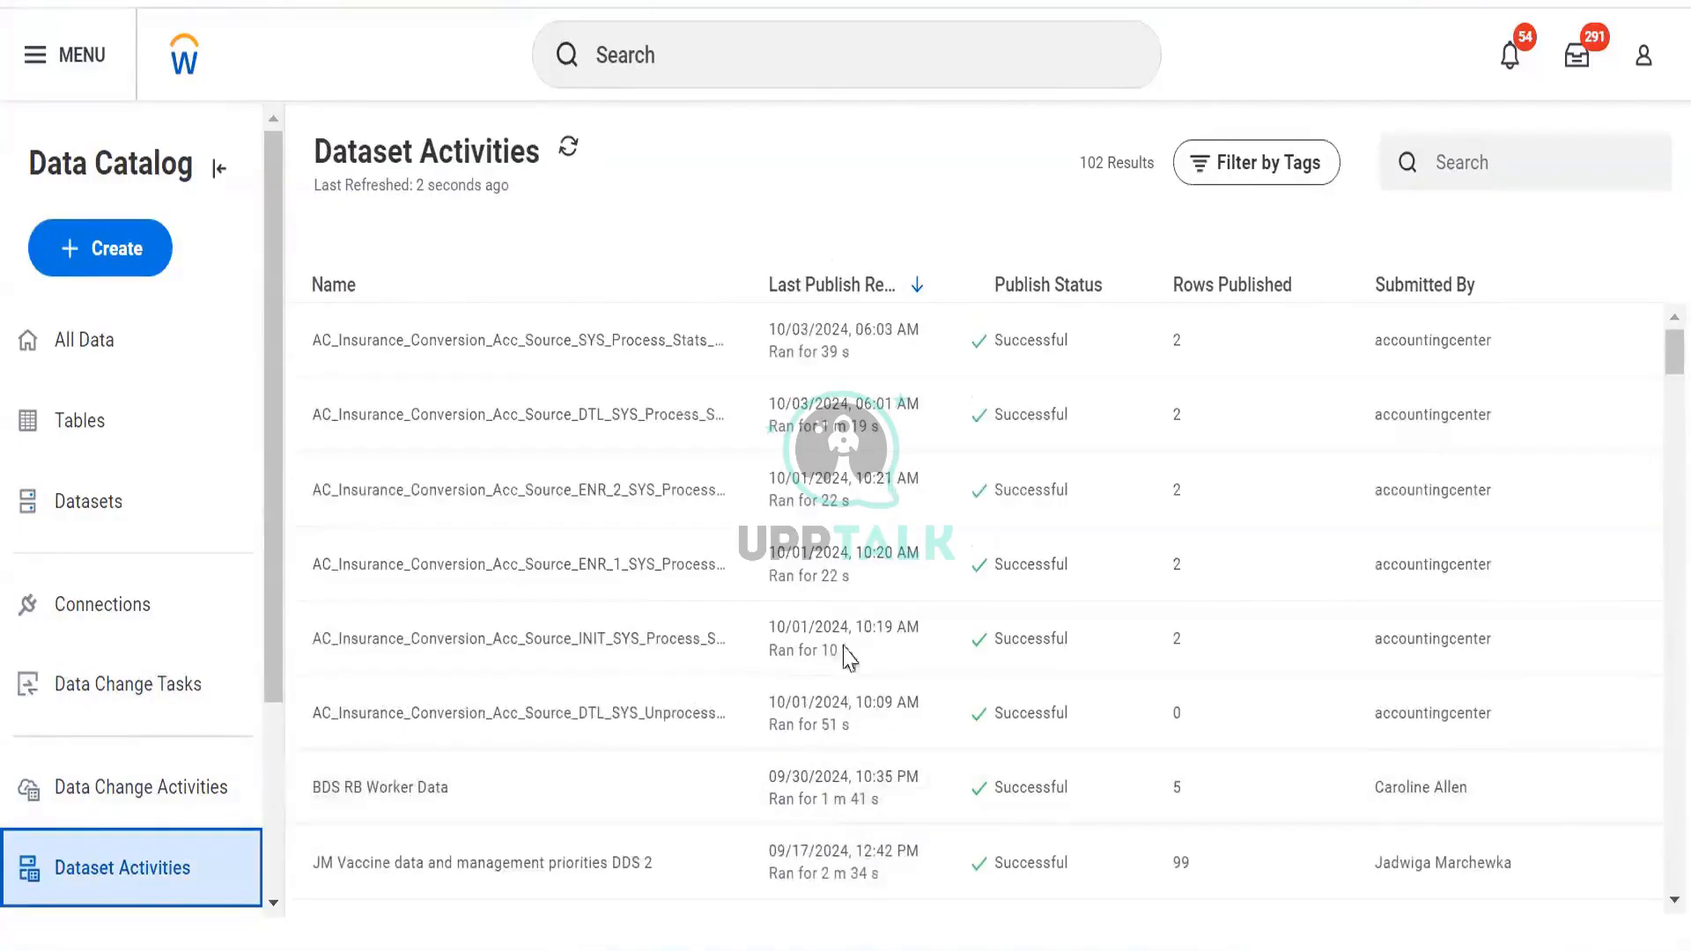
click(144, 792)
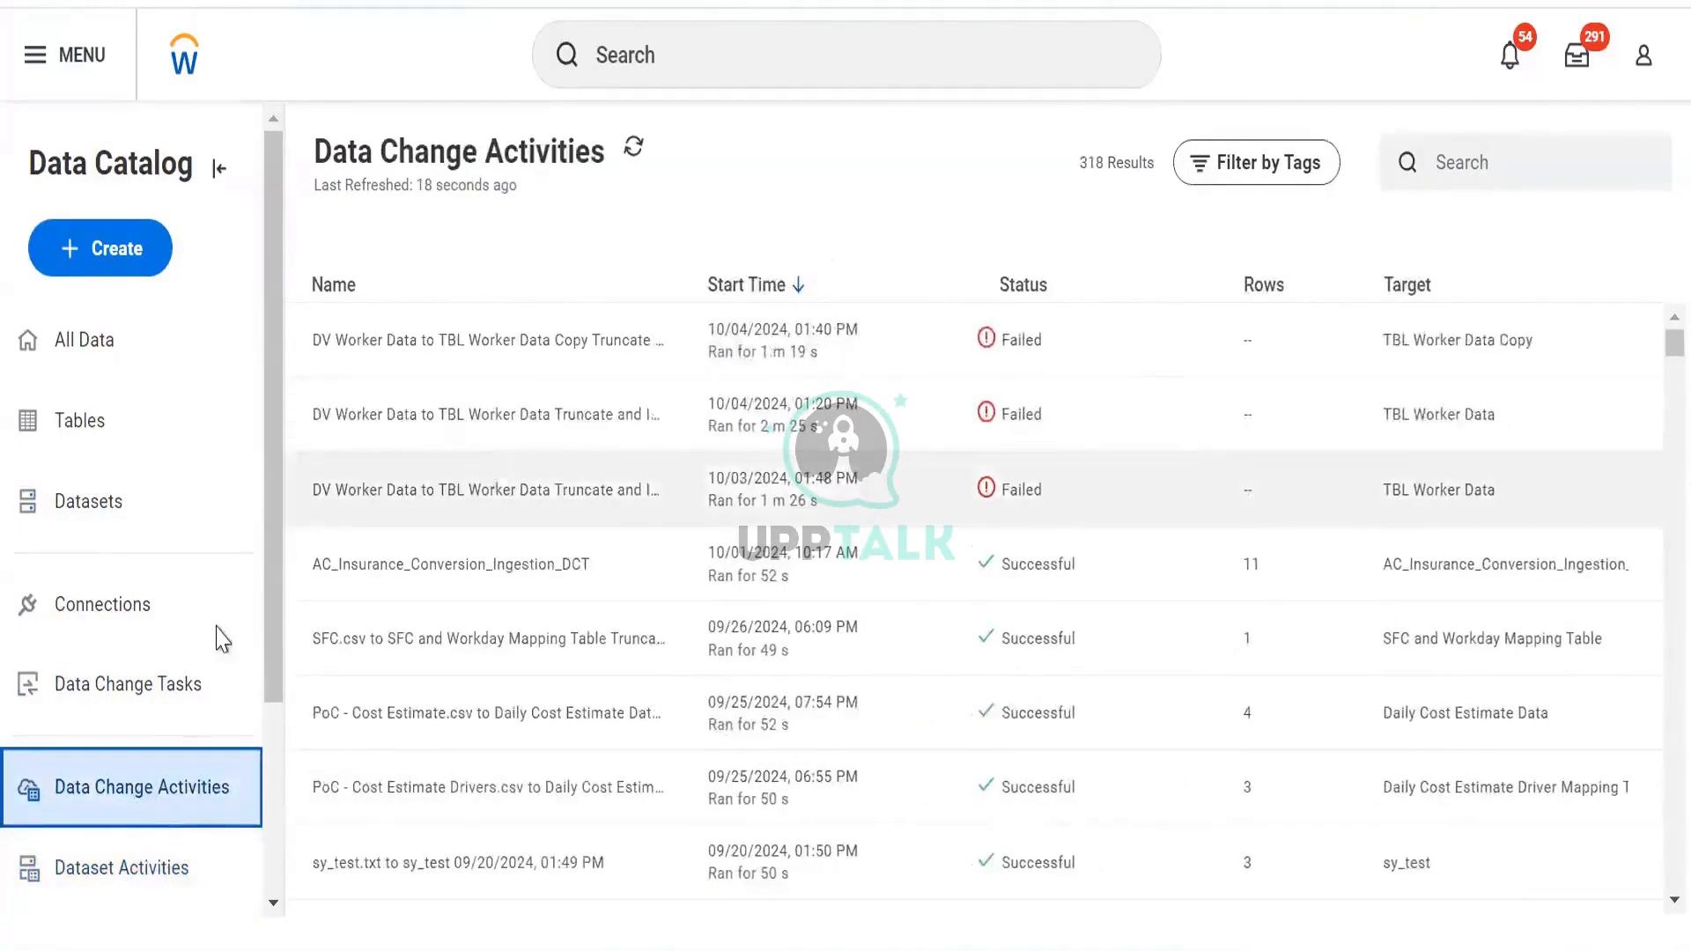
Sort Dataset Activities by Last Publish Request, newest first
scroll(480, 467, down, 2)
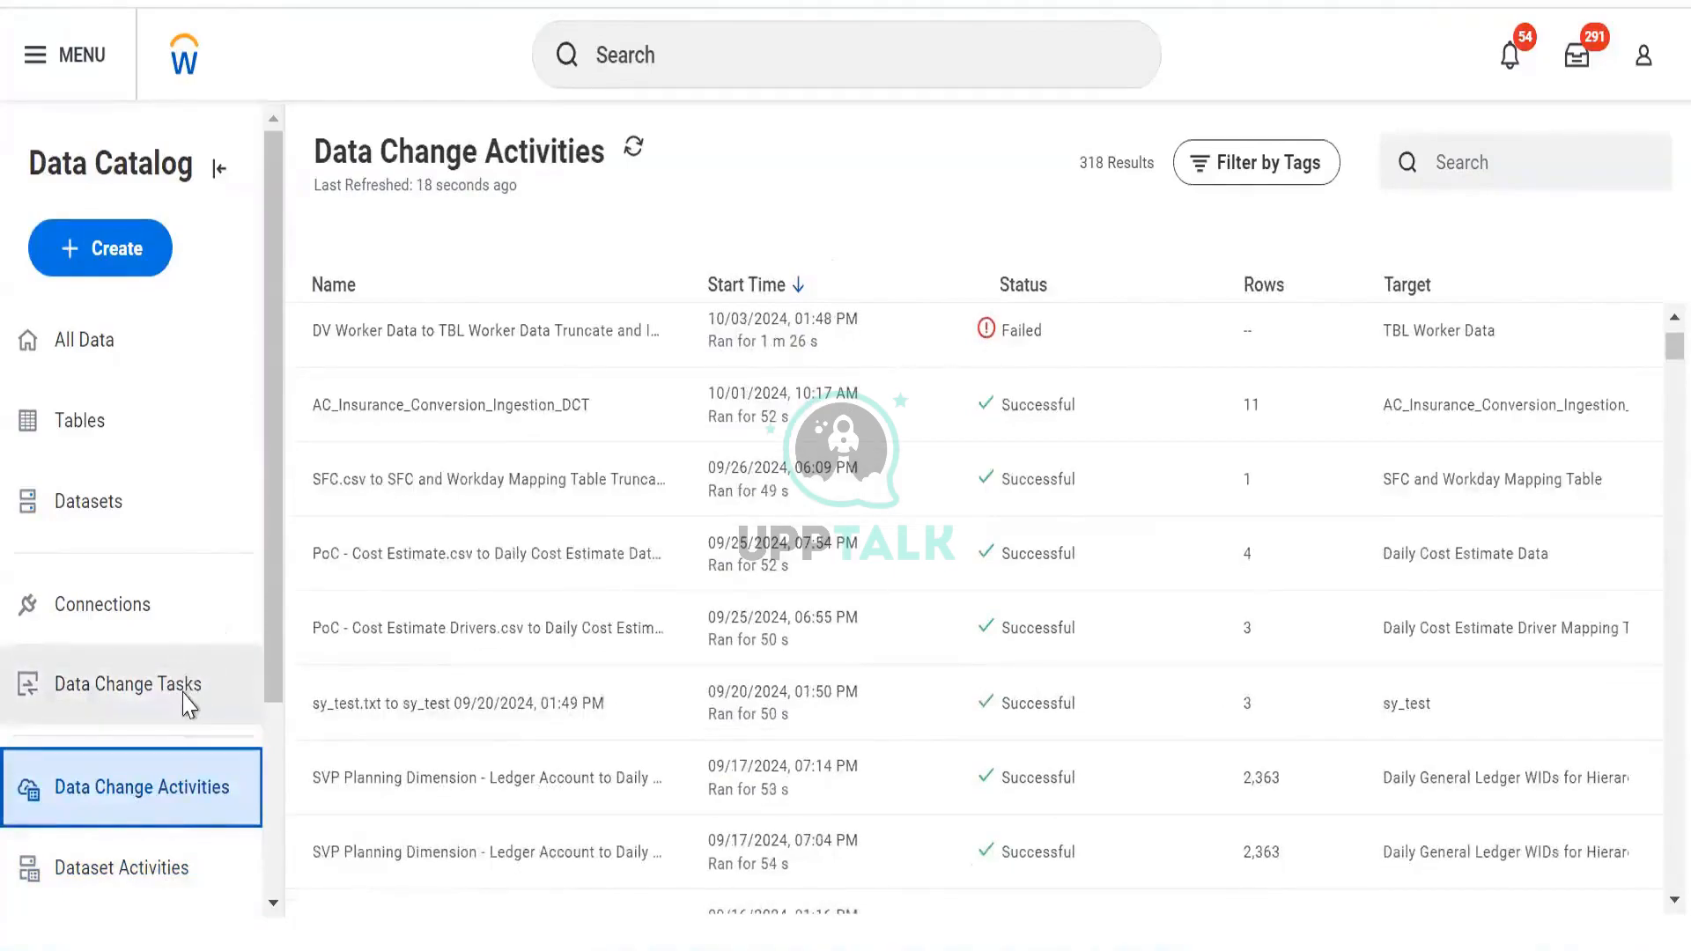
scroll(182, 685, down, 3)
scroll(185, 671, up, 3)
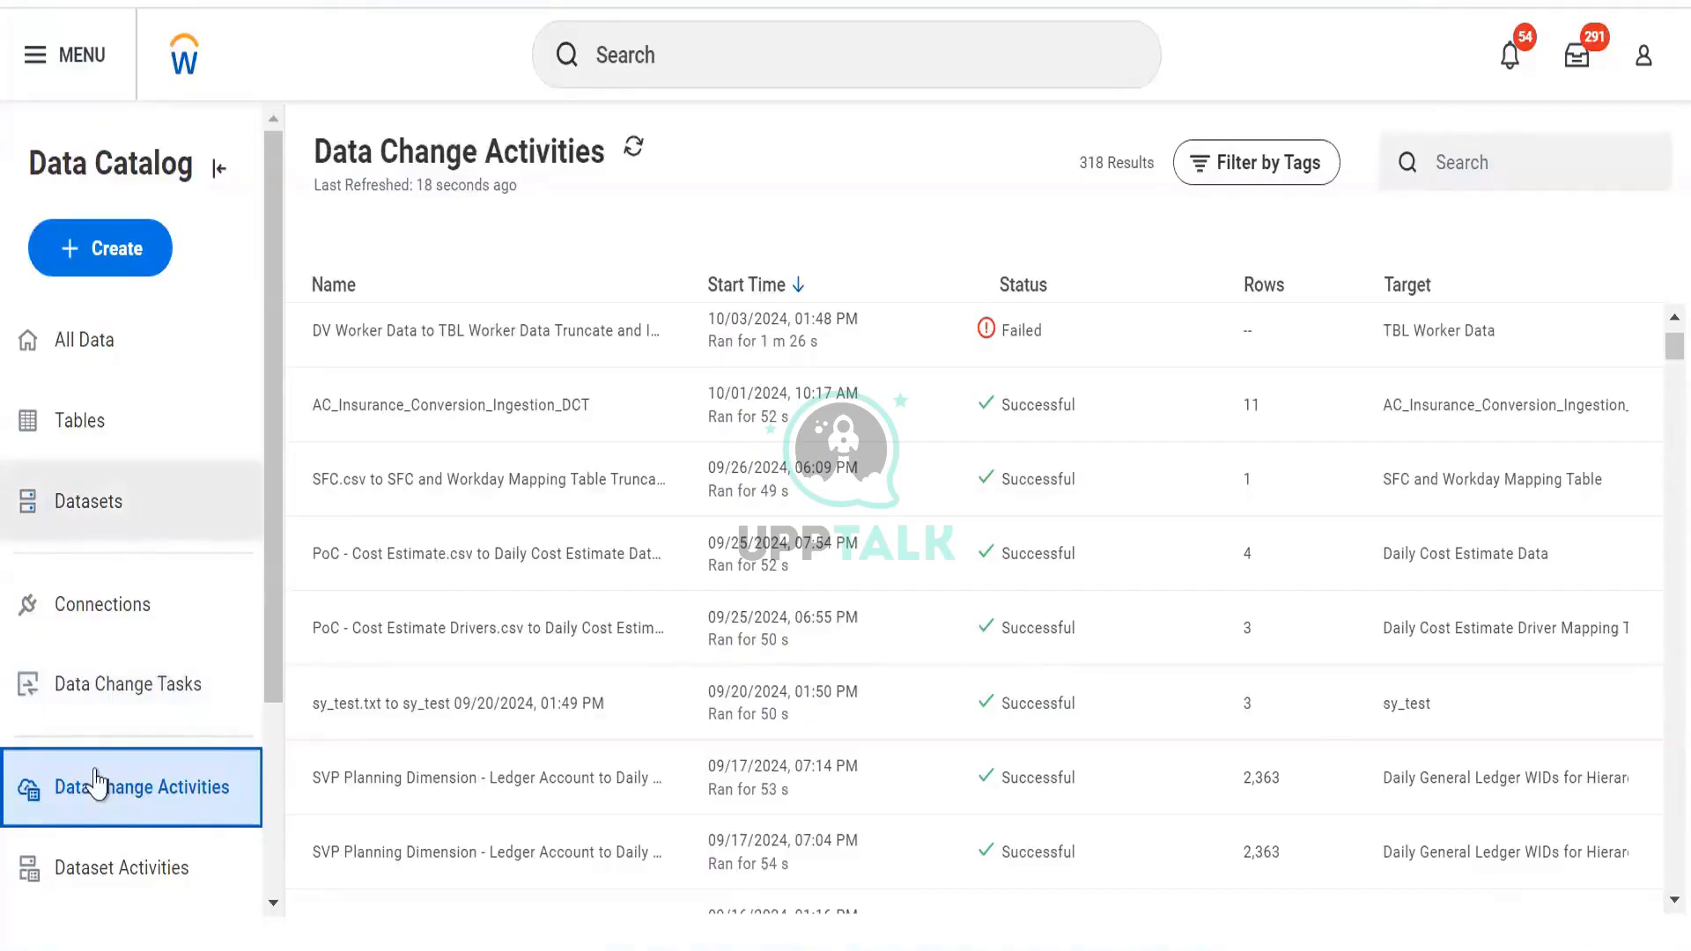
click(62, 534)
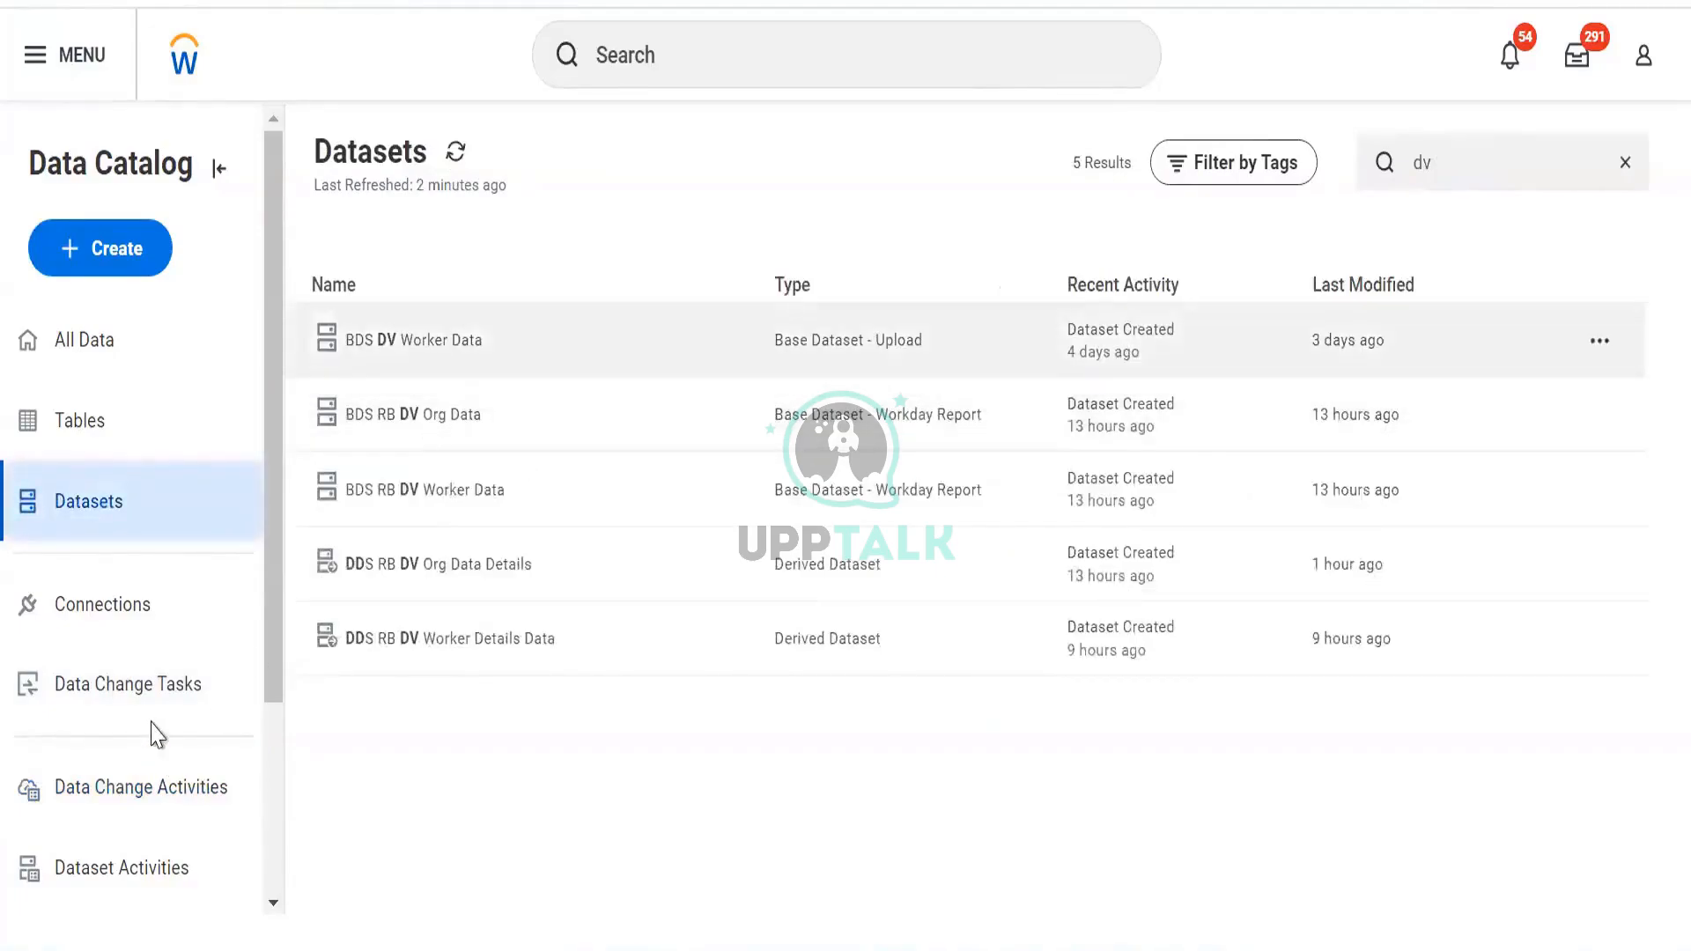
click(124, 698)
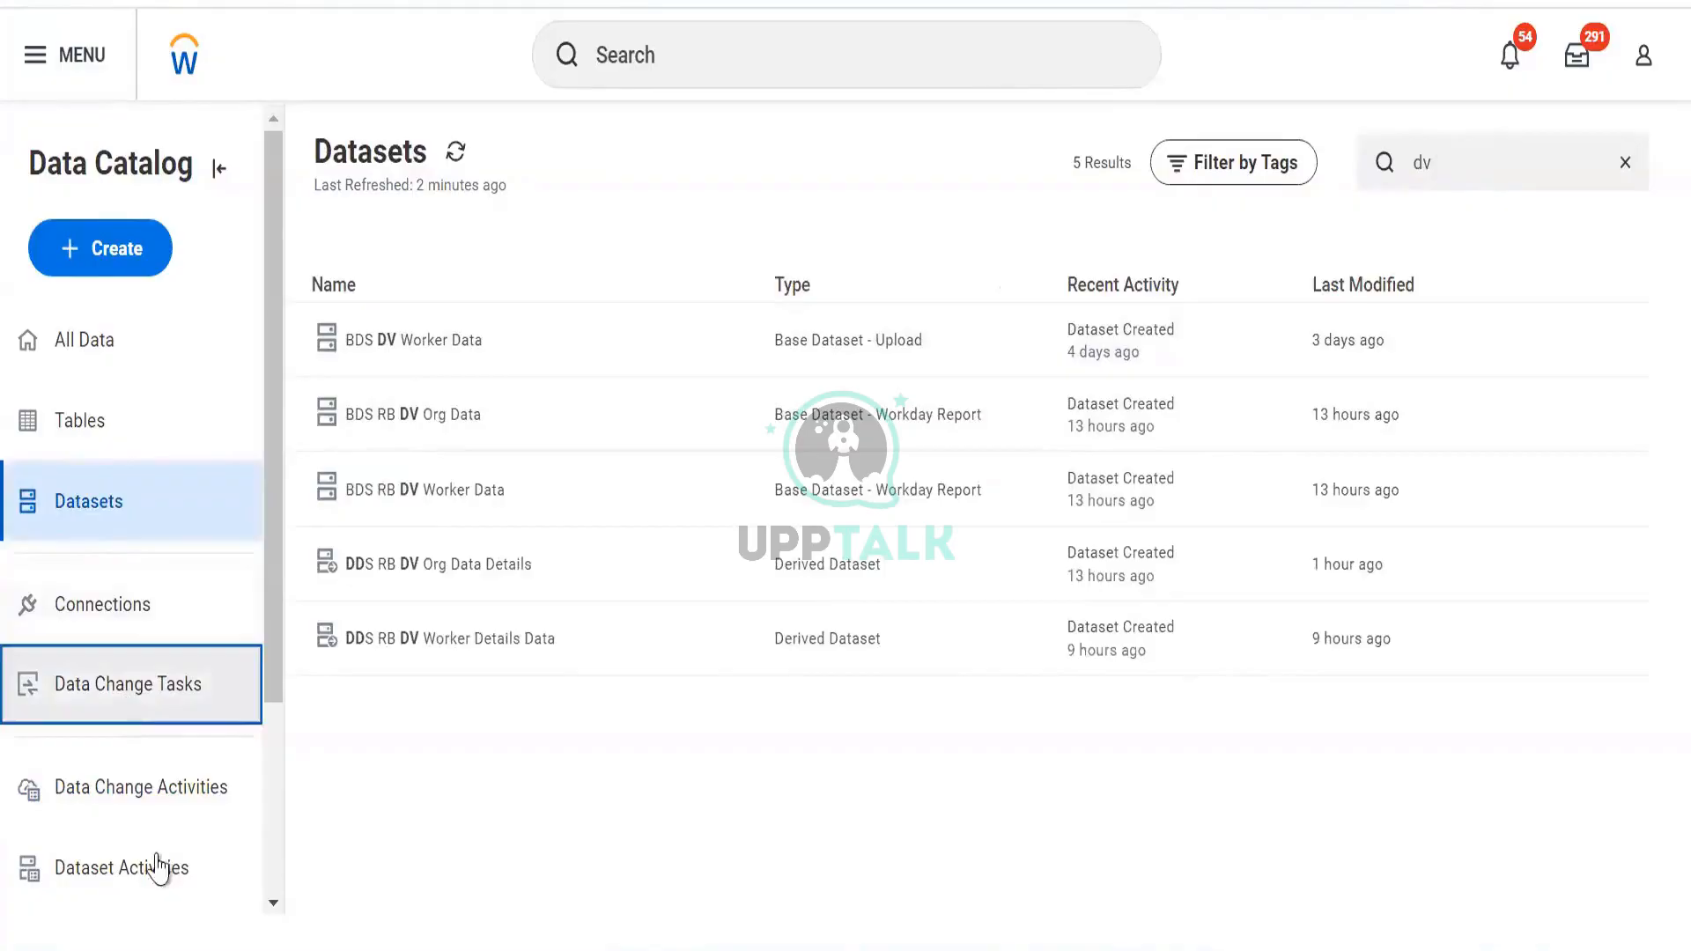
click(158, 868)
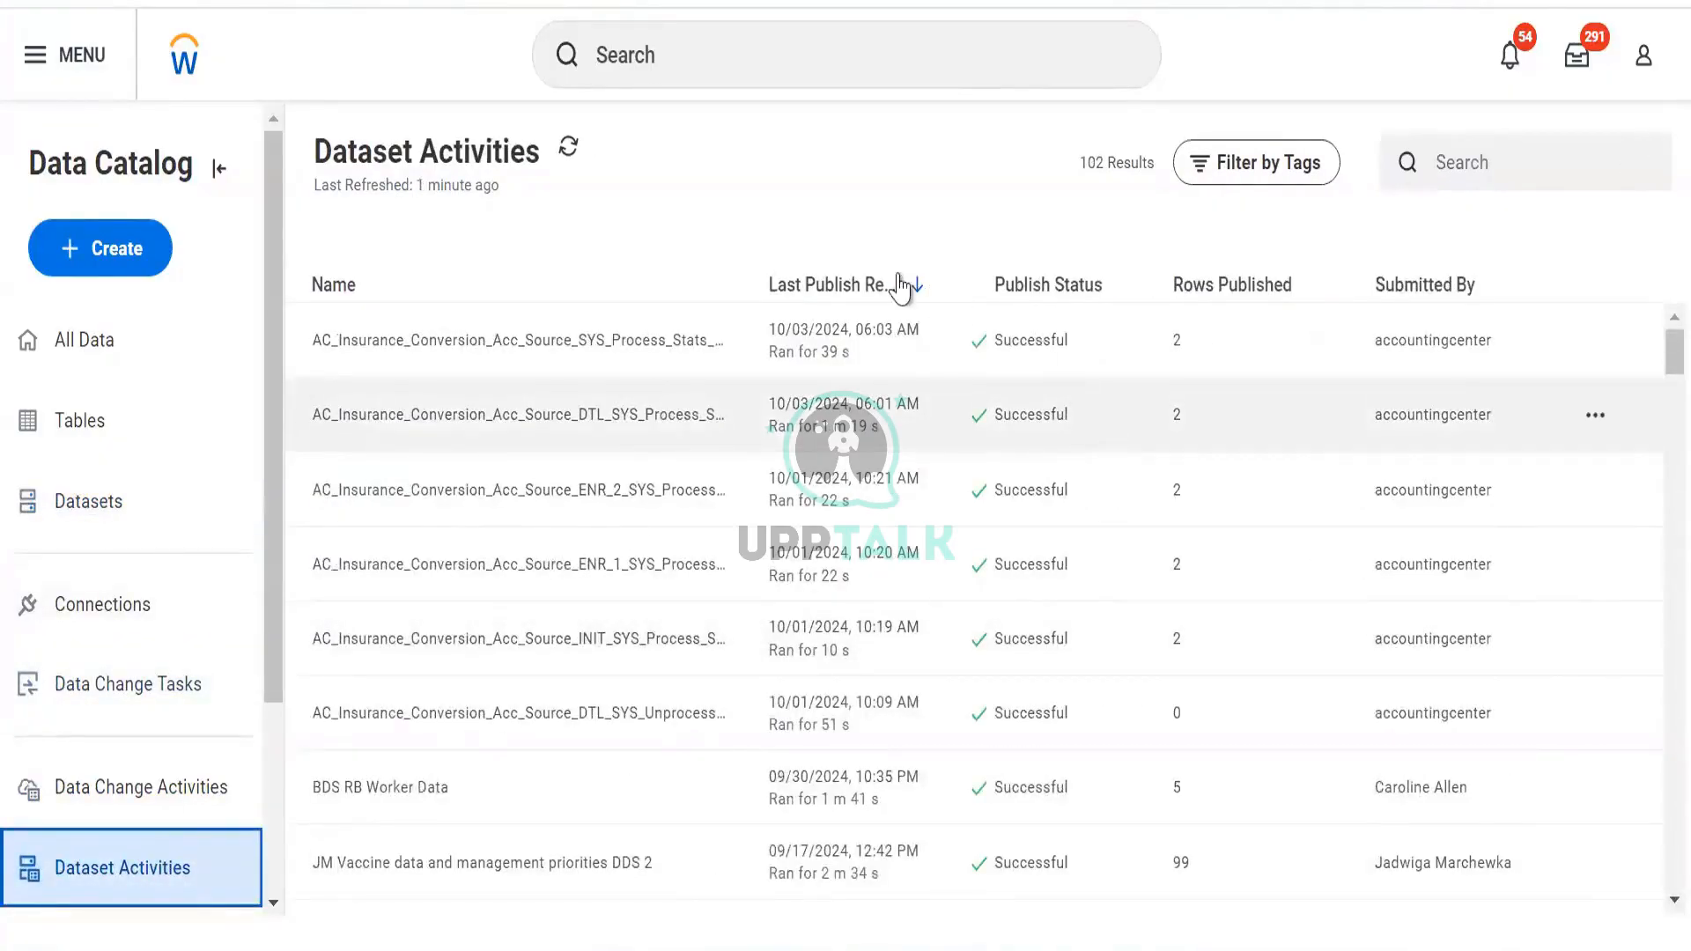
click(870, 284)
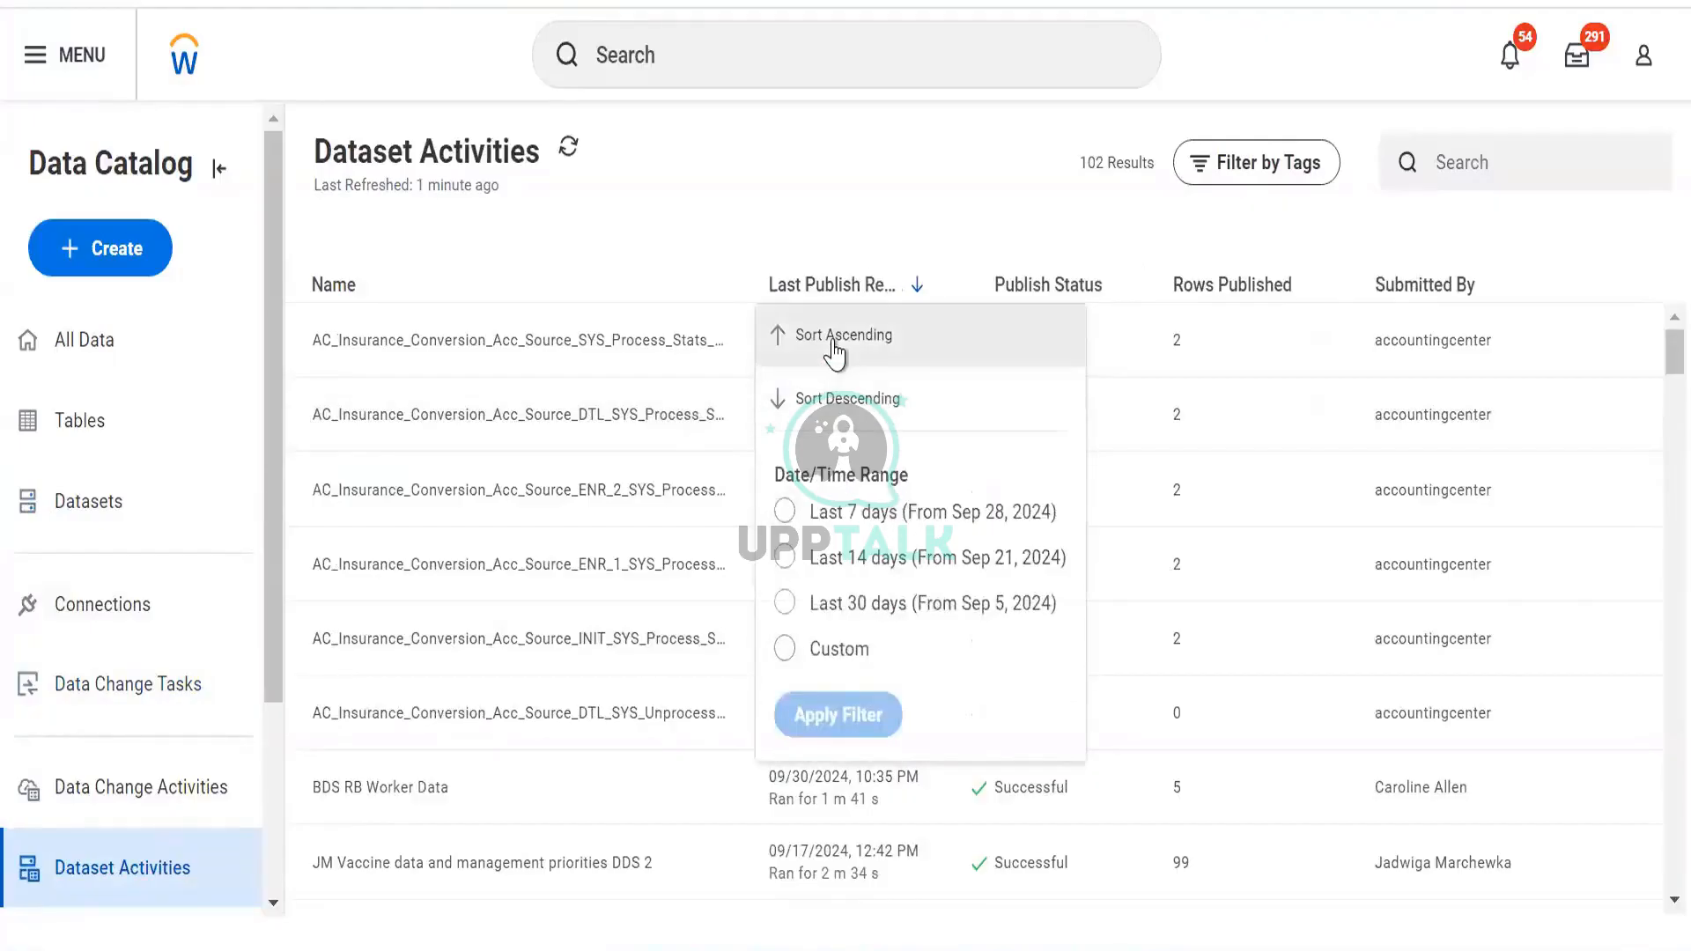
click(847, 387)
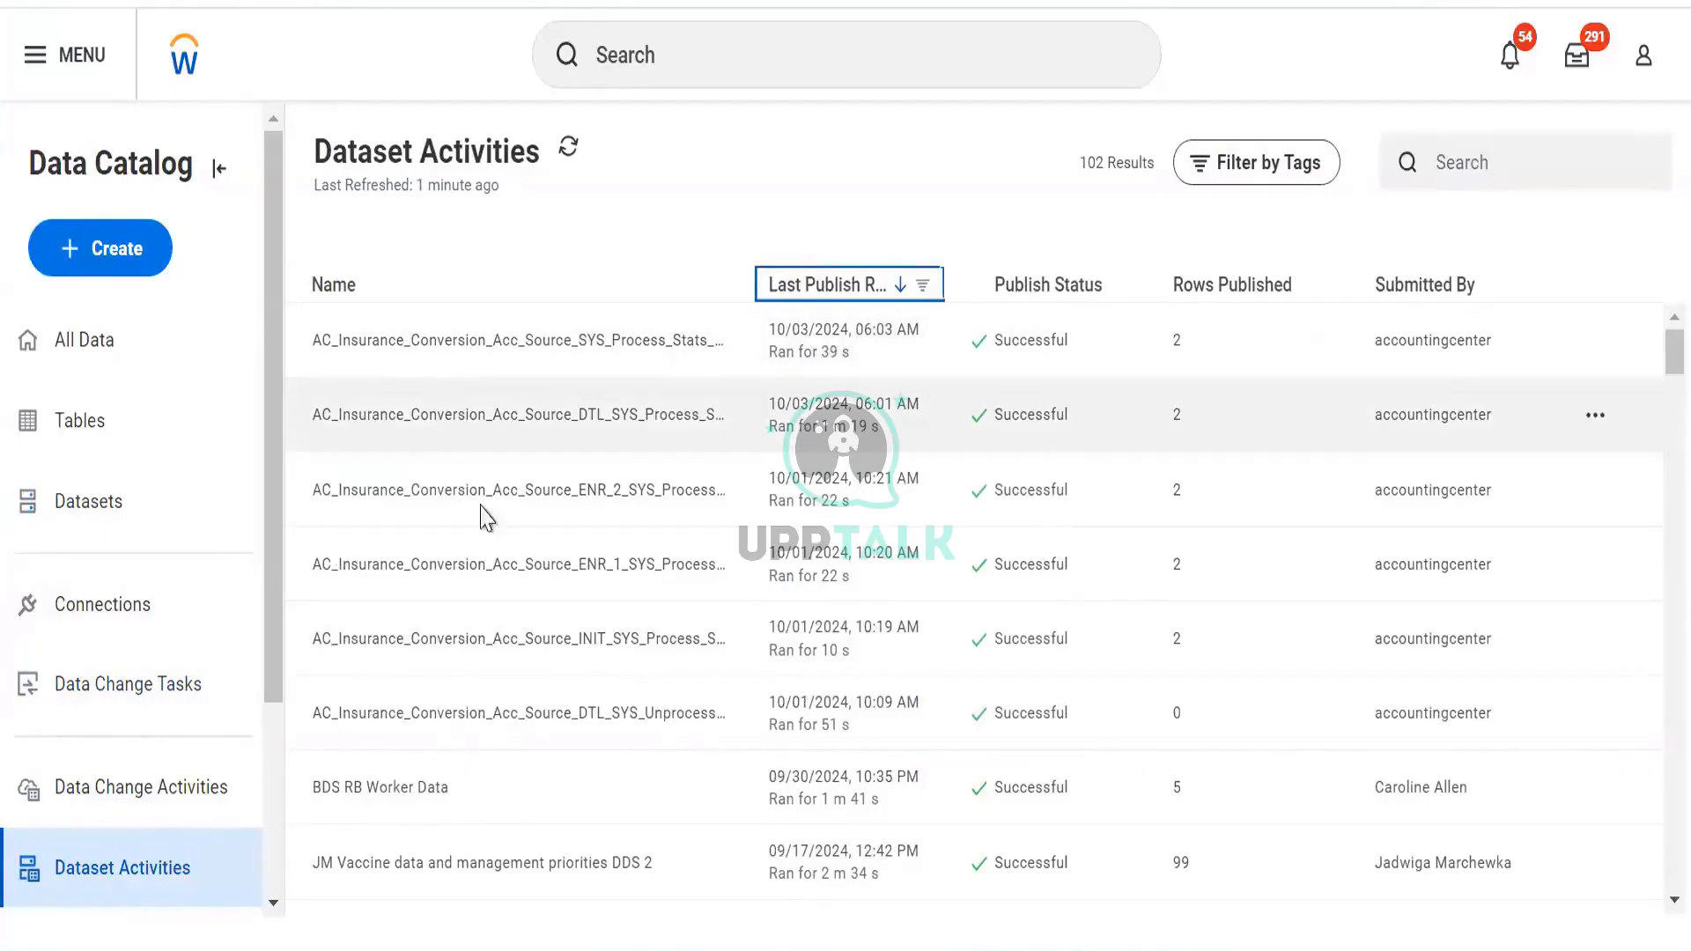
Go back to Data Change Activities, then show the catalog's All Data list
scroll(253, 672, down, 3)
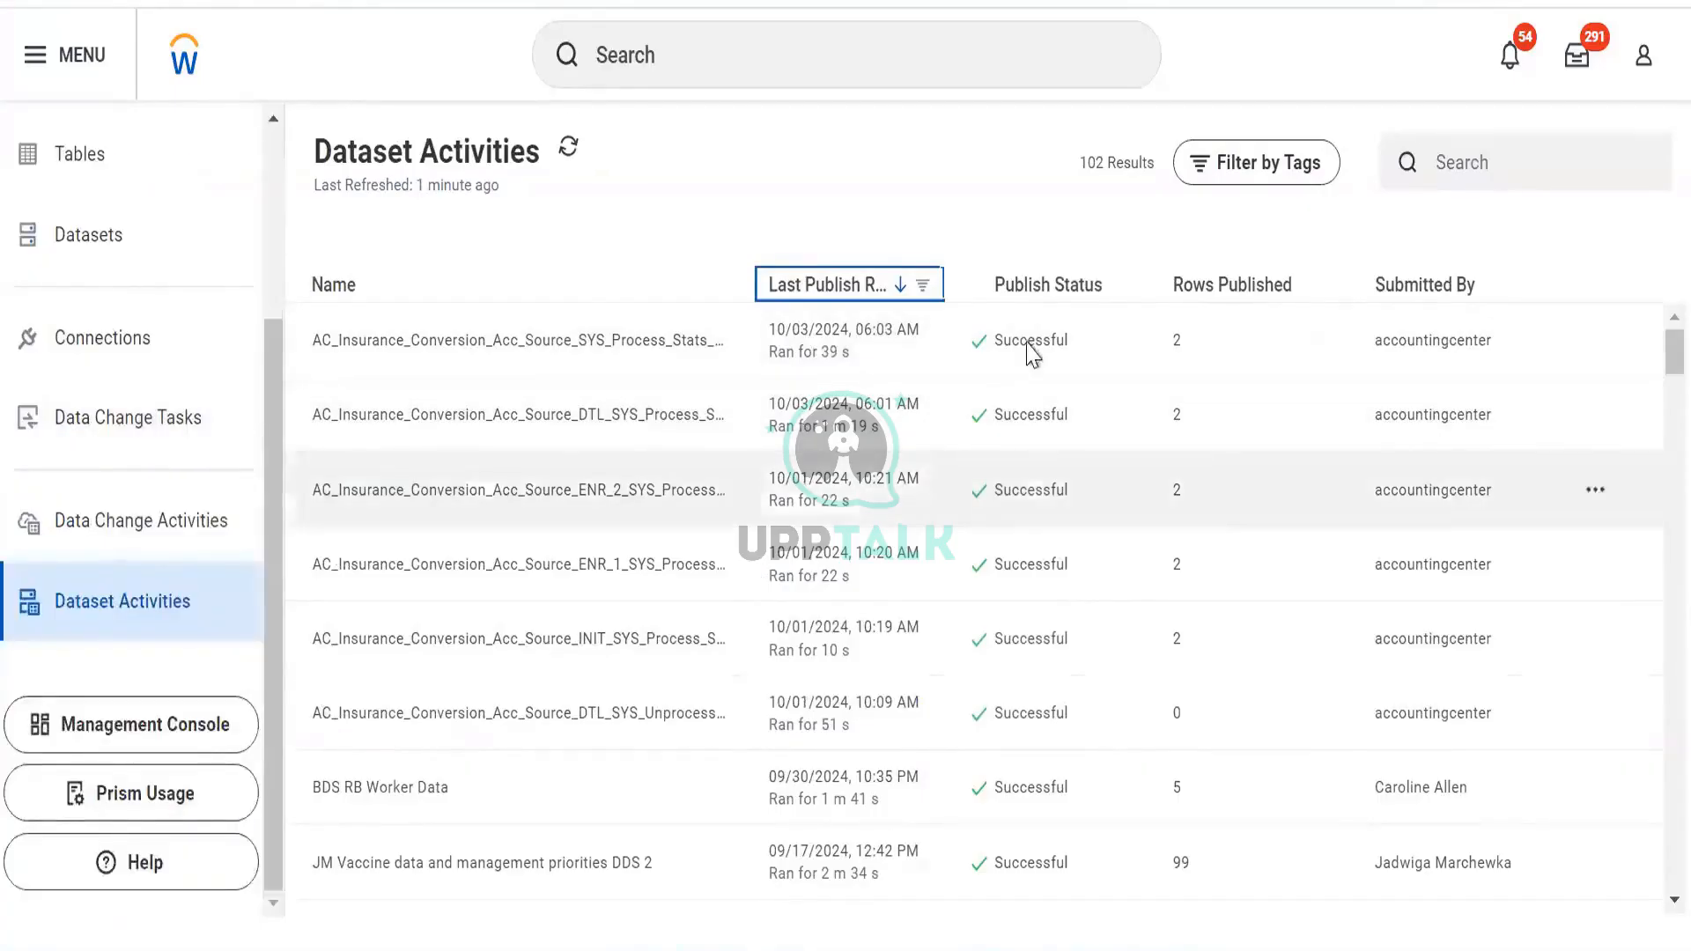
scroll(996, 433, down, 15)
scroll(996, 433, up, 15)
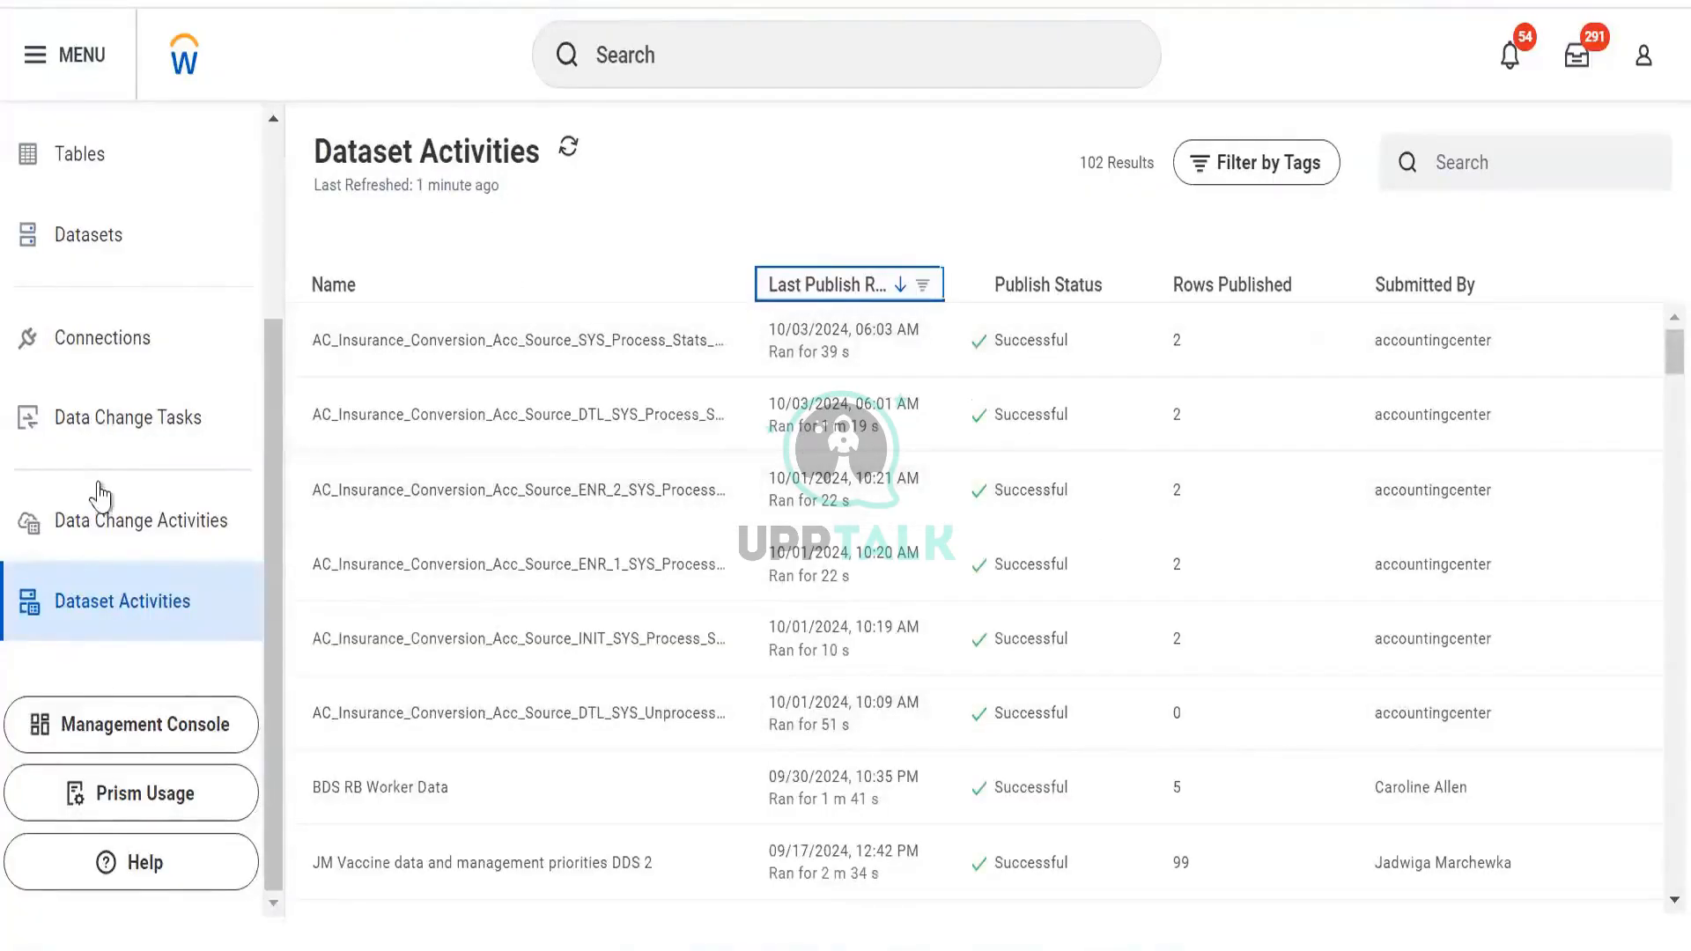
click(102, 521)
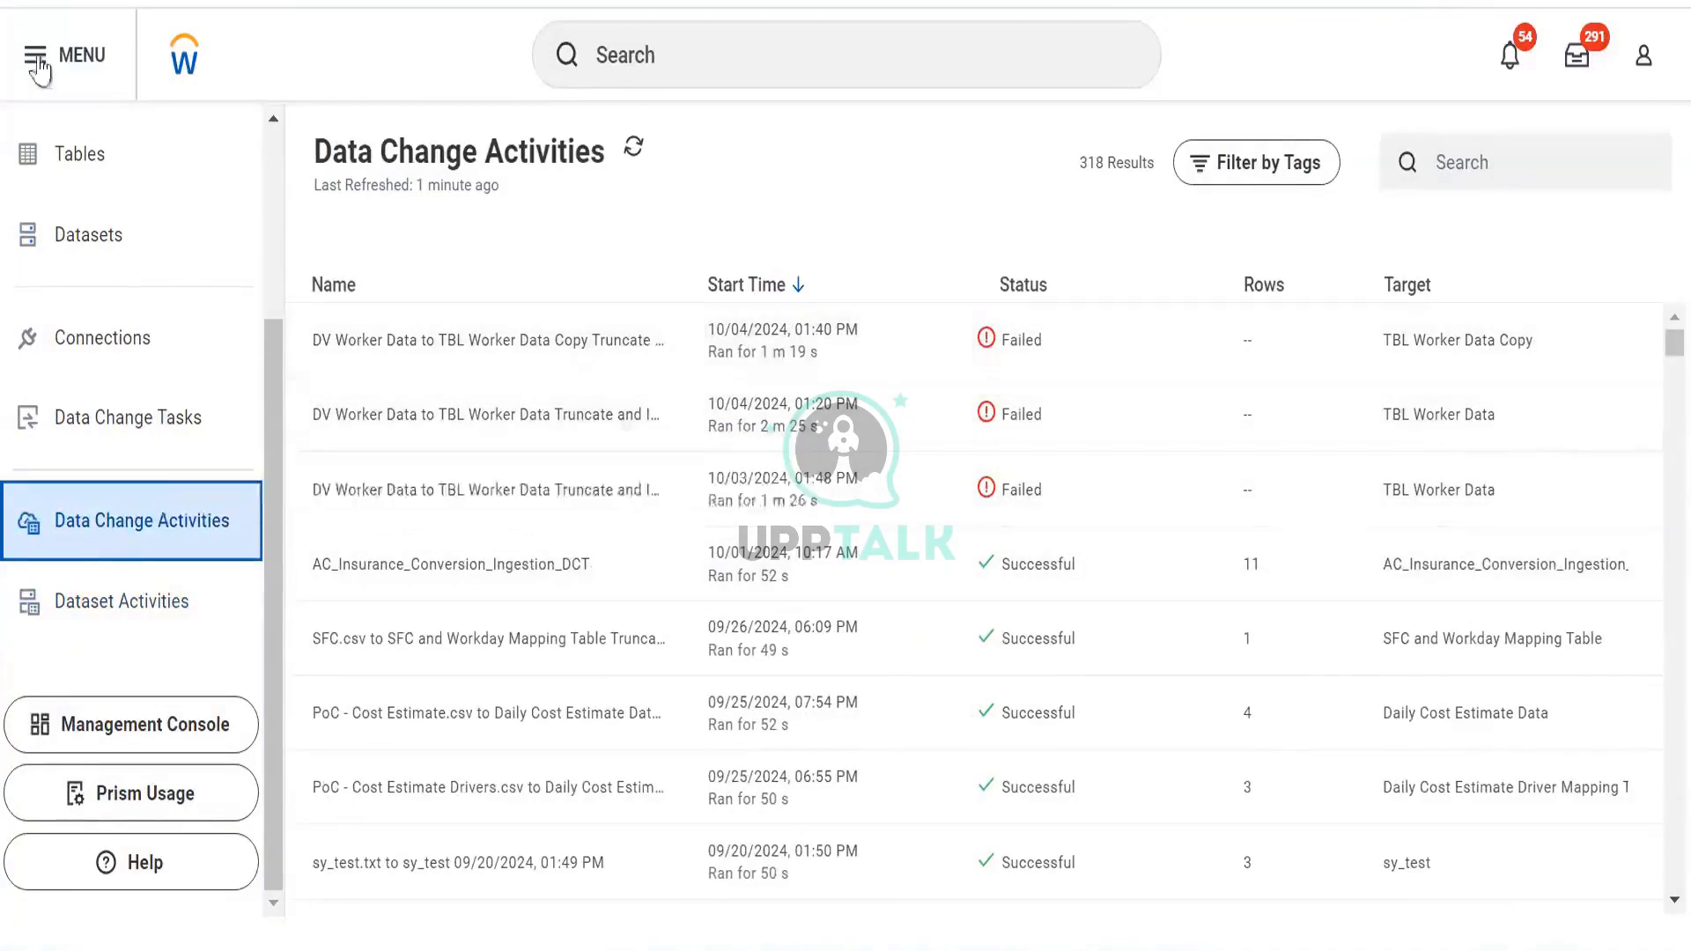
scroll(124, 429, up, 3)
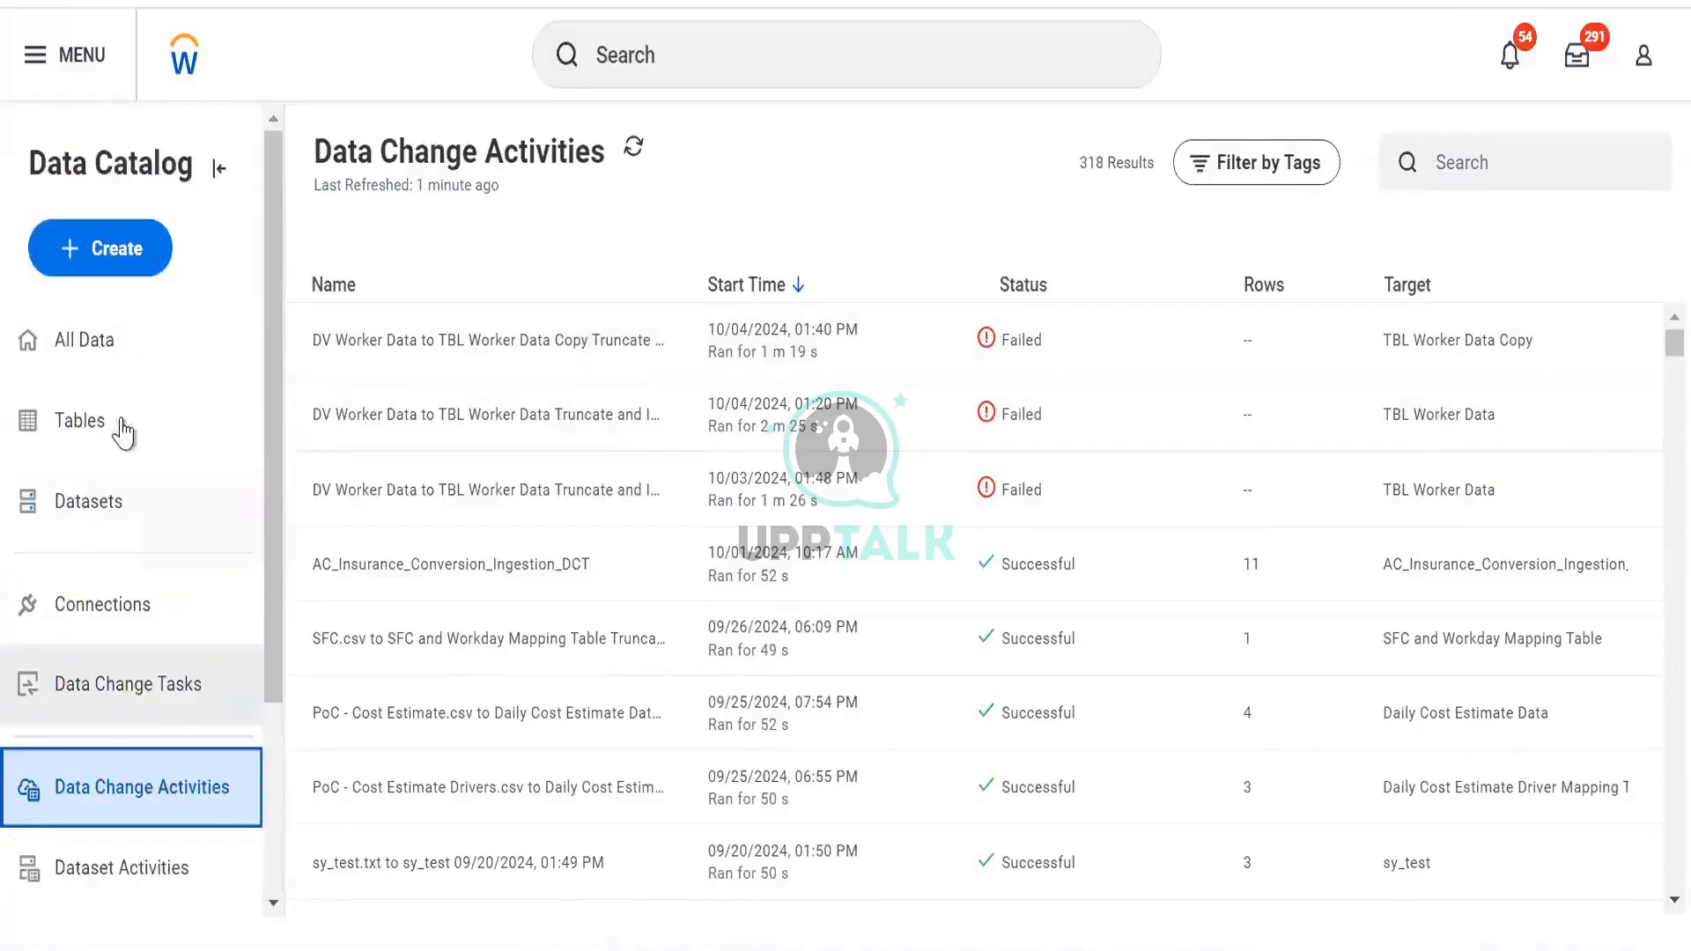
click(112, 346)
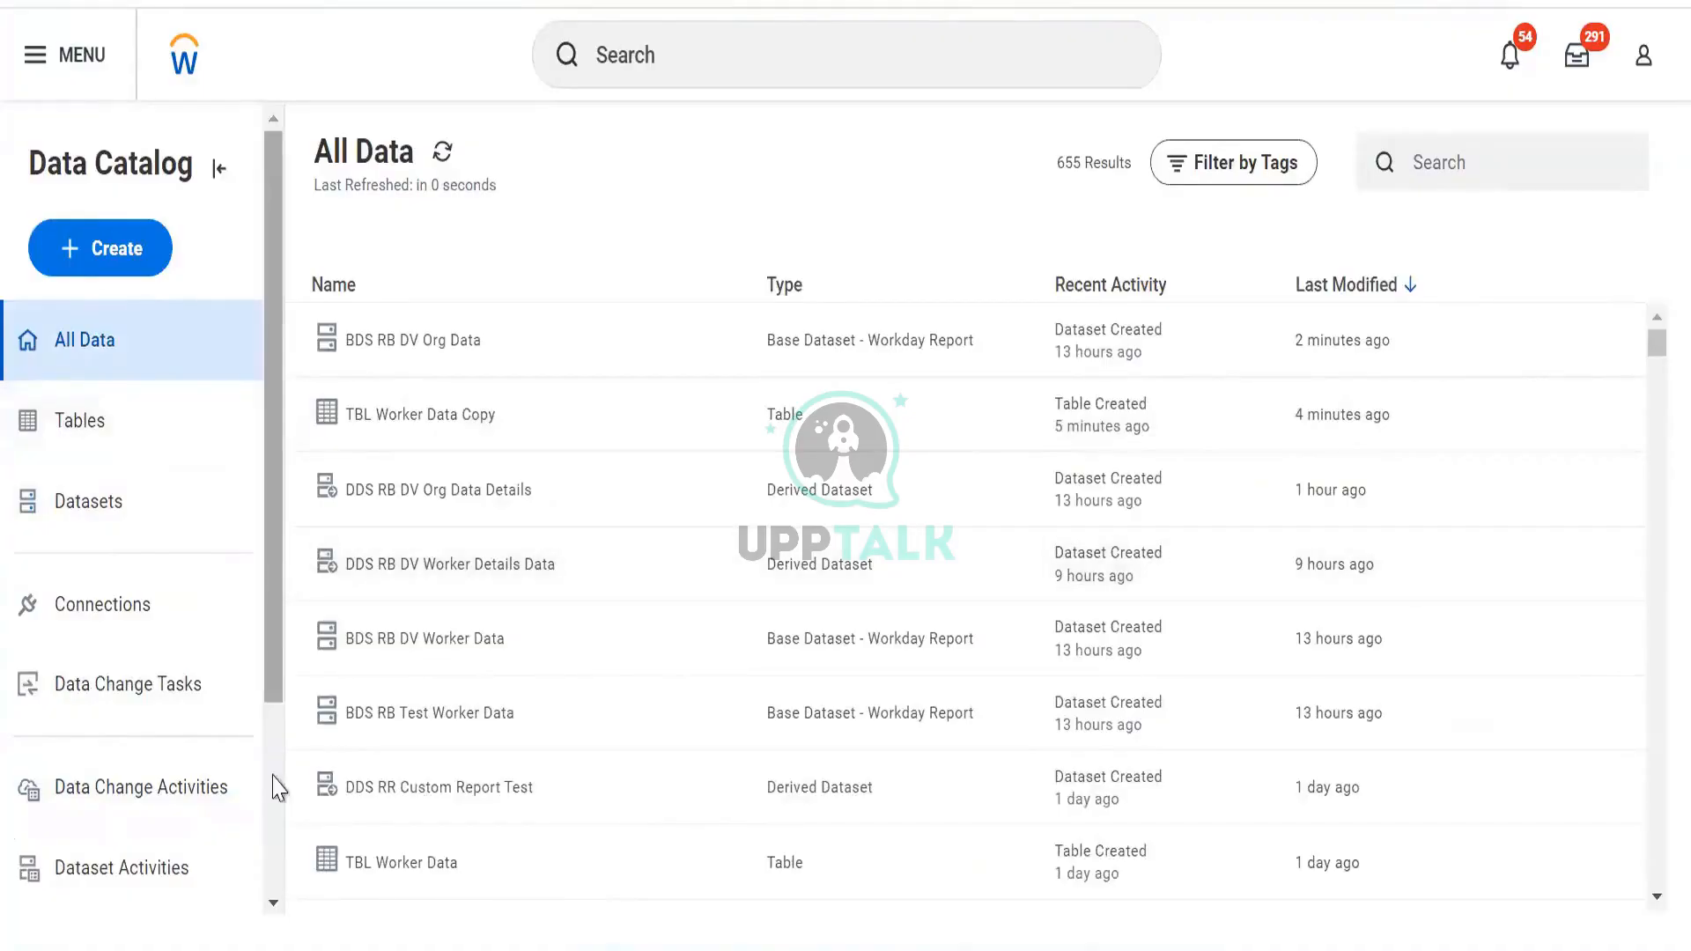
Open Share from the row actions of DDS RB DV Worker Details Data in All Data
scroll(276, 776, down, 3)
scroll(276, 728, up, 3)
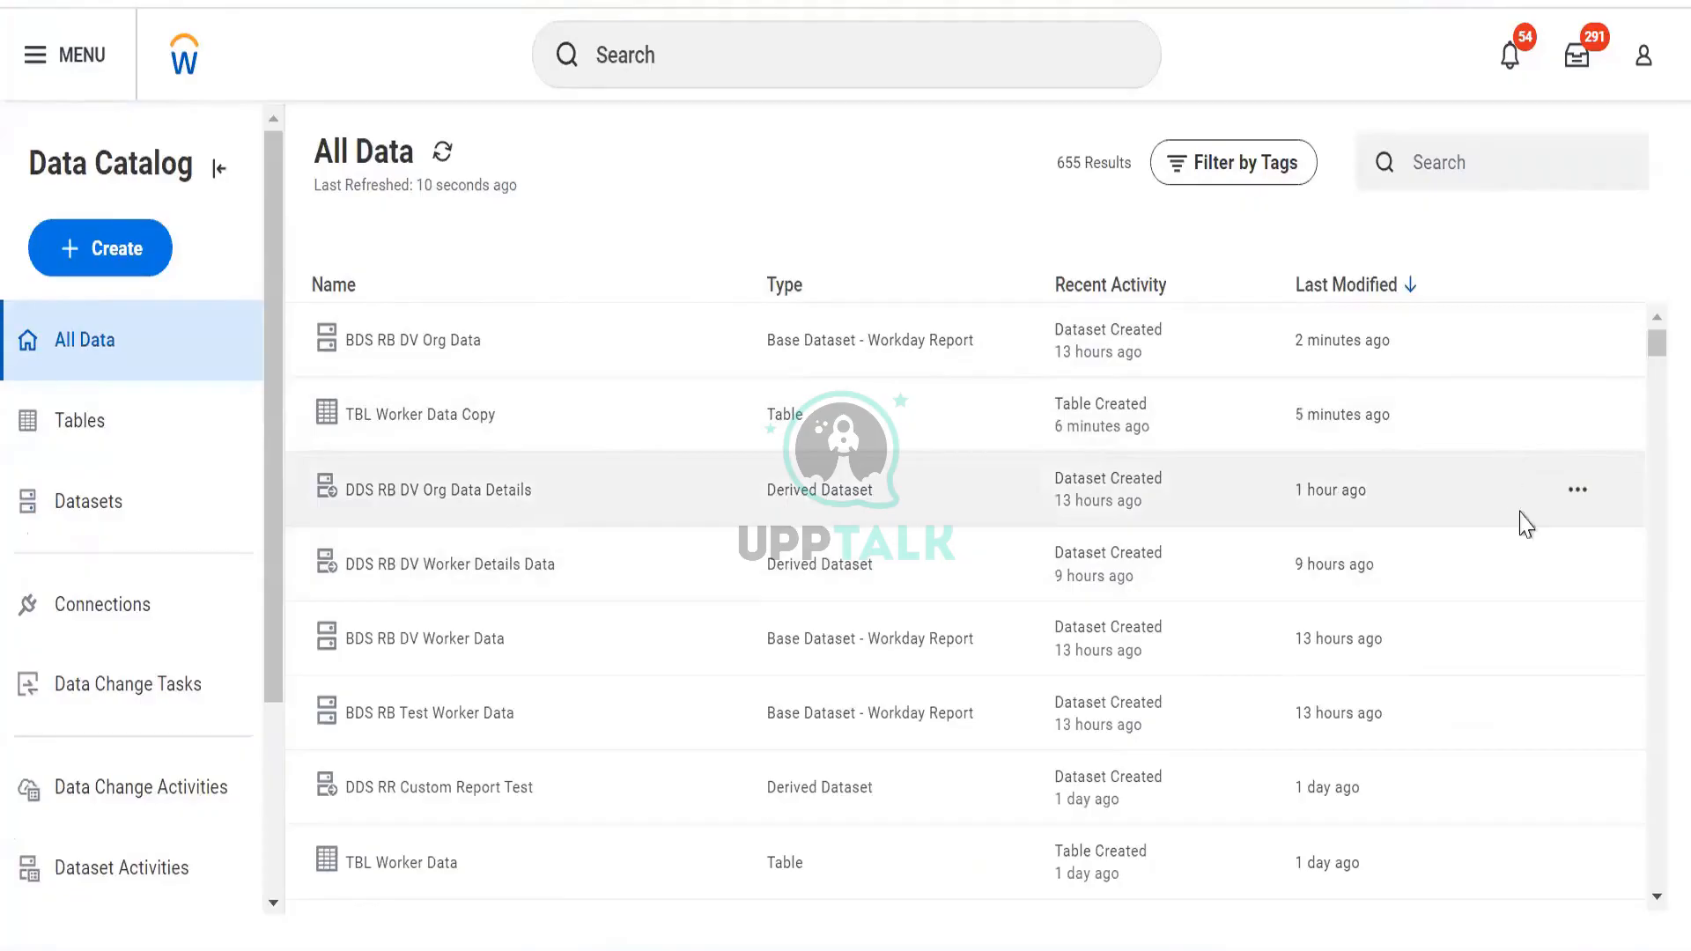
click(1576, 567)
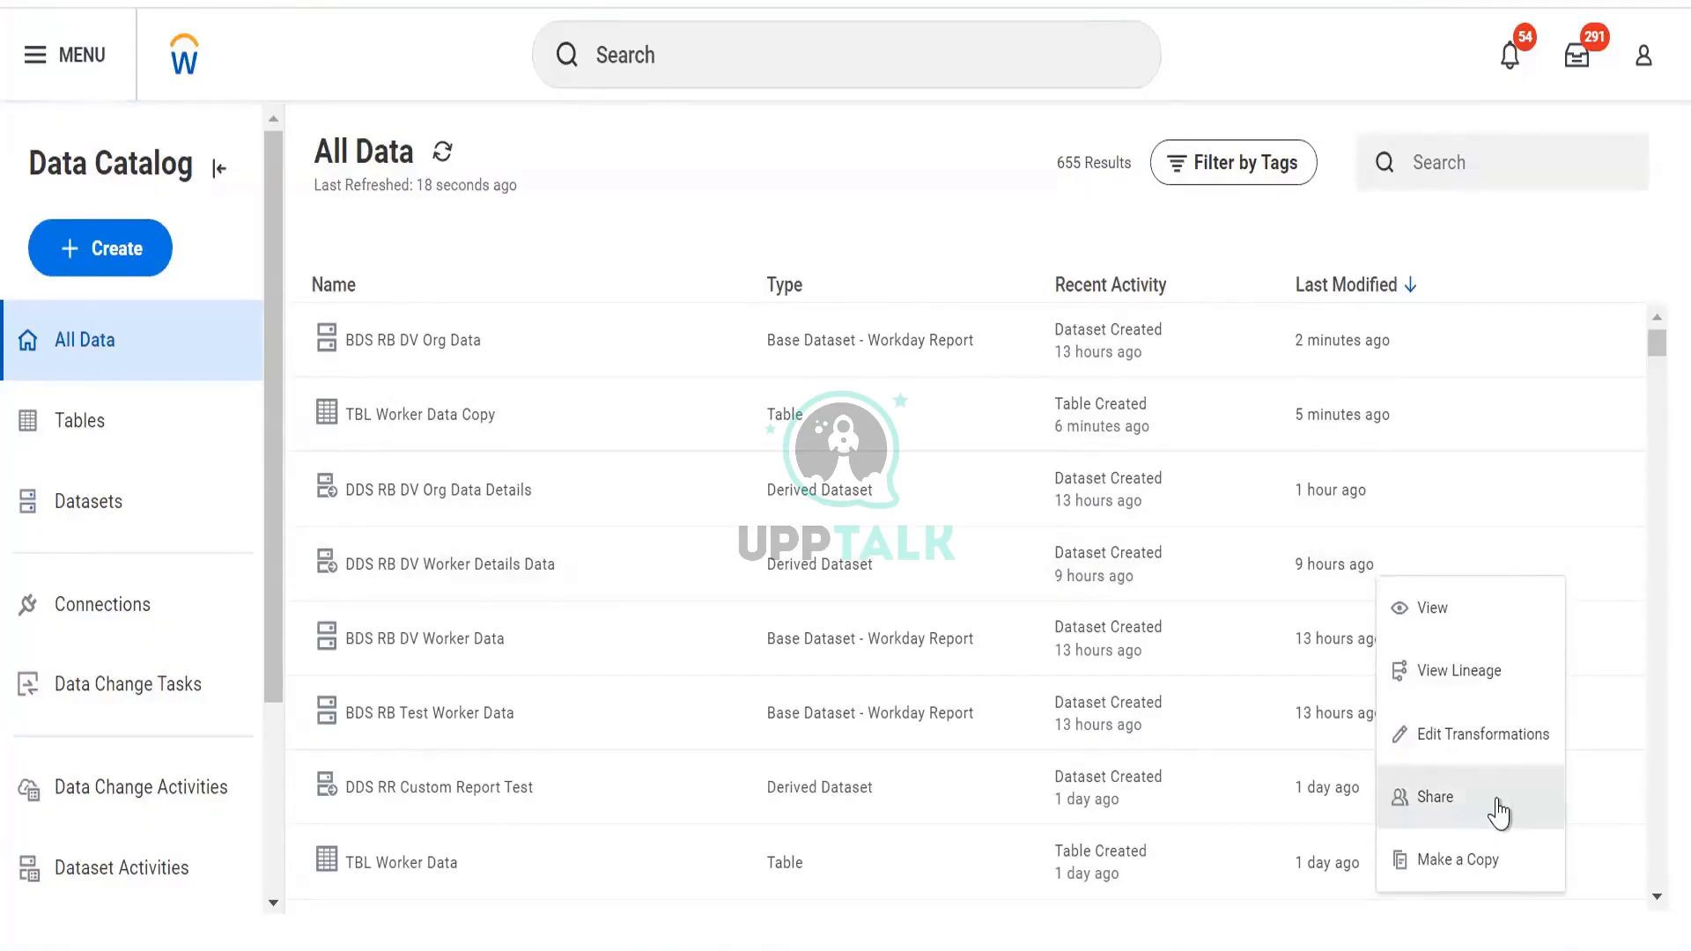
click(1029, 182)
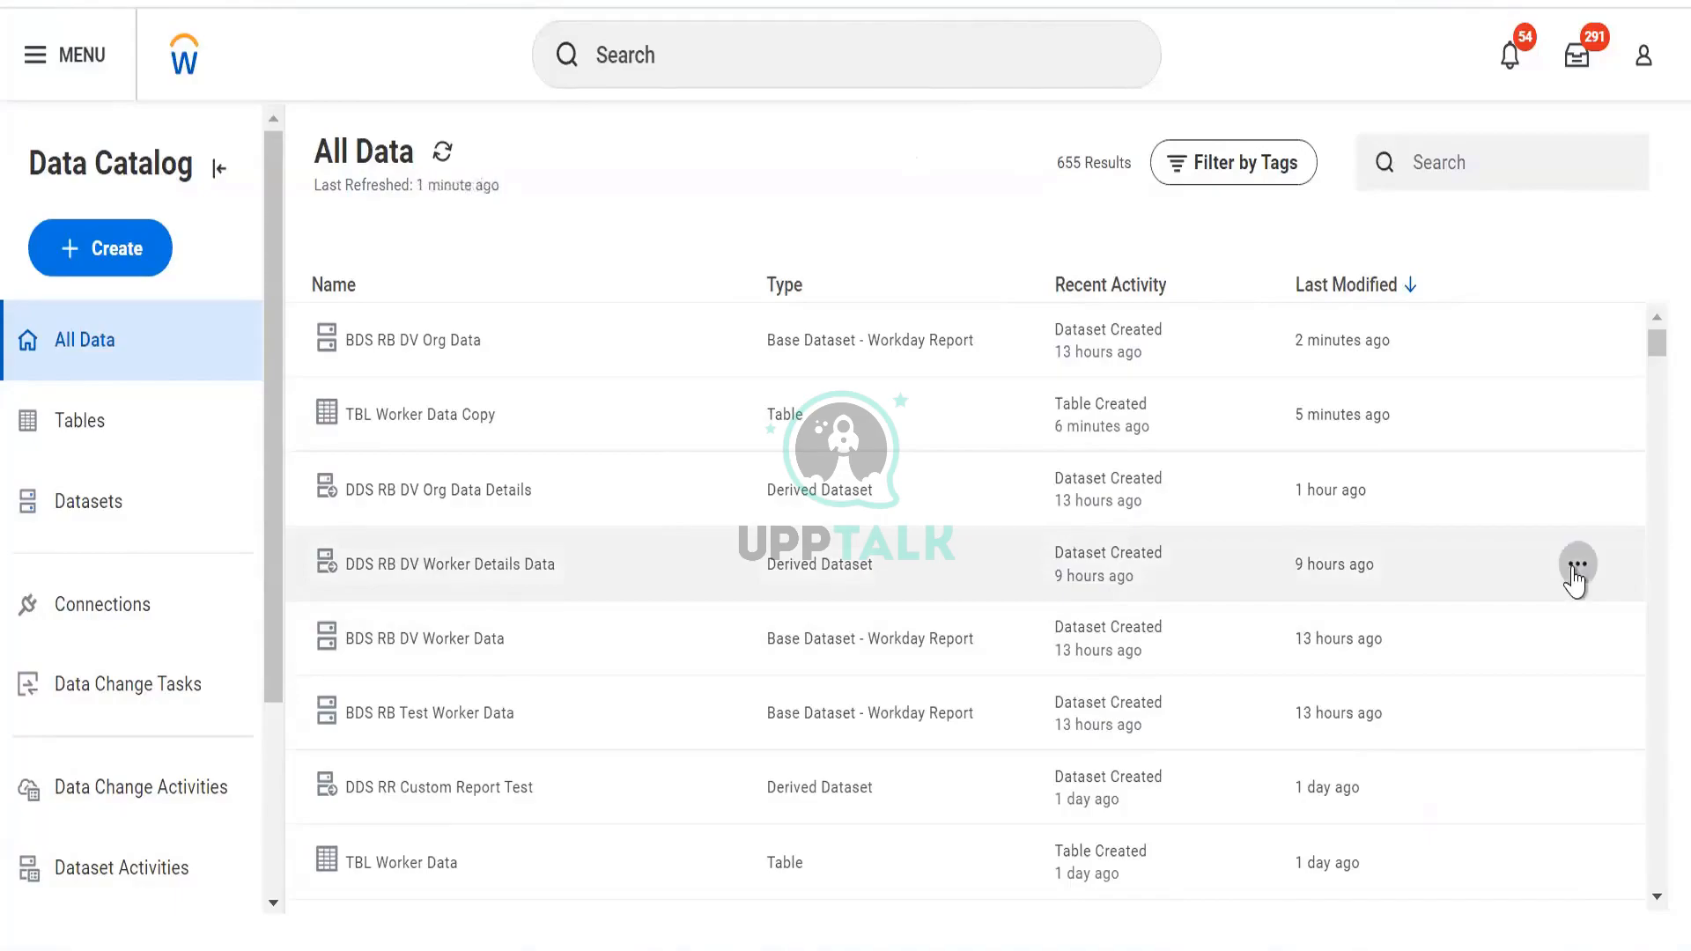
click(1576, 581)
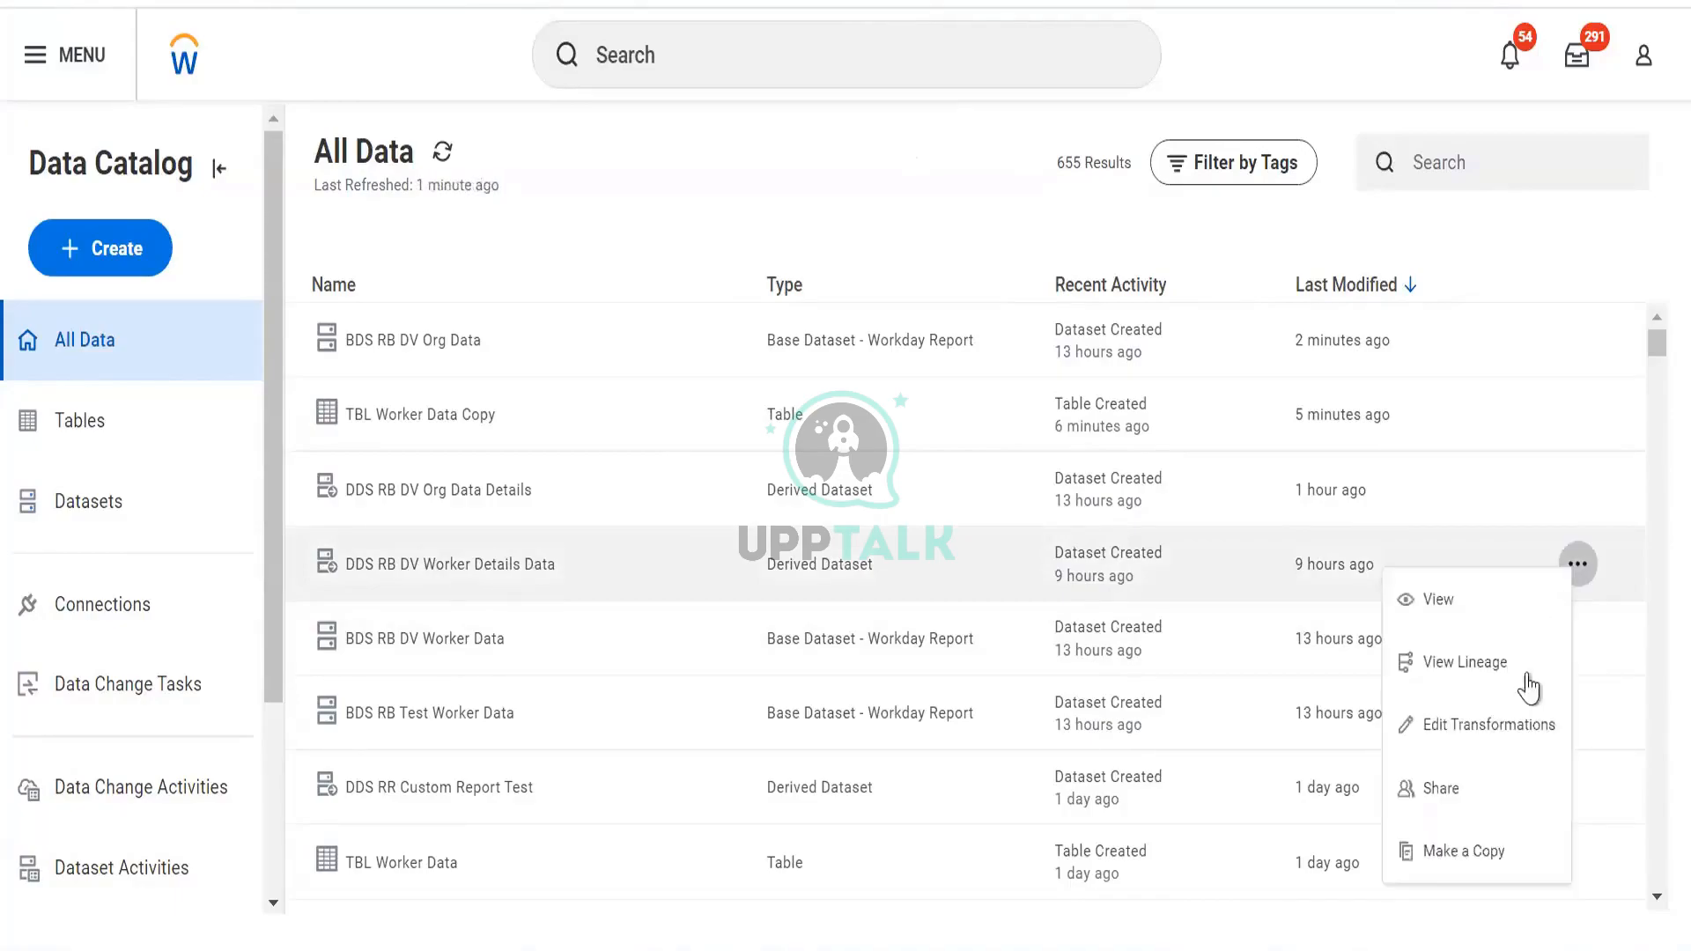
click(1487, 803)
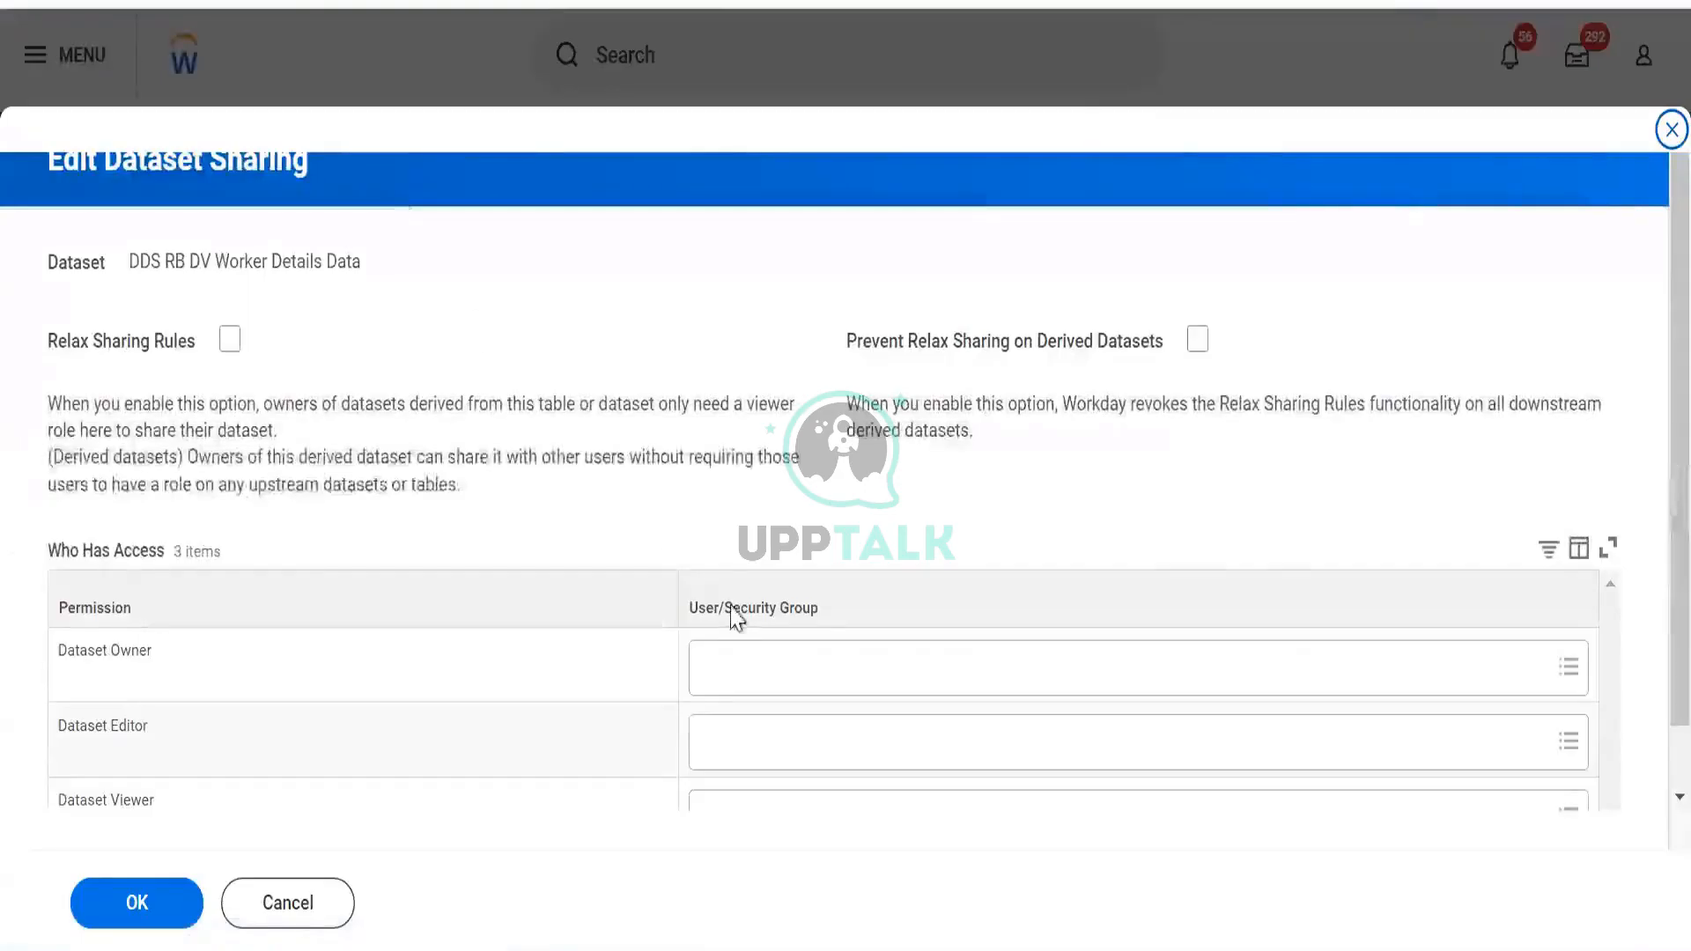
Browse Dataset Owner group categories, search 'admin', and tick Finance Administrator
click(772, 667)
click(774, 619)
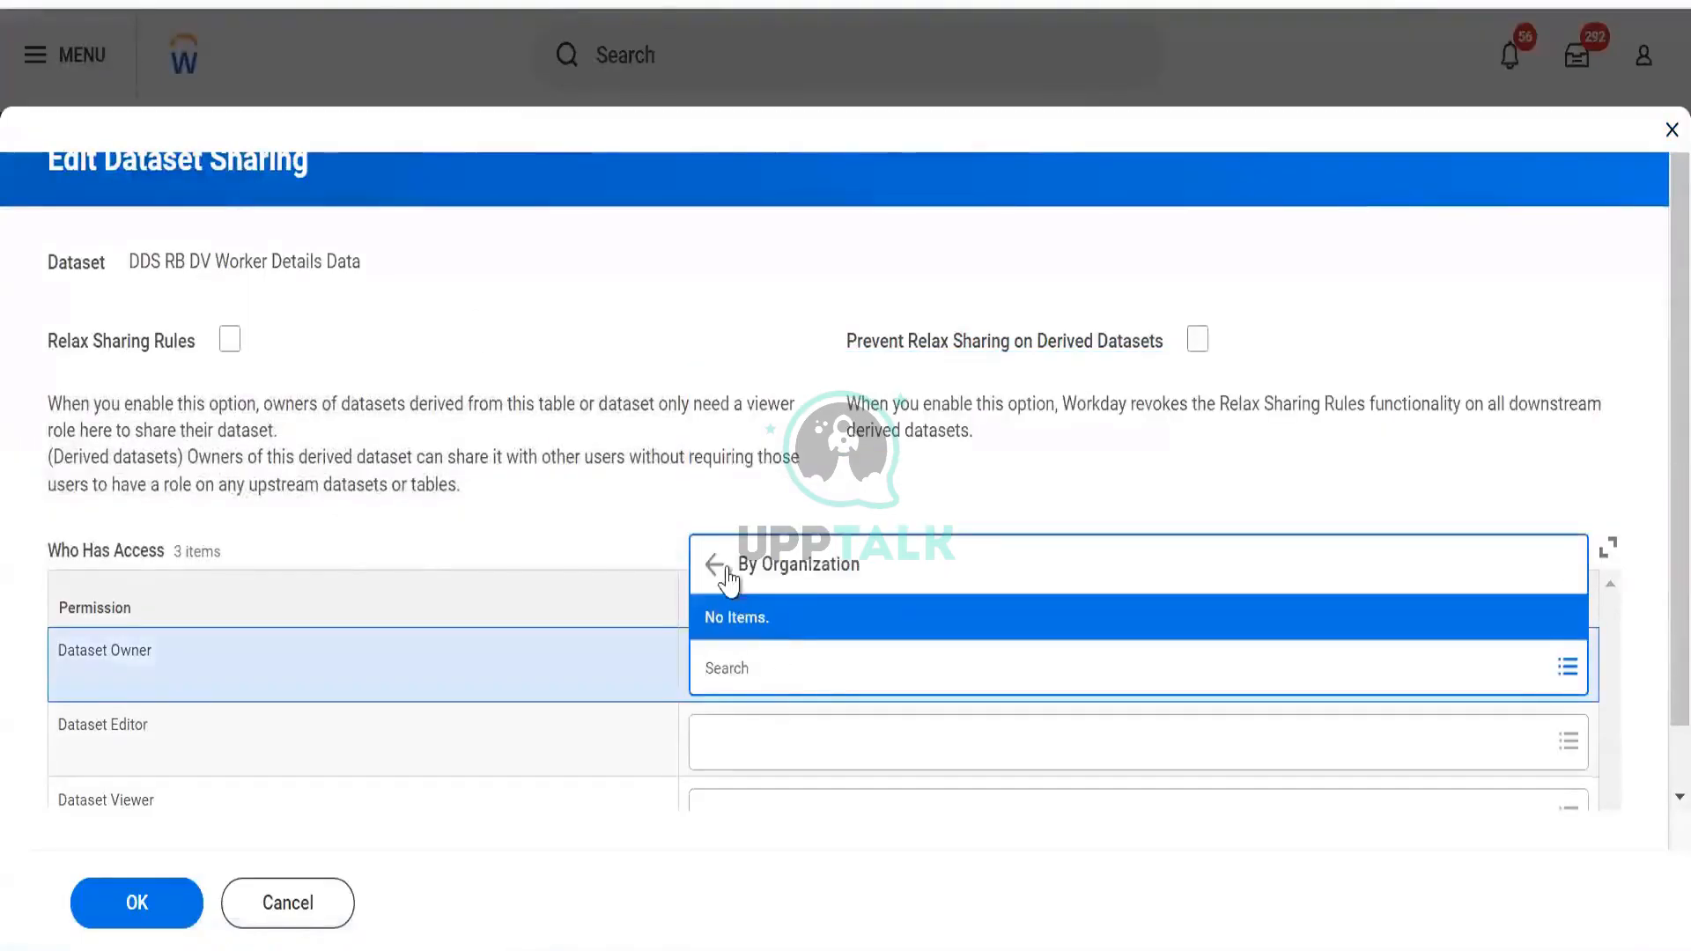
click(724, 568)
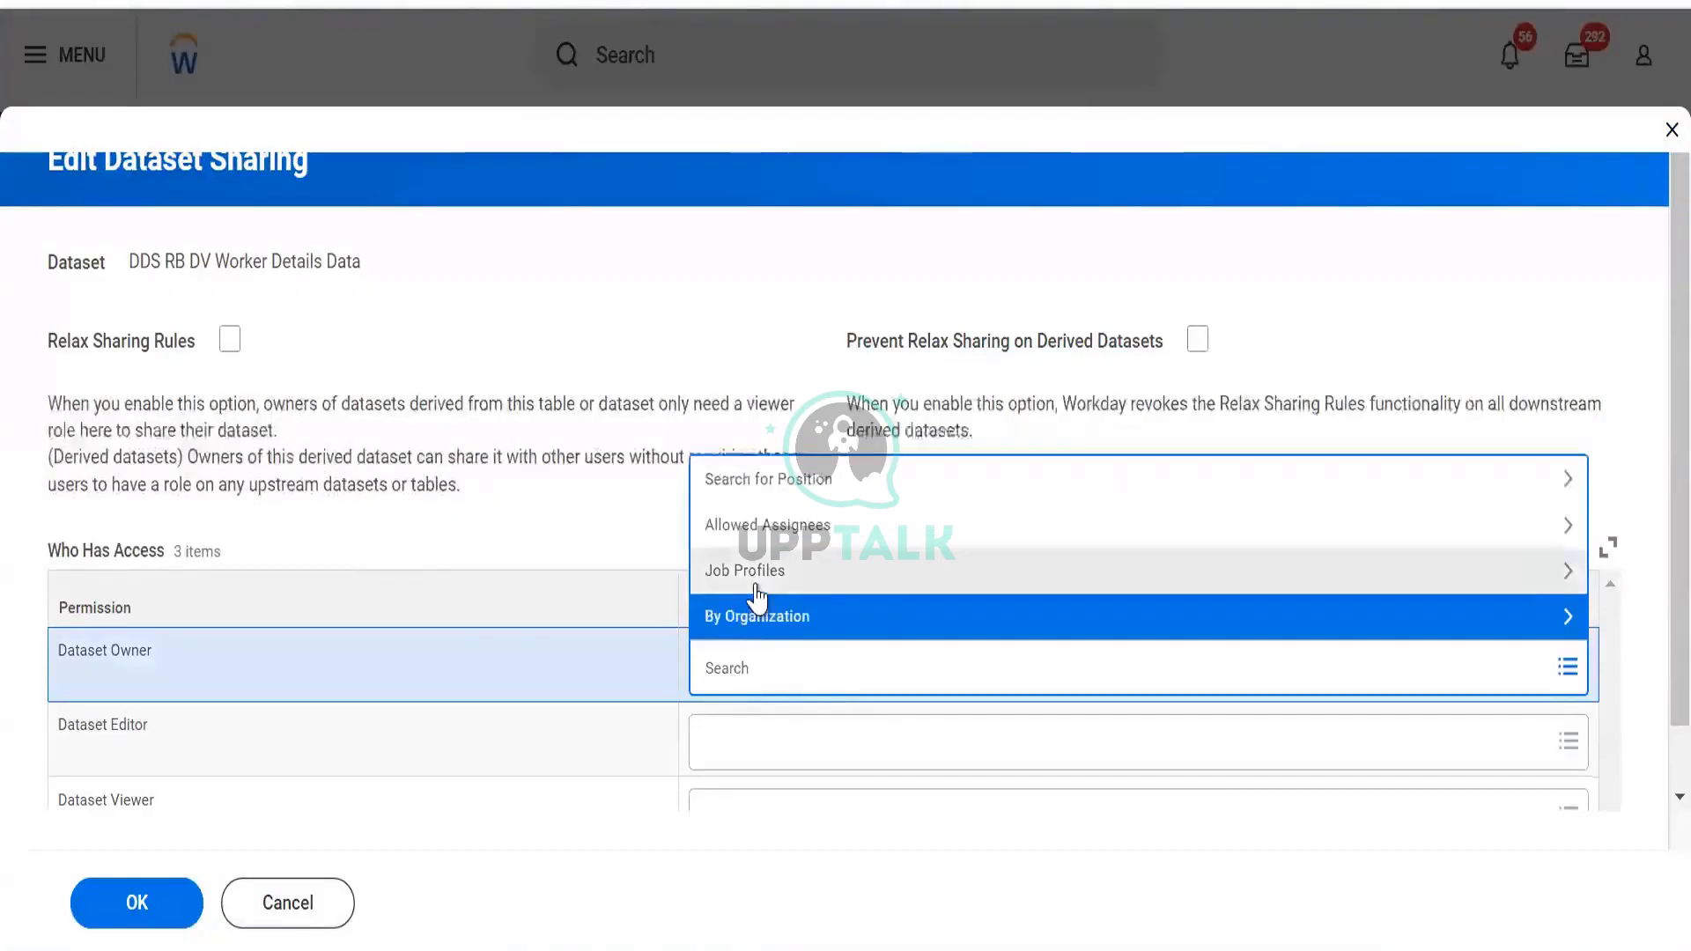
click(756, 578)
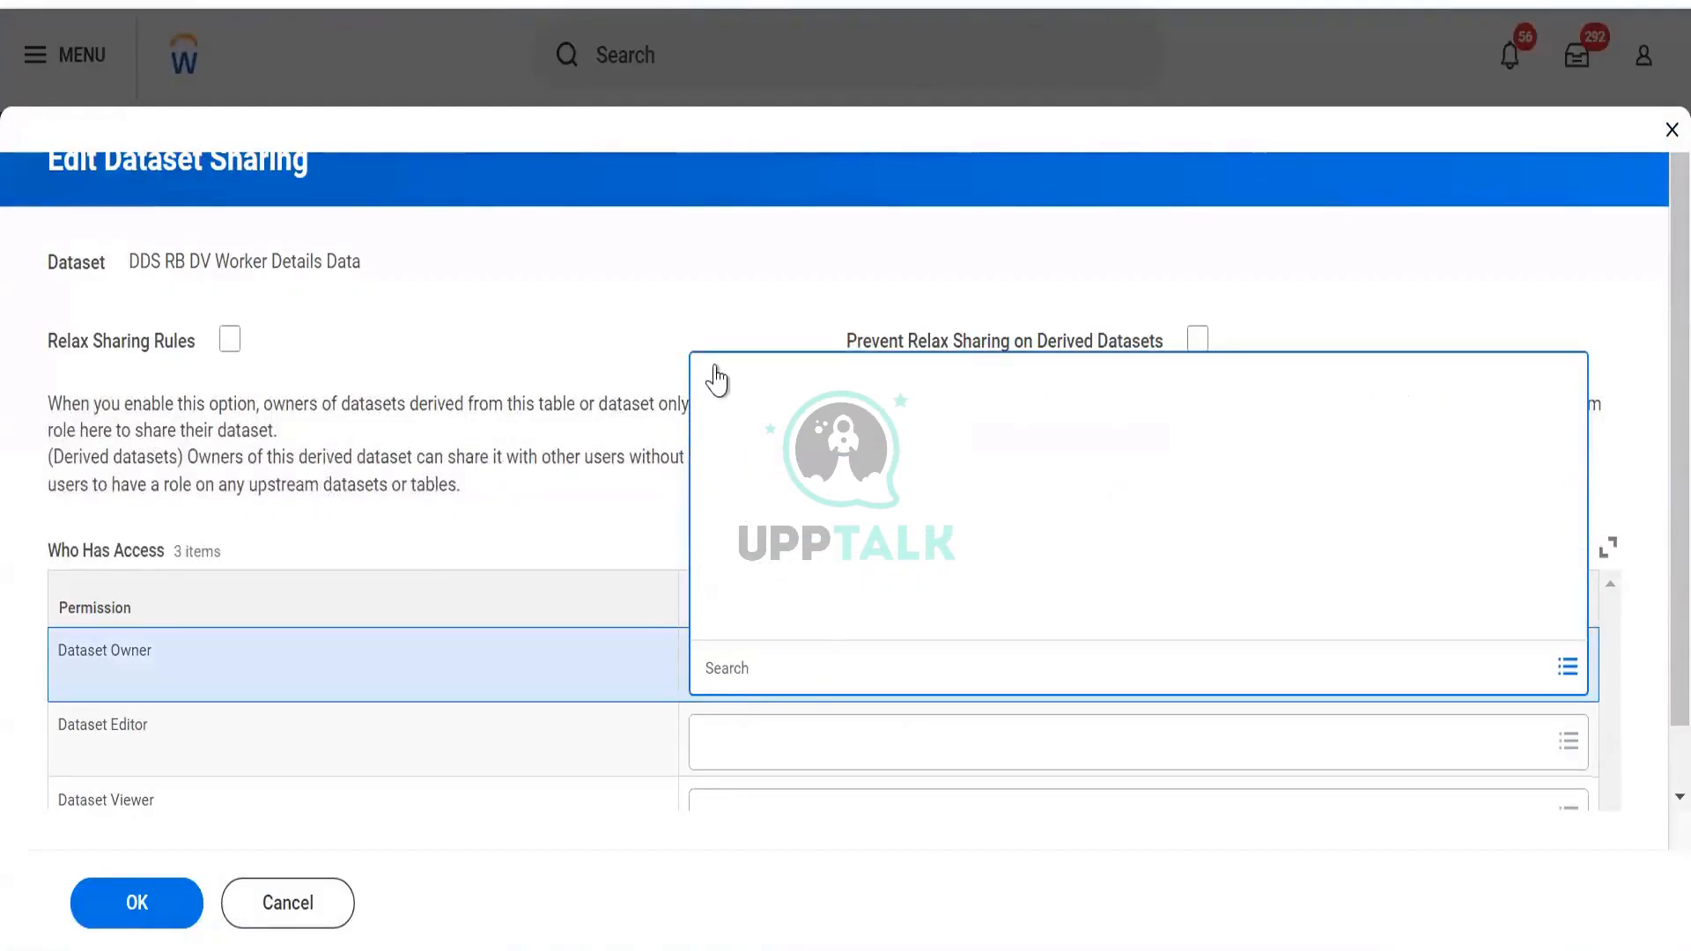
click(707, 130)
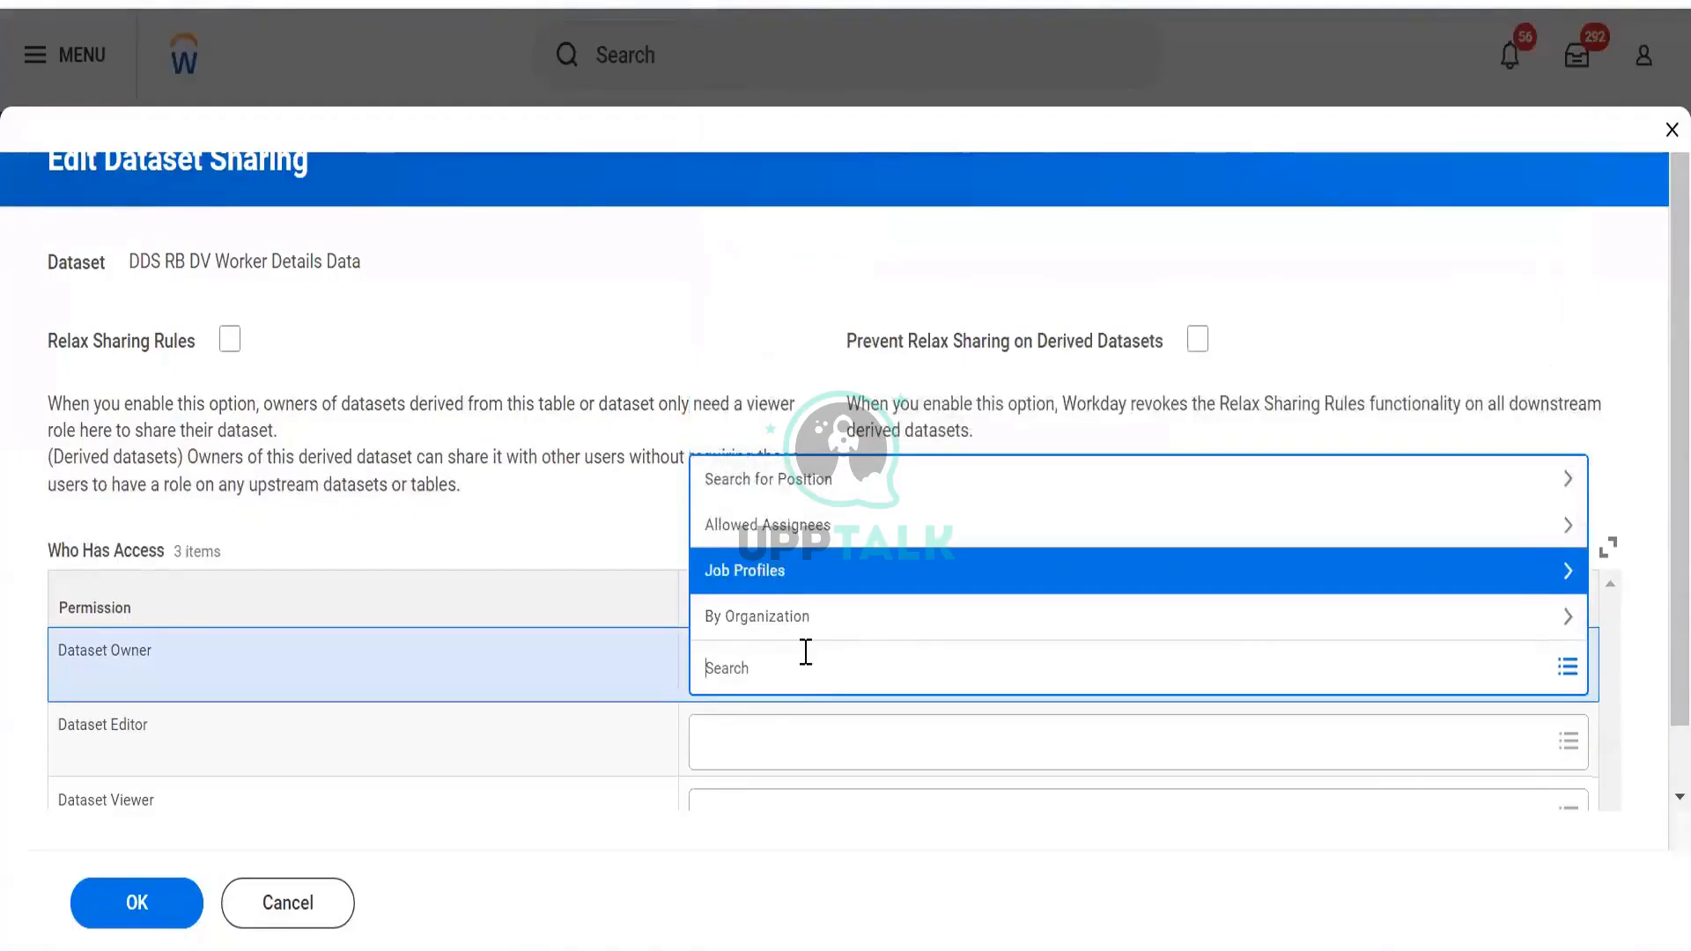
text(admin)
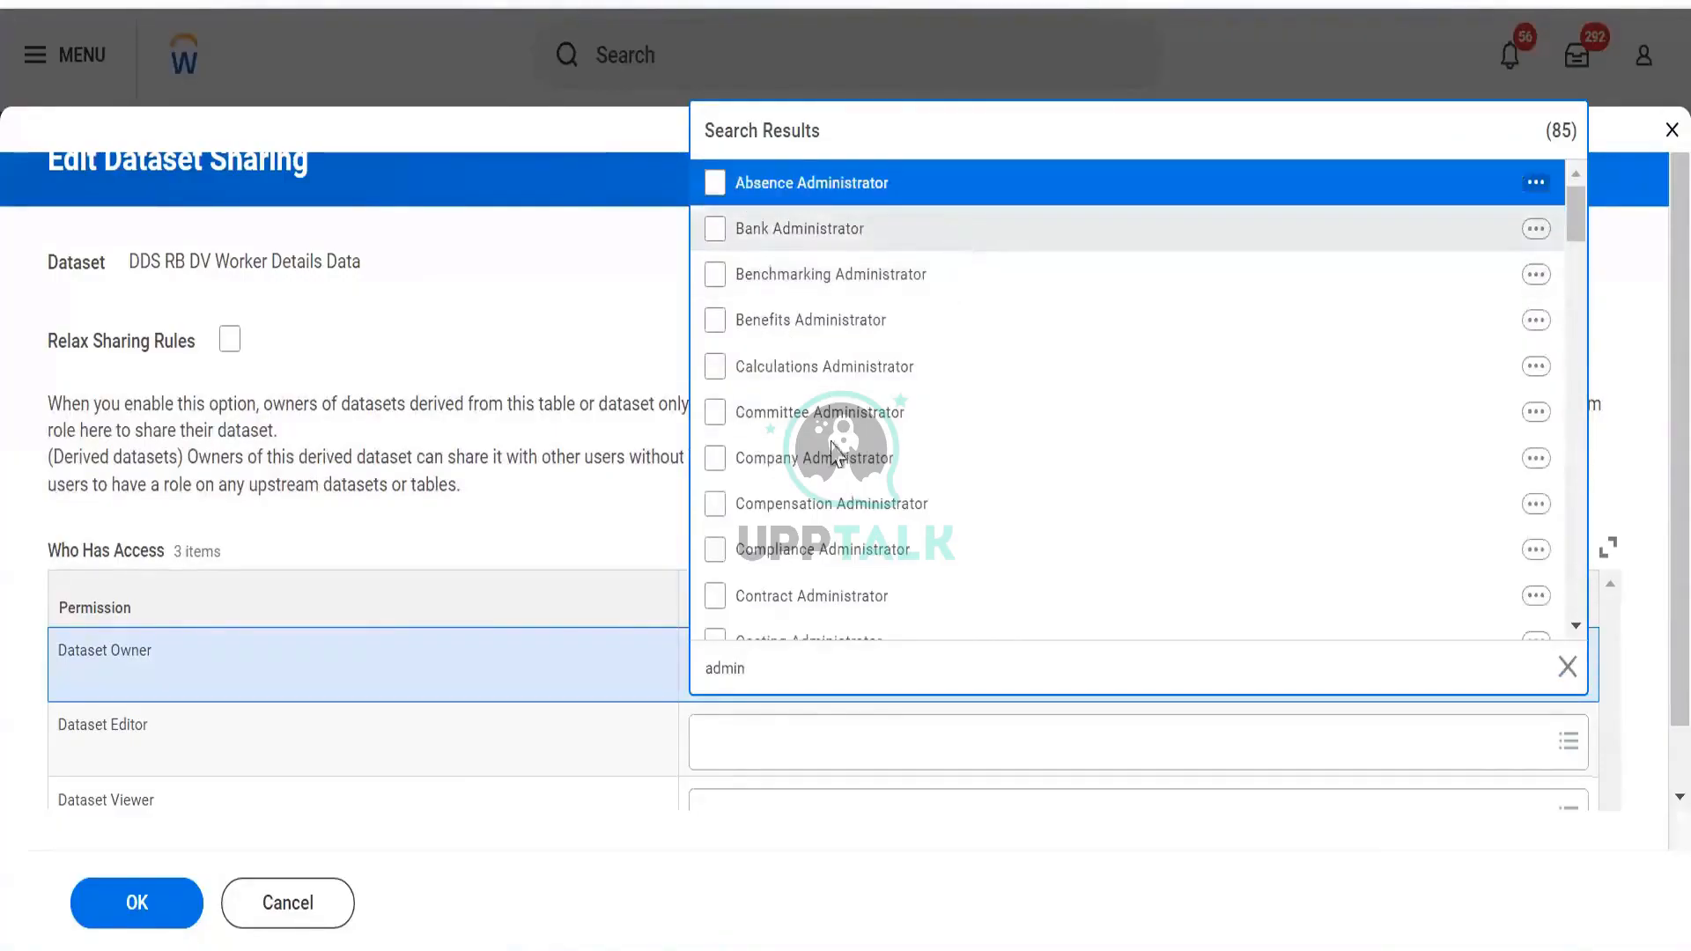
scroll(841, 454, down, 4)
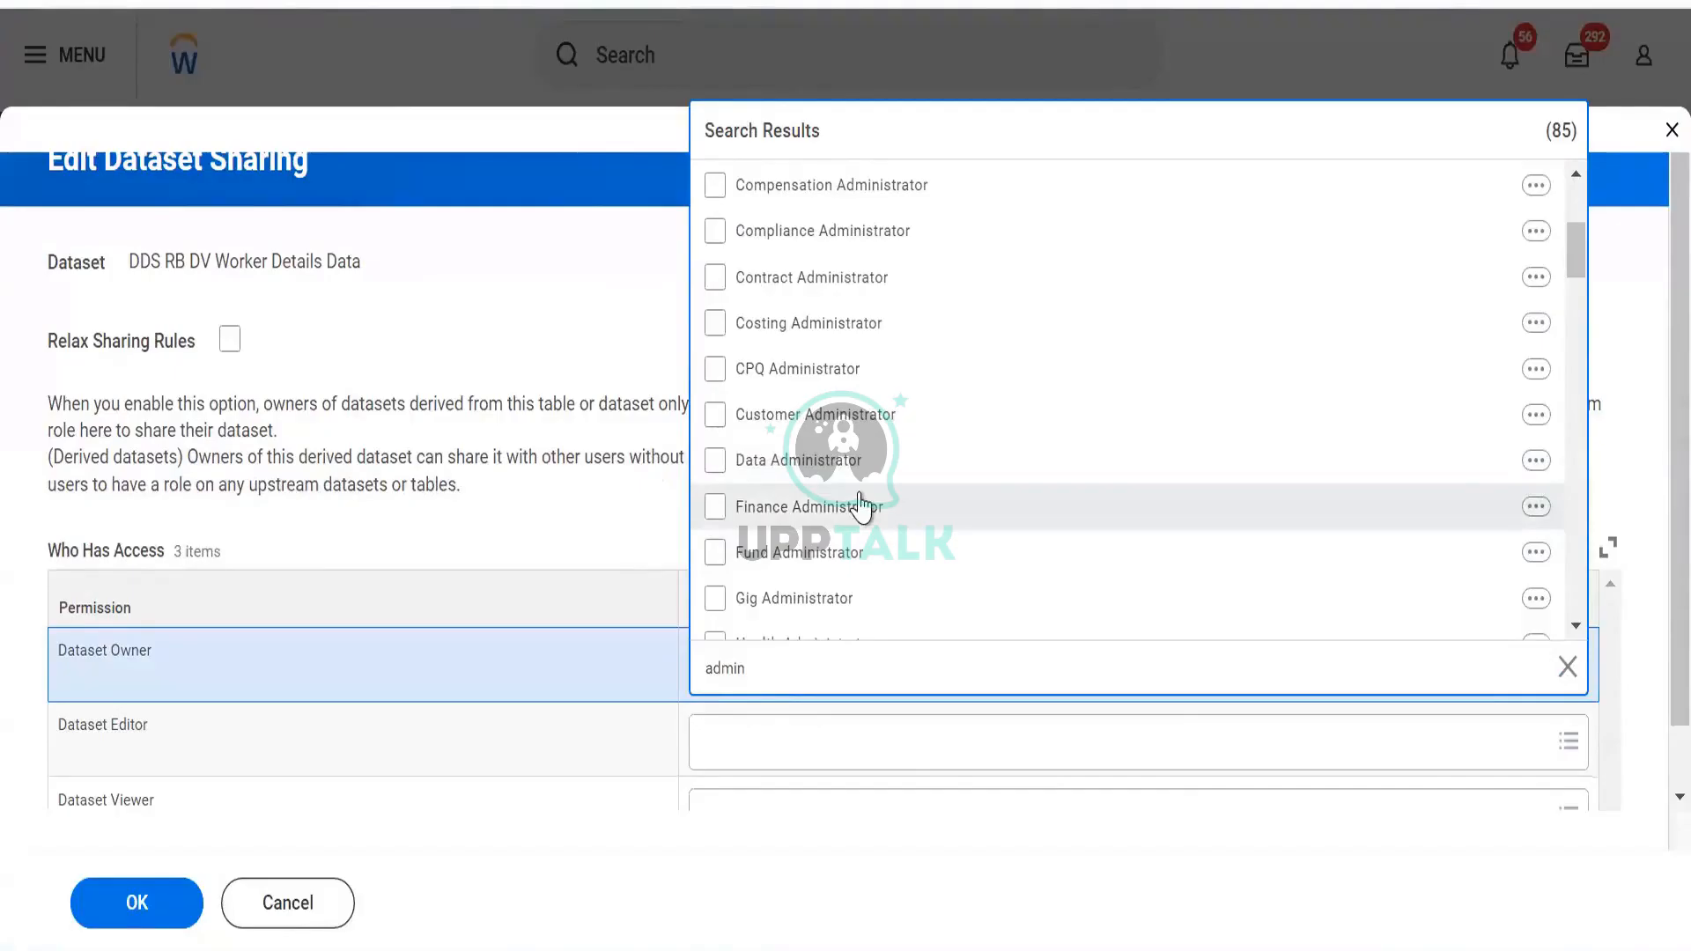
click(715, 509)
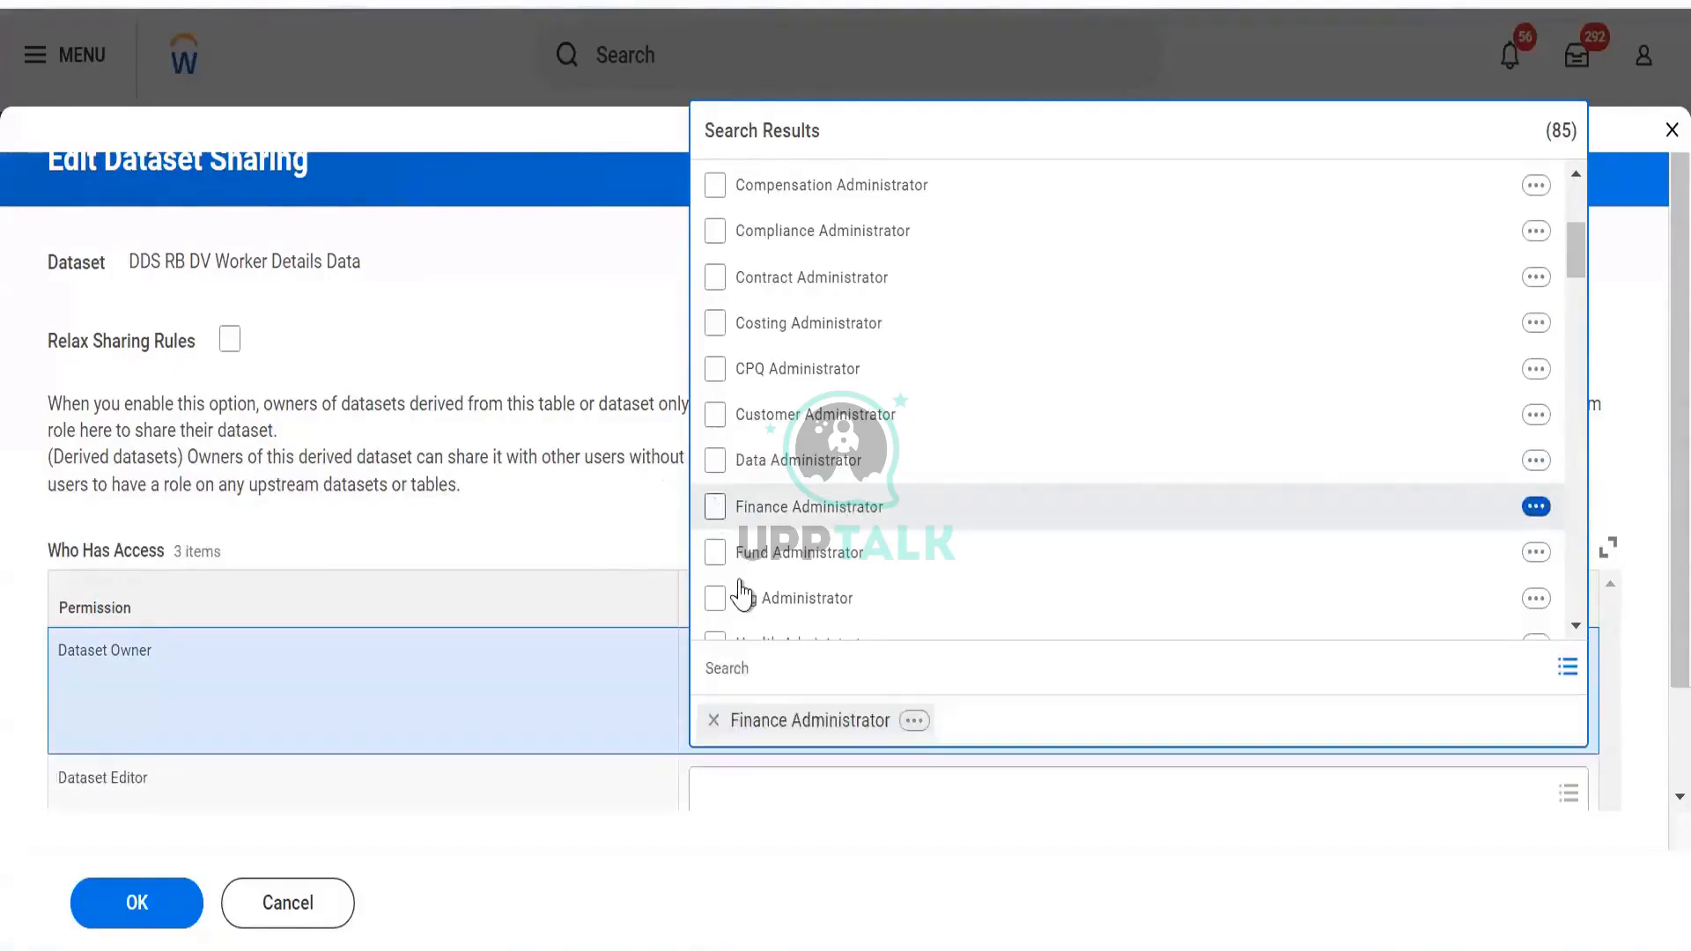
Untick Finance Administrator and close the search results, leaving Dataset Owner empty
click(714, 506)
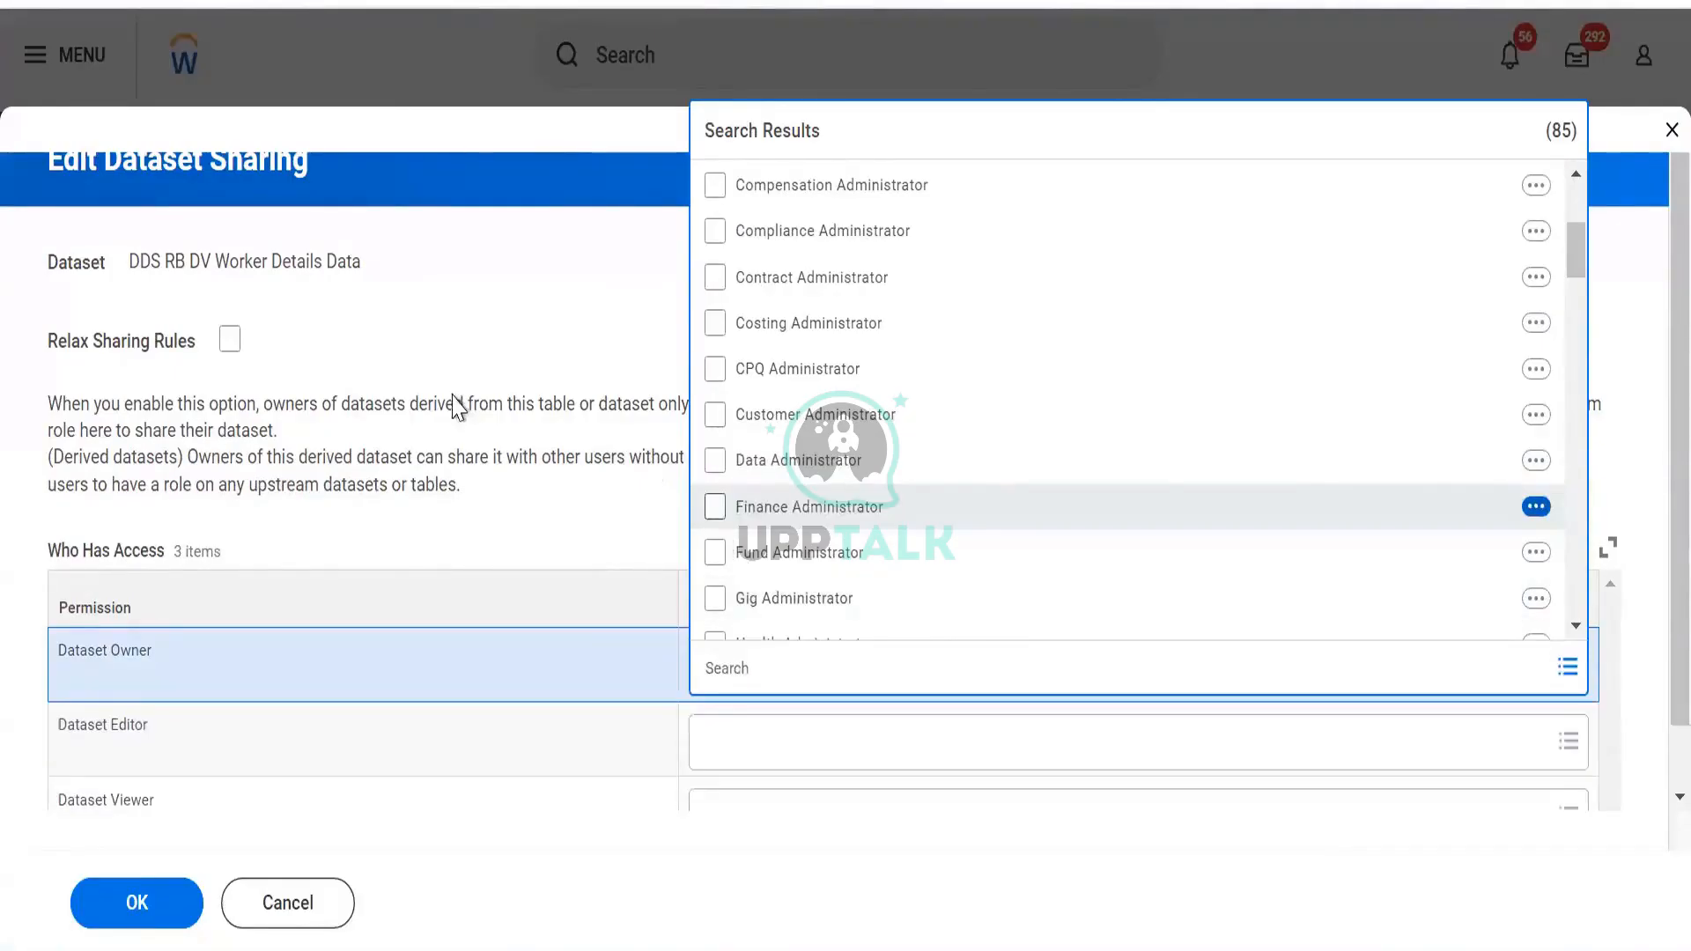
click(449, 396)
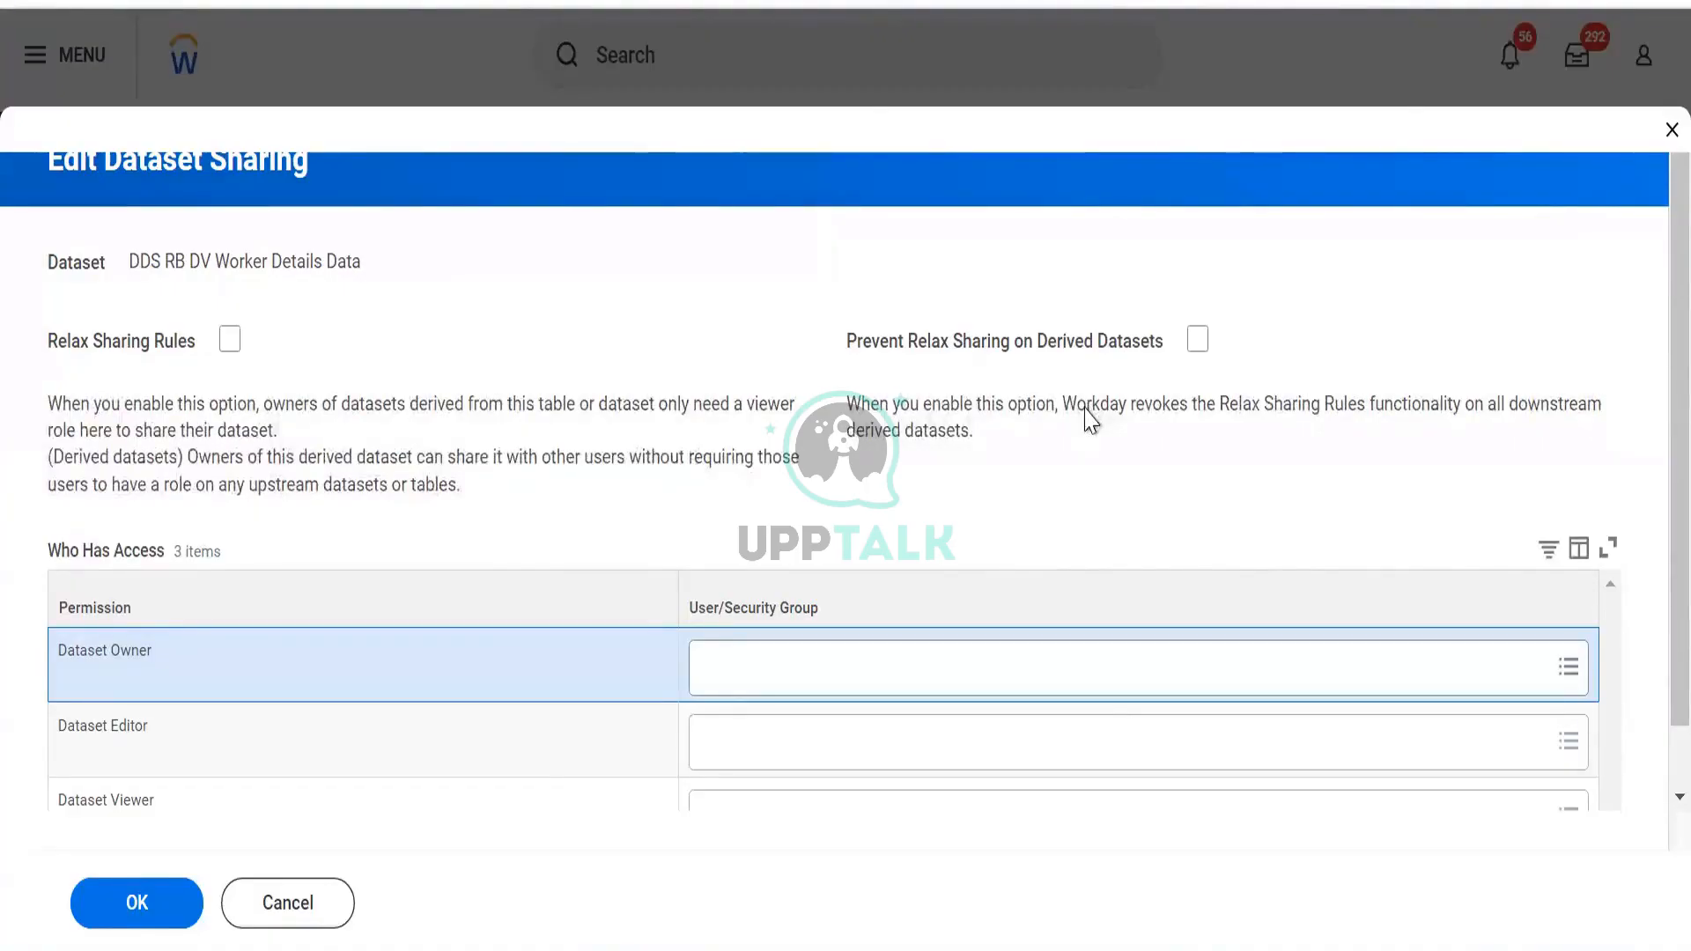
click(1195, 346)
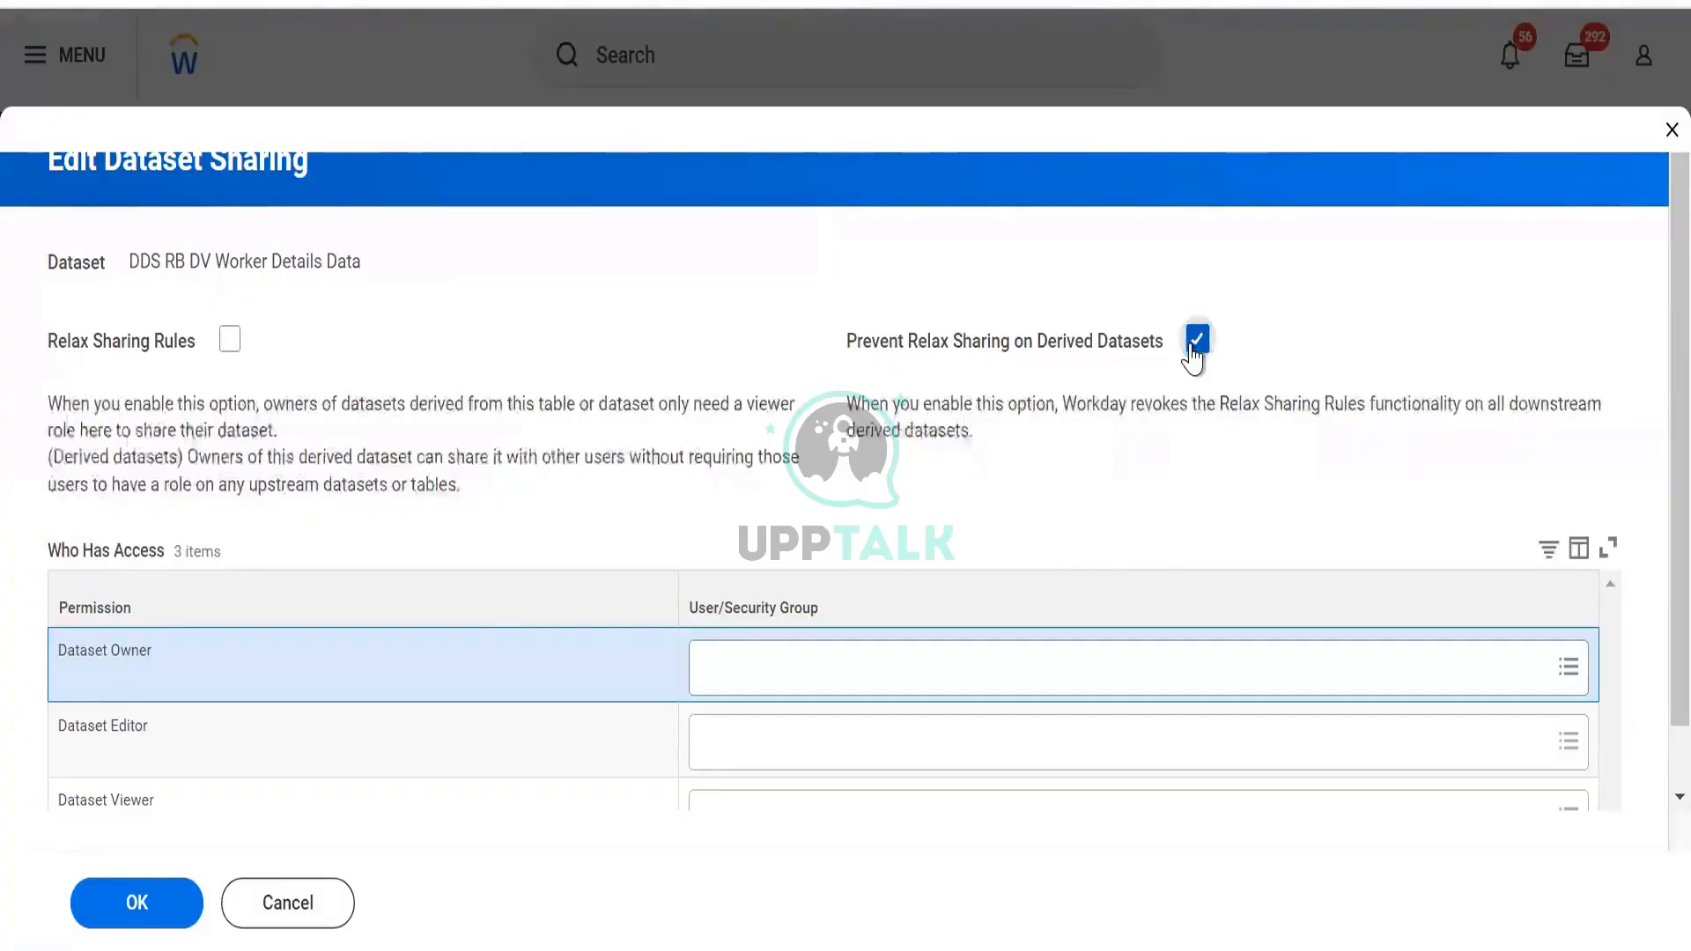
click(1195, 345)
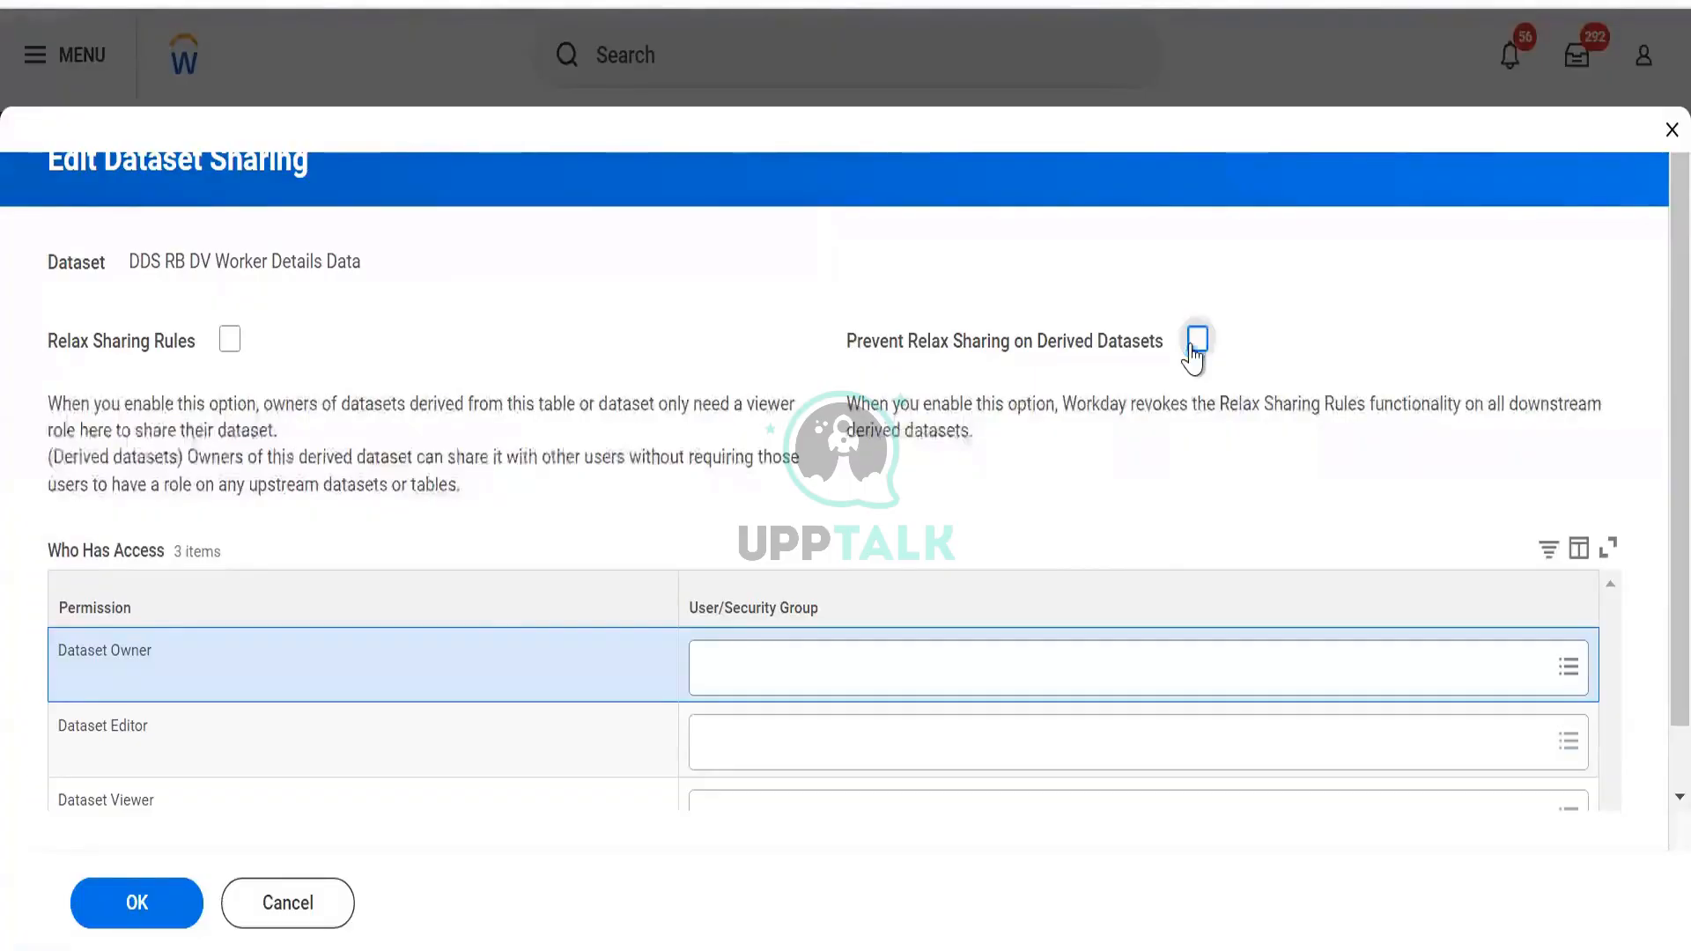
click(234, 344)
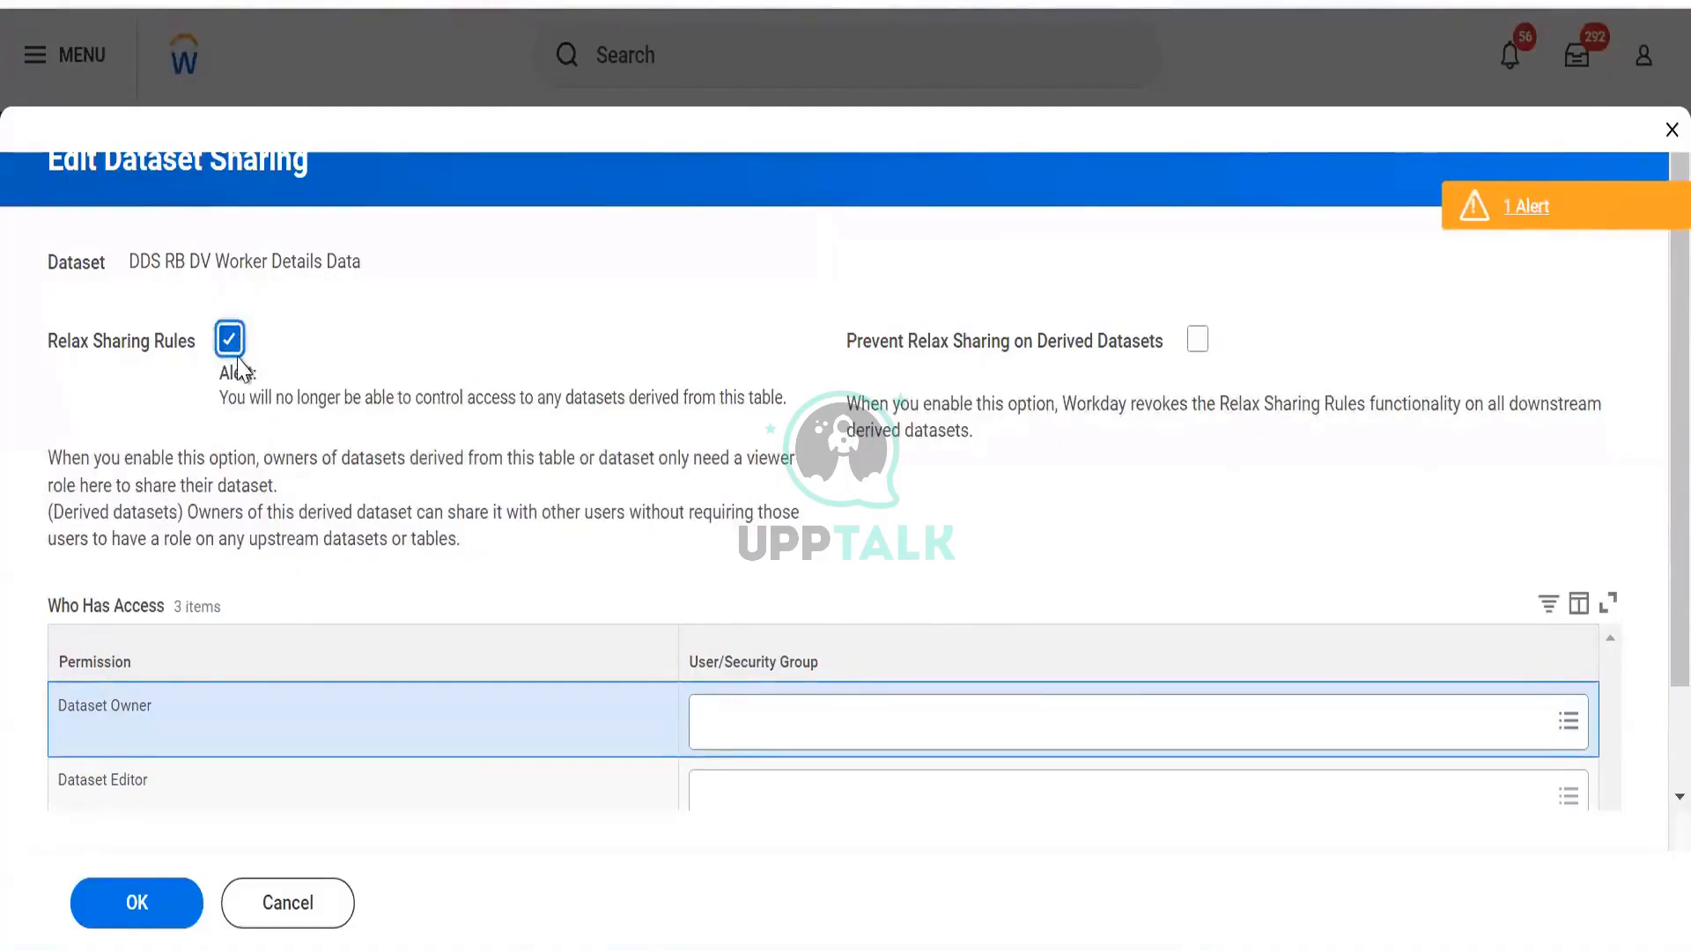
click(230, 352)
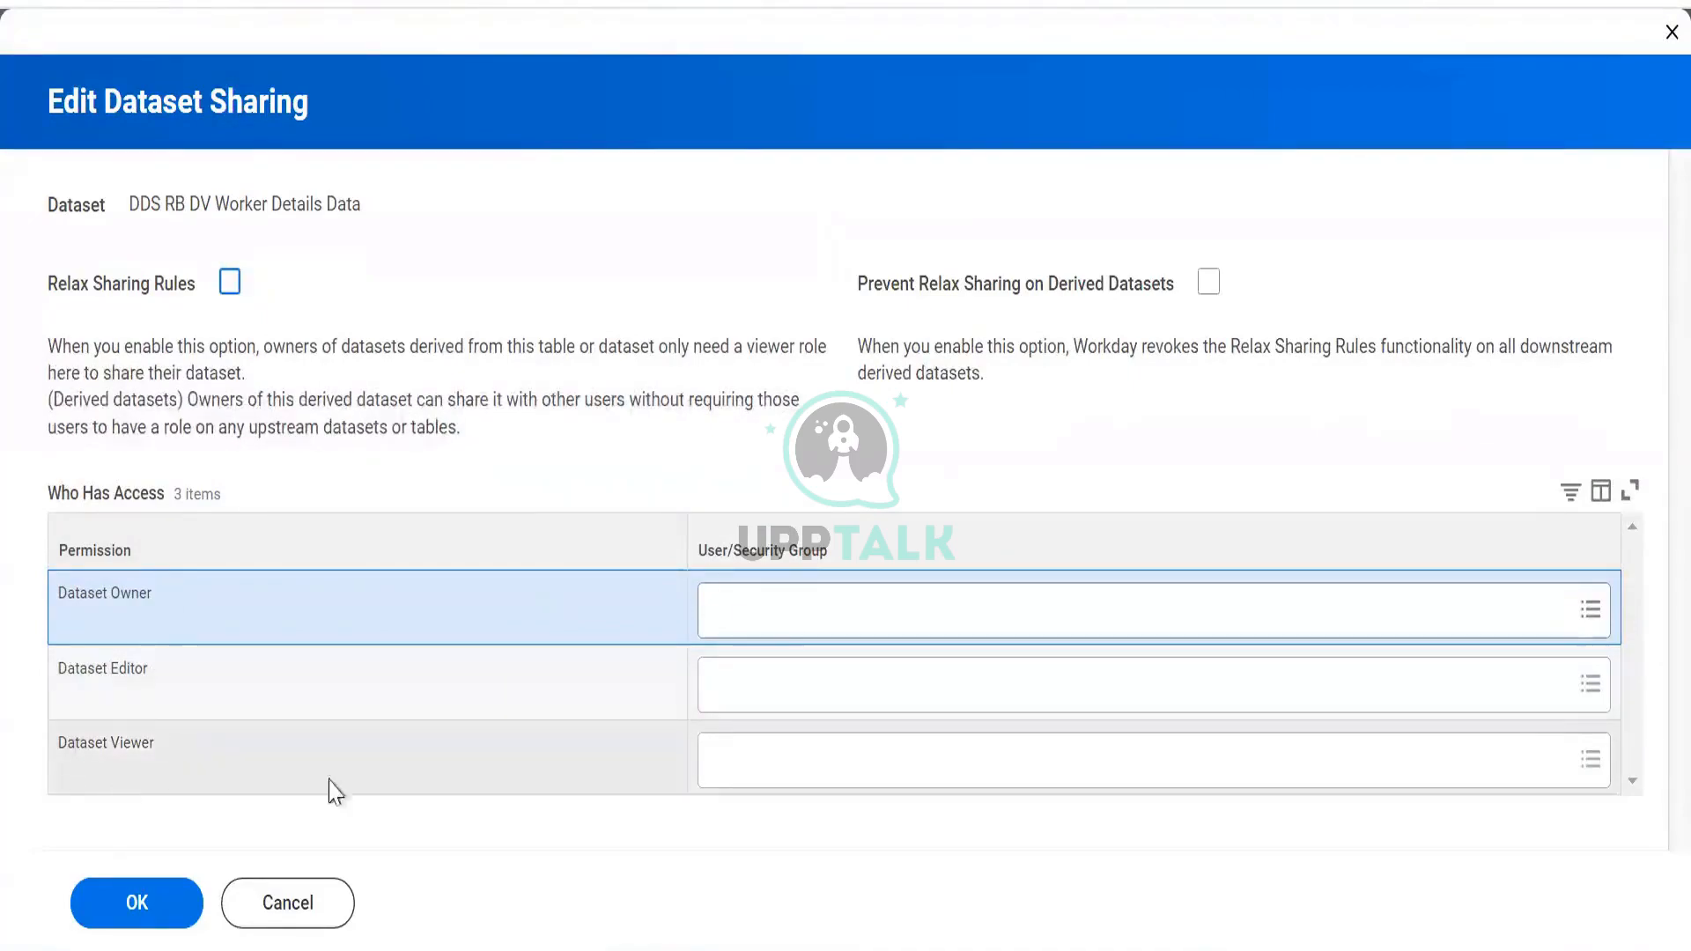
Search security groups and set Data Administrator as the Dataset Owner
click(801, 608)
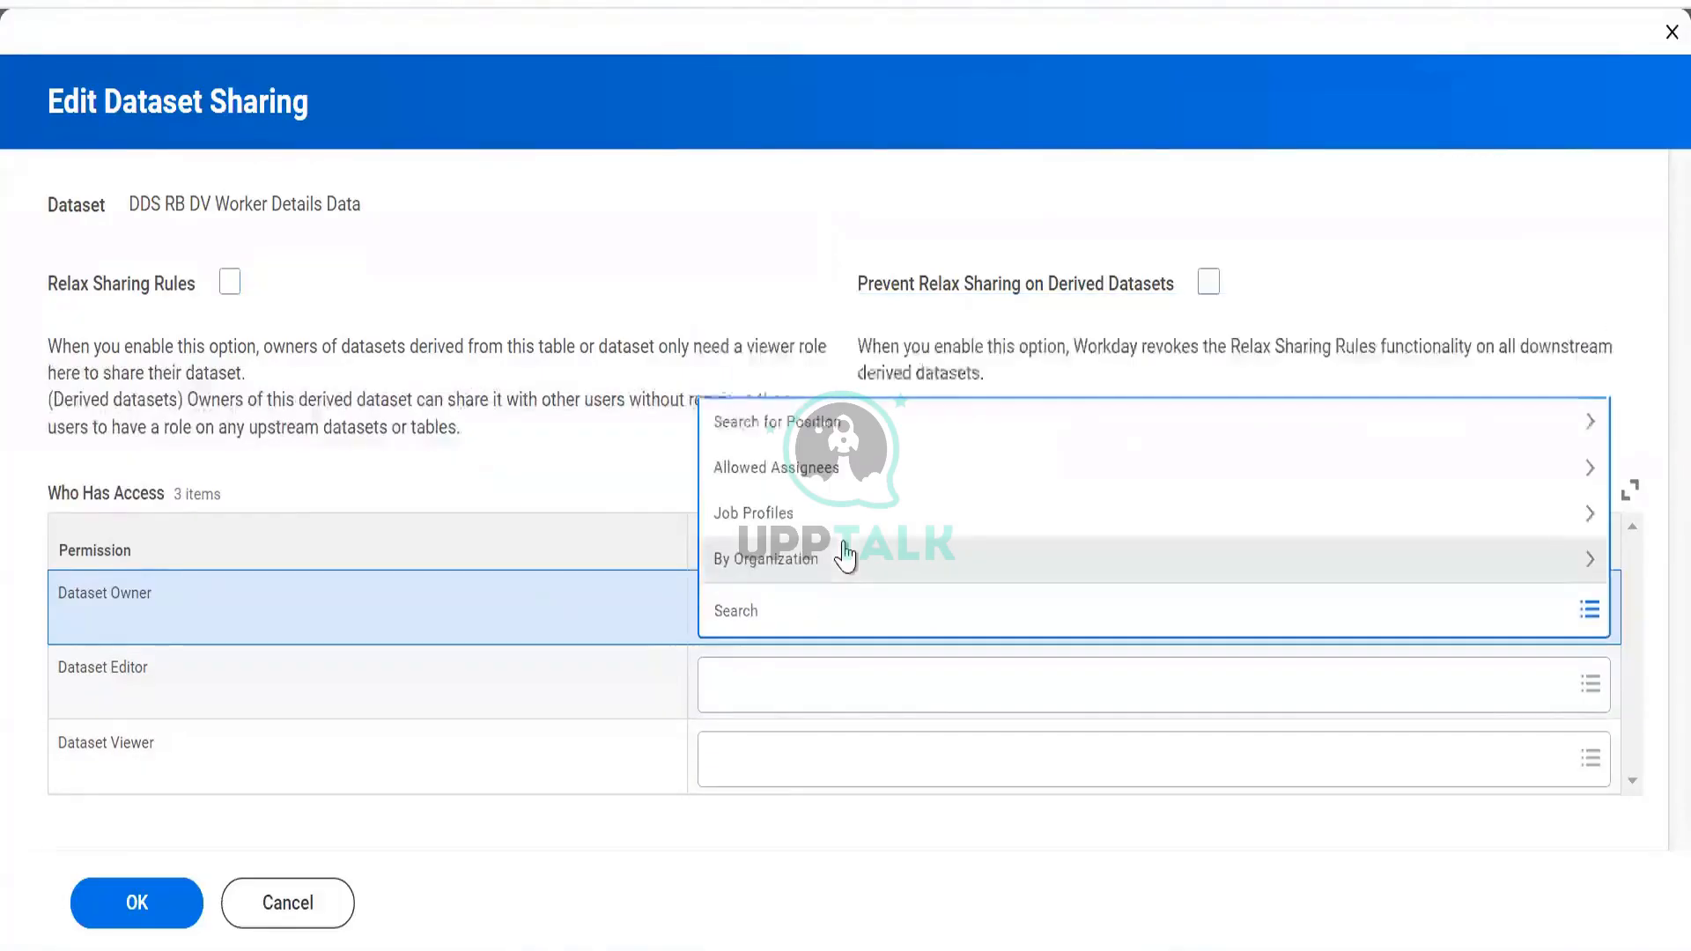
text(prism)
key(Return)
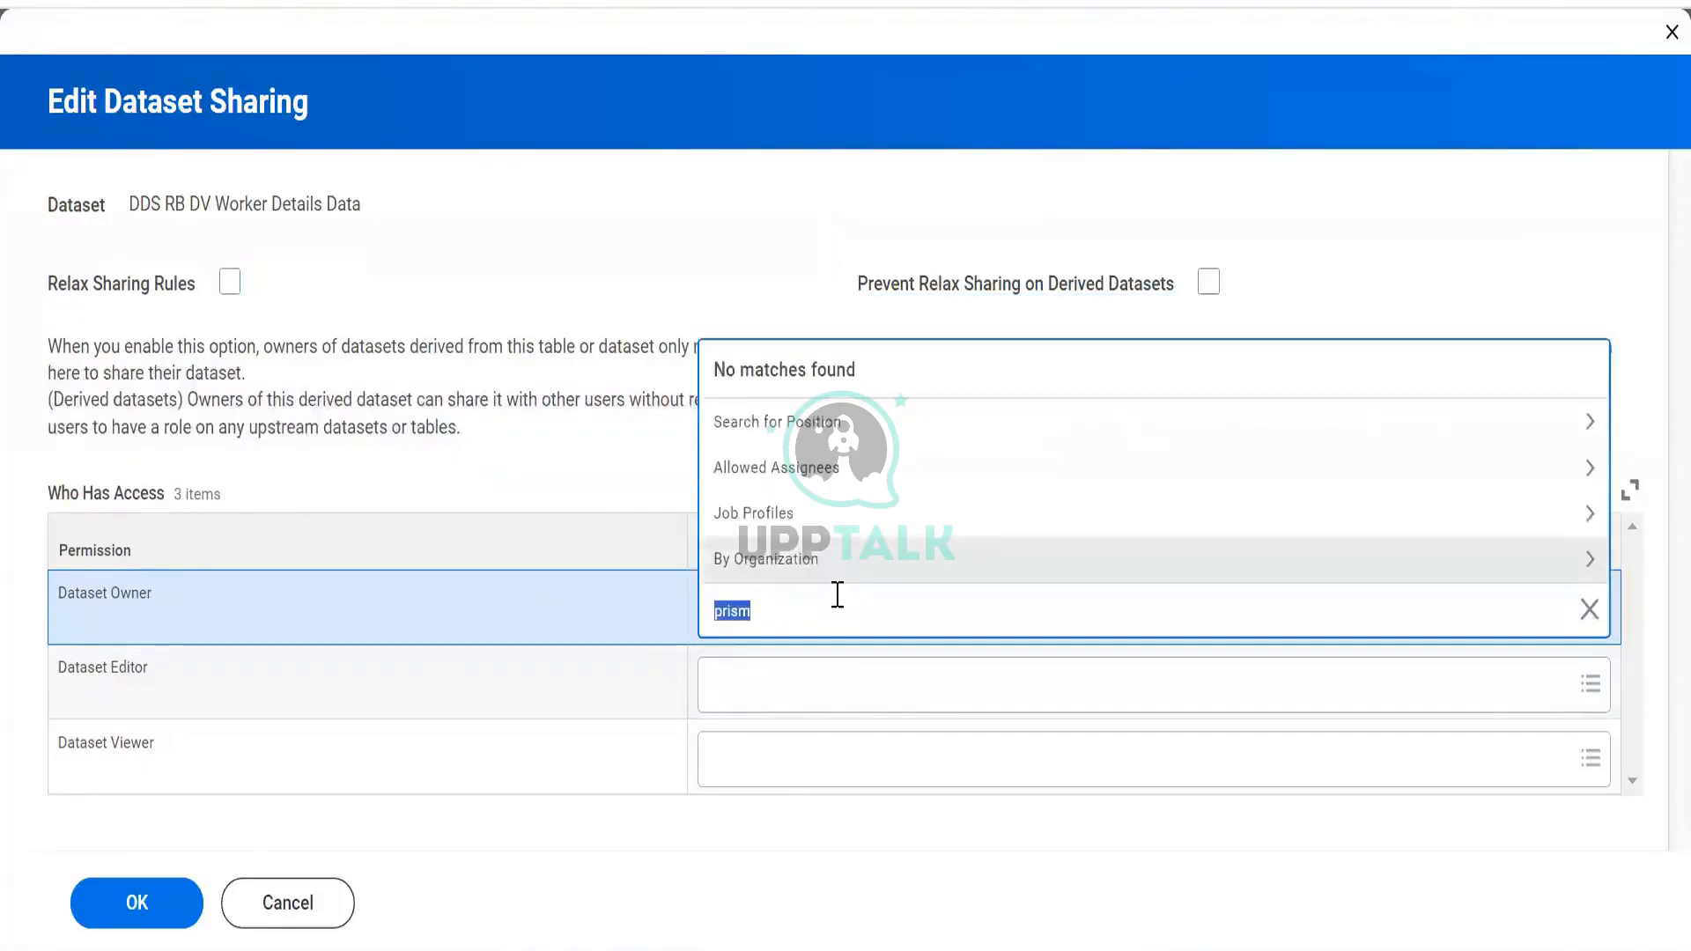
text(repo)
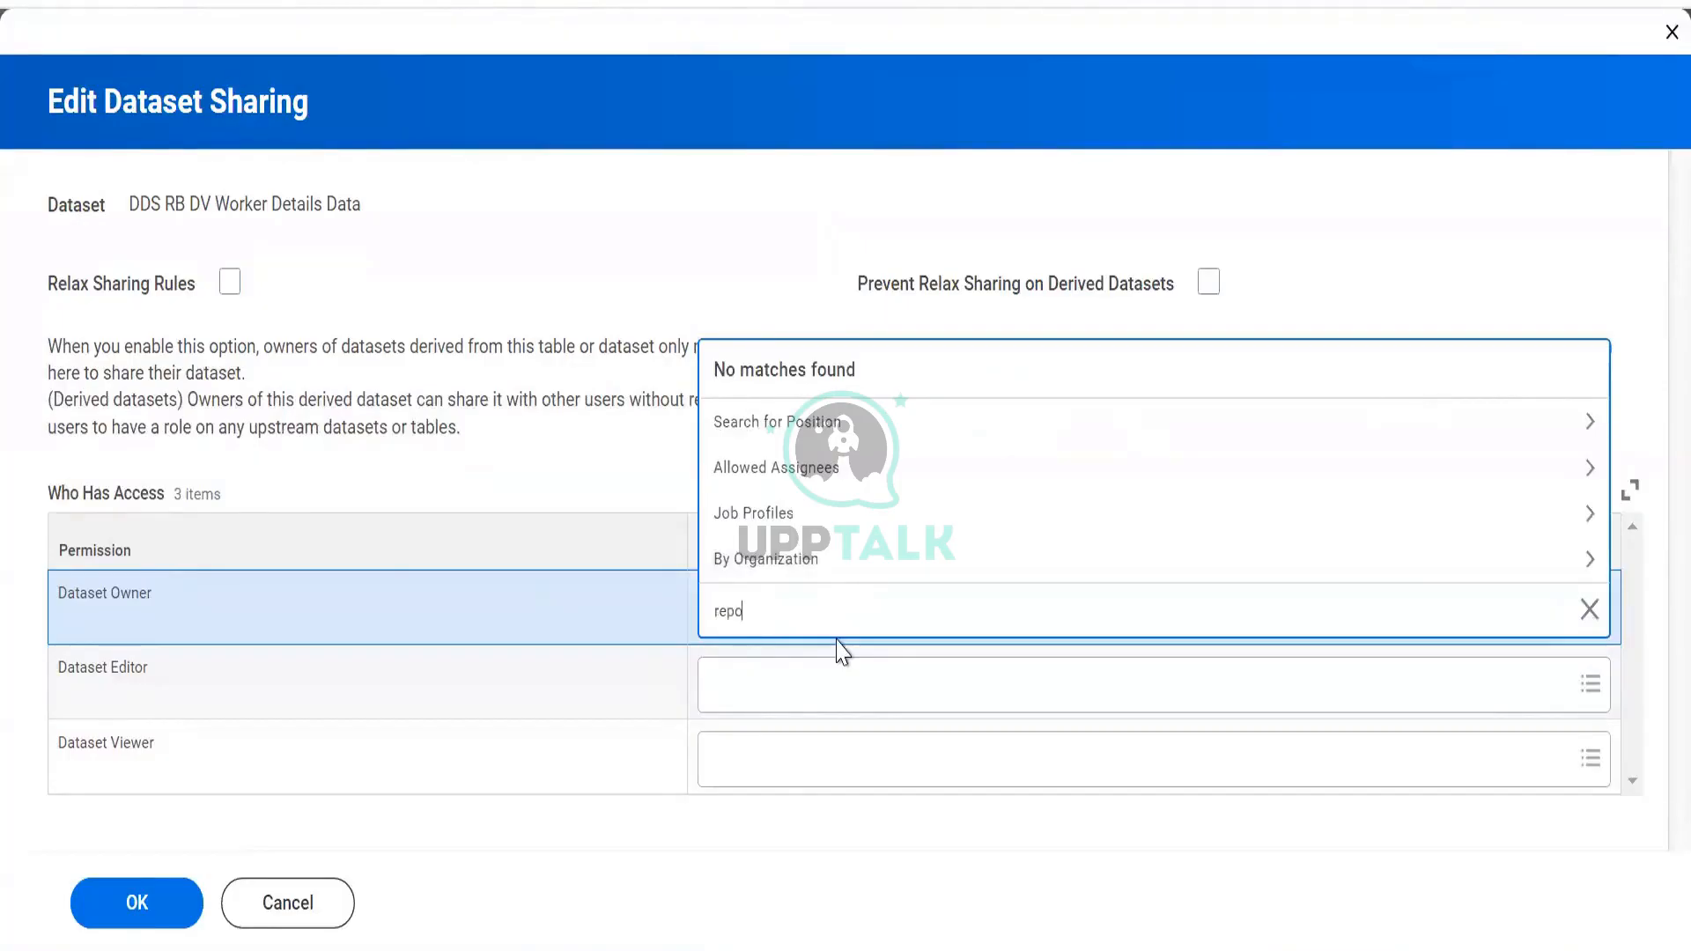
key(Return)
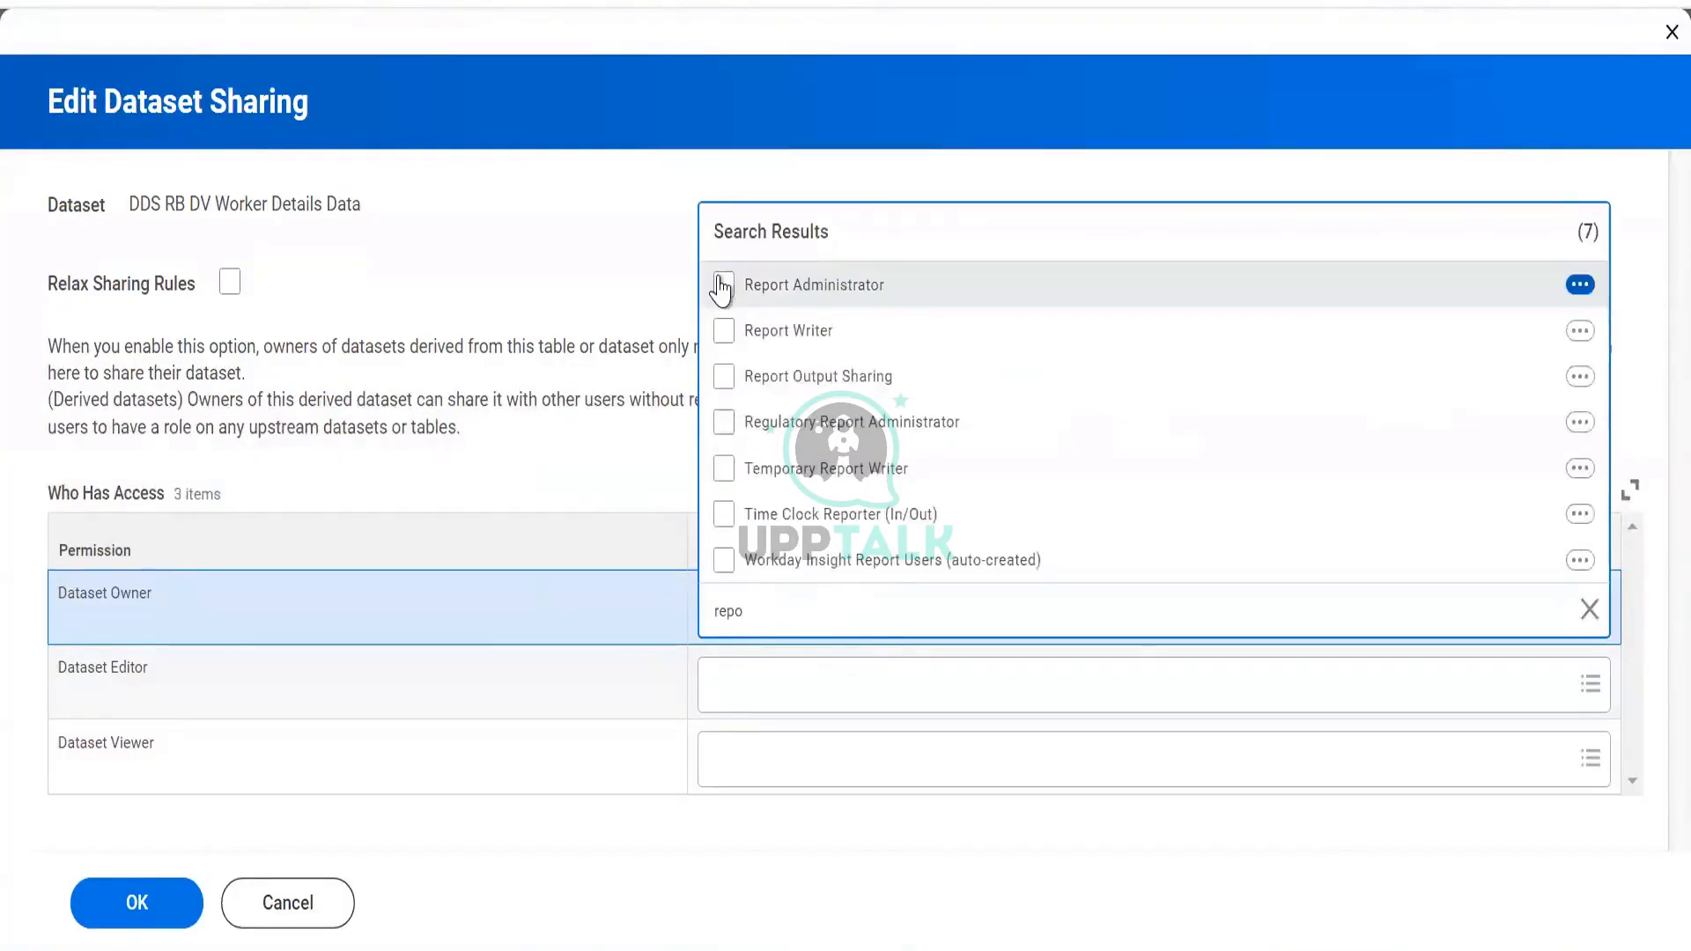
click(723, 285)
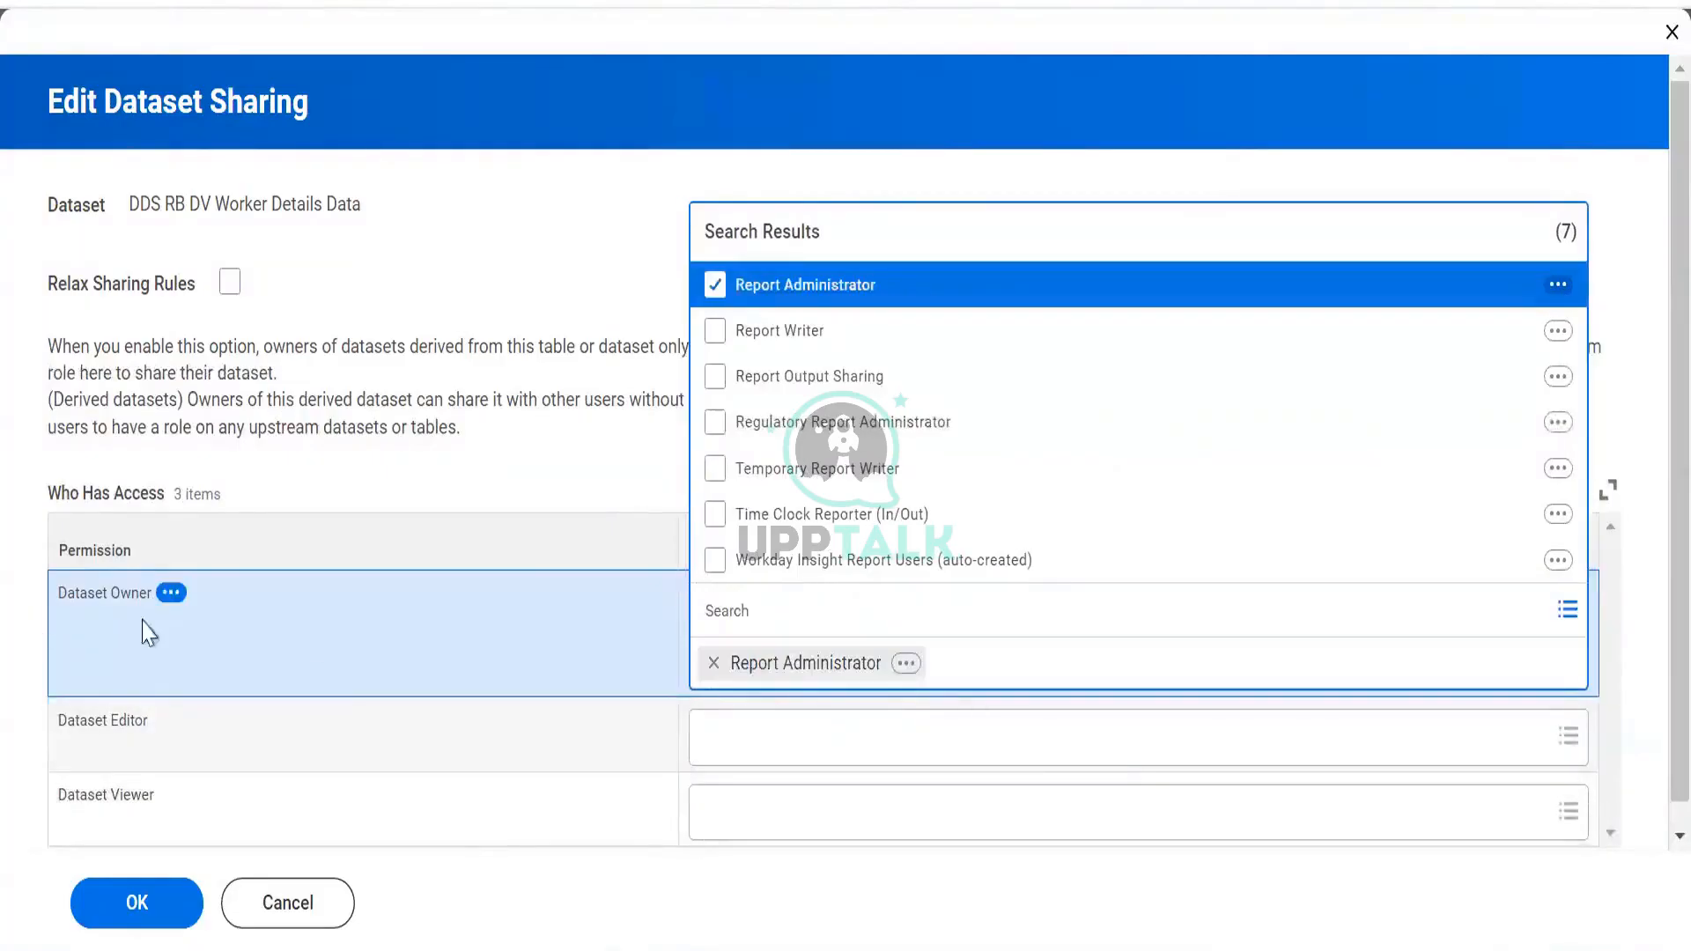
click(590, 797)
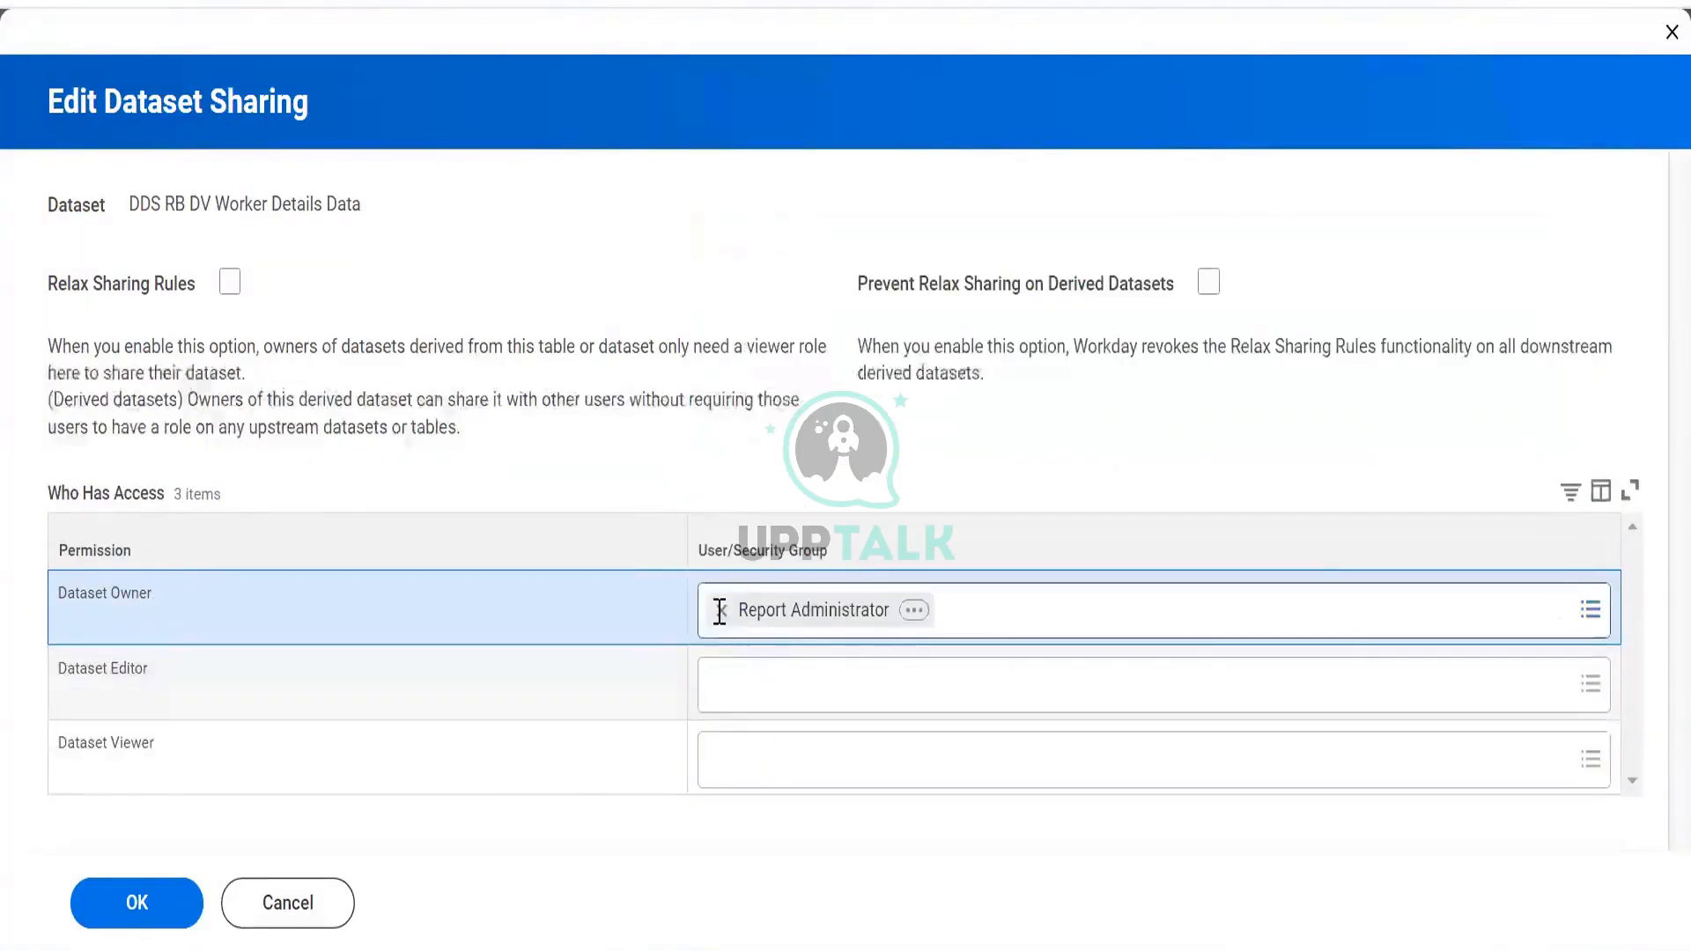
click(719, 610)
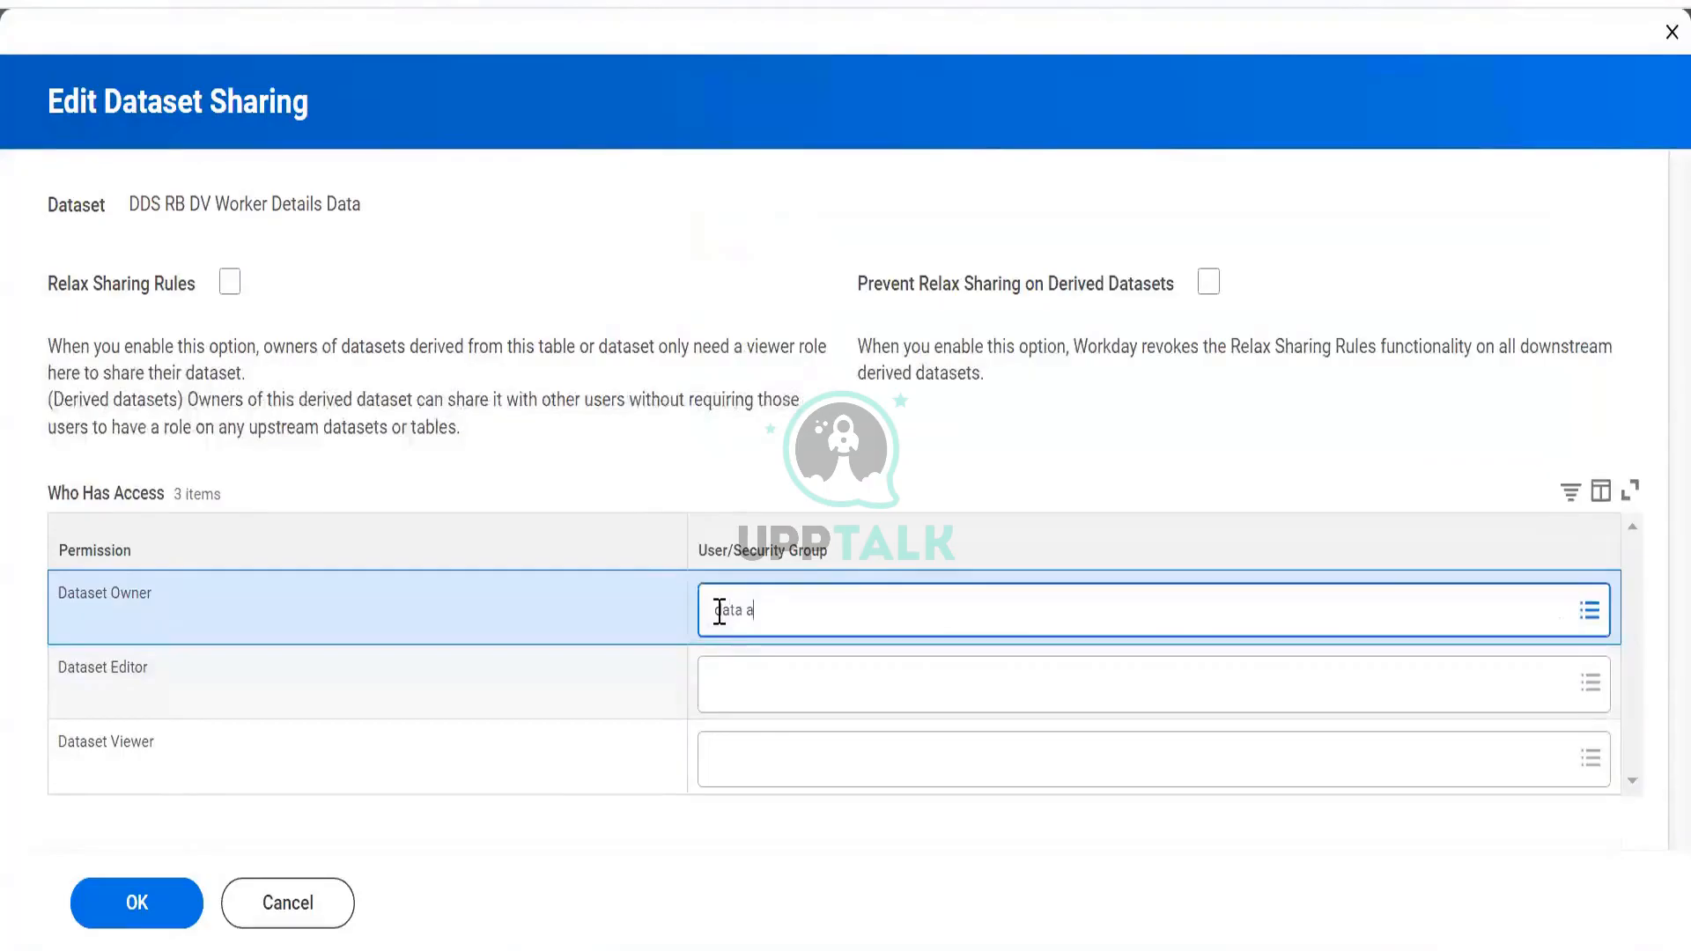
text(data admin)
key(Return)
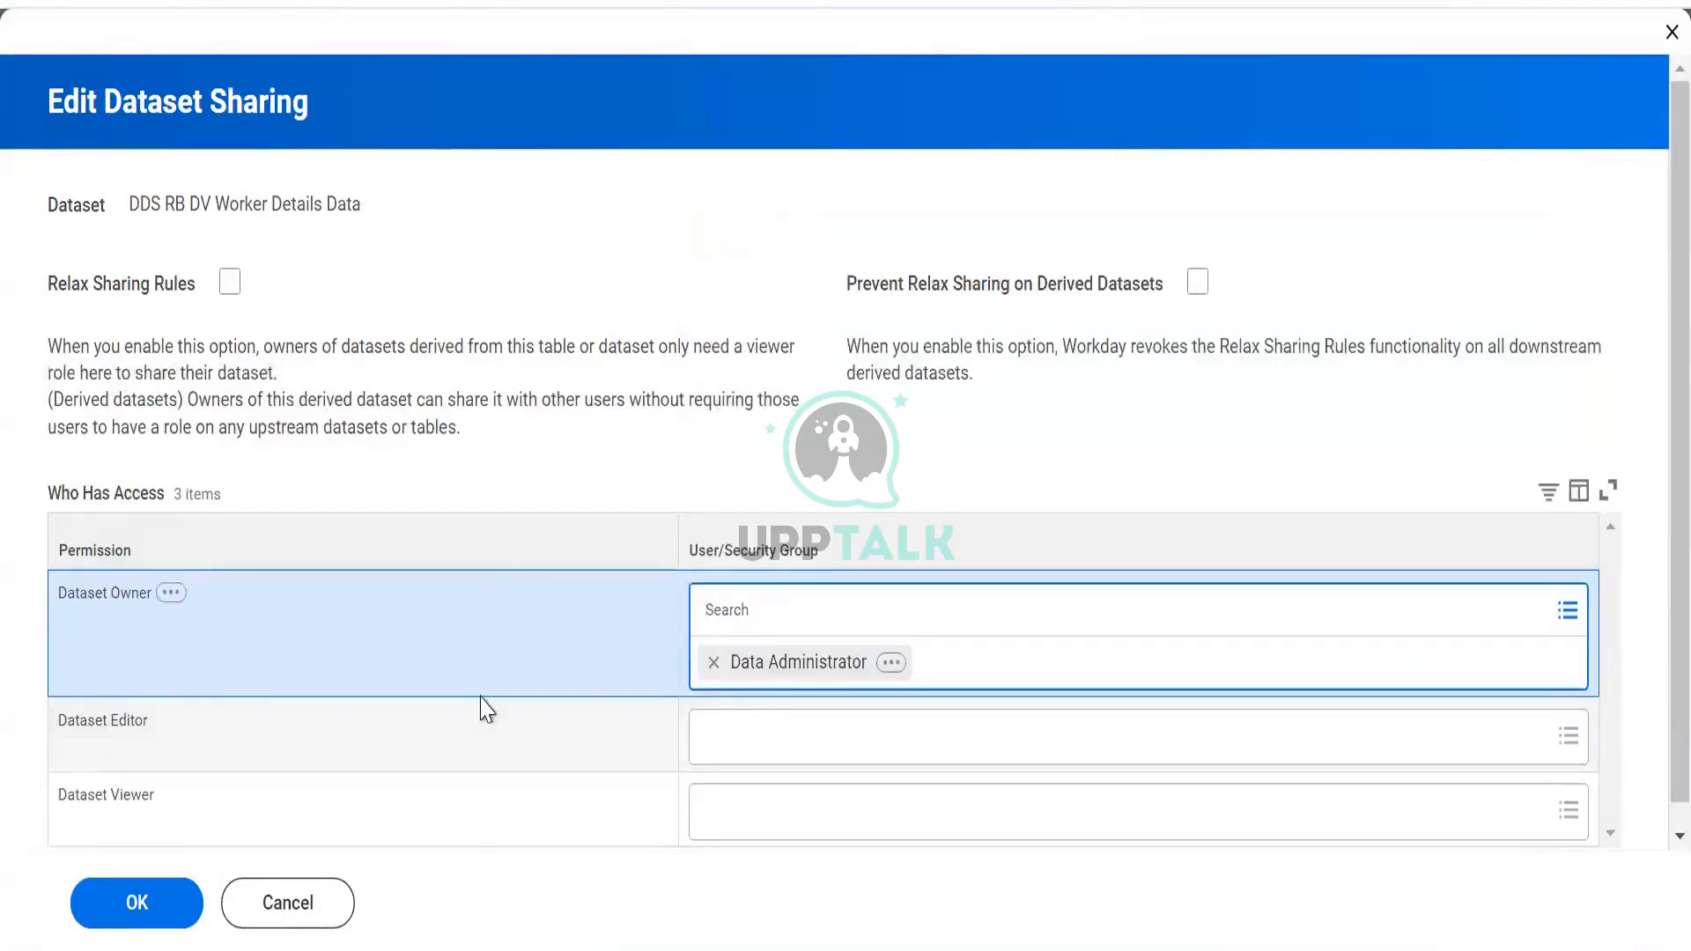
Search 'report admin' and make Report Administrator the Dataset Editor
click(779, 756)
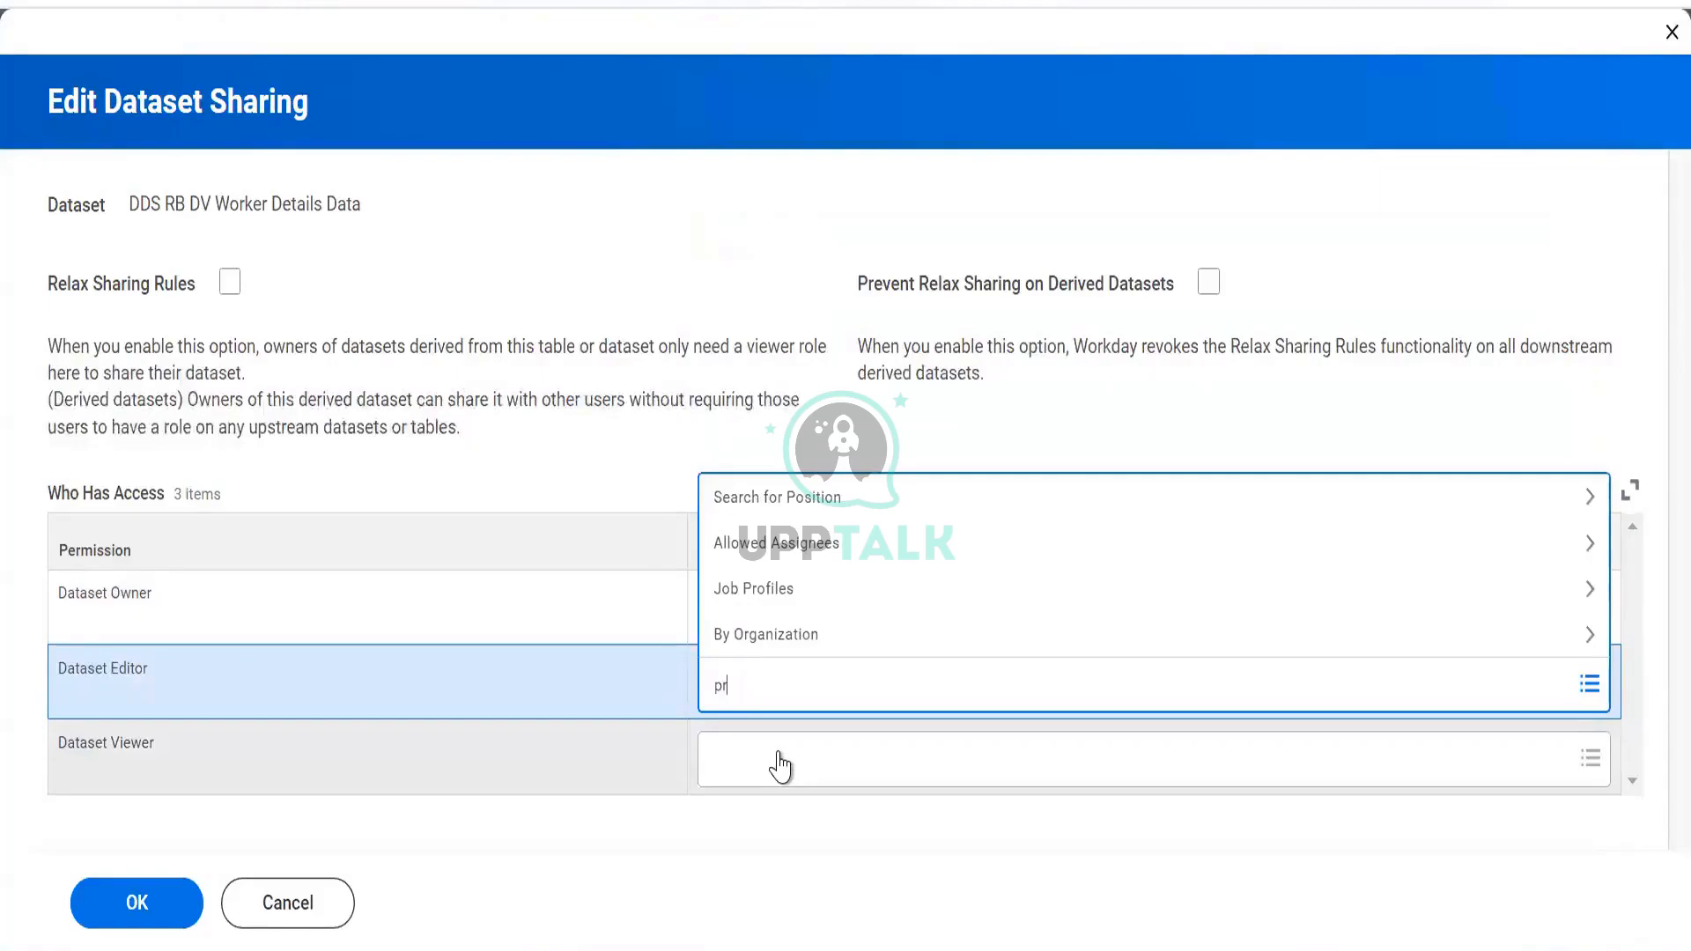
key(BackSpace)
key(BackSpace)
key(BackSpace)
text(report admin)
key(Return)
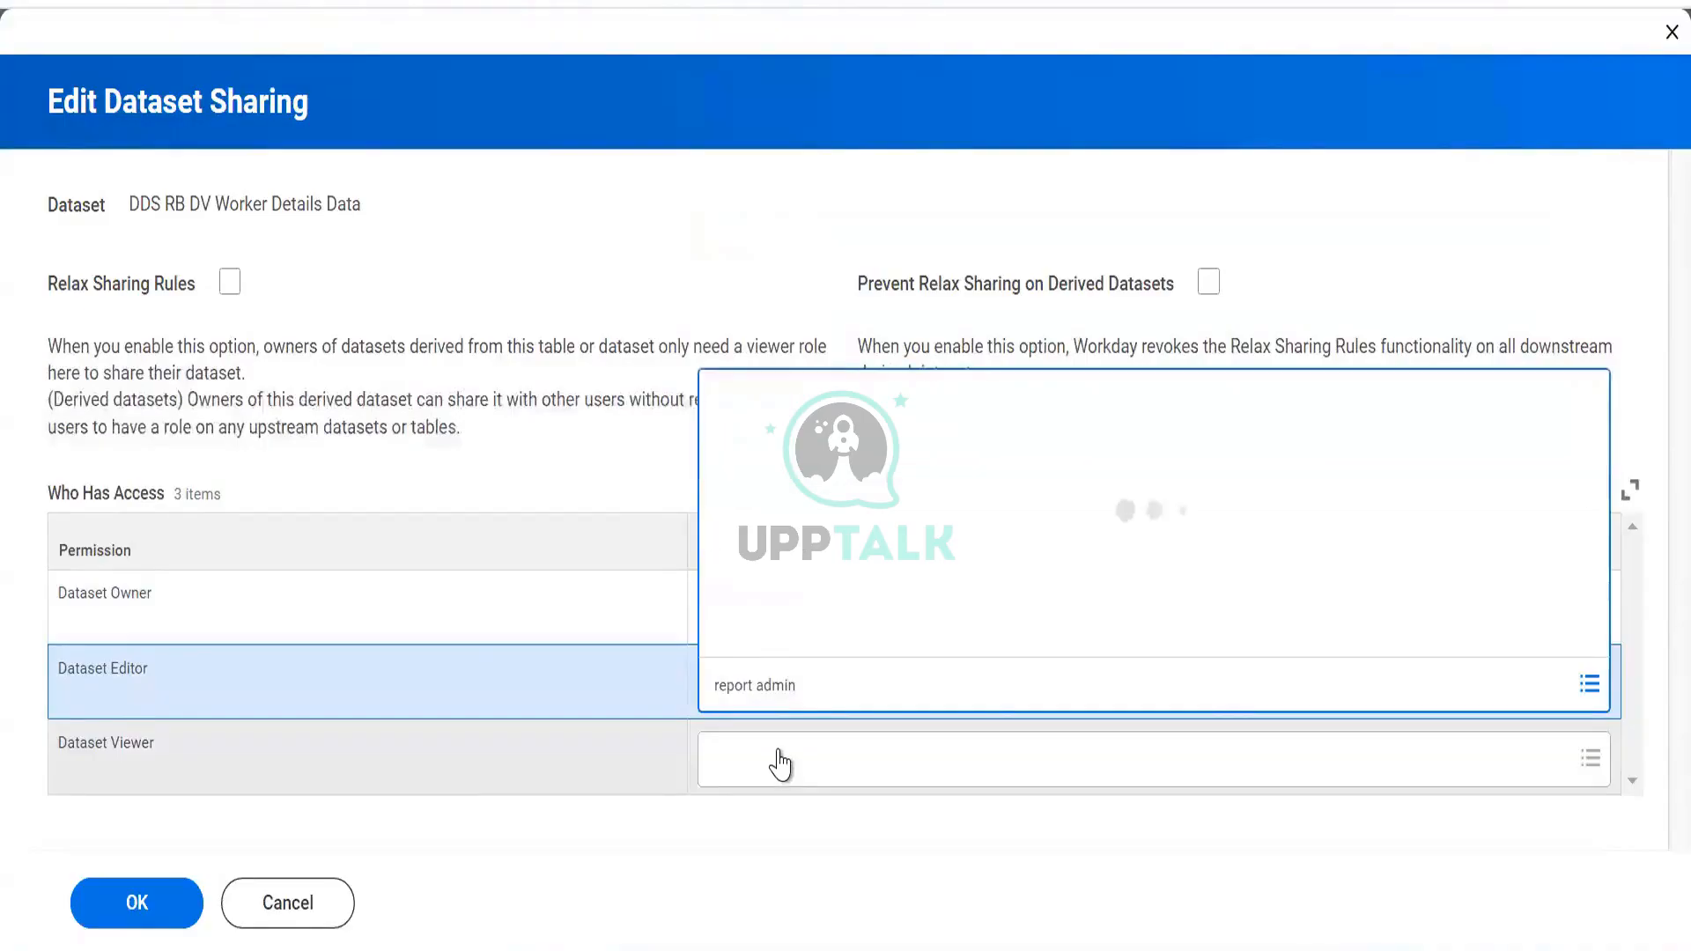
click(723, 599)
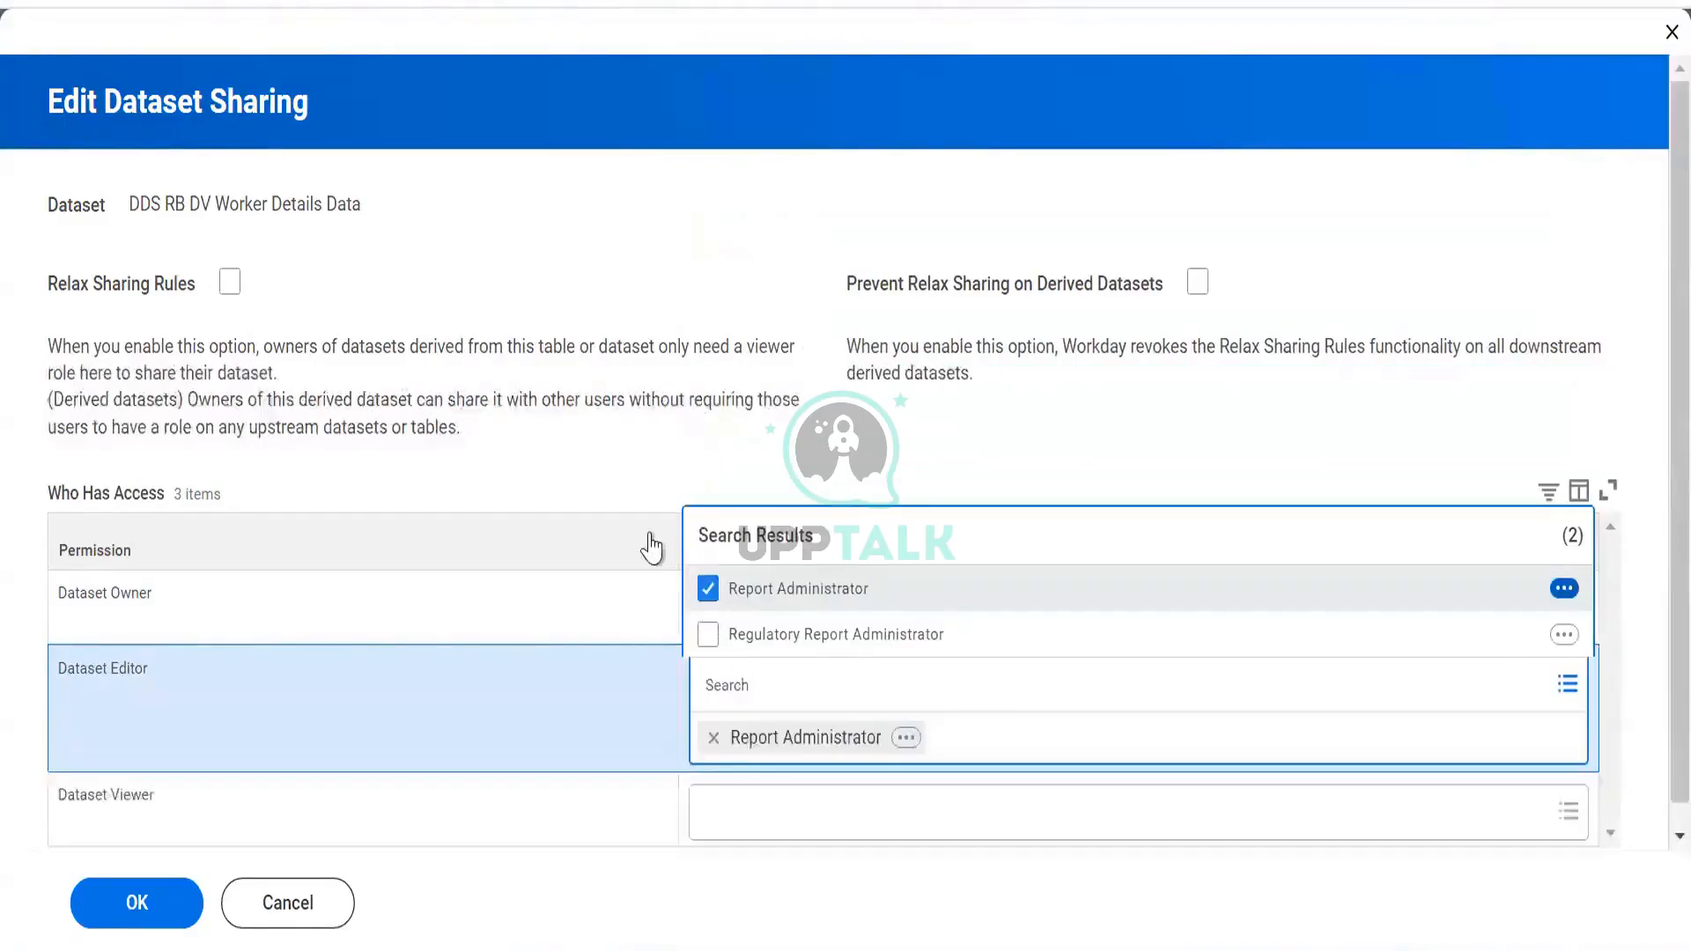
click(619, 490)
Add Finance Administrator as the Dataset Viewer
click(807, 755)
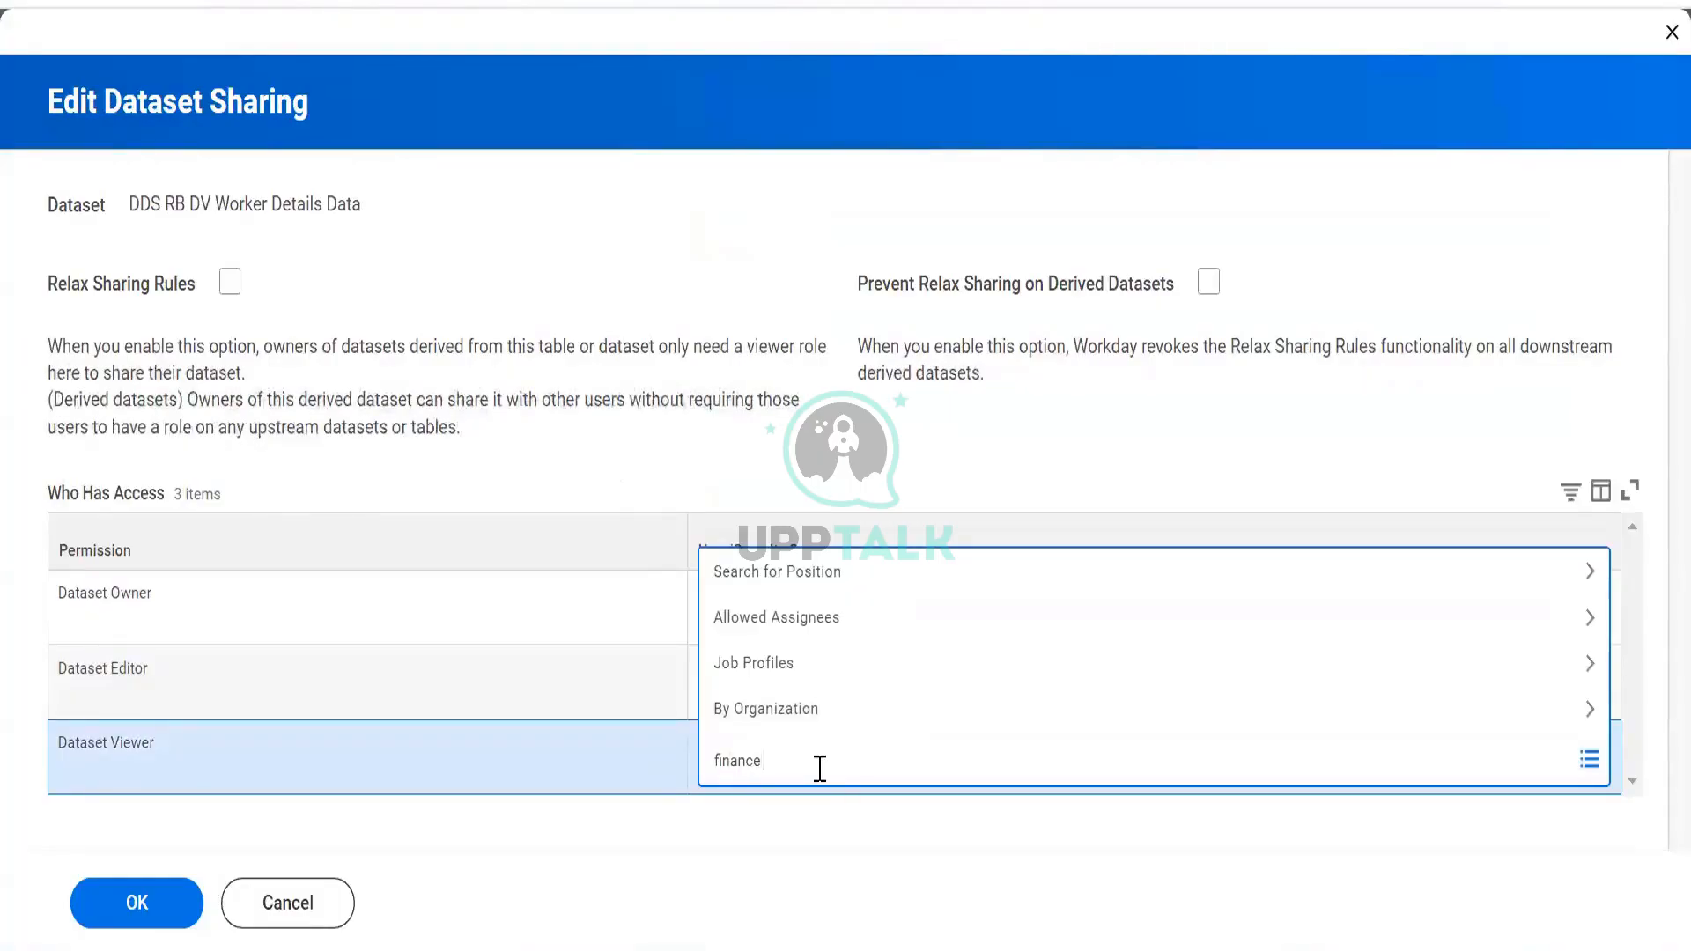
text(in)
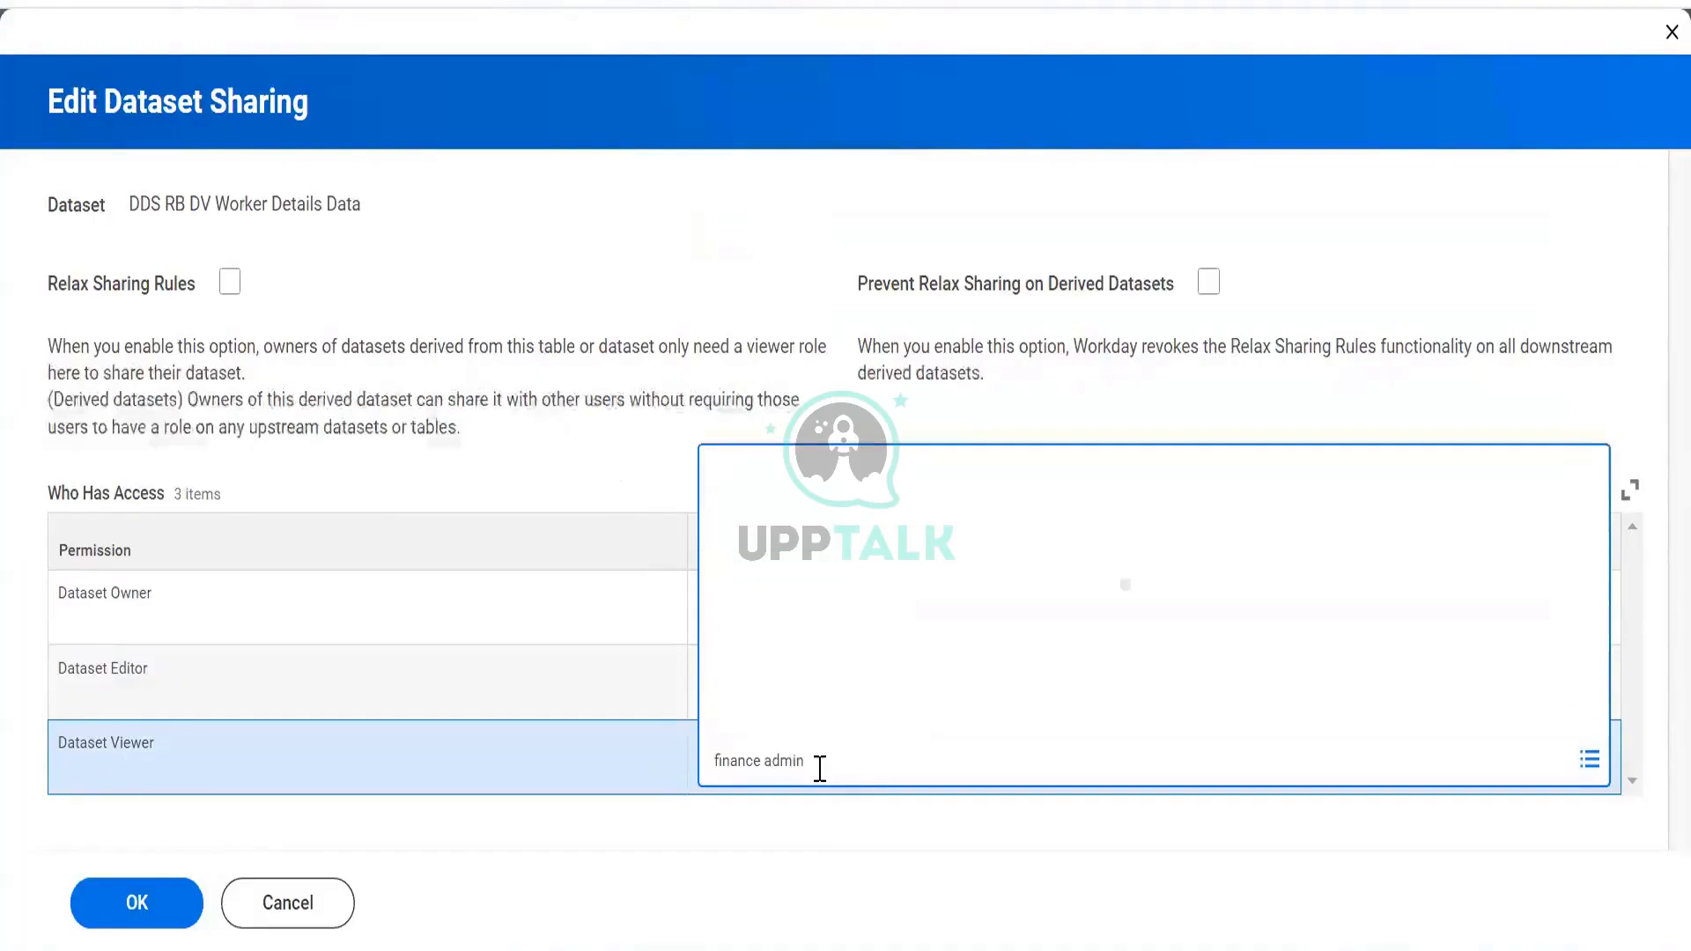
click(714, 528)
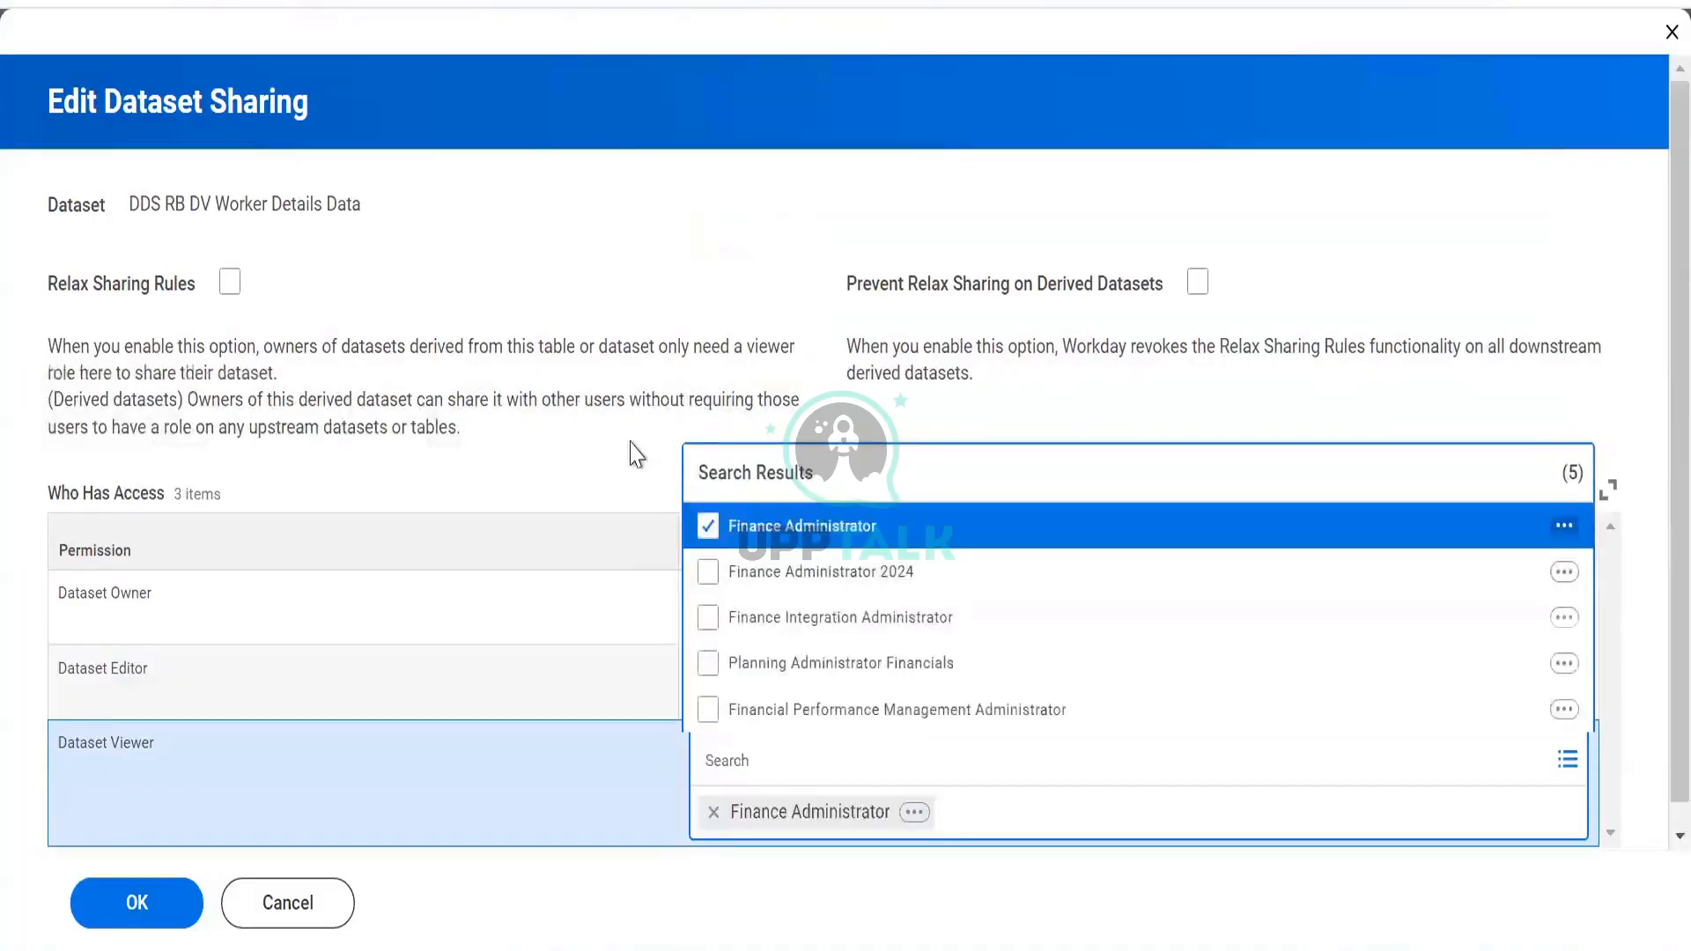
click(631, 445)
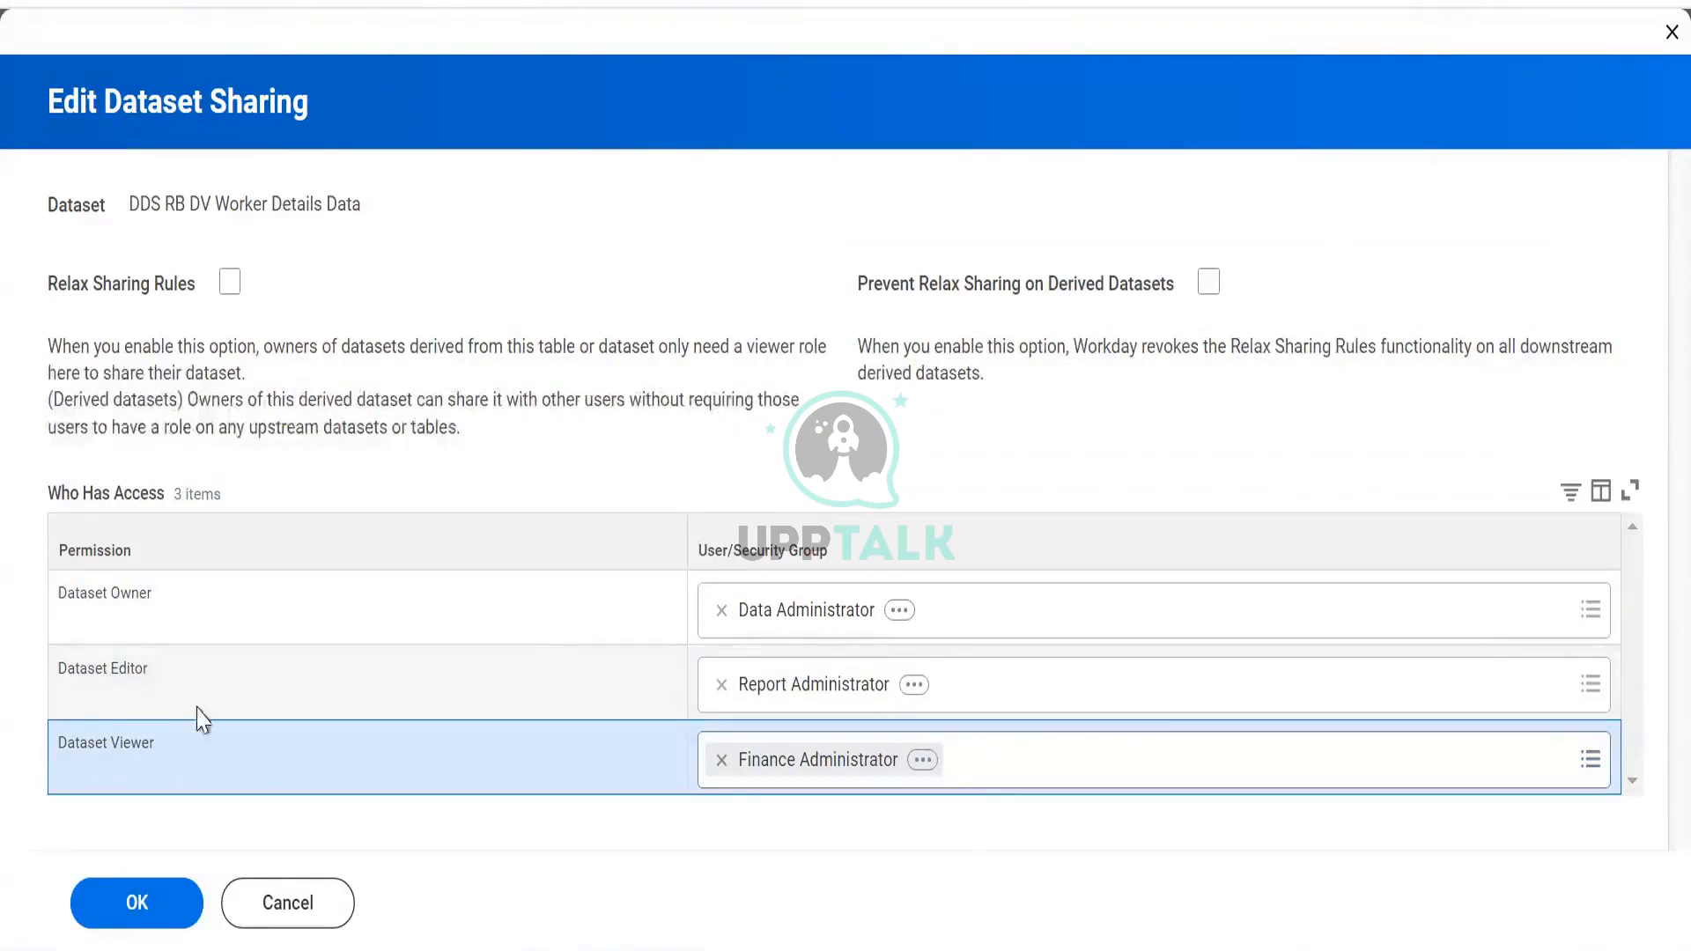
Search 'data admin' in Dataset Editor and add Data Administrator beside Report Administrator
click(1048, 676)
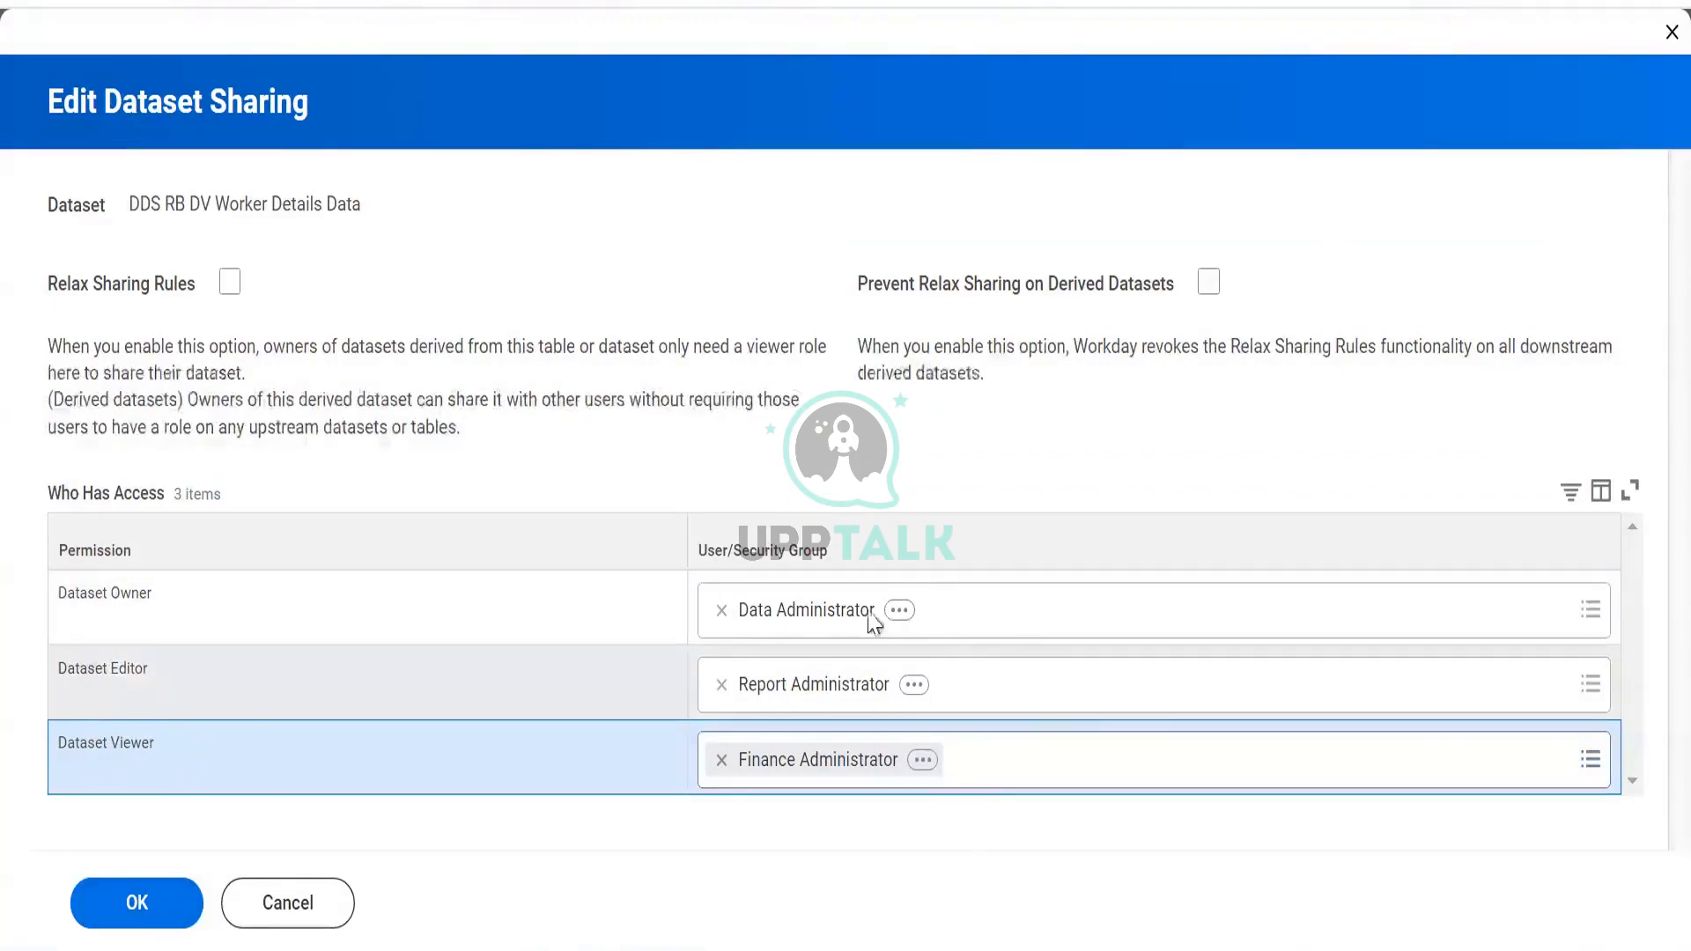
text(da)
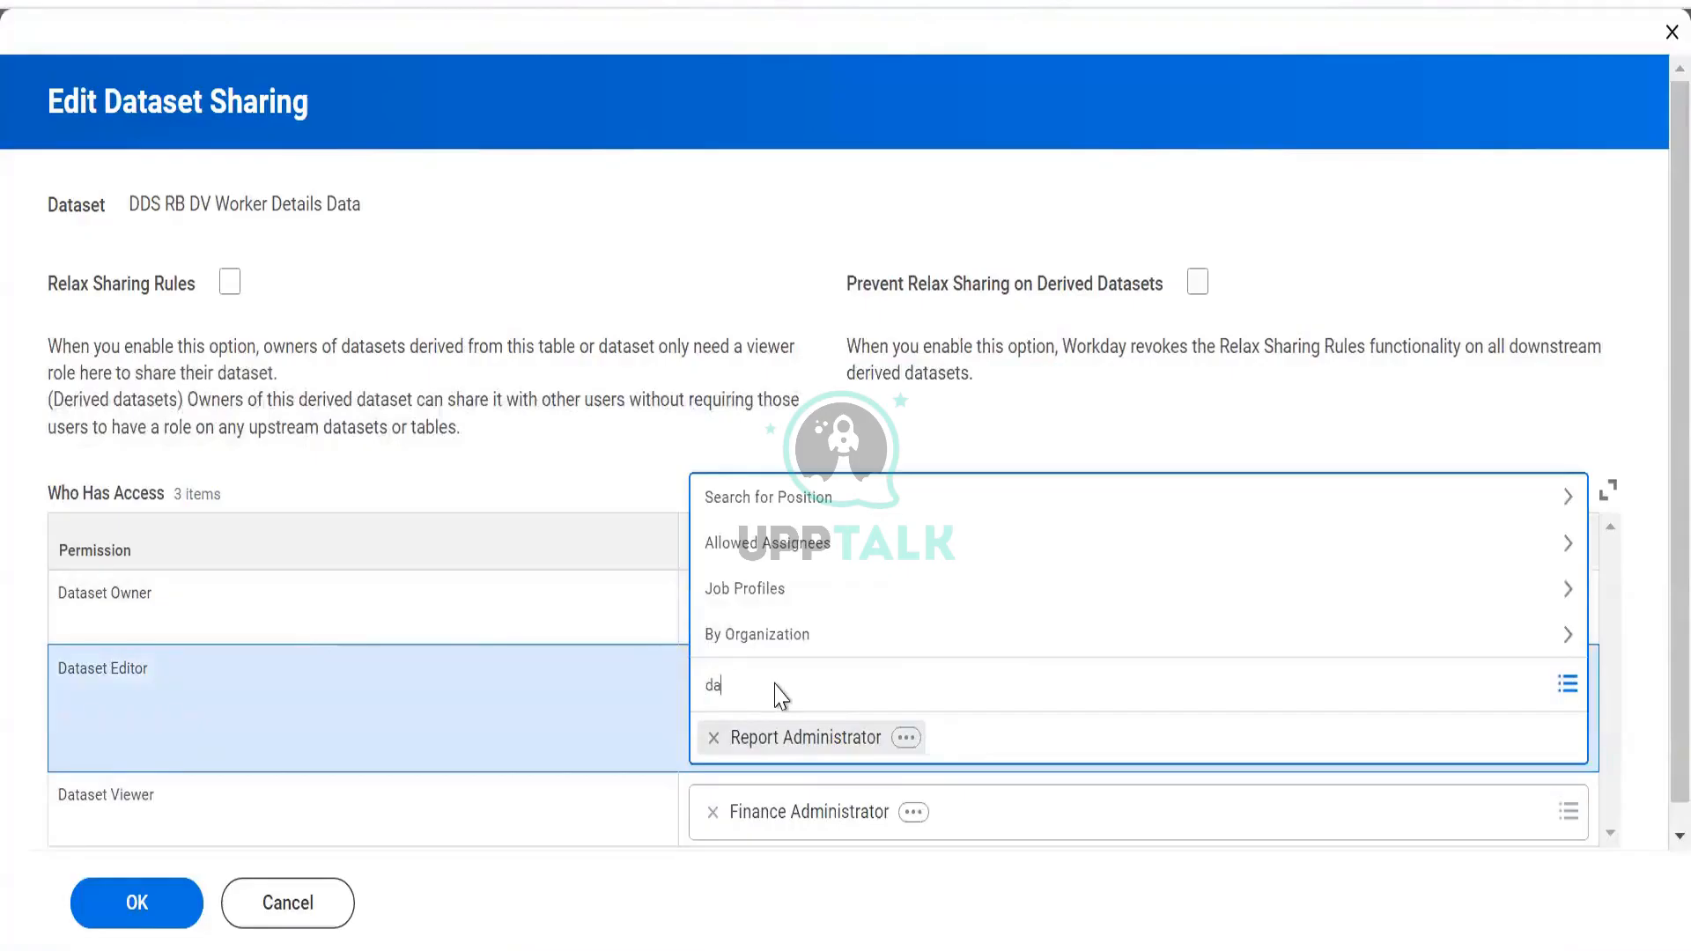
text(ta admin)
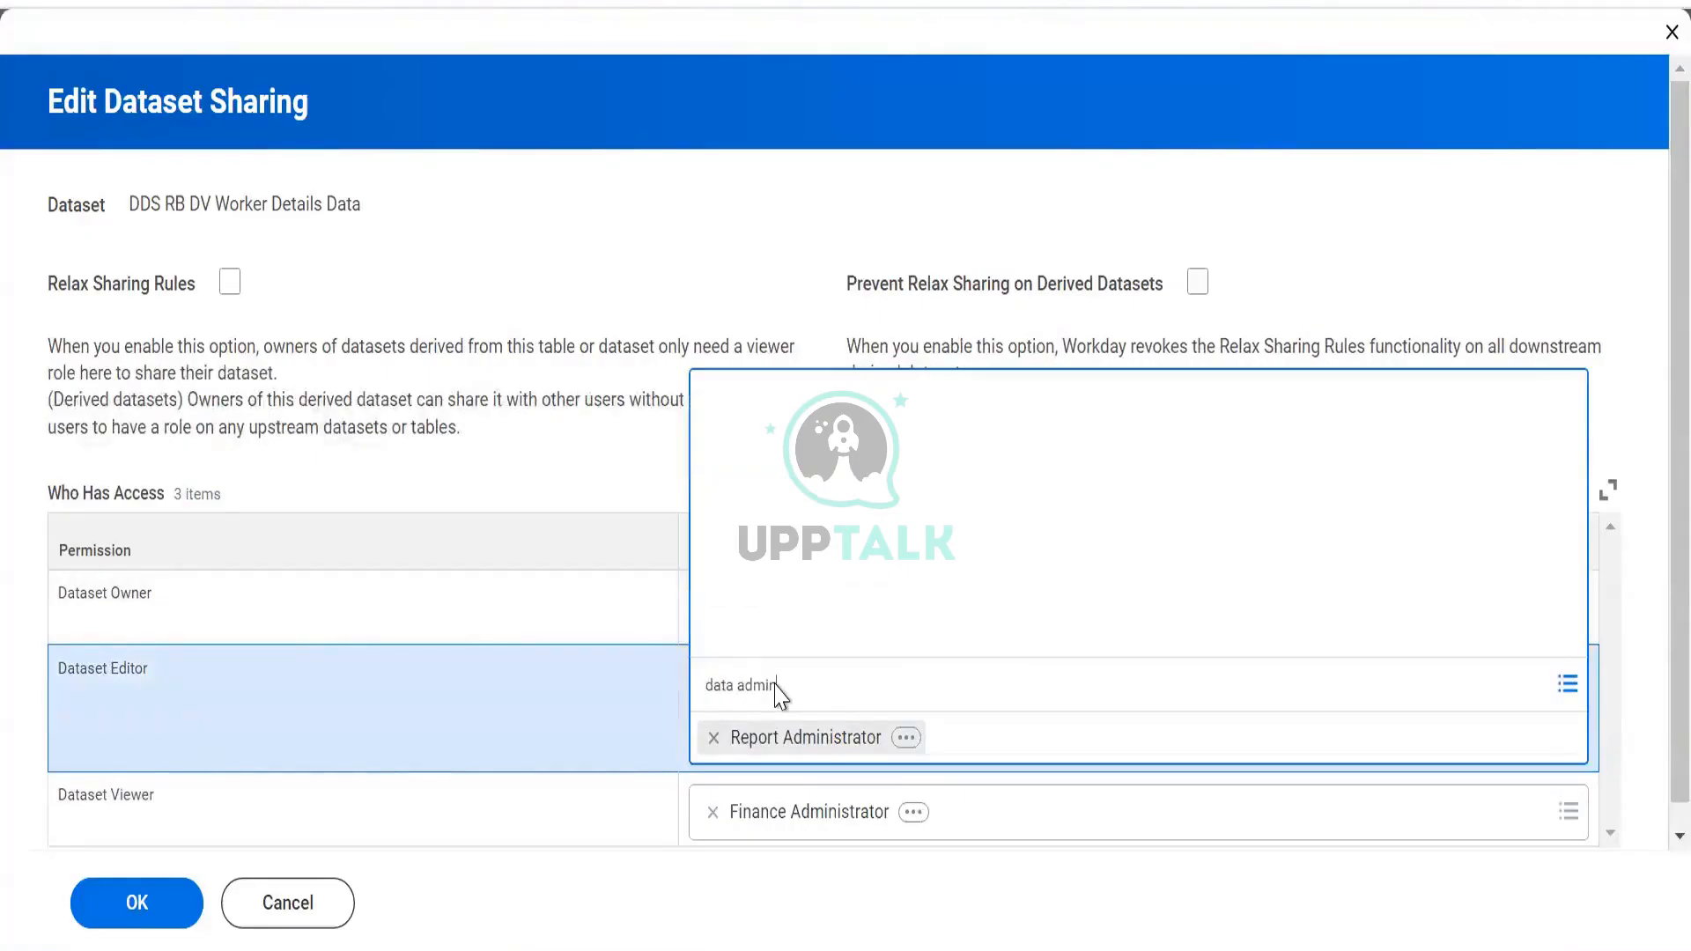
key(Return)
click(681, 687)
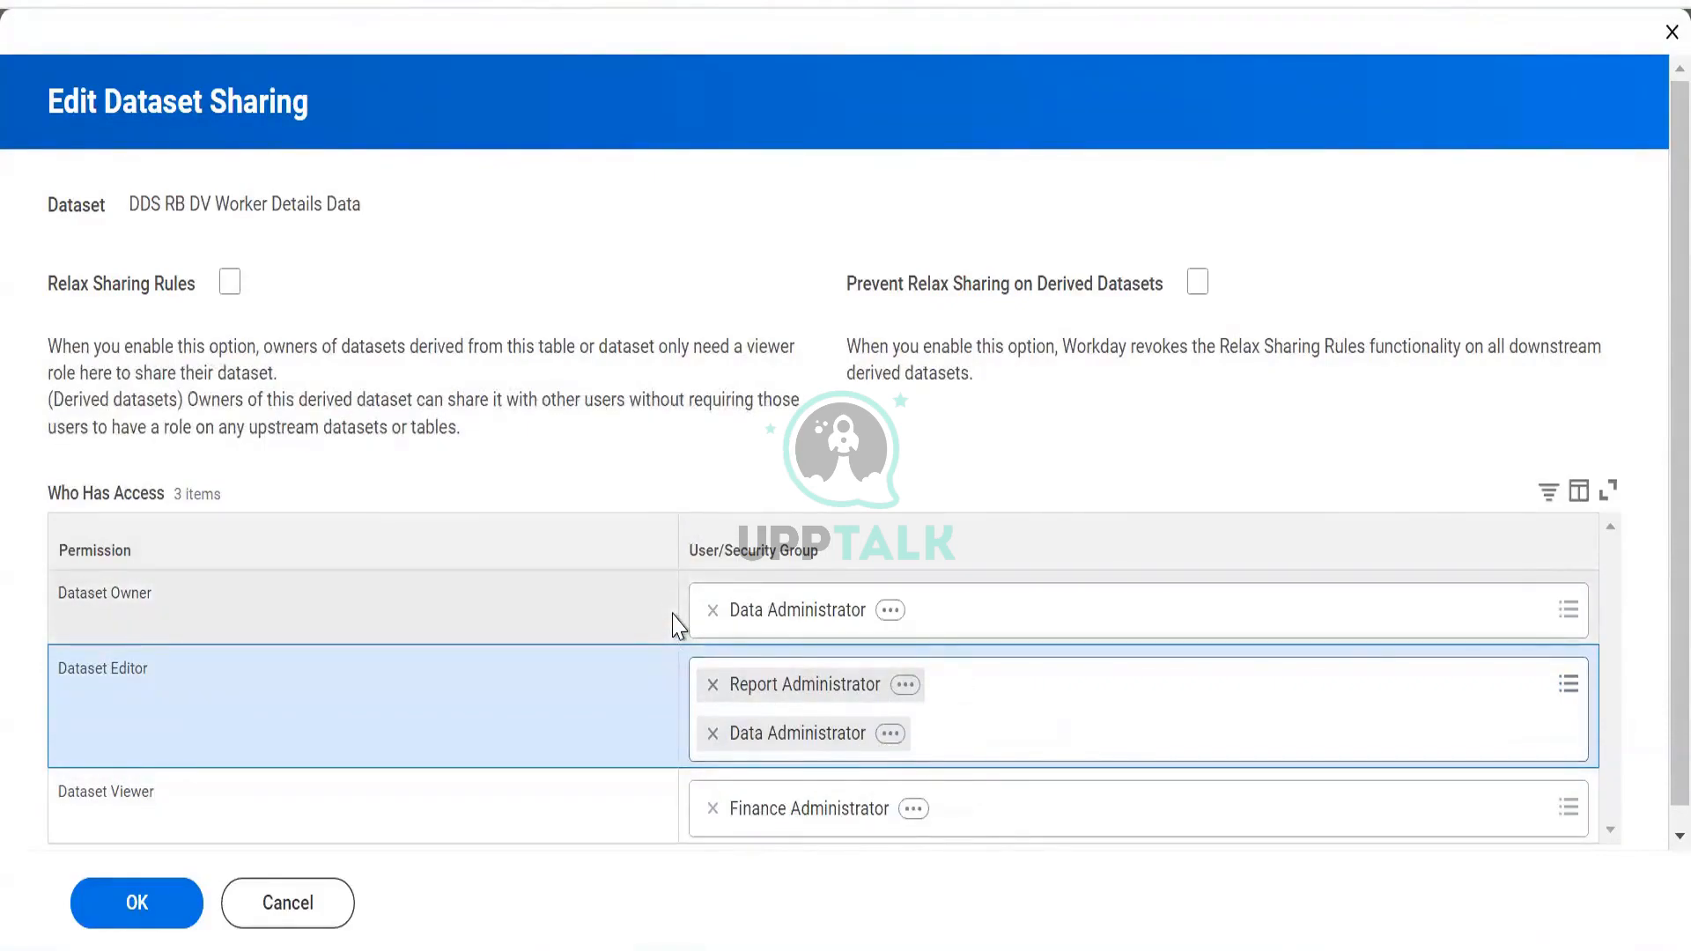
Submit the sharing form and read the four errors, including the role restriction and duplicated user
click(146, 898)
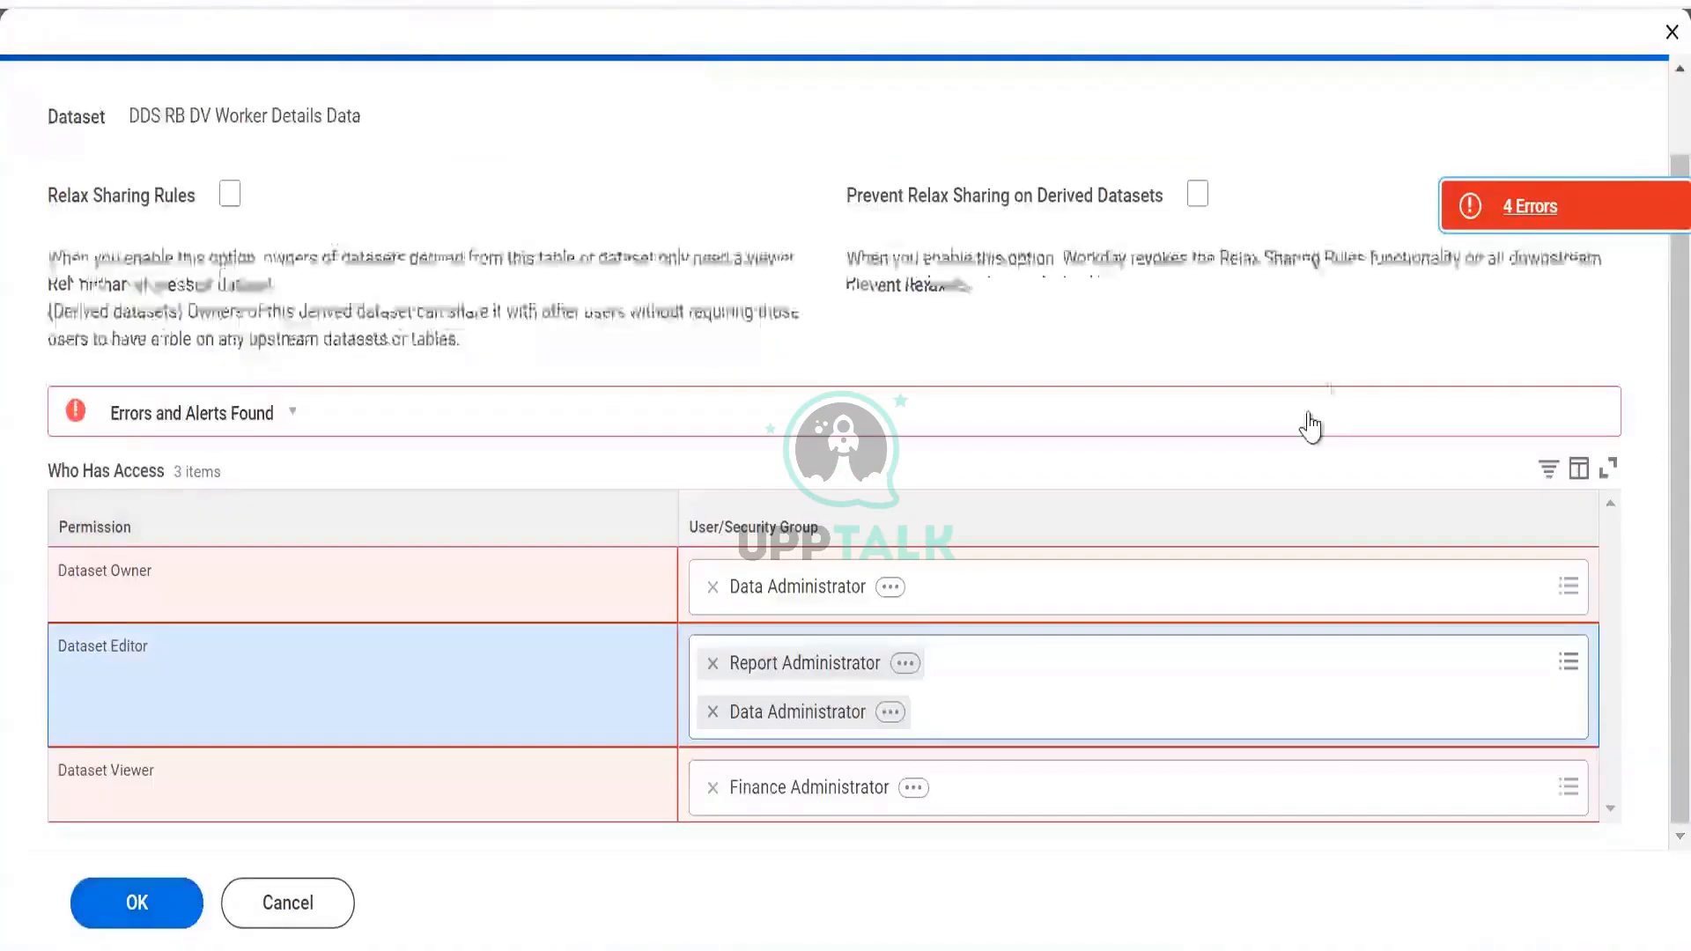
click(1495, 216)
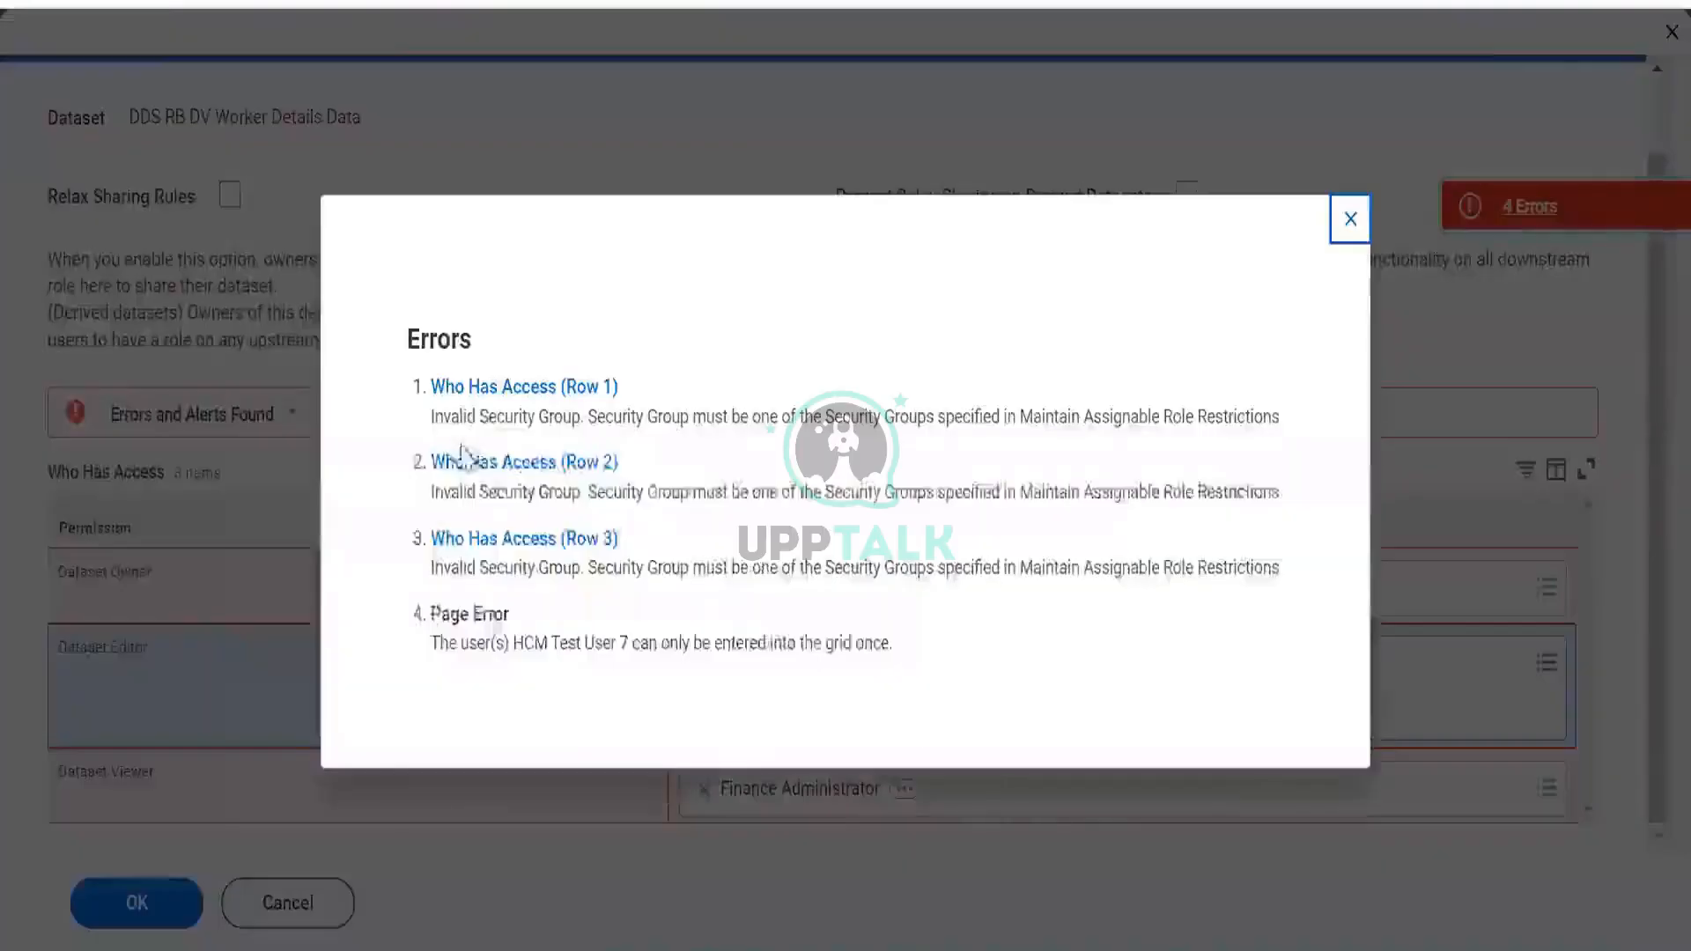
drag(469, 389, 1115, 431)
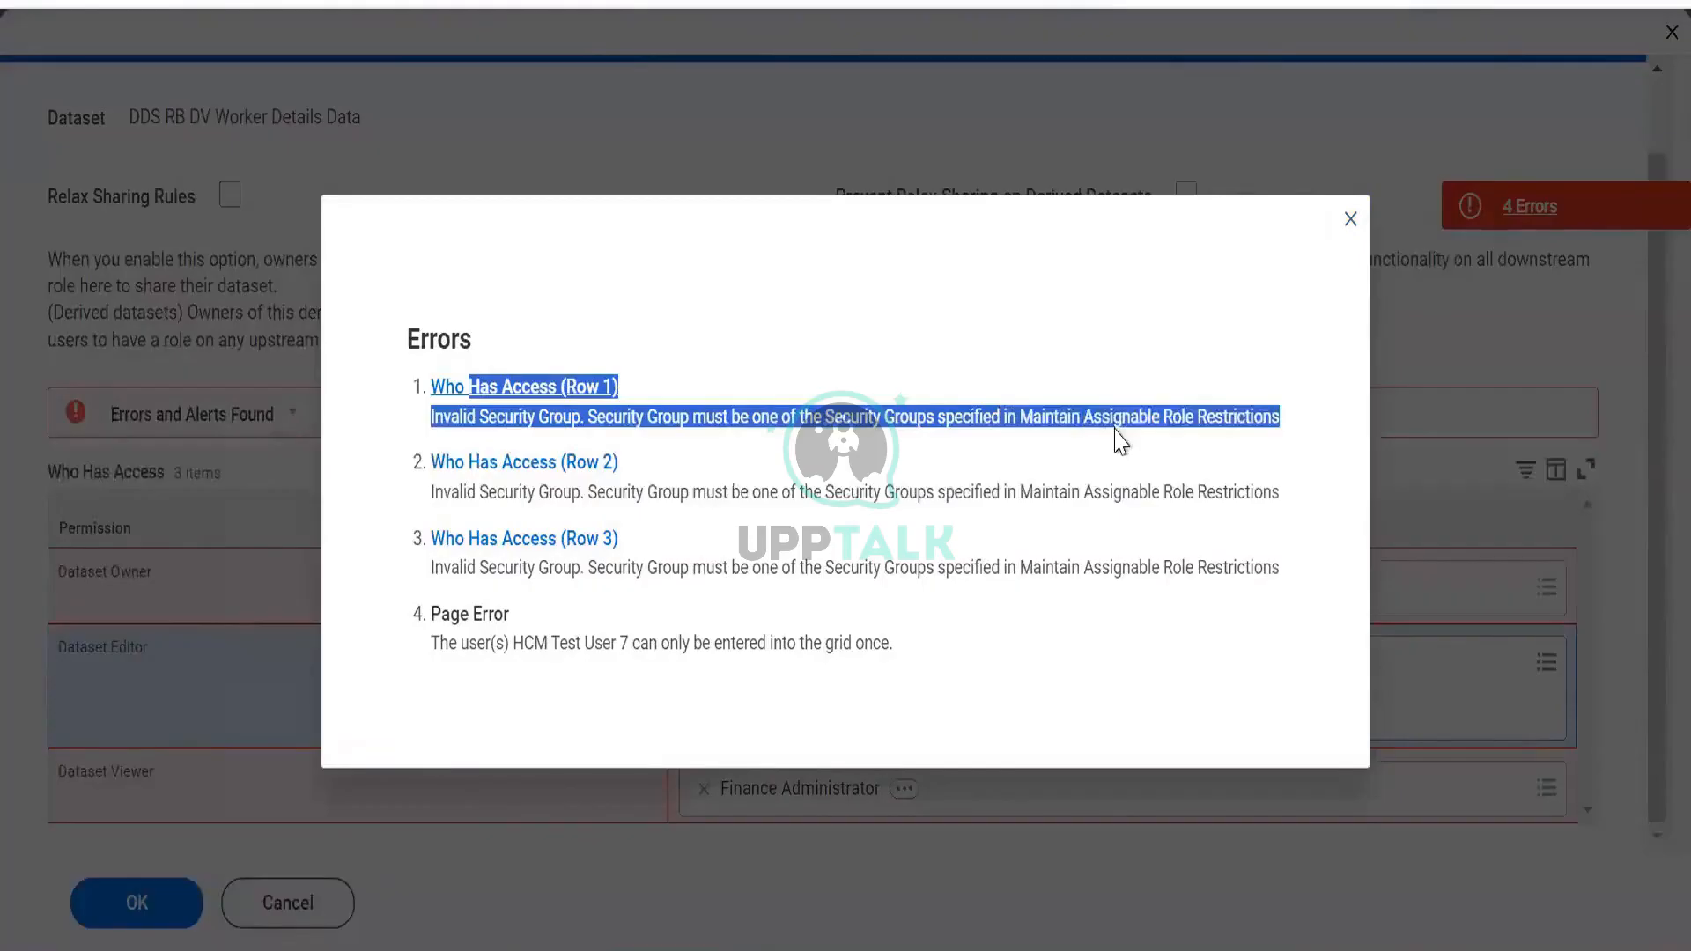
click(797, 522)
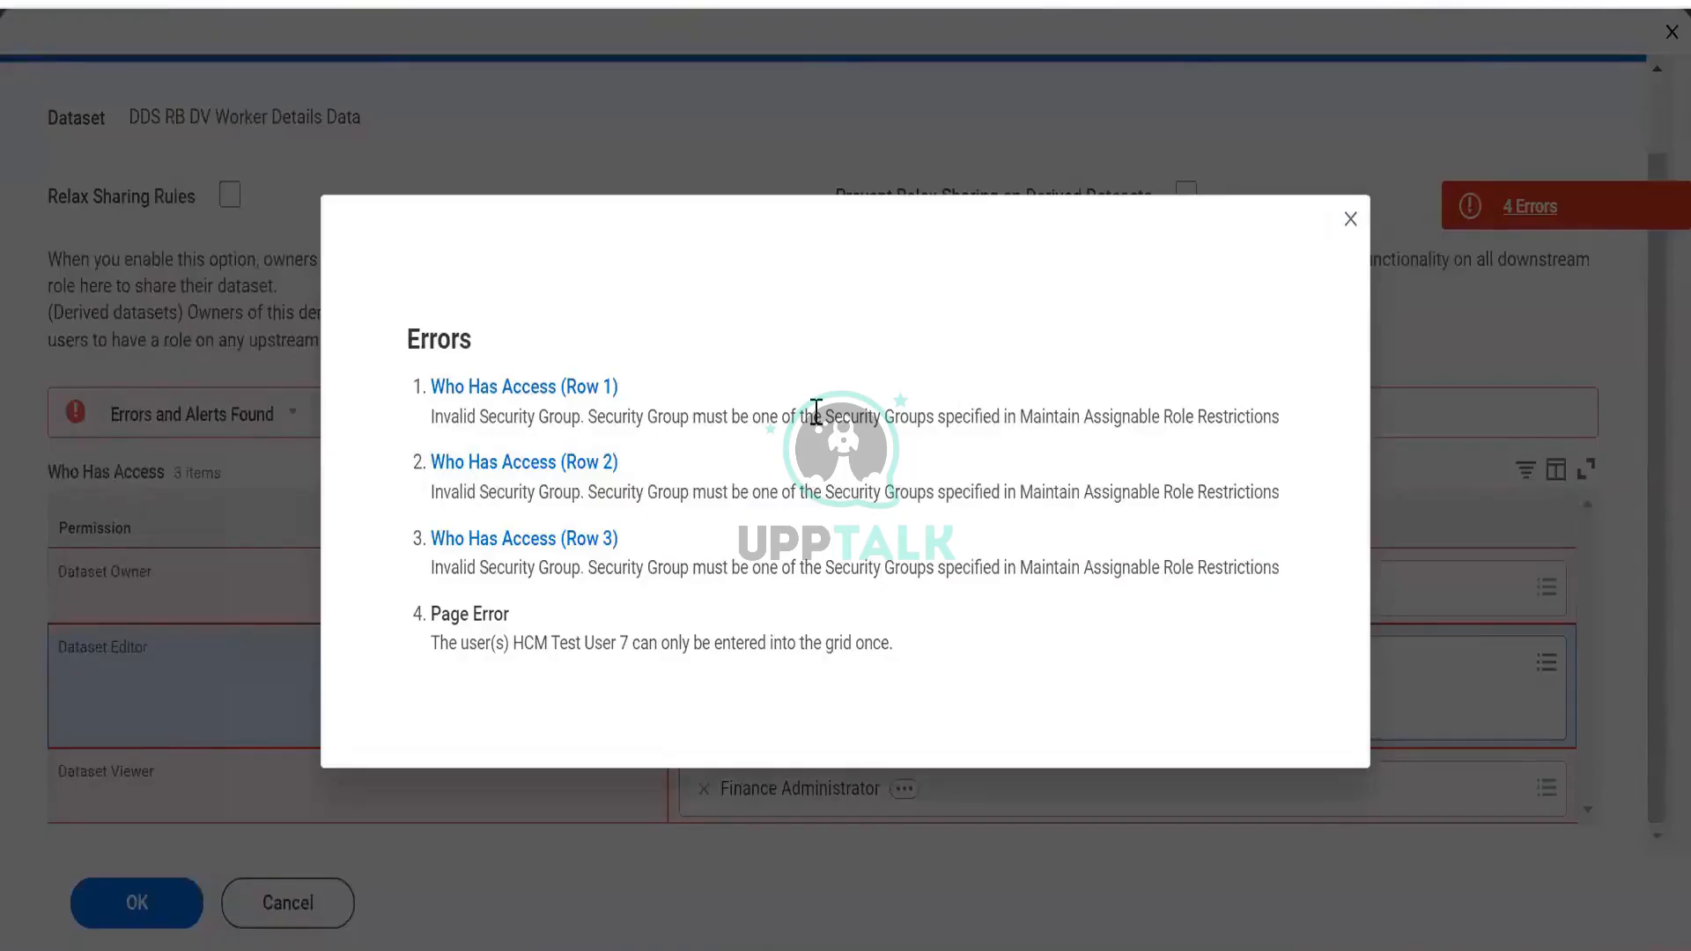
drag(821, 419, 1080, 449)
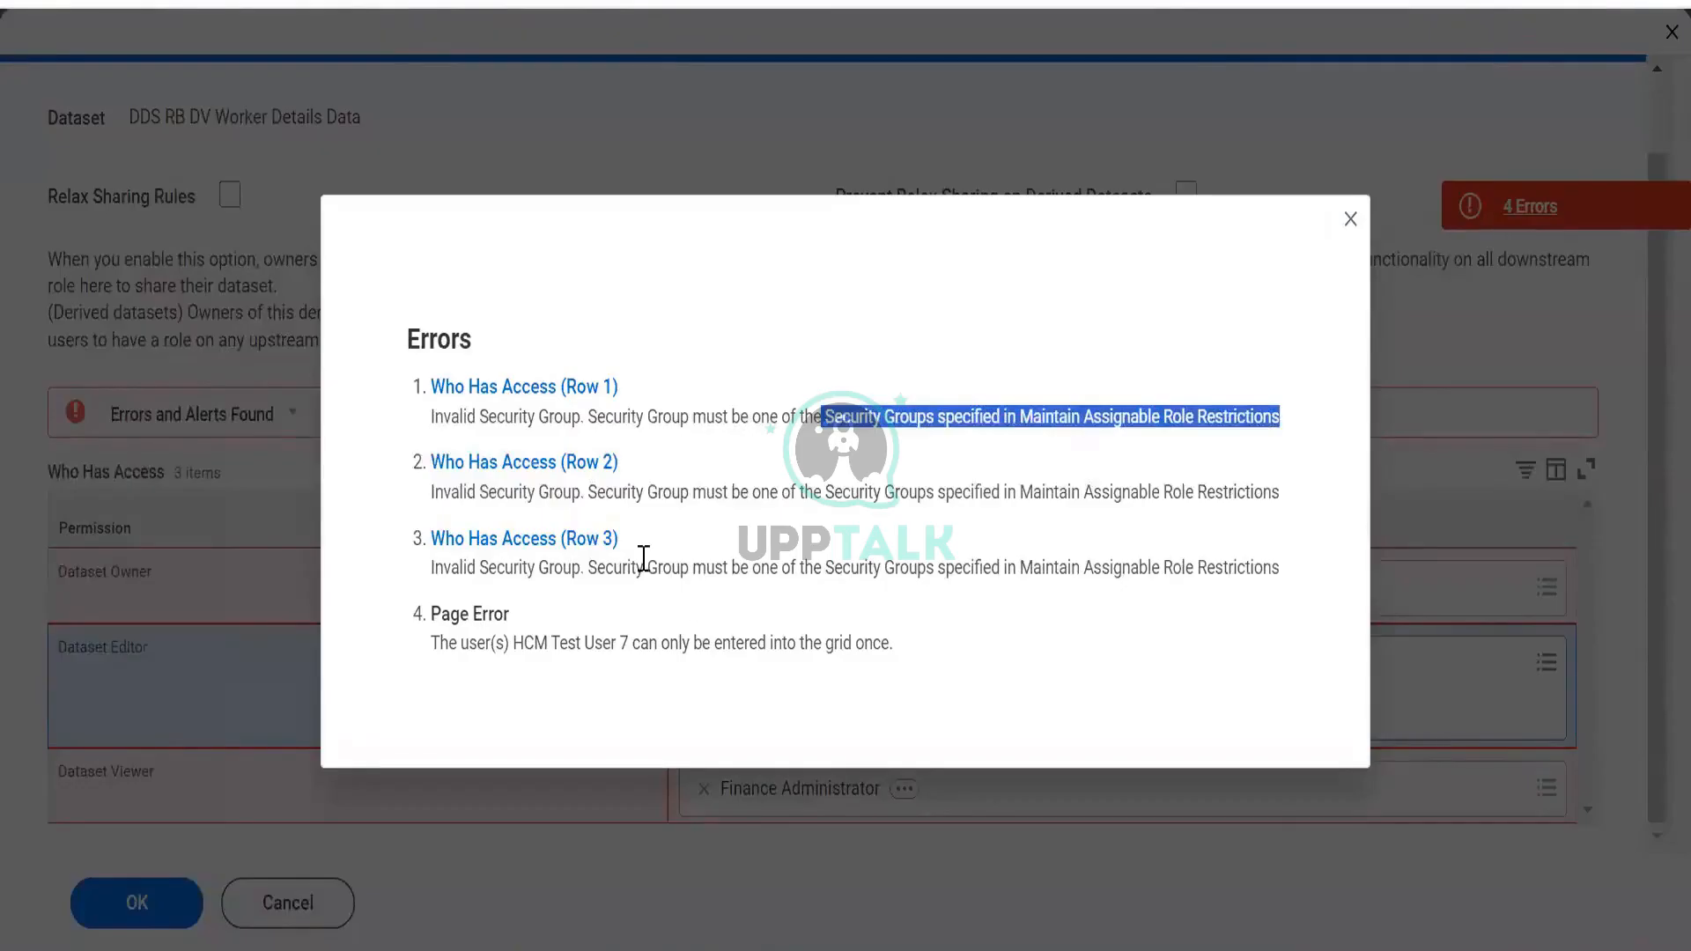
drag(471, 650, 649, 647)
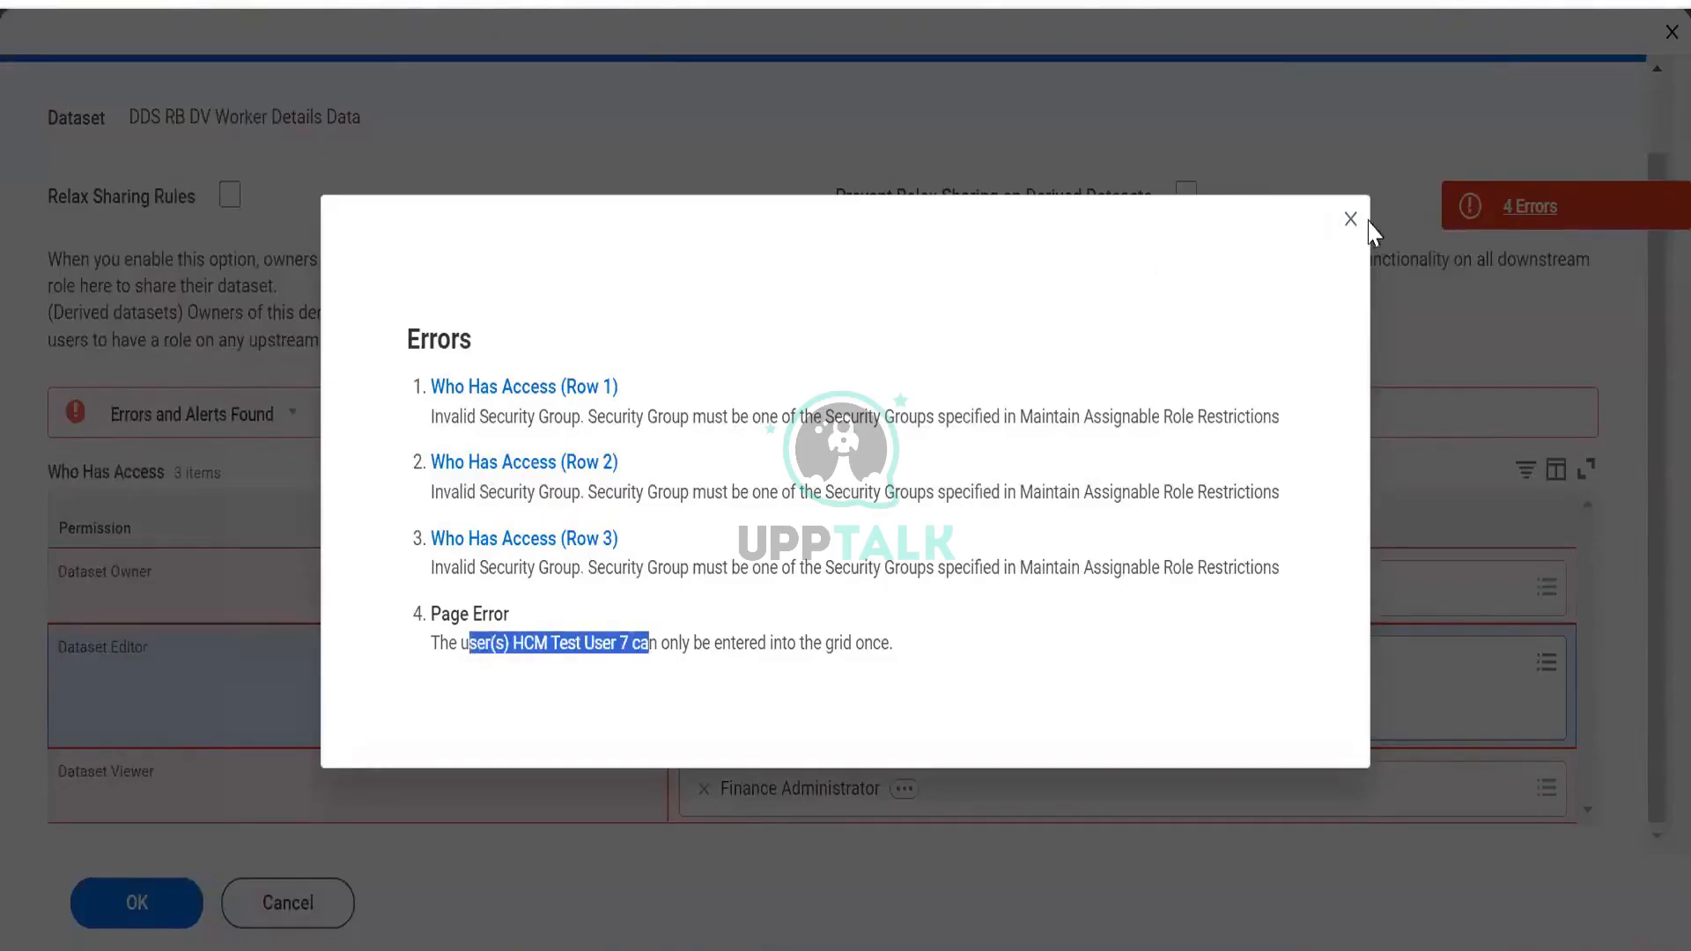
click(1008, 303)
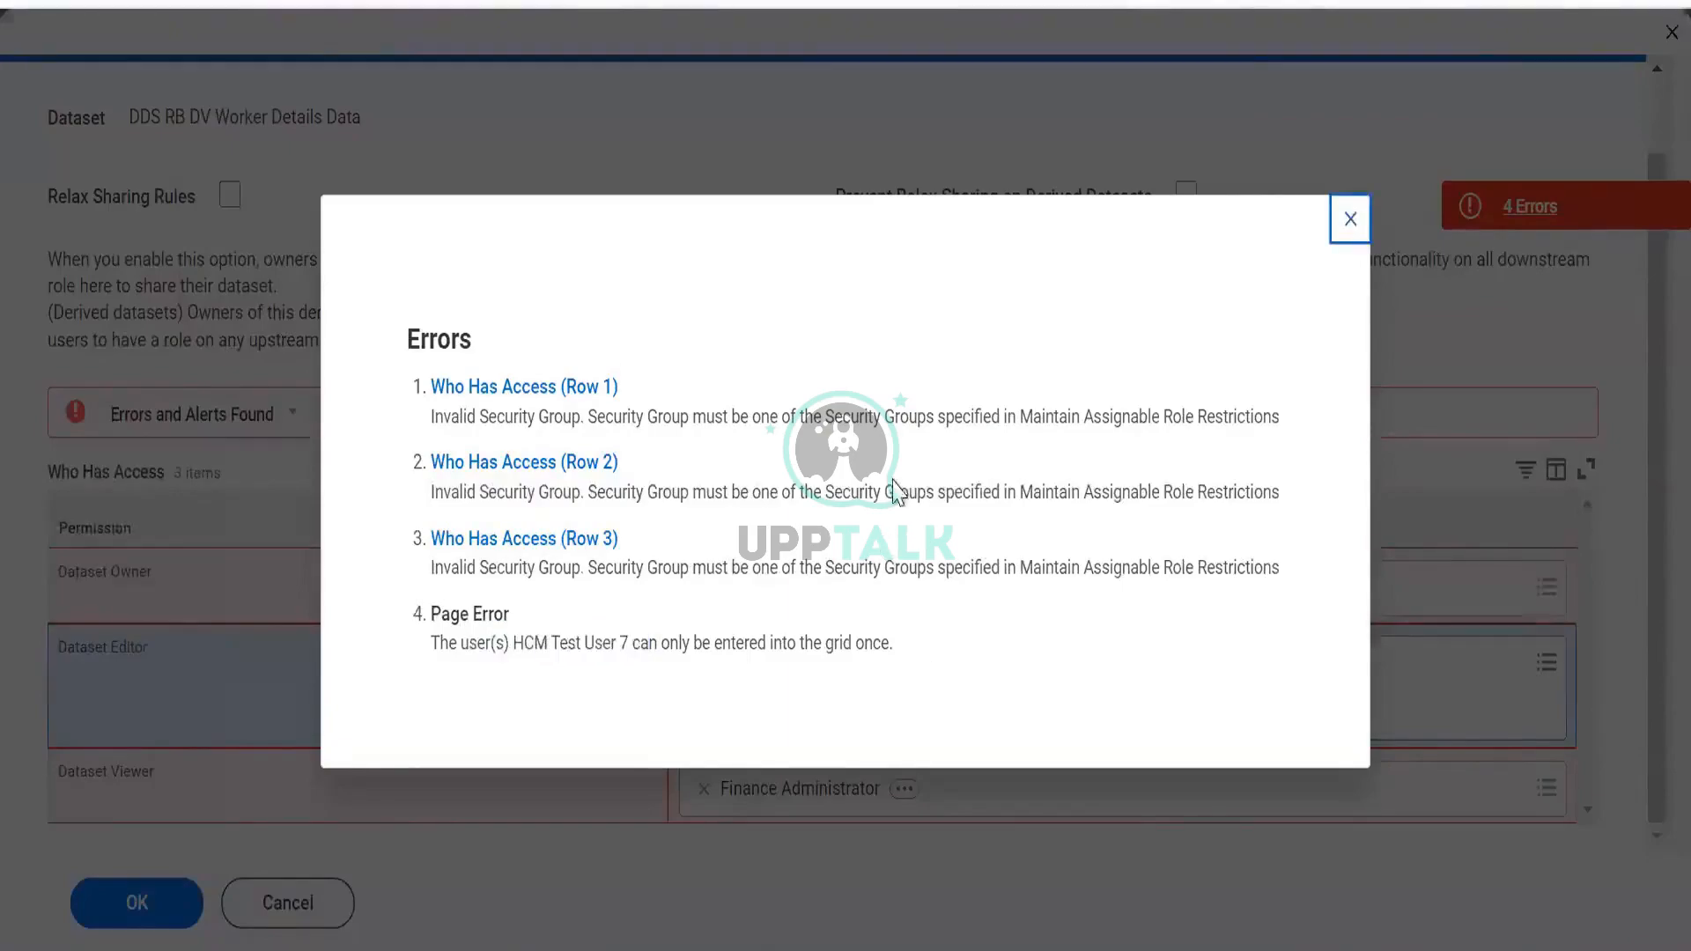
key(Escape)
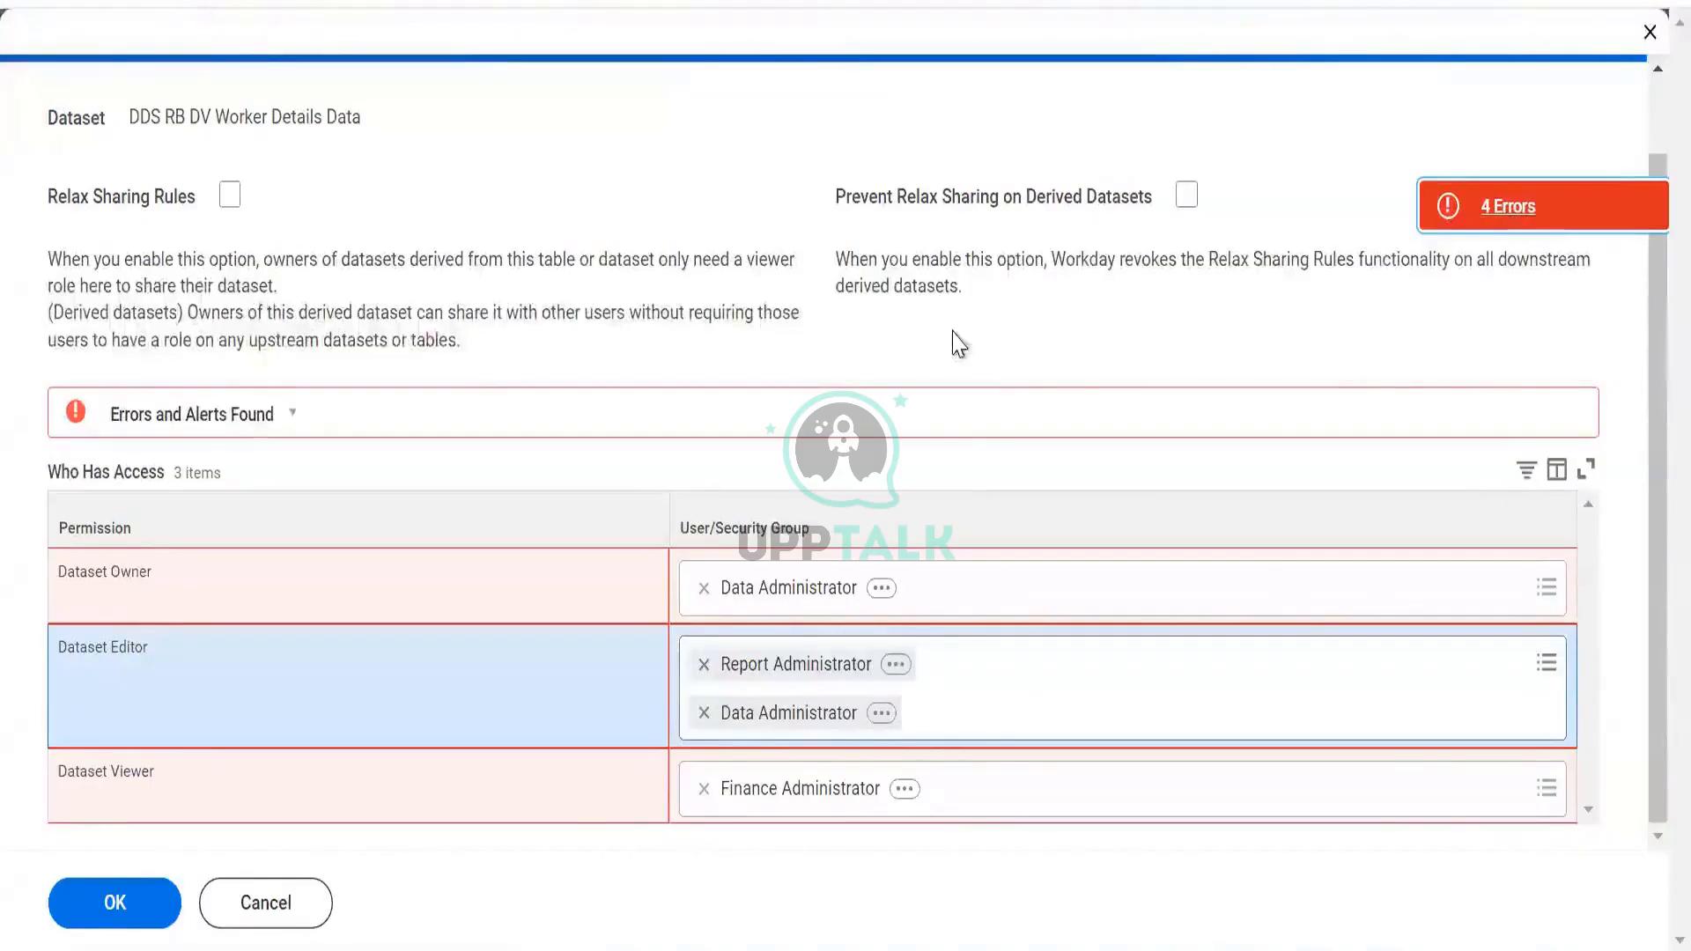
Reopen the error list to re-read the first invalid security group message, then close it
click(1489, 222)
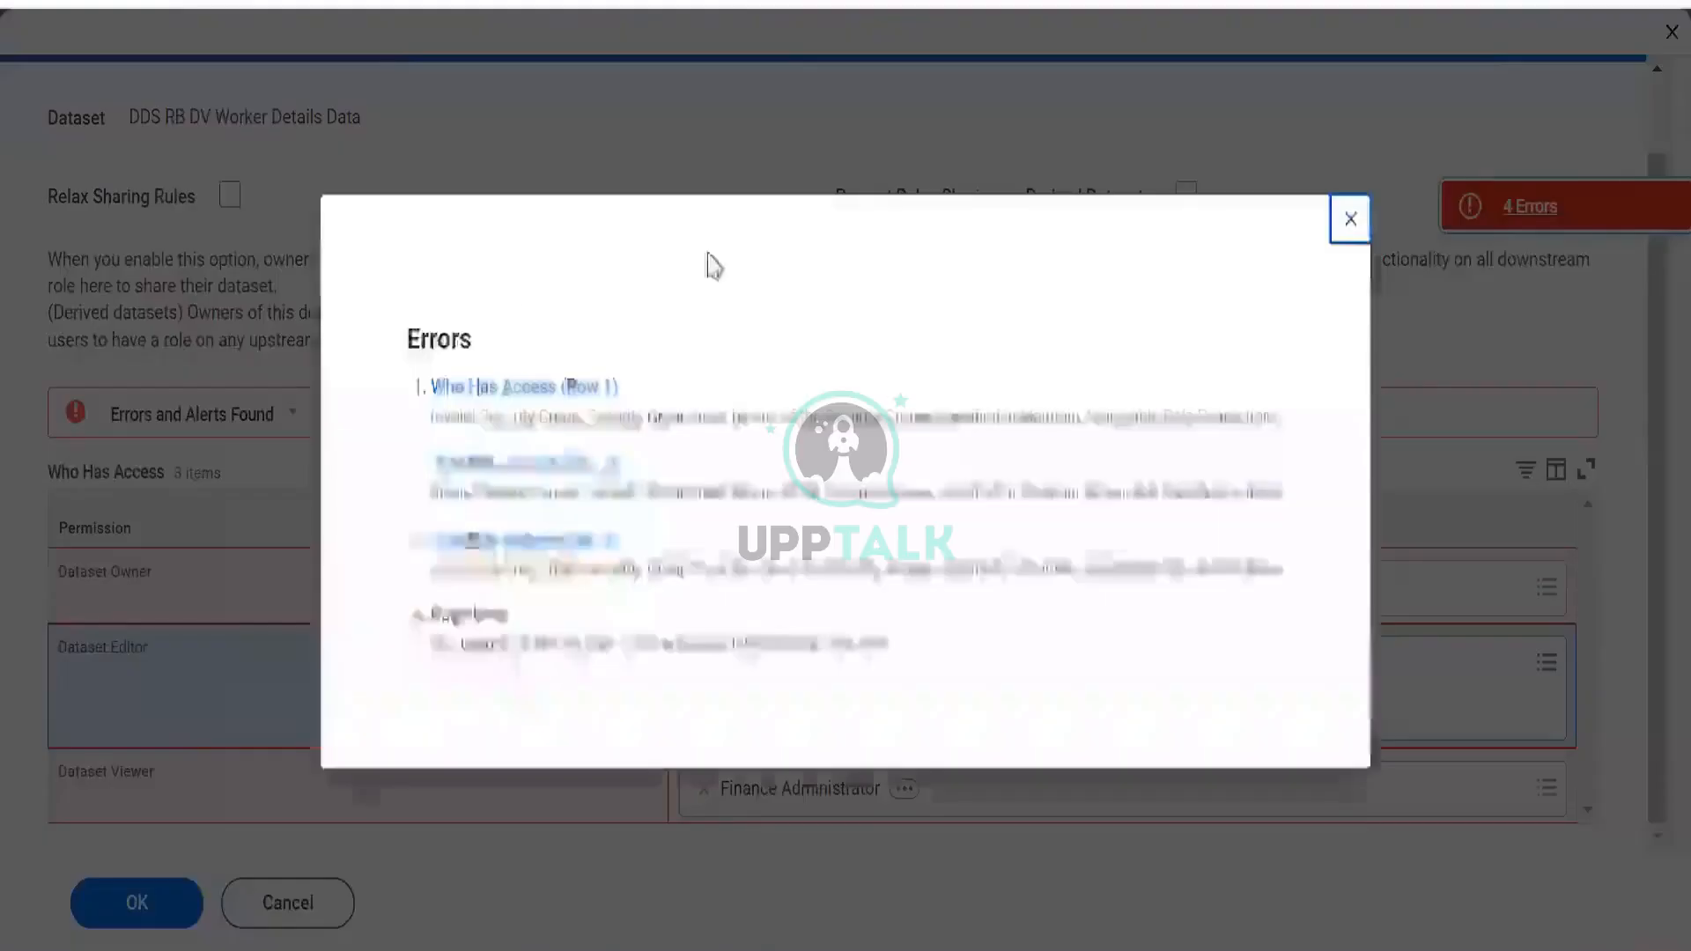
drag(505, 414, 1224, 414)
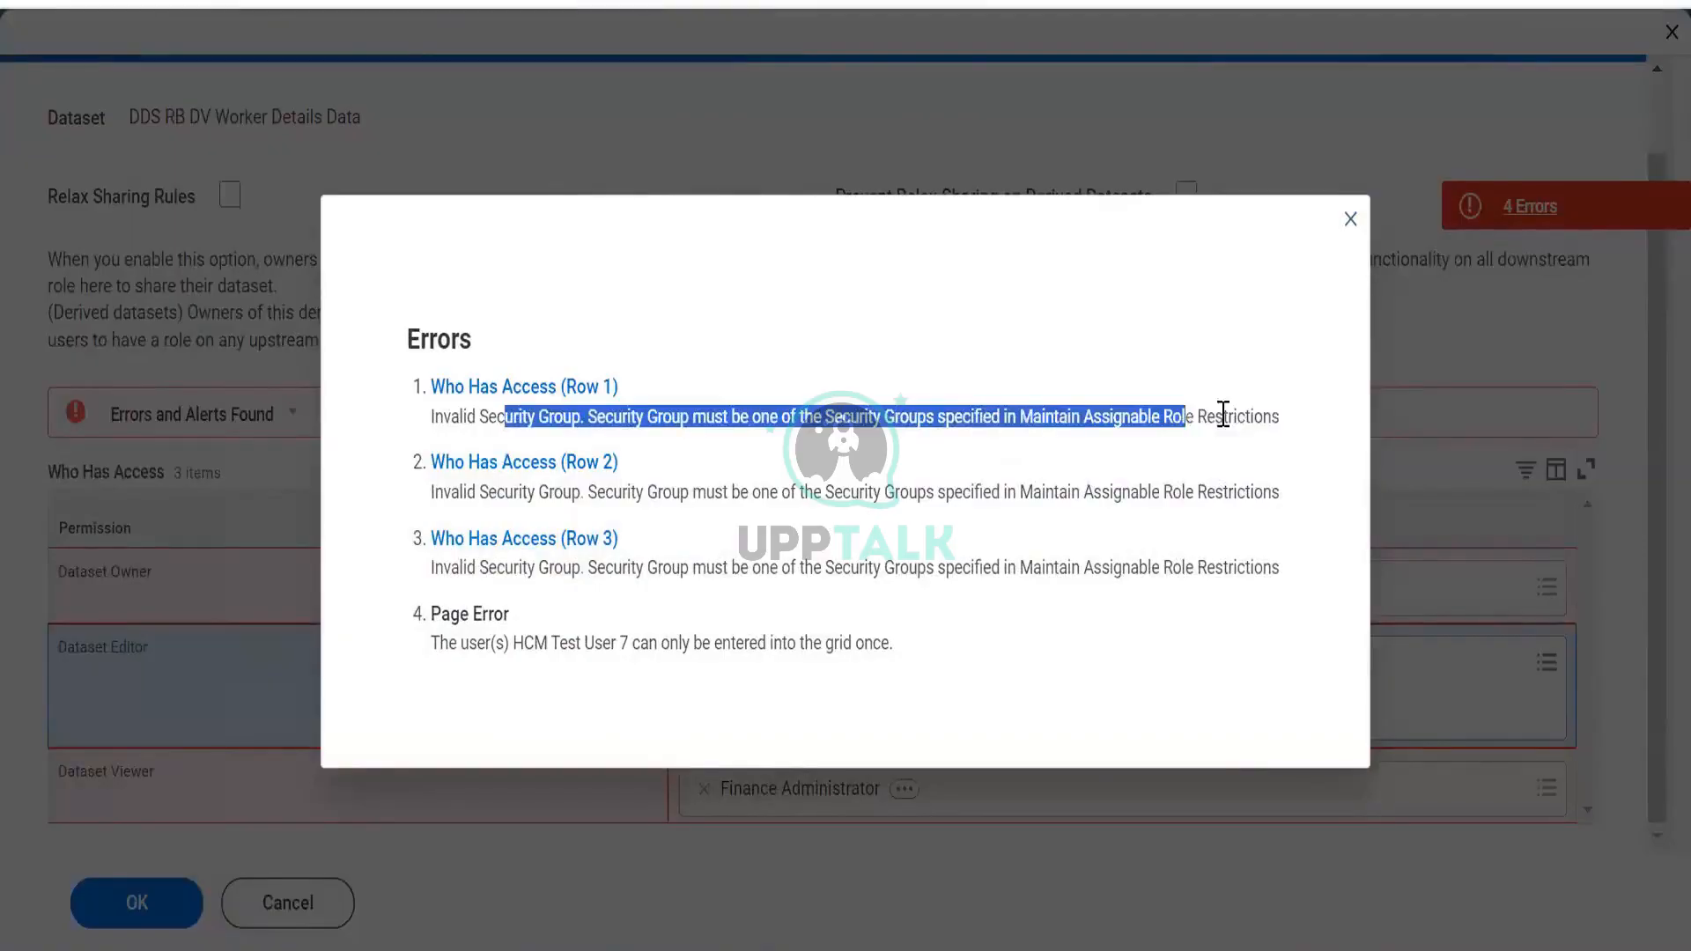
drag(1223, 414, 1276, 408)
click(1276, 408)
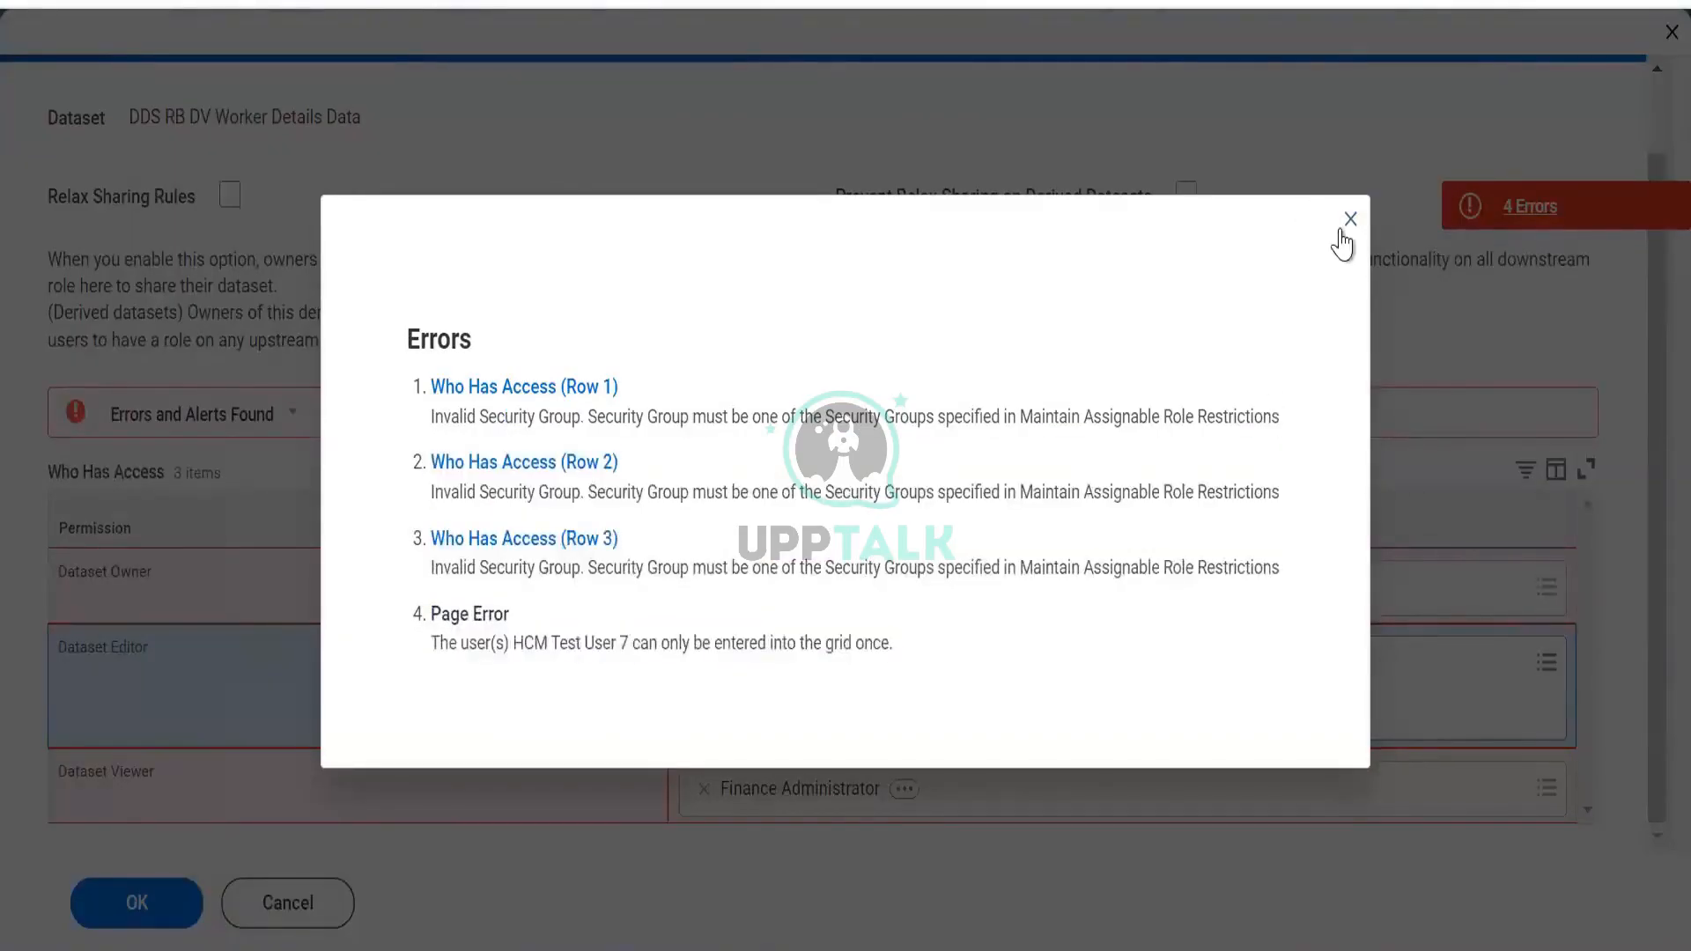
click(1351, 219)
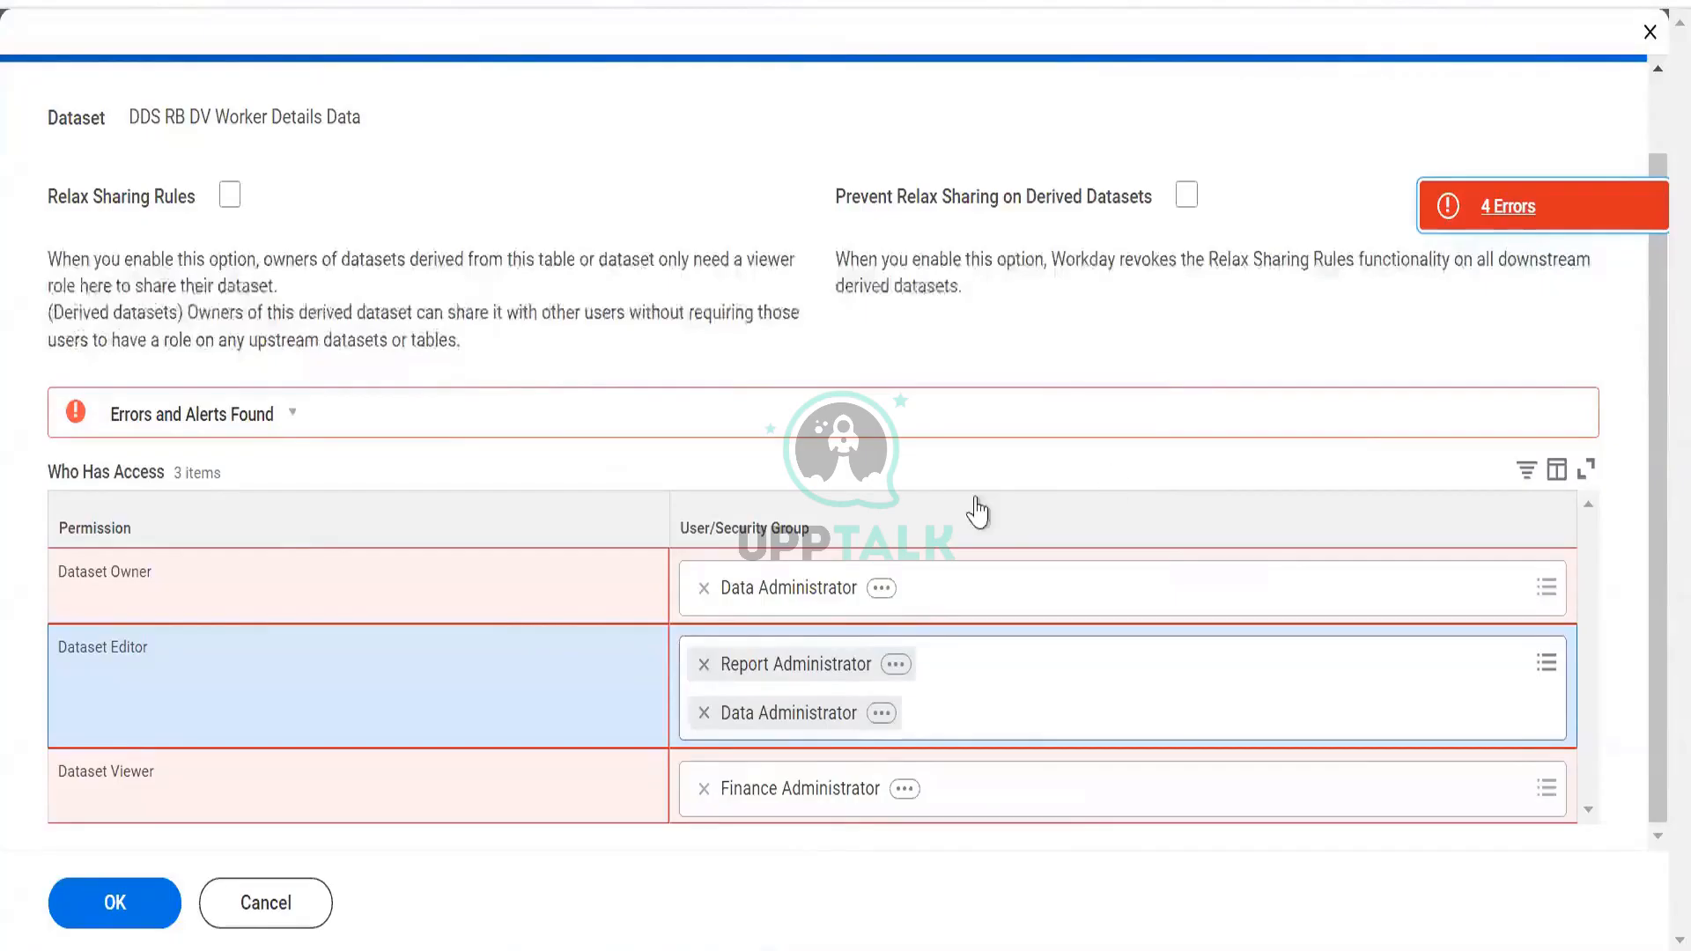
Remove Data Administrator as owner, then cancel and discard the sharing changes
click(705, 588)
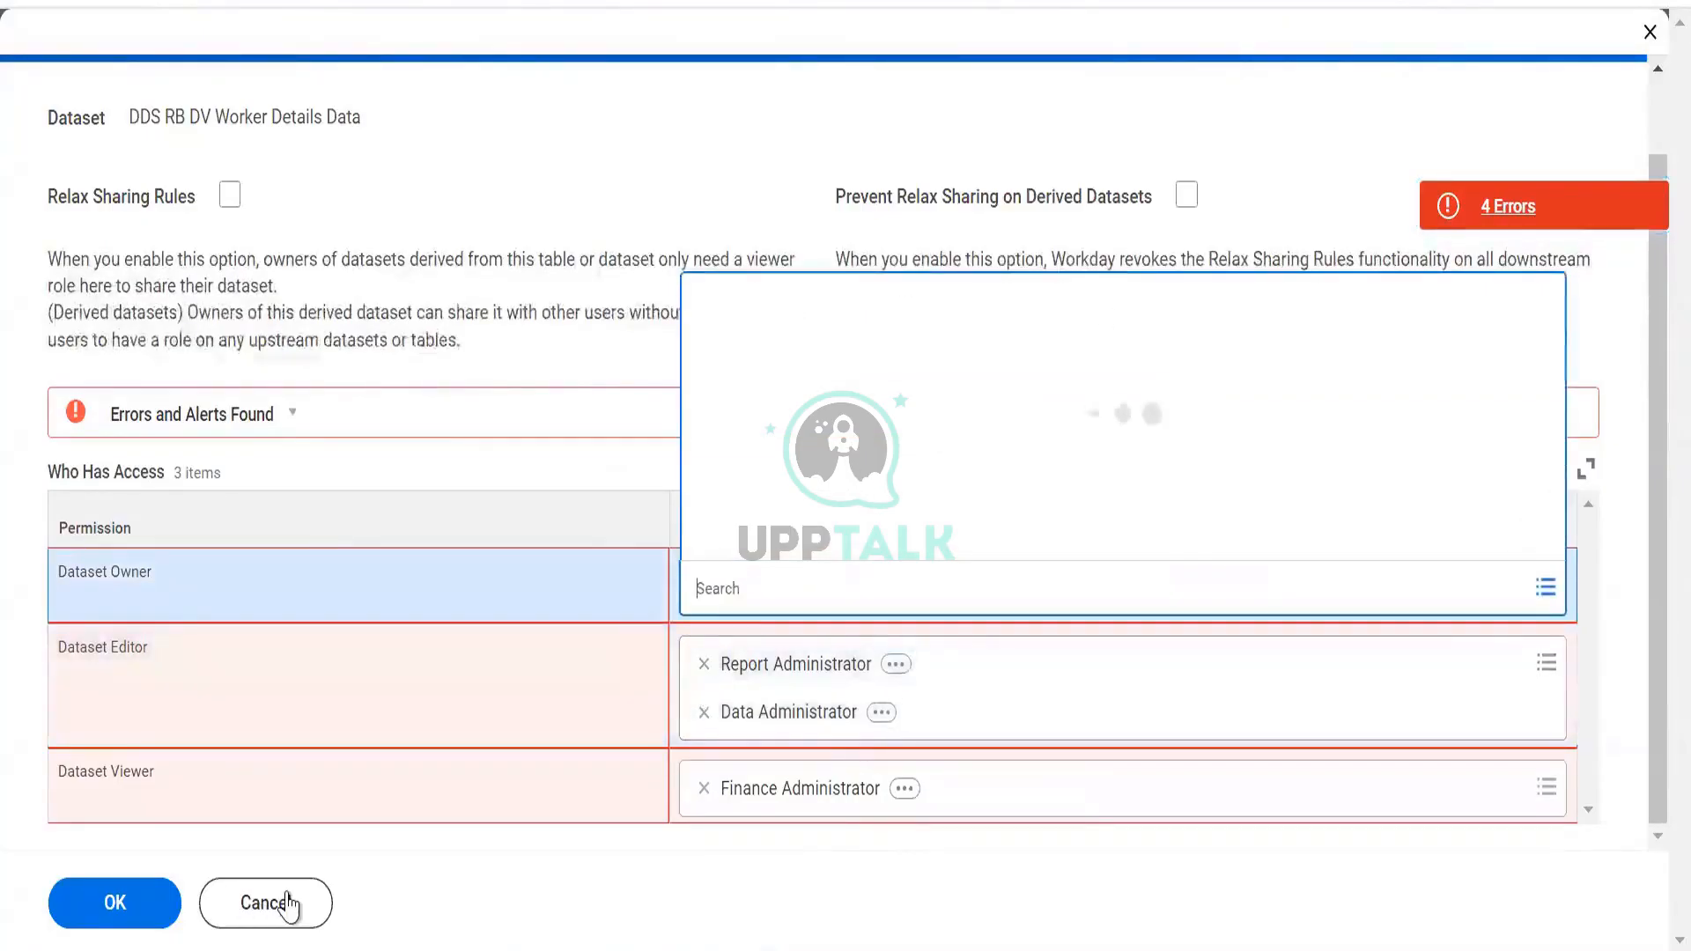
click(289, 902)
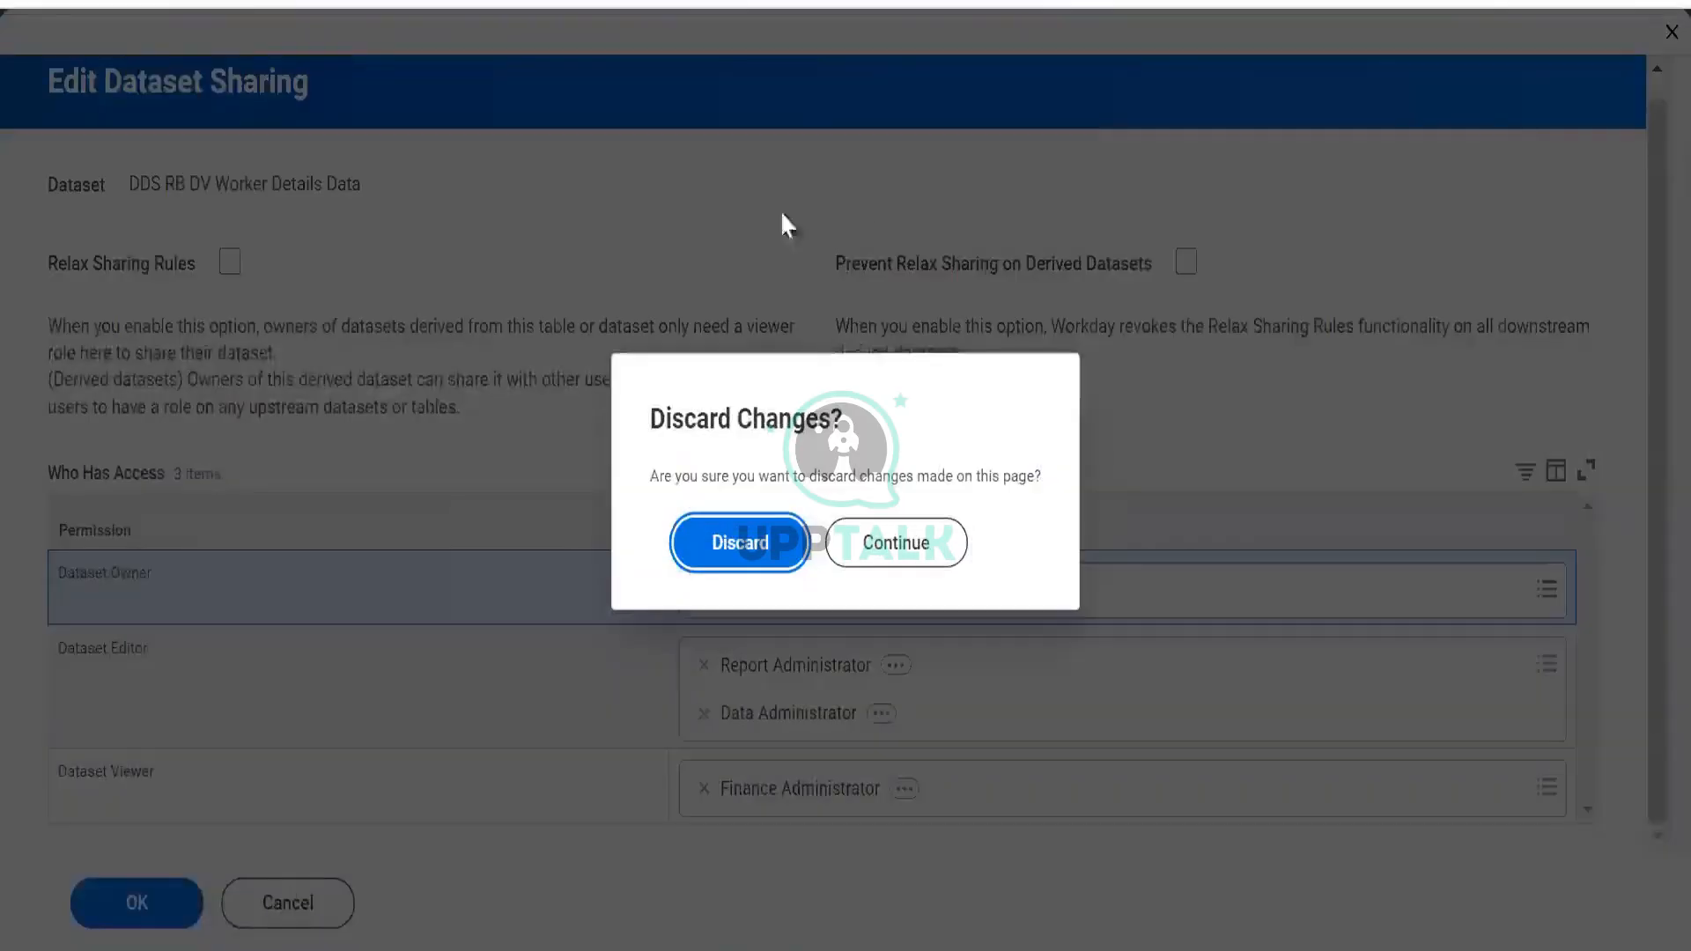
click(744, 548)
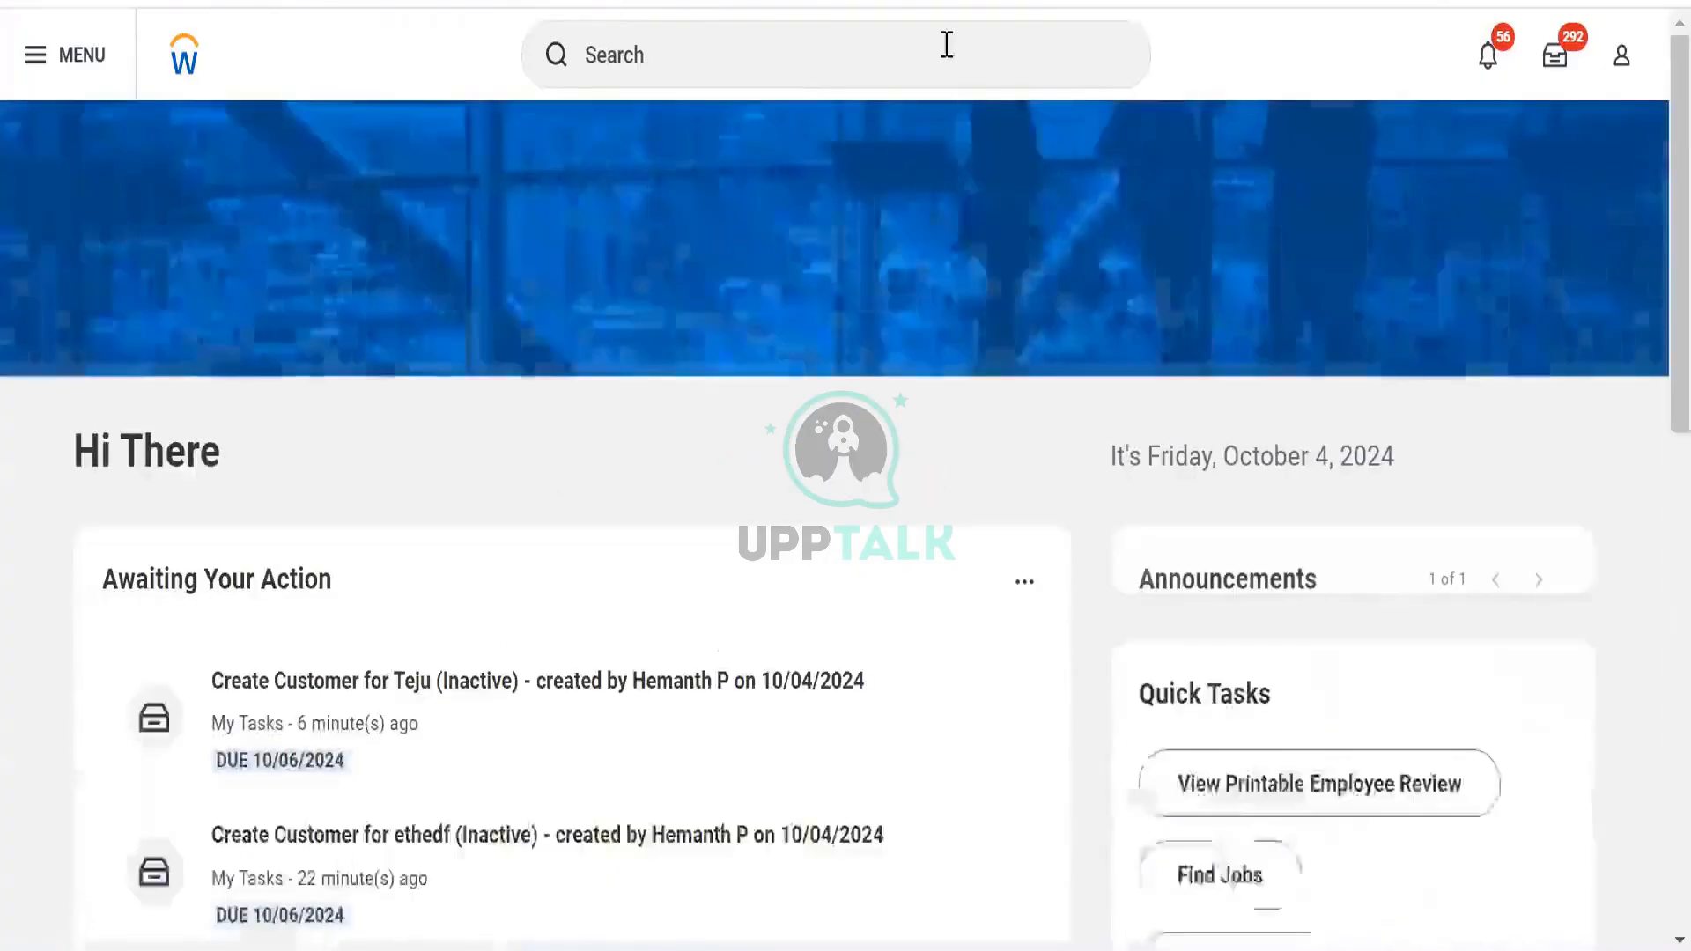
Return to Data Catalog's All Data, skip session recovery, and open sharing for BDS RB DV Org Data
click(943, 45)
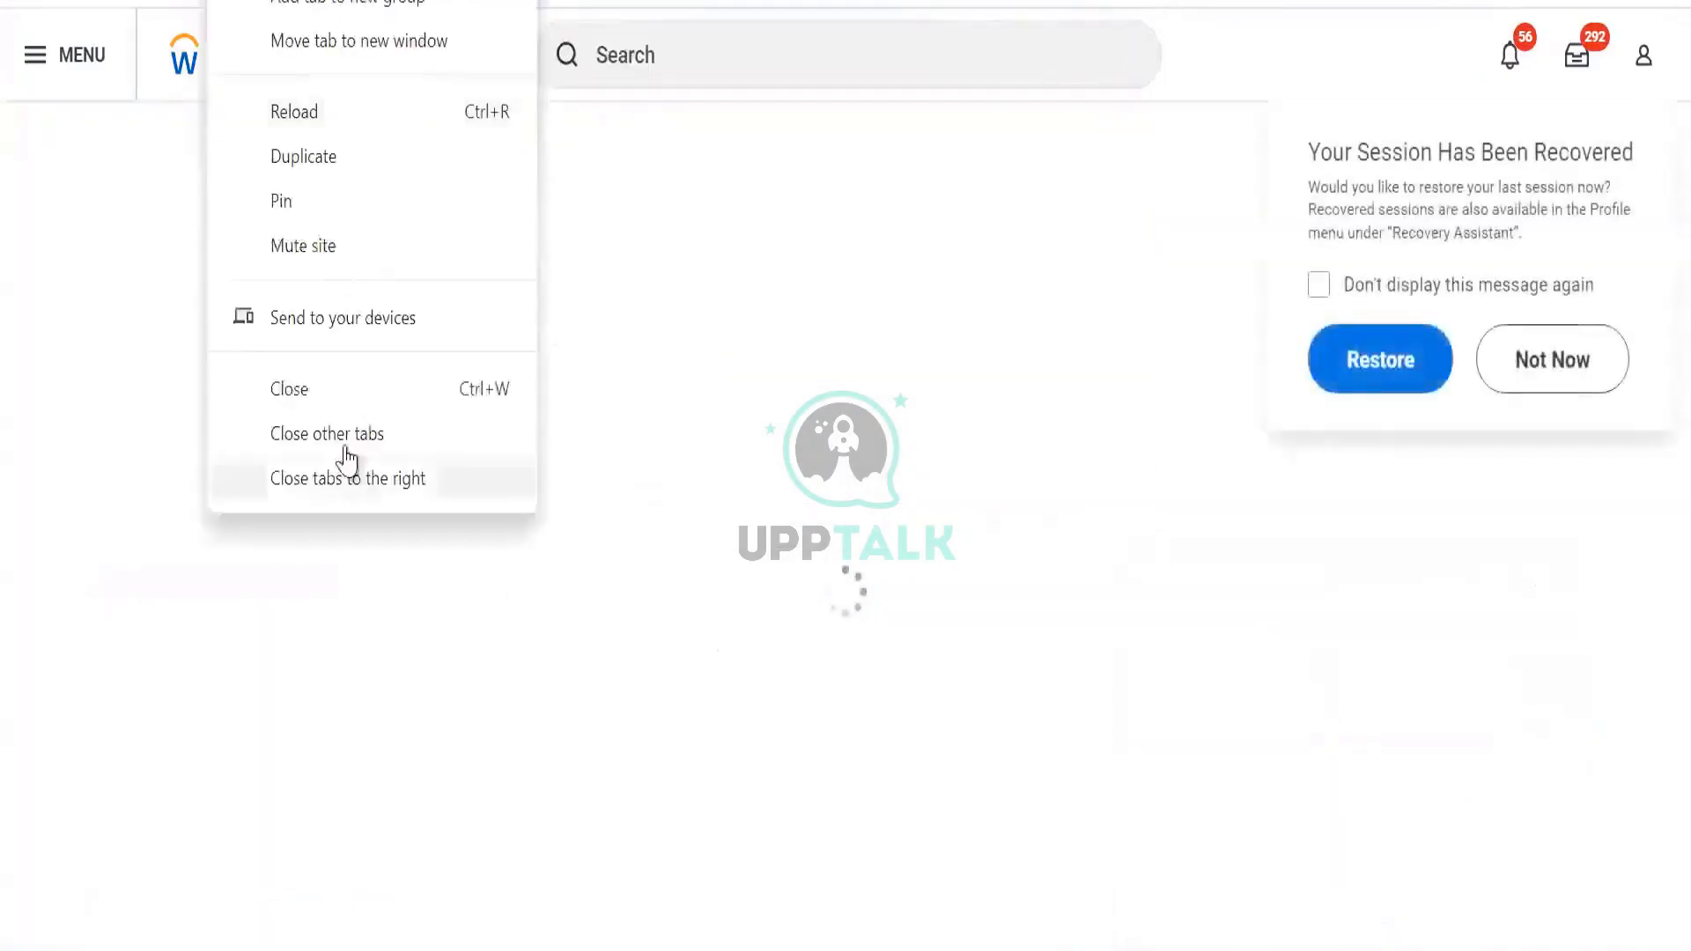
click(347, 447)
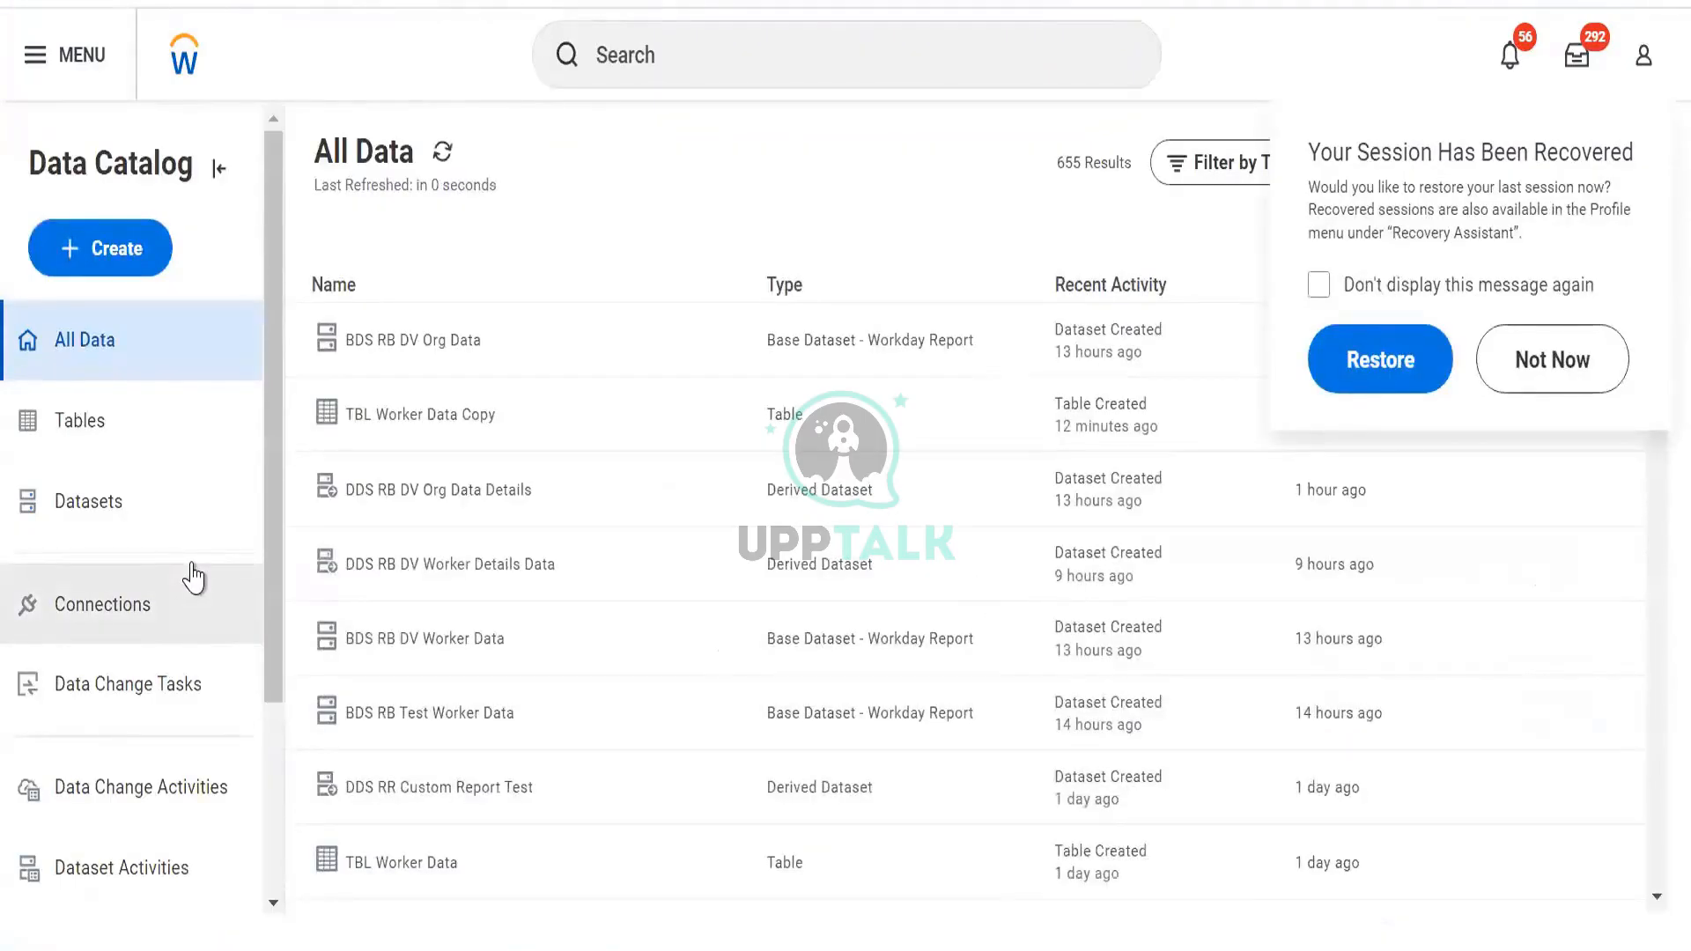
click(1530, 369)
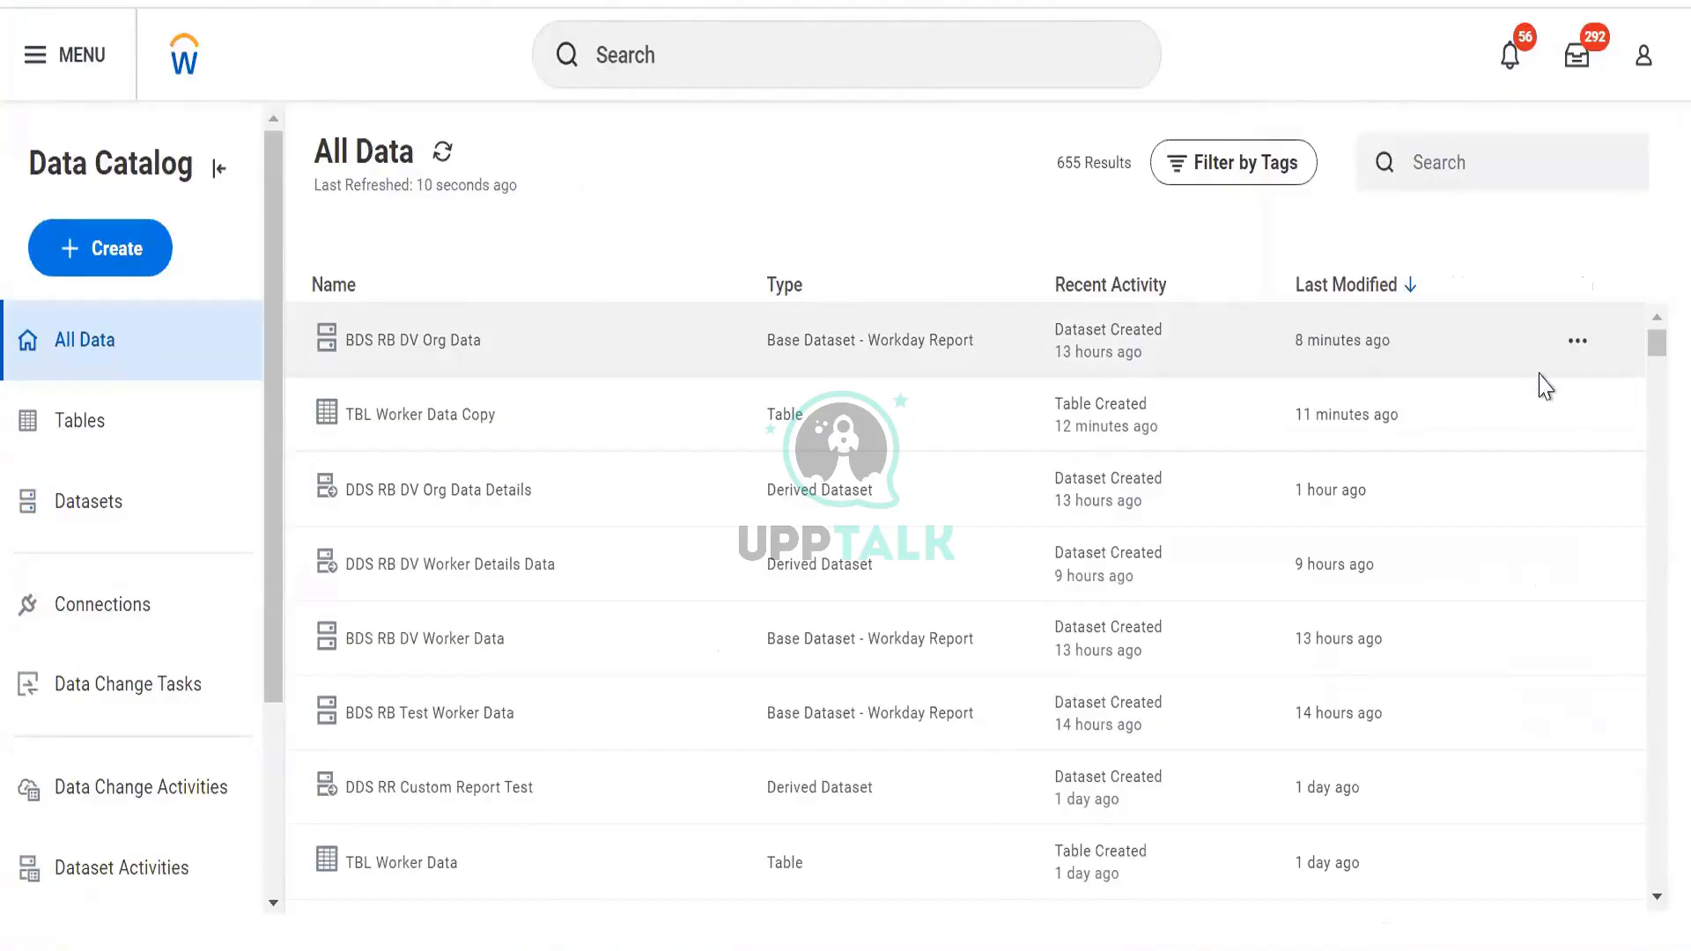
click(1578, 364)
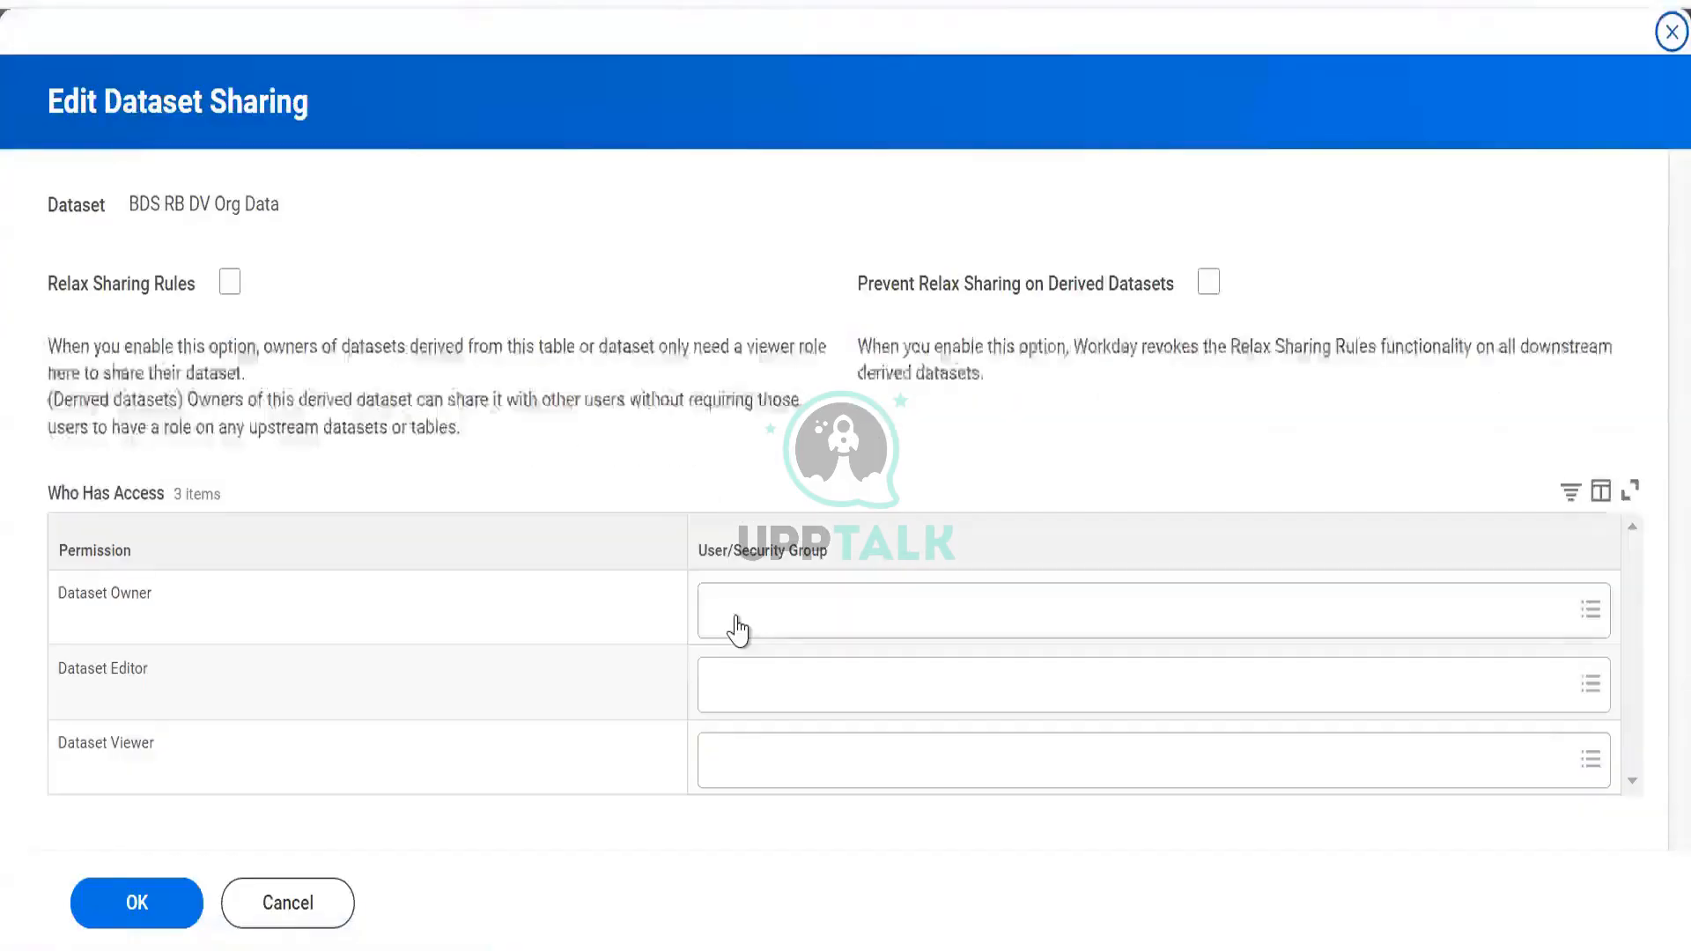
Leave the Owner, Editor and Viewer roles unassigned and cancel the BDS RB DV Org Data sharing edit
click(736, 621)
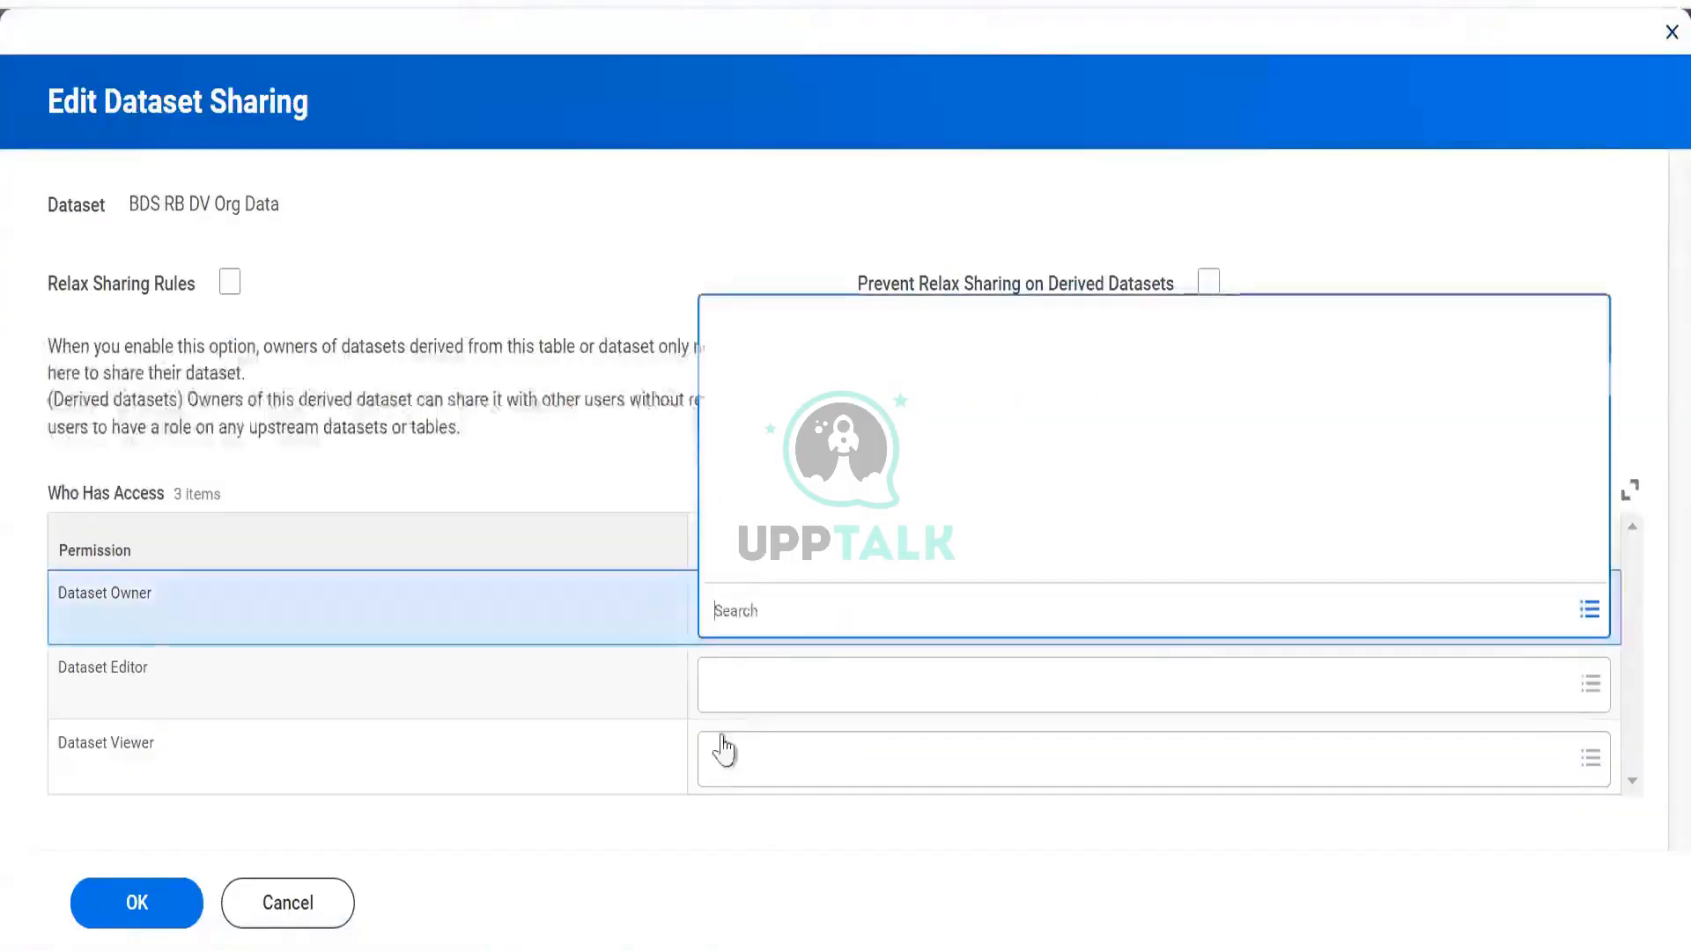
click(720, 707)
click(718, 765)
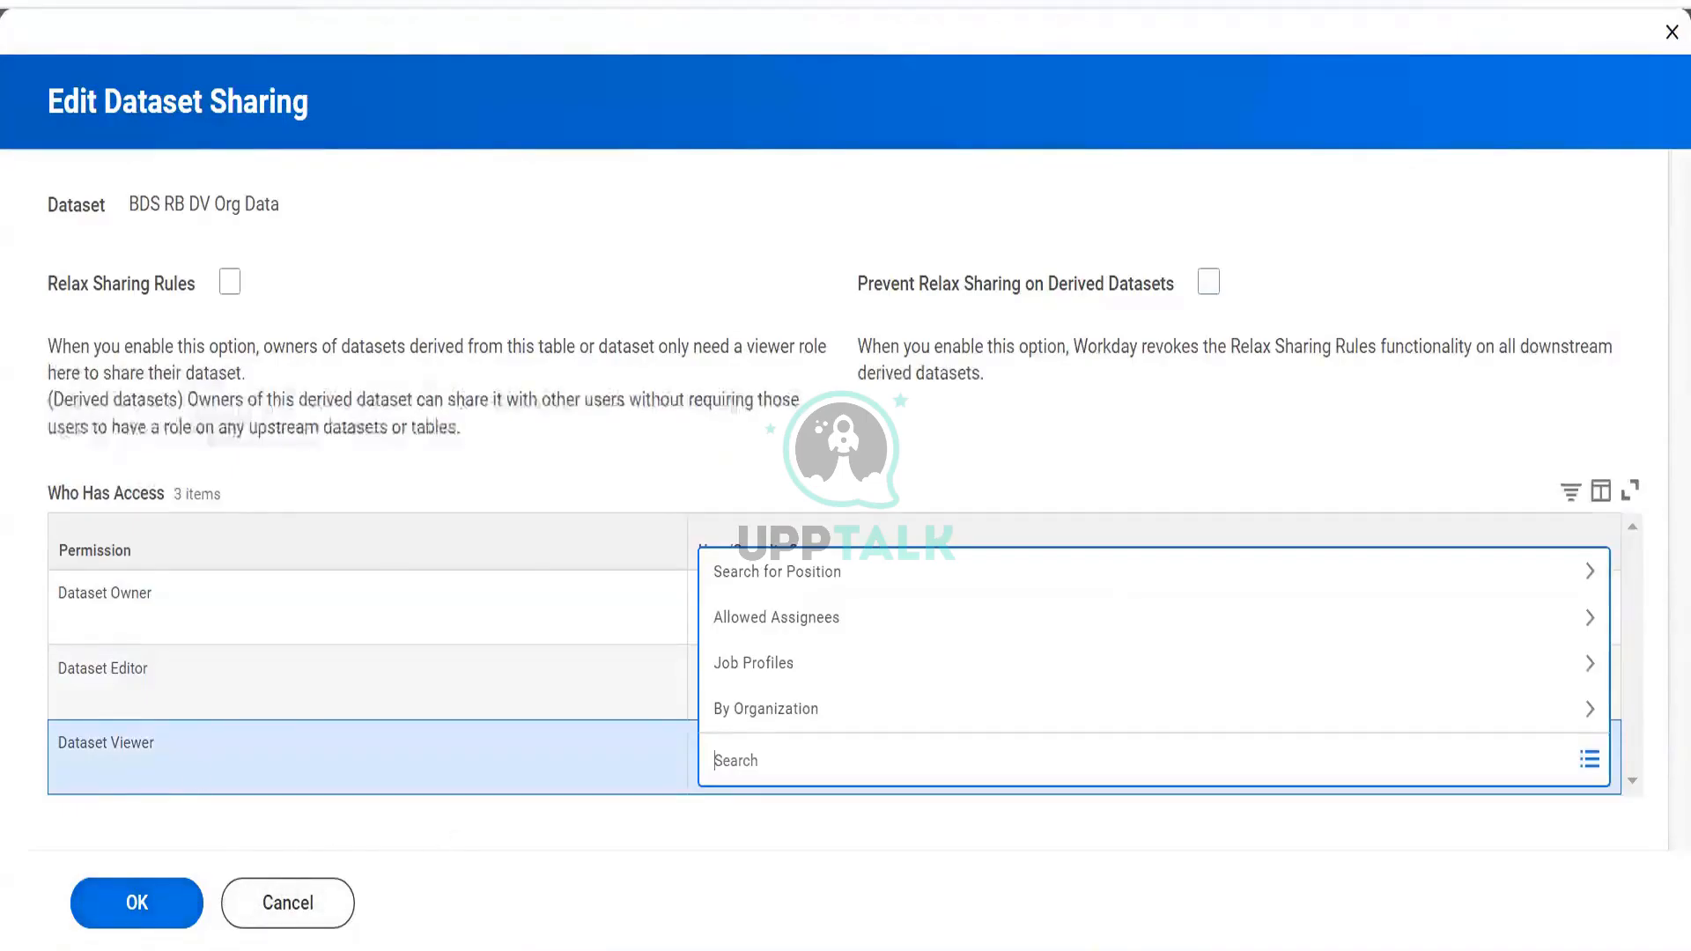
click(234, 905)
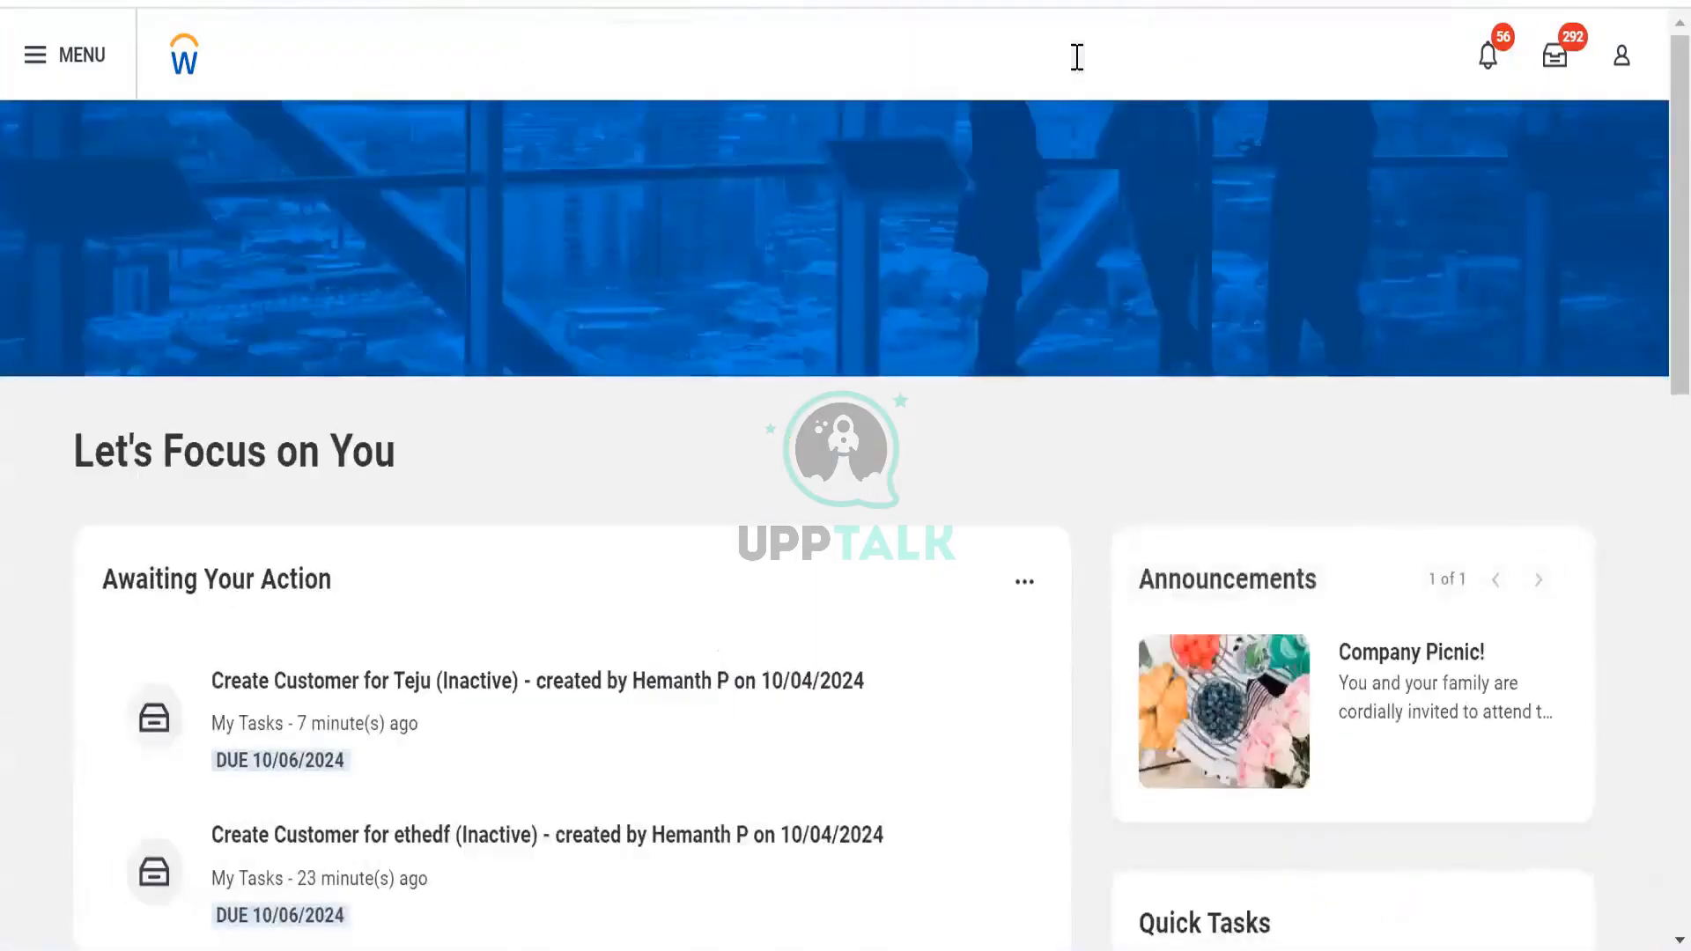
click(1076, 56)
click(473, 5)
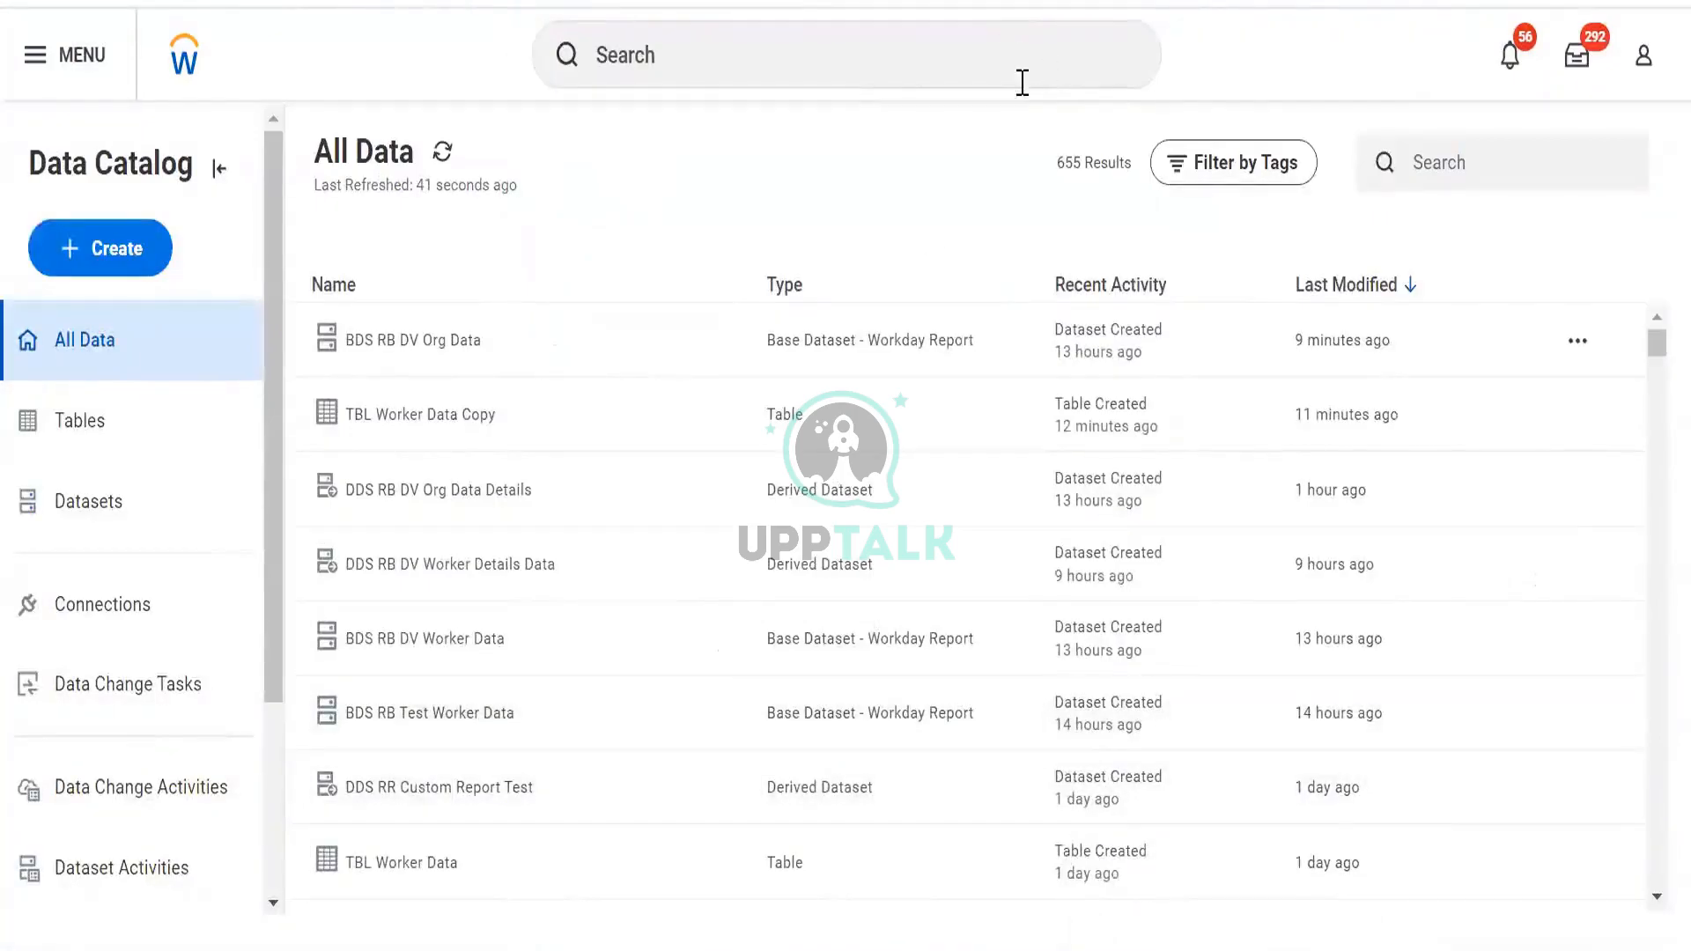
drag(1057, 164, 1132, 169)
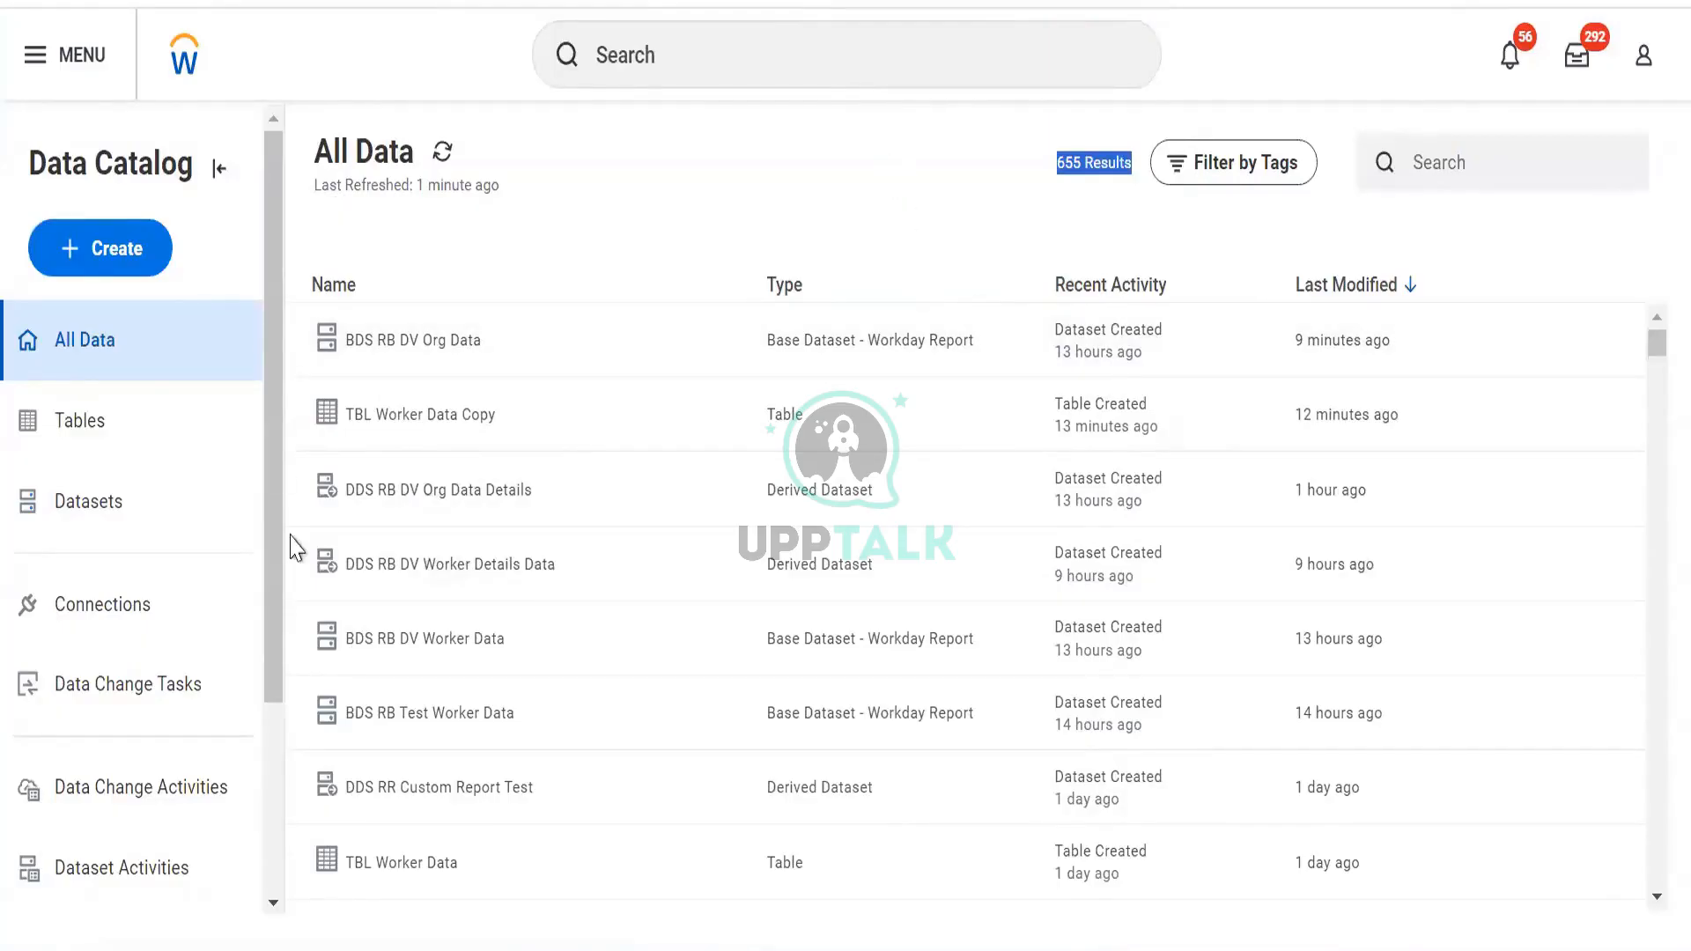
scroll(695, 479, down, 5)
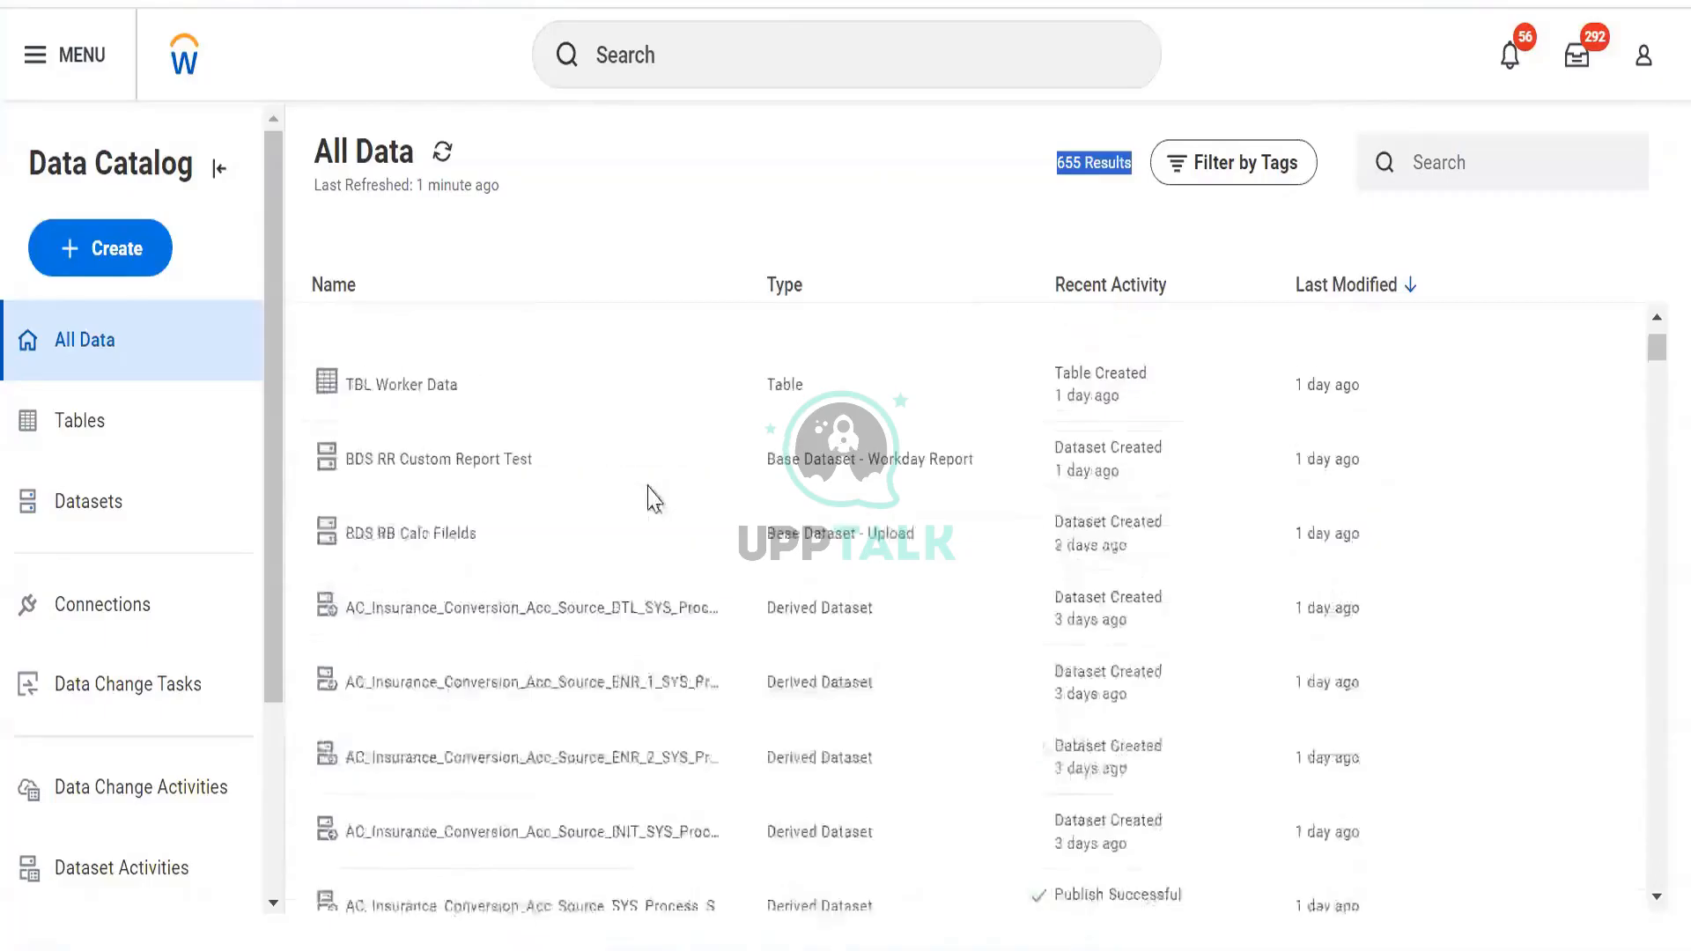
scroll(652, 495, up, 5)
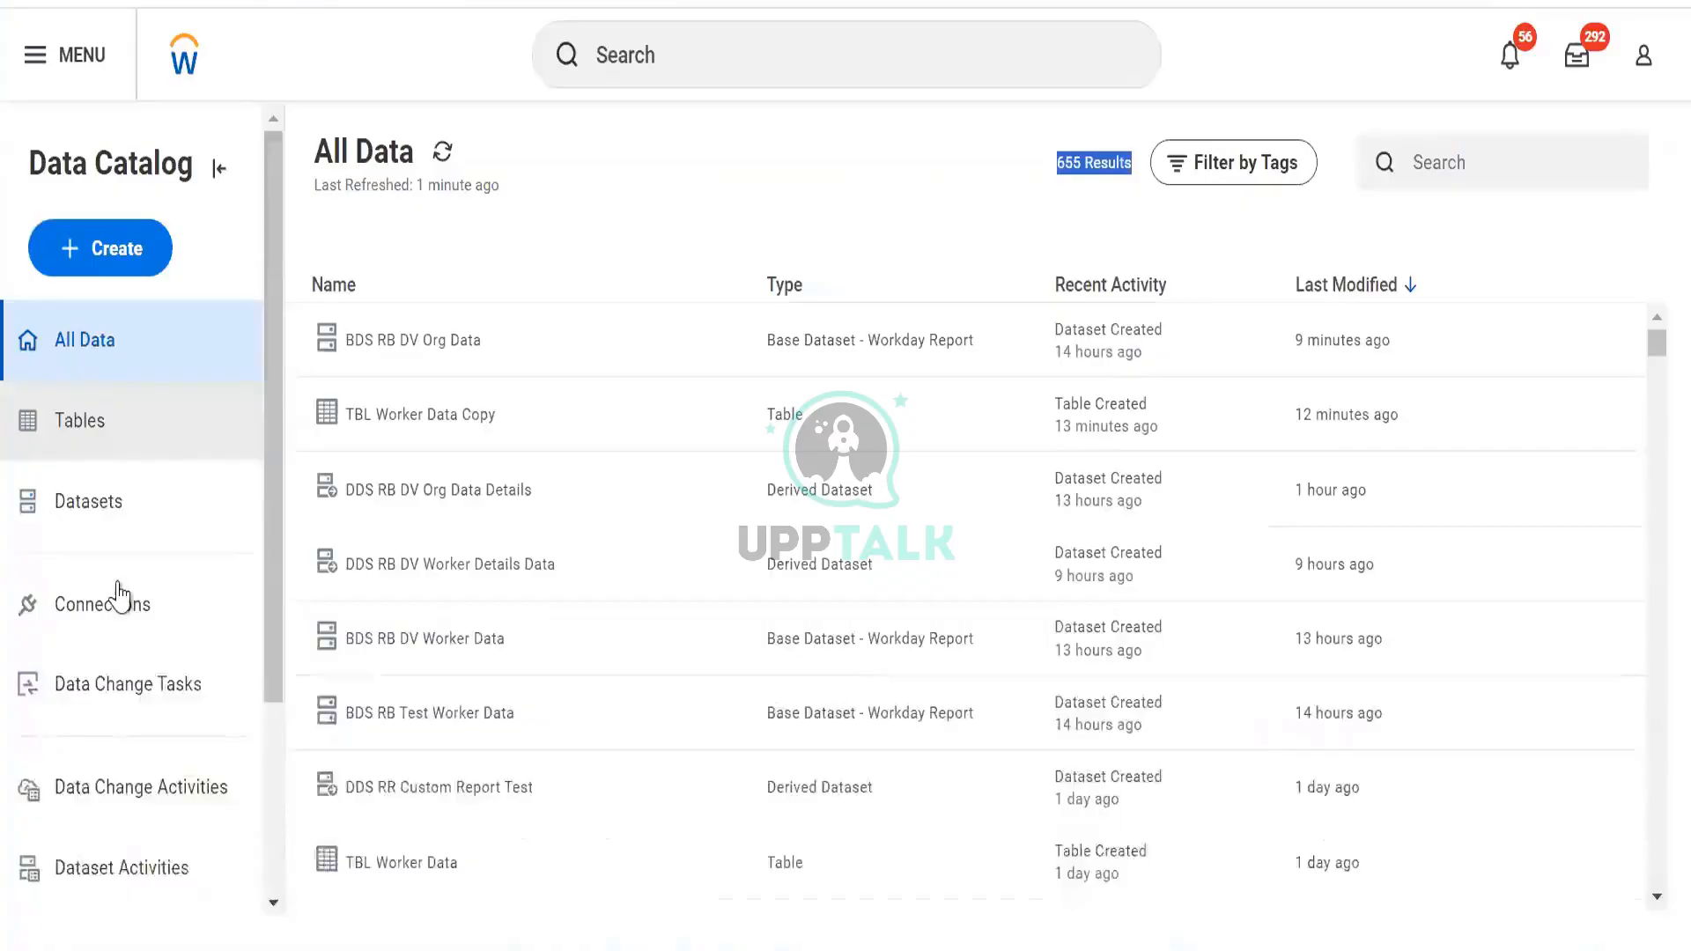
Filter the catalog to Datasets and open the details of DDS Worker Data Enriched
click(115, 509)
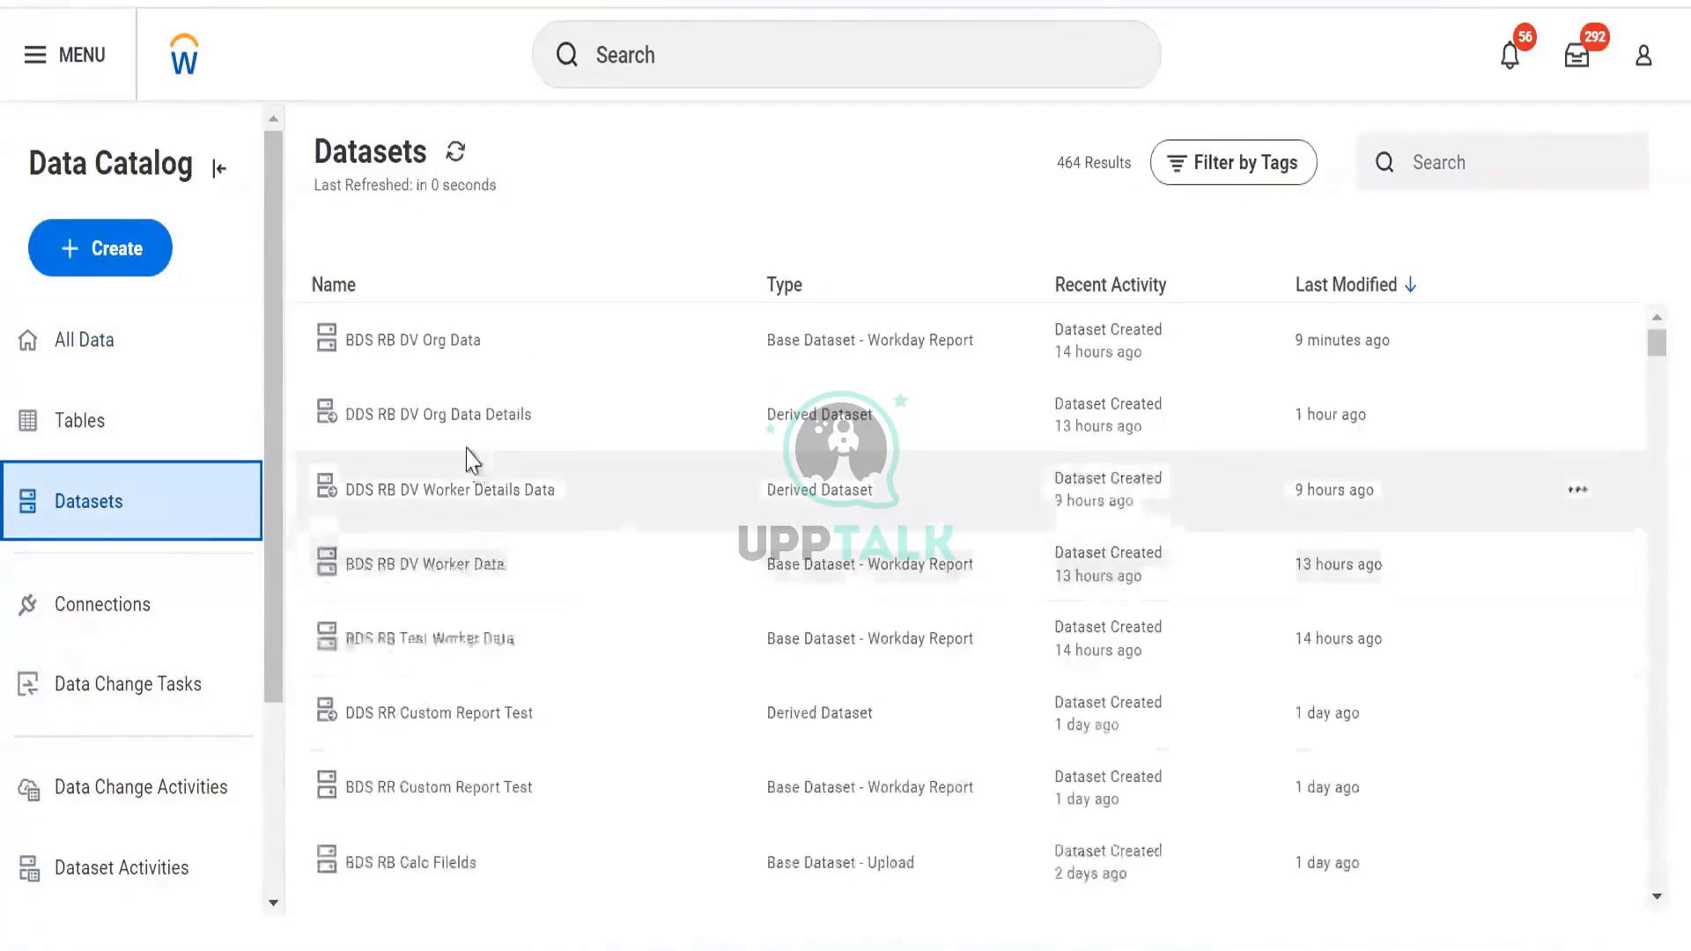
scroll(458, 487, down, 10)
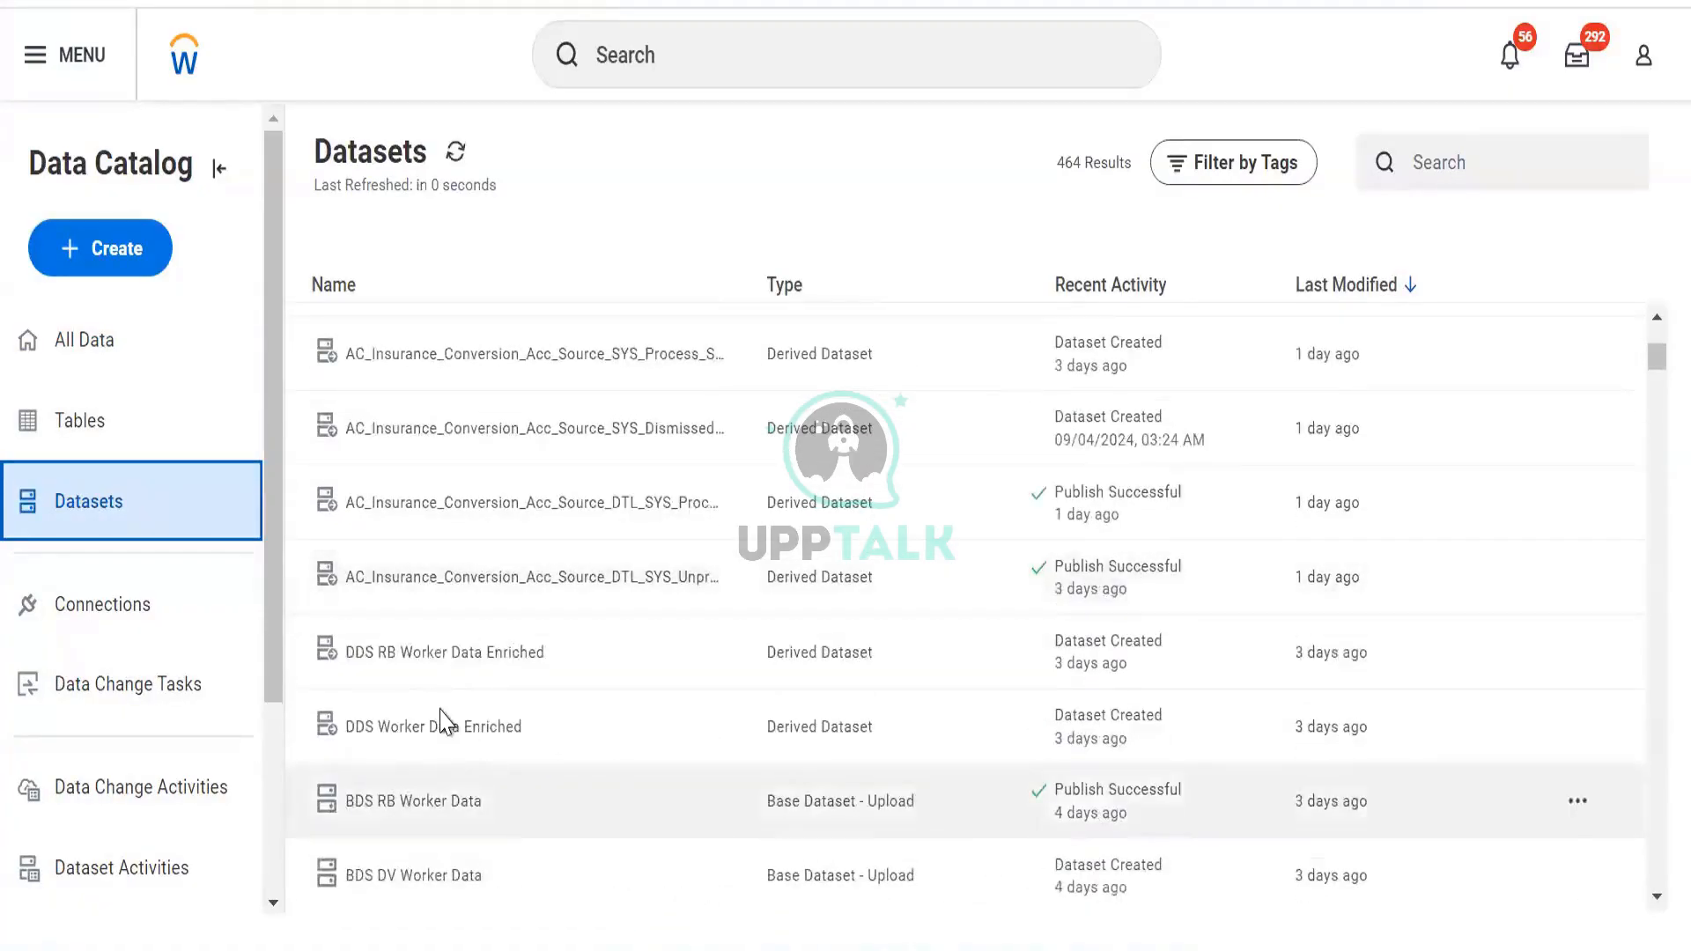
click(441, 710)
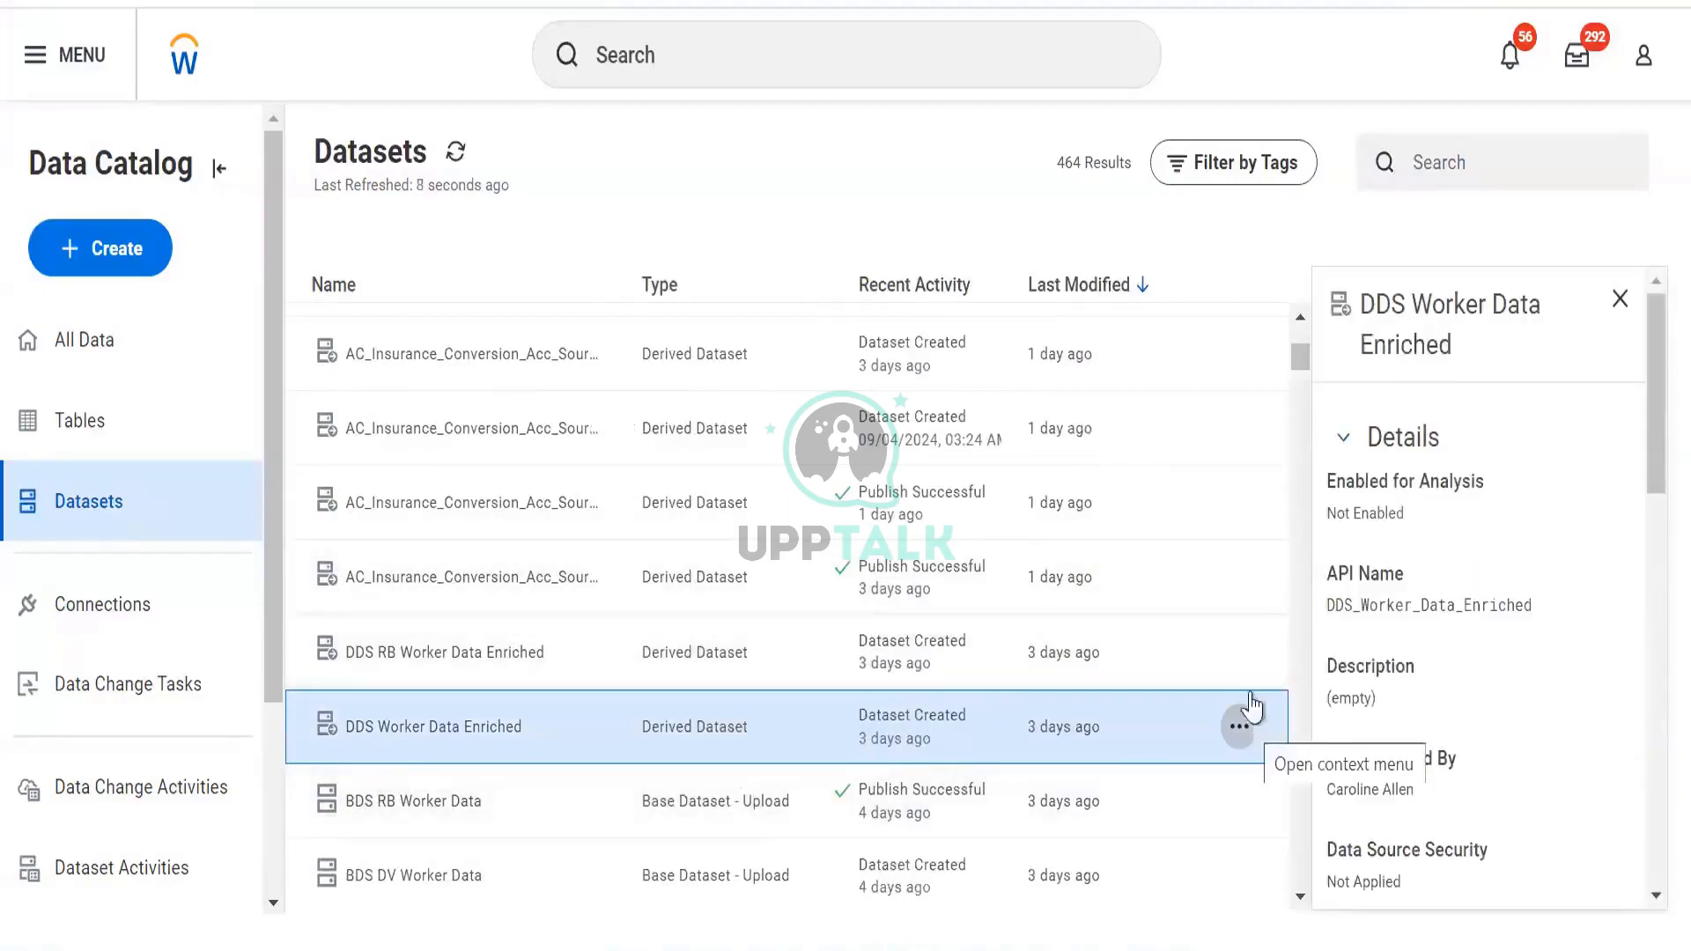
click(1242, 729)
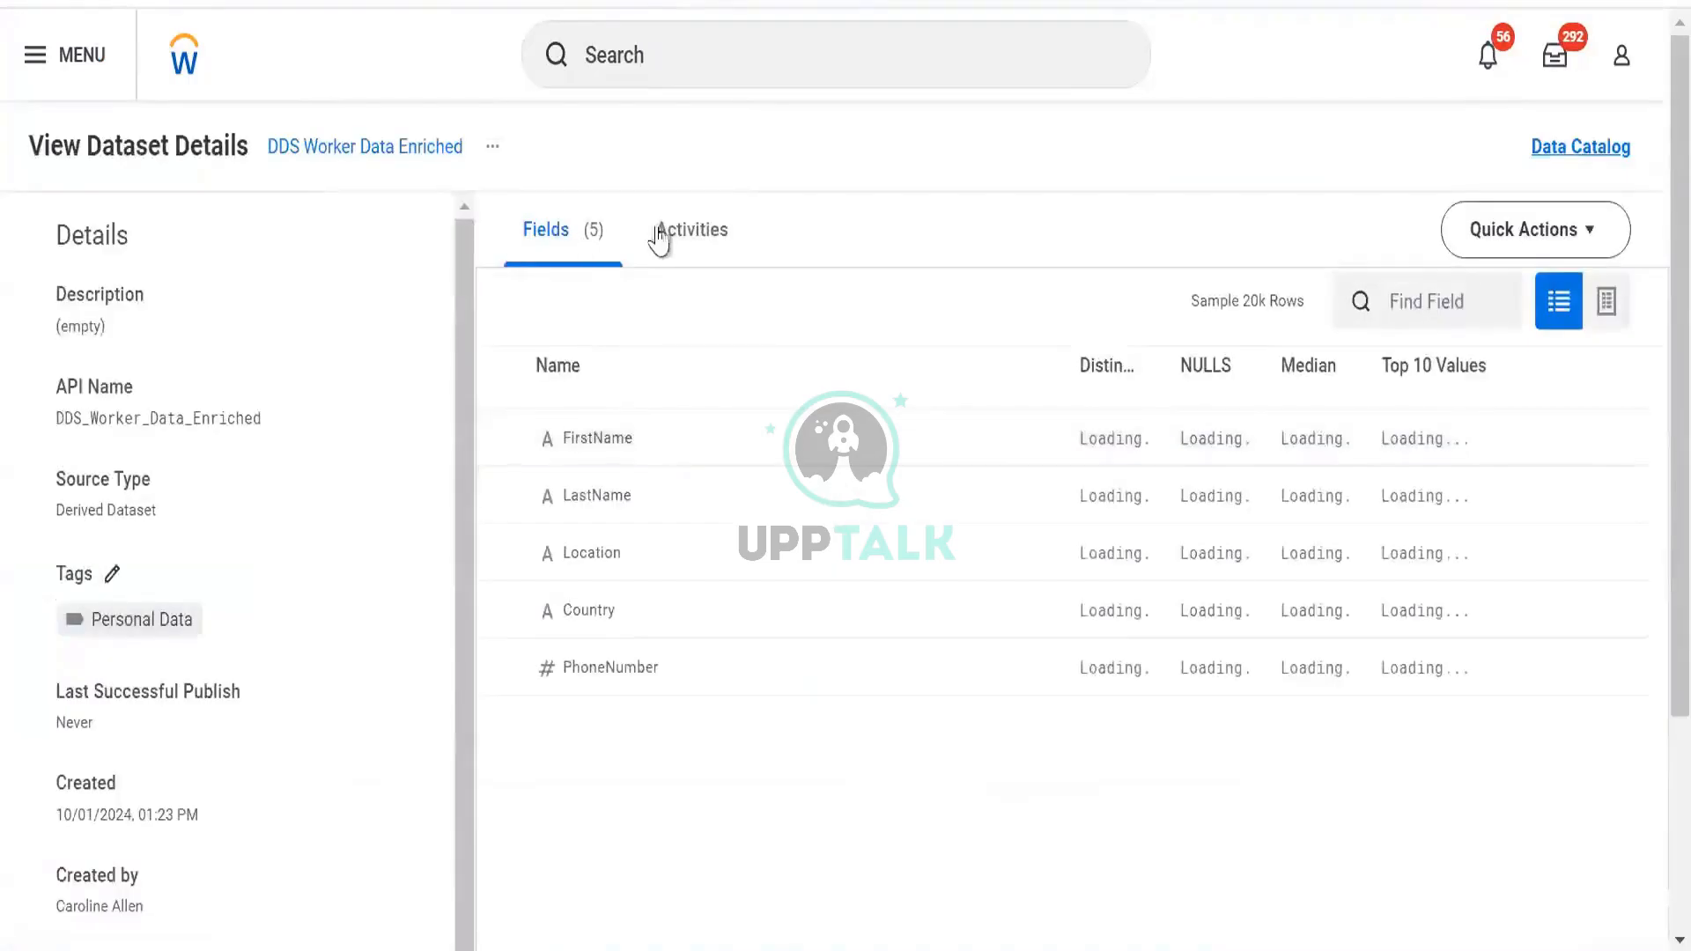
Check DDS Worker Data Enriched's publish activity and preview its sample rows in grid view
click(664, 233)
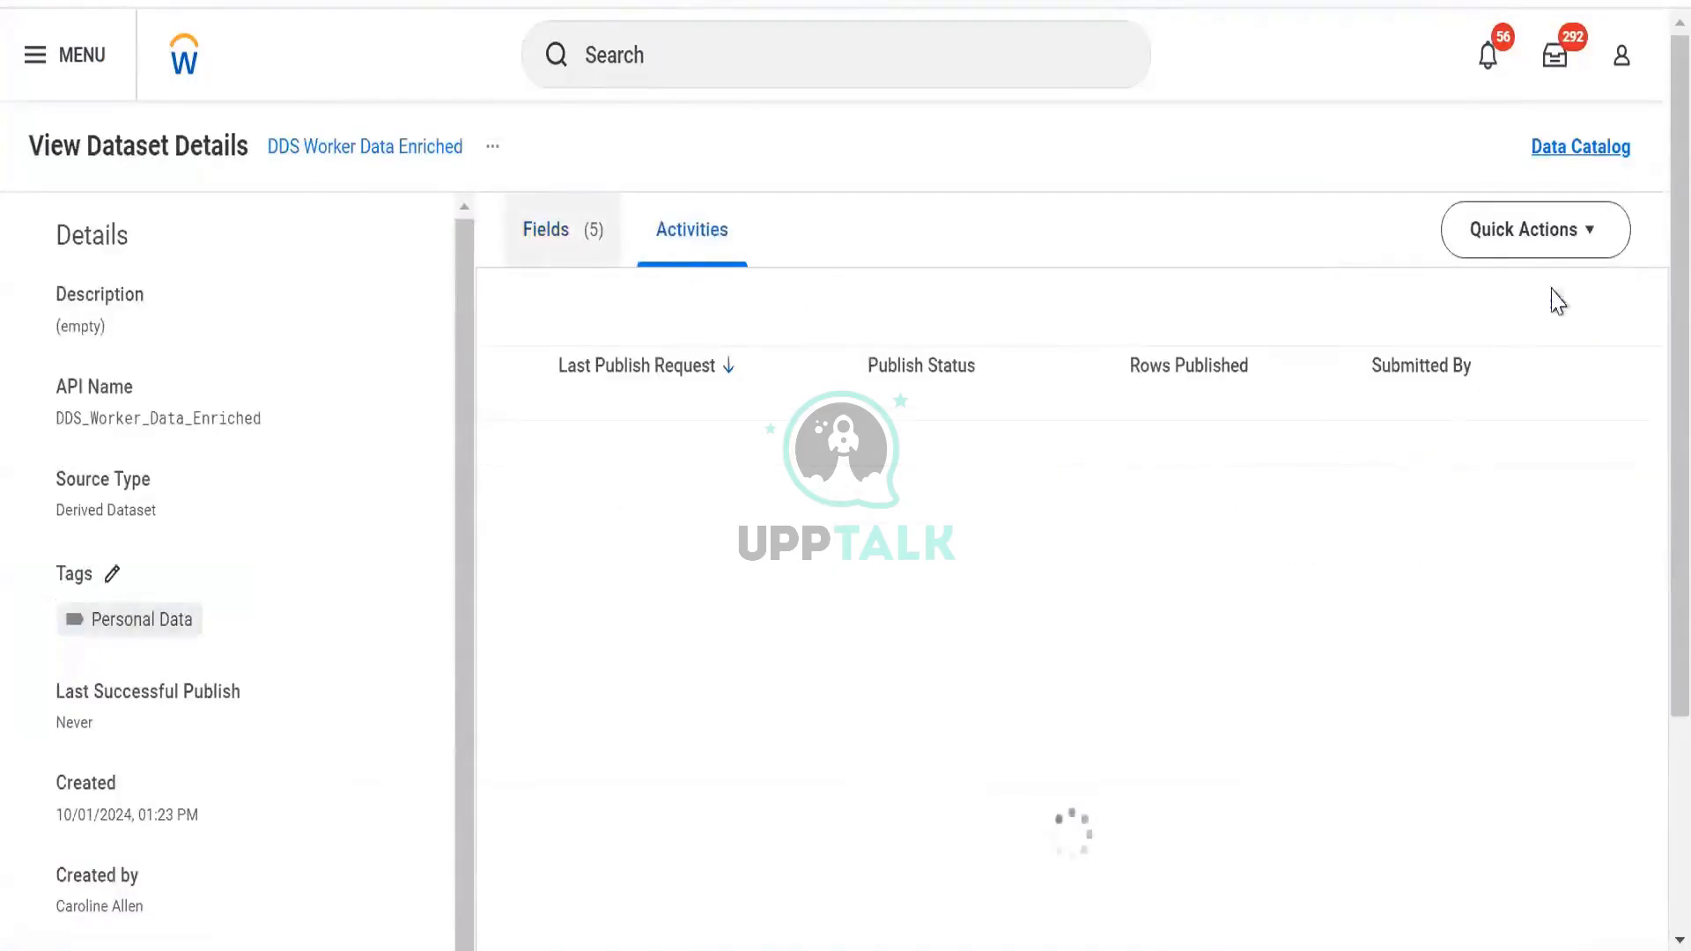
click(1603, 302)
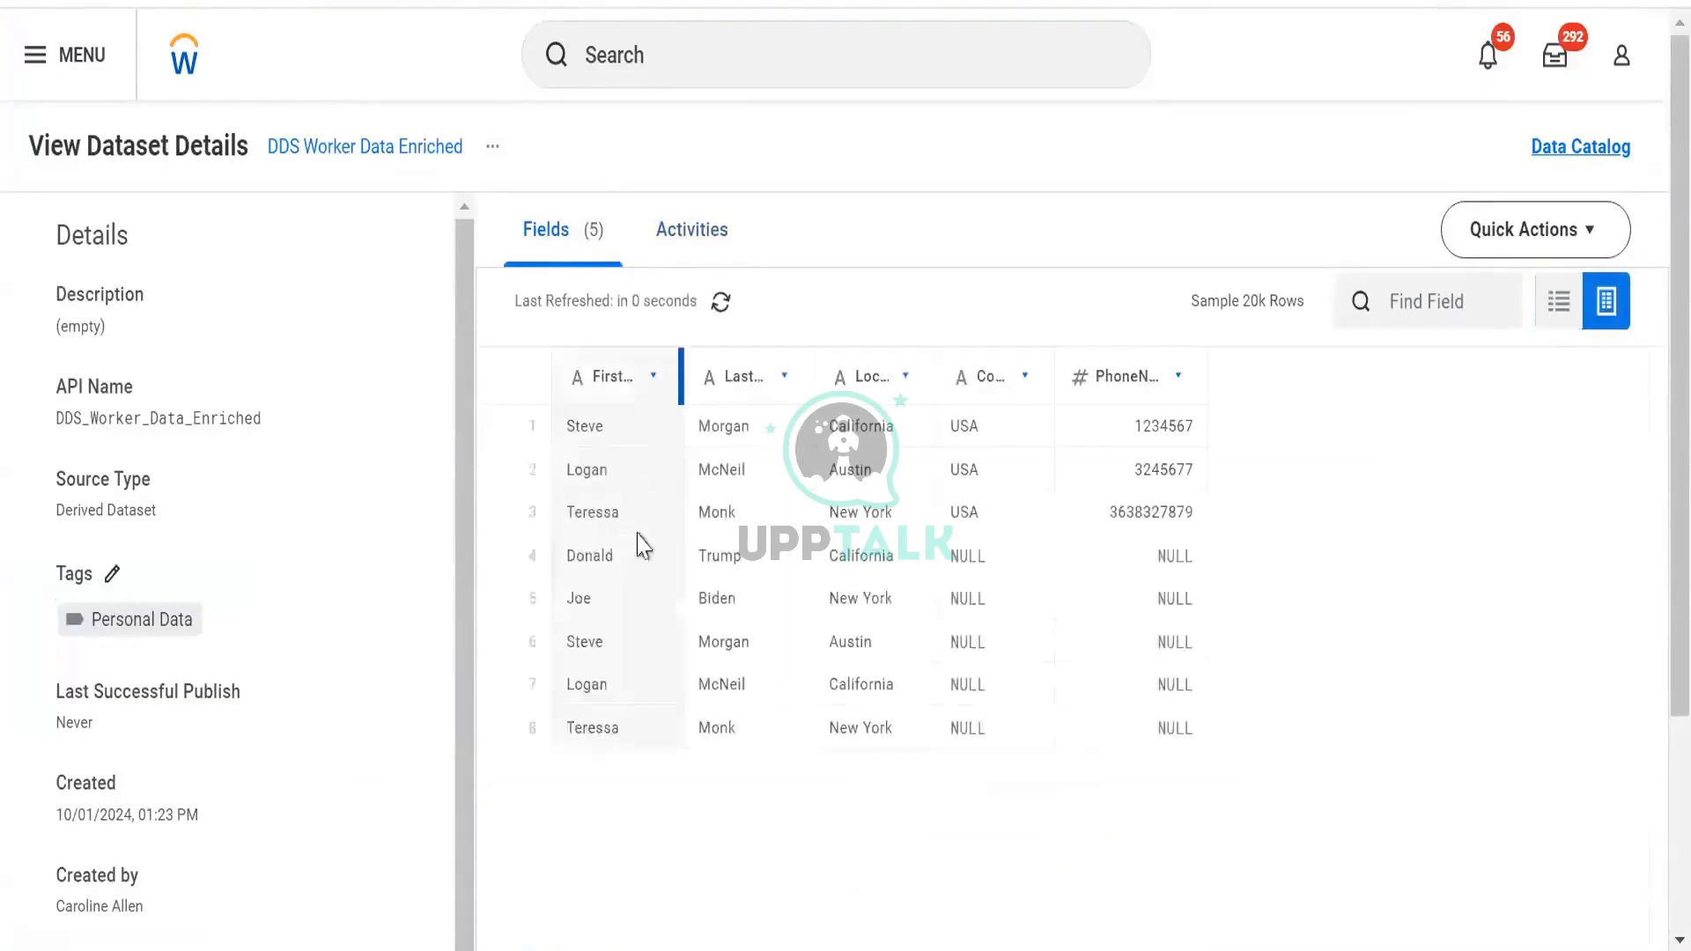
click(643, 240)
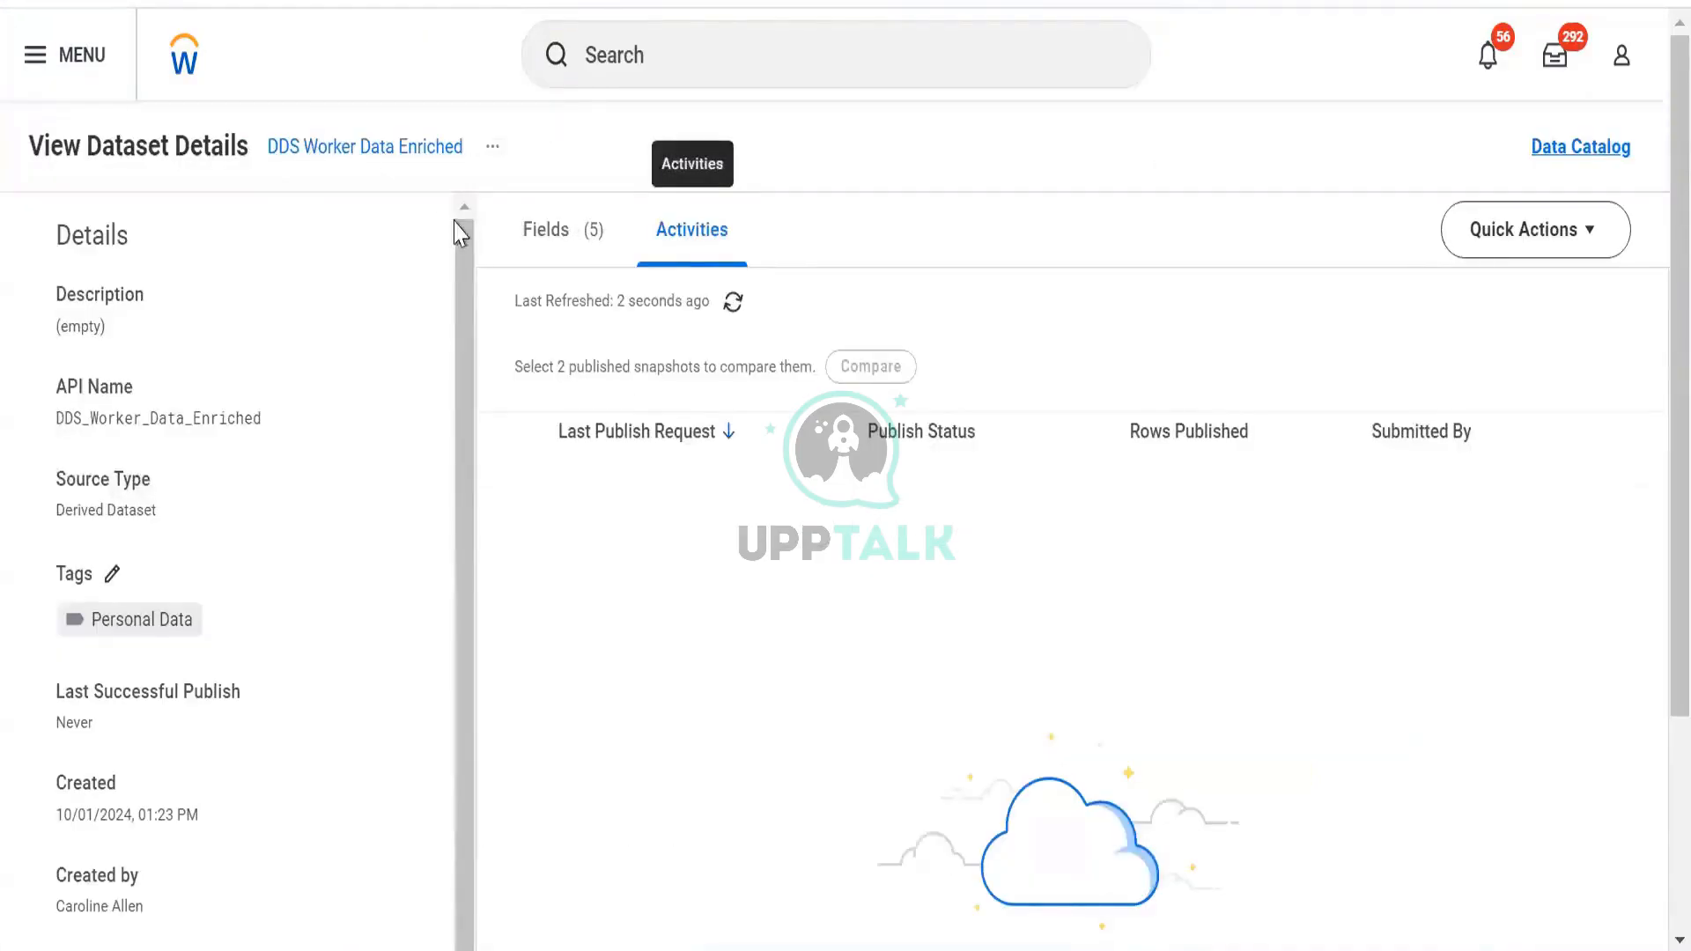
Look at the dataset's Publishing actions, then open the actions for DDS RB DV Worker Details Data in Datasets
click(488, 147)
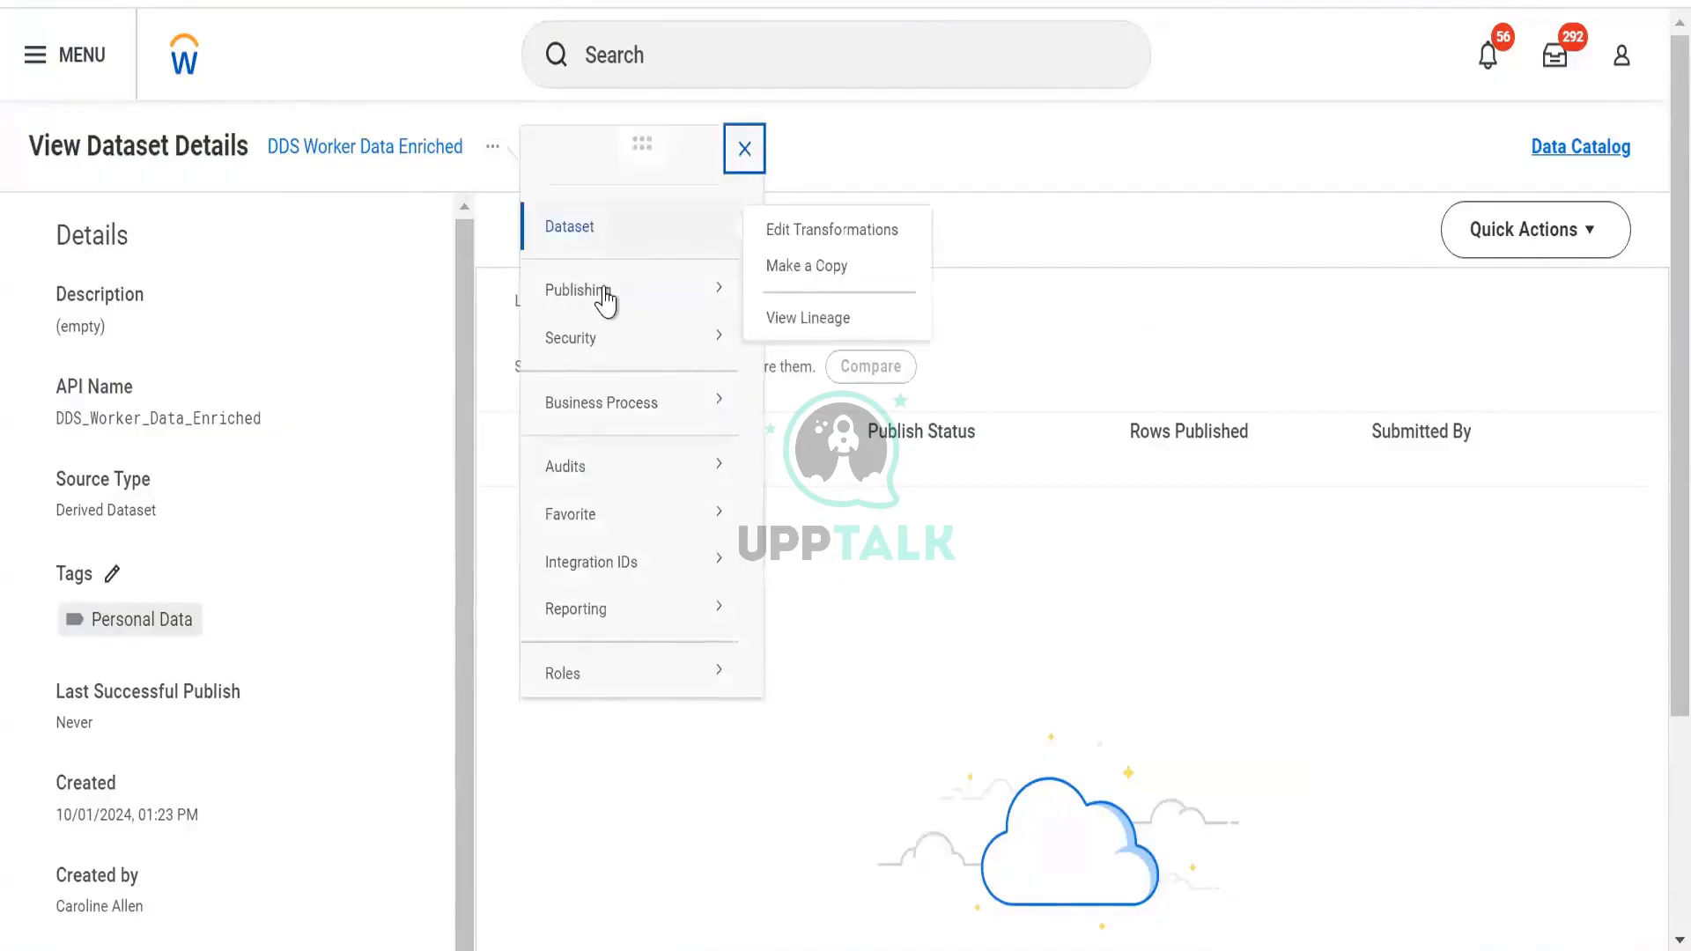
mouse_move(664, 307)
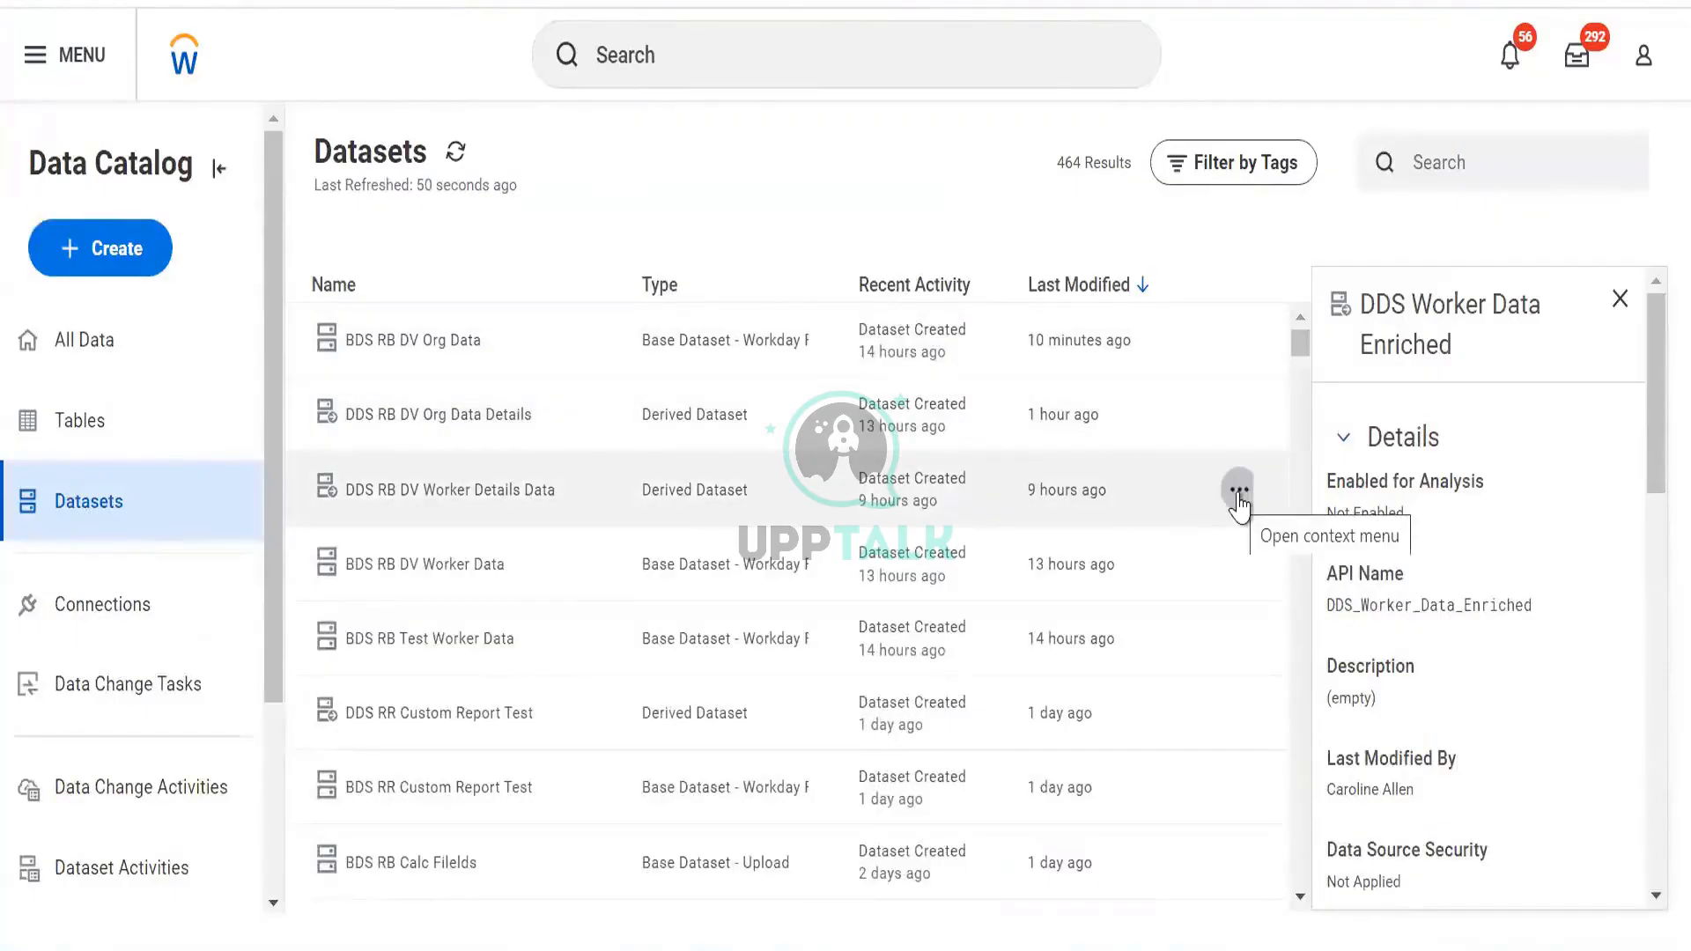
click(1239, 494)
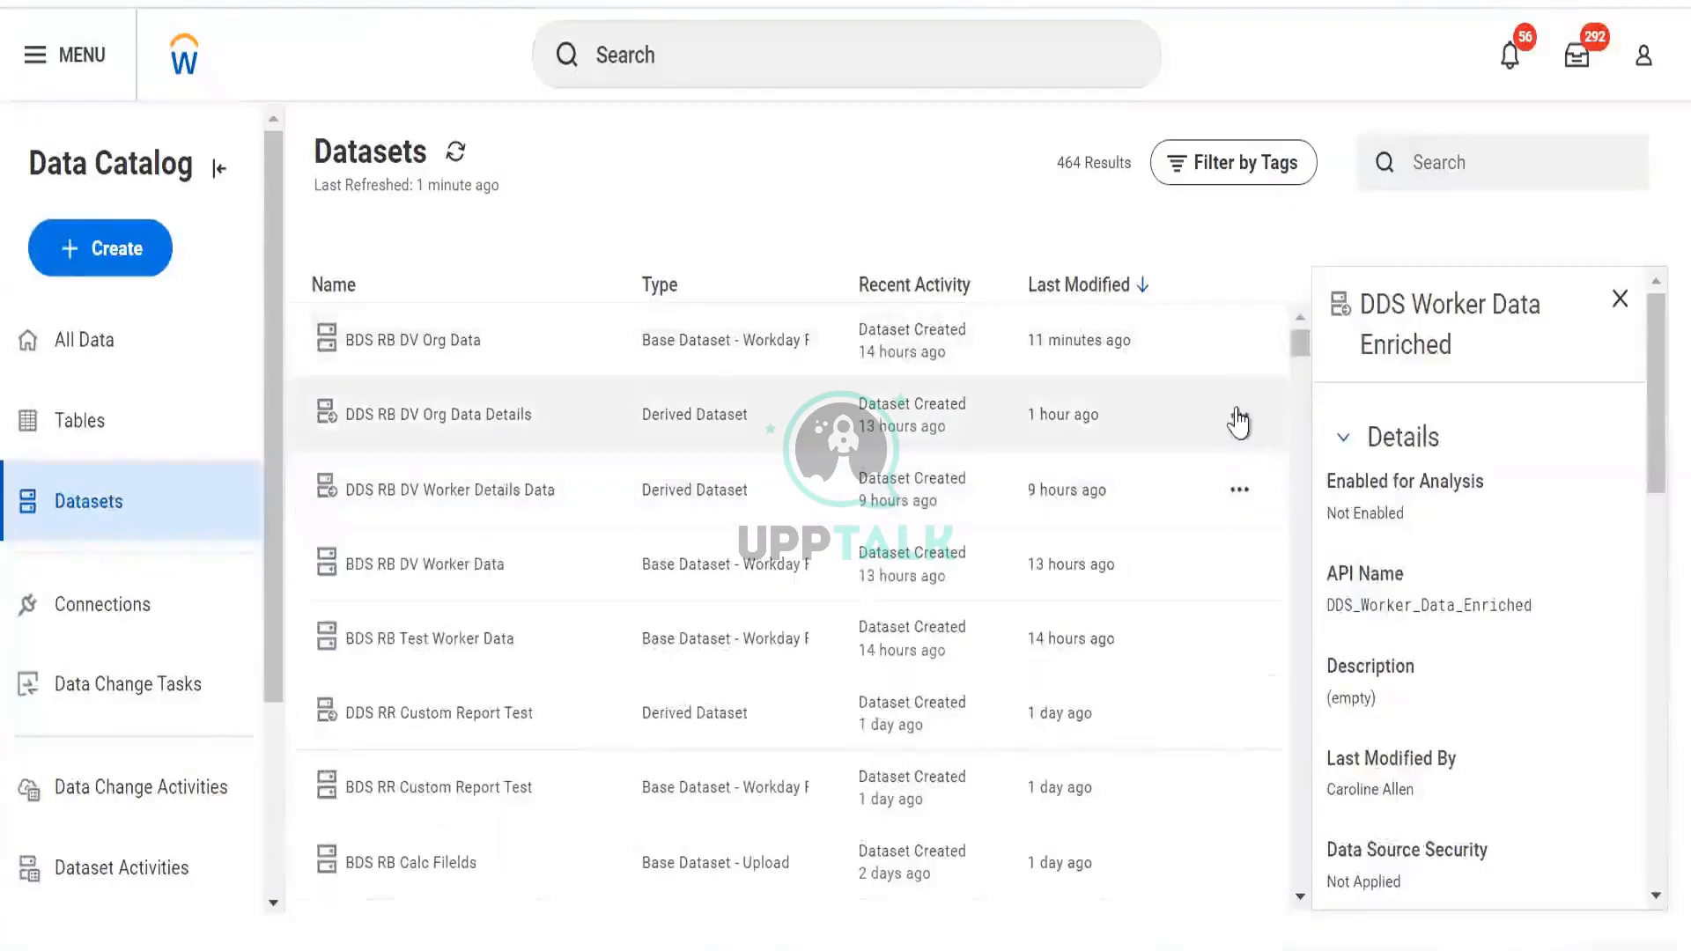
Open a dataset row's actions menu in the Datasets list to get back to DDS Worker Data Enriched
click(1237, 416)
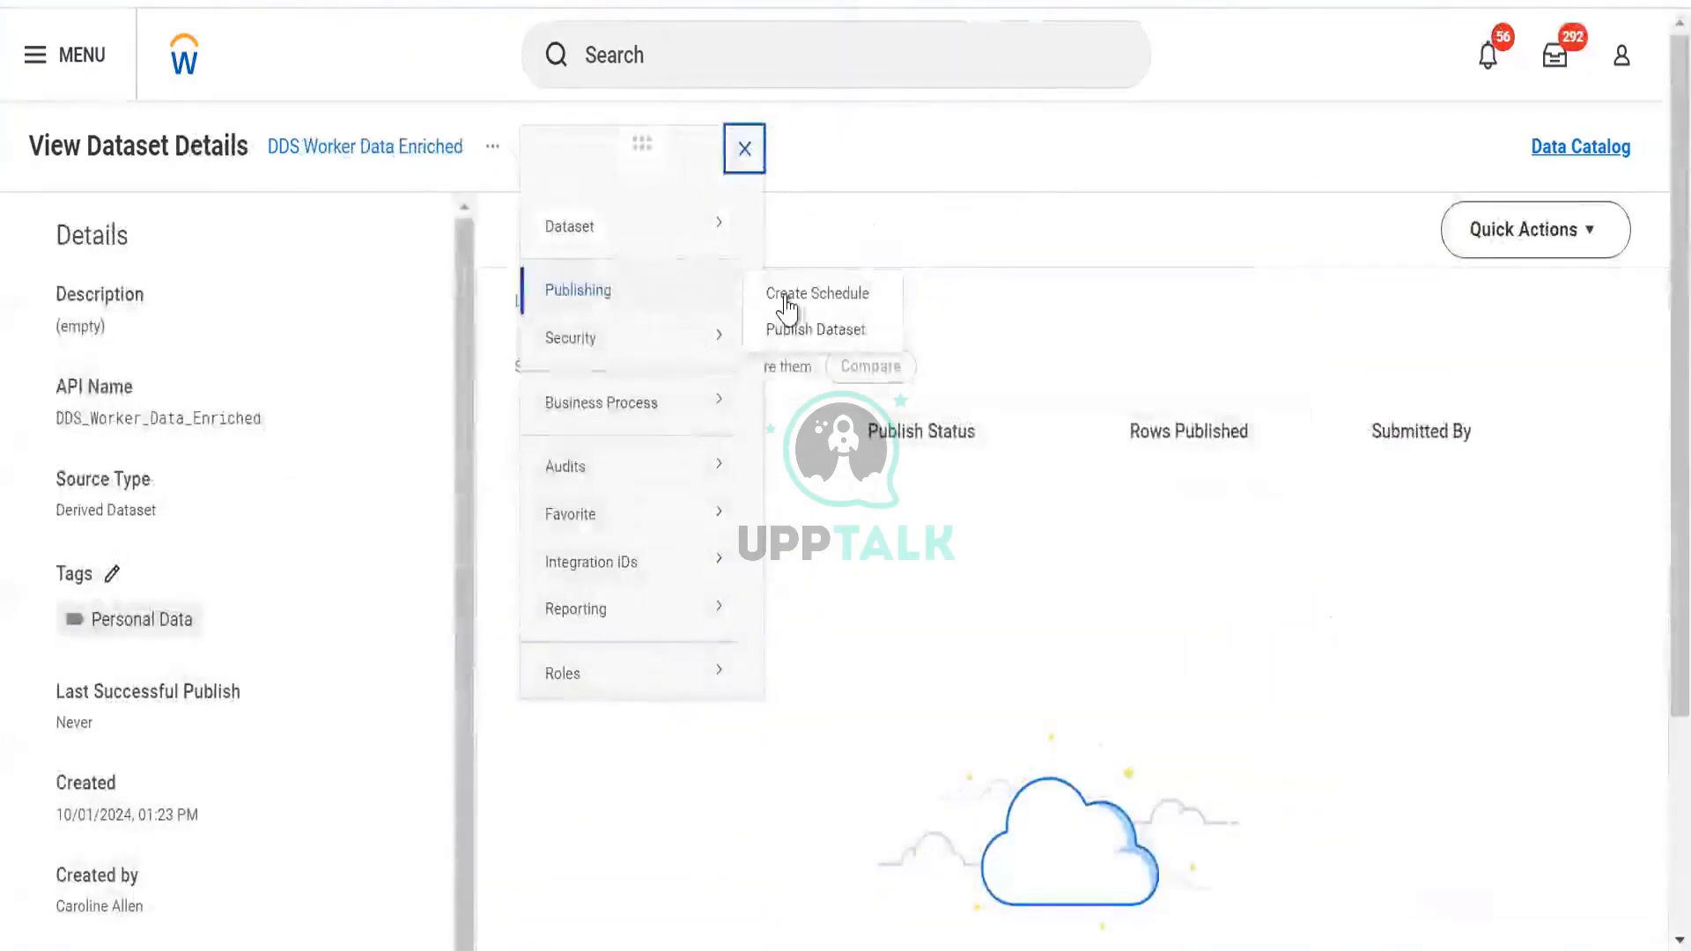
Create a publish schedule for DDS Worker Data Enriched with Weekly Recurrence as the run frequency
click(791, 299)
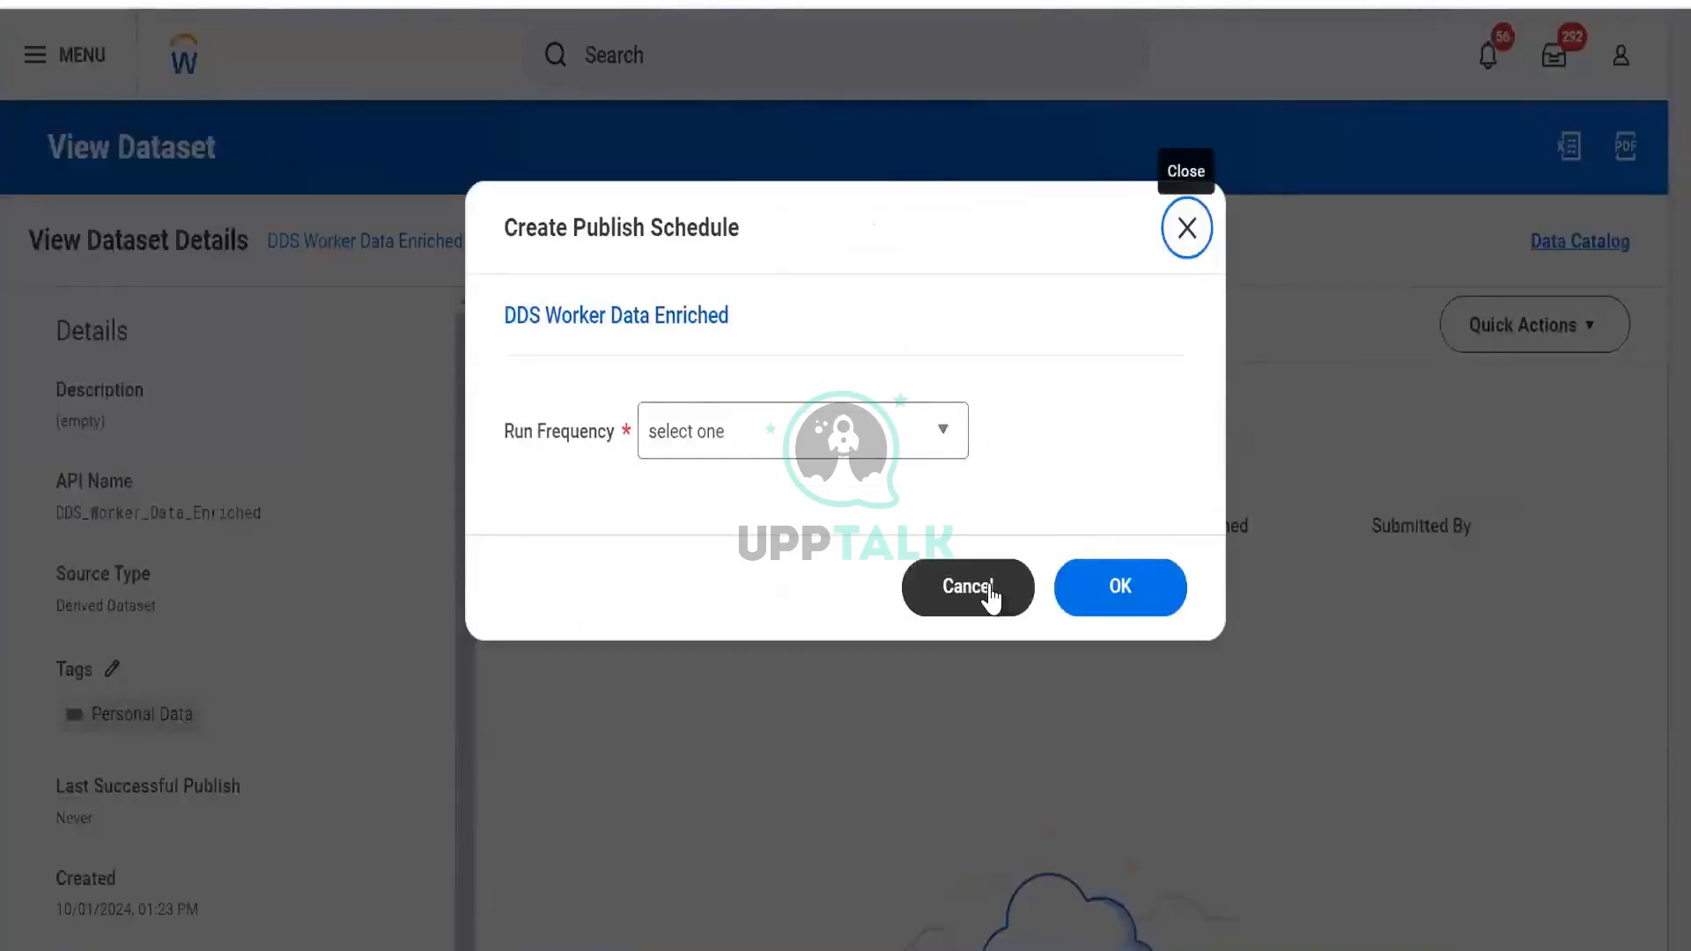
click(985, 591)
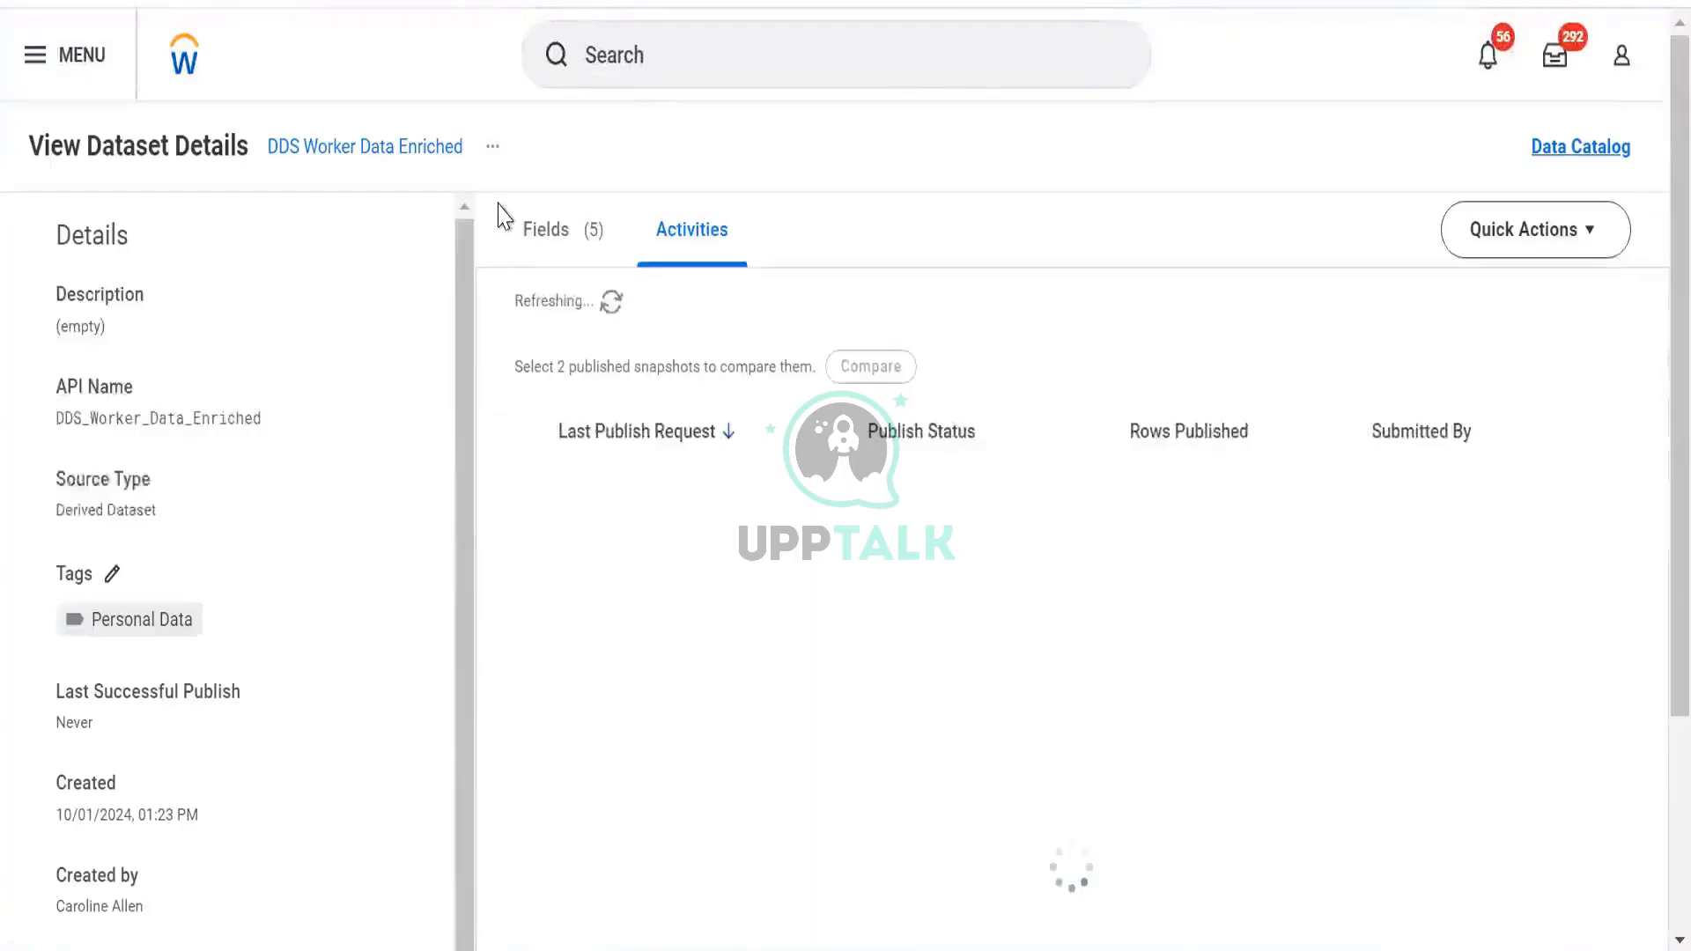
click(492, 149)
mouse_move(604, 295)
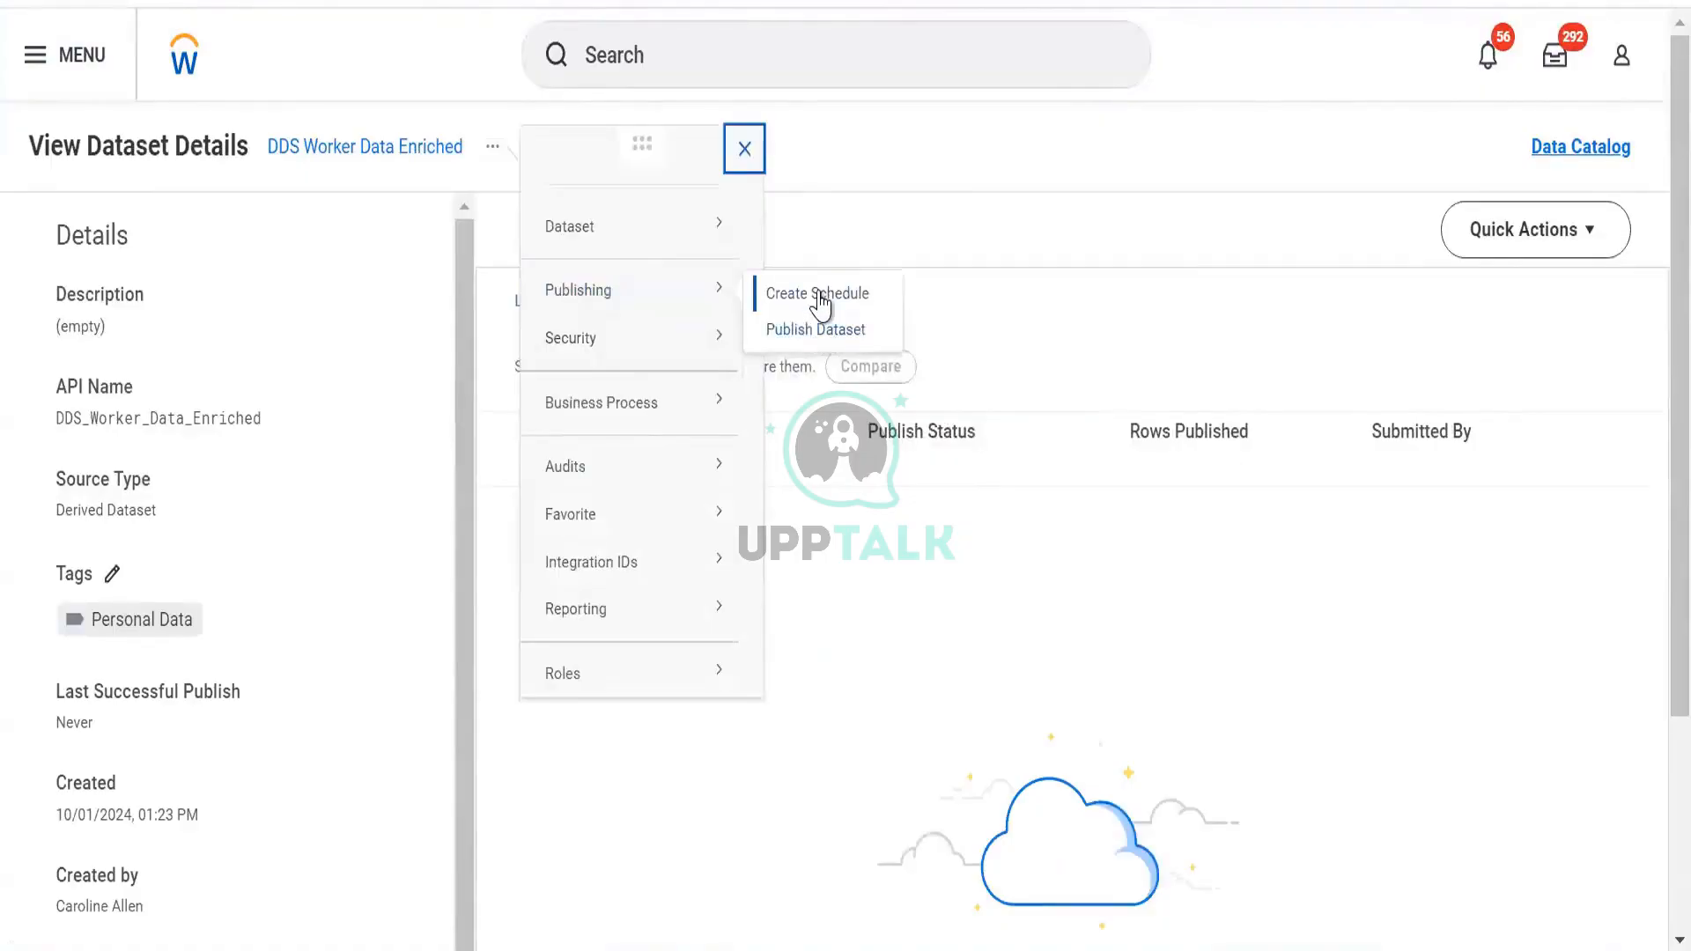
click(820, 300)
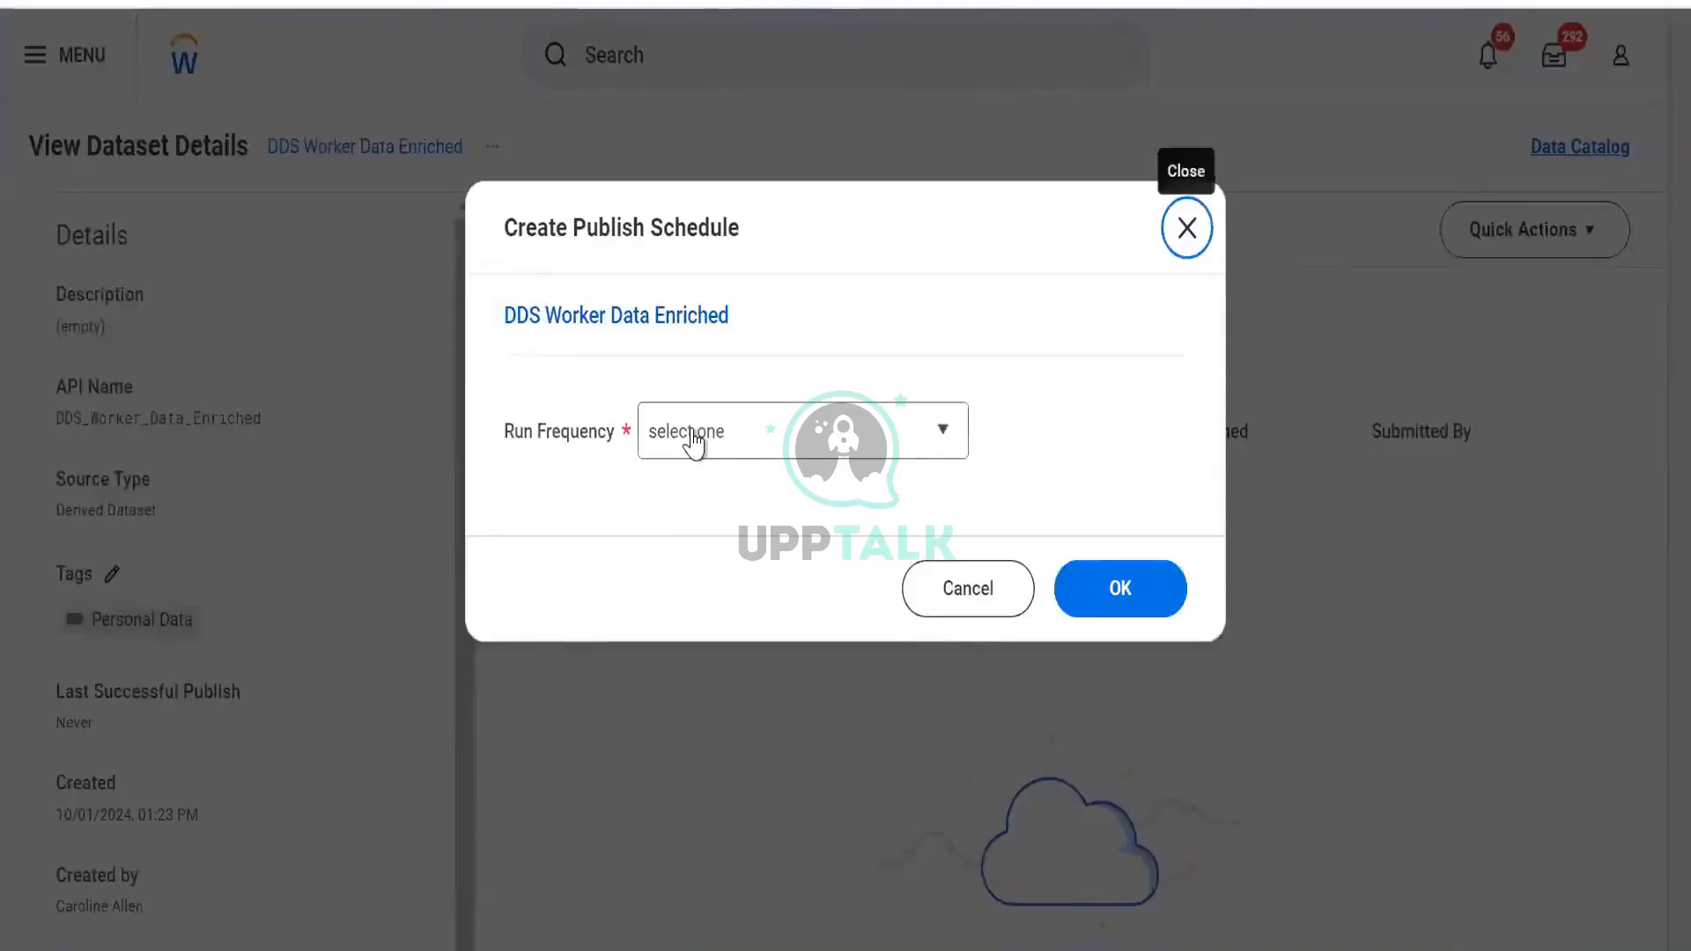
click(694, 438)
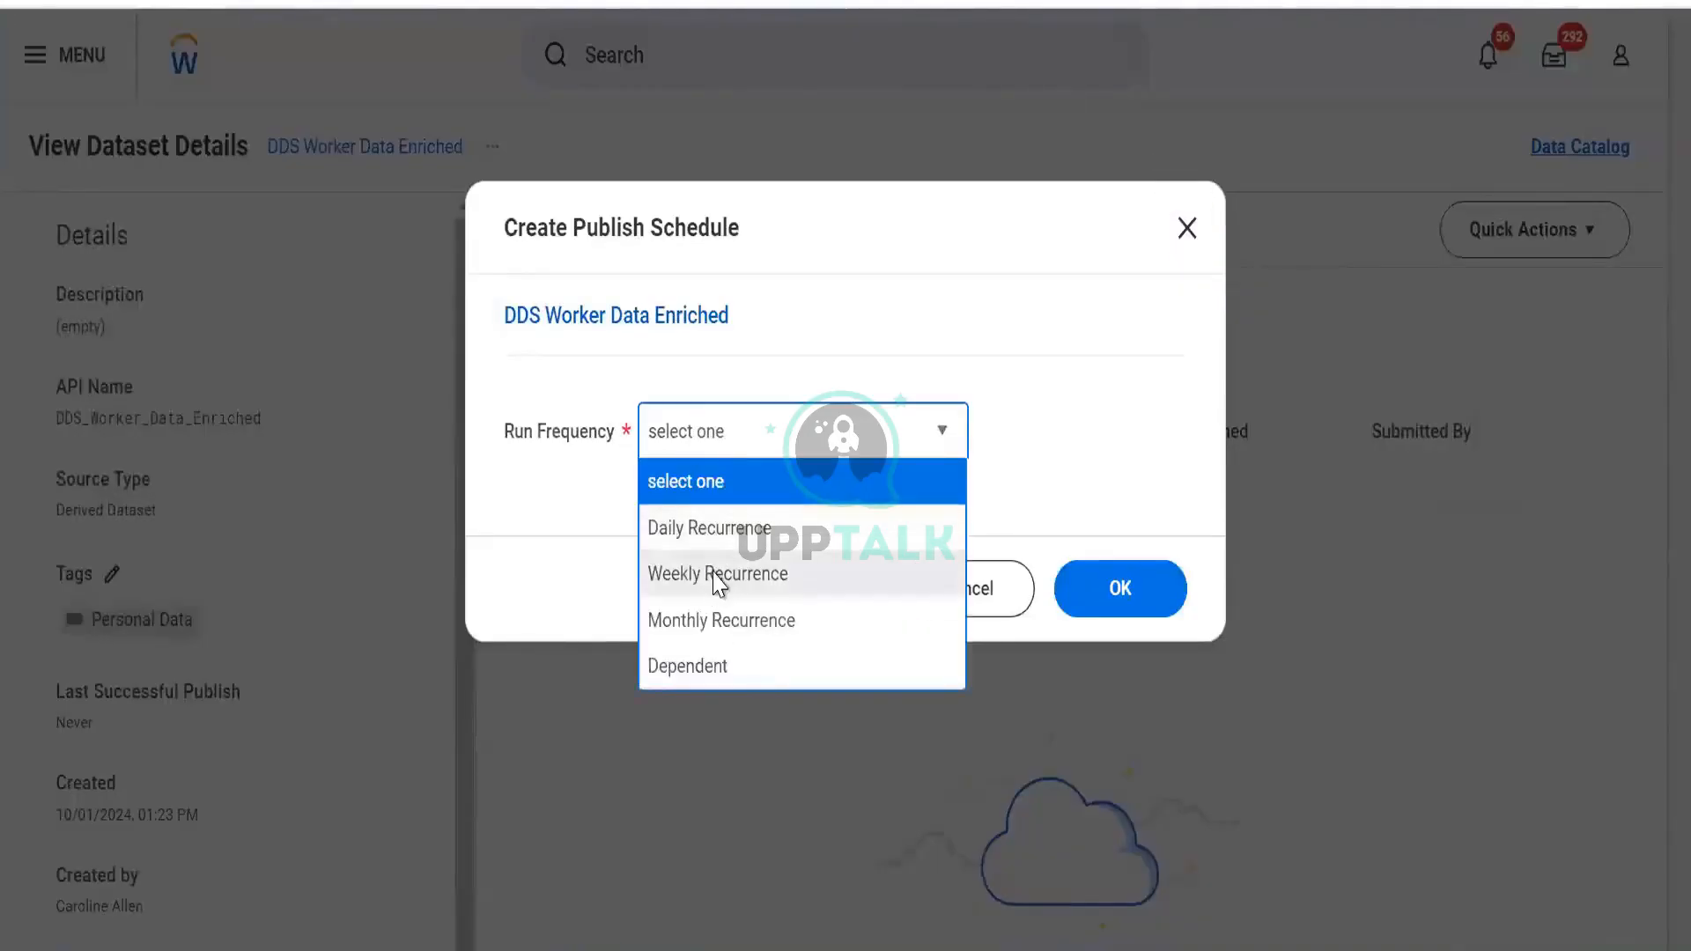
click(719, 577)
Confirm Weekly Recurrence and edit the Recurs Every week(s) value so the schedule repeats every 1 week
click(1094, 599)
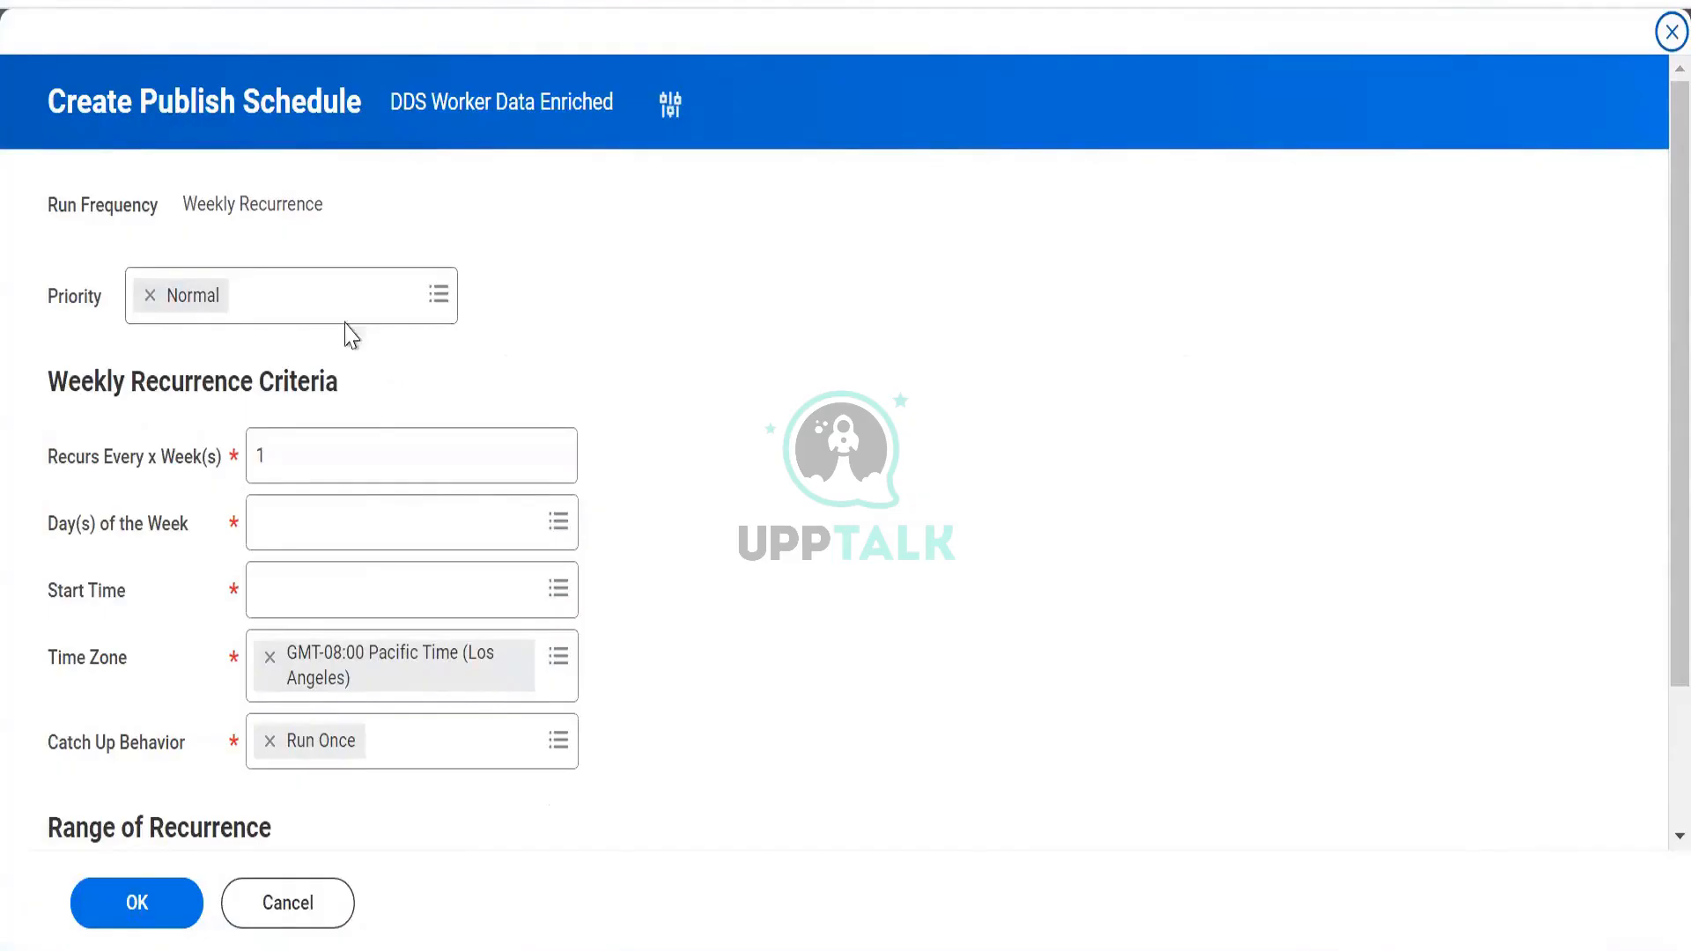
click(299, 452)
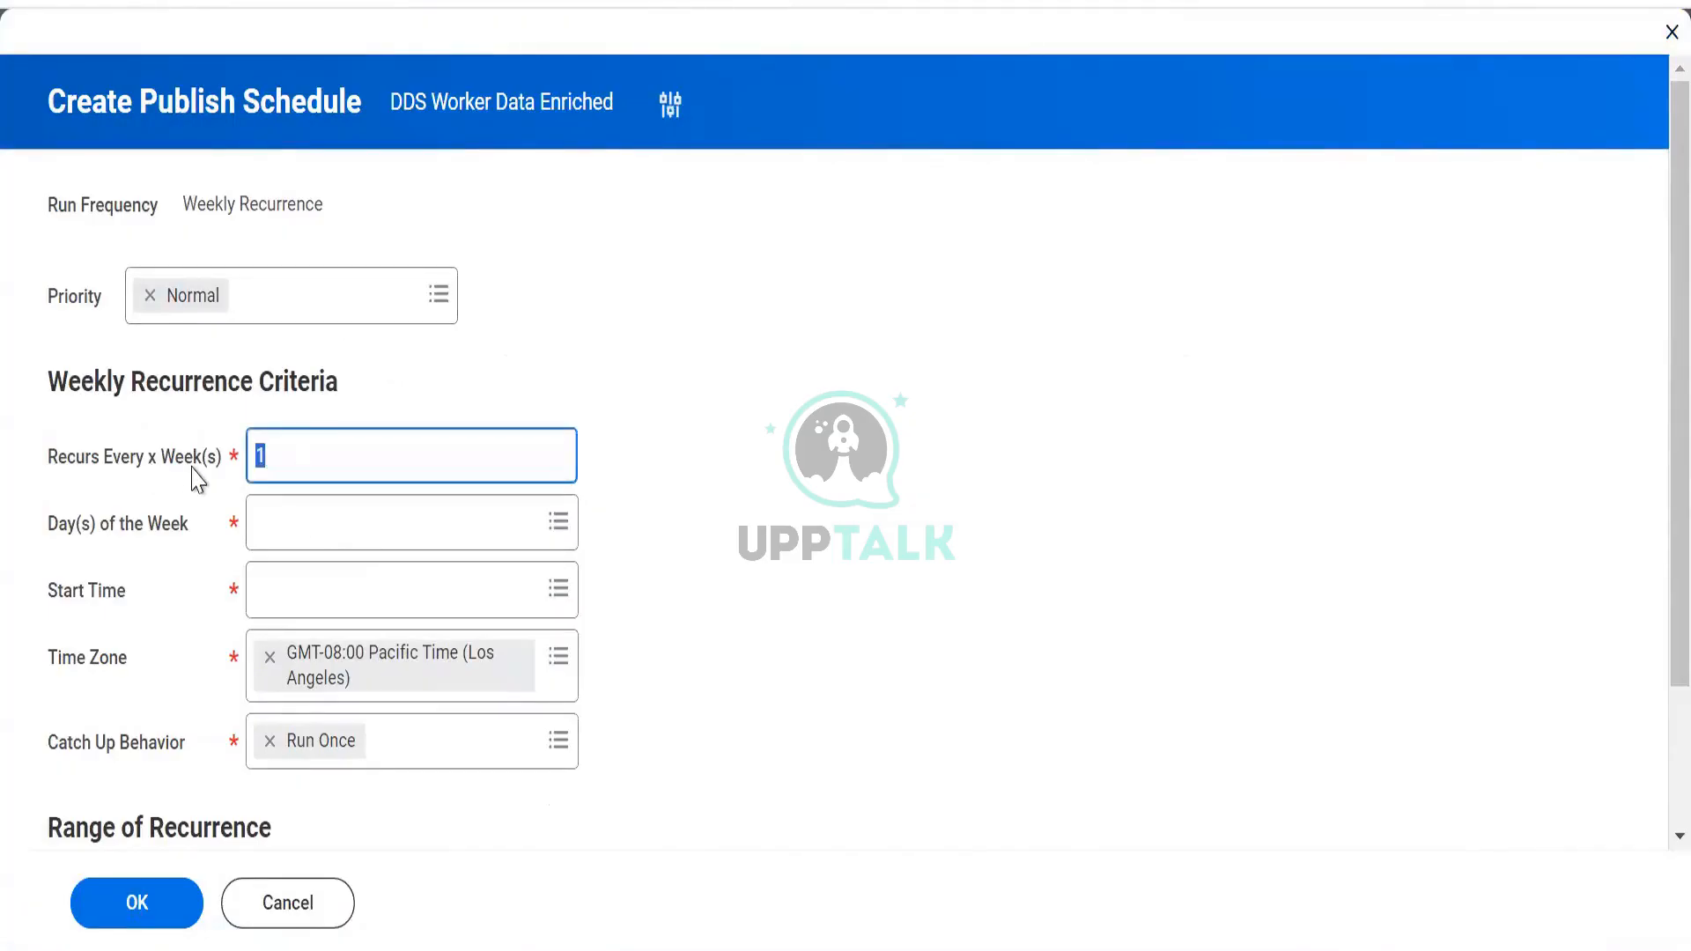
text(23)
drag(400, 442, 145, 470)
text(12)
click(302, 534)
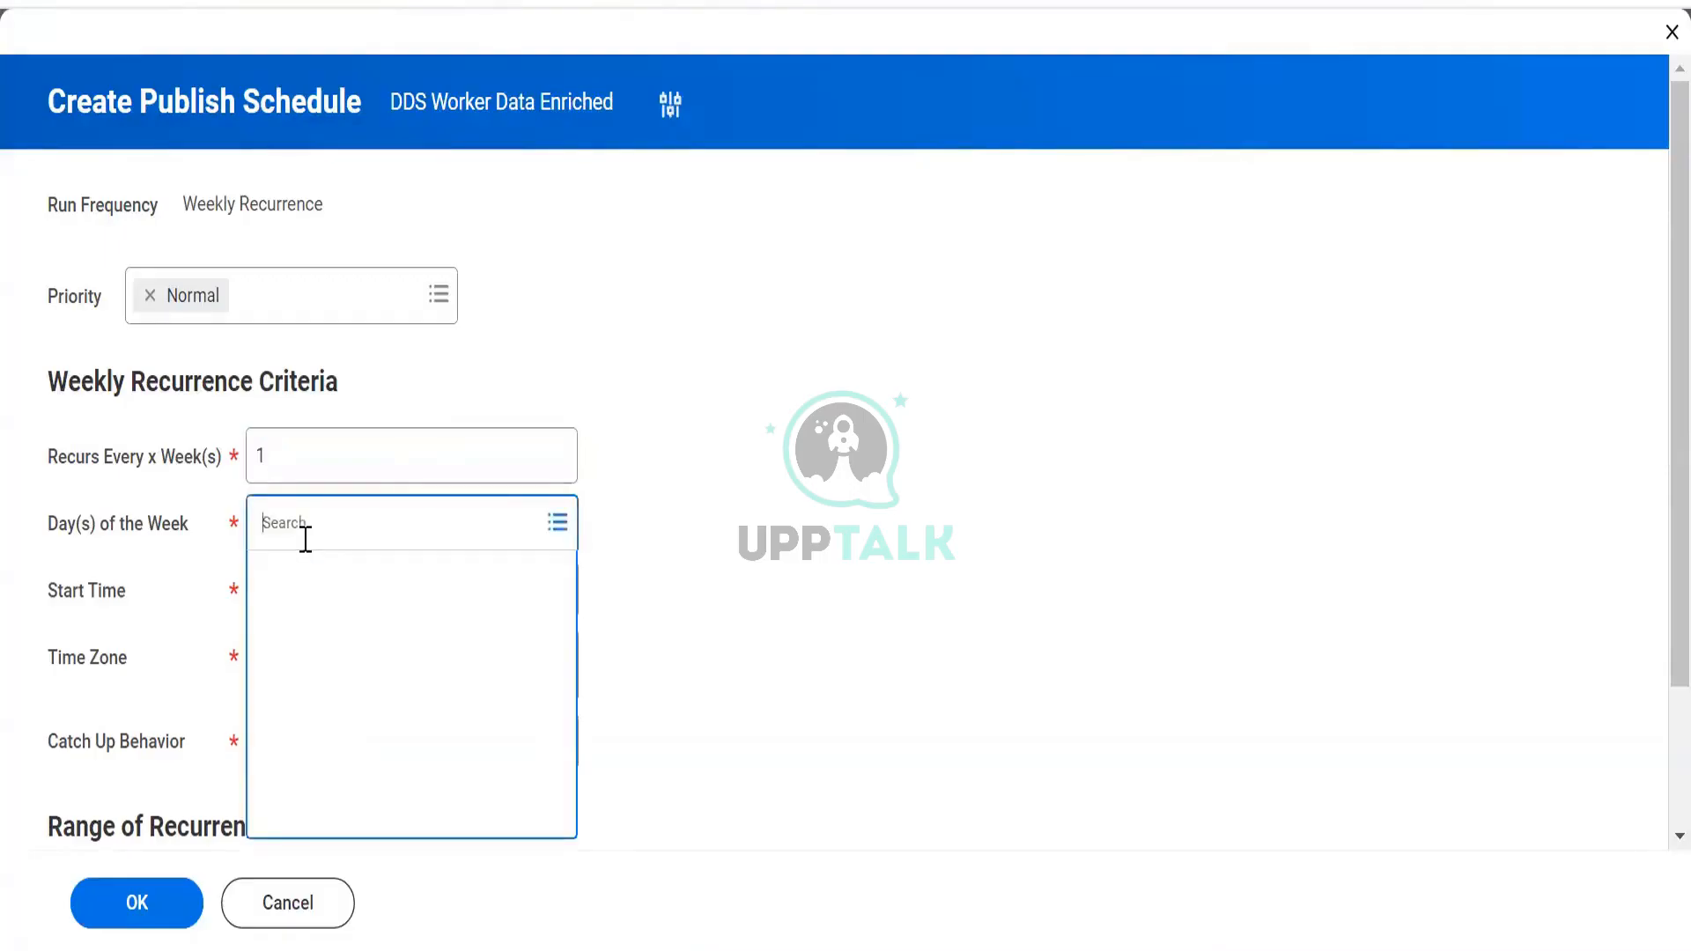
Set the schedule's day of the week to Monday
click(323, 582)
click(318, 632)
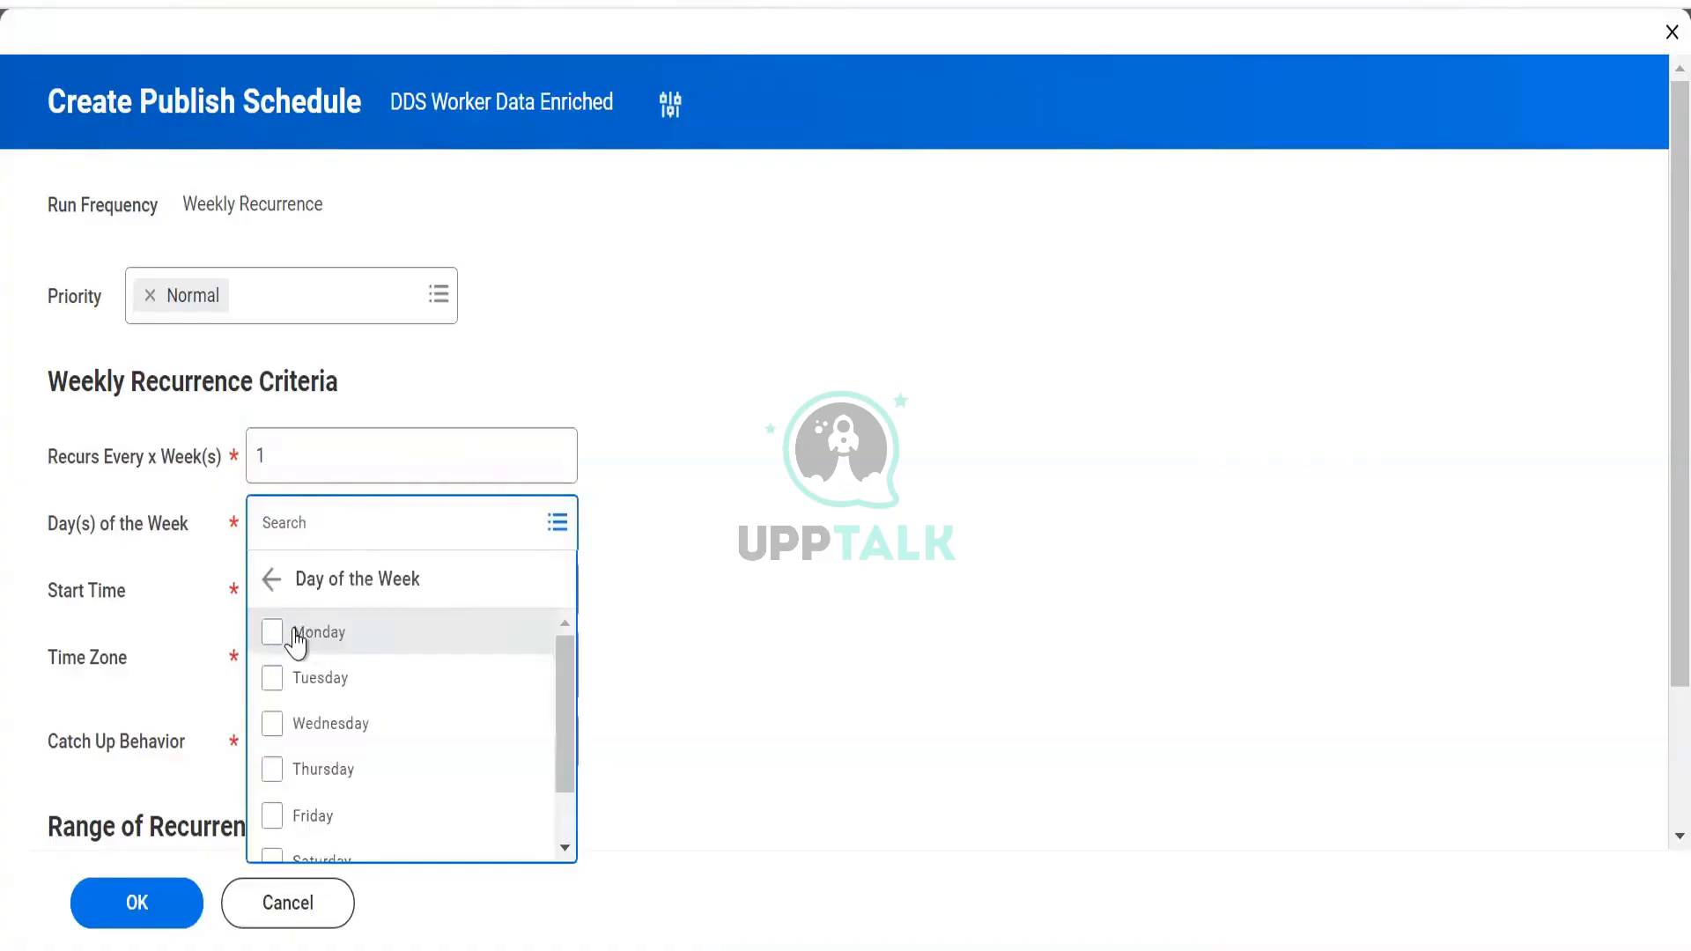
click(296, 638)
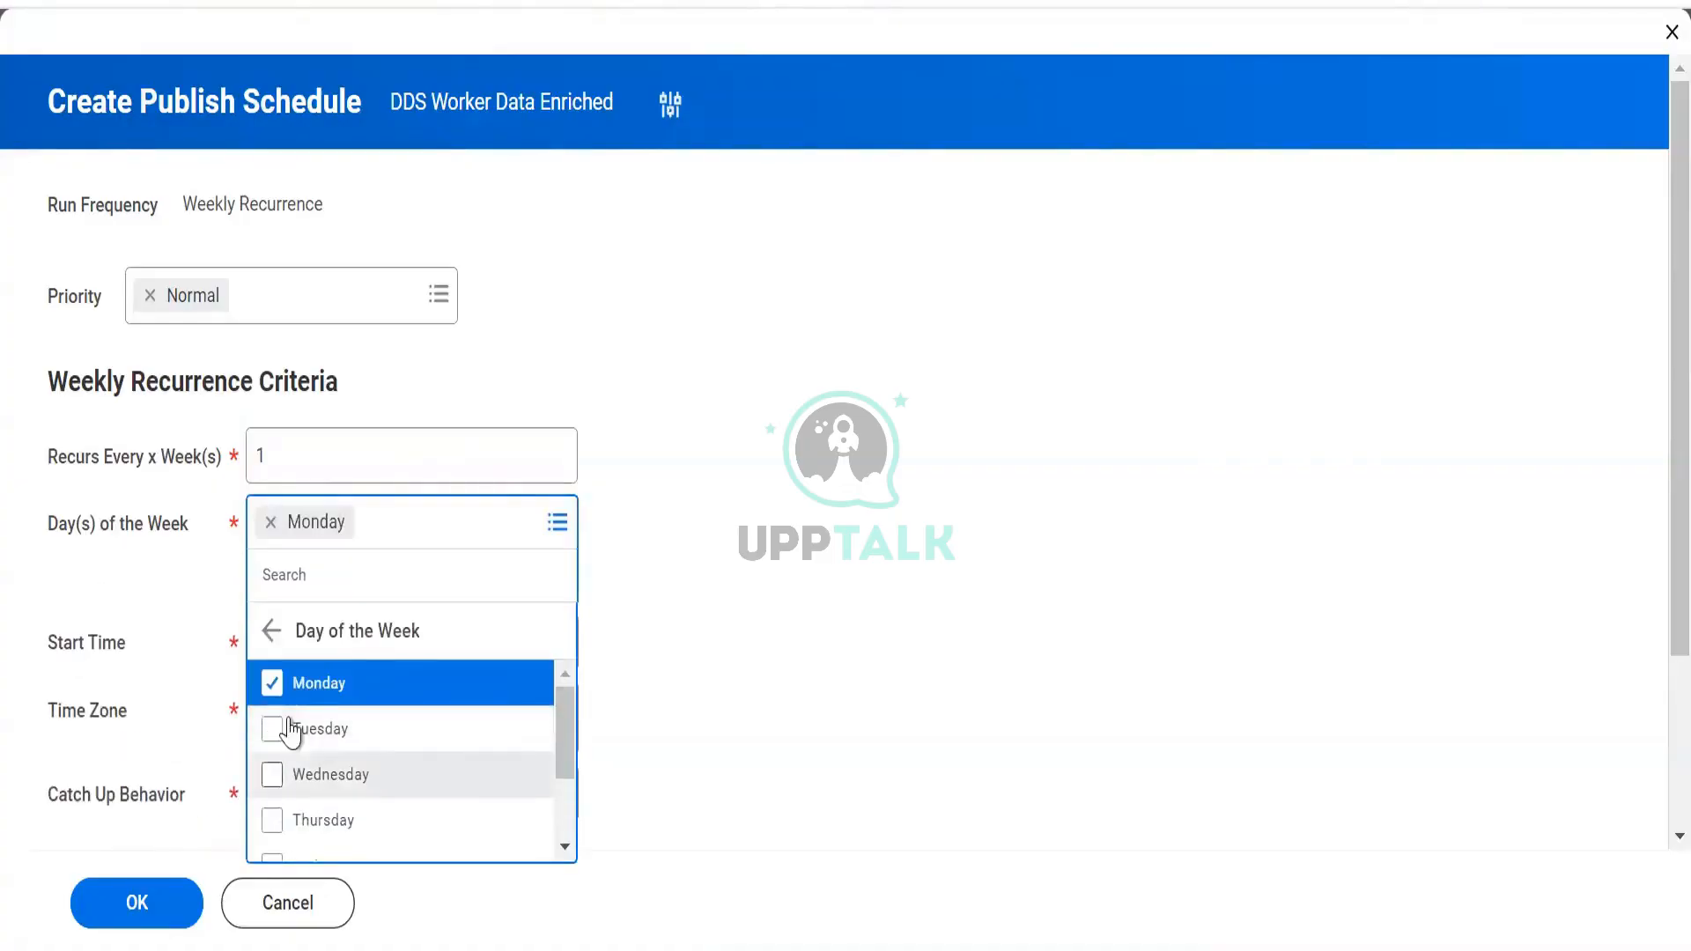
click(745, 294)
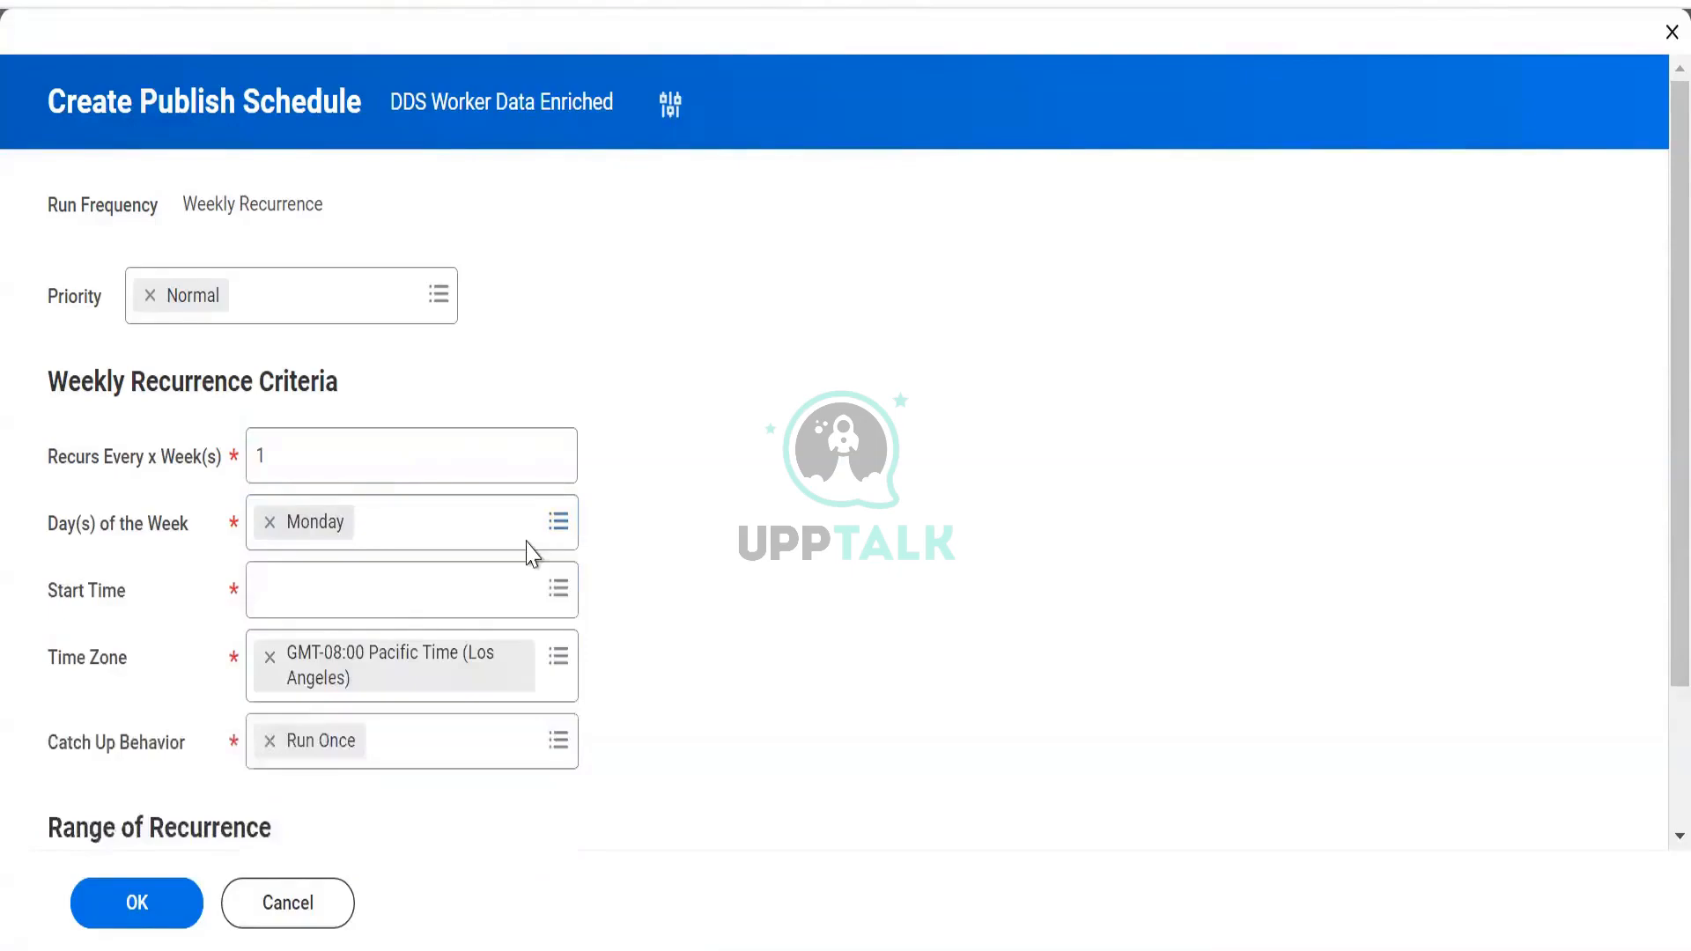
Set the schedule's start time to 6:00 AM
click(432, 597)
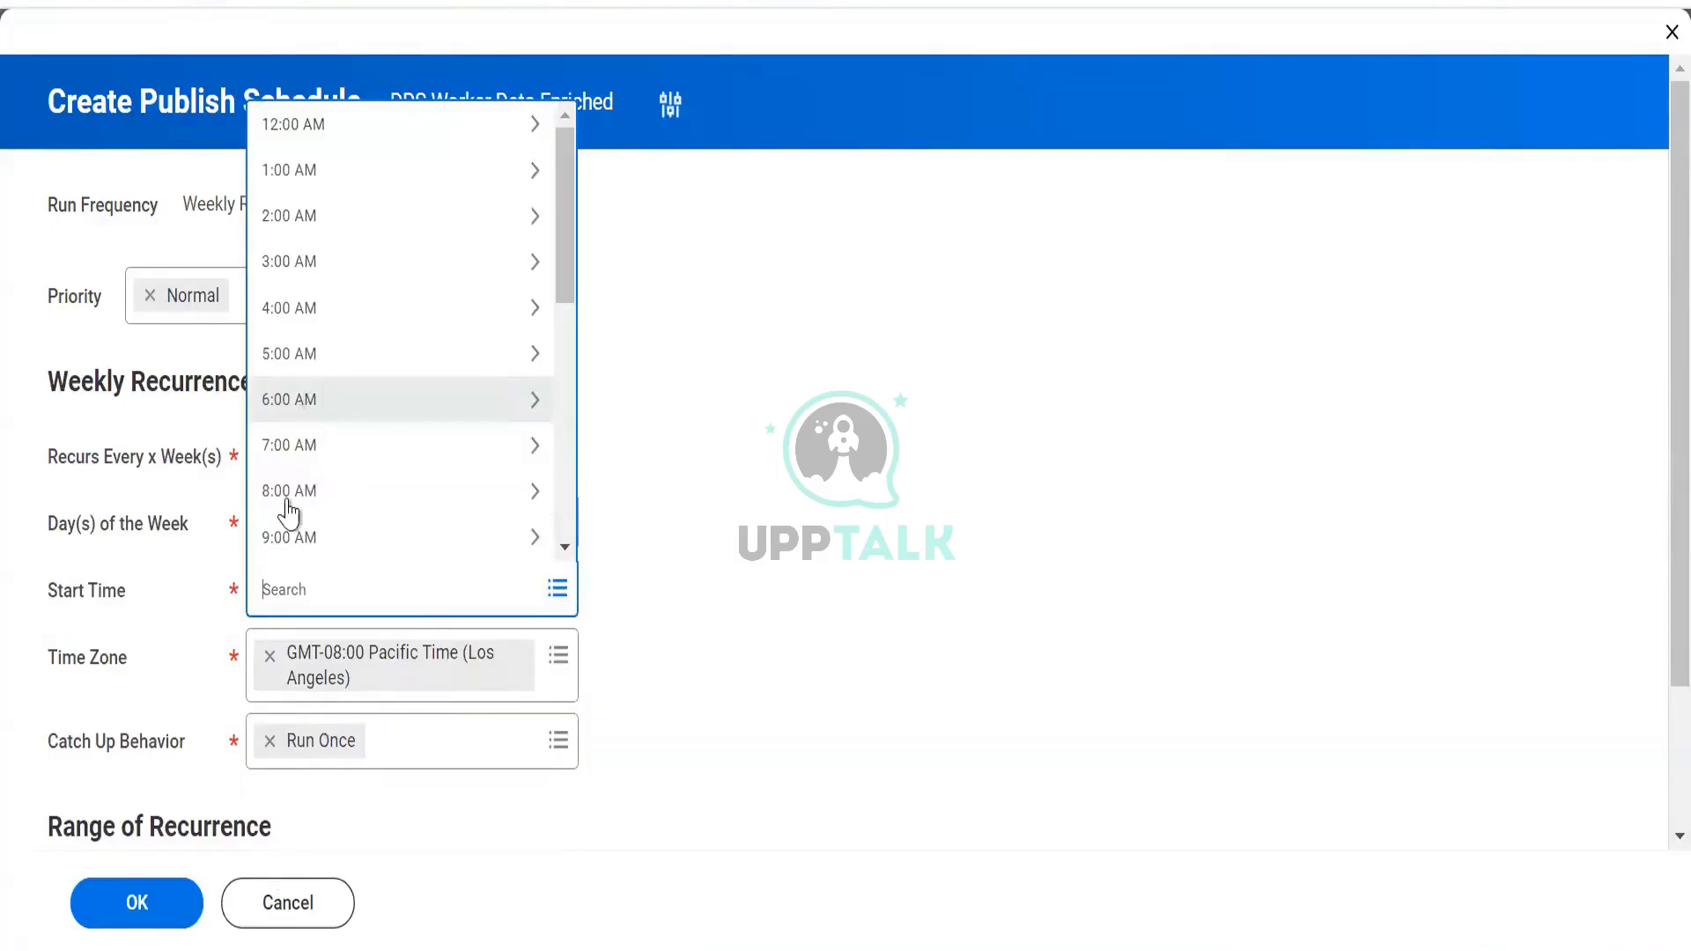
click(309, 401)
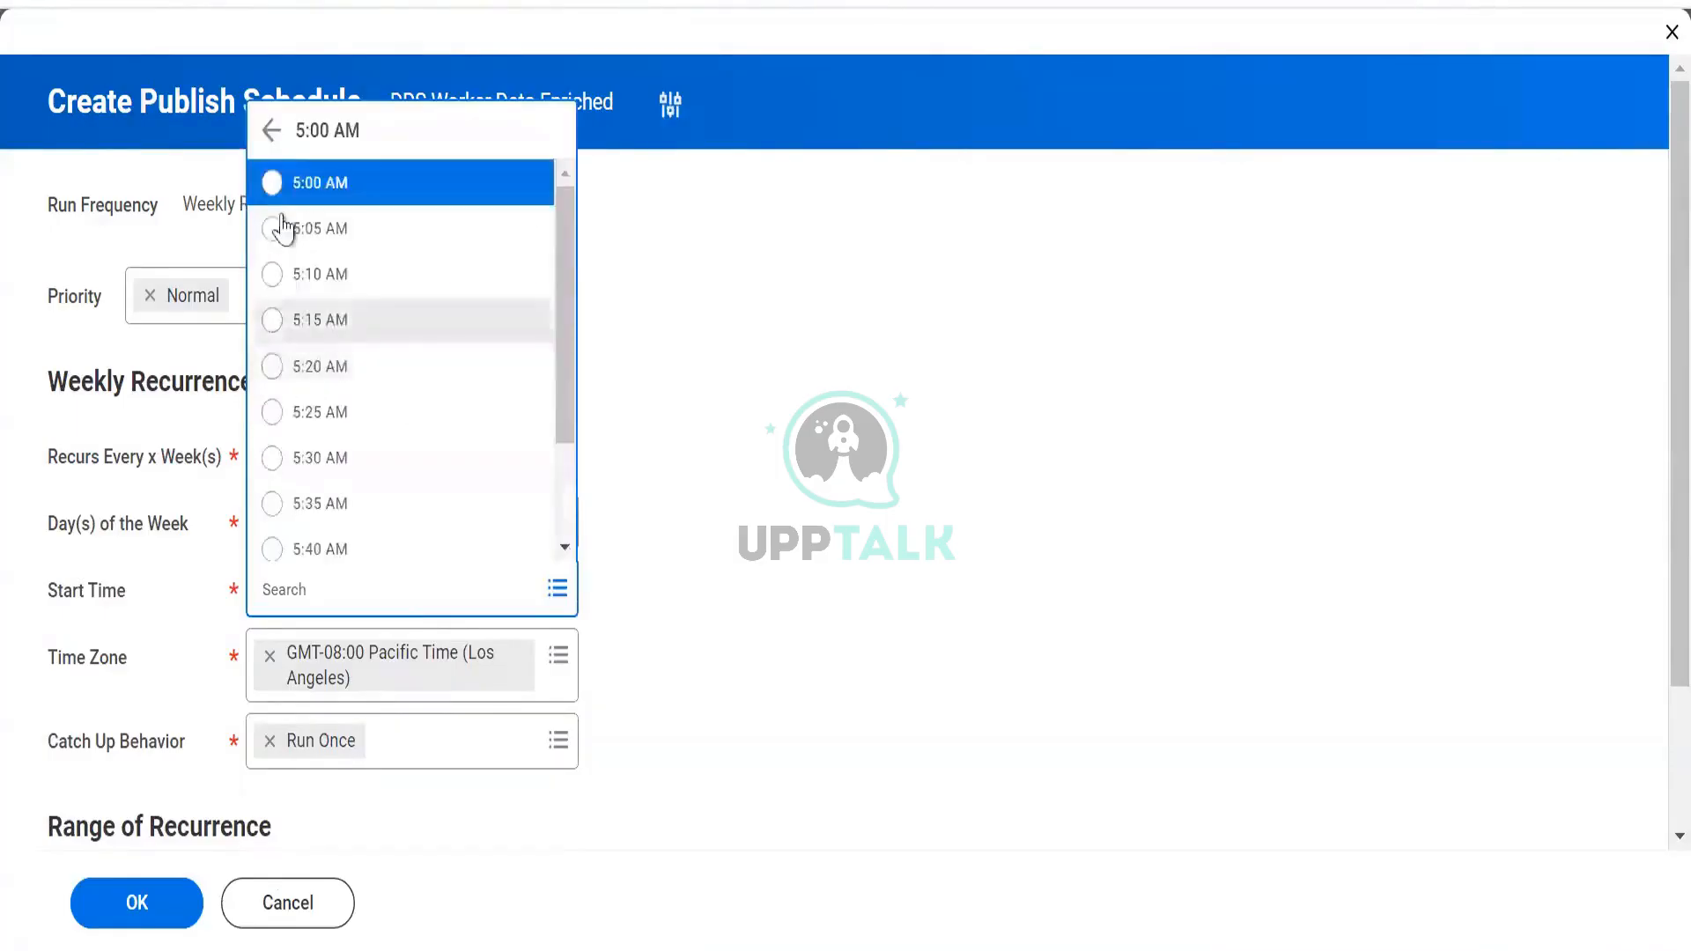
click(271, 132)
click(294, 410)
click(325, 187)
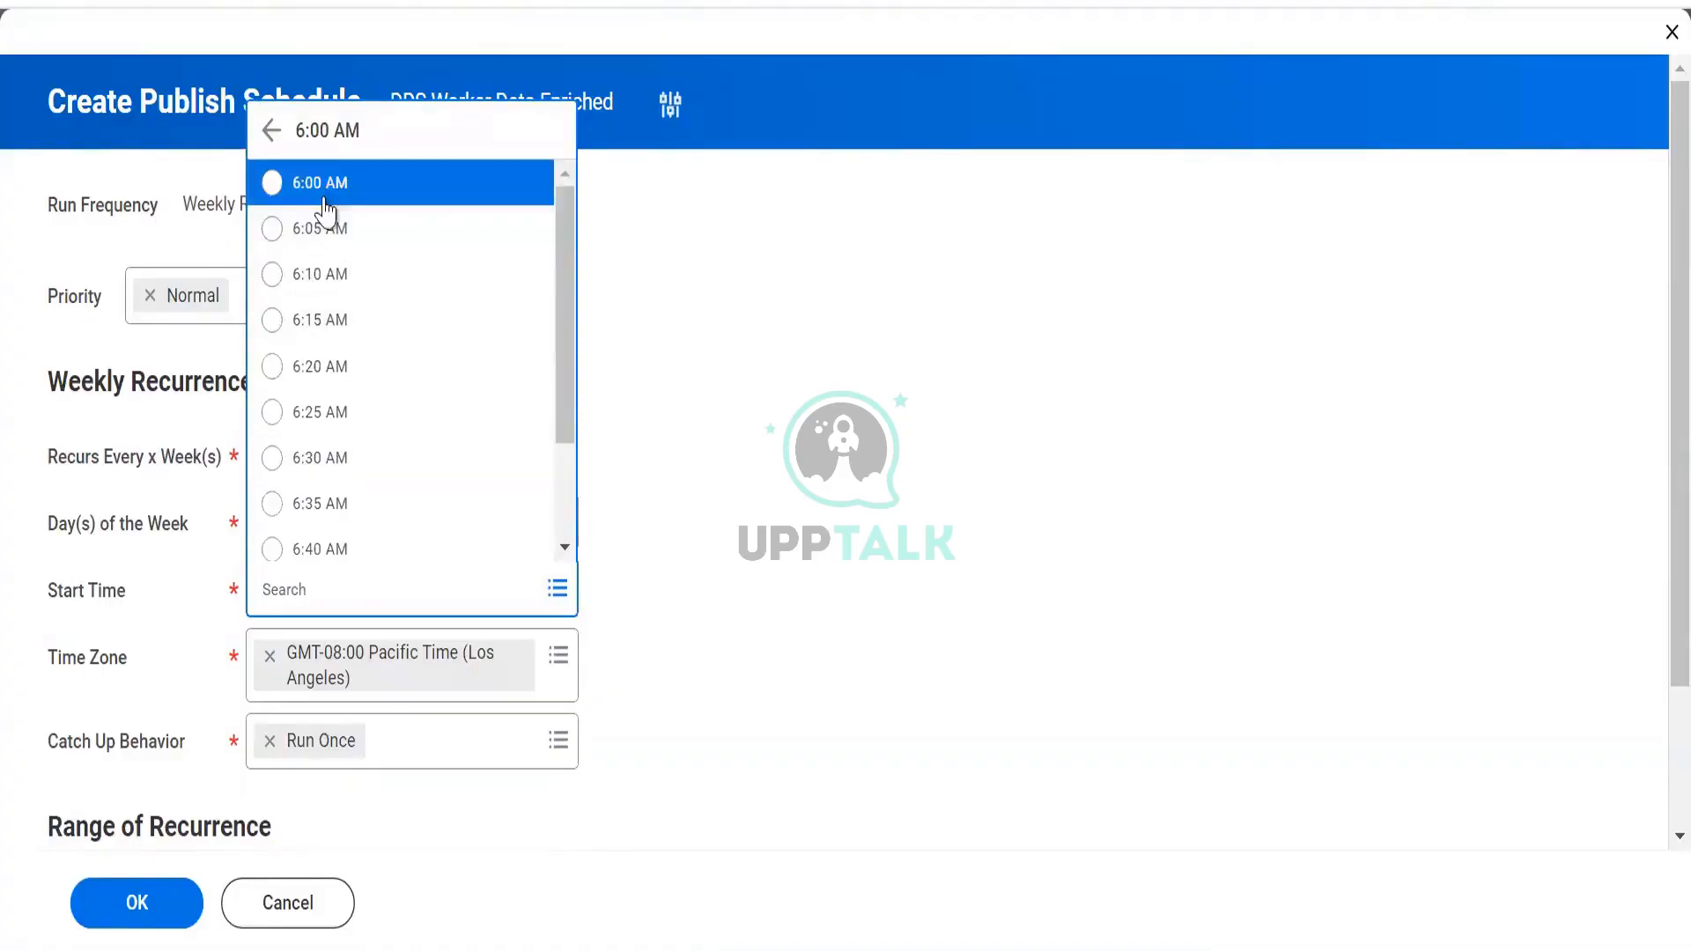
scroll(246, 509, down, 2)
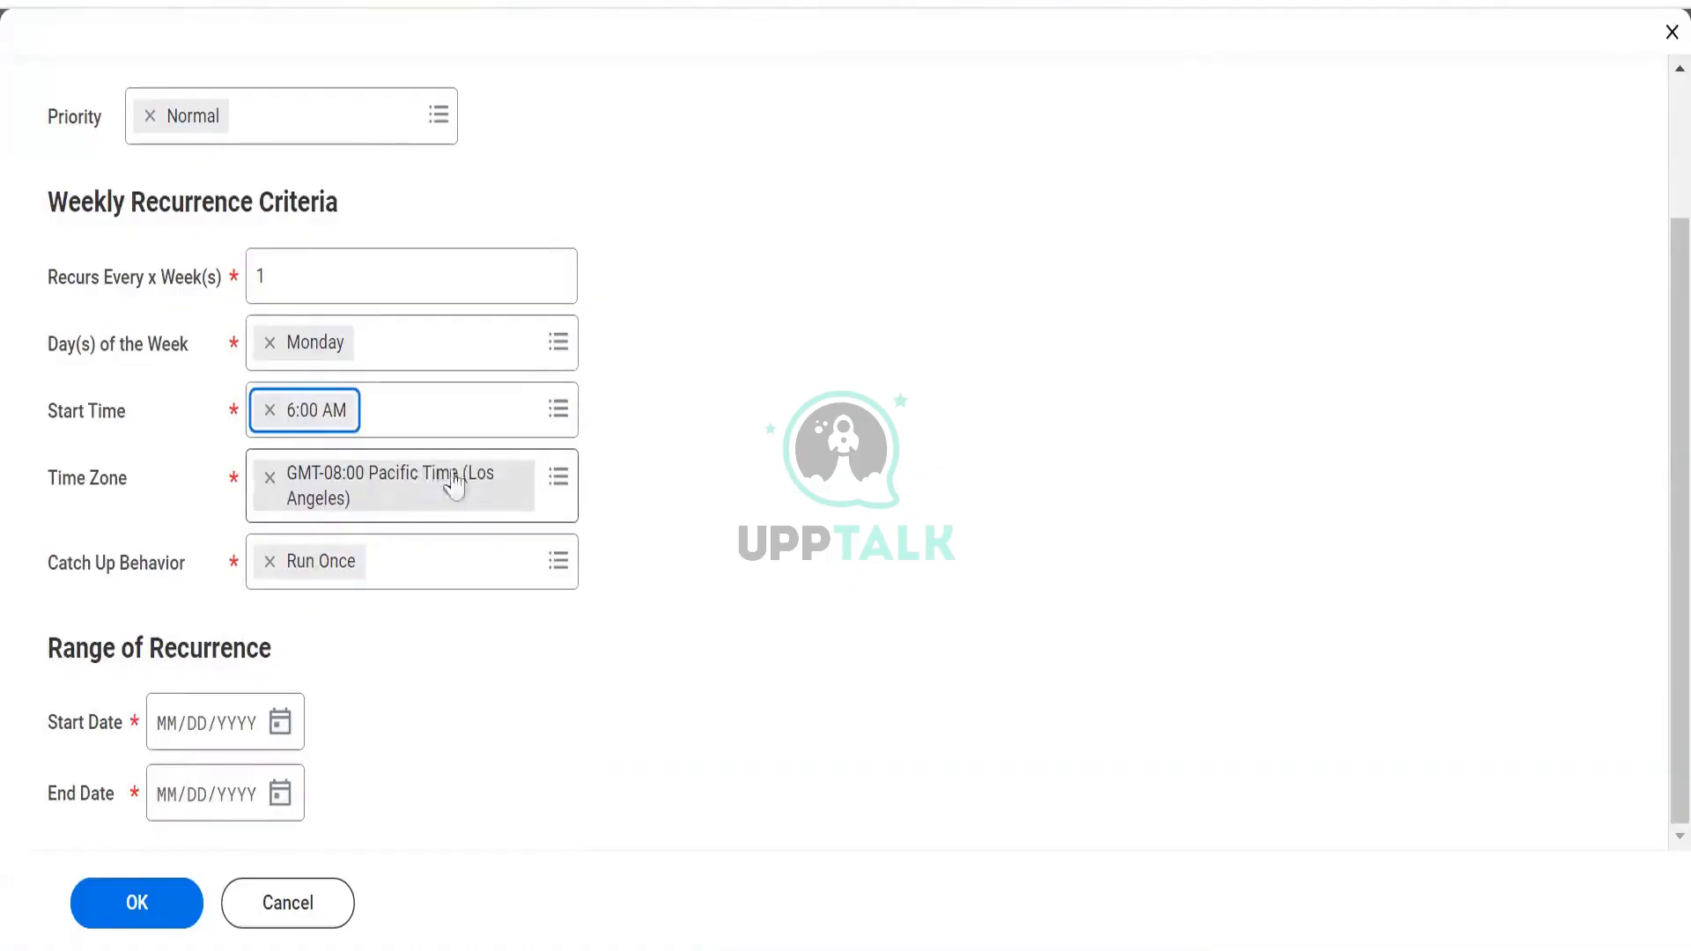
Search the time zones for 'pst' and 'pacif' and pick Pacific Time (Los Angeles)
click(268, 480)
text(pst)
key(Return)
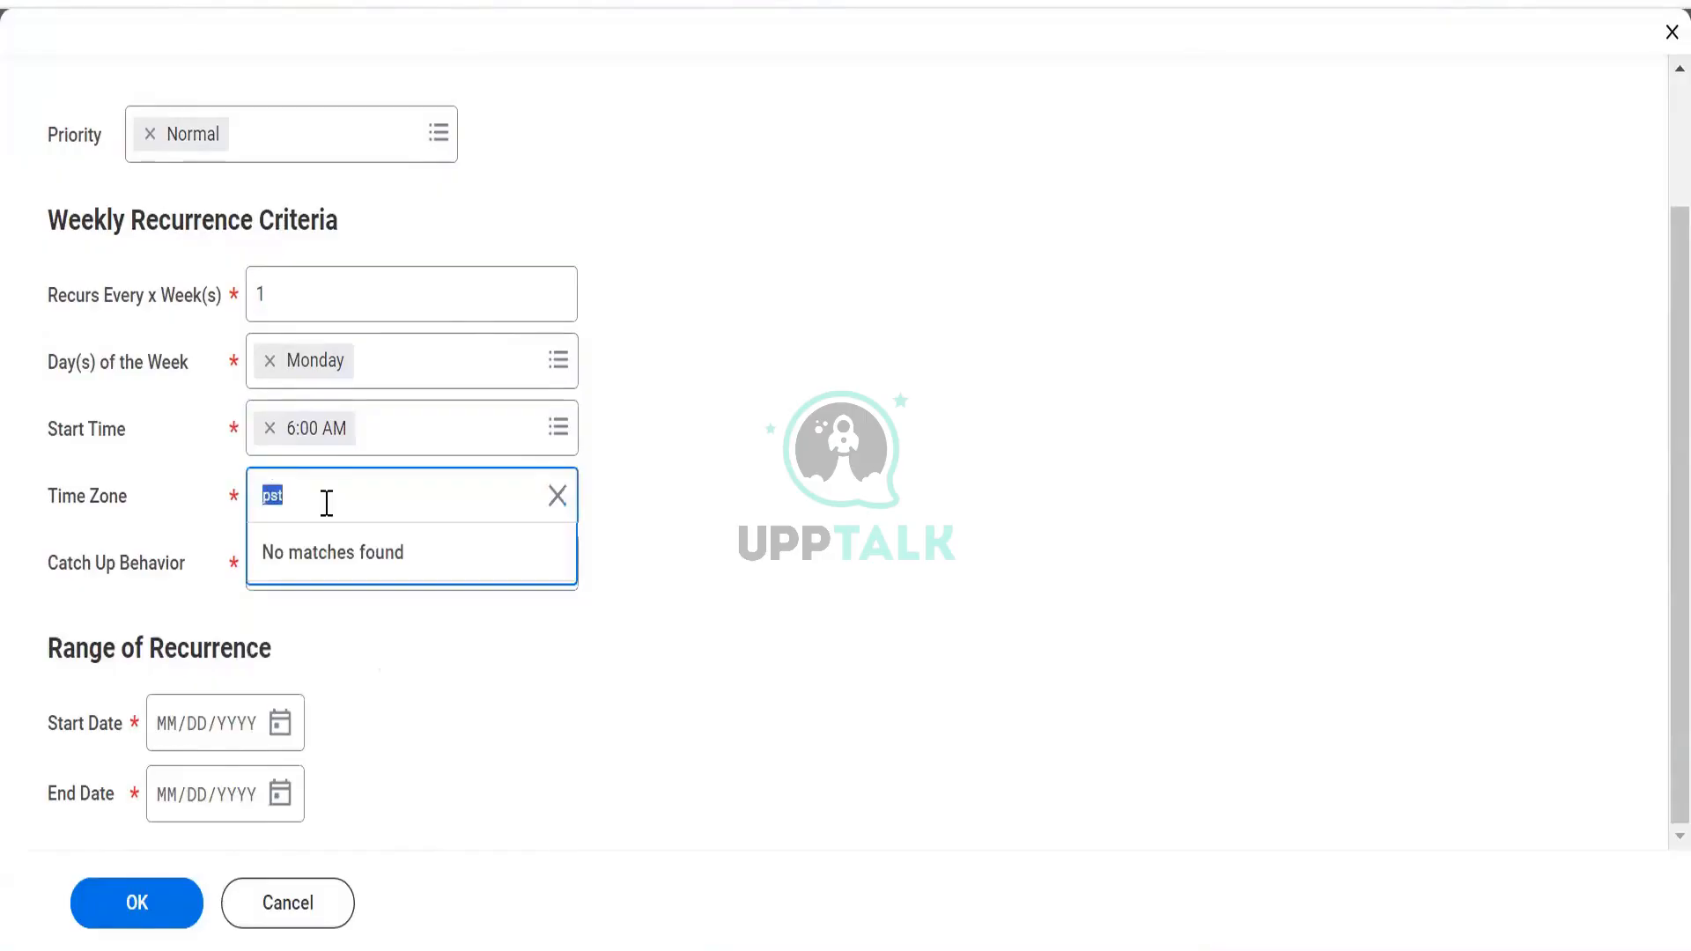
text(pacifi)
key(Return)
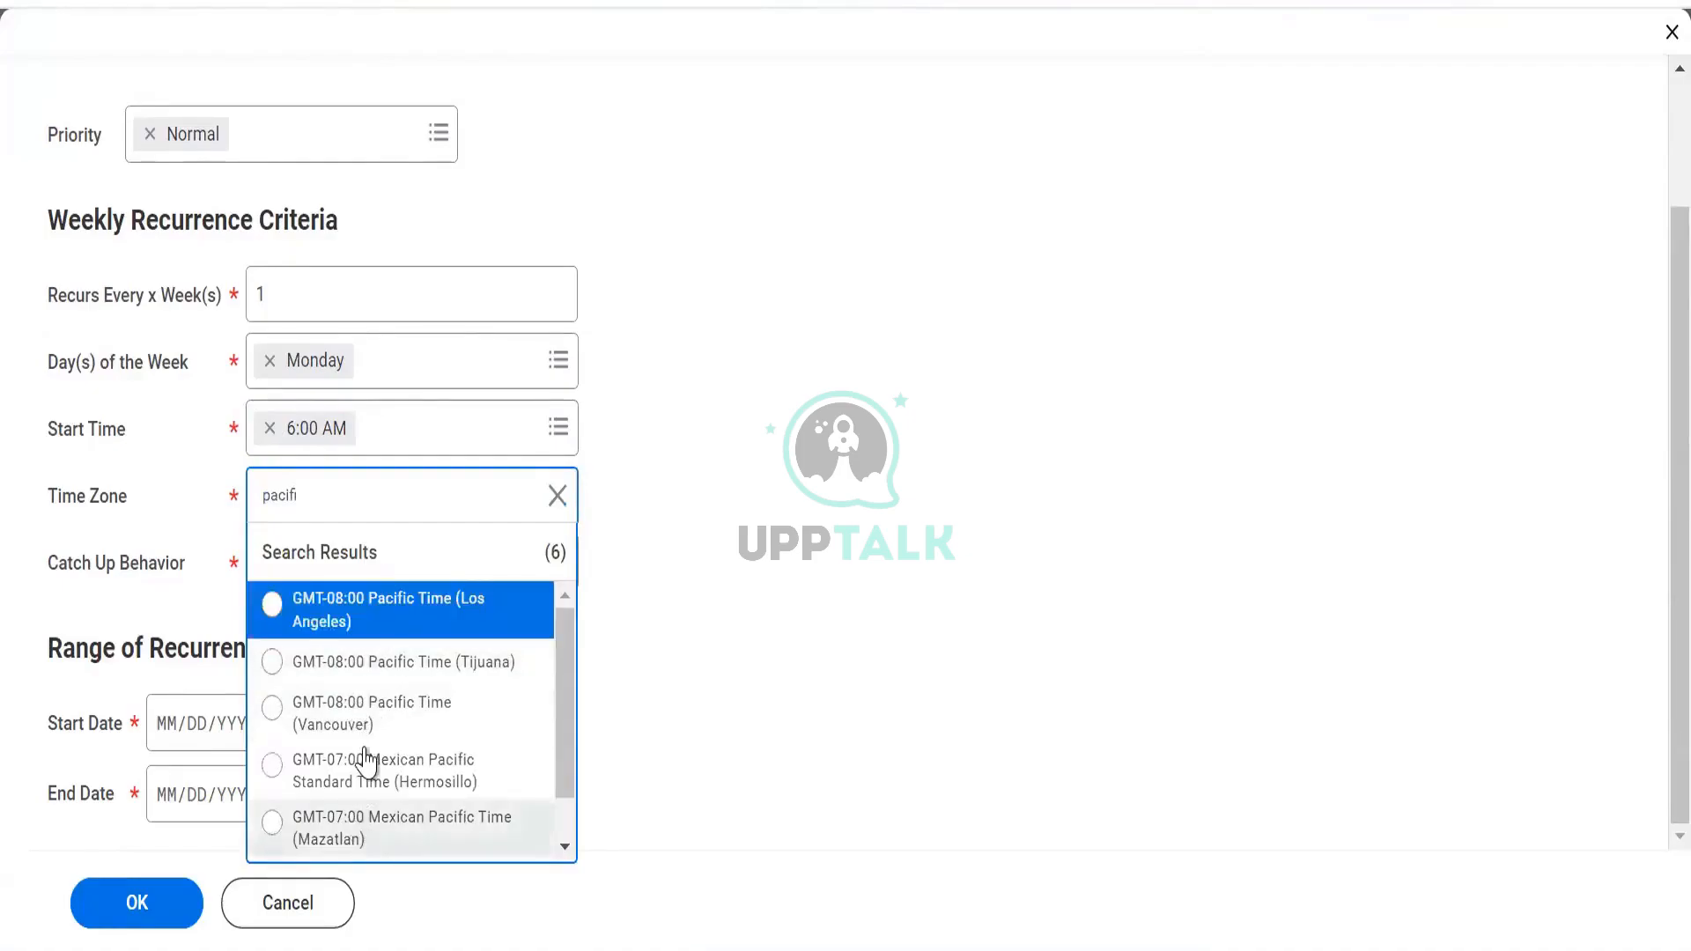
scroll(363, 759, down, 1)
scroll(366, 762, up, 1)
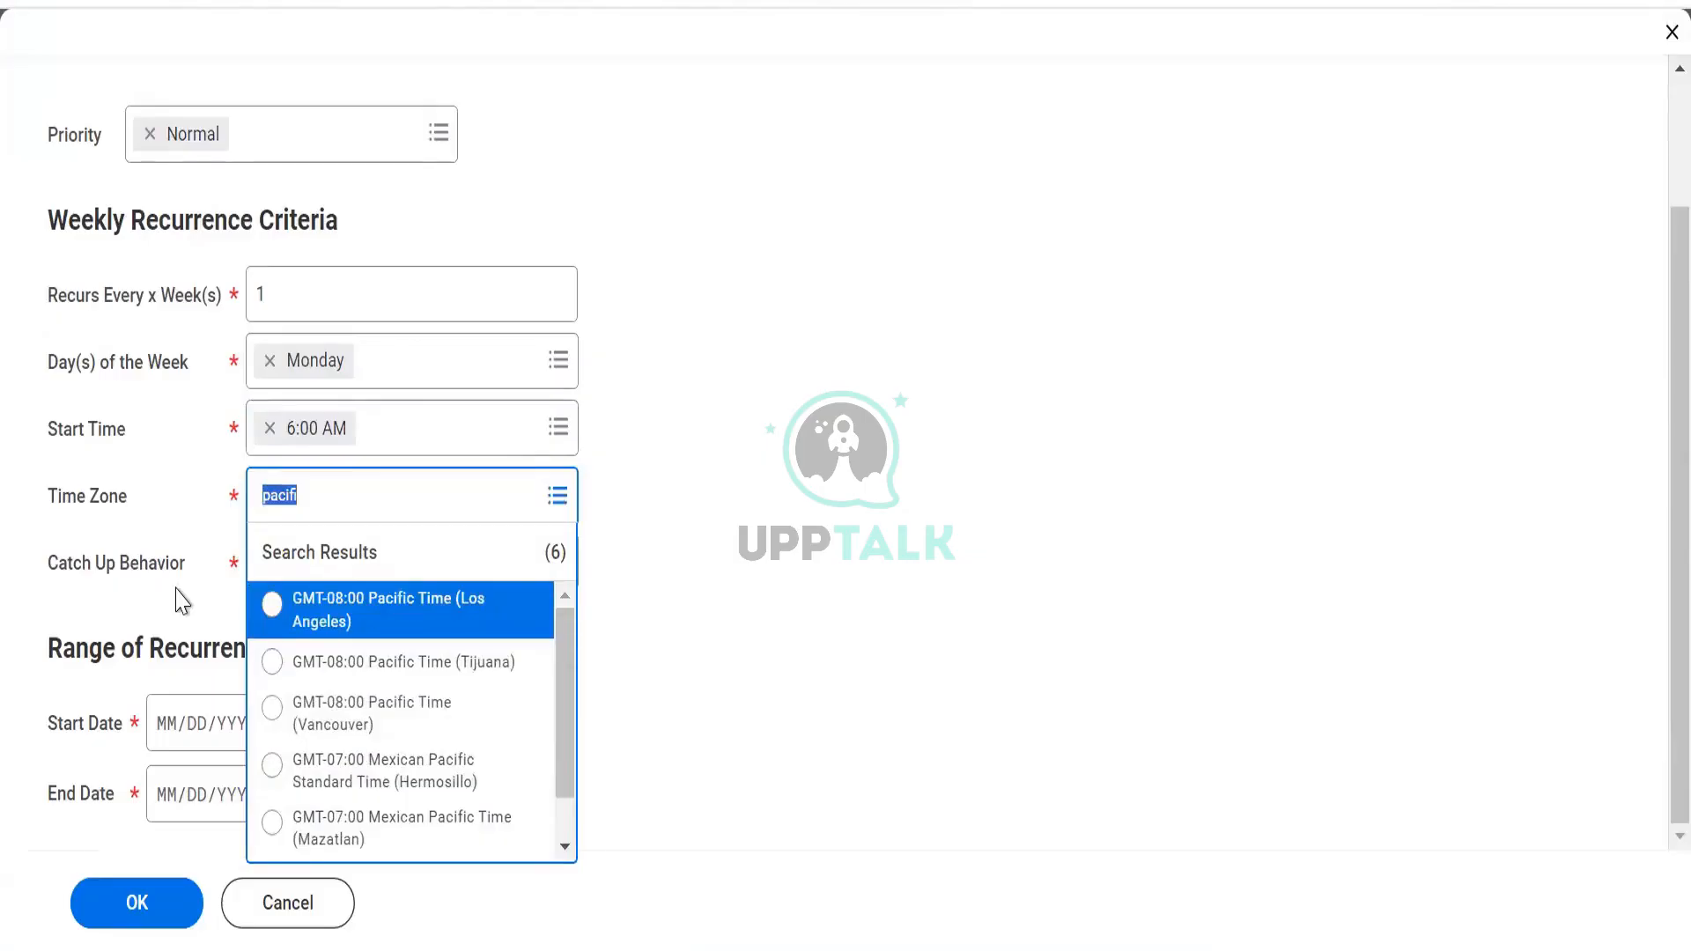
text(ps)
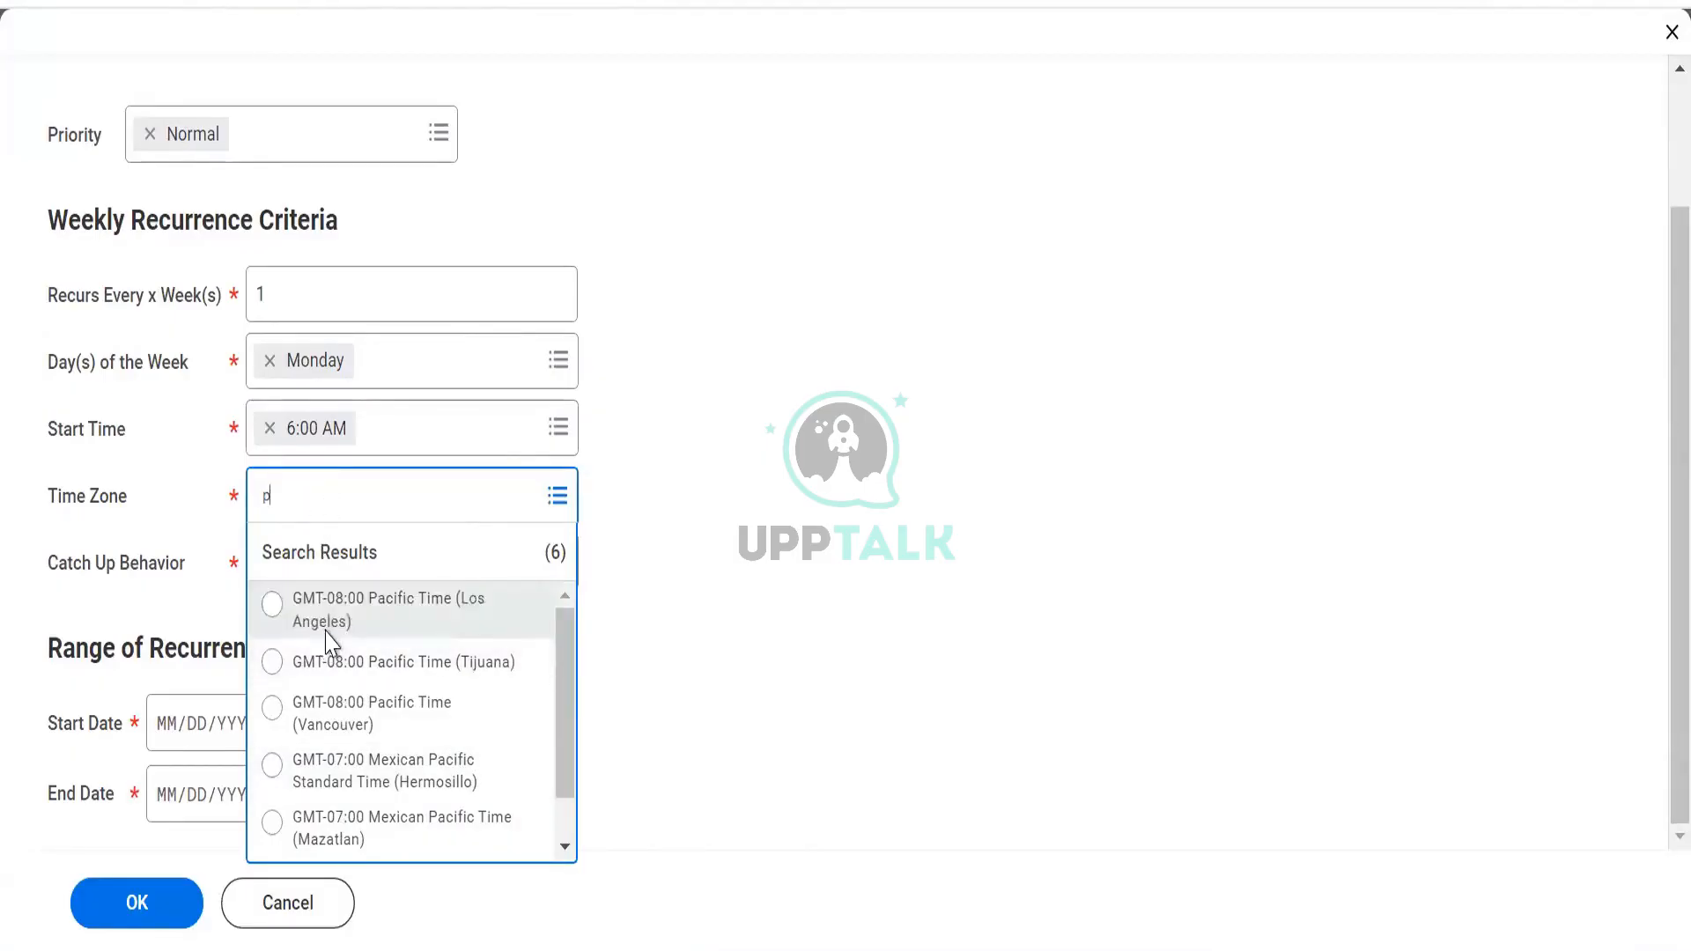
click(300, 604)
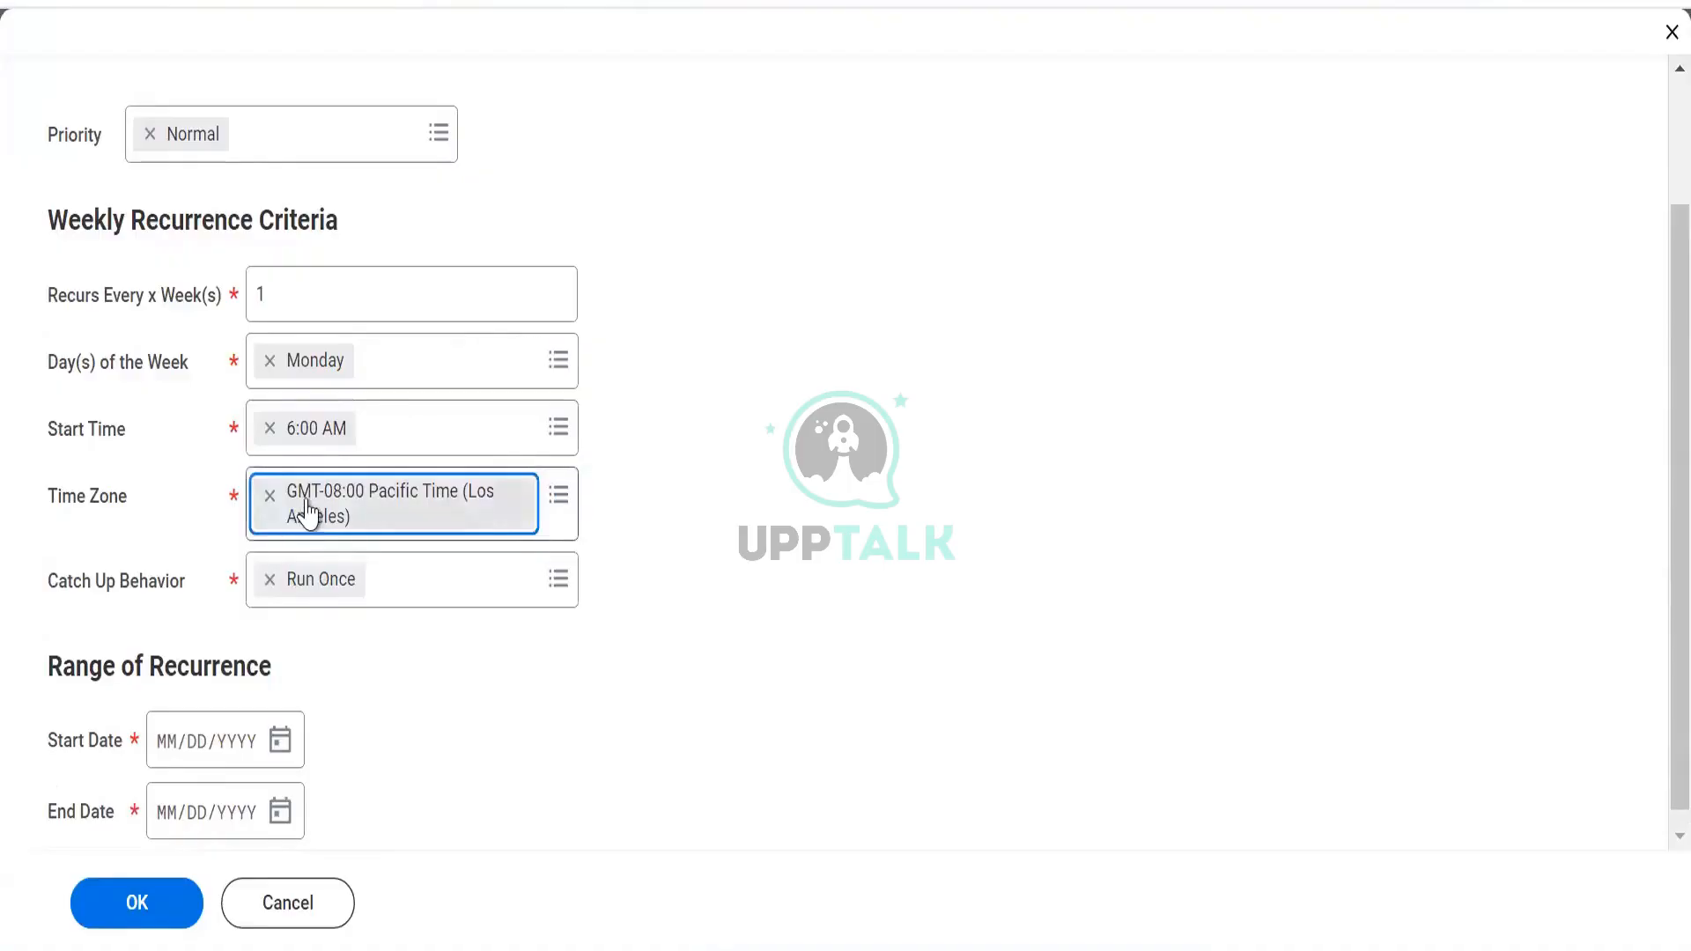
Reselect the time zone through Default Timezone as GMT-08:00 Pacific Time (Los Angeles)
key(BackSpace)
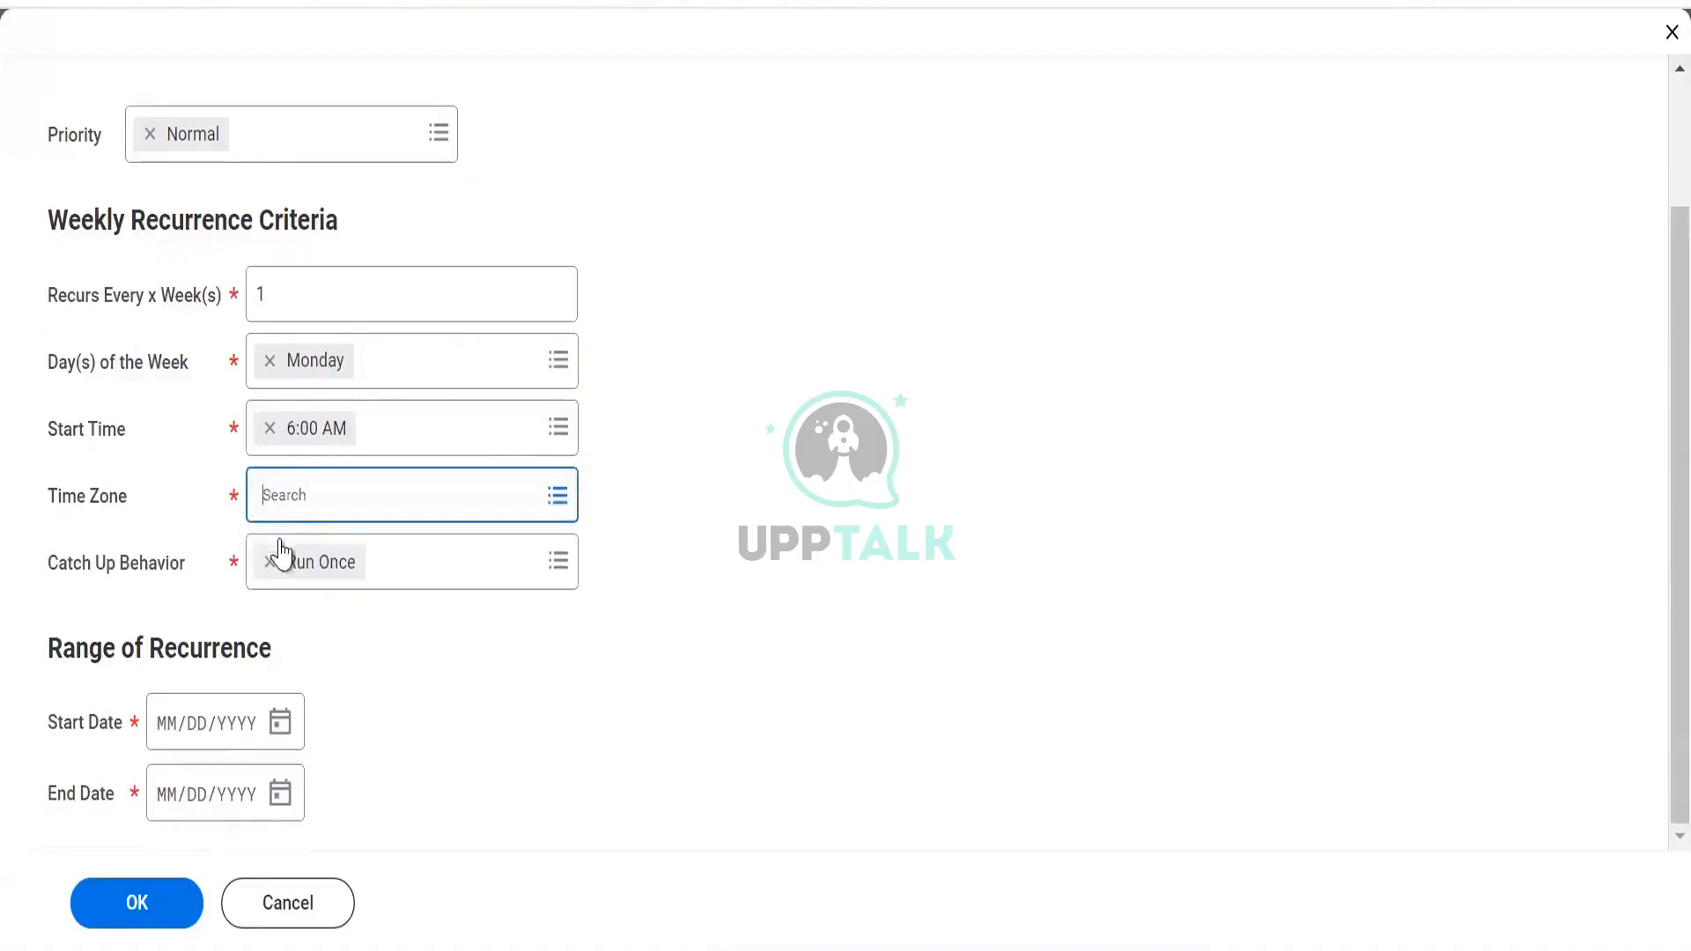
click(280, 494)
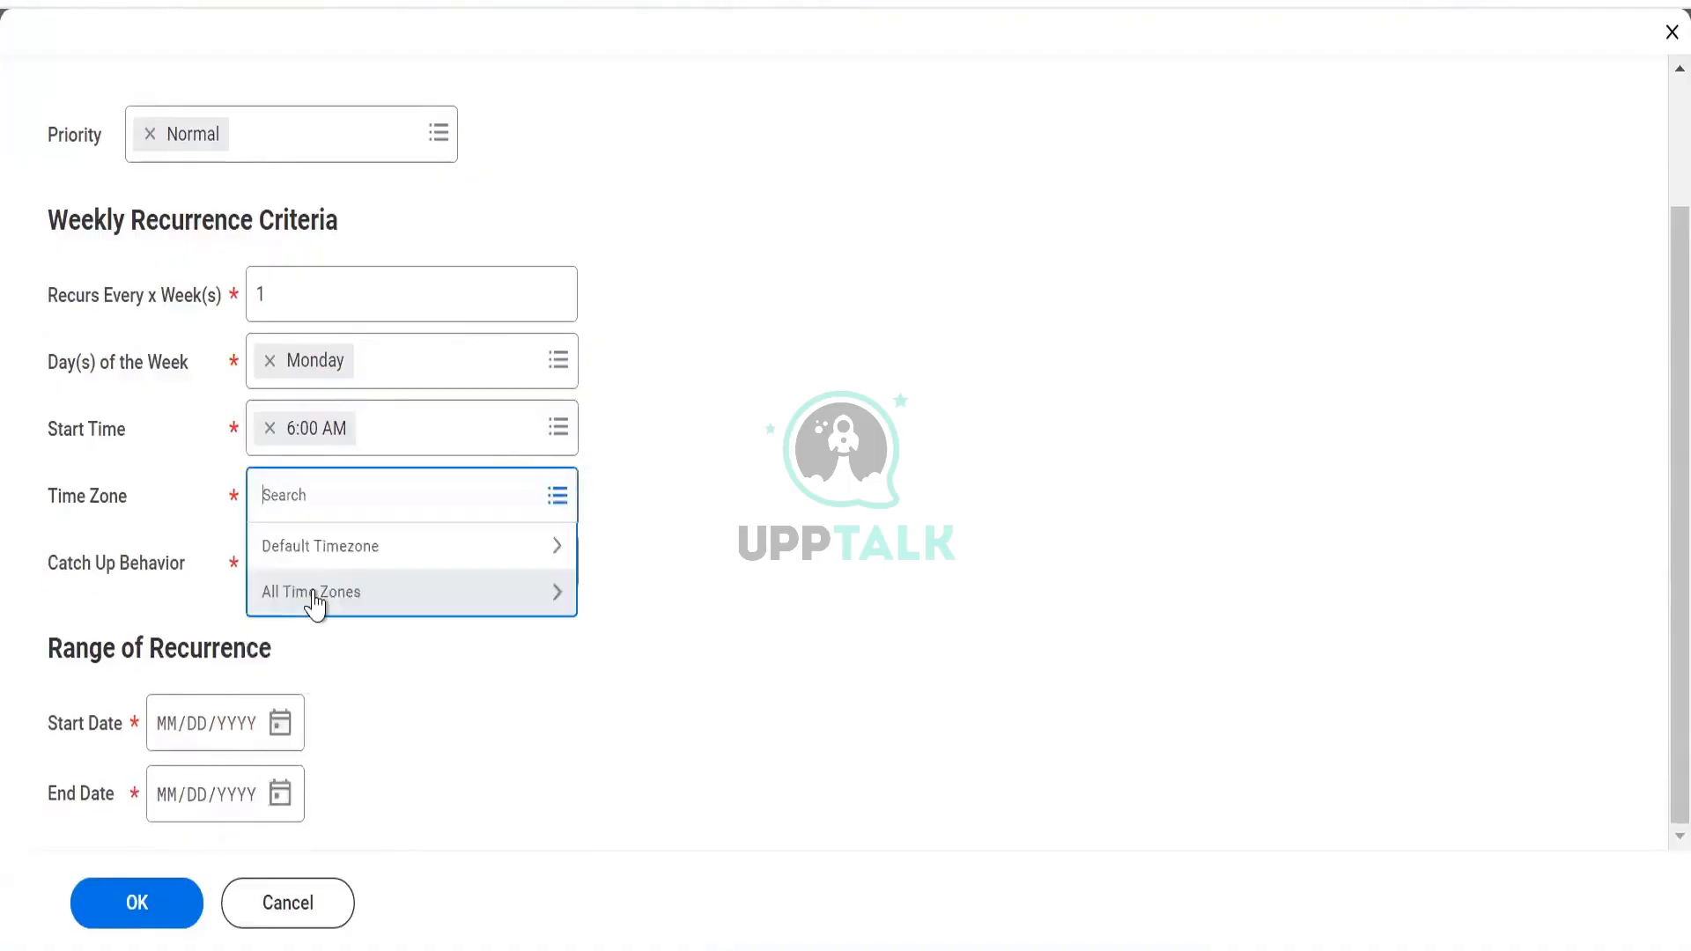
click(328, 561)
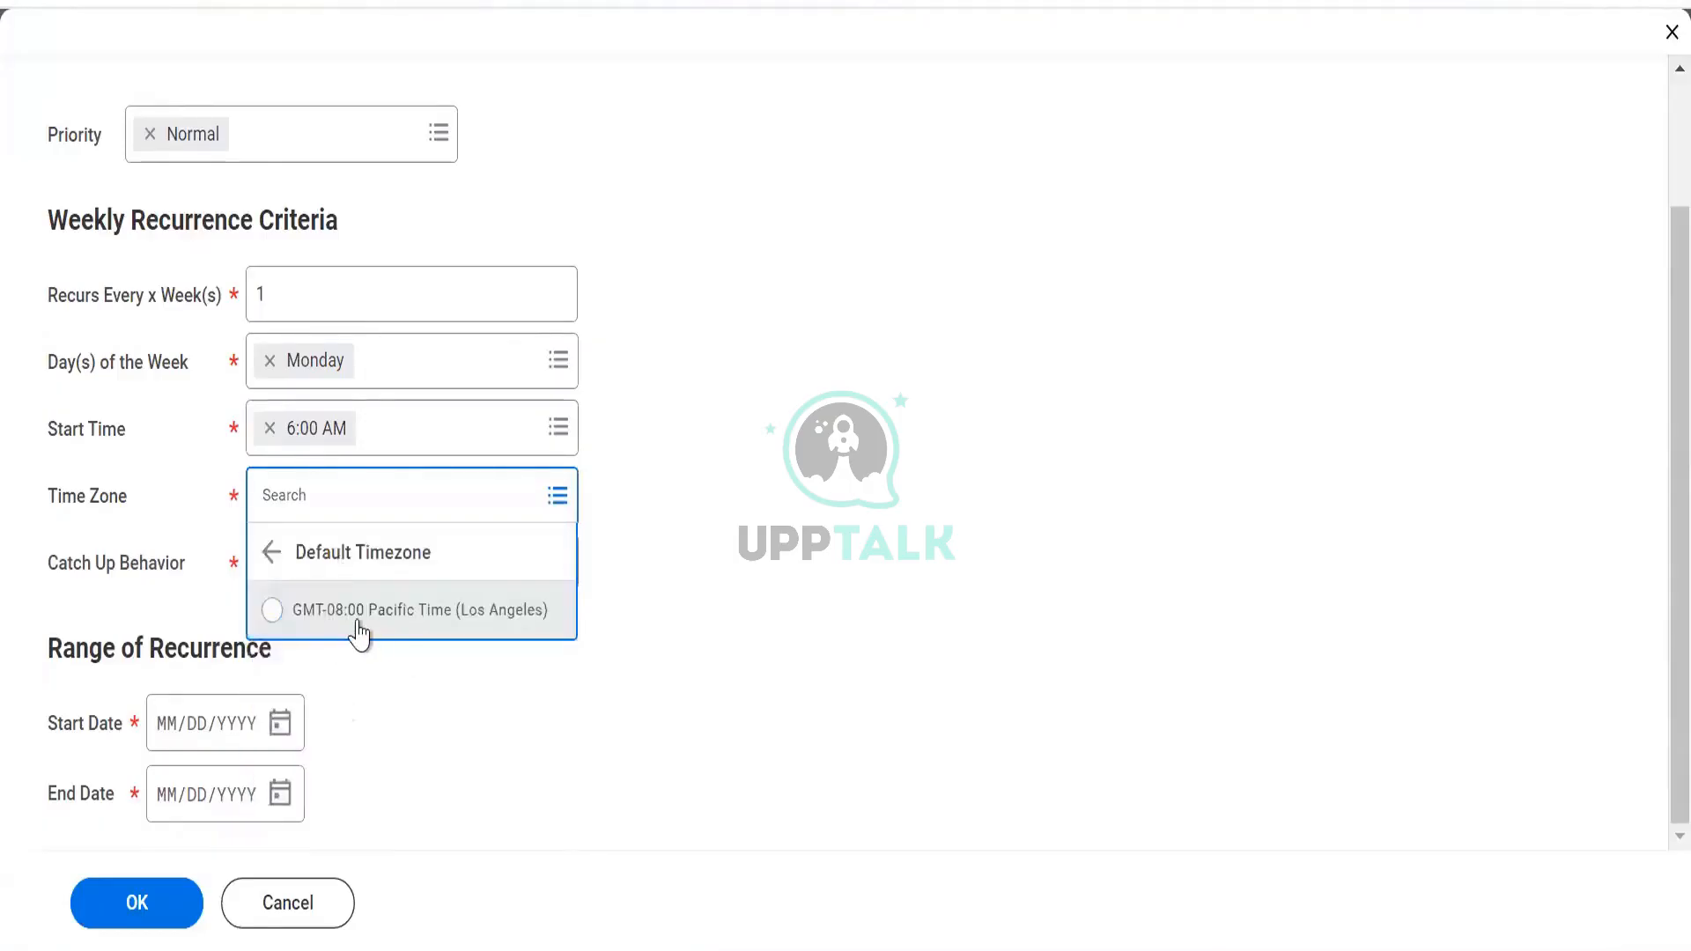
click(273, 552)
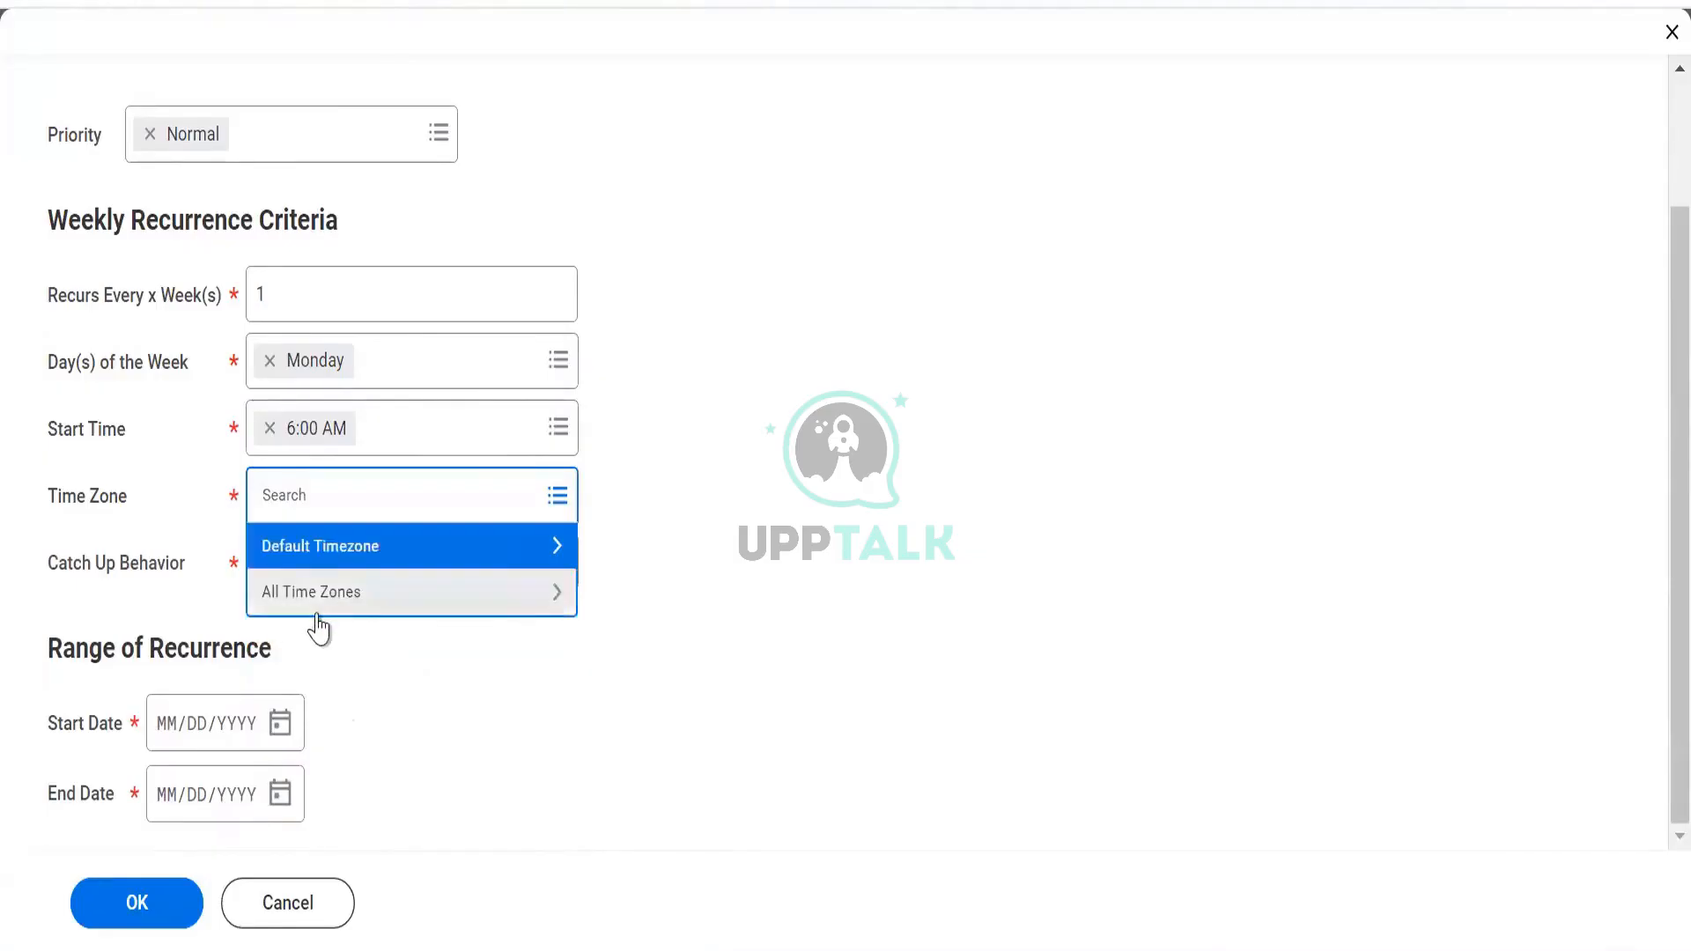
click(335, 608)
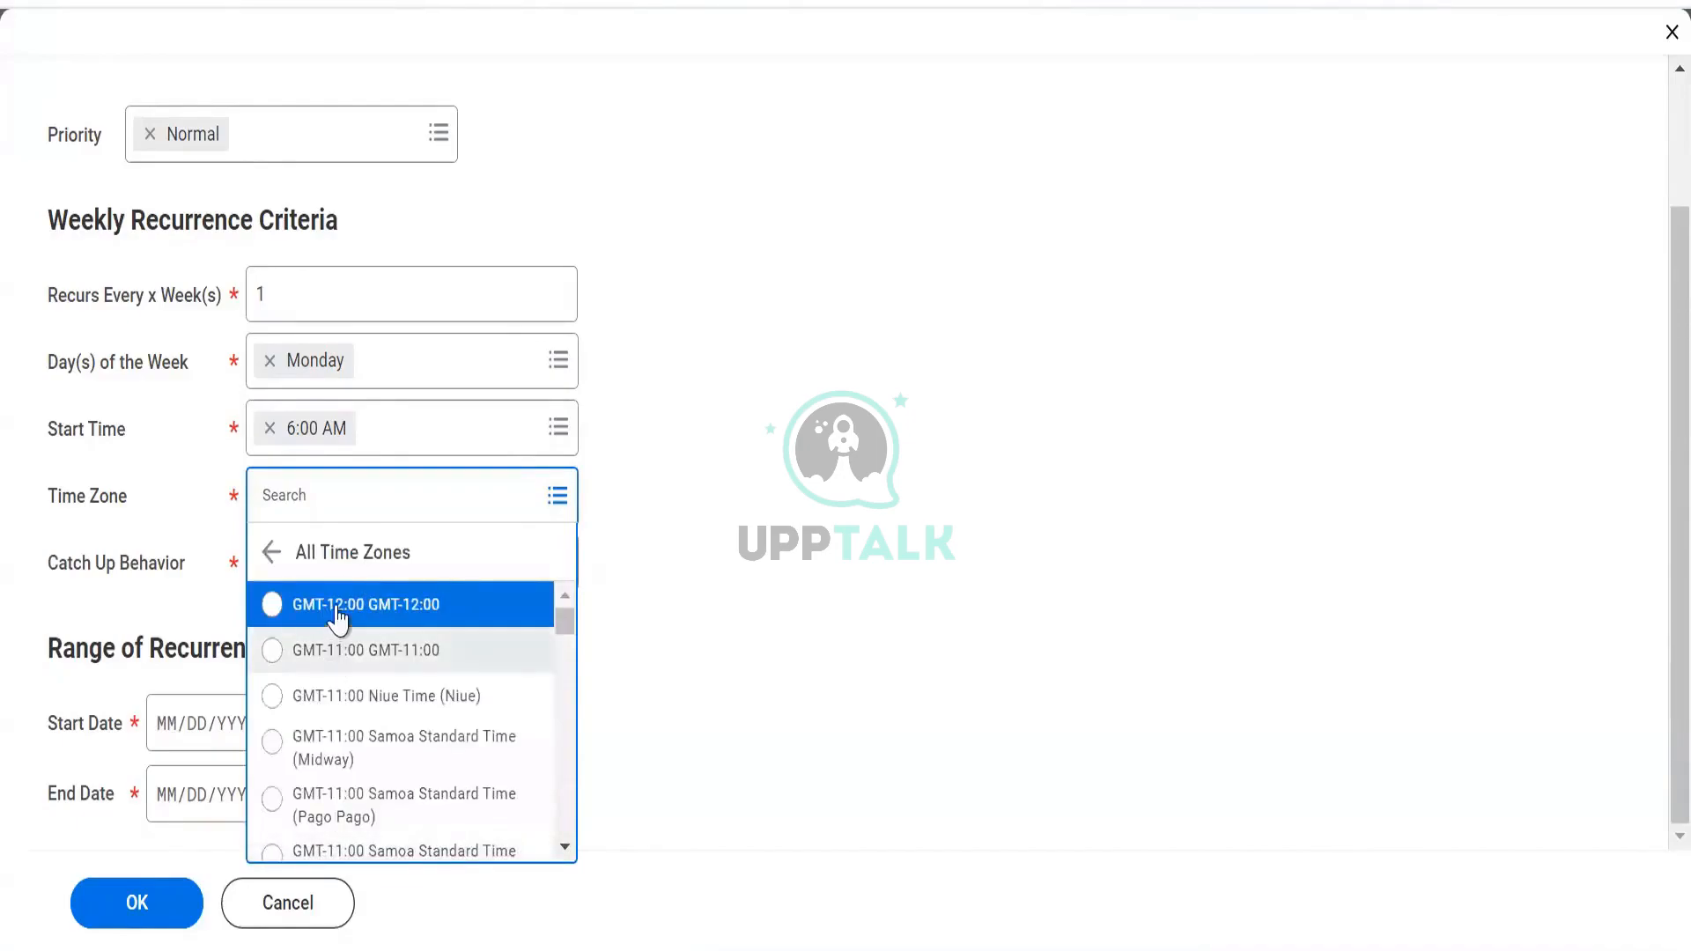
drag(564, 646, 554, 844)
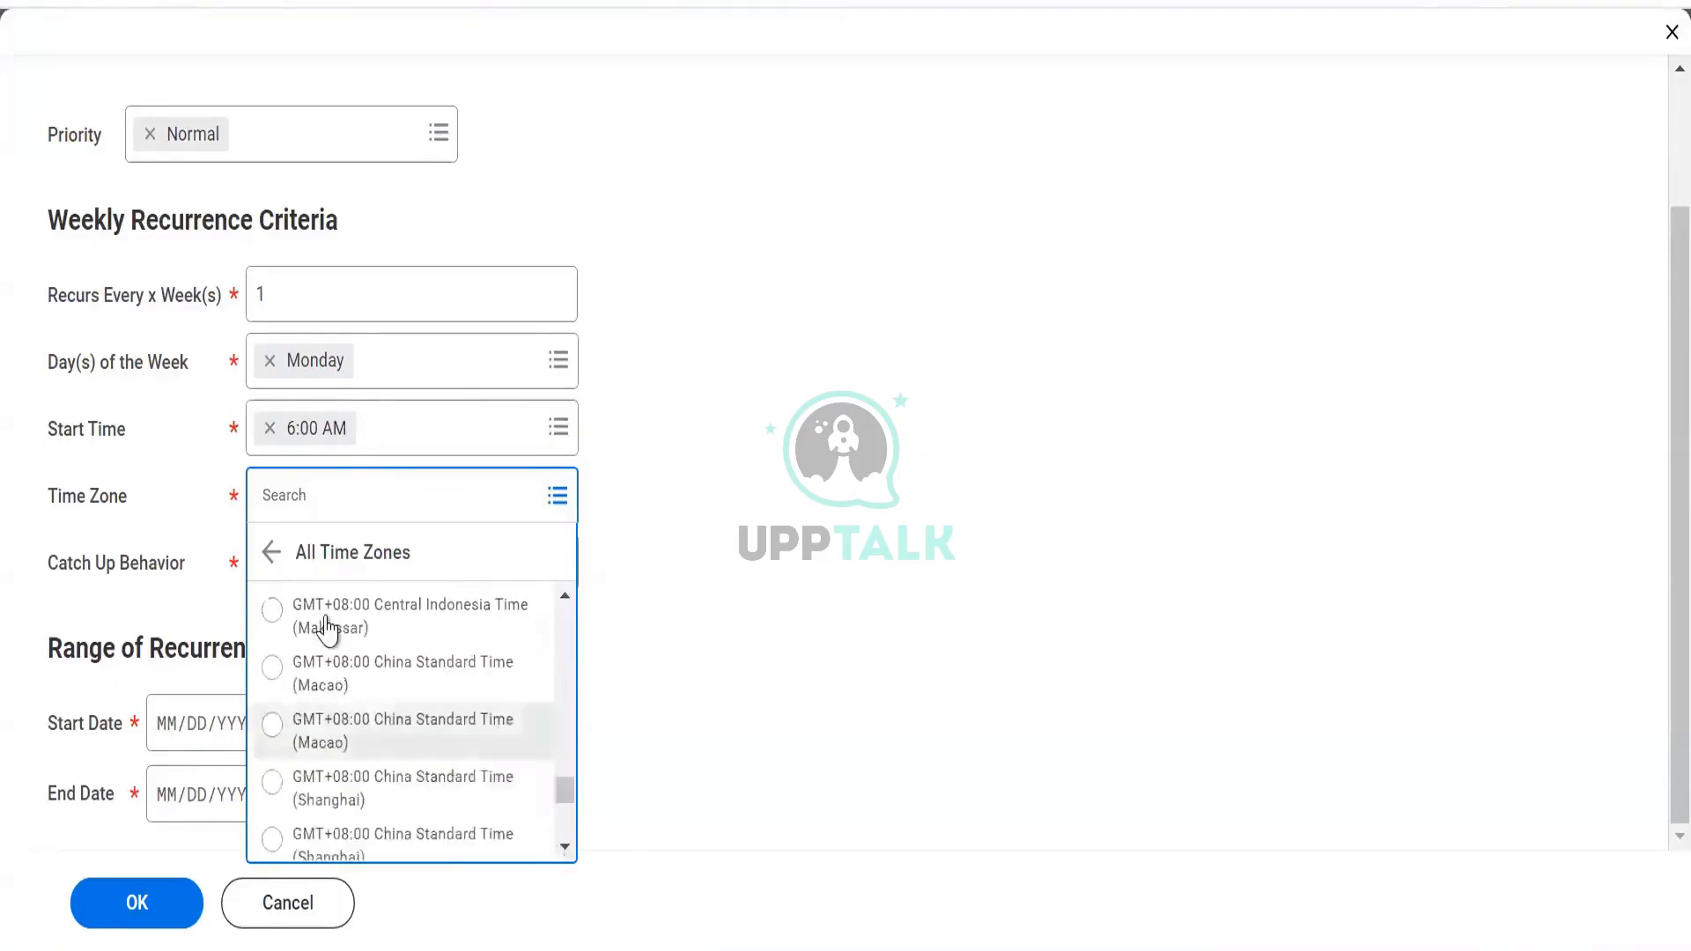
click(273, 553)
click(299, 560)
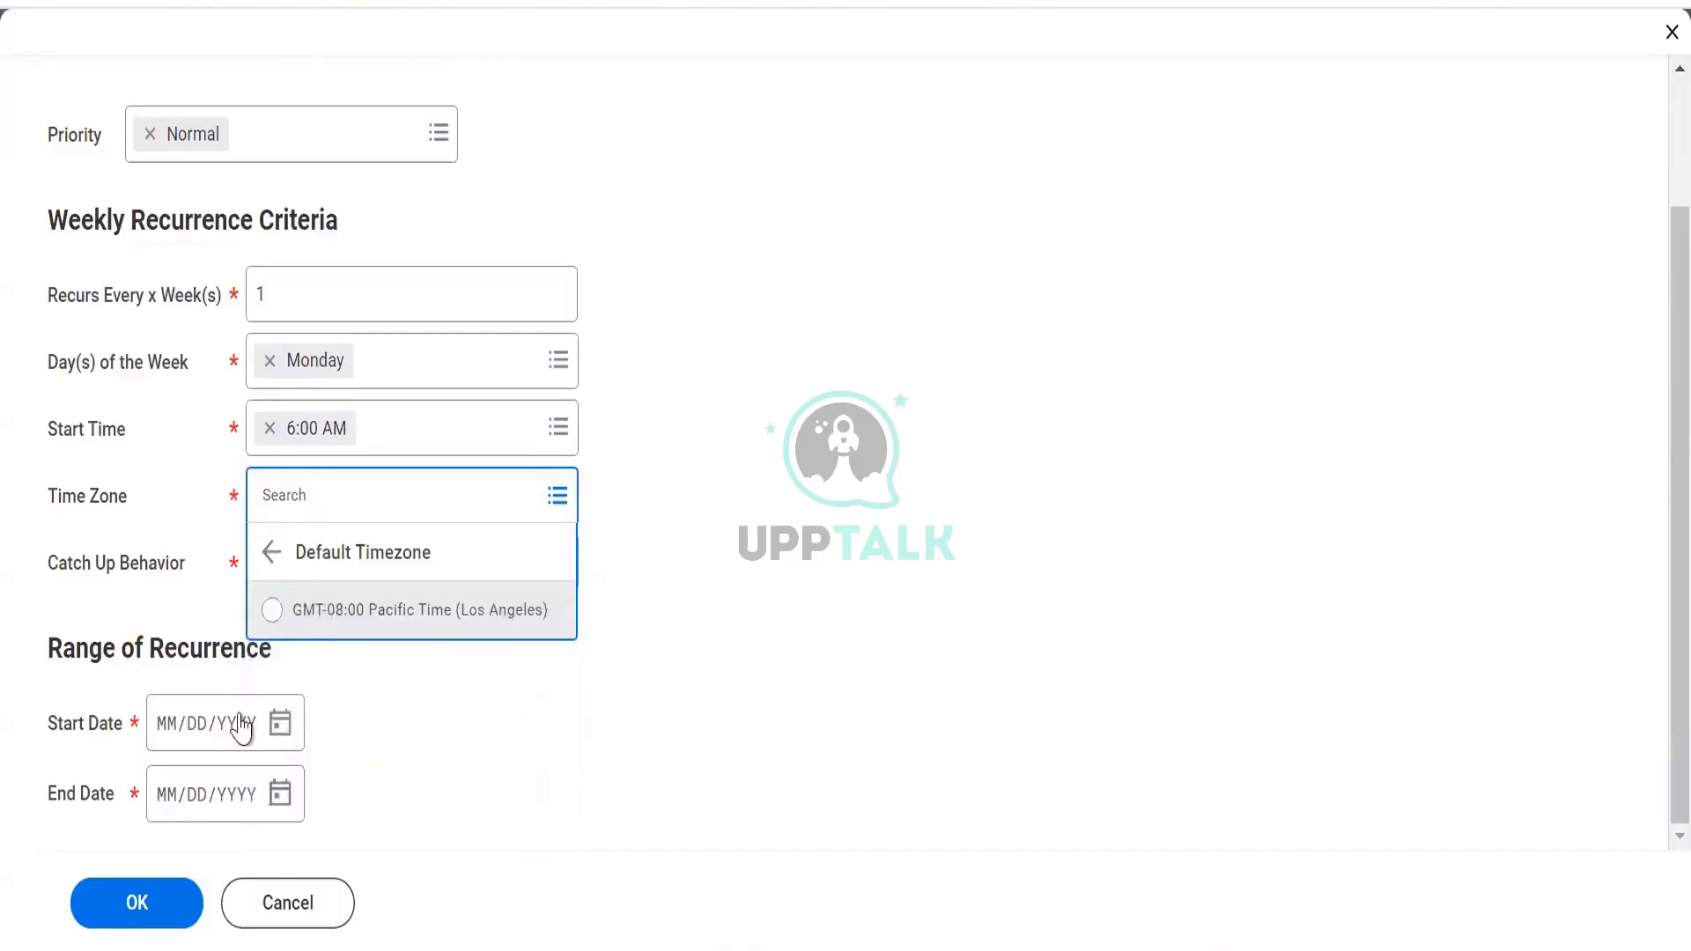
click(404, 610)
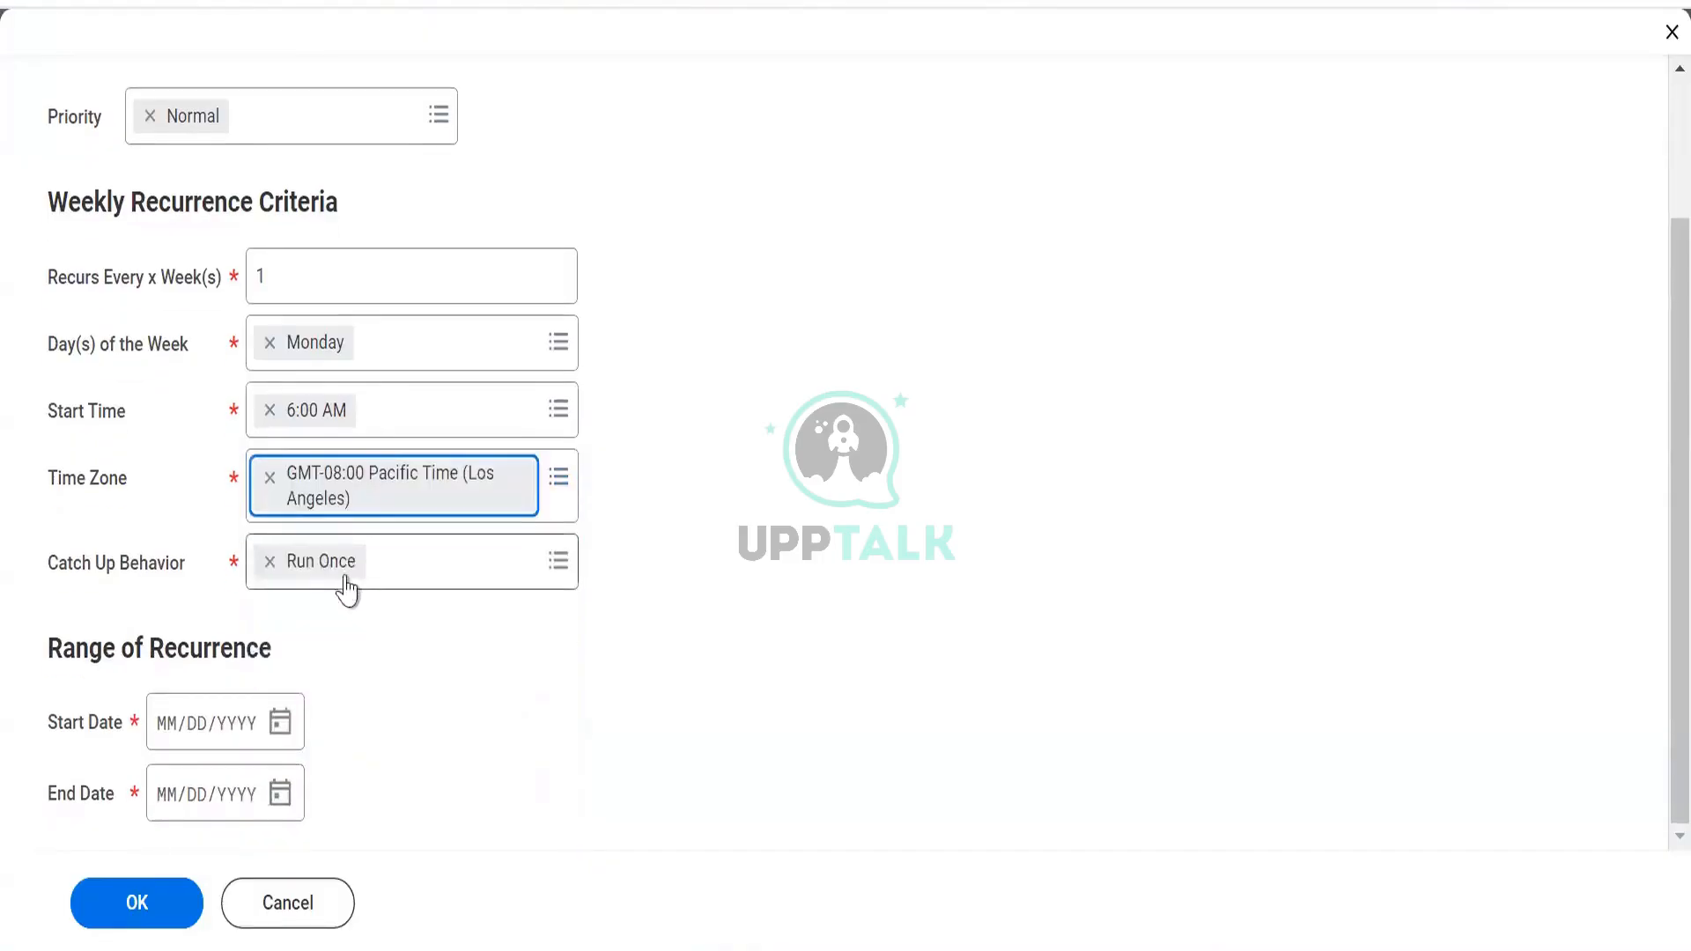
click(375, 565)
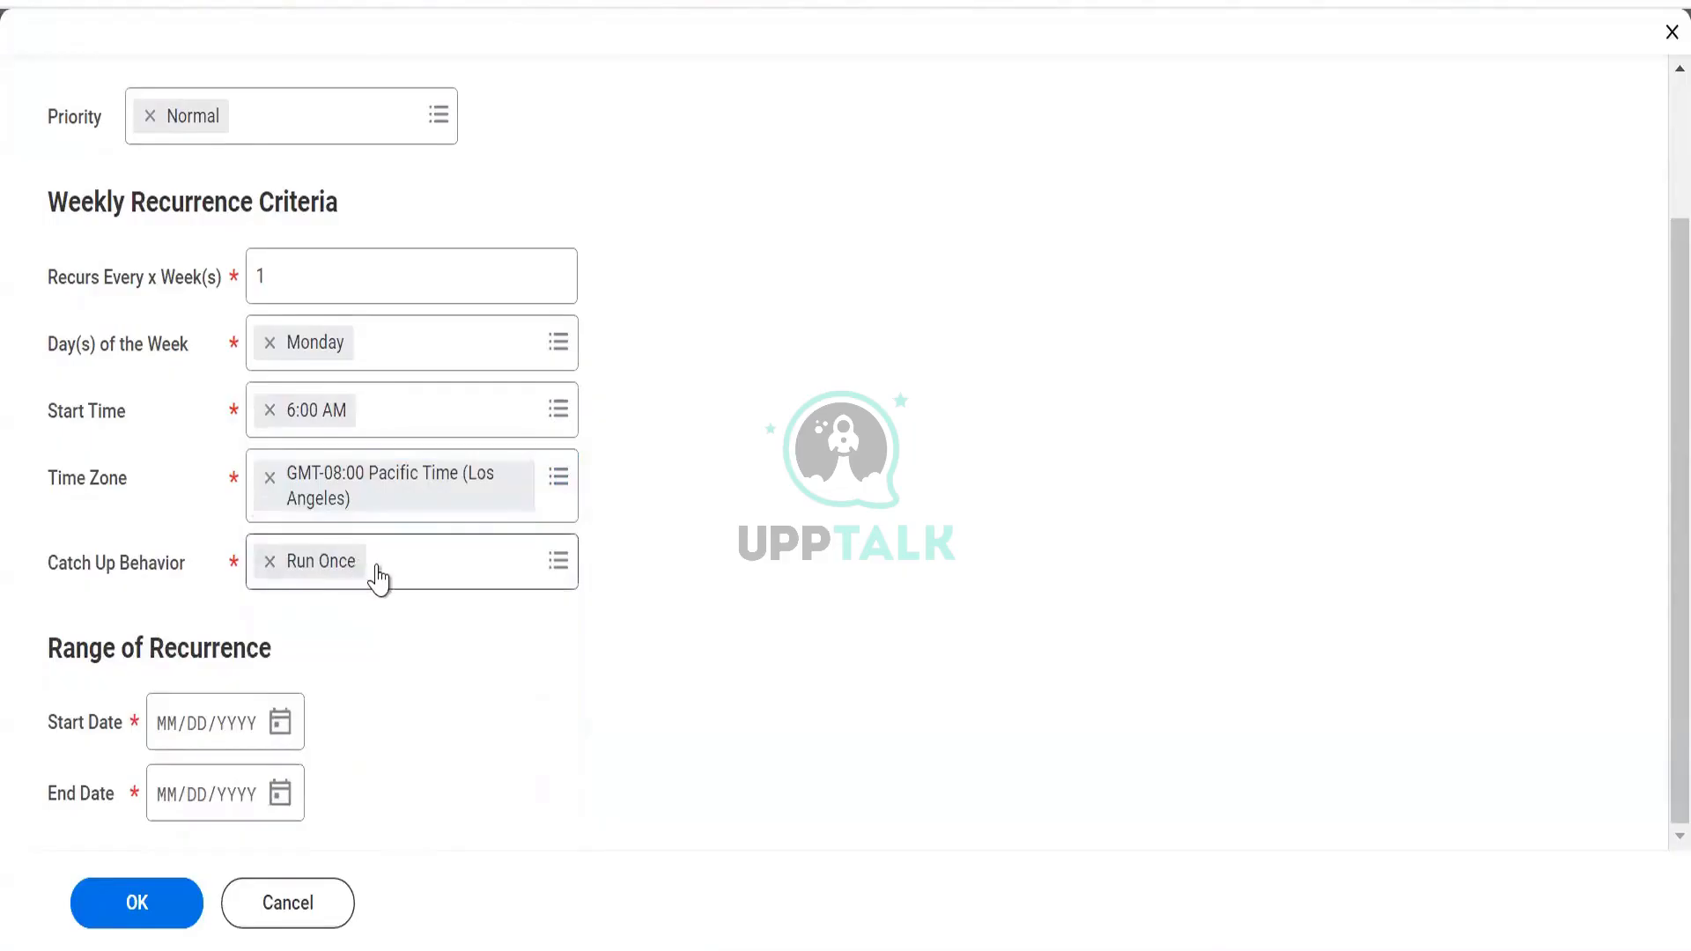
click(377, 566)
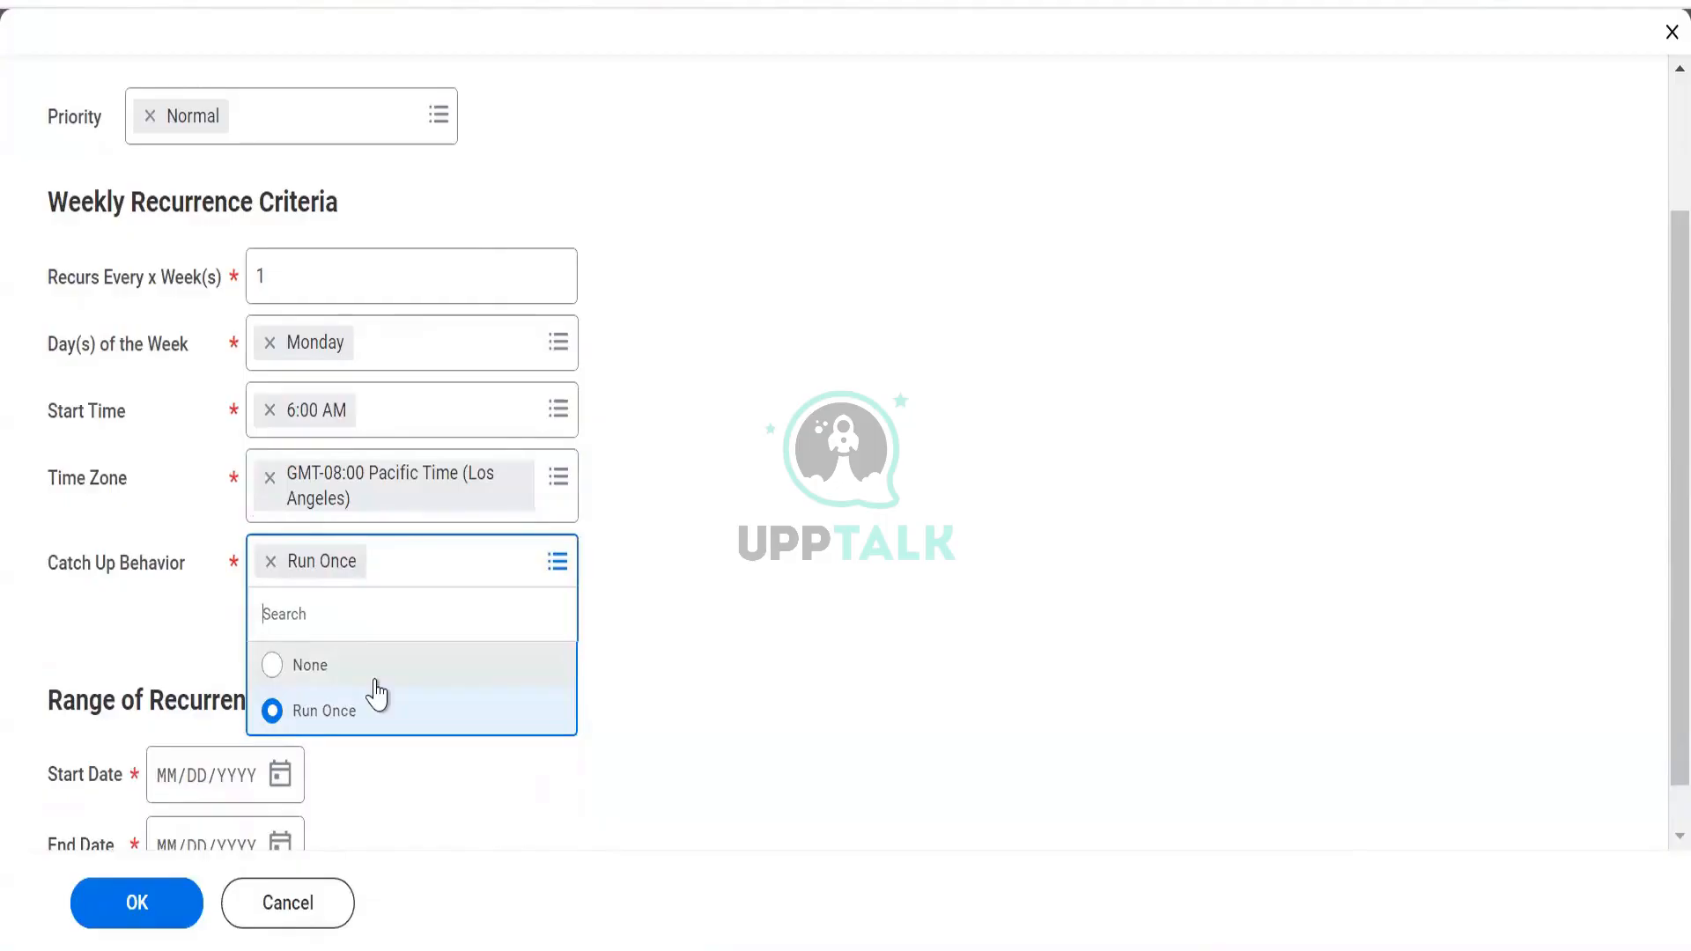
click(631, 585)
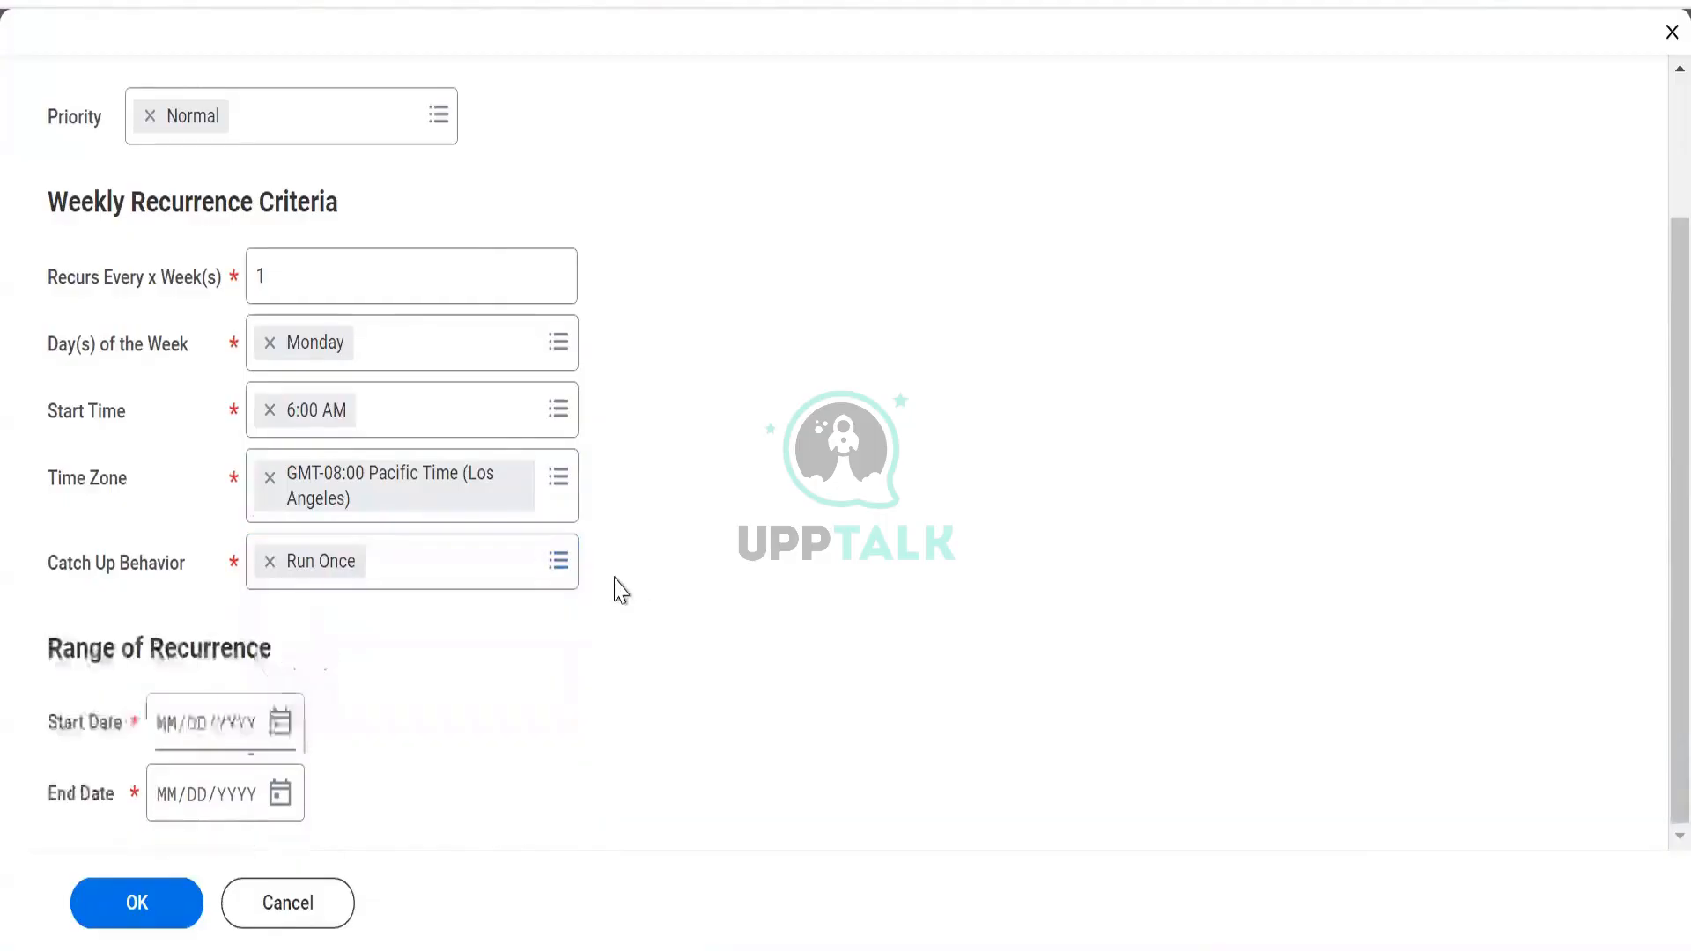
Give the DDS Worker Data Enriched weekly publish schedule start 10/07/2024 and end 12/31/2024, then save it
click(278, 721)
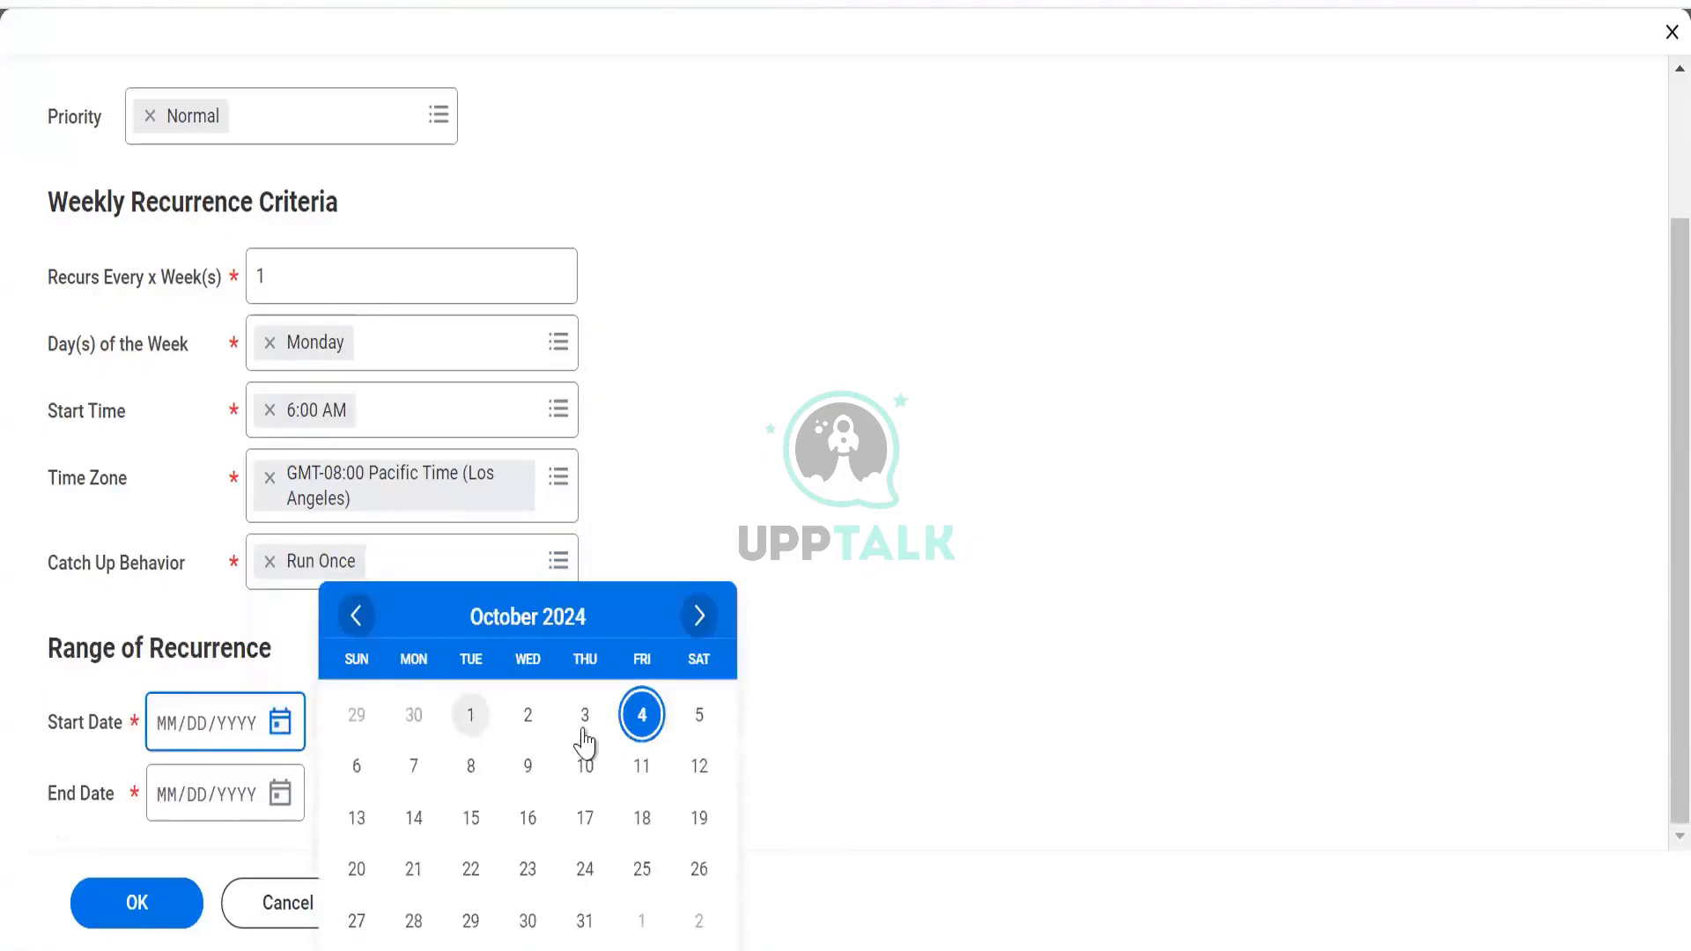
click(408, 777)
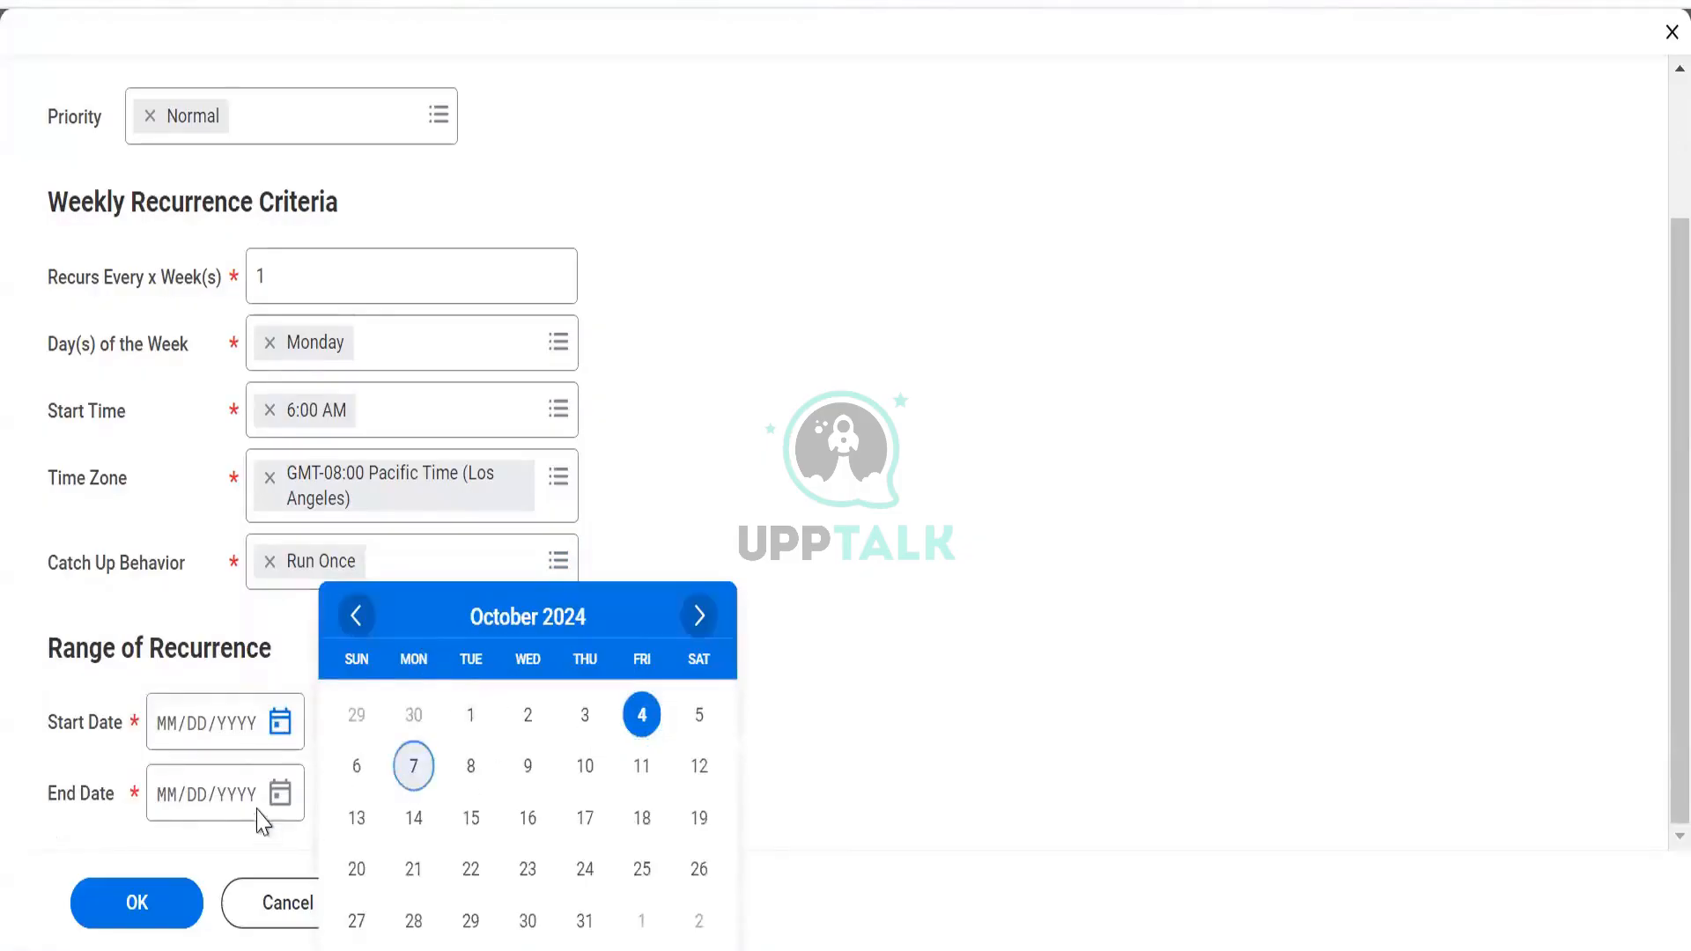
click(279, 796)
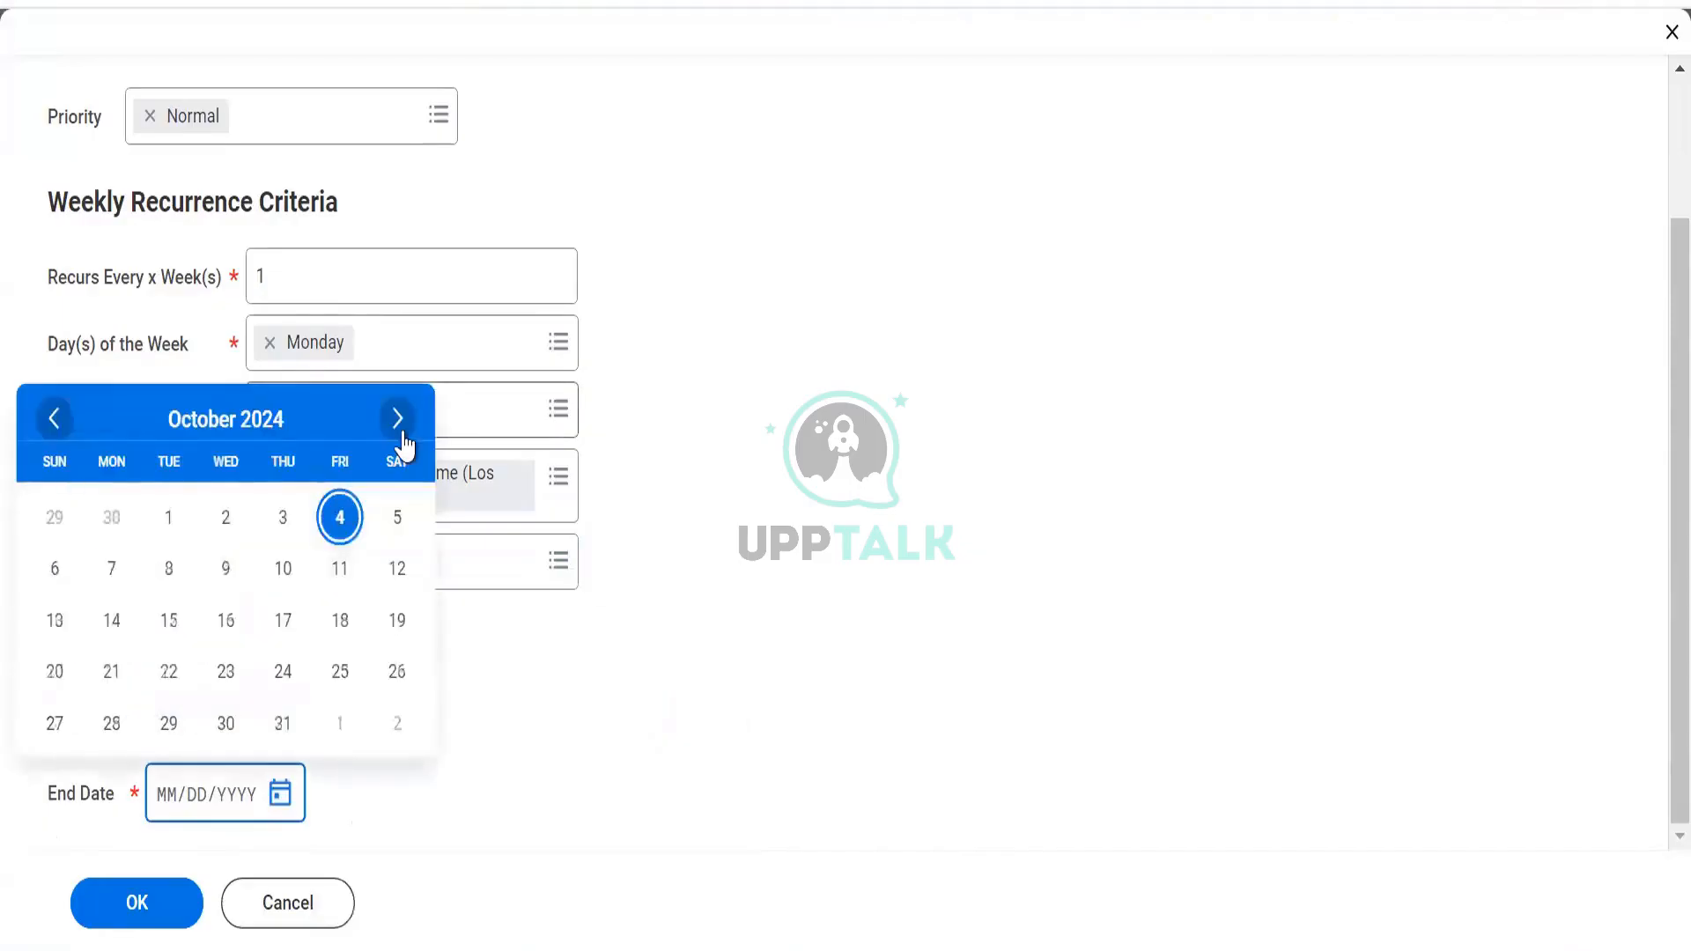
click(400, 419)
click(400, 418)
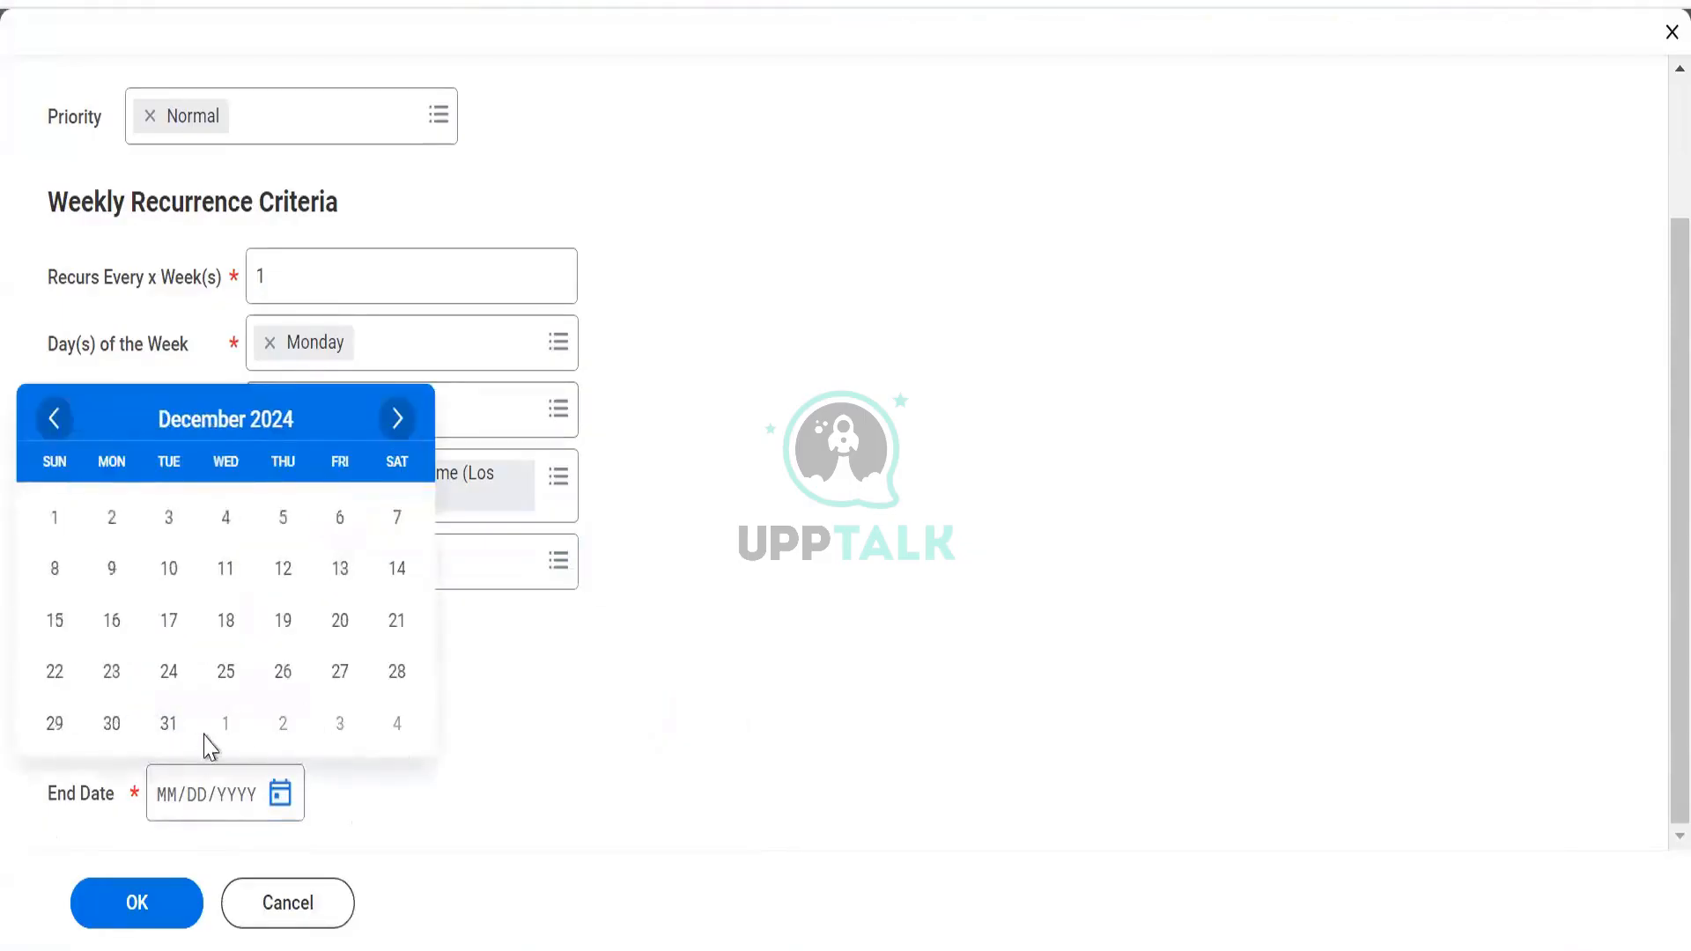
click(169, 724)
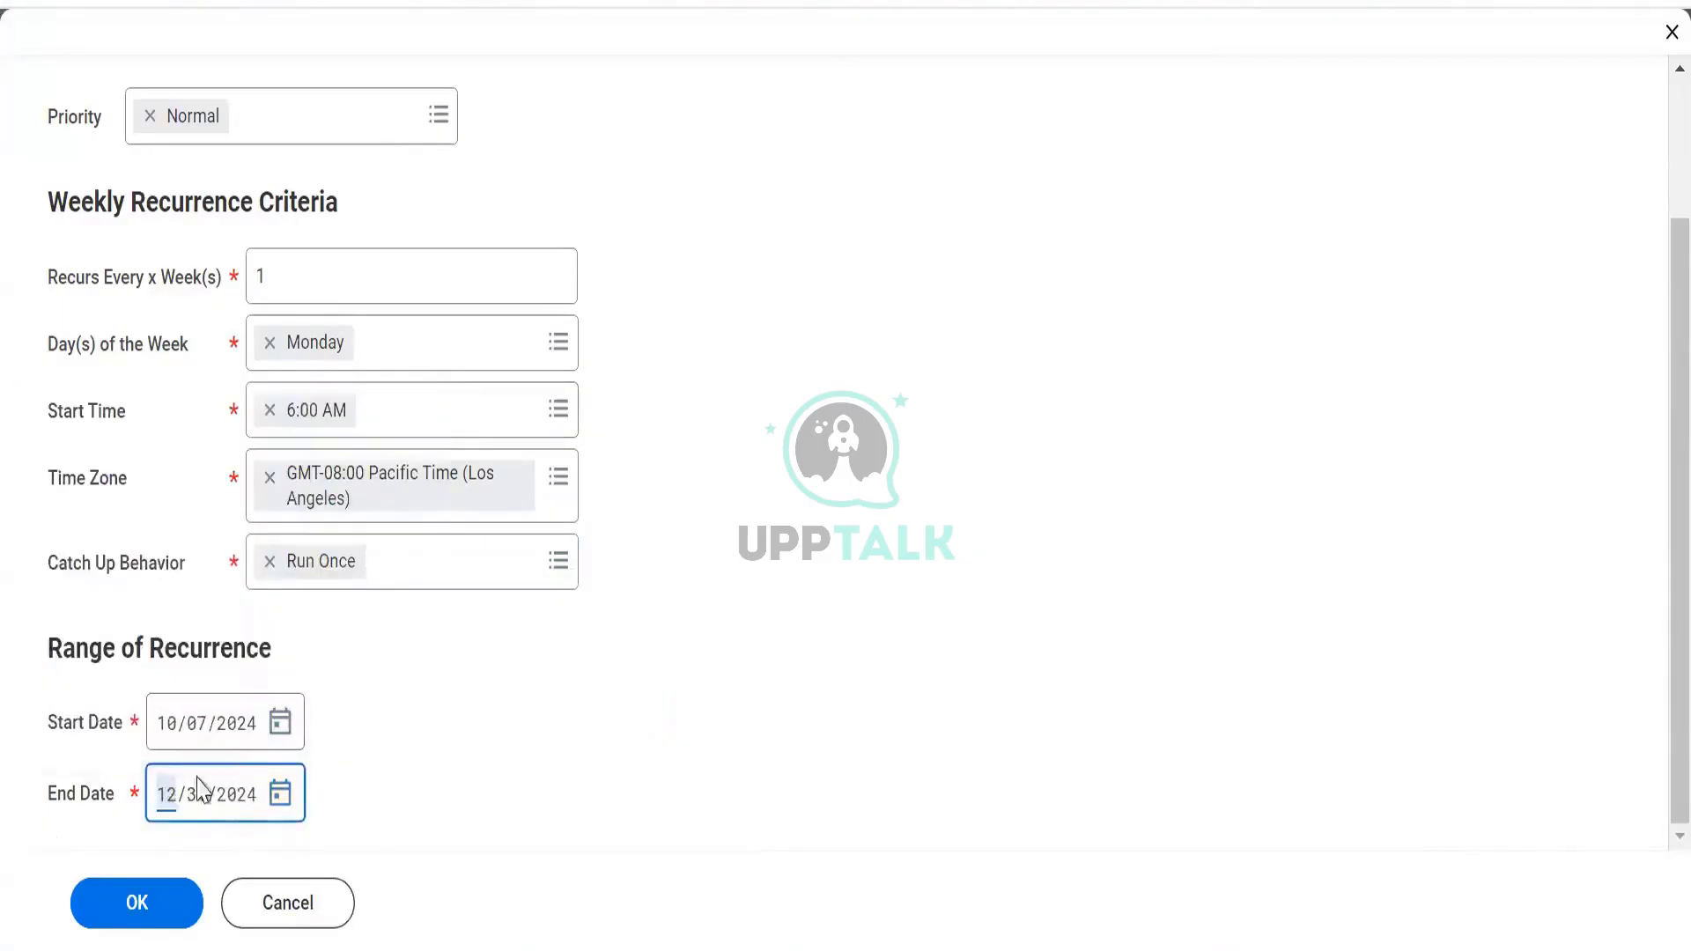
click(119, 931)
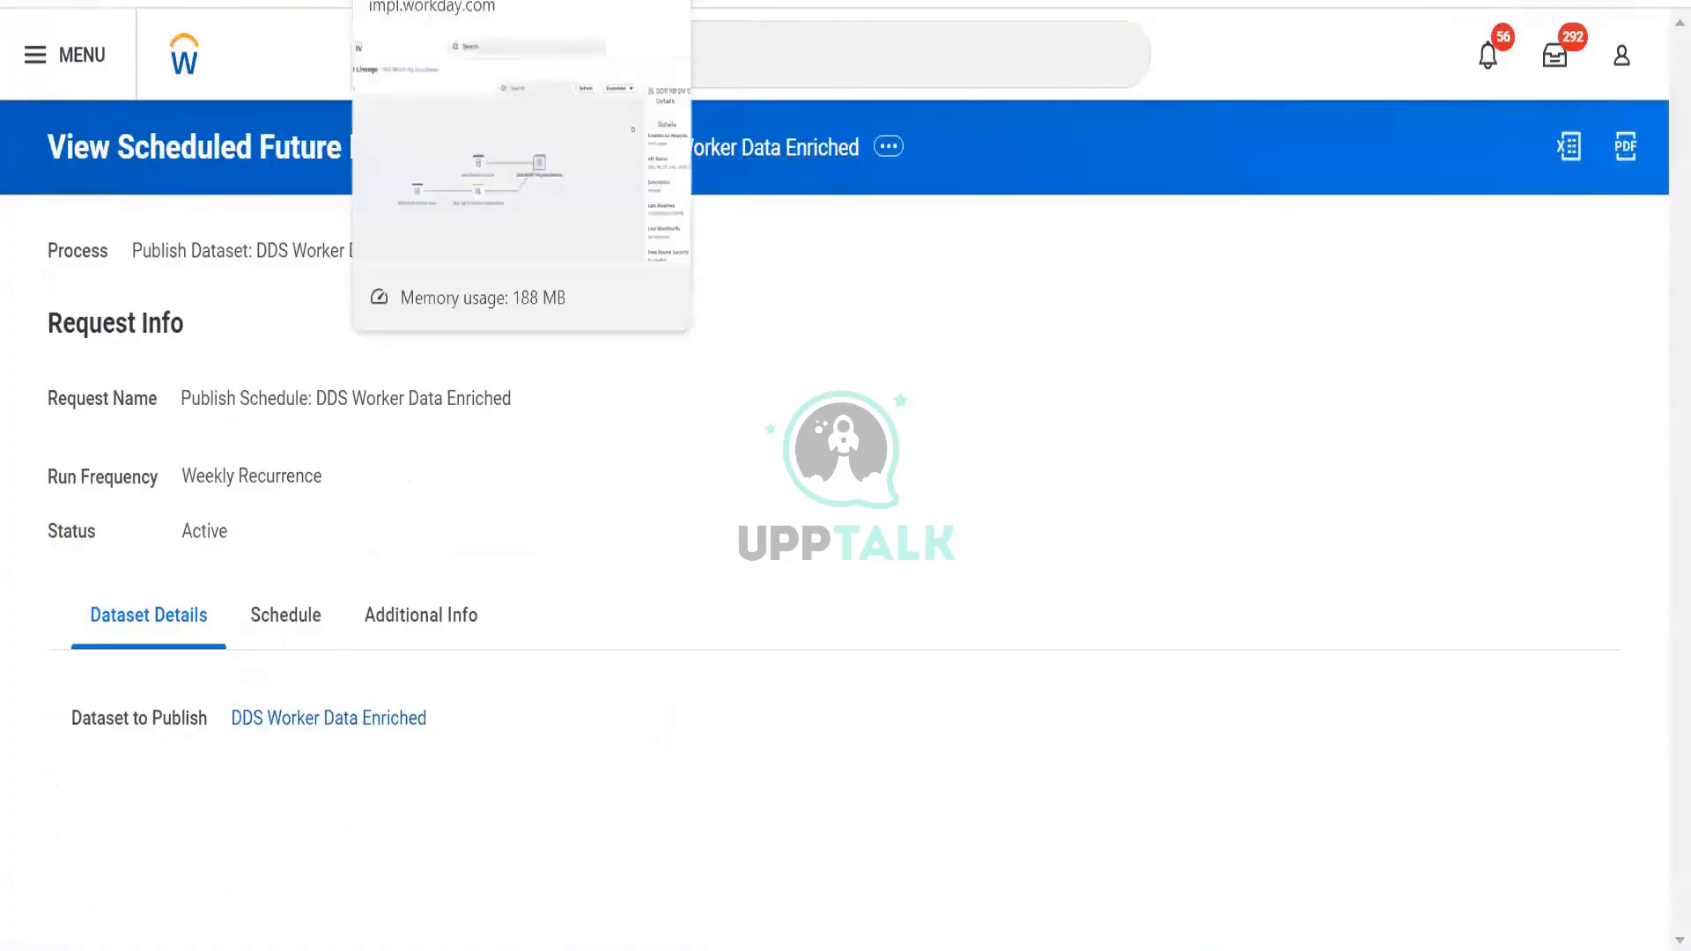
On the Dataset Lineage page, bring up the View action for the DDS RB DV Org Data Details node
click(441, 3)
key(ctrl+Tab)
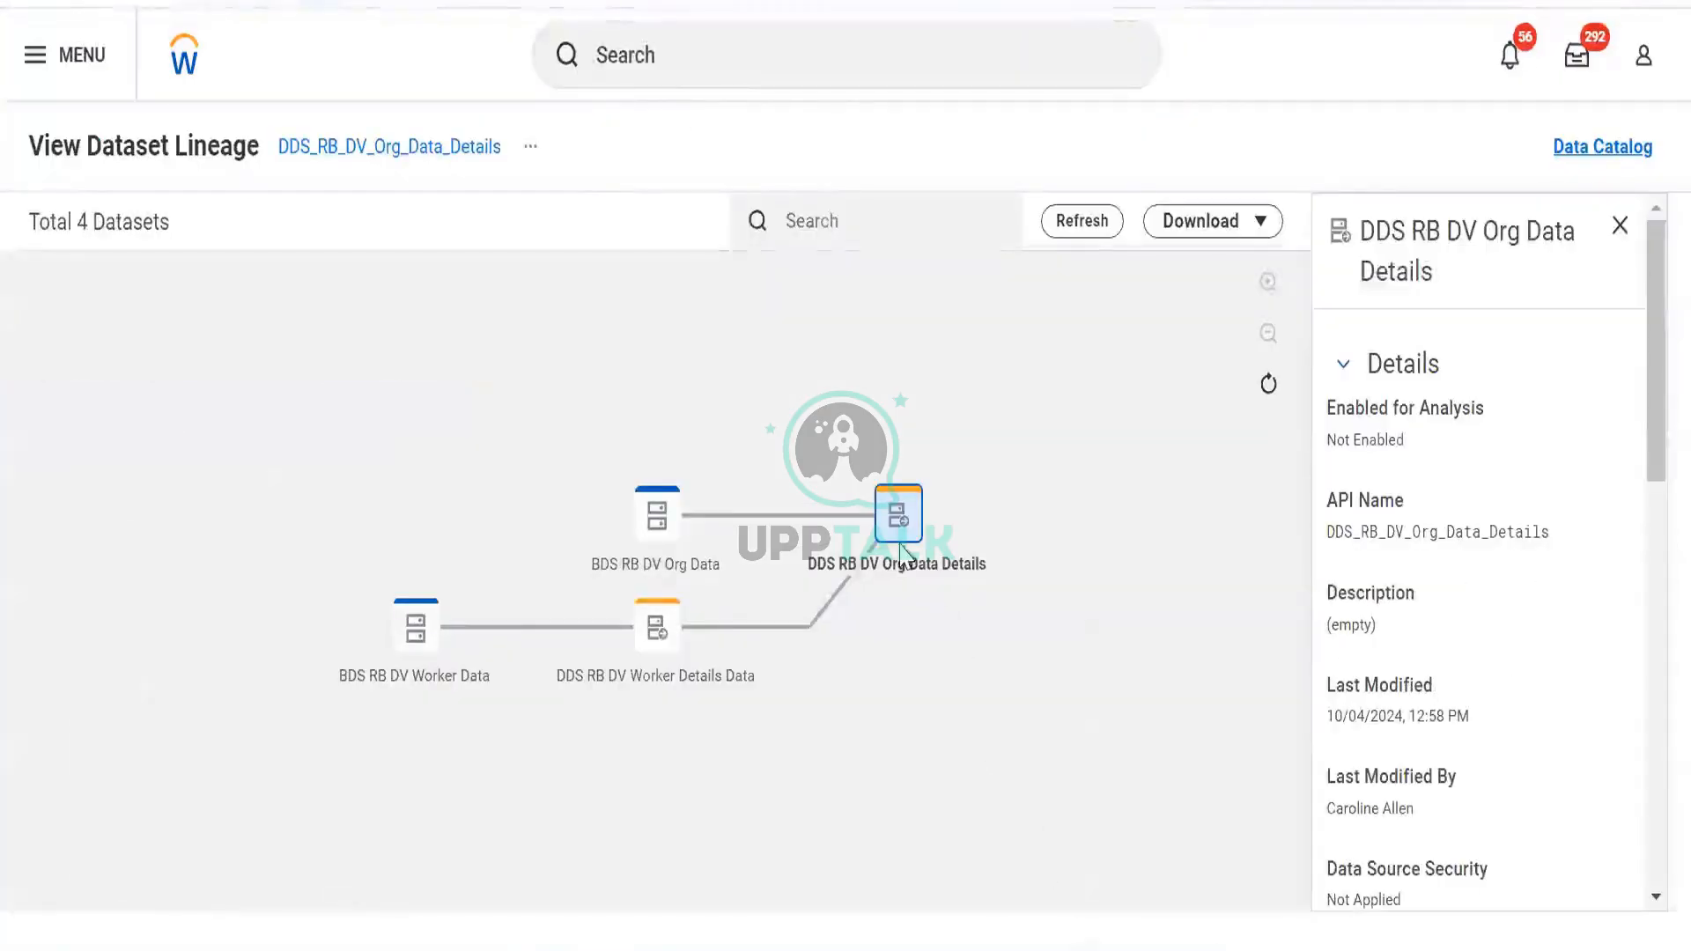
click(894, 511)
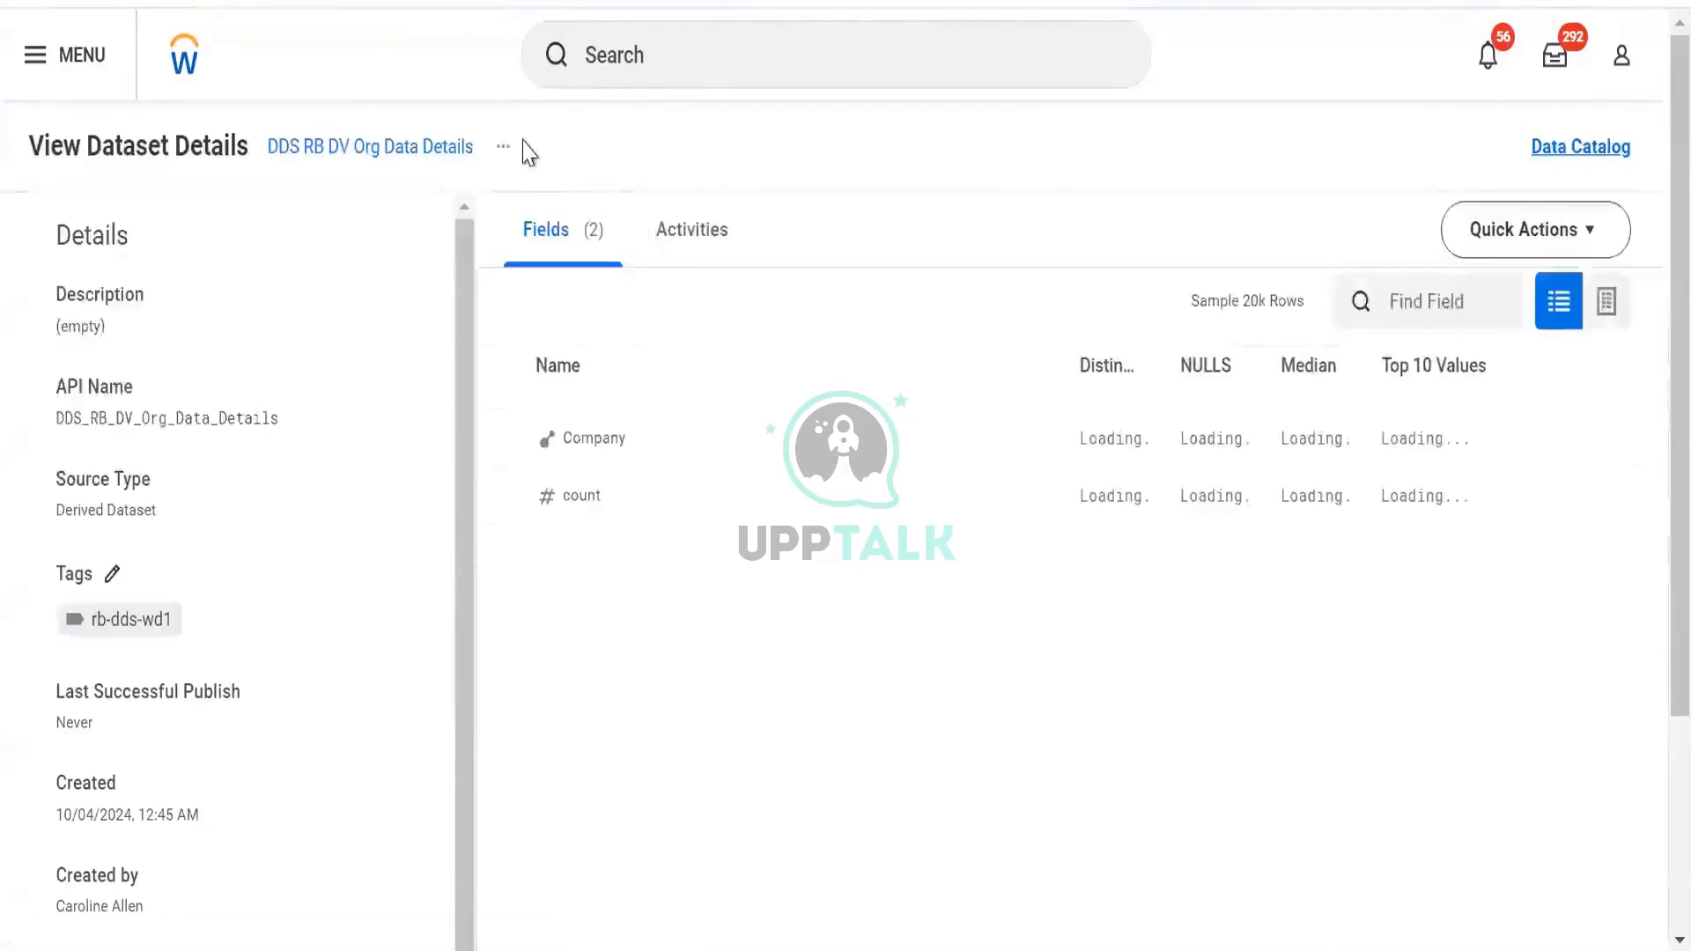
Show the publish activity history for DDS RB DV Org Data Details on the Activities tab
click(503, 151)
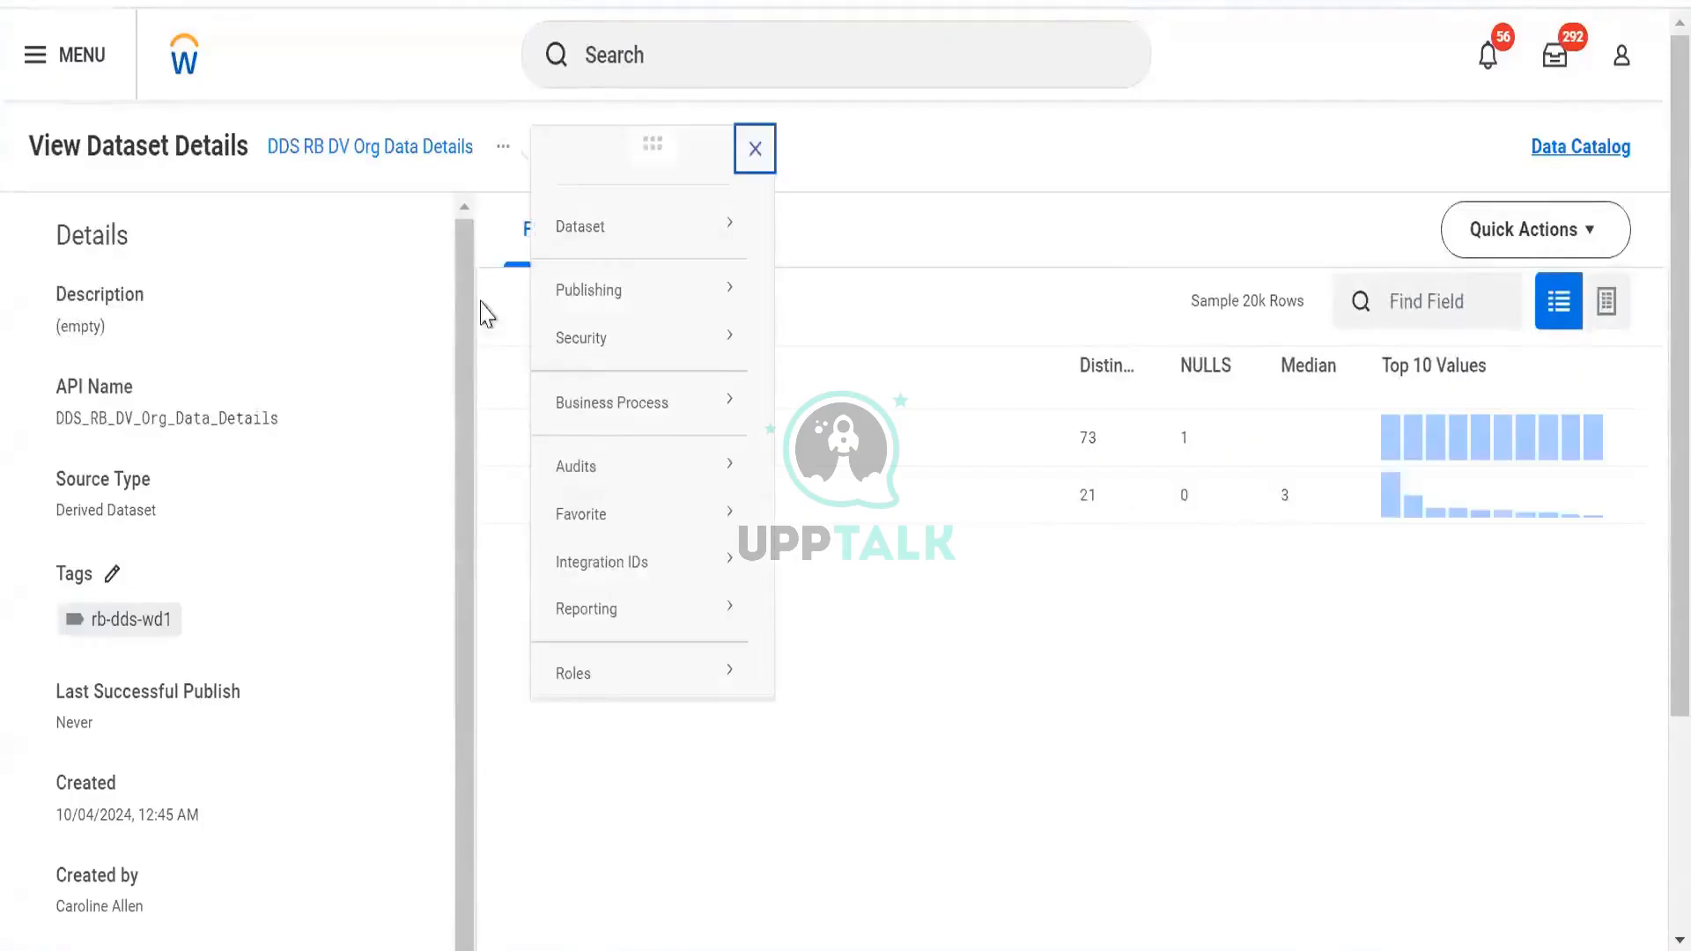
click(445, 326)
click(667, 231)
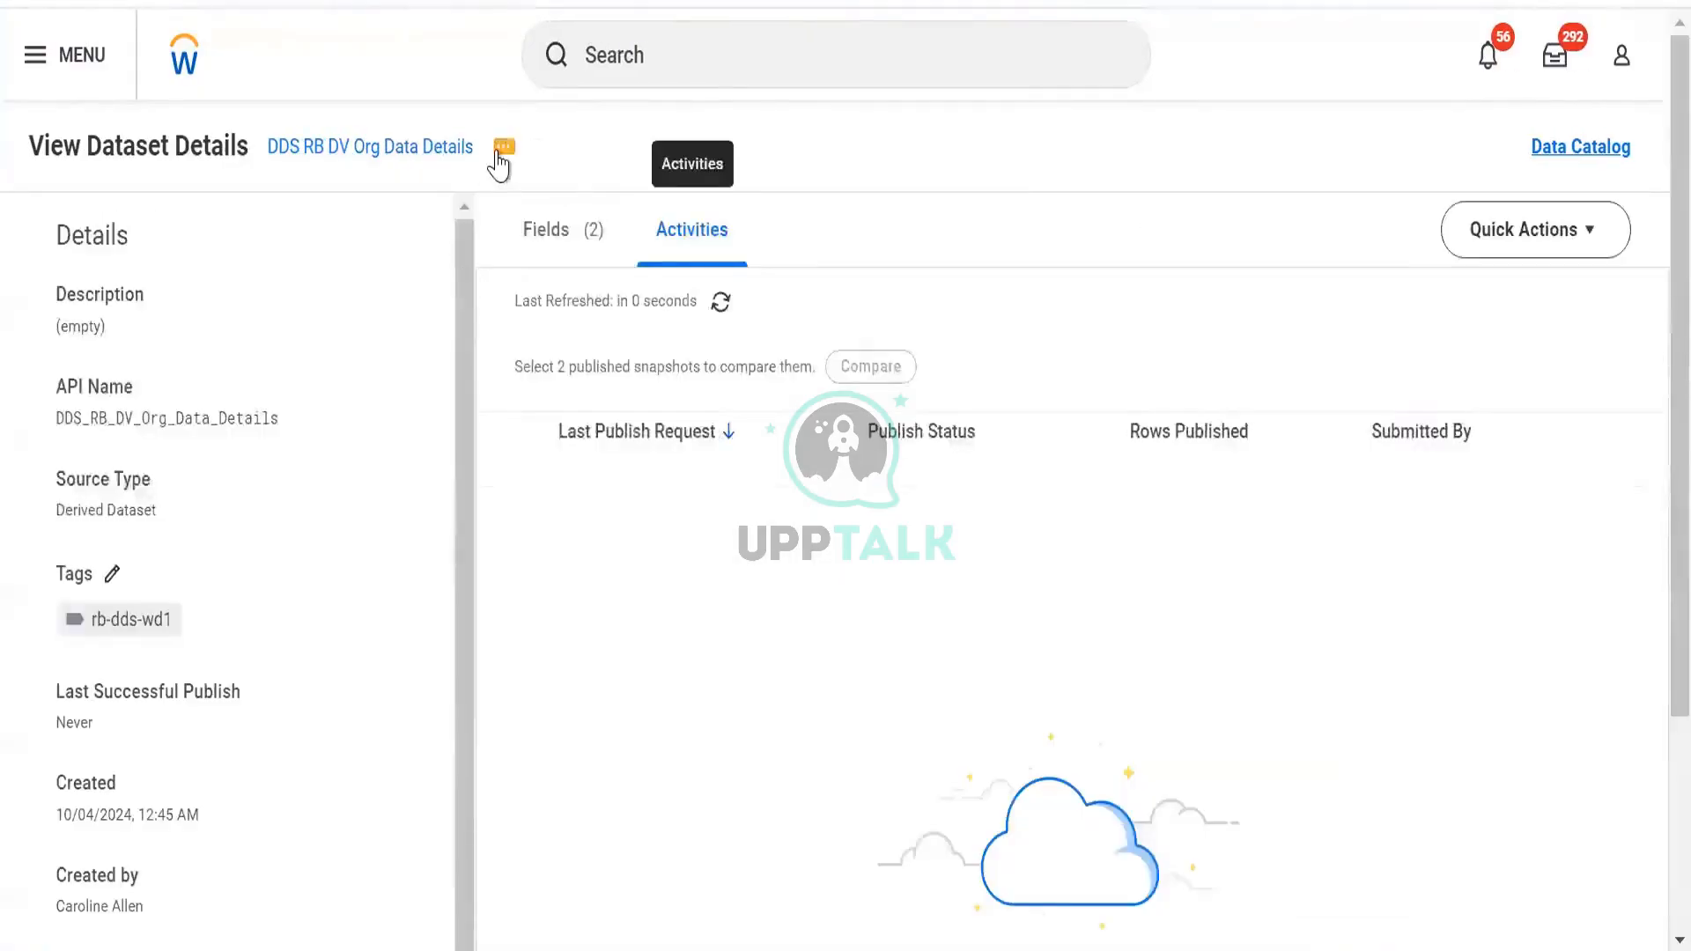
Submit a publish request for DDS RB DV Org Data Details via Publishing > Publish Dataset
click(500, 150)
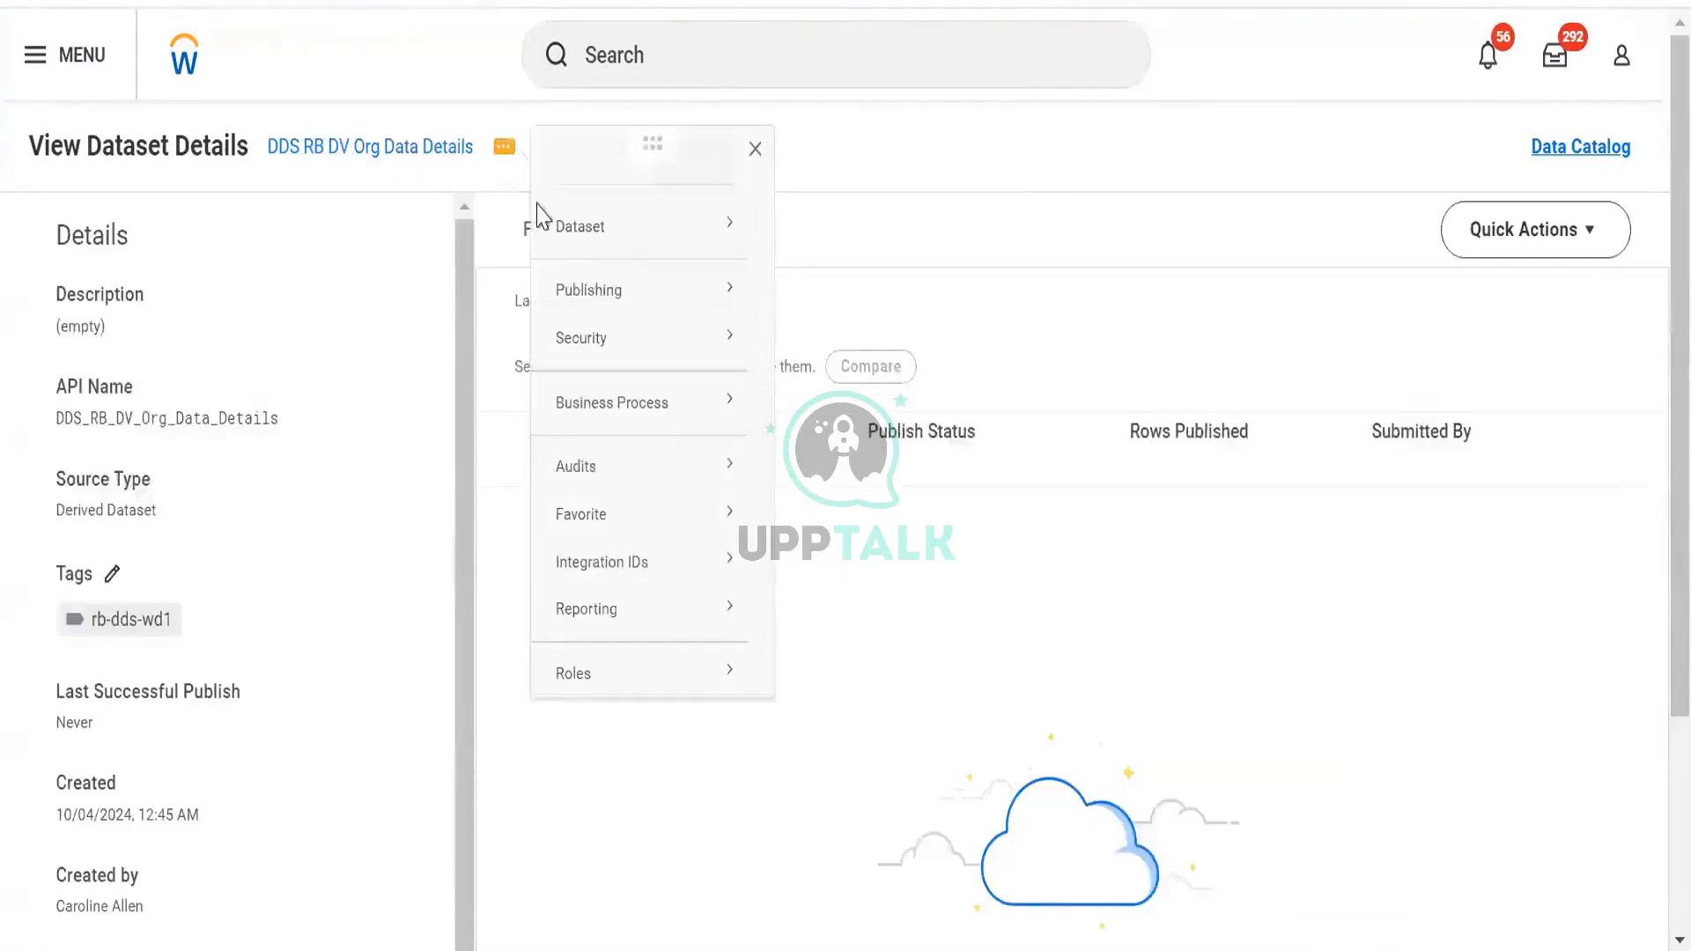
mouse_move(592, 300)
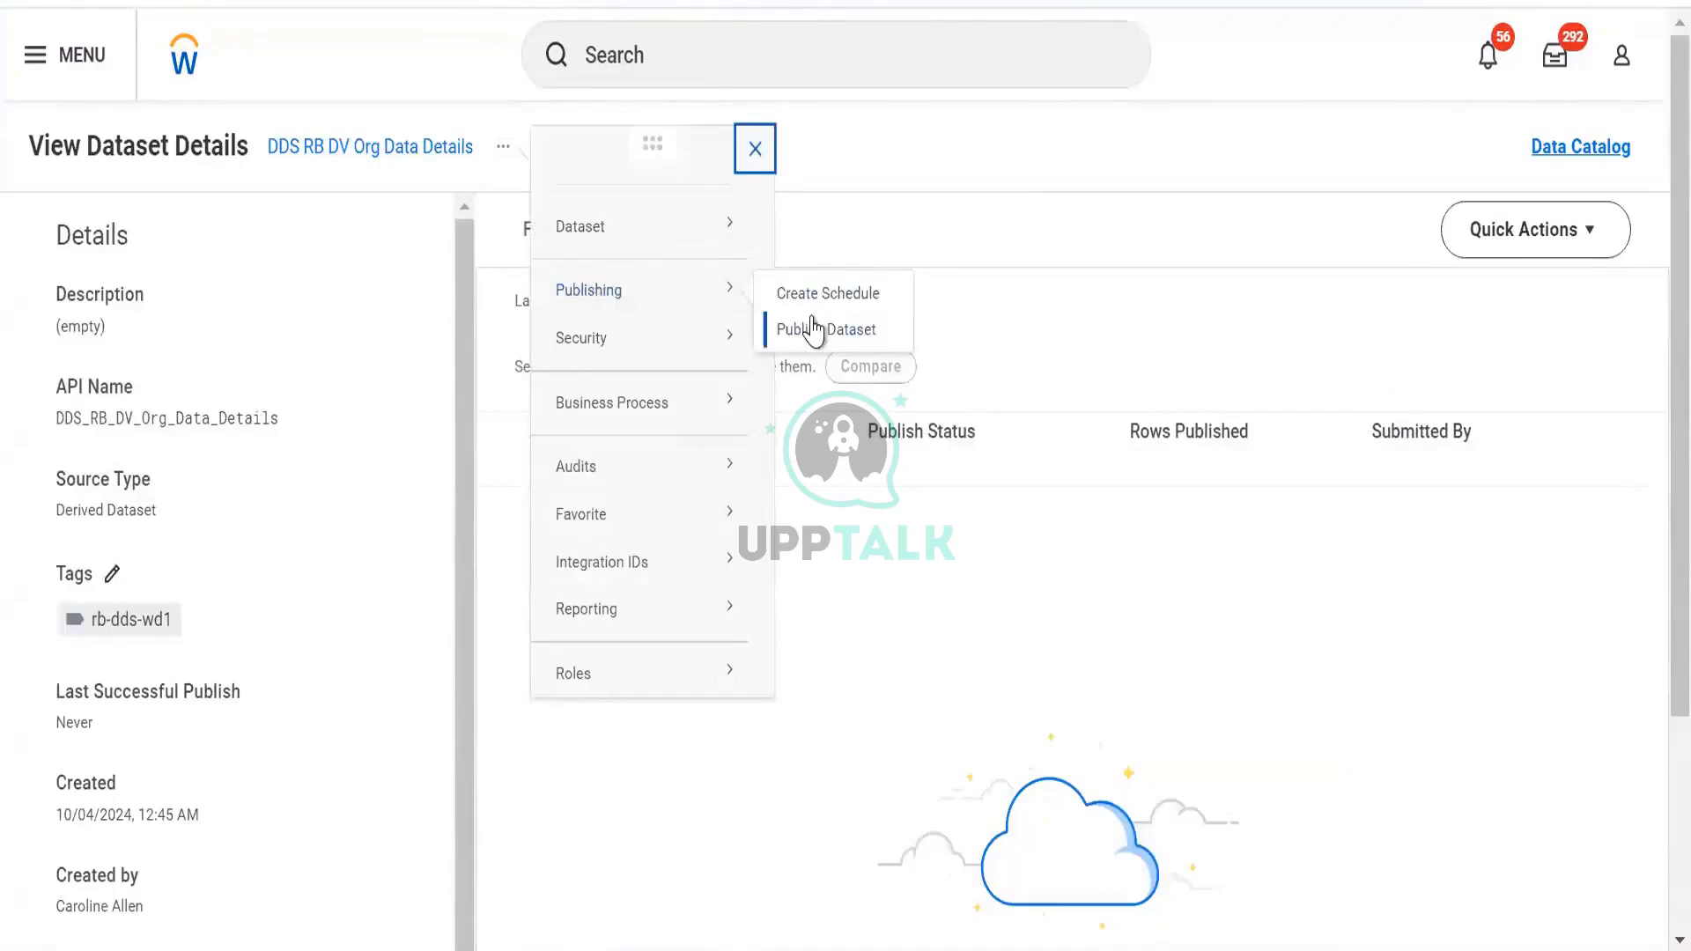
click(813, 330)
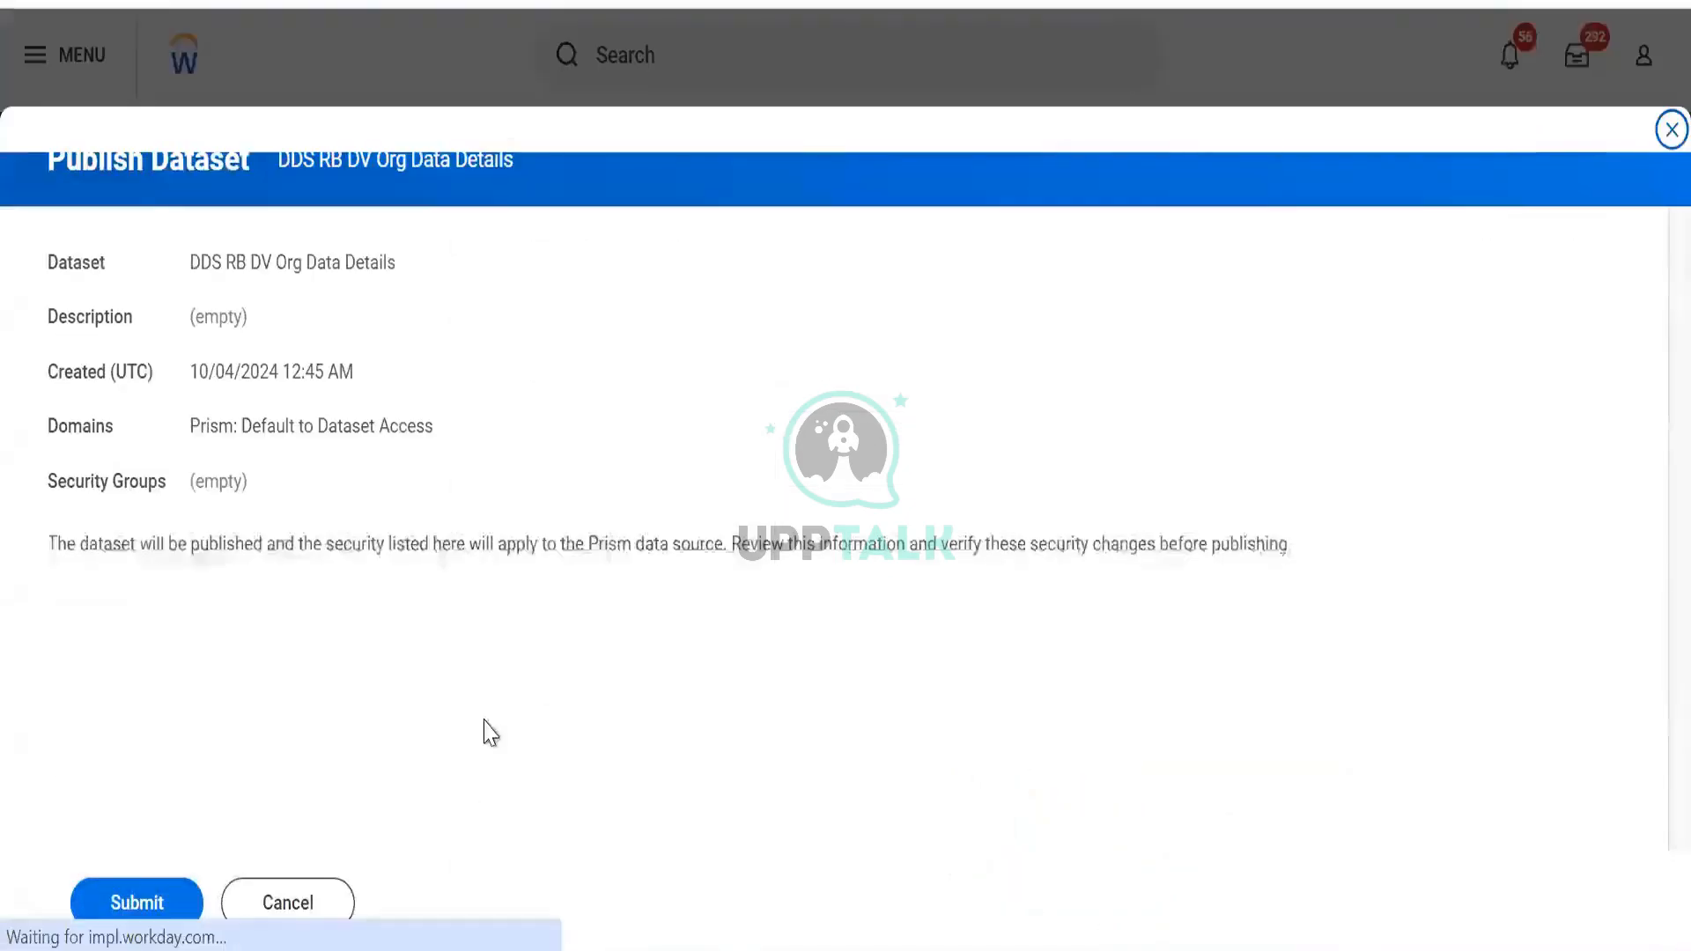
click(150, 920)
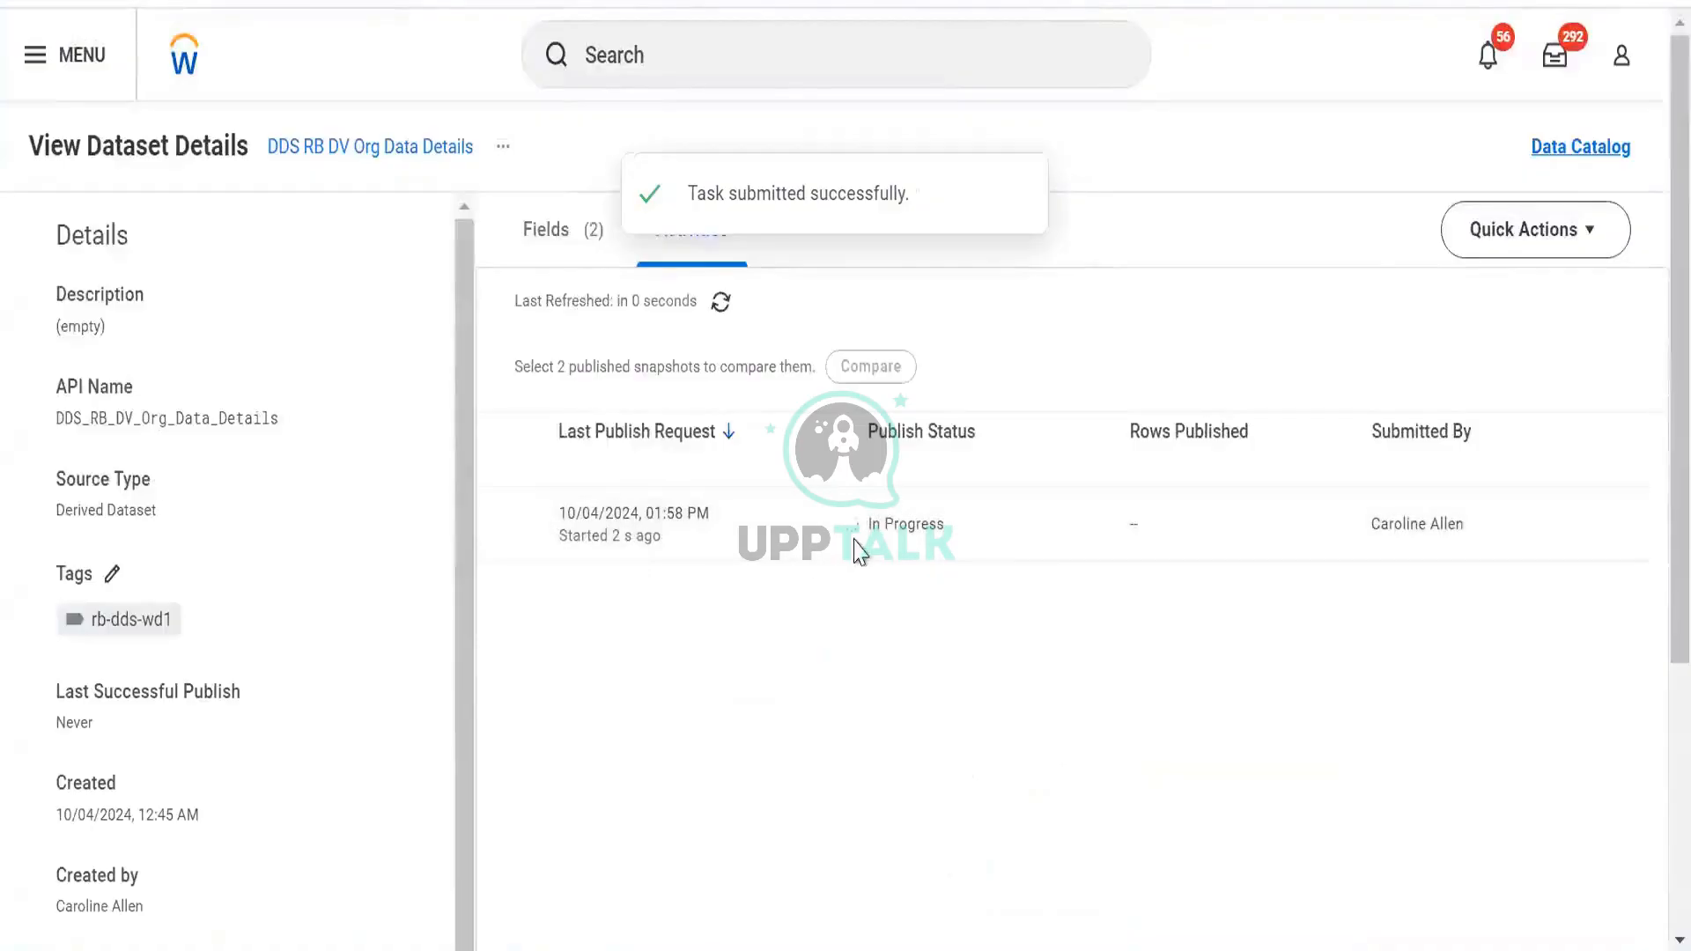
Refresh the Org Data Details publish status twice, confirming In Progress, then go to the Workday home page
click(721, 307)
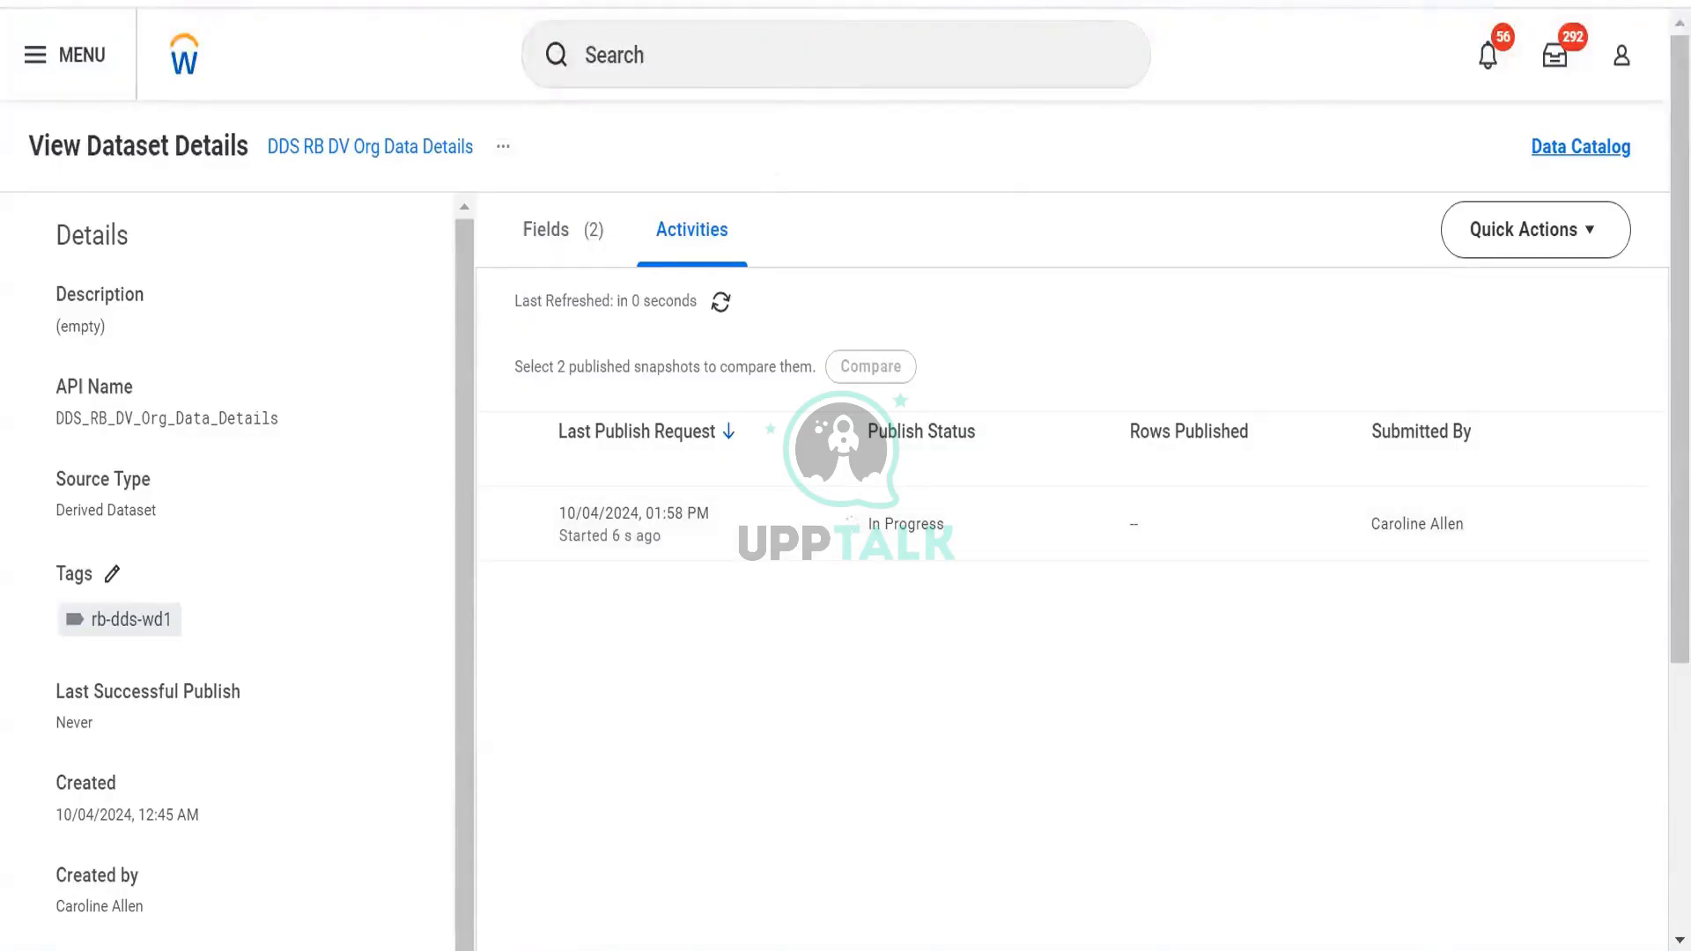
click(720, 302)
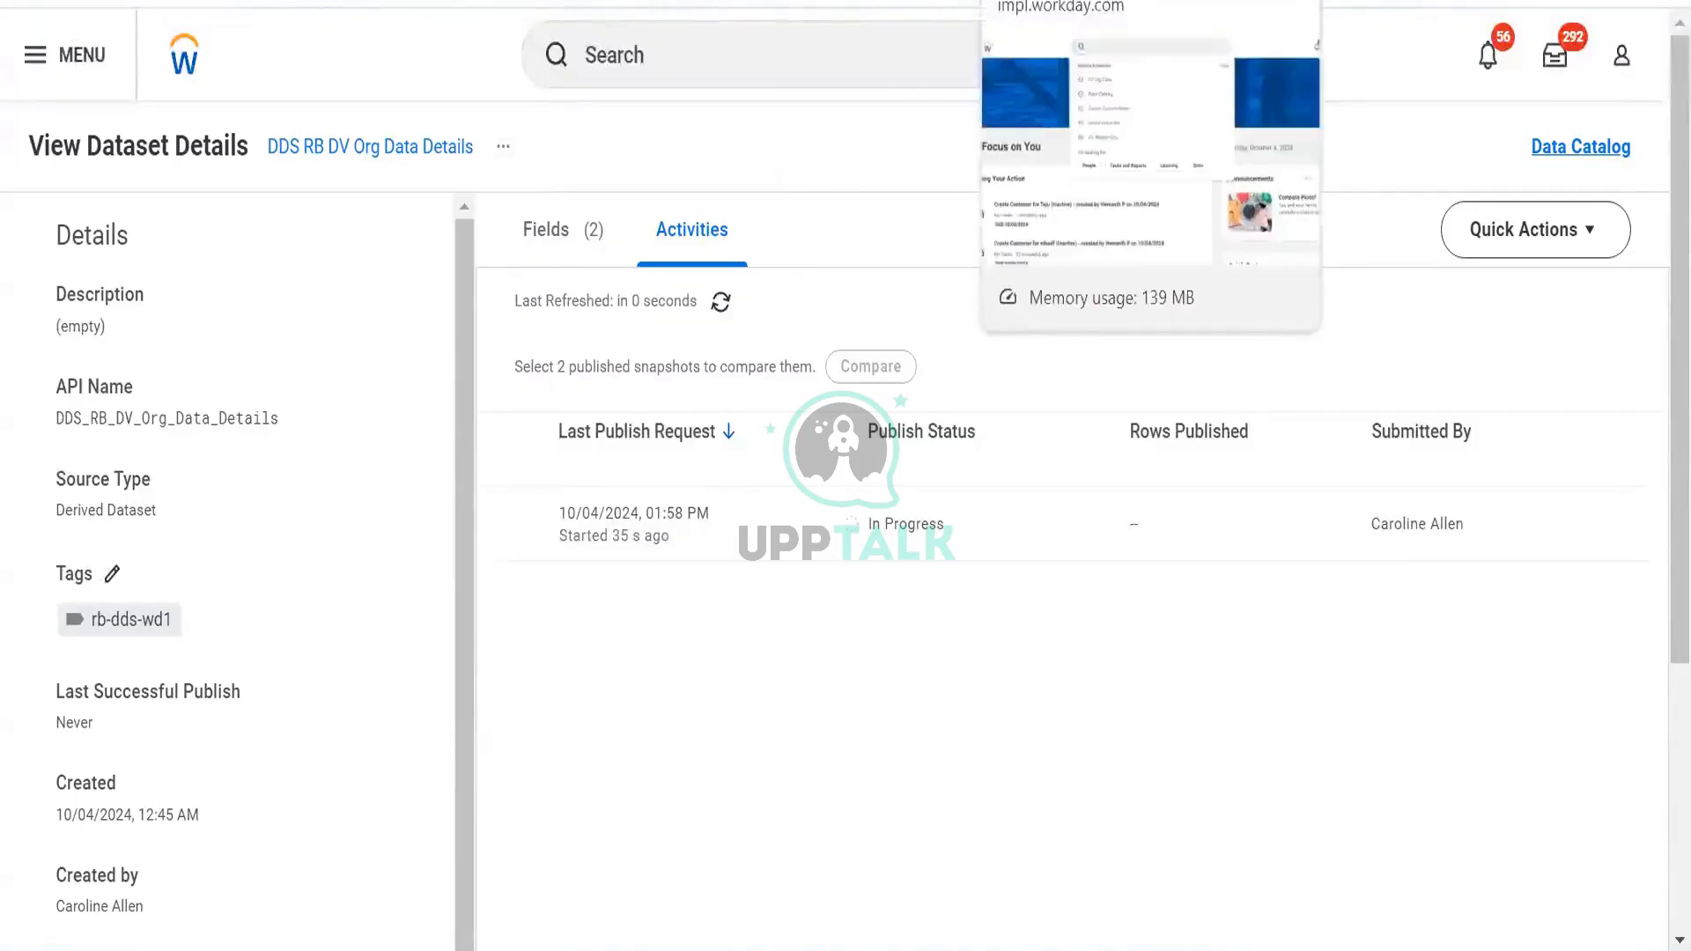
click(1063, 4)
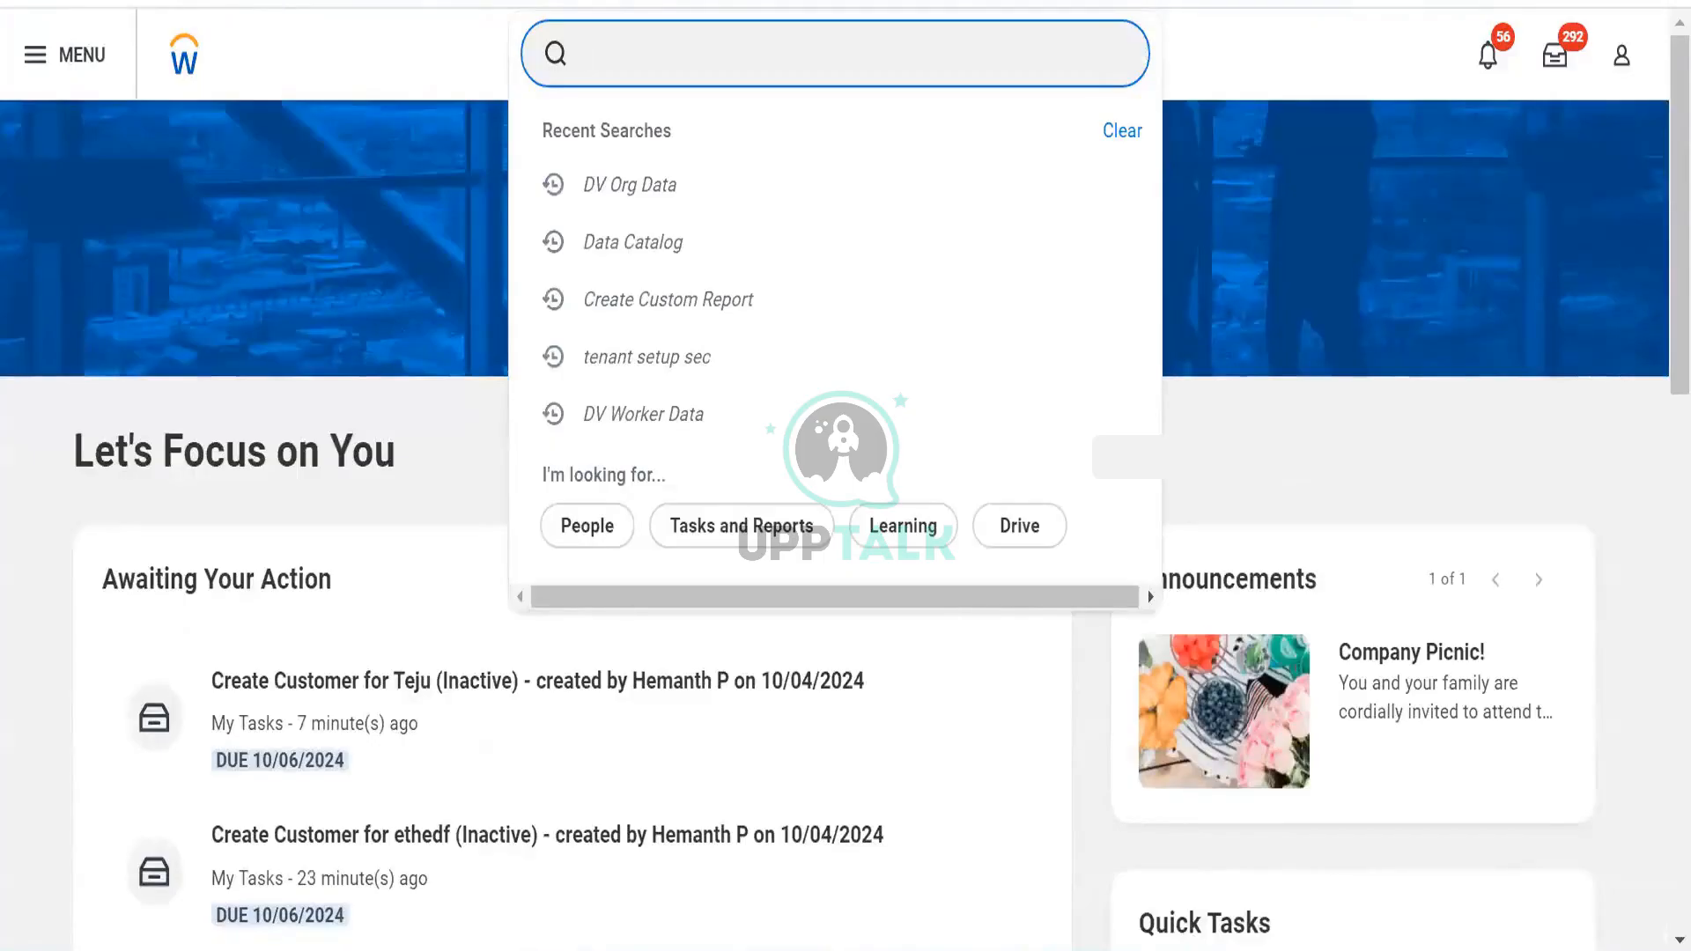
Search 'bds rb' and open the BDS RB Custom Worker Report
text(d)
key(BackSpace)
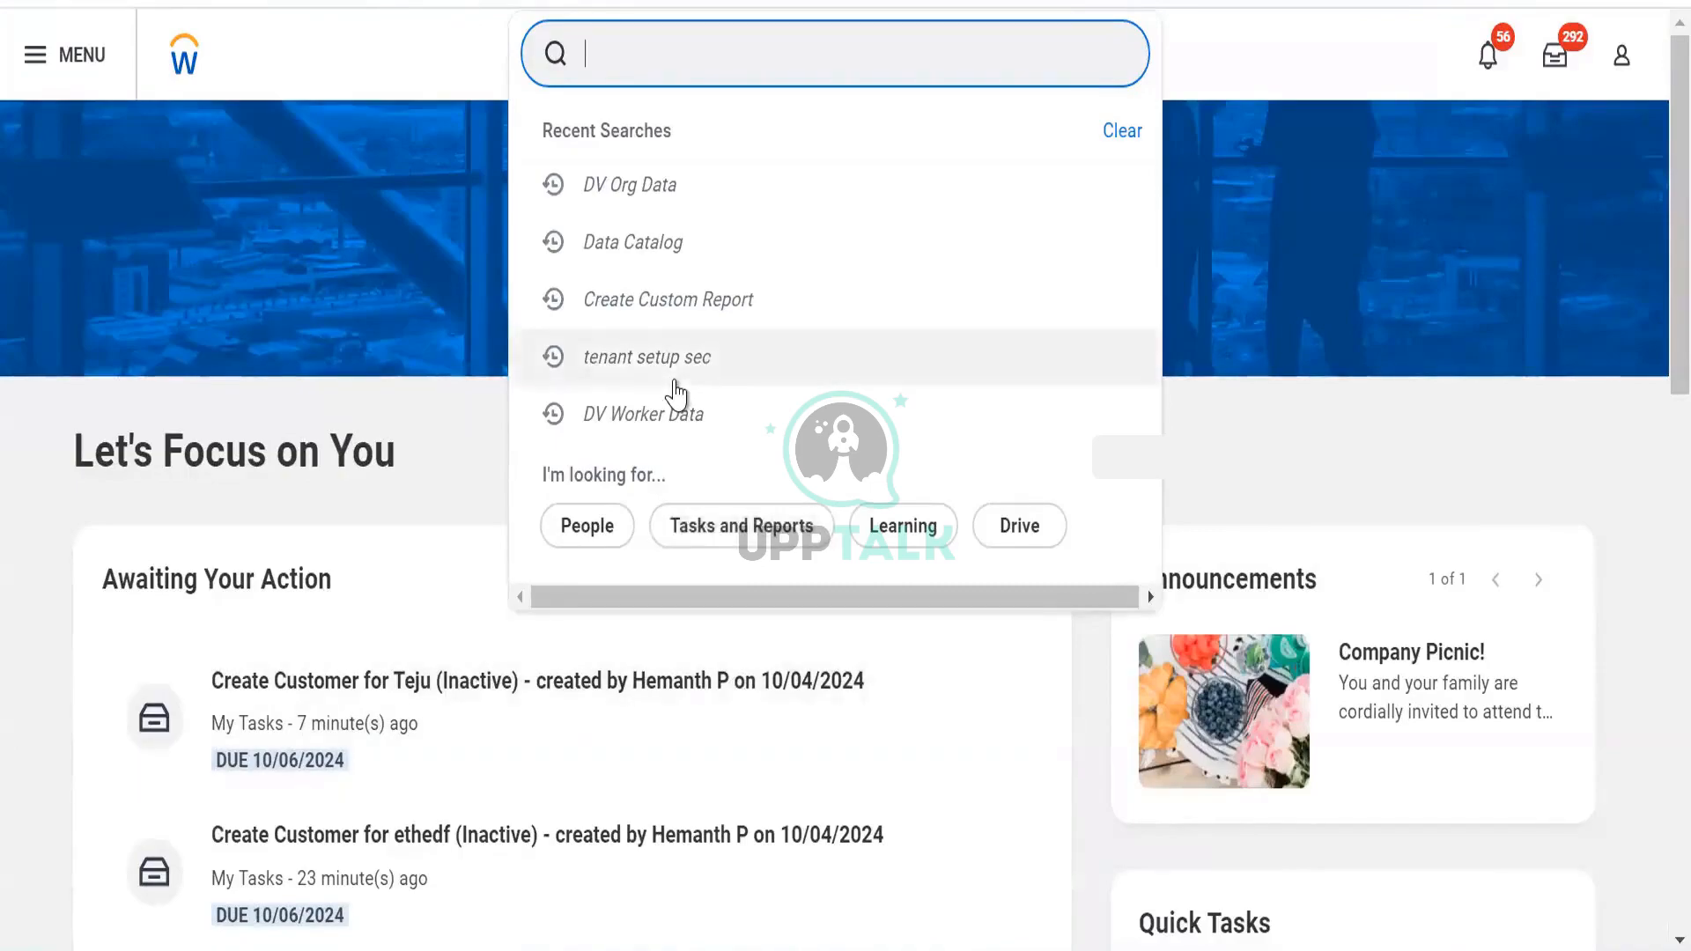
text(bds rb)
key(ctrl+a)
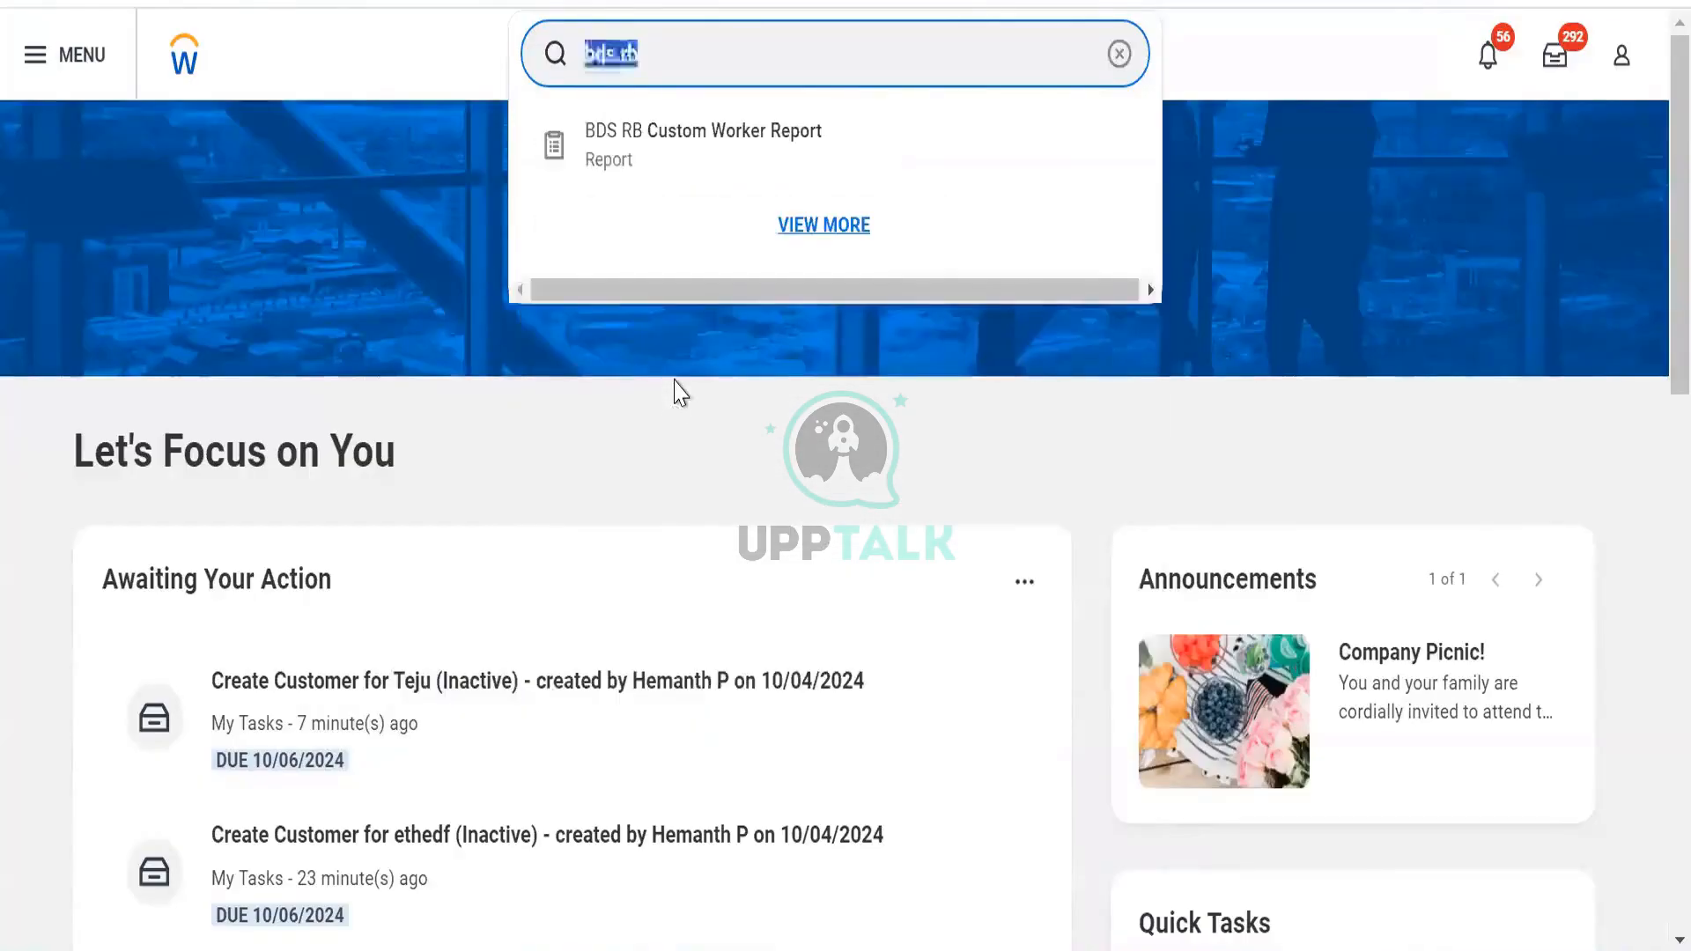
text(dds)
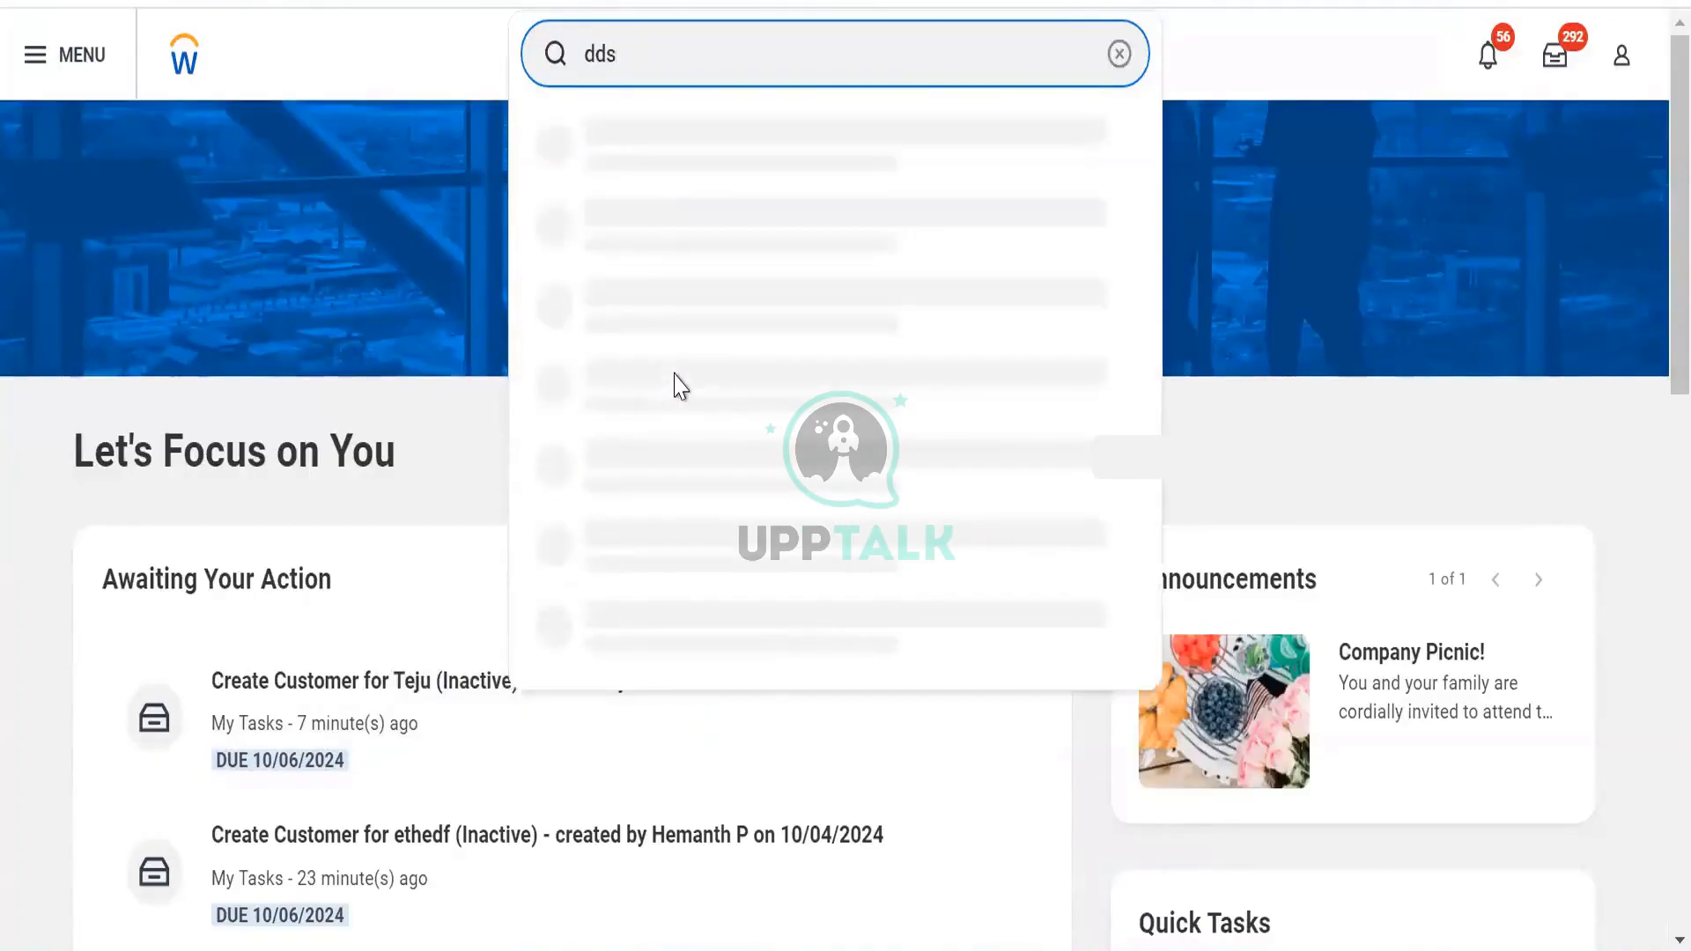
key(Return)
key(ctrl+a)
text(bds)
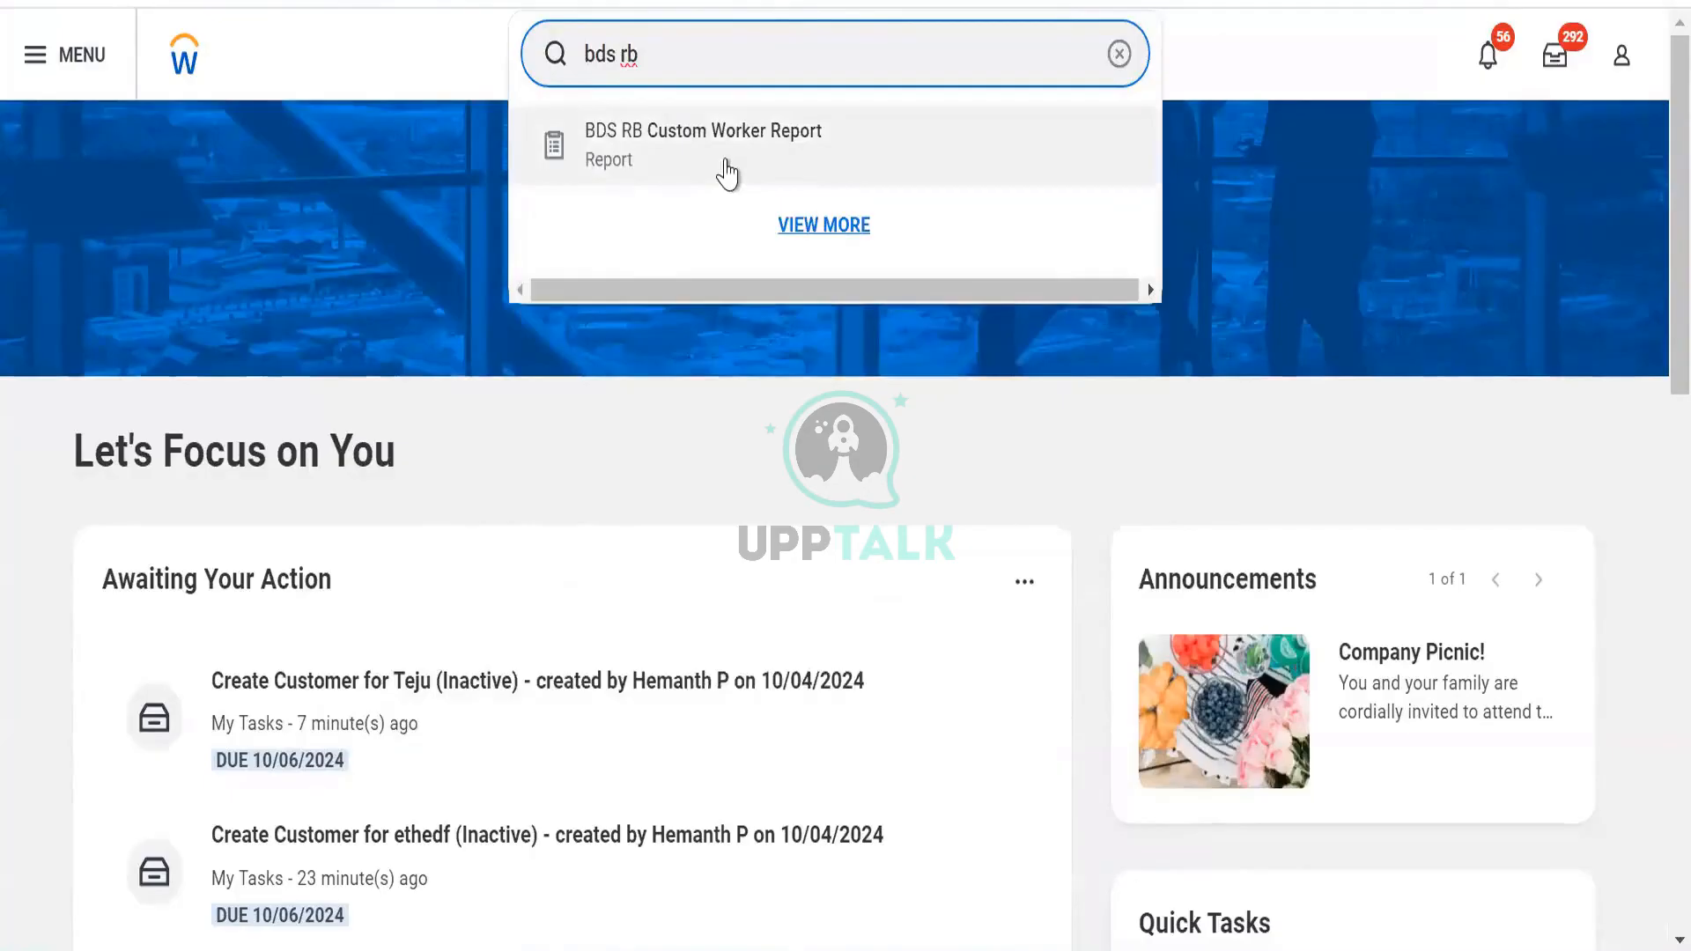
click(726, 161)
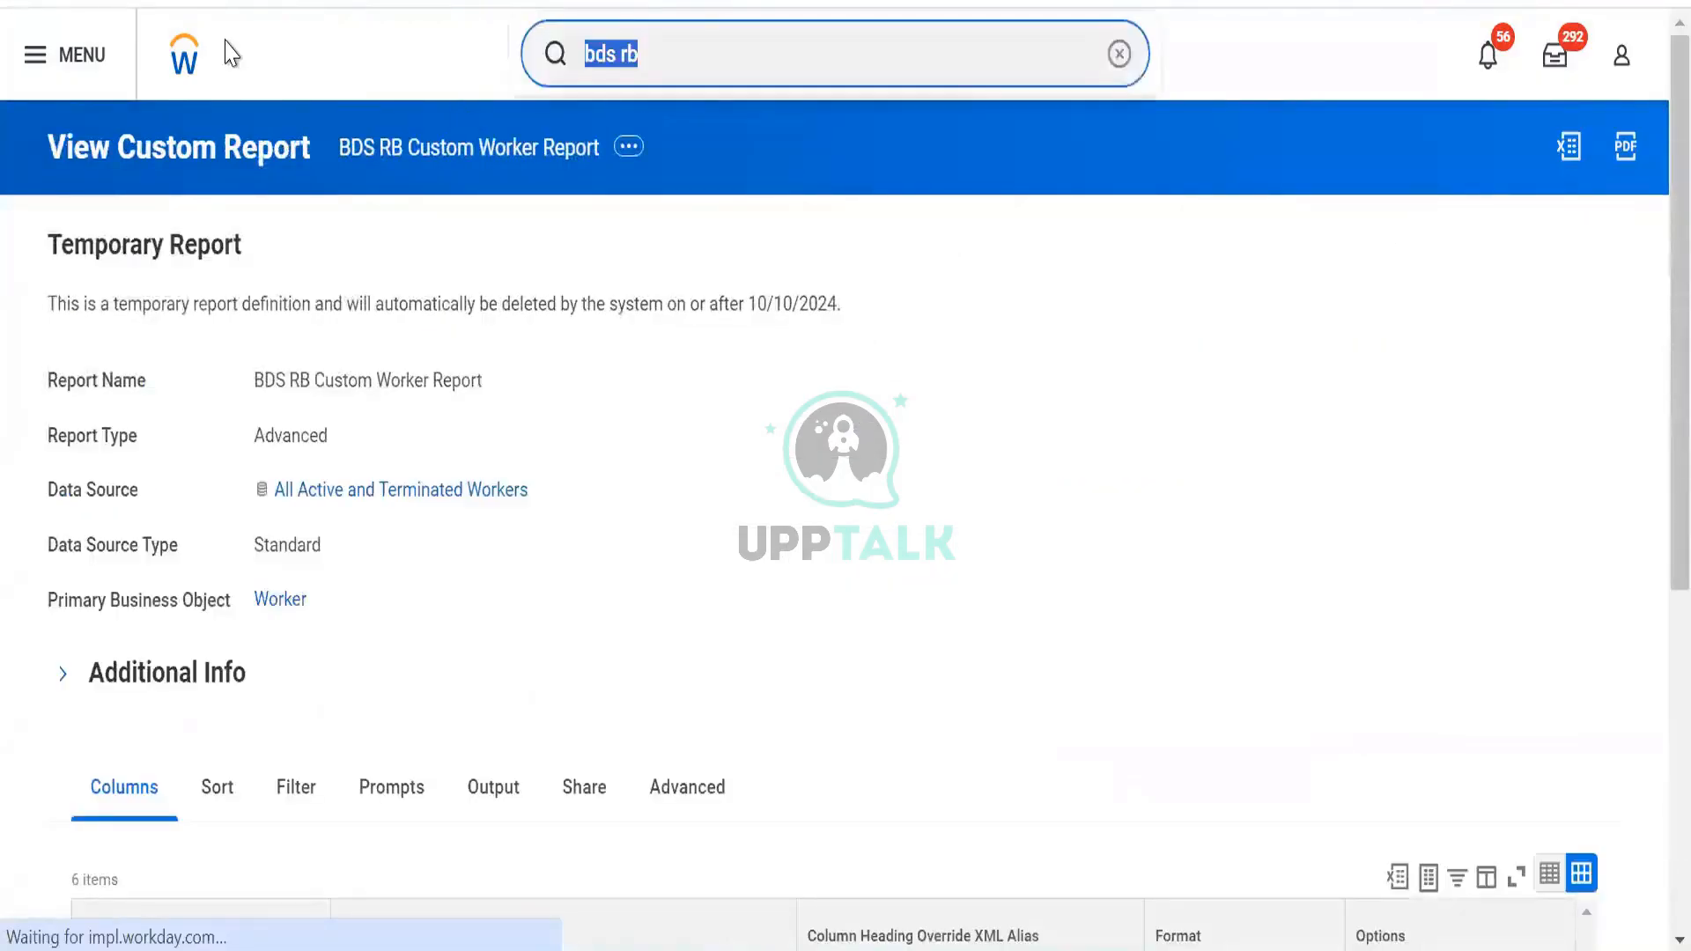
Search 'bo: dds' and open the DDS RB DV Org Data Details [Prism] business object
text(dds)
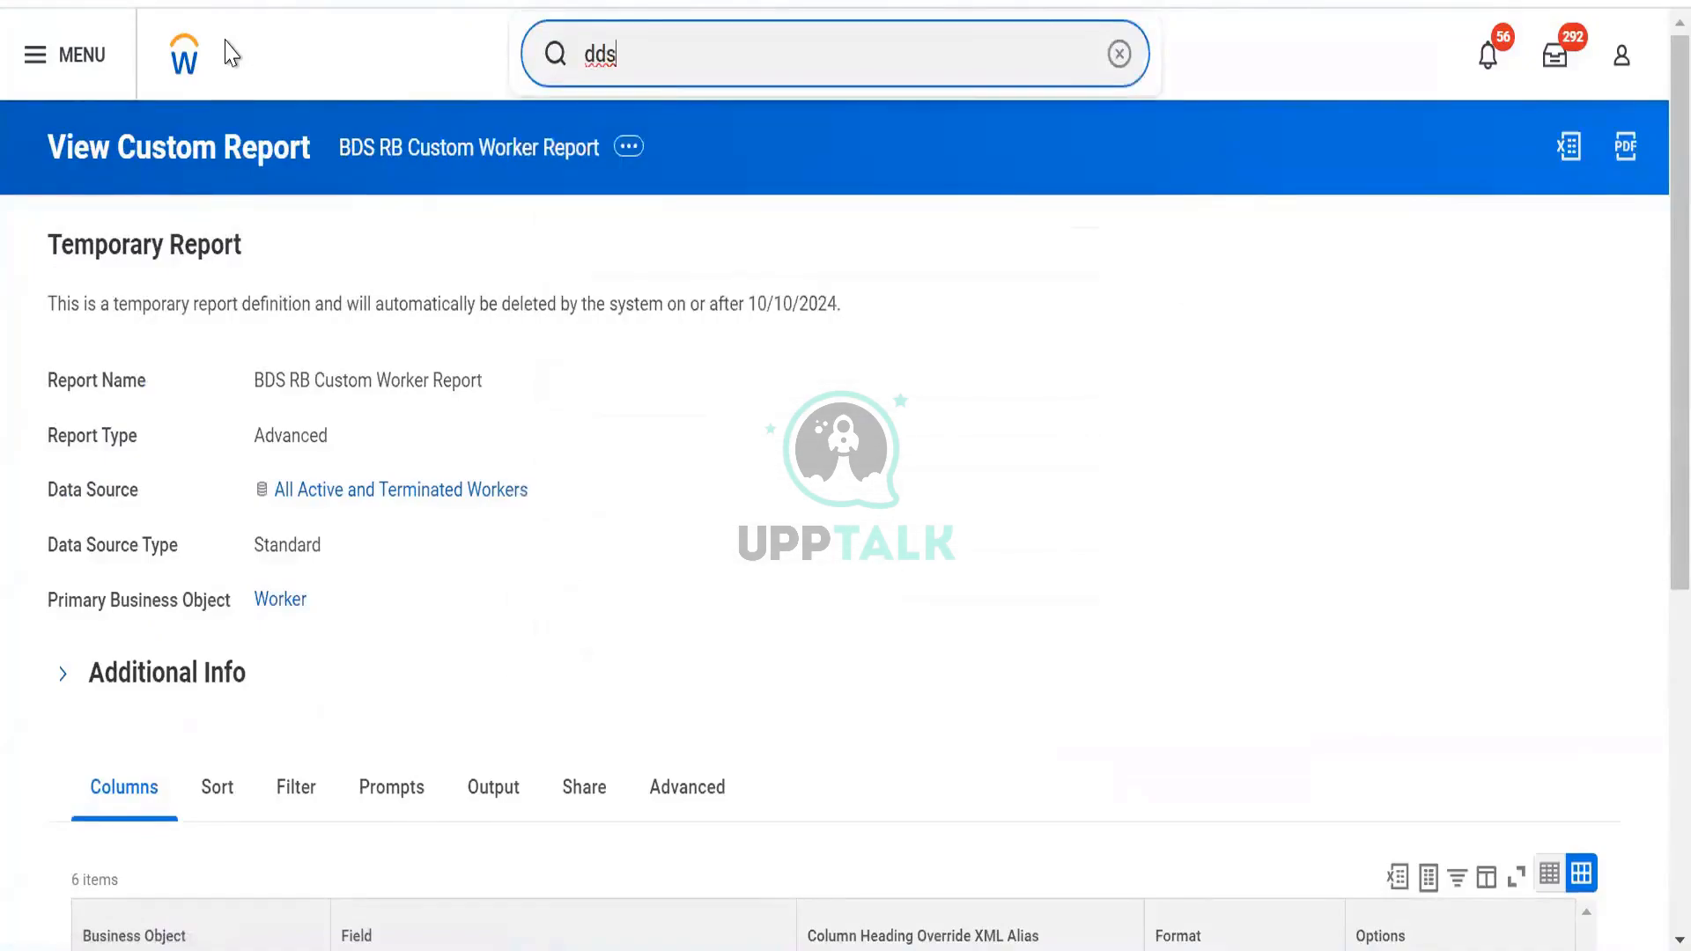
text(bo)
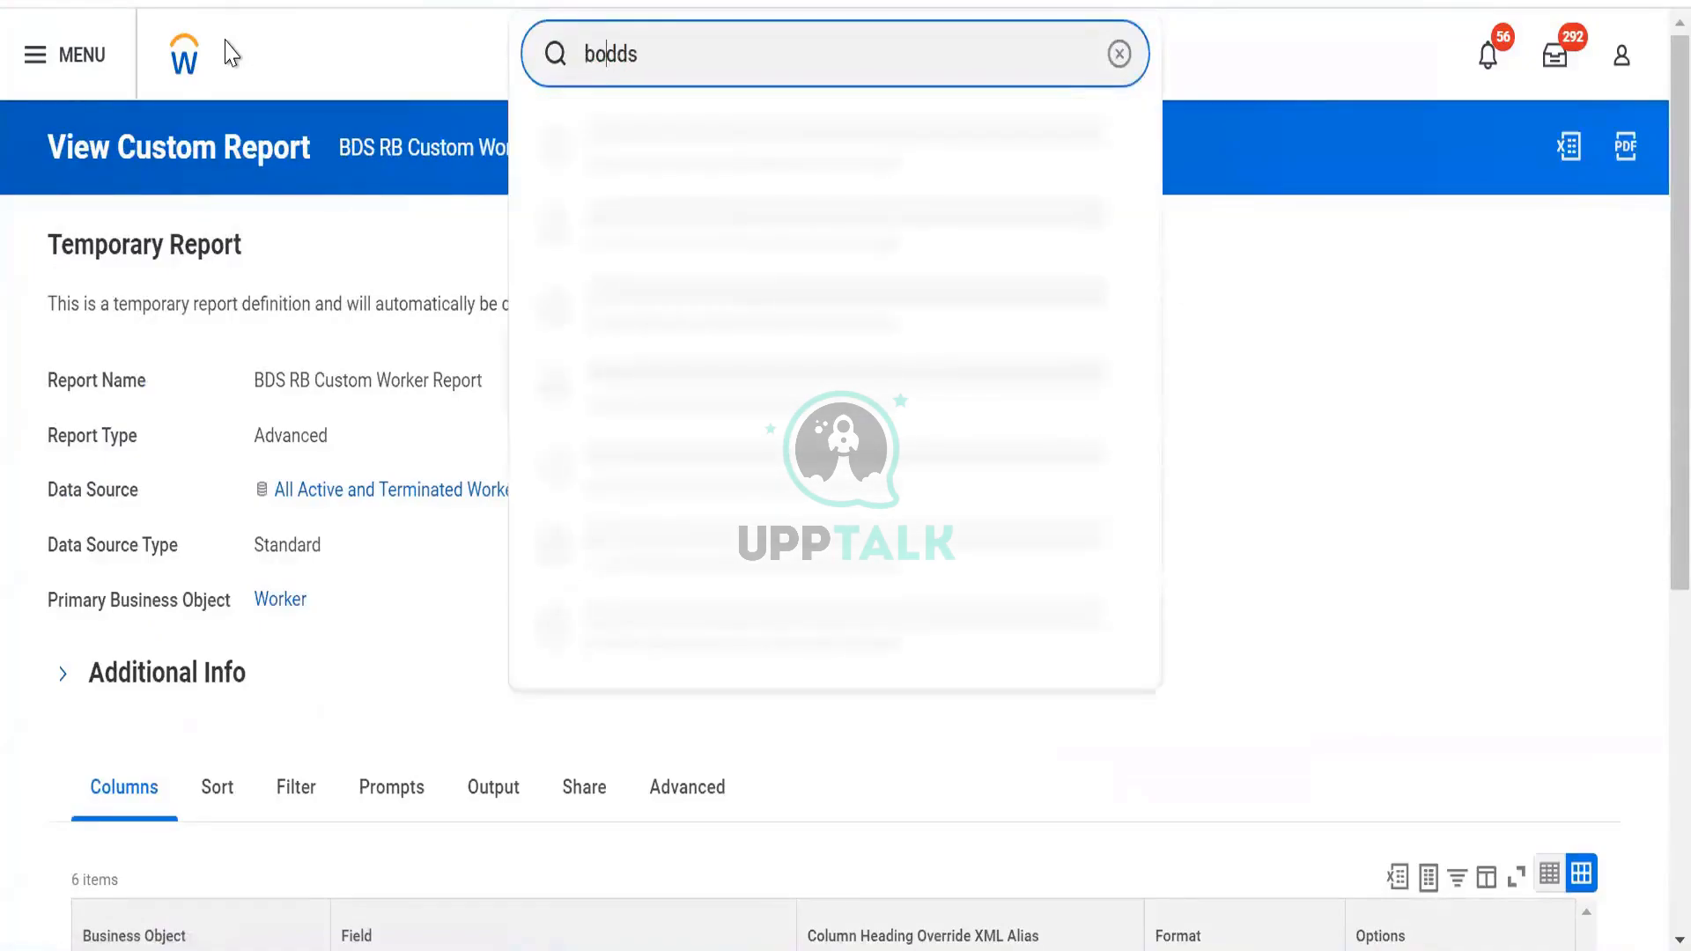
text(:)
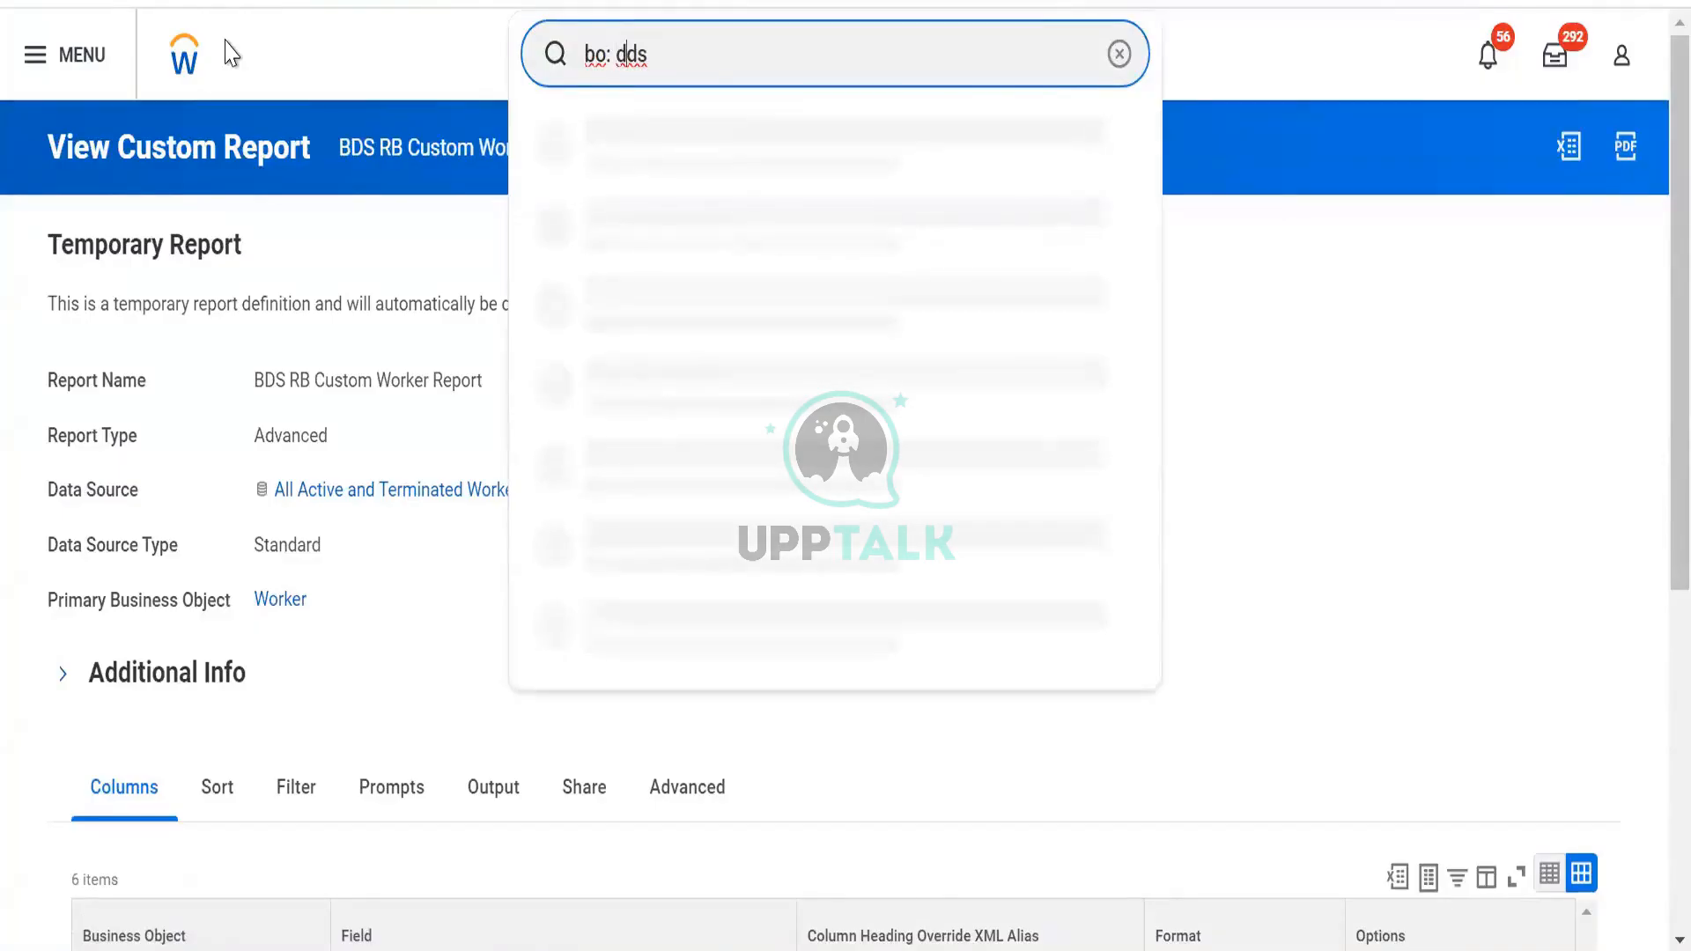
key(Down)
key(Down)
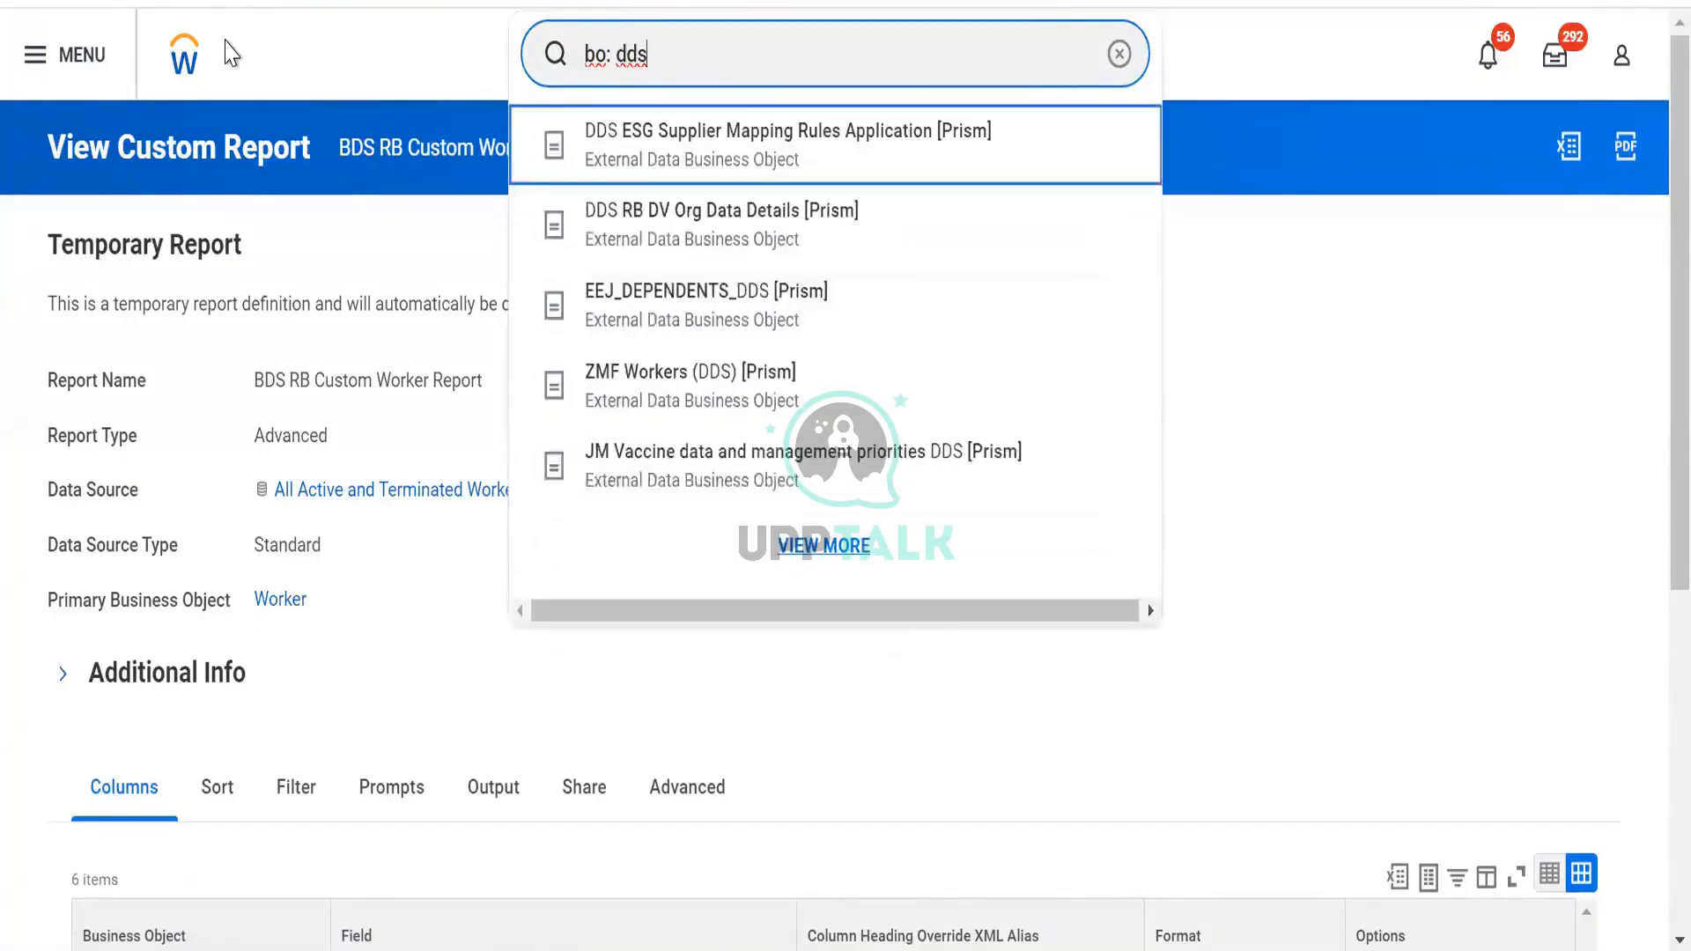
click(230, 52)
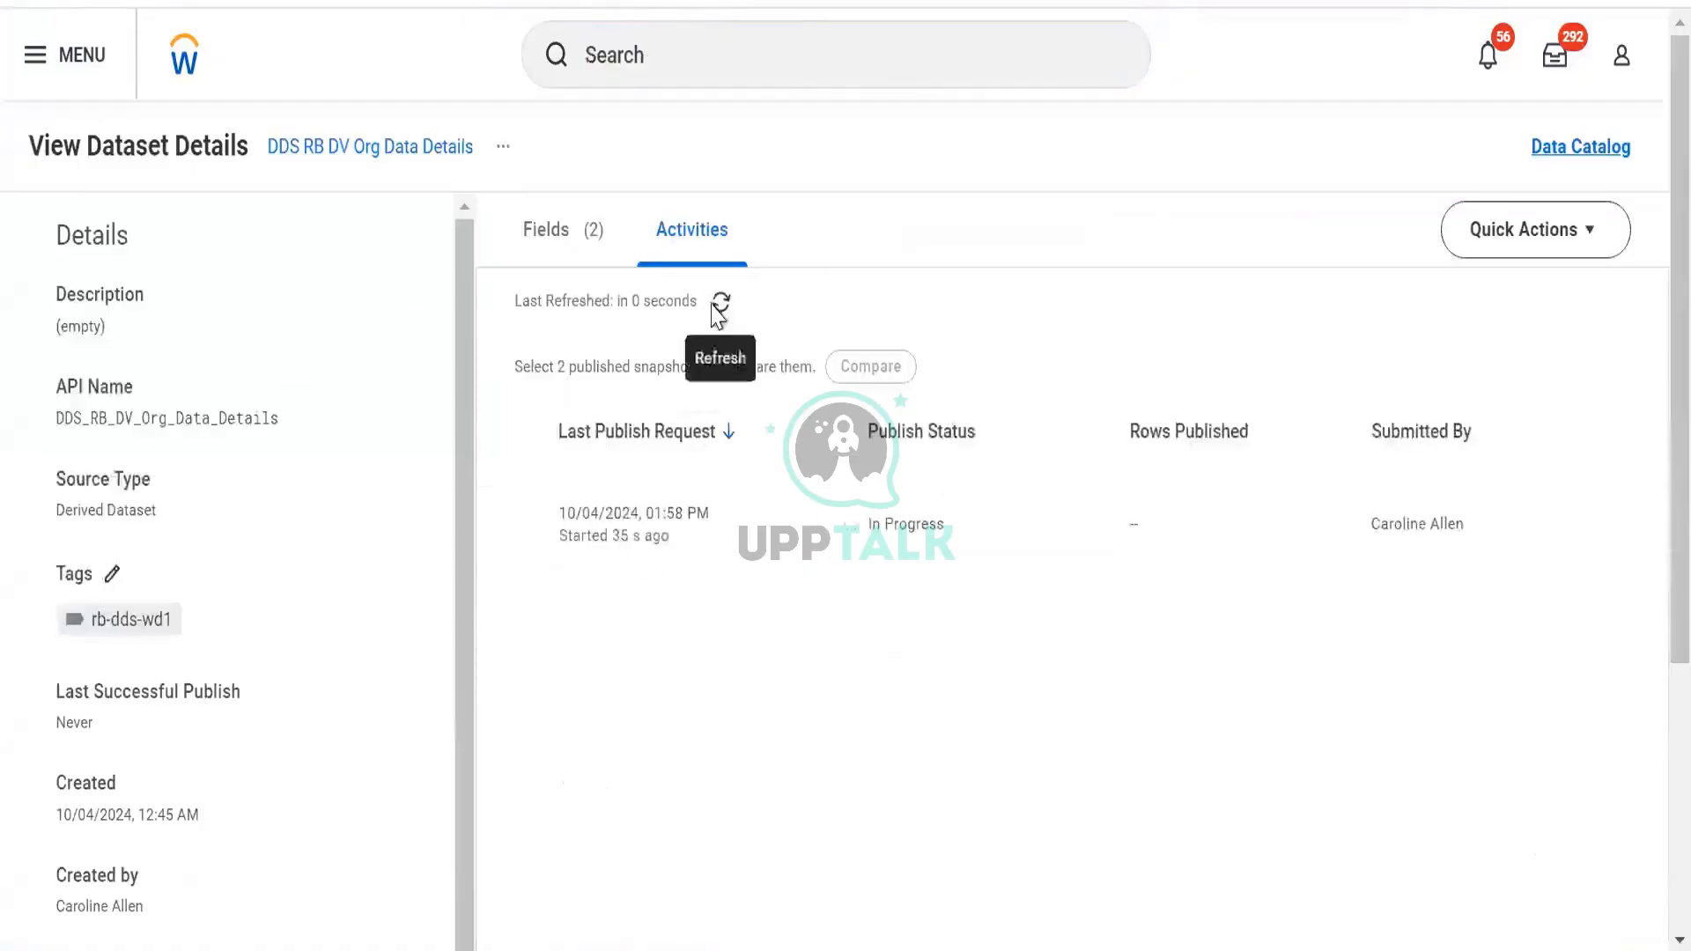
click(717, 305)
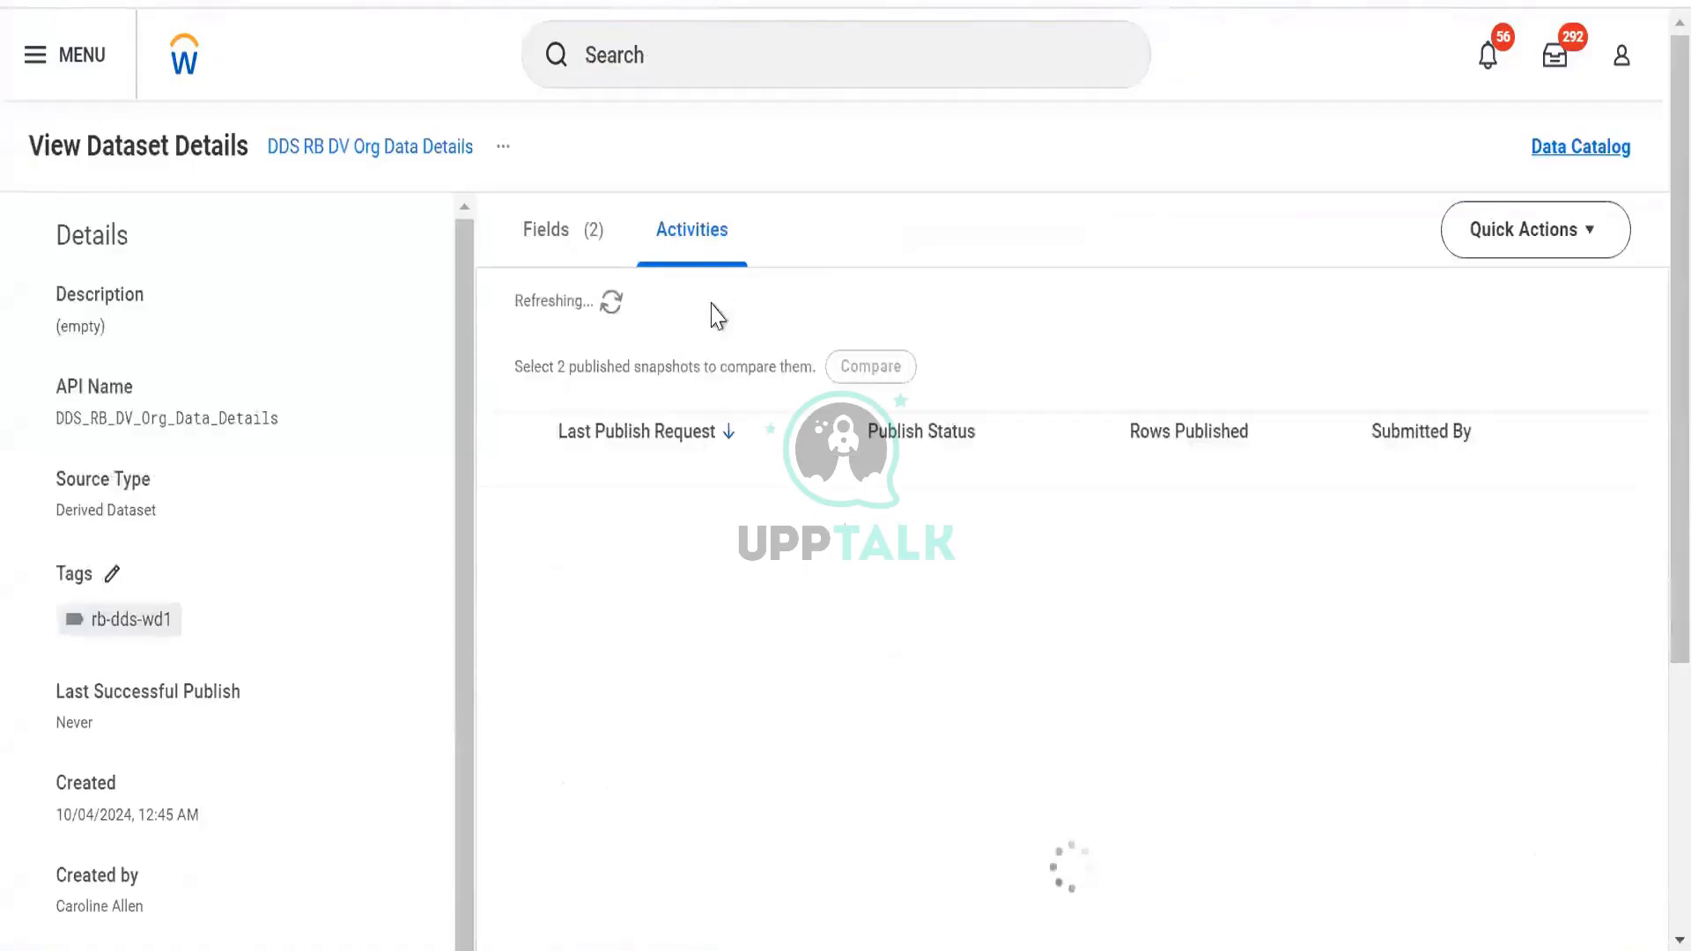
click(715, 308)
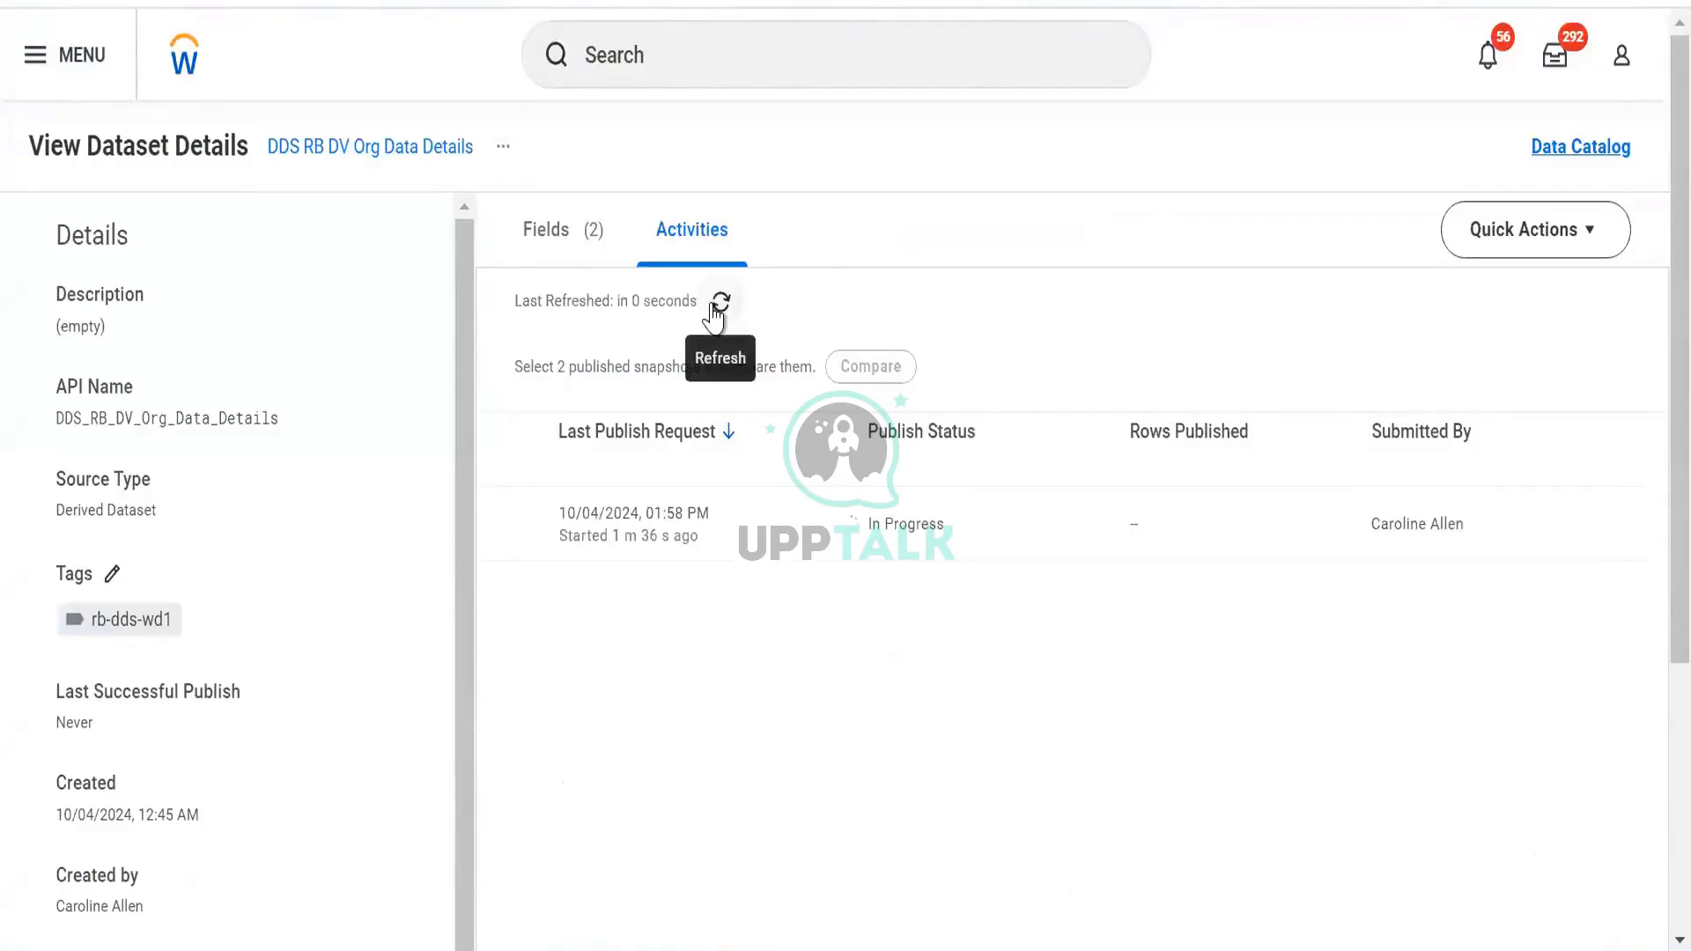
click(716, 305)
click(719, 305)
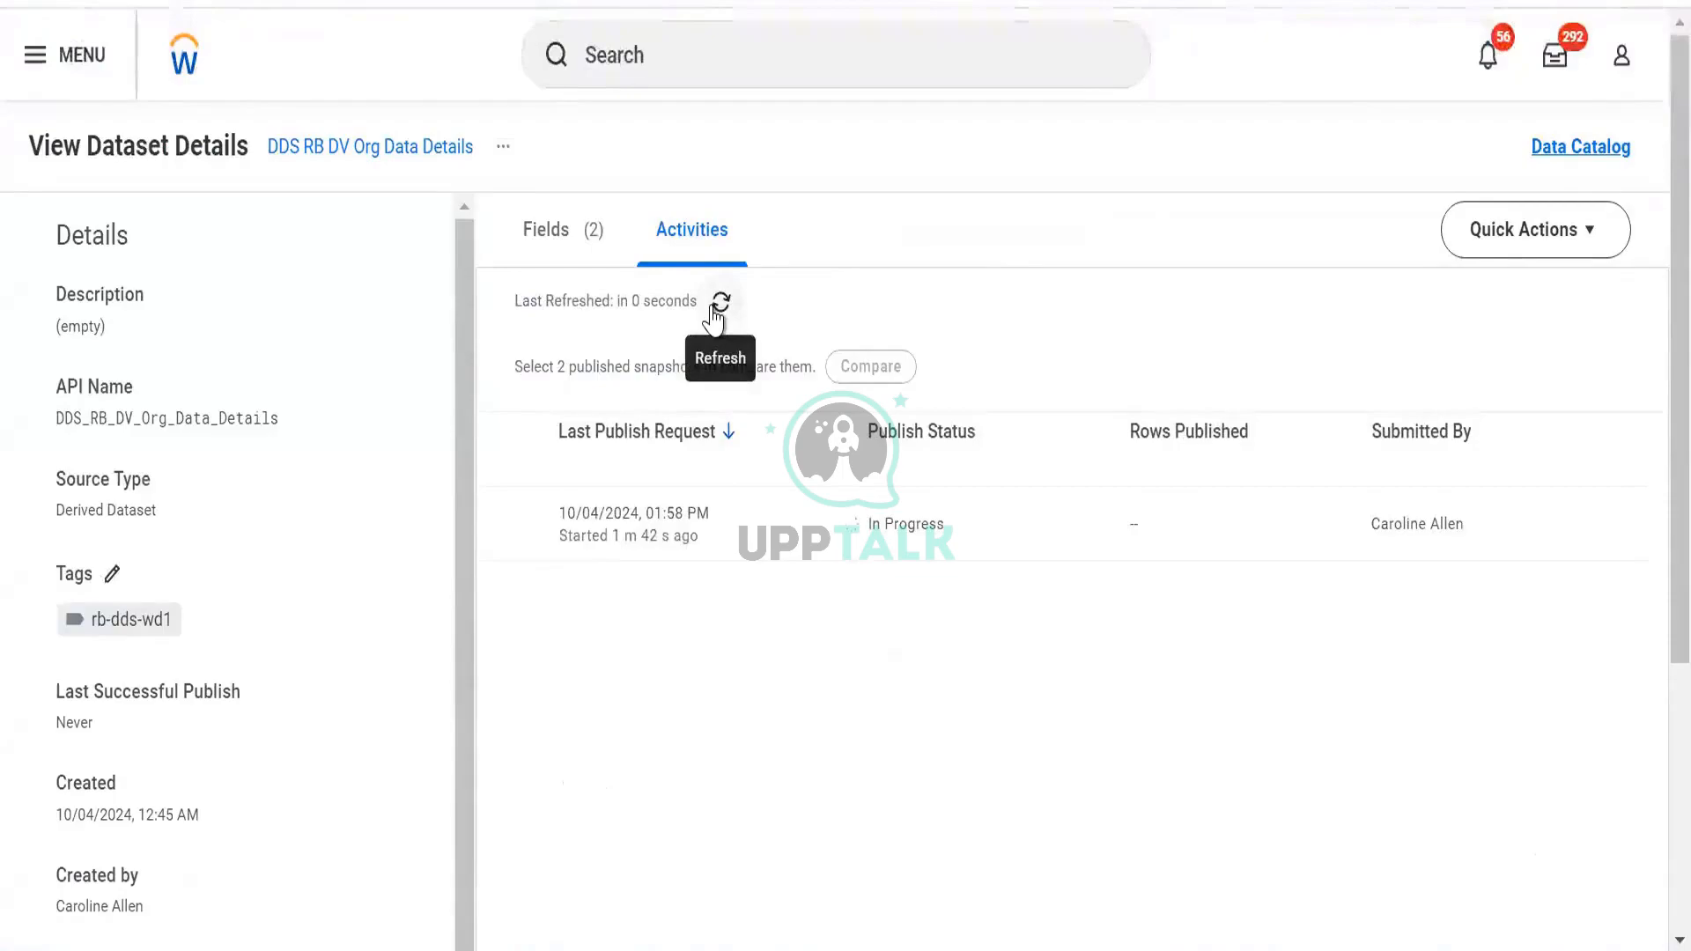
click(717, 306)
click(719, 304)
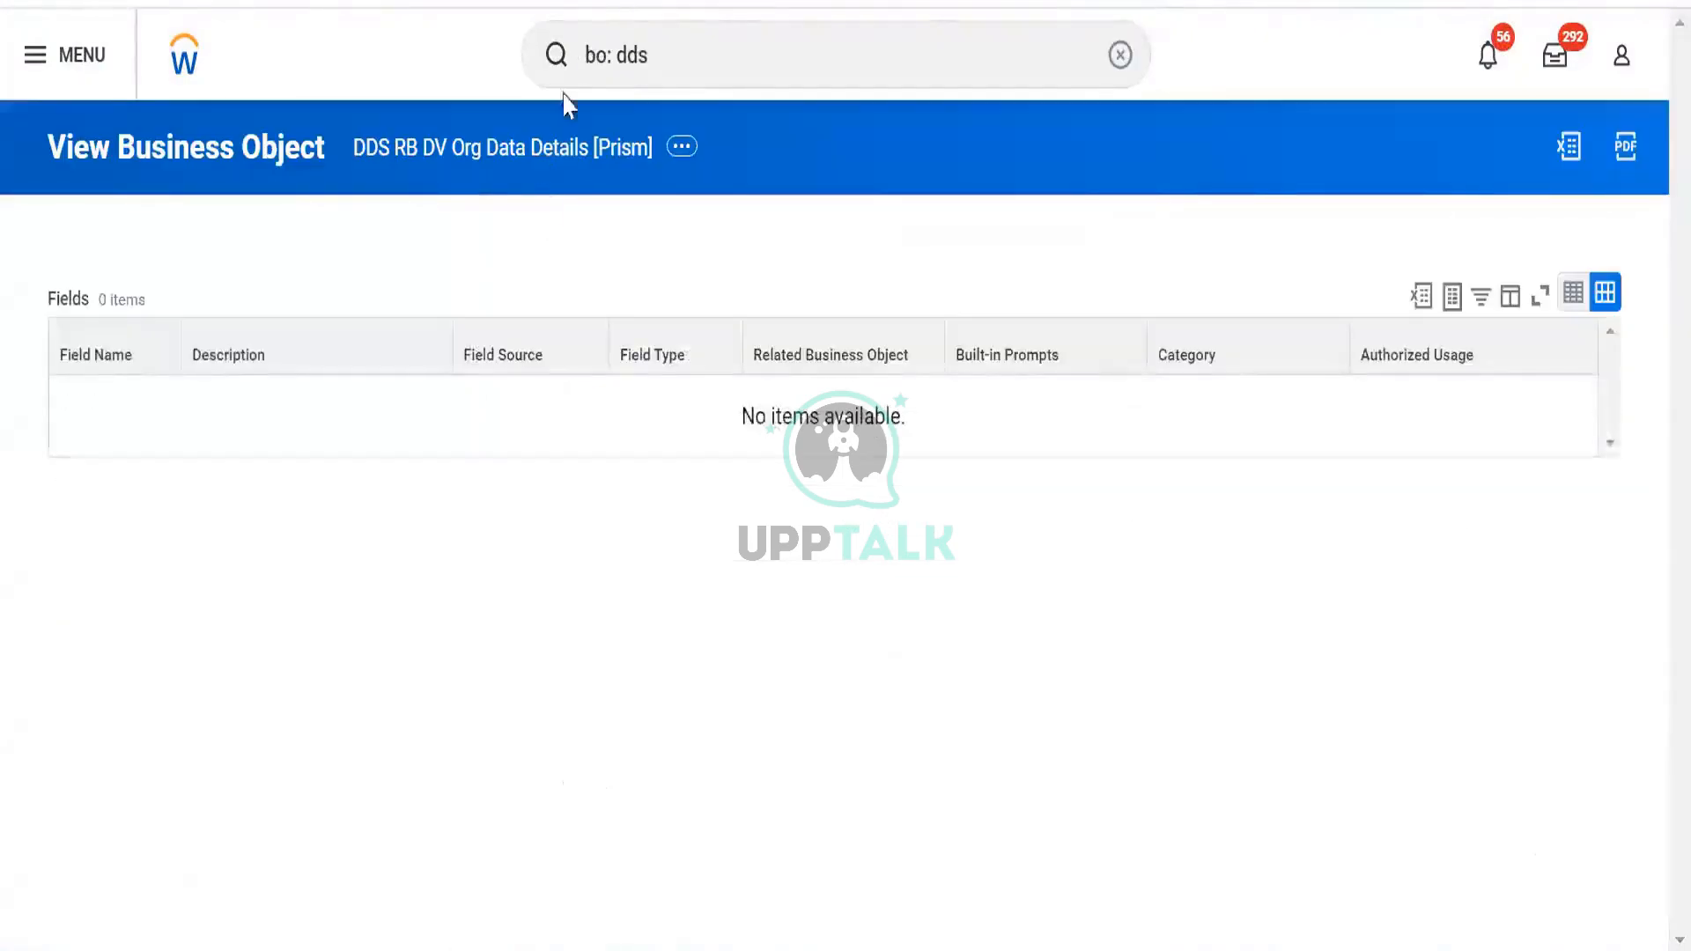
click(749, 39)
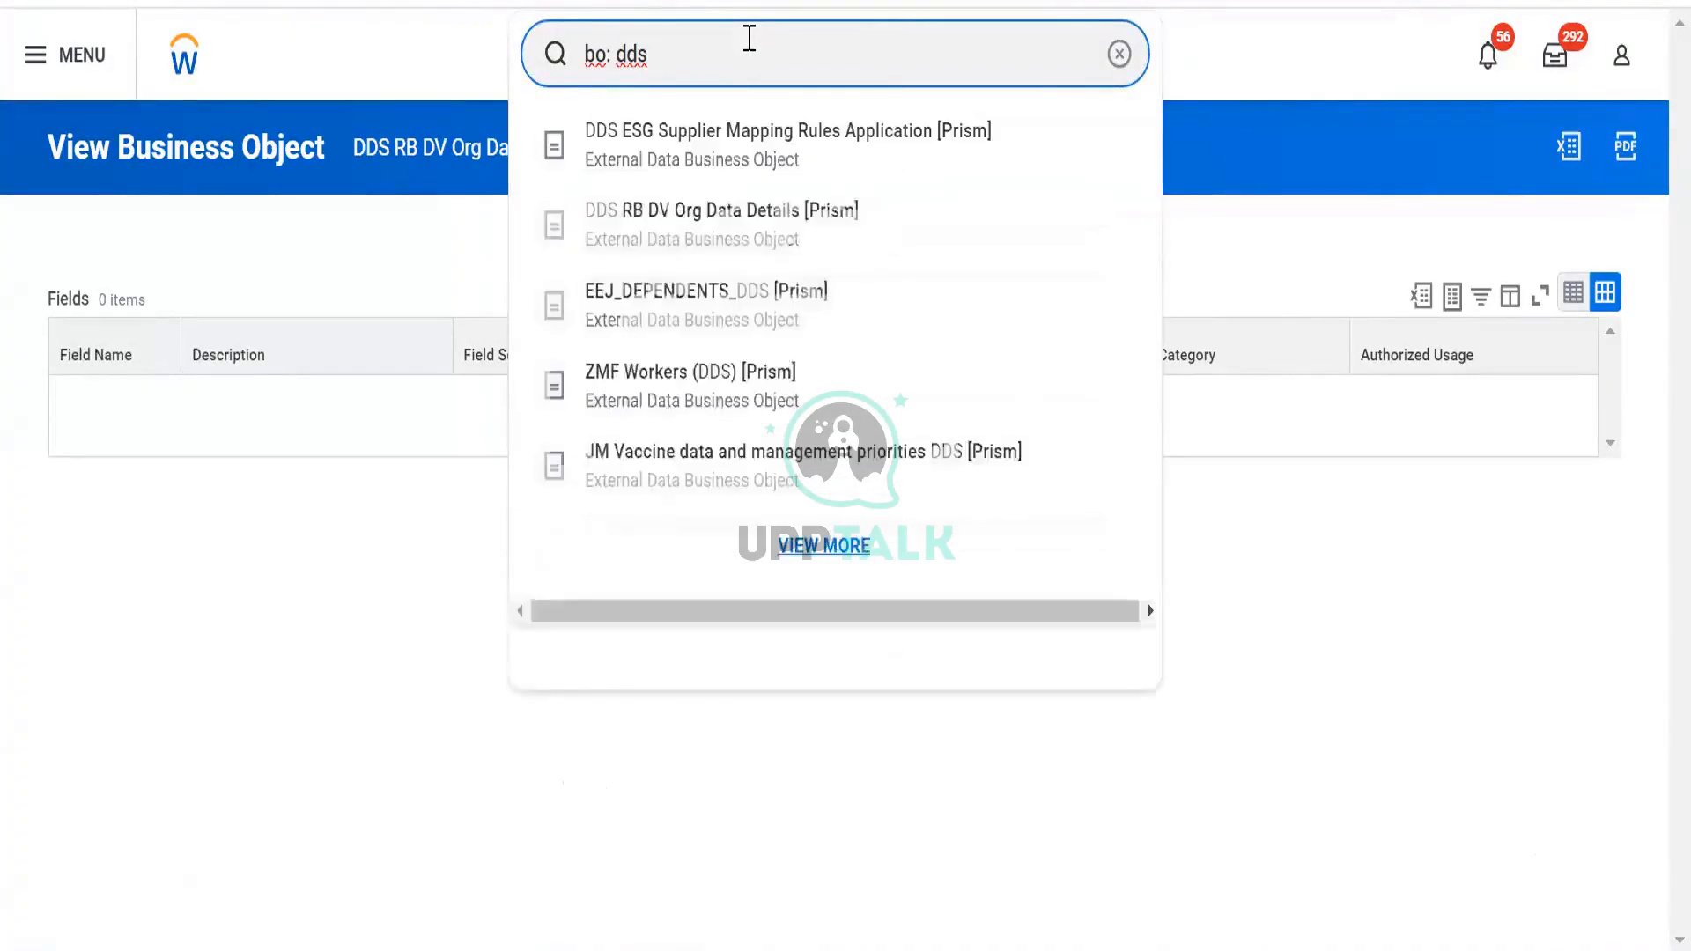
key(Down)
key(Down)
key(Down)
key(BackSpace)
key(BackSpace)
key(BackSpace)
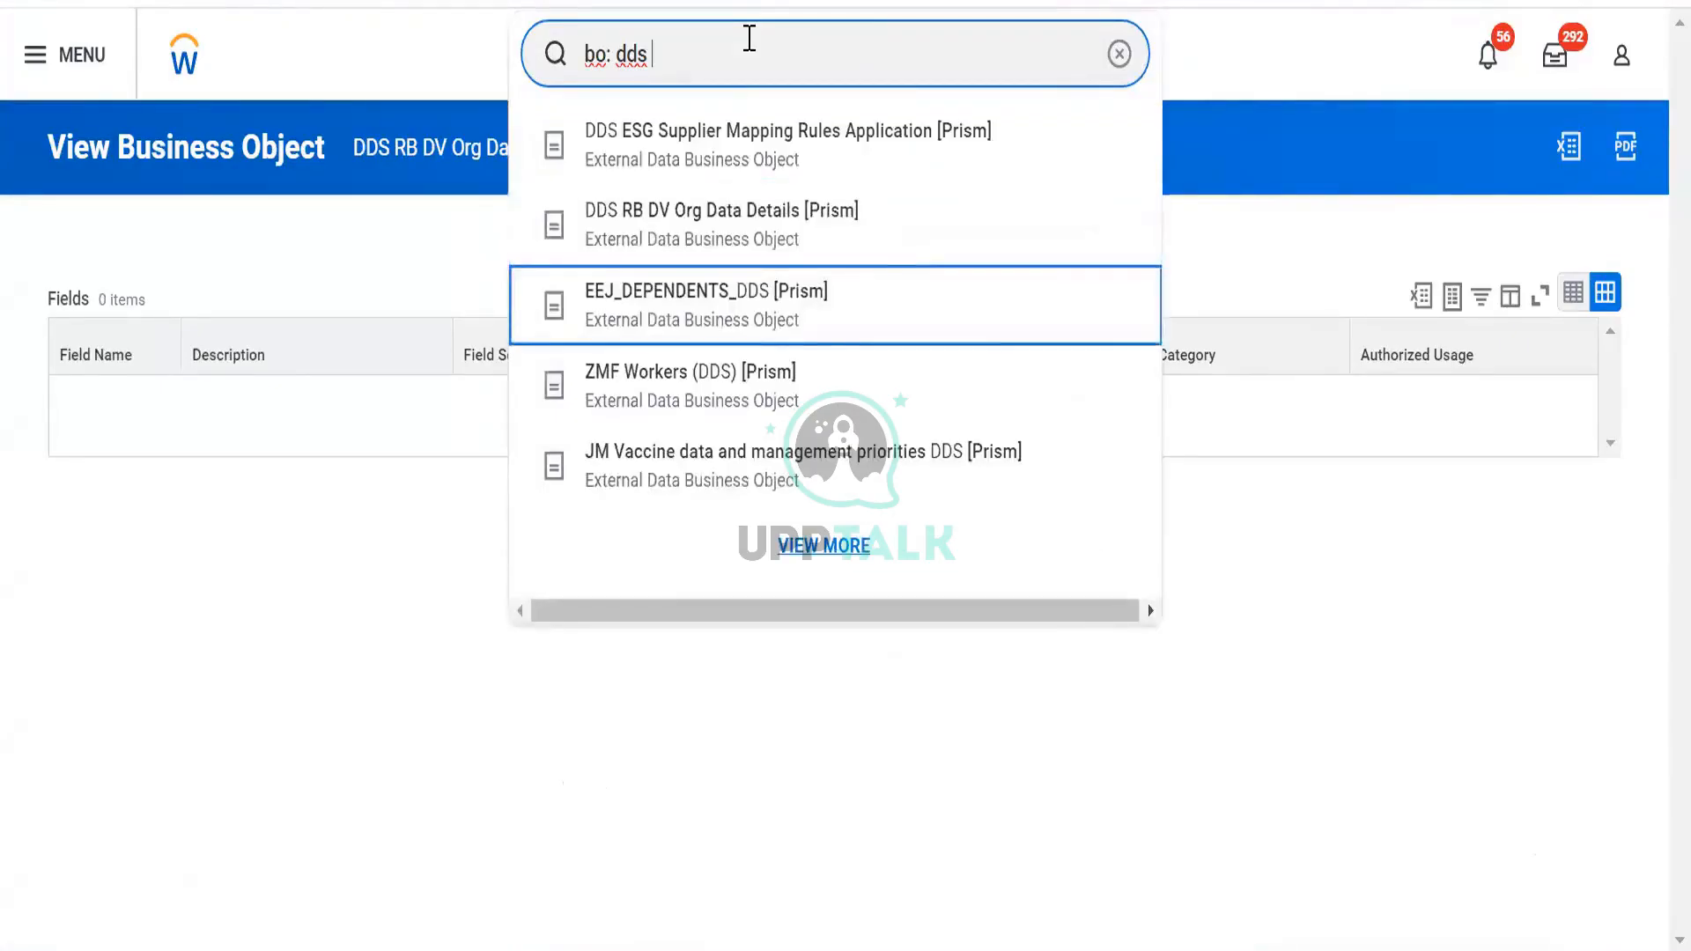
text(bd)
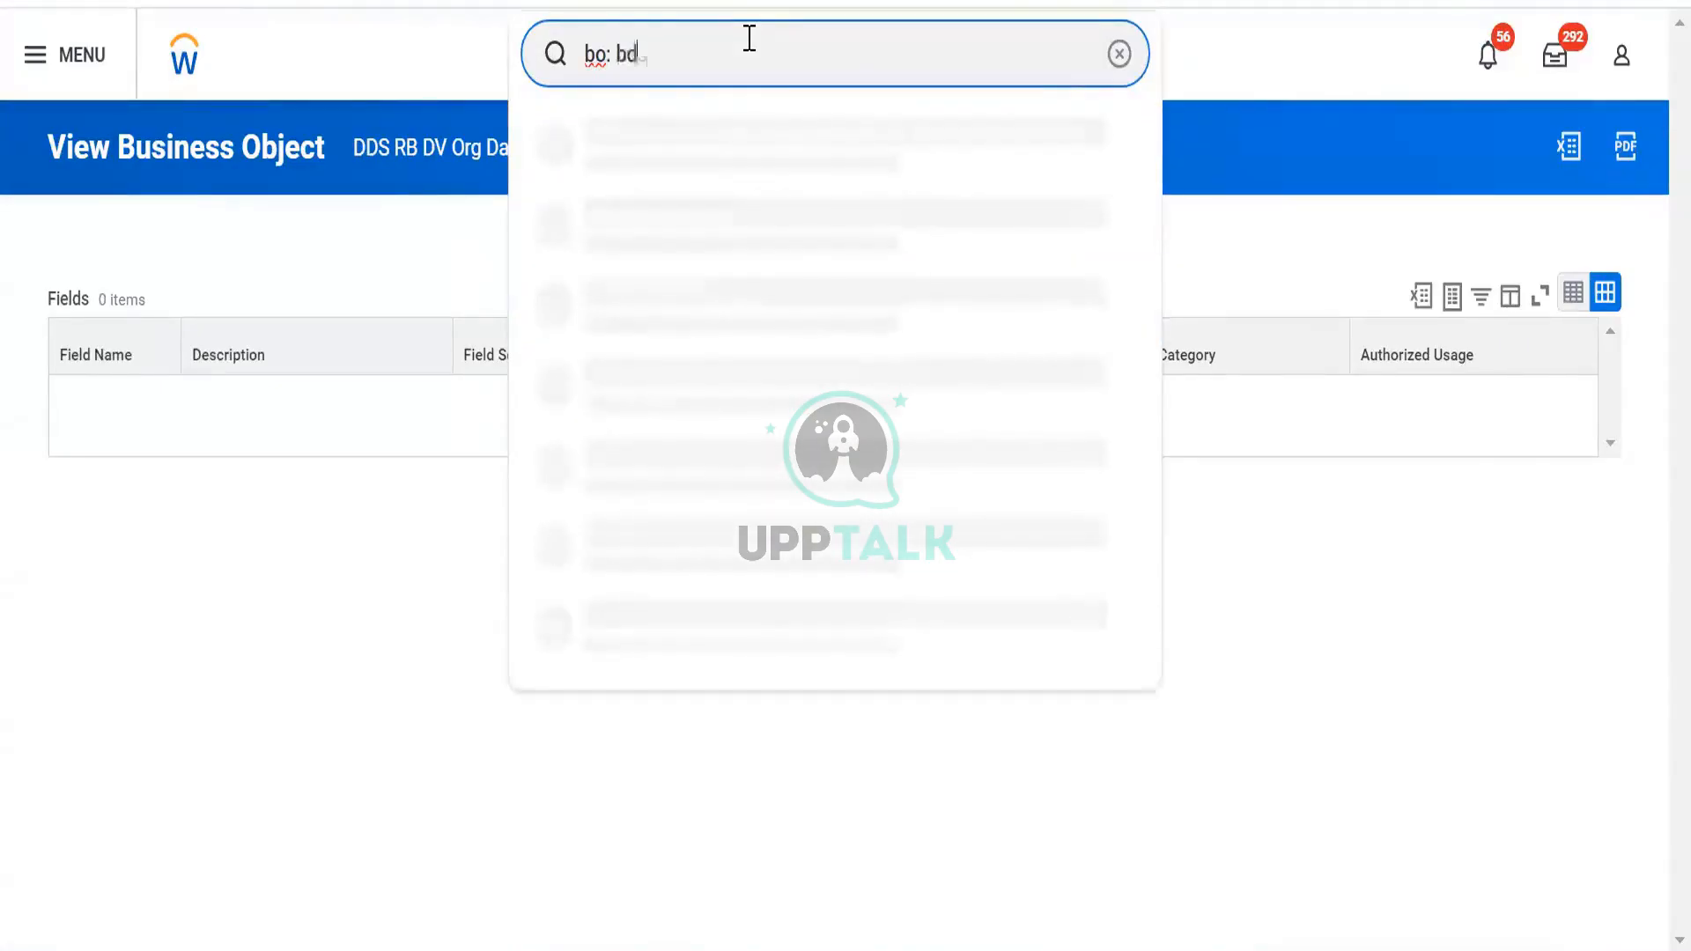
Open the BDS RB Worker Data business object and review its data sources and fields list
click(694, 140)
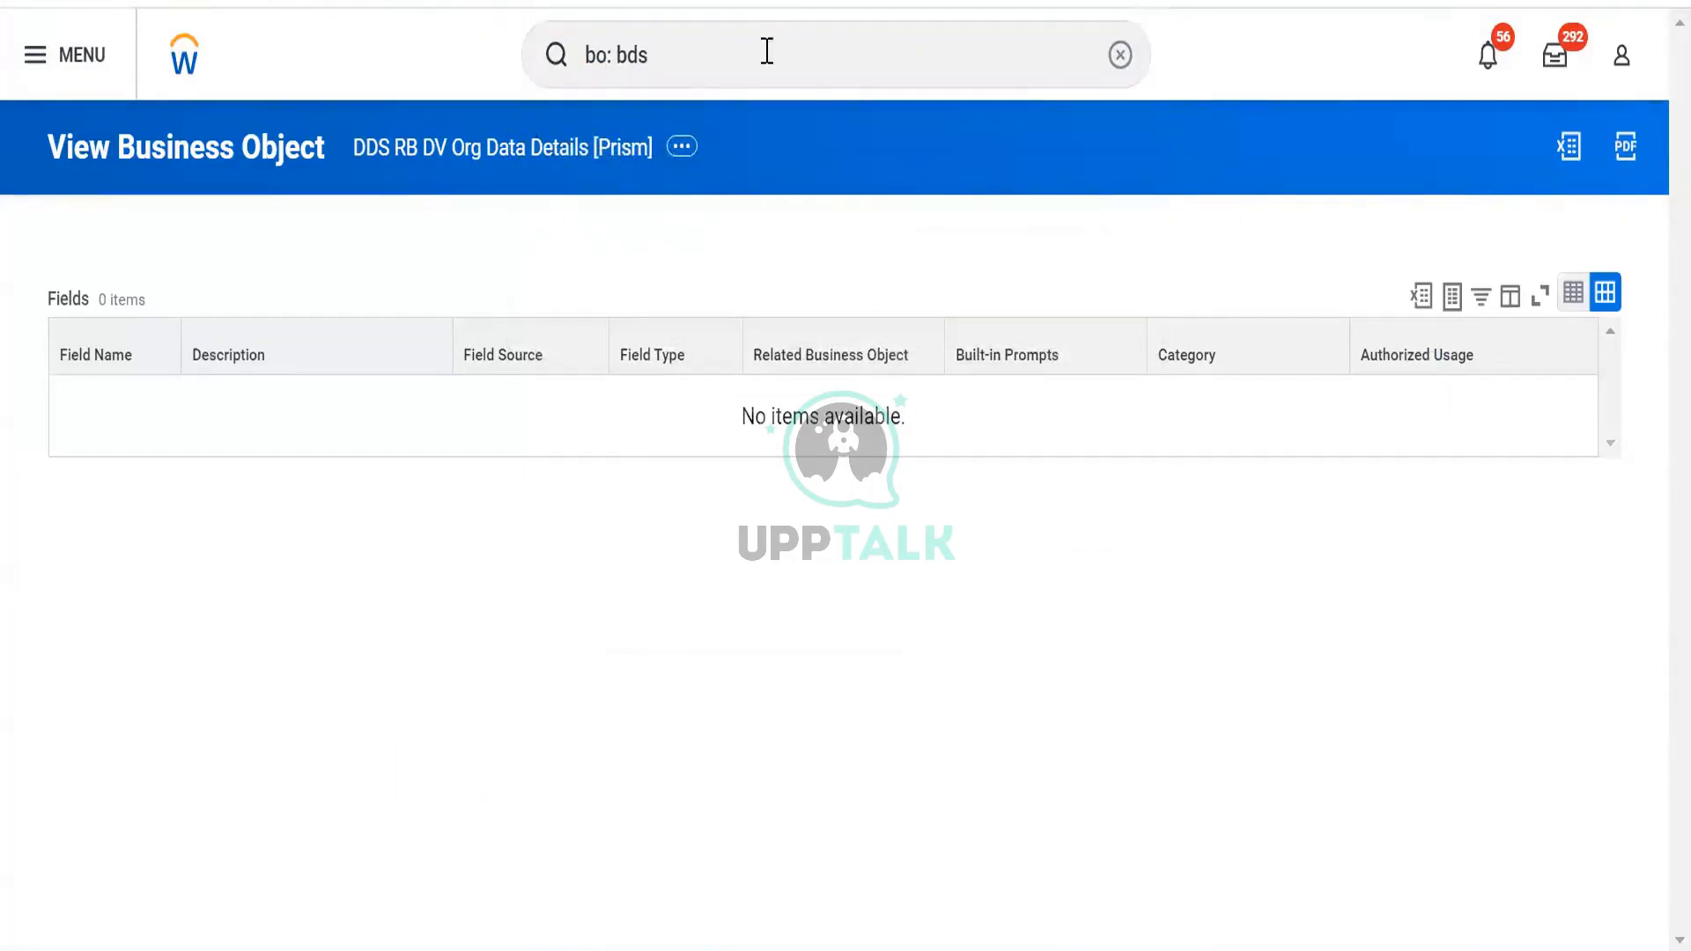
scroll(256, 822, down, 2)
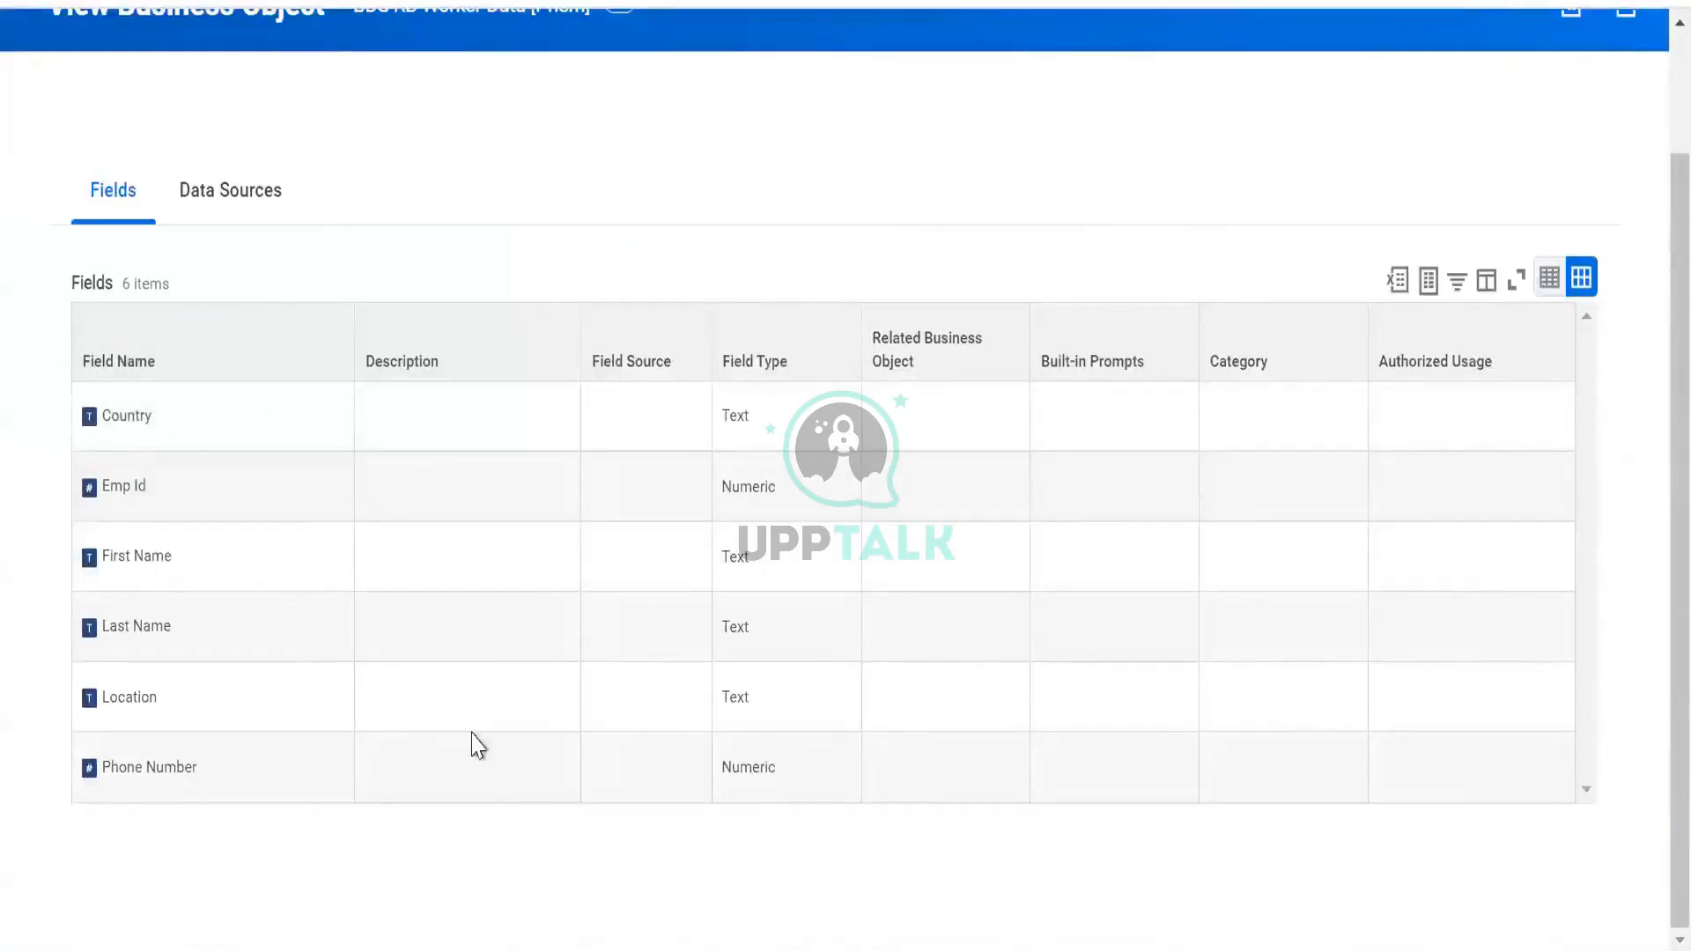
click(197, 207)
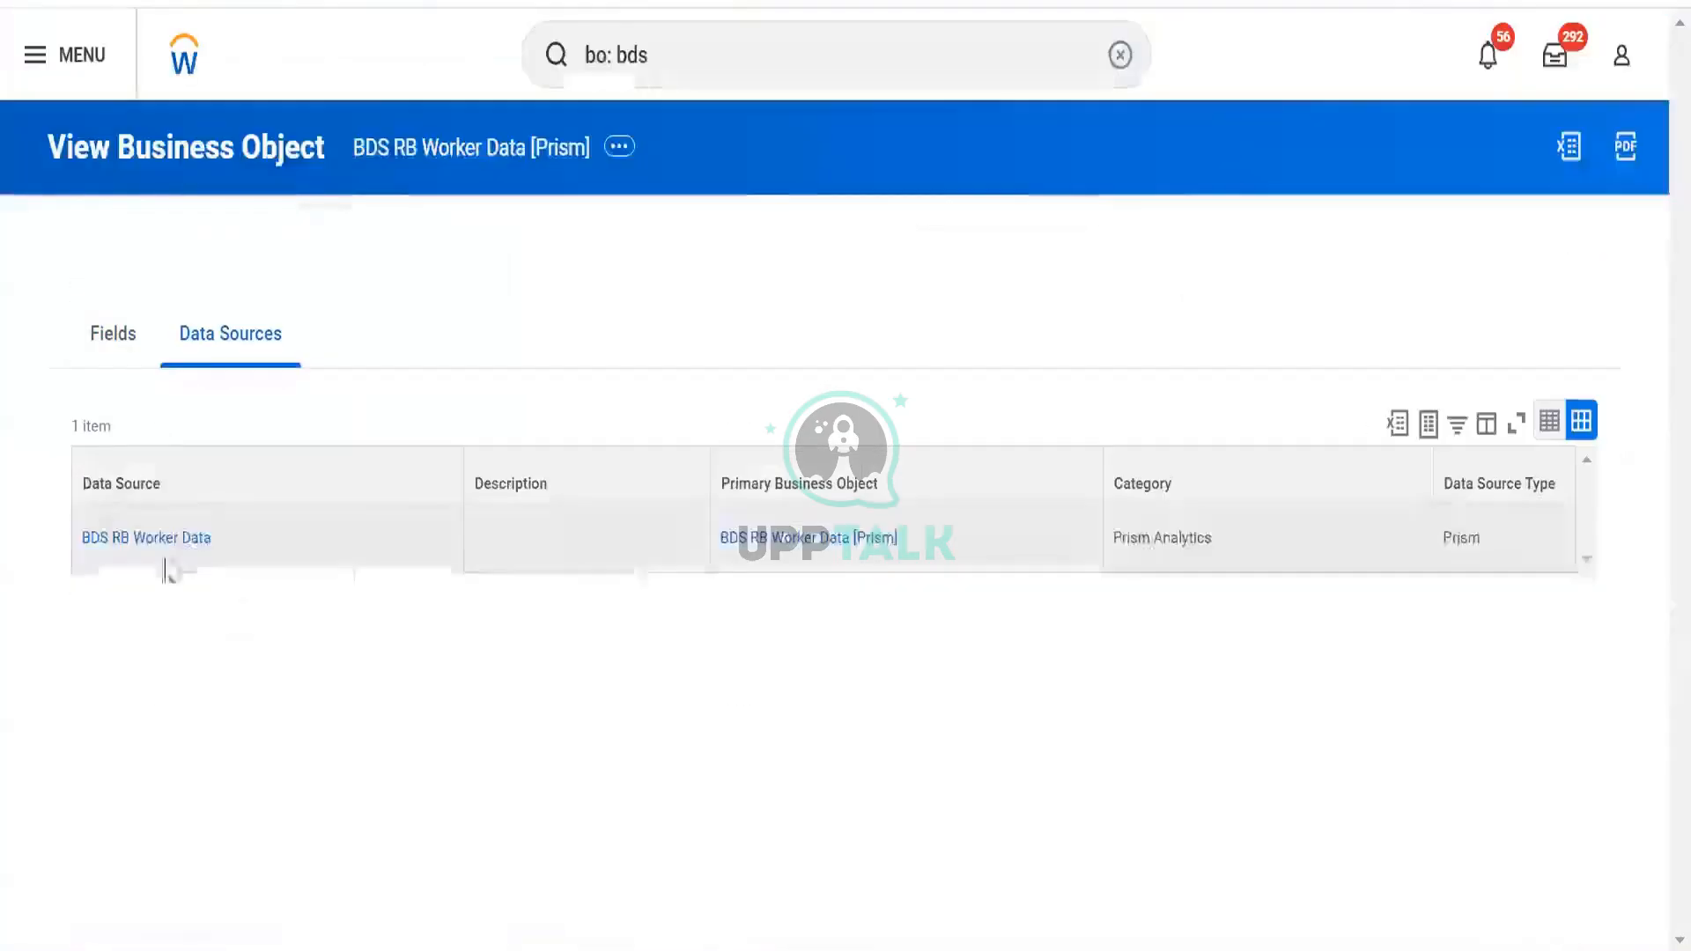
click(118, 343)
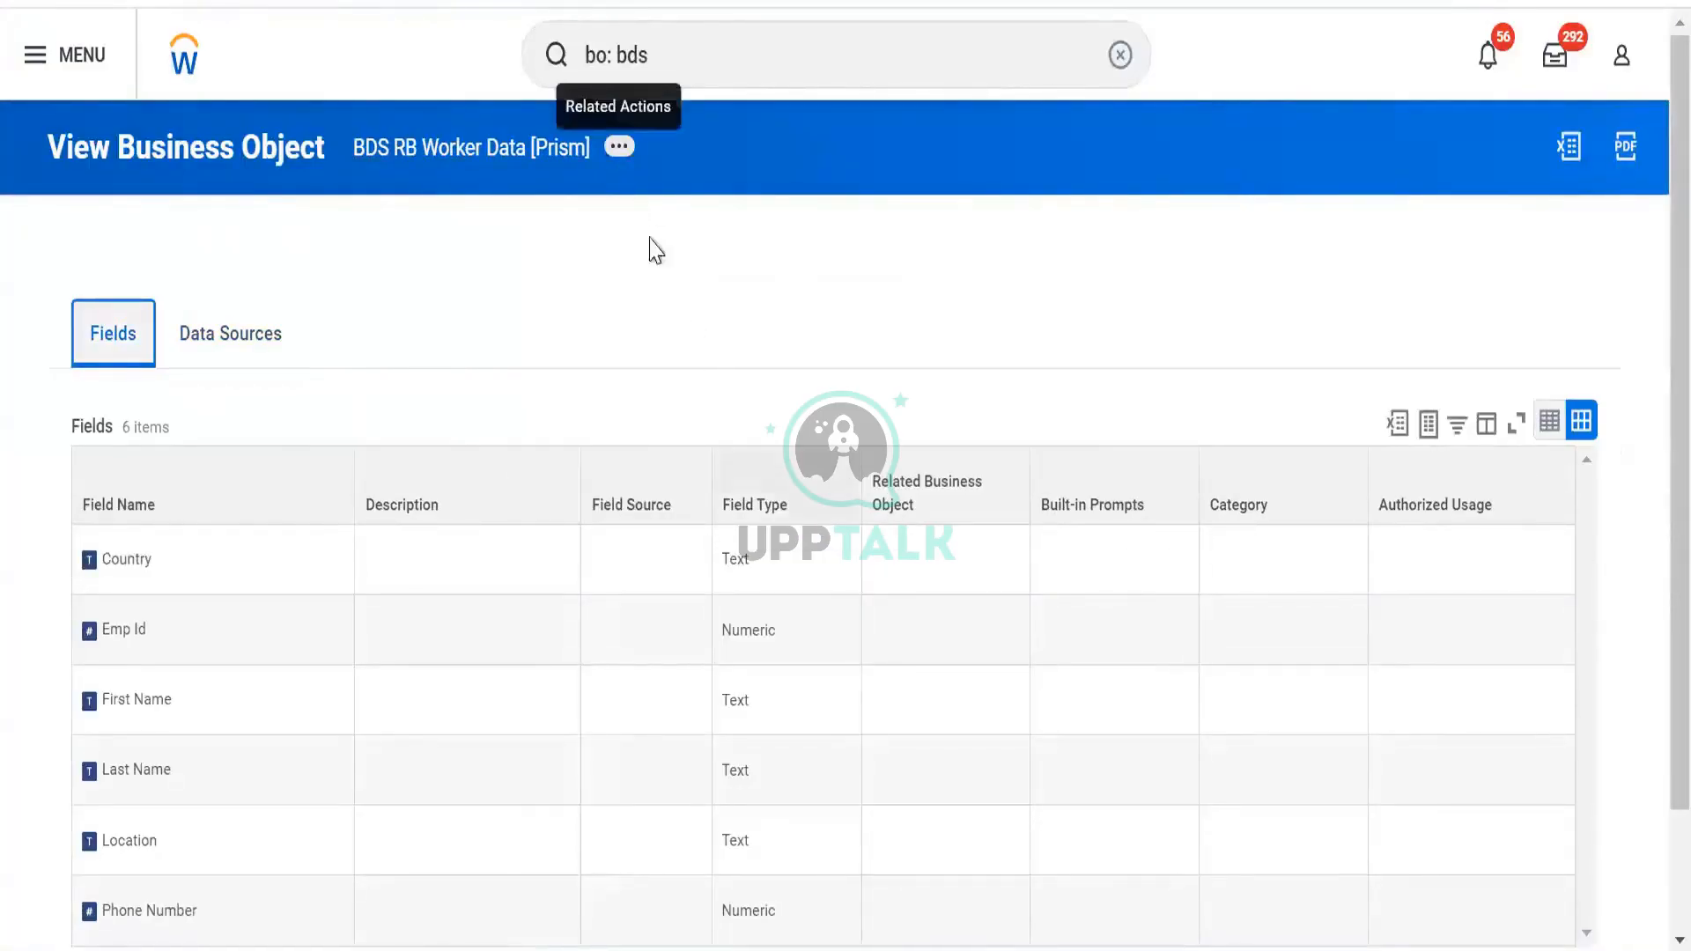
click(619, 146)
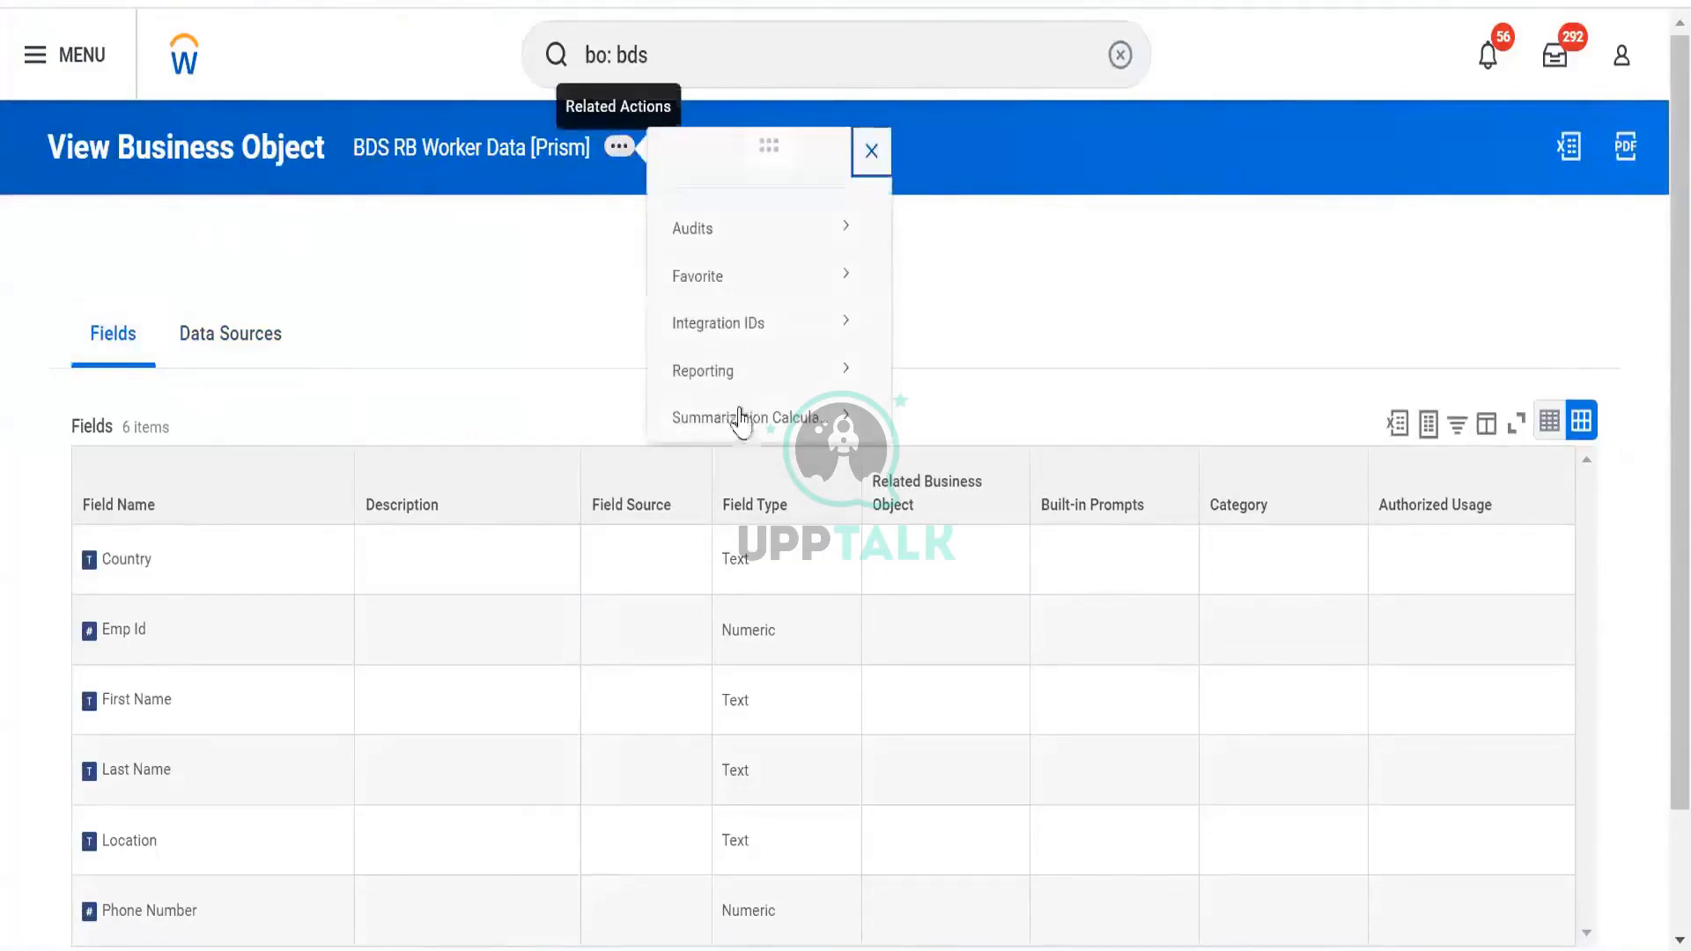
mouse_move(738, 377)
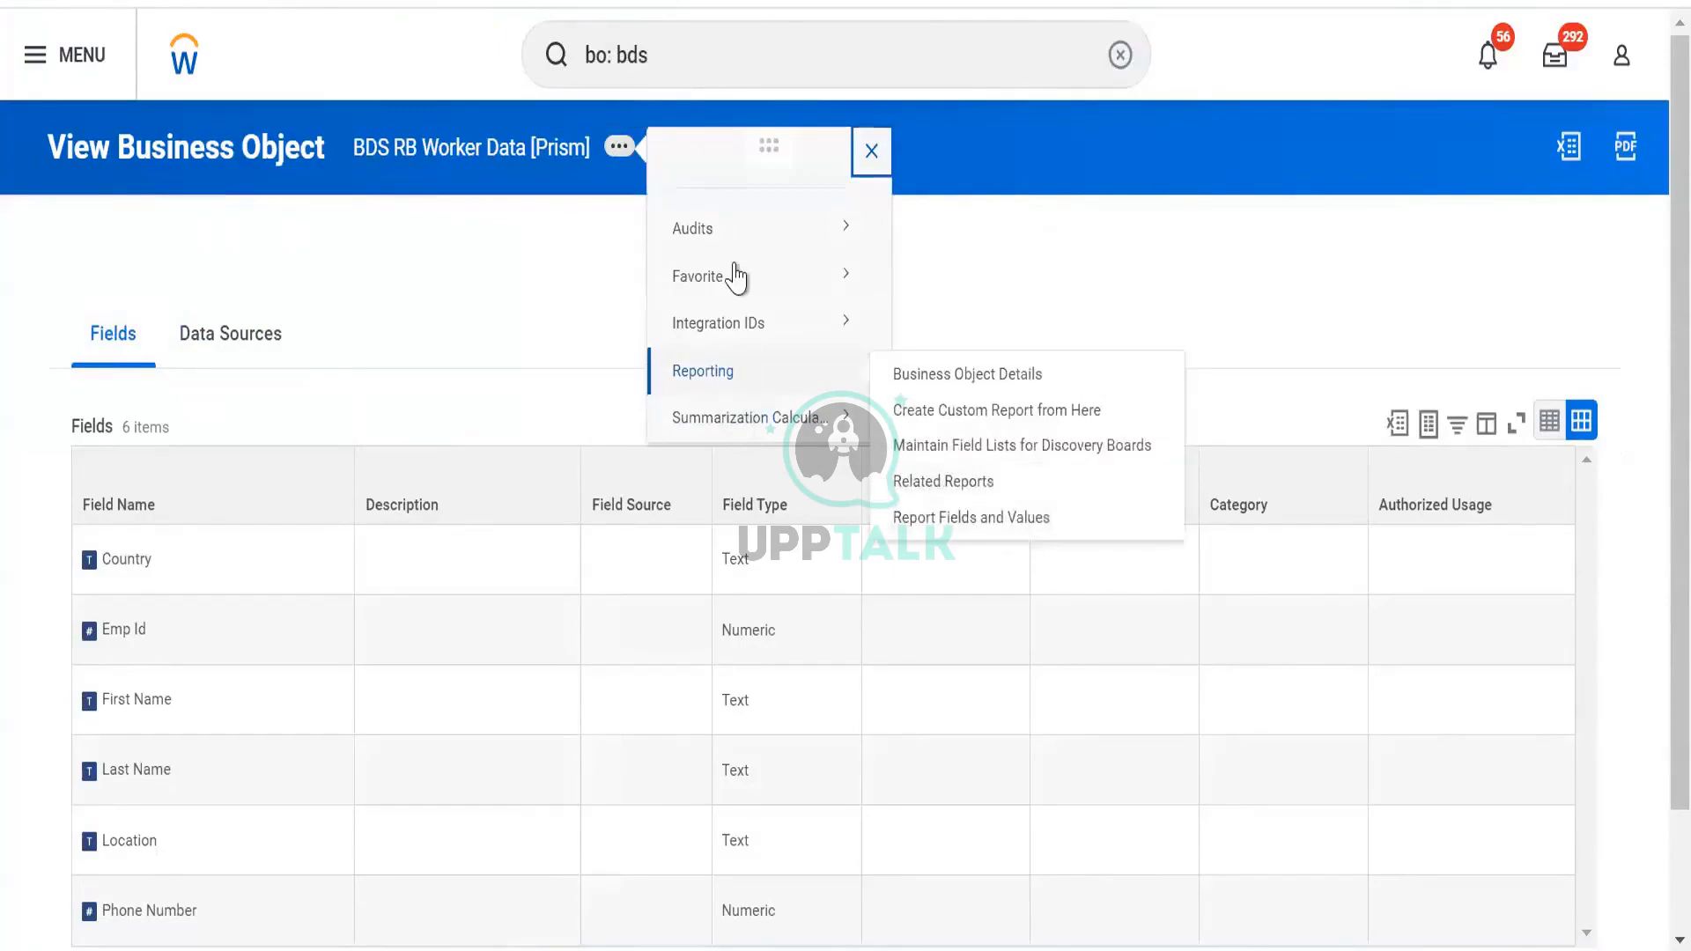
mouse_move(761, 237)
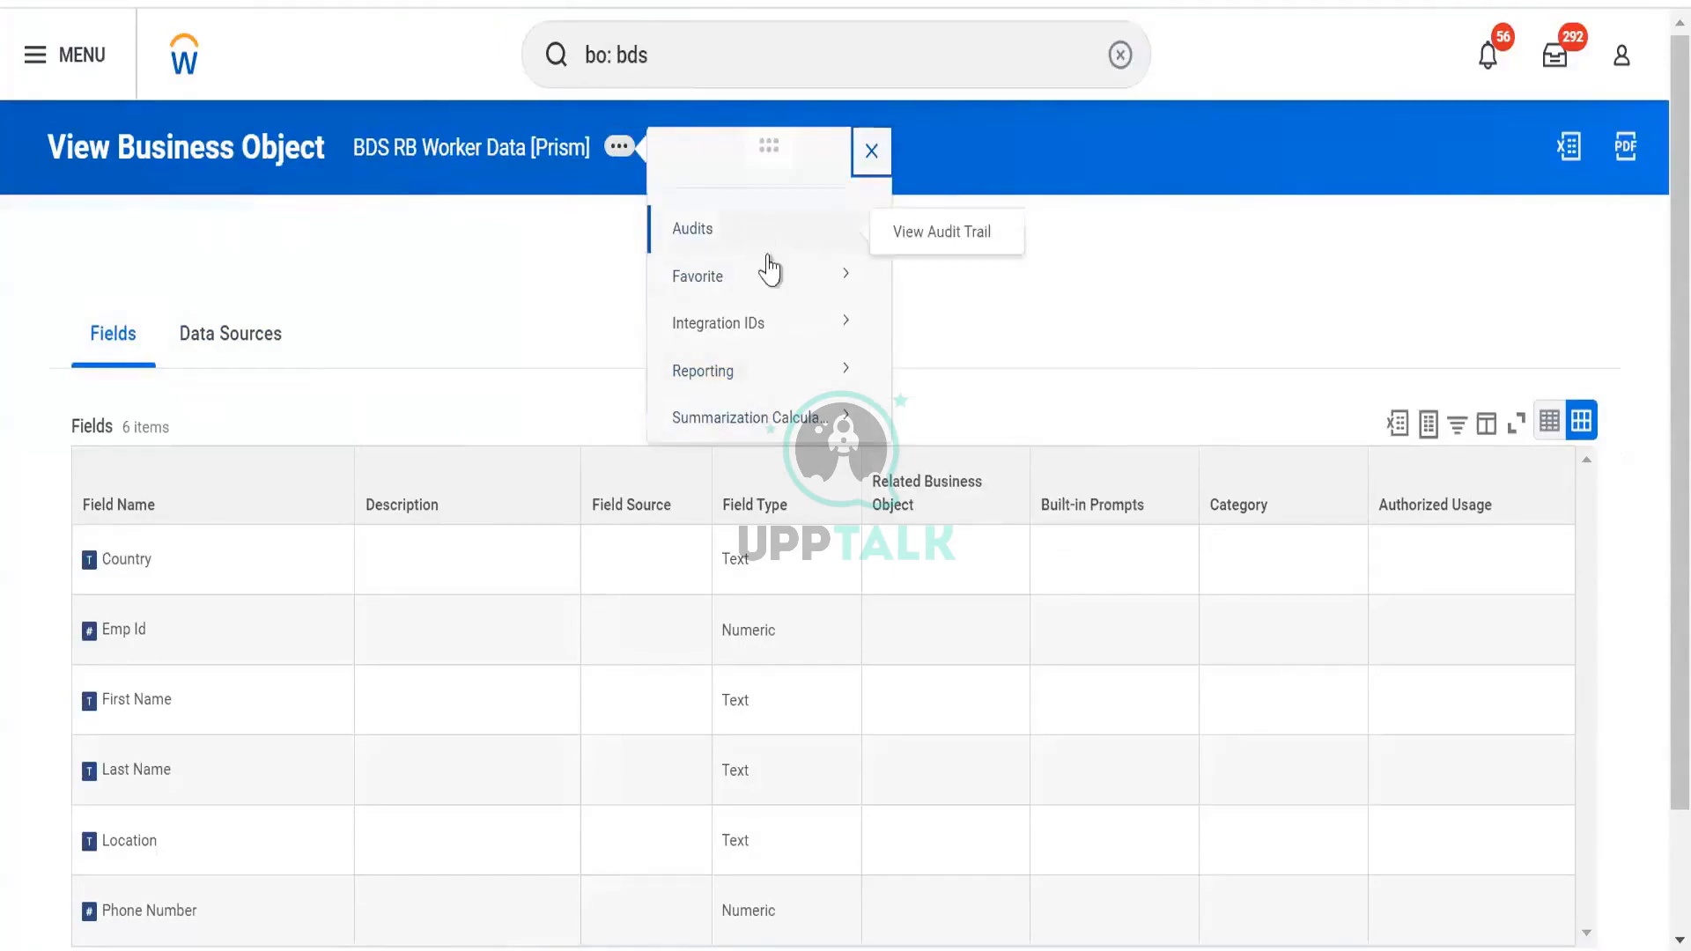
mouse_move(778, 414)
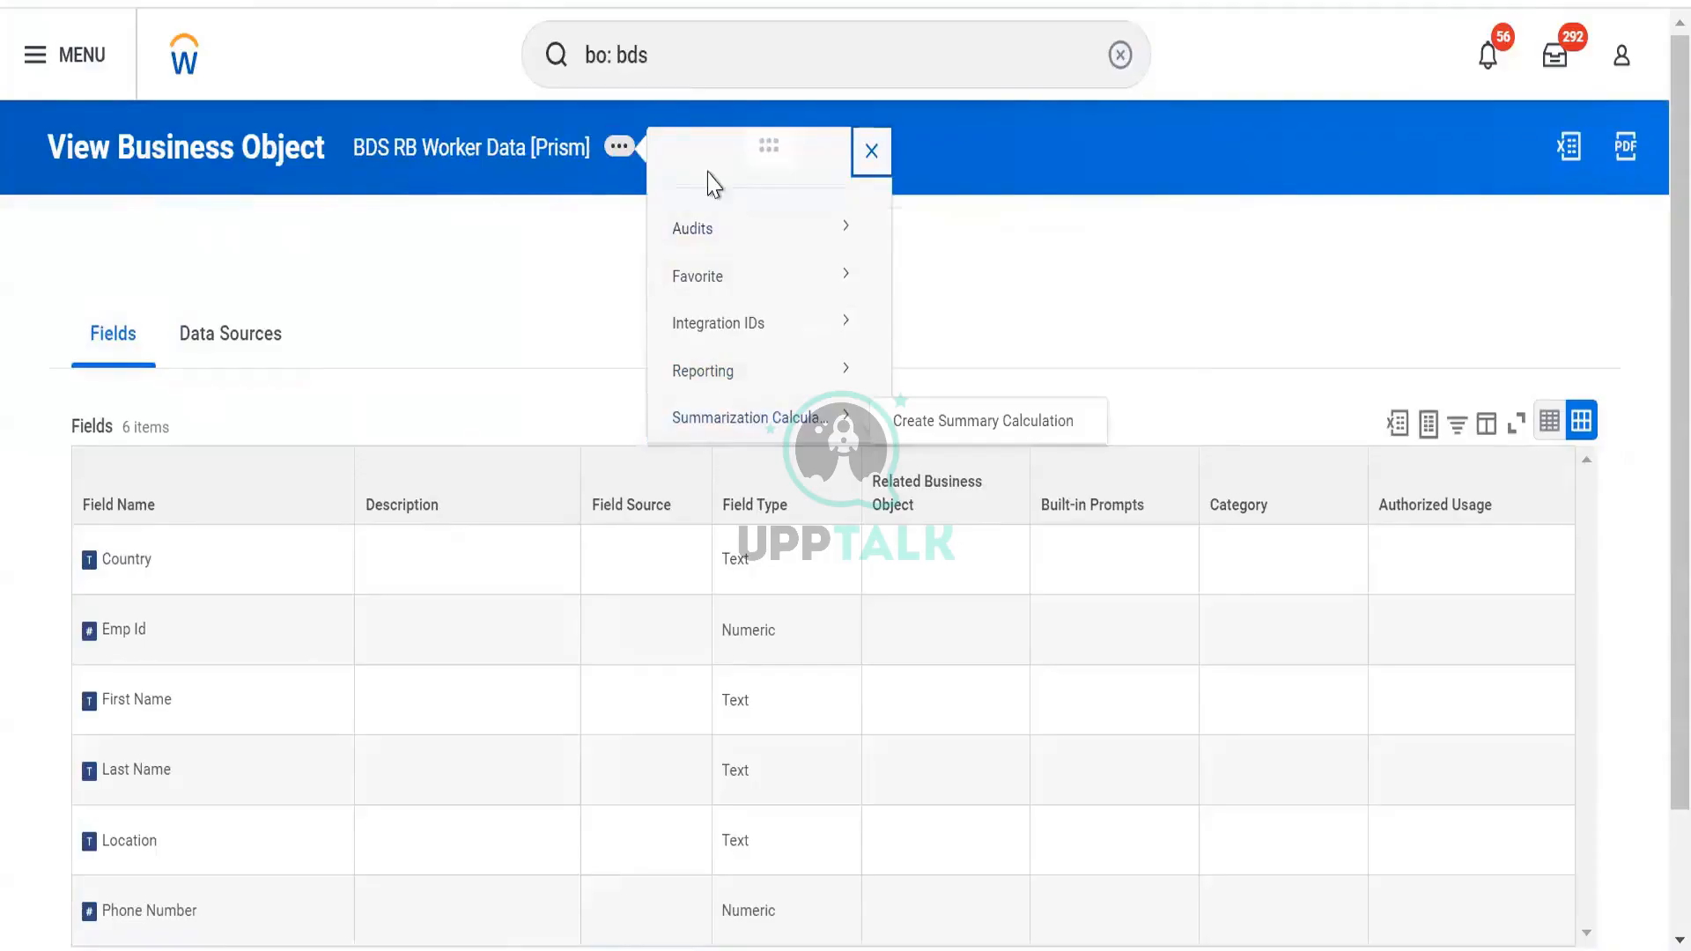
click(269, 335)
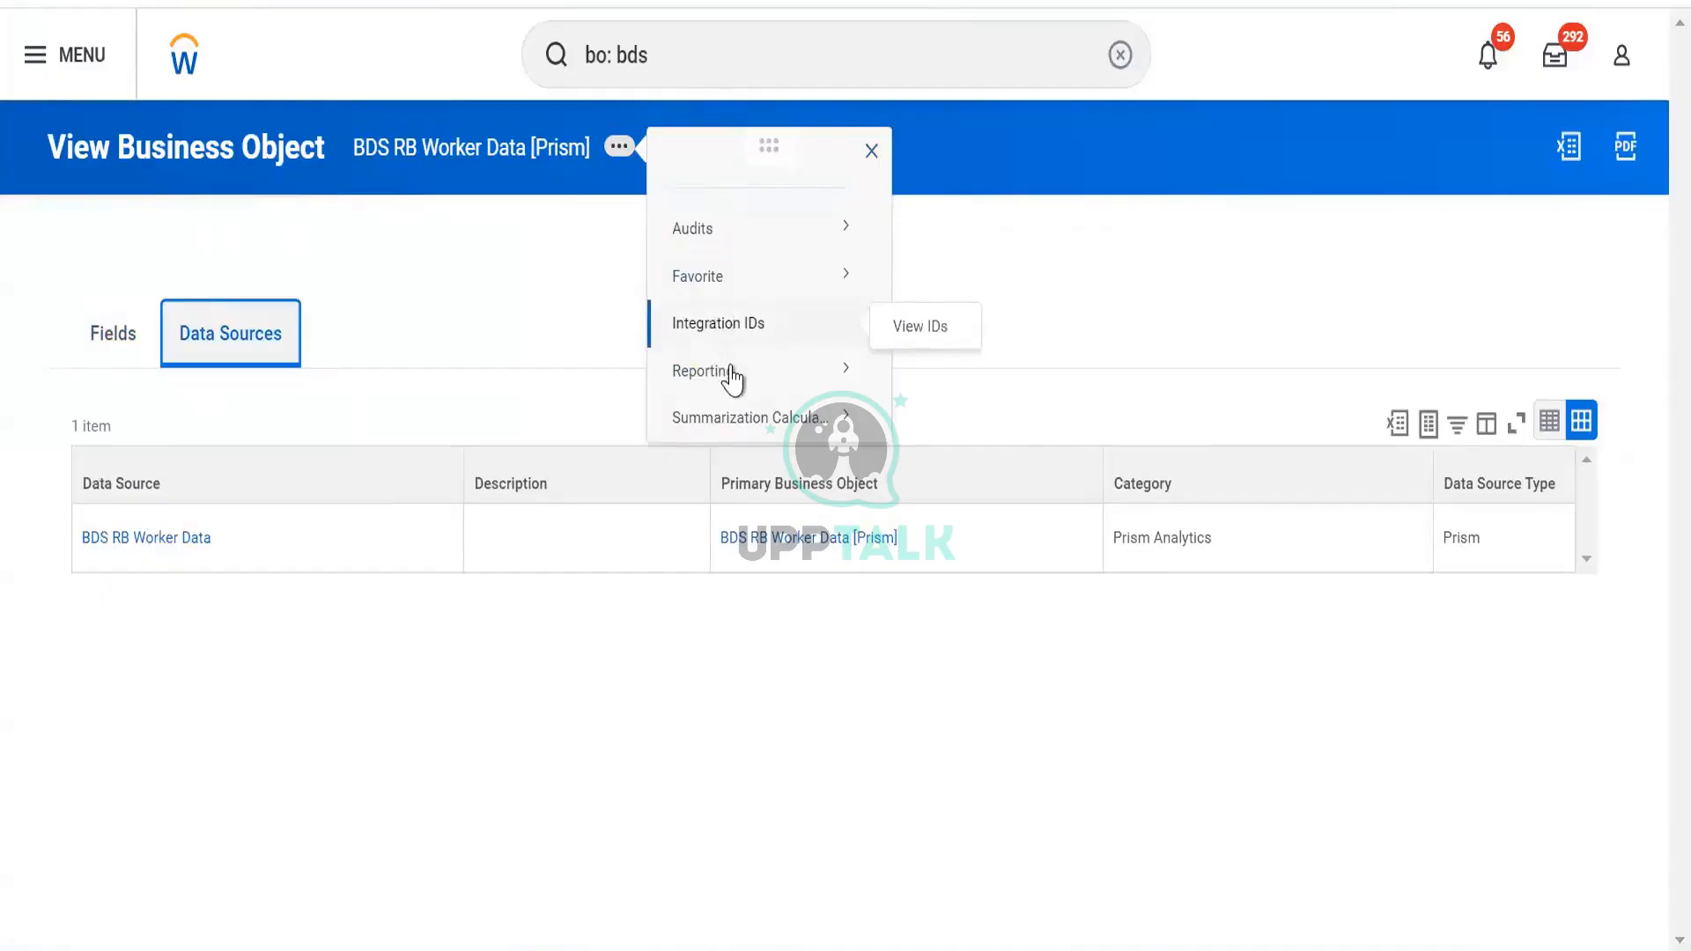
mouse_move(735, 408)
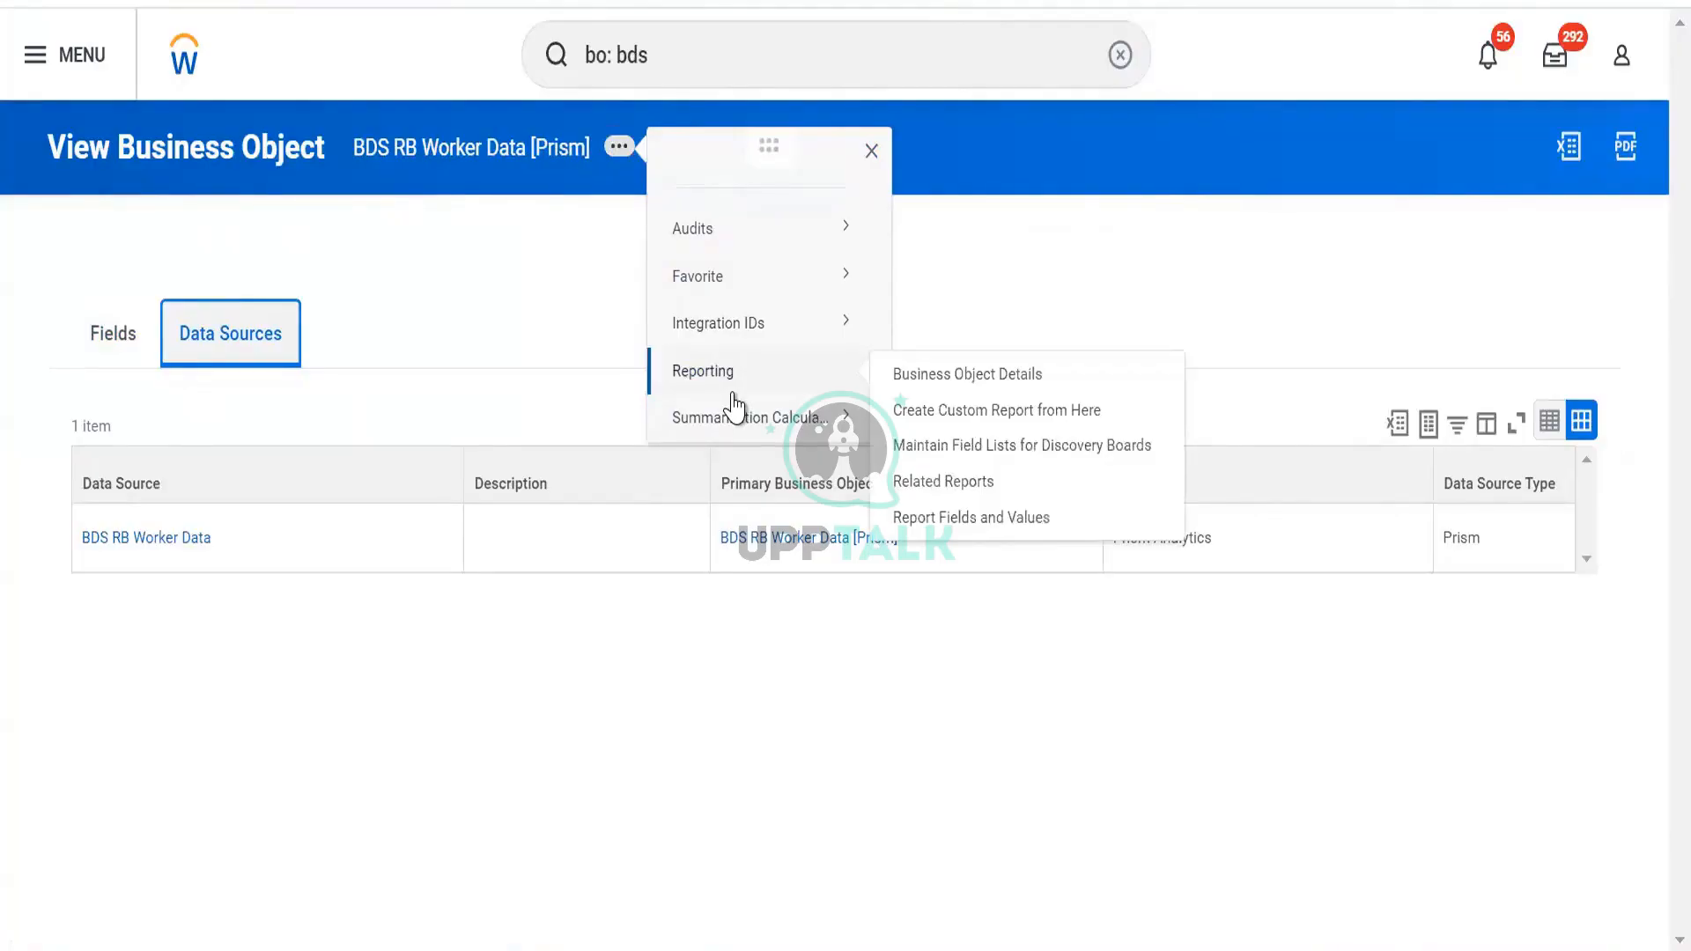
click(114, 361)
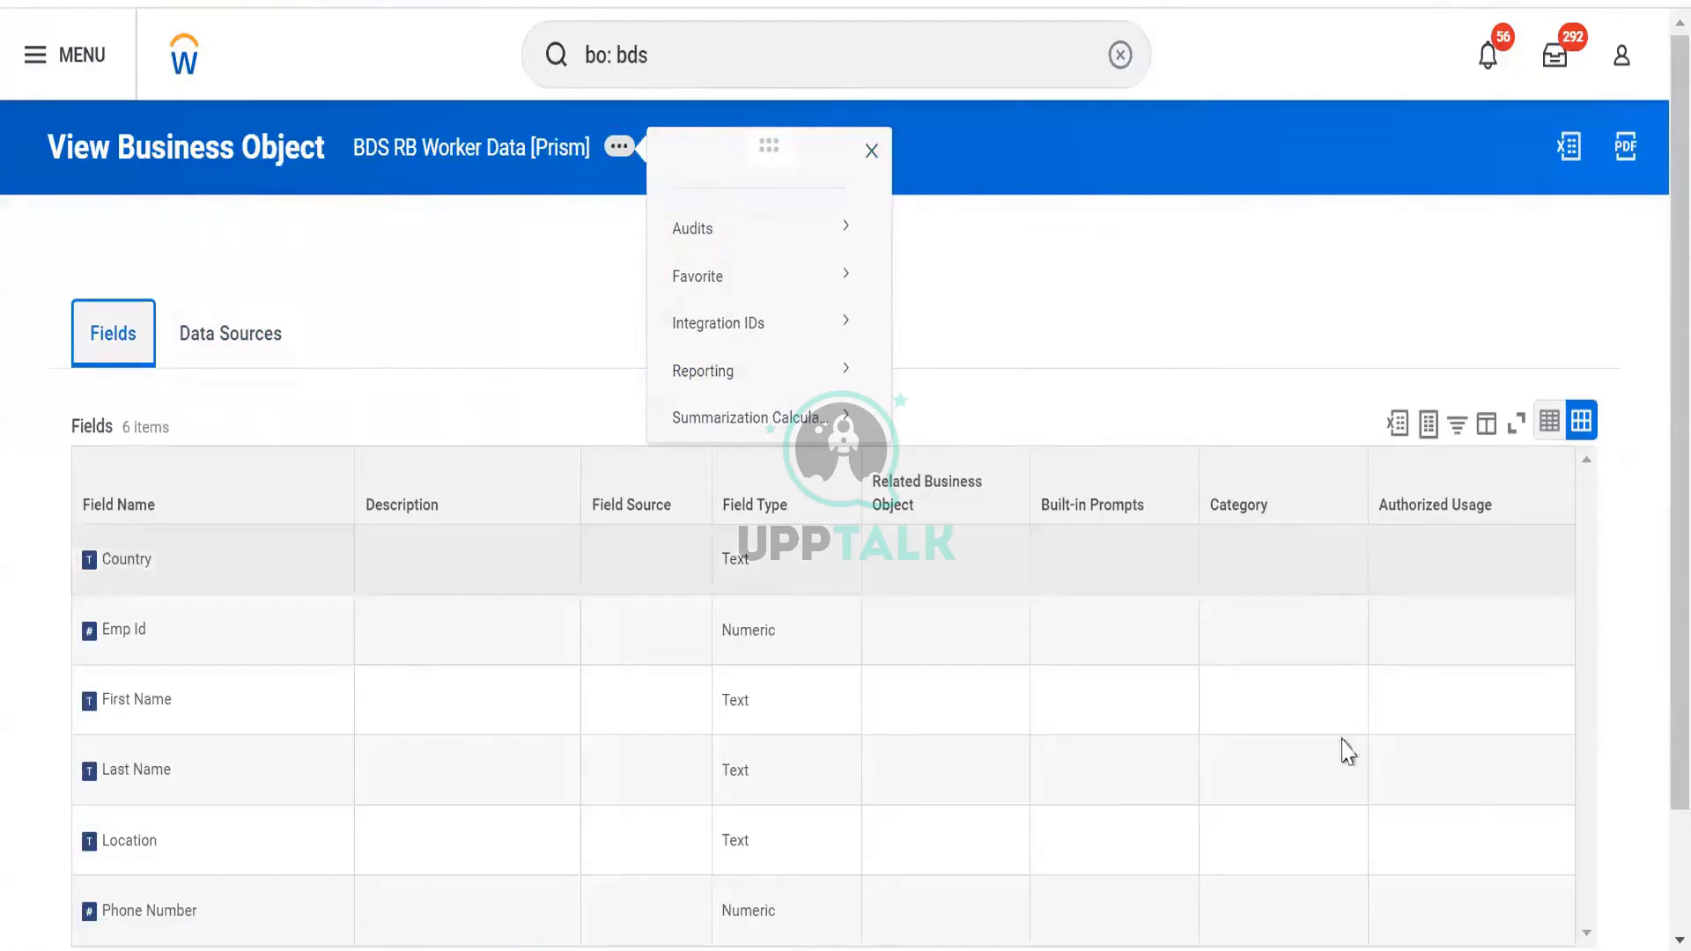
scroll(1264, 494, down, 2)
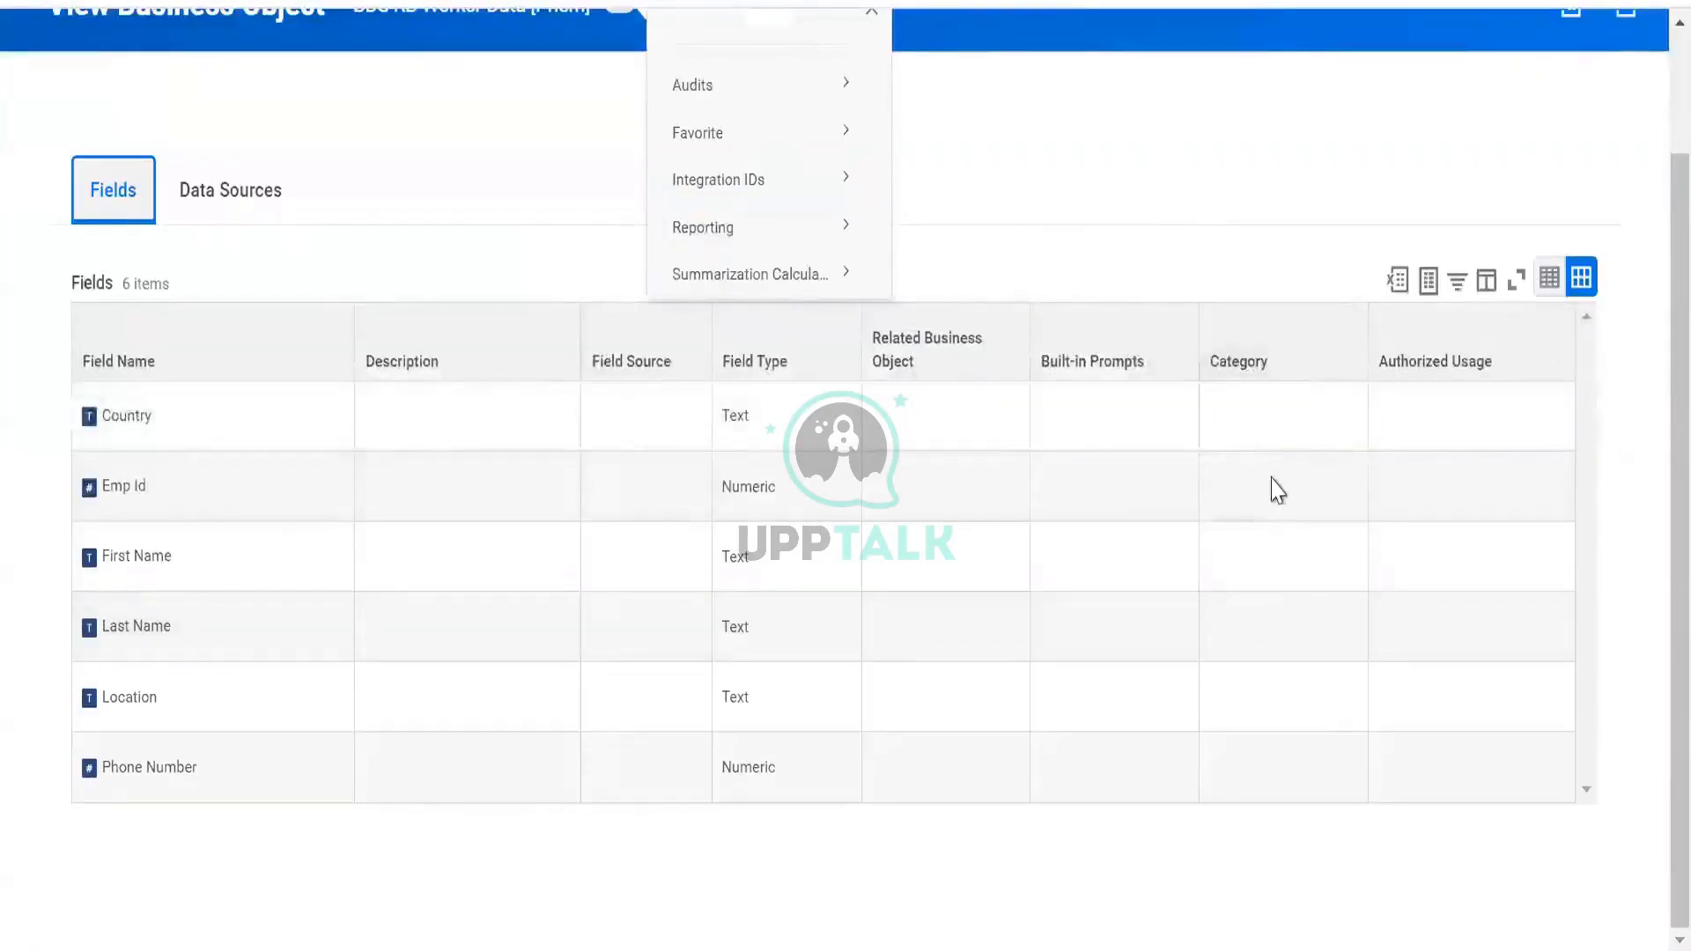
click(1273, 483)
scroll(1311, 517, up, 1)
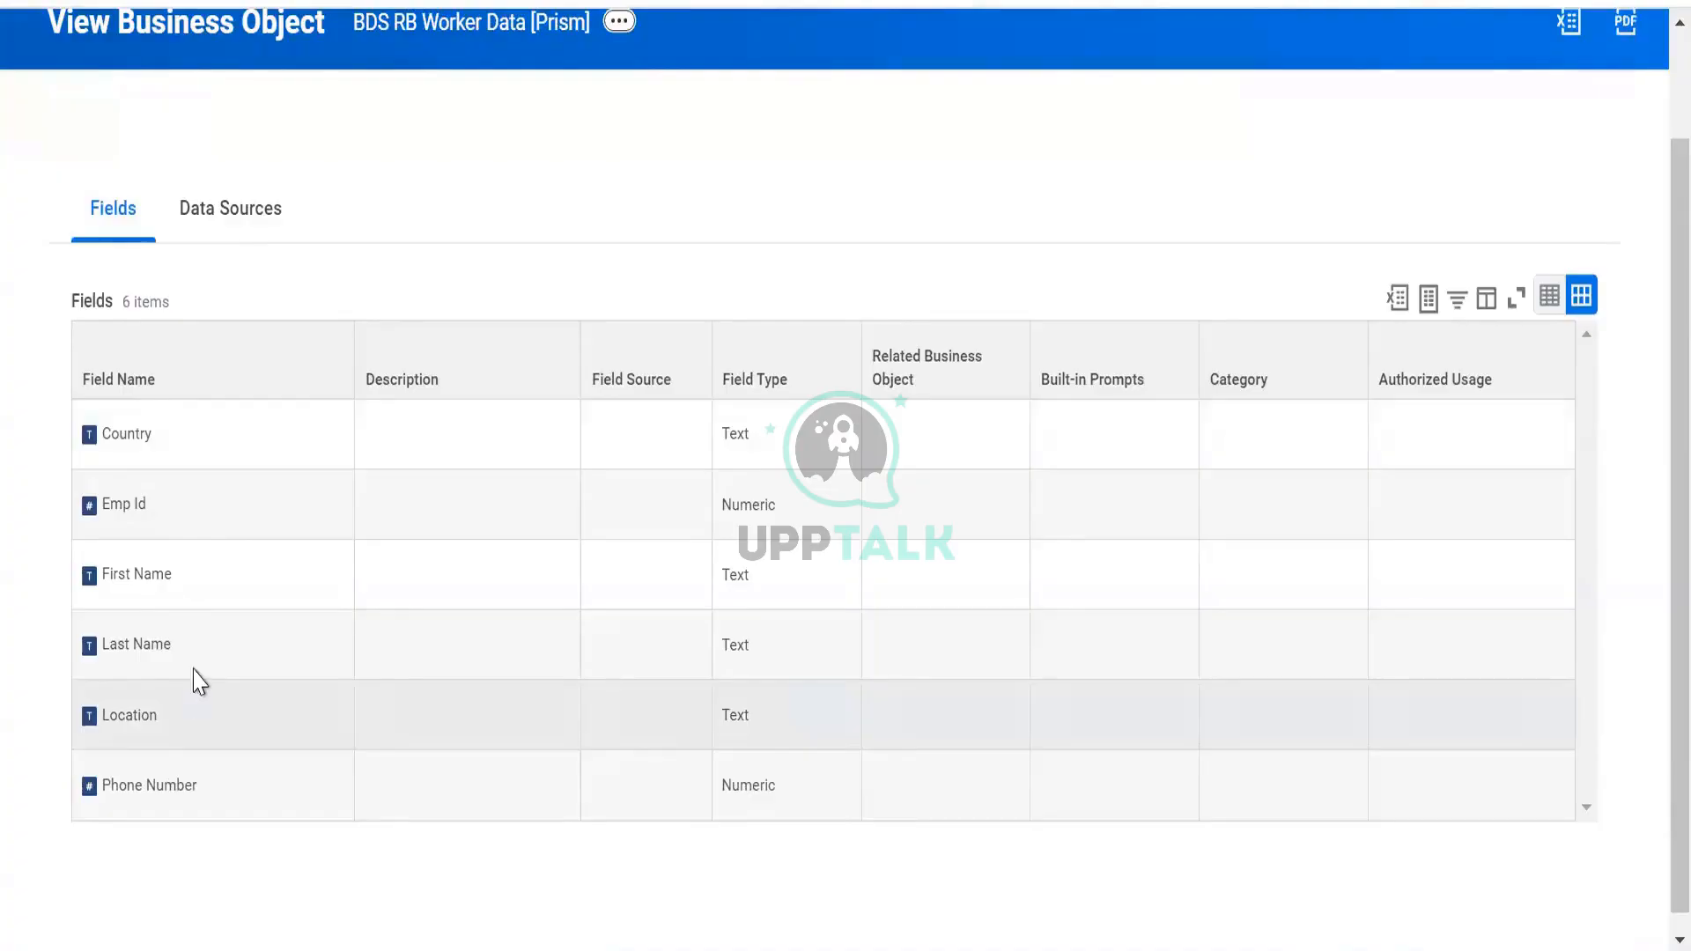
scroll(438, 177, up, 2)
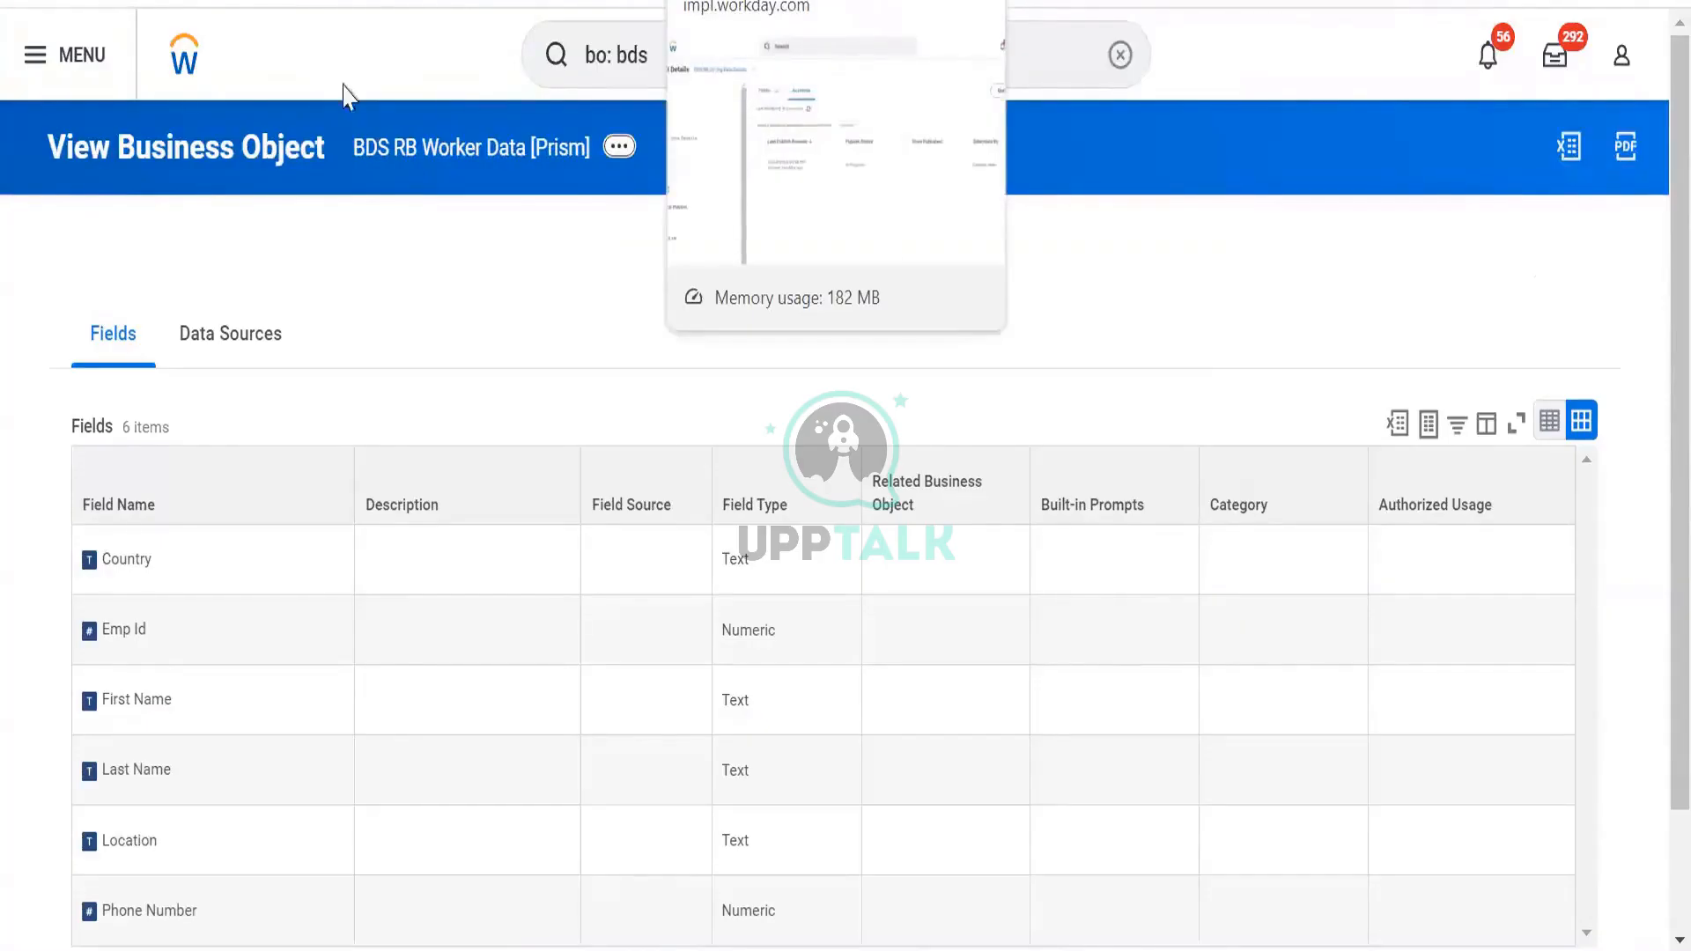
View Security for the Country field, showing Tenant Non-Configurable and All Users permitted
mouse_move(175, 571)
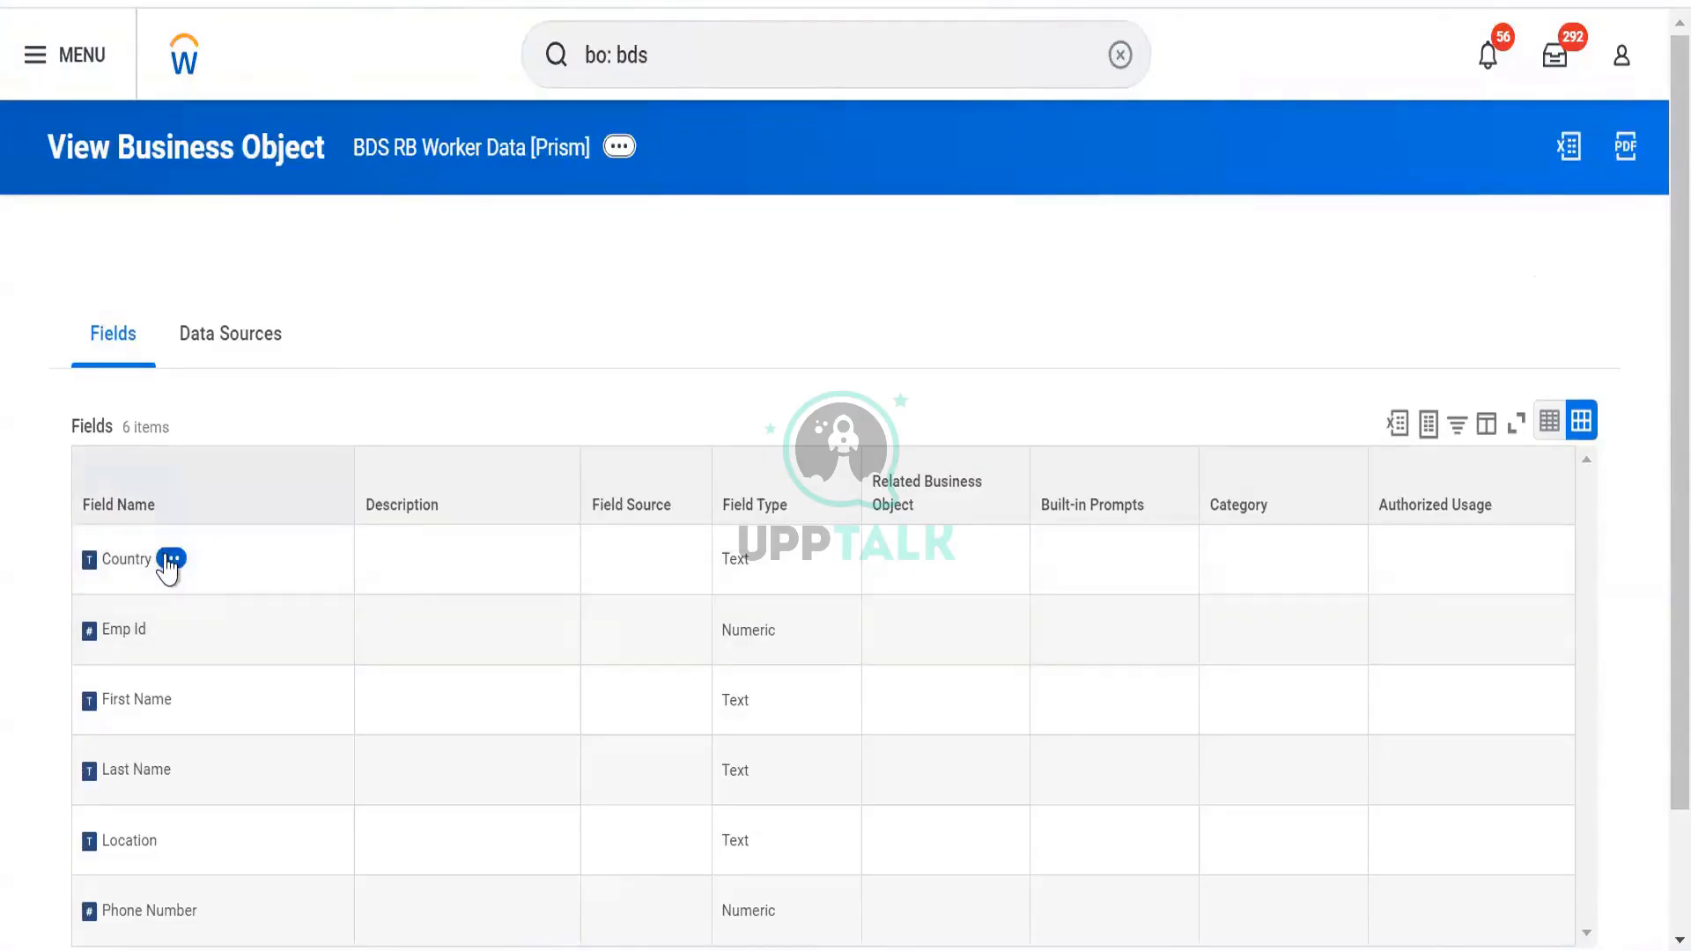
click(170, 560)
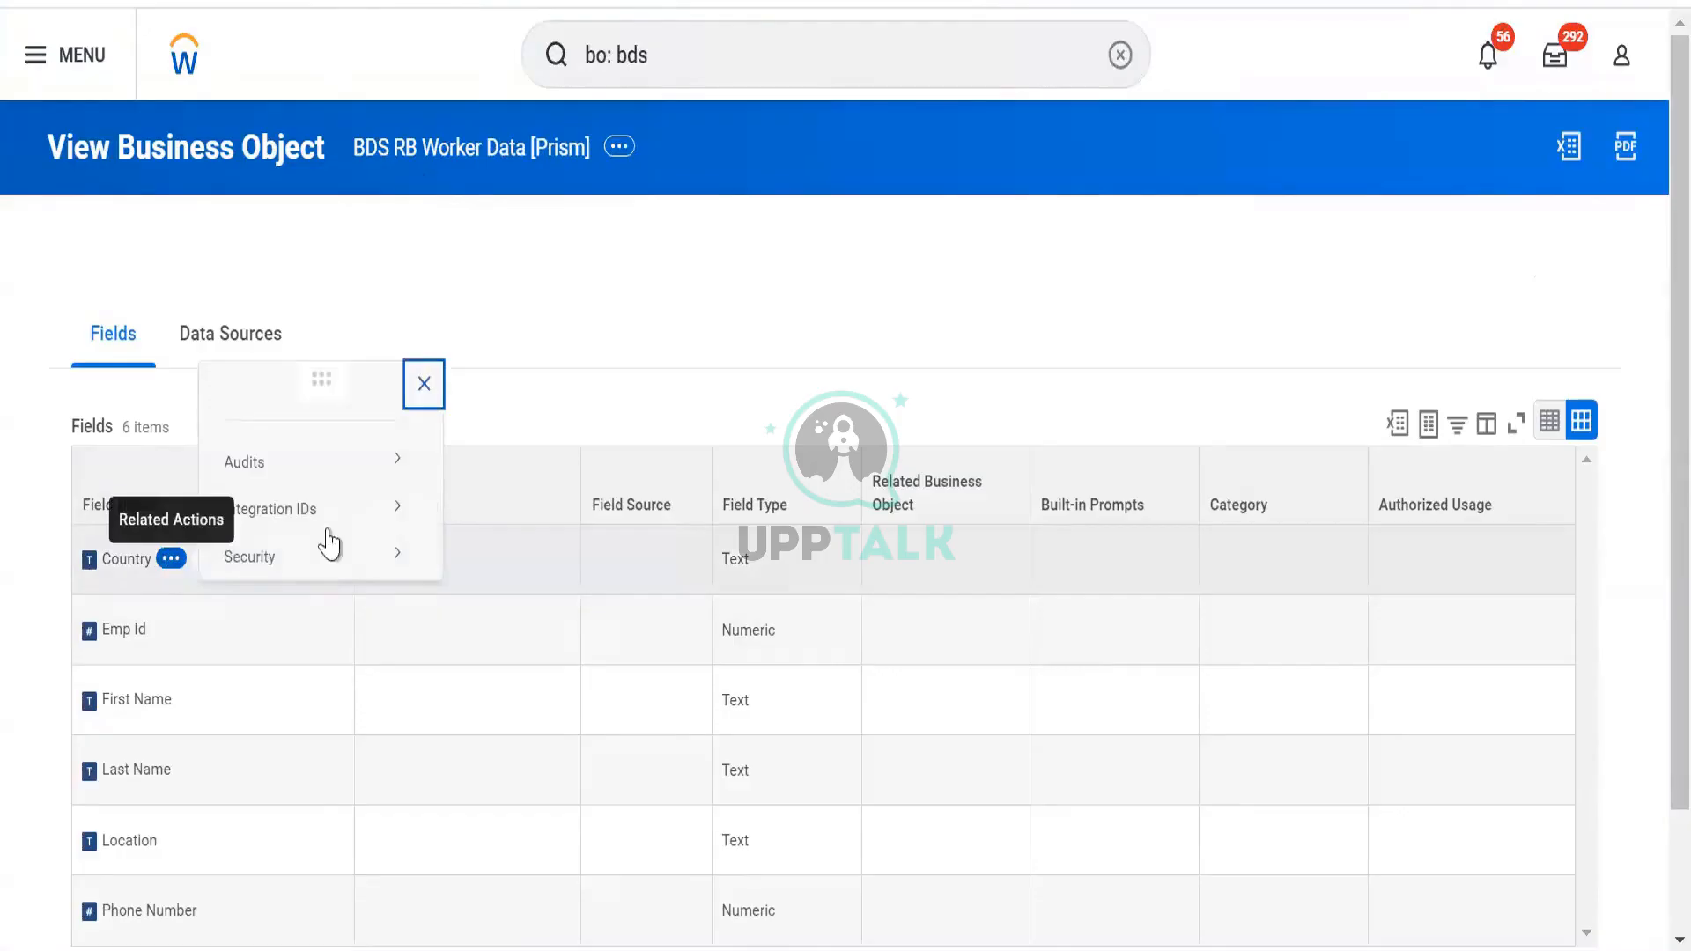
mouse_move(329, 571)
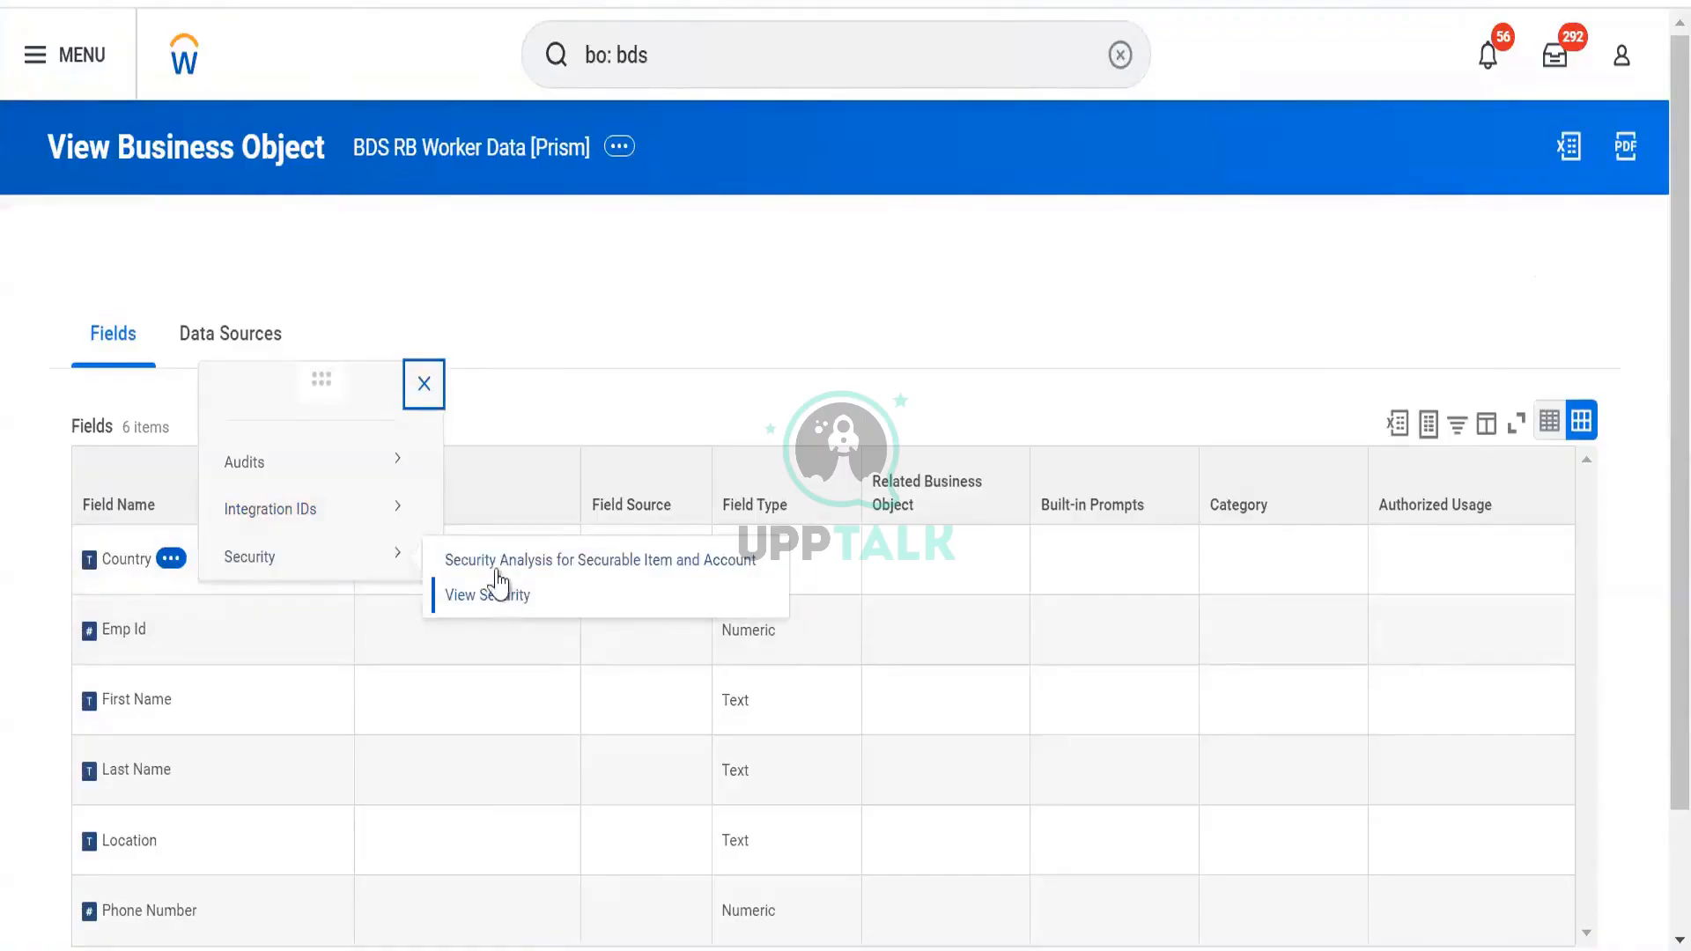
click(497, 583)
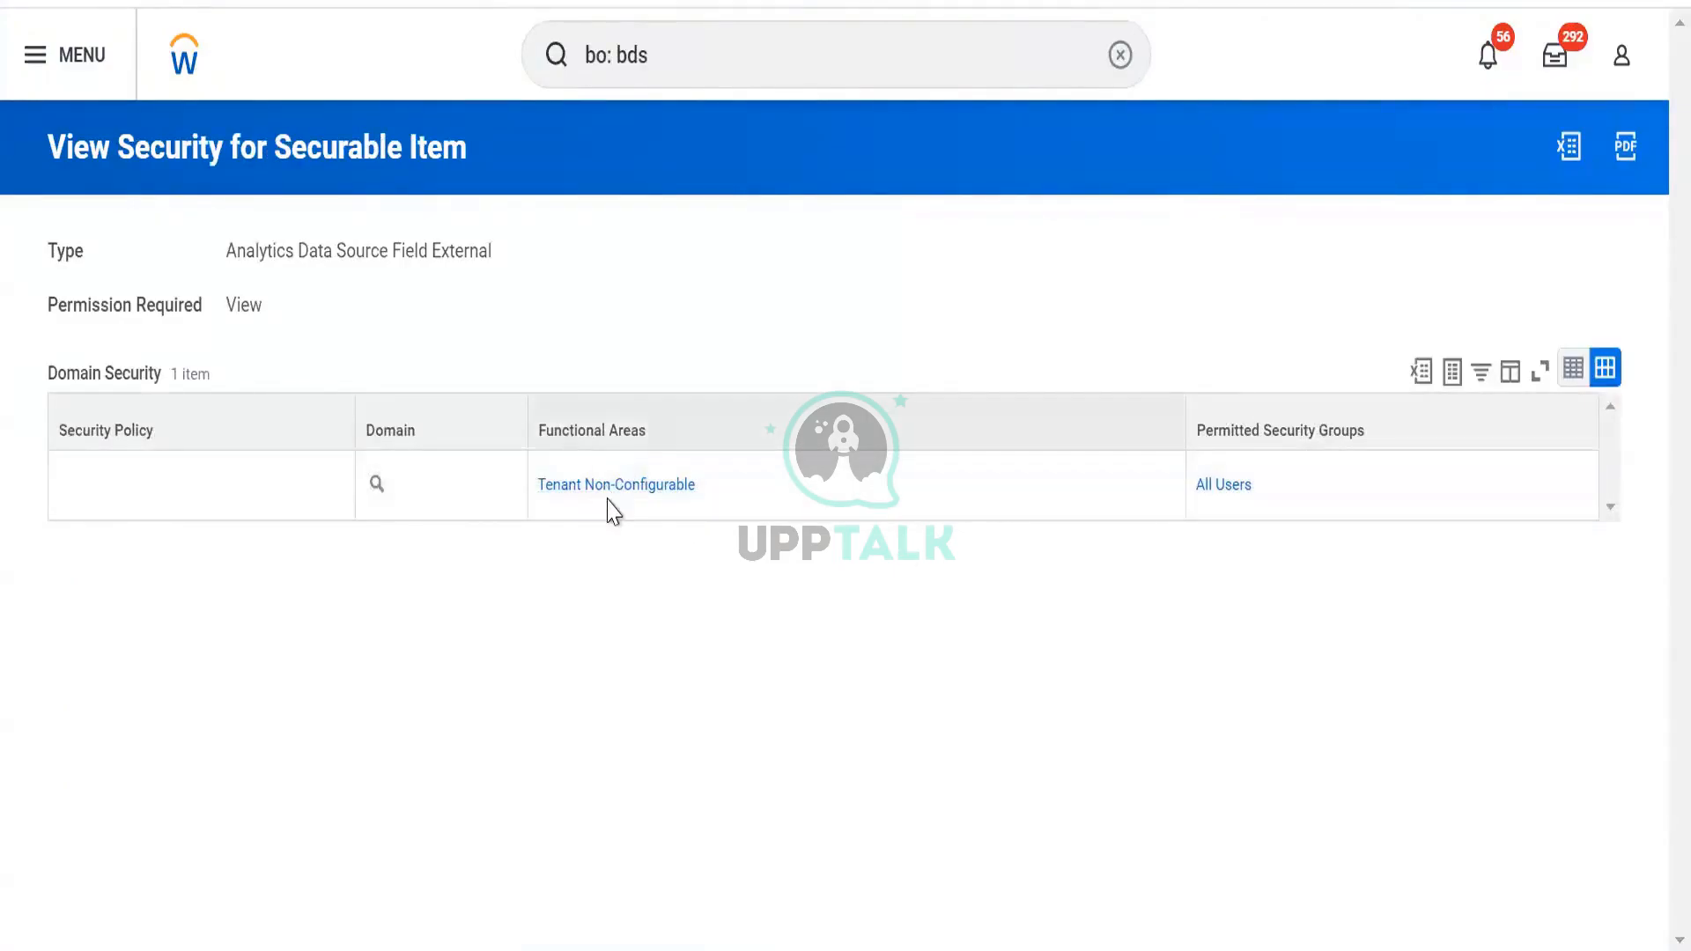
mouse_move(655, 498)
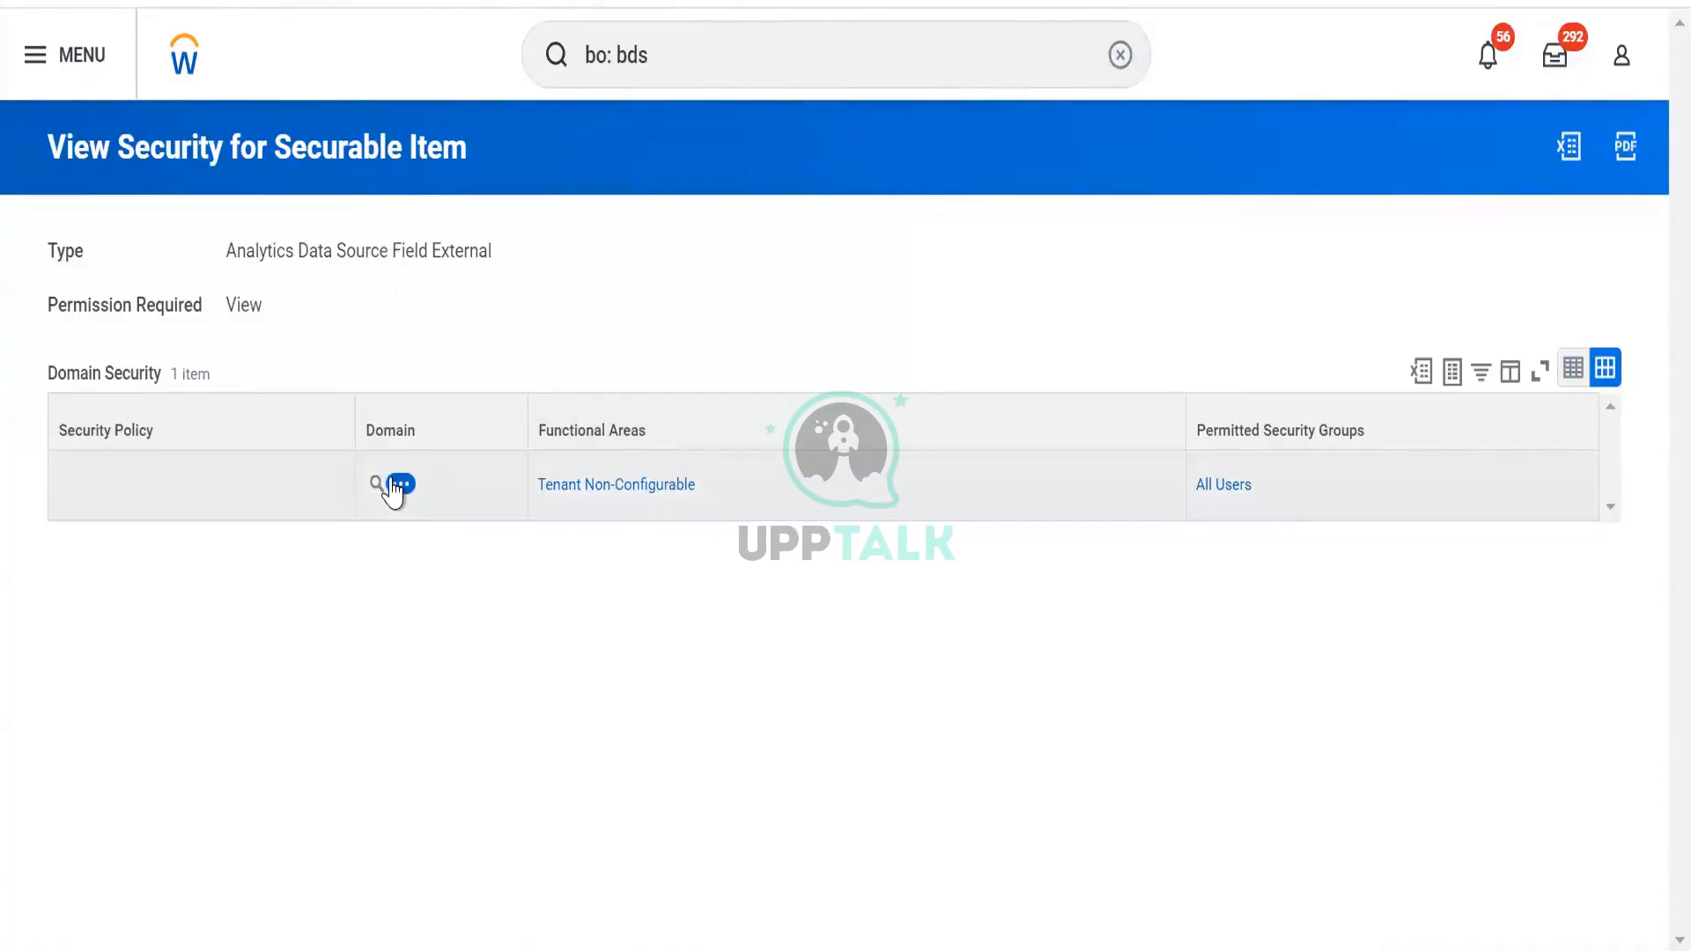
click(393, 490)
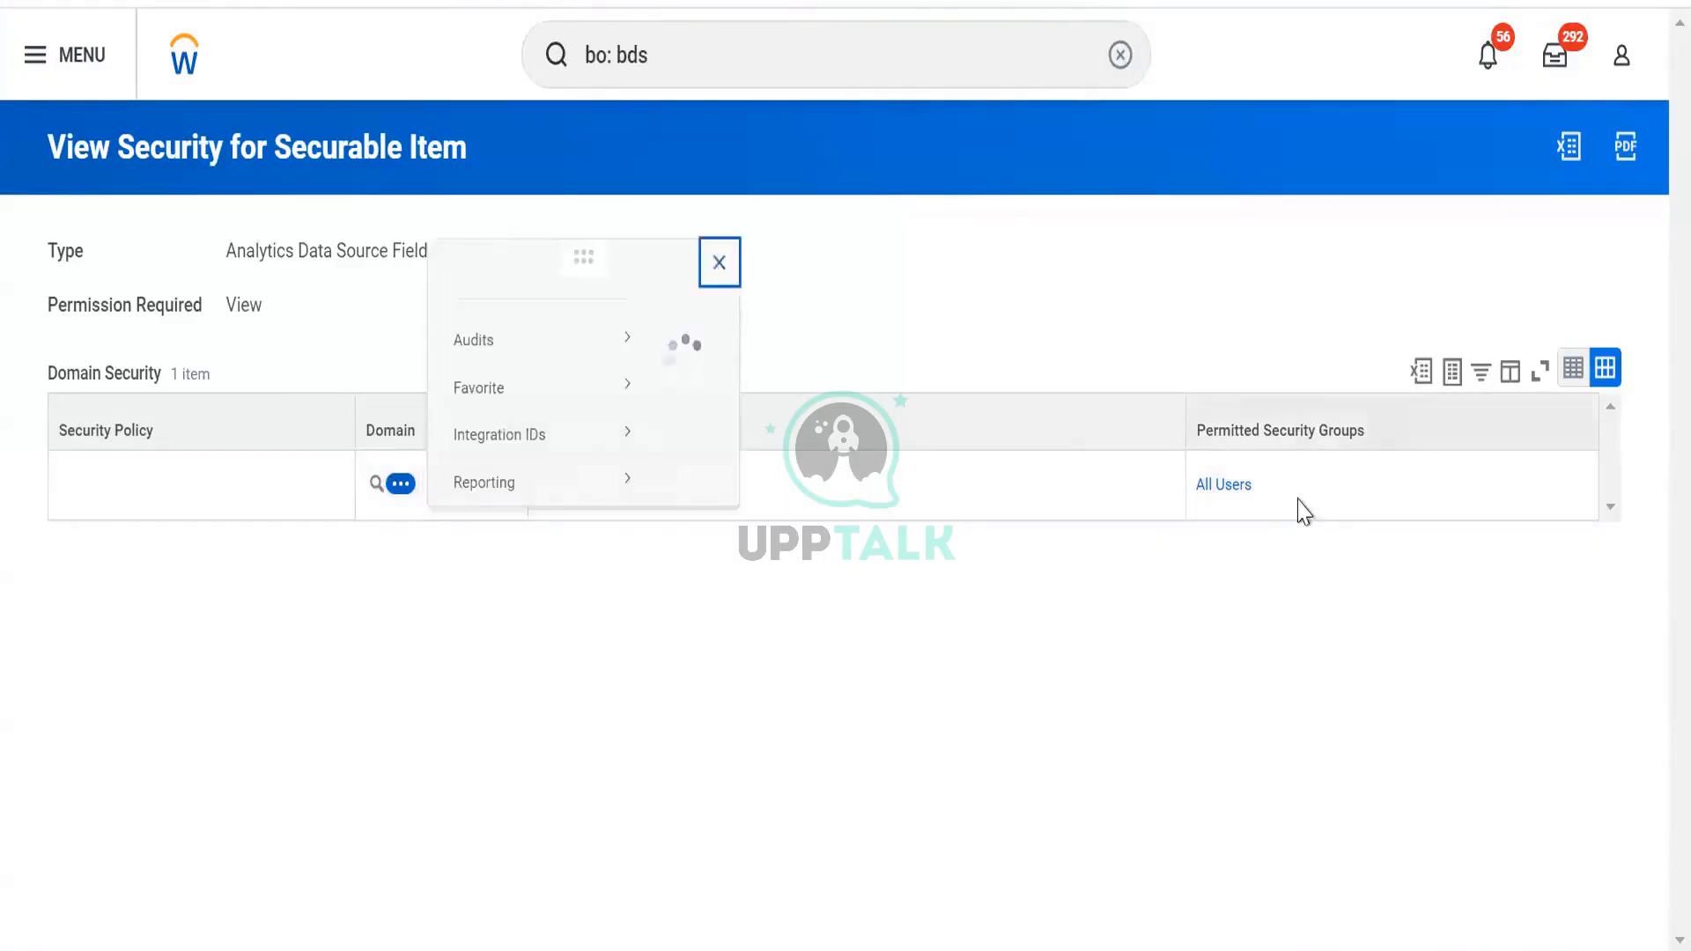
click(1275, 495)
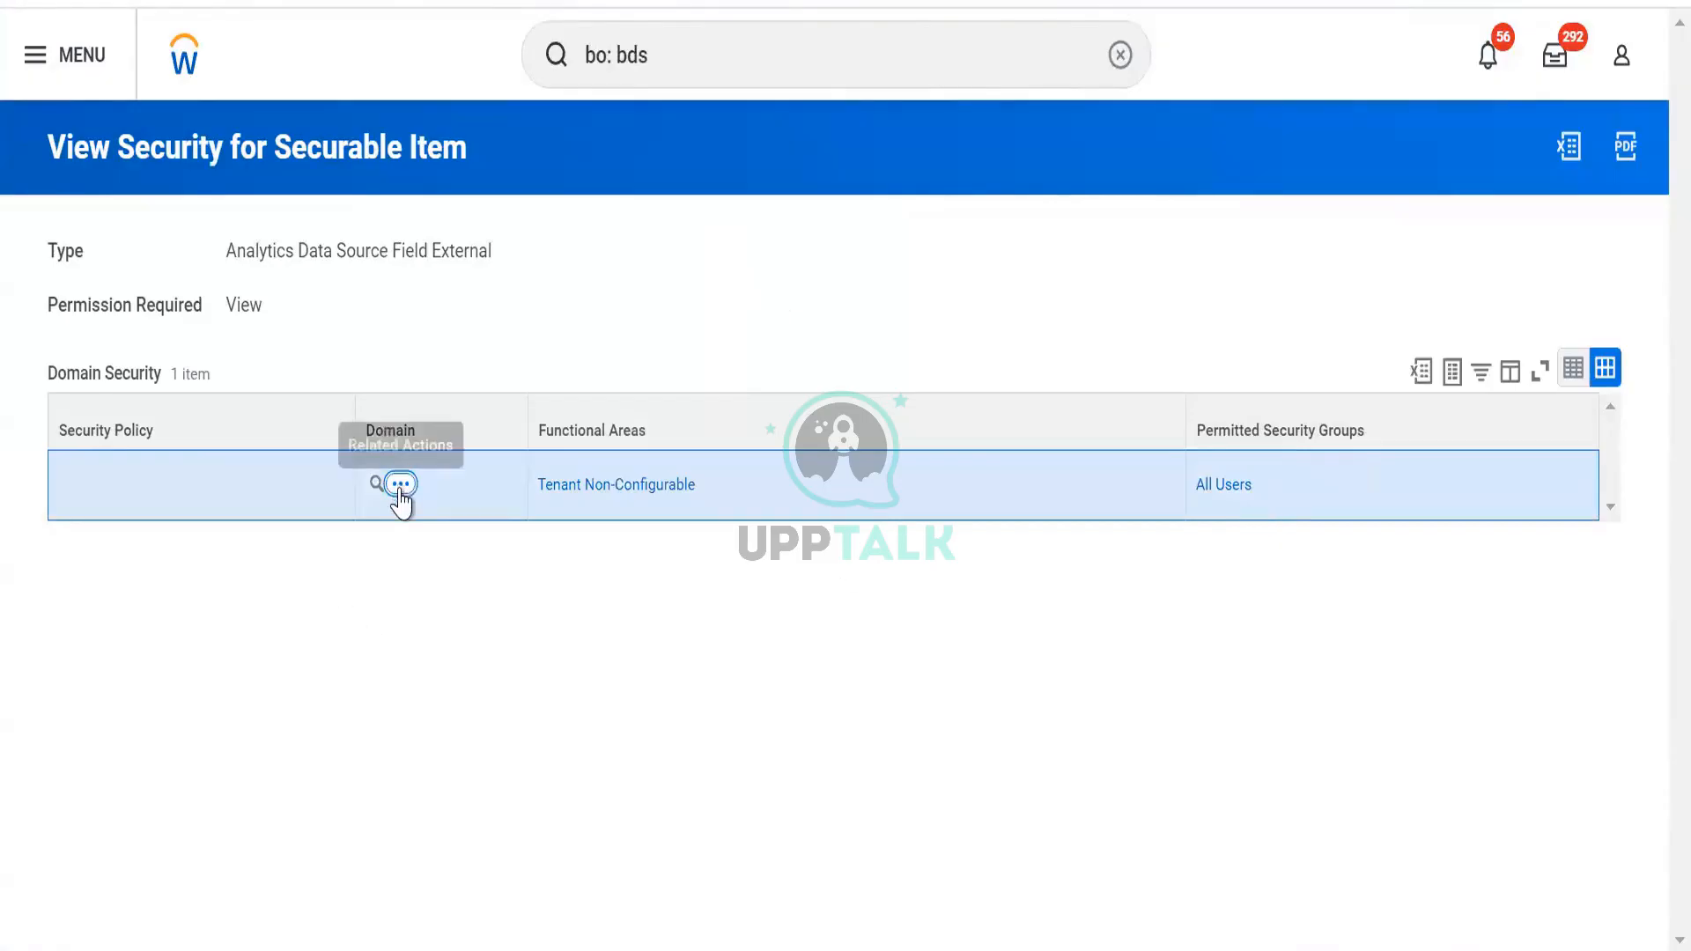
click(400, 487)
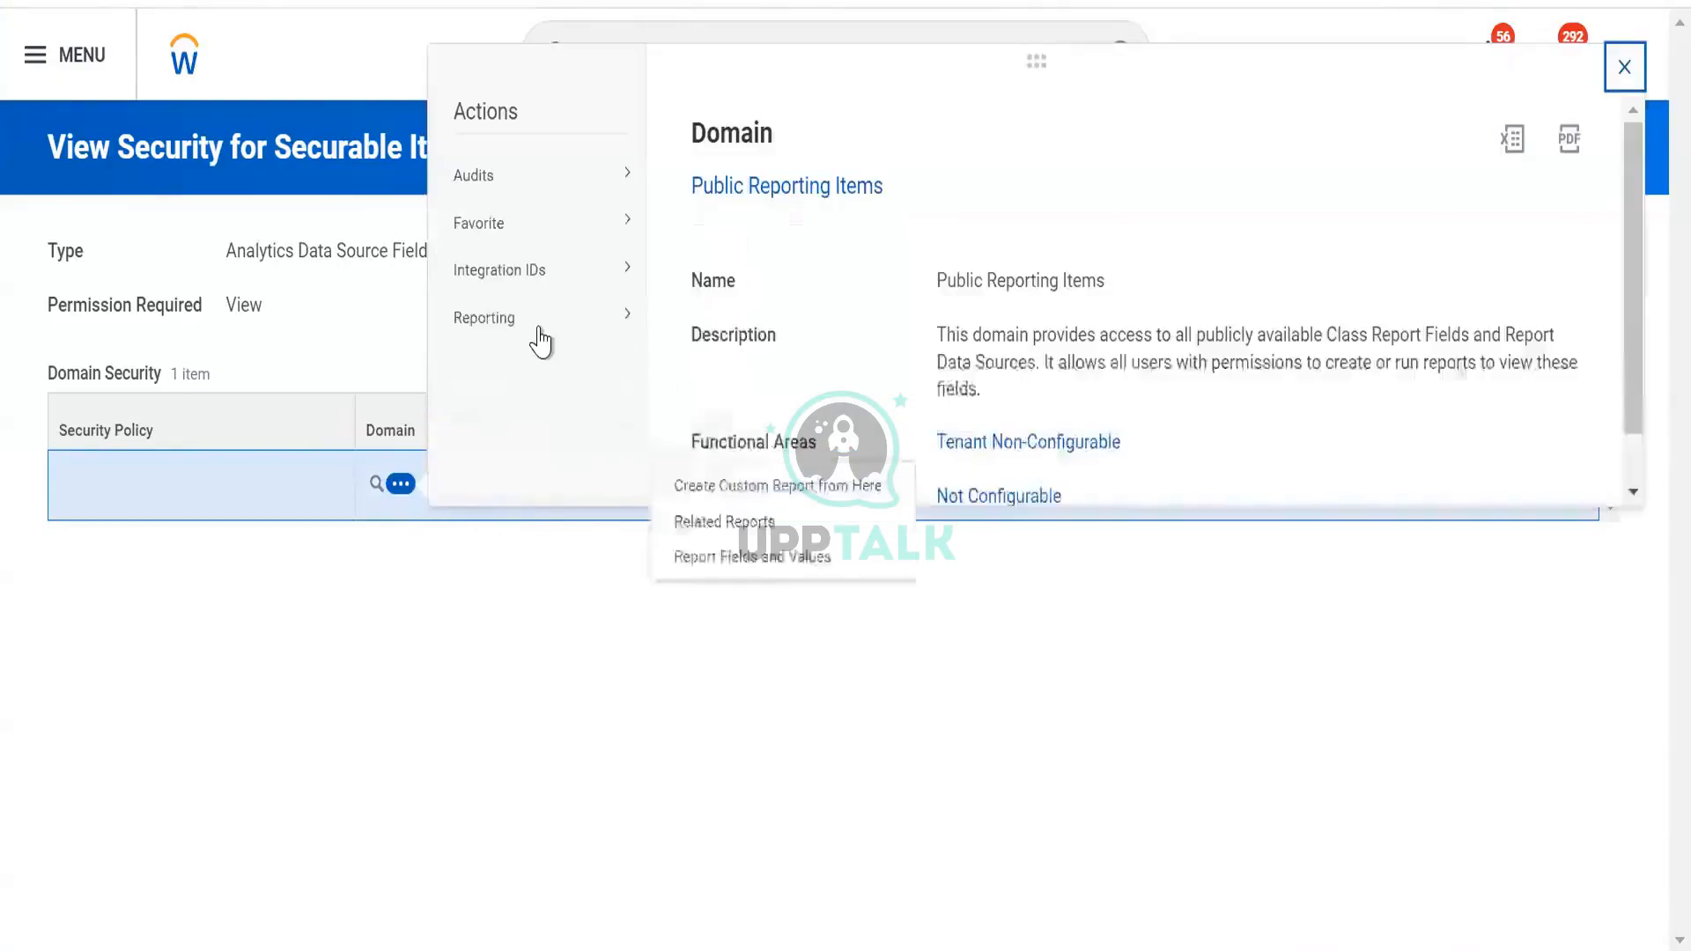
mouse_move(550, 258)
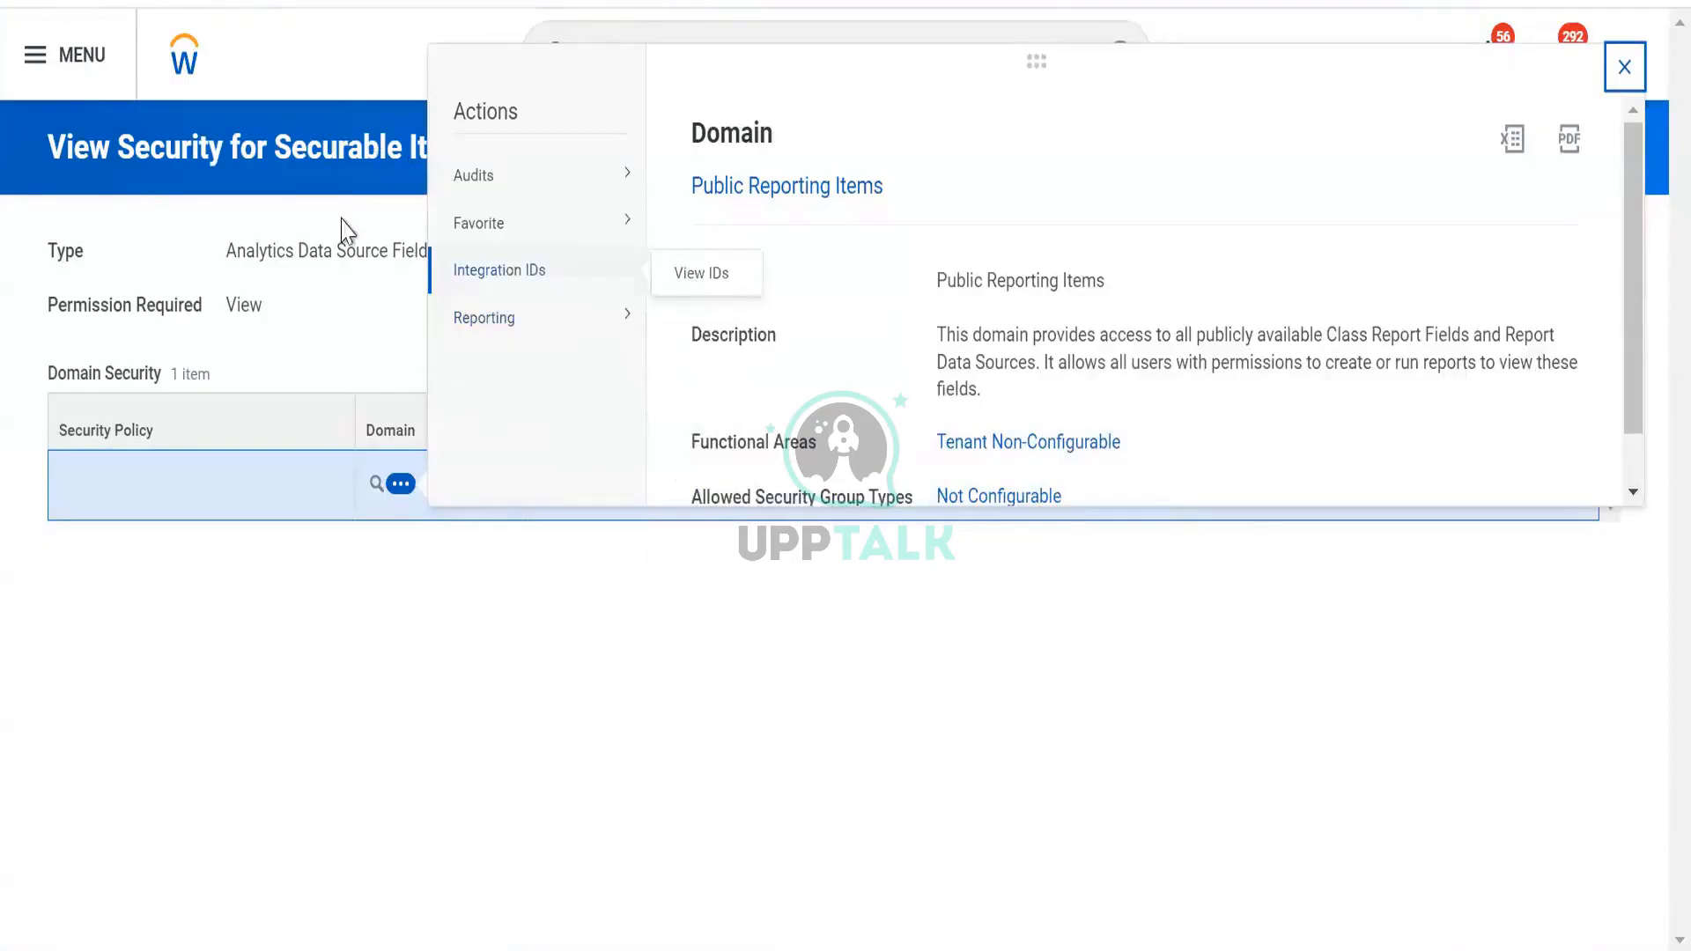
click(302, 295)
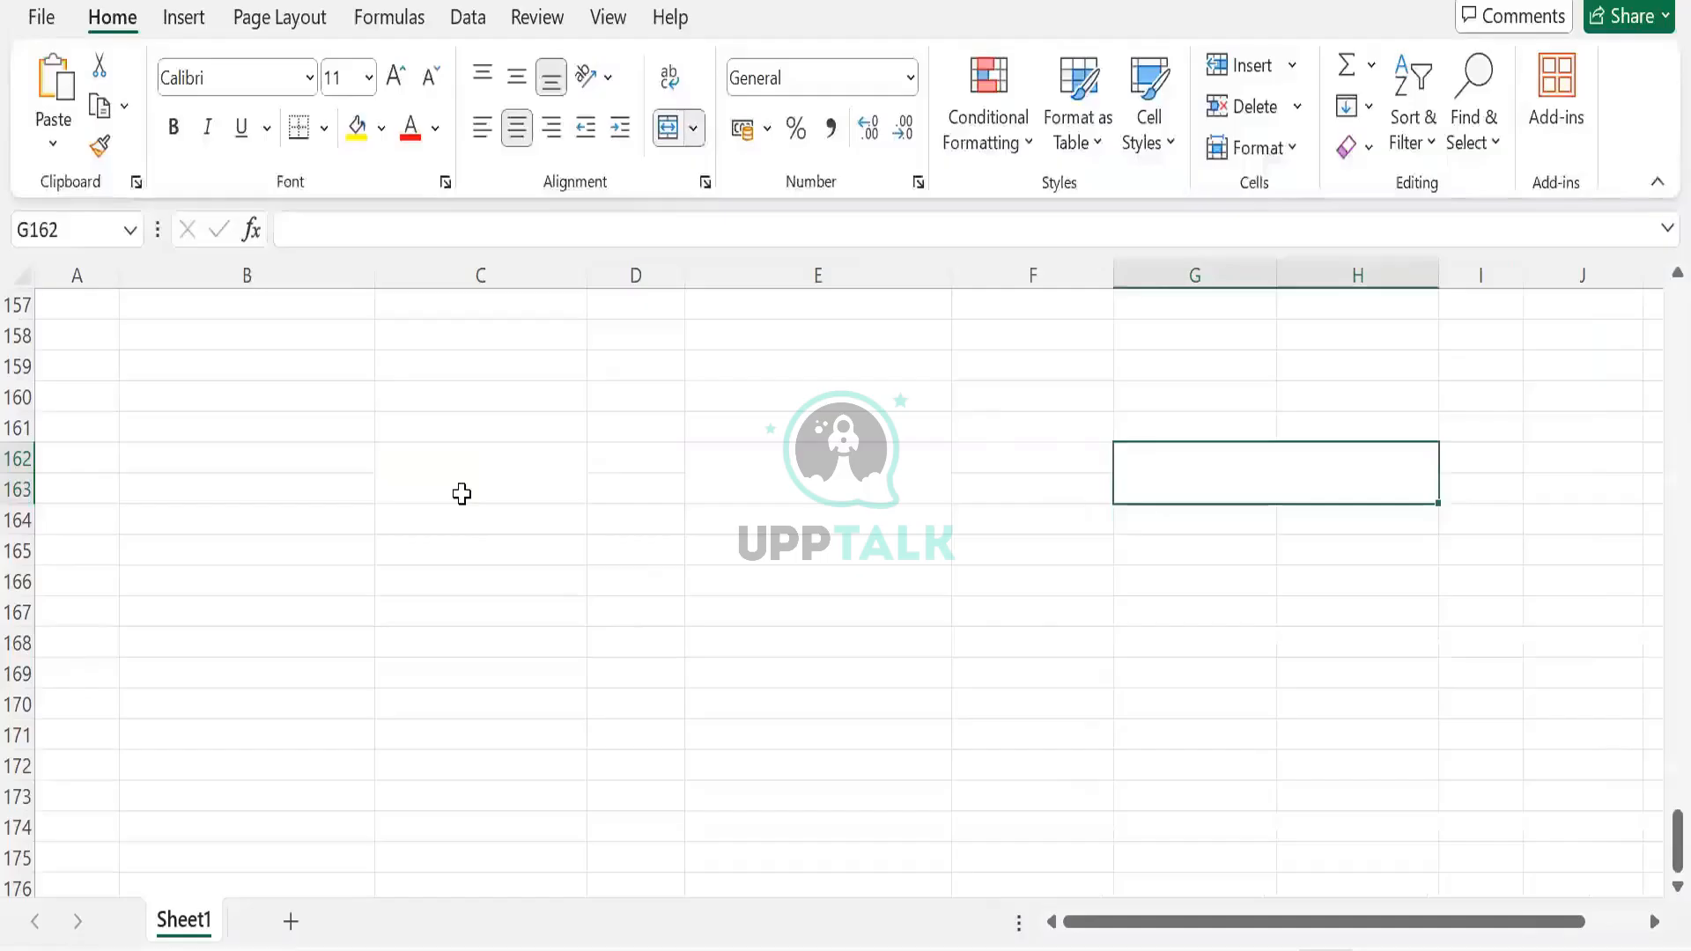
Enter the headings BDS, DDS and TBL in cells C162, E162 and G162
click(461, 491)
text(BDS)
key(Tab)
key(Tab)
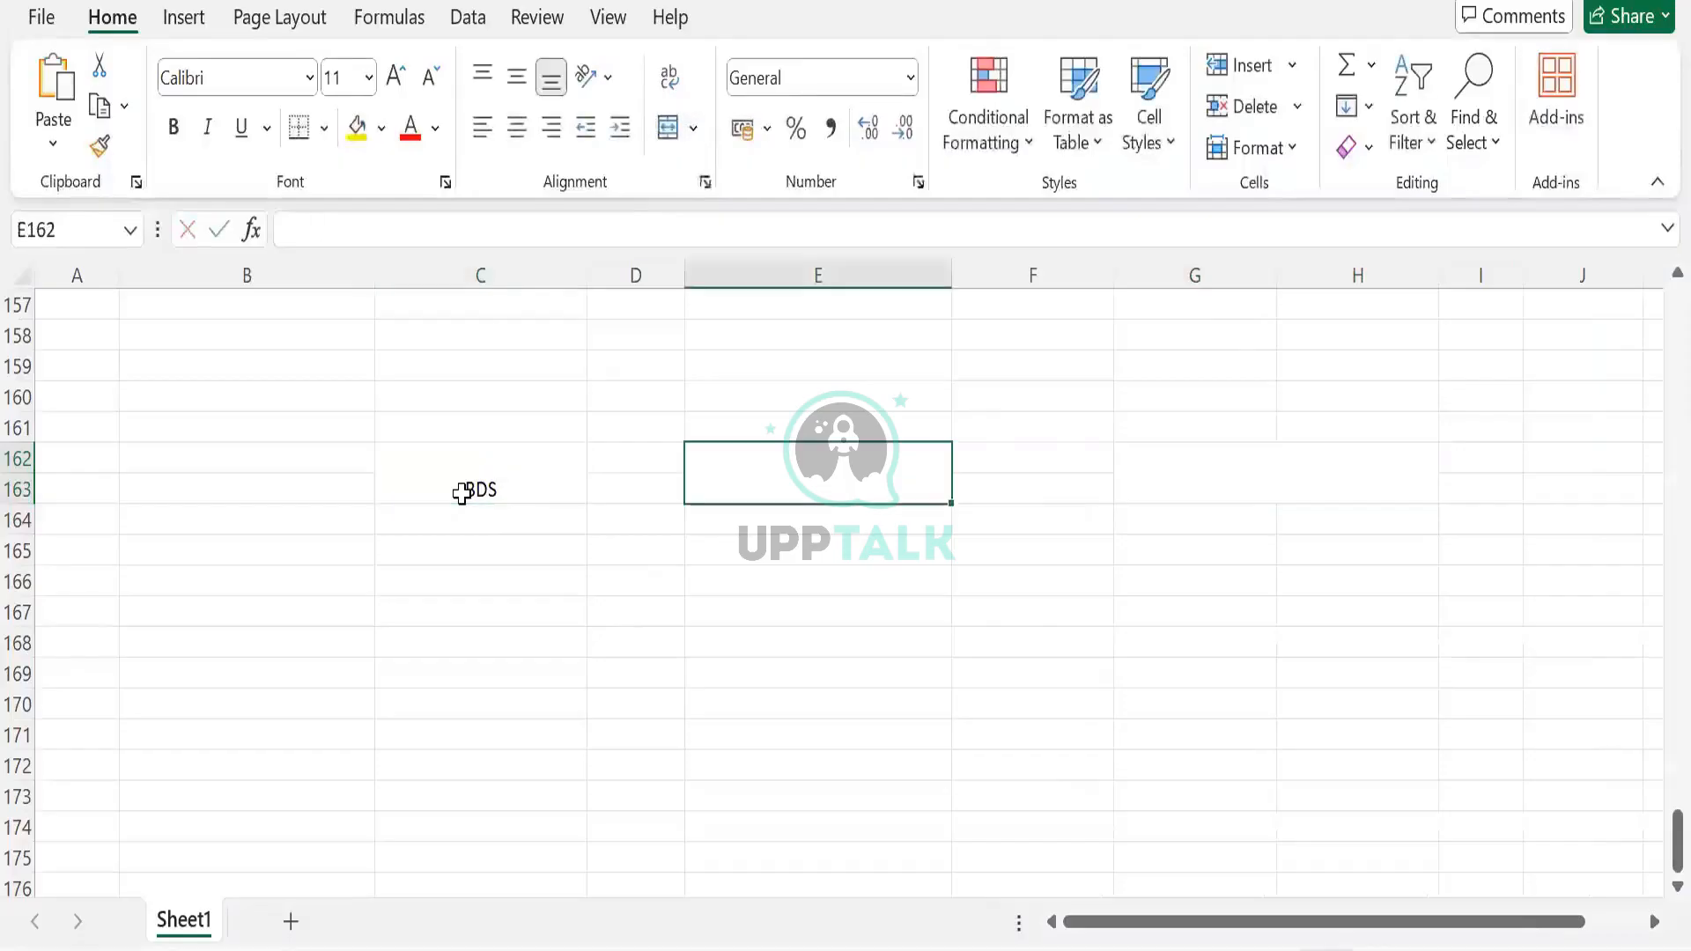
text(DDS)
key(Tab)
key(Tab)
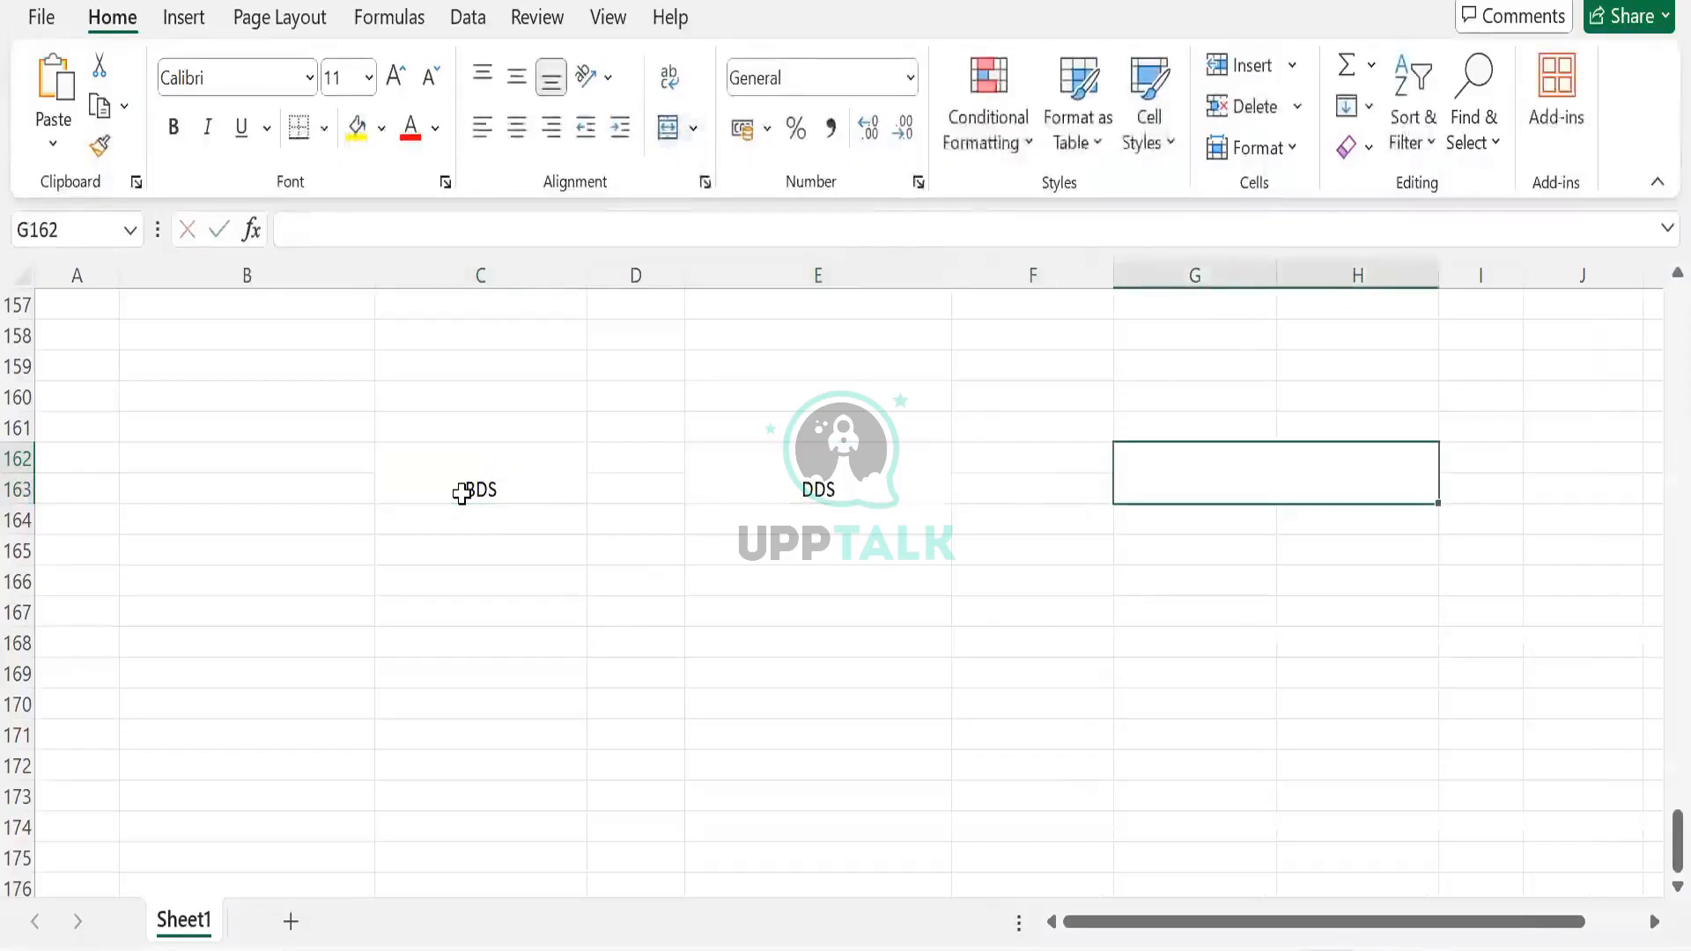
text(TBL)
key(Tab)
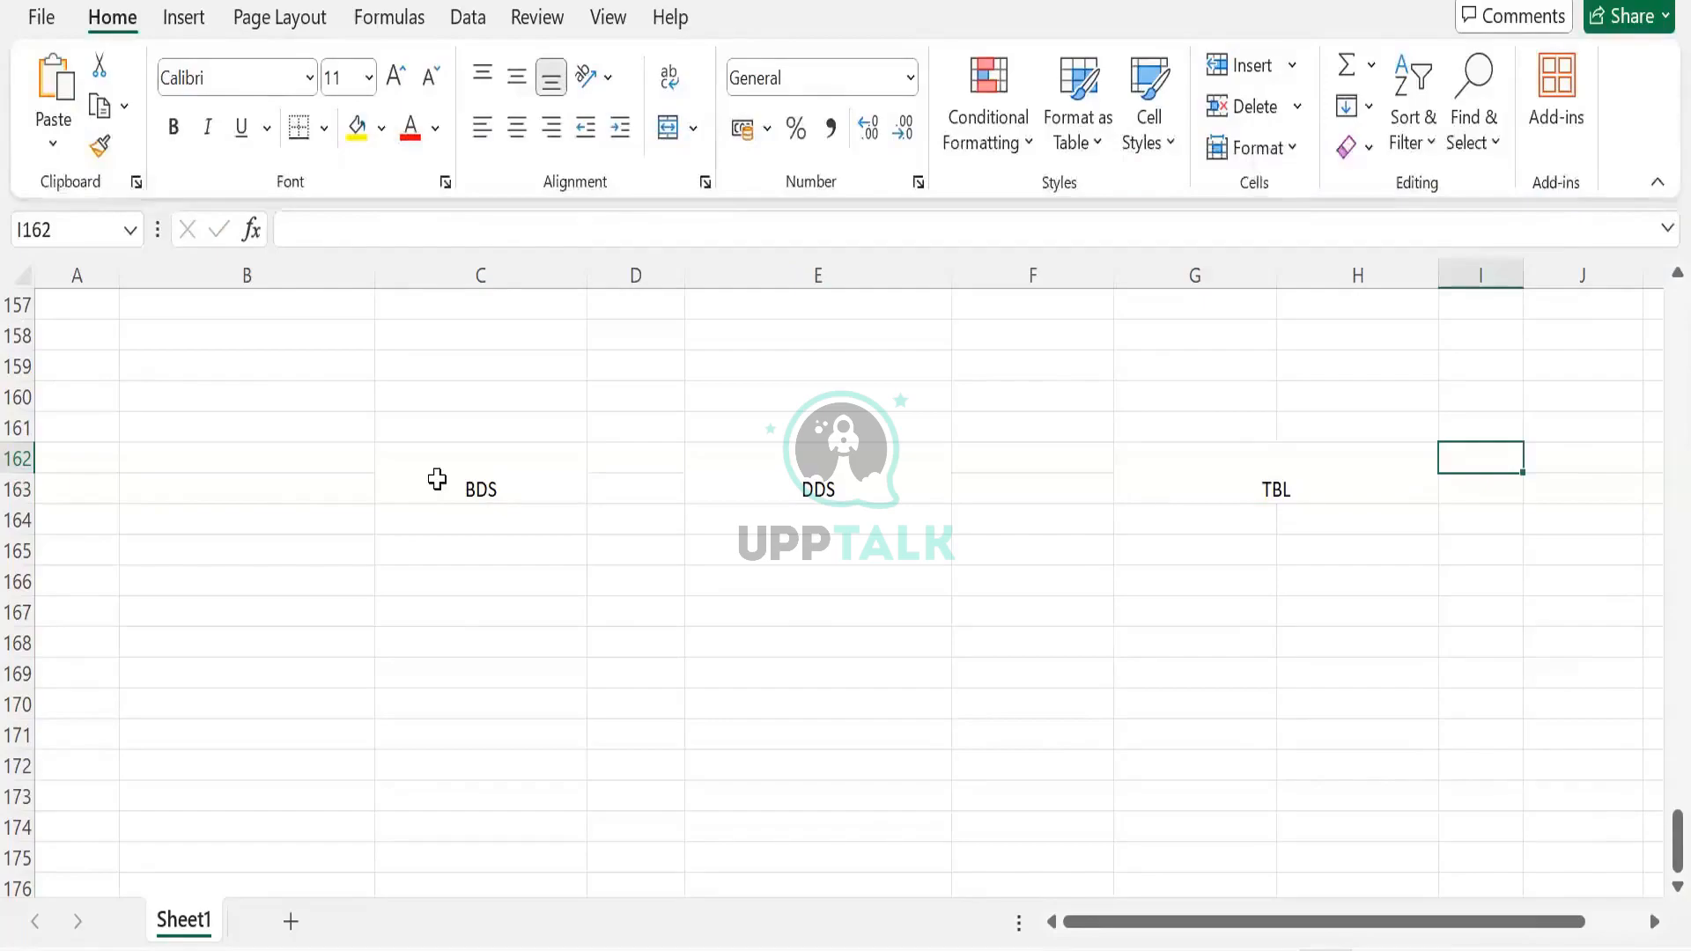
click(437, 479)
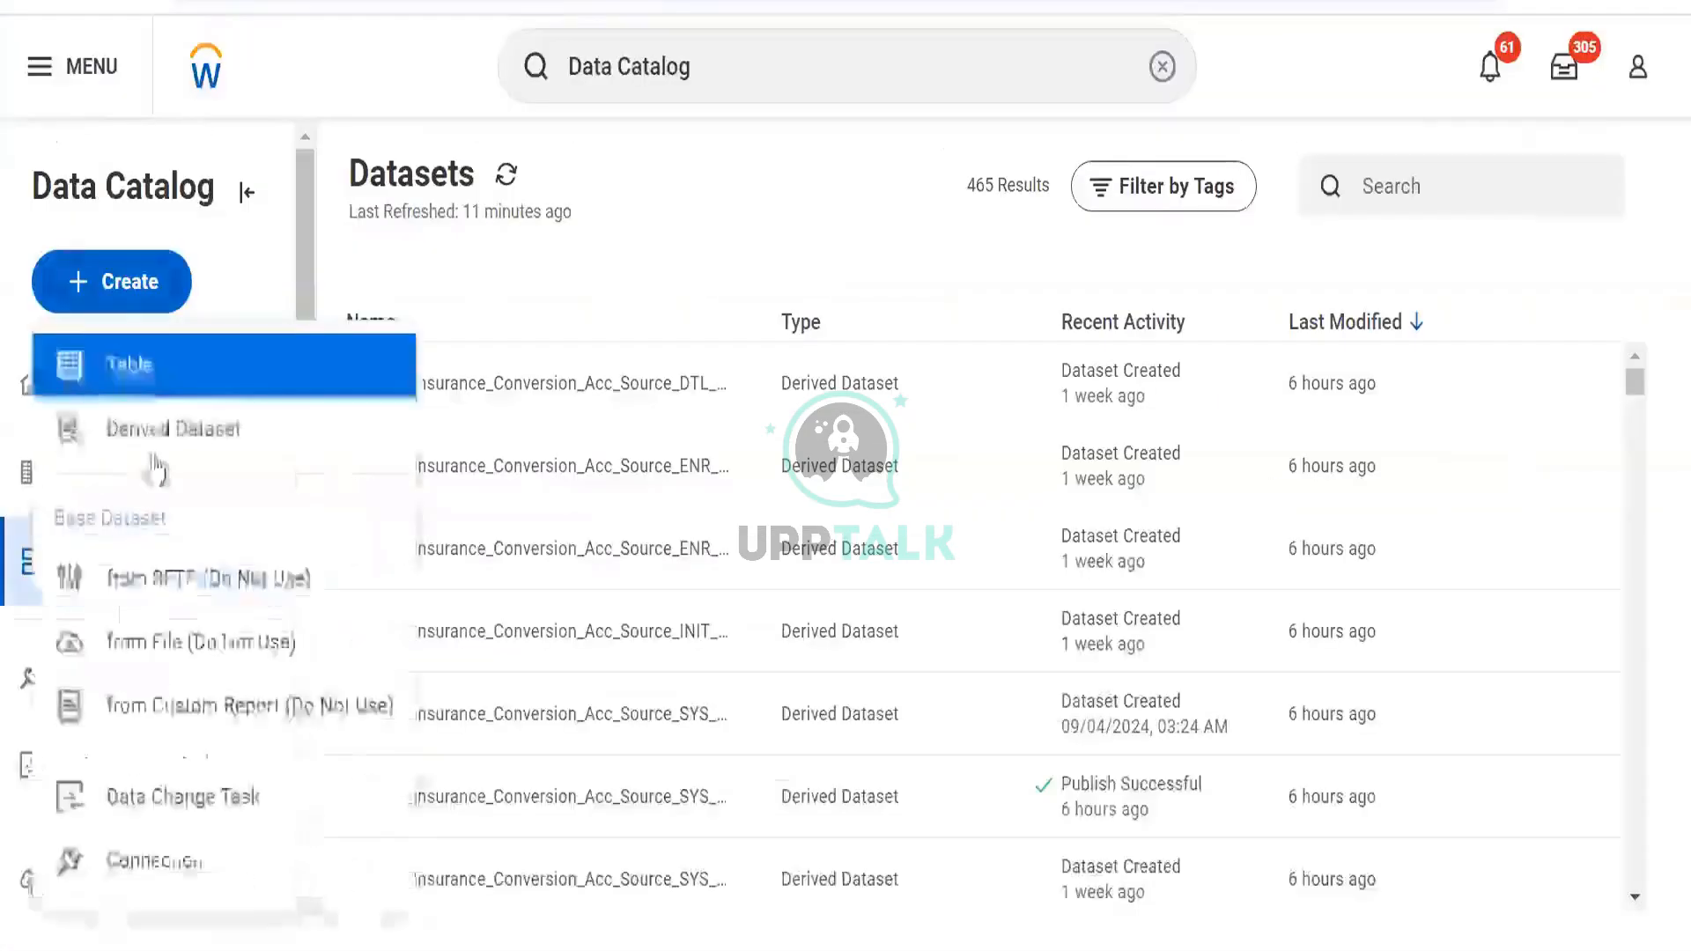
Start a new Prism table and name it TBL Test
click(154, 388)
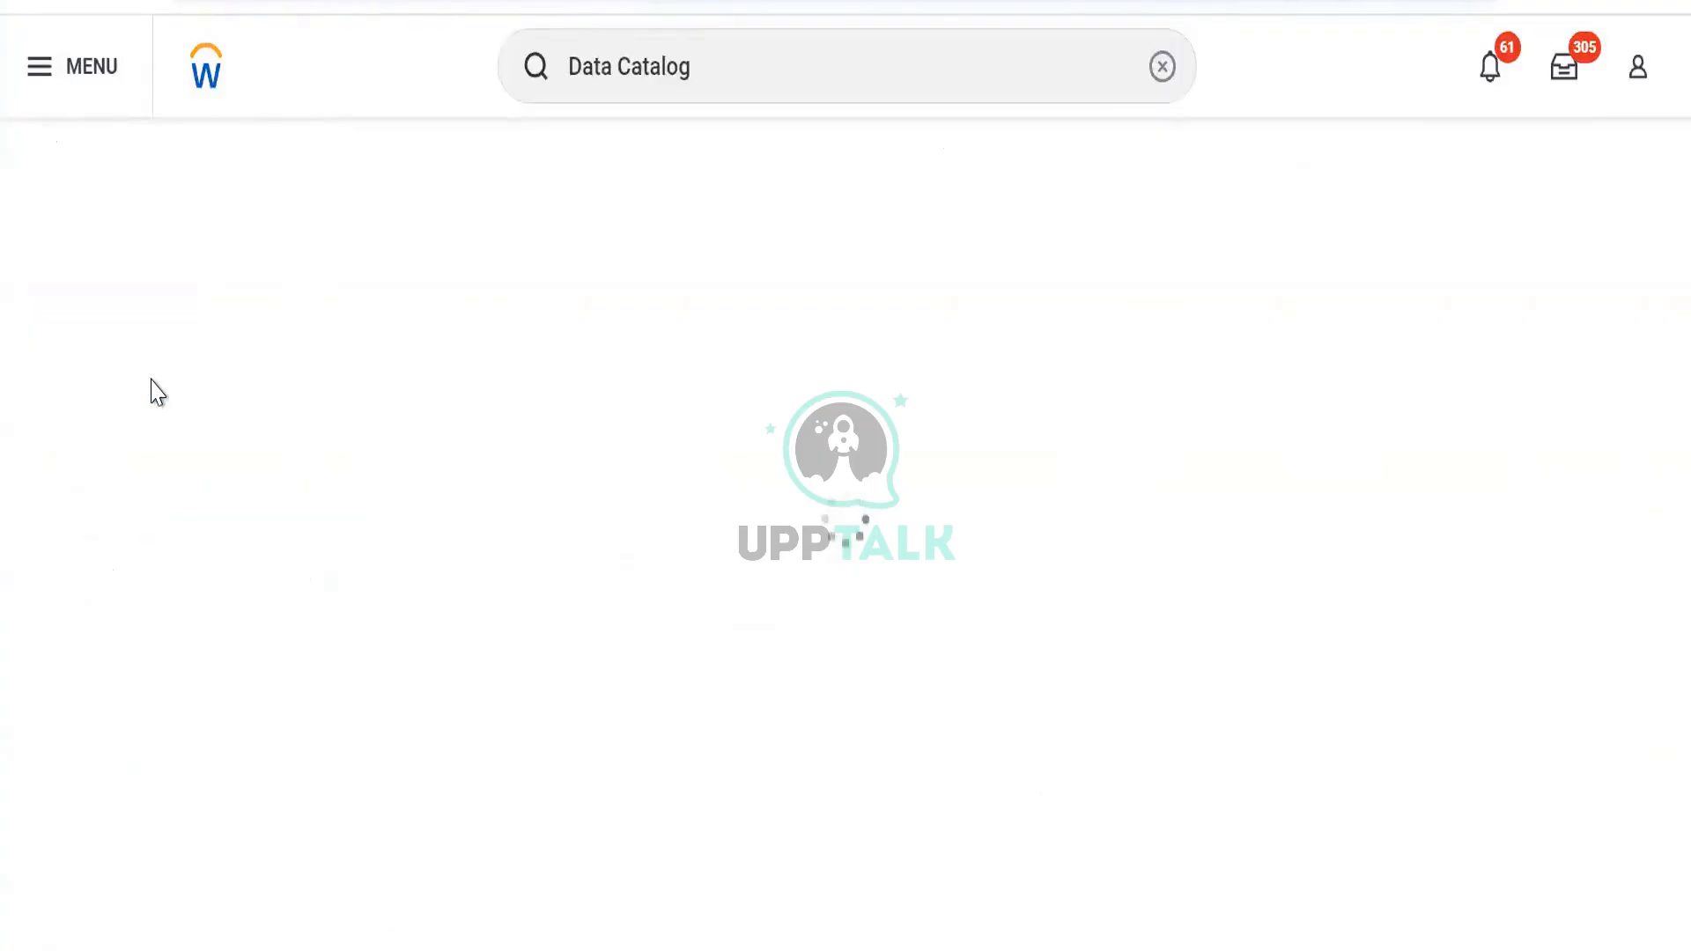
scroll(189, 460, down, 5)
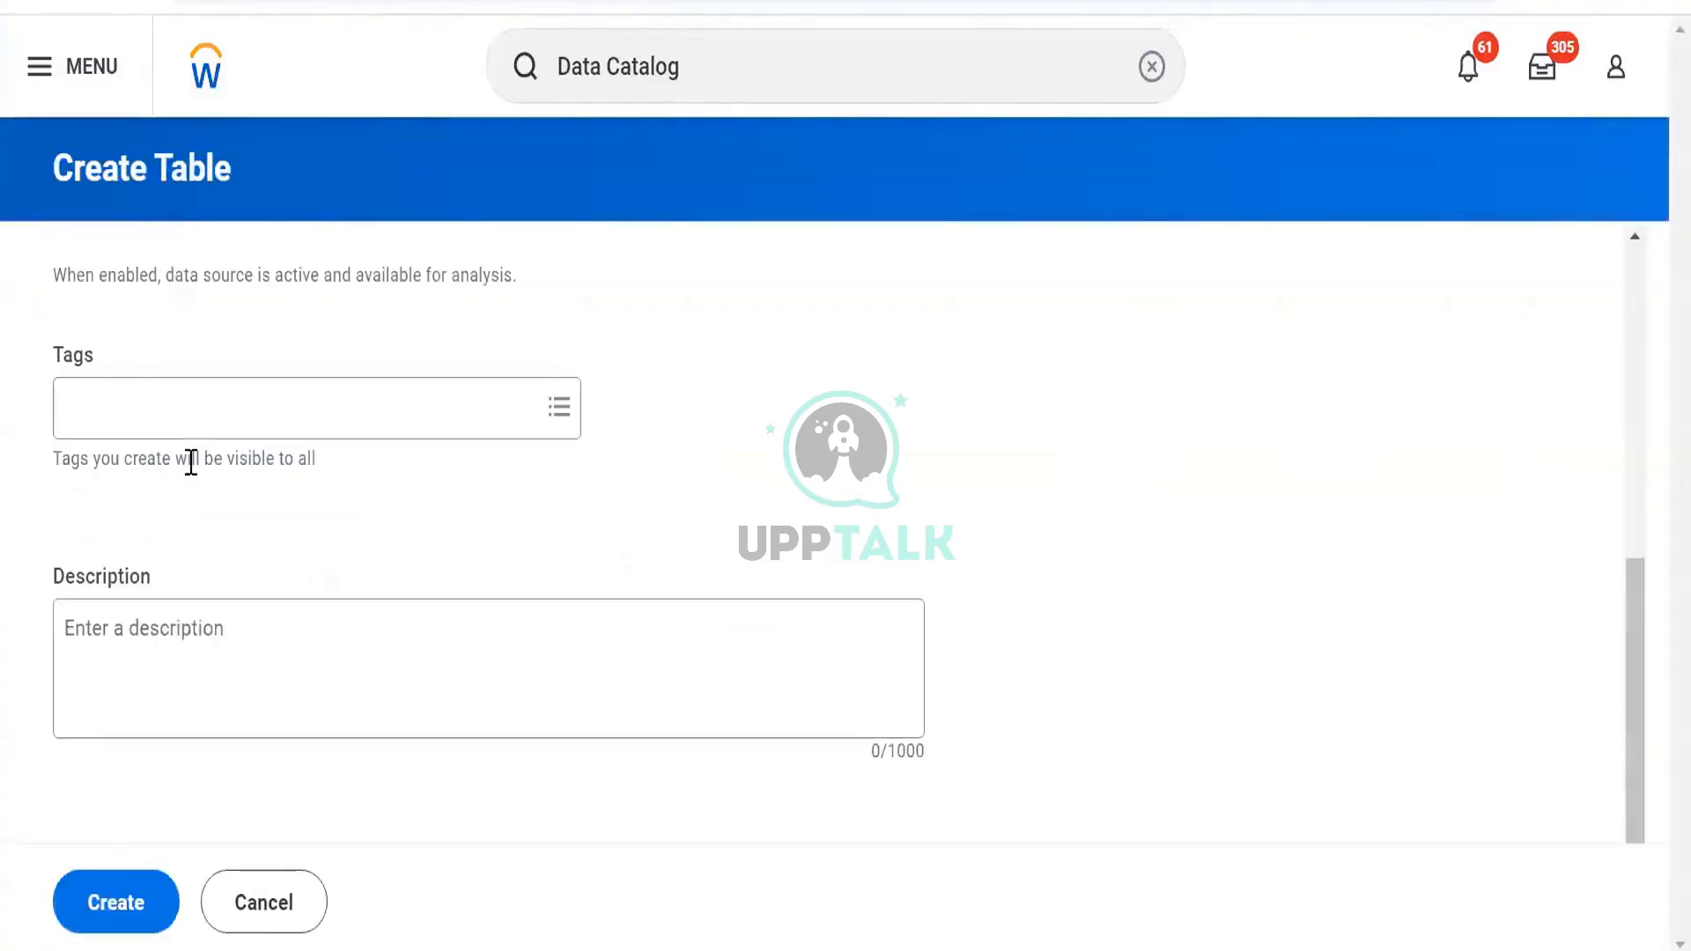
scroll(189, 460, up, 5)
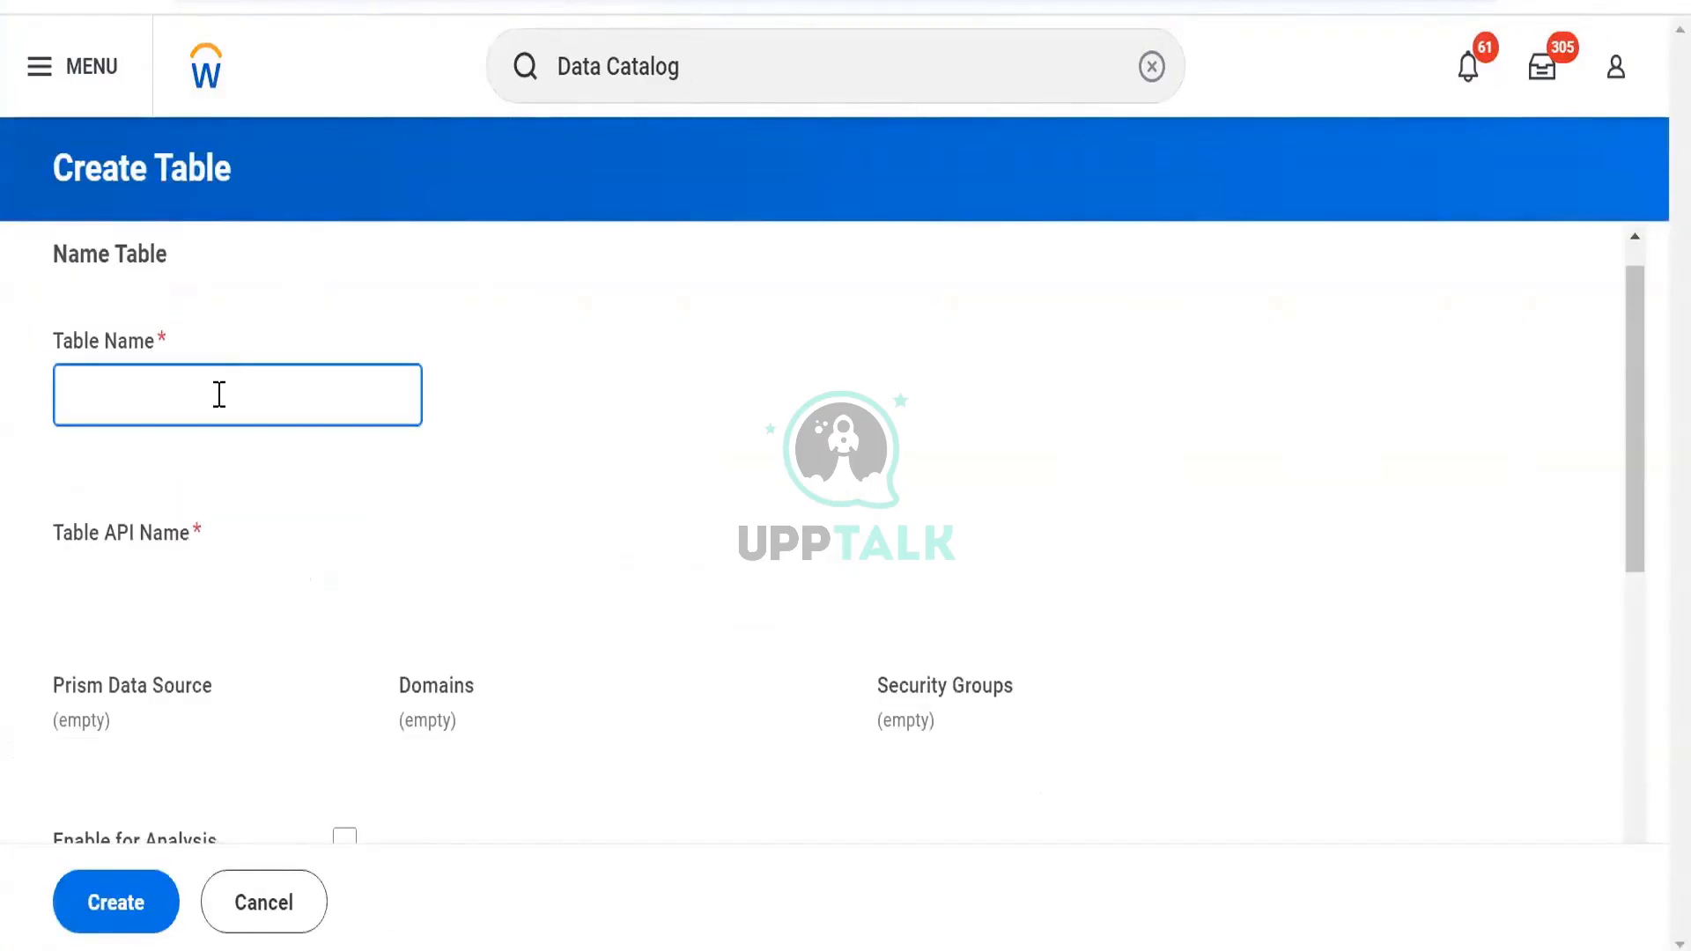
text(BDS)
key(BackSpace)
key(BackSpace)
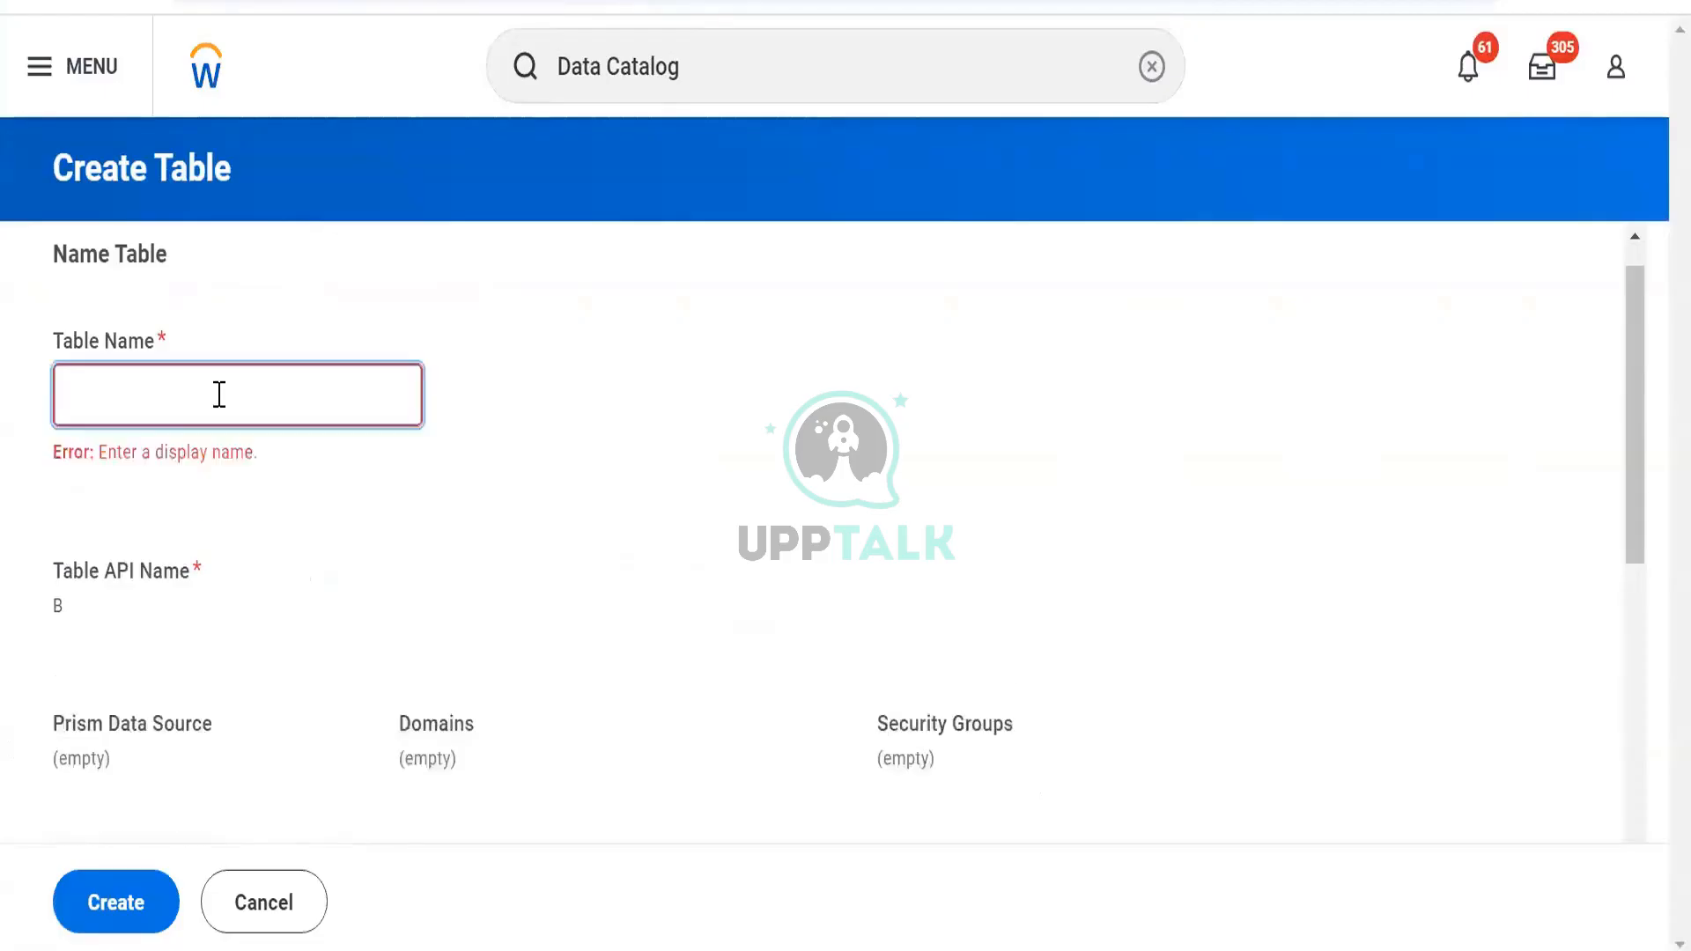
text(TBL)
scroll(121, 637, down, 5)
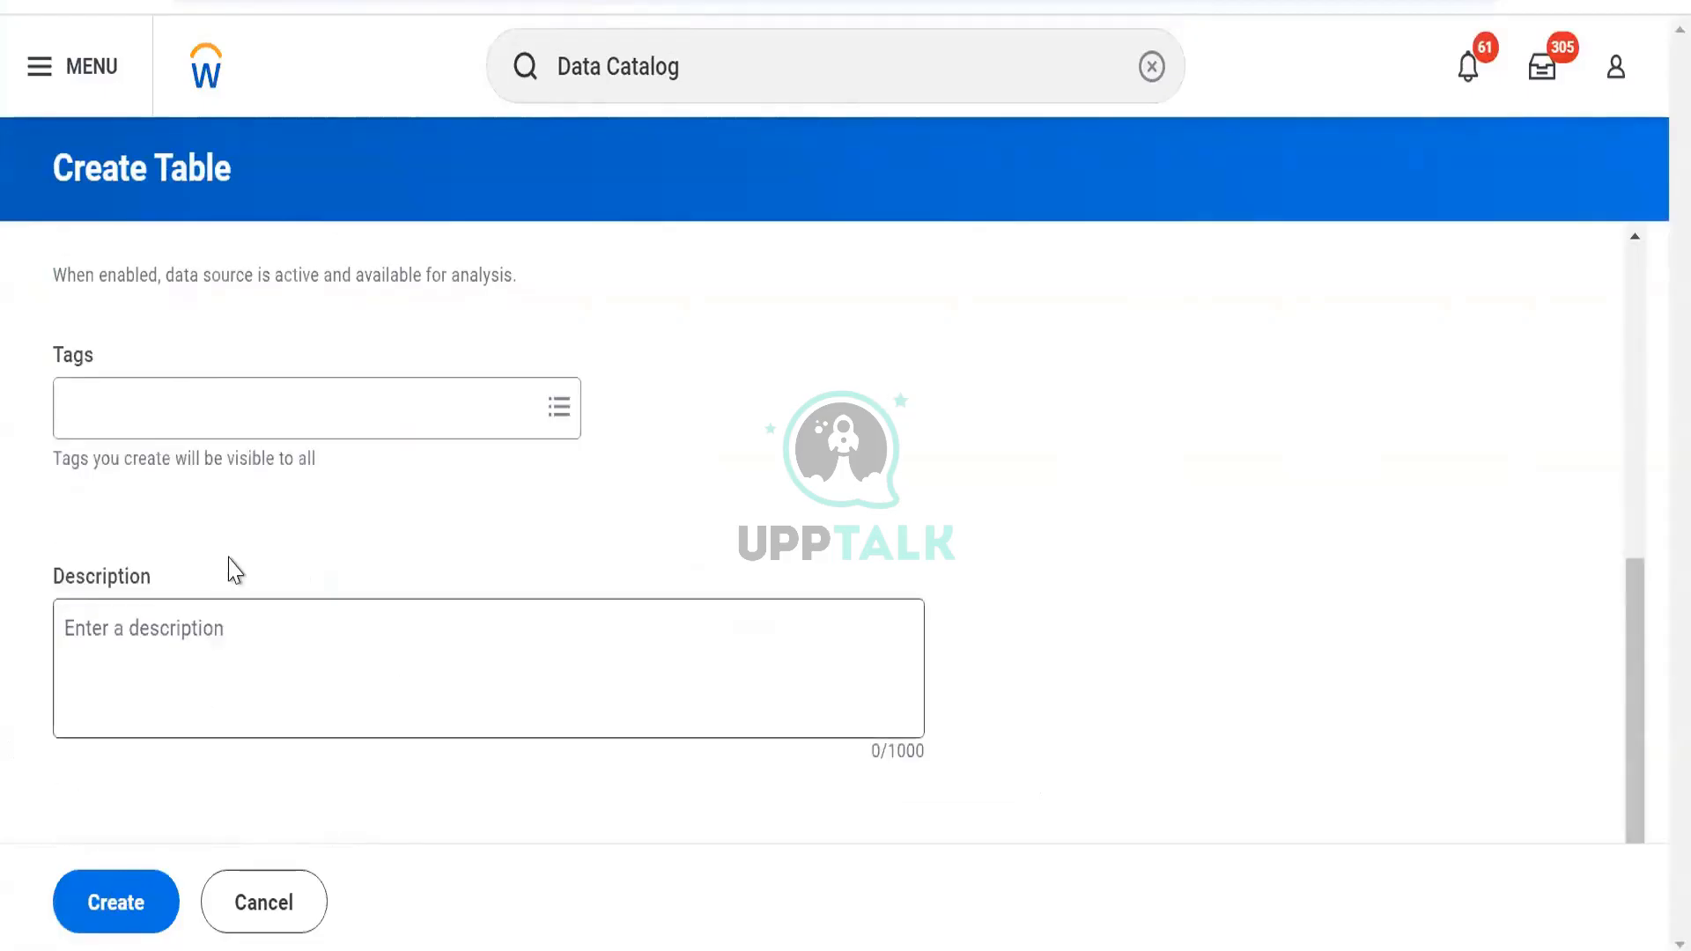
scroll(230, 570, up, 5)
scroll(185, 560, down, 4)
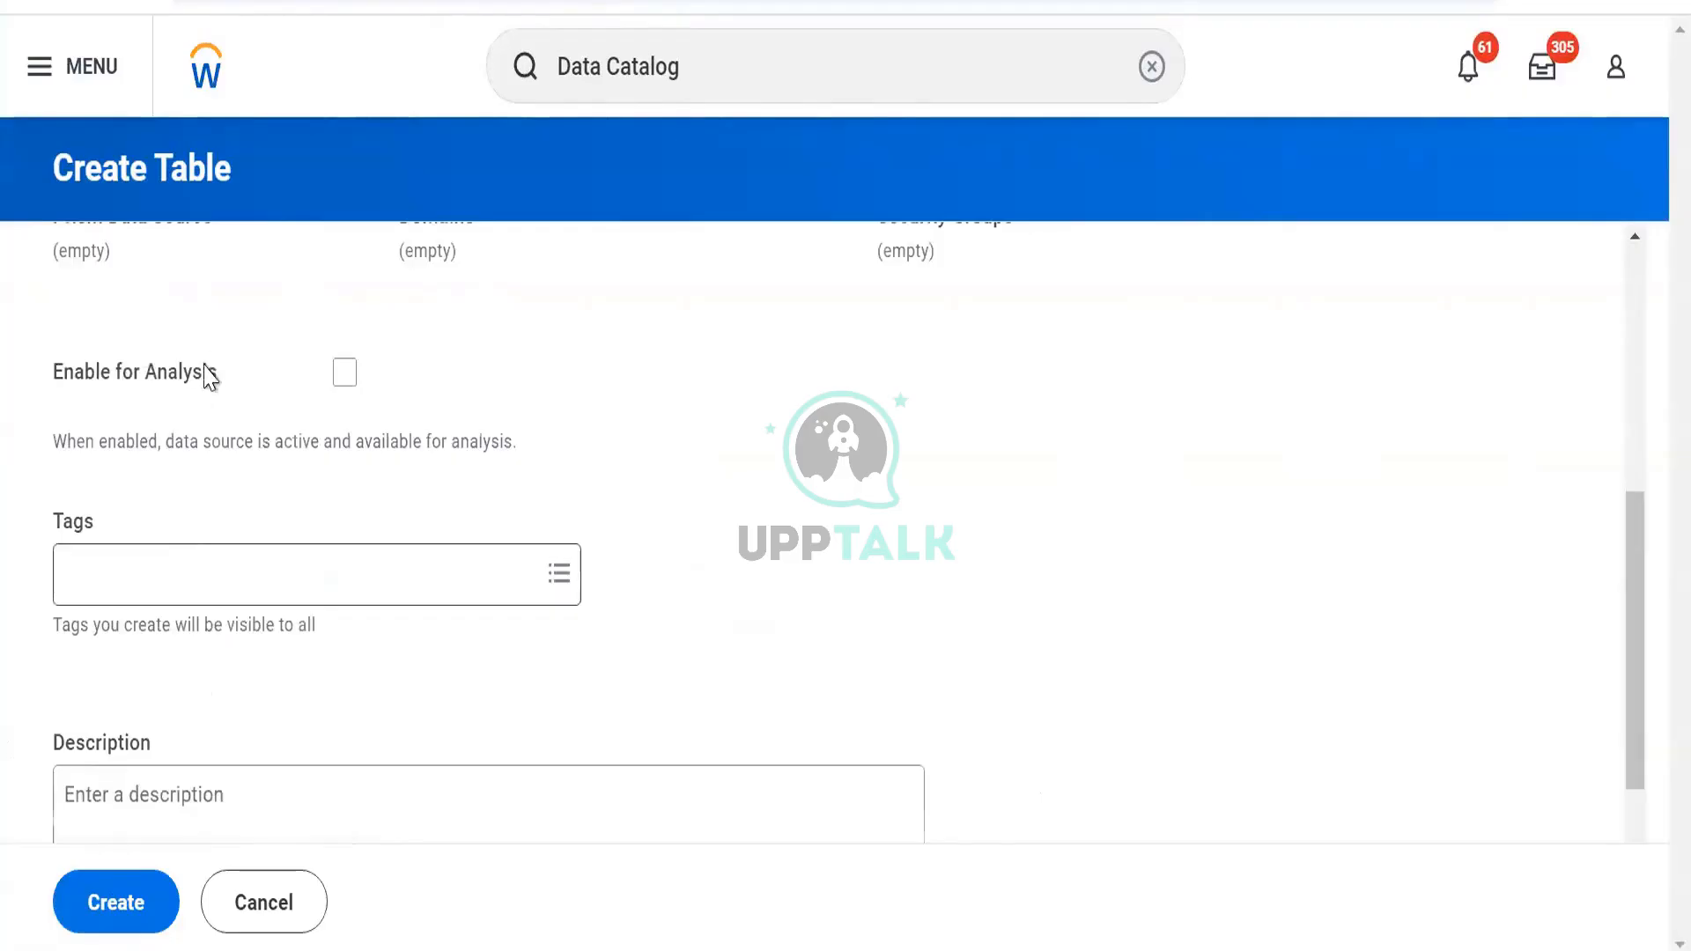
scroll(207, 370, up, 5)
click(202, 418)
text(Test)
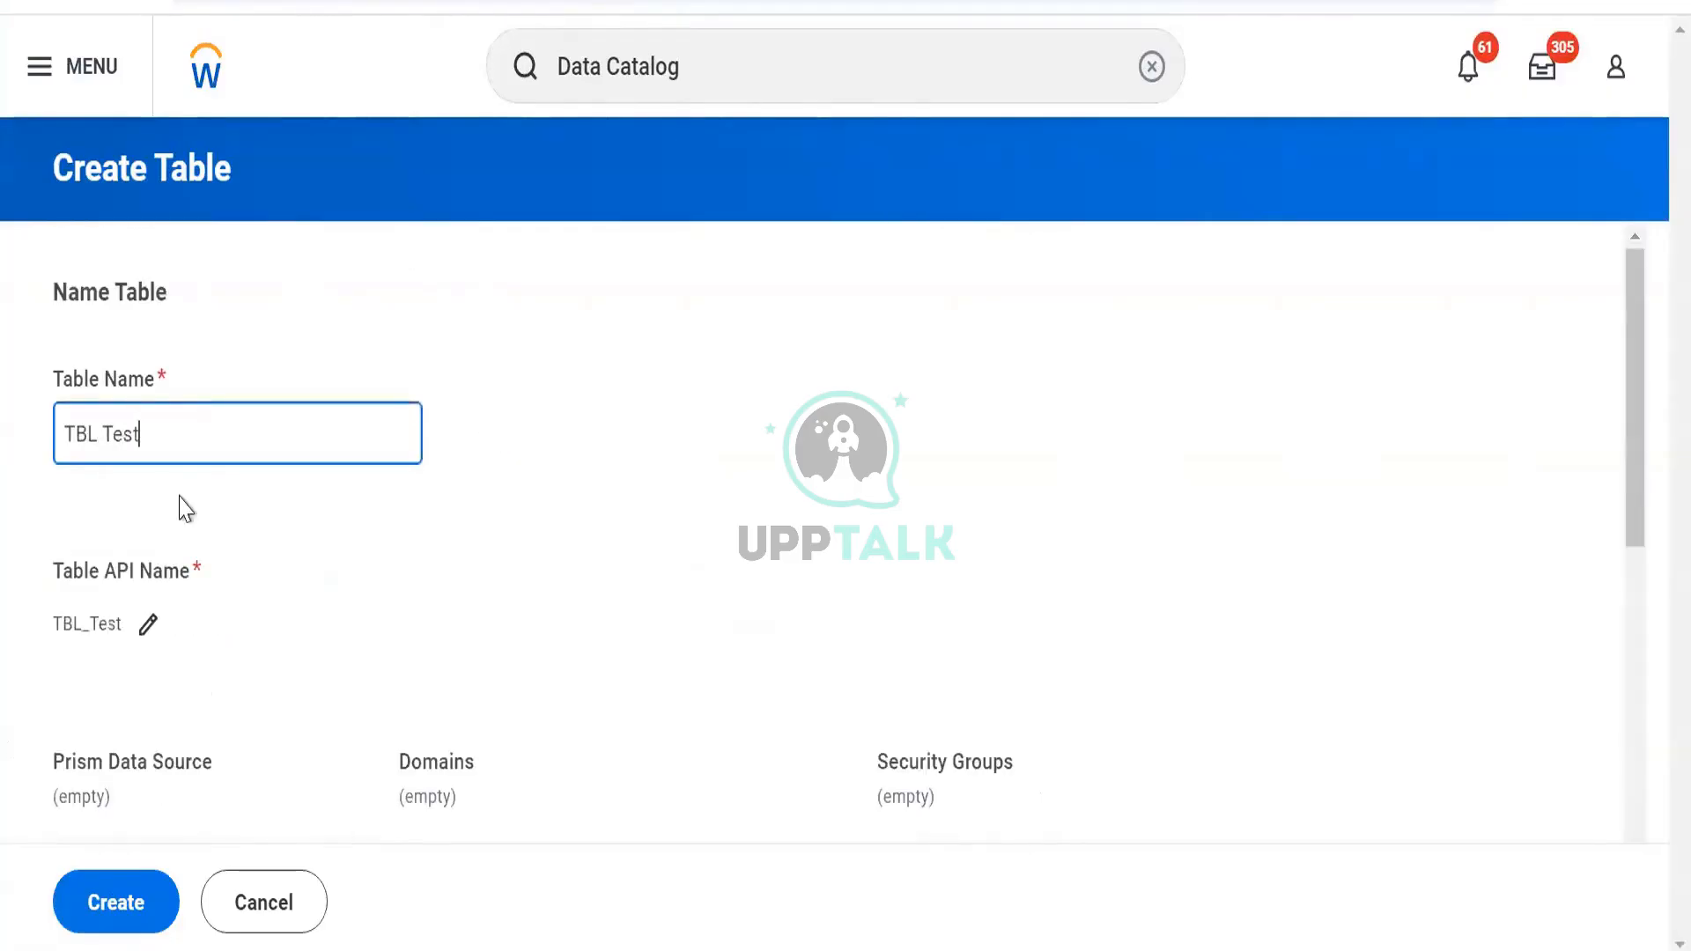
Tag the TBL Test table with Personal Data and create it
scroll(172, 423, down, 5)
click(188, 502)
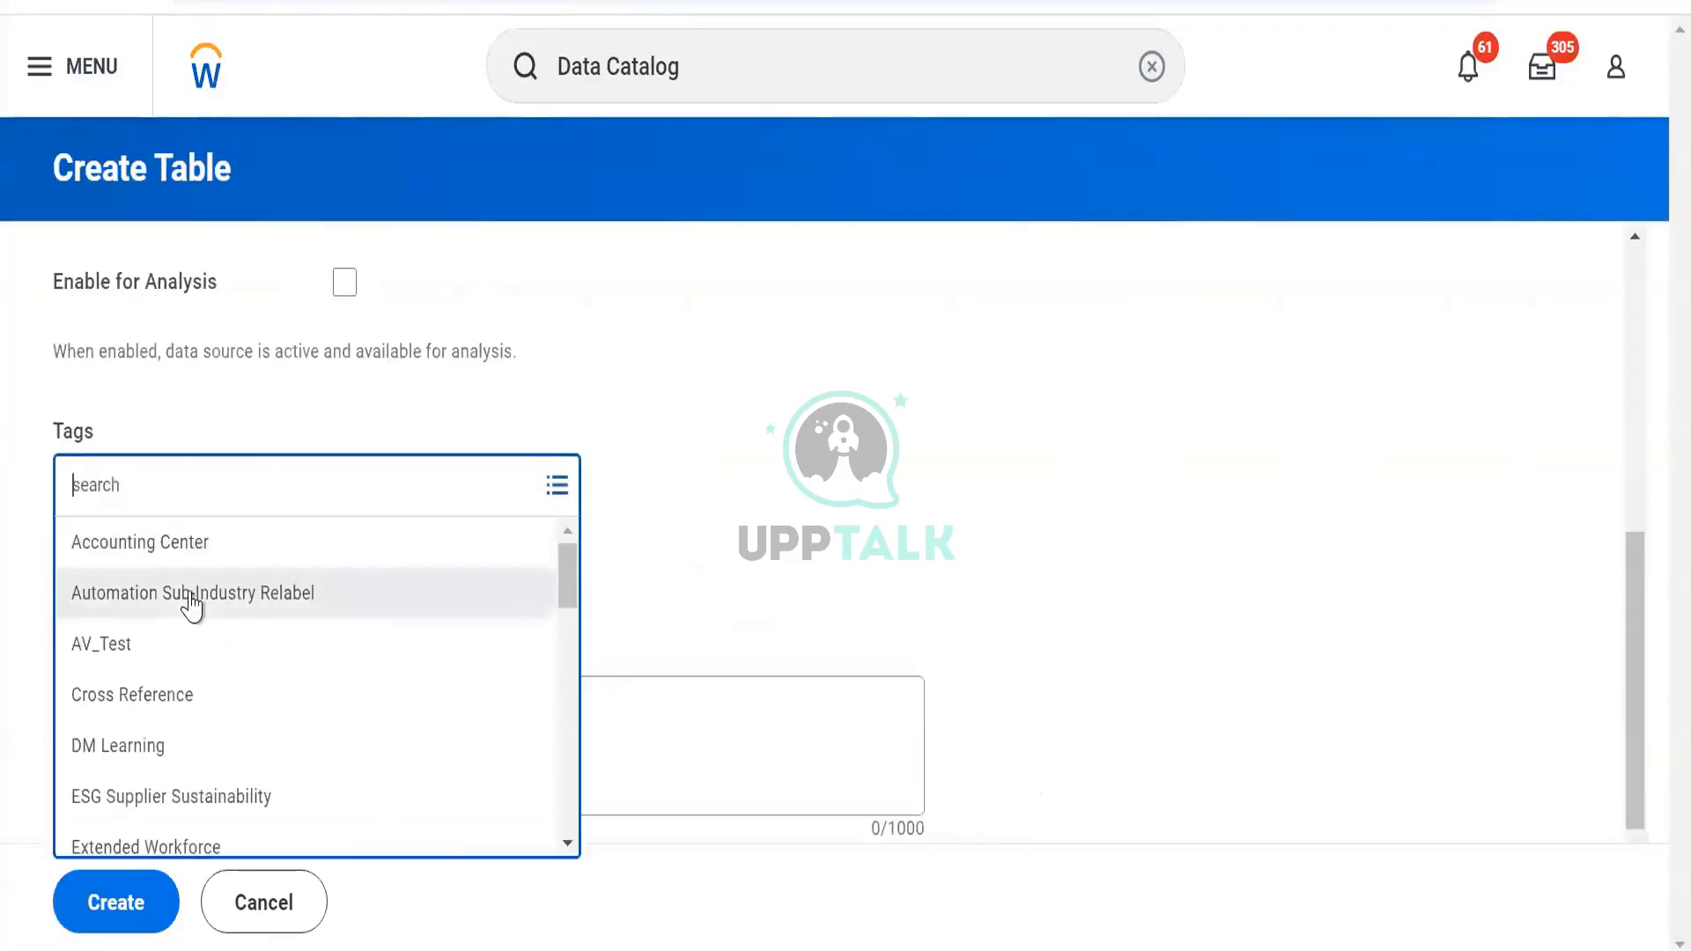
text(pers)
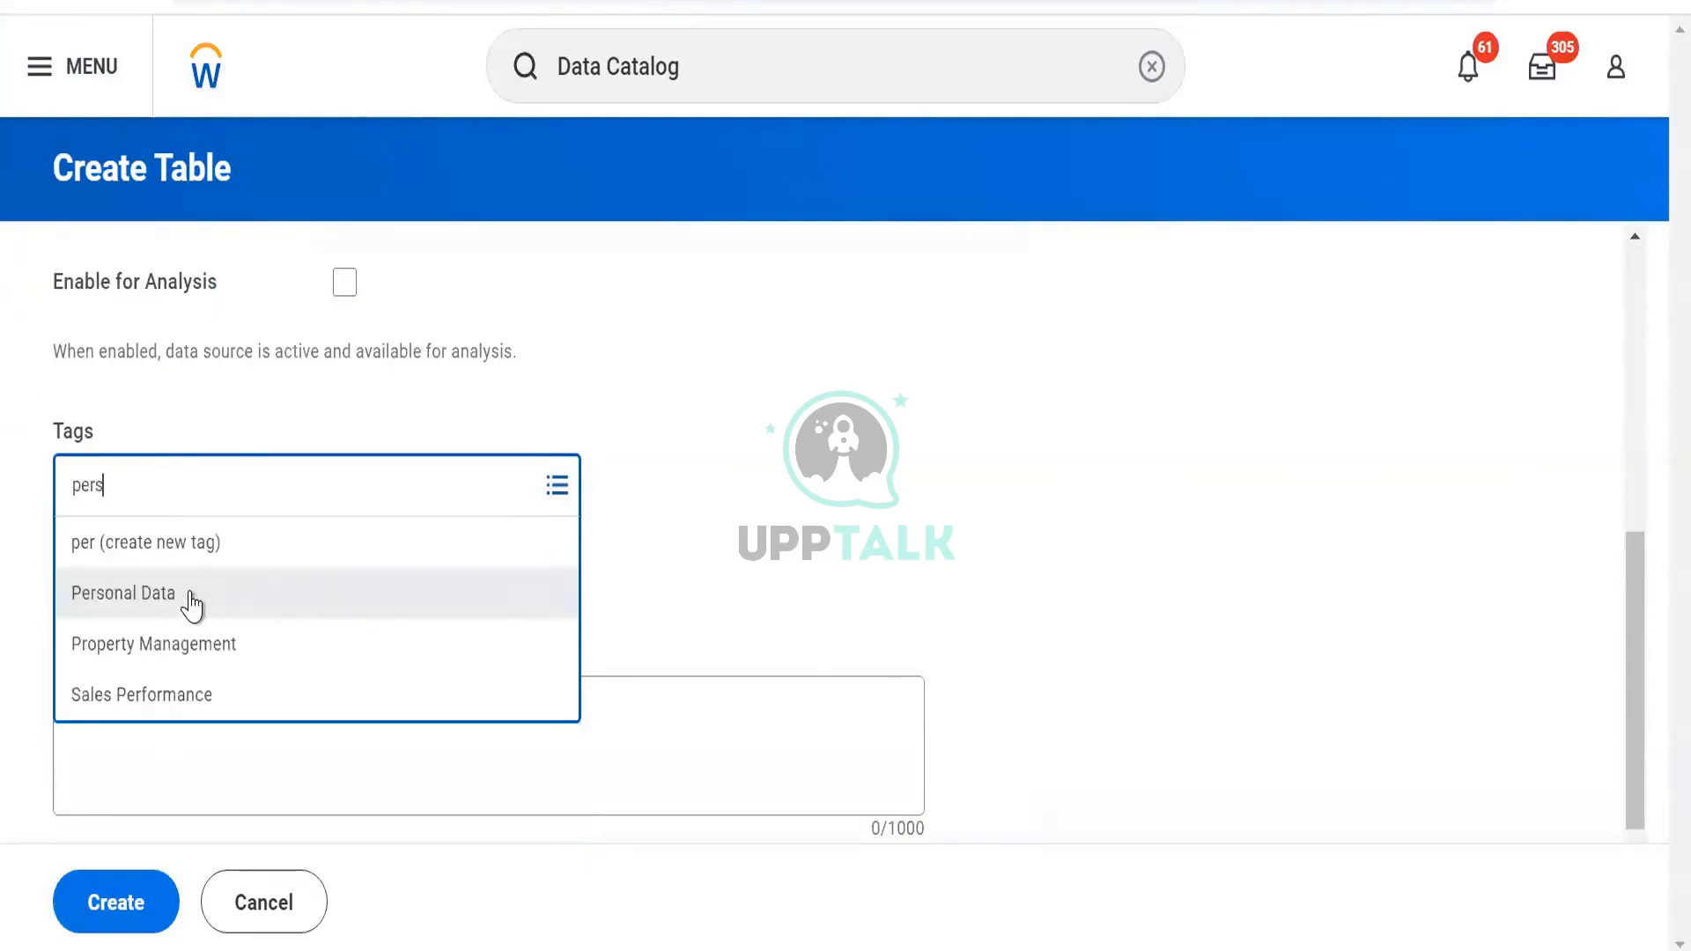
click(191, 605)
click(148, 908)
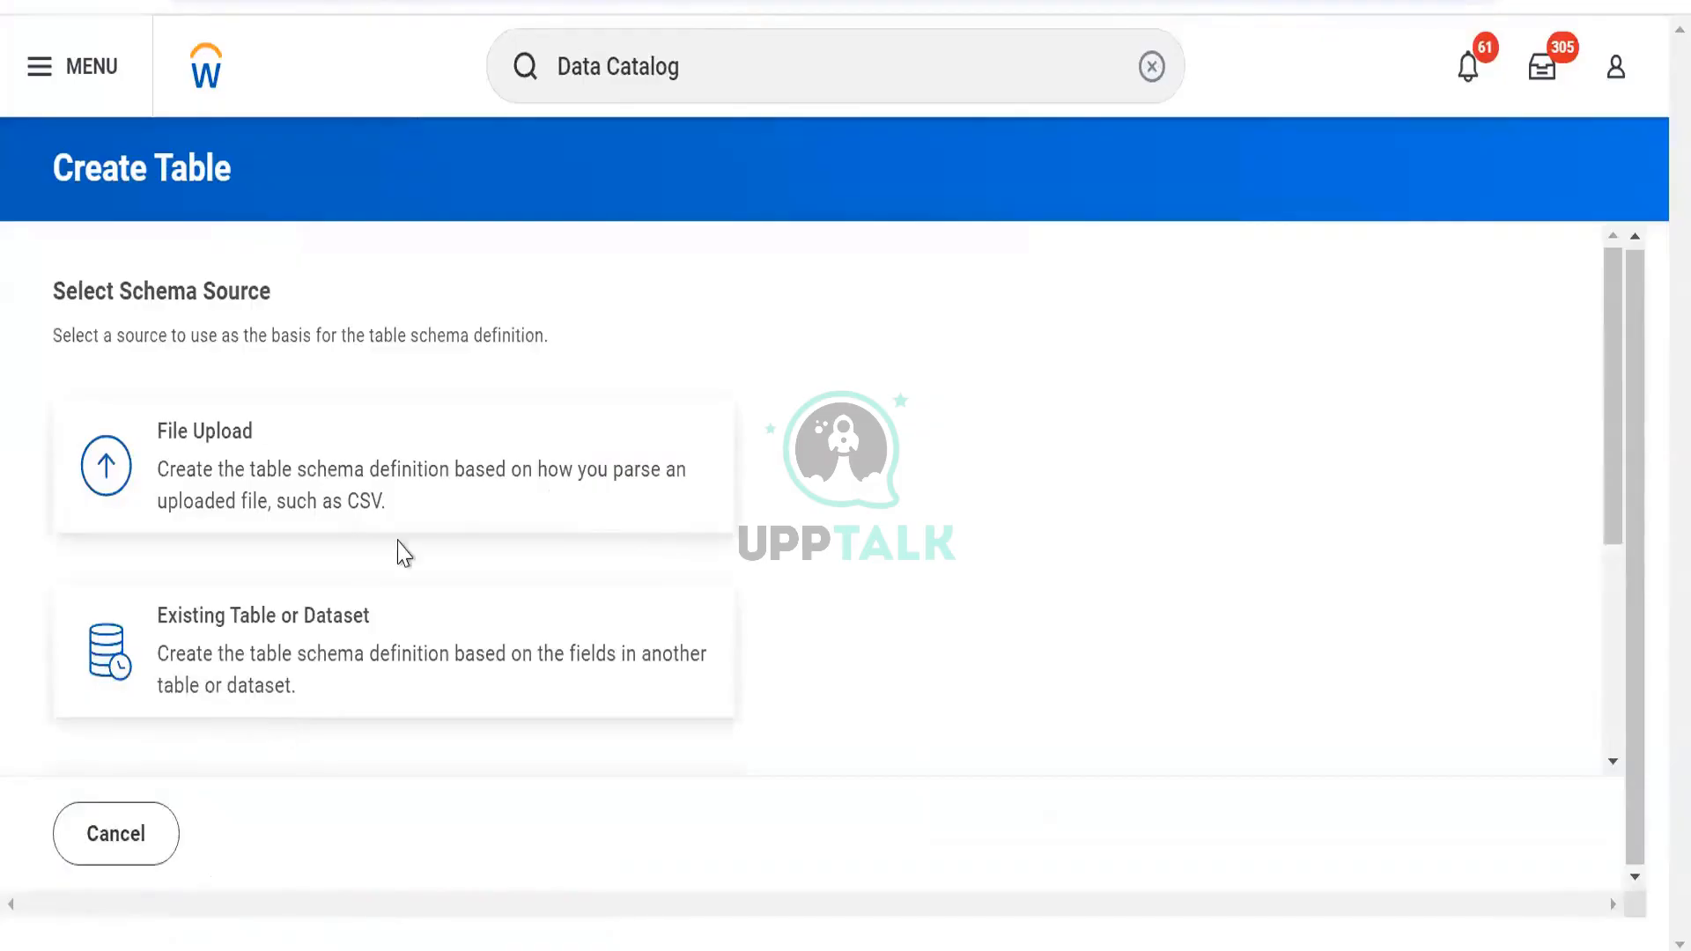
Scroll through the schema source cards: File Upload, Existing Table or Dataset, Workday Report, Manual Input
scroll(387, 572, down, 2)
scroll(400, 558, up, 2)
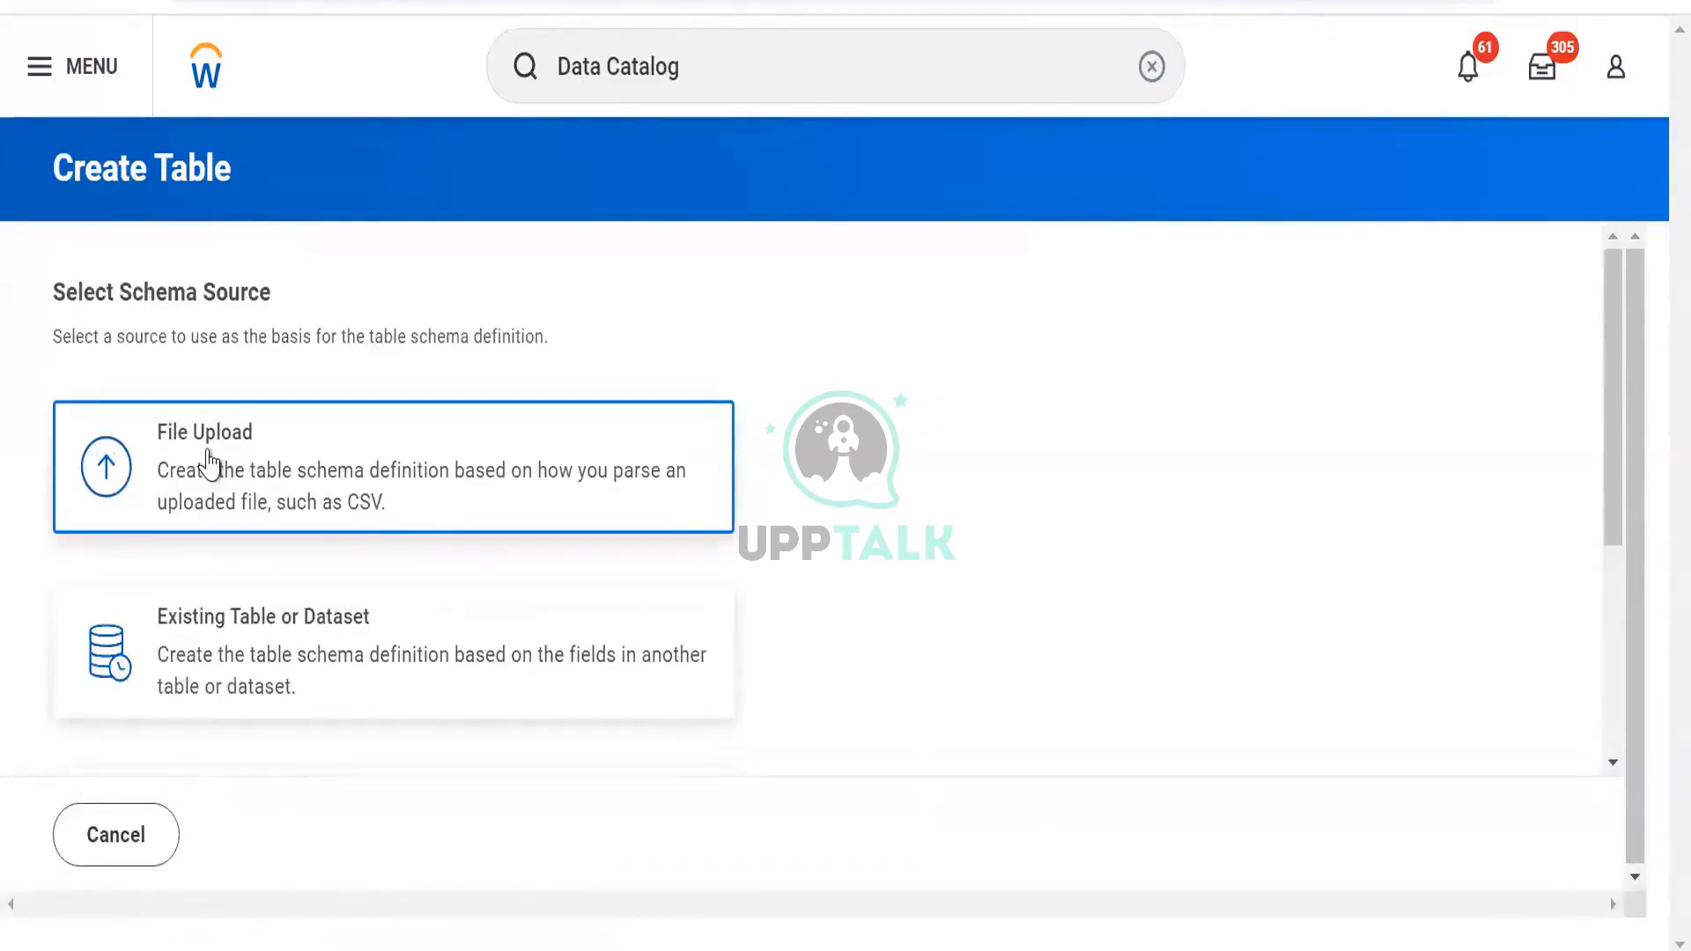
scroll(265, 467, down, 2)
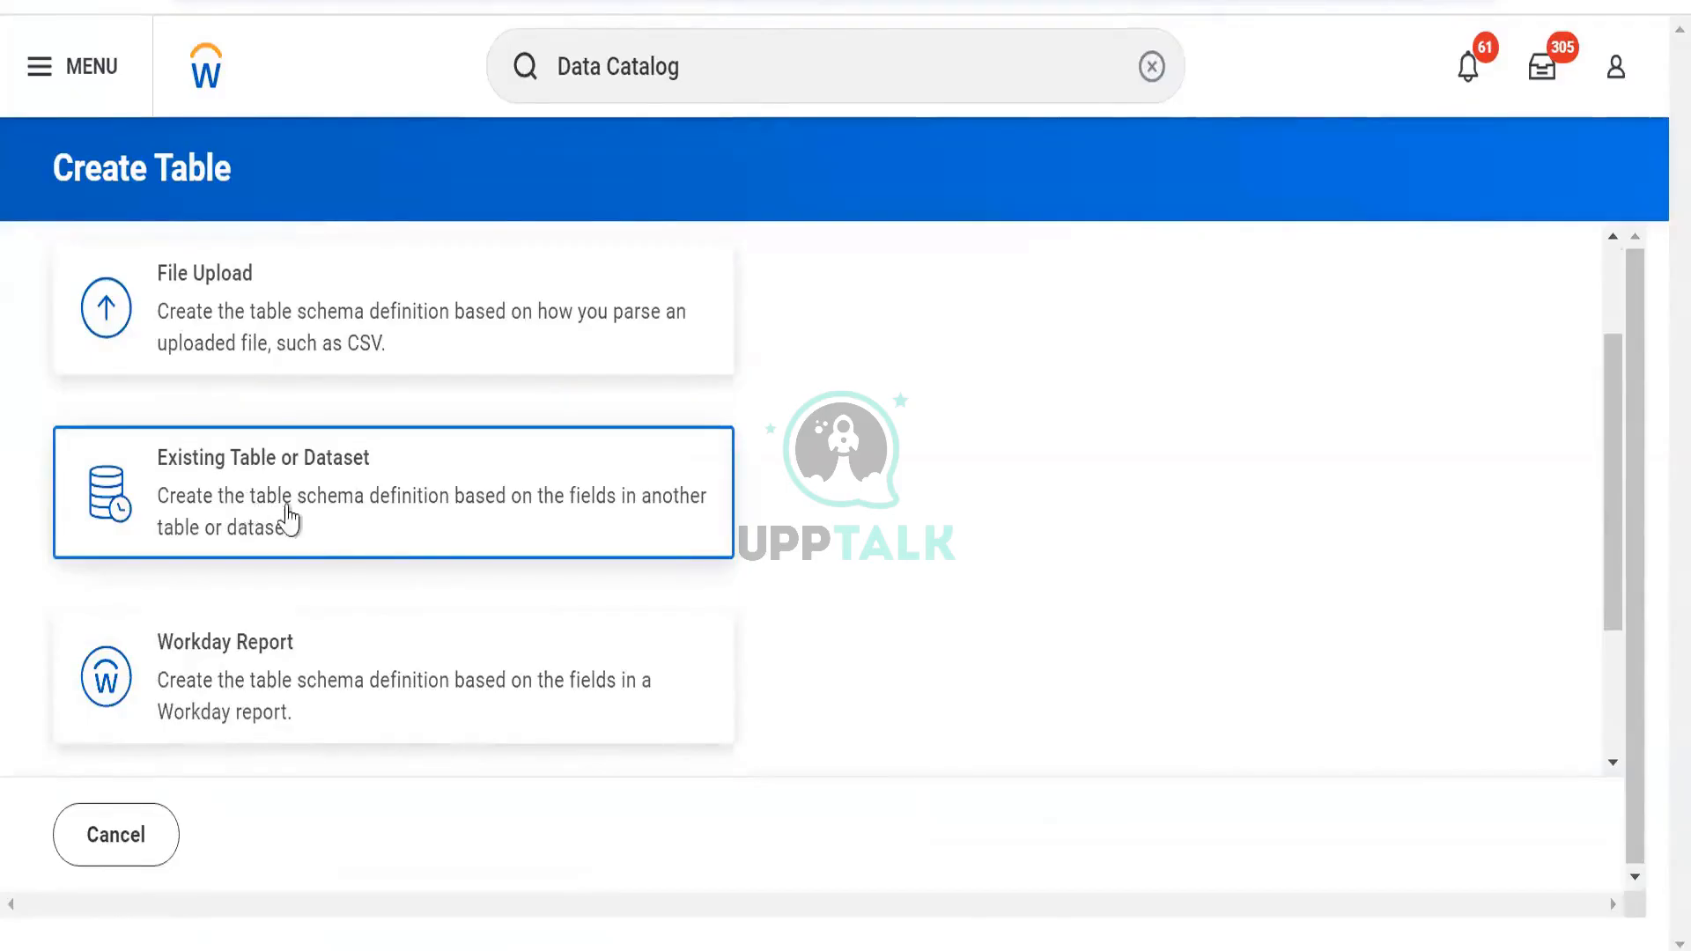
scroll(299, 587, down, 2)
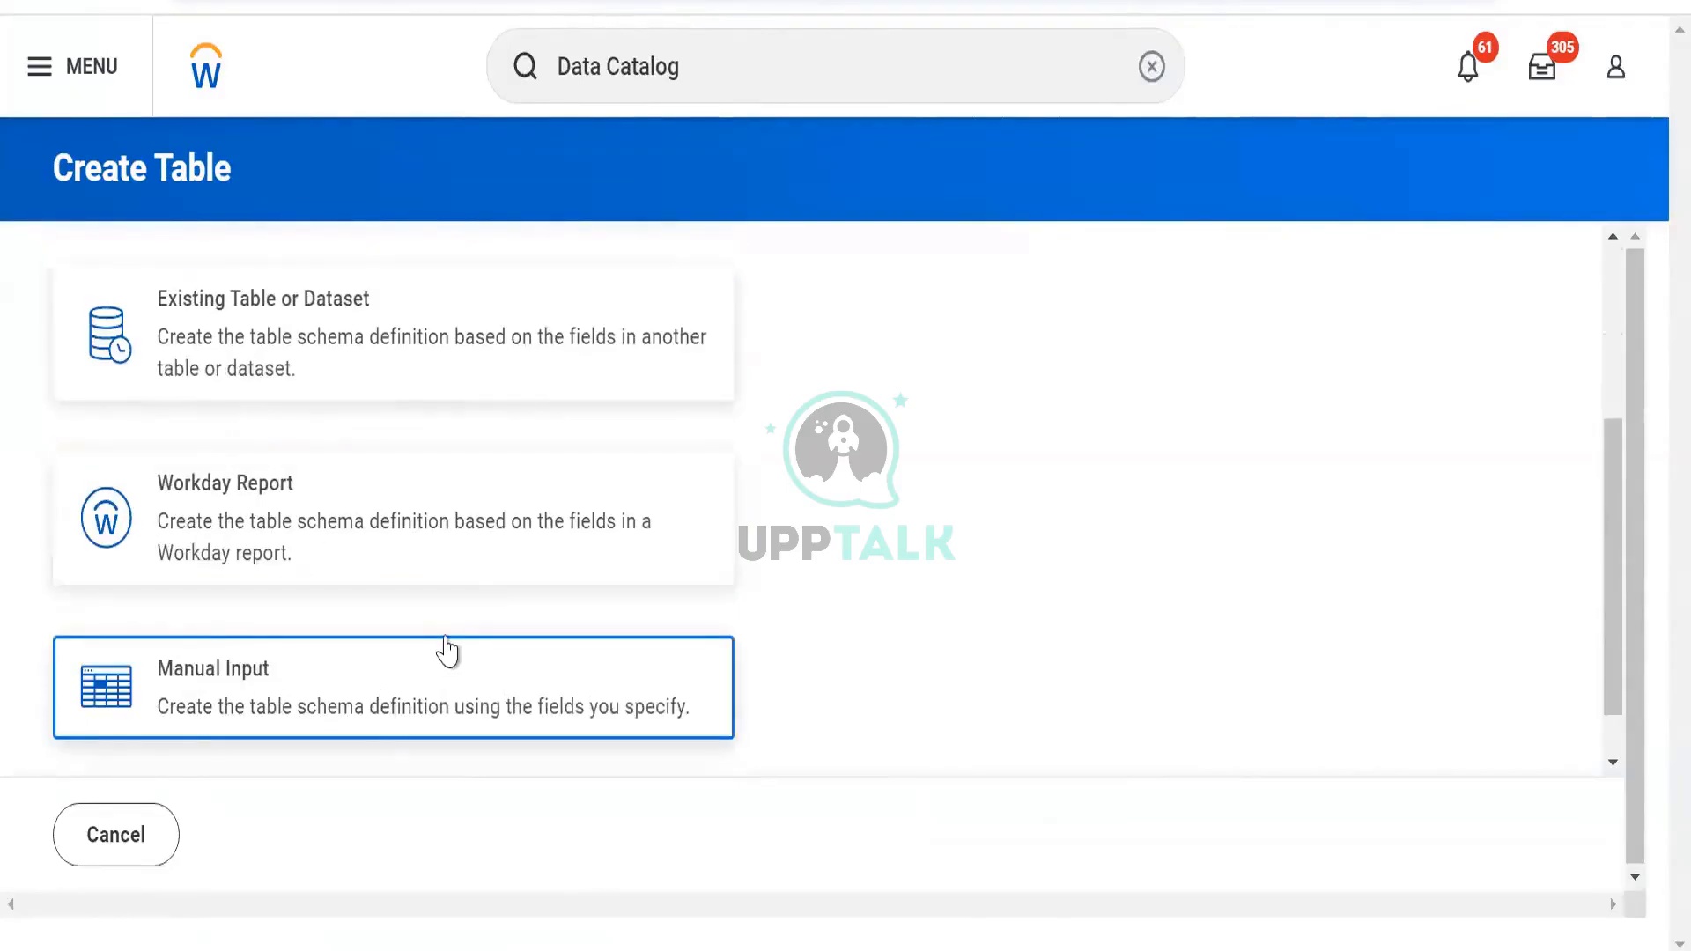
scroll(446, 650, up, 2)
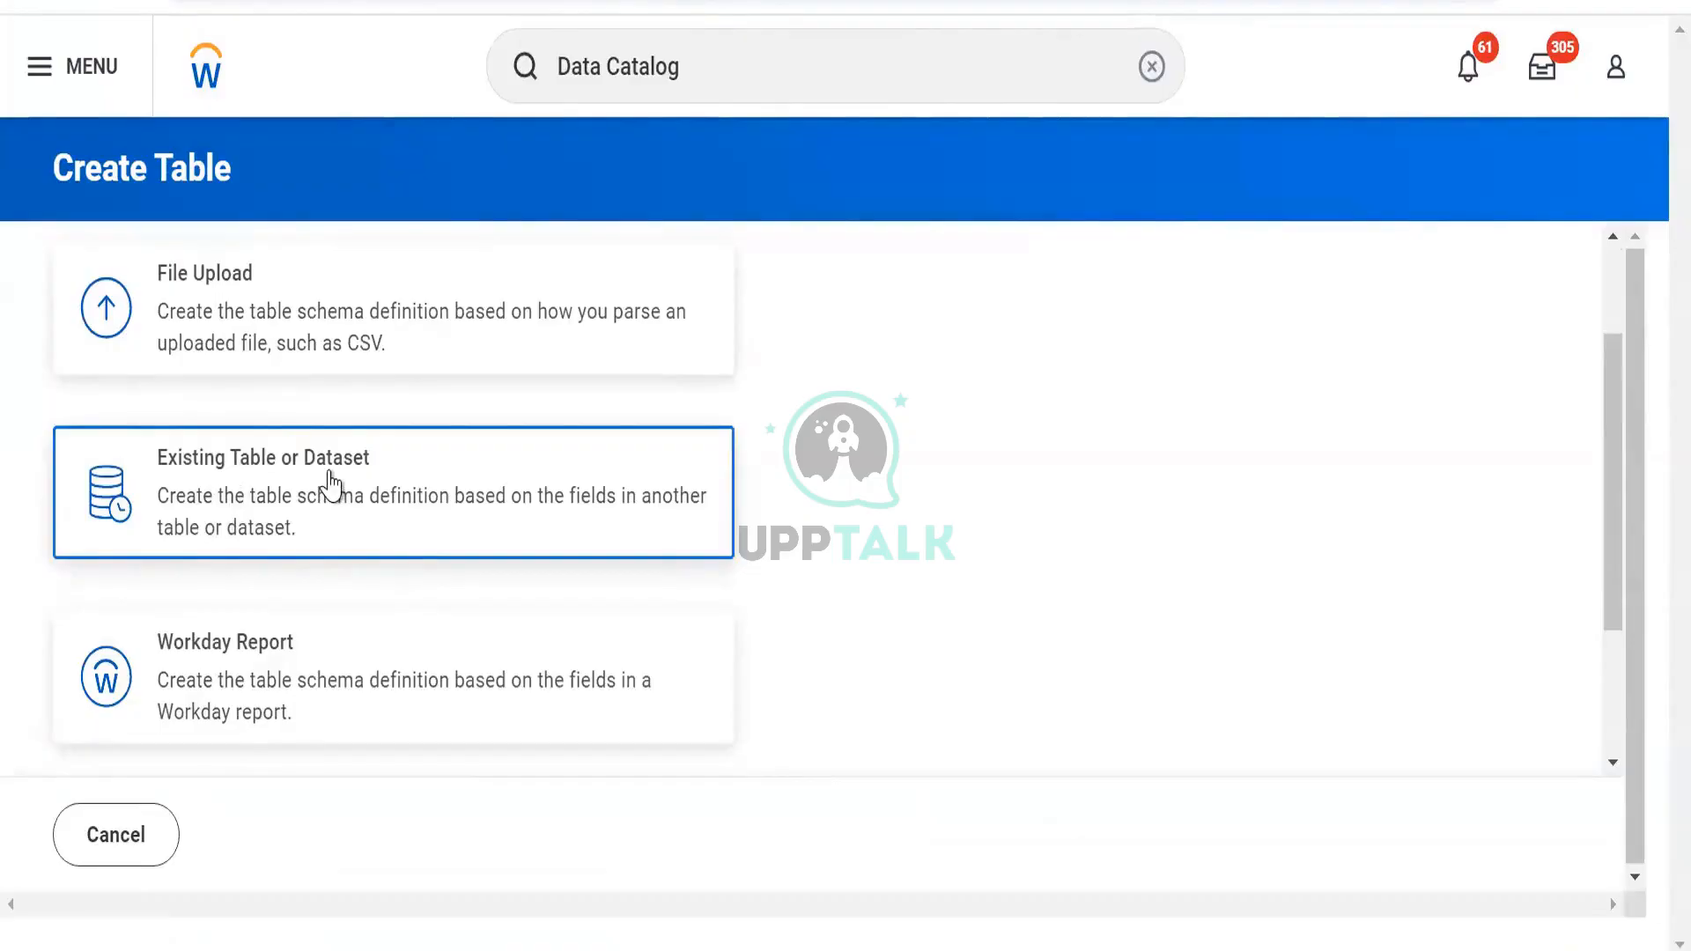
scroll(330, 484, up, 2)
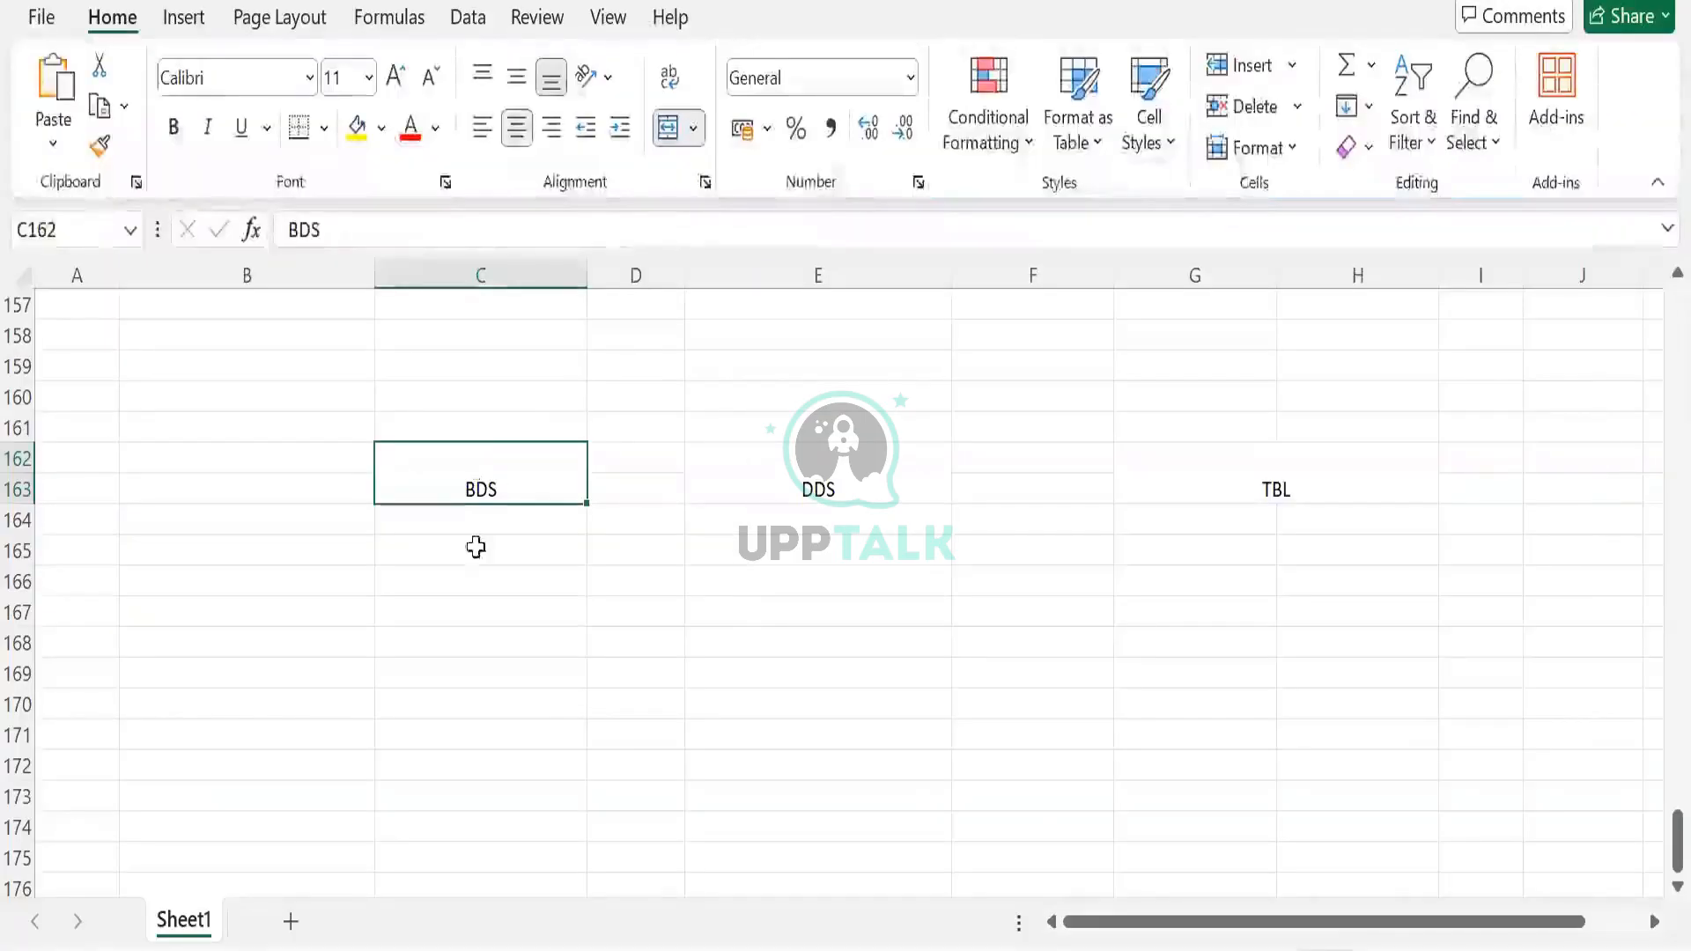
Type Worker under the BDS heading and move it down to C166
click(476, 548)
text(uppr)
key(BackSpace)
key(BackSpace)
key(BackSpace)
key(BackSpace)
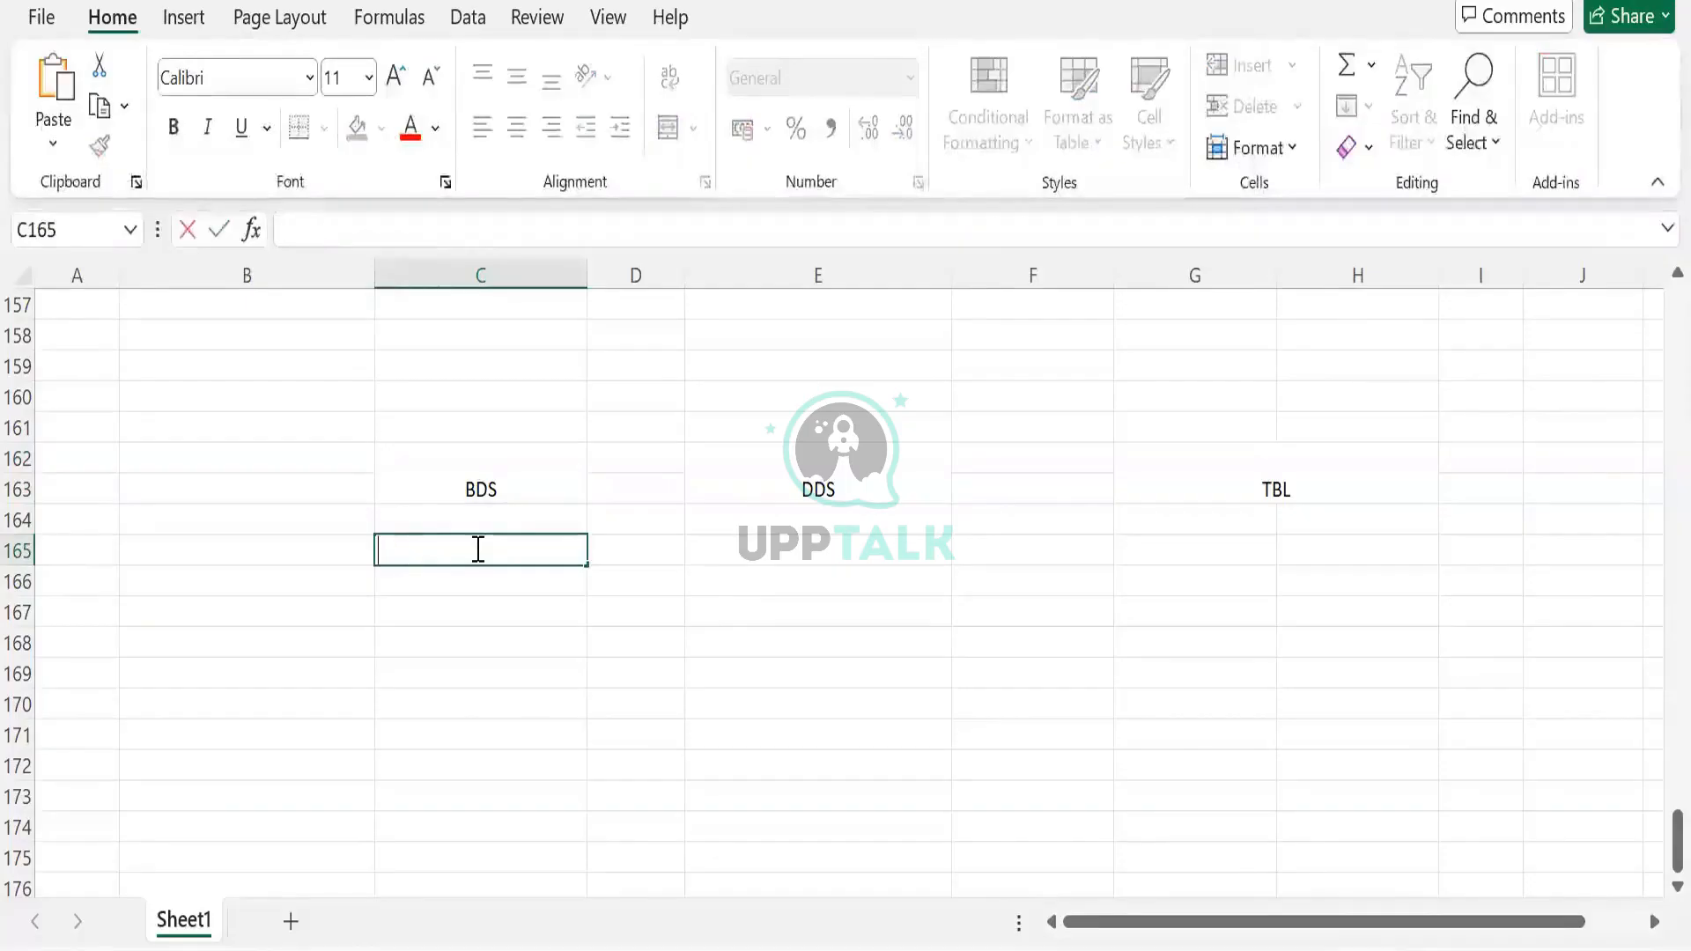
text(orker)
key(BackSpace)
key(BackSpace)
text(Worker)
key(Return)
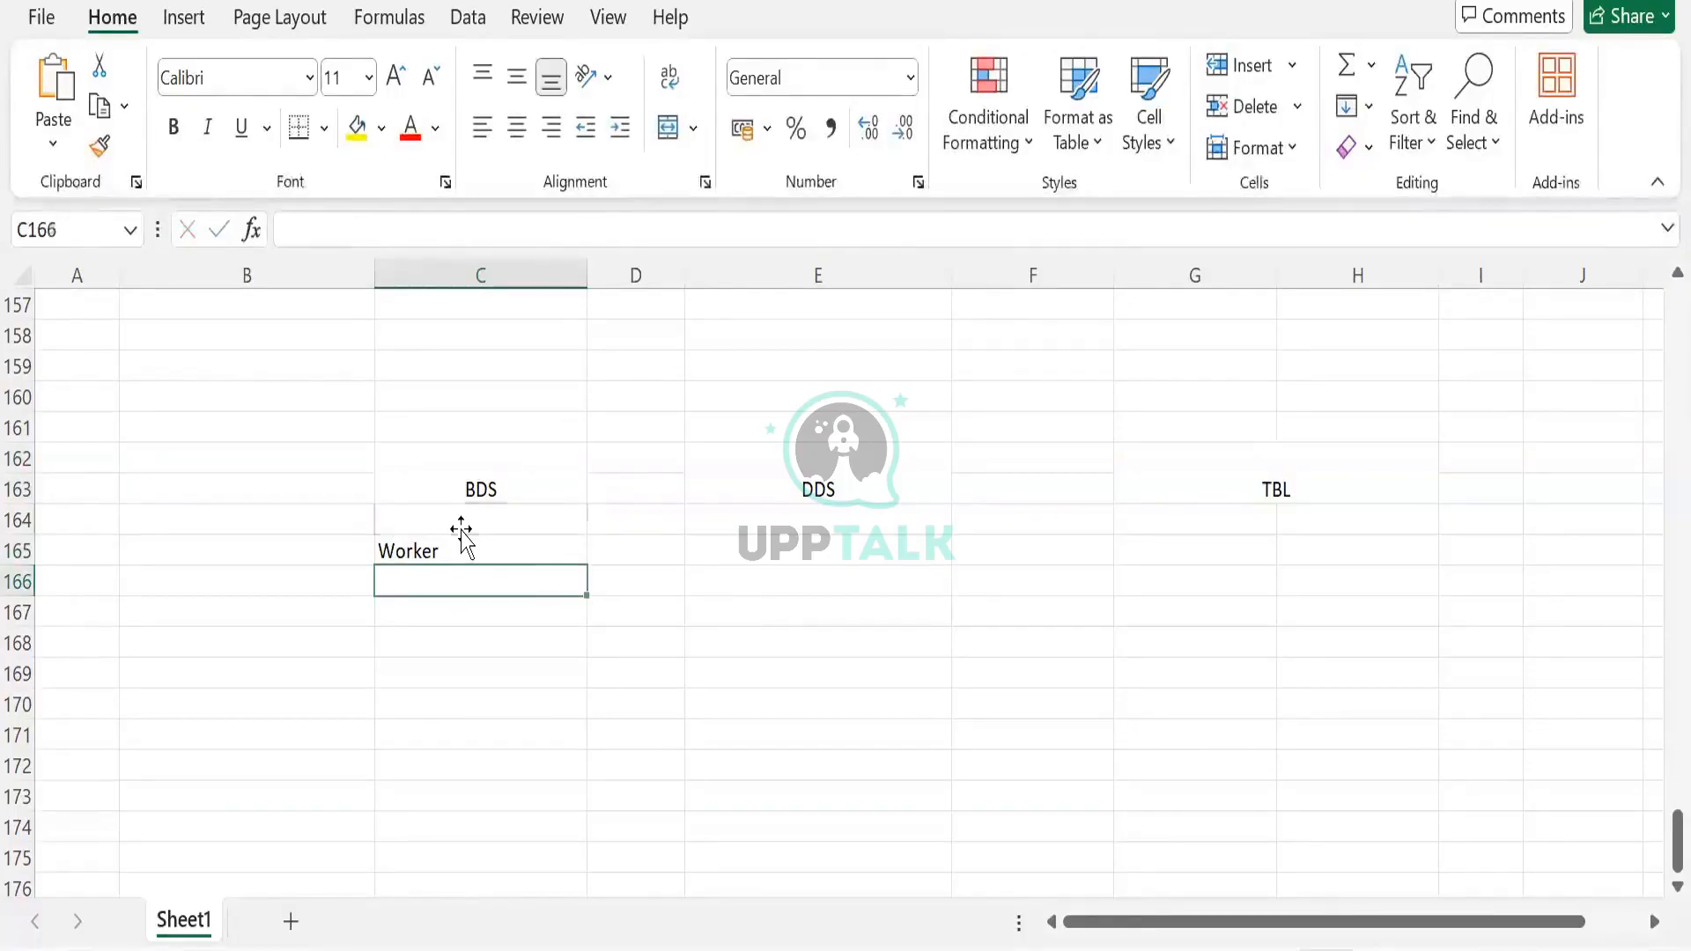
click(461, 531)
click(461, 539)
key(ctrl+c)
key(ctrl+Down)
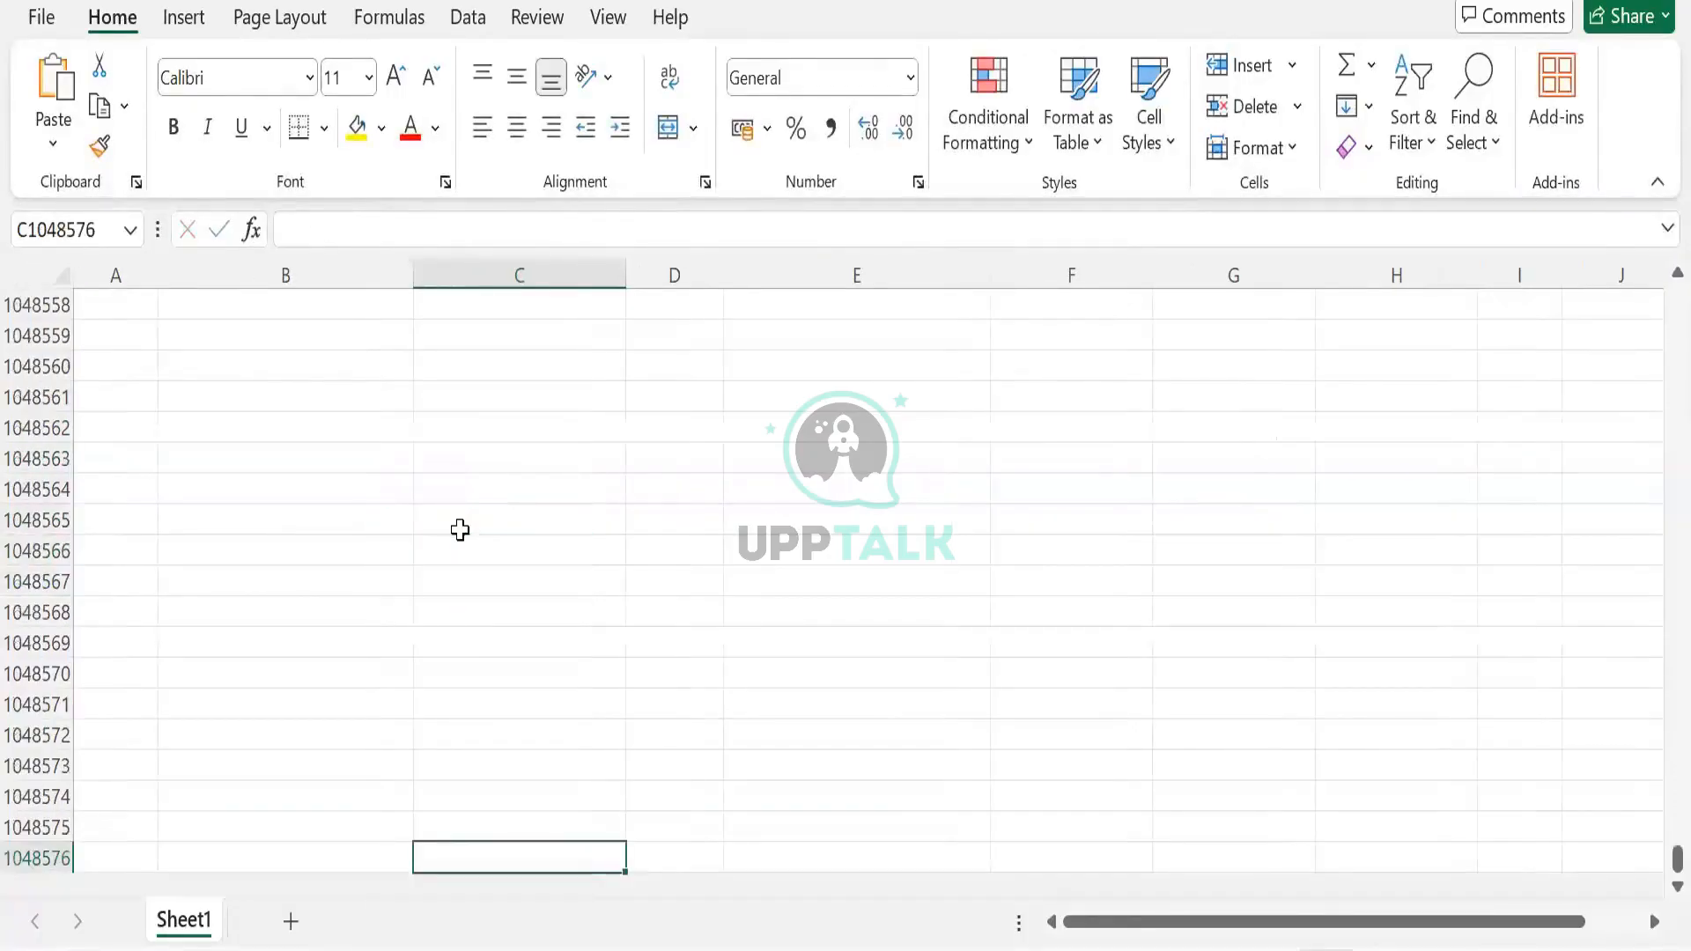
key(ctrl+Up)
key(shift+Down)
key(shift+Up)
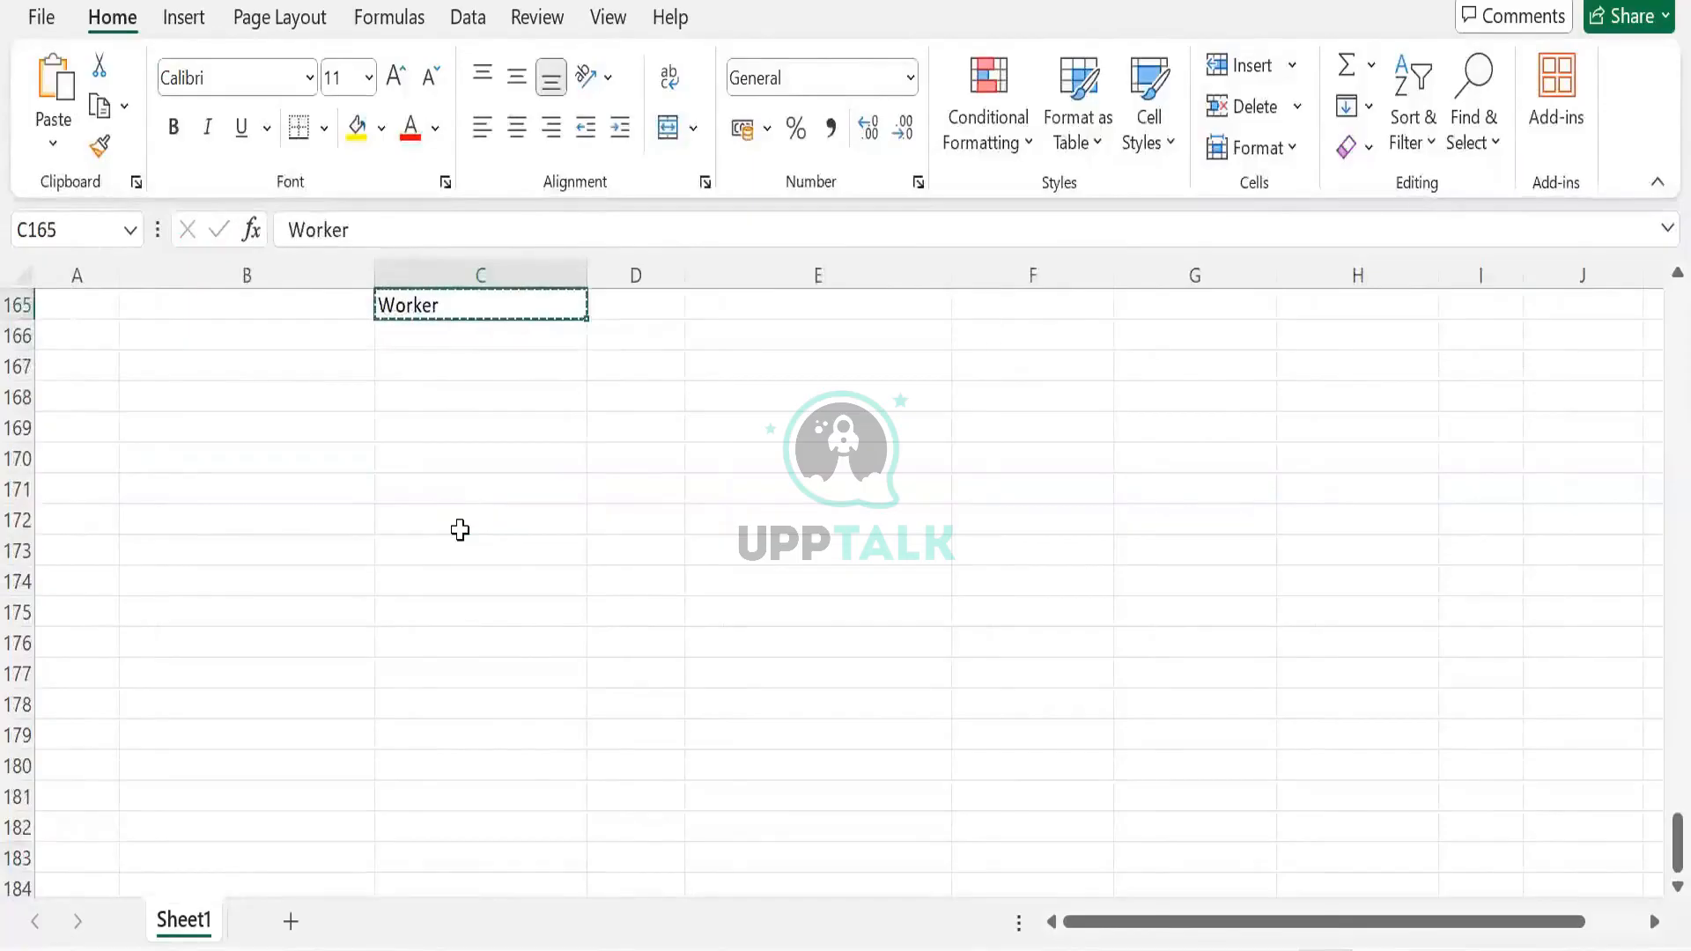
scroll(460, 529, up, 5)
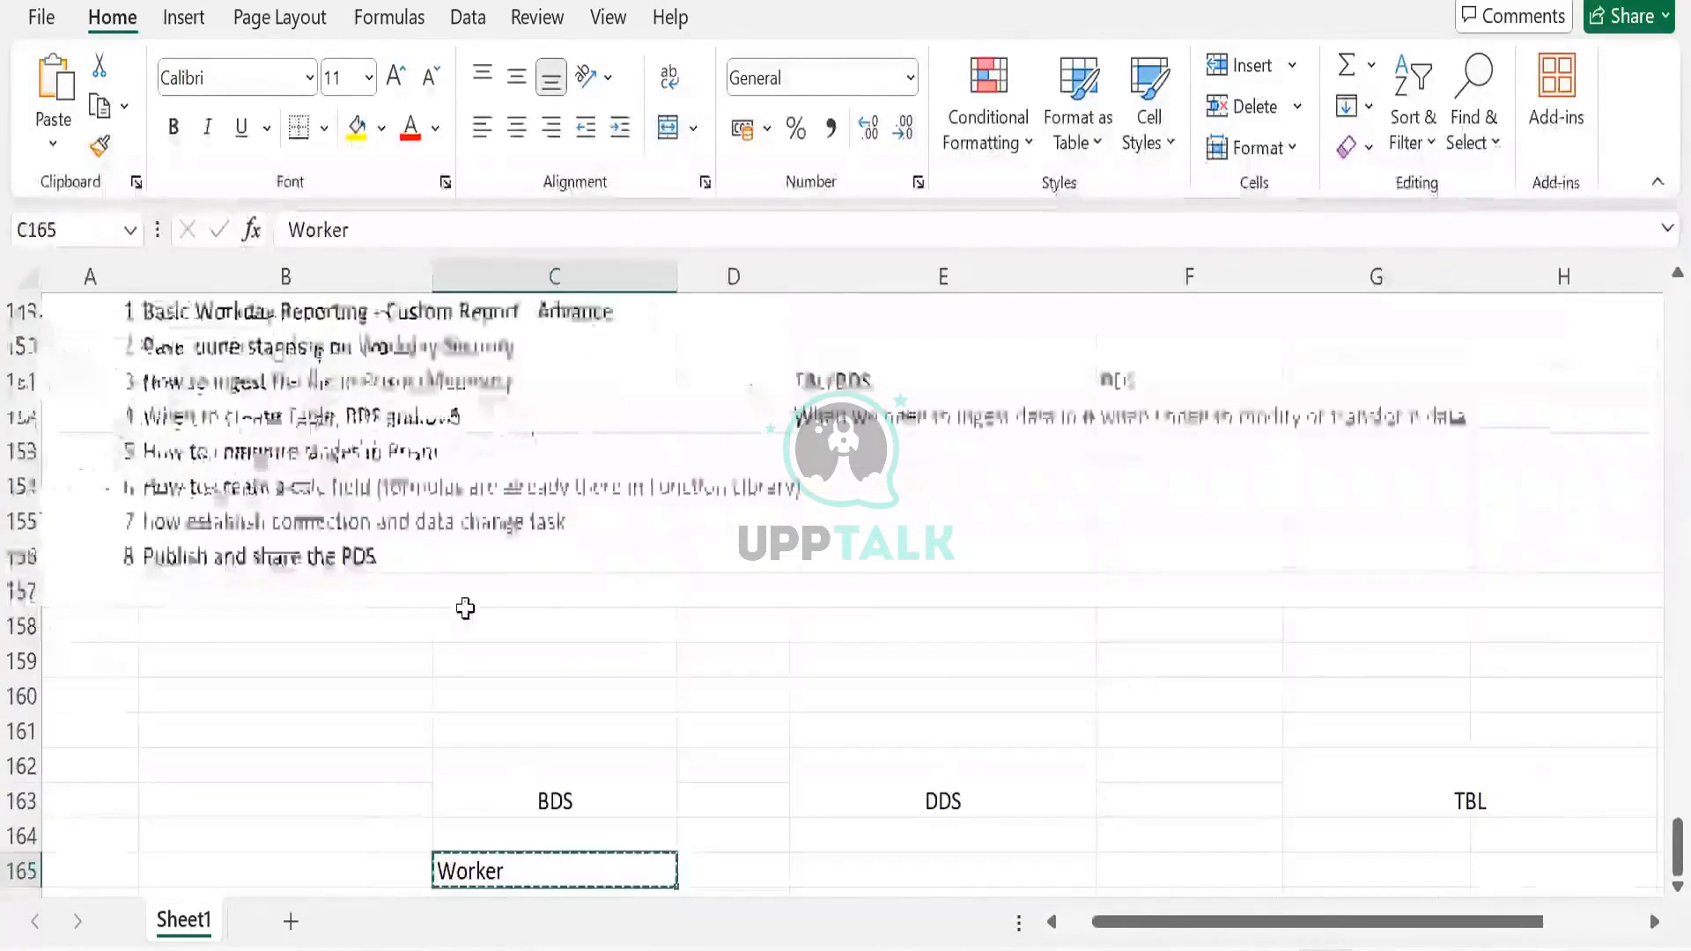
scroll(465, 608, down, 1)
scroll(465, 602, down, 2)
scroll(460, 606, down, 1)
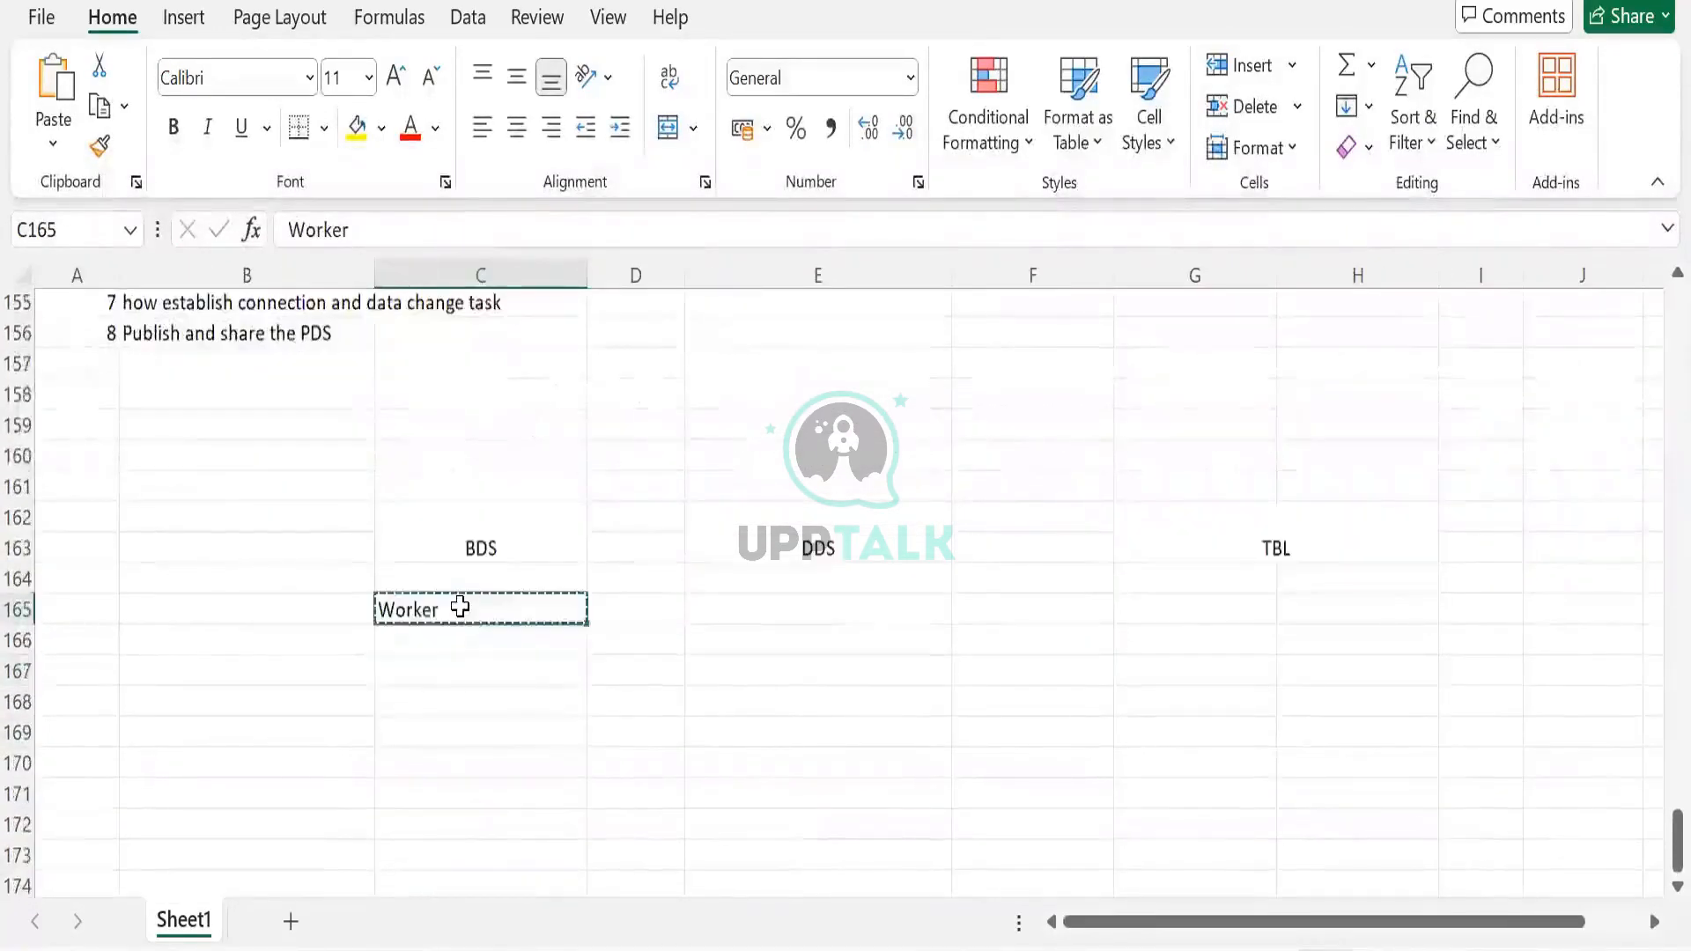
scroll(460, 606, down, 1)
click(456, 608)
key(ctrl+v)
Enter Employee ID in C165 and Country in C167
click(451, 577)
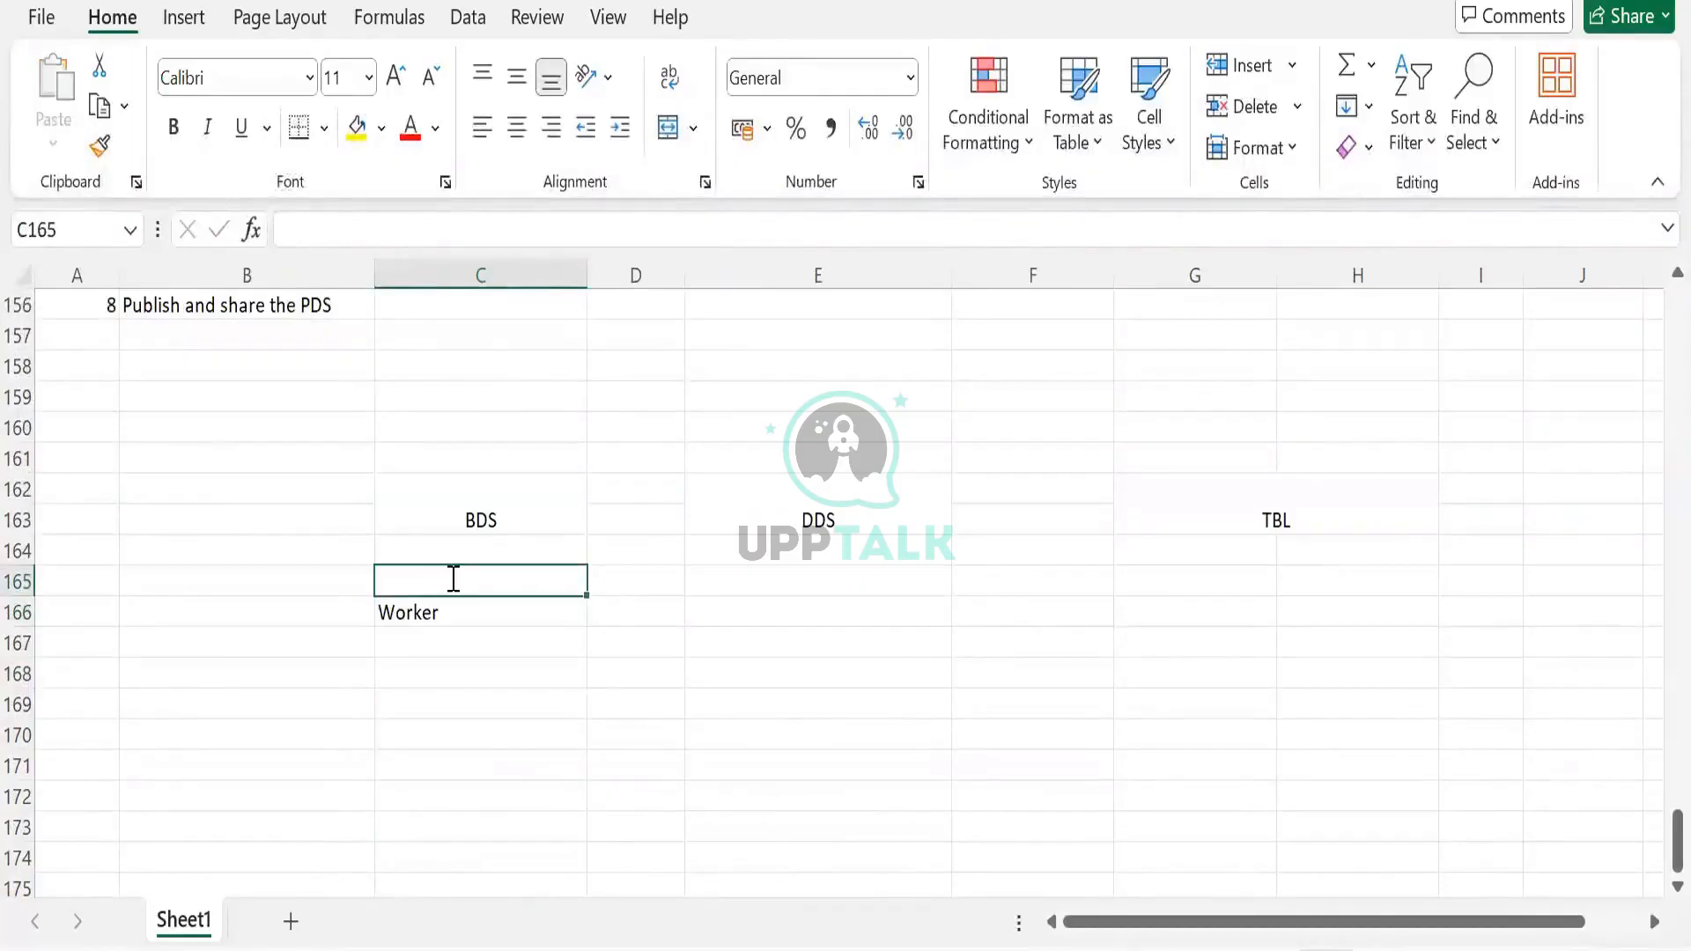
text(Employee ID)
key(Tab)
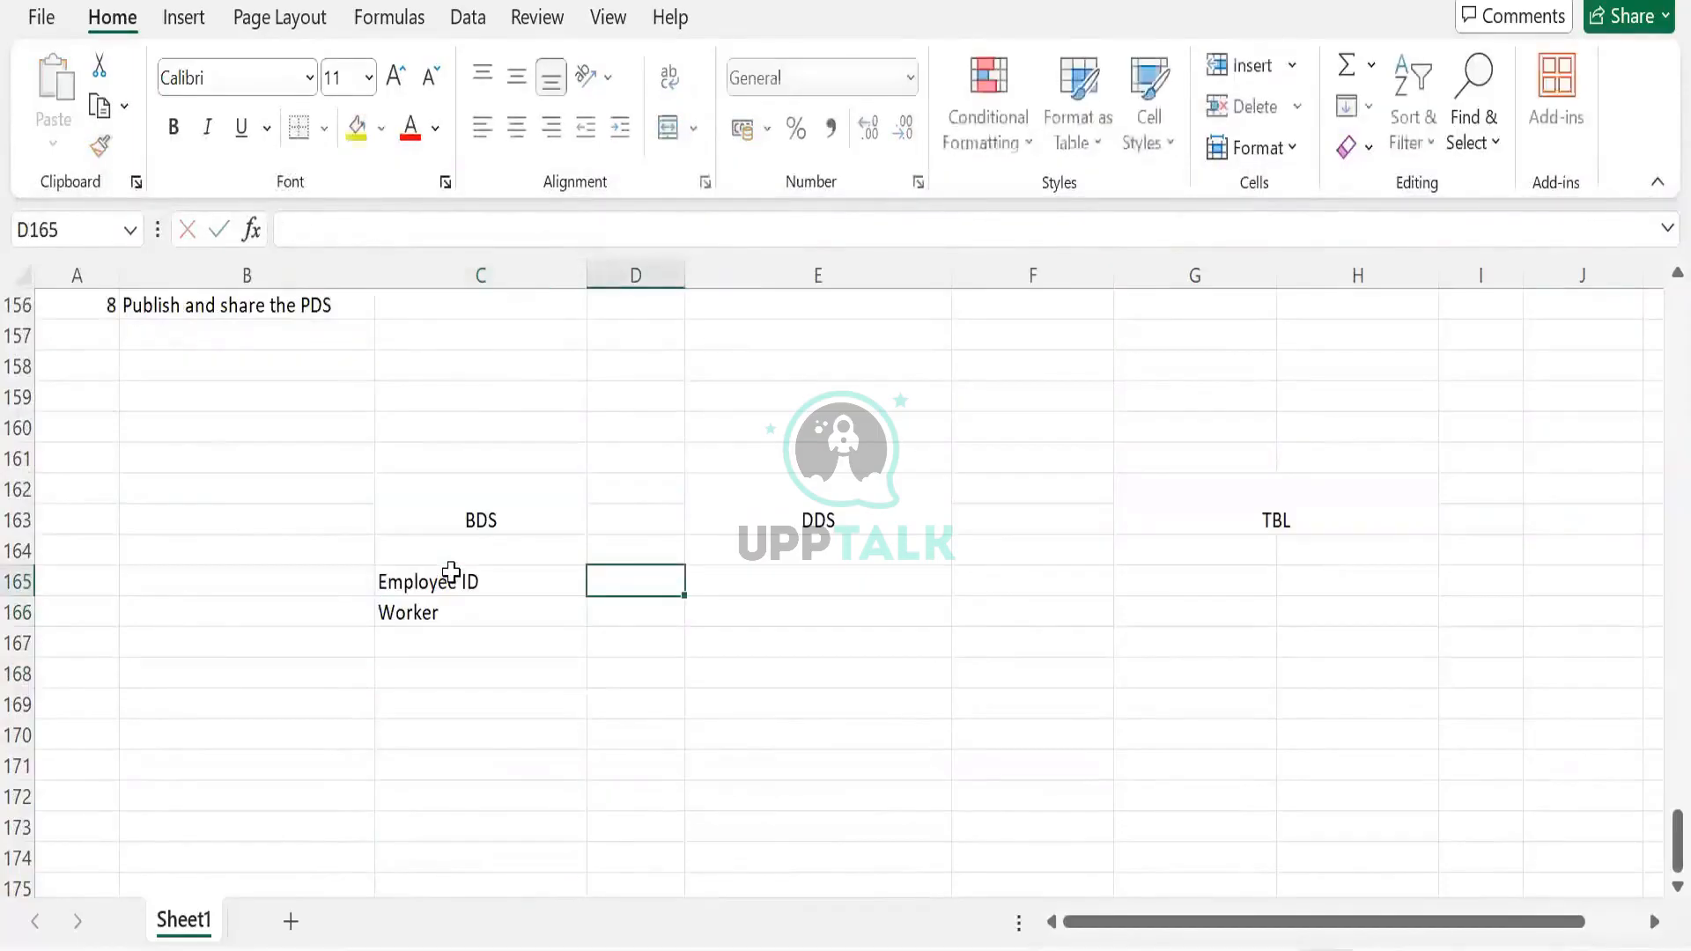
click(449, 667)
click(454, 641)
text(Co)
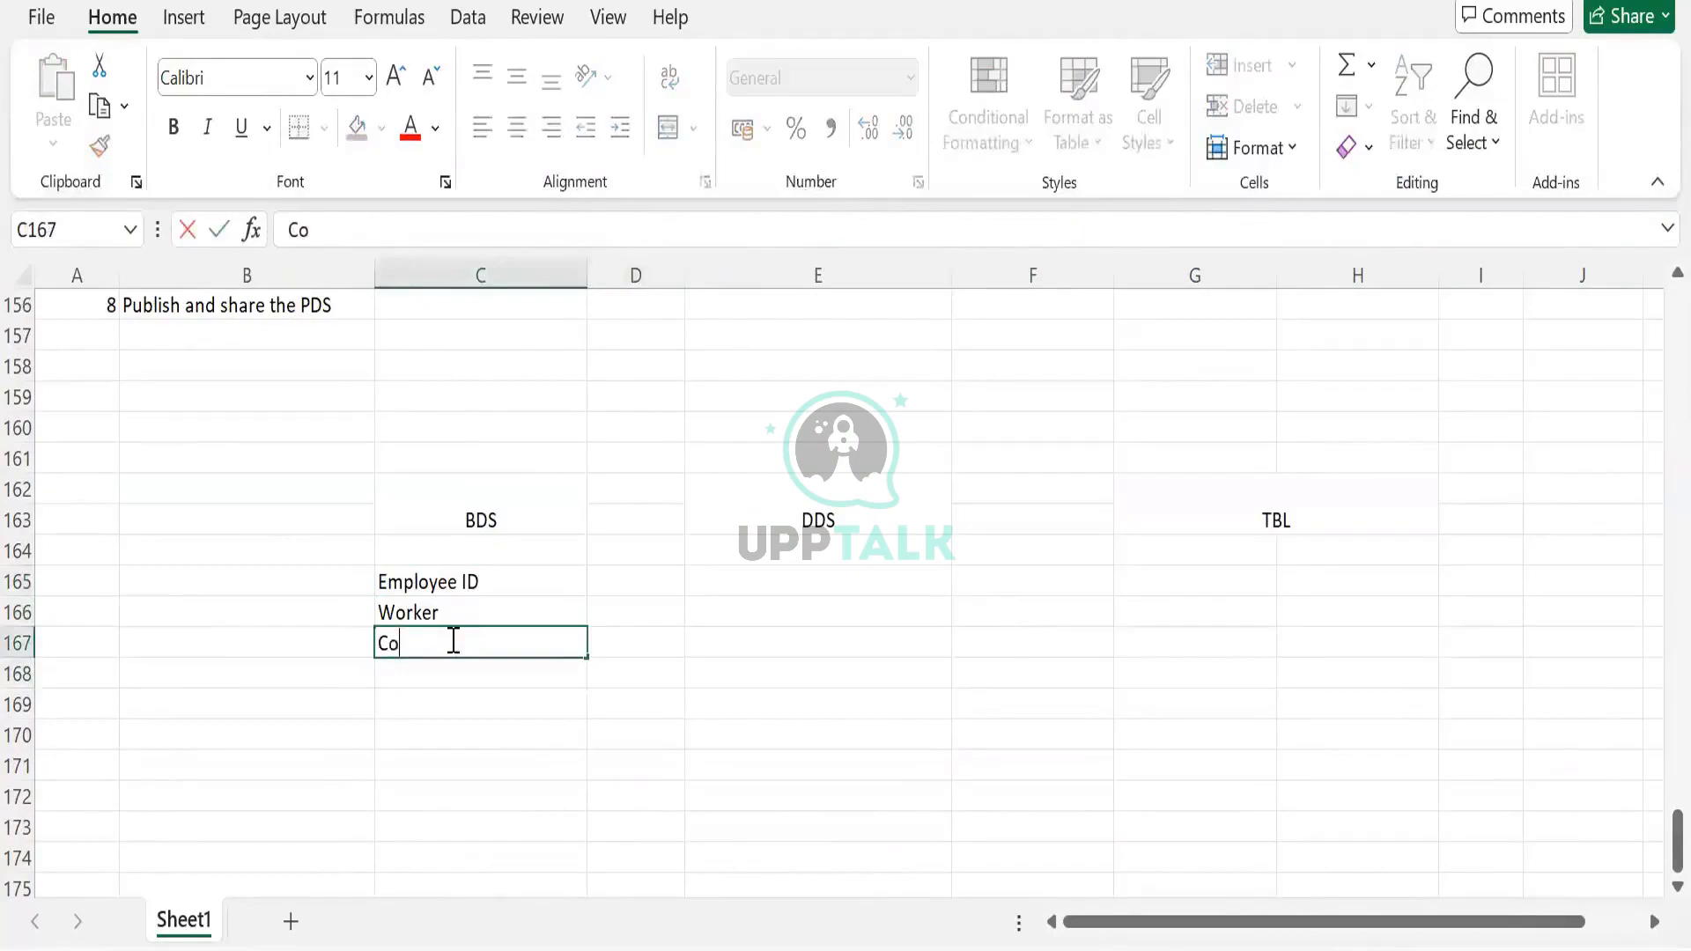
text(untry)
key(Tab)
Copy the three field names from C165:C167 into the DDS column starting at E165
drag(464, 583, 464, 639)
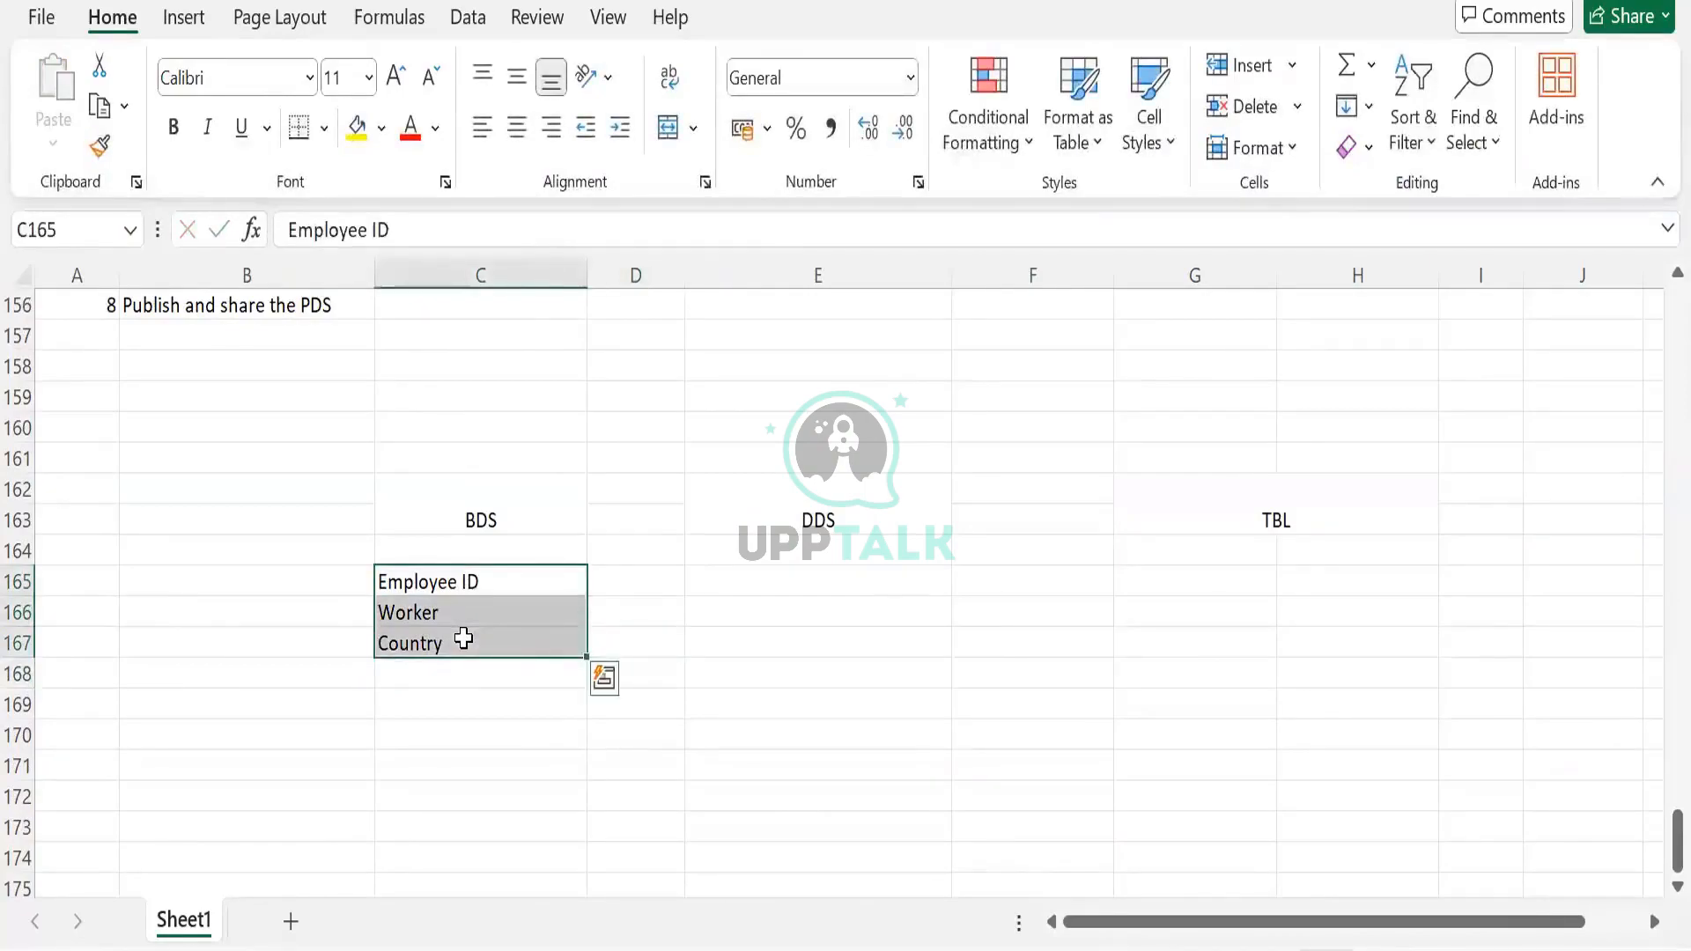
key(ctrl+c)
click(735, 592)
key(ctrl+v)
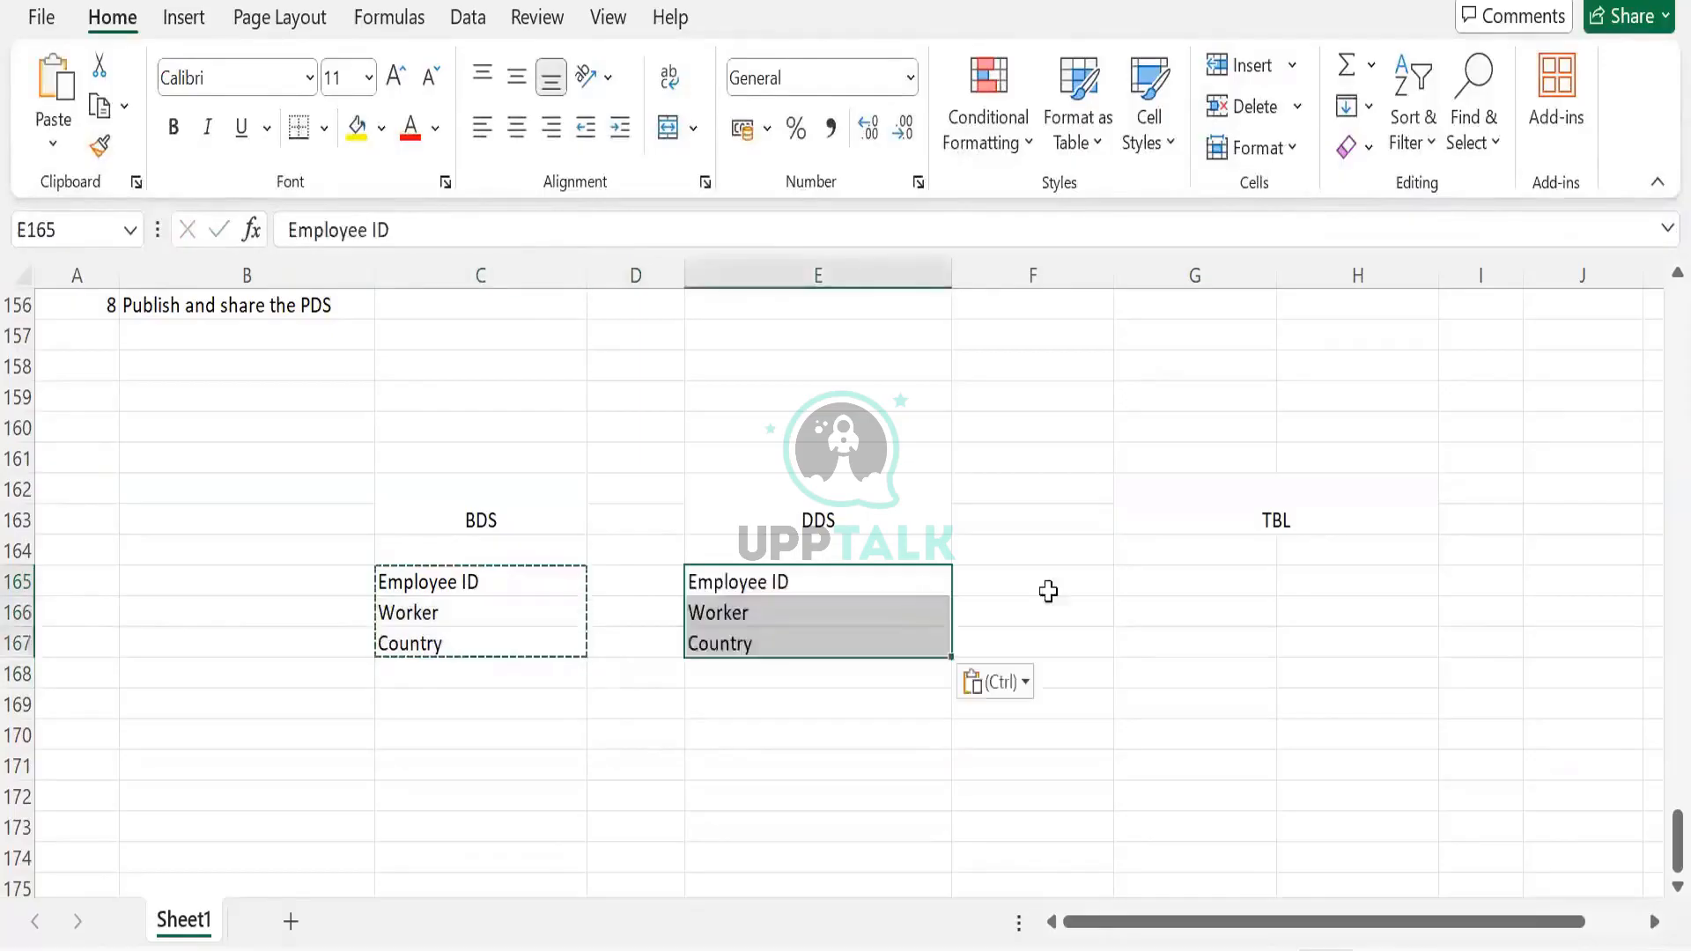
Copy the field names under DDS into the TBL column starting at G165
click(1226, 553)
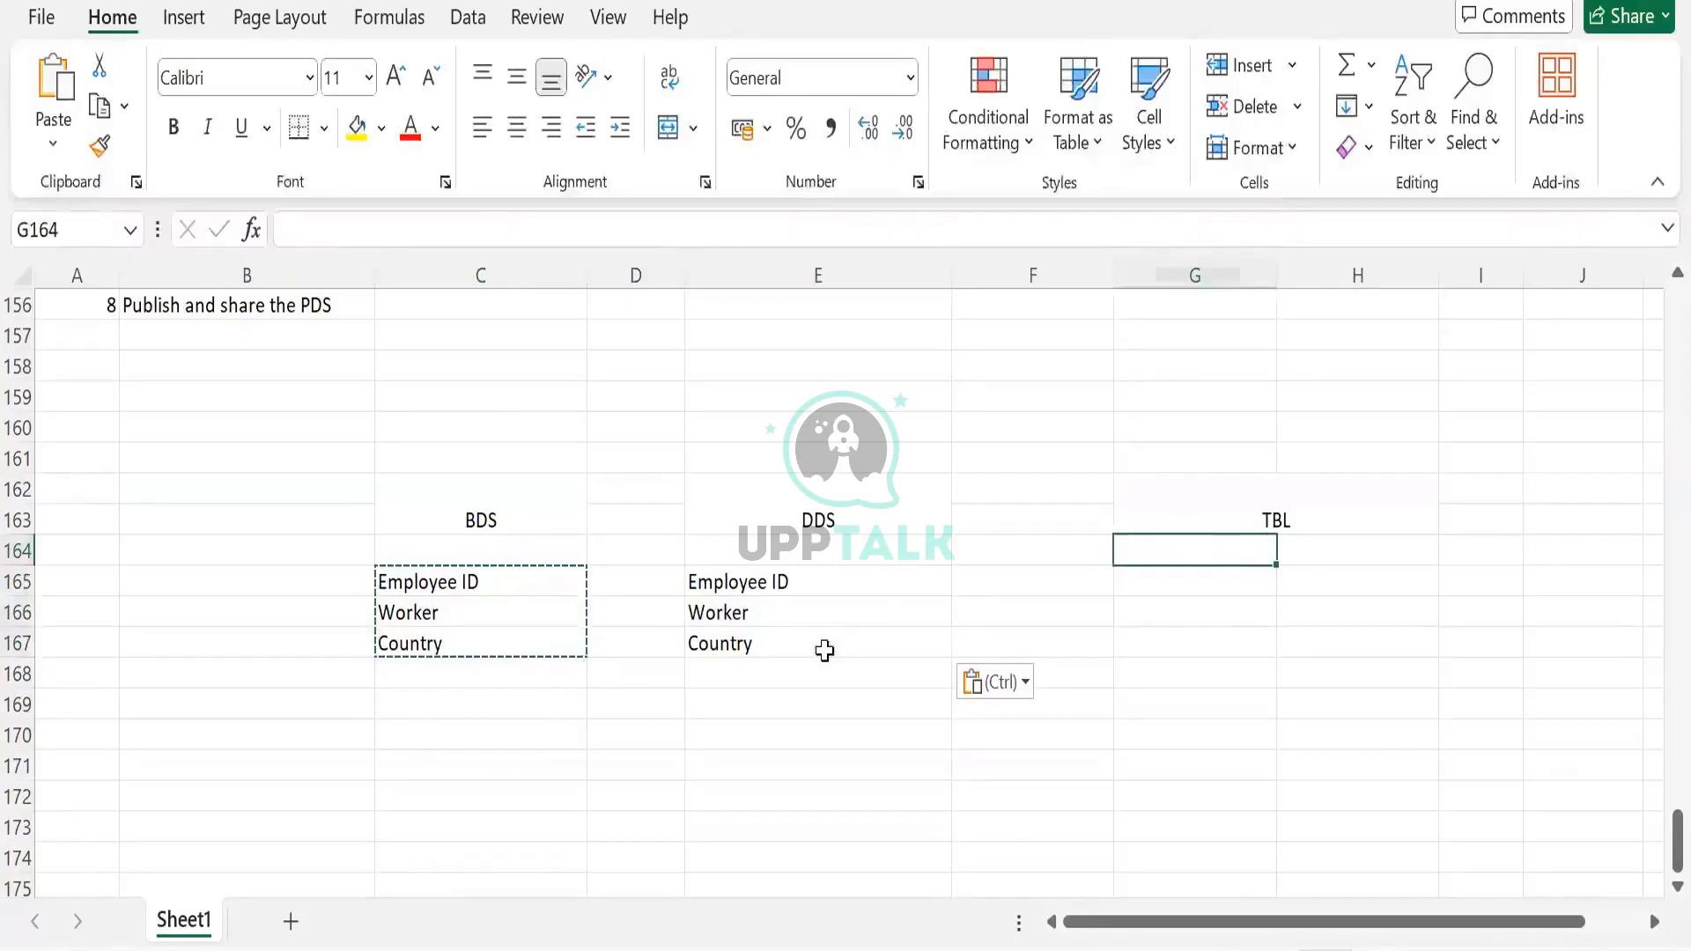
drag(793, 581, 824, 650)
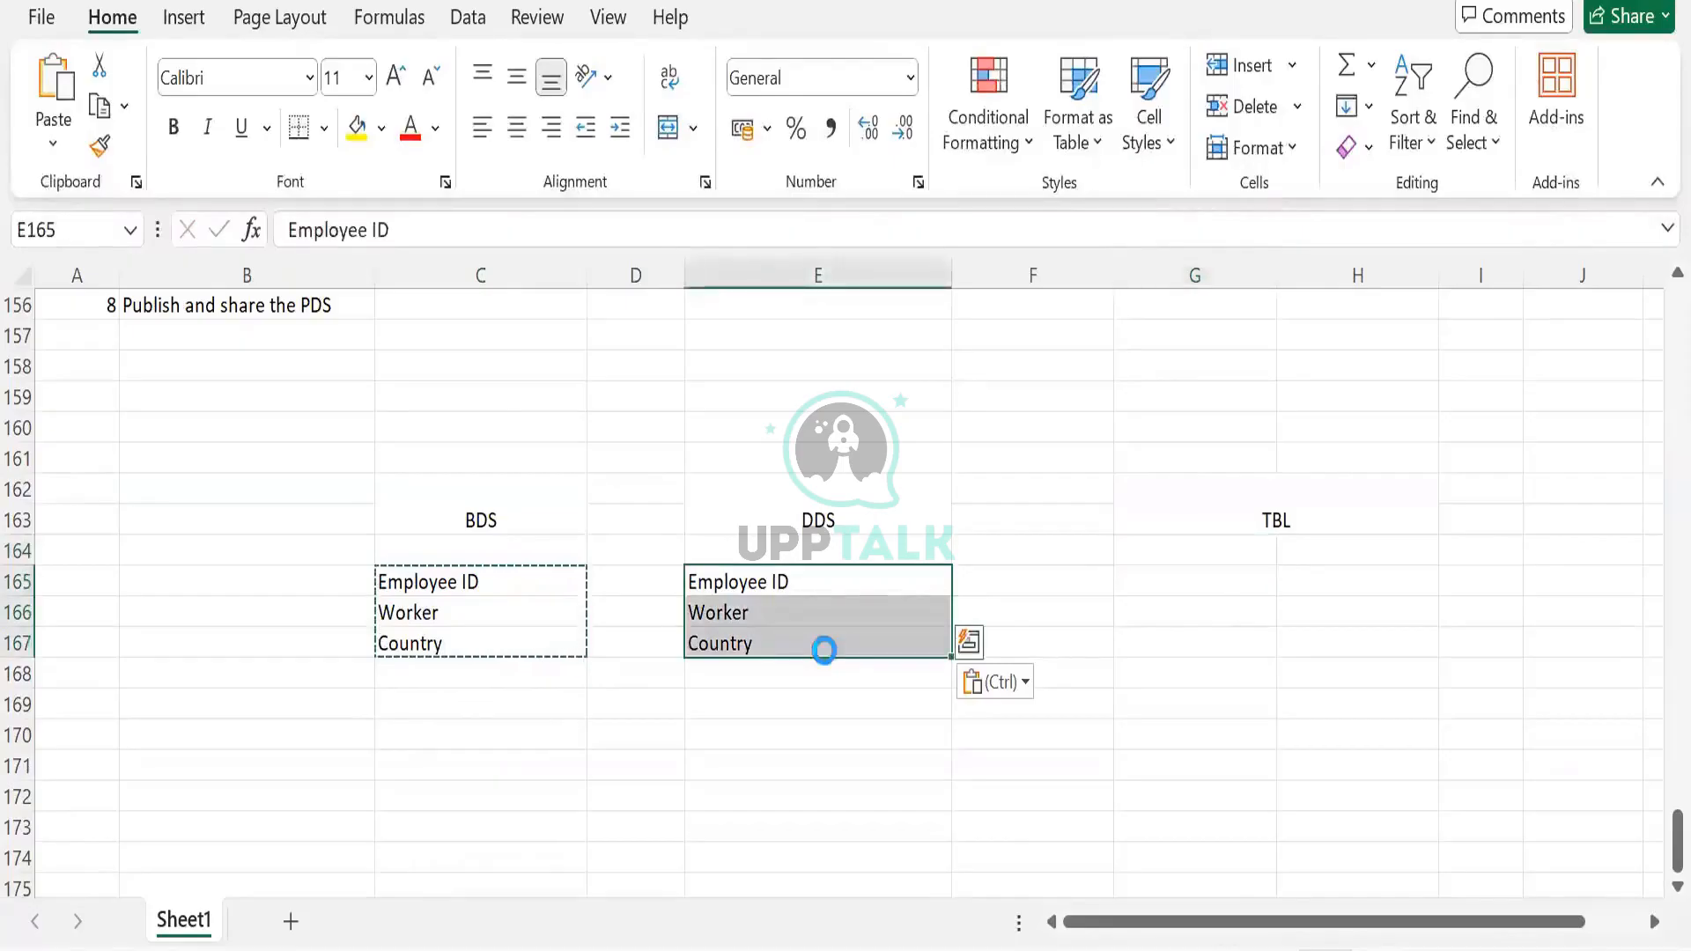
key(ctrl+c)
click(1194, 579)
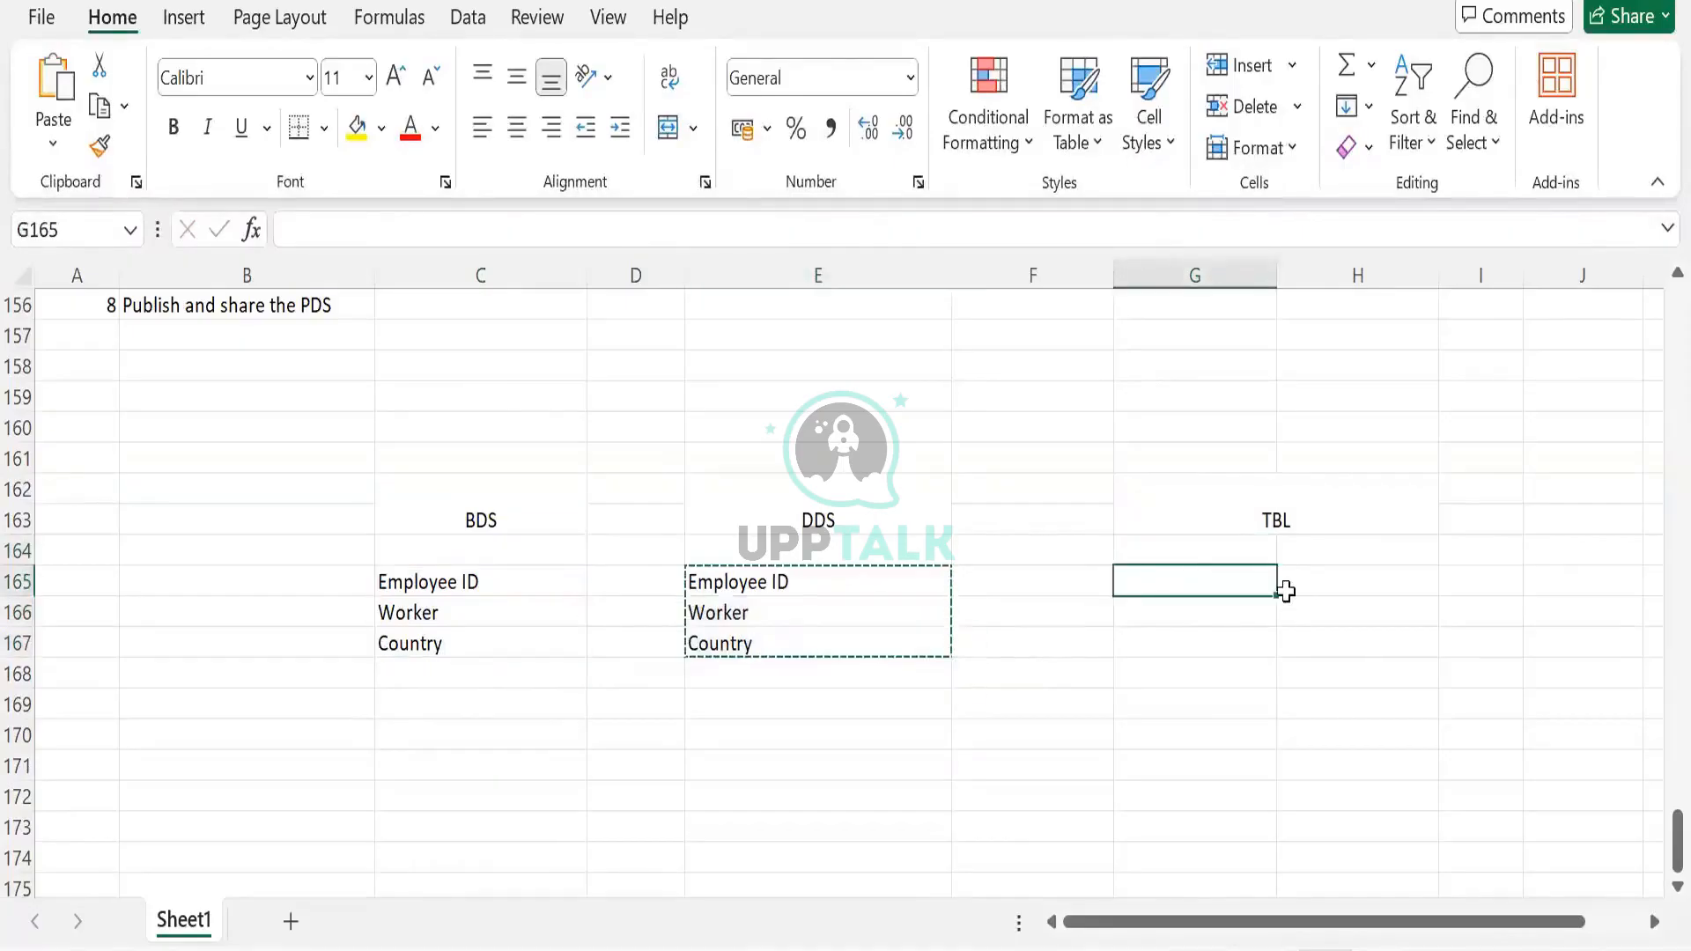
key(ctrl+v)
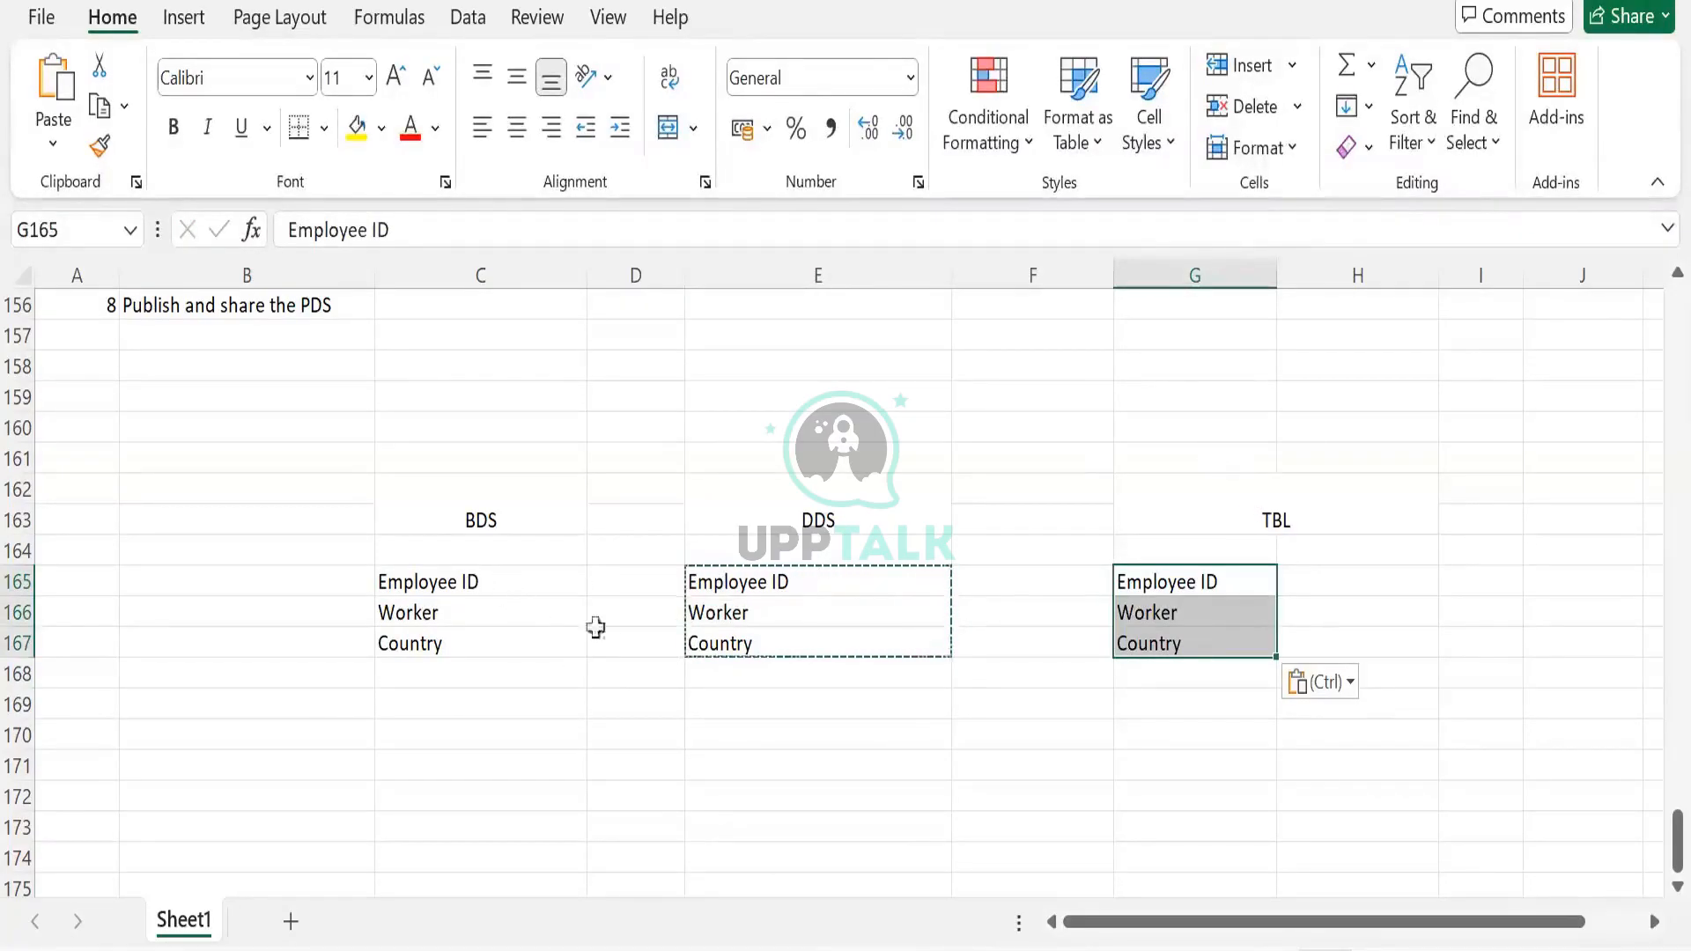
drag(595, 628, 573, 629)
click(476, 590)
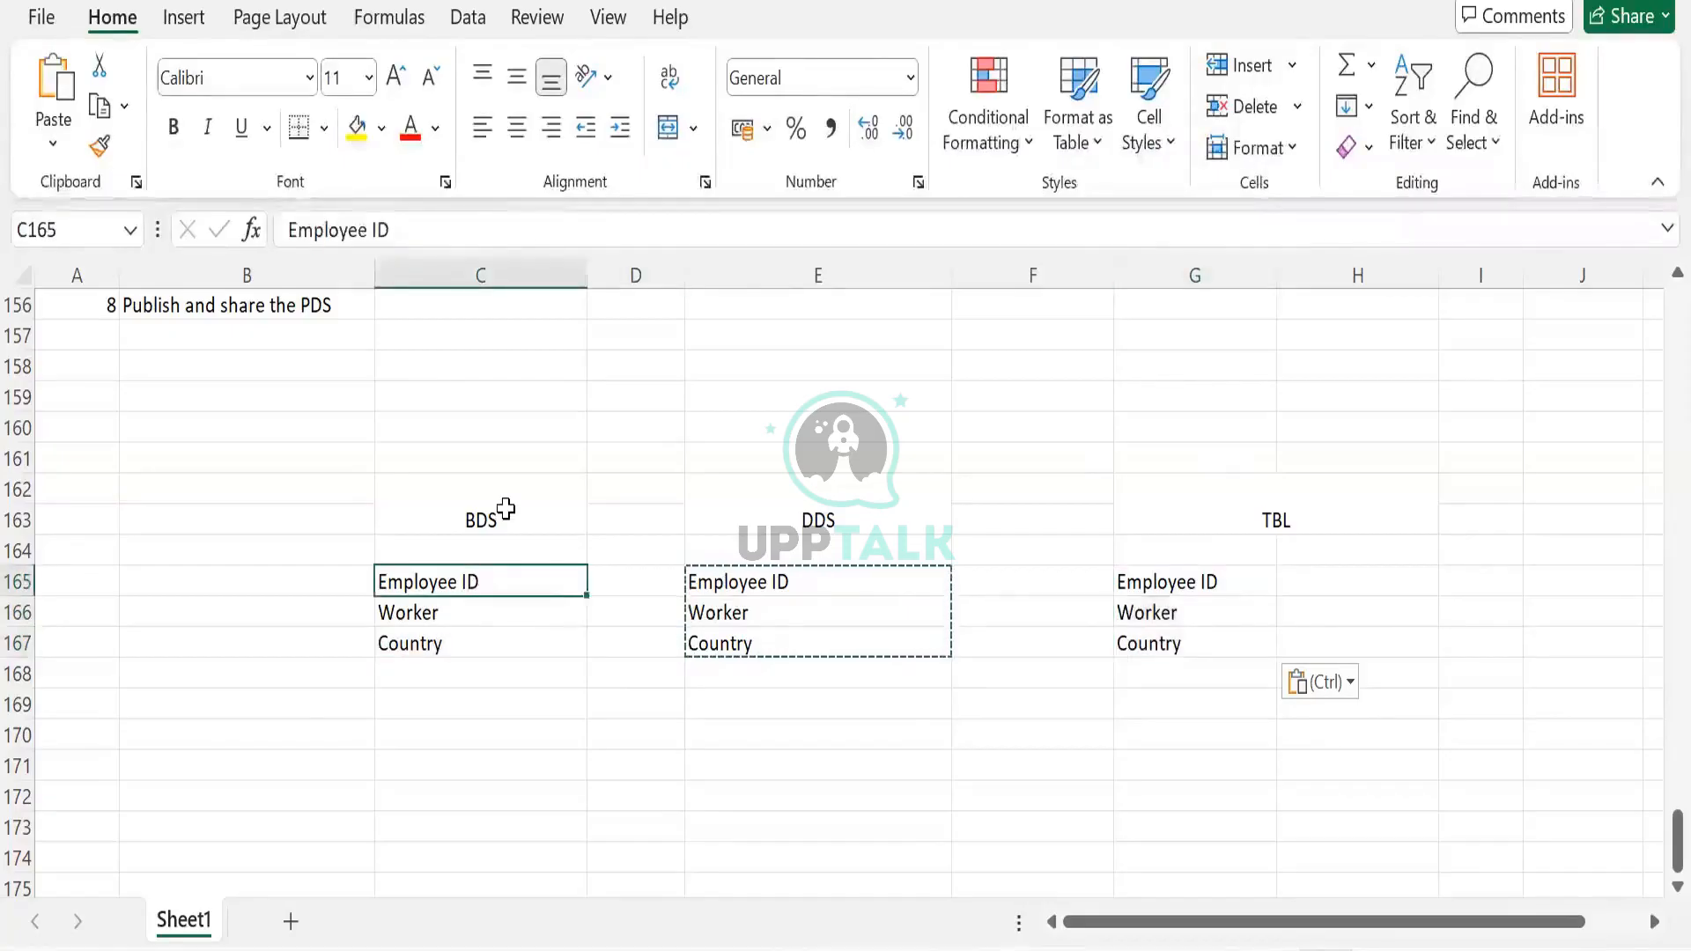
click(505, 509)
click(282, 486)
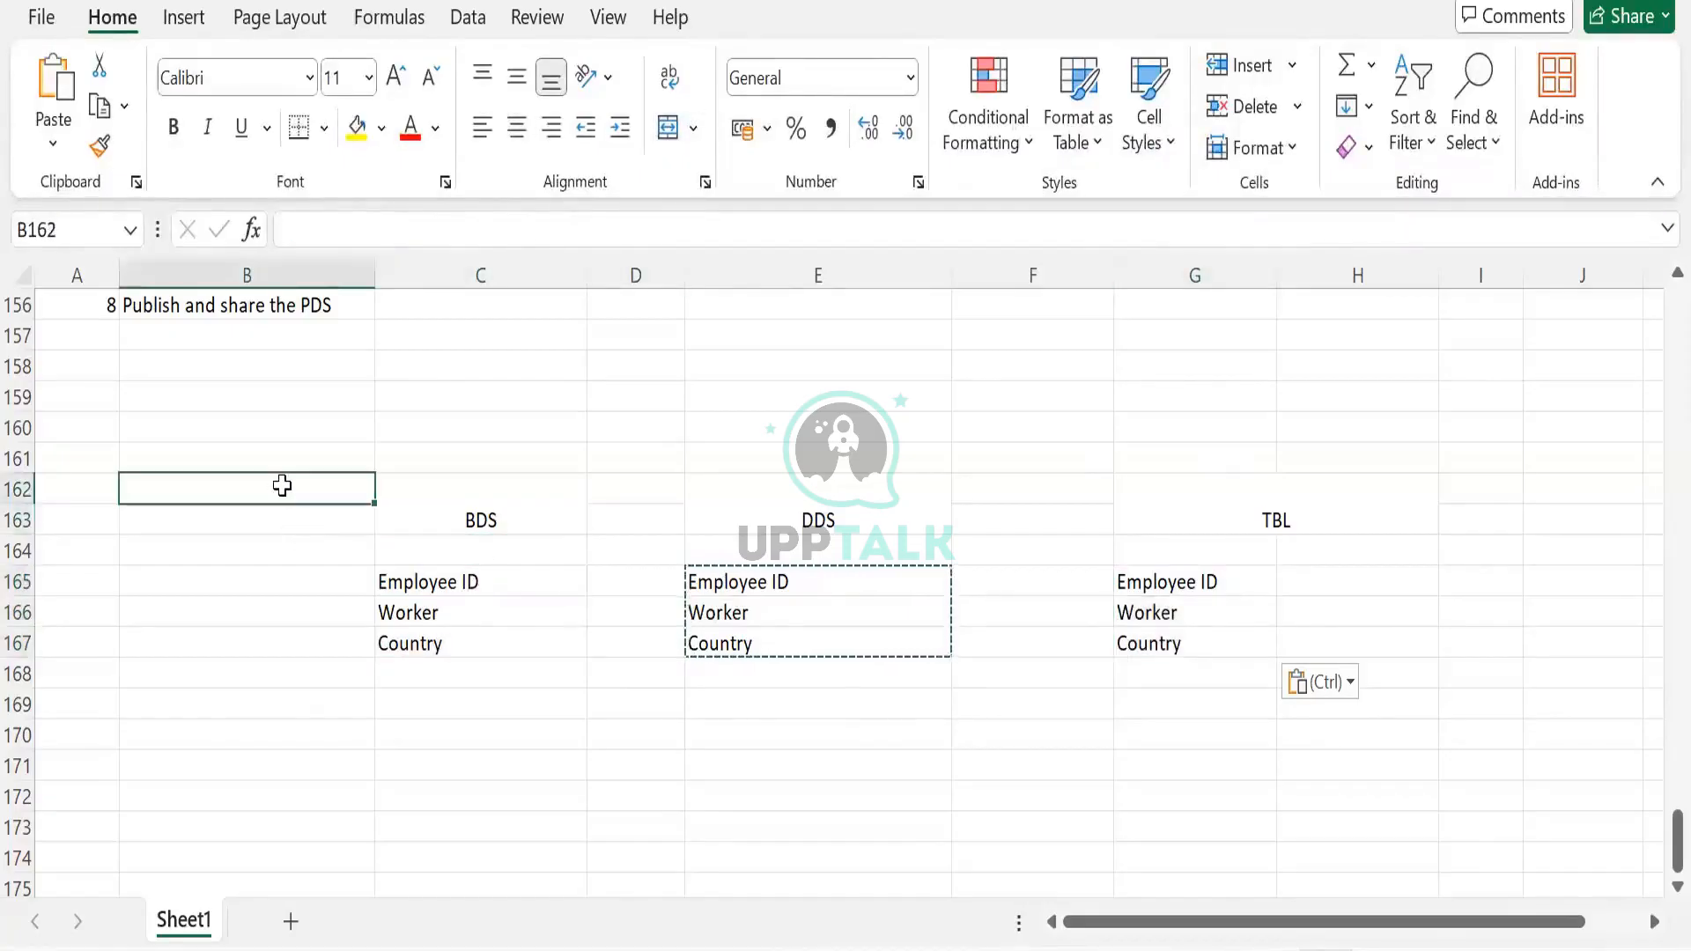
text(Custom)
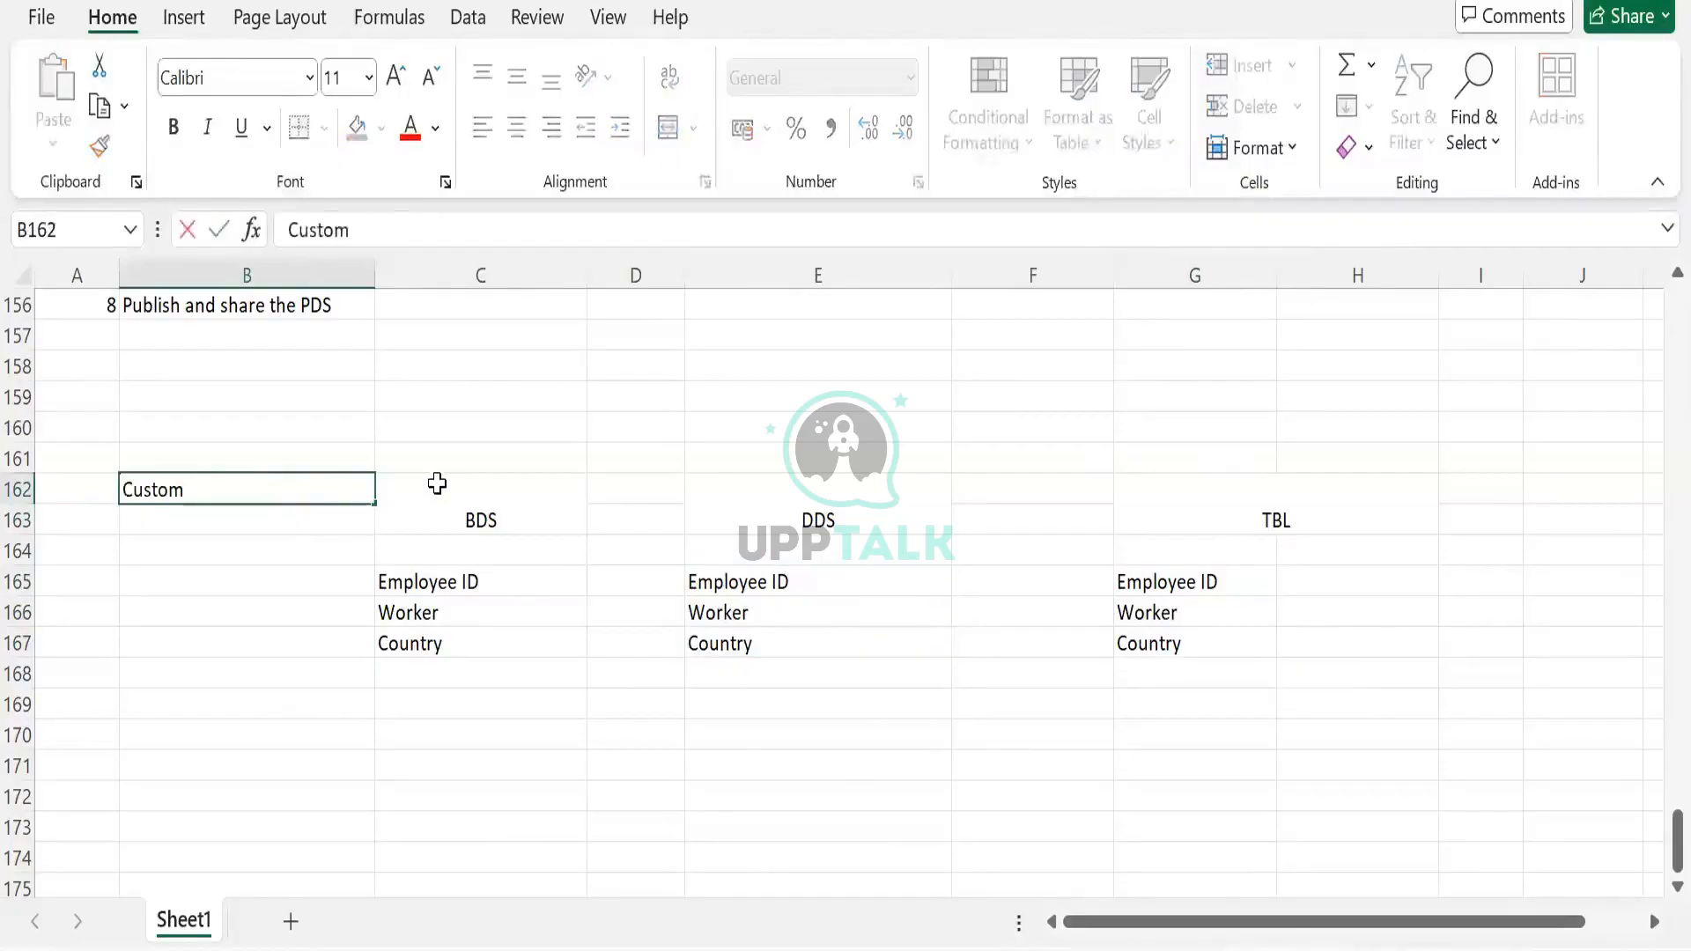
text( Reprort)
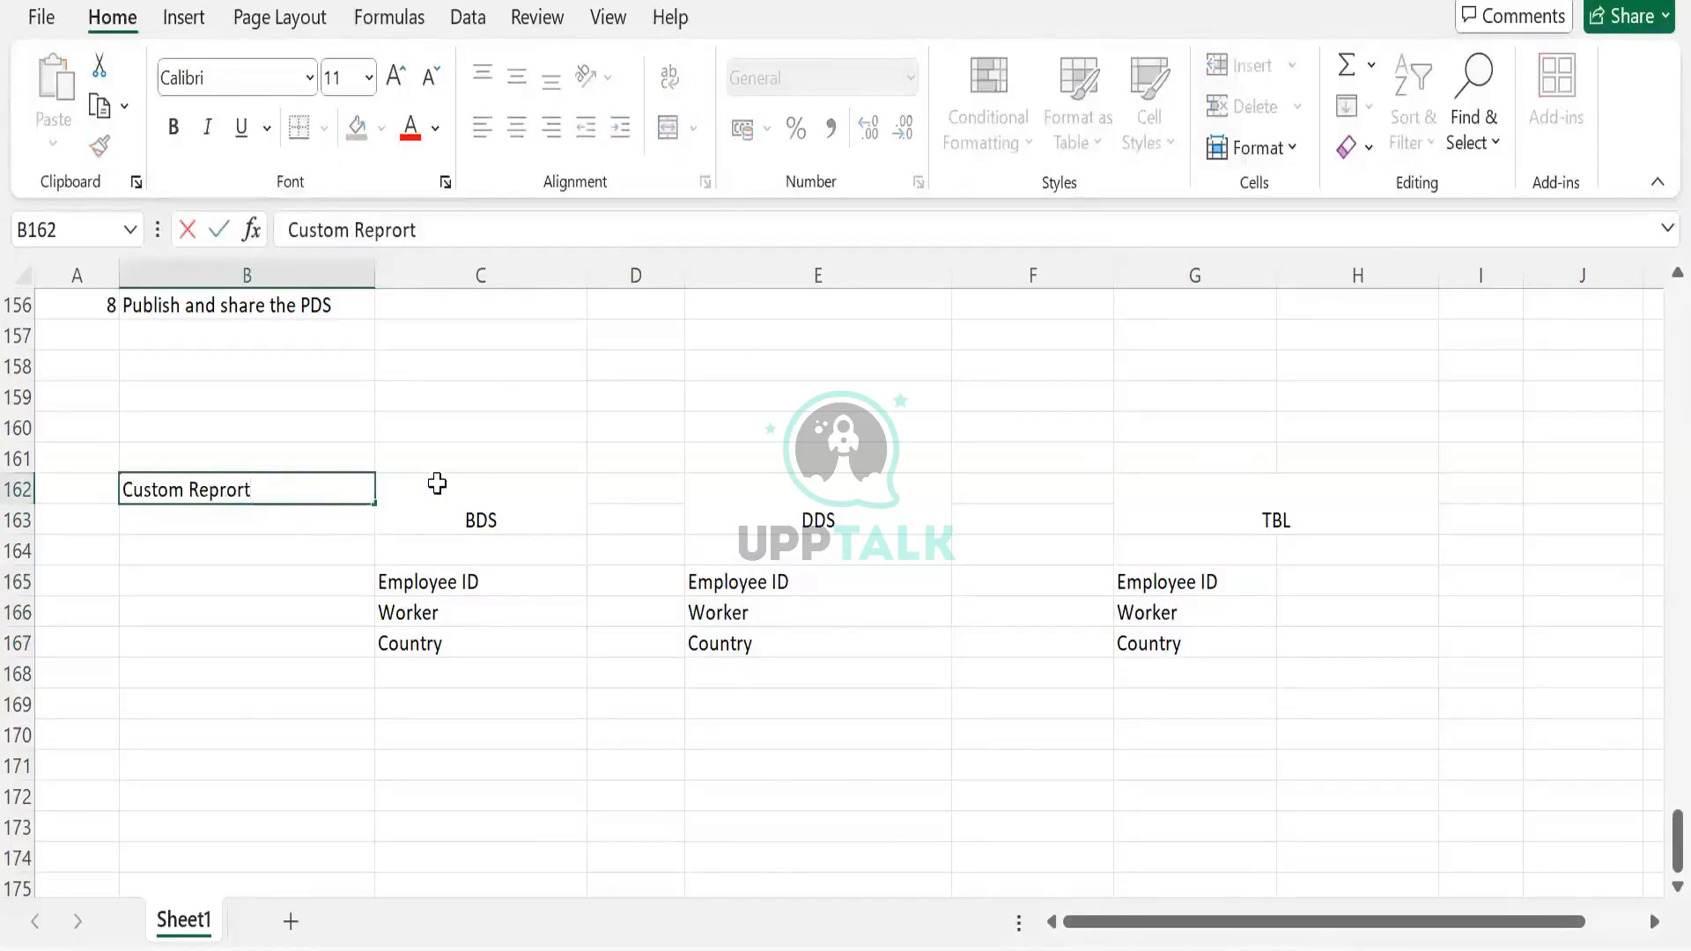
text(ort)
click(437, 484)
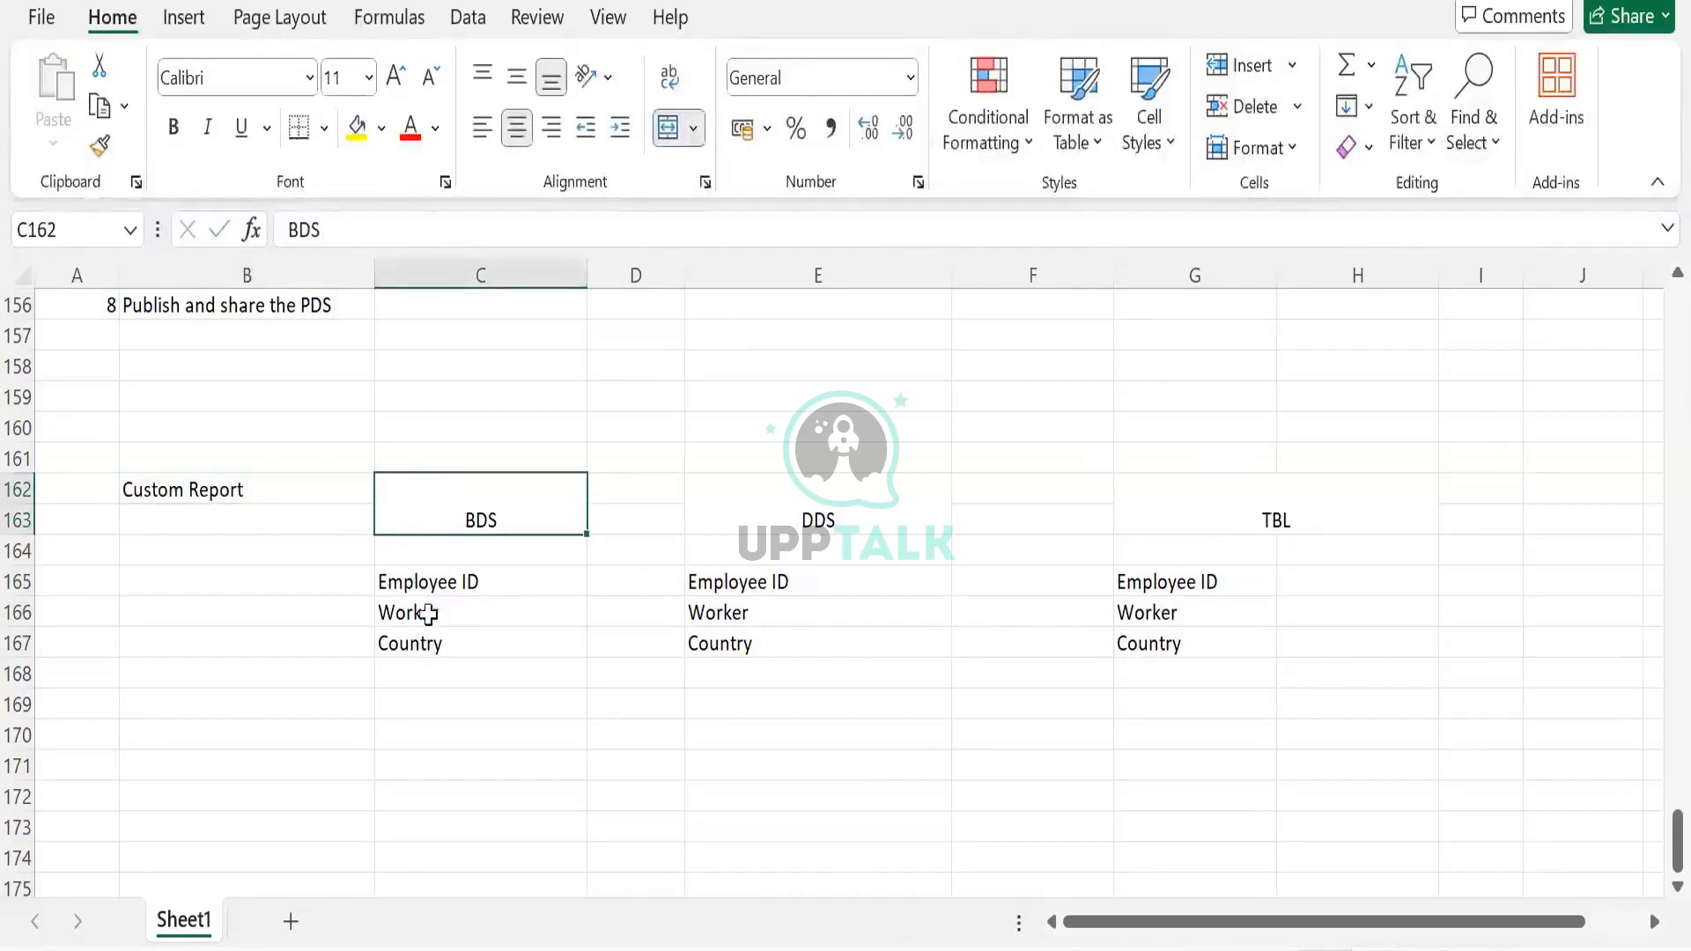
drag(483, 582, 486, 632)
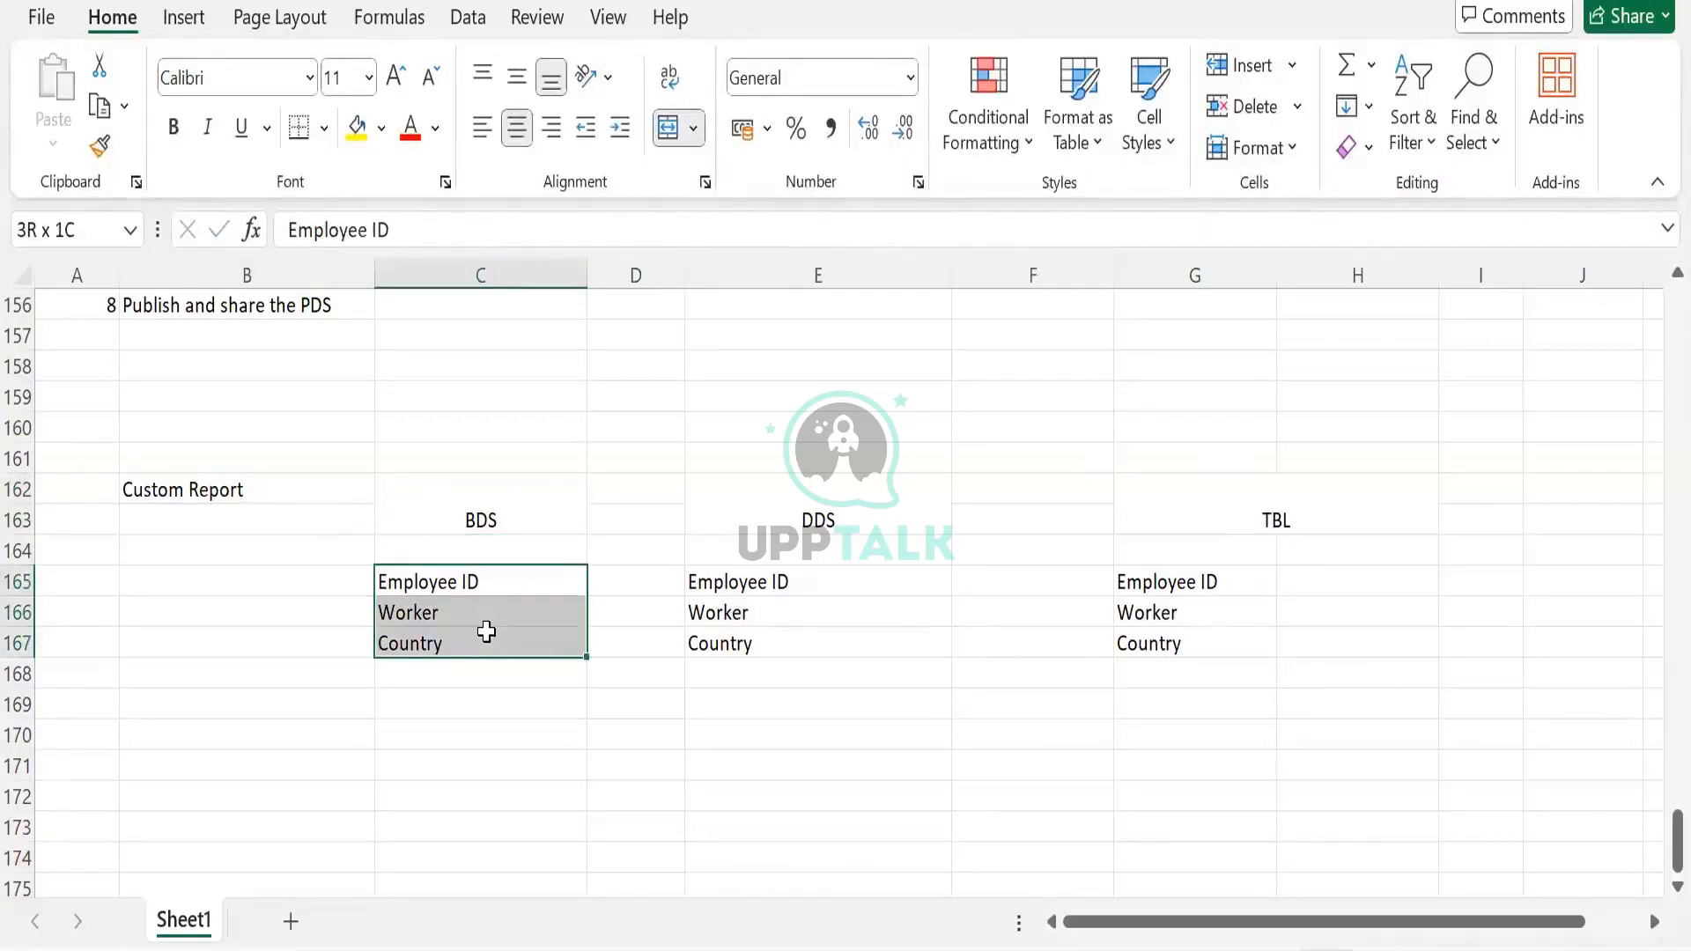
drag(486, 631, 486, 632)
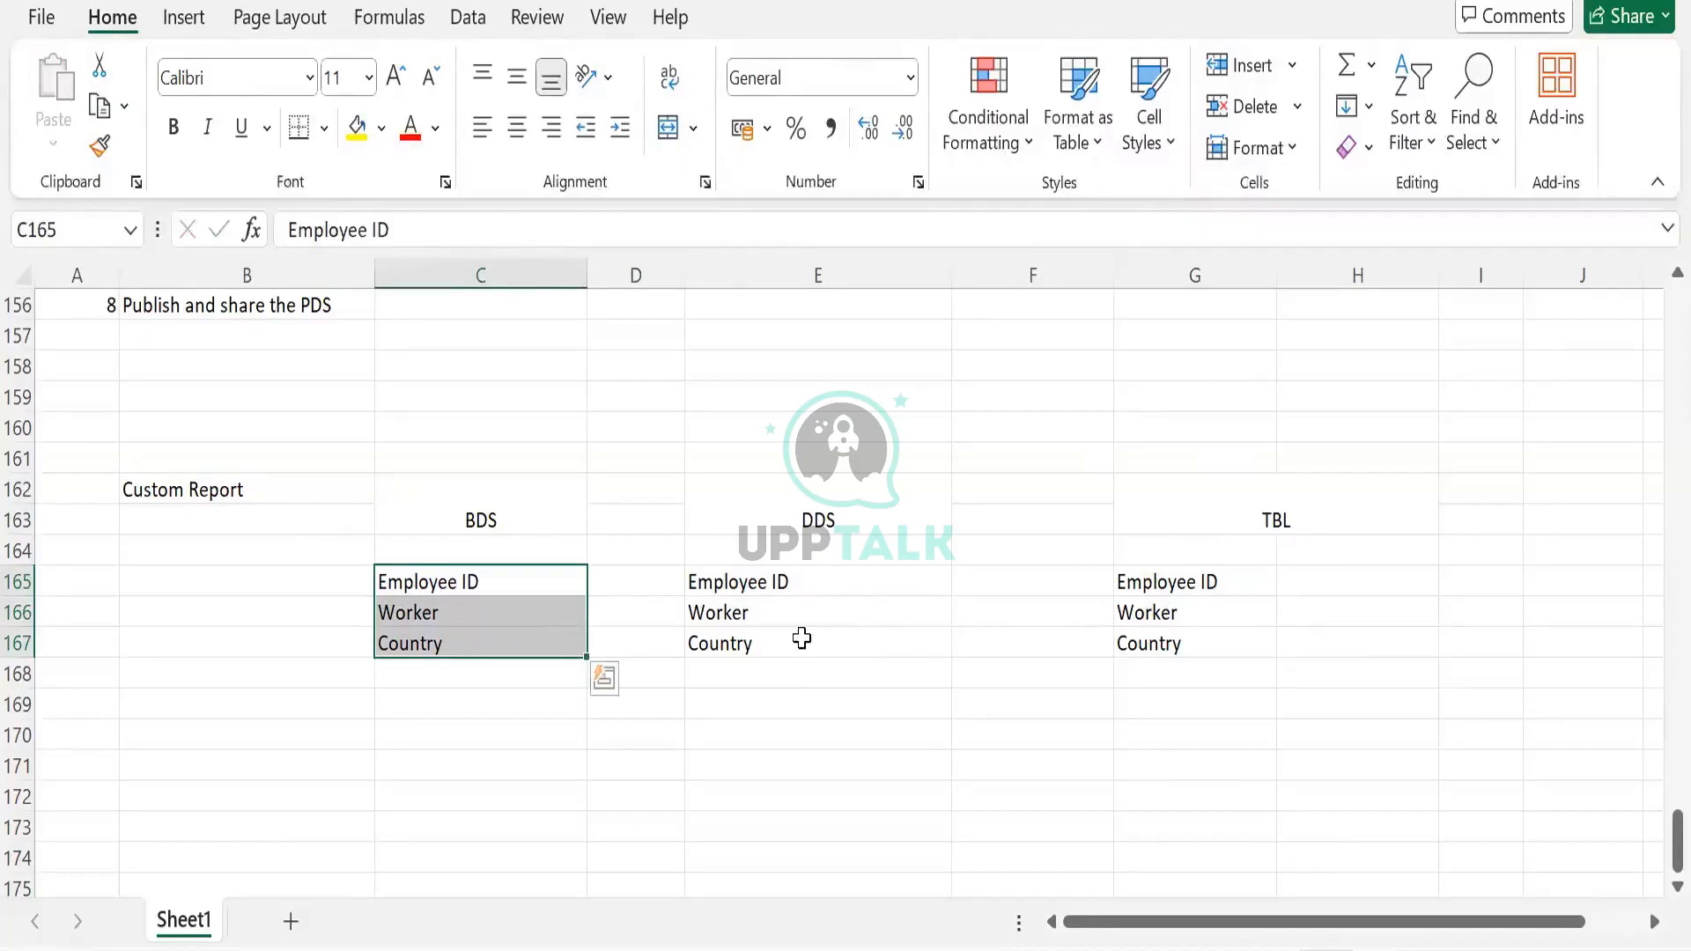
click(795, 680)
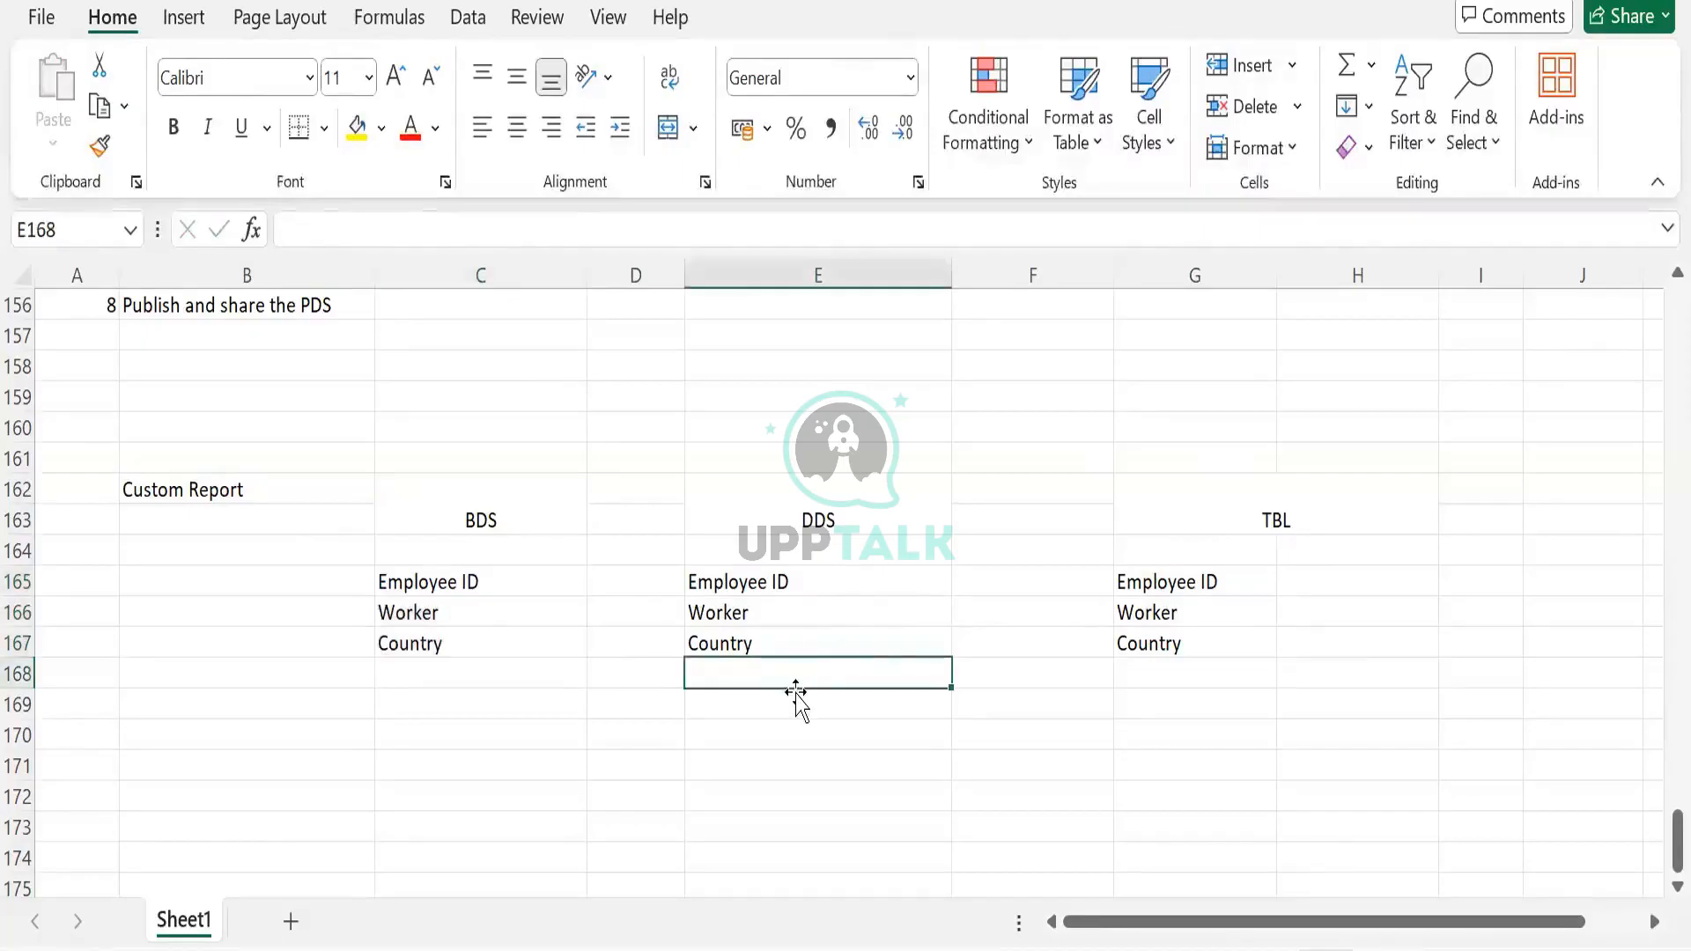
click(767, 638)
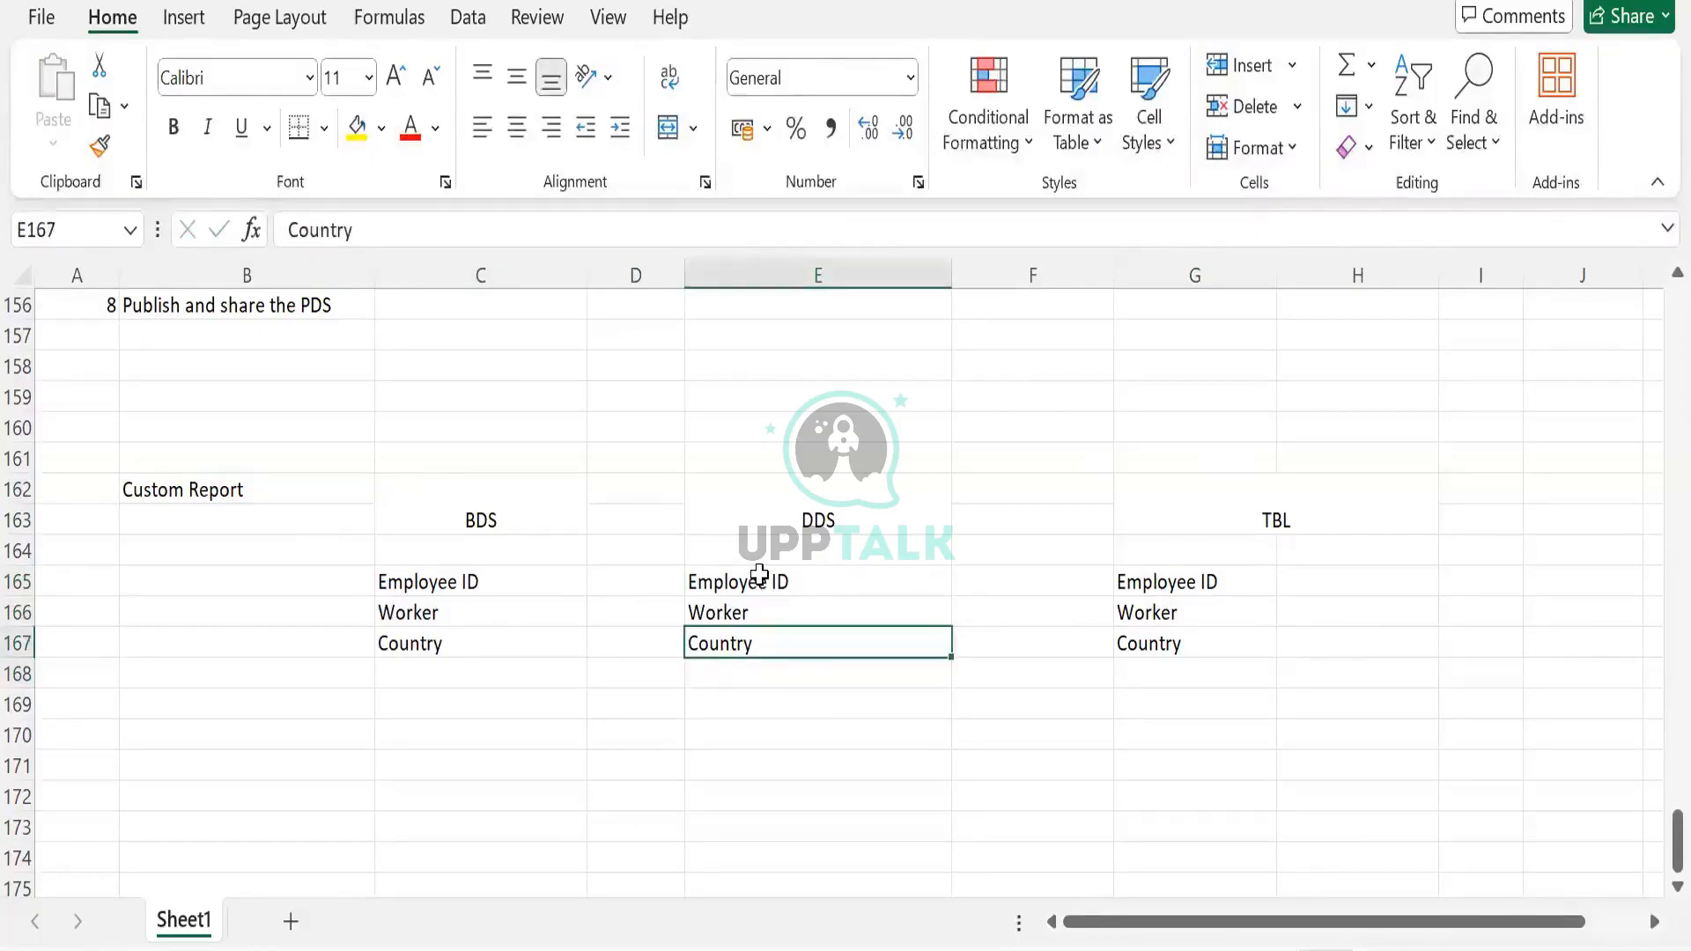
drag(755, 578, 772, 641)
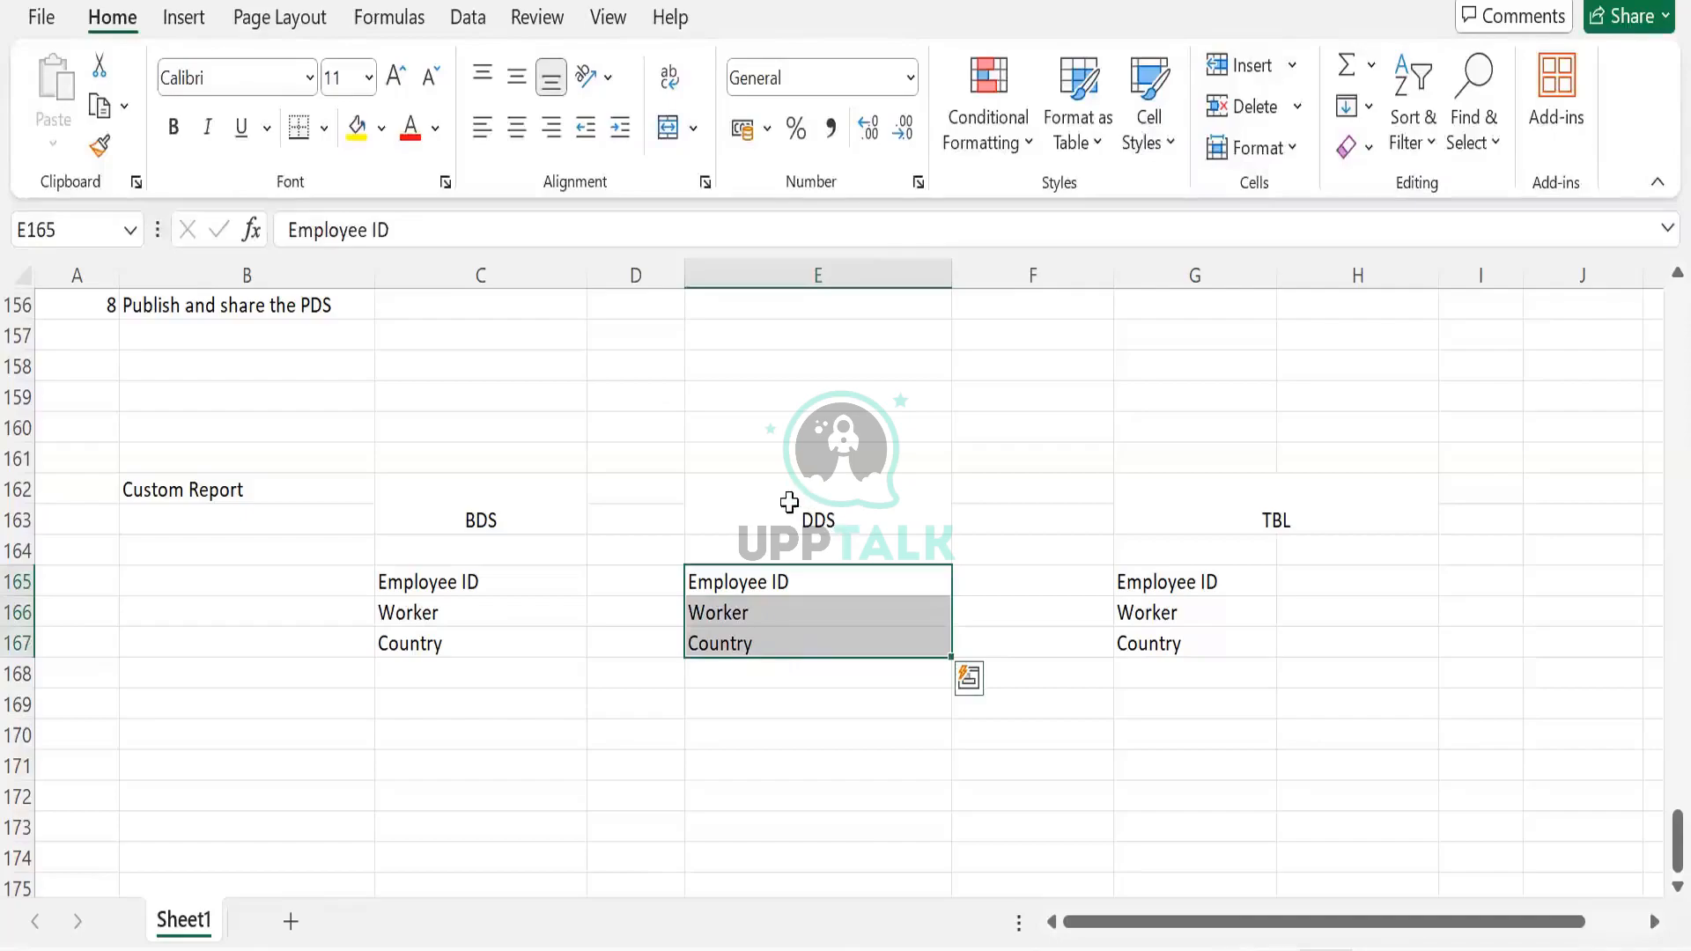
click(1215, 494)
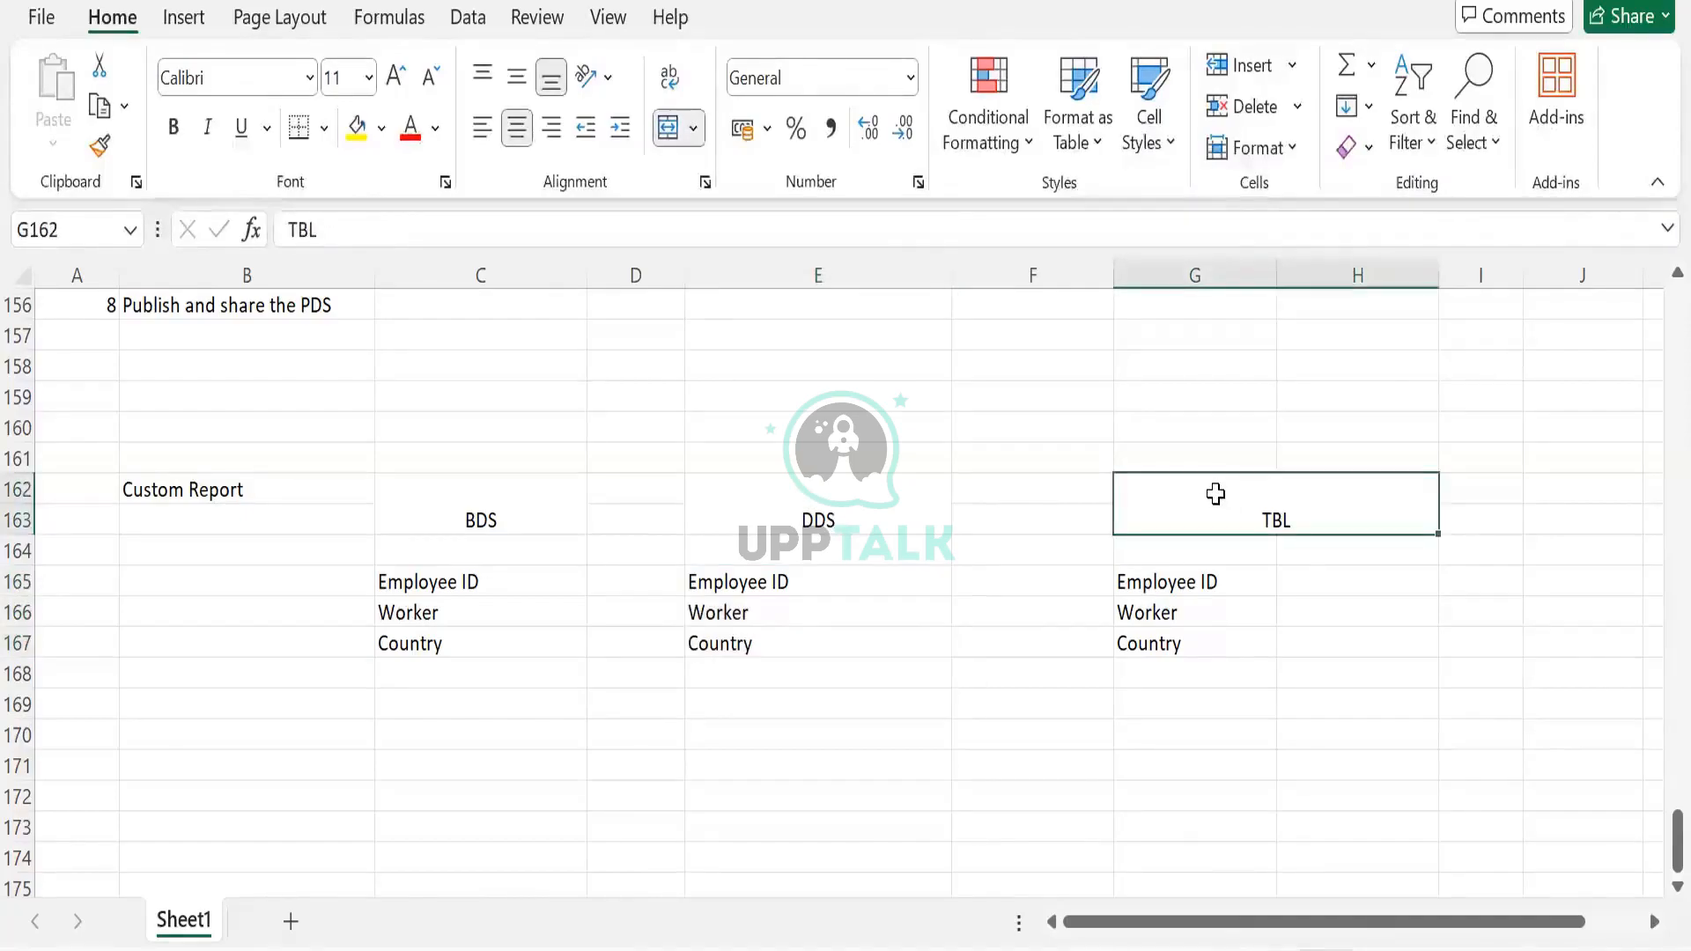
click(819, 580)
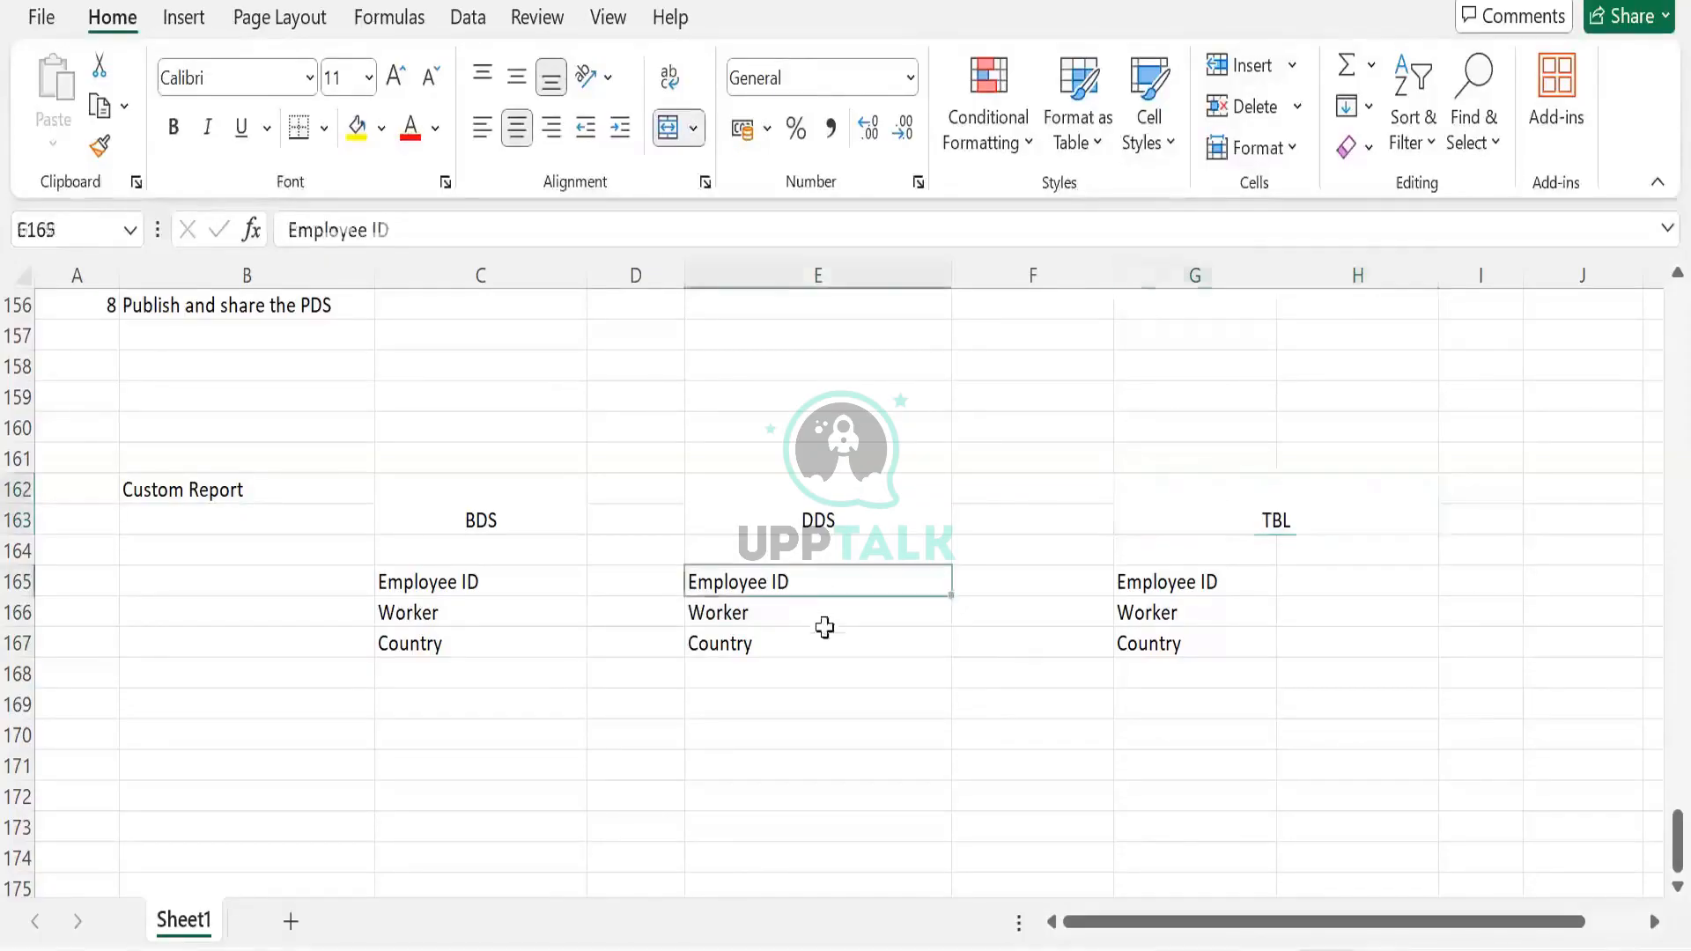
drag(824, 627, 819, 638)
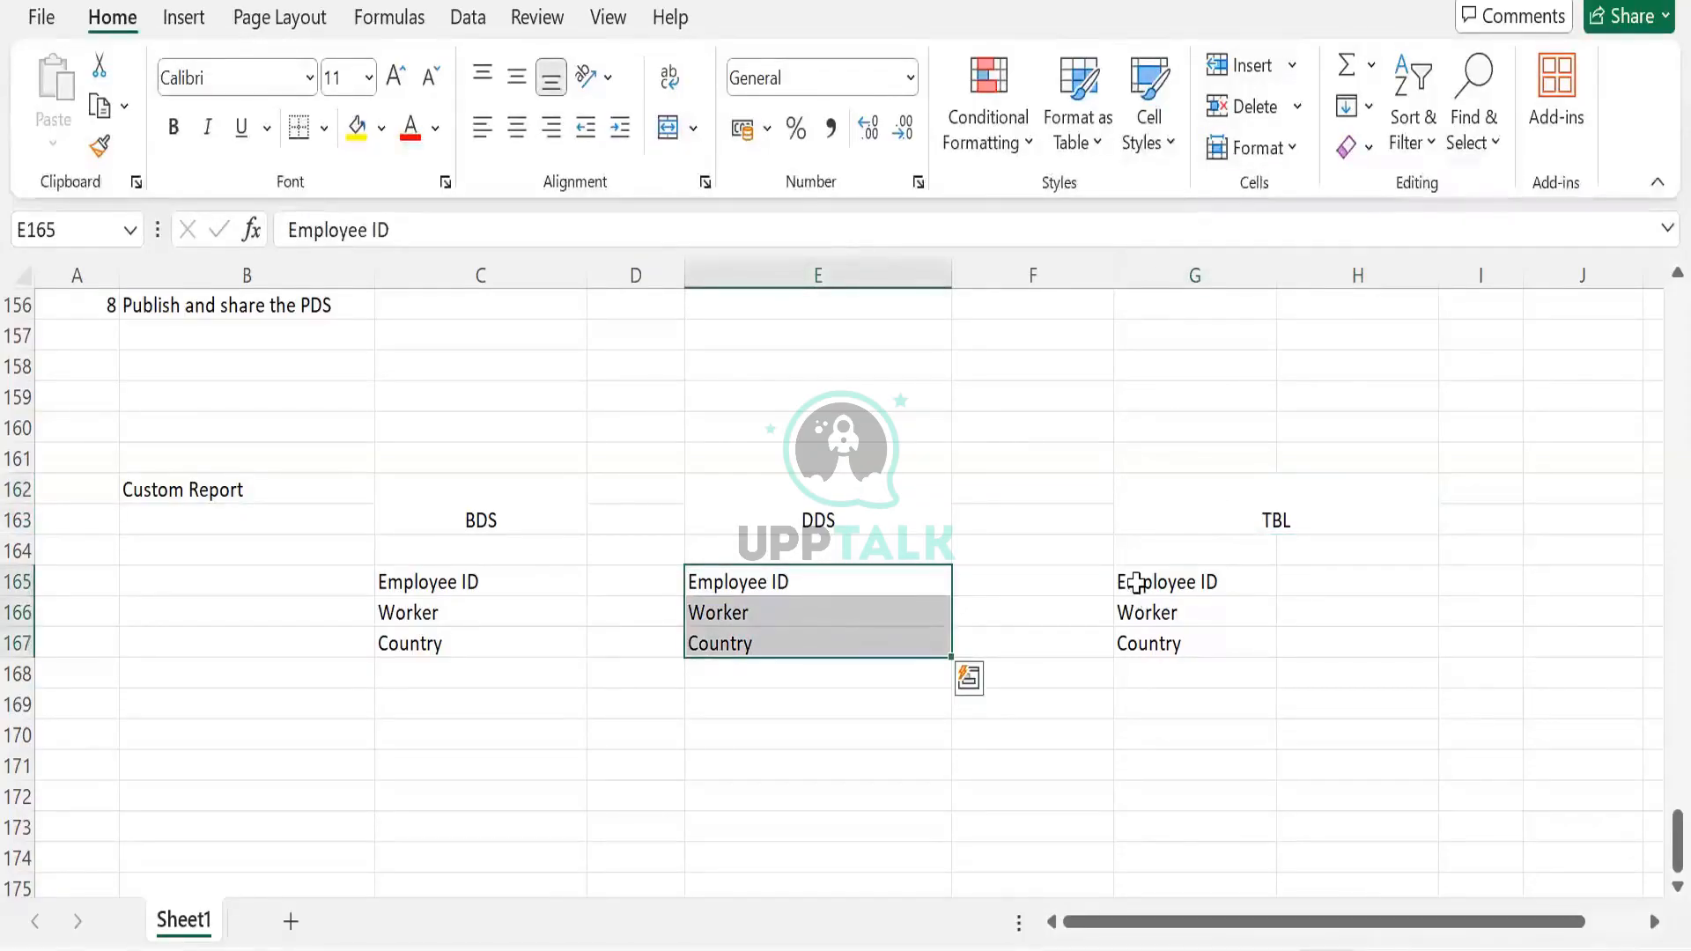
drag(1136, 582, 1145, 648)
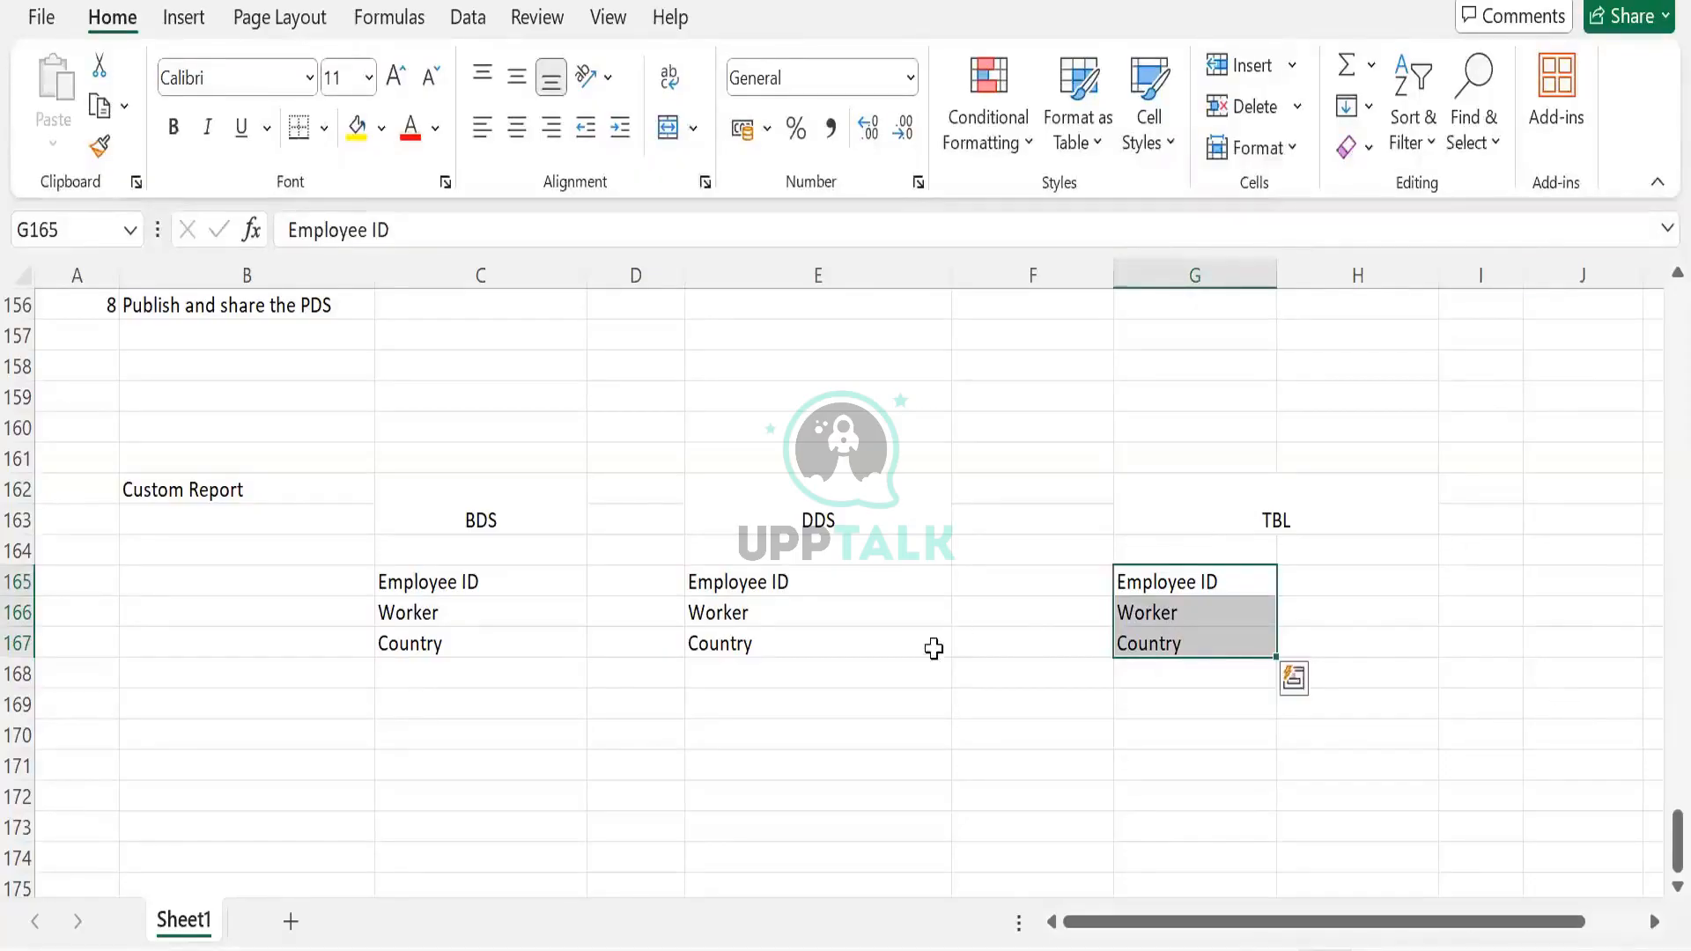
click(755, 653)
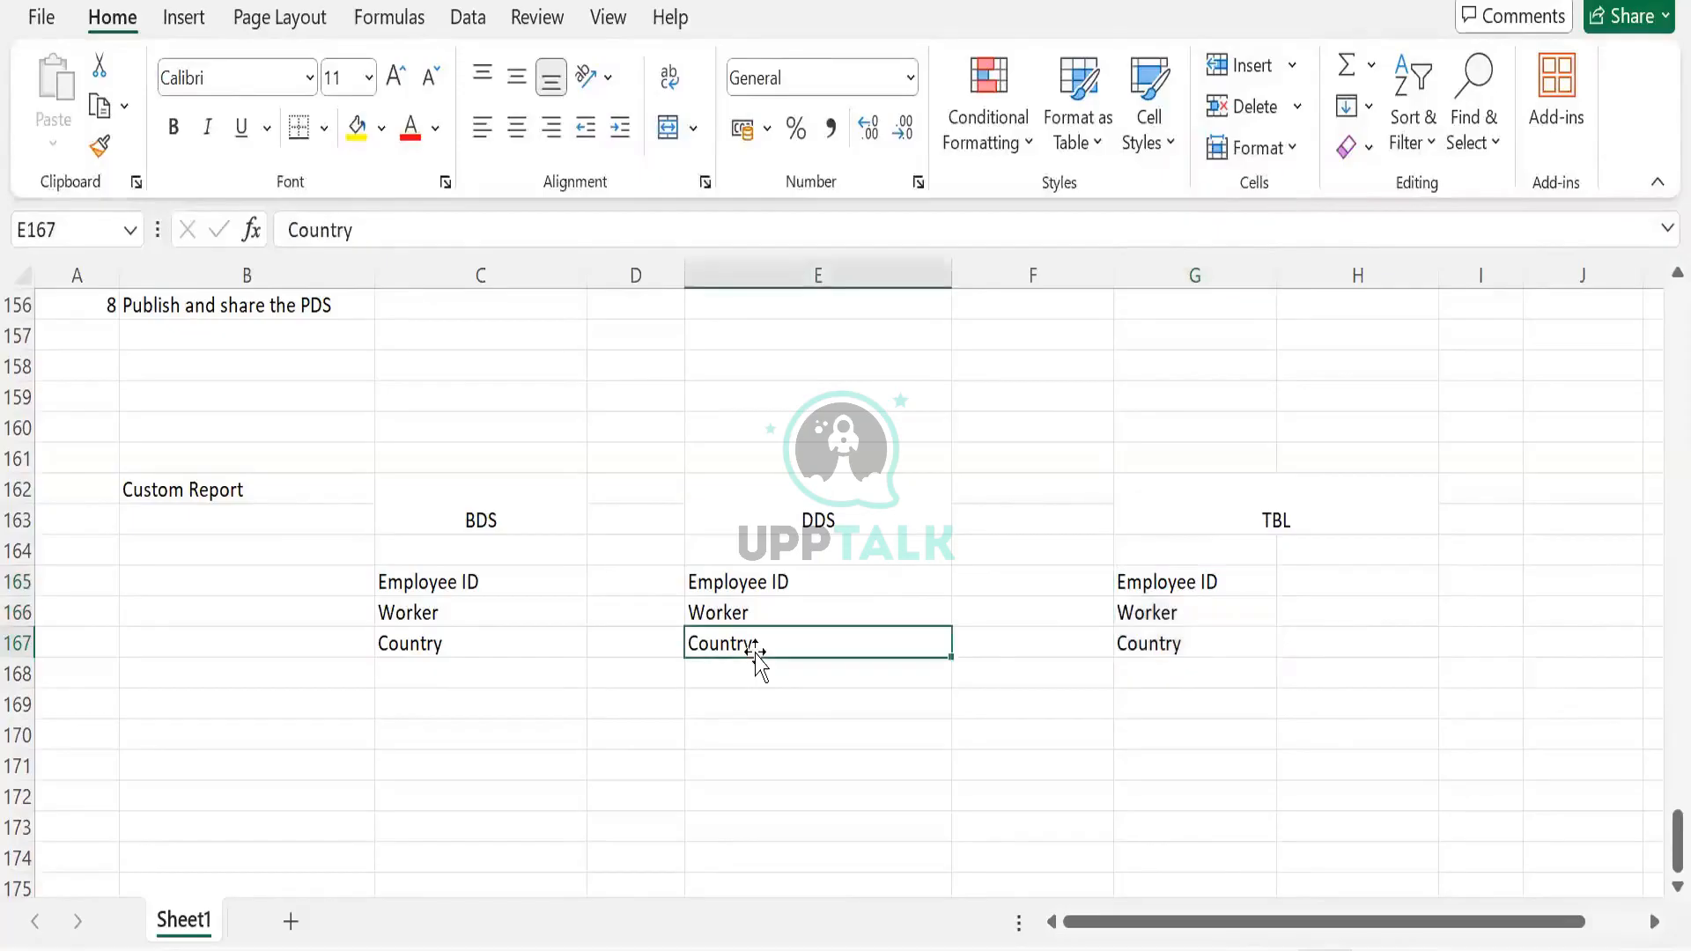
drag(480, 507, 778, 629)
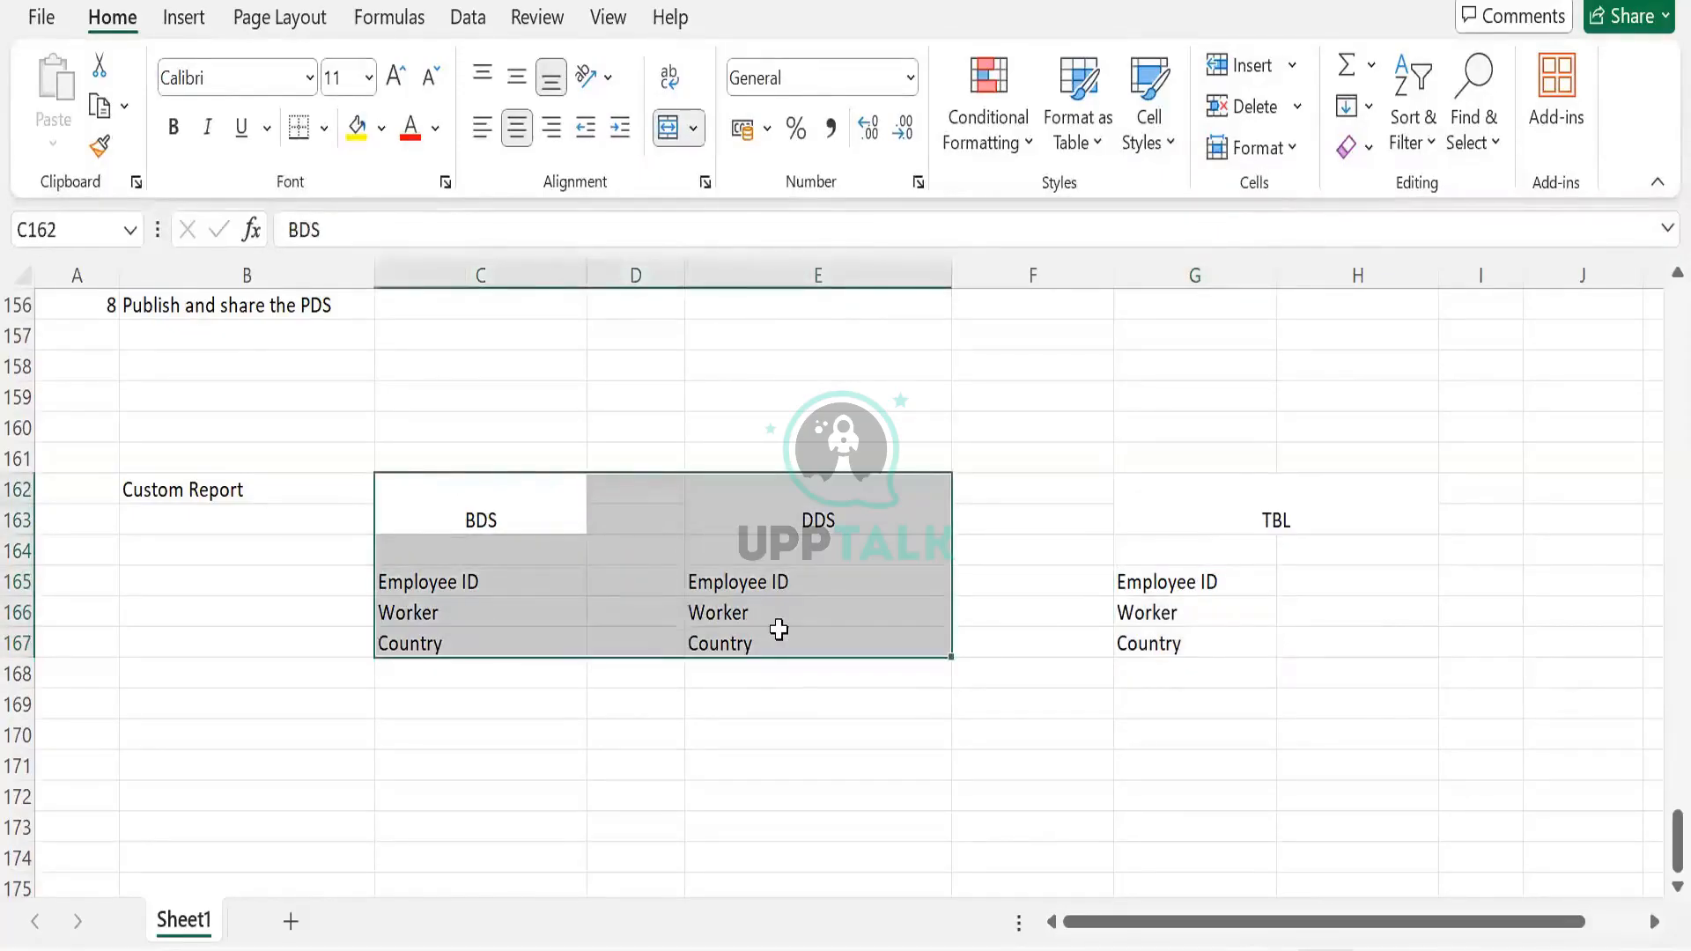
click(780, 631)
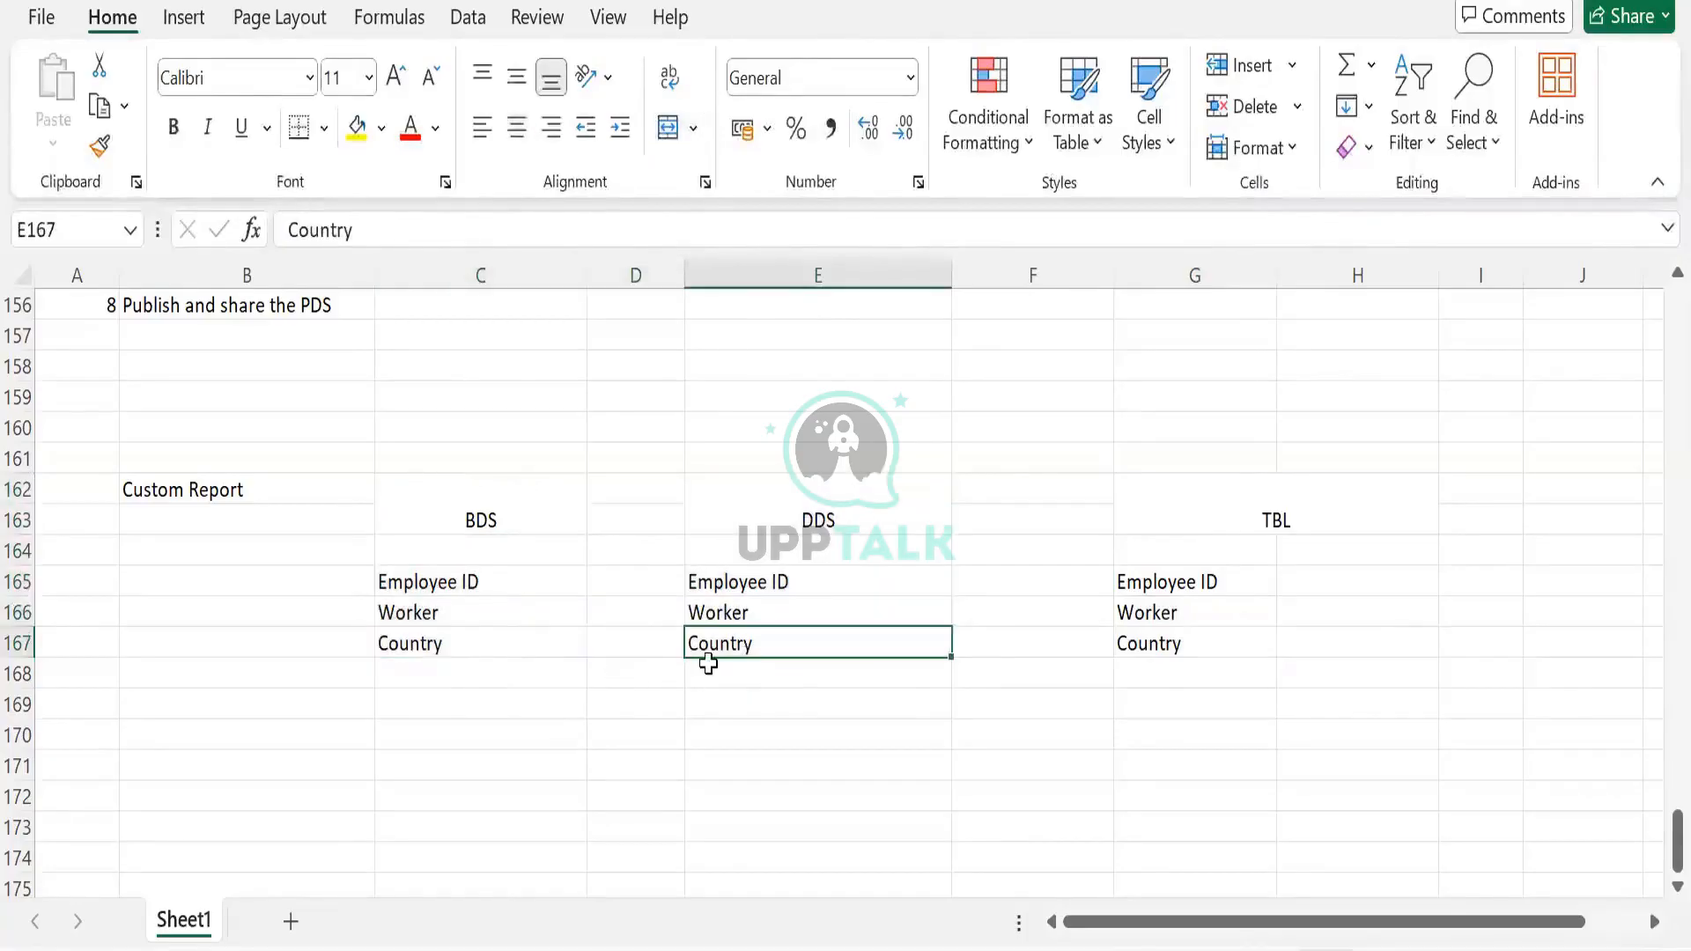
Try clearing Country from the DDS column, then restore it with Ctrl+Z
key(Delete)
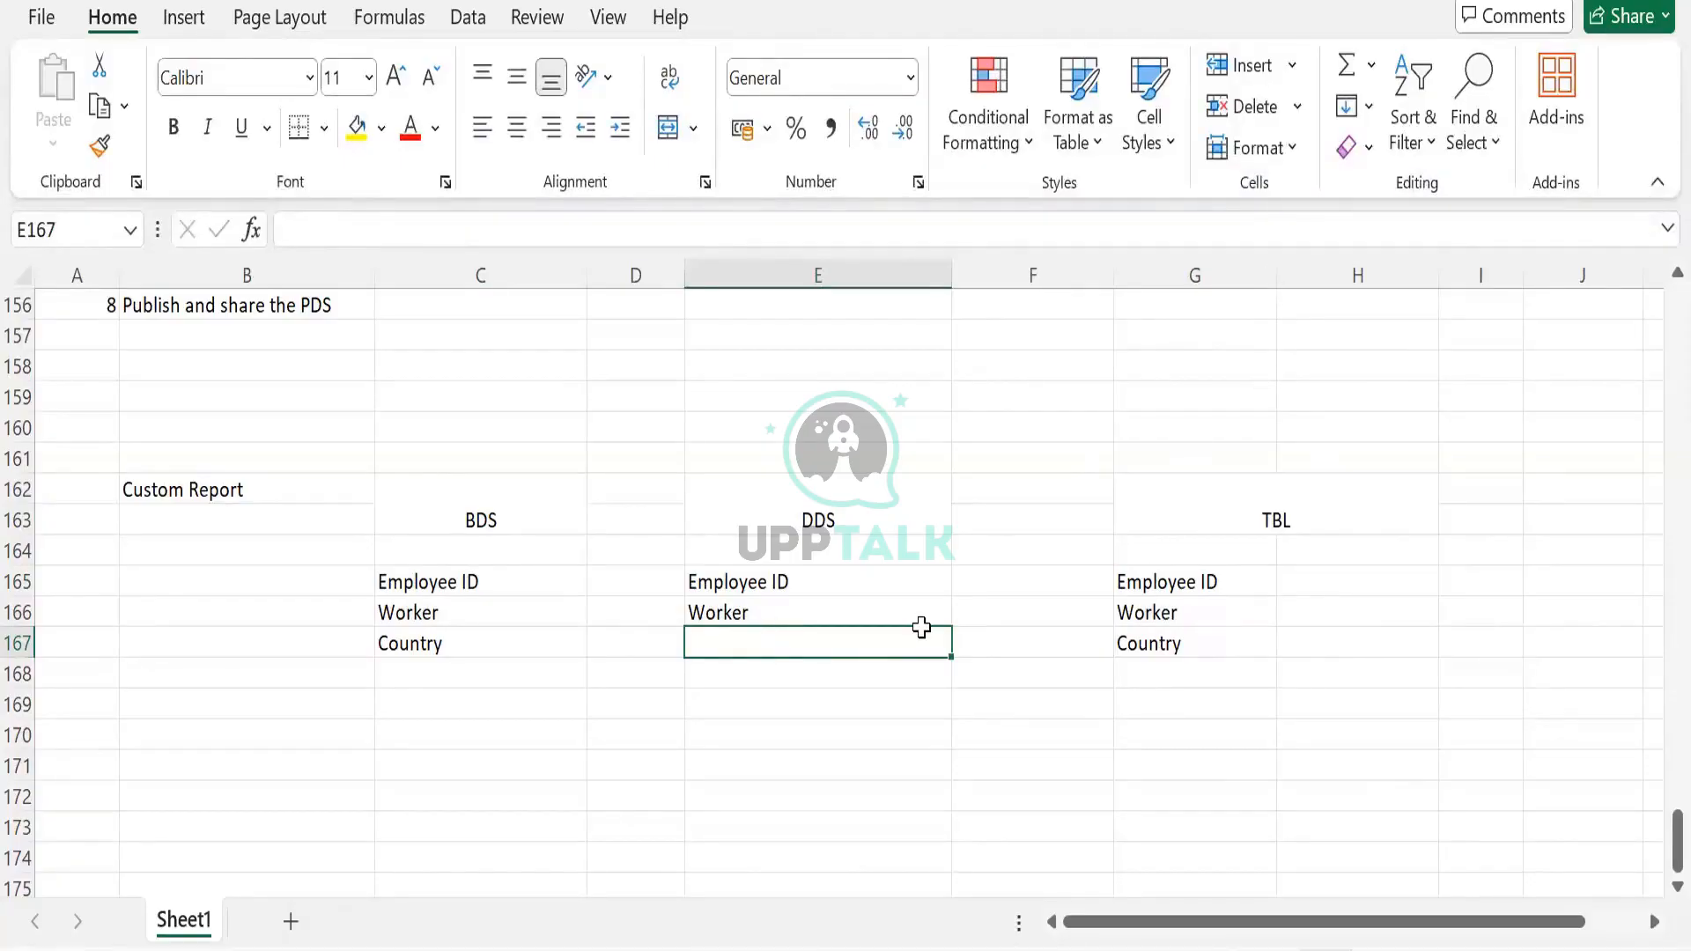
text(Country)
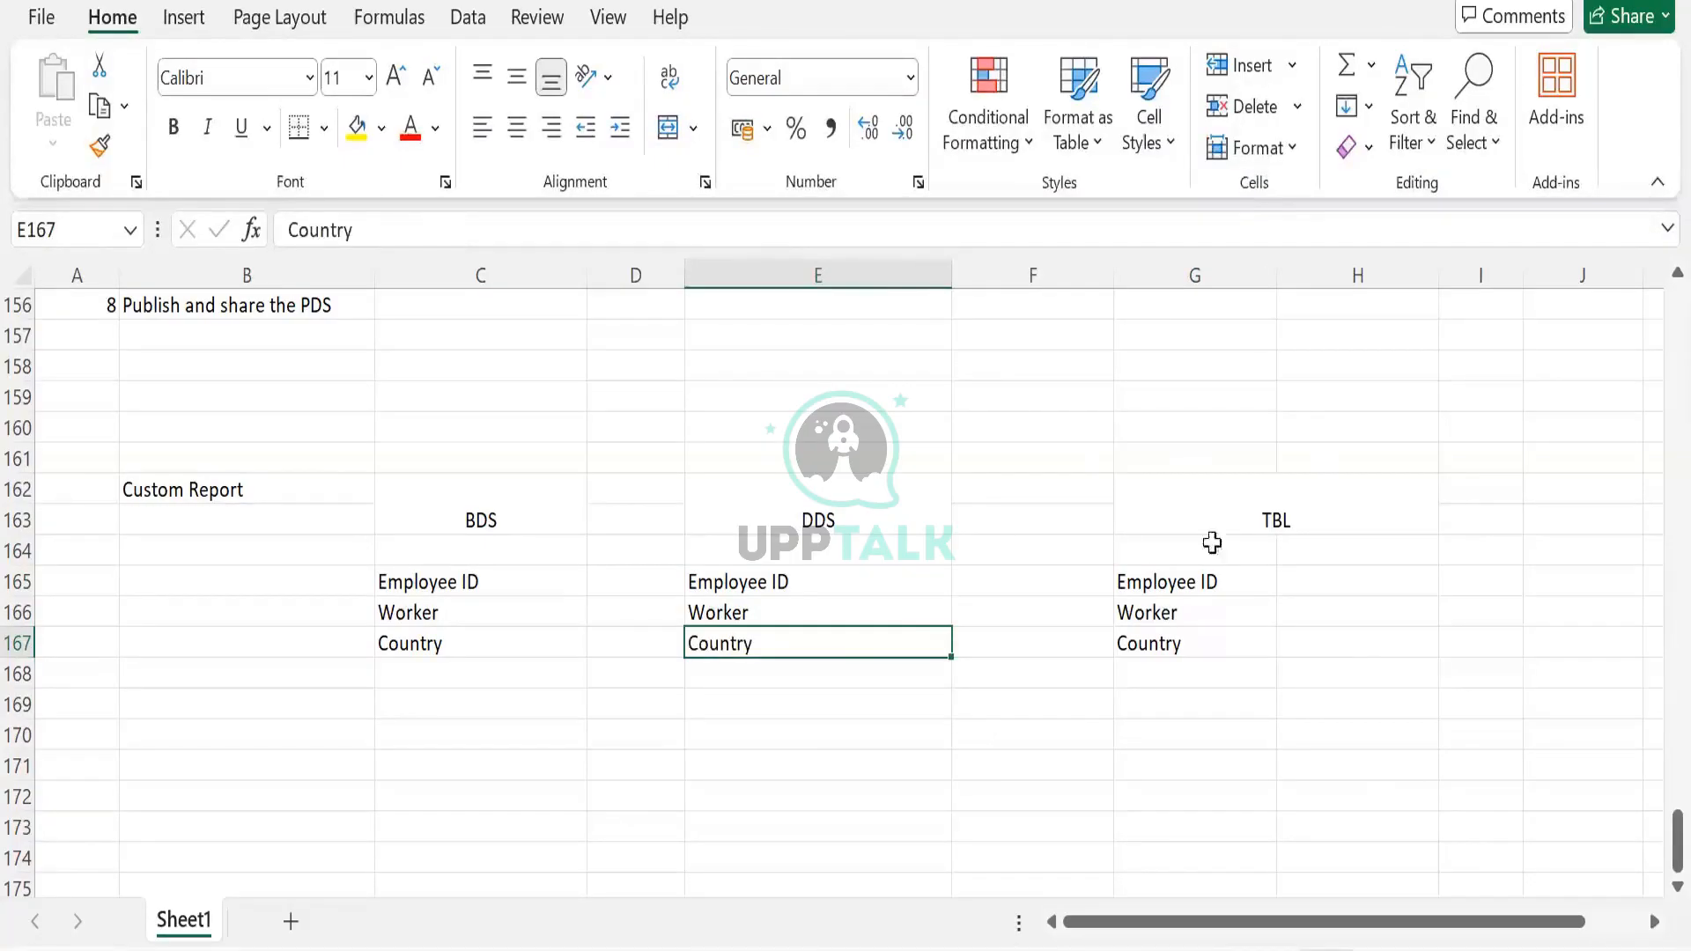
click(1255, 519)
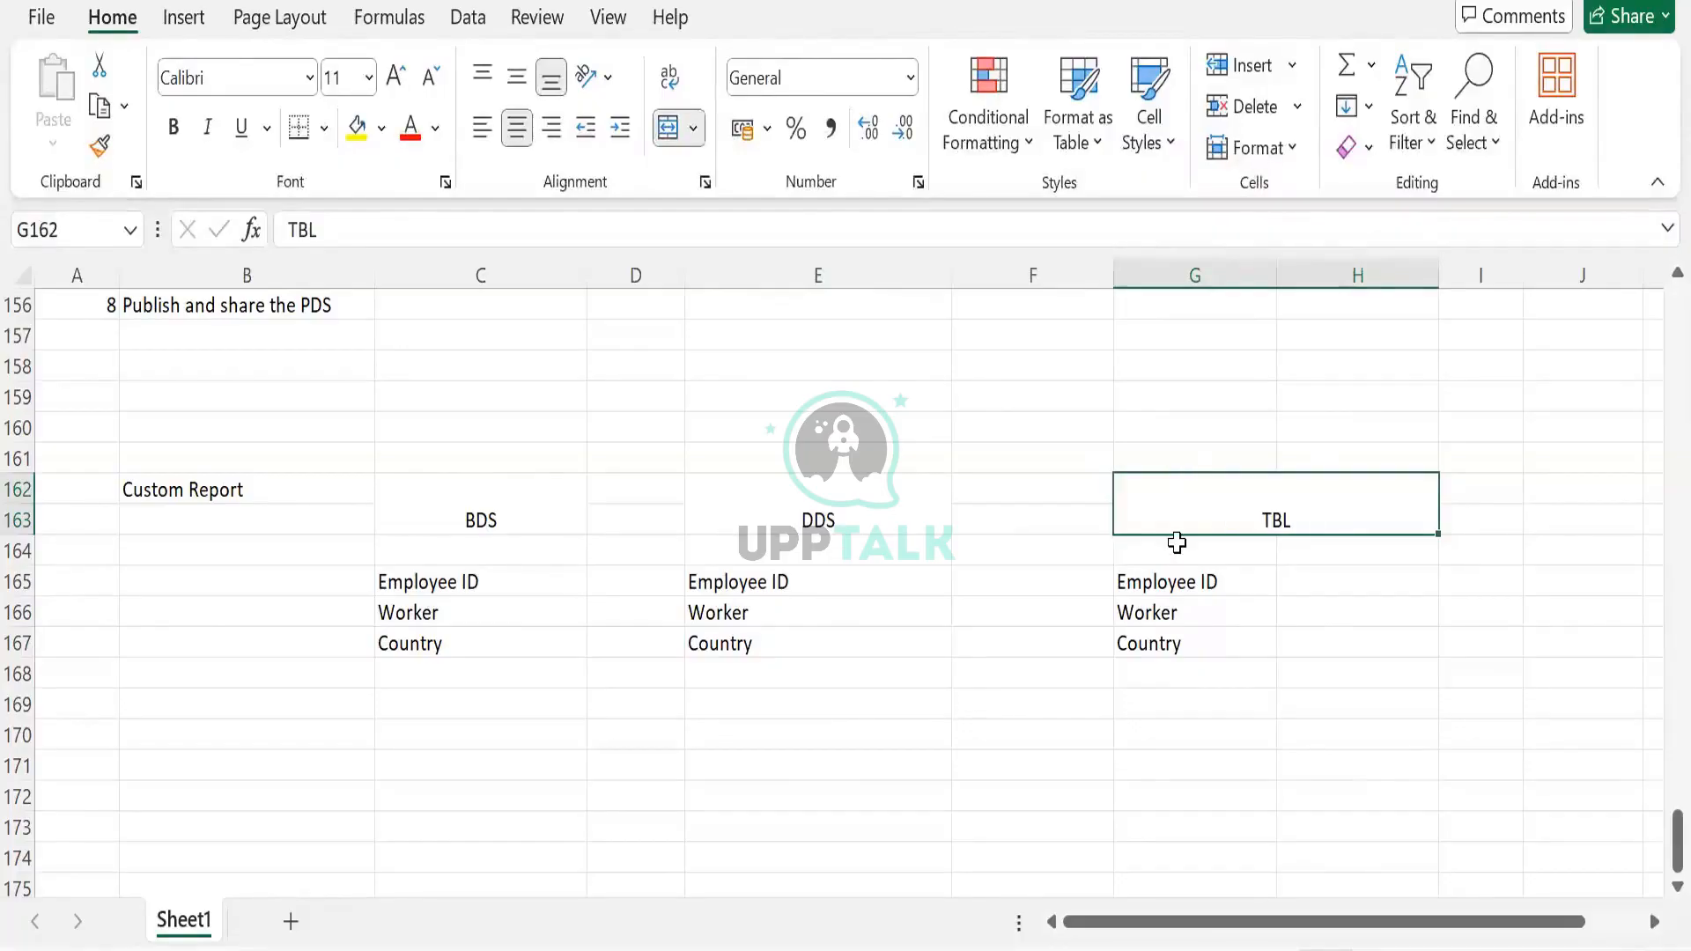
click(902, 649)
key(Delete)
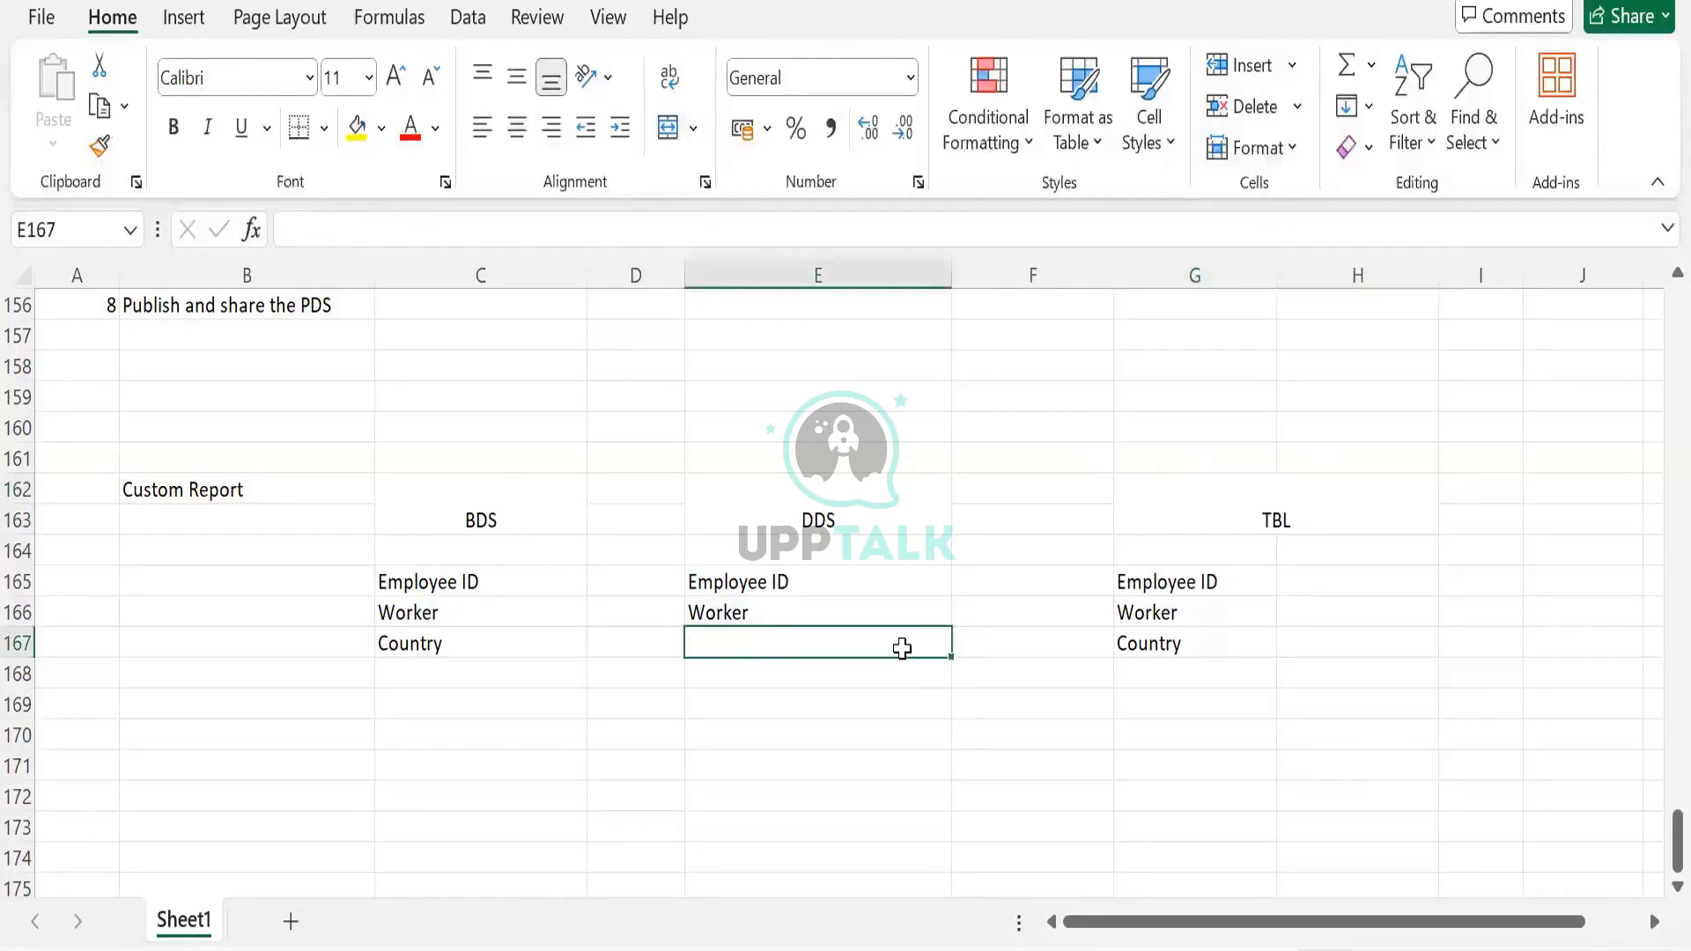
click(1168, 569)
drag(1165, 581, 1164, 650)
click(1164, 650)
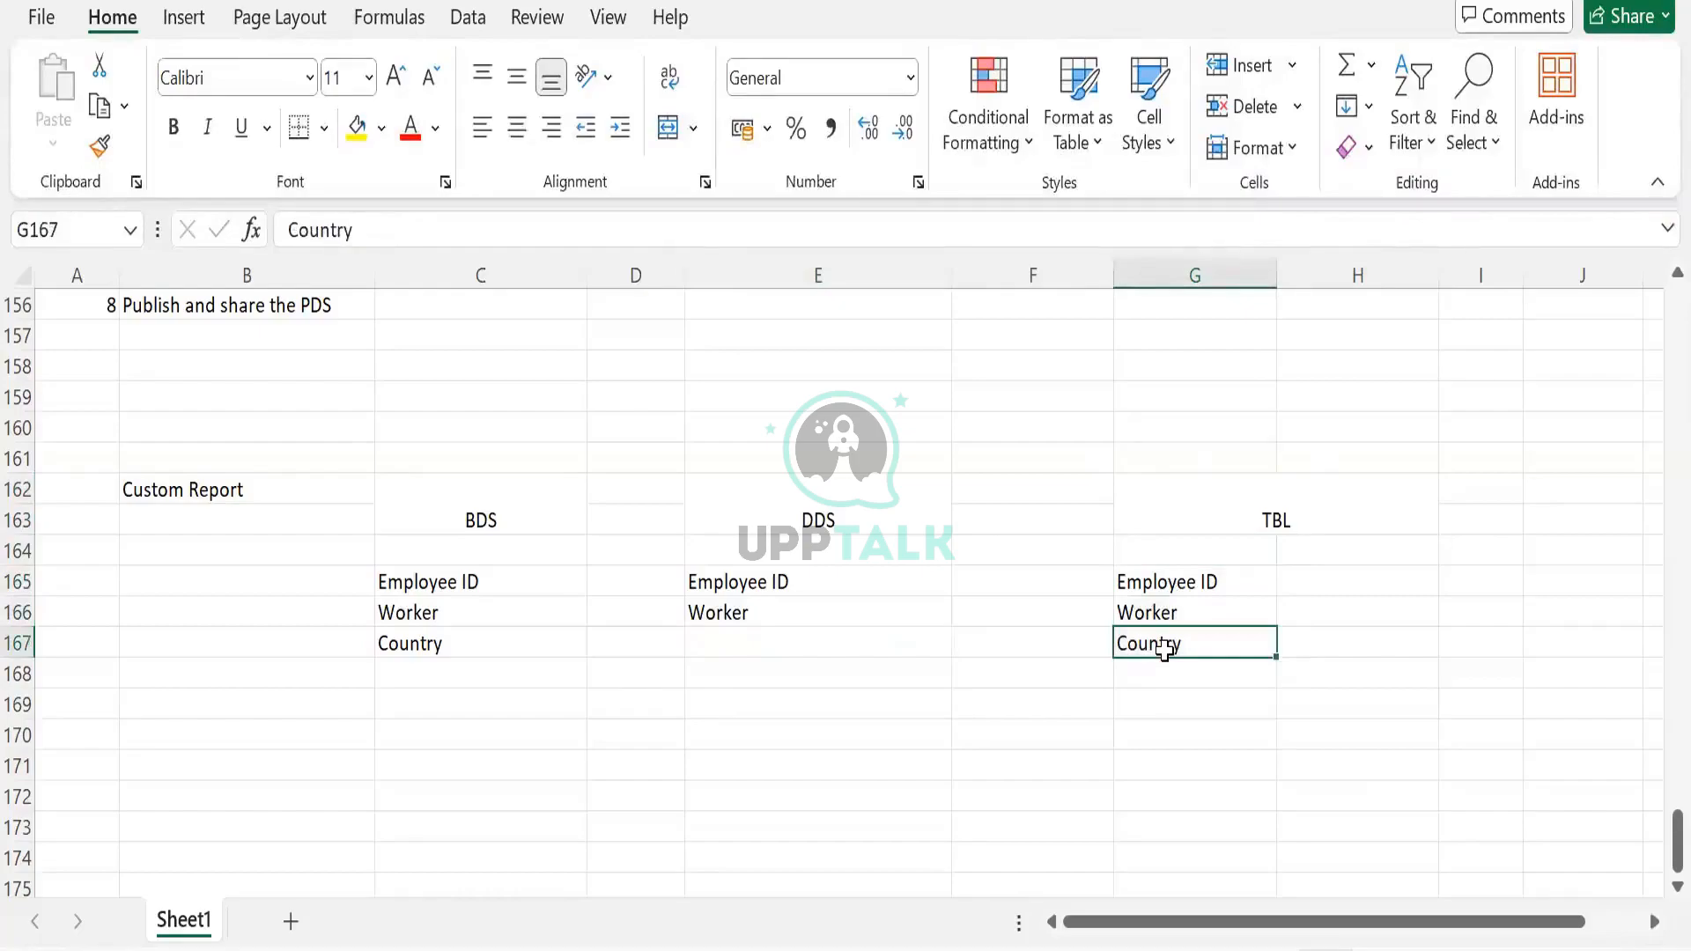
drag(1171, 582, 1168, 648)
key(ctrl+z)
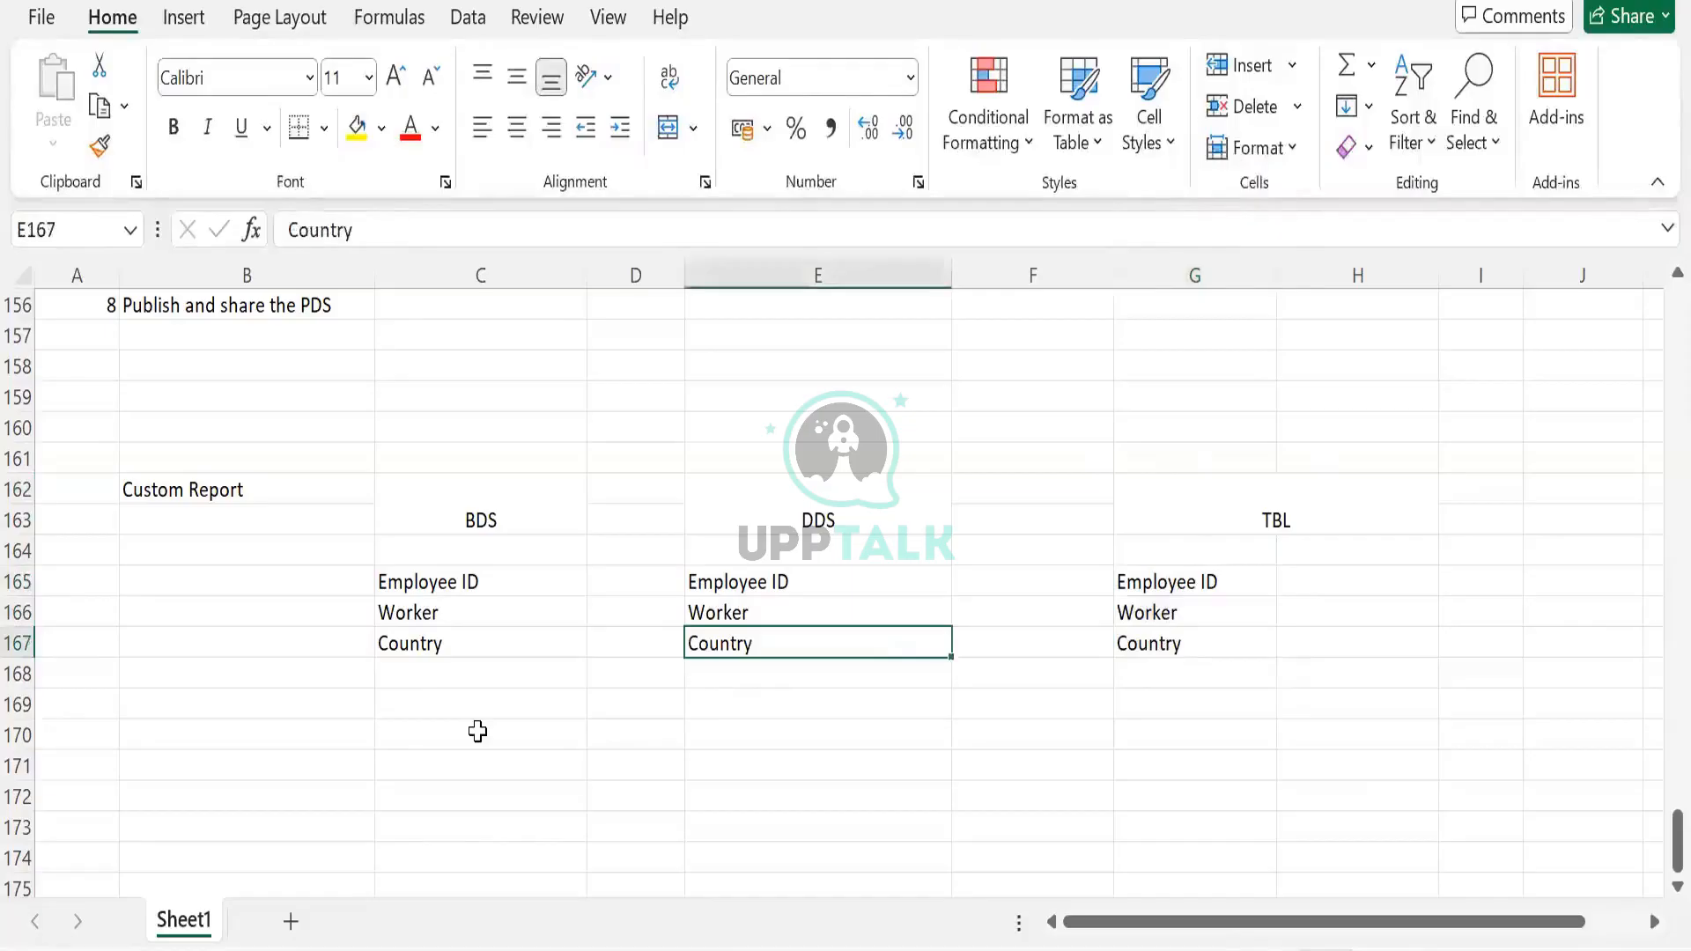
Delete Country from BDS cell C167, leaving Employee ID and Worker, and compare against DDS and TBL
click(451, 641)
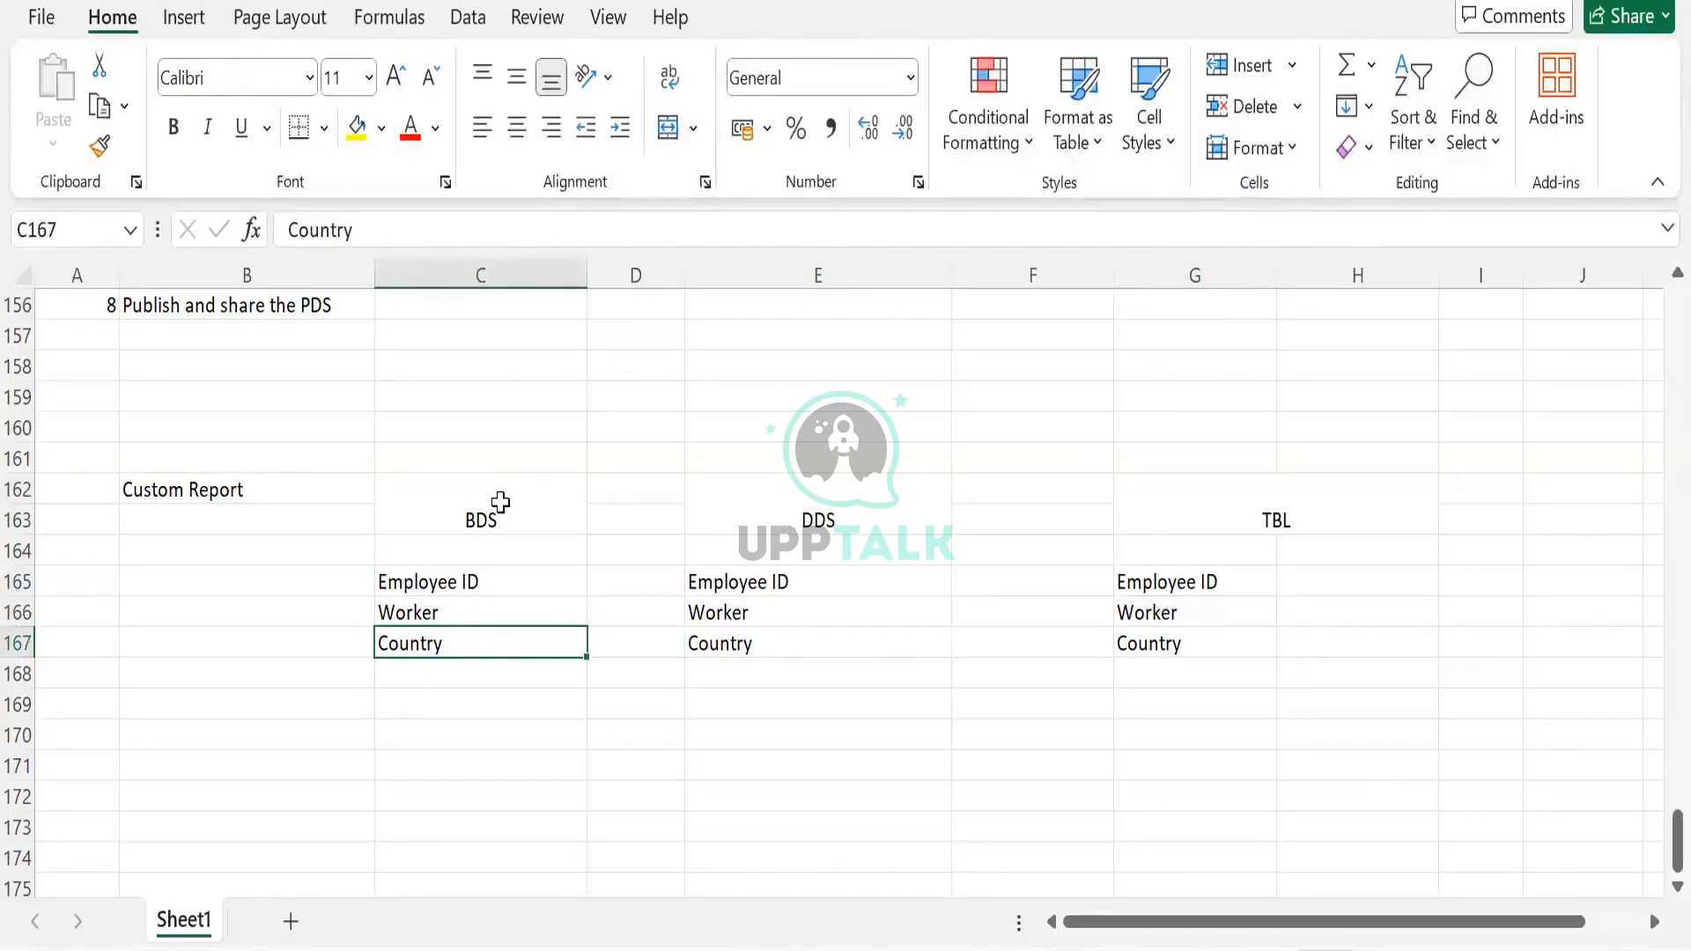
drag(500, 502, 495, 593)
drag(721, 484, 725, 643)
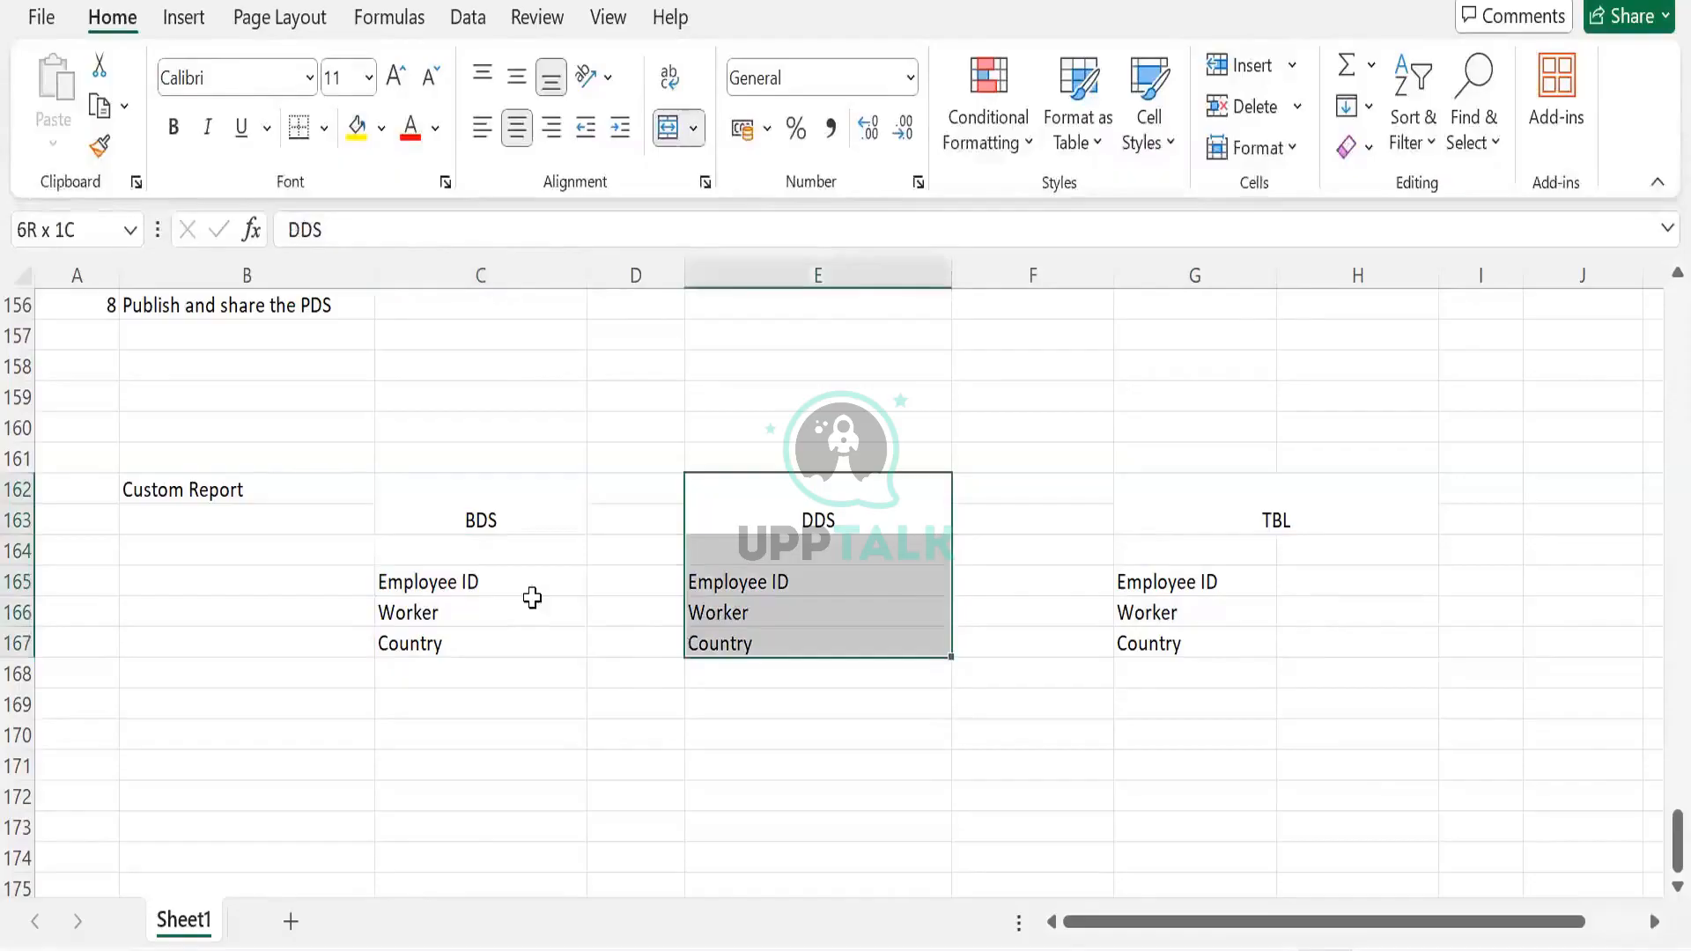
drag(484, 583, 486, 638)
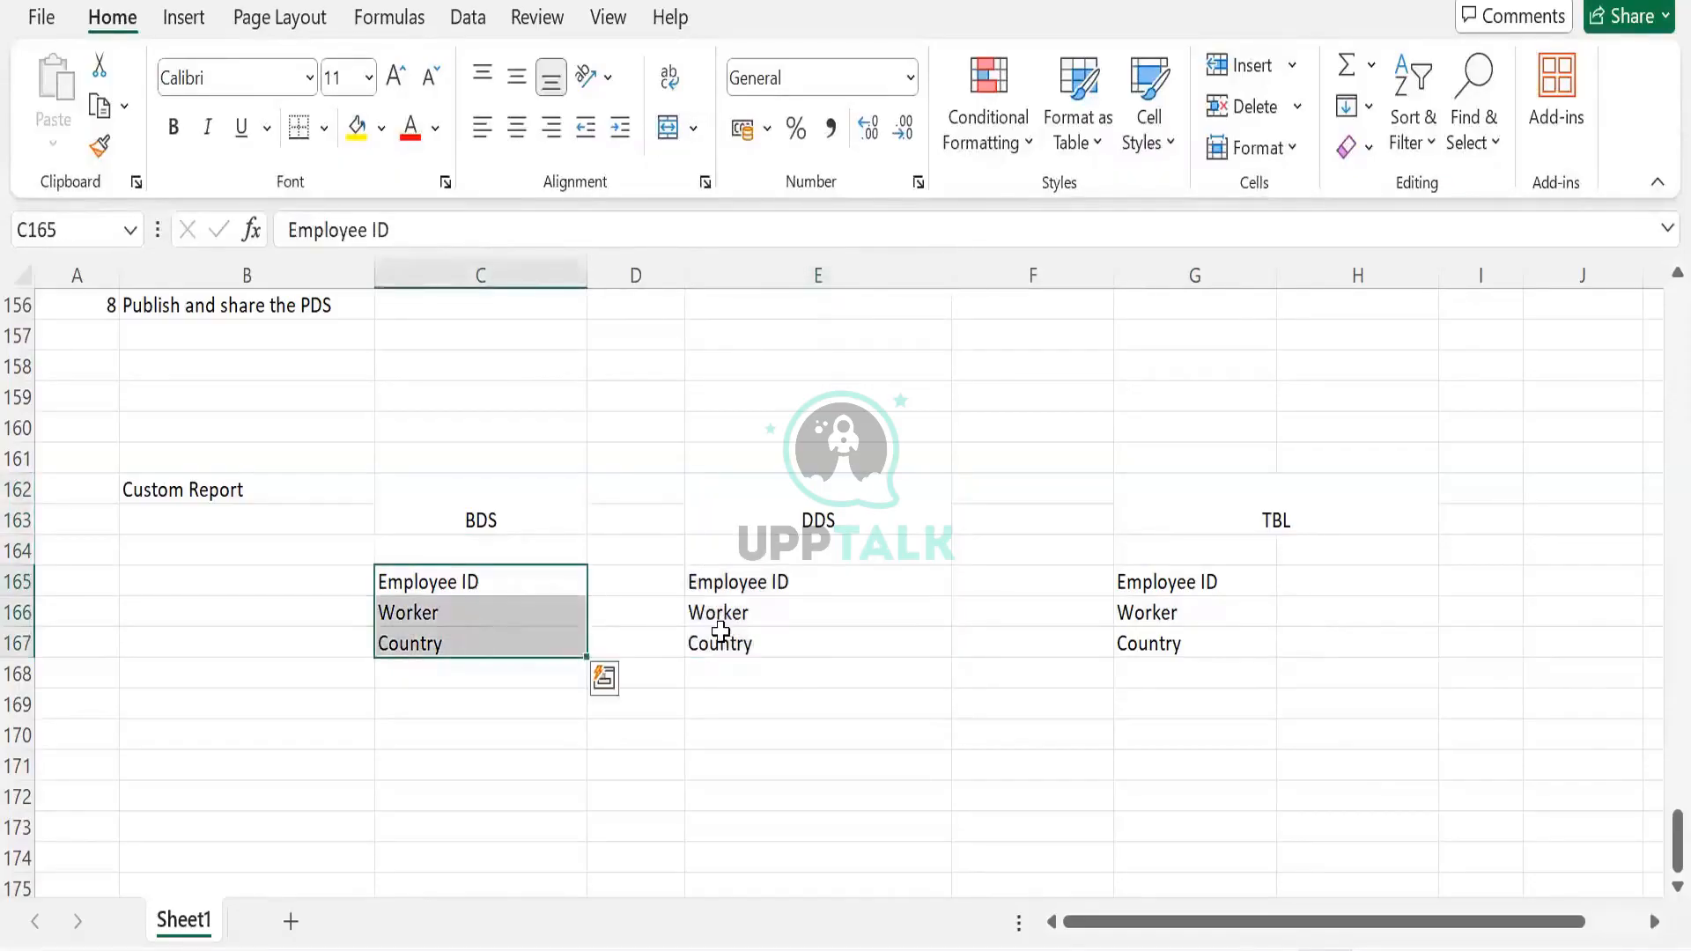
drag(720, 583, 720, 643)
click(475, 645)
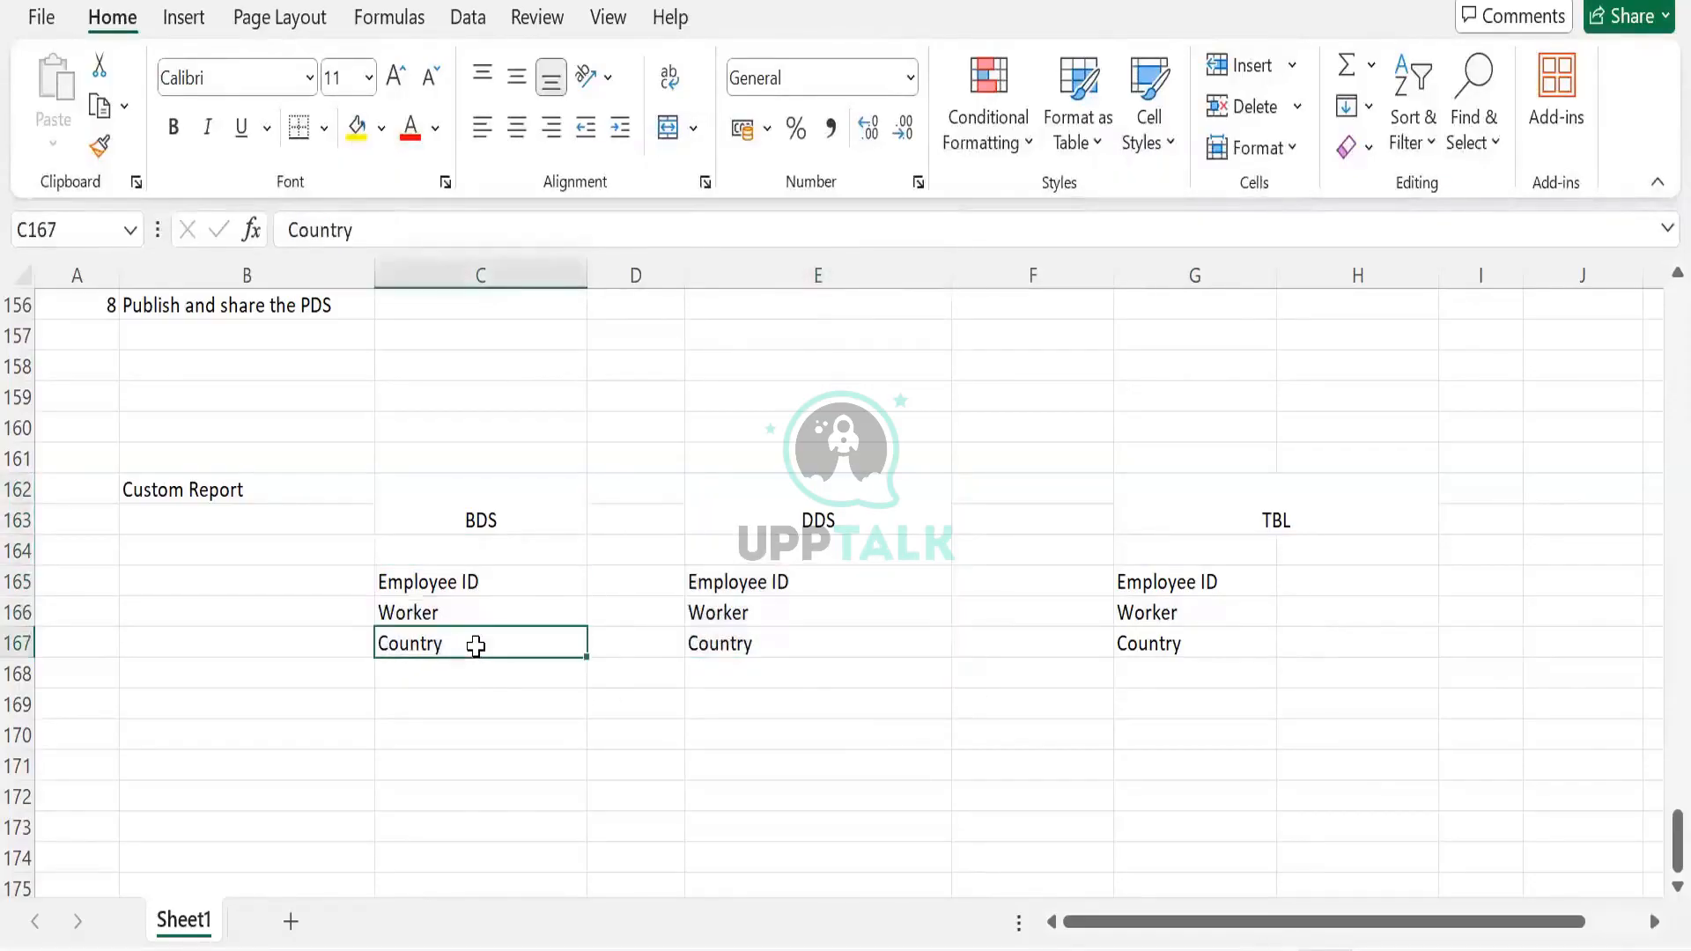
key(Delete)
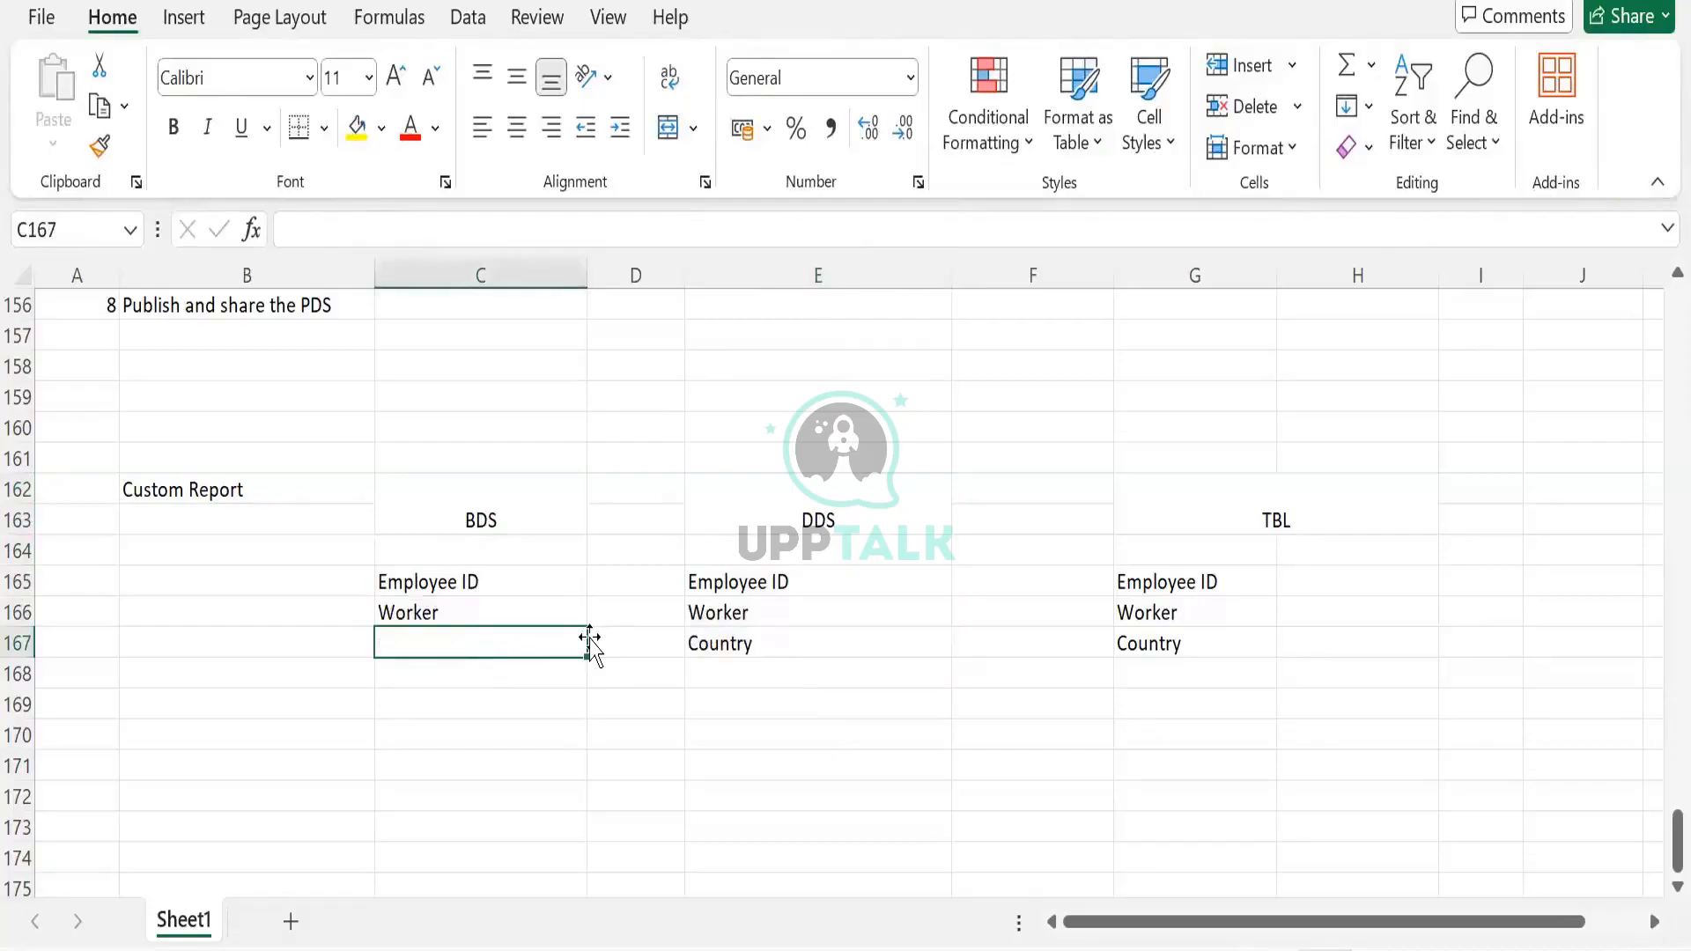
click(711, 665)
click(720, 641)
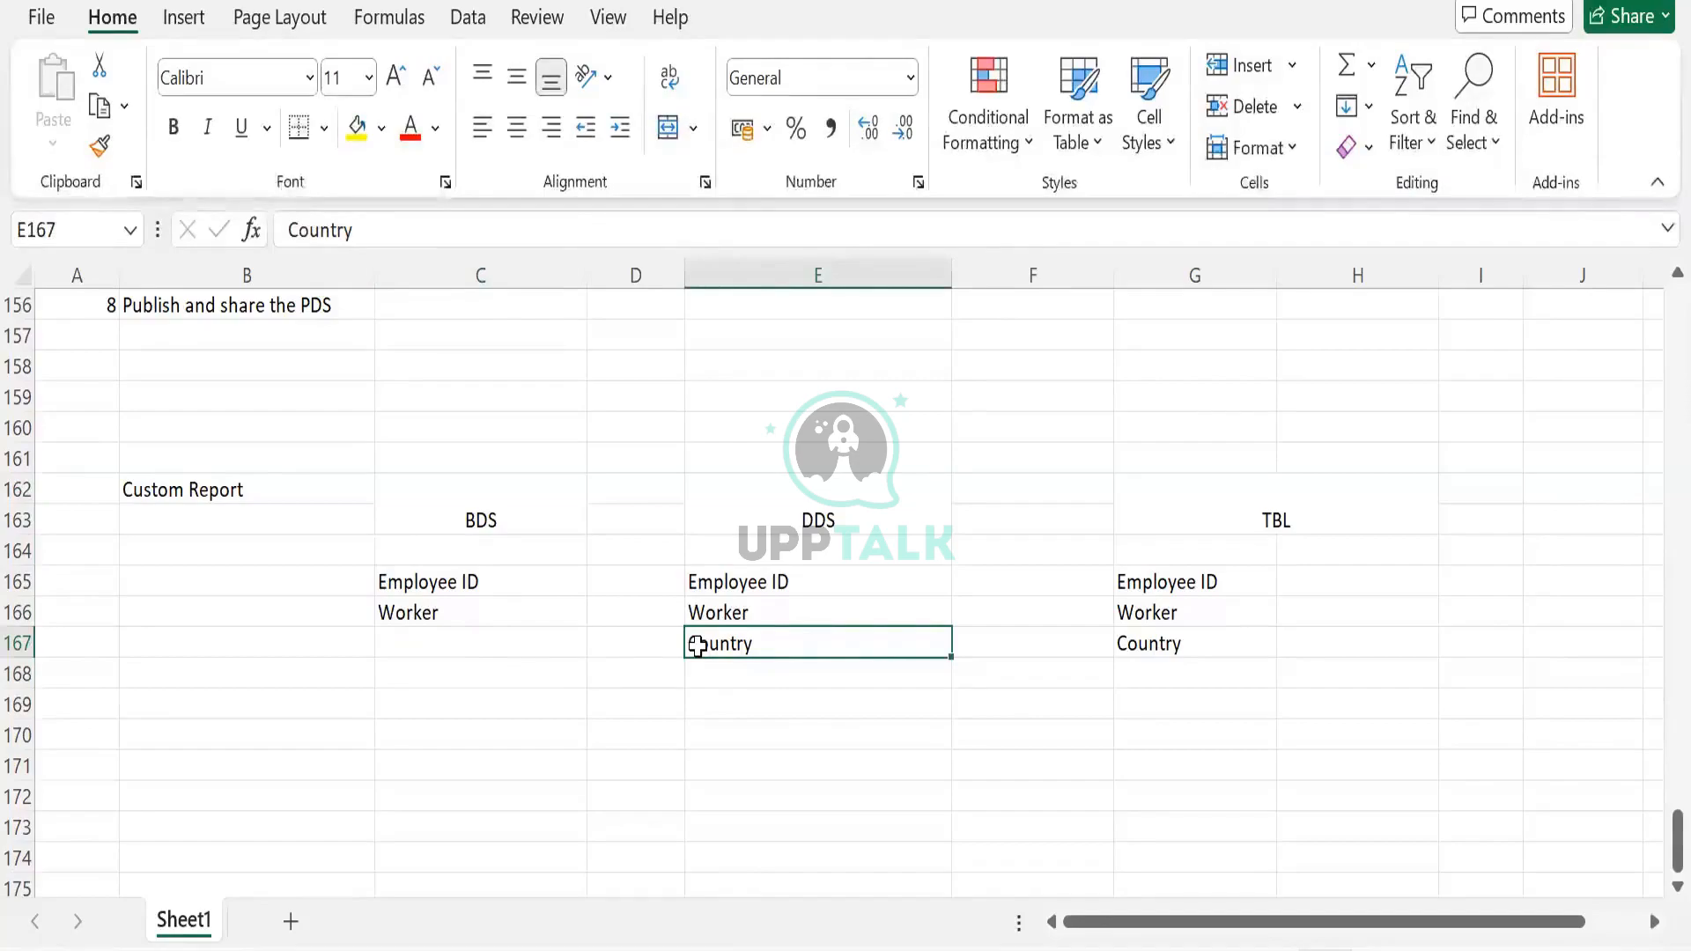
drag(1163, 577, 1152, 644)
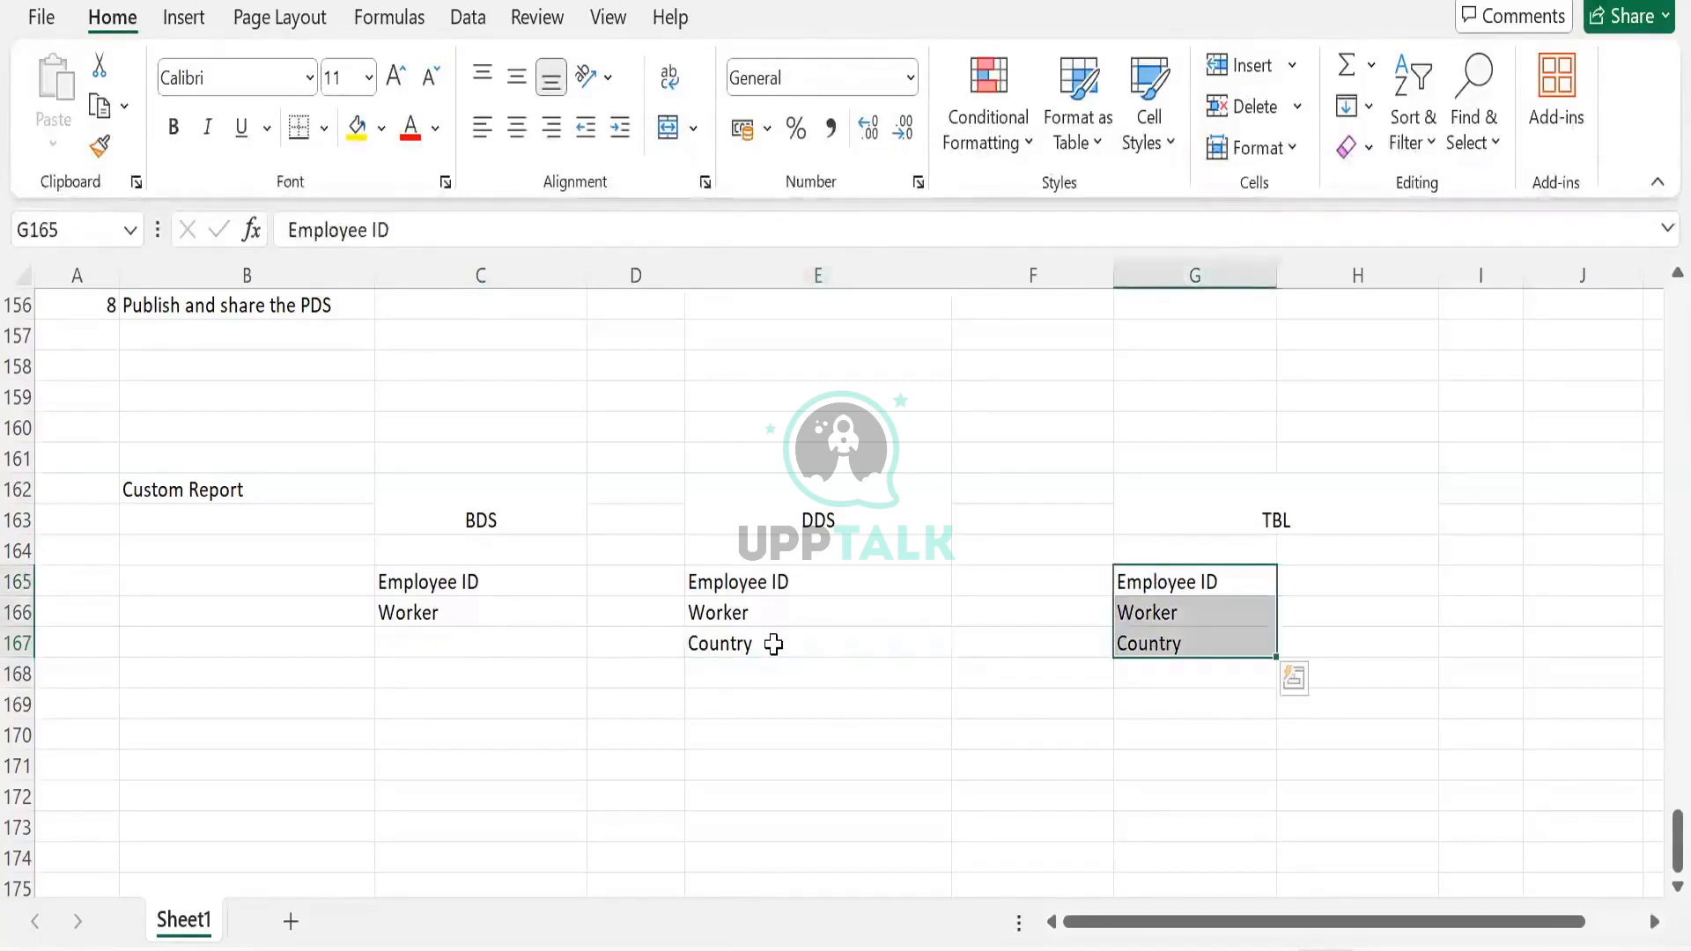
click(774, 644)
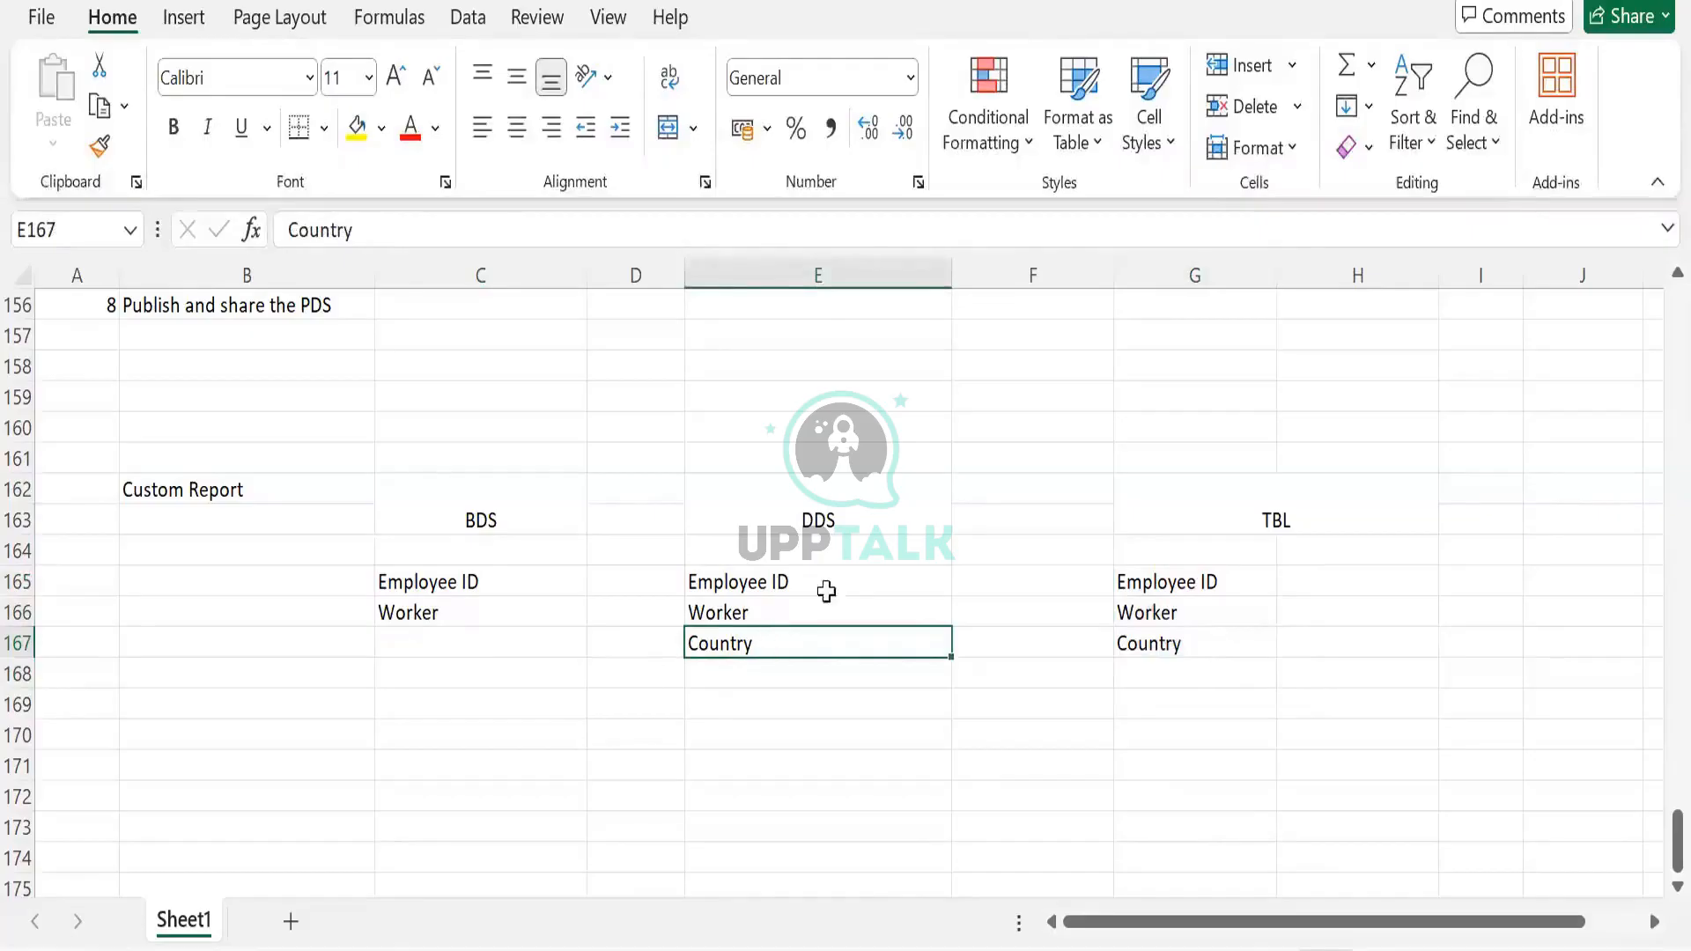
drag(1197, 578, 1196, 642)
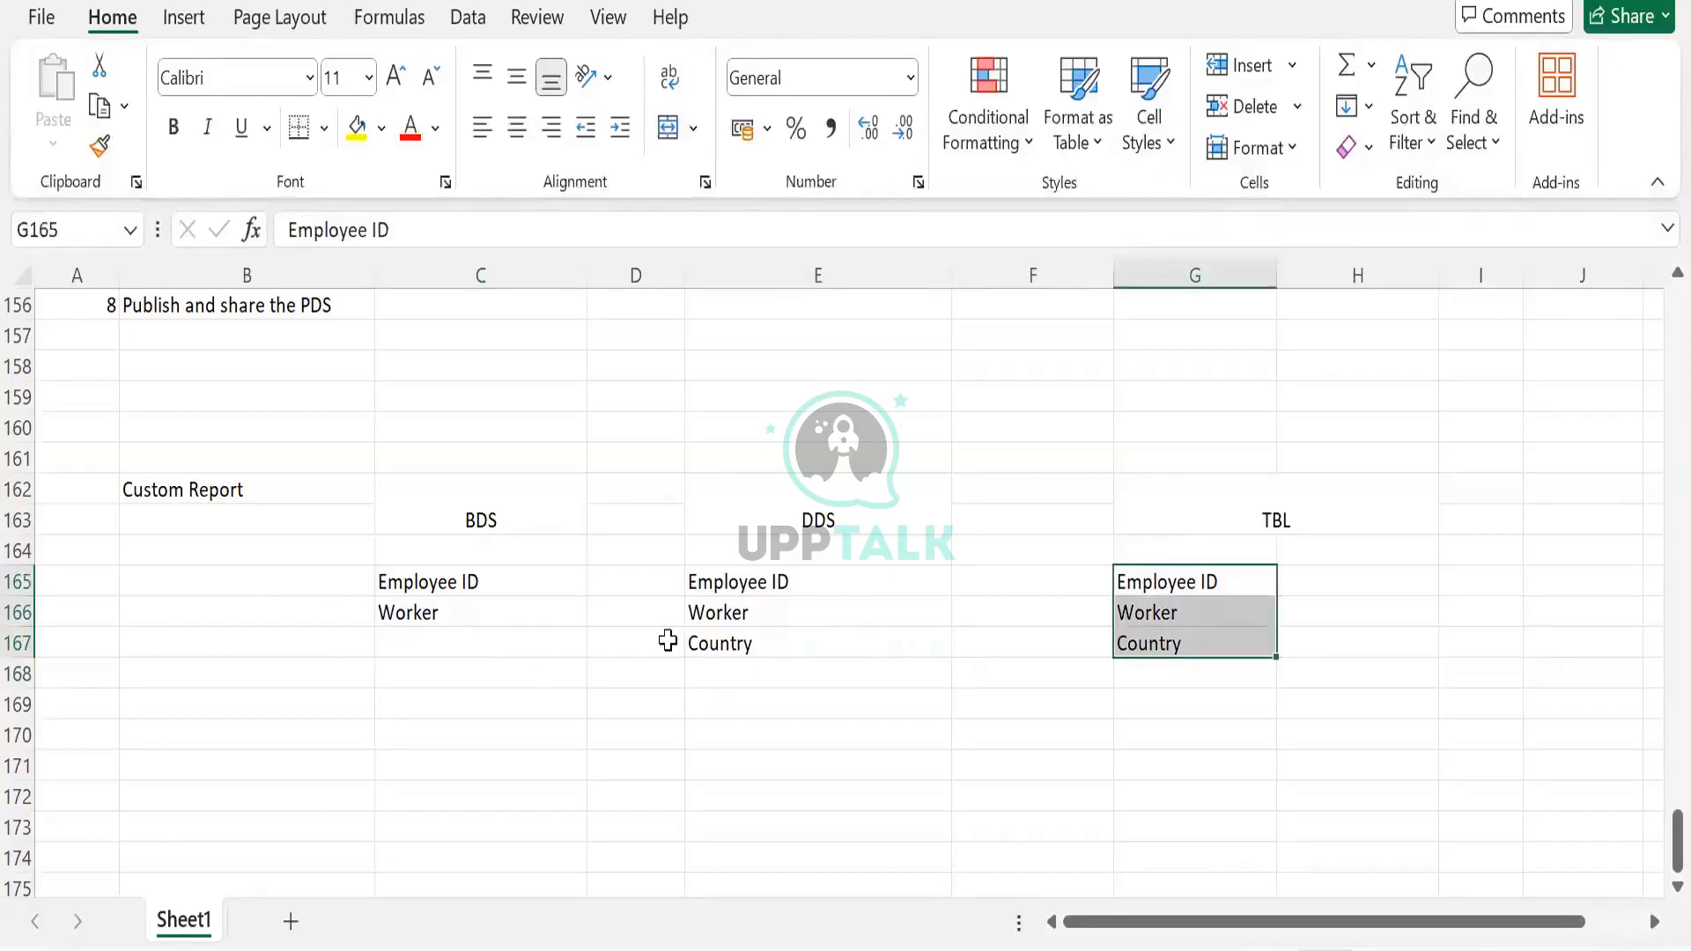
drag(464, 585, 464, 647)
drag(708, 581, 698, 647)
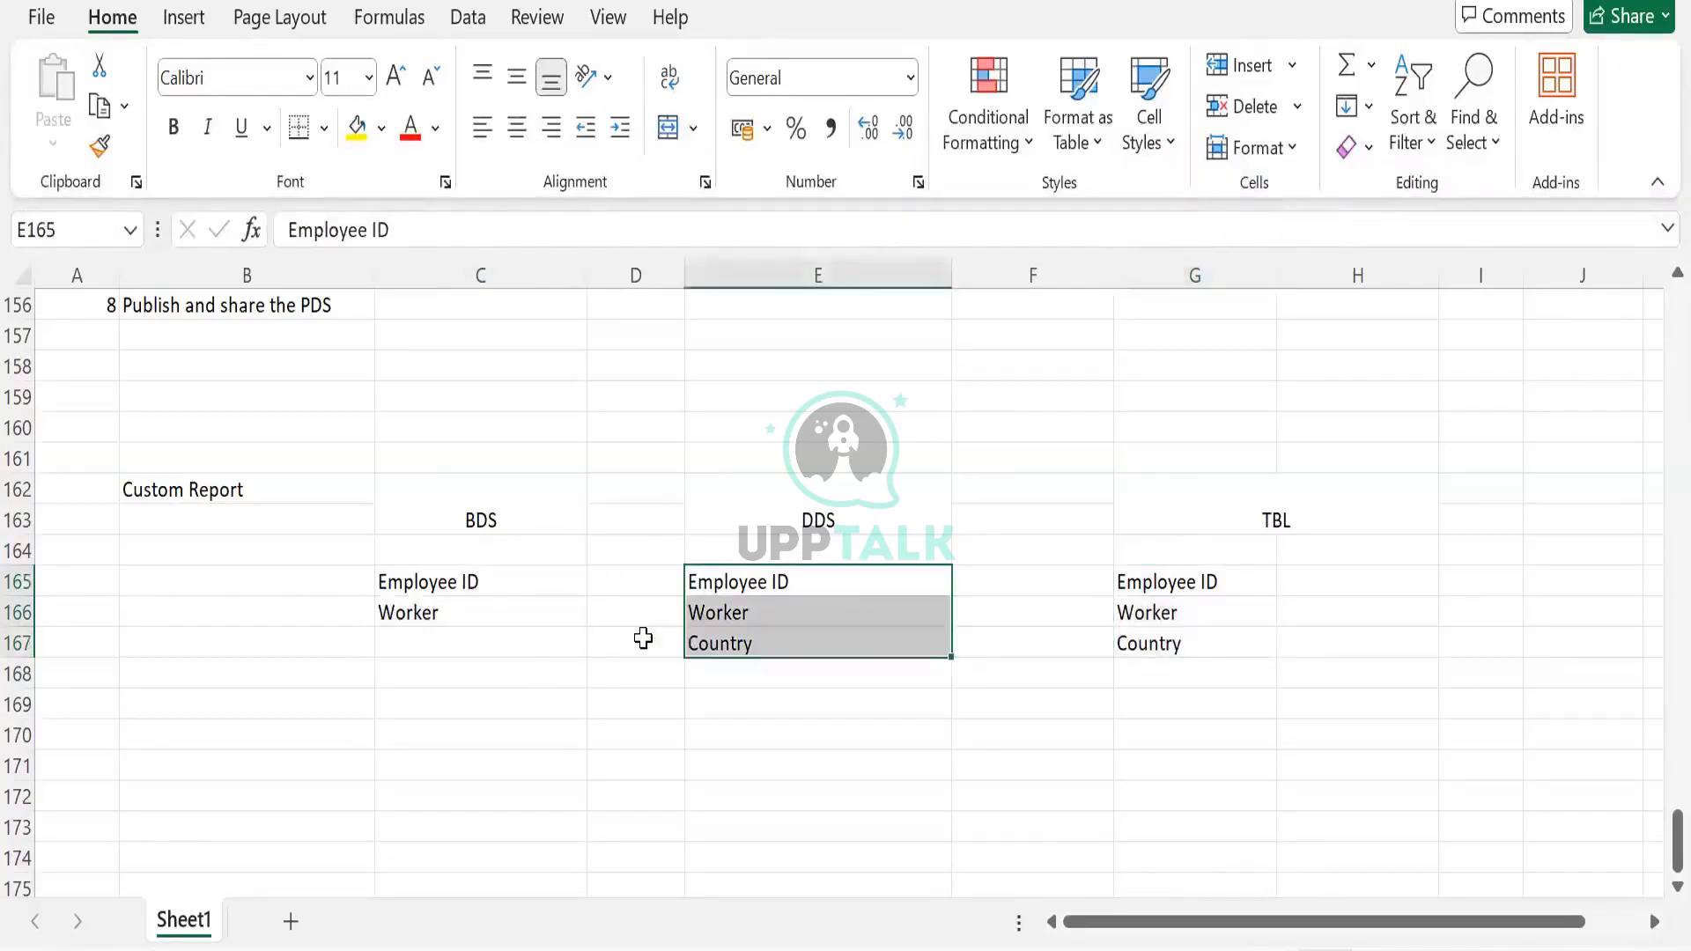
click(470, 632)
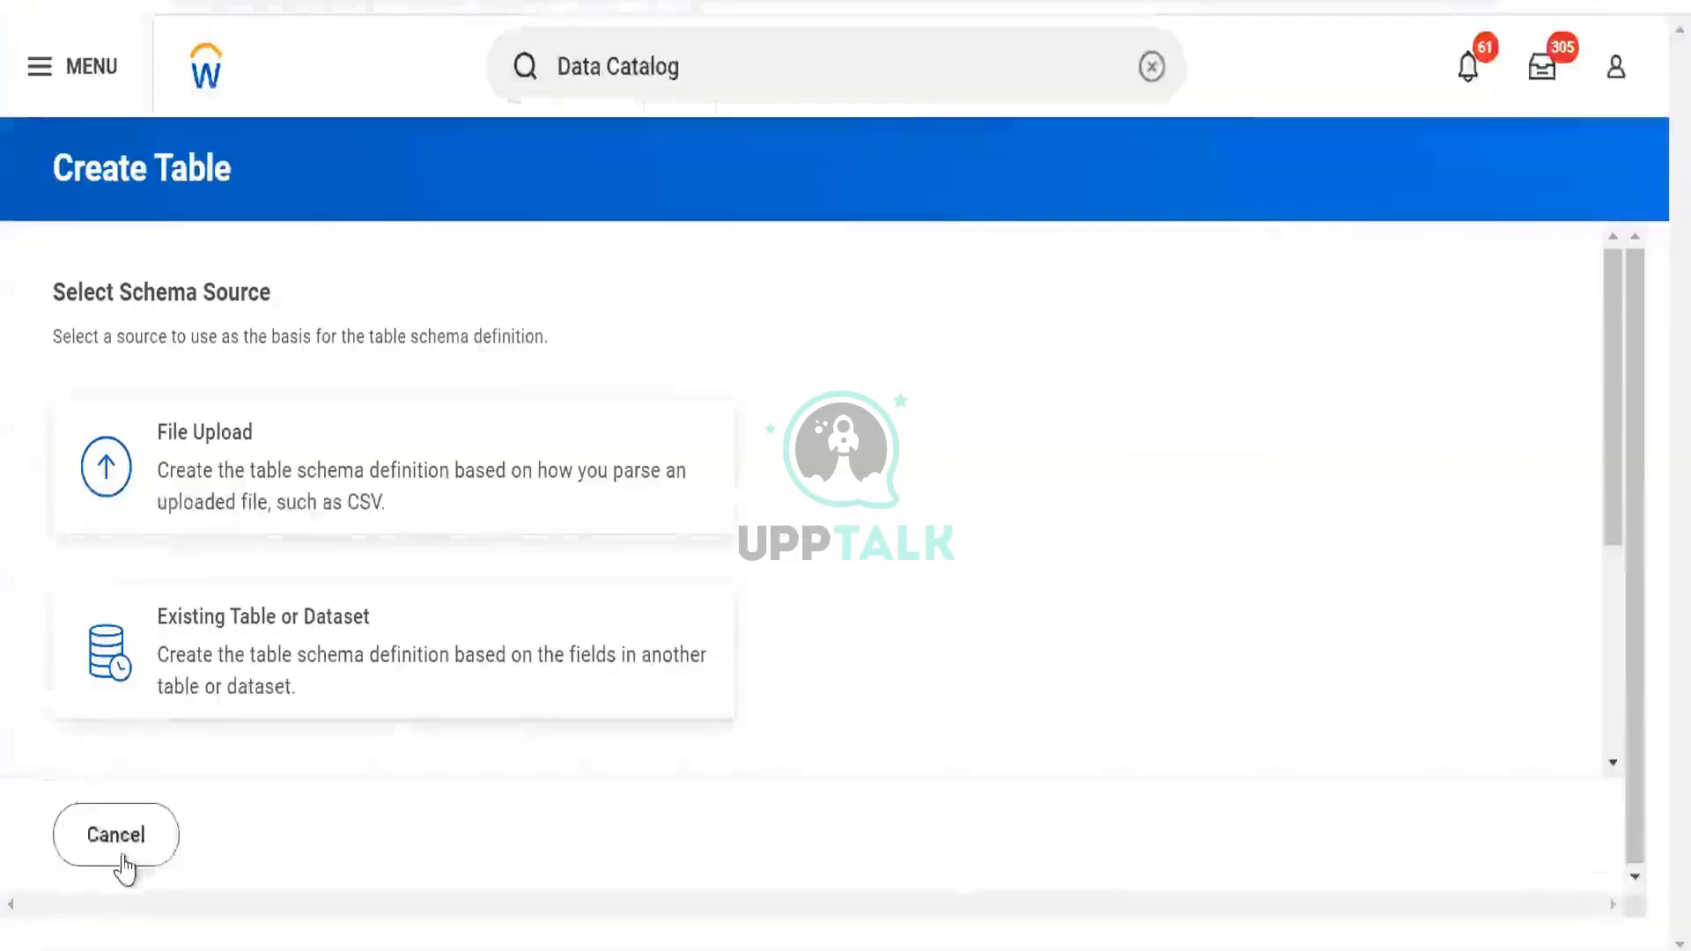
Discard the new table and filter Datasets by the Personal Data tag, showing 5 results
click(115, 837)
click(626, 652)
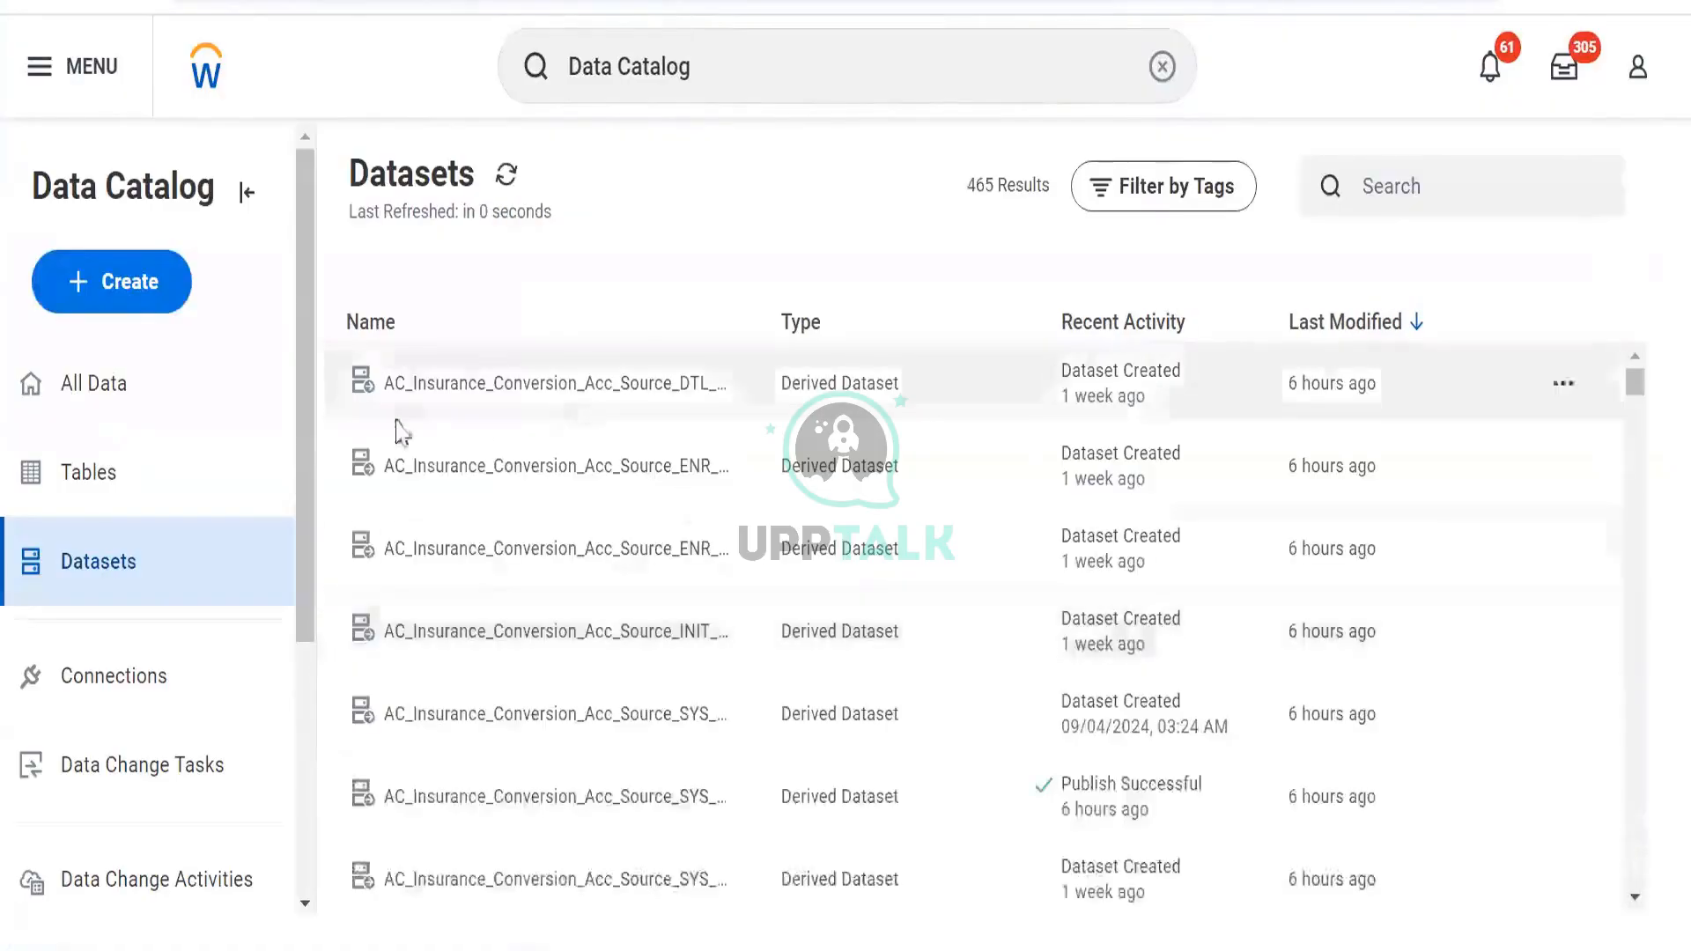
click(1178, 198)
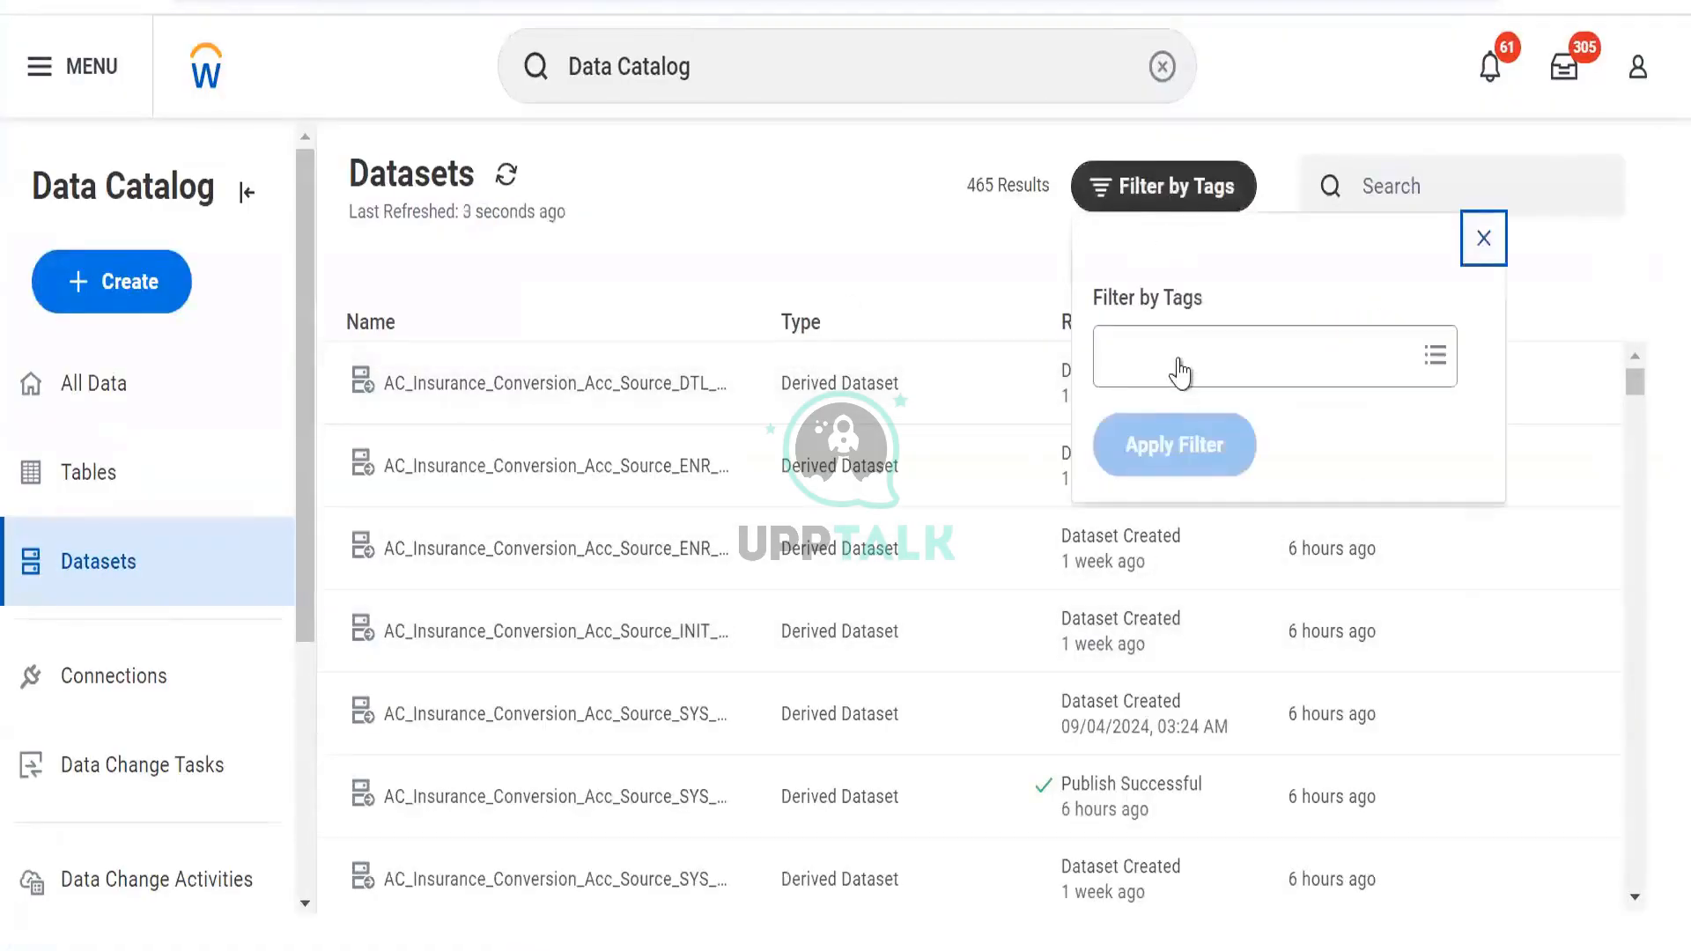
click(1181, 366)
text(per)
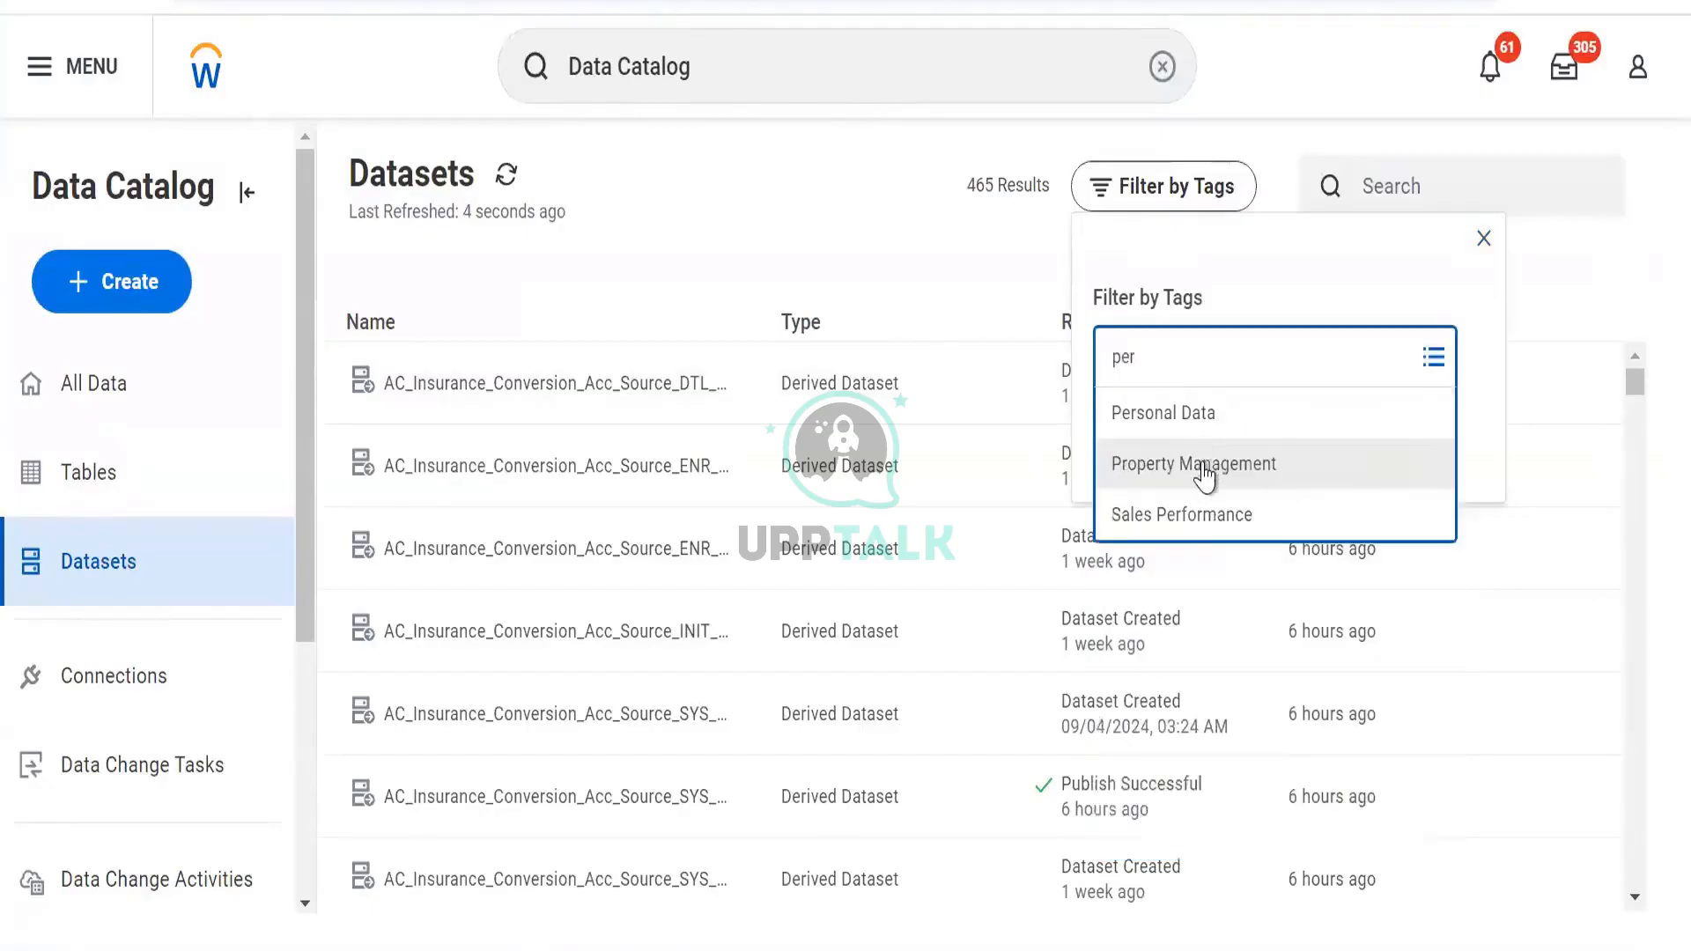
click(1194, 407)
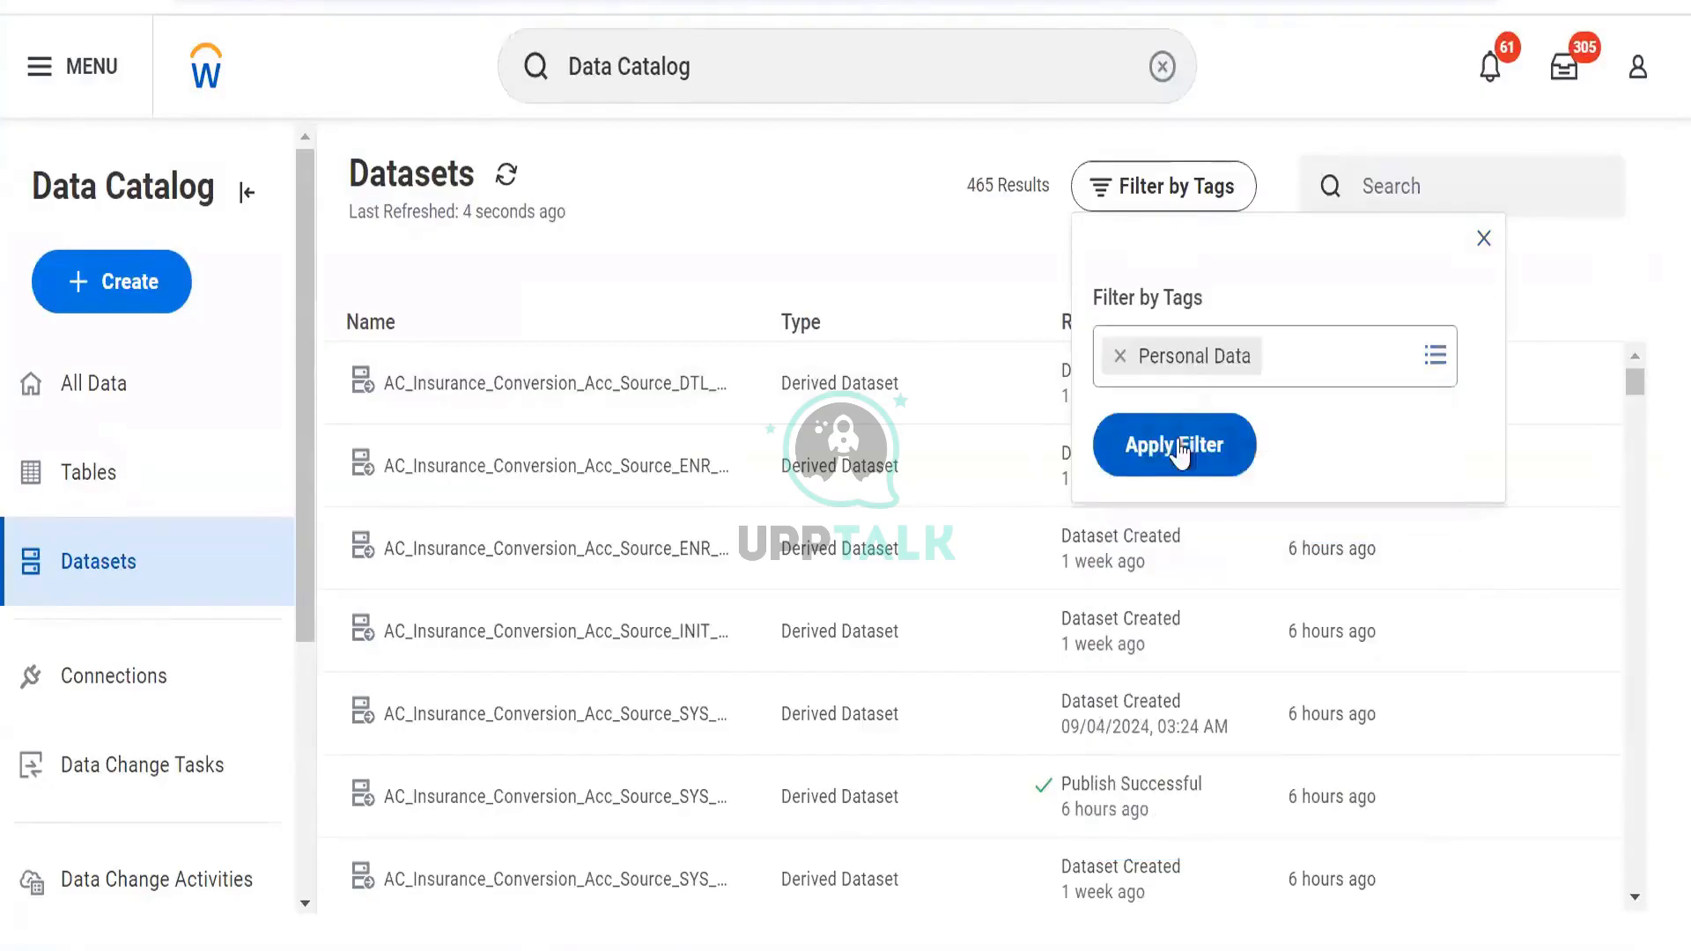
click(1177, 444)
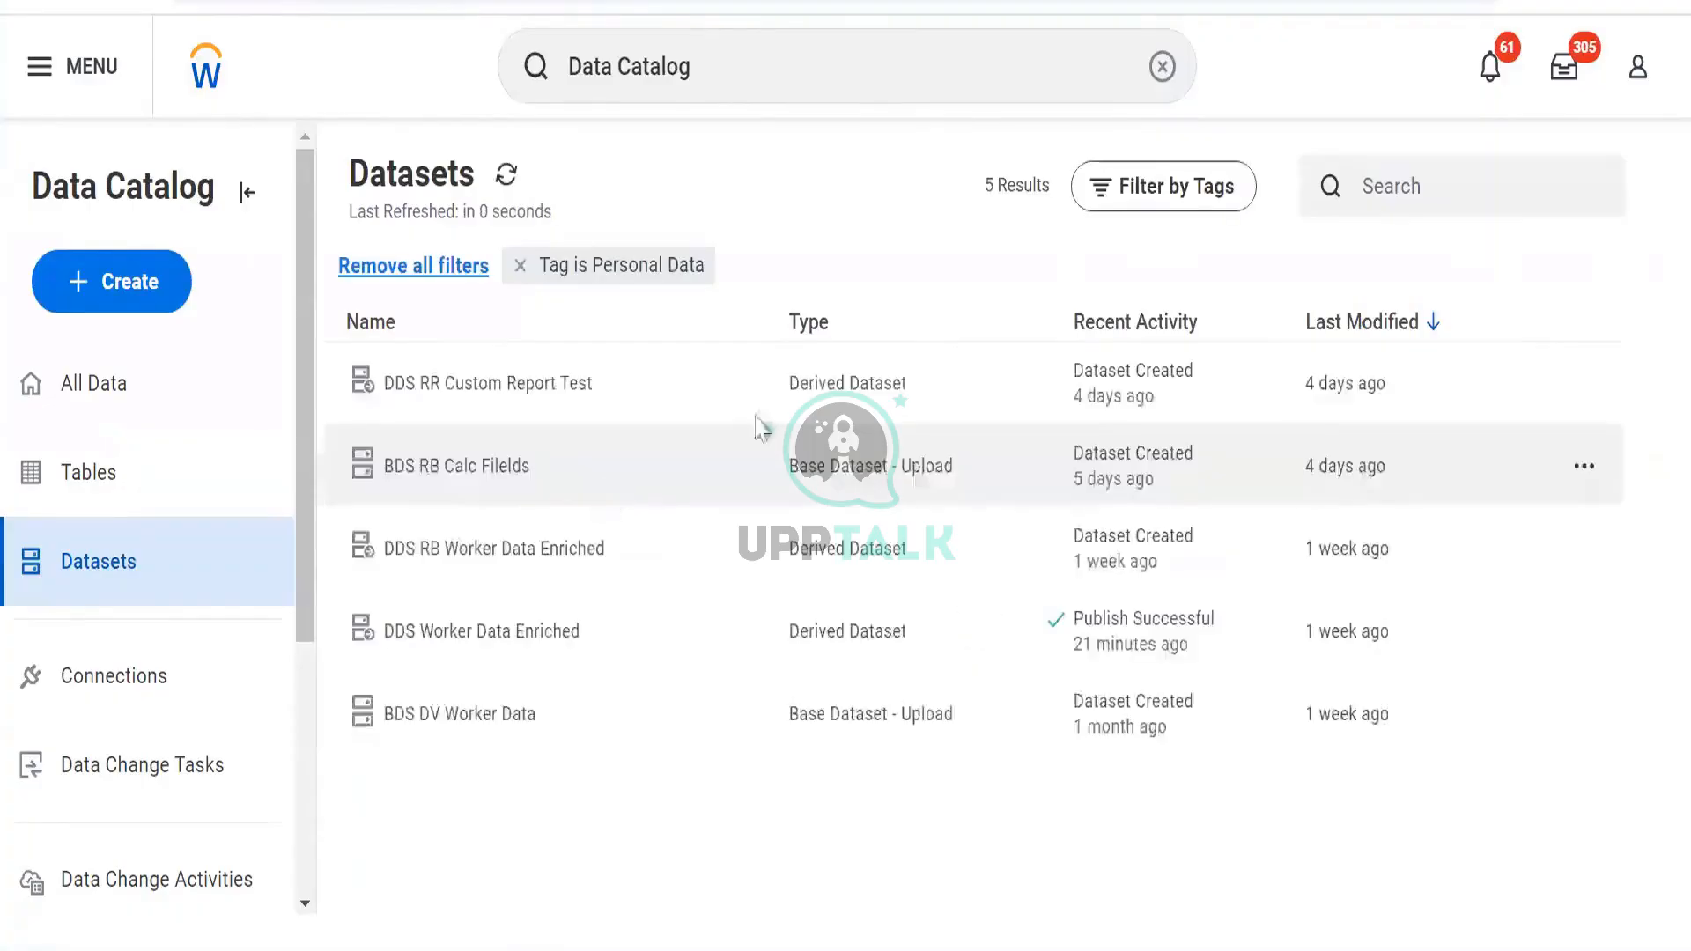
View lineage for DDS RR Custom Report Test, inspecting its BDS RR Custom Report Test source node
click(1583, 384)
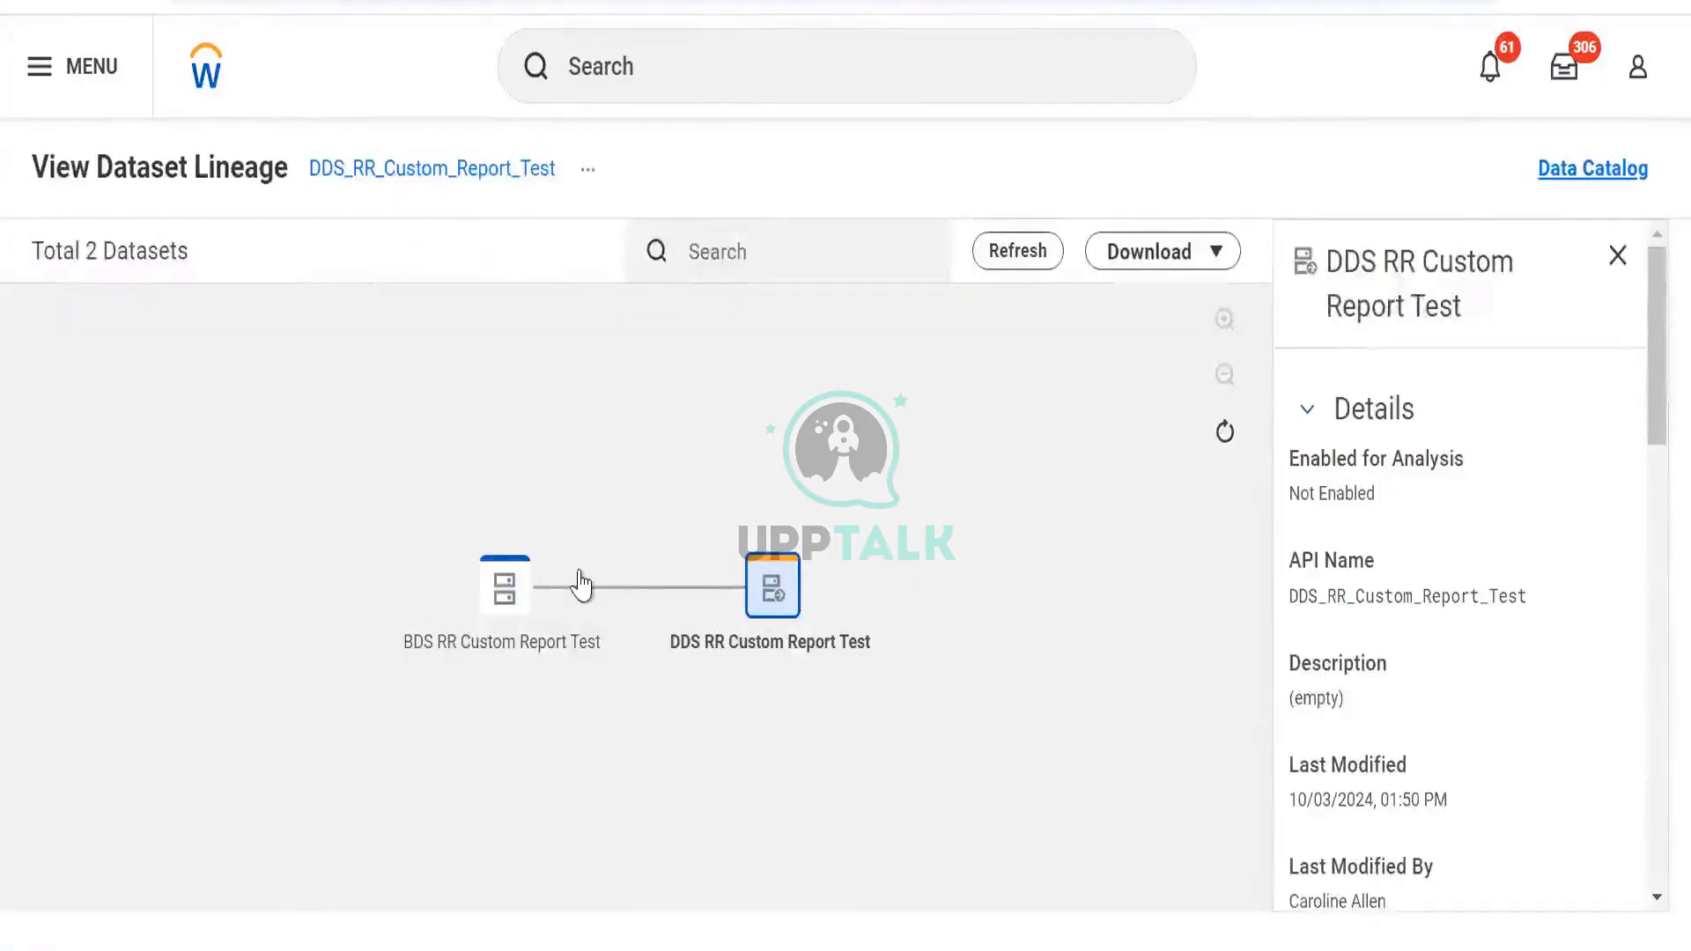
click(514, 623)
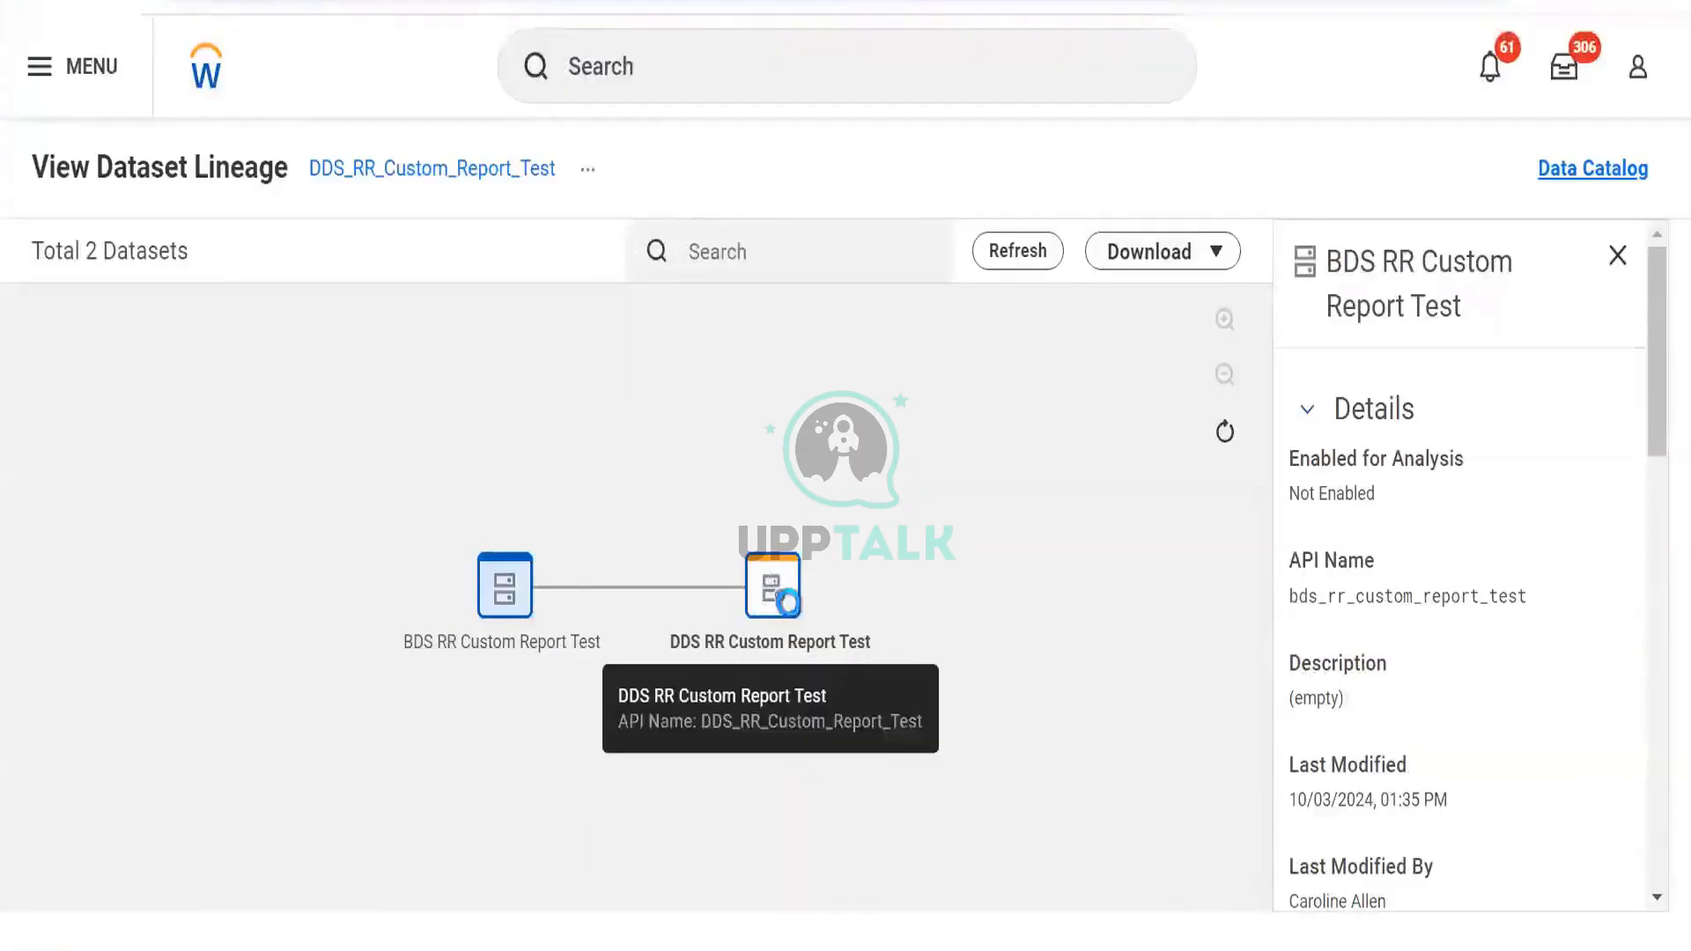
click(786, 601)
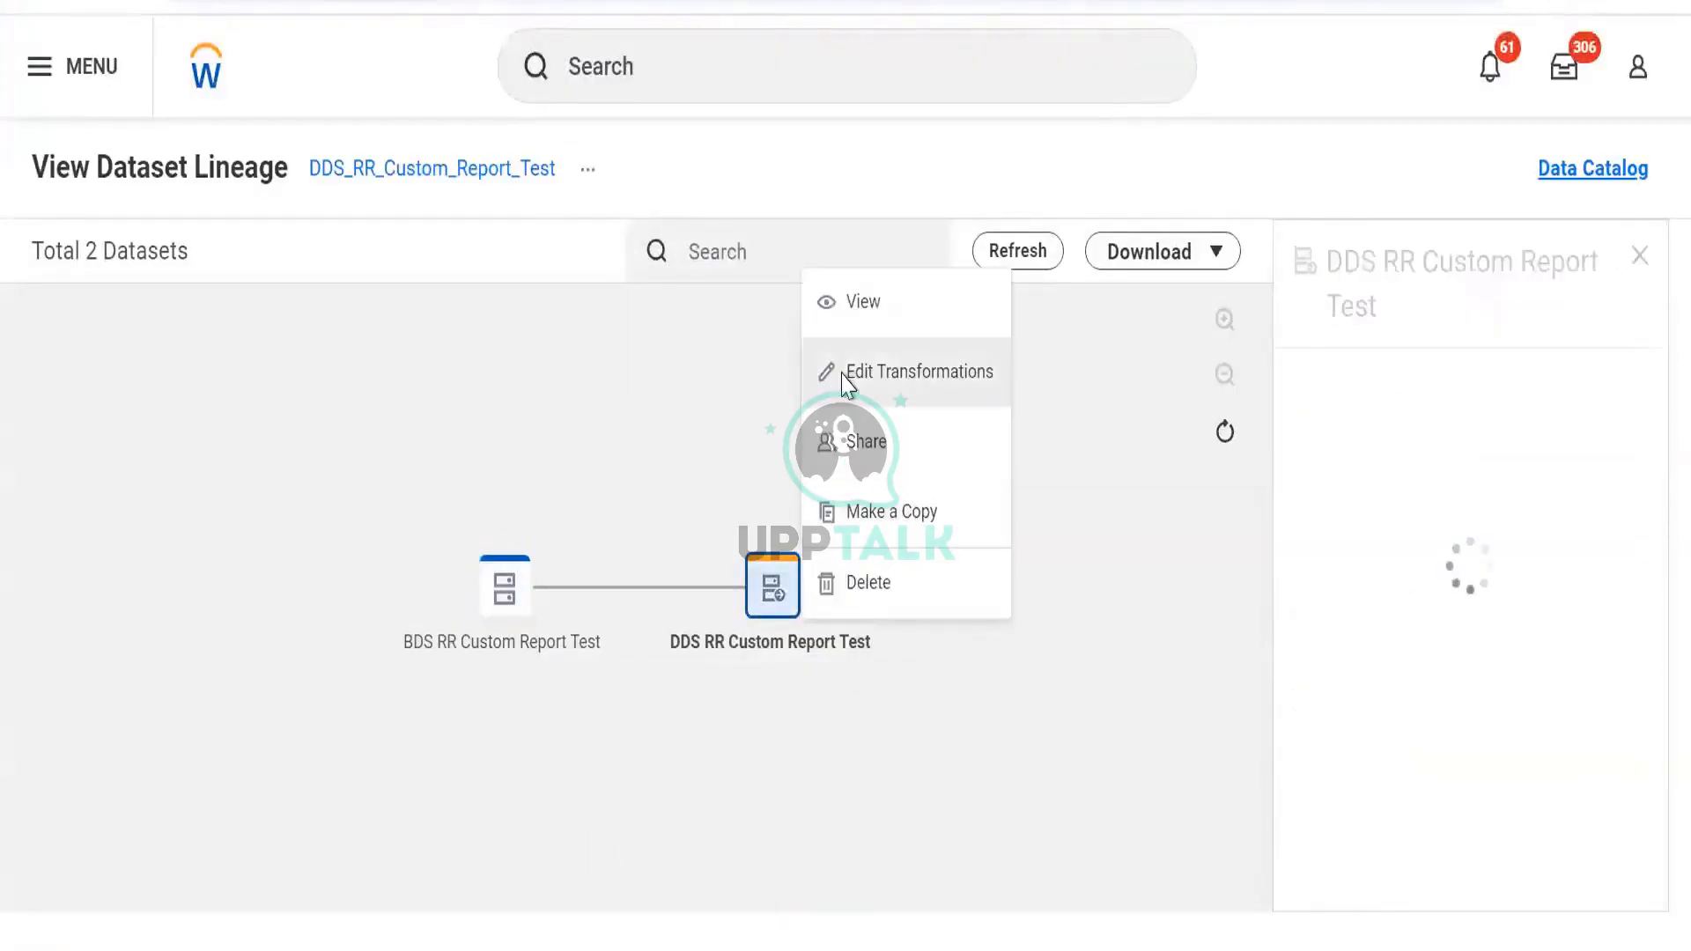
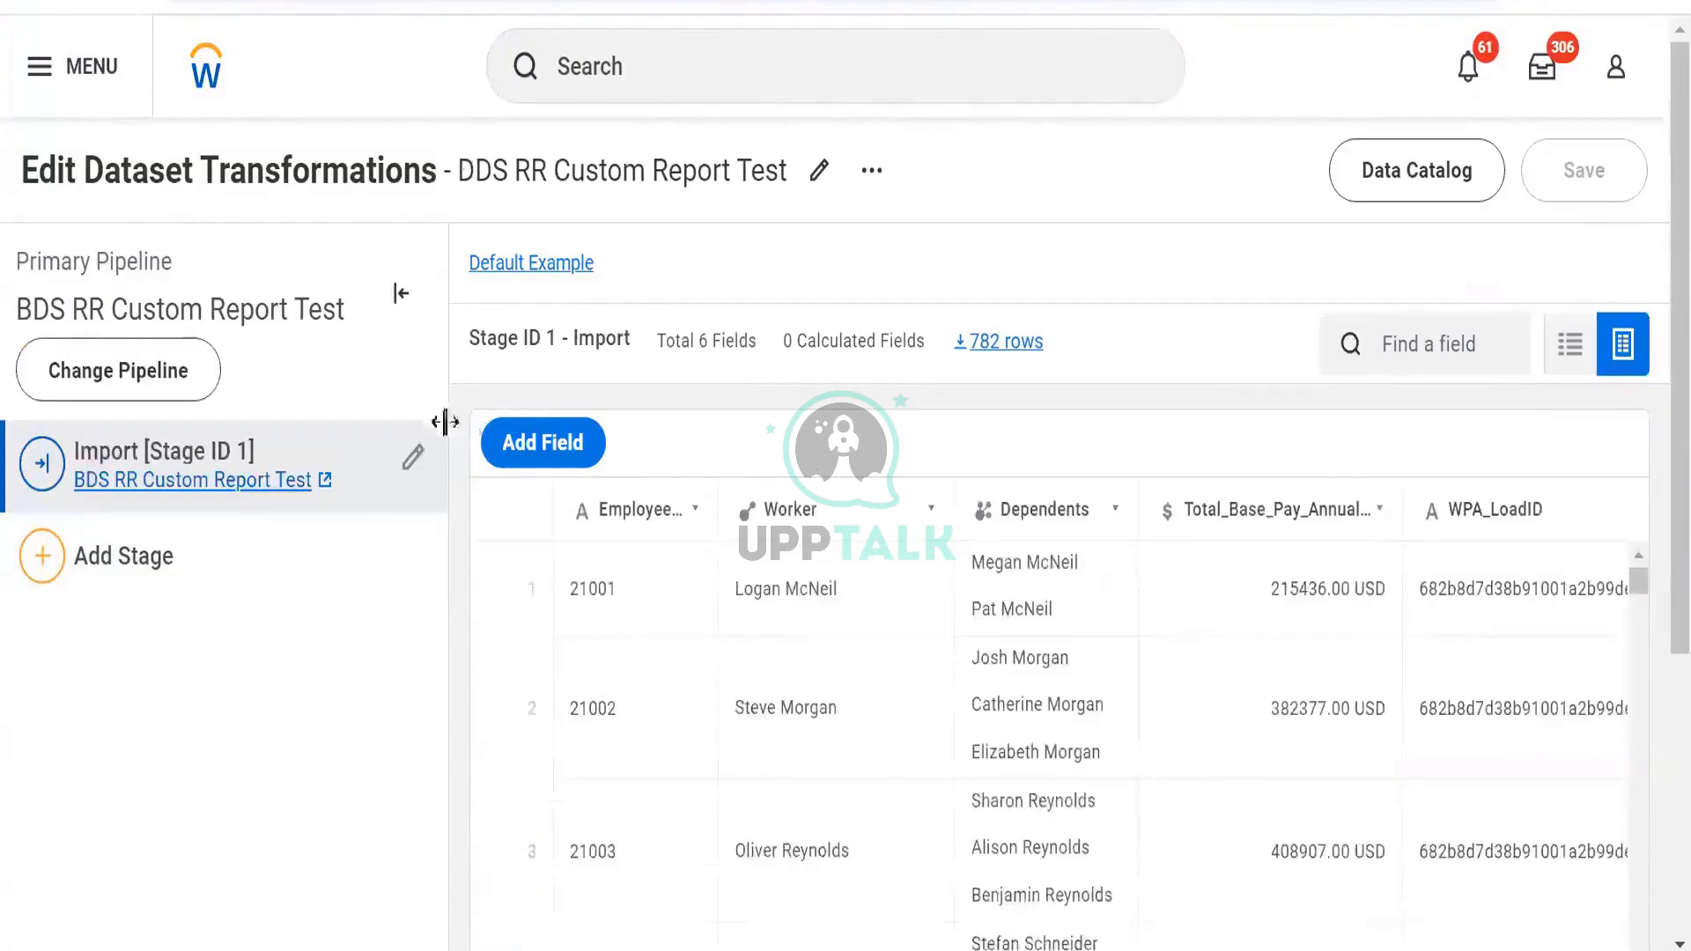
Inspect the statistics of the Employee_ID, Total_Base_Pay_Annualized_-_Amount and Dependents columns in the Parse preview
click(685, 527)
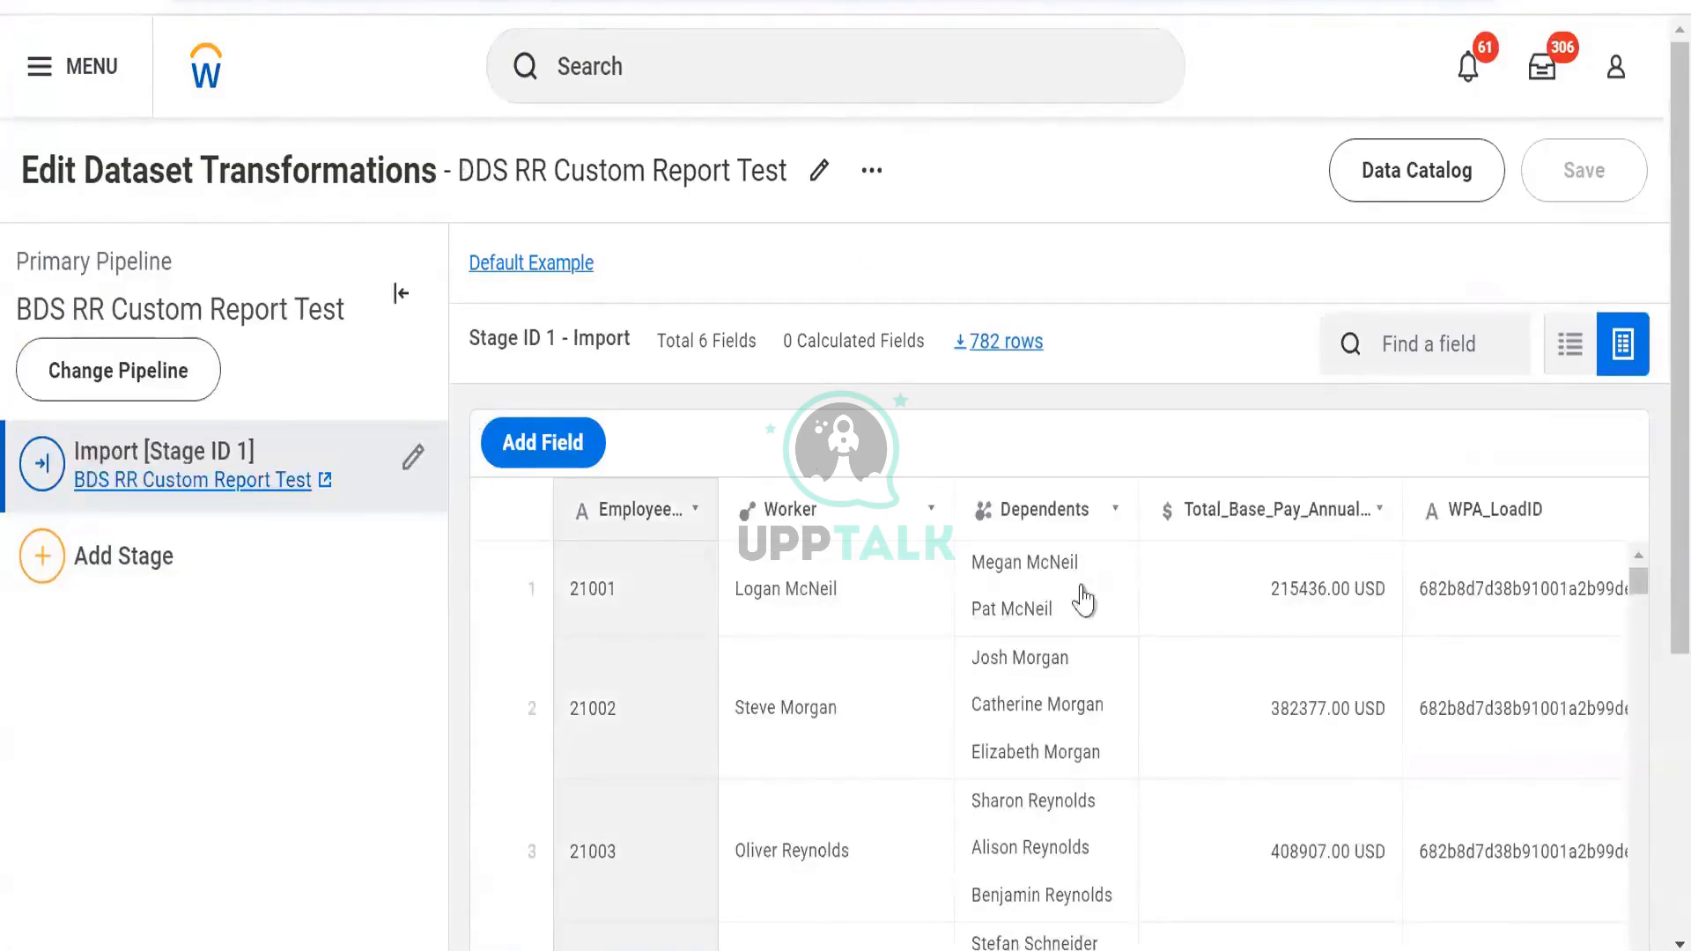
click(1221, 647)
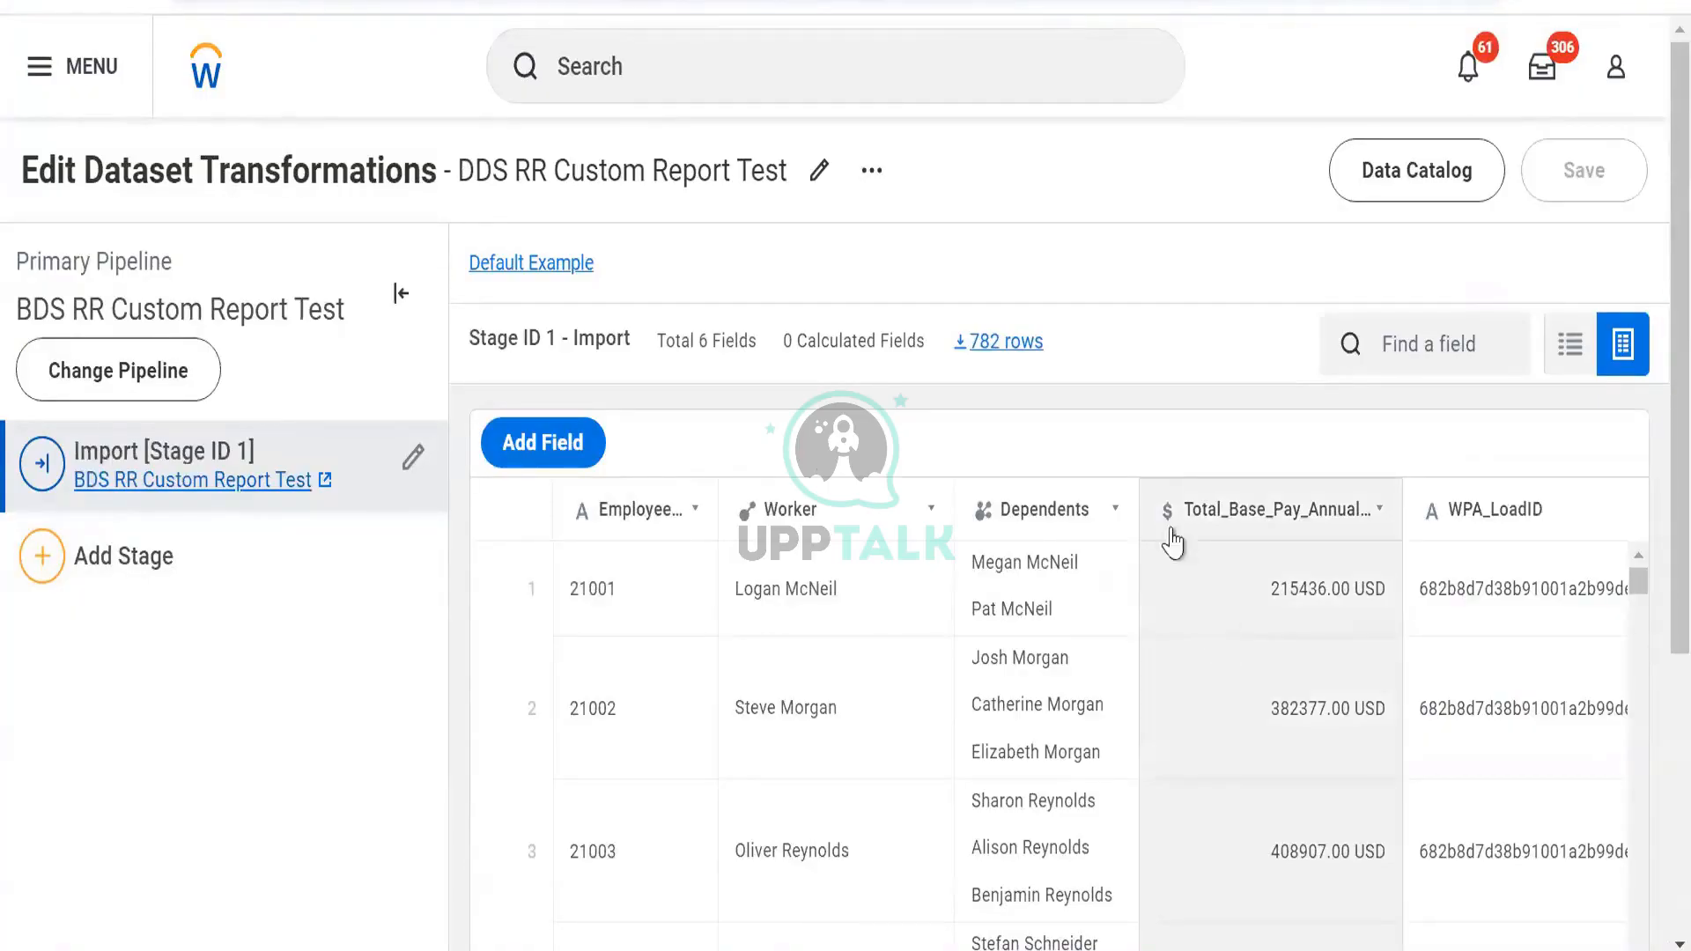
click(975, 513)
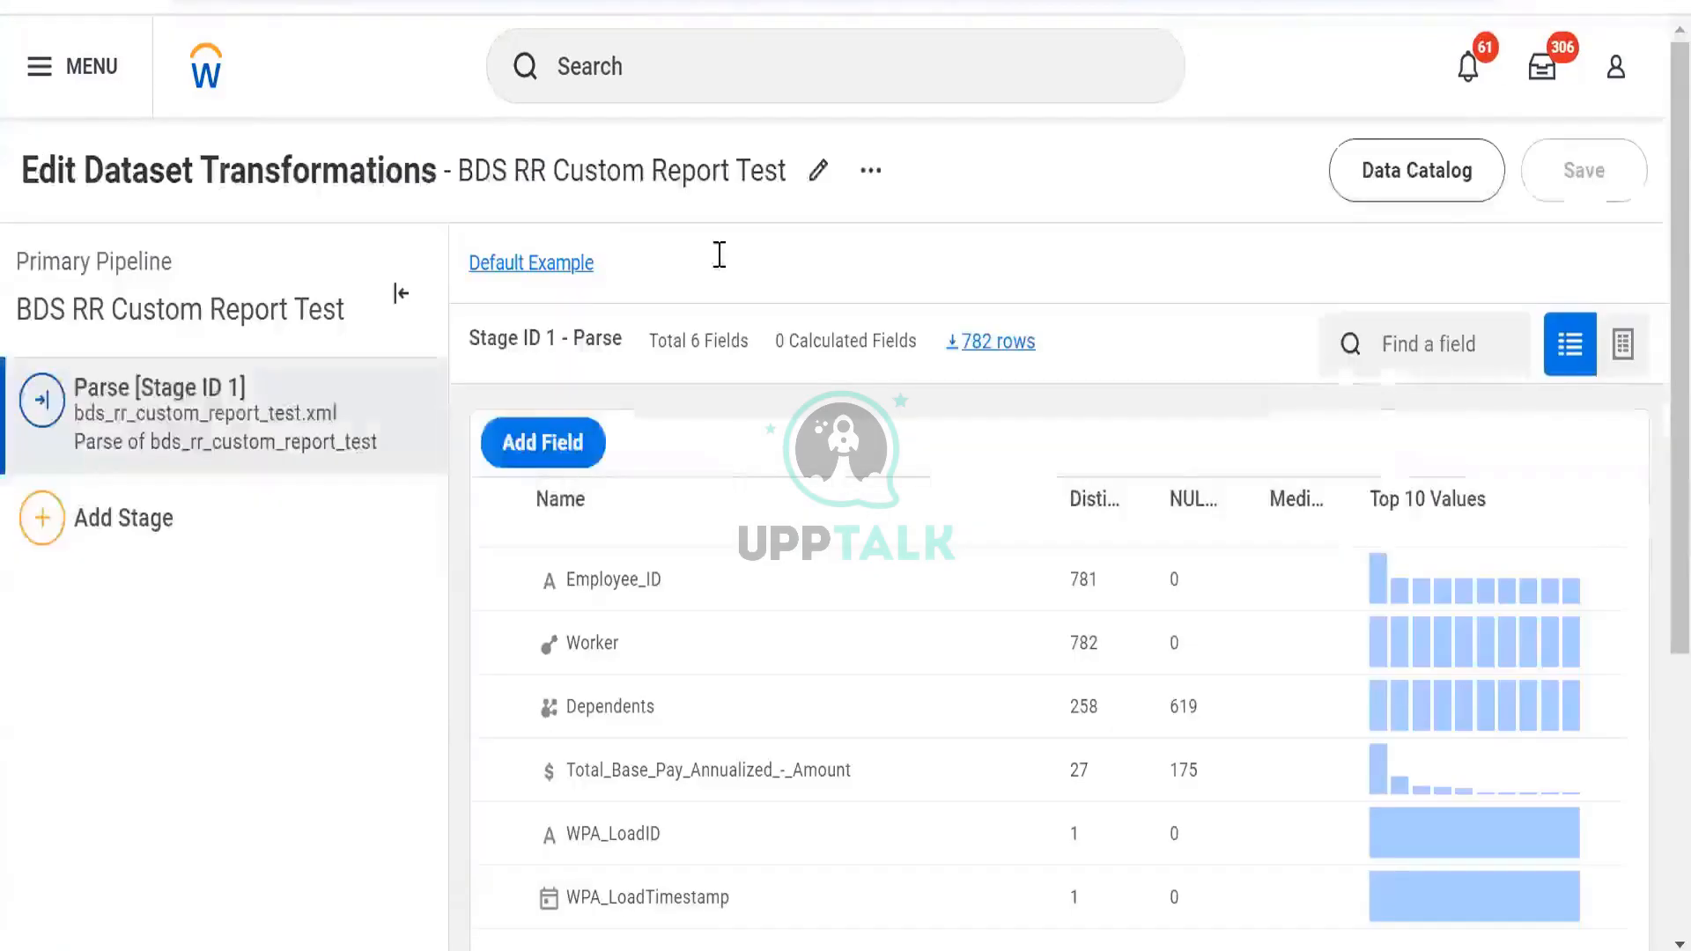
Add a Manage Fields stage after Parse with Dependents hidden and save the dataset
click(266, 529)
click(356, 692)
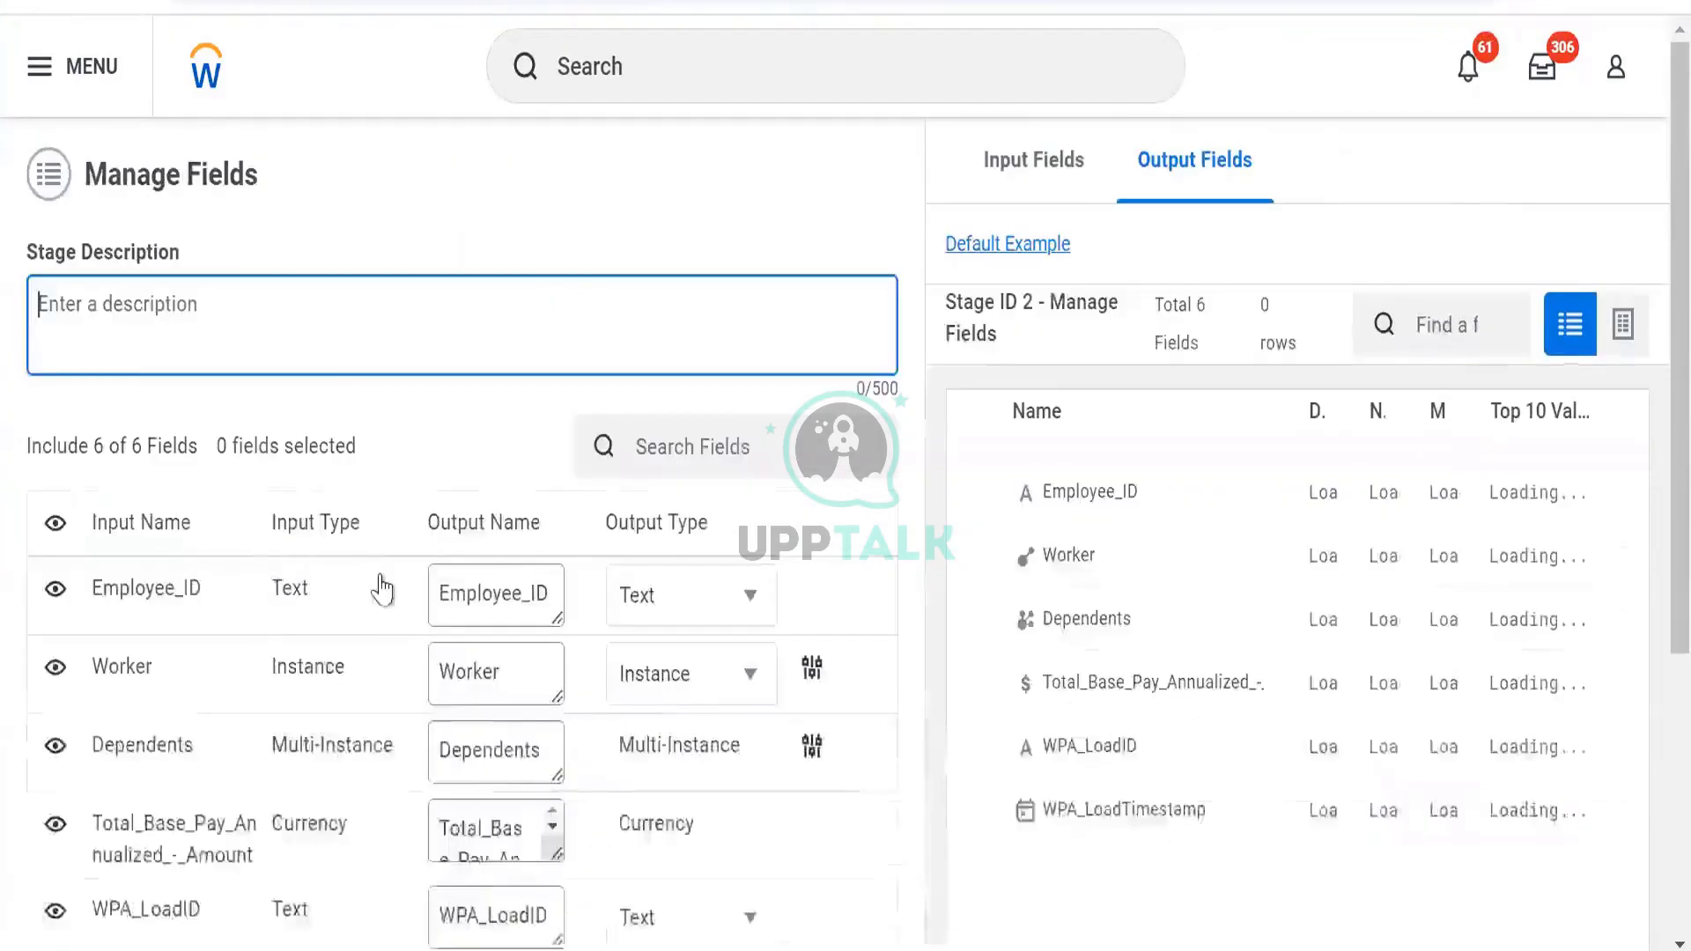
scroll(483, 540, down, 5)
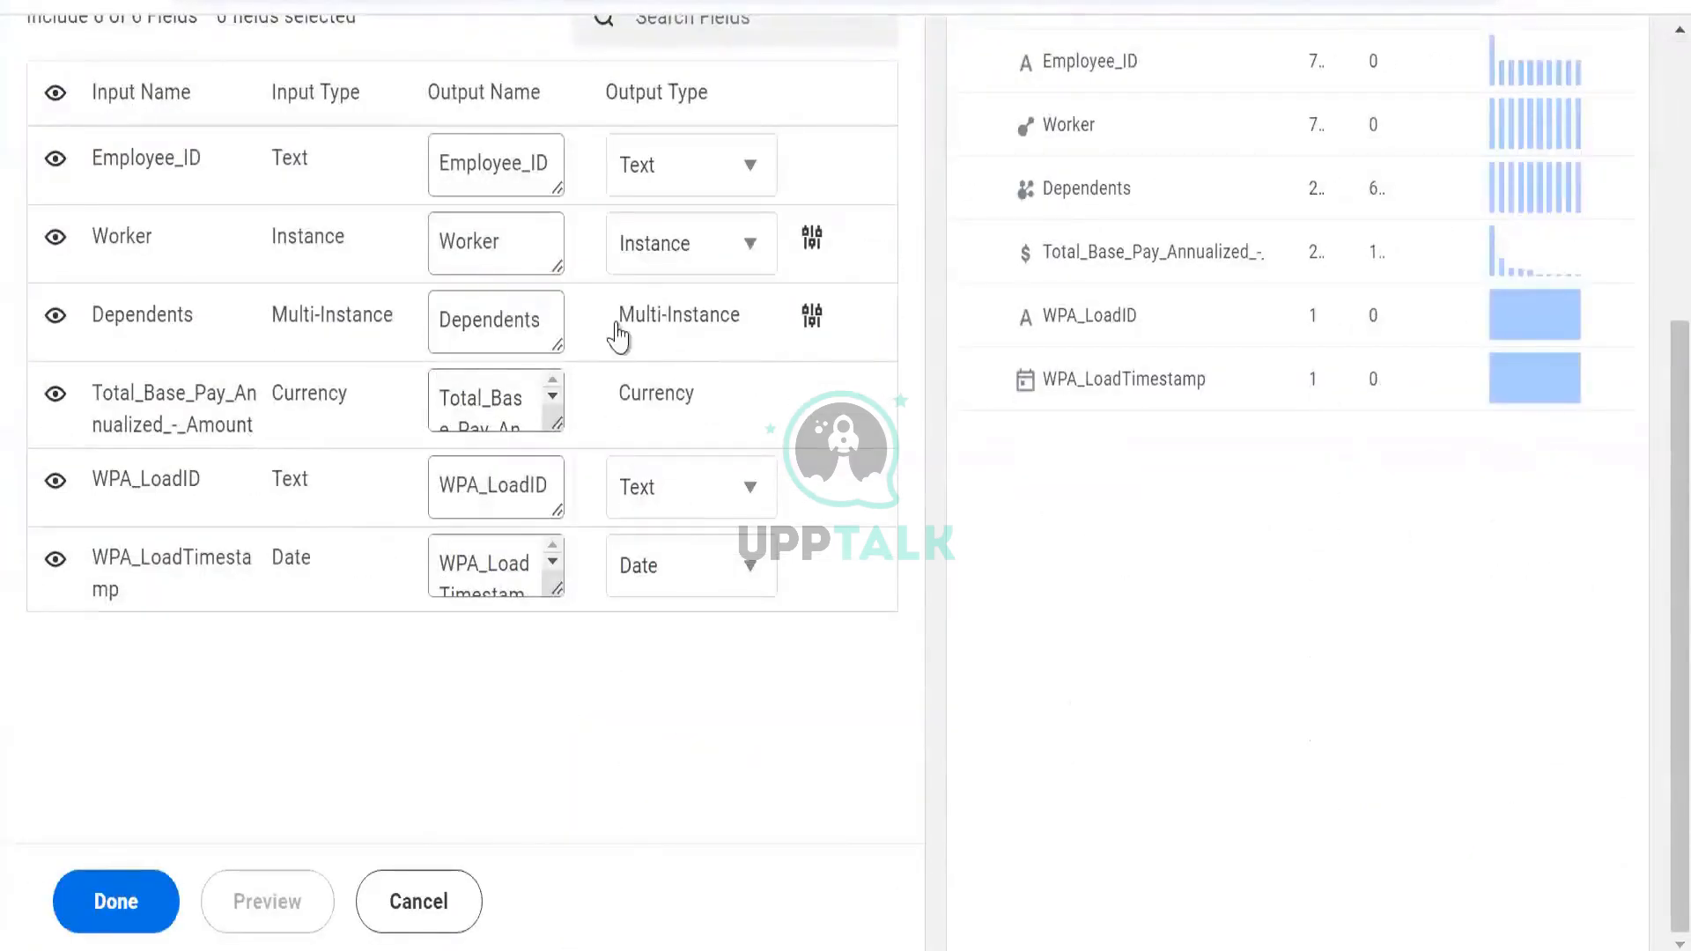
click(107, 907)
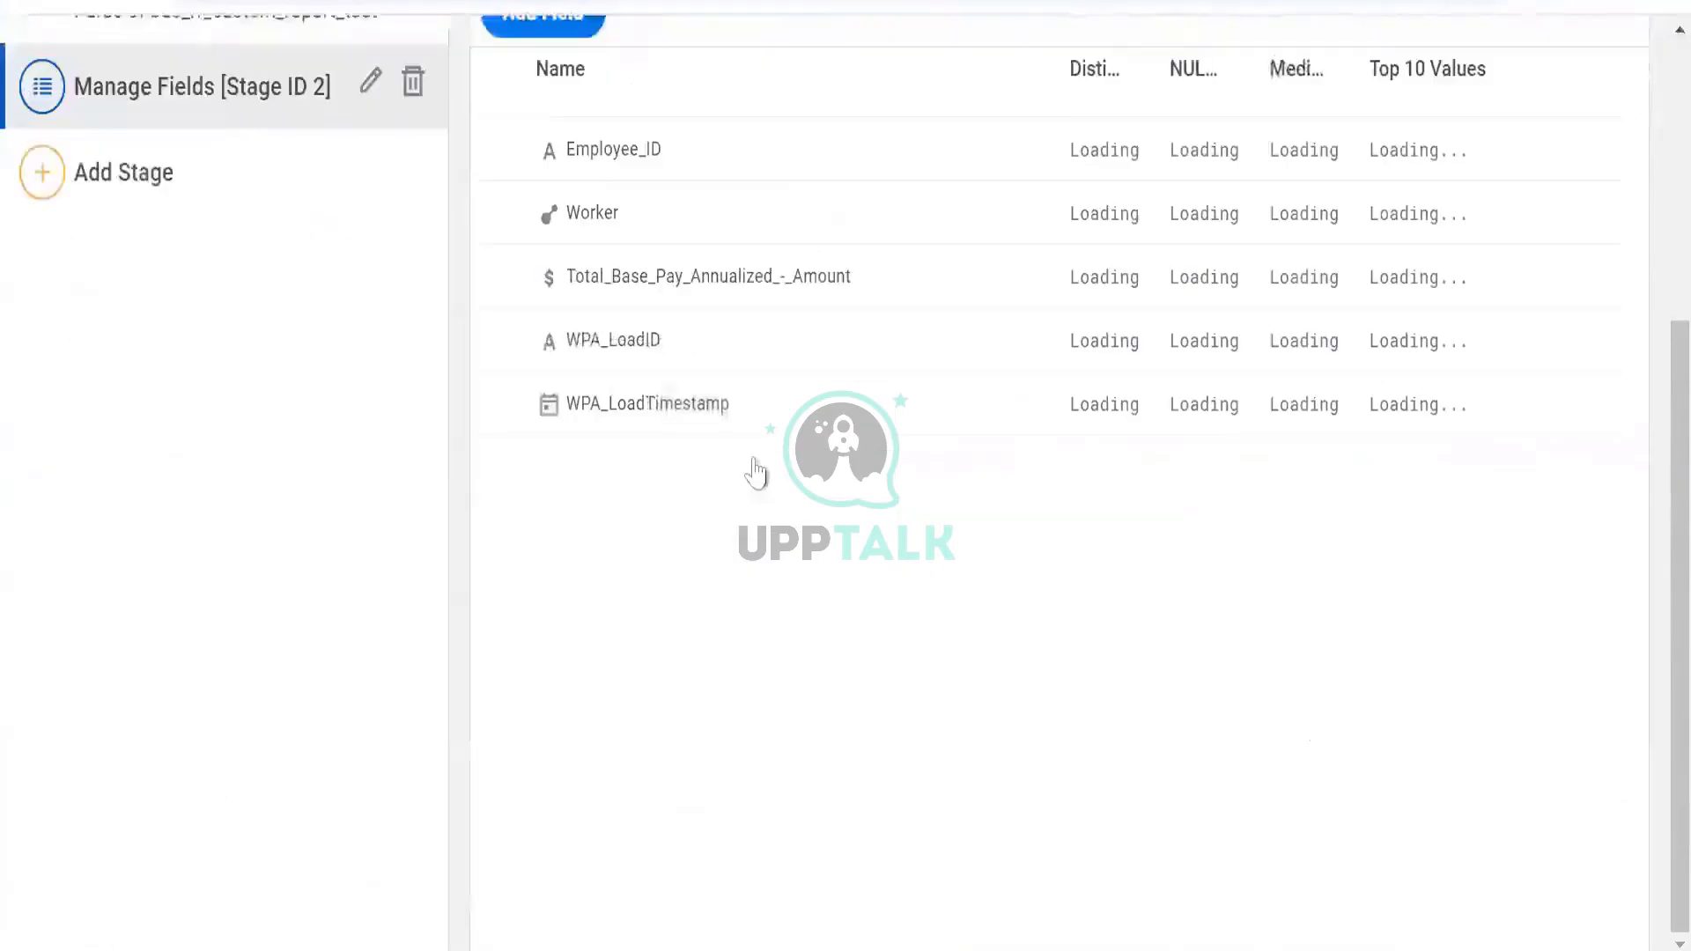
scroll(756, 468, up, 5)
click(1579, 176)
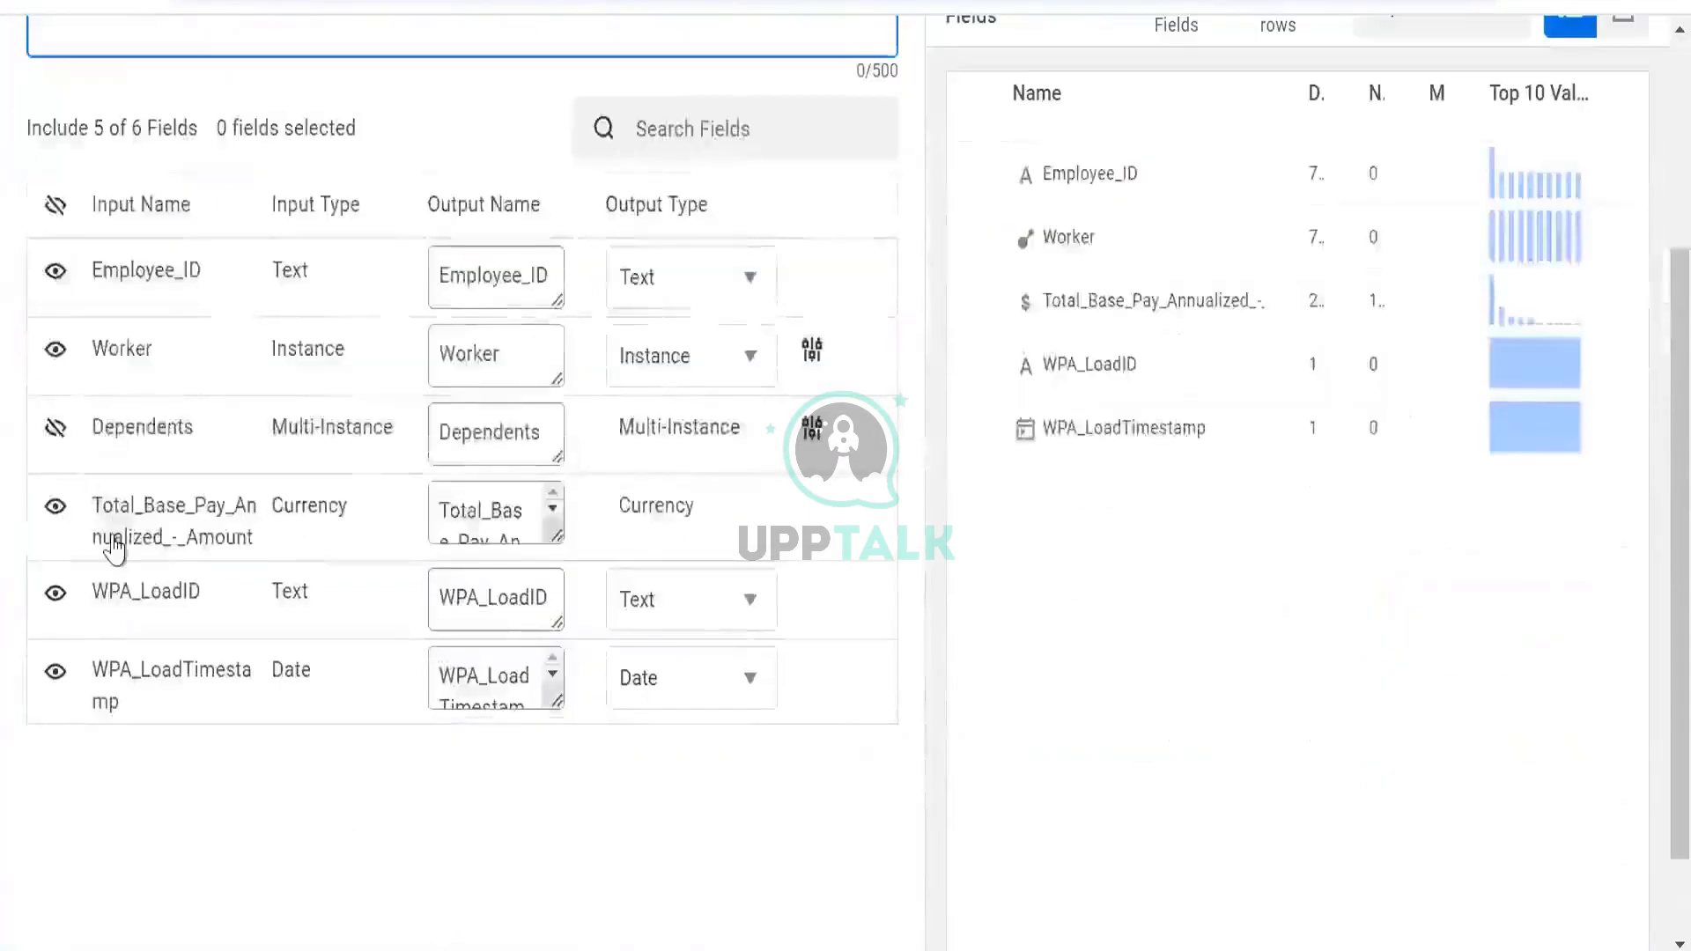
Apply the Manage Fields changes again and re-save the dataset
scroll(137, 765, down, 2)
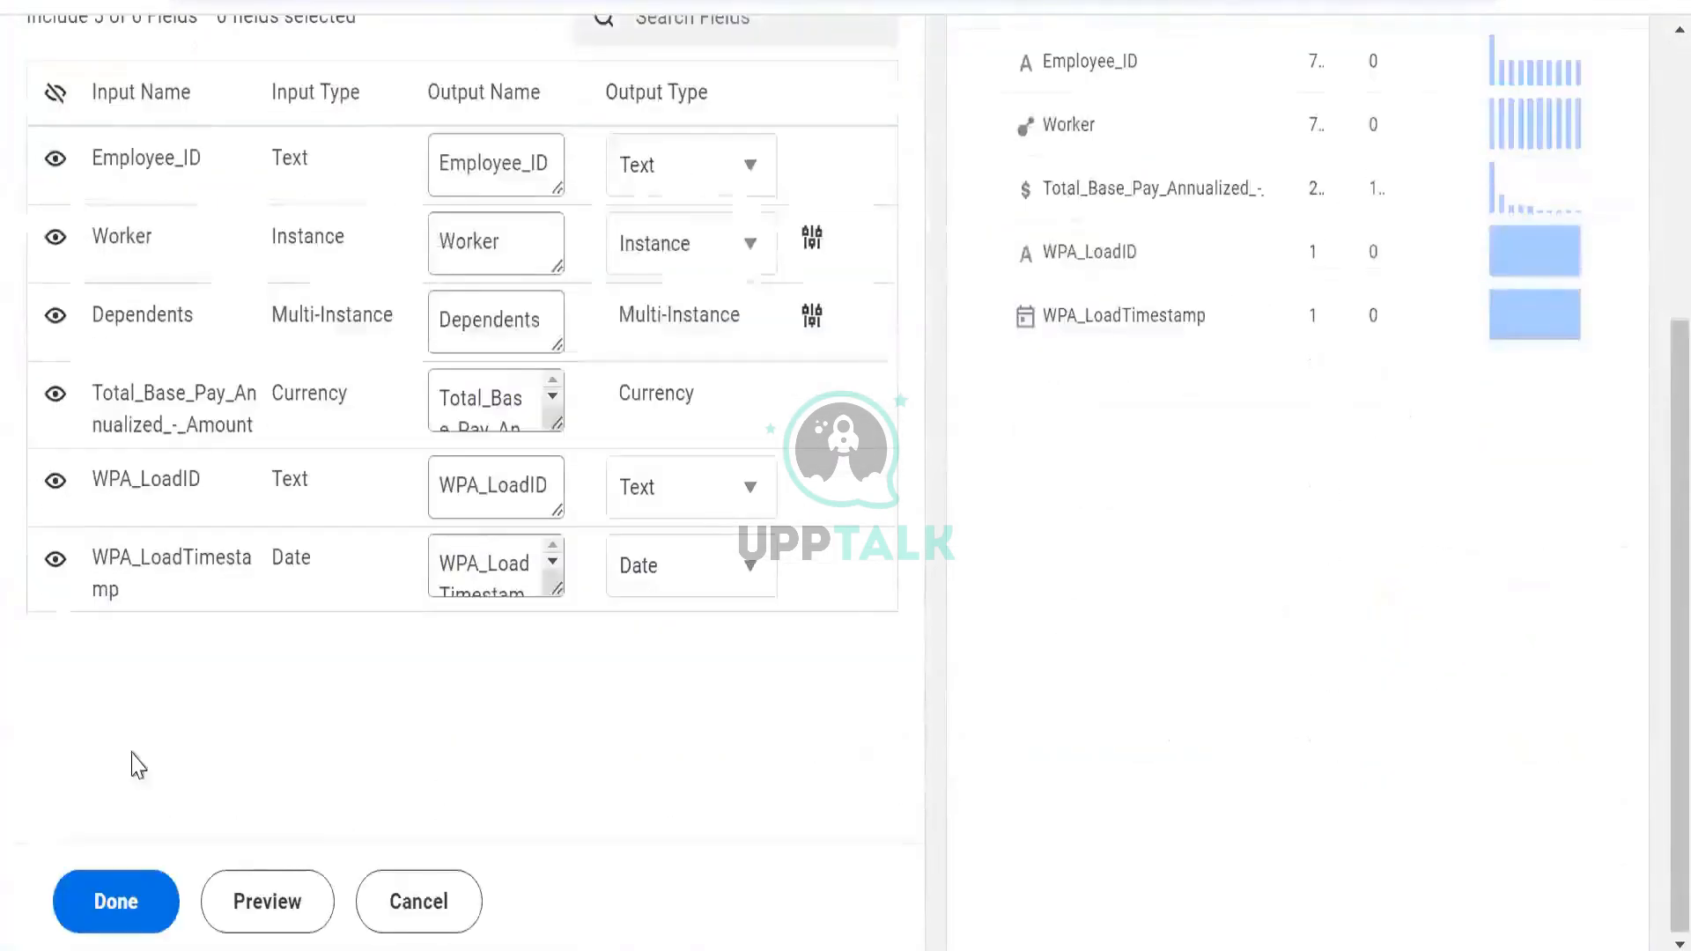
click(144, 917)
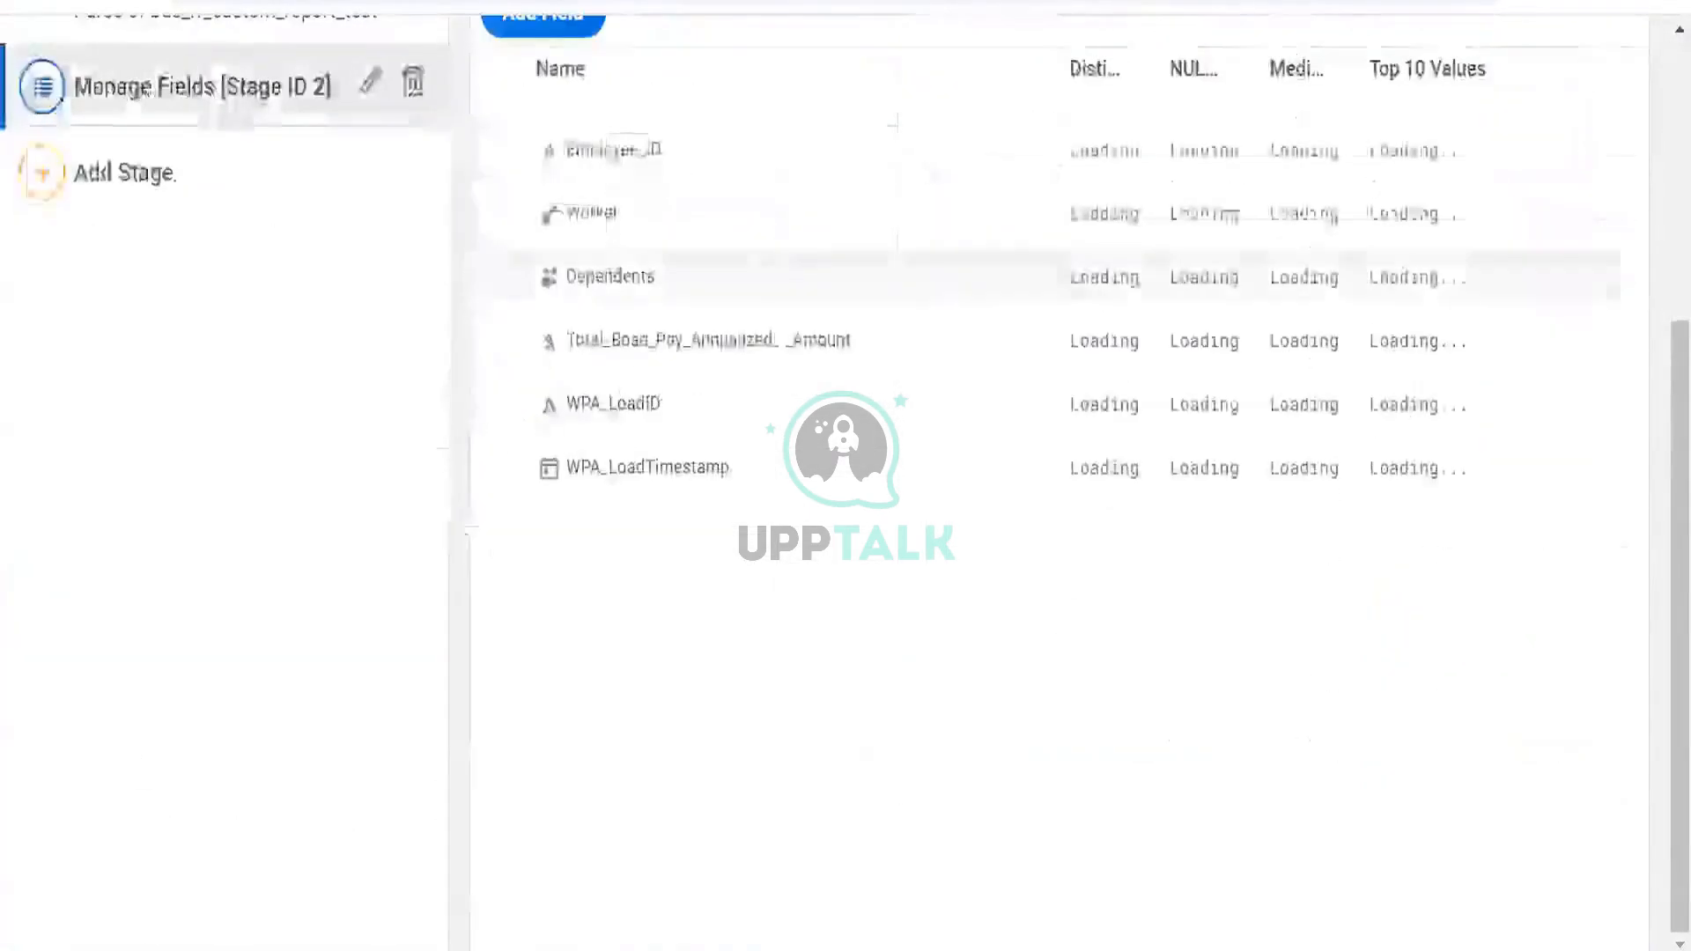
click(1557, 192)
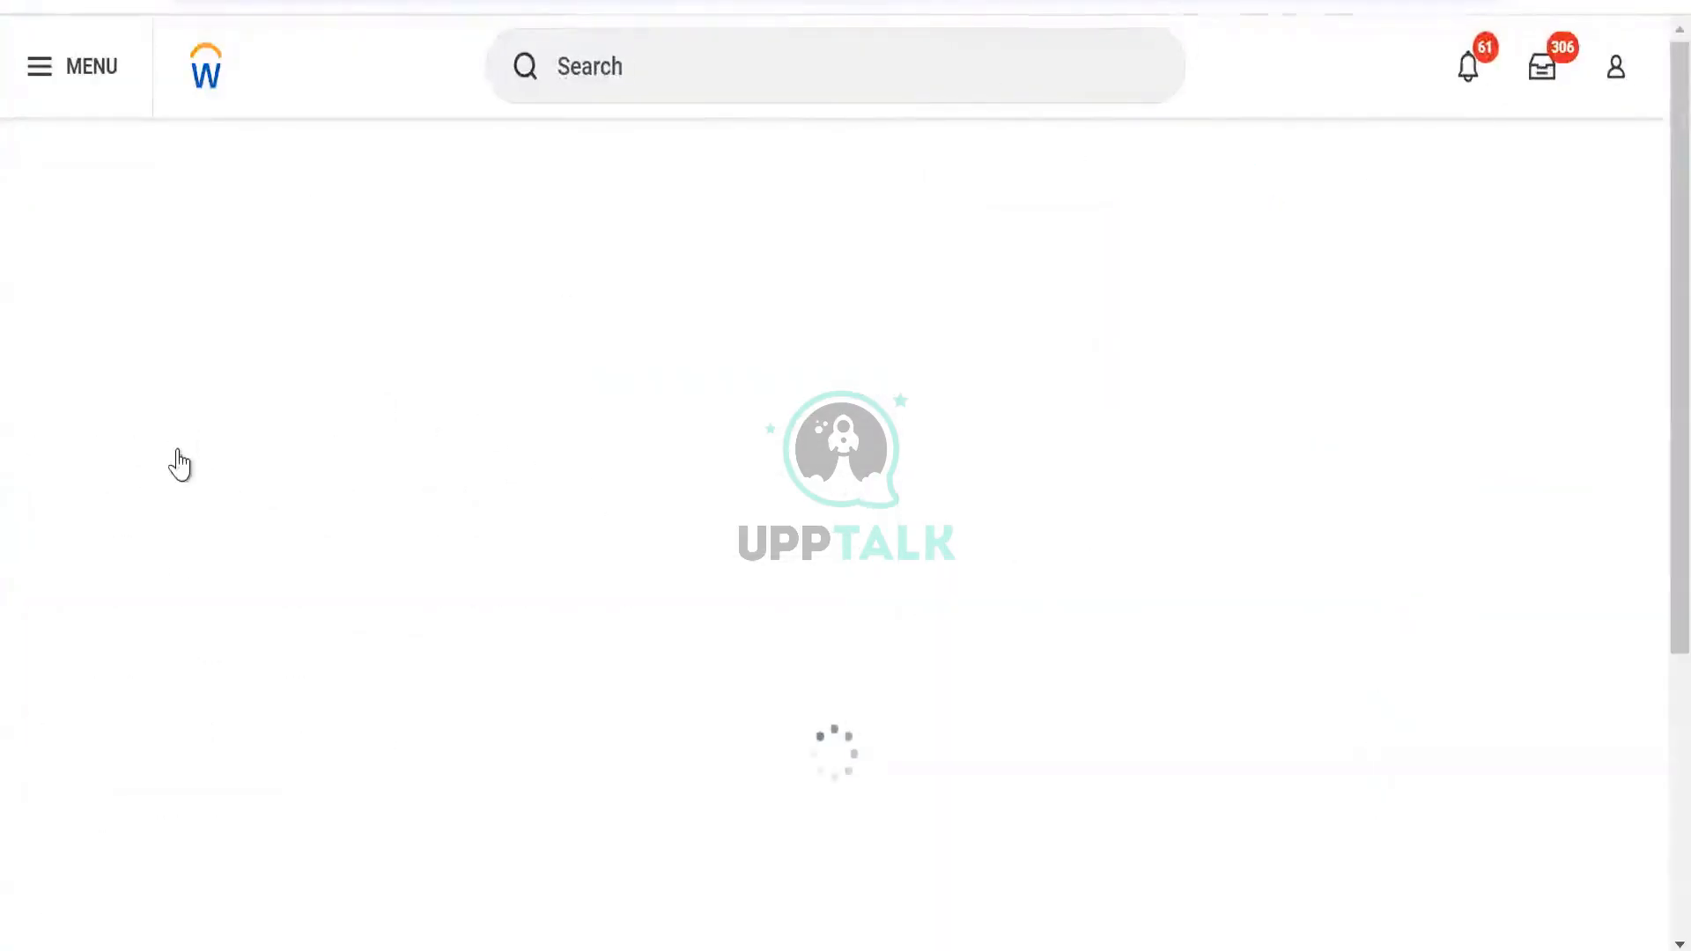
Add a Manage Fields stage after Import and rename the Dependents output to Dep
click(171, 566)
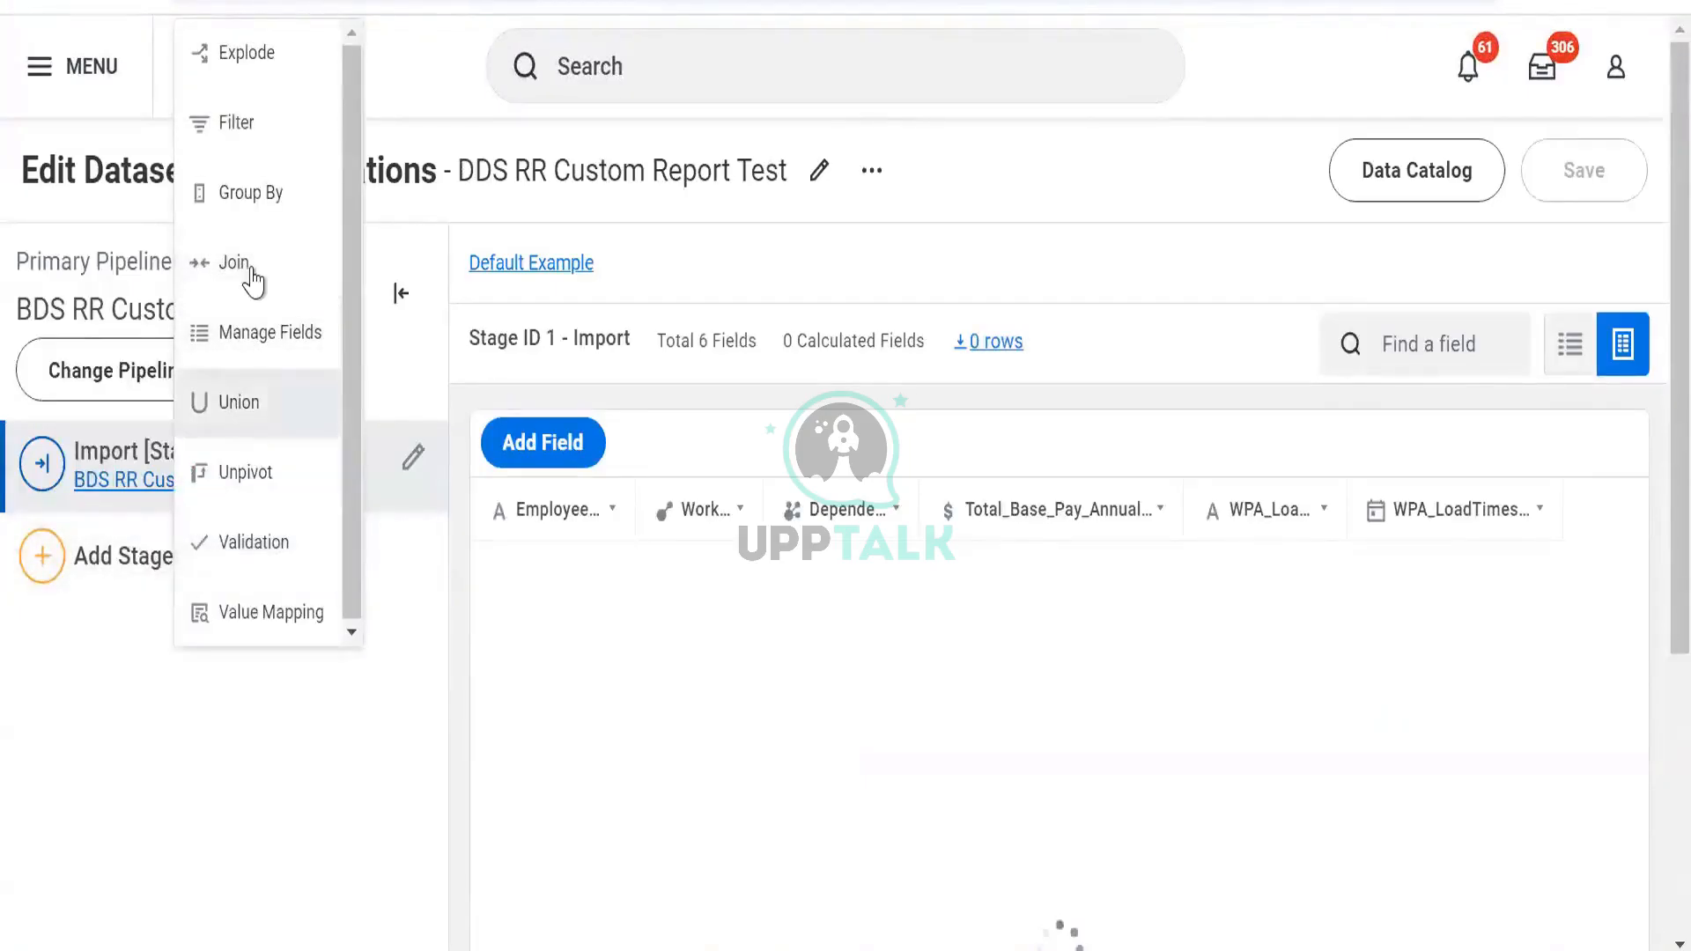
click(263, 361)
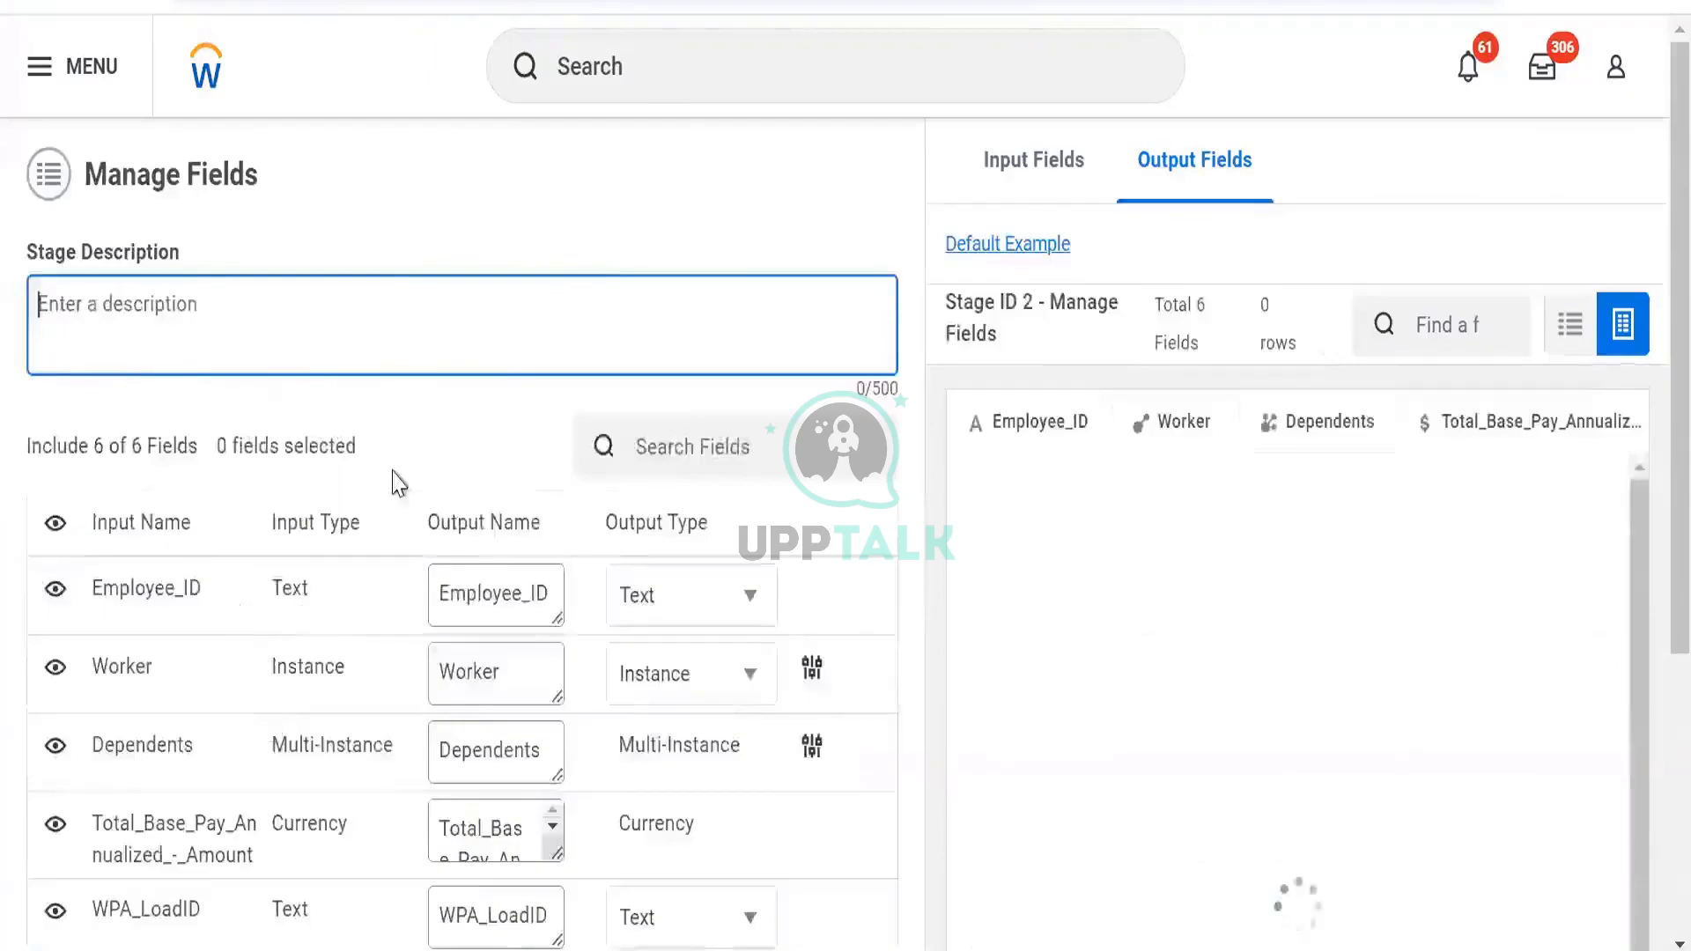
click(533, 642)
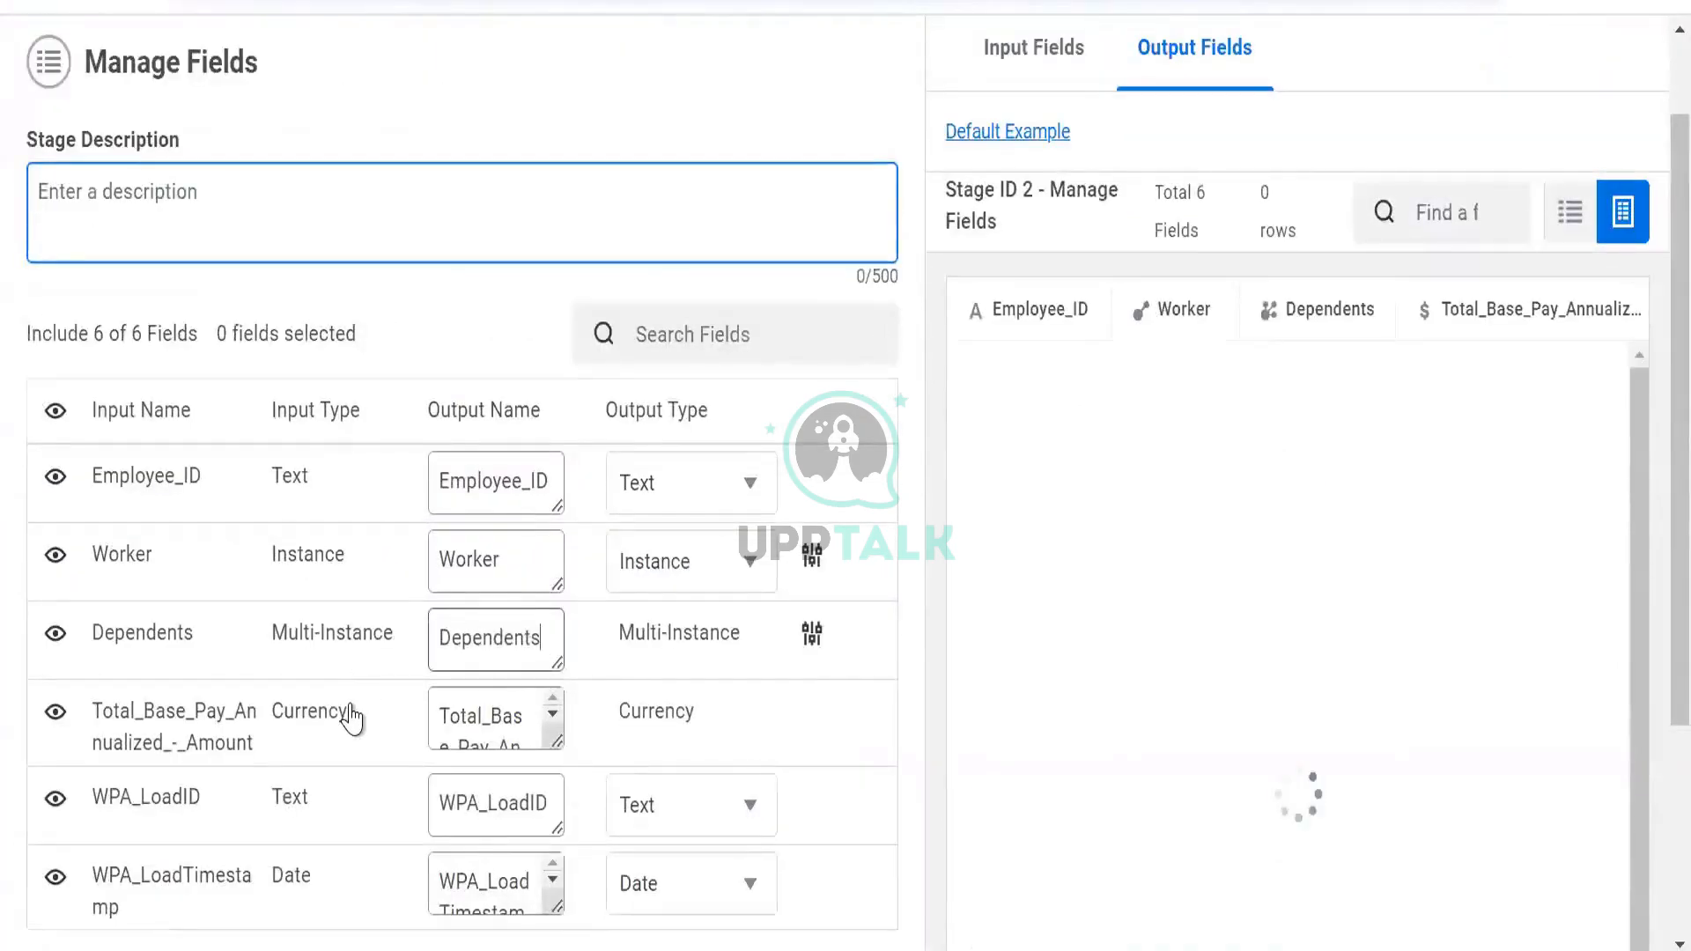
key(ctrl+a)
text(Depe)
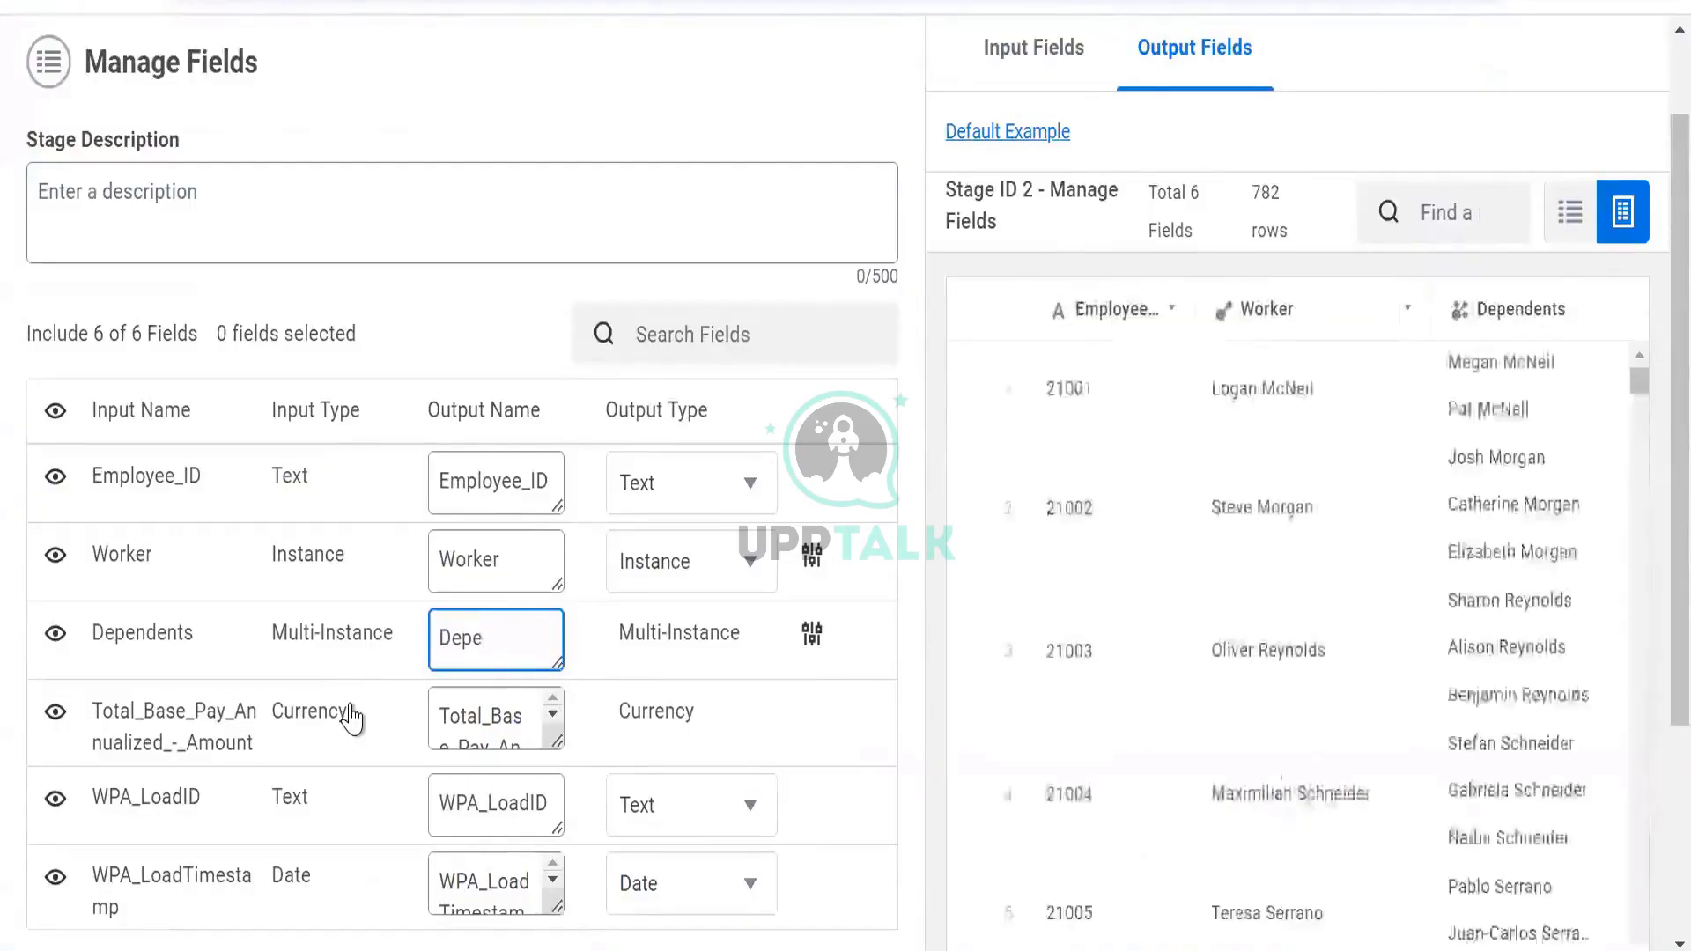
key(BackSpace)
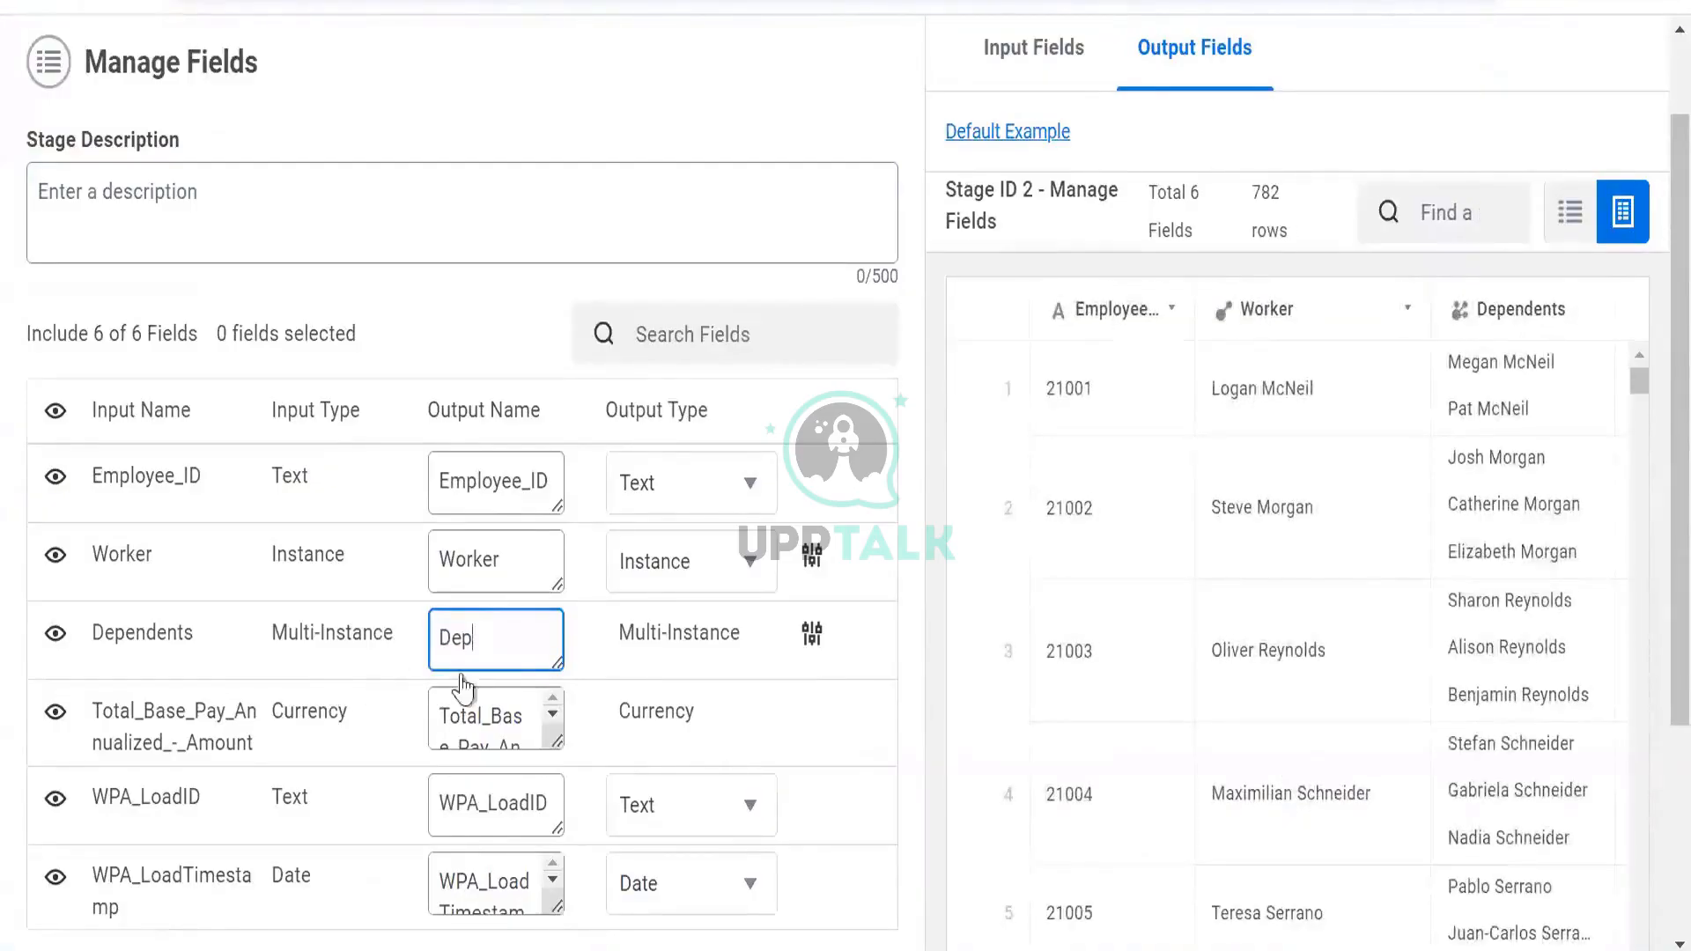
Apply and save the renamed field, then reopen the Manage Fields stage
scroll(340, 766, down, 3)
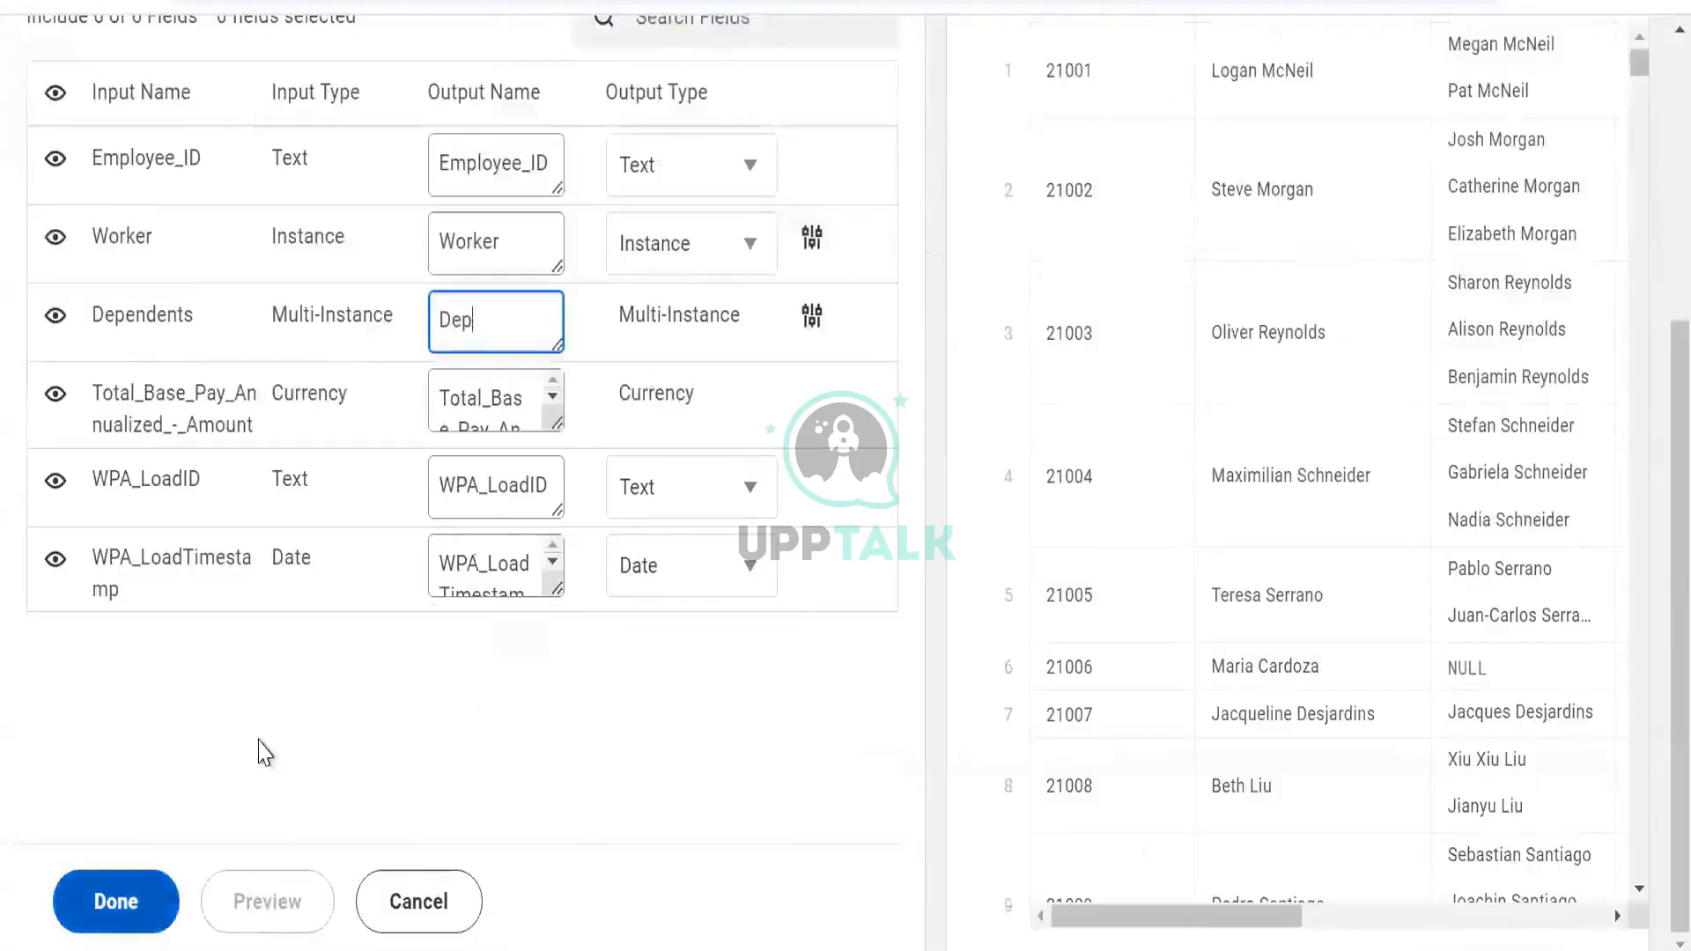
click(115, 902)
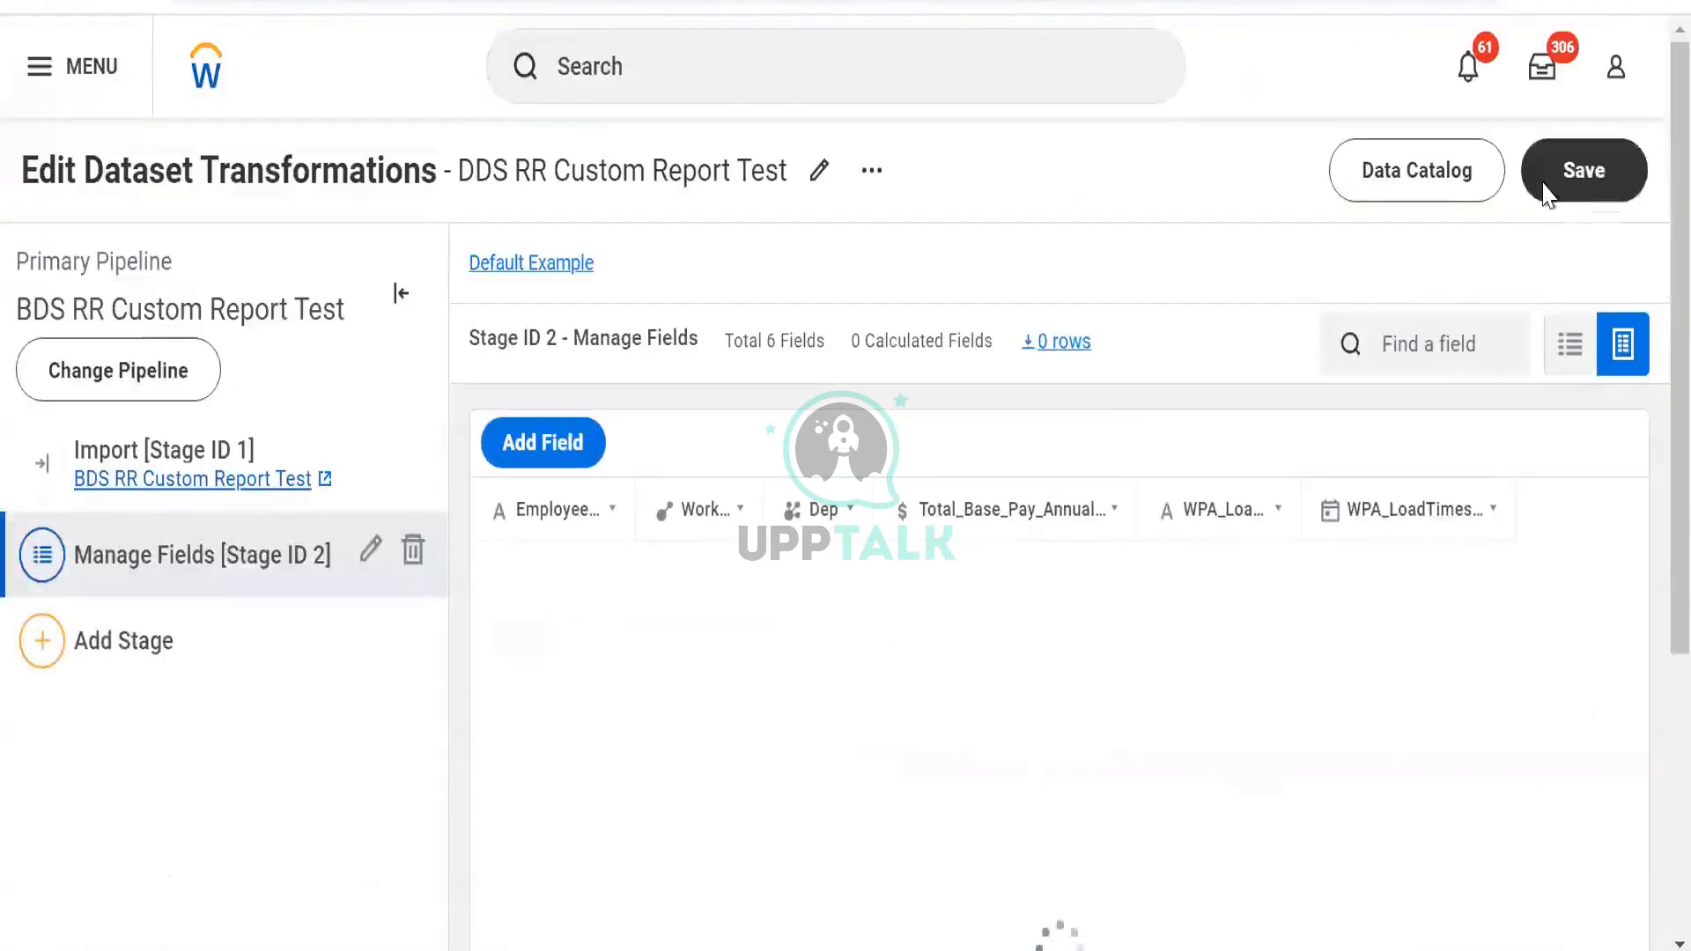
click(1546, 192)
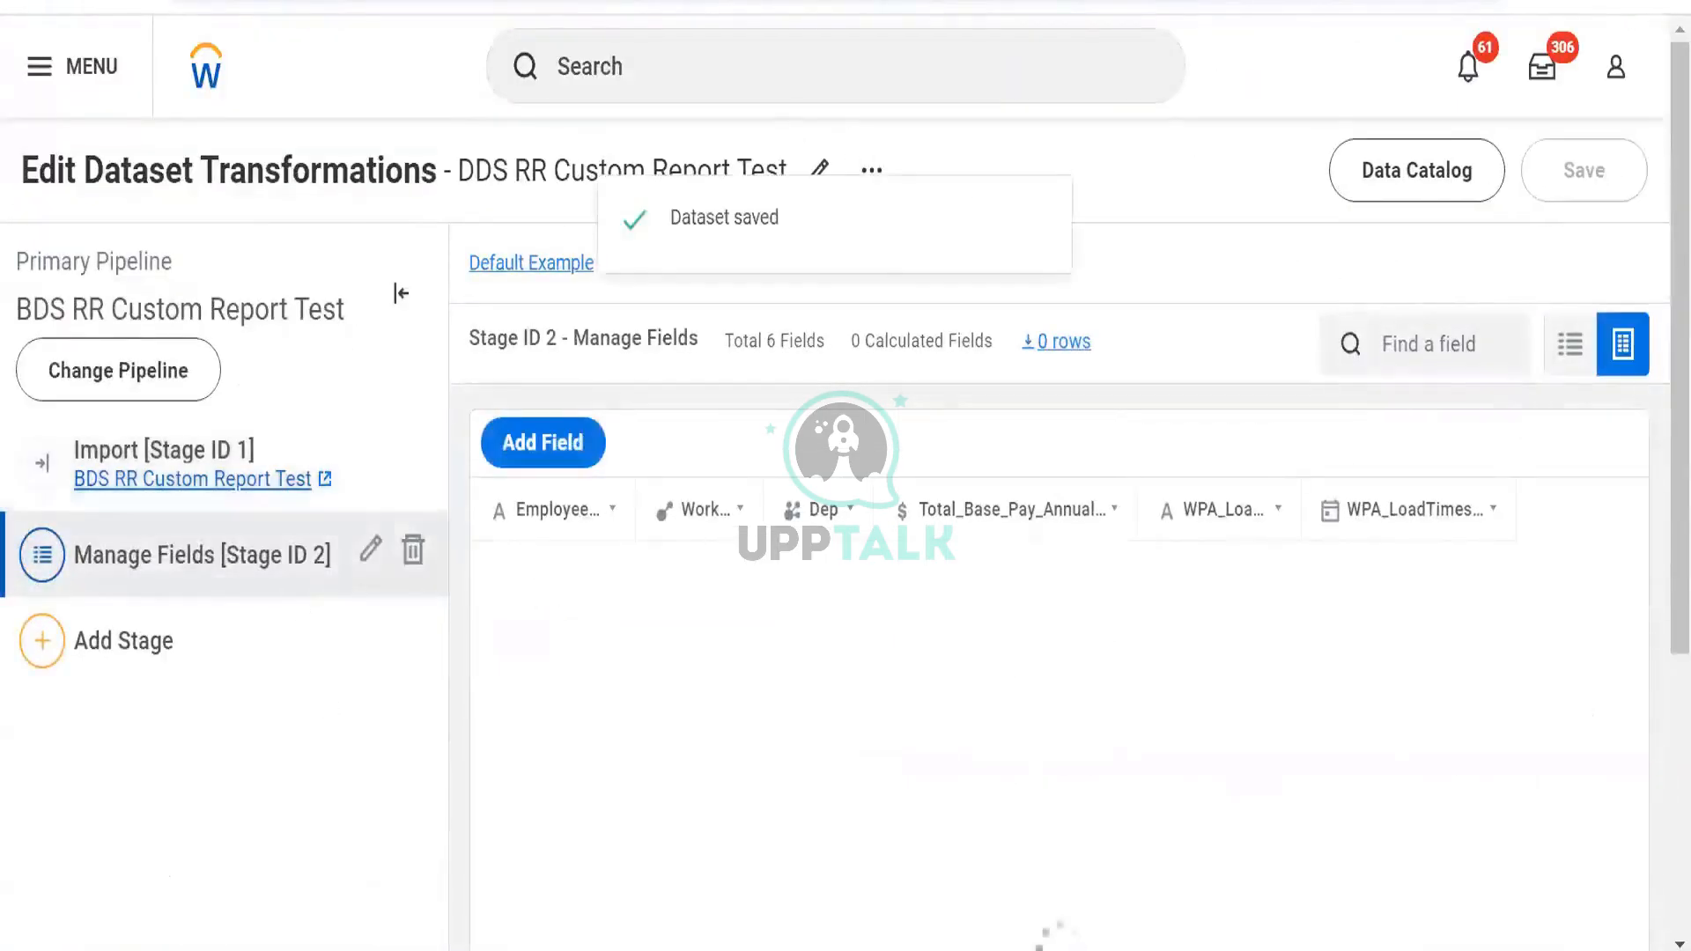
click(370, 549)
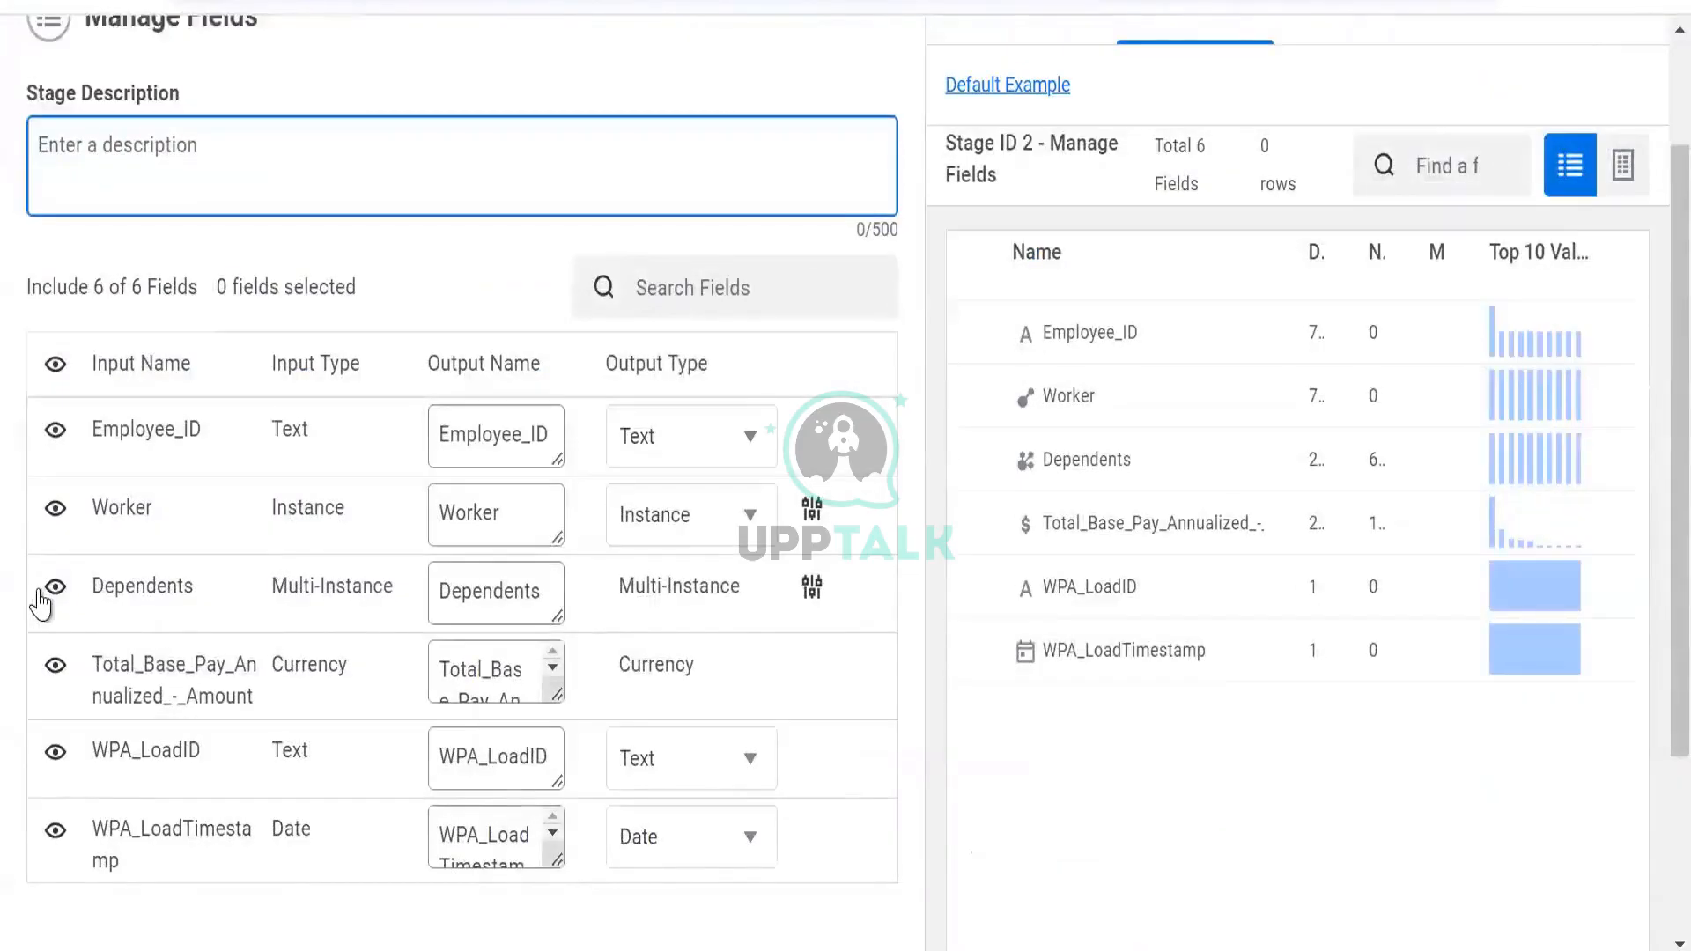
Hide the Dependents field in the Manage Fields stage and apply the change
click(51, 601)
scroll(52, 601, down, 3)
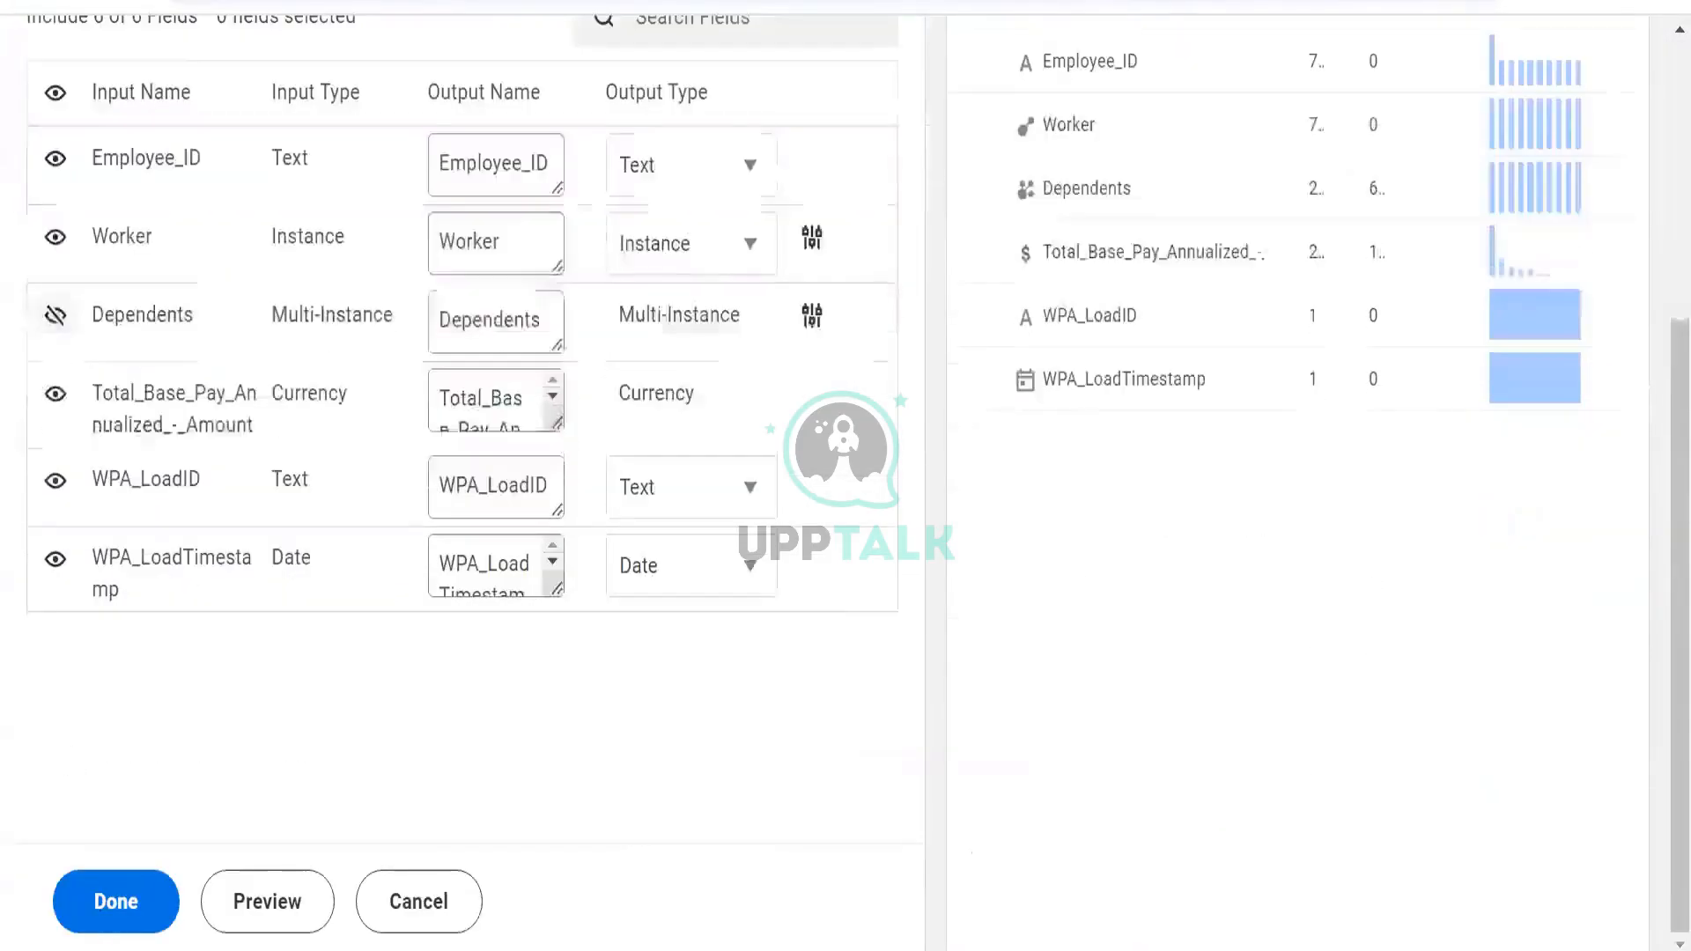
click(121, 913)
scroll(1131, 300, up, 4)
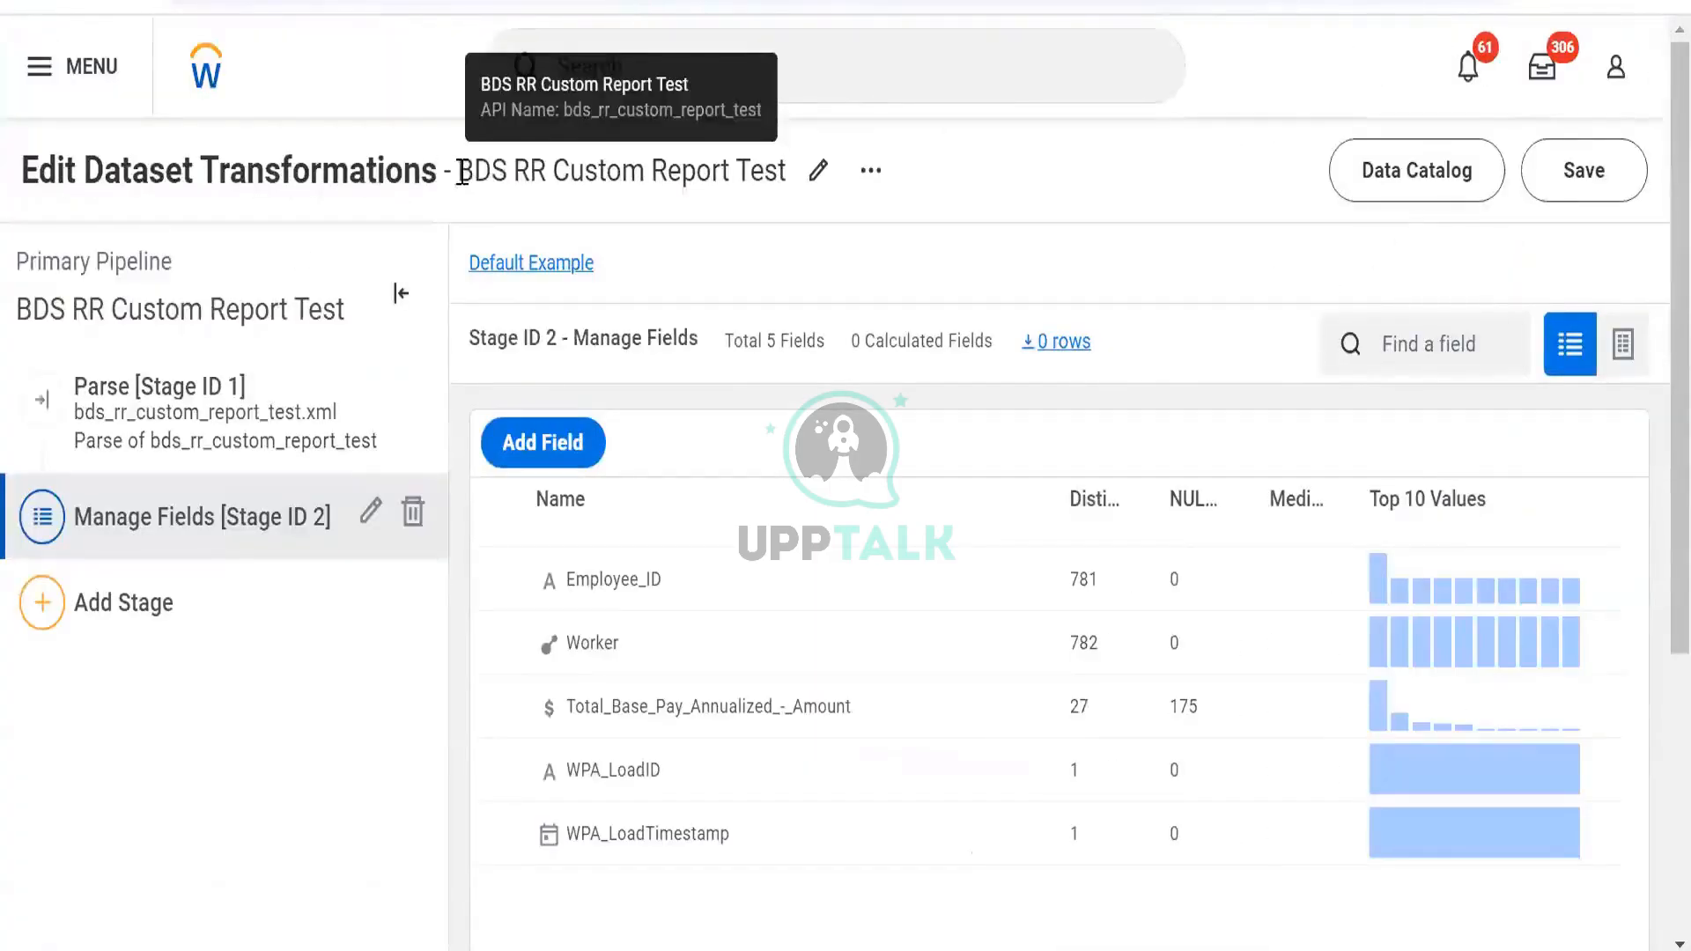
Save the dataset and expand the detected error to read its message
drag(470, 174, 779, 176)
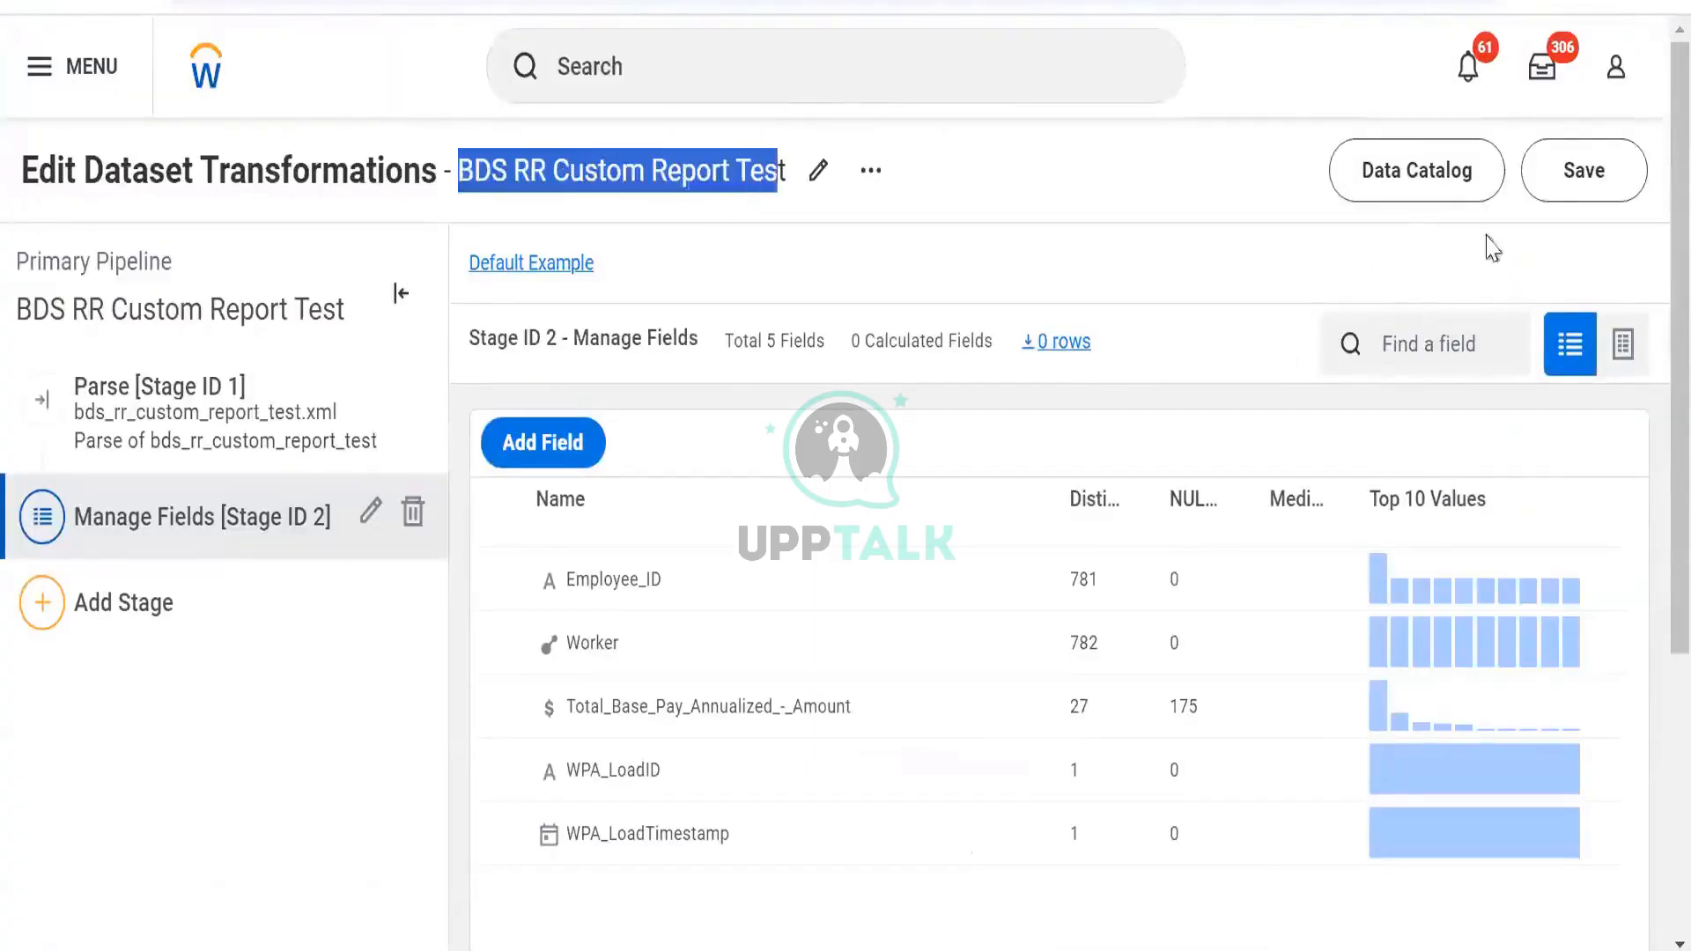
click(1557, 173)
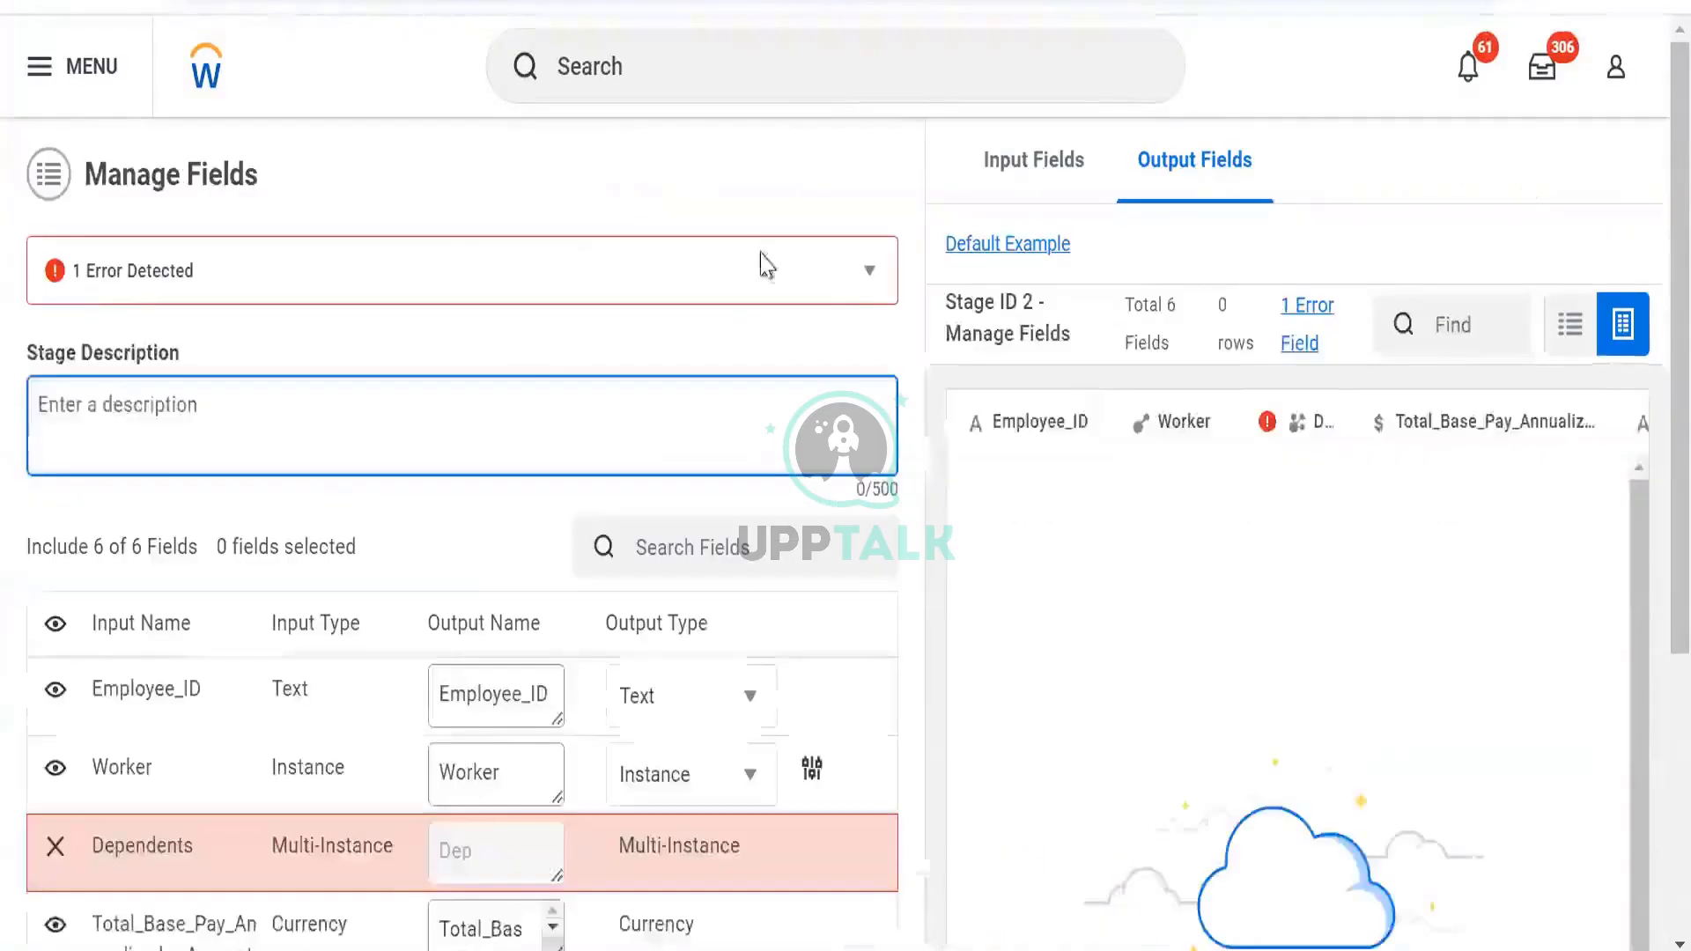
click(867, 273)
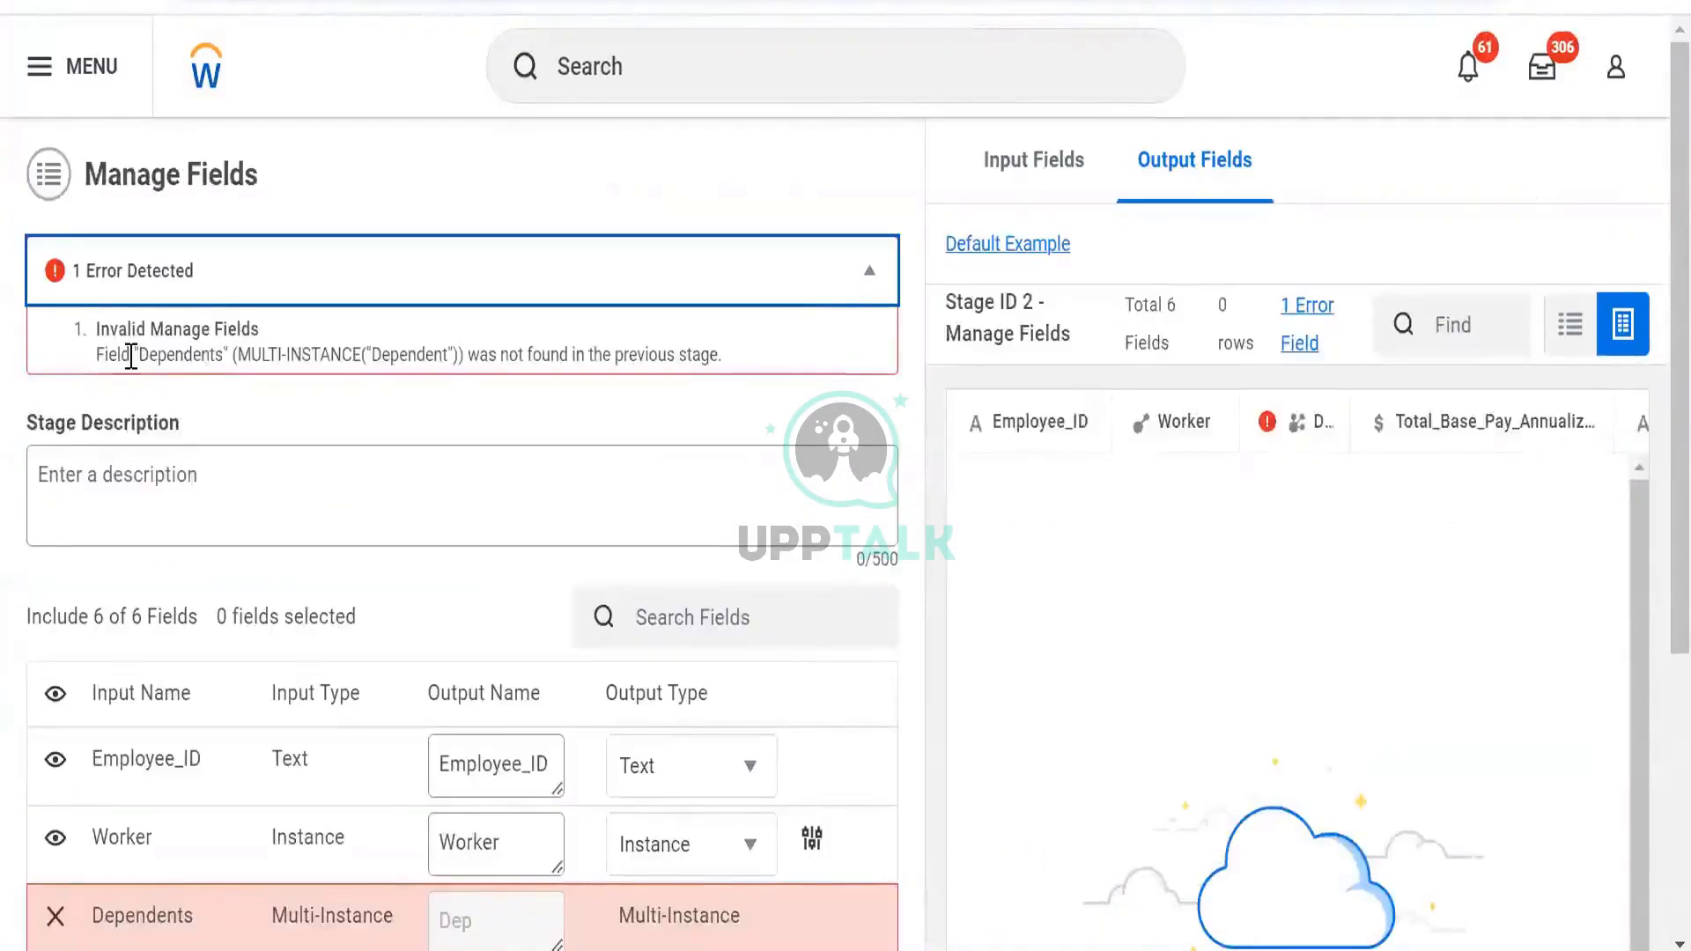
drag(131, 357, 733, 388)
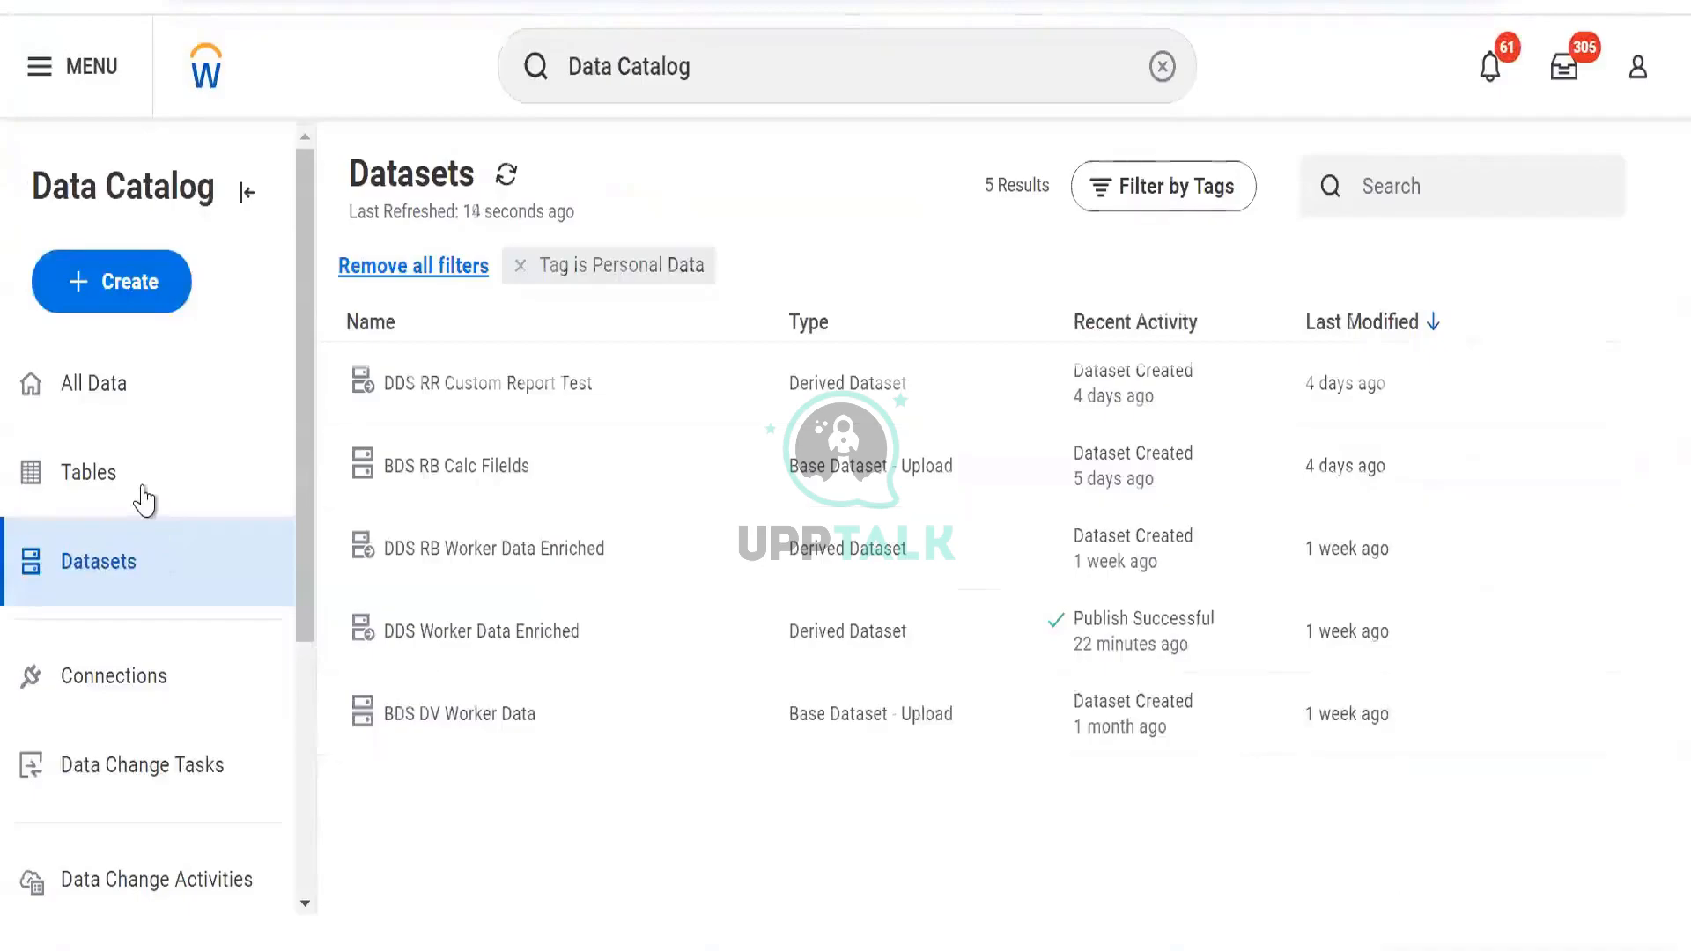
Remove the Personal Data tag filter from the Tables list, showing all 192 tables
click(136, 486)
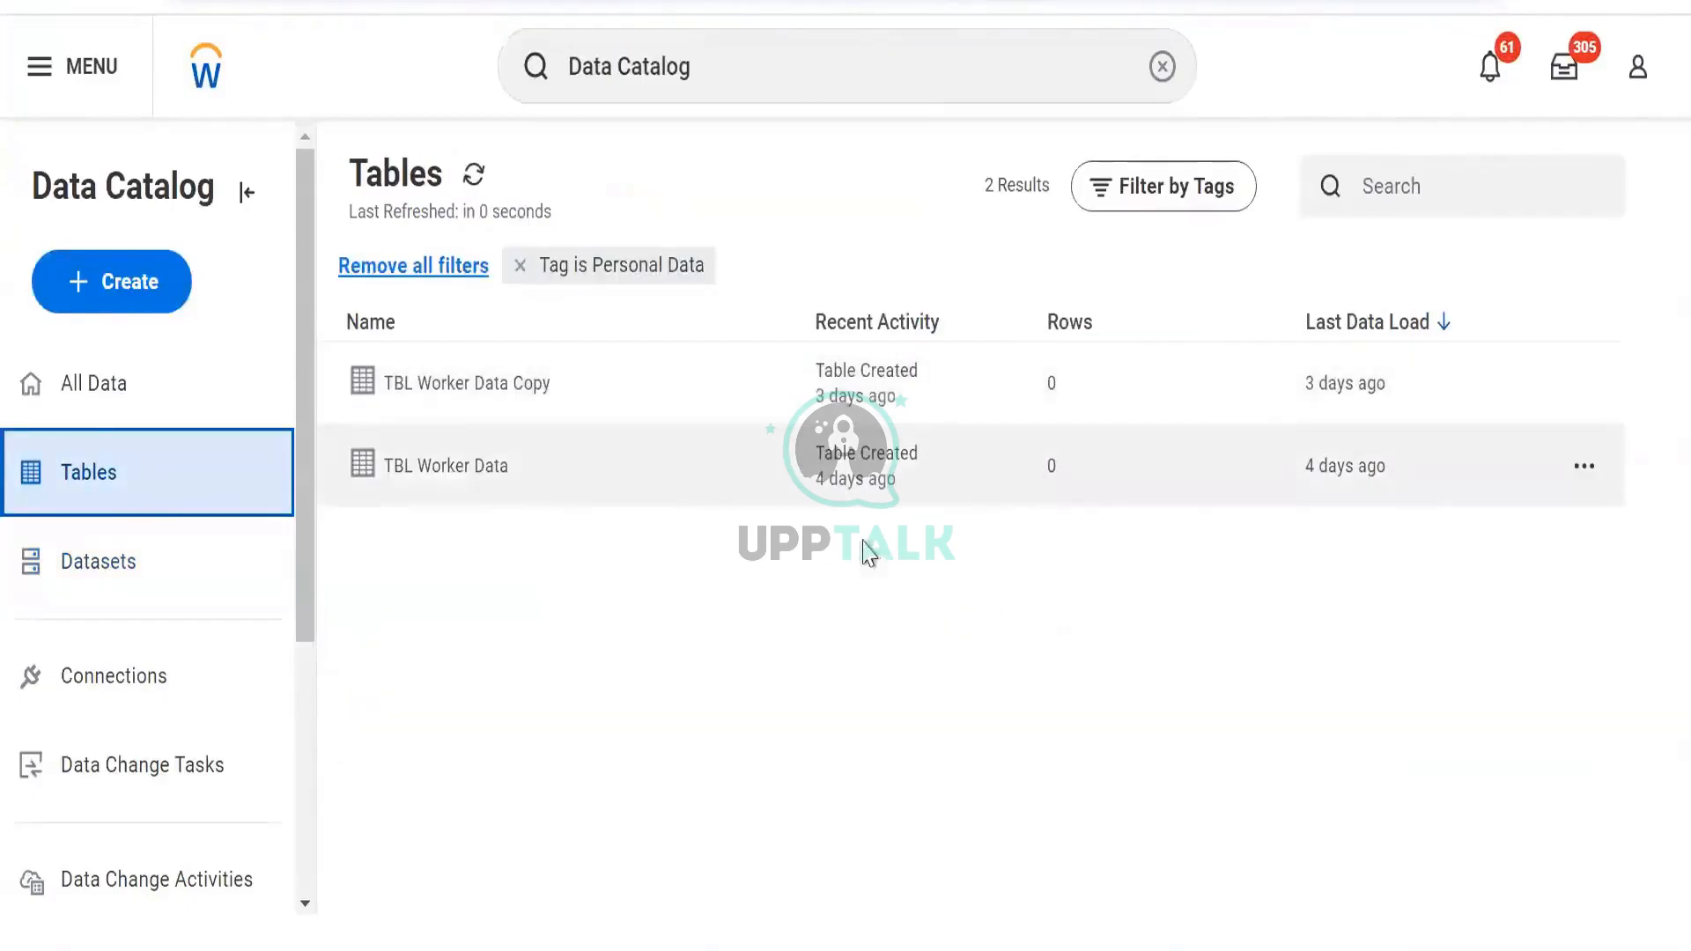
click(520, 266)
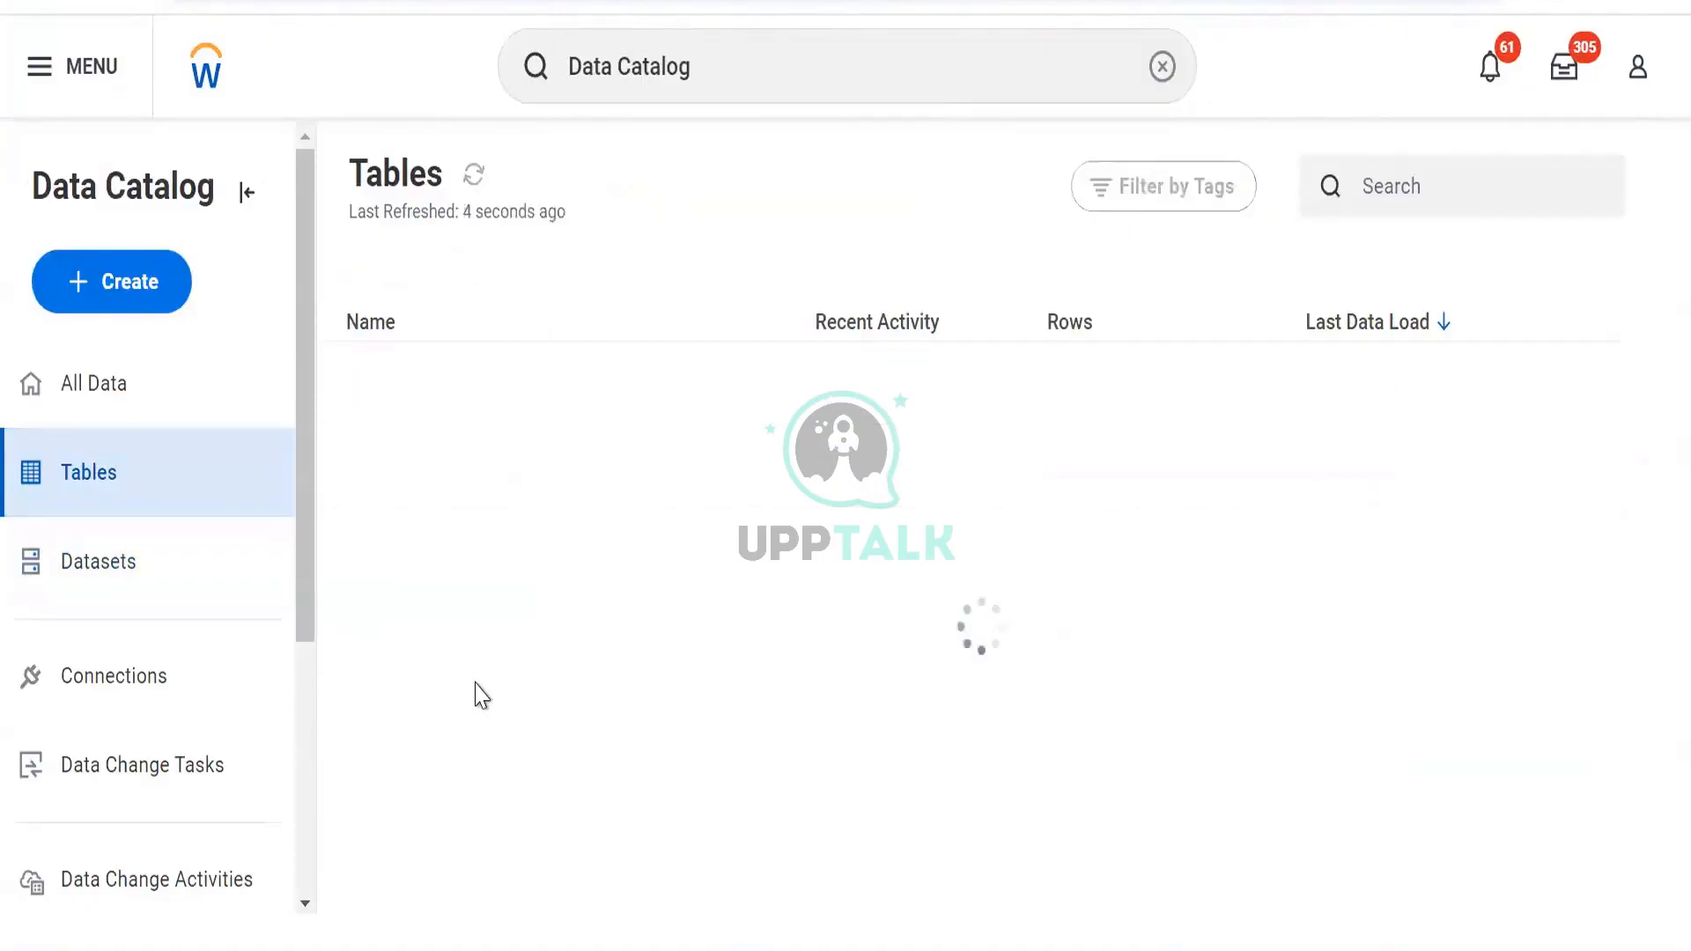
scroll(592, 423, down, 15)
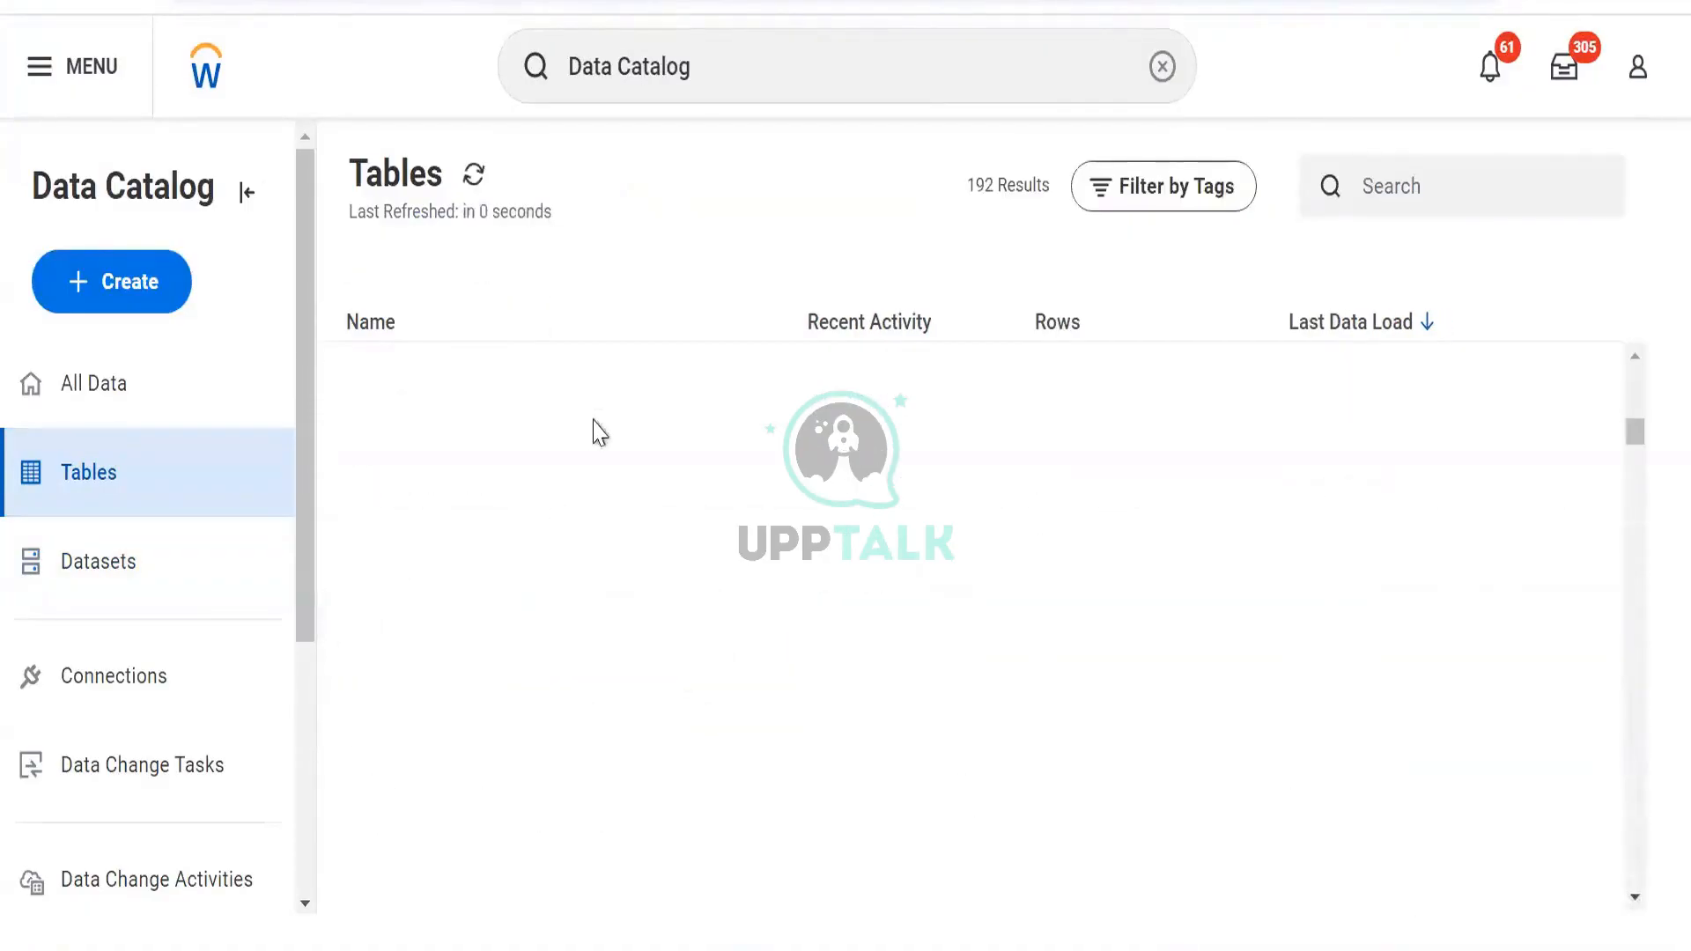
scroll(540, 540, up, 4)
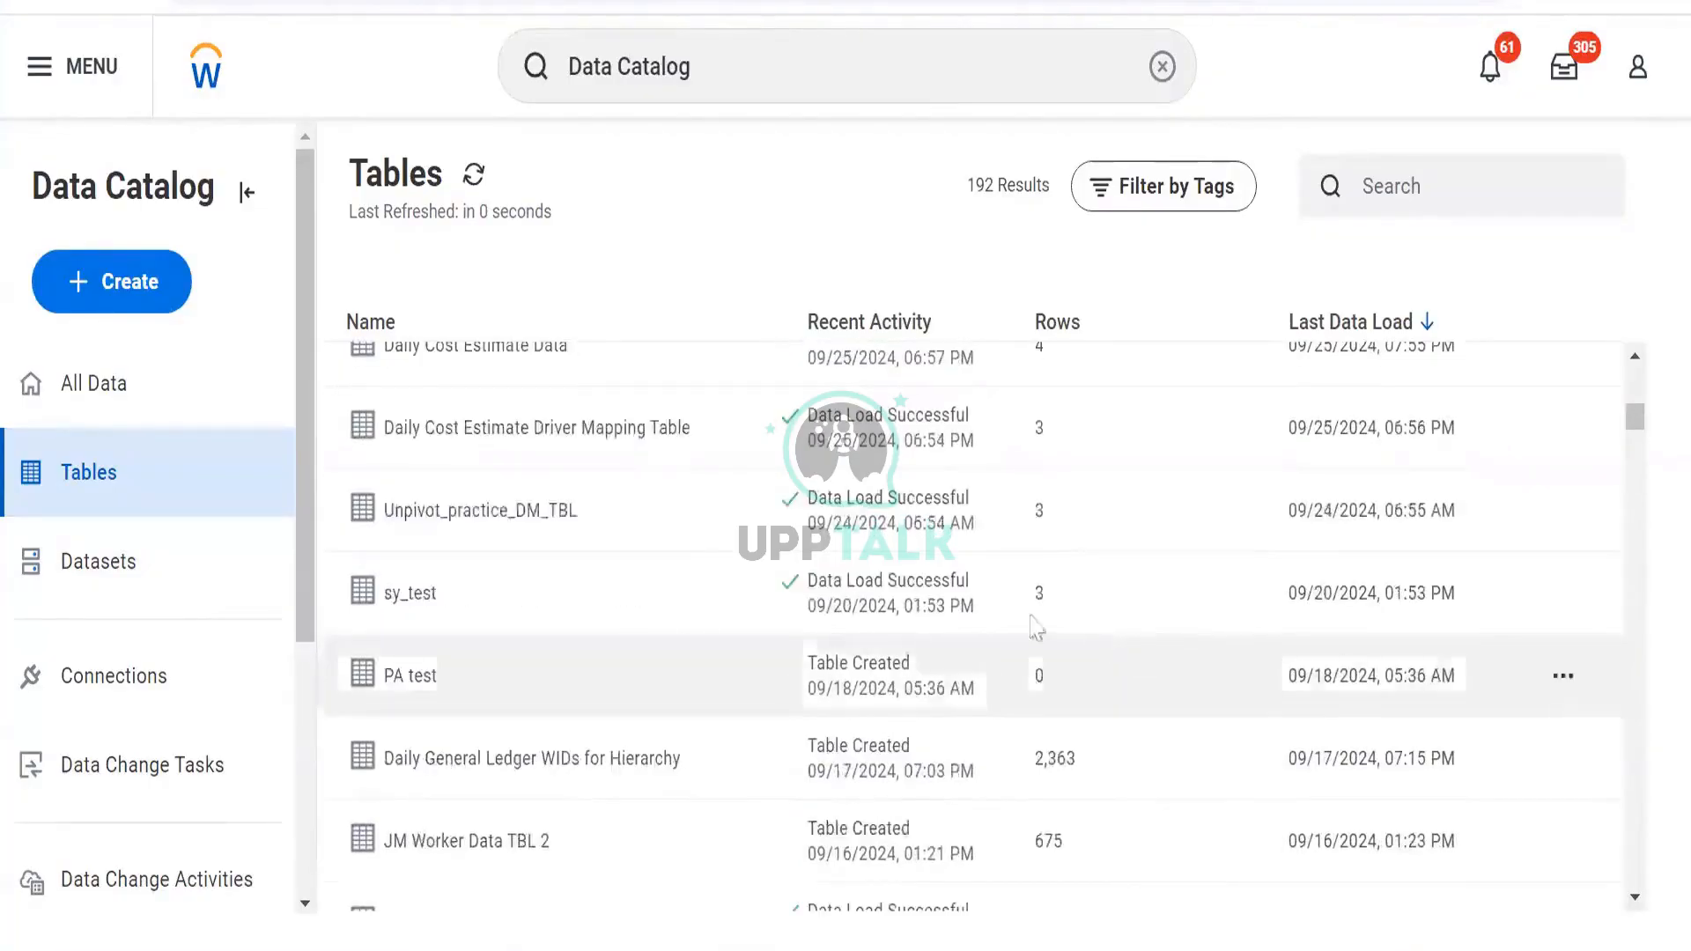
Open the row action menus for the sy_test and PA test tables
mouse_move(1564, 604)
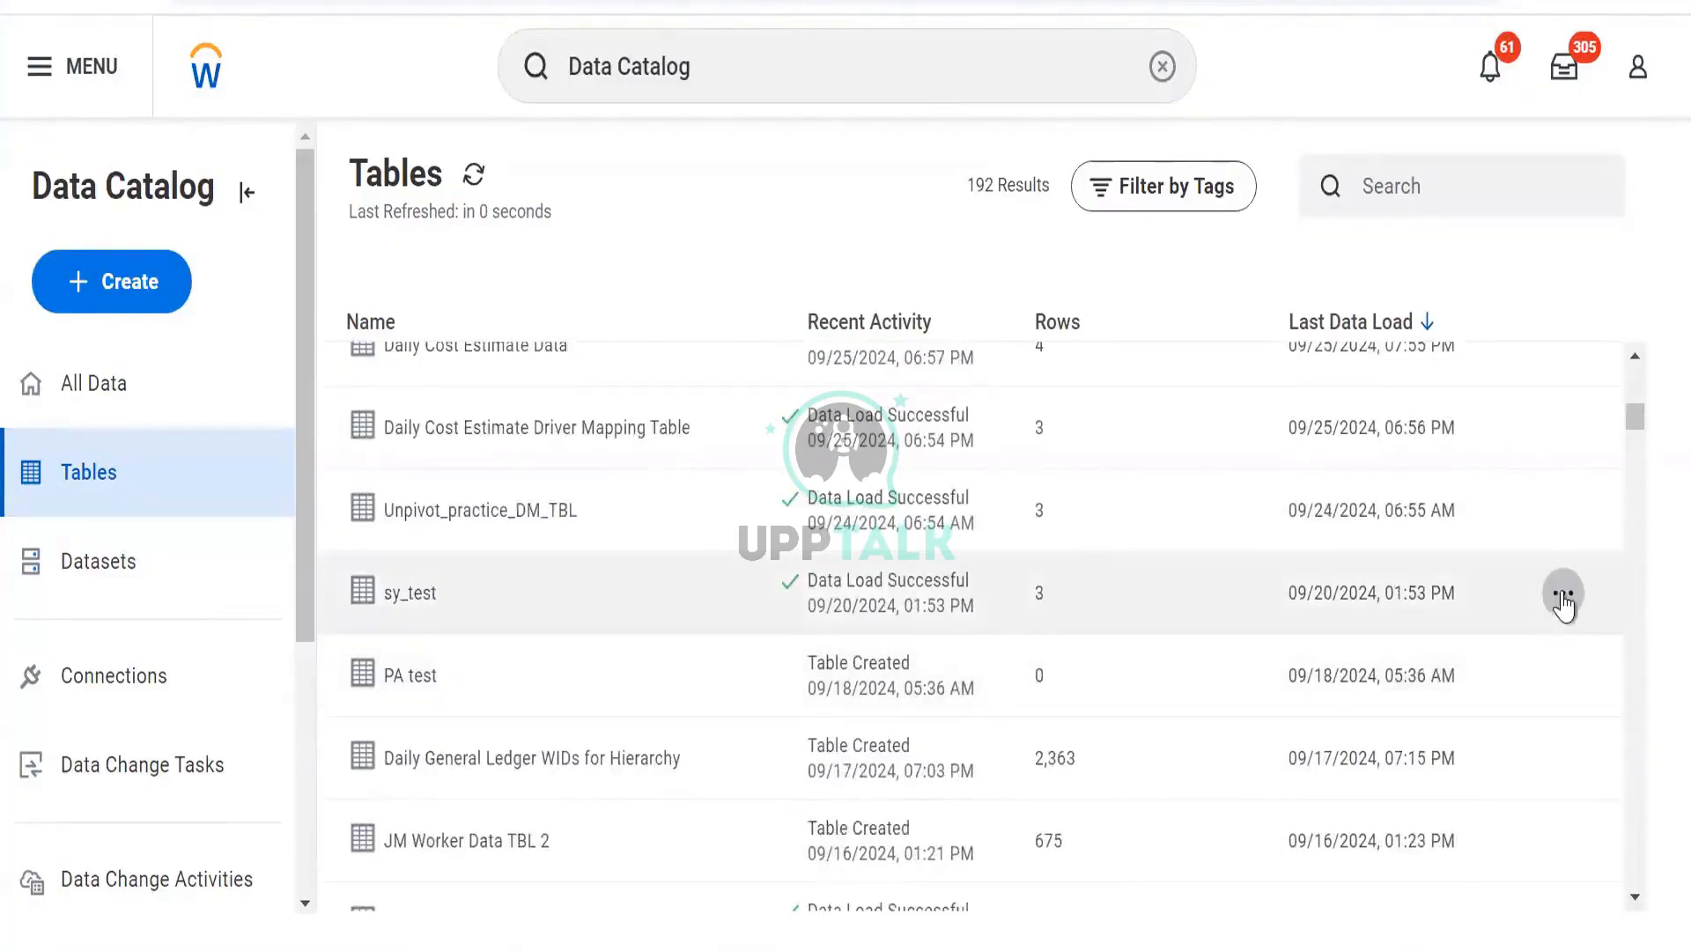
click(1564, 594)
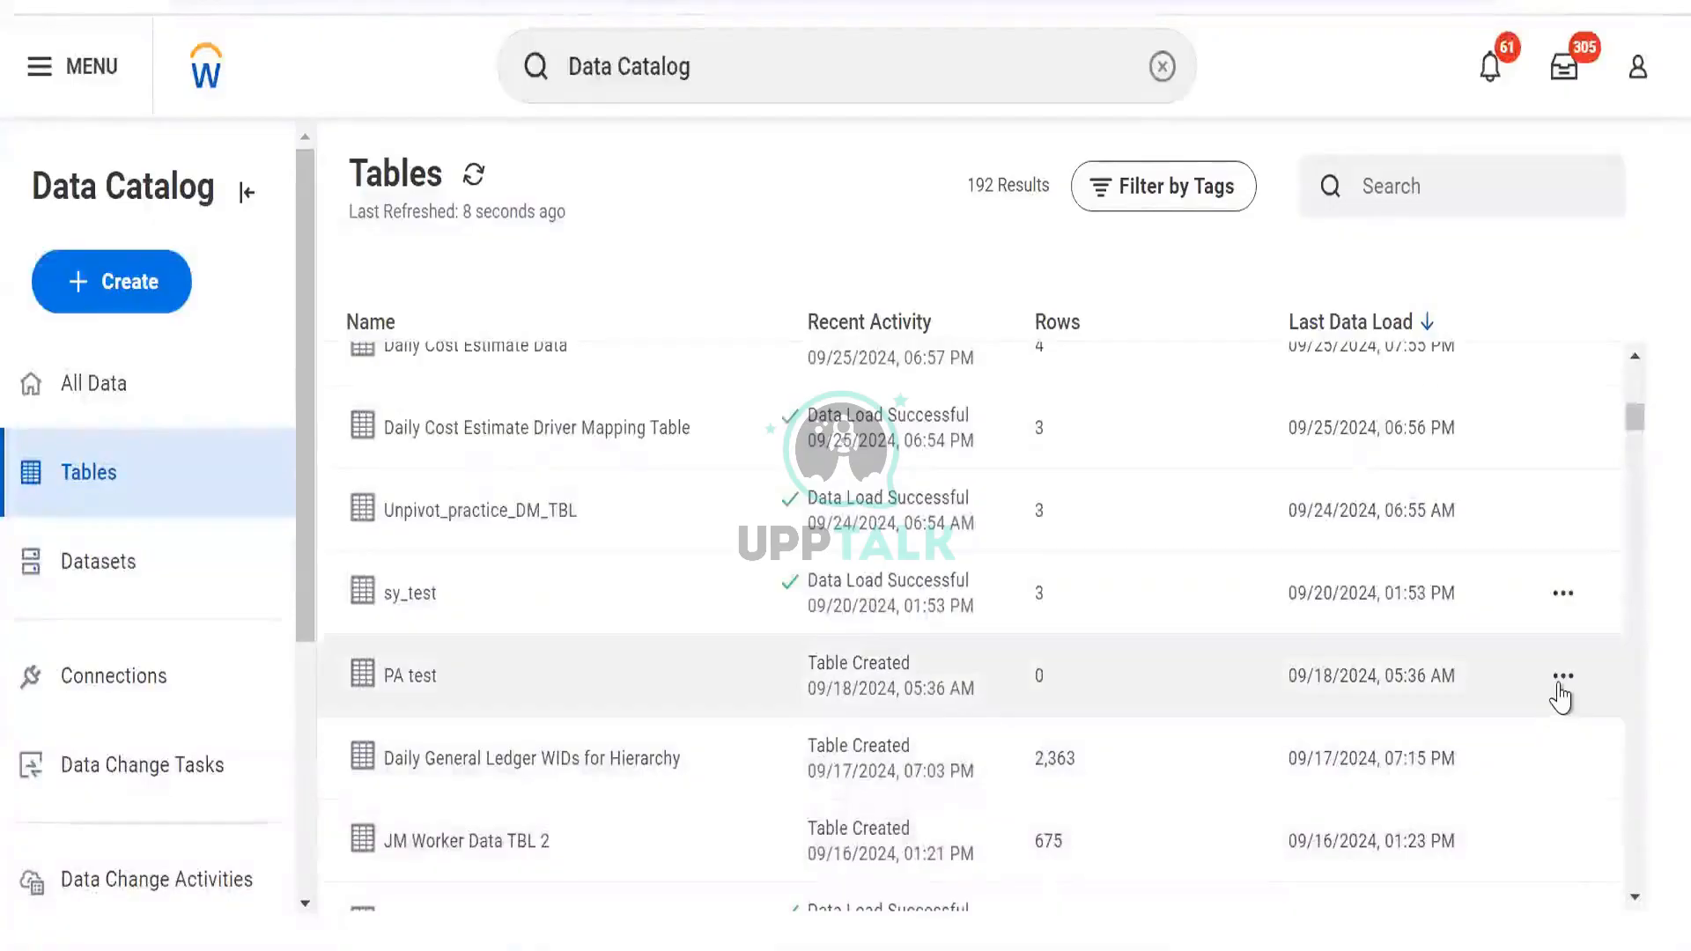
click(1564, 678)
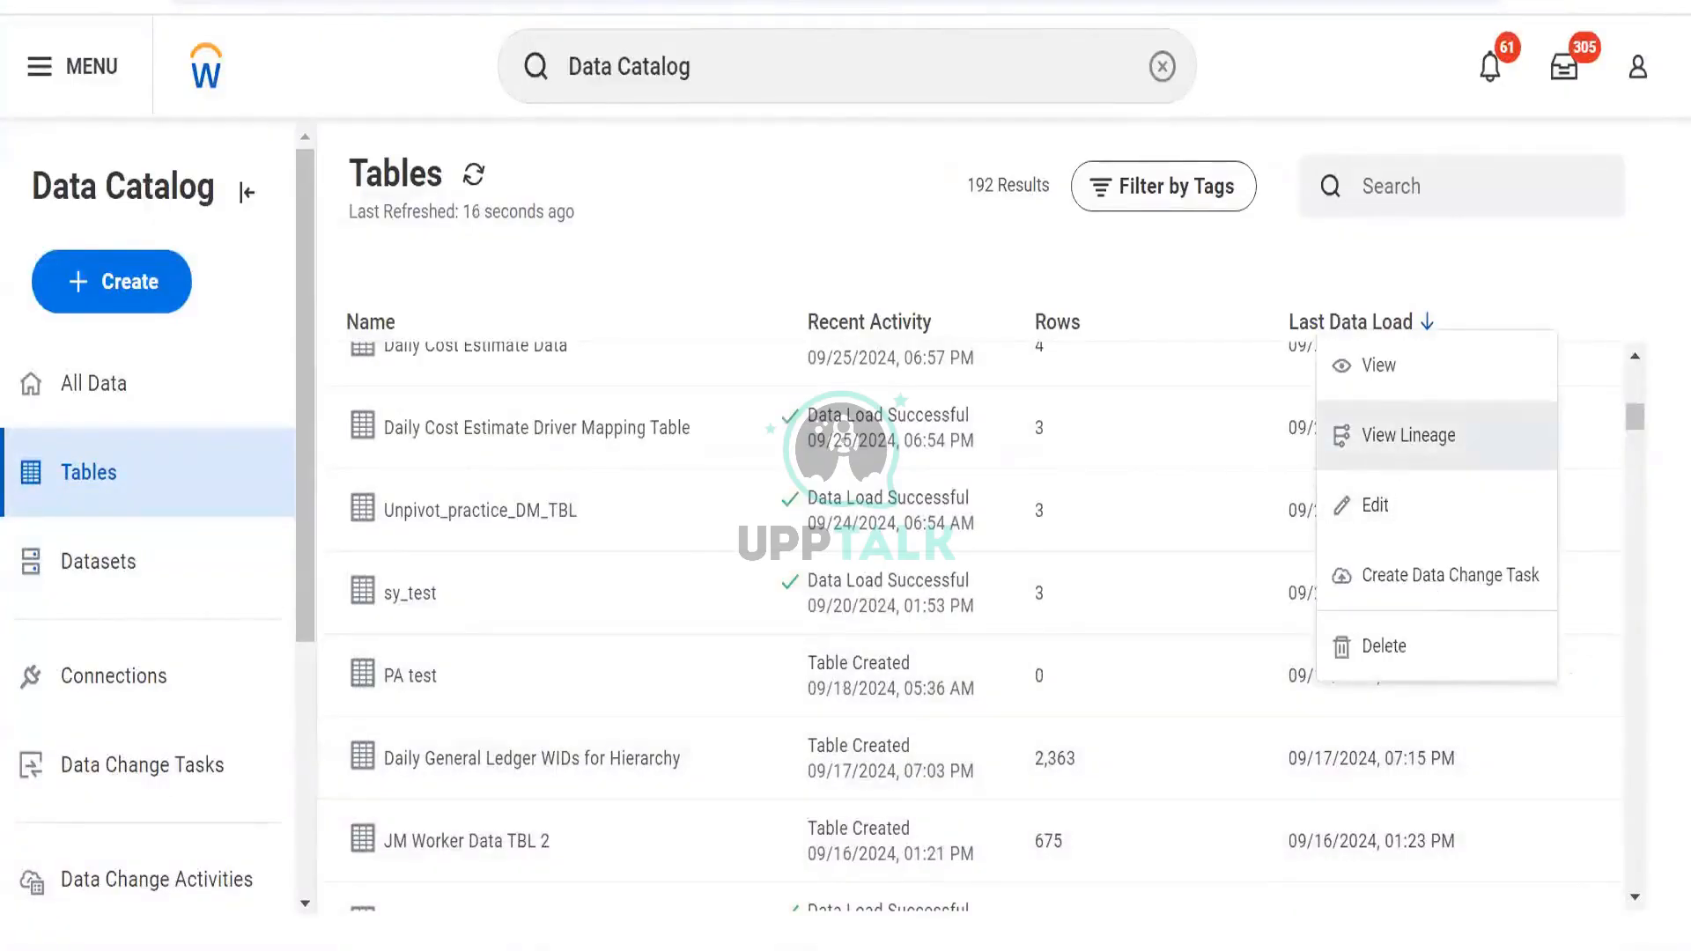
click(1409, 435)
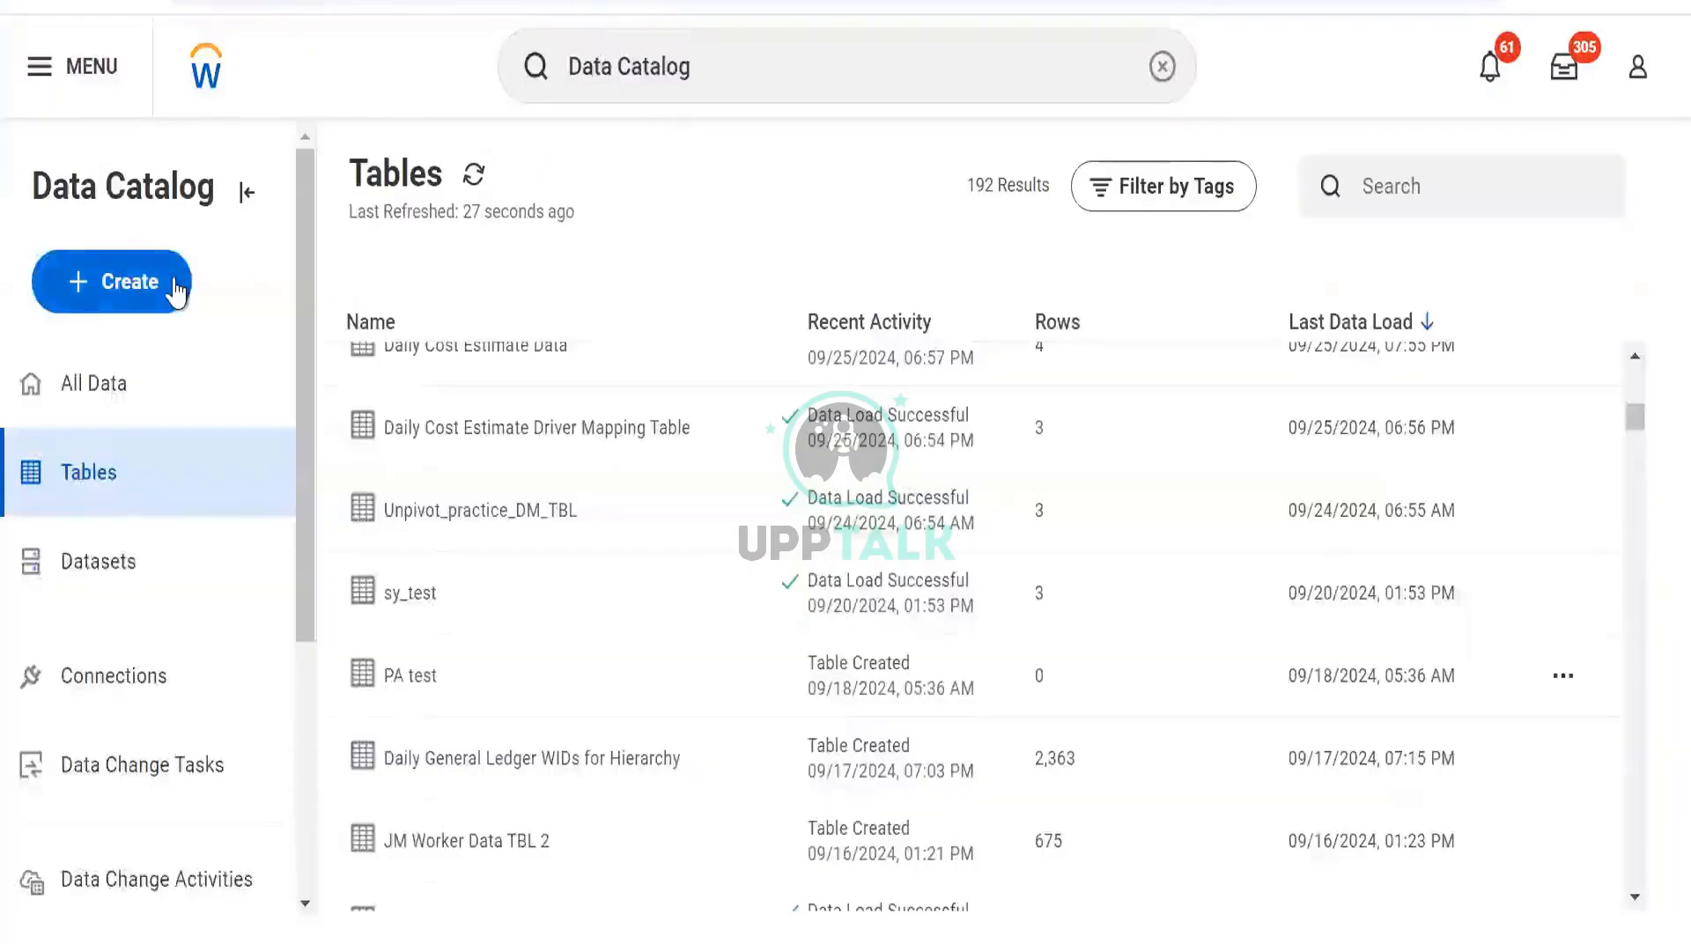
Create a new table named TBL RR Test tagged Personal Data
click(174, 283)
click(203, 380)
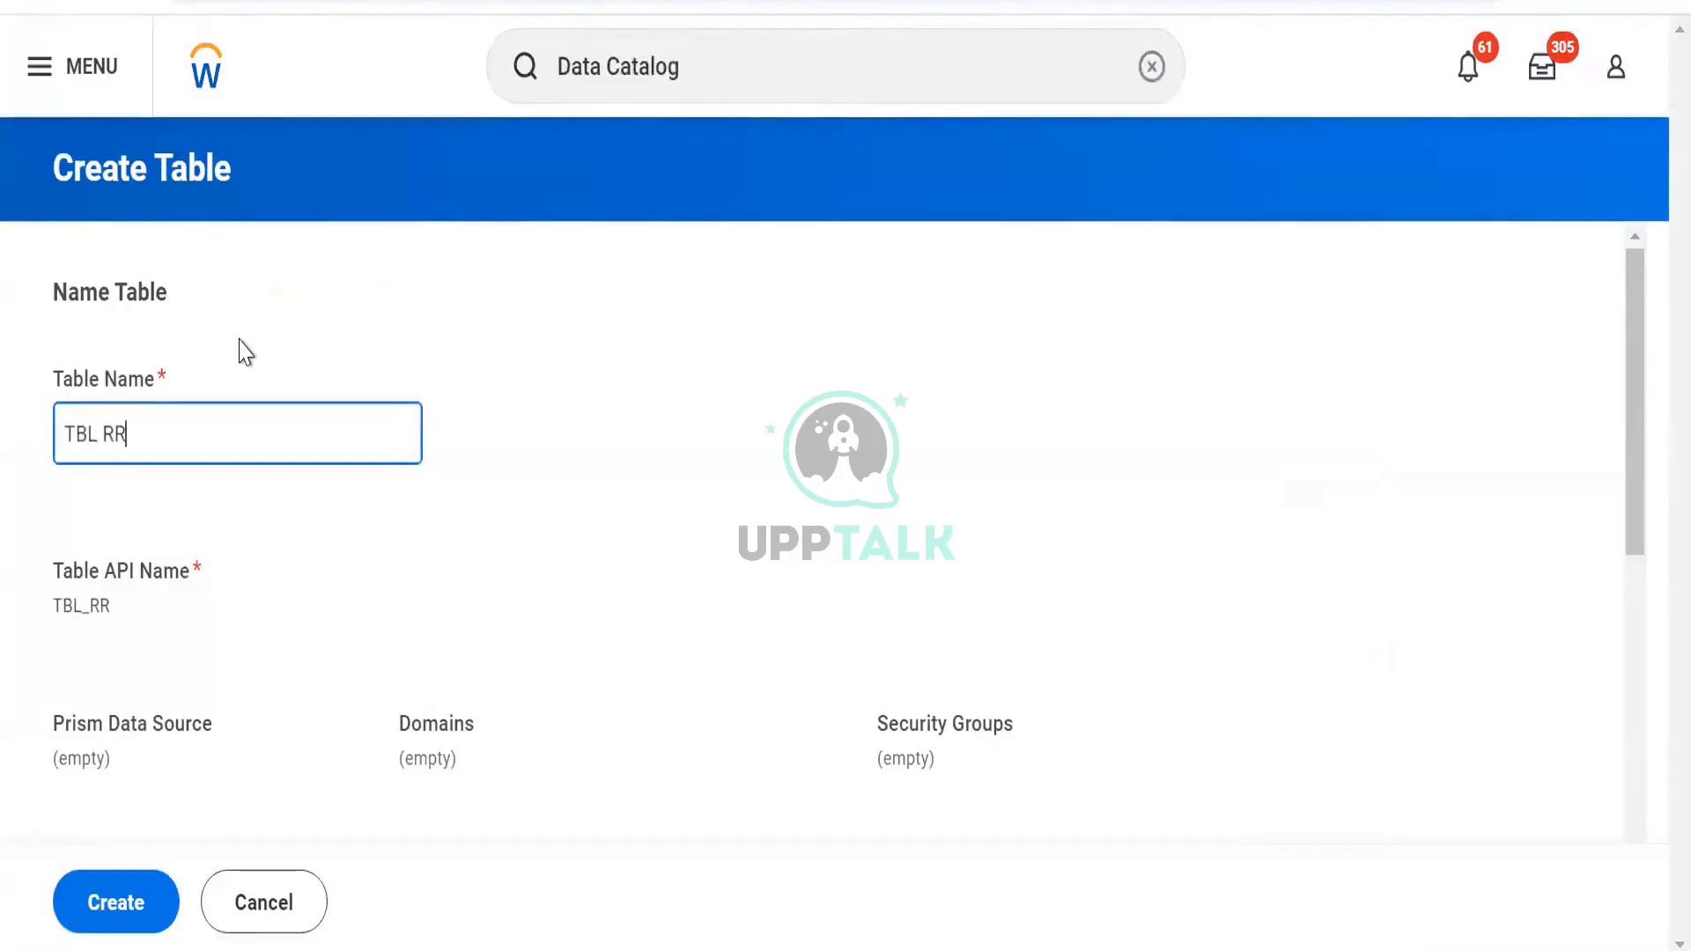
text(Test)
scroll(126, 526, down, 5)
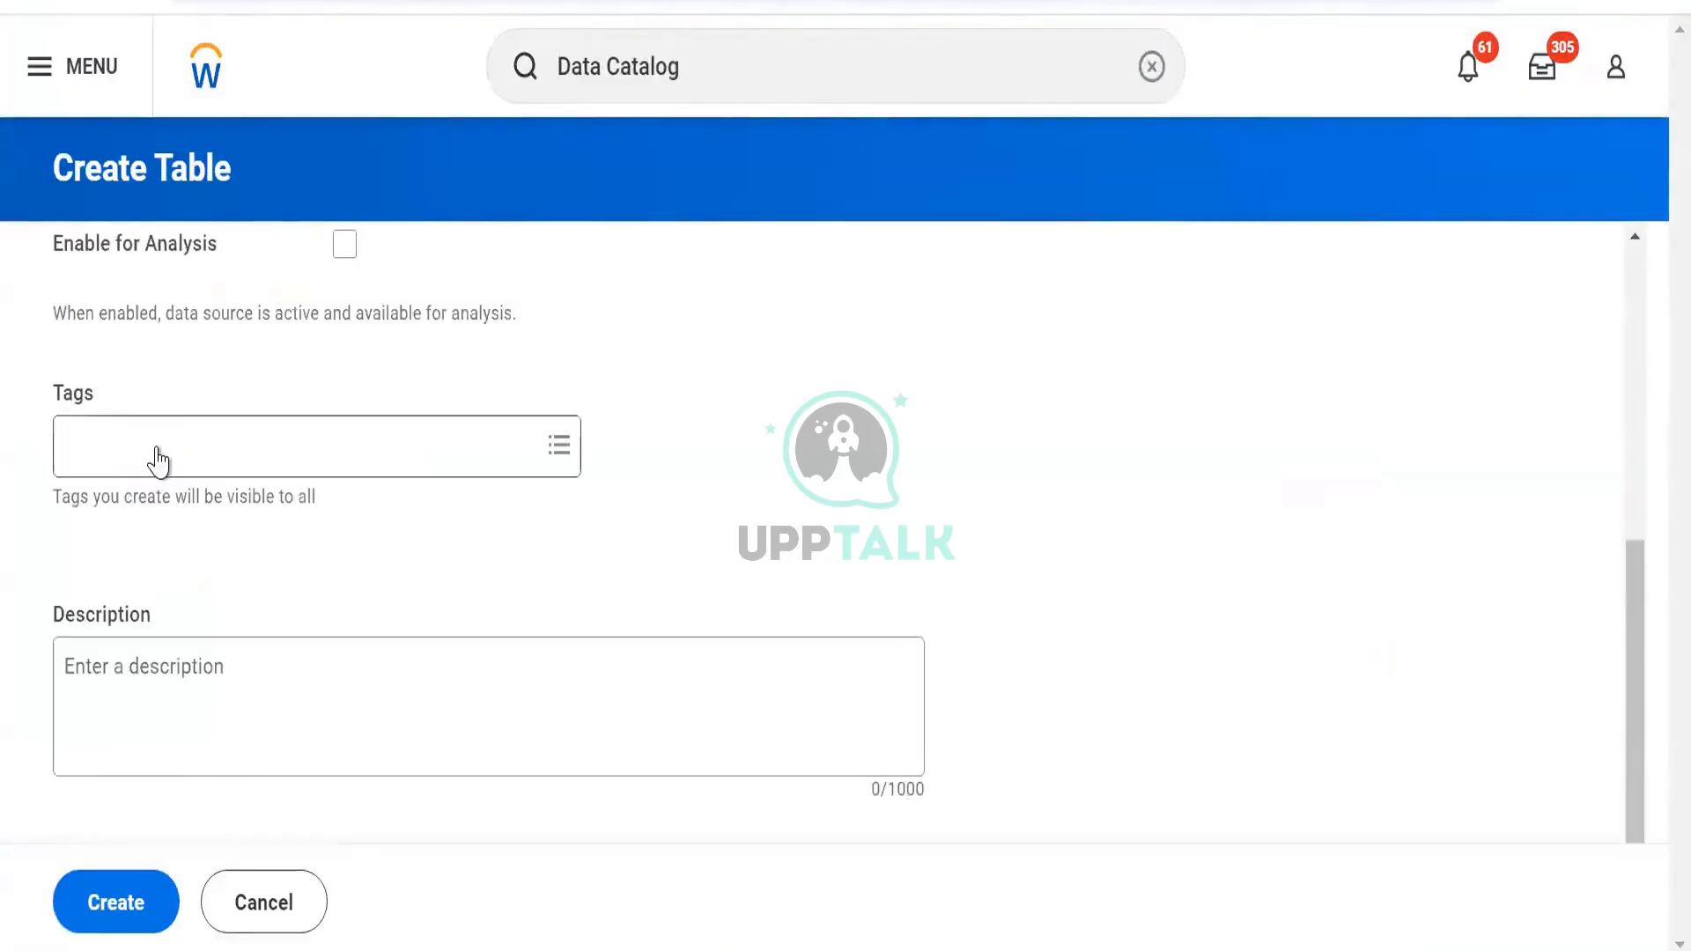
click(159, 459)
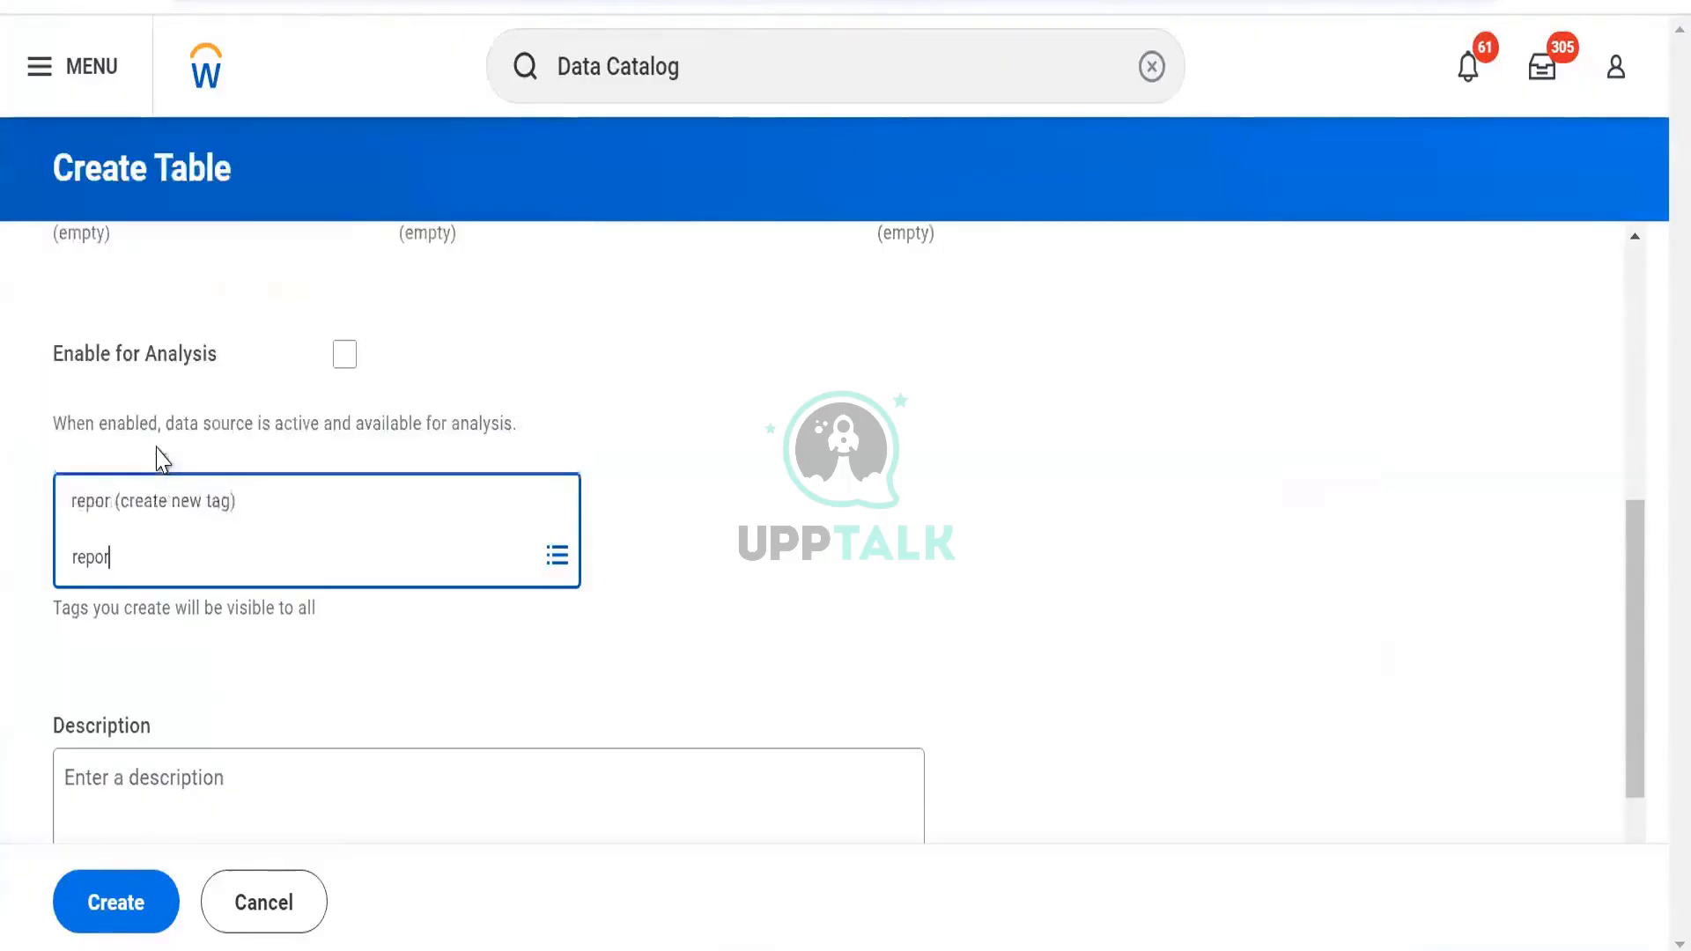
key(BackSpace)
text(pers)
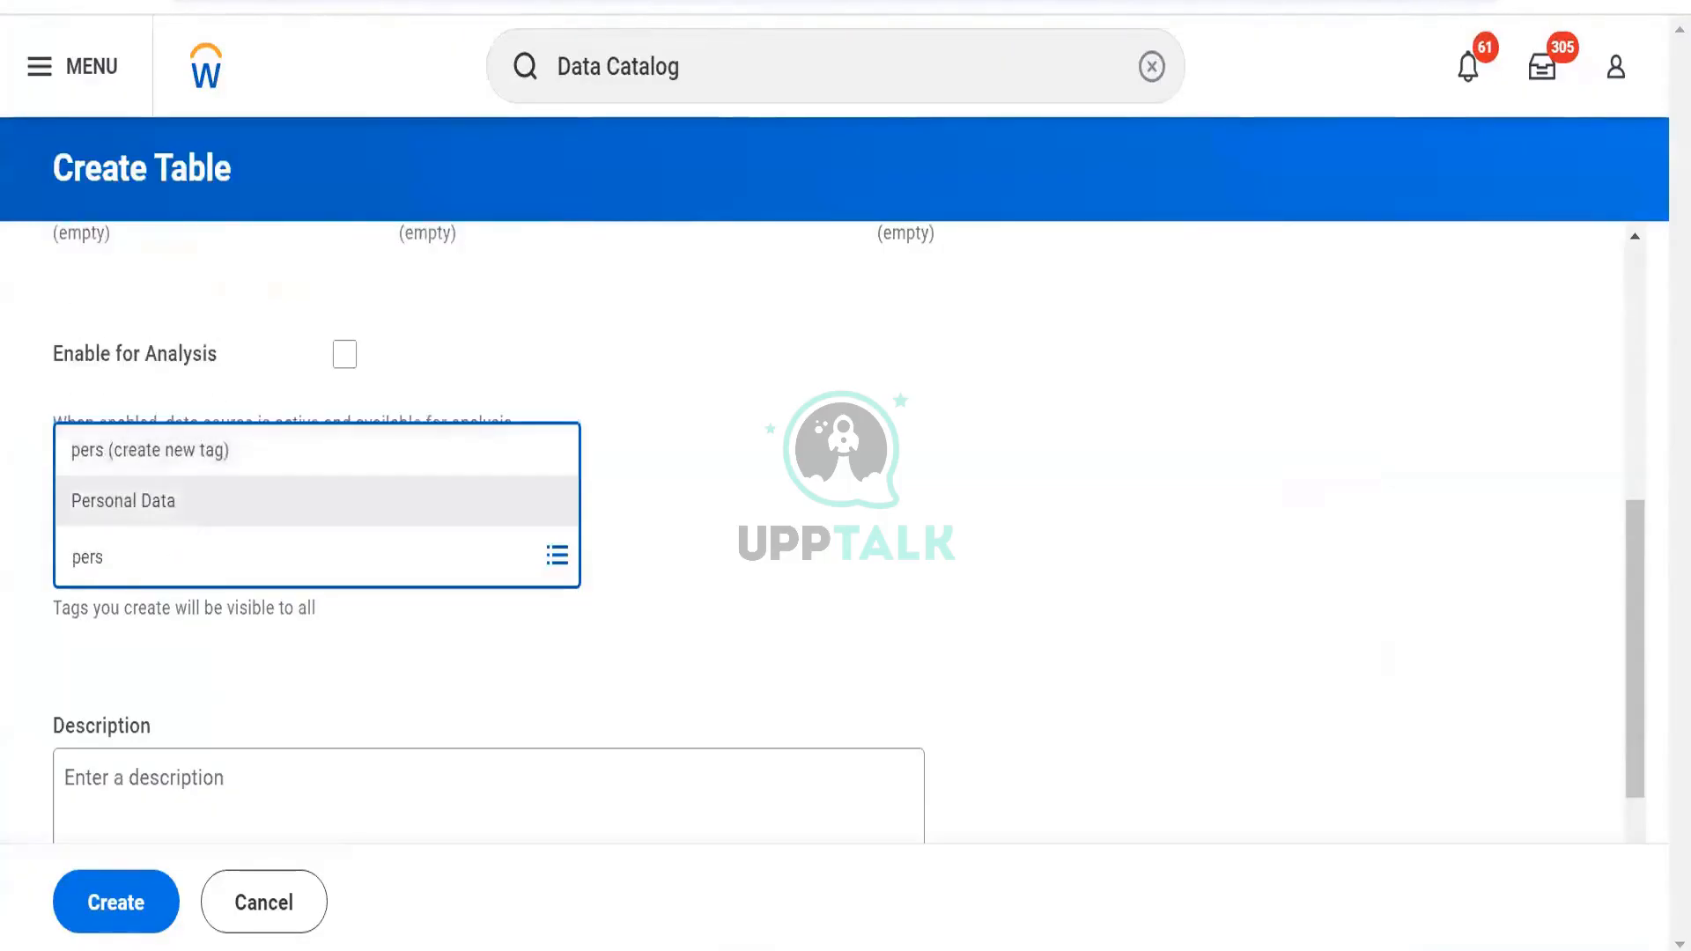
click(172, 502)
click(118, 913)
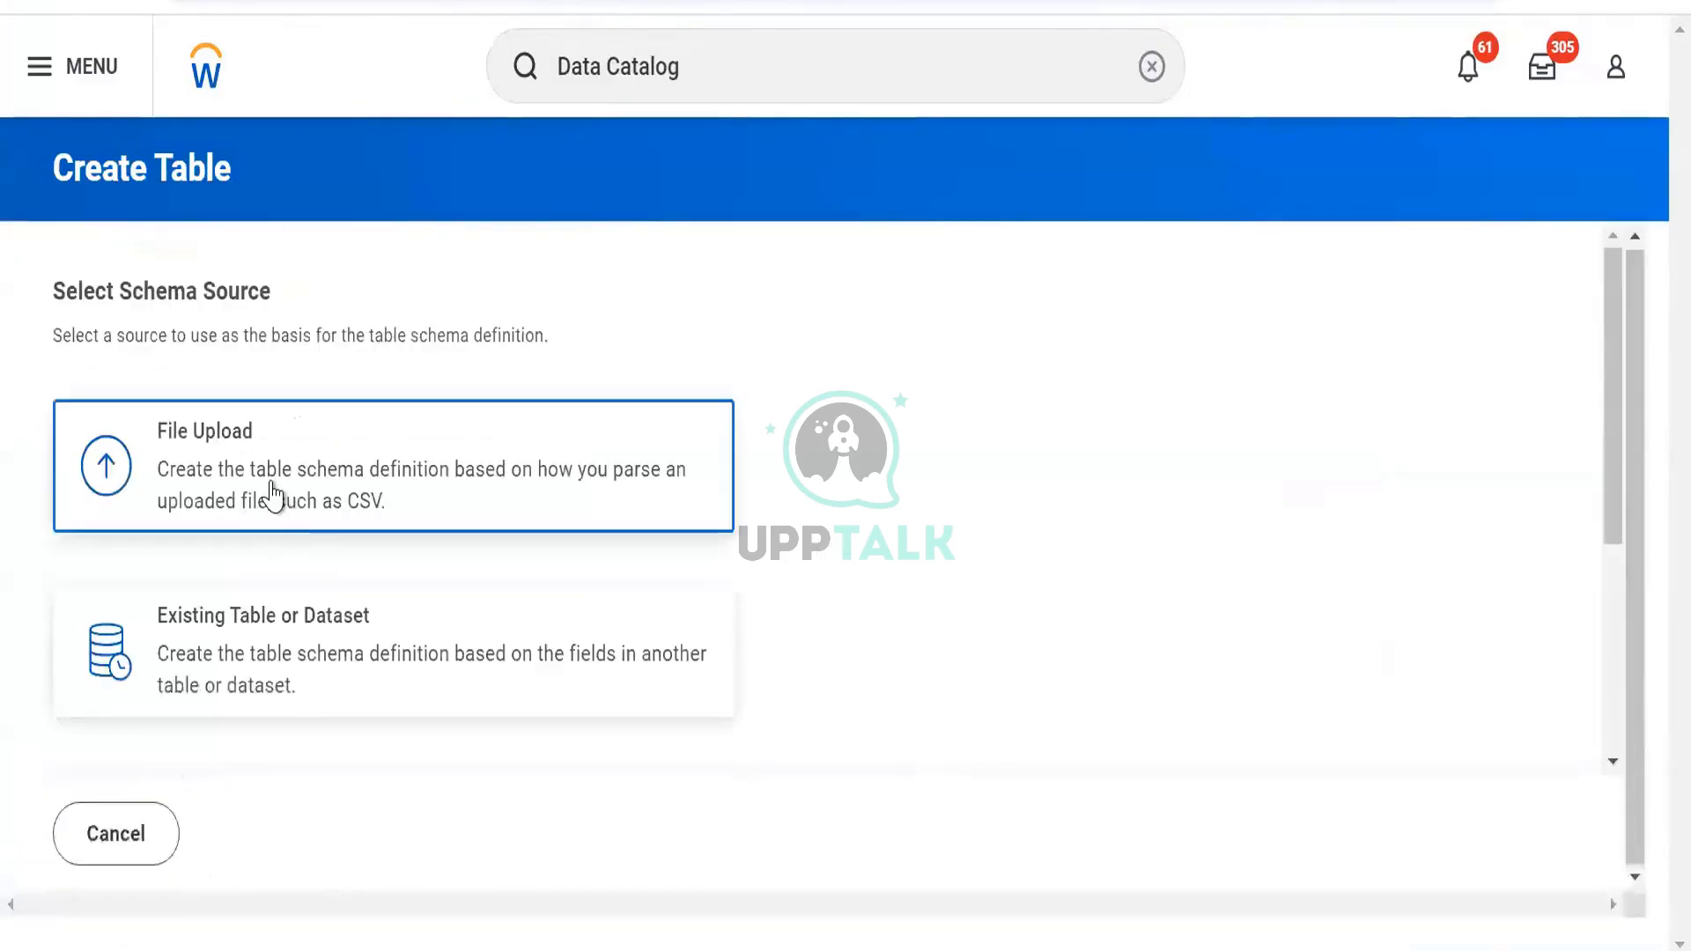
Base the table's schema on the DDS RR Custom Report Test dataset and save it
click(273, 669)
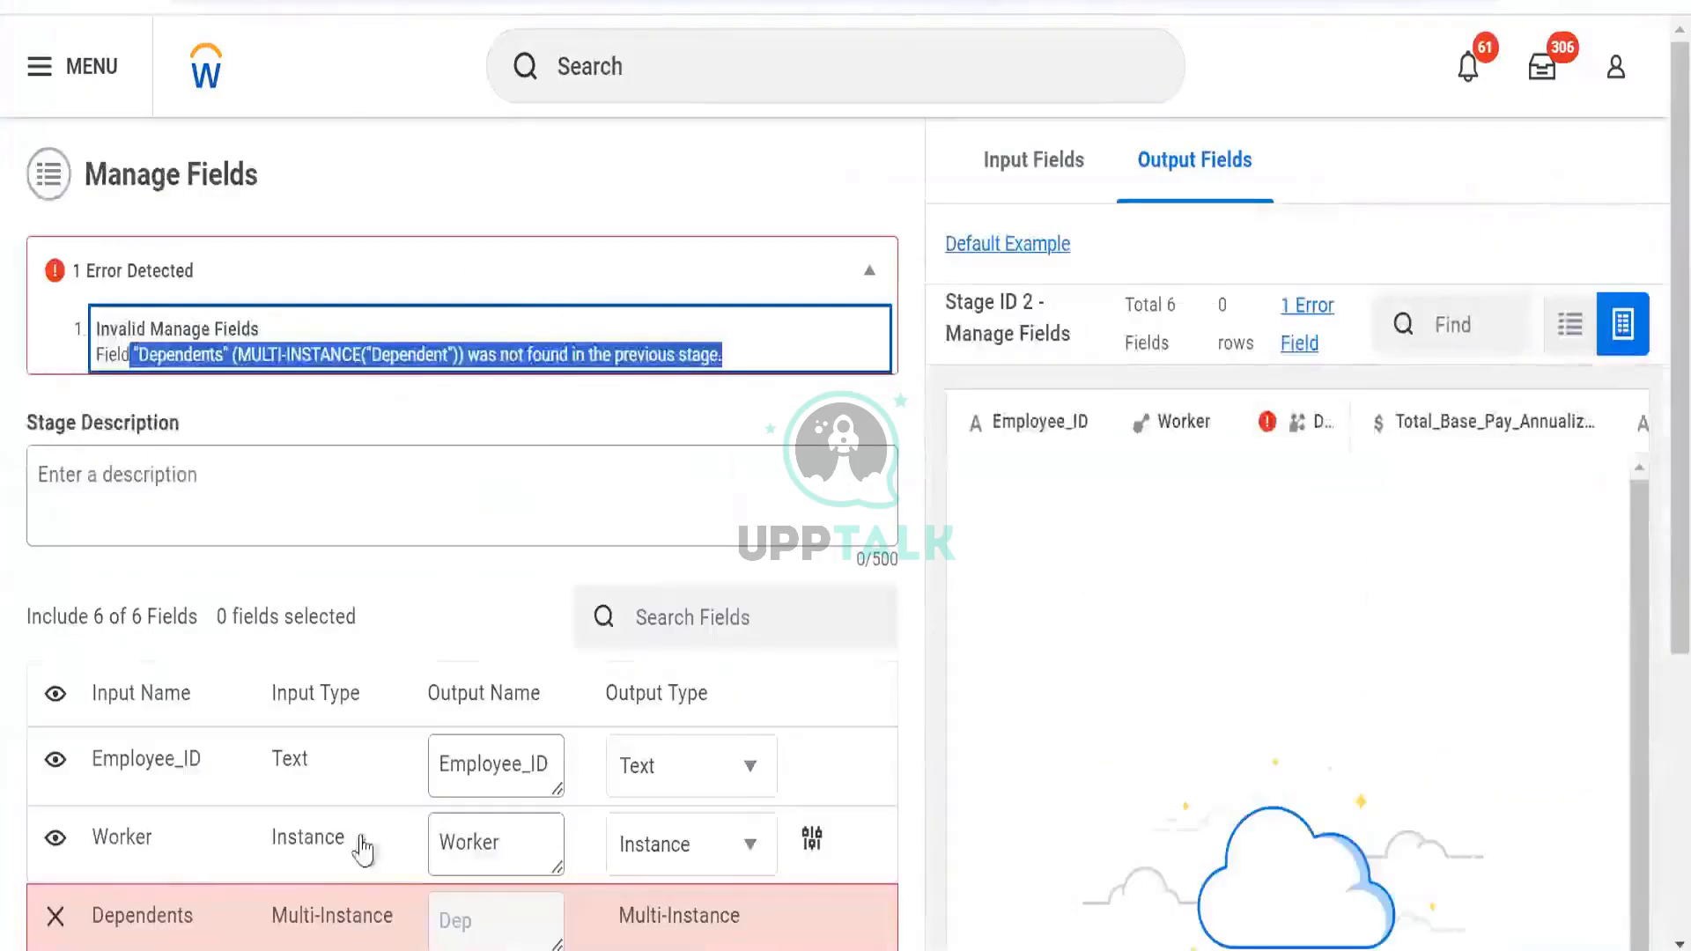
scroll(363, 850, down, 5)
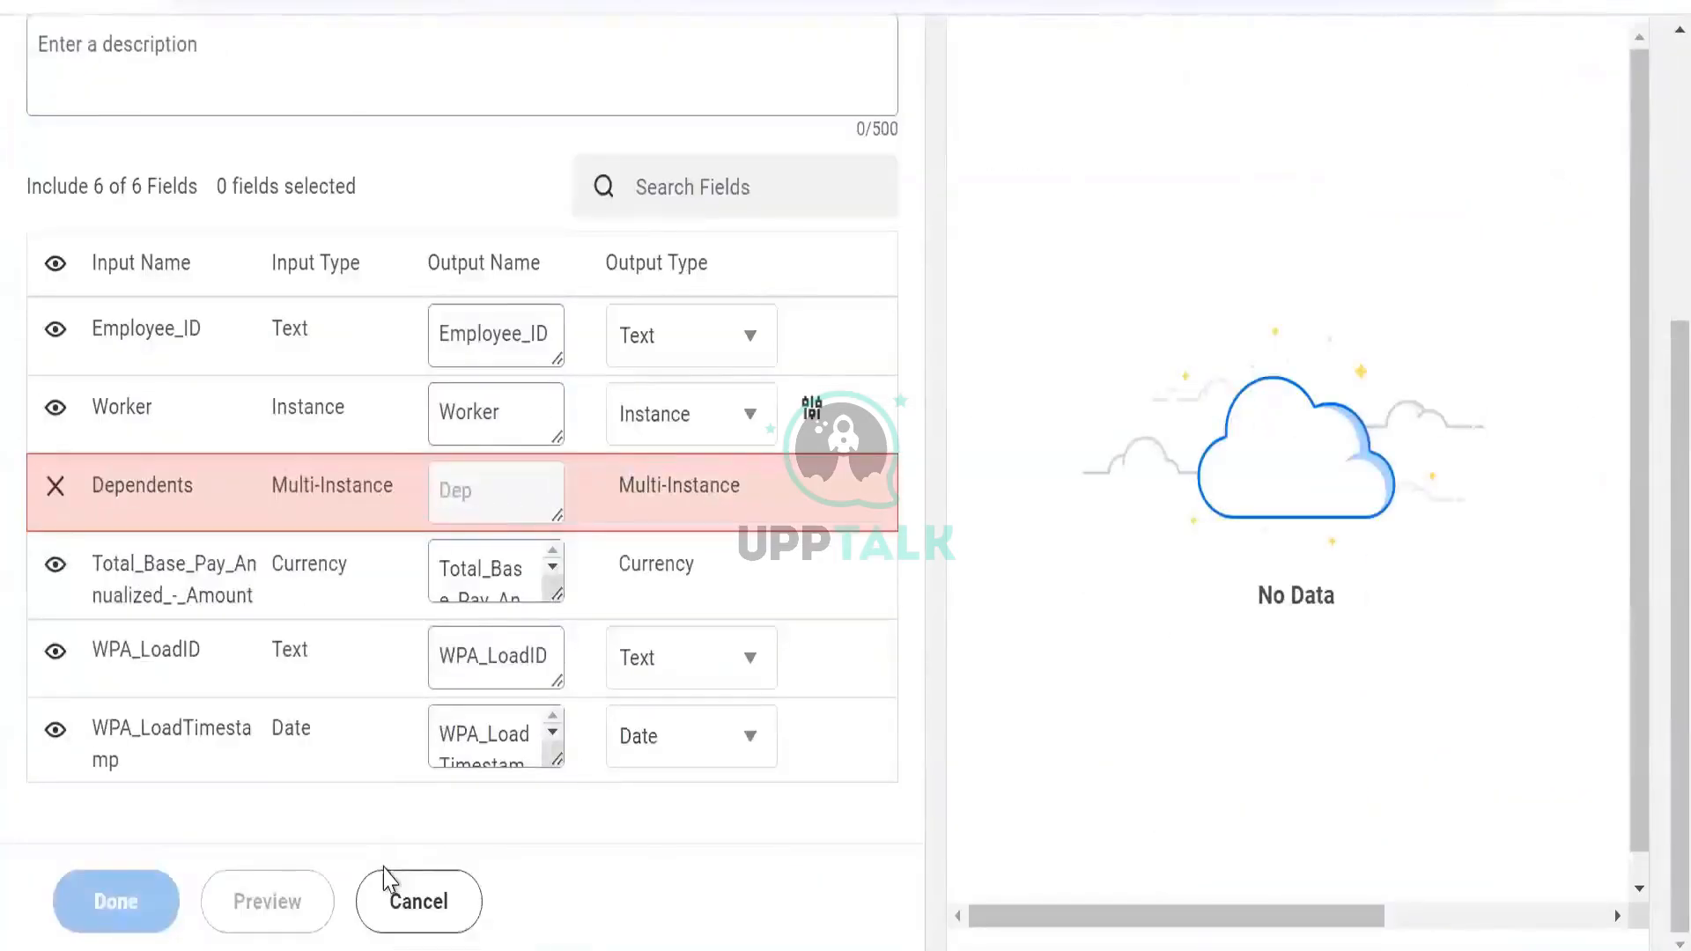
click(388, 901)
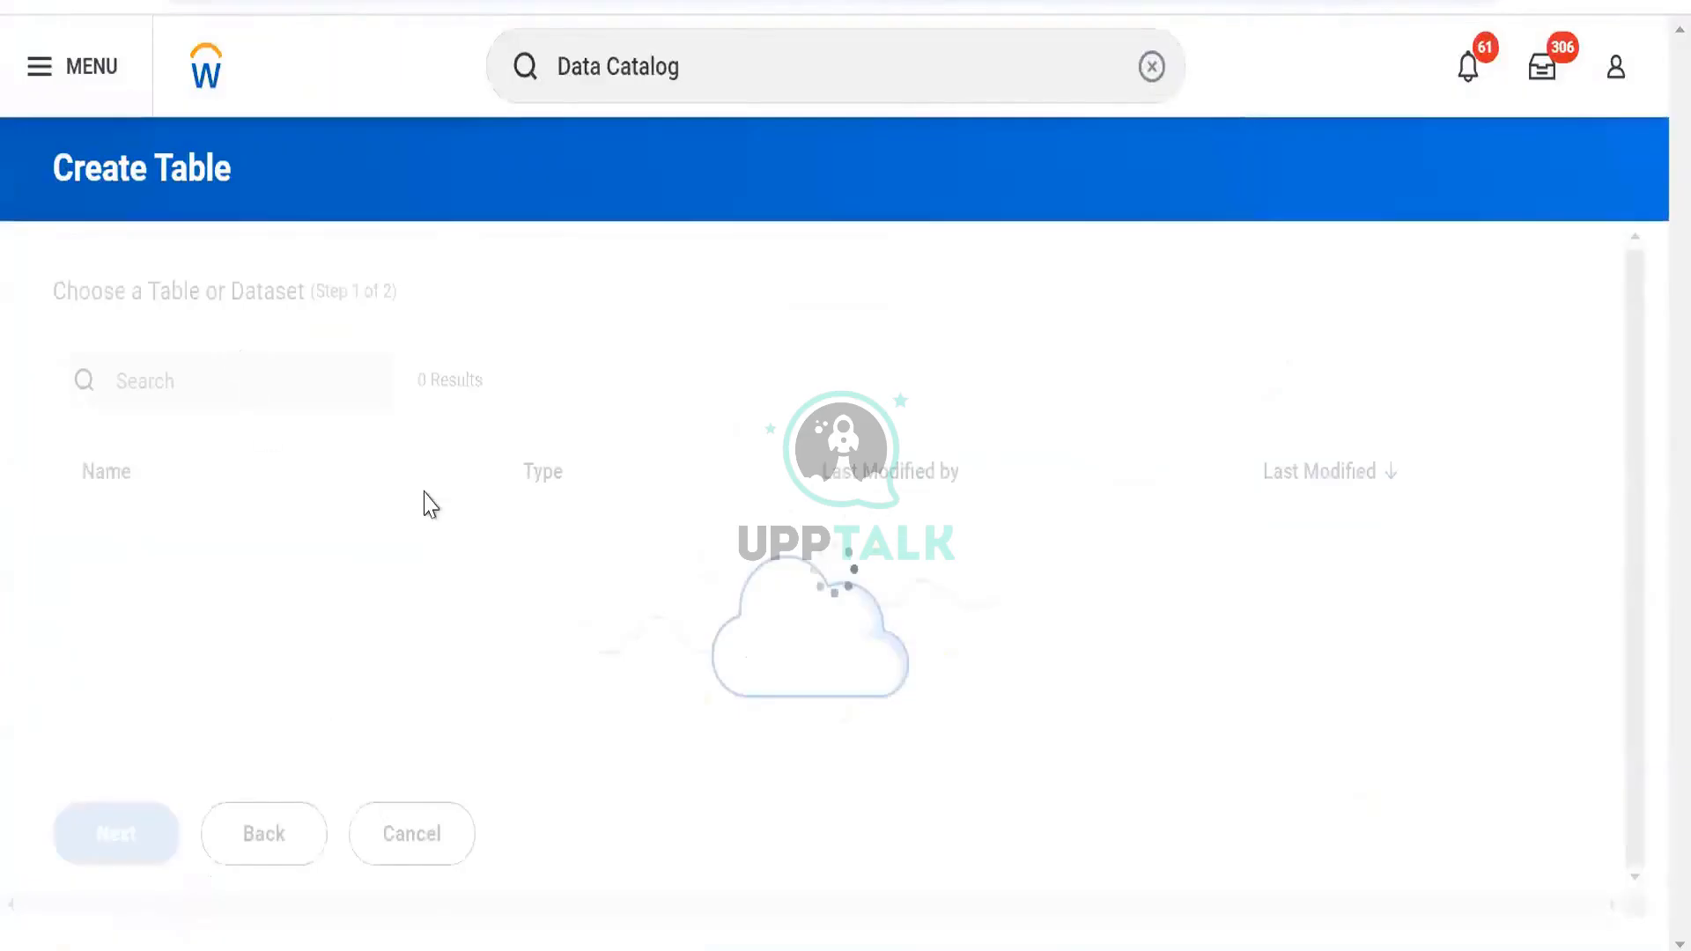
click(313, 362)
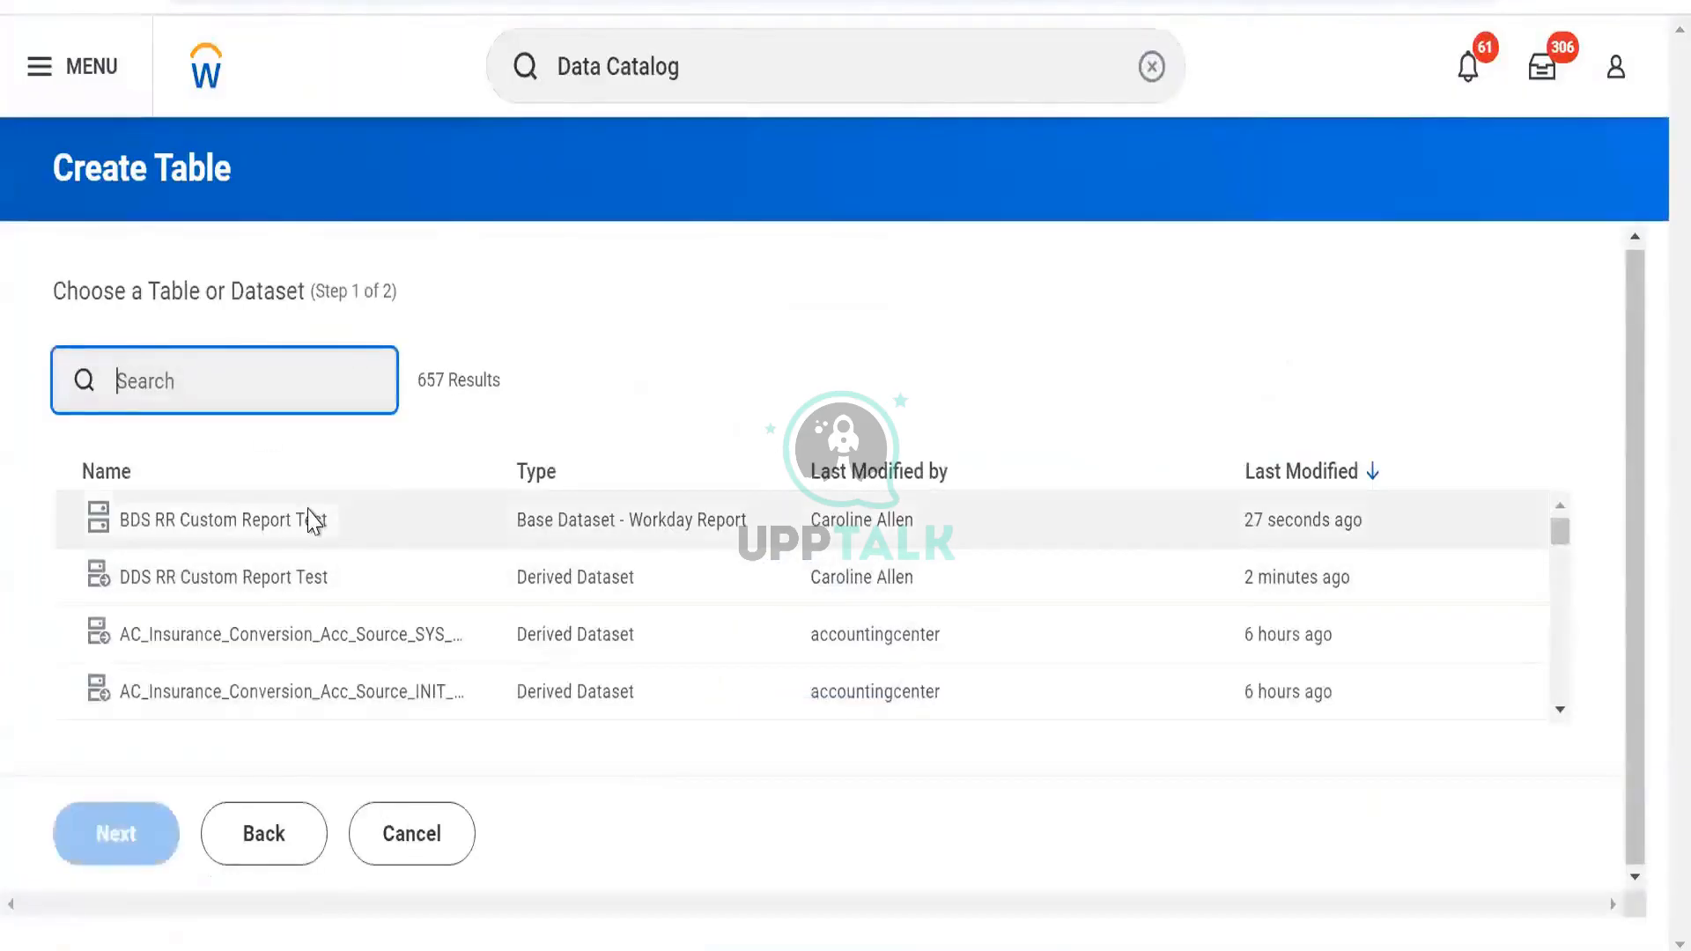
click(288, 578)
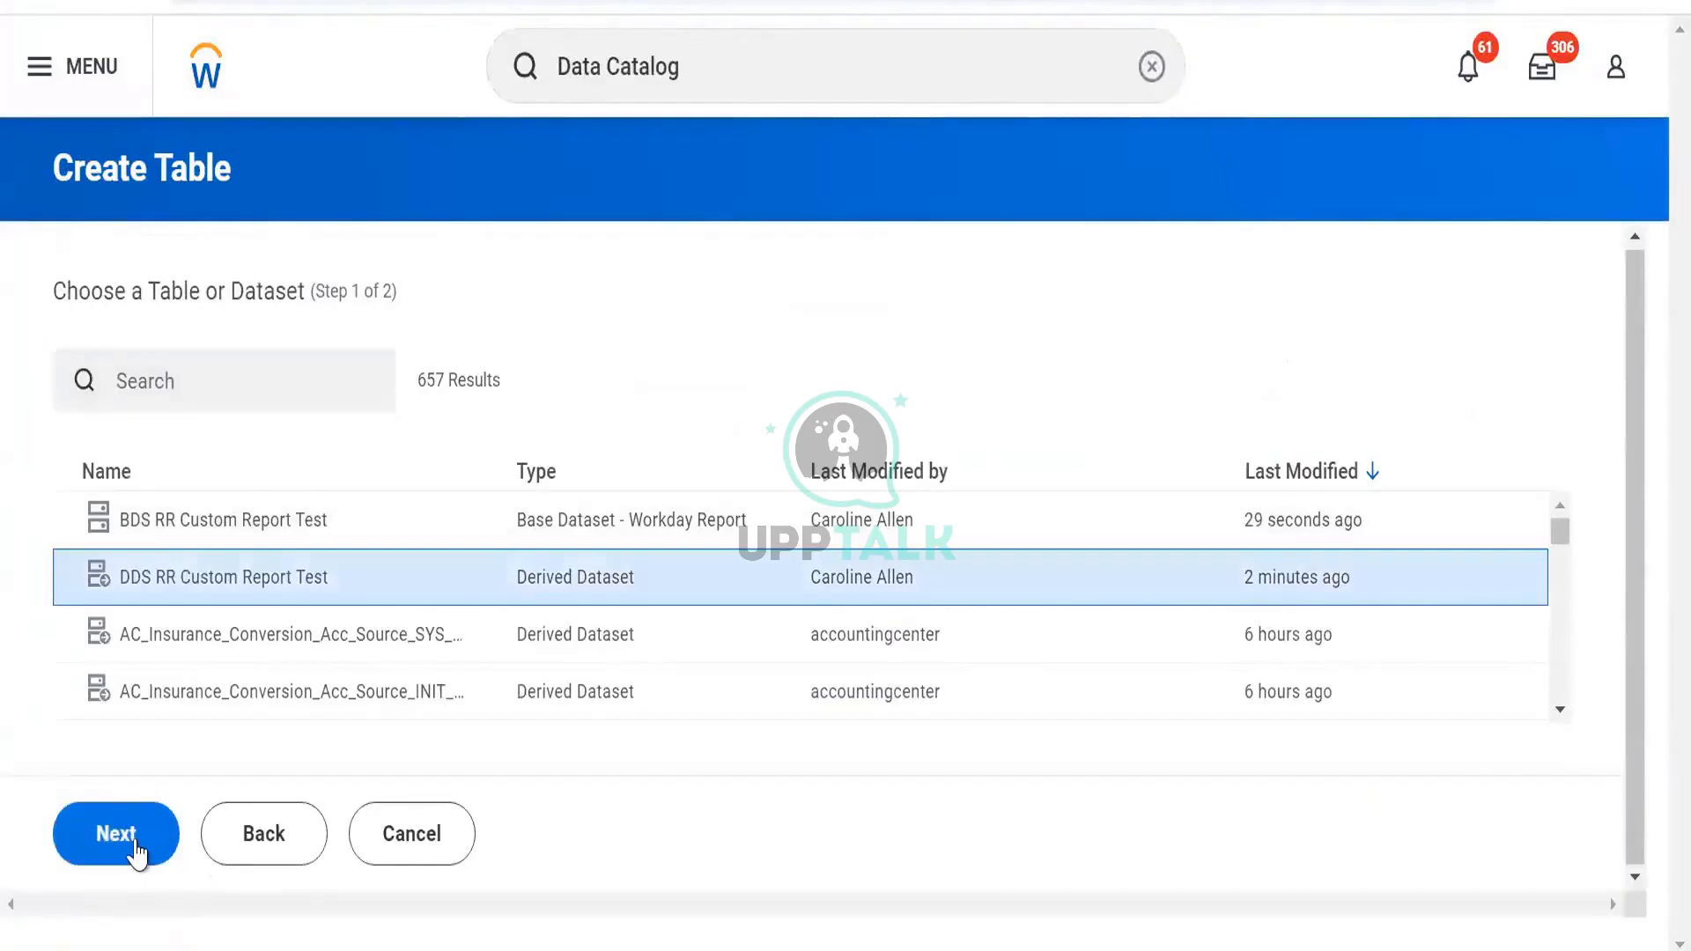
click(139, 851)
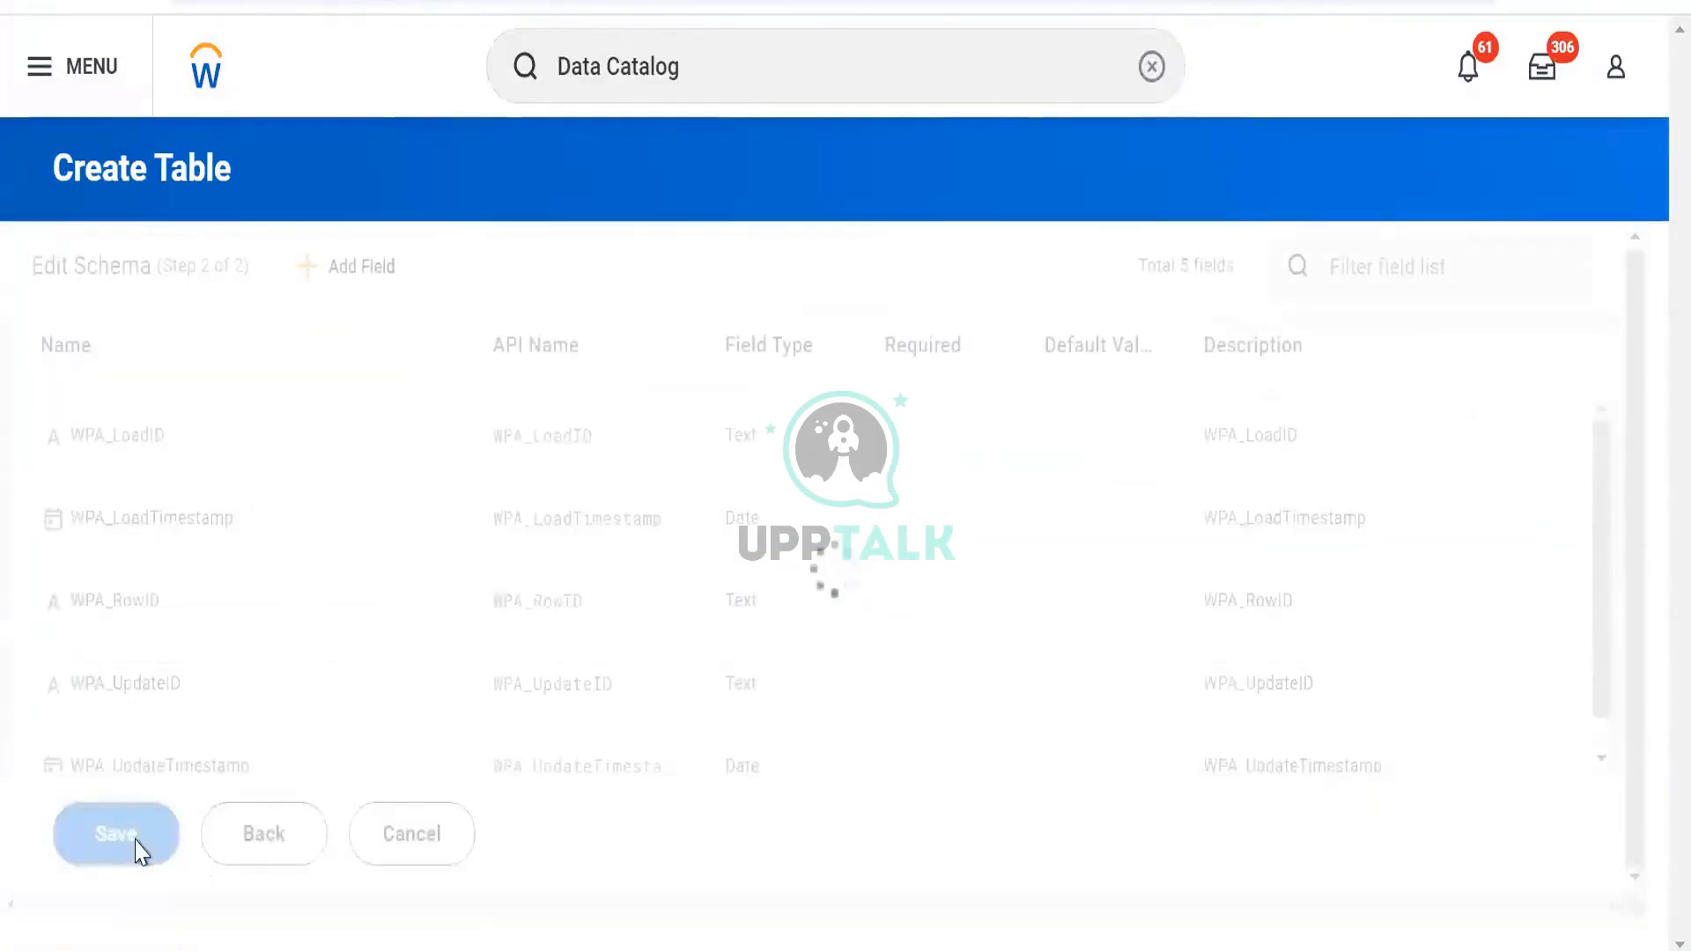
scroll(158, 731, down, 4)
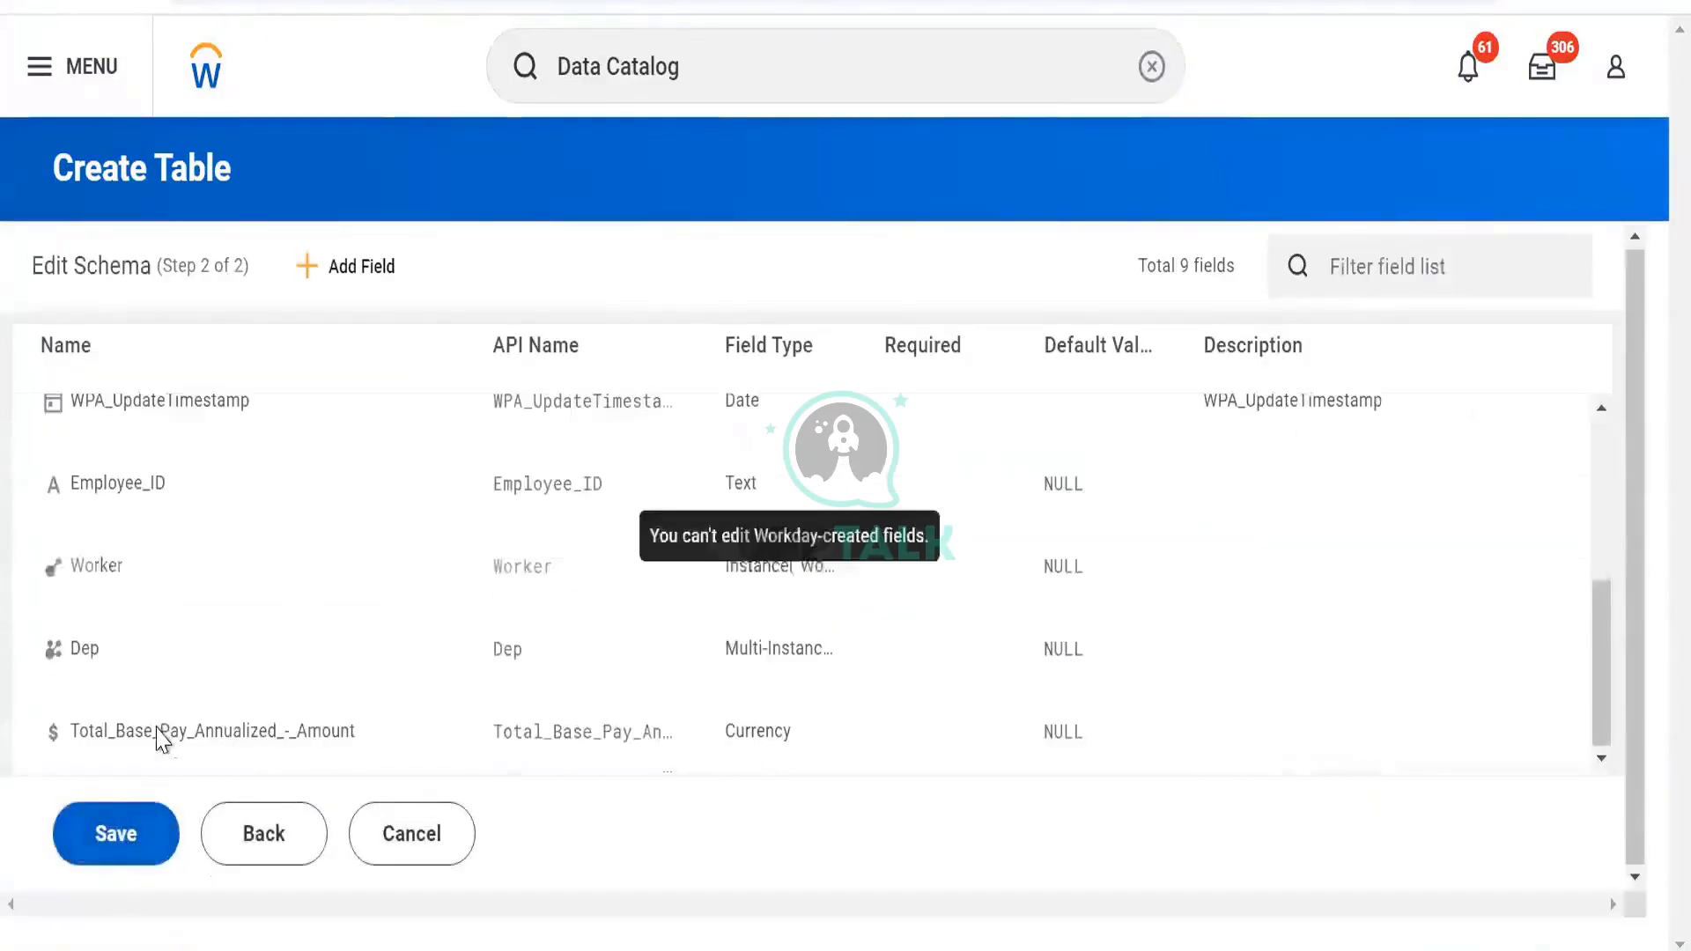
click(131, 833)
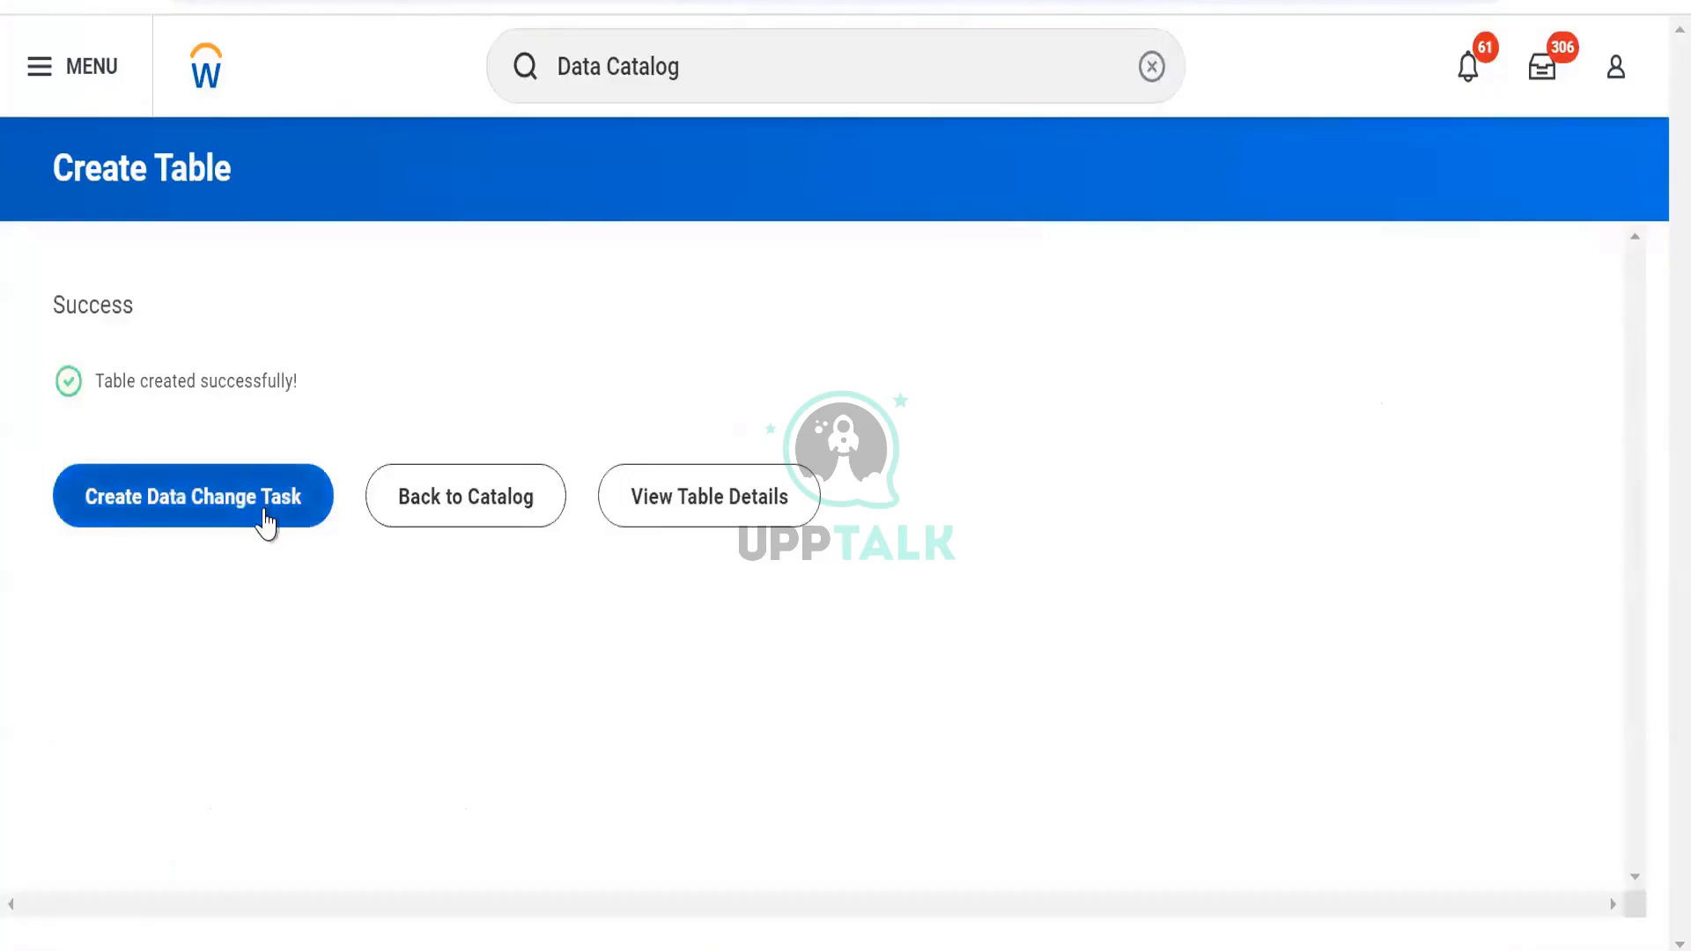
Open the TBL RR Test details and reset its lineage graph view
click(705, 491)
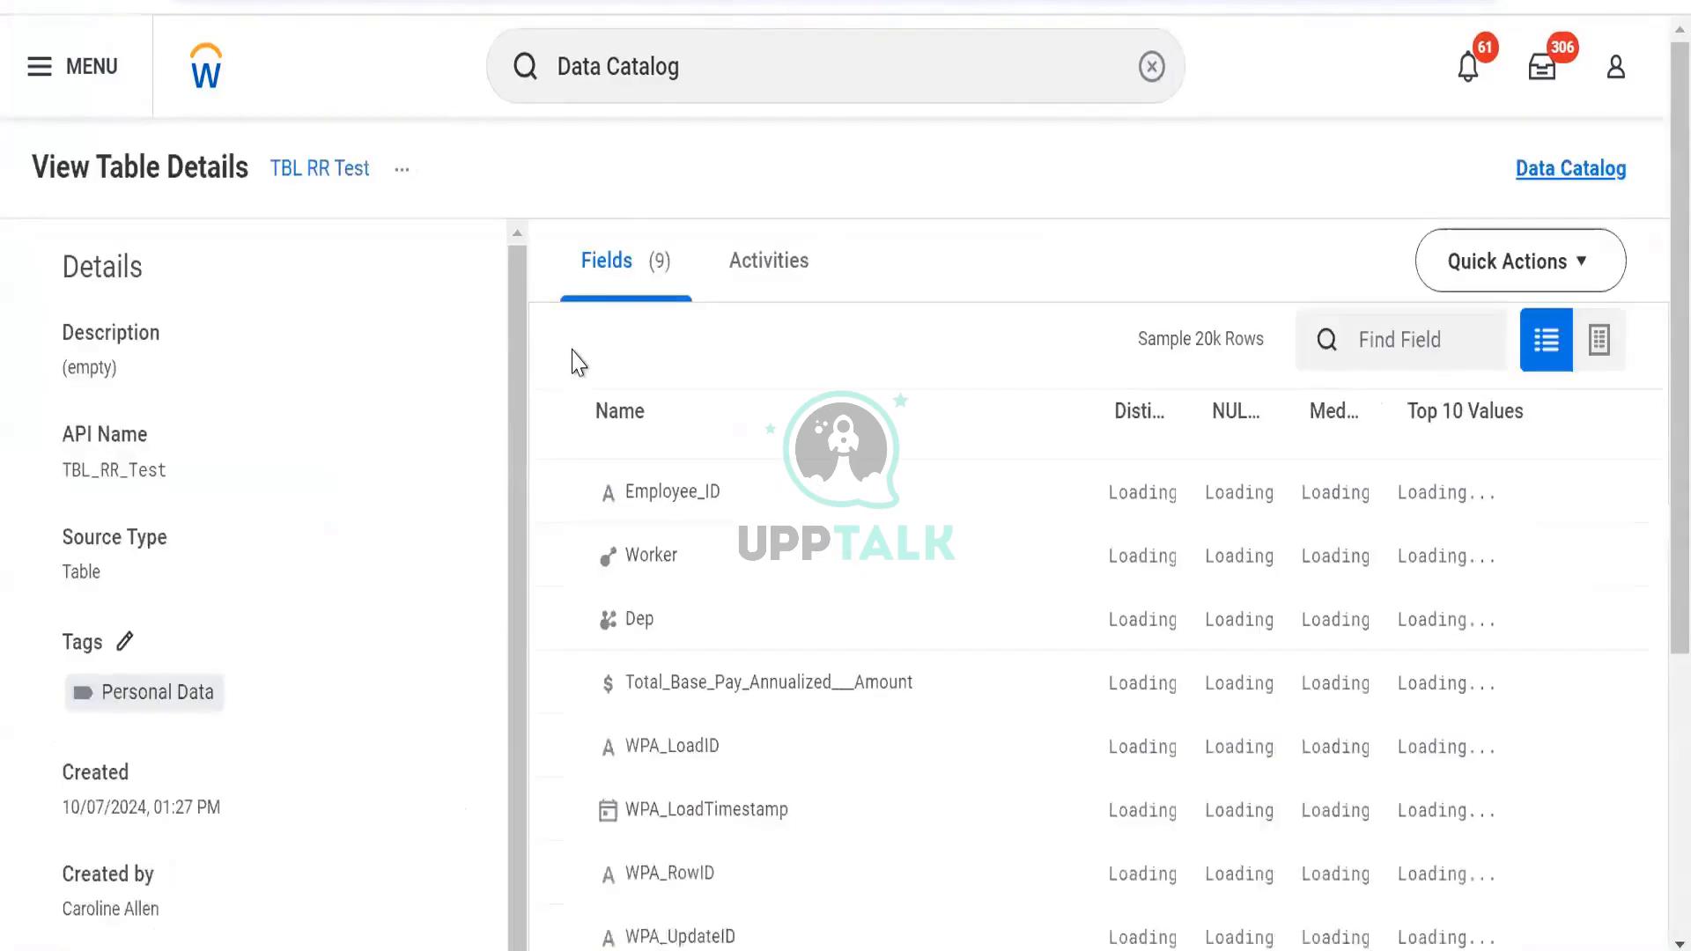
scroll(520, 152, down, 3)
scroll(509, 151, up, 3)
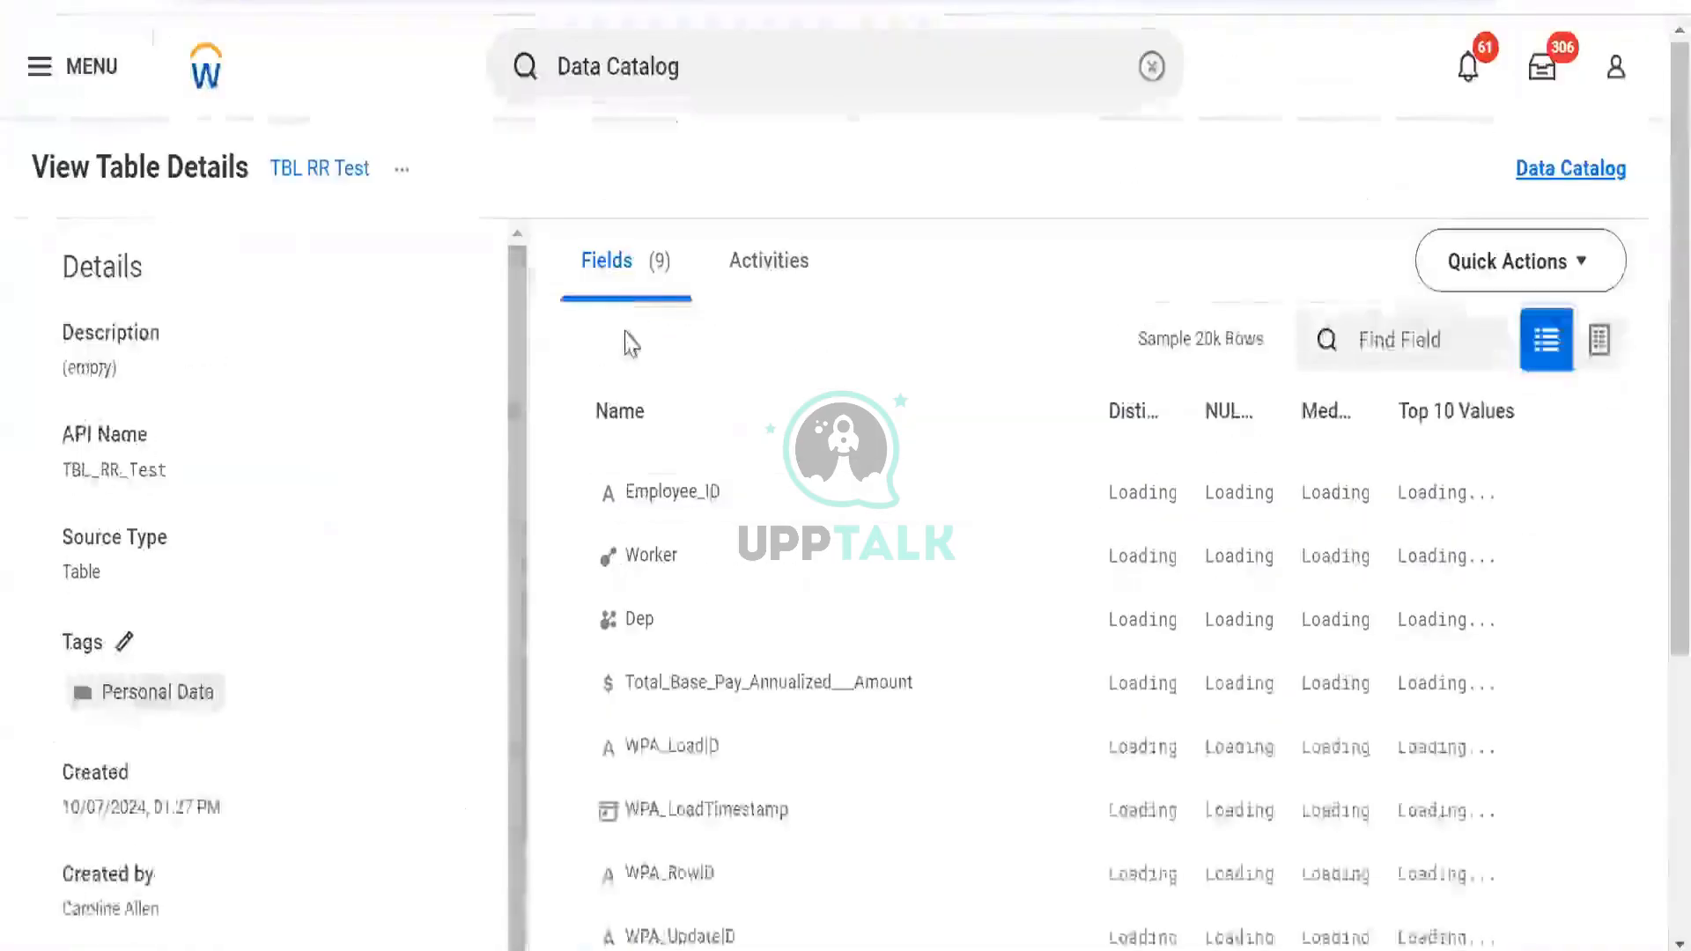
scroll(623, 340, down, 5)
scroll(623, 340, up, 5)
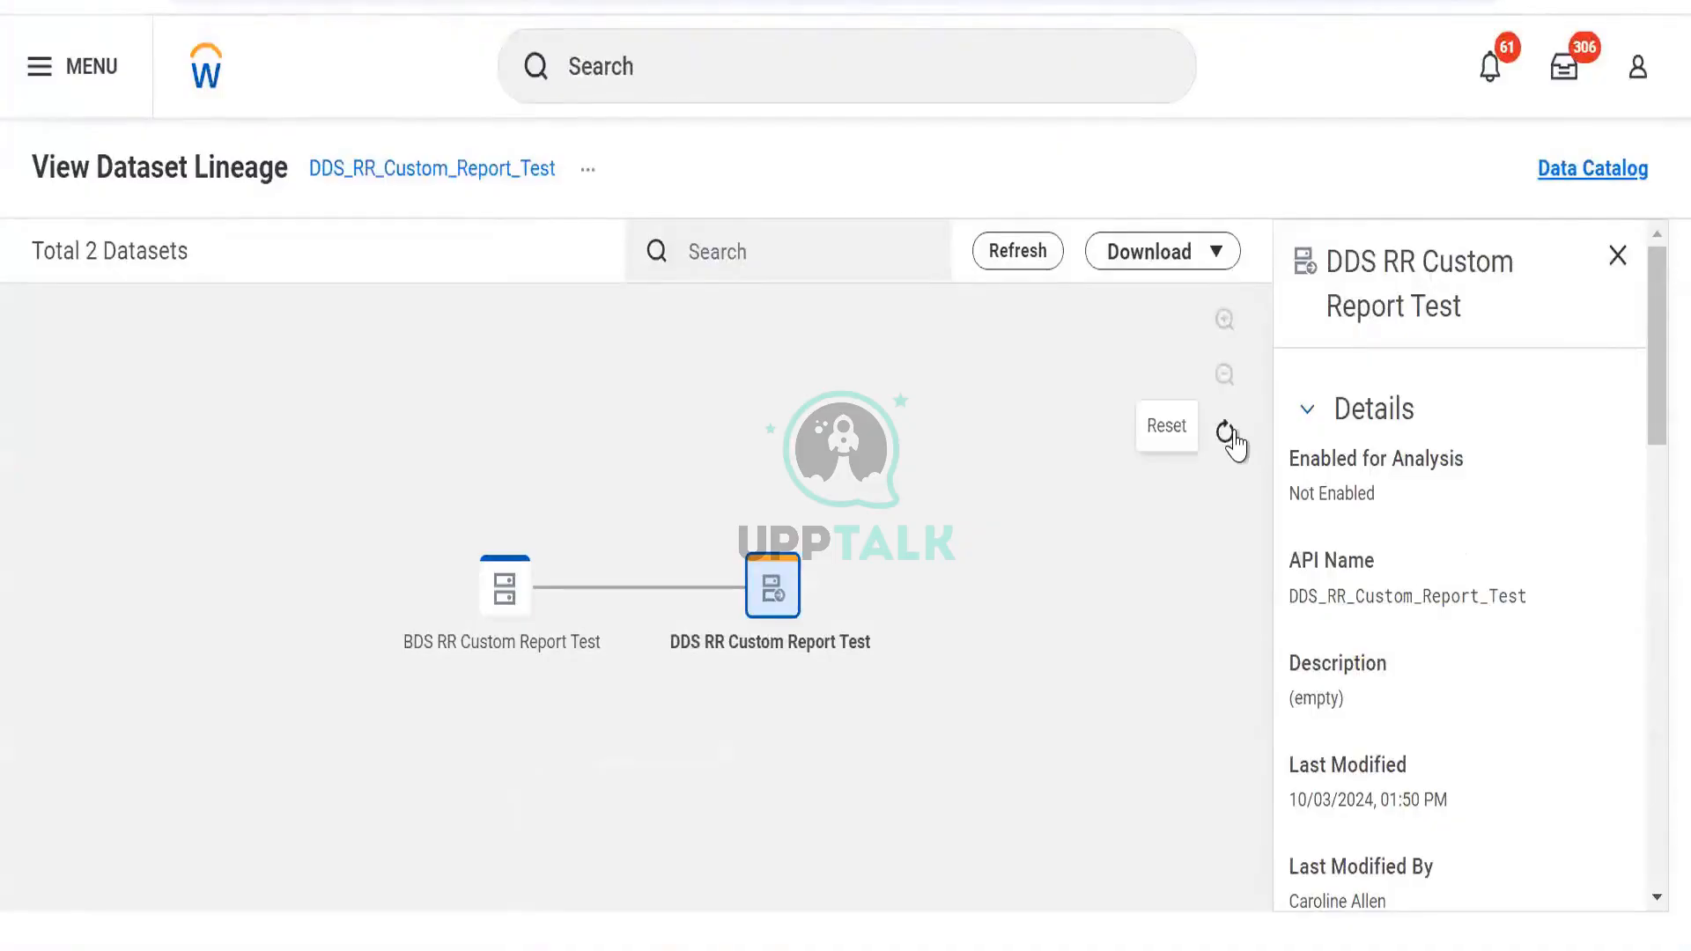
click(1227, 432)
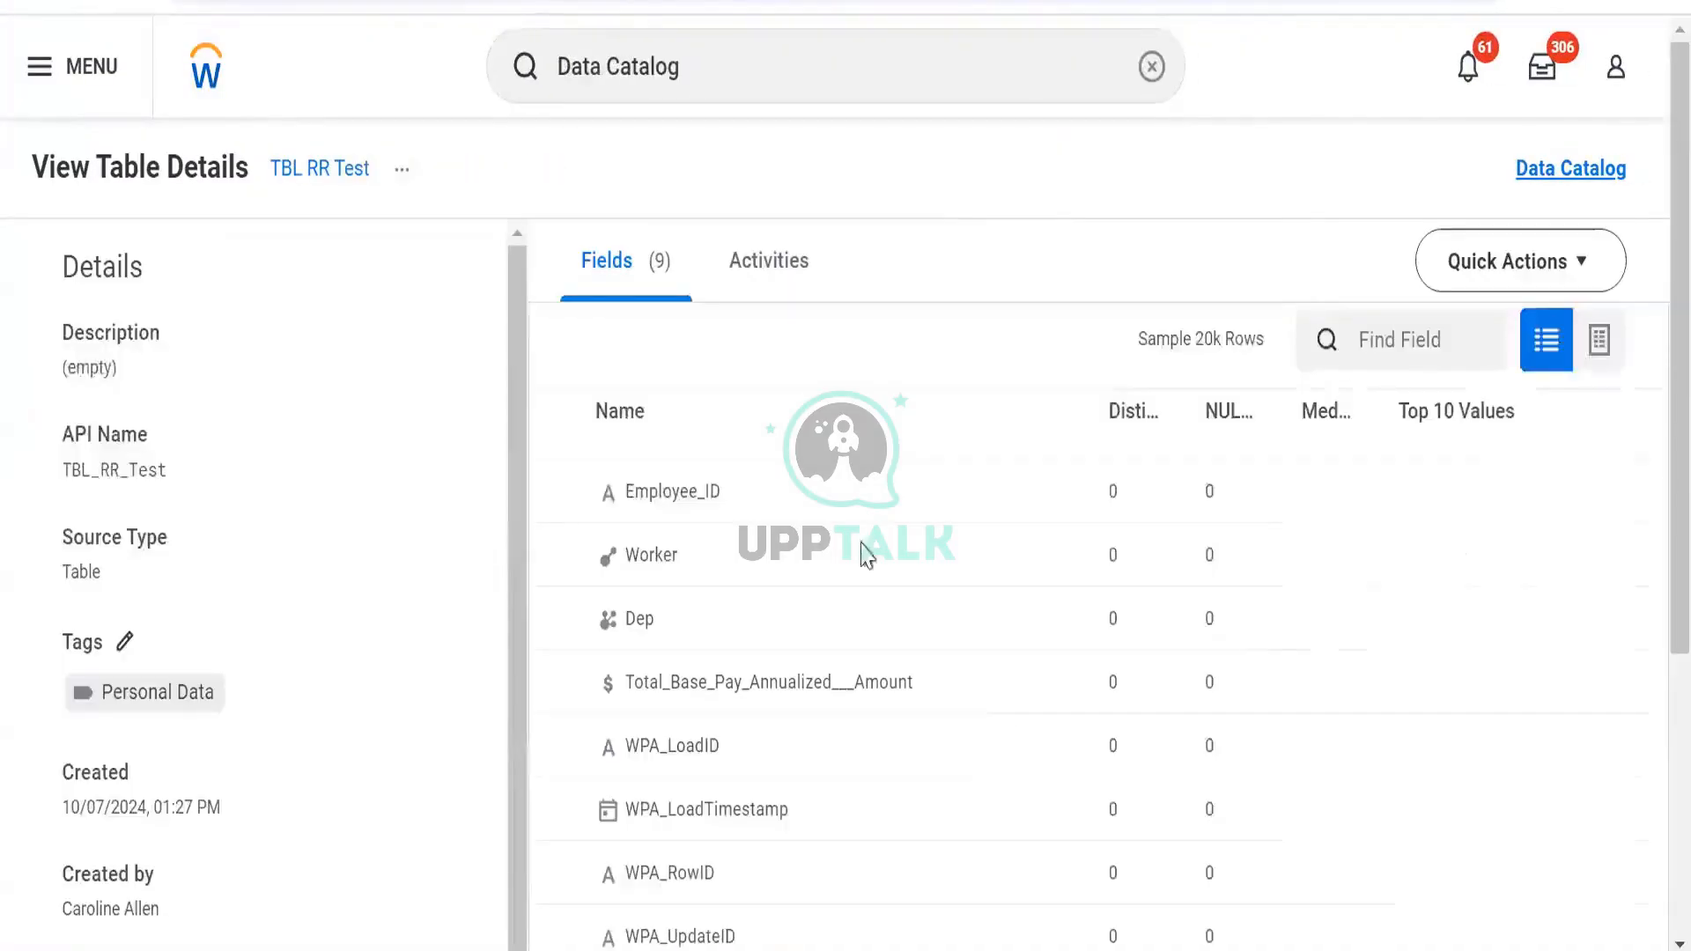
View the lineage of TBL RR Test from its related actions
click(403, 170)
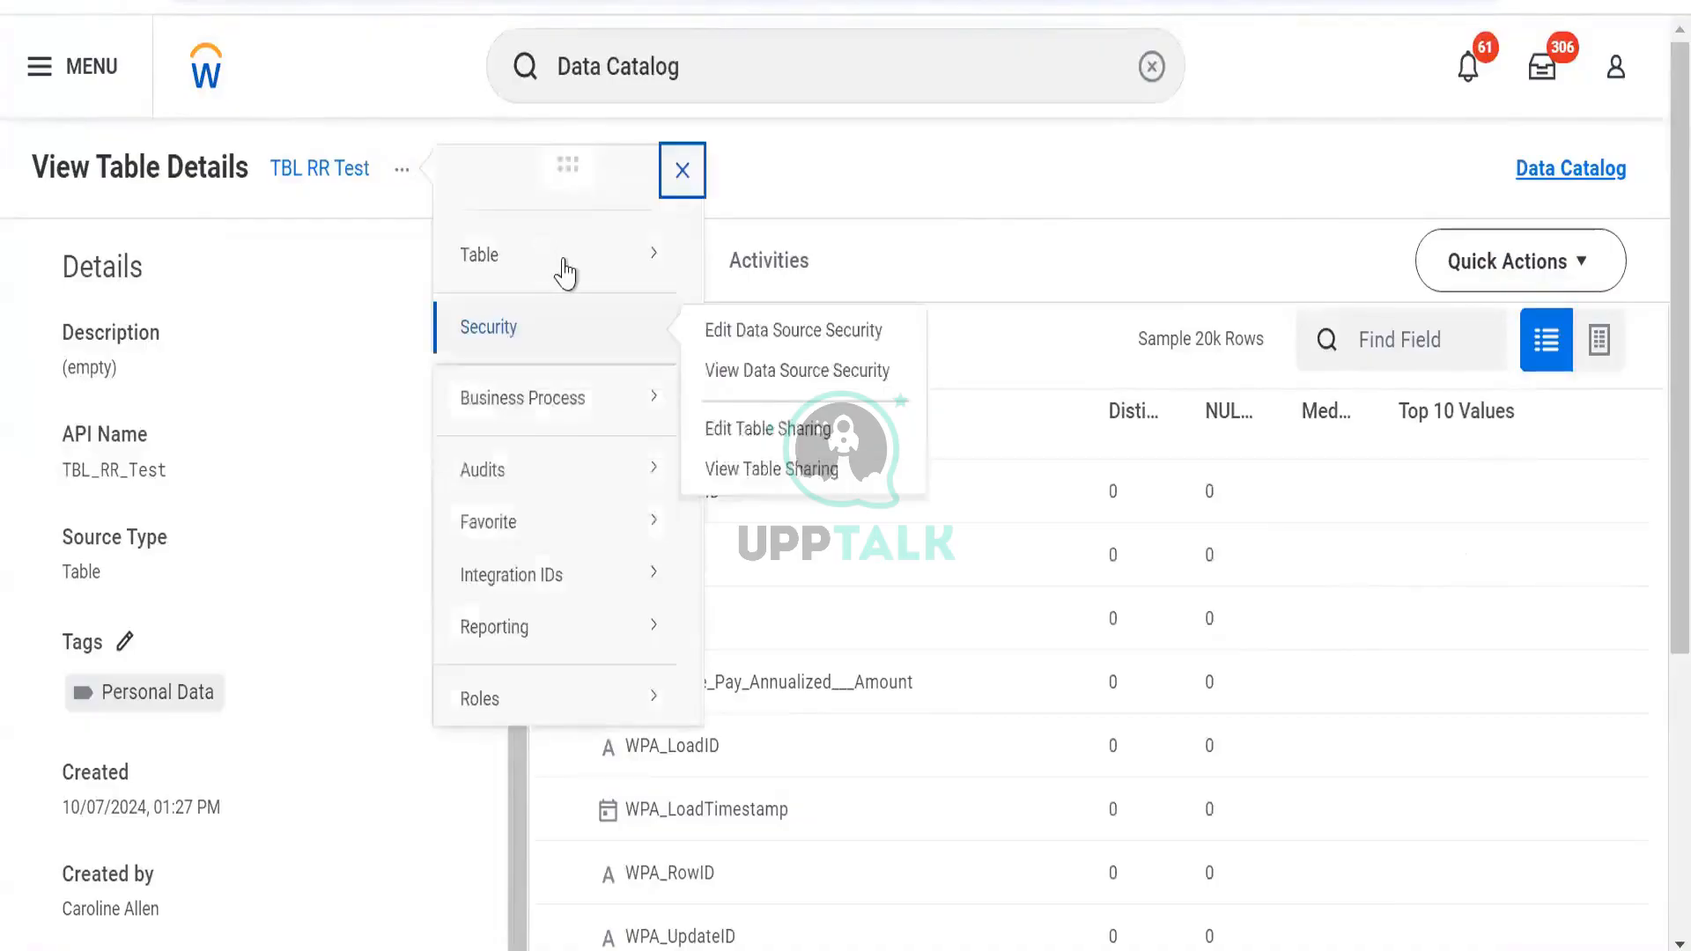
mouse_move(559, 269)
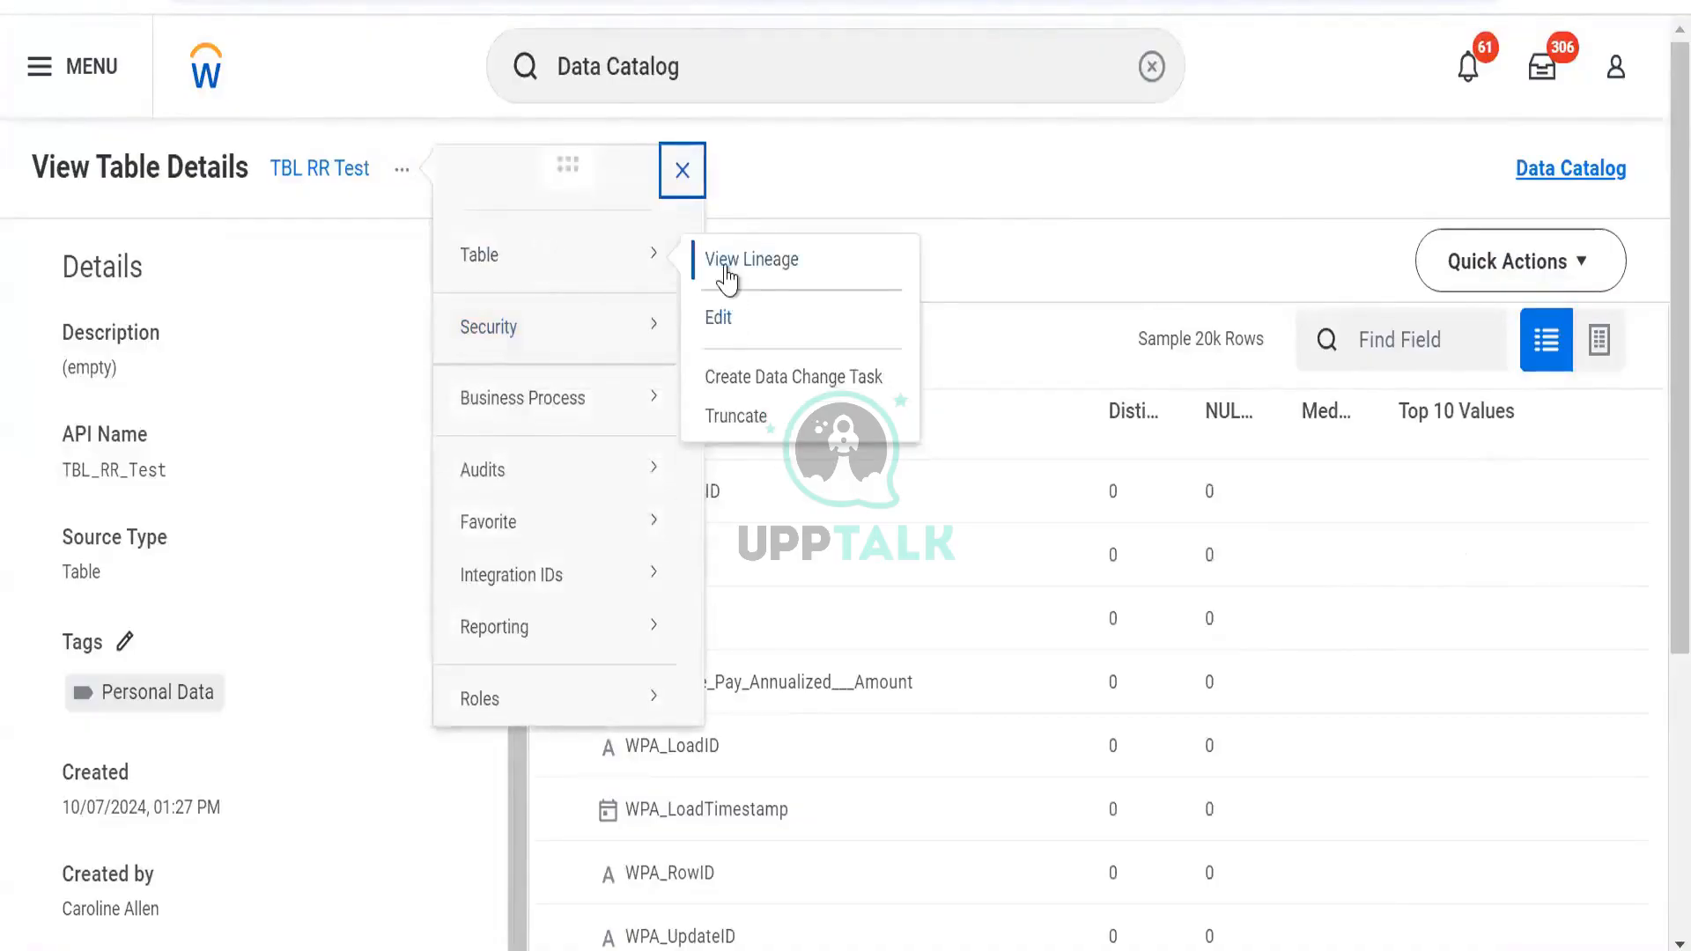
mouse_move(653, 264)
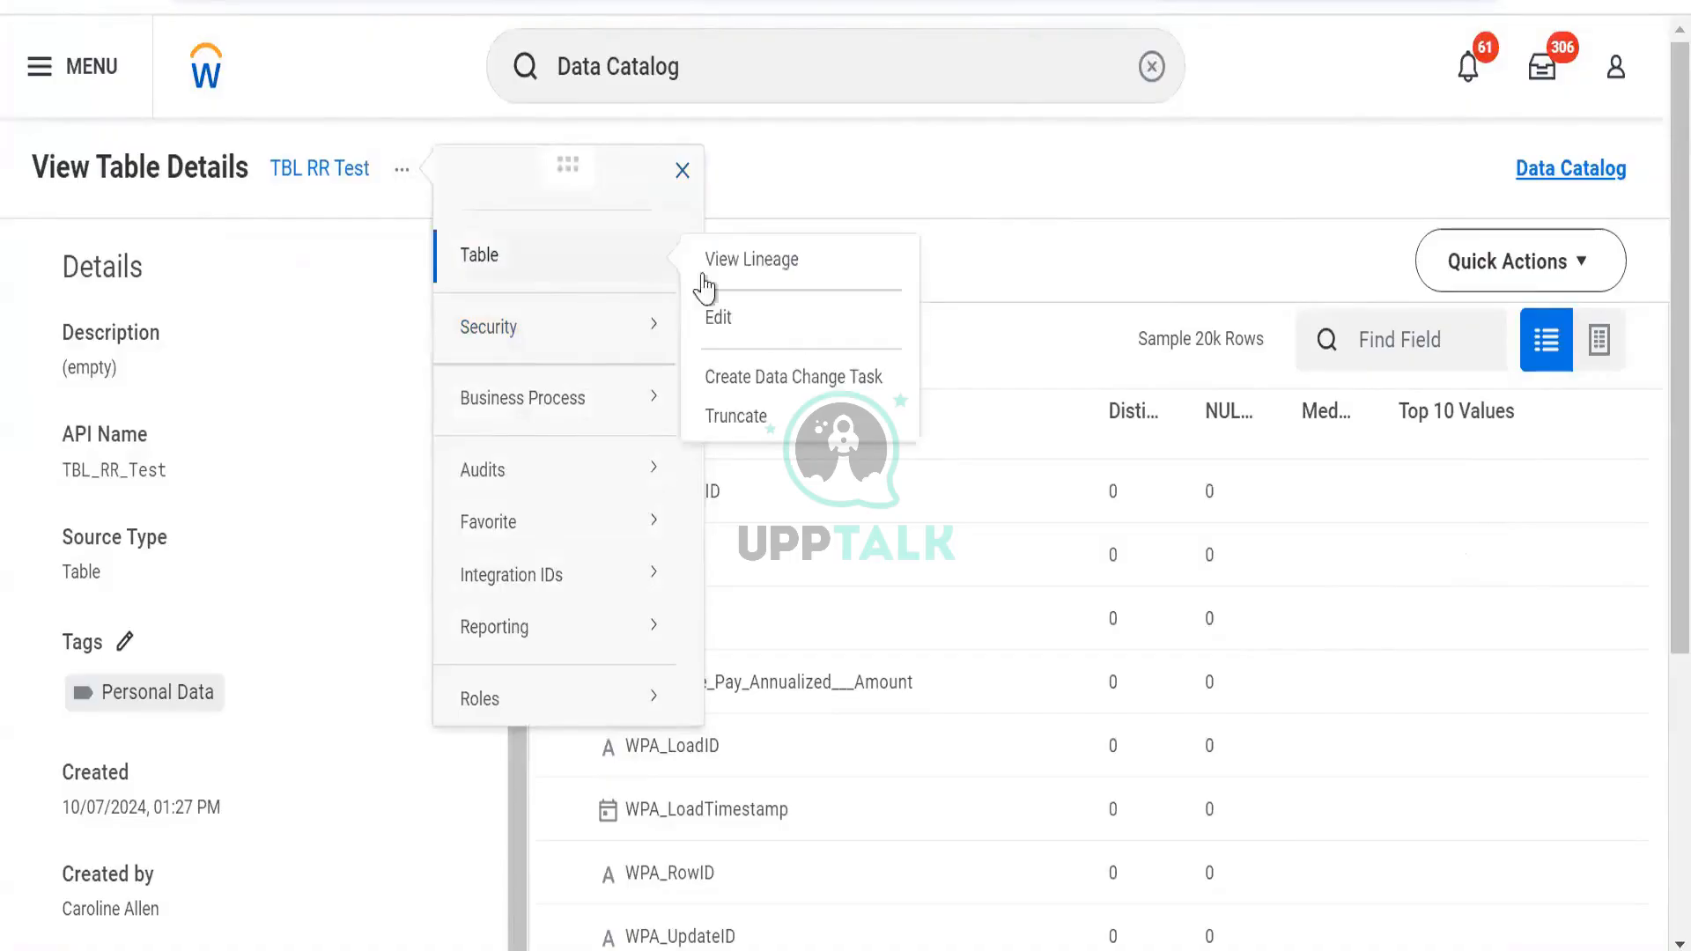
click(737, 262)
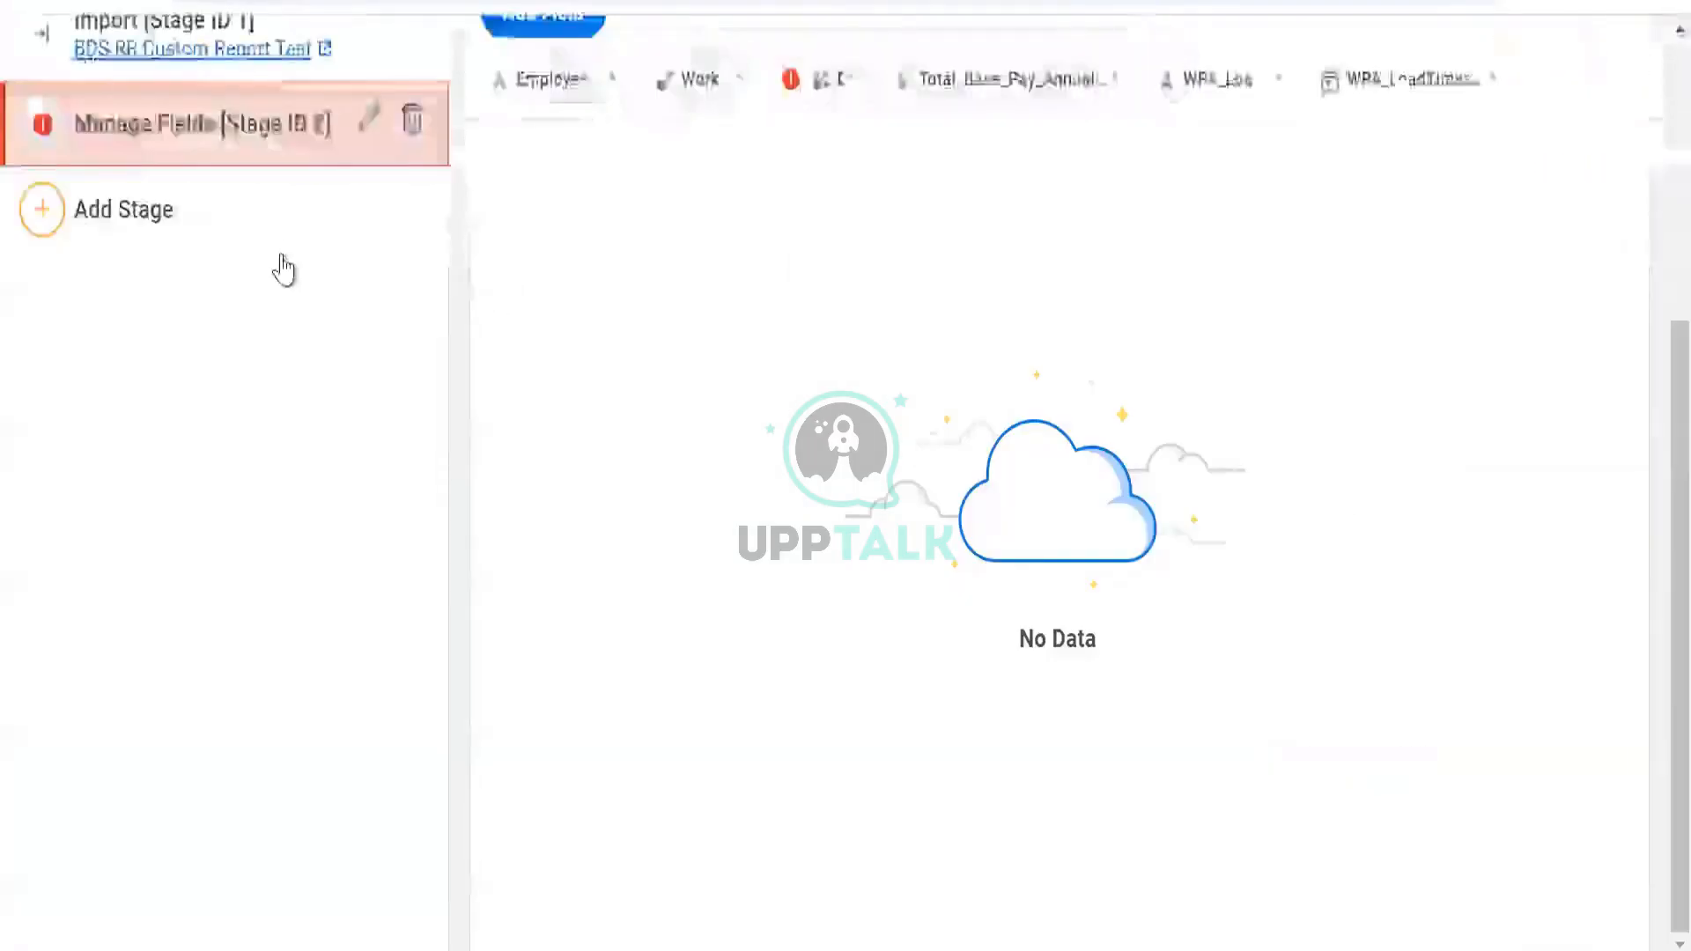
Hide Dependents in the Manage Fields stage and save, leaving 5 fields and 782 rows
scroll(329, 238, up, 5)
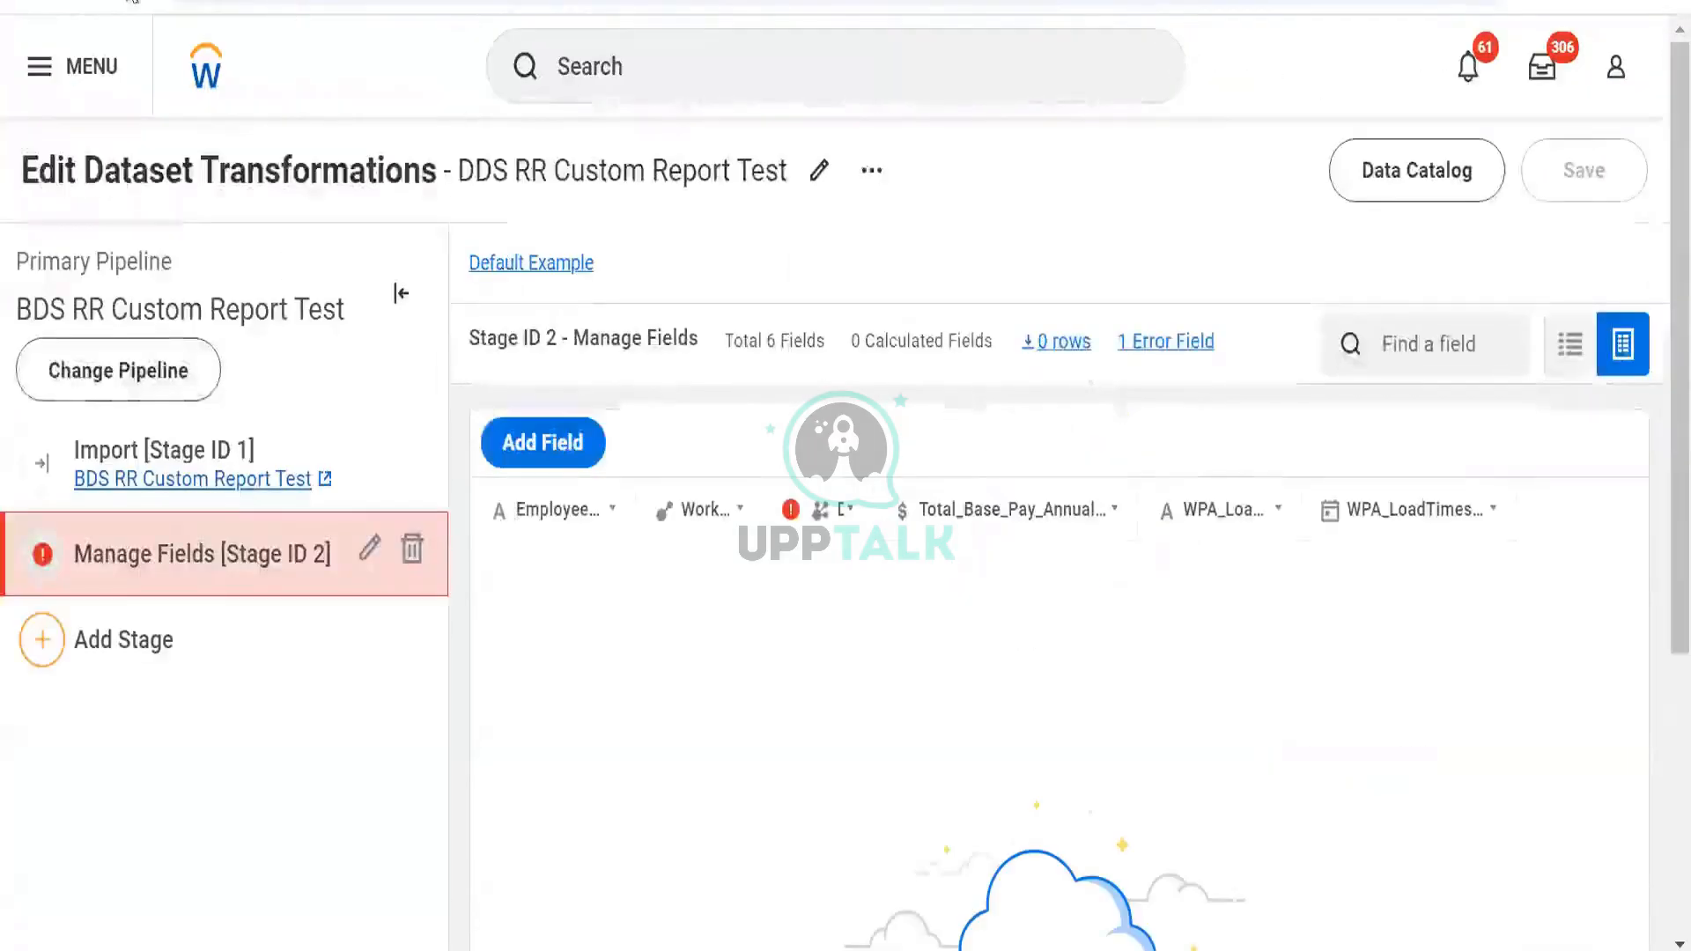
click(125, 2)
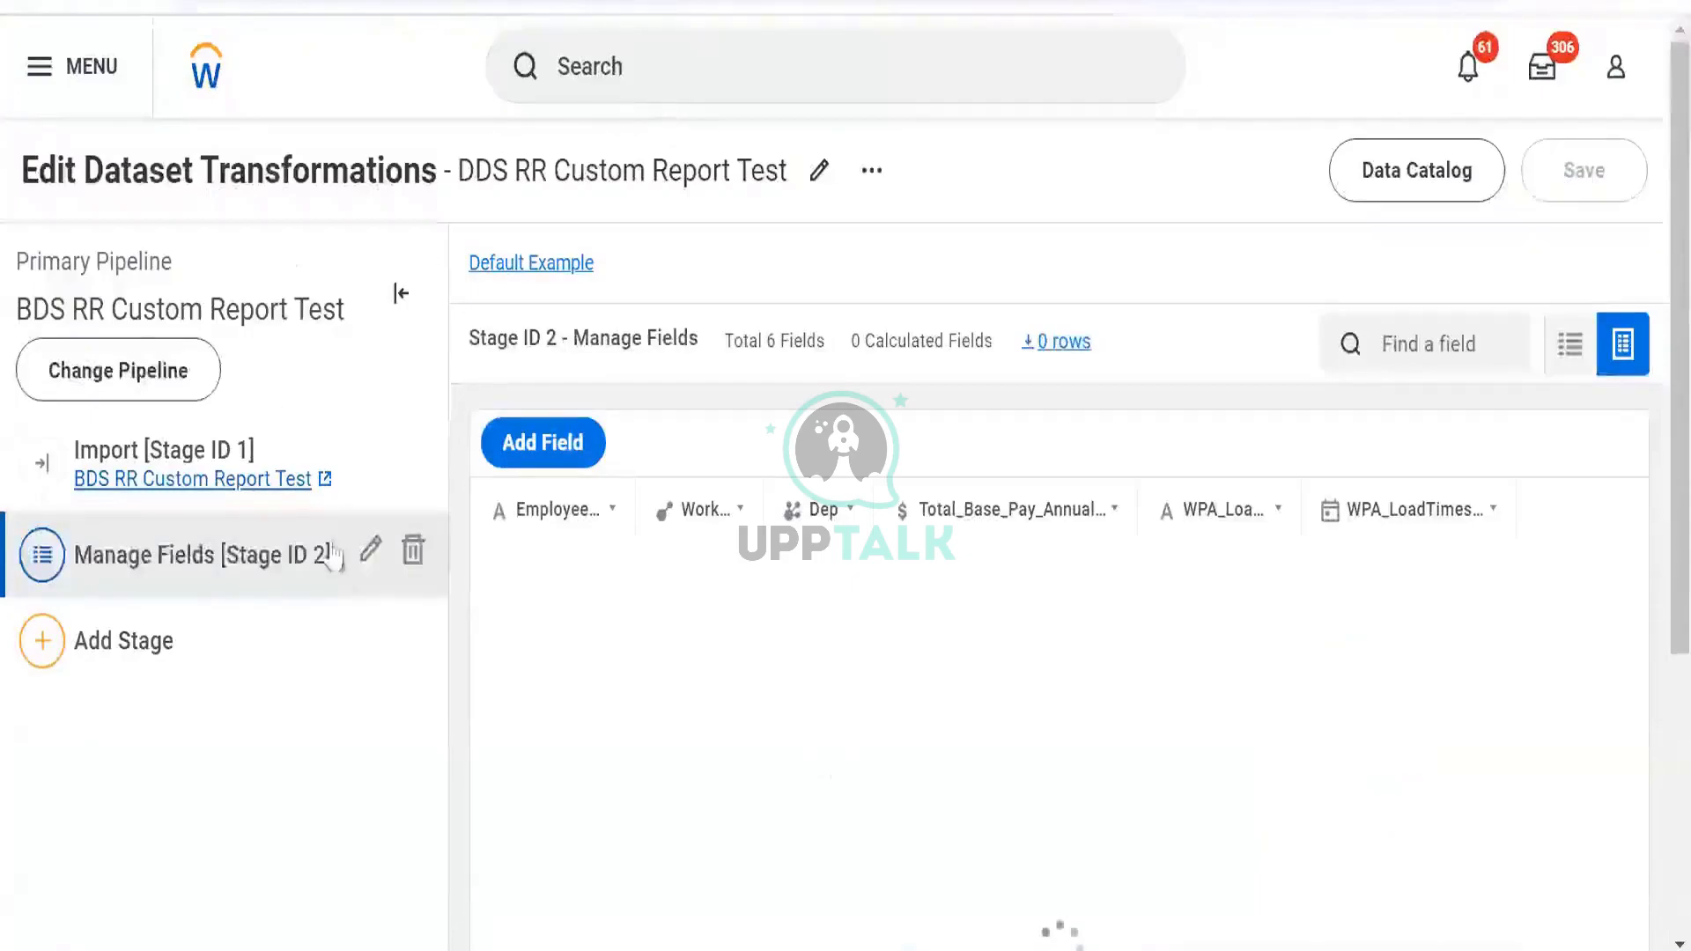
click(371, 555)
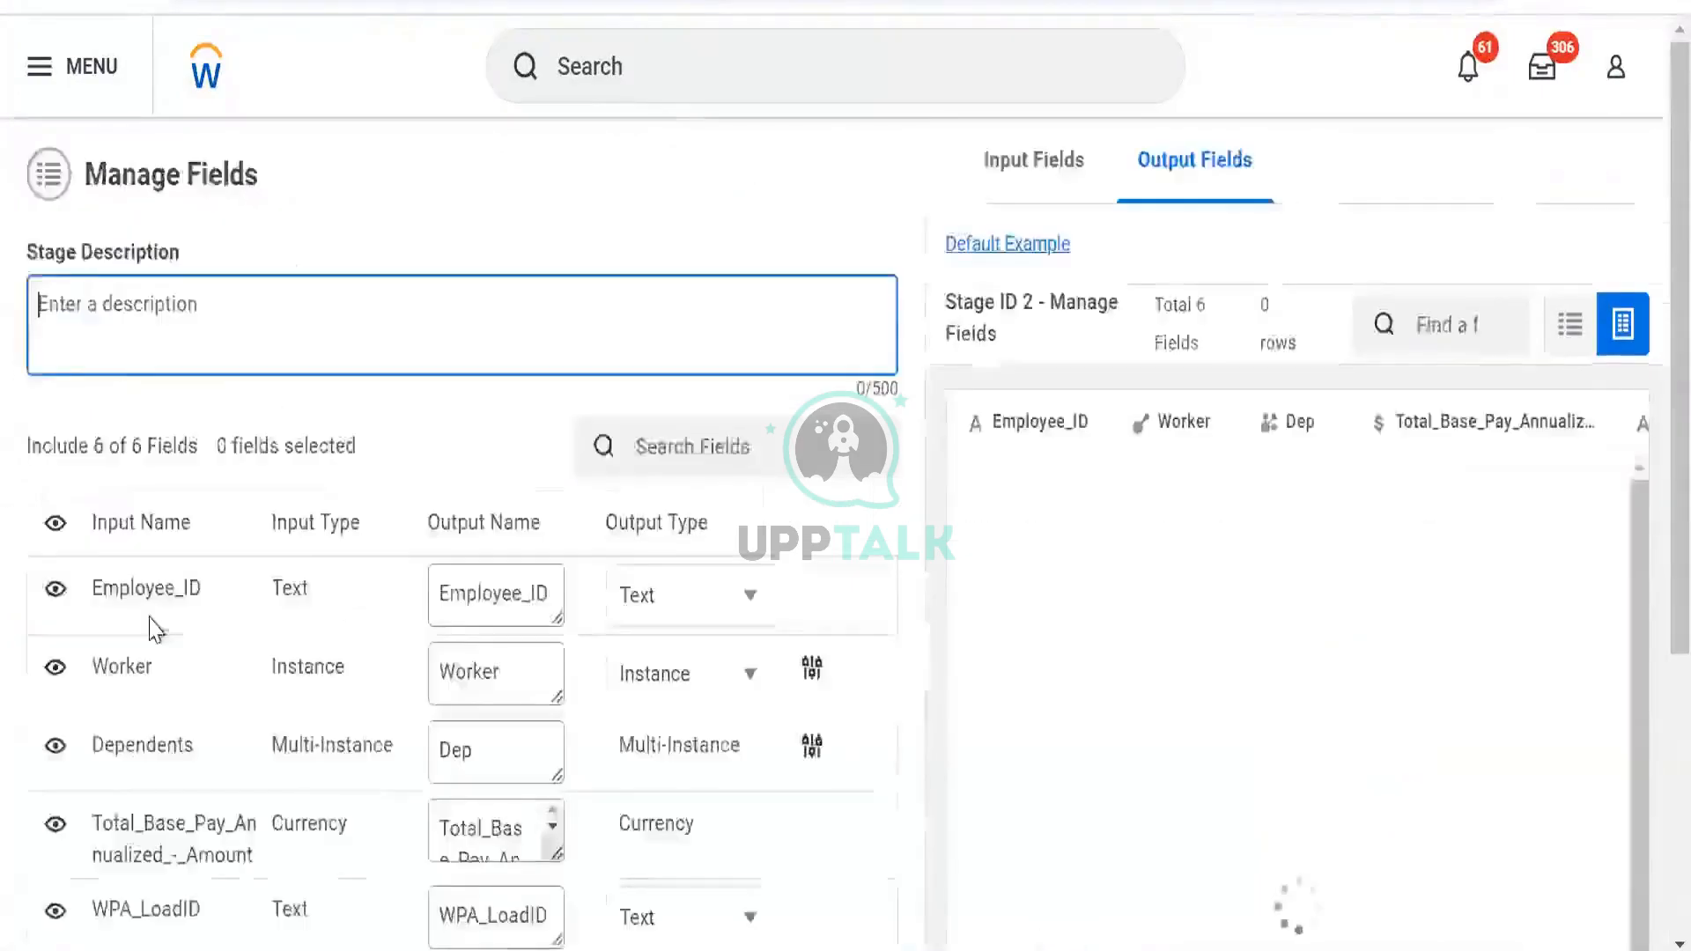
scroll(150, 630, down, 5)
click(55, 316)
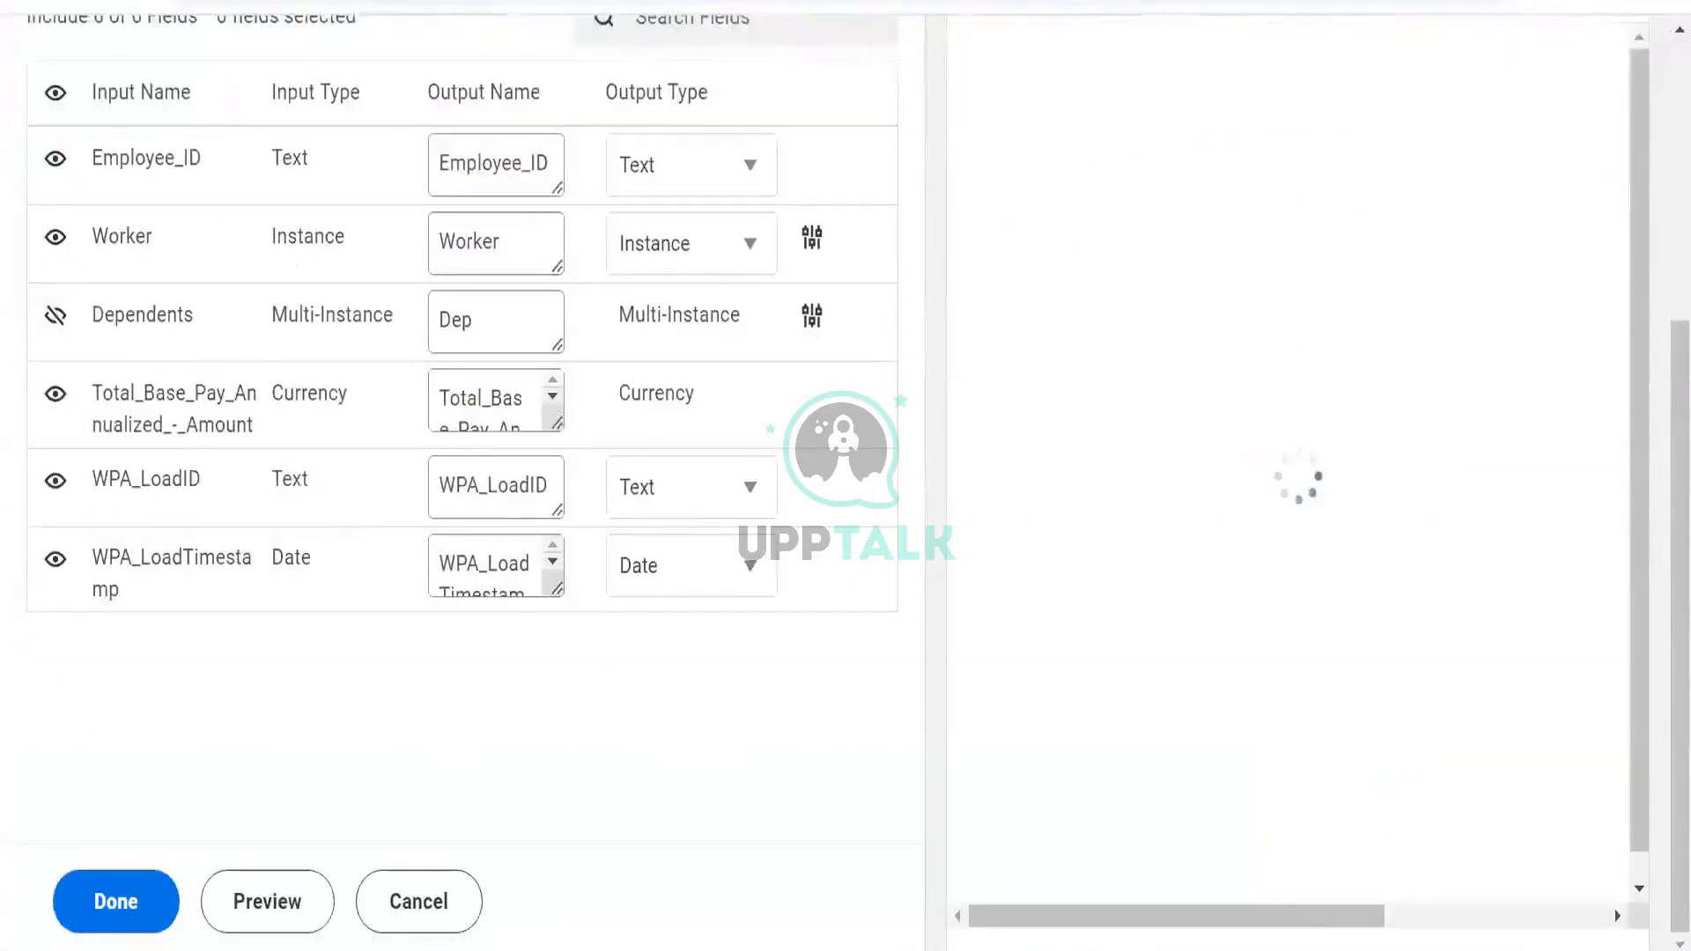
click(141, 901)
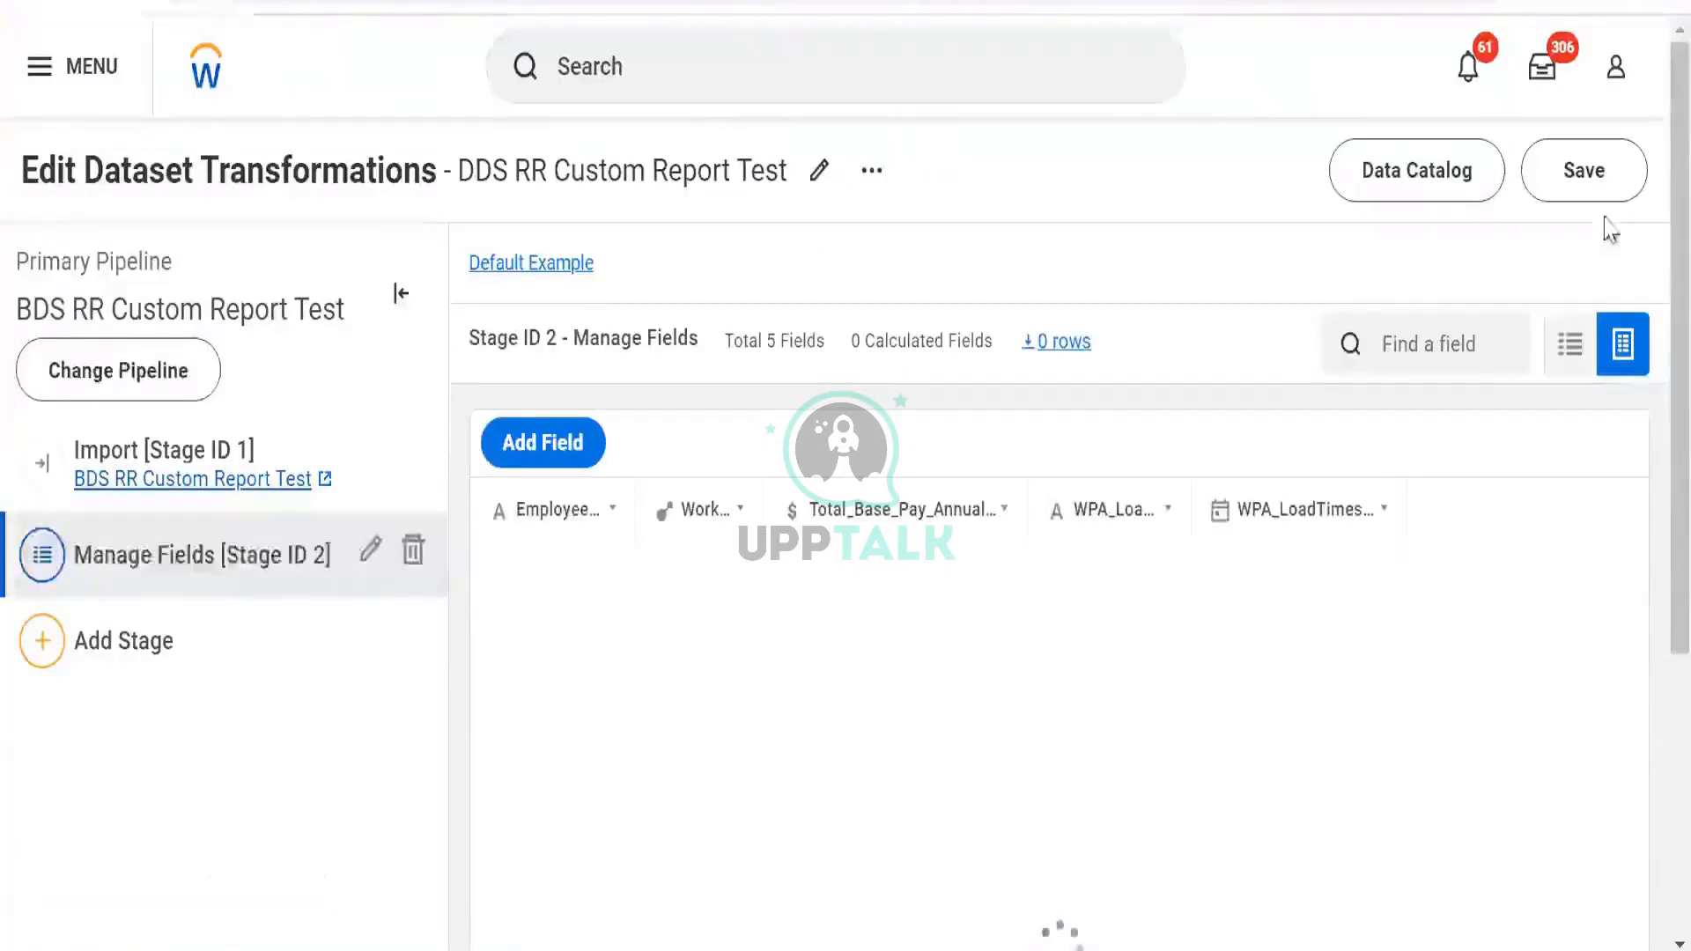
click(1572, 164)
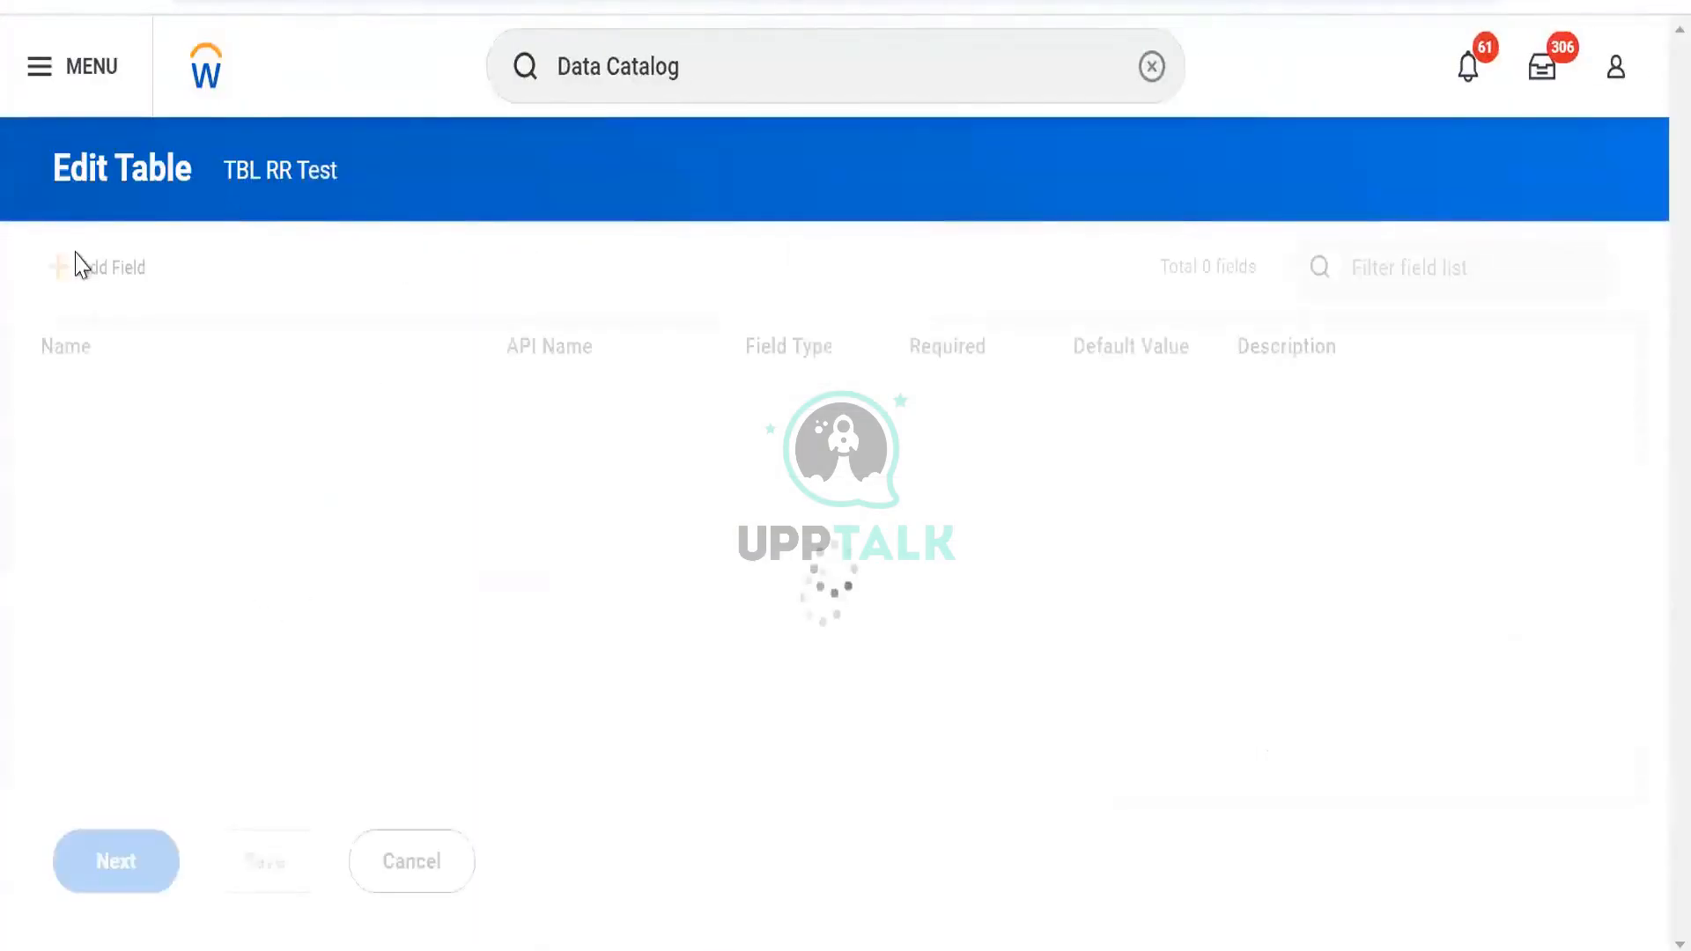
Compare the TBL RR Test fields with the dataset's 782-row preview, then switch to Excel
mouse_move(84, 620)
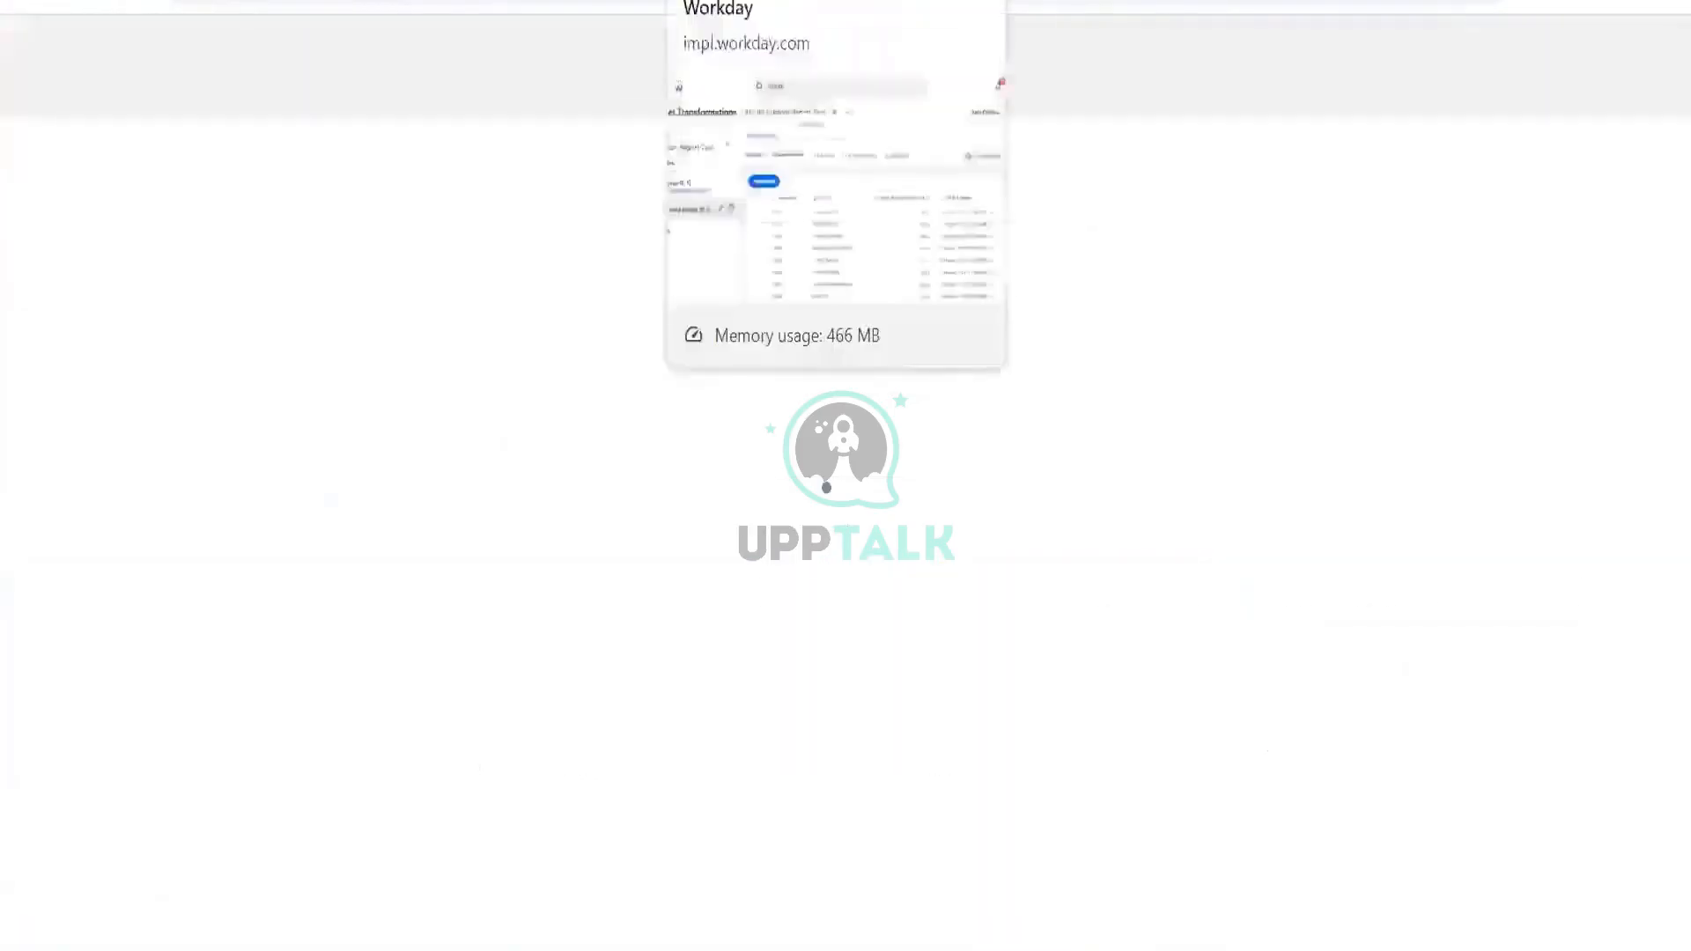
click(838, 5)
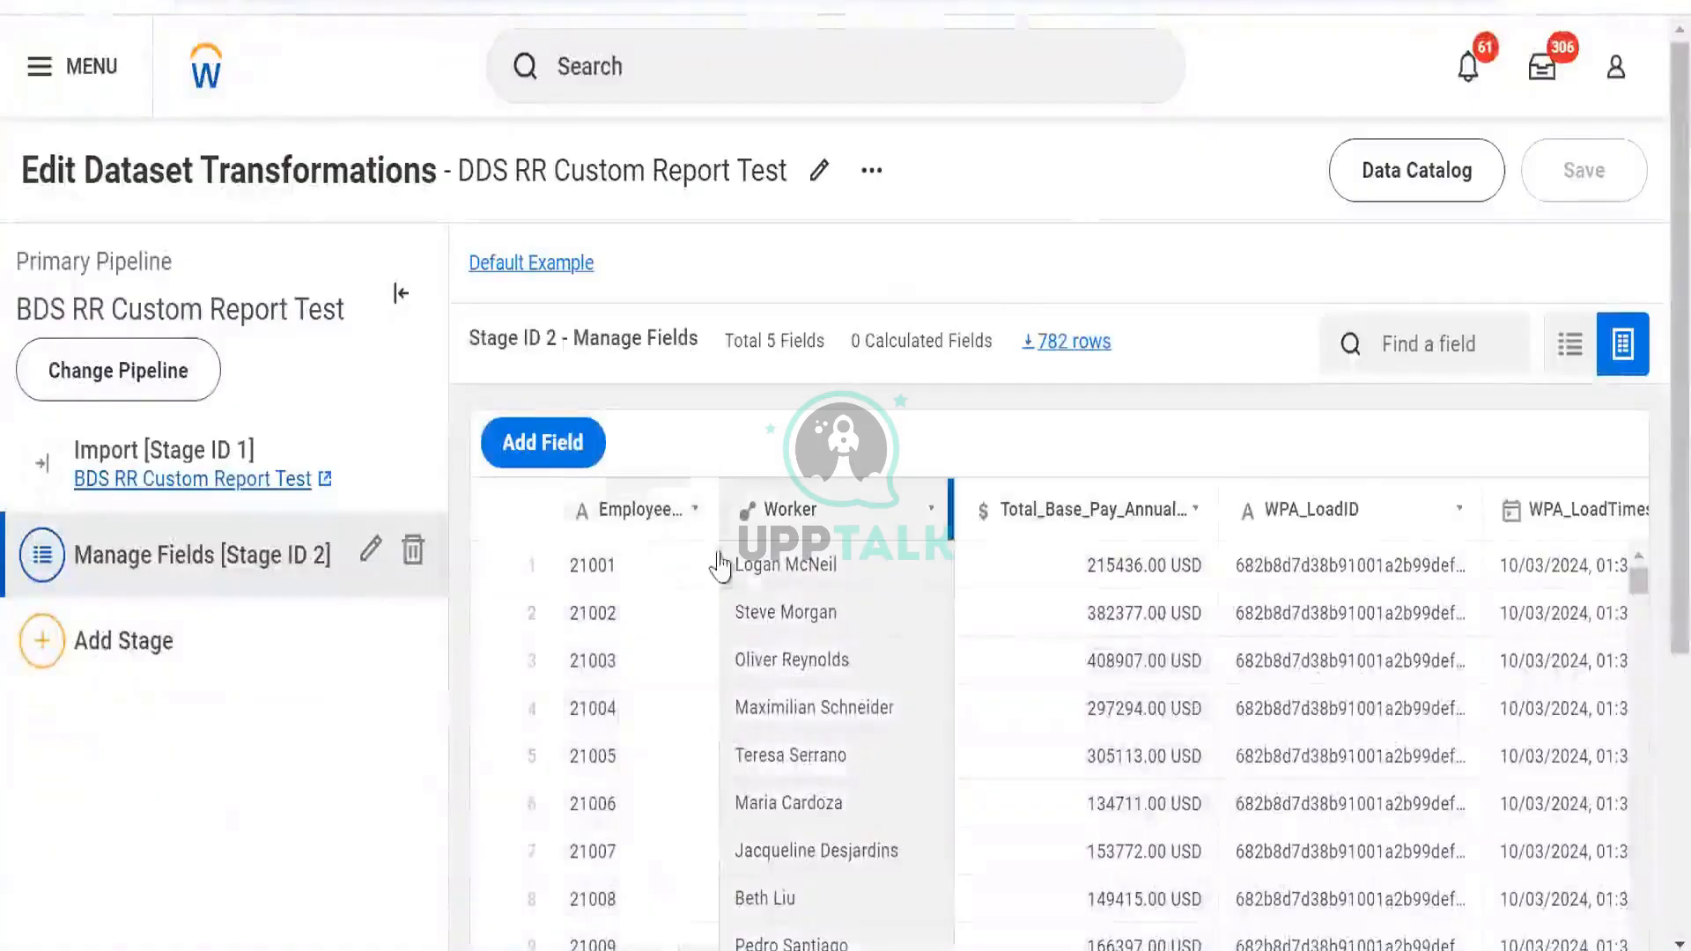
click(1096, 533)
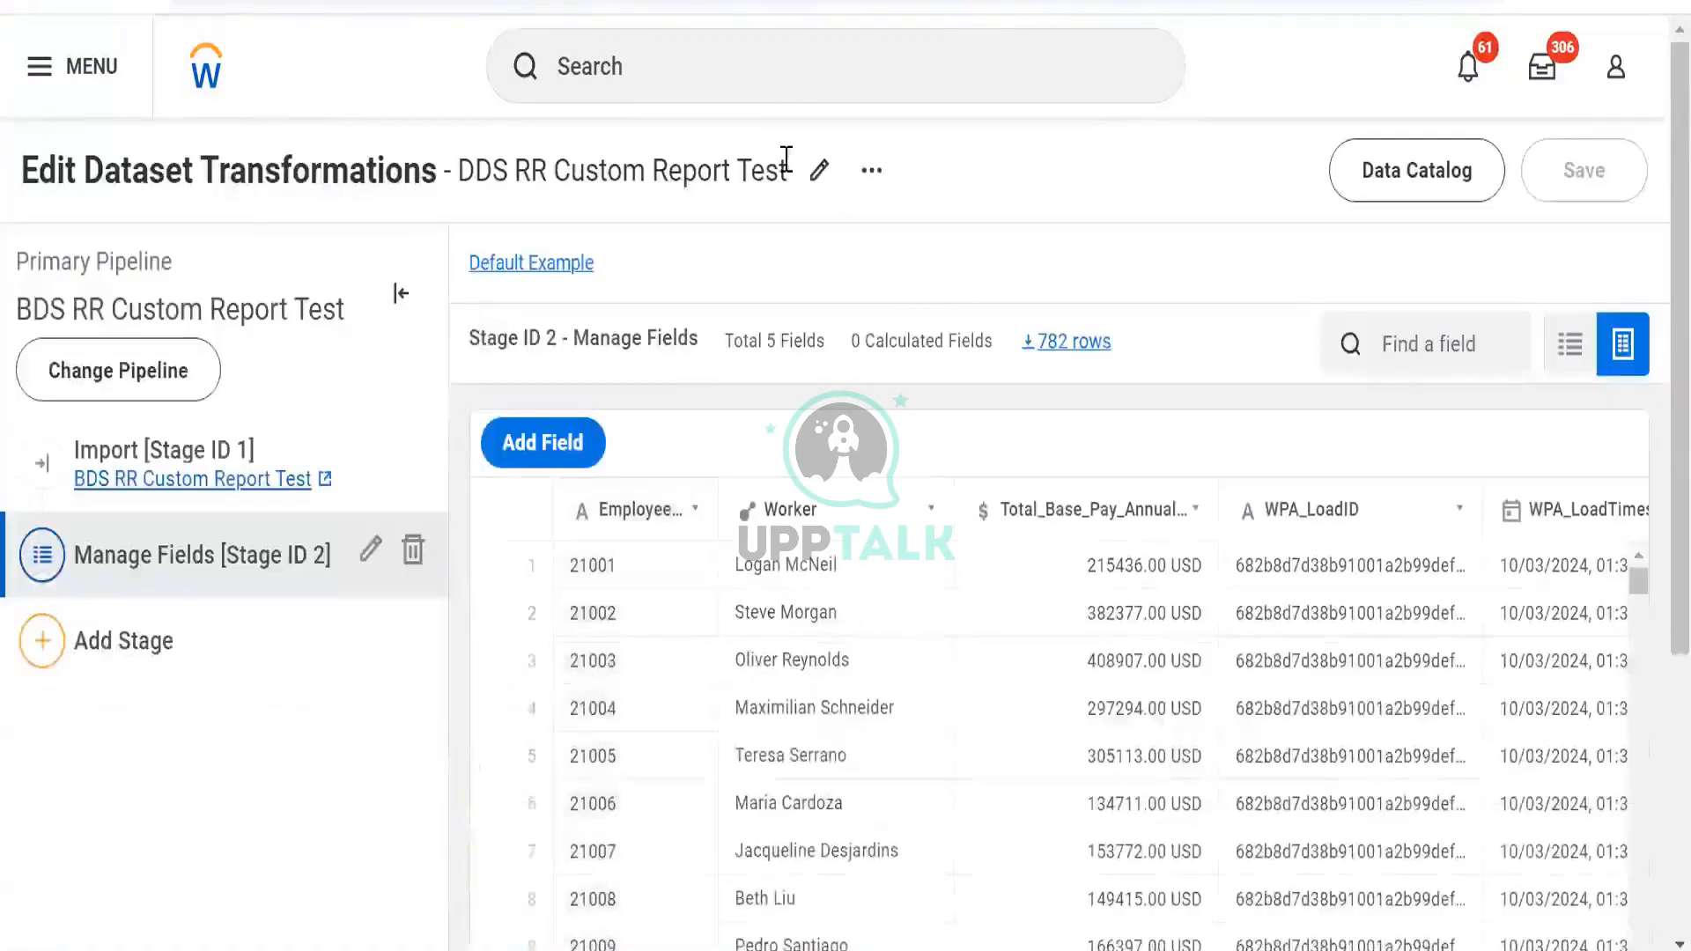
click(872, 171)
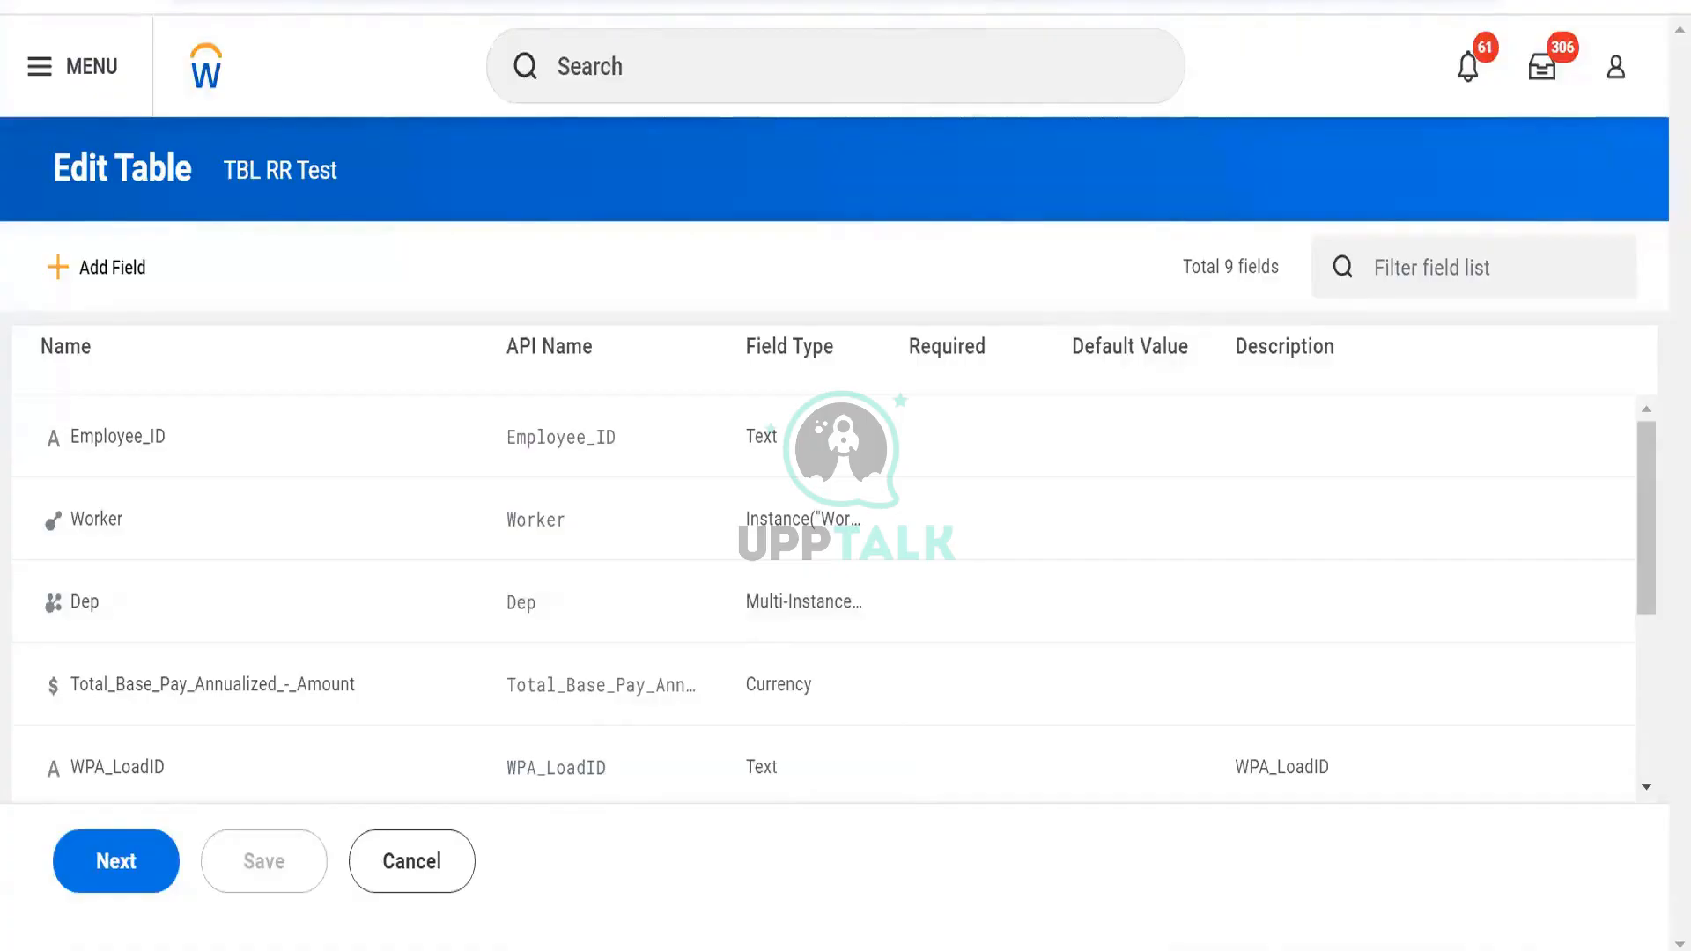
key(alt+Tab)
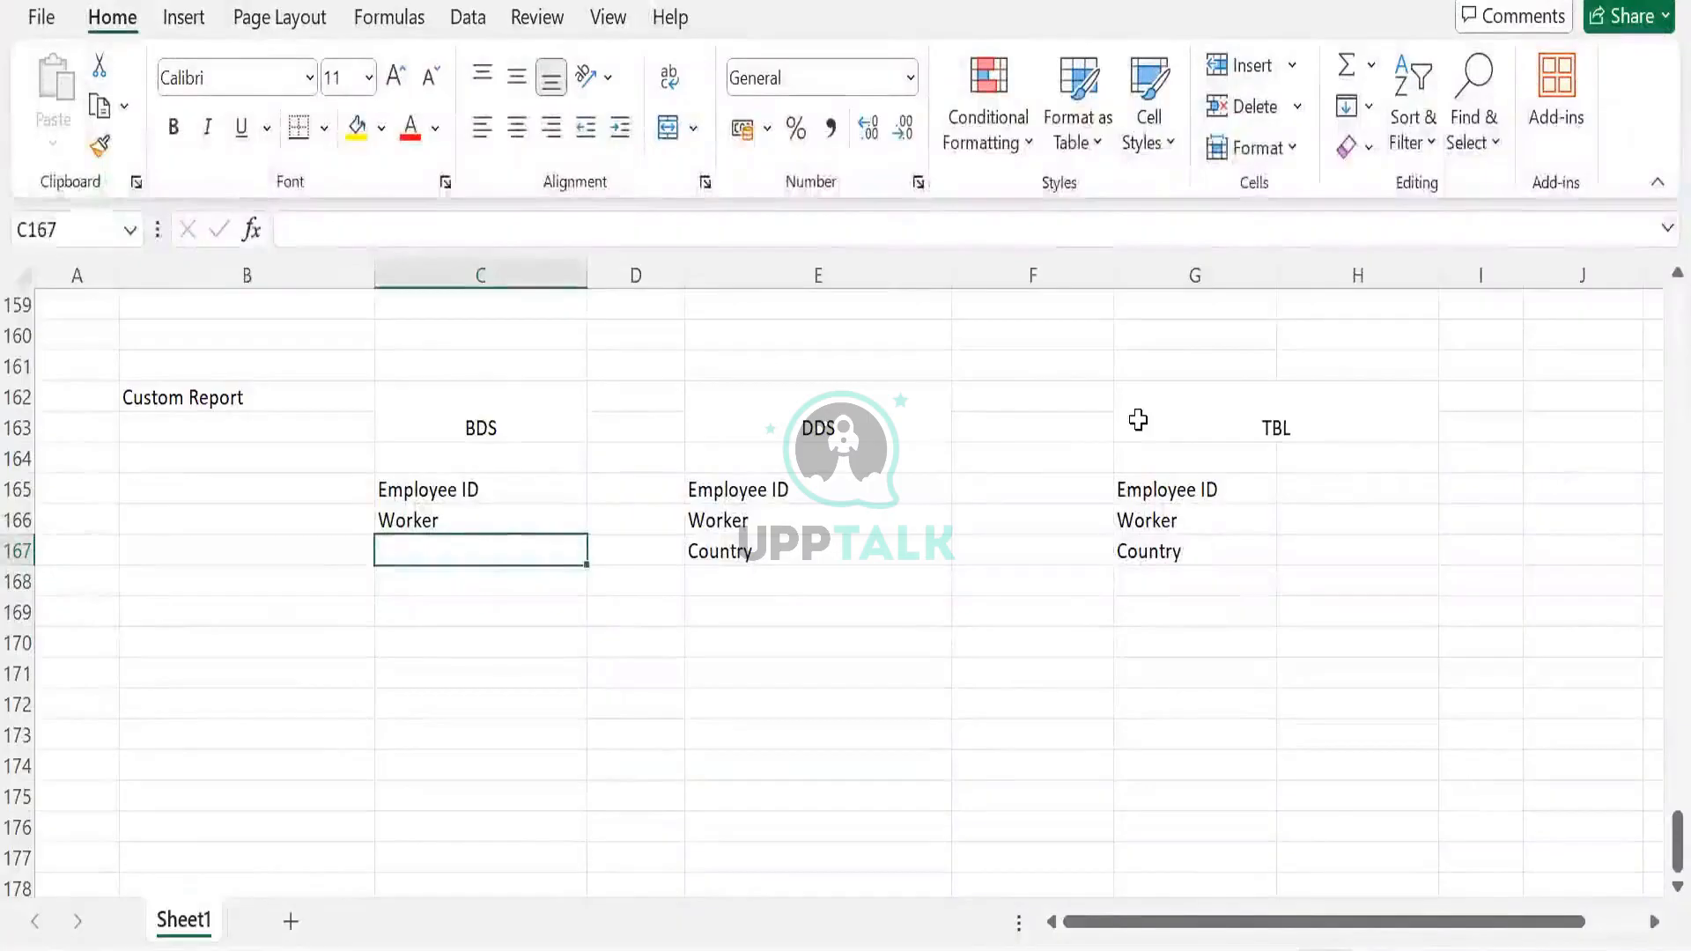
drag(1138, 420, 1145, 553)
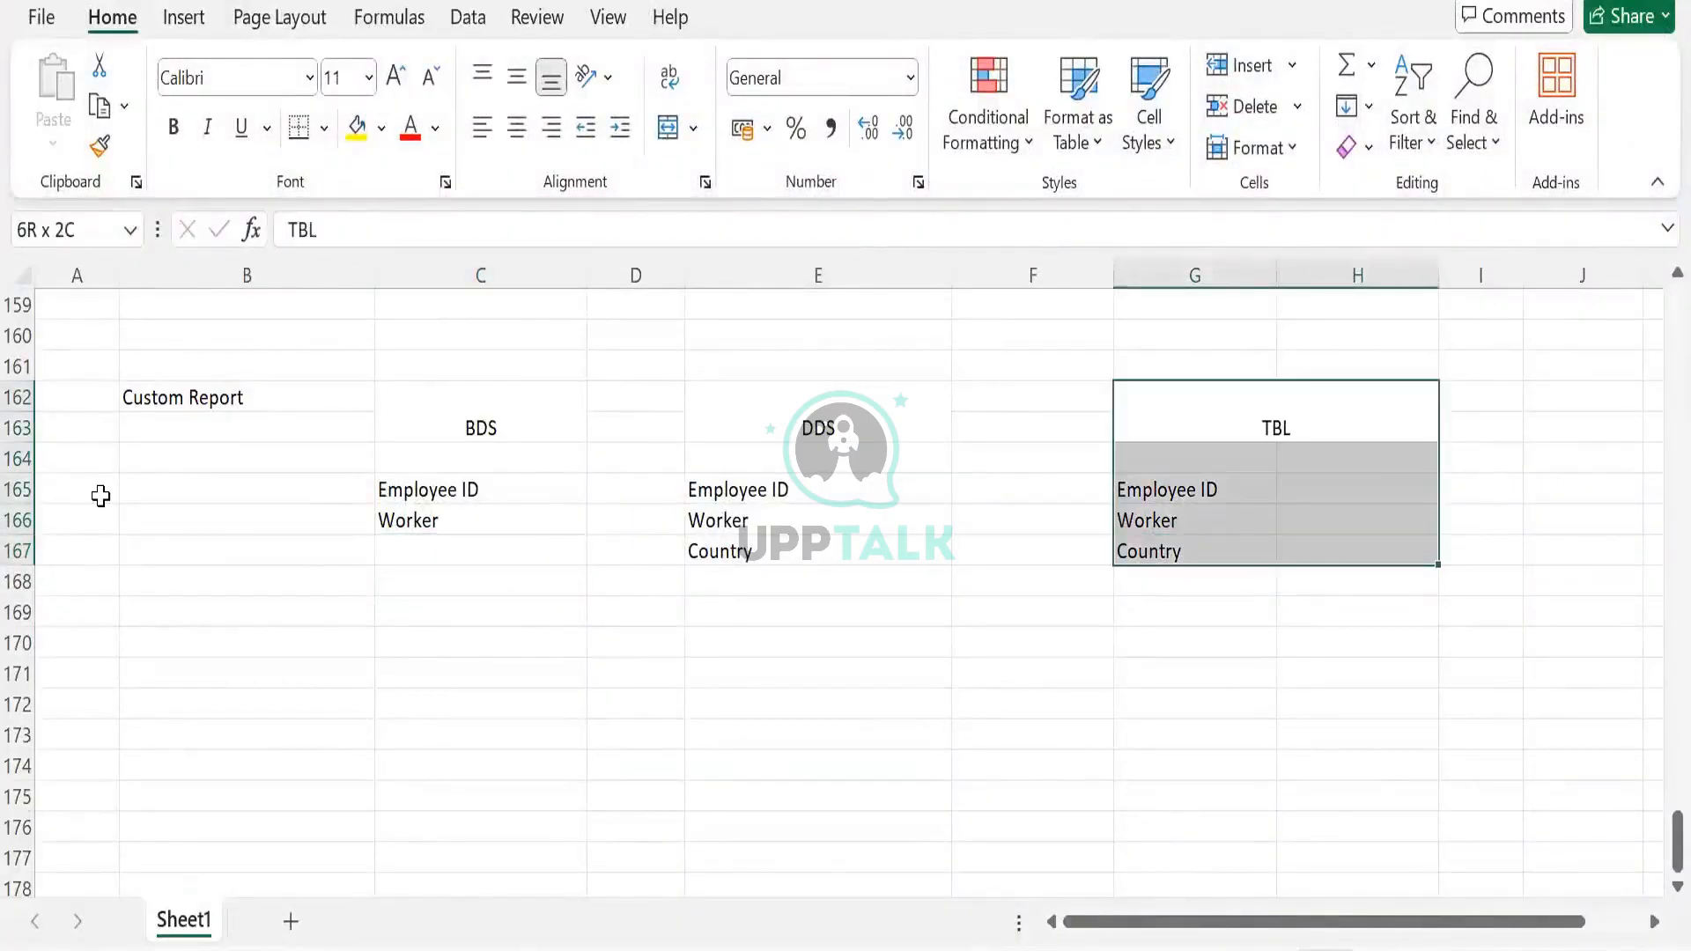
drag(476, 420, 463, 515)
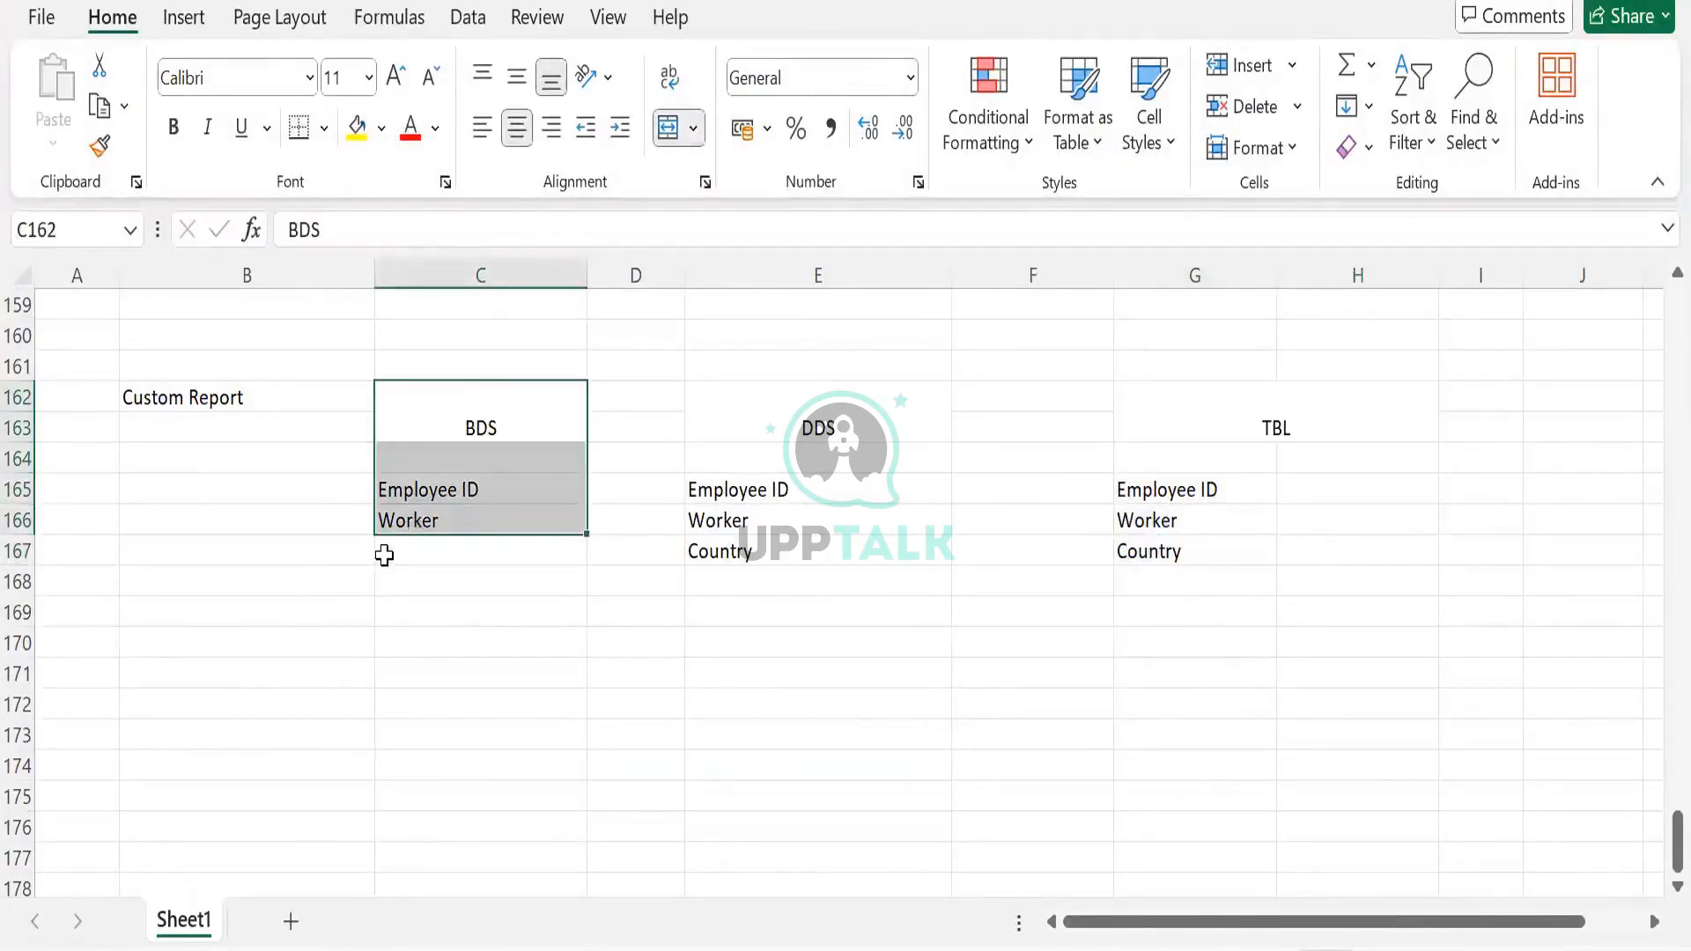
click(434, 547)
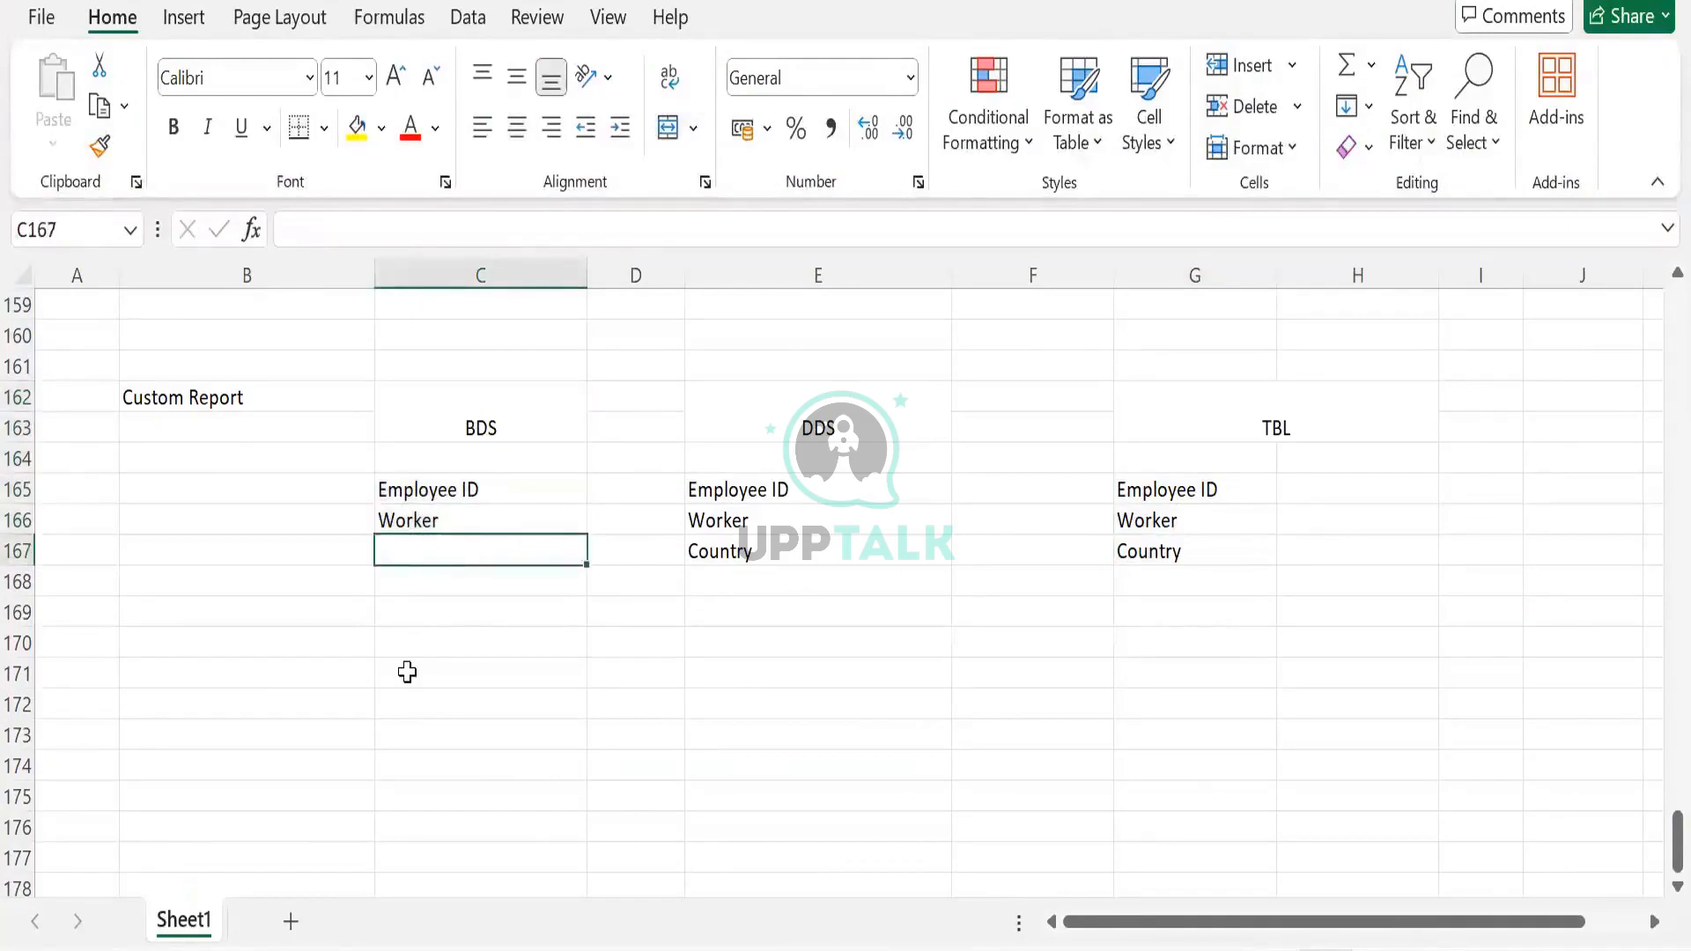
drag(476, 428, 483, 552)
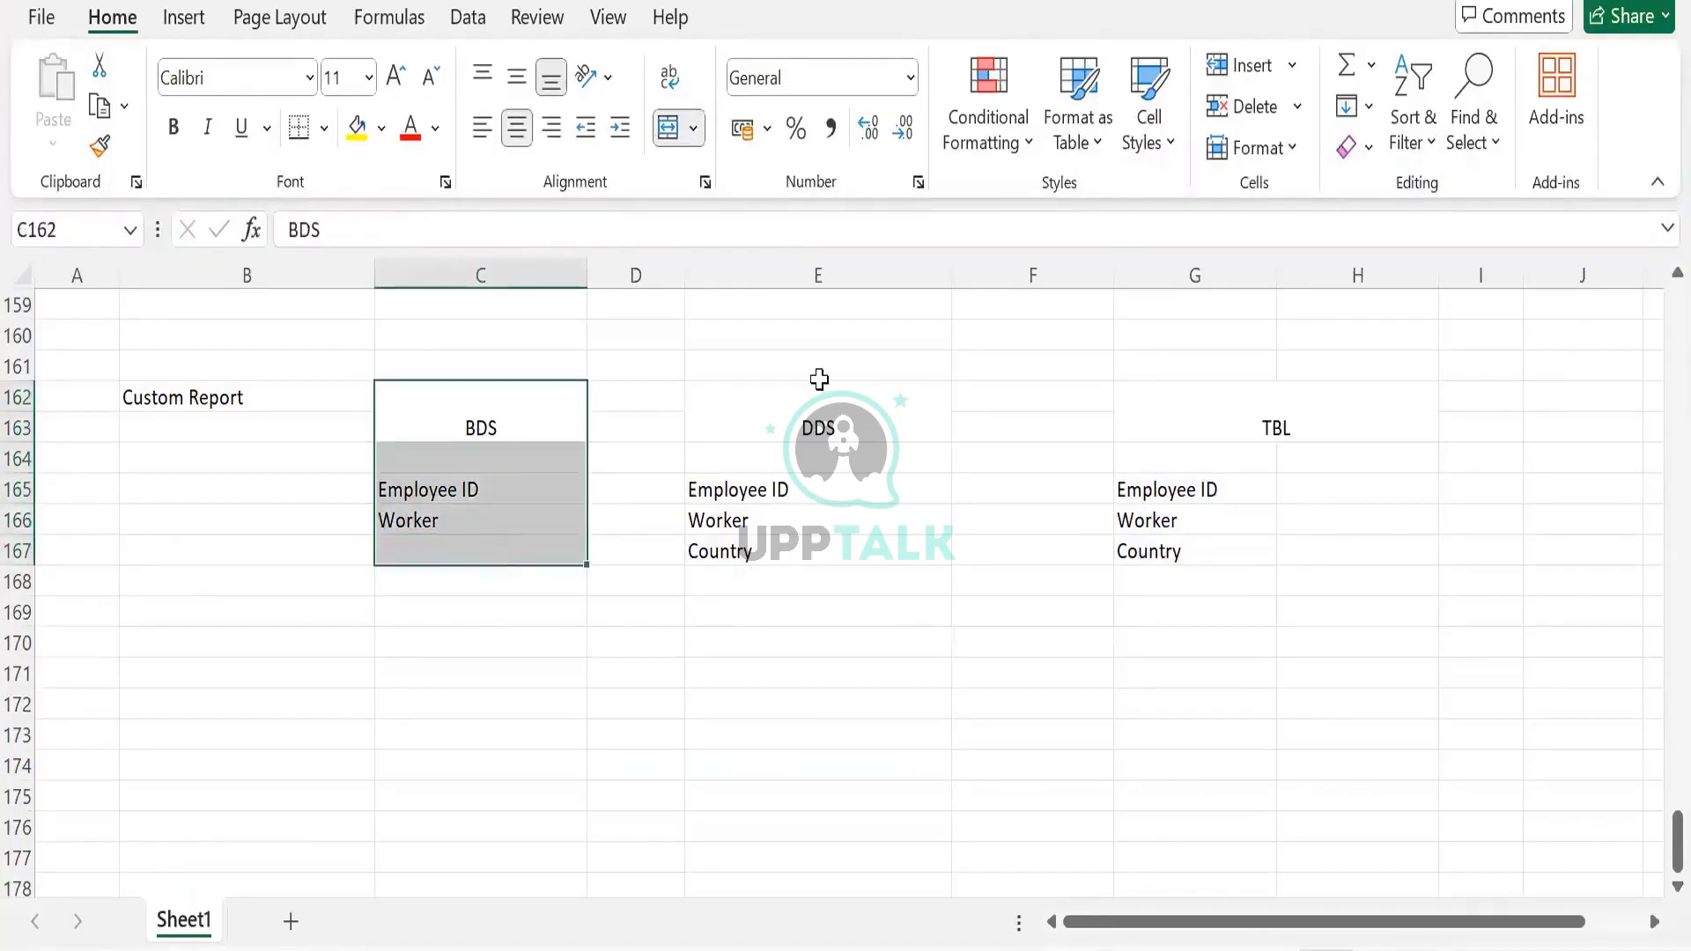
drag(815, 428, 797, 551)
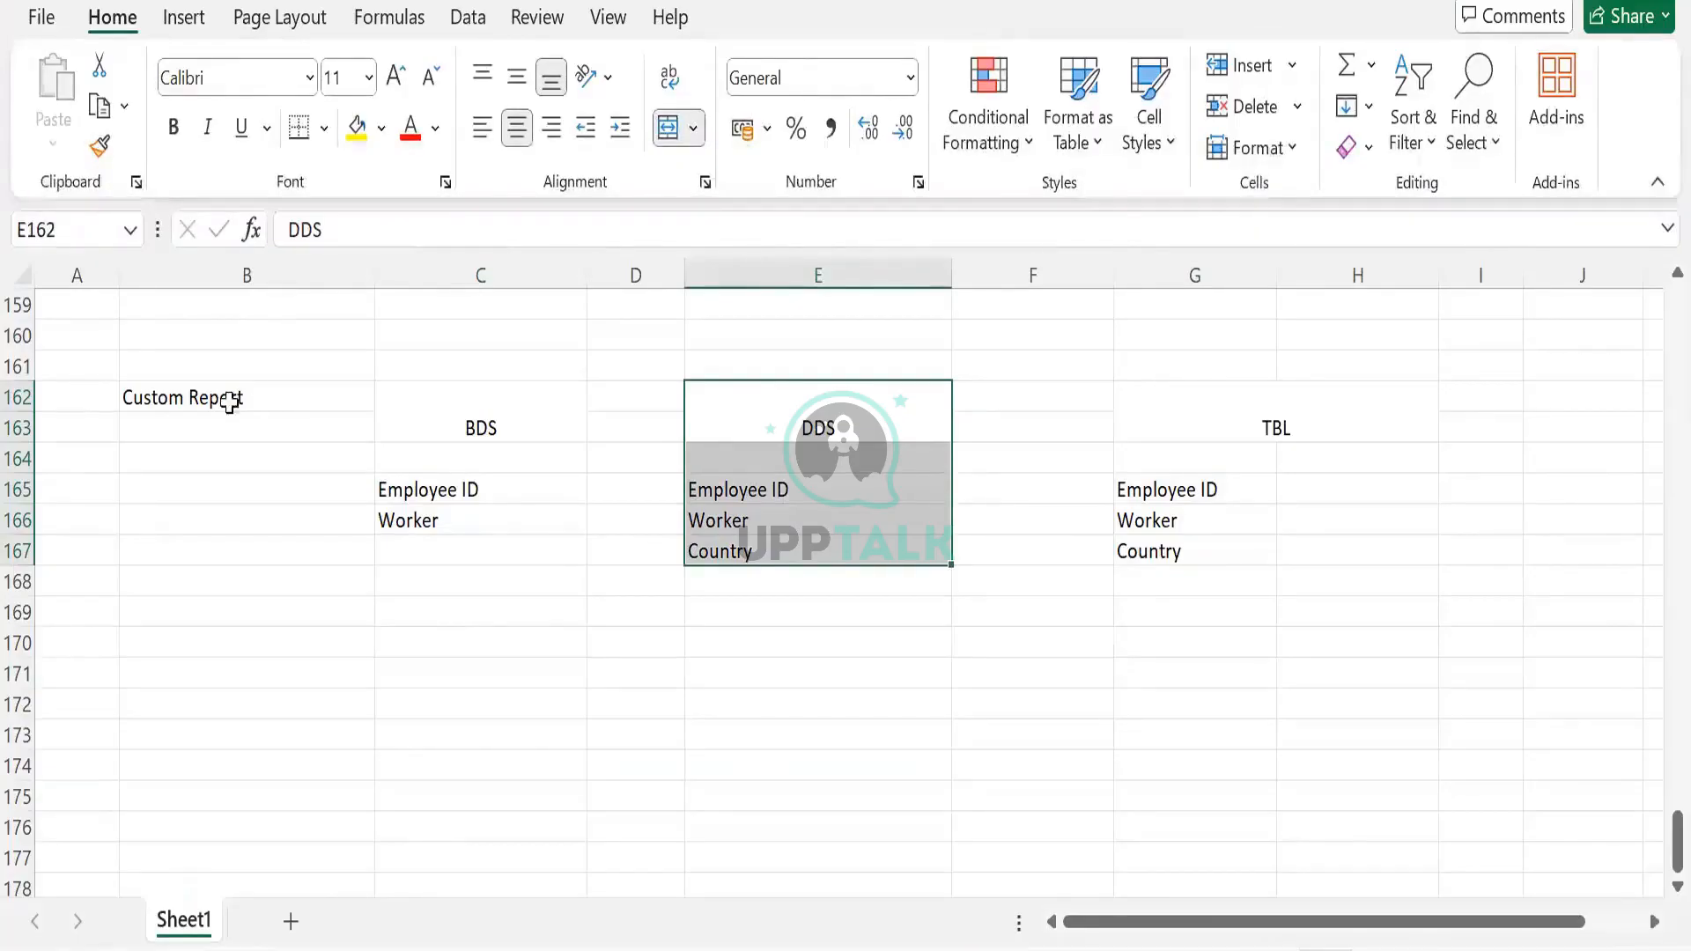
drag(229, 403, 1179, 636)
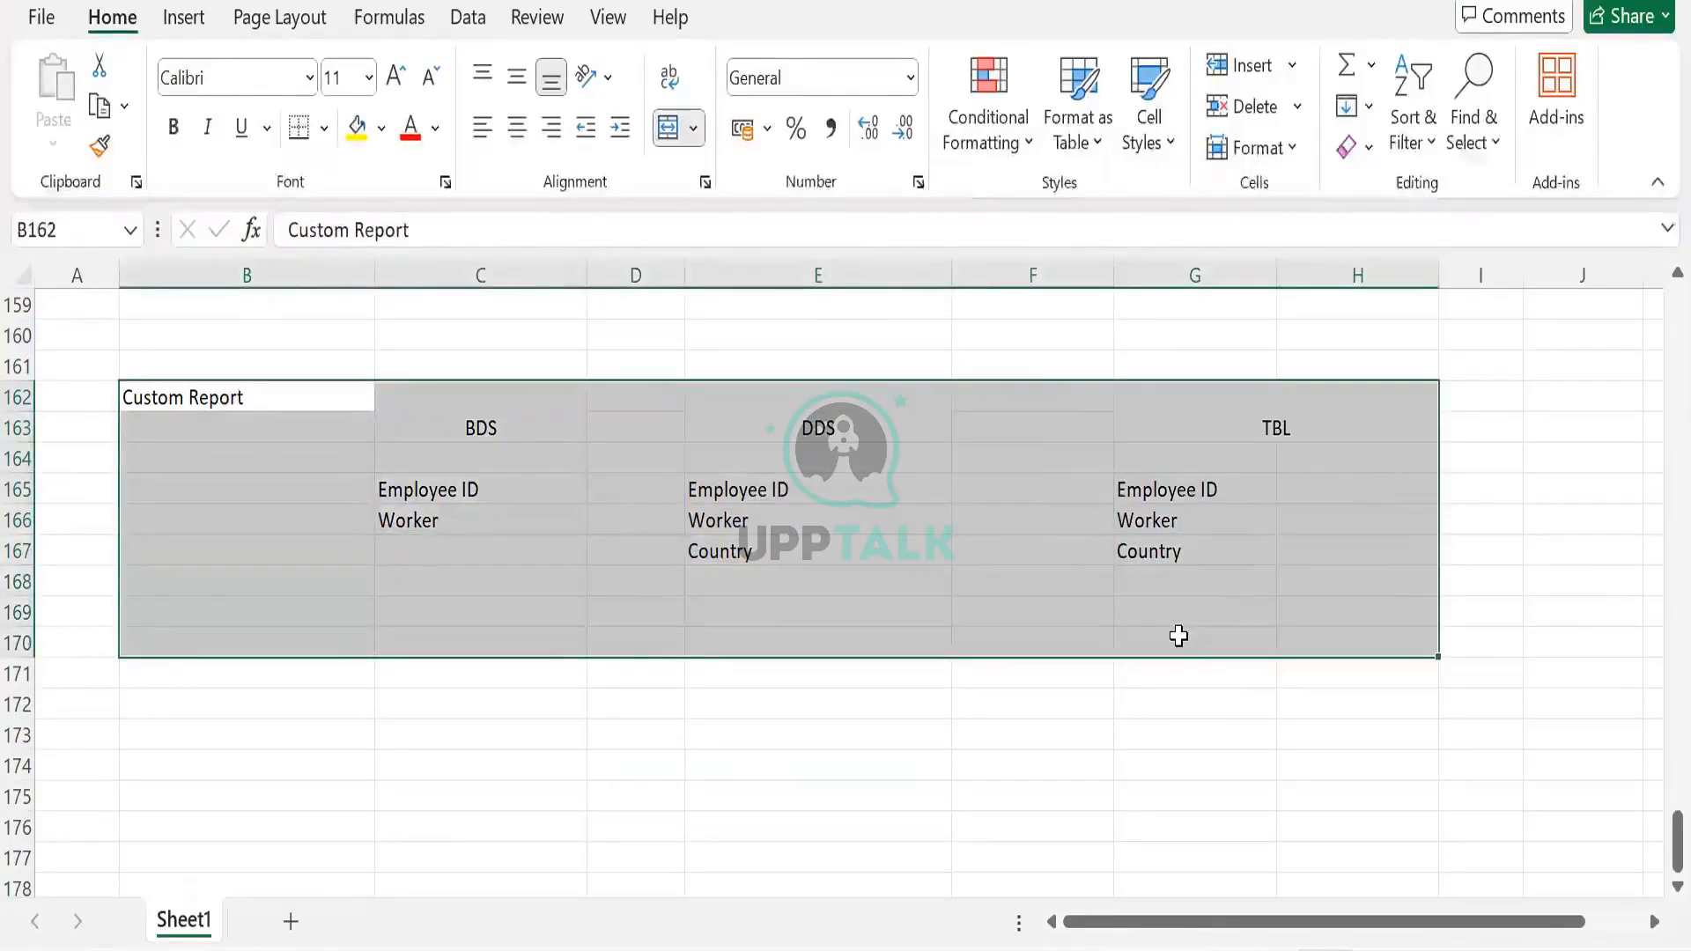
click(1118, 628)
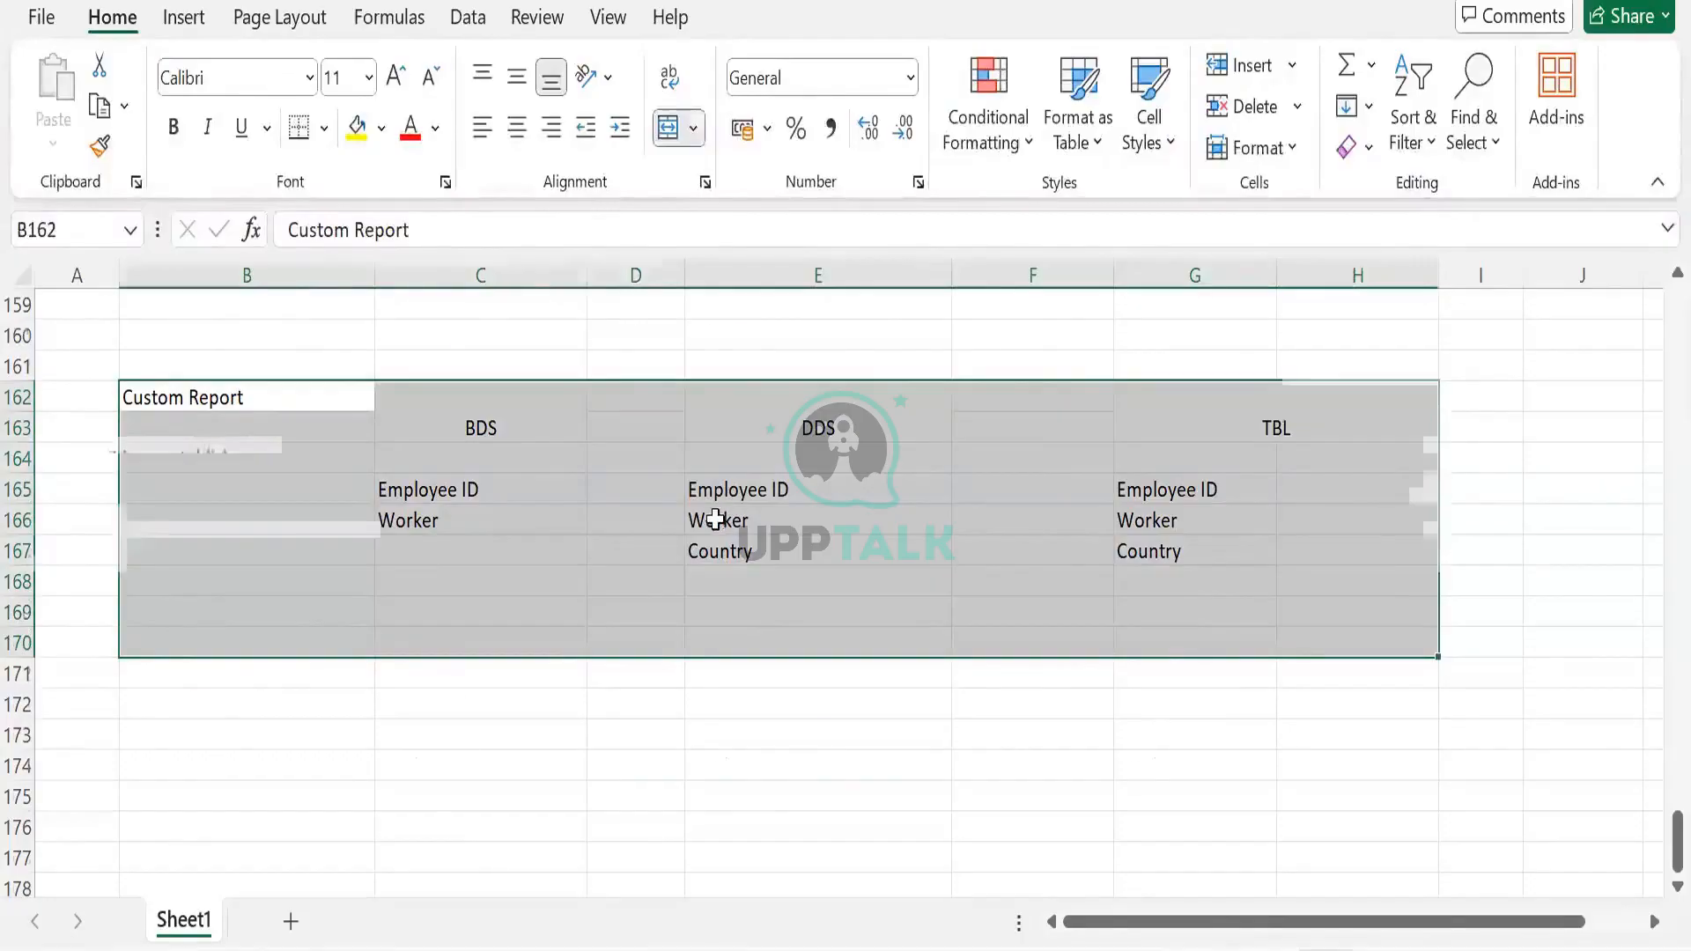
scroll(714, 517, up, 6)
scroll(585, 602, down, 1)
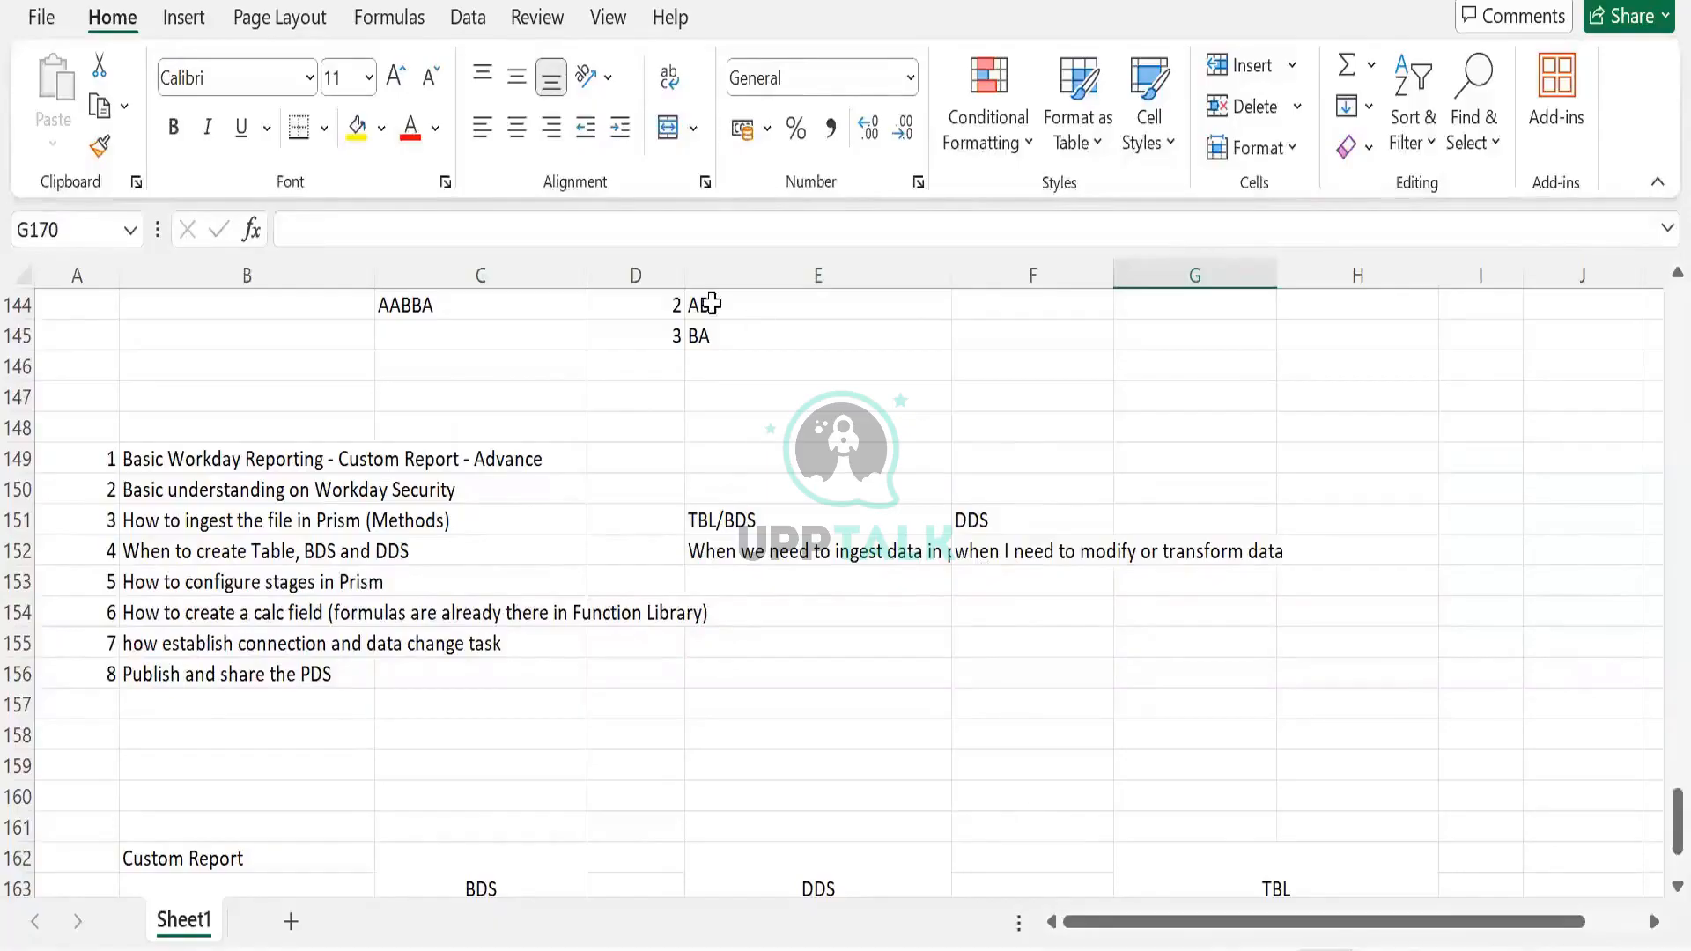
Clear the TBL/BDS and DDS notes in E151:G152, then bring up the PowerPoint Stages slide
scroll(687, 458, down, 6)
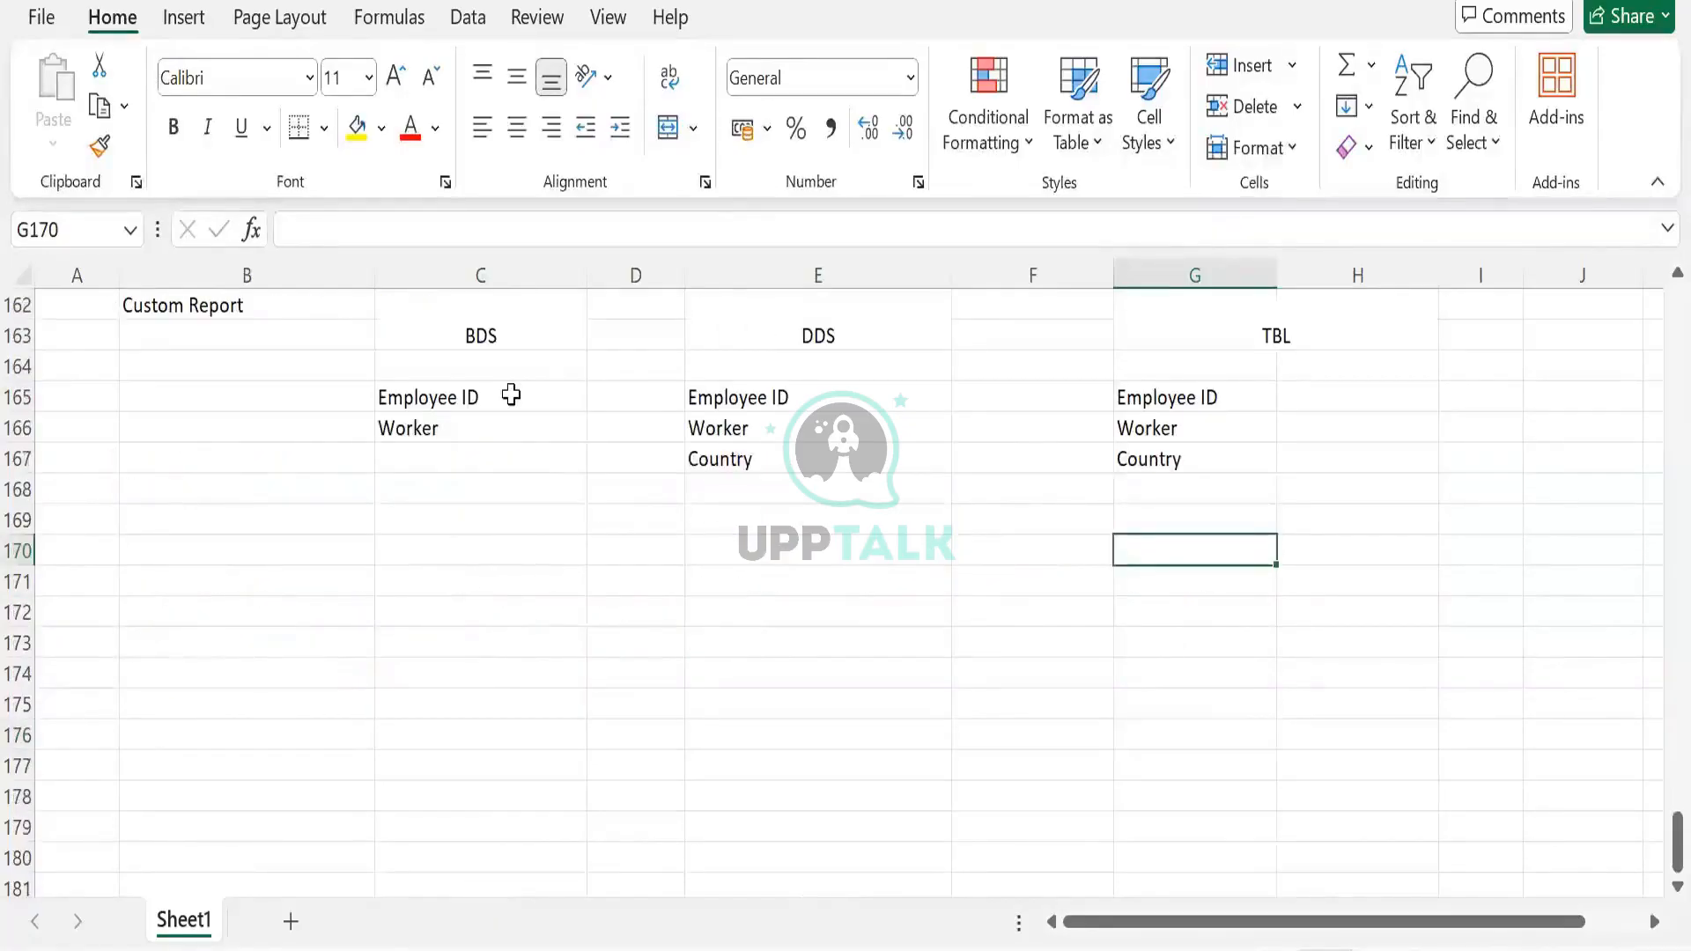
scroll(441, 655, up, 2)
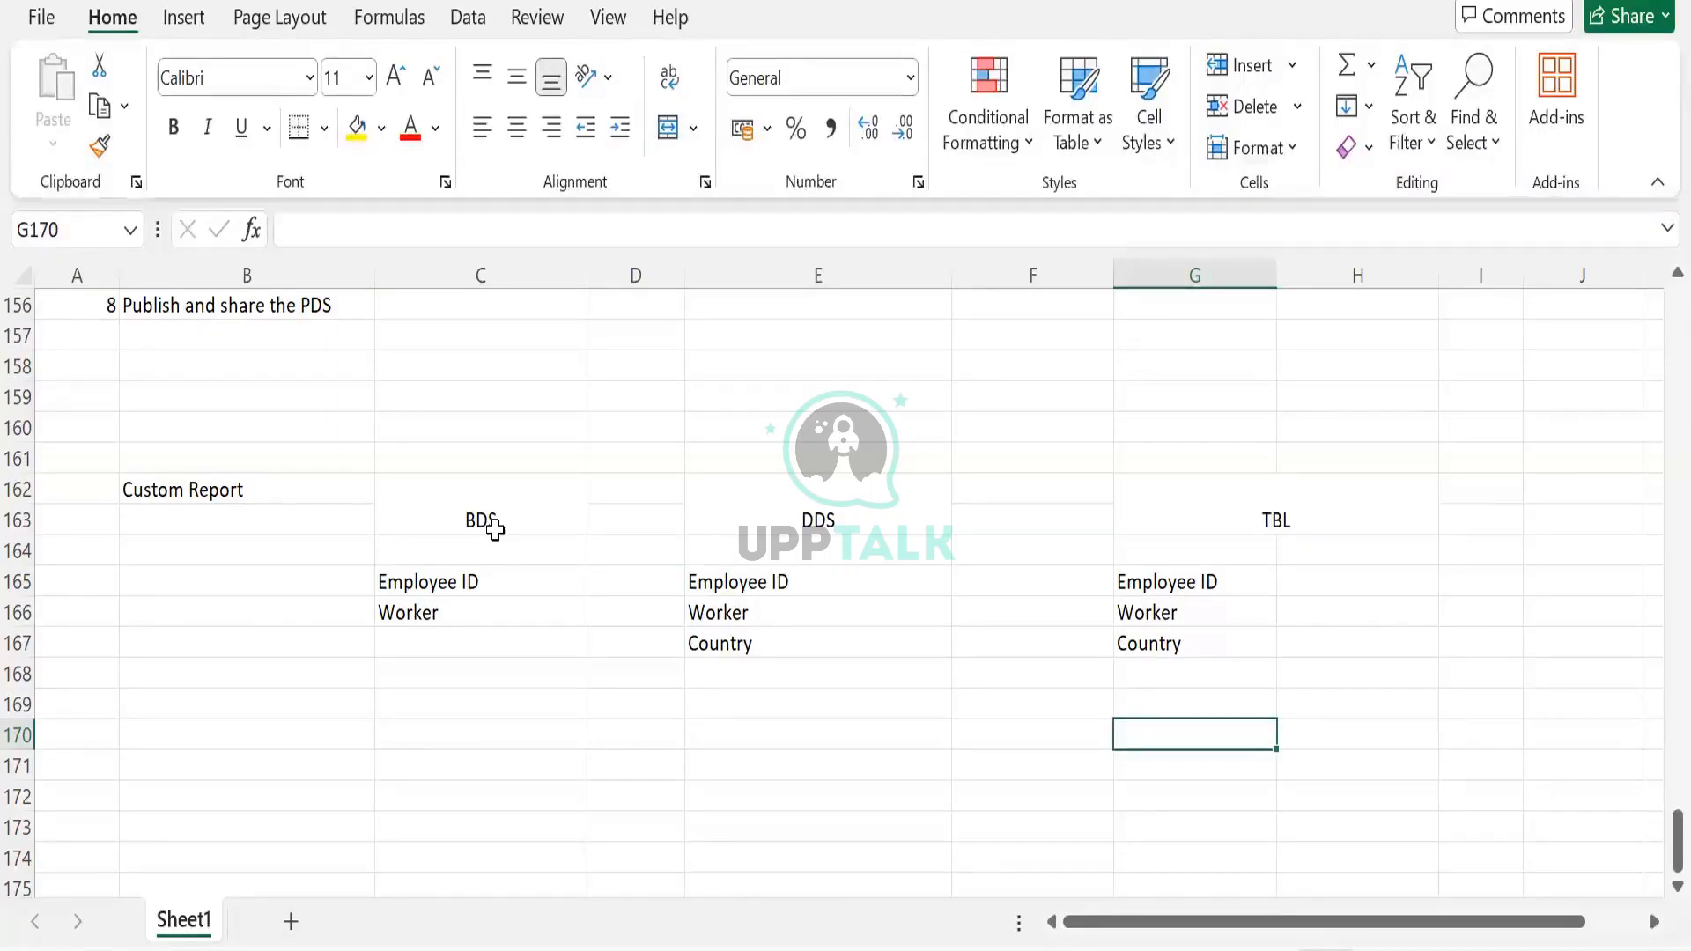
scroll(495, 529, up, 4)
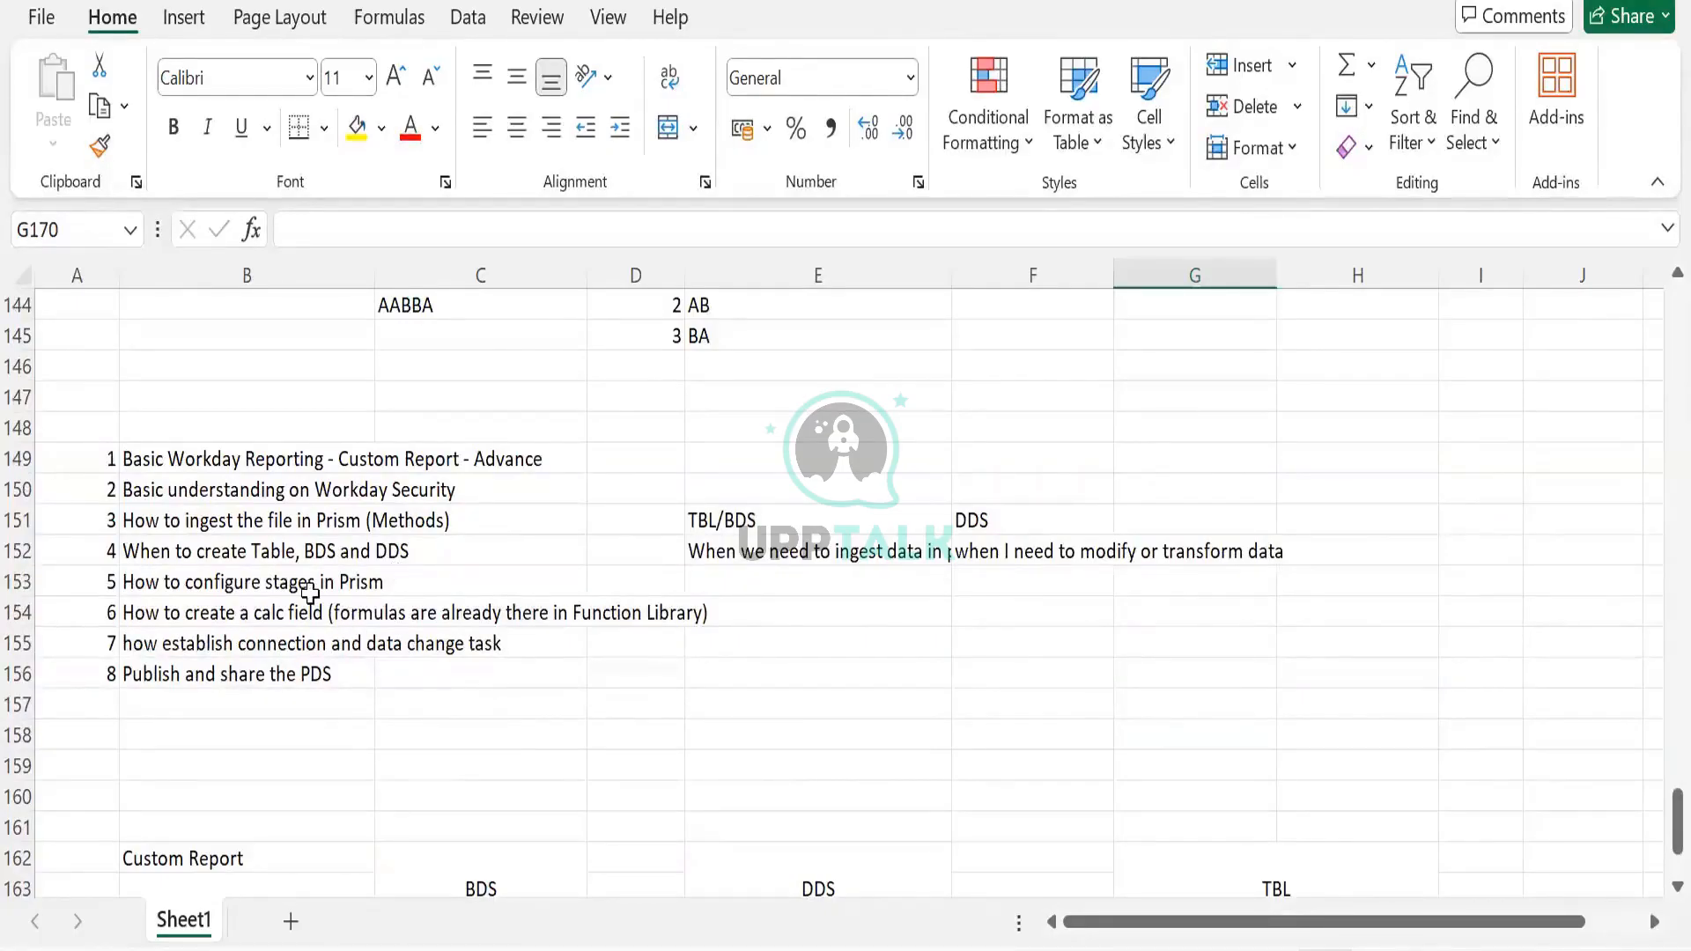
drag(691, 519, 1105, 612)
drag(1129, 543, 1125, 540)
key(Delete)
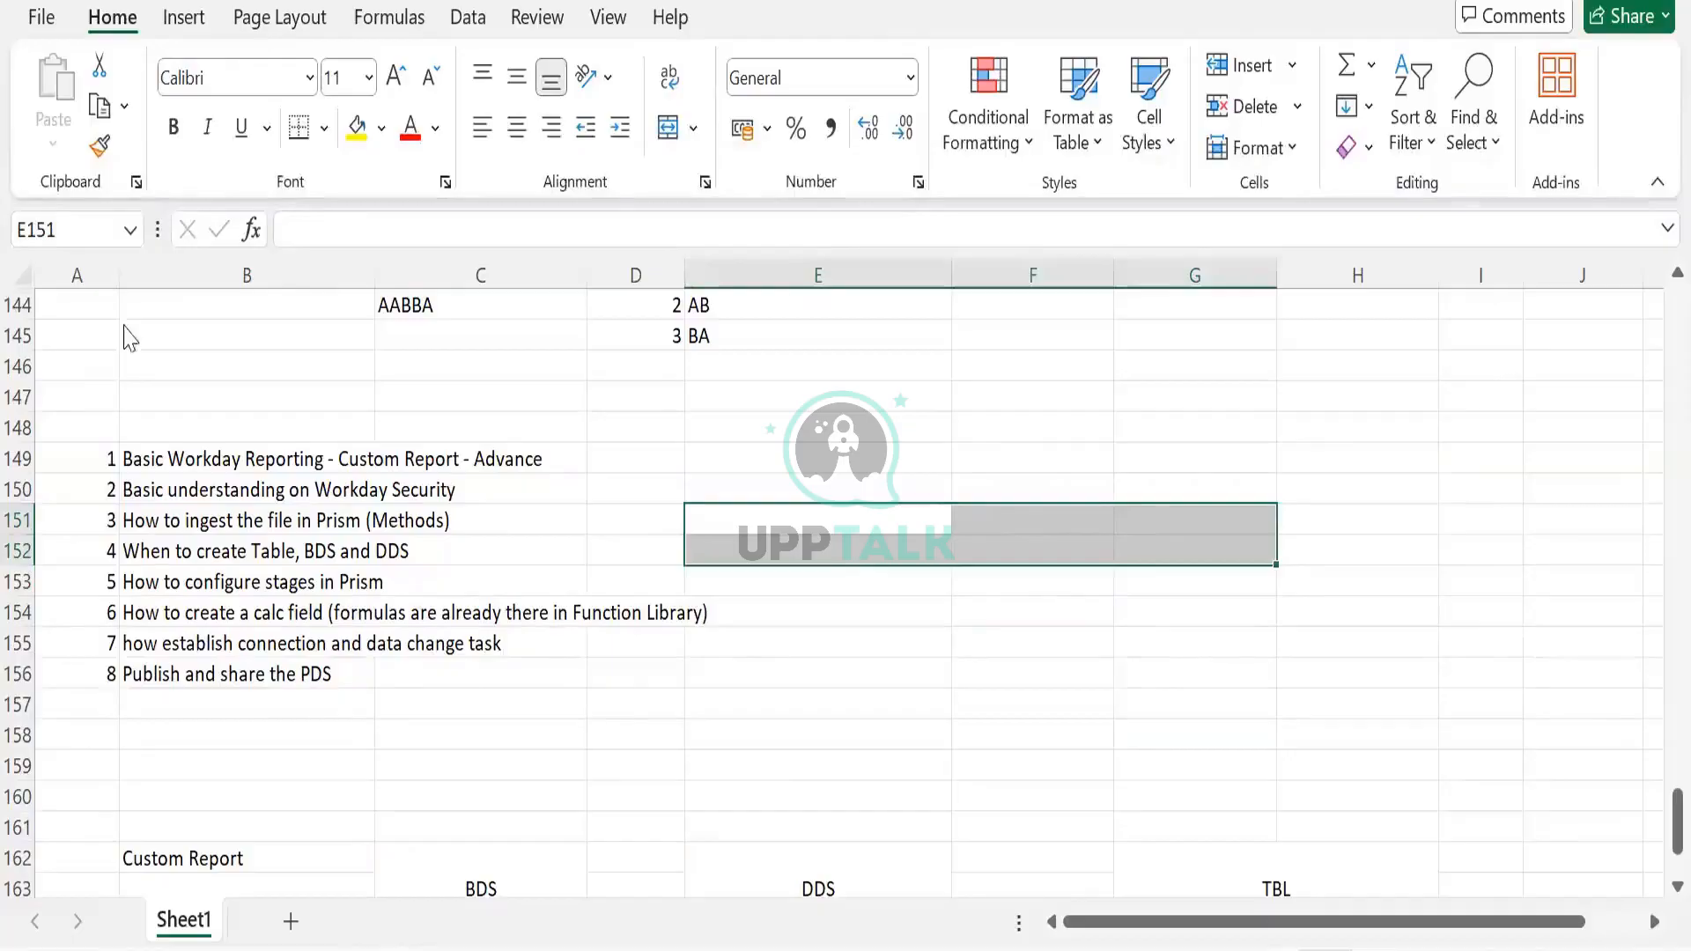
key(alt+Tab)
click(128, 357)
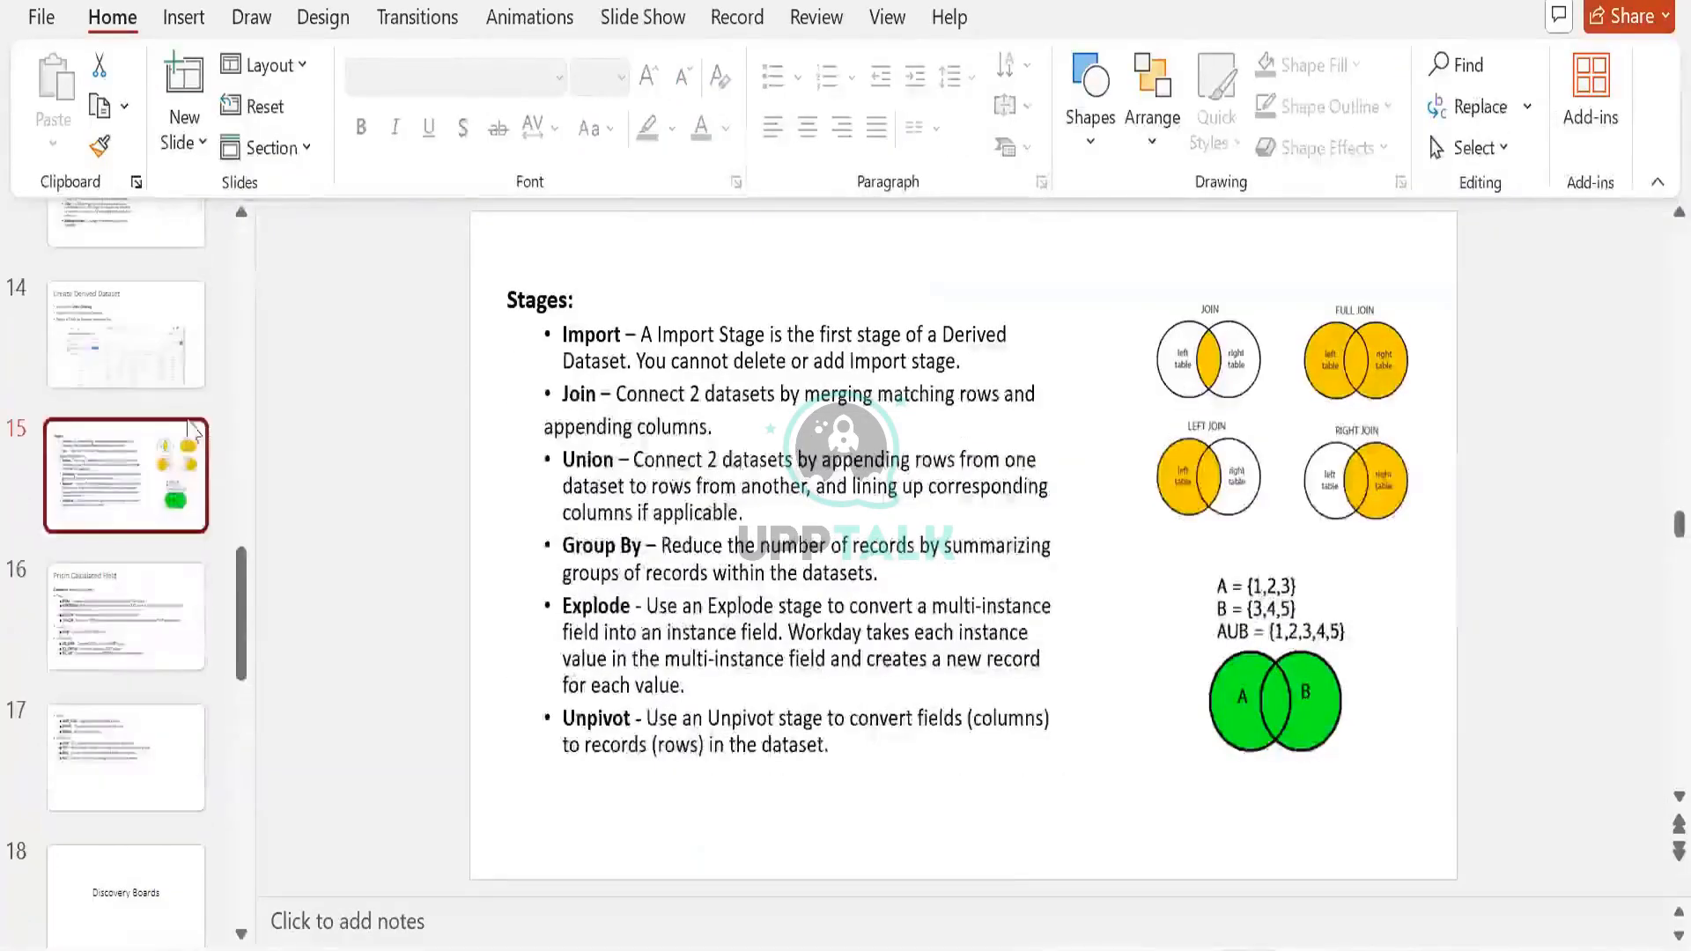
click(104, 604)
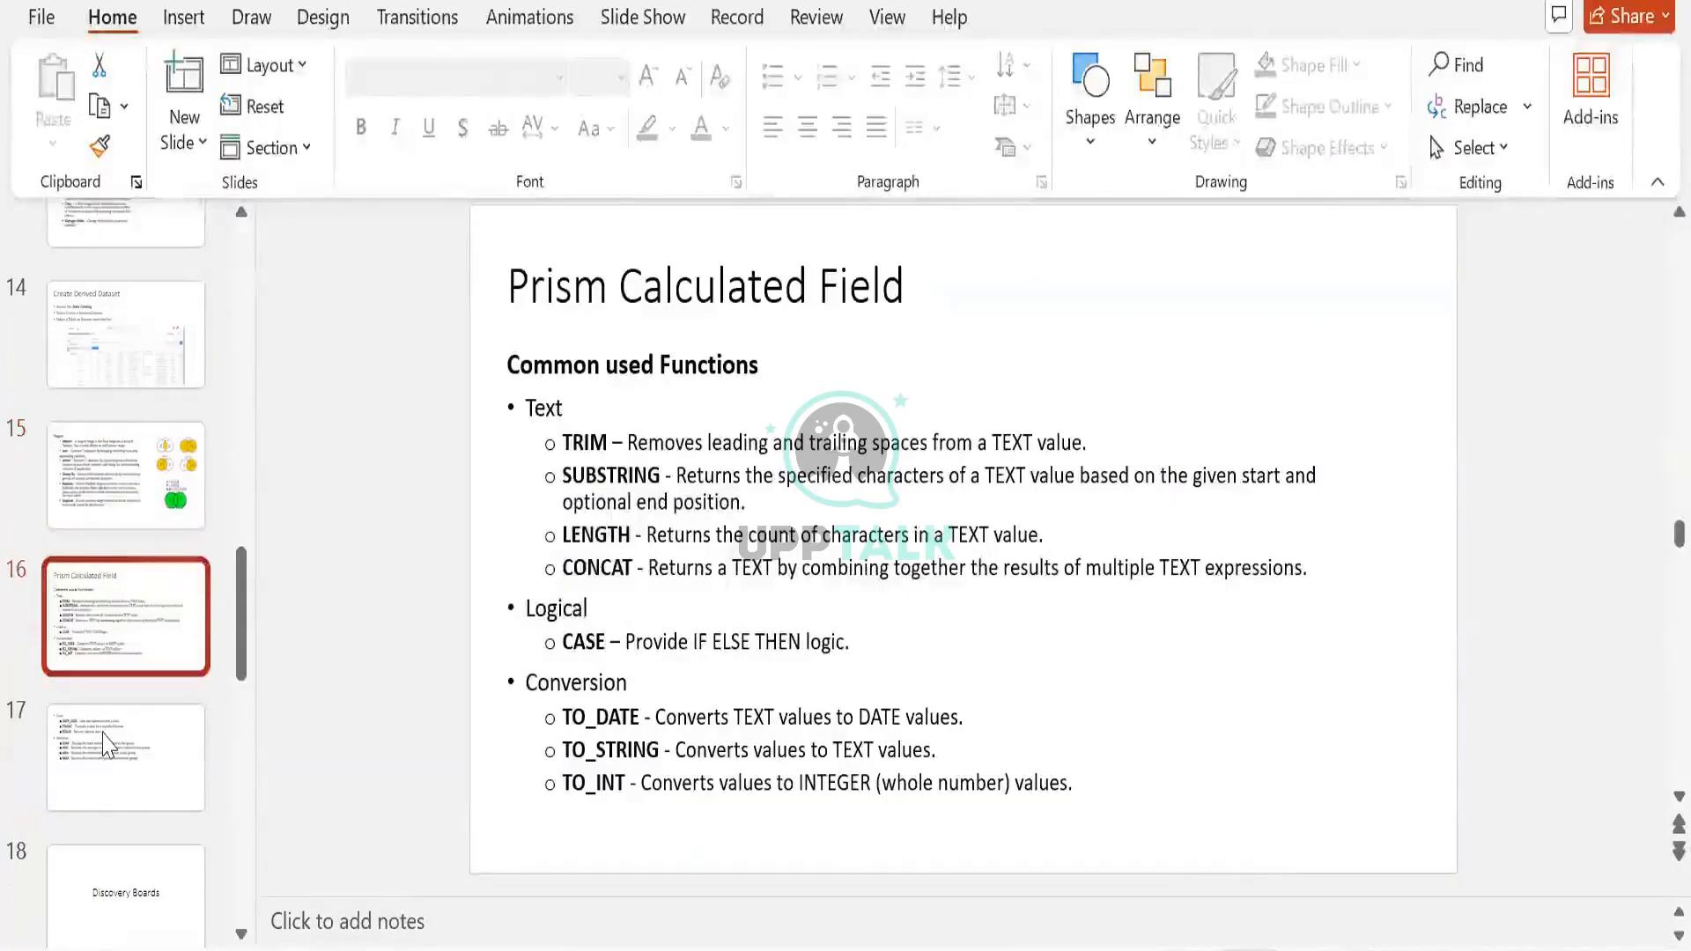
click(162, 498)
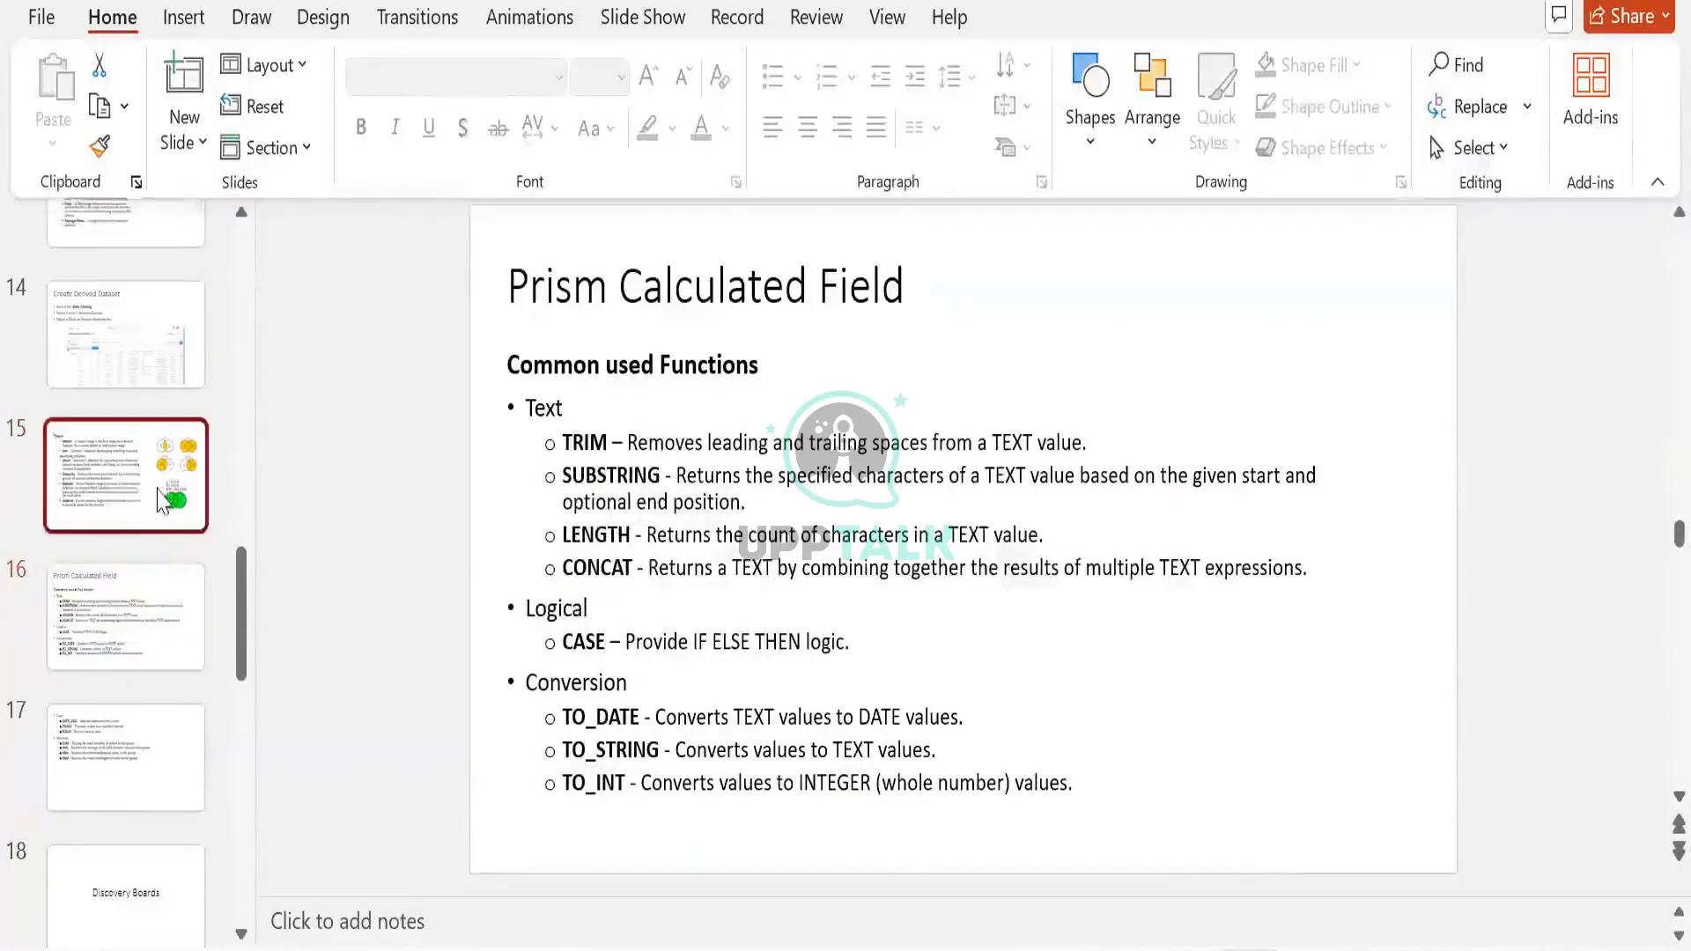
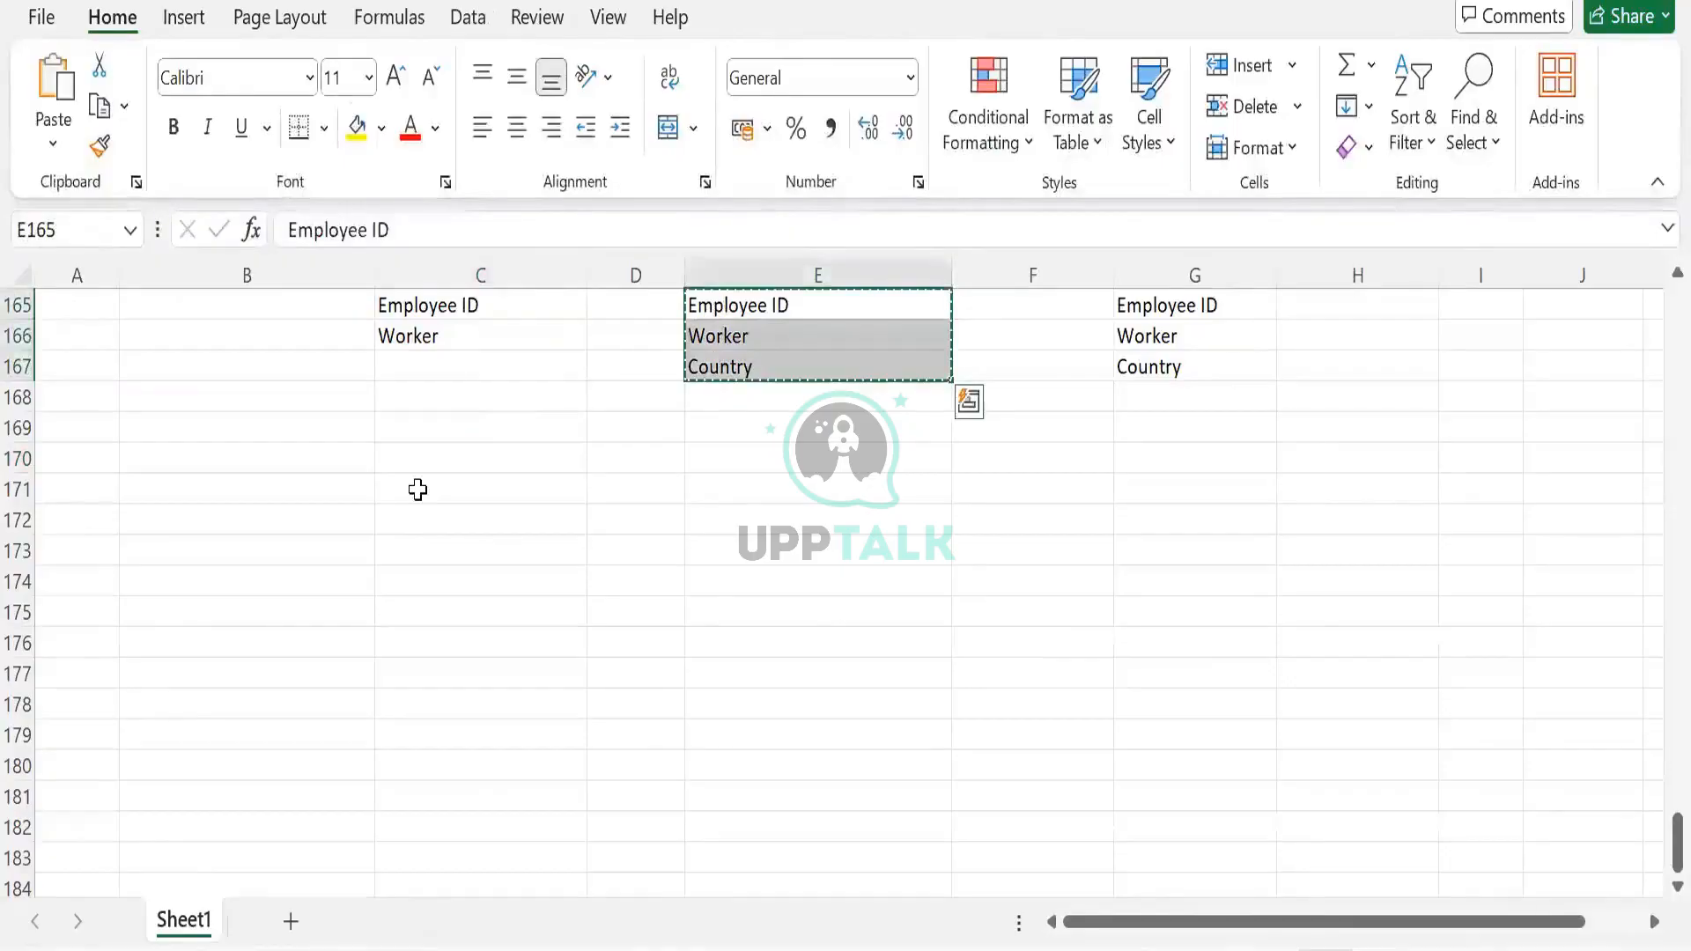
Paste the Employee ID, Worker, Country names into C171 and E171, replacing E173 with Phone
click(418, 490)
text(Employee ID Worker Country)
click(736, 508)
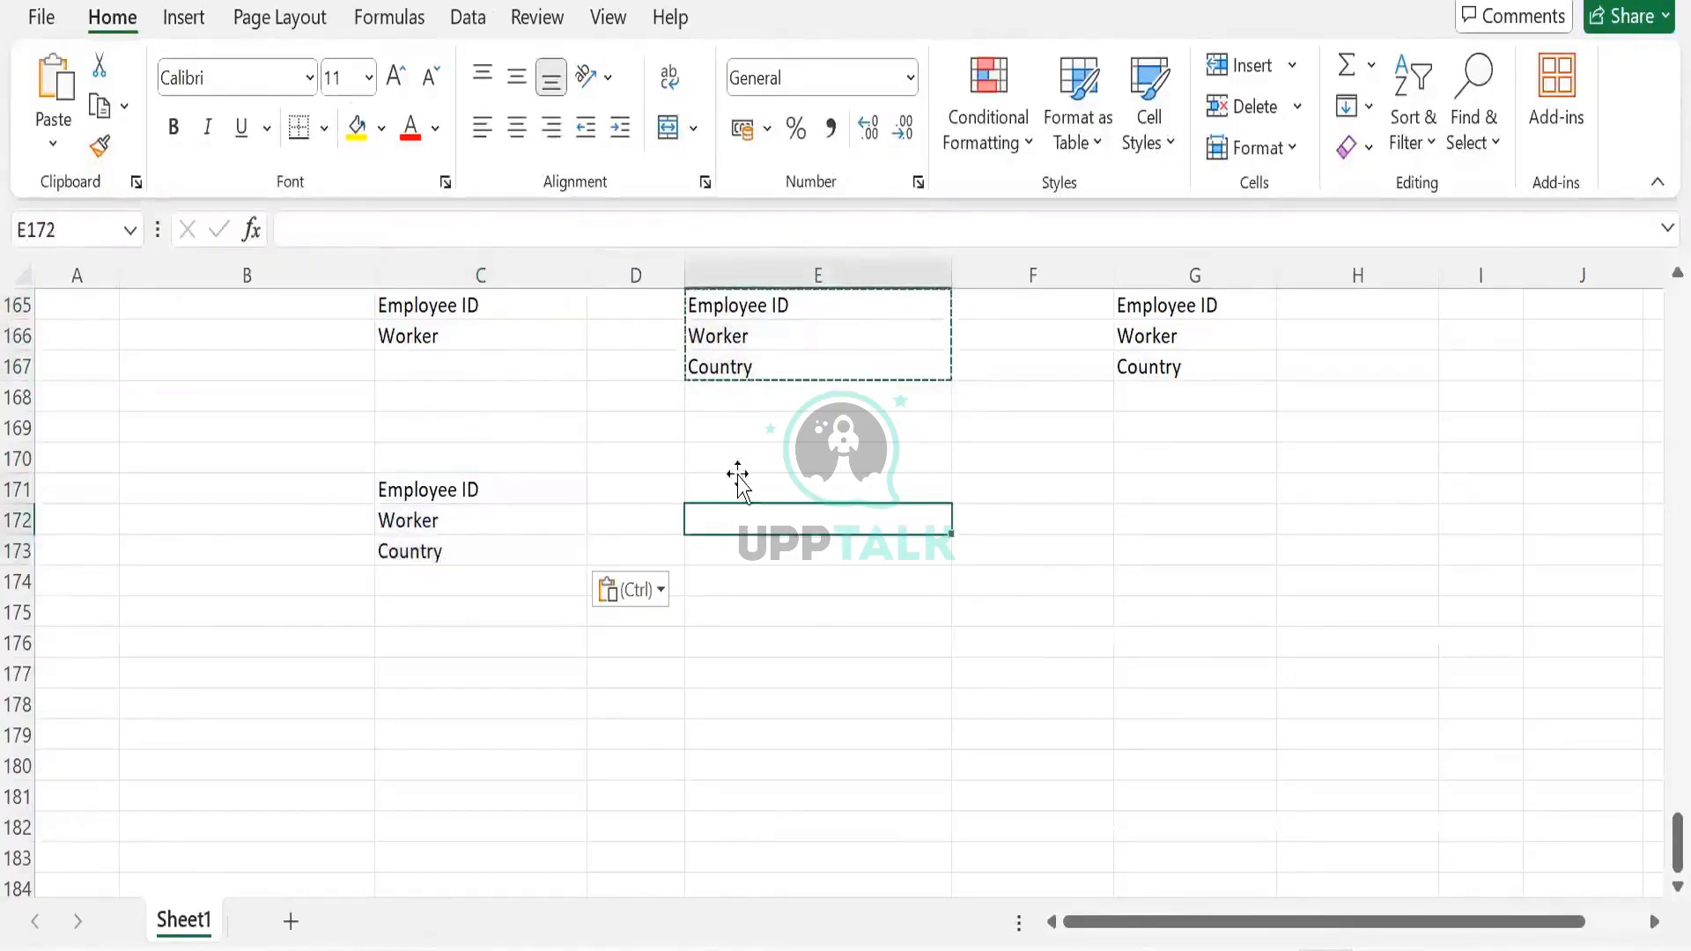
click(739, 482)
text(Employee ID Worker Country)
click(744, 552)
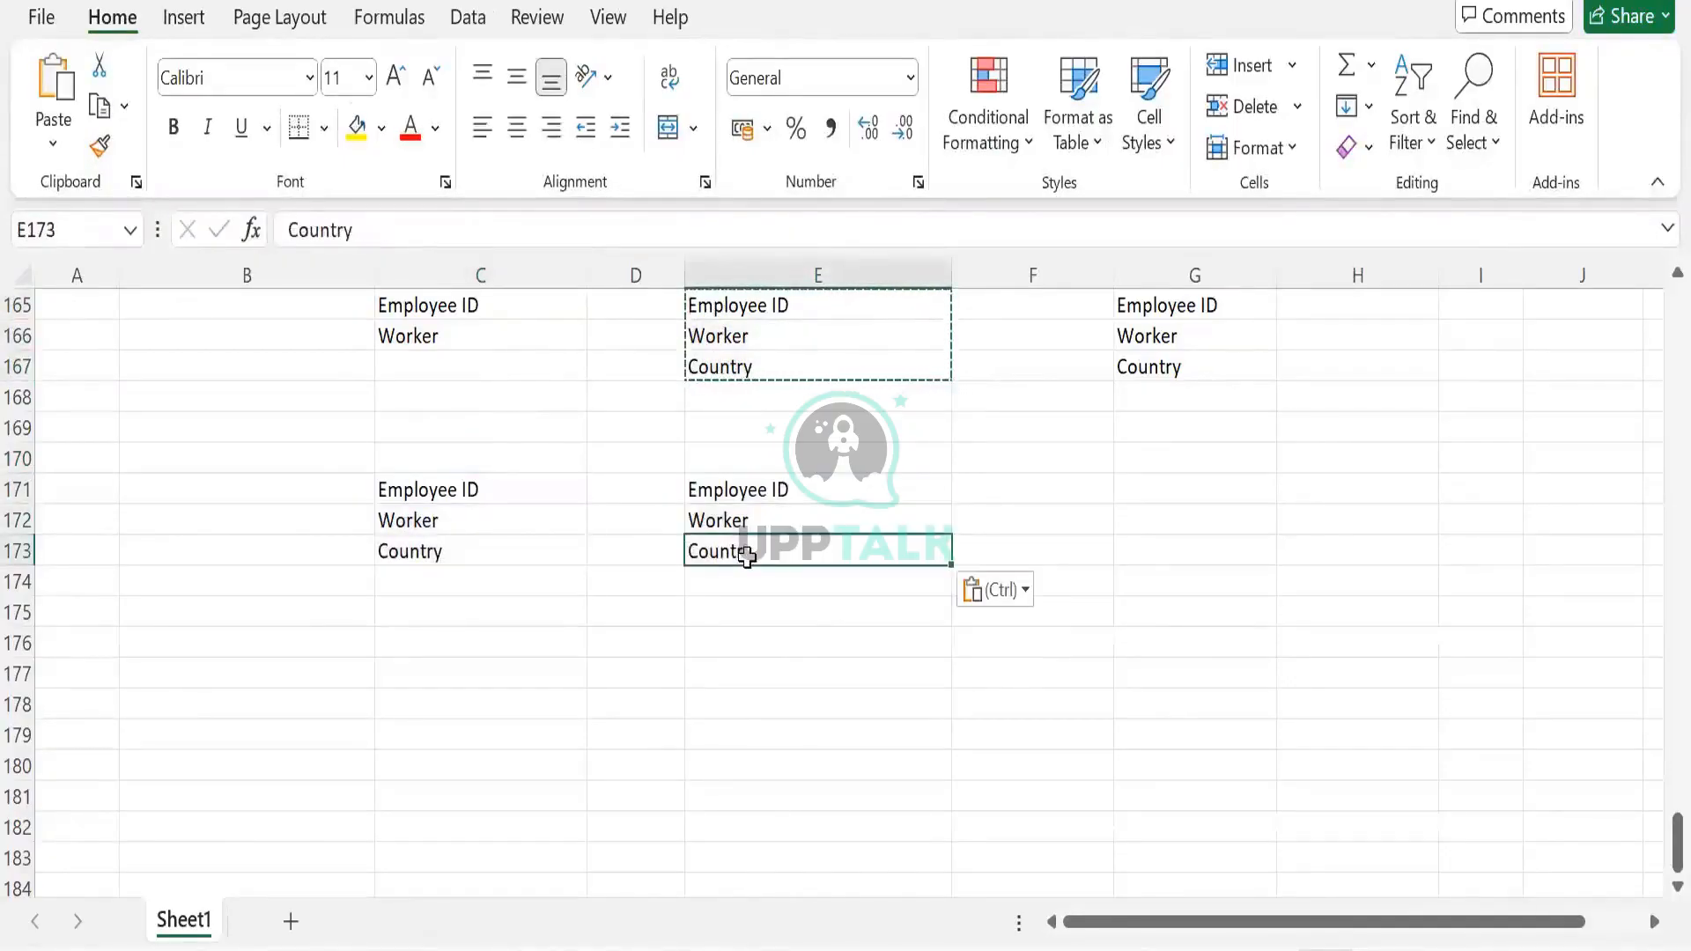
text(Ph)
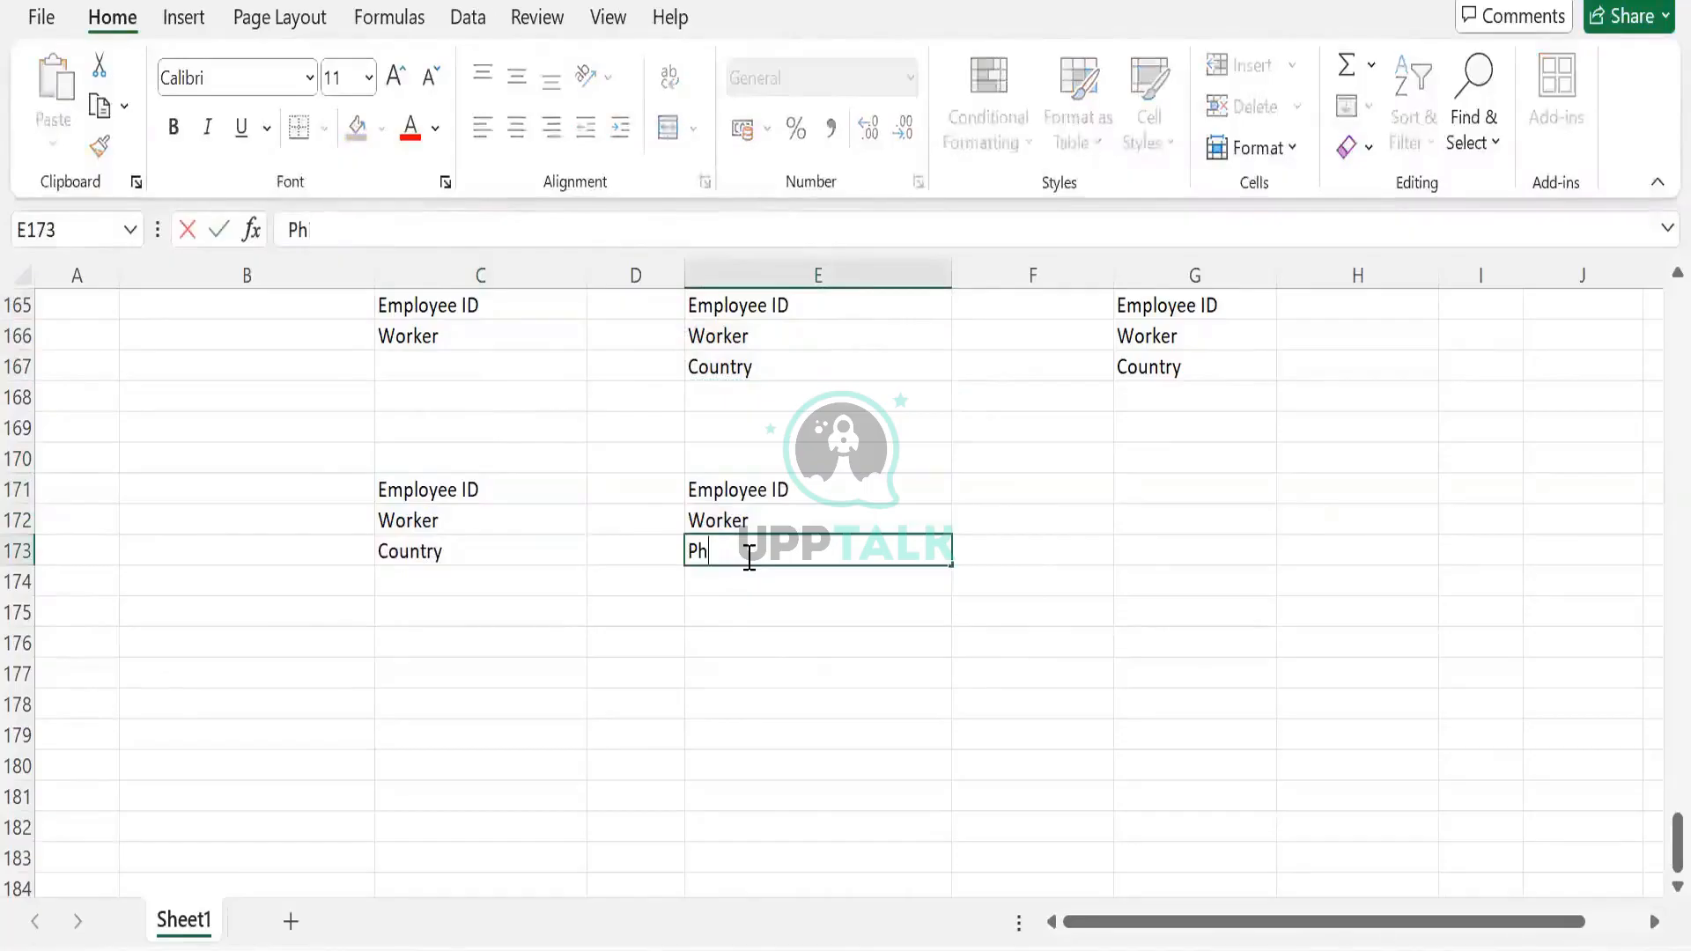
text(one)
key(Tab)
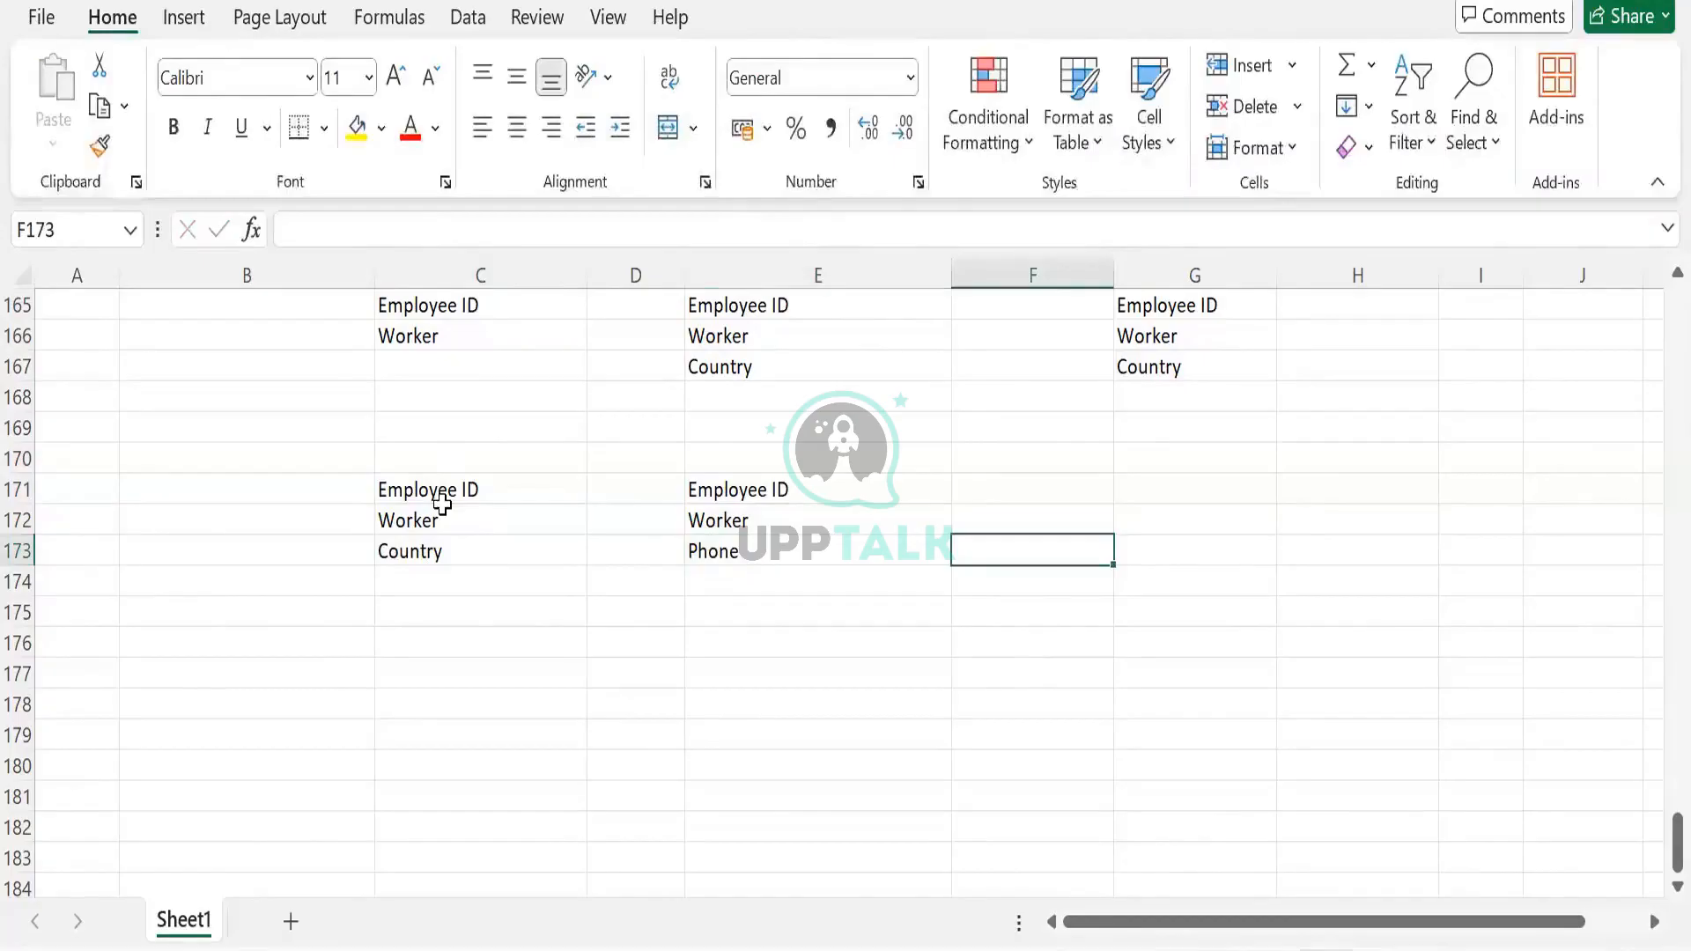
Add BDS headings in C170 and E170 above both field lists
drag(441, 490, 426, 562)
drag(704, 490, 699, 553)
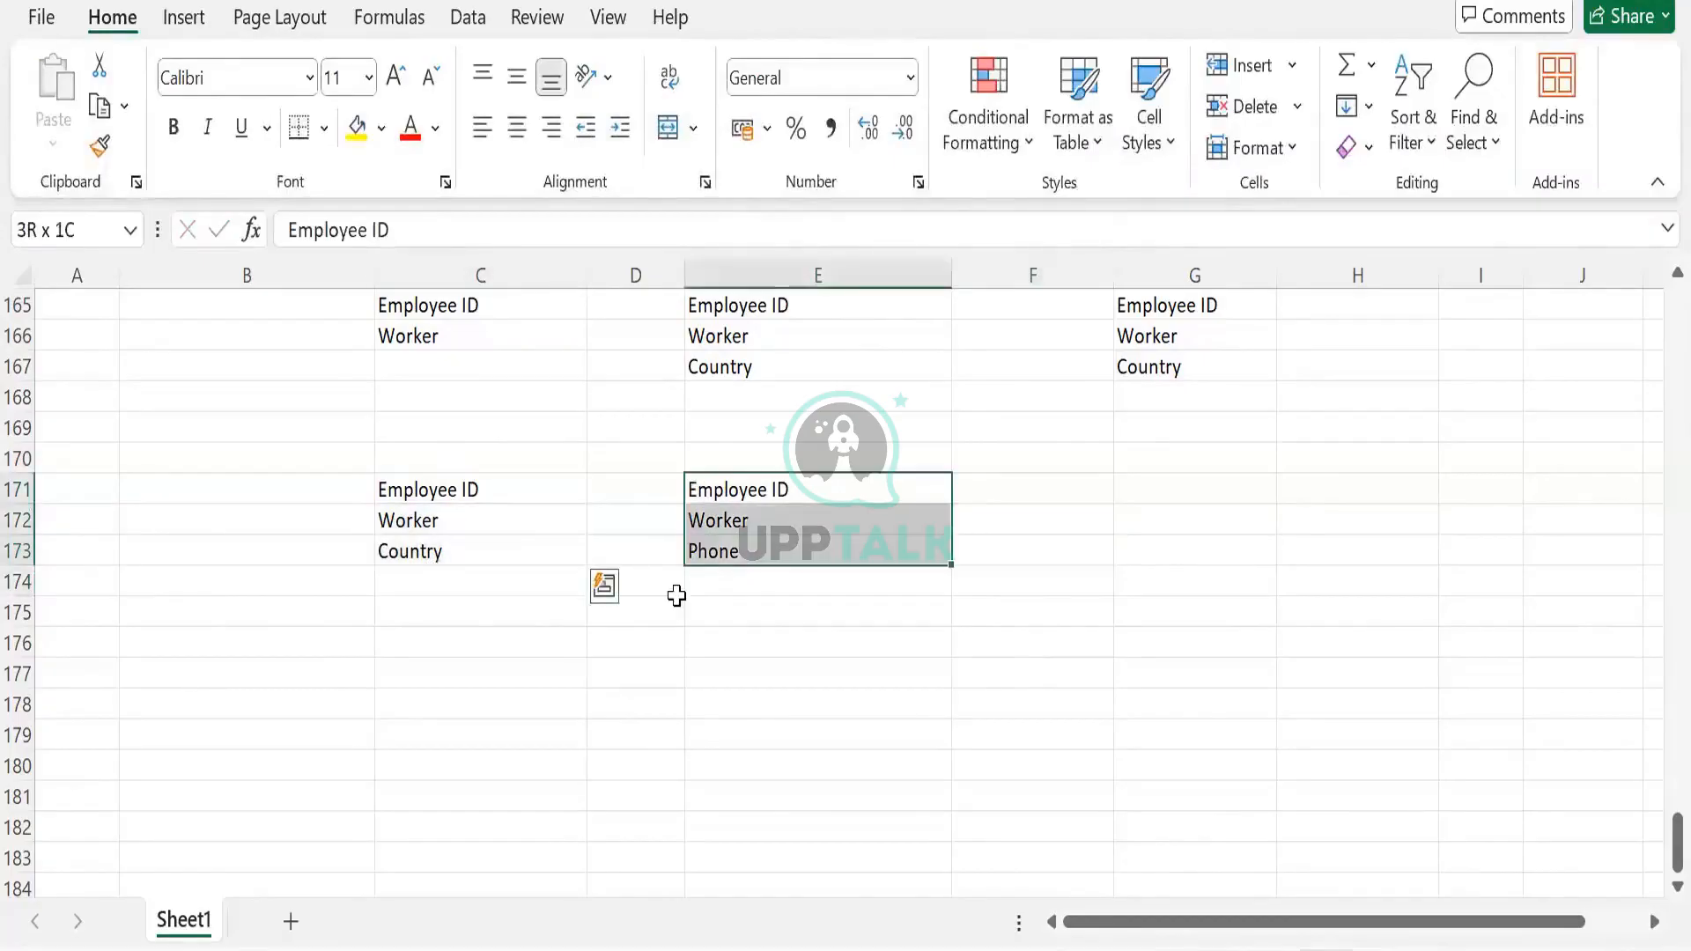
click(506, 540)
click(754, 557)
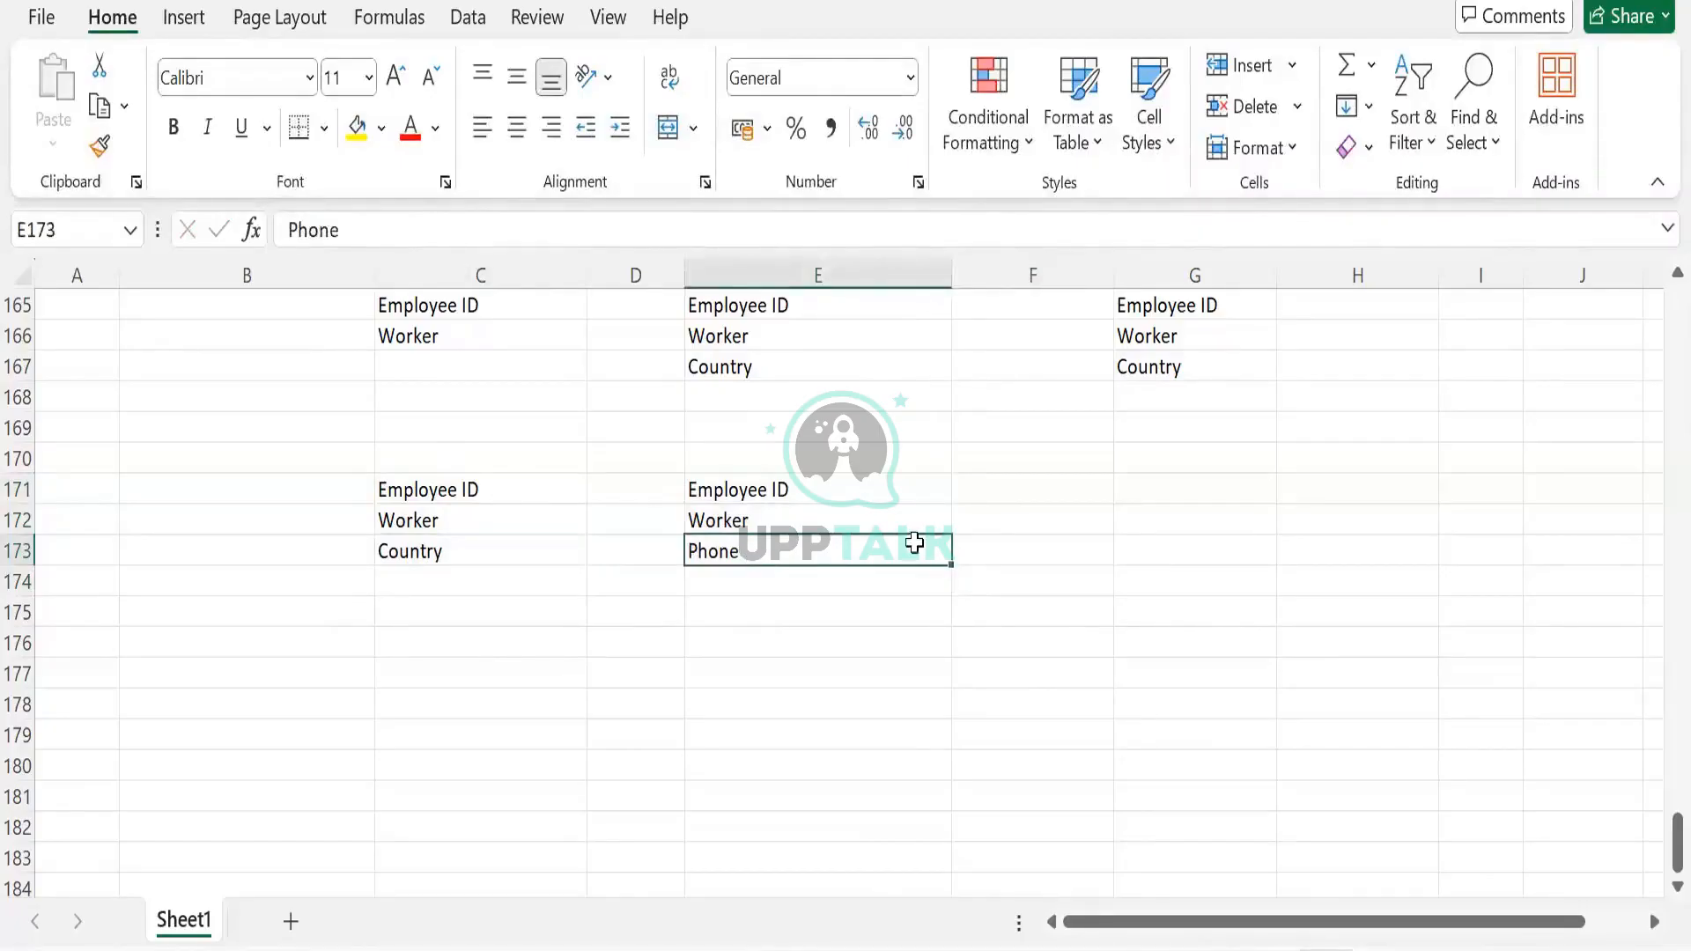
click(464, 469)
text(BDS)
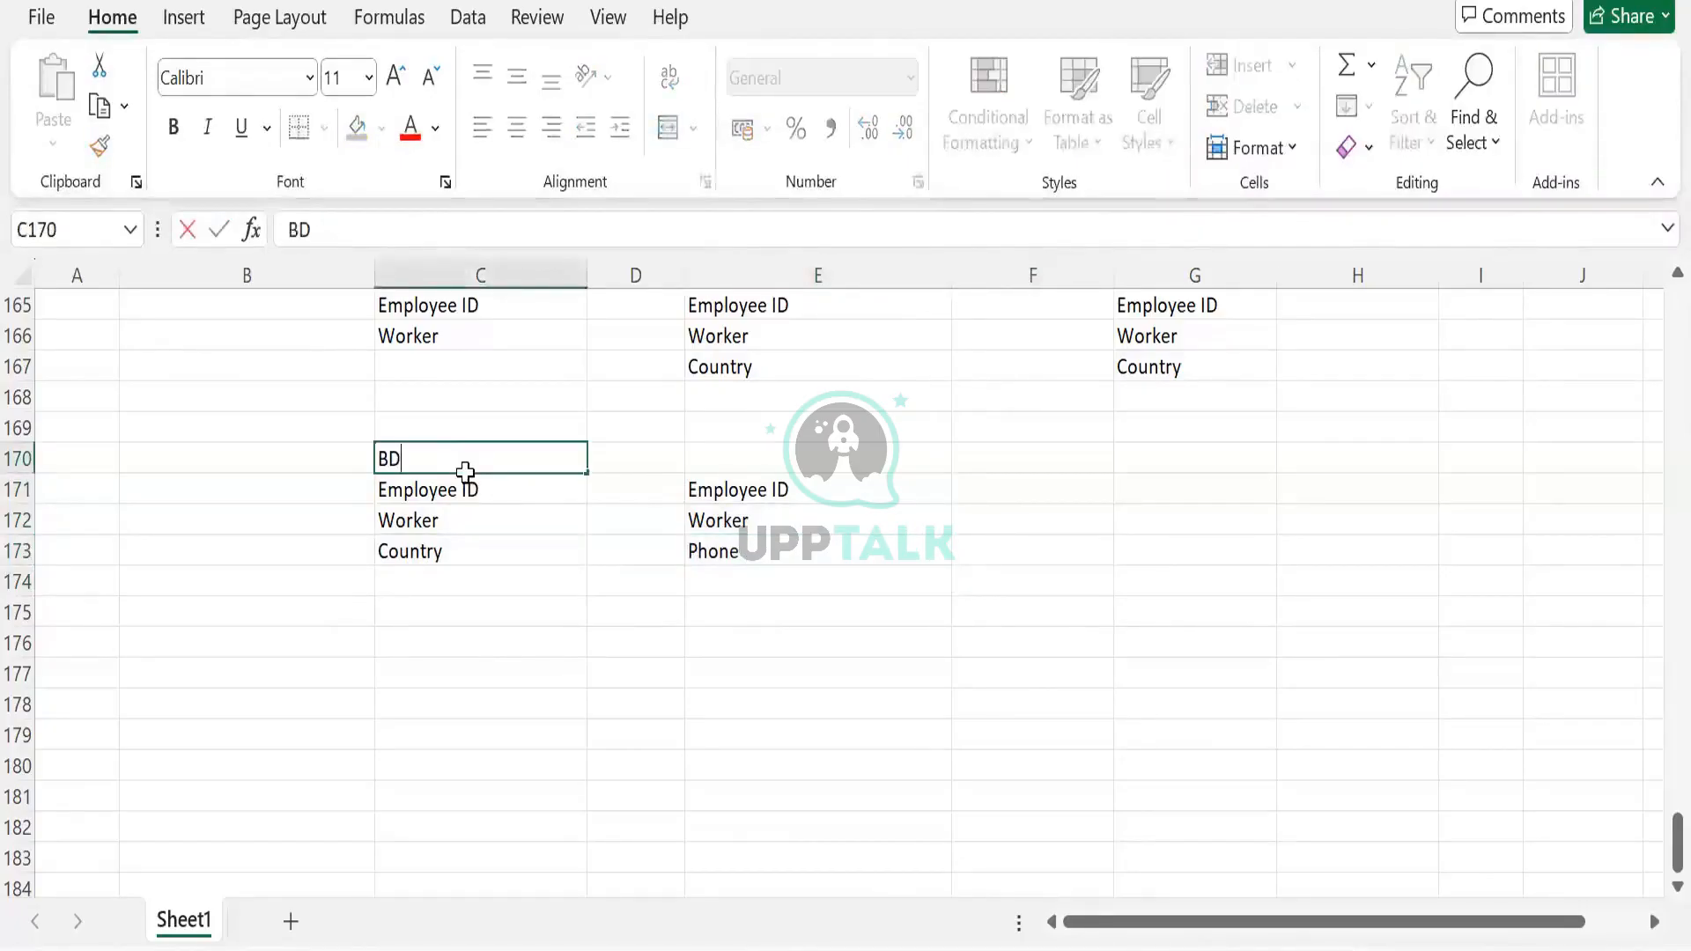
key(Tab)
key(Tab)
text(BDS)
key(Tab)
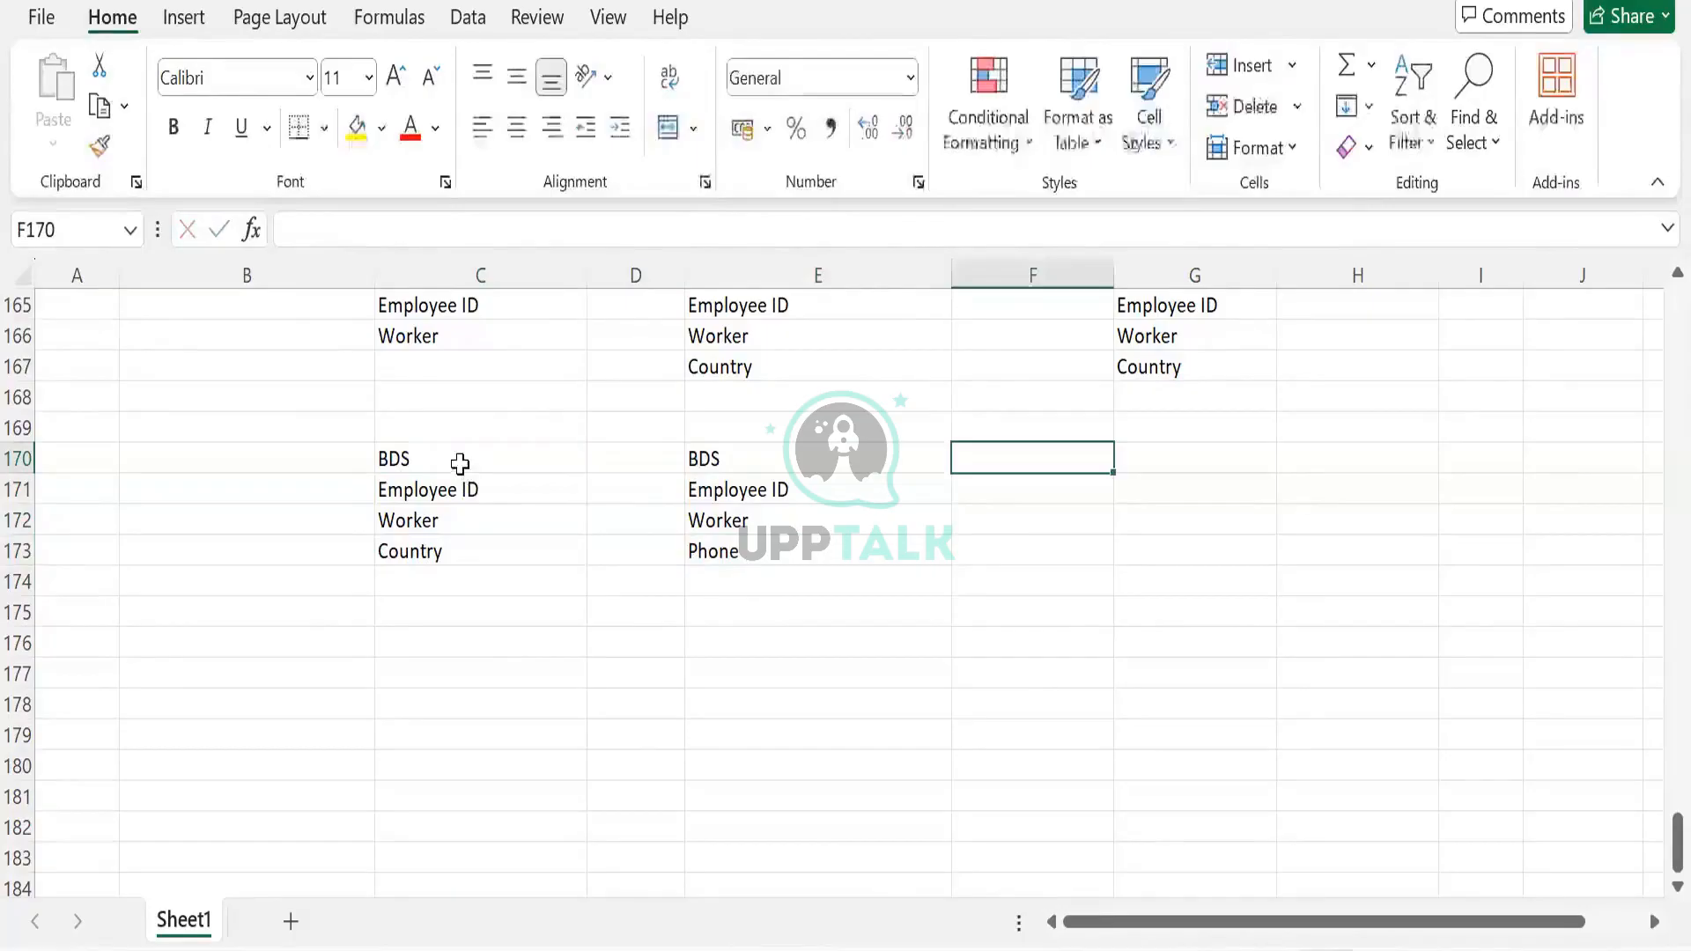
drag(457, 464, 452, 565)
drag(695, 465, 714, 537)
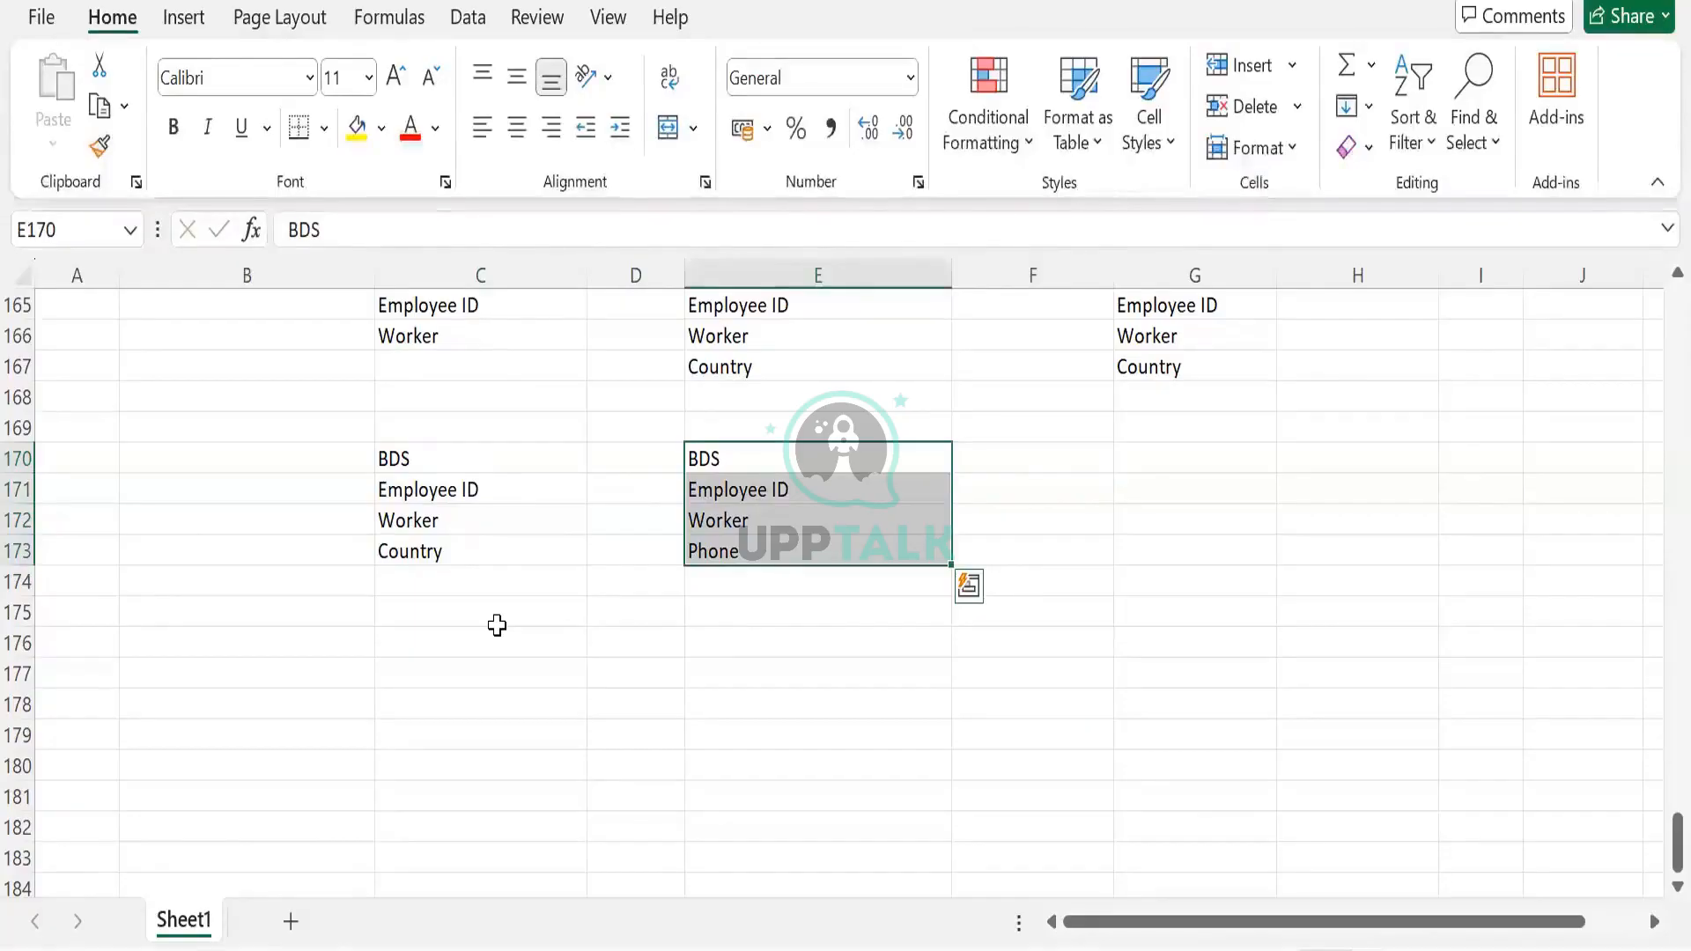
Type the DDS heading in C176, correcting the typo
click(497, 625)
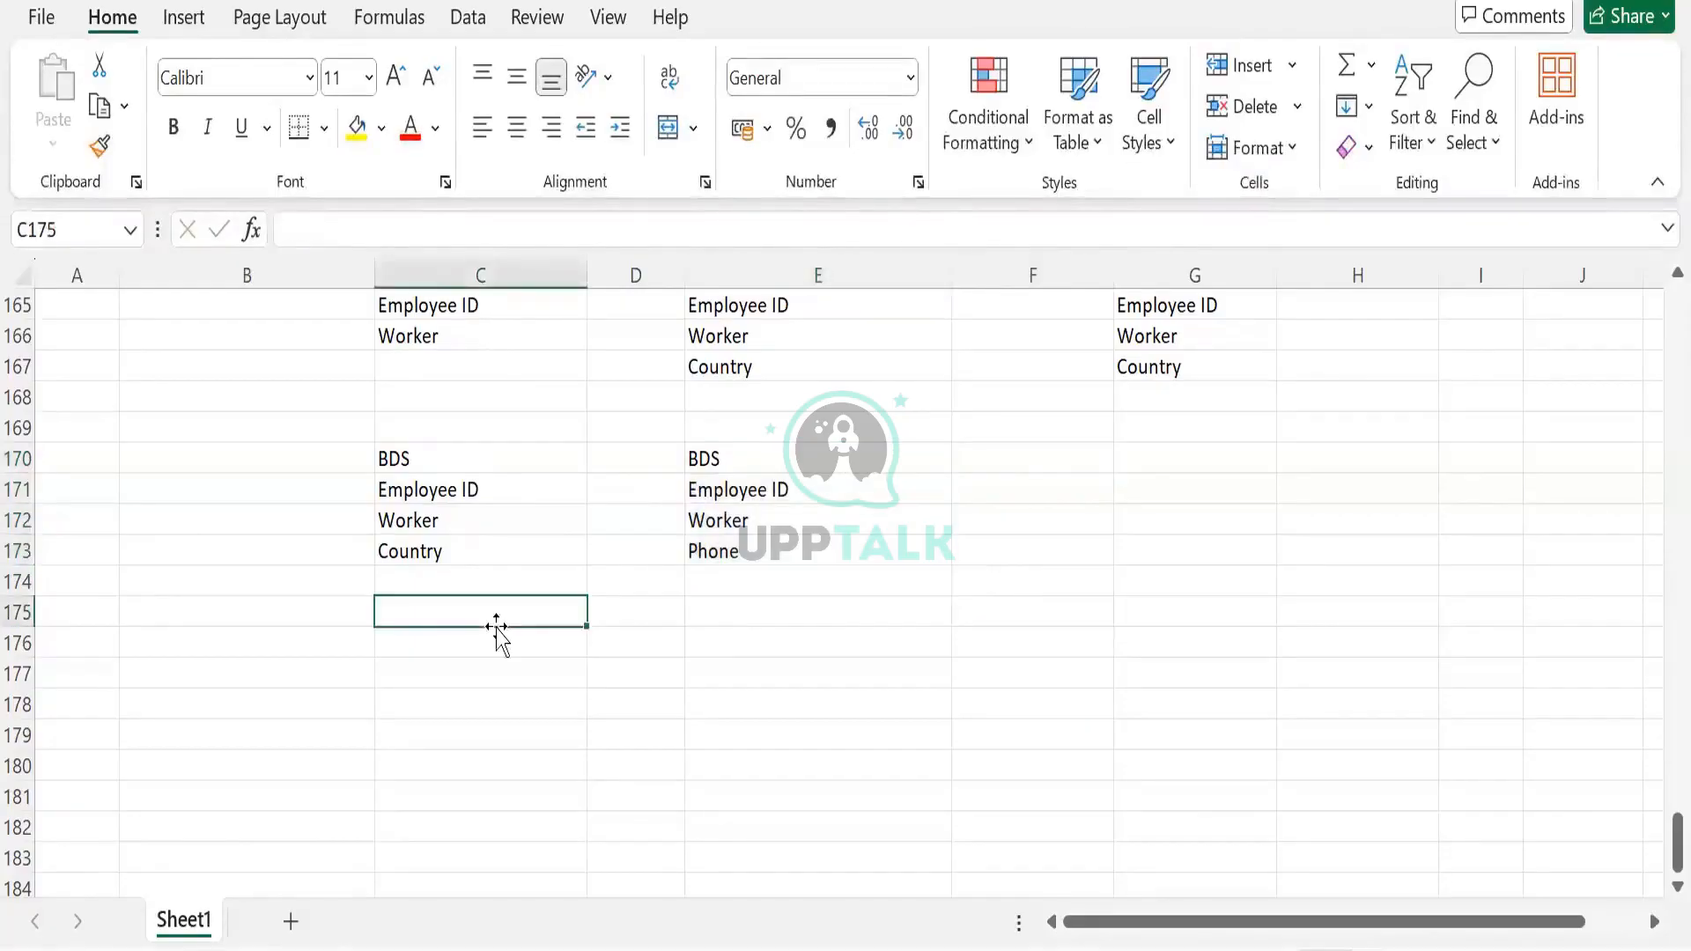
click(515, 653)
text(DDDS)
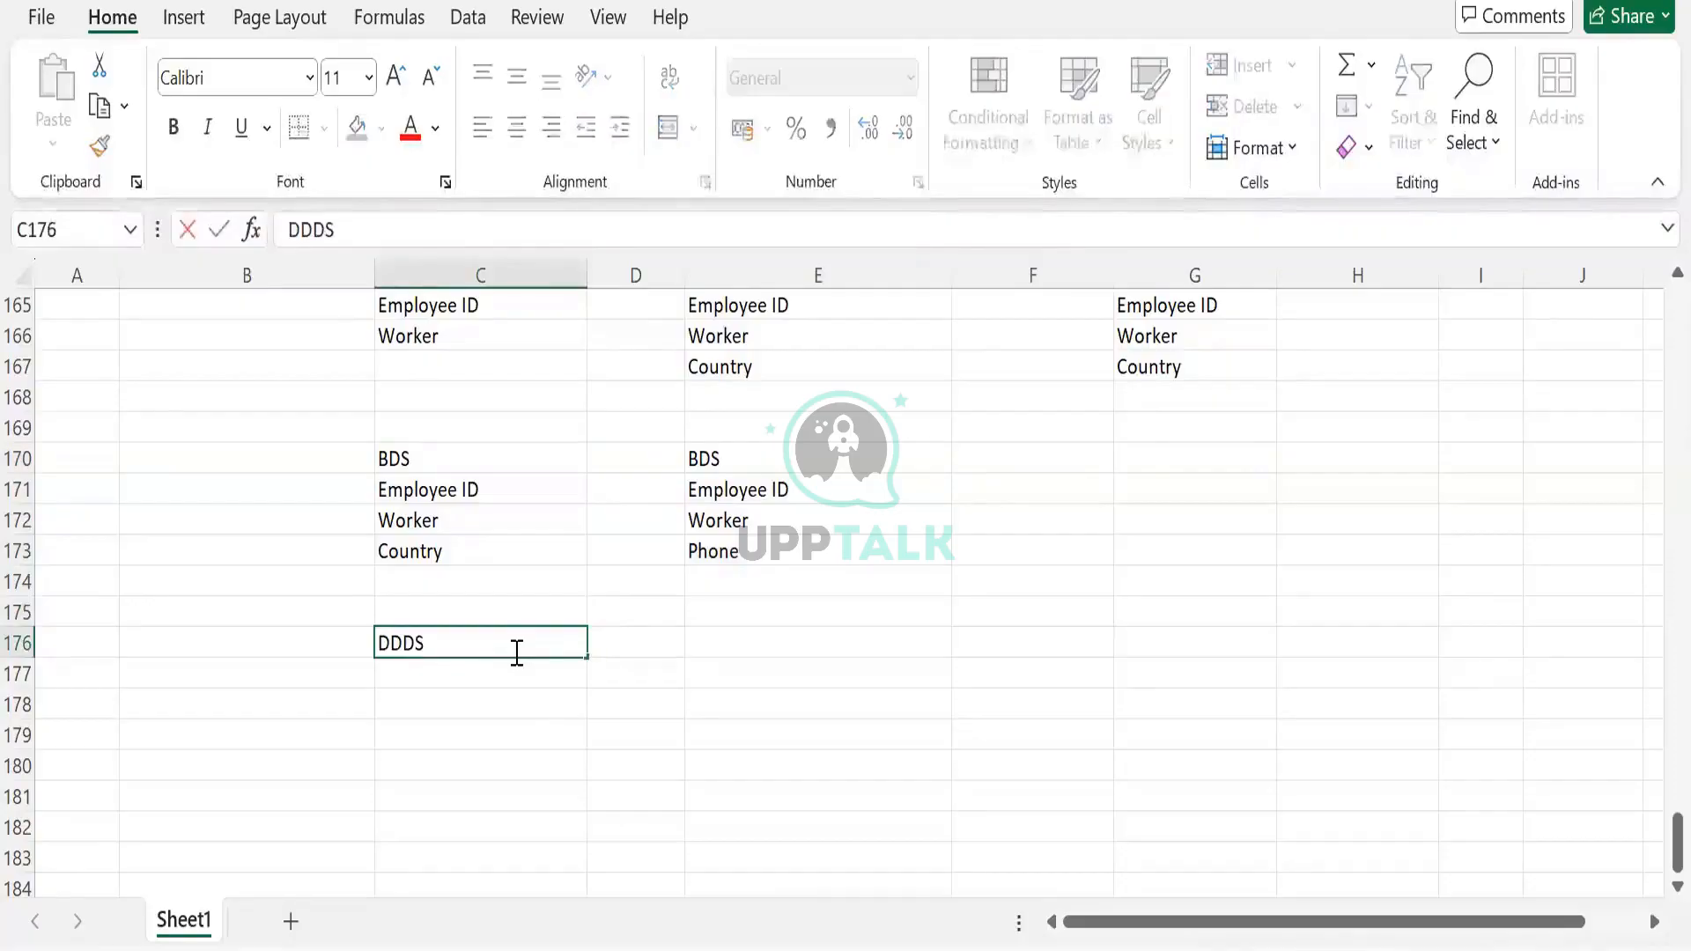
key(BackSpace)
text(S)
key(Tab)
Copy Employee ID, Worker, Country from C171:C173 under the DDS heading at C177
drag(484, 484, 487, 553)
drag(726, 465, 740, 546)
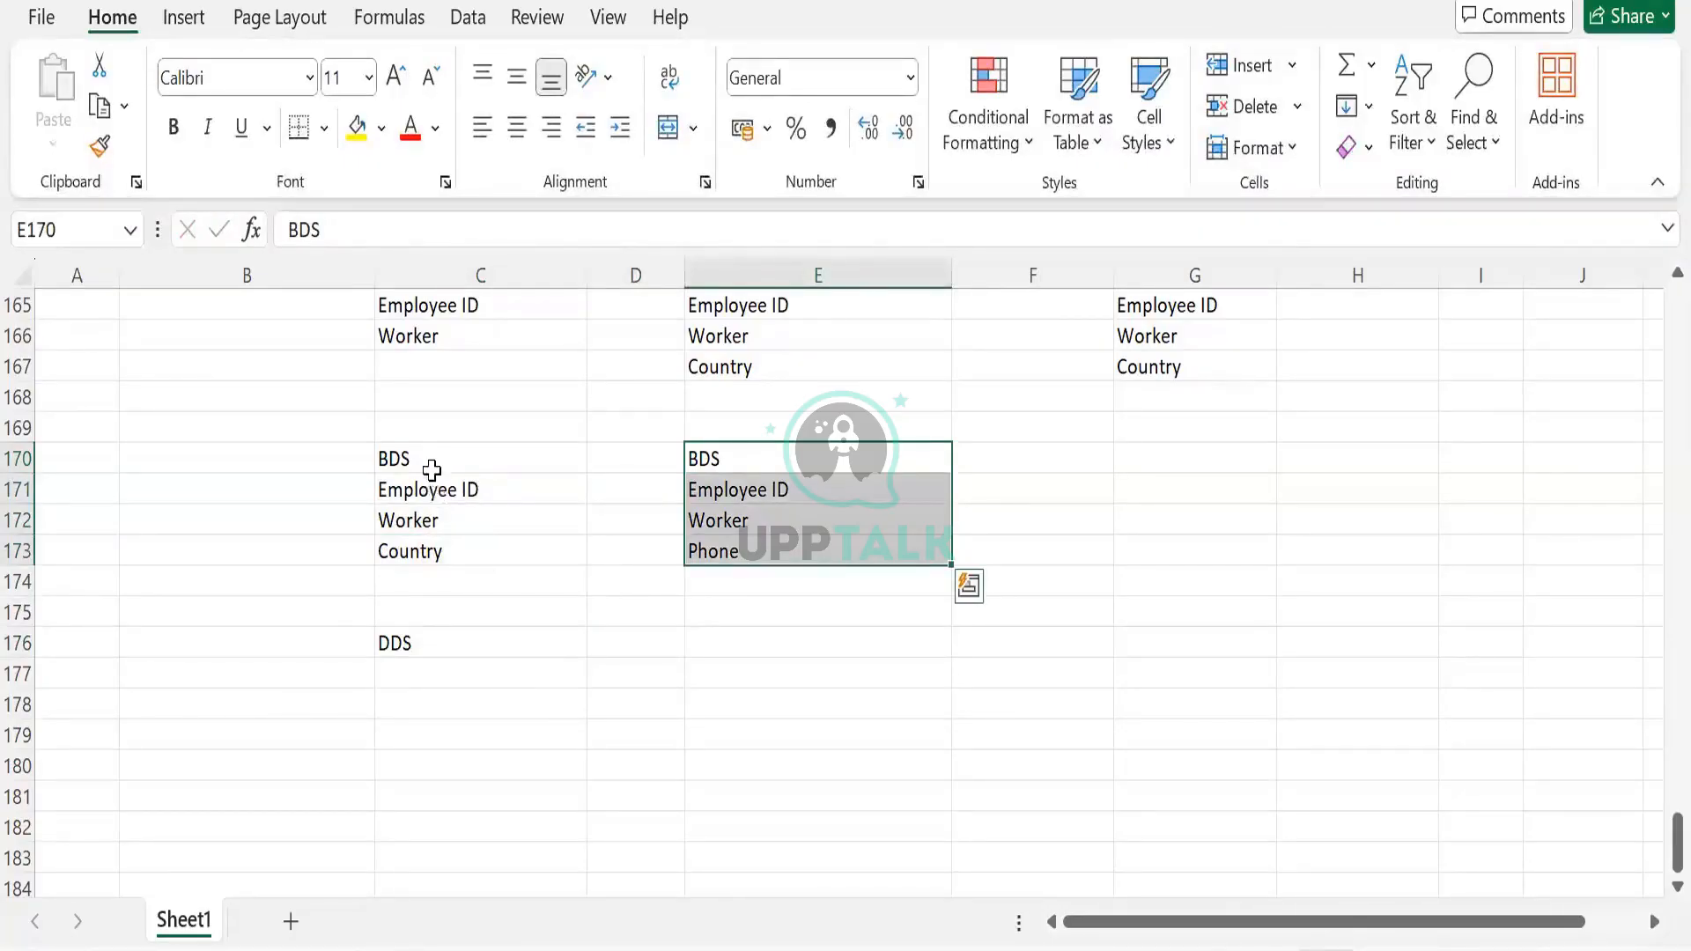
drag(434, 469, 431, 554)
key(ctrl+c)
click(420, 672)
key(ctrl+v)
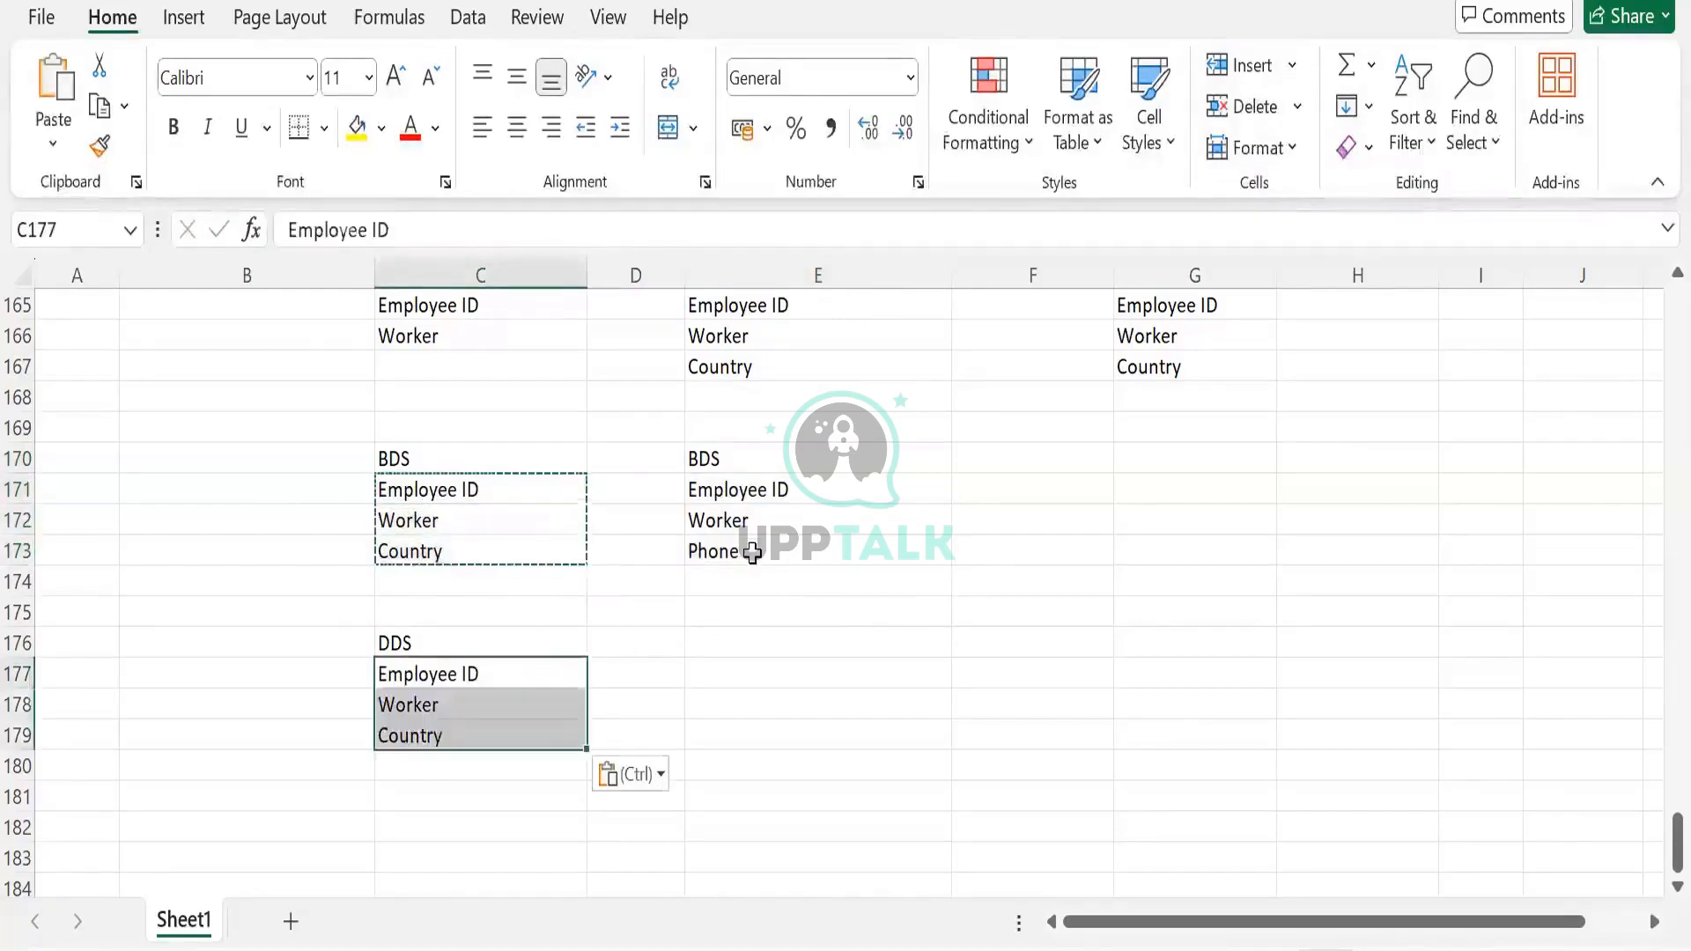
Copy Phone from E173 into C180 to complete the DDS list
click(749, 548)
key(ctrl+c)
click(458, 777)
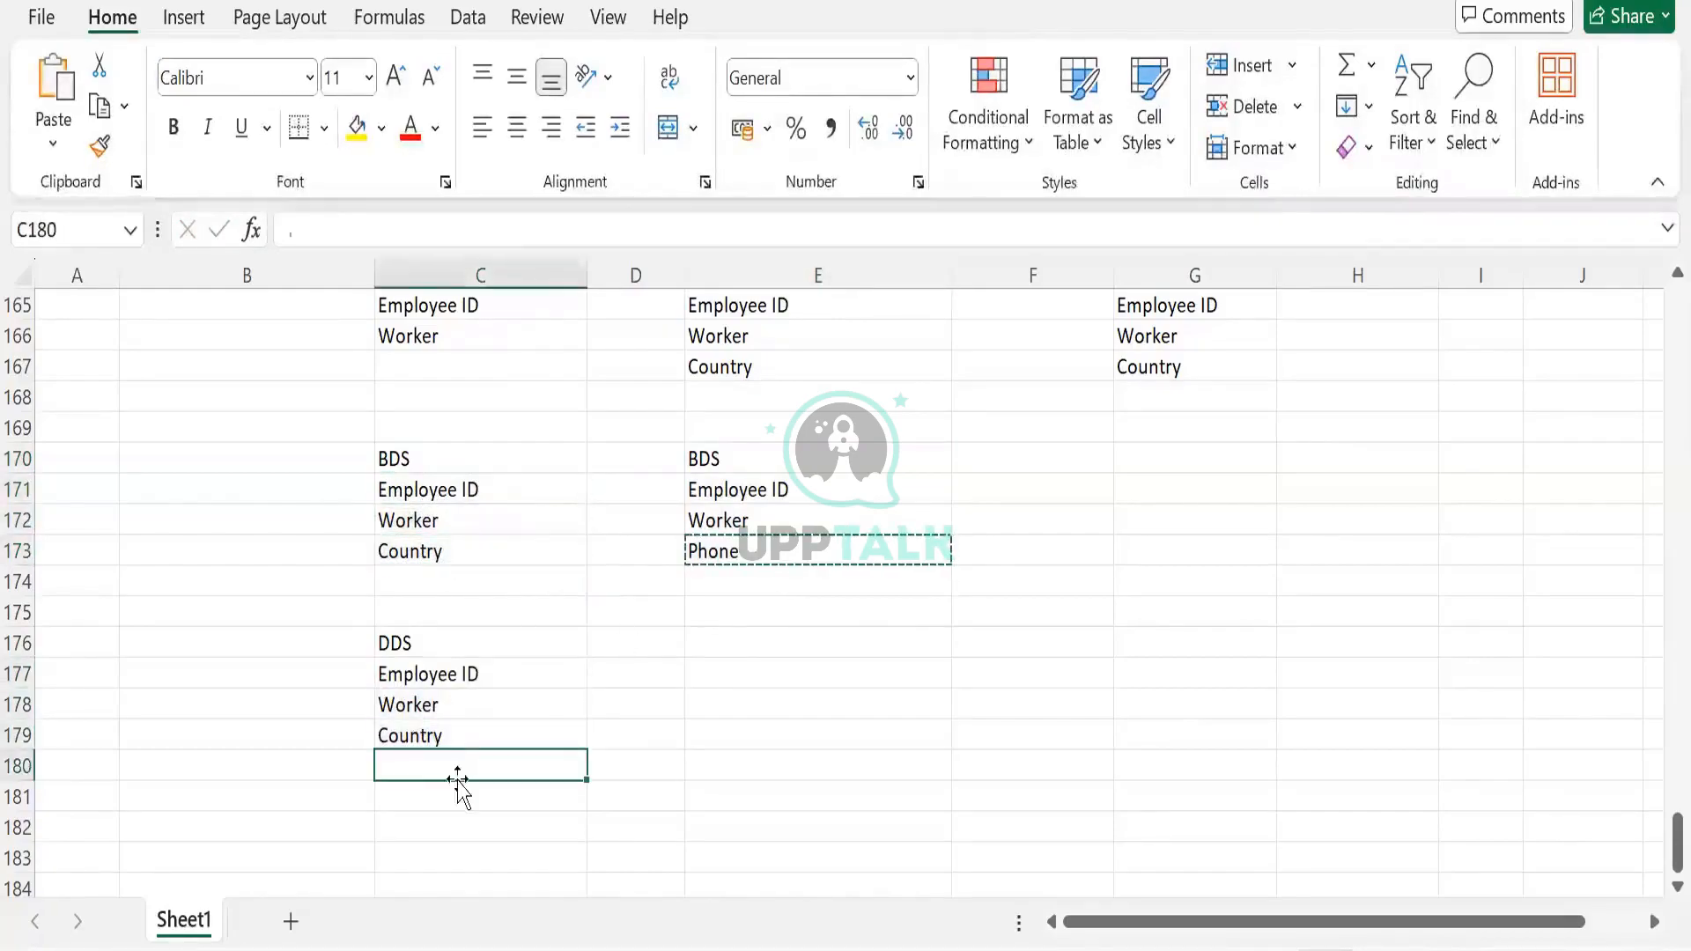
key(ctrl+v)
click(707, 493)
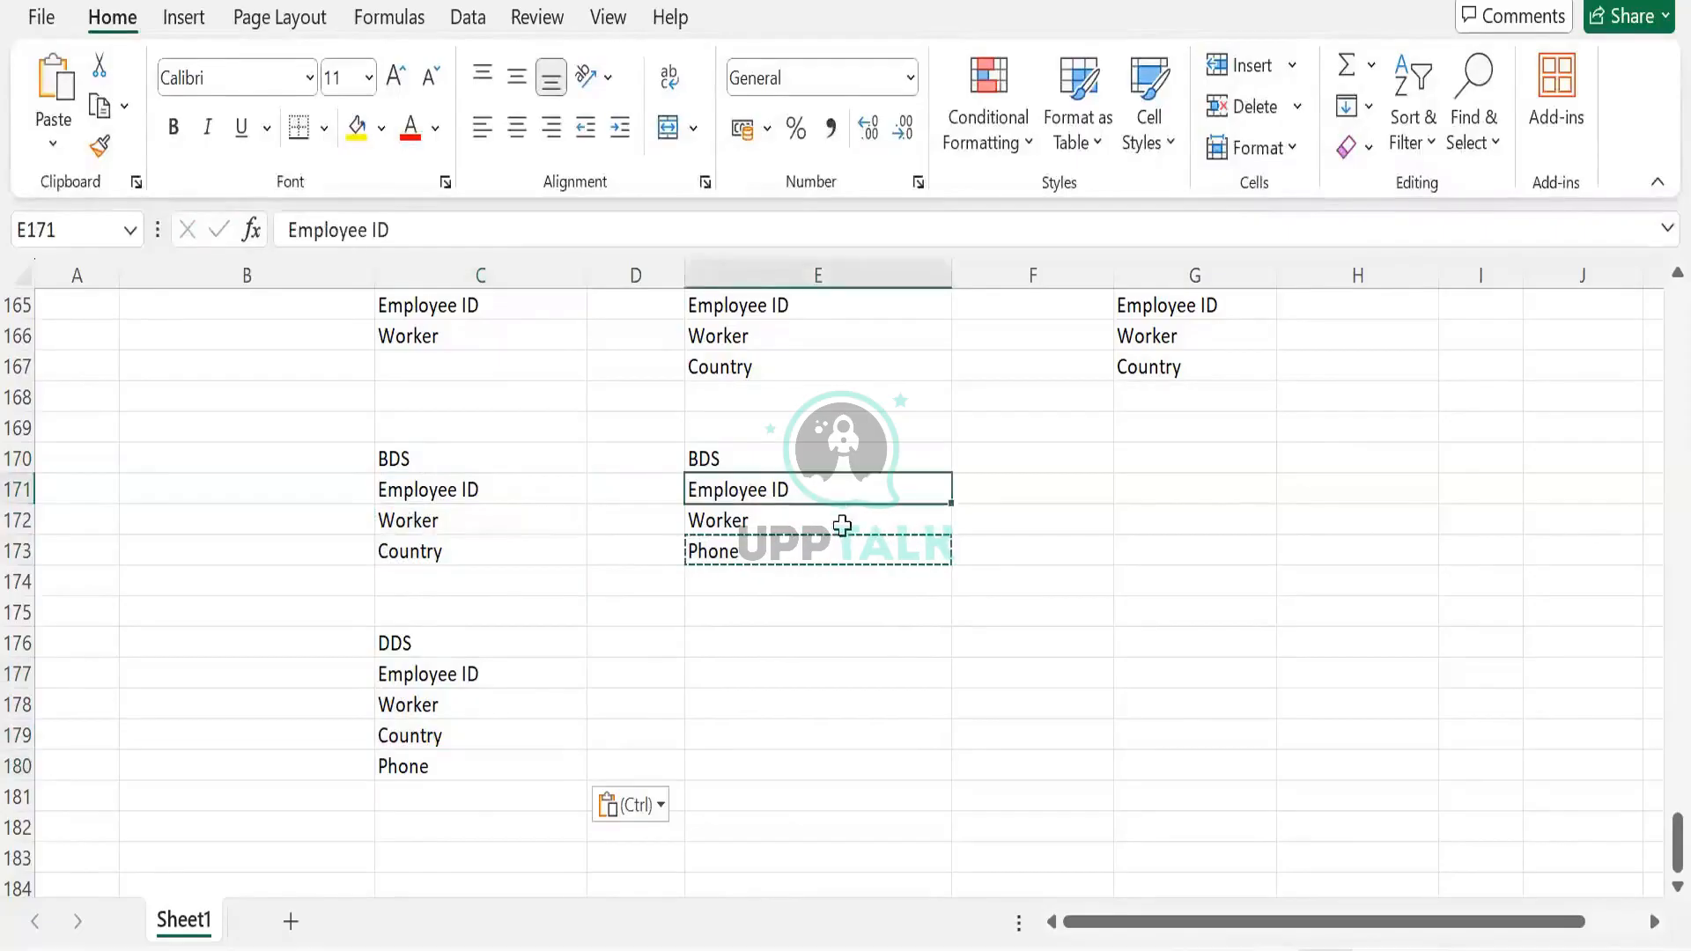
click(838, 525)
click(850, 483)
click(832, 541)
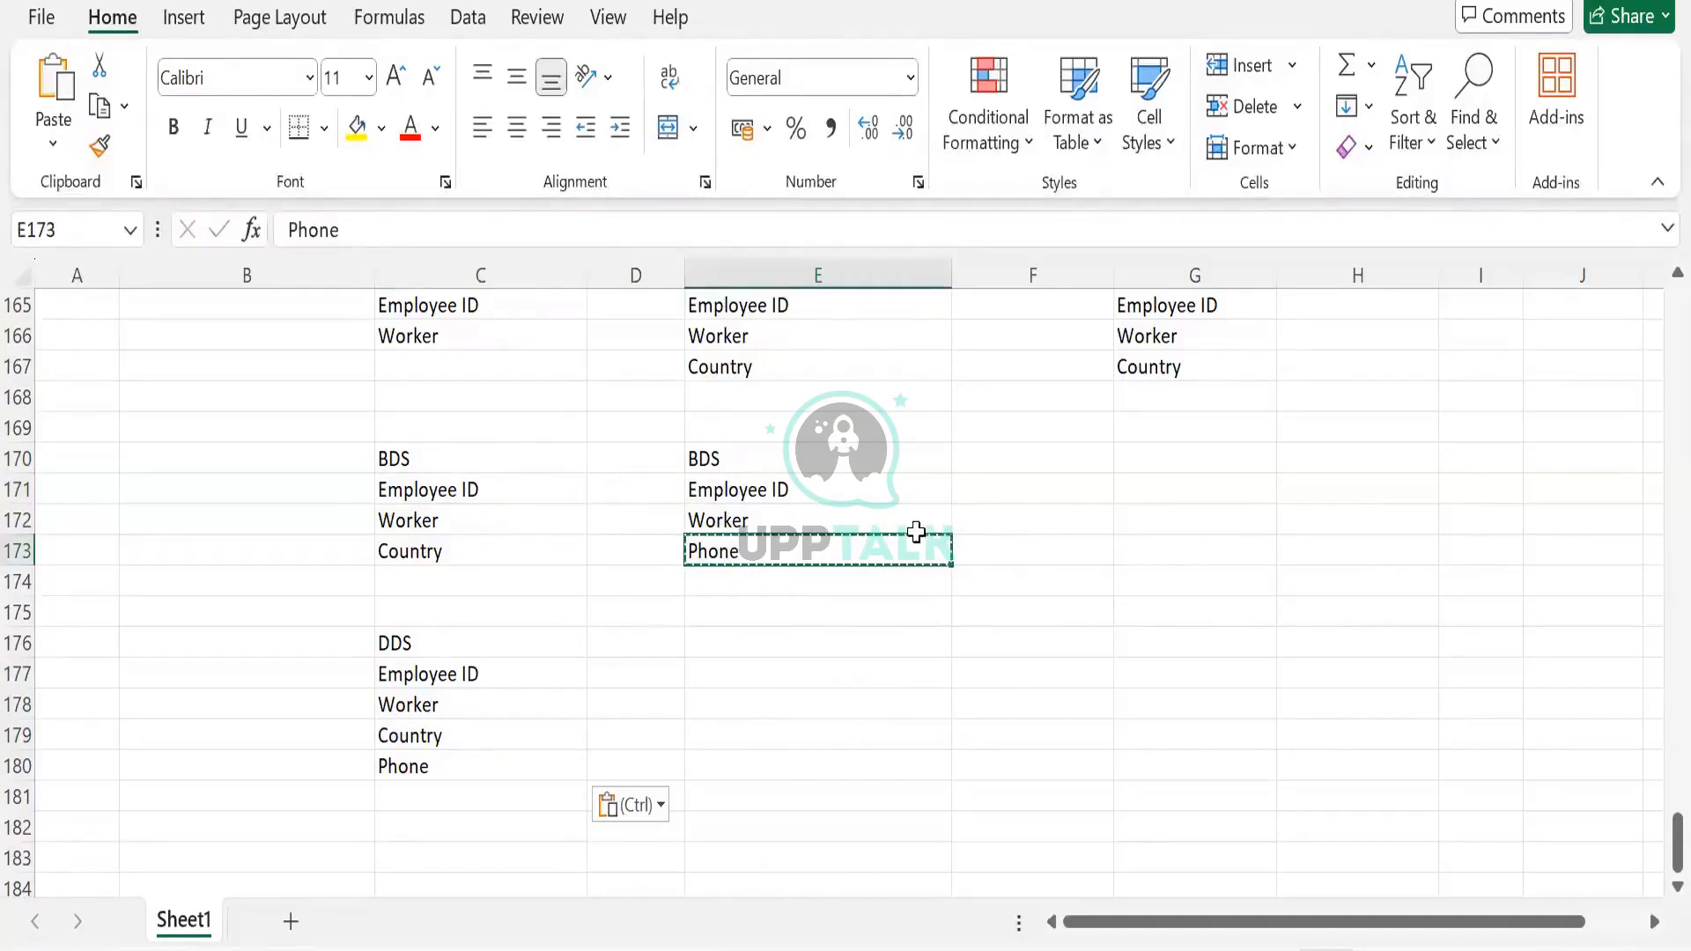
Enter Employee ID 121 in D171 and F171 for both BDS lists
click(615, 494)
text(00)
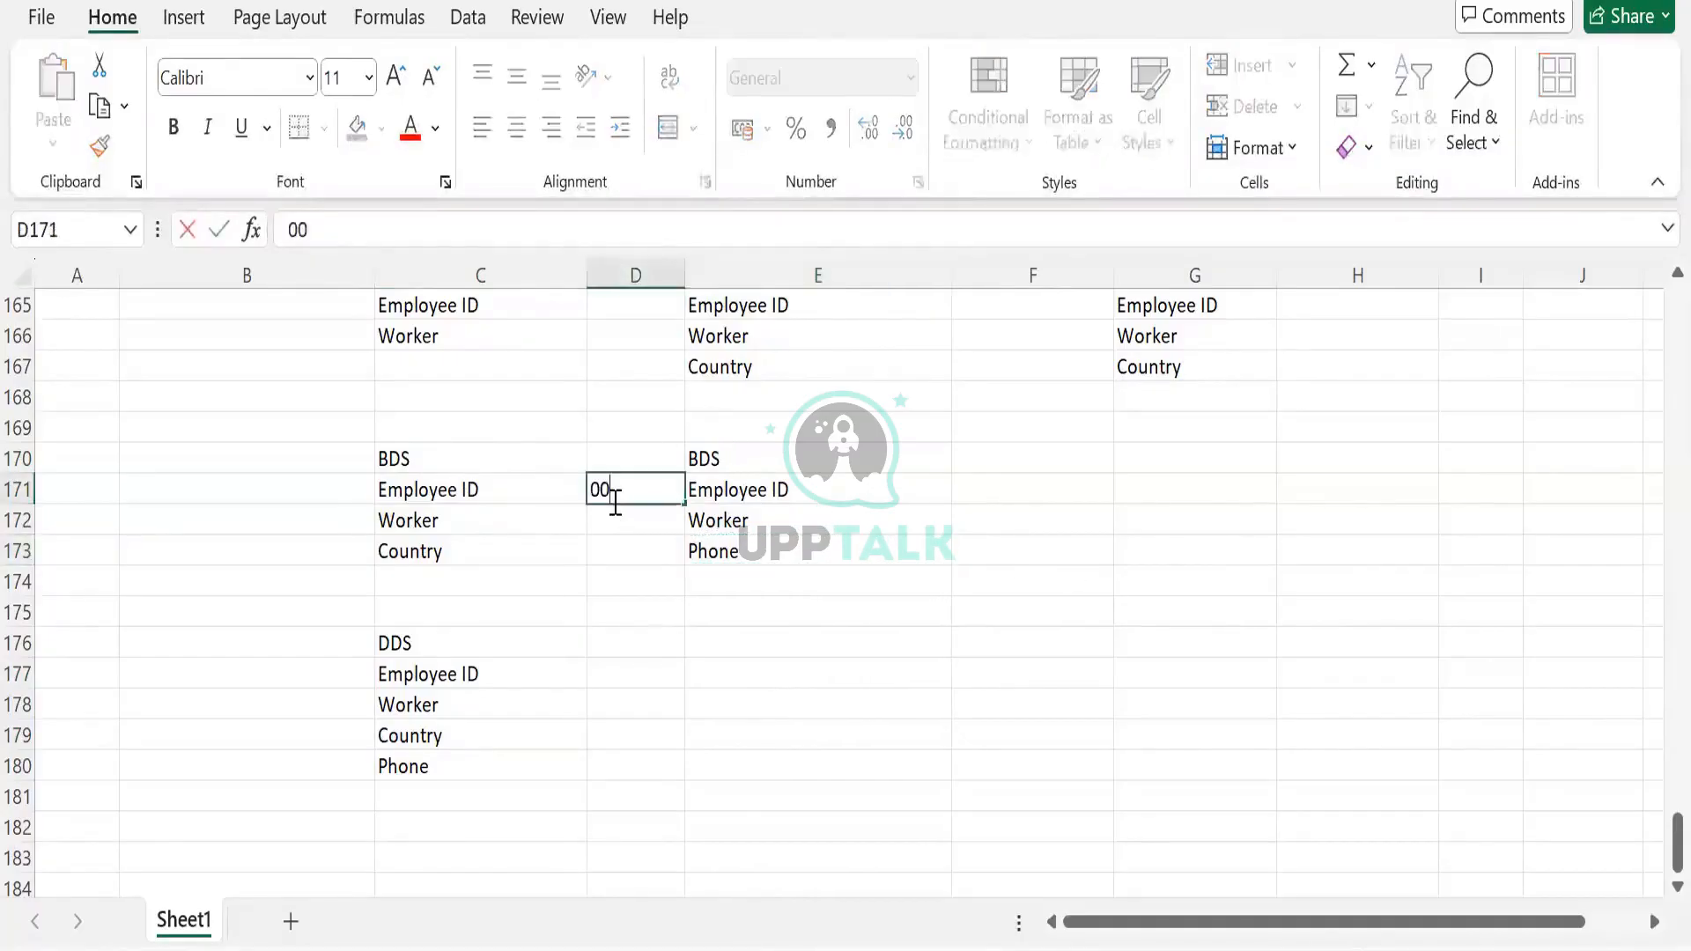
text(1)
key(Tab)
key(Tab)
text(0)
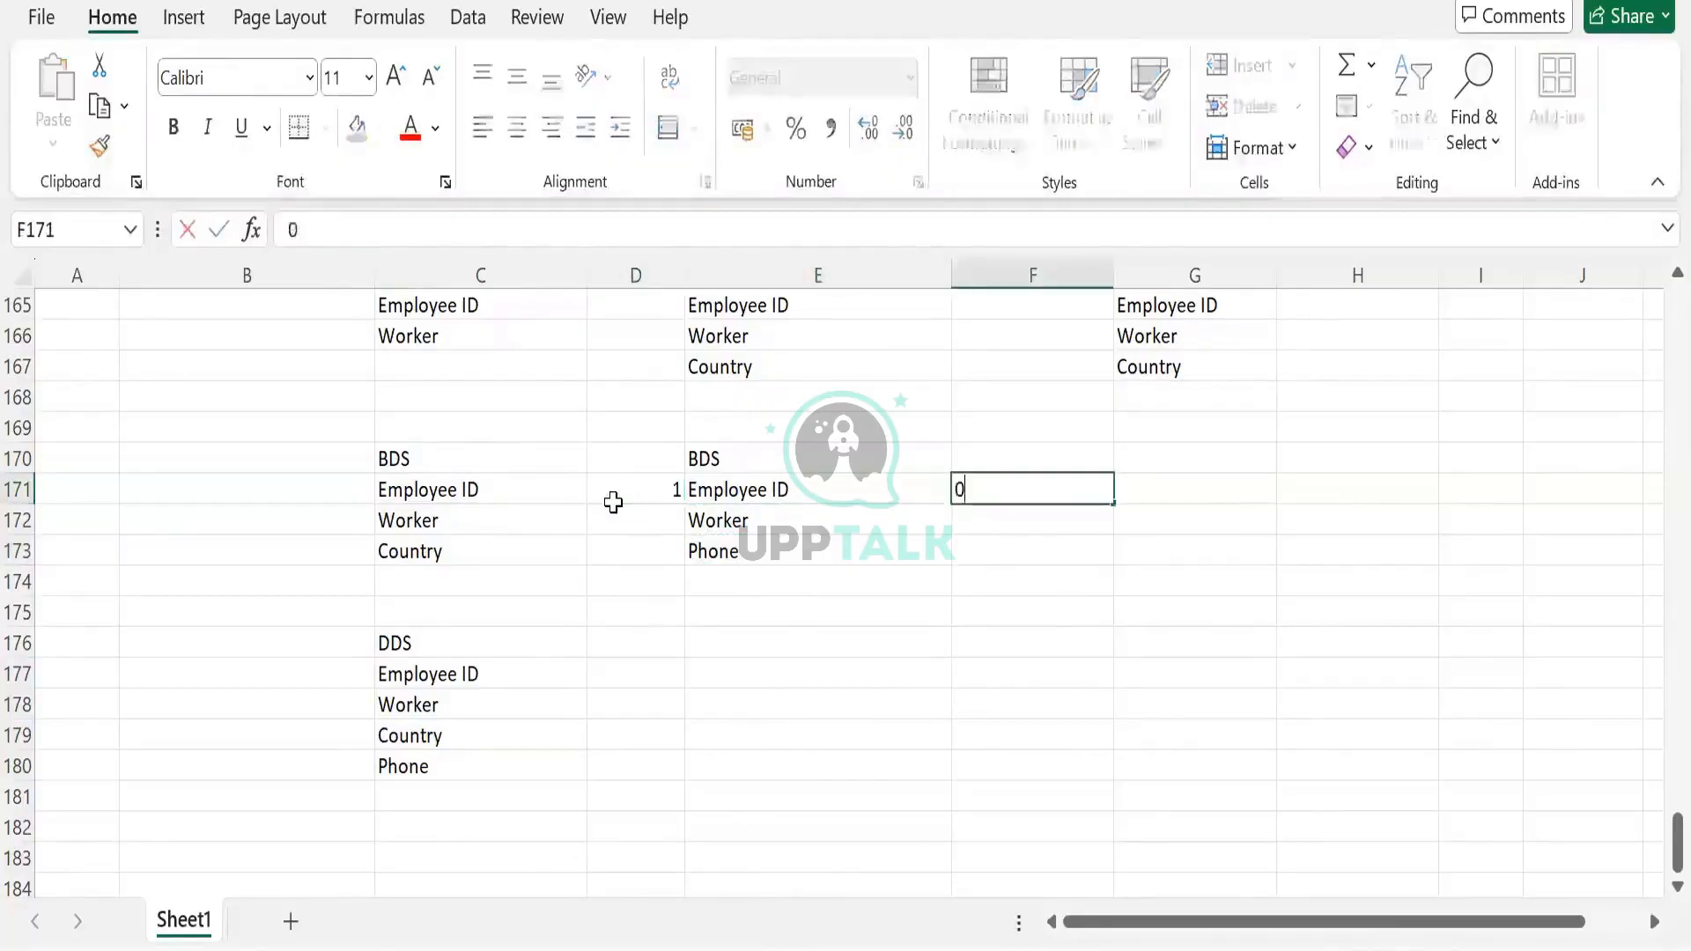
text(01)
key(Tab)
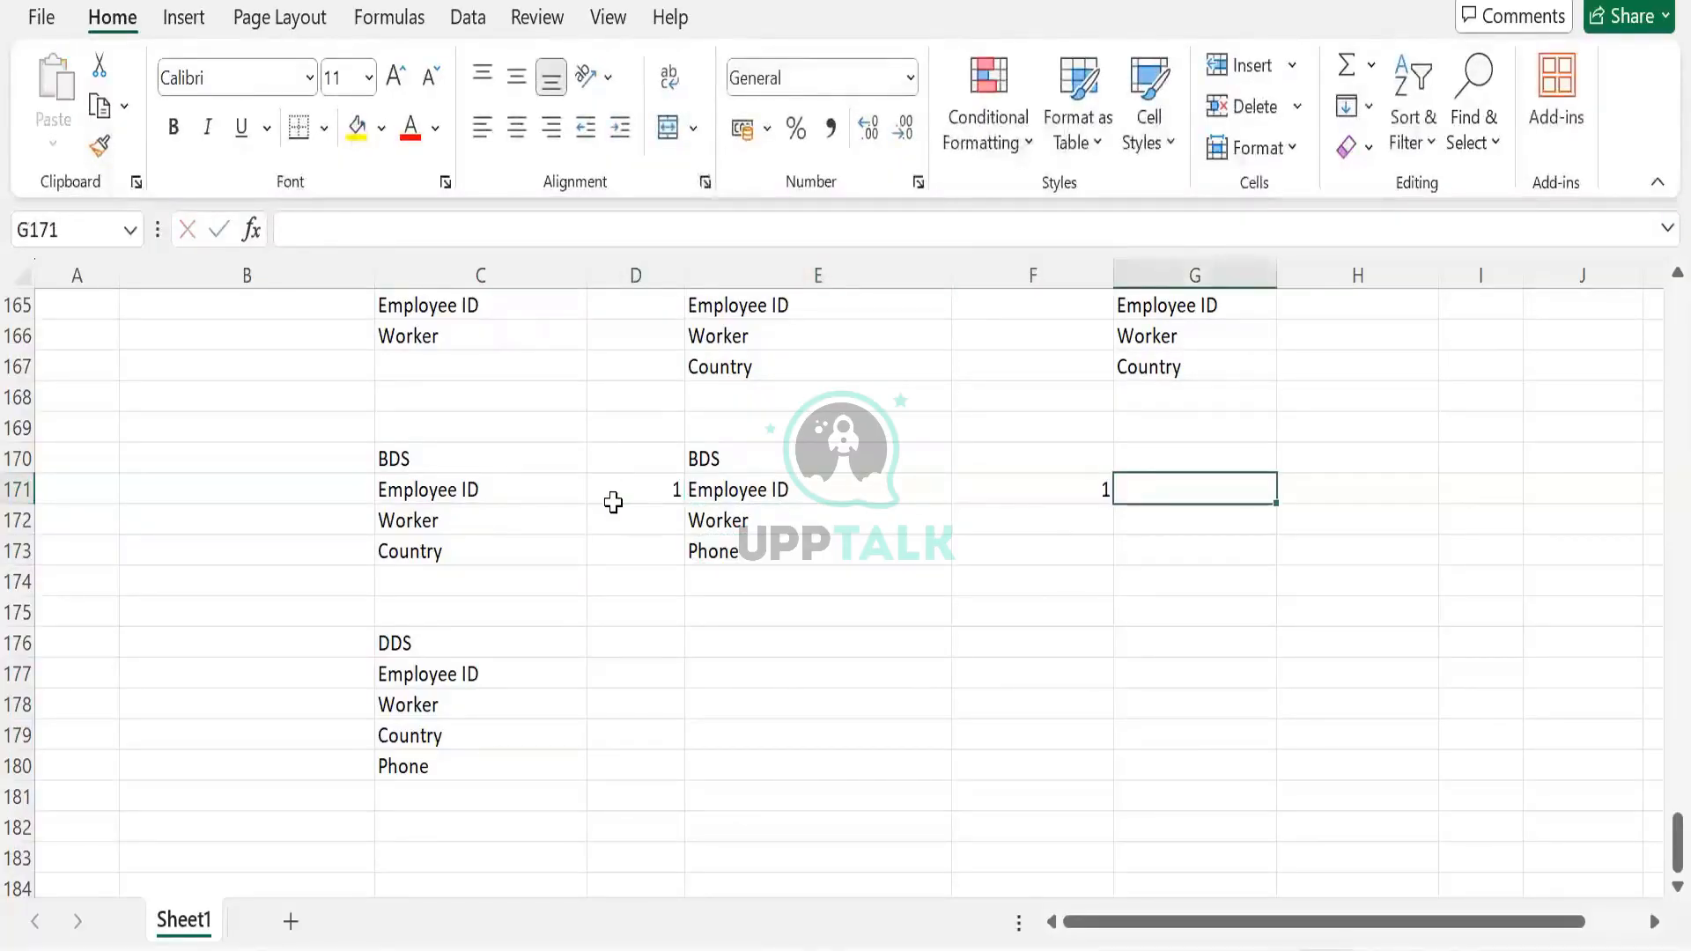
click(614, 503)
text(121)
key(Tab)
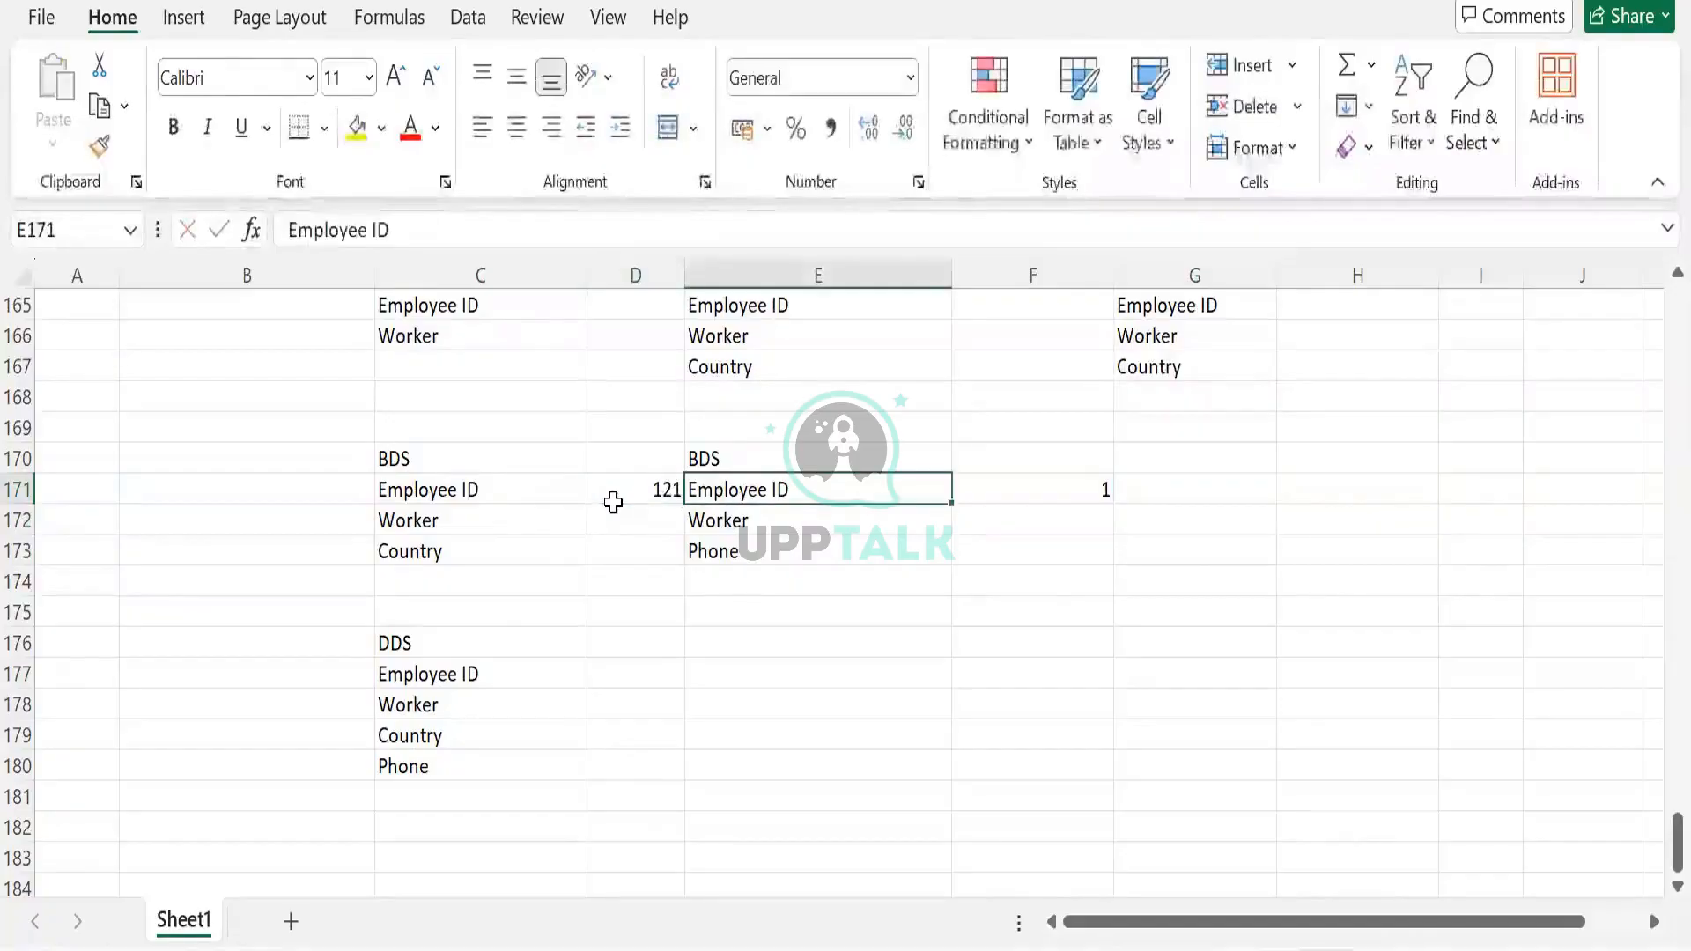
key(Tab)
text(121)
click(614, 520)
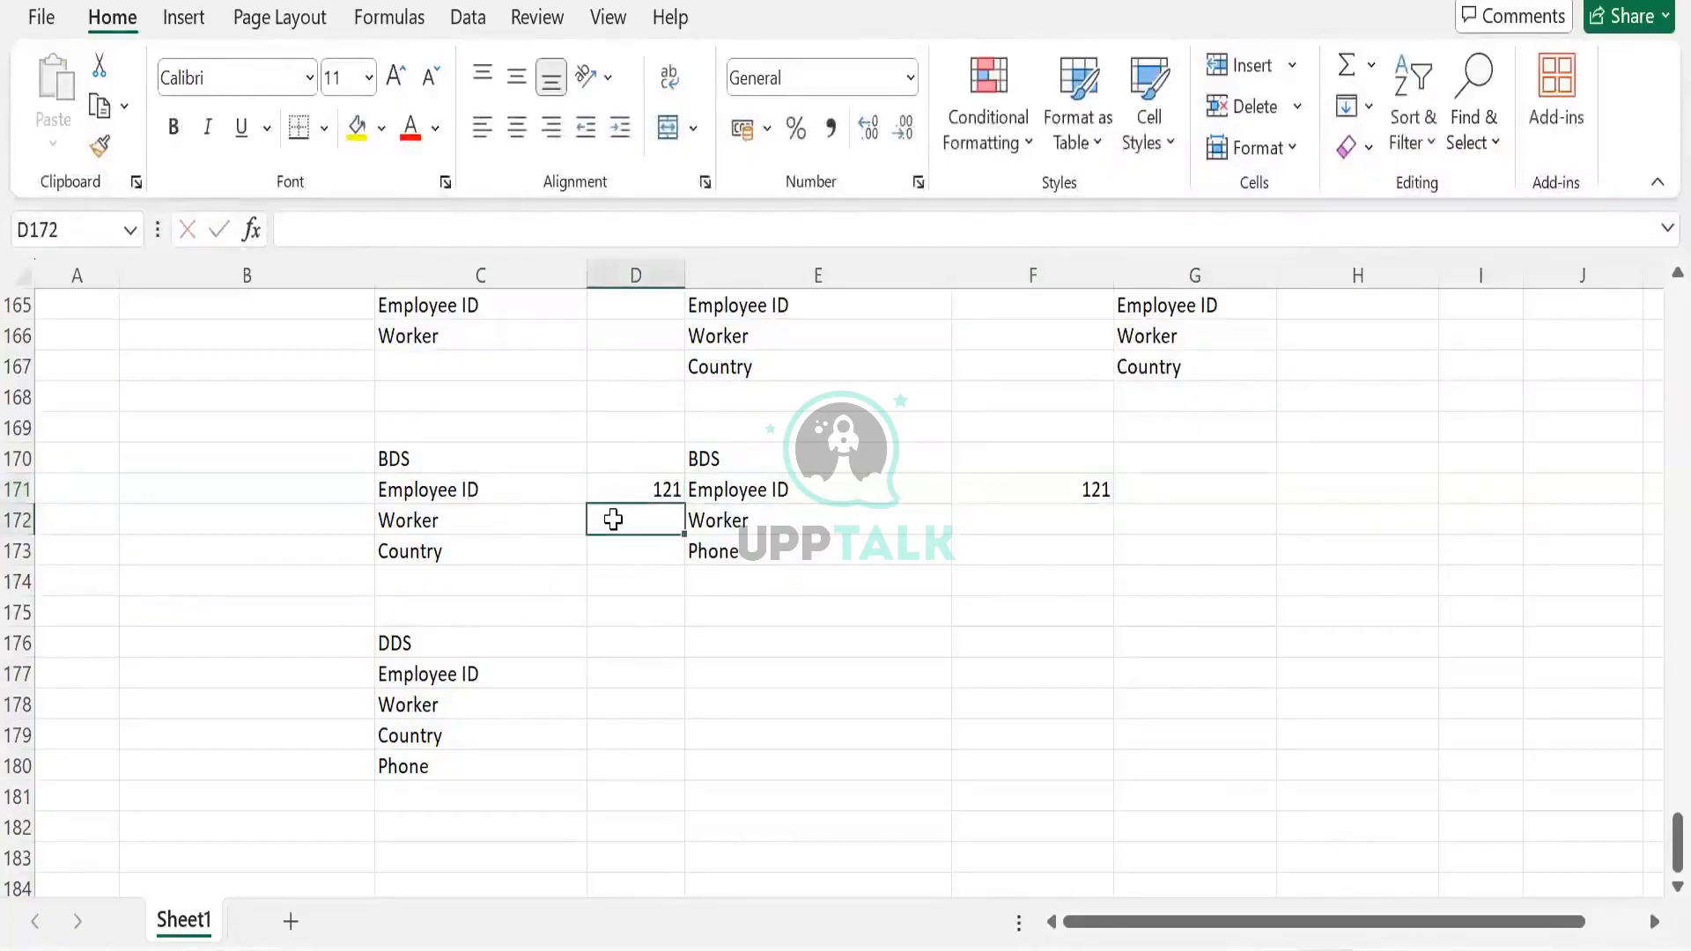
Enter a worker name in D172 and F172, USA in D173, and phone 1234 in F173
text(Stone)
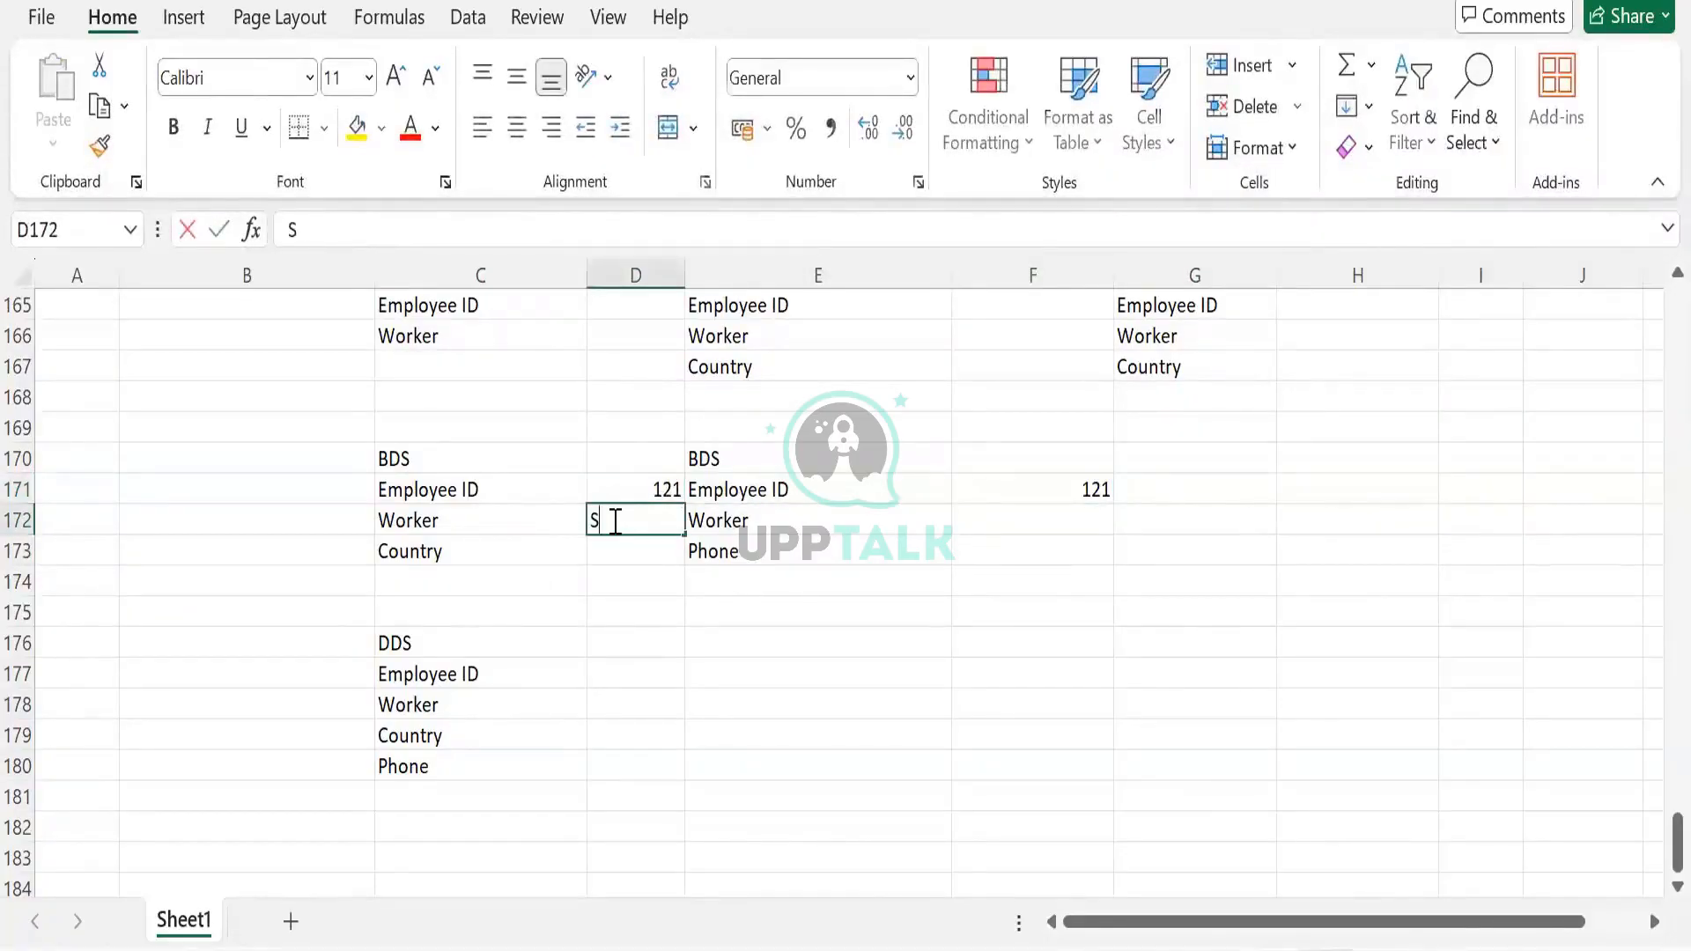
key(Tab)
key(Tab)
text(Ste)
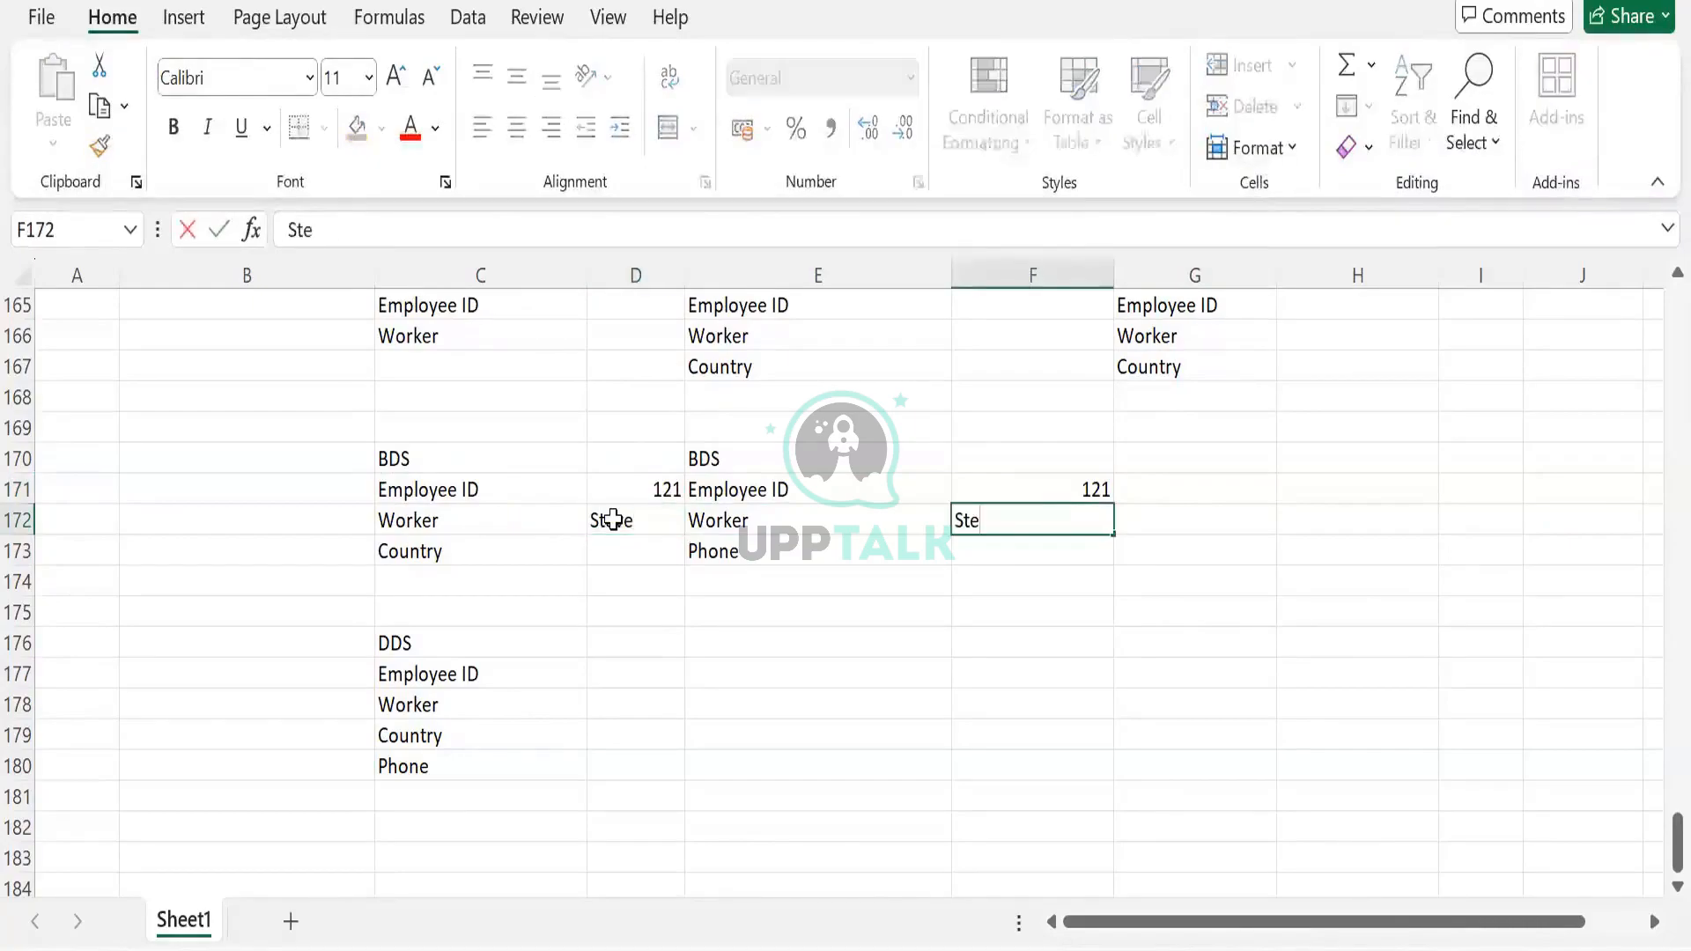
key(Tab)
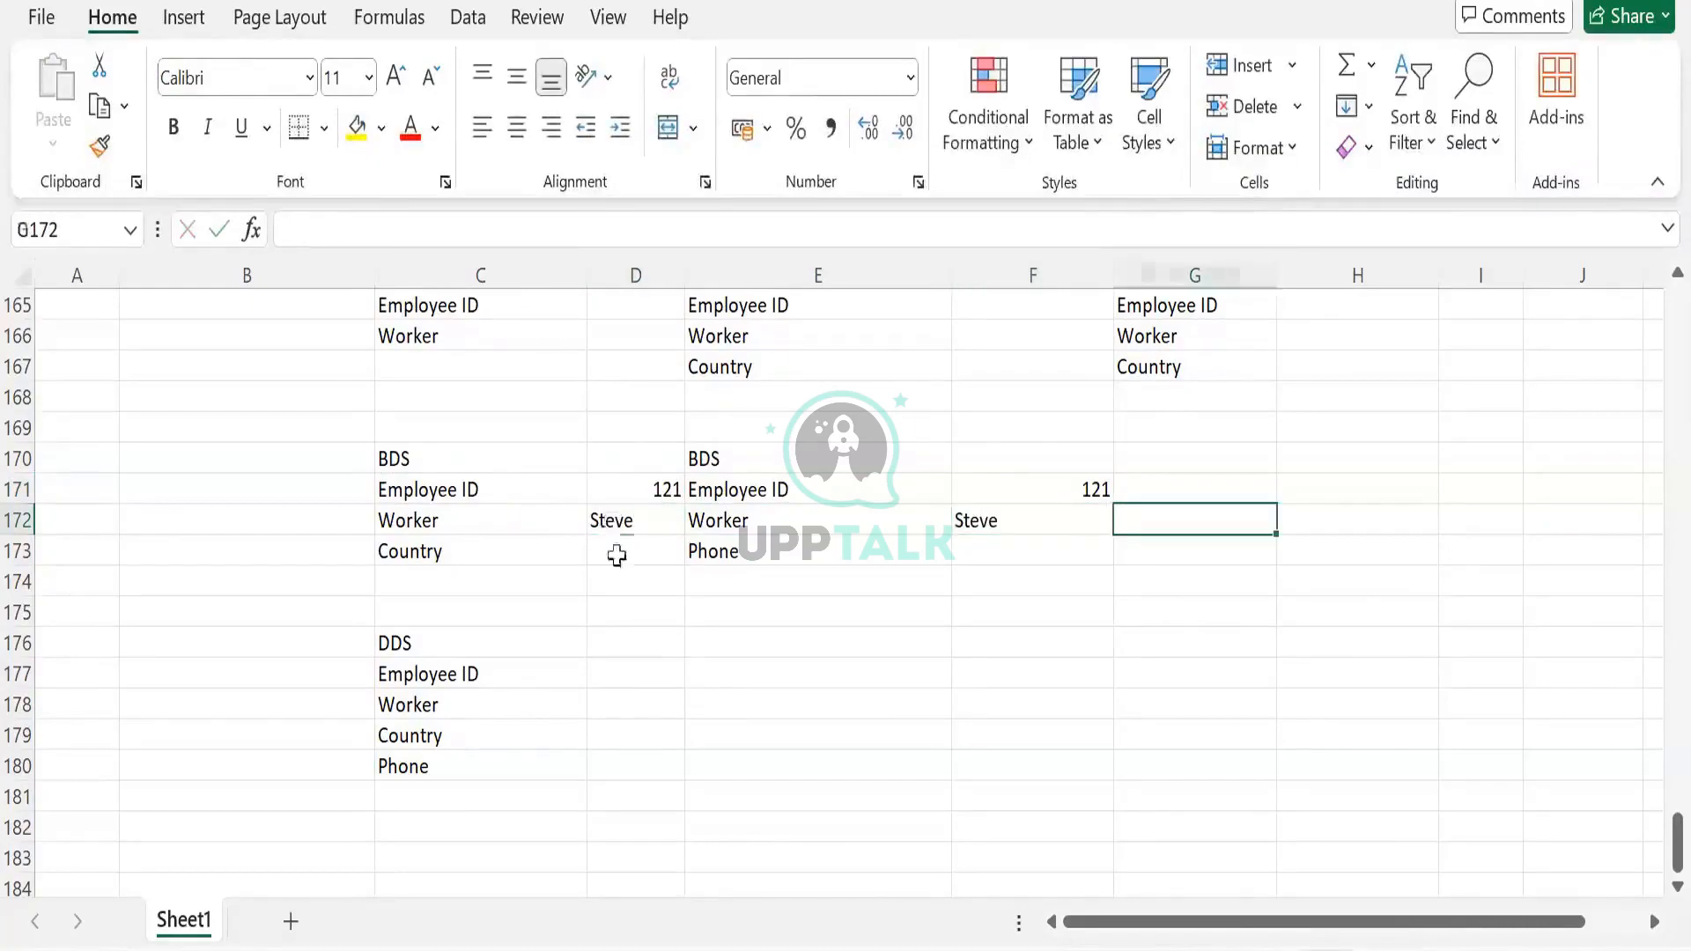
key(Left)
key(Left)
key(Left)
click(616, 554)
text(US)
key(Tab)
key(Tab)
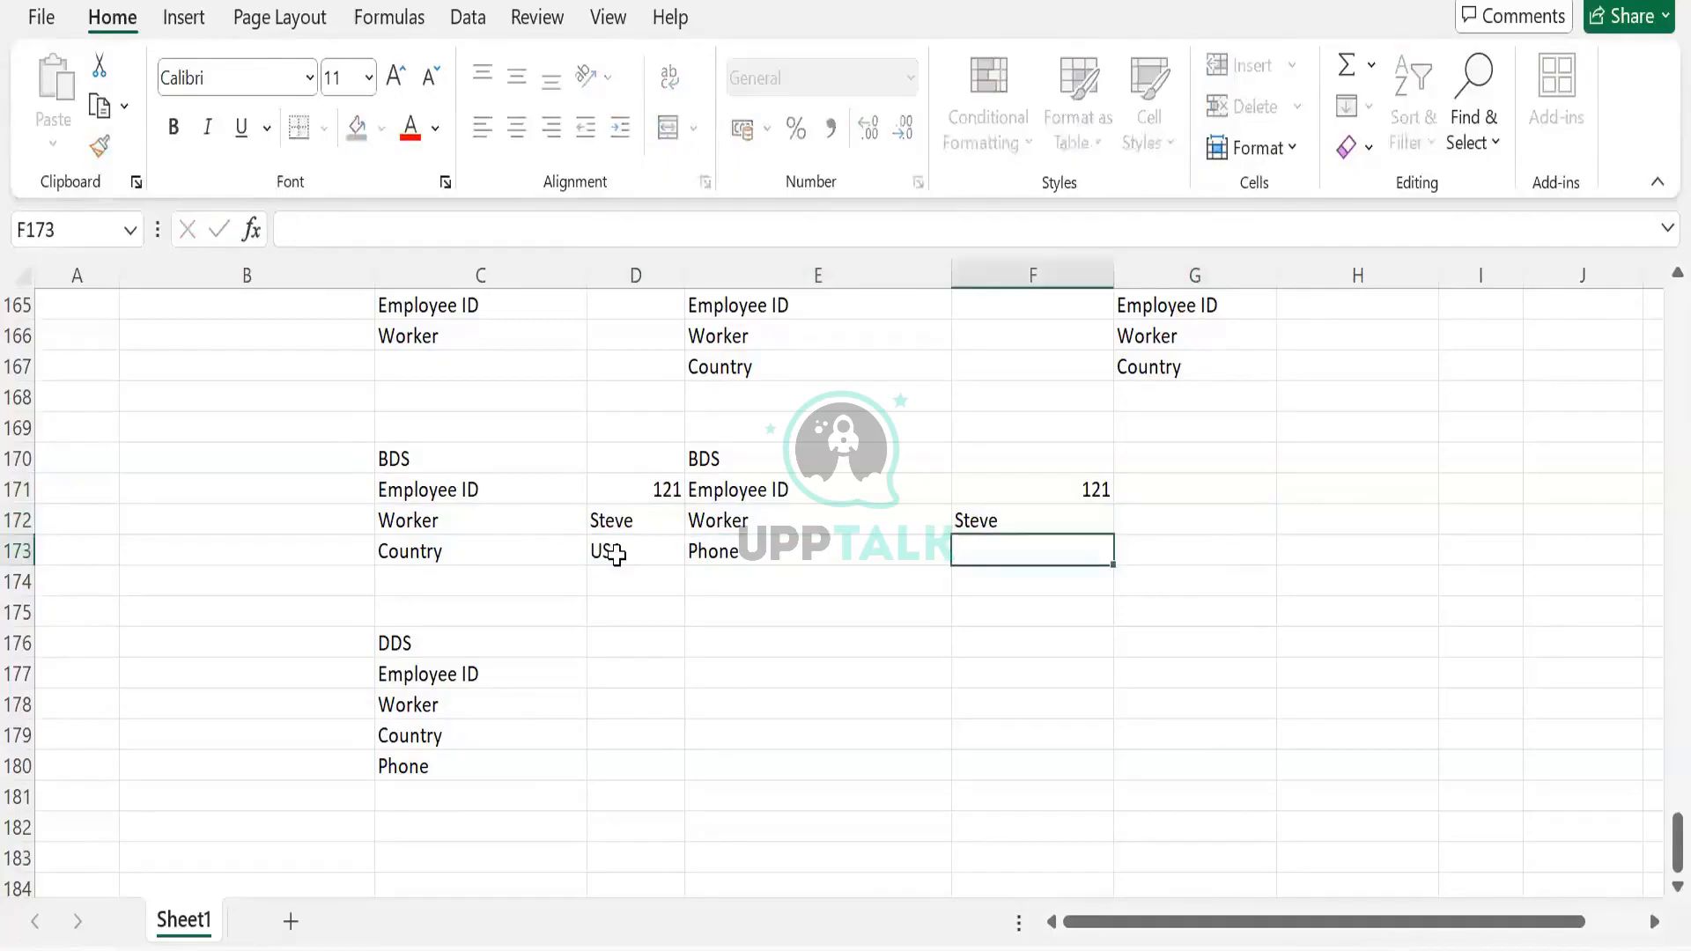
text(12345)
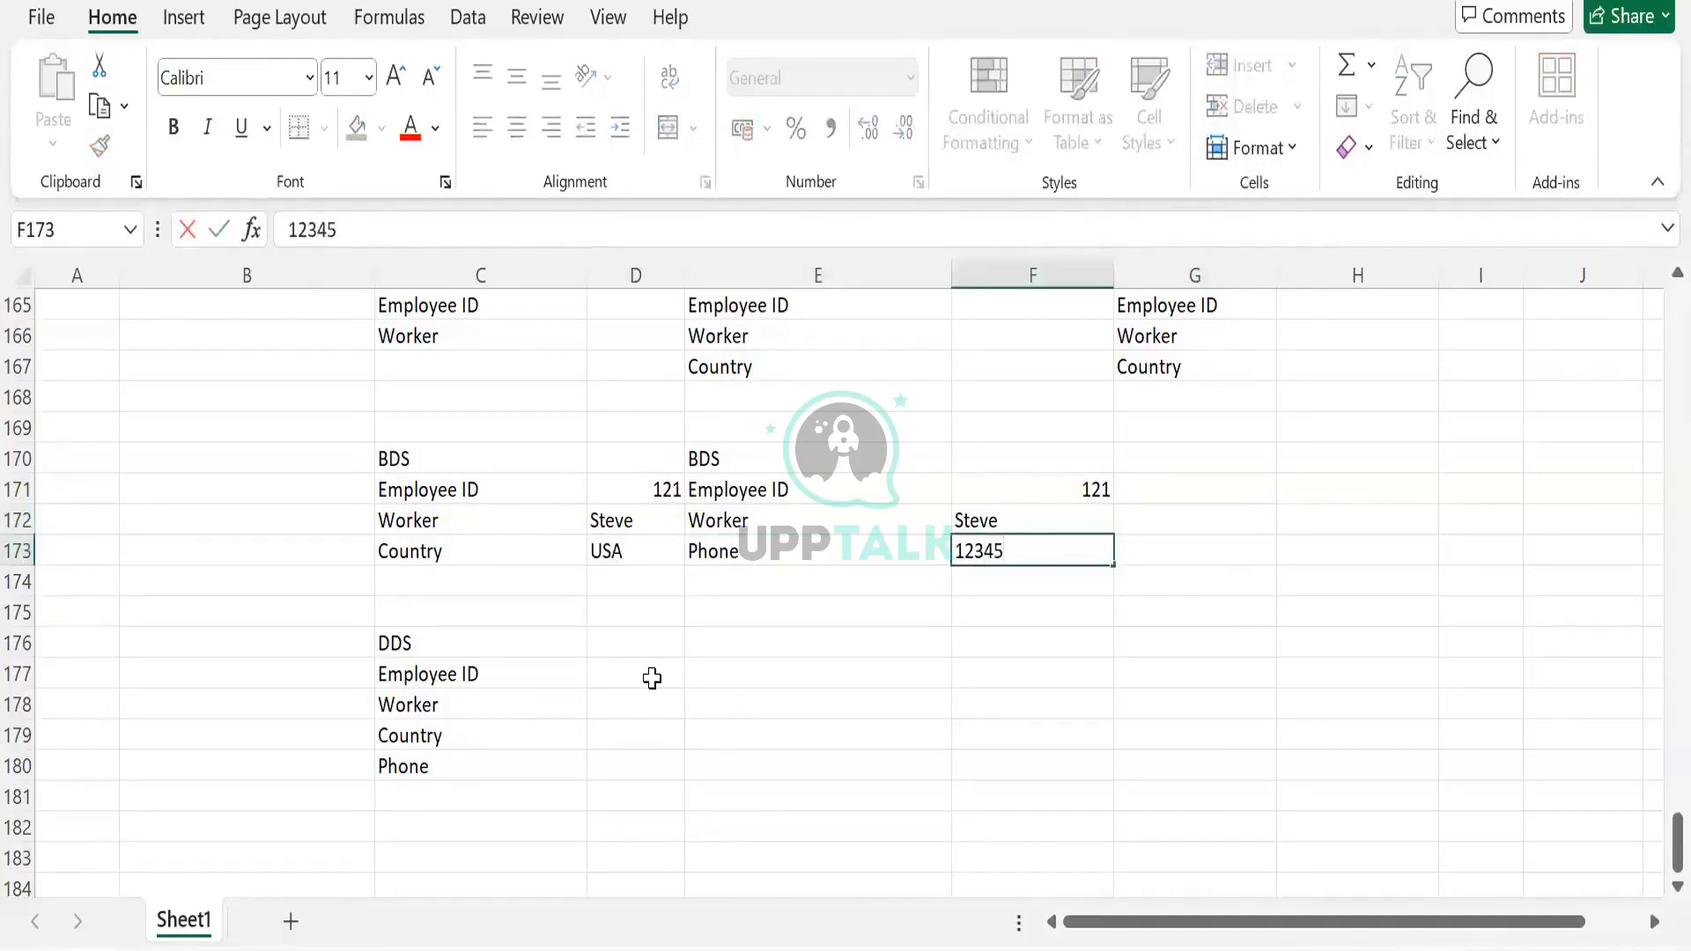
click(652, 675)
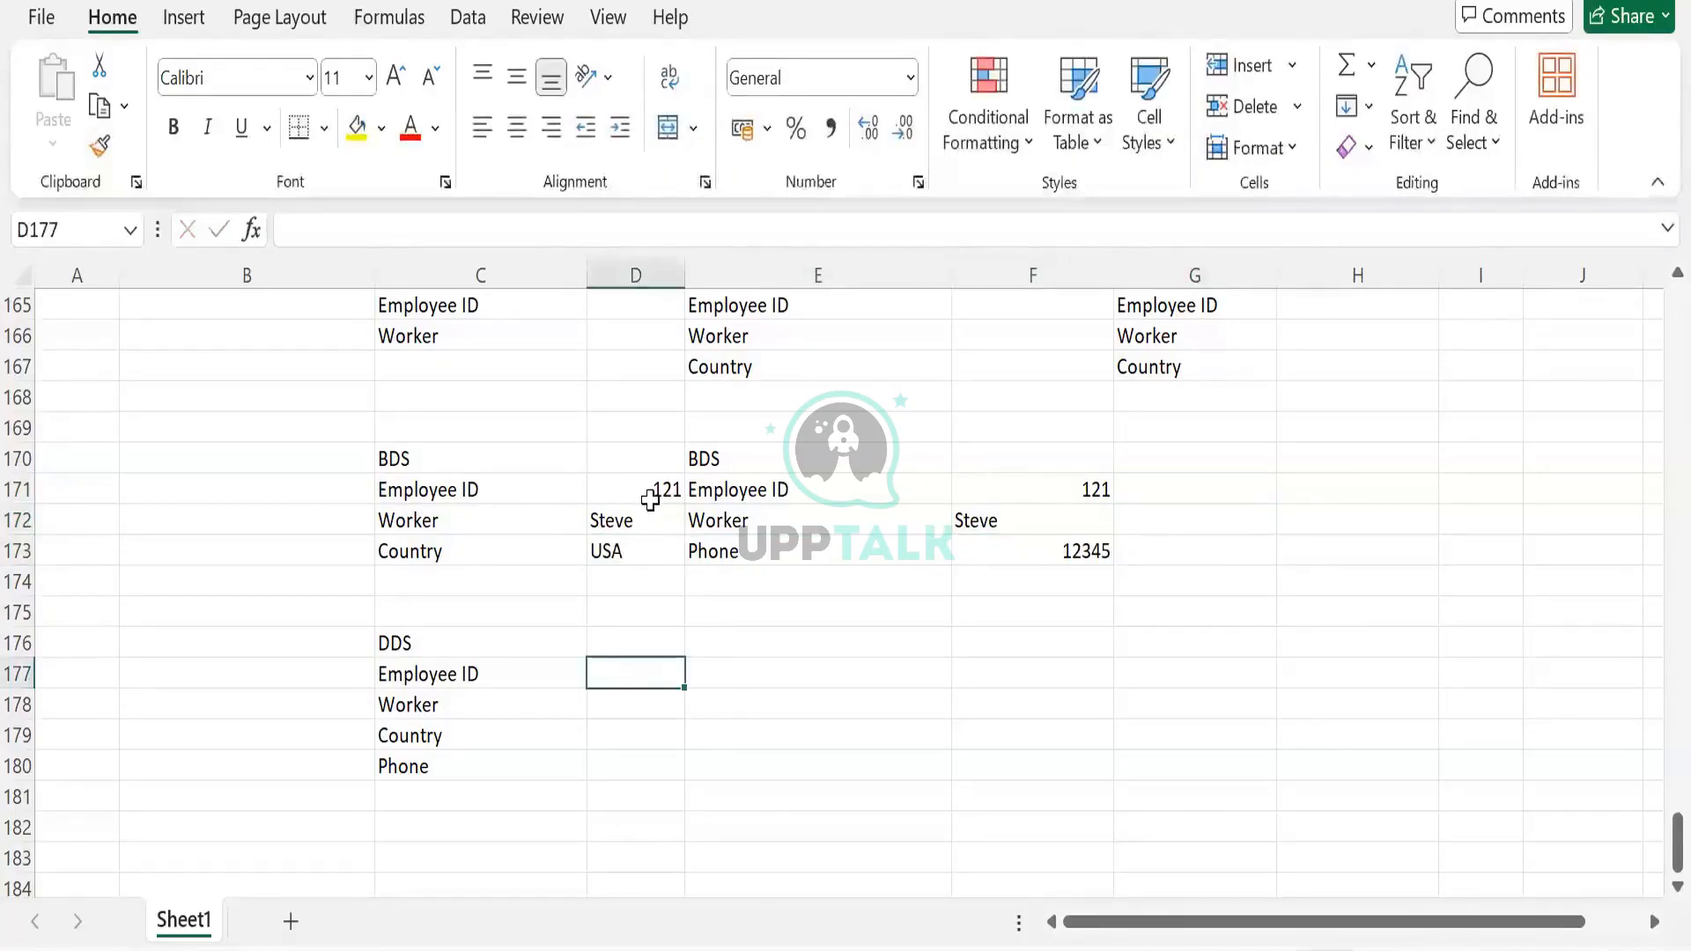
Copy the D171:D173 values to D177 and the F173 phone value to D180
drag(642, 489, 642, 540)
key(ctrl+c)
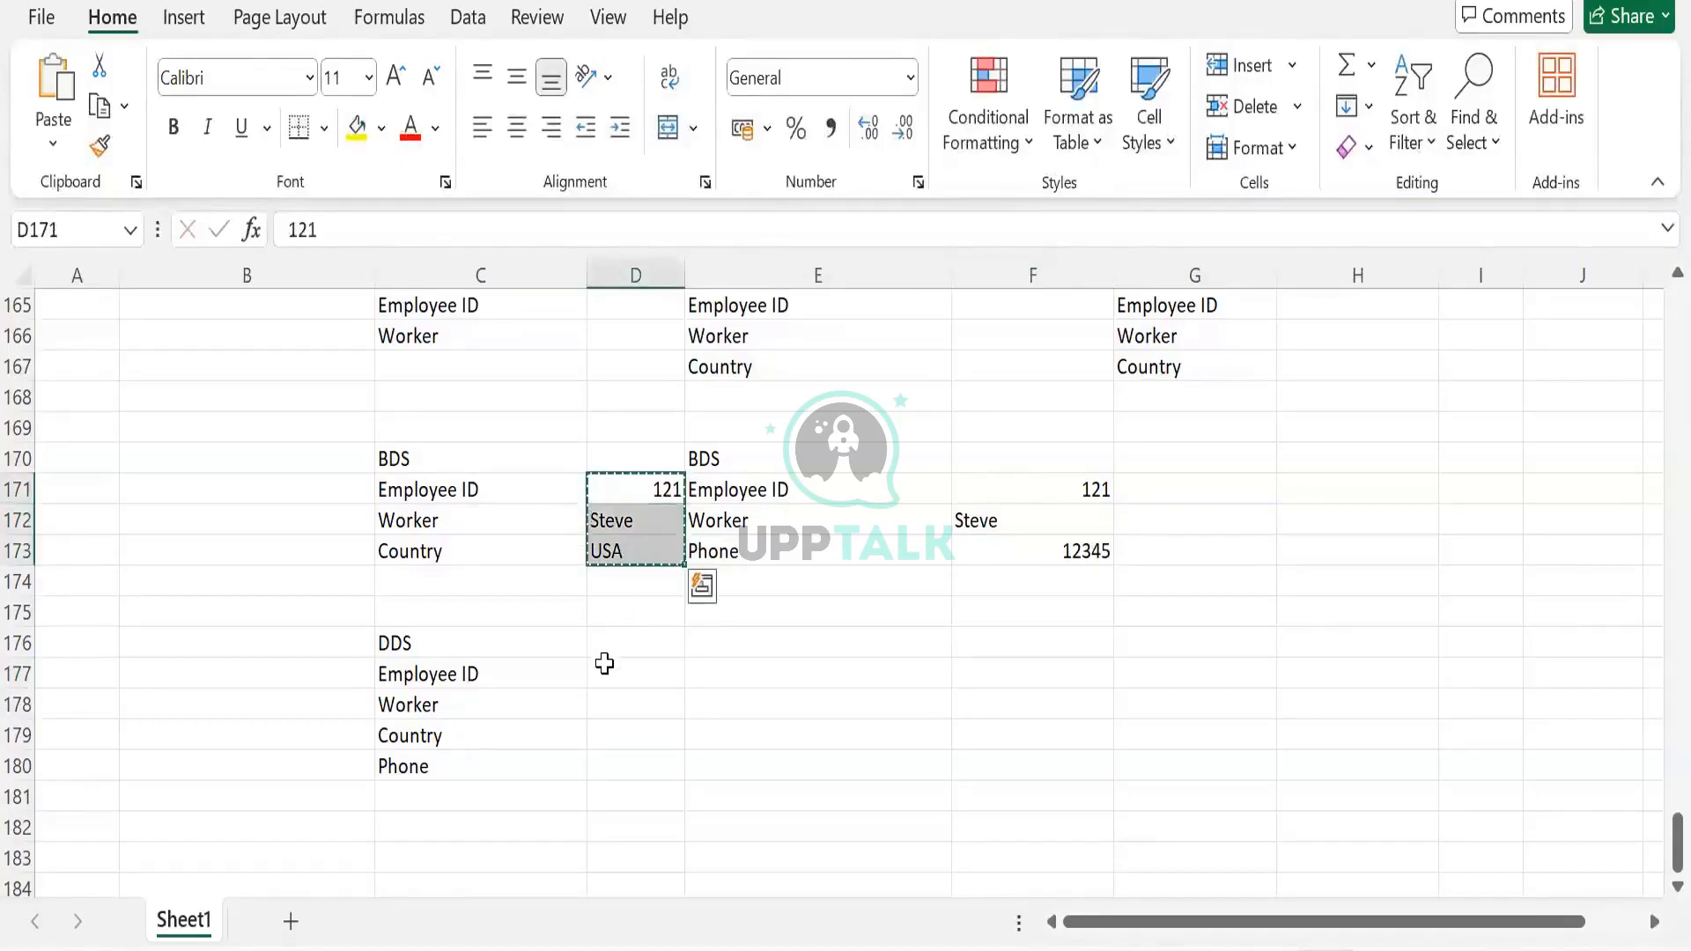
click(606, 671)
key(ctrl+v)
click(1030, 555)
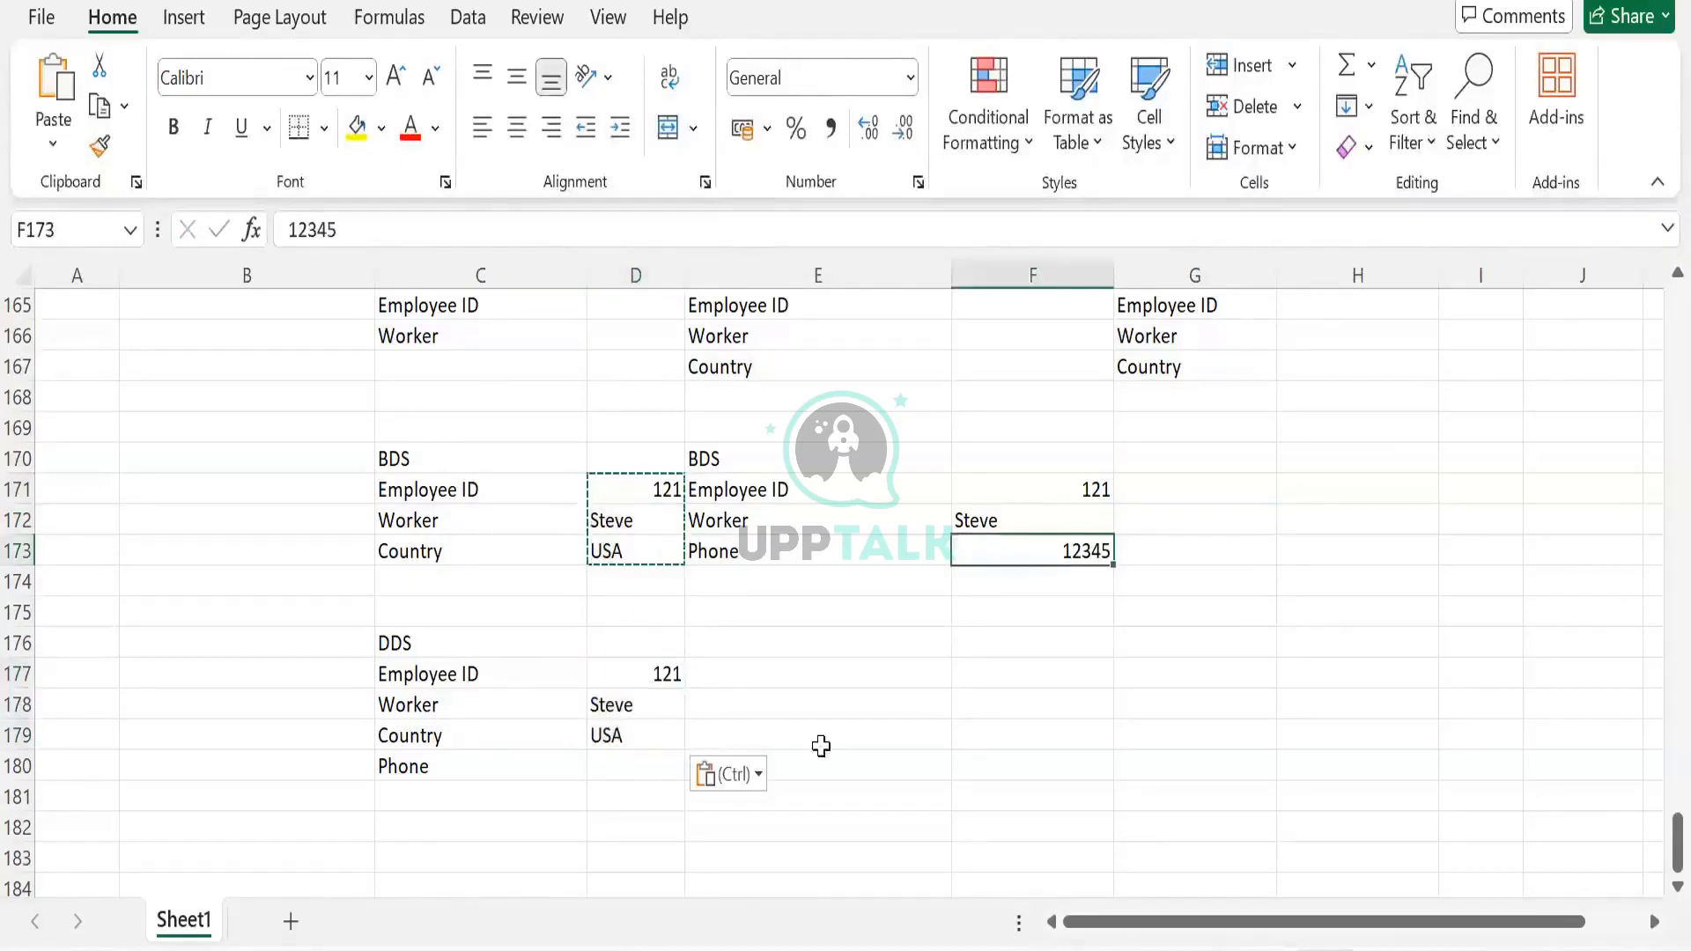
key(ctrl+c)
click(619, 780)
key(ctrl+v)
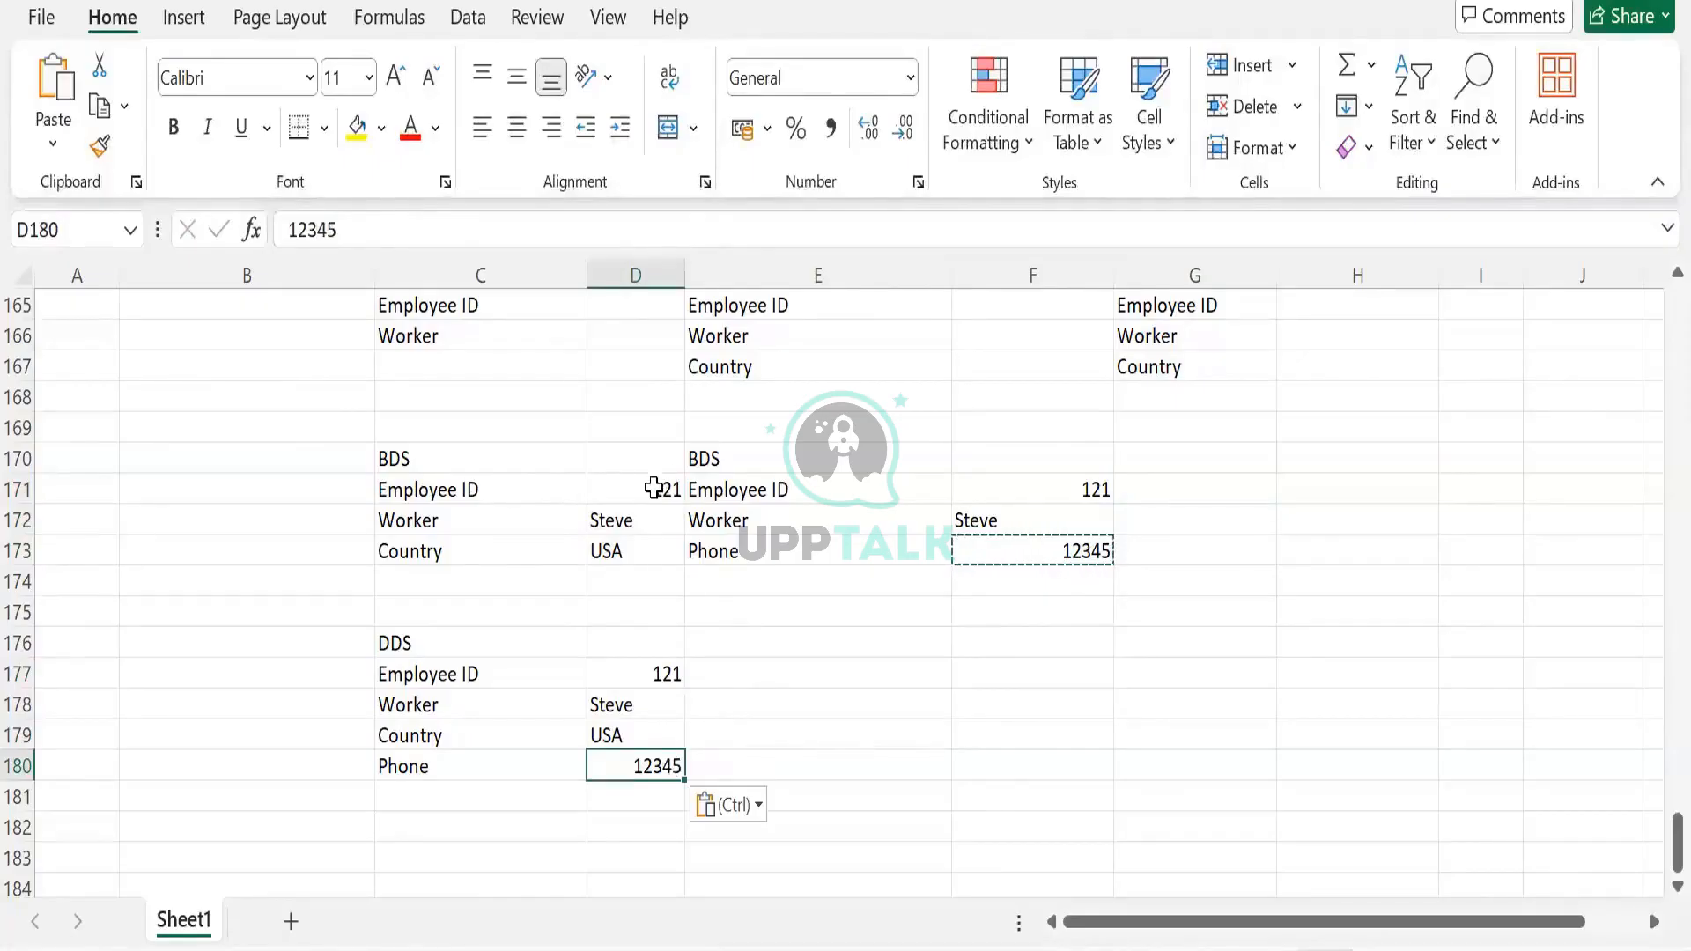
click(1078, 488)
double_click(1078, 488)
key(BackSpace)
text(2)
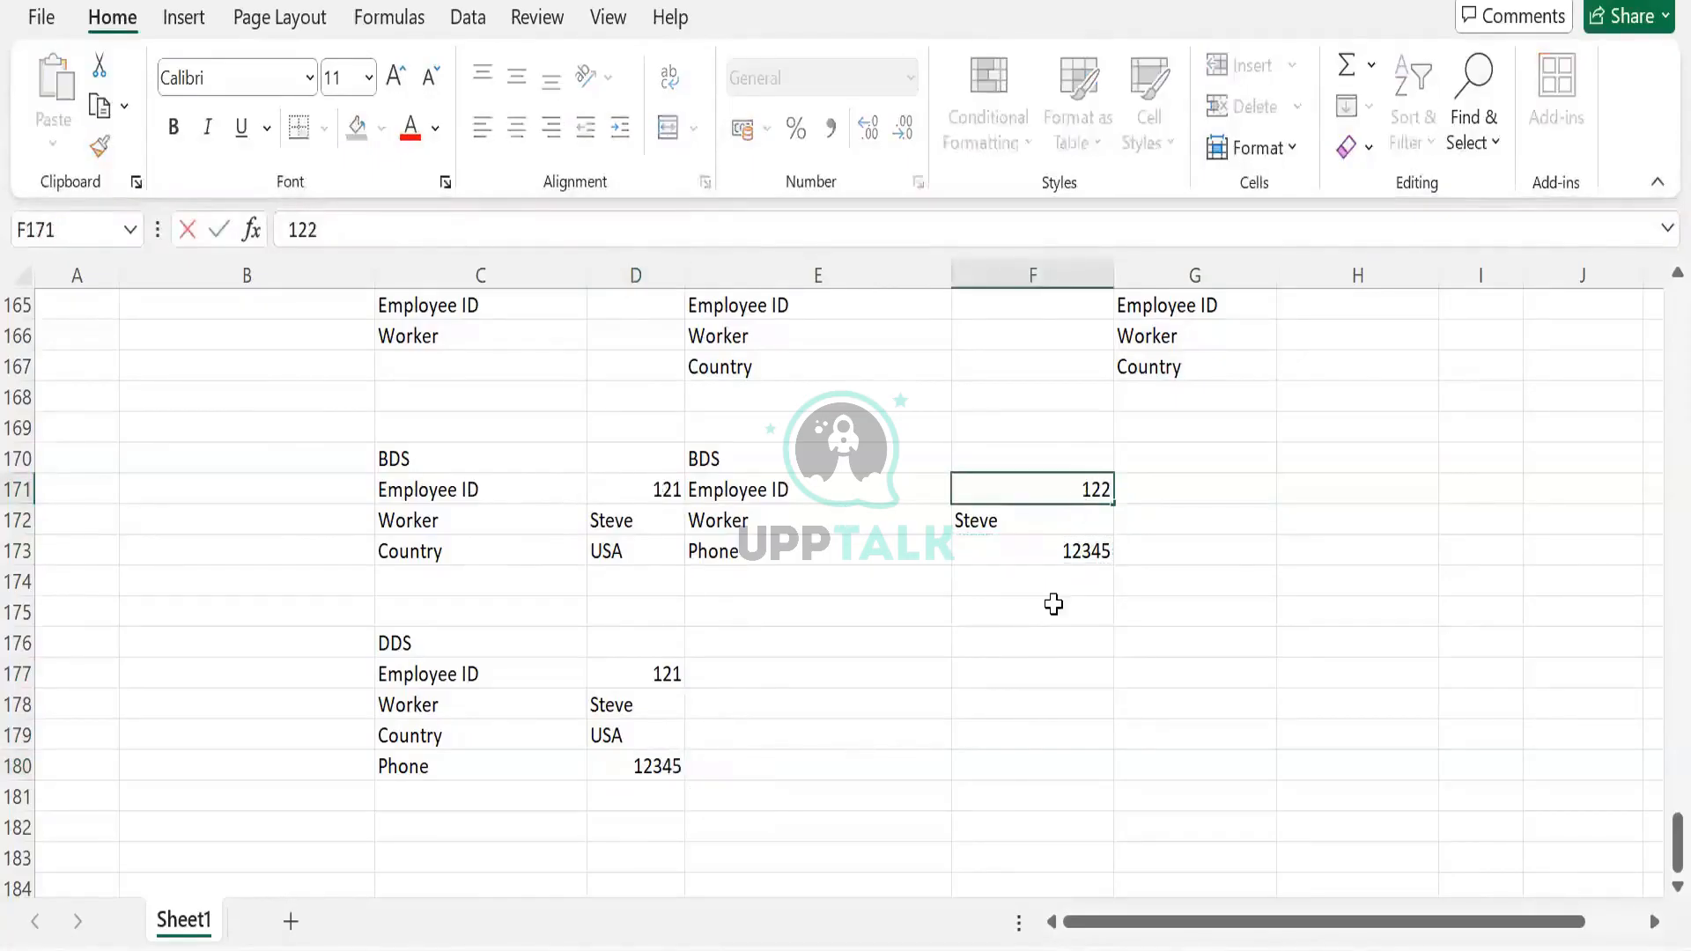
click(1053, 605)
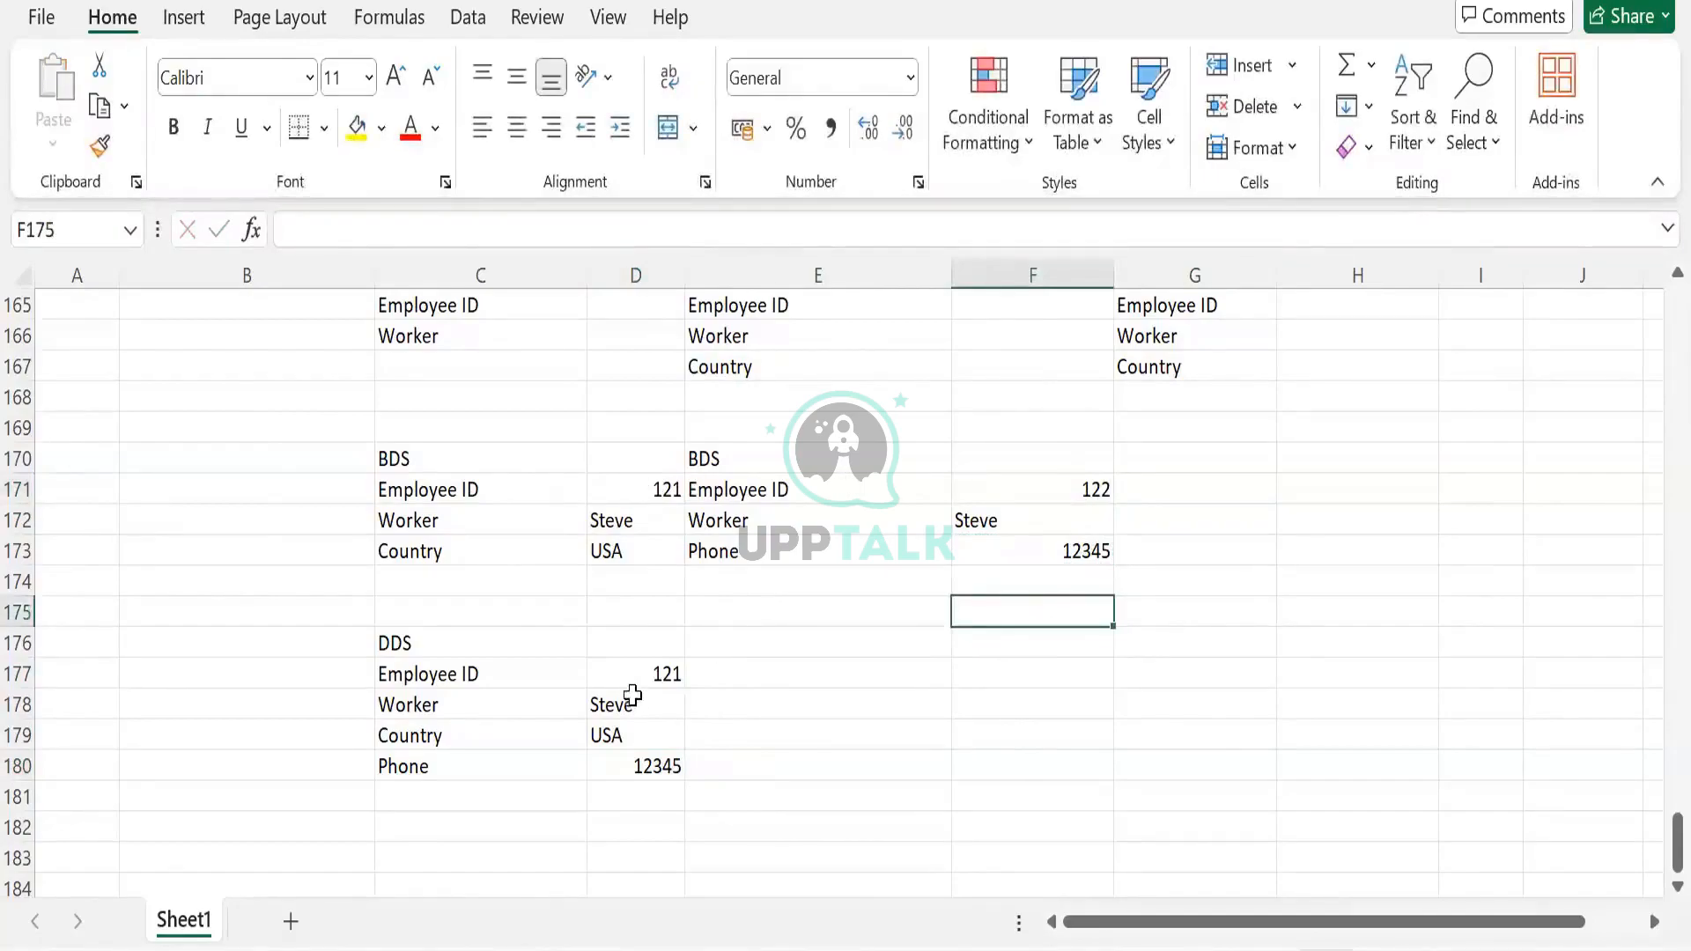
drag(633, 678, 632, 763)
key(Delete)
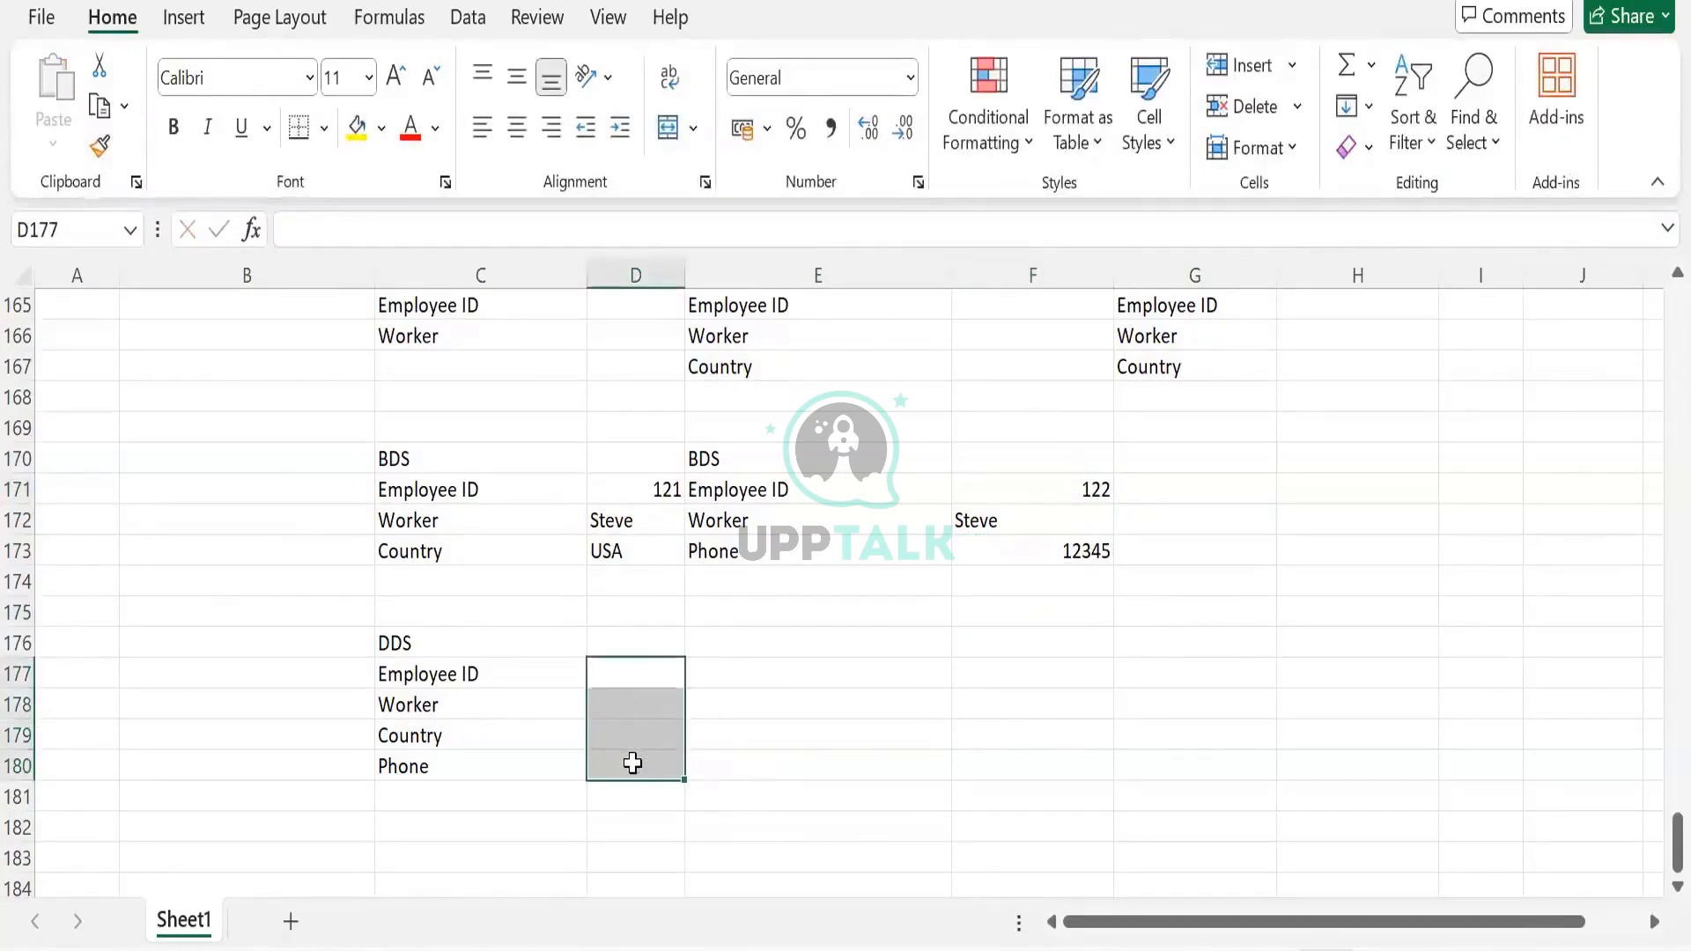
click(632, 759)
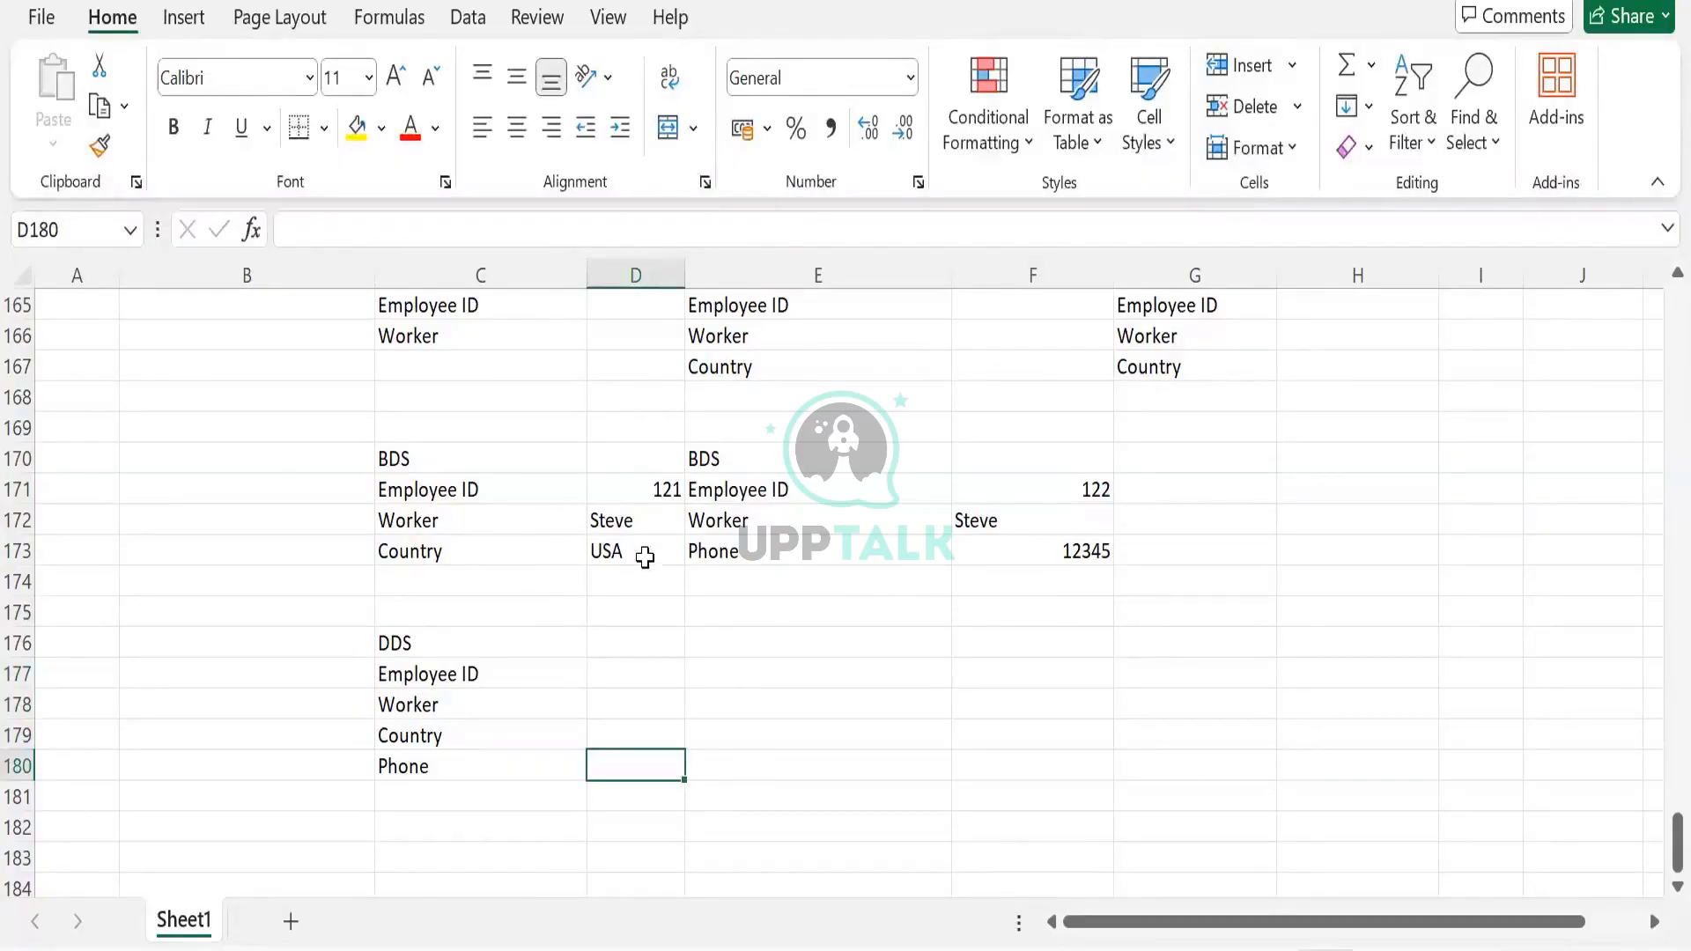
key(ctrl+z)
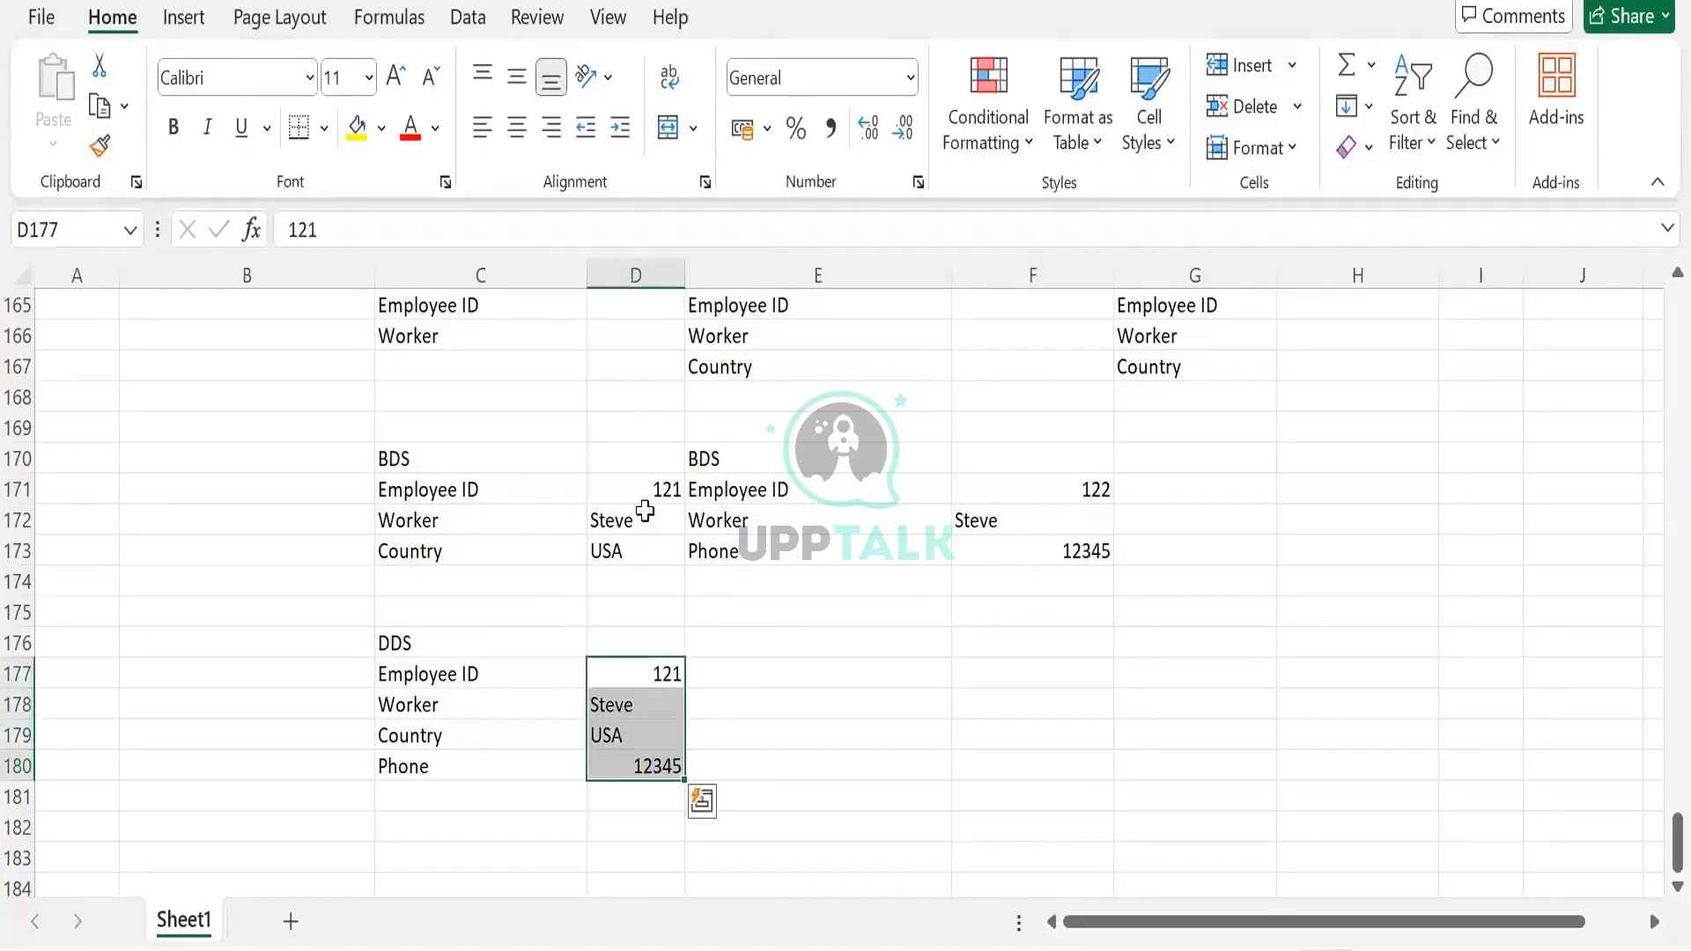
click(672, 498)
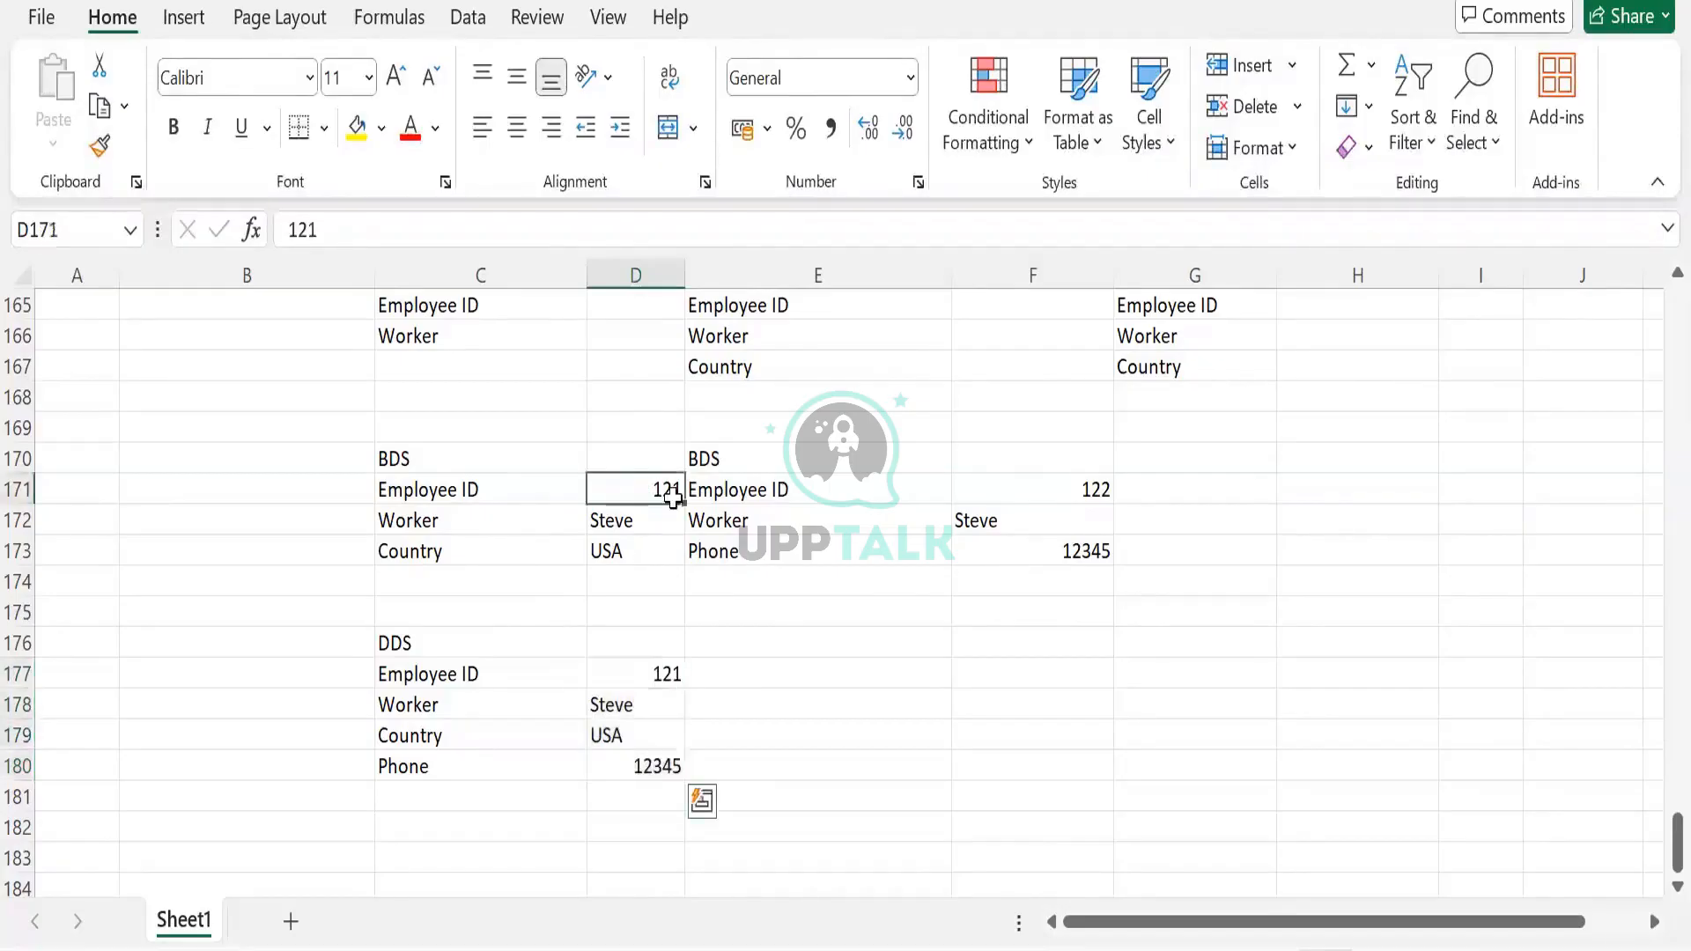
click(1032, 523)
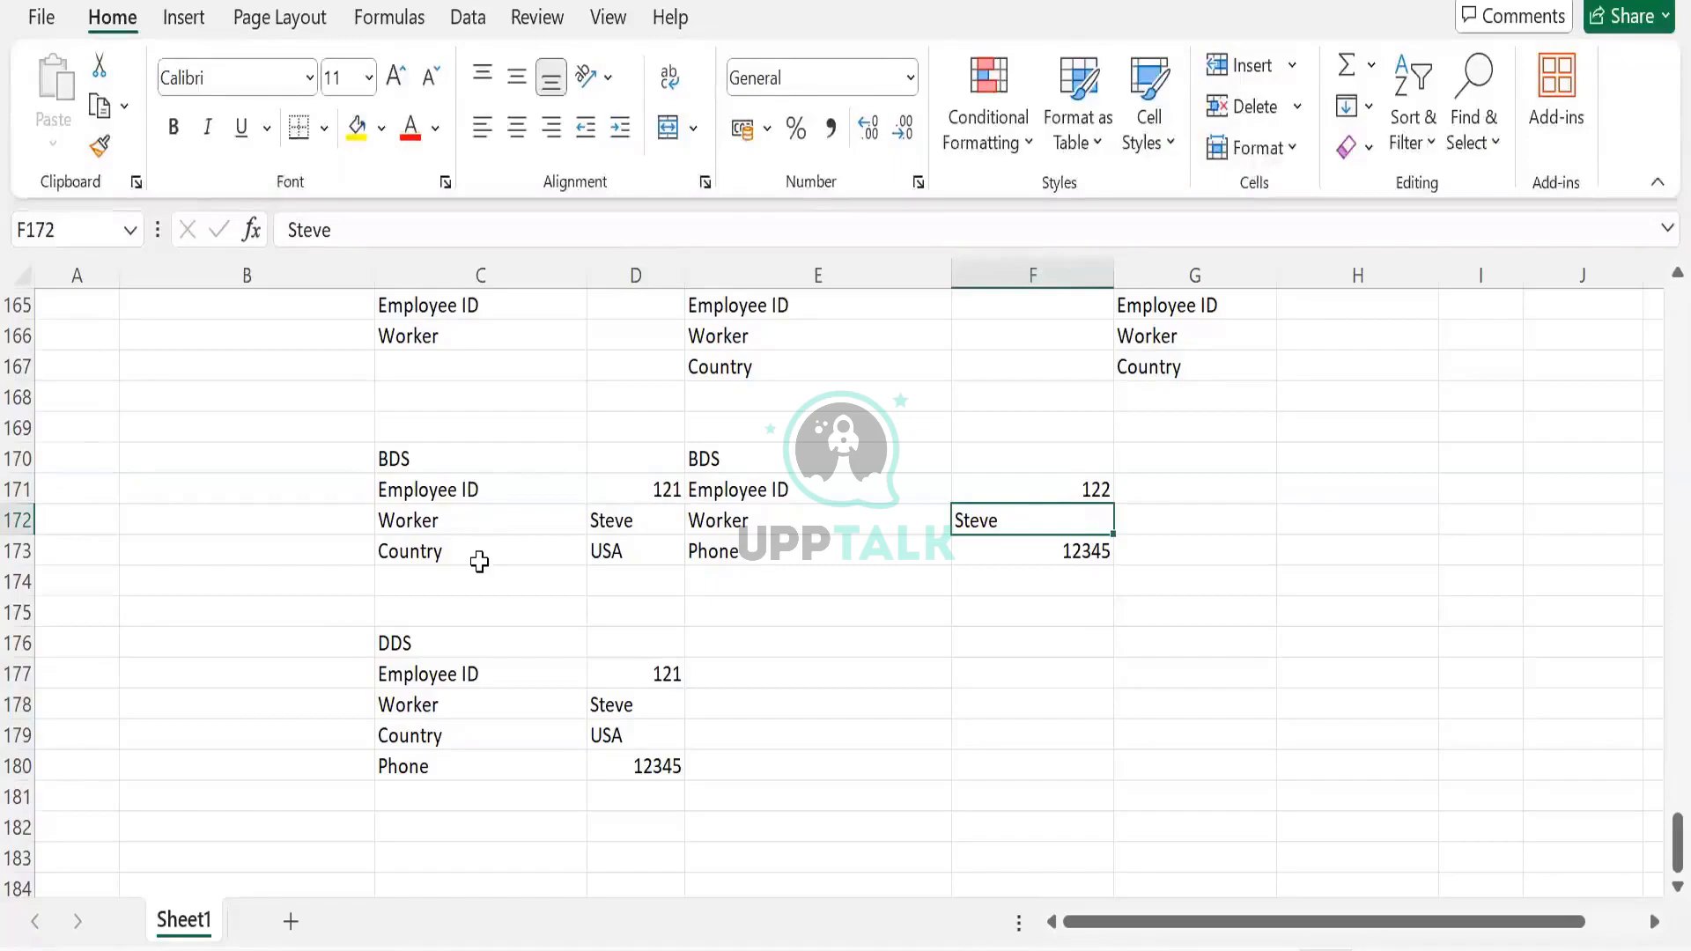
click(620, 494)
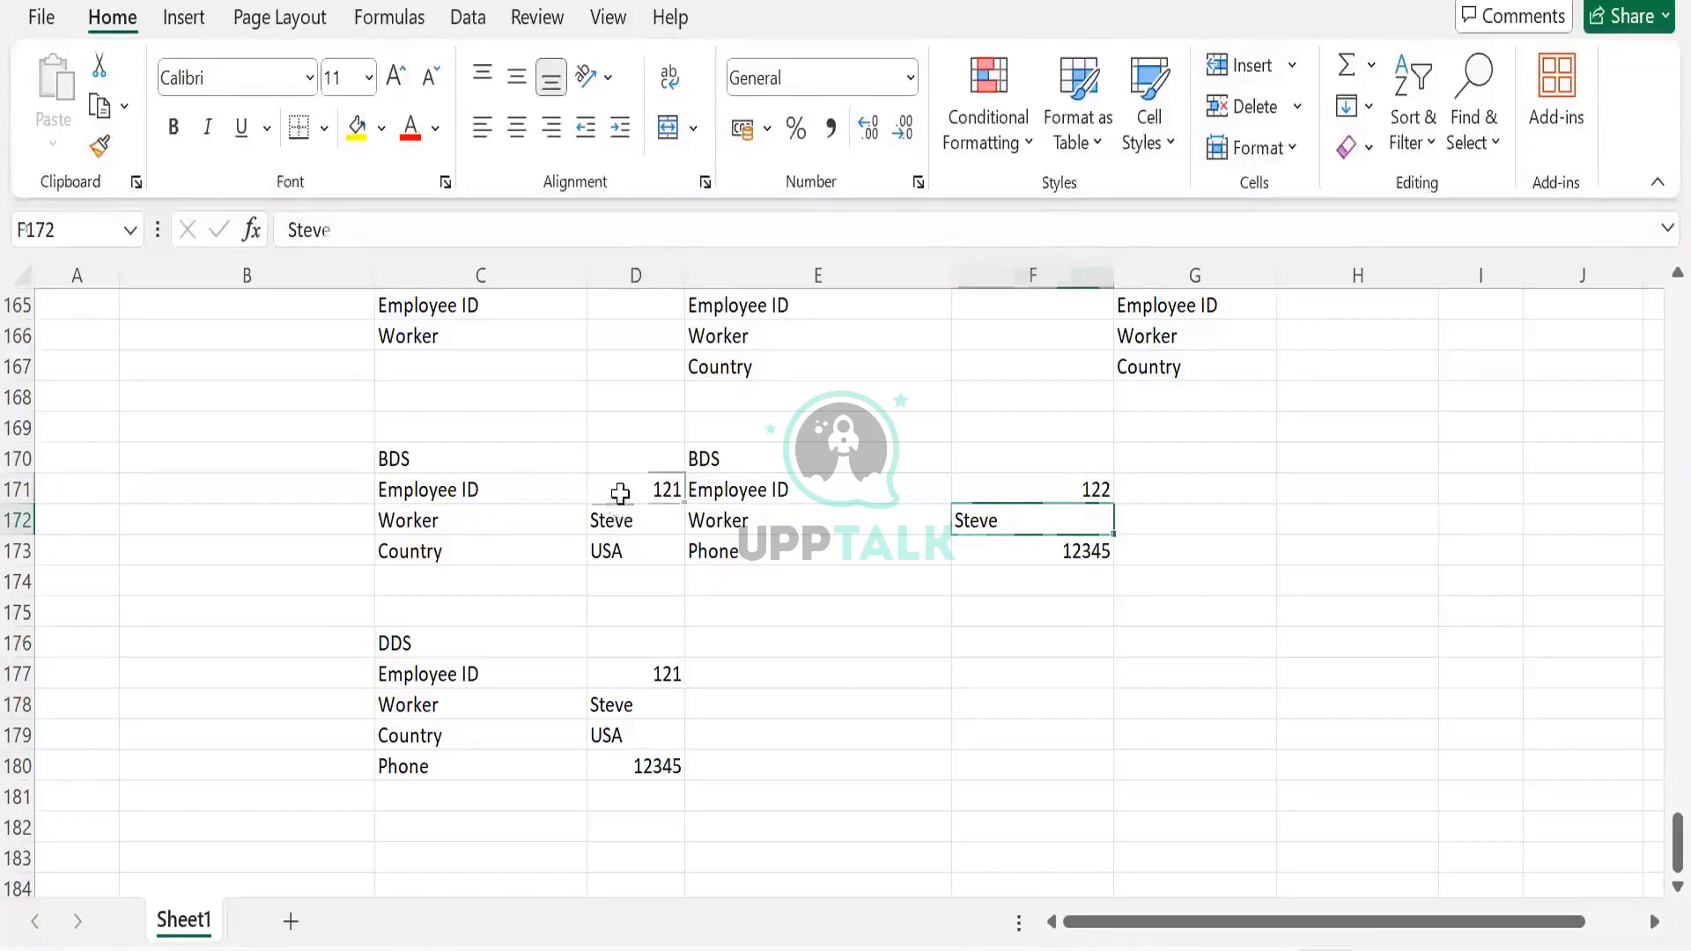
drag(617, 491, 626, 555)
click(658, 485)
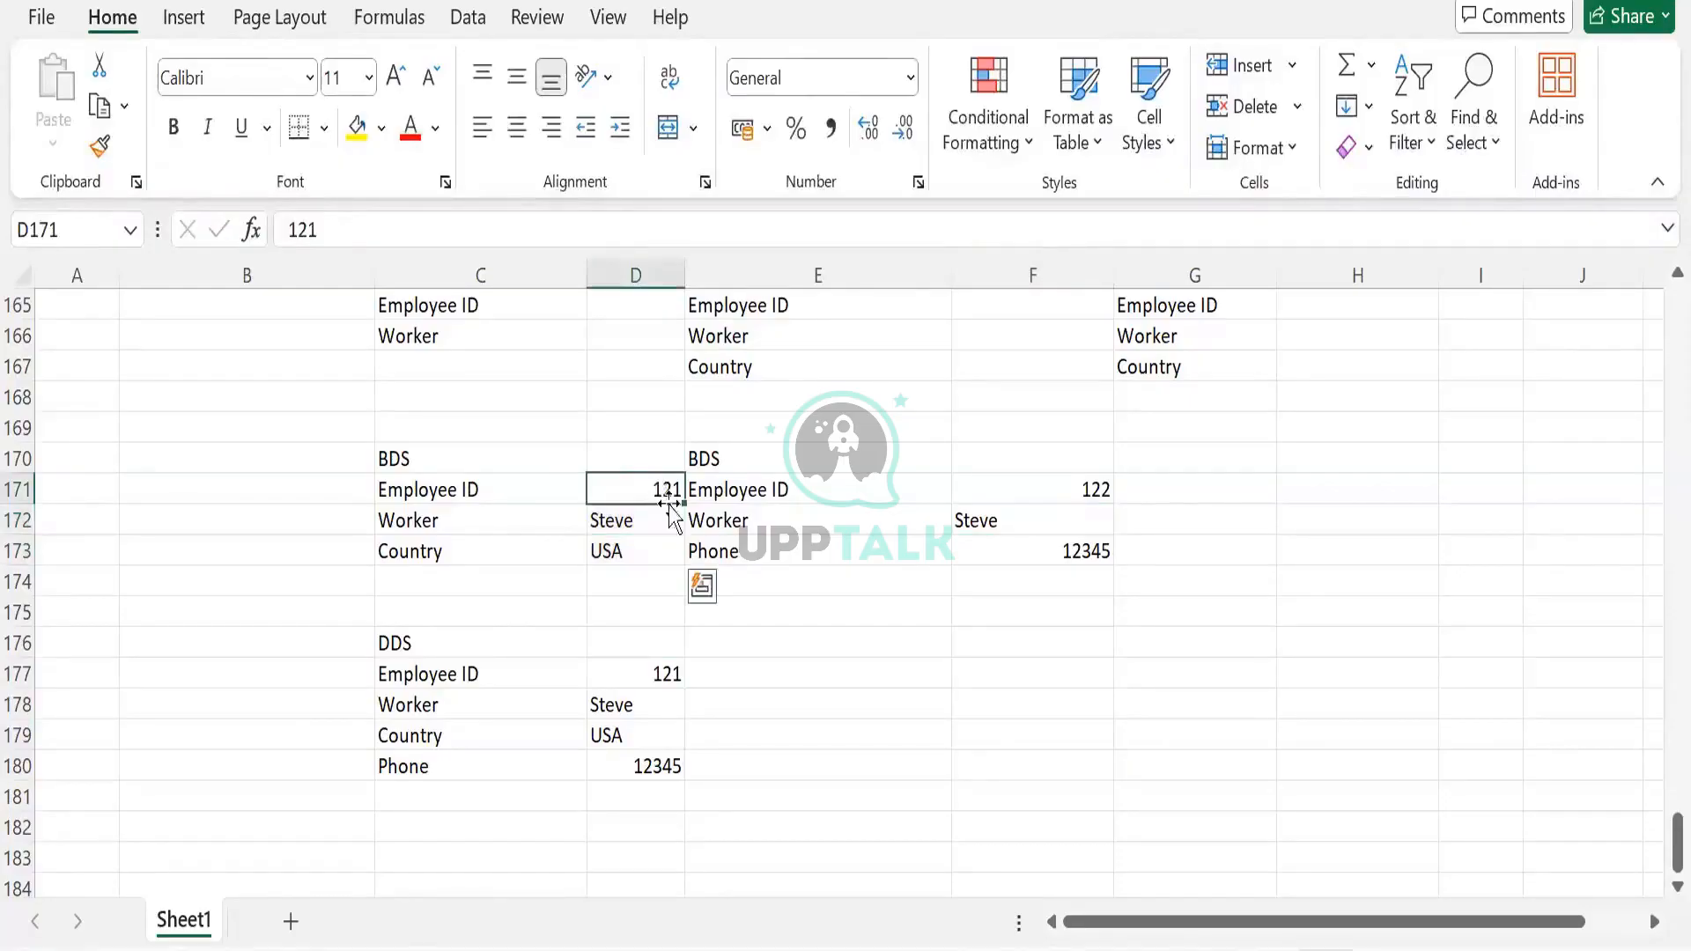
click(1017, 484)
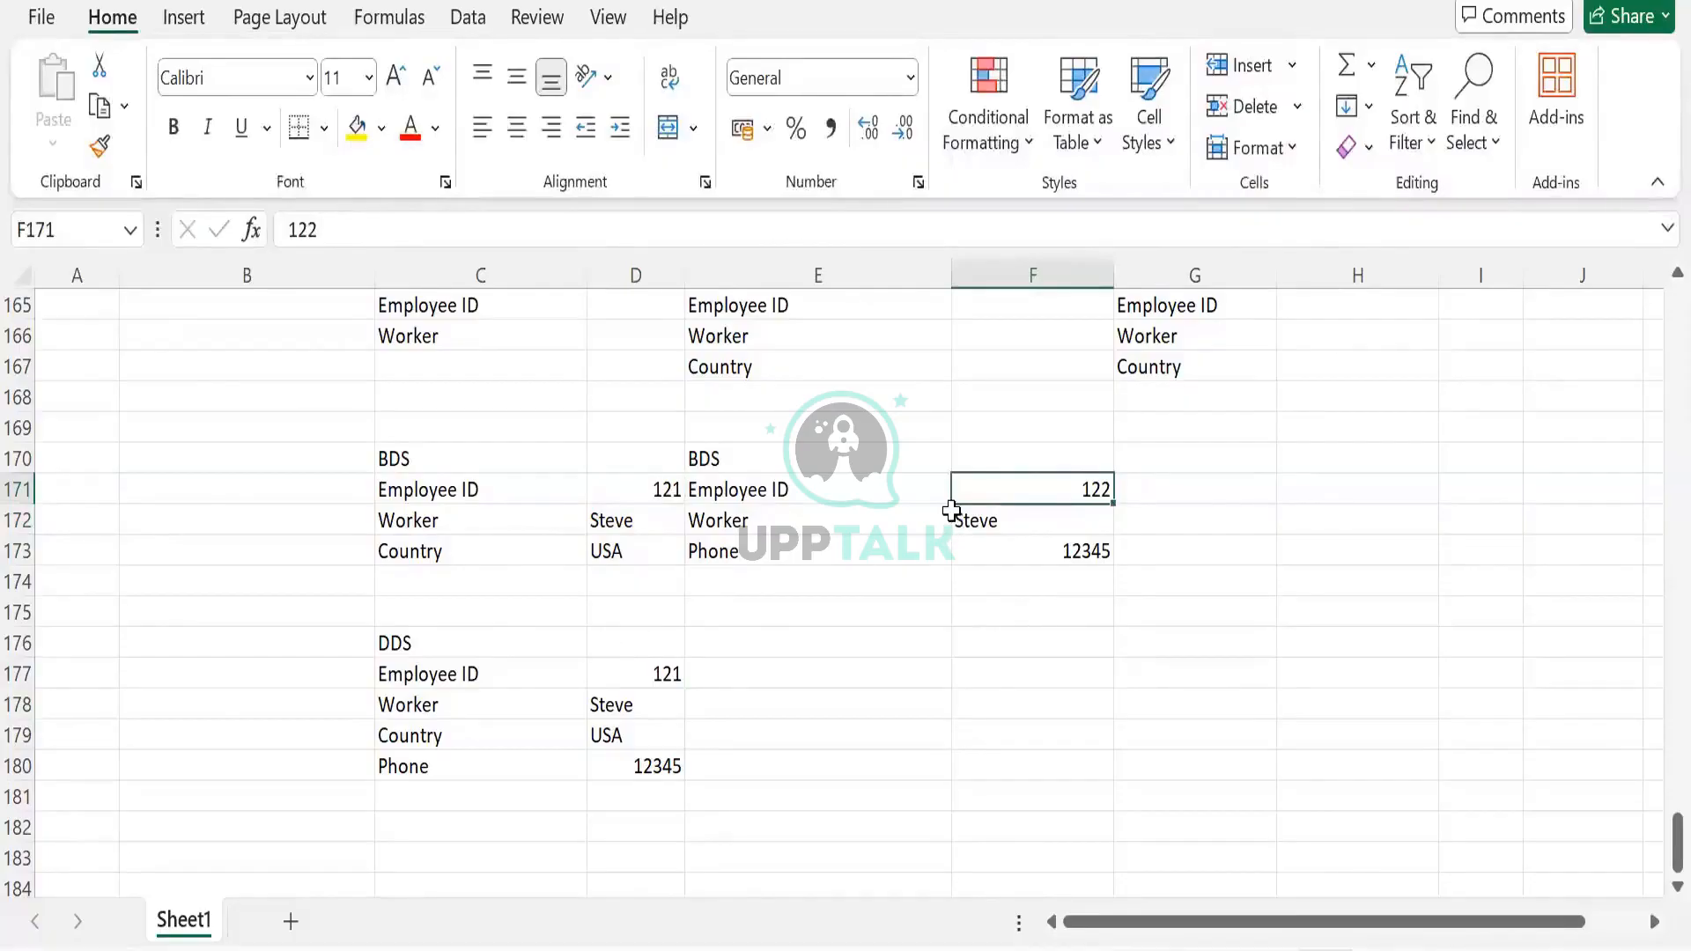
text(121)
key(Tab)
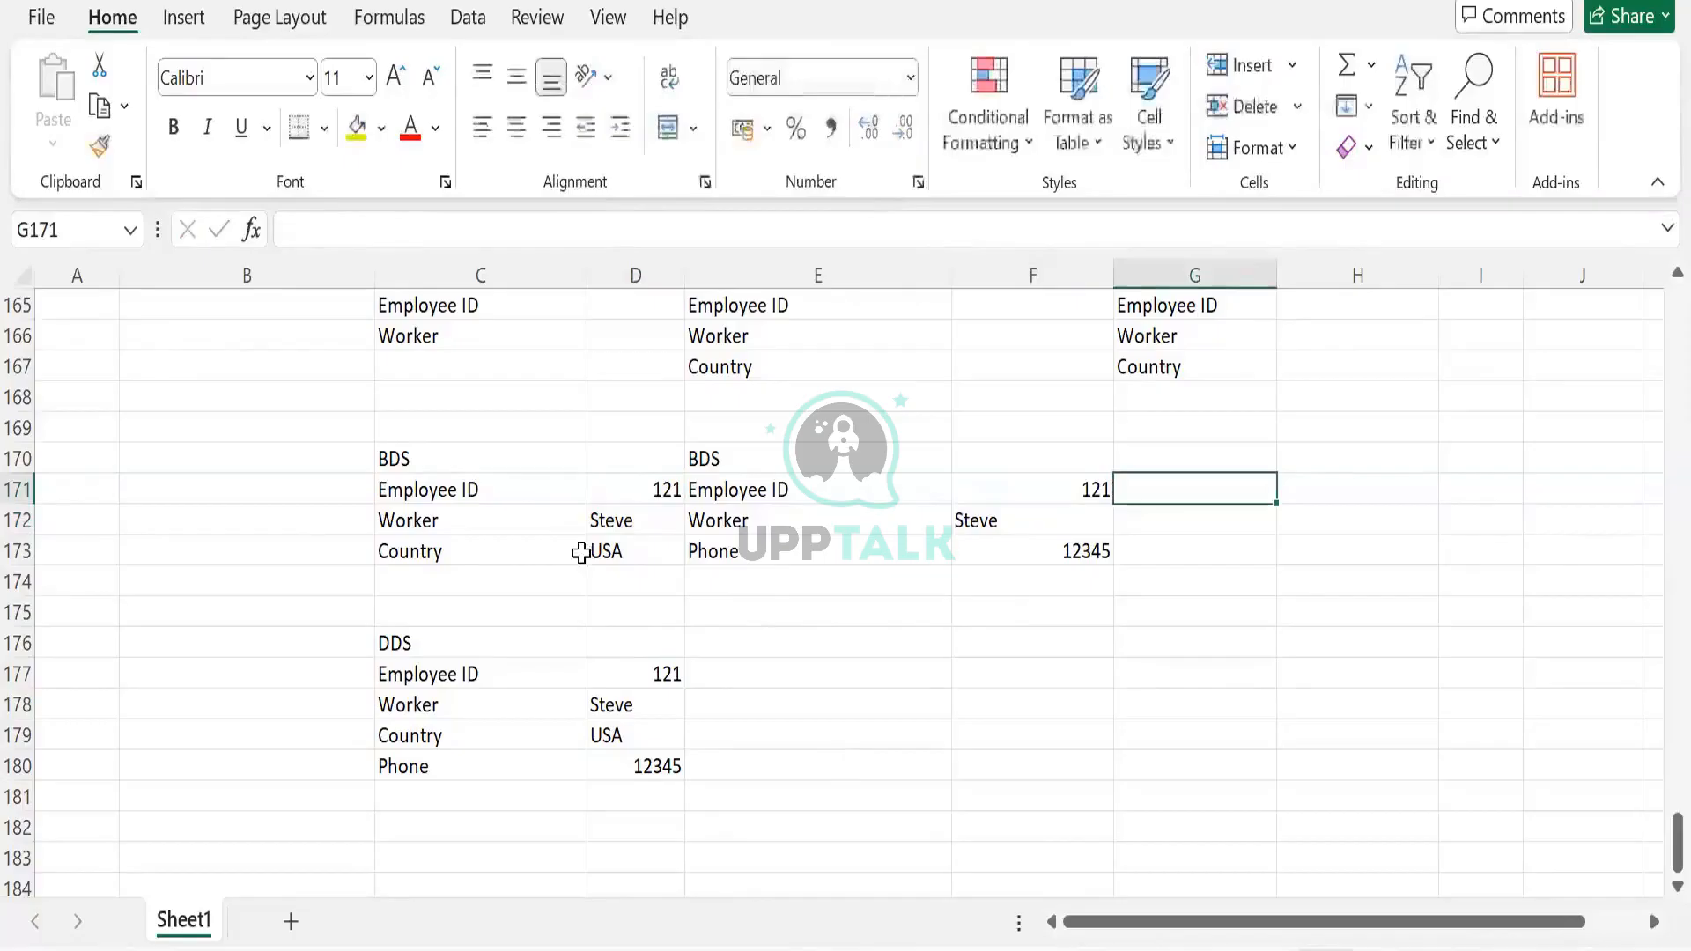
click(626, 489)
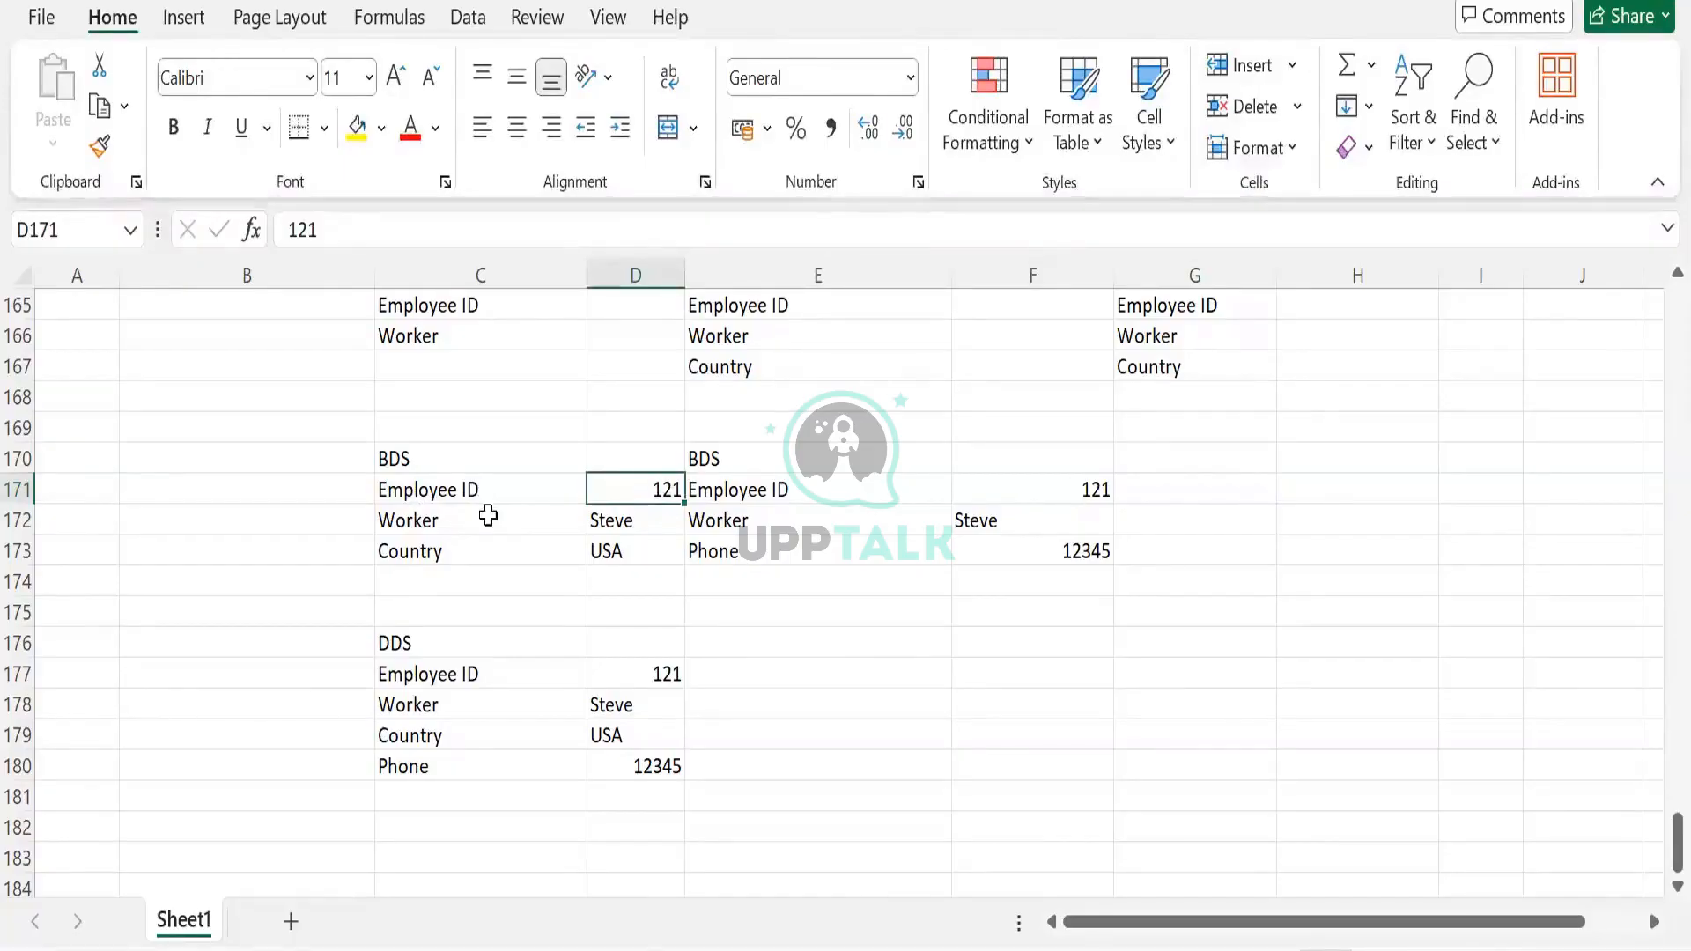
drag(469, 680, 454, 774)
click(996, 484)
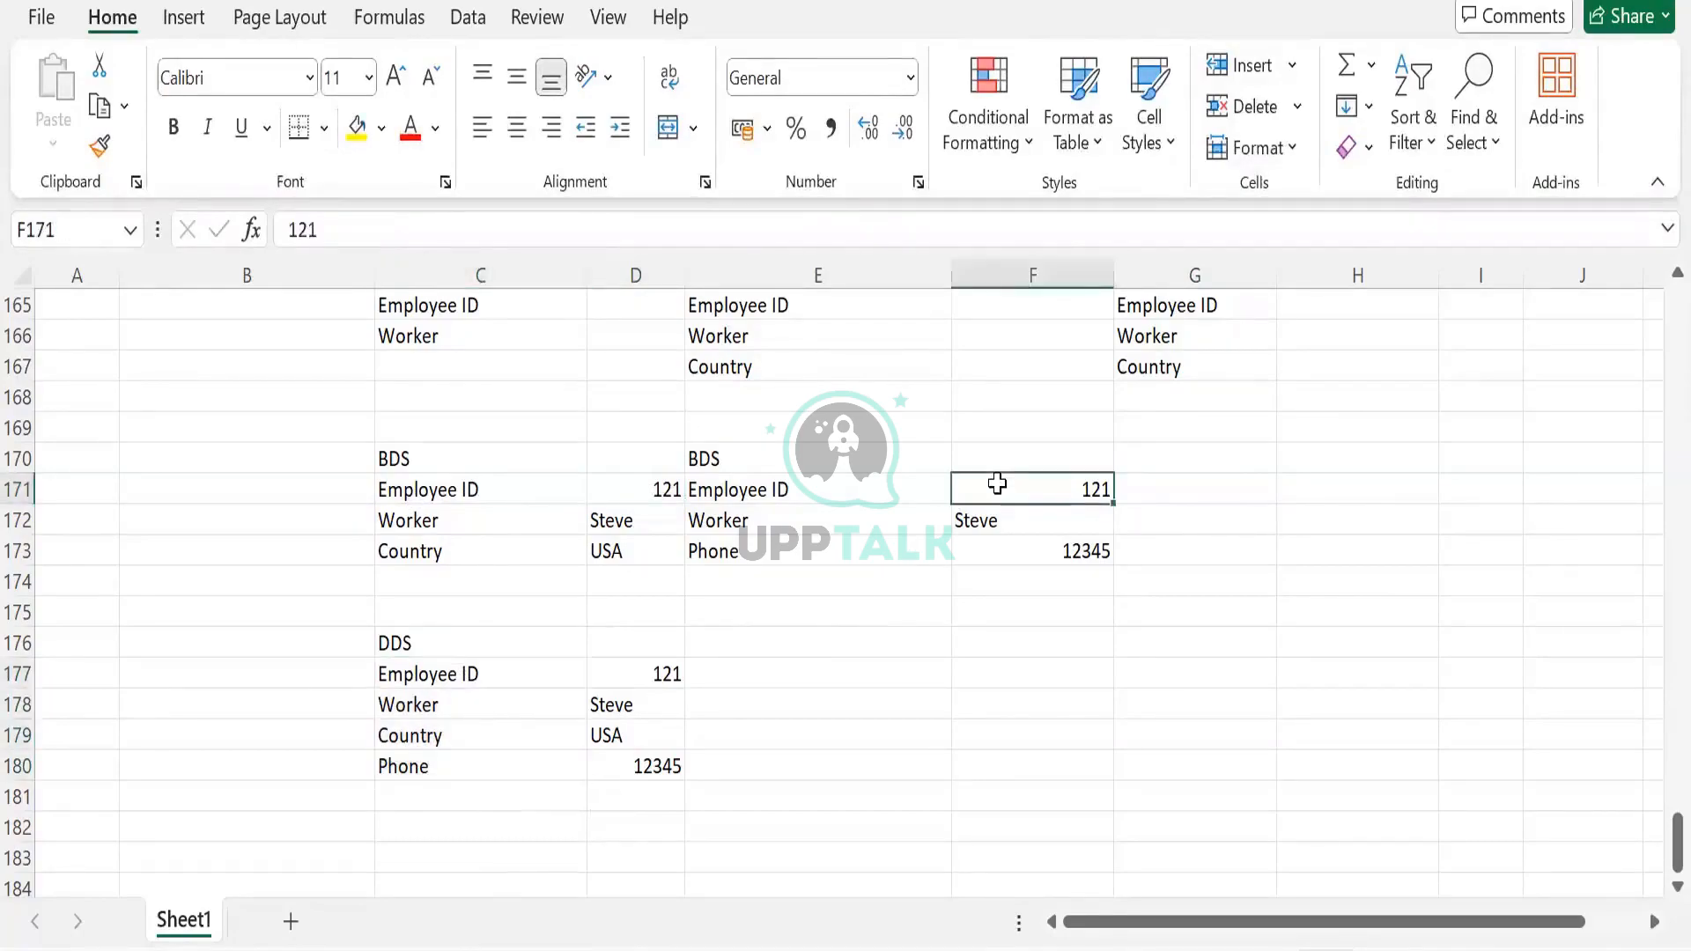
text(122)
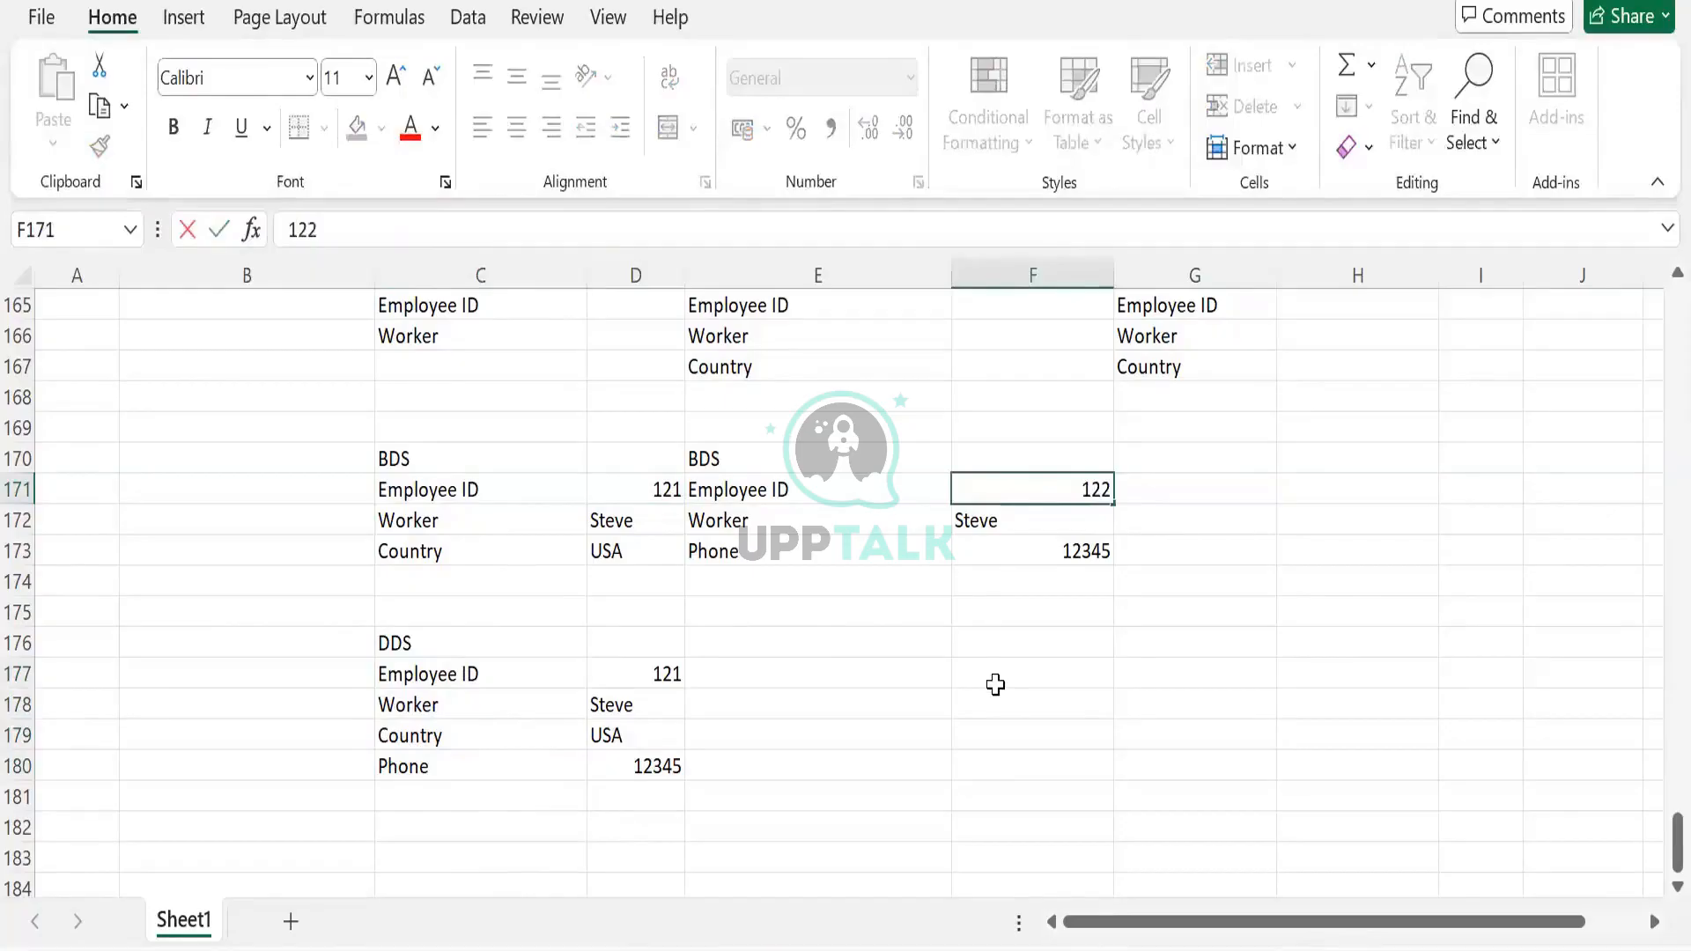
Confirm Employee ID 122 for the second BDS record and enter 121 in G171
key(Tab)
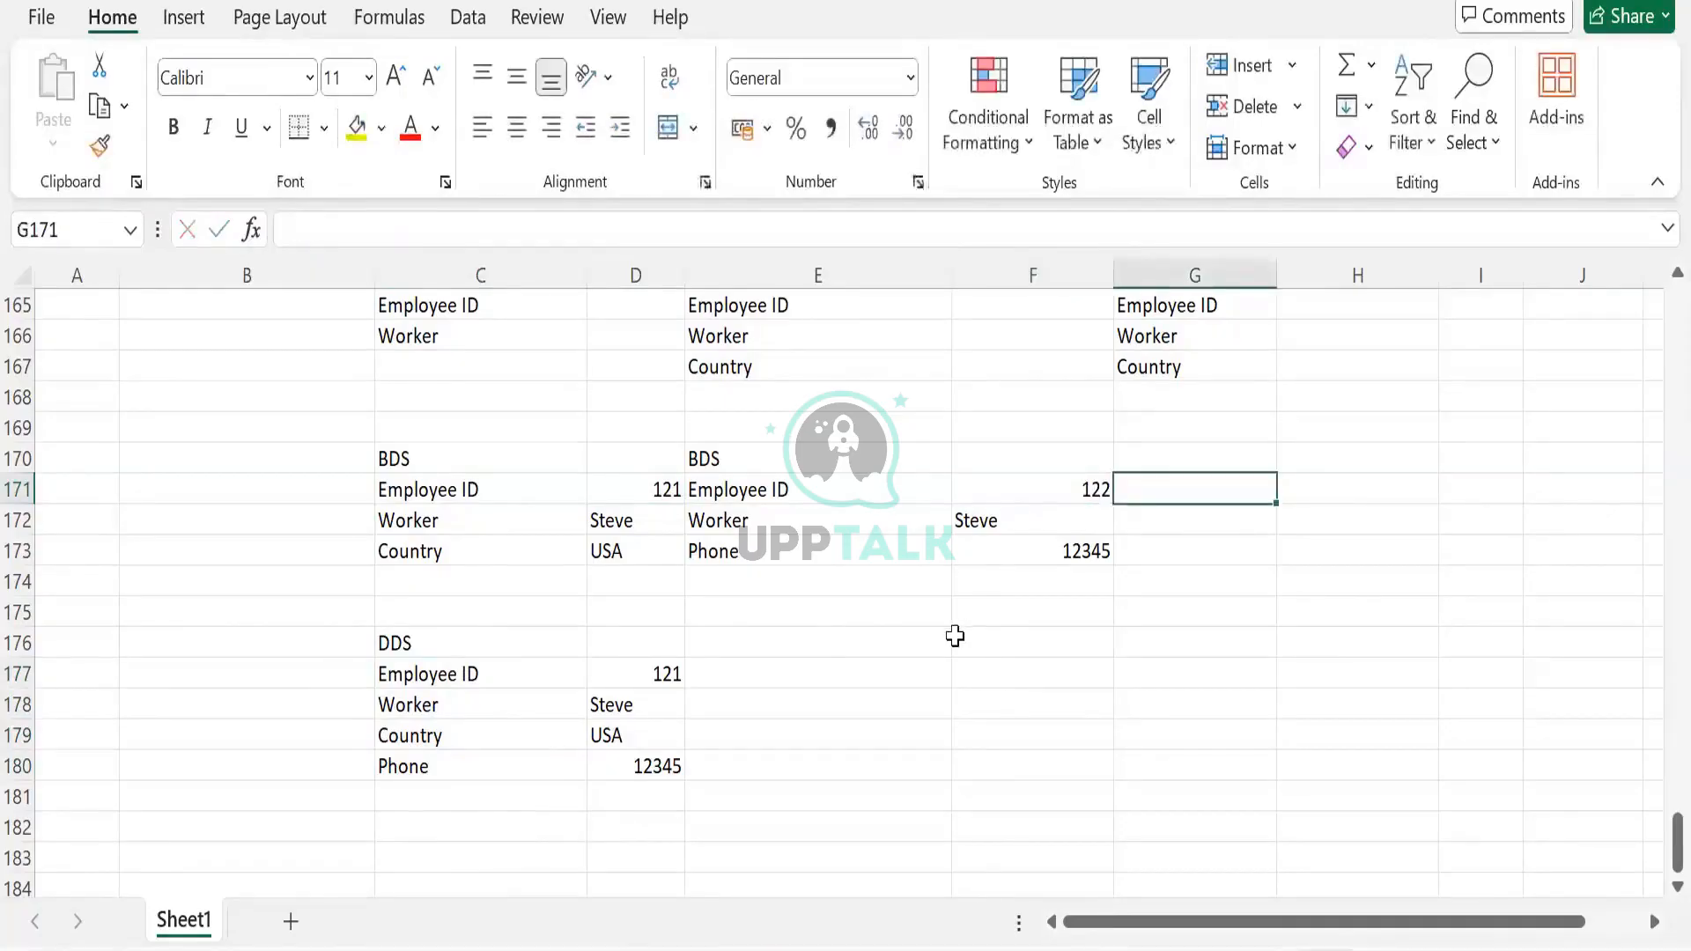
click(631, 489)
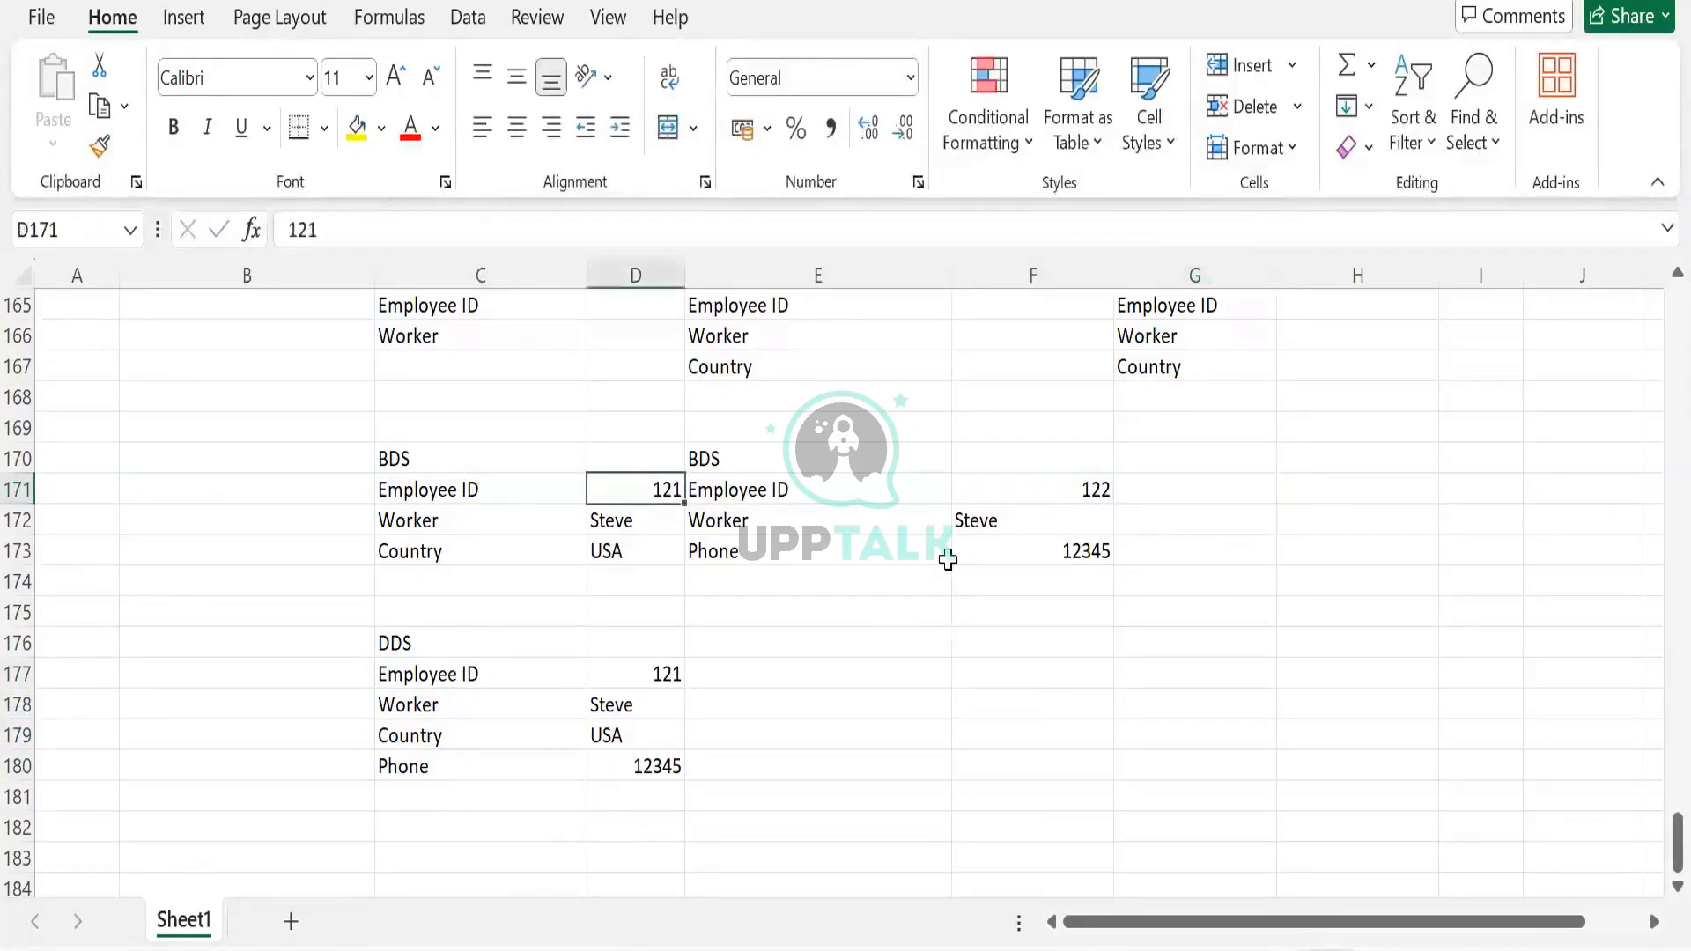
click(1057, 488)
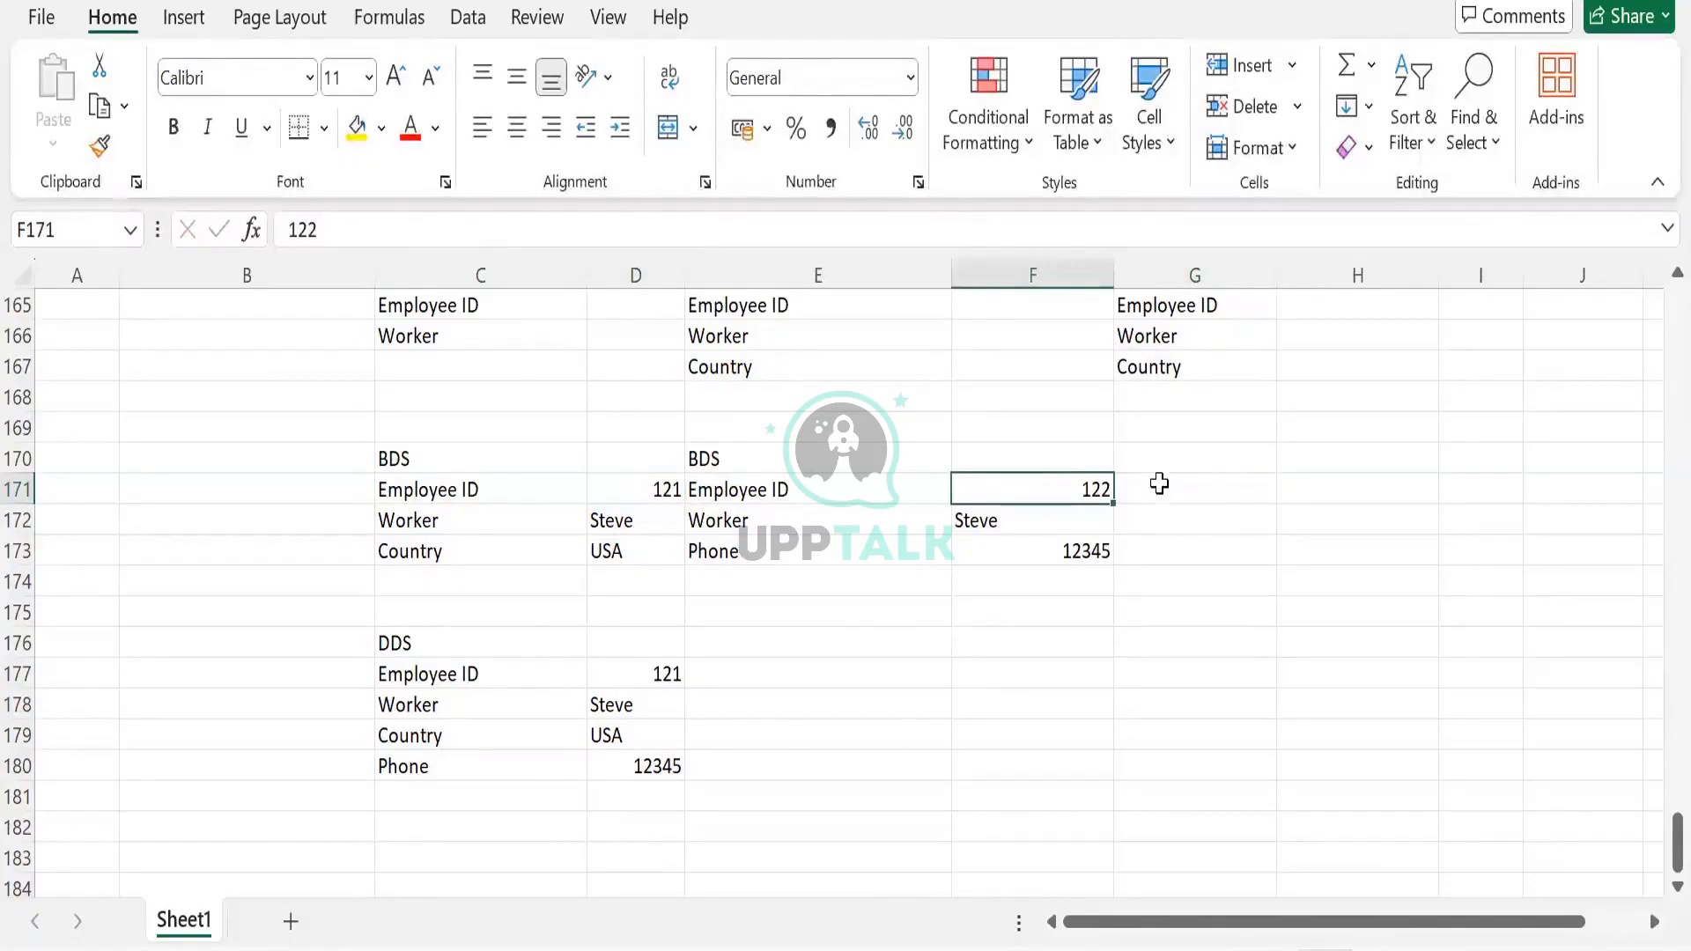
key(Right)
text(121)
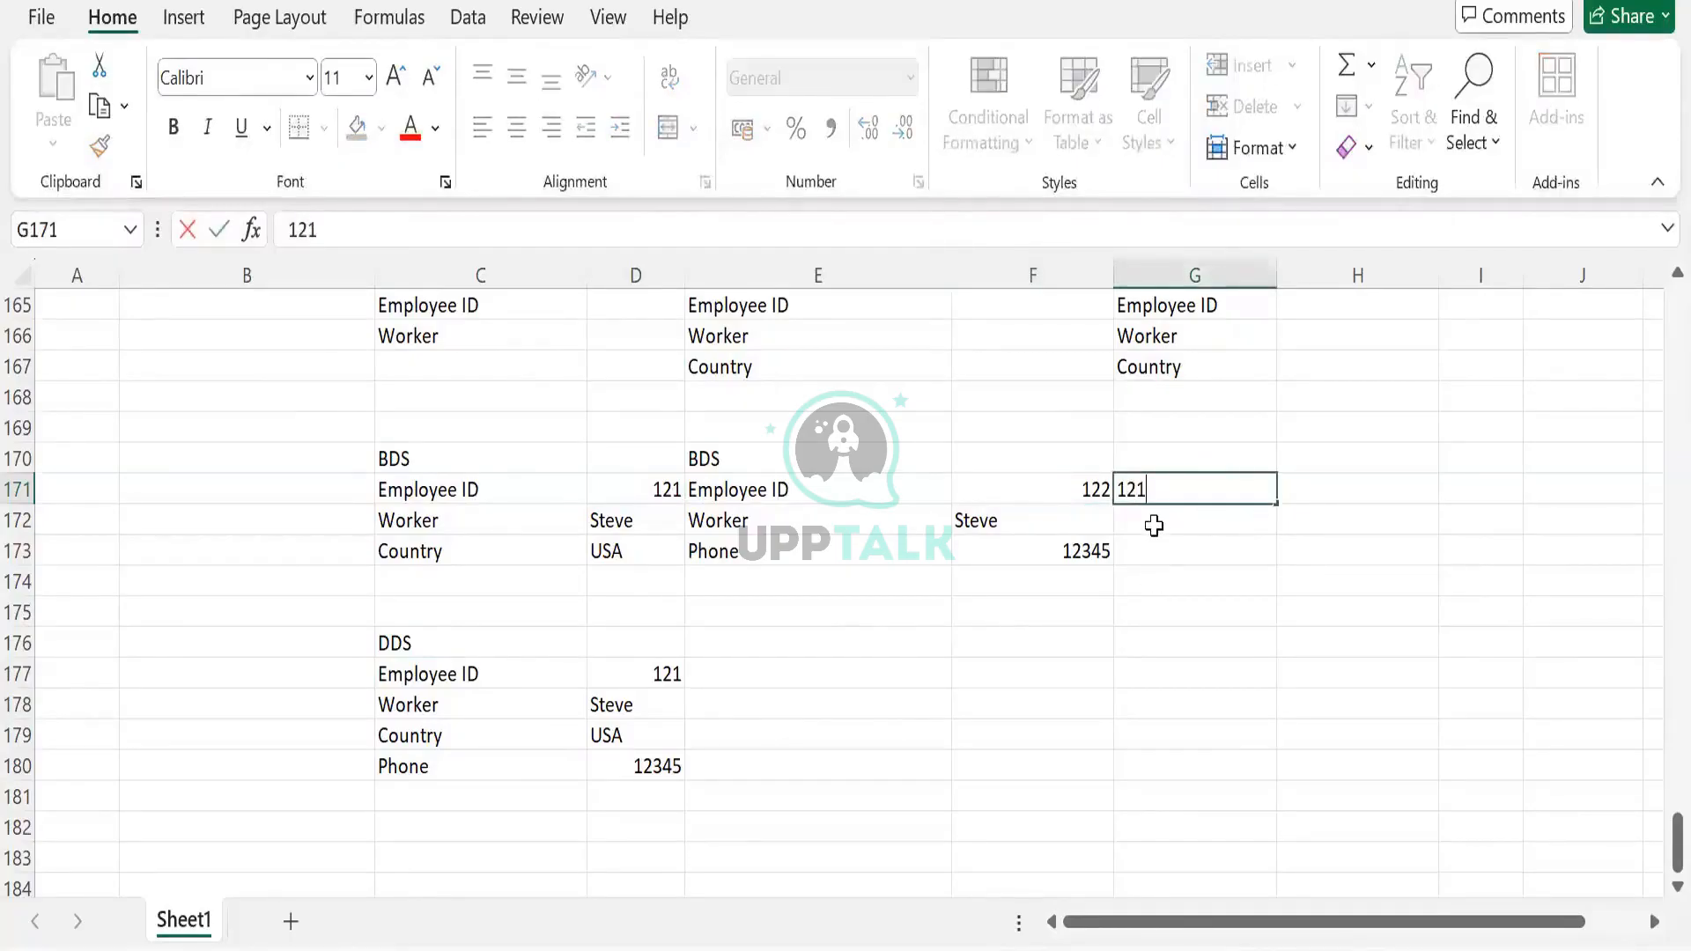
key(Return)
Give the second record a new worker name and the third record the first worker's name
text(Logan)
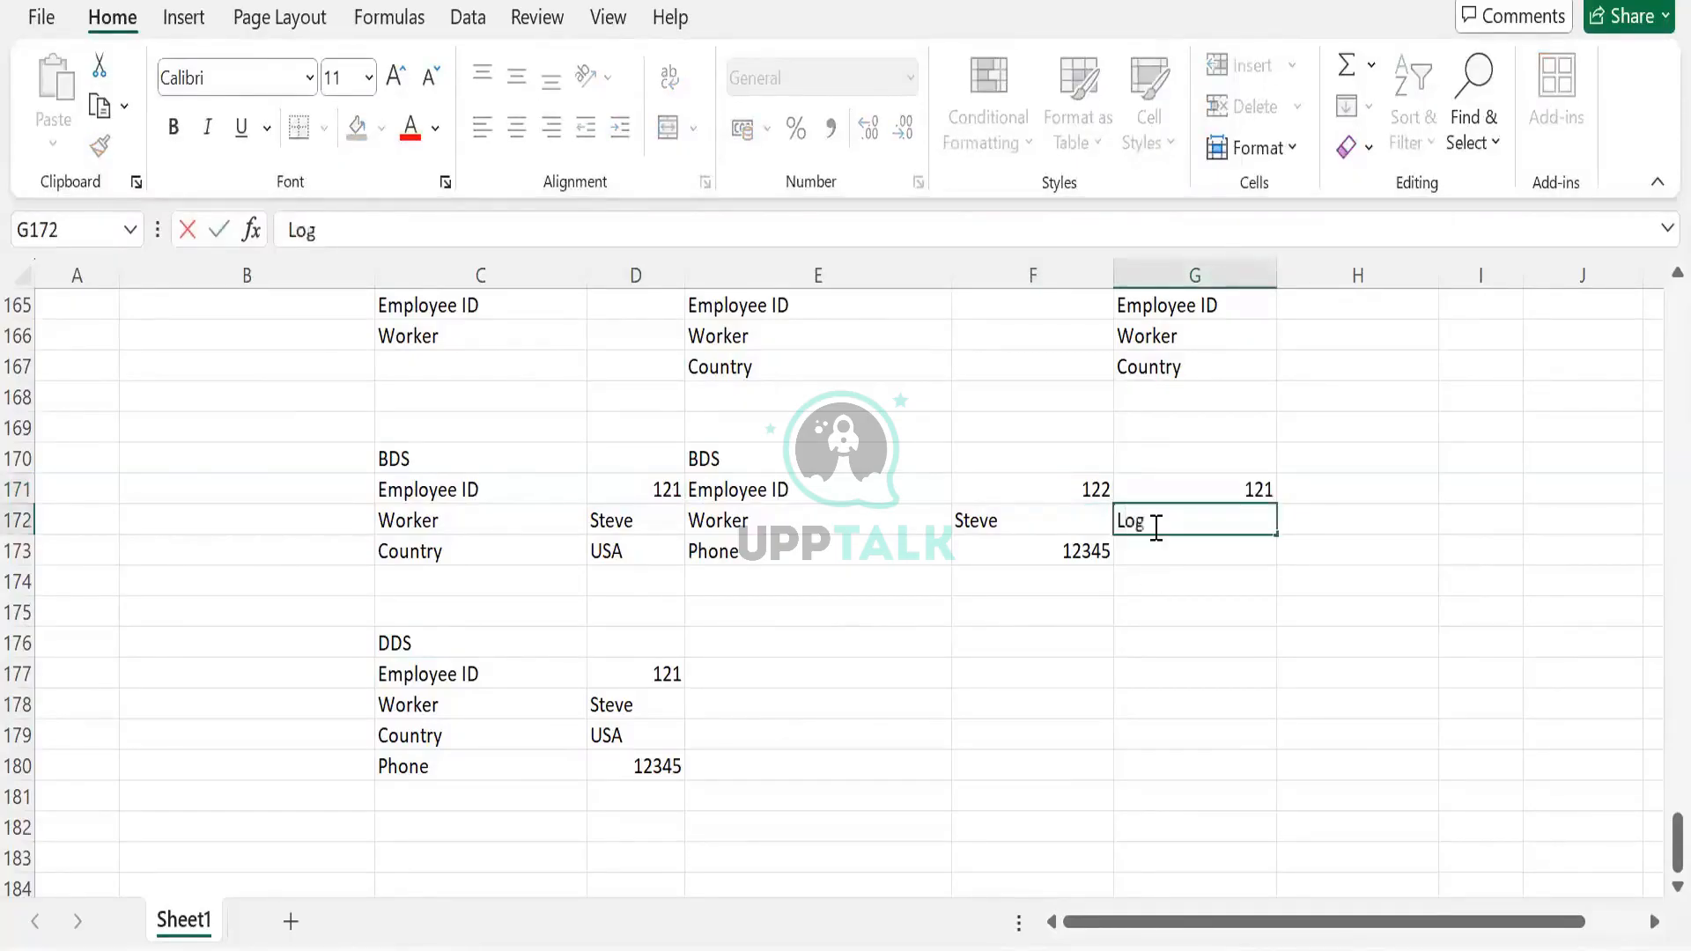
key(BackSpace)
key(Left)
text(Logan)
click(1153, 525)
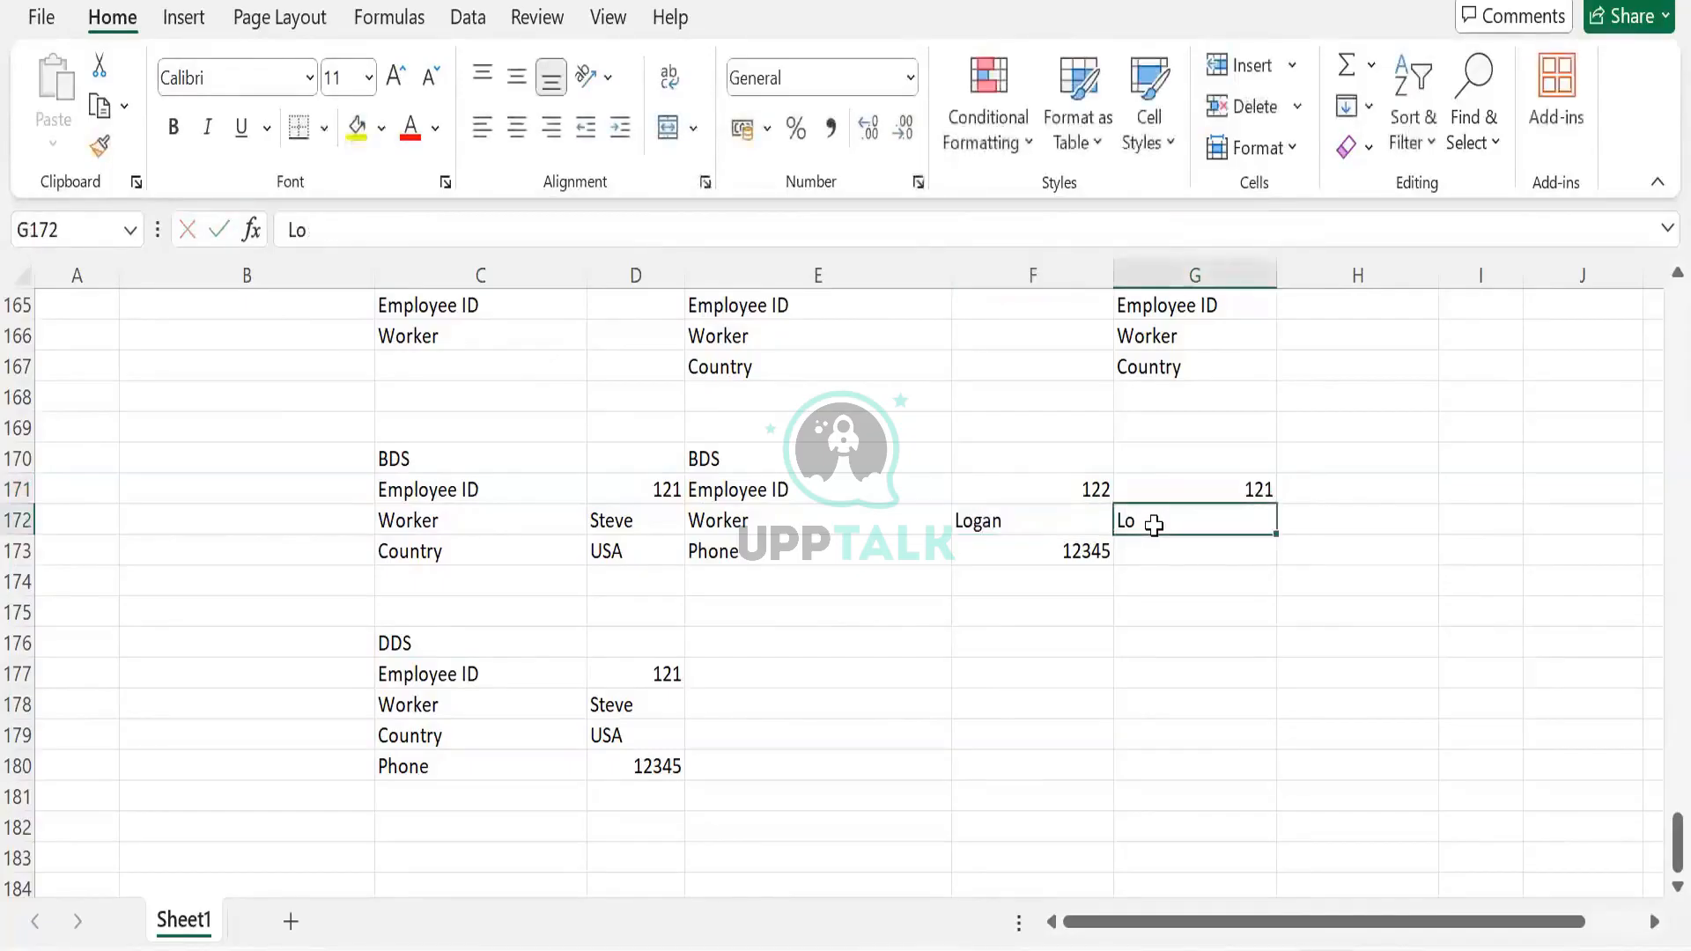
text(Steg)
key(BackSpace)
text(ve)
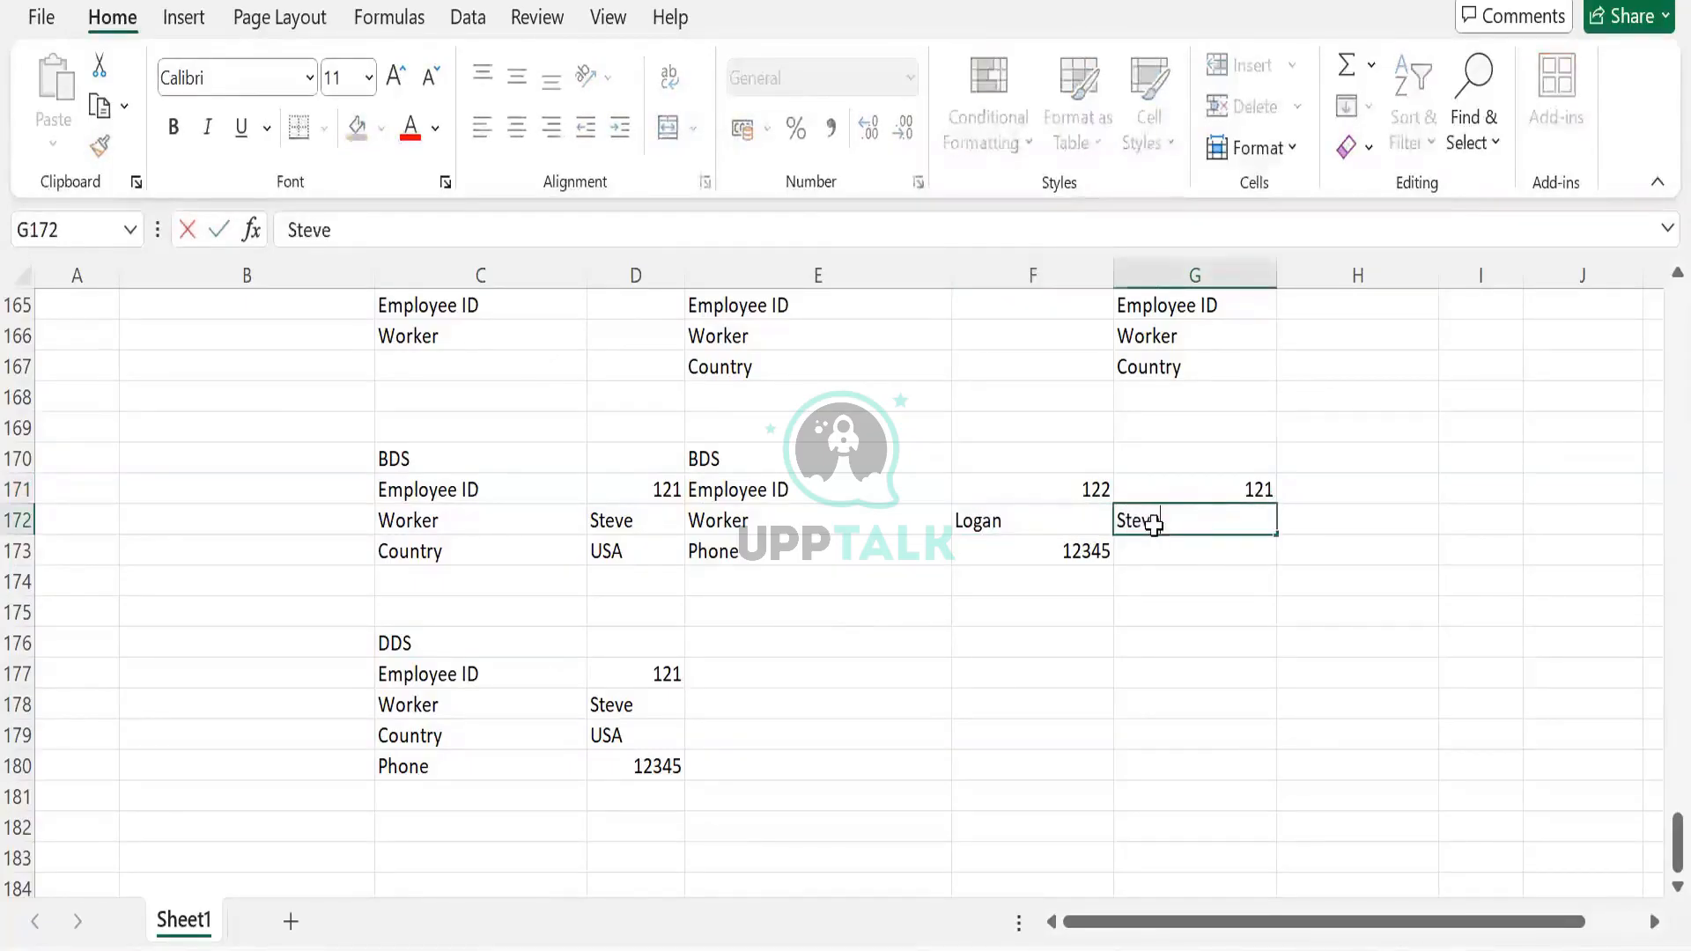
key(Right)
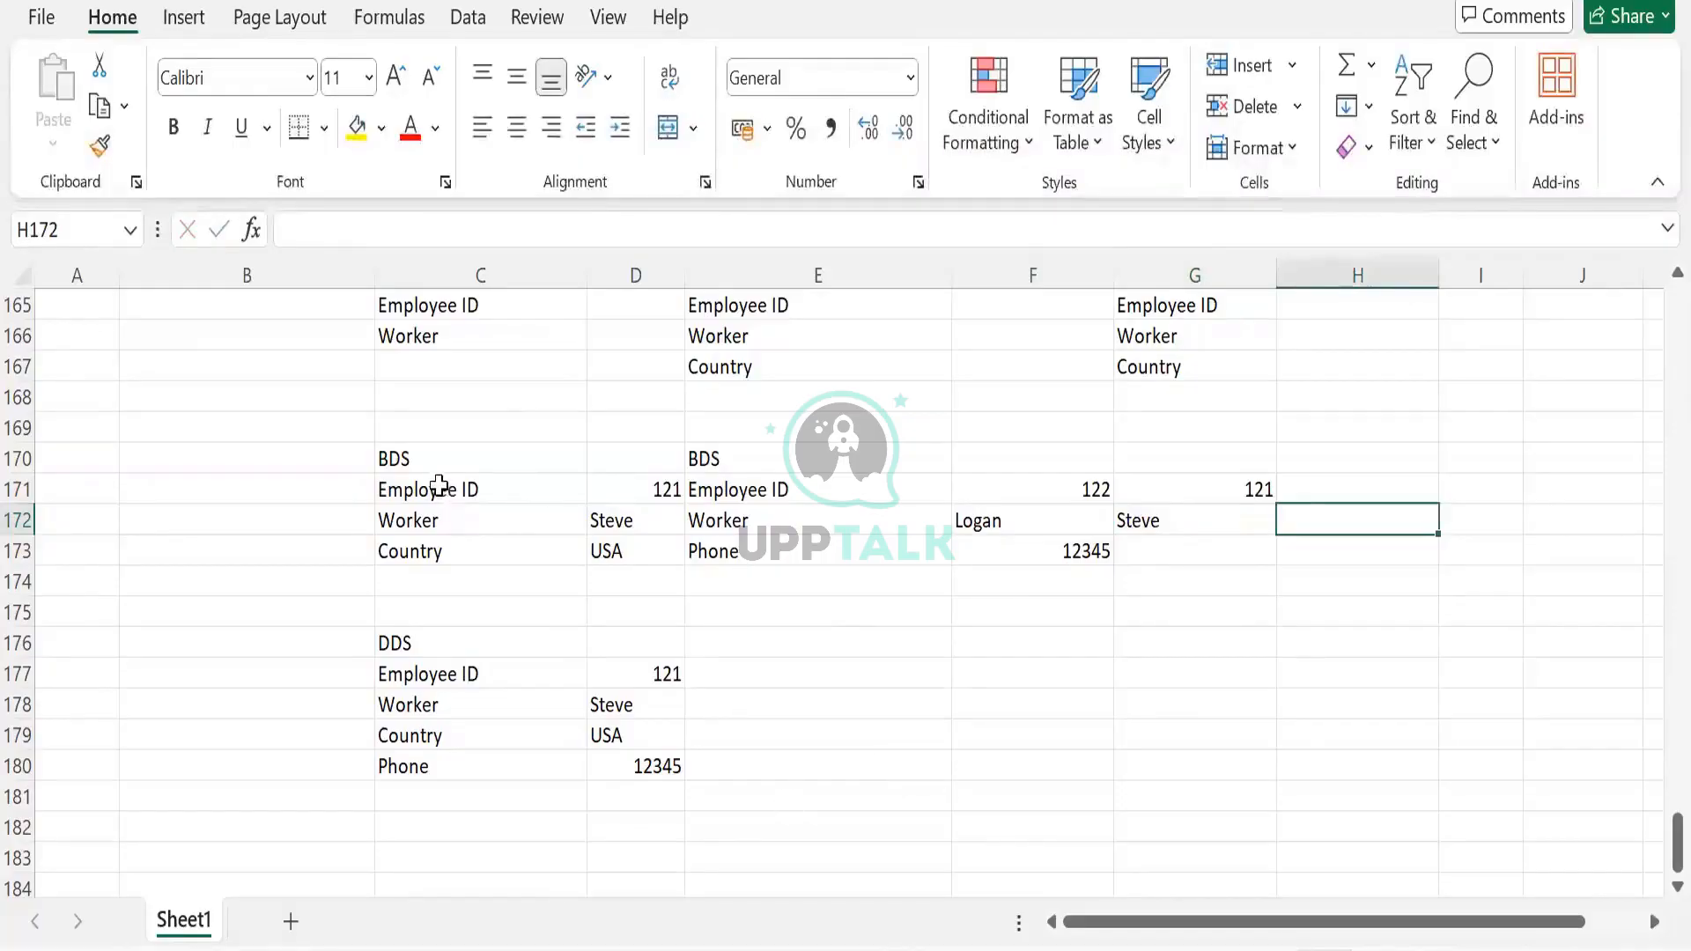
Select the BDS field labels and each record's values to compare them
drag(441, 484, 525, 581)
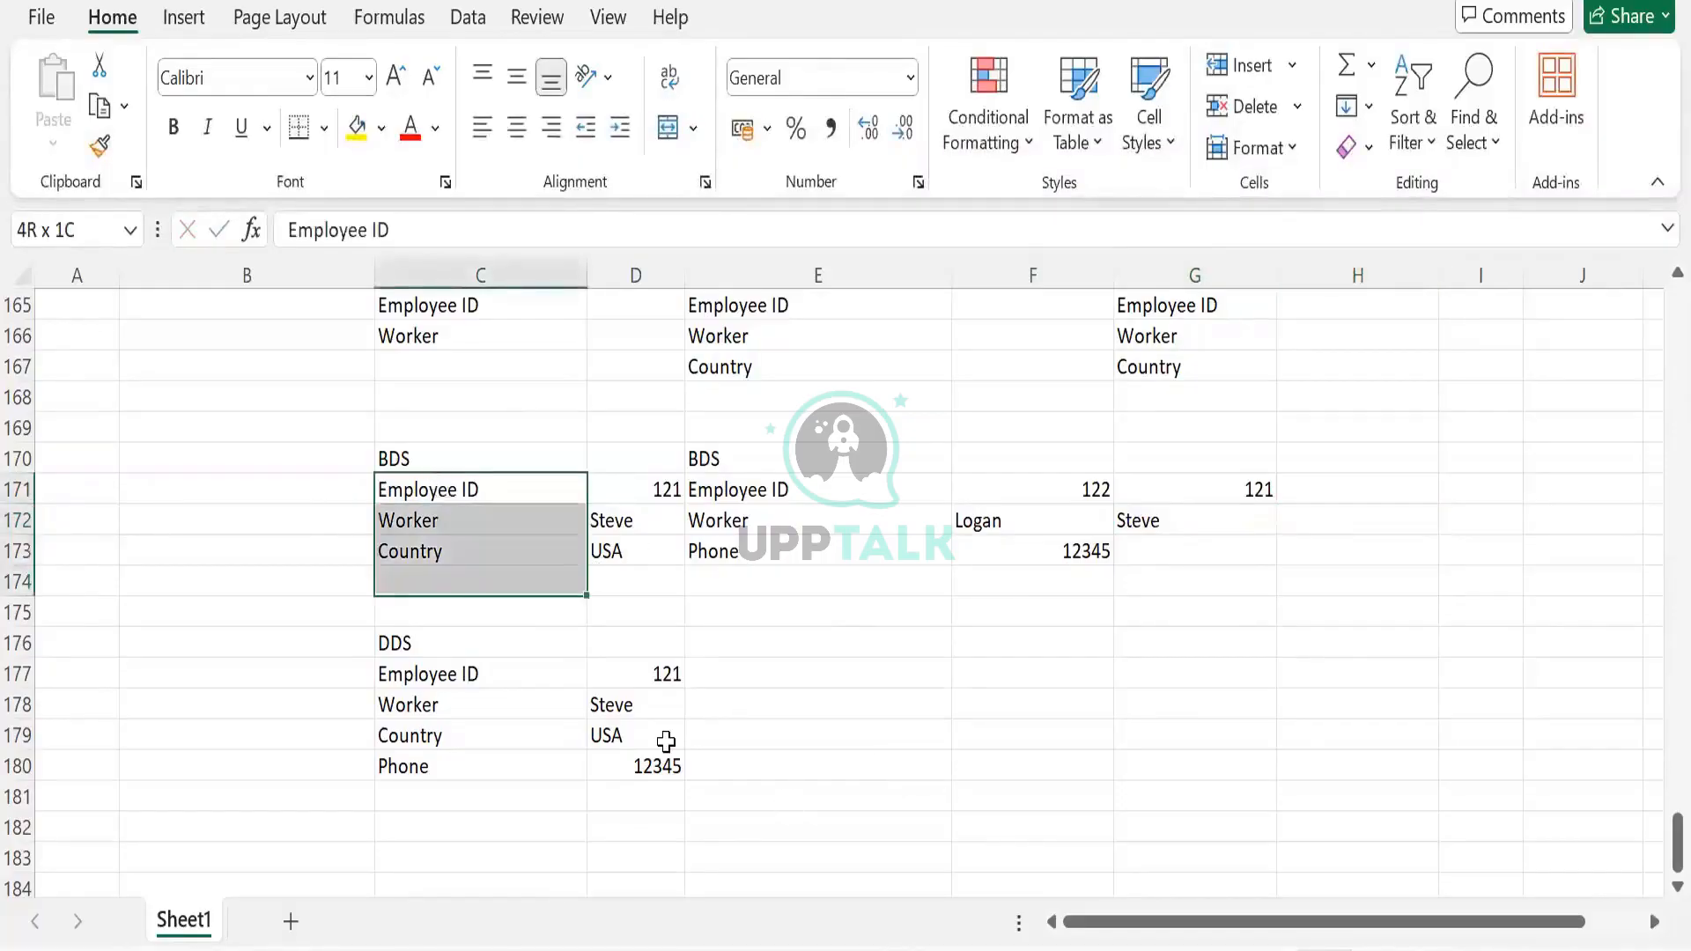
key(shift+Right)
key(shift+Up)
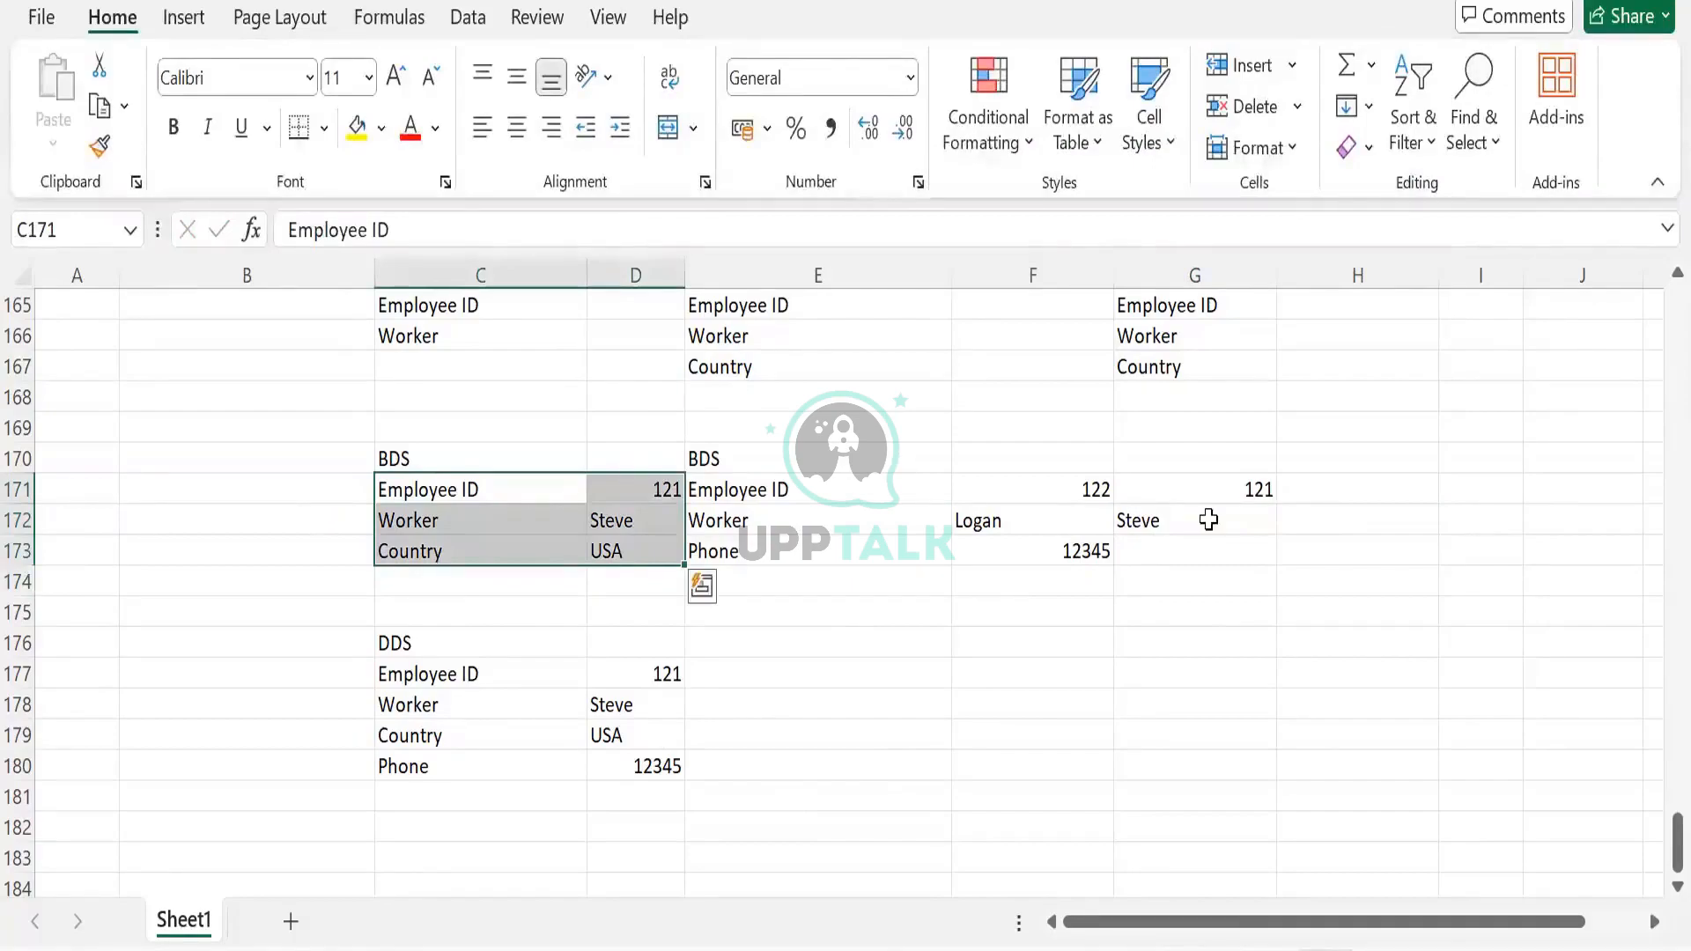
drag(1209, 491, 1223, 534)
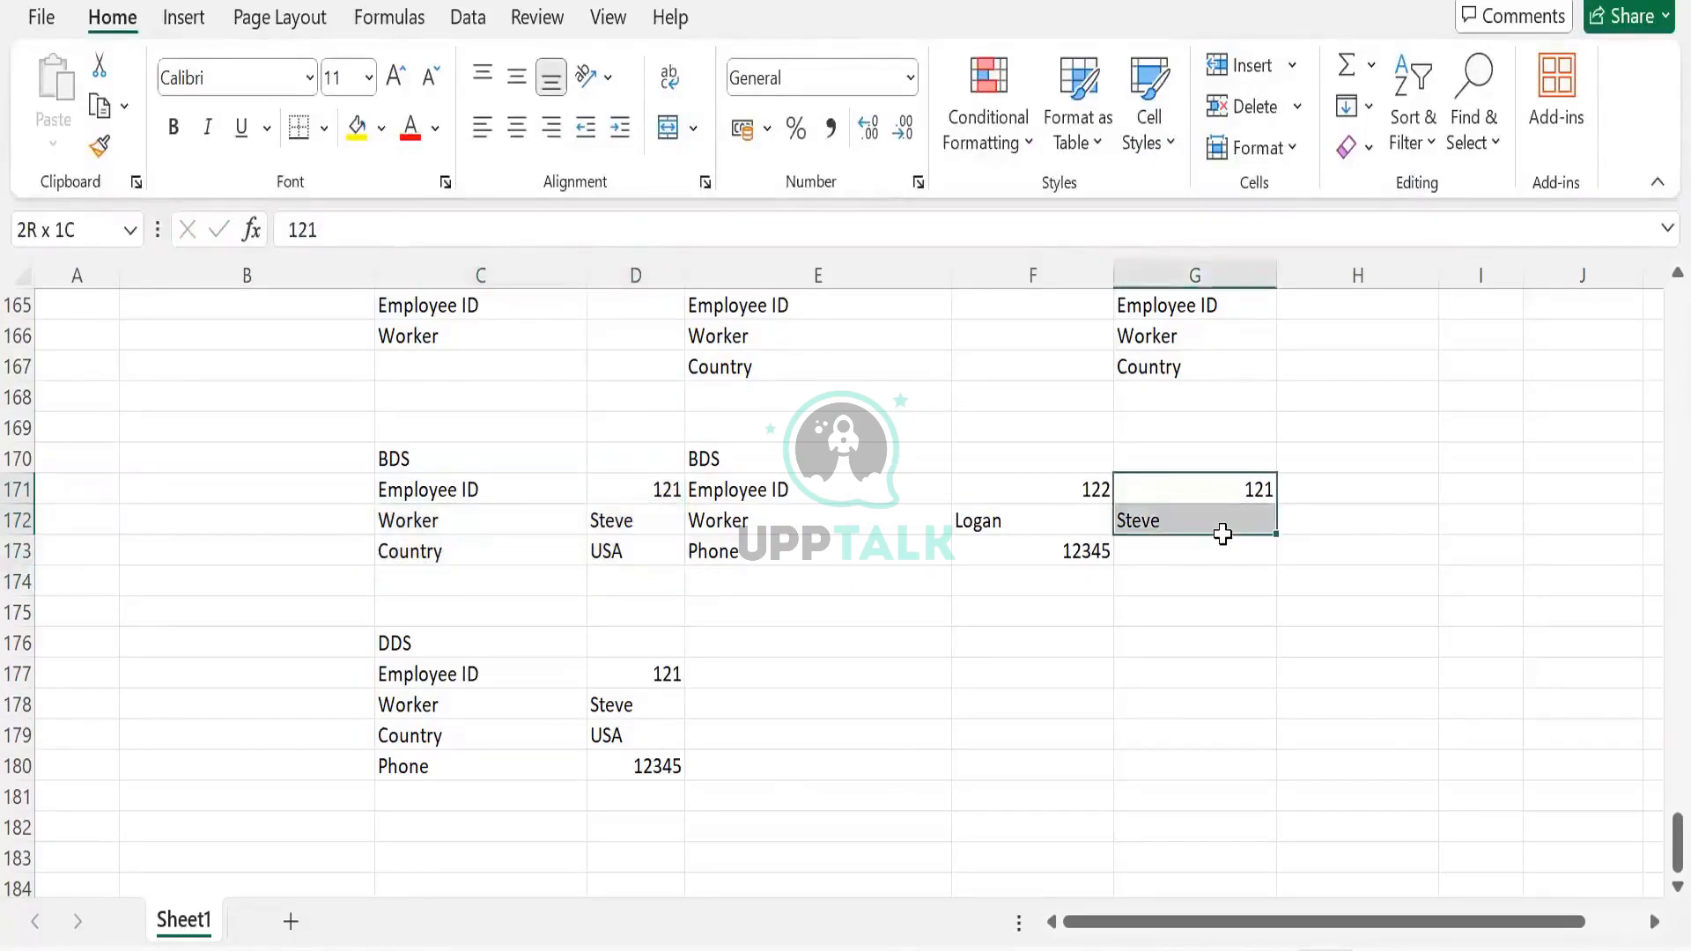
drag(1061, 494, 1072, 577)
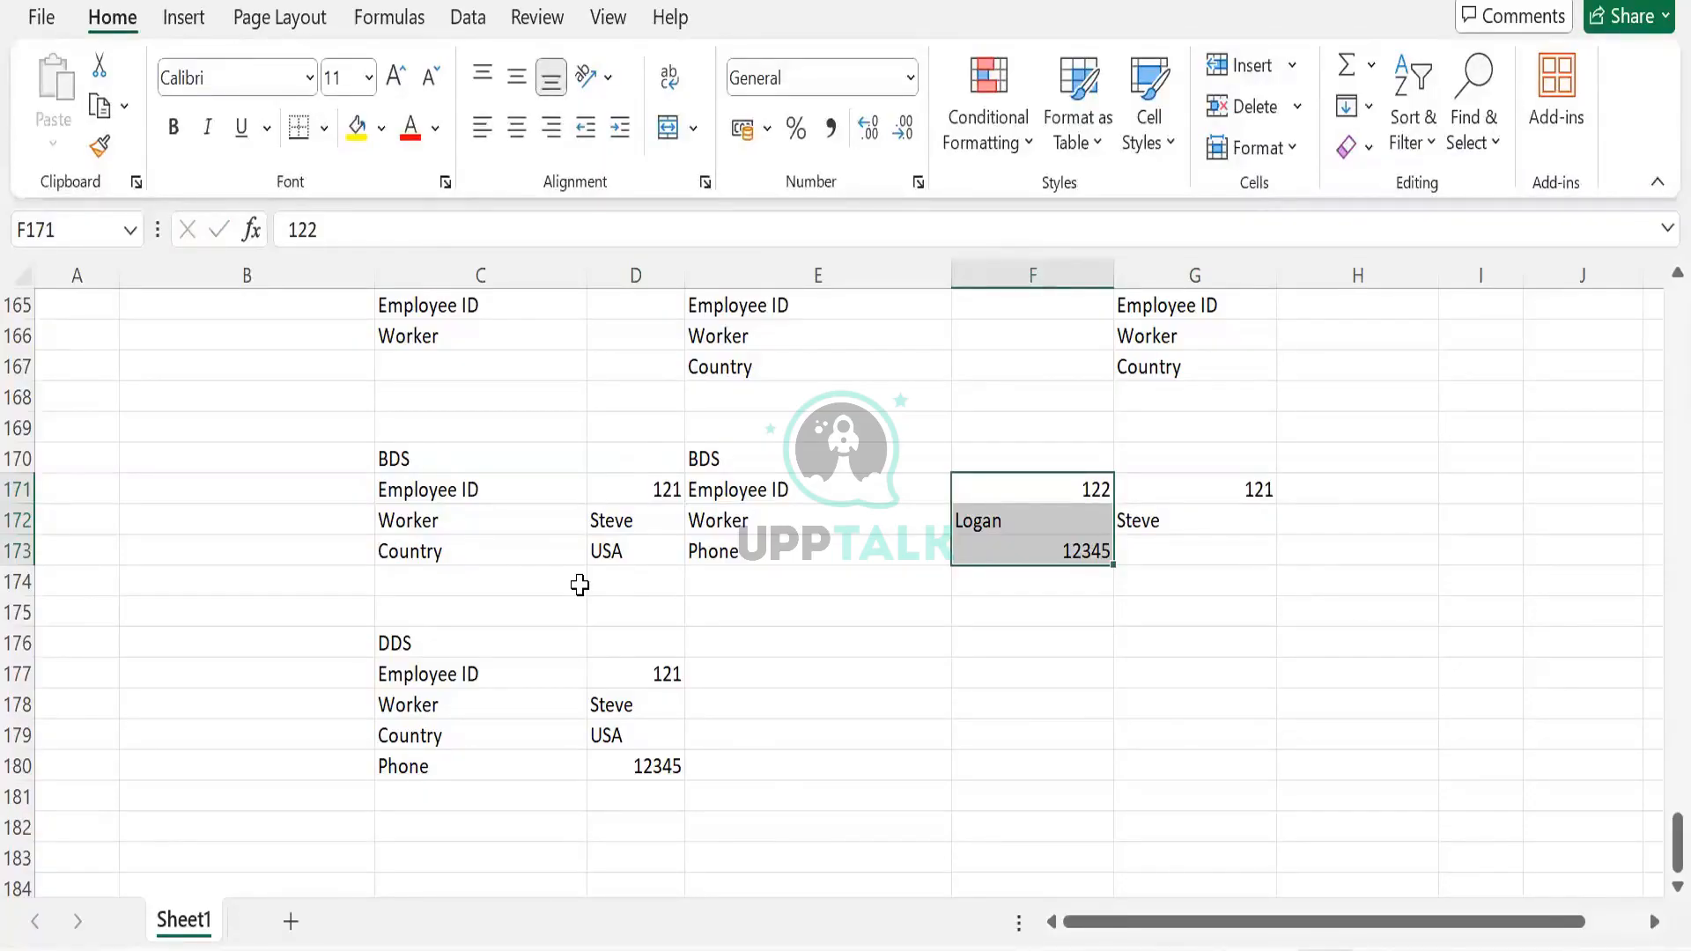
click(197, 451)
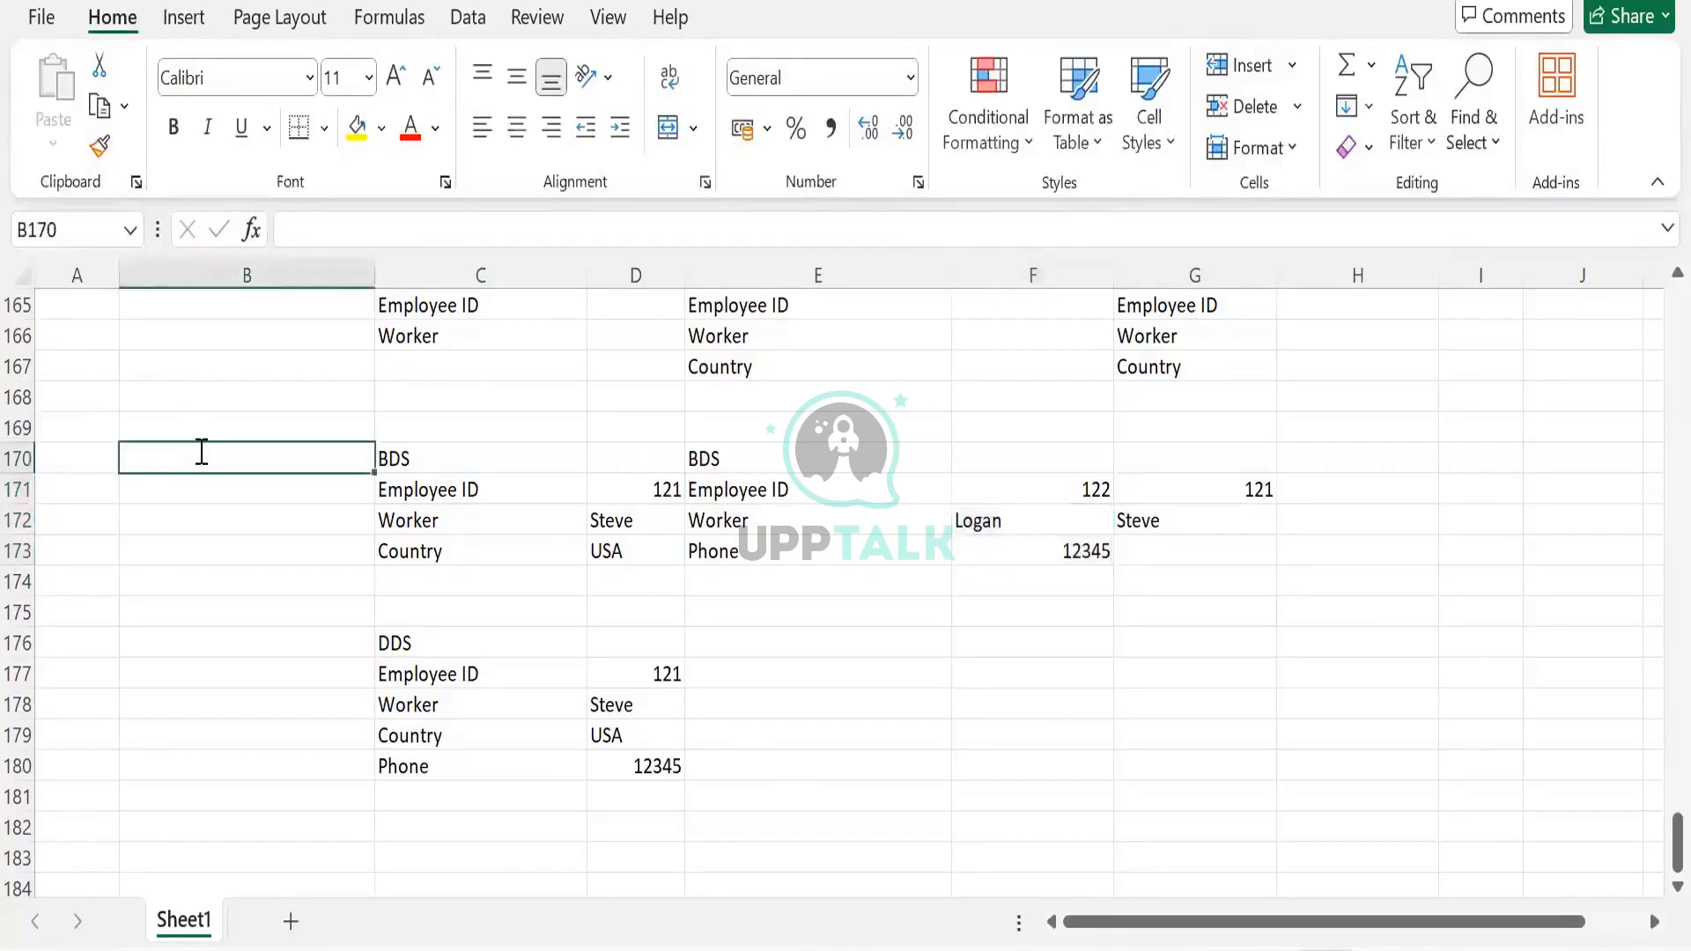
Label the example 'Join' in B170
text(Join)
key(Tab)
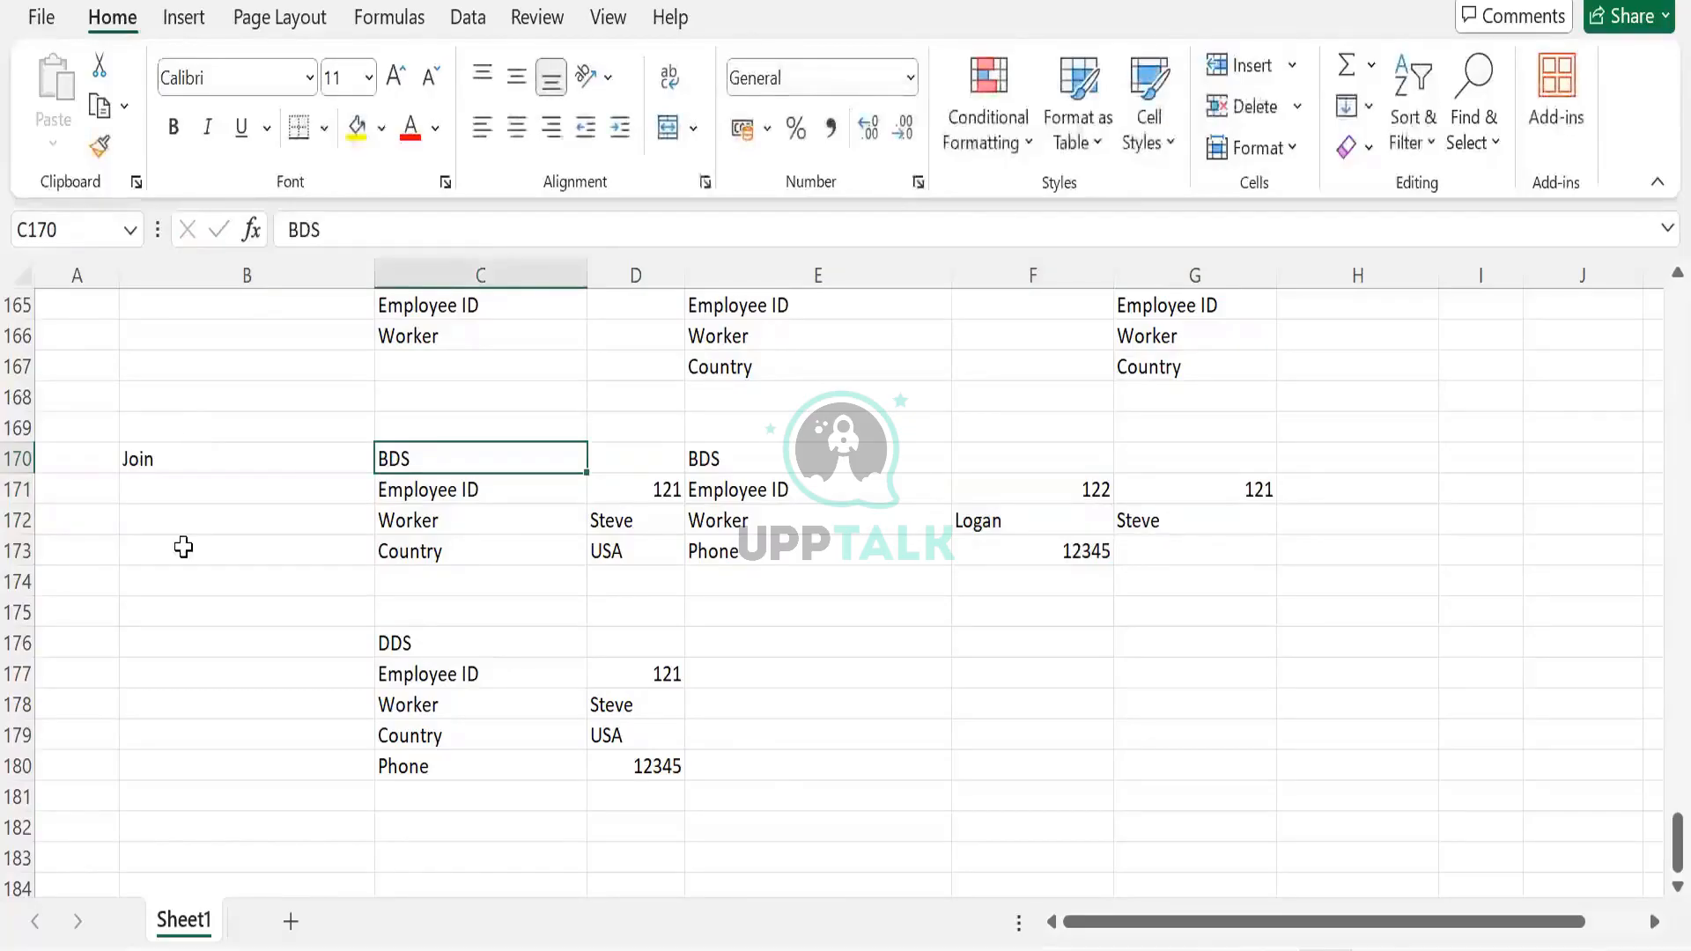
drag(197, 459, 1181, 770)
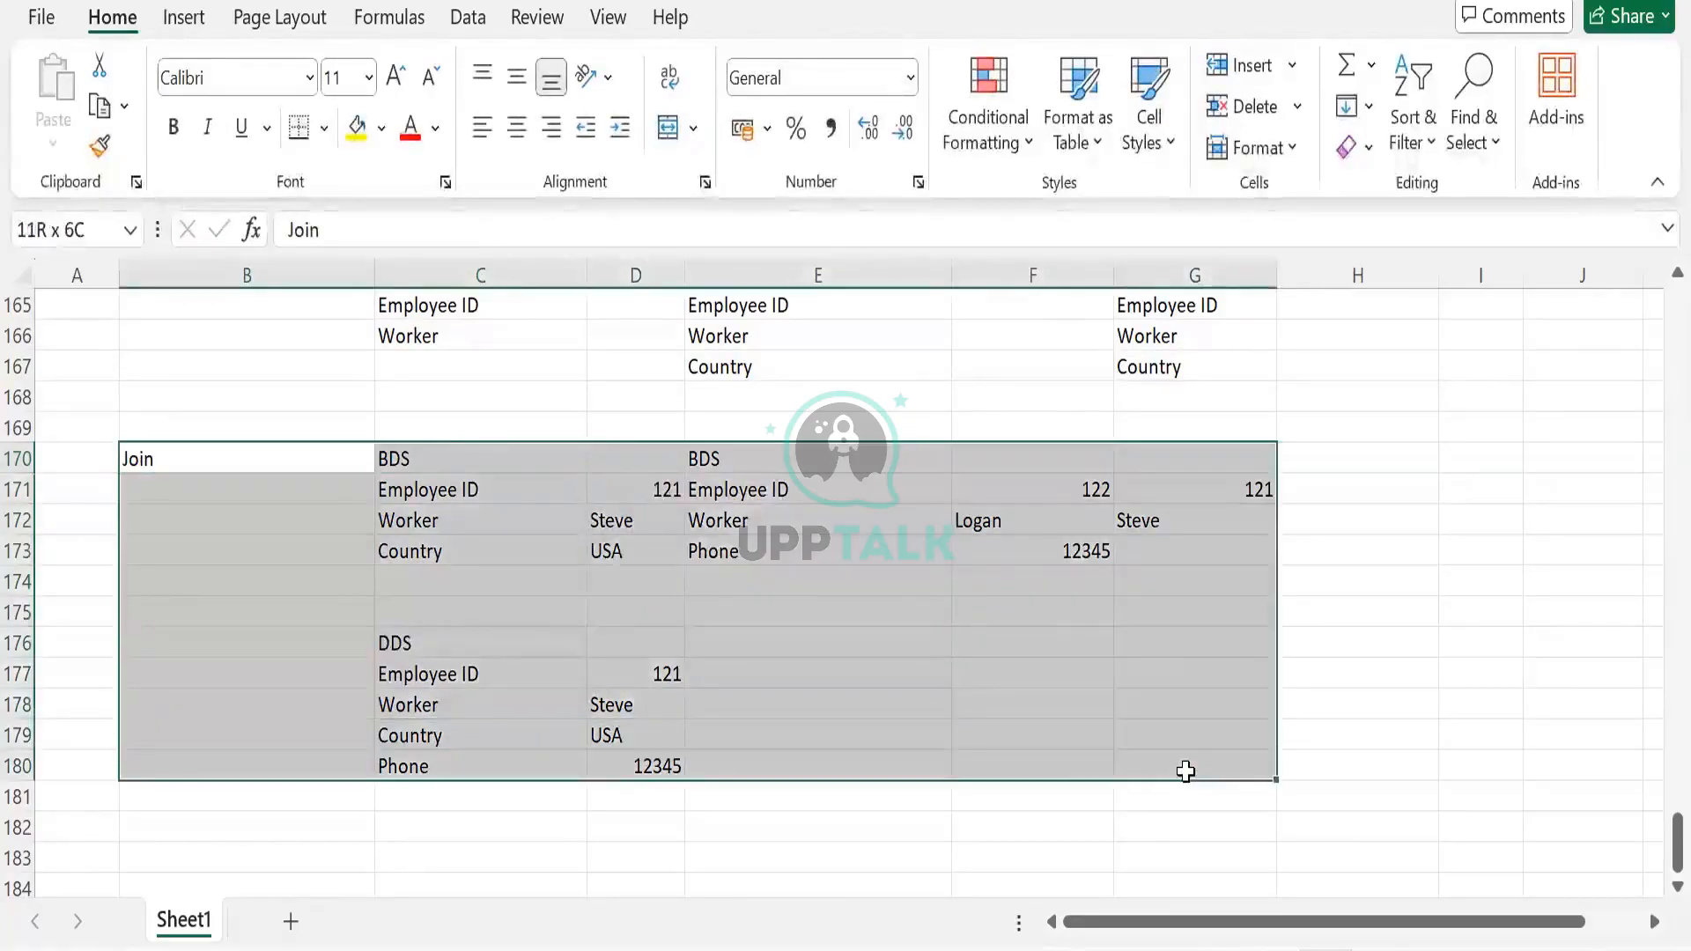
Enter phone 6789 for the second BDS record and 1234 for the third
click(1136, 541)
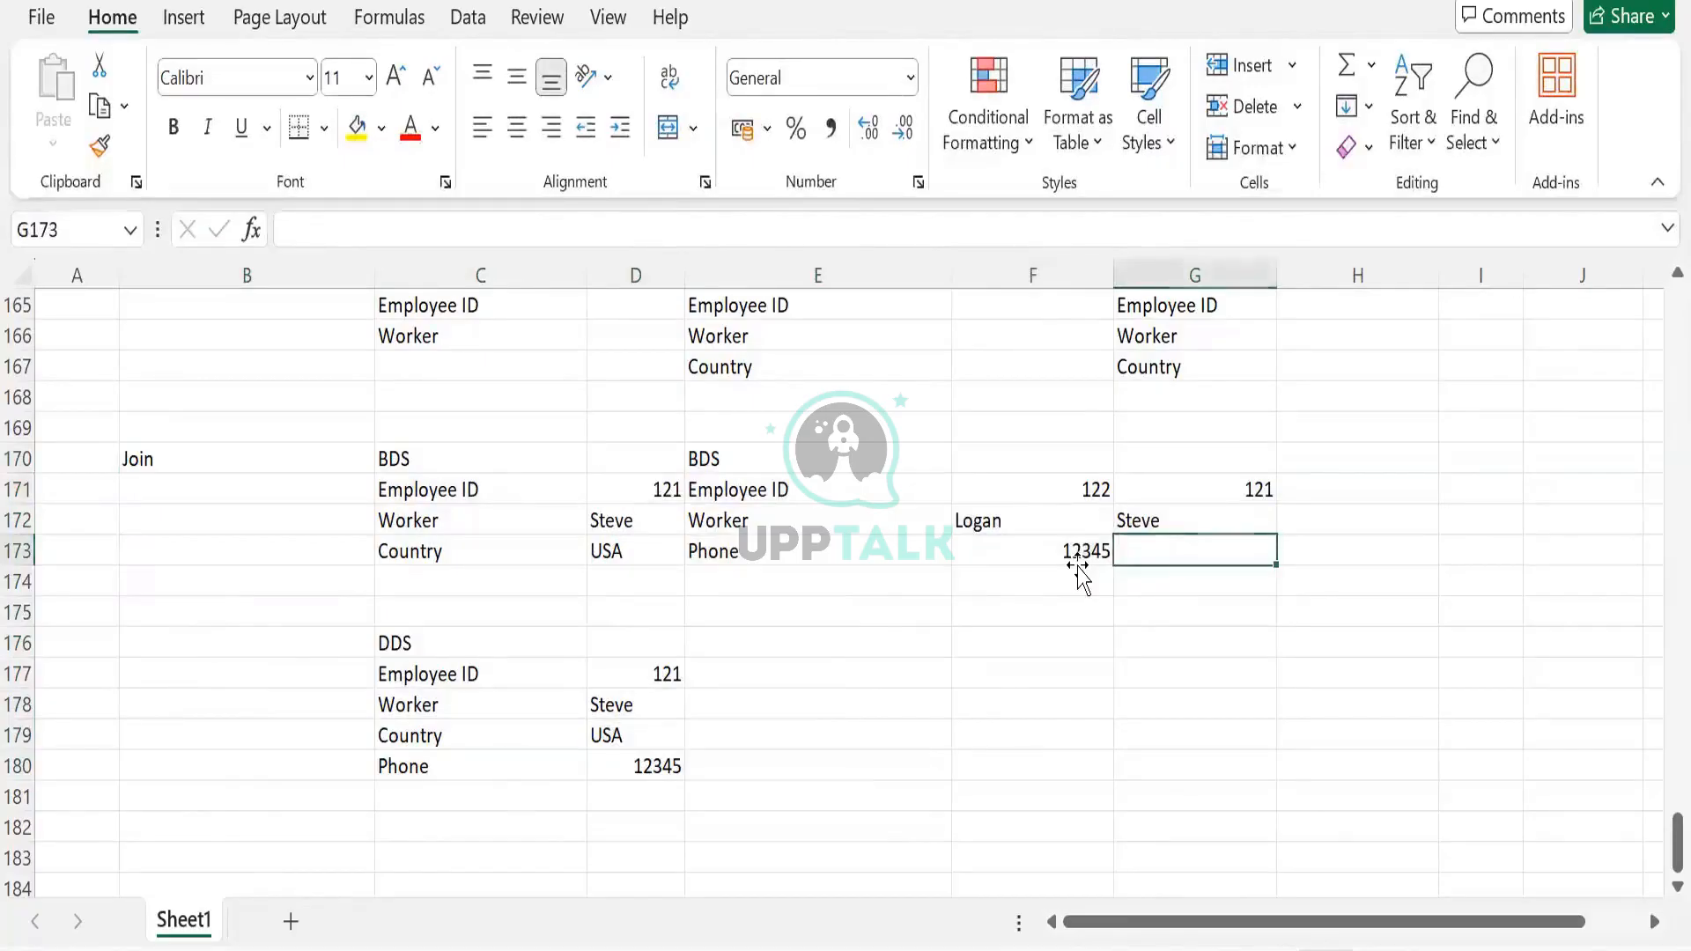
click(1079, 568)
text(6789)
key(Tab)
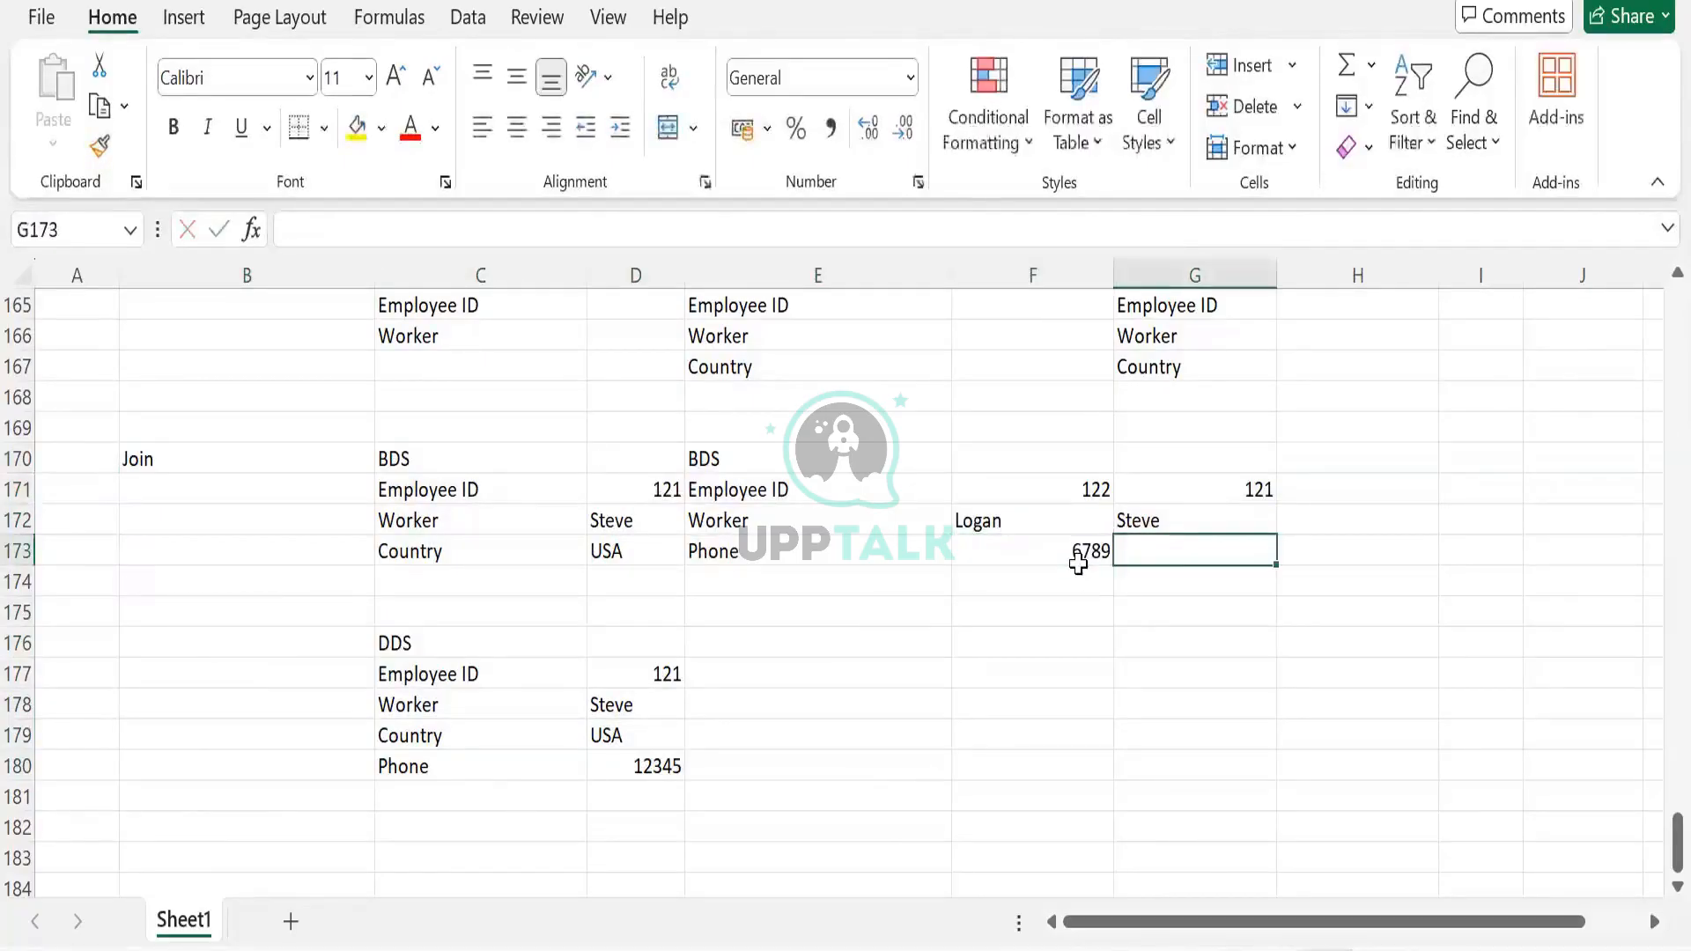
text(1234)
key(Tab)
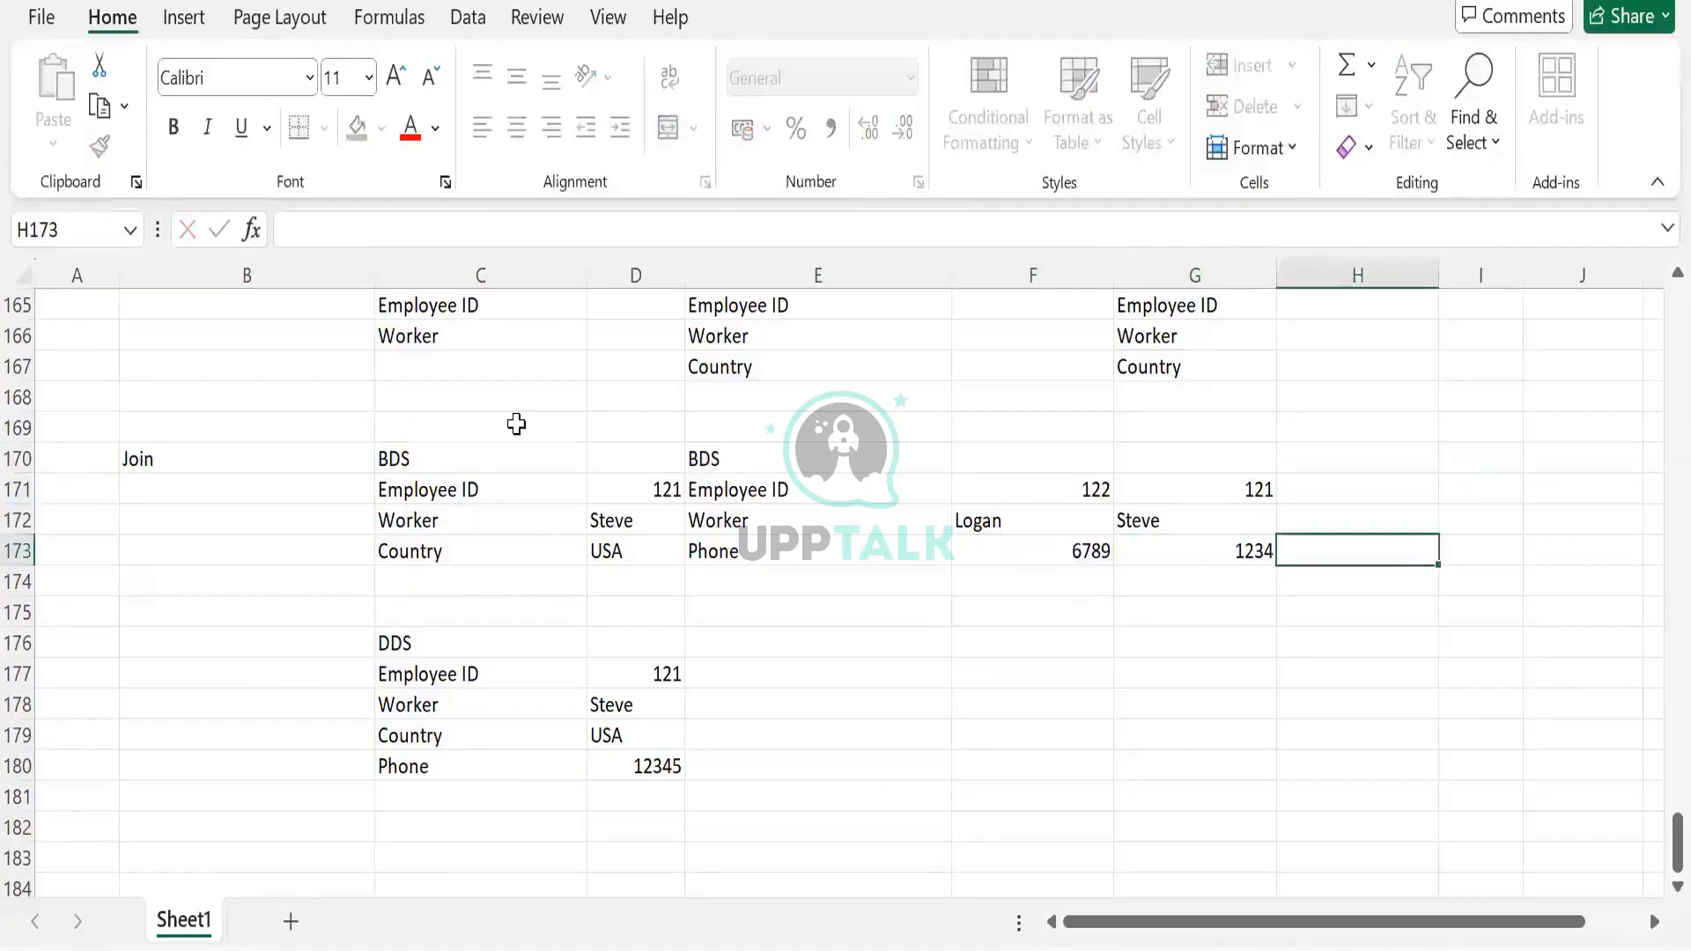
Extend the B170 label to read 'Join _Left'
click(225, 465)
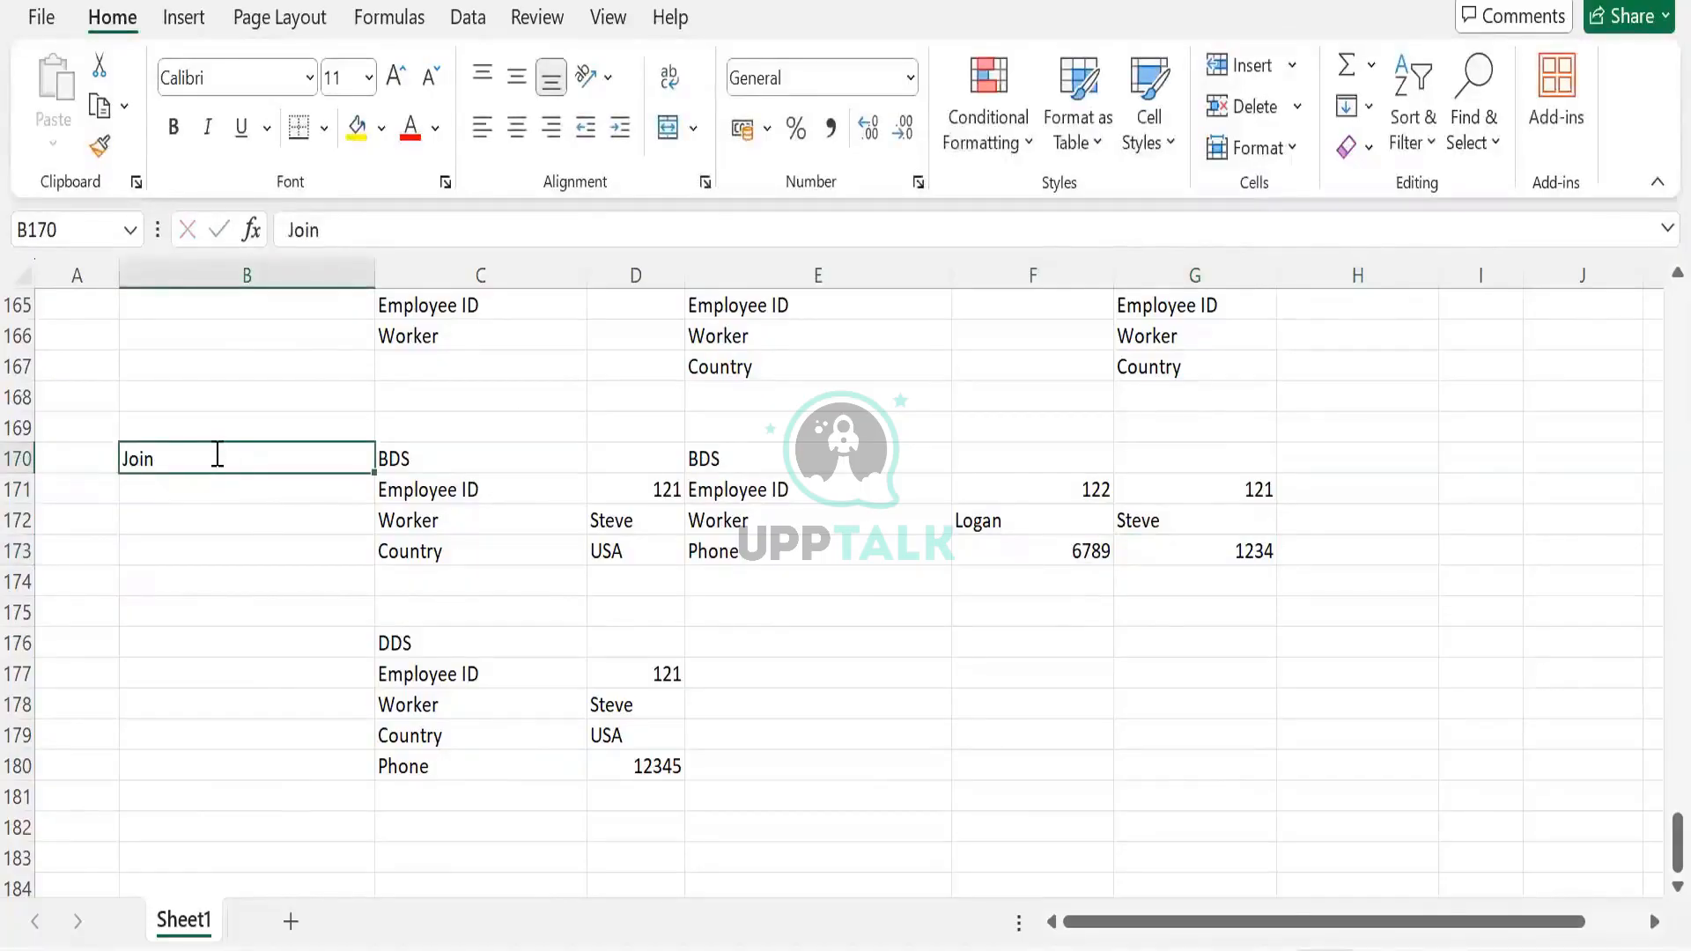
double_click(218, 454)
text(_L)
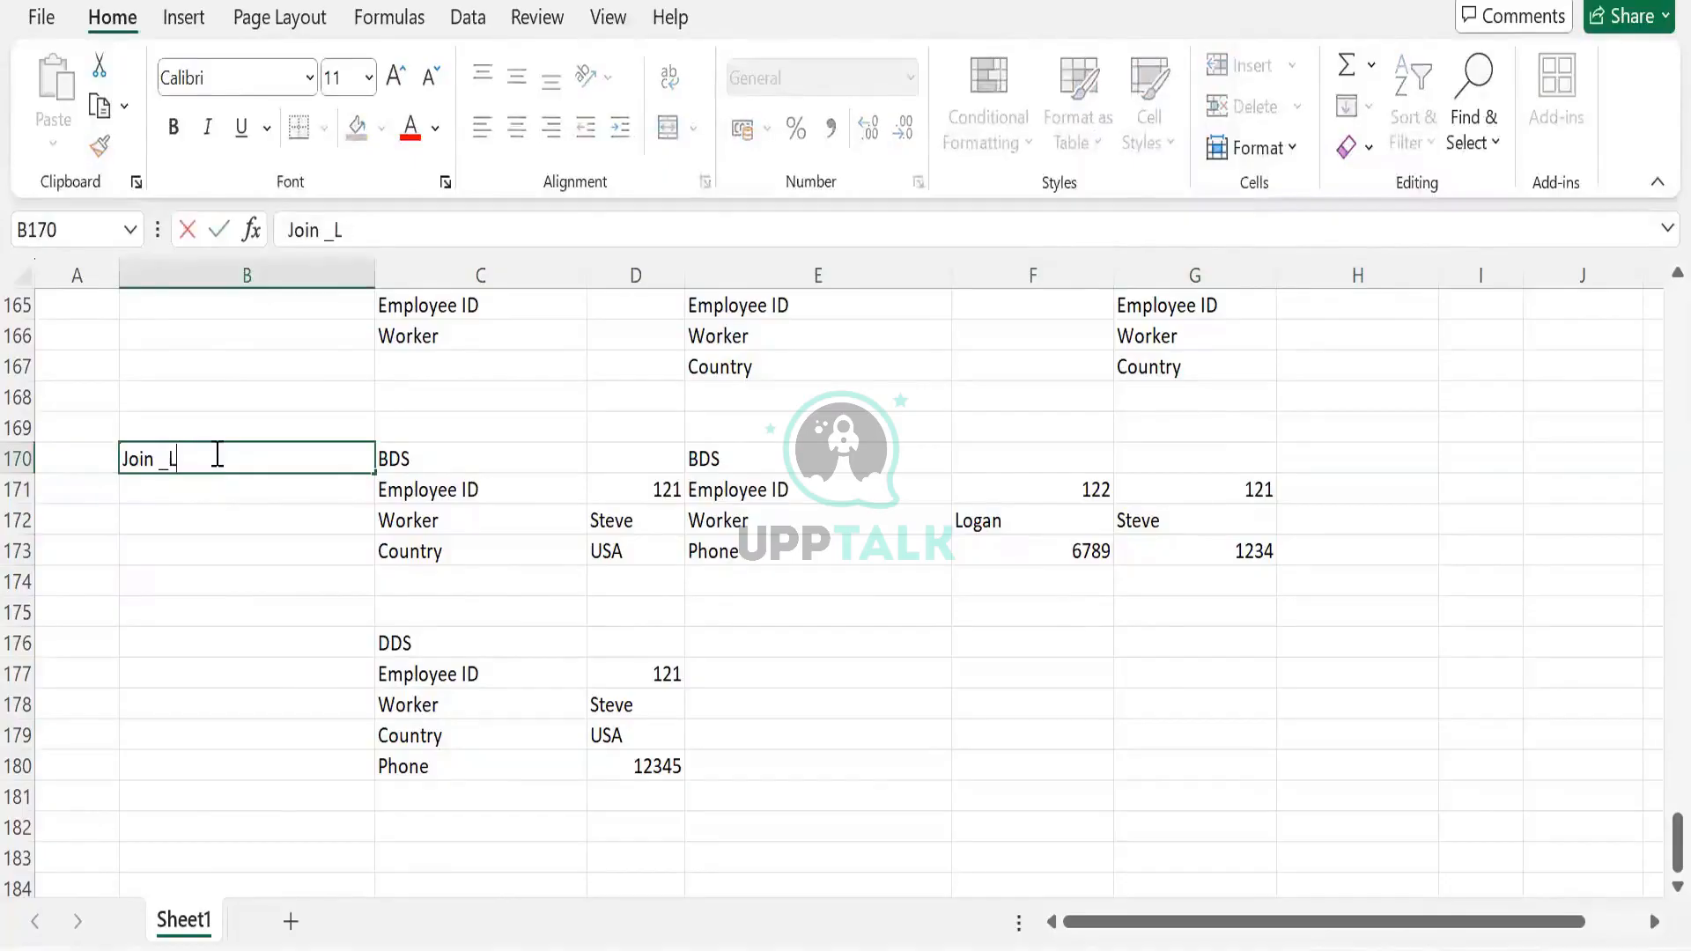
text(eft)
key(Tab)
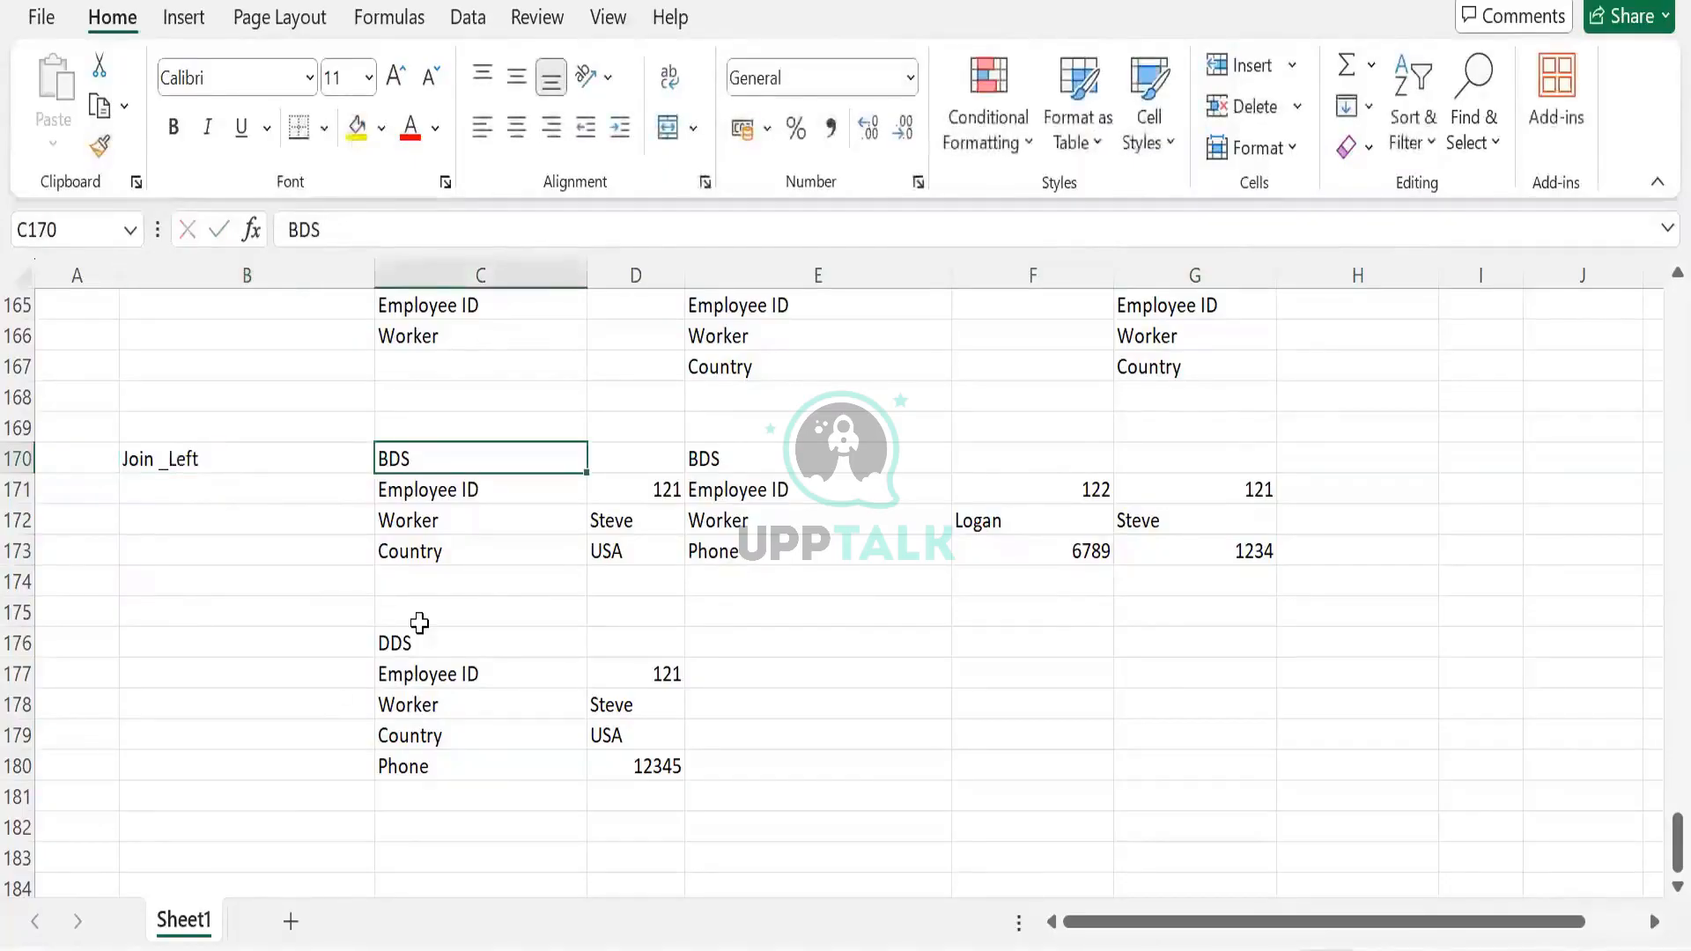
scroll(421, 621, down, 1)
scroll(421, 621, up, 1)
scroll(472, 649, down, 1)
scroll(472, 649, up, 2)
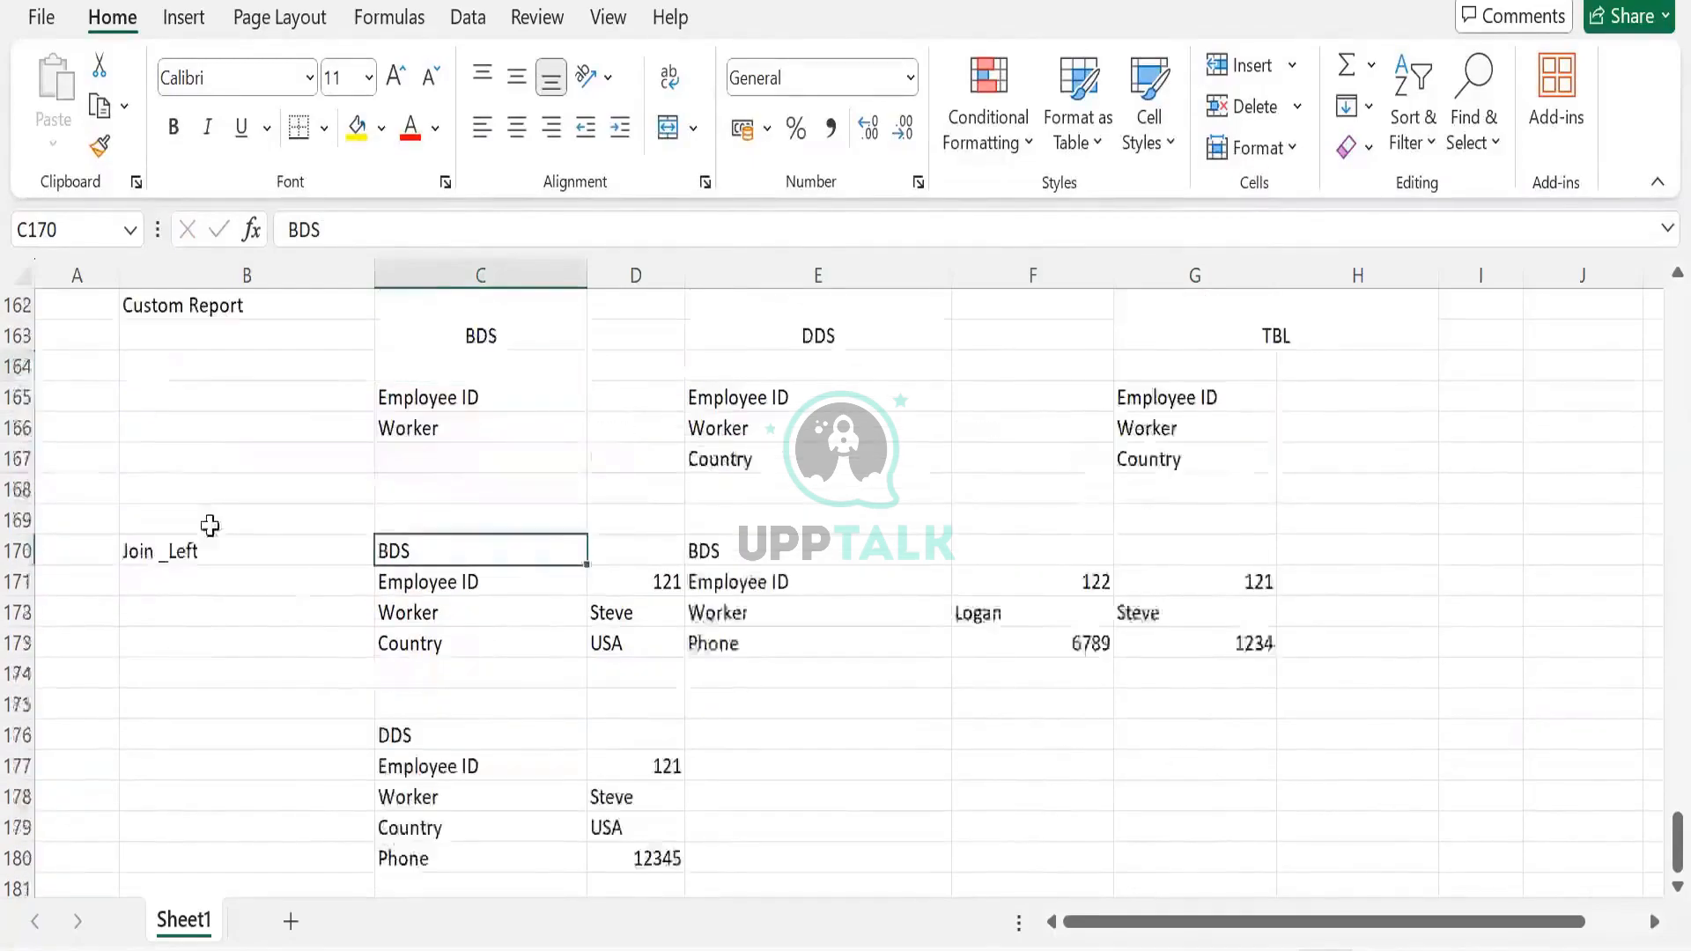
scroll(169, 462, down, 1)
drag(176, 459, 1233, 674)
click(307, 471)
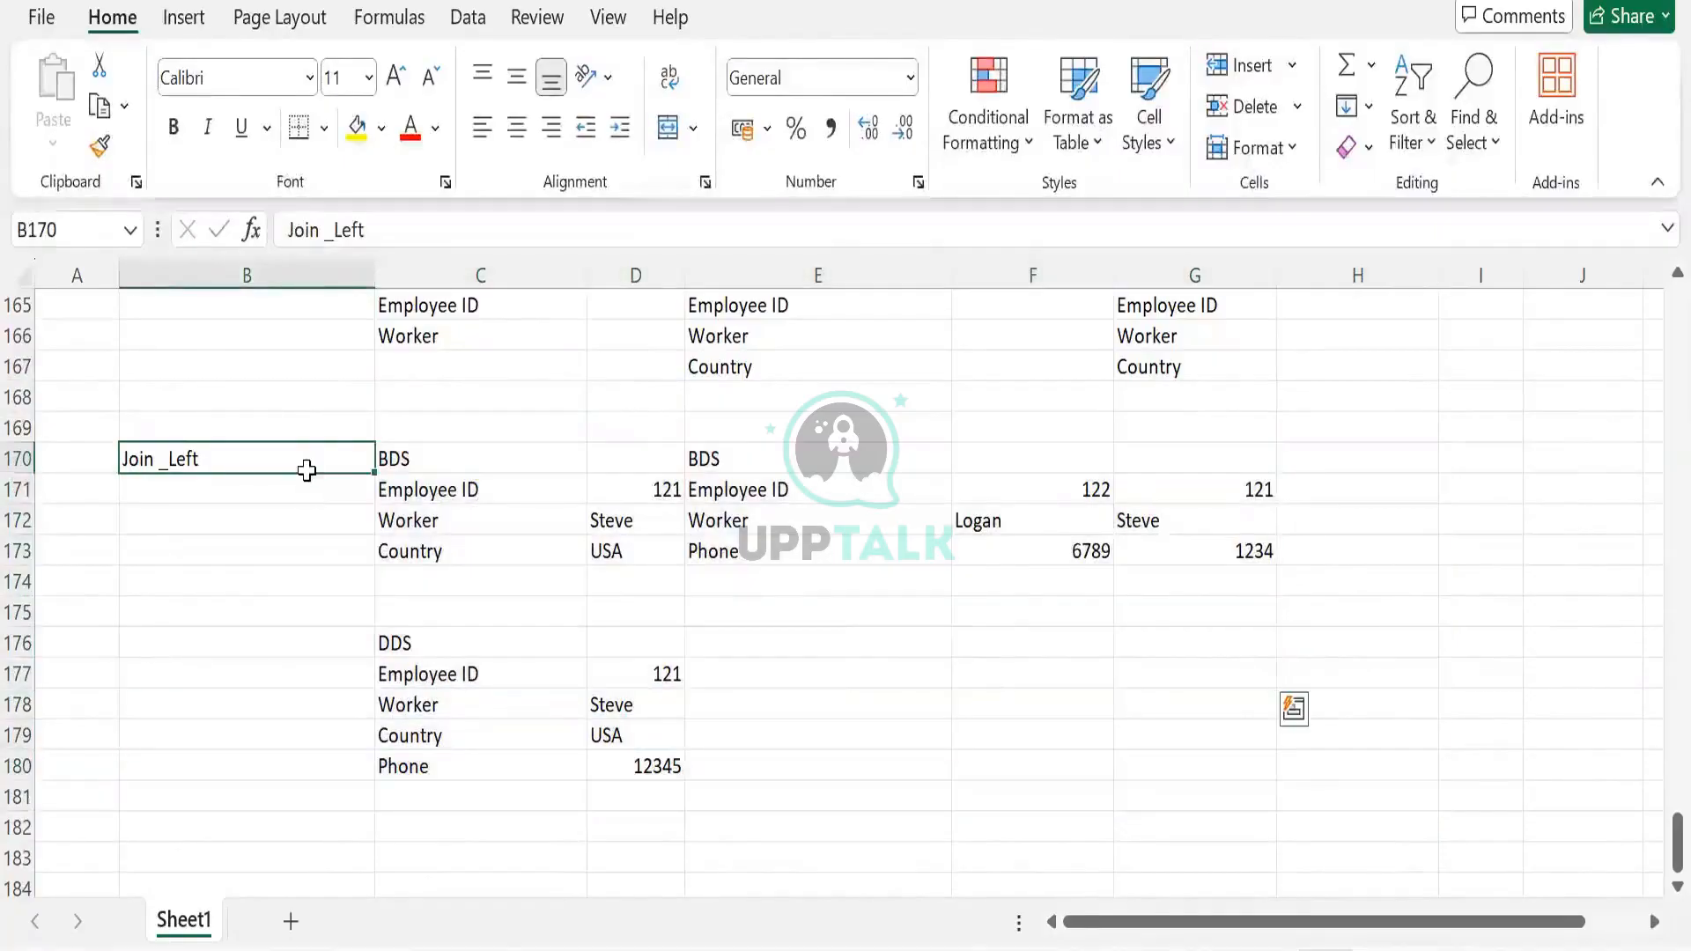
Relabel the example in B170 as 'Union'
key(ctrl+a)
click(307, 471)
text(Union)
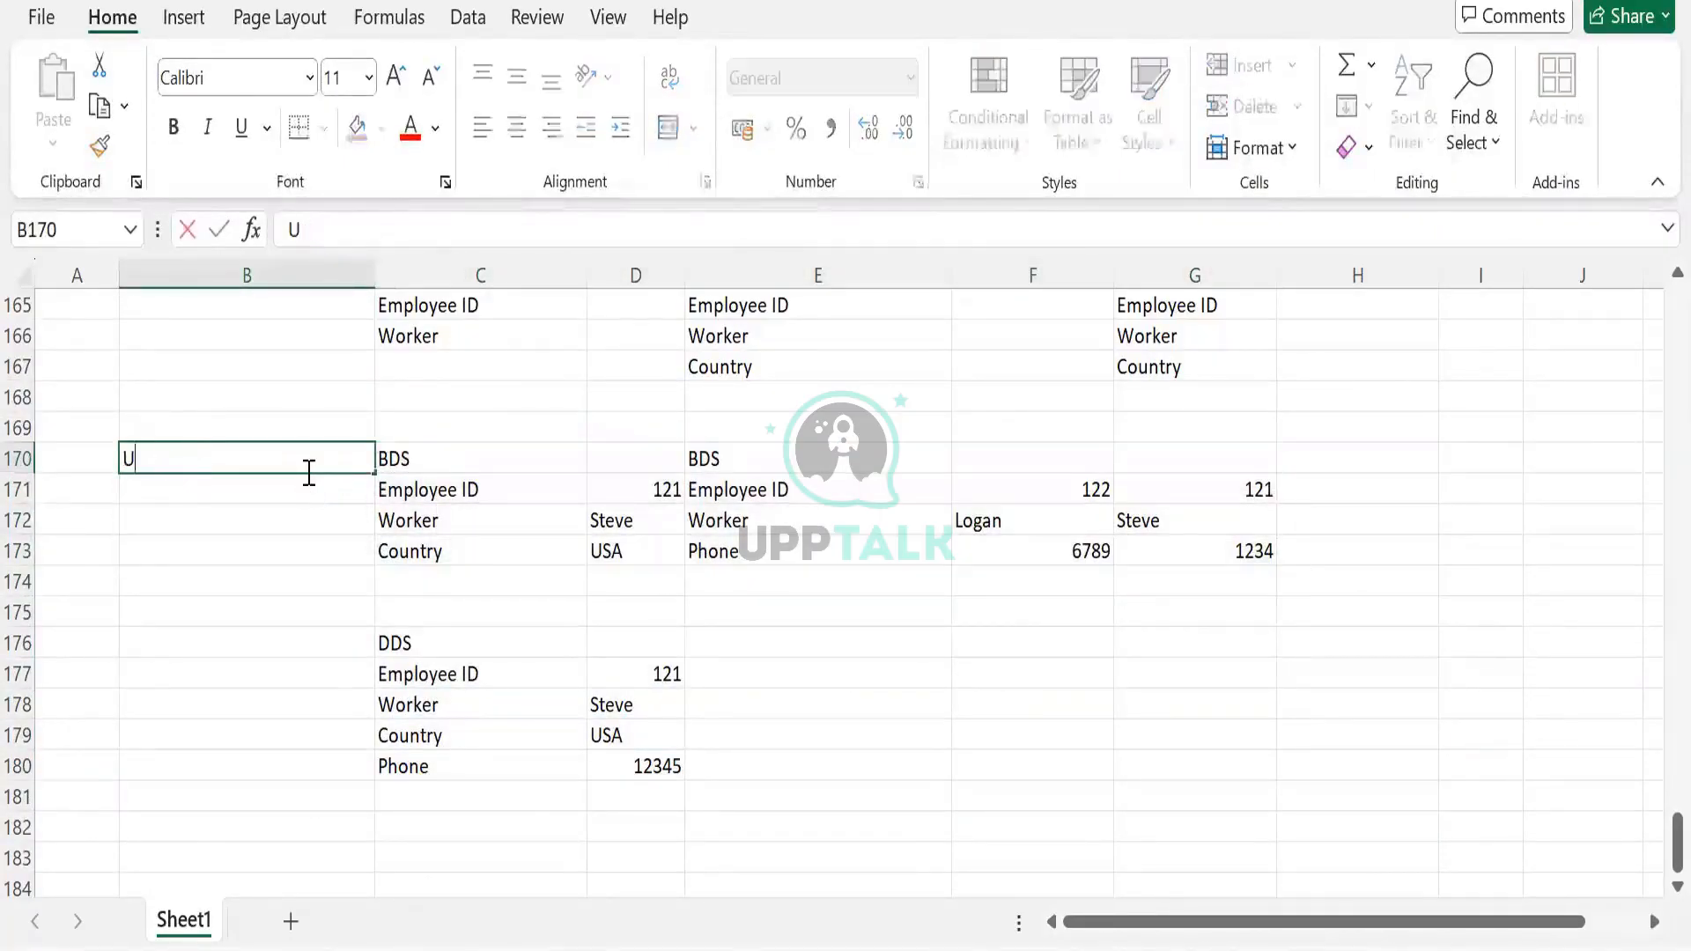
key(Tab)
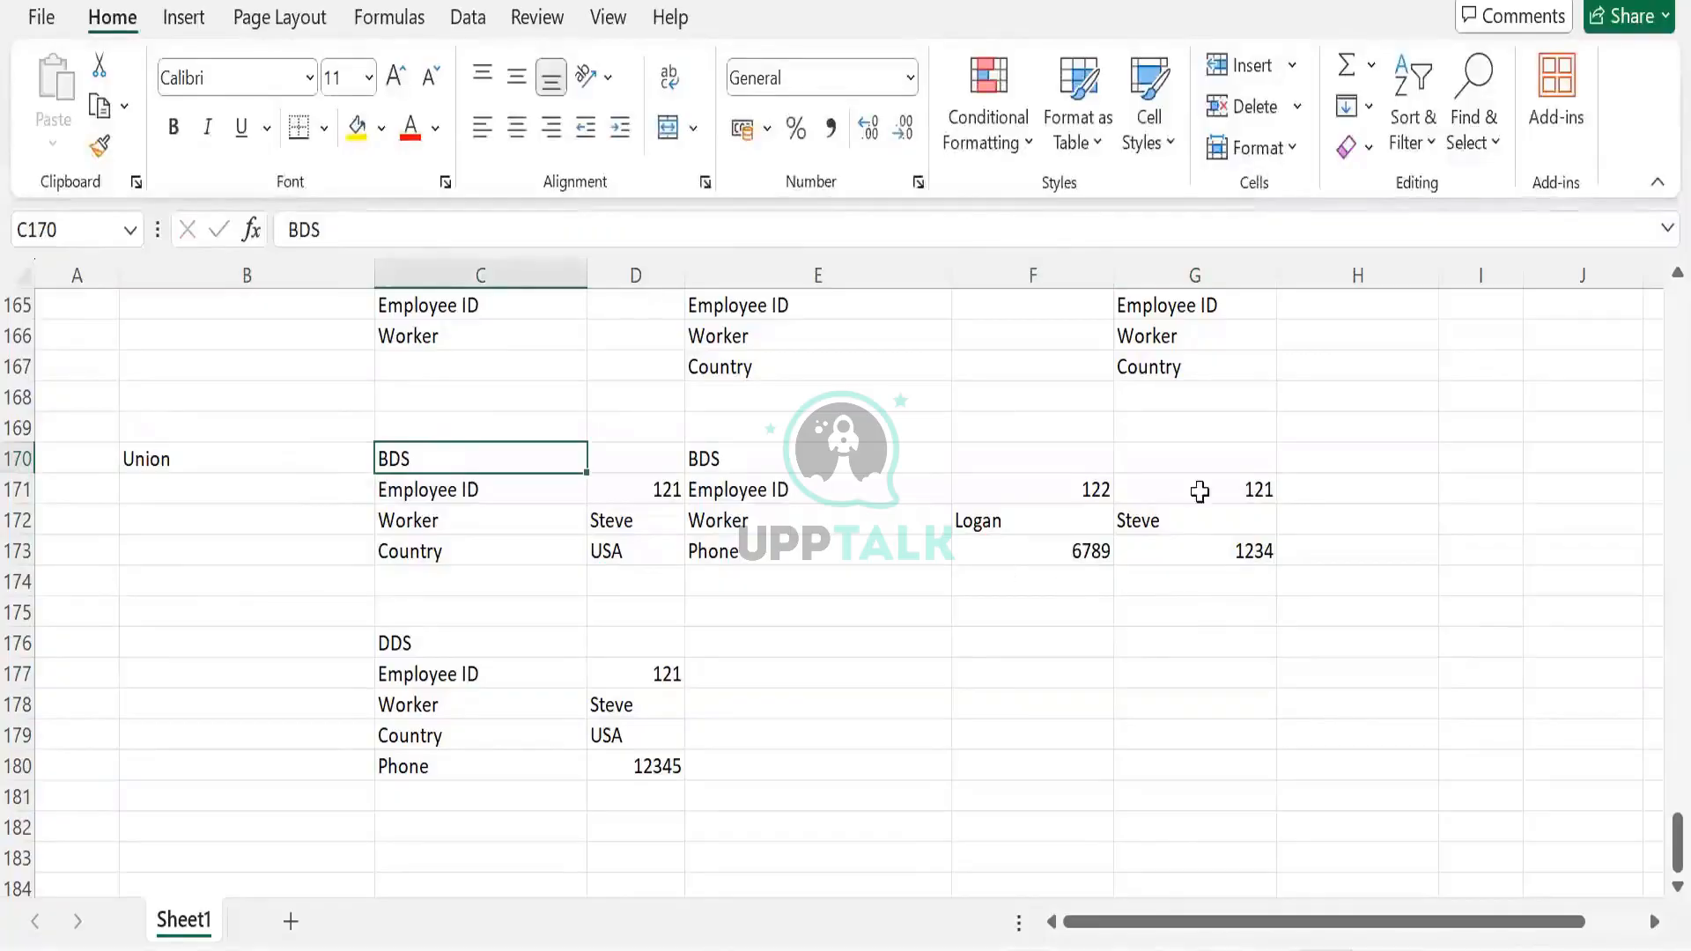
Delete the 121, worker name and 1234 values from column G
drag(1194, 490, 1190, 609)
key(Delete)
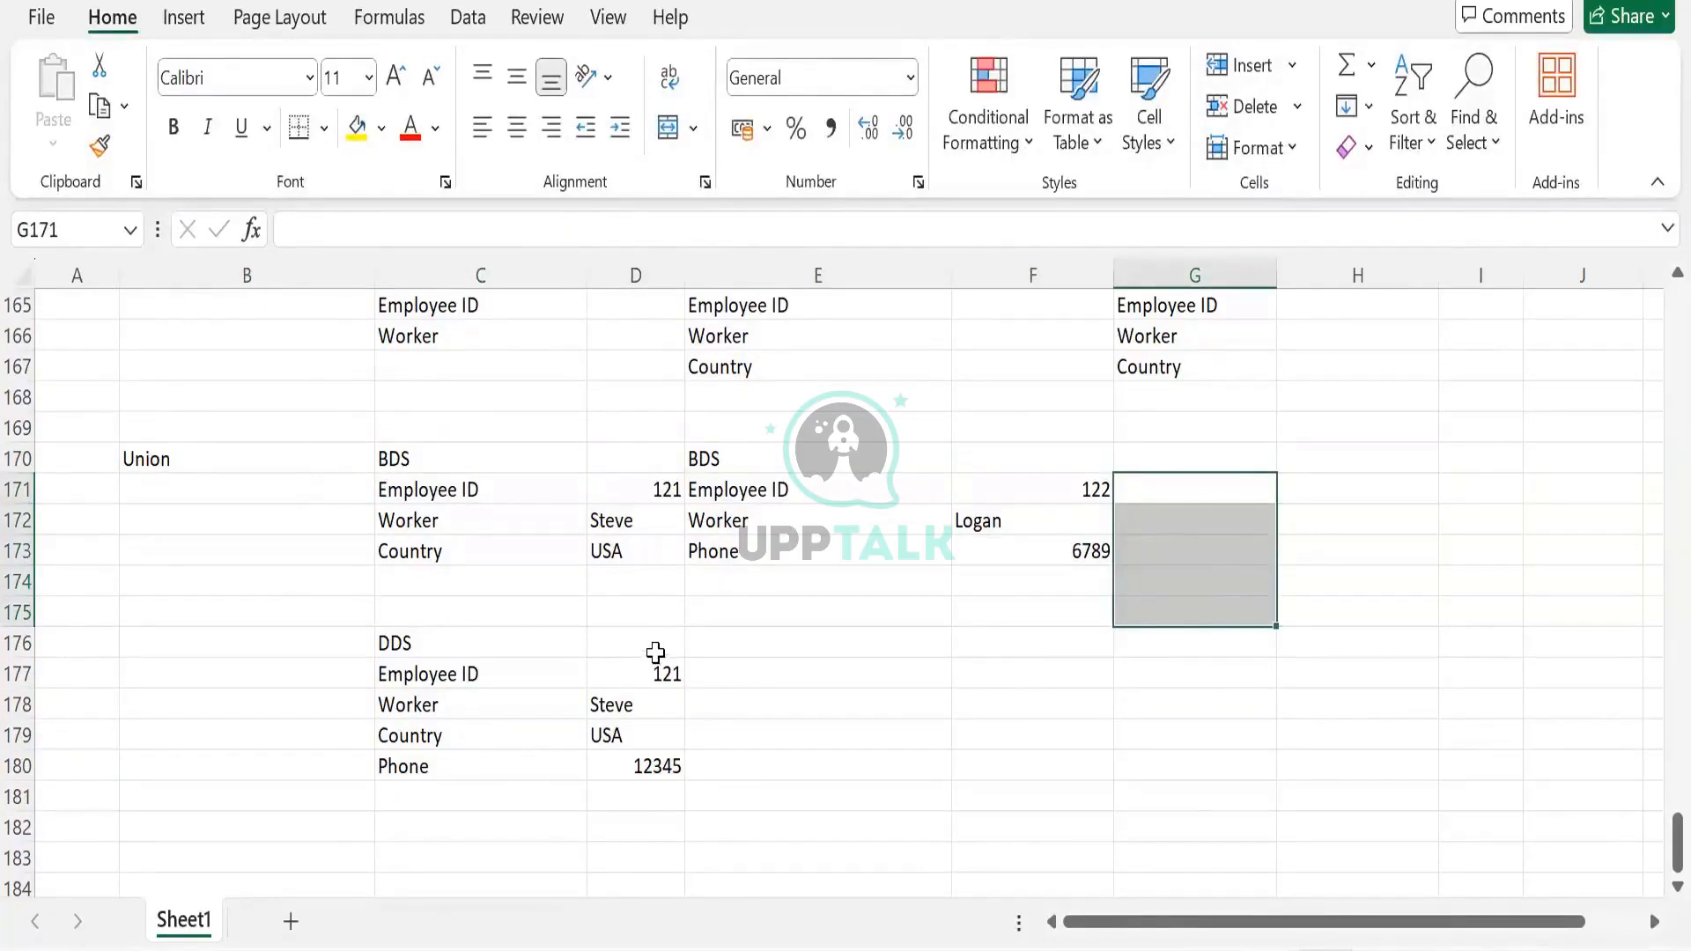
scroll(617, 715, down, 1)
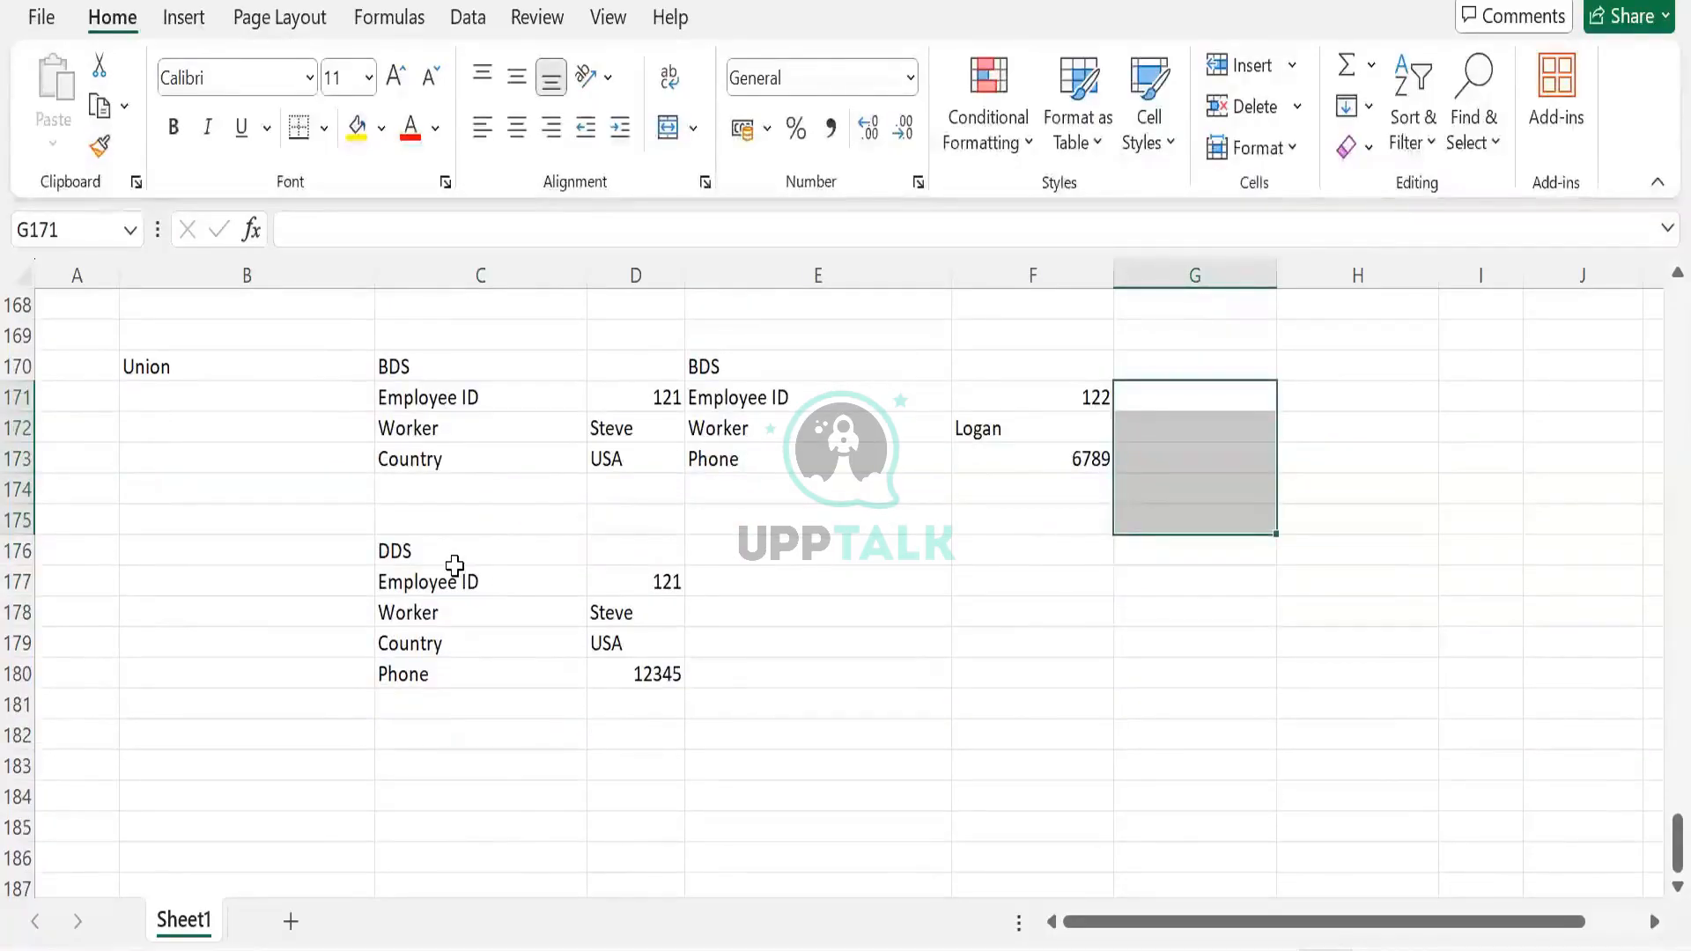
click(636, 396)
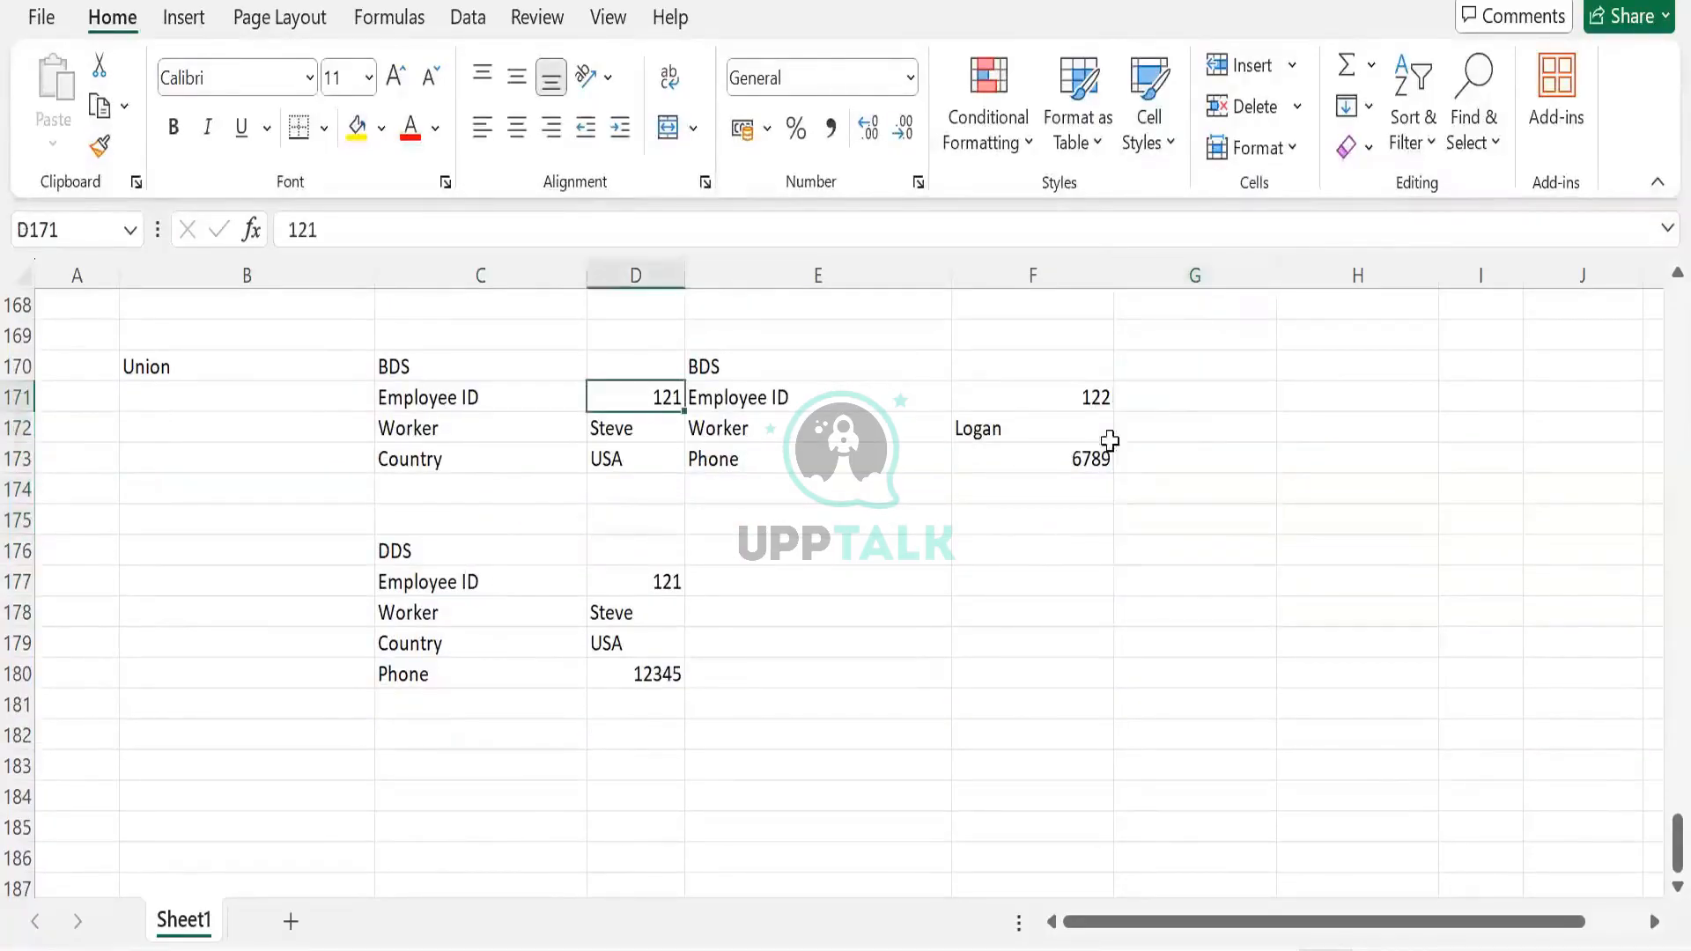
click(1063, 409)
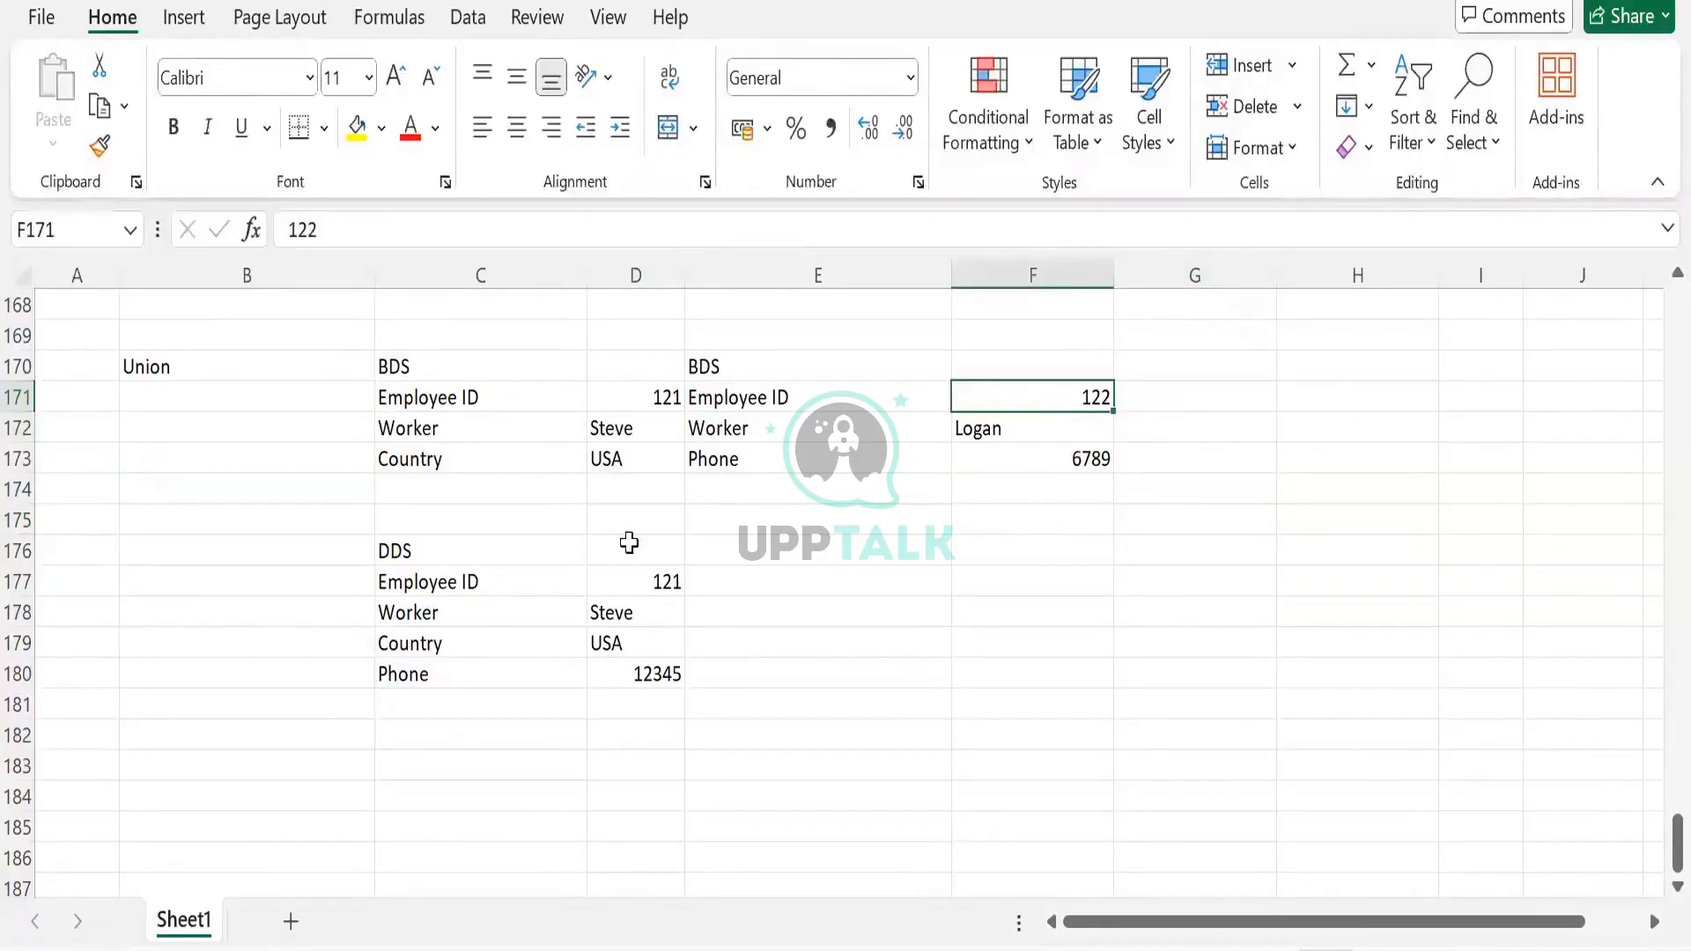
scroll(461, 691, down, 1)
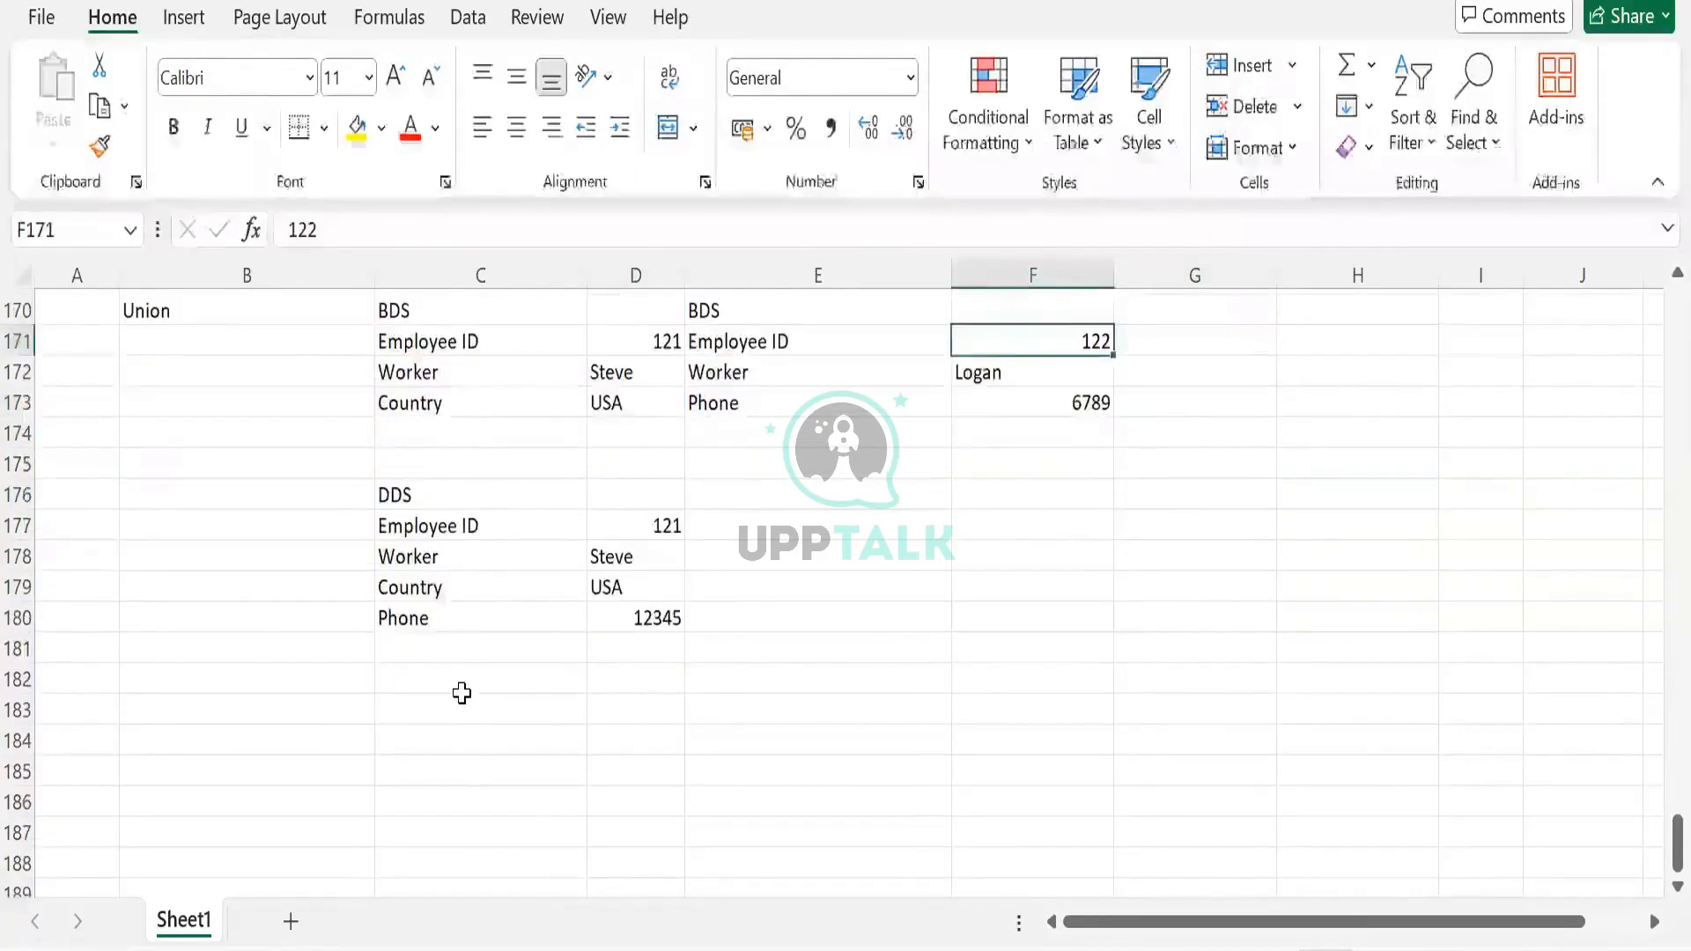
scroll(461, 694, up, 1)
Copy the DDS field names Employee ID through Phone from C177:C180
drag(443, 581, 430, 686)
key(ctrl+q)
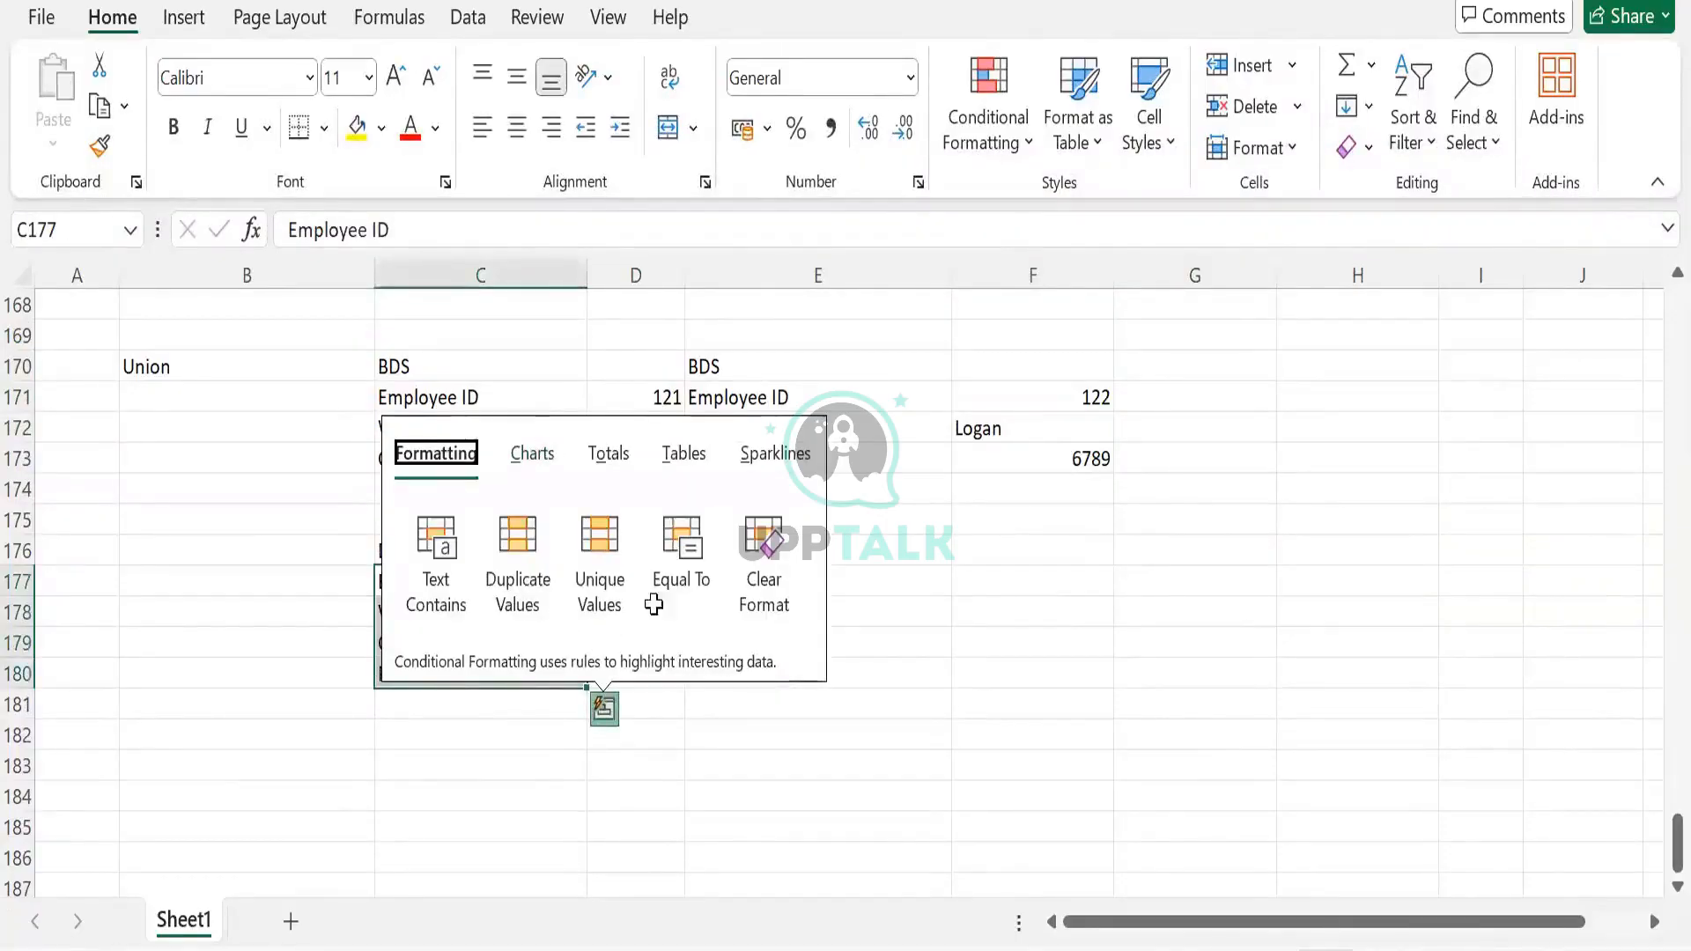
key(Escape)
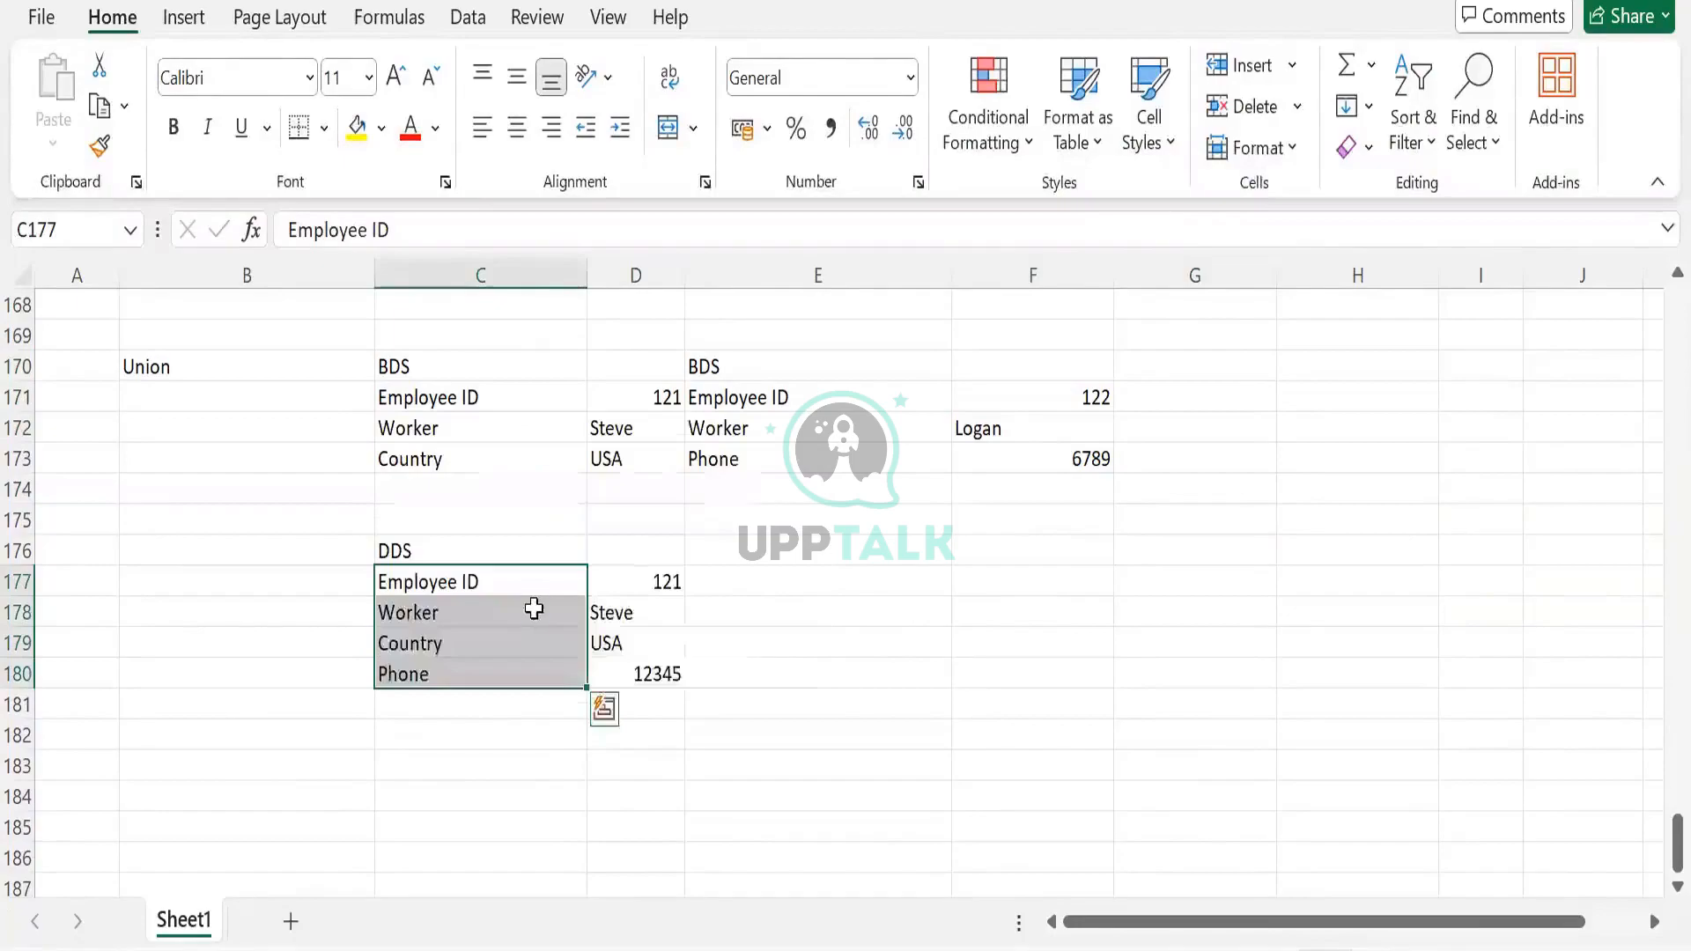
key(ctrl+c)
click(616, 558)
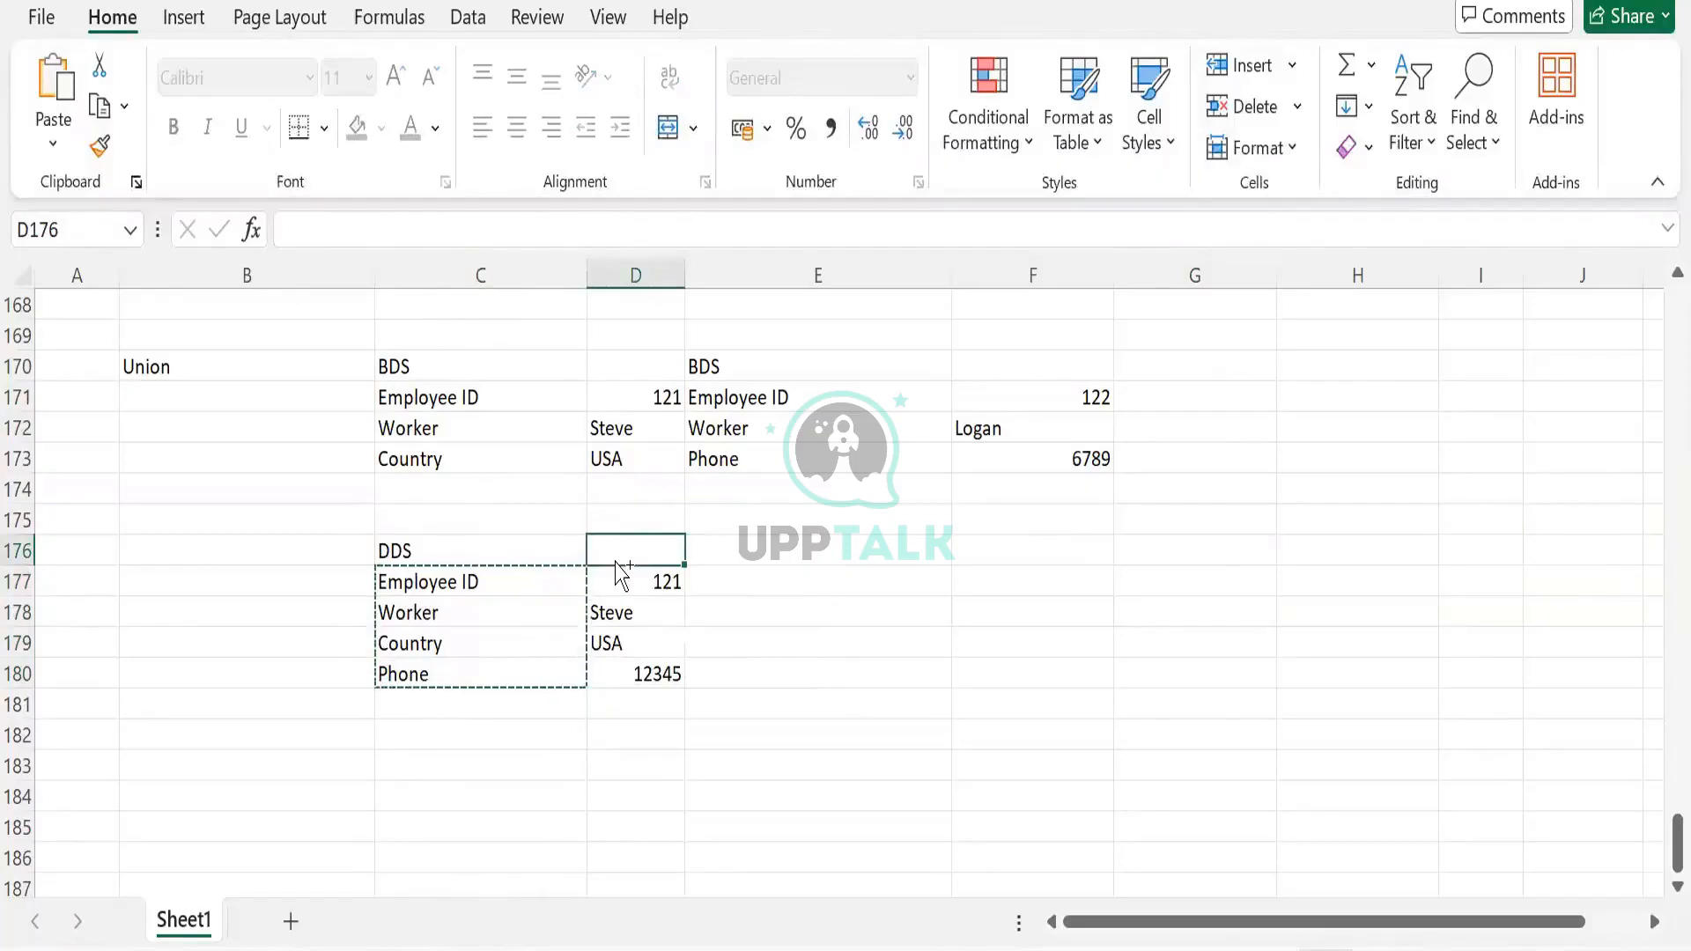
Transpose the DDS field names across row 176, clear the old vertical names and values, and autofit column D
click(552, 700)
drag(532, 581, 530, 668)
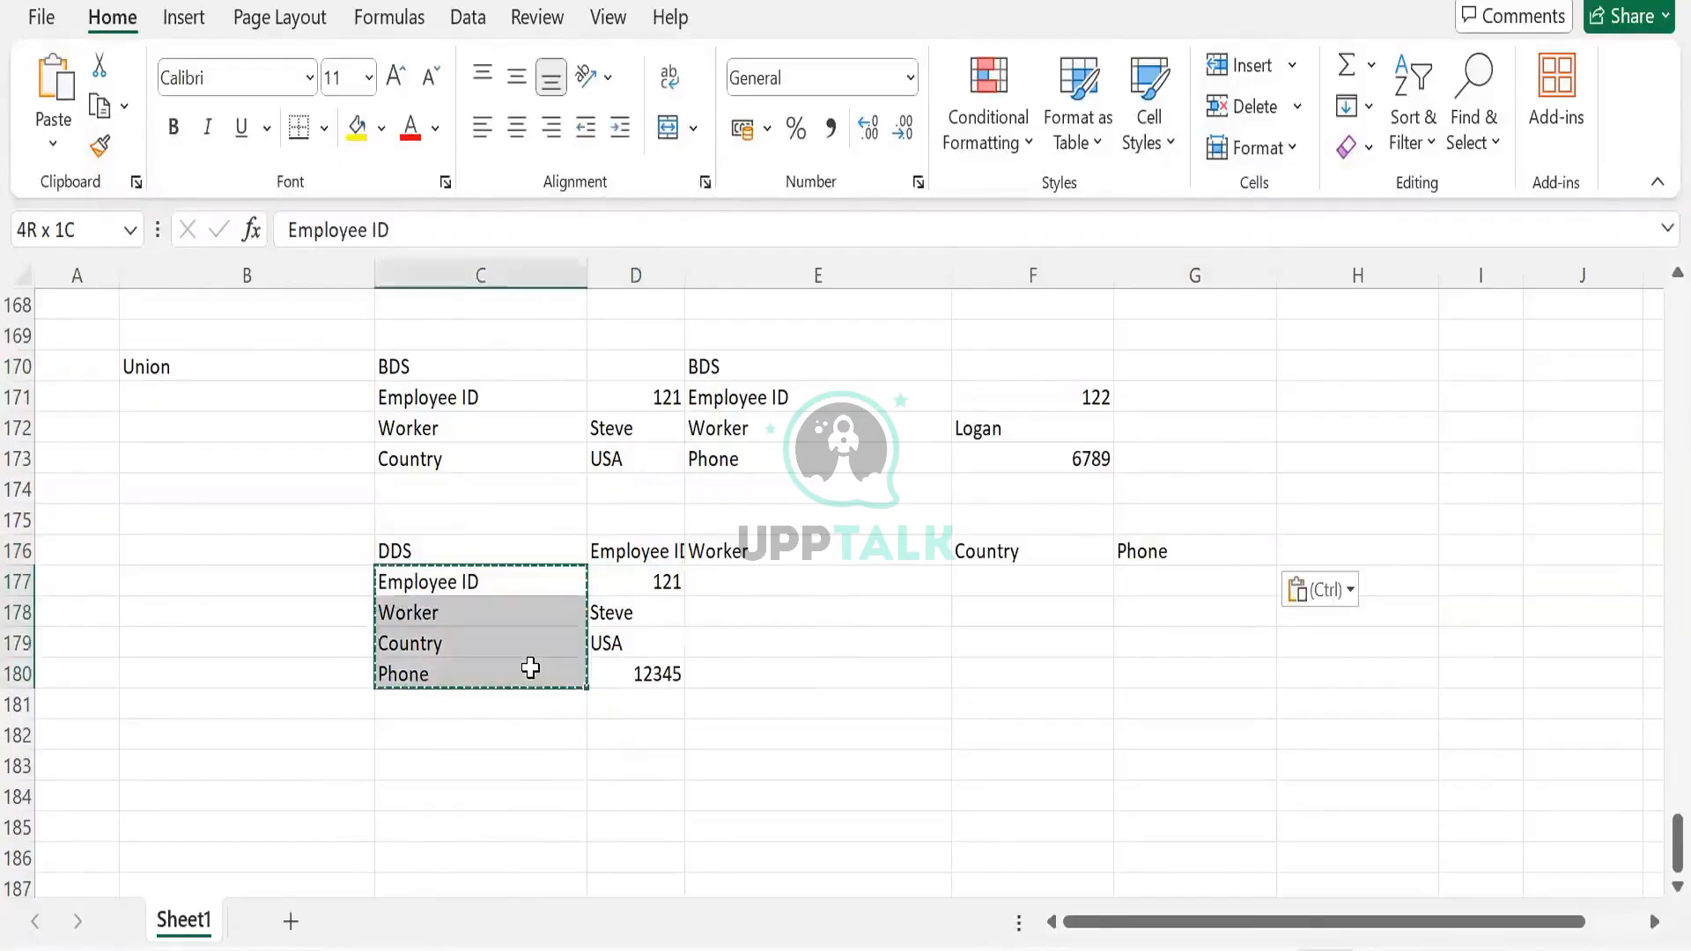
key(Escape)
key(Home)
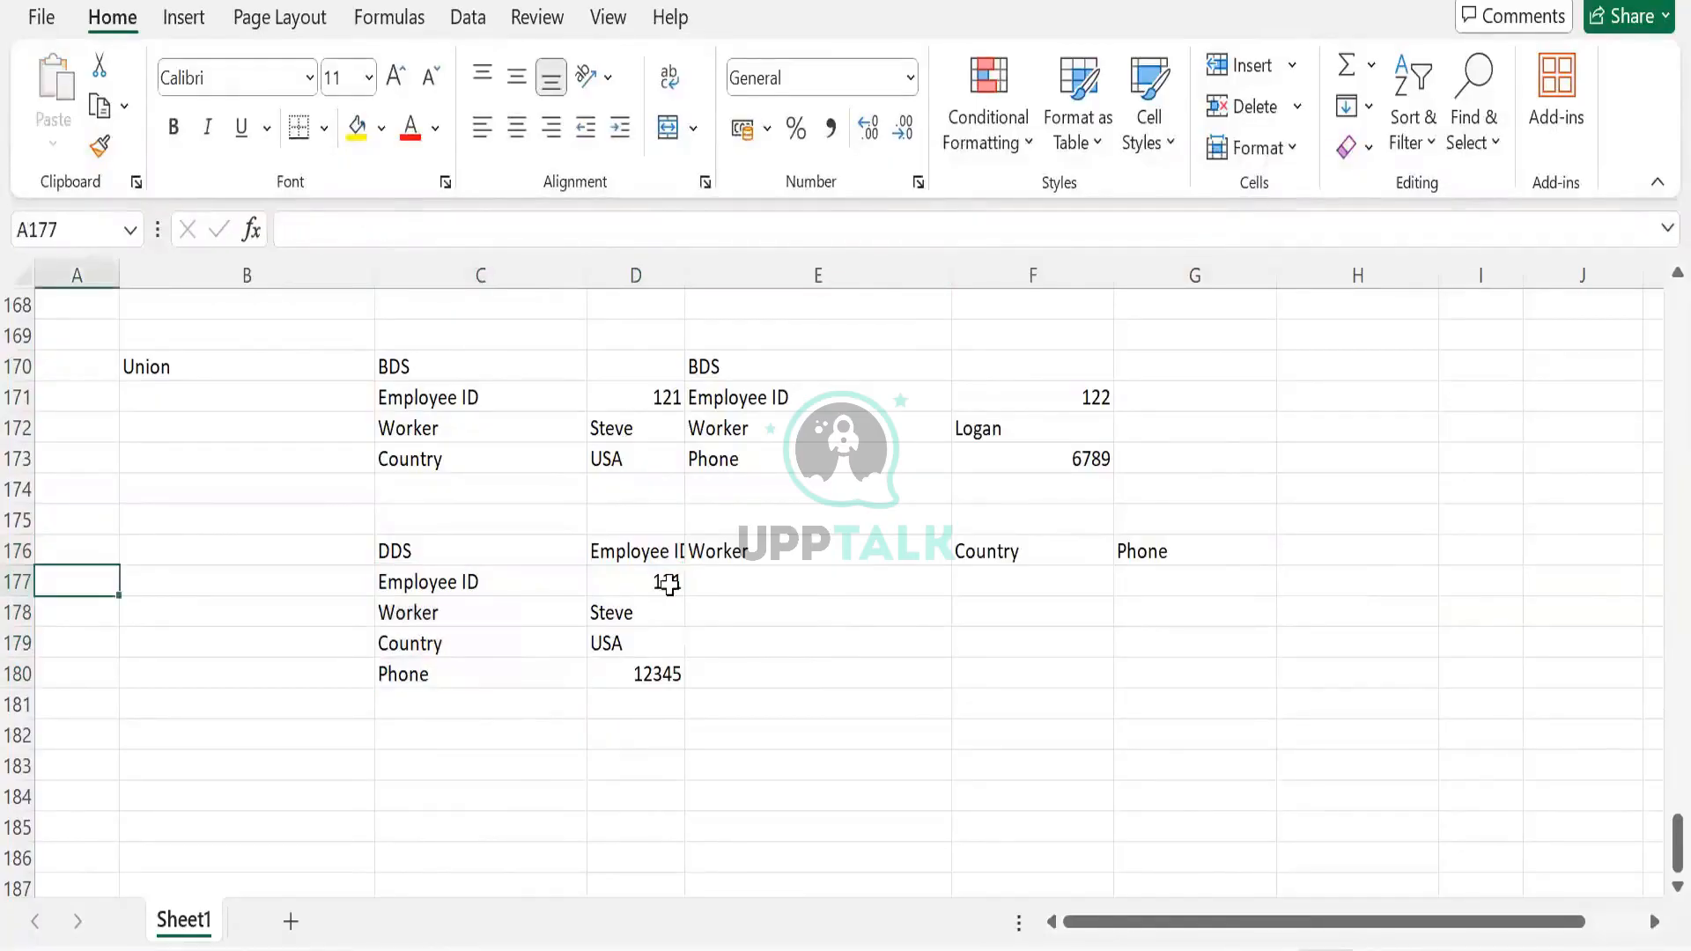
drag(667, 583, 626, 663)
key(Delete)
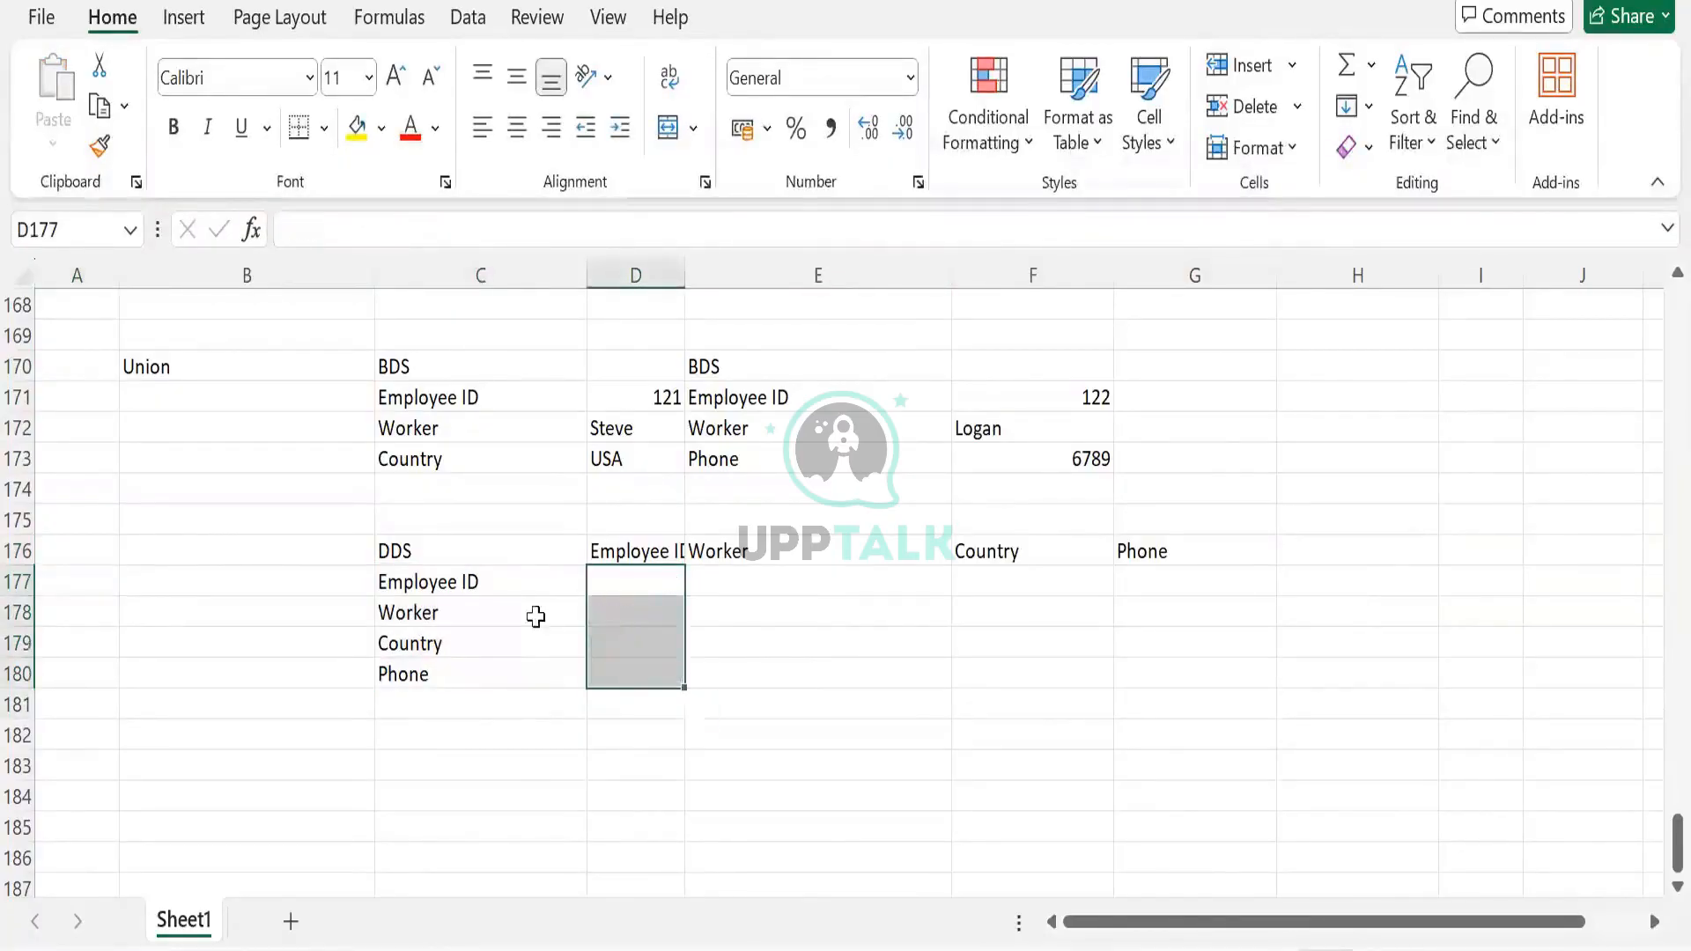
click(448, 601)
drag(433, 587, 426, 664)
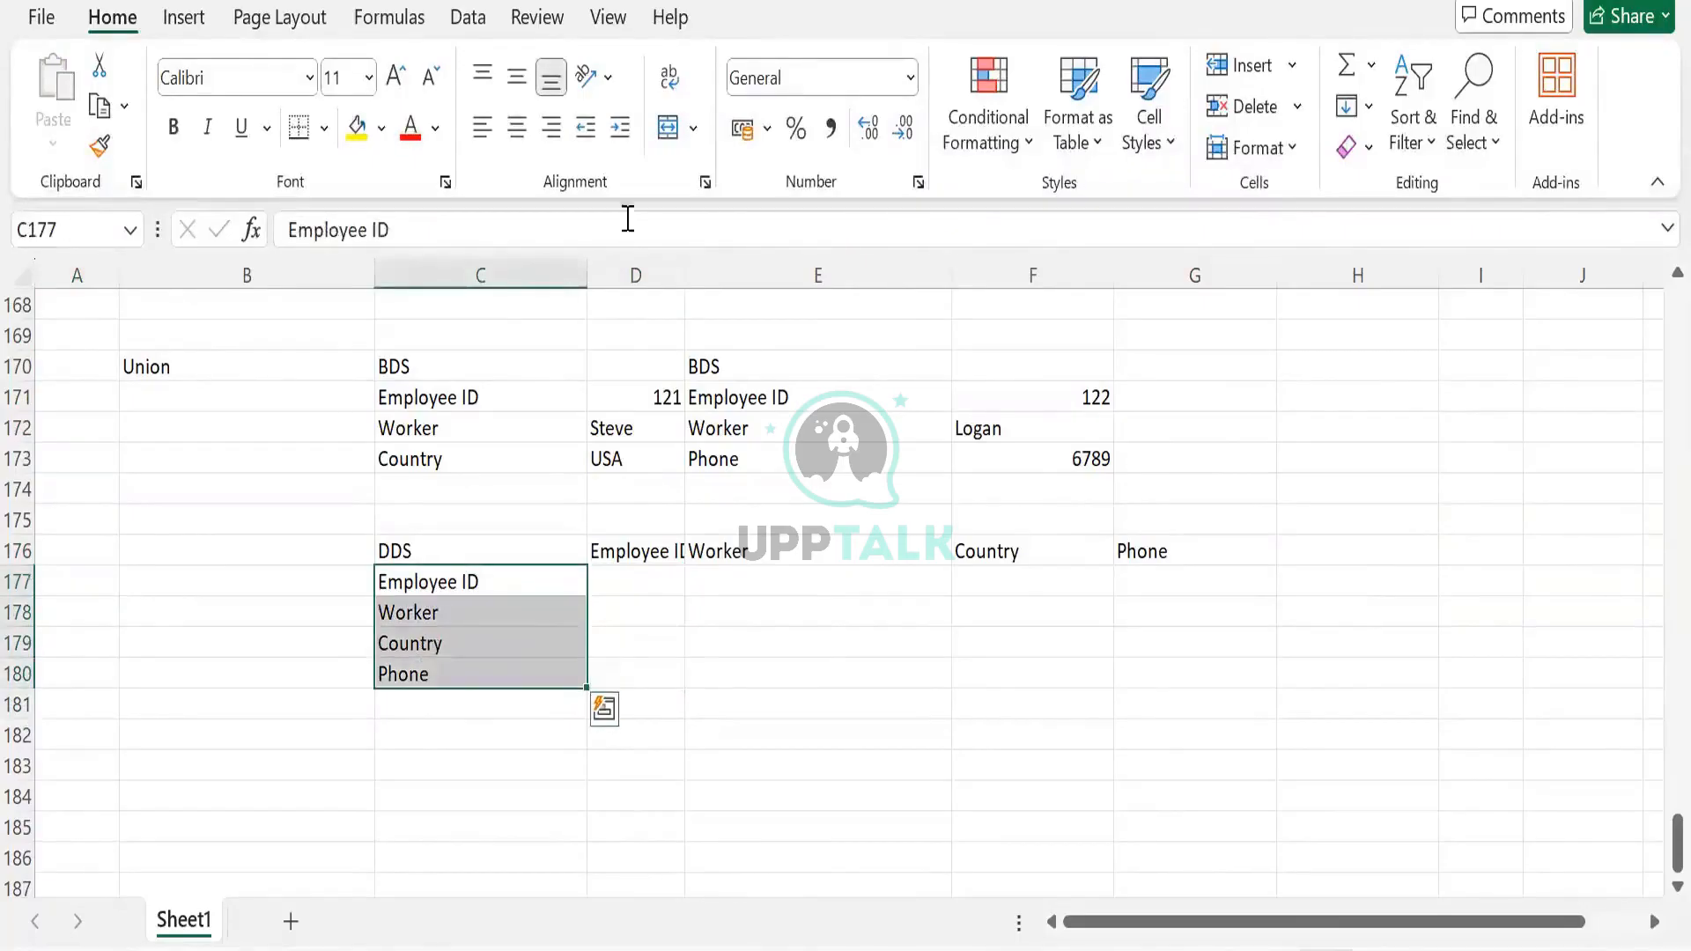
key(Delete)
double_click(690, 262)
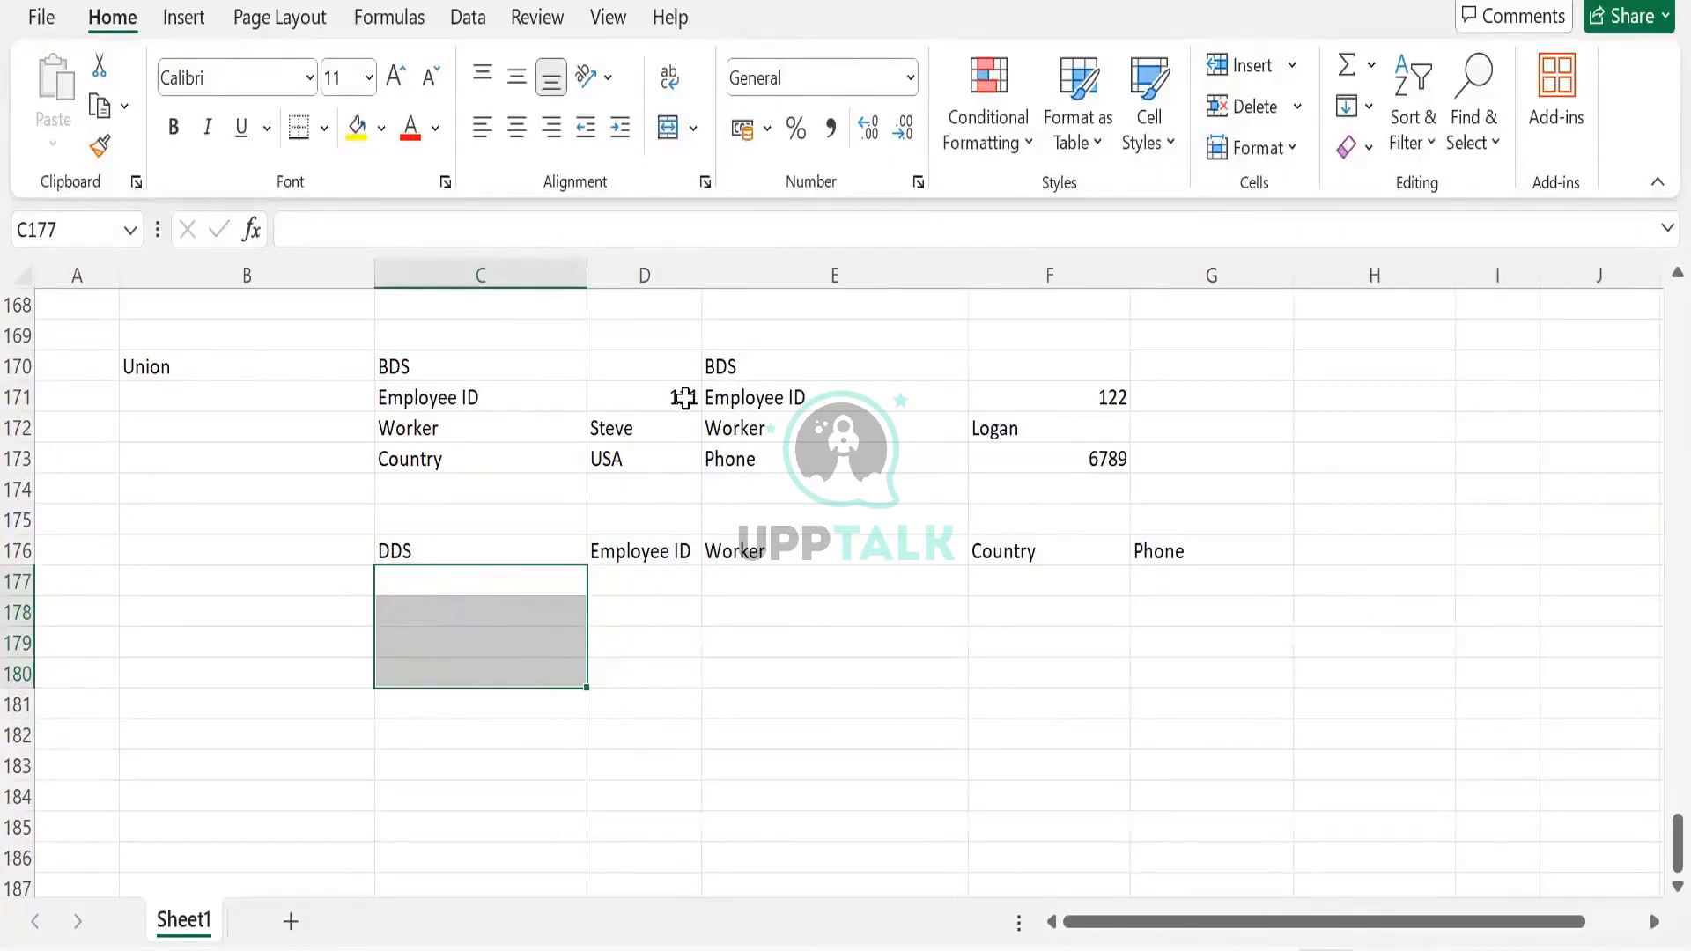
Enter 121 in D177, paste Steve under Worker, try filling Country, then undo the pastes
click(642, 597)
text(121)
key(Tab)
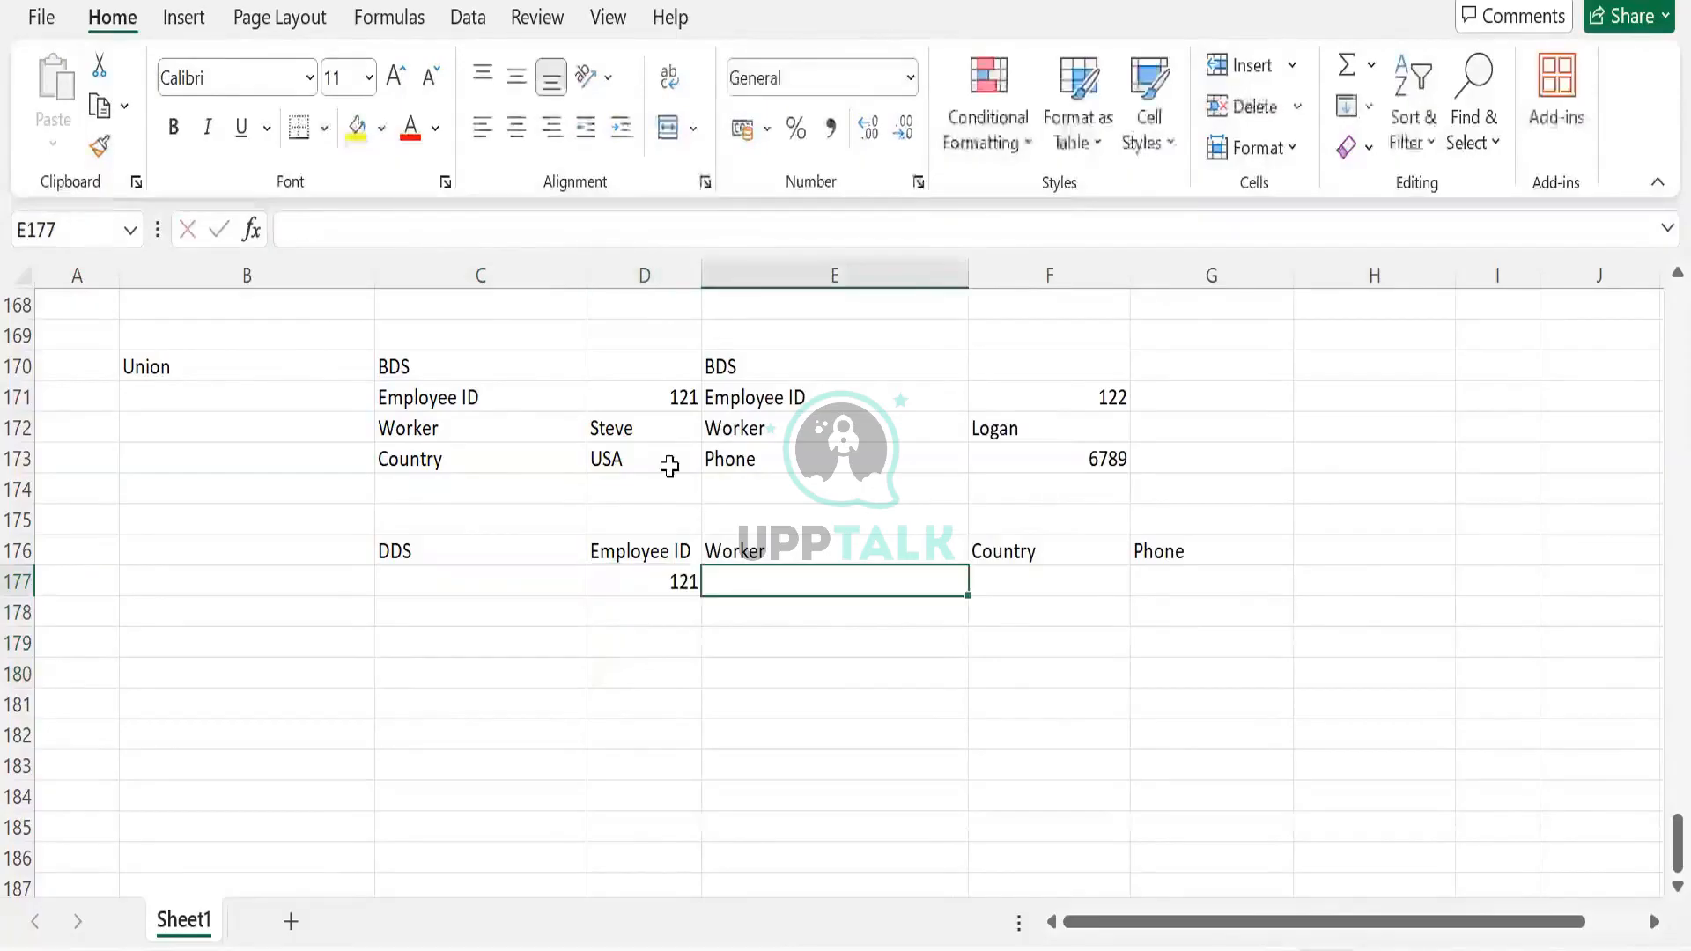
click(649, 433)
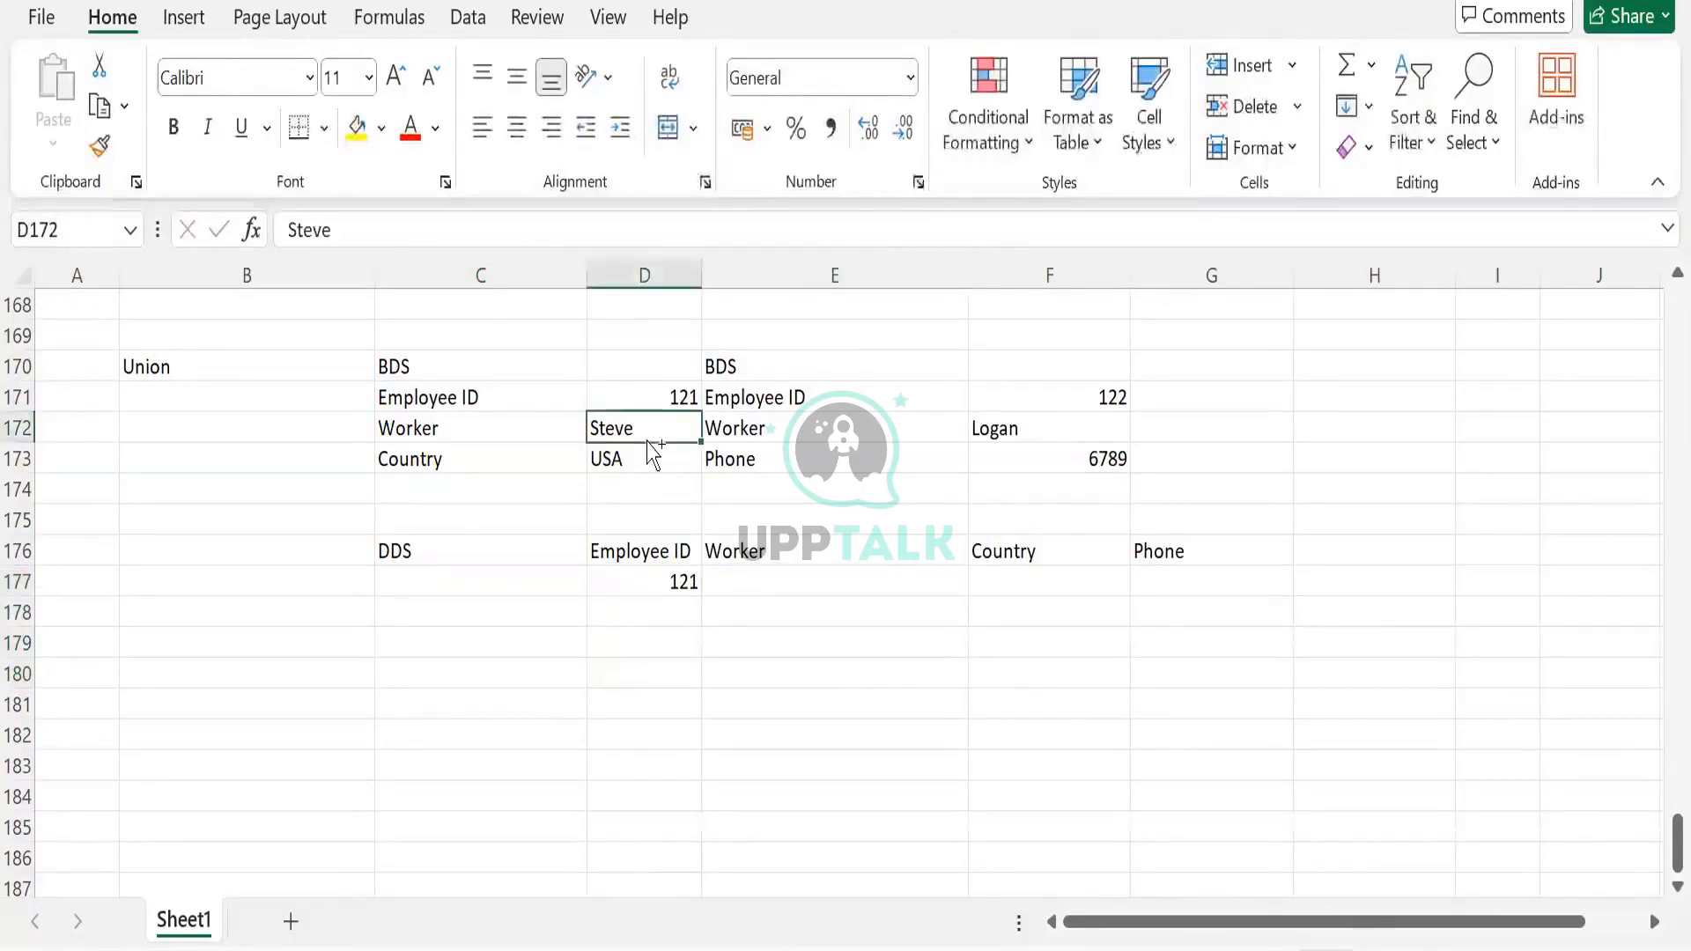
key(ctrl+c)
click(782, 587)
key(ctrl+v)
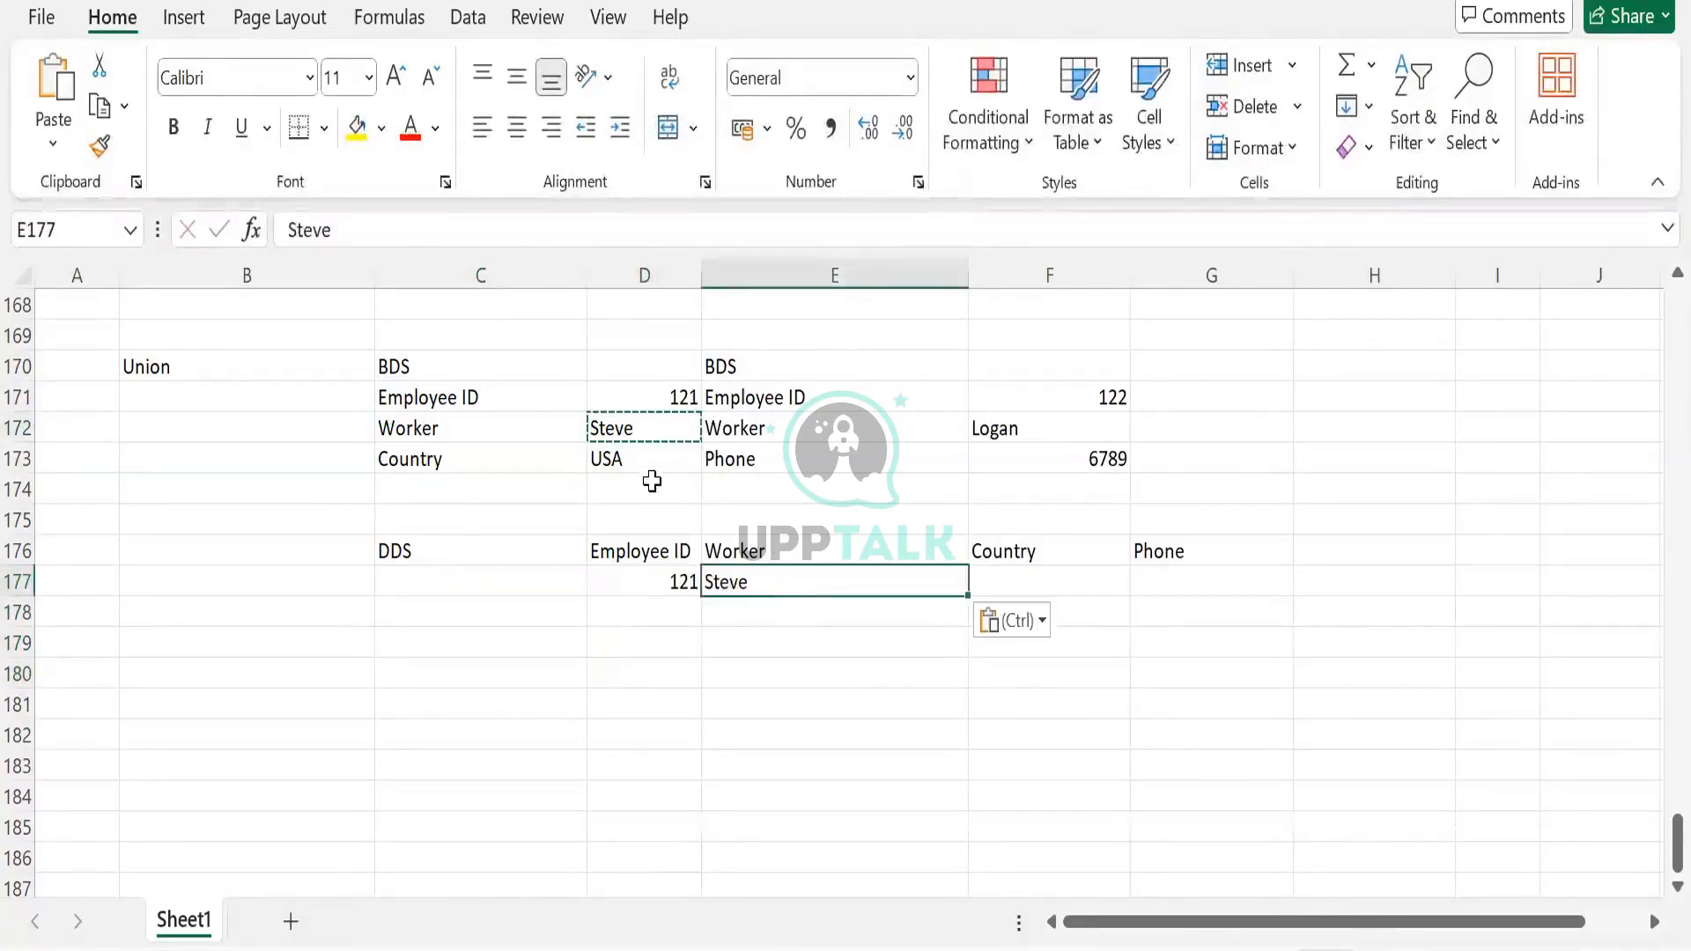
click(652, 486)
key(ctrl+c)
click(987, 592)
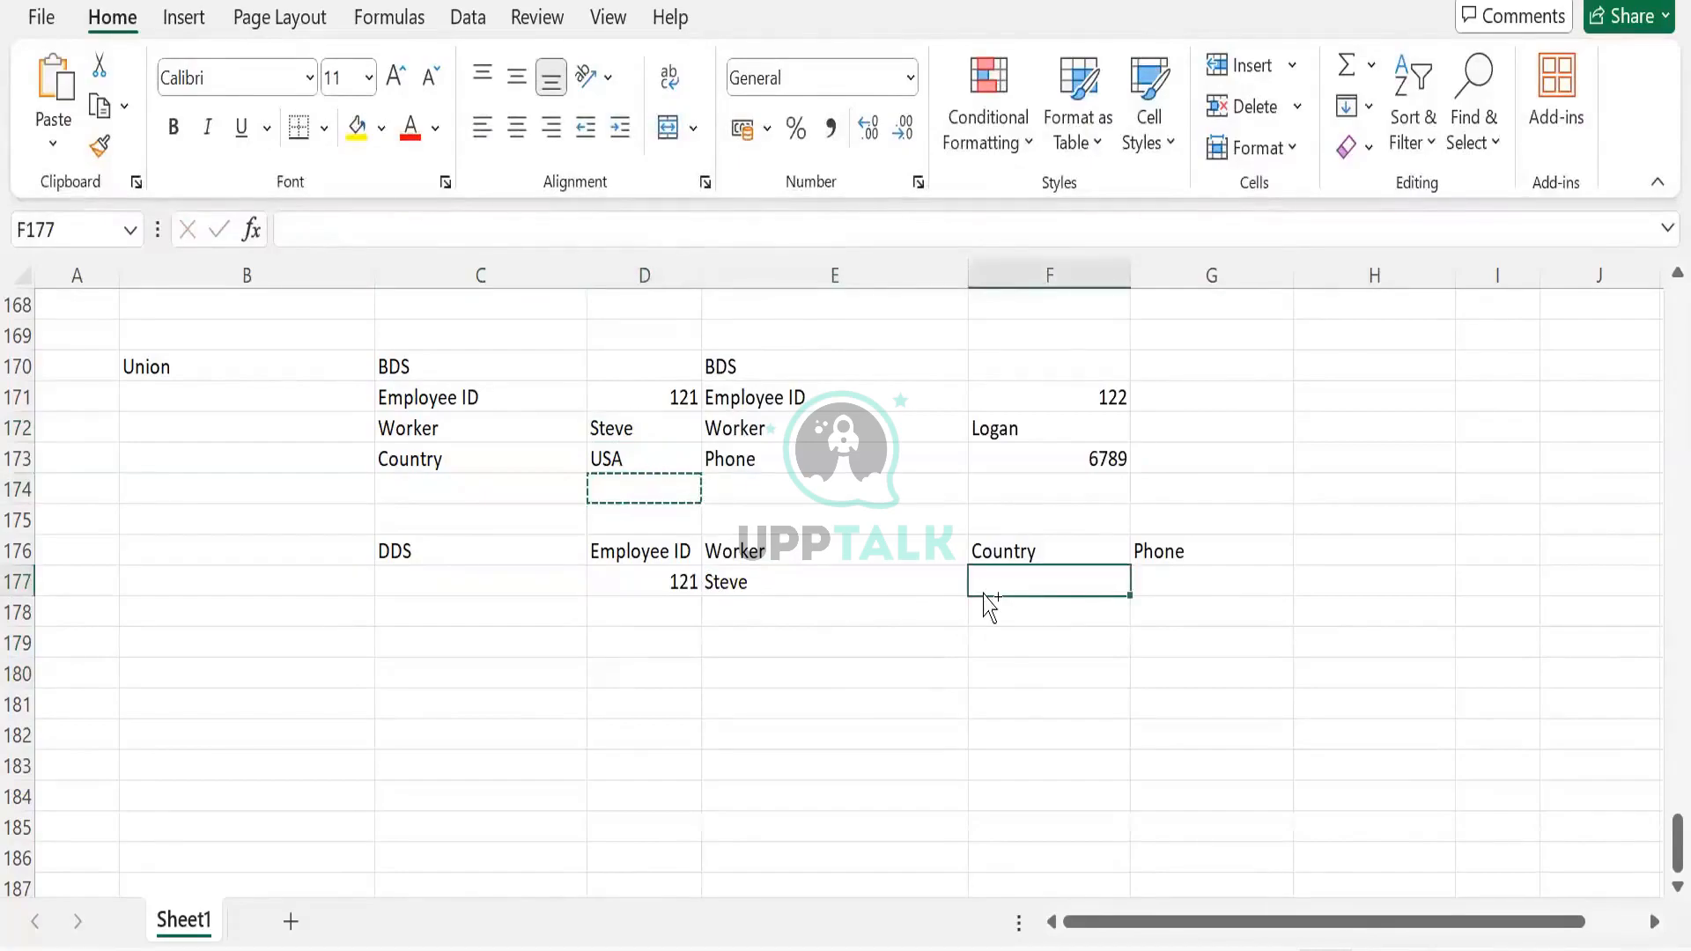
key(ctrl+v)
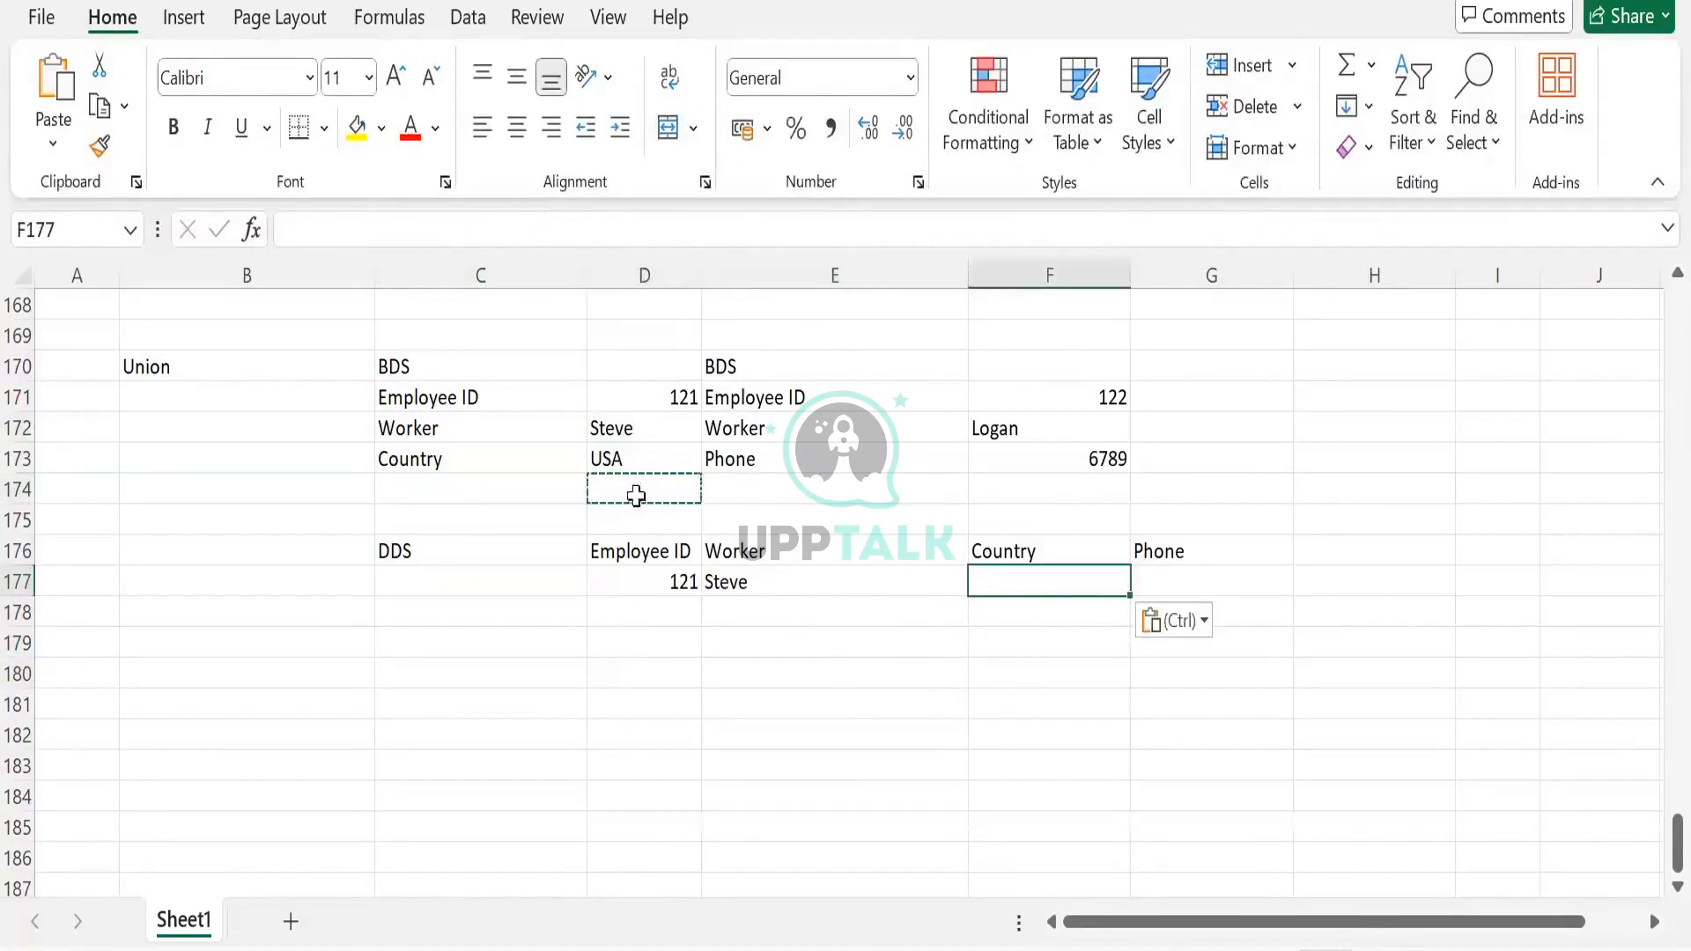
key(ctrl+z)
key(ctrl+z)
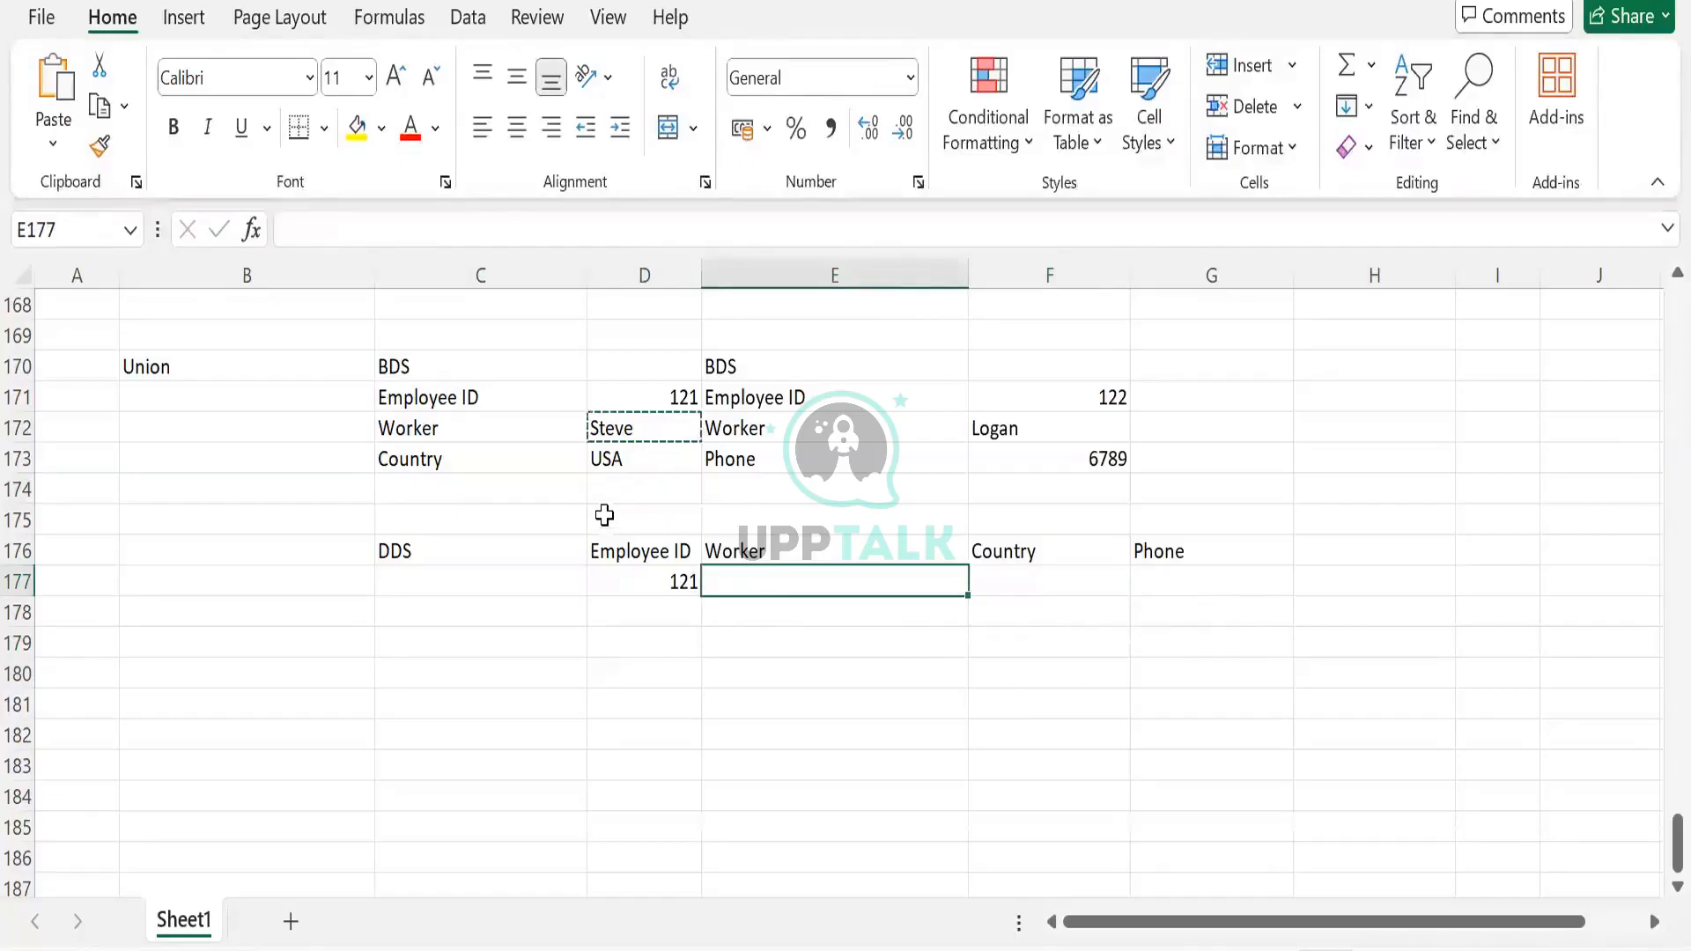
Restore 121 and Steve in row 177 and paste USA into F177 under Country
key(ctrl+z)
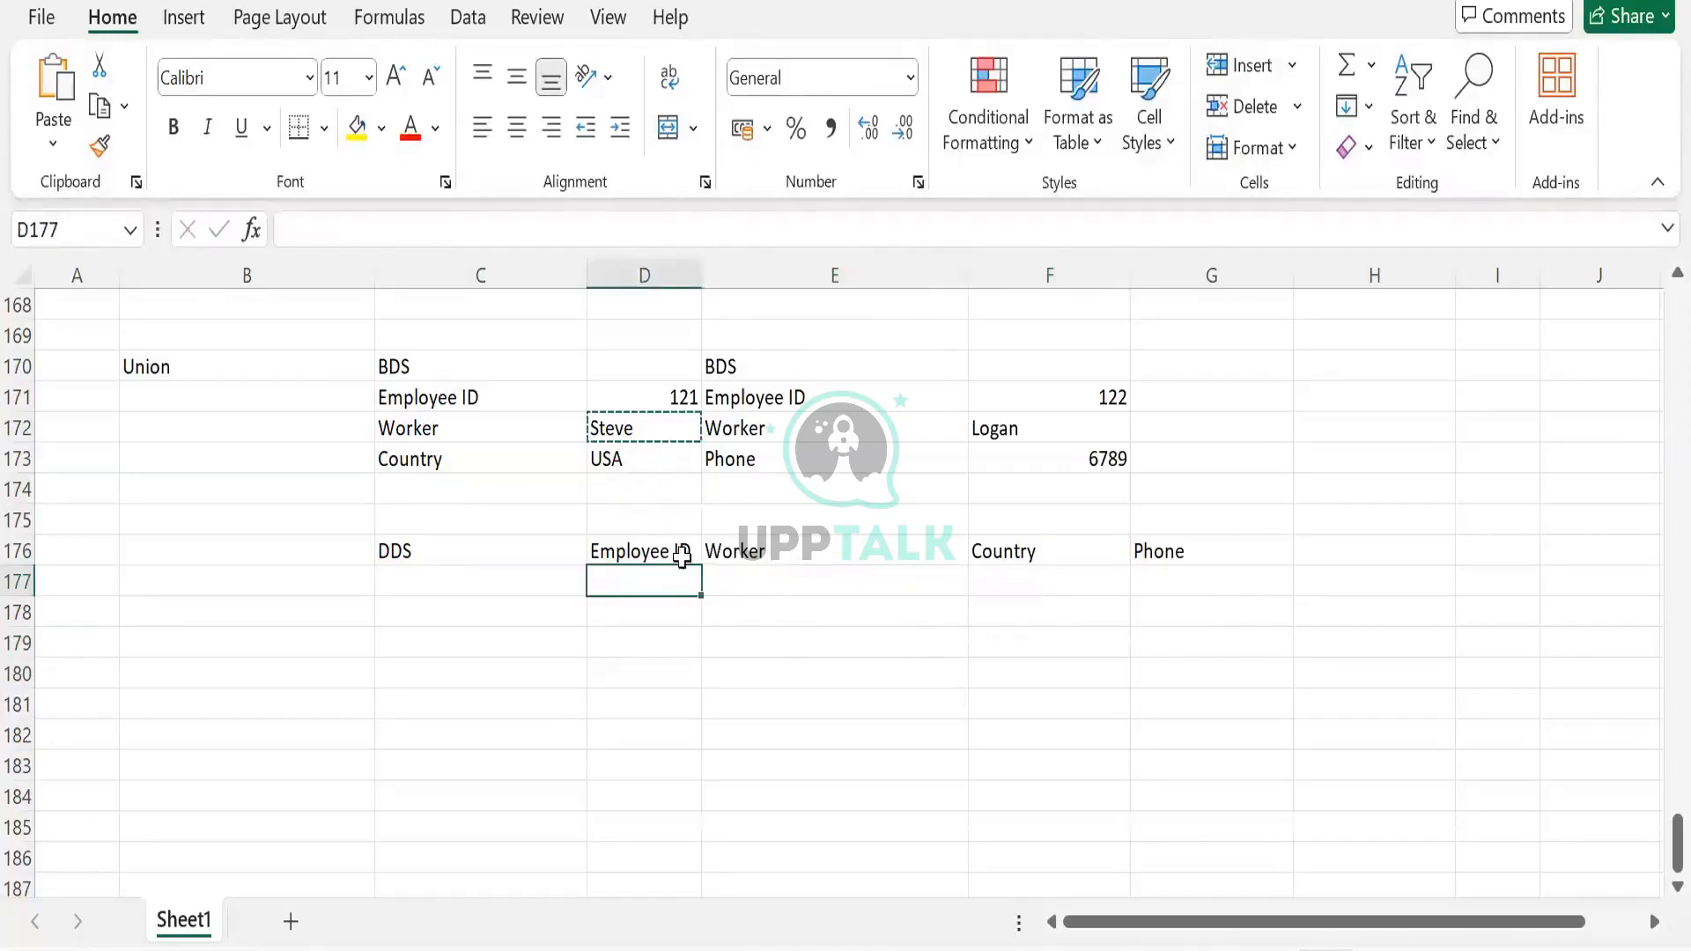
key(ctrl+y)
key(ctrl+y)
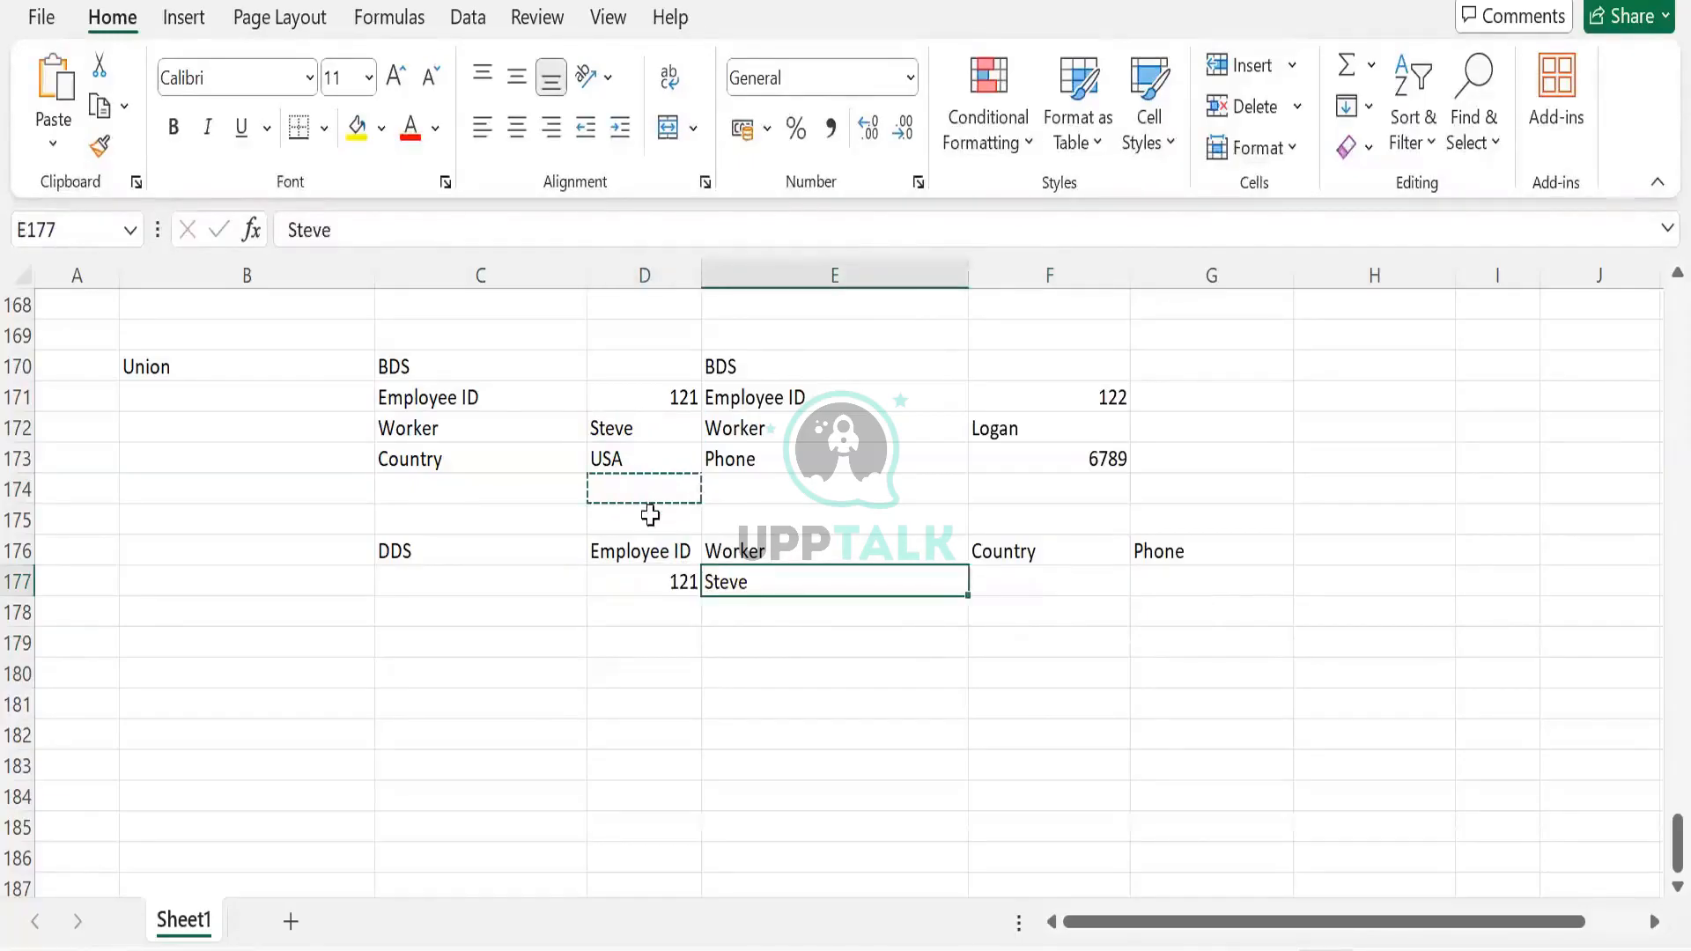
click(605, 457)
key(ctrl+c)
click(1013, 560)
click(1008, 583)
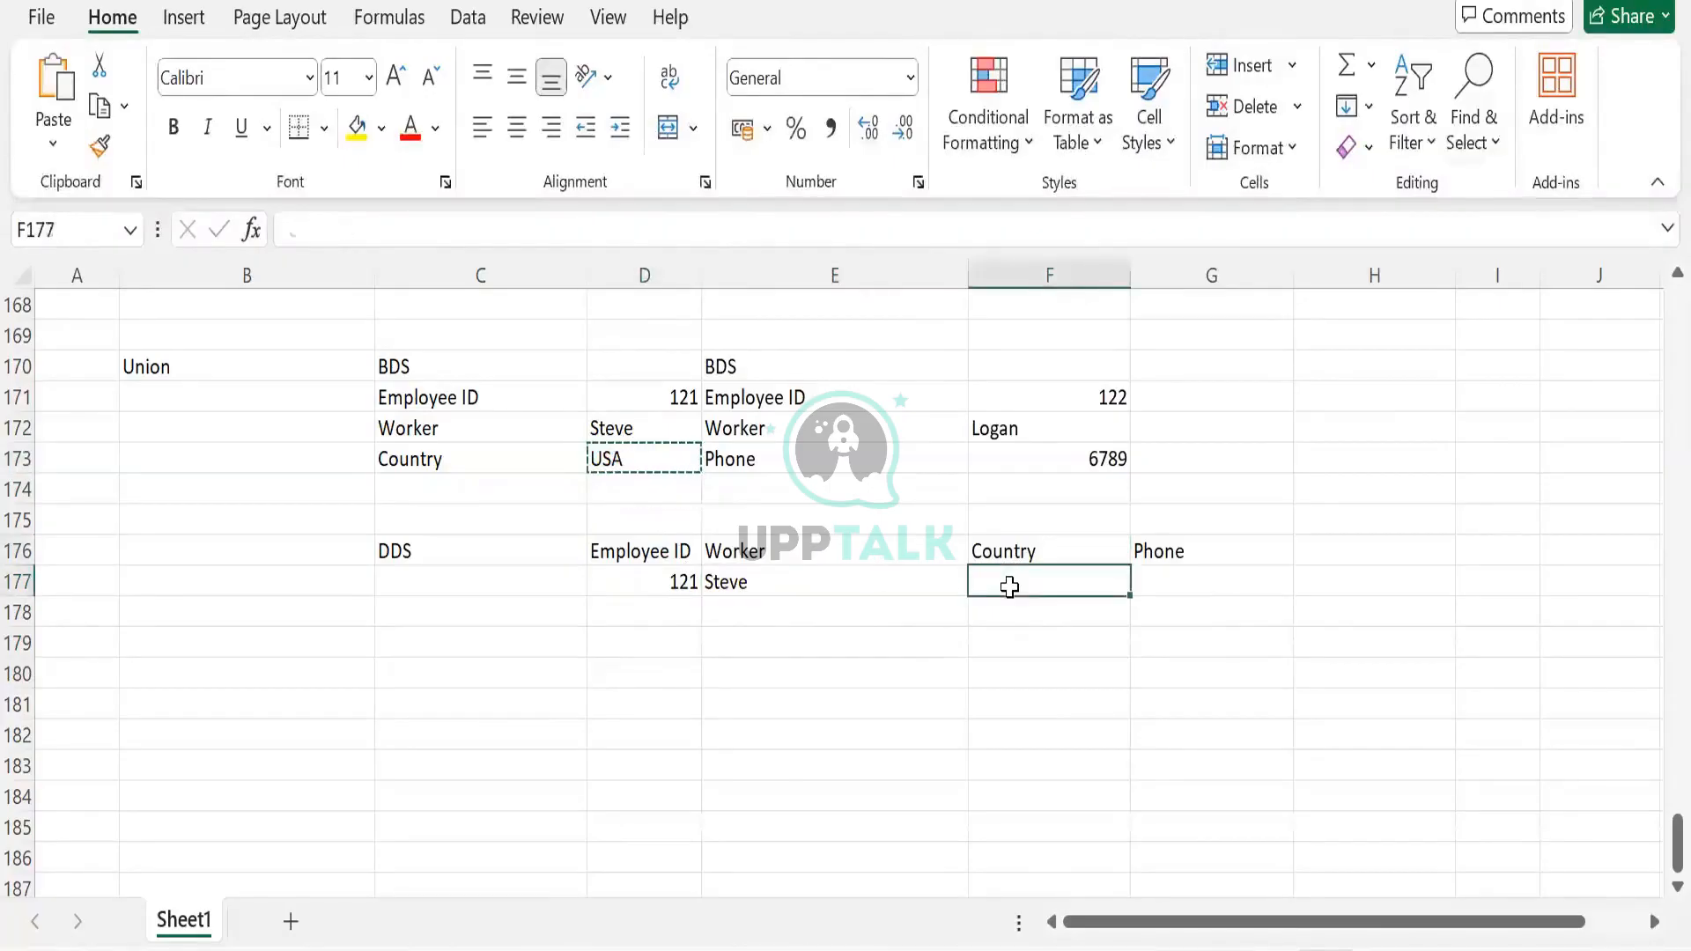
key(ctrl+v)
key(Down)
key(Down)
key(Down)
key(Down)
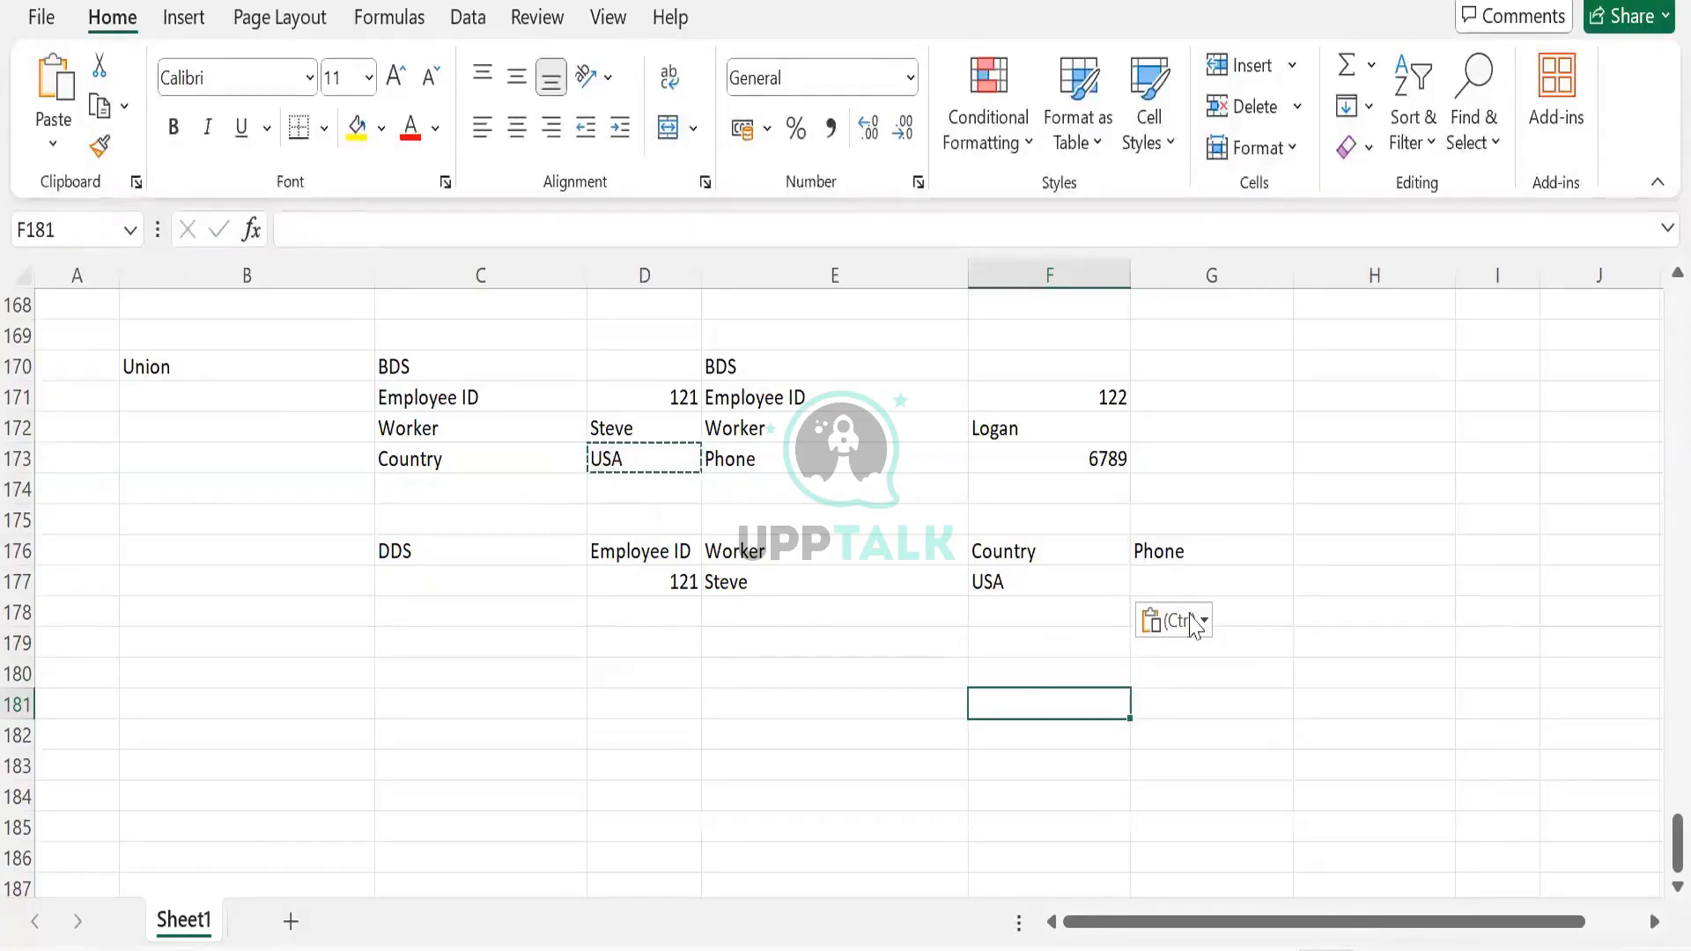
Enter NULL in G177 under Phone and check it against the first employee's BDS values
click(1189, 585)
text(N)
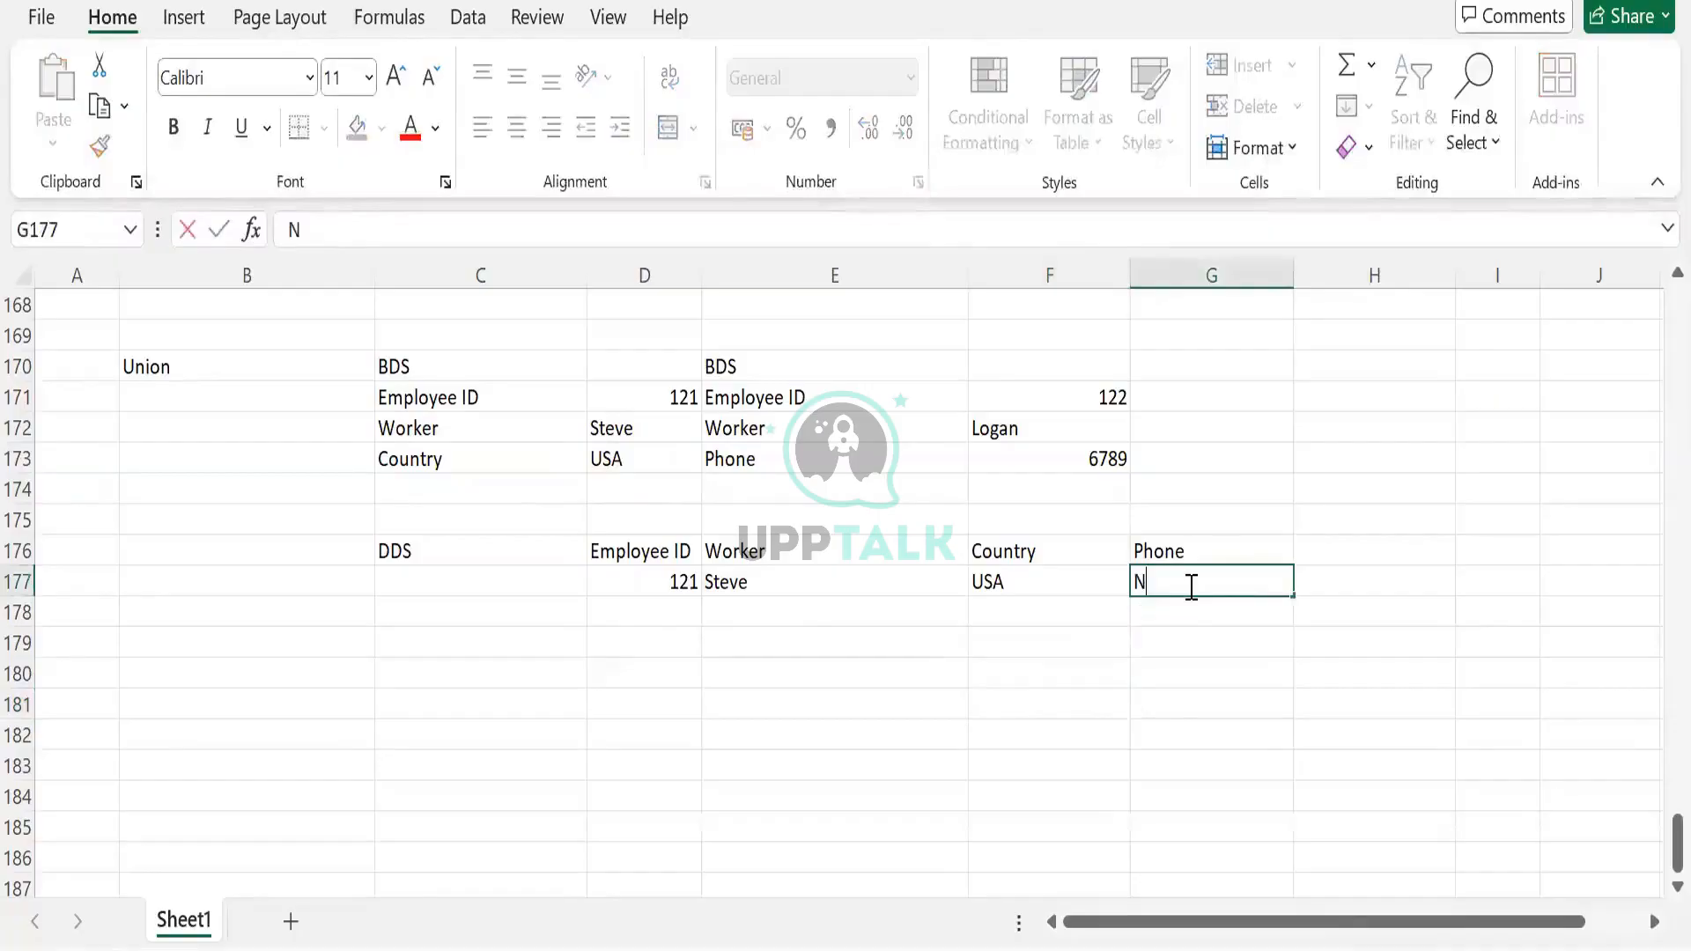
text(ULL)
key(Tab)
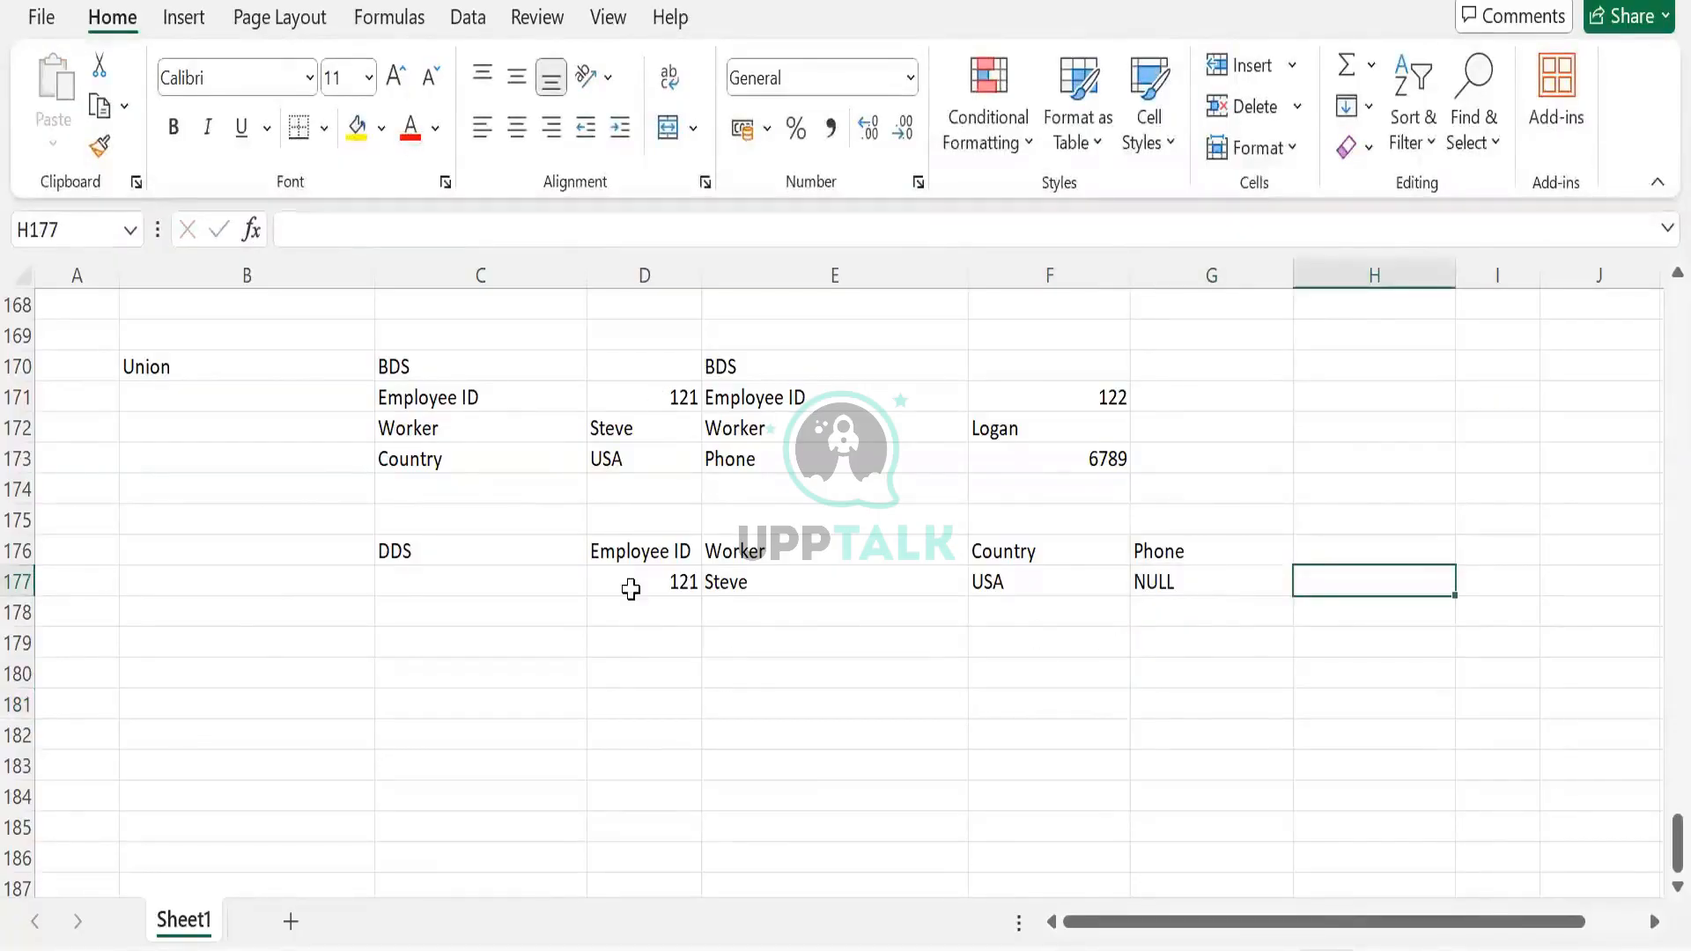
click(1158, 590)
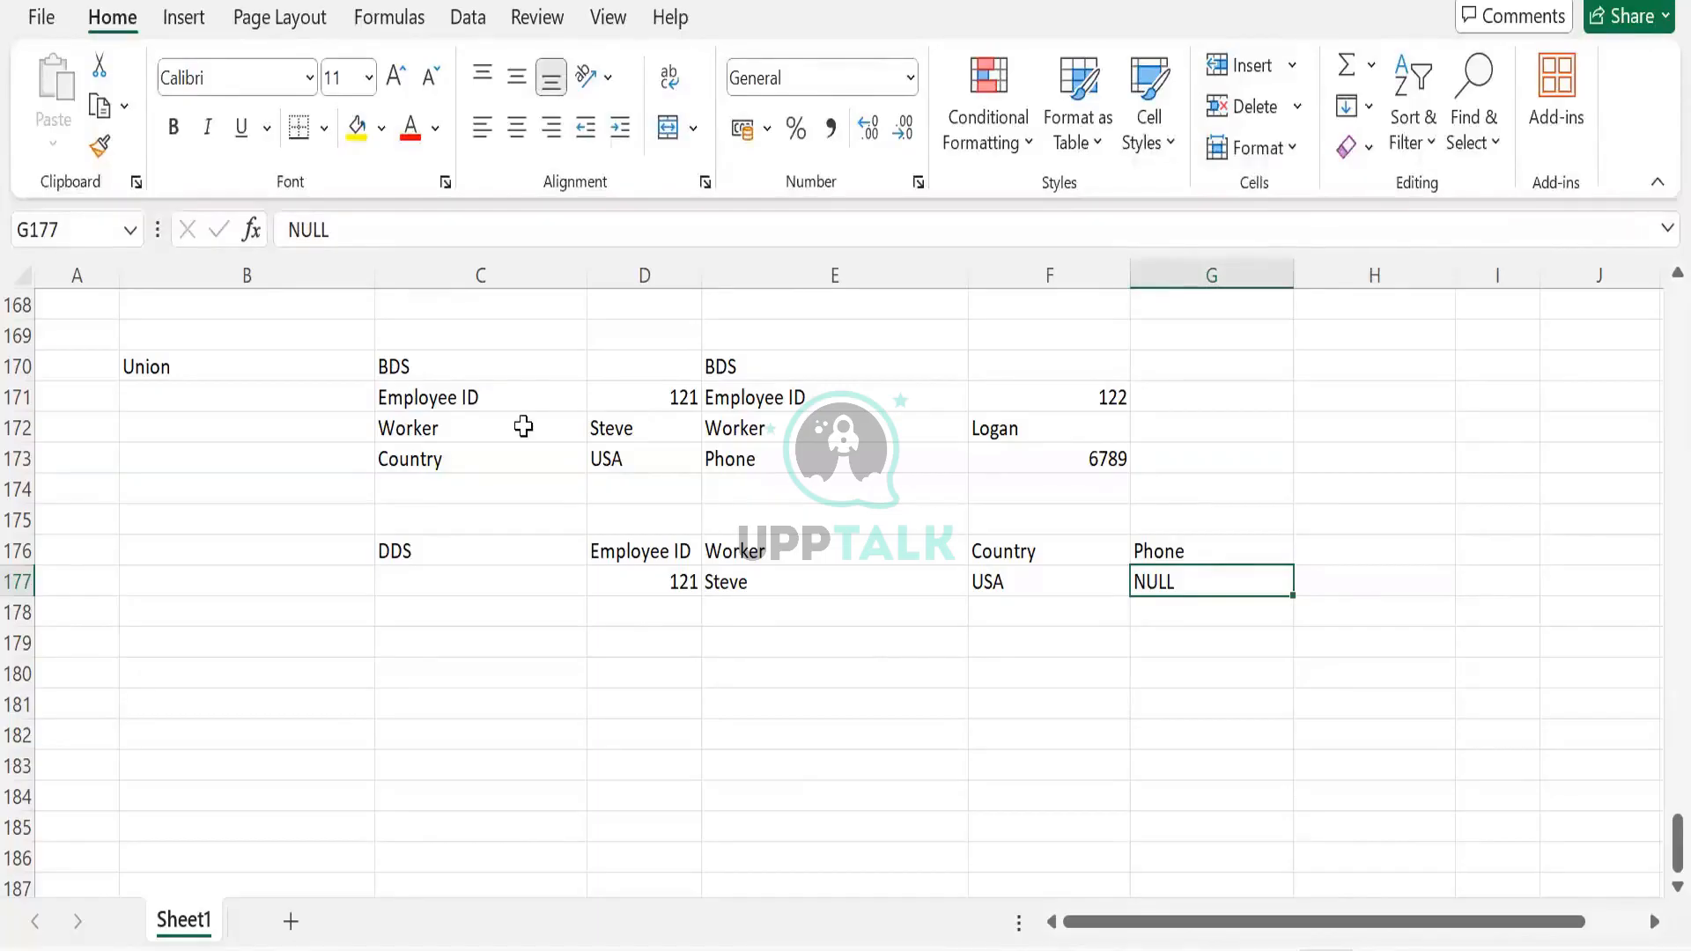
click(643, 427)
key(Up)
Enter 122, the second worker's name and NULL country in row 178
click(1108, 376)
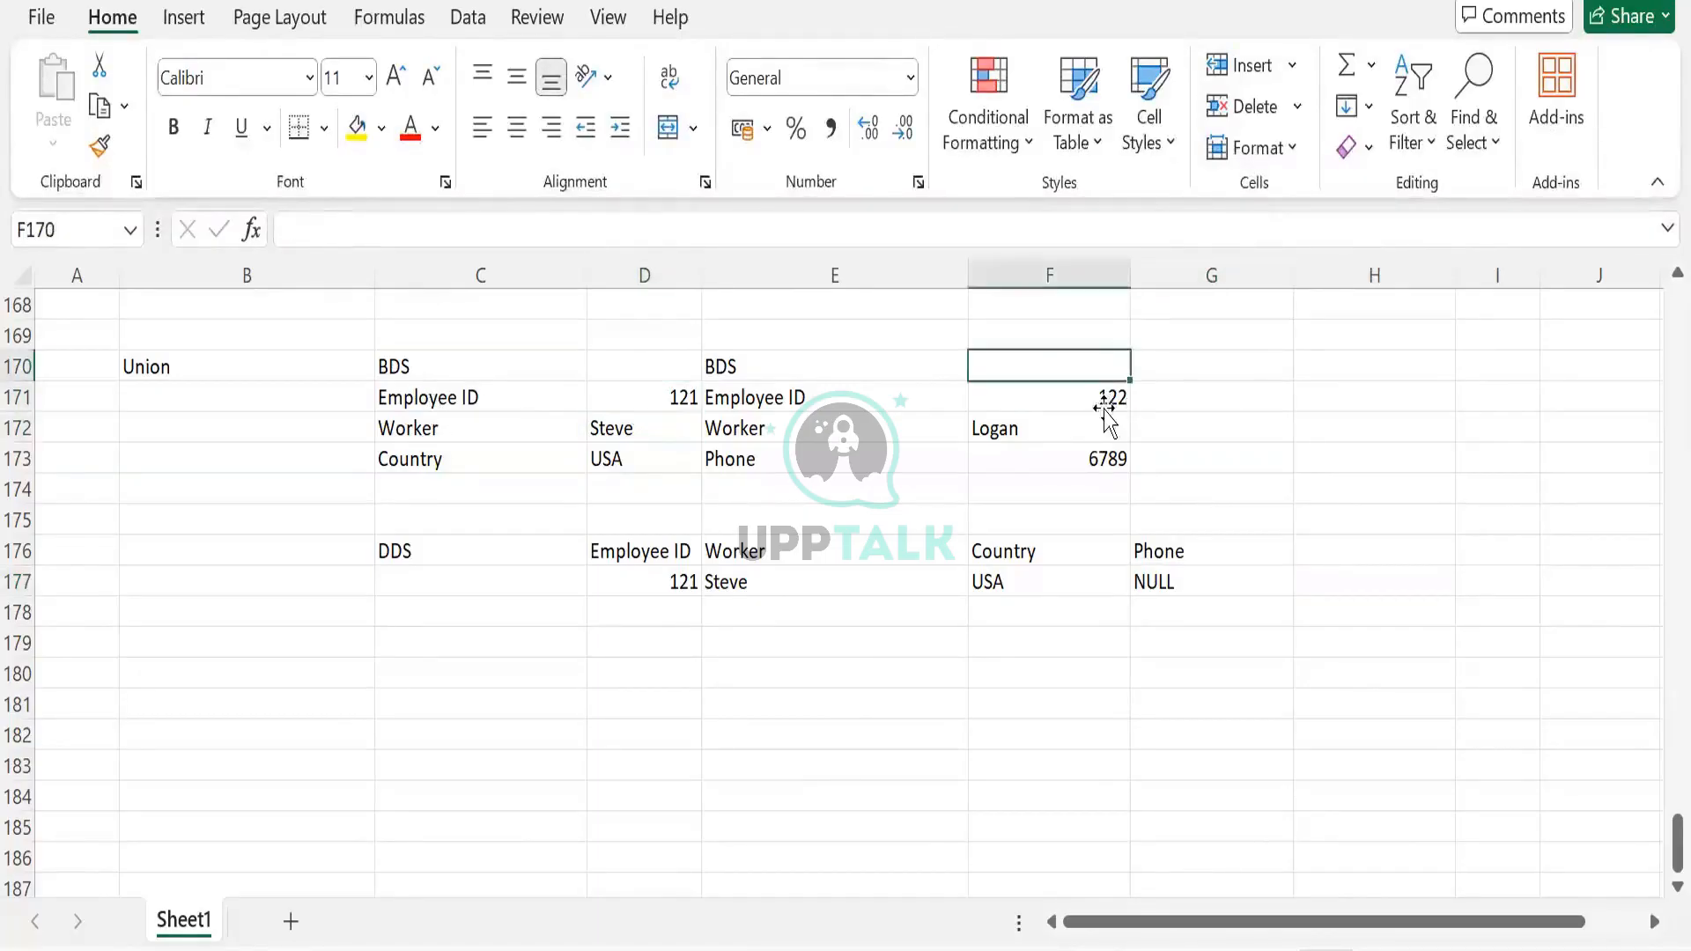
key(Down)
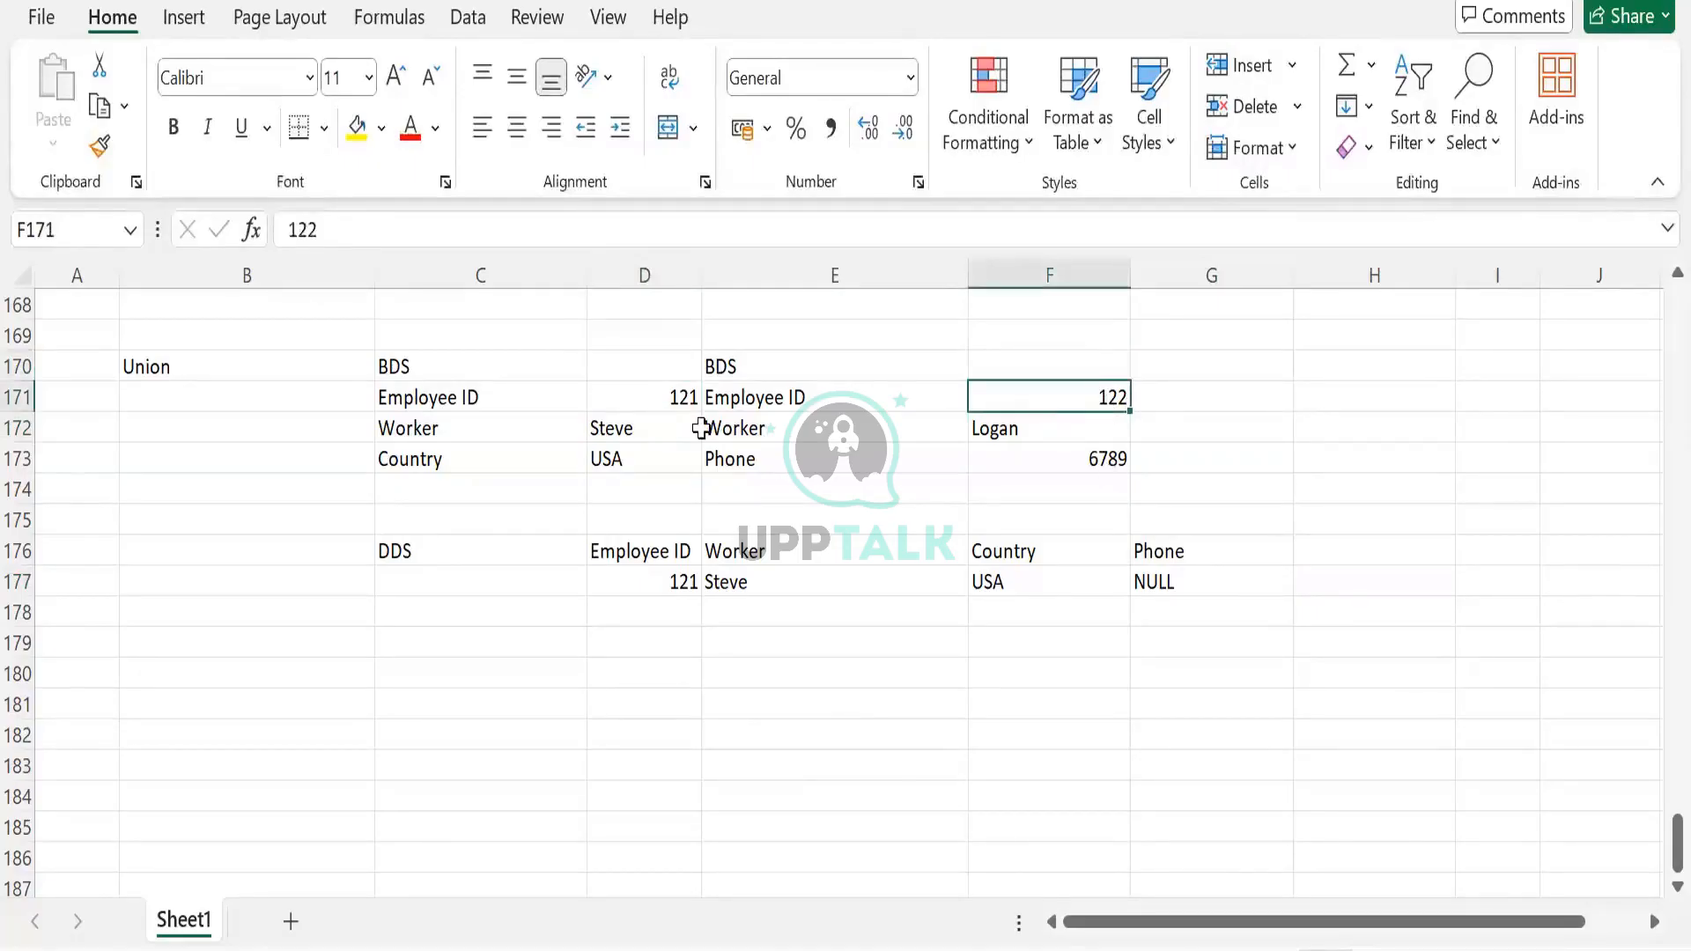
click(1190, 585)
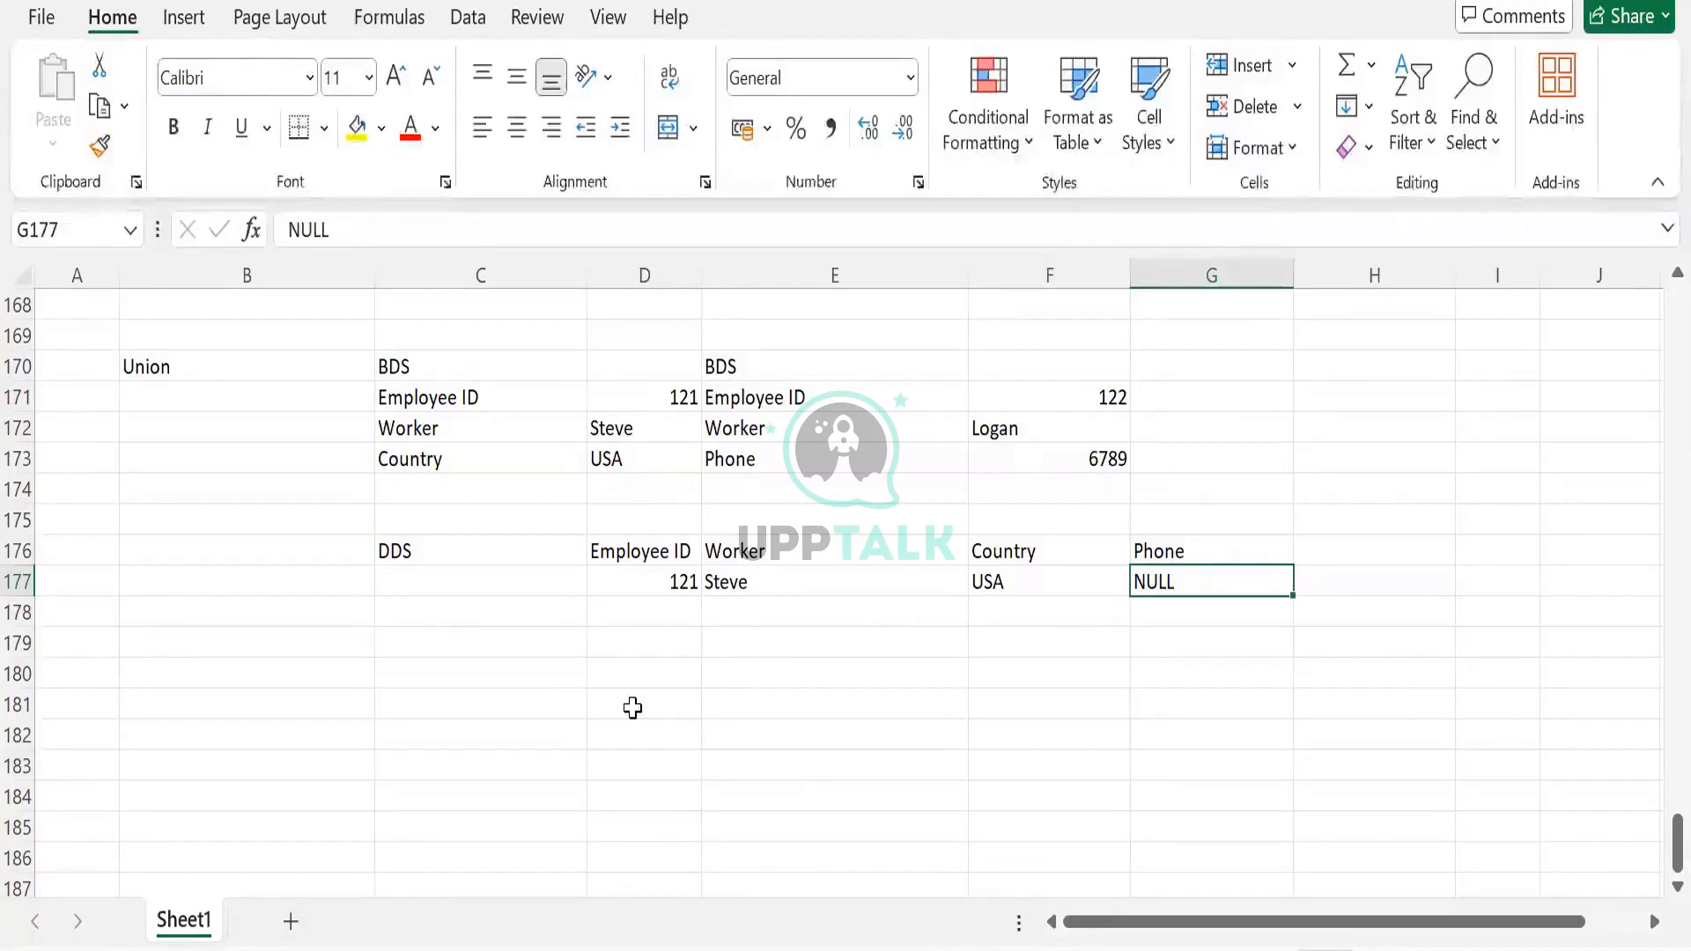
click(643, 624)
text(122)
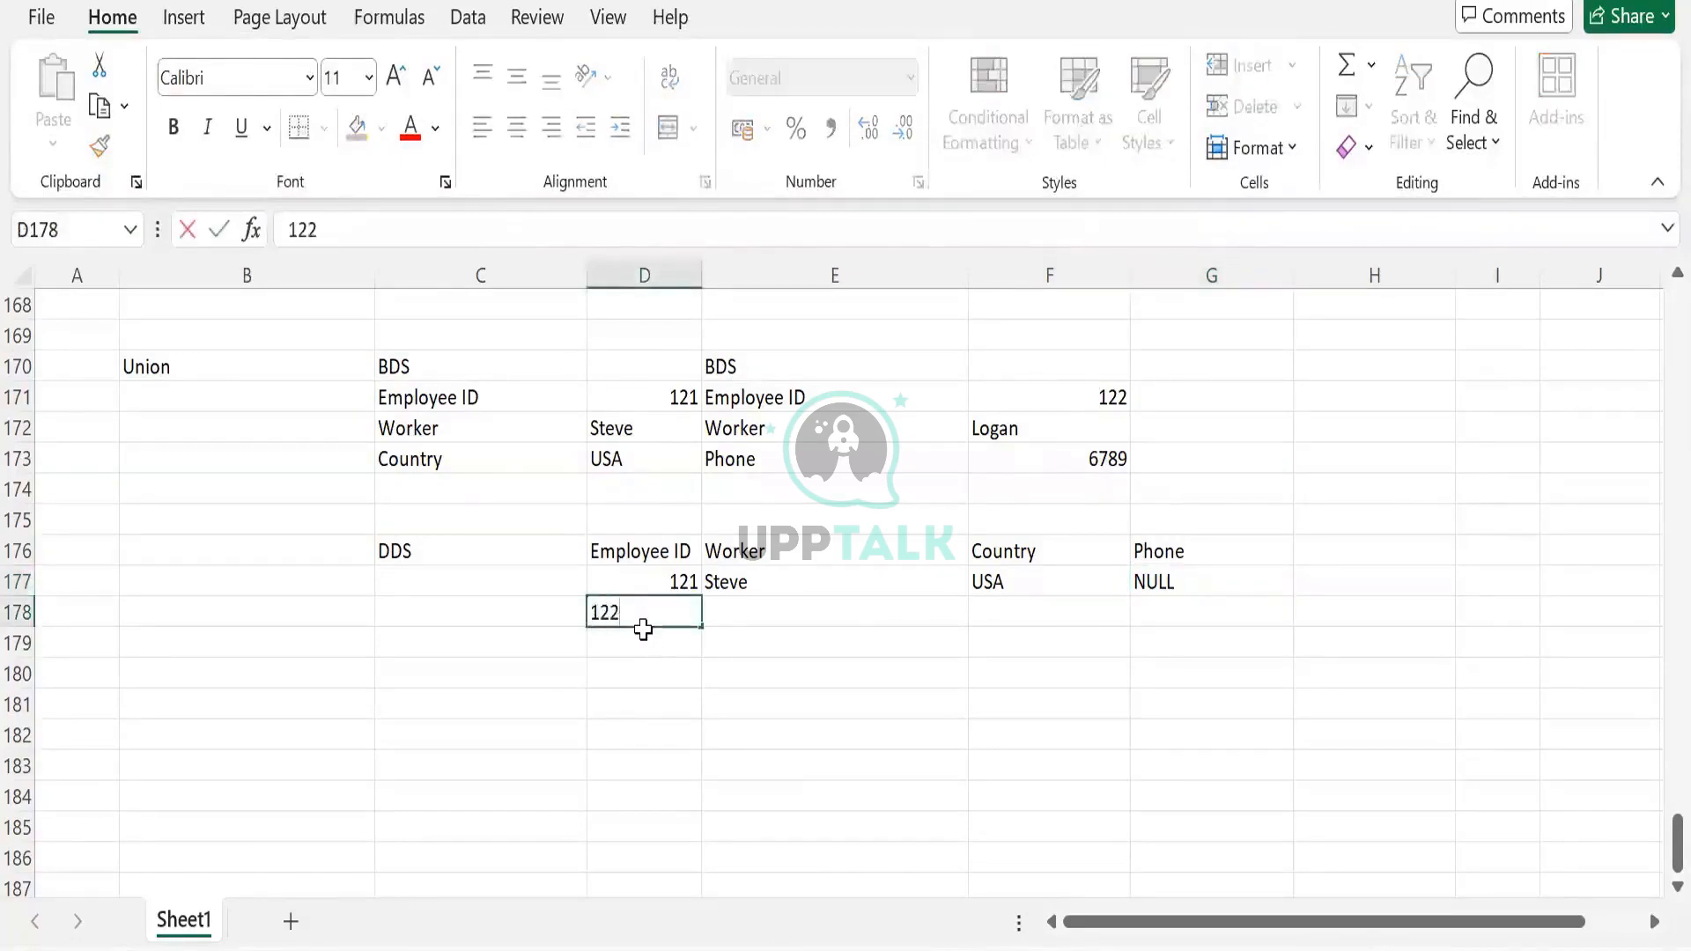
key(Tab)
text(Logan)
key(Tab)
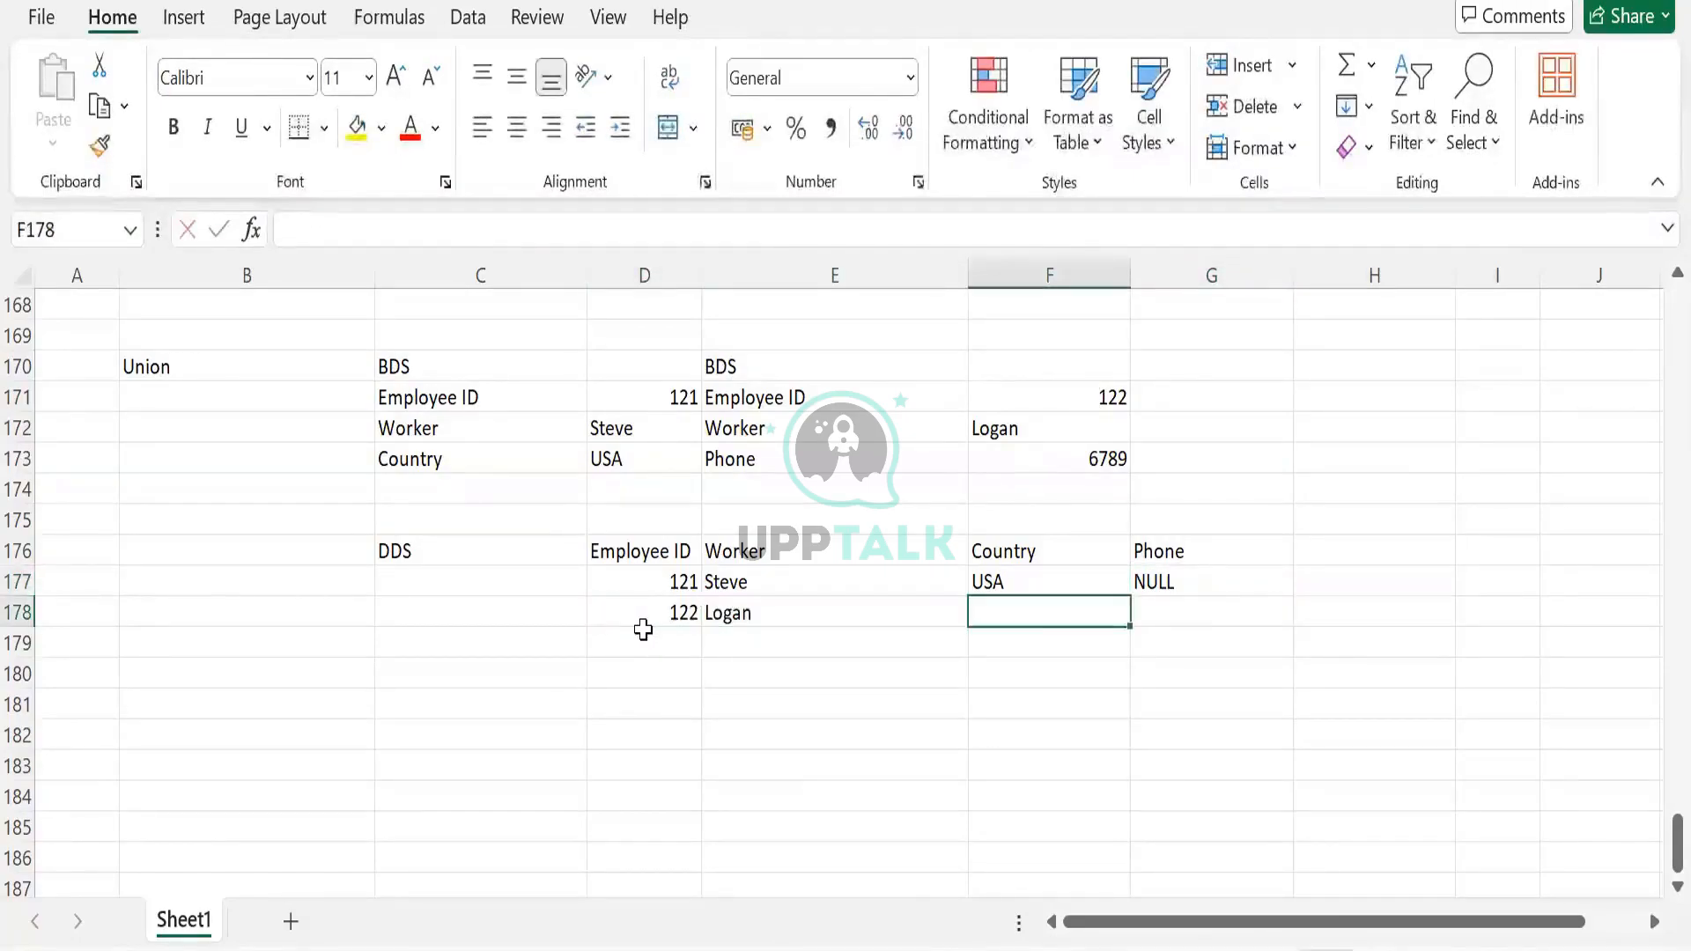
text(ULL)
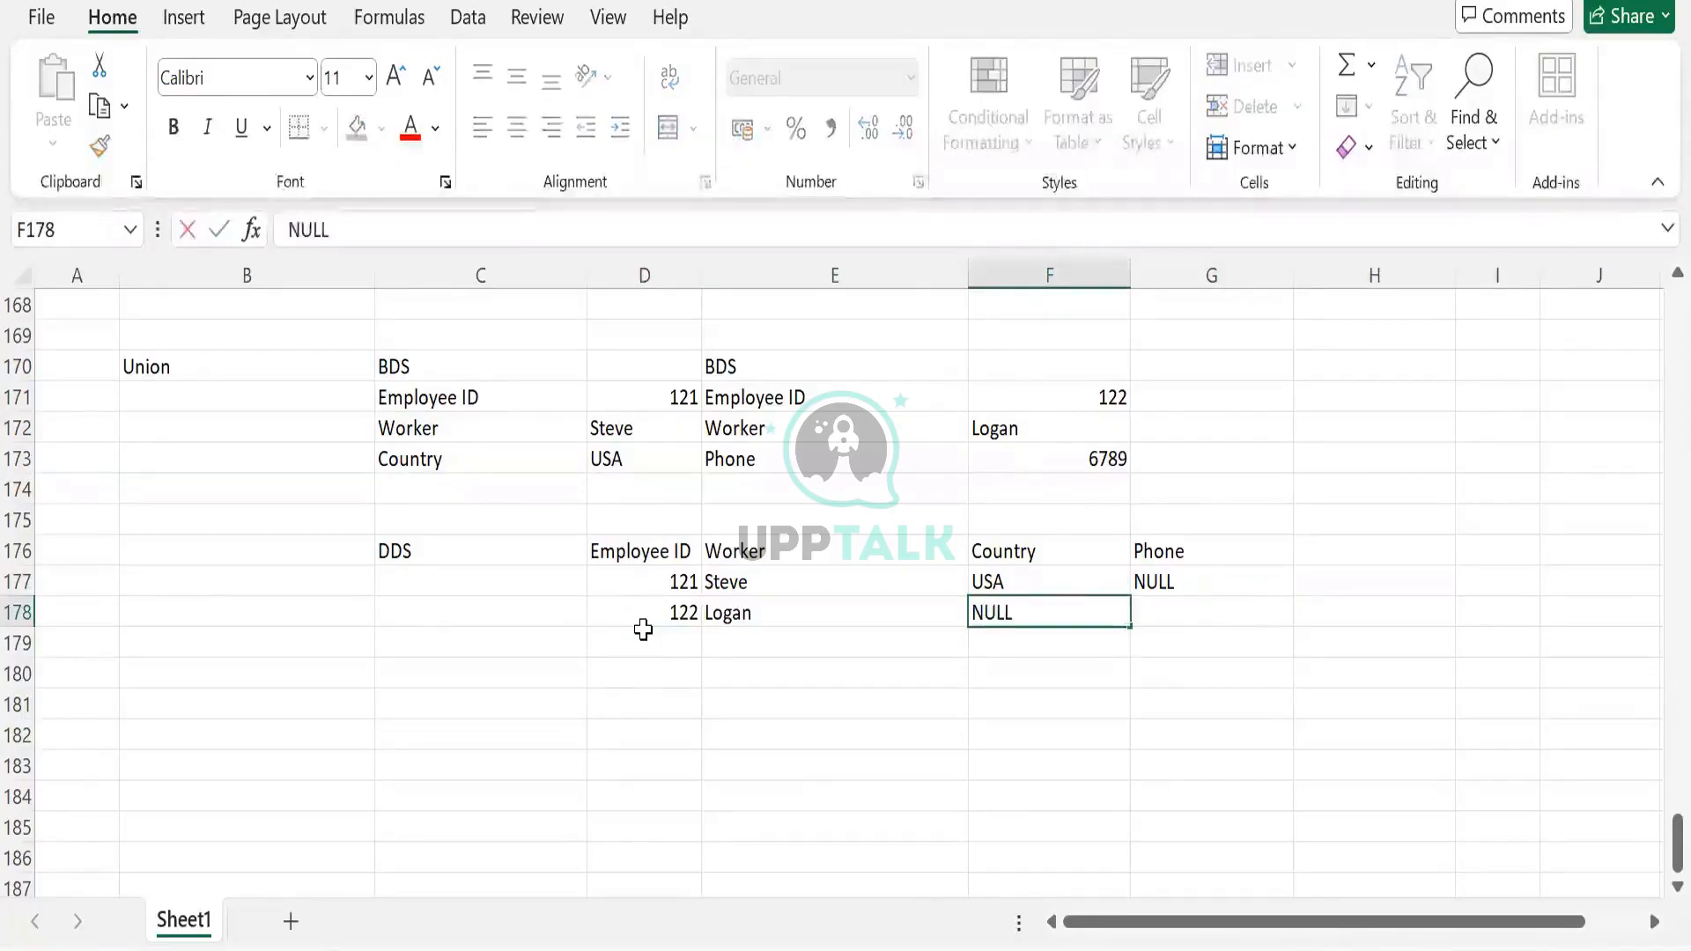
key(Tab)
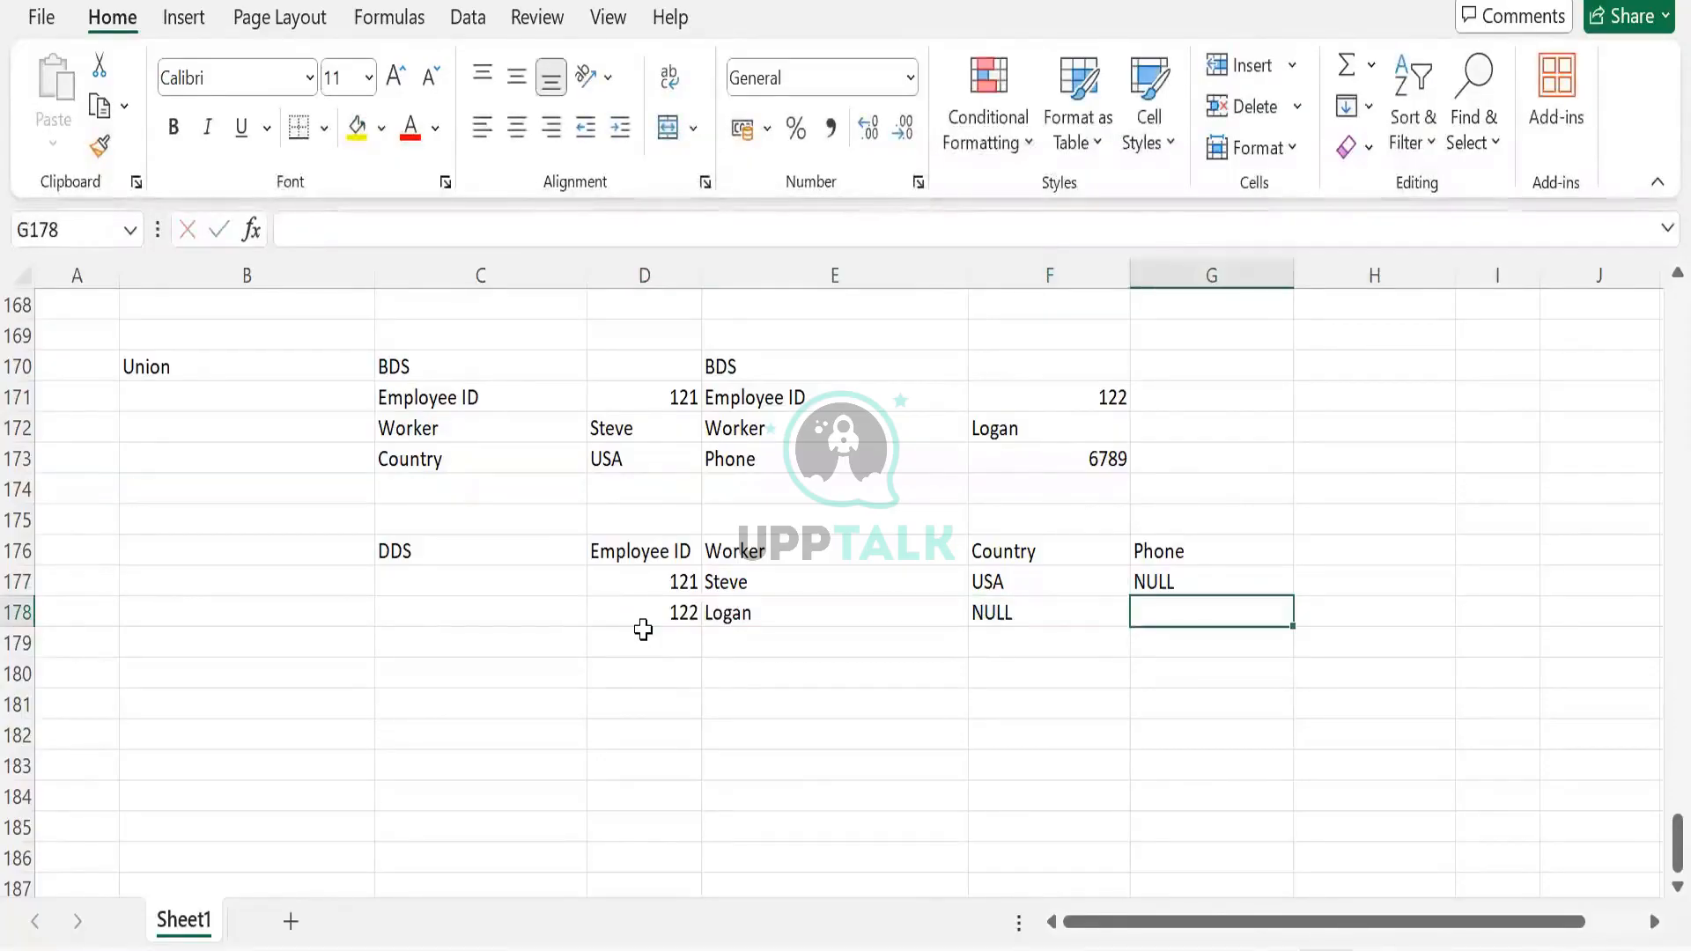
Copy phone 6789 from the BDS table into G178 and review the new record's values
click(988, 466)
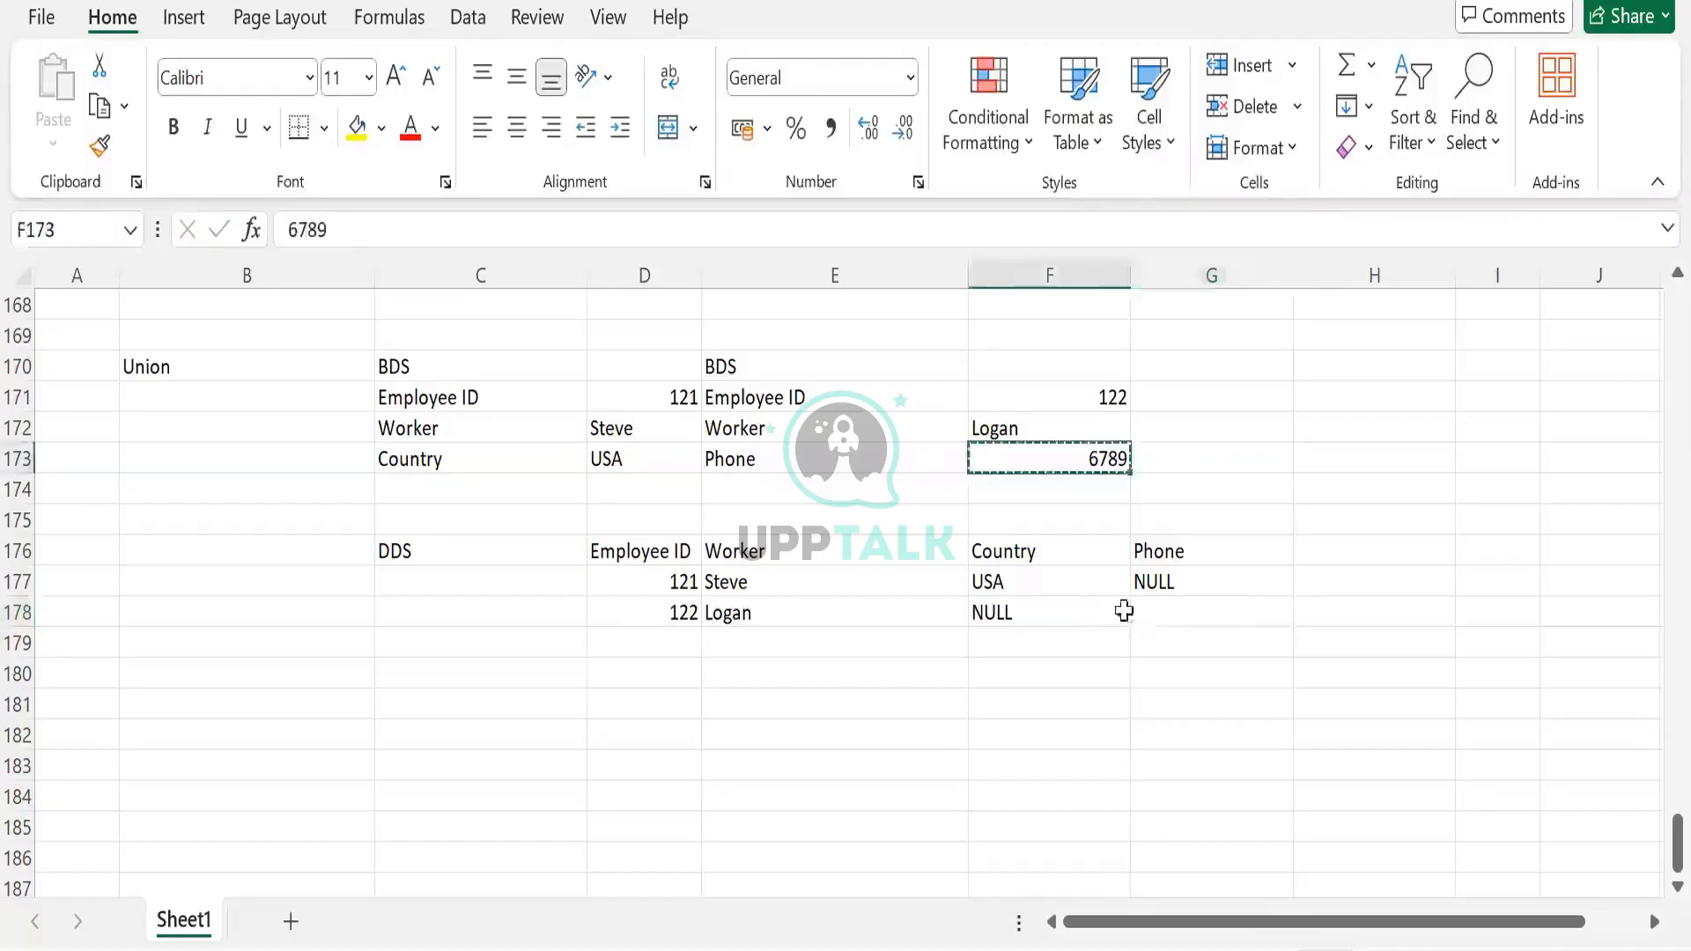
key(ctrl+c)
click(1134, 612)
key(ctrl+v)
click(1141, 704)
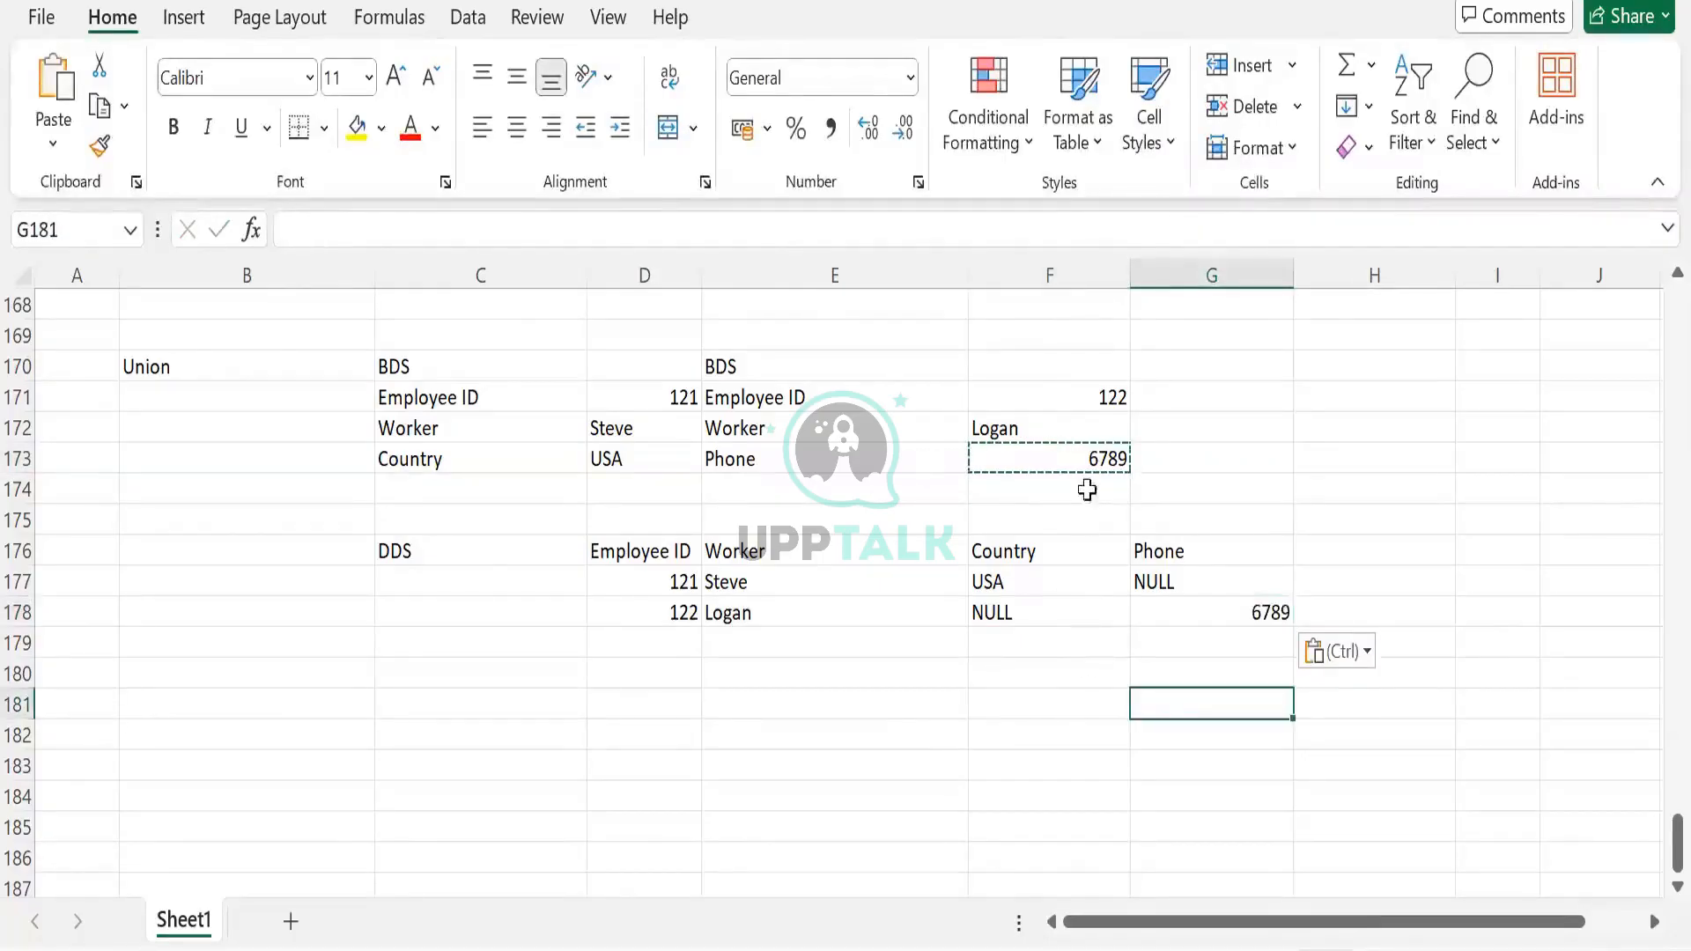
click(991, 429)
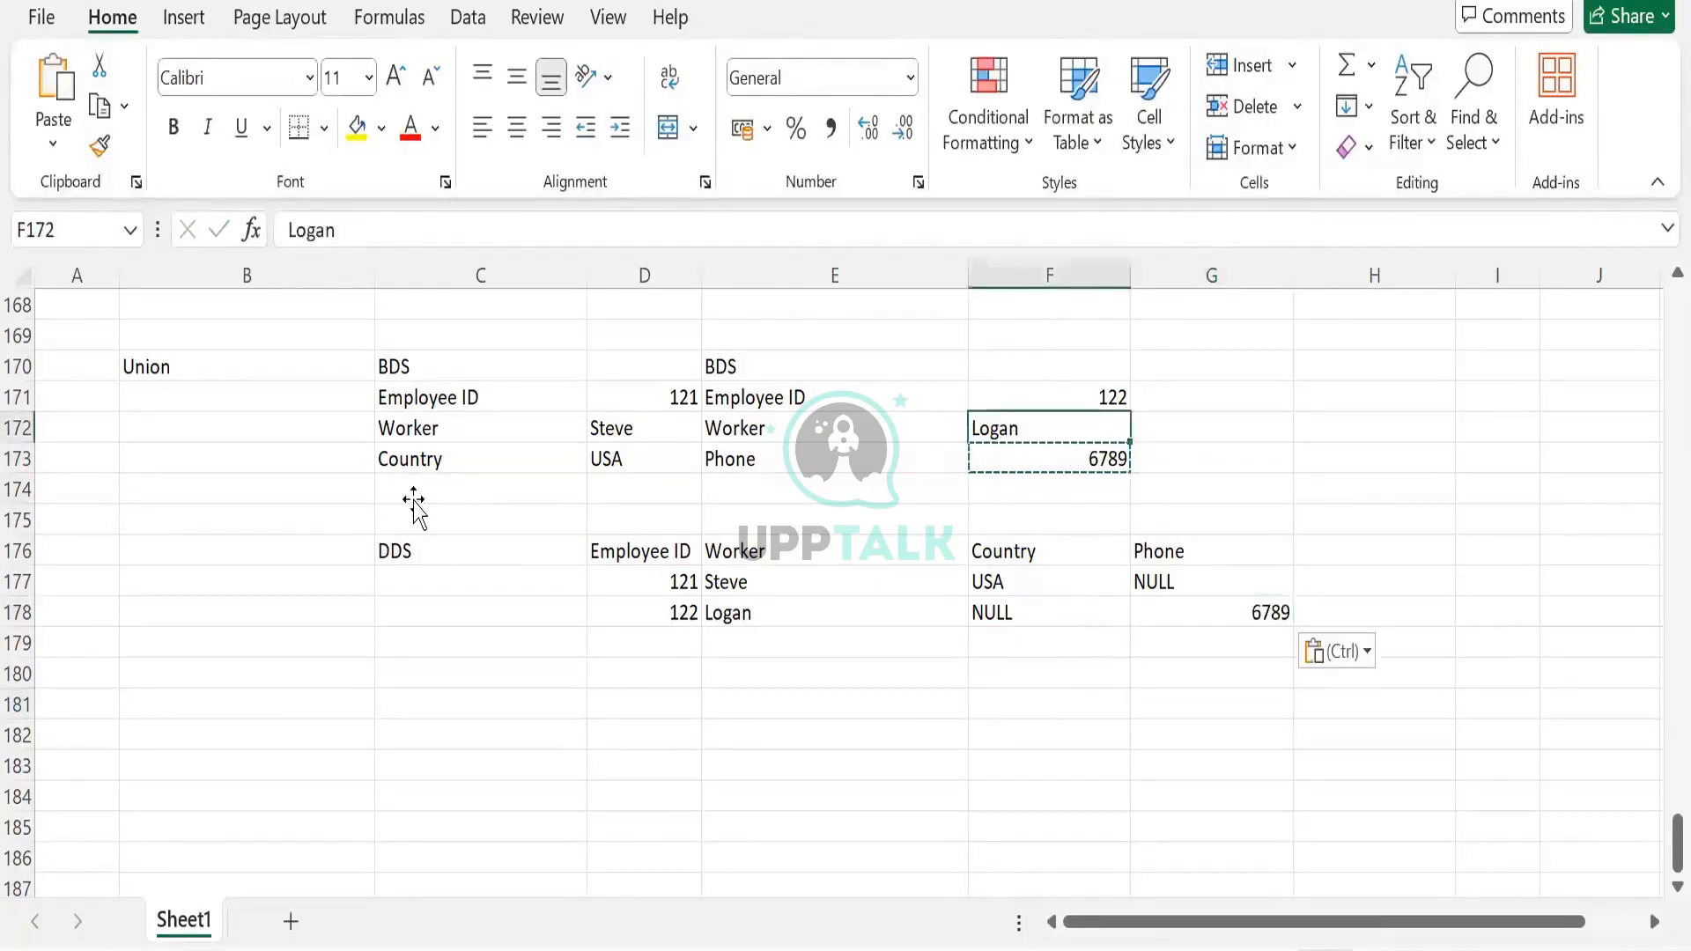
click(412, 502)
click(445, 404)
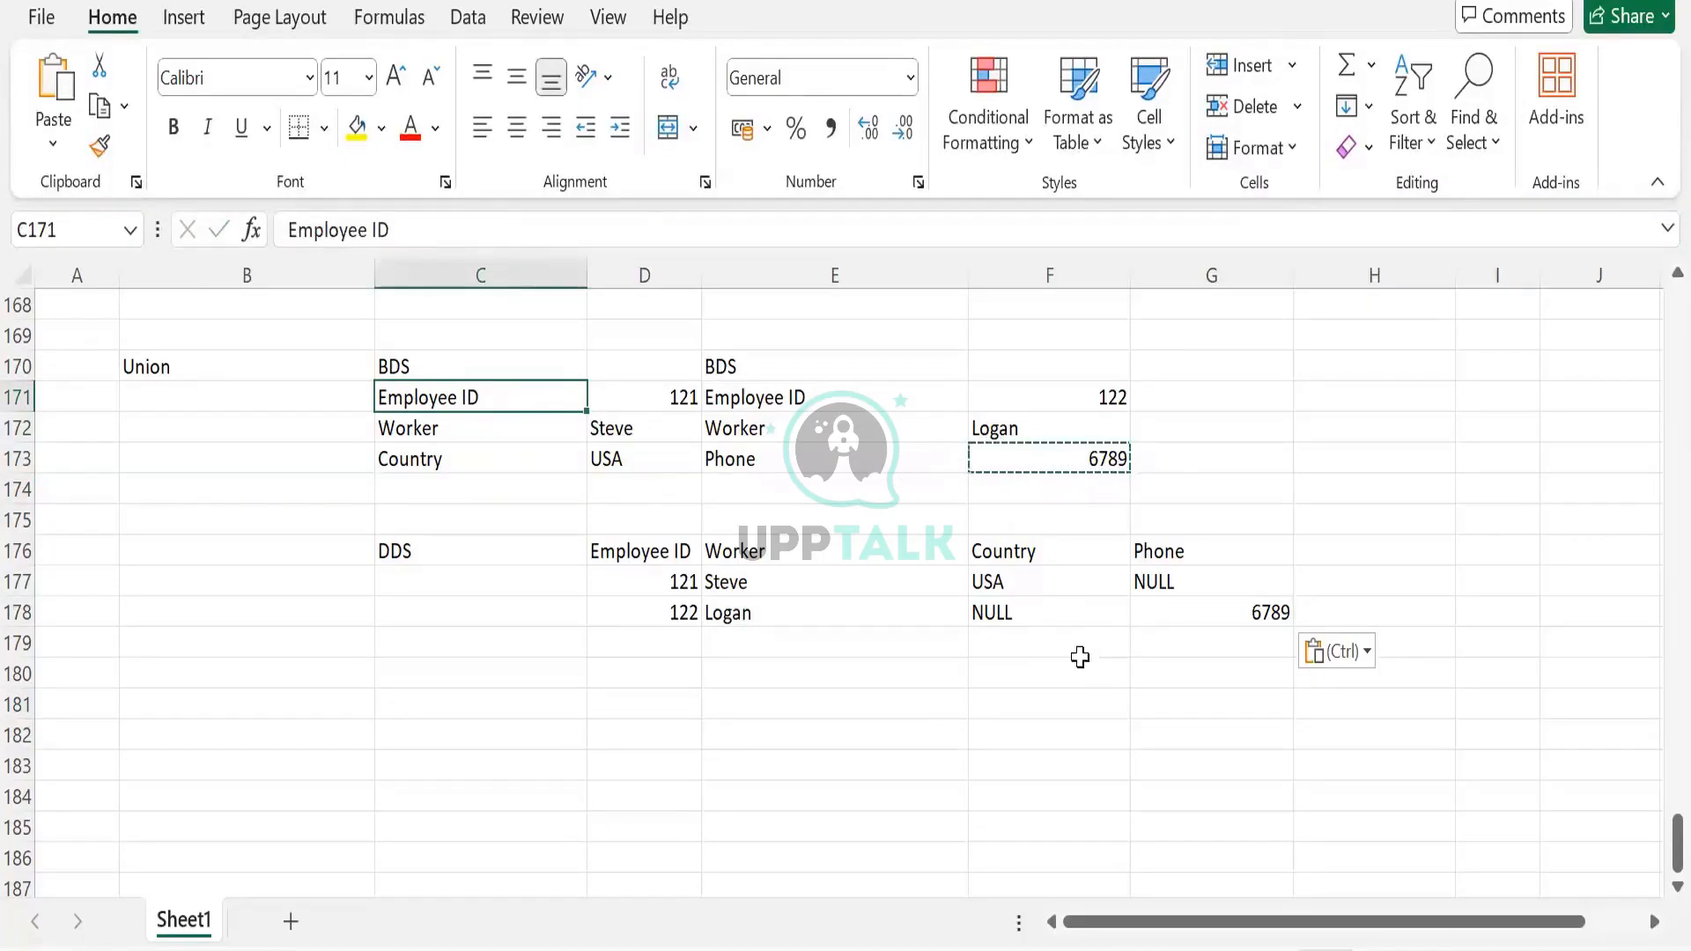
click(1112, 618)
click(1157, 589)
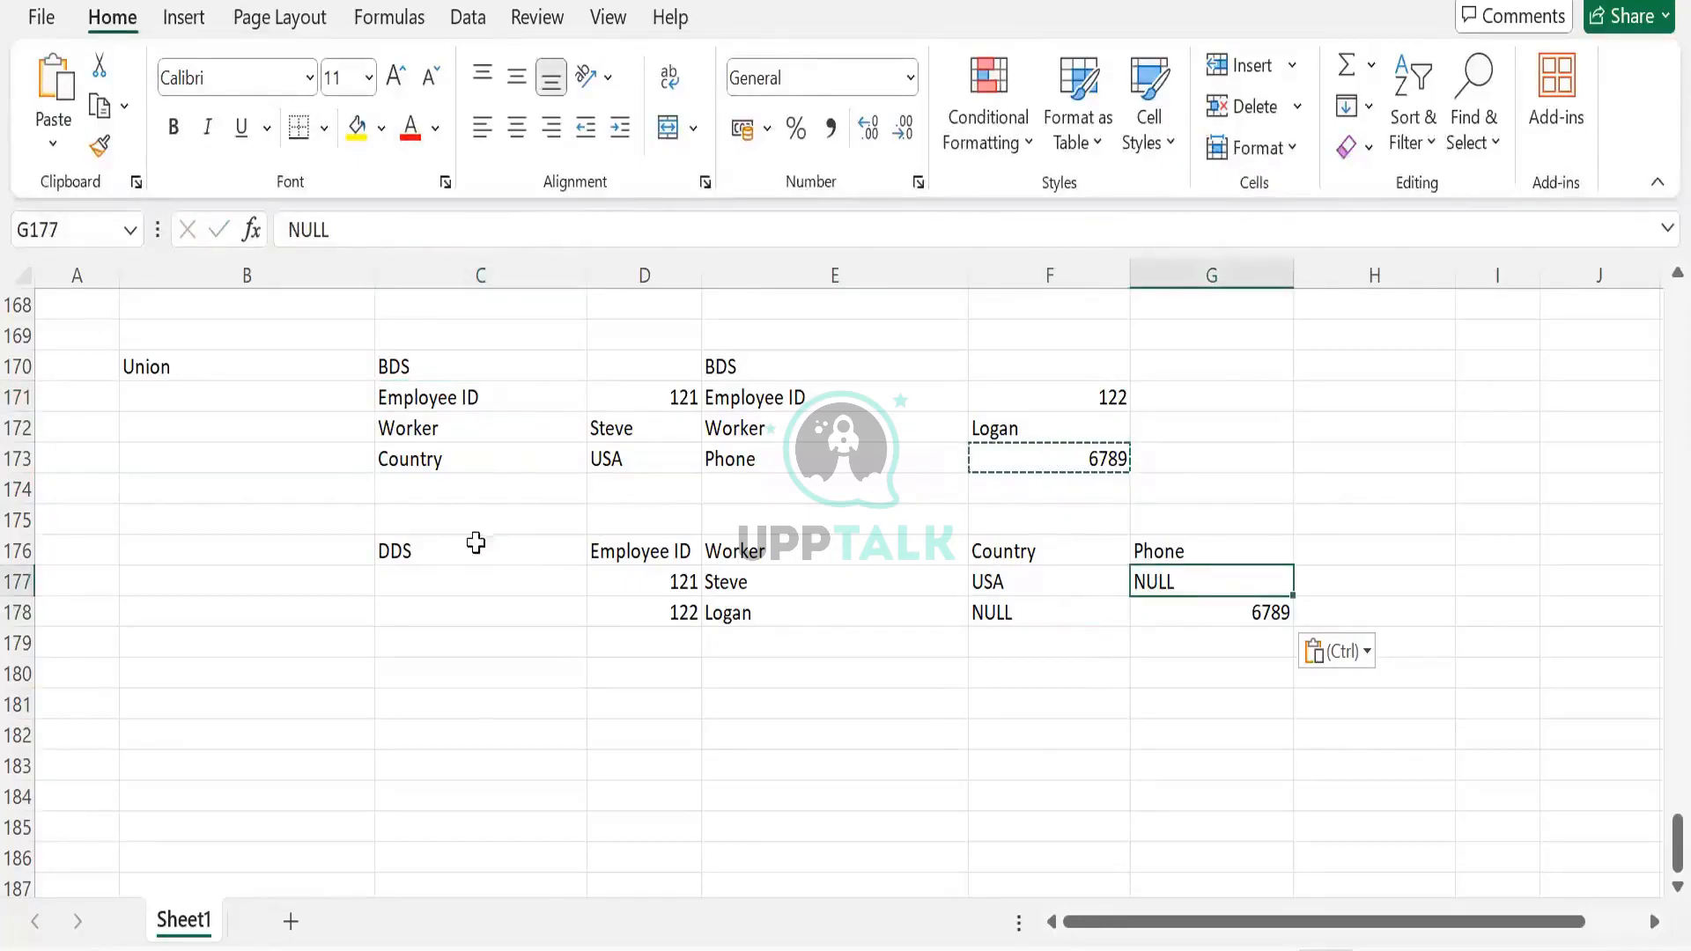
Move the DDS table down to start at row 179
drag(401, 548, 1181, 626)
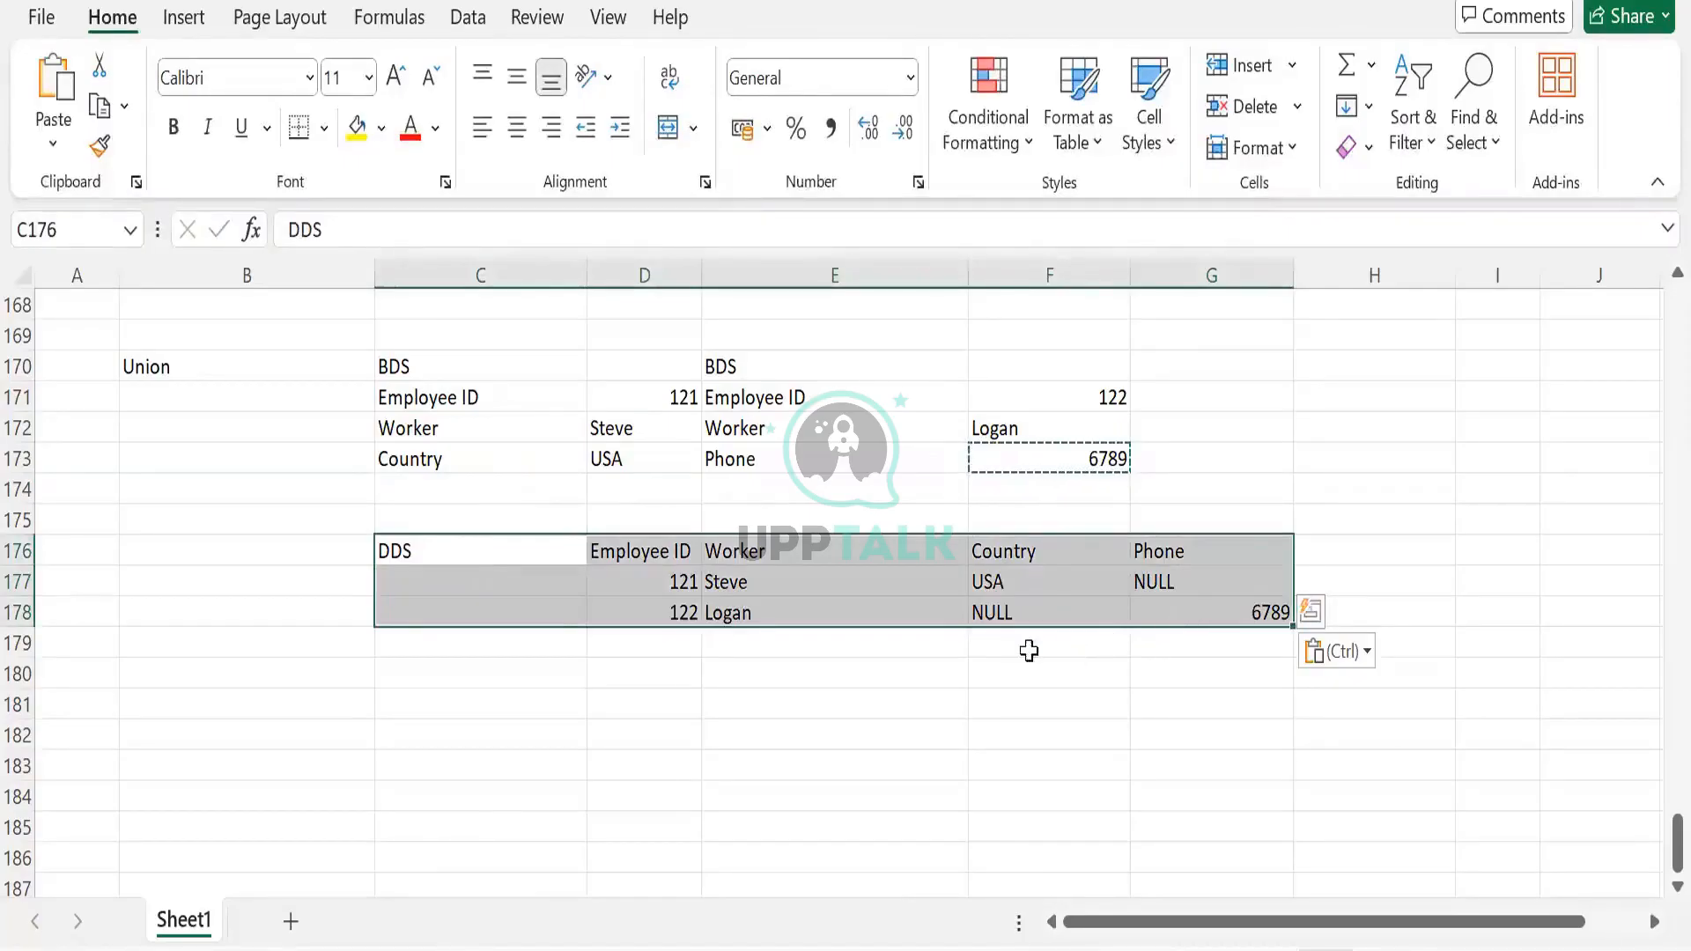
key(ctrl+c)
click(552, 640)
key(ctrl+v)
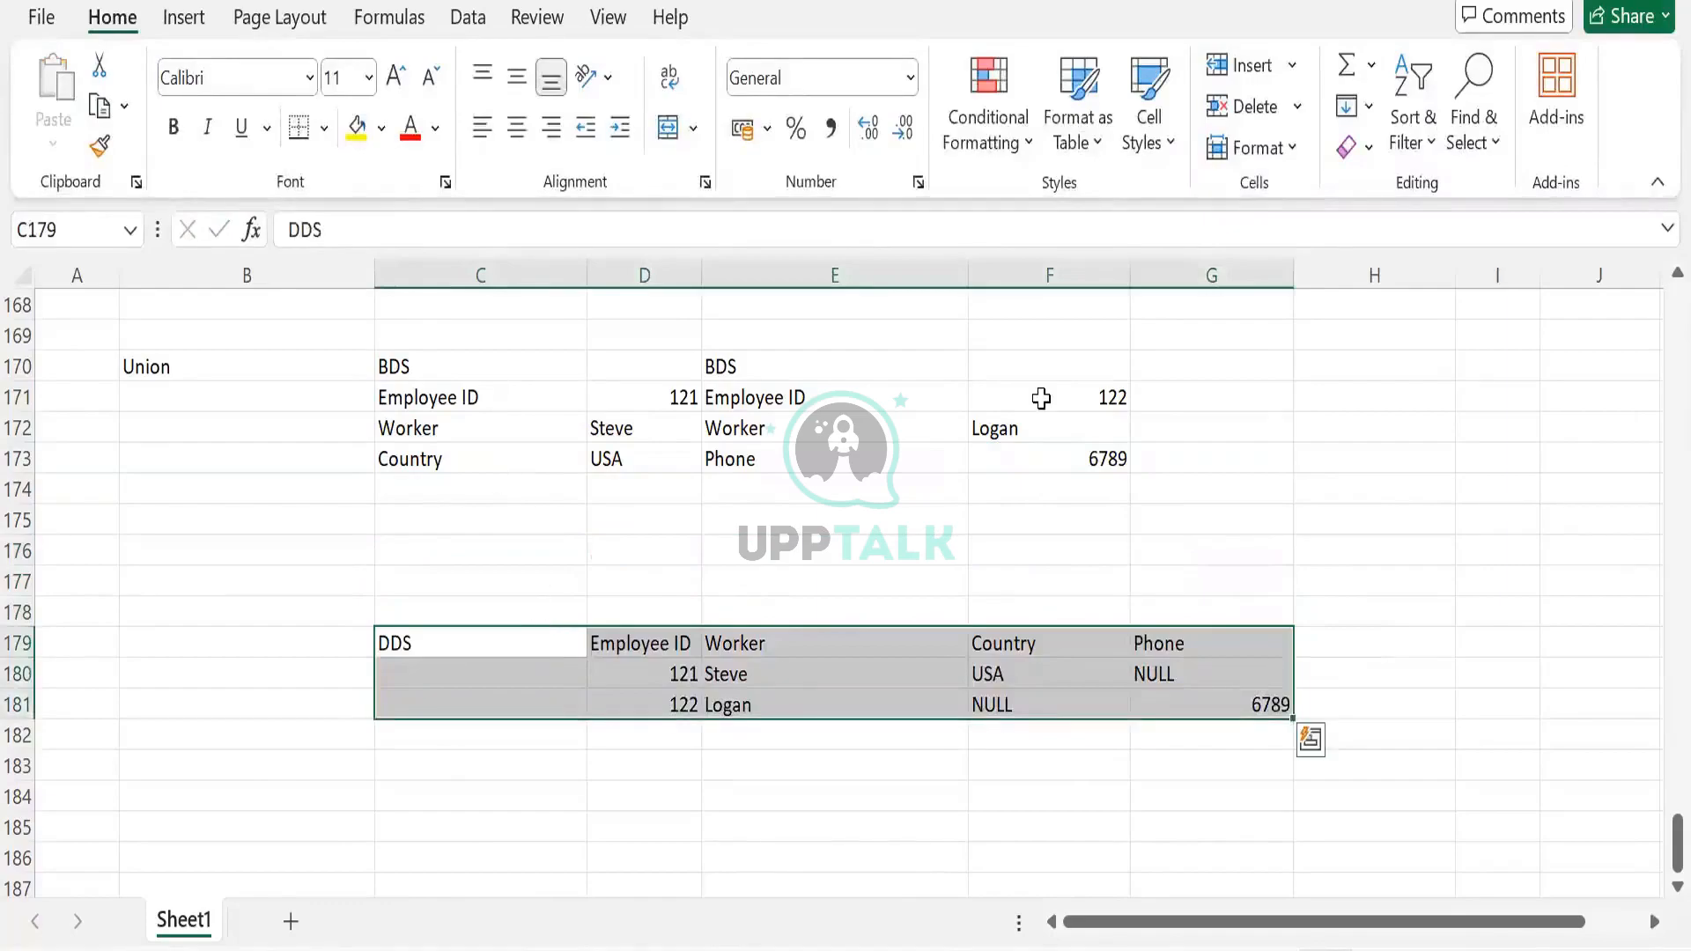
Copy the second BDS record block below the first BDS record
drag(801, 396, 804, 429)
drag(1050, 470, 1049, 475)
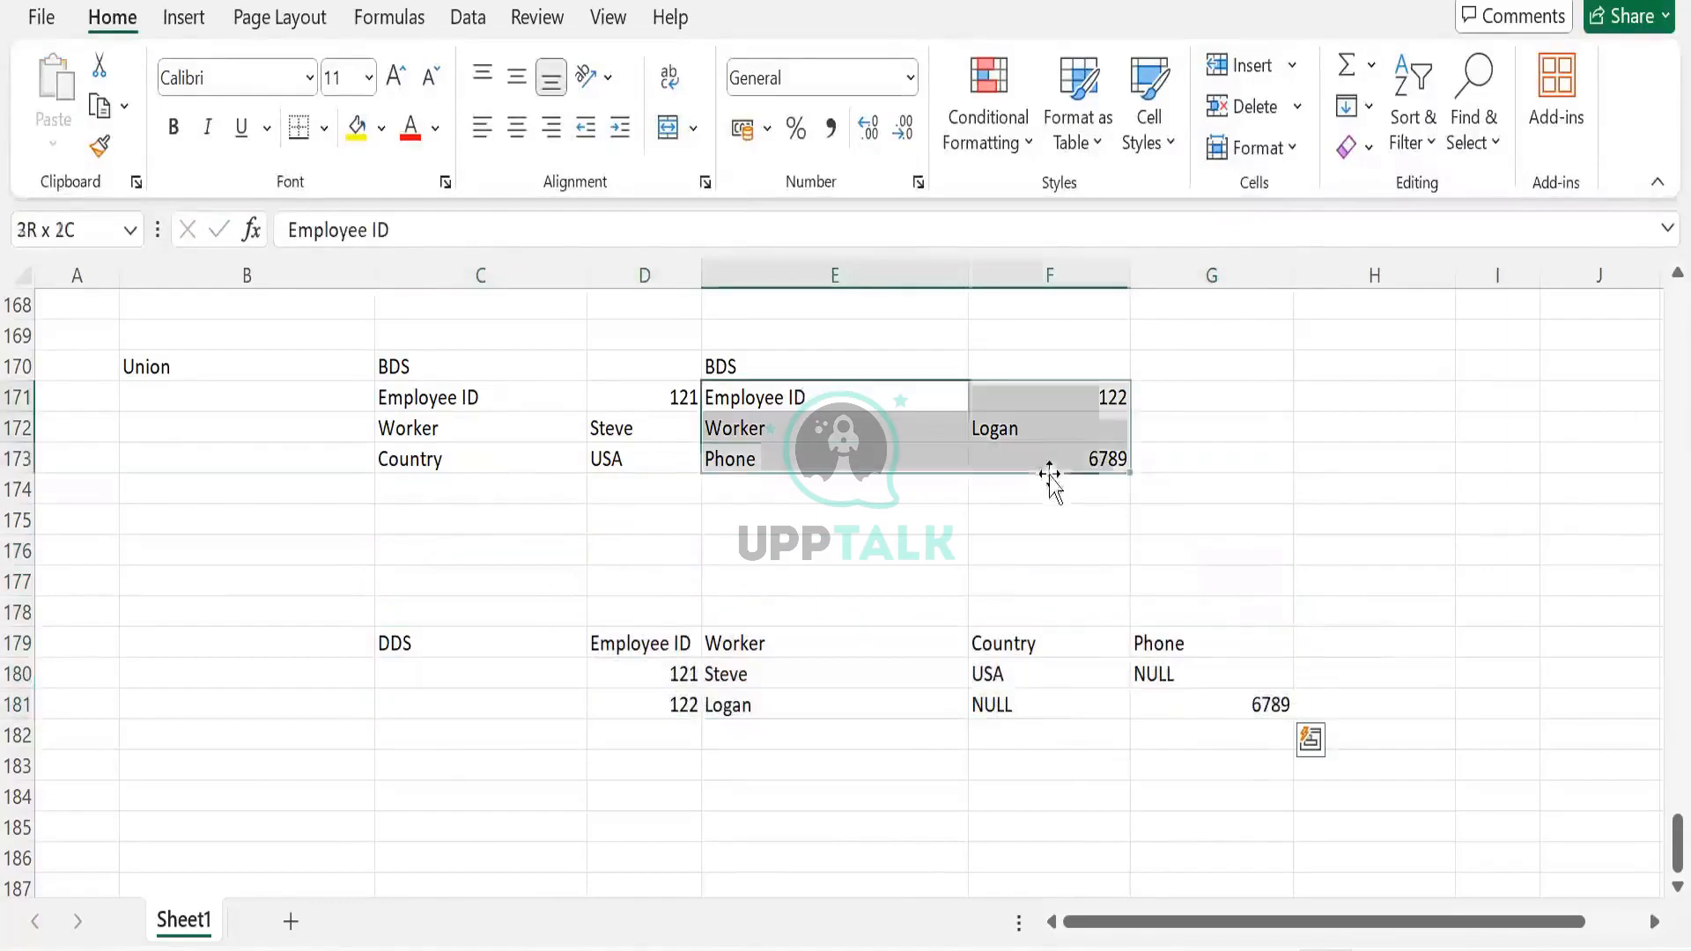
key(ctrl+c)
click(485, 490)
key(ctrl+v)
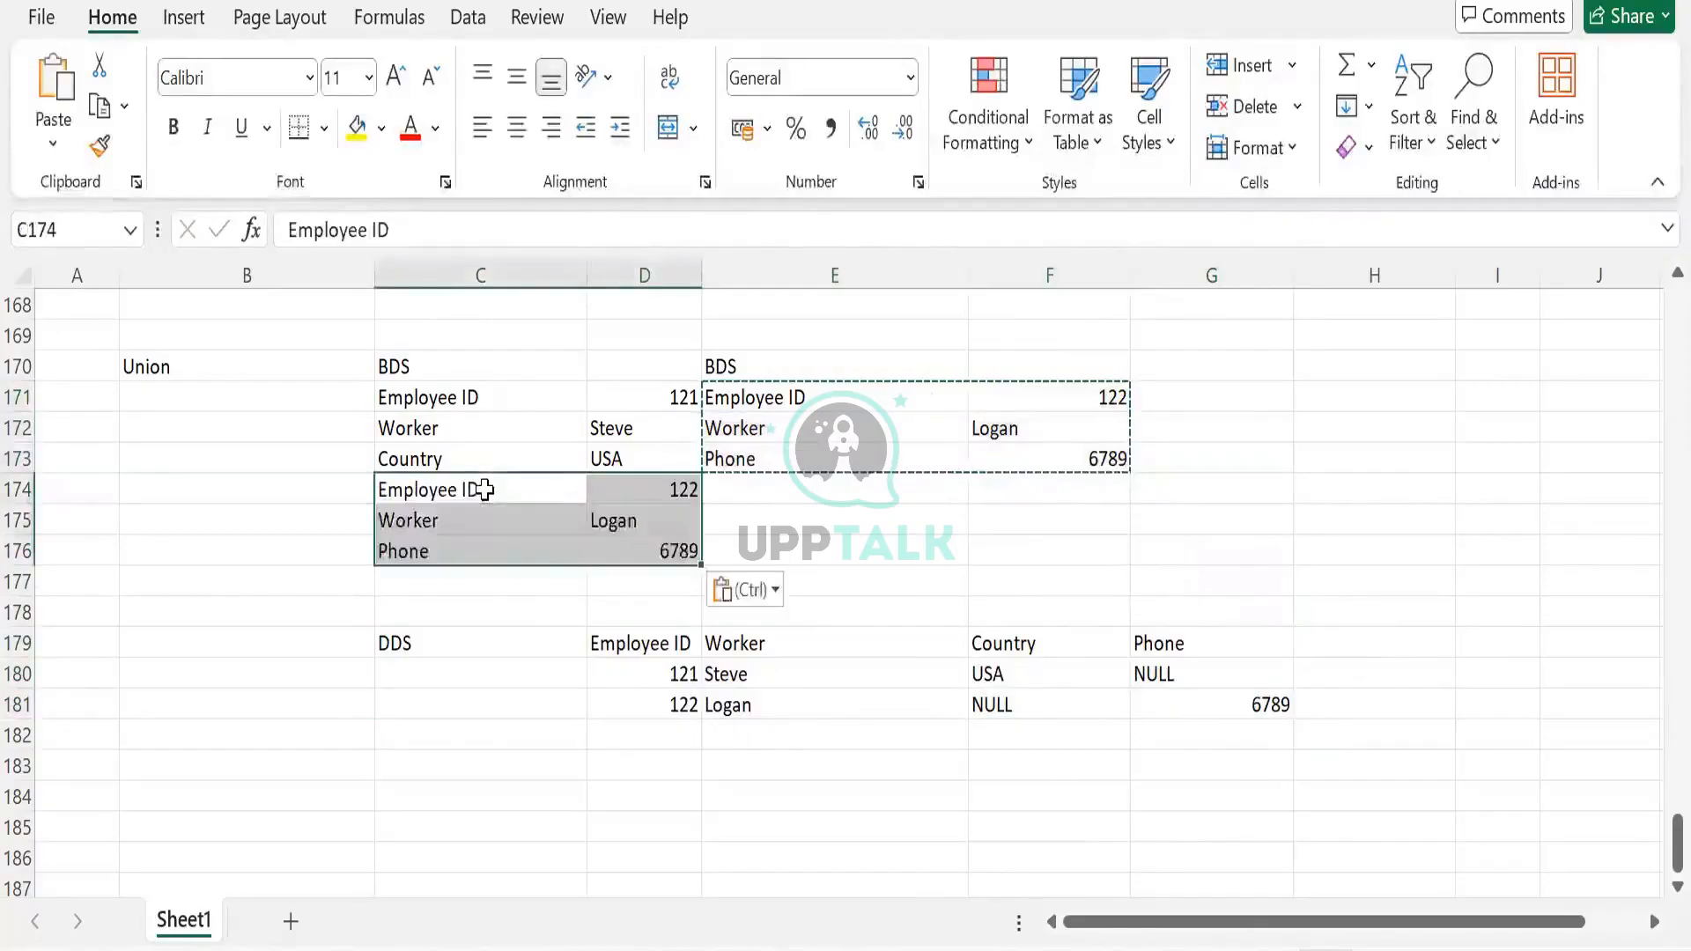
Relabel the pasted Phone row as Country and set its value to London
click(582, 539)
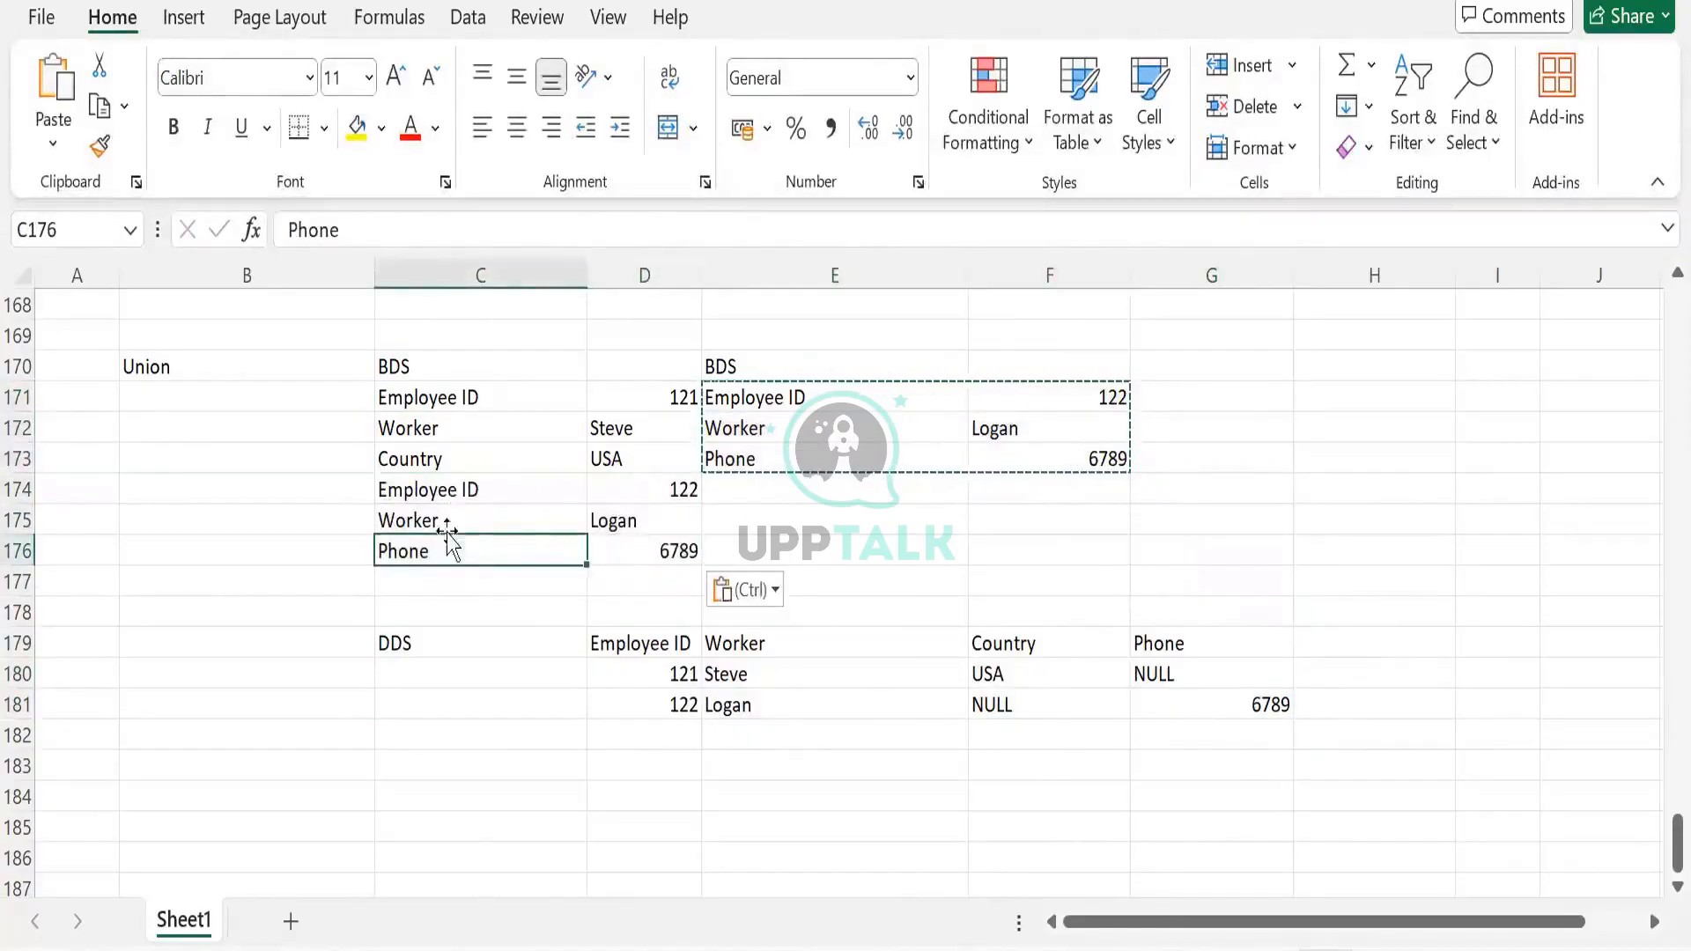
click(436, 458)
key(ctrl+c)
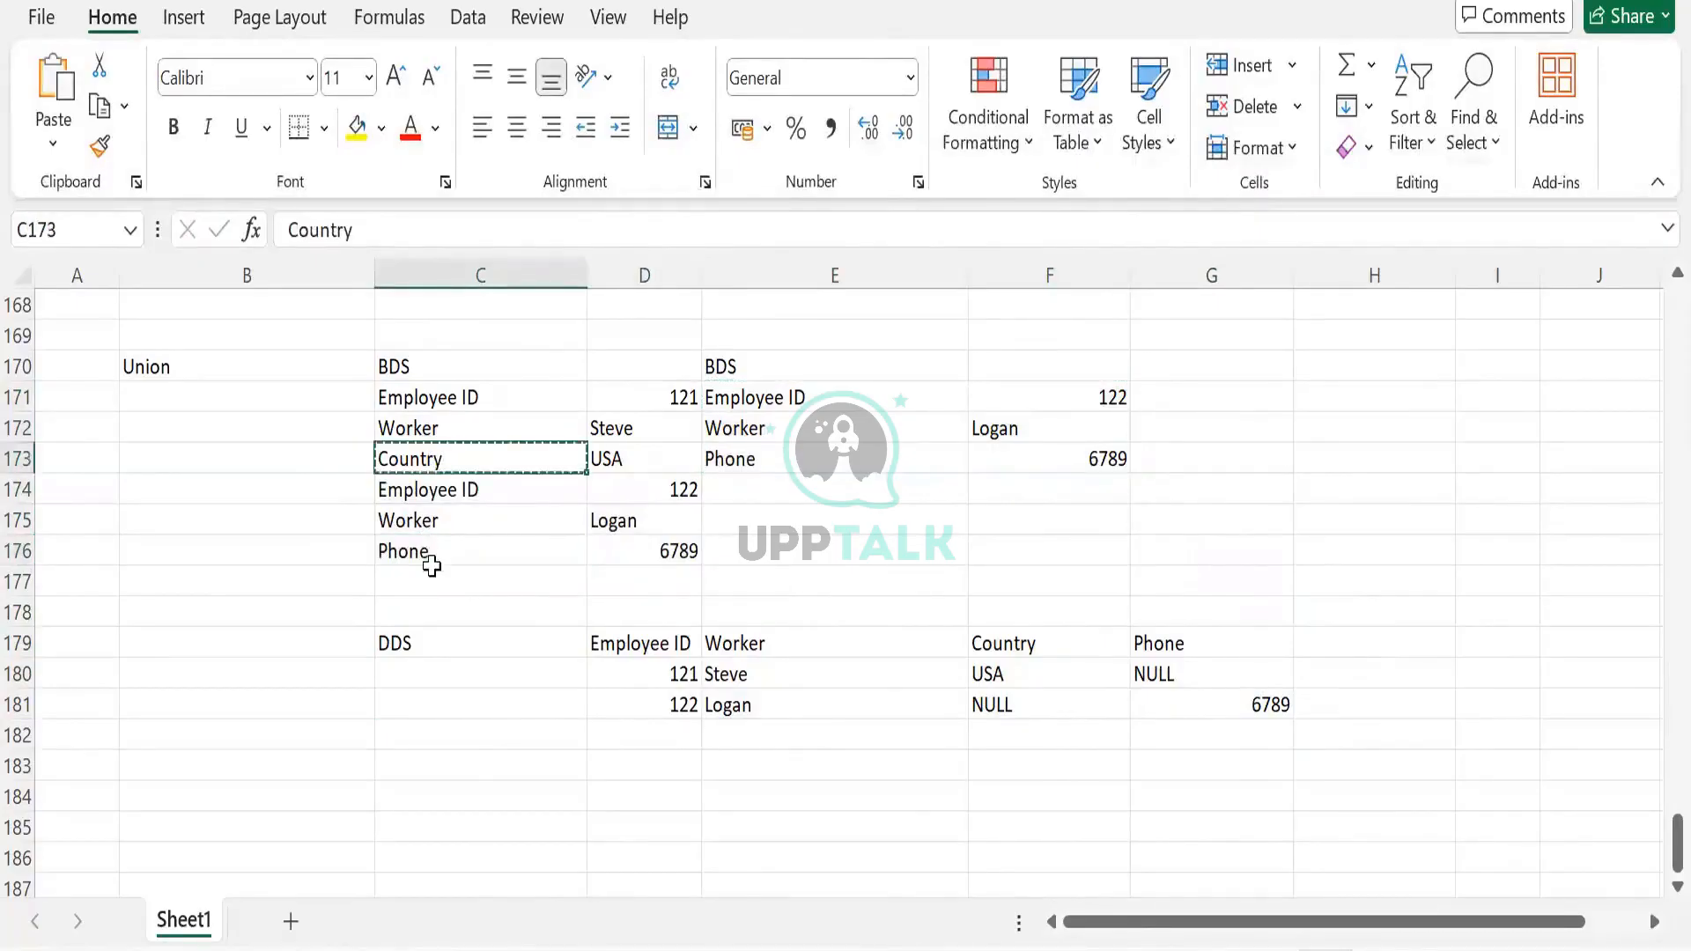
click(429, 553)
key(ctrl+v)
click(645, 549)
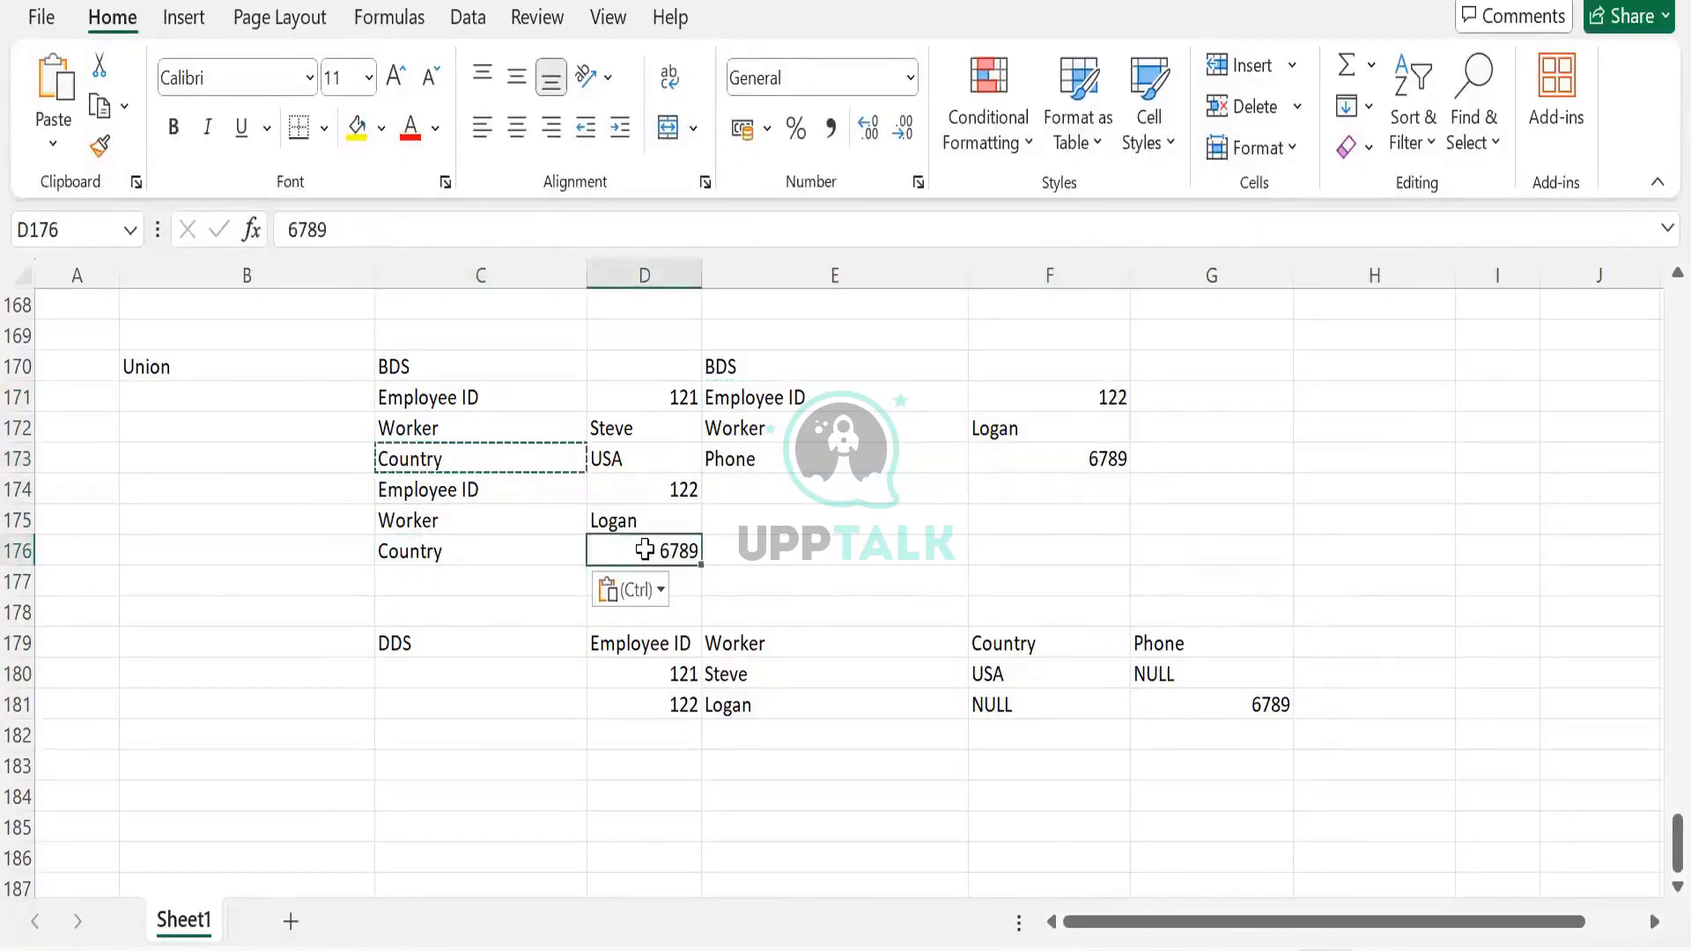
text(London)
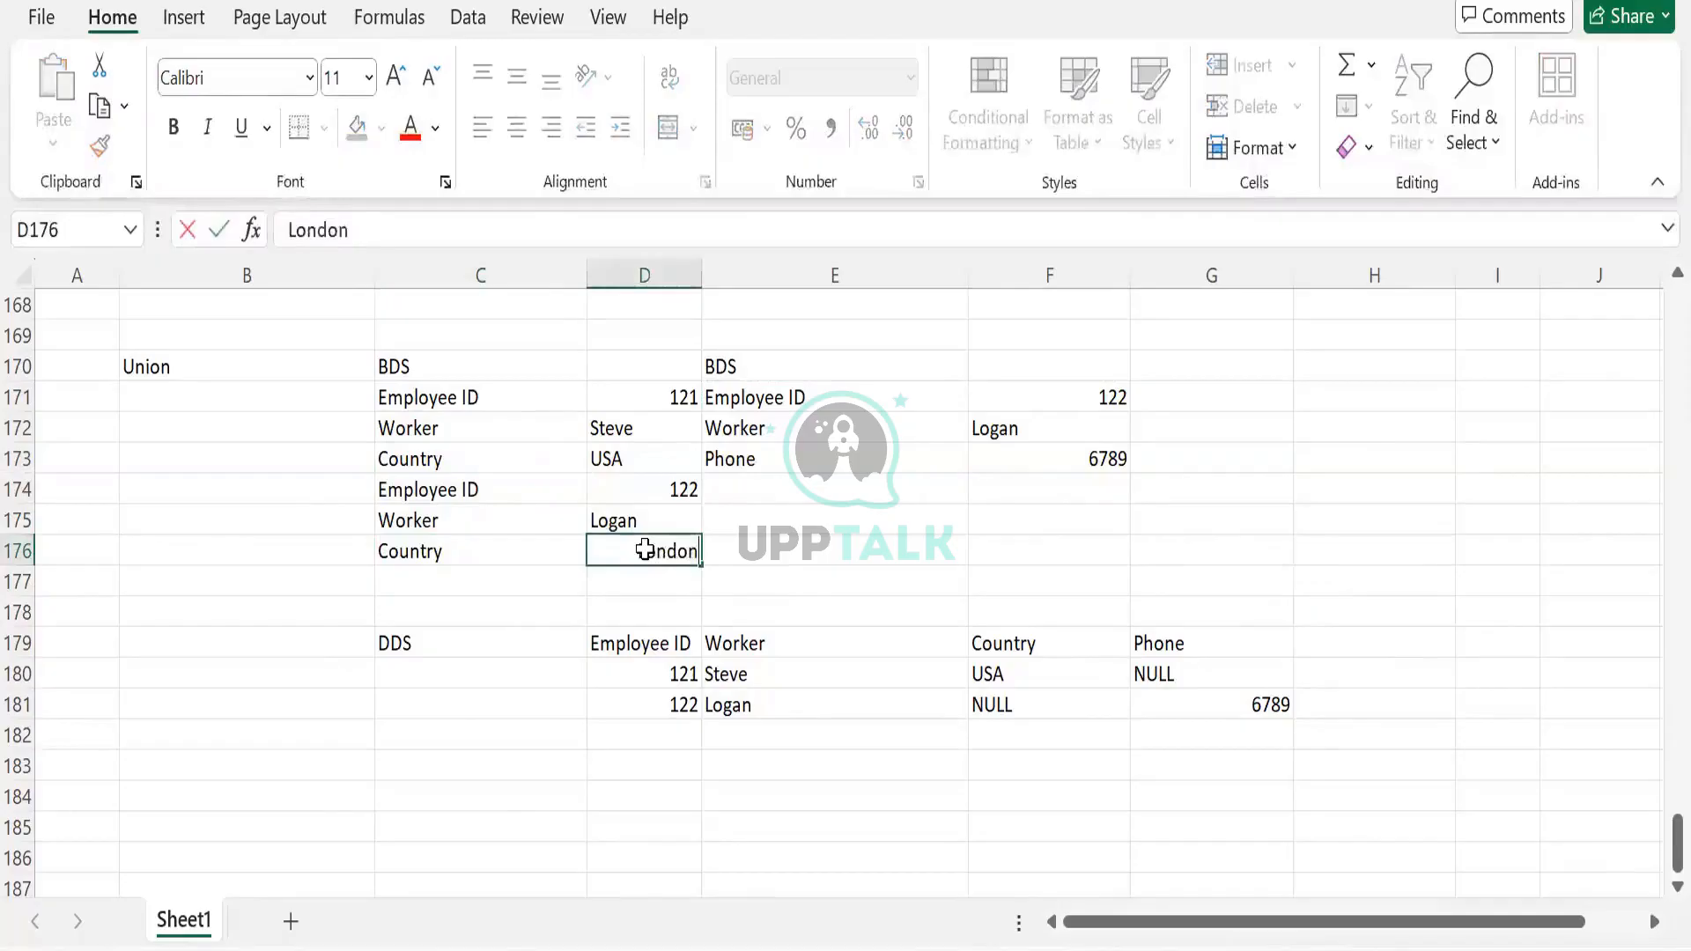
key(Tab)
scroll(689, 718, down, 1)
scroll(694, 615, up, 1)
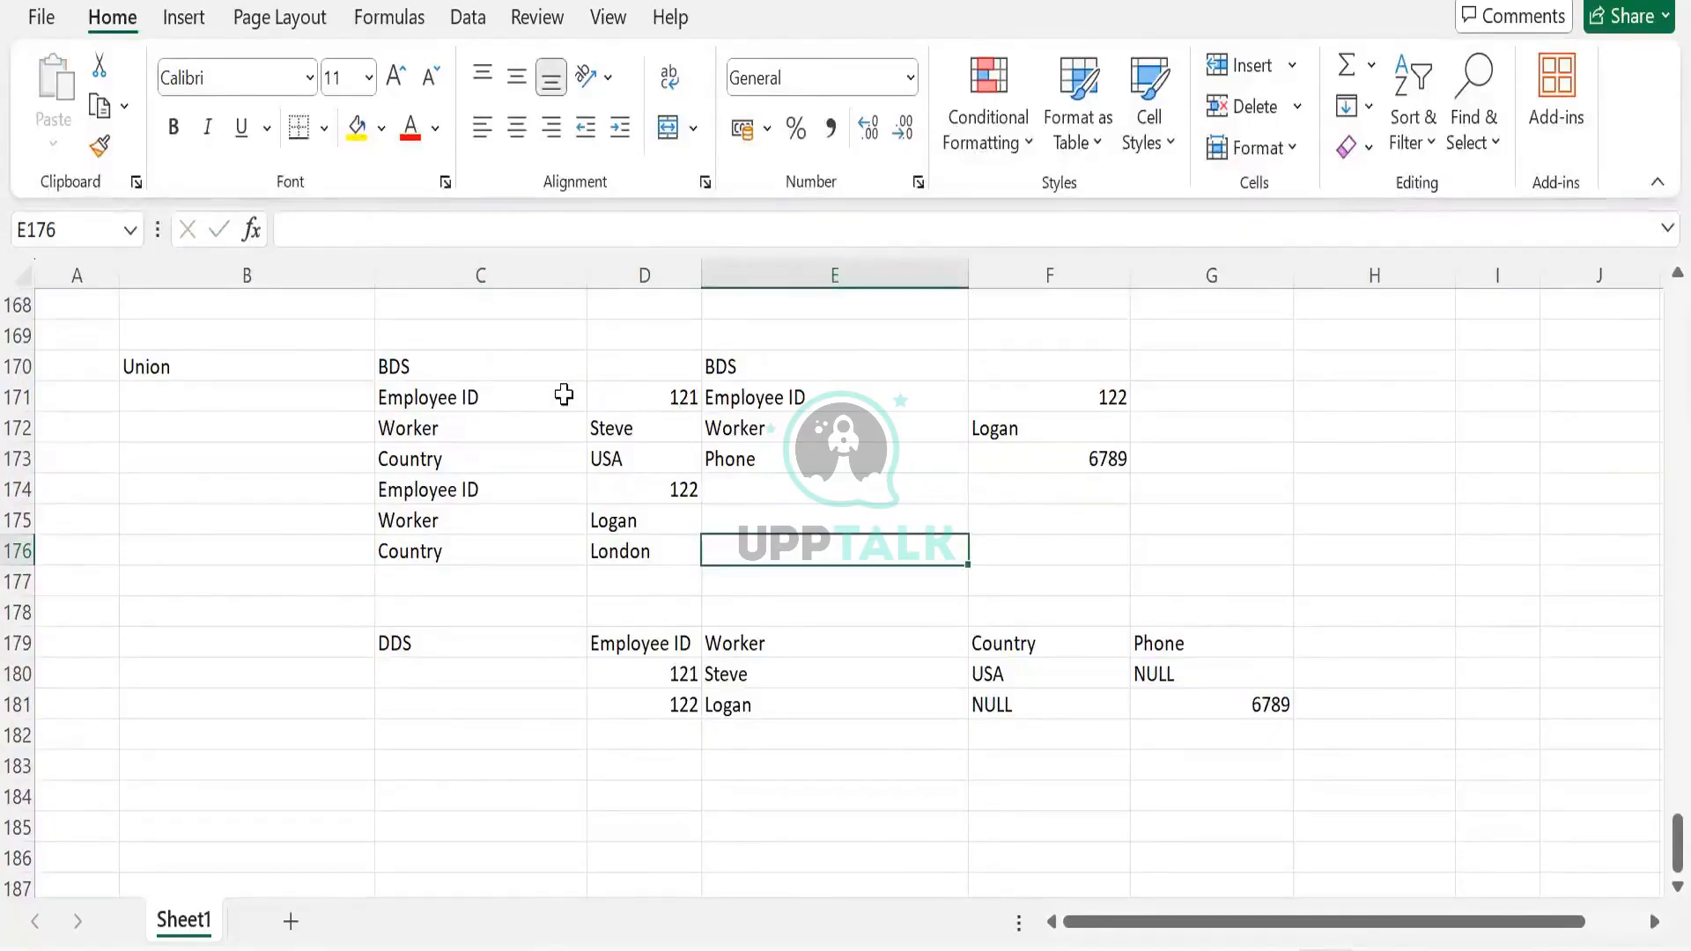
Compare the combined BDS records with the DDS rows for employees 121 and 122
drag(396, 403, 649, 551)
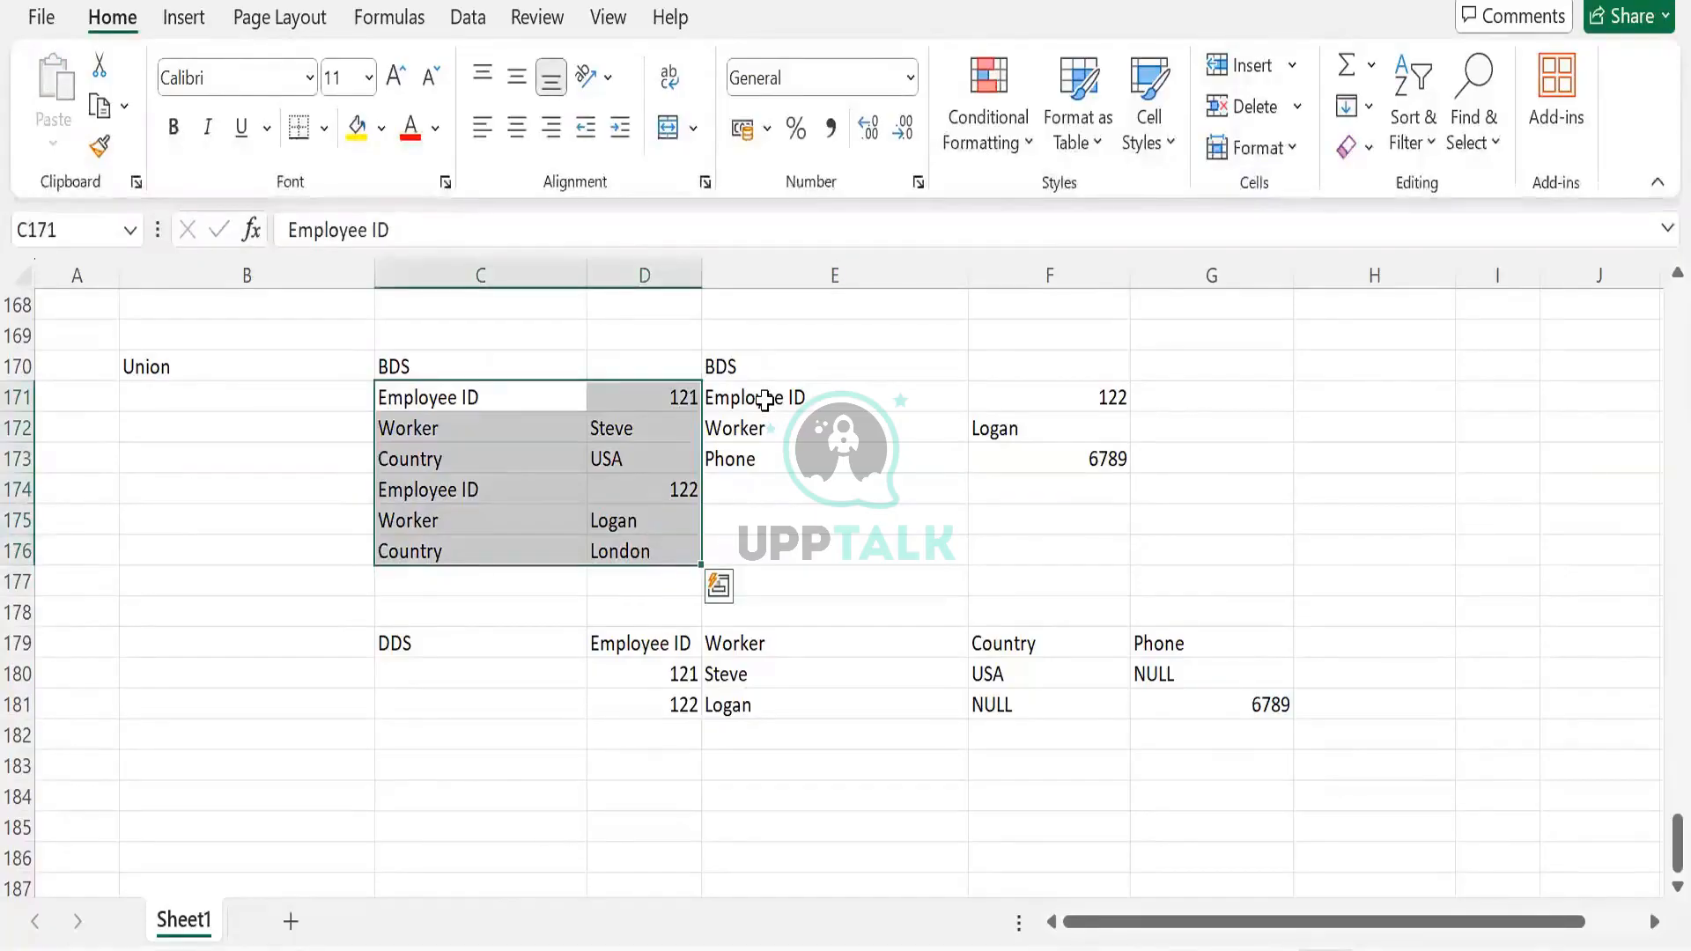
drag(764, 400, 1046, 449)
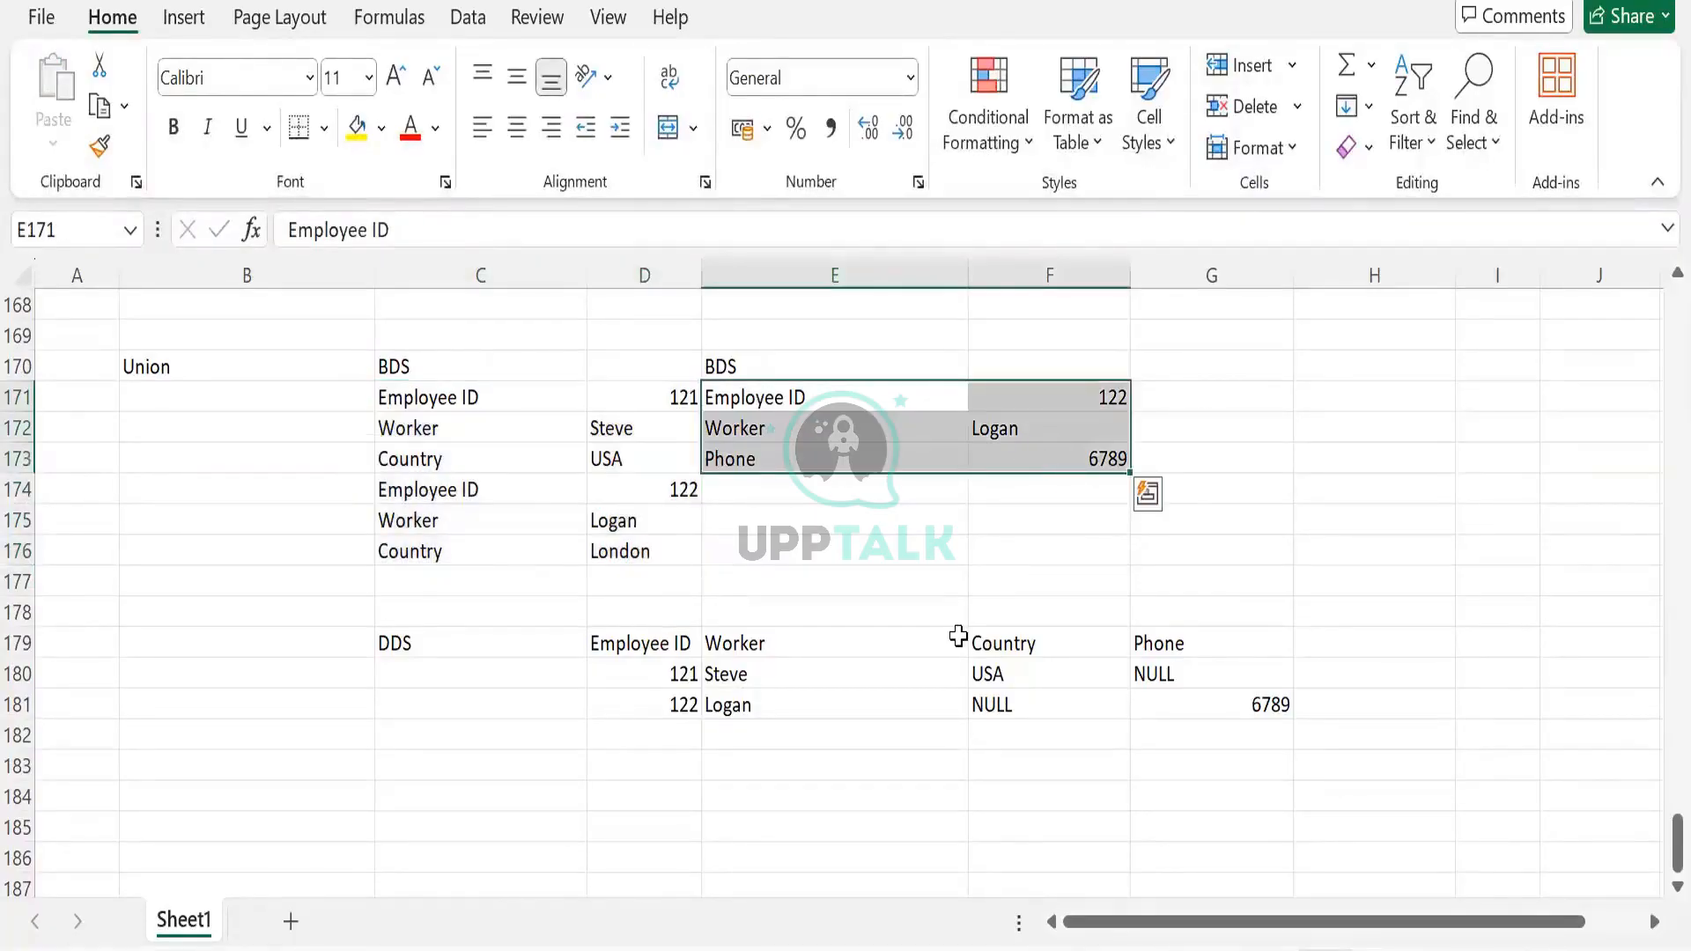
click(684, 675)
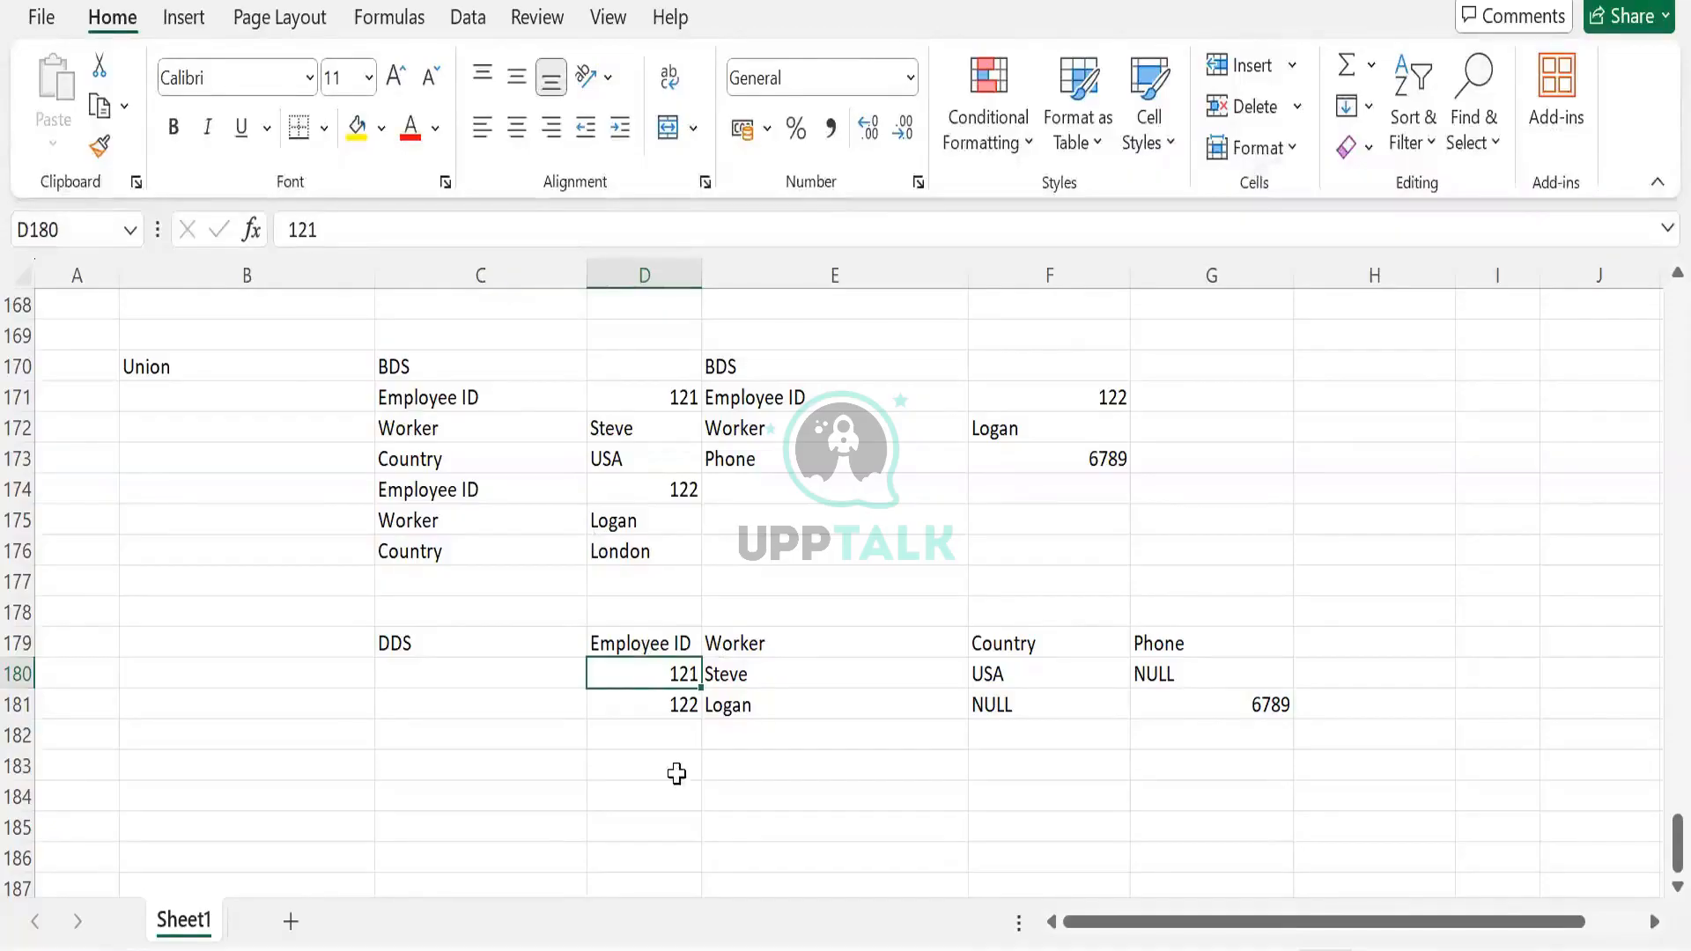
click(673, 713)
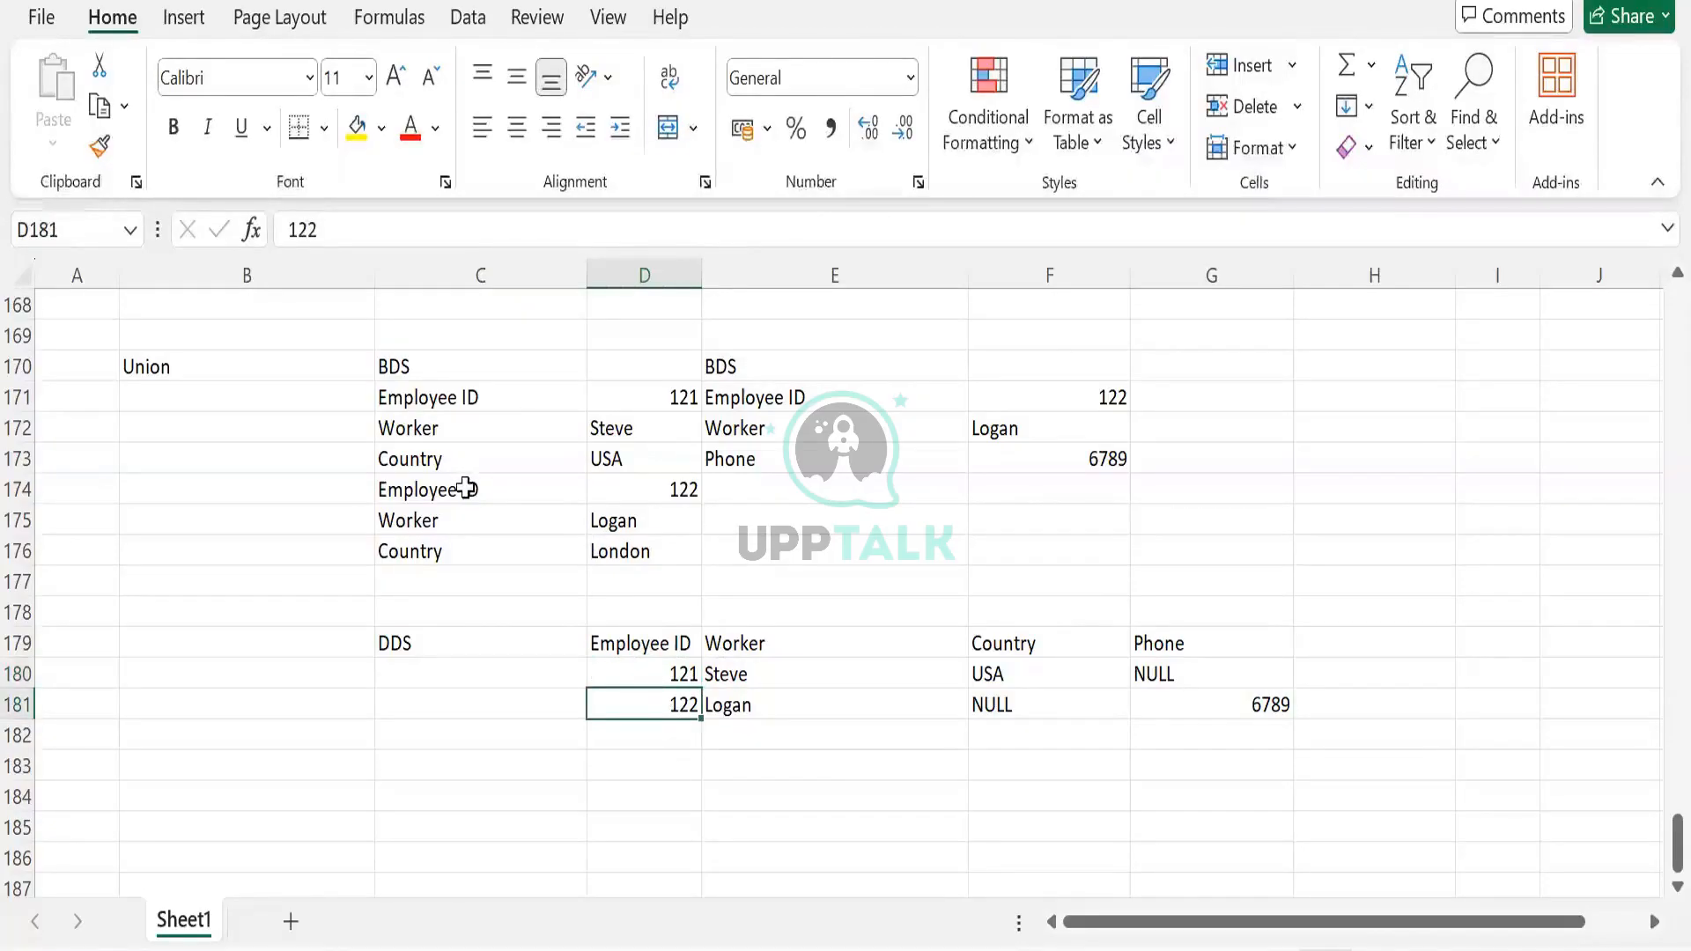
drag(465, 488, 631, 568)
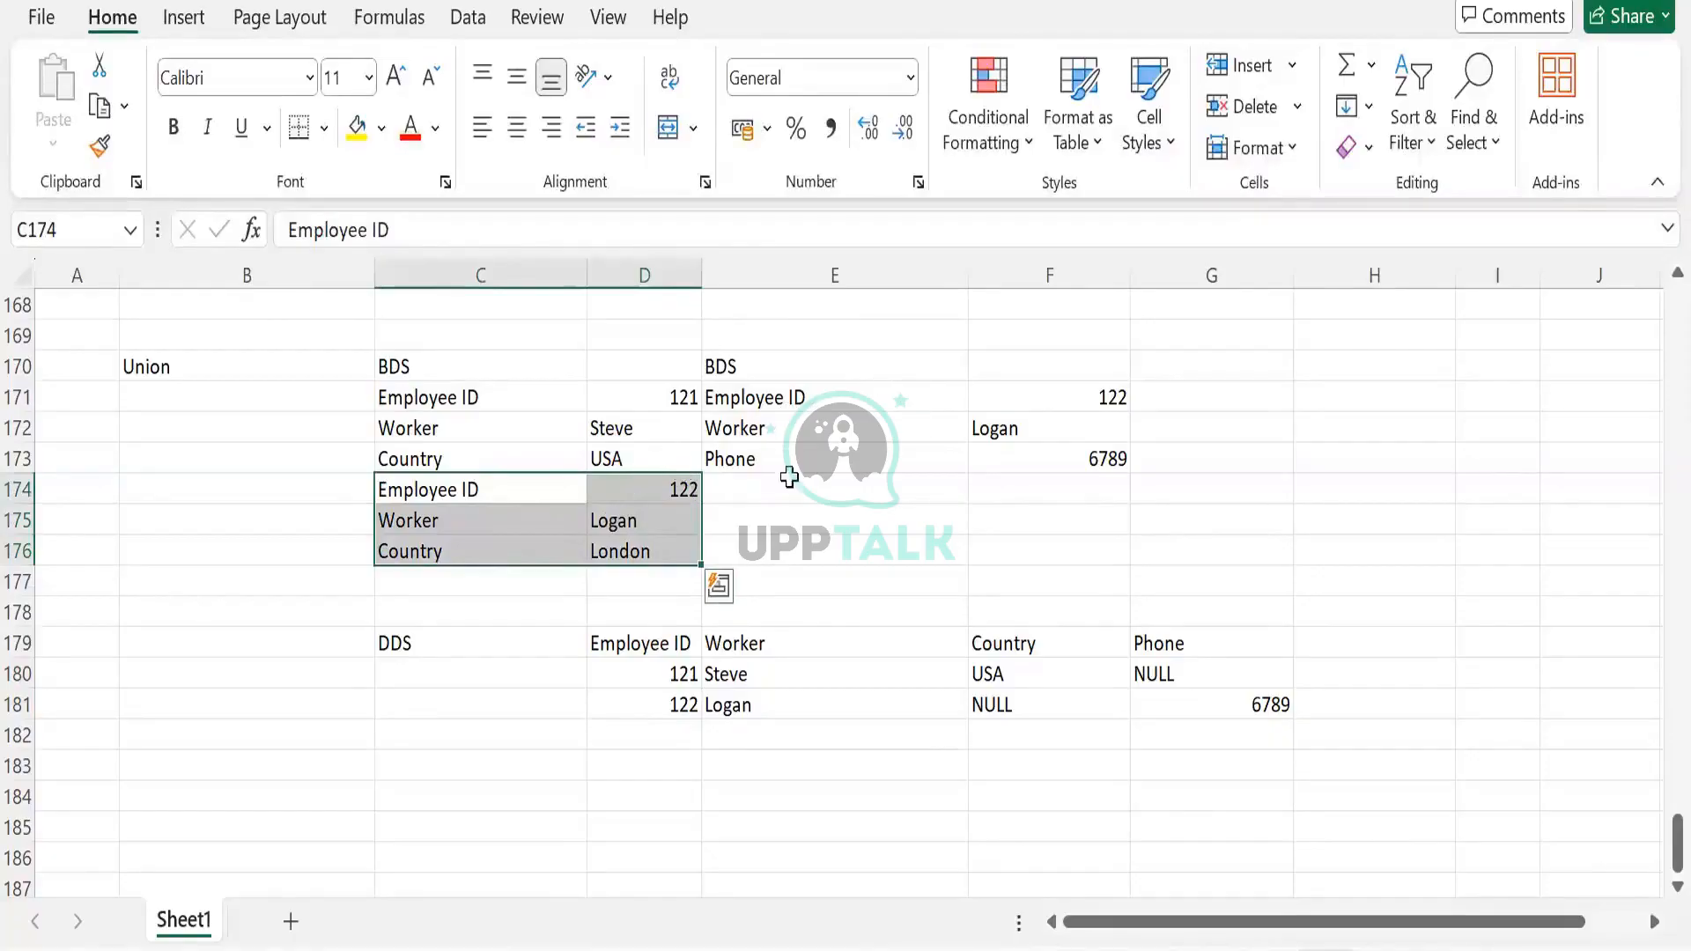
click(646, 705)
click(960, 707)
Replace employee 122's NULL country in F181 with London
click(983, 706)
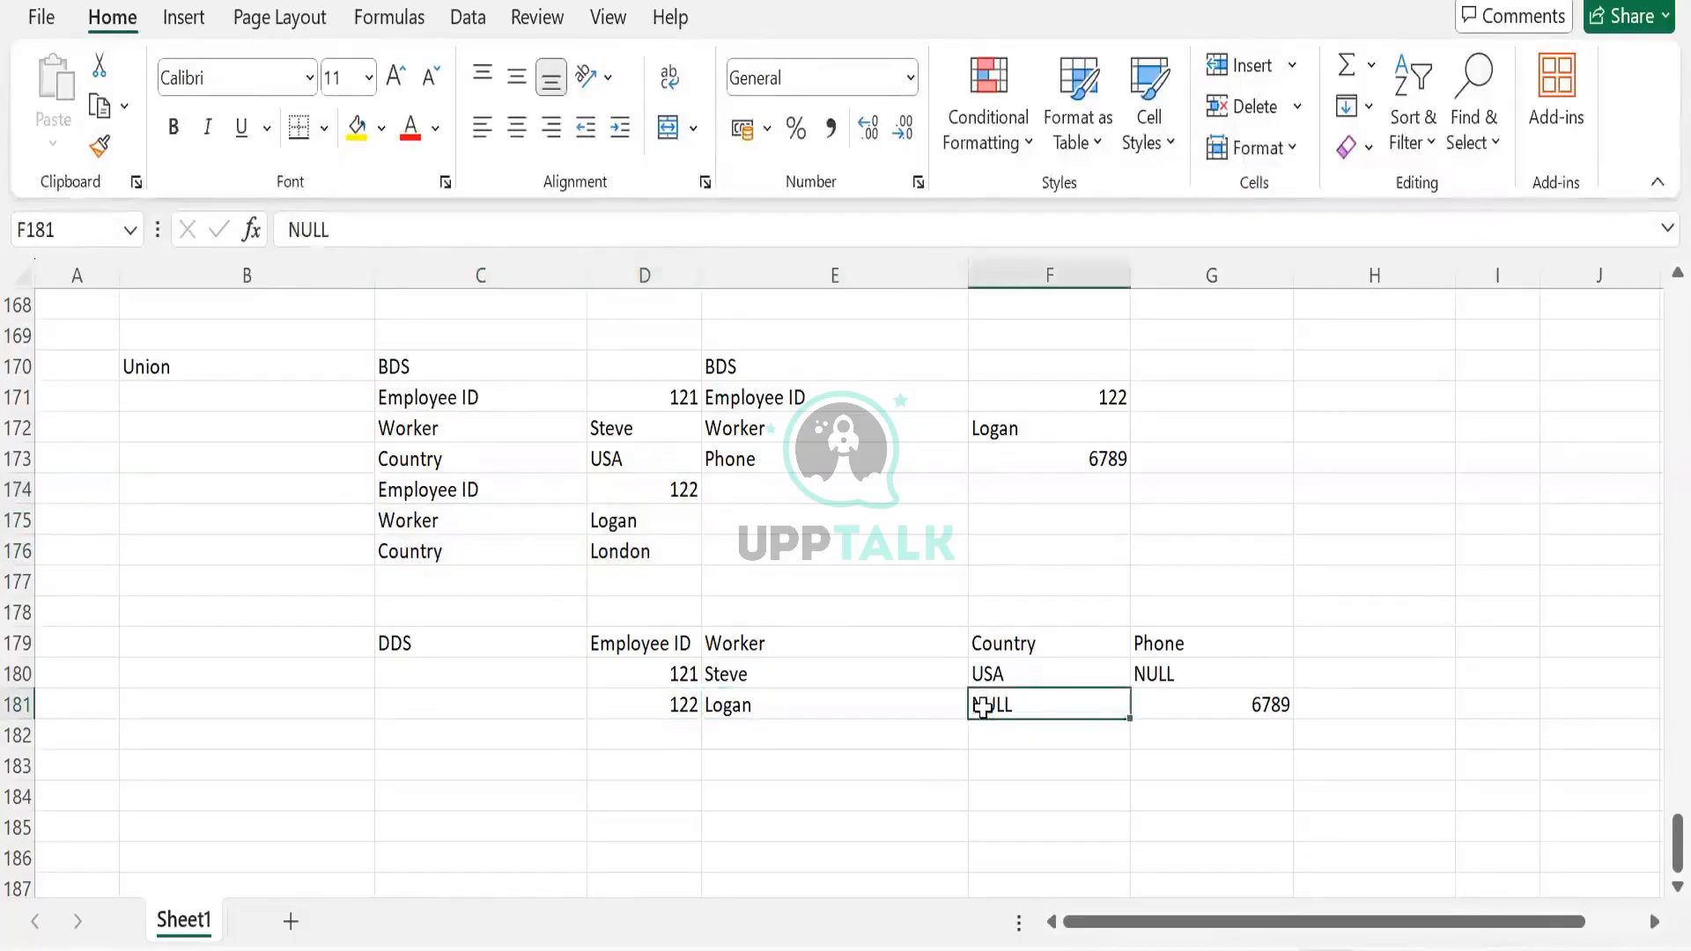
text(Lod)
key(BackSpace)
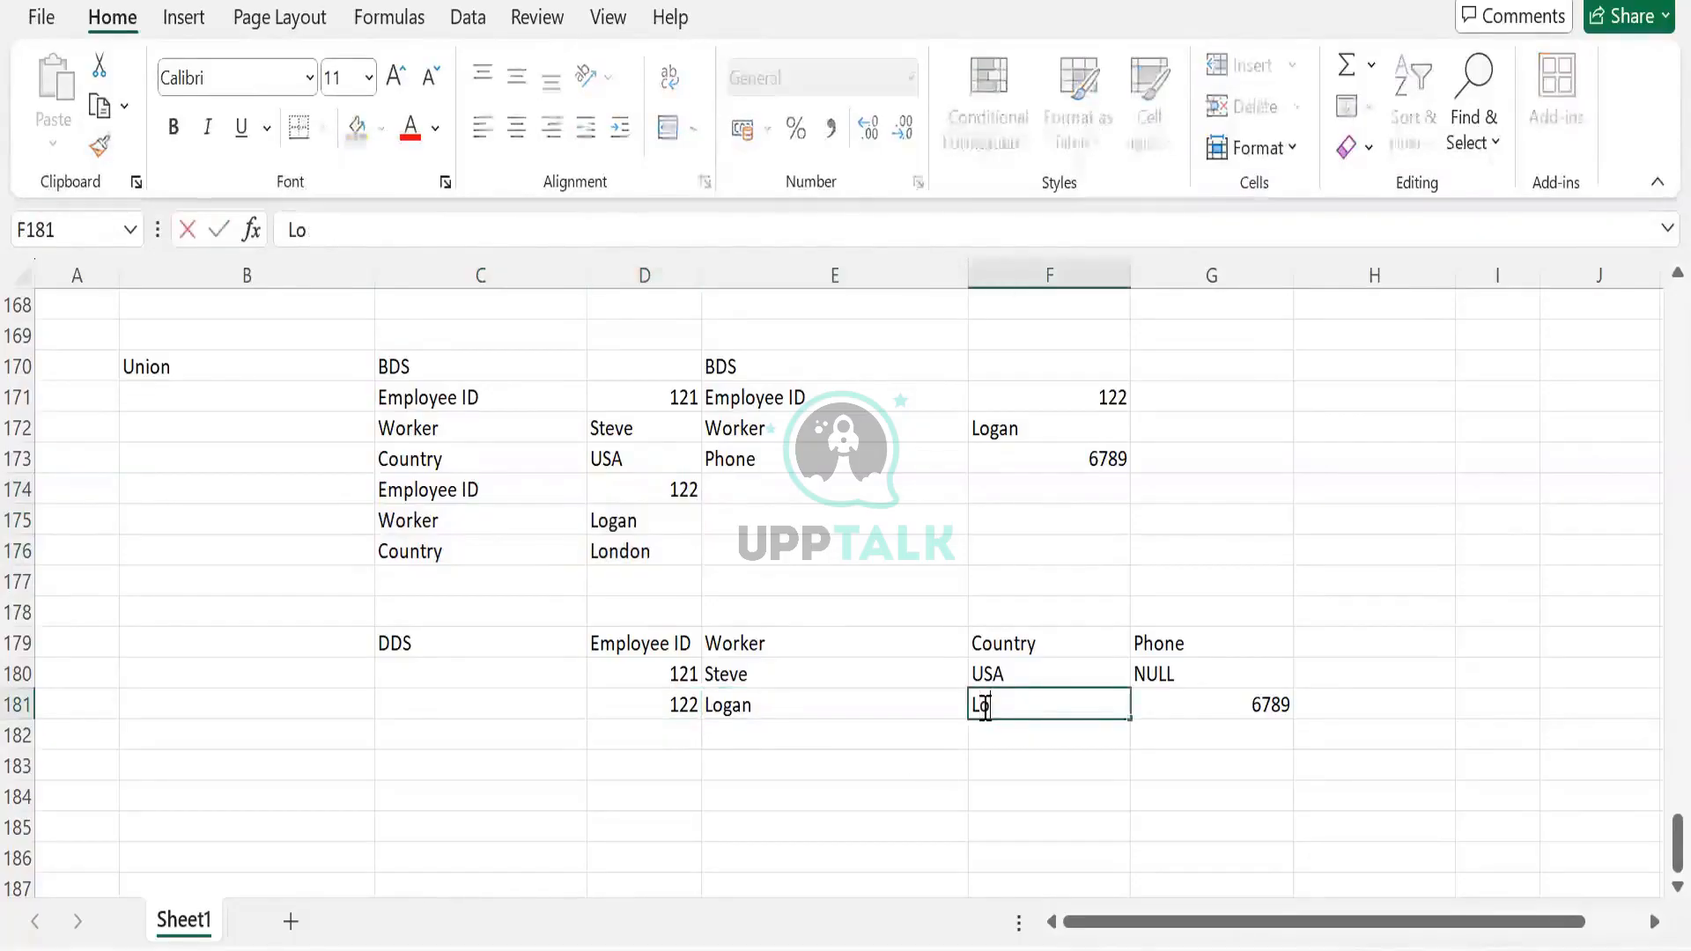
text(ndon)
key(Tab)
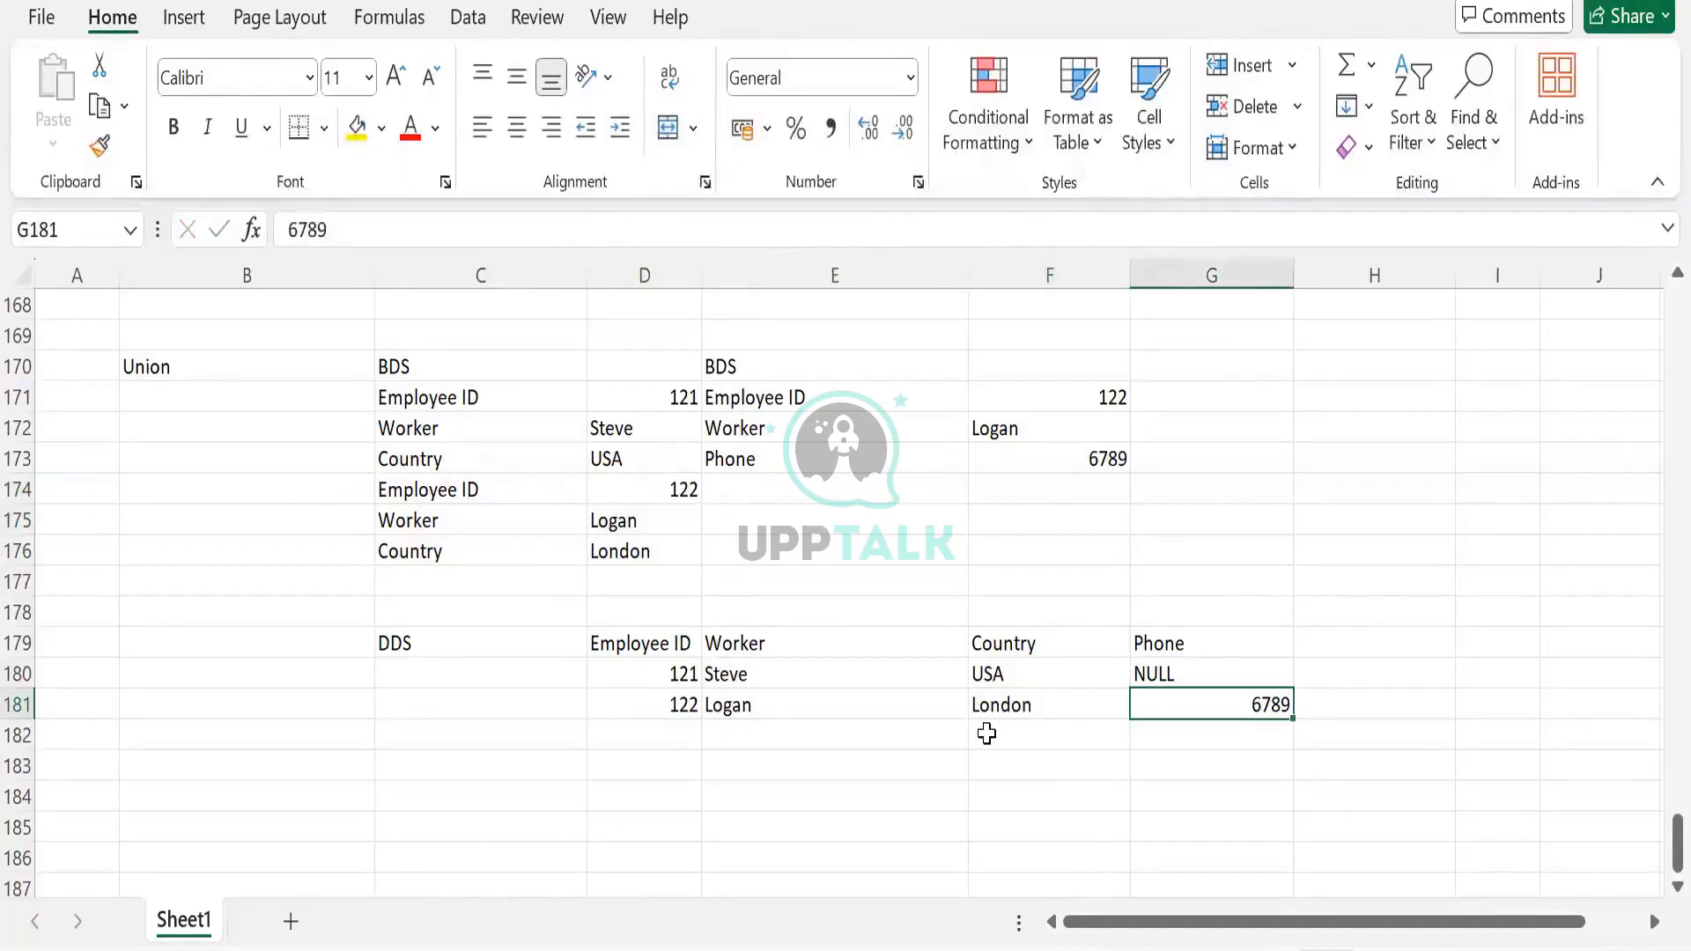
click(986, 734)
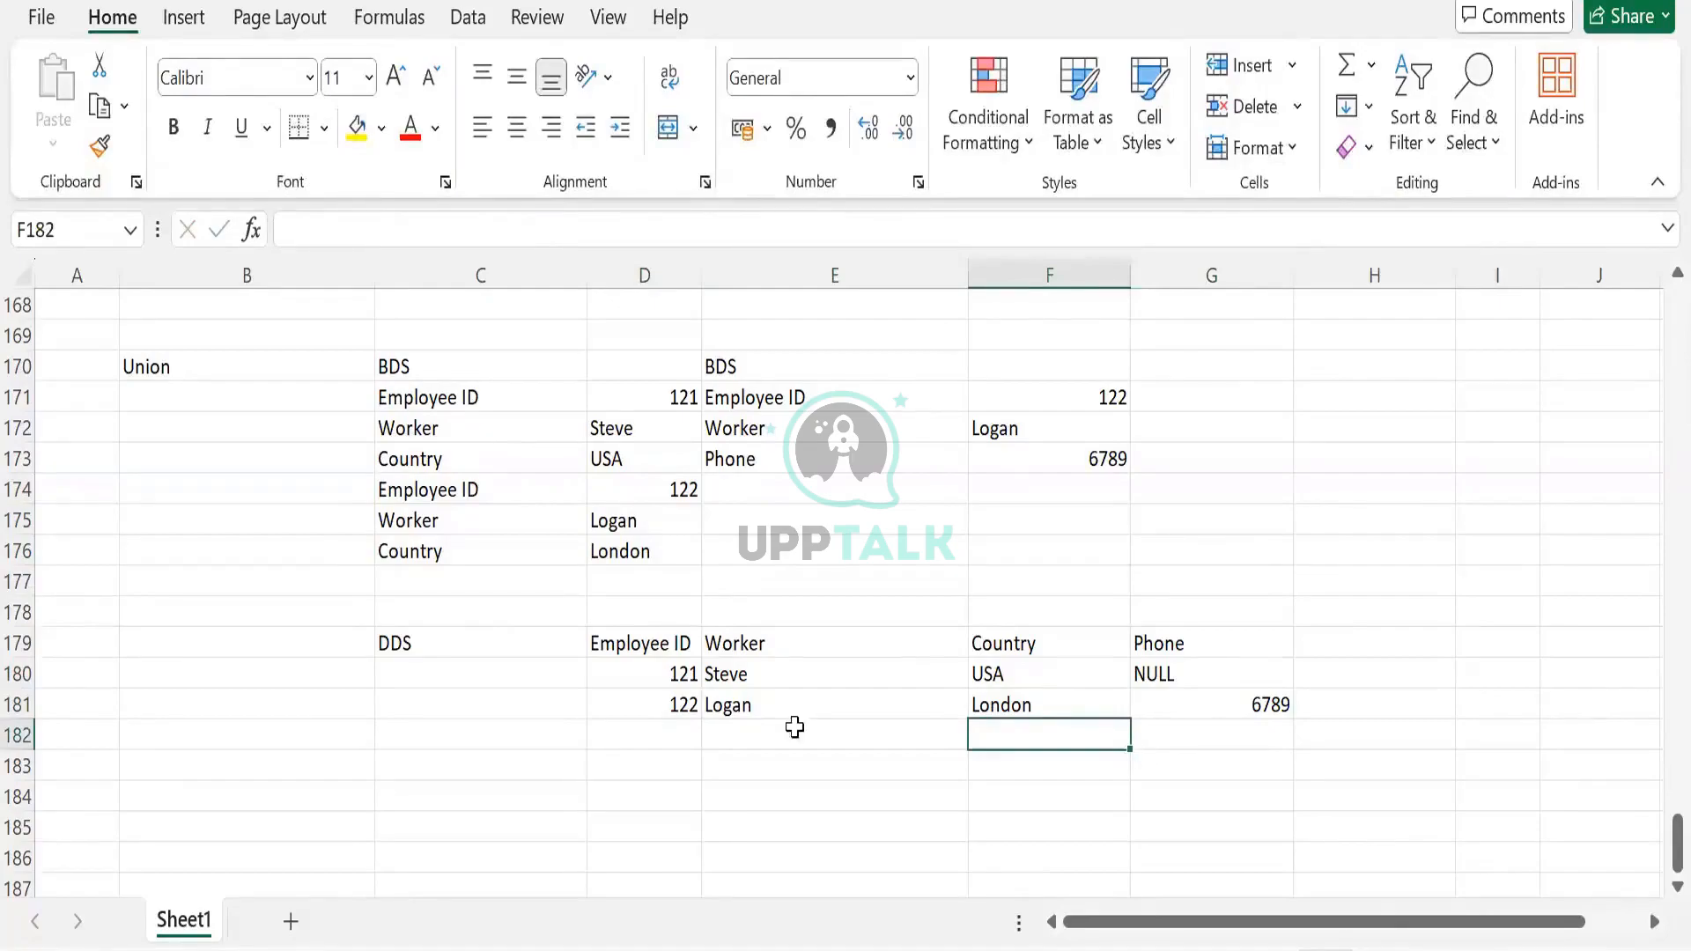
Review the numbered topics 1–8 in the sheet, then Alt+Tab to the Prism Calculated Field slide
drag(196, 366, 1330, 667)
scroll(1295, 698, up, 1)
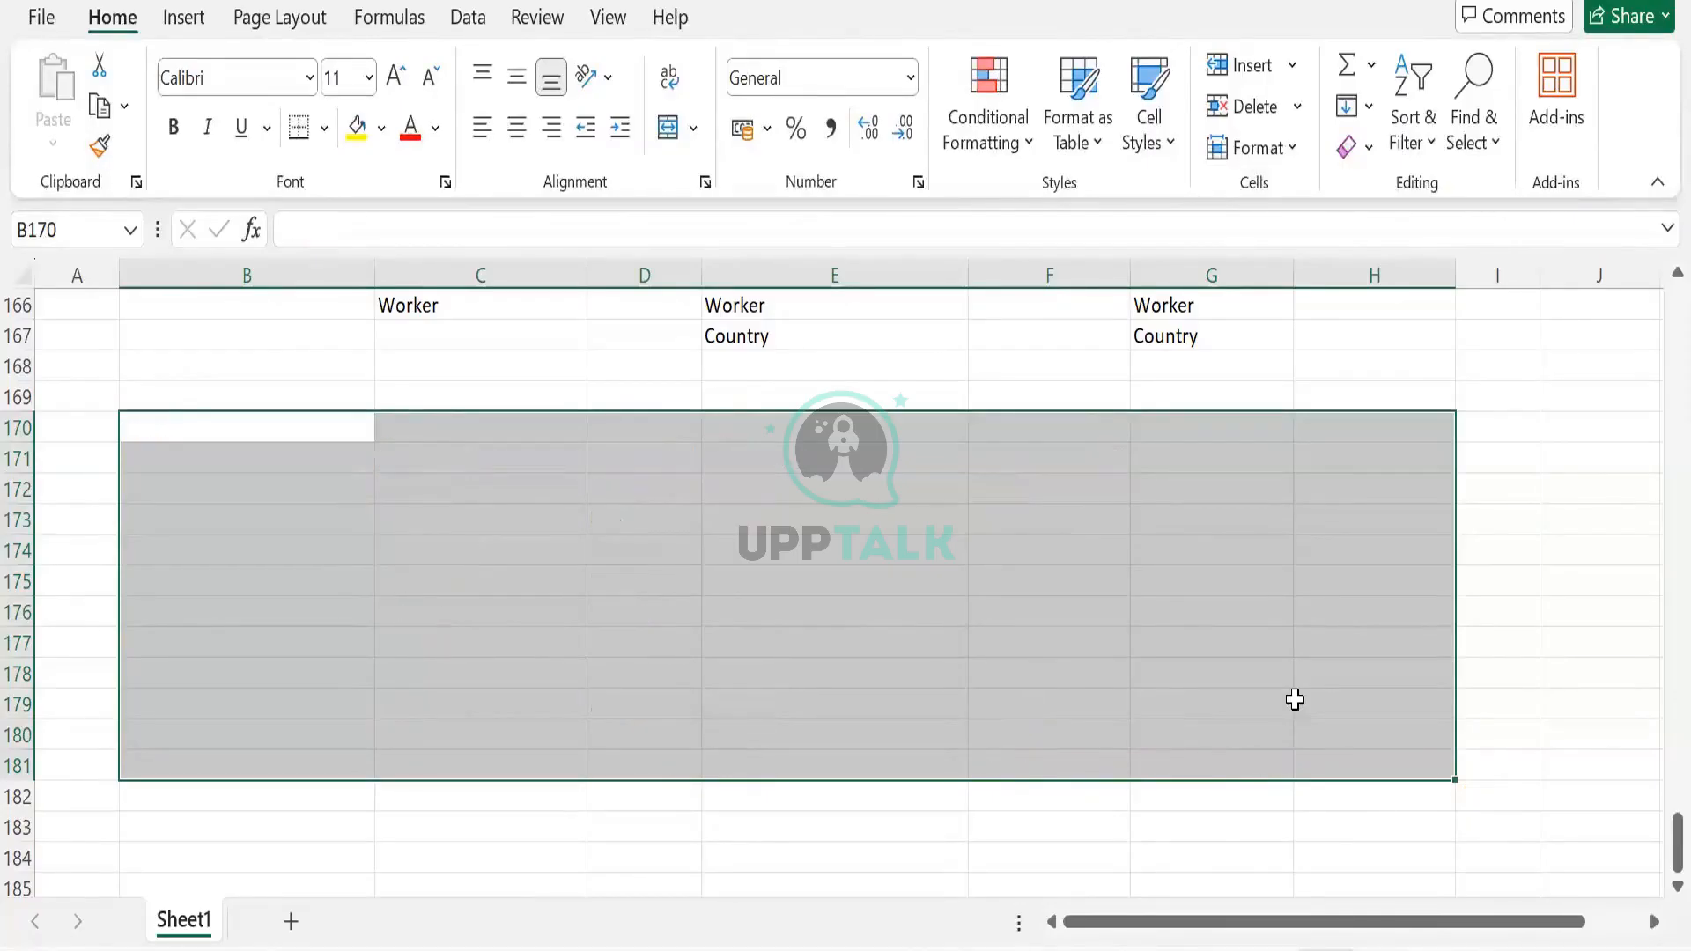
click(1121, 615)
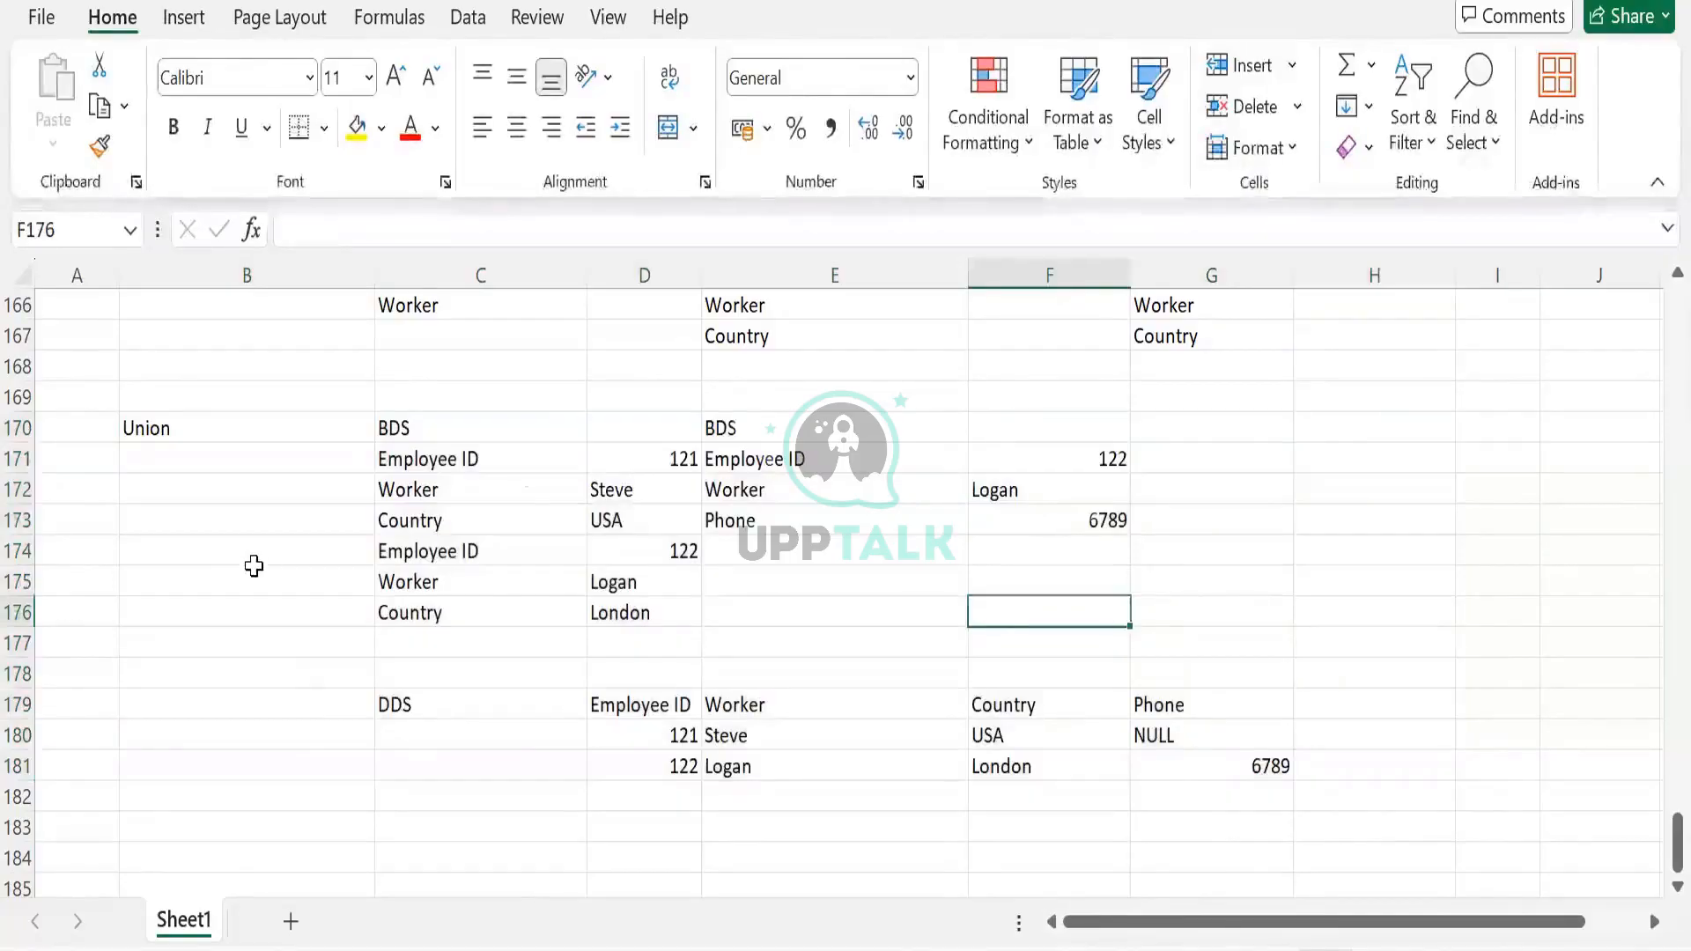
scroll(247, 560, up, 7)
drag(225, 428, 243, 627)
click(243, 627)
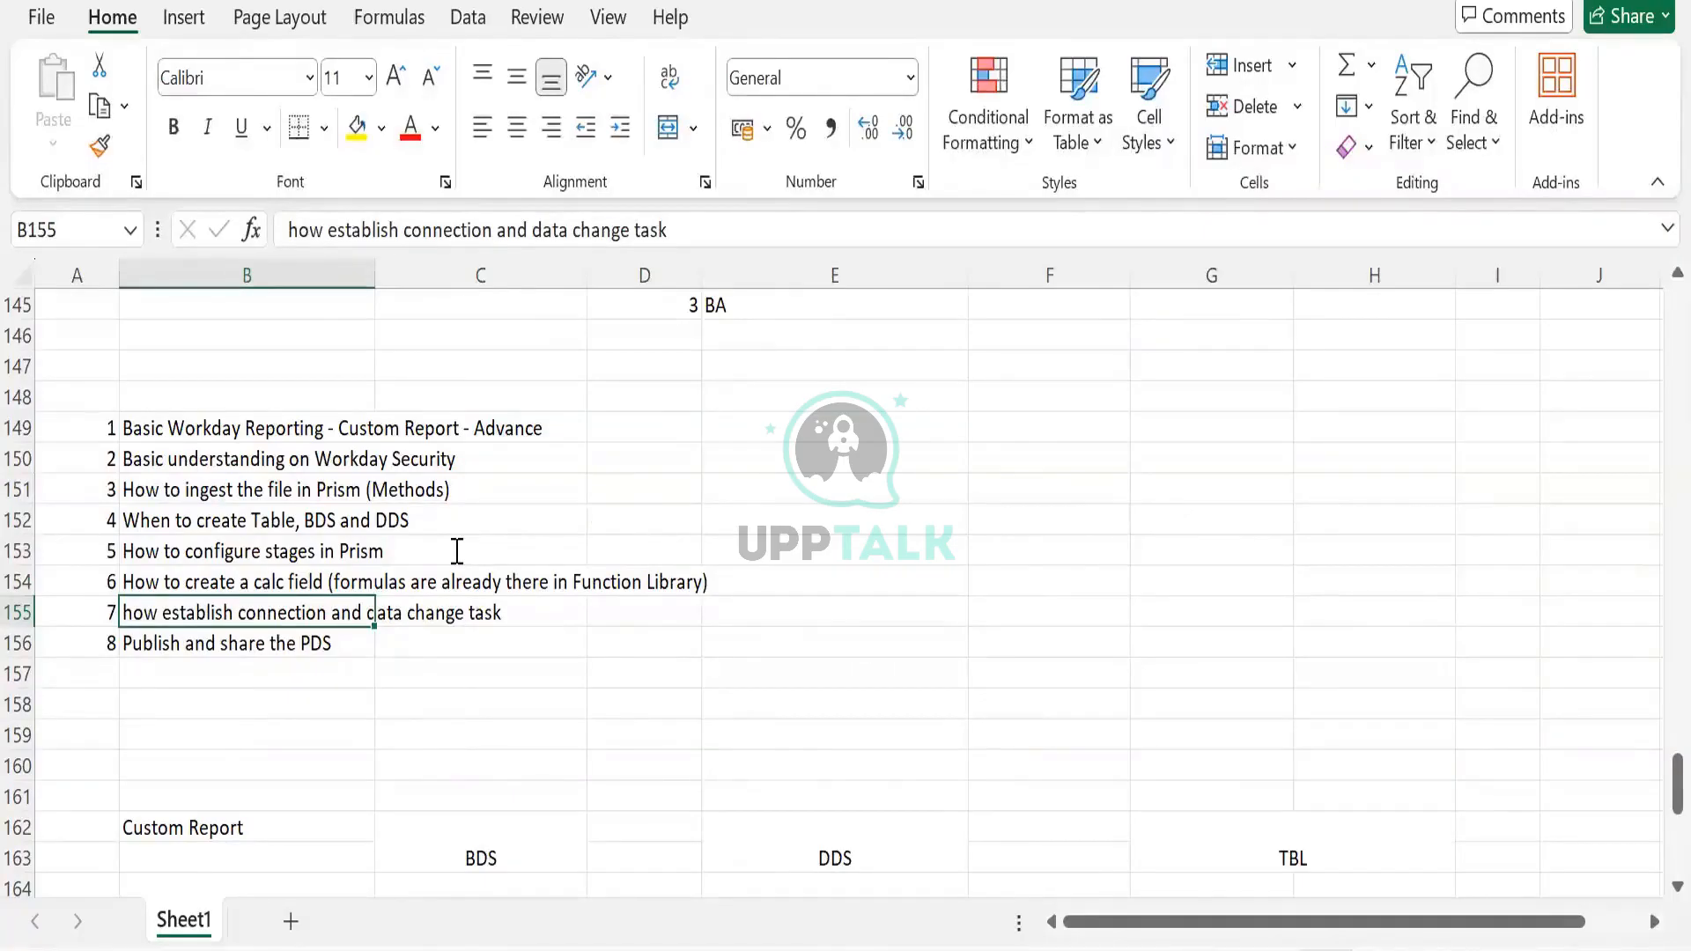
key(alt+Tab)
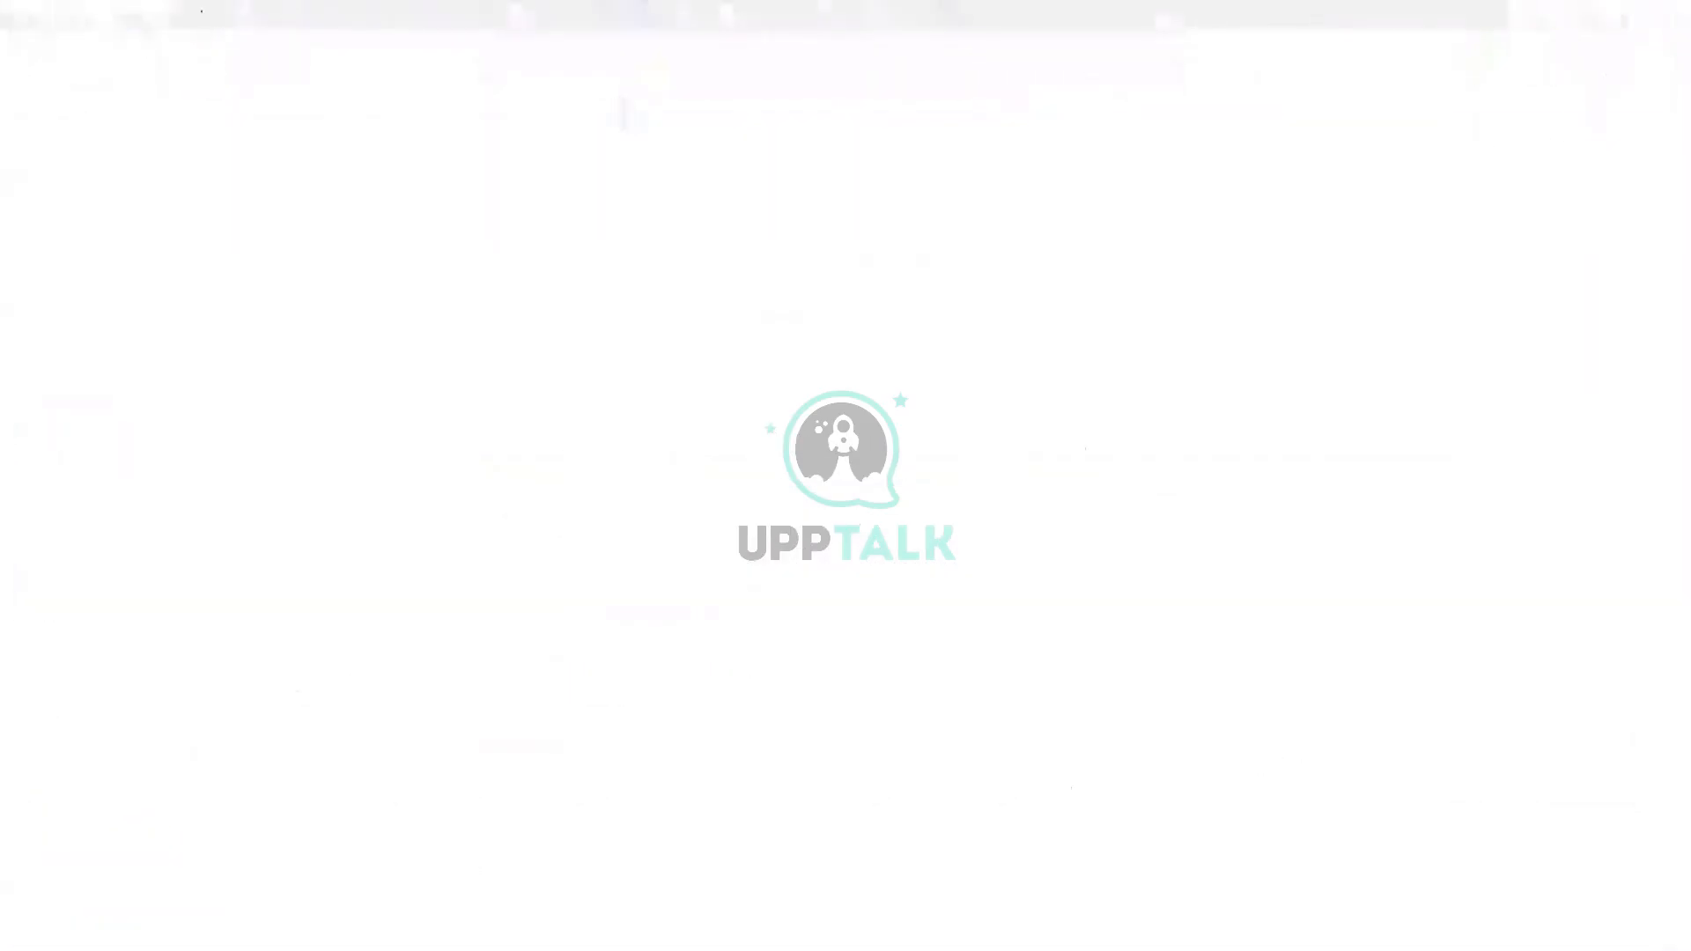
Open the Add Stage list and display the Manage Fields stage's 782 rows as a grid
scroll(560, 528, down, 4)
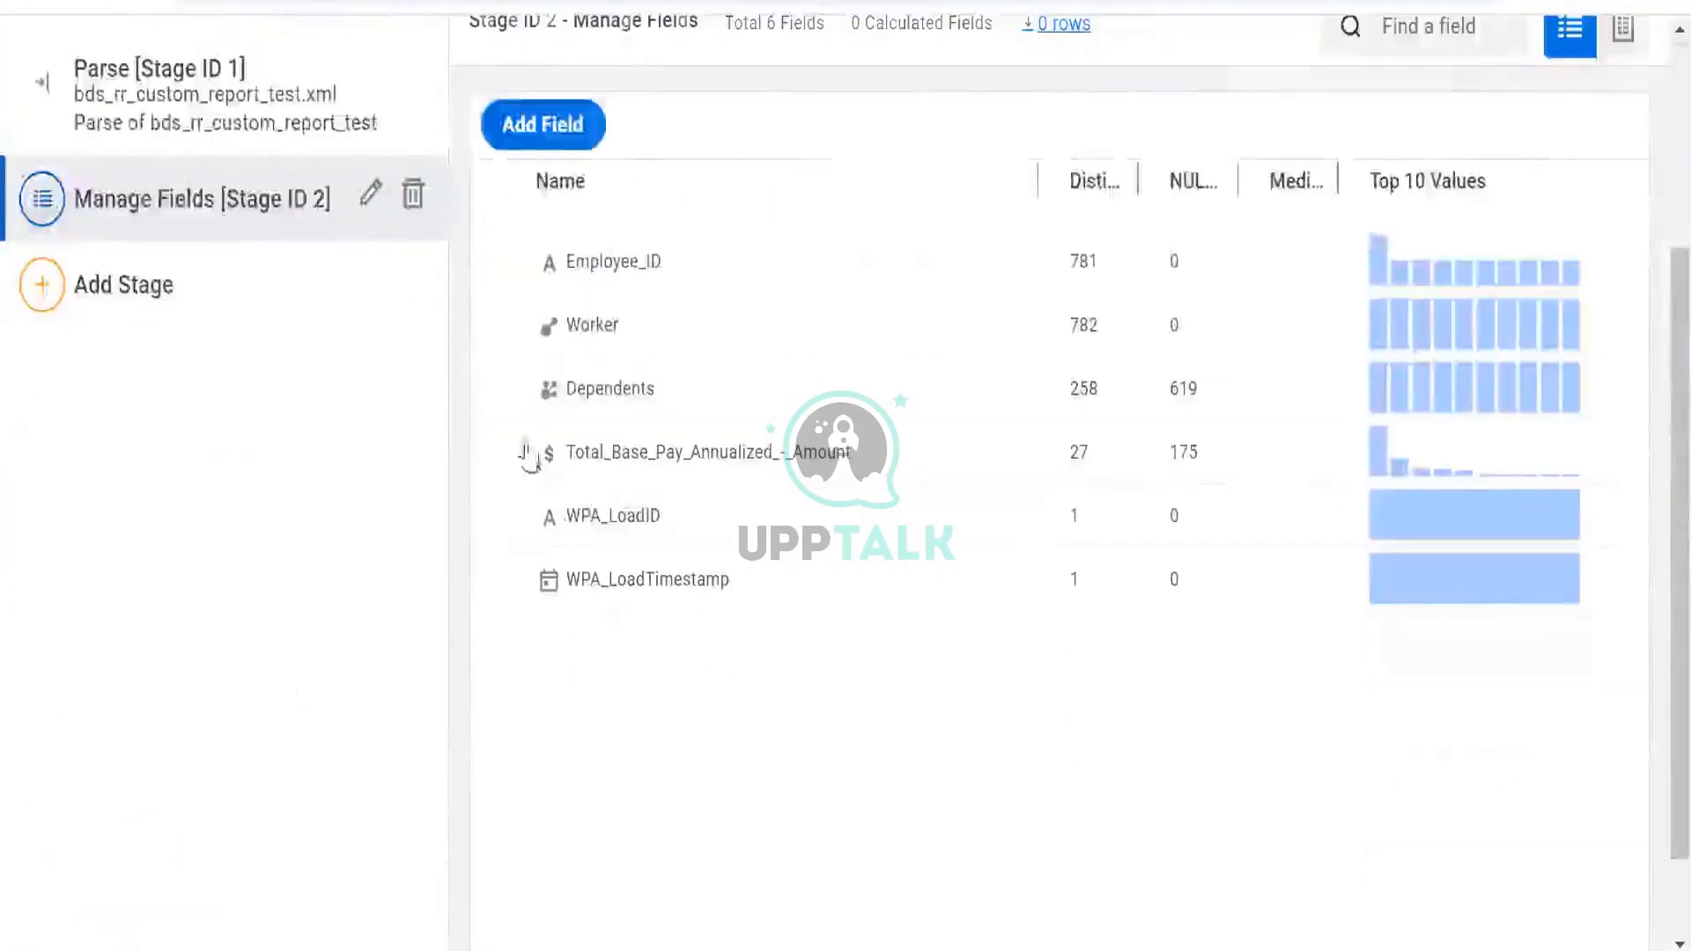
scroll(532, 460, up, 4)
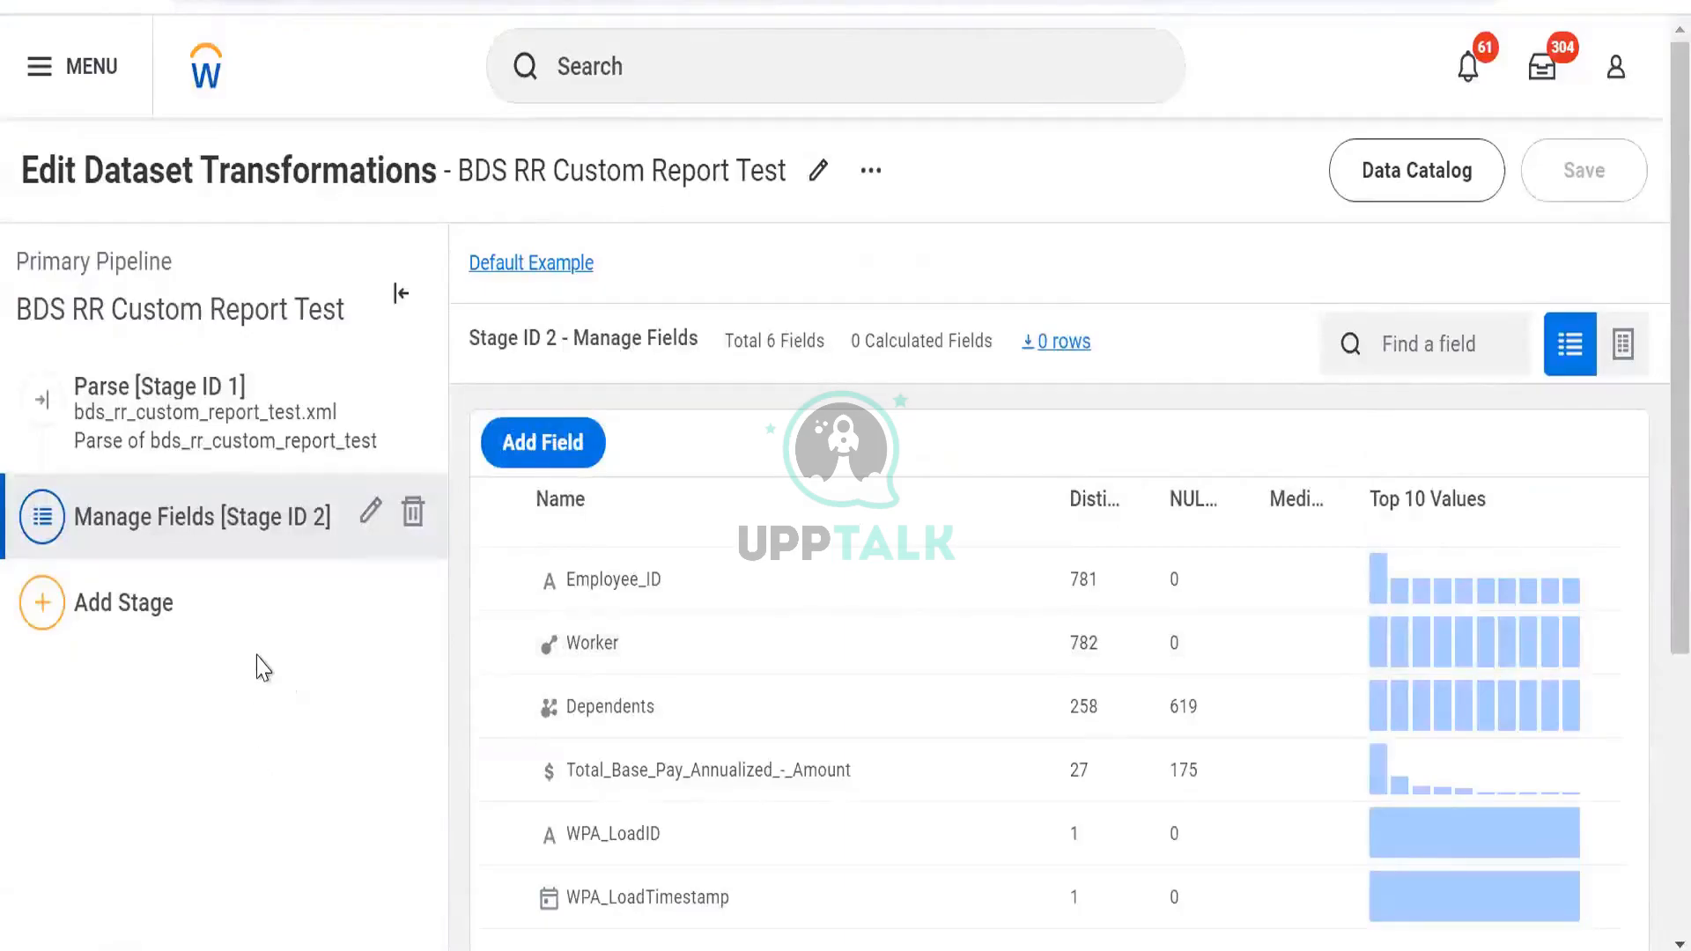
click(196, 636)
click(106, 642)
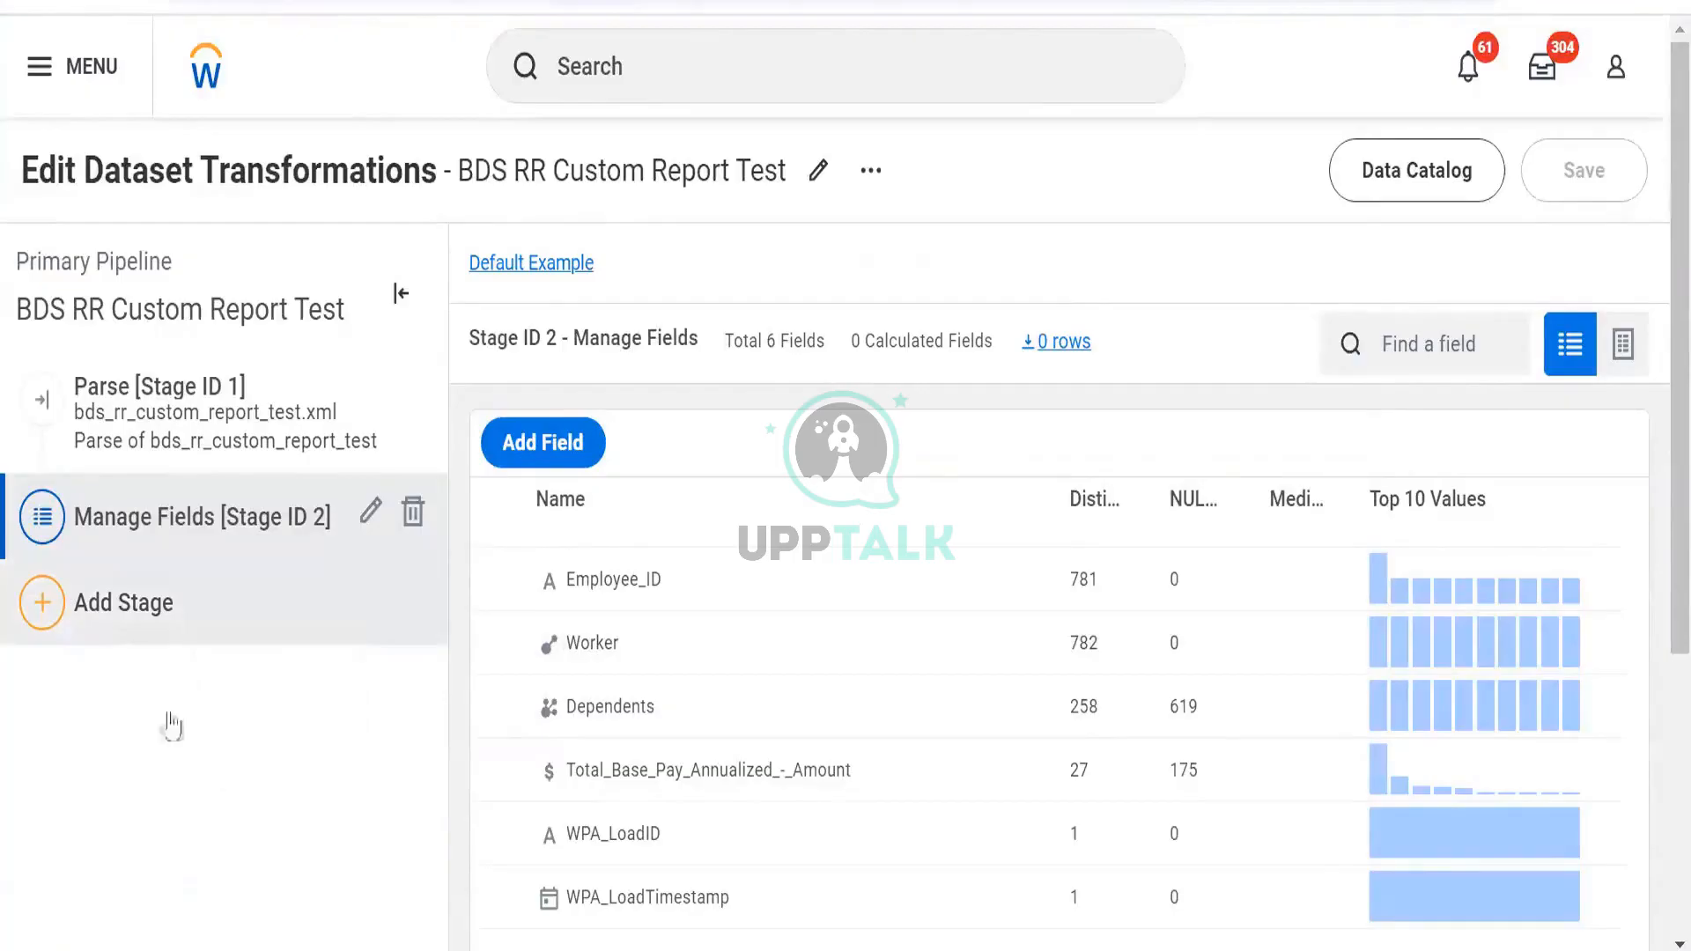
click(104, 643)
click(1626, 341)
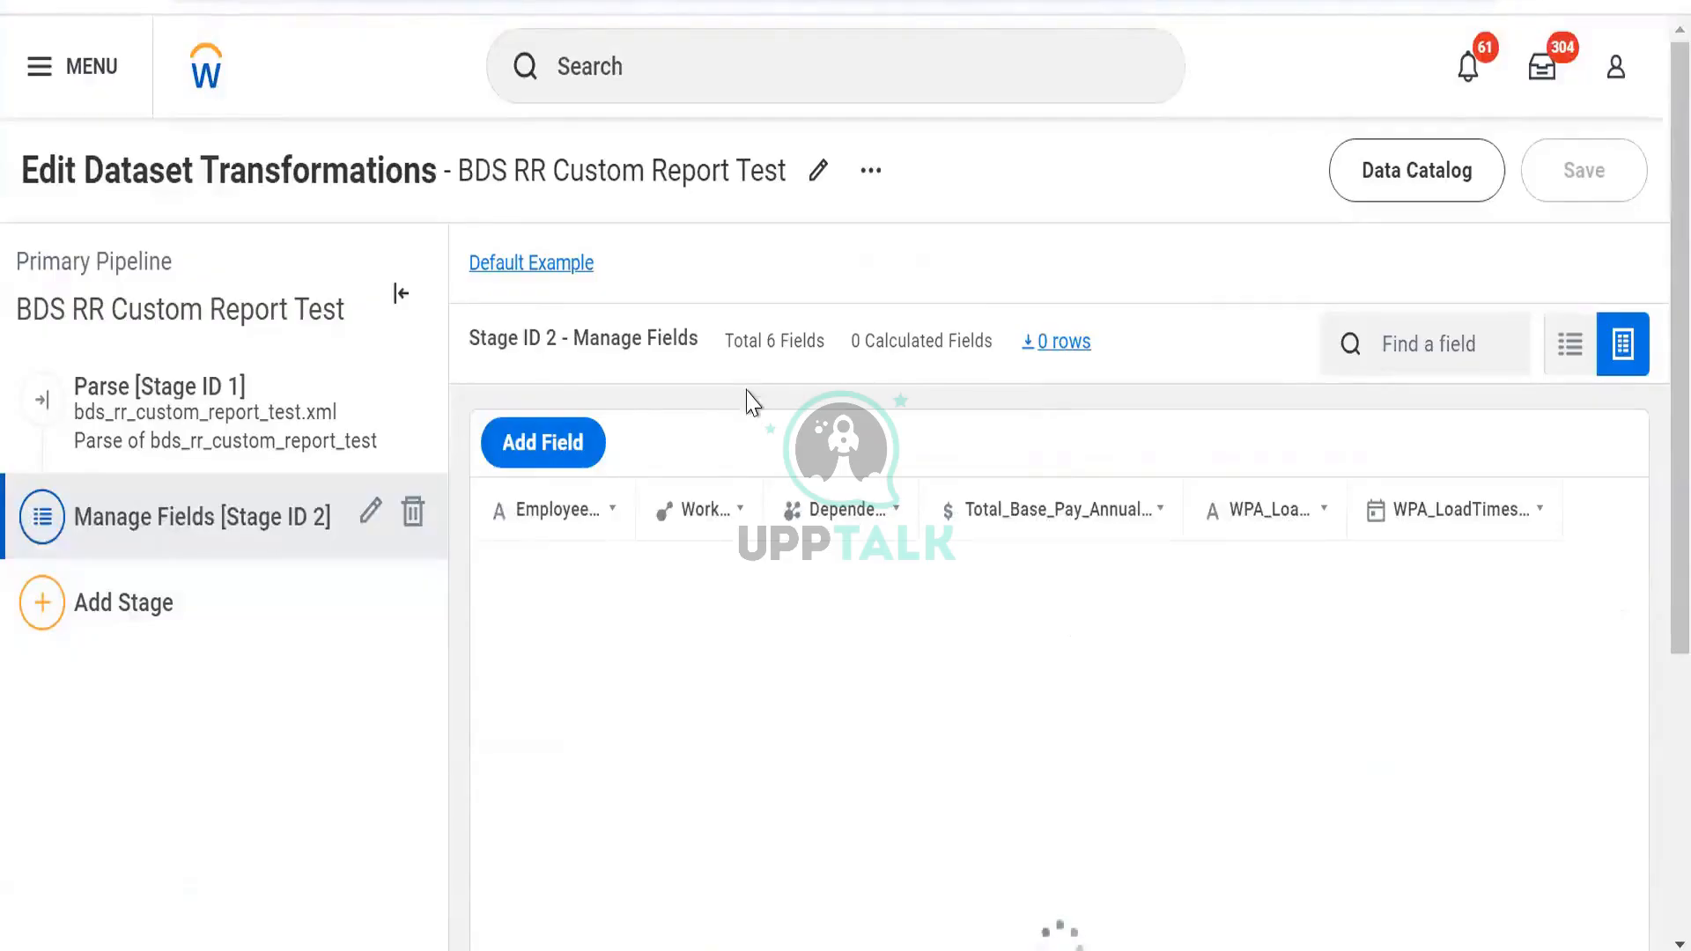
scroll(584, 435, down, 2)
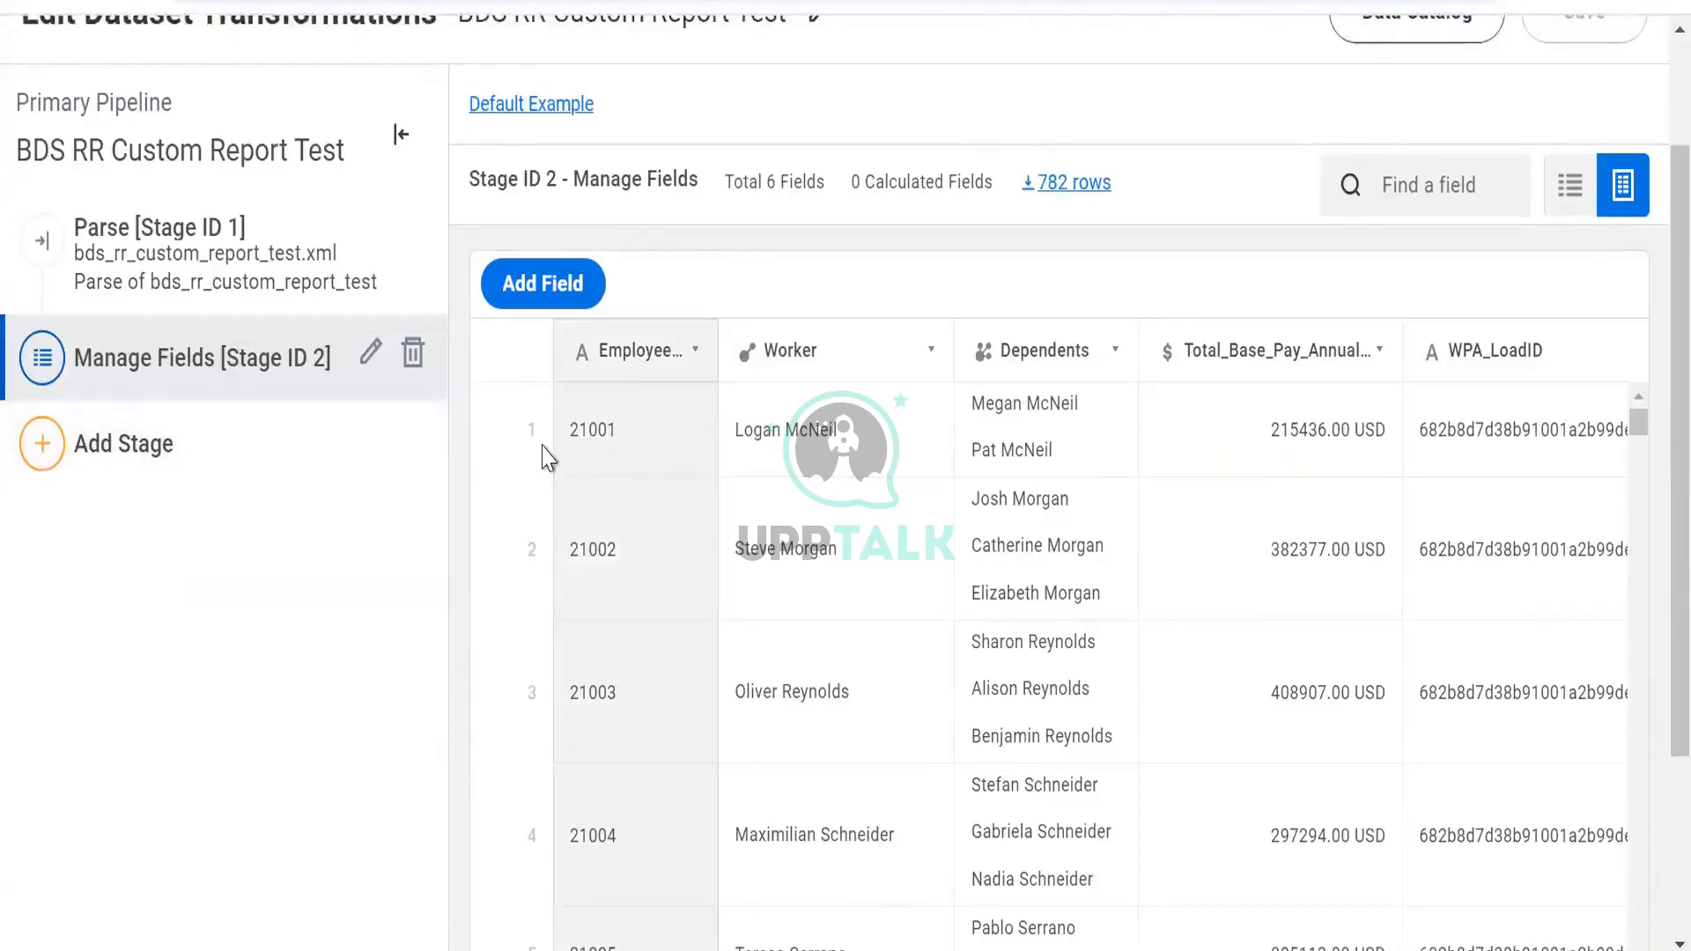
click(245, 459)
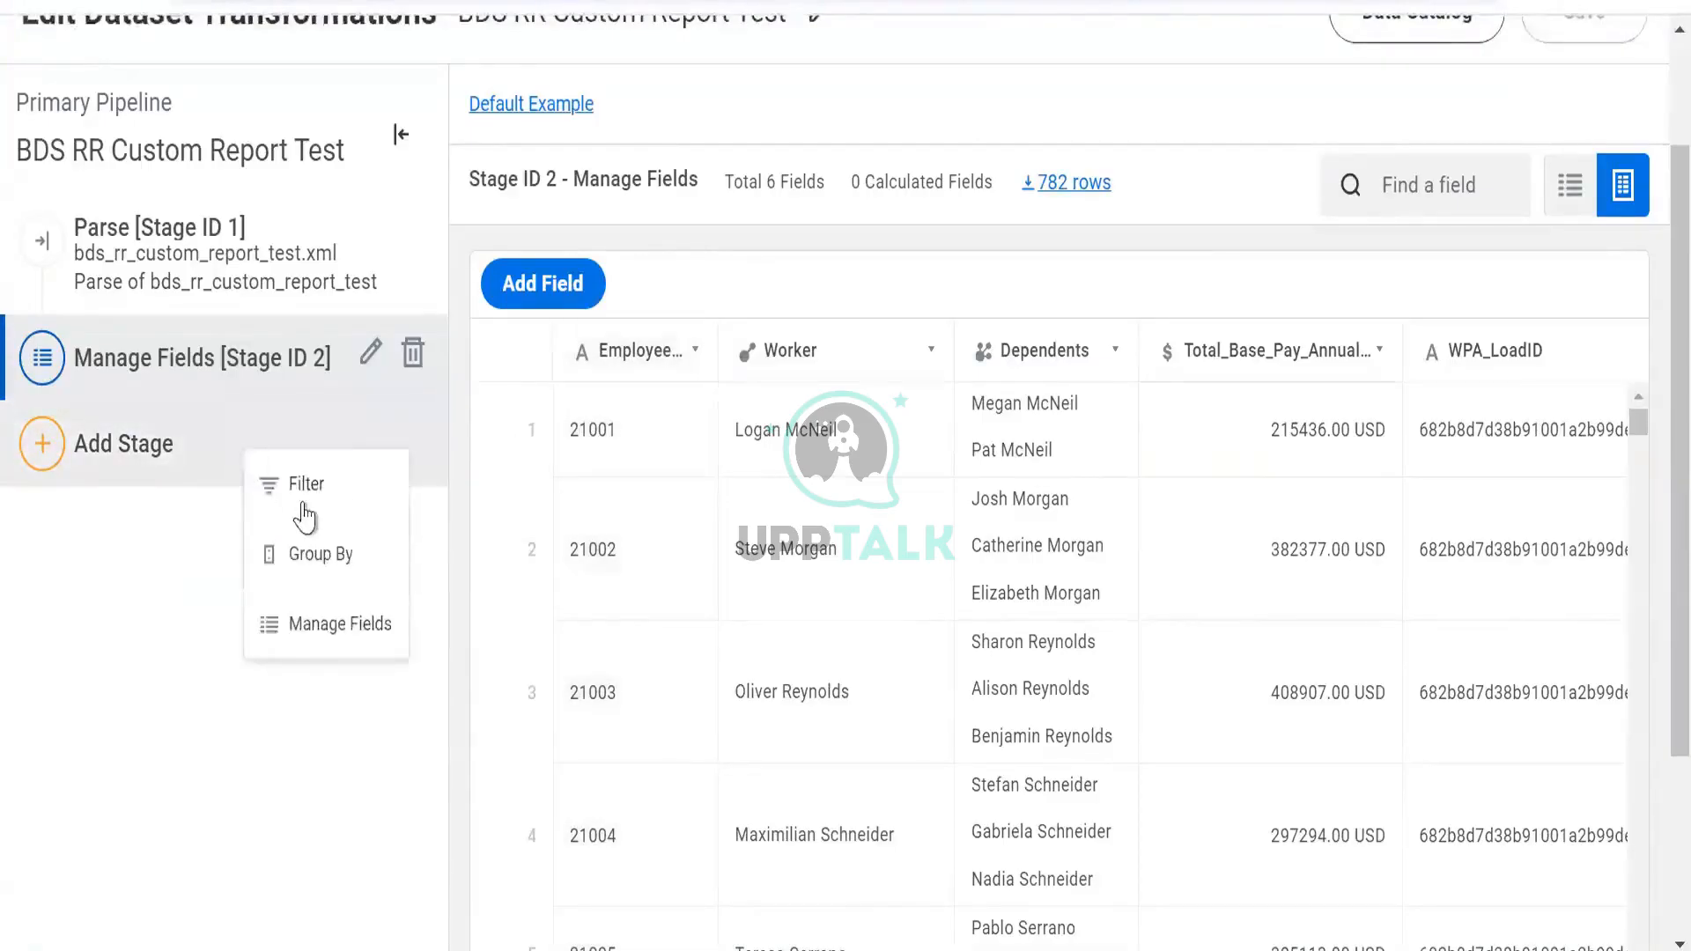
scroll(451, 132, up, 2)
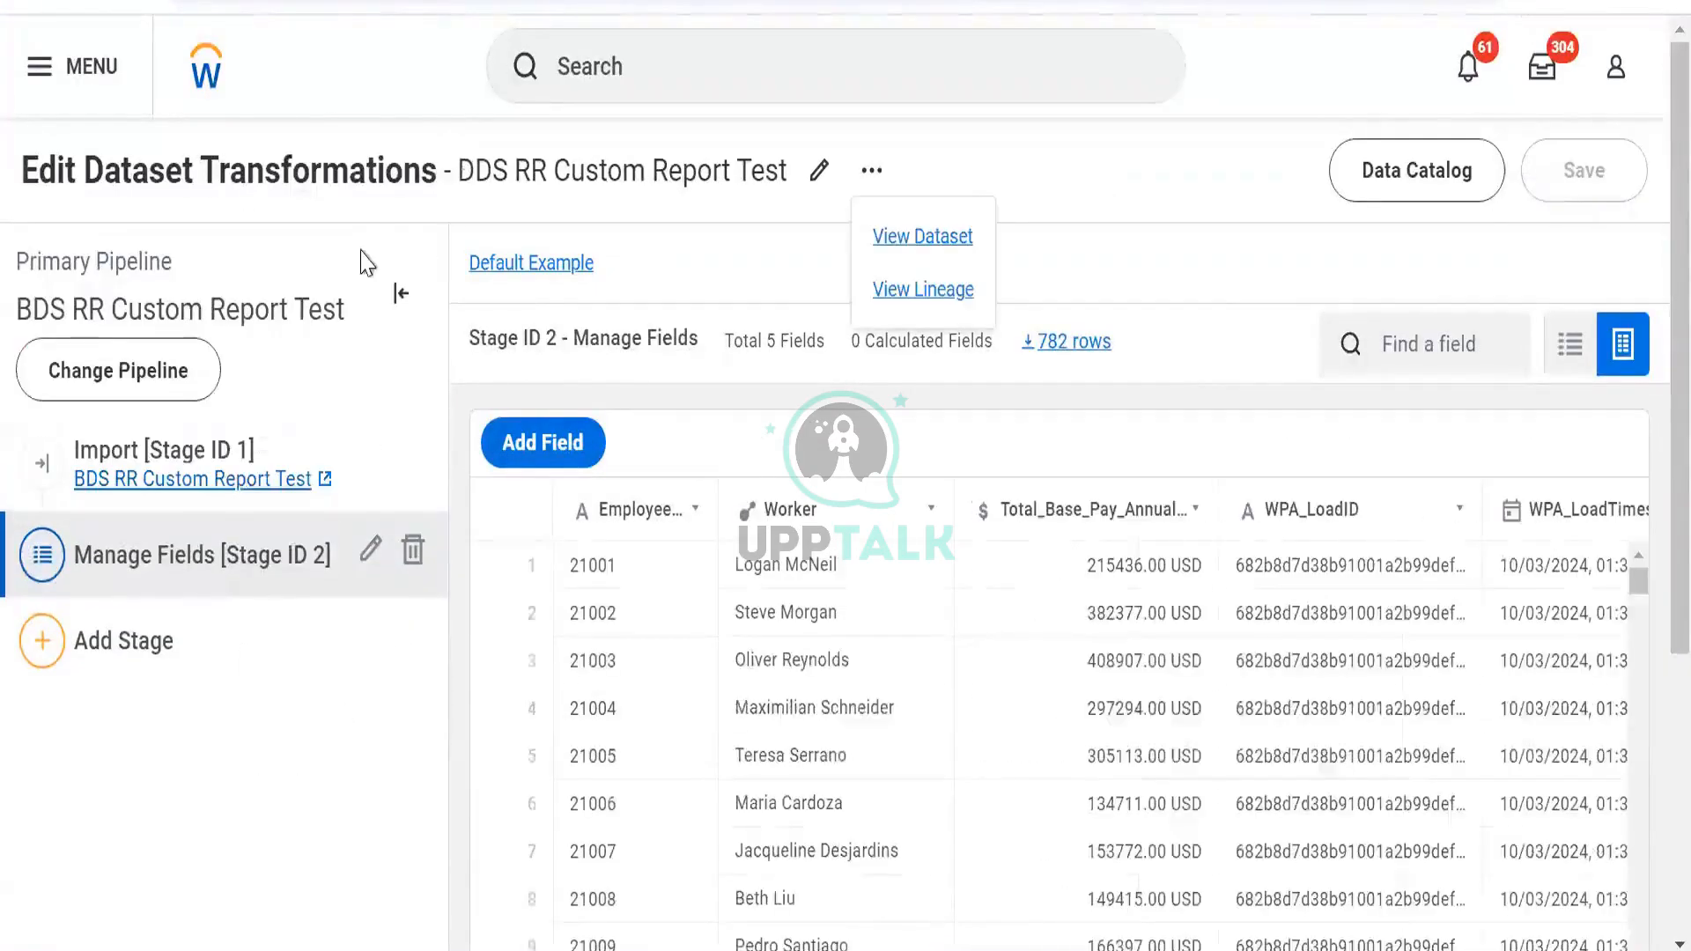
Add calculated field New_Field and look up 'trim' in the expression editor's Functions Library
click(533, 448)
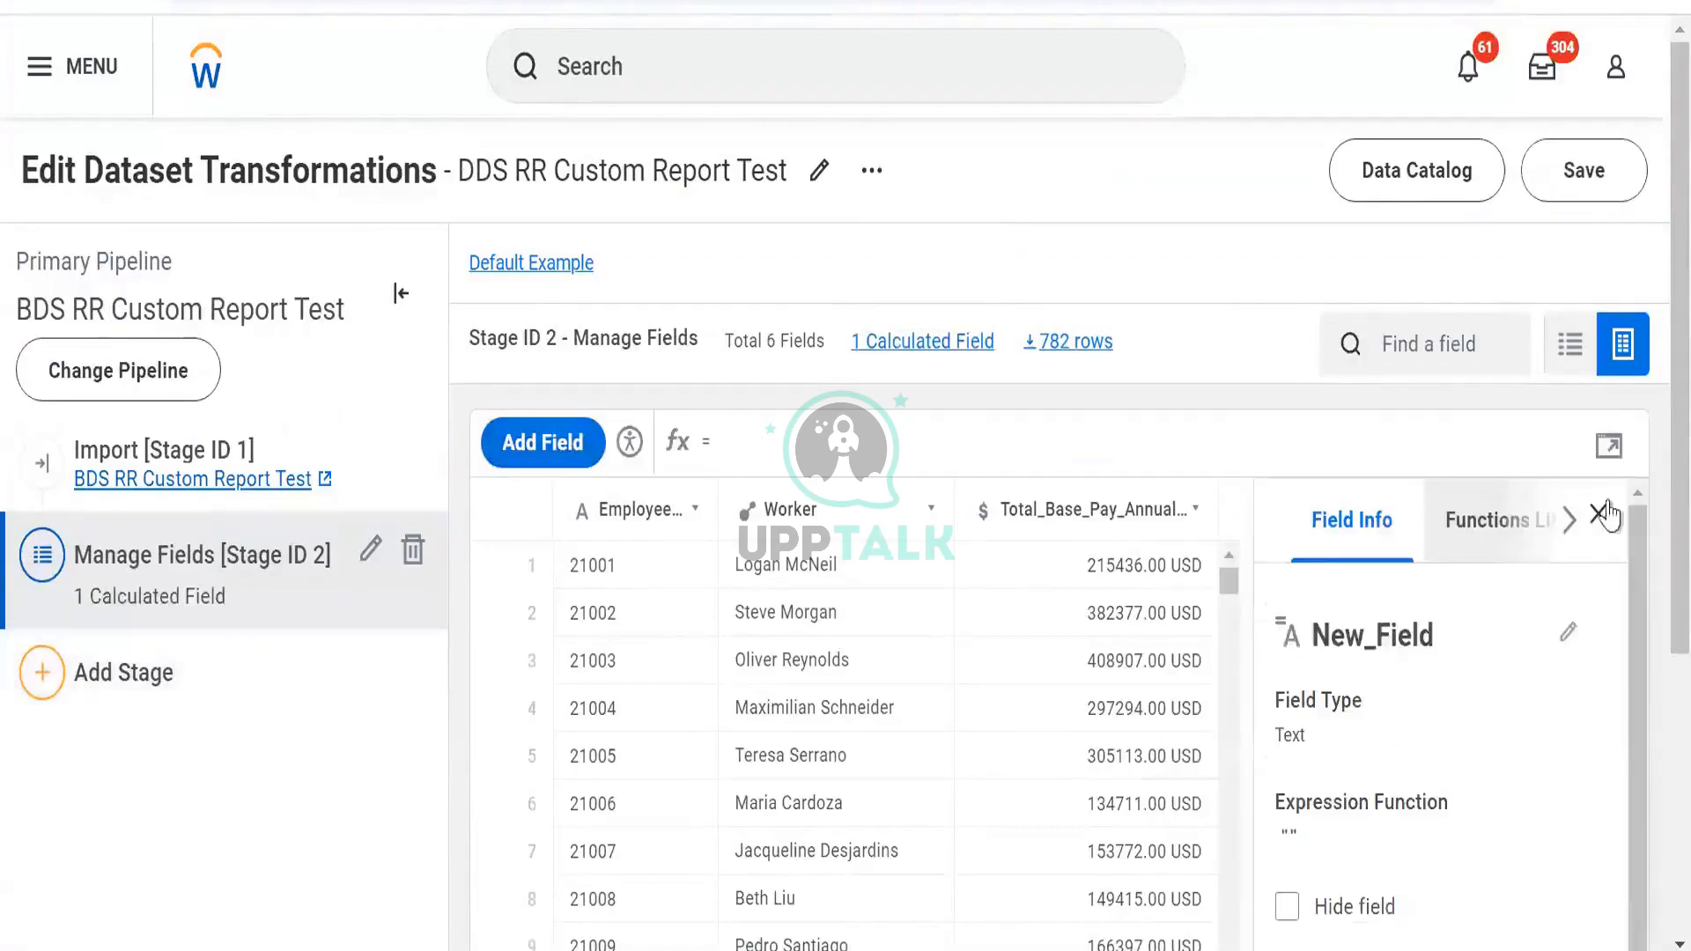
click(1609, 446)
click(1200, 276)
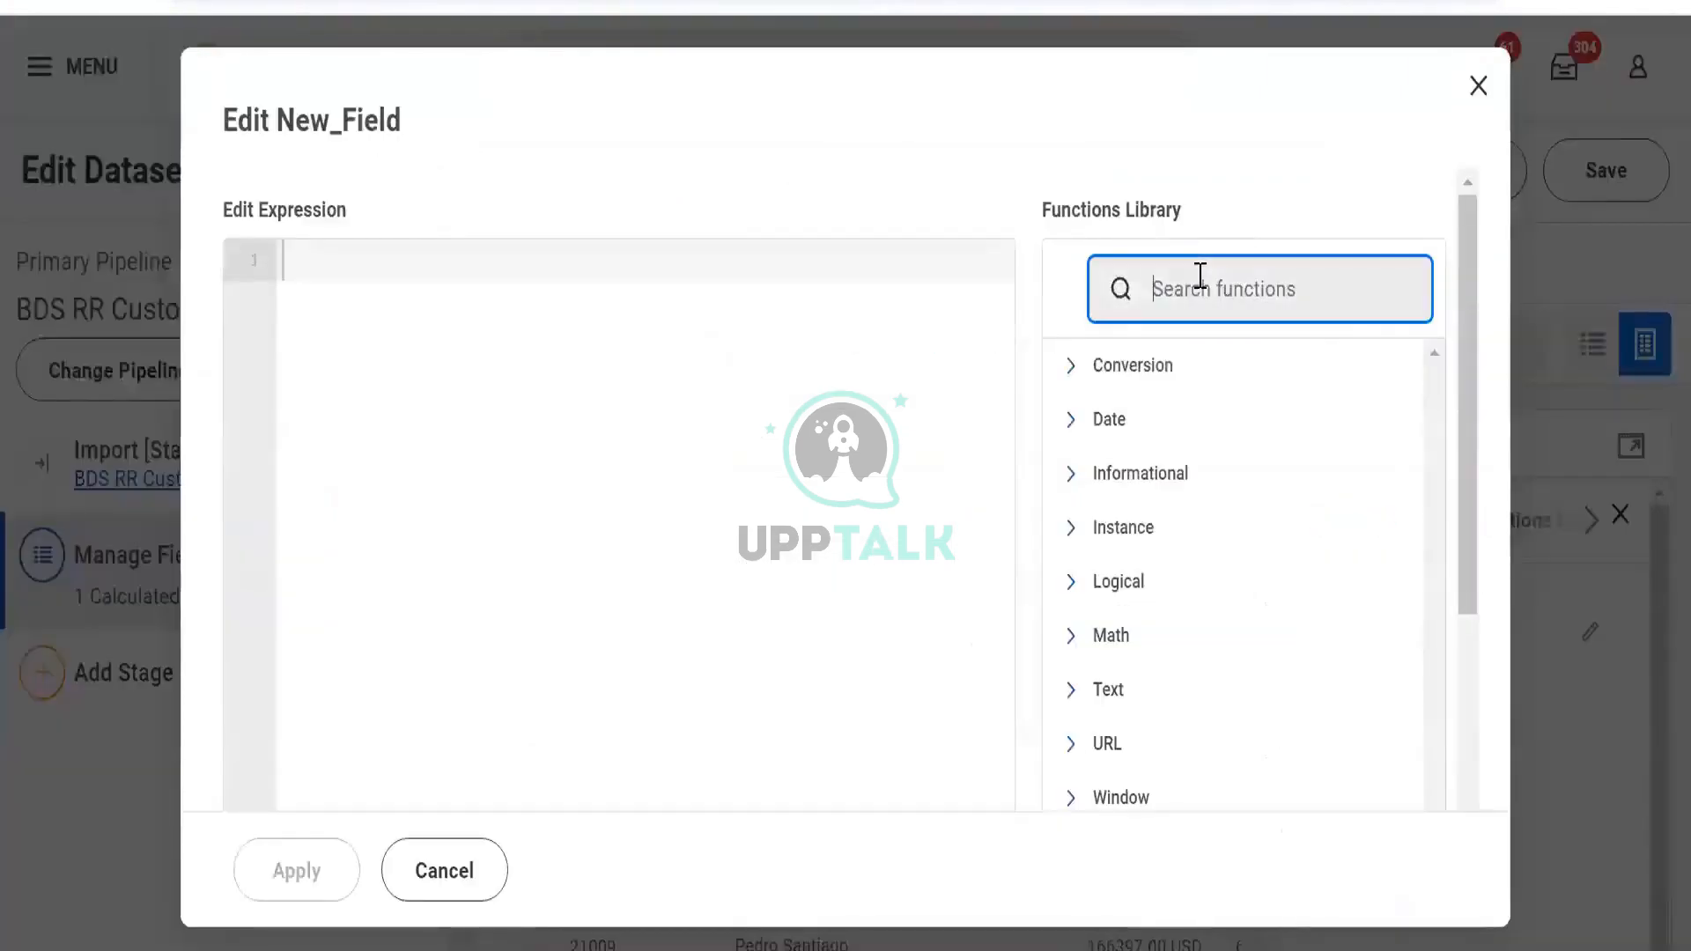
text(trim)
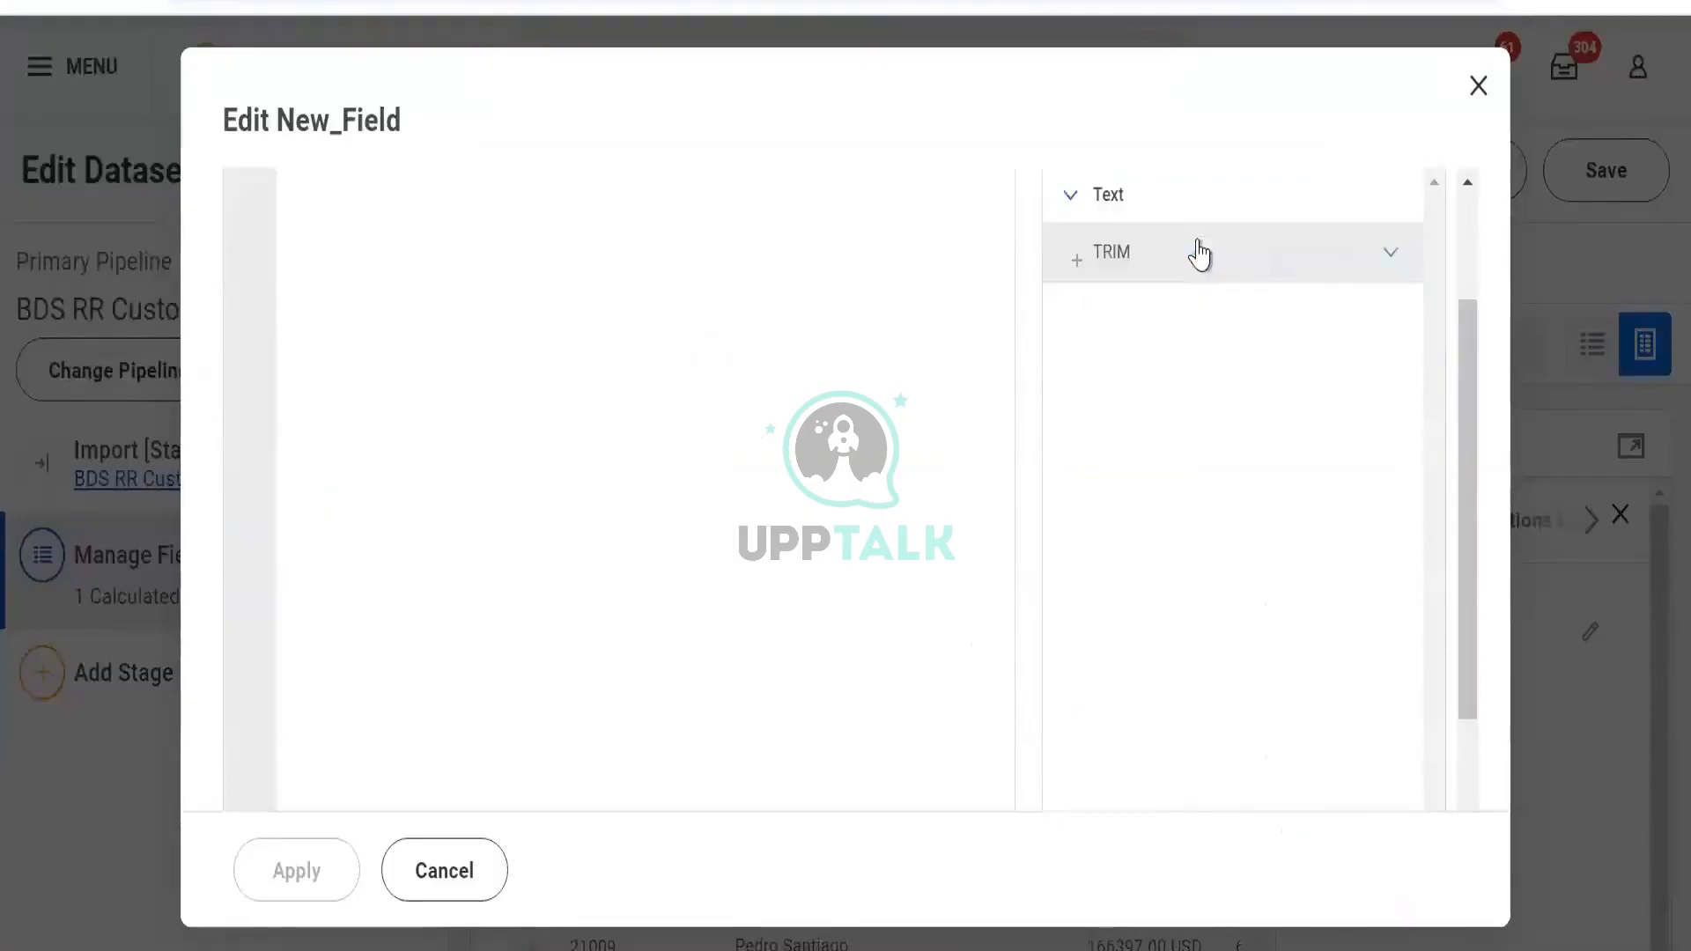
click(1198, 250)
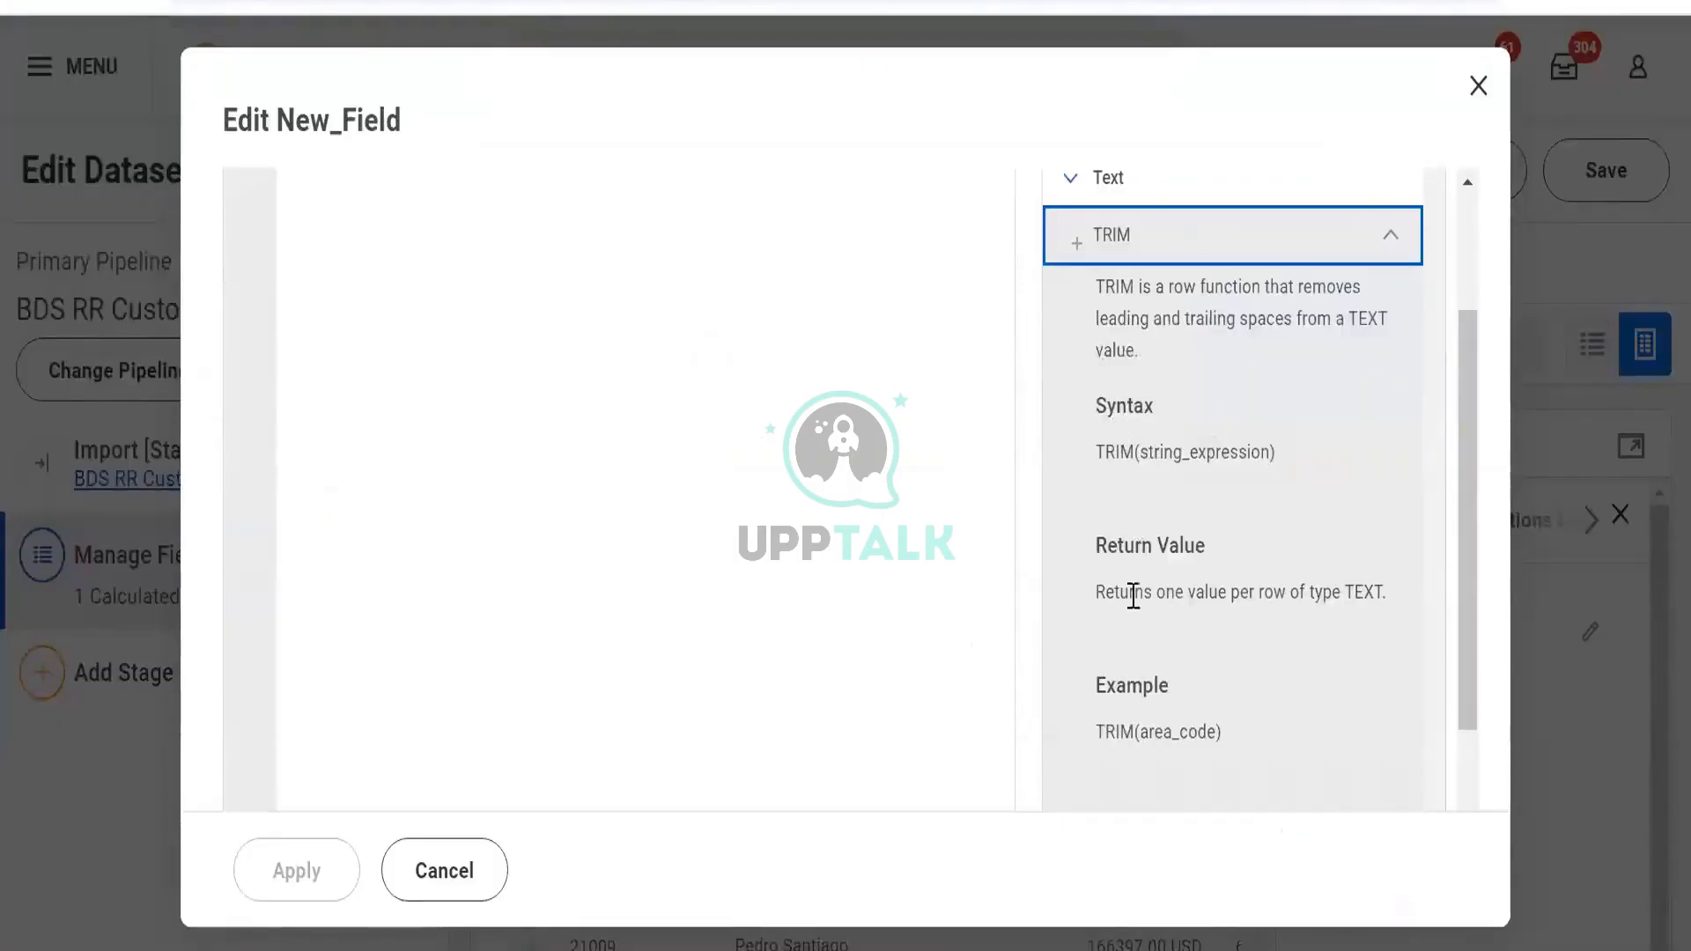
Read the TRIM function's description, close the editor unchanged, and return to the slide
drag(1132, 593, 1286, 599)
scroll(1225, 528, up, 2)
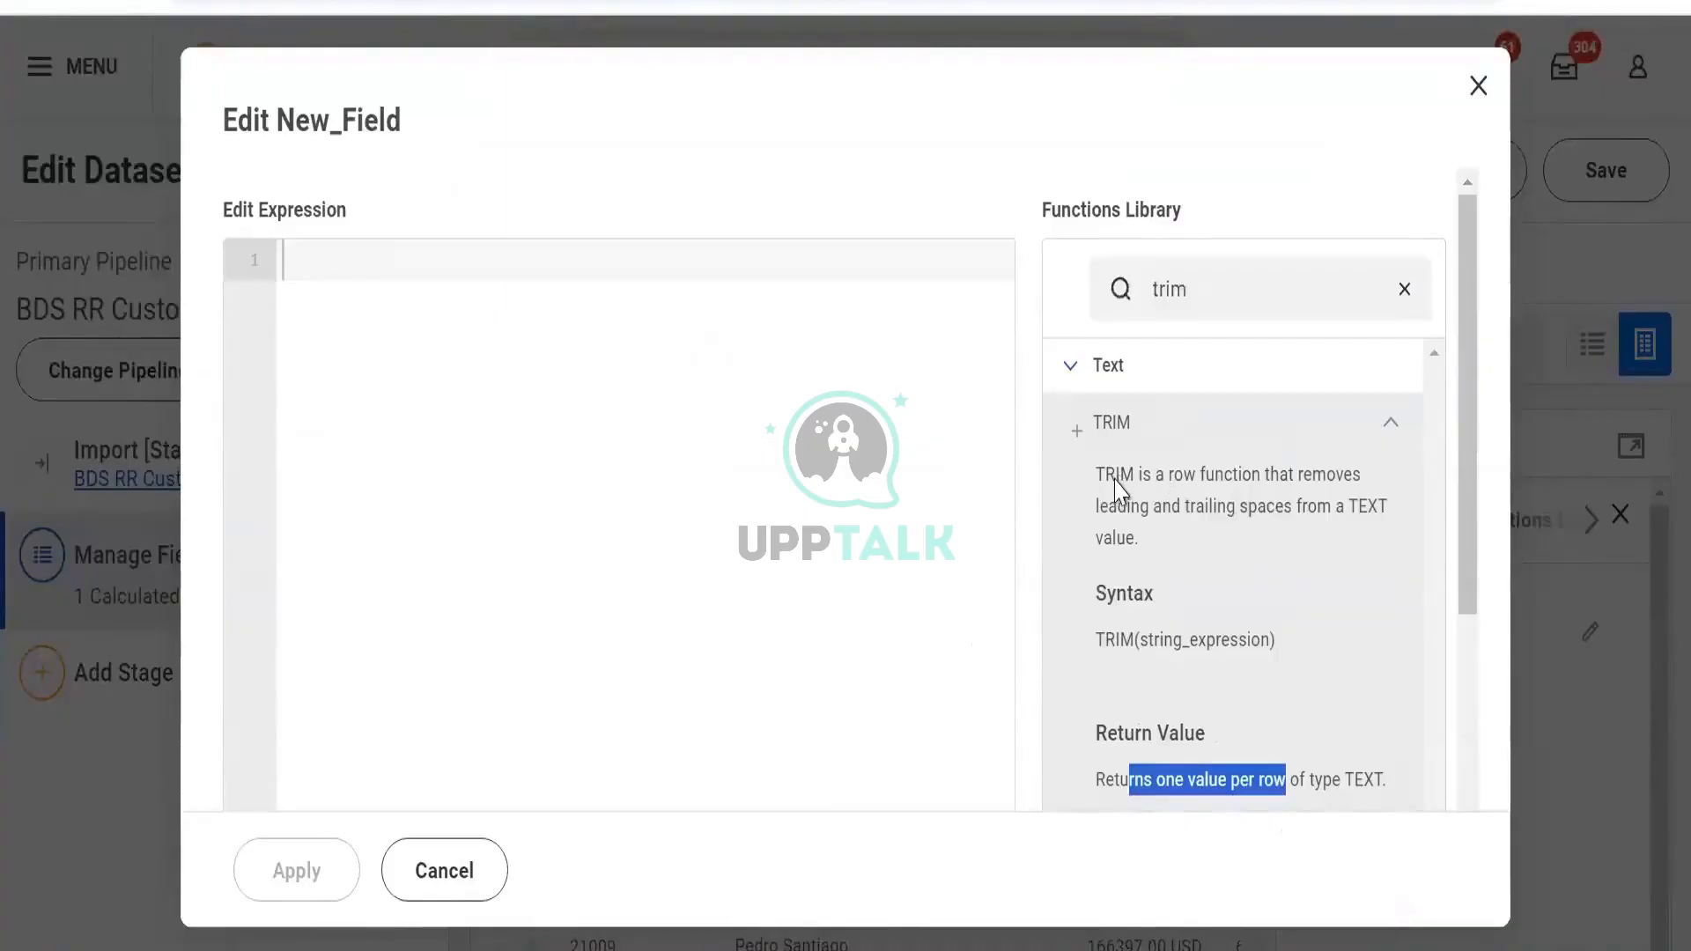
drag(1107, 474, 1344, 542)
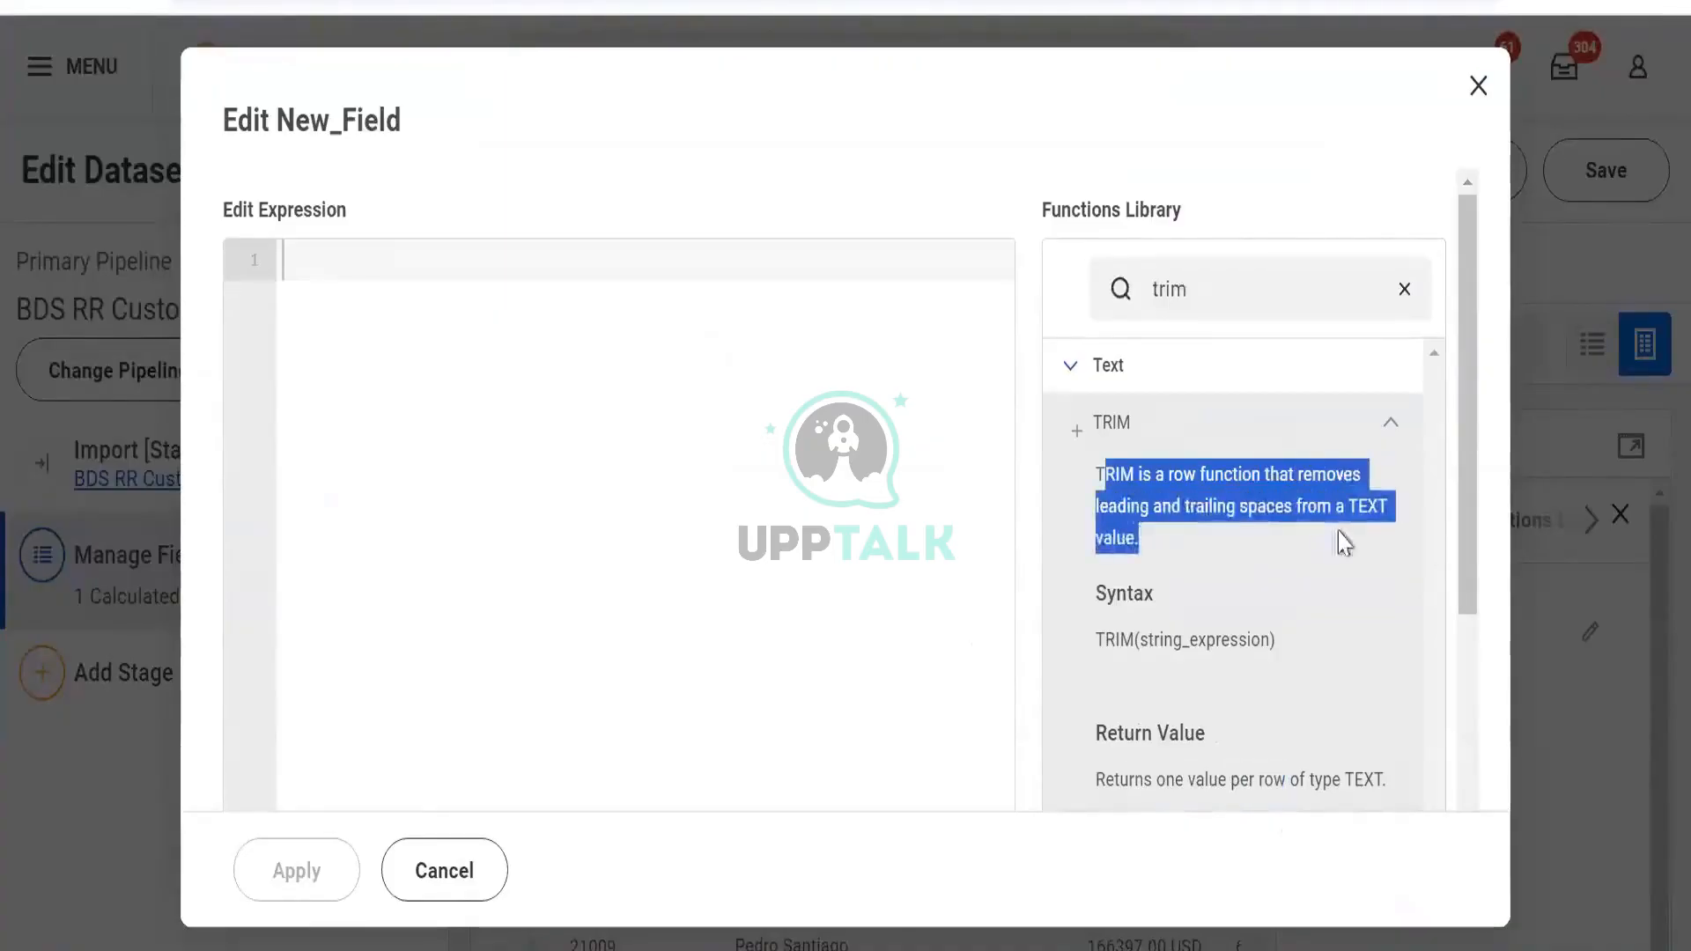
click(1479, 85)
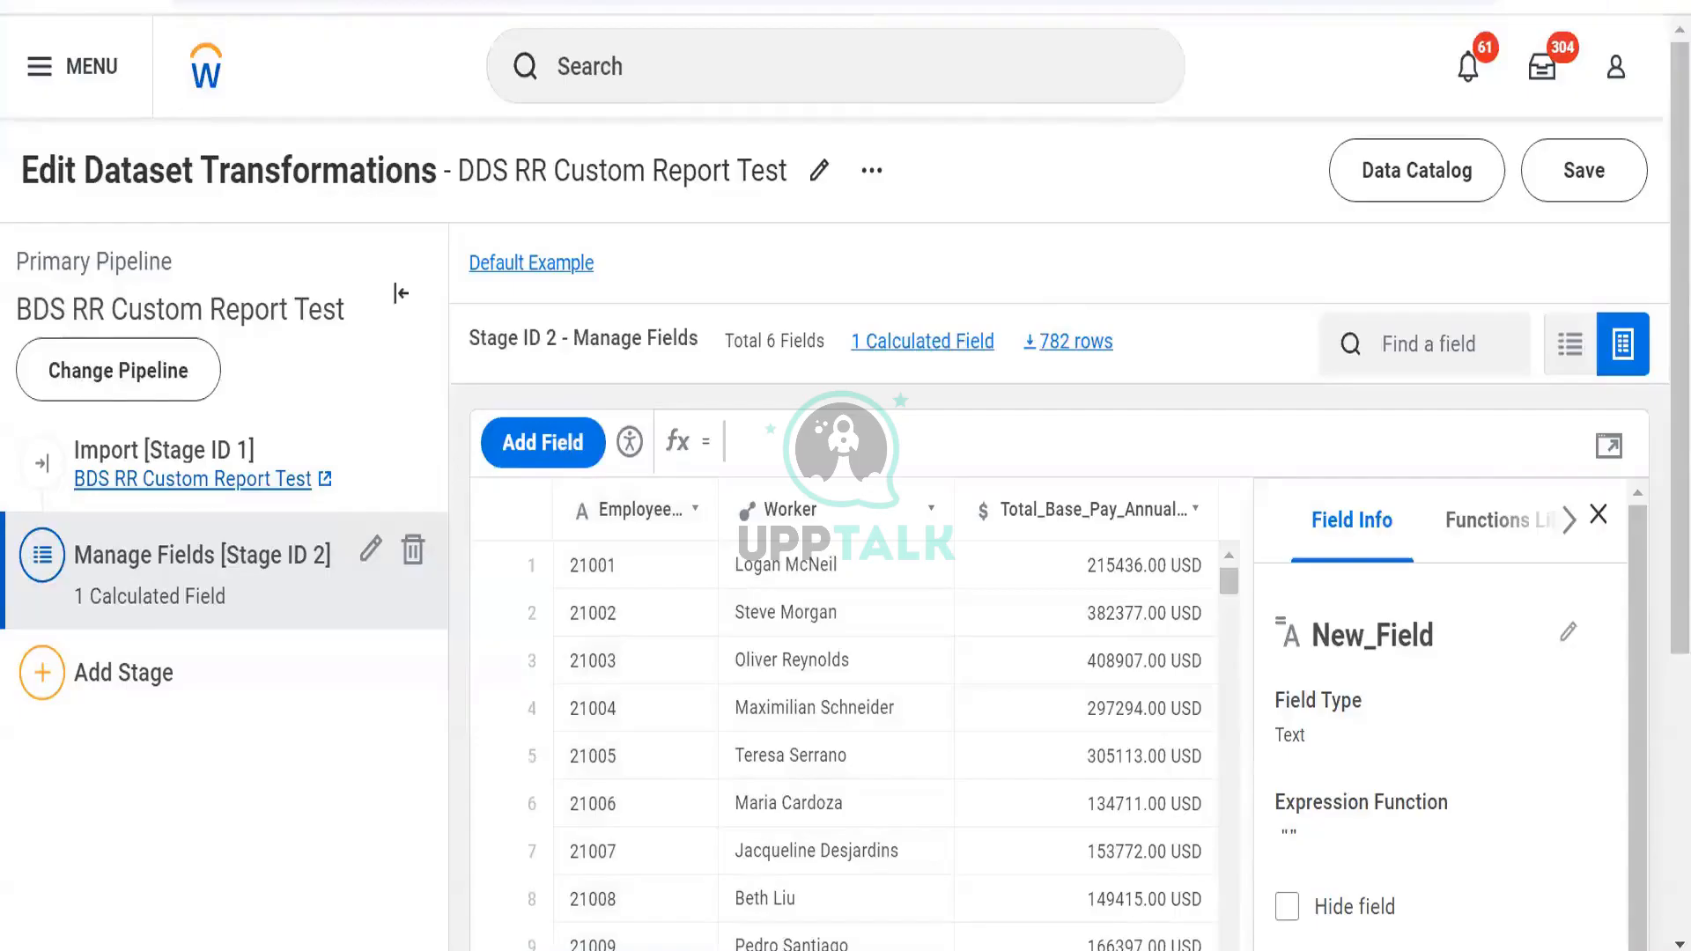
key(alt+Tab)
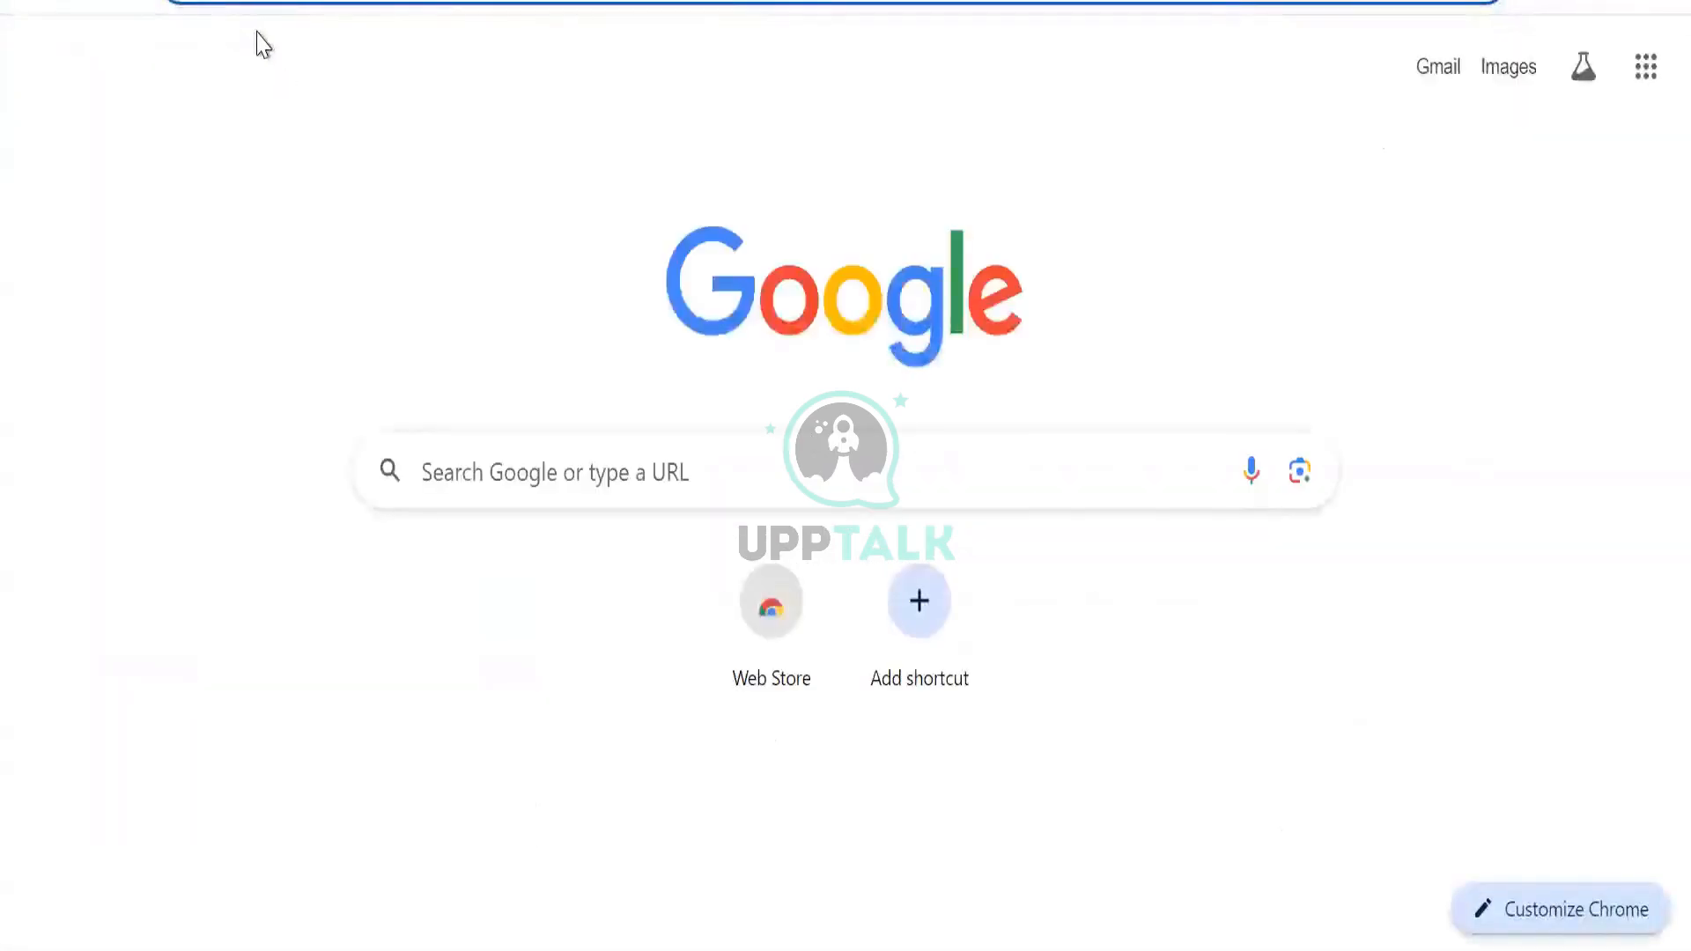
Type DEV in Chrome's address bar, then dismiss the suggestions
text(DEV)
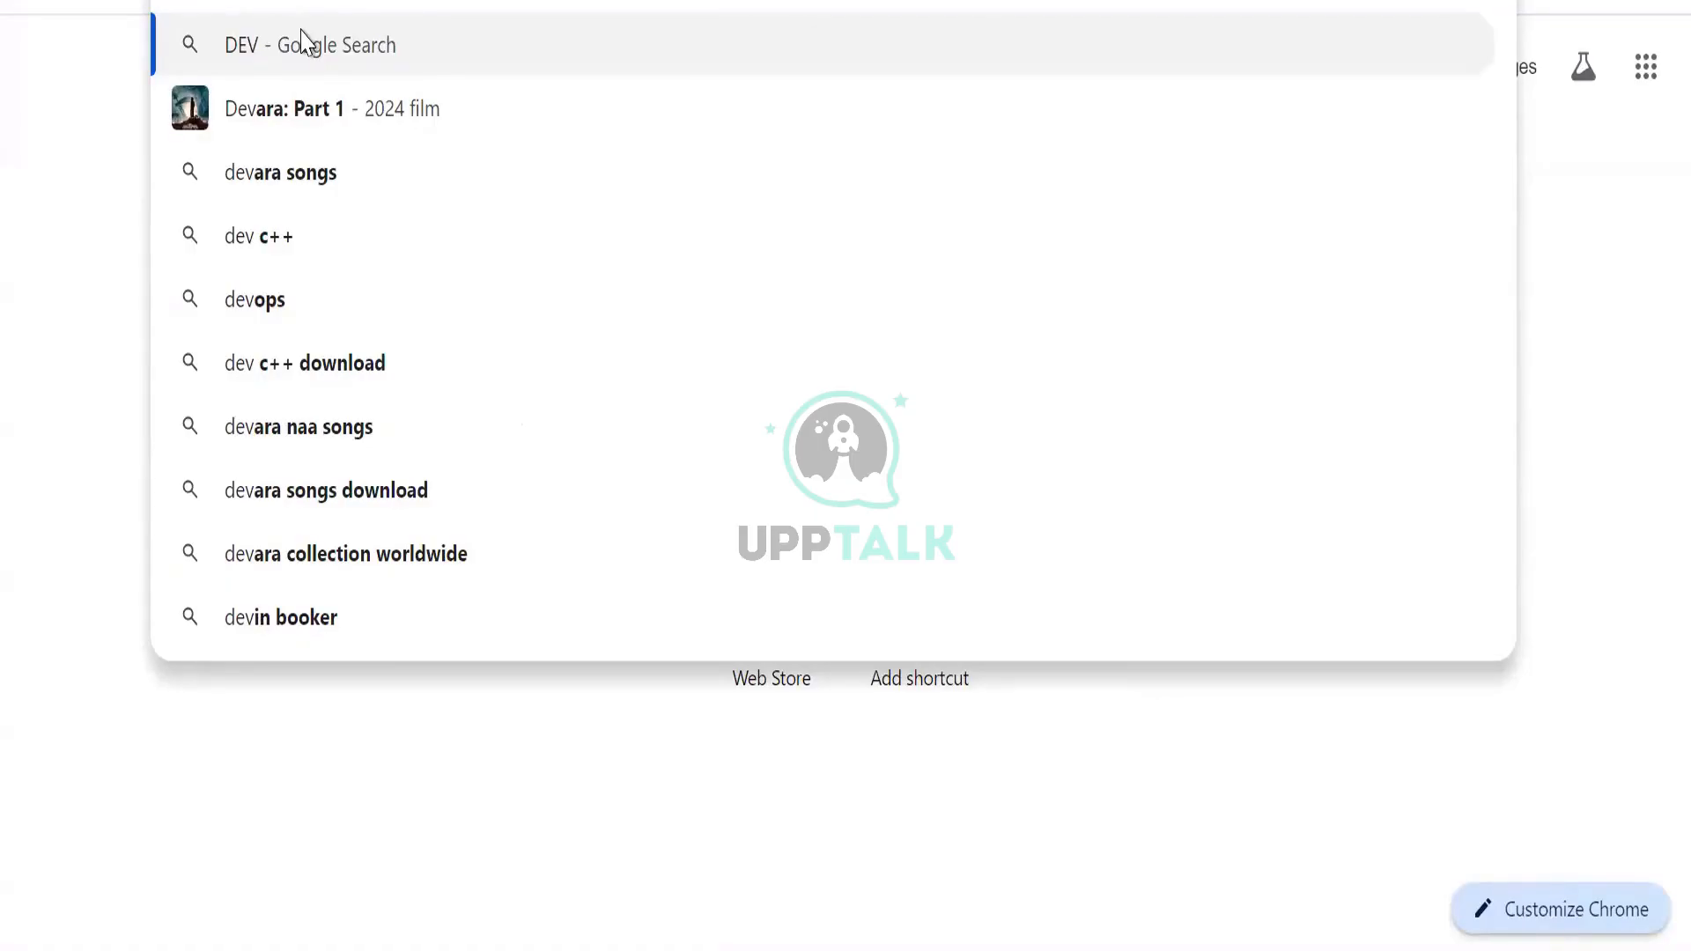
key(Escape)
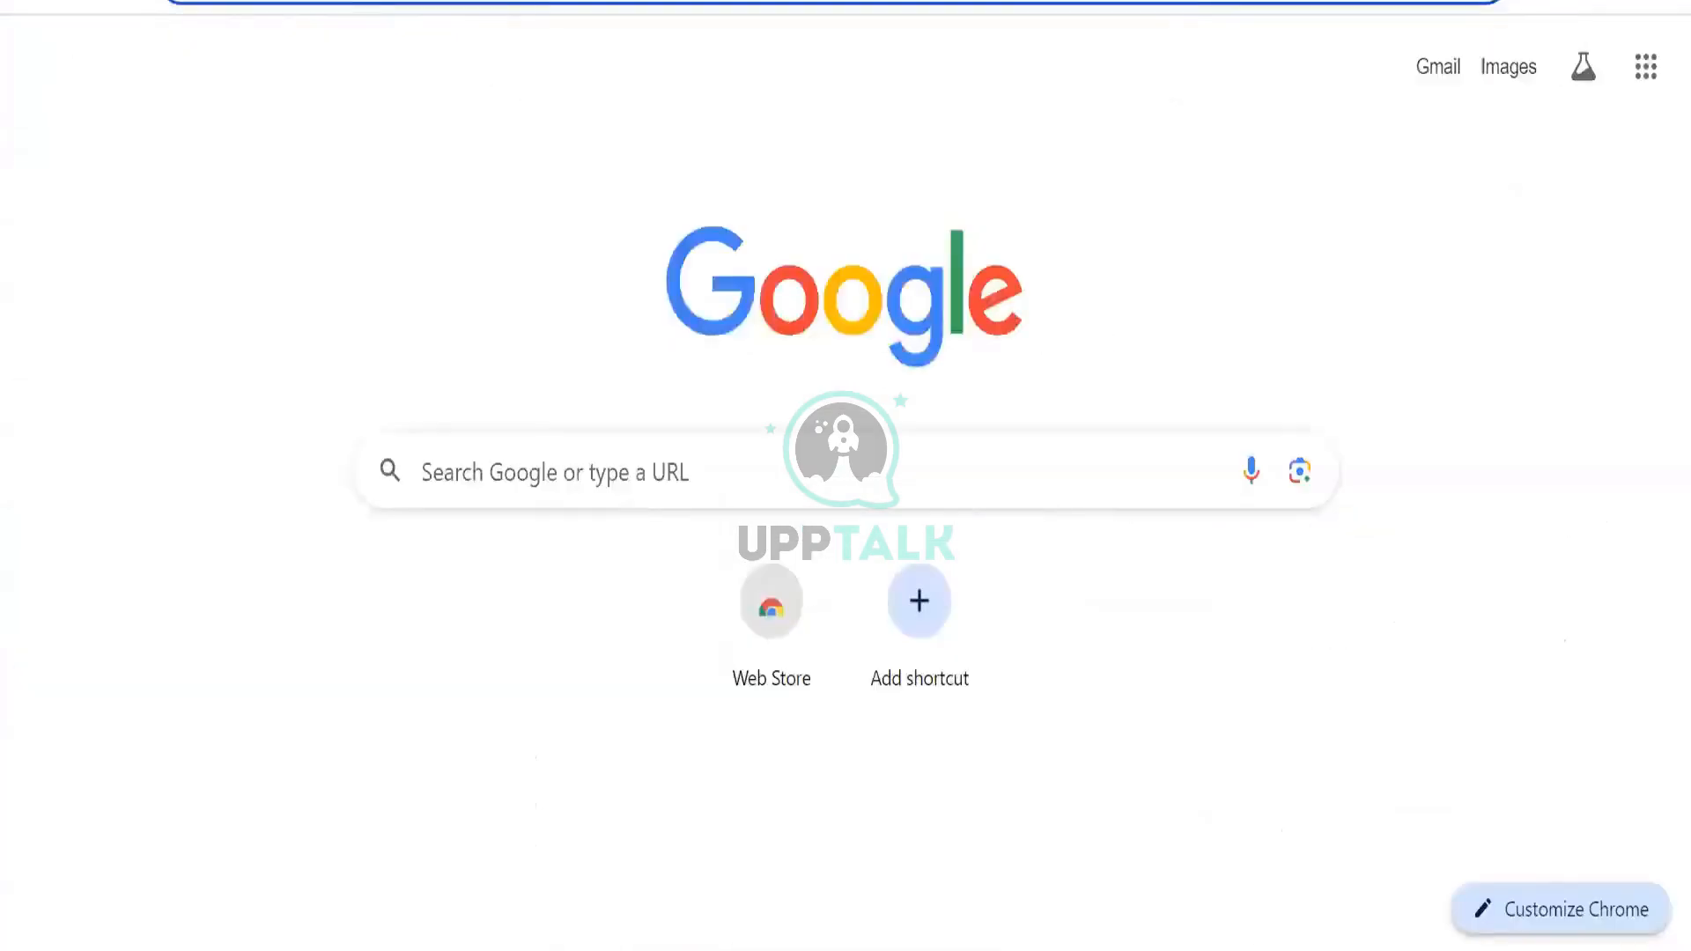
Search Google for 'whitespace character' and browse its image results
text(whitespace)
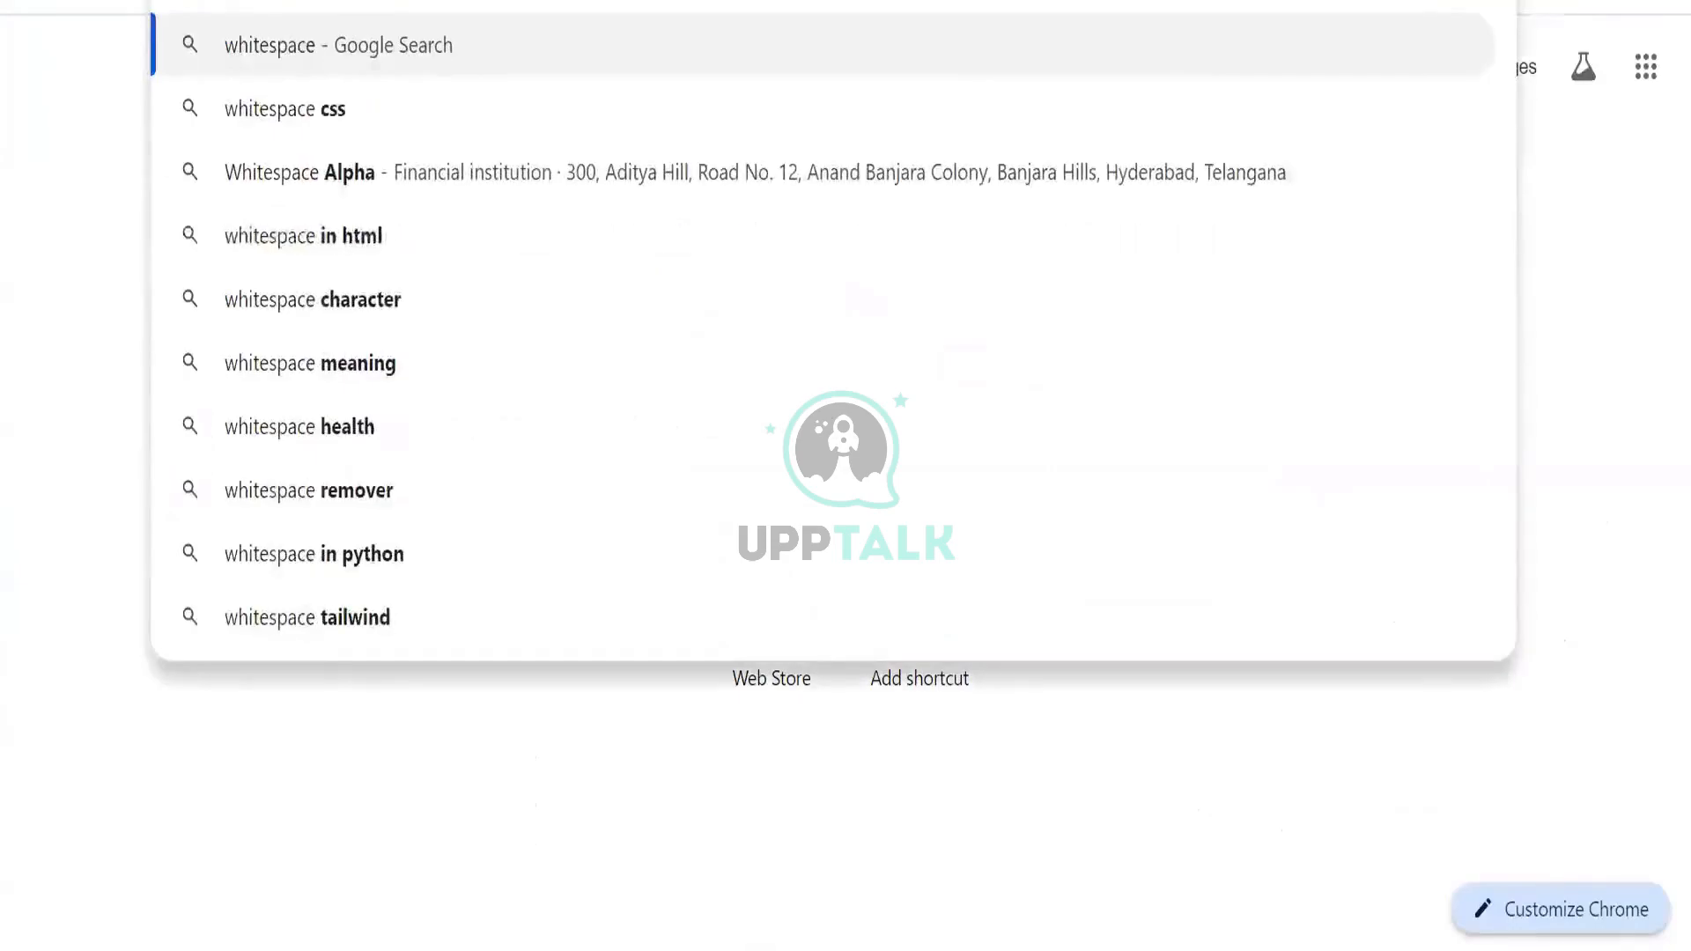
key(Return)
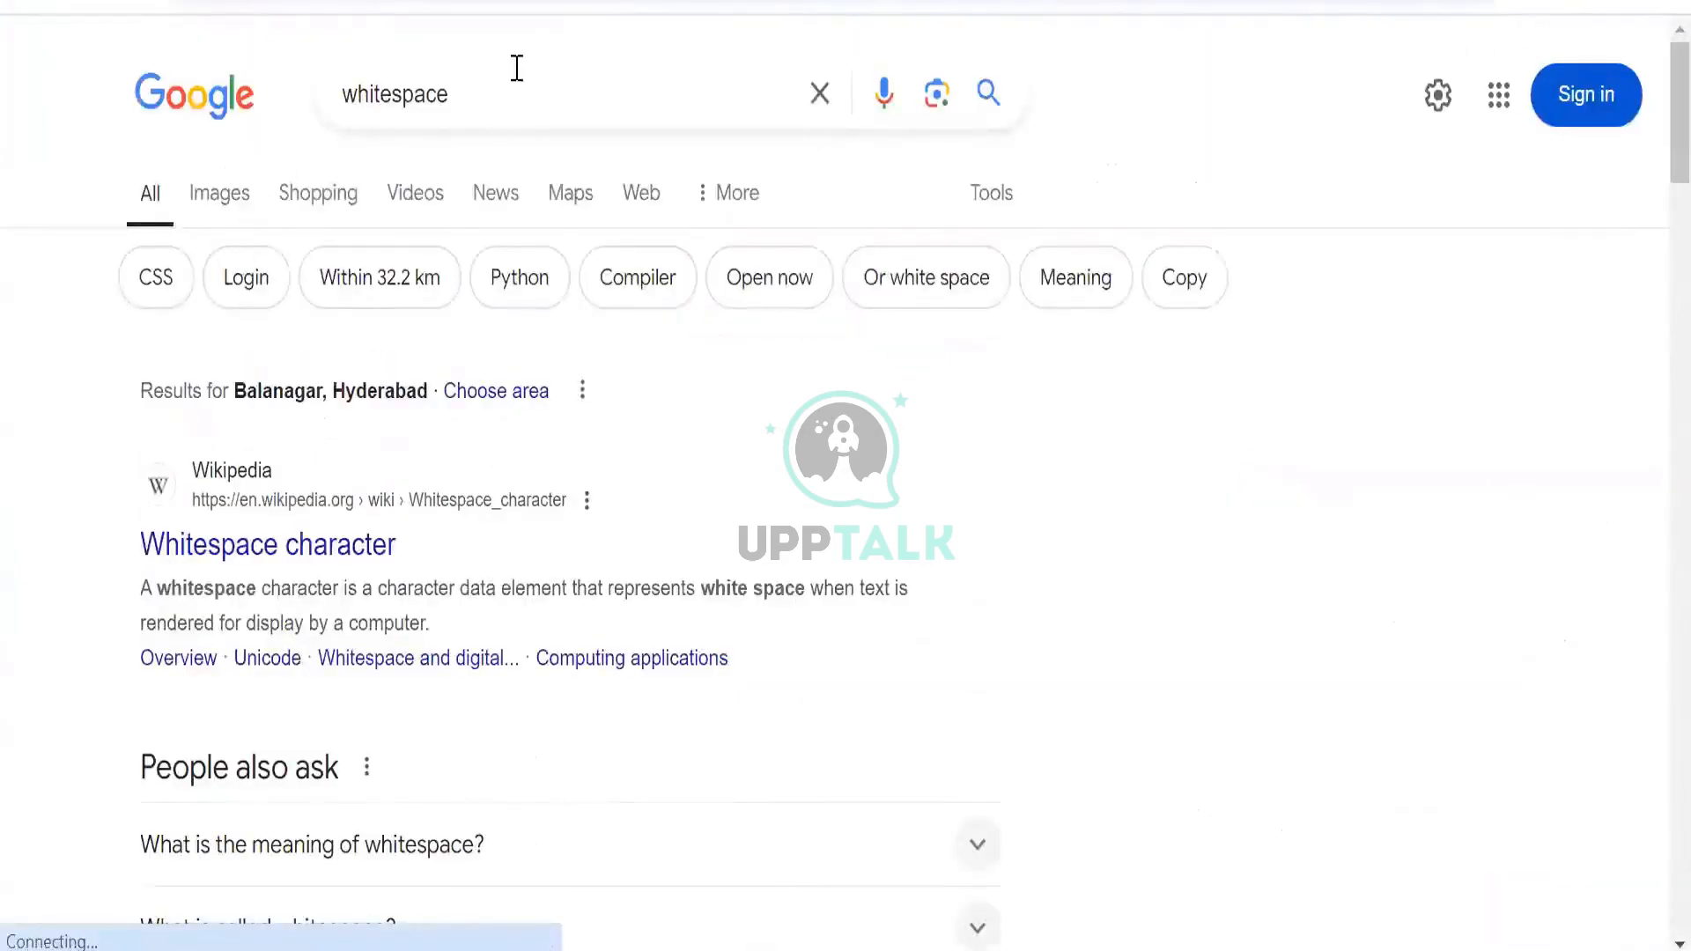
click(514, 70)
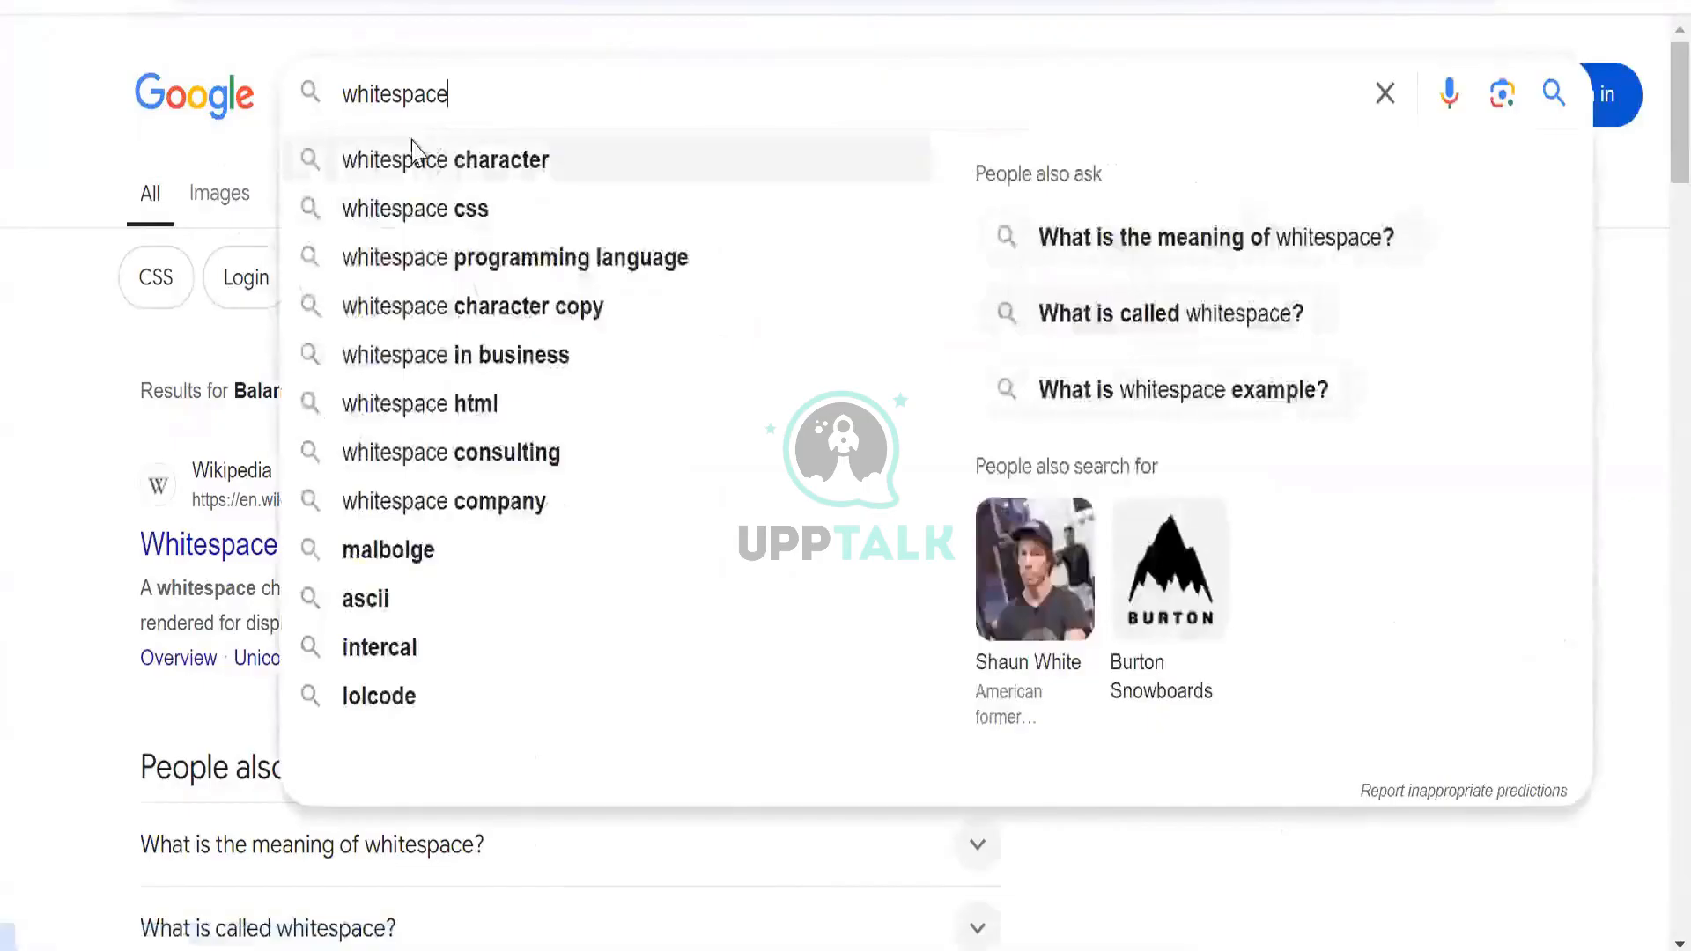
click(410, 157)
click(219, 193)
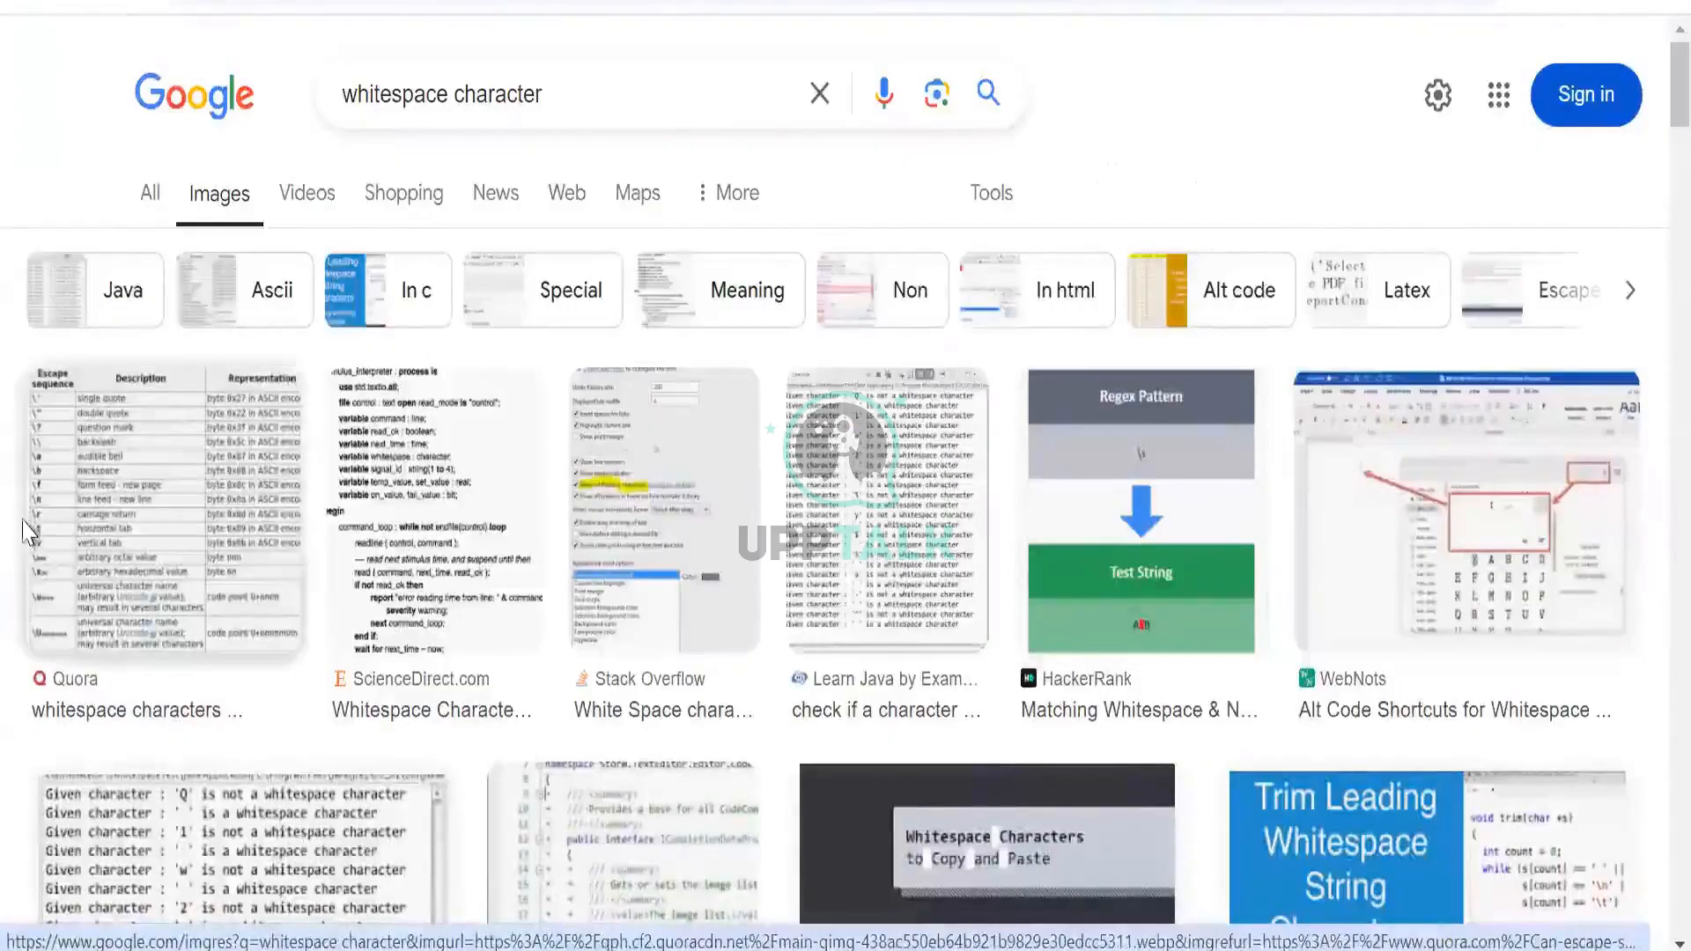
scroll(36, 529, down, 3)
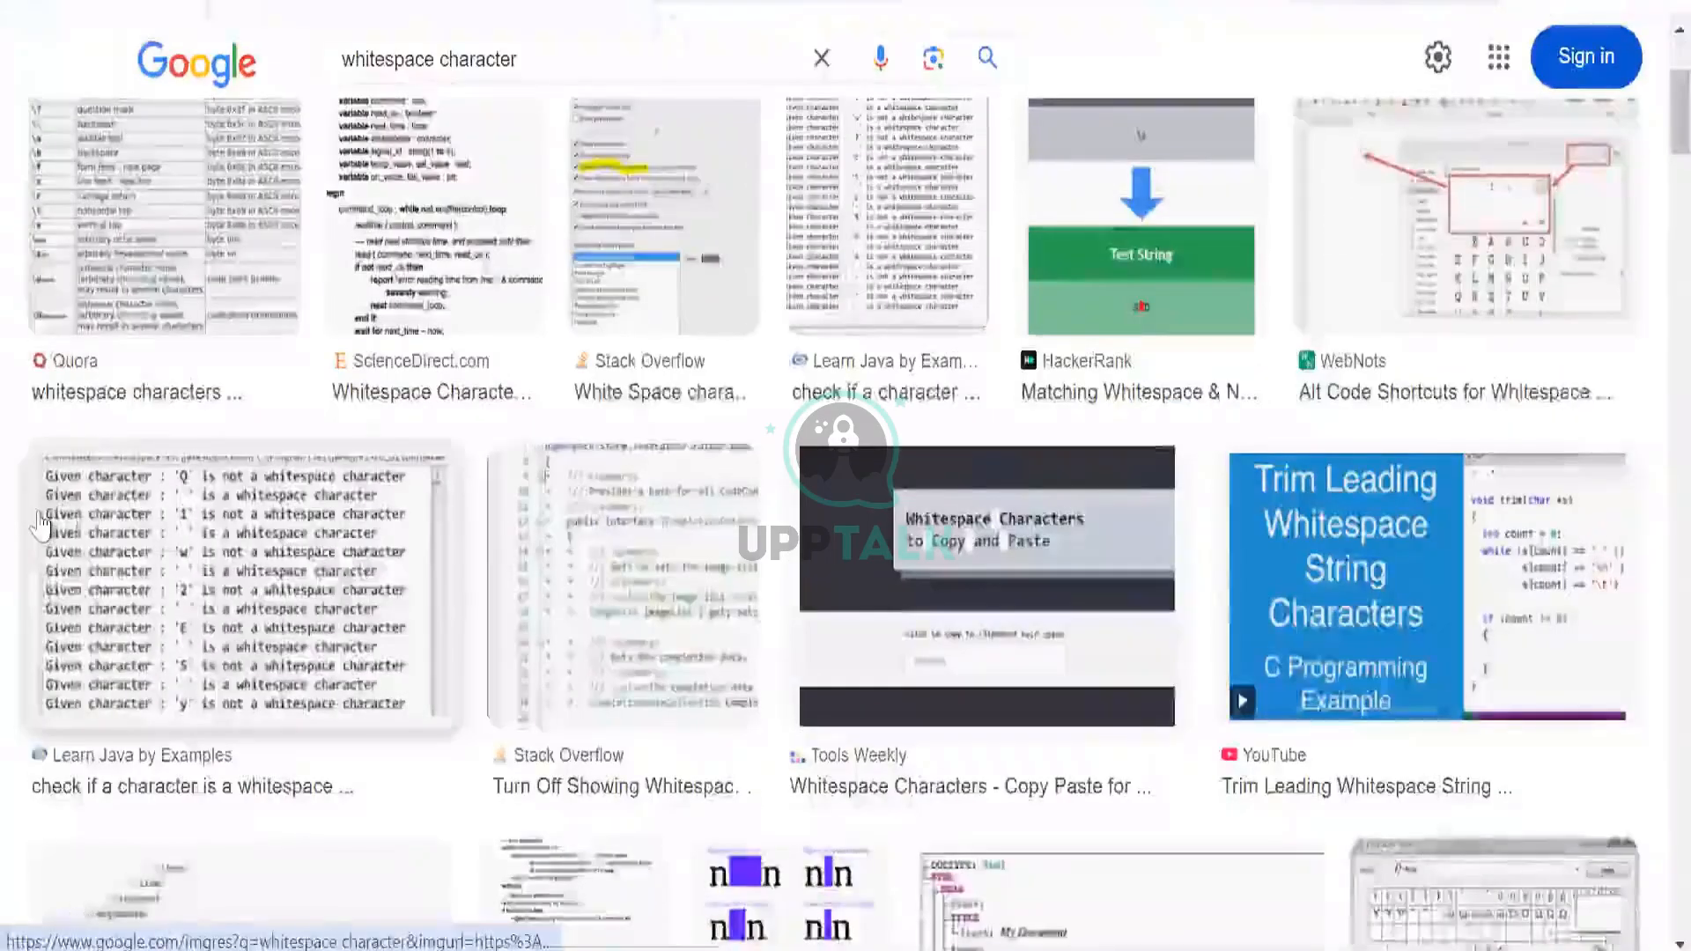
scroll(964, 375, down, 2)
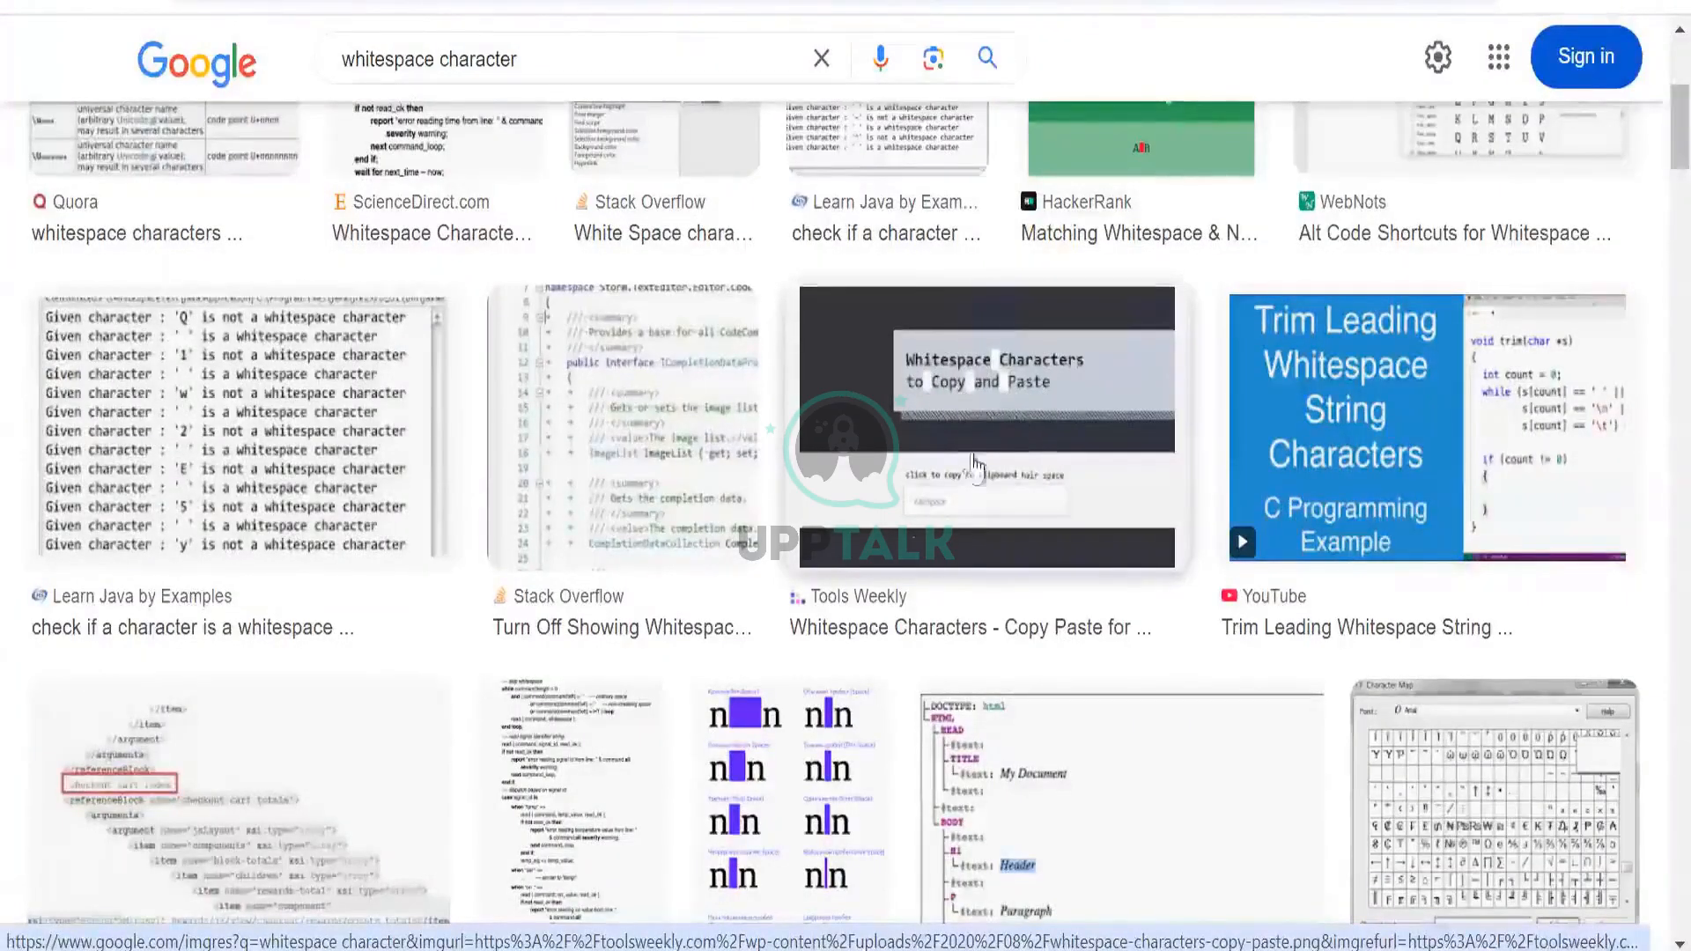
scroll(718, 427, down, 4)
scroll(717, 427, up, 2)
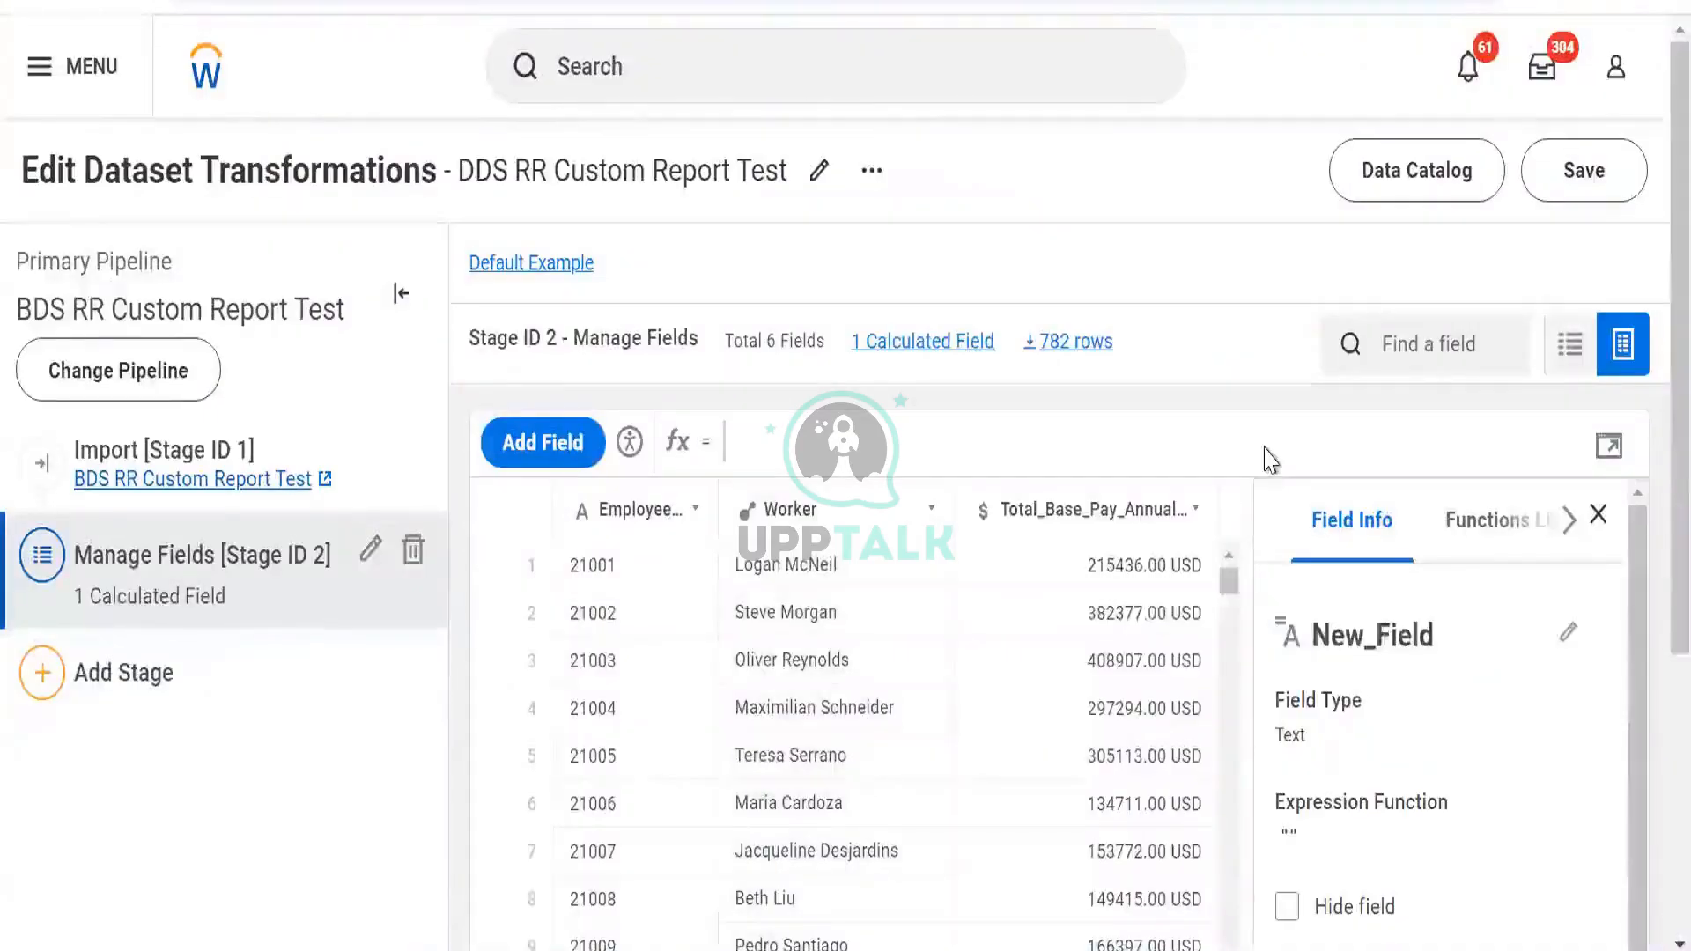
key(alt+Tab)
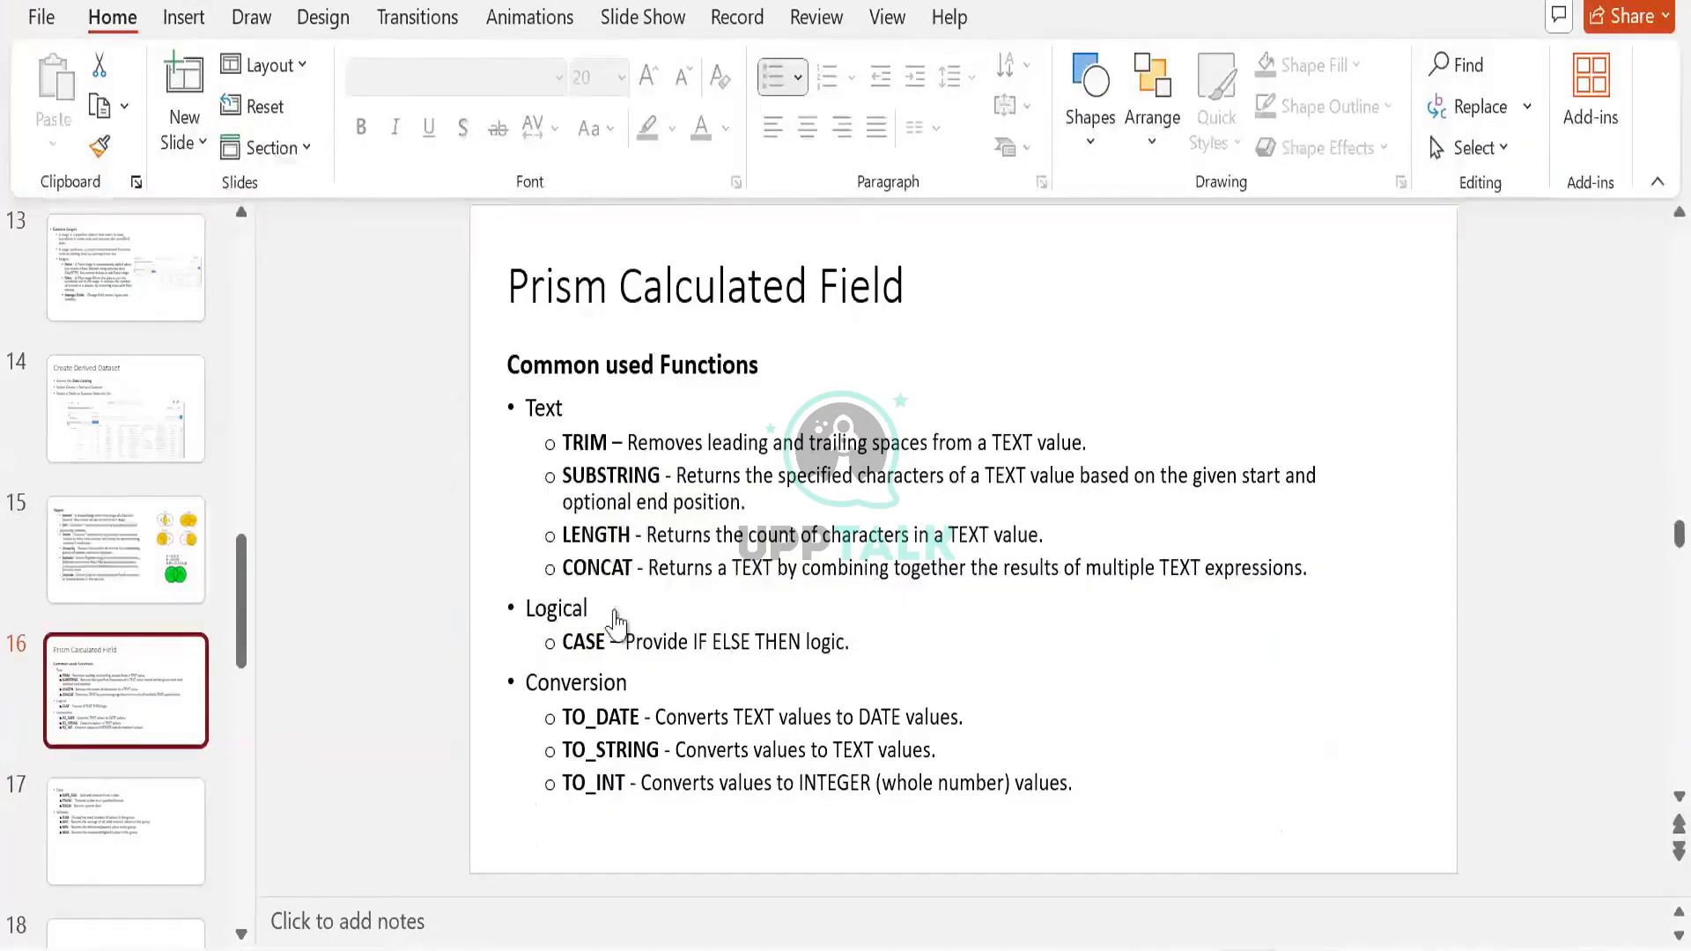
key(alt+Tab)
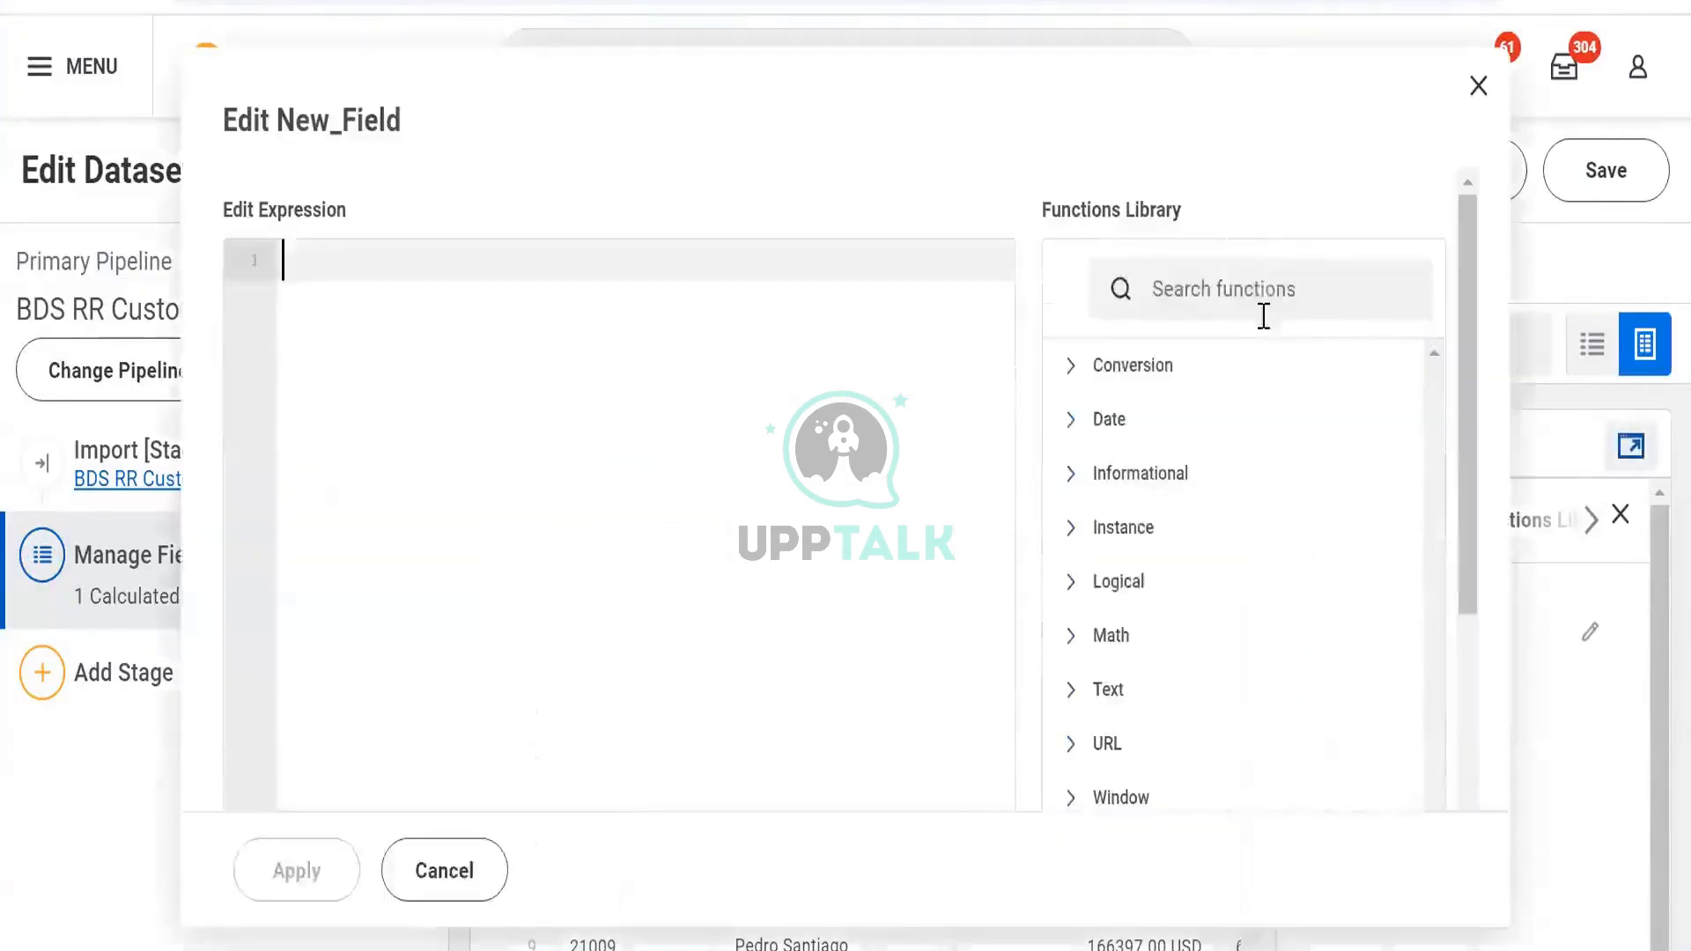
Look up the SUBSTRING function's details in New_Field's function reference
click(1267, 289)
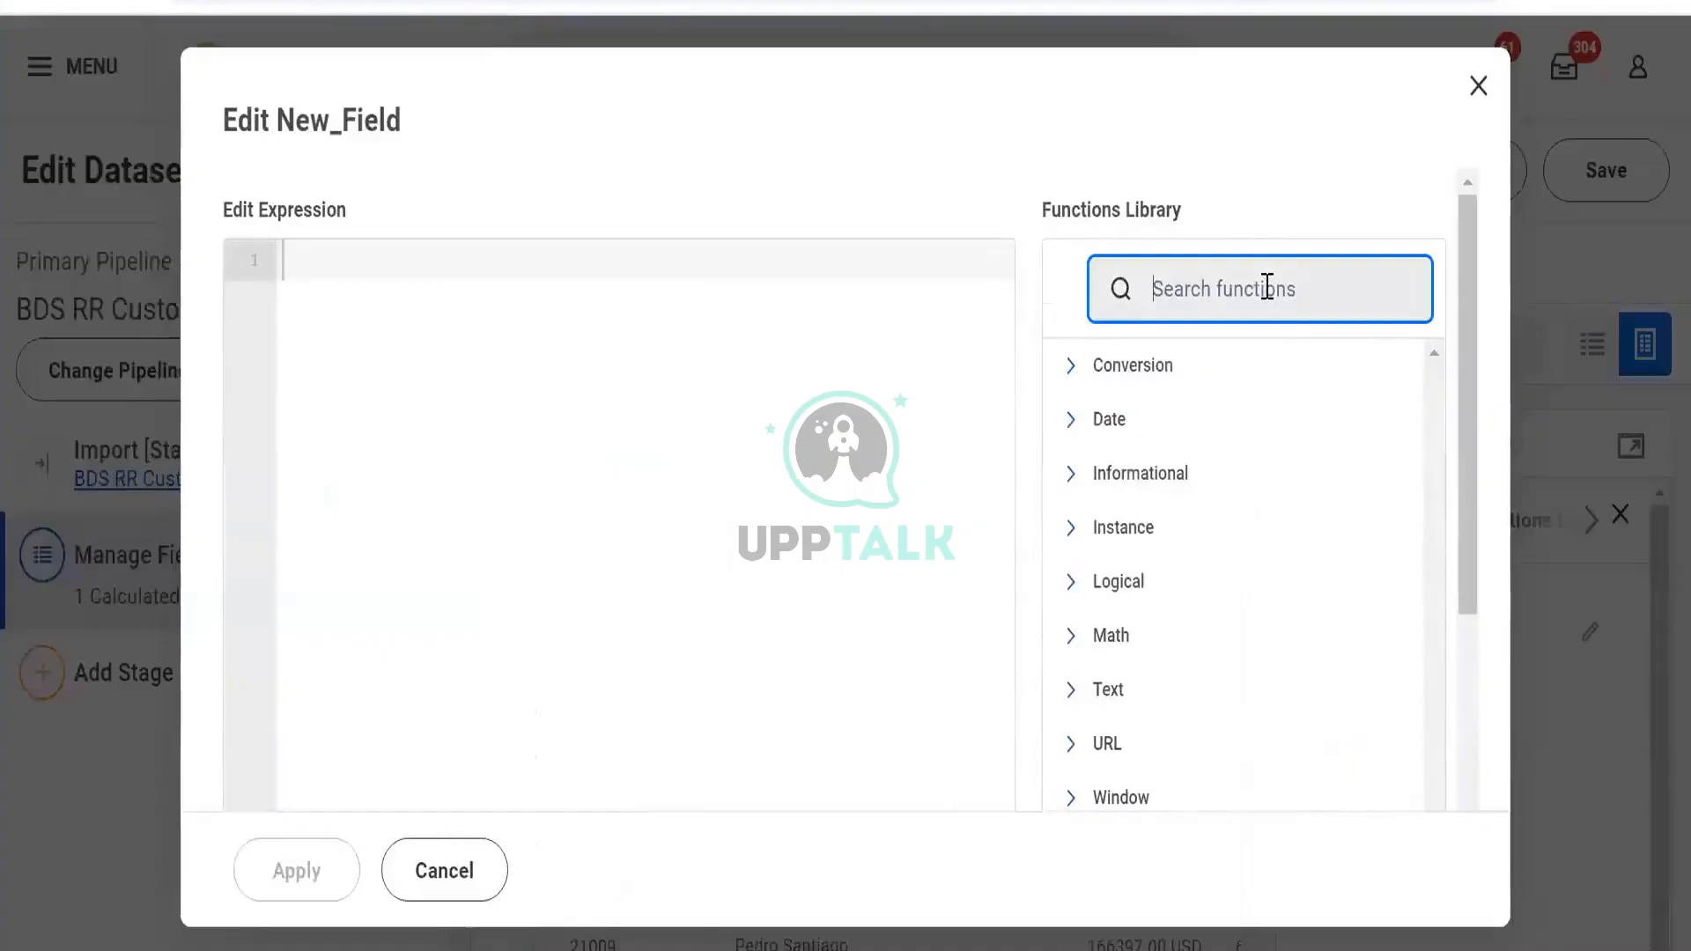
text(s)
key(BackSpace)
scroll(1267, 302, down, 1)
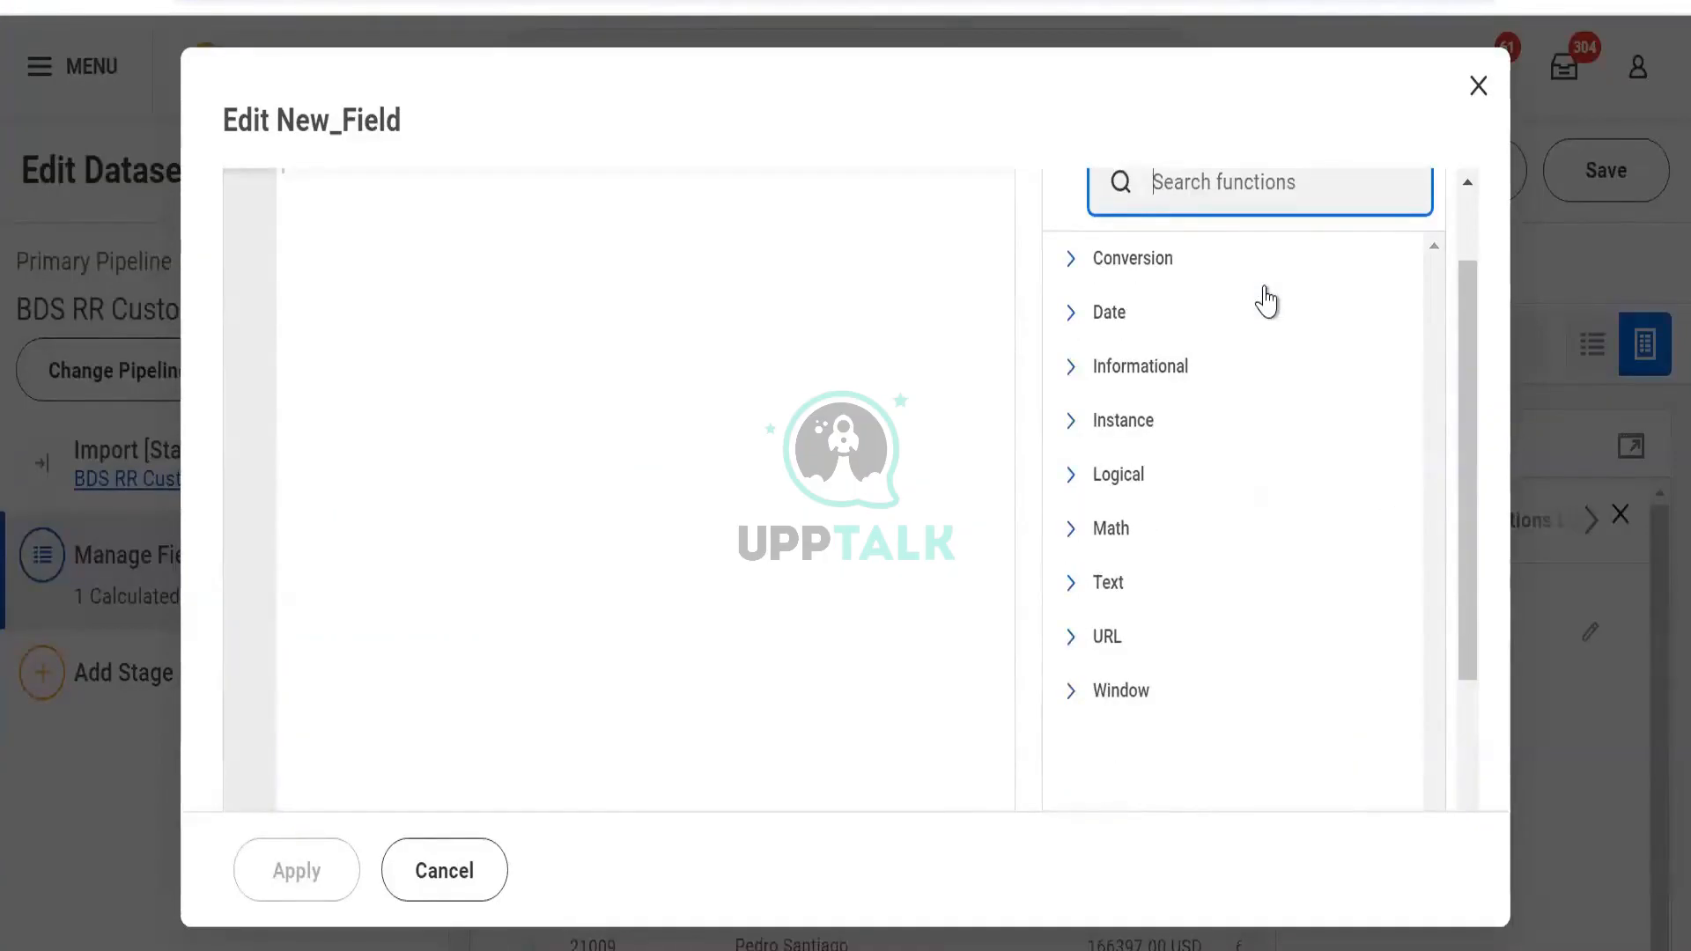
text(s)
key(BackSpace)
scroll(1265, 282, up, 1)
key(alt+Tab)
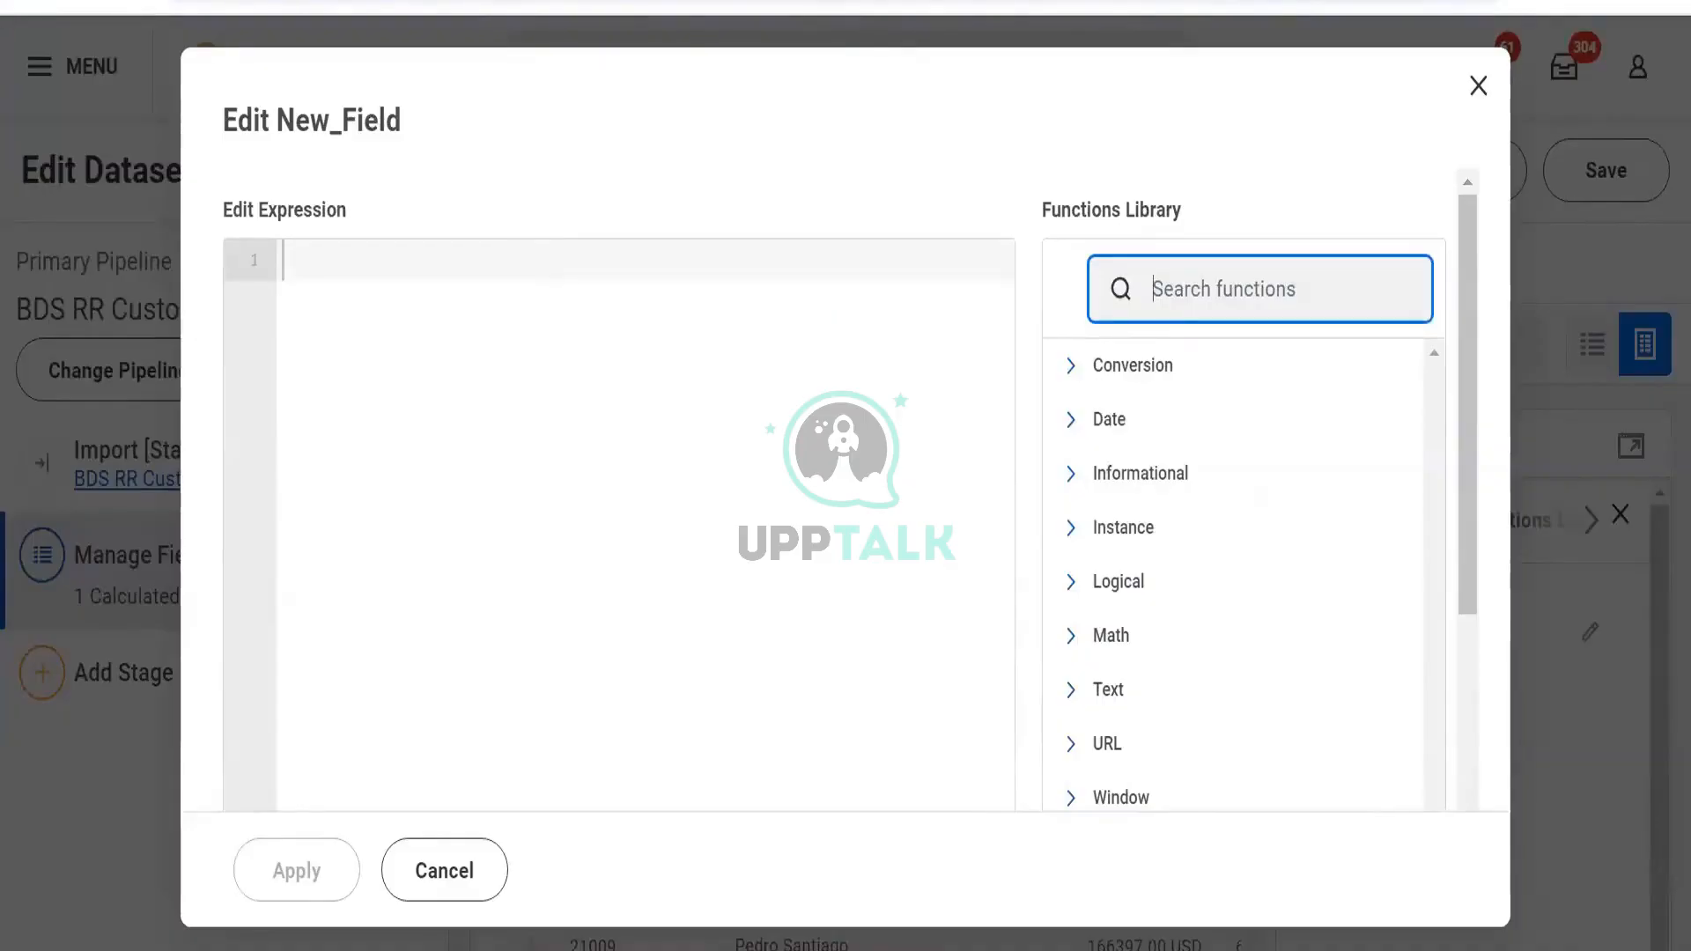
text(substr)
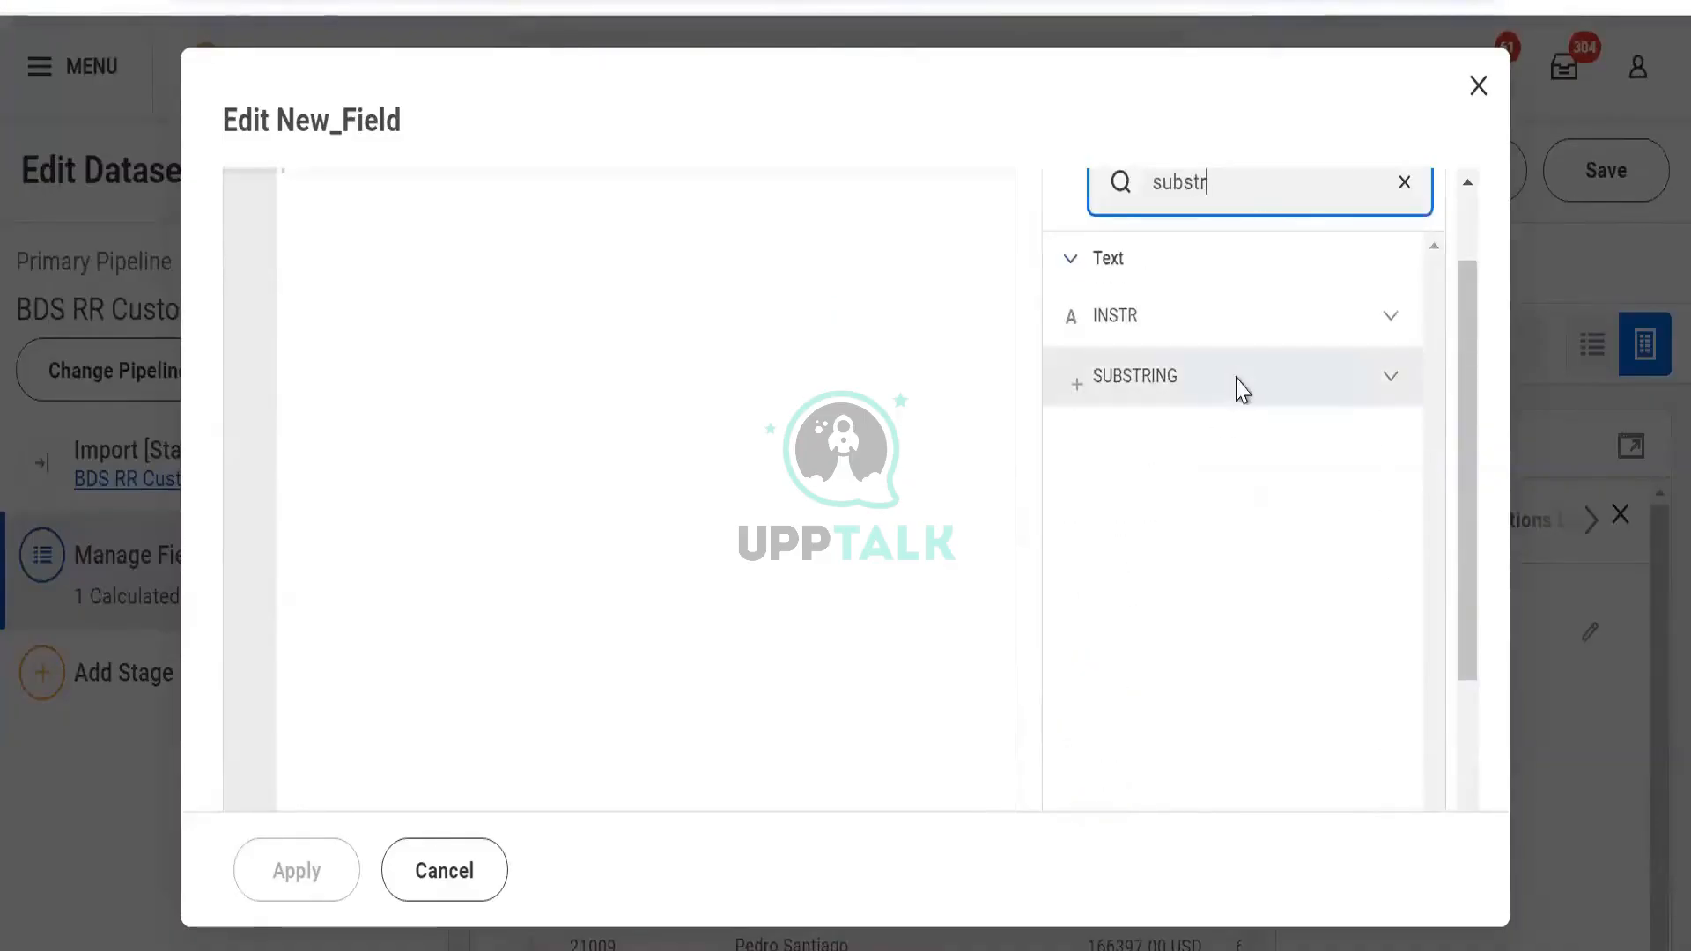
click(1238, 383)
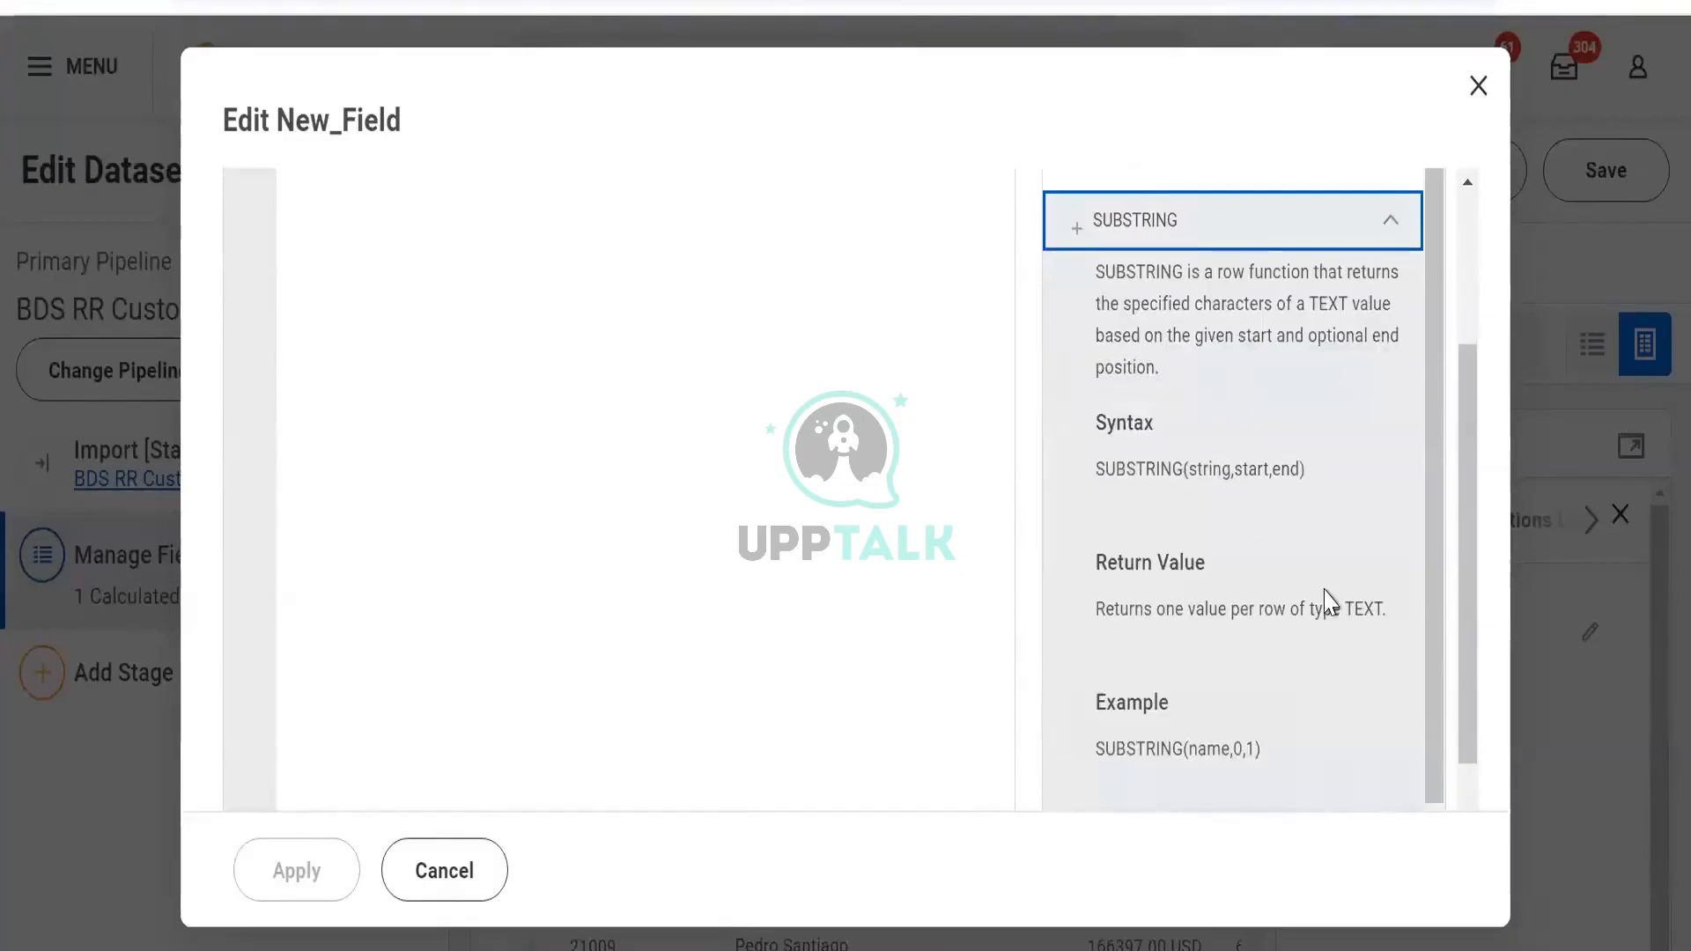
scroll(1317, 593, up, 1)
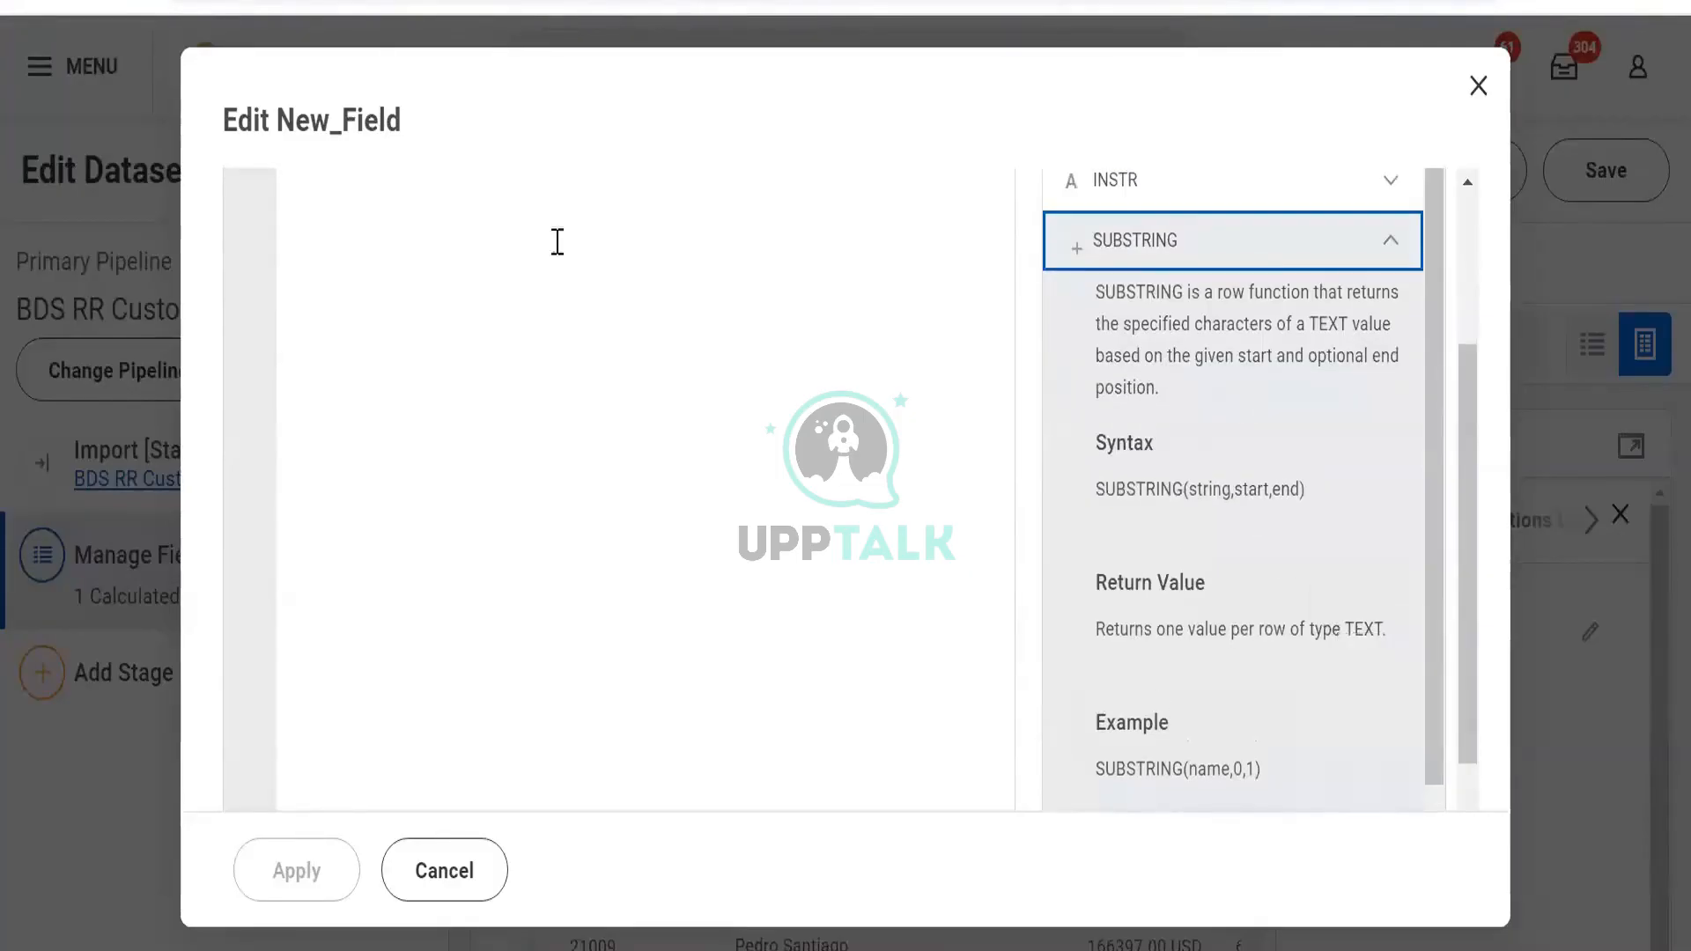
Write New_Field's expression as SUBSTRING([Employee_ID],1,4) using autocomplete for the function and field
click(480, 295)
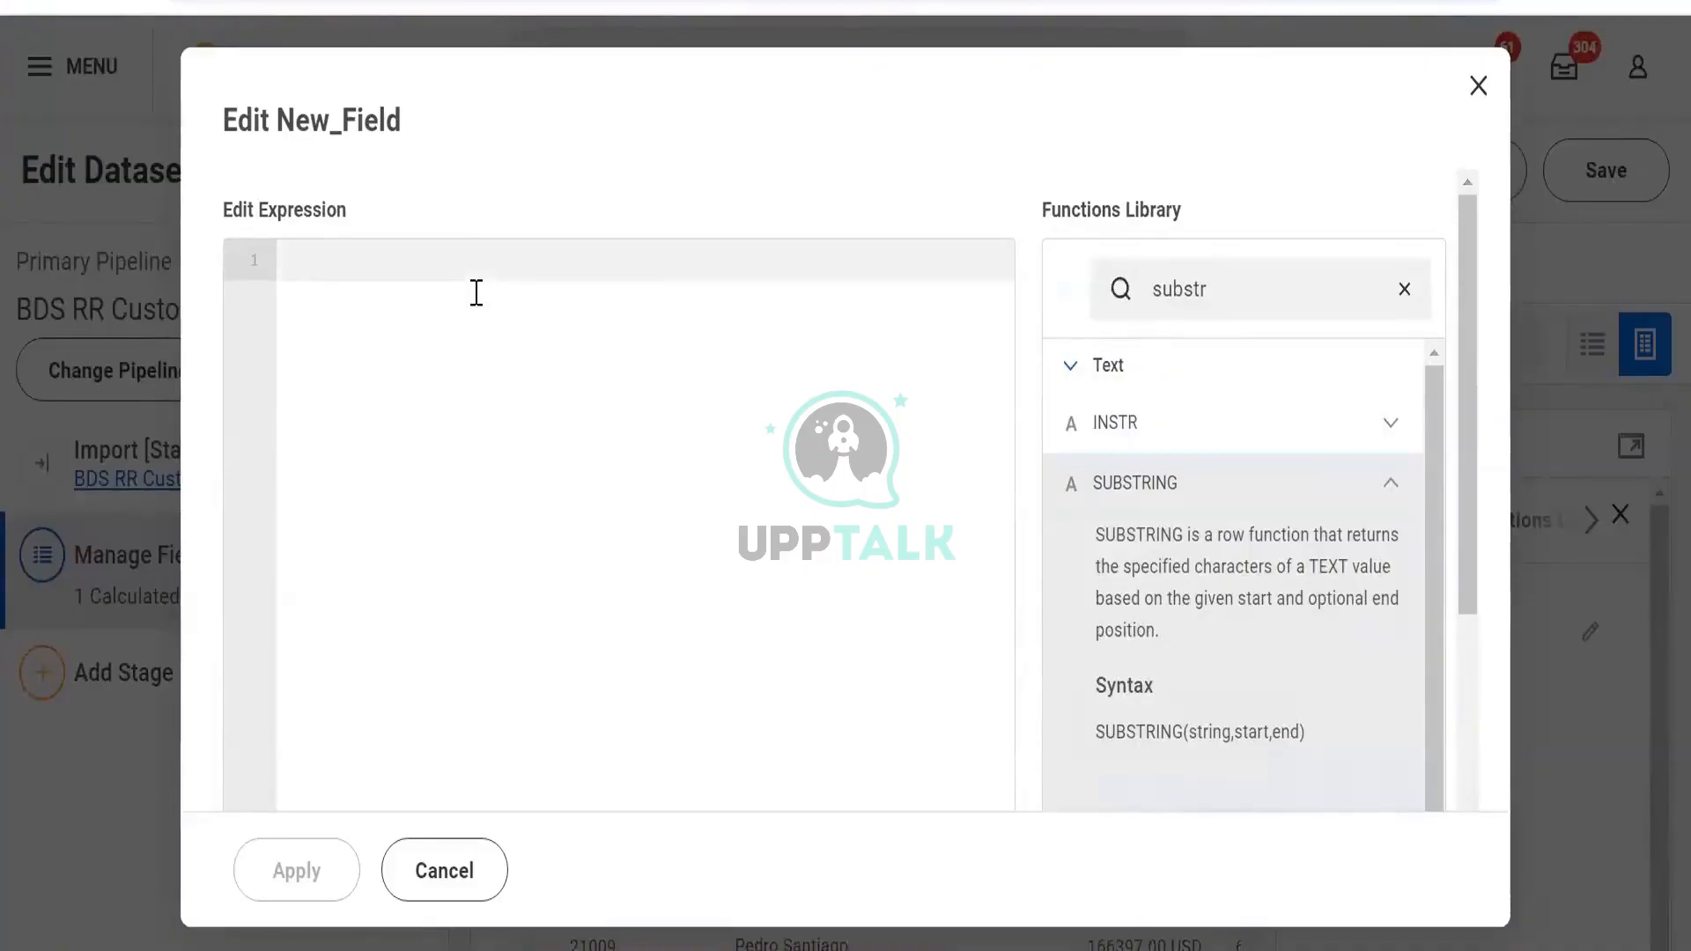
text(subs)
key(Return)
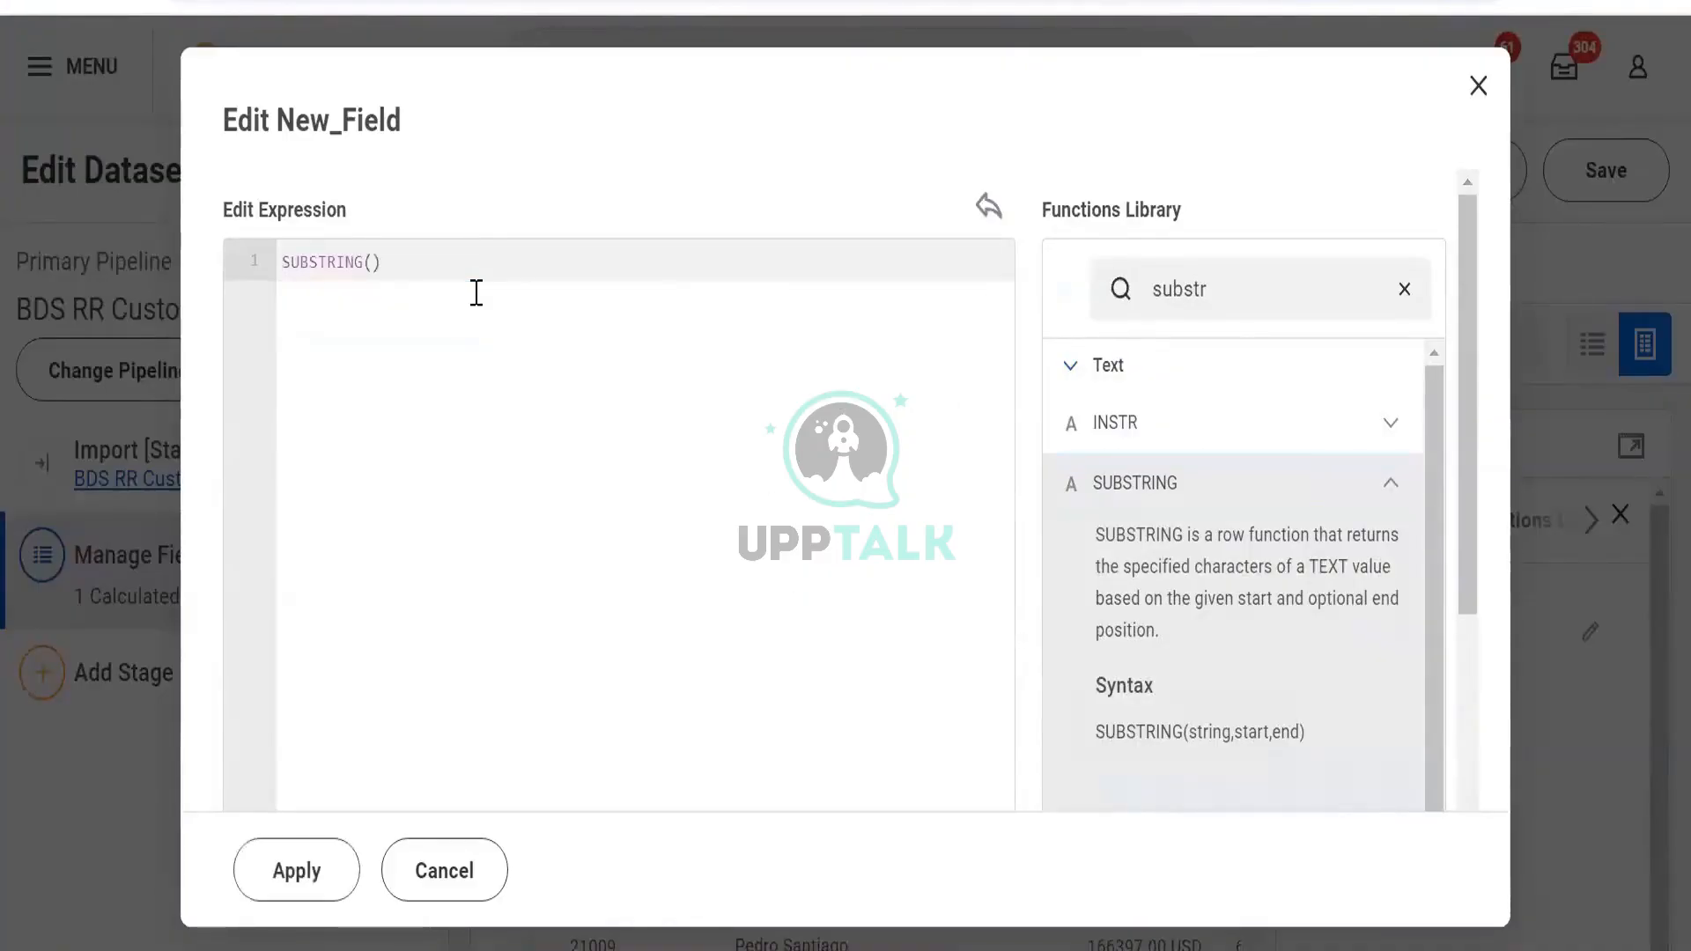
text([)
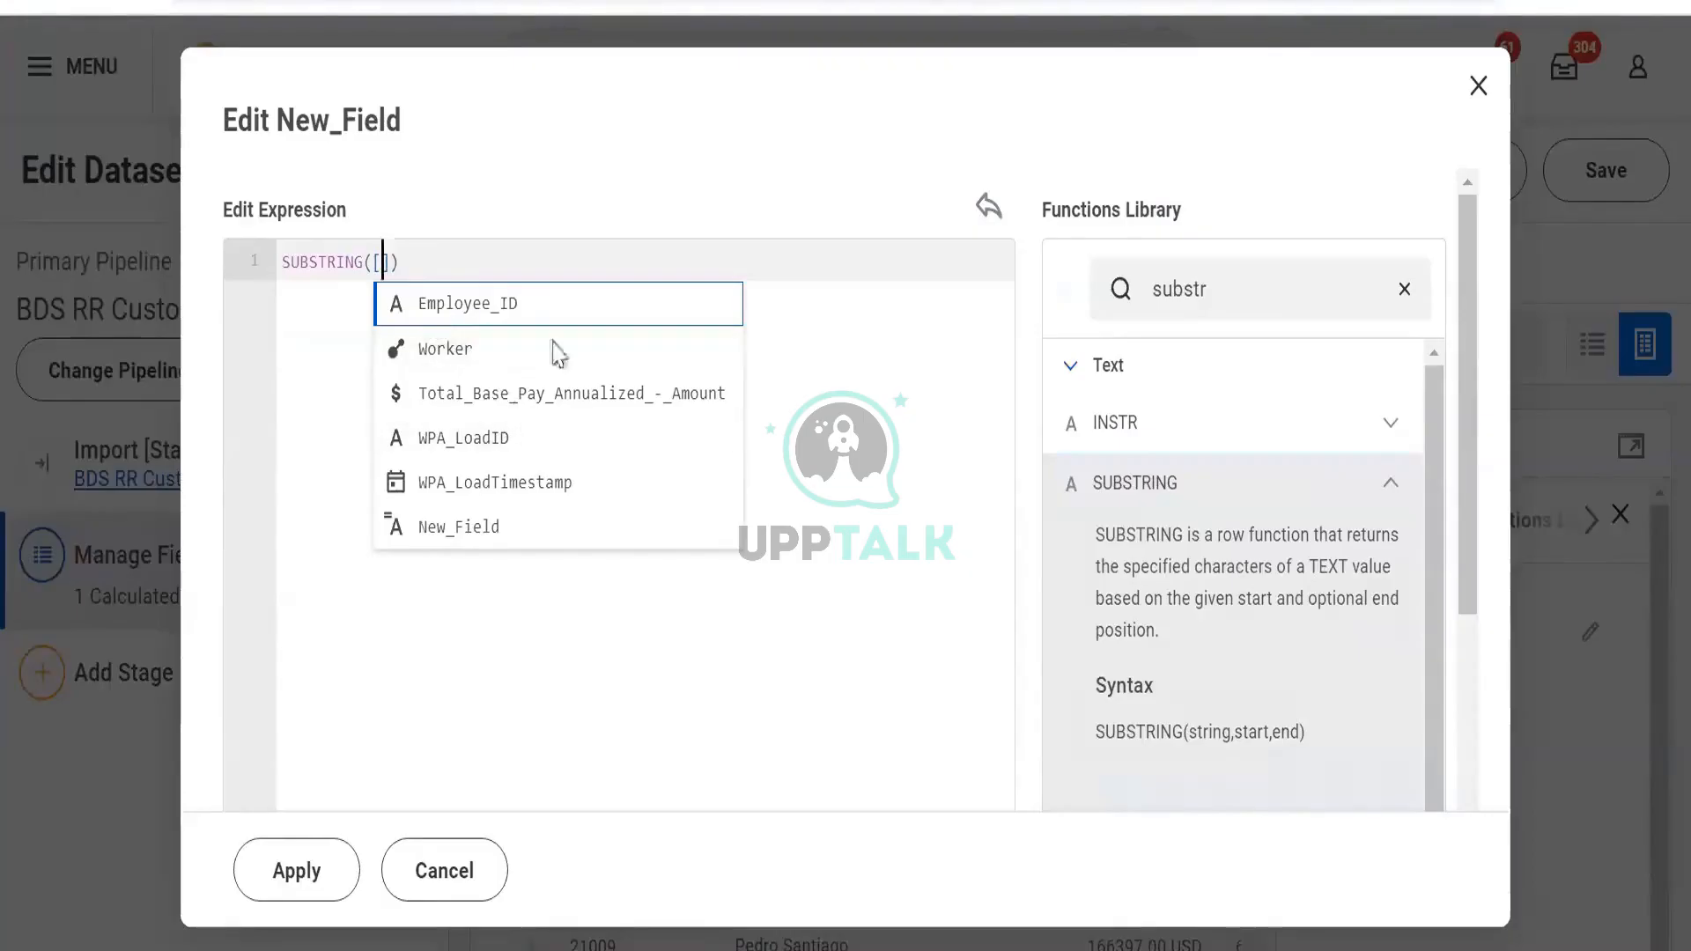
key(Return)
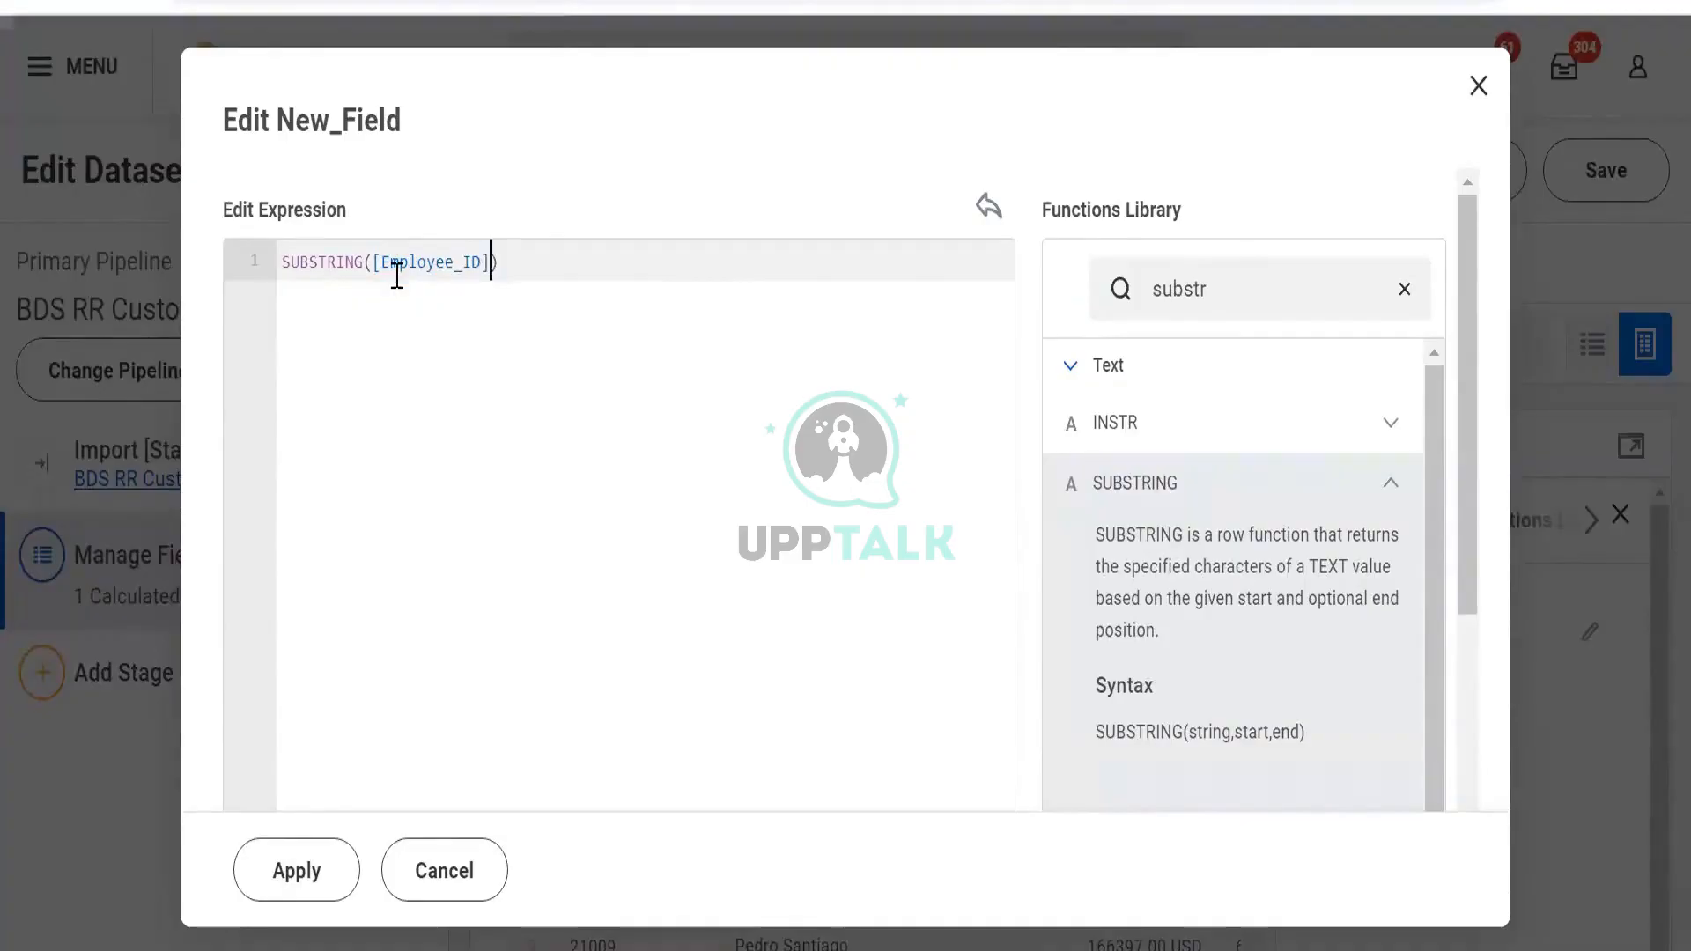
text(,)
text(1,4)
Apply SUBSTRING([Employee_ID],1,4) to New_Field and check the resulting column values
click(296, 898)
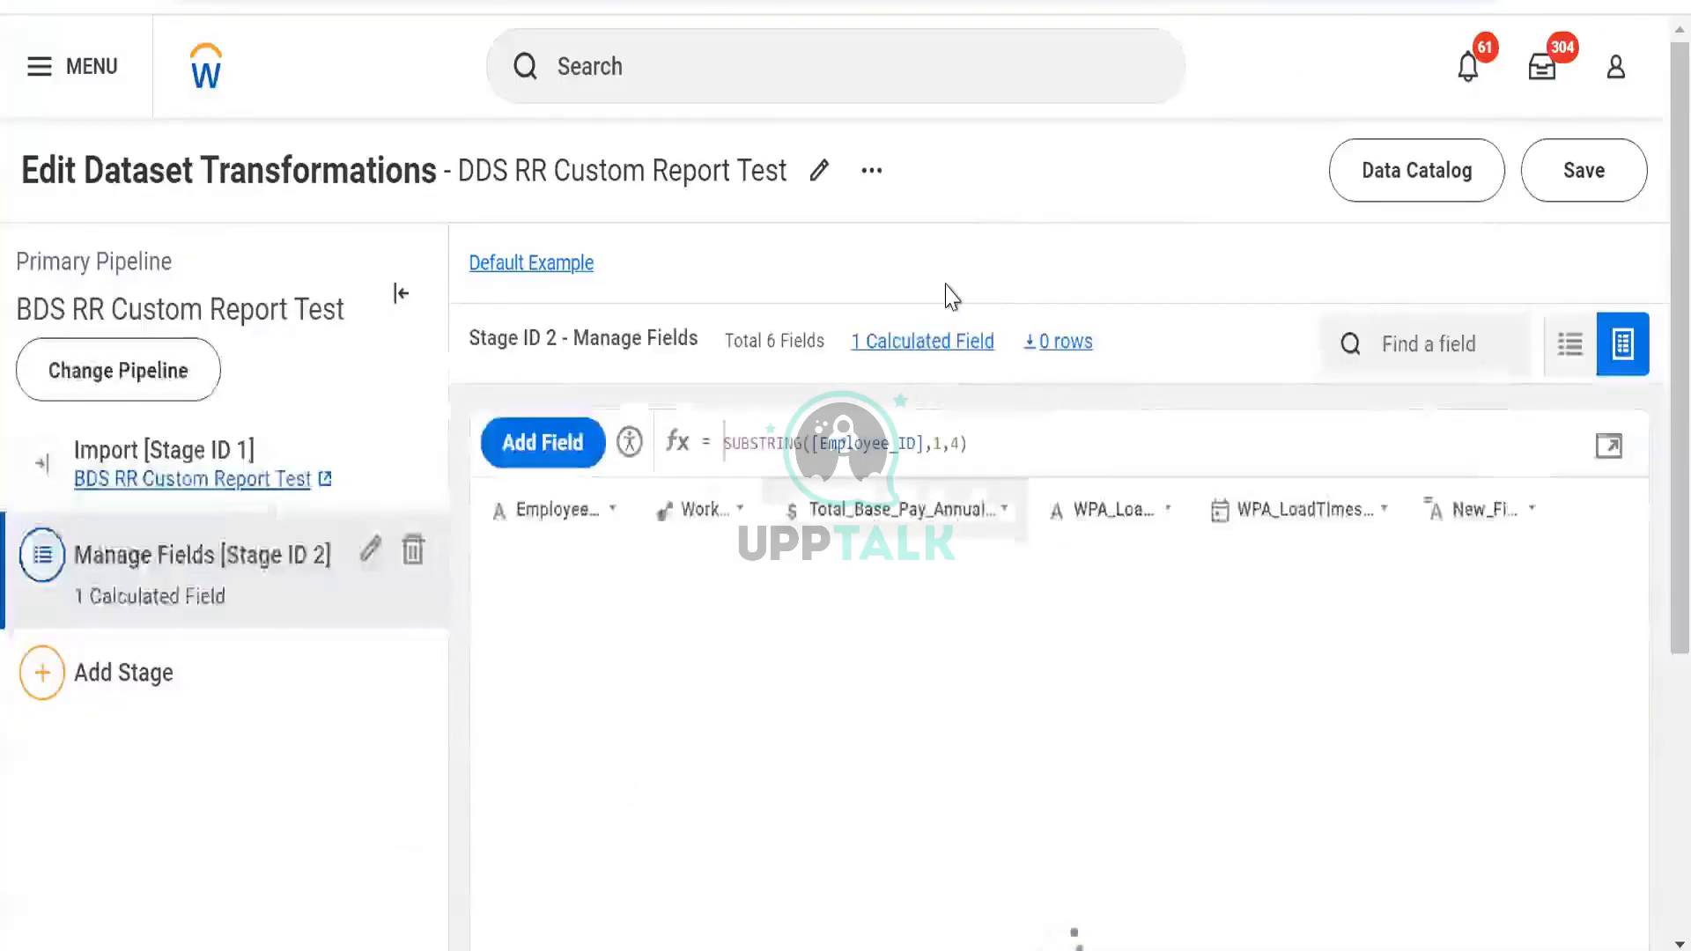
scroll(947, 290, down, 5)
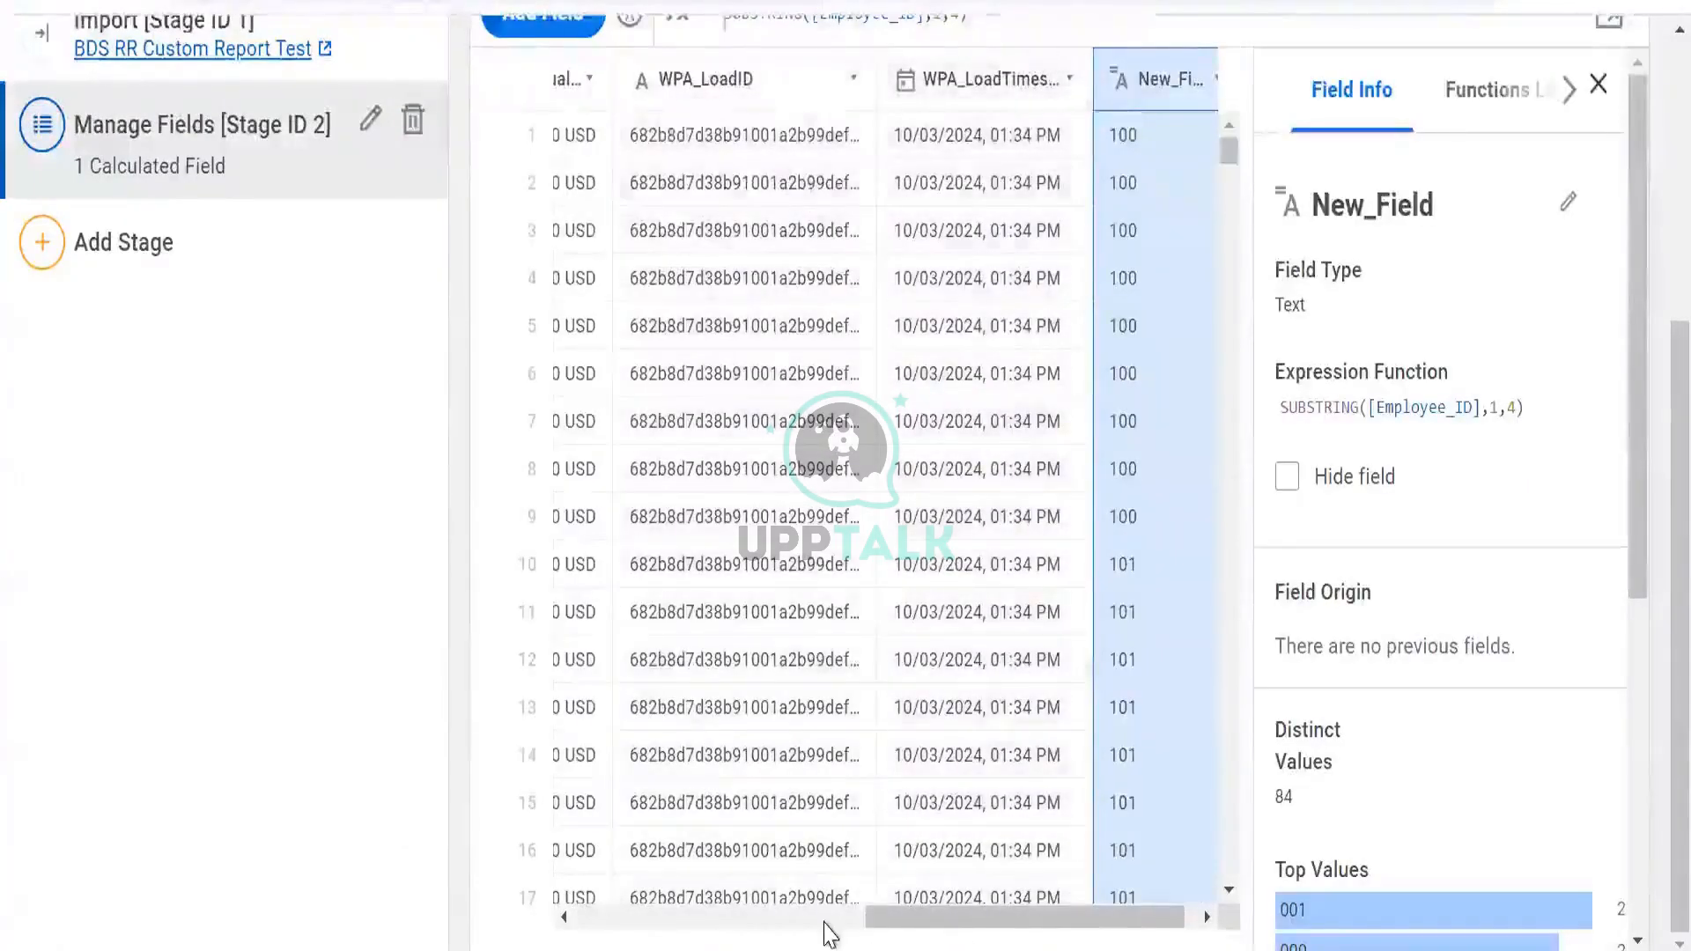
drag(951, 925, 626, 513)
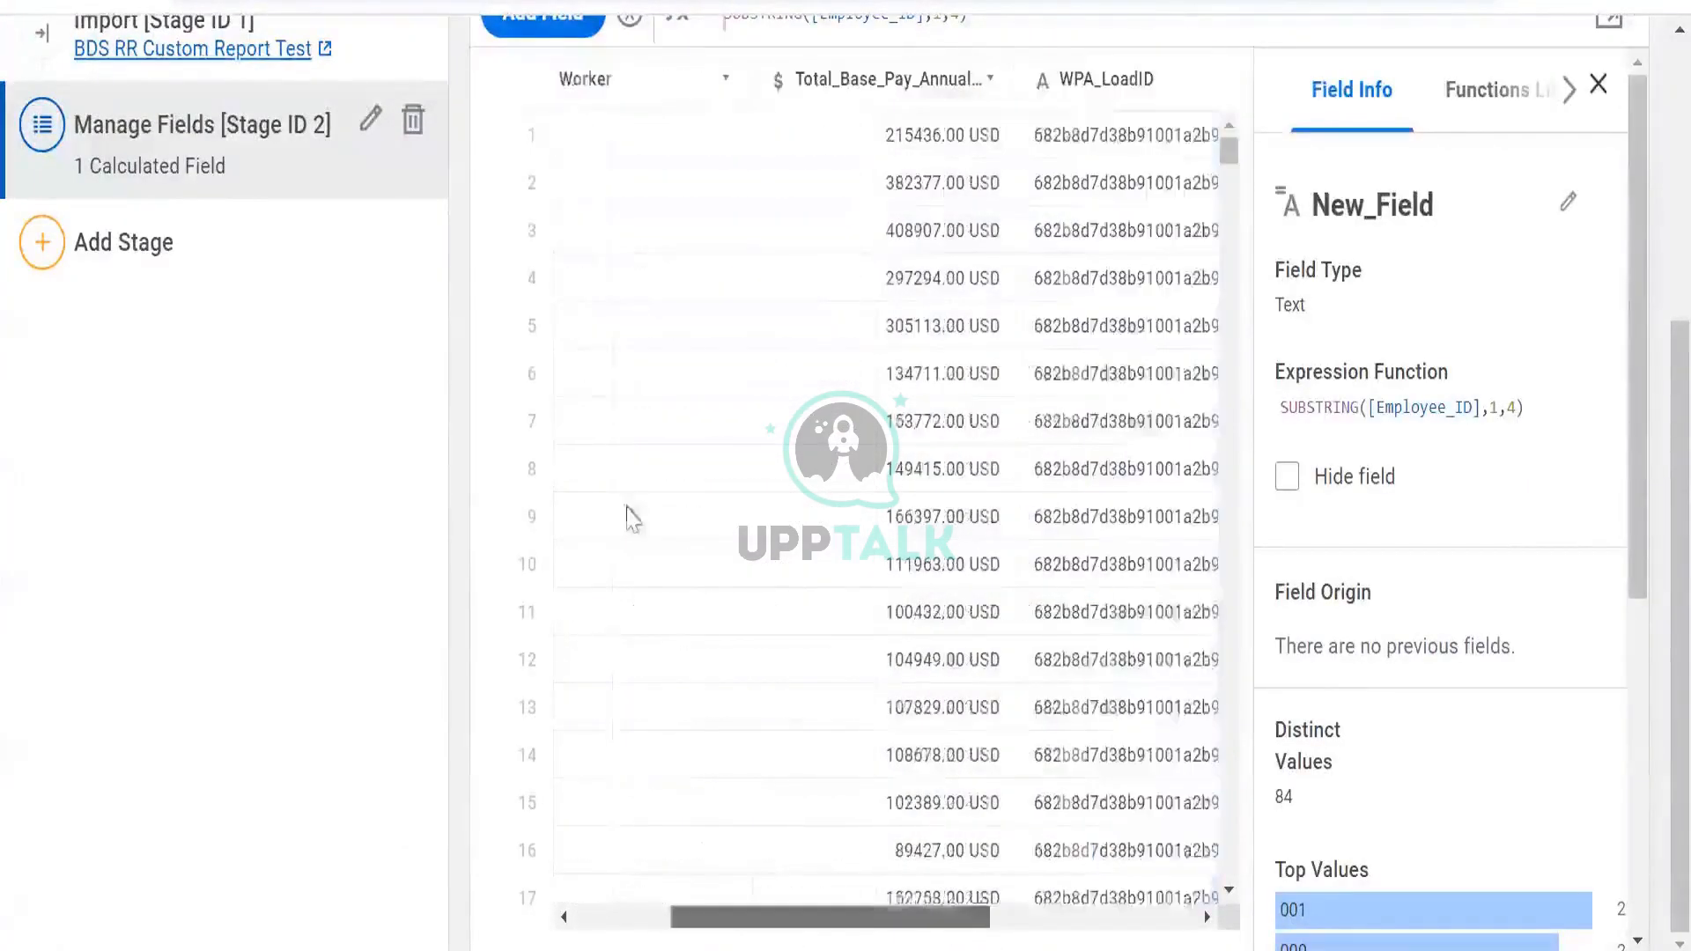
click(1593, 90)
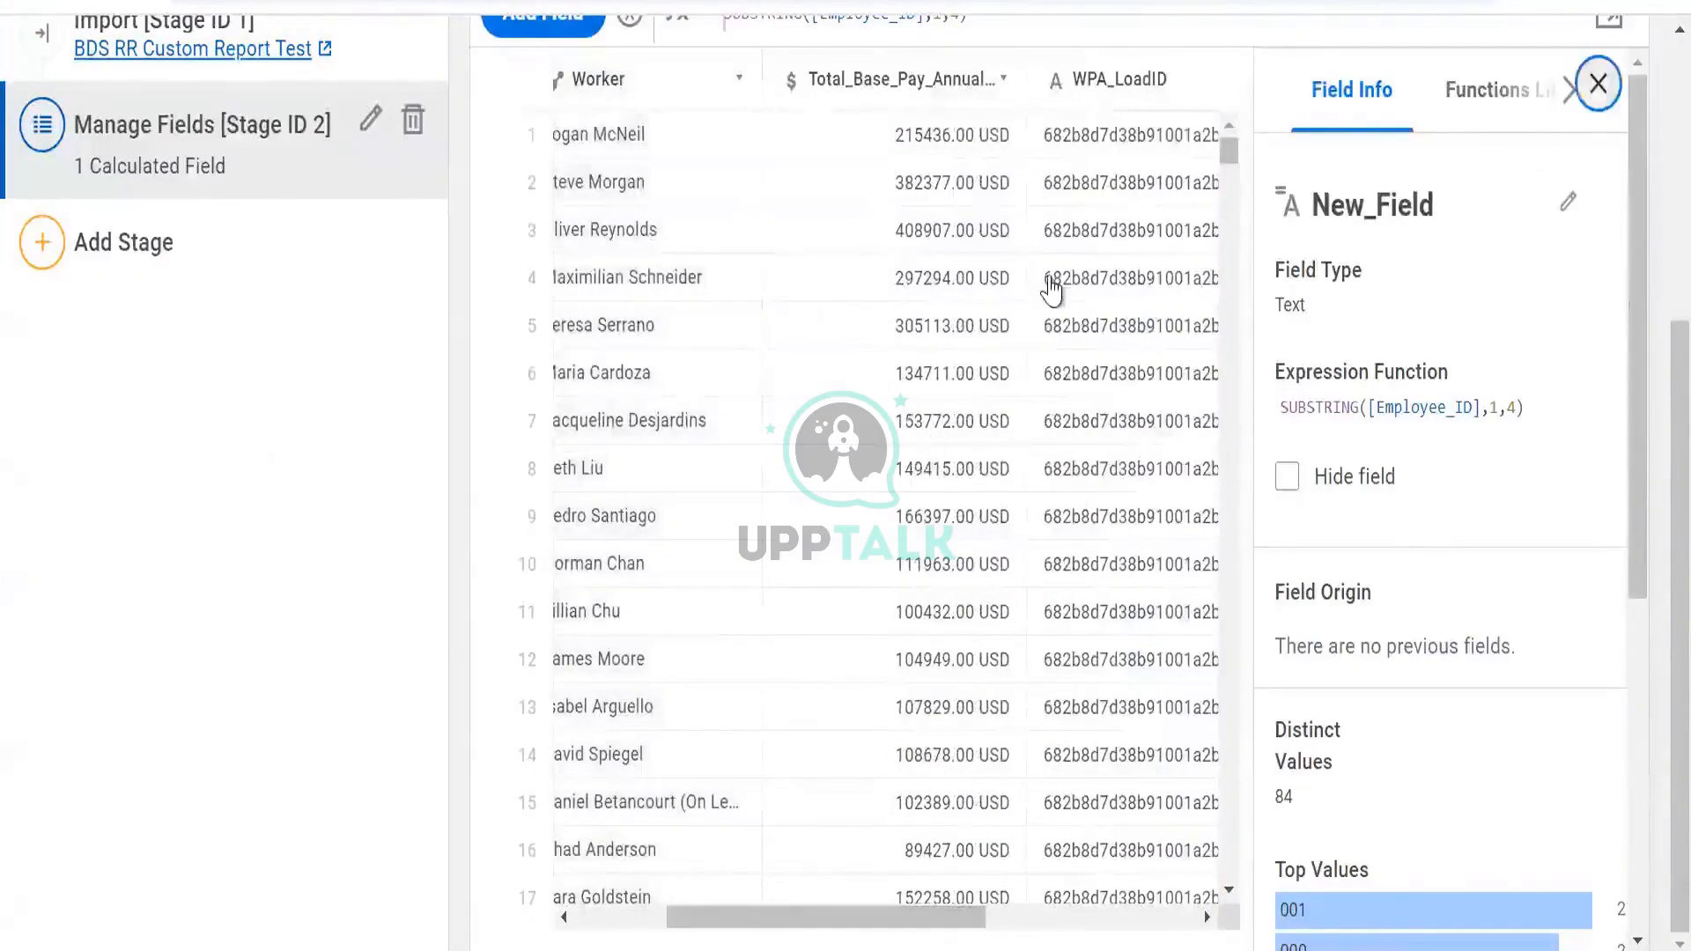
scroll(664, 125, left, 3)
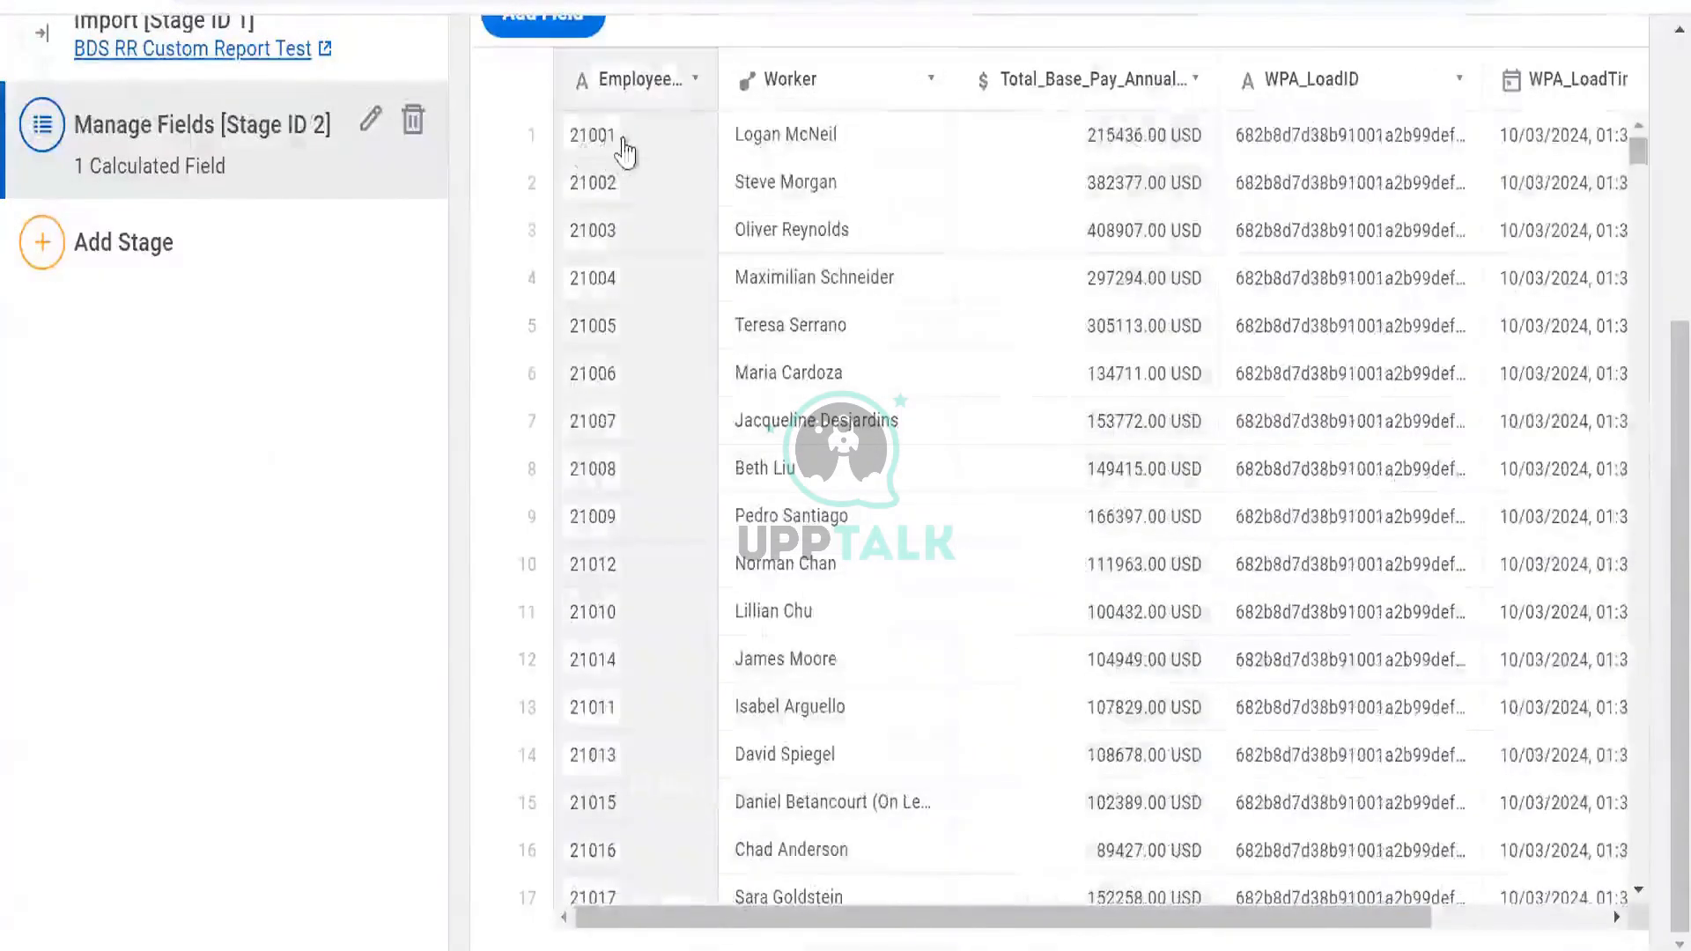
scroll(679, 161, right, 3)
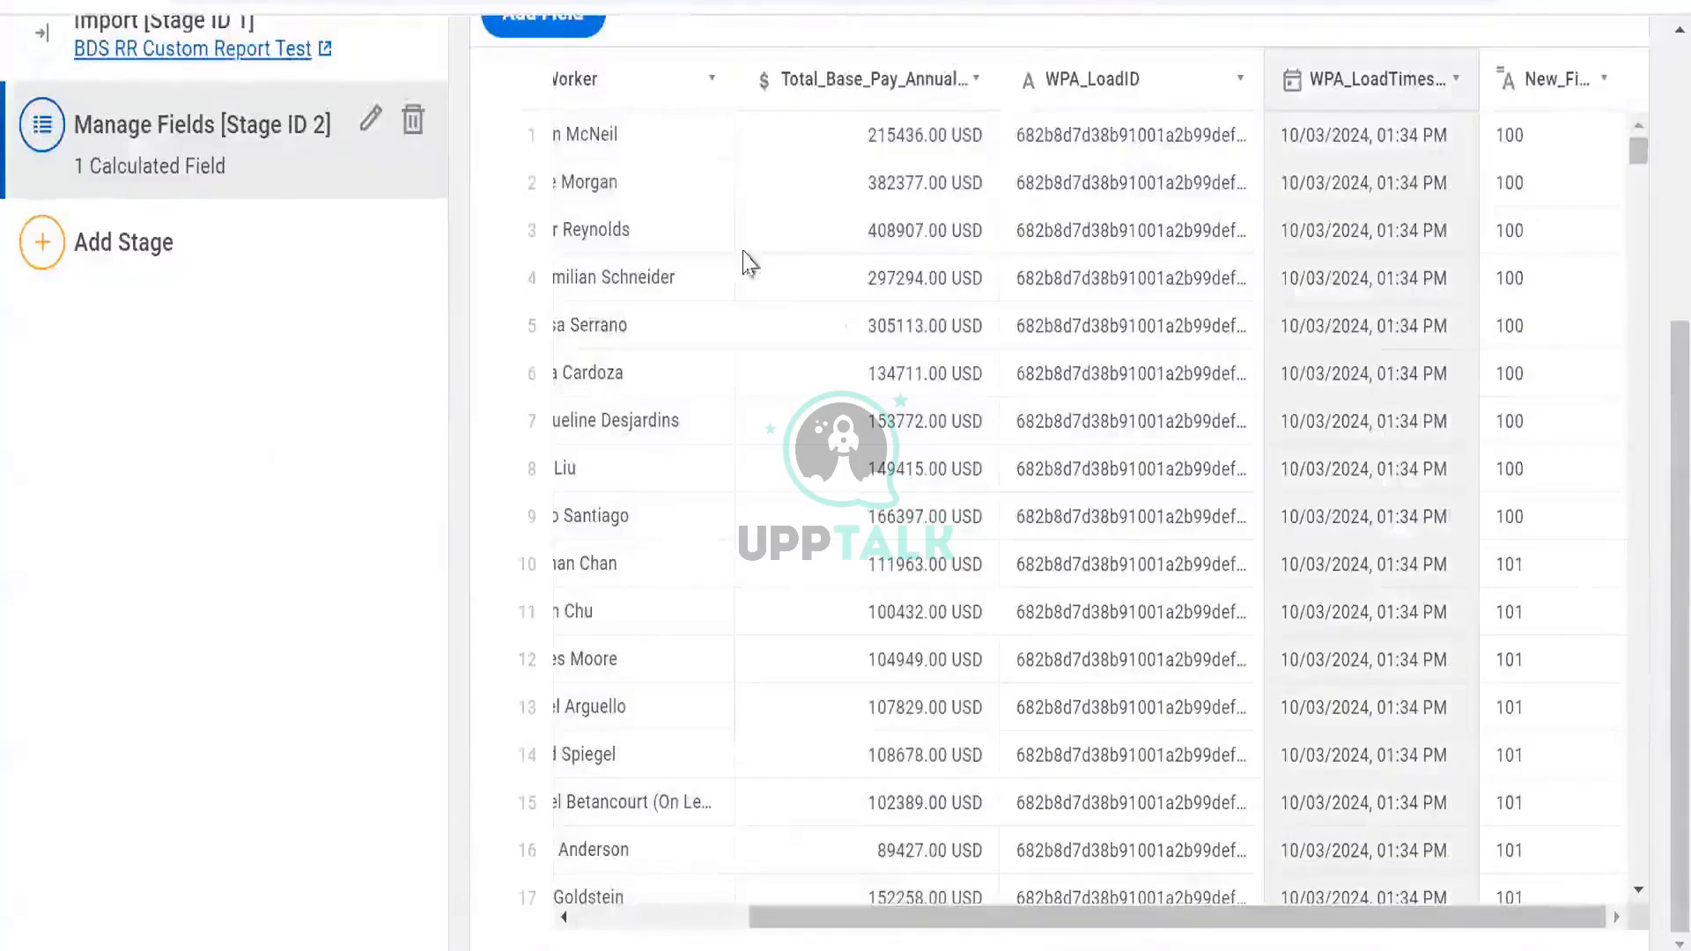
scroll(743, 264, up, 5)
scroll(707, 357, down, 3)
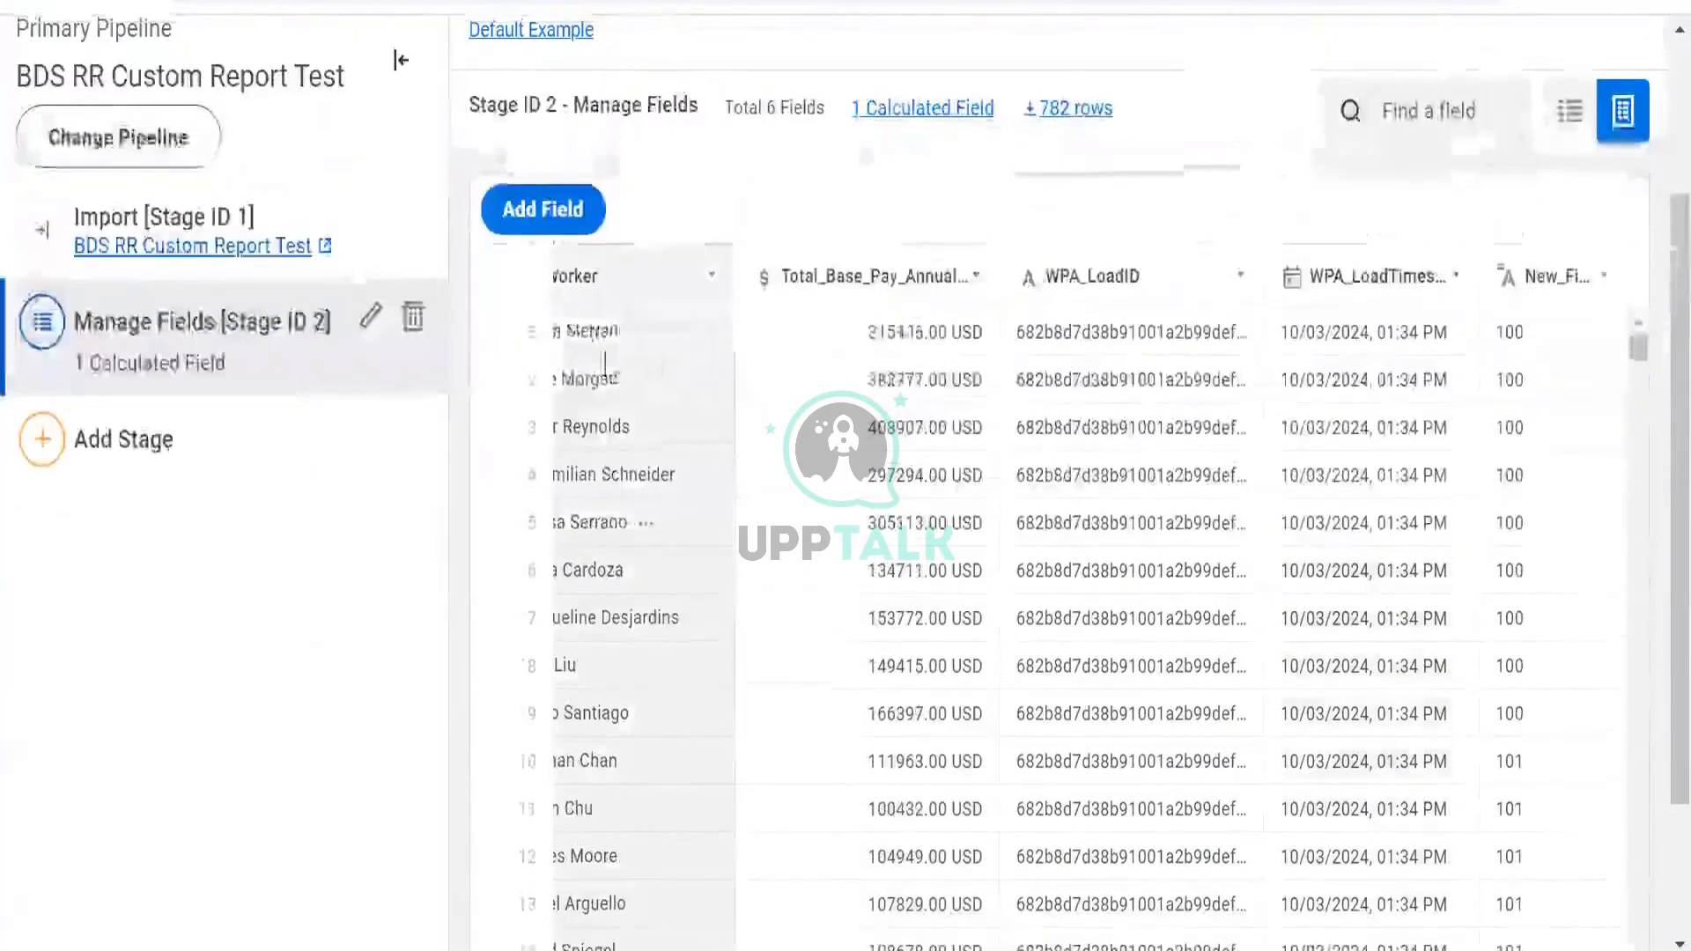
scroll(642, 367, left, 3)
scroll(1029, 410, right, 2)
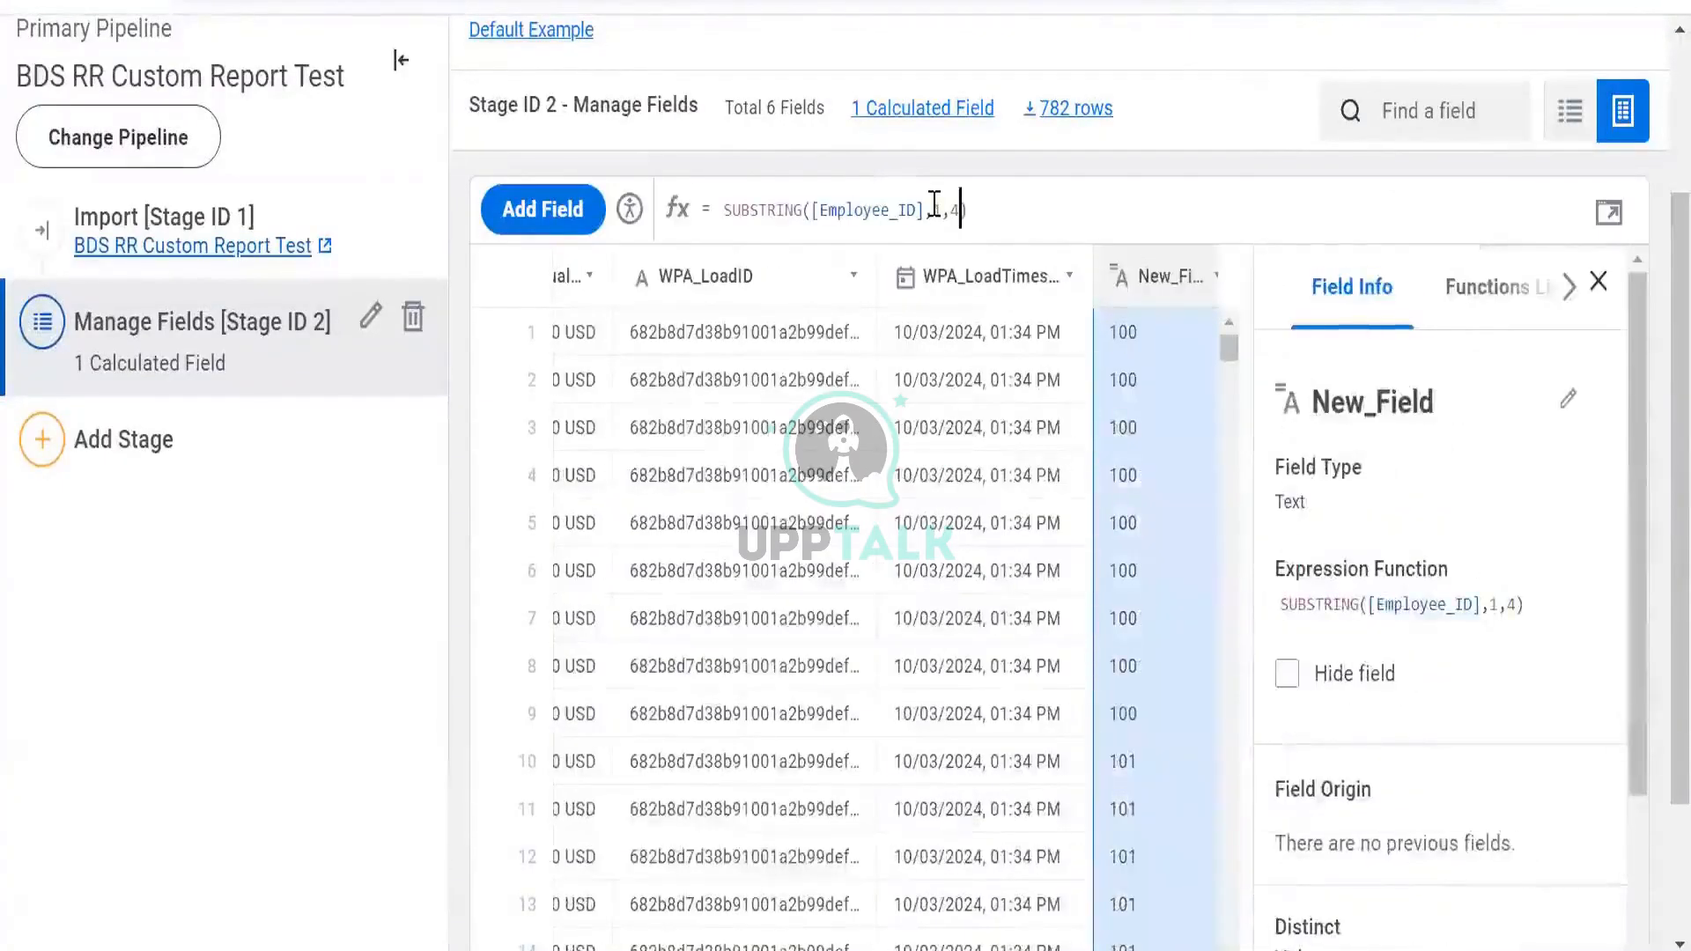
Change the SUBSTRING length from 4 to 5 and commit the formula, zooming to 90%
key(BackSpace)
text(5)
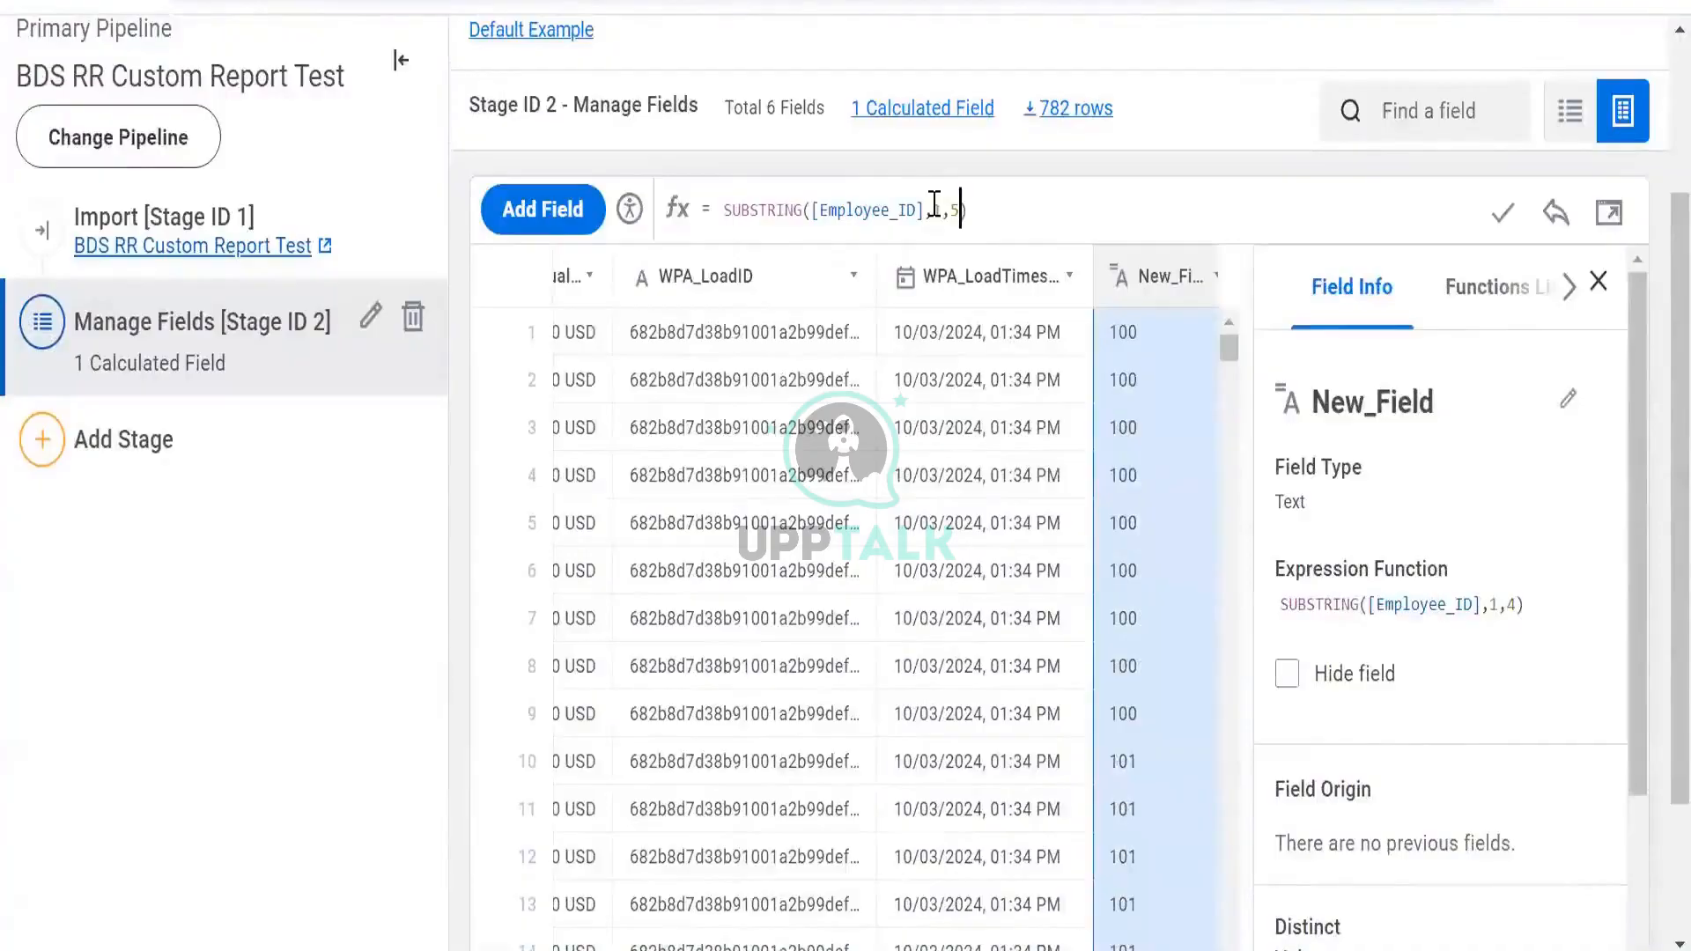
click(1503, 213)
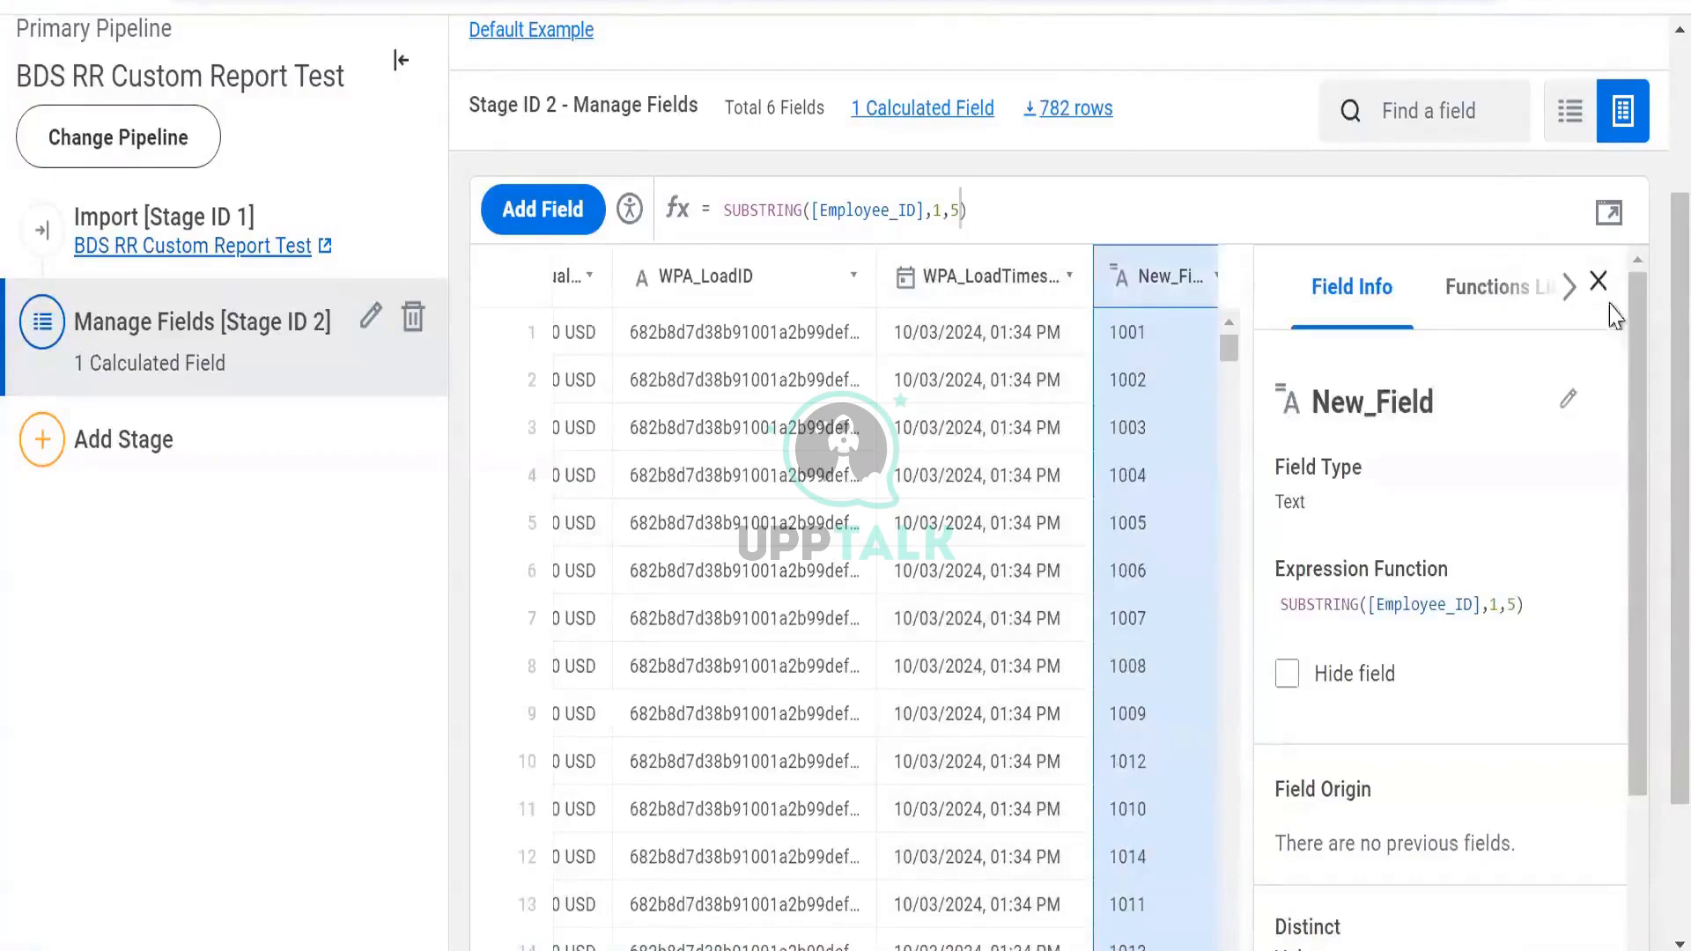
click(1598, 284)
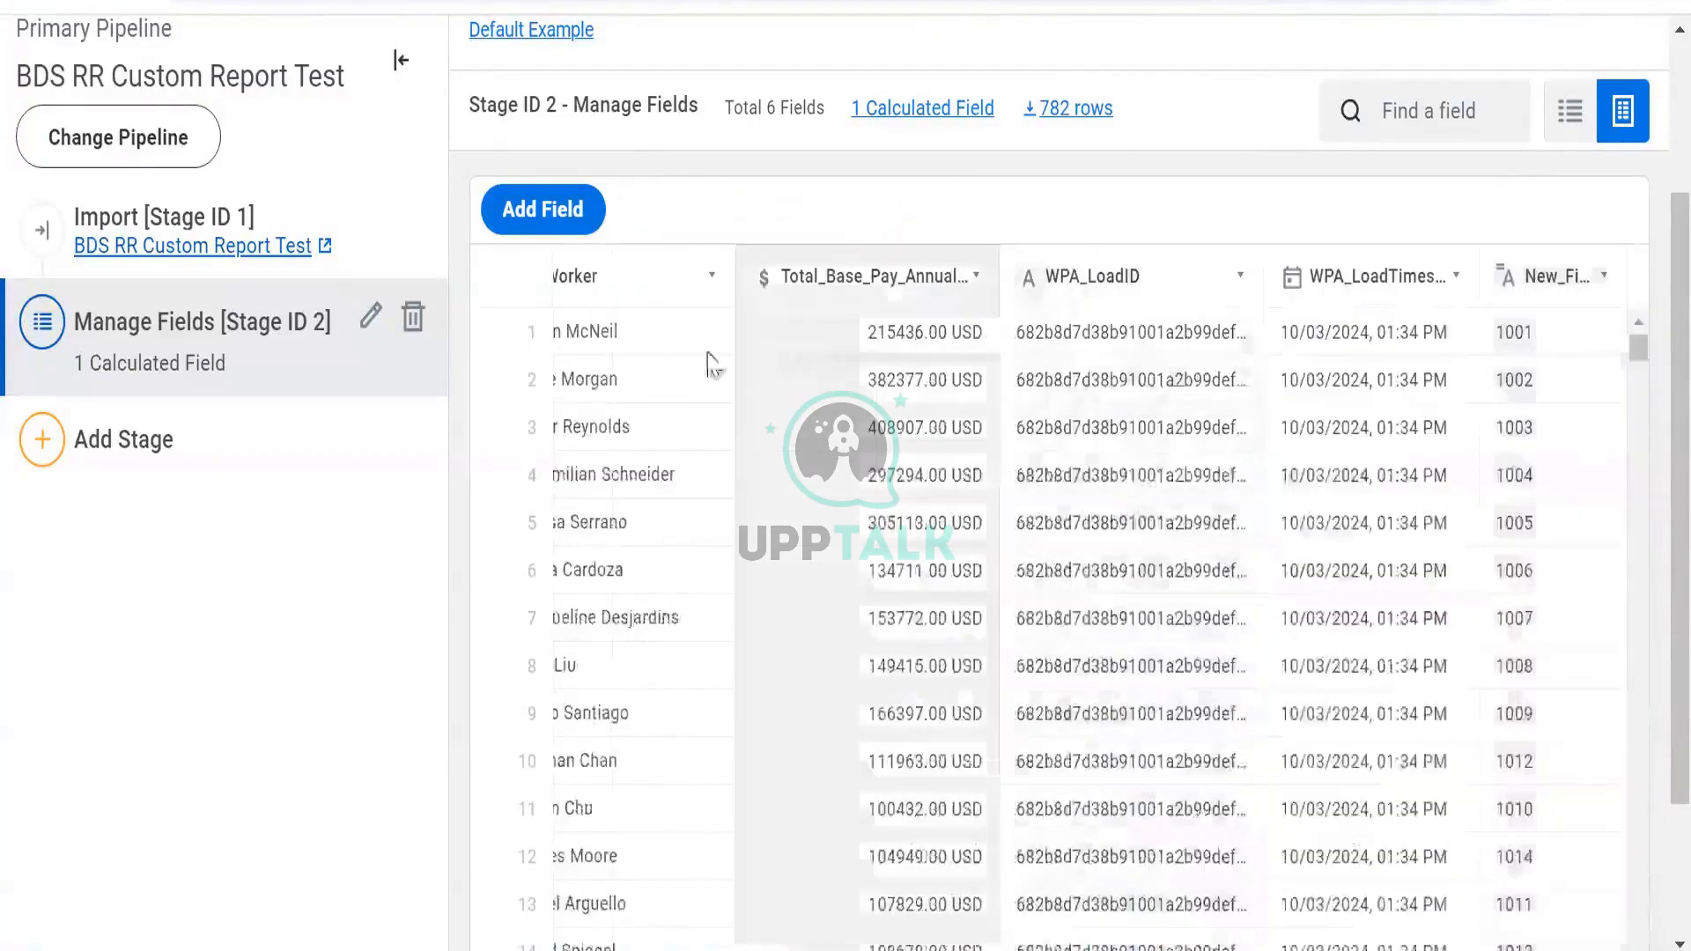
key(ctrl+minus)
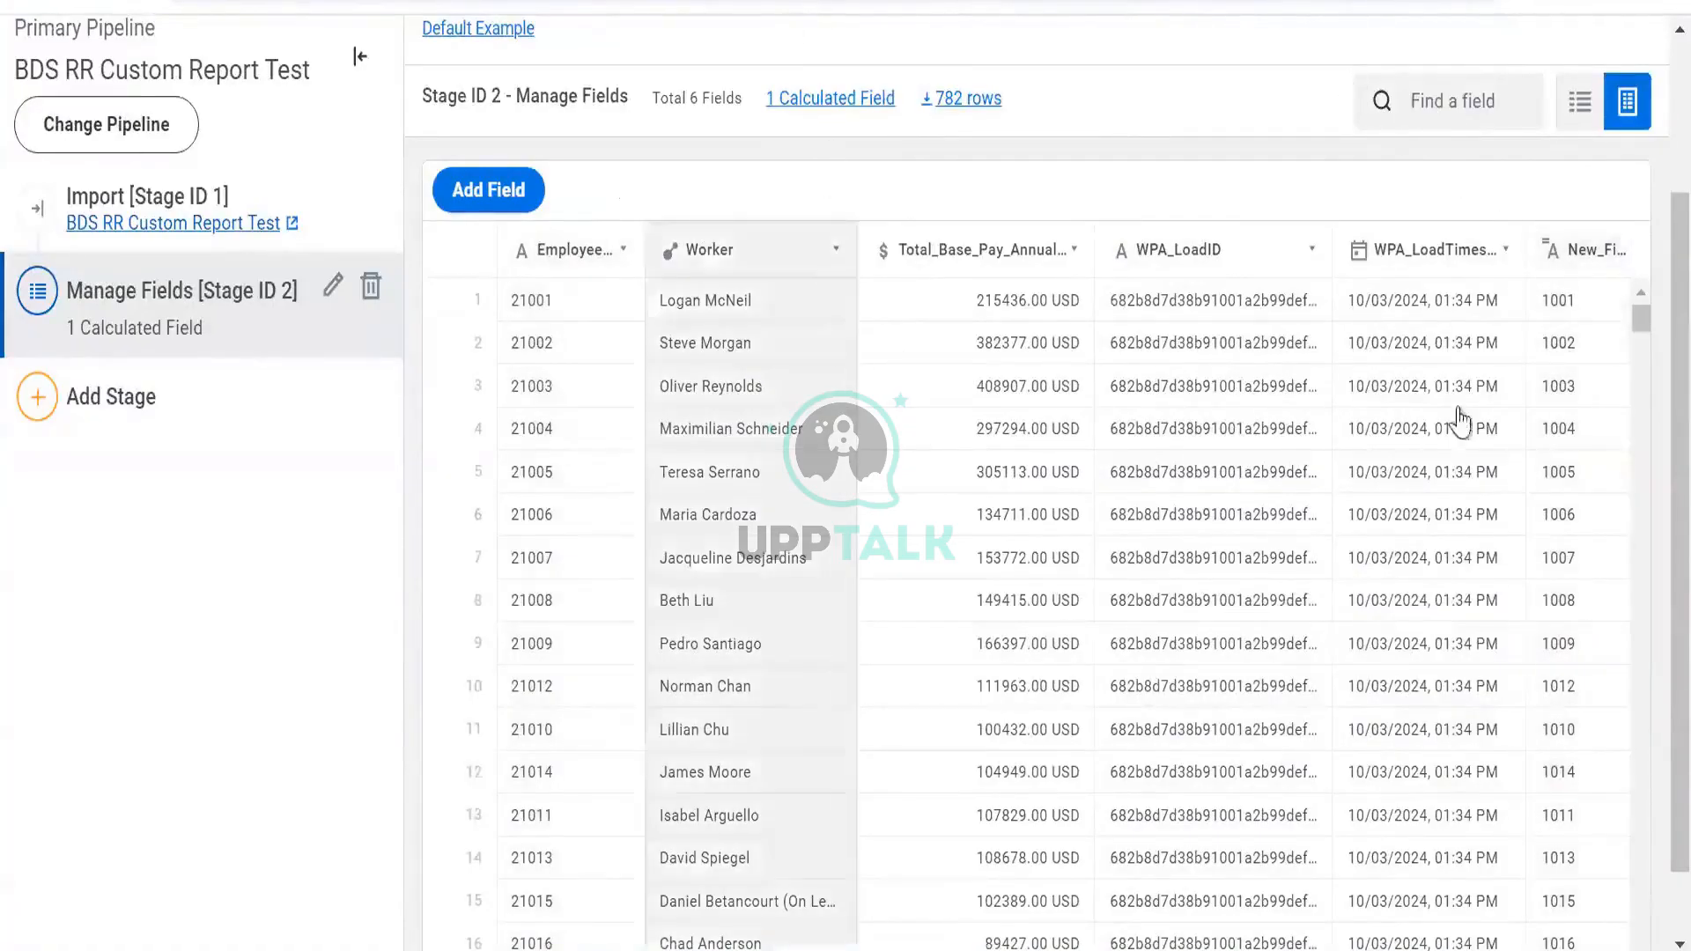
click(1568, 251)
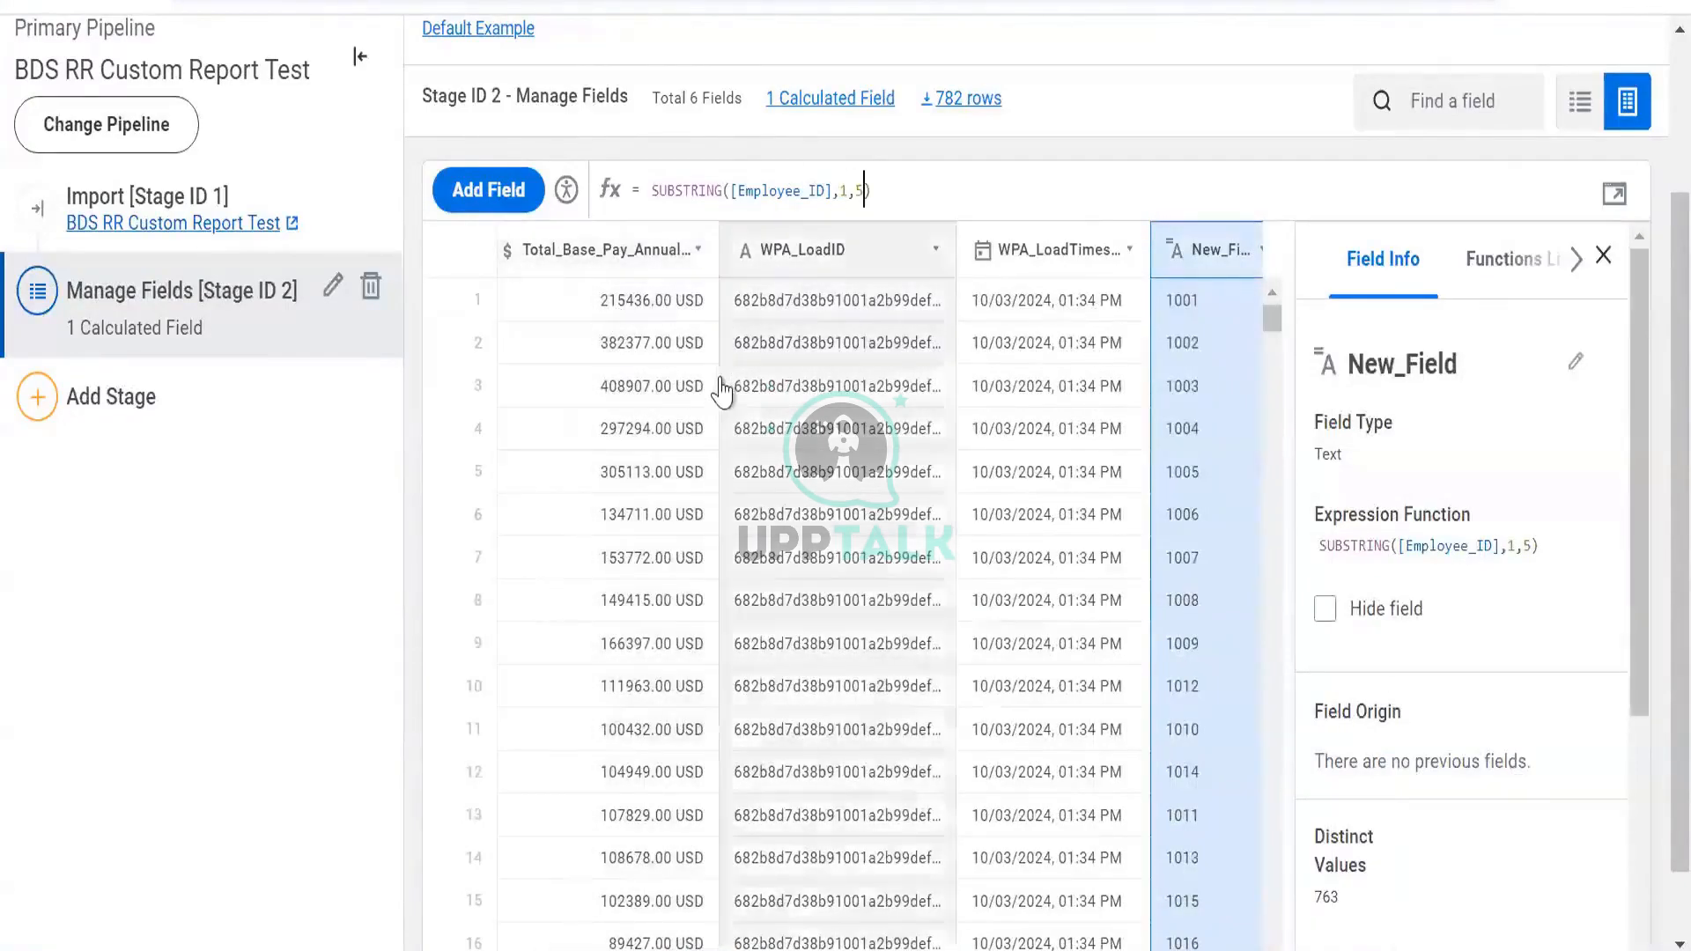
Select and delete the SUBSTRING([Employee_ID],1,5) text in the formula bar
scroll(680, 321, left, 5)
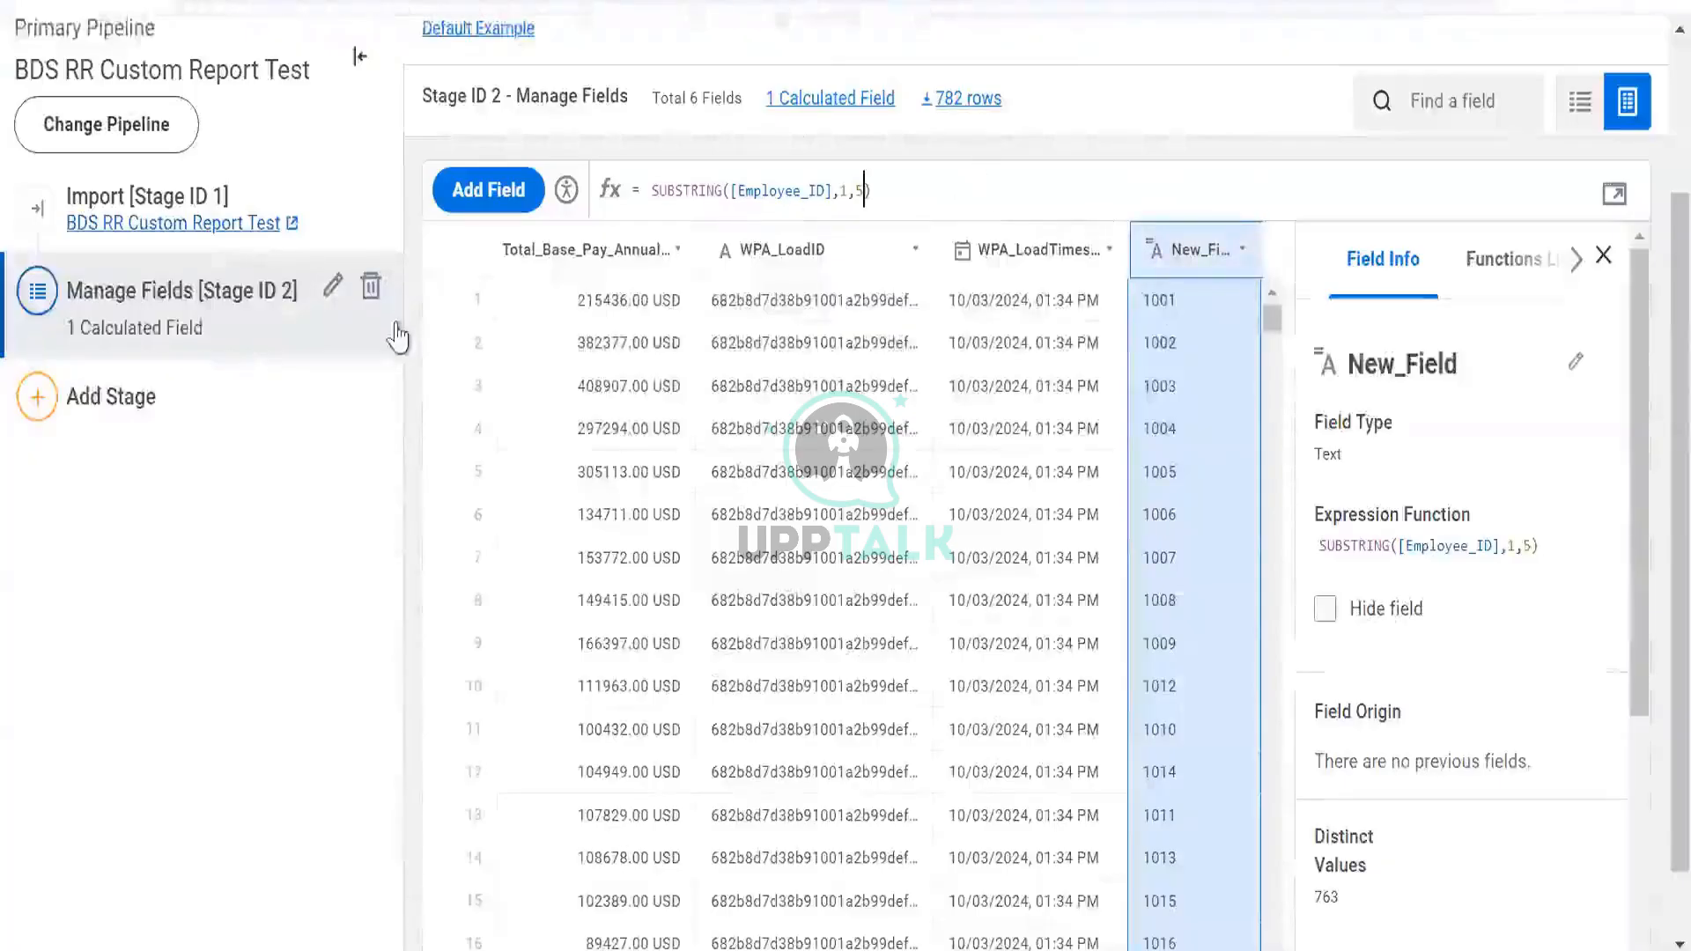
drag(888, 183, 535, 198)
key(BackSpace)
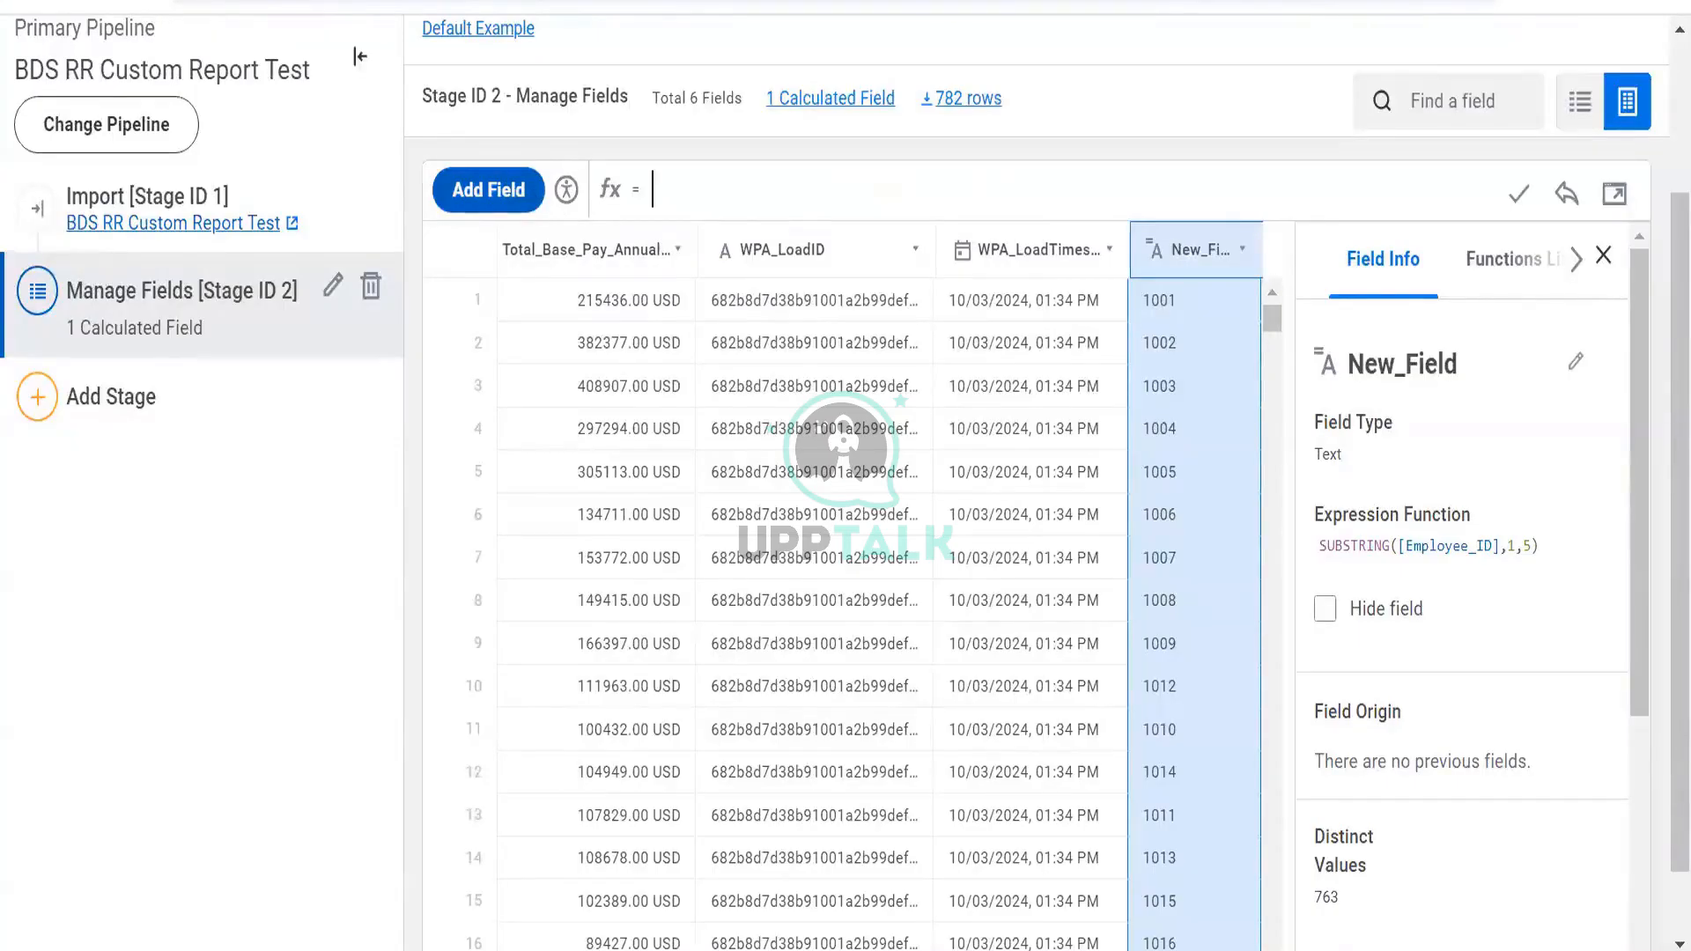
key(ctrl+t)
text(12)
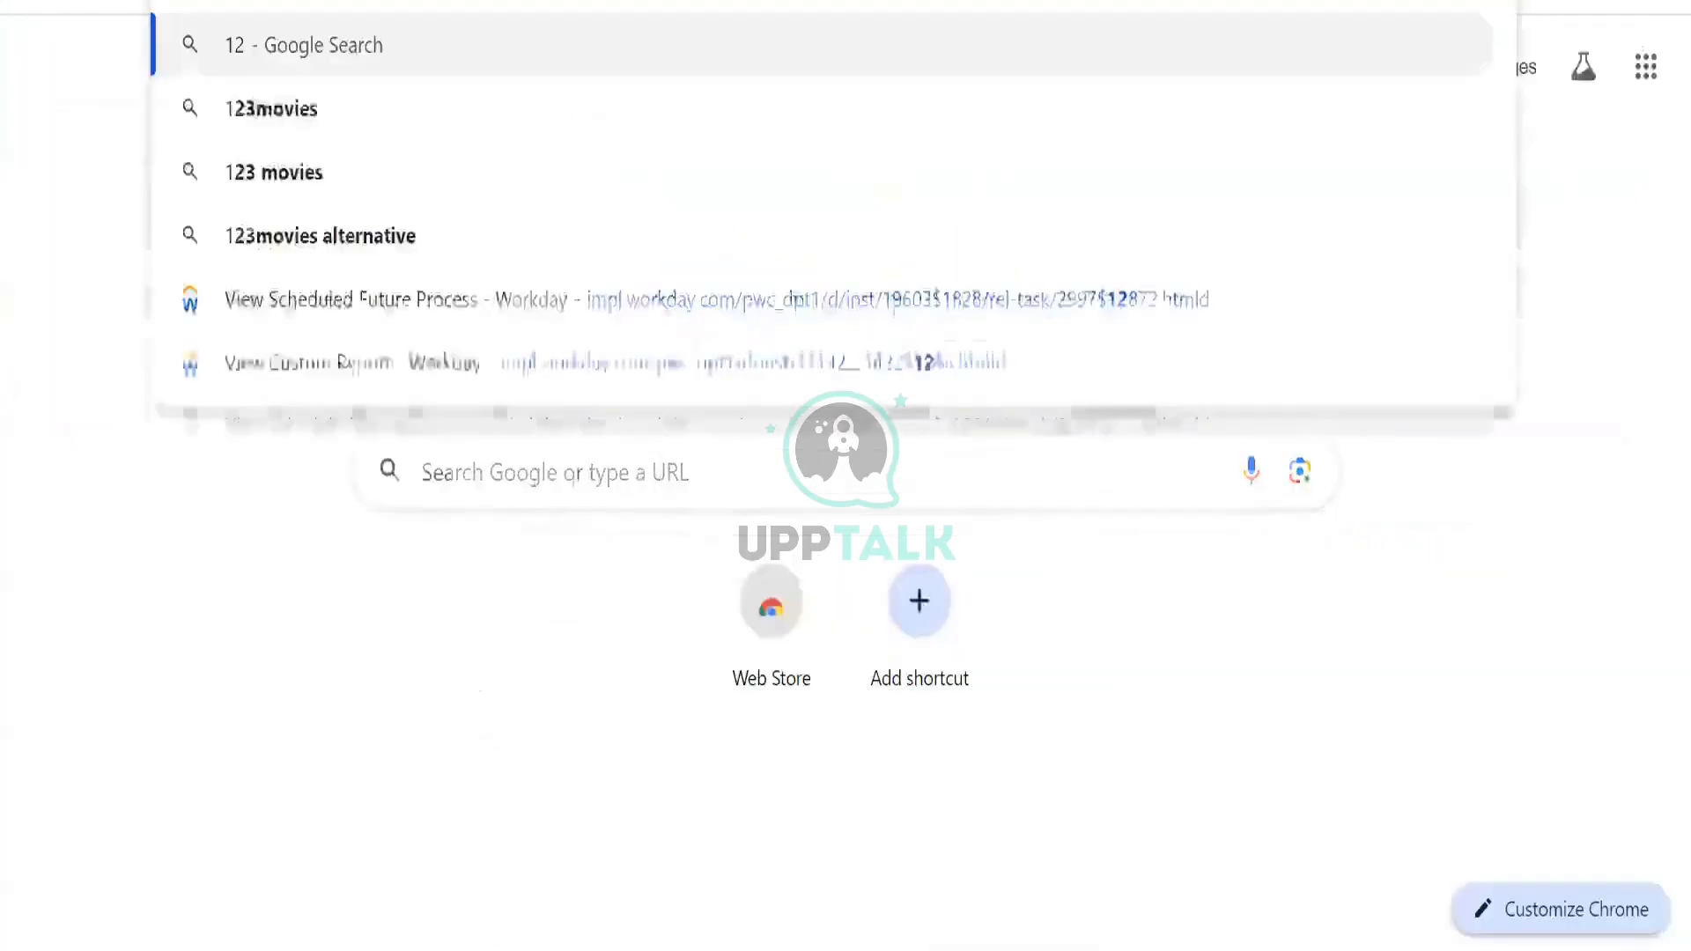
text(345)
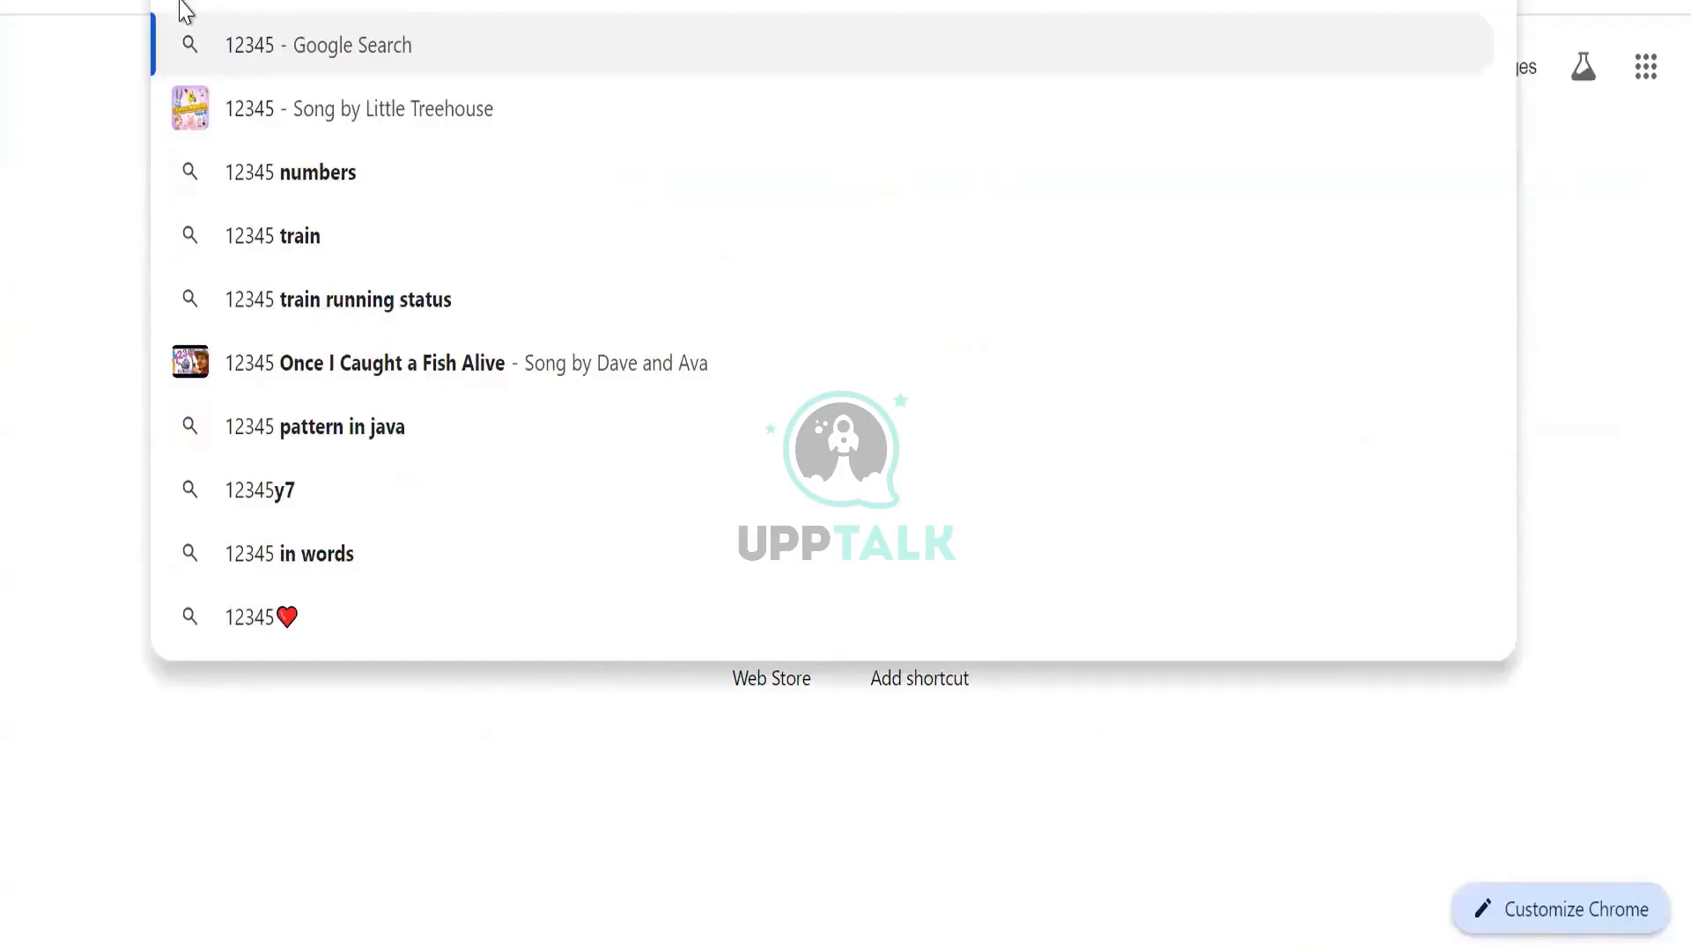
key(Escape)
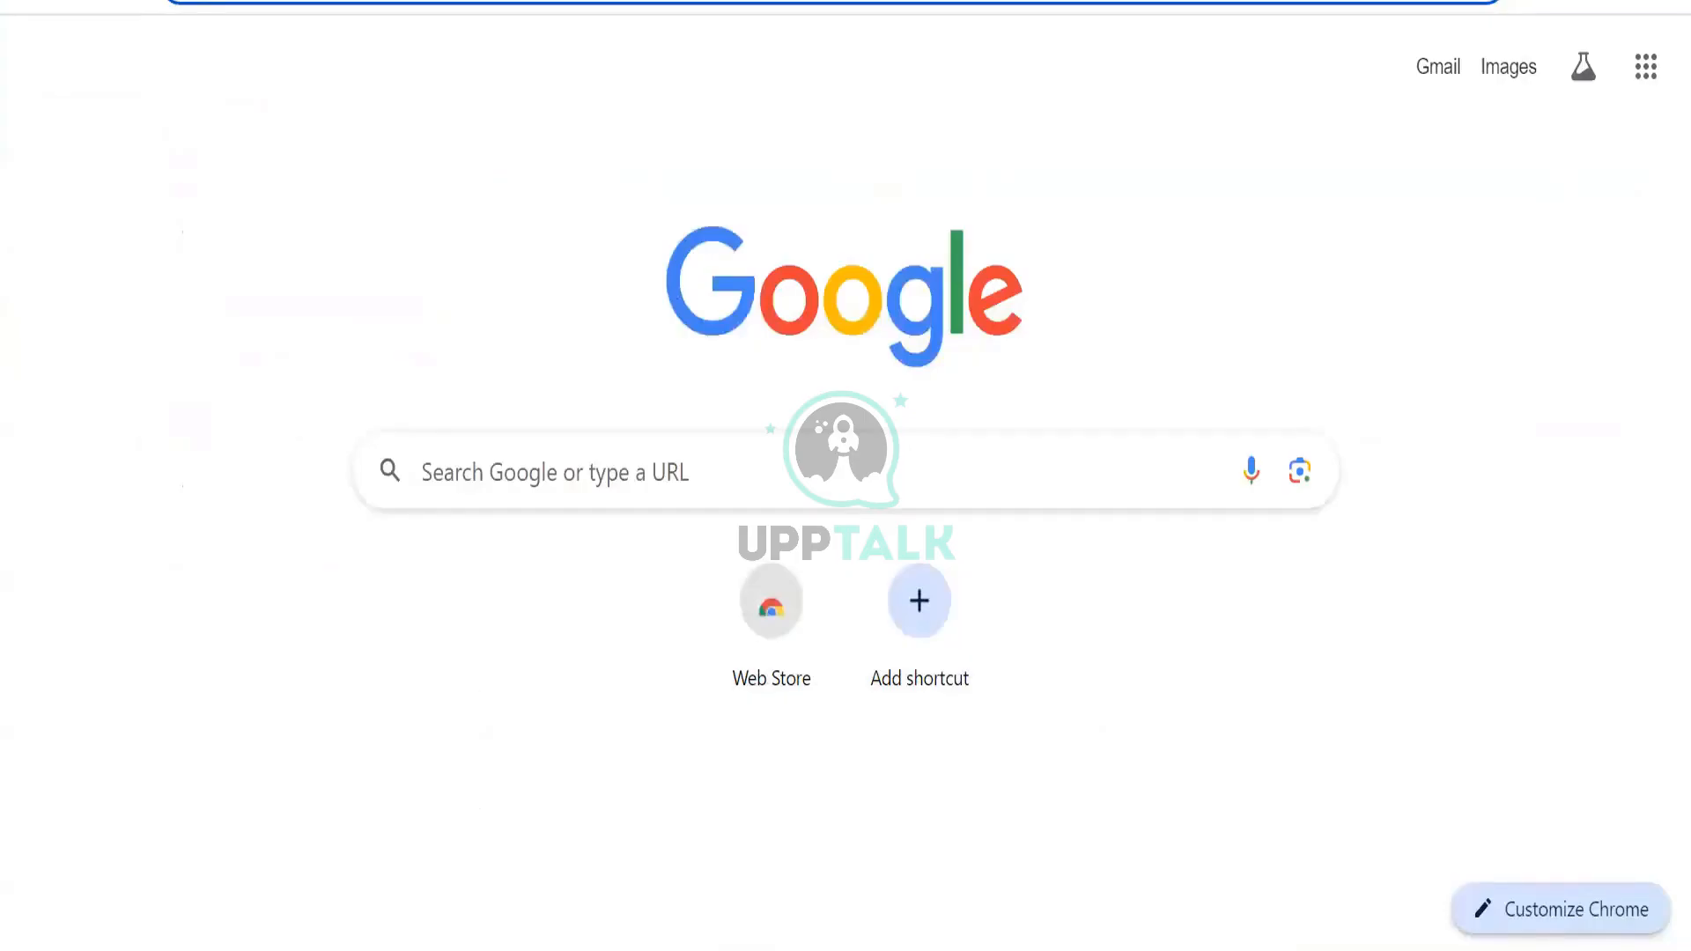
text(012345)
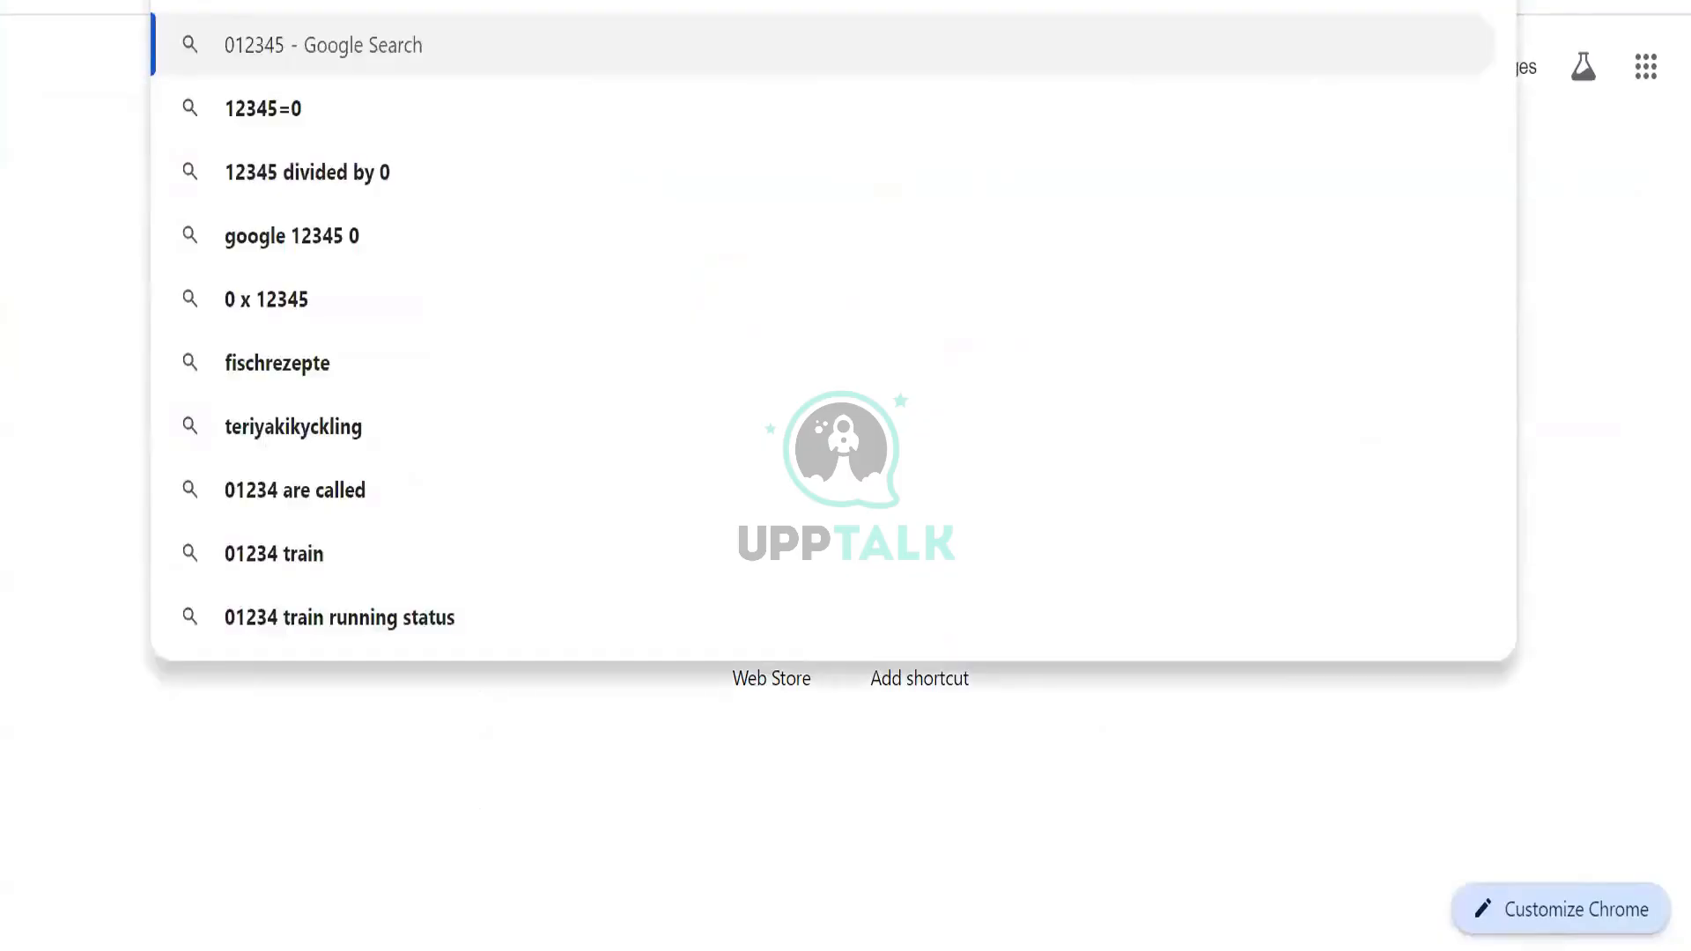
text(1)
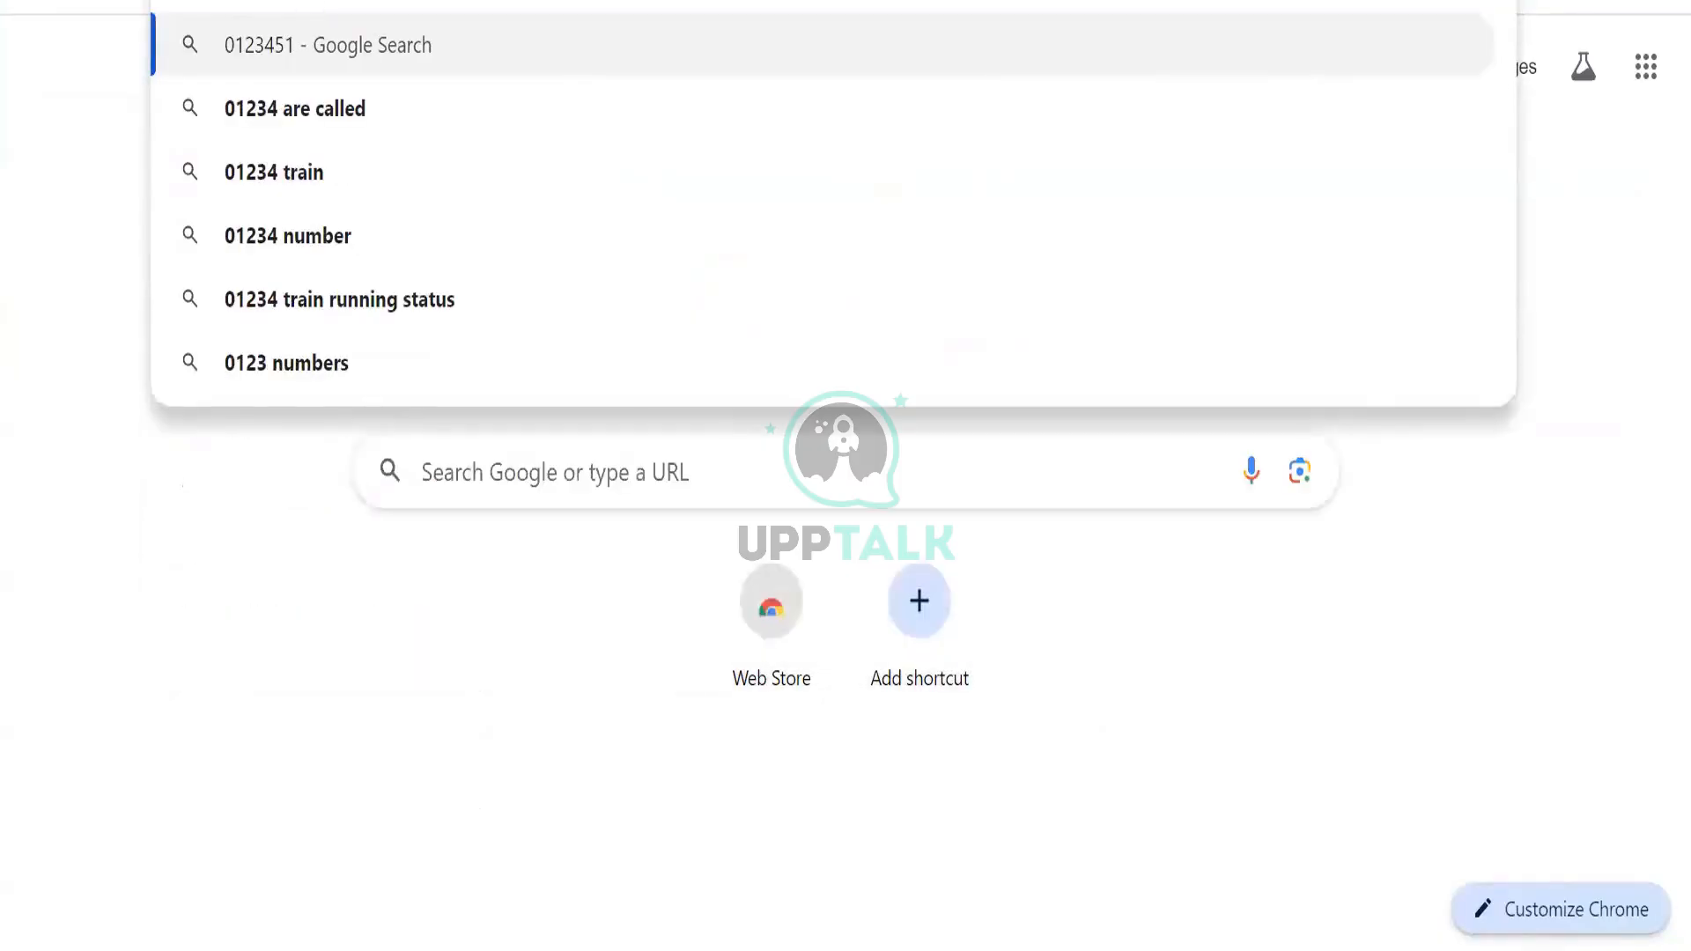
key(Escape)
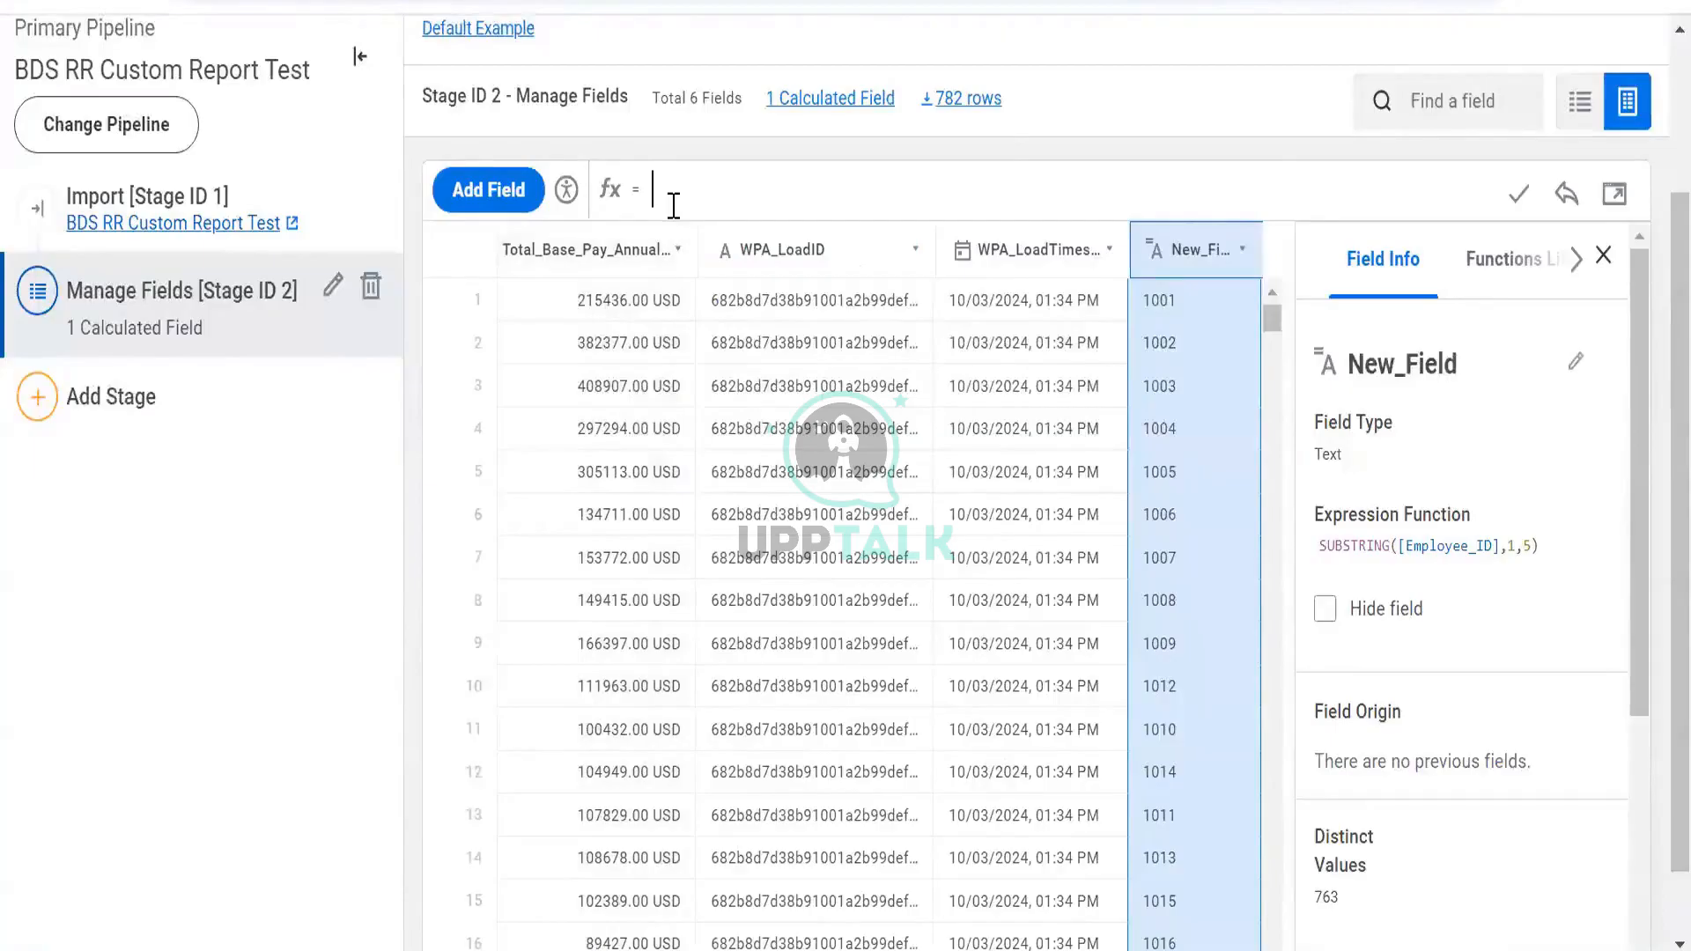
Define New_Field as LENGTH([Employee_ID]), returning 5 on every row
text(cou)
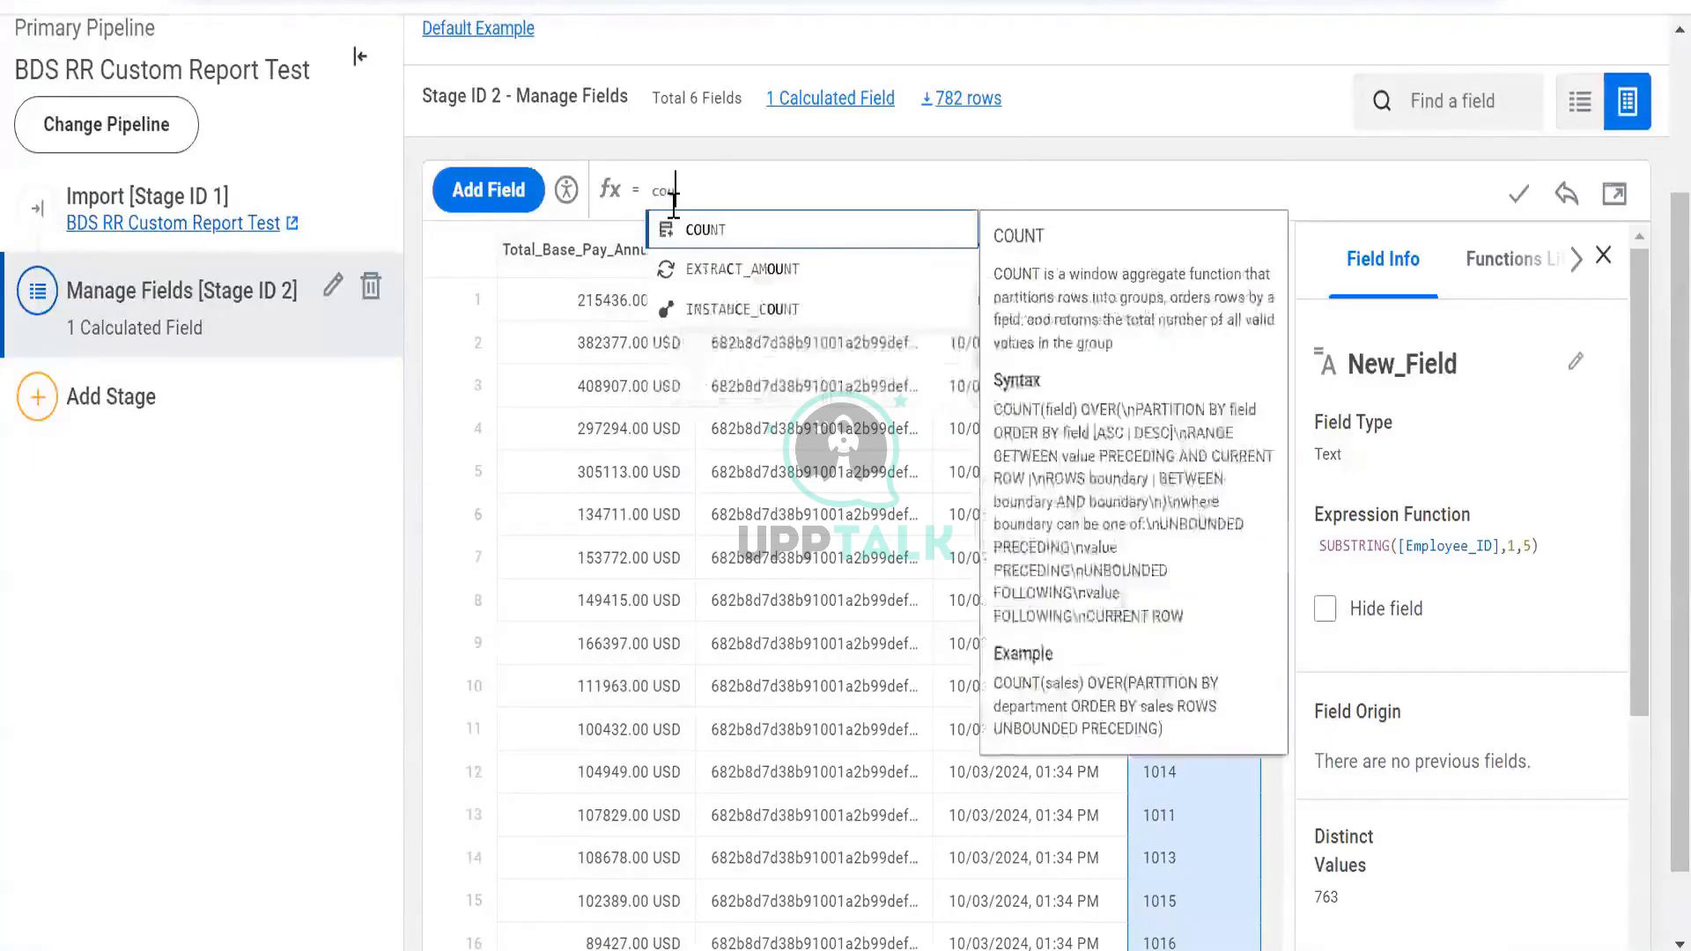
key(BackSpace)
key(BackSpace)
key(BackSpace)
text(length)
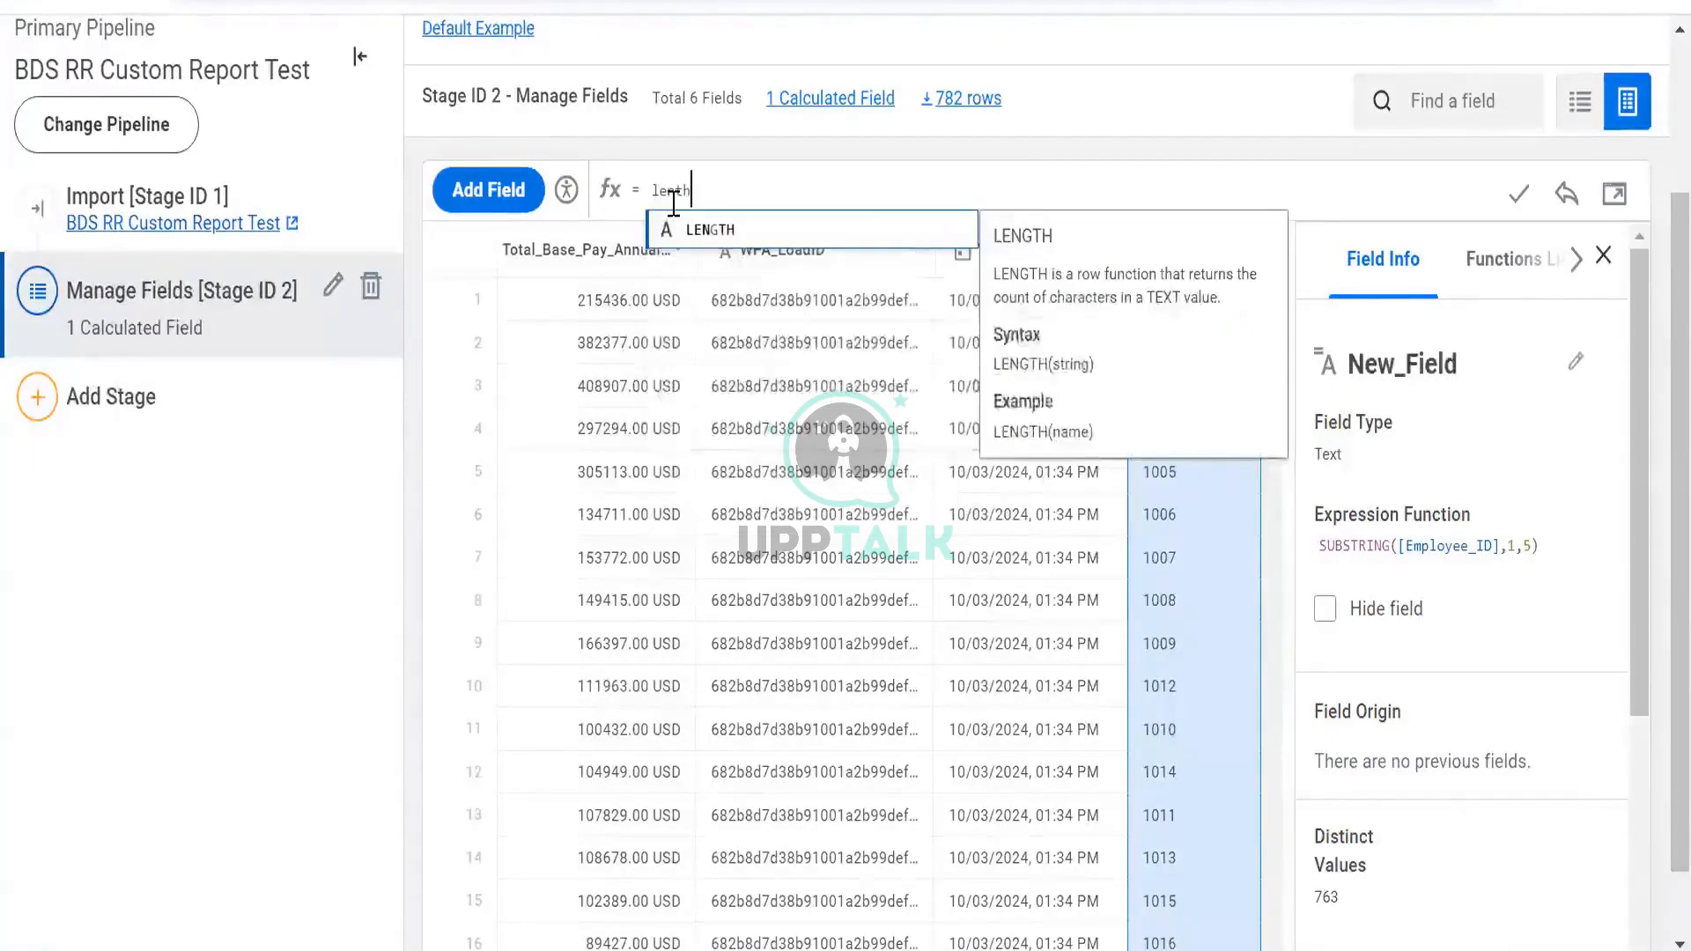
key(Return)
text([)
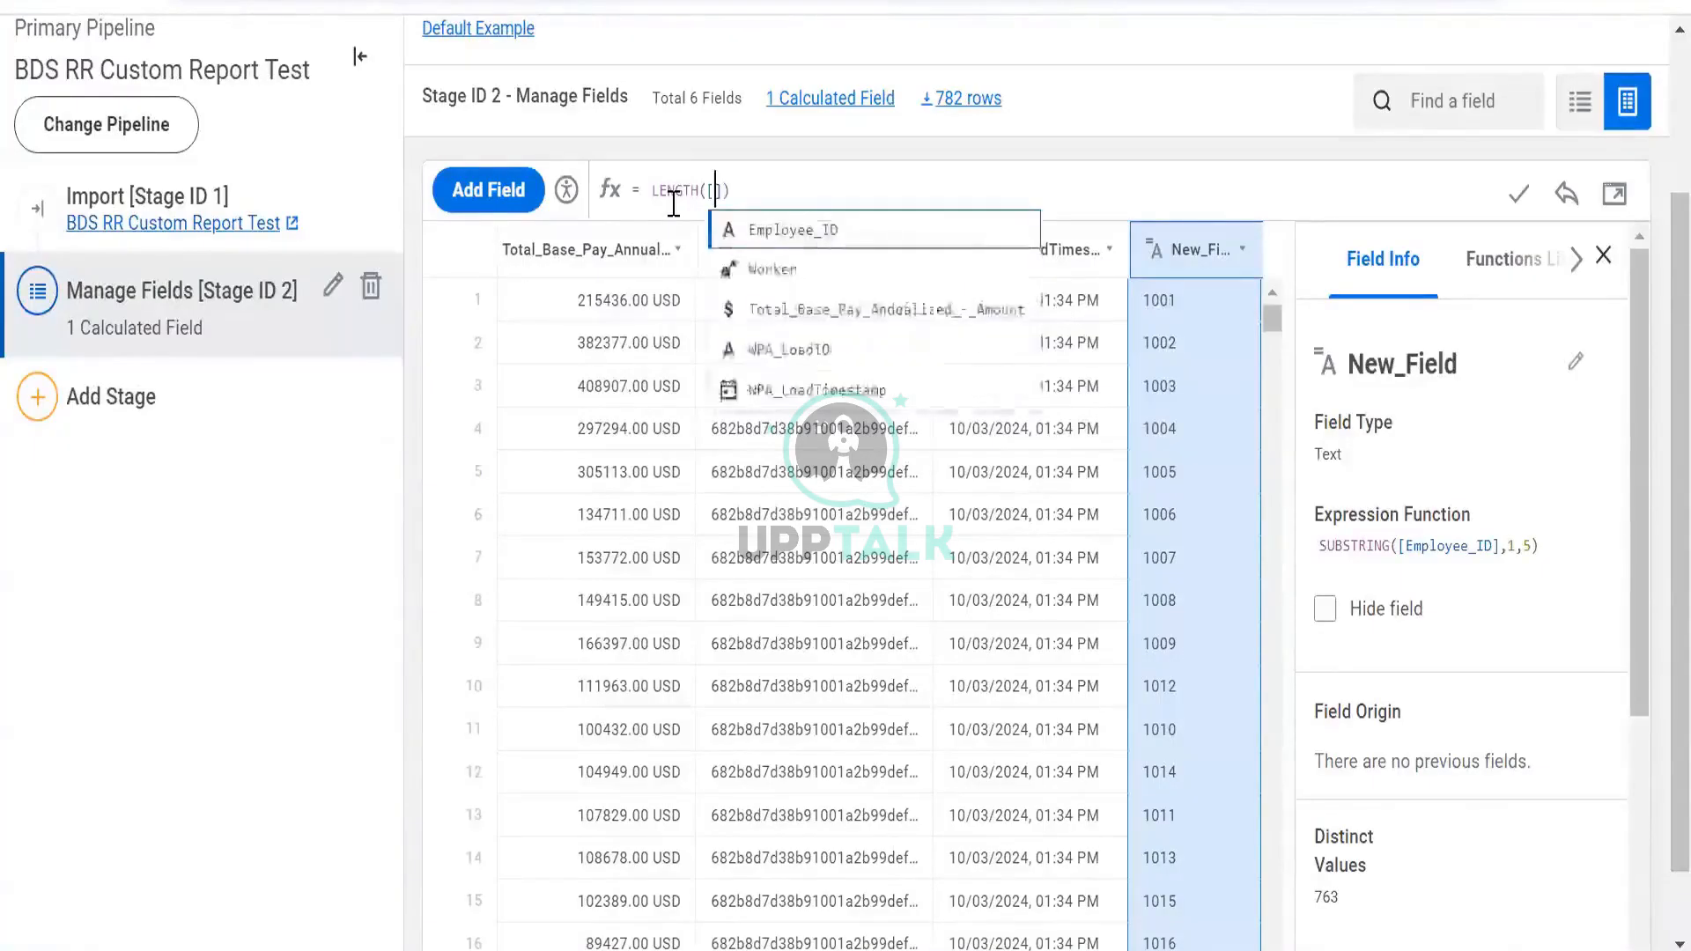
key(Return)
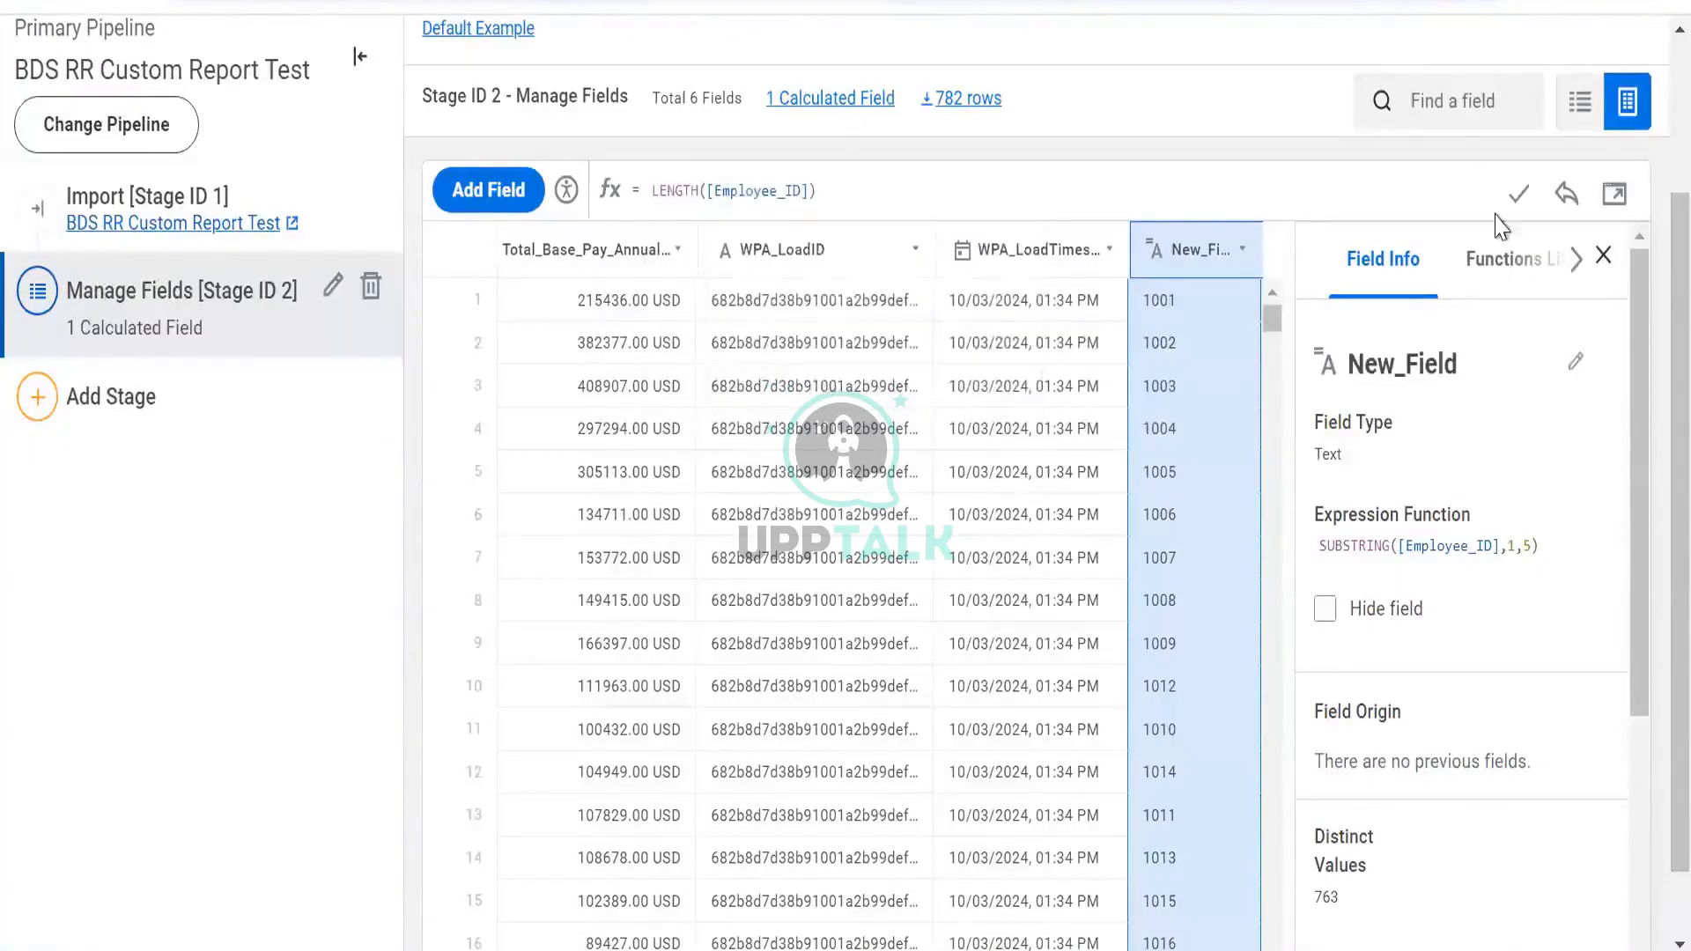
click(1519, 194)
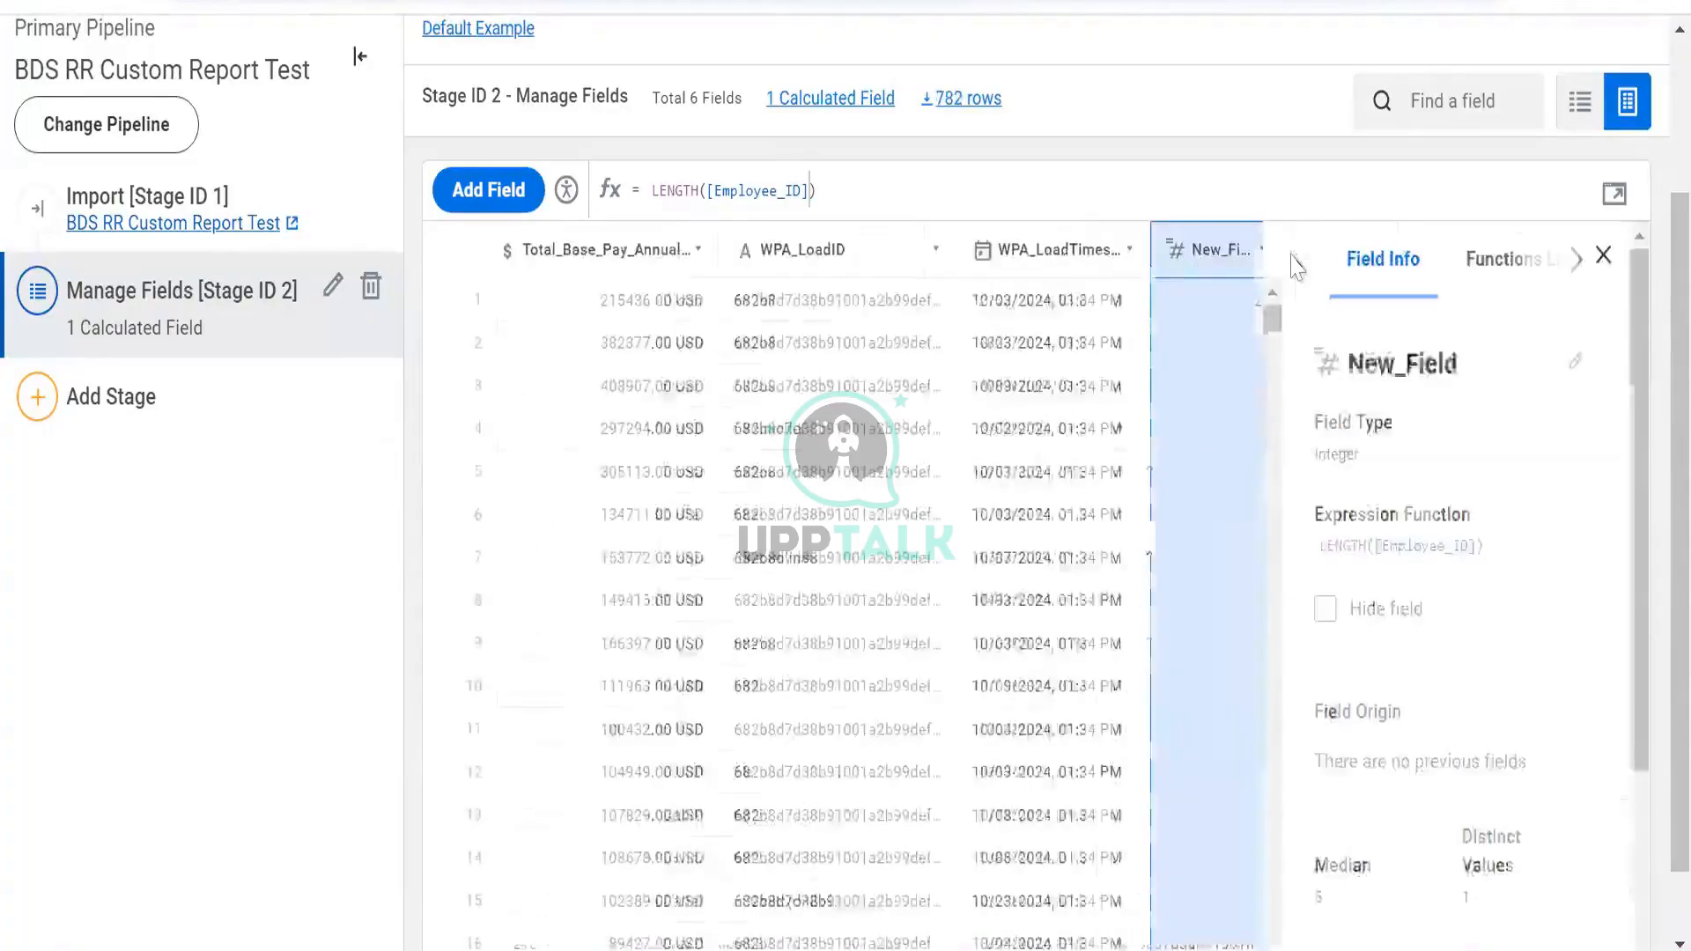
click(1603, 256)
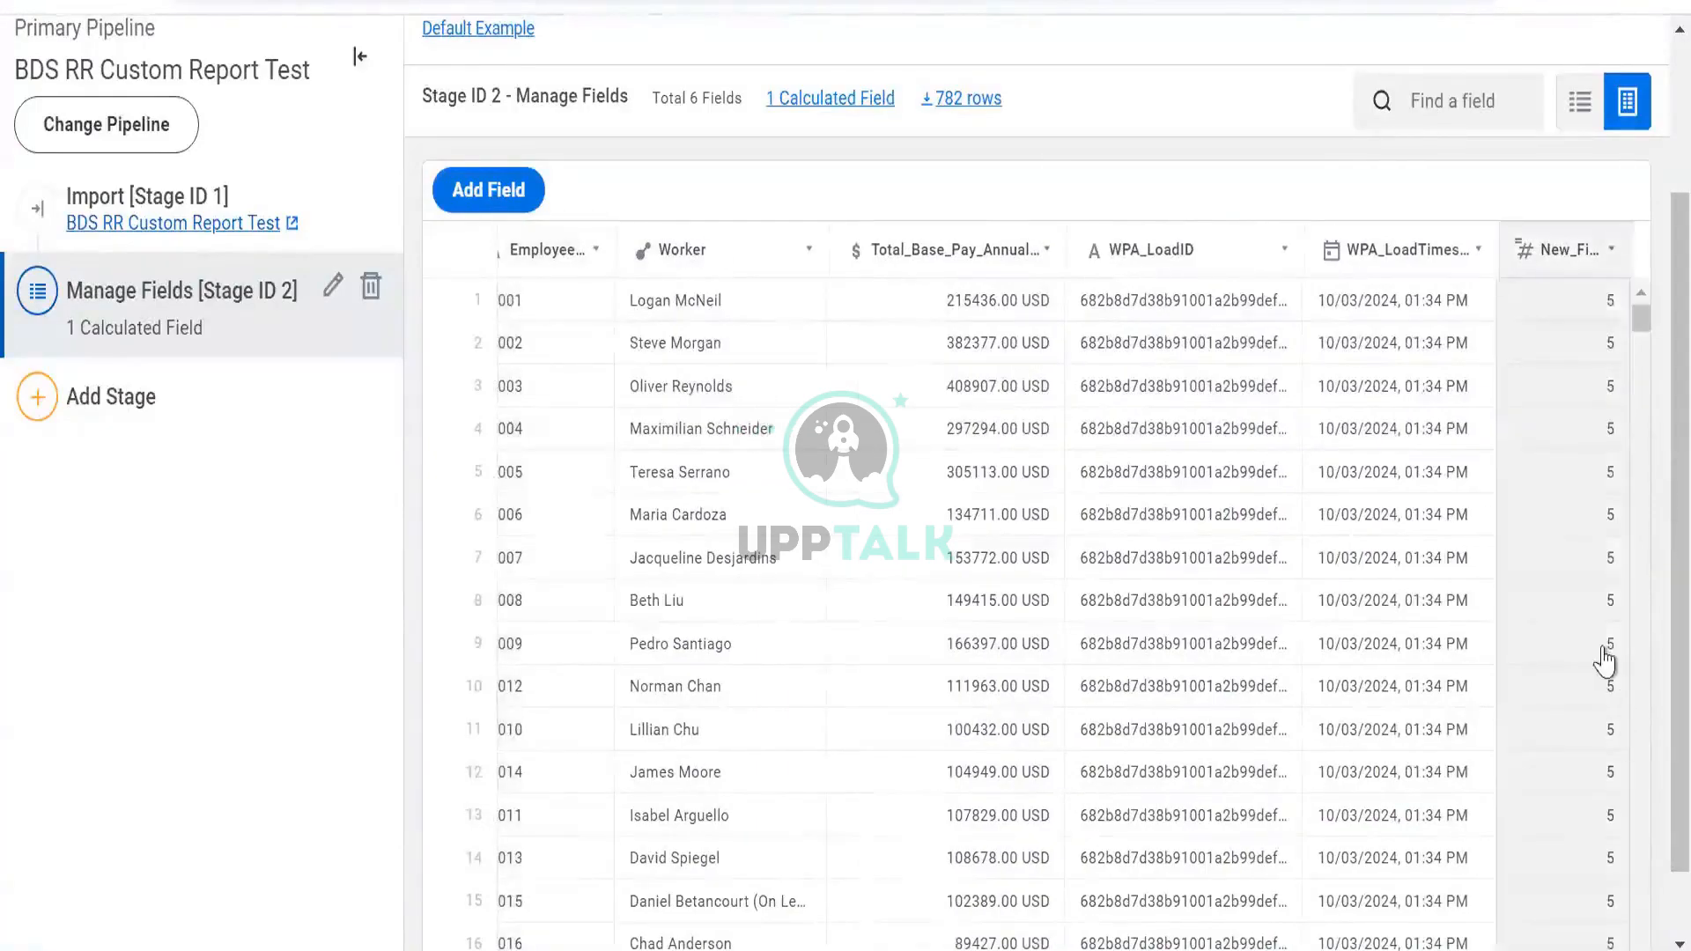
click(1174, 251)
scroll(931, 340, up, 3)
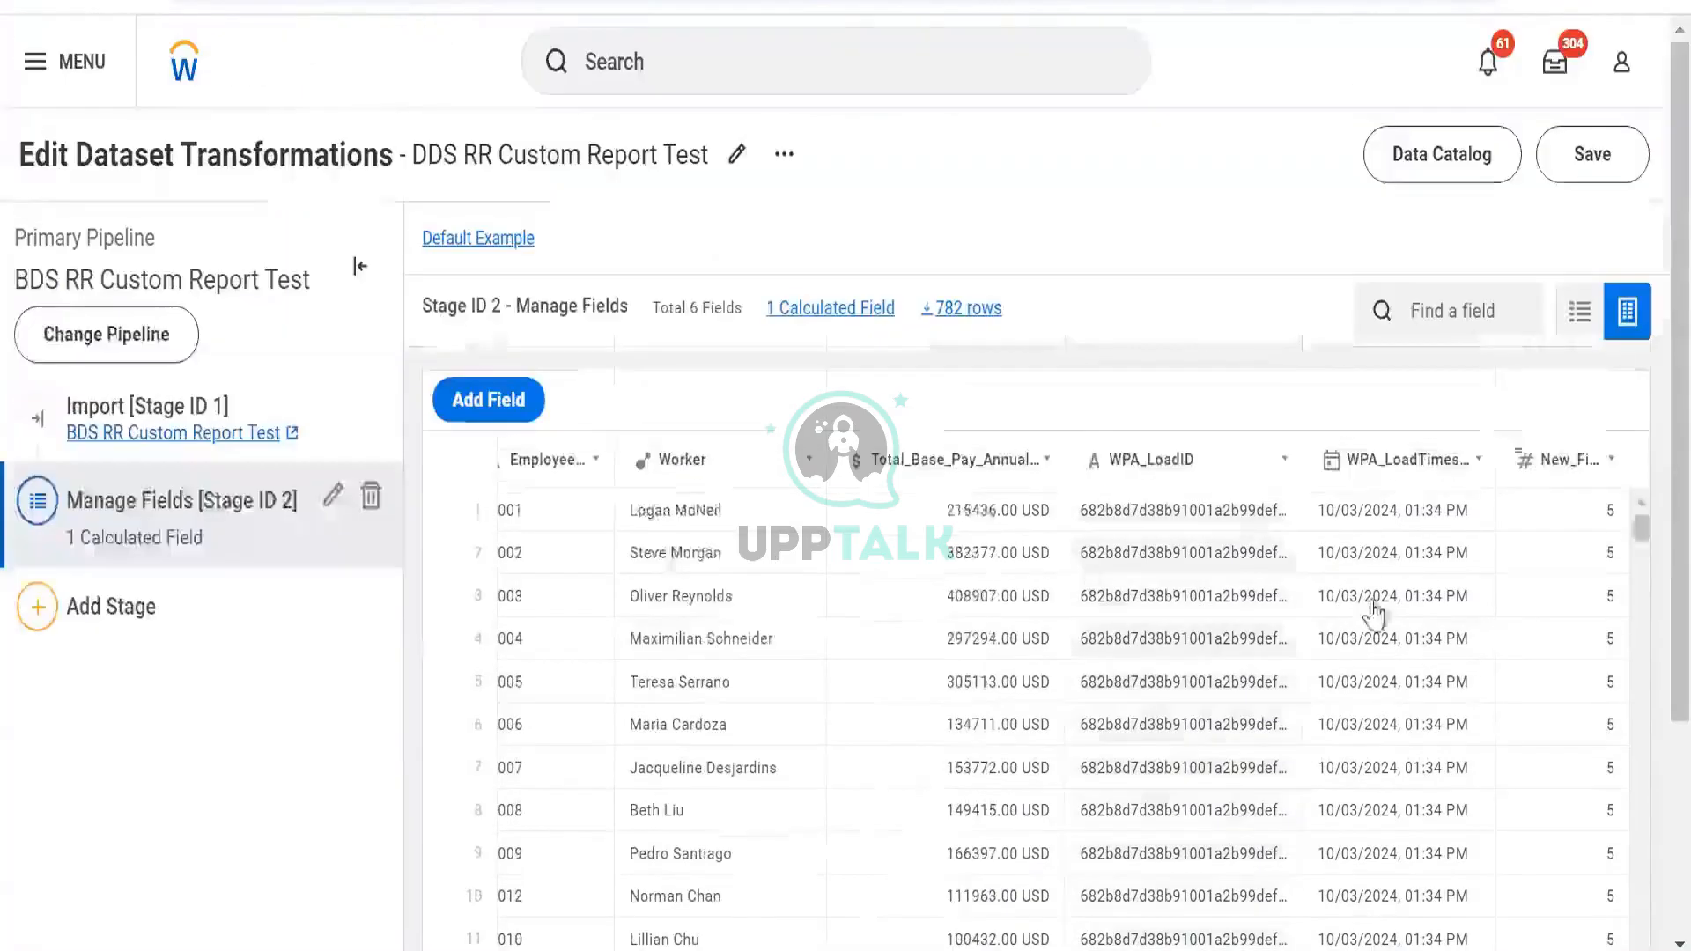
Swap Employee_ID for WPA_LoadID in New_Field's LENGTH formula, giving 32 per row
click(1536, 449)
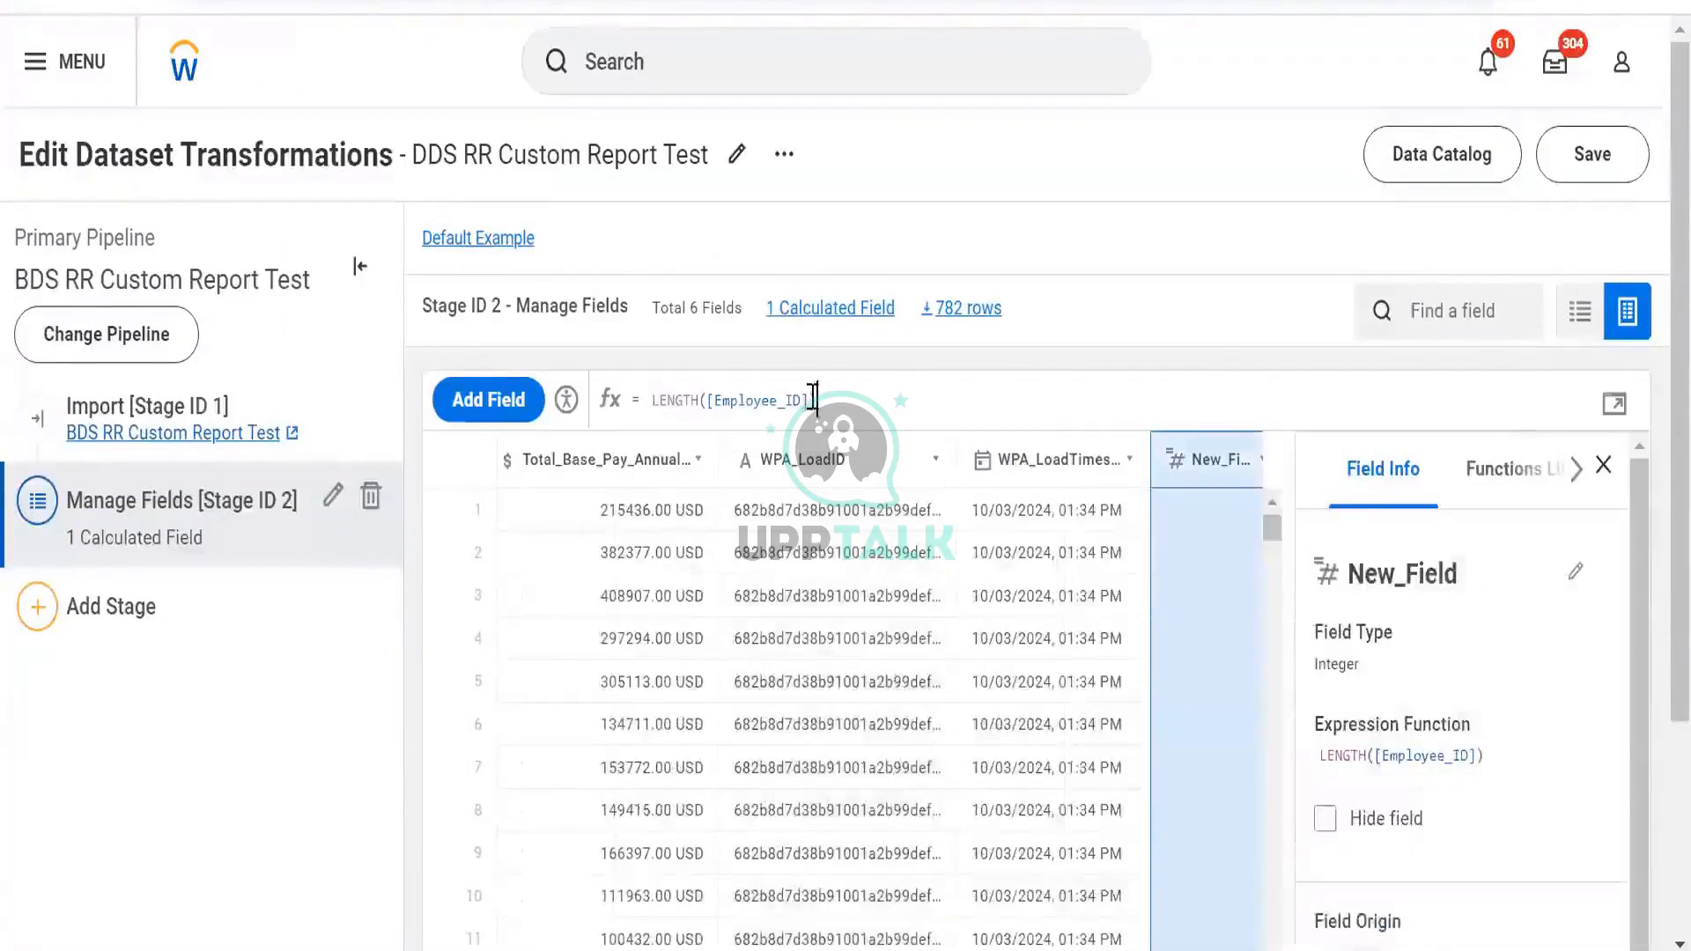
key(ctrl+shift+Left)
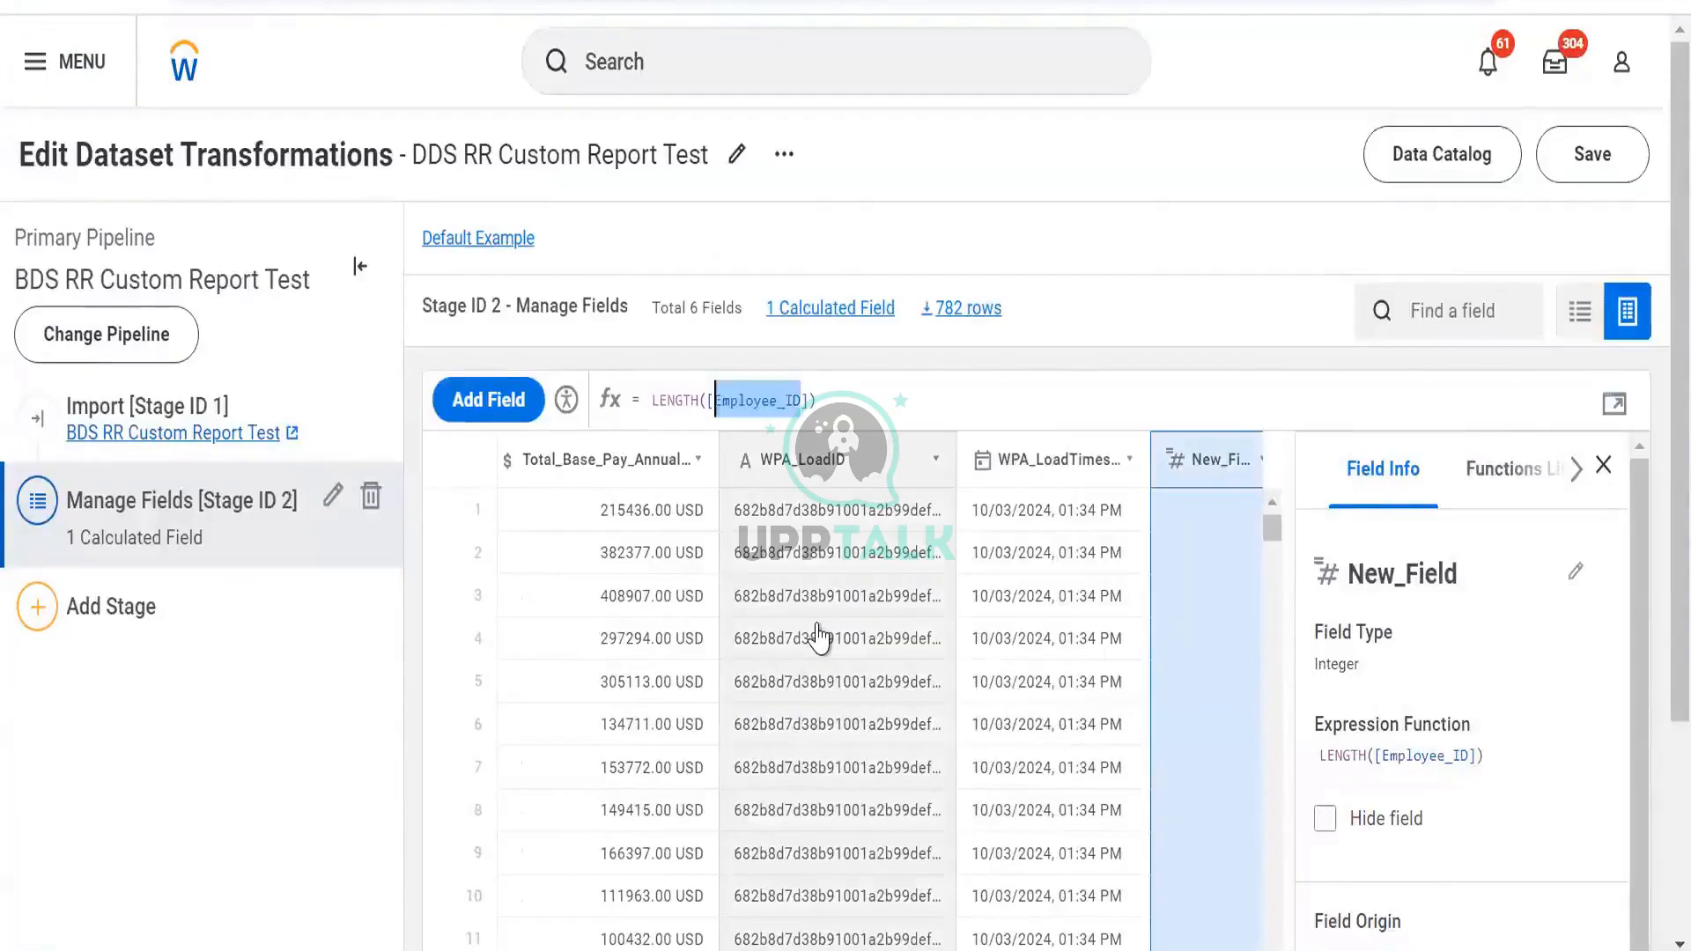
text(w)
key(Down)
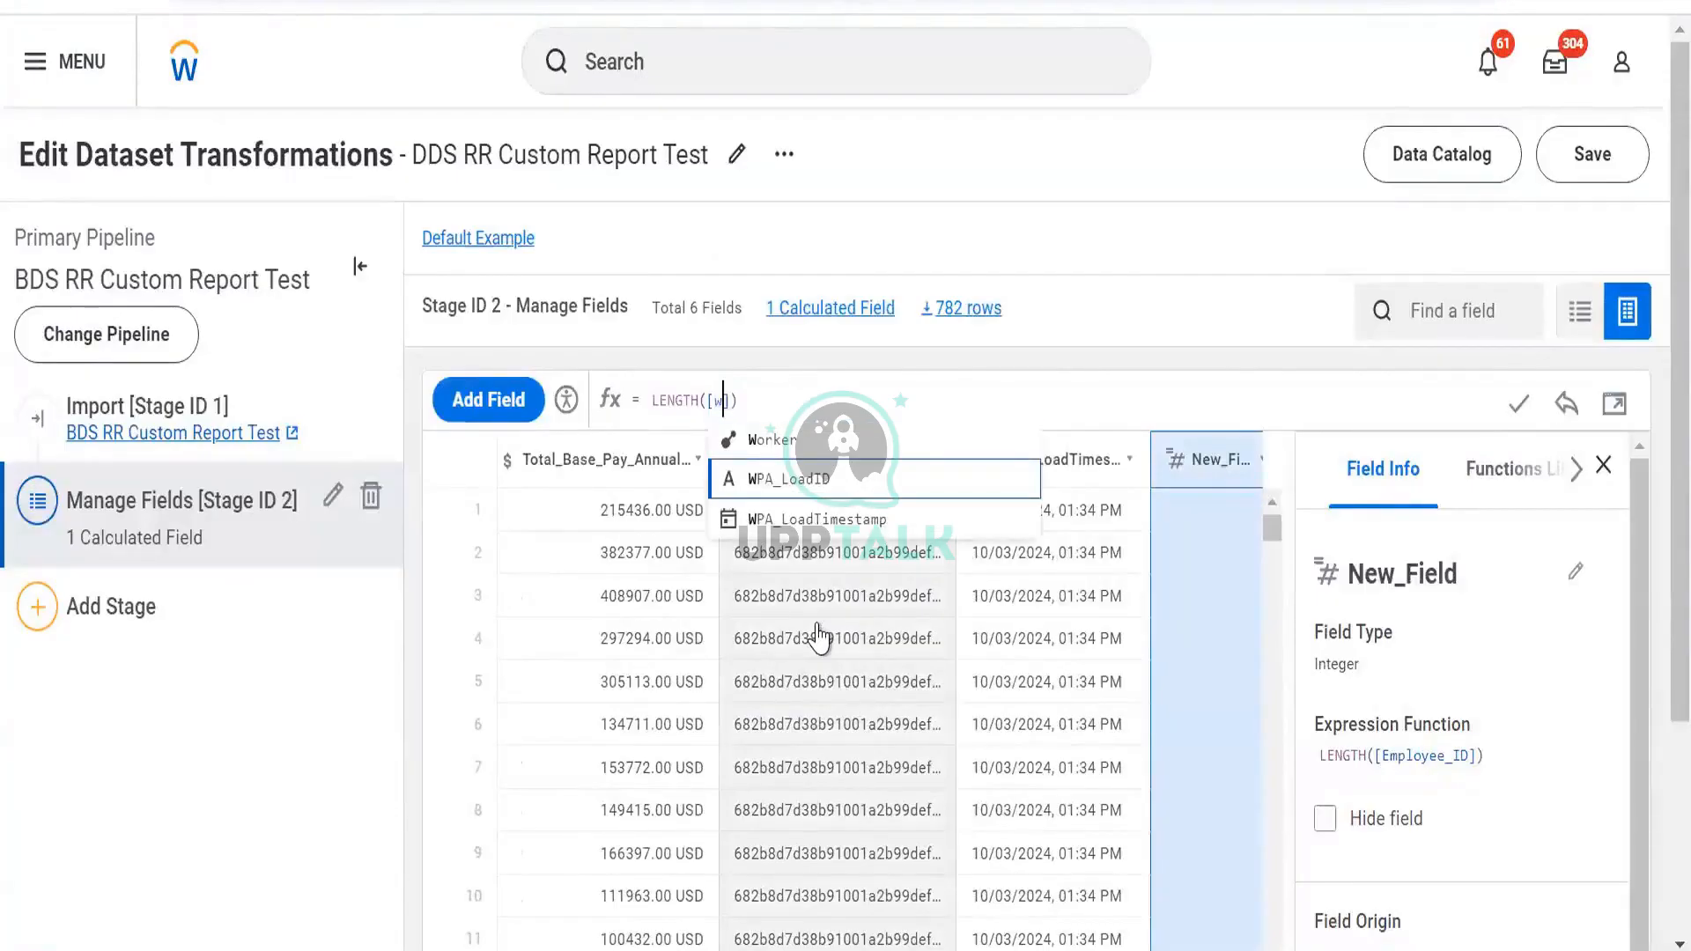
key(Return)
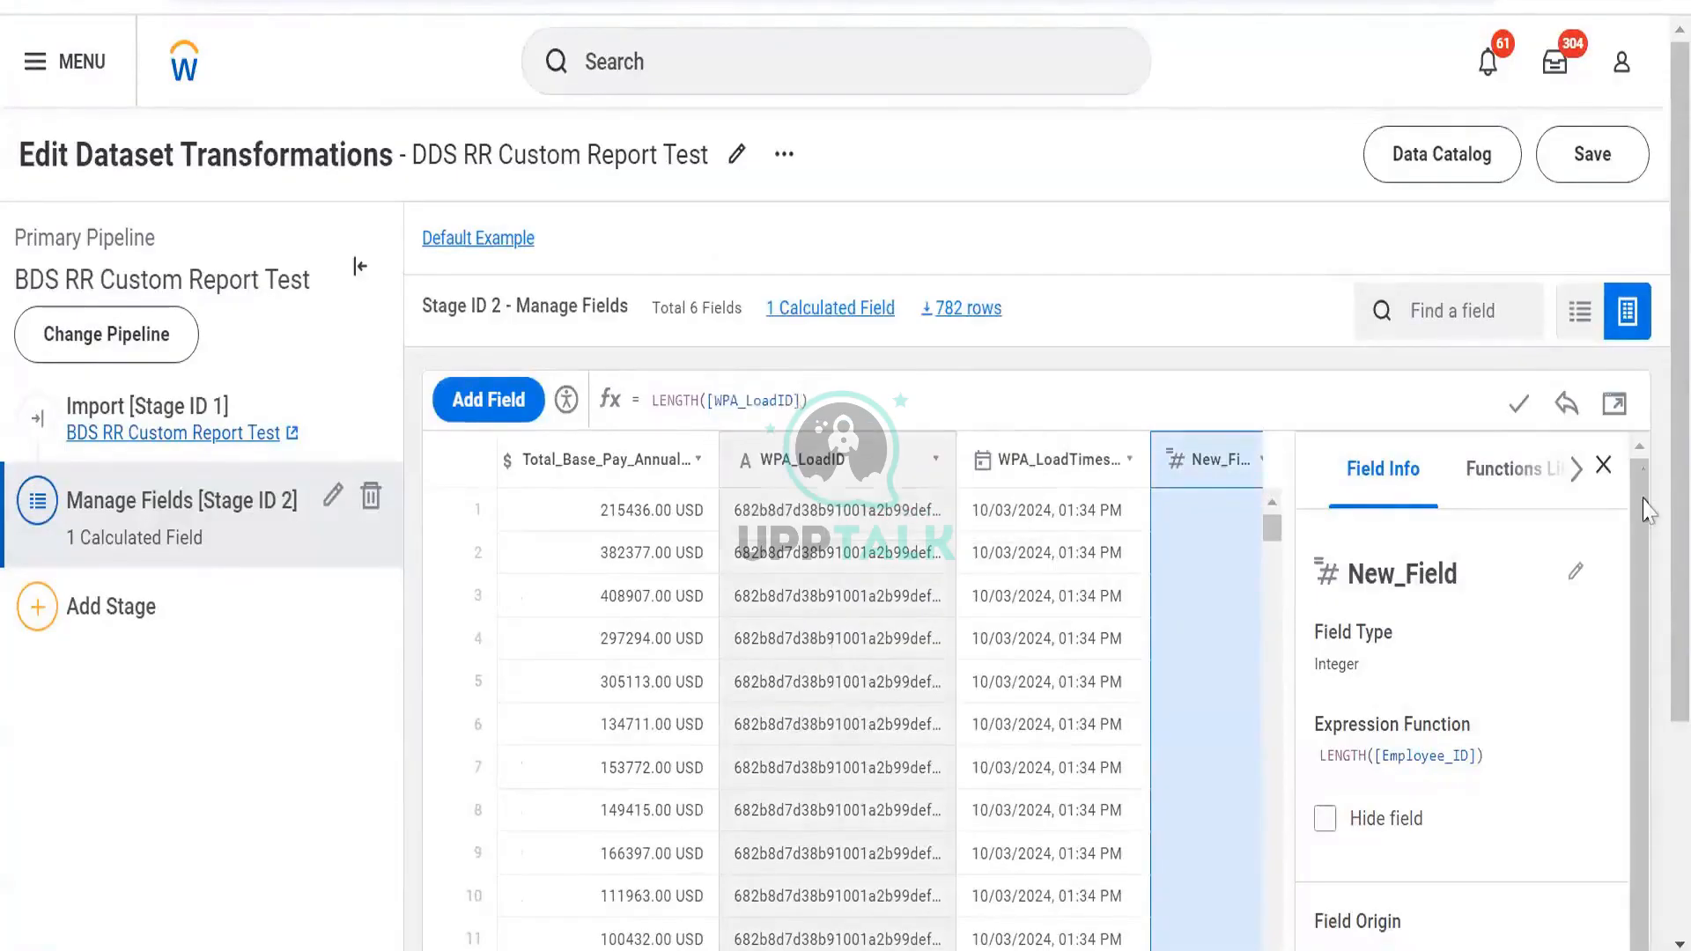
click(1507, 404)
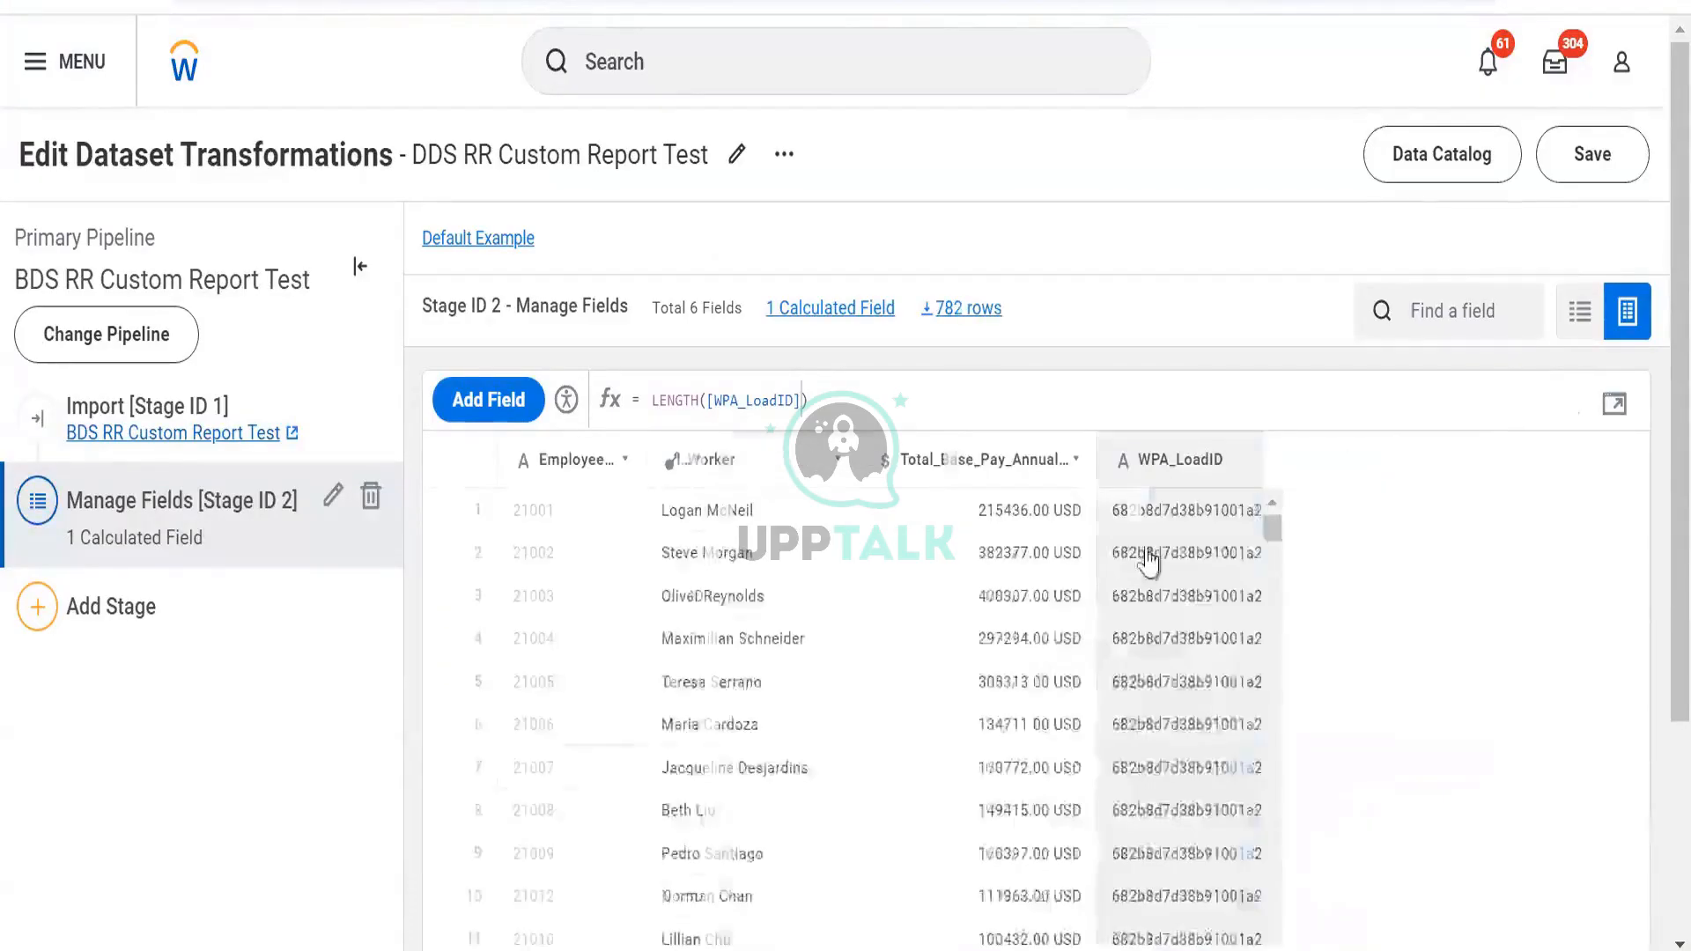
click(1605, 468)
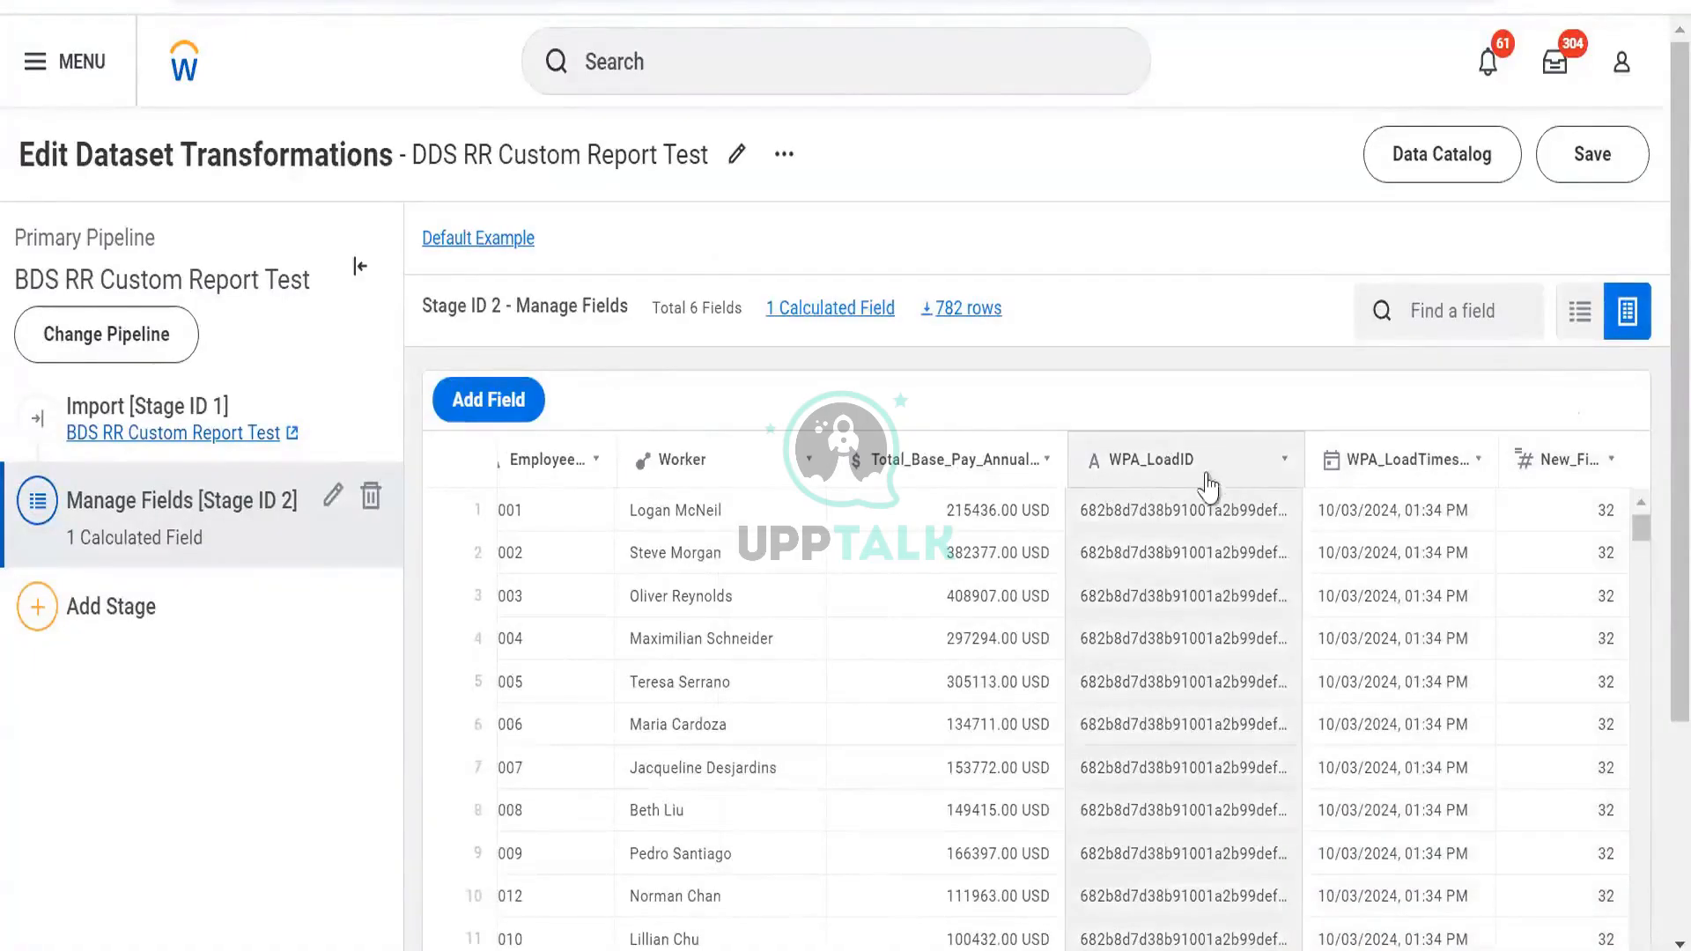
scroll(1177, 604, down, 5)
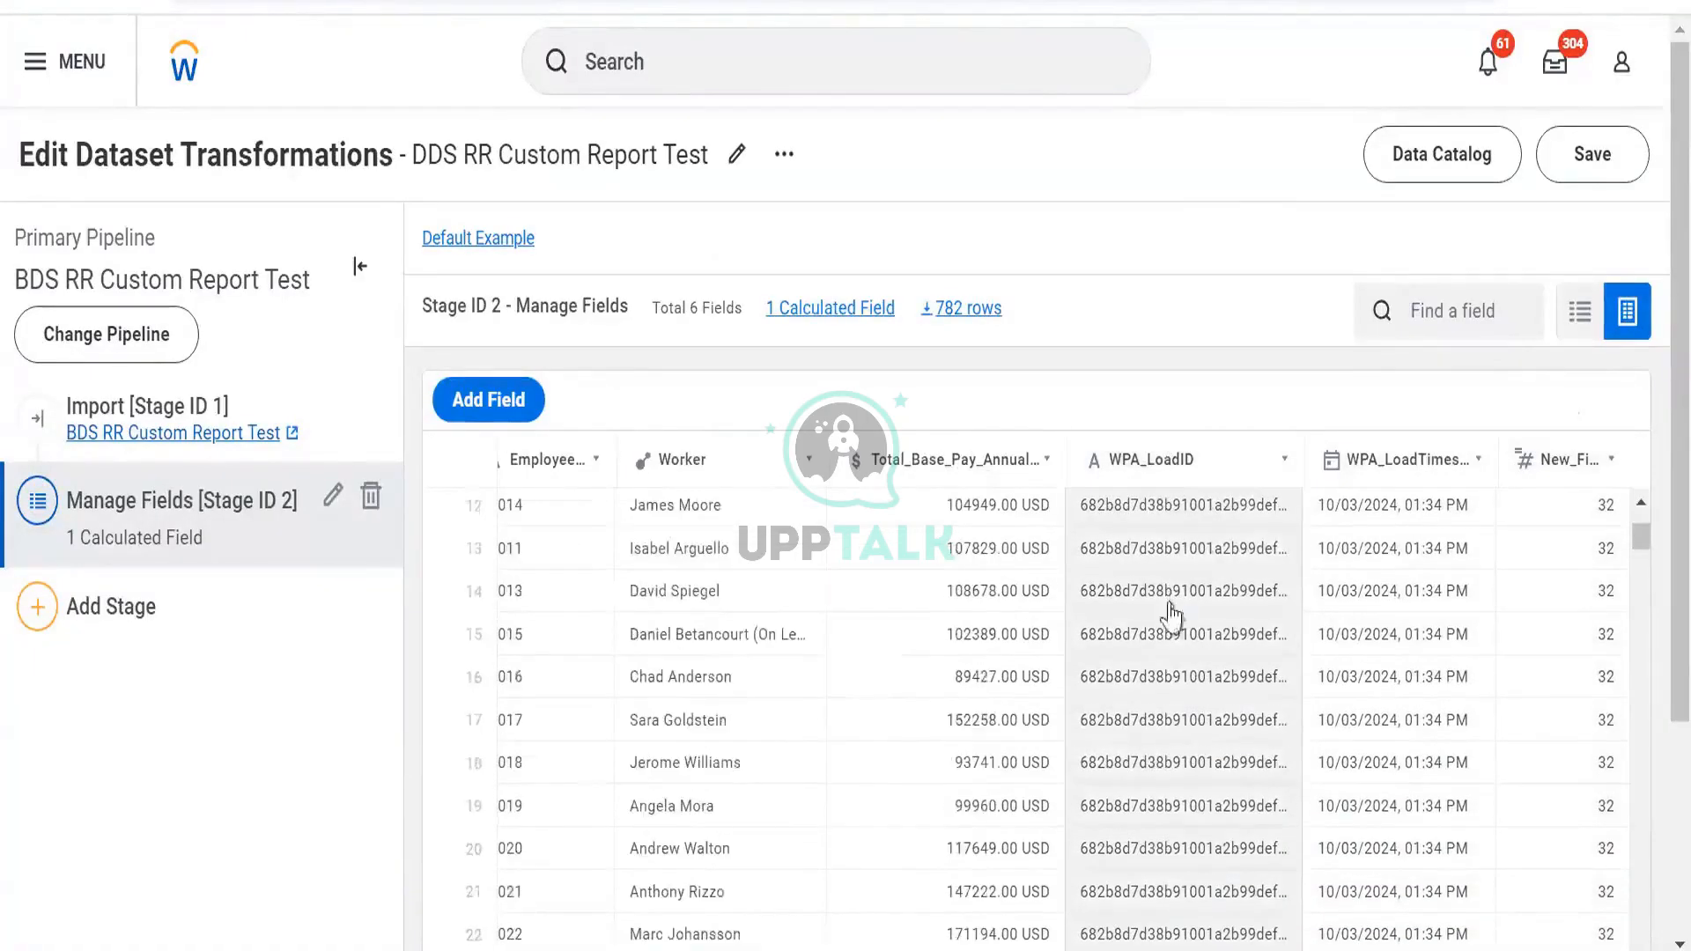
scroll(1245, 684, down, 3)
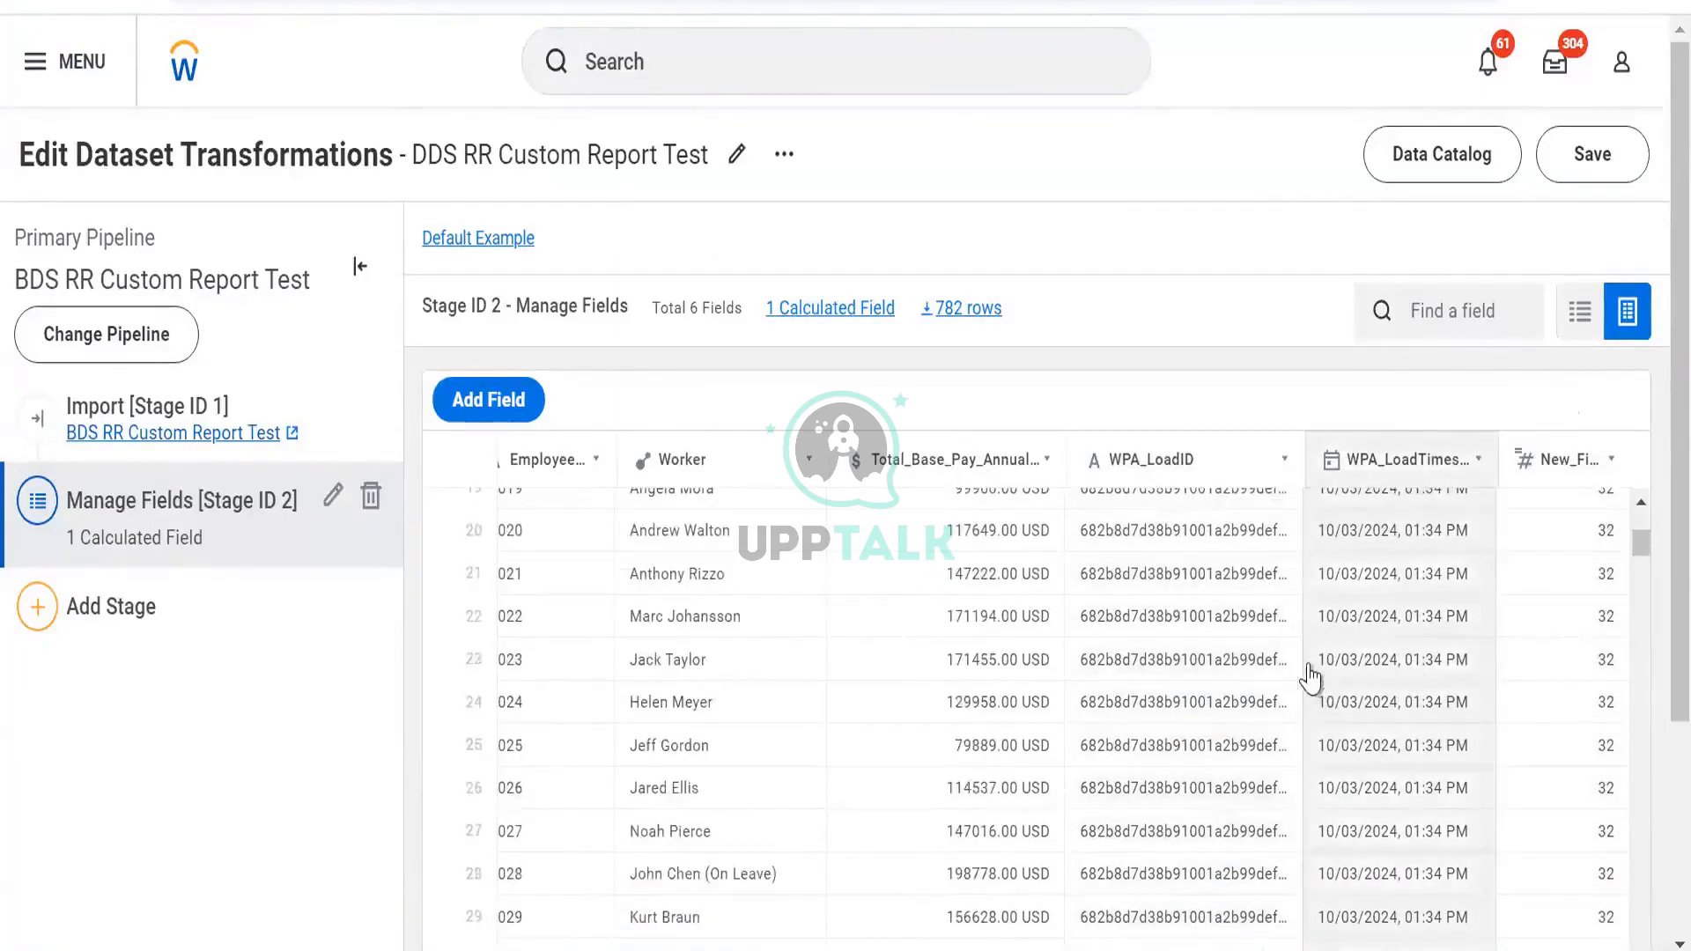
scroll(1311, 677, up, 2)
scroll(1311, 676, up, 7)
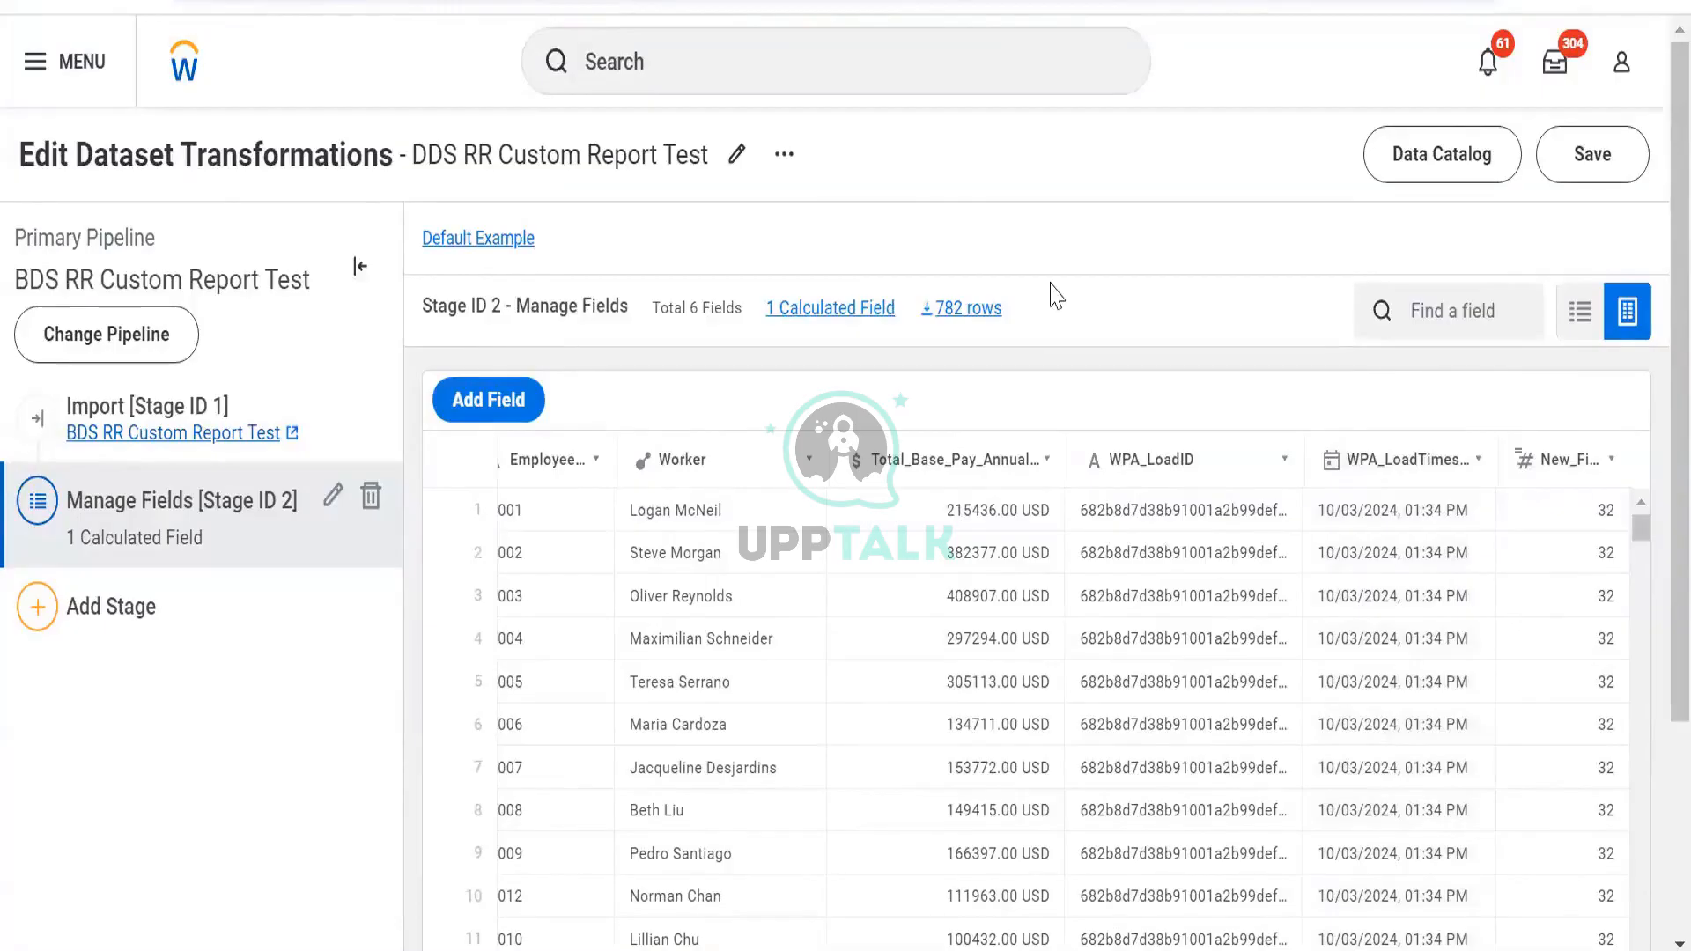
key(alt+Tab)
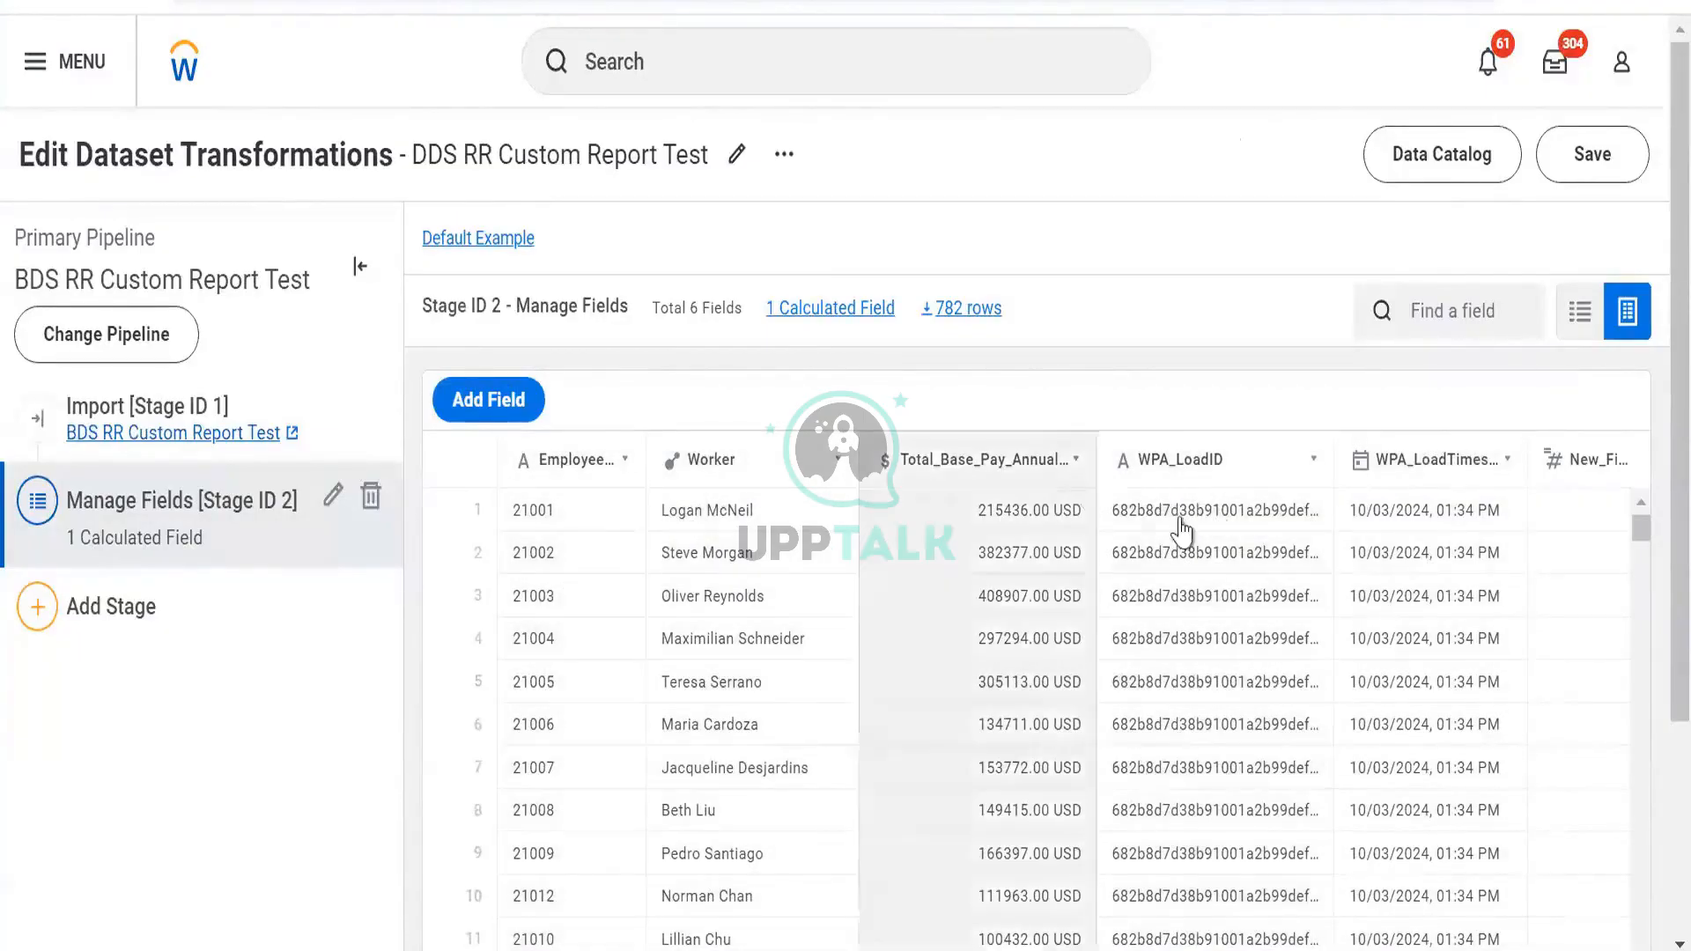
Replace New_Field's formula with CONCAT([Employee_ID],[WPA_LoadID]) and apply it
click(1586, 467)
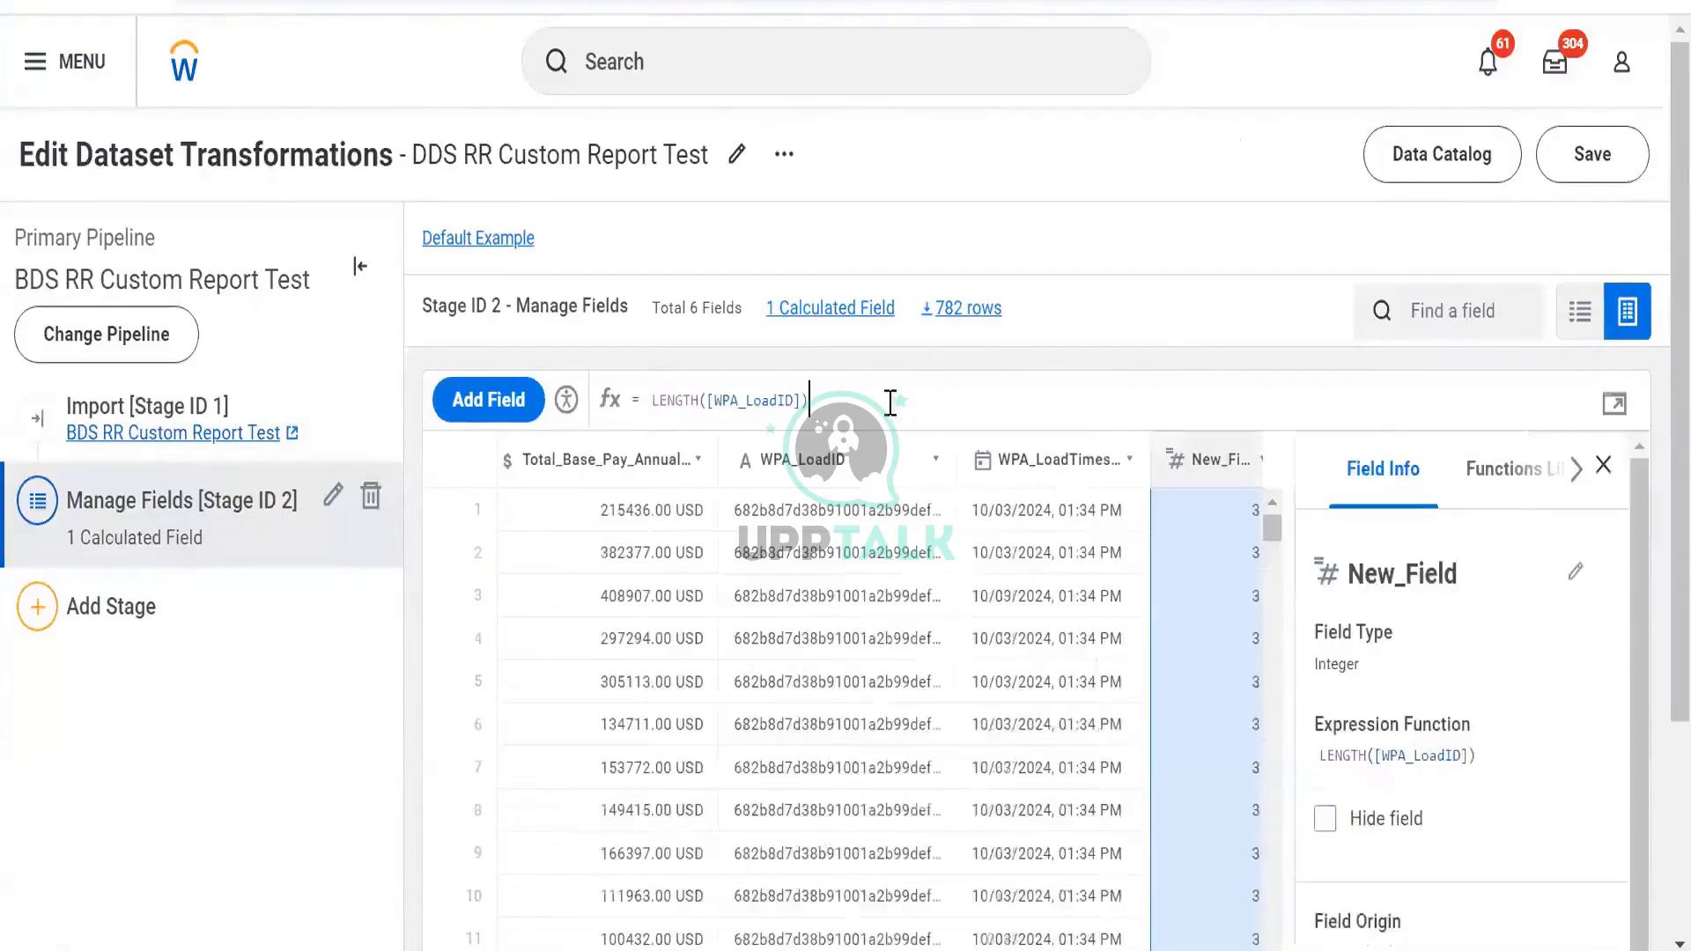
drag(758, 414, 831, 400)
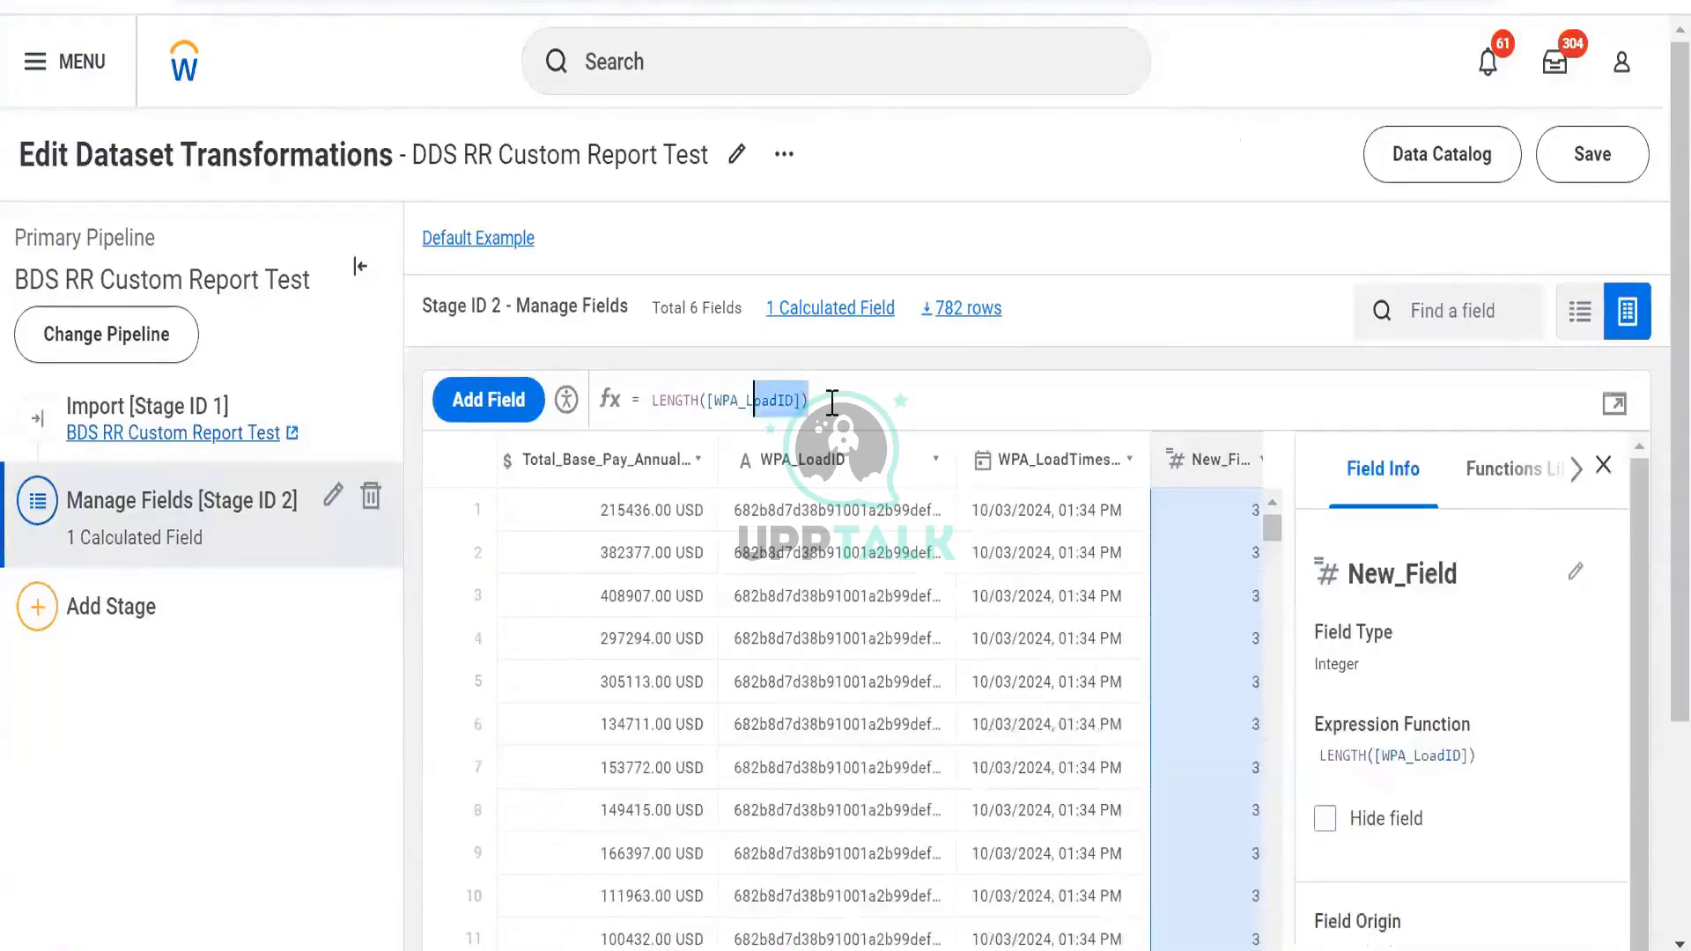
key(ctrl+a)
key(BackSpace)
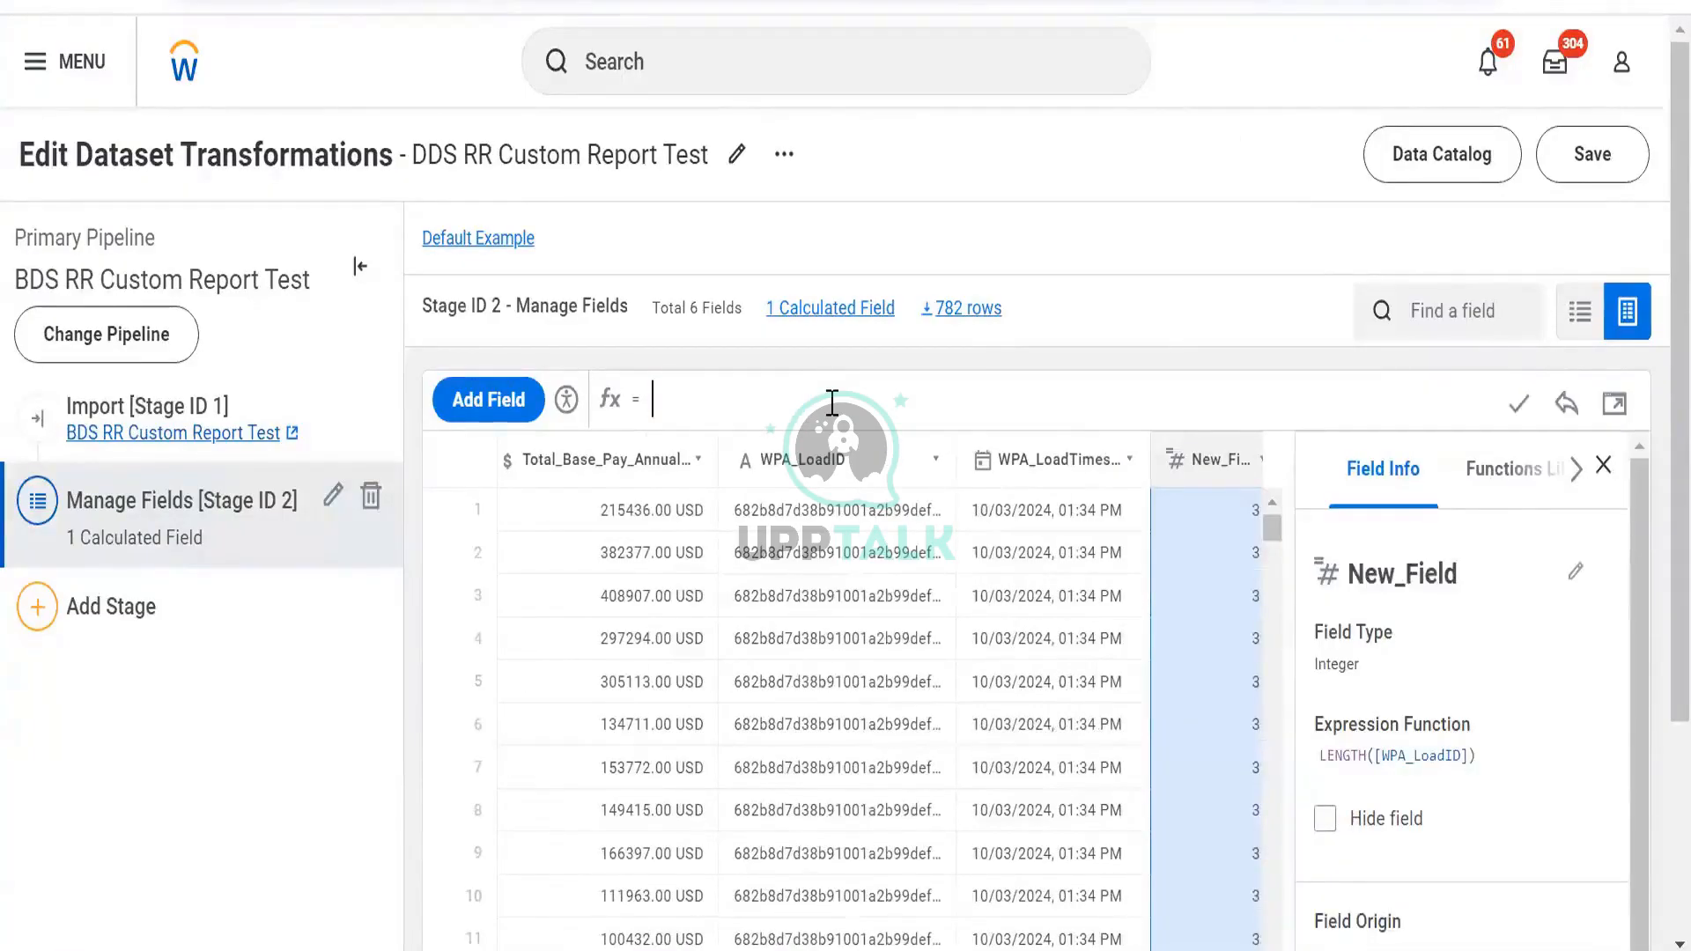
text(conc)
key(Return)
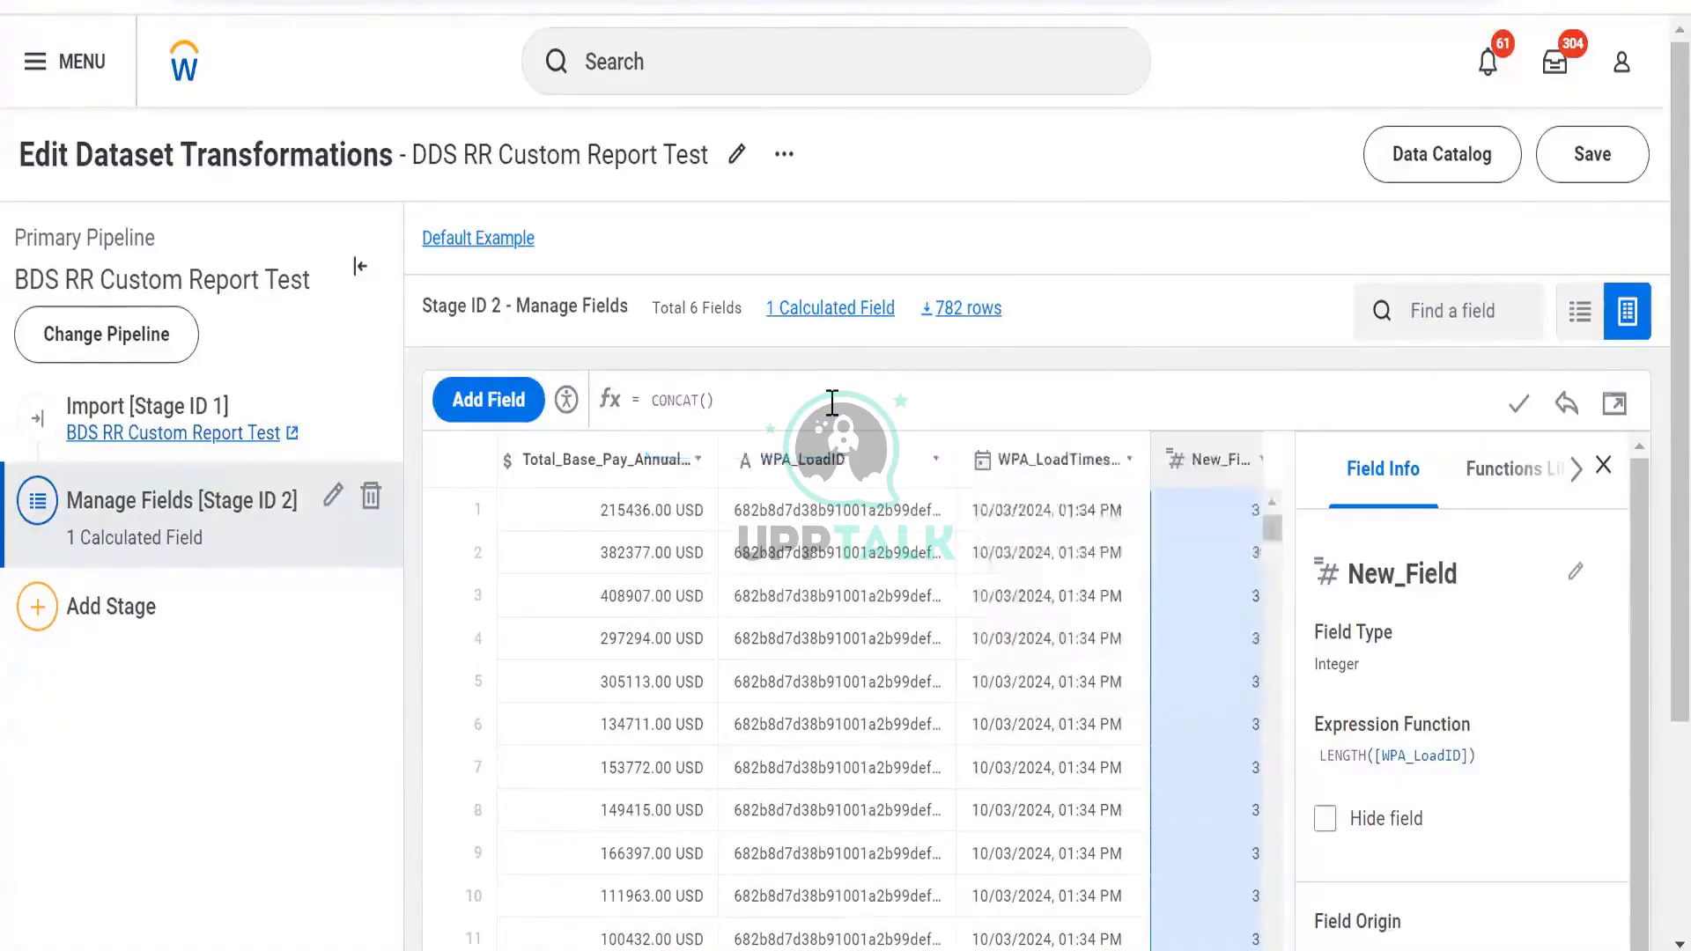
text([em)
key(Return)
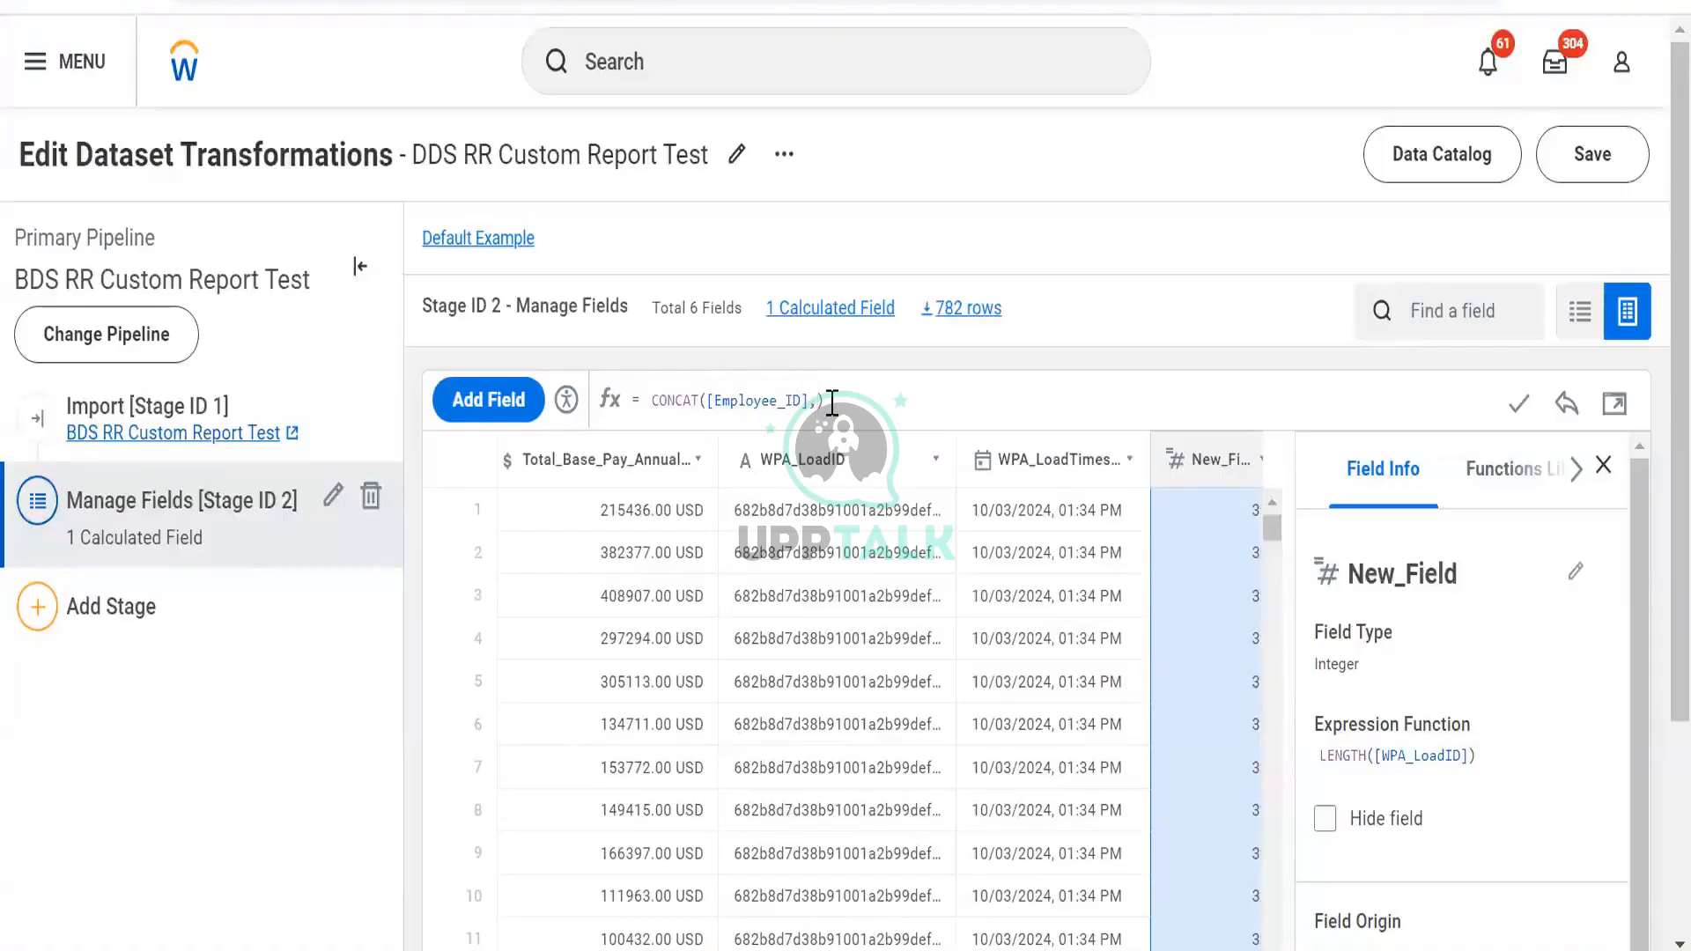
text(,[w)
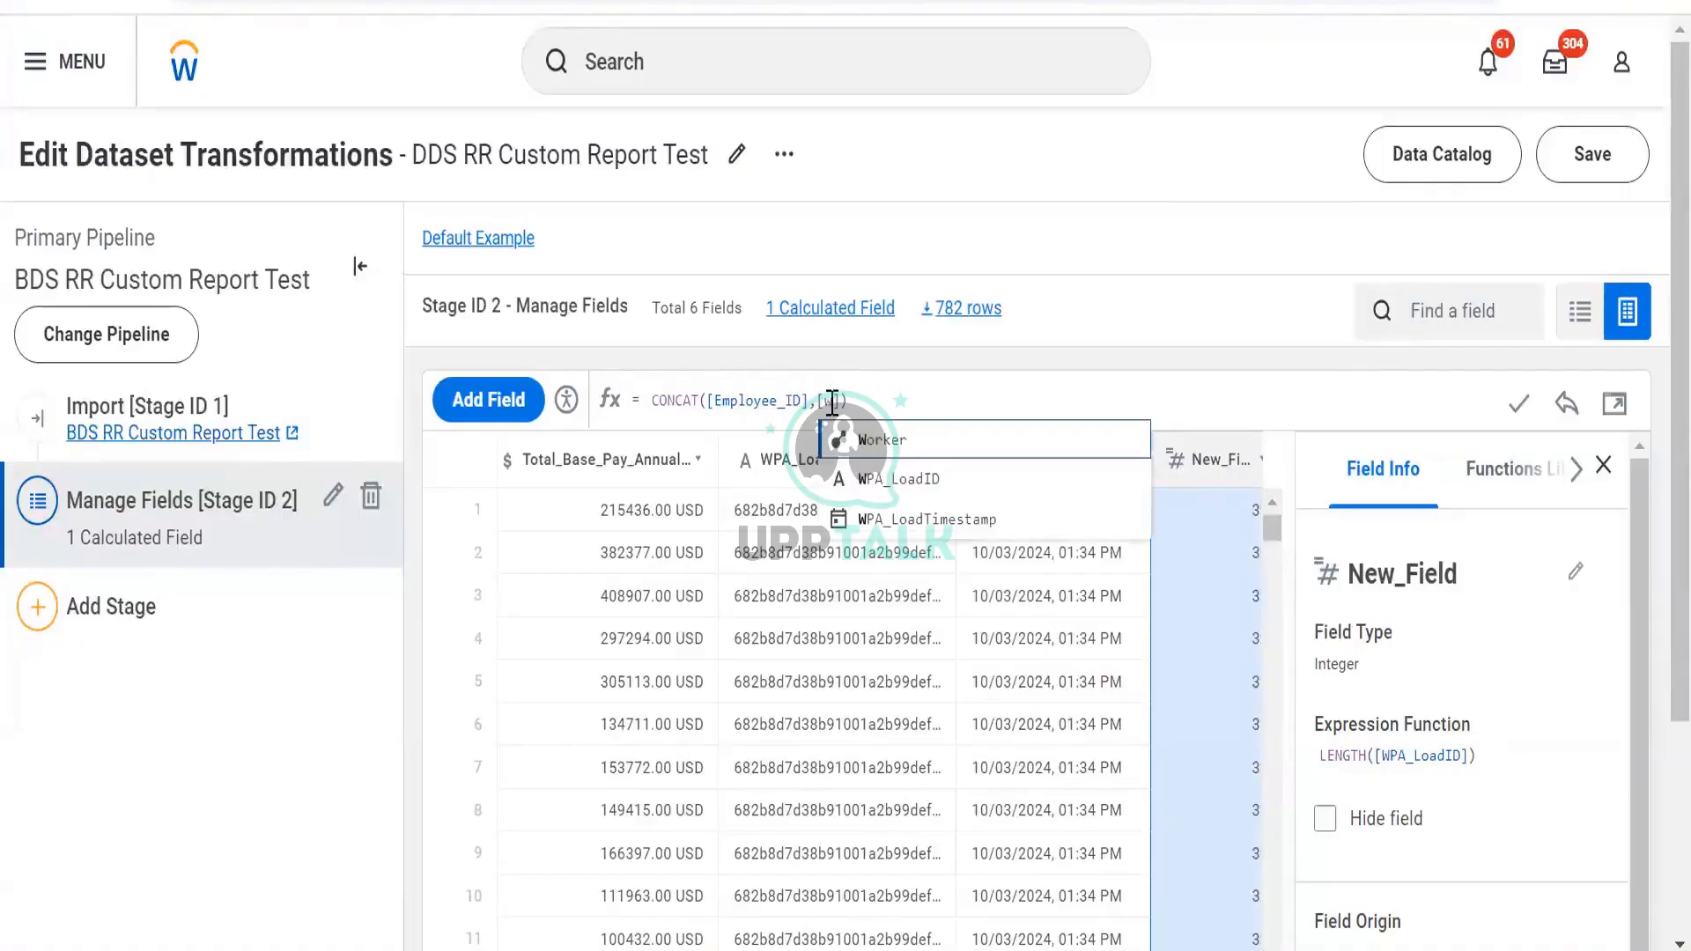
key(Down)
key(Return)
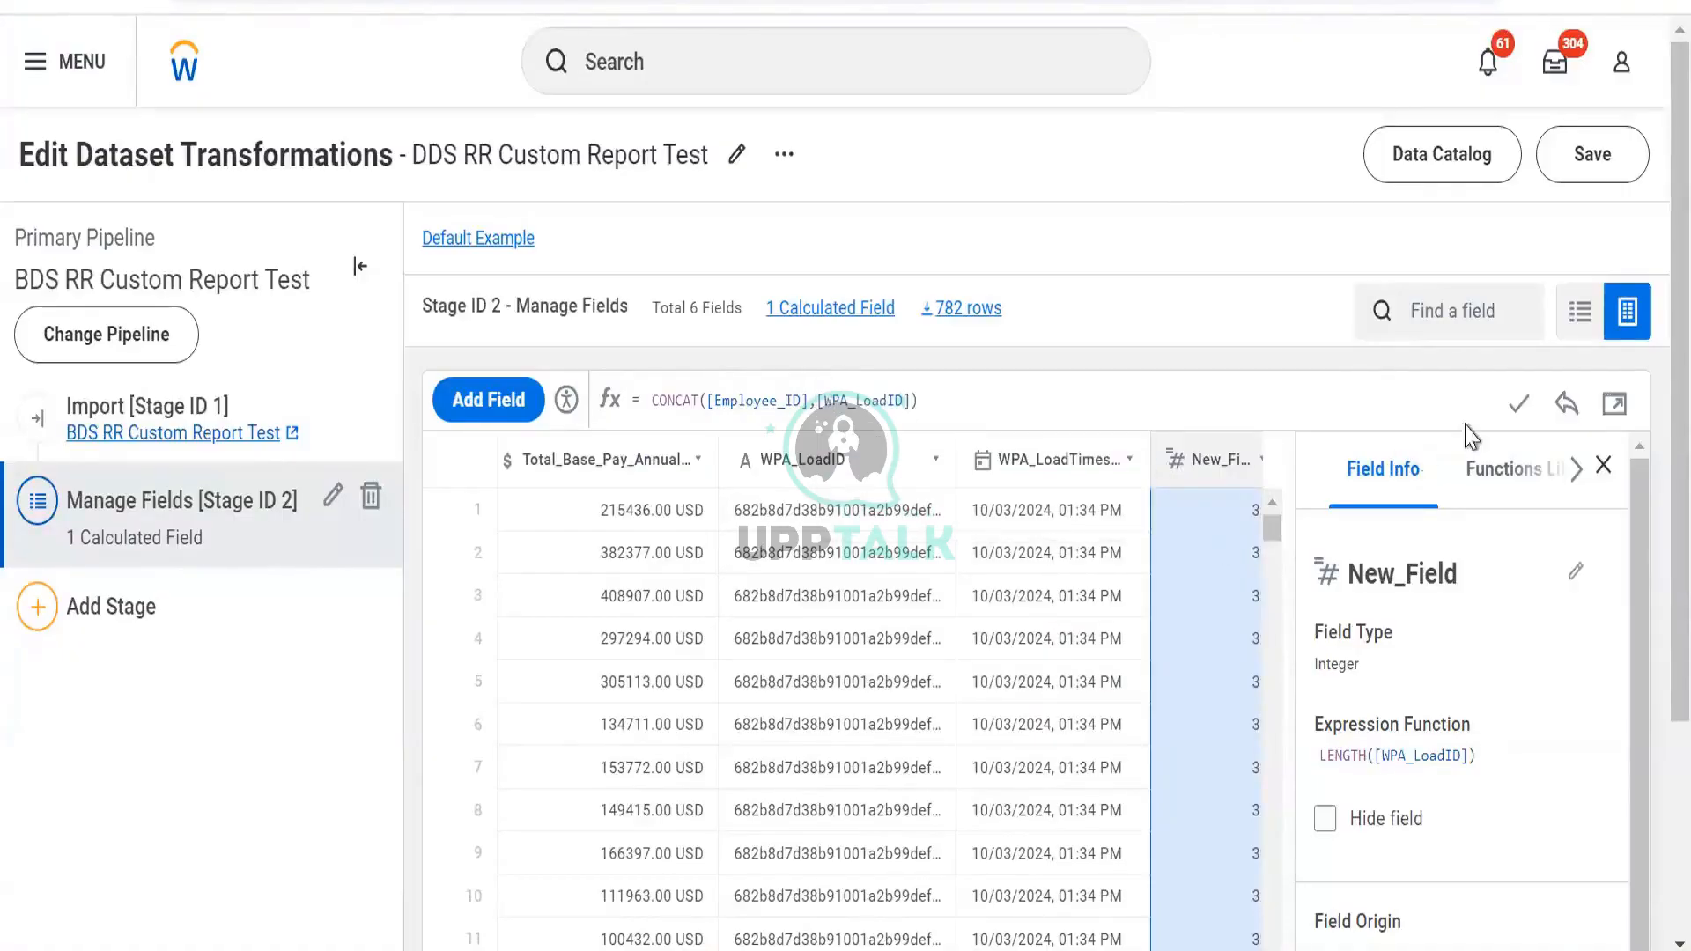
click(1518, 407)
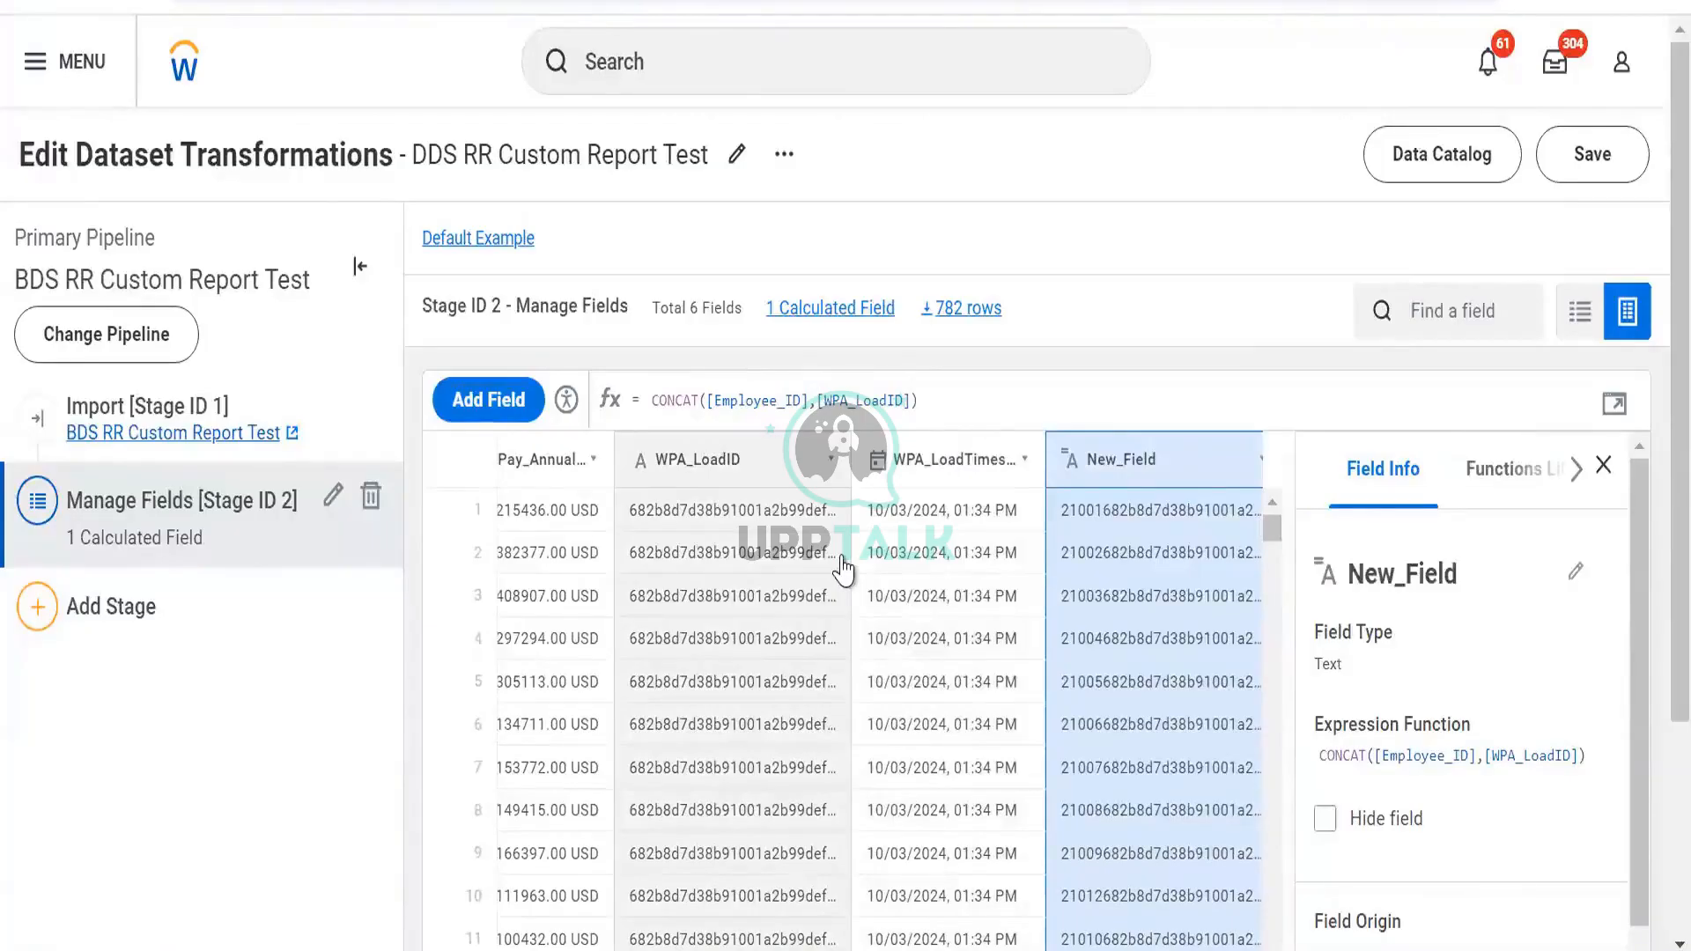
Add a "*******" separator, then change it to "Dev": CONCAT([Employee_ID],"Dev",[WPA_LoadID])
text(")
text(*******)
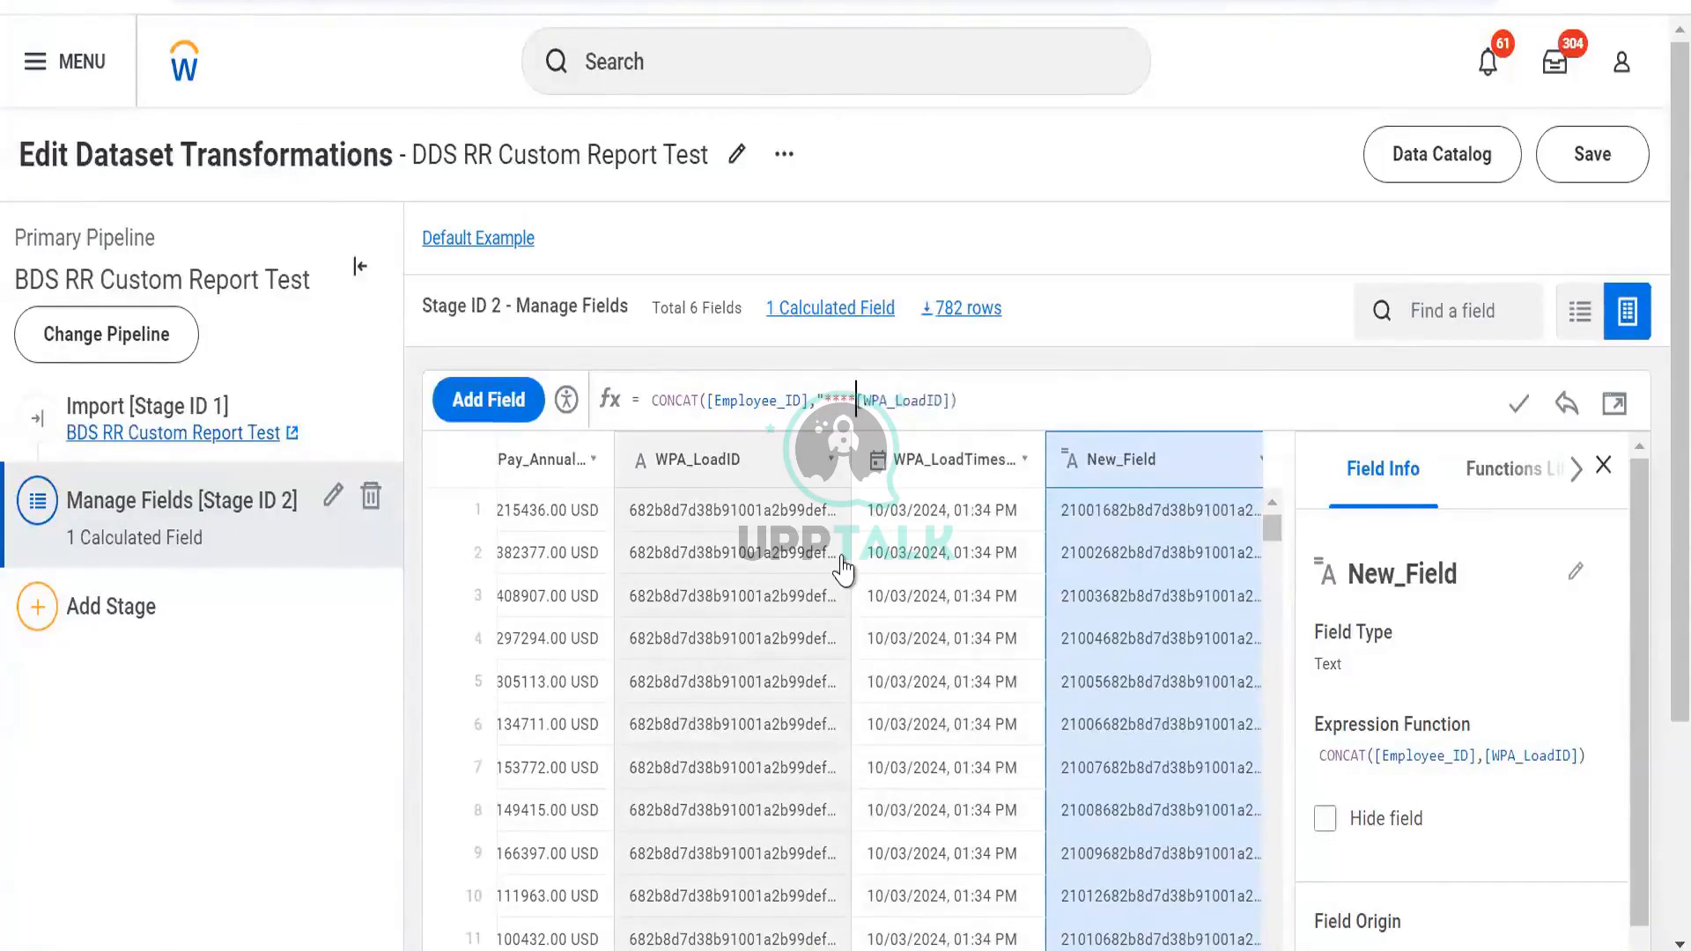
text(")
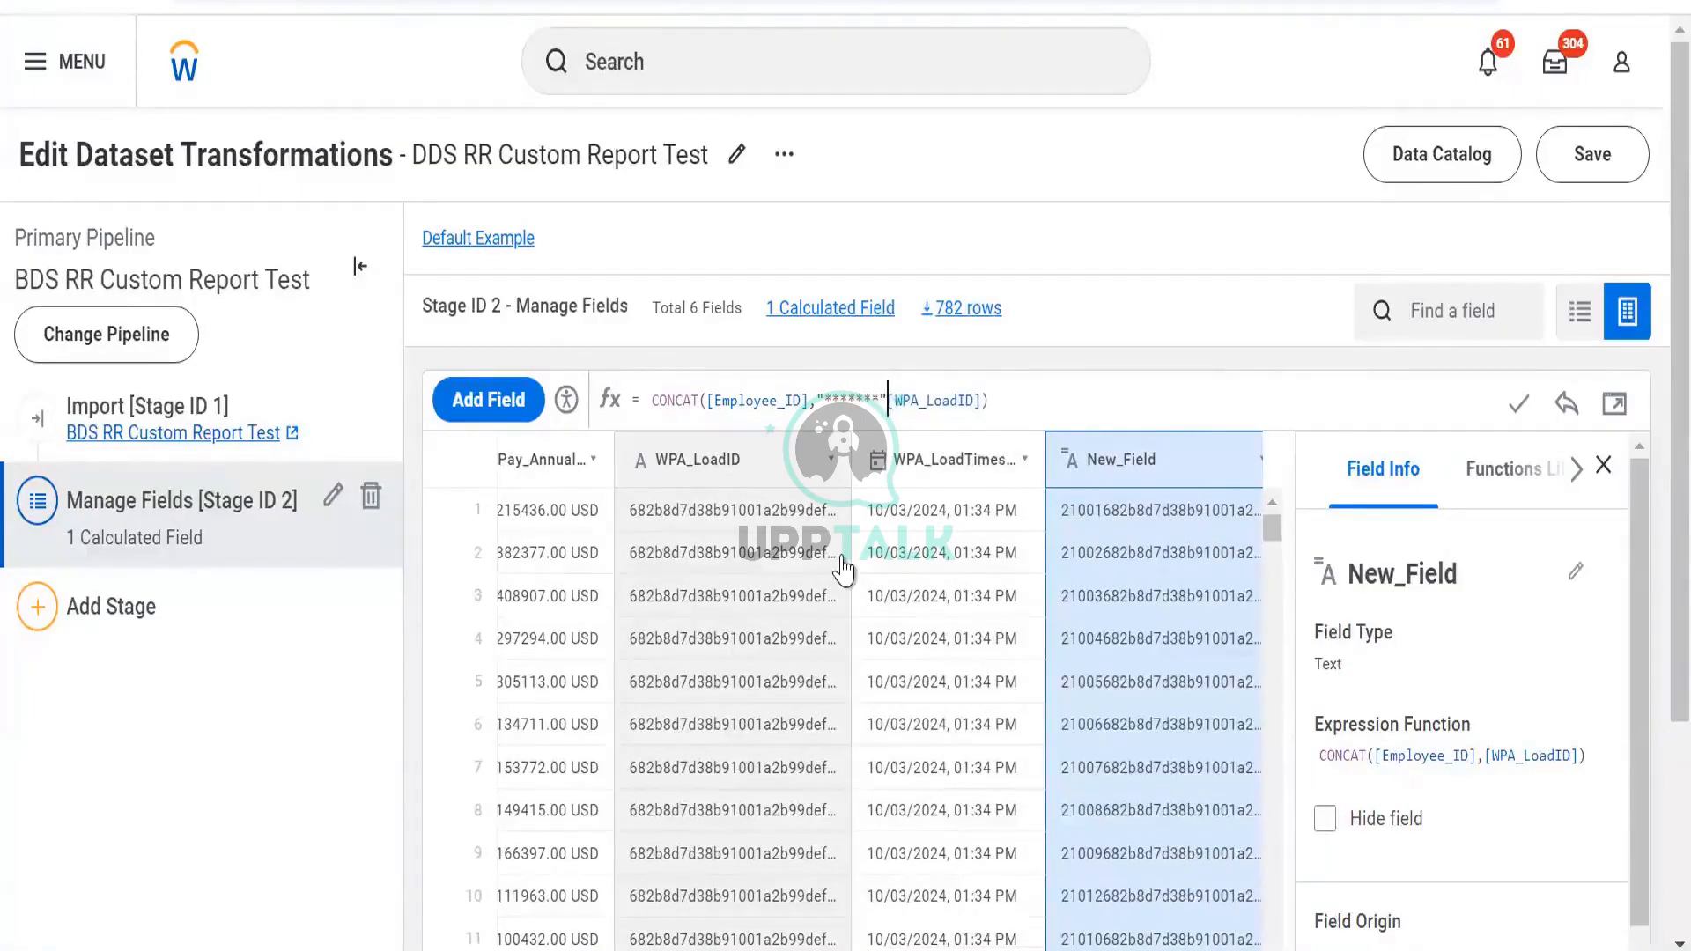
text(,)
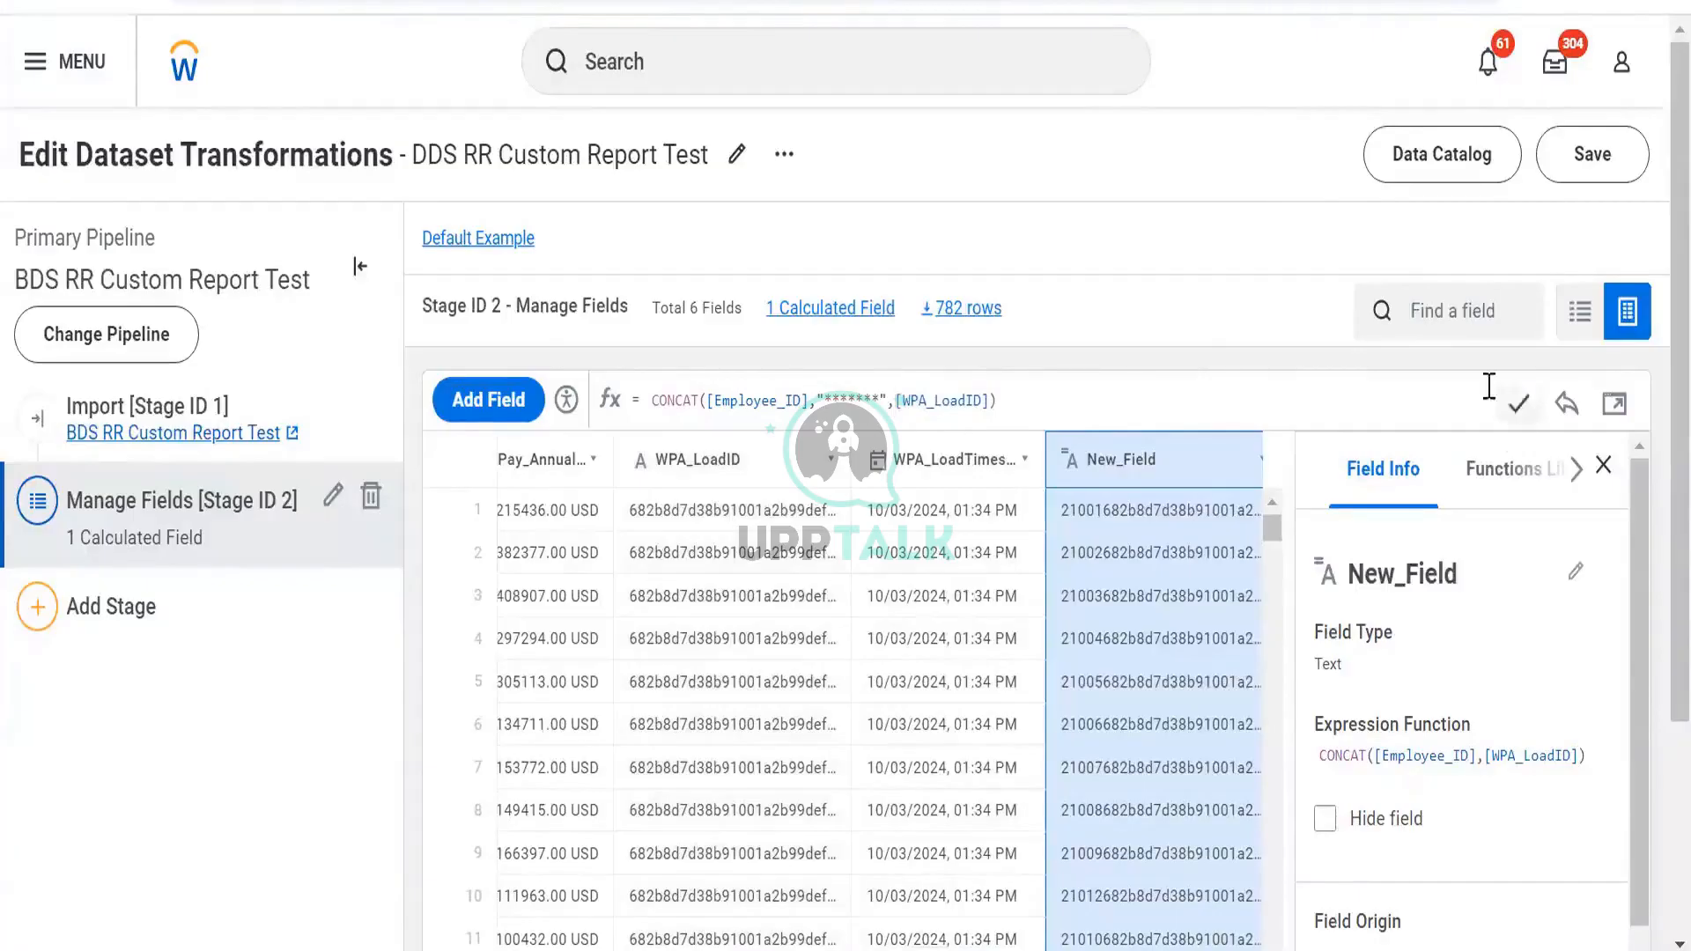
click(1519, 403)
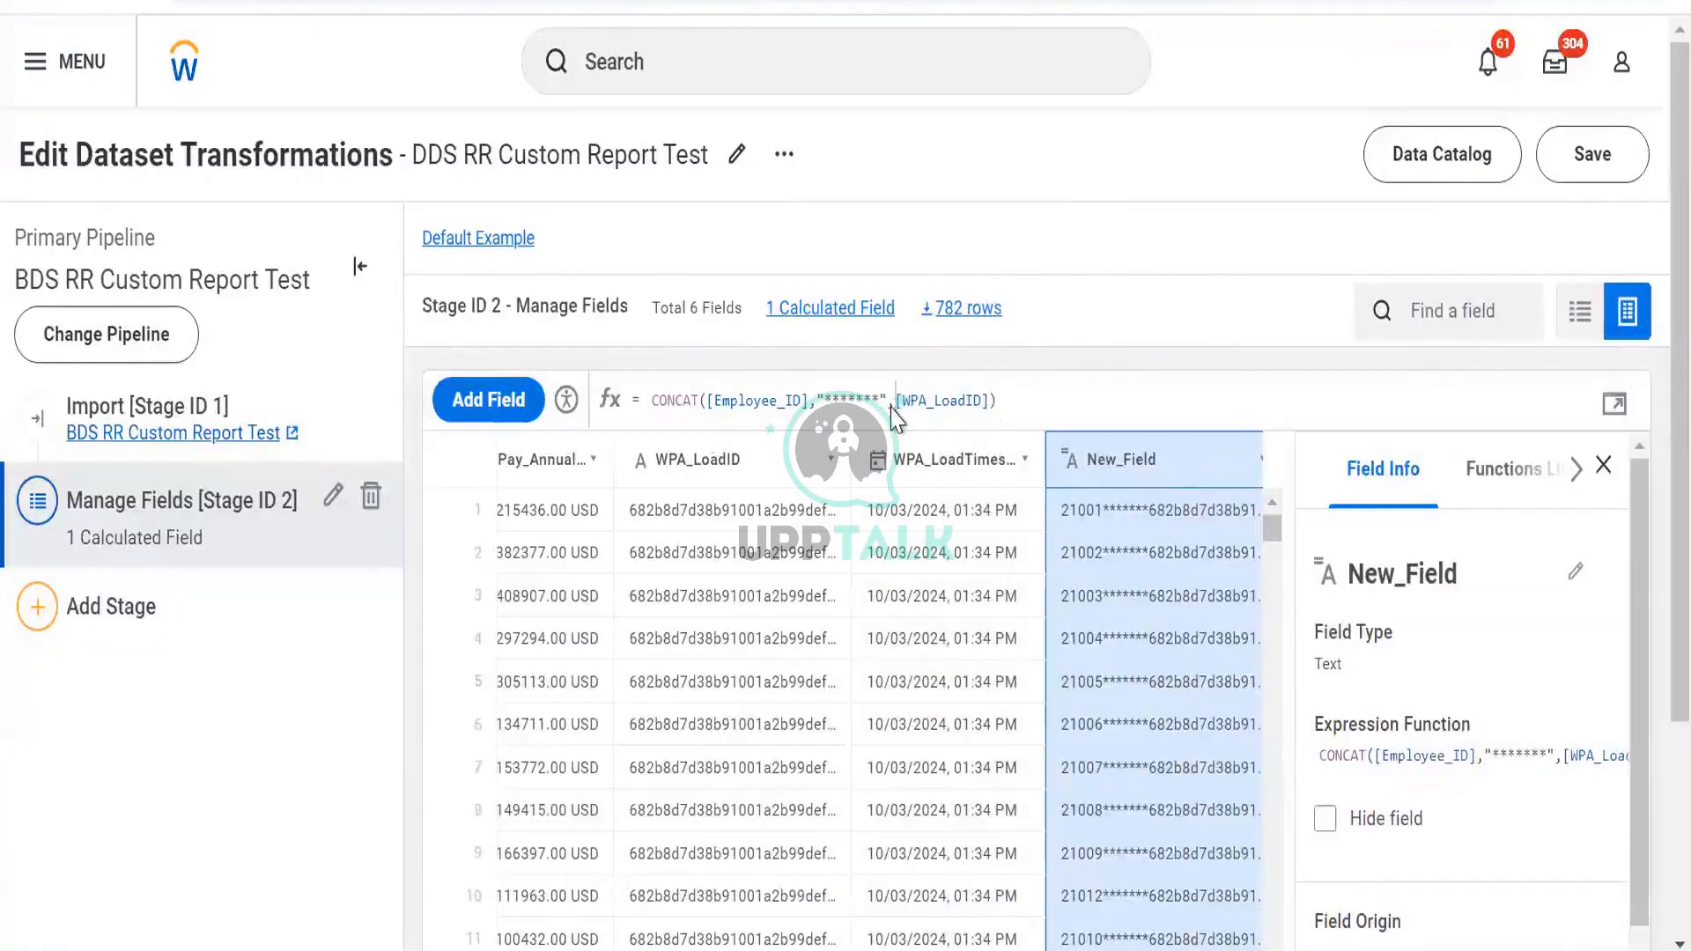
key(Left)
key(Left)
key(Left)
key(Right)
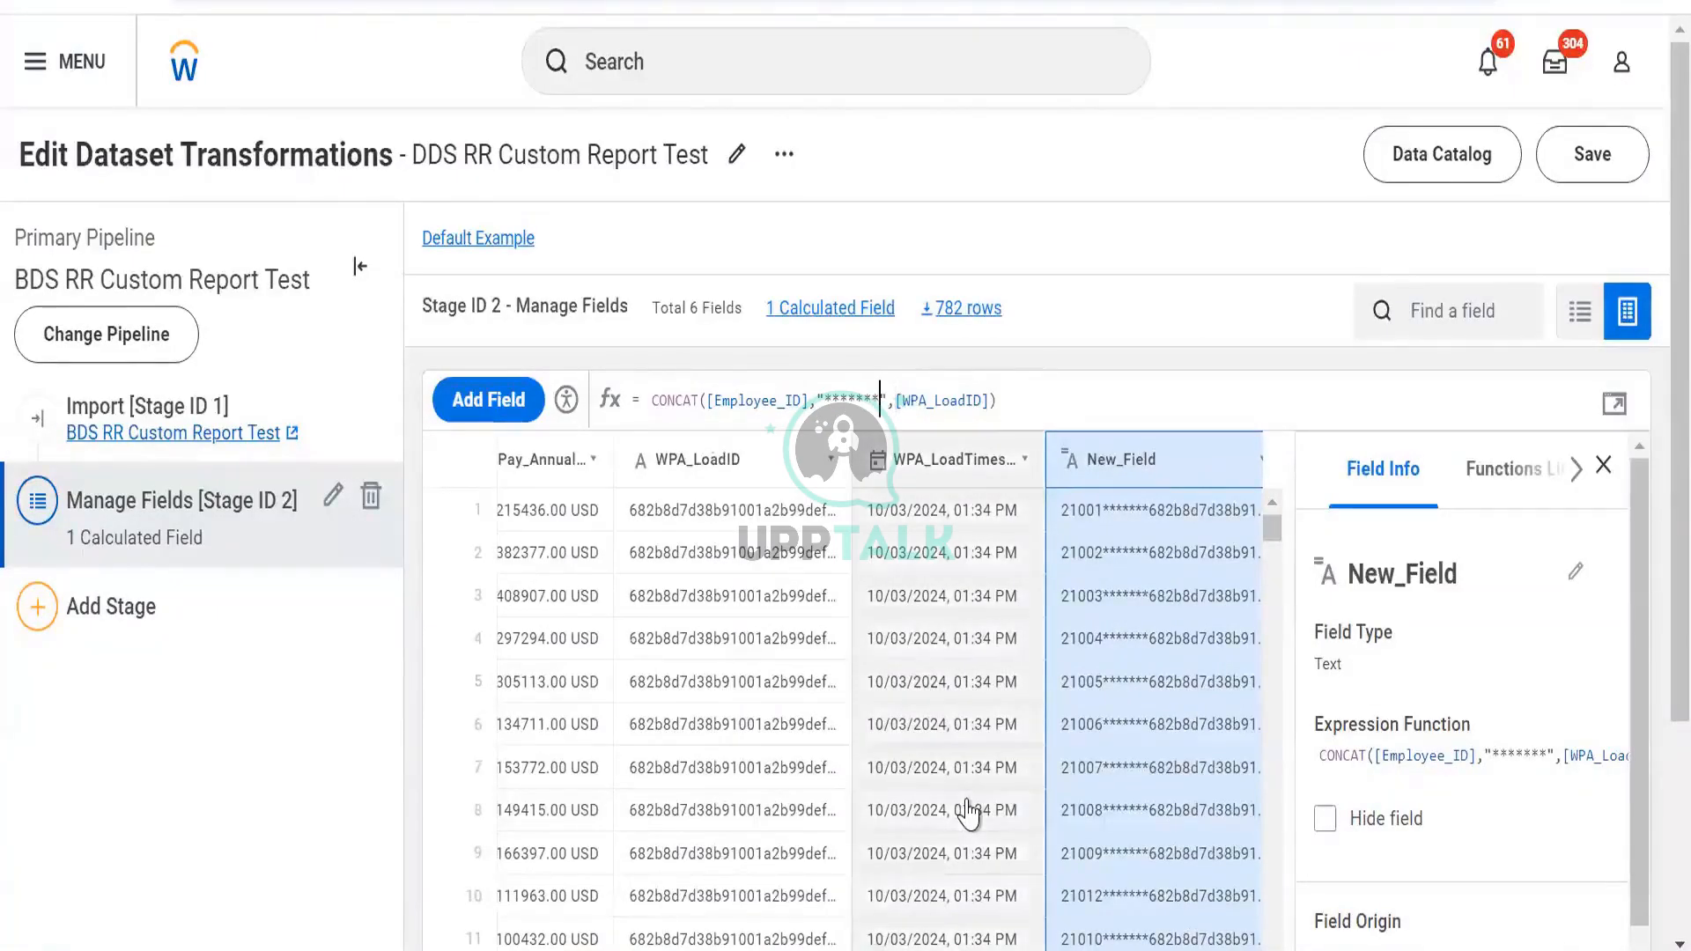
key(ctrl+shift+Left)
key(shift+Right)
key(shift+Right)
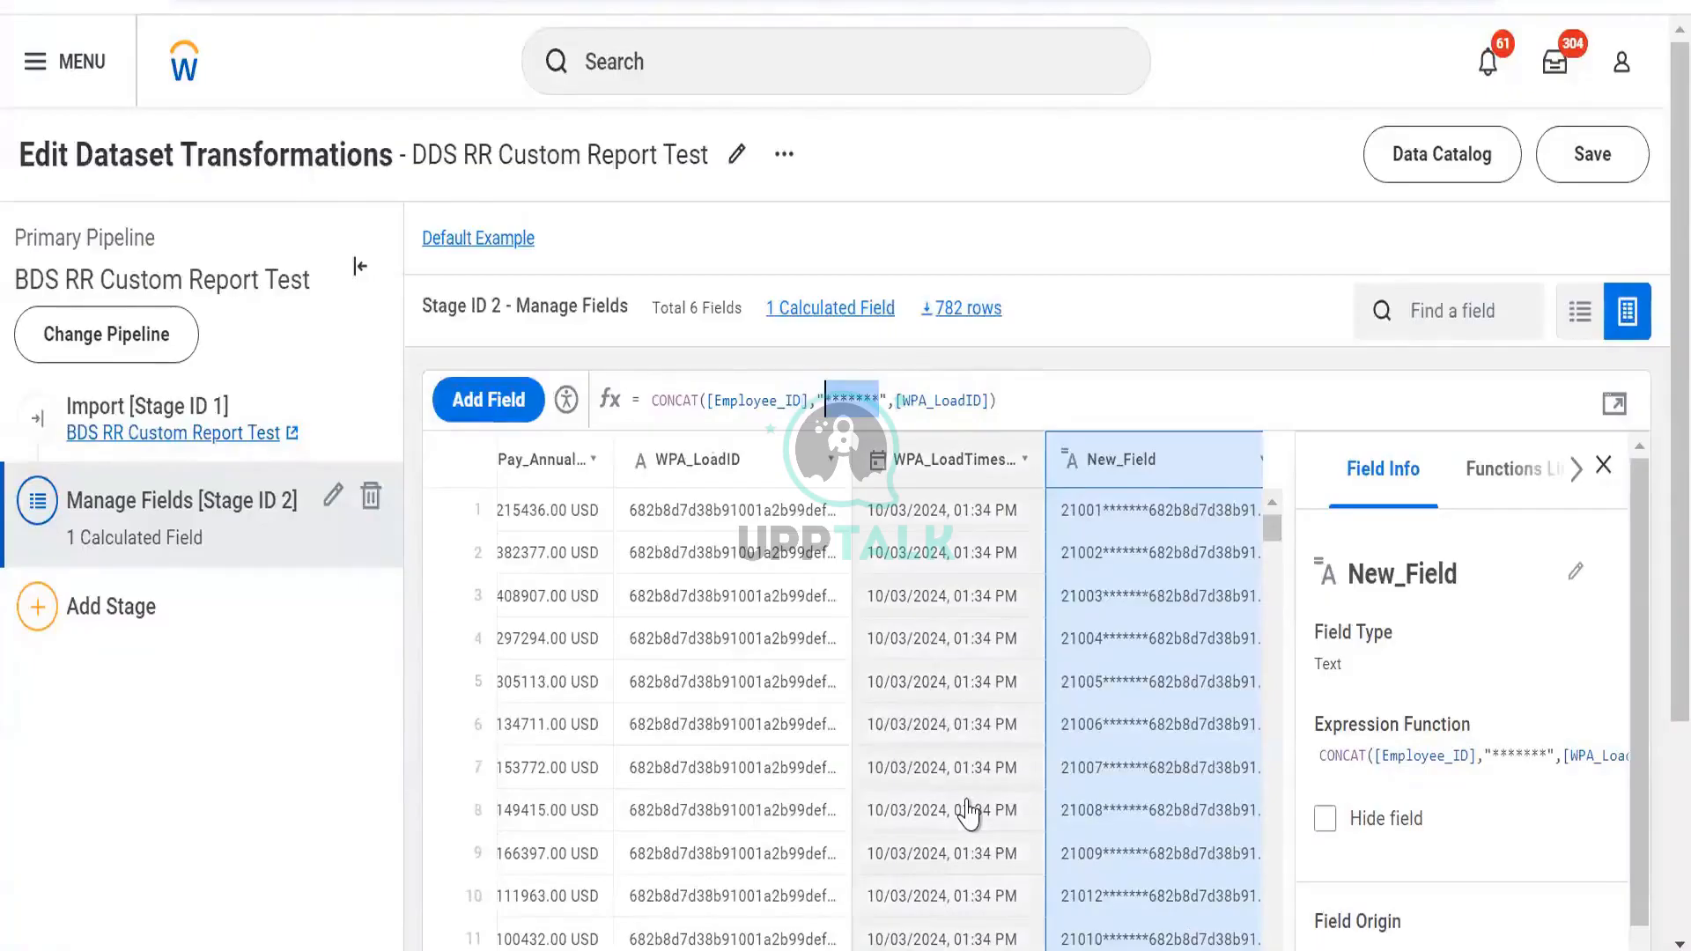
text(Dev)
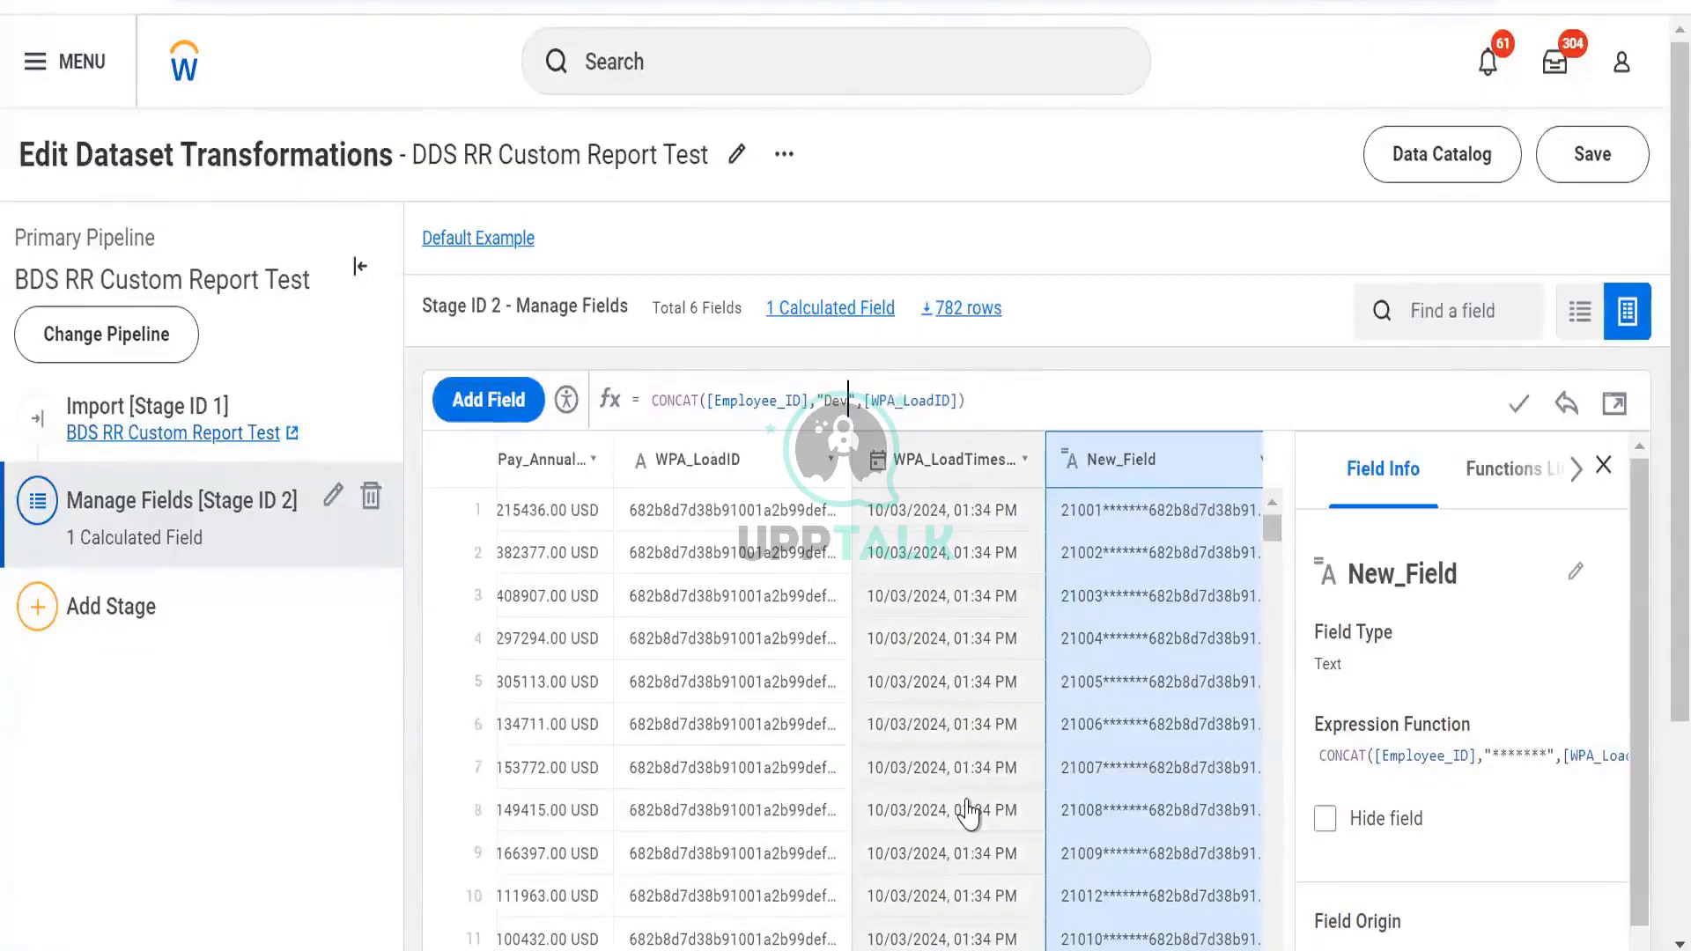
click(1522, 398)
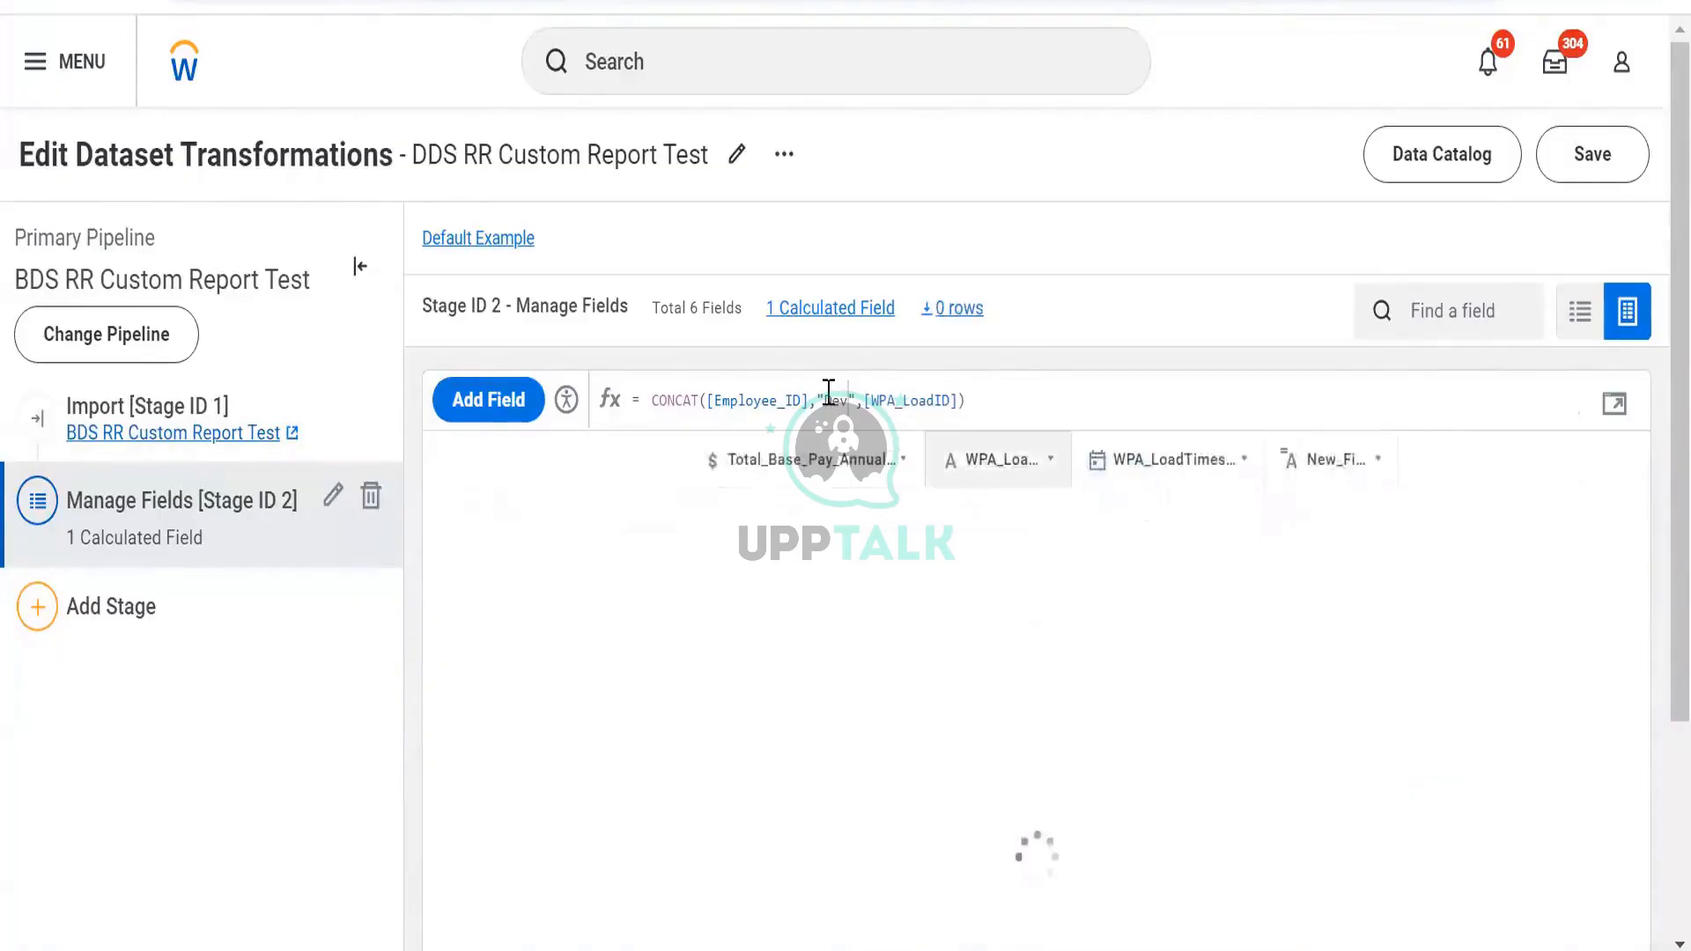
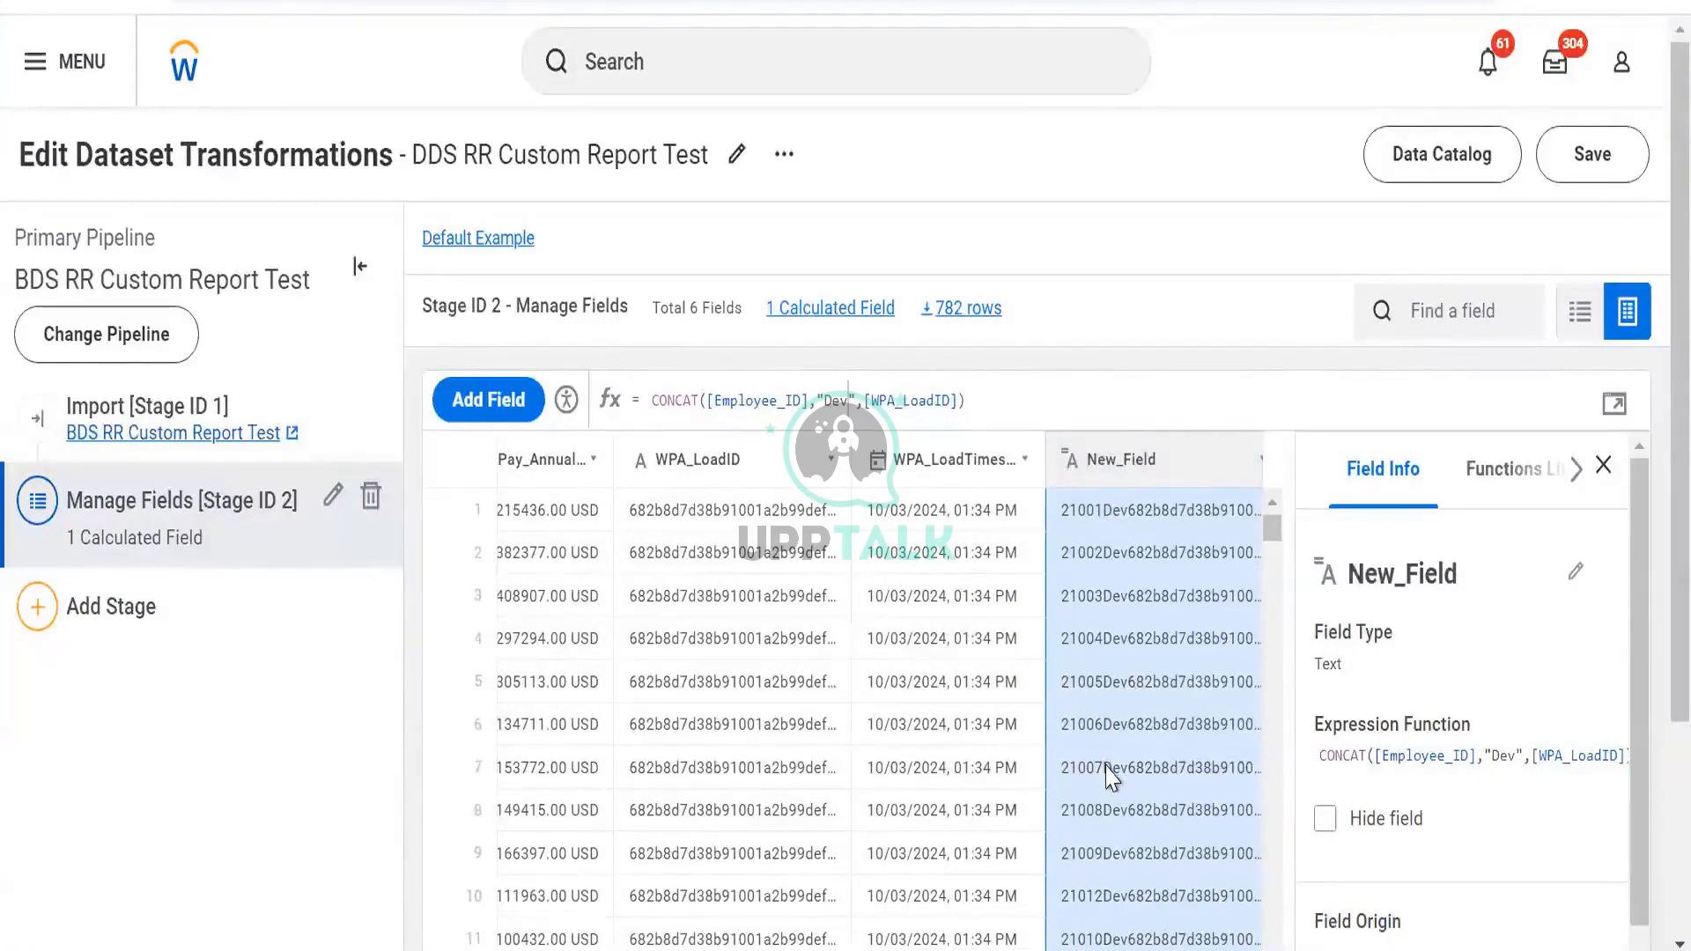
Select New_Field's CONCAT expression and switch to the Prism calculated field functions slide in PowerPoint
drag(652, 402, 985, 412)
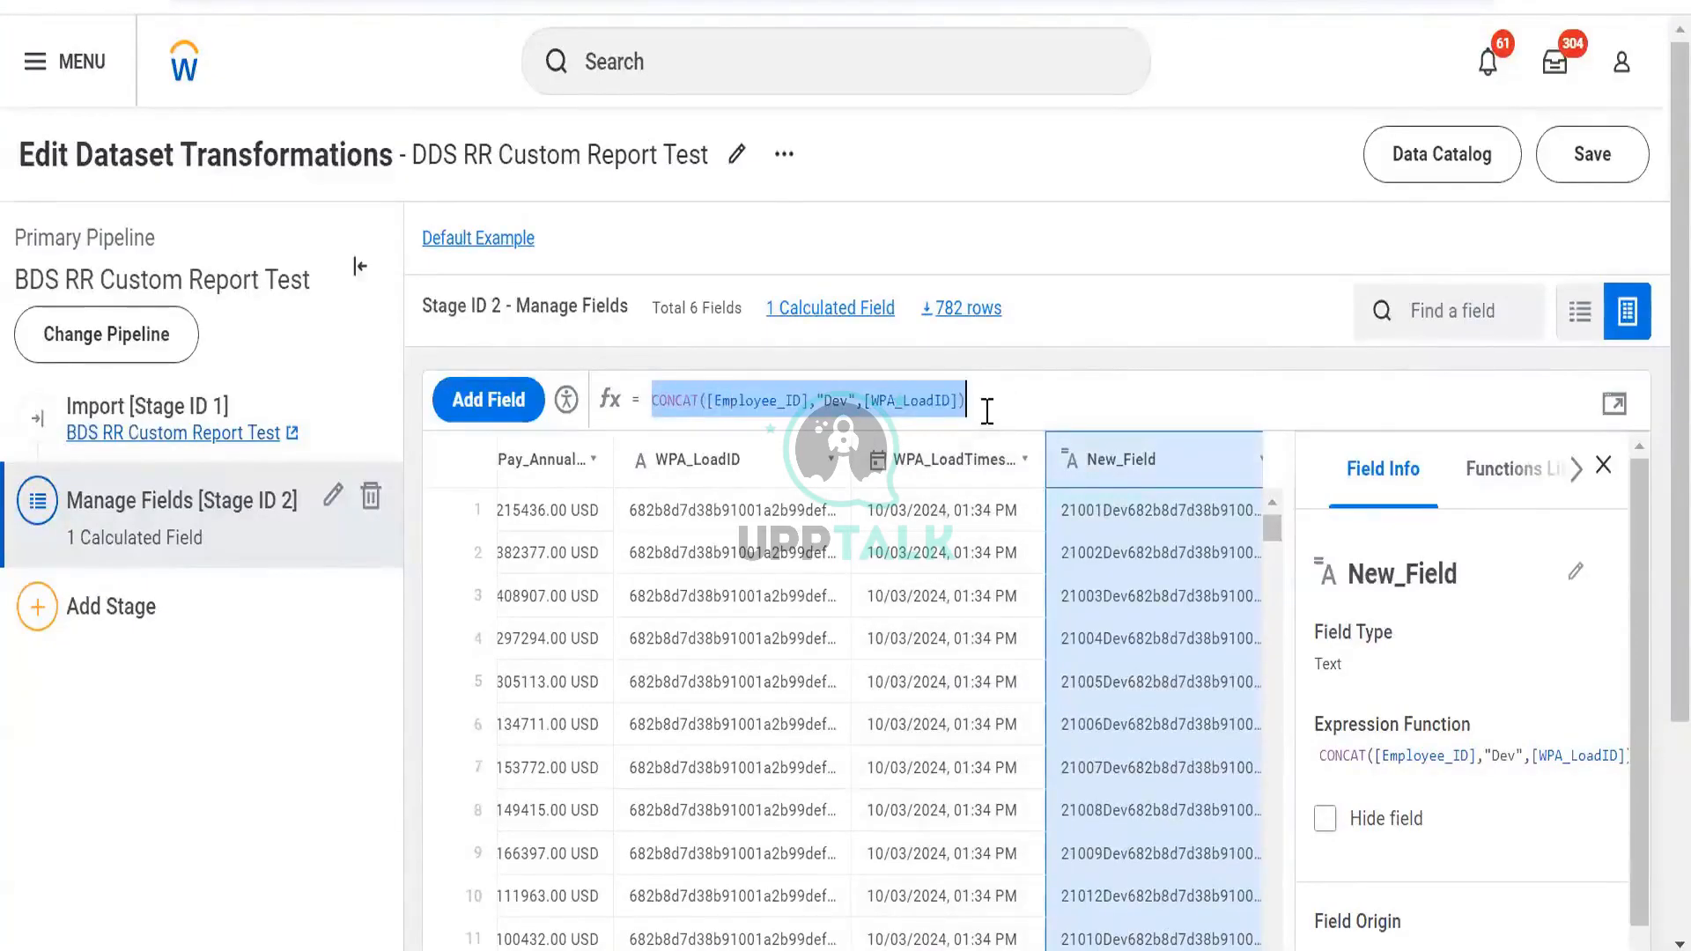
key(alt+Tab)
key(alt+Tab)
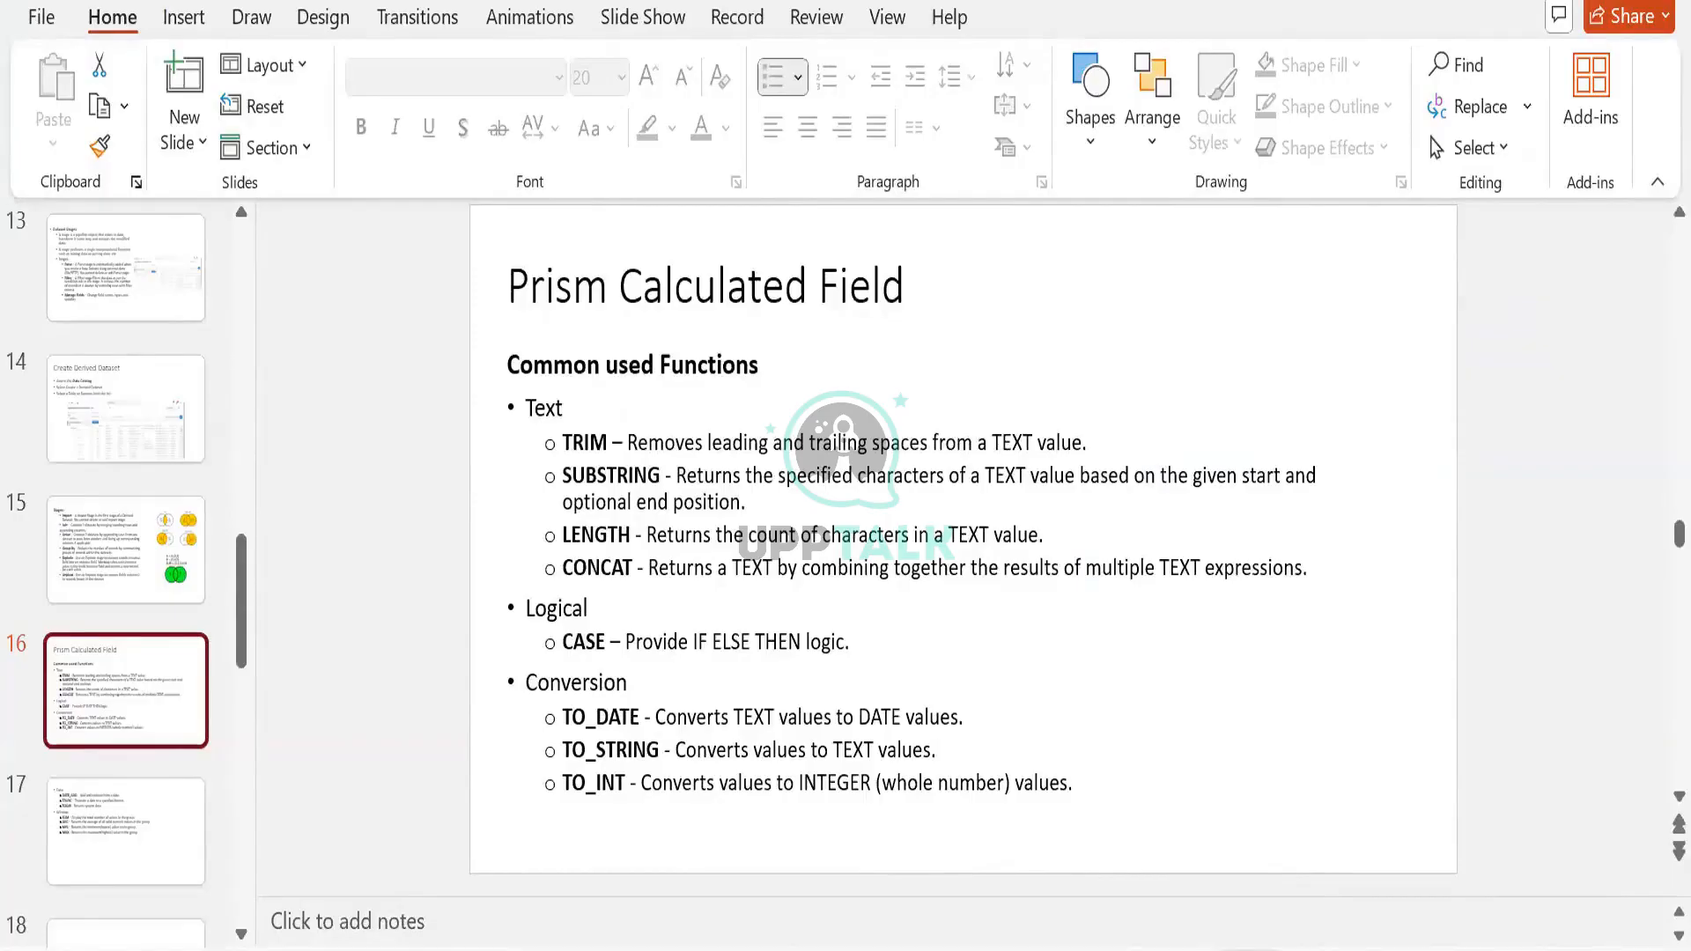
Switch from PowerPoint back to Workday's Edit Dataset Transformations page
key(alt+Tab)
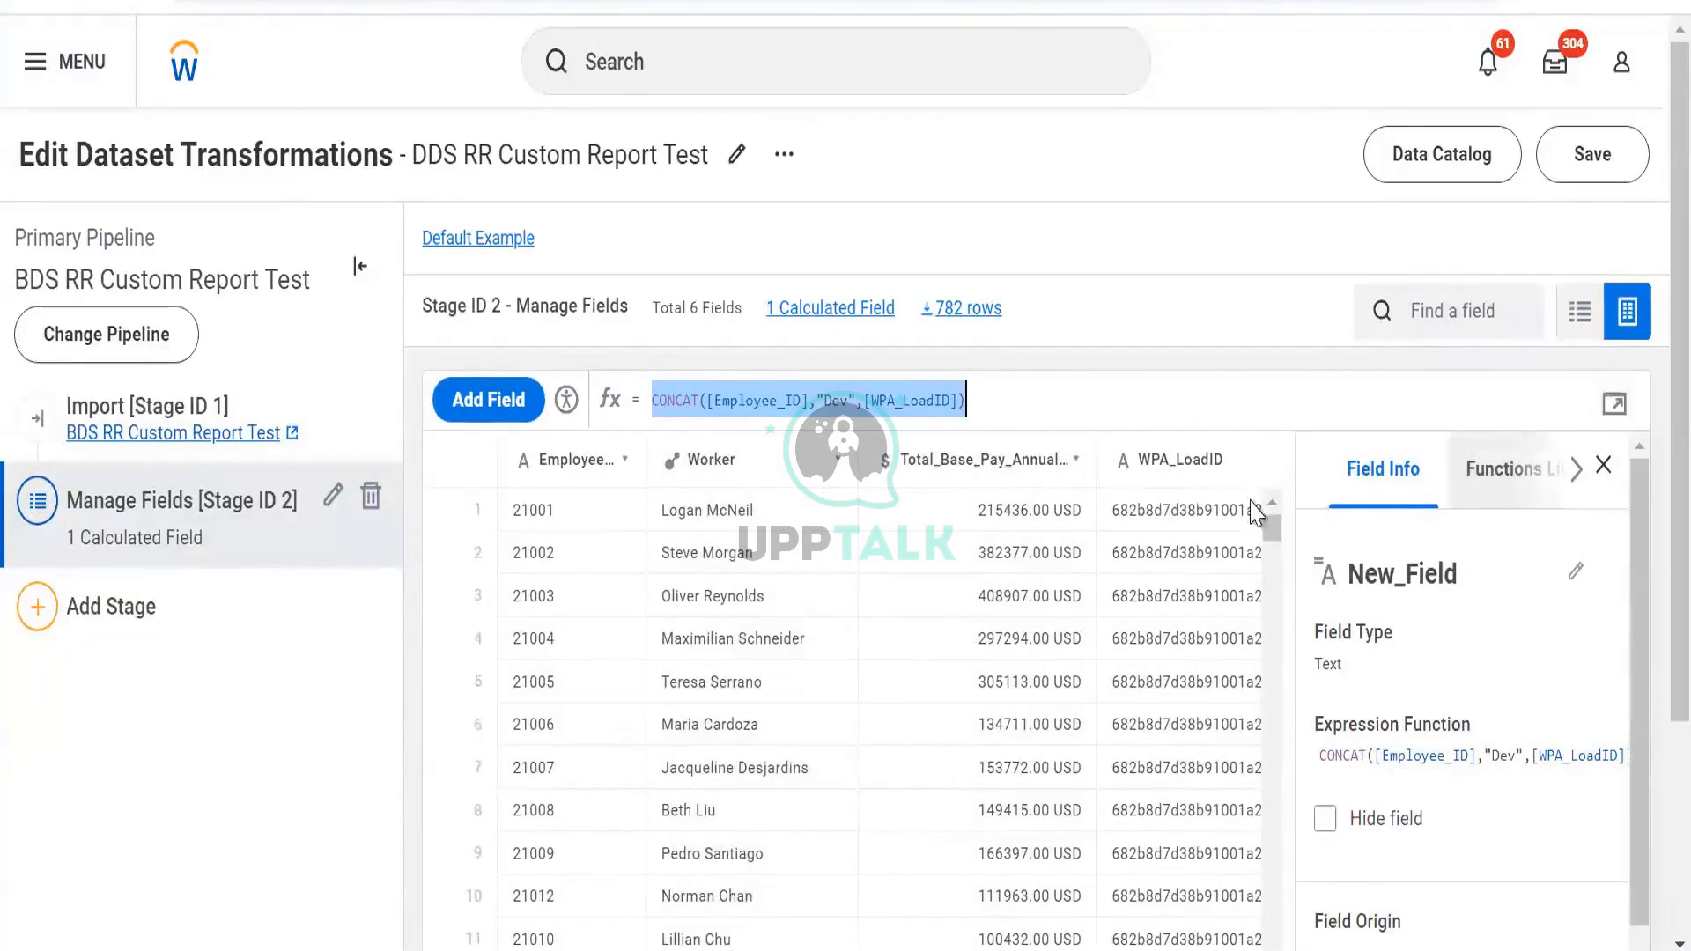
Replace New_Field's expression with LENGTH([Worker]) in the expanded editor and apply it
scroll(1242, 493, right, 5)
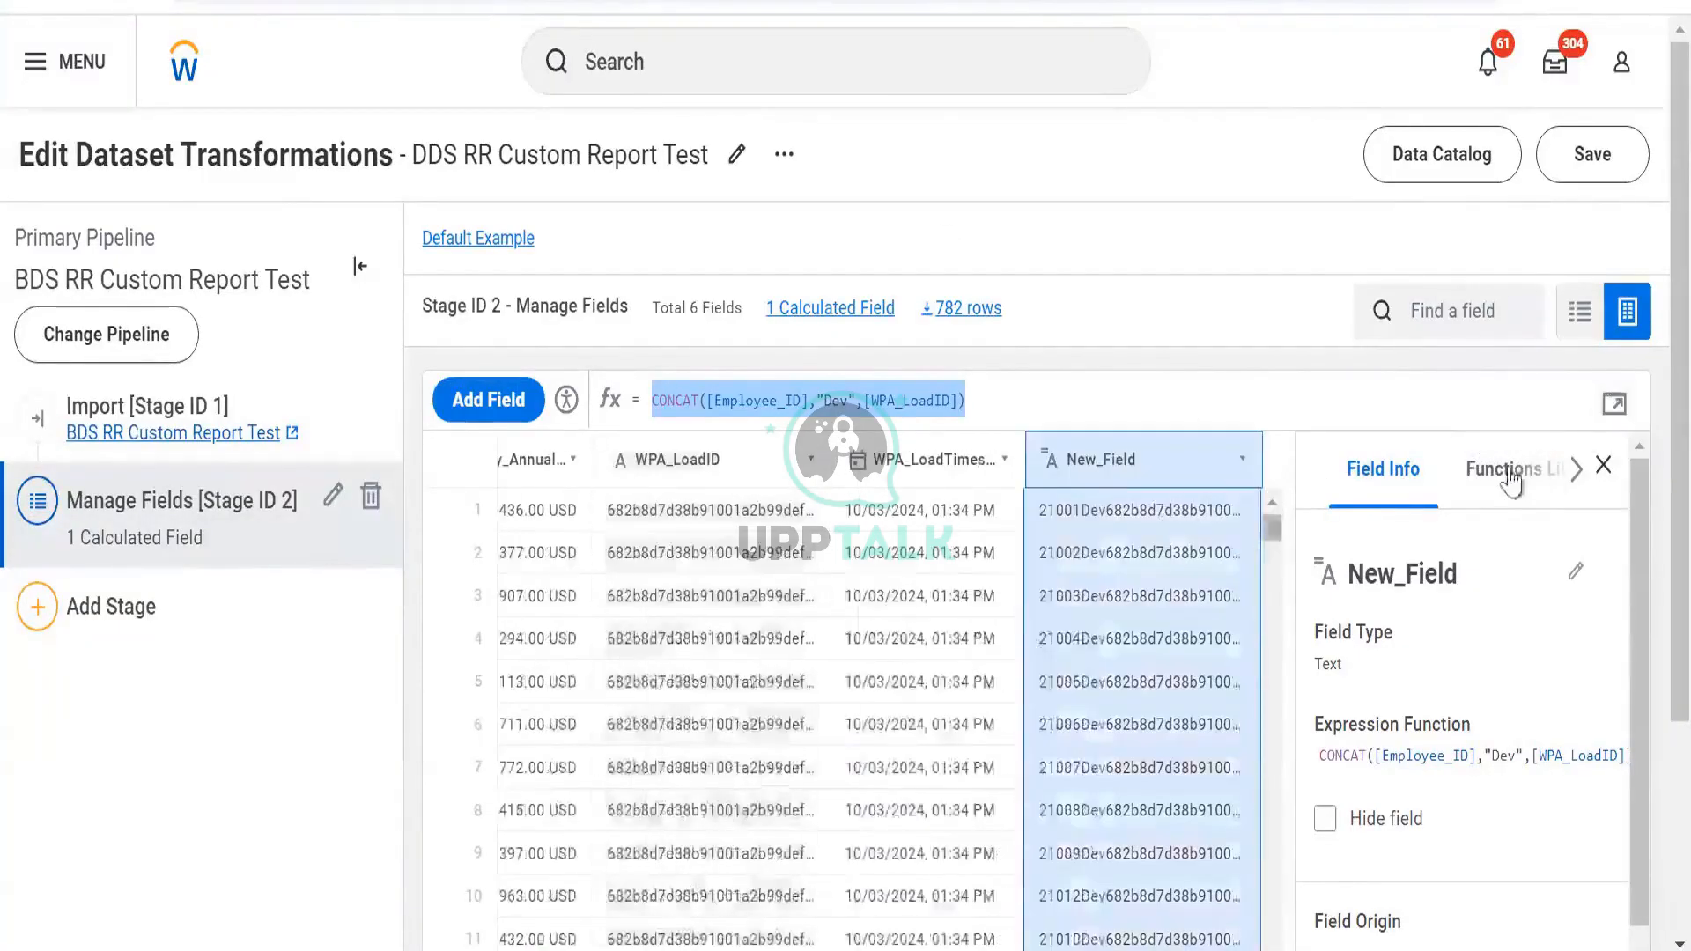
click(1613, 407)
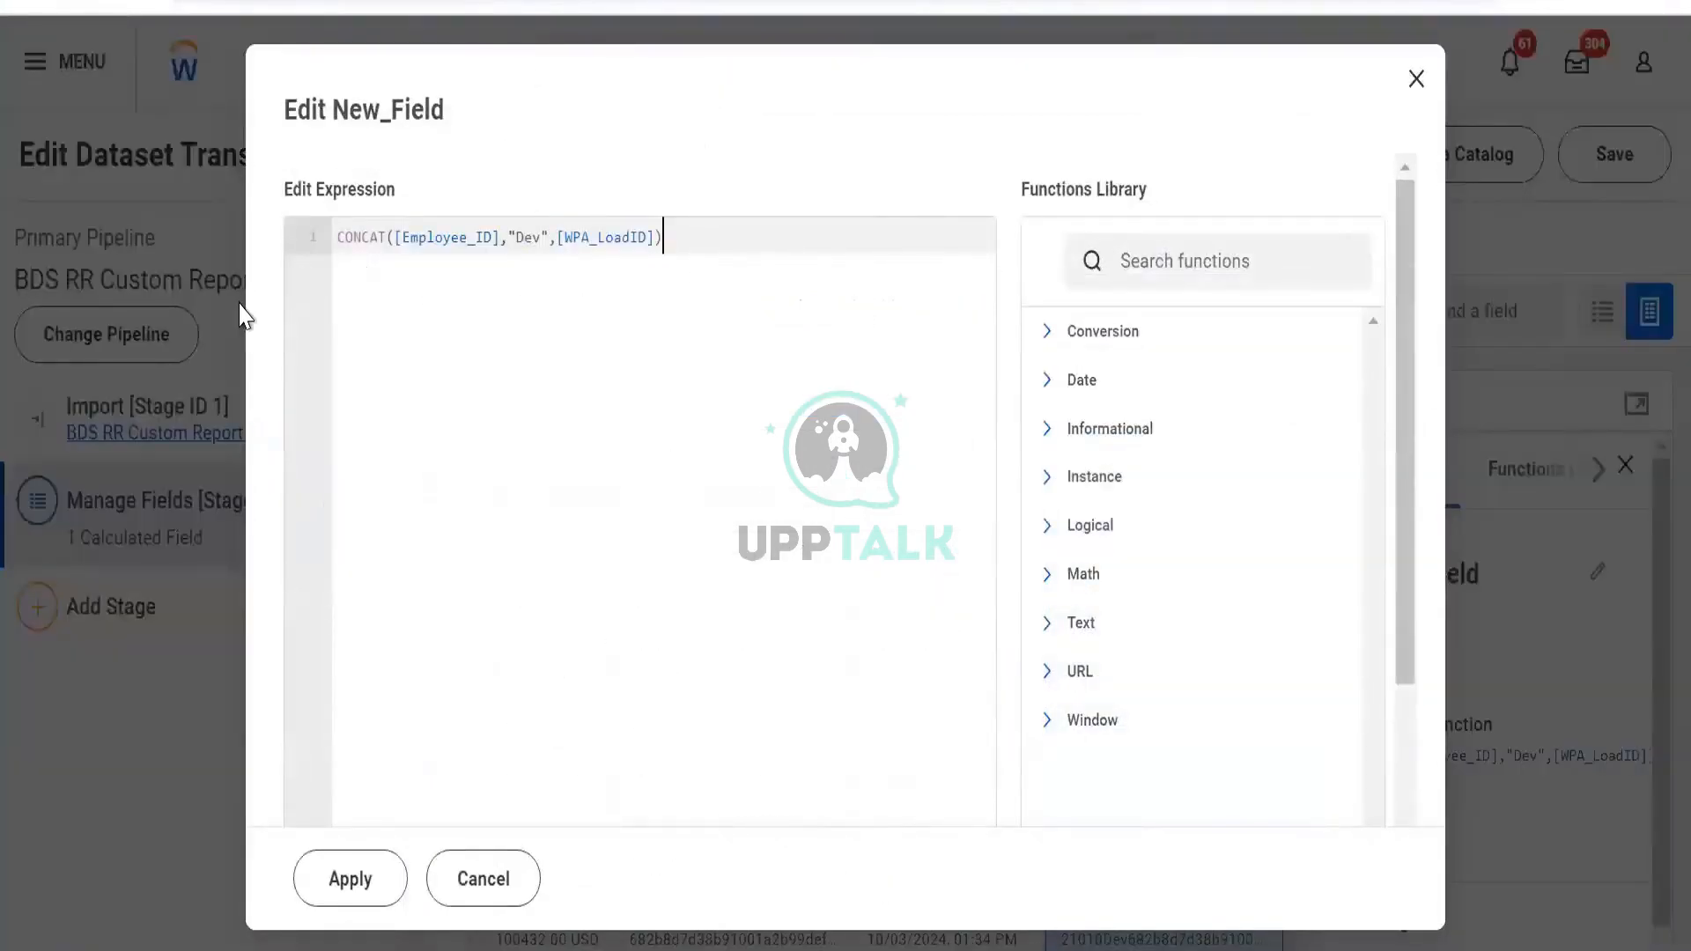
key(ctrl+a)
text(len)
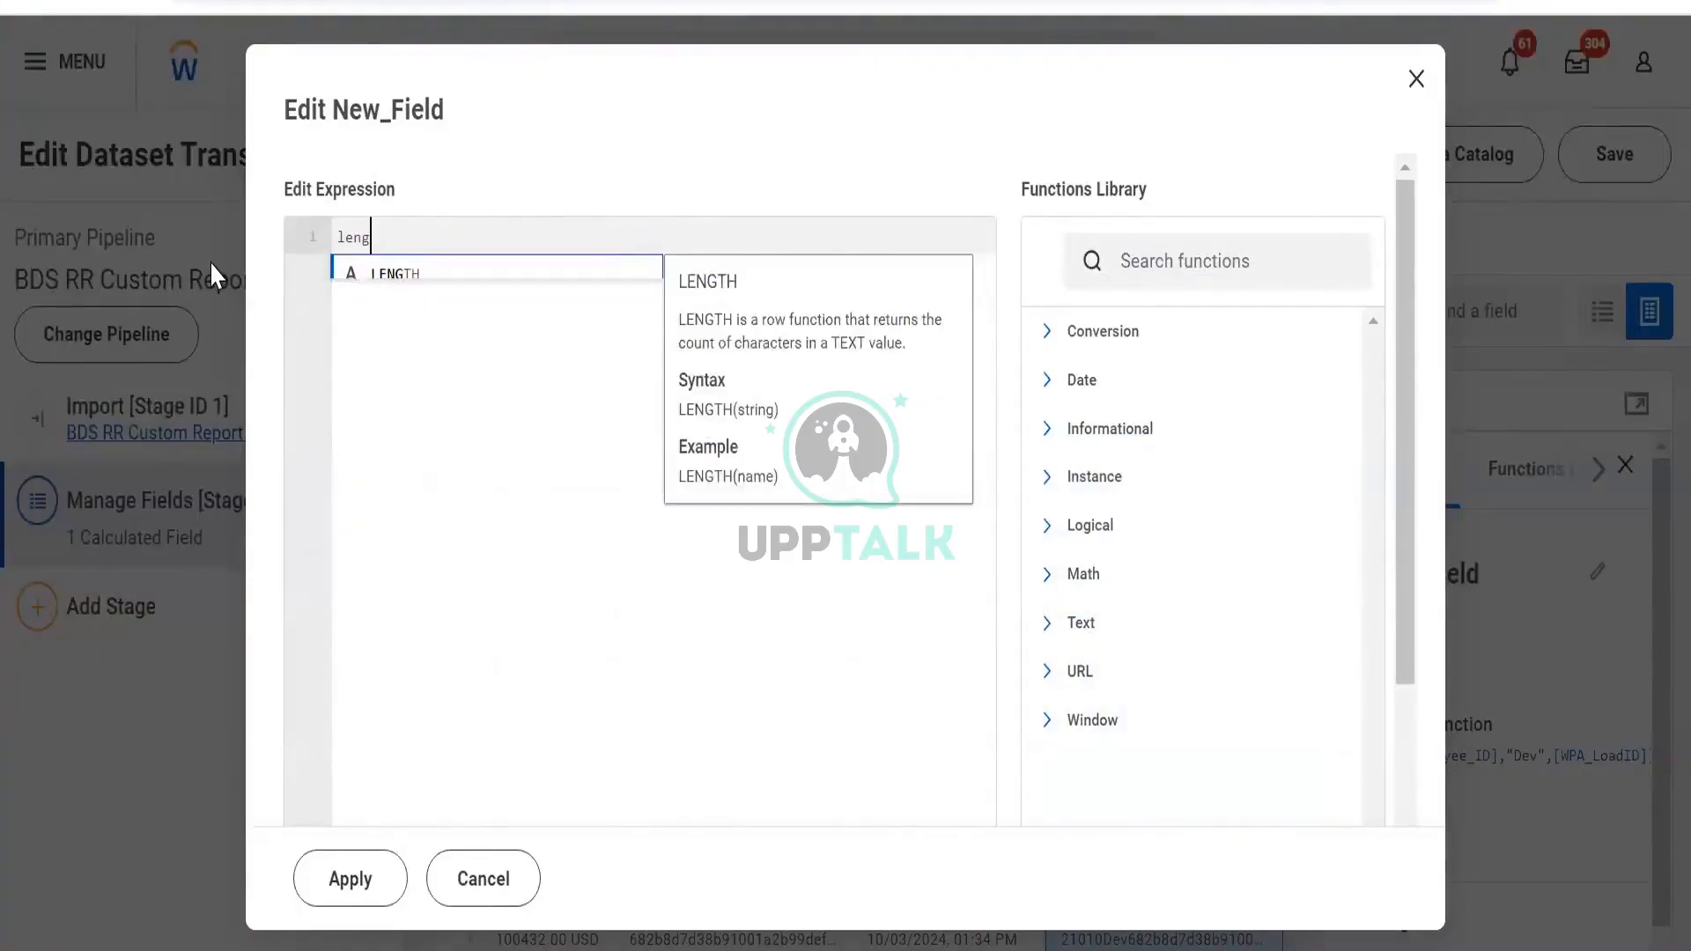
key(Return)
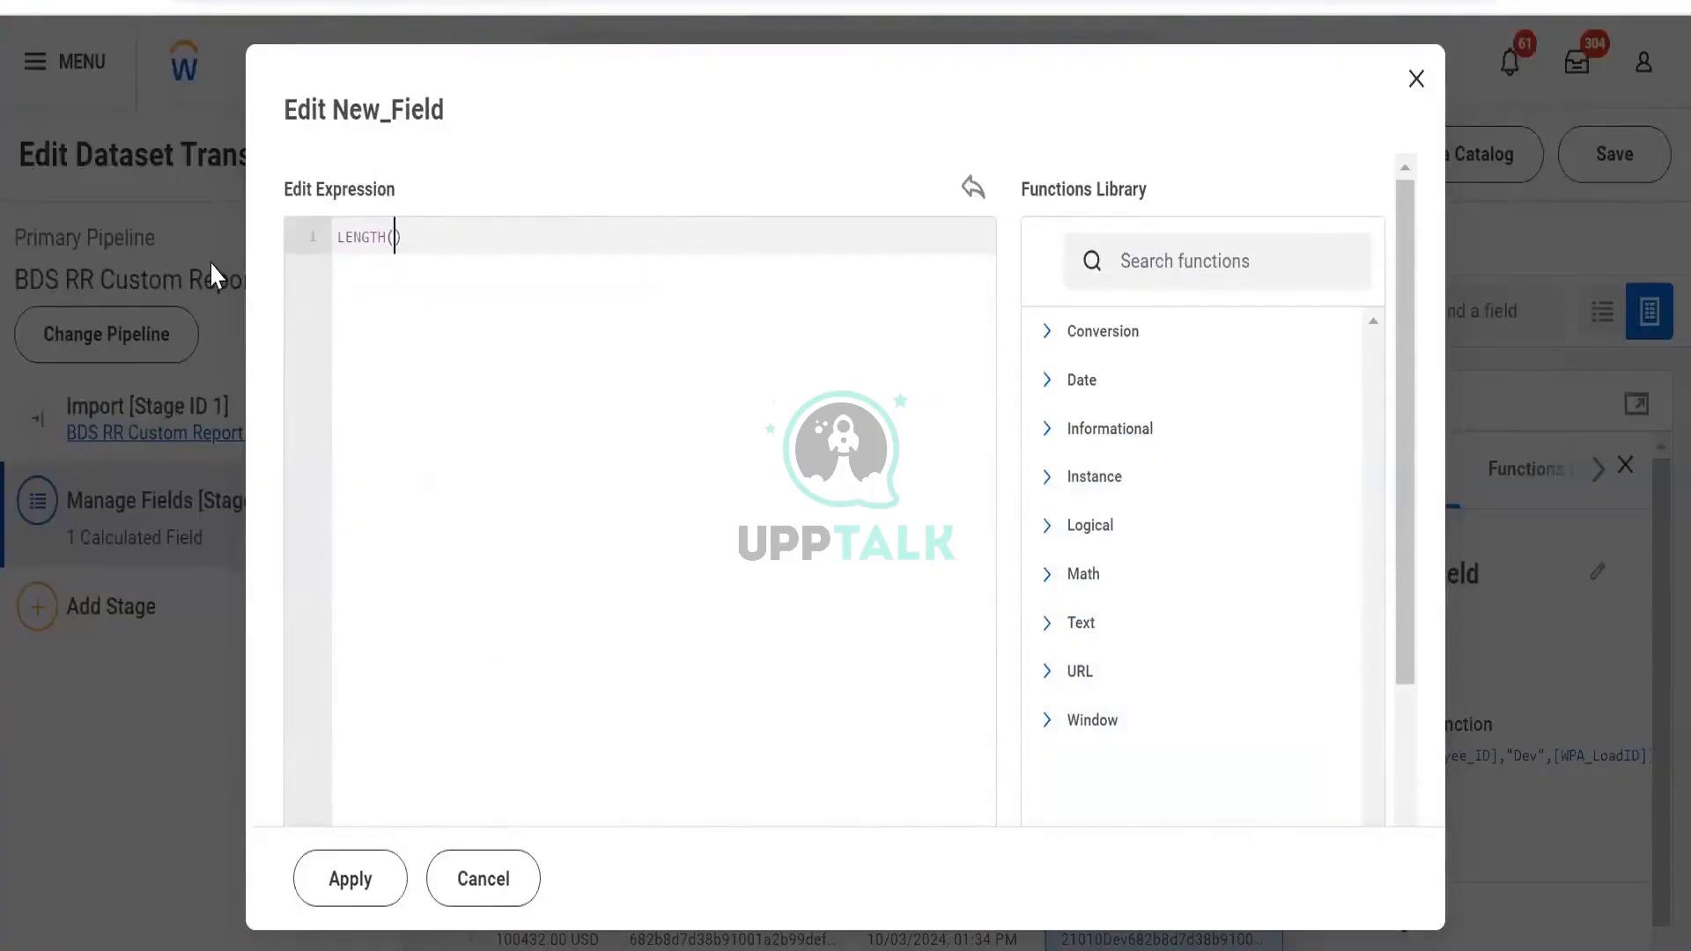
text([w)
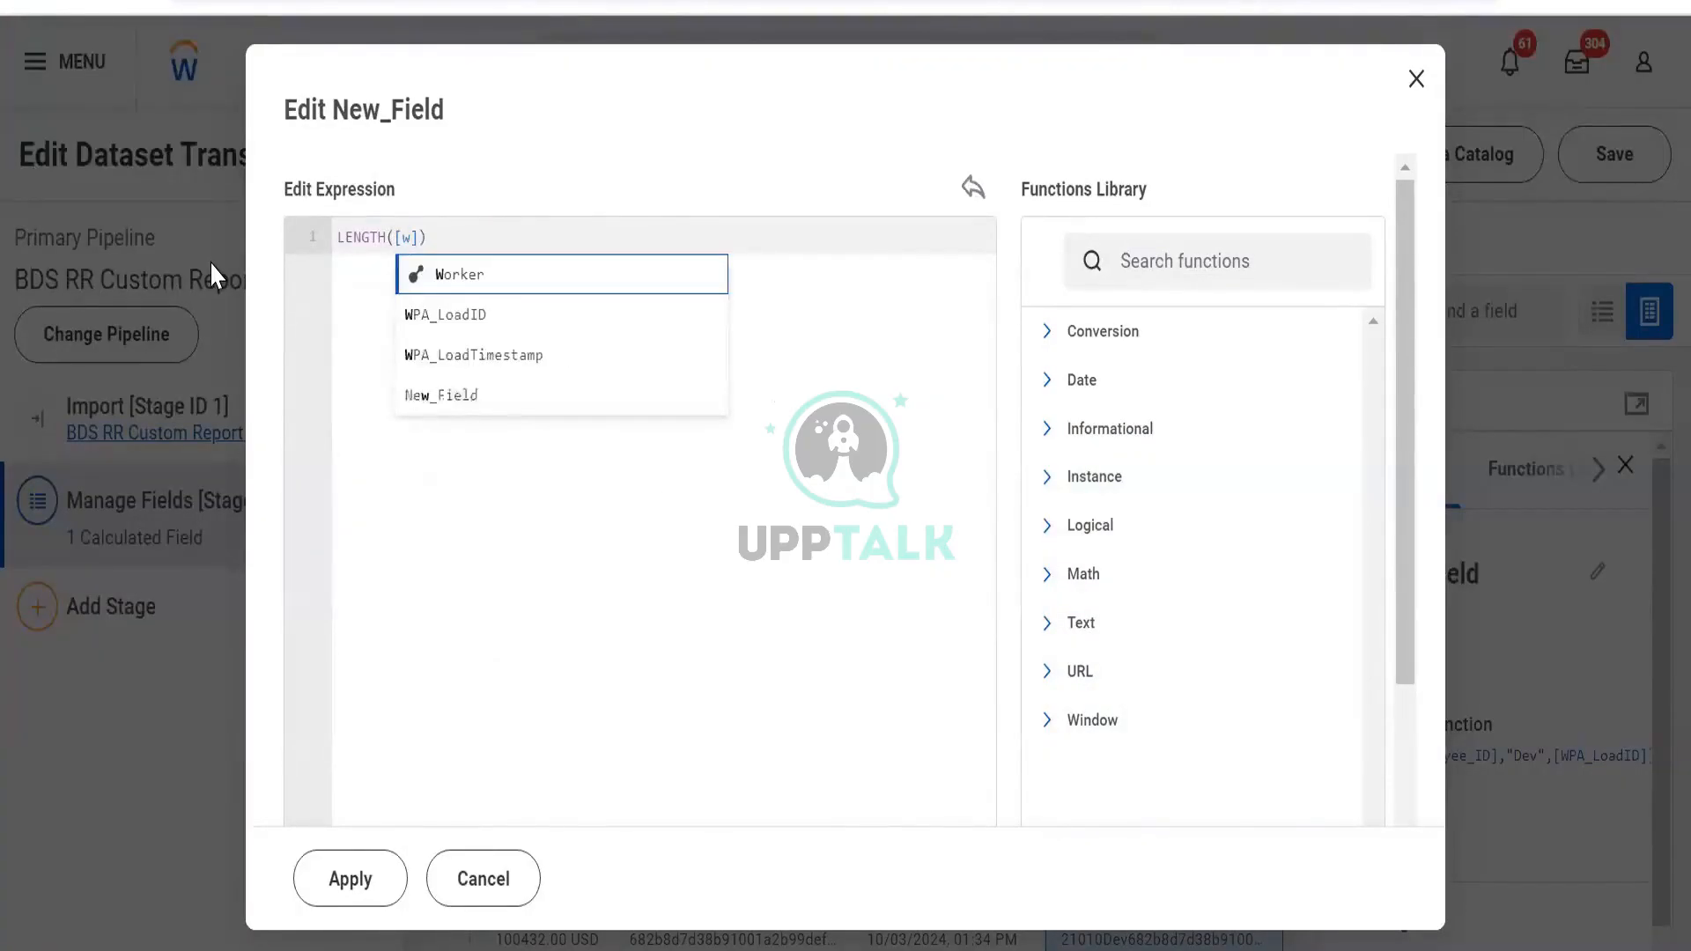
key(Return)
click(357, 885)
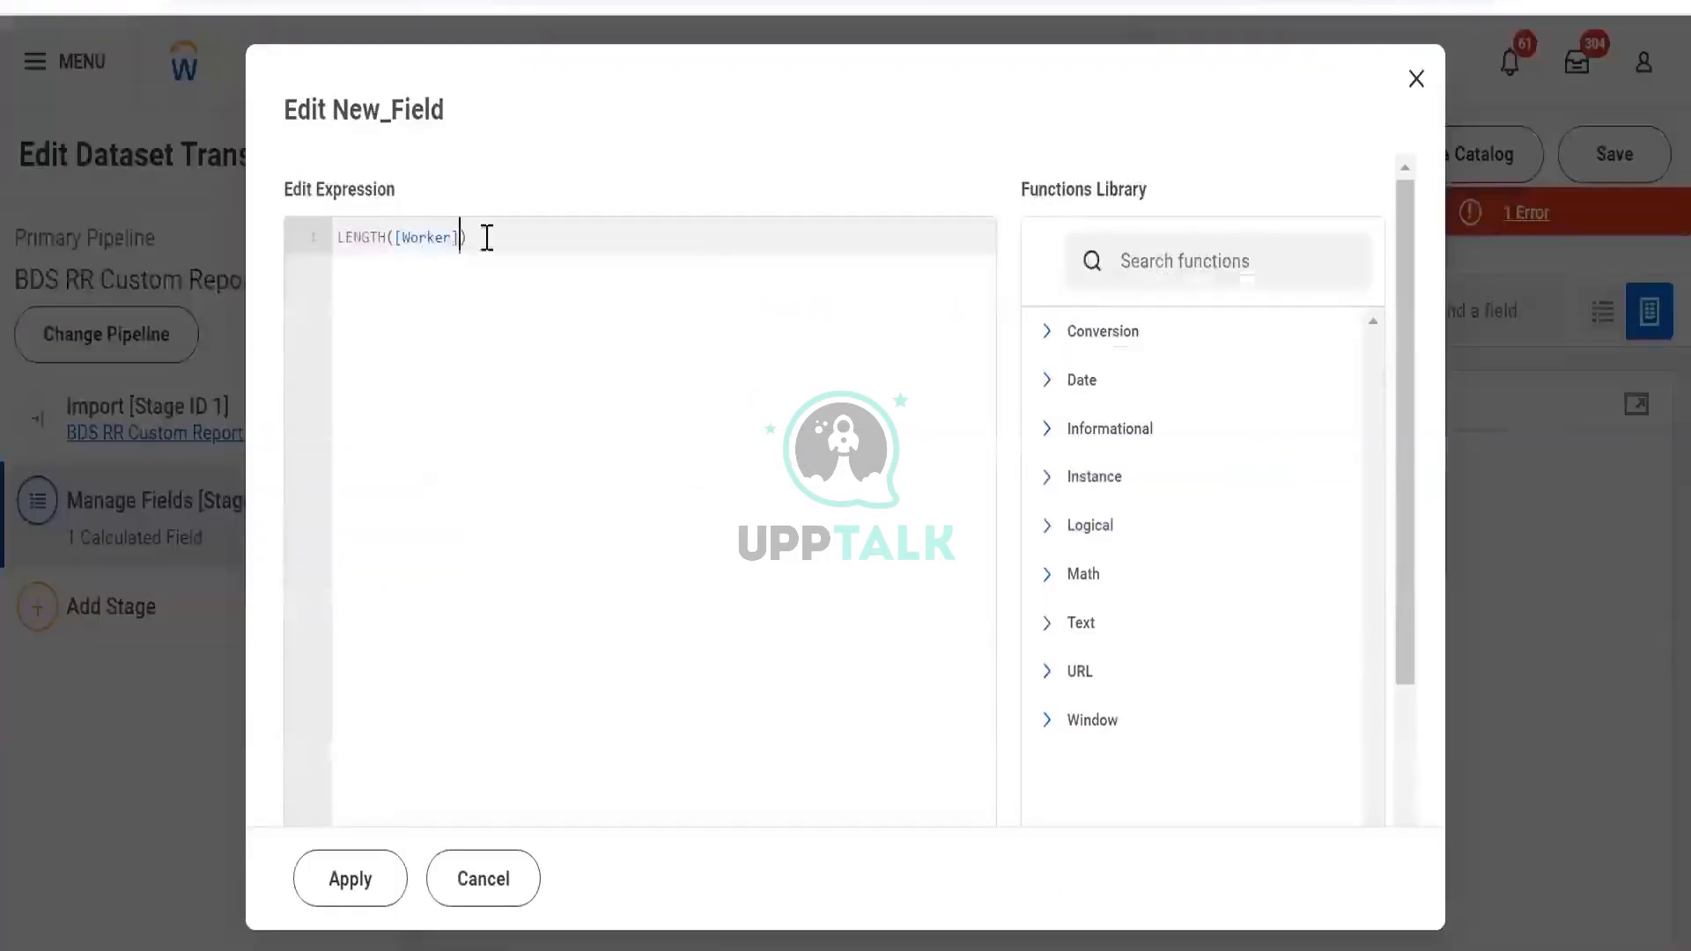
Change the expression to TO_STRING([Worker]) and apply it
key(Right)
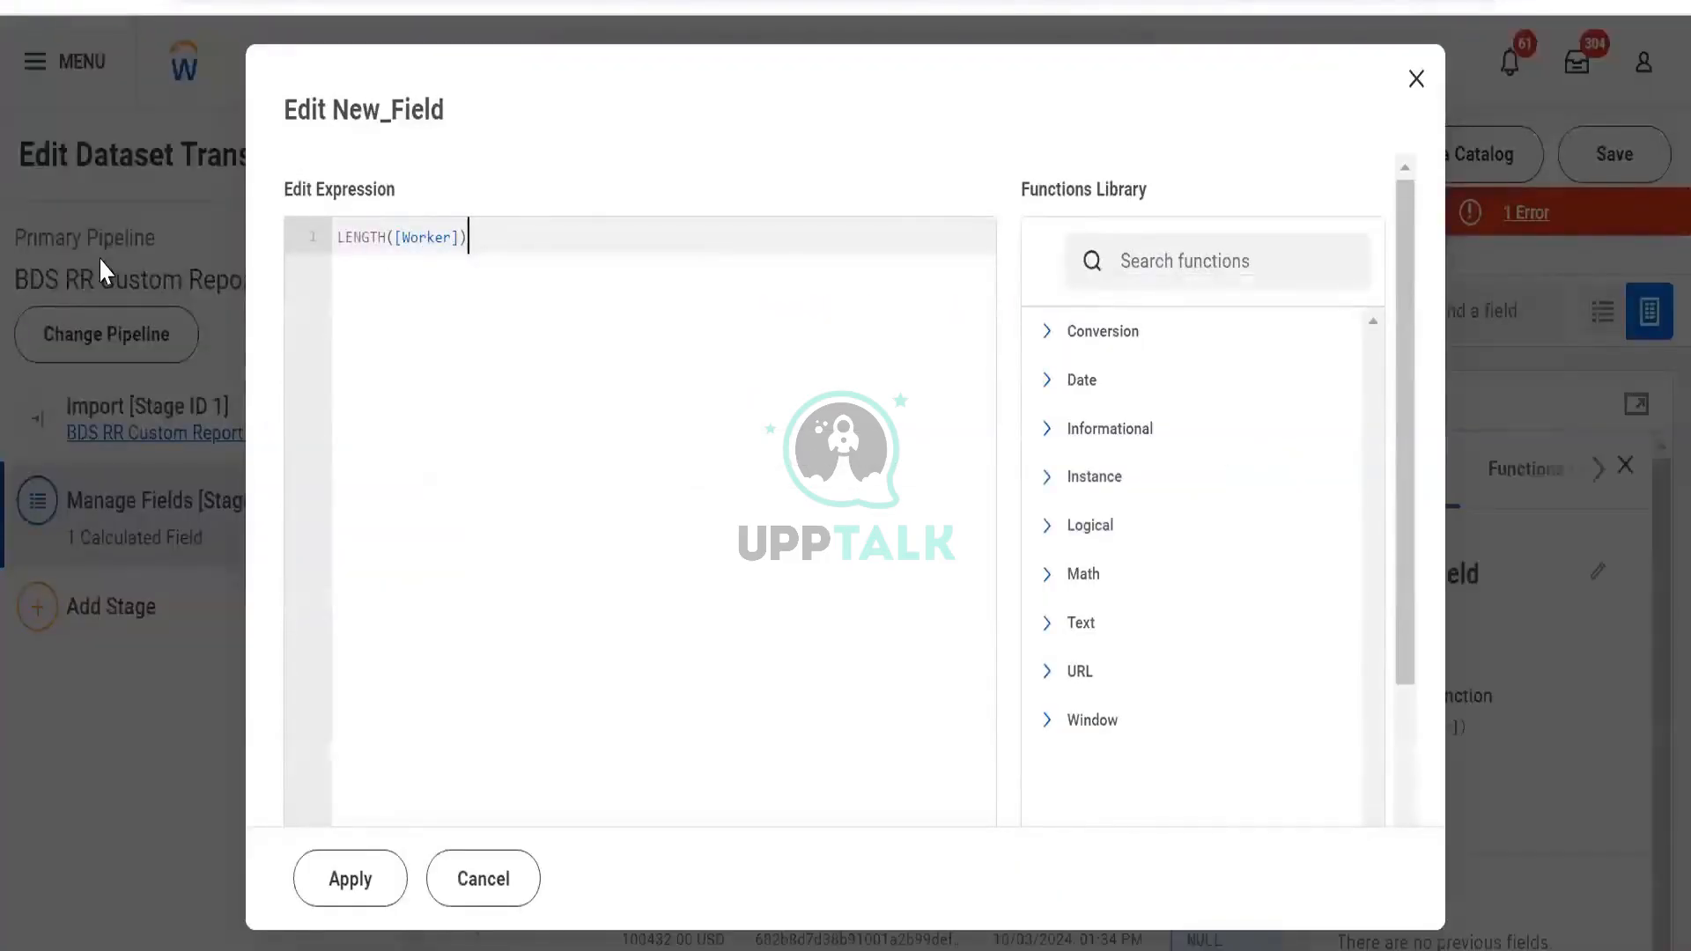
key(ctrl+a)
text(strin)
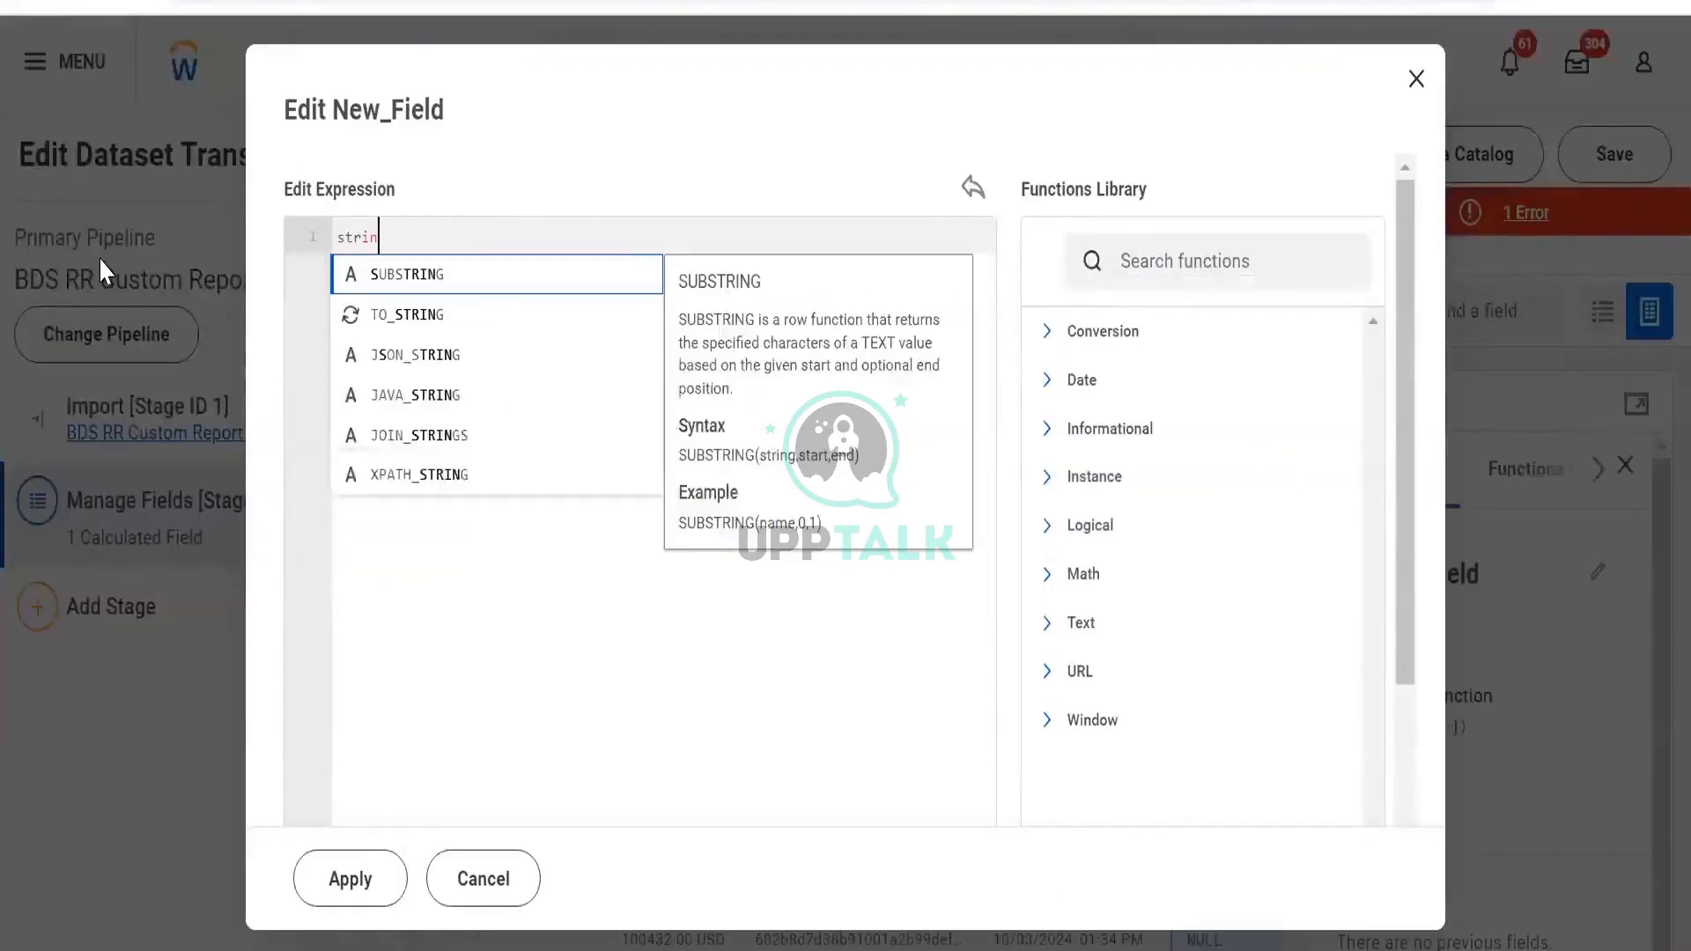
key(Down)
key(Return)
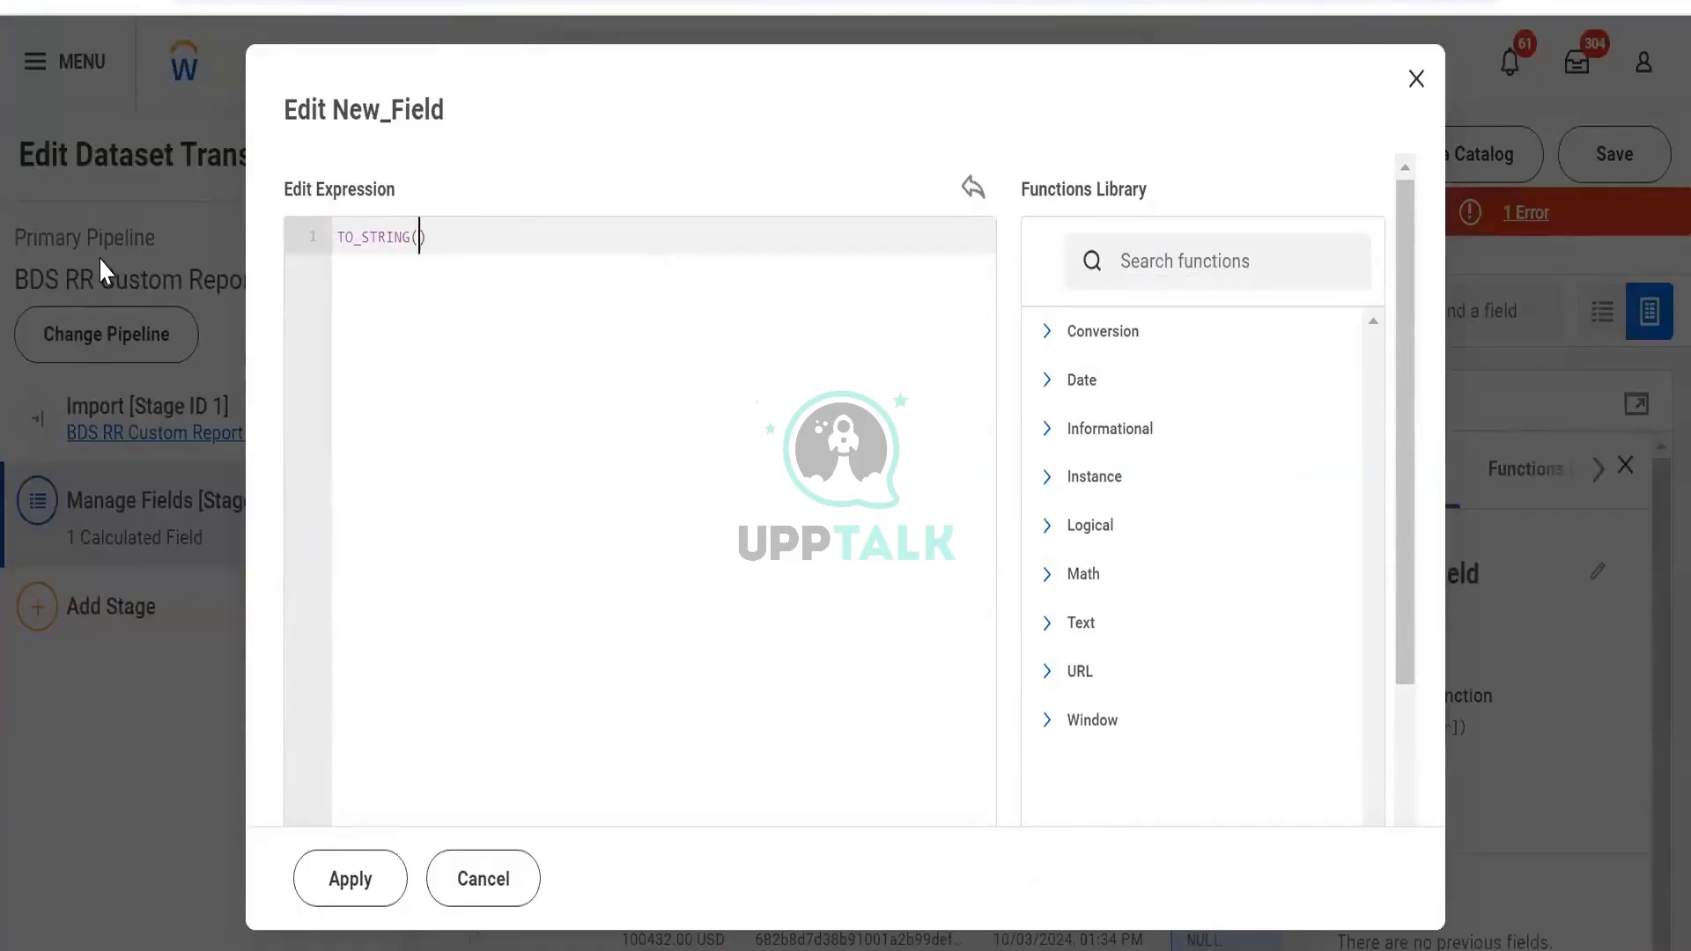
text([e)
key(Down)
key(Down)
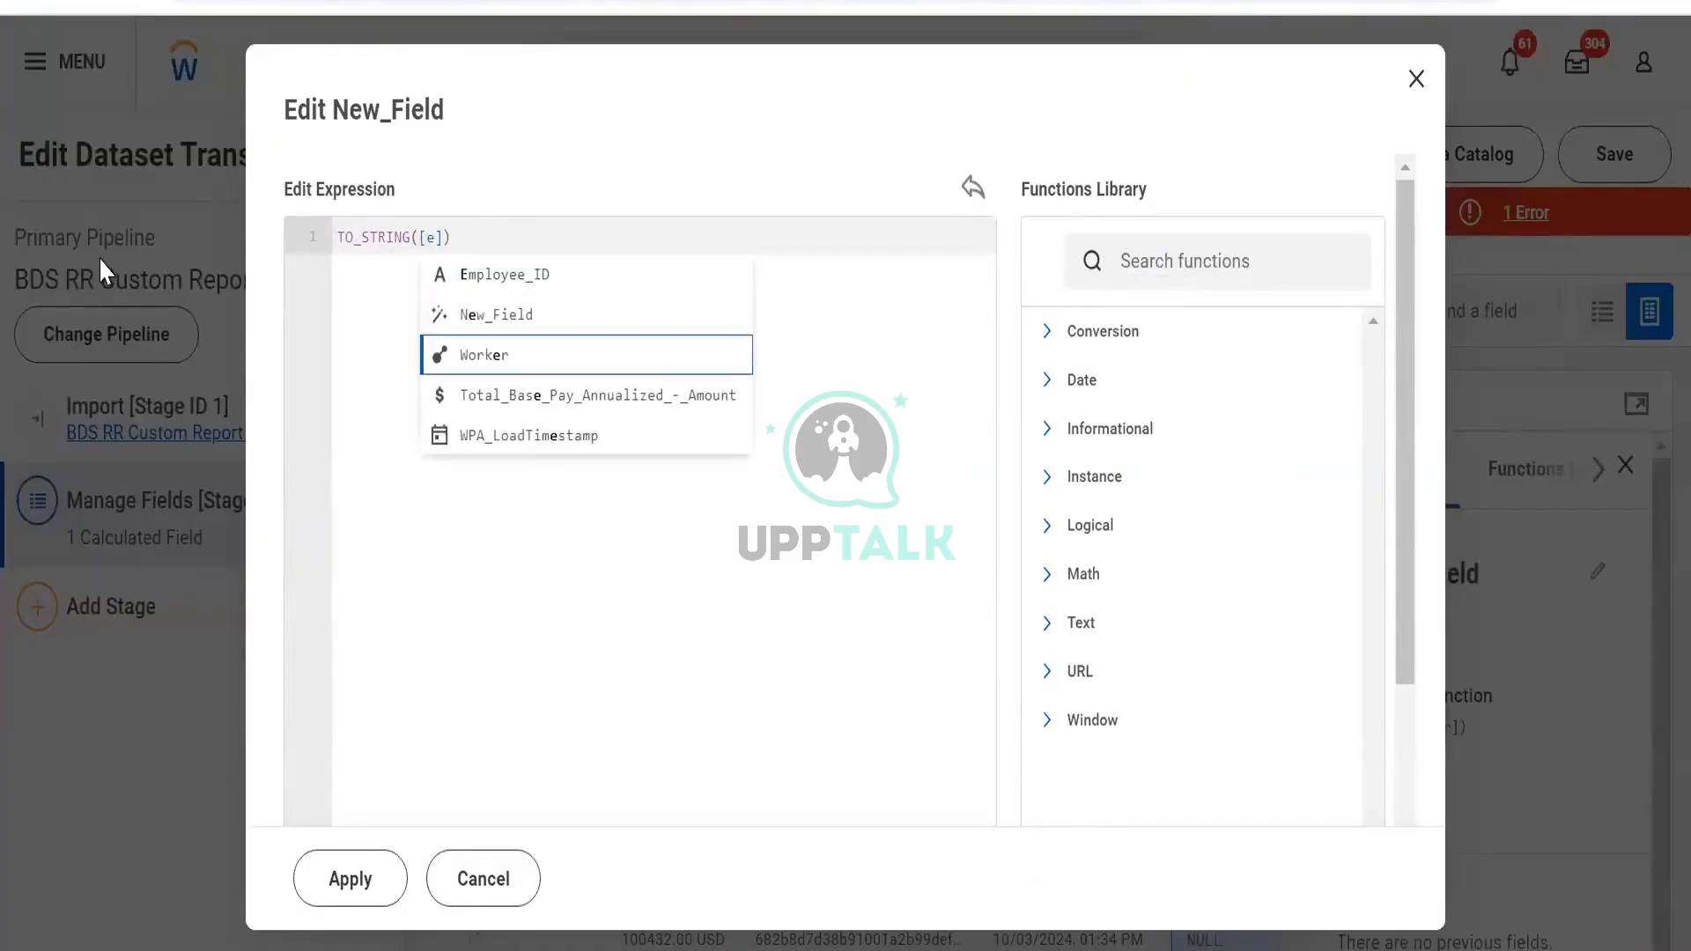
key(Return)
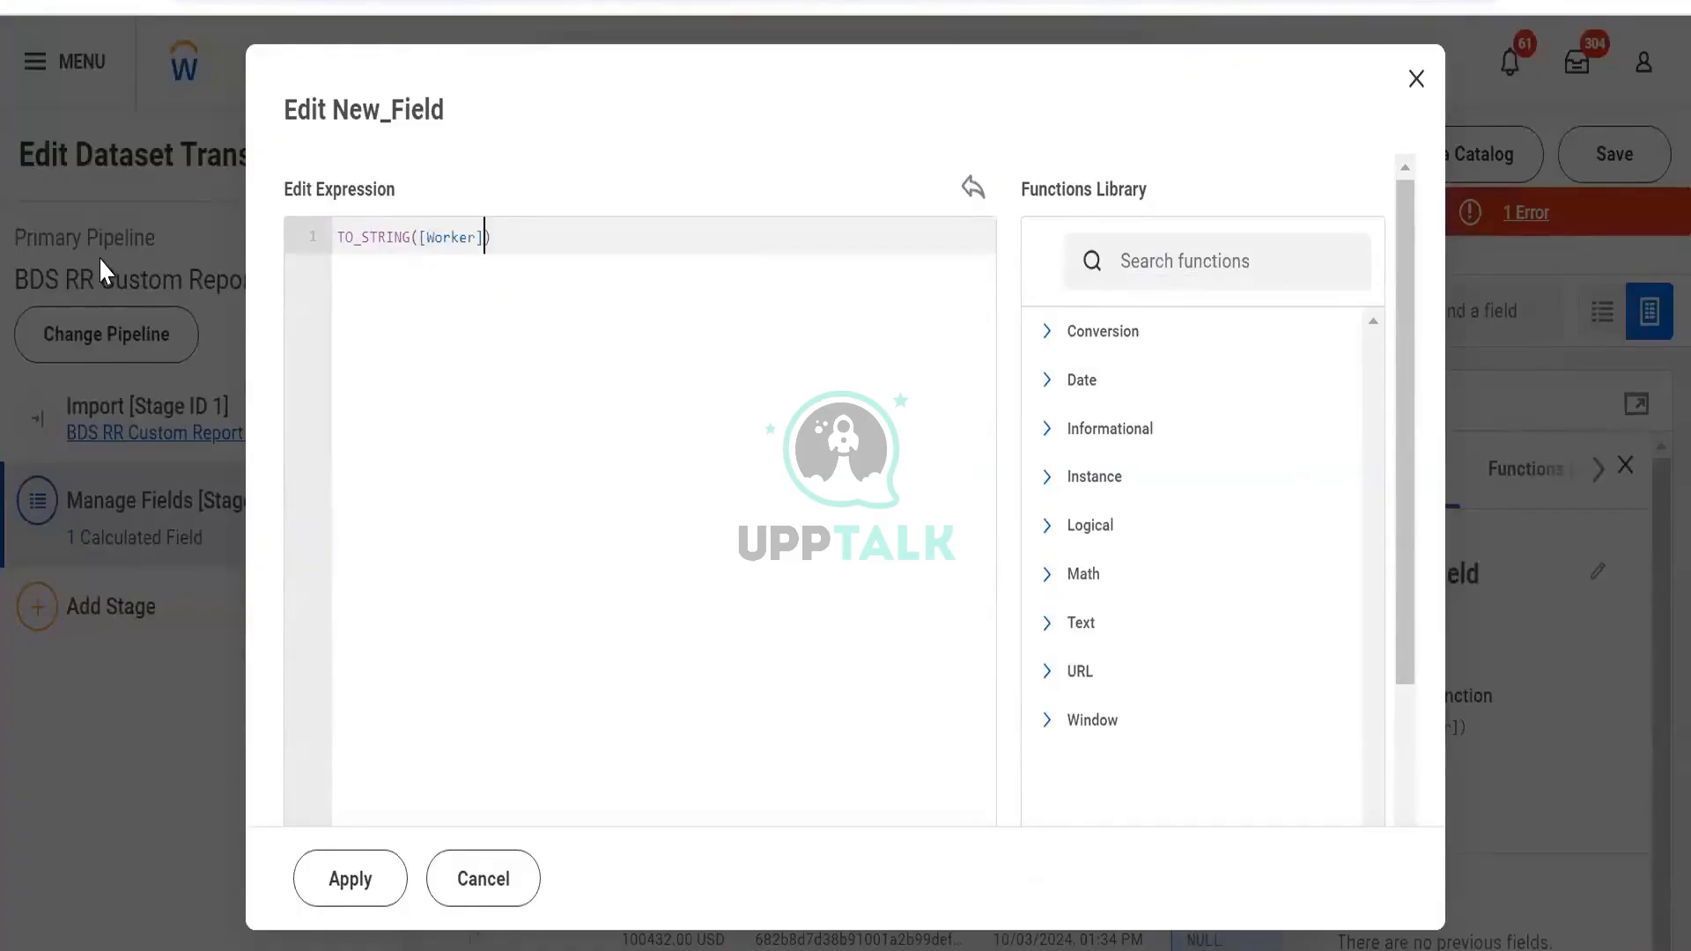
click(347, 879)
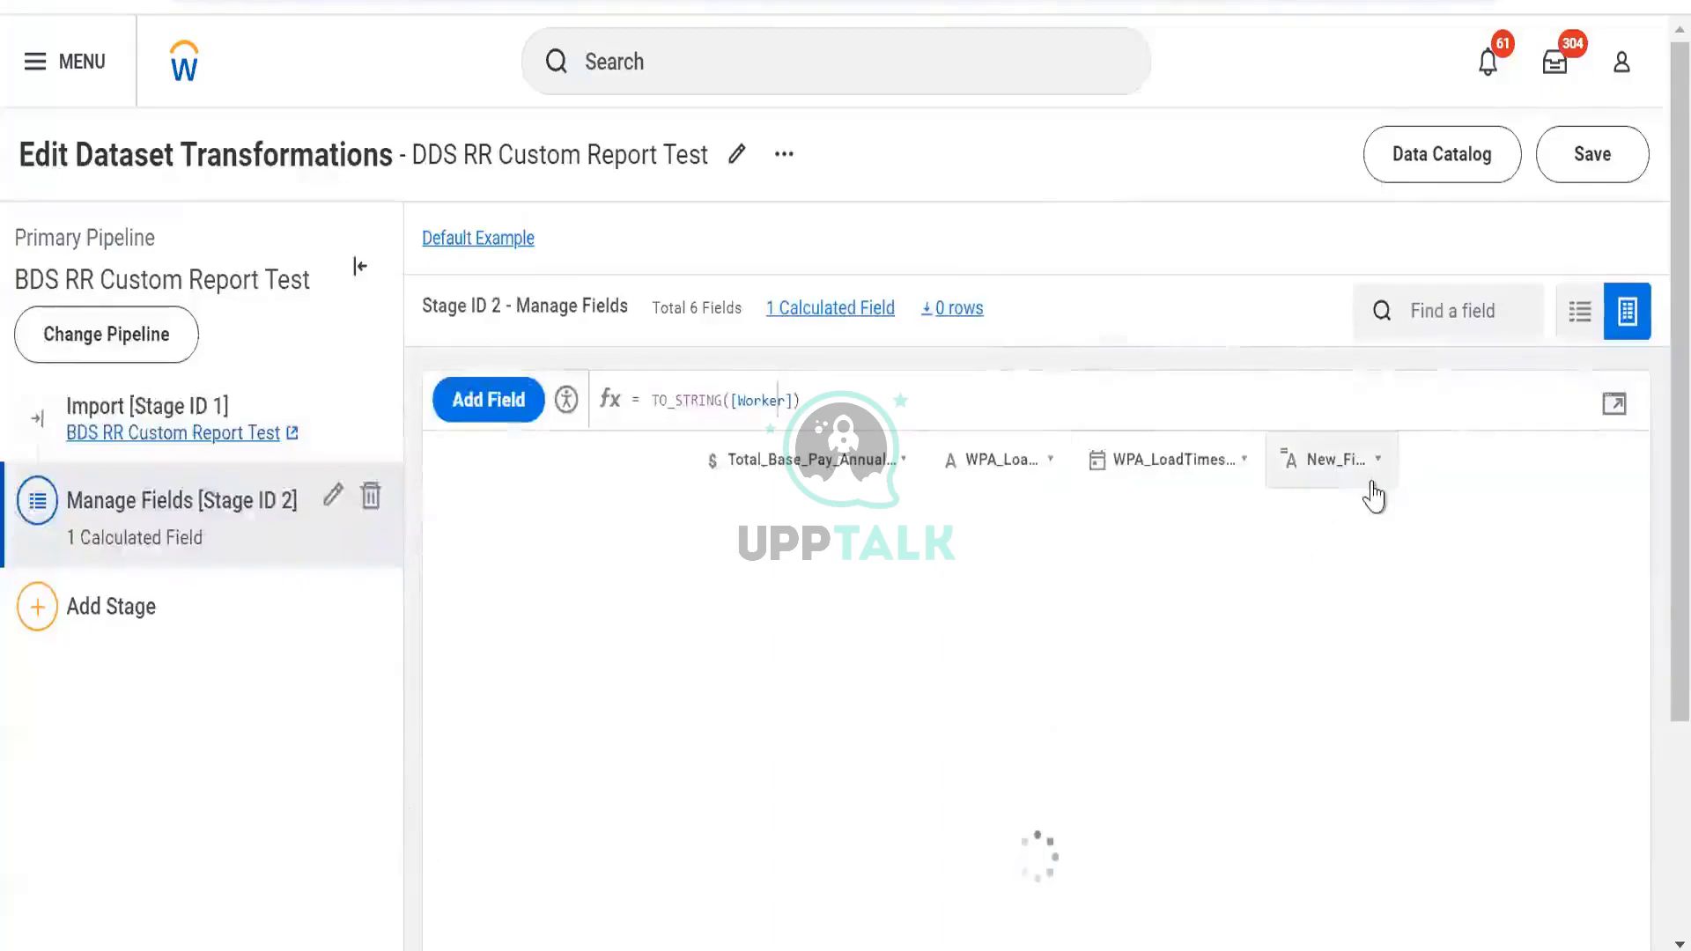
Inspect the New_Field column's details showing the converted Worker values
click(1327, 460)
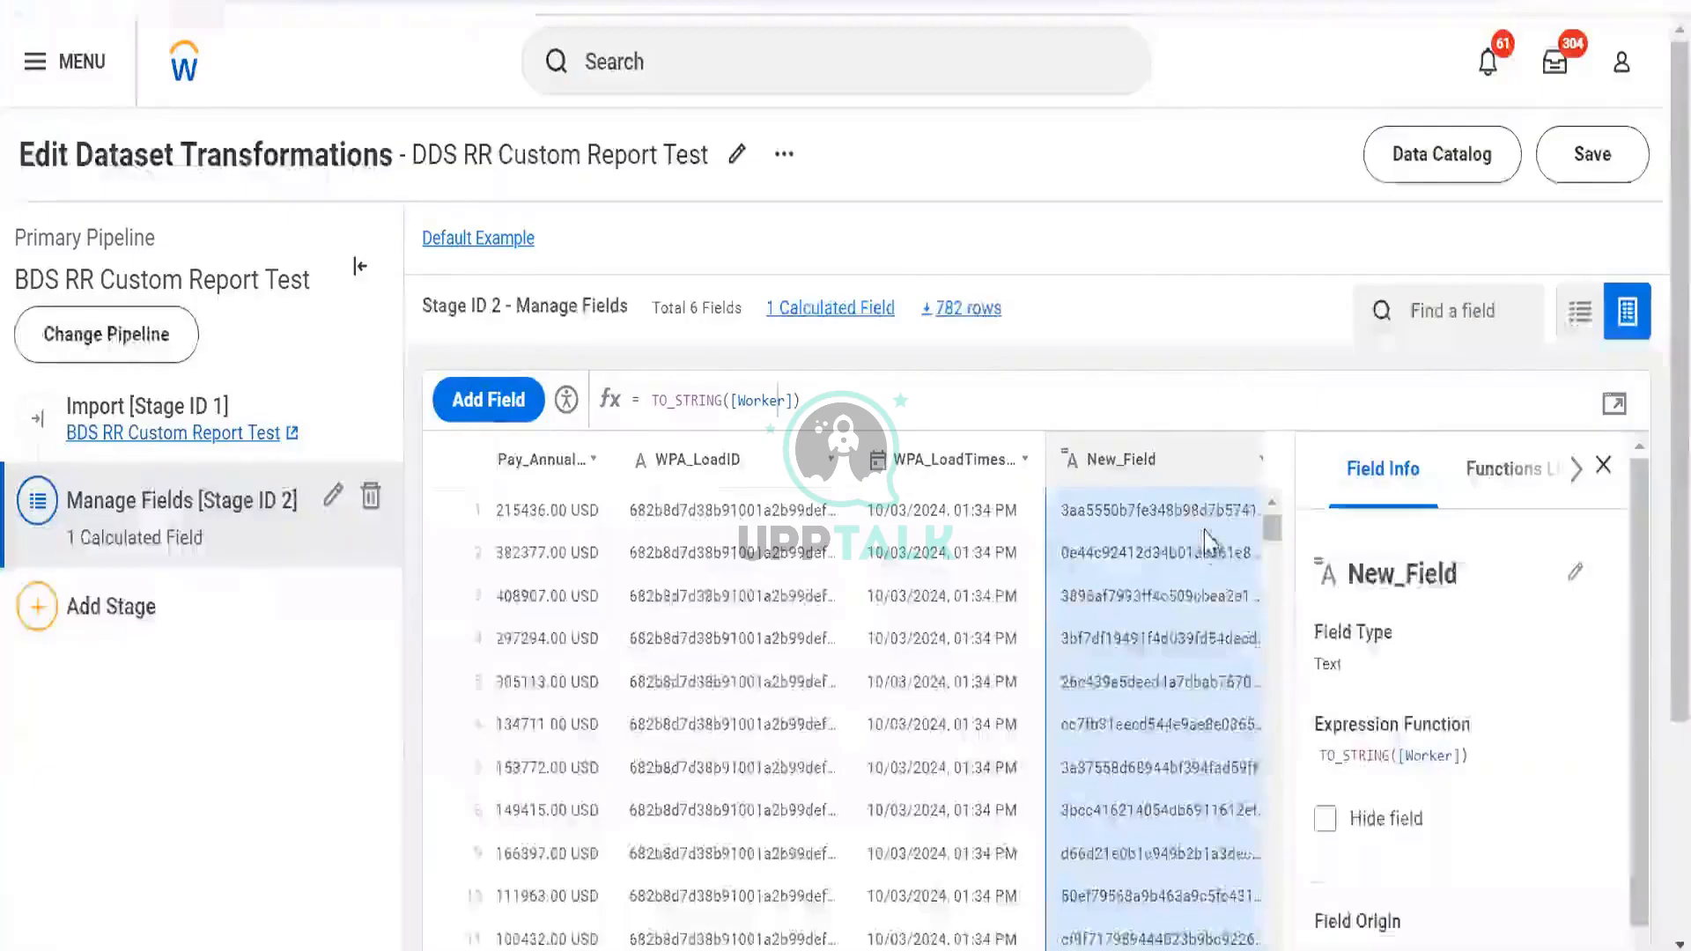
scroll(1207, 528, right, 1)
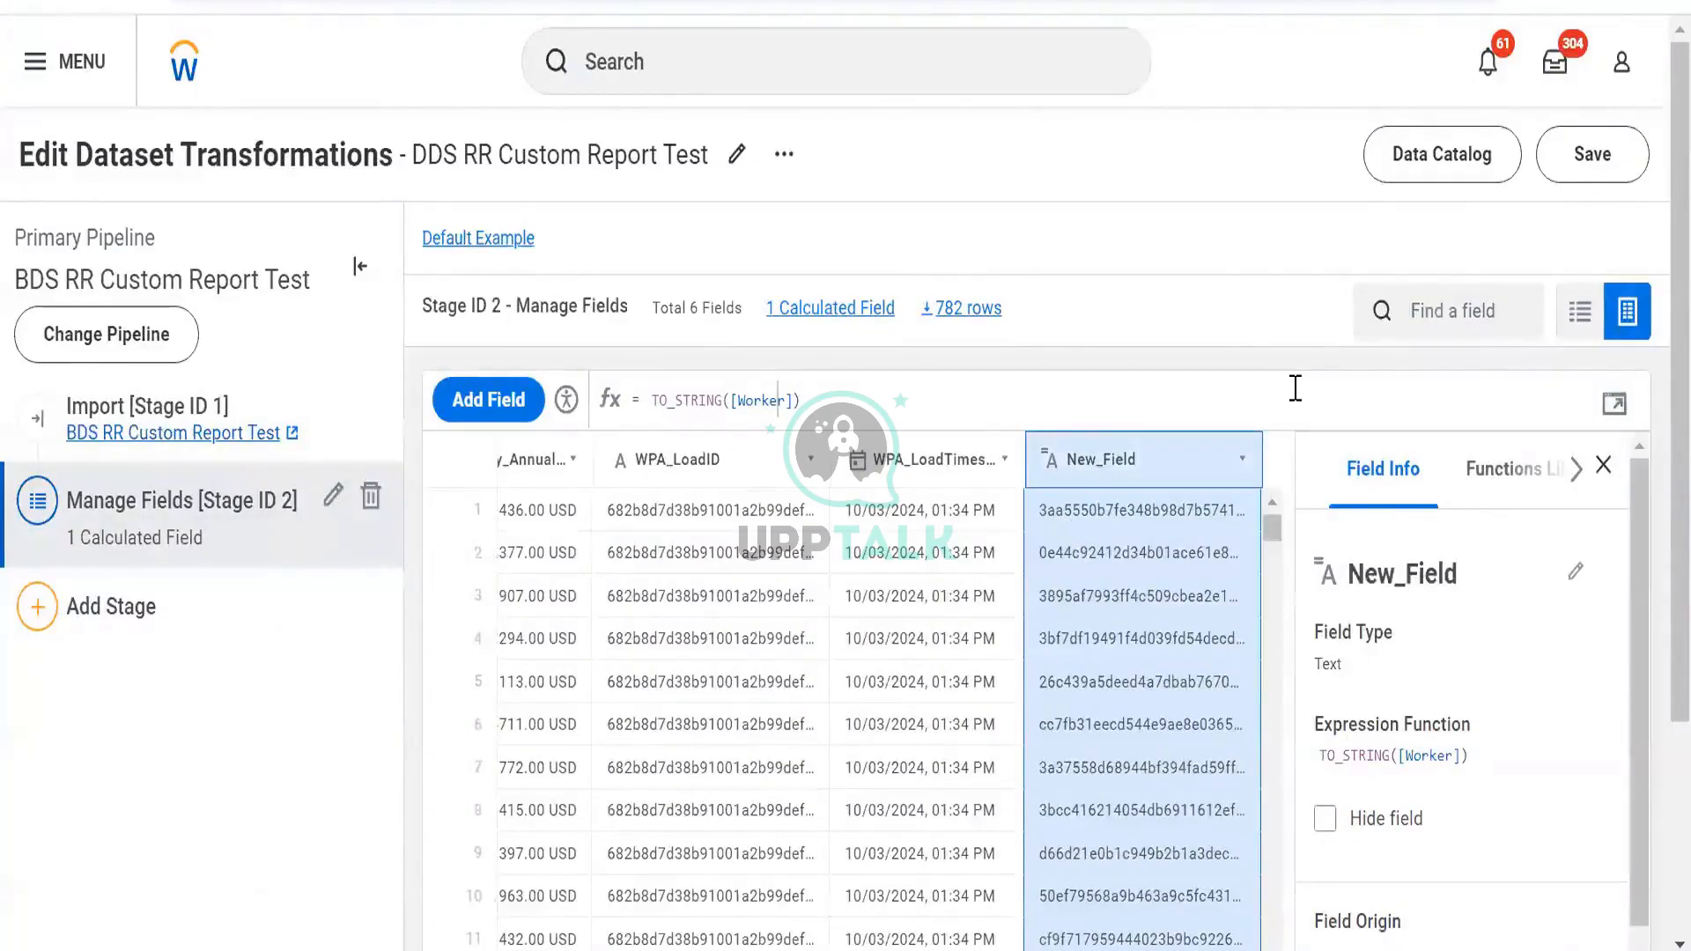
click(1603, 465)
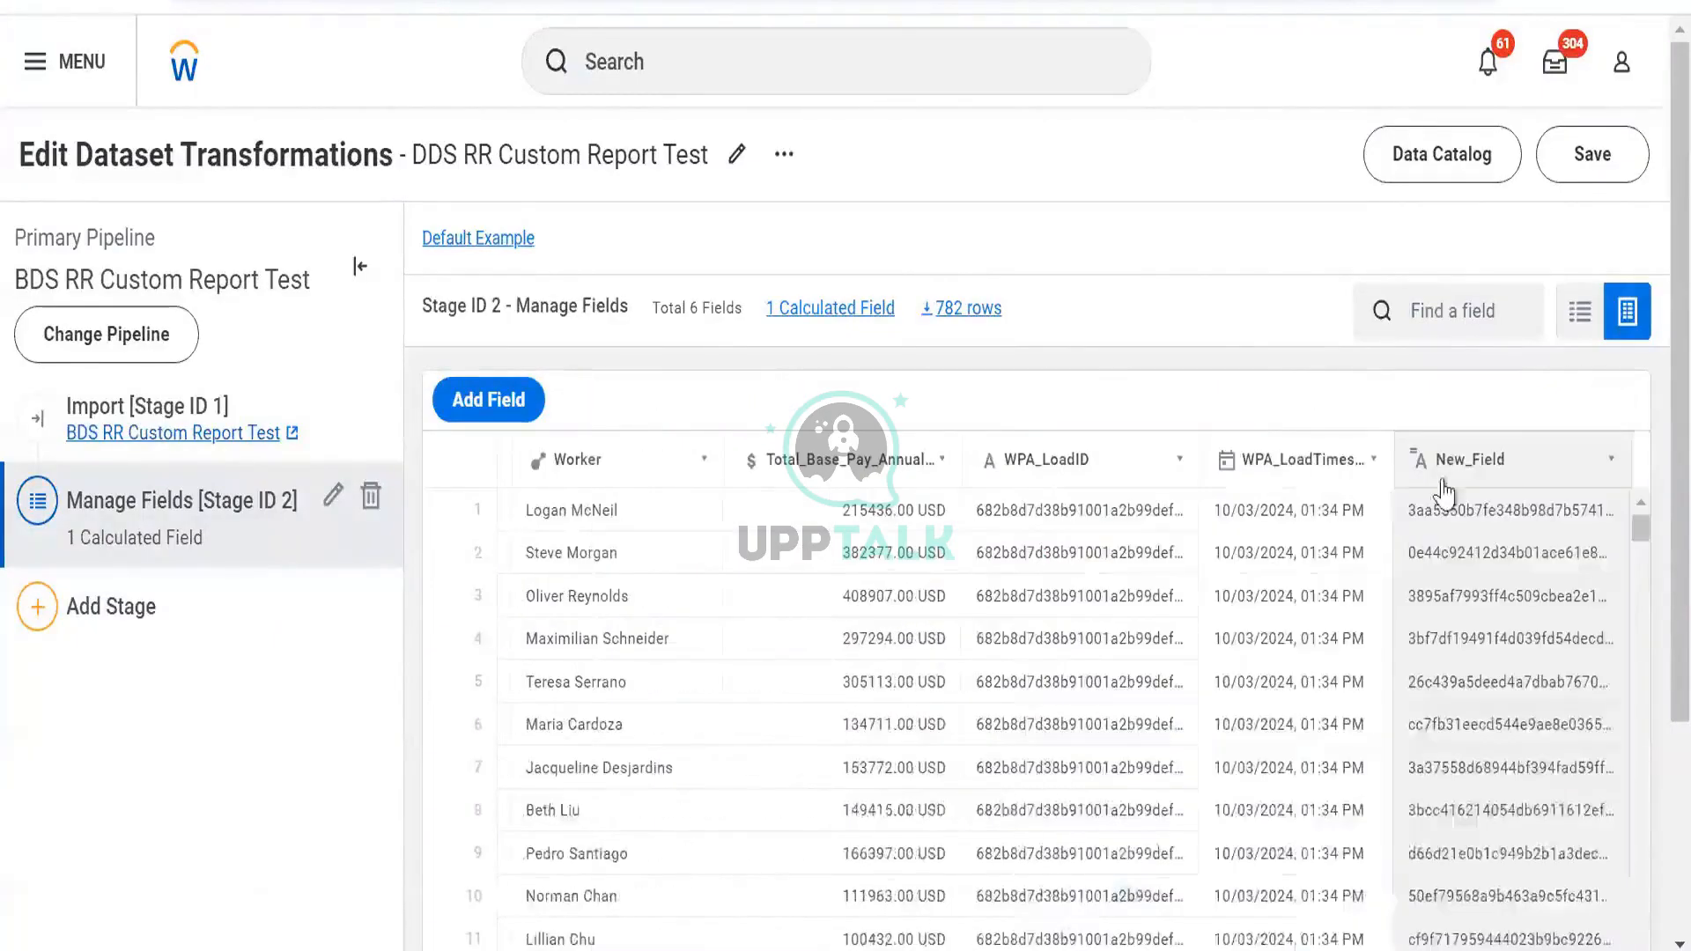
click(1442, 482)
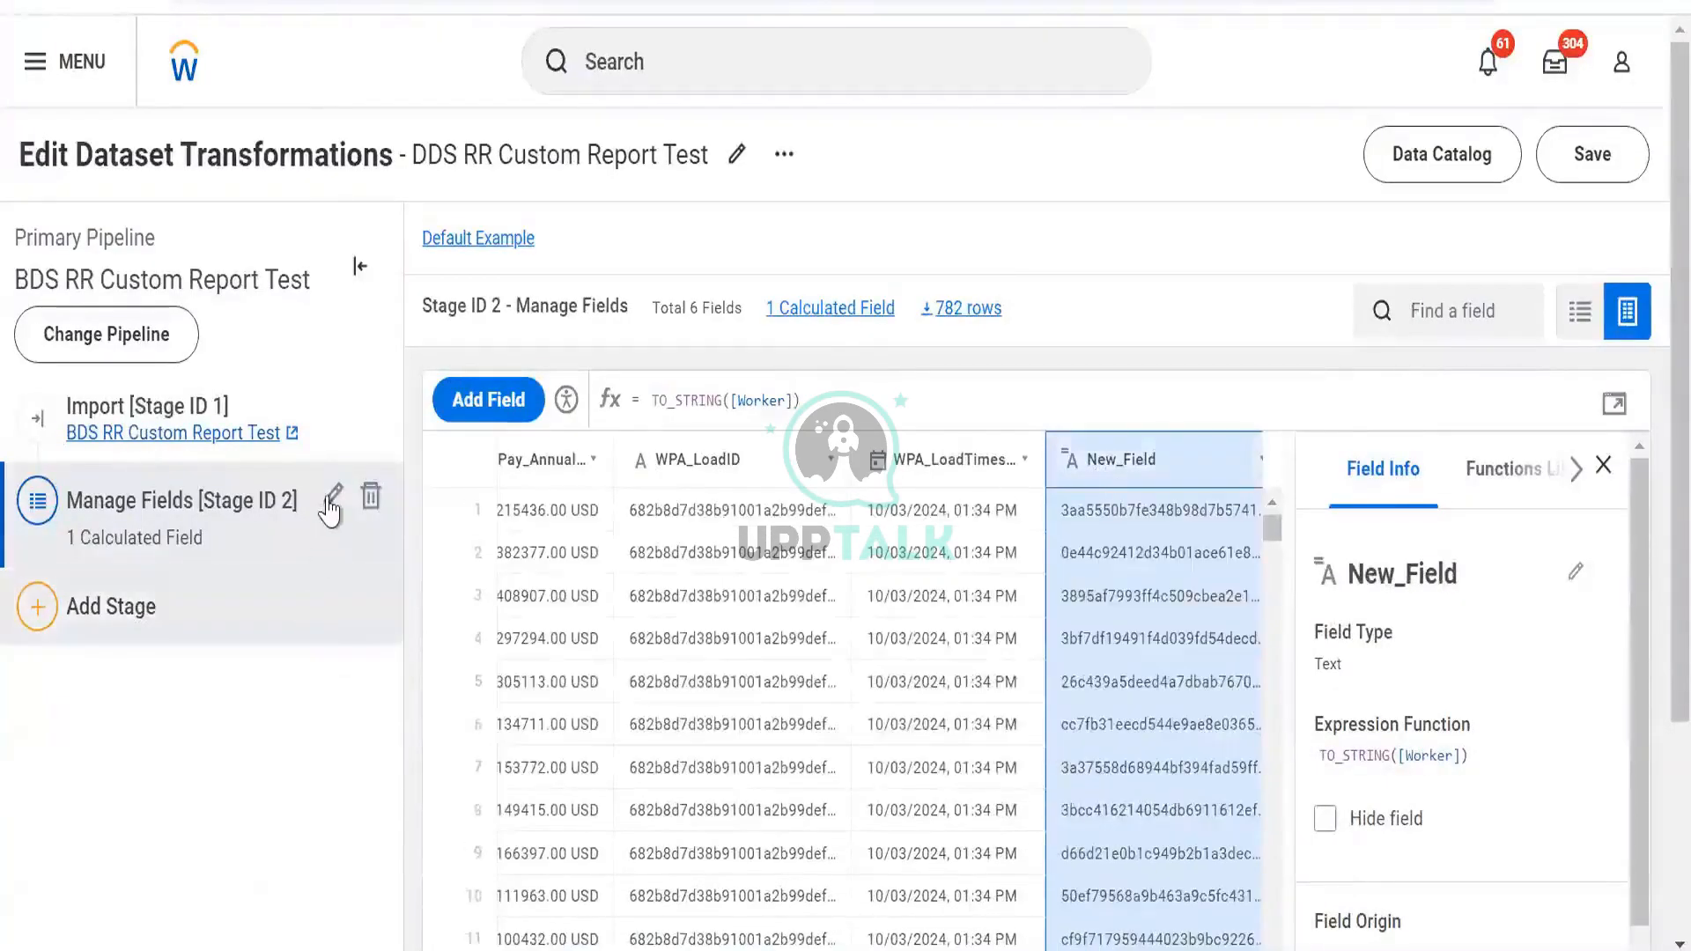
Set Worker's output type to Text in the Manage Fields stage and save
click(332, 495)
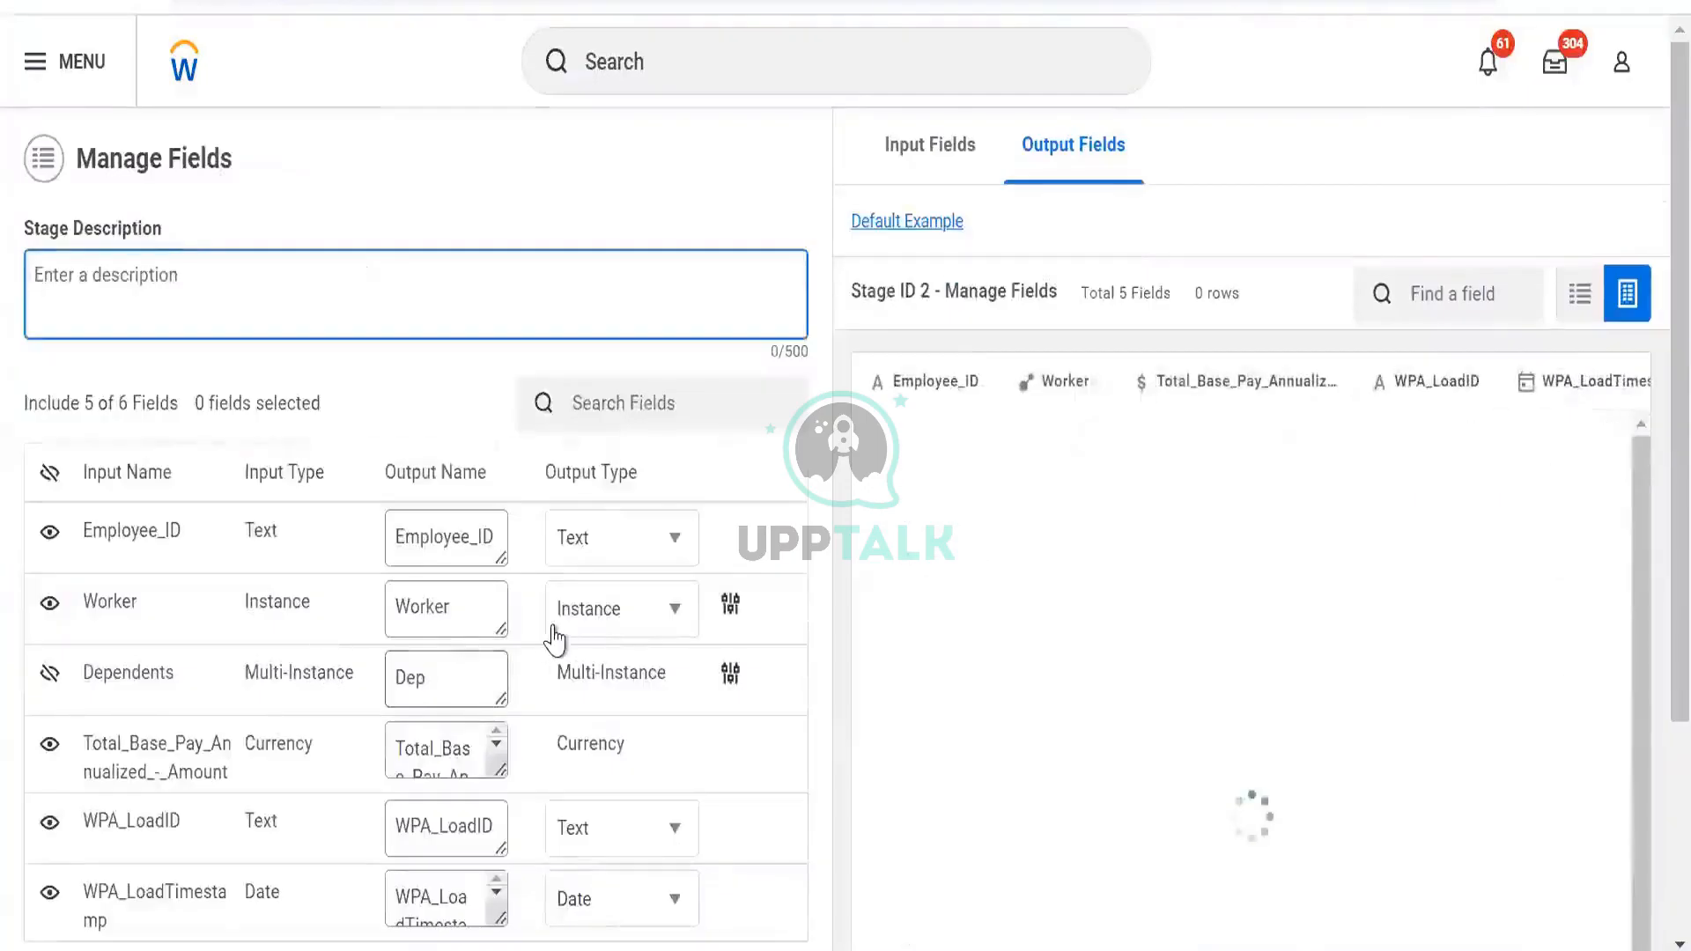
click(560, 629)
click(595, 672)
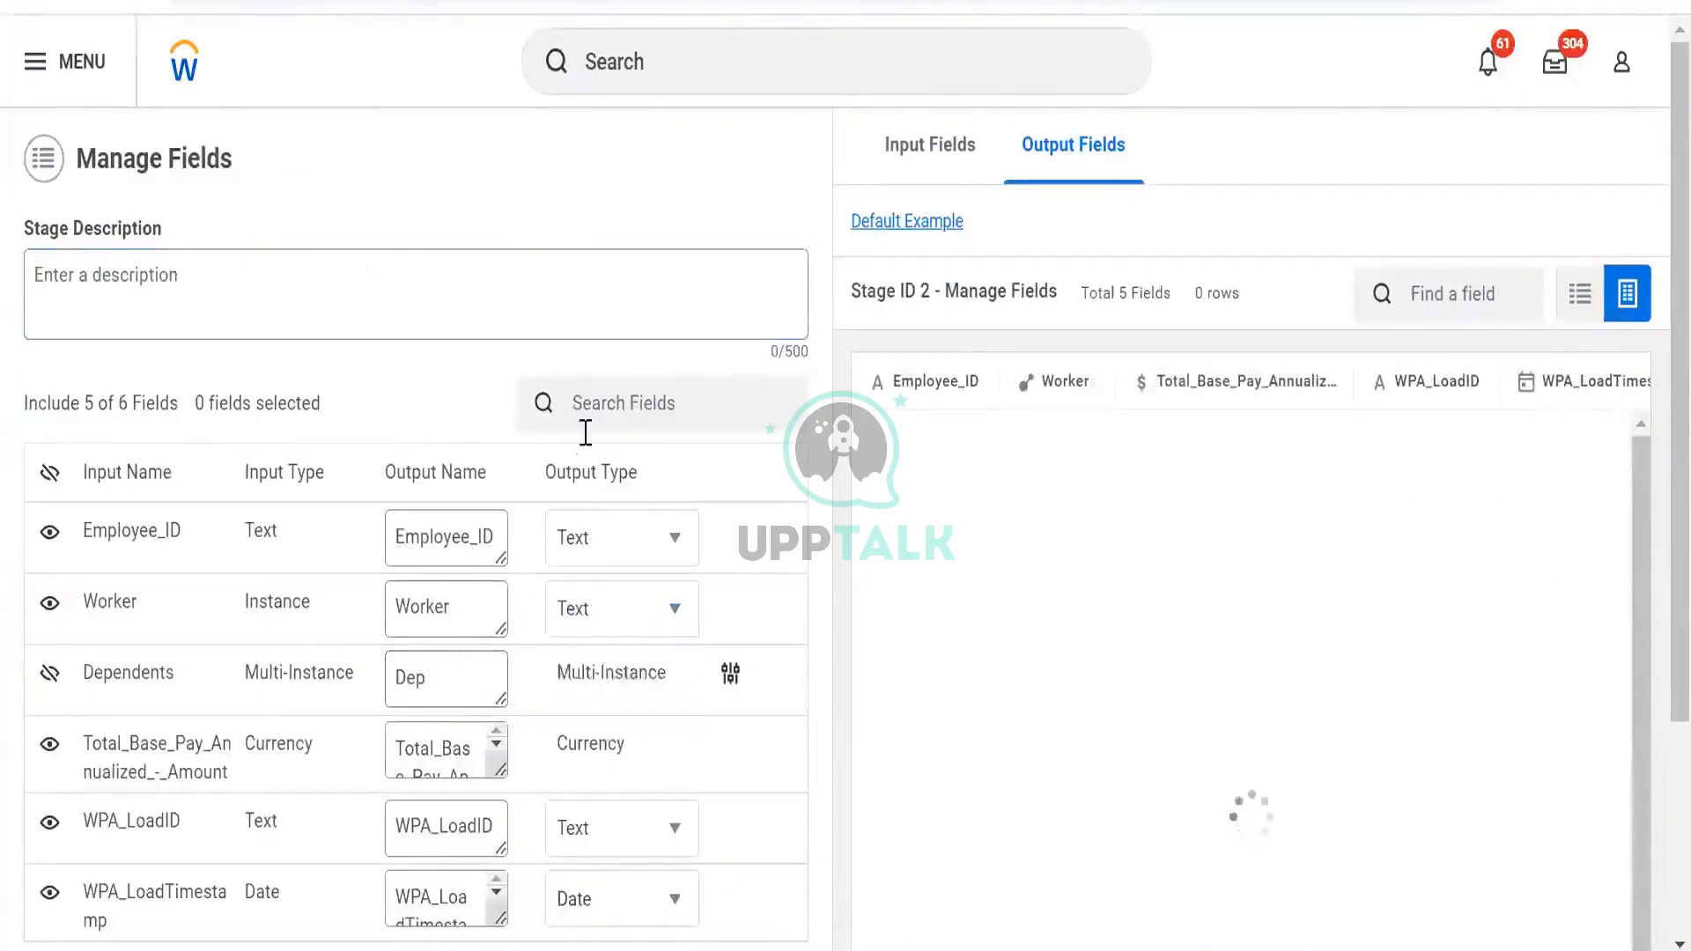
scroll(494, 573, down, 3)
click(104, 907)
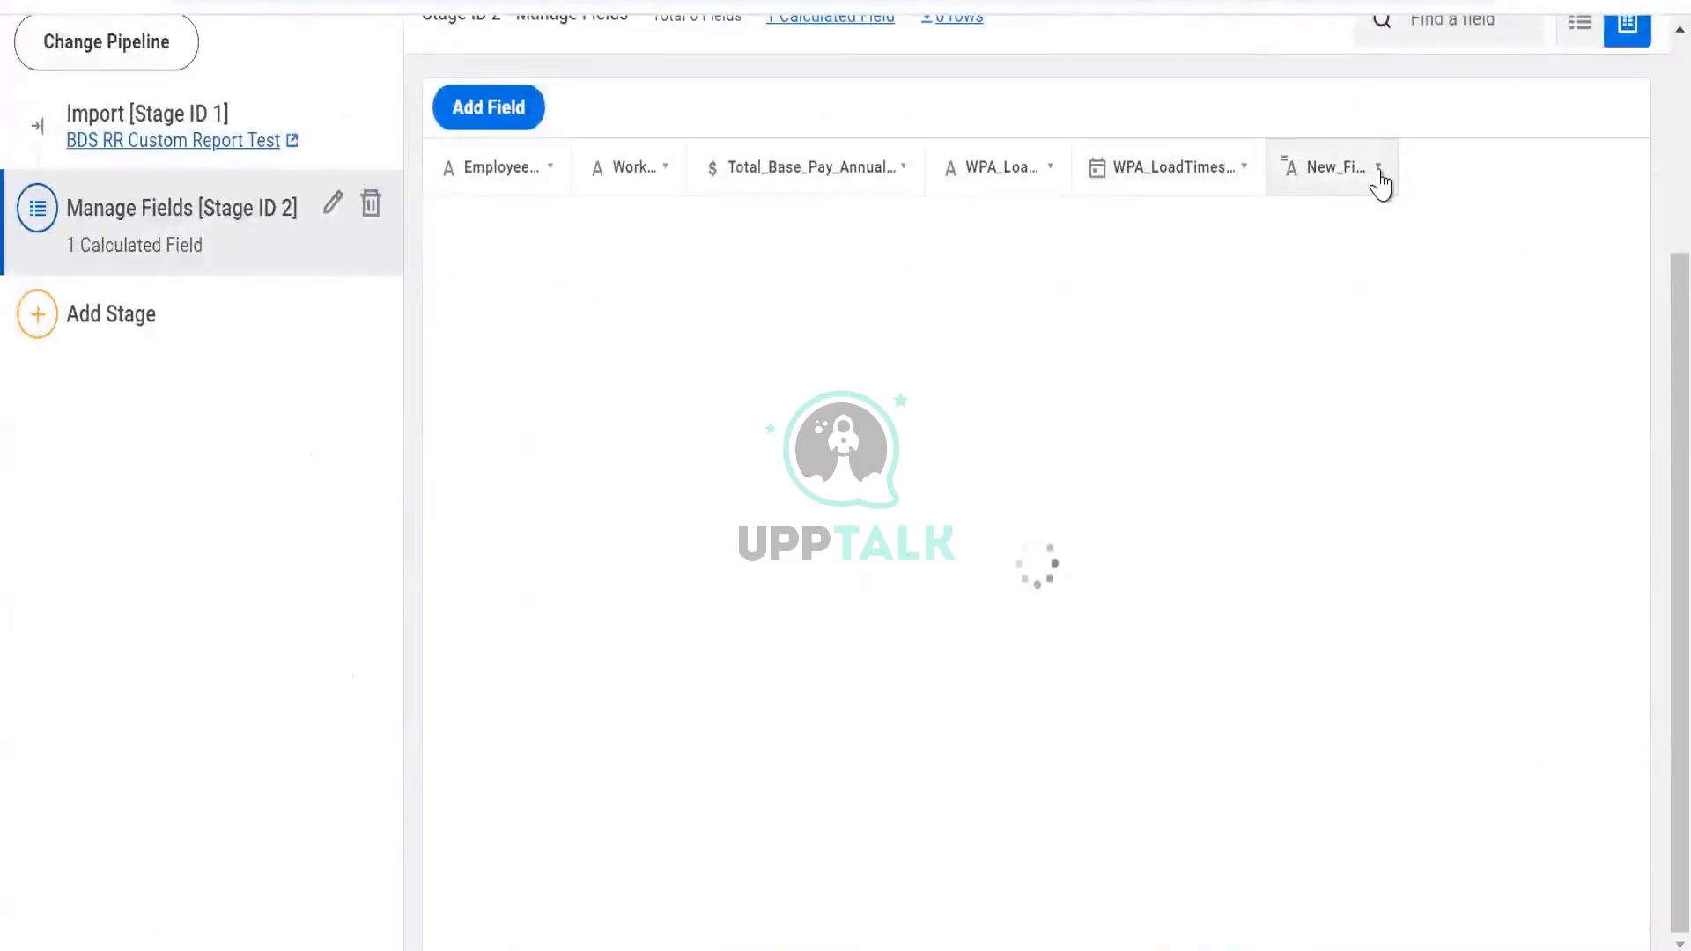
Delete the New_Field calculated field and confirm the deletion
click(1379, 176)
click(1394, 282)
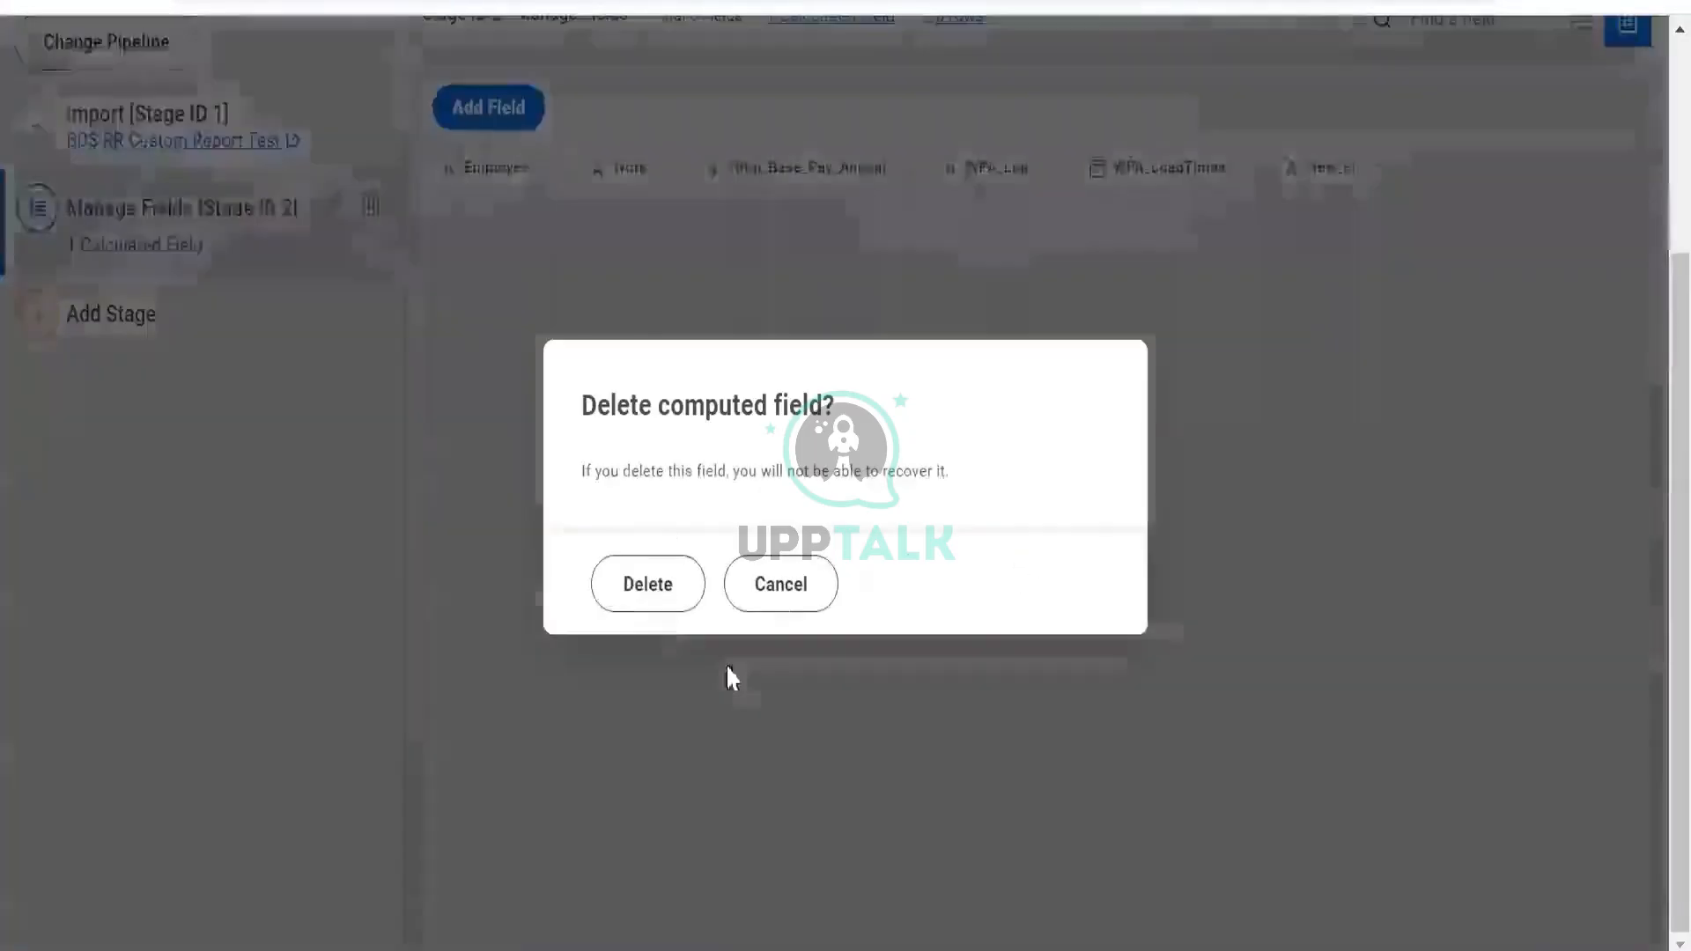
click(648, 585)
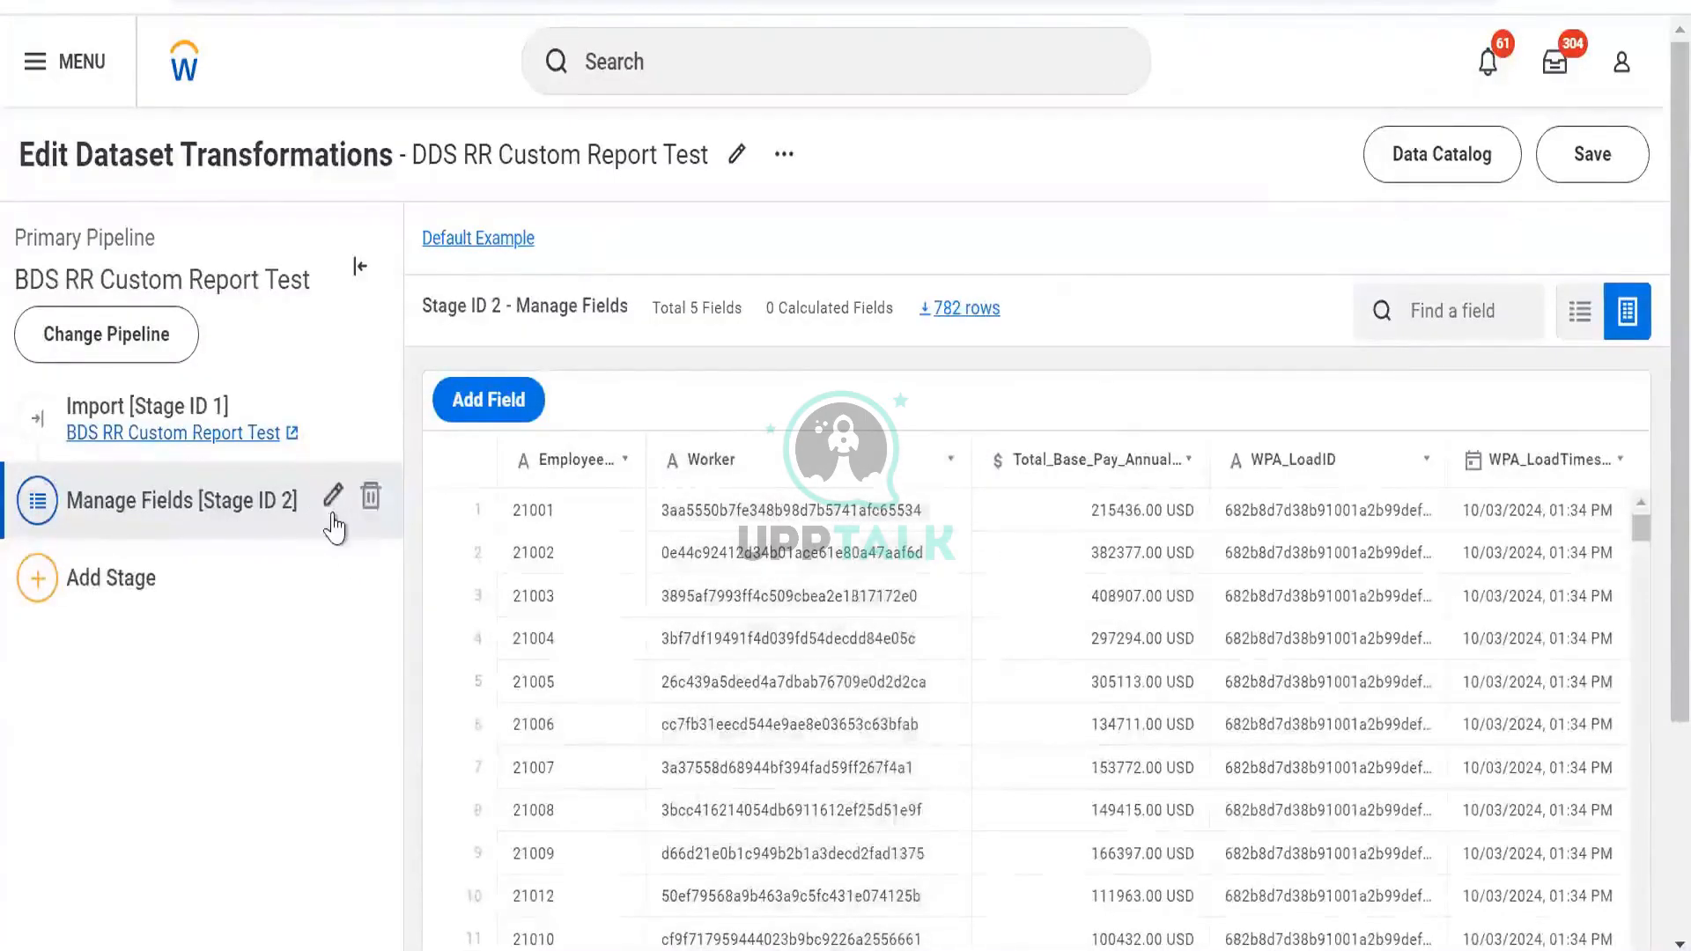
Set Worker's output type back to Instance and review the six-field Manage Fields grid
click(333, 520)
click(644, 606)
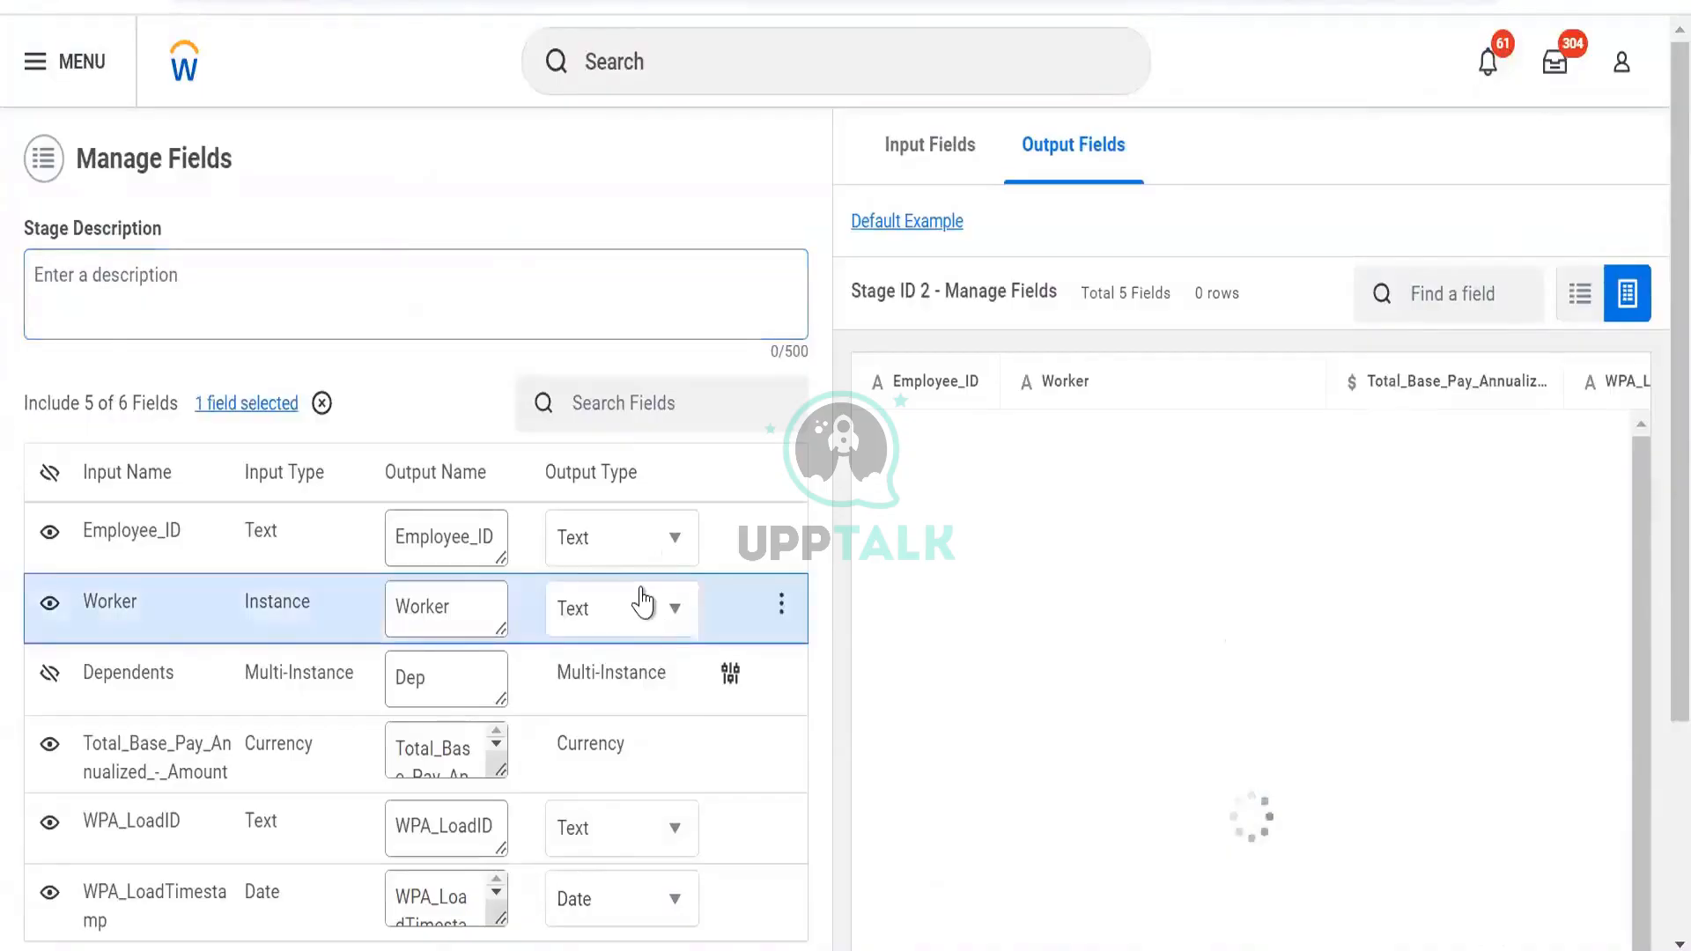
click(649, 718)
scroll(318, 842, down, 3)
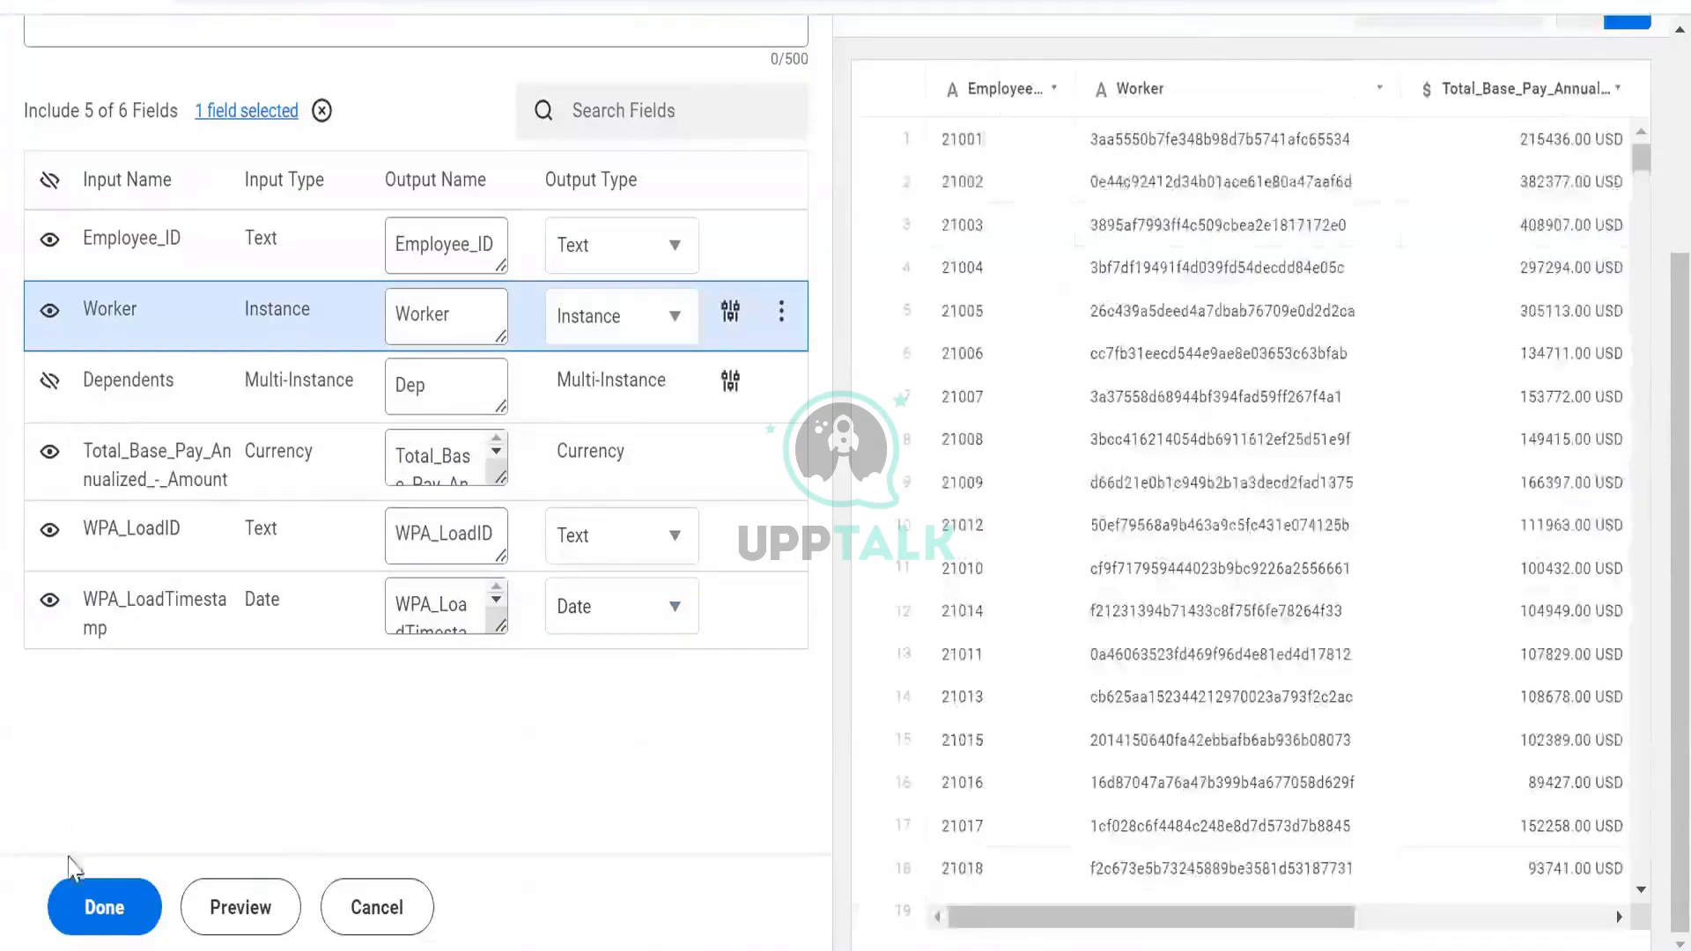
click(102, 908)
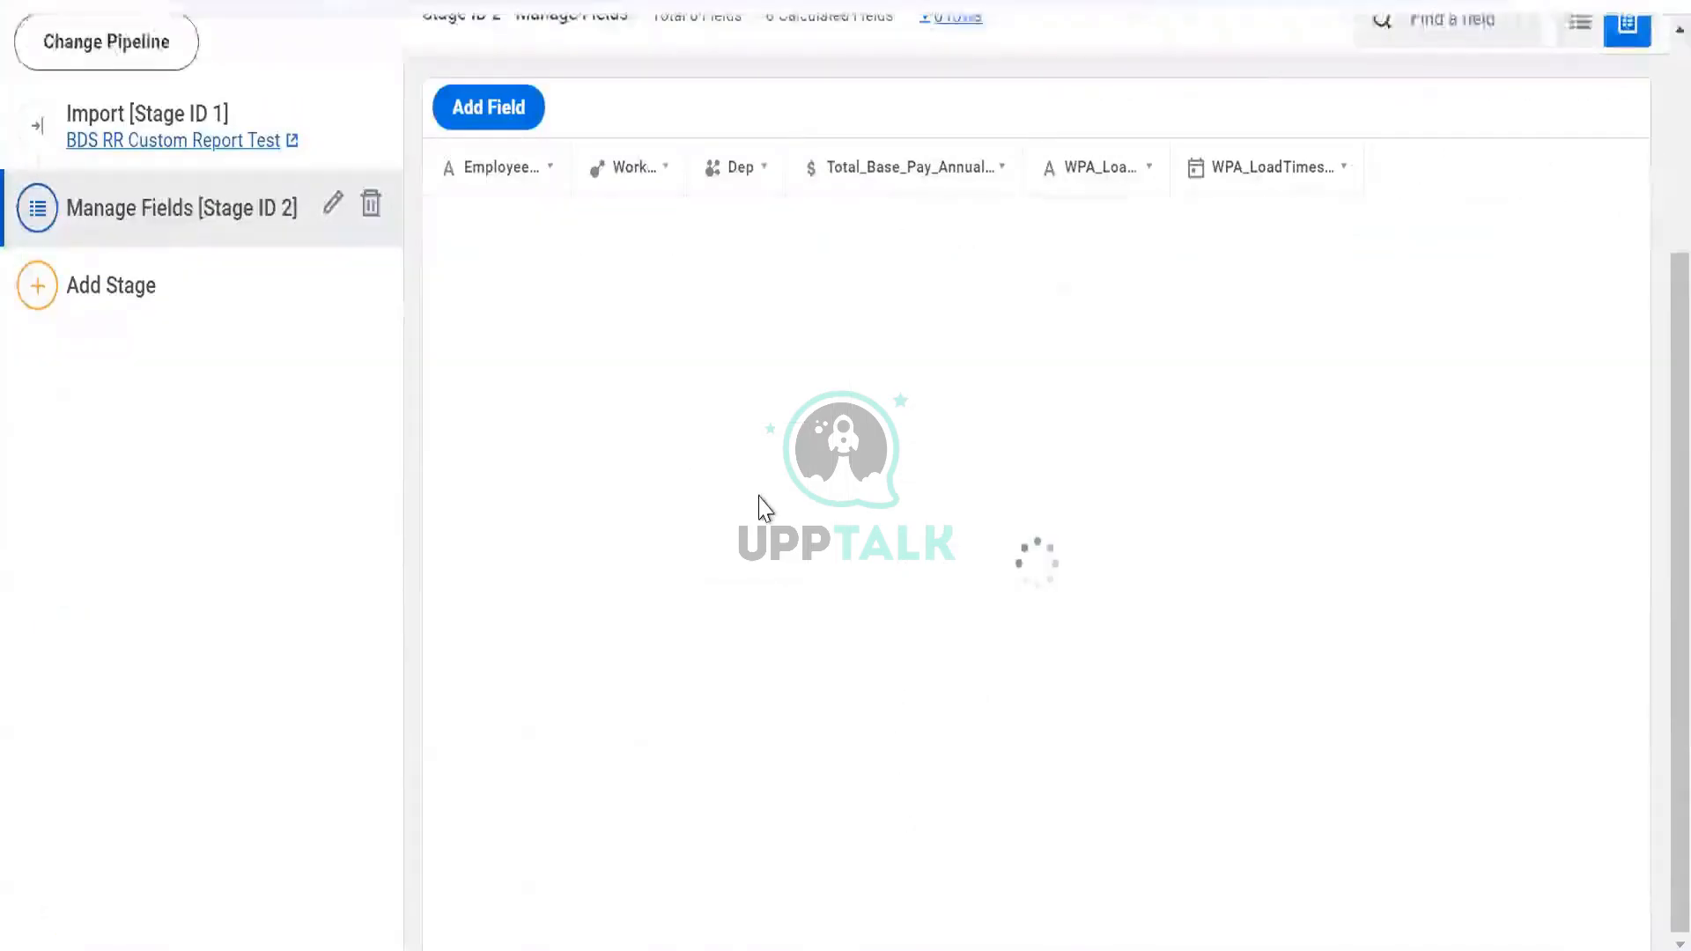
scroll(784, 251, up, 3)
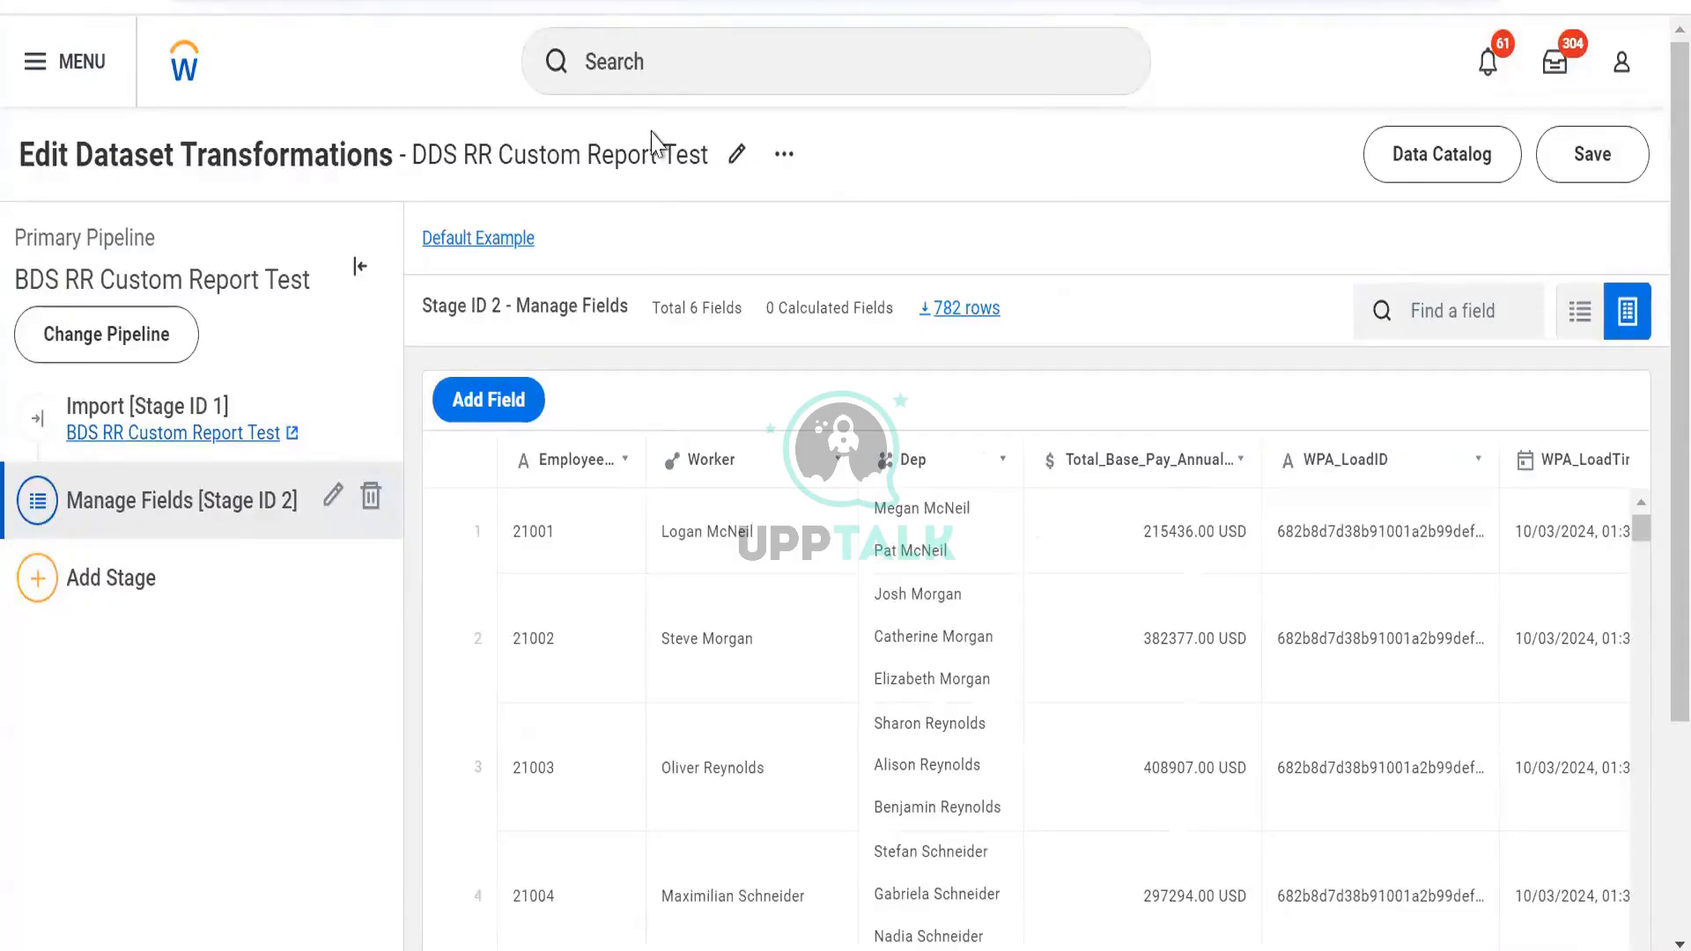
scroll(897, 268, down, 2)
scroll(899, 251, up, 2)
Add a new calculated field and begin its expression with CASE WHEN [Total_Base_Pay_Annualized_-_Amount]
click(514, 402)
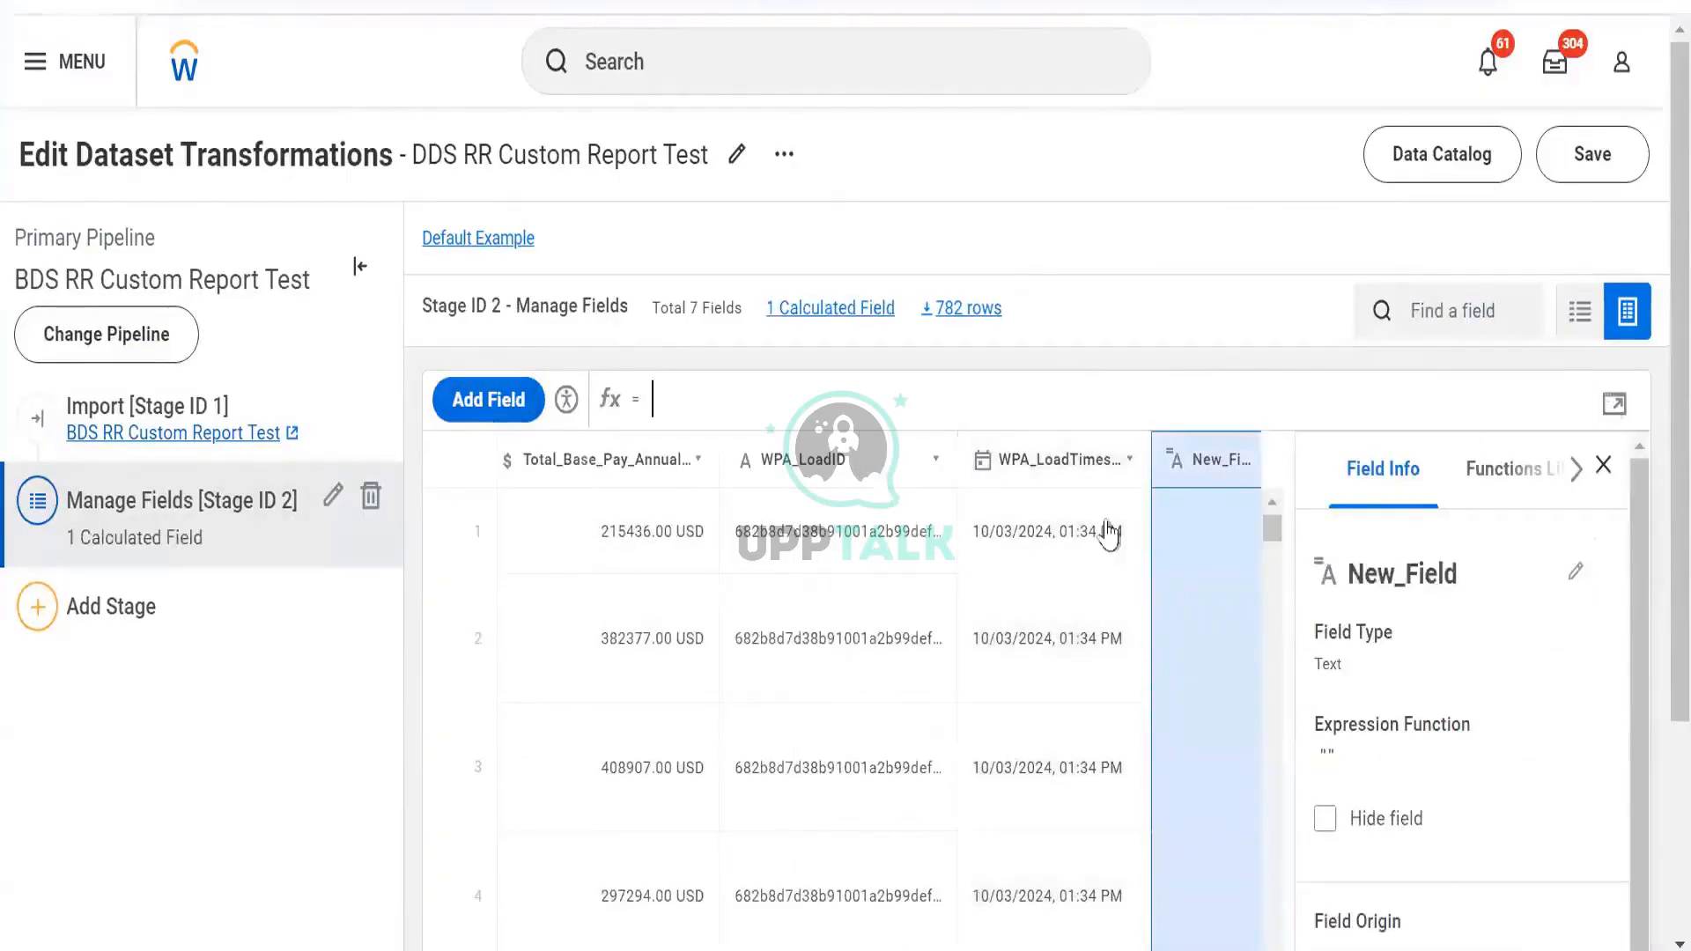
click(1615, 403)
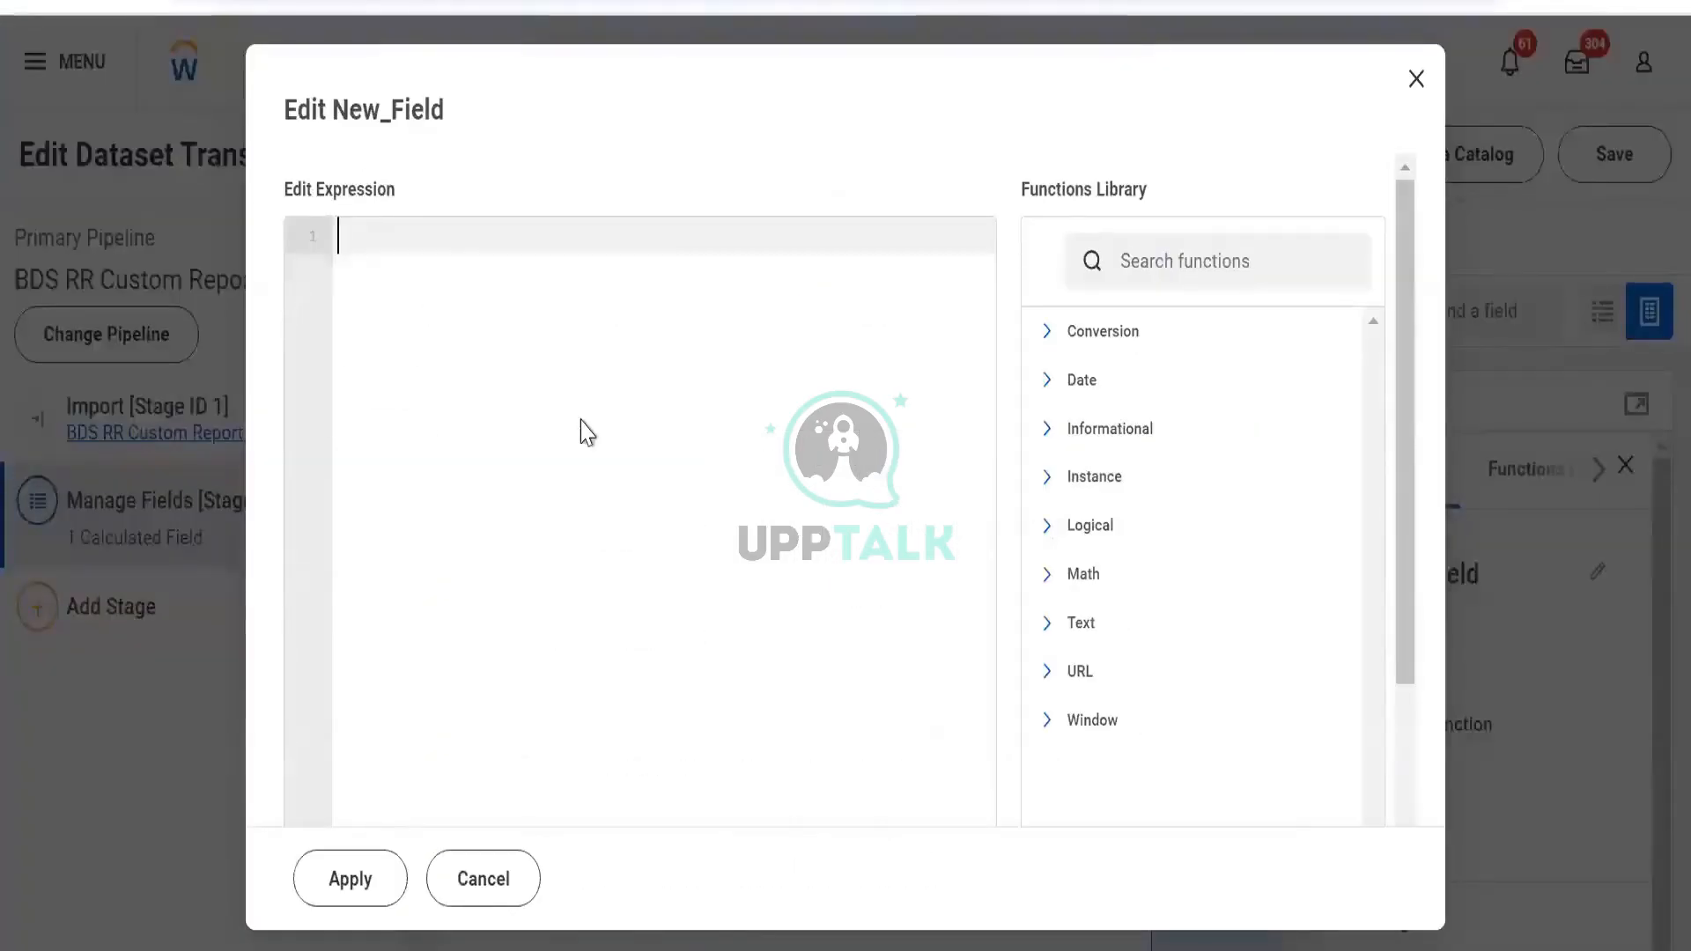
text(ca)
key(Return)
key(Return)
text(when)
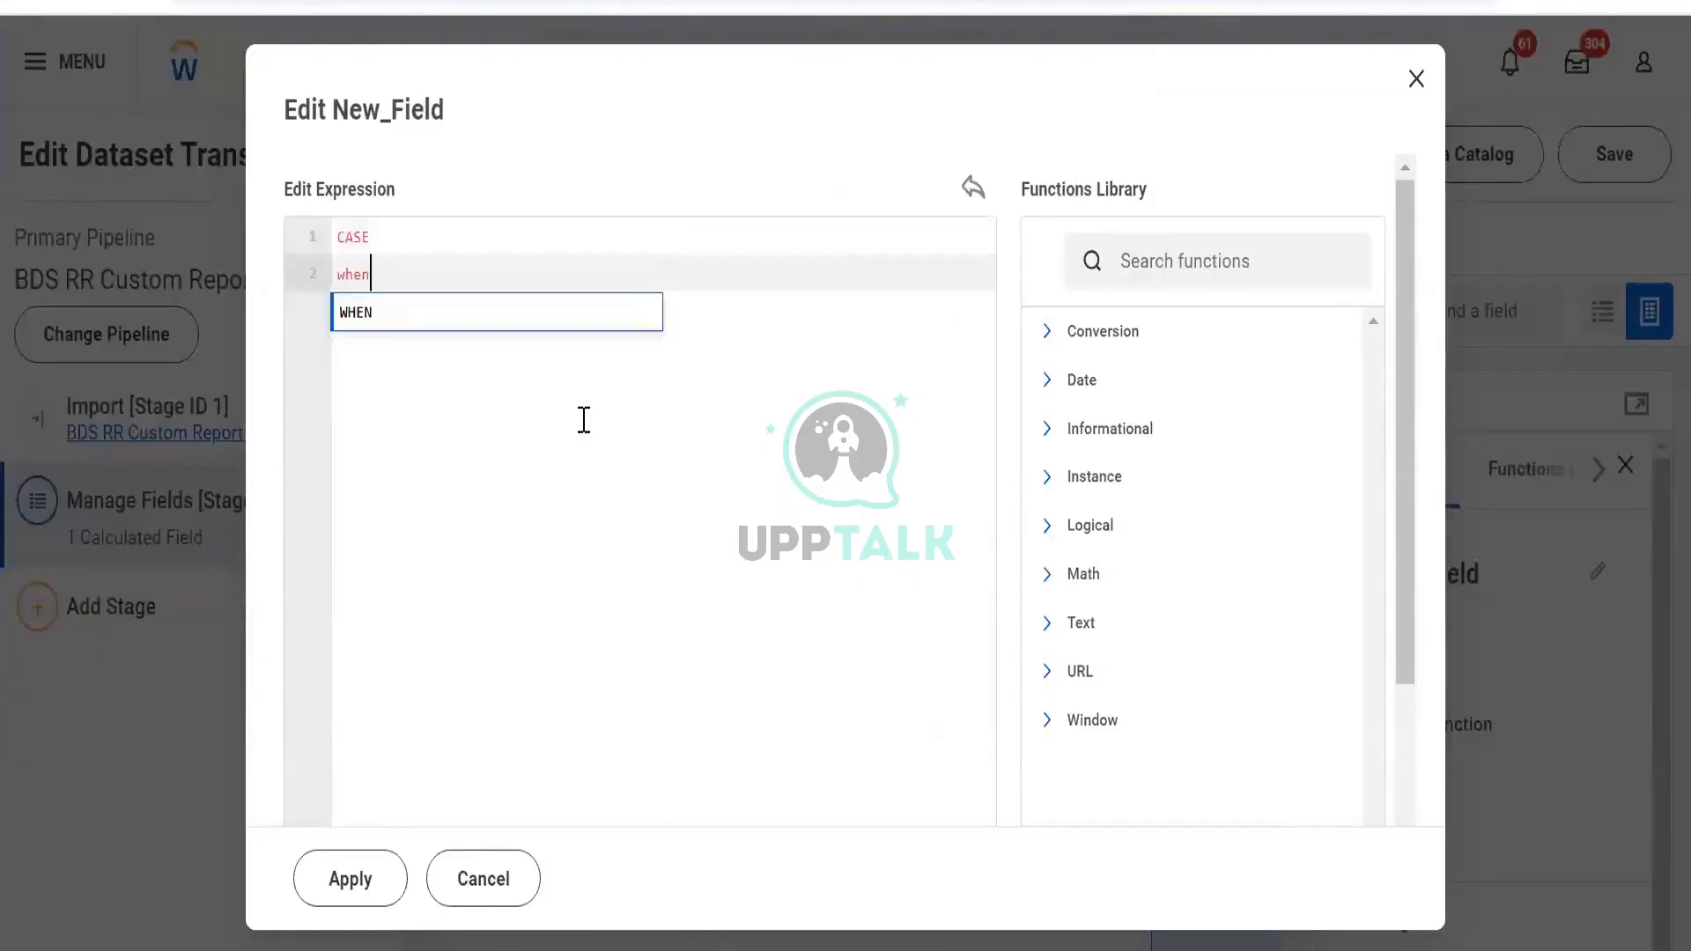
key(Return)
key(Return)
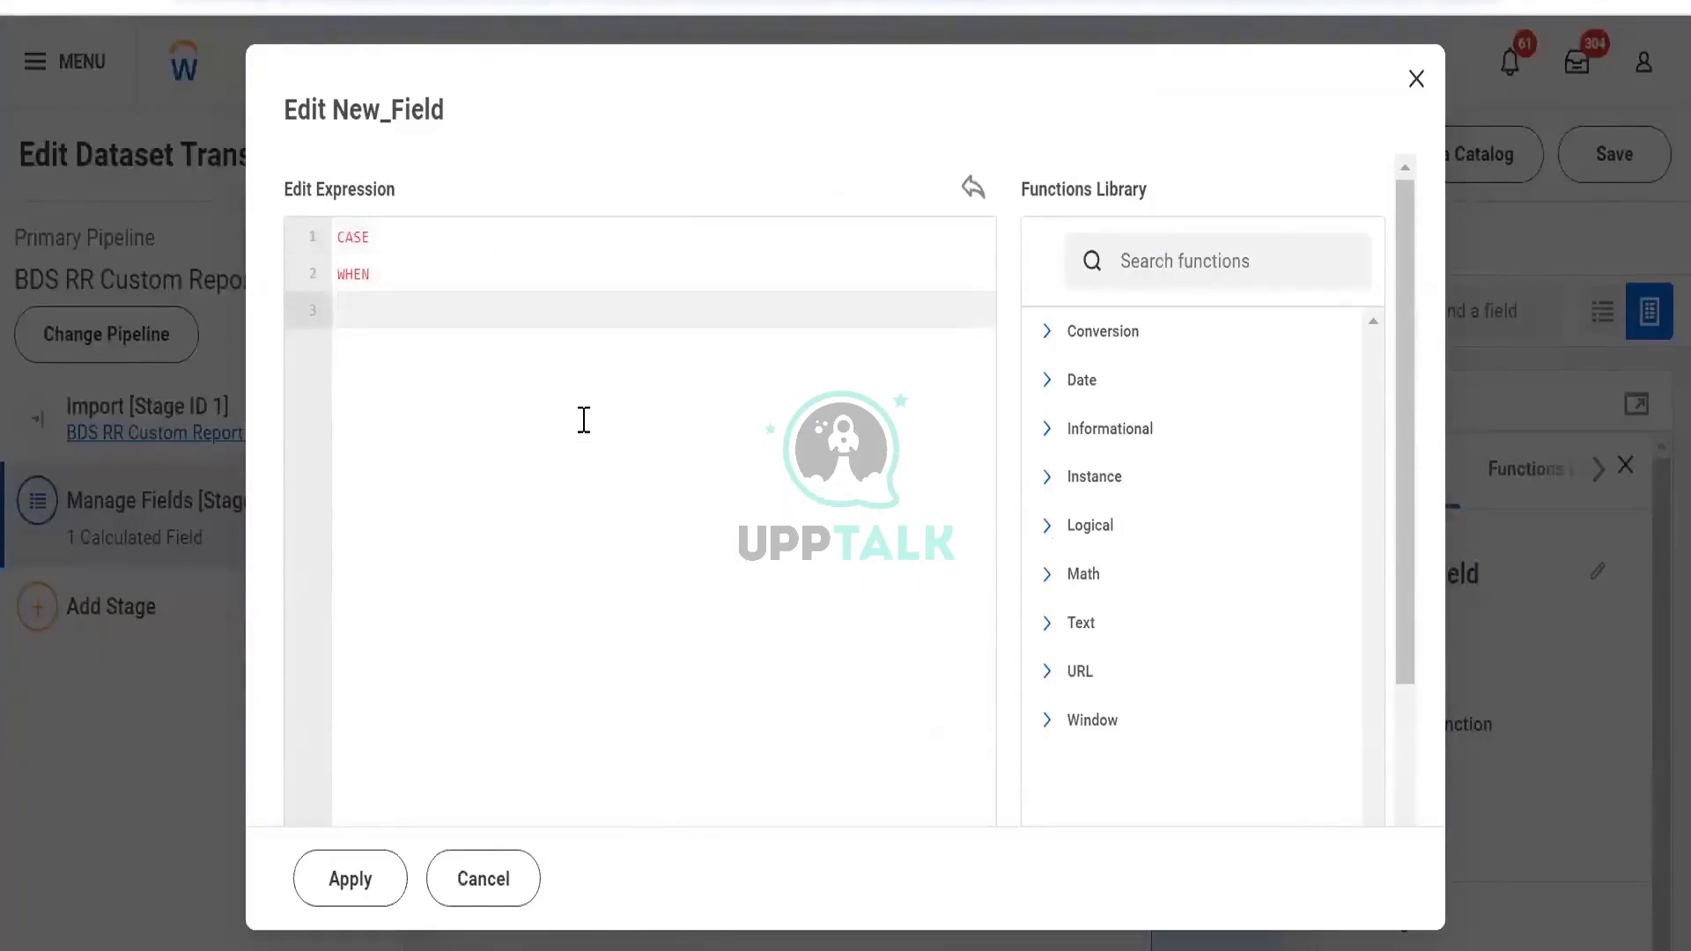
text([)
key(Down)
key(Down)
key(Down)
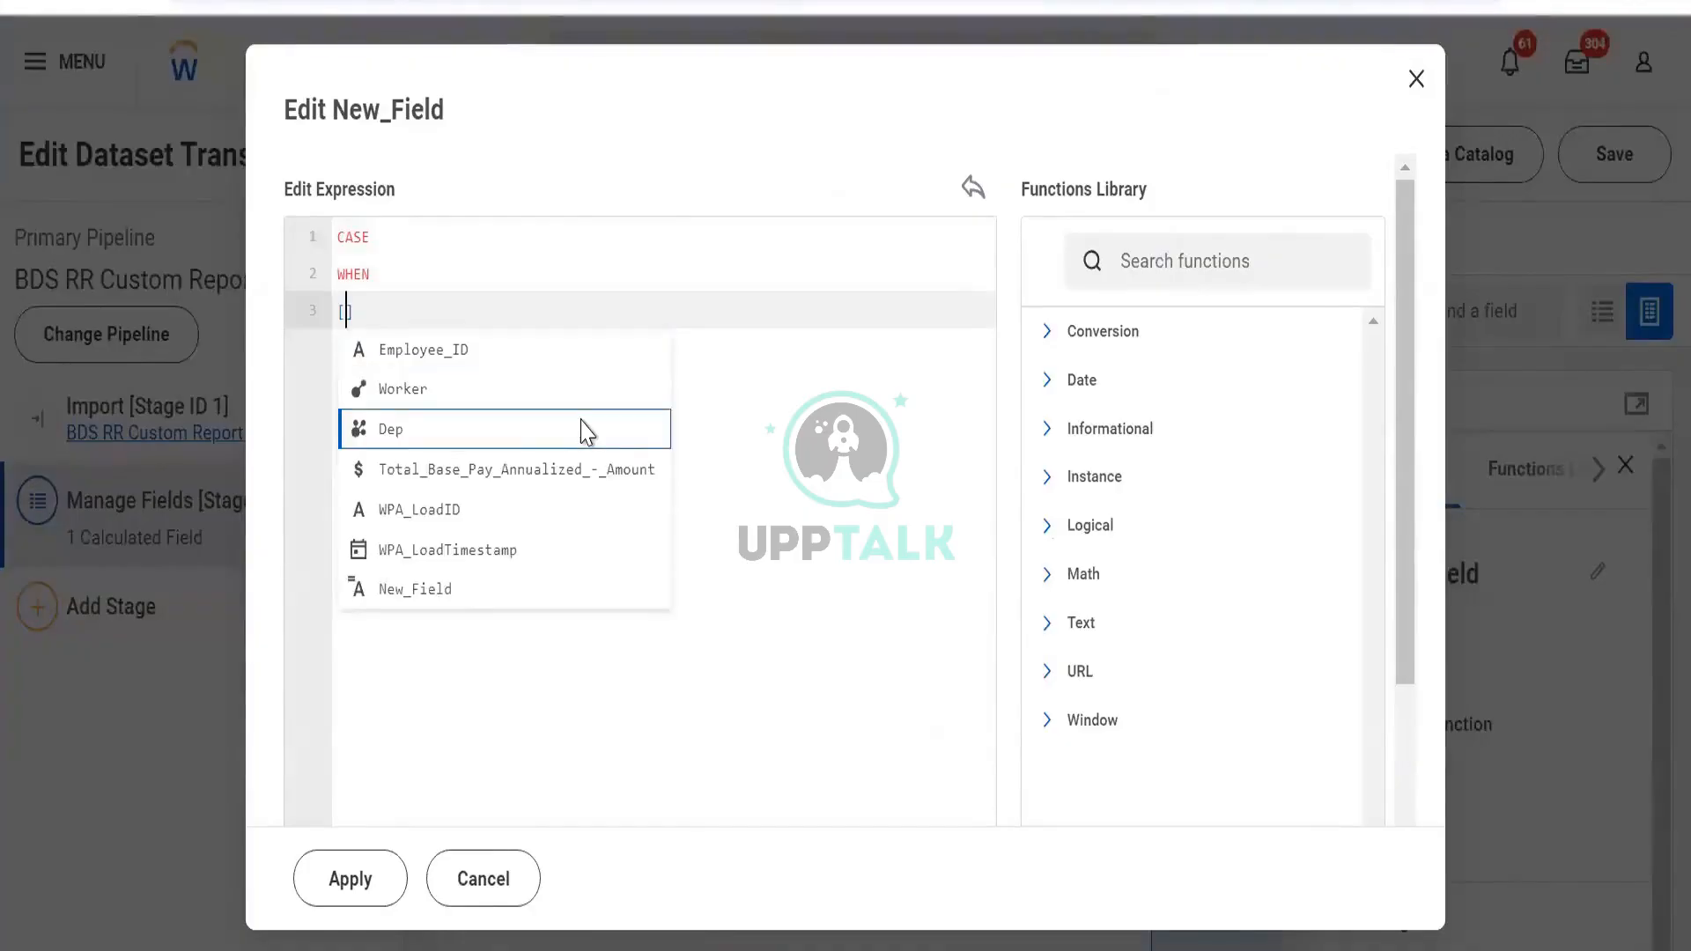
key(Return)
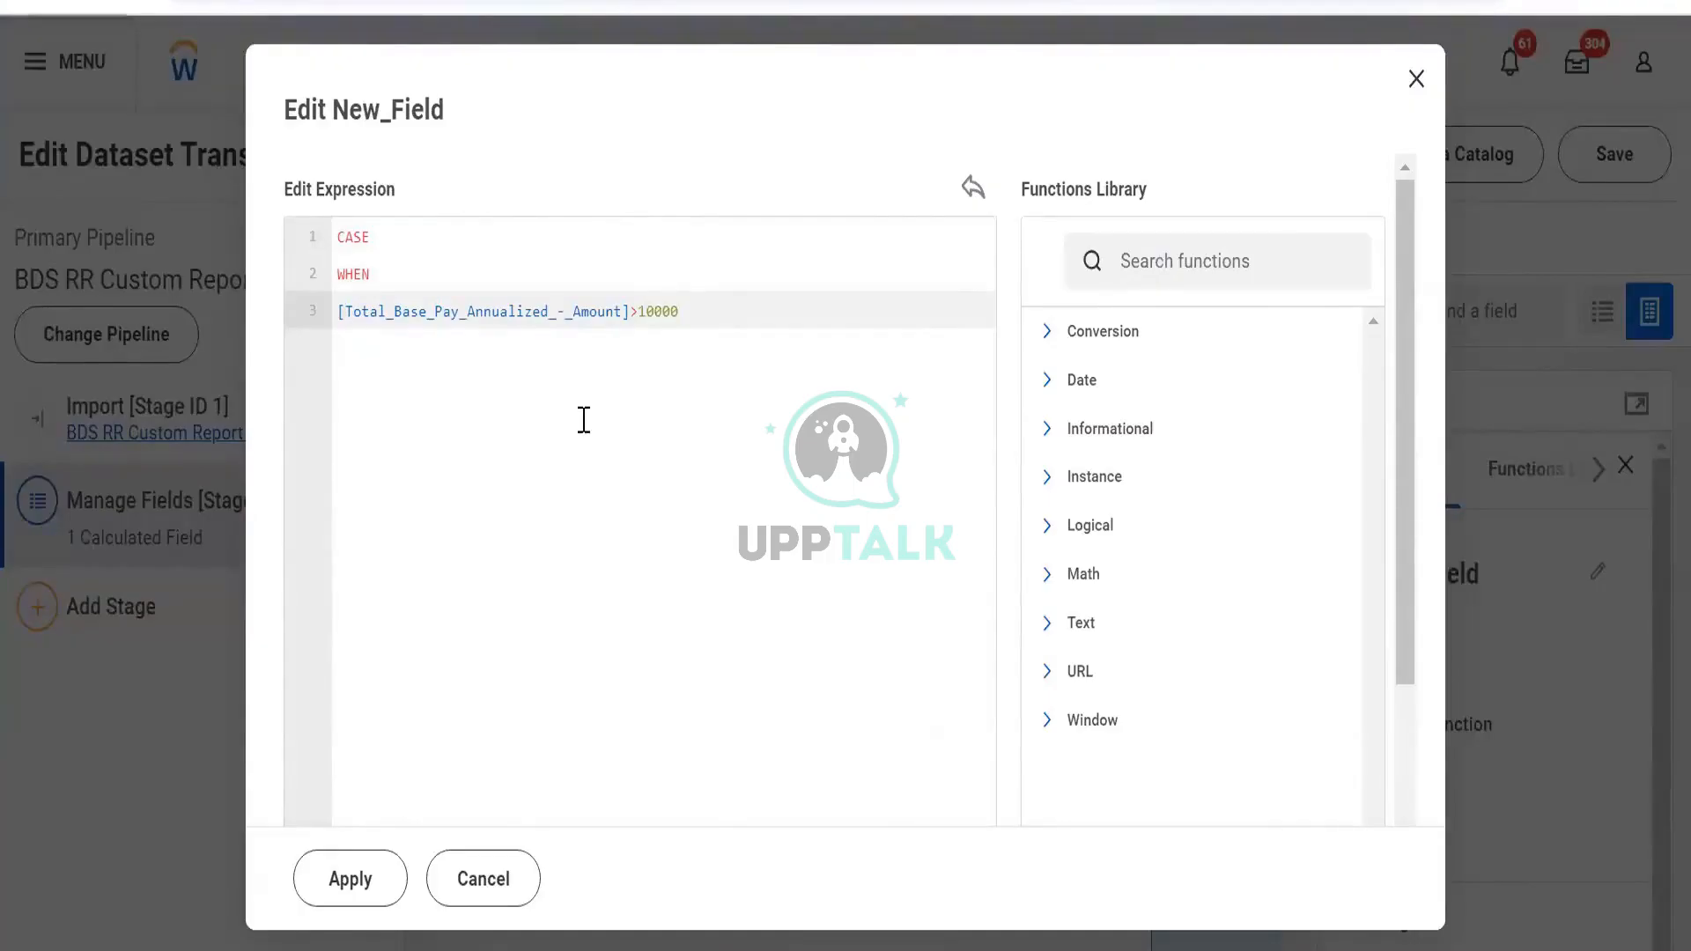
Add the condition >10000 and a then "low" result, fixing typos along the way
text(>10000)
key(Return)
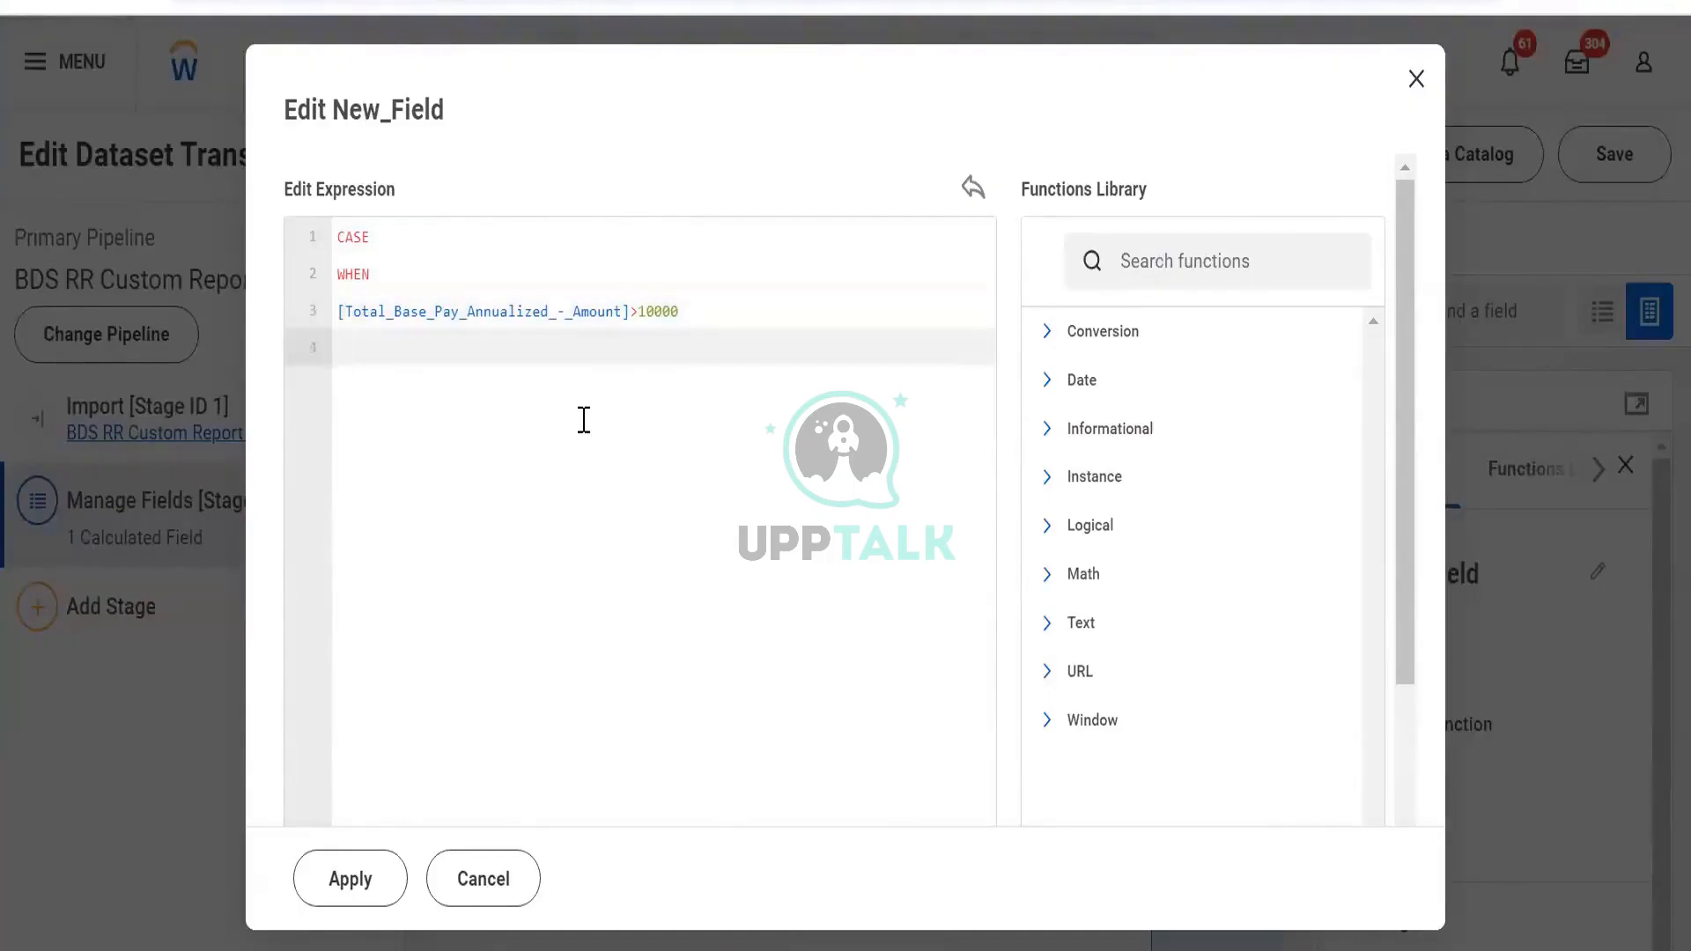
text(then low)
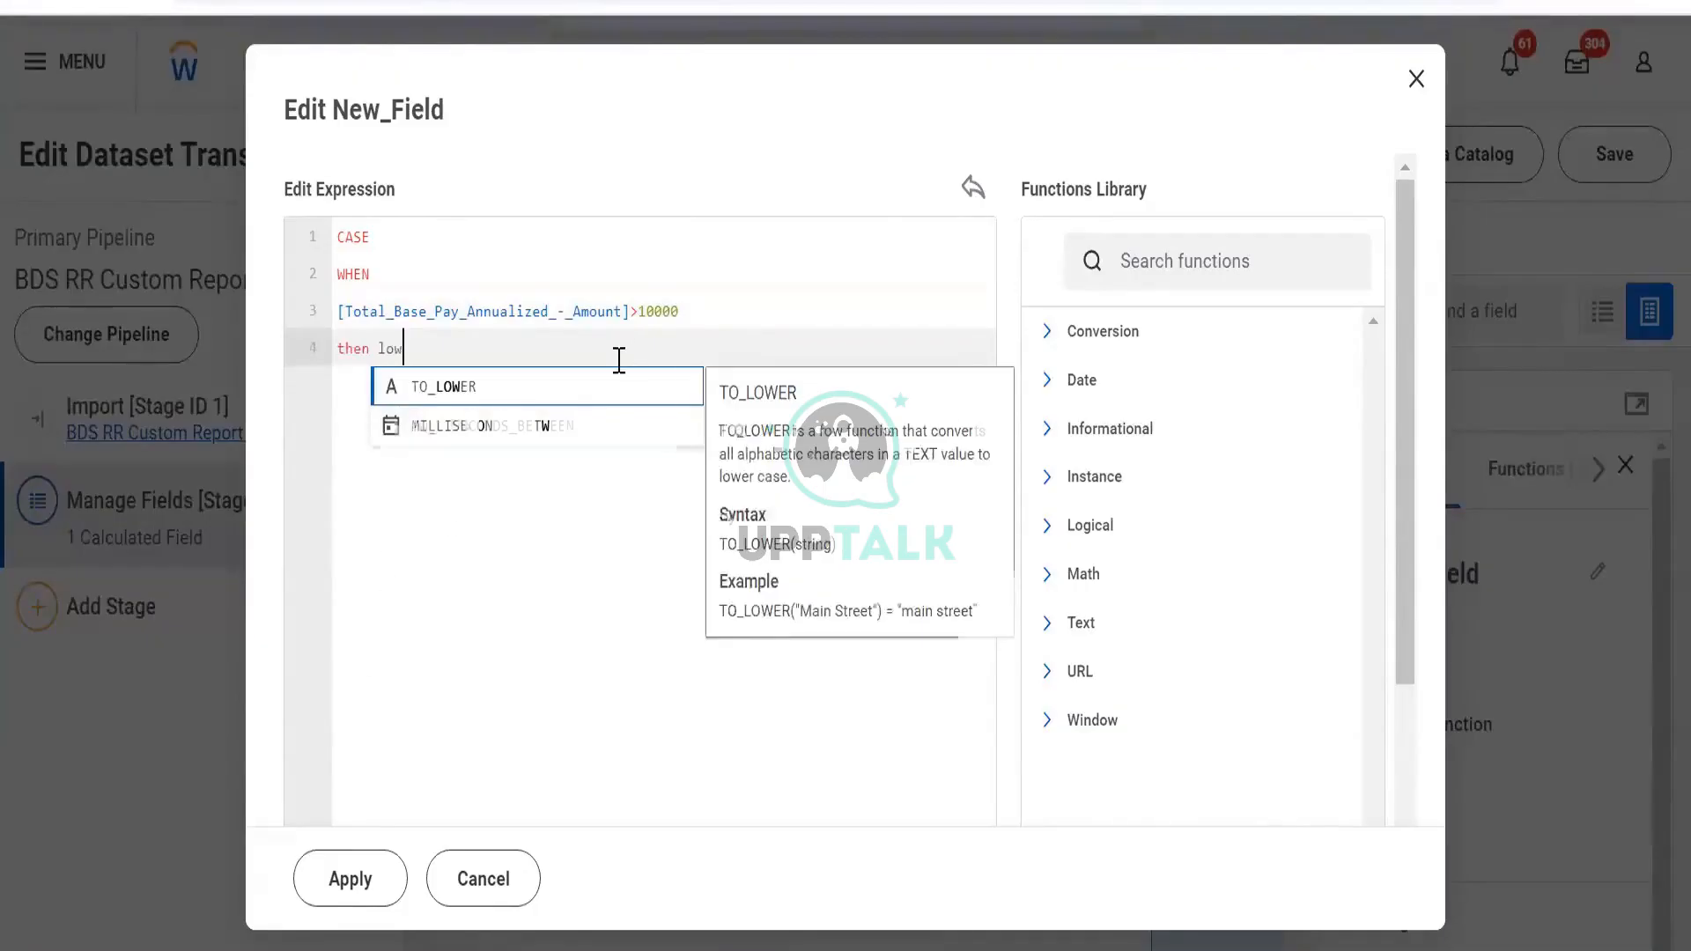
key(BackSpace)
key(BackSpace)
text(")
key(BackSpace)
key(BackSpace)
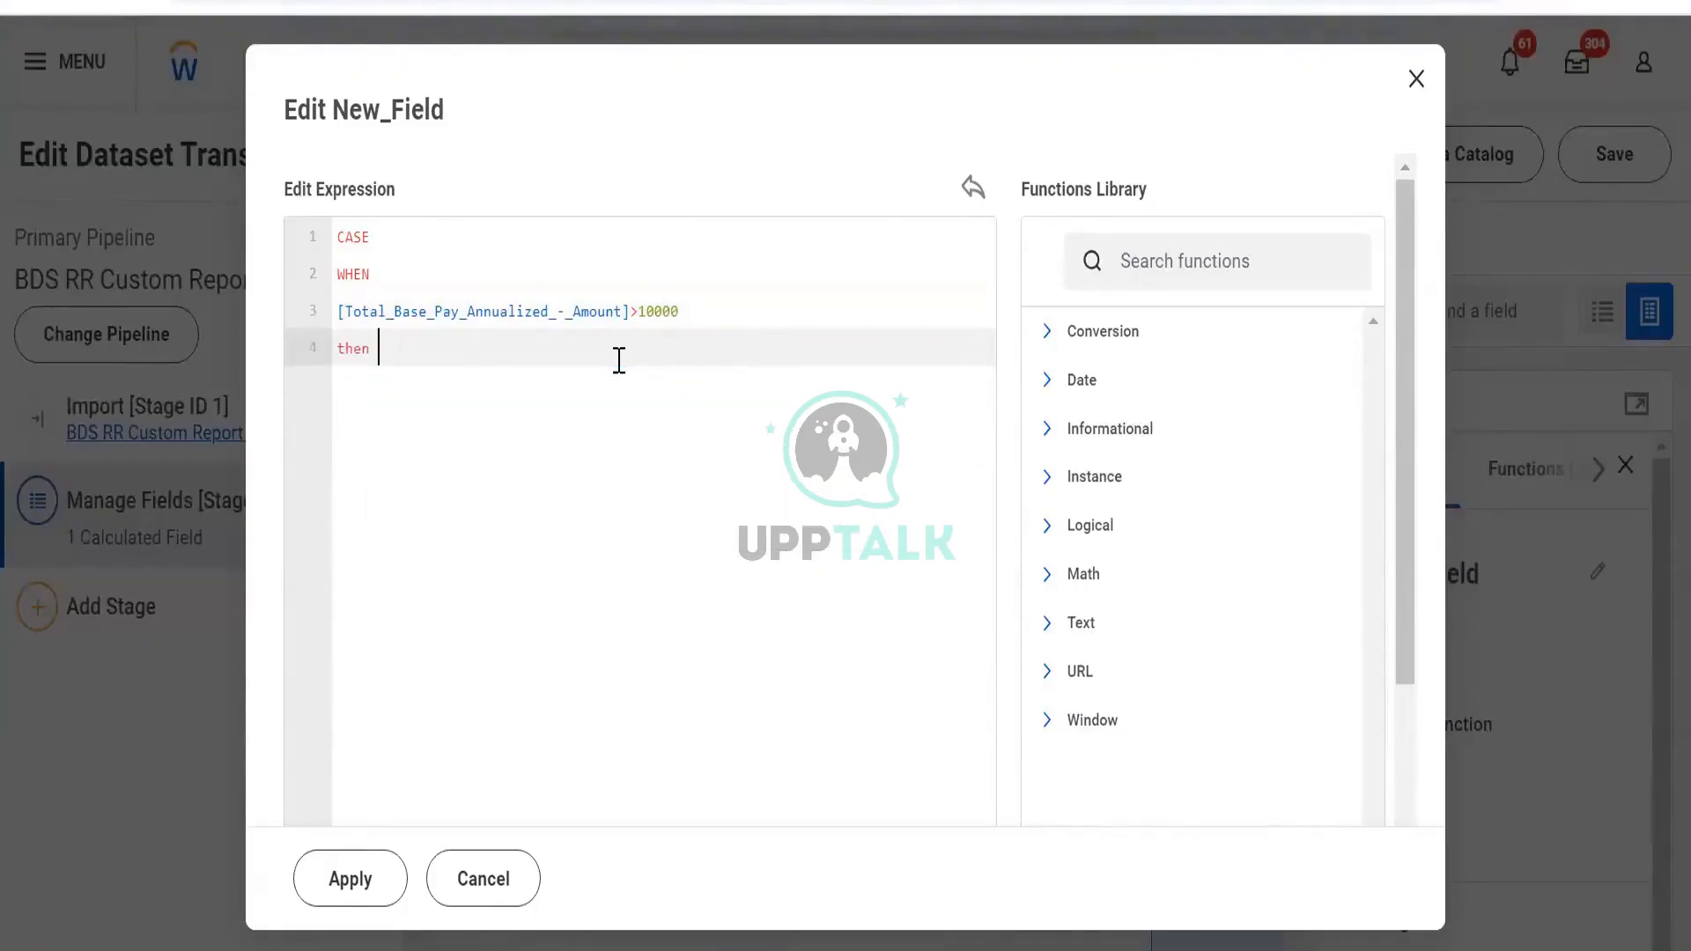
text("loq)
key(BackSpace)
text(w")
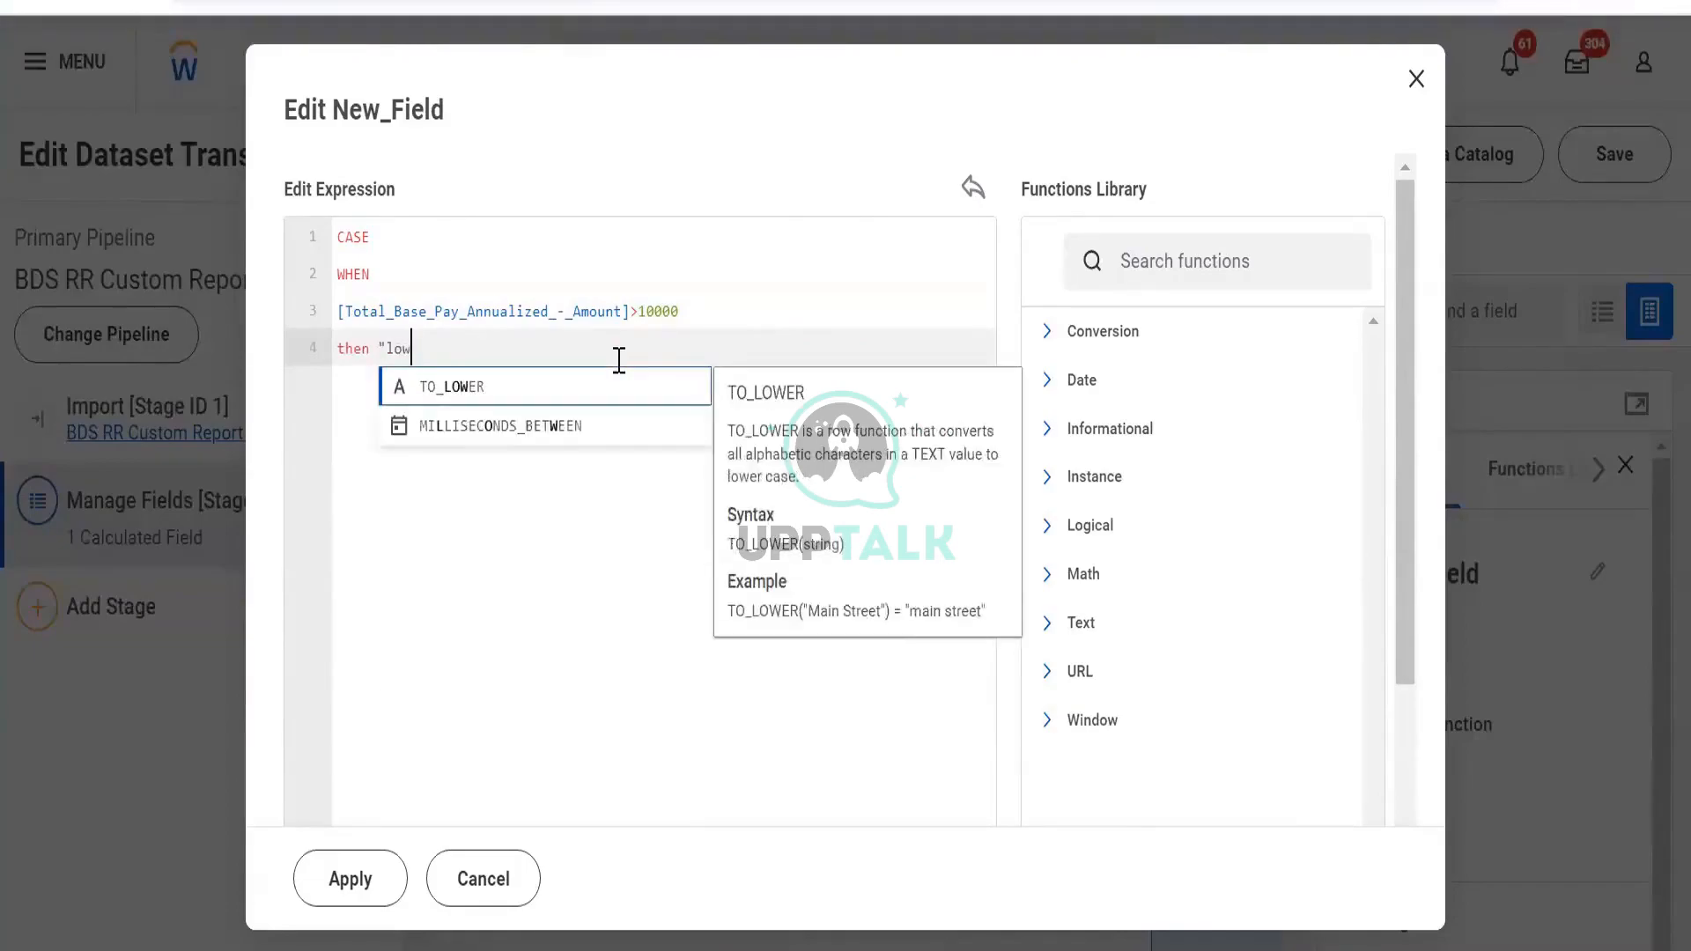
key(BackSpace)
key(BackSpace)
key(BackSpace)
key(BackSpace)
key(BackSpace)
key(BackSpace)
text(low)
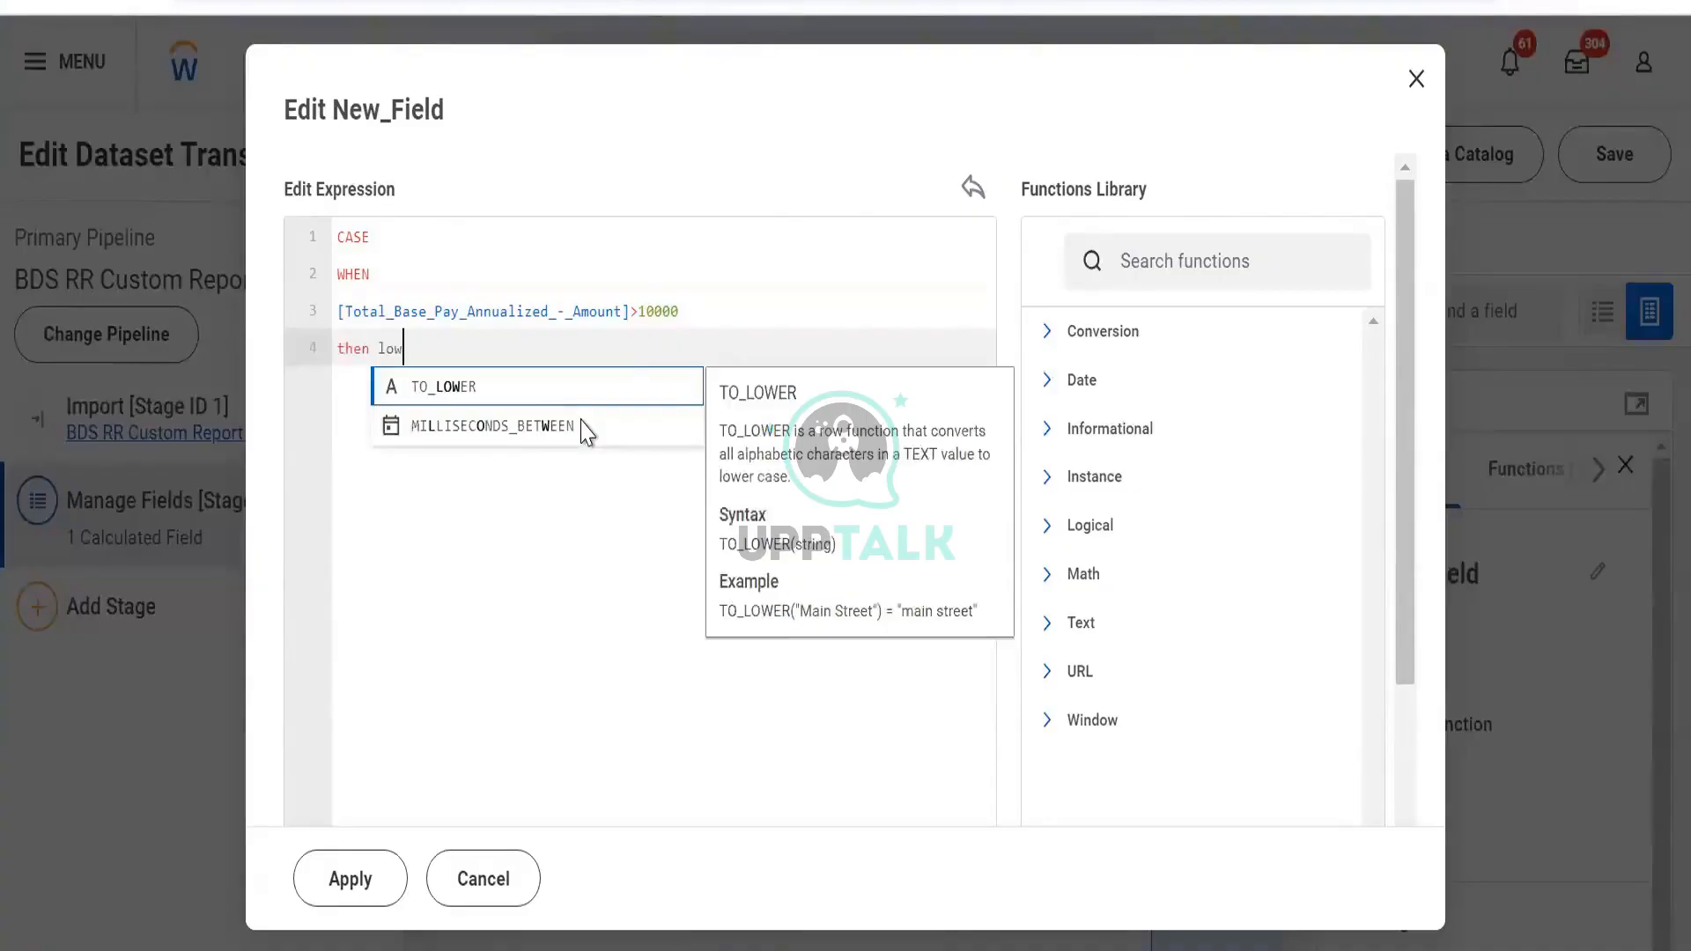
key(BackSpace)
key(BackSpace)
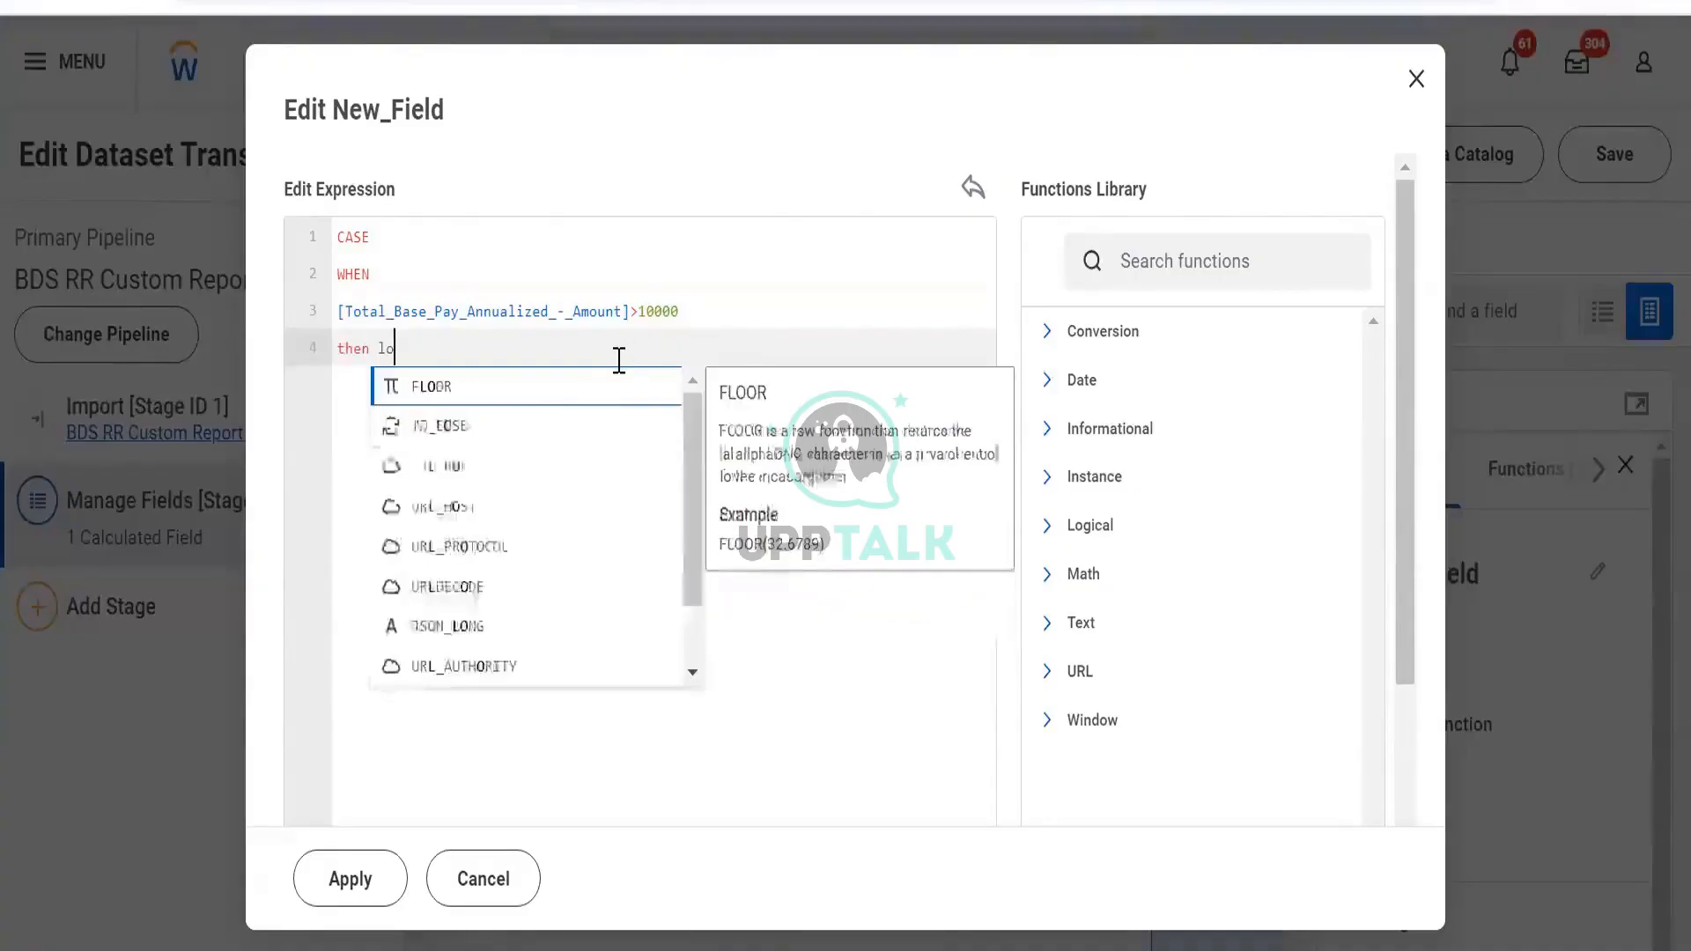
text(")
key(BackSpace)
key(BackSpace)
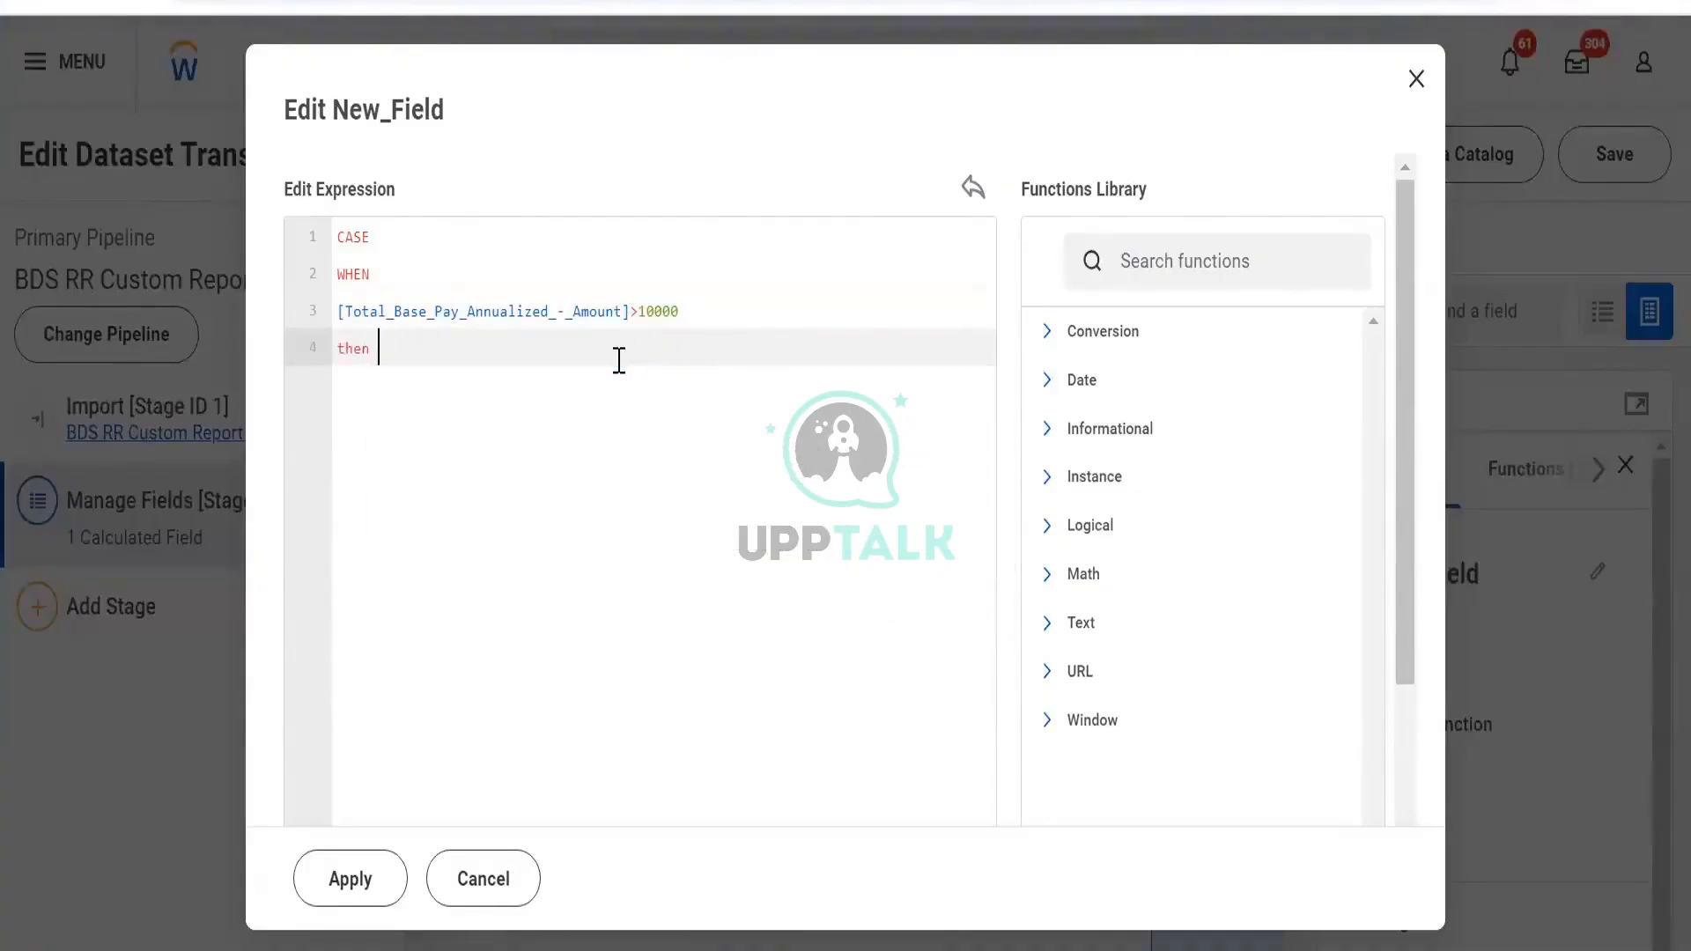
text("loq)
key(BackSpace)
text(w")
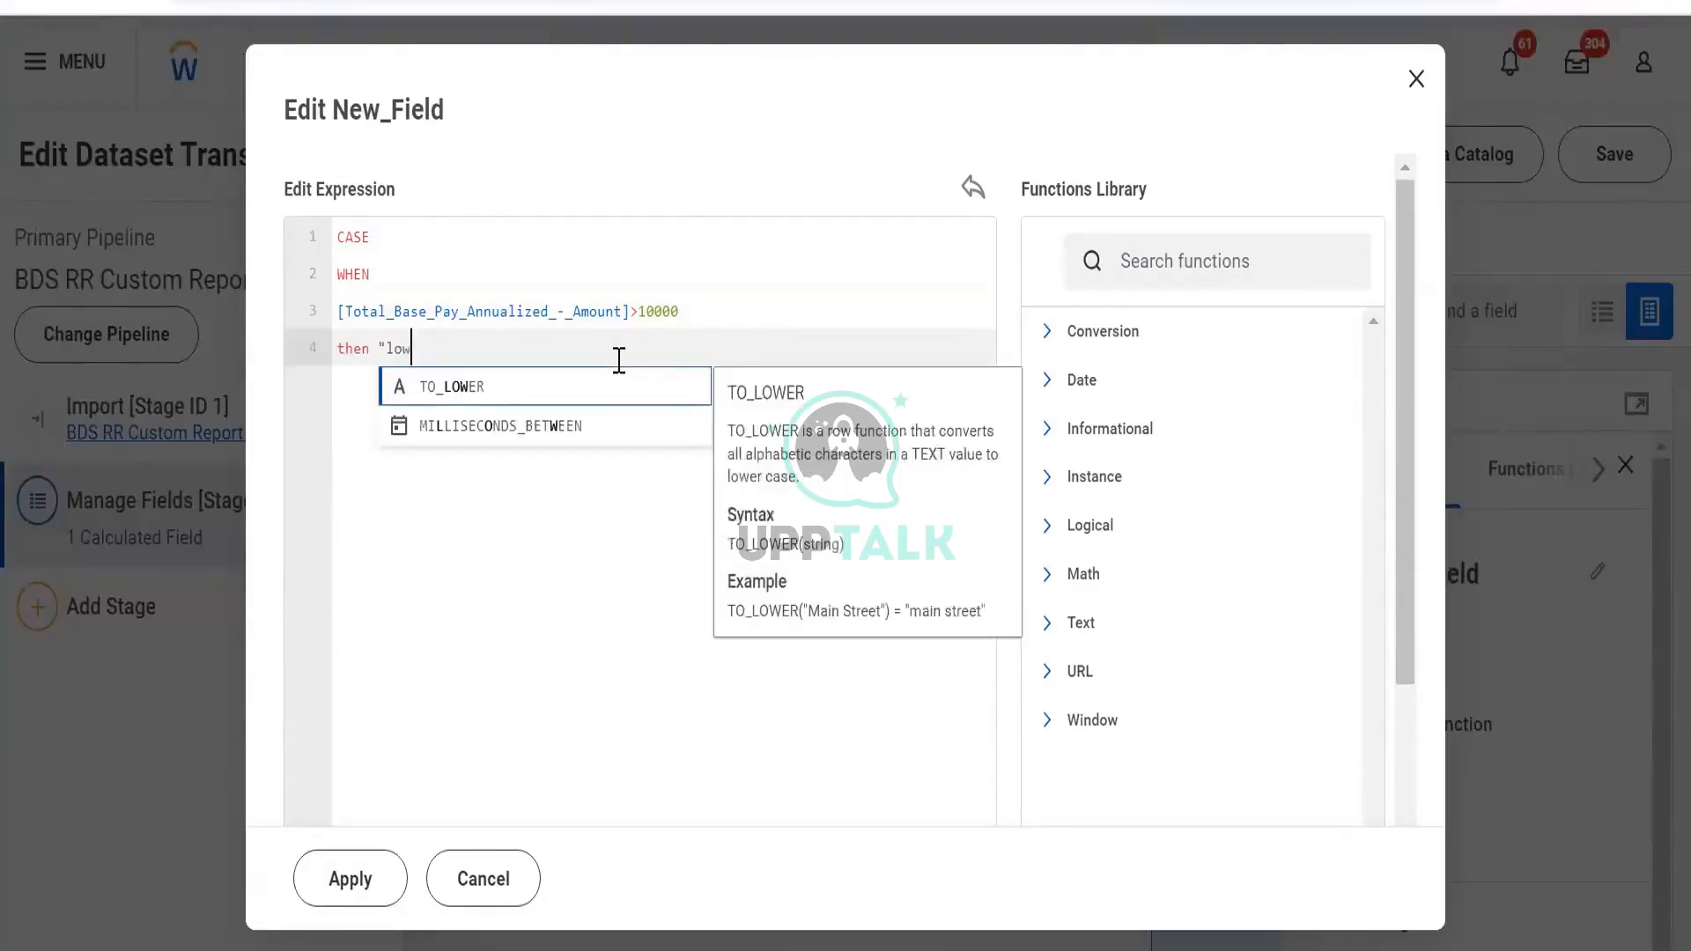
Change the comparison to <10000 and start an else line after the then branch
click(640, 303)
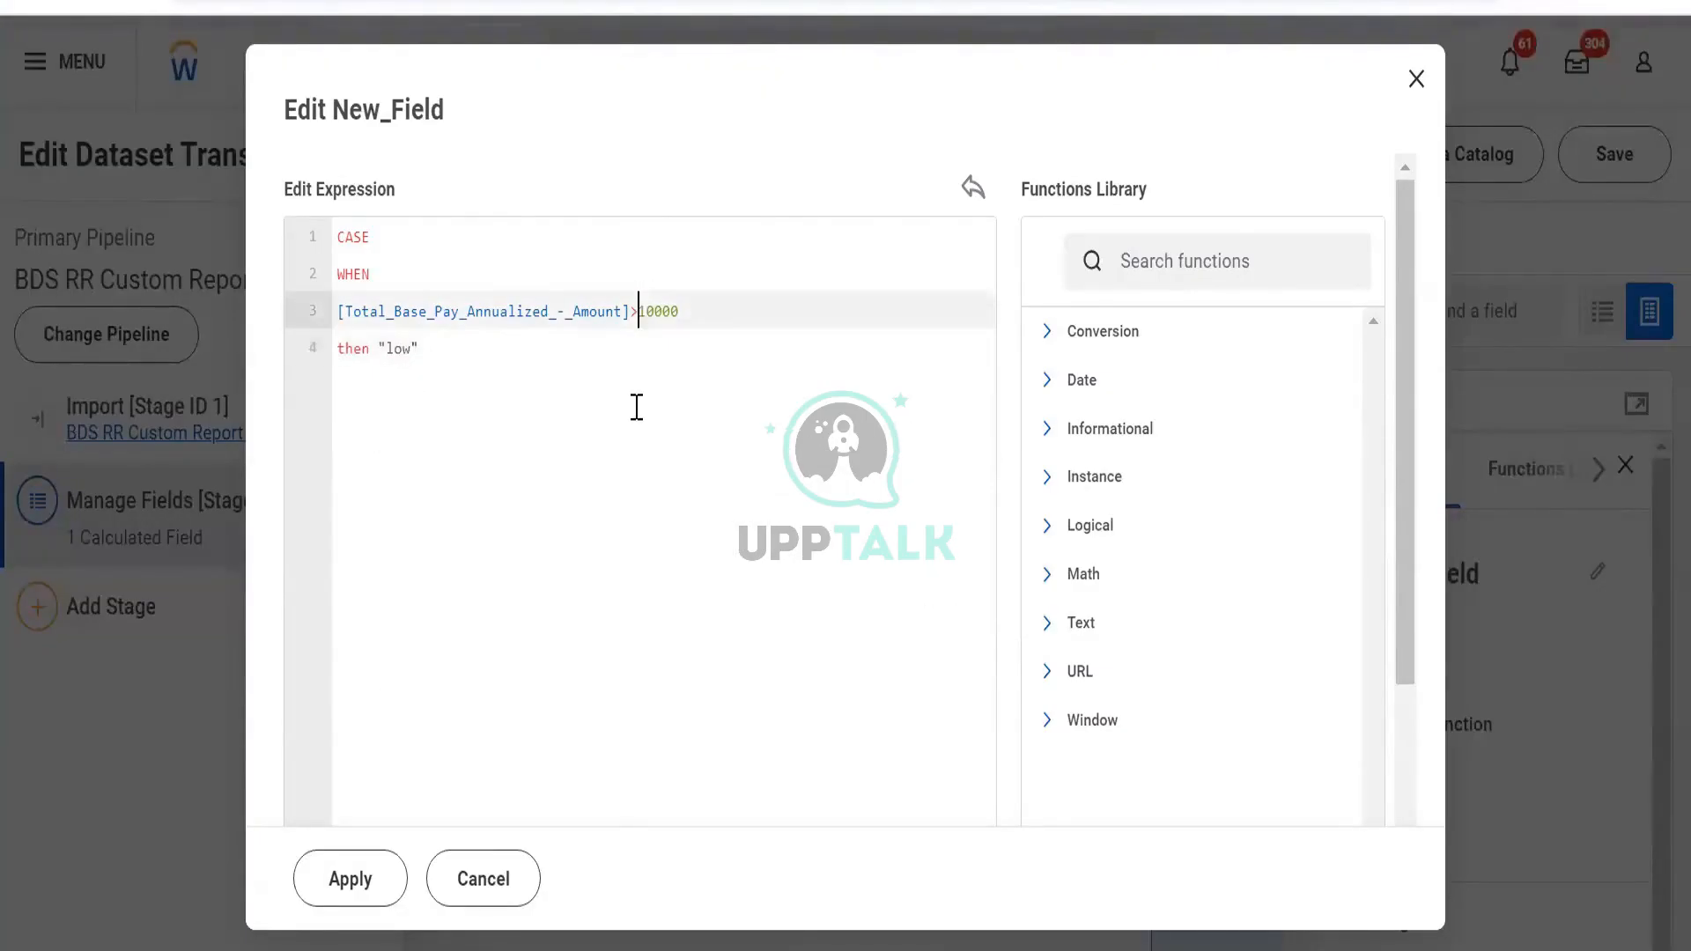
key(BackSpace)
text(<)
click(490, 360)
key(Return)
text(else)
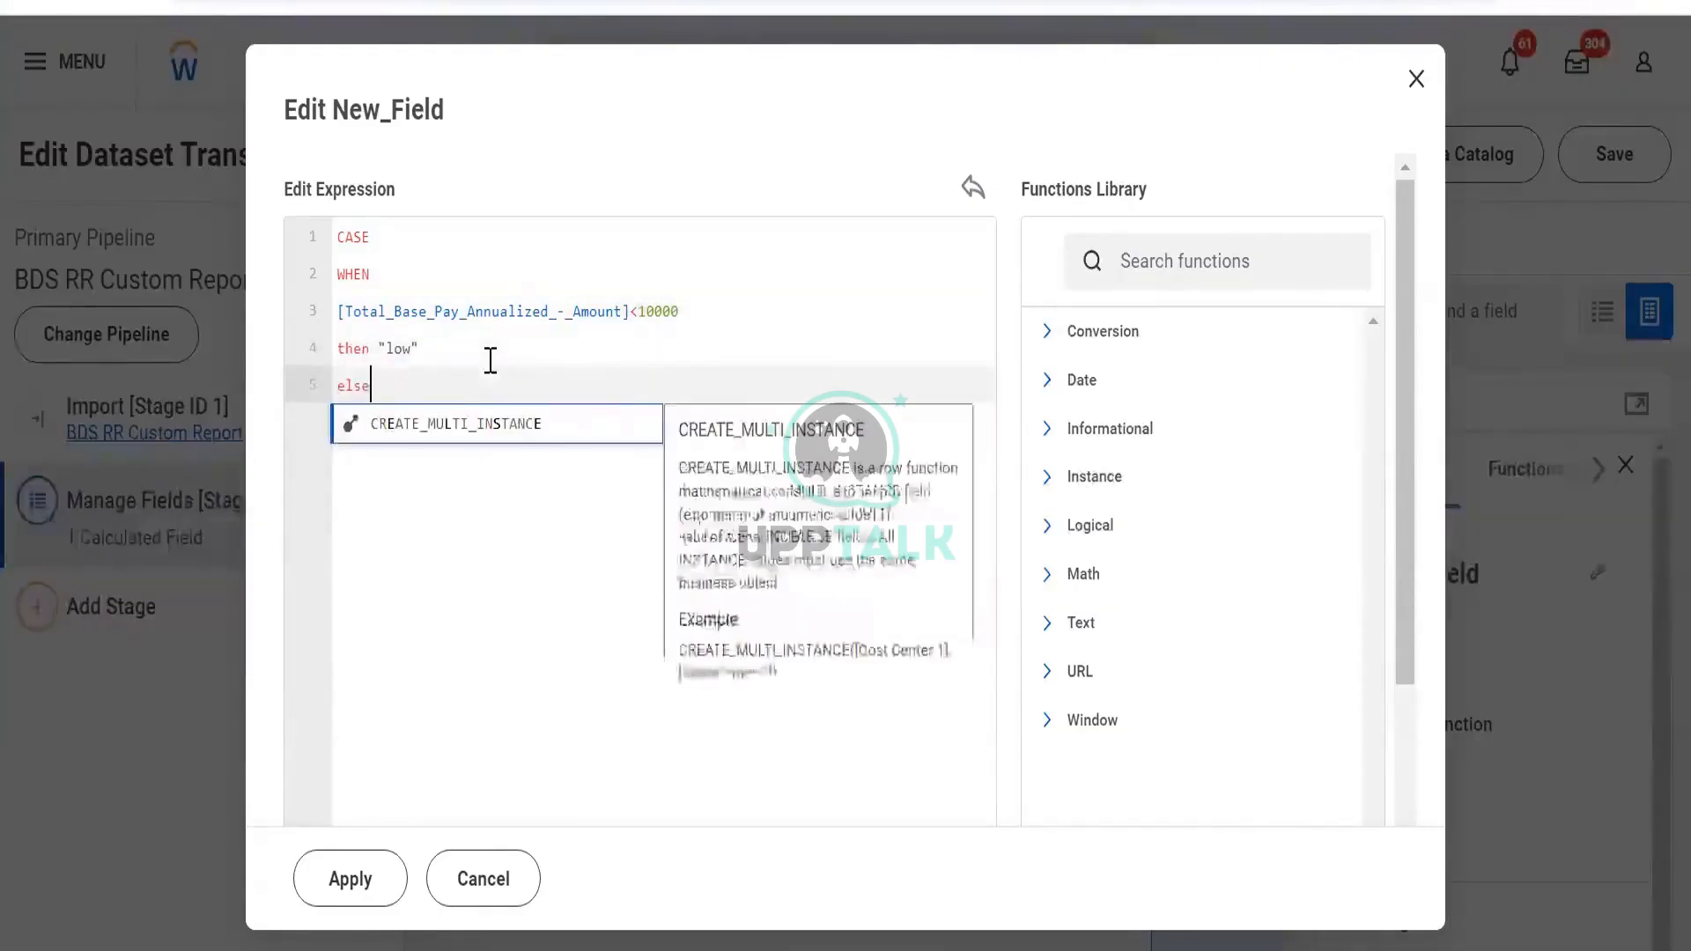
key(Return)
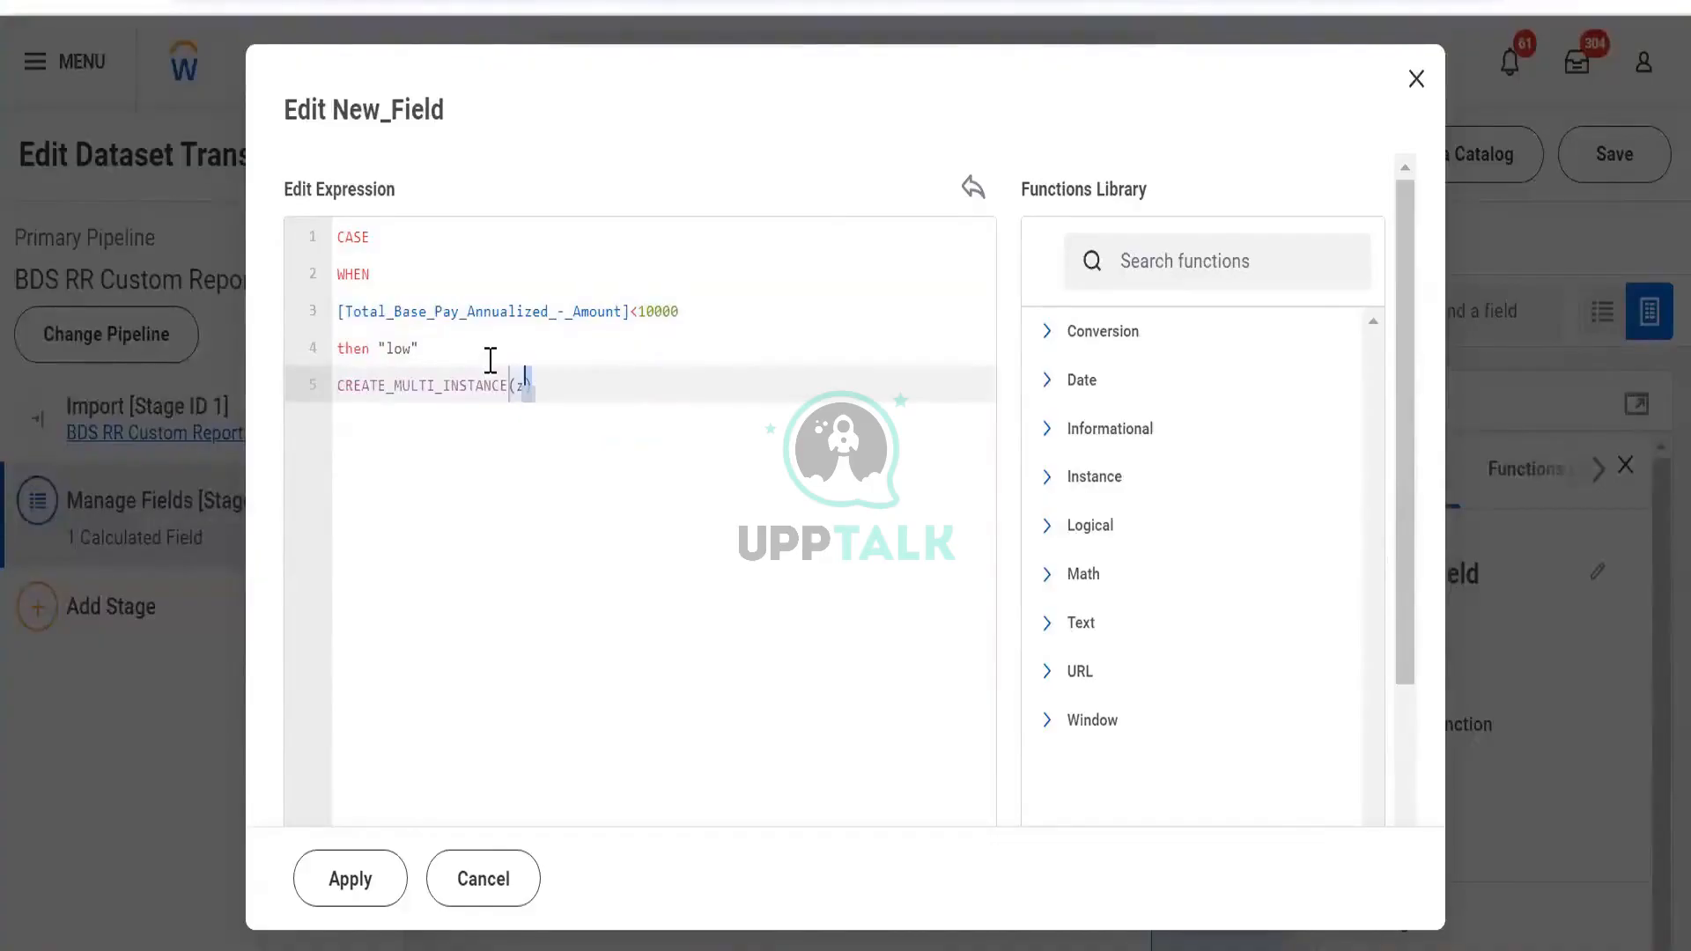
Delete the accidentally inserted CREATE_MULTI_INSTANCE text, leaving a fresh line for else
key(shift+Up)
key(shift+Left)
key(shift+Left)
key(shift+Left)
key(shift+Left)
key(shift+Left)
key(shift+Left)
key(shift+Left)
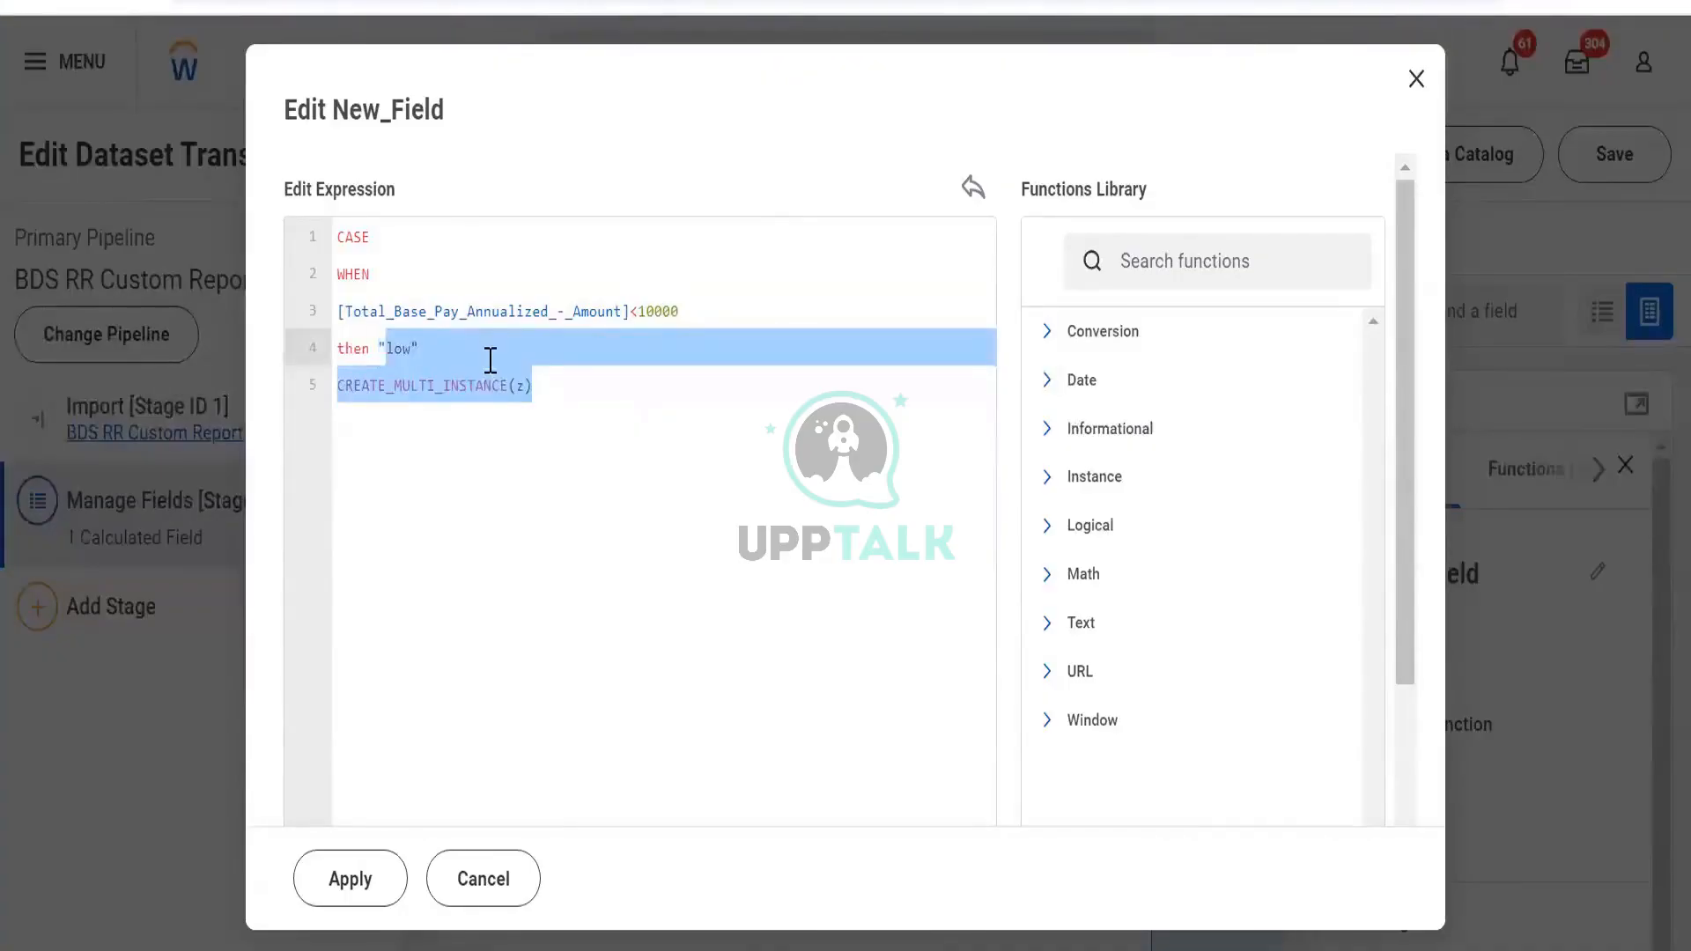
key(Right)
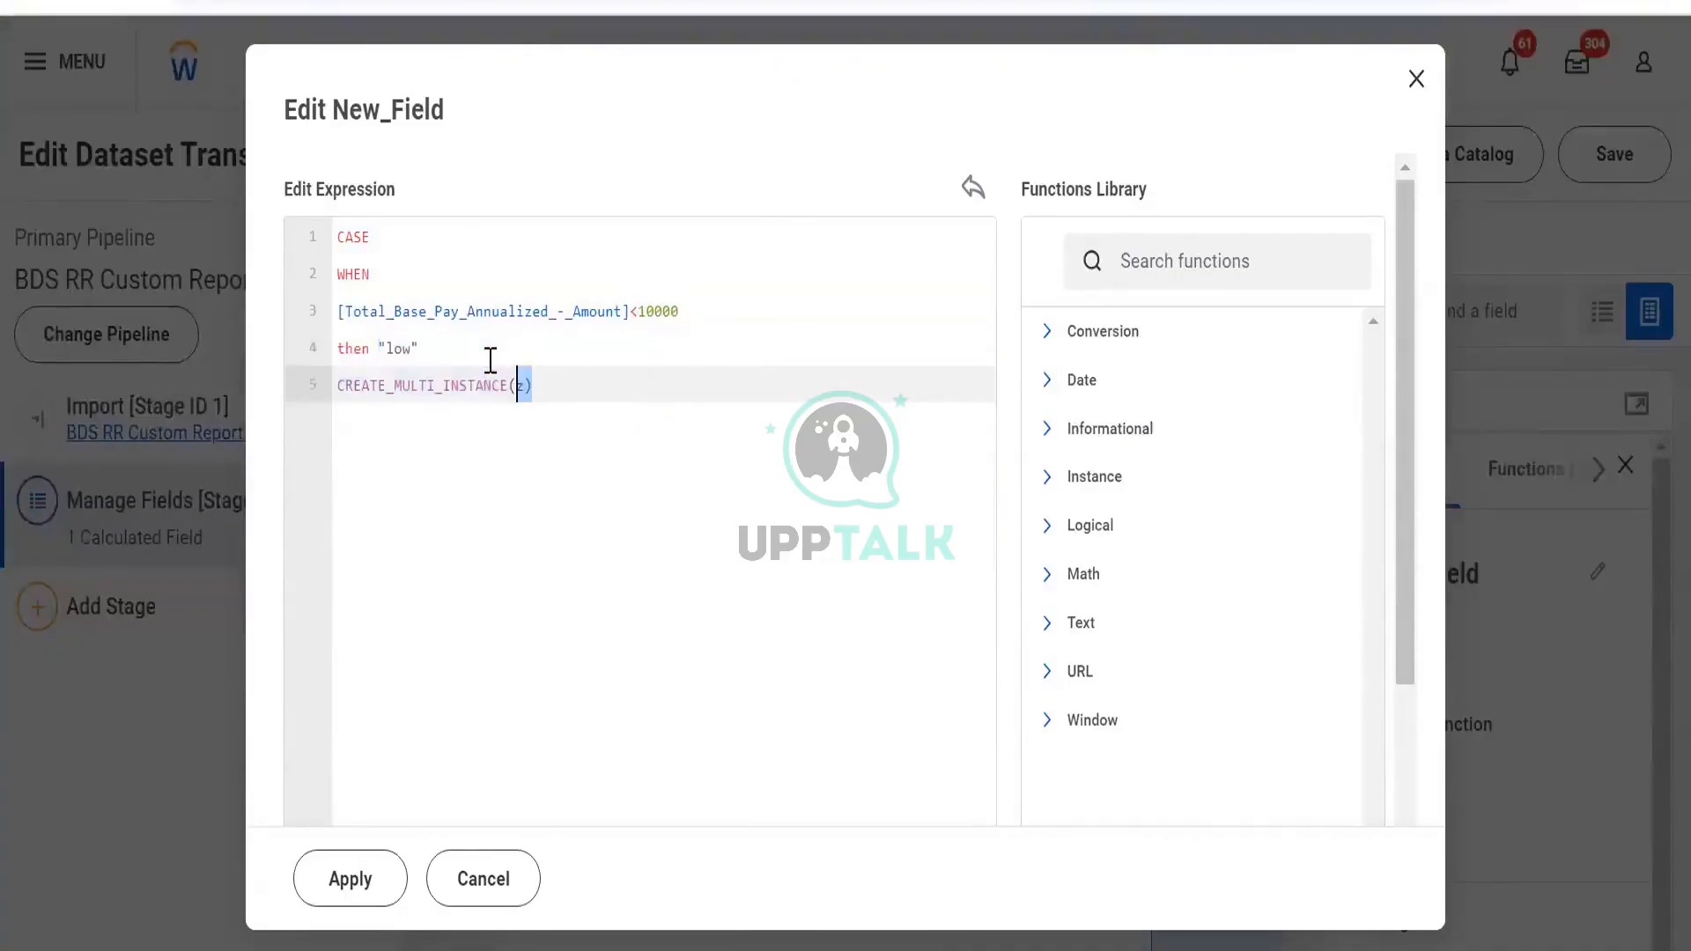
key(shift+Up)
key(shift+Left)
key(shift+Left)
key(shift+Left)
key(shift+Left)
key(shift+Left)
key(shift+Left)
key(shift+Left)
key(shift+Left)
key(shift+Left)
key(shift+Left)
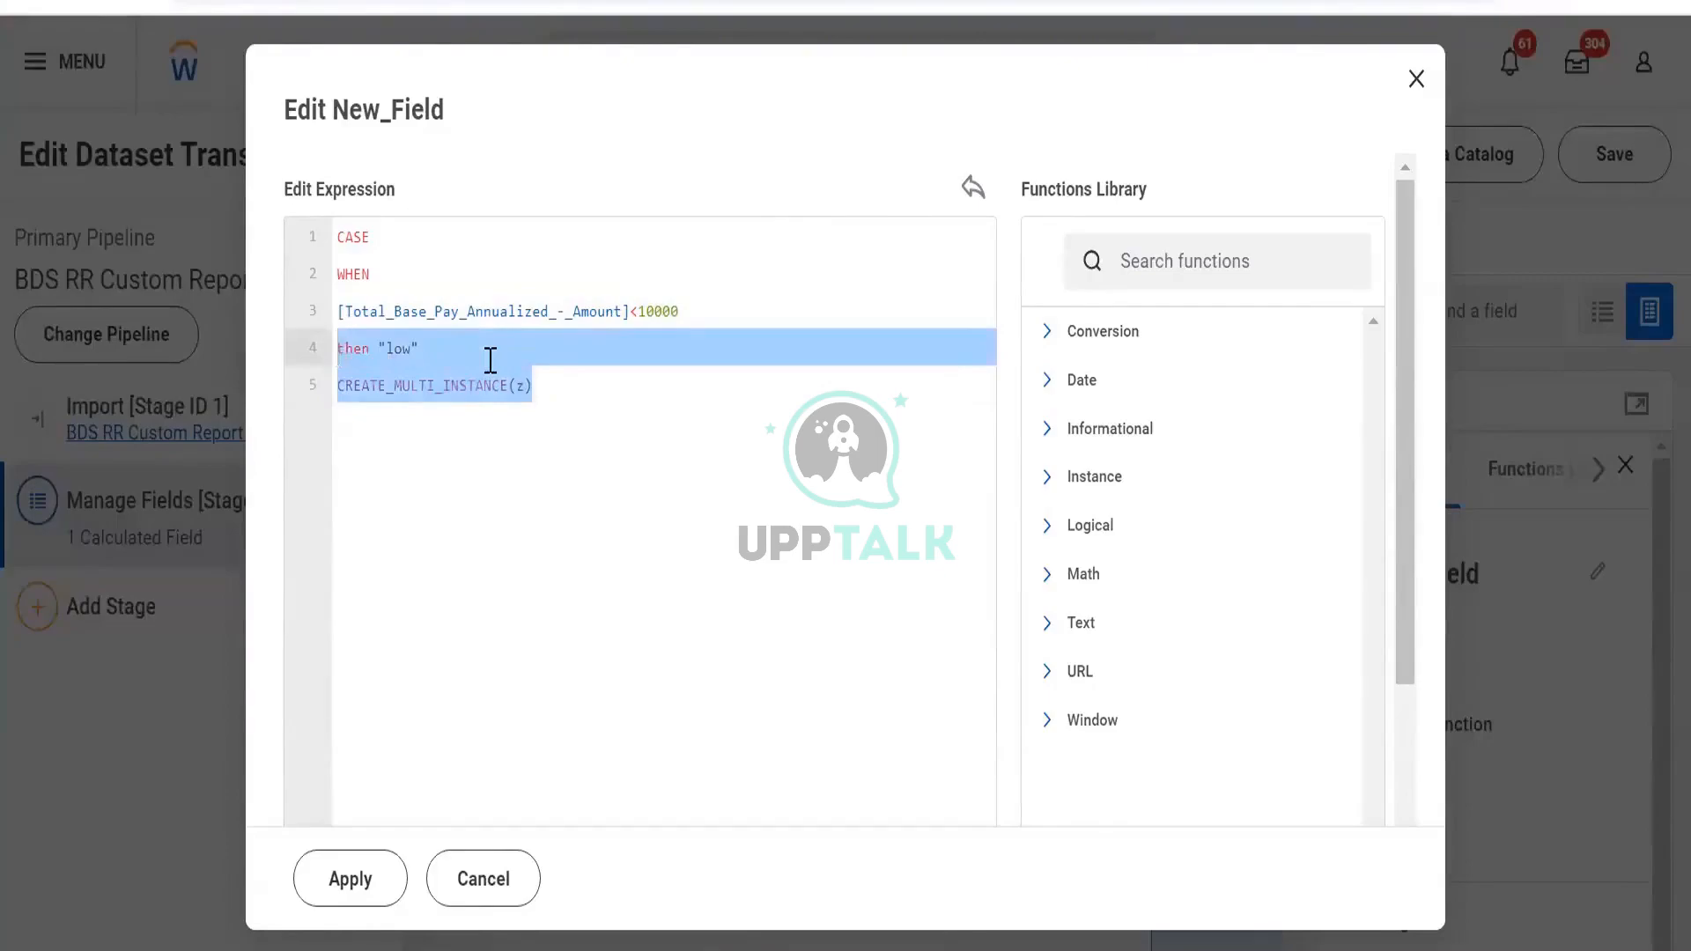
key(shift+Right)
key(shift+Right)
key(shift+Right)
key(shift+Right)
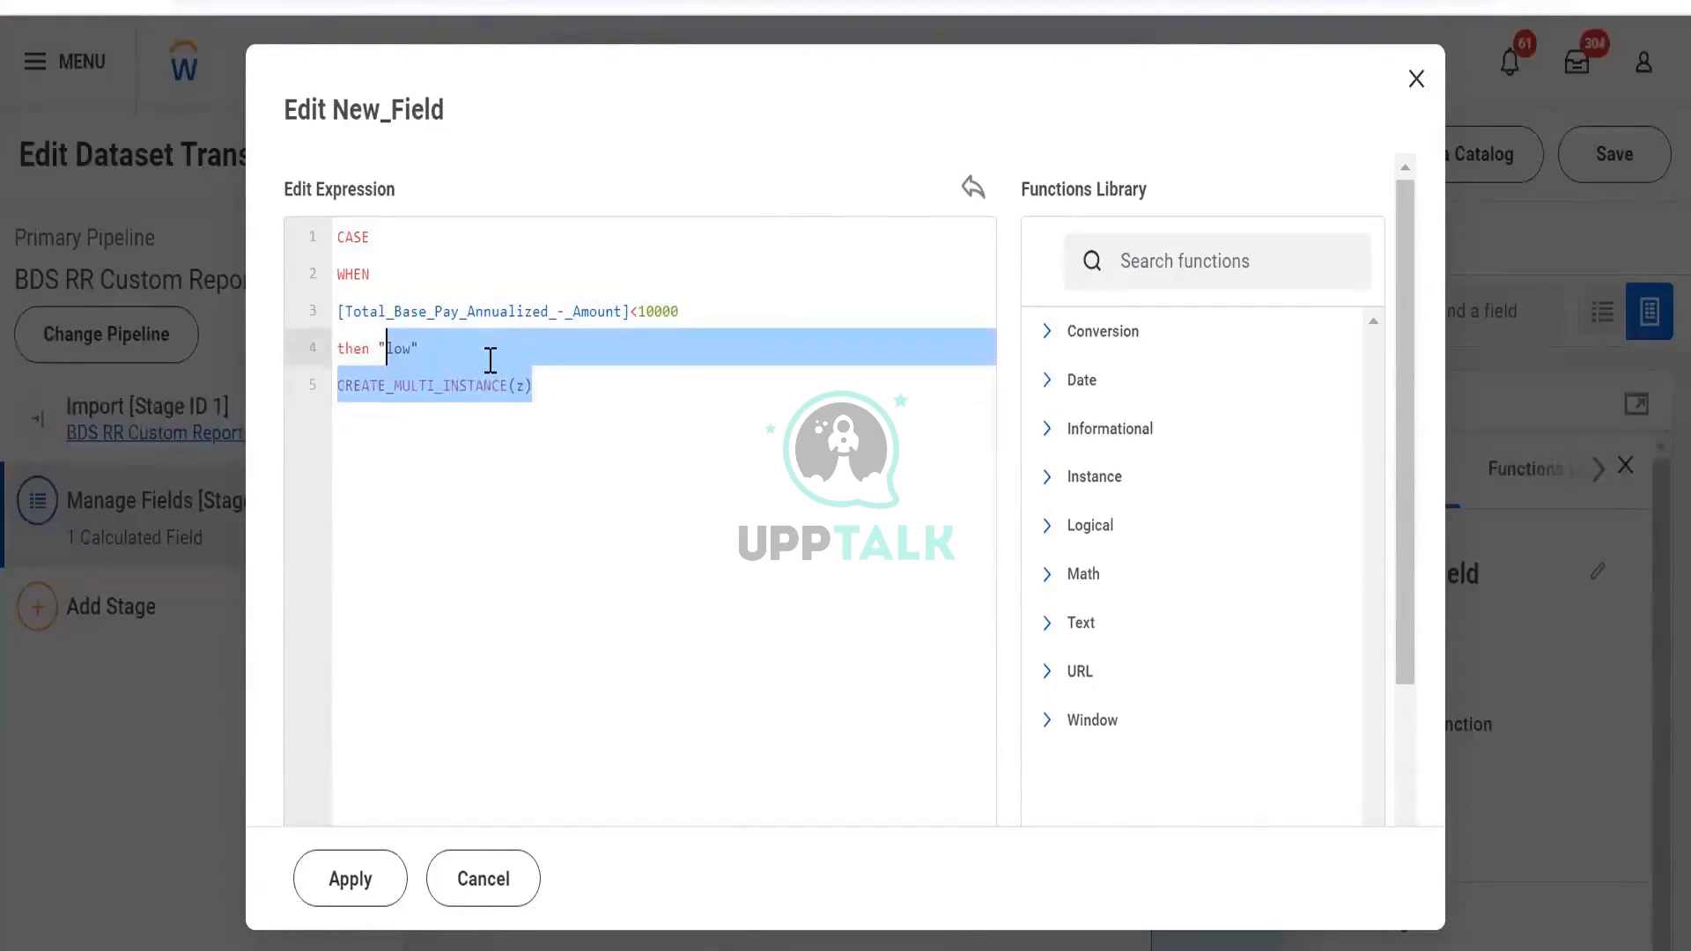
key(shift+Right)
key(shift+Right)
key(shift+Right)
key(BackSpace)
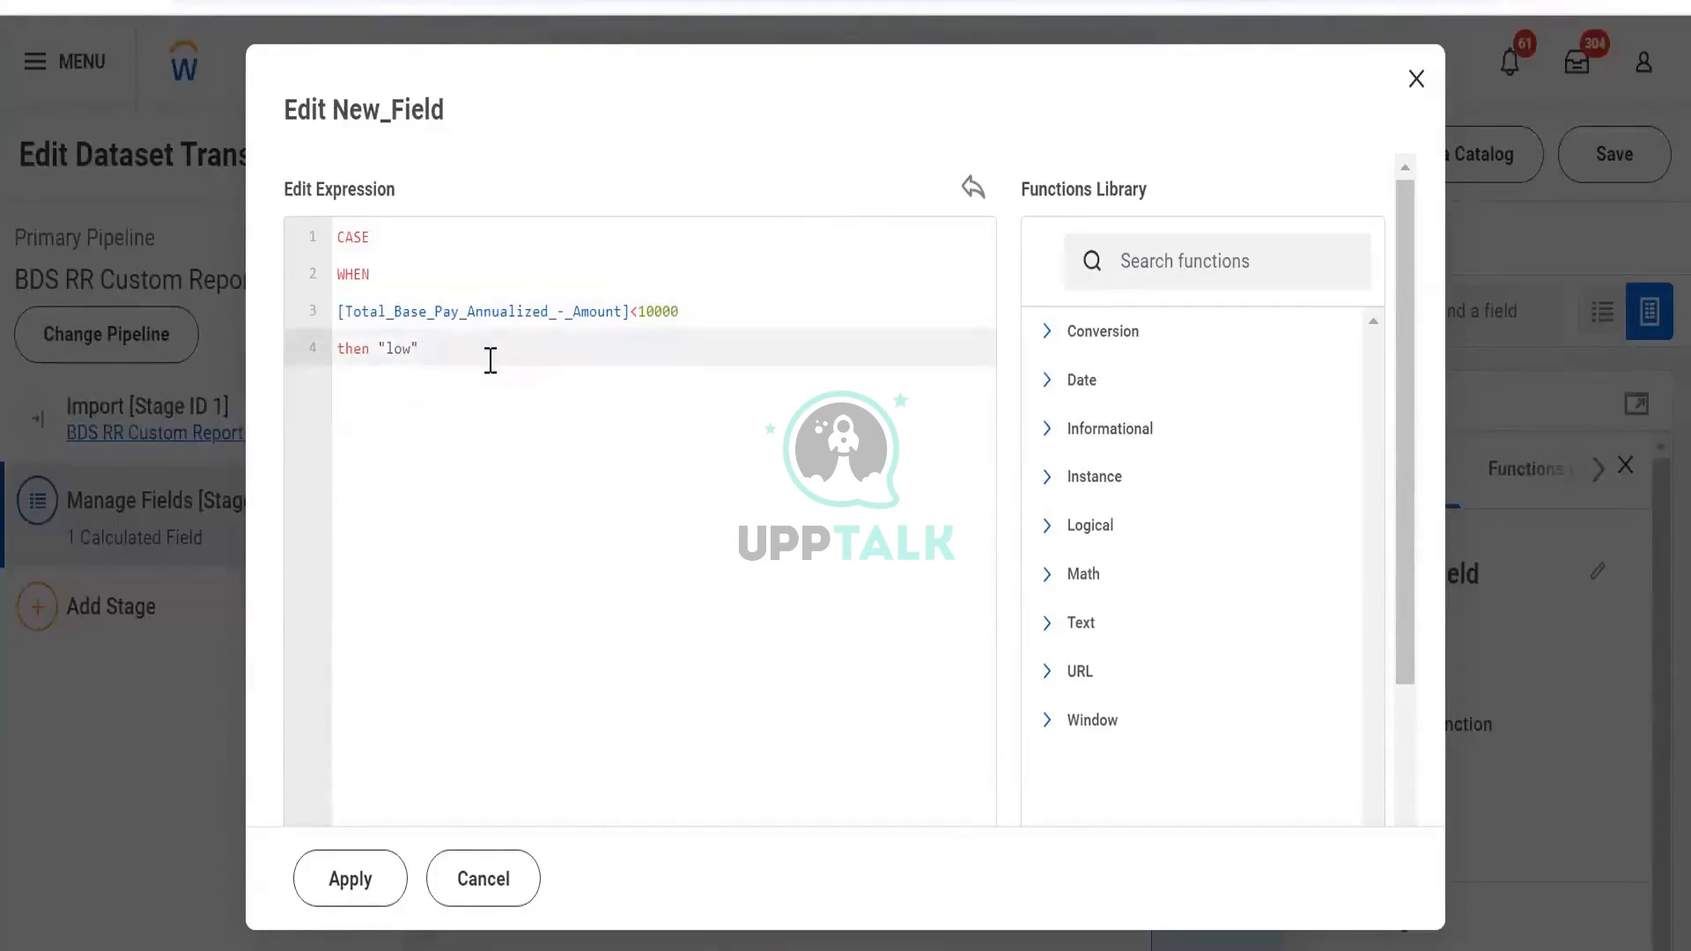
key(Return)
Type else, apply the expression, and read the resulting error details
text(else)
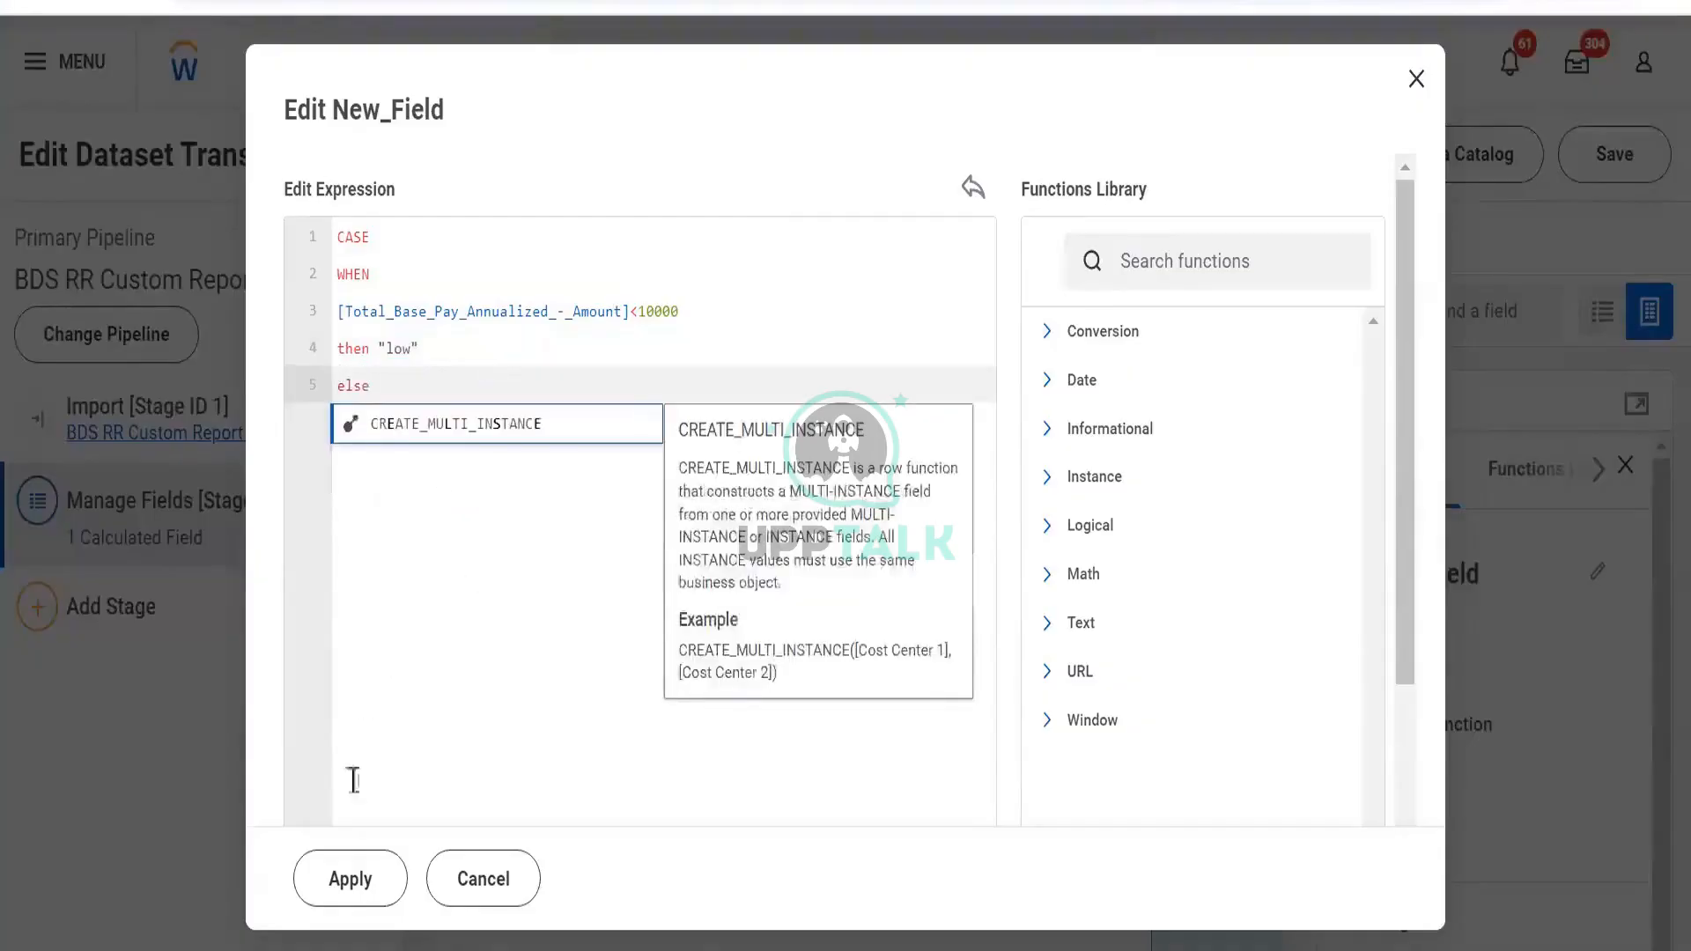
click(350, 883)
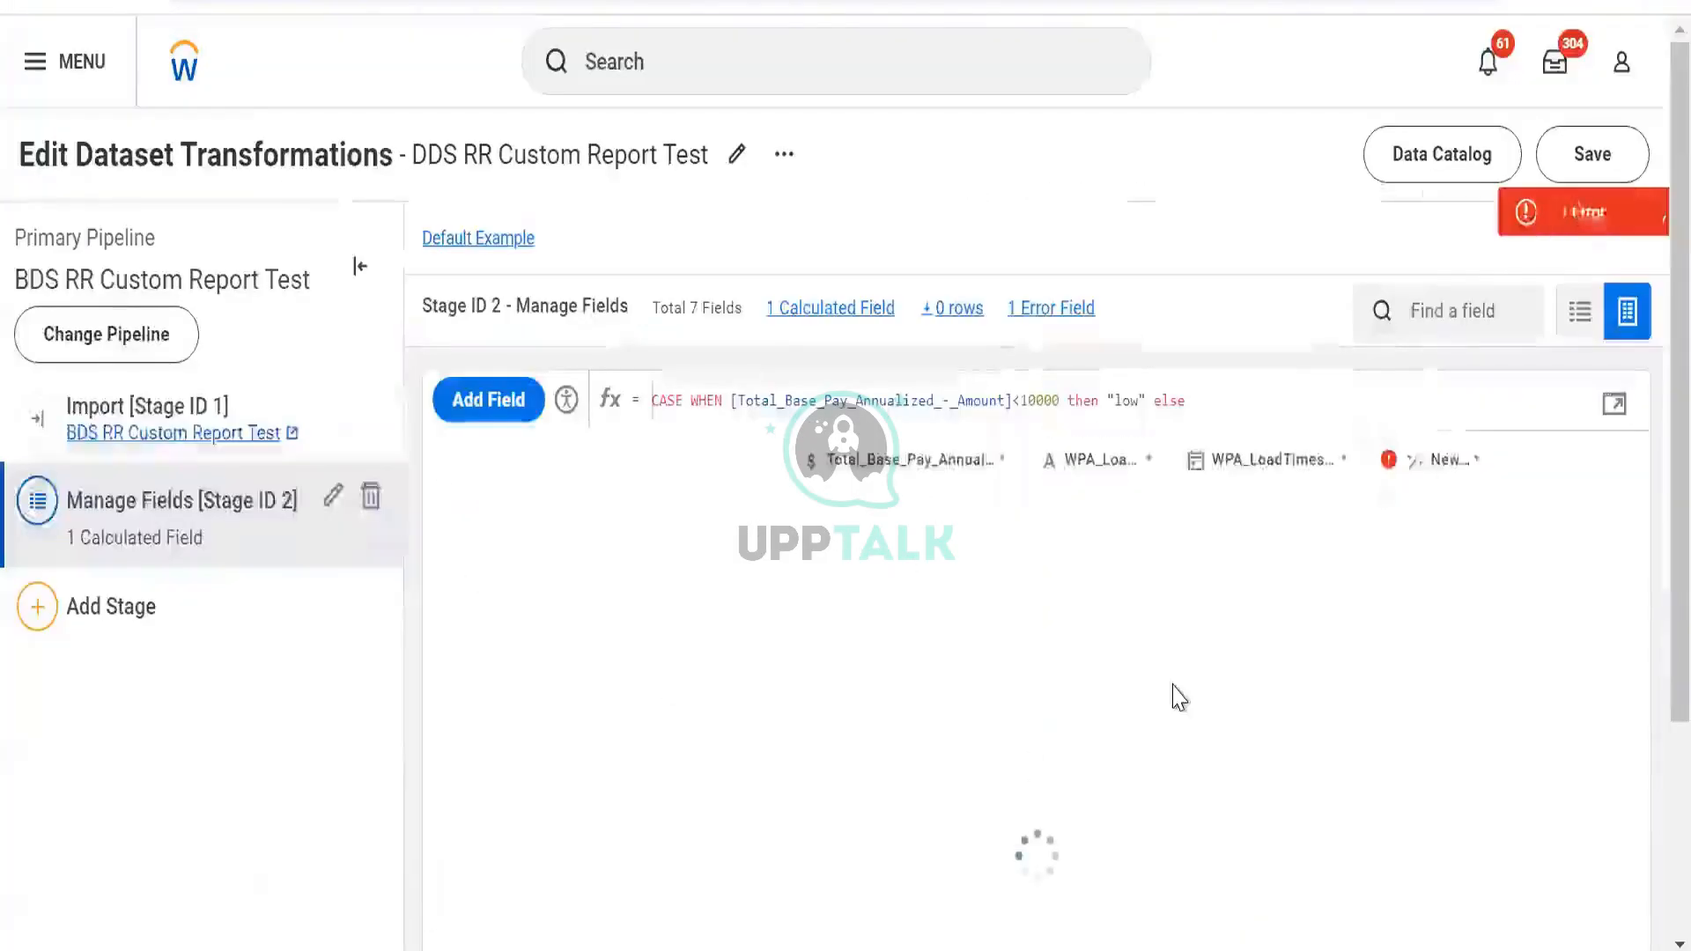
click(1510, 215)
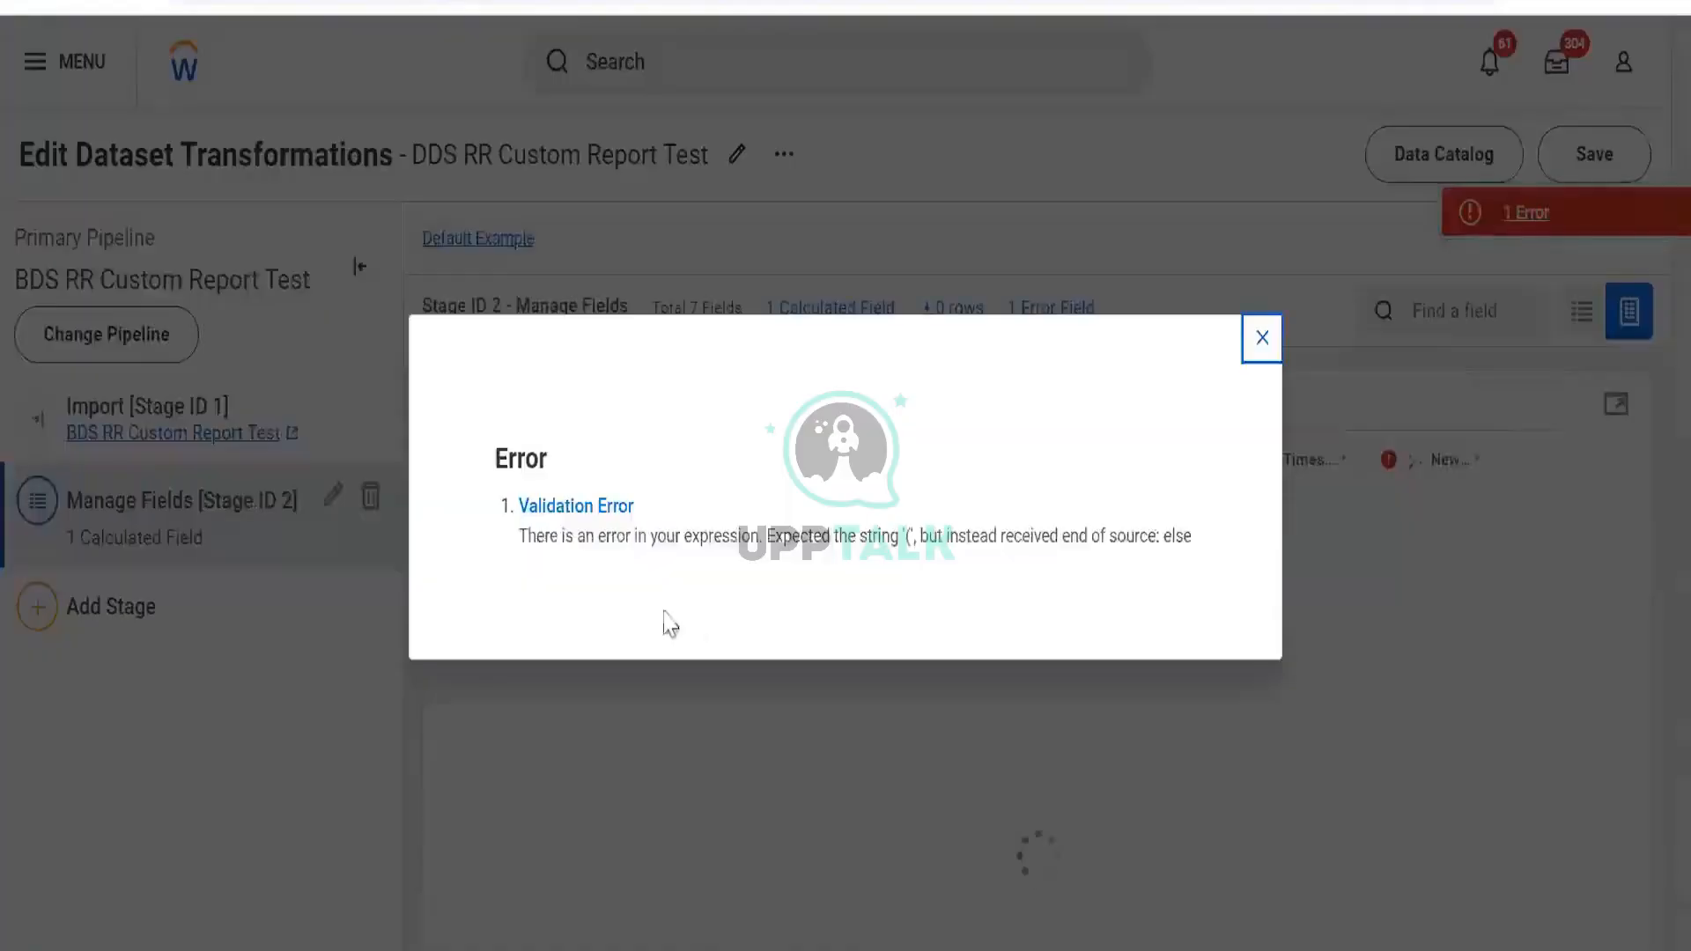
drag(616, 539, 1236, 370)
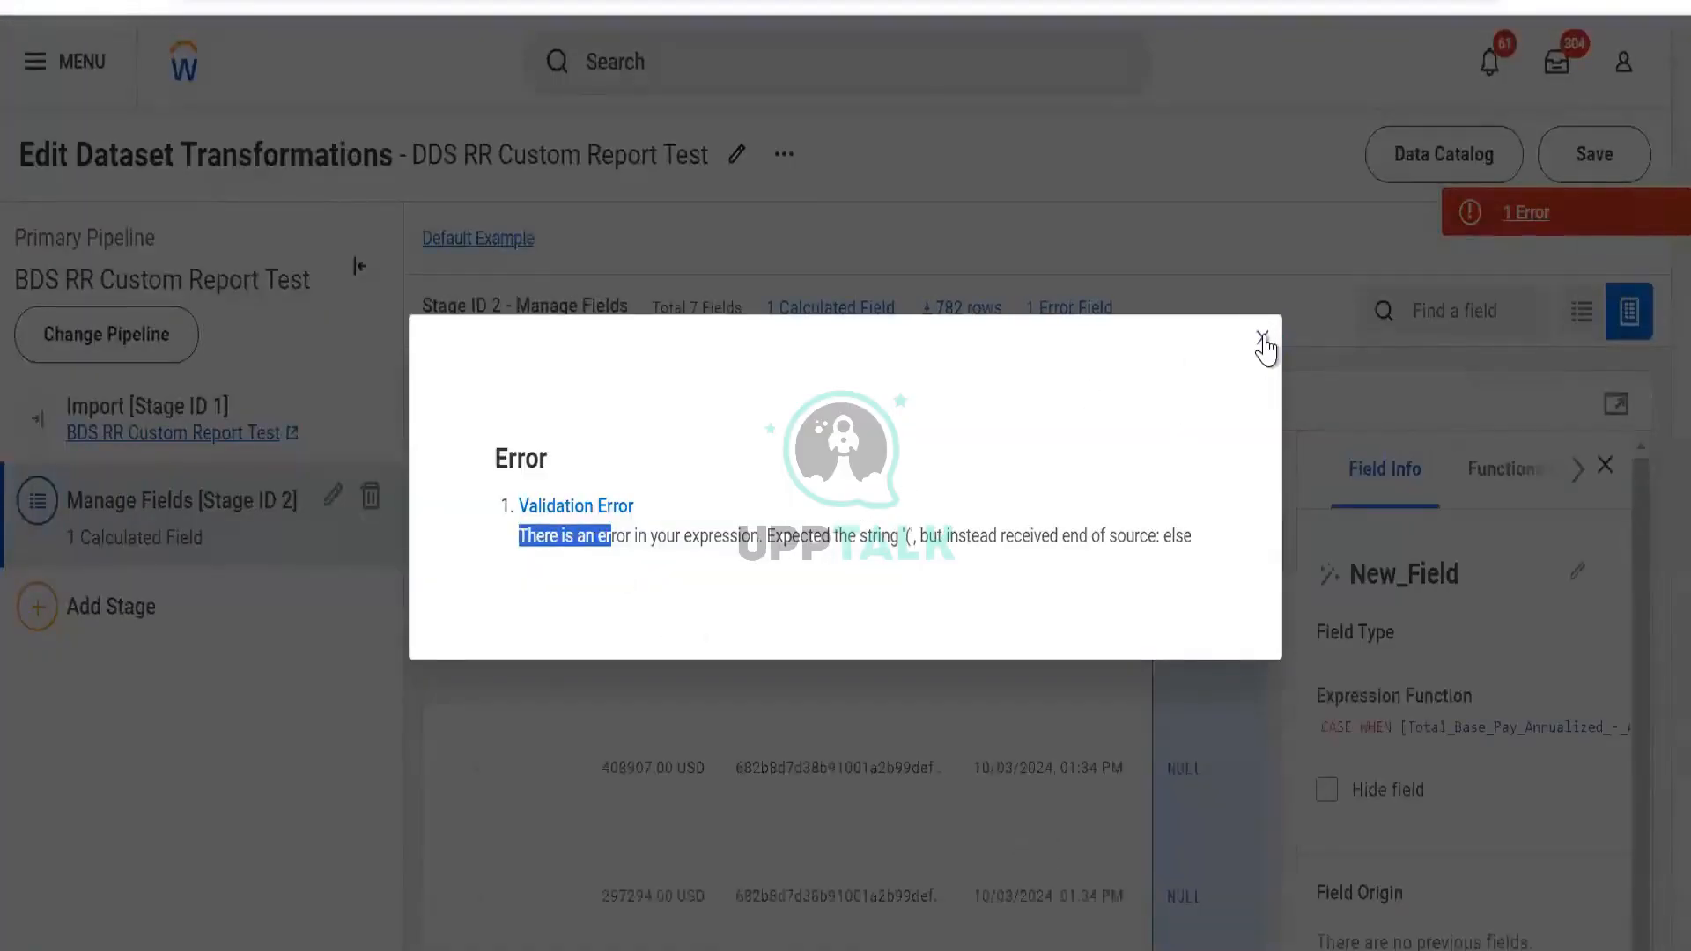
click(1263, 340)
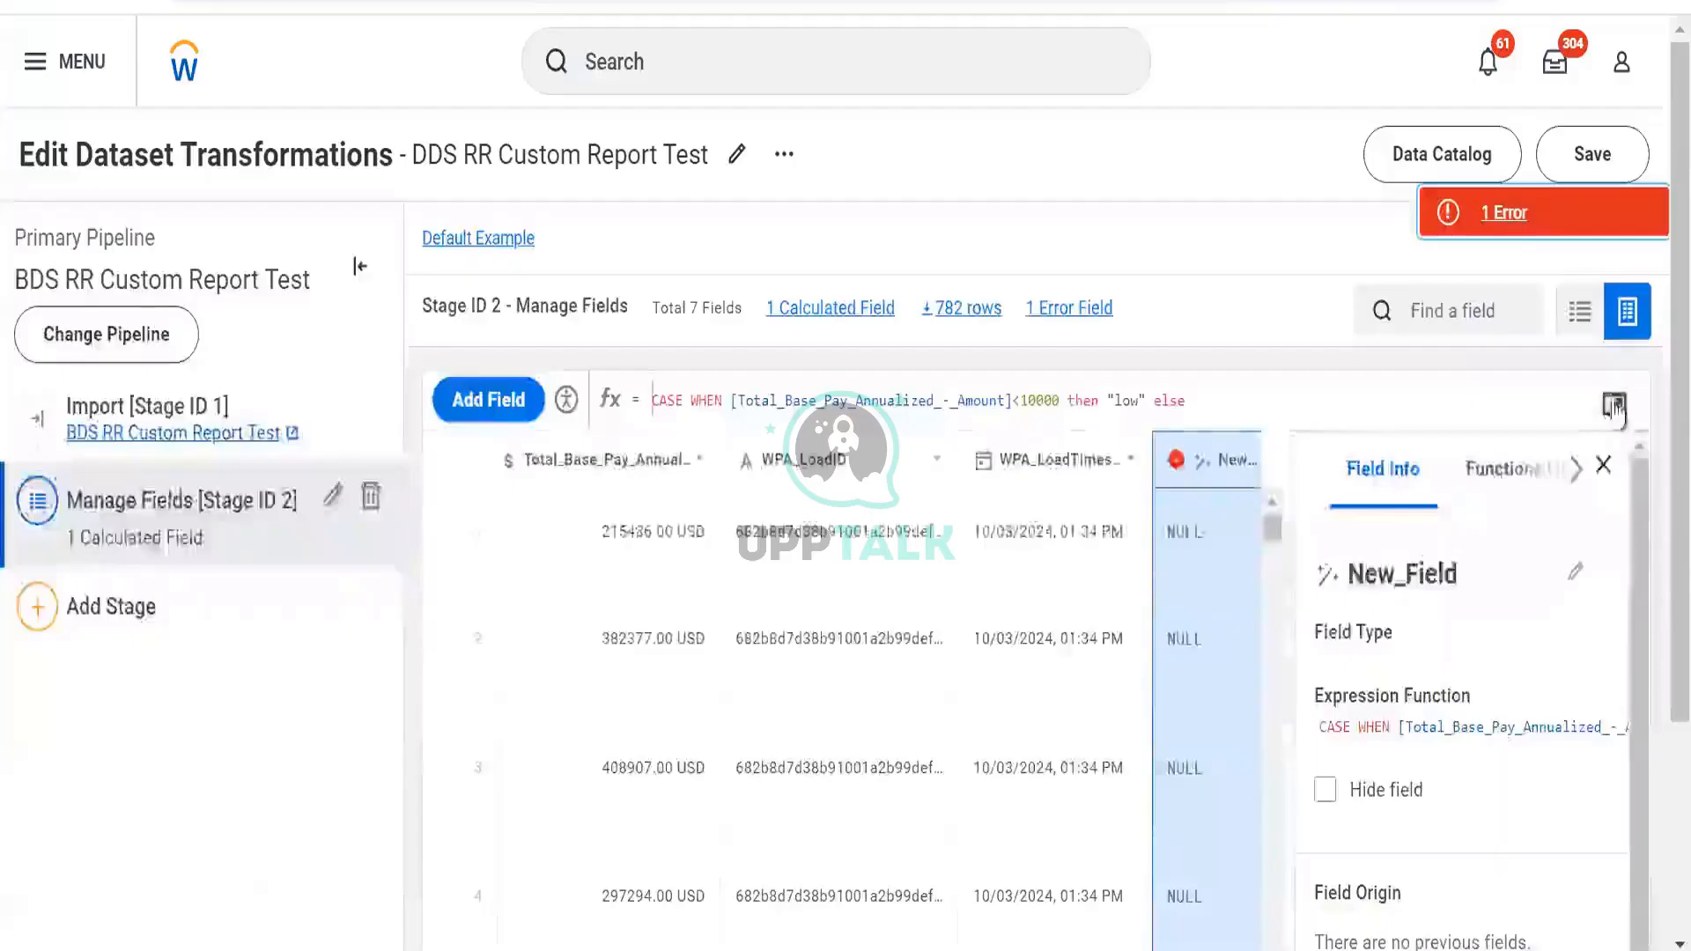
Complete the CASE with else "high" and end, apply it, and highlight the CURRENCY error message
click(1614, 405)
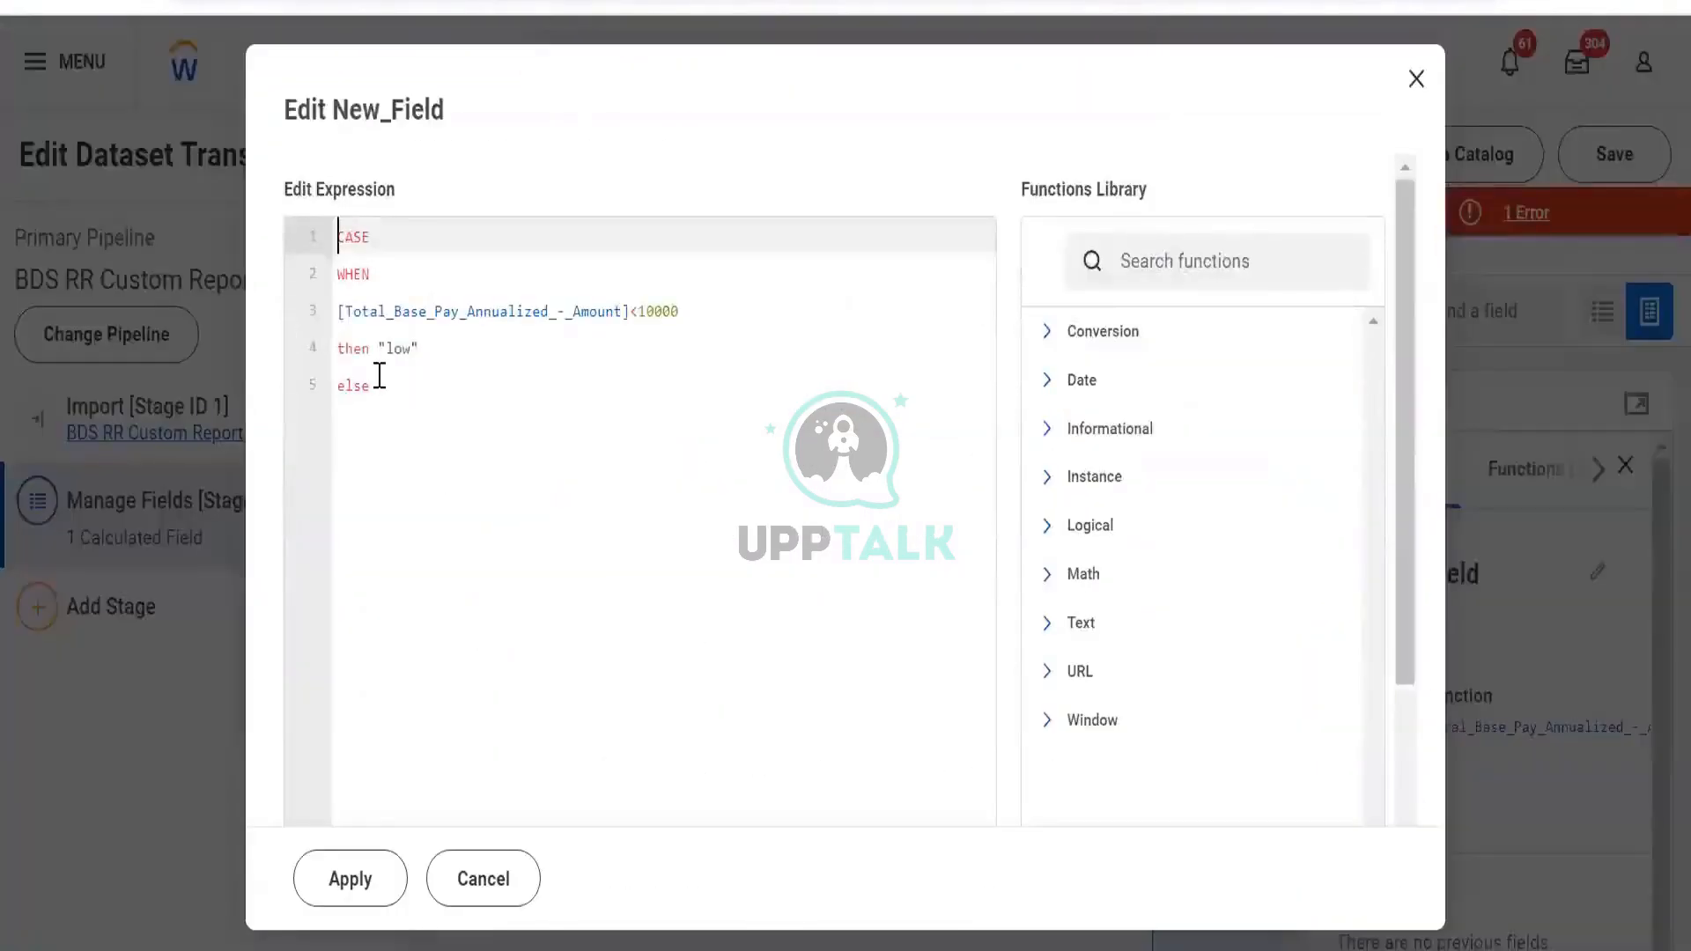
click(376, 383)
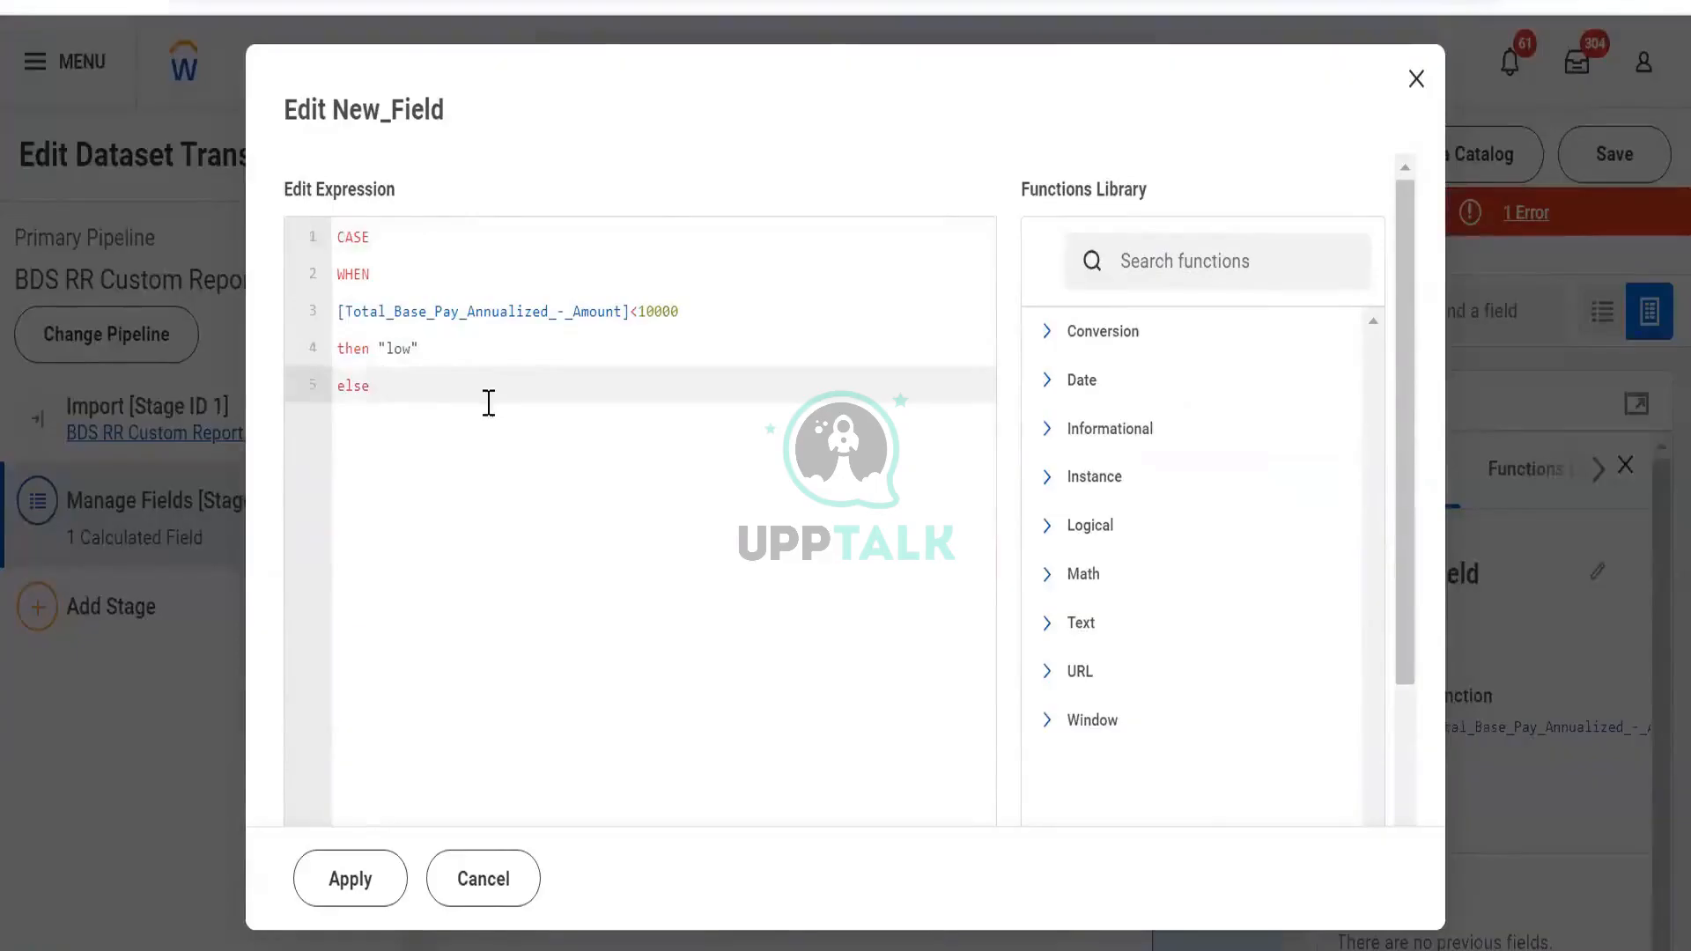
click(499, 363)
key(Return)
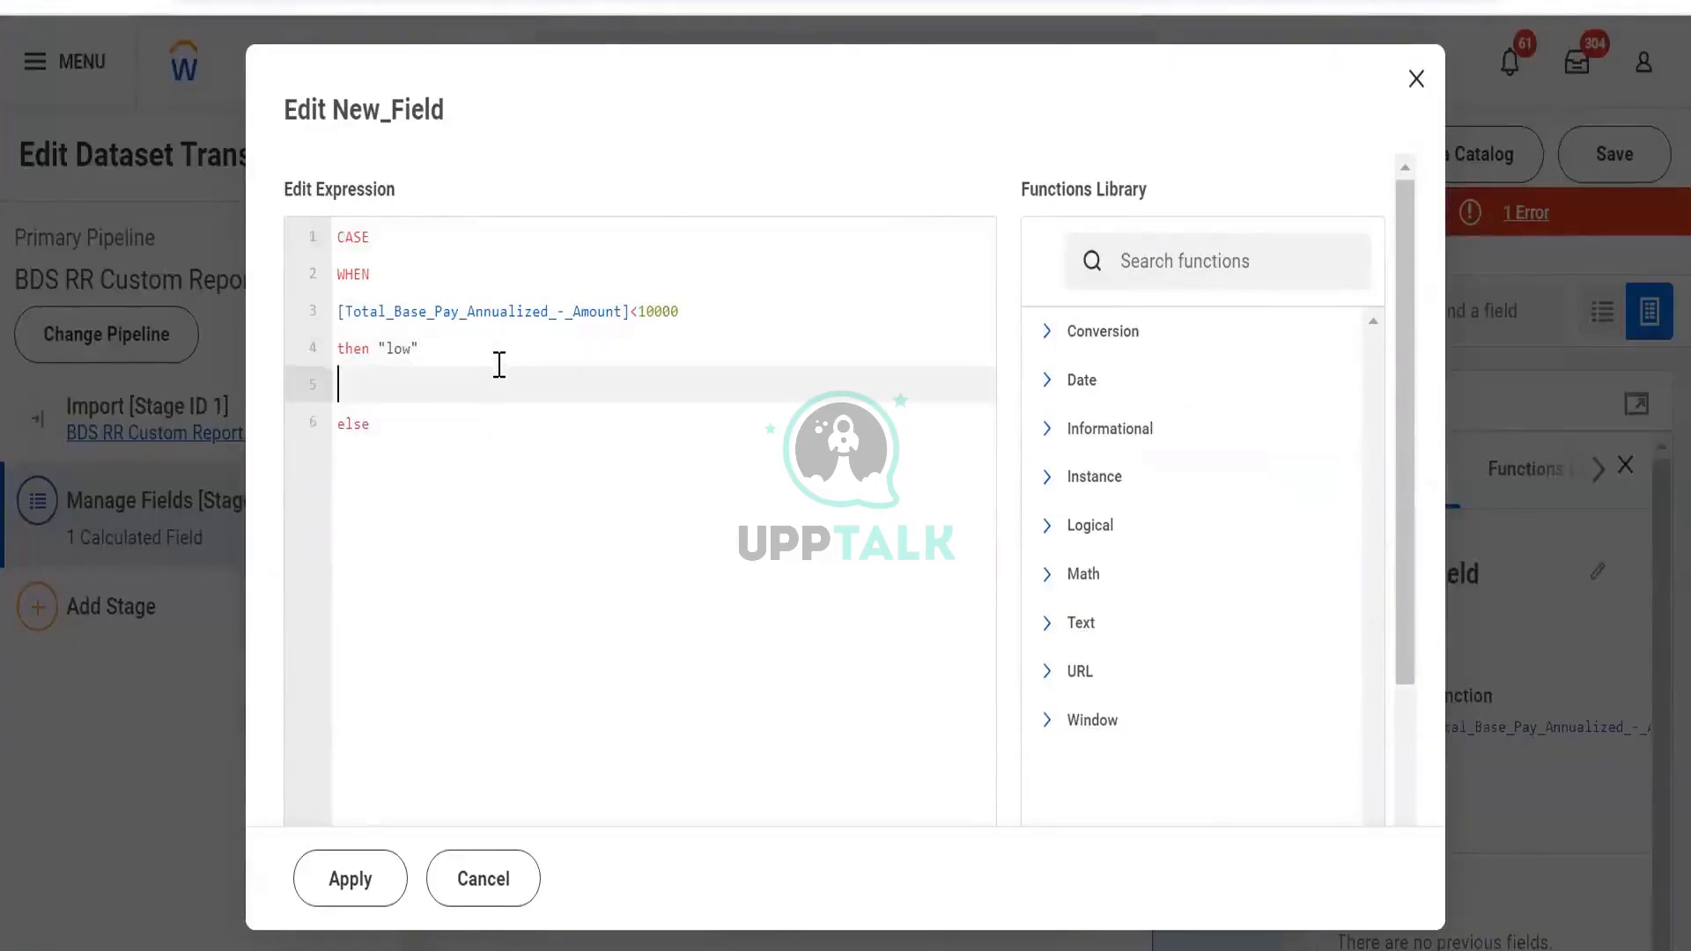
key(Down)
key(Down)
key(Return)
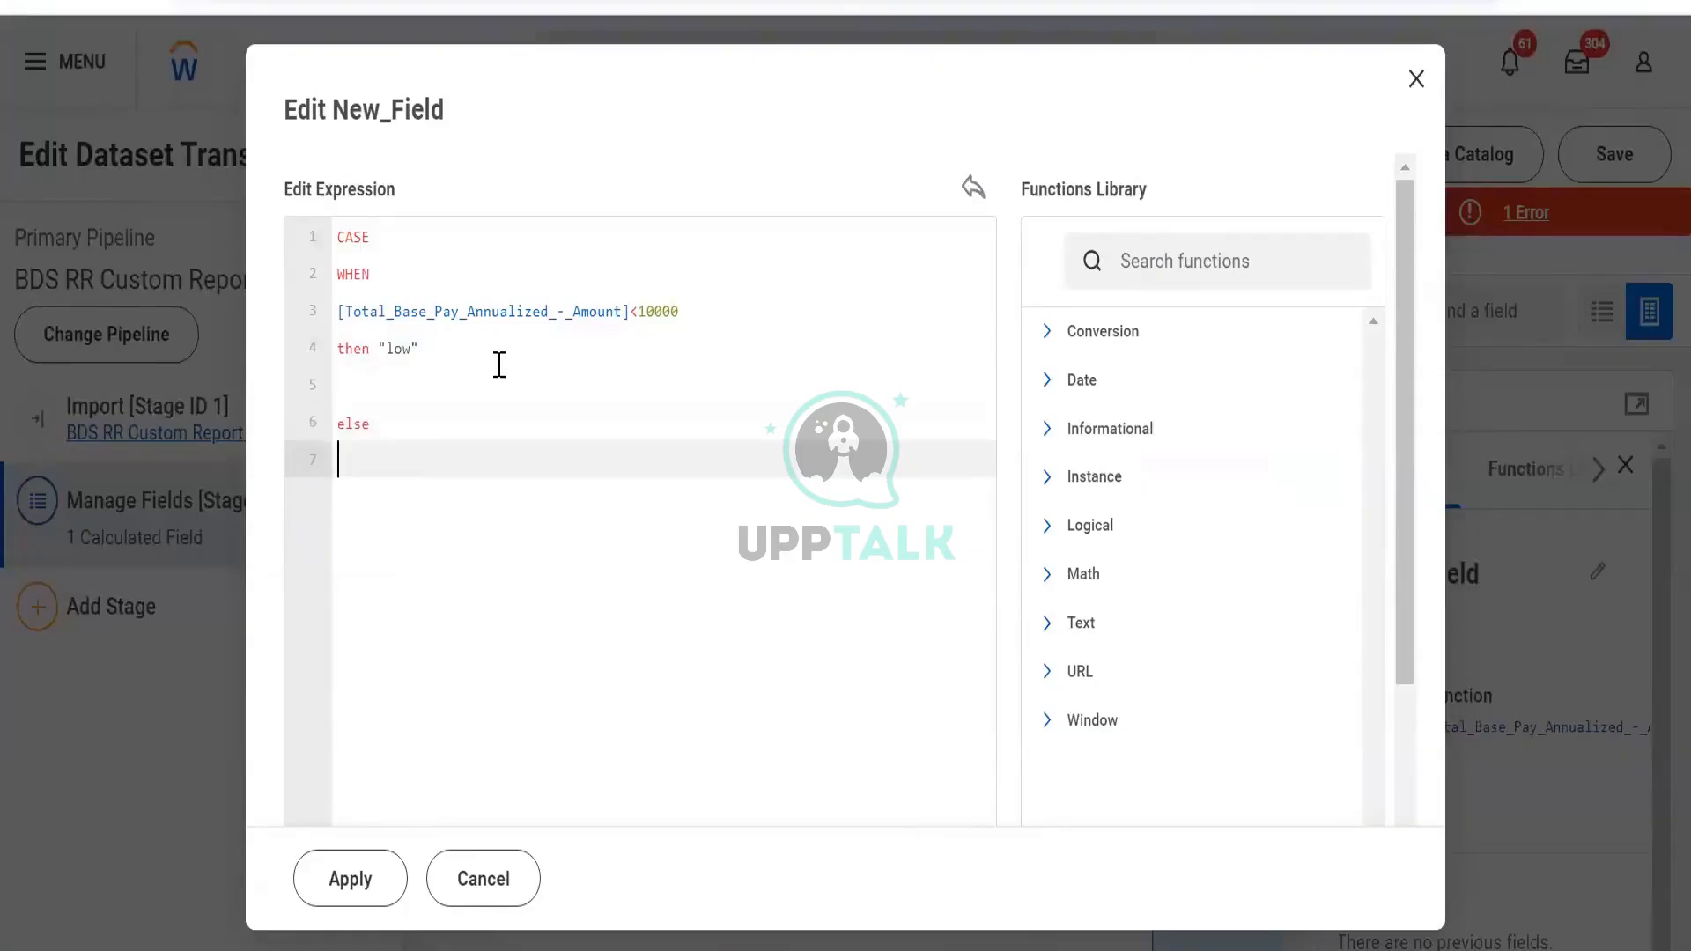
text("high")
key(Return)
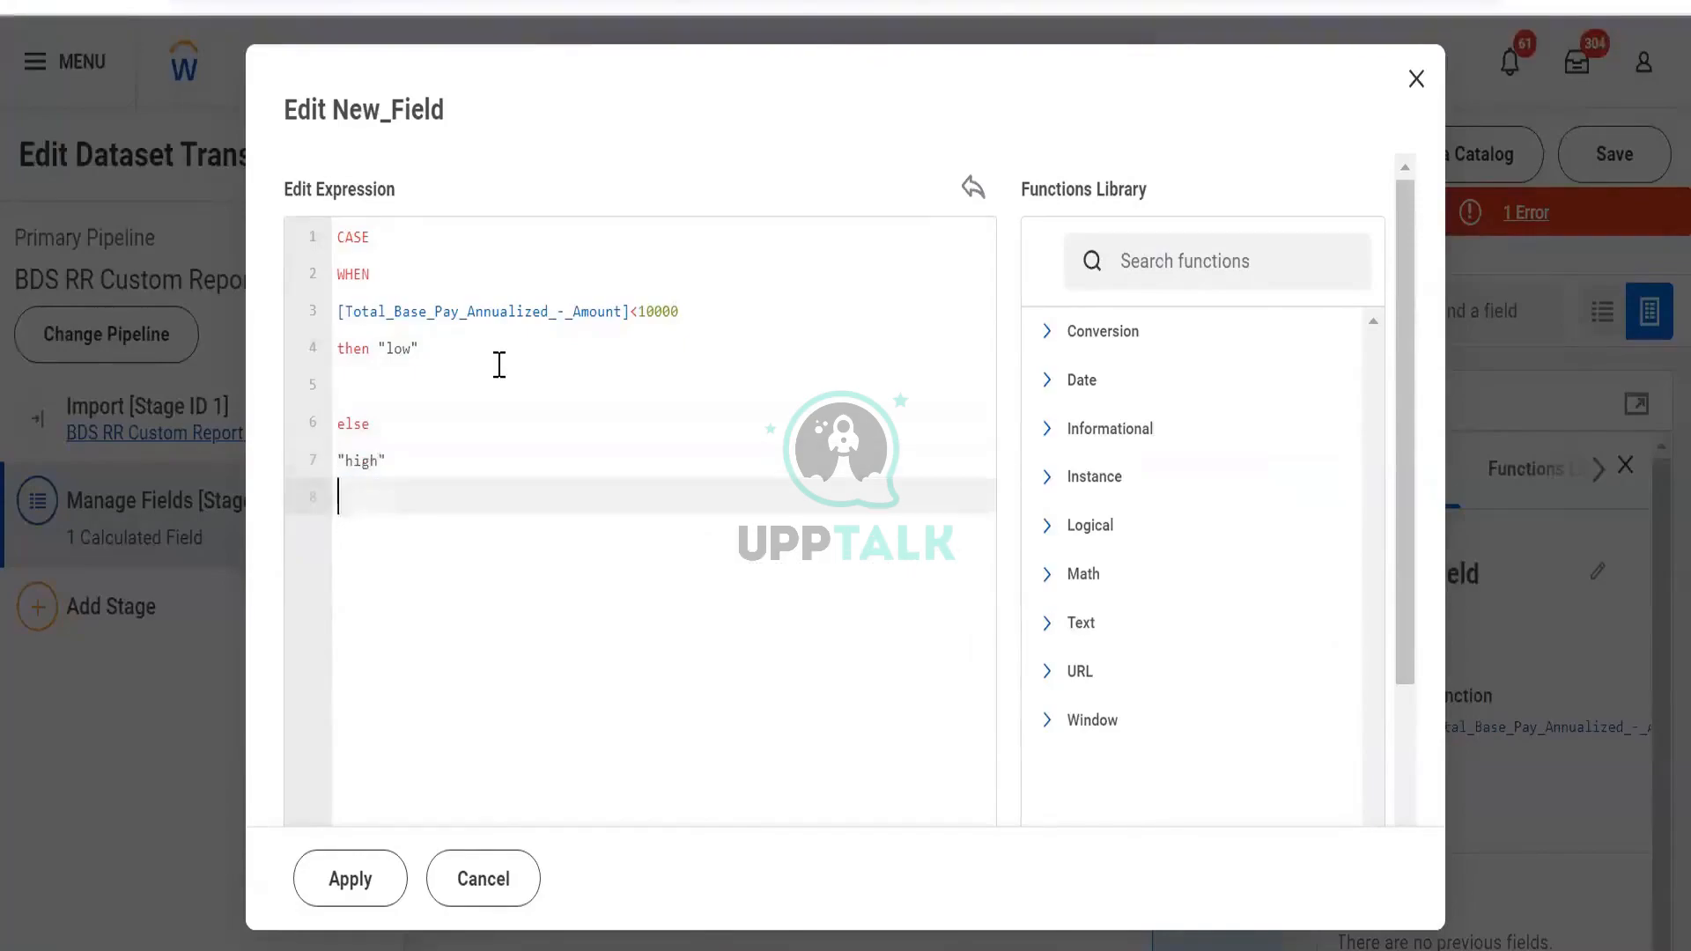
text(end)
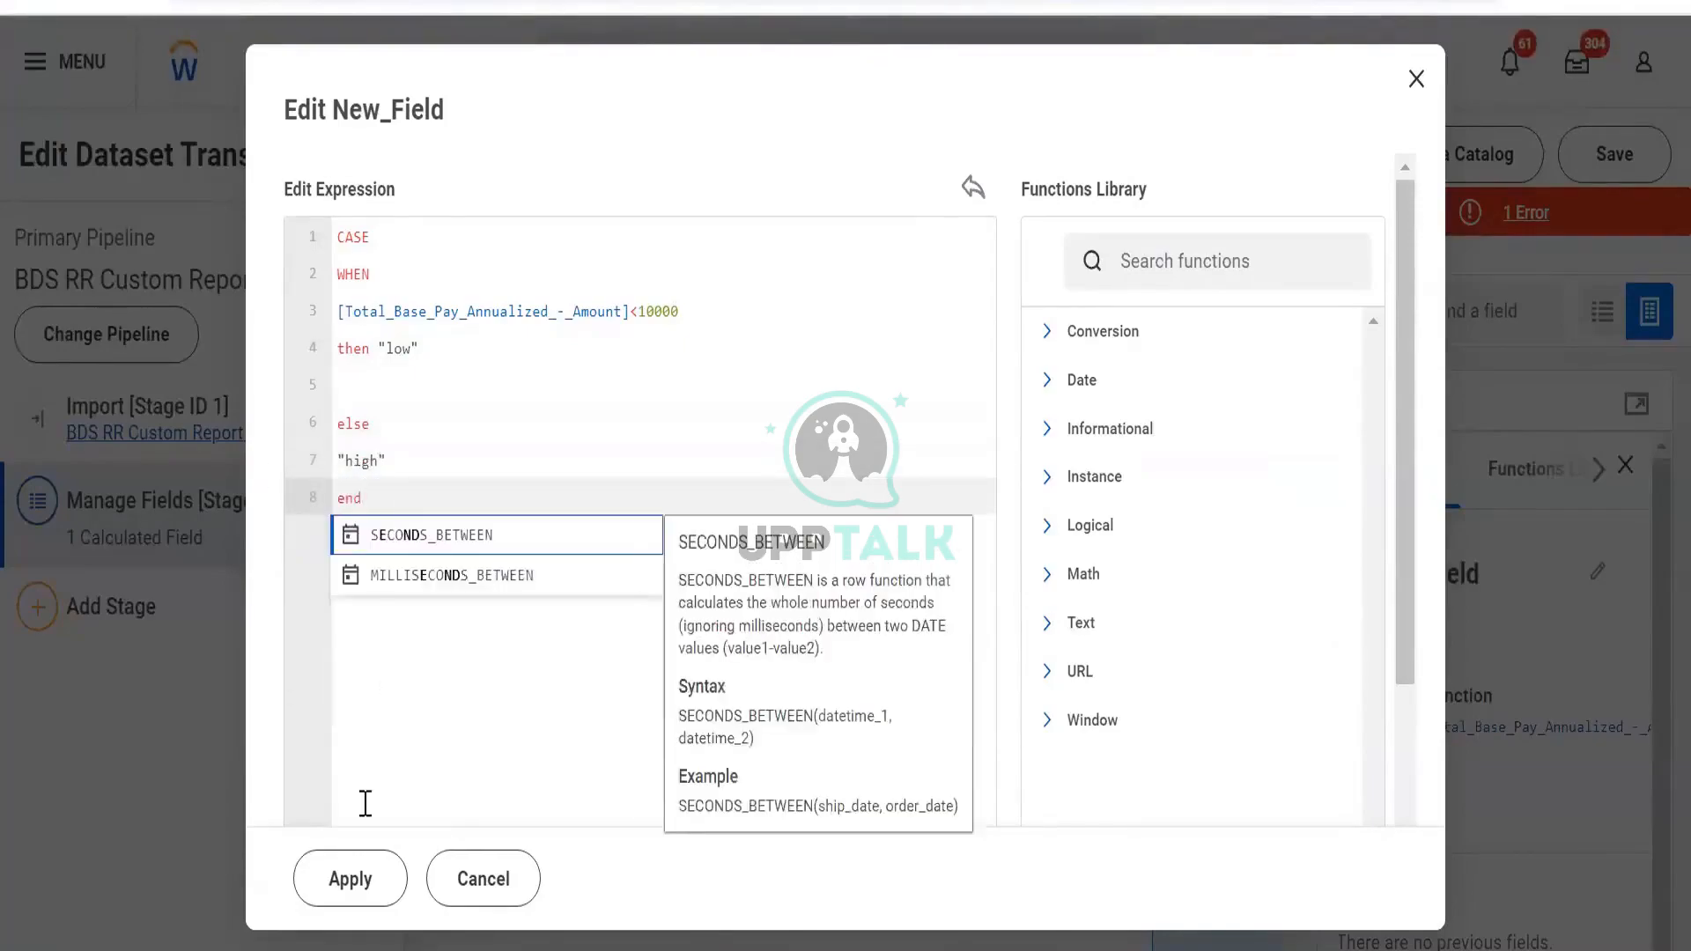
click(356, 894)
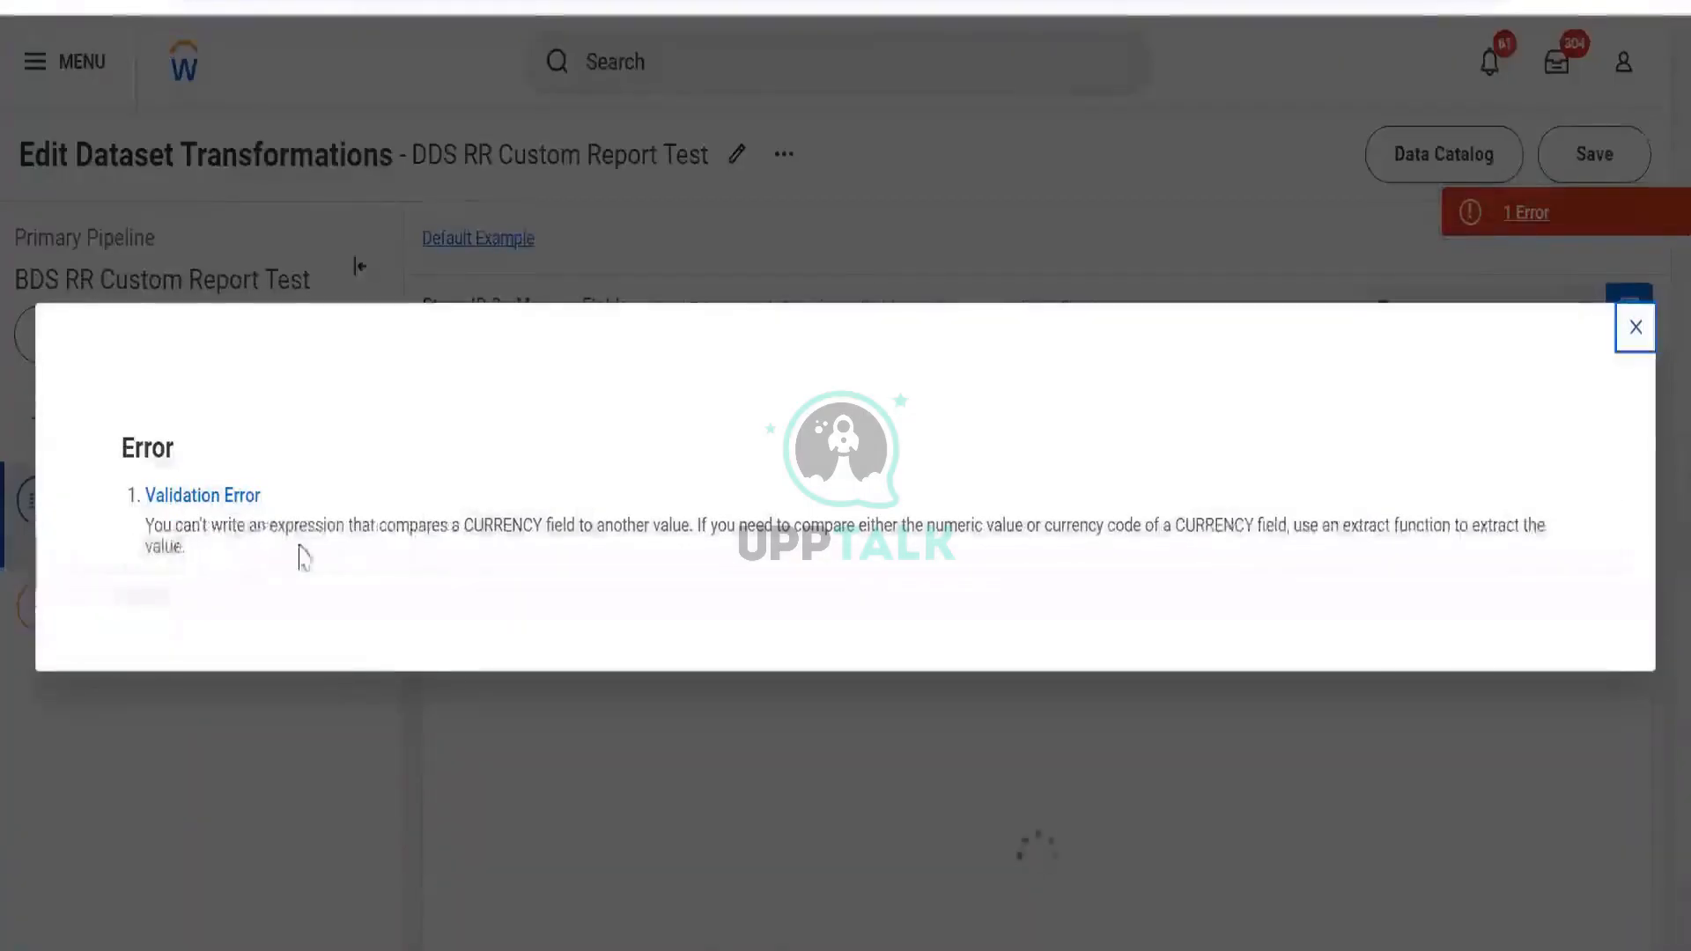
drag(332, 532, 1053, 573)
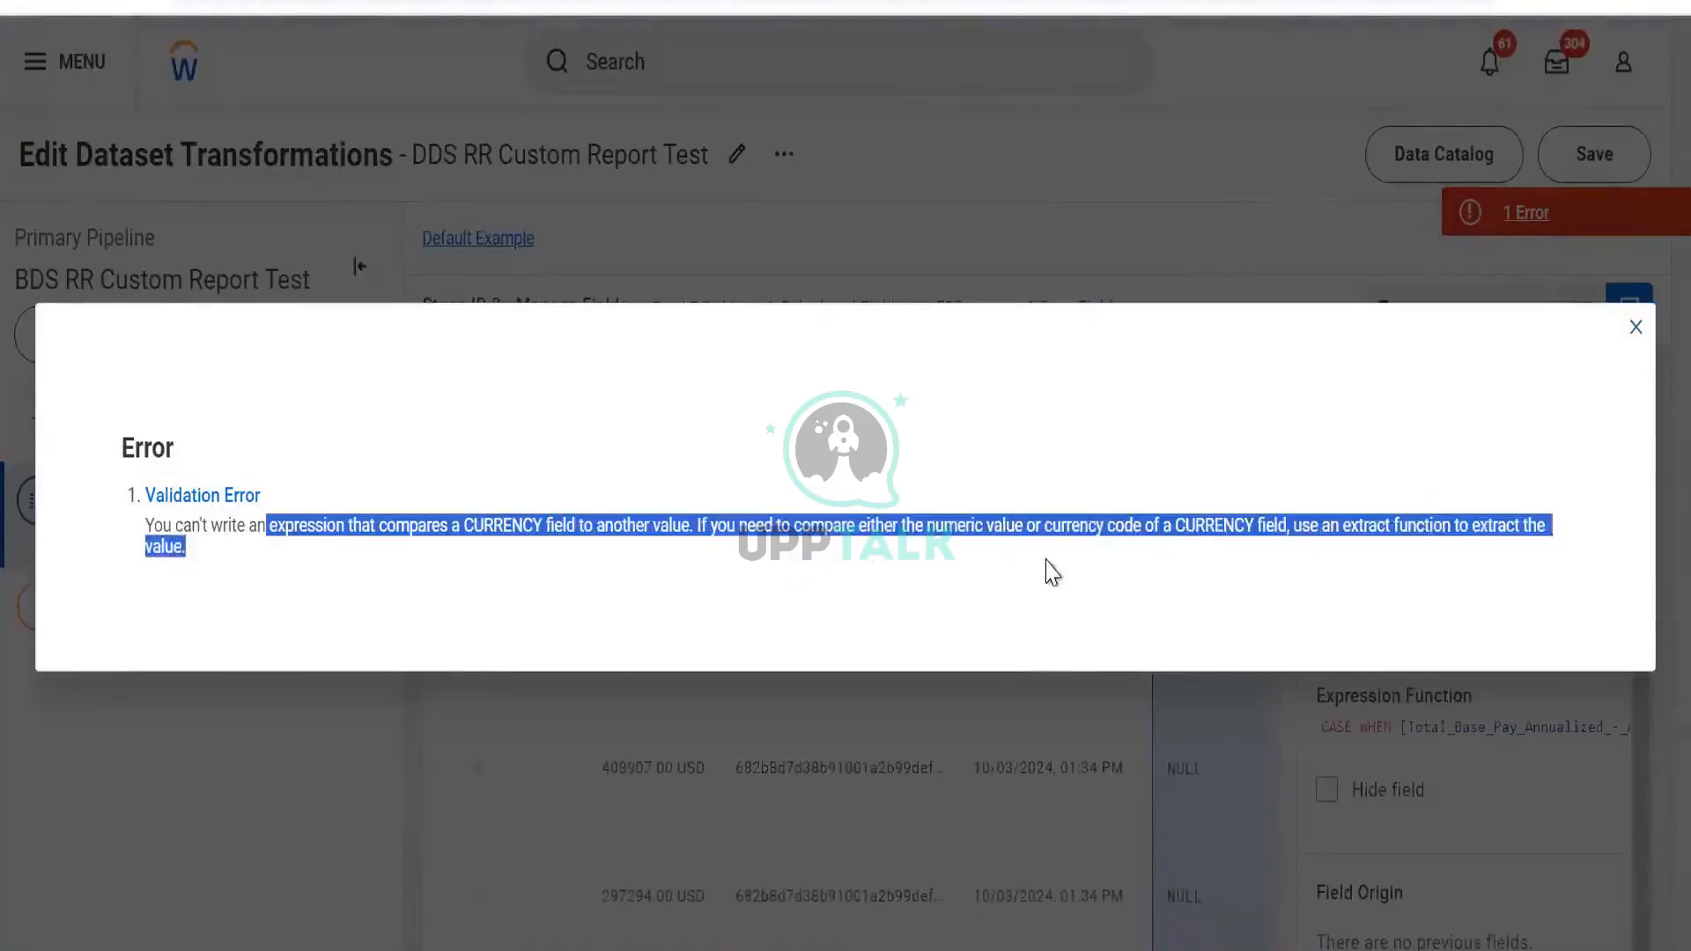
drag(1189, 521, 1647, 385)
Replace the "low" result with 0 and the else "high" branch with 1, then apply
click(1637, 329)
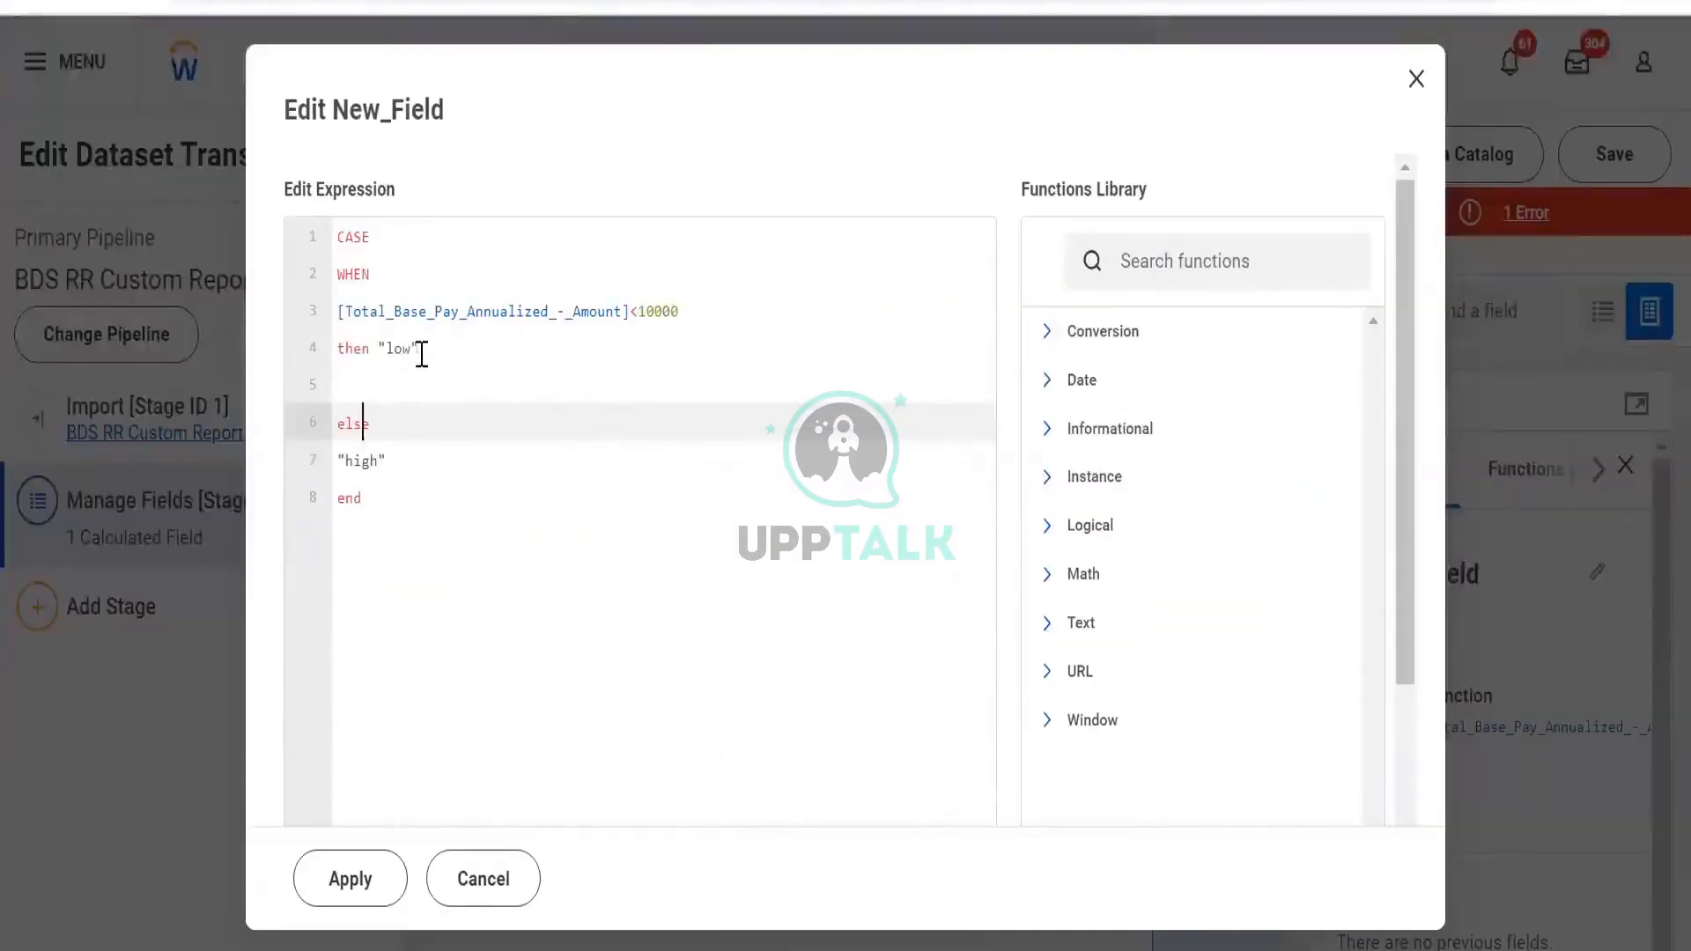
click(422, 354)
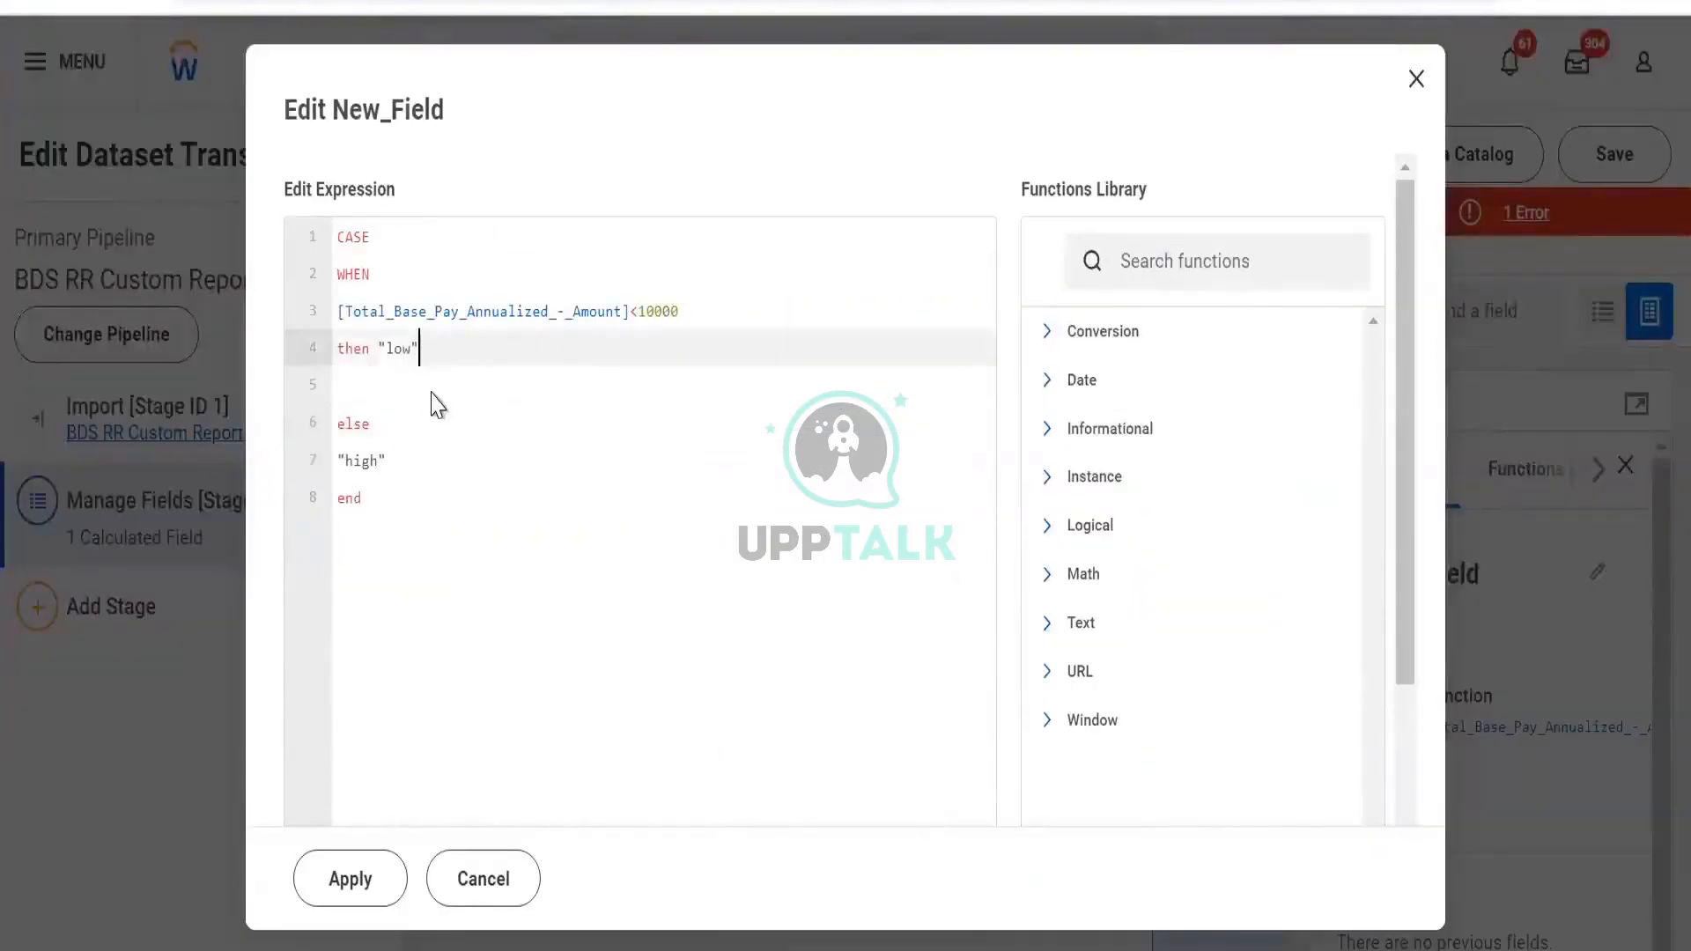
key(BackSpace)
key(BackSpace)
key(BackSpace)
key(BackSpace)
text(0)
drag(415, 459, 283, 423)
text(1)
click(368, 877)
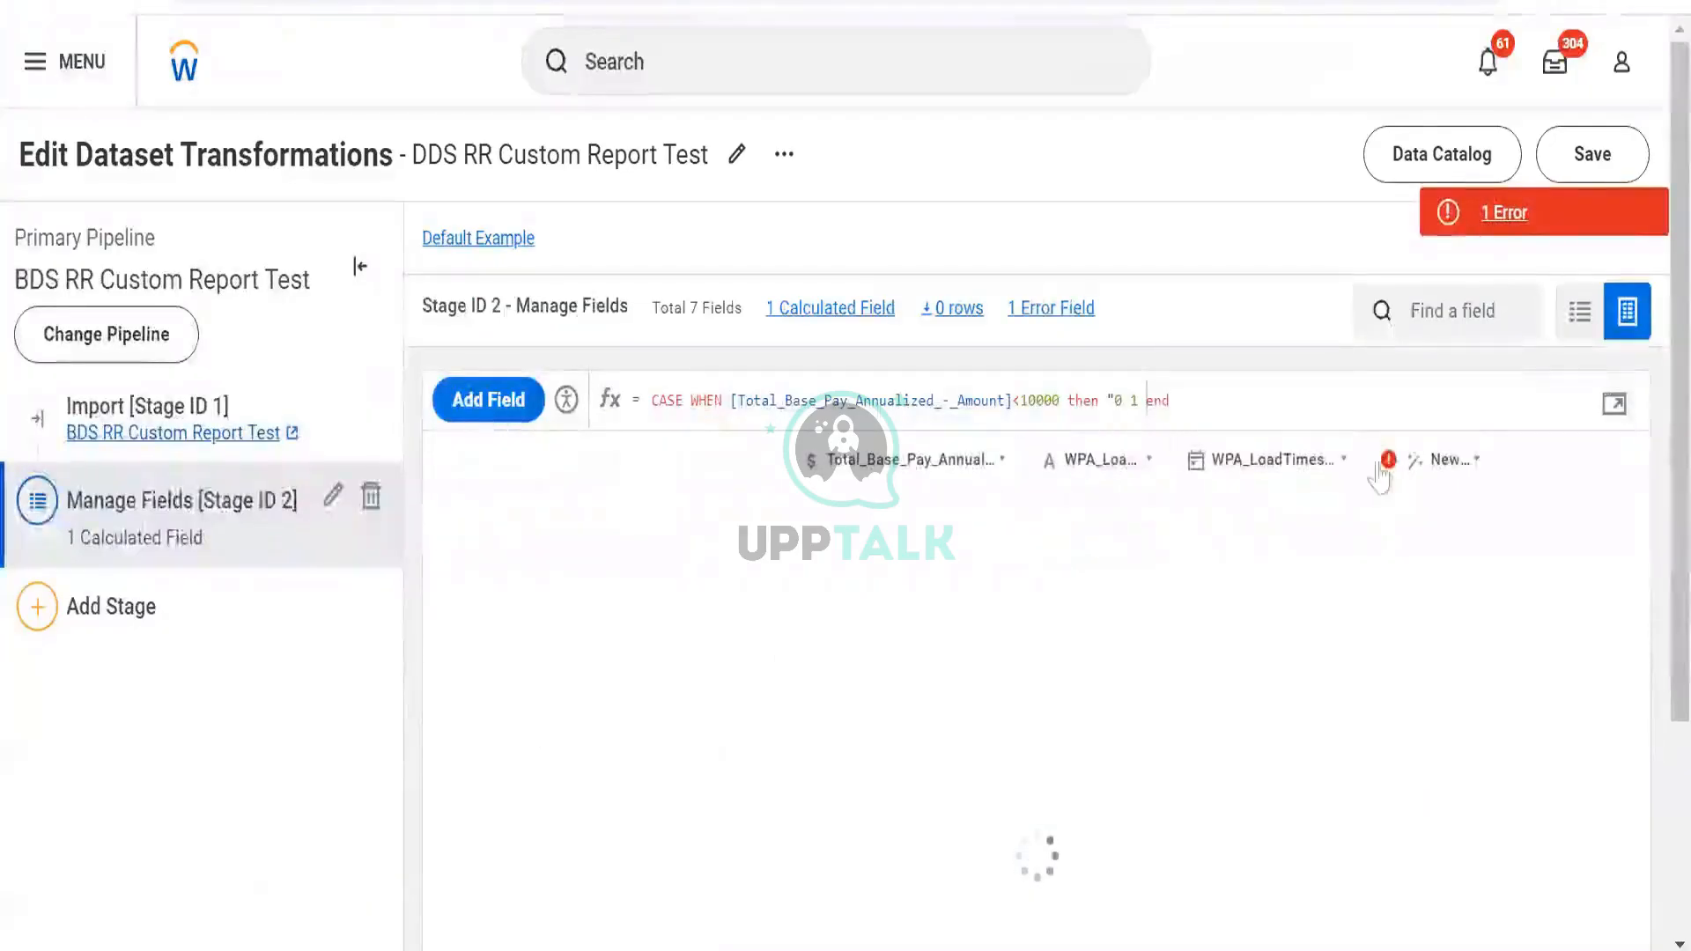
Restore the missing else before 1, apply, and check the reported error
click(1618, 406)
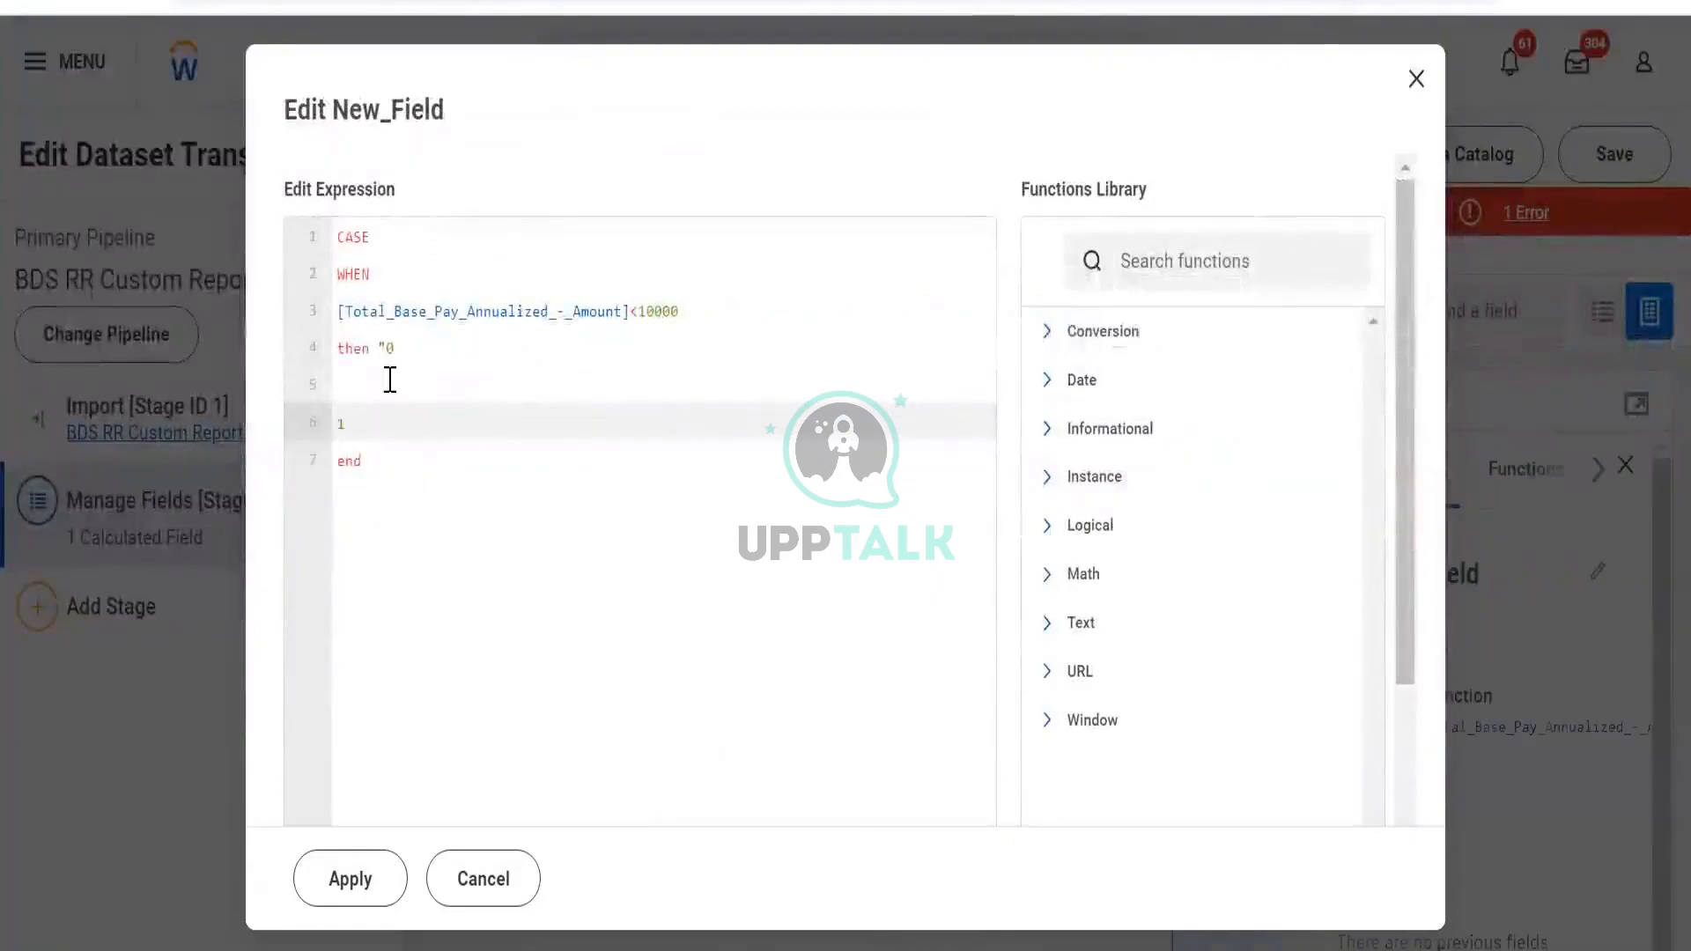
click(390, 379)
text(else)
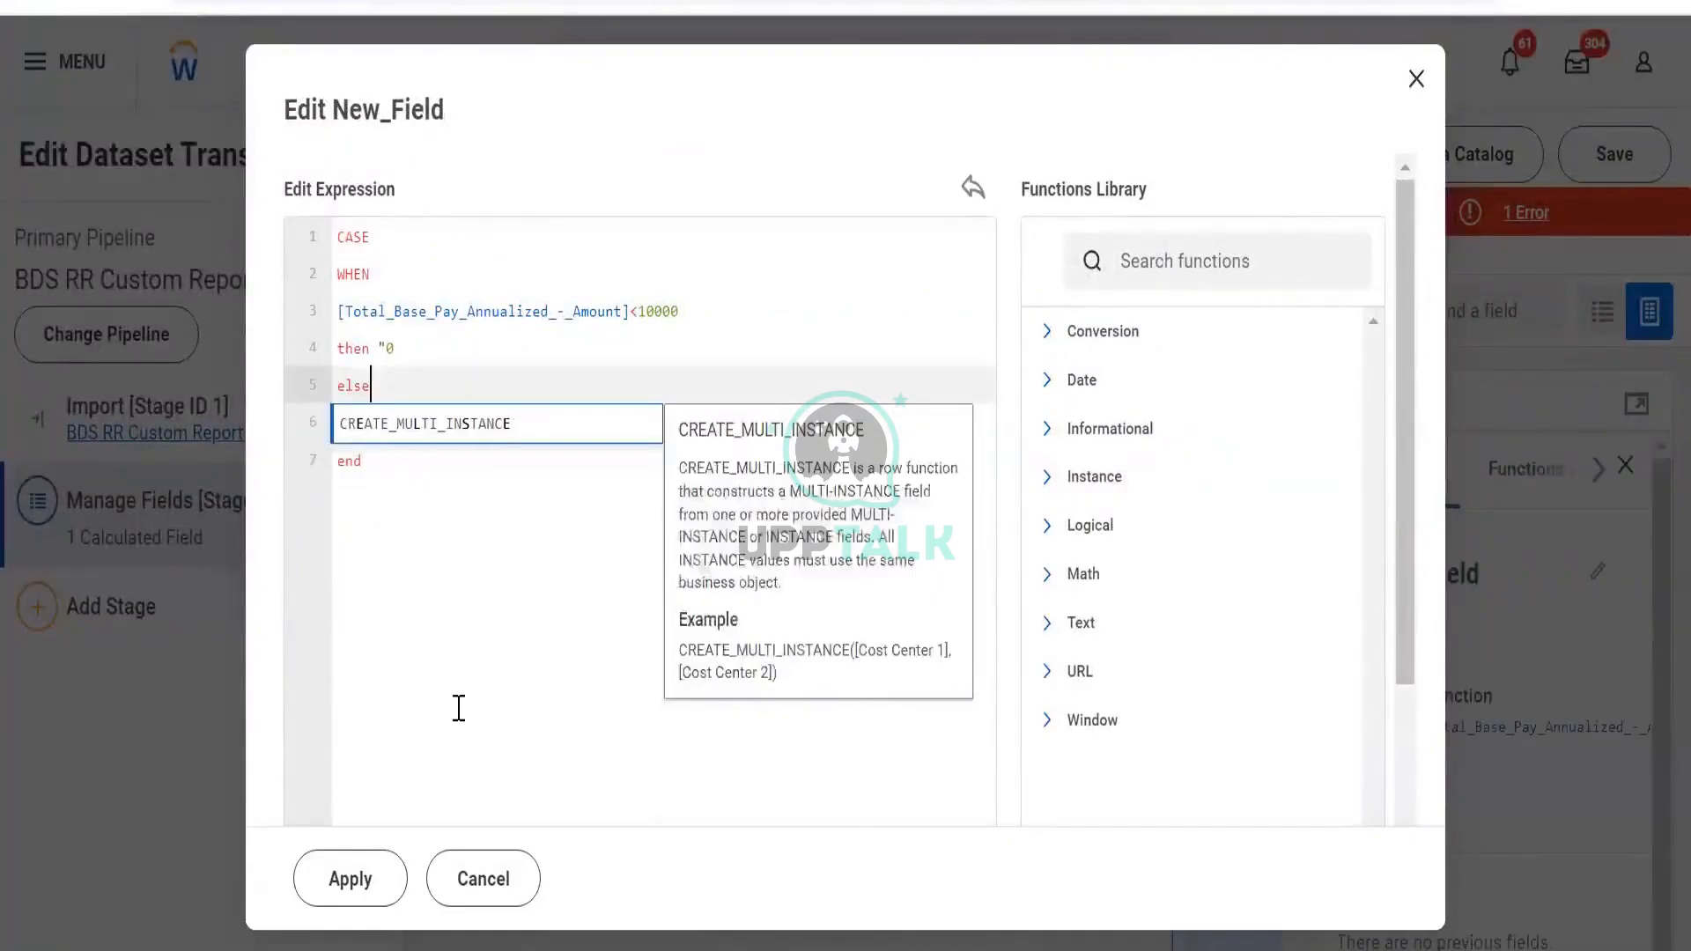
click(457, 707)
click(343, 878)
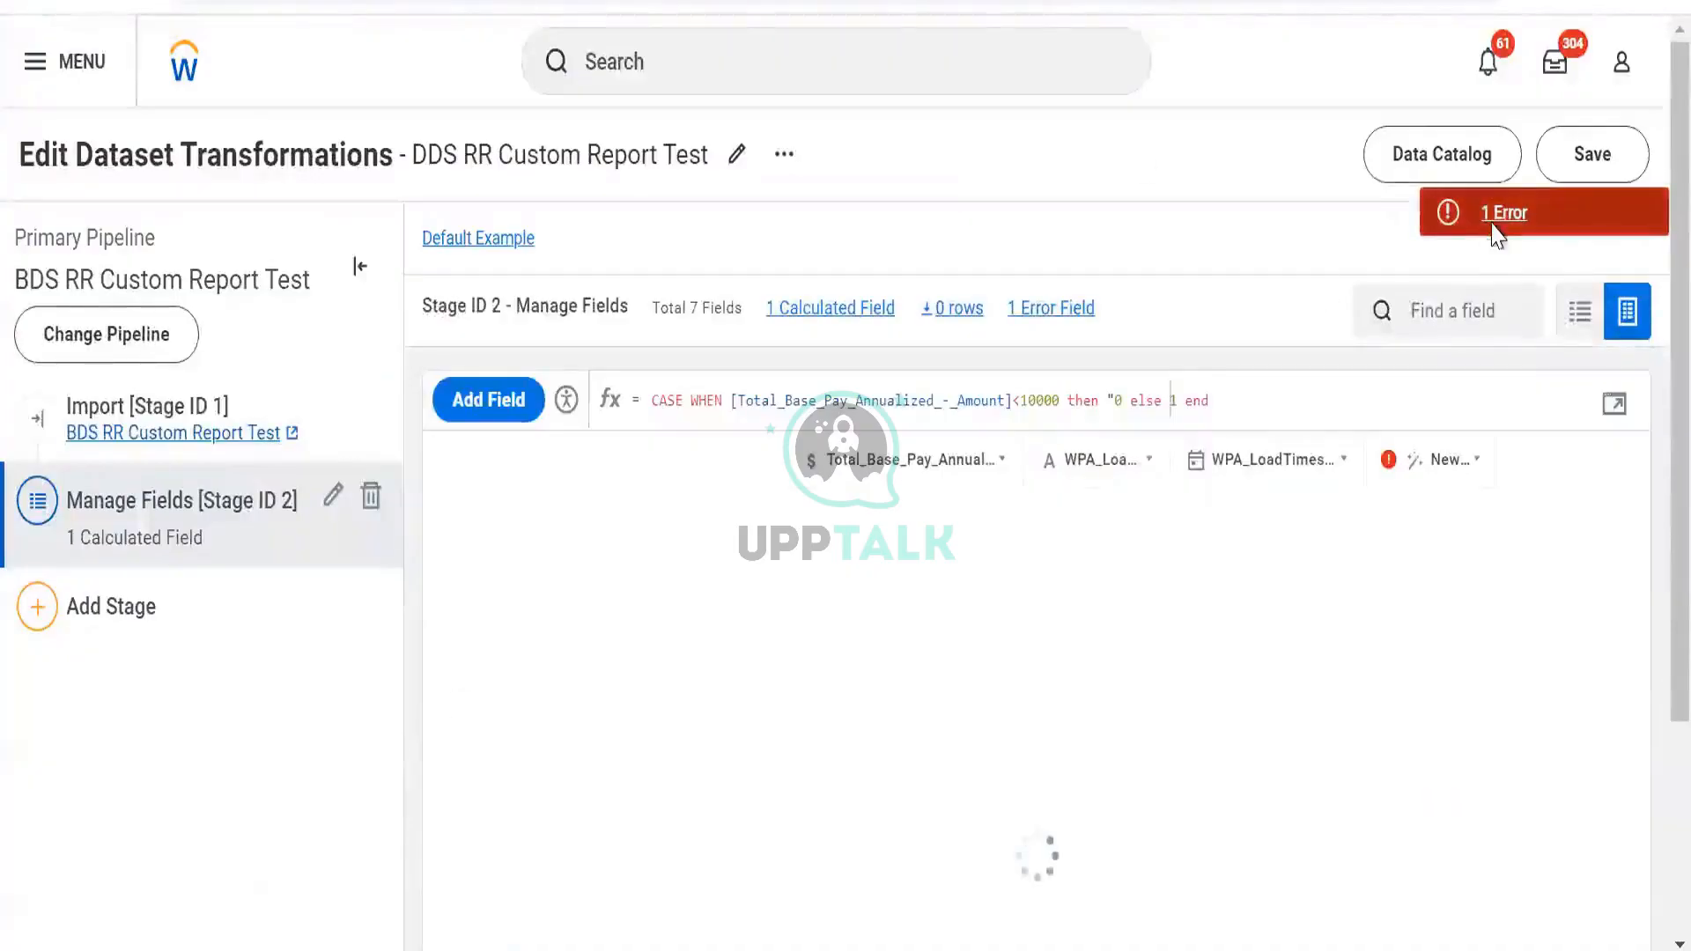
click(1497, 219)
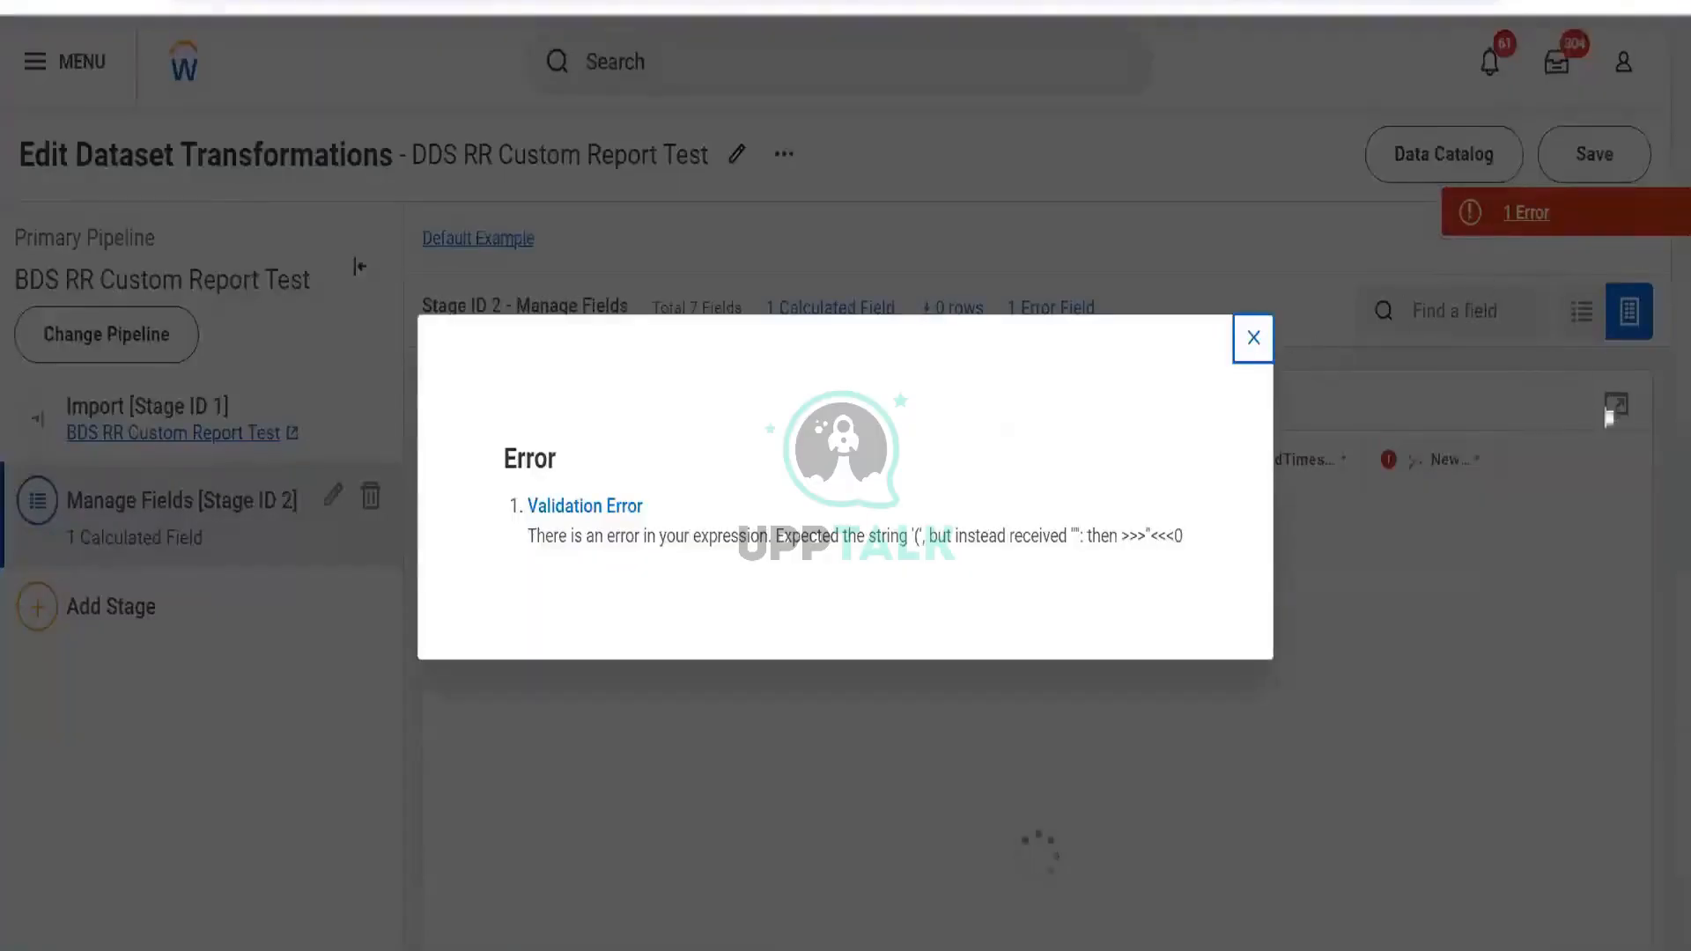
click(1609, 418)
Remove the stray quote before 0, apply, and review the error that still remains
click(1029, 416)
click(444, 373)
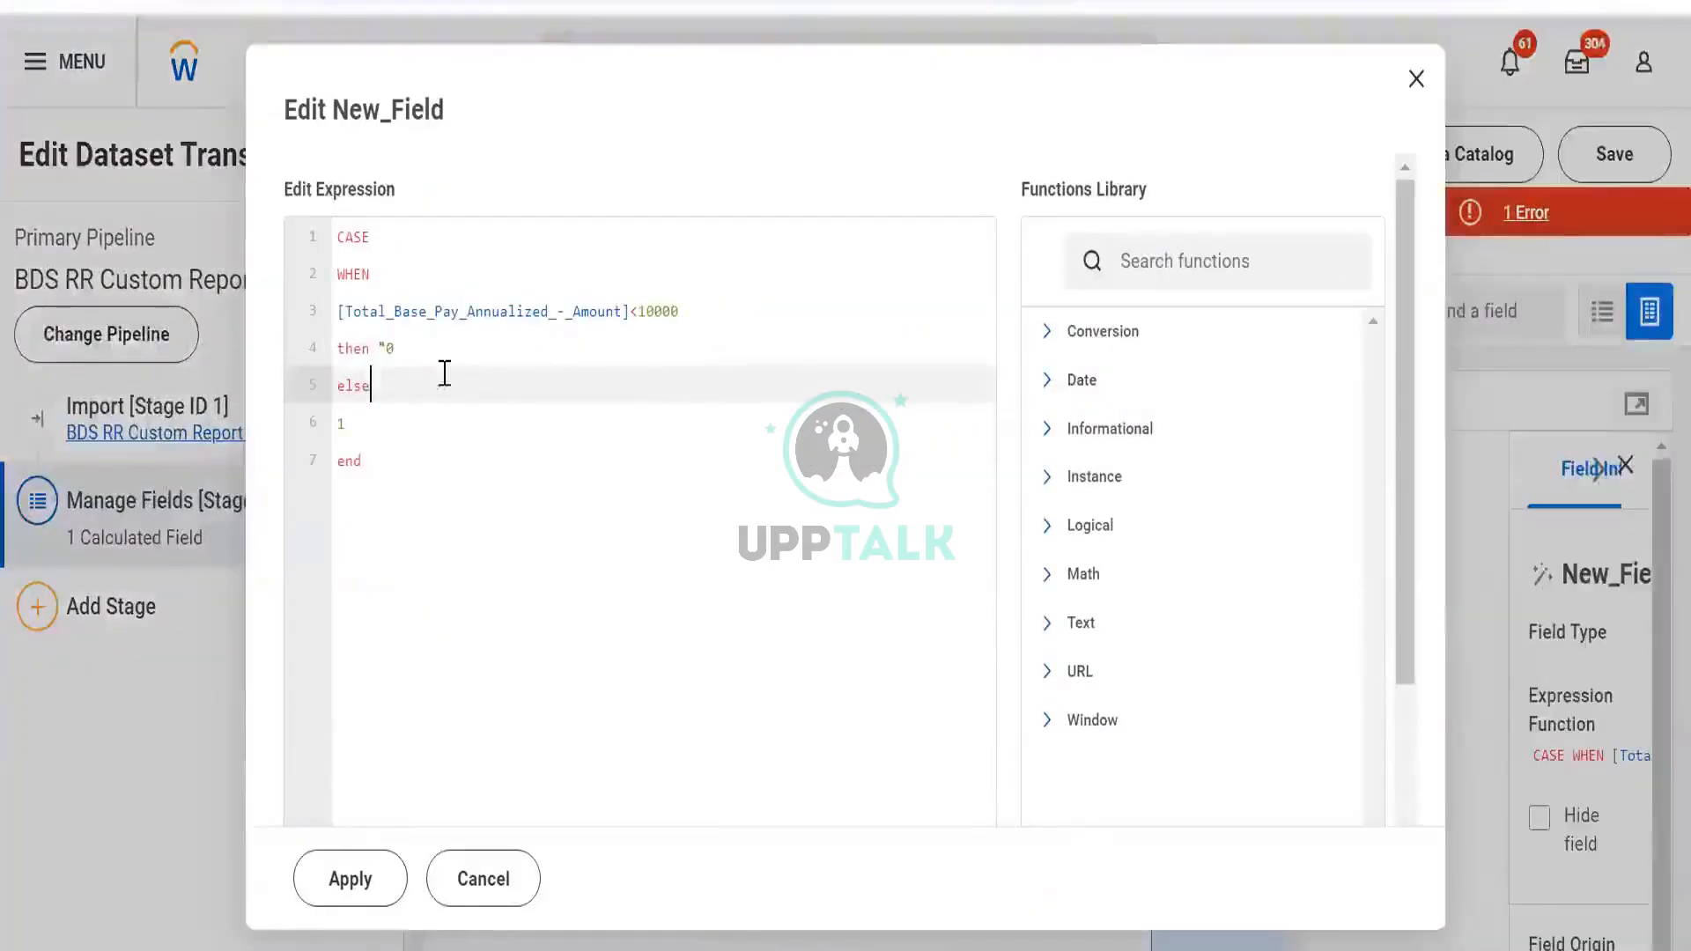
click(386, 349)
key(BackSpace)
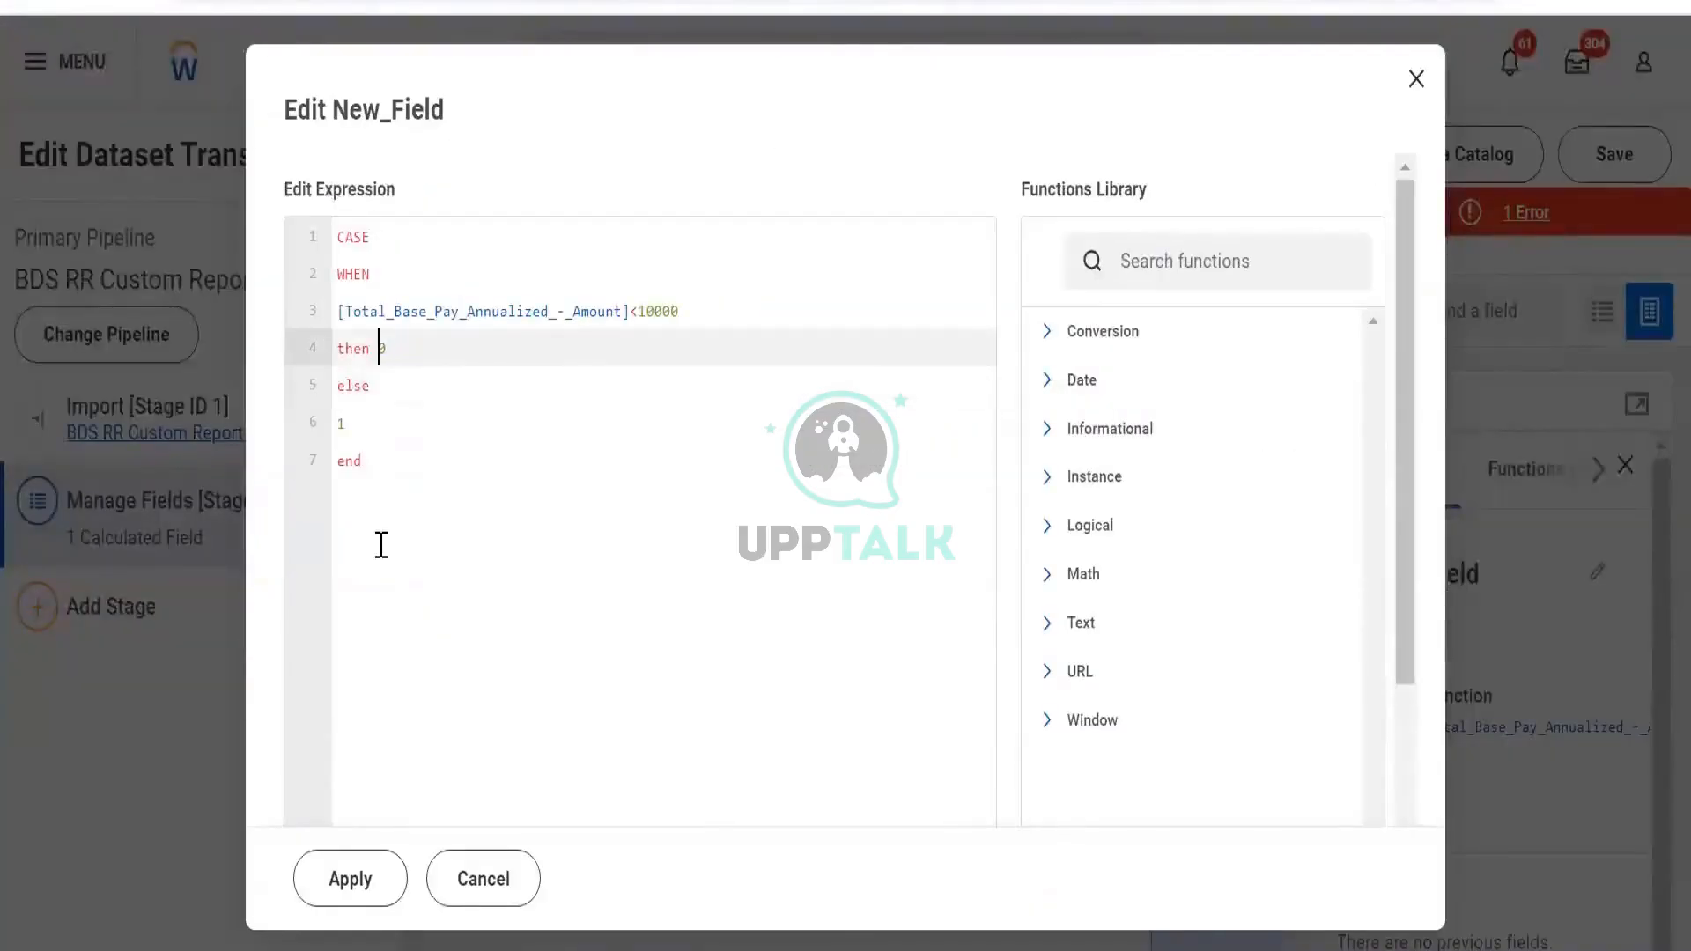
click(347, 882)
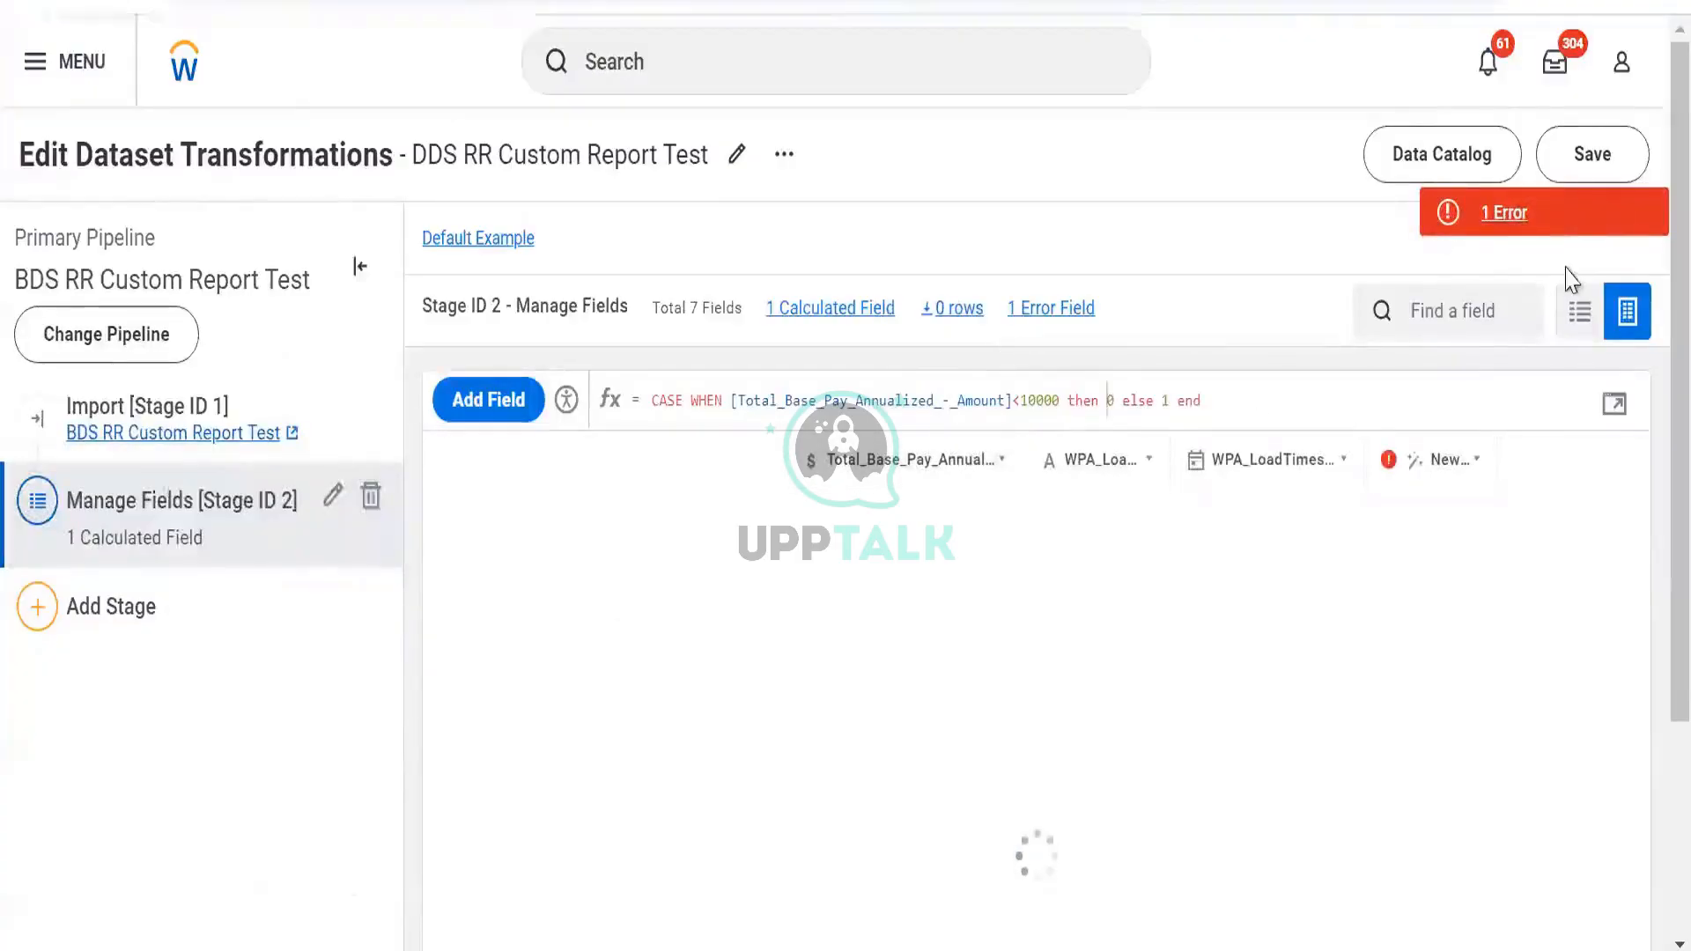
click(1565, 226)
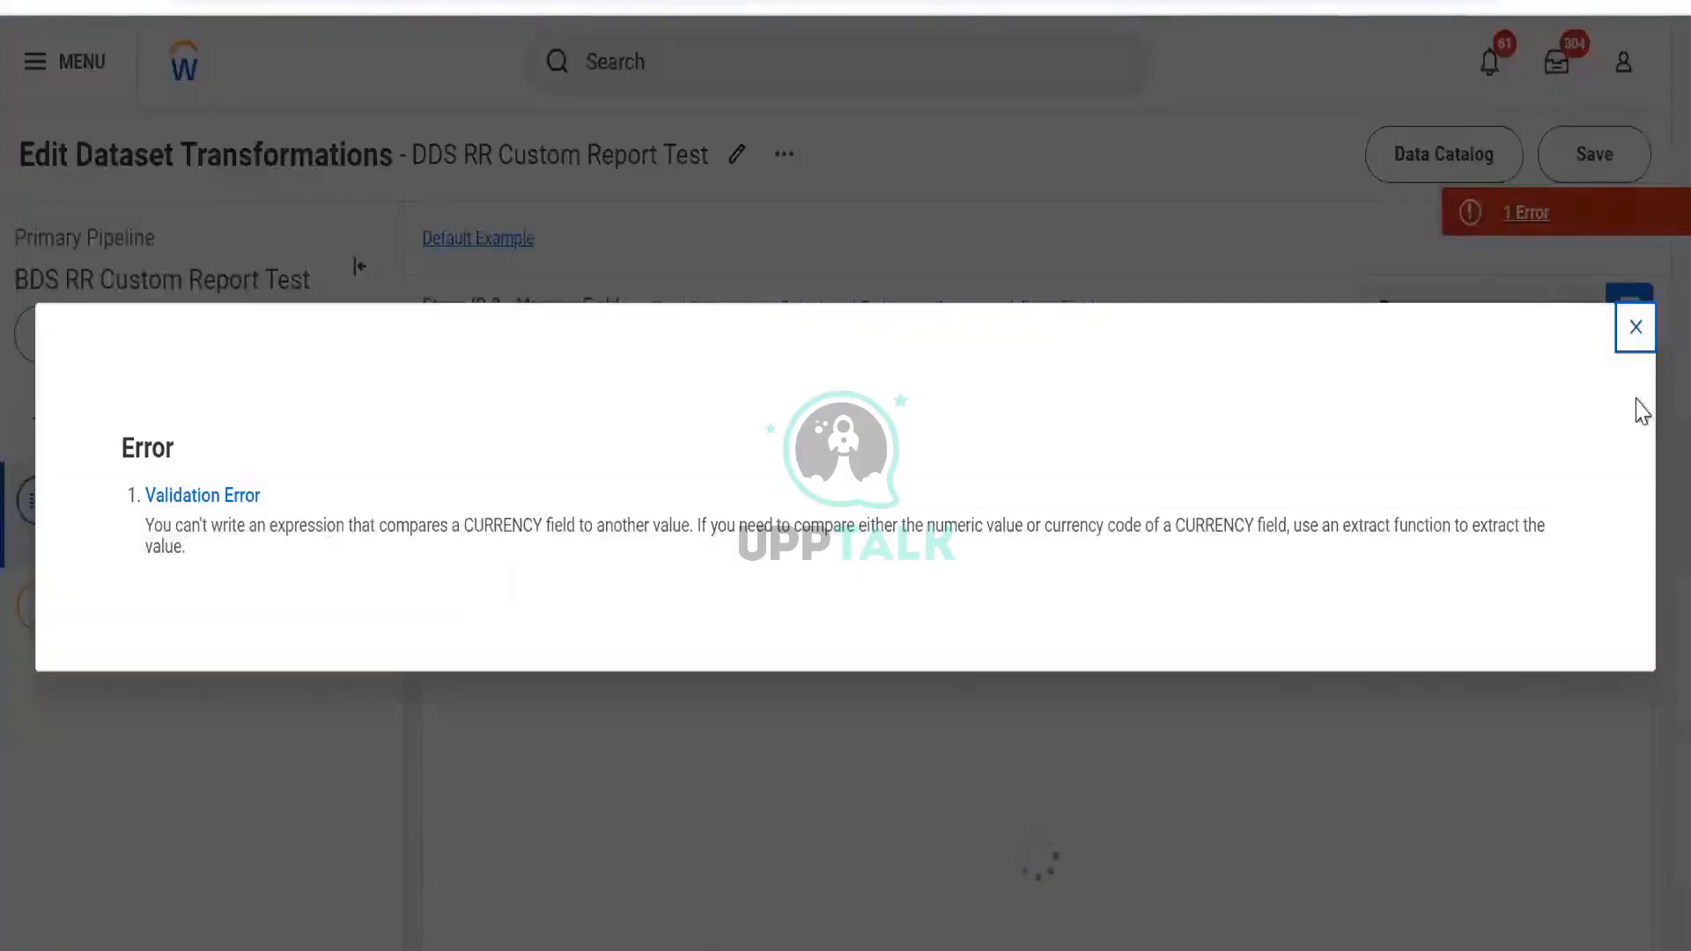
click(1634, 330)
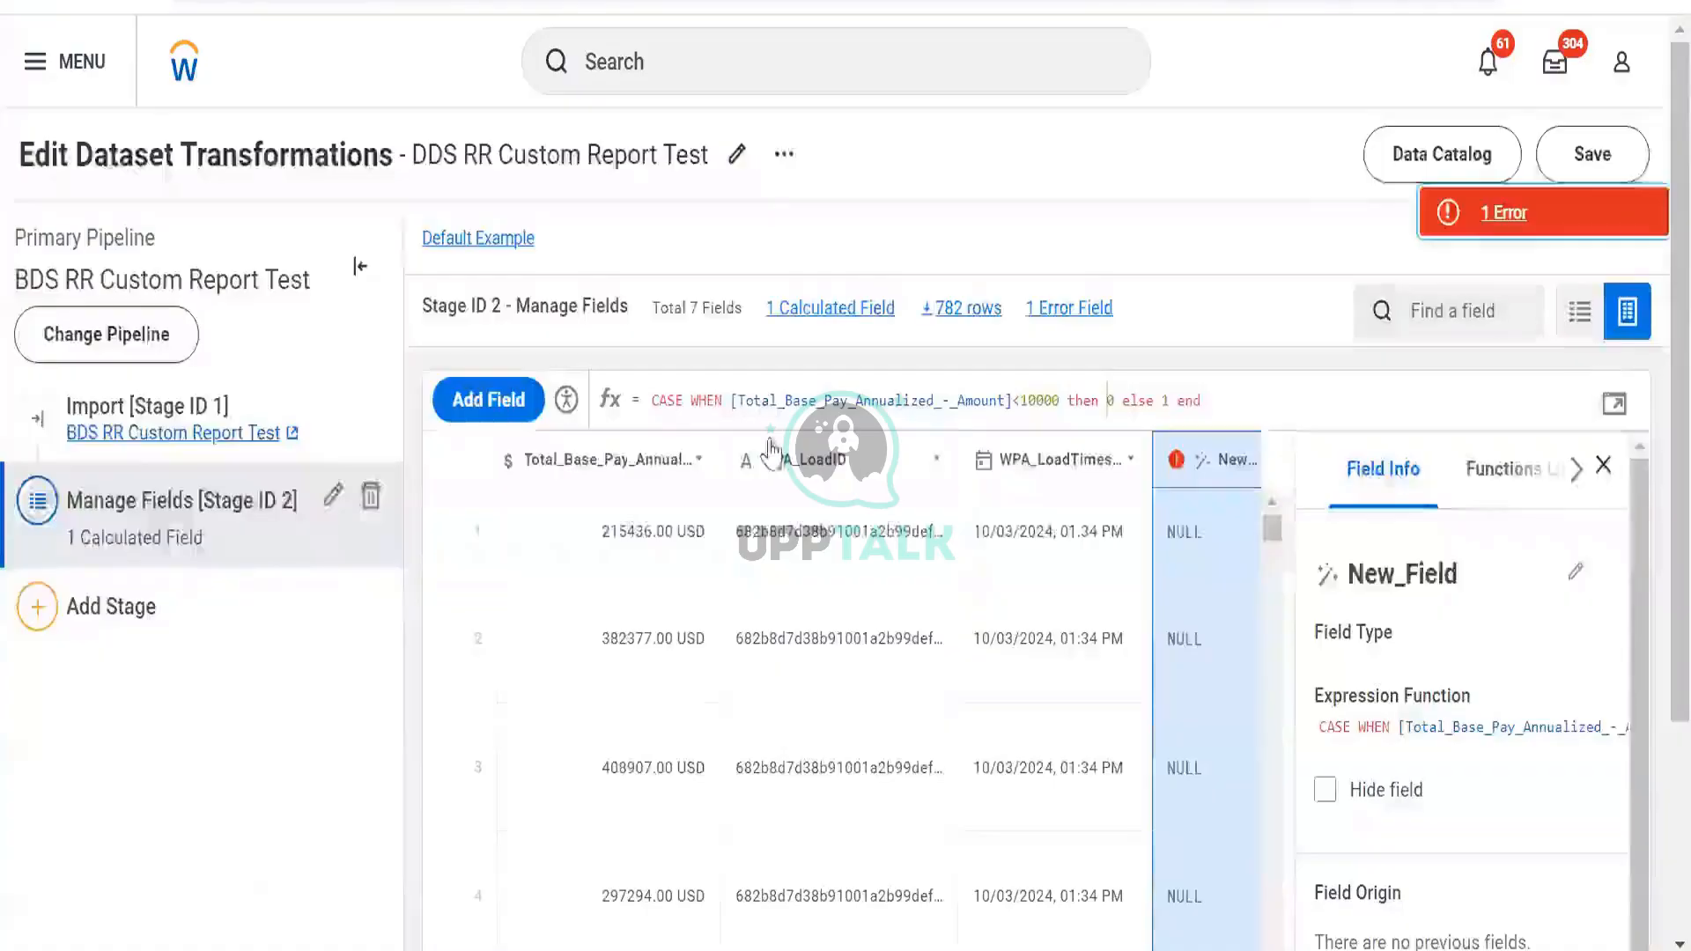
Scroll the data grid and reopen, then close, New_Field's expression editor
scroll(705, 740, left, 3)
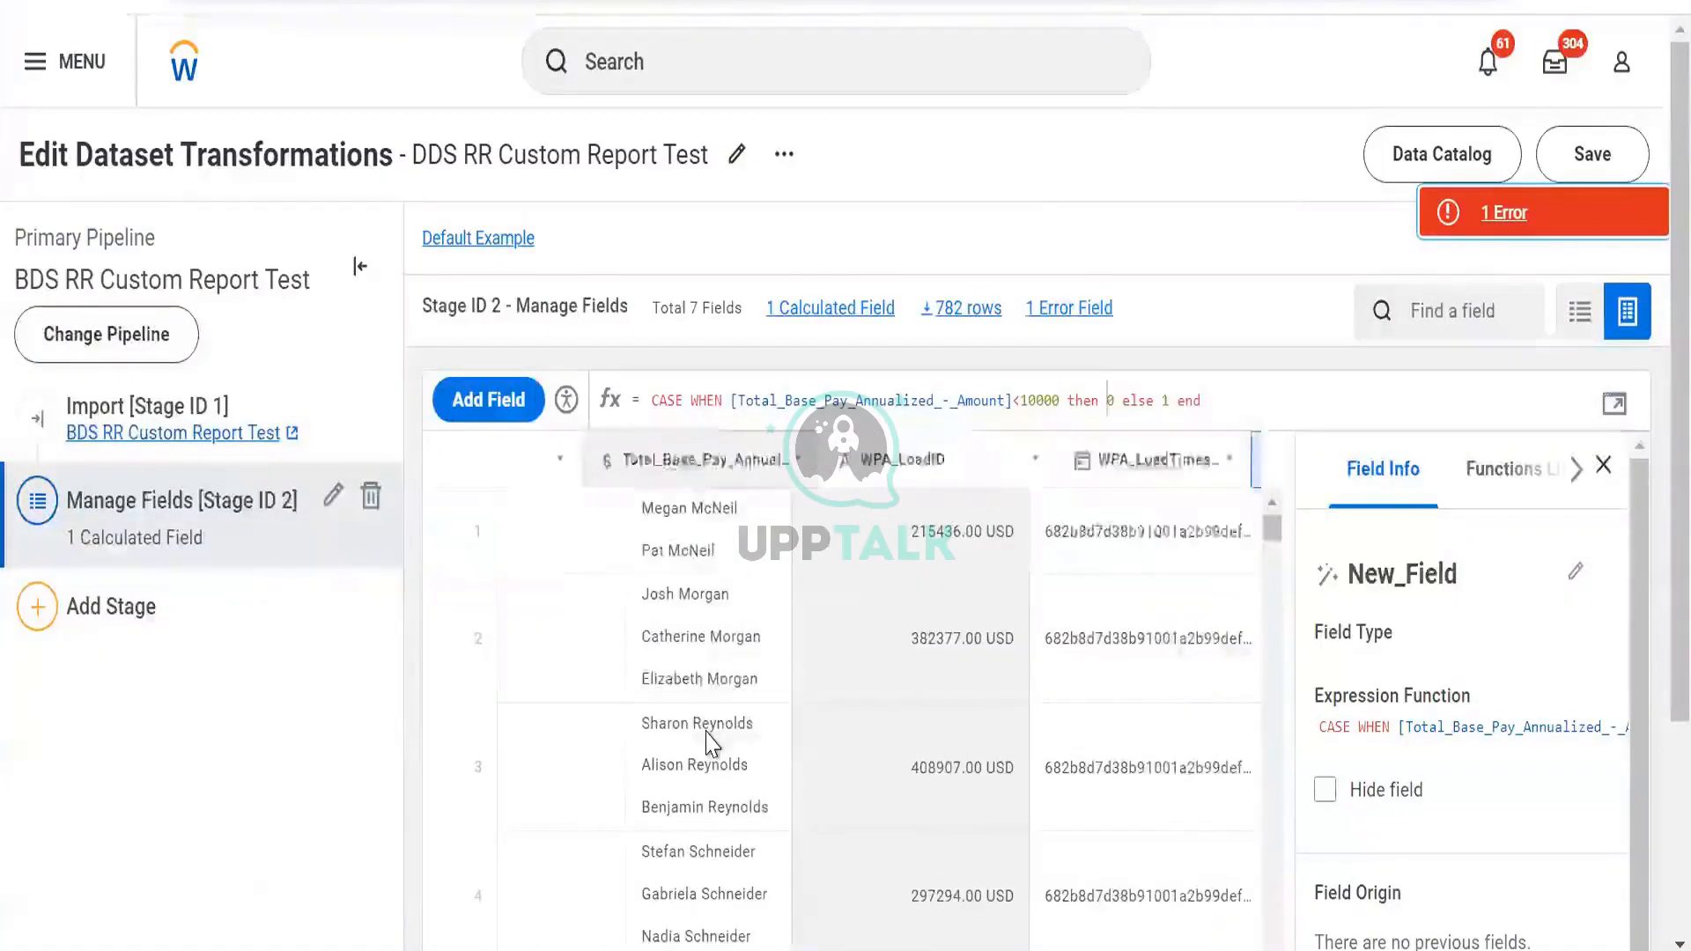
scroll(712, 742, right, 3)
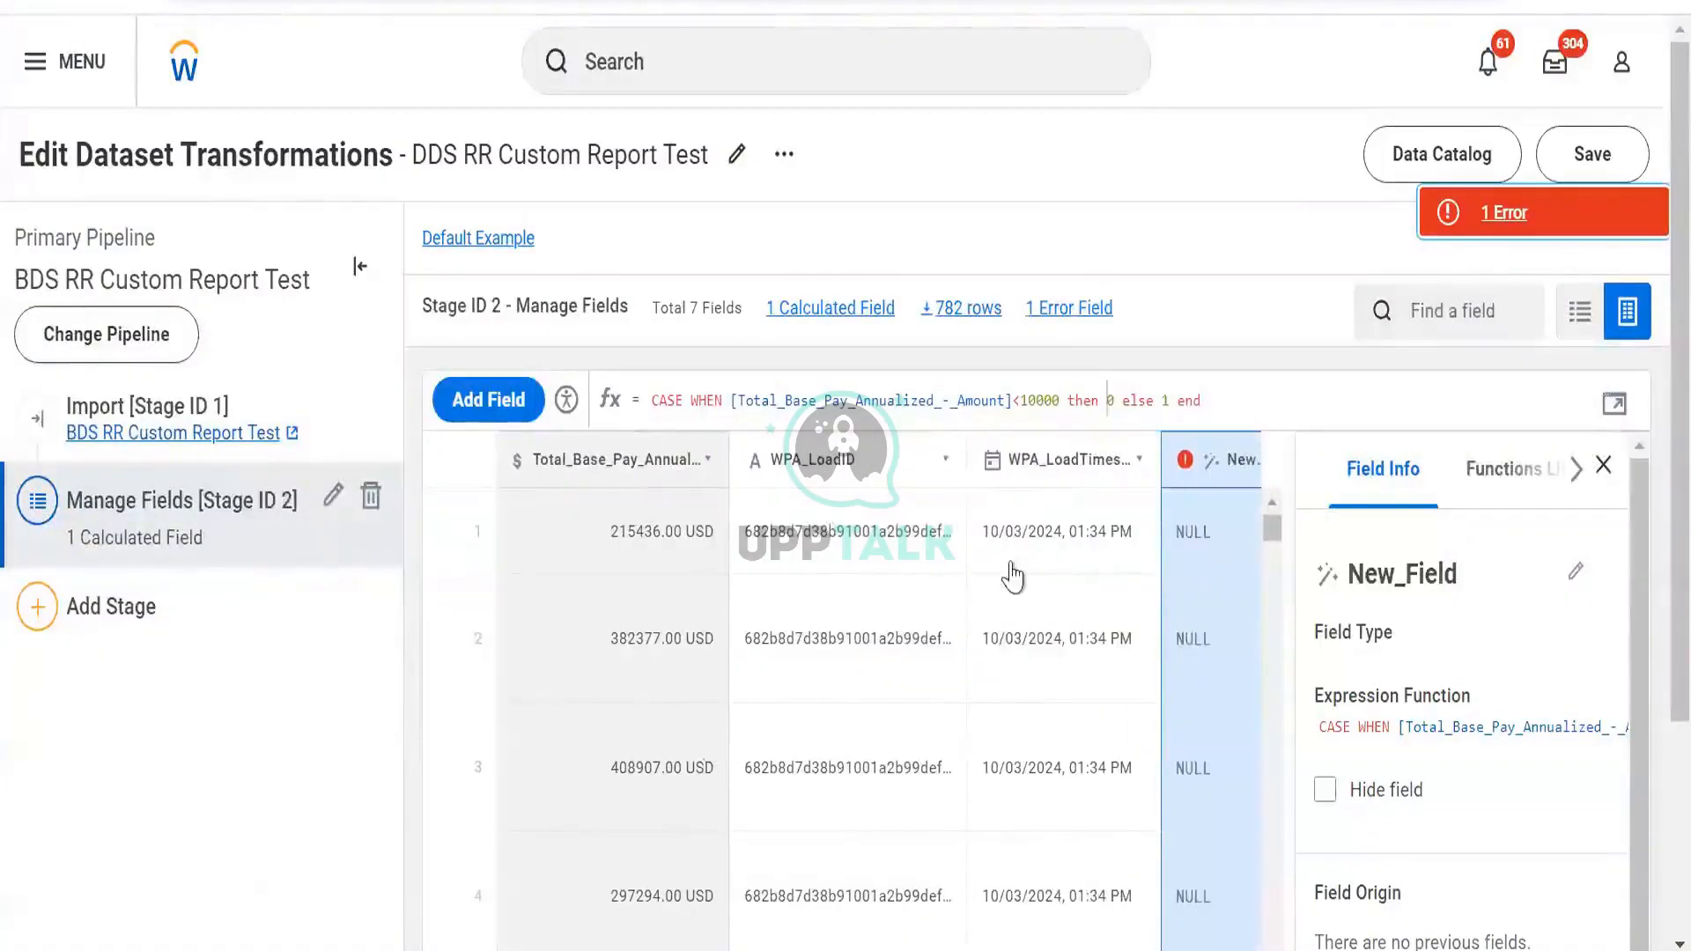
click(1614, 408)
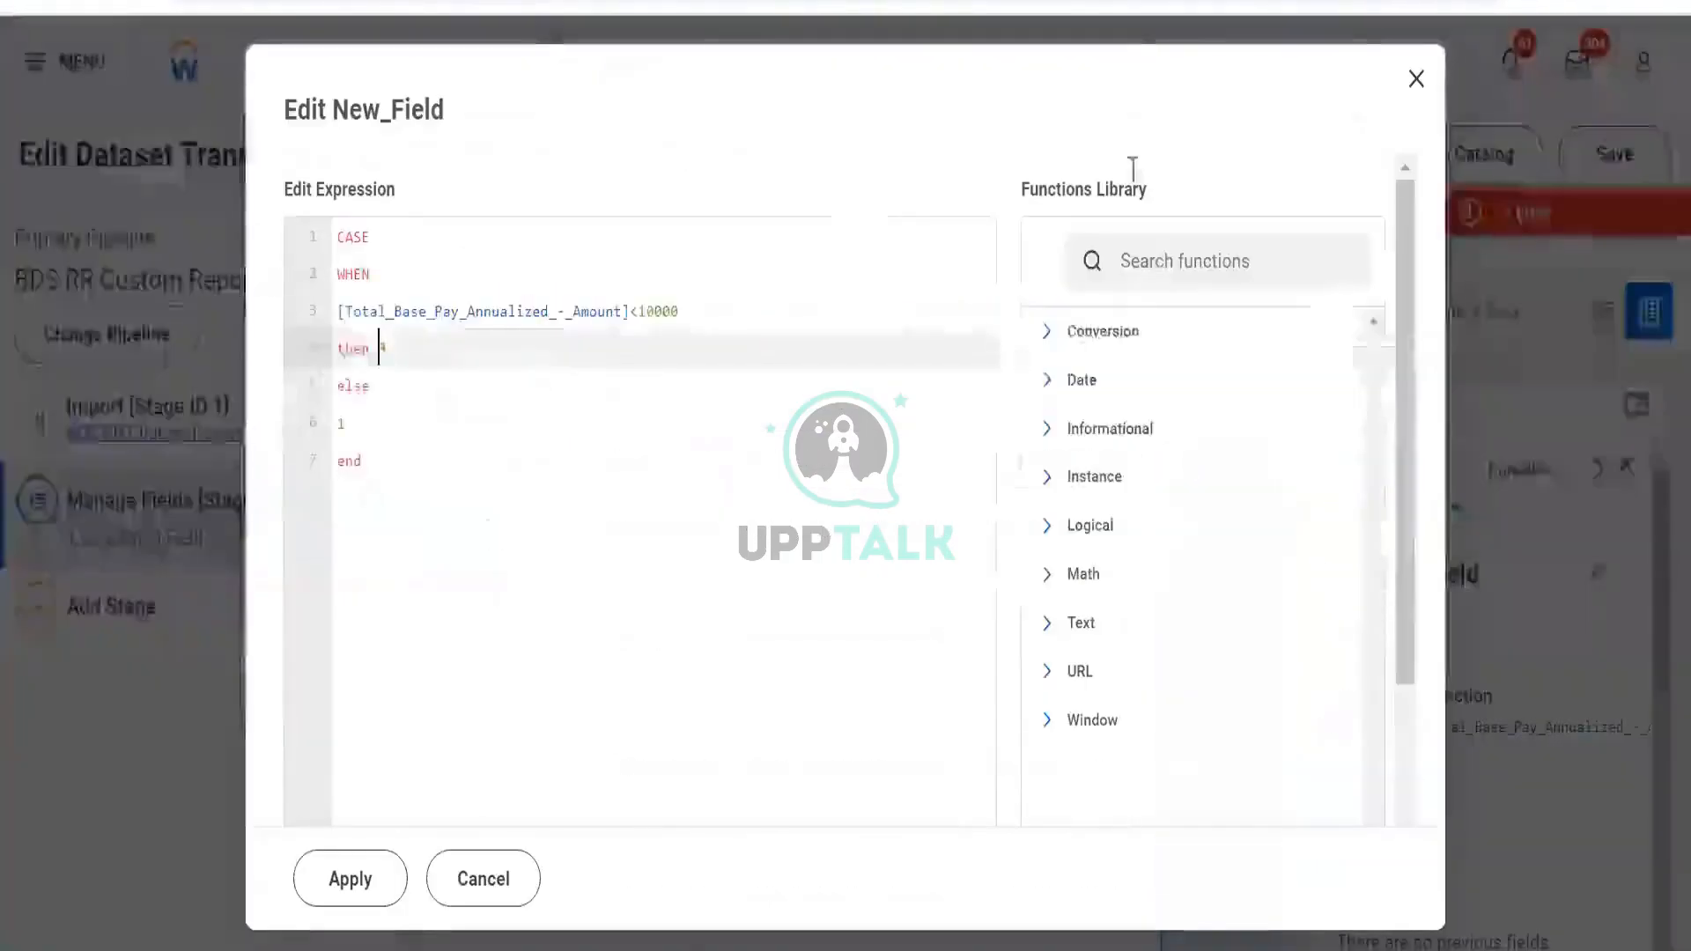
click(1416, 78)
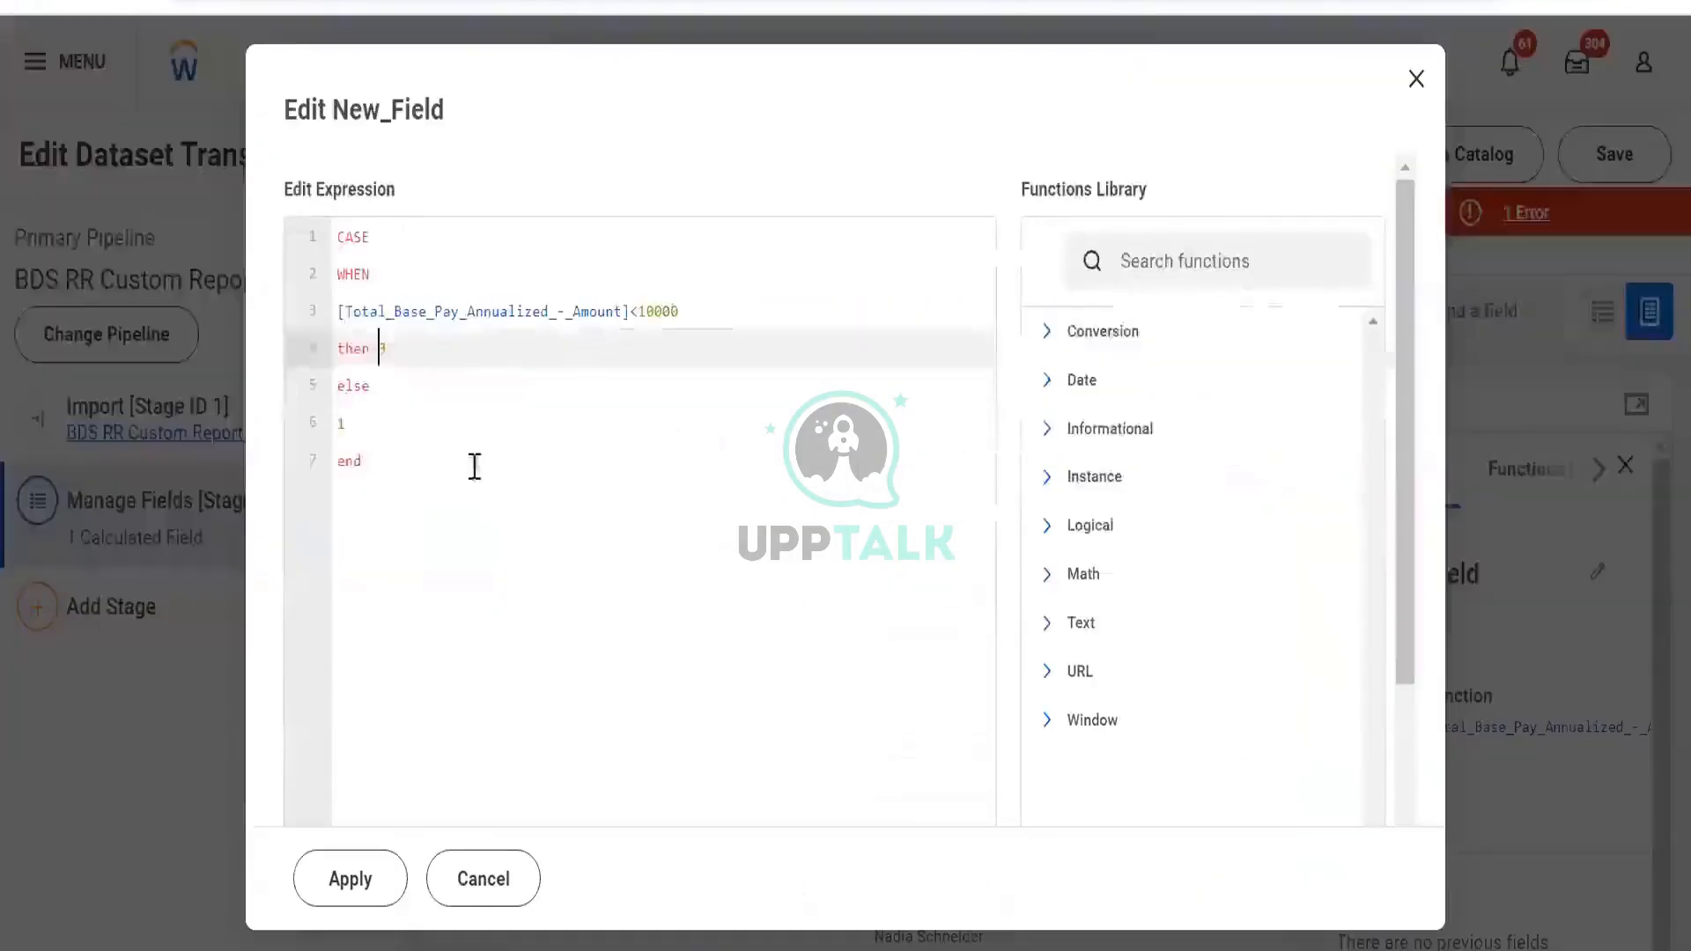
Try editing New_Field's CASE condition, then cancel so the original Total_Base_Pay rule stays
drag(476, 468, 234, 309)
drag(700, 308, 273, 329)
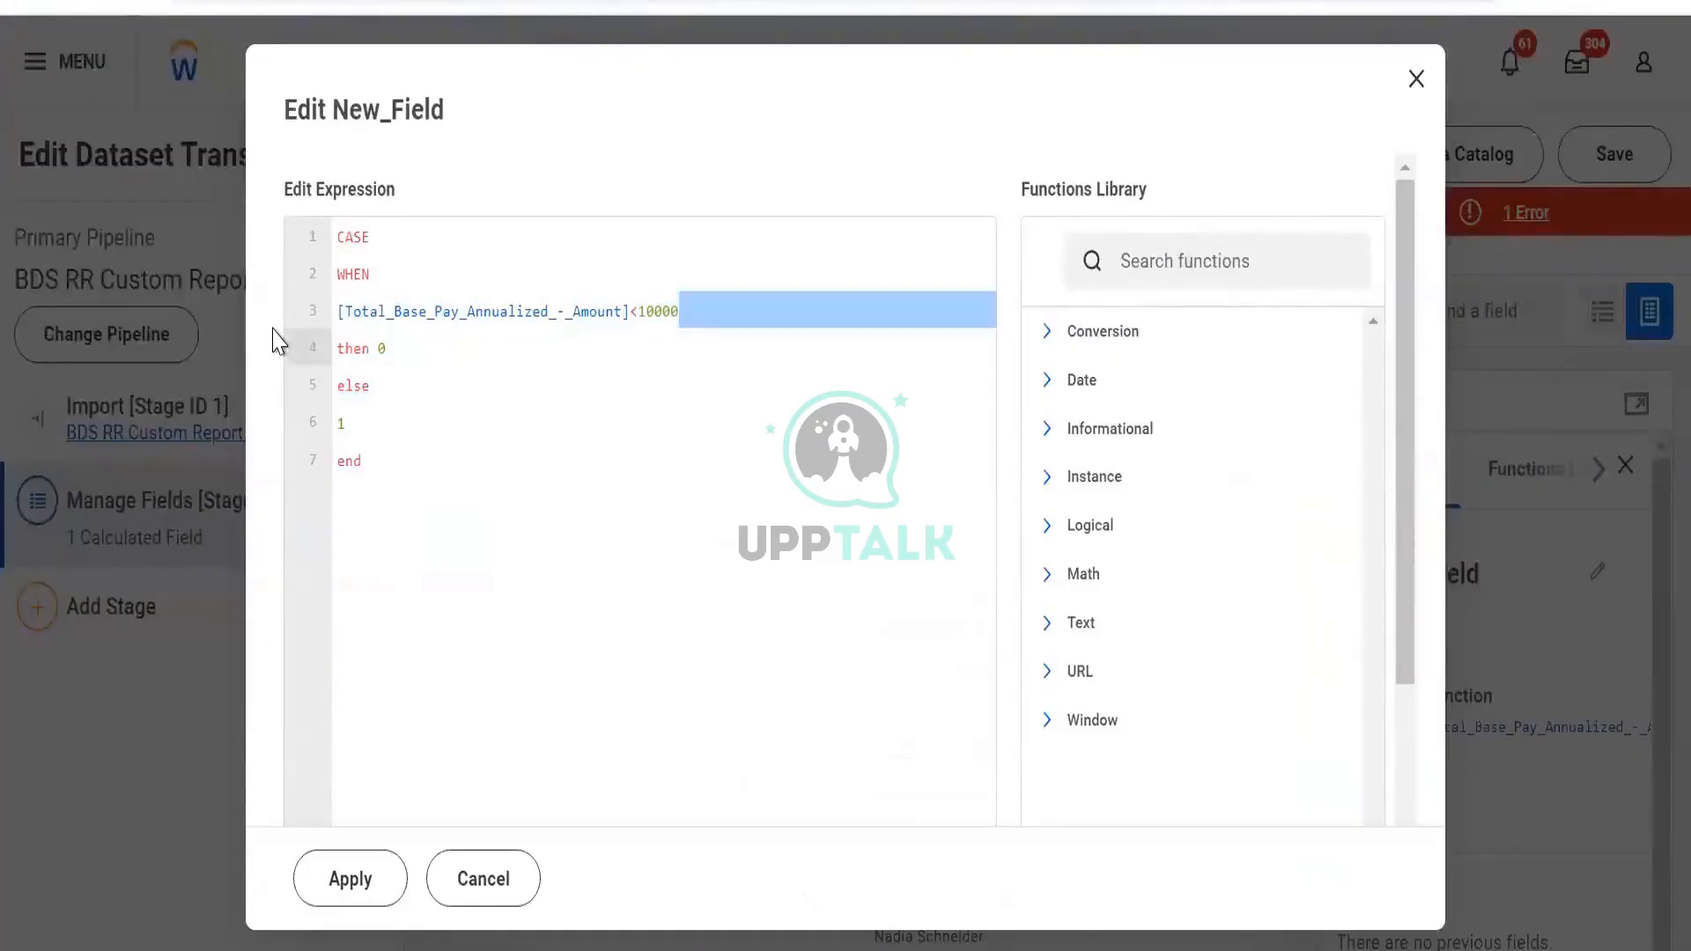
text([empl]then 0)
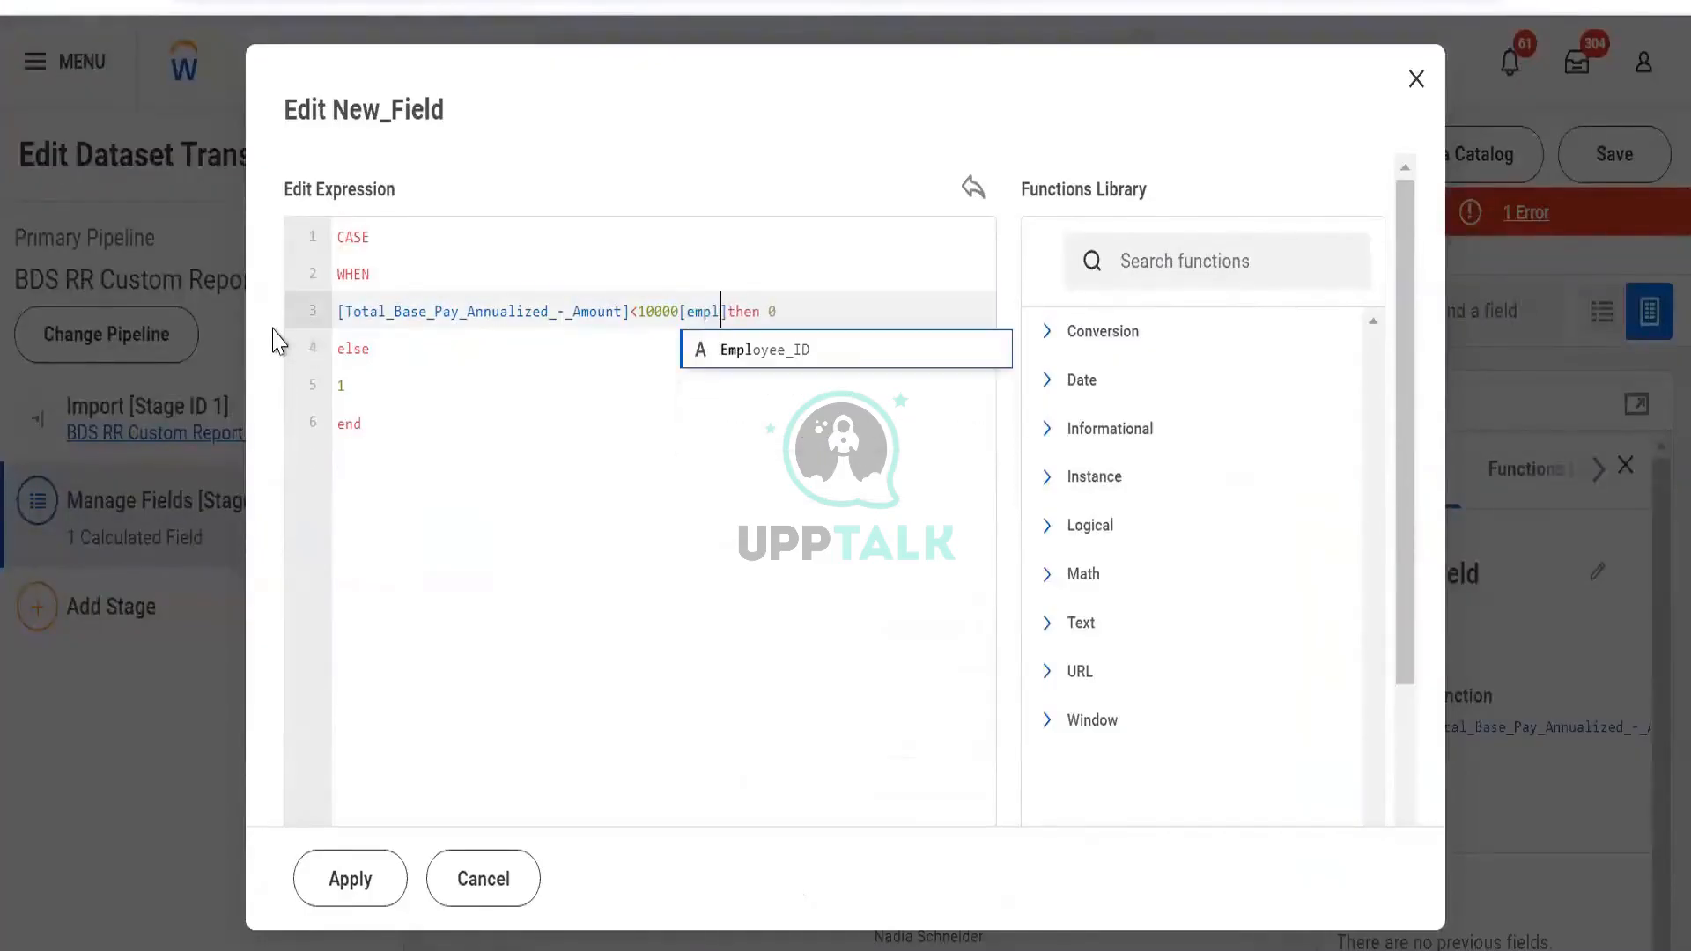
key(Down)
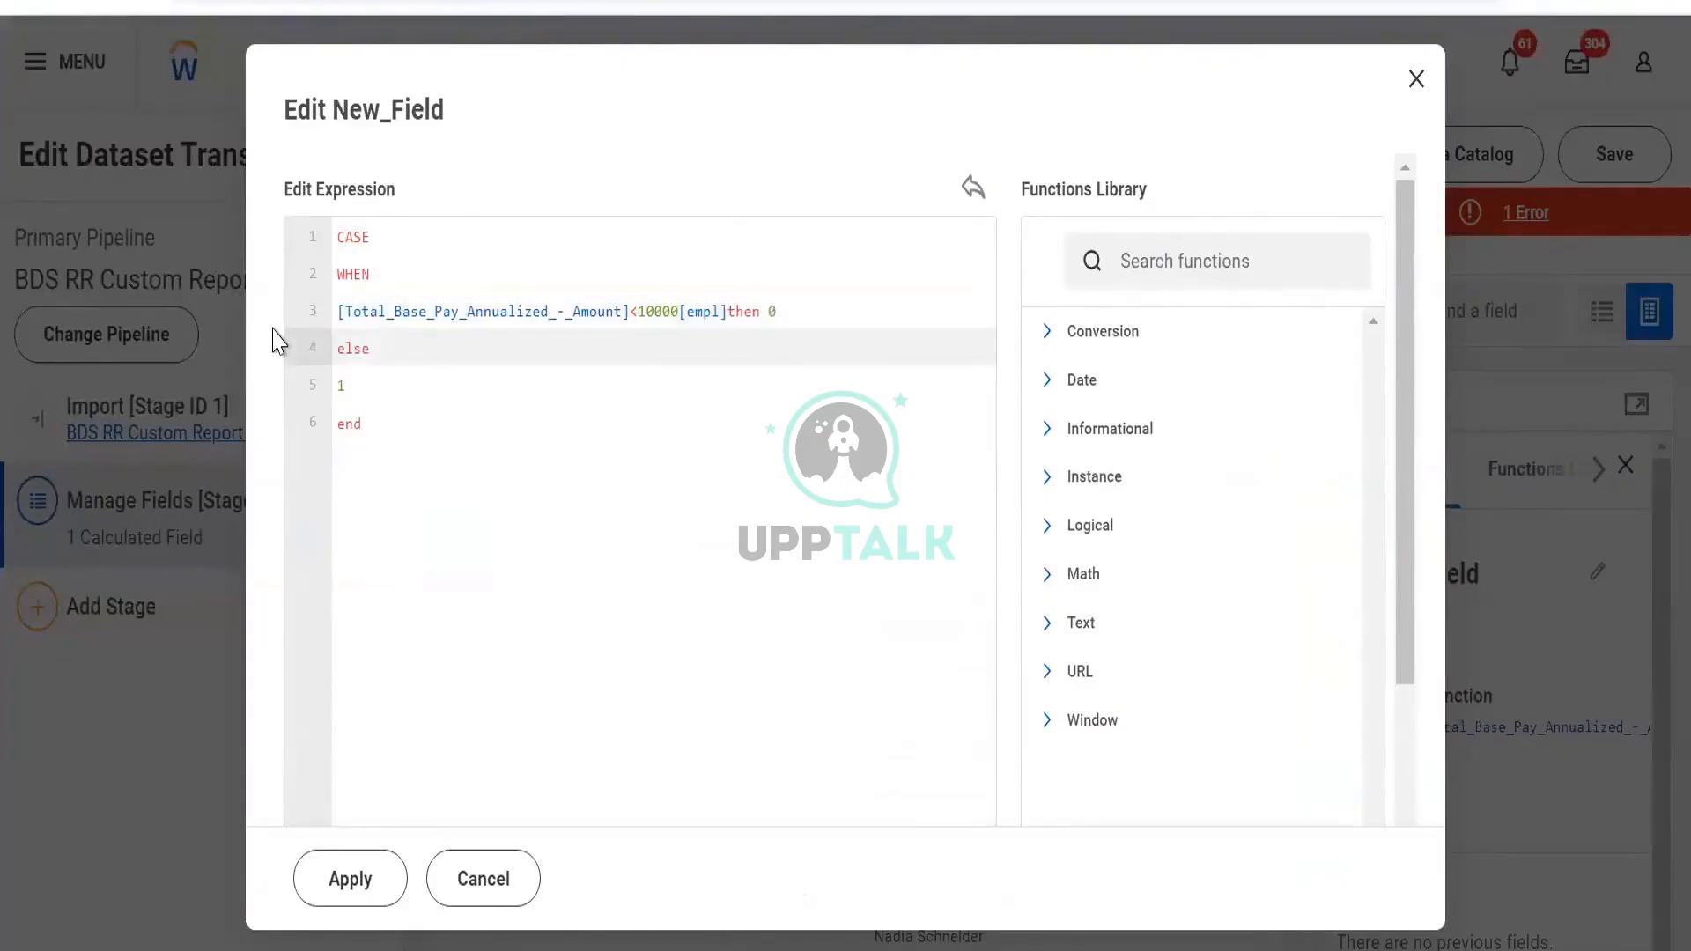
key(ctrl+z)
key(ctrl+z)
key(ctrl+z)
key(ctrl+z)
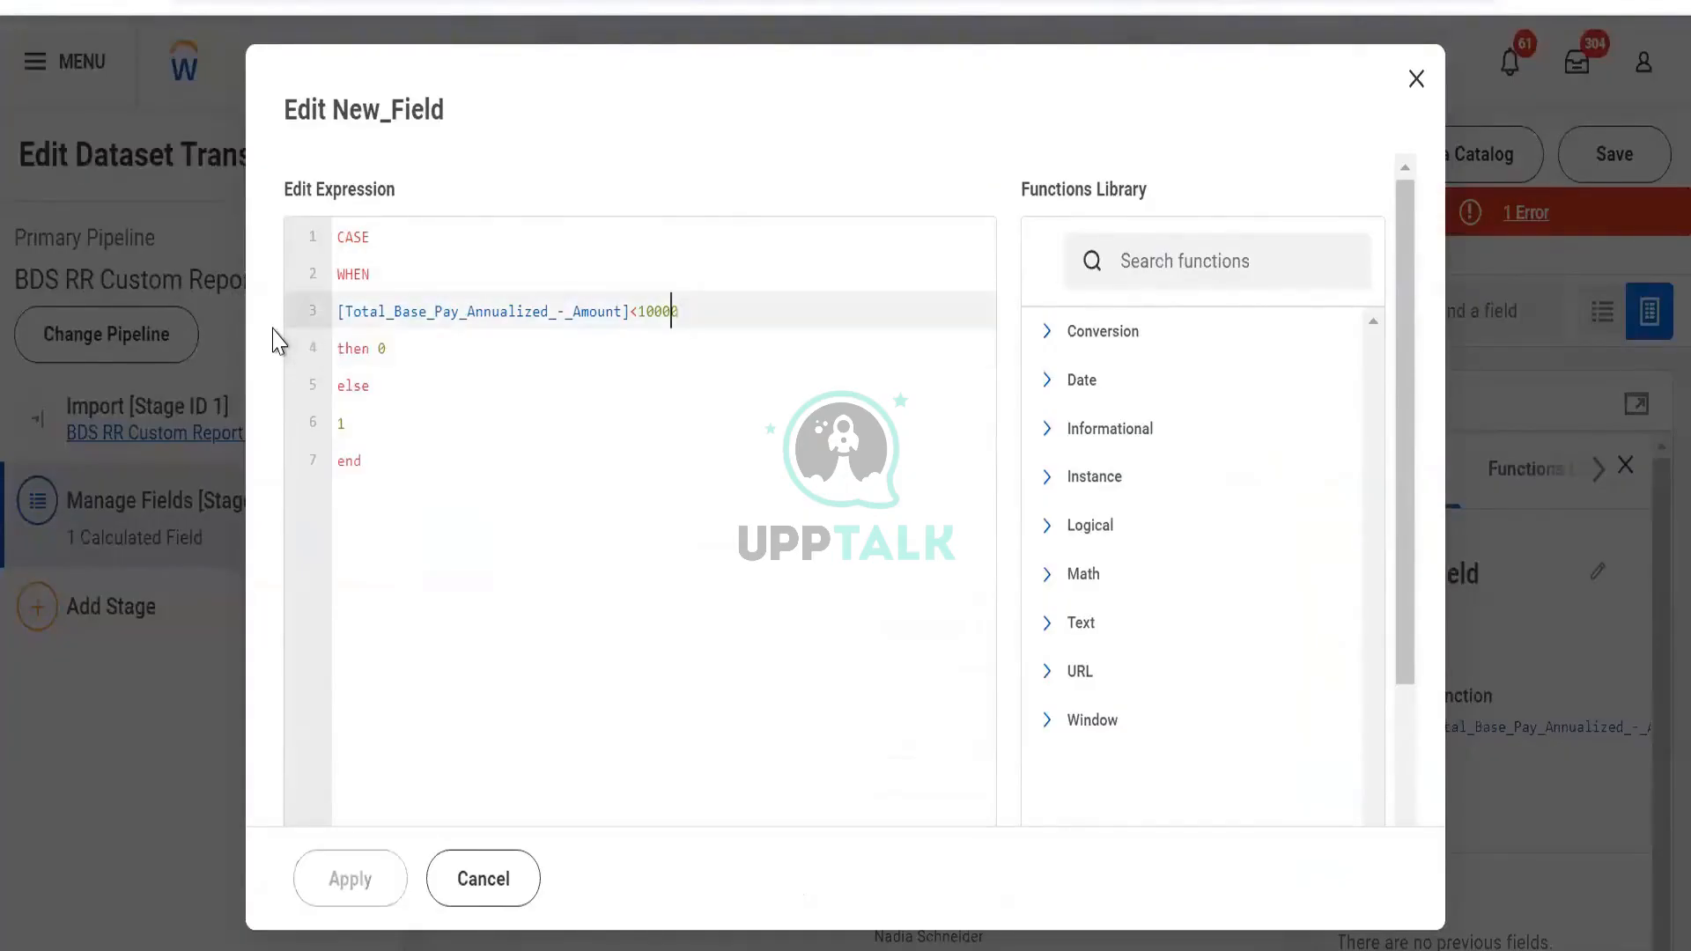
key(ctrl+shift+Left)
key(ctrl+shift+Left)
key(ctrl+shift+Left)
key(ctrl+shift+Left)
key(ctrl+shift+Left)
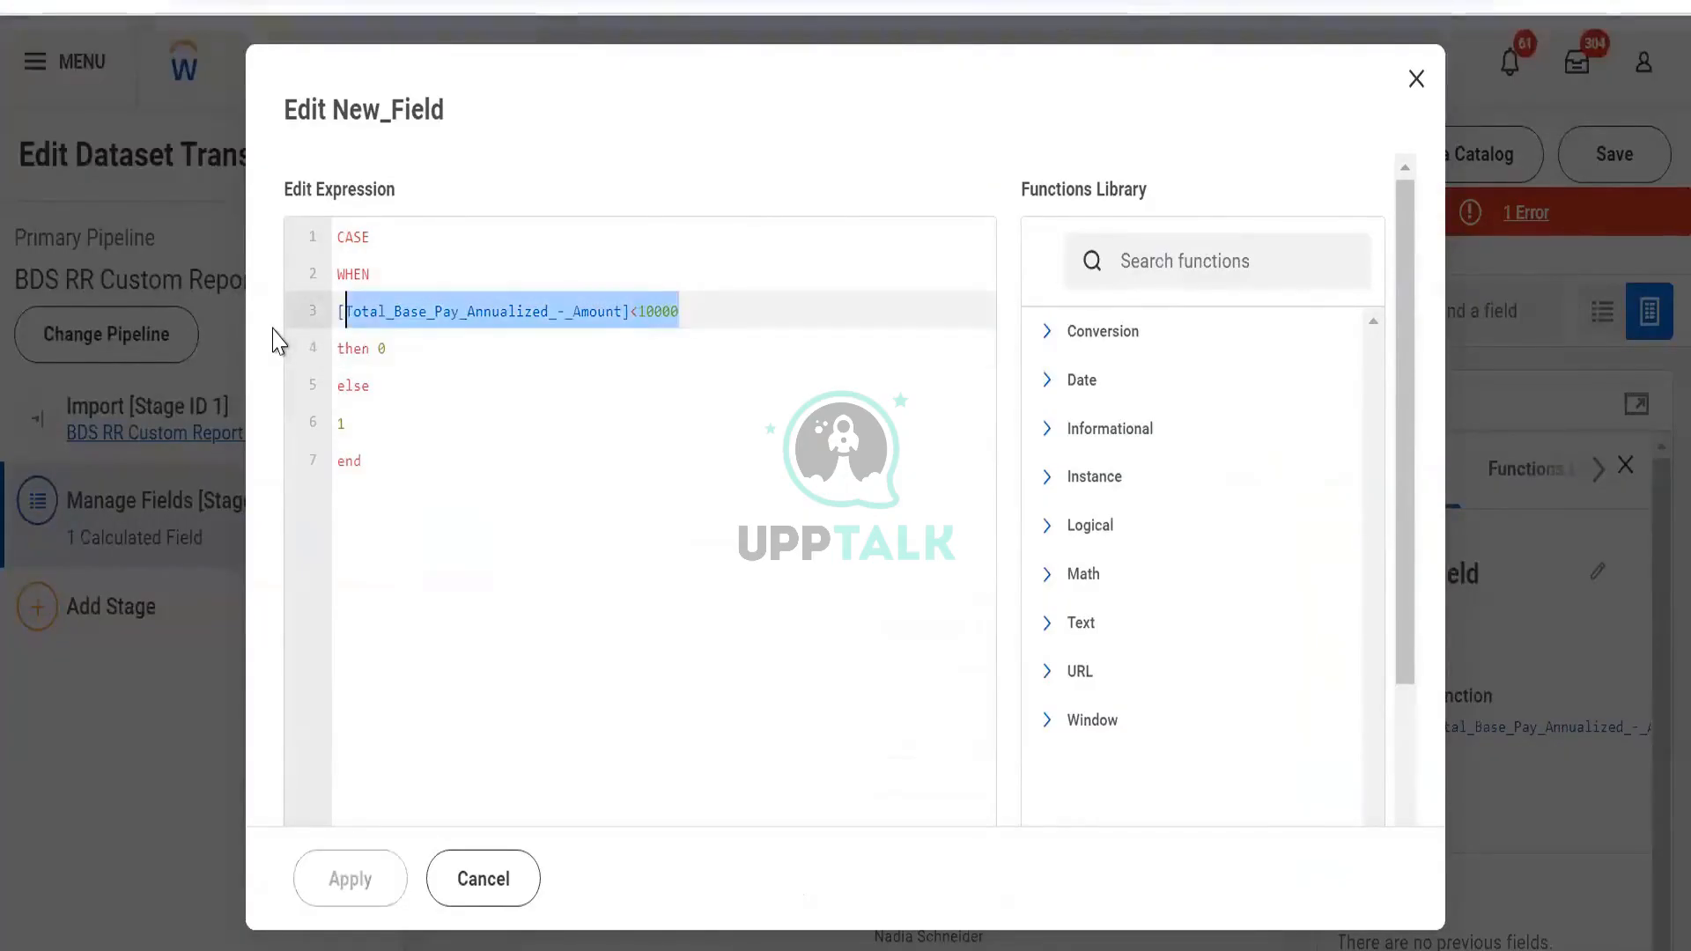
key(ctrl+shift+Left)
key(BackSpace)
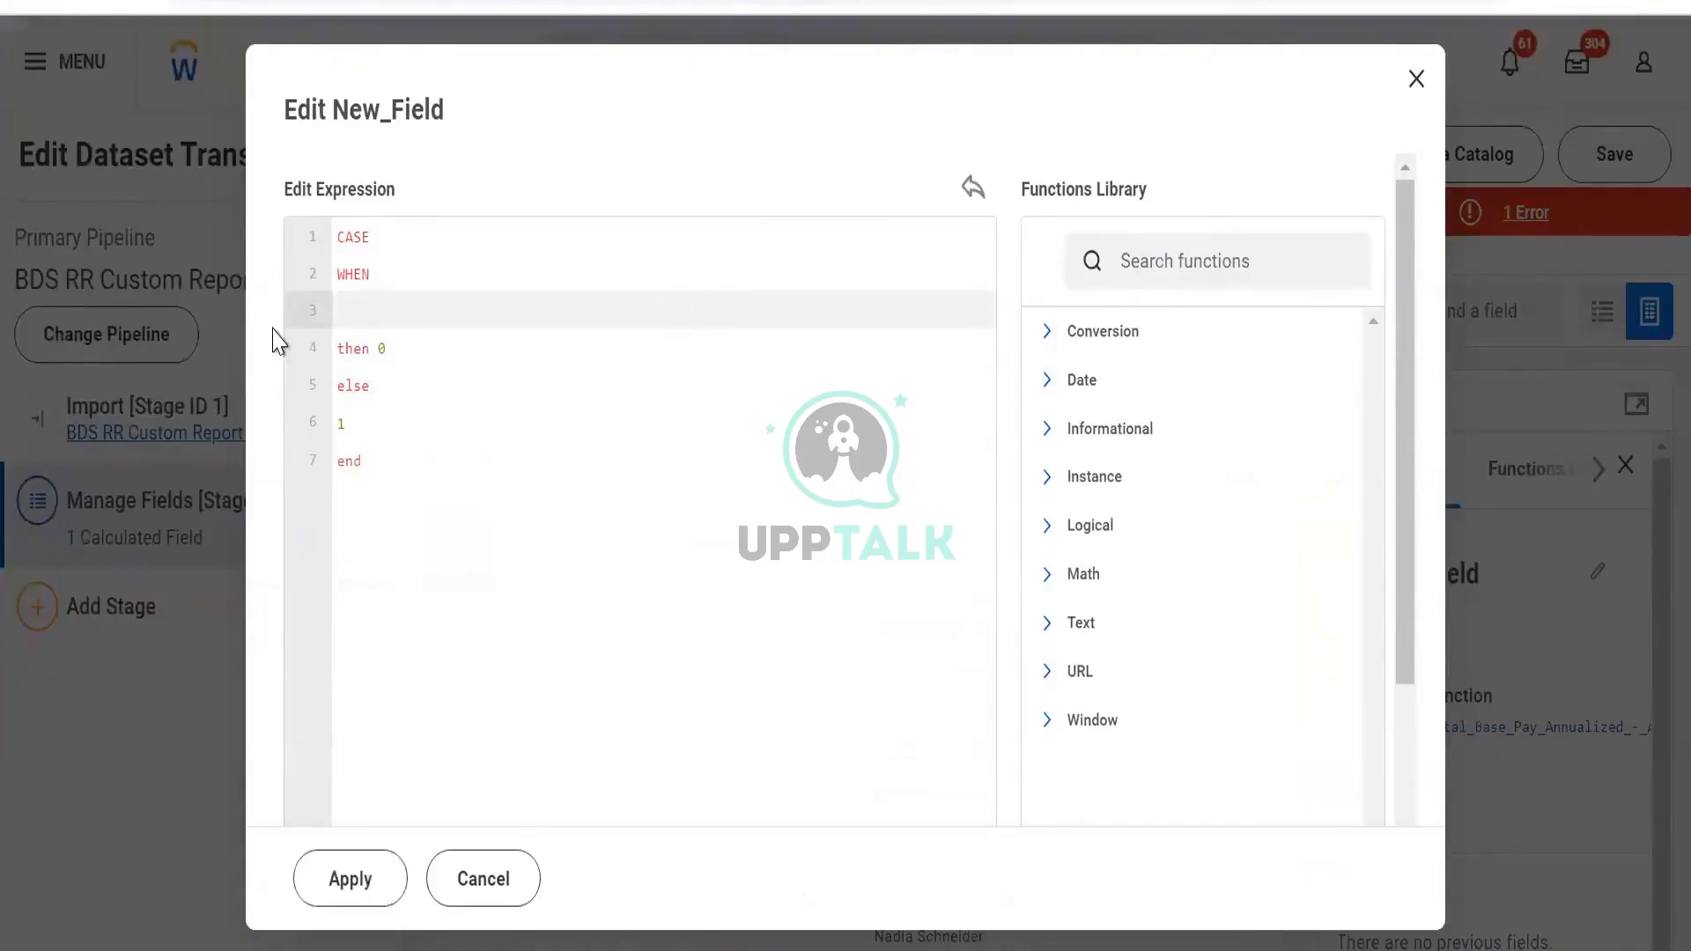
text([Employee_ID])
text(<)
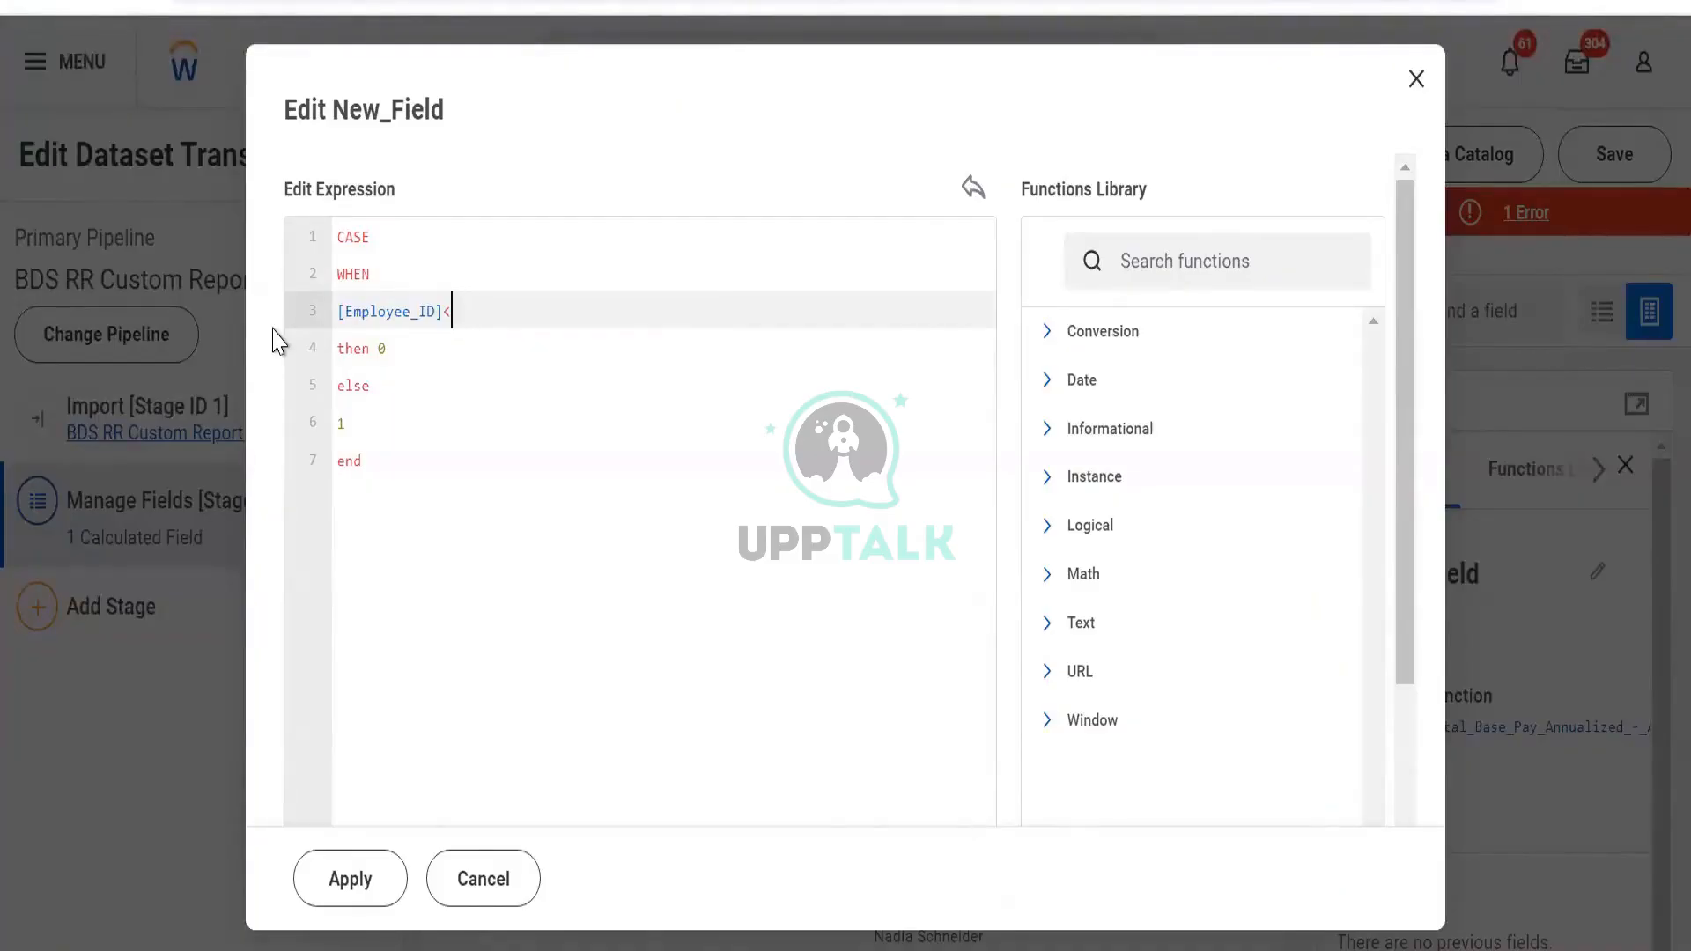
key(ctrl+a)
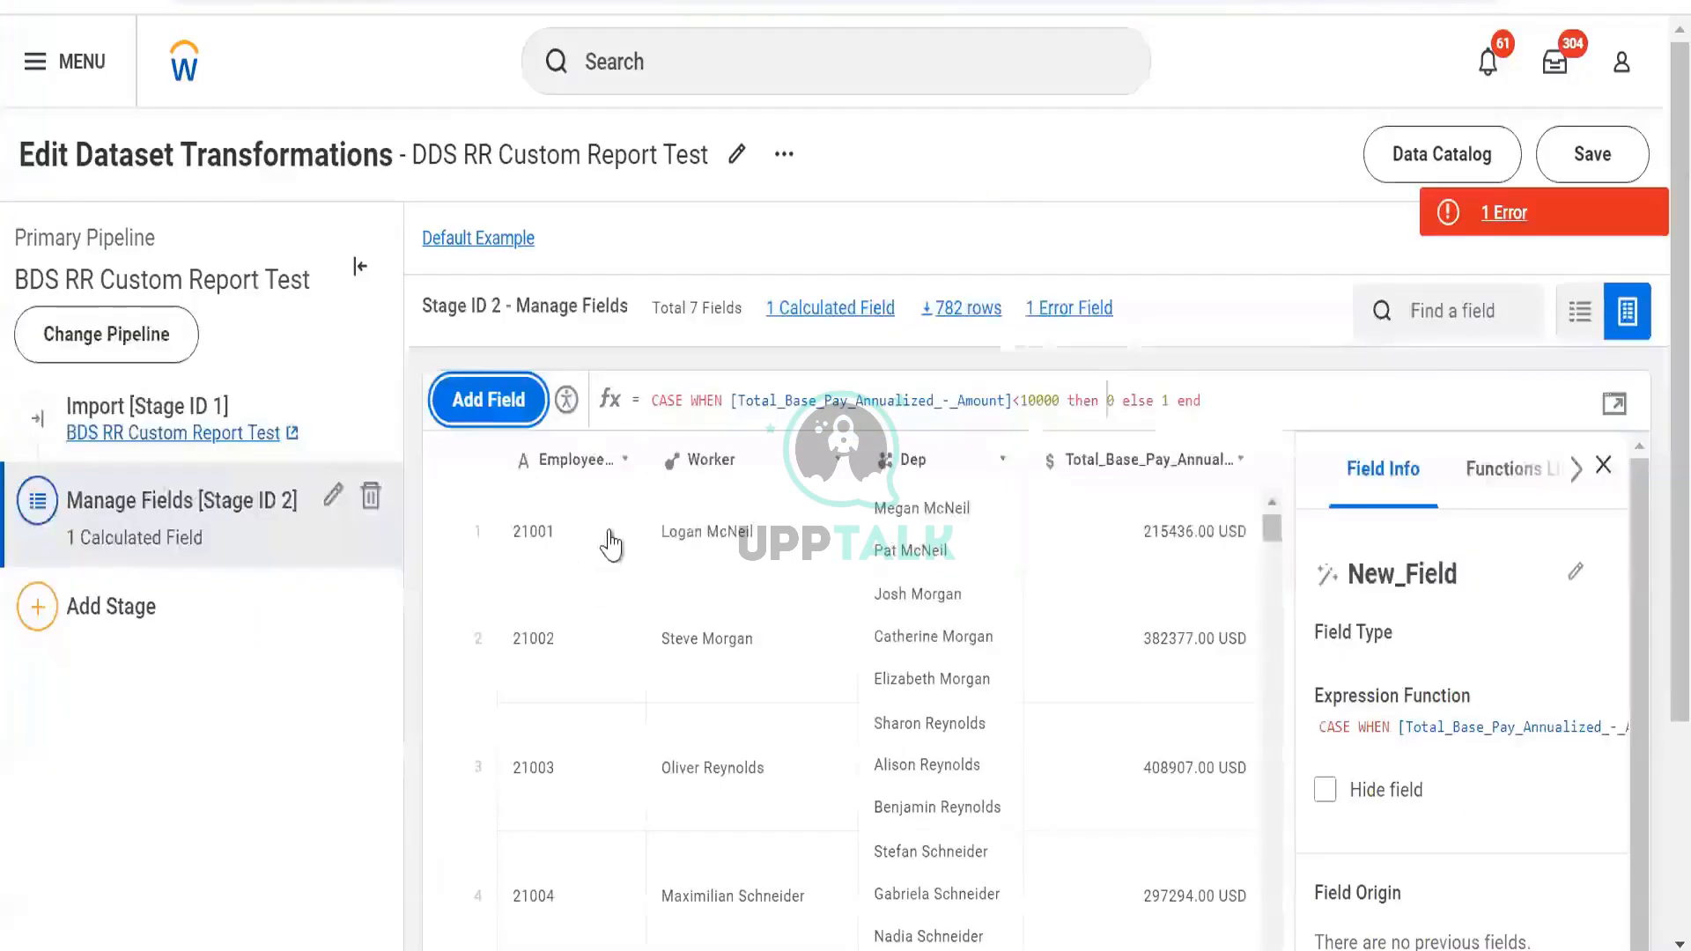
click(482, 878)
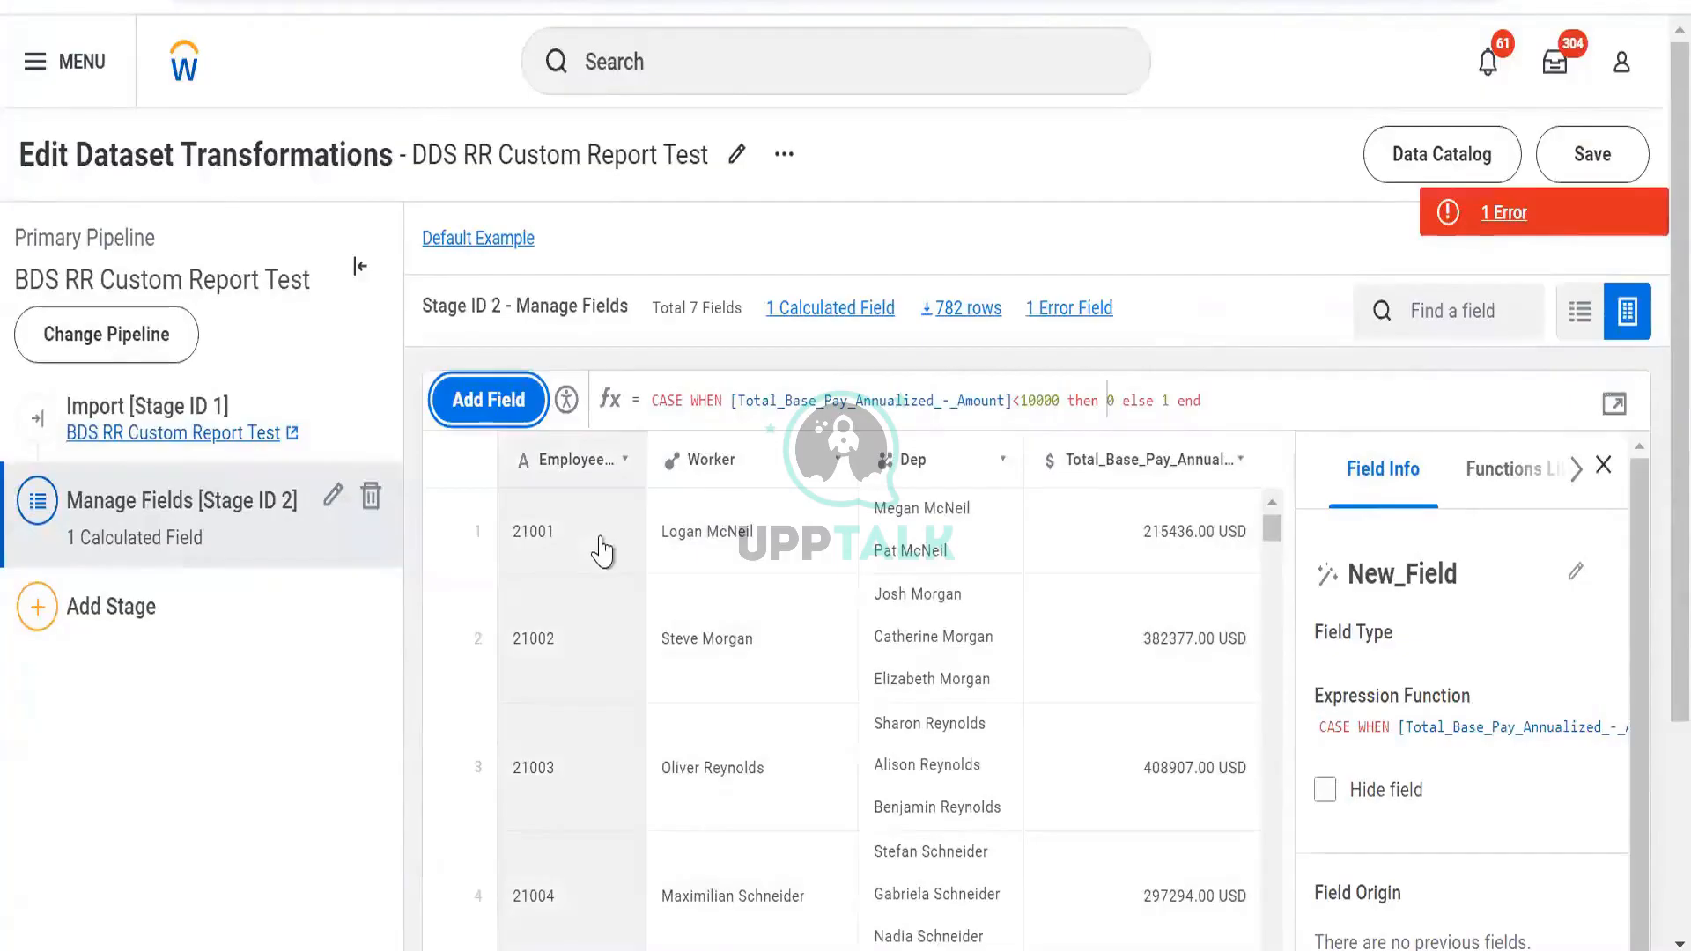
Scroll the grid to the New_Field column and leave the table editor without saving
scroll(606, 633, down, 10)
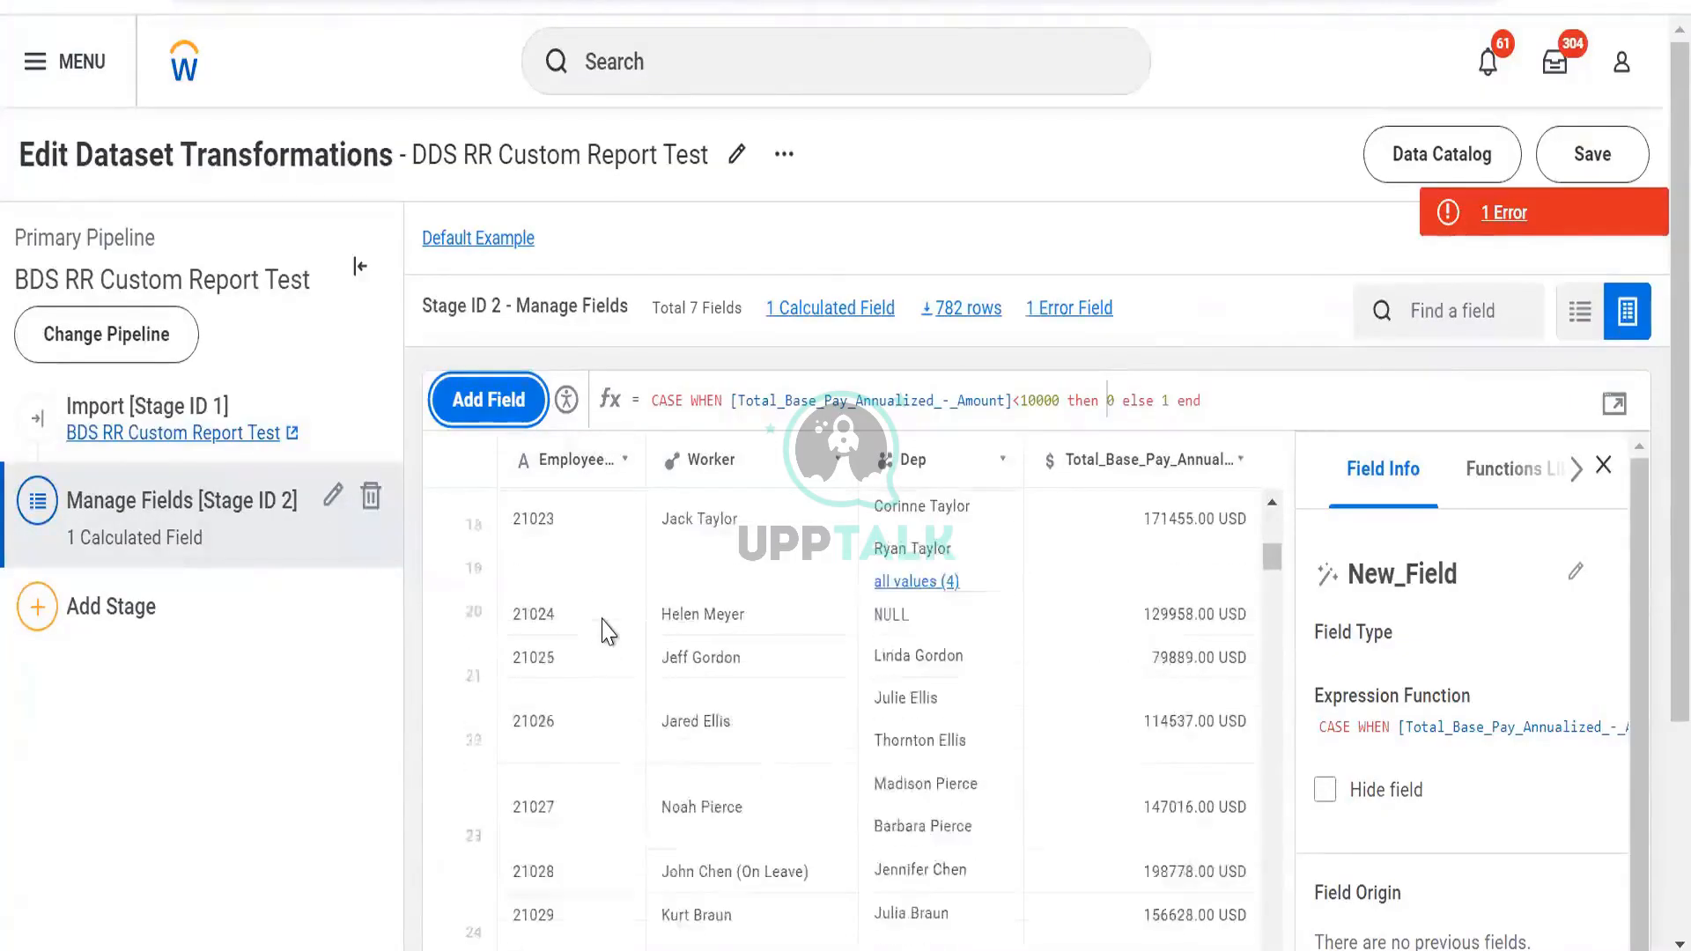
scroll(1095, 717, down, 3)
scroll(1101, 714, right, 5)
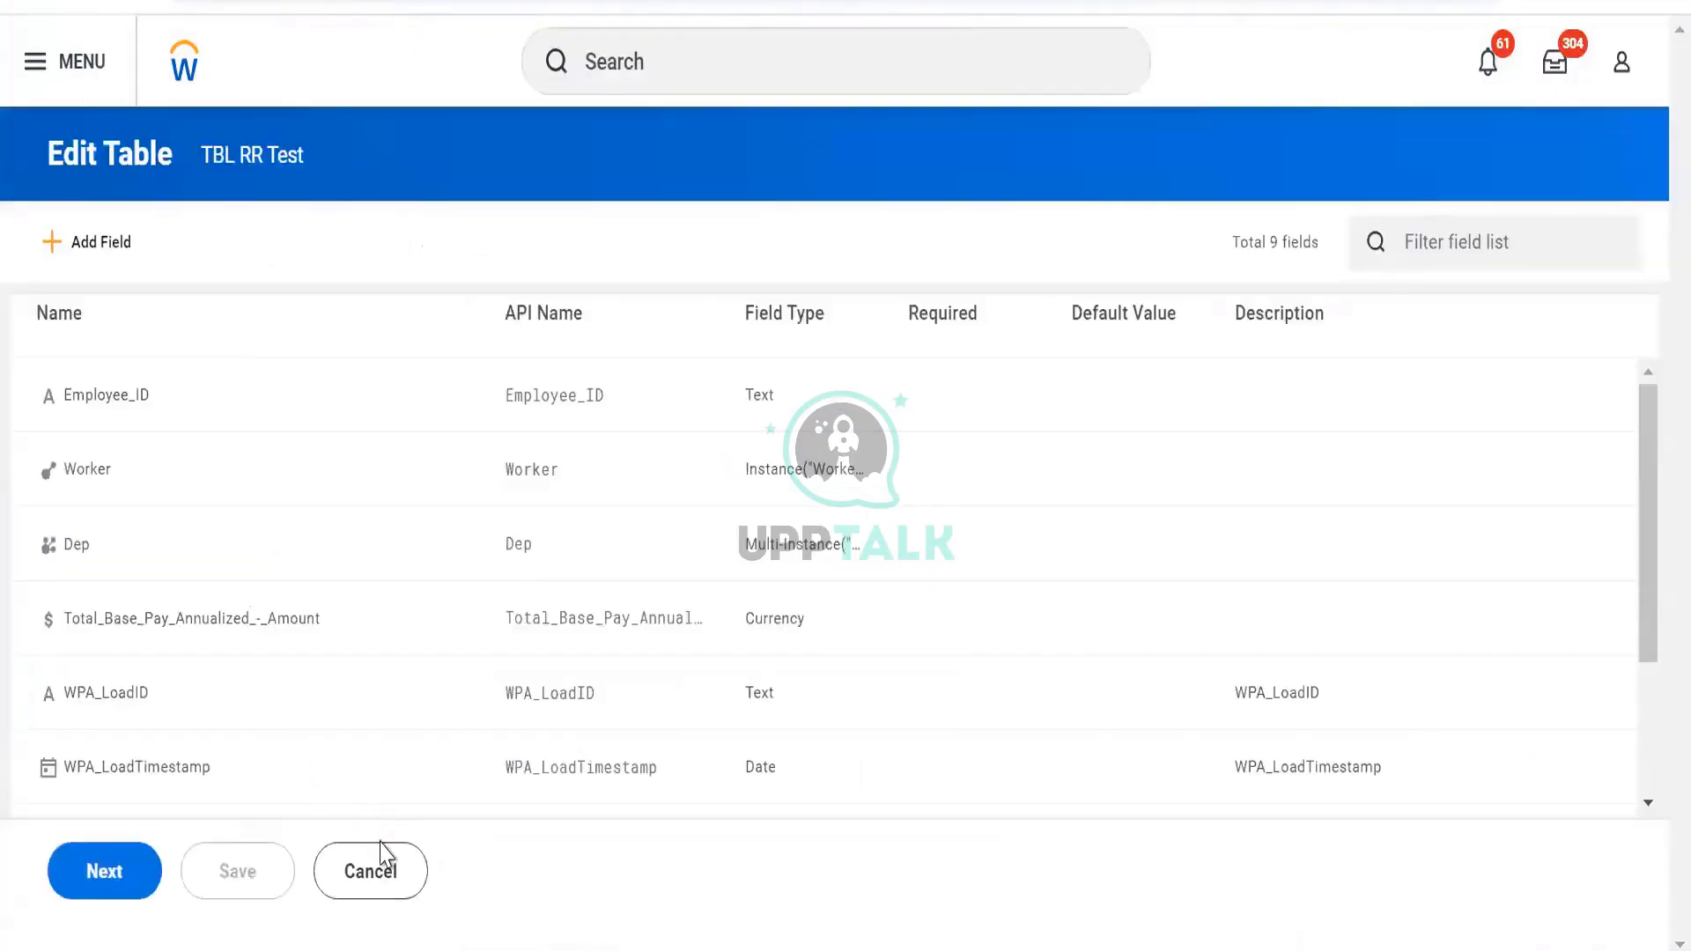
double_click(389, 876)
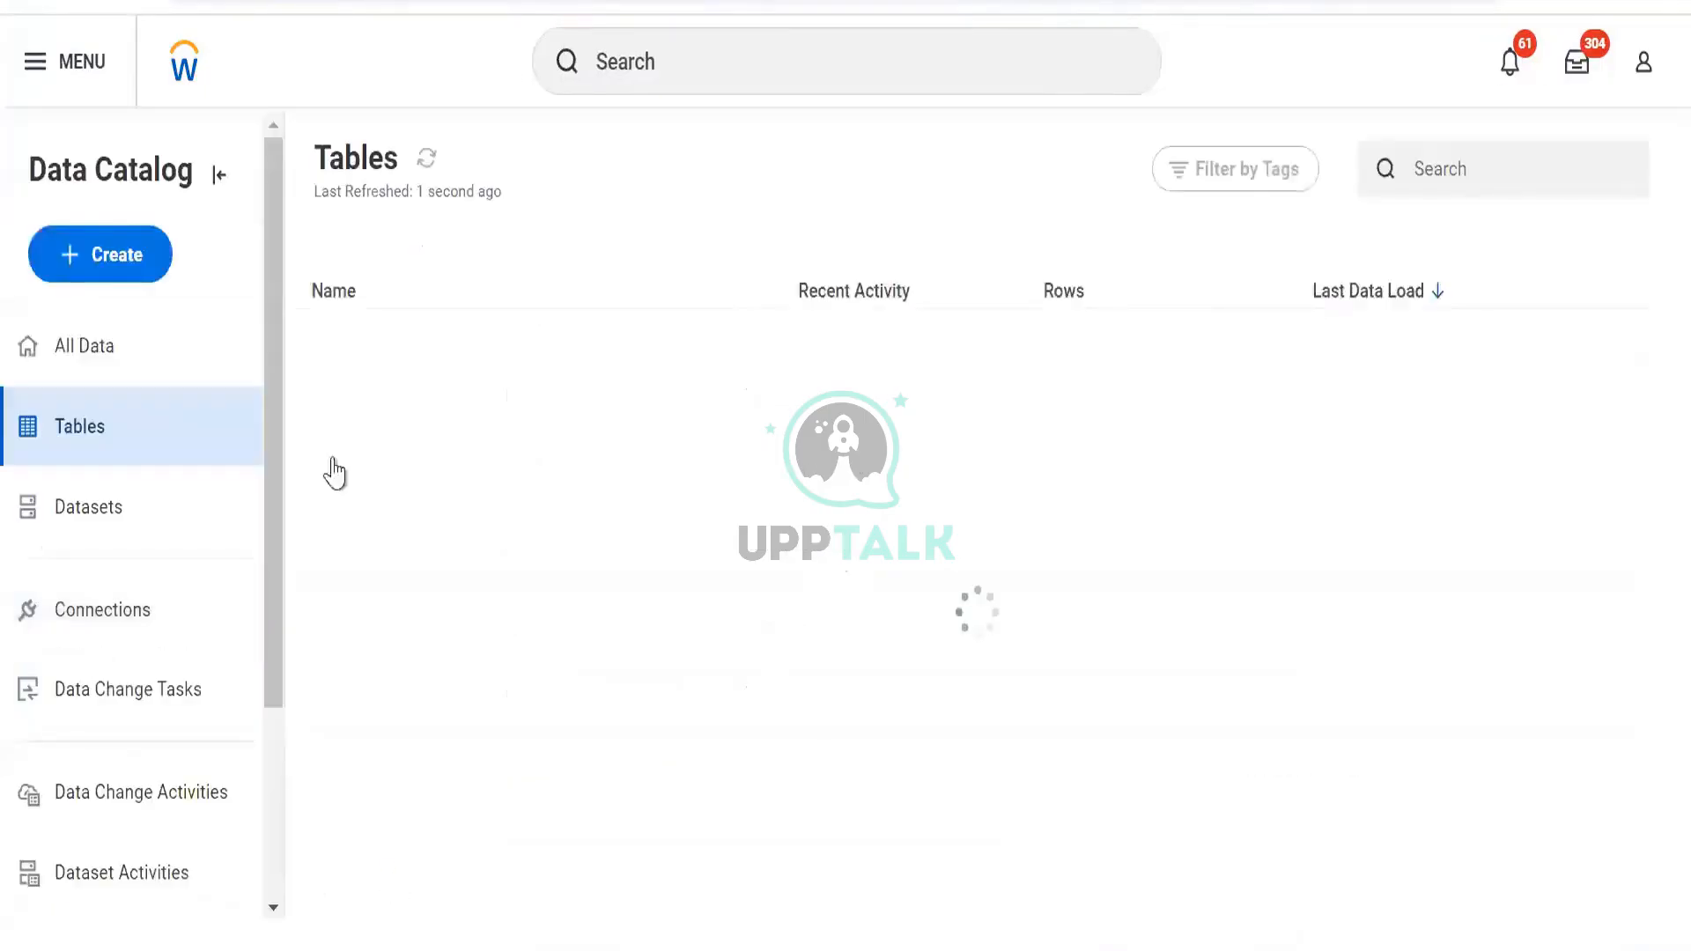
In the Tables list, choose Create > Base Dataset 'from Custom Report (Do Not Use)'
scroll(605, 553, down, 20)
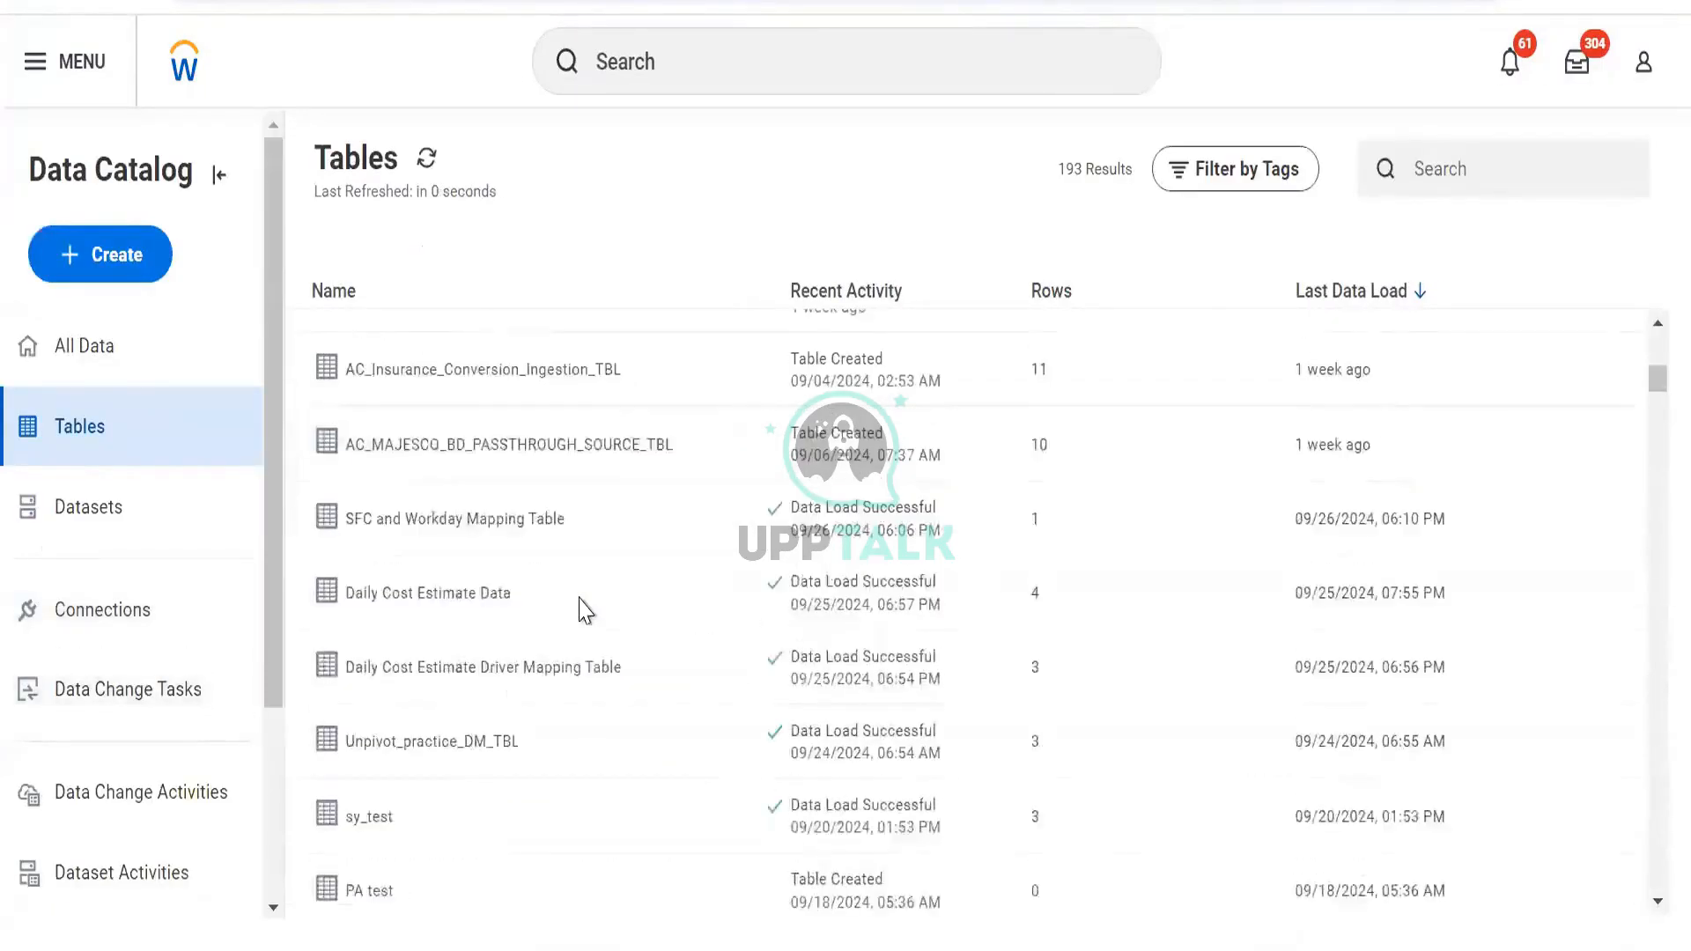
scroll(434, 550, down, 10)
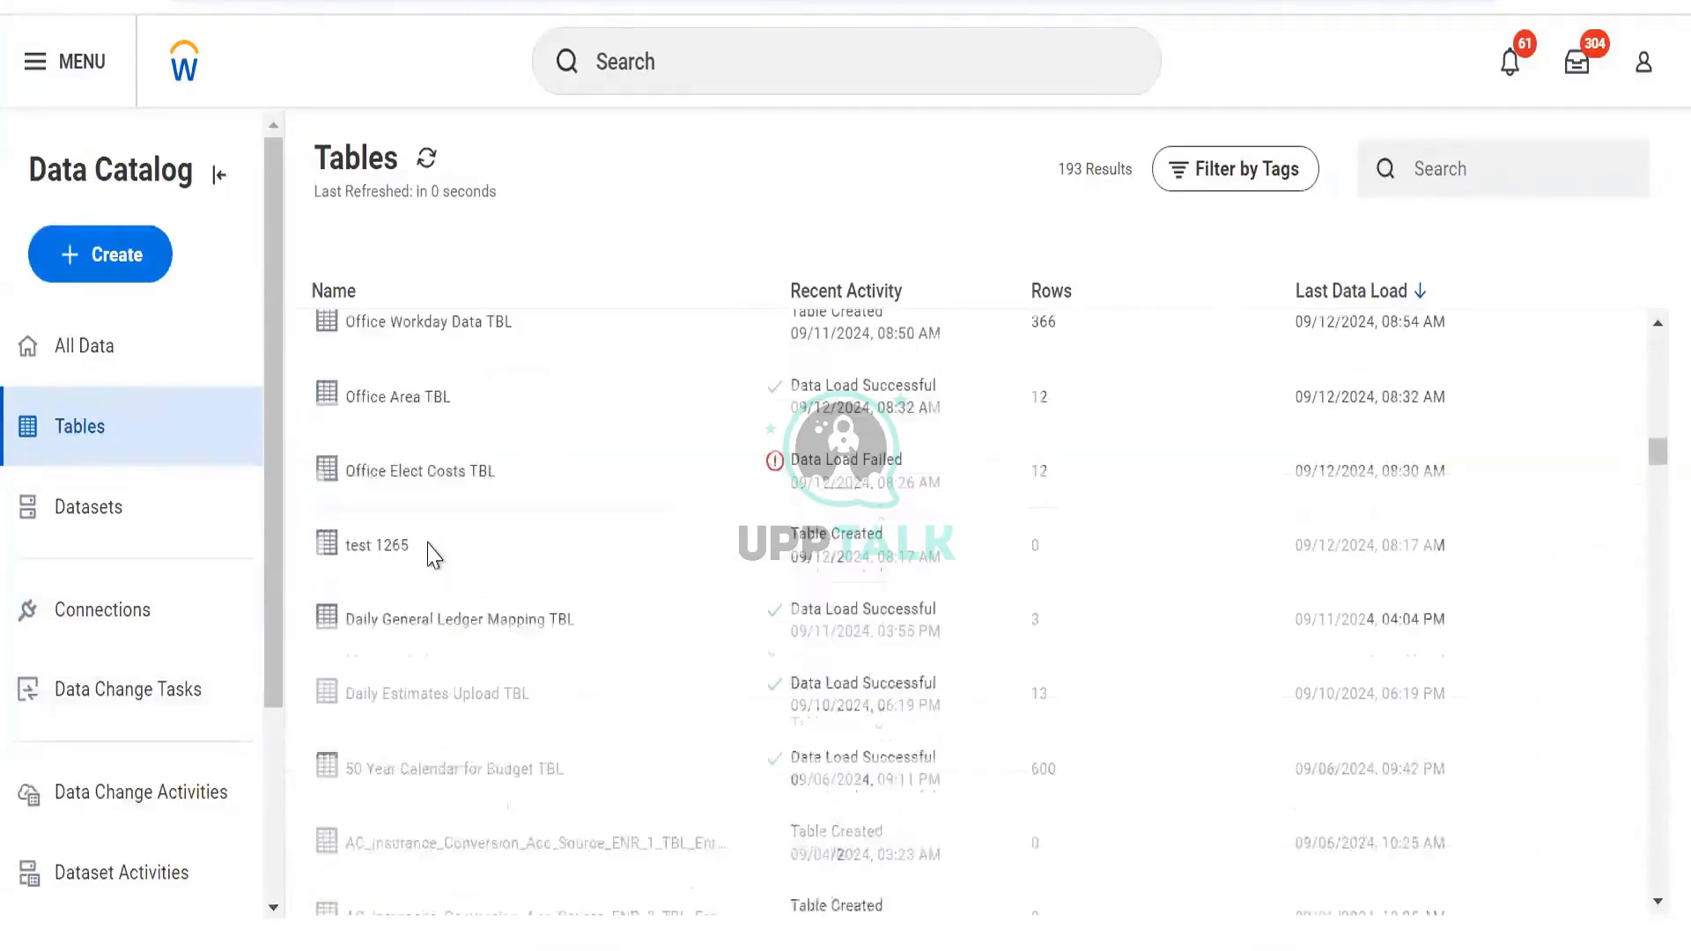
scroll(434, 554, down, 8)
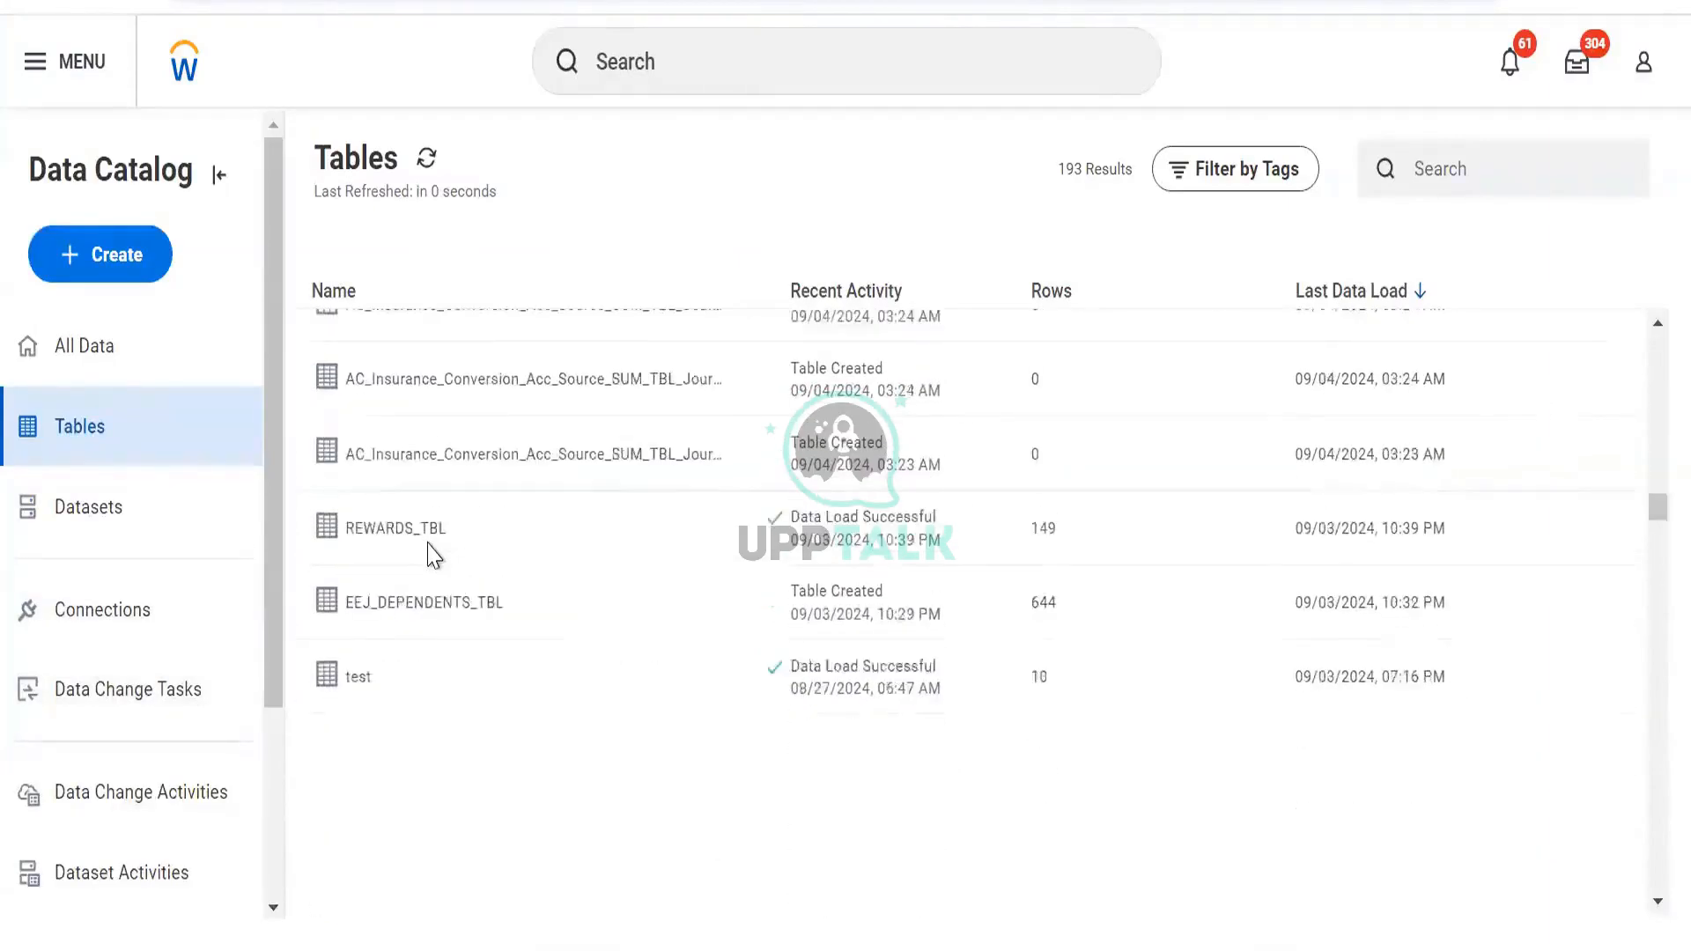
scroll(433, 669, down, 4)
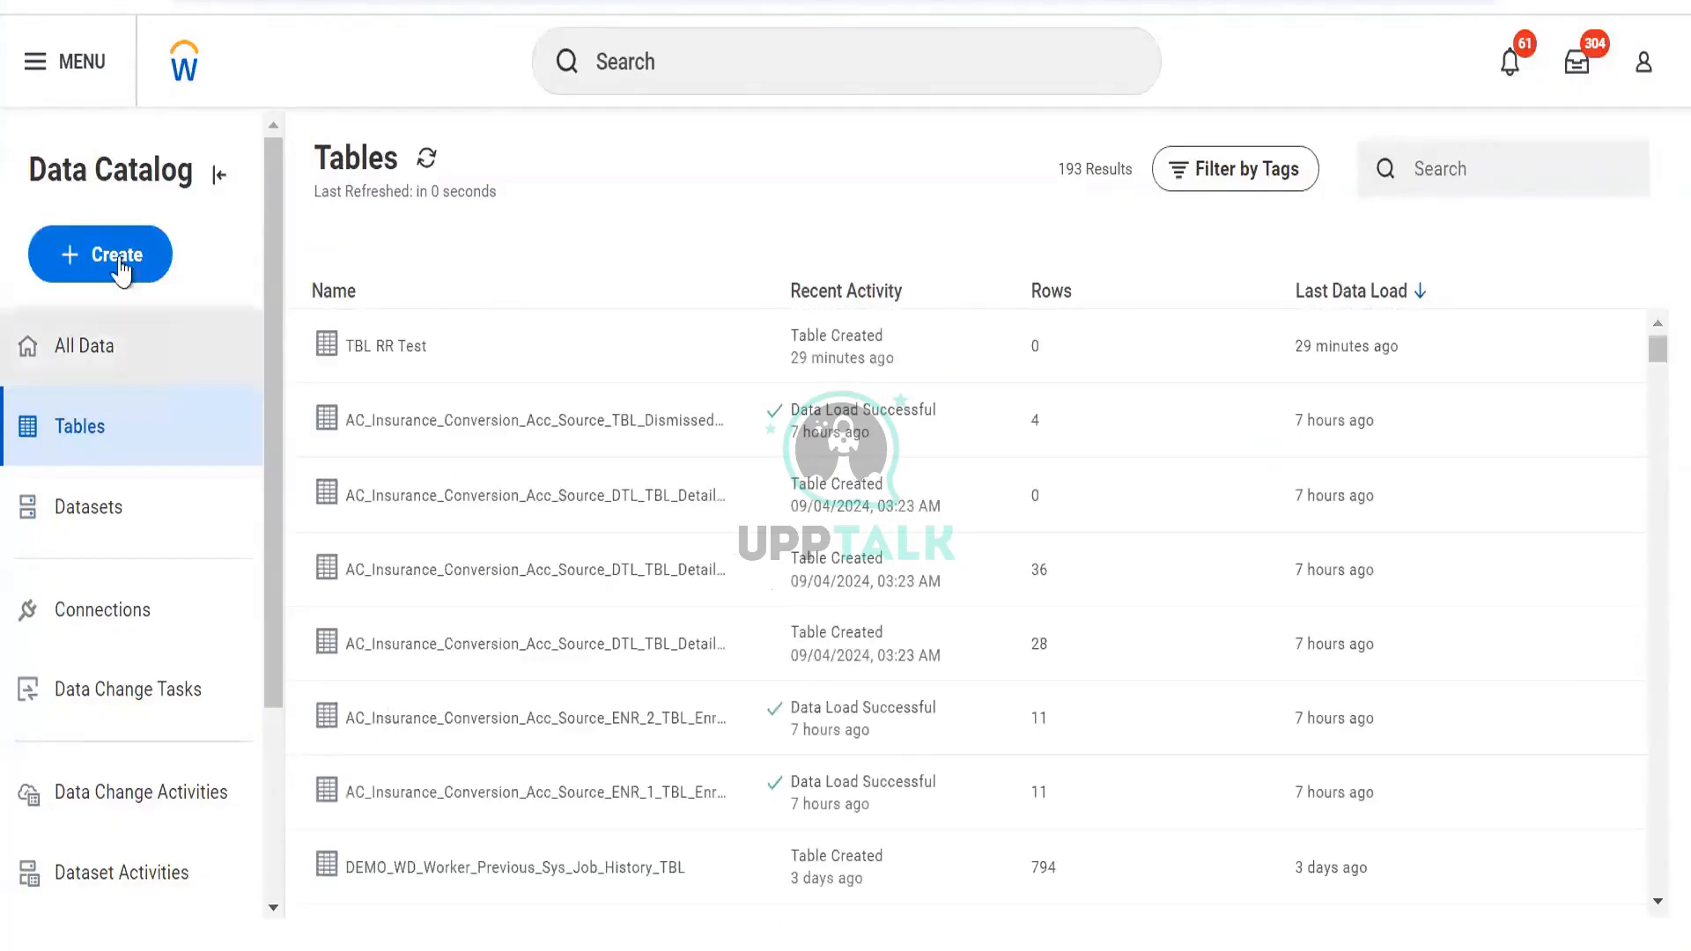
click(123, 269)
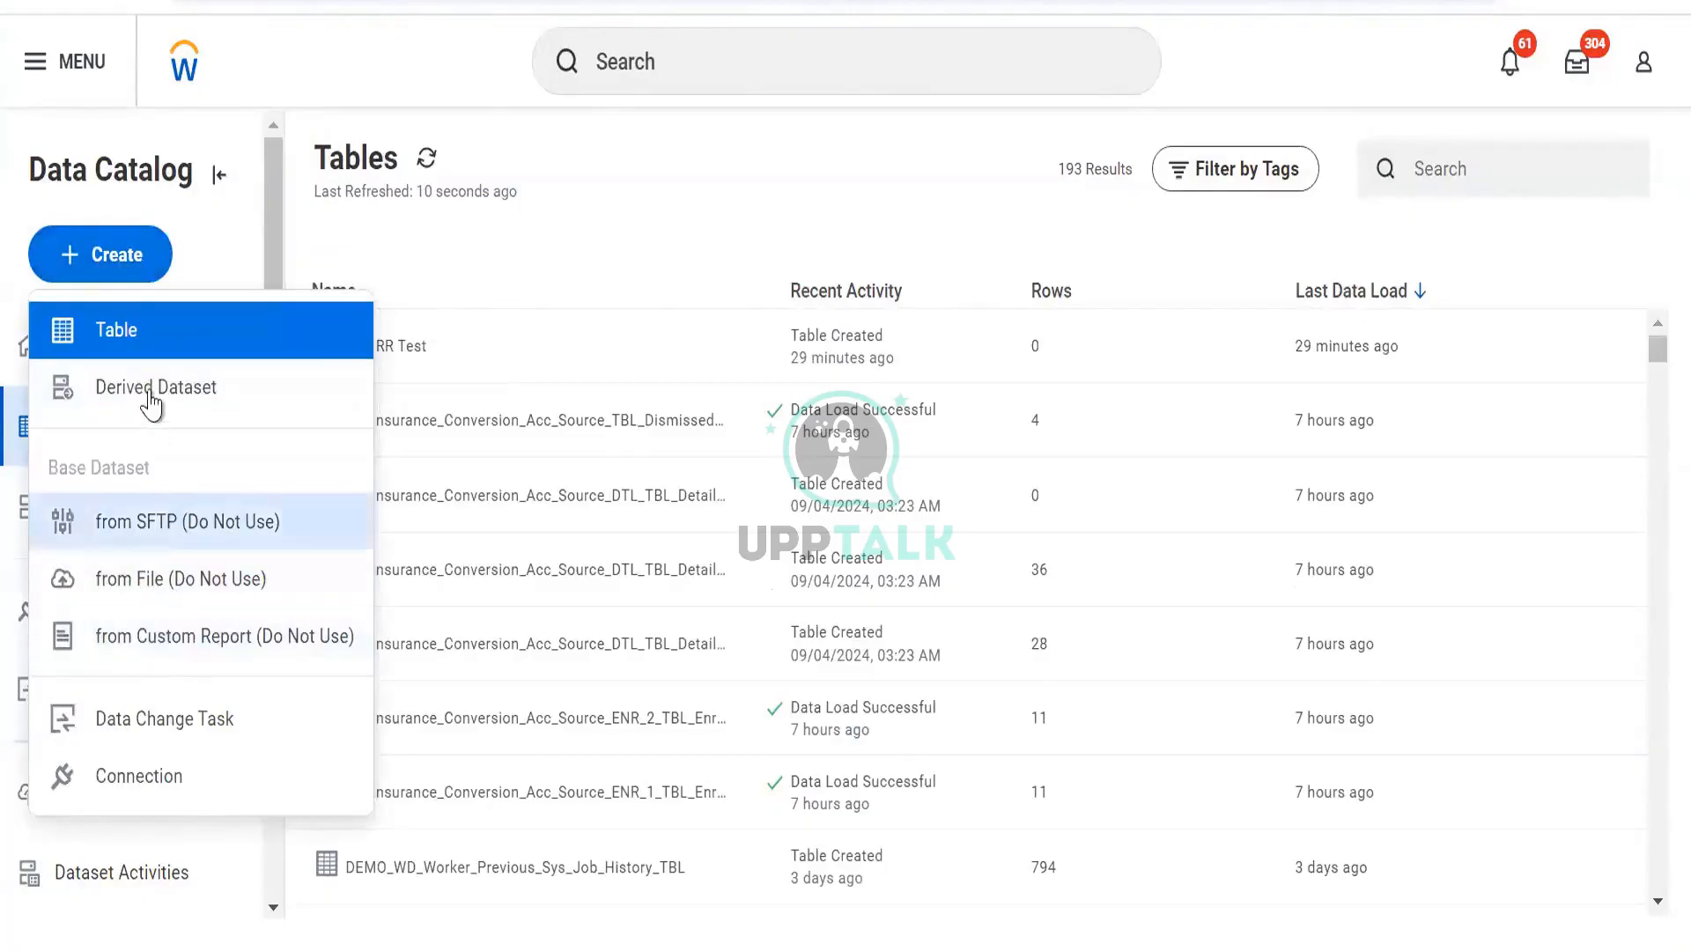
click(173, 643)
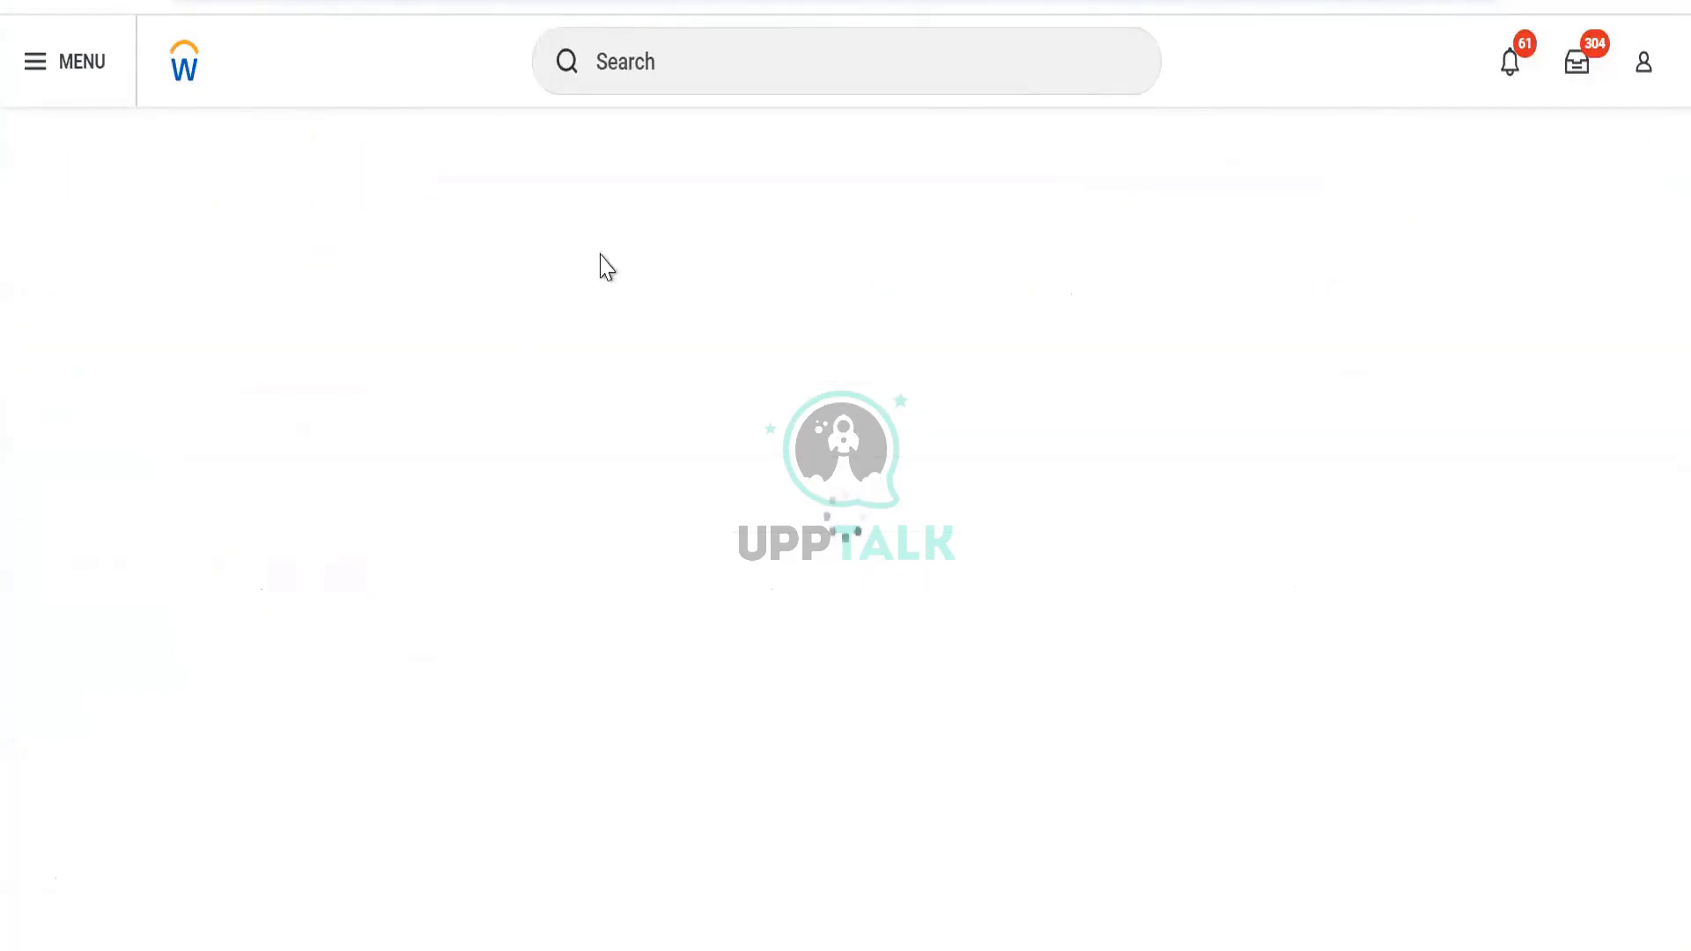
Select DV Worker Data as the source custom report and keep Run Now
click(389, 540)
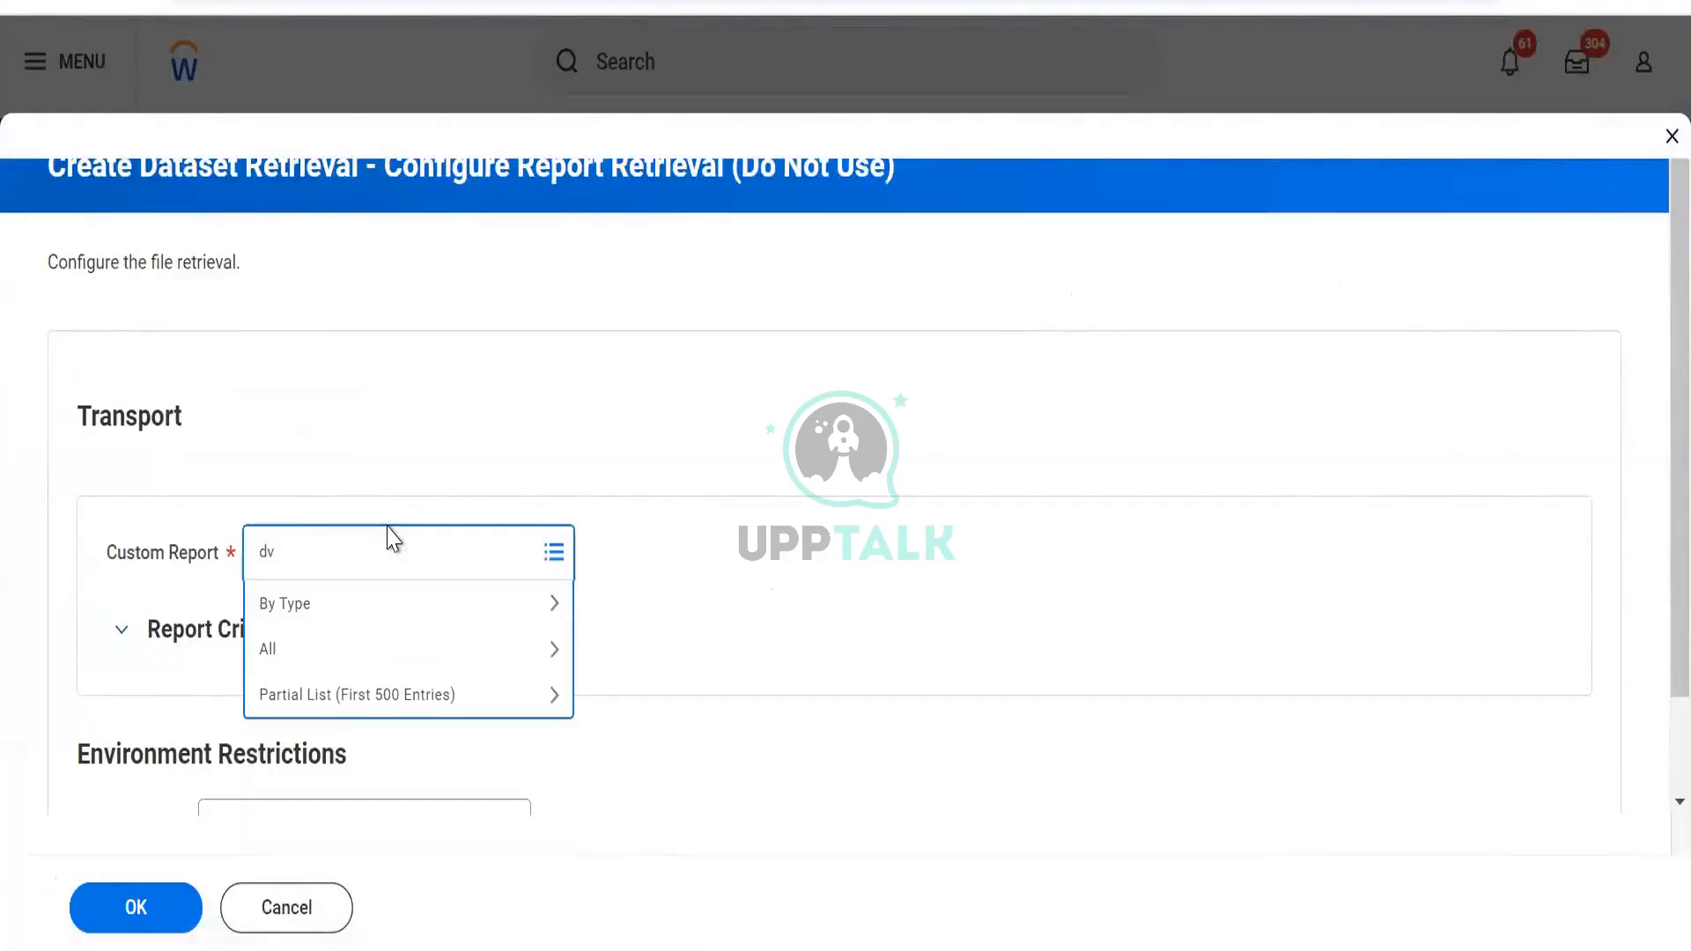
text(dv work)
key(Return)
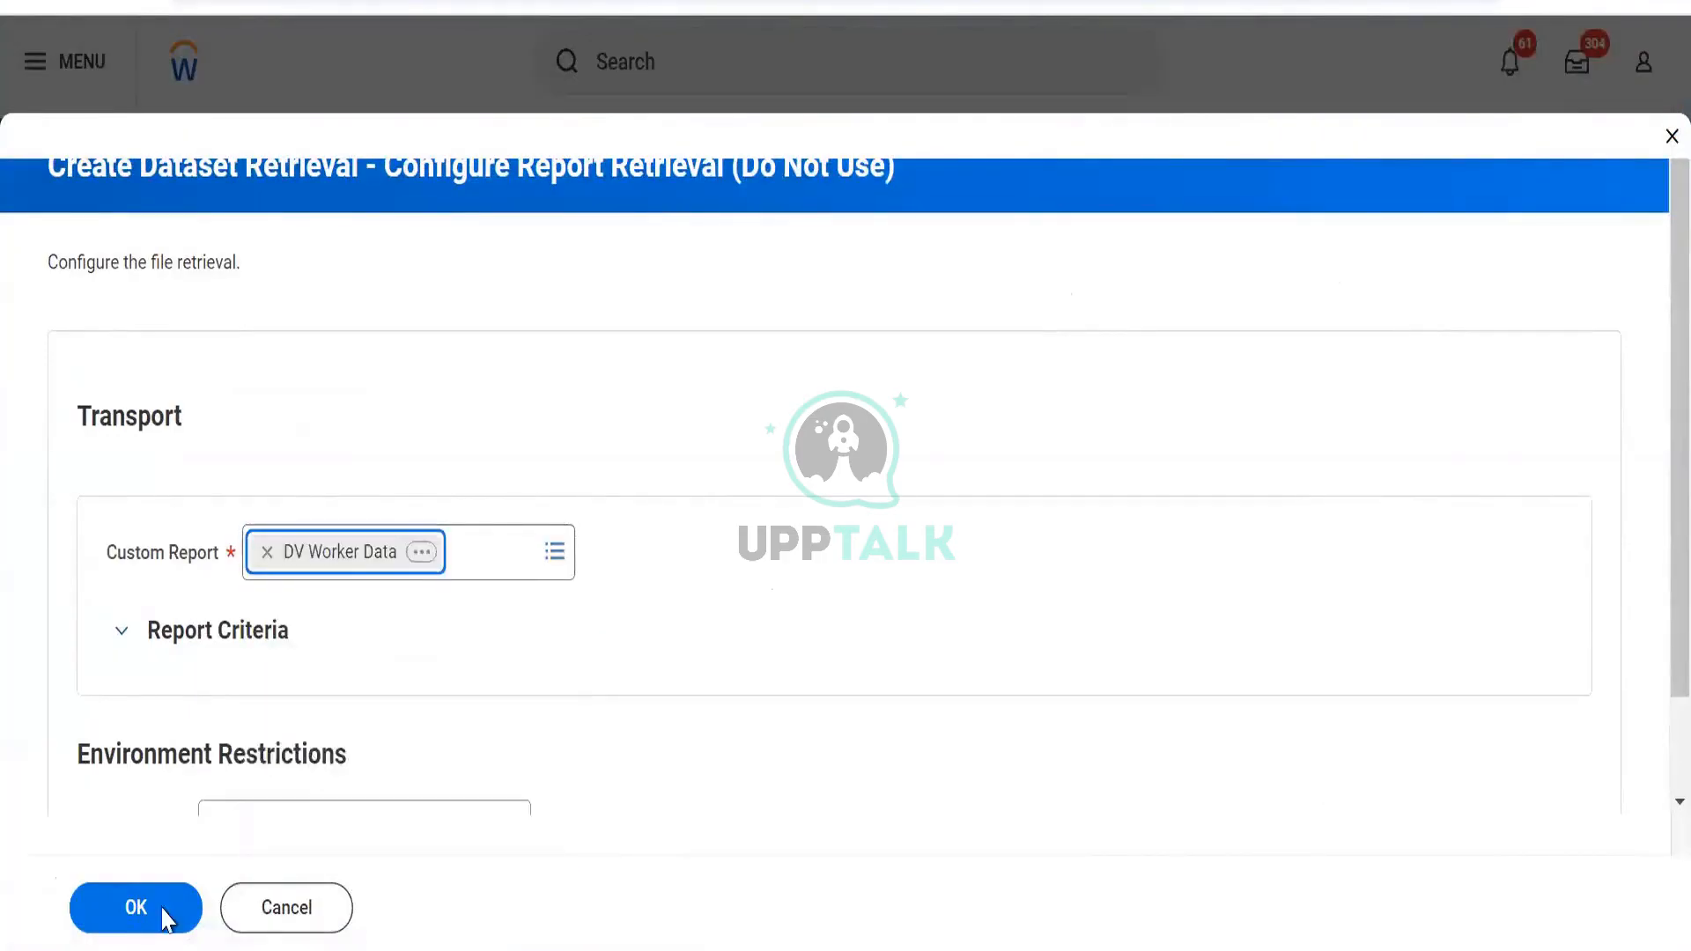
scroll(340, 615, down, 4)
click(132, 912)
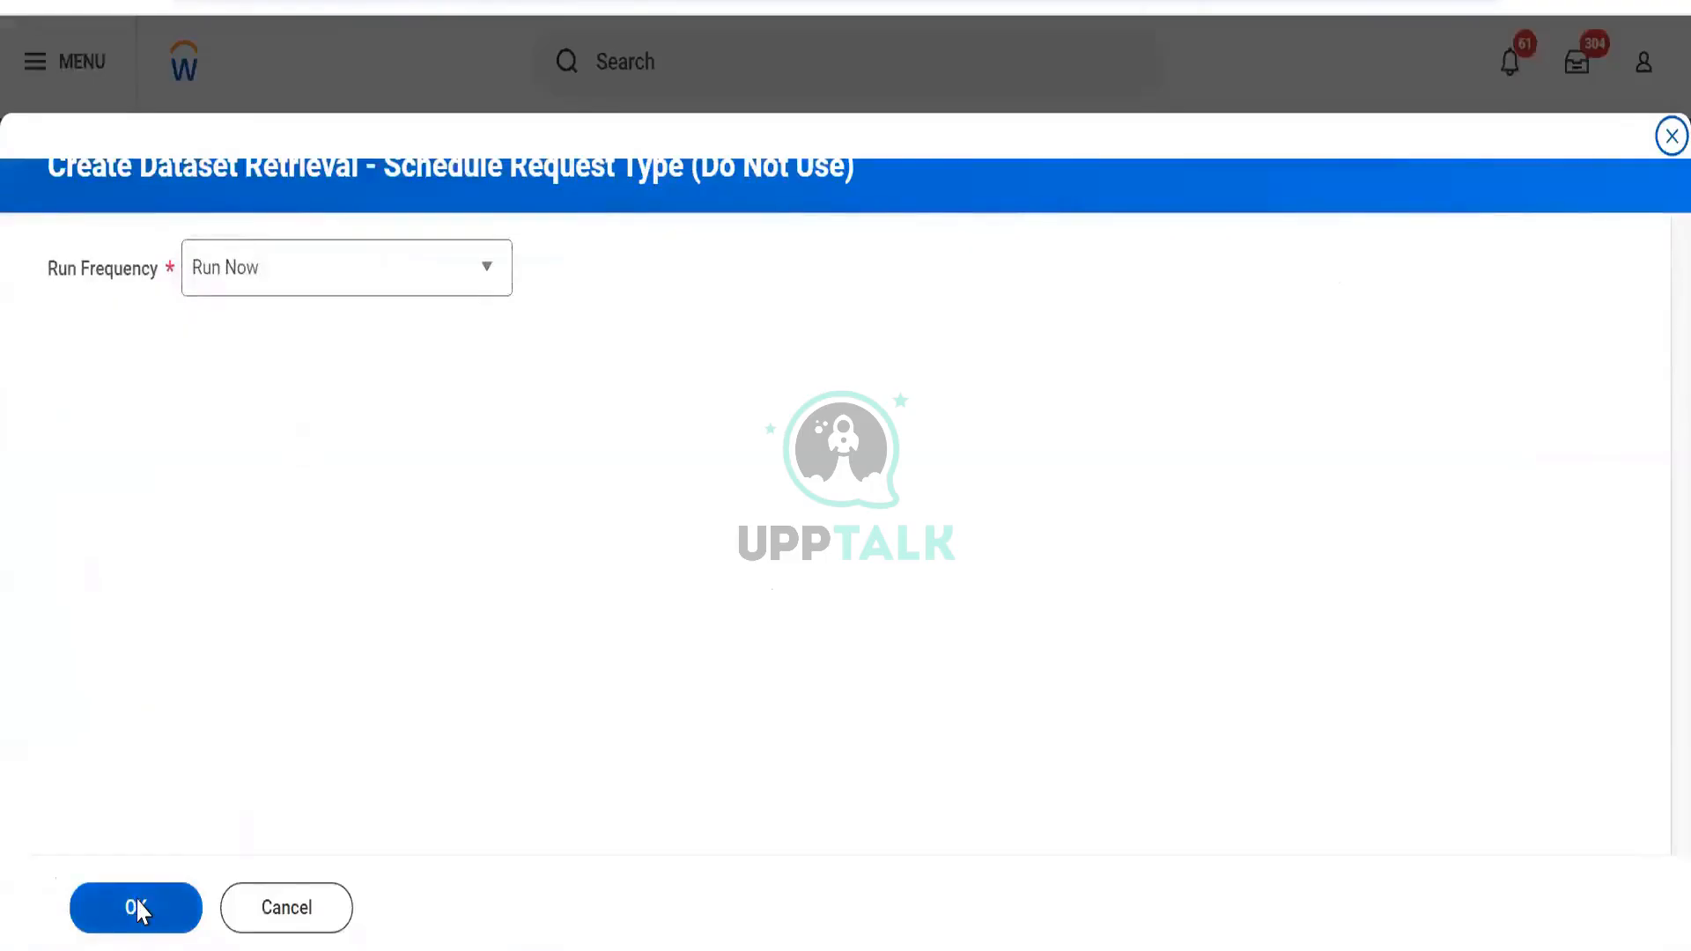
click(137, 907)
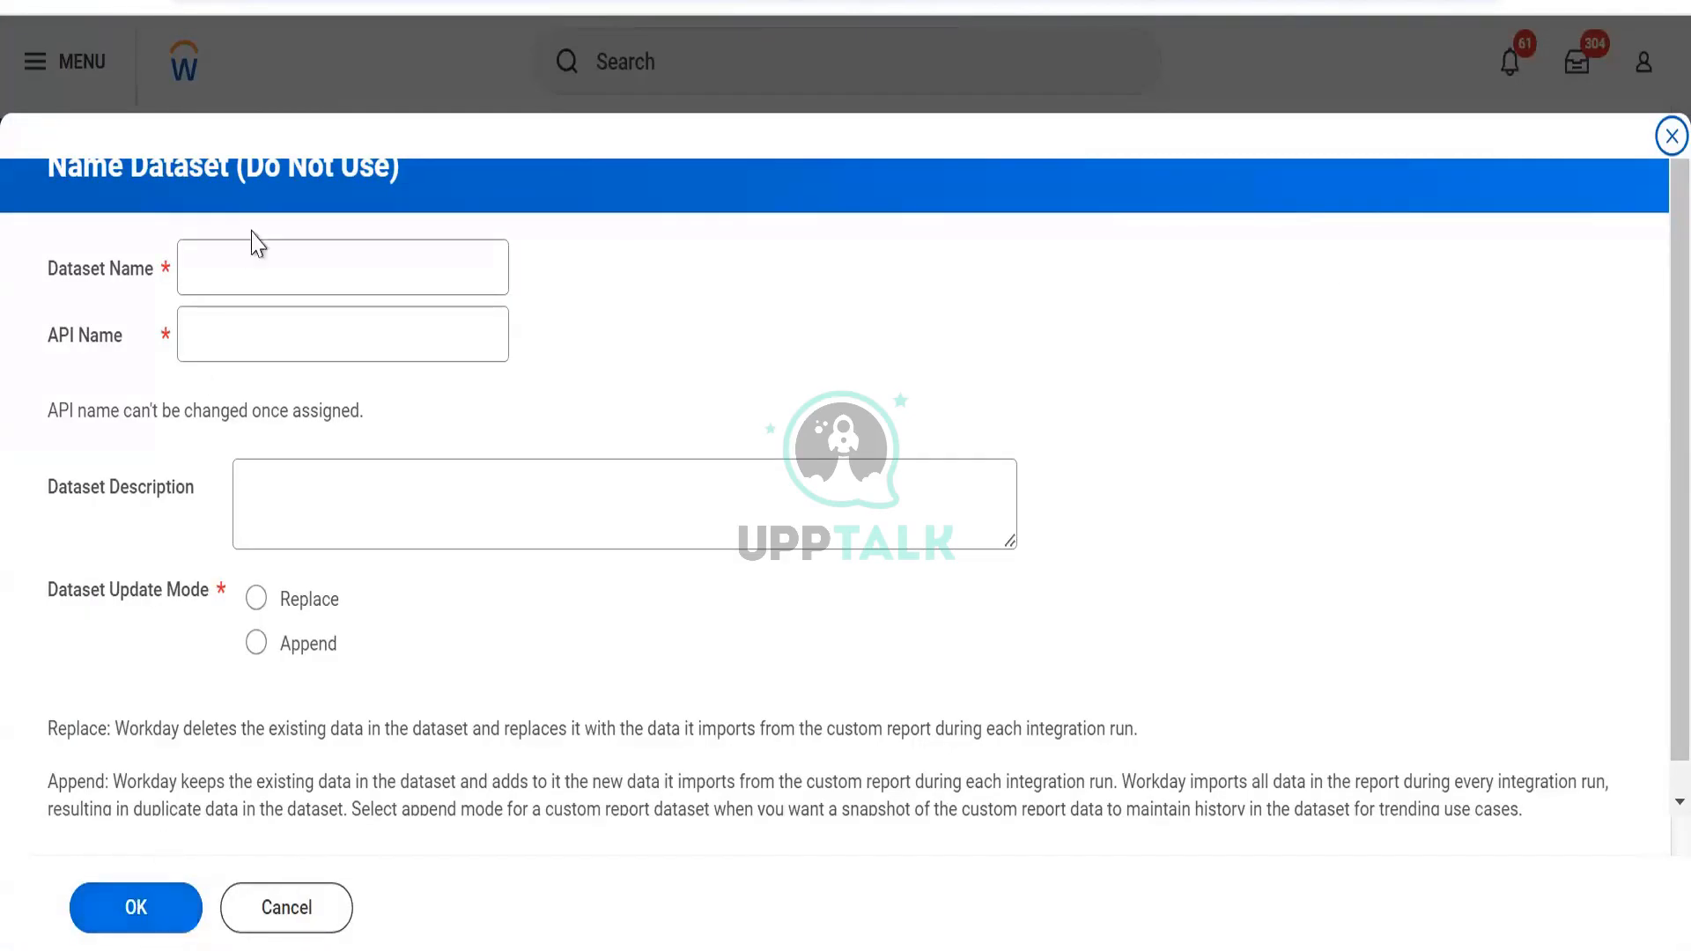
Name the dataset BDS Worker with API name bds_wokrer, choose Replace, and create it
click(246, 273)
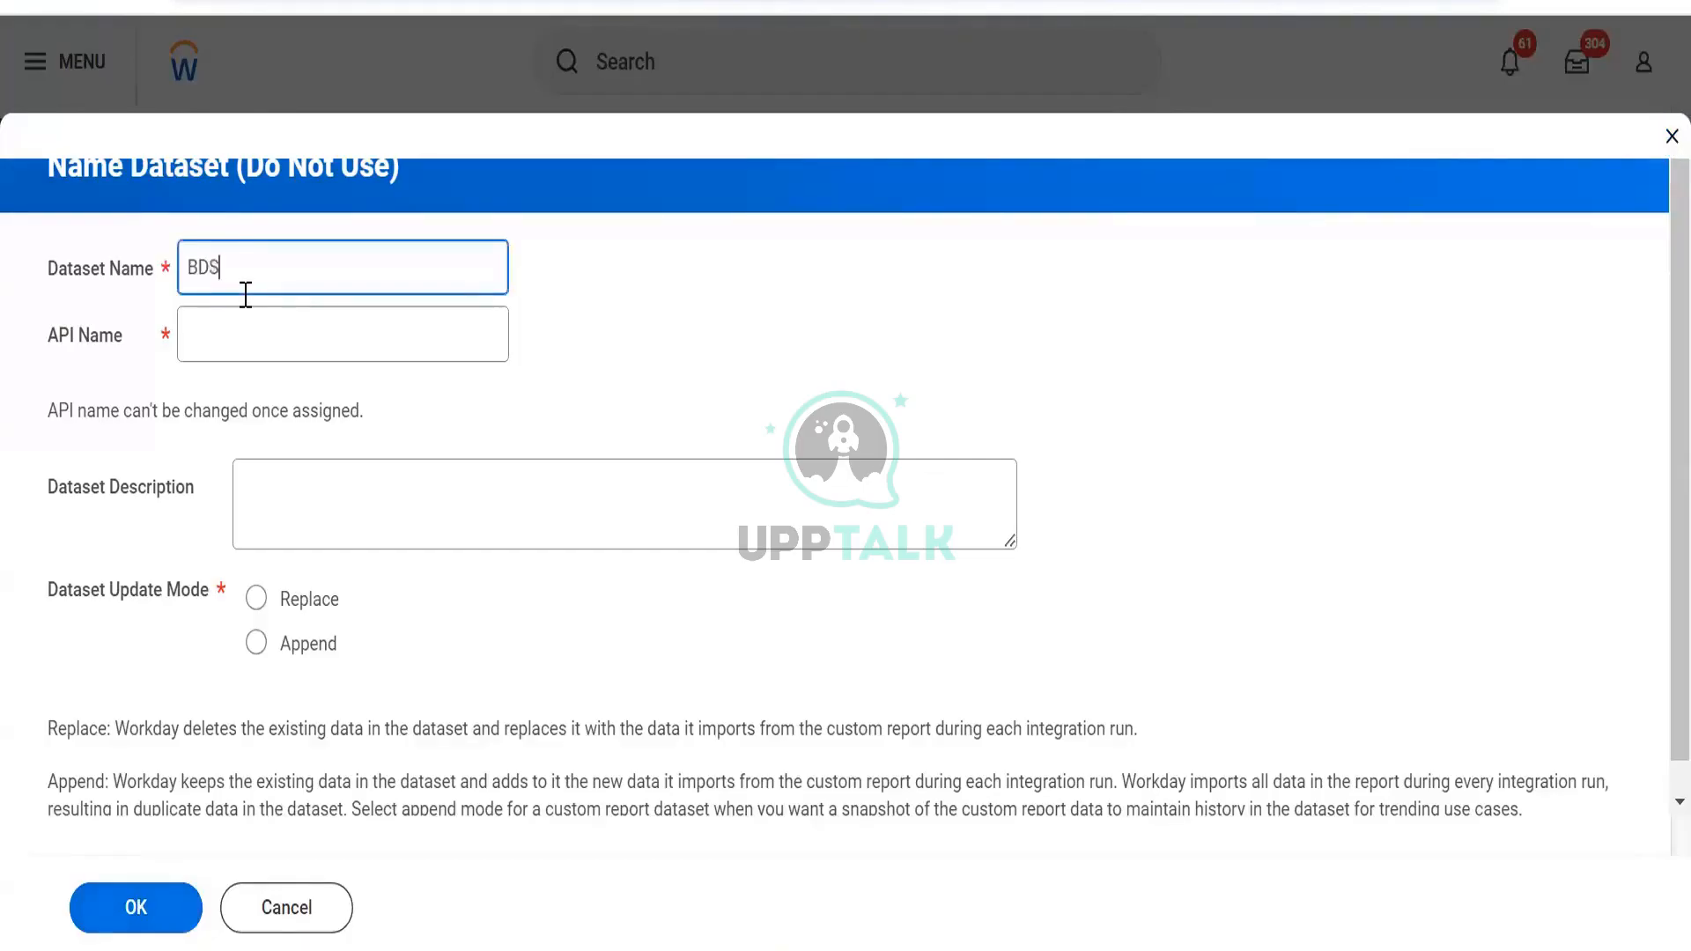
key(Tab)
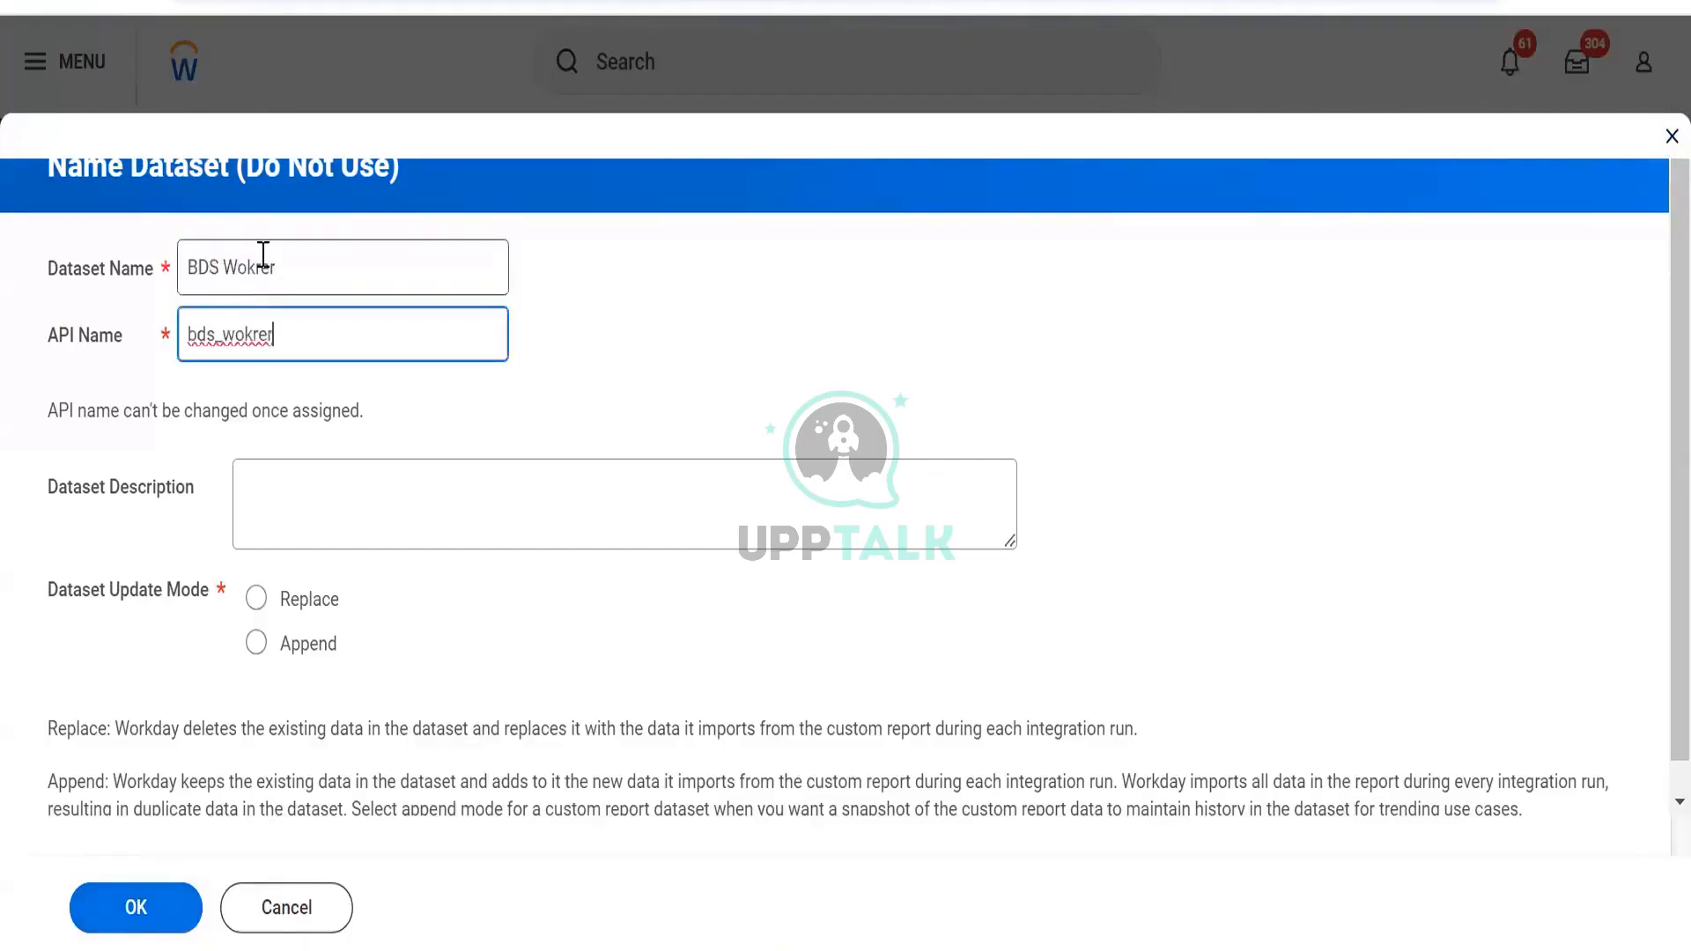
click(263, 254)
key(BackSpace)
key(BackSpace)
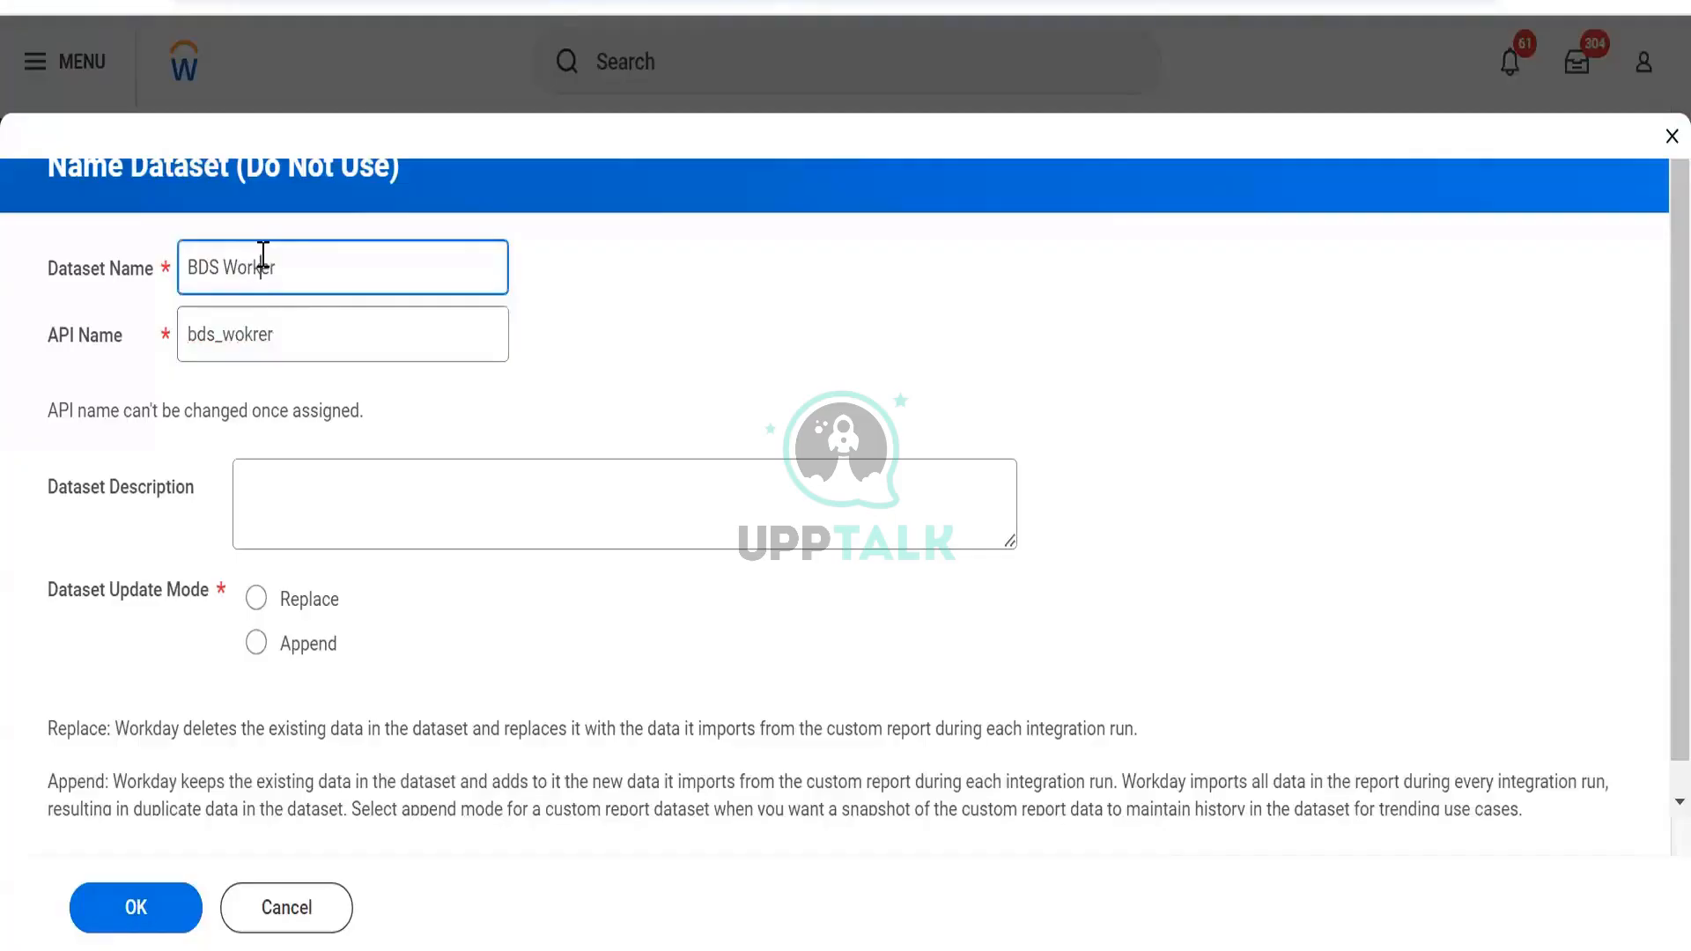
text(rk)
click(304, 401)
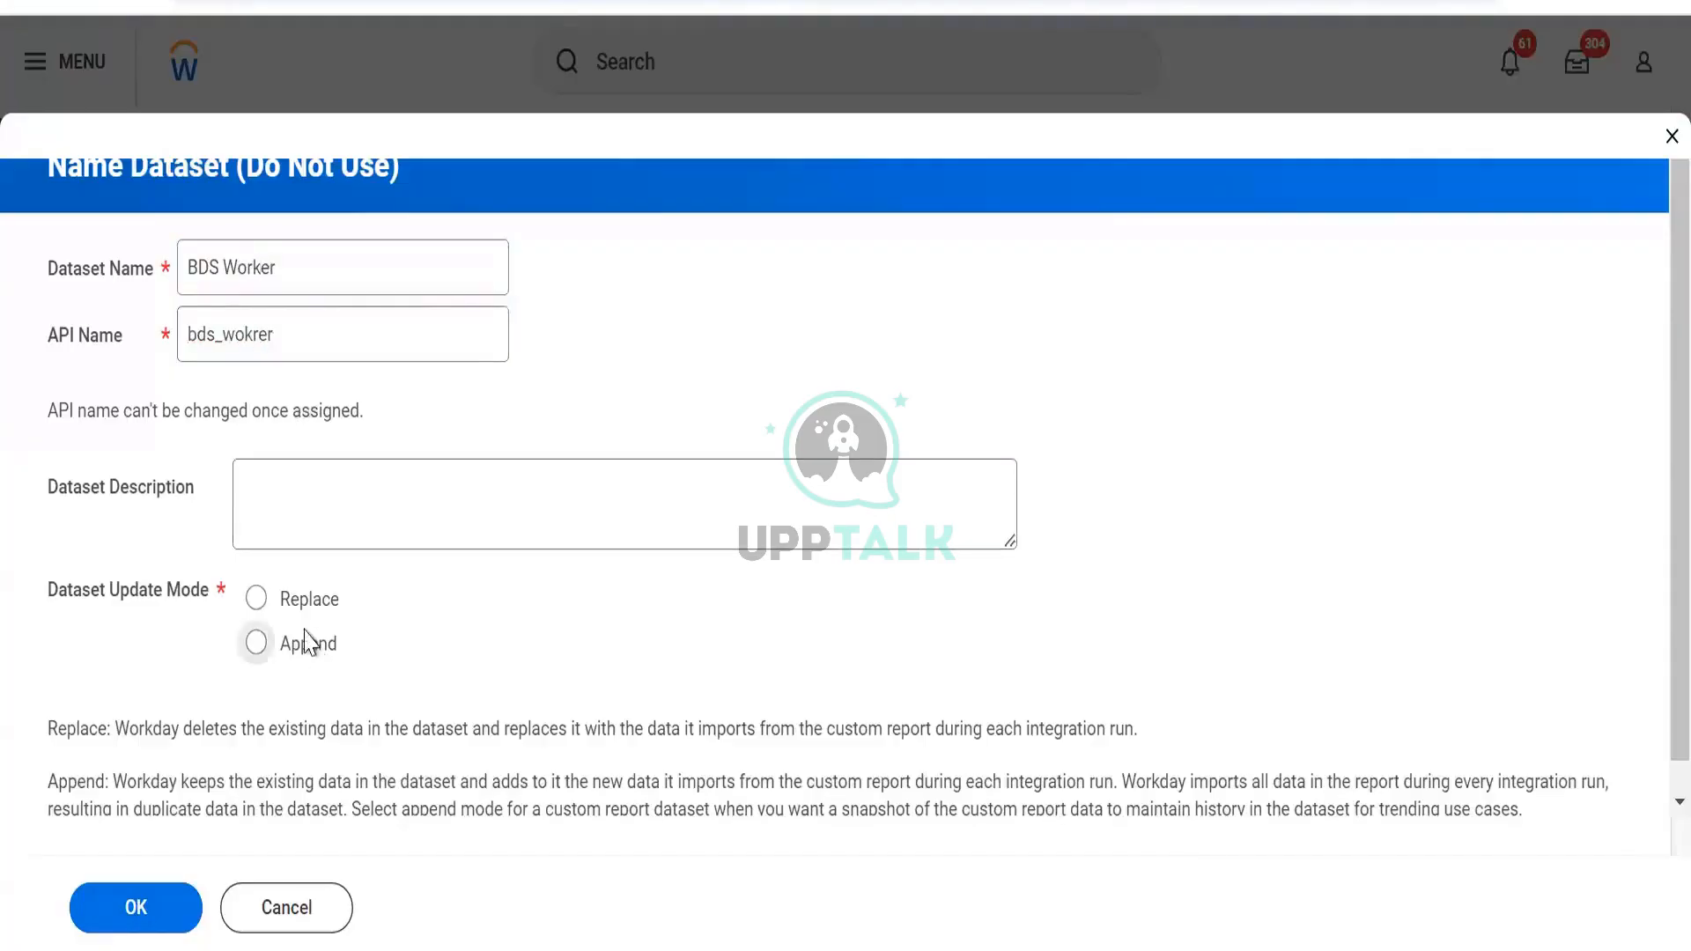
key(Up)
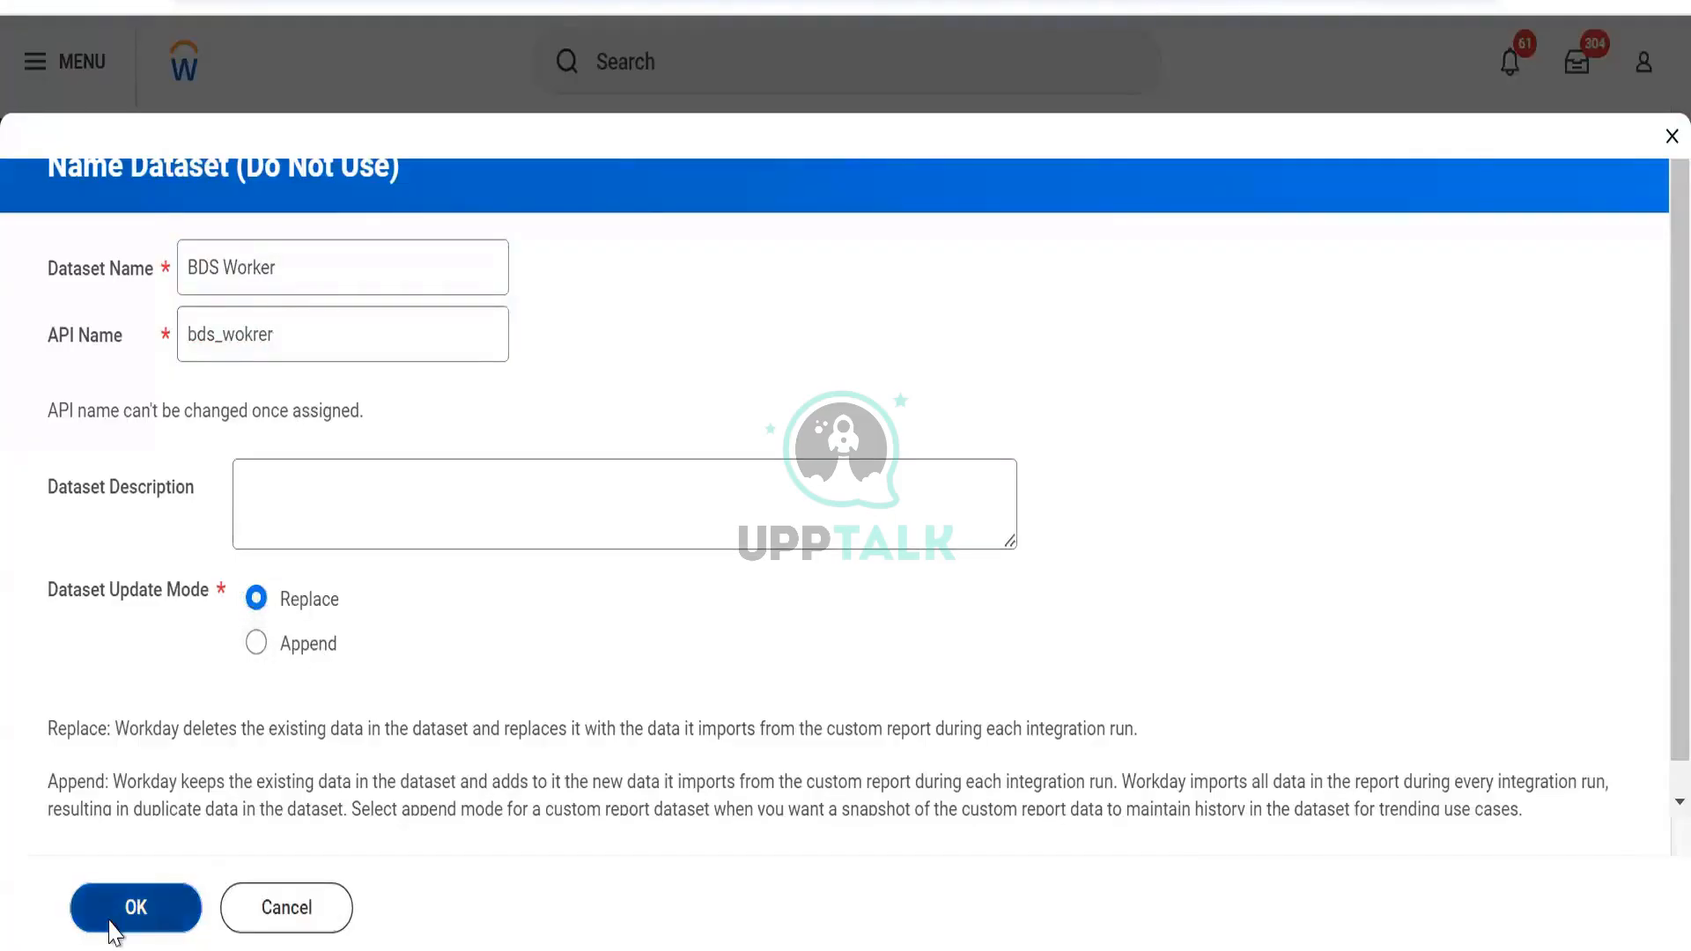
click(156, 889)
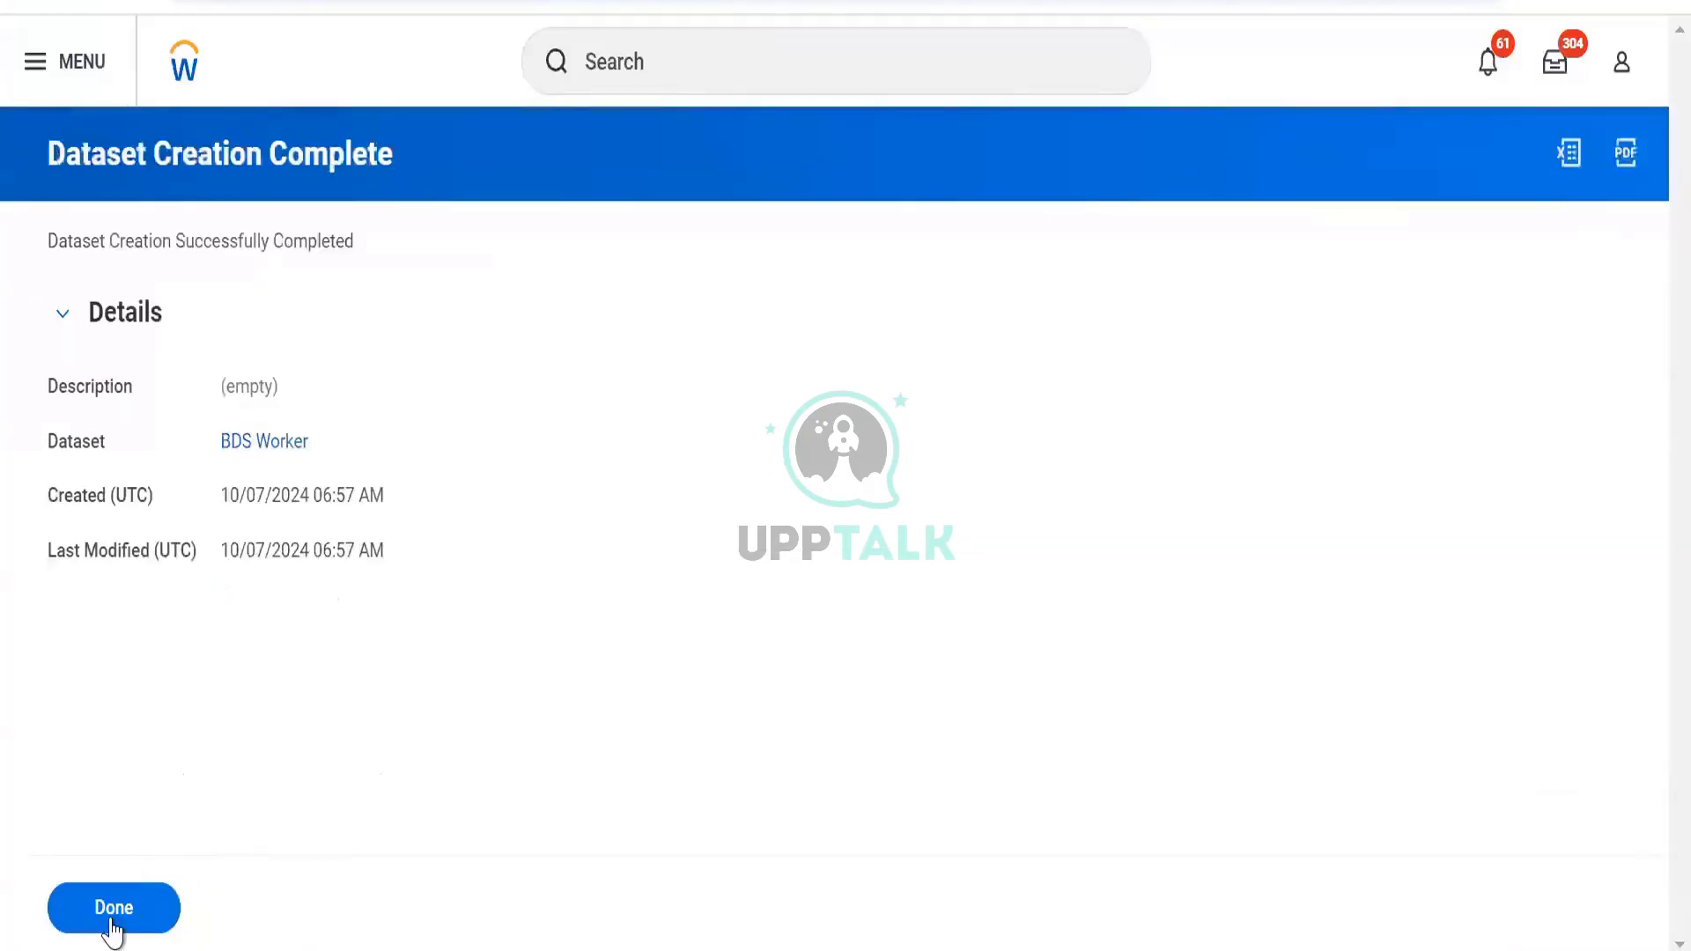
click(97, 908)
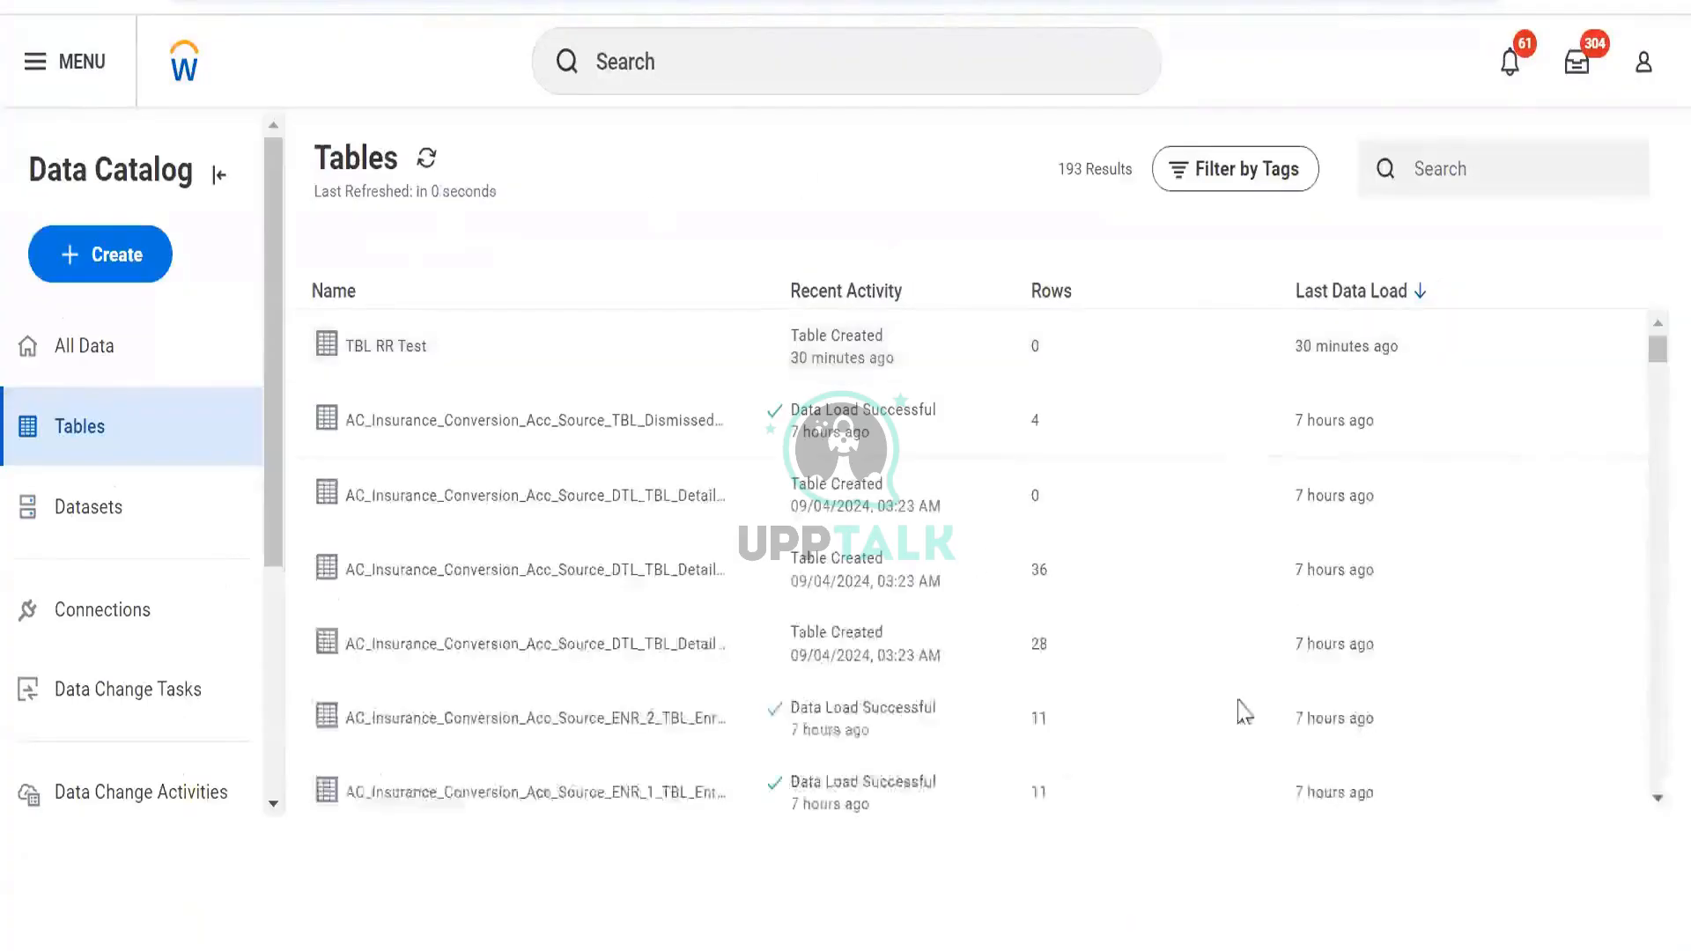
Switch to Datasets and view the data change activity history for BDS Worker
scroll(1243, 577, down, 8)
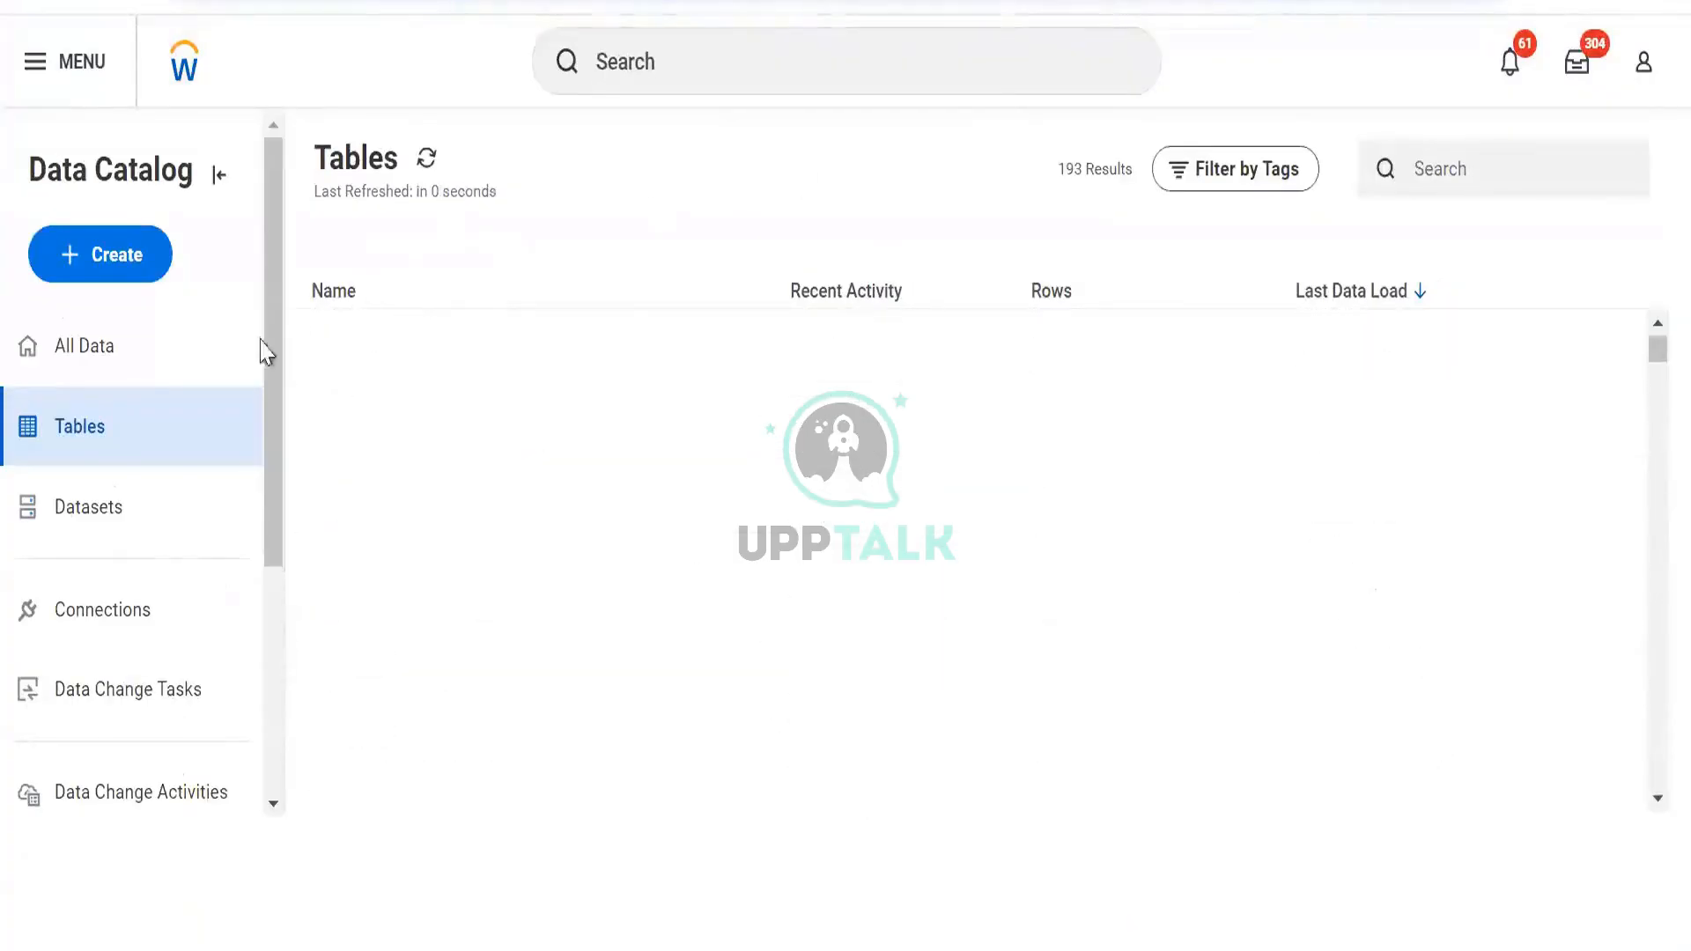
click(133, 534)
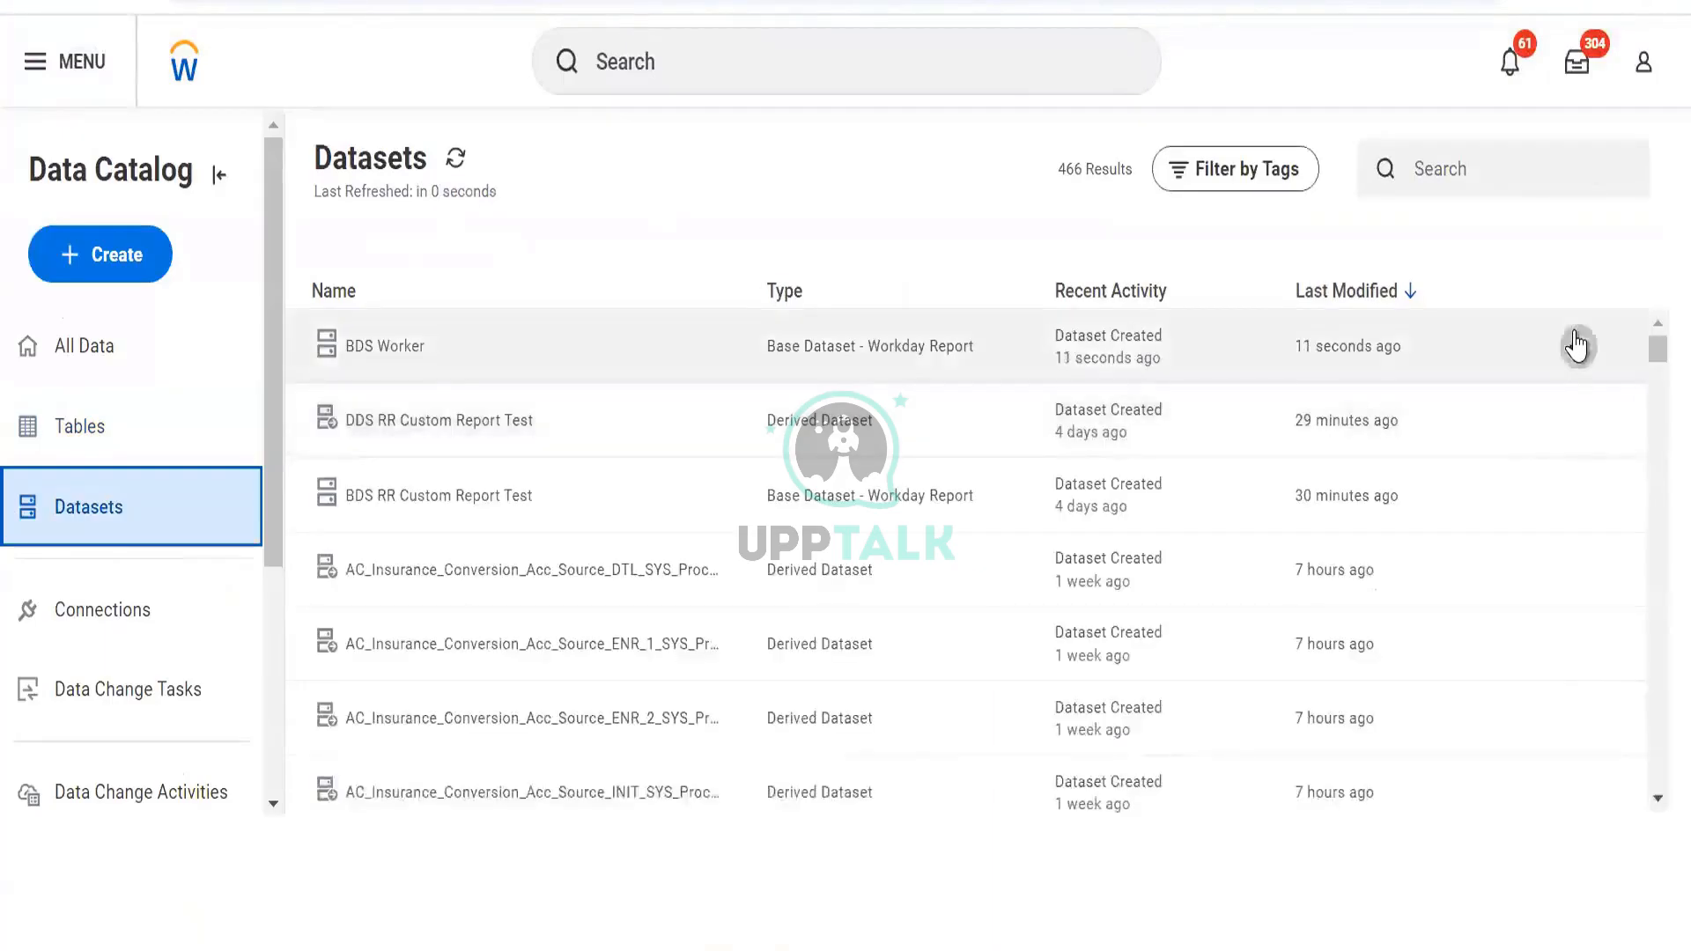
click(1576, 345)
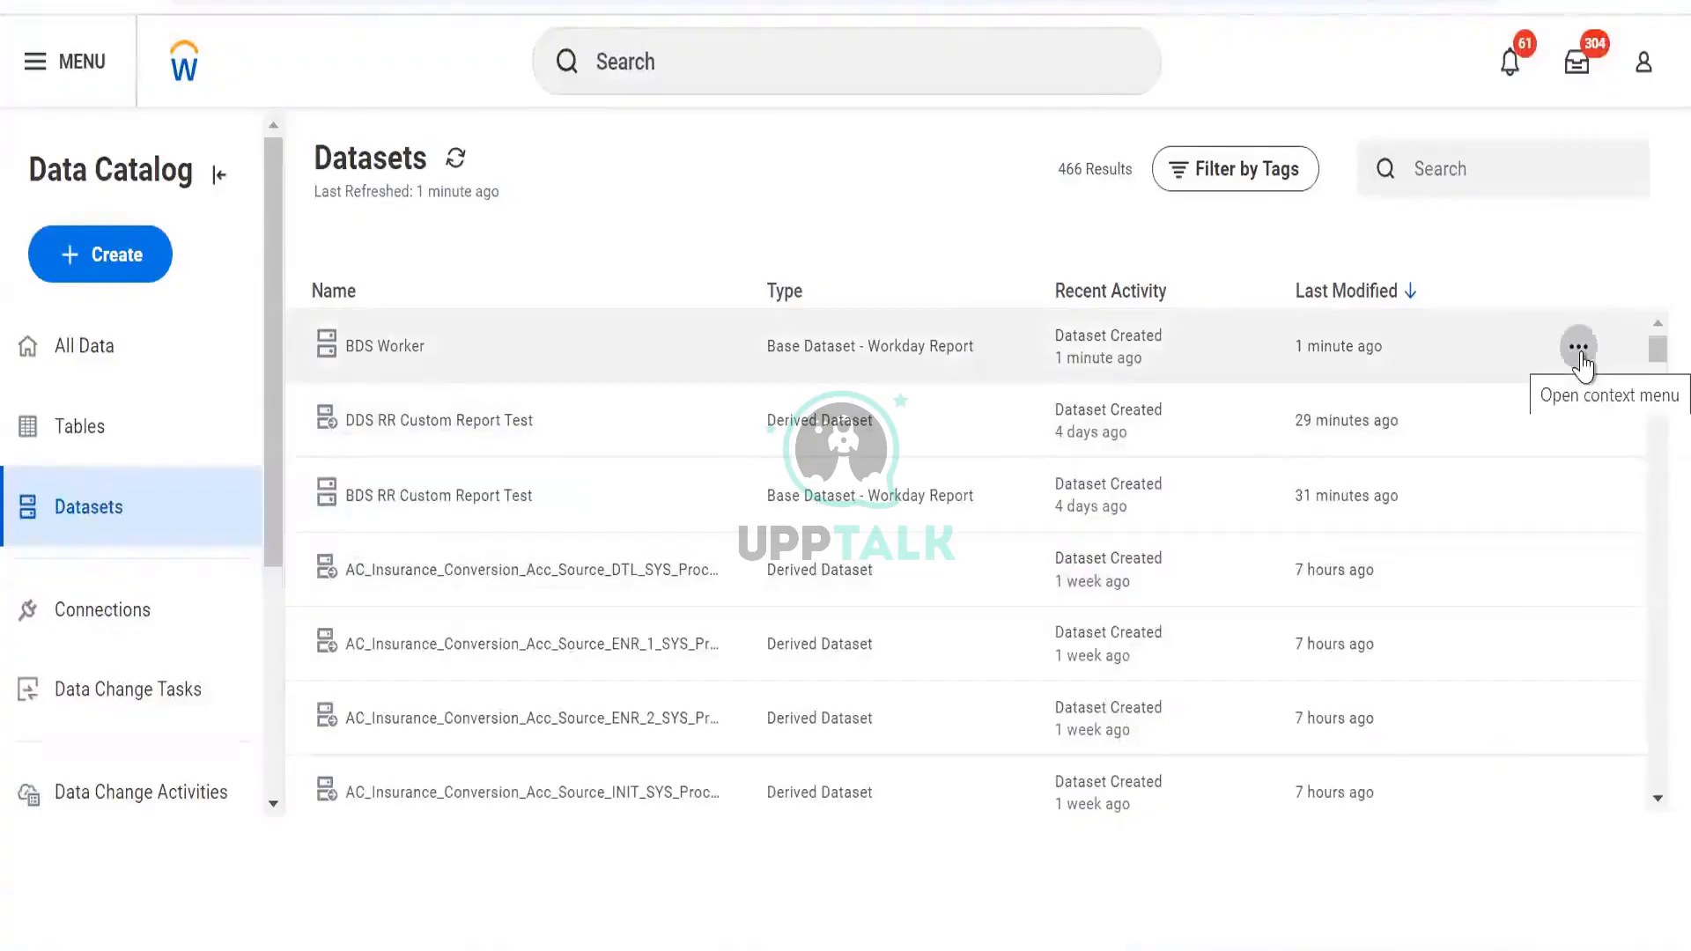
click(130, 694)
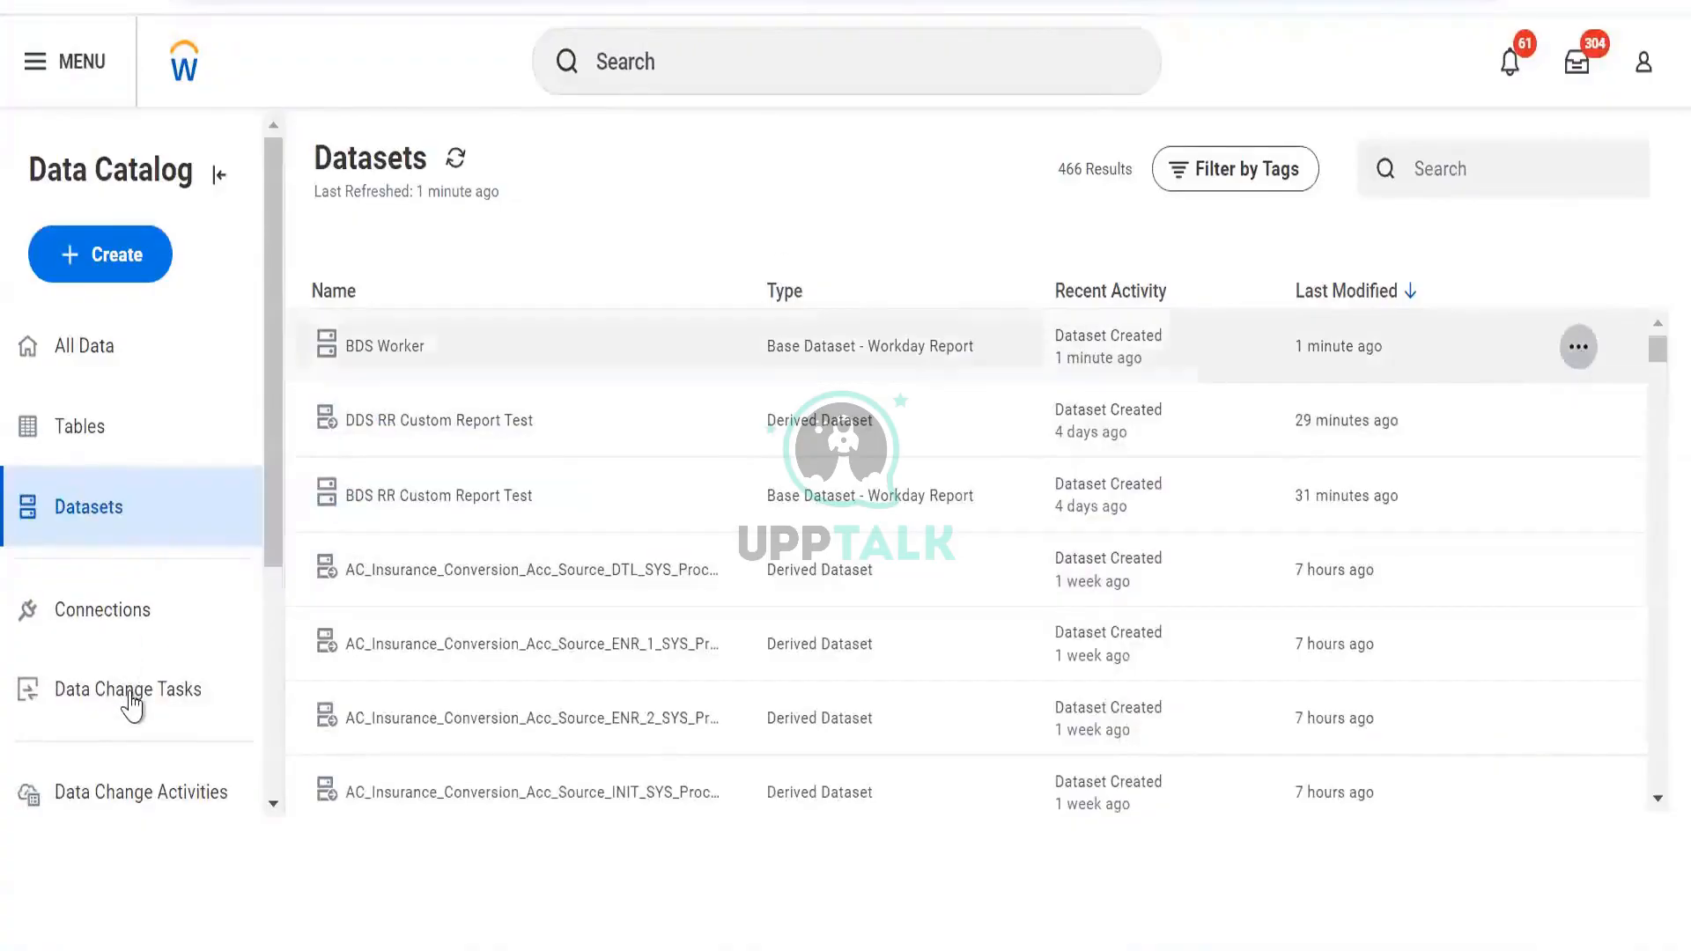
click(121, 803)
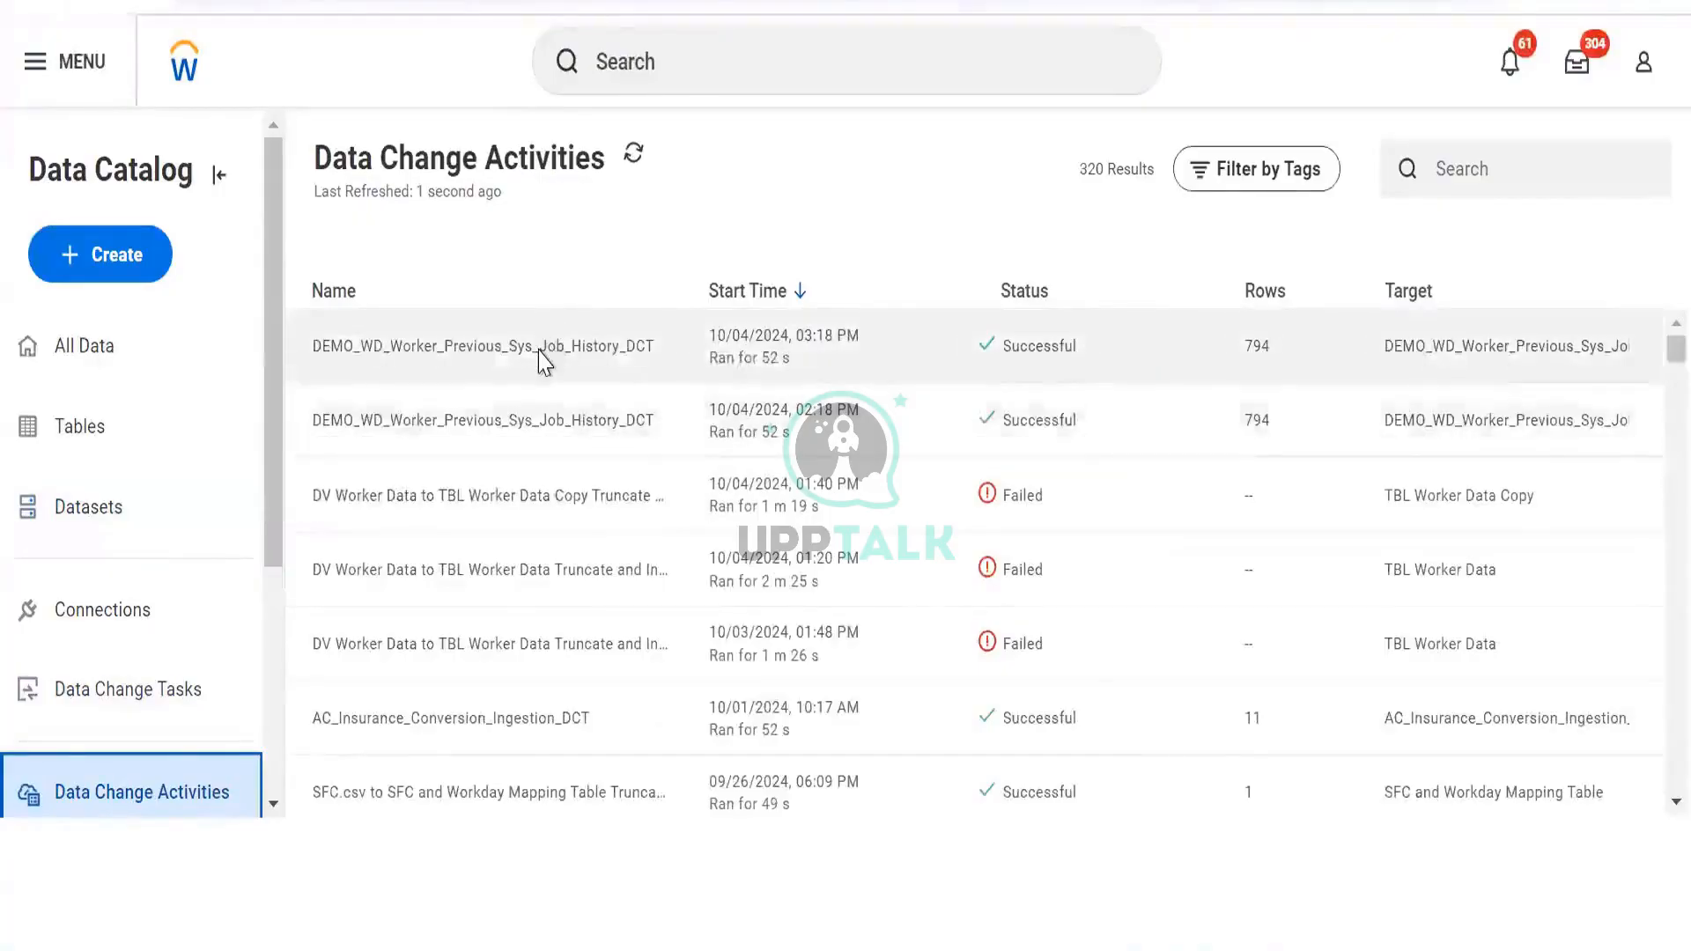
Scroll the activity history, then return to the list of datasets
scroll(543, 361, down, 3)
scroll(537, 361, up, 3)
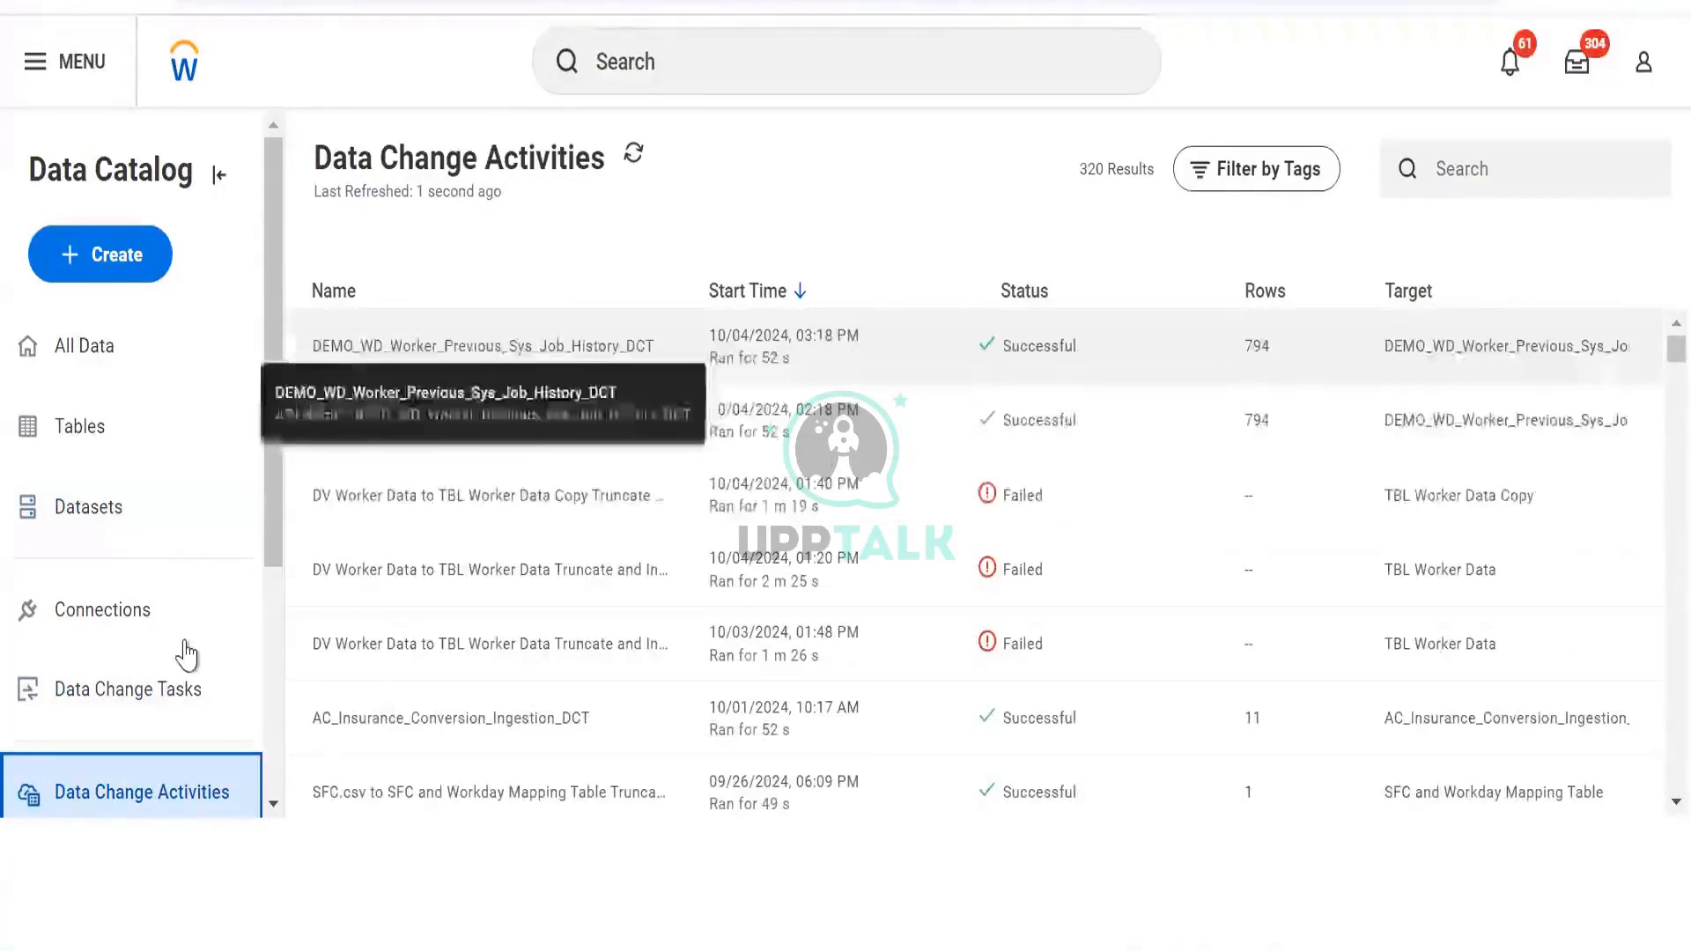
click(172, 696)
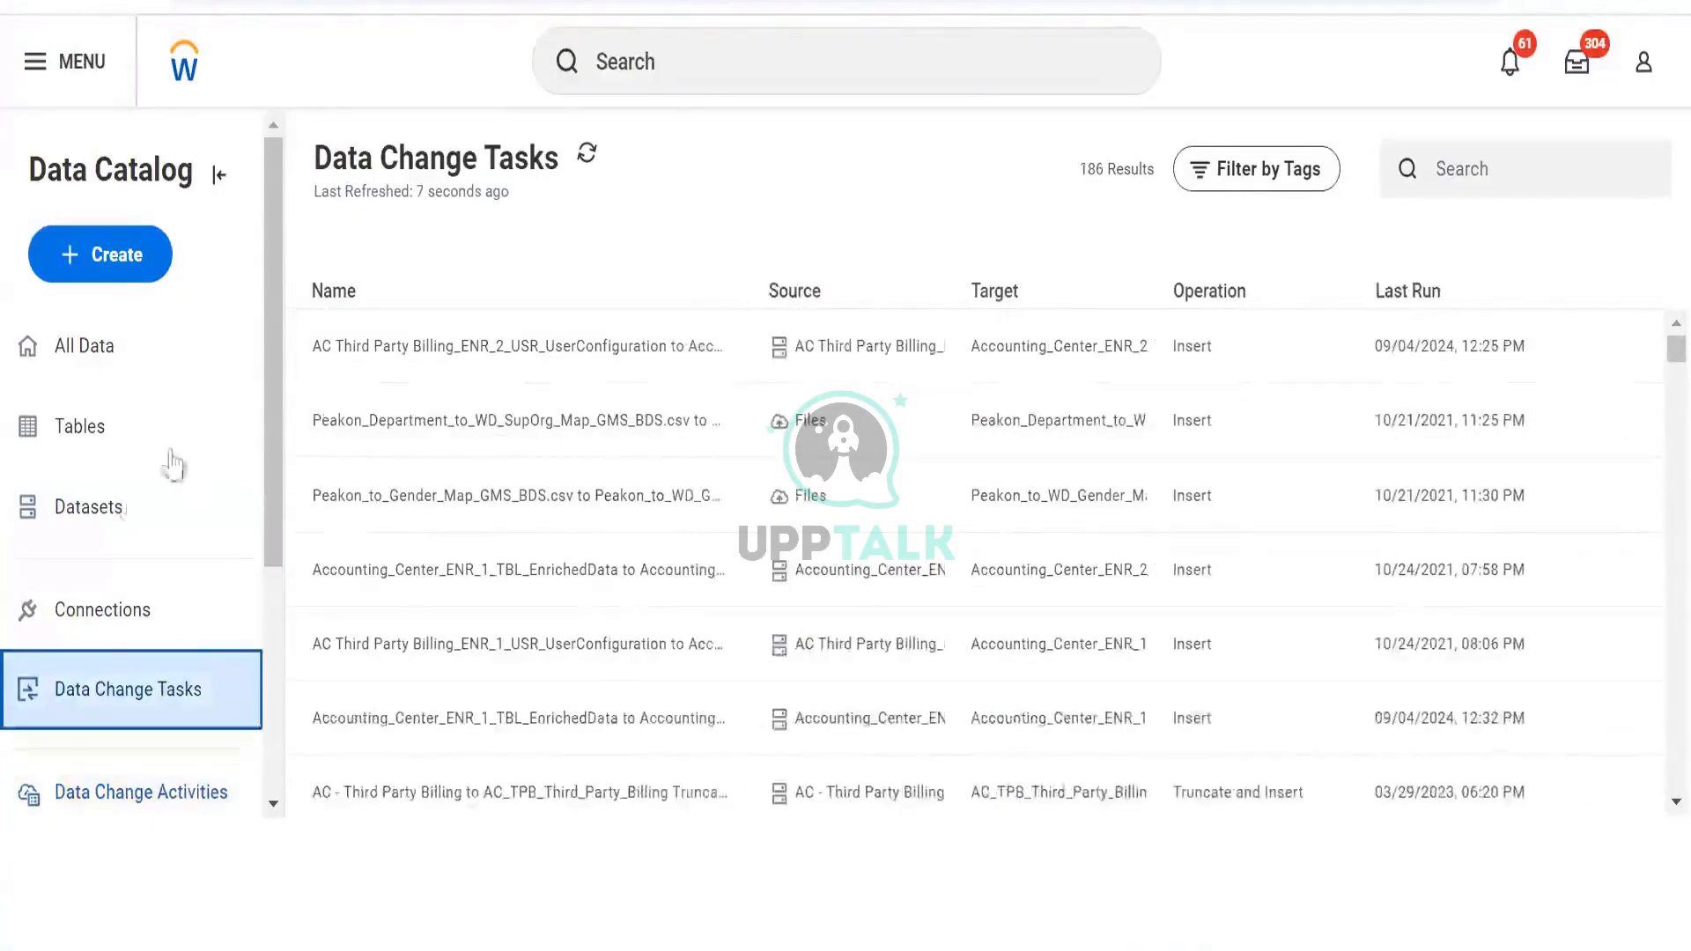
click(120, 506)
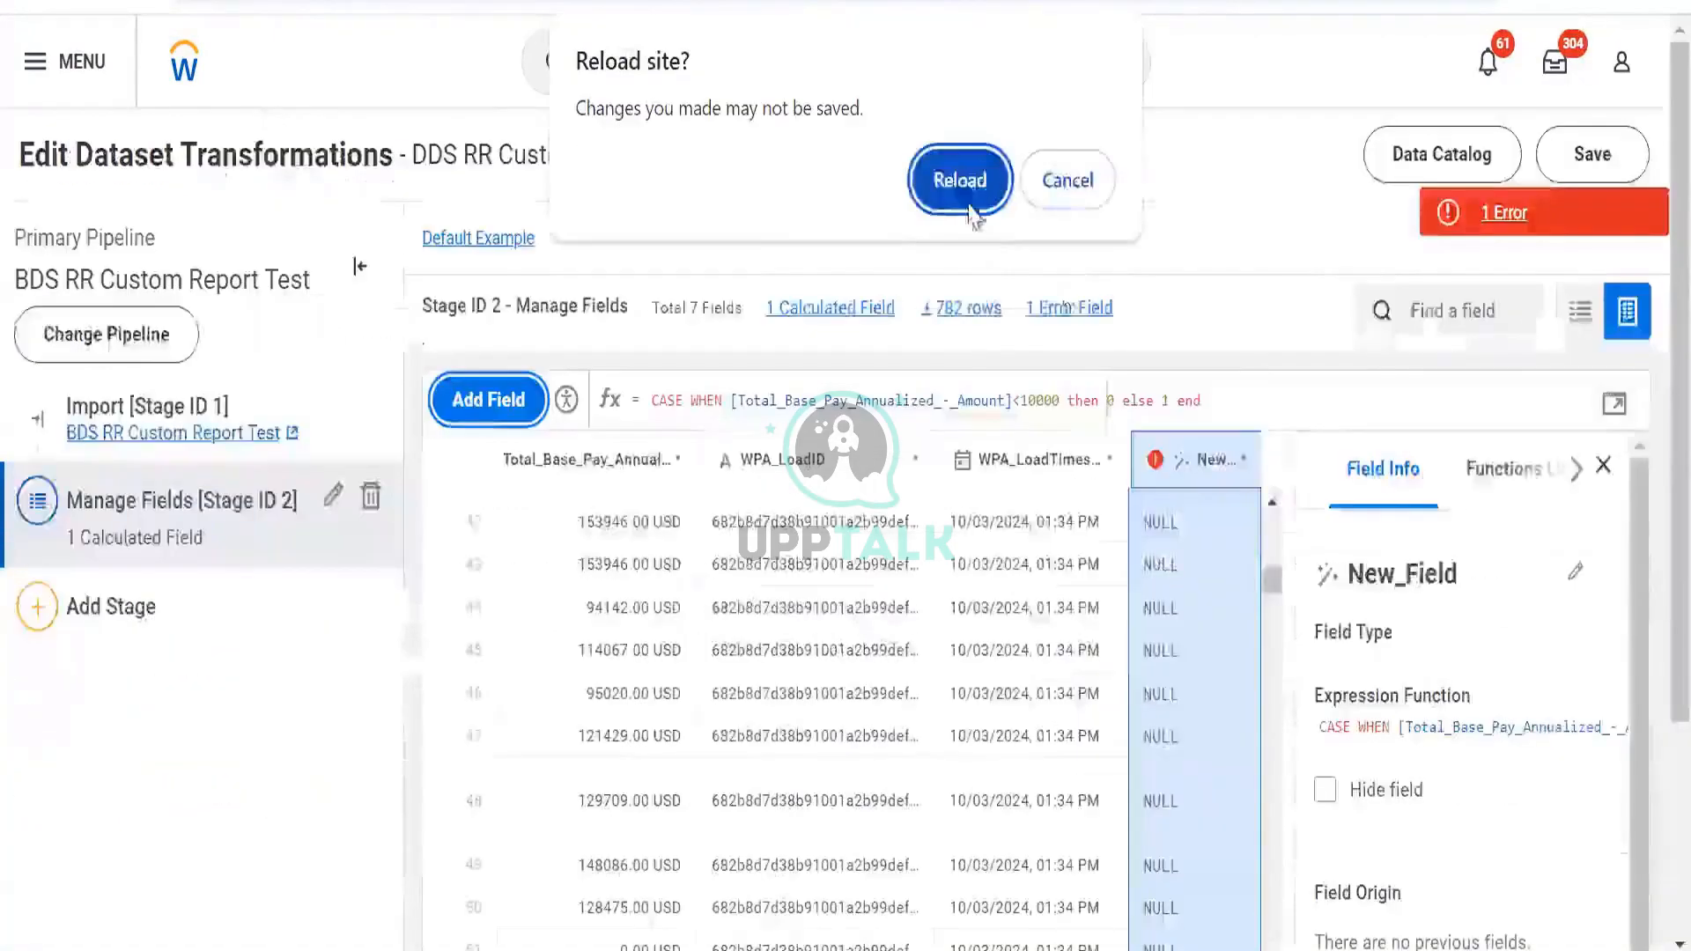
Reload the page and open the BDS Worker dataset's transformations
click(960, 180)
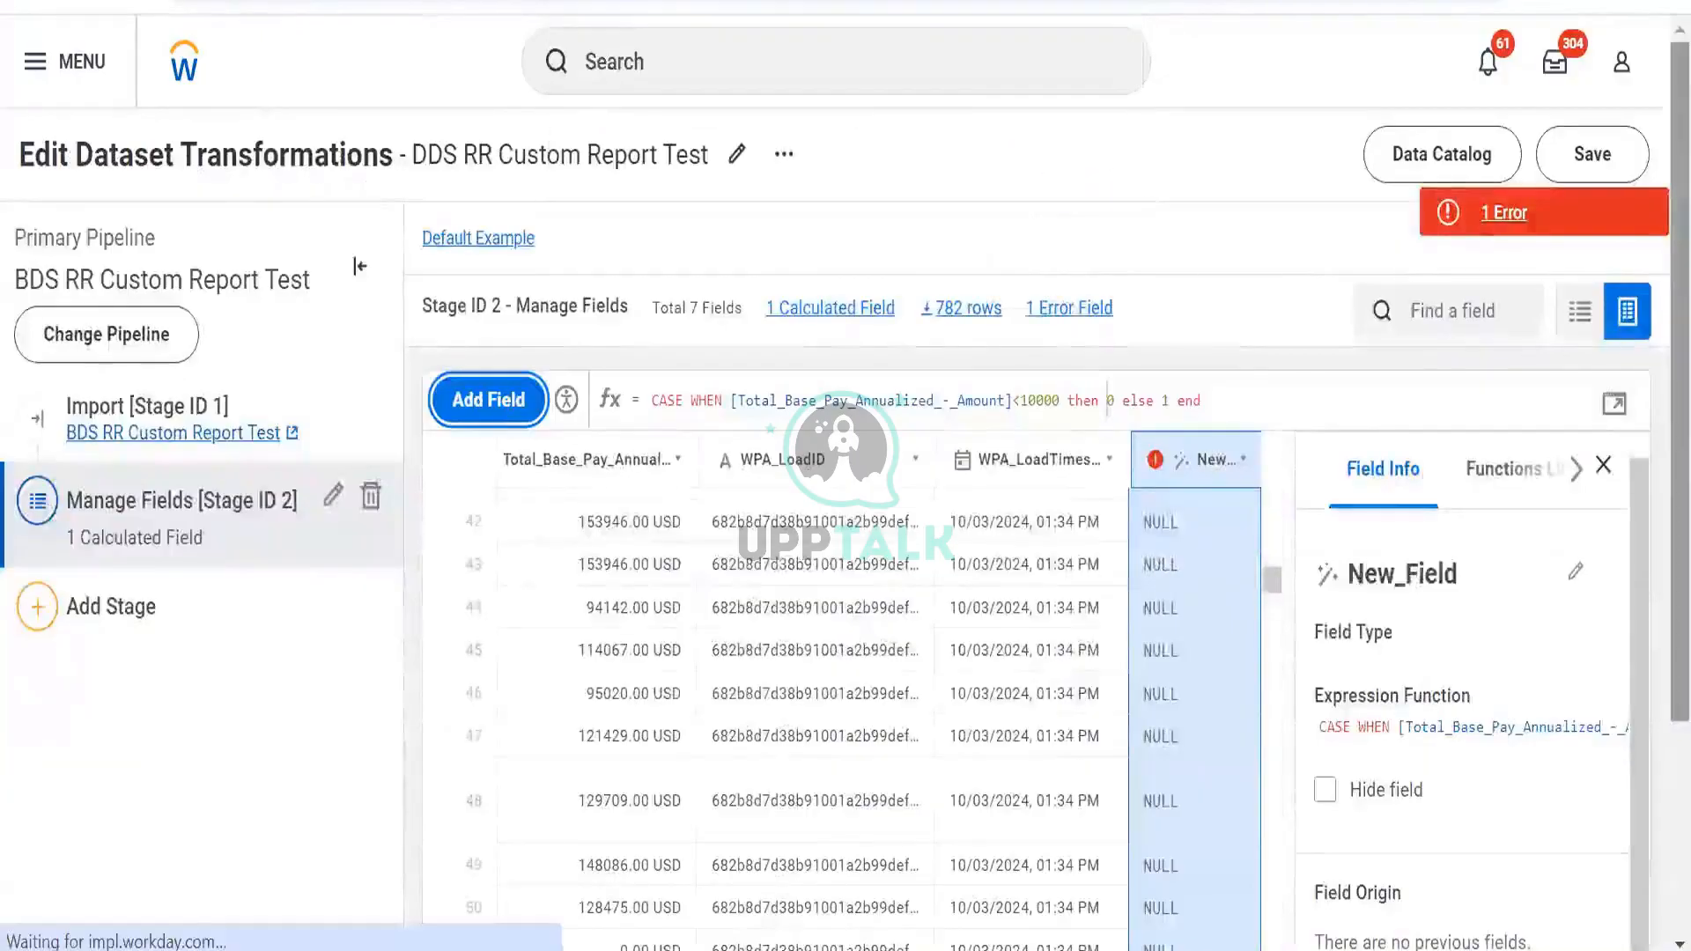
click(1565, 369)
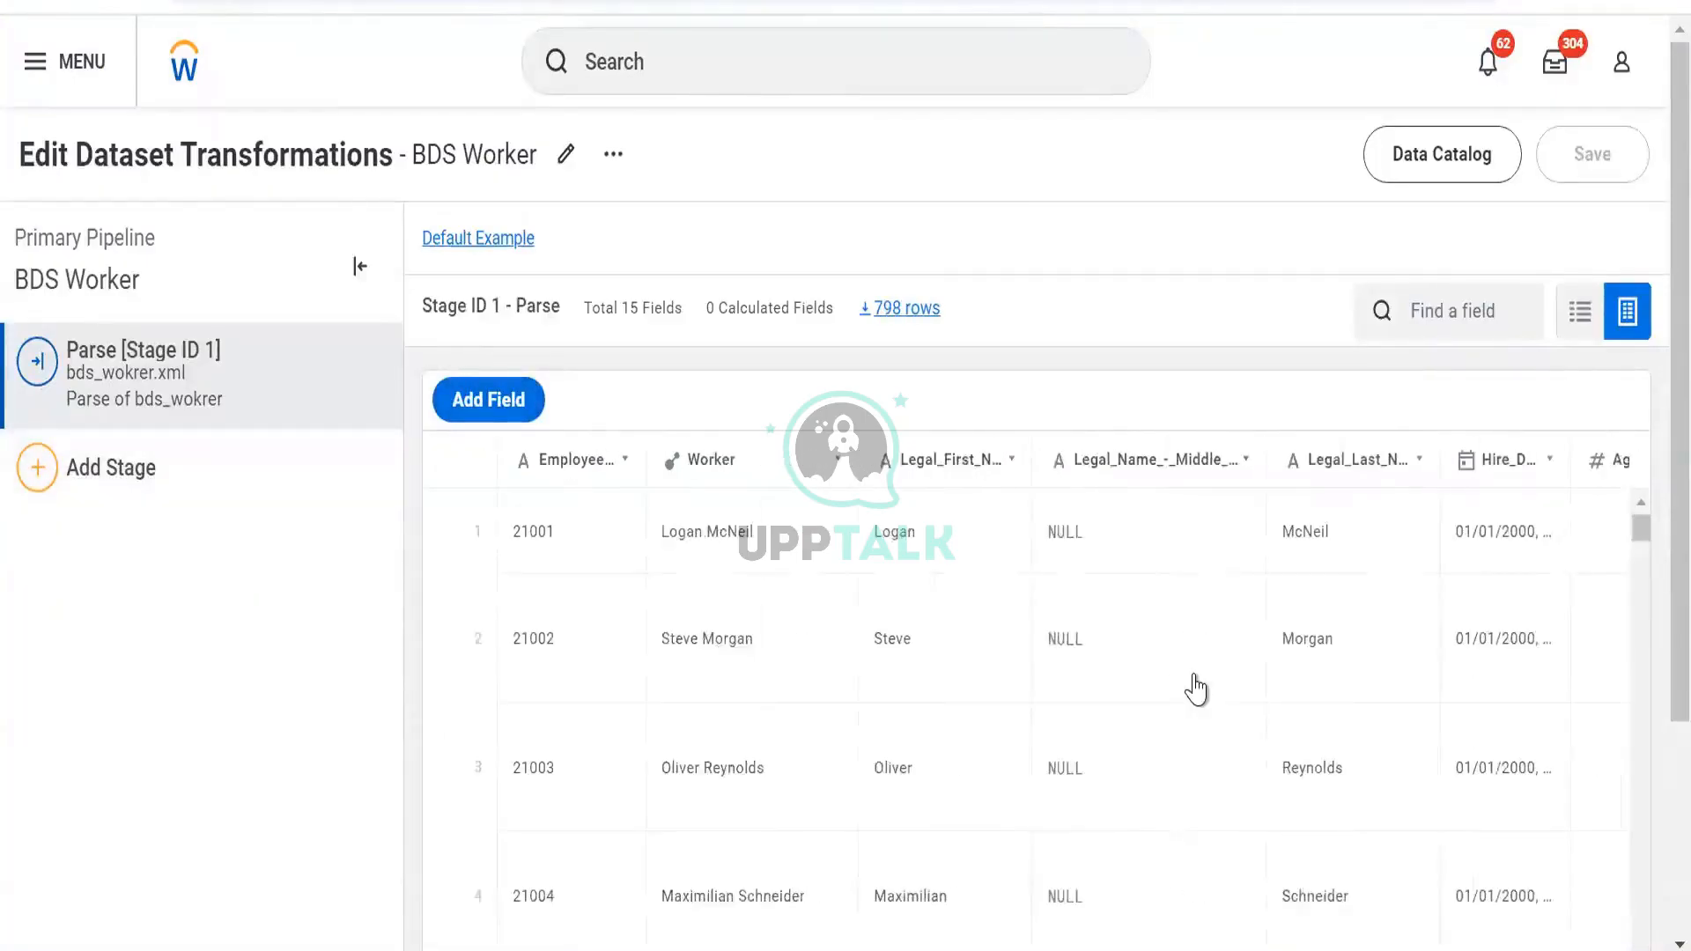
scroll(1200, 687, right, 8)
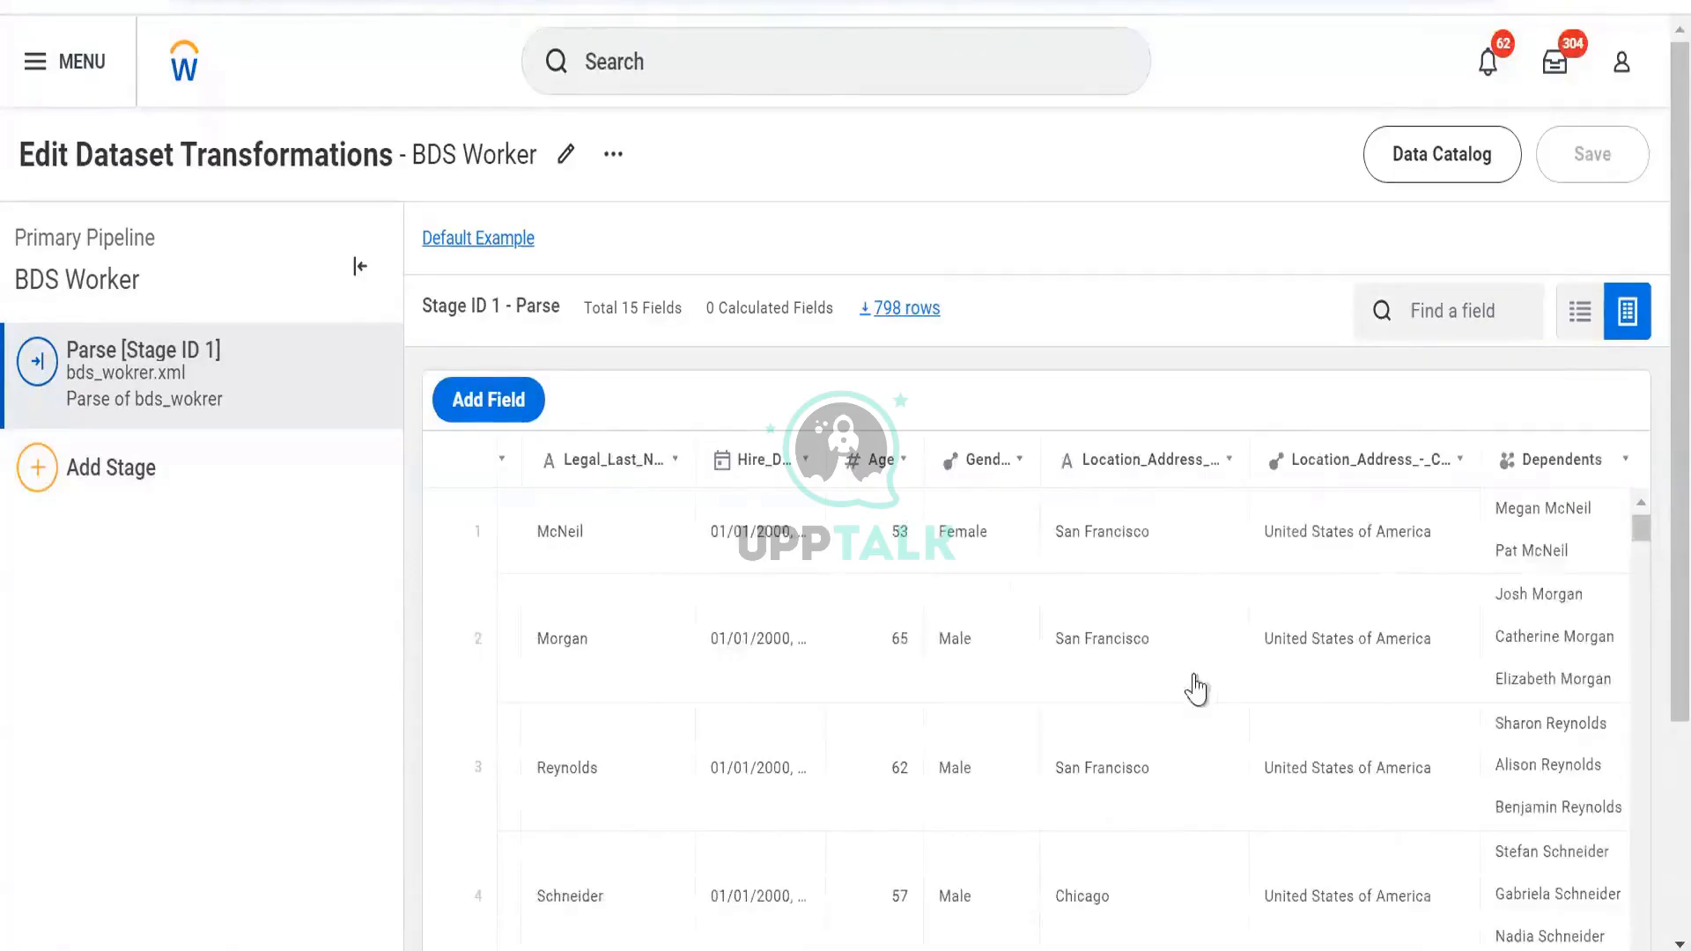
scroll(1200, 687, right, 1)
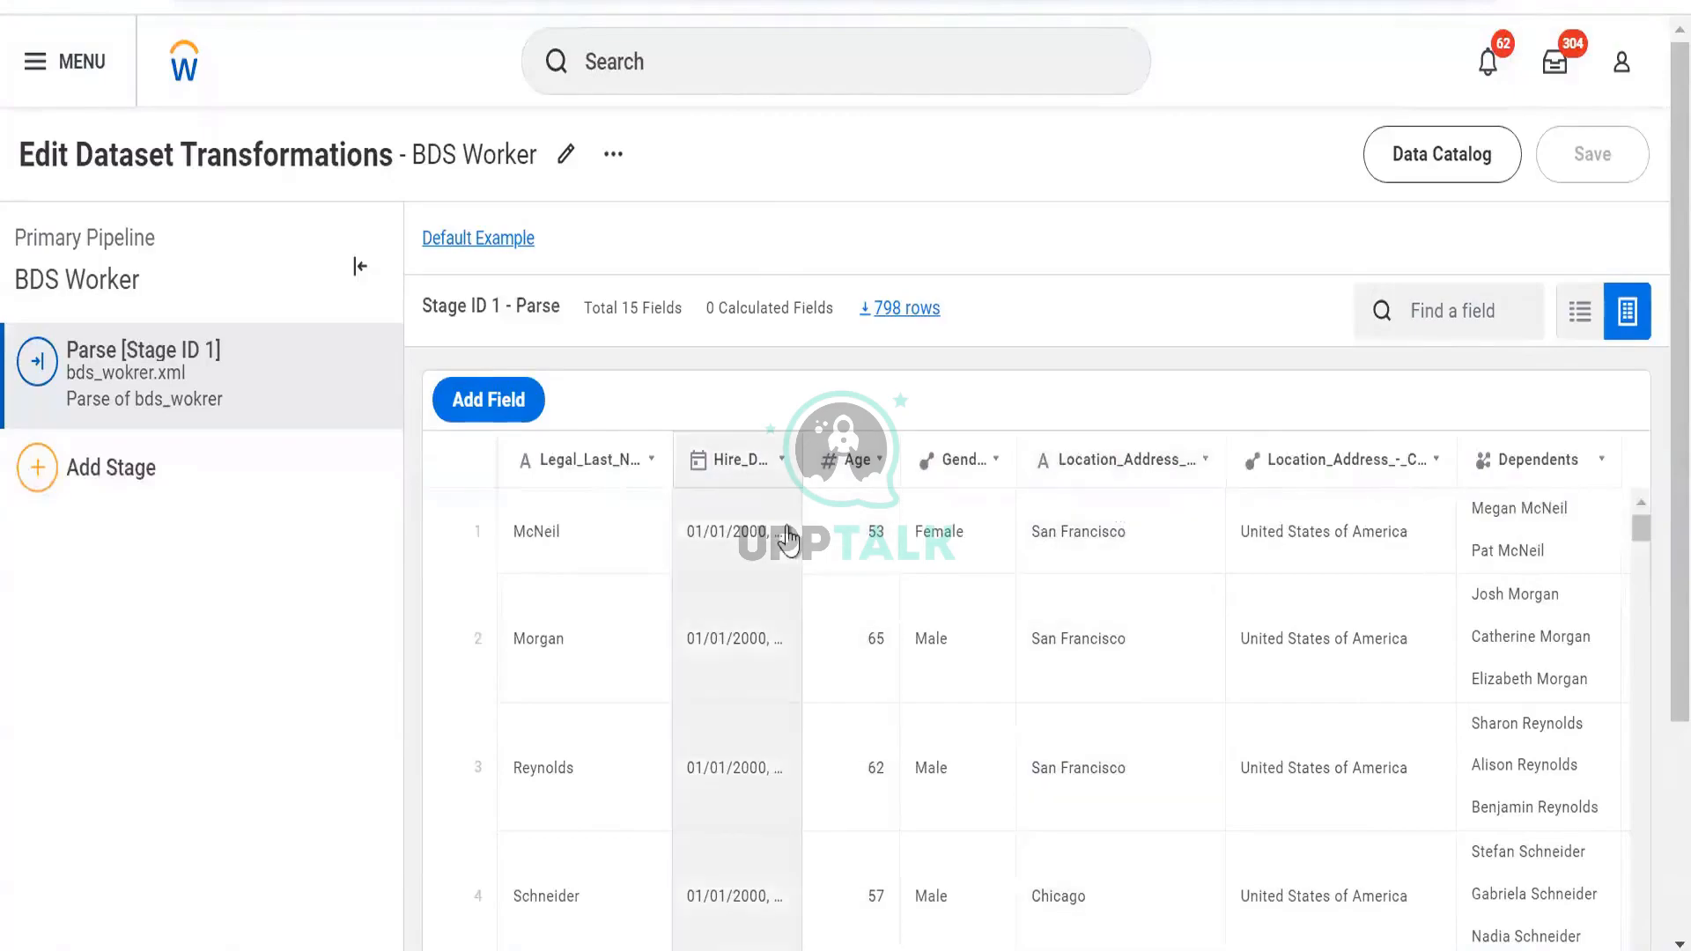
scroll(1176, 611, right, 5)
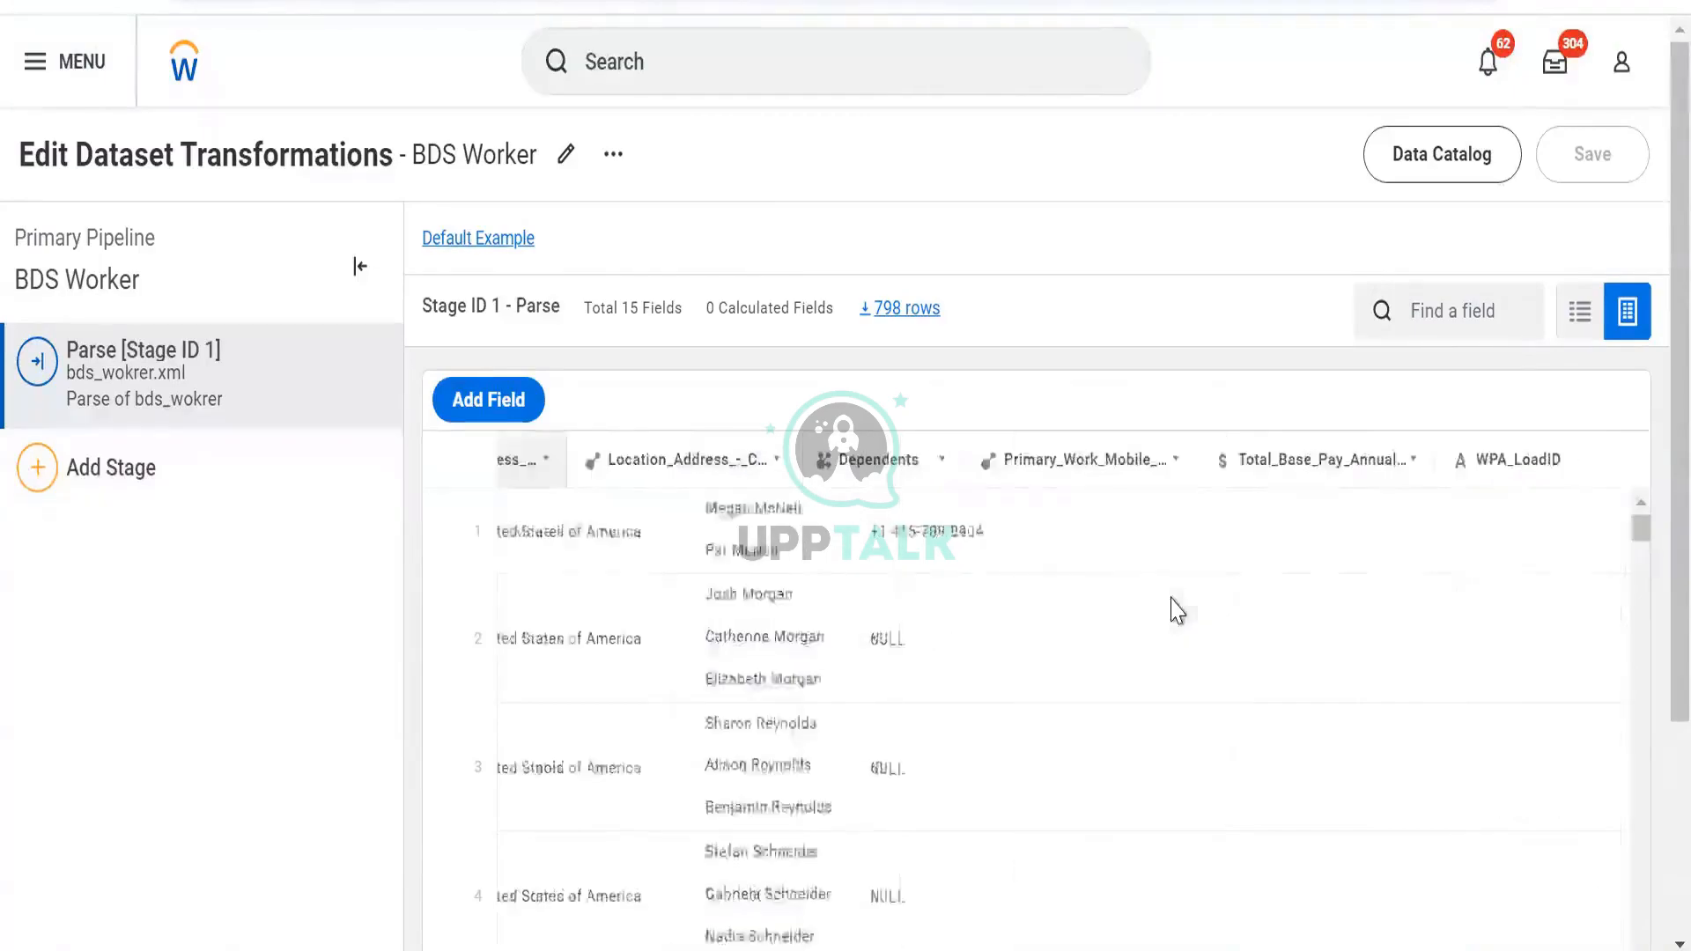
scroll(1176, 611, left, 10)
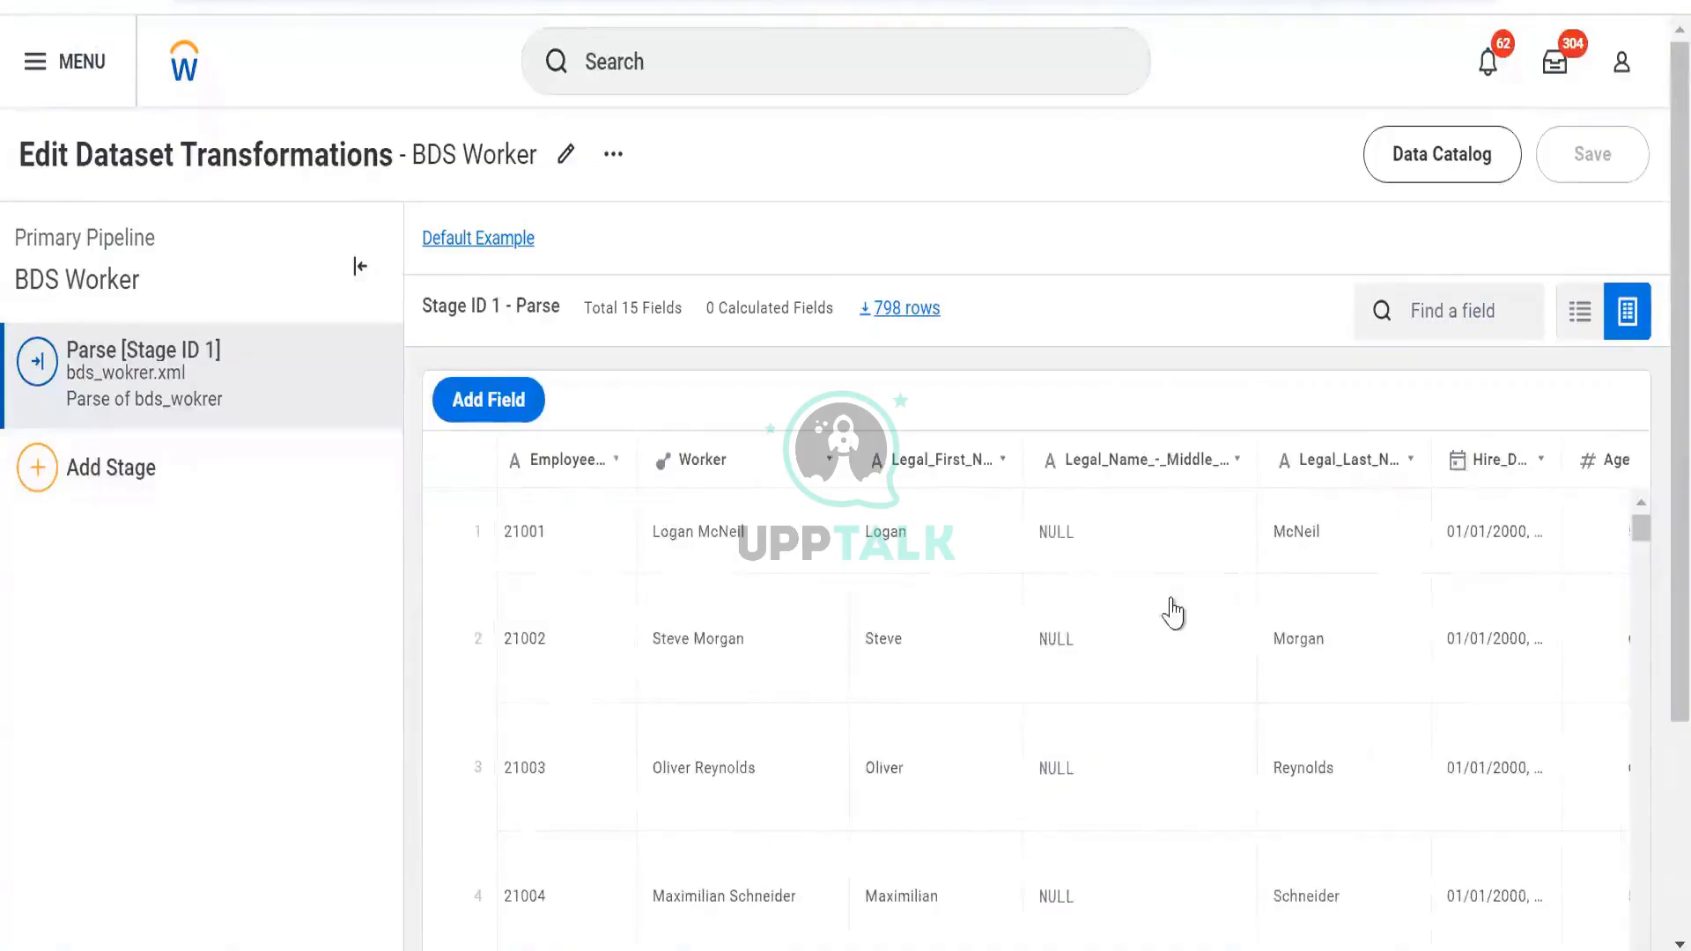
scroll(1172, 611, right, 2)
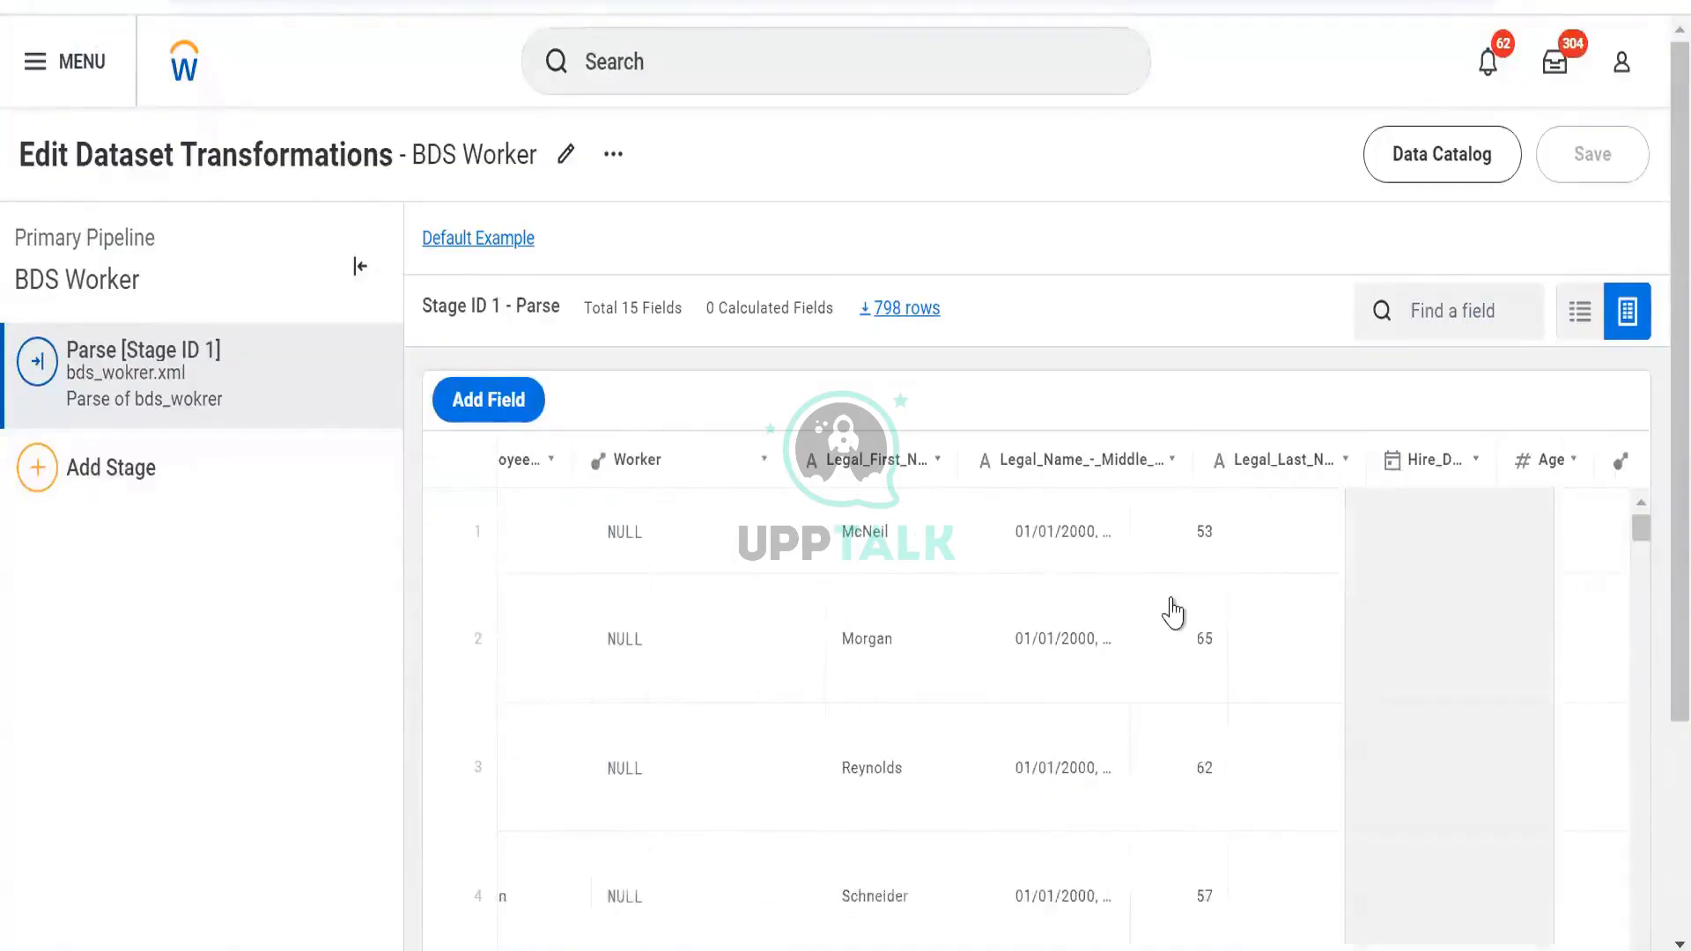
scroll(1172, 612, right, 3)
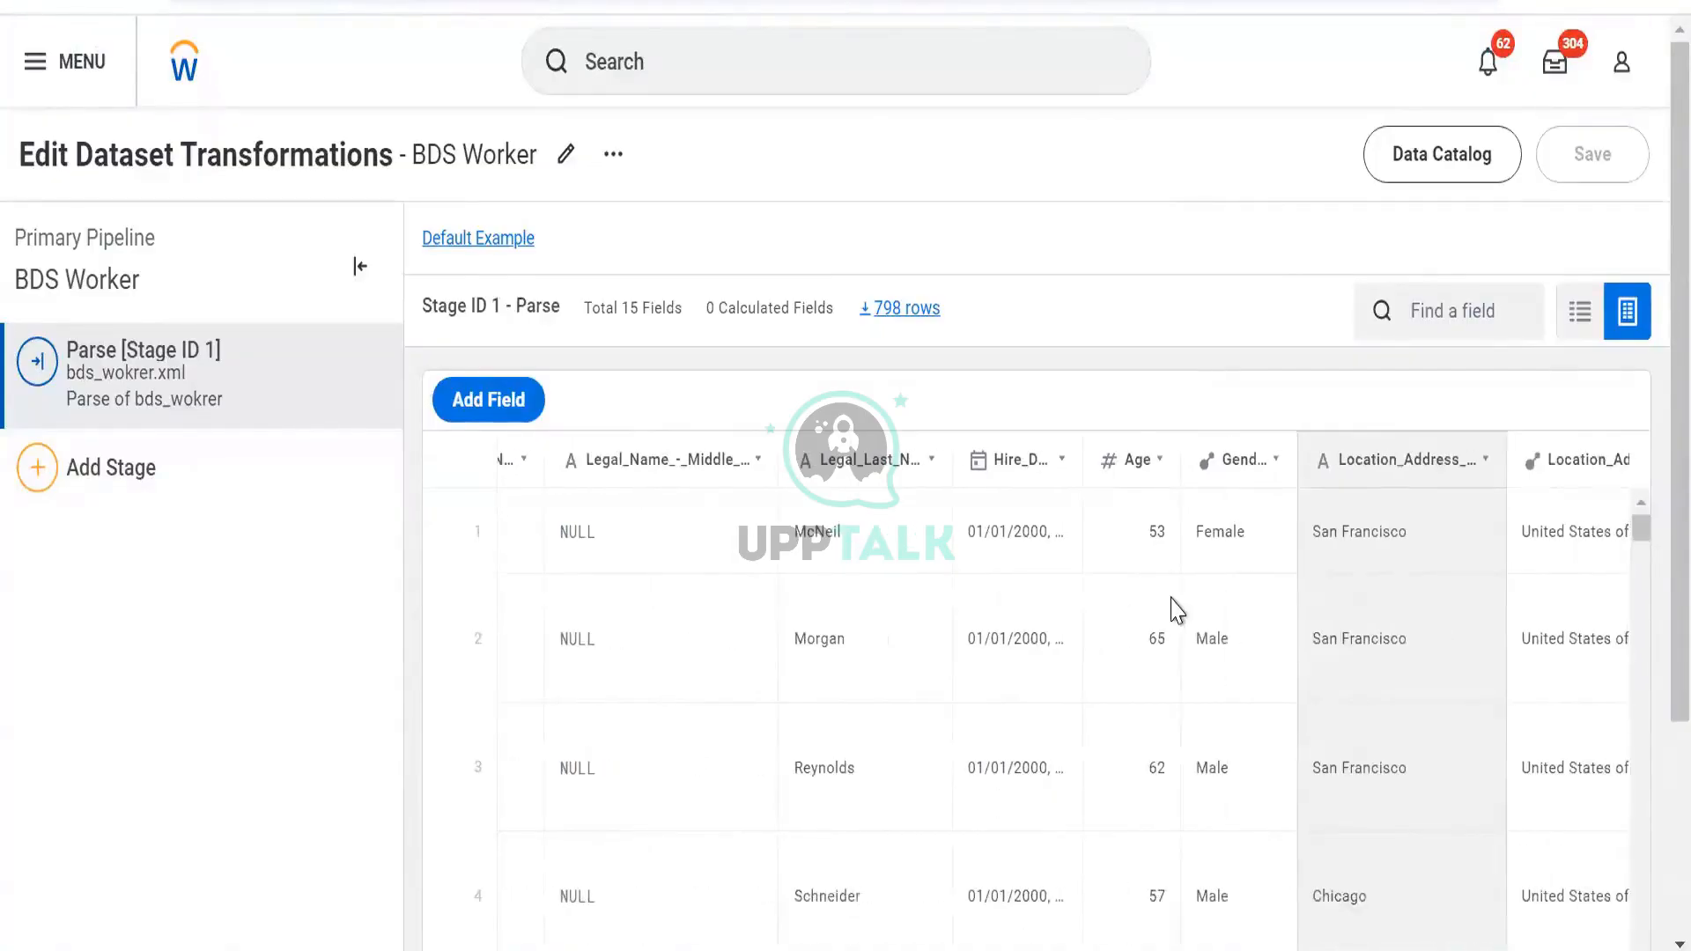
scroll(1176, 610, right, 2)
scroll(1178, 609, right, 2)
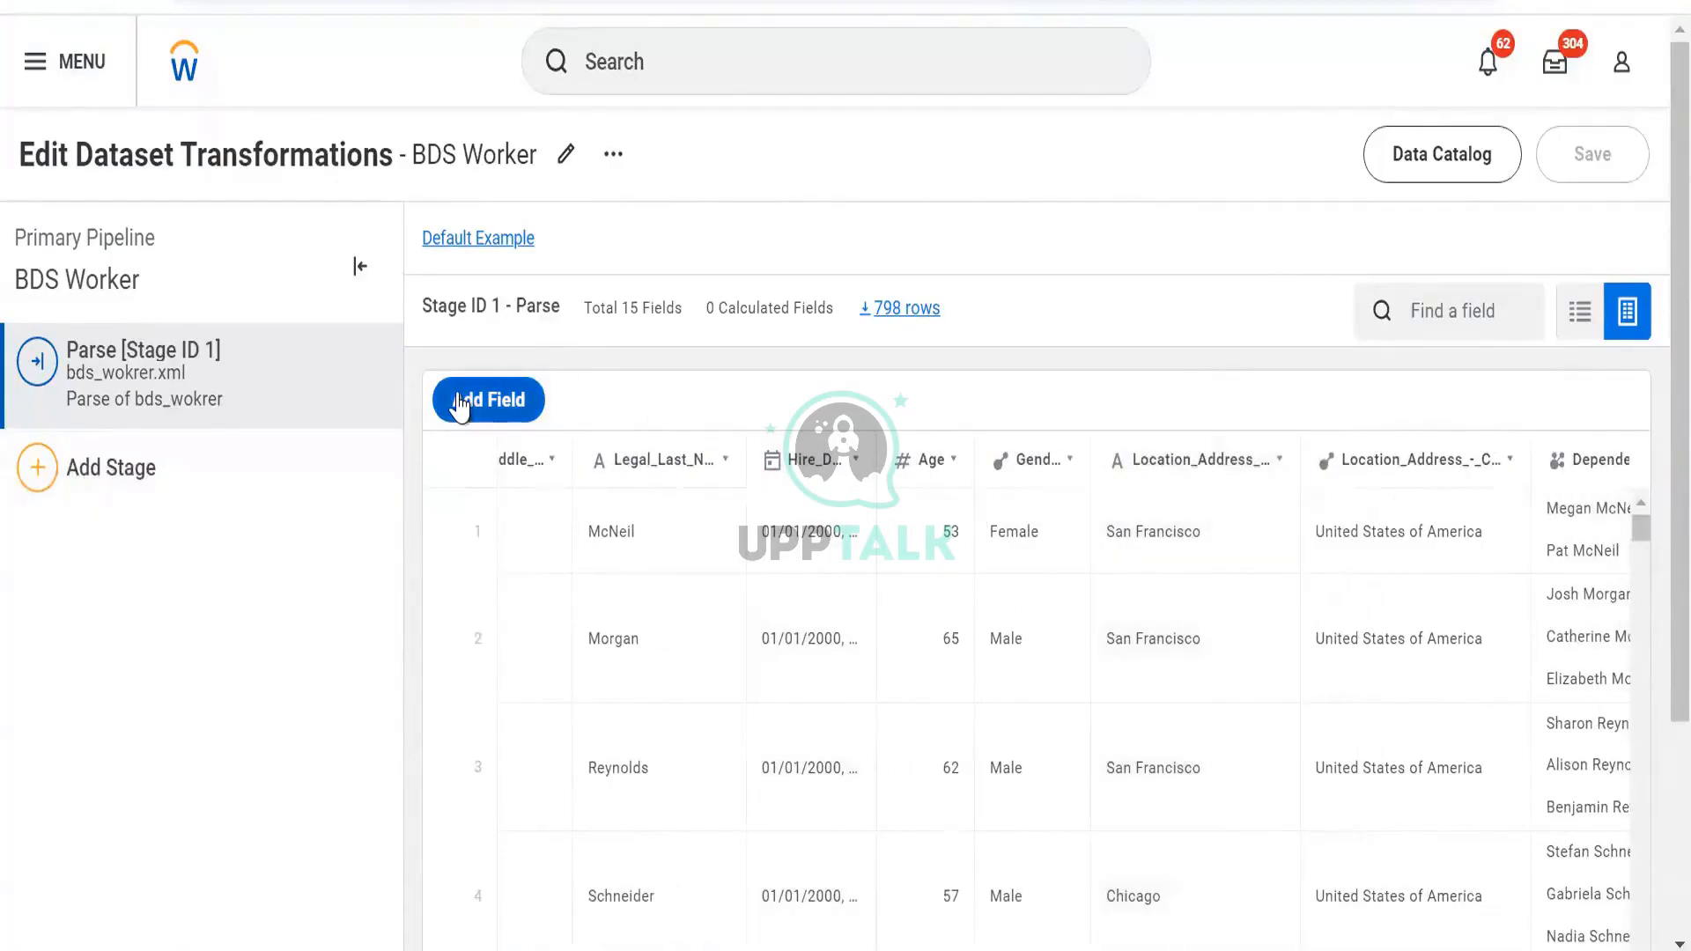
Add a New_Field calculated field to the Parse stage and expand its expression editor
click(144, 474)
click(487, 399)
click(1292, 401)
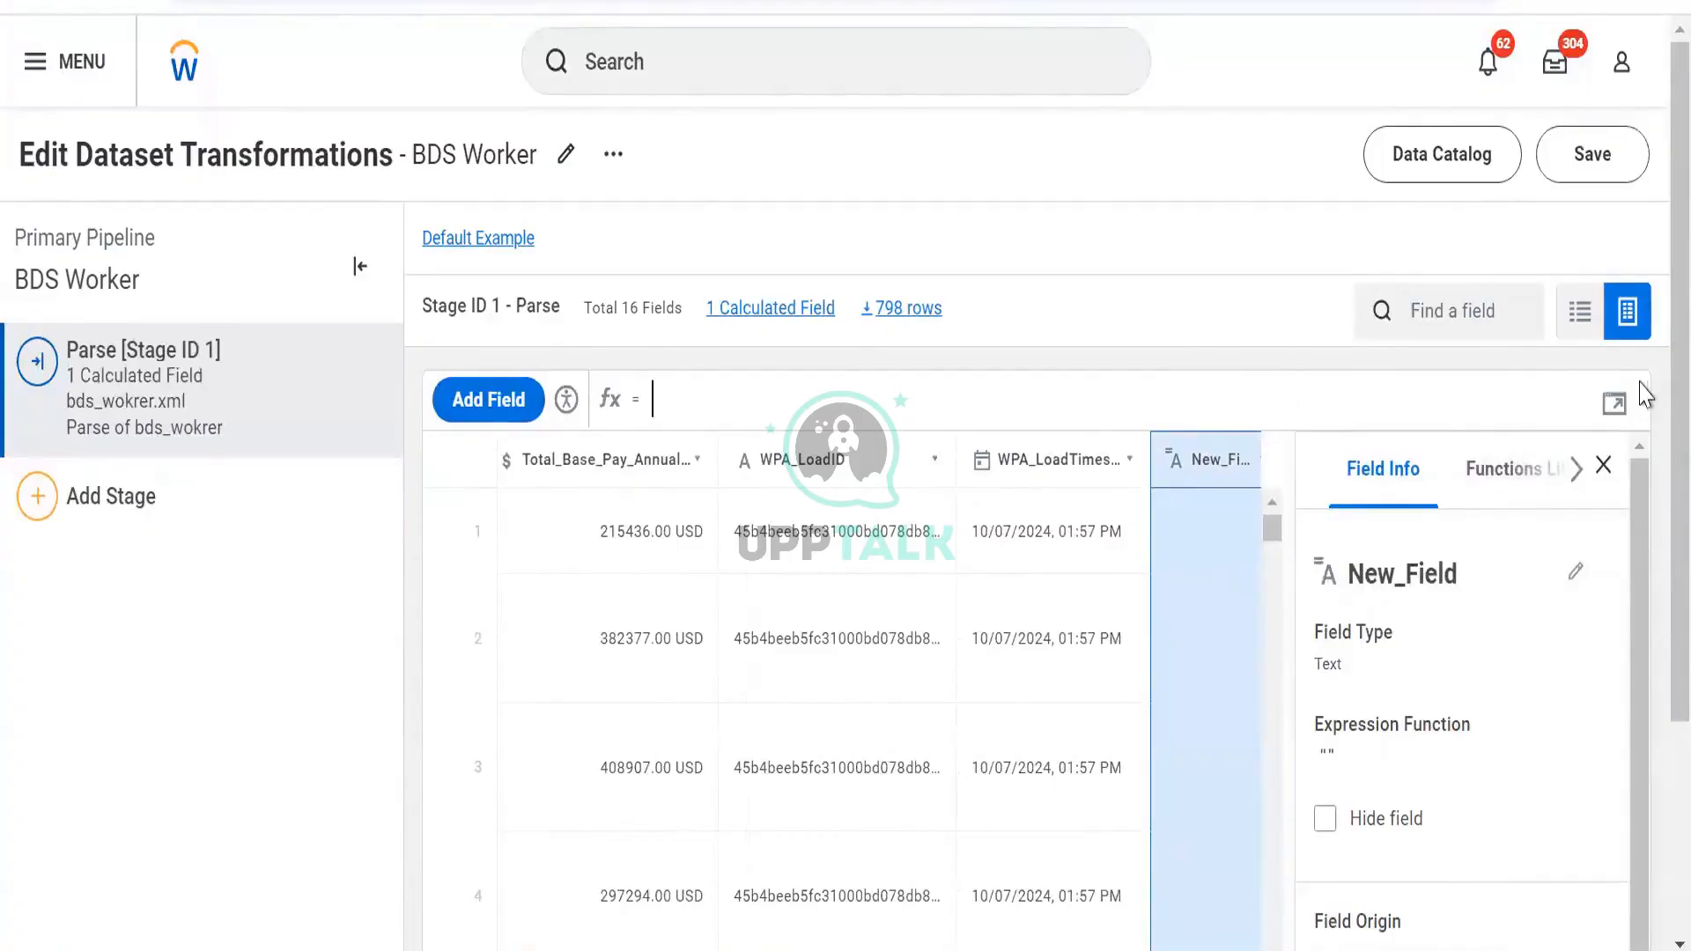
click(1615, 404)
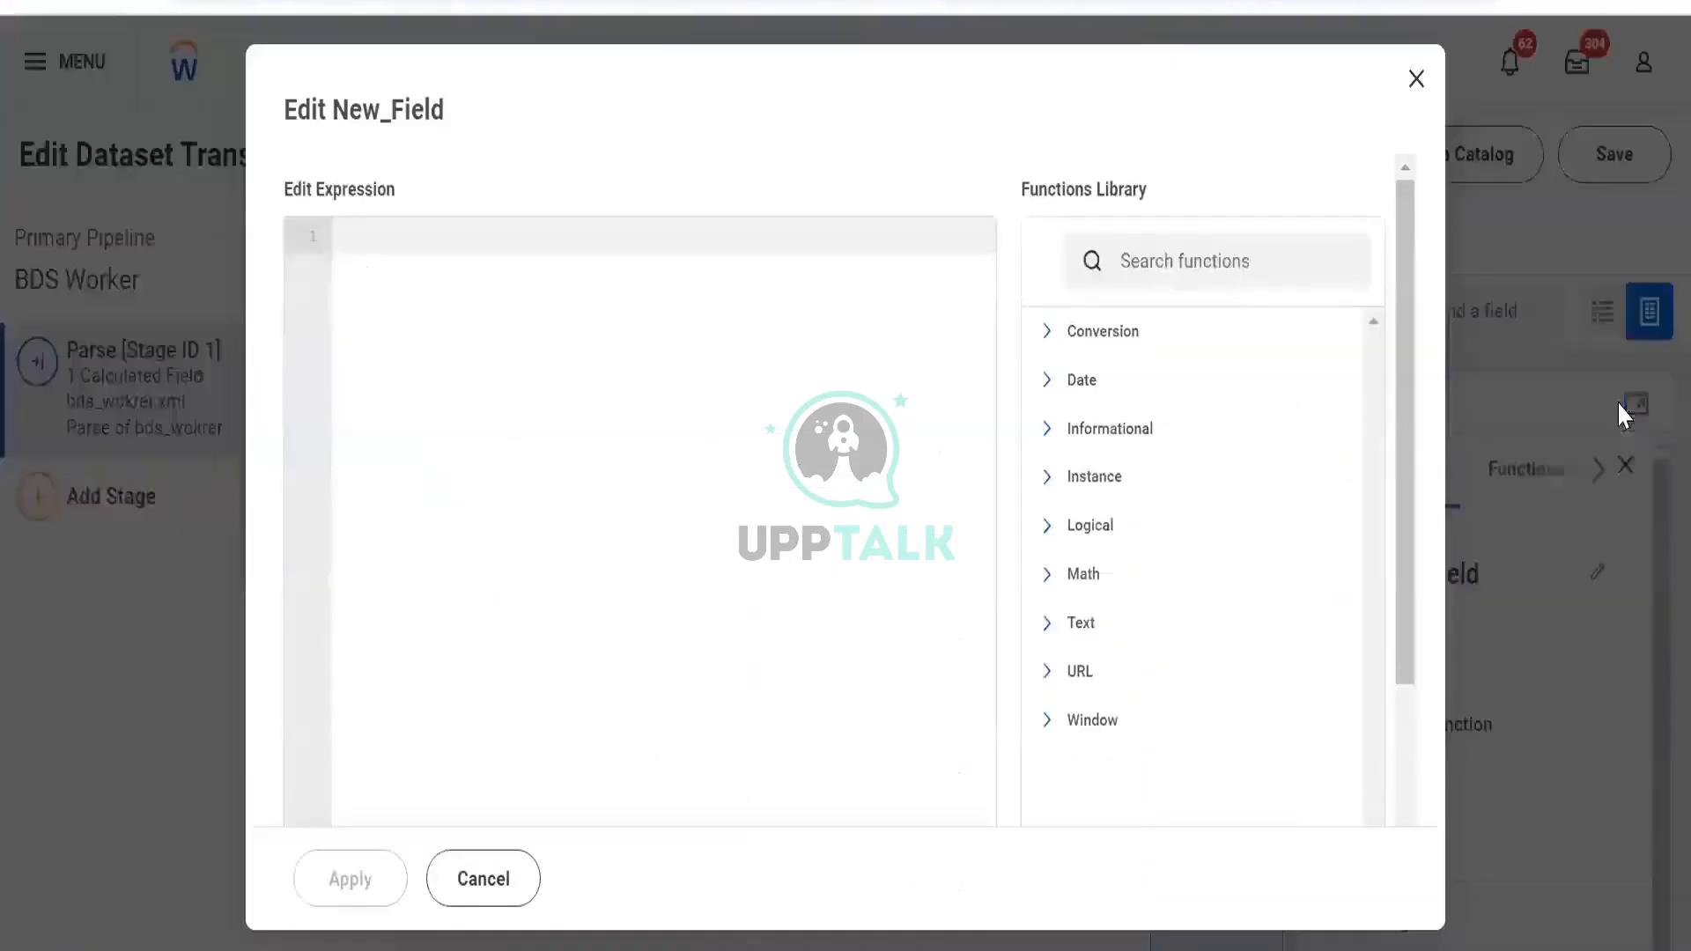
Write the first lines of the expression: CASE WHEN [Age] < 40 then 0
text(case)
key(Return)
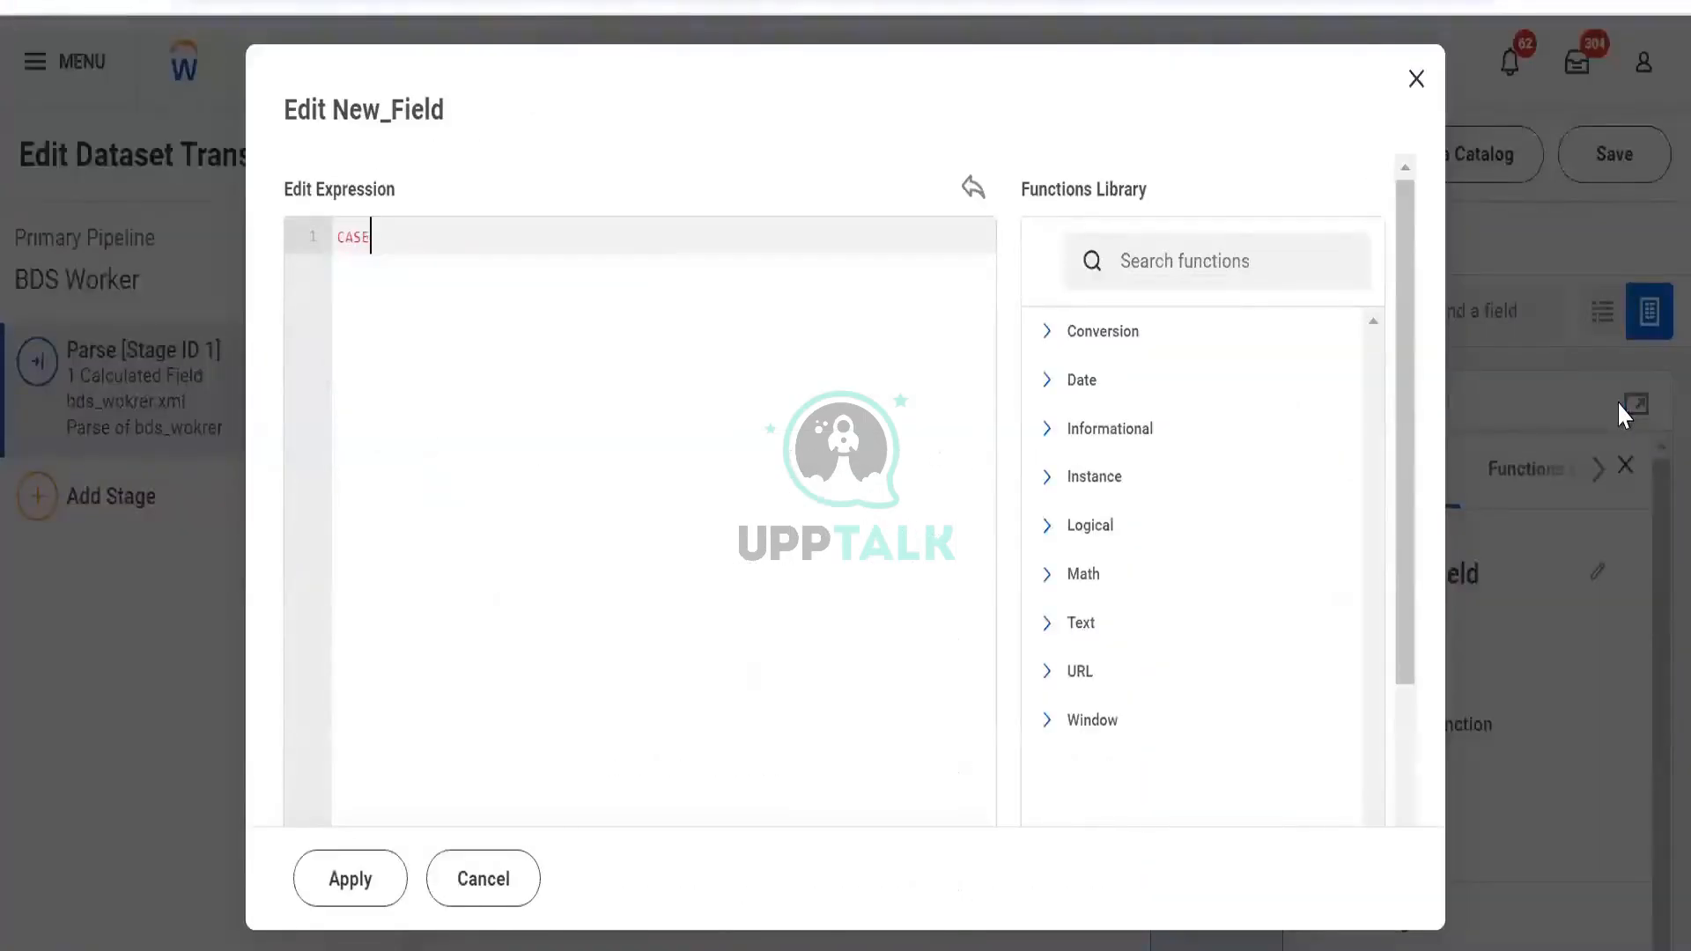
key(Return)
text(when)
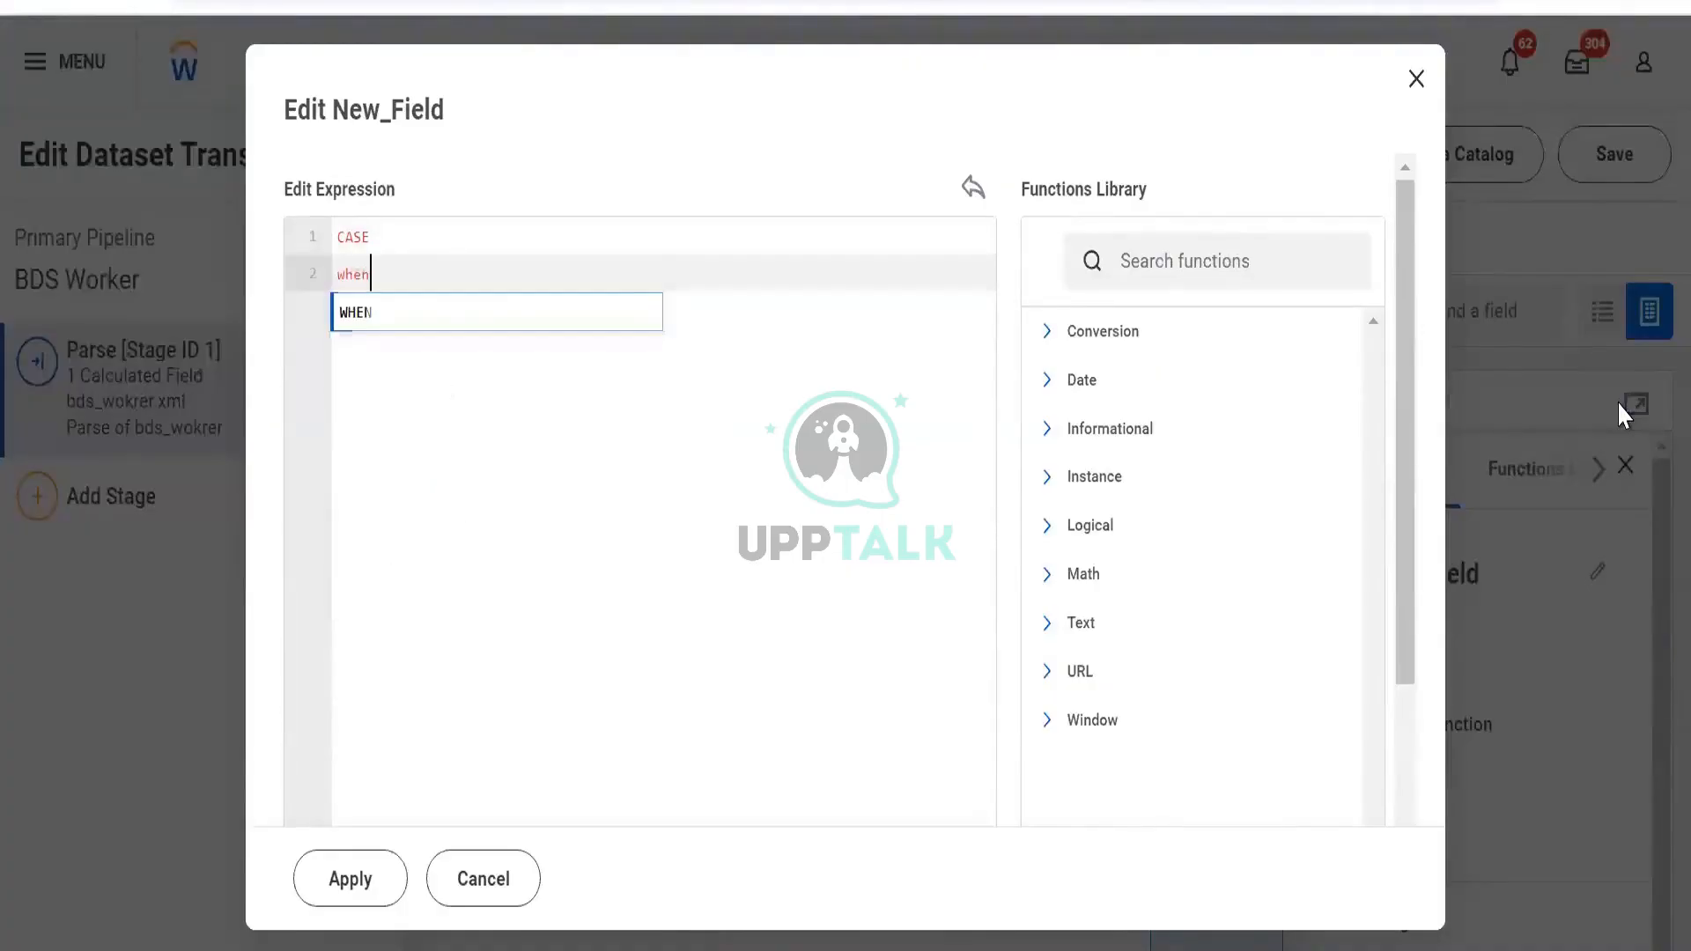
key(Return)
key(Return)
text([age)
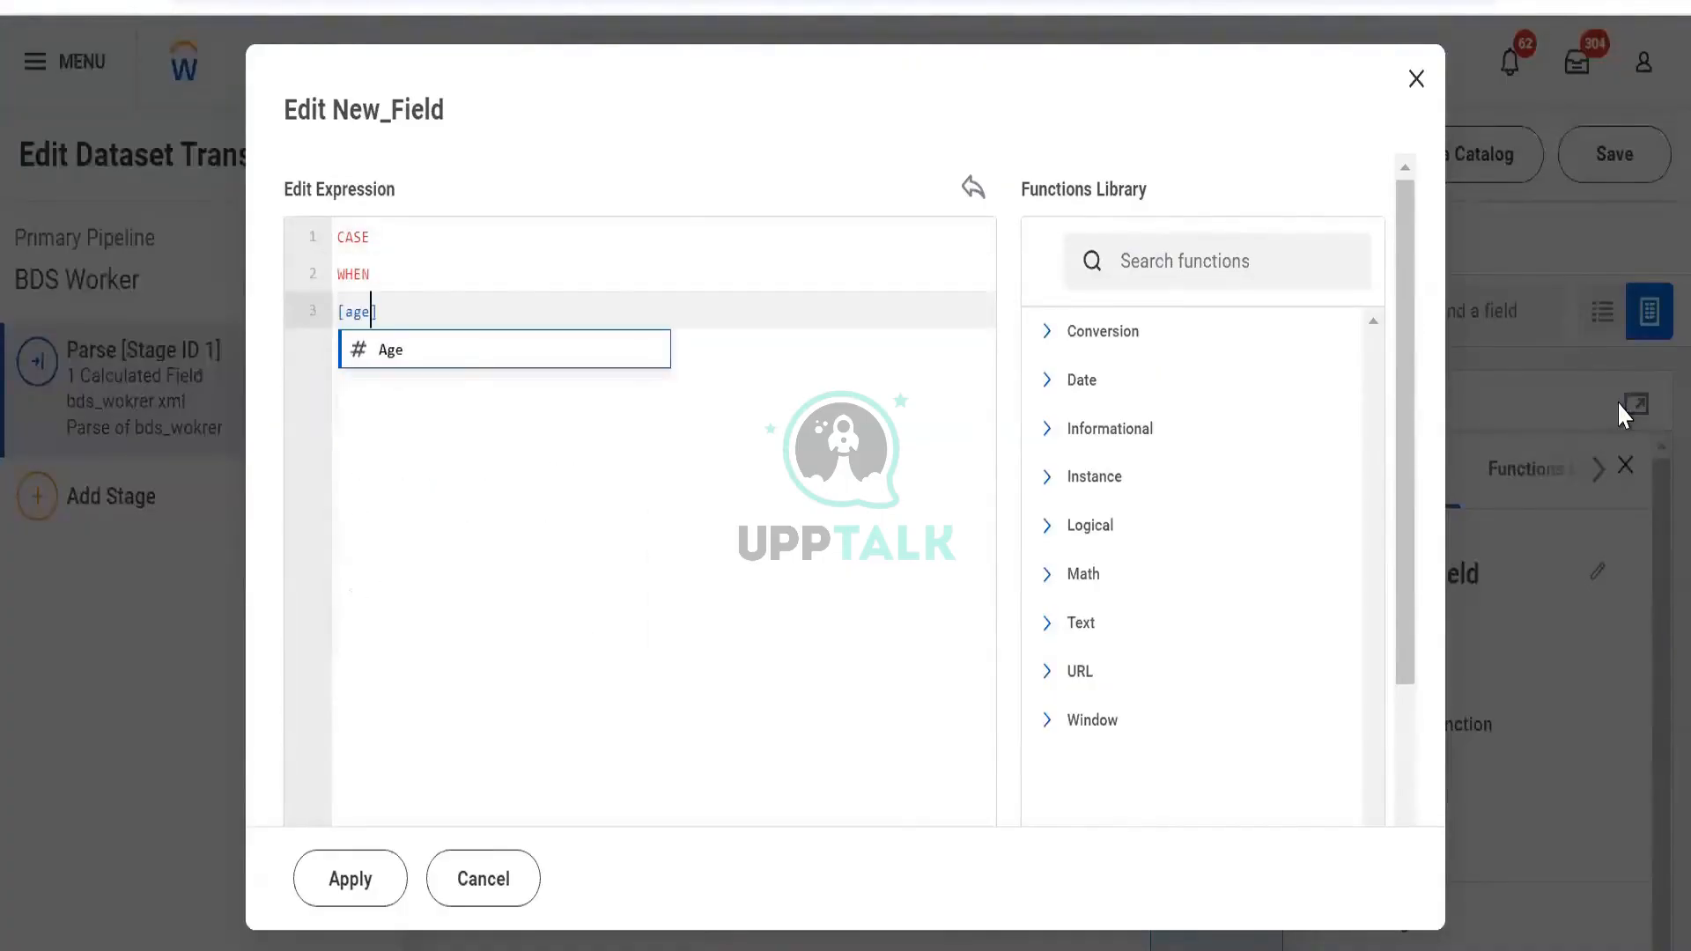
key(Return)
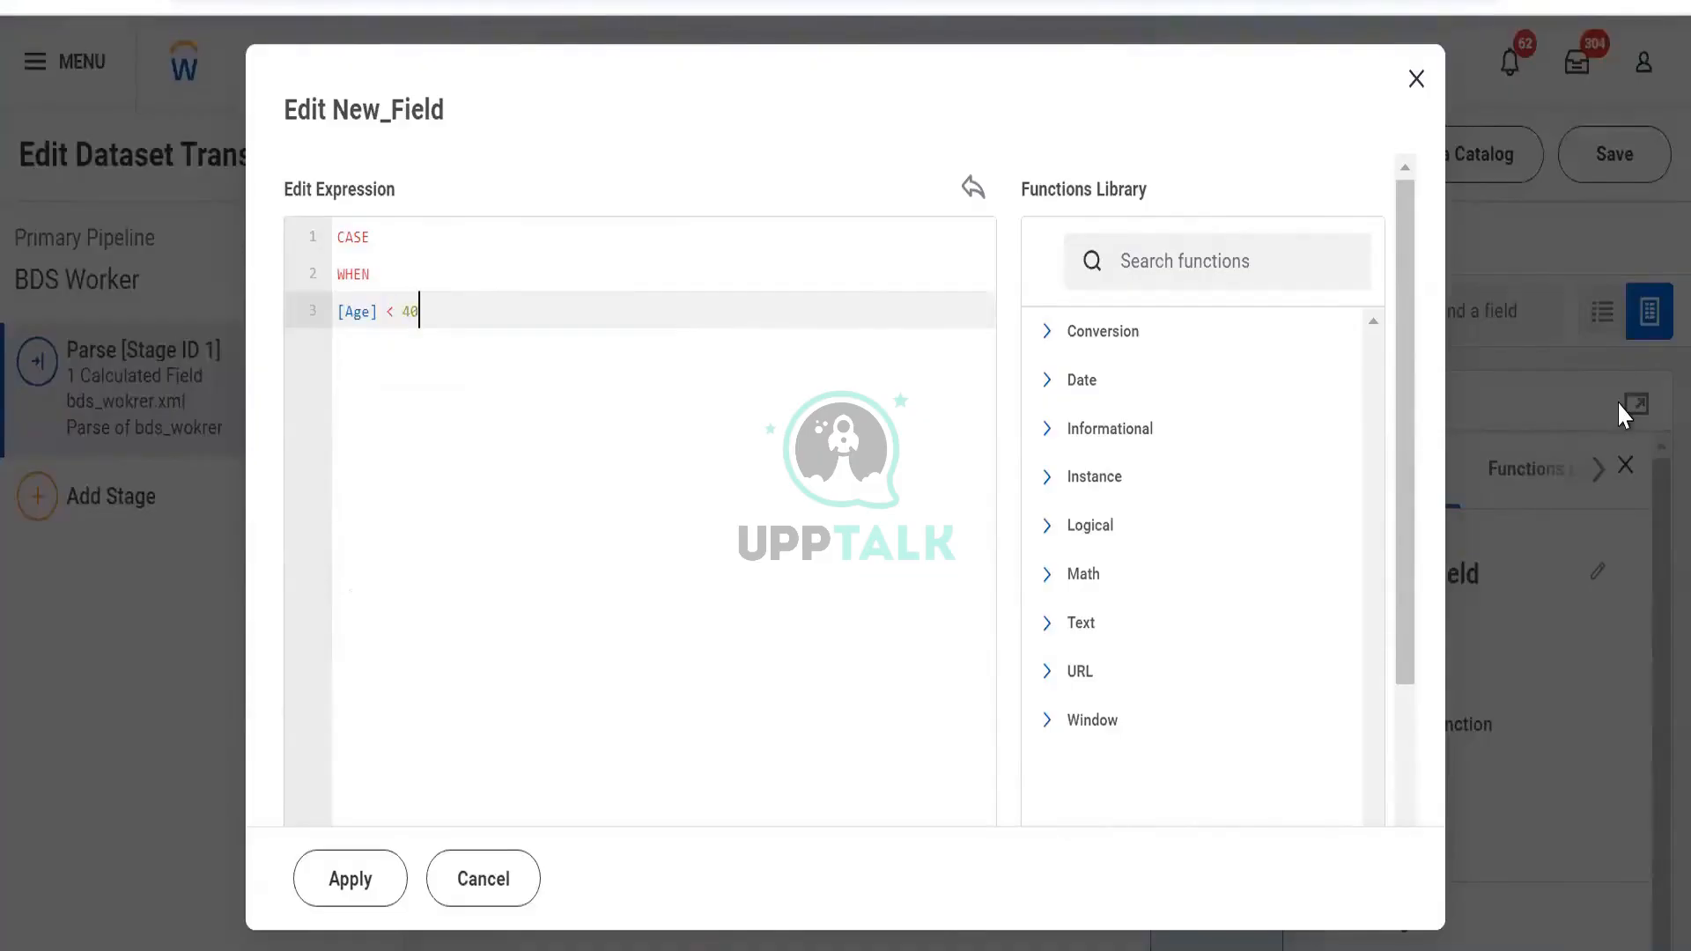
key(Return)
text(t)
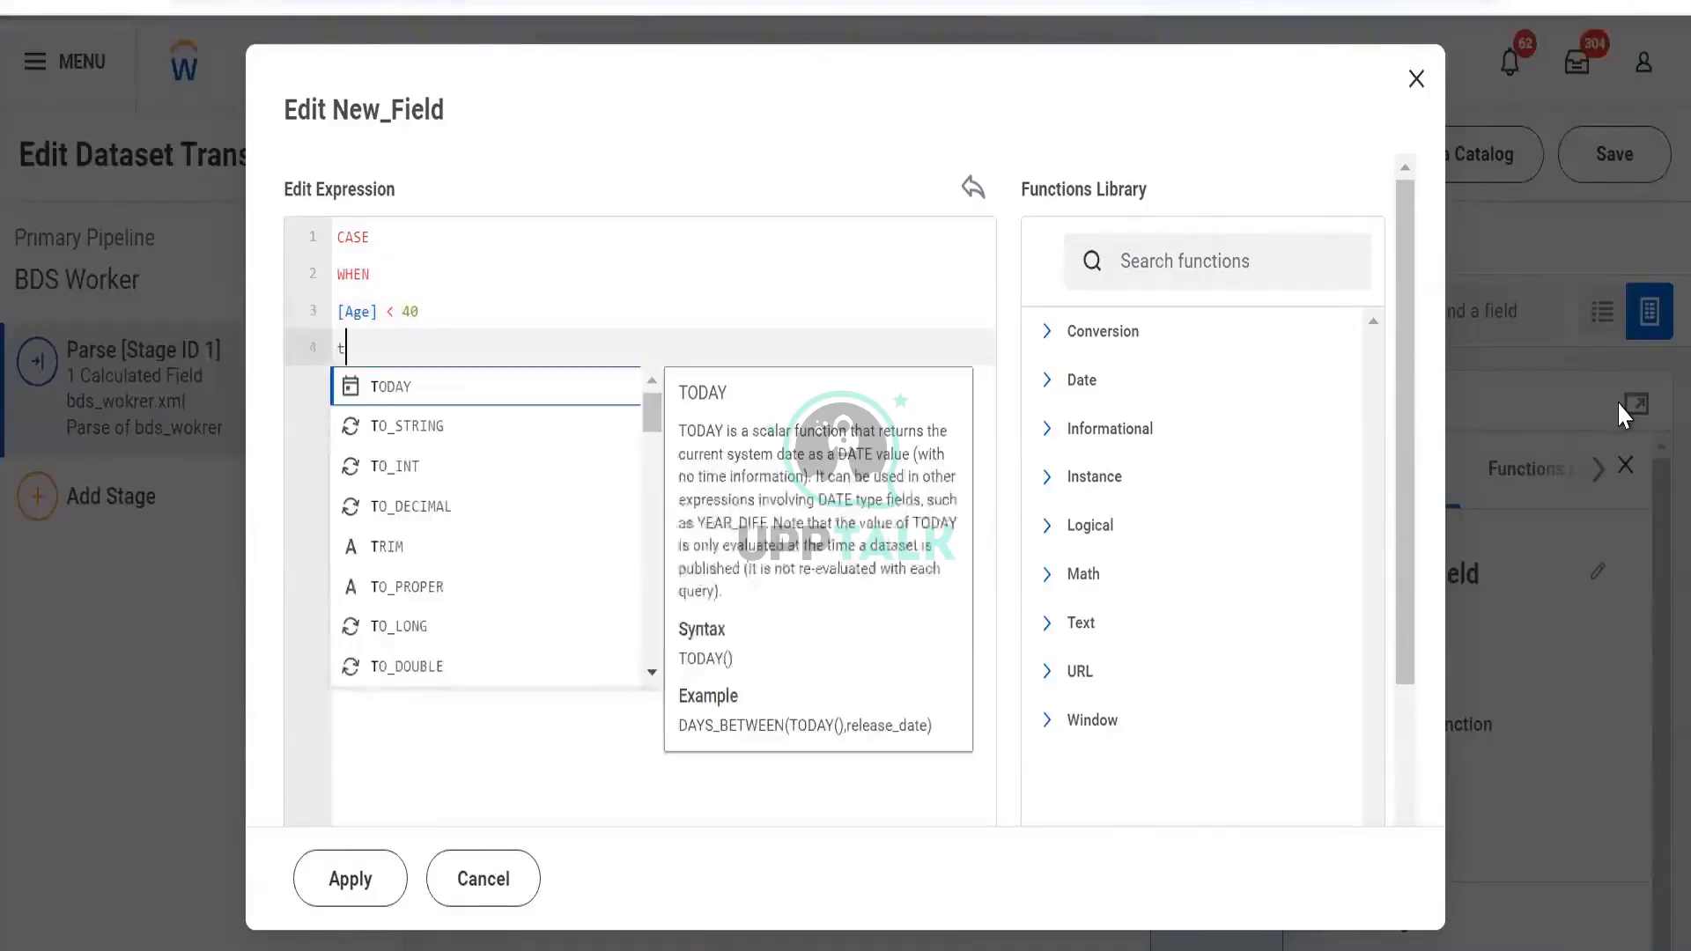
text(hen)
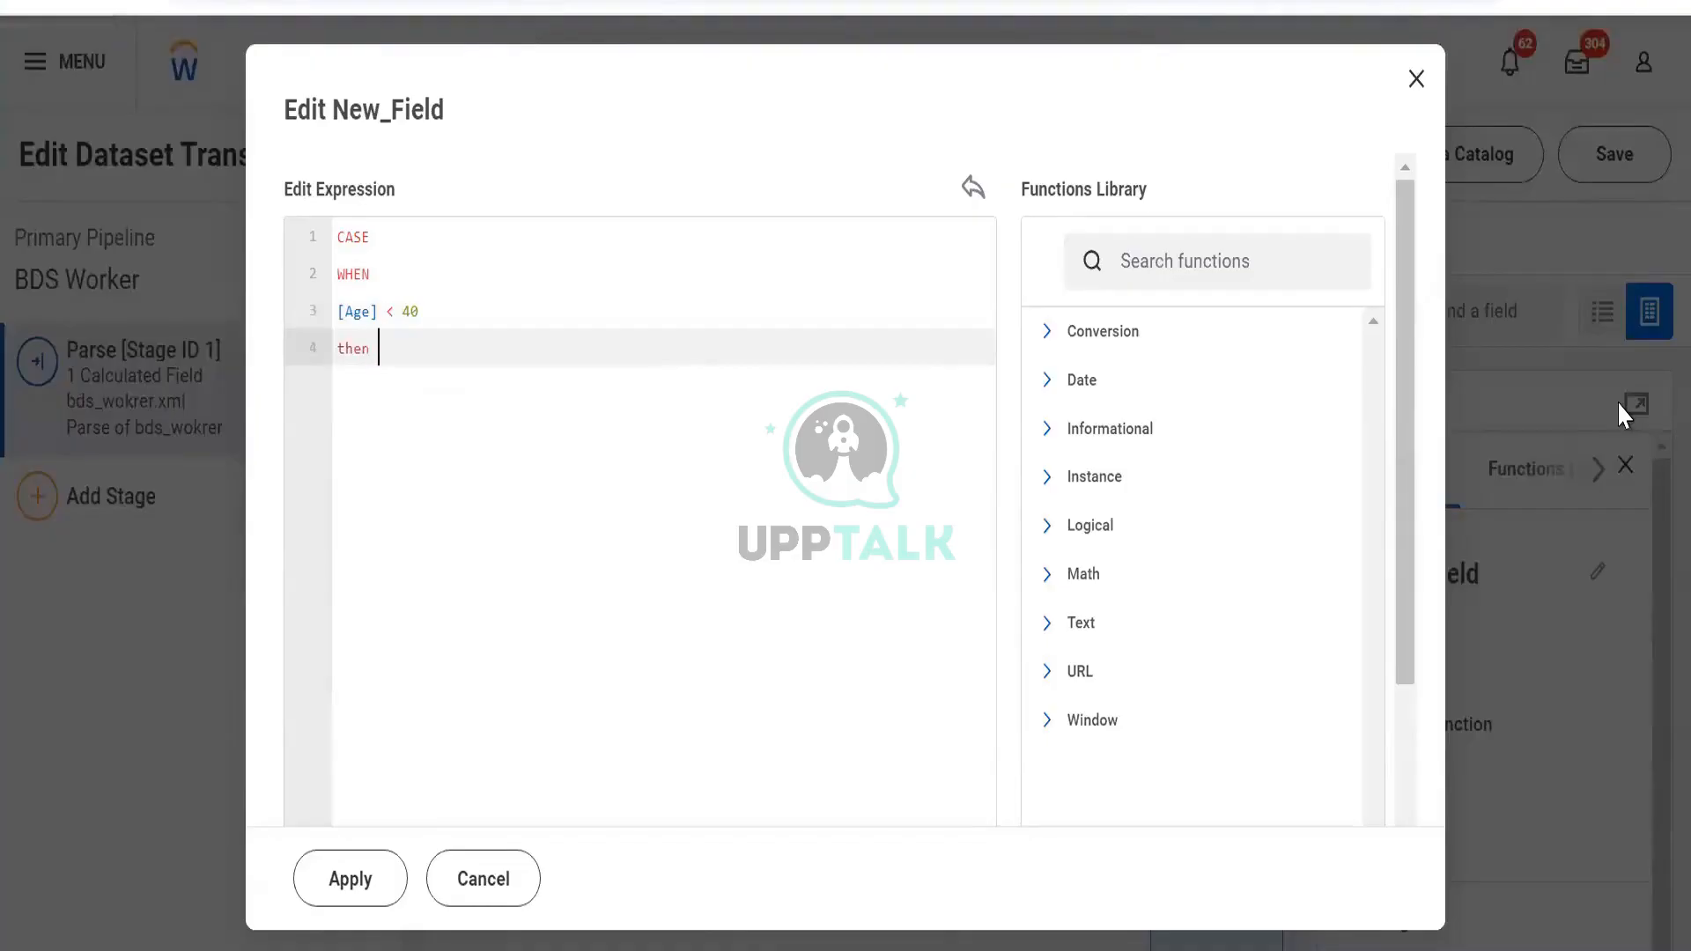
text( 0)
Finish the expression with else 1 end and apply it to New_Field
key(Return)
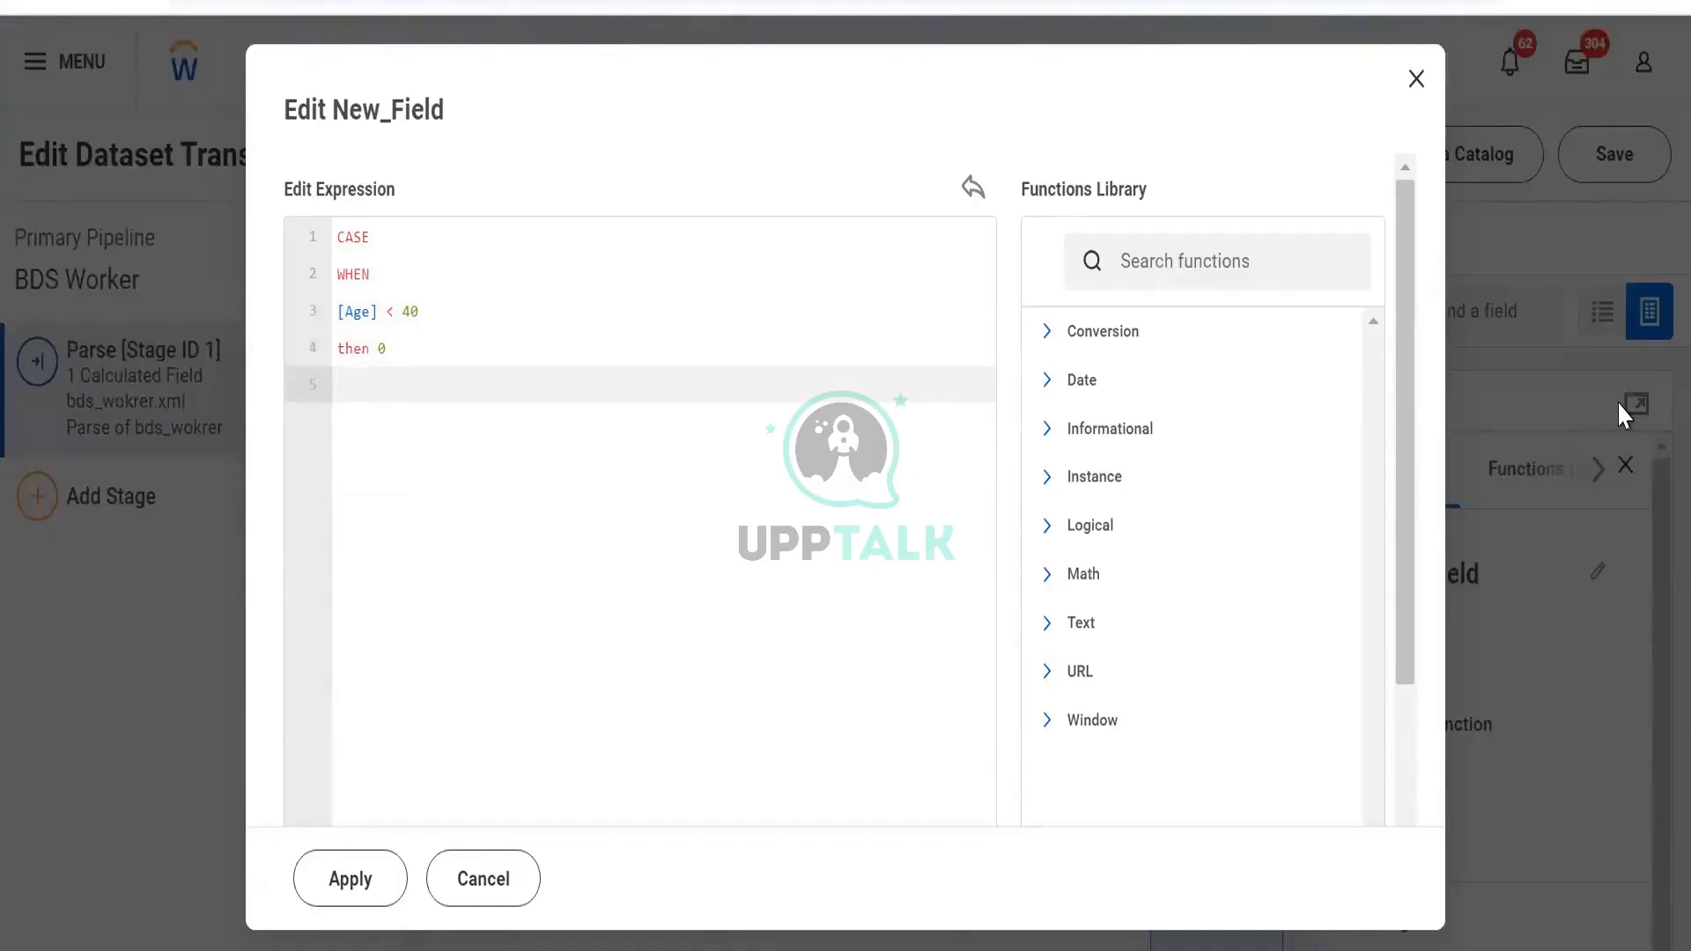
text(else)
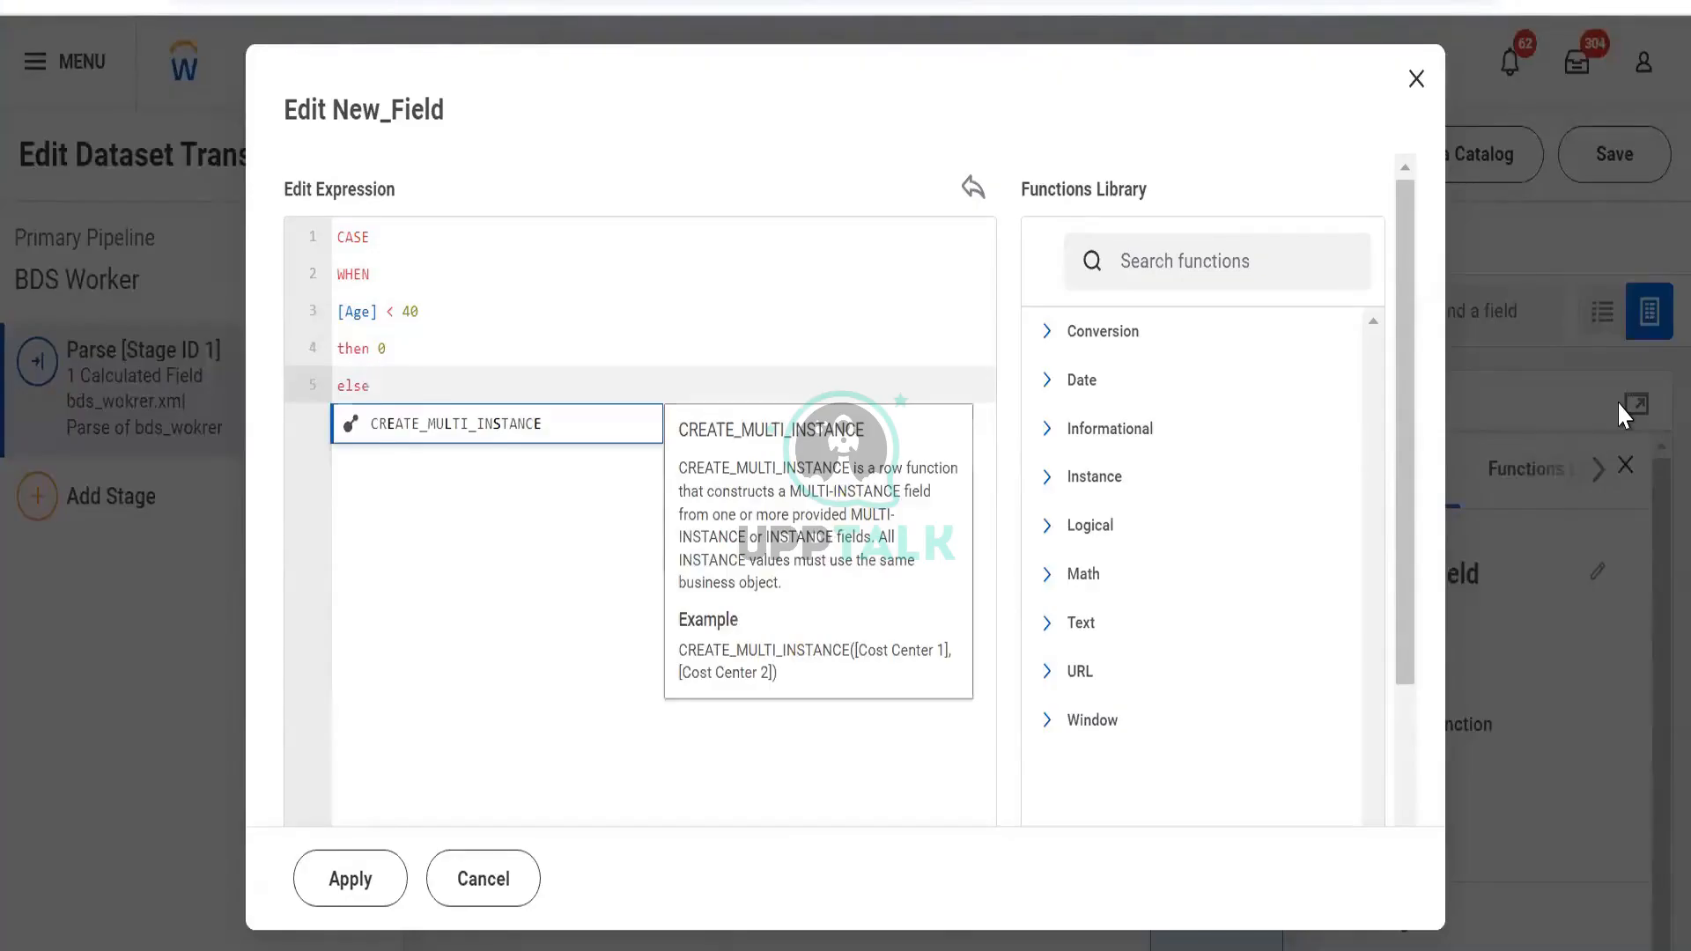
key(Return)
key(ctrl+z)
key(Right)
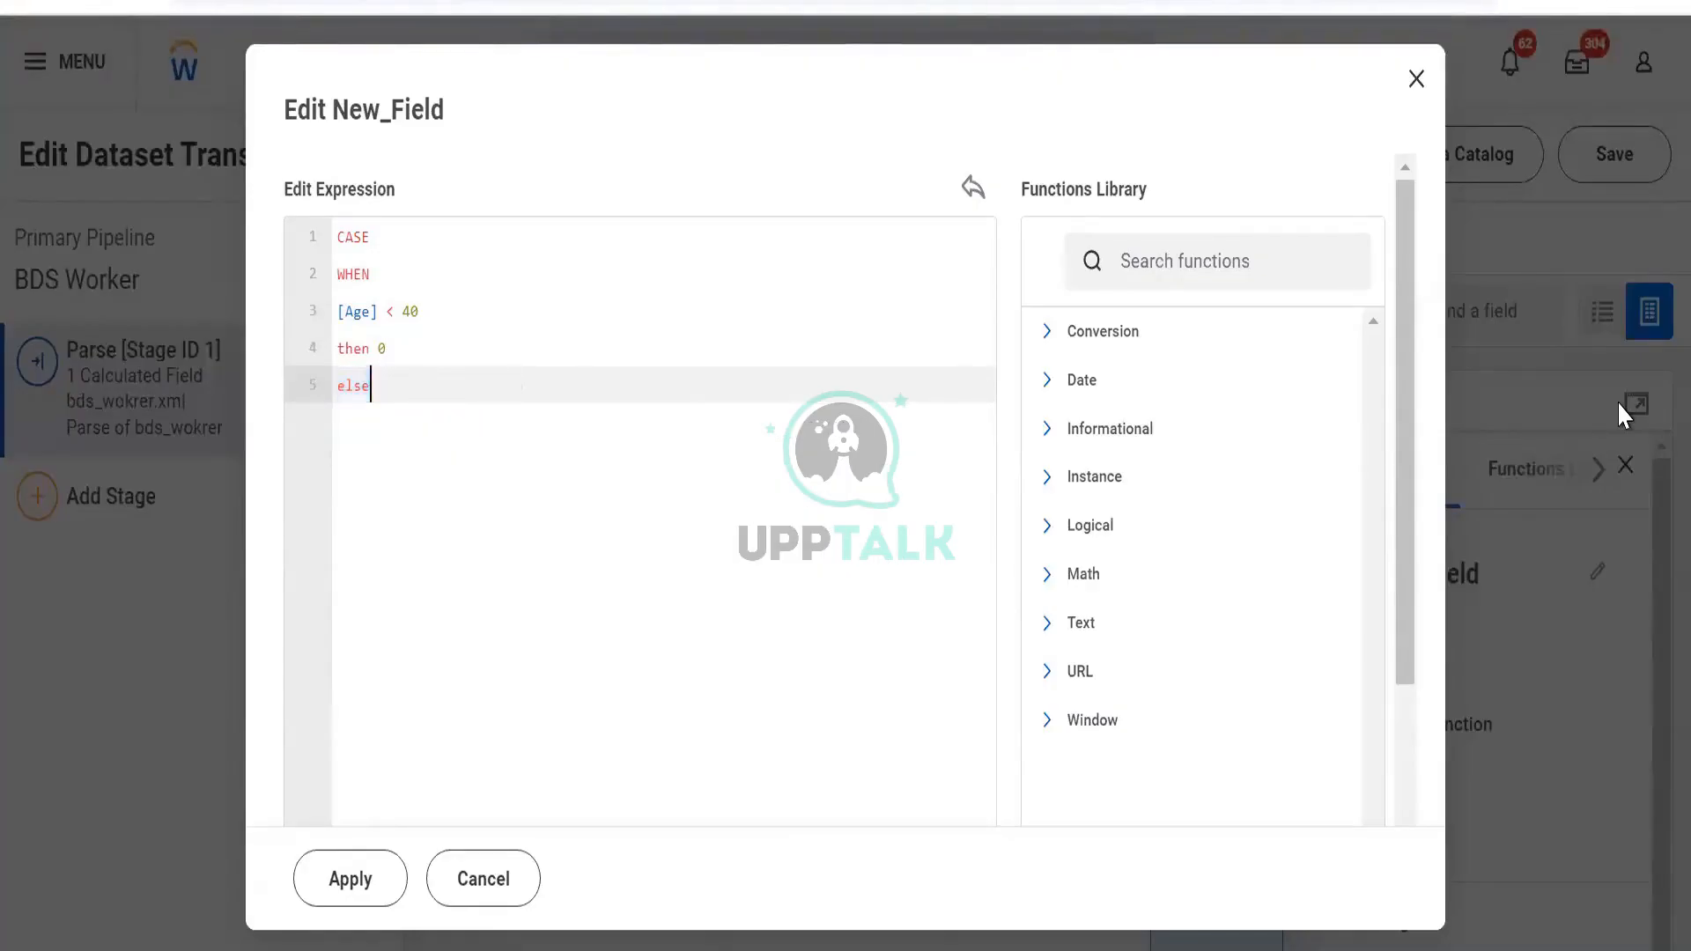
key(Return)
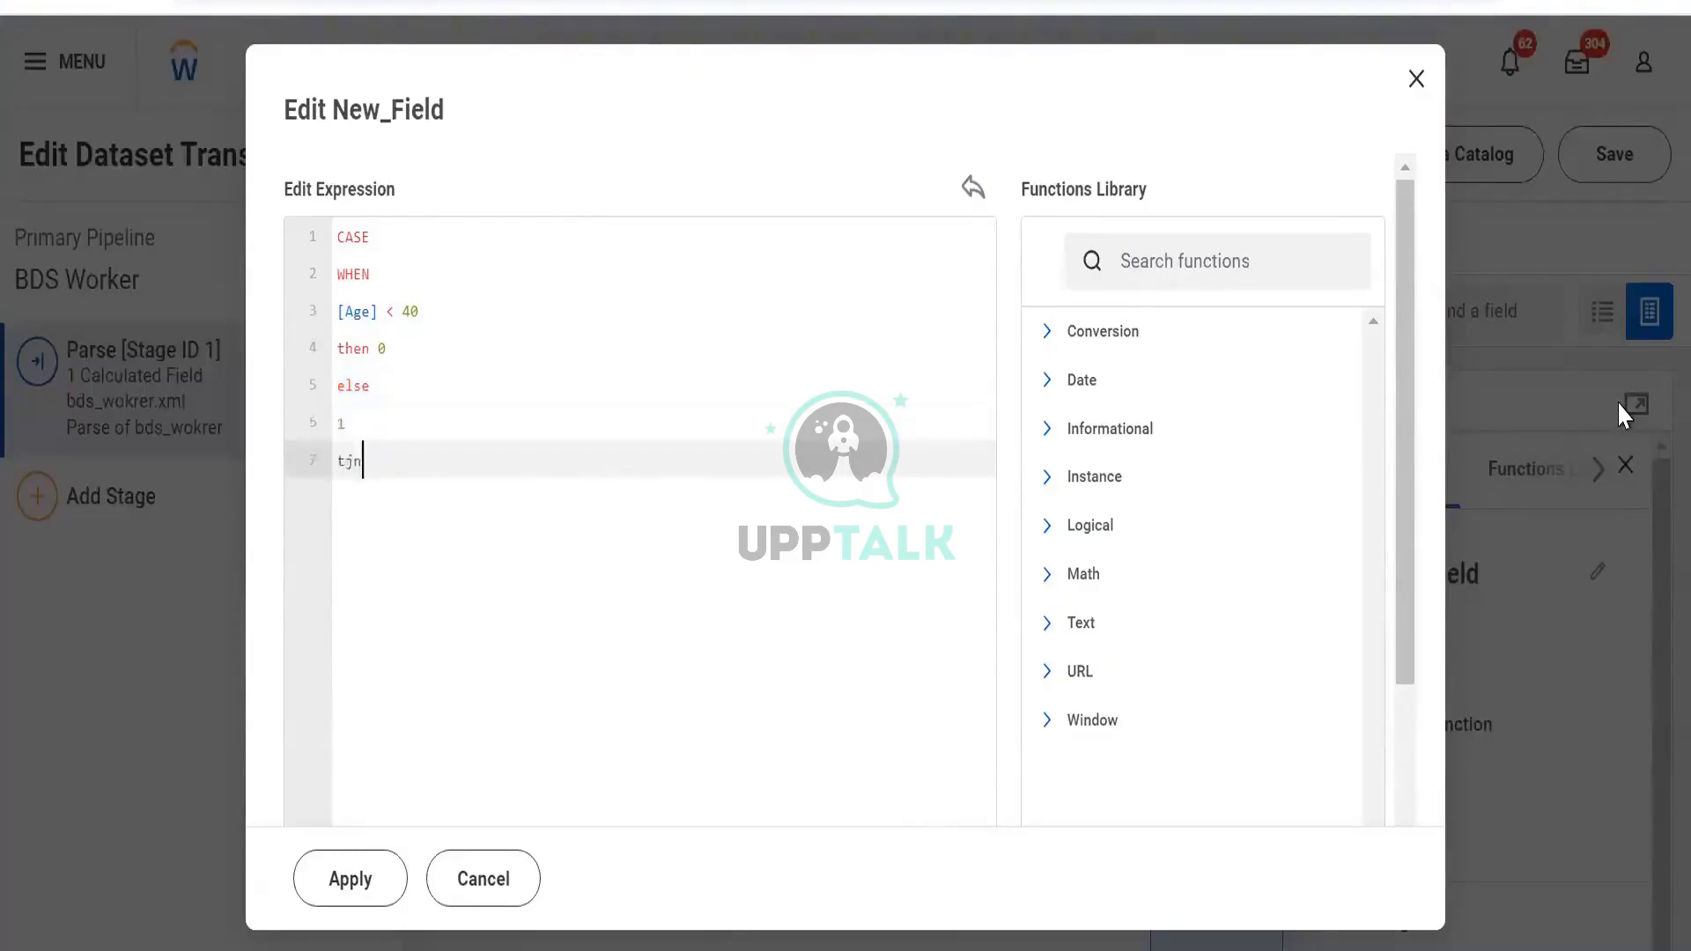
text(1)
key(Return)
text(end)
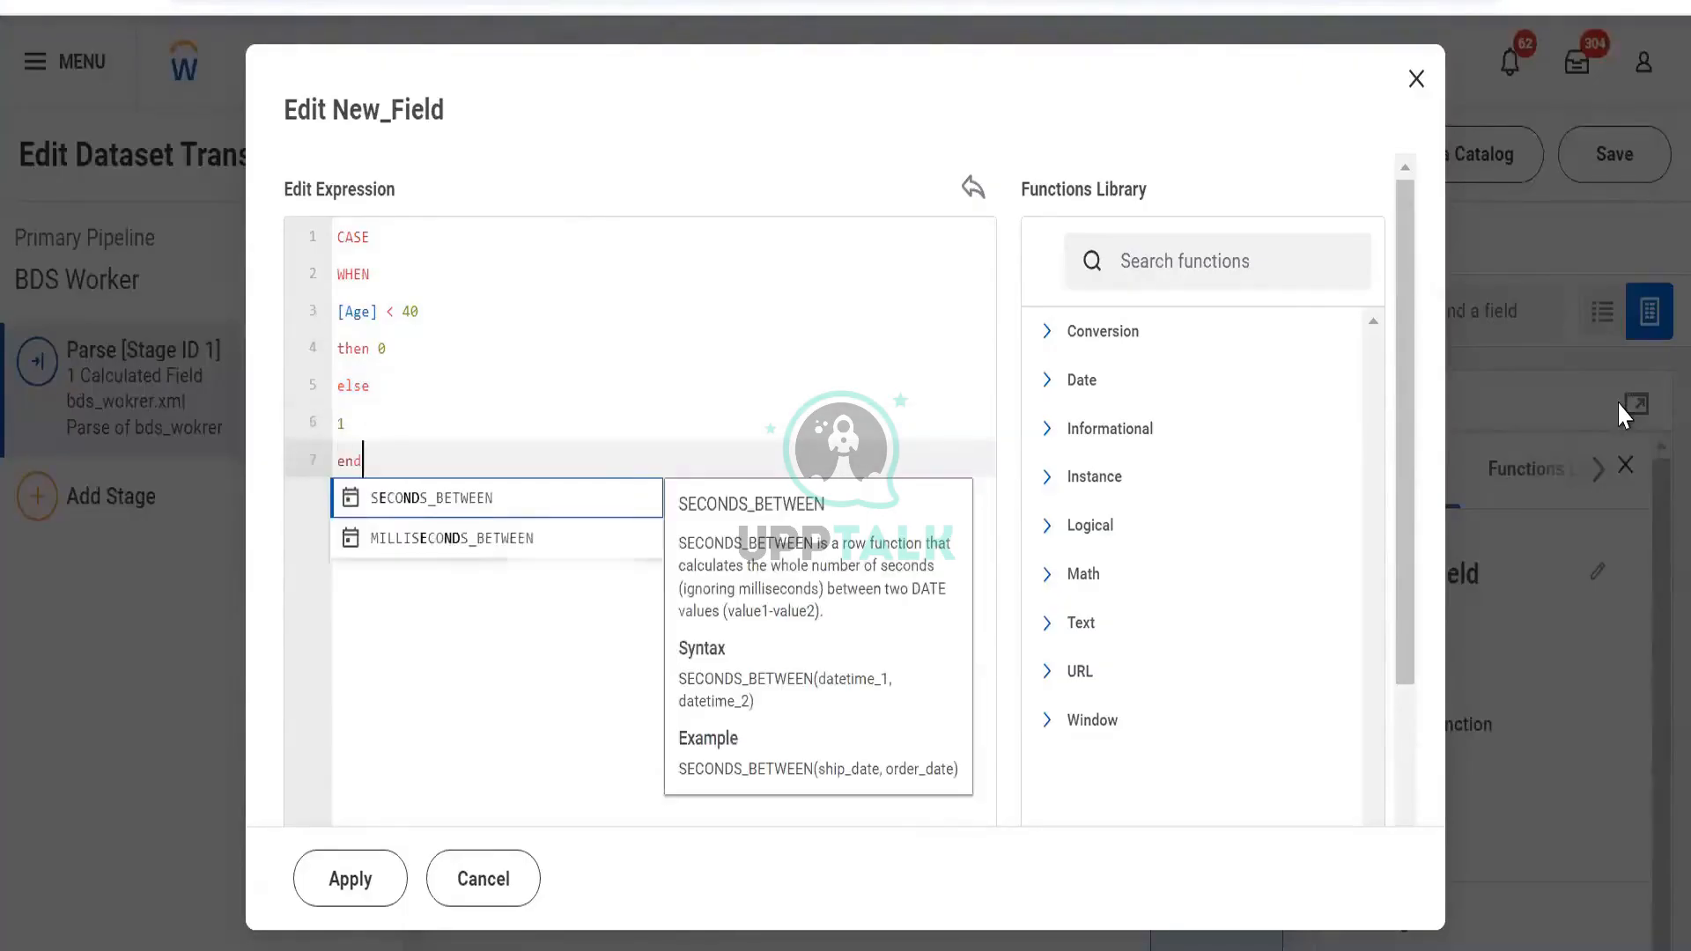
click(572, 602)
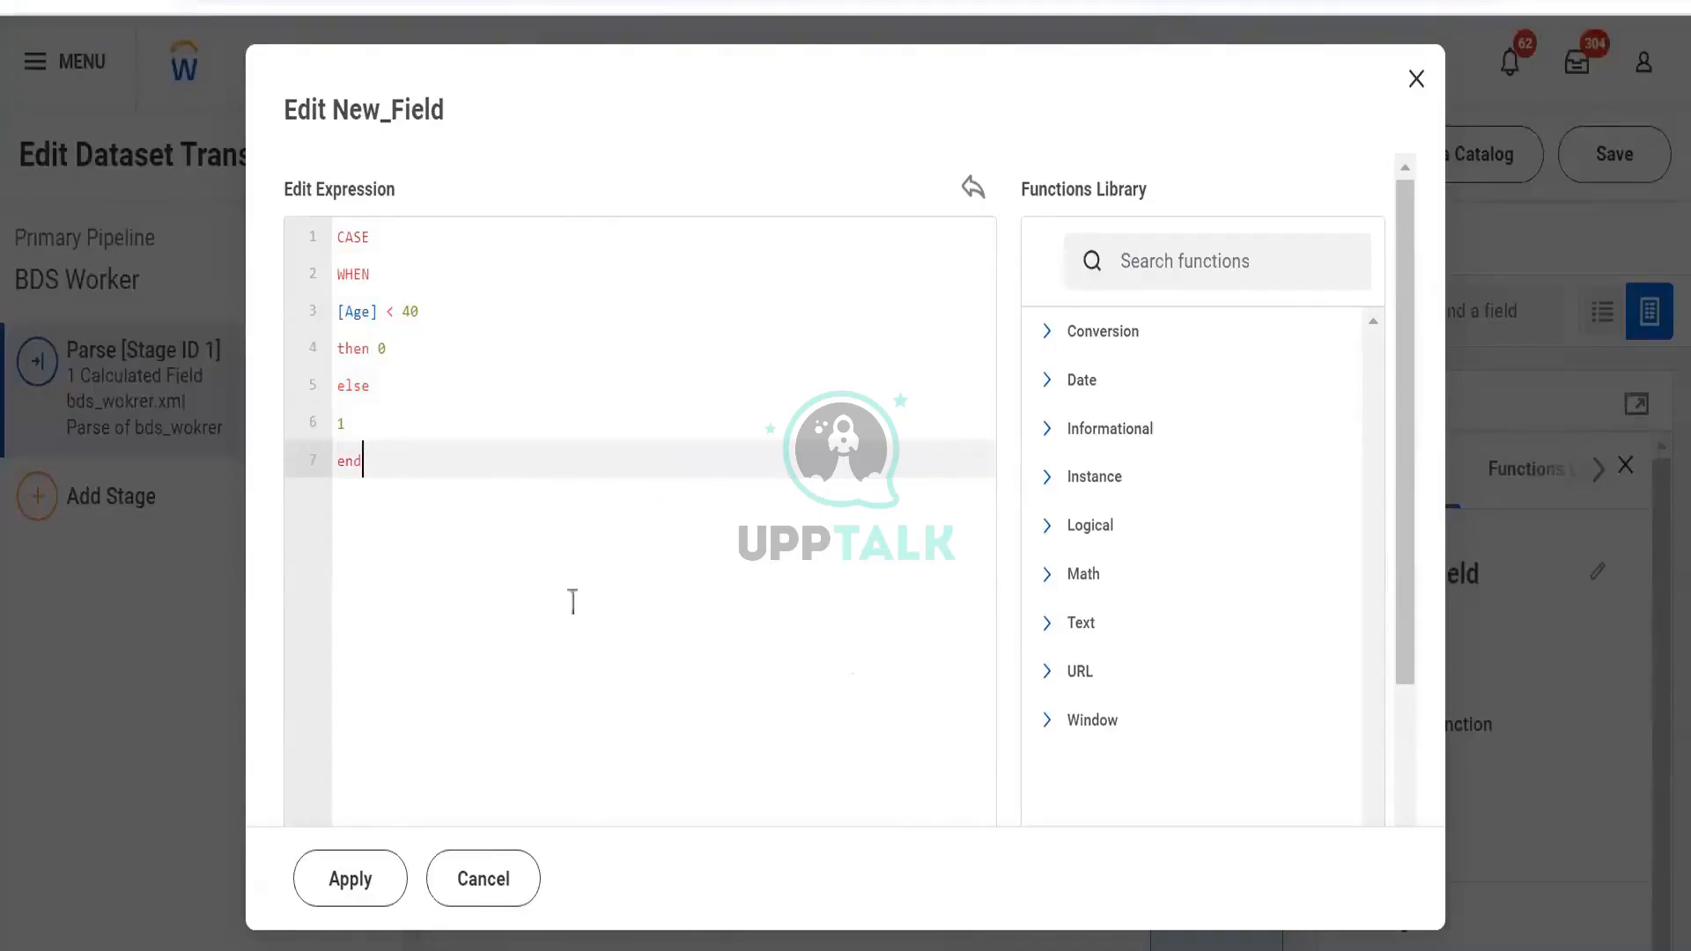
click(382, 349)
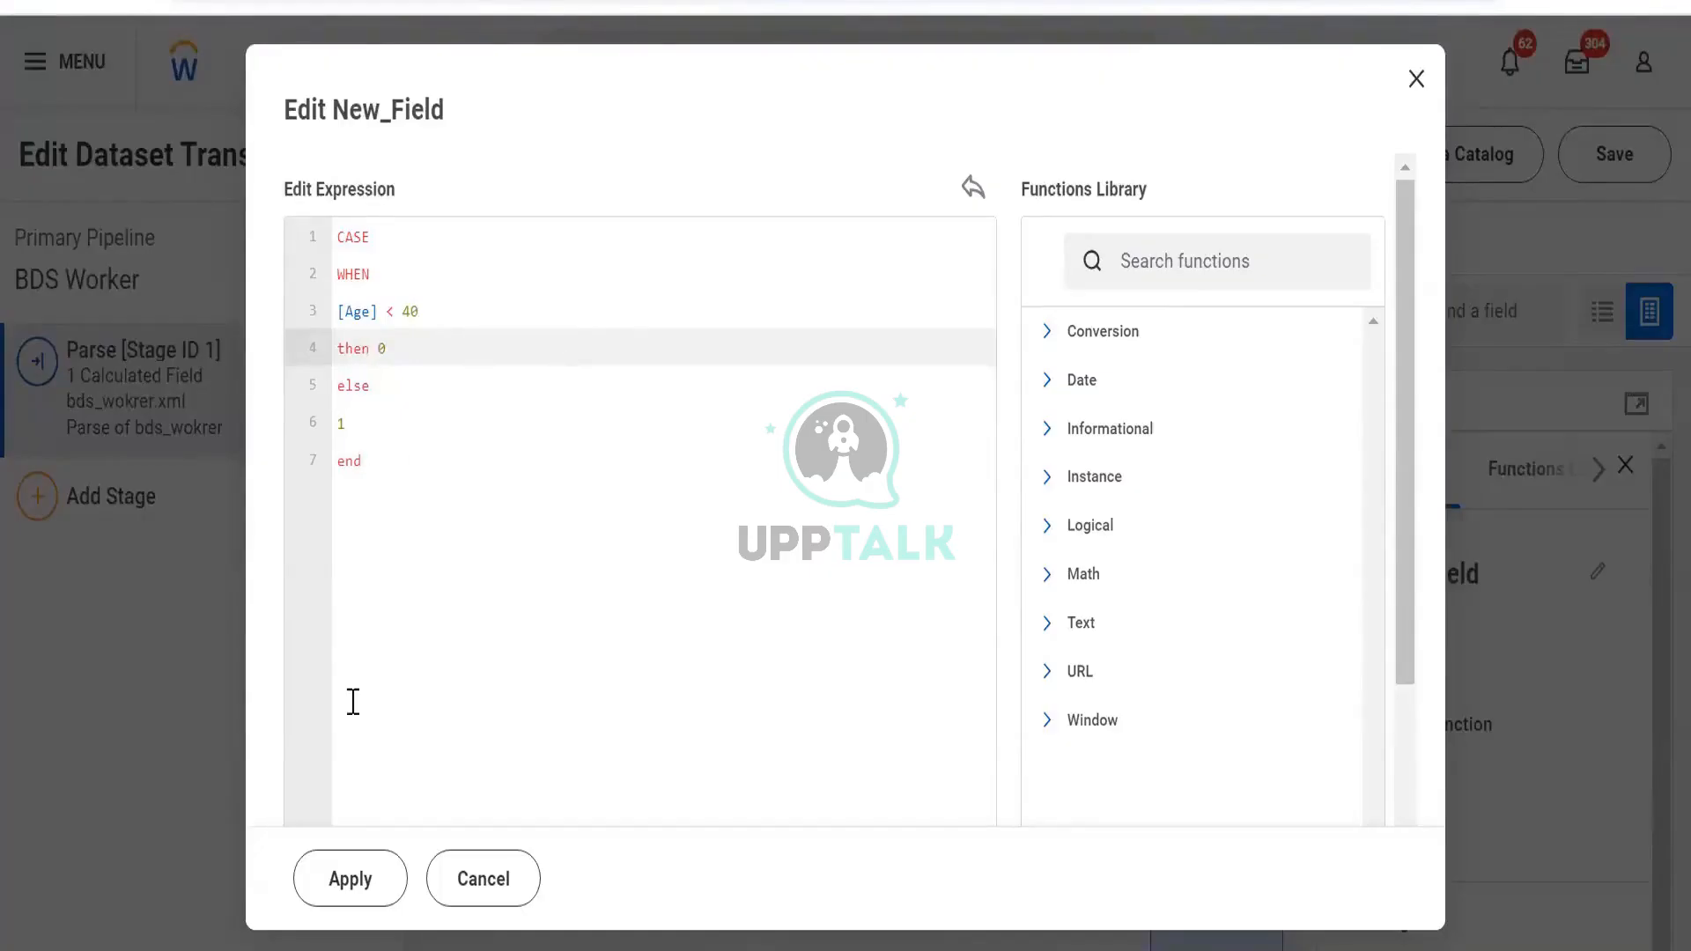
click(358, 876)
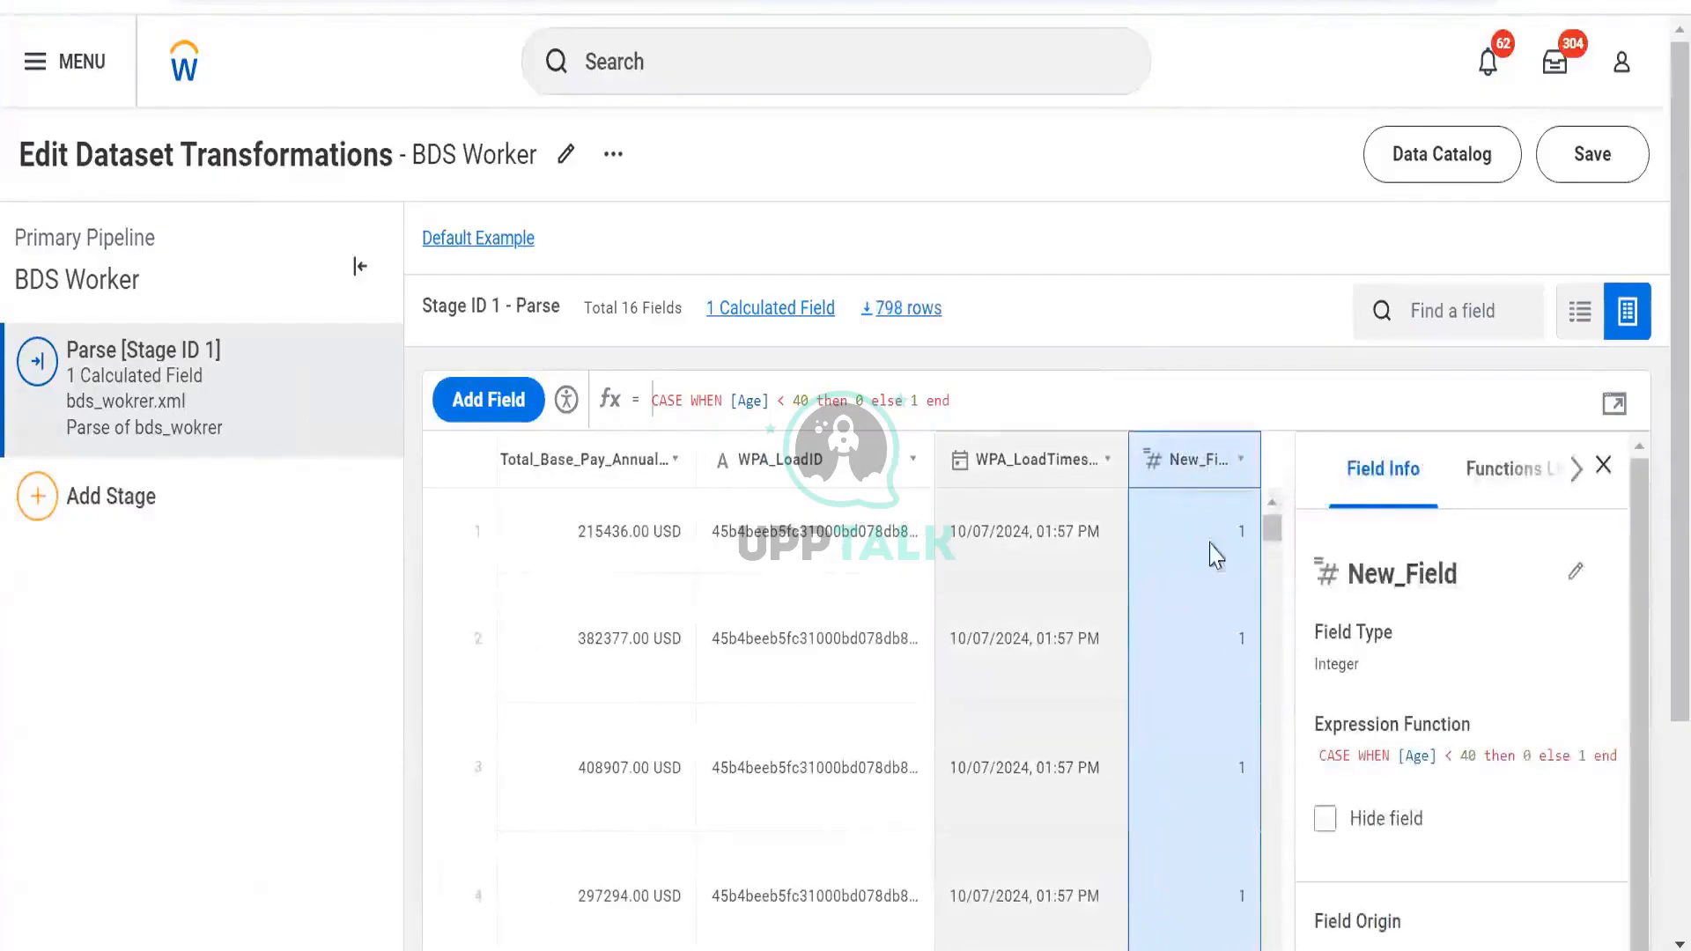
Scroll below the Parse stage and bring up the Add Stage type list
scroll(1230, 643, down, 15)
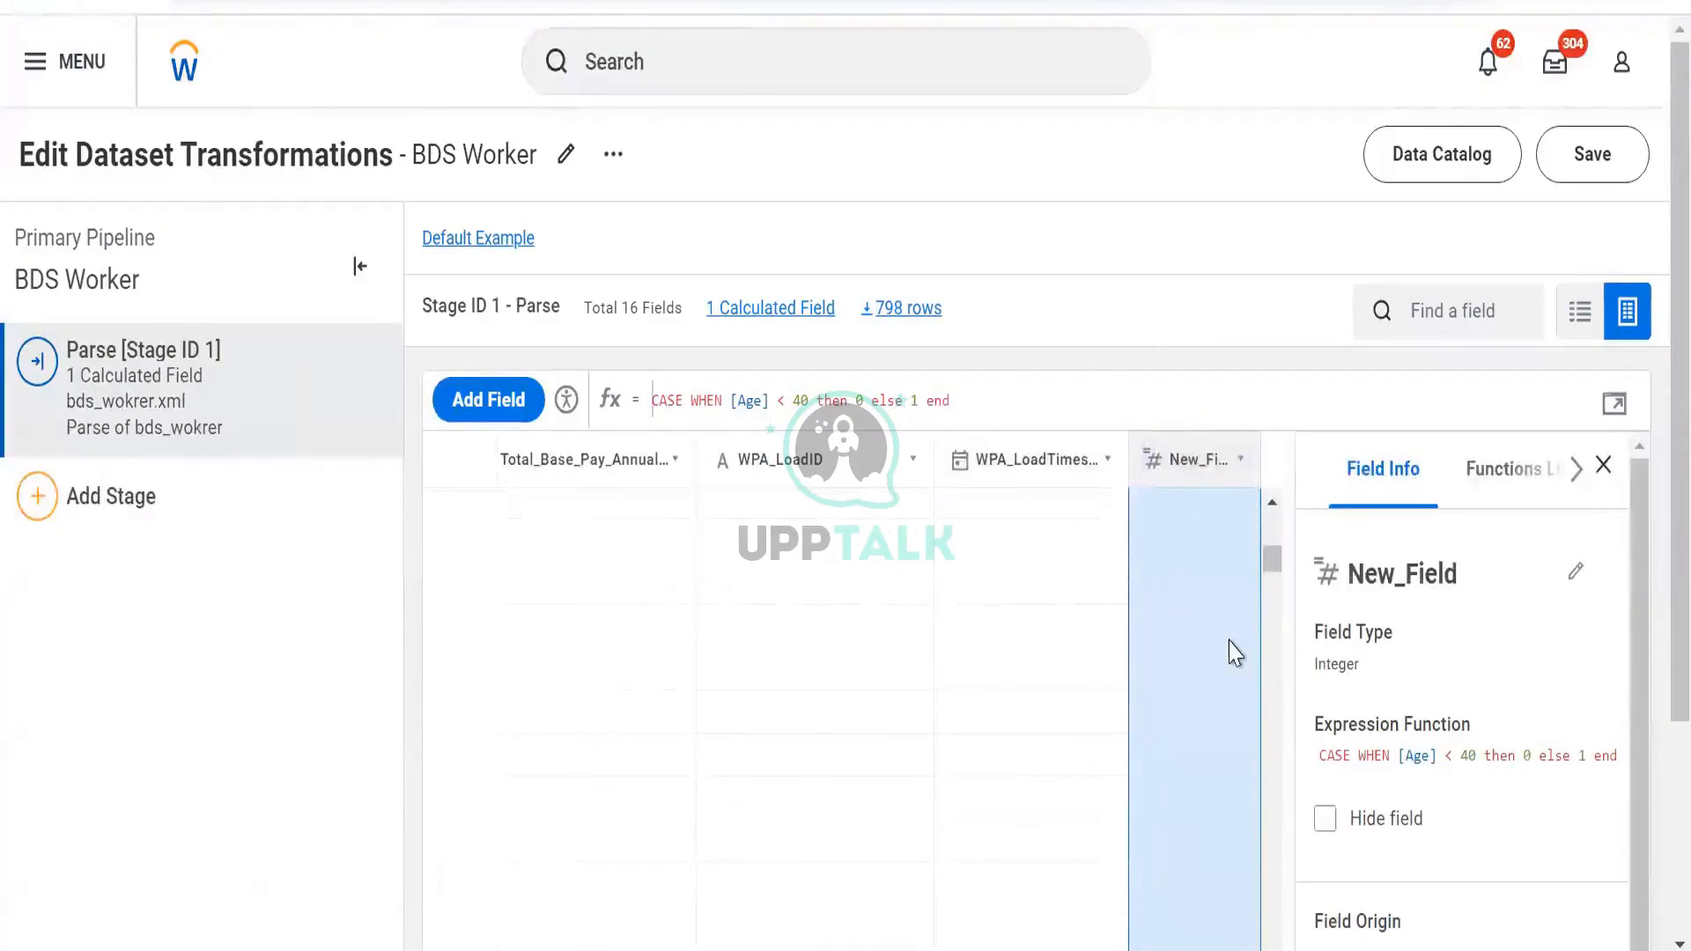
scroll(1236, 652, down, 10)
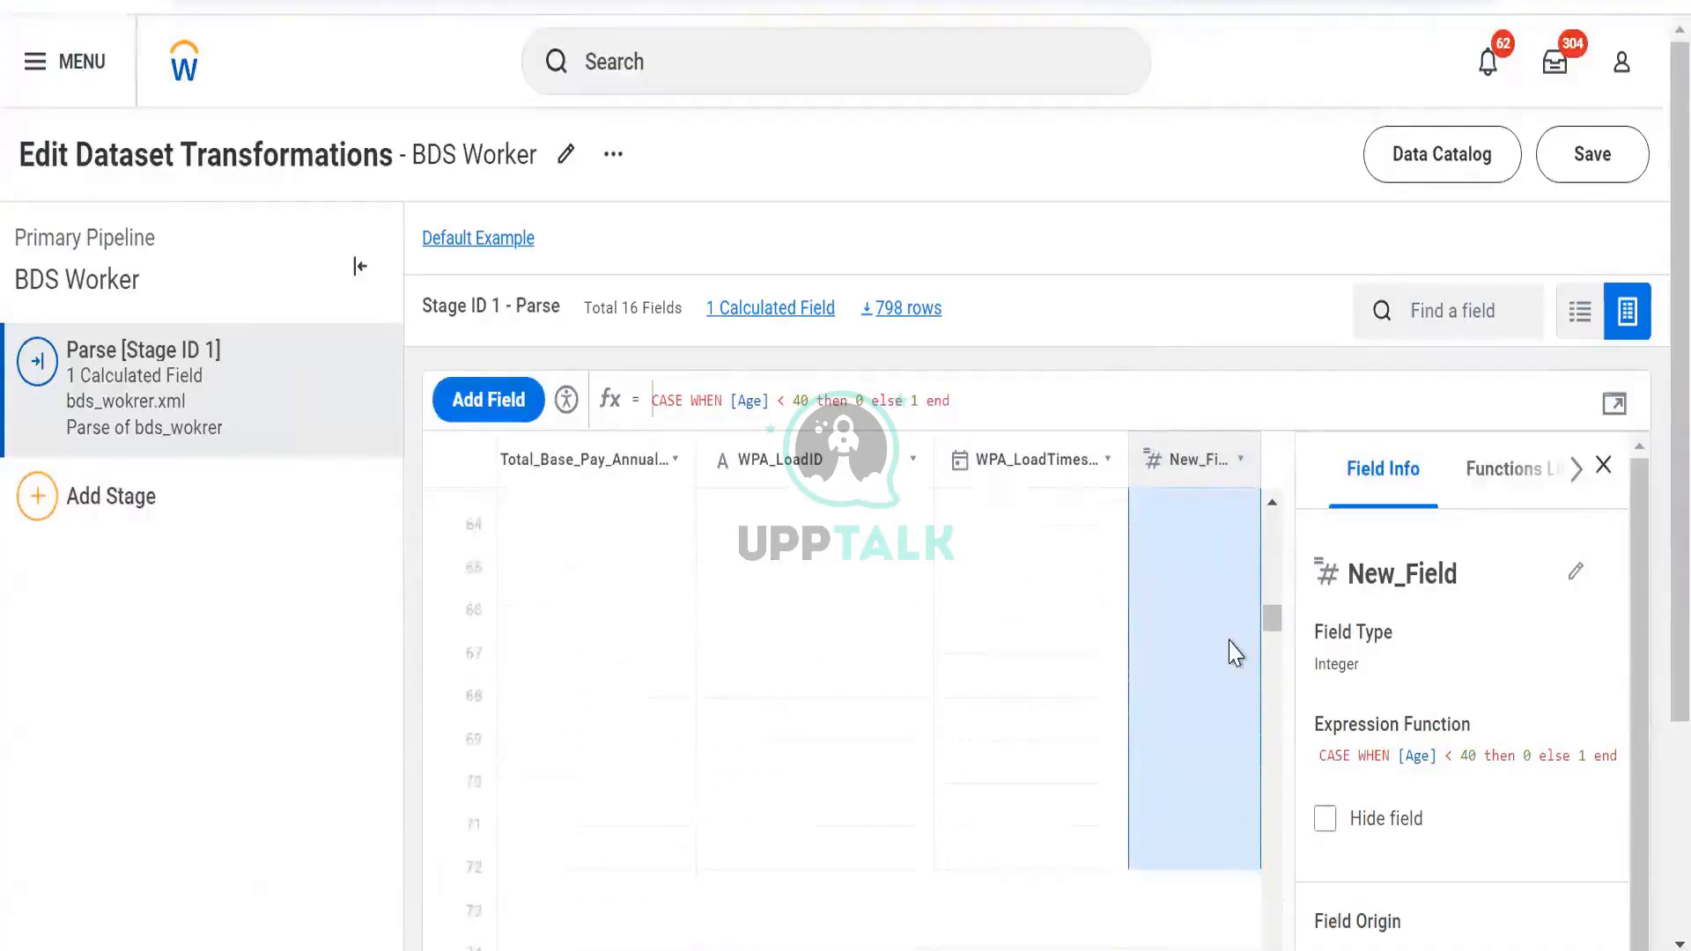
scroll(1235, 652, down, 5)
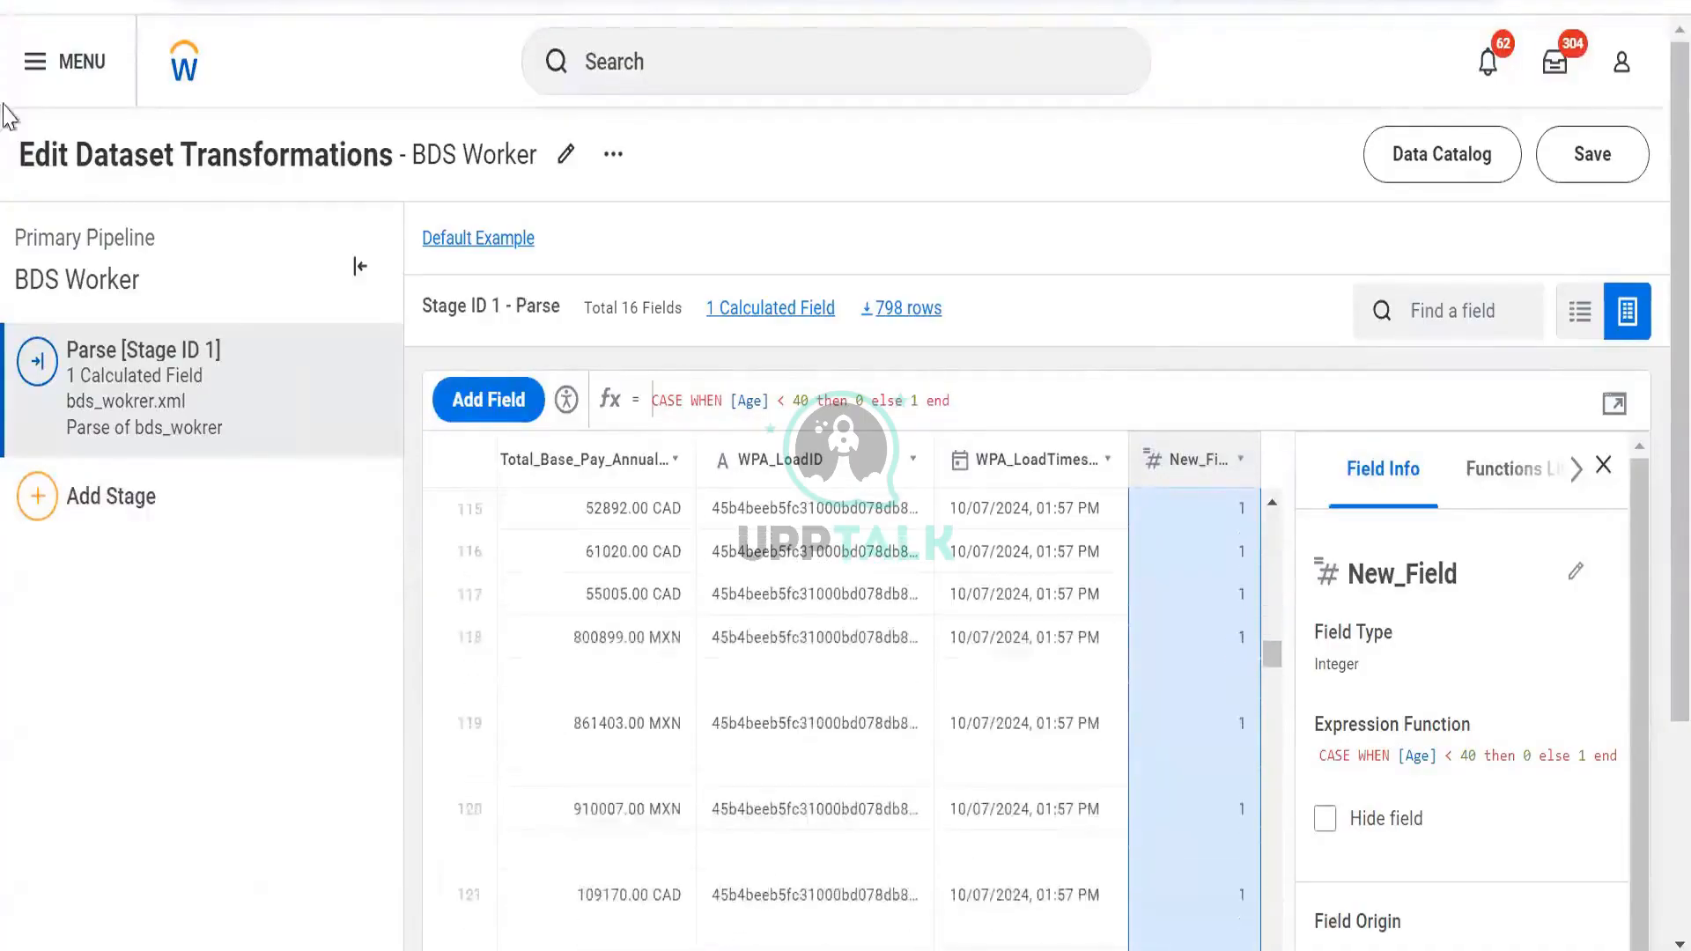
click(127, 528)
Add a Filter stage with condition New_Field is equal to 0 and apply it
click(165, 583)
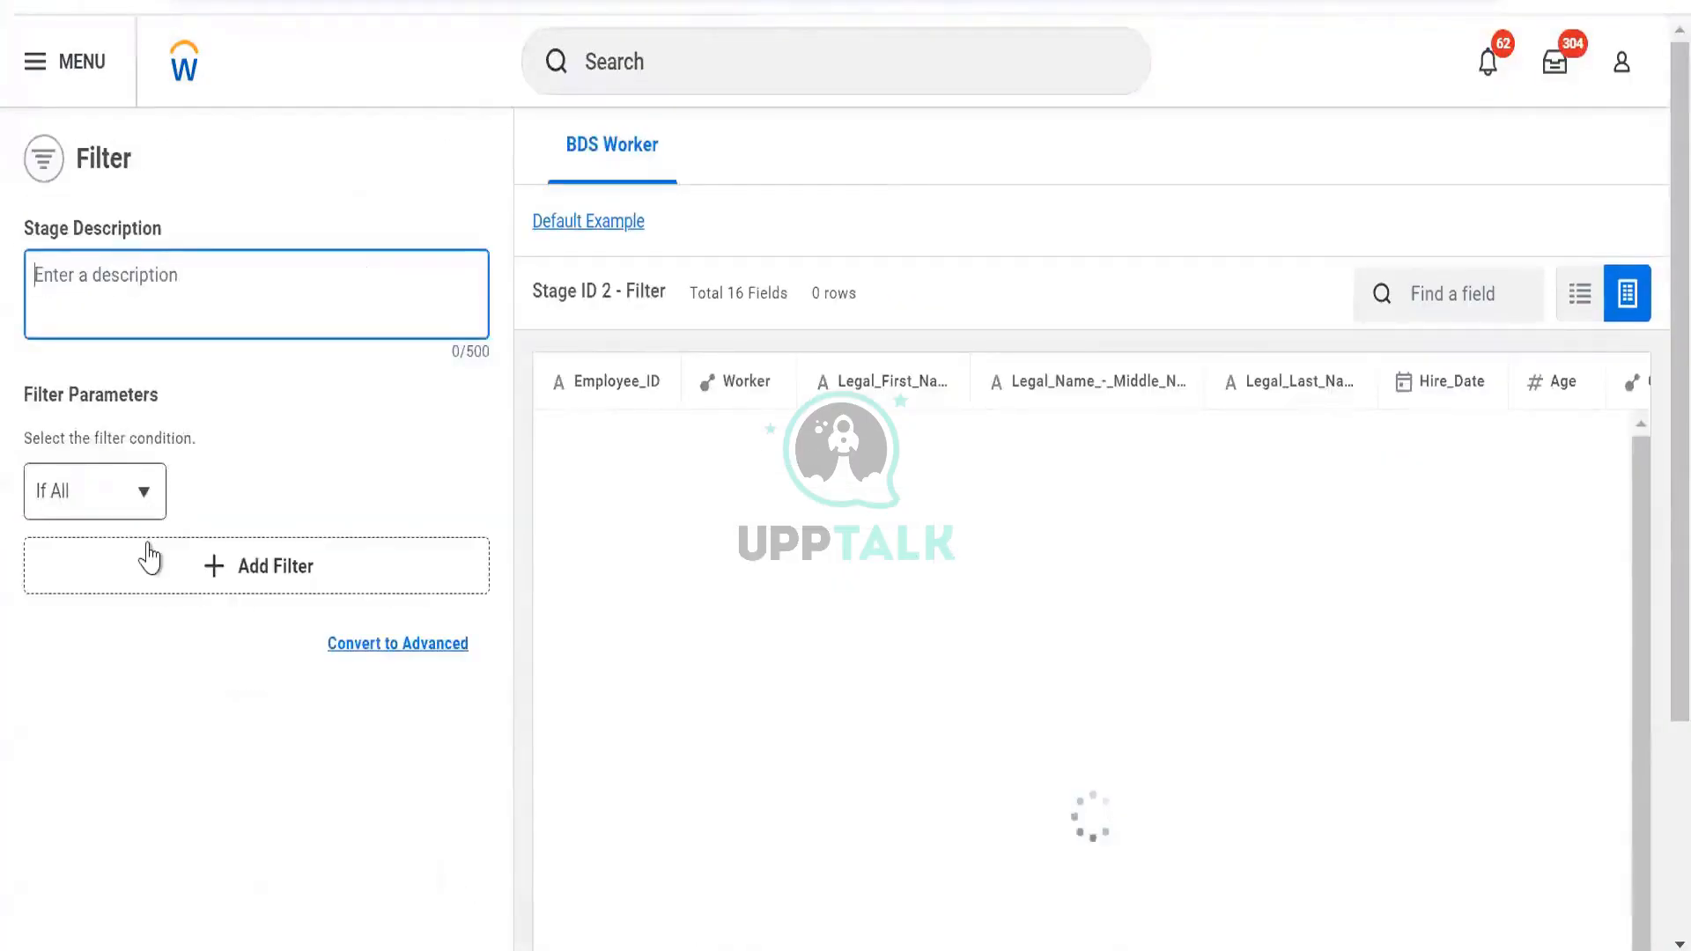
click(144, 557)
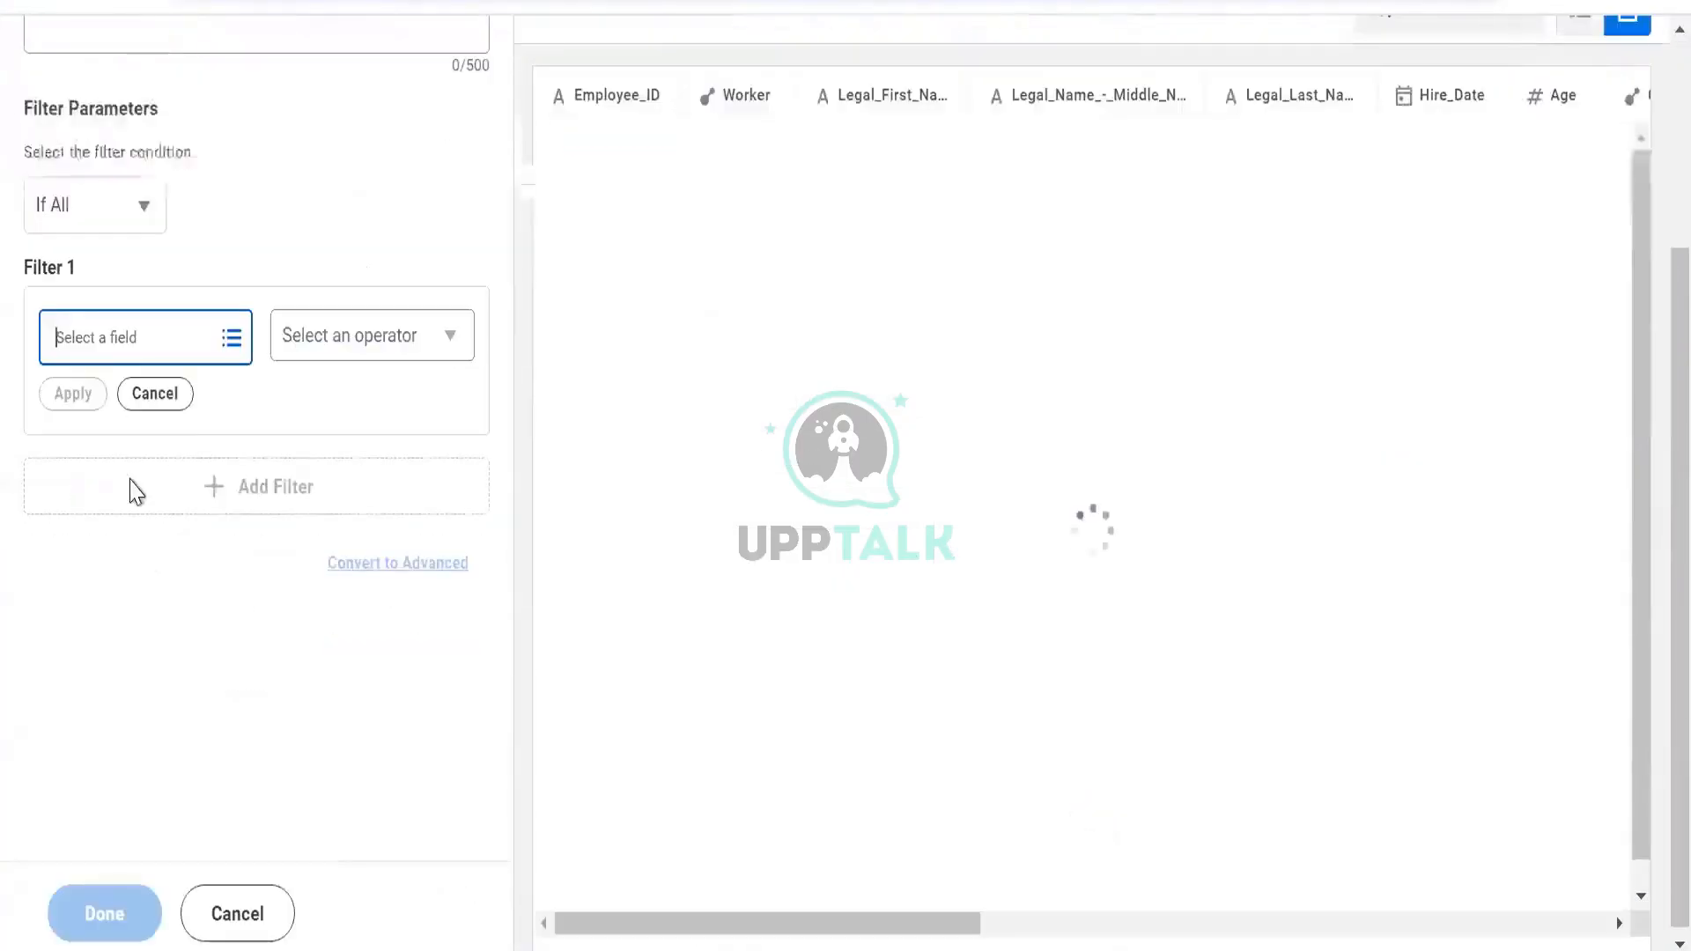
click(106, 351)
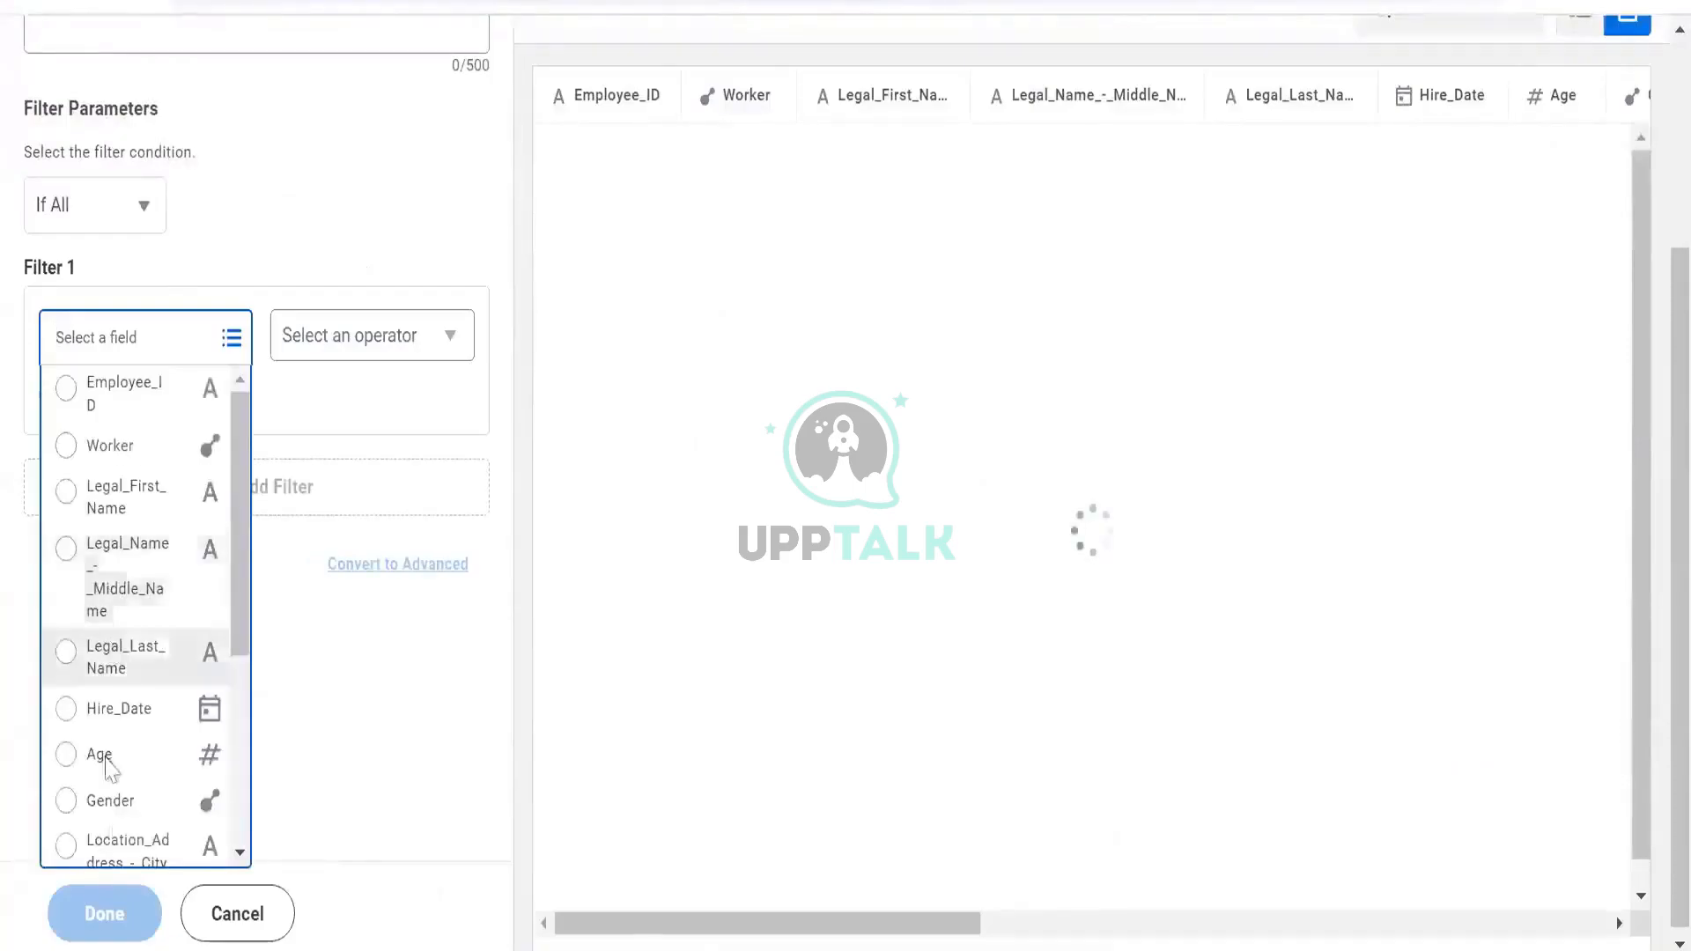
scroll(105, 766, down, 10)
click(369, 352)
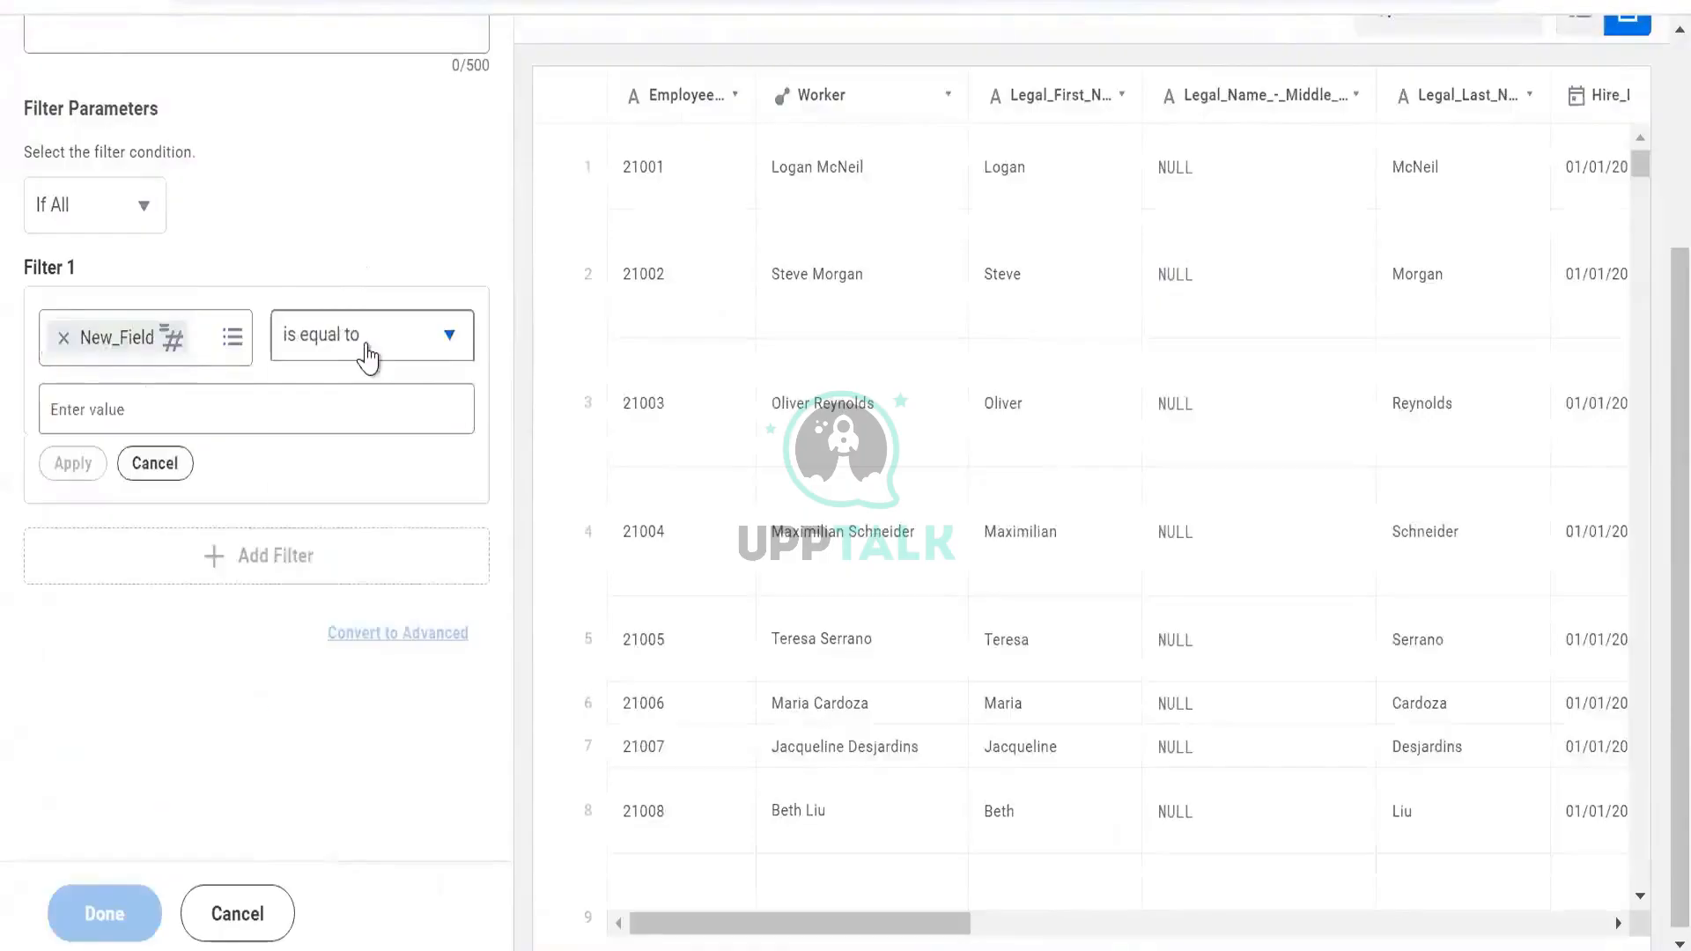
click(368, 352)
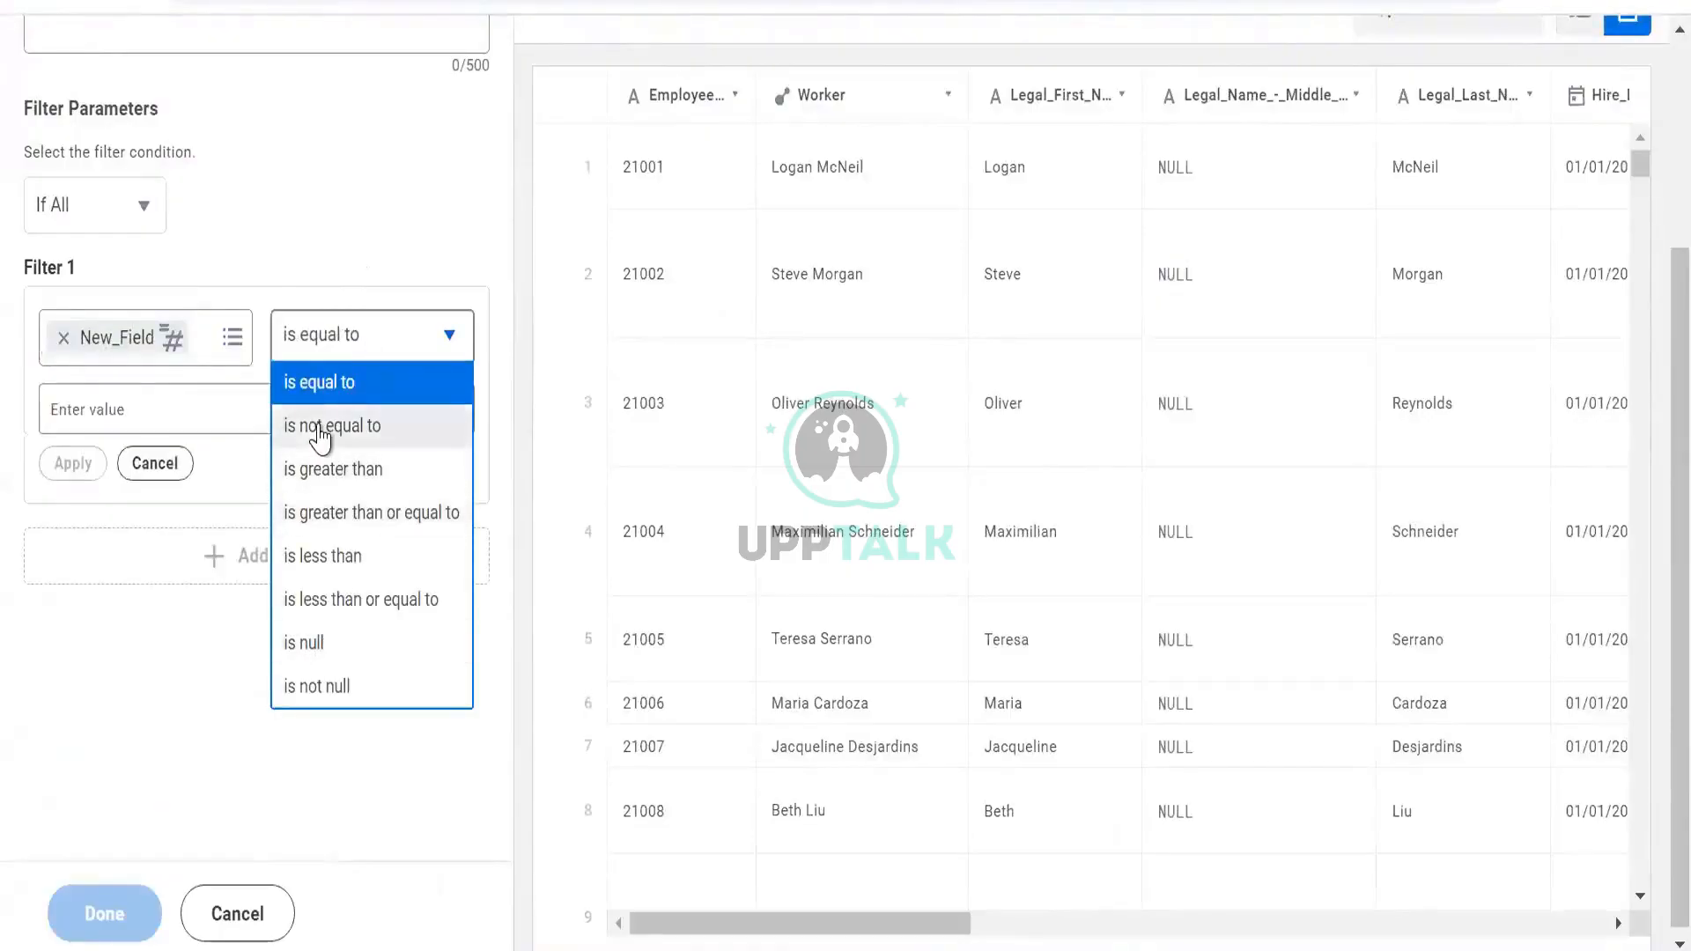
click(228, 424)
click(228, 423)
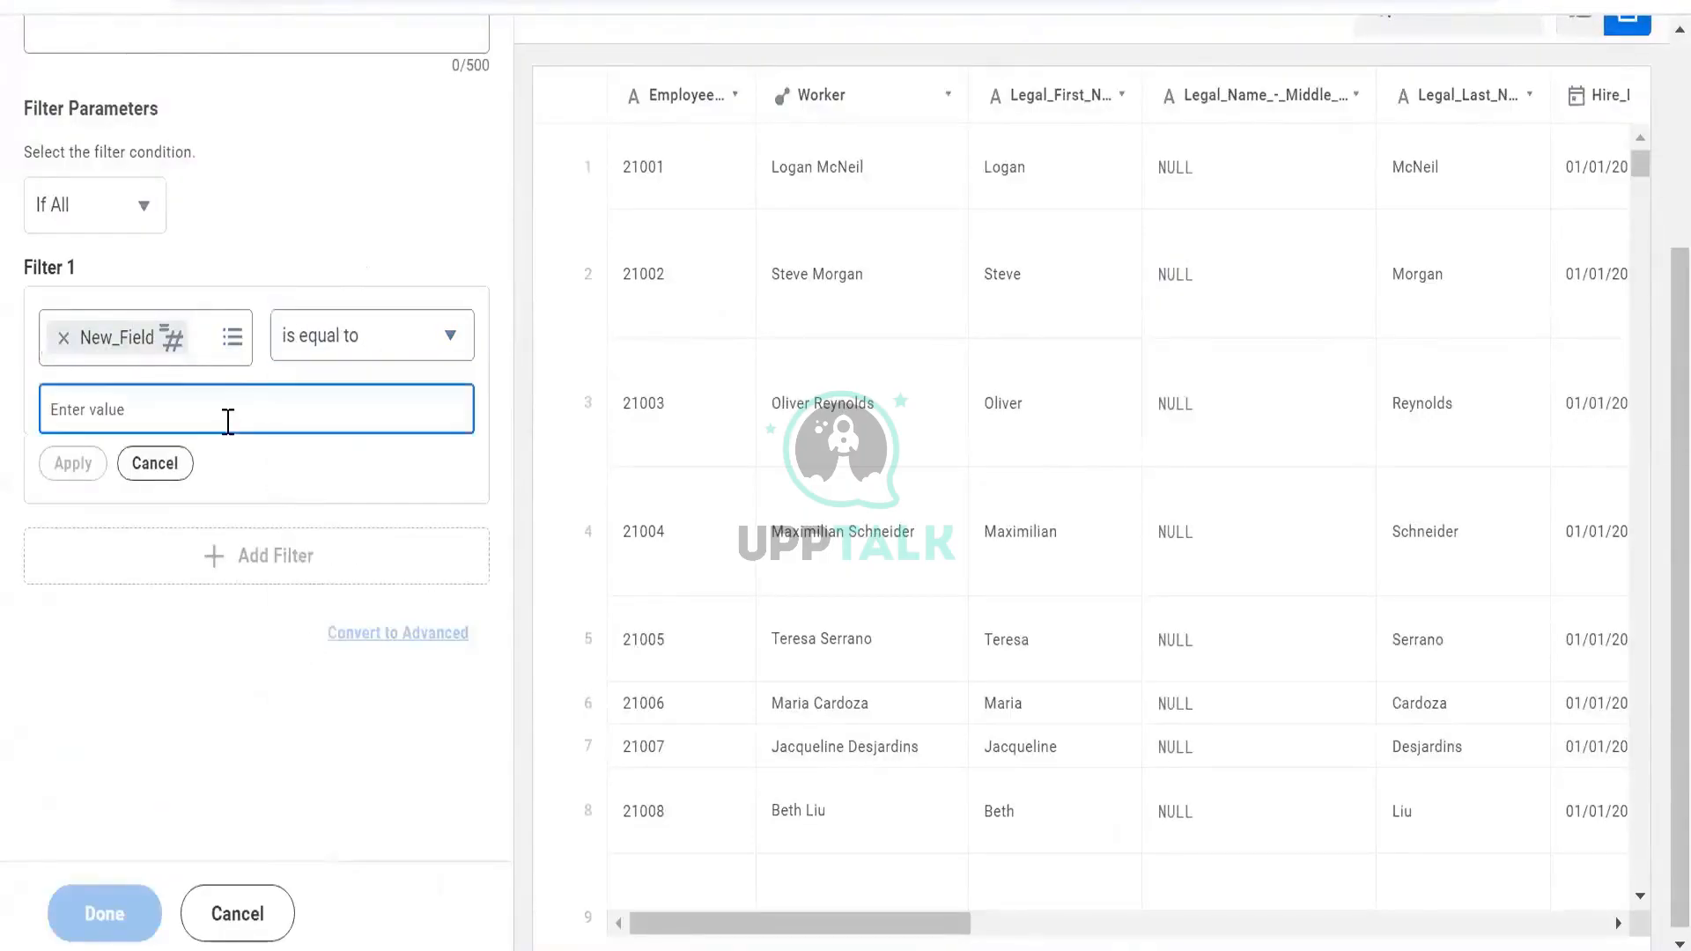
text(0)
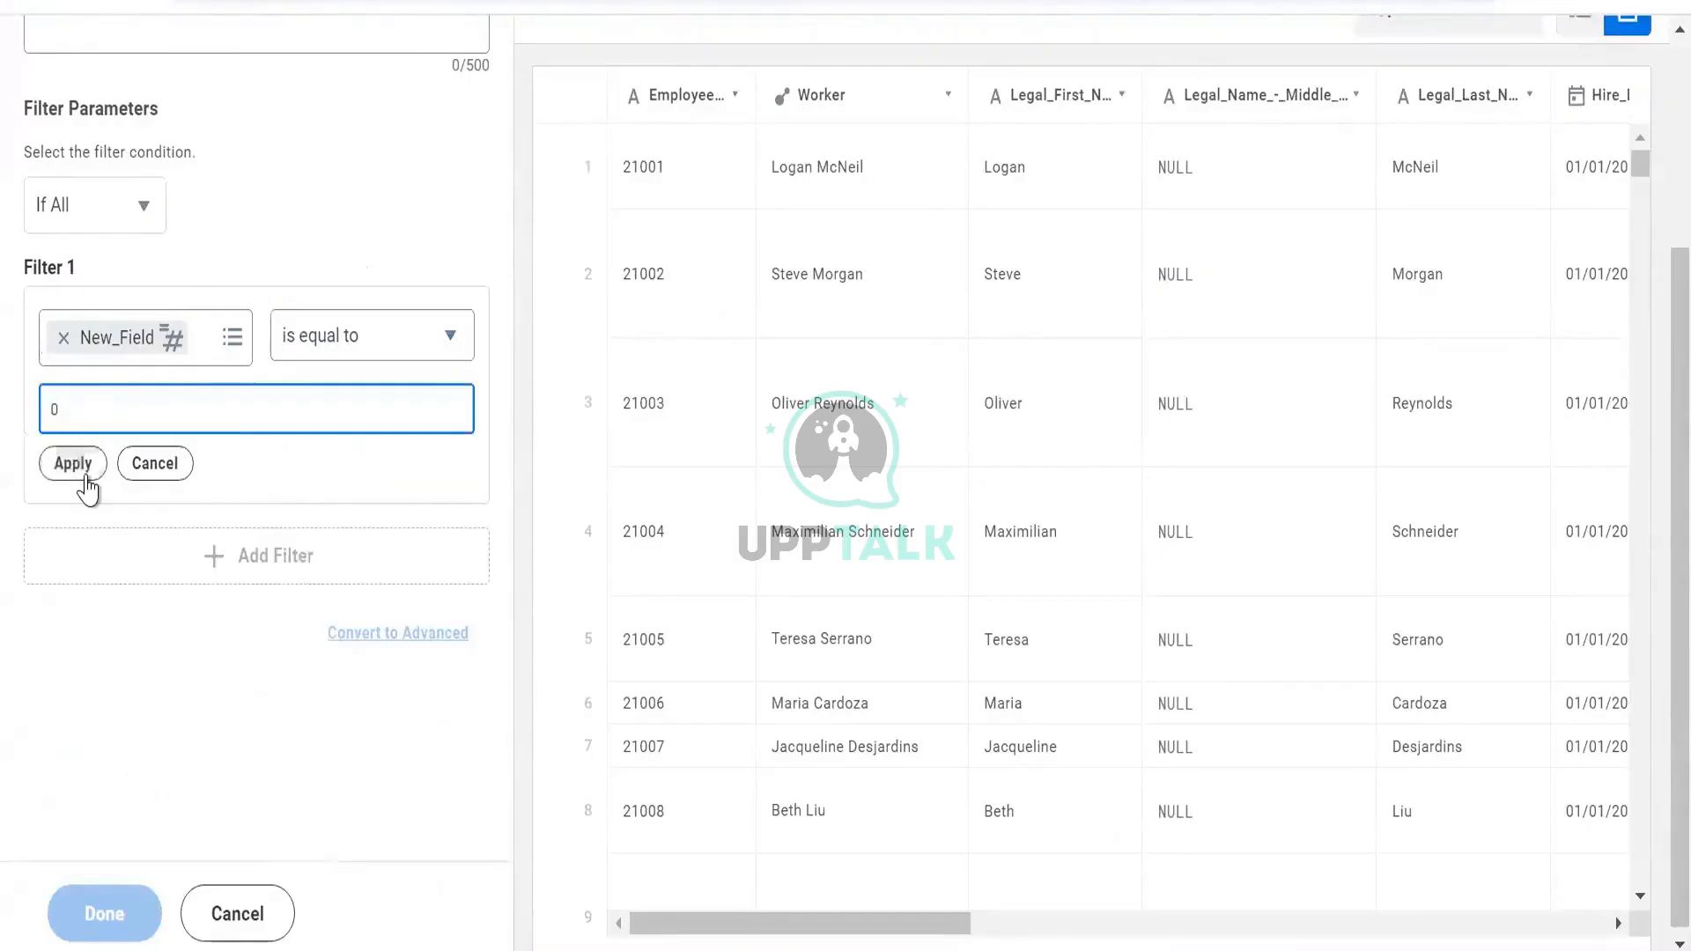
click(86, 476)
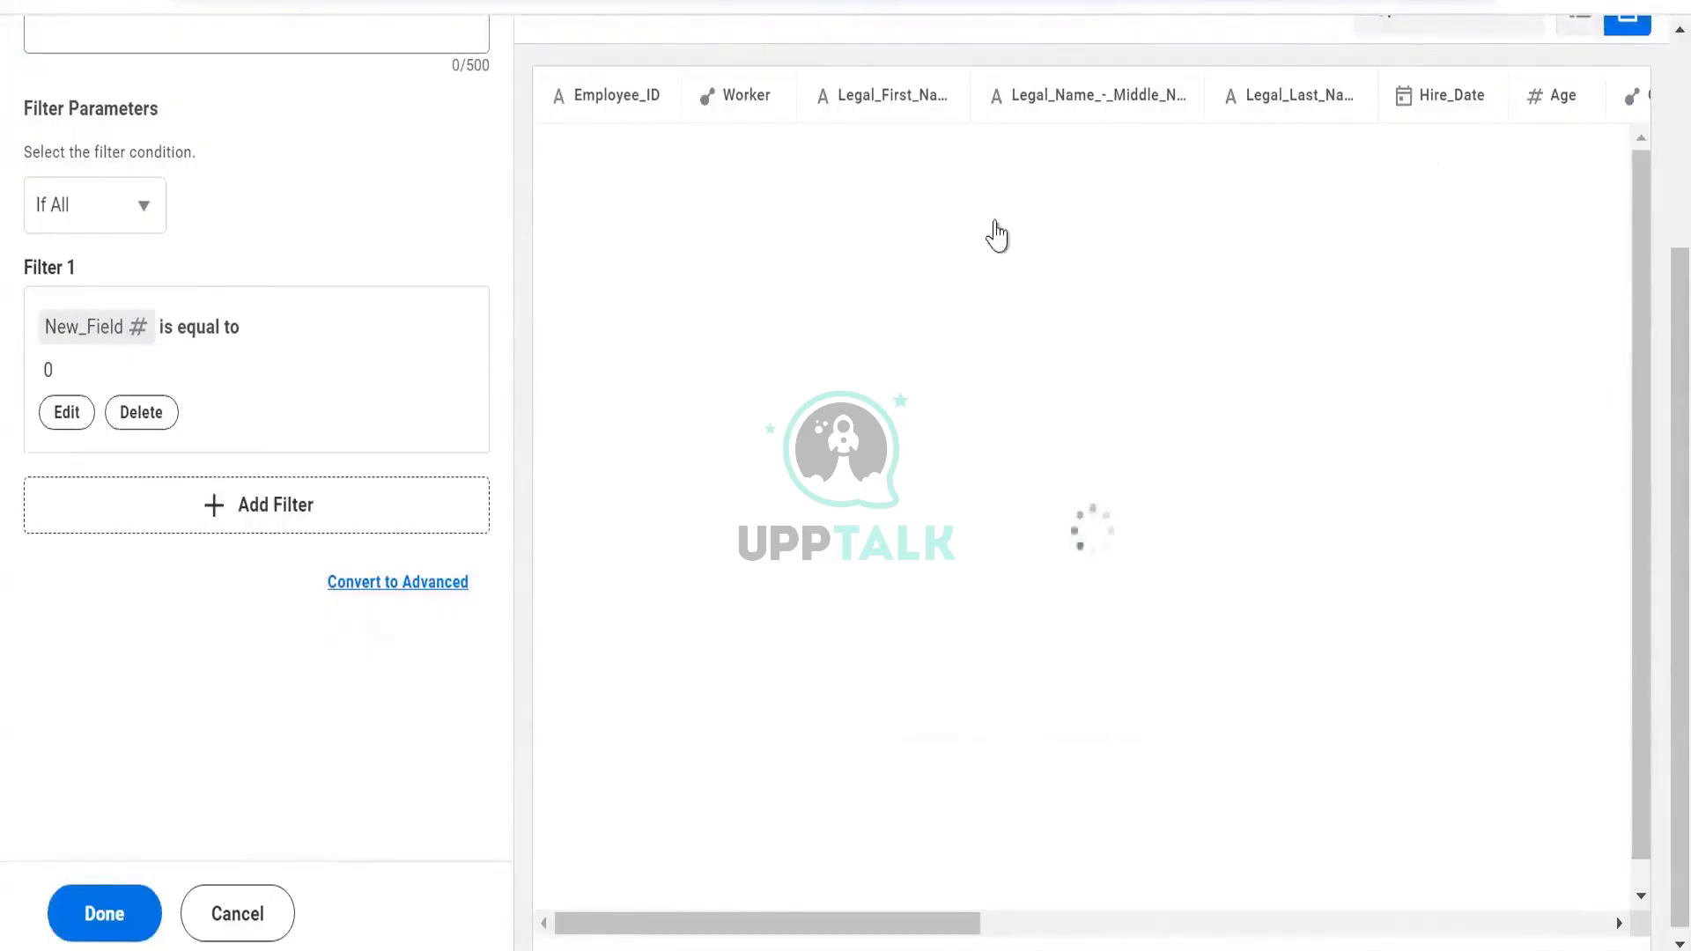
Browse the filtered rows showing New_Field 0, then cancel the filter stage
scroll(1248, 328, right, 10)
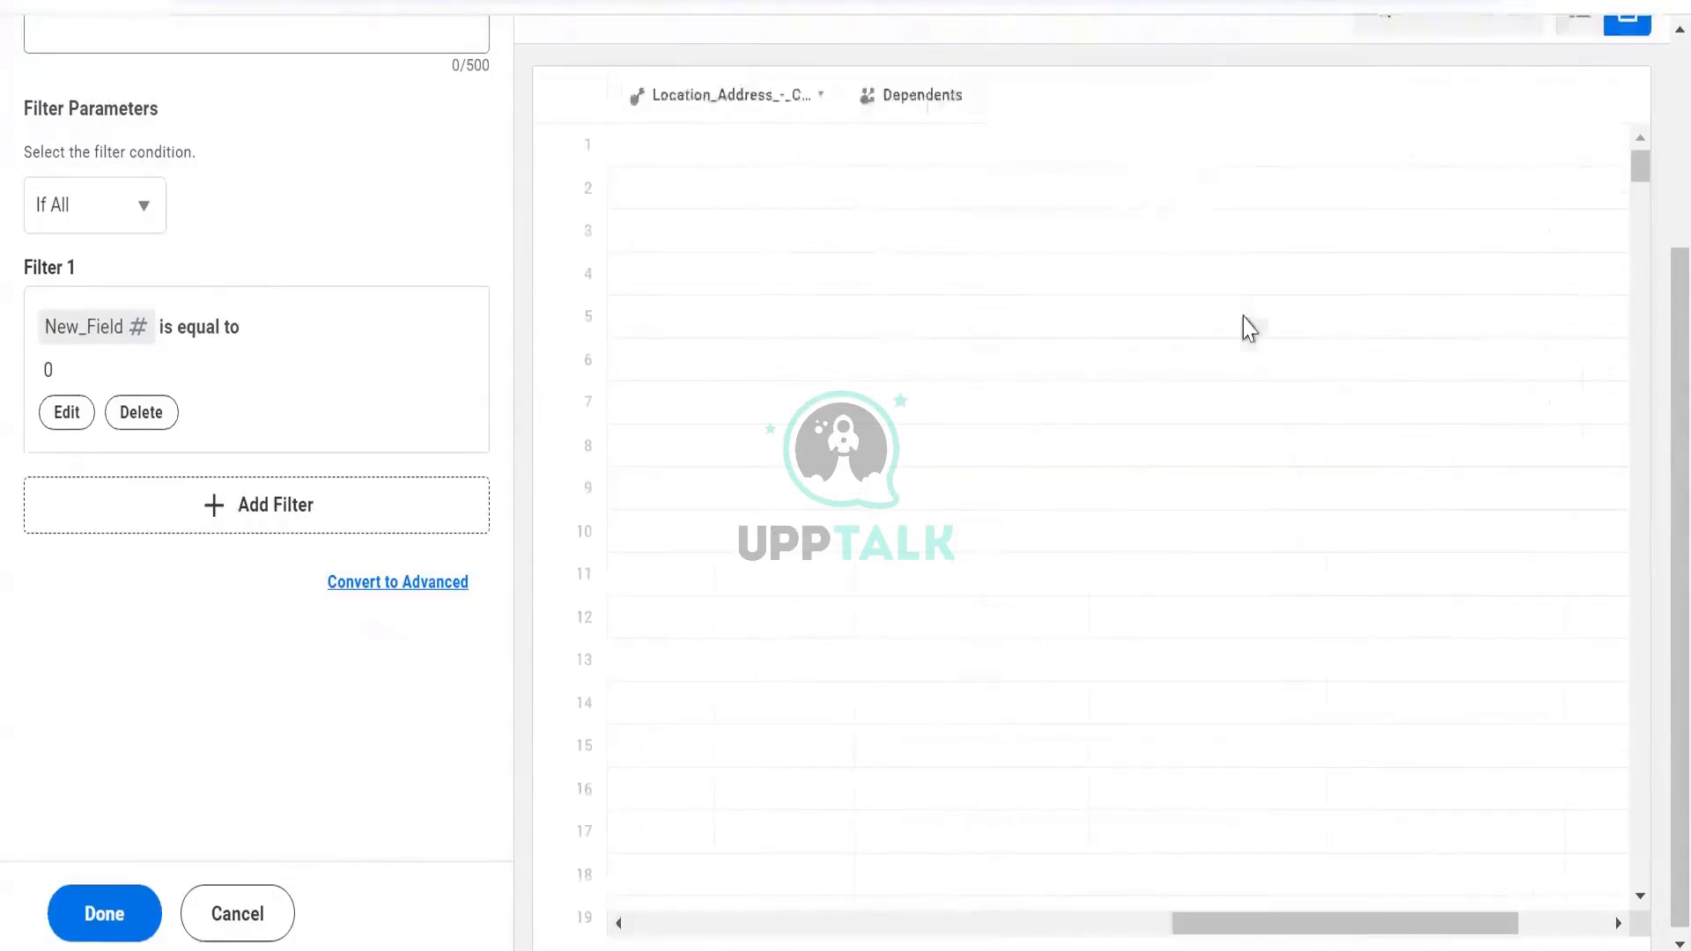
scroll(1529, 272, right, 3)
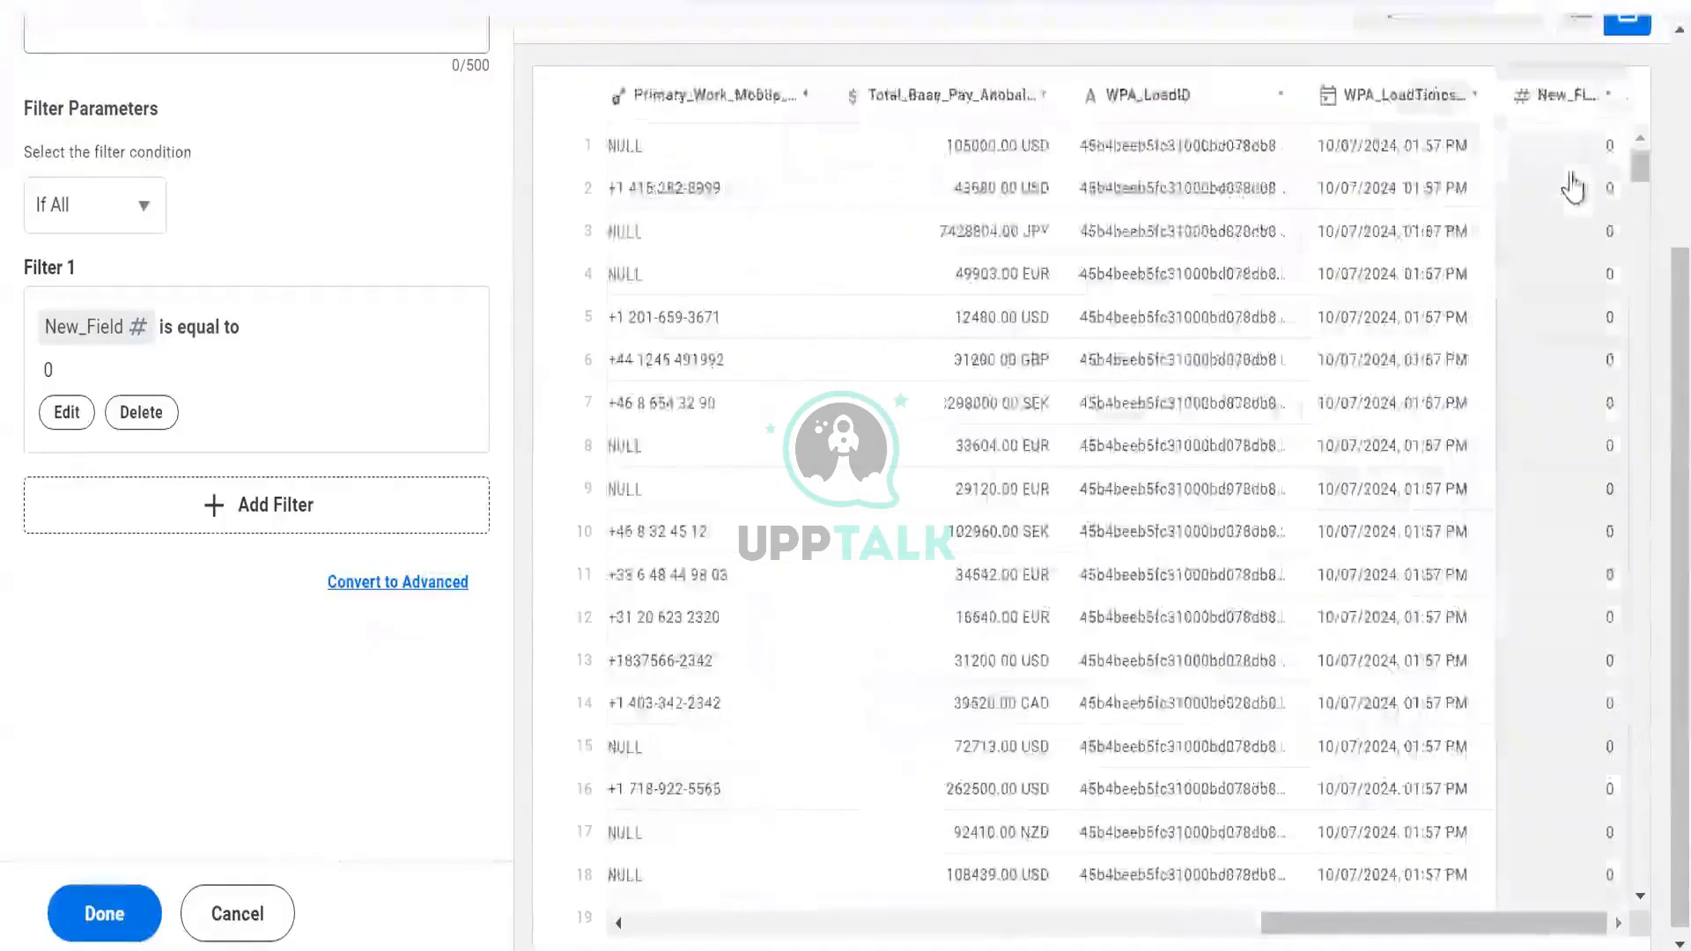
scroll(895, 158, left, 5)
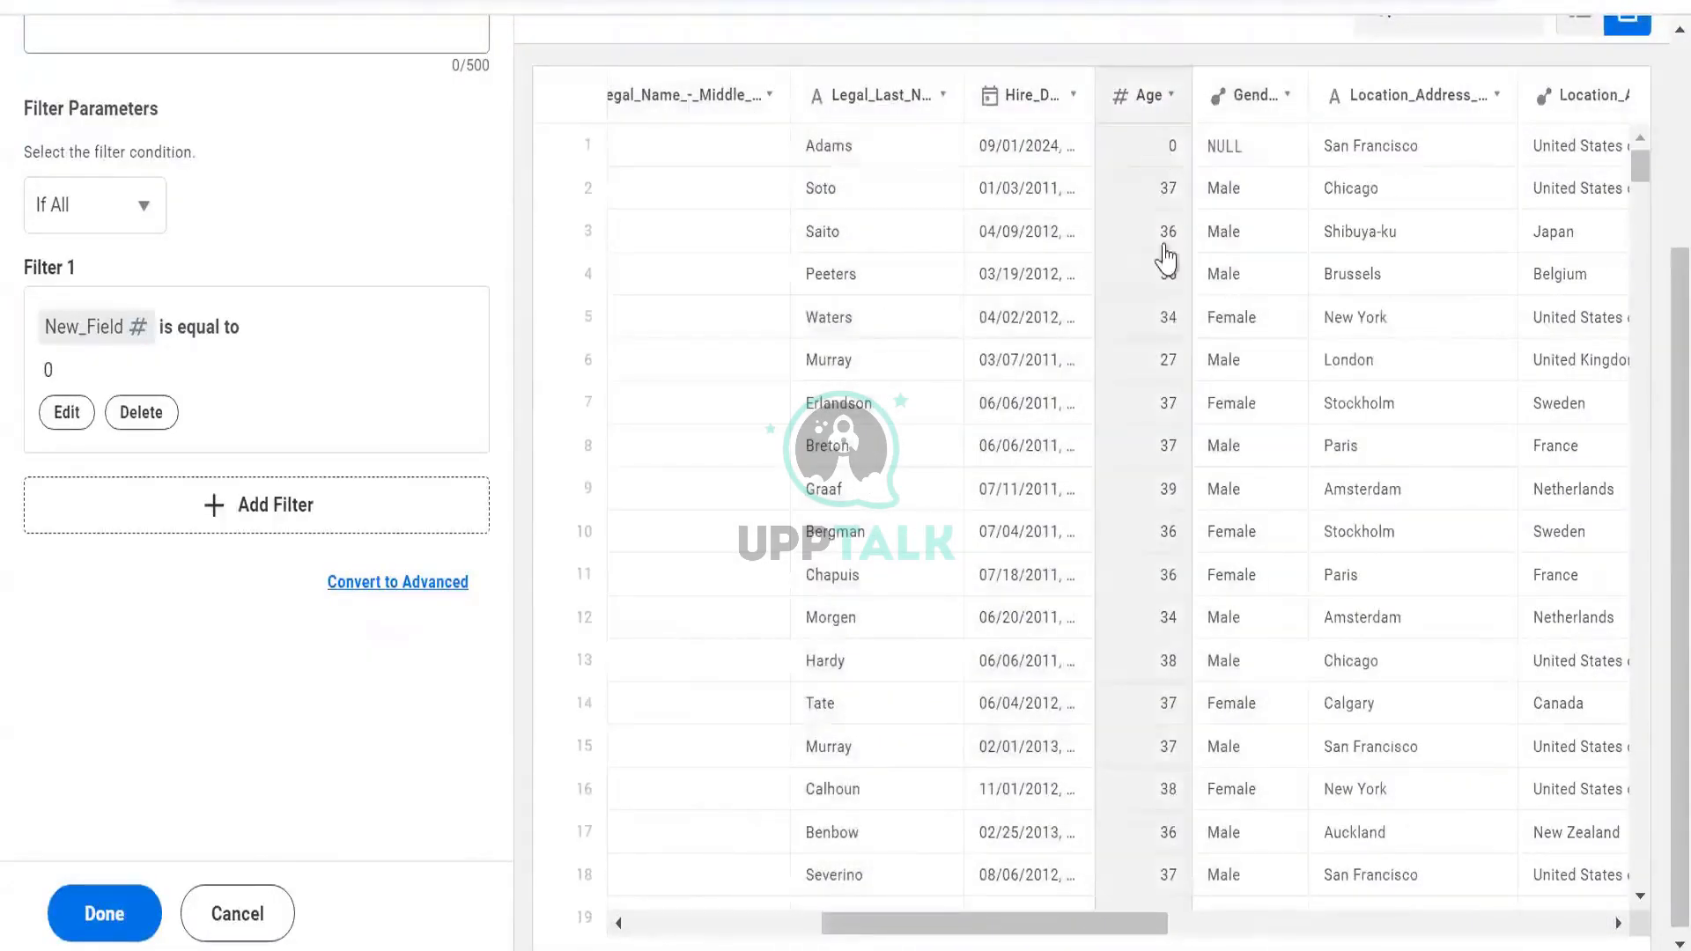
scroll(1170, 634, down, 1)
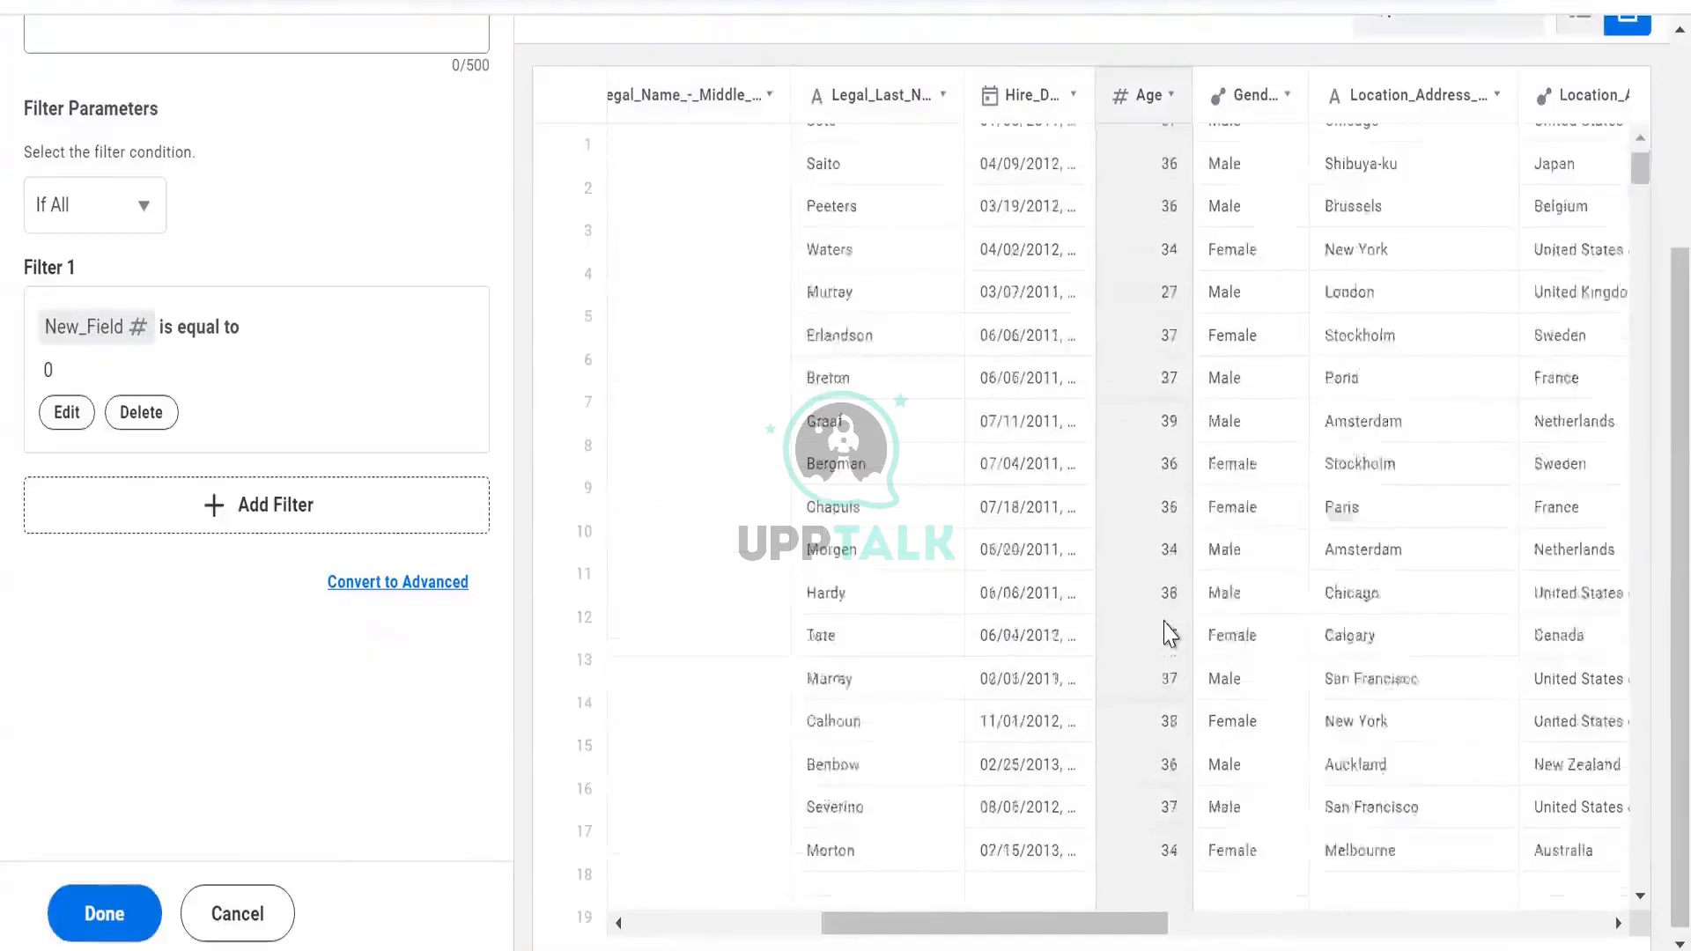
scroll(1170, 635, down, 8)
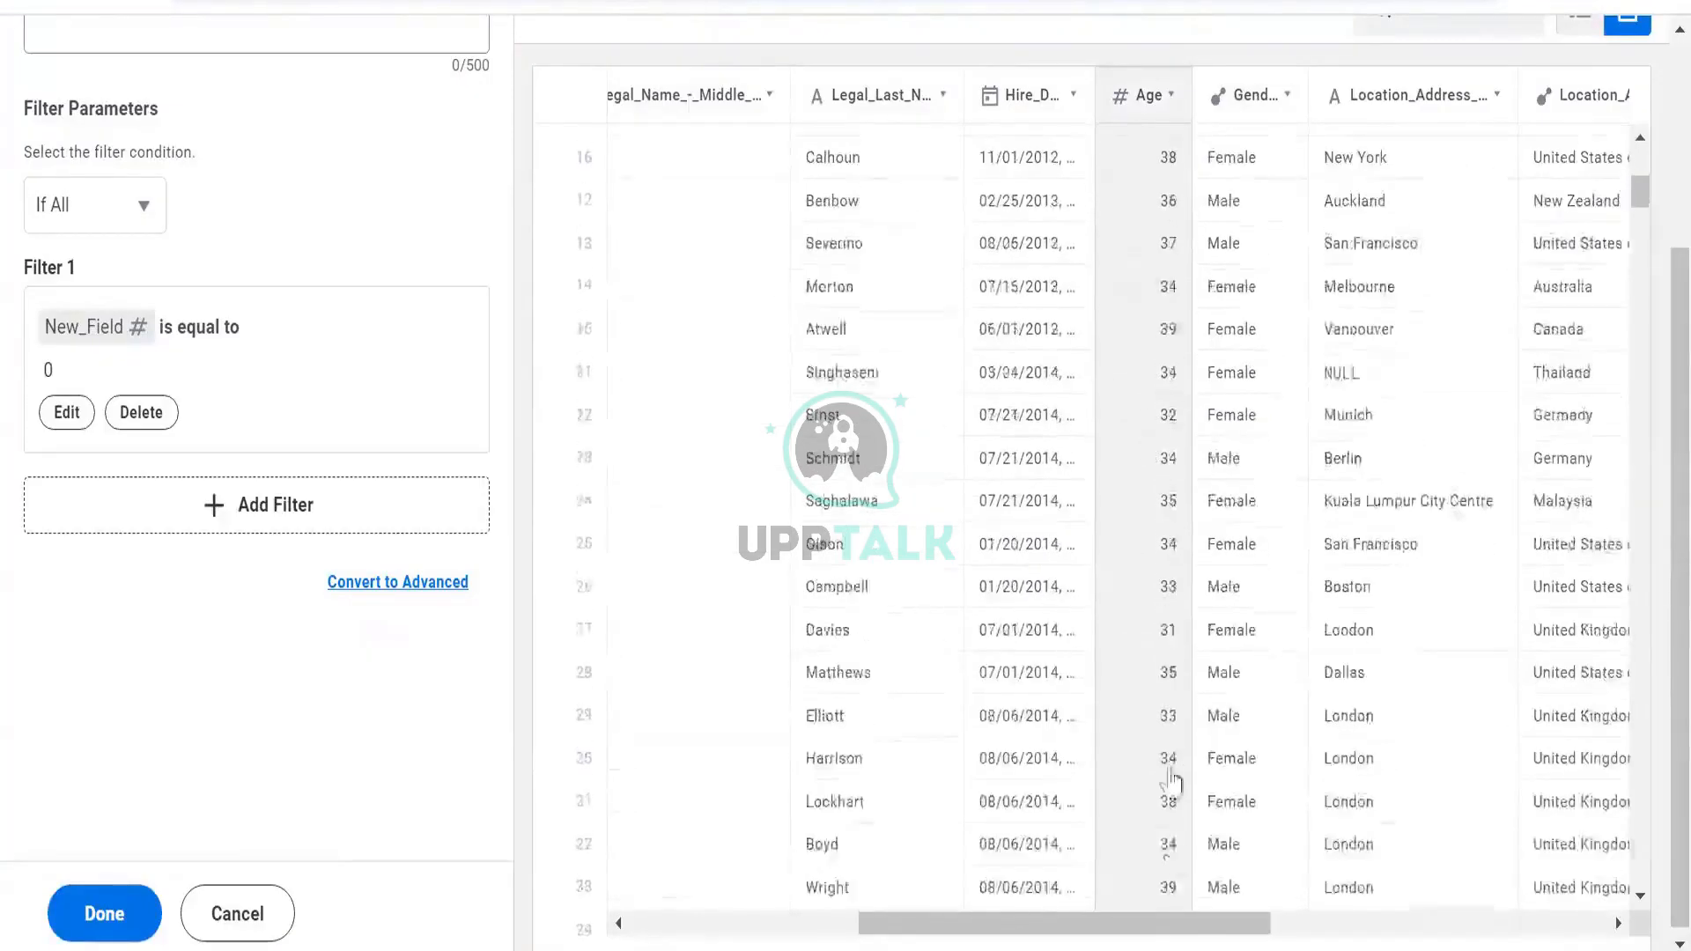
scroll(1168, 797, down, 8)
scroll(1471, 652, right, 5)
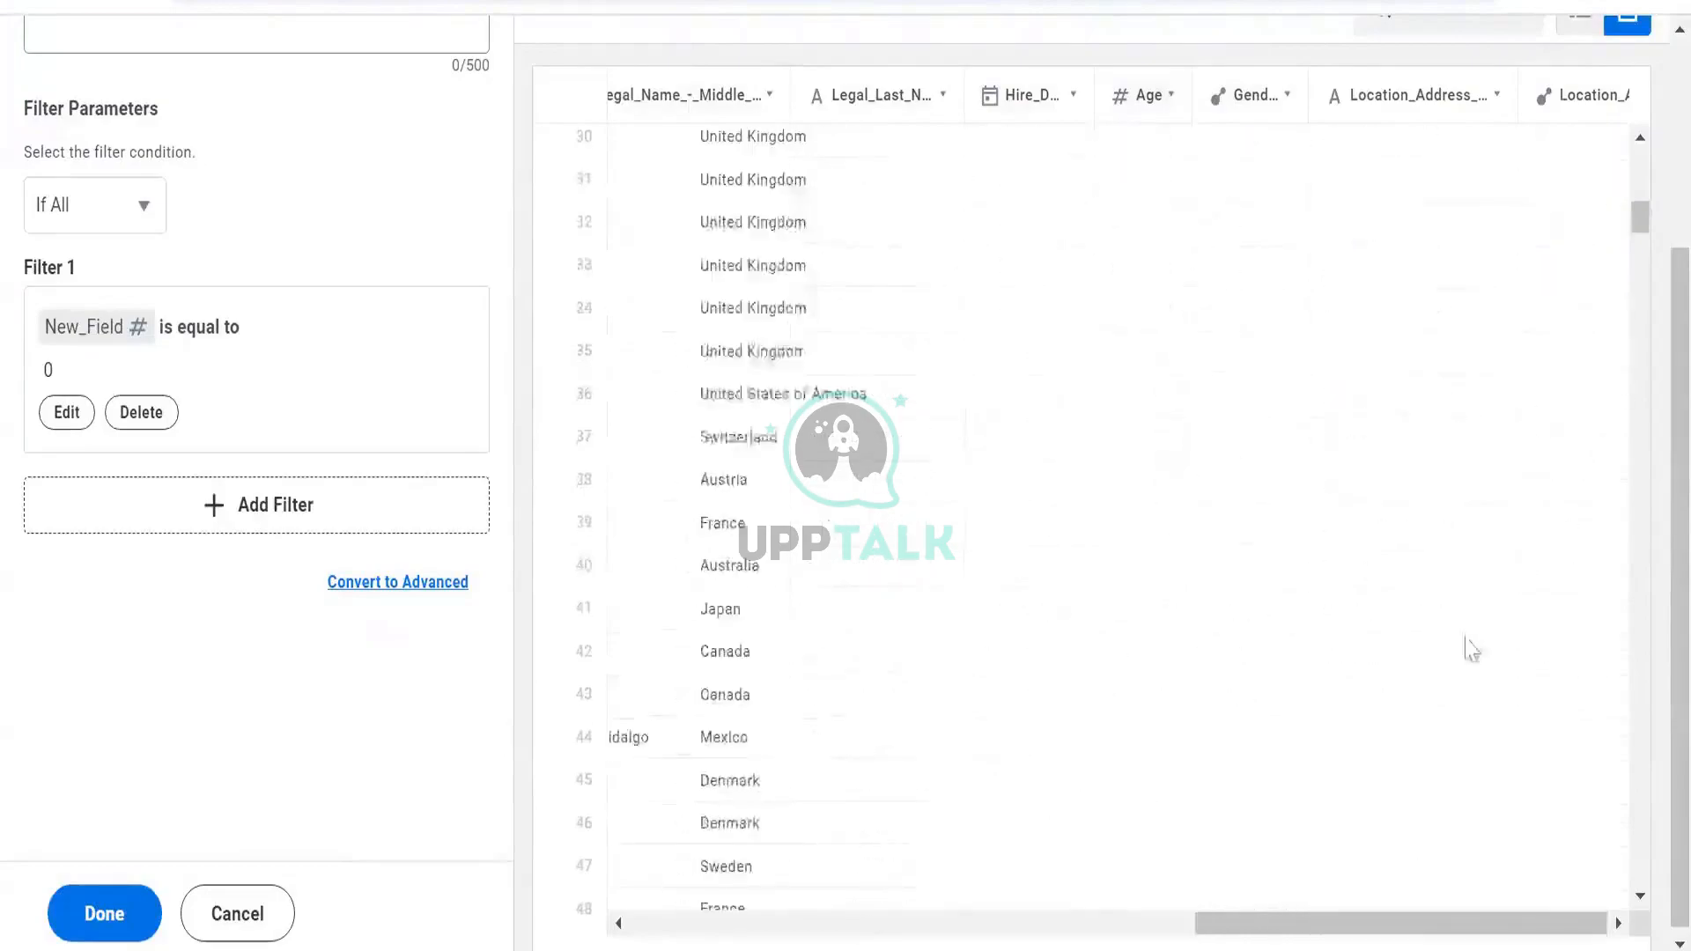
scroll(1471, 652, right, 6)
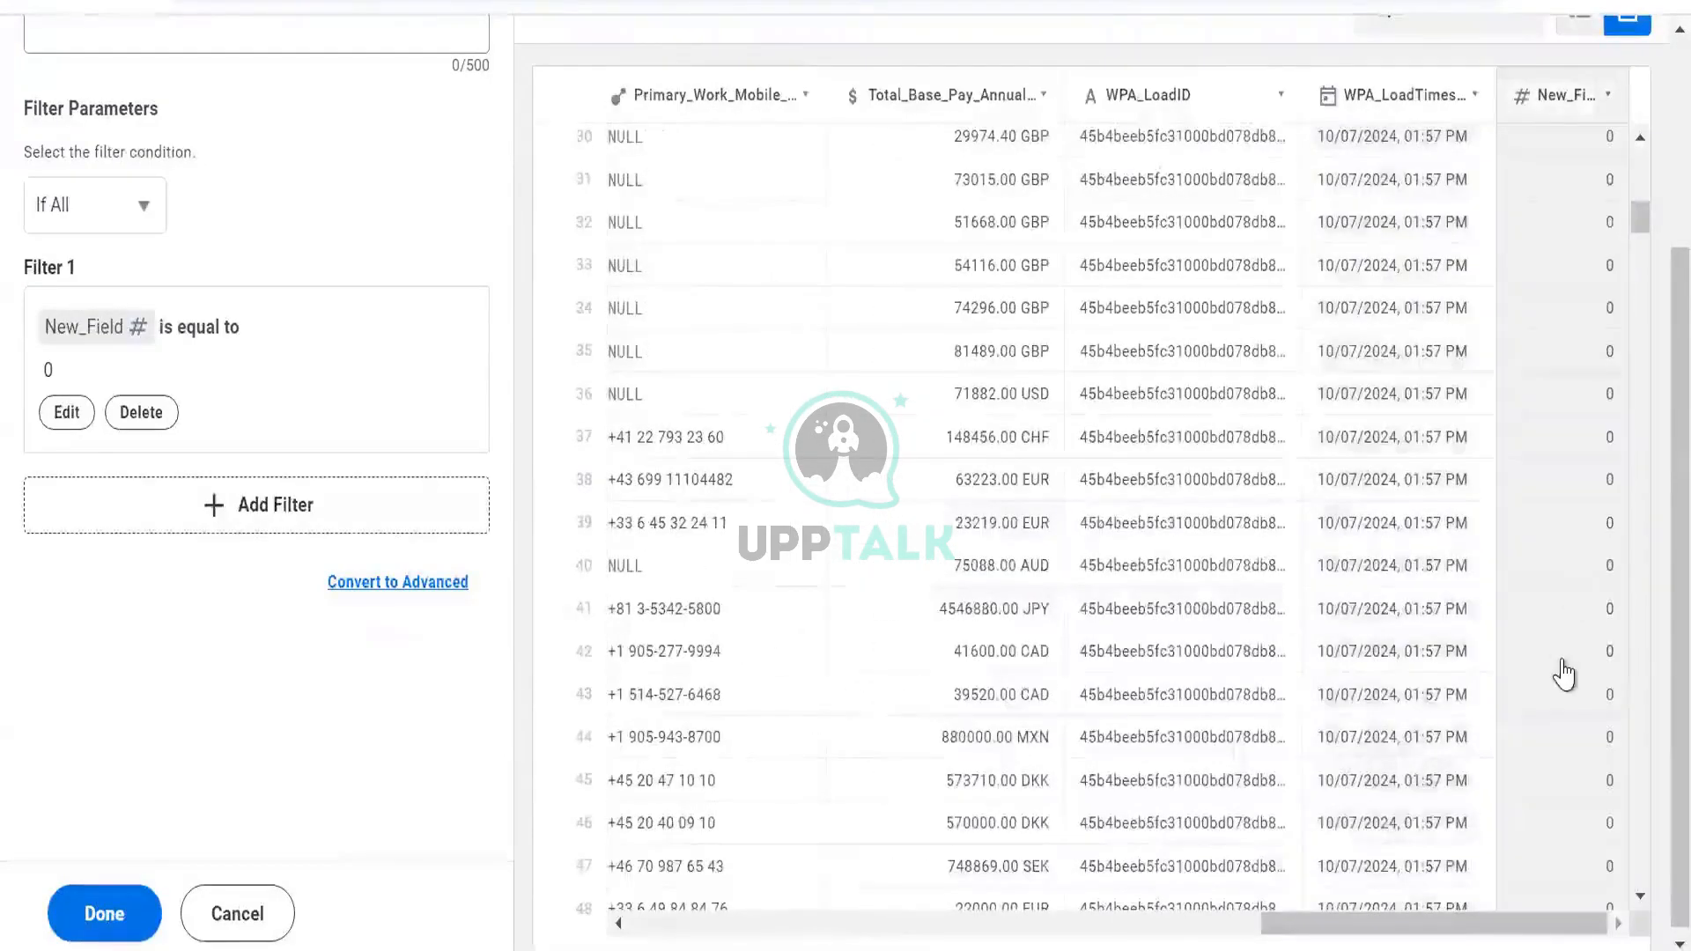
scroll(1568, 535, down, 3)
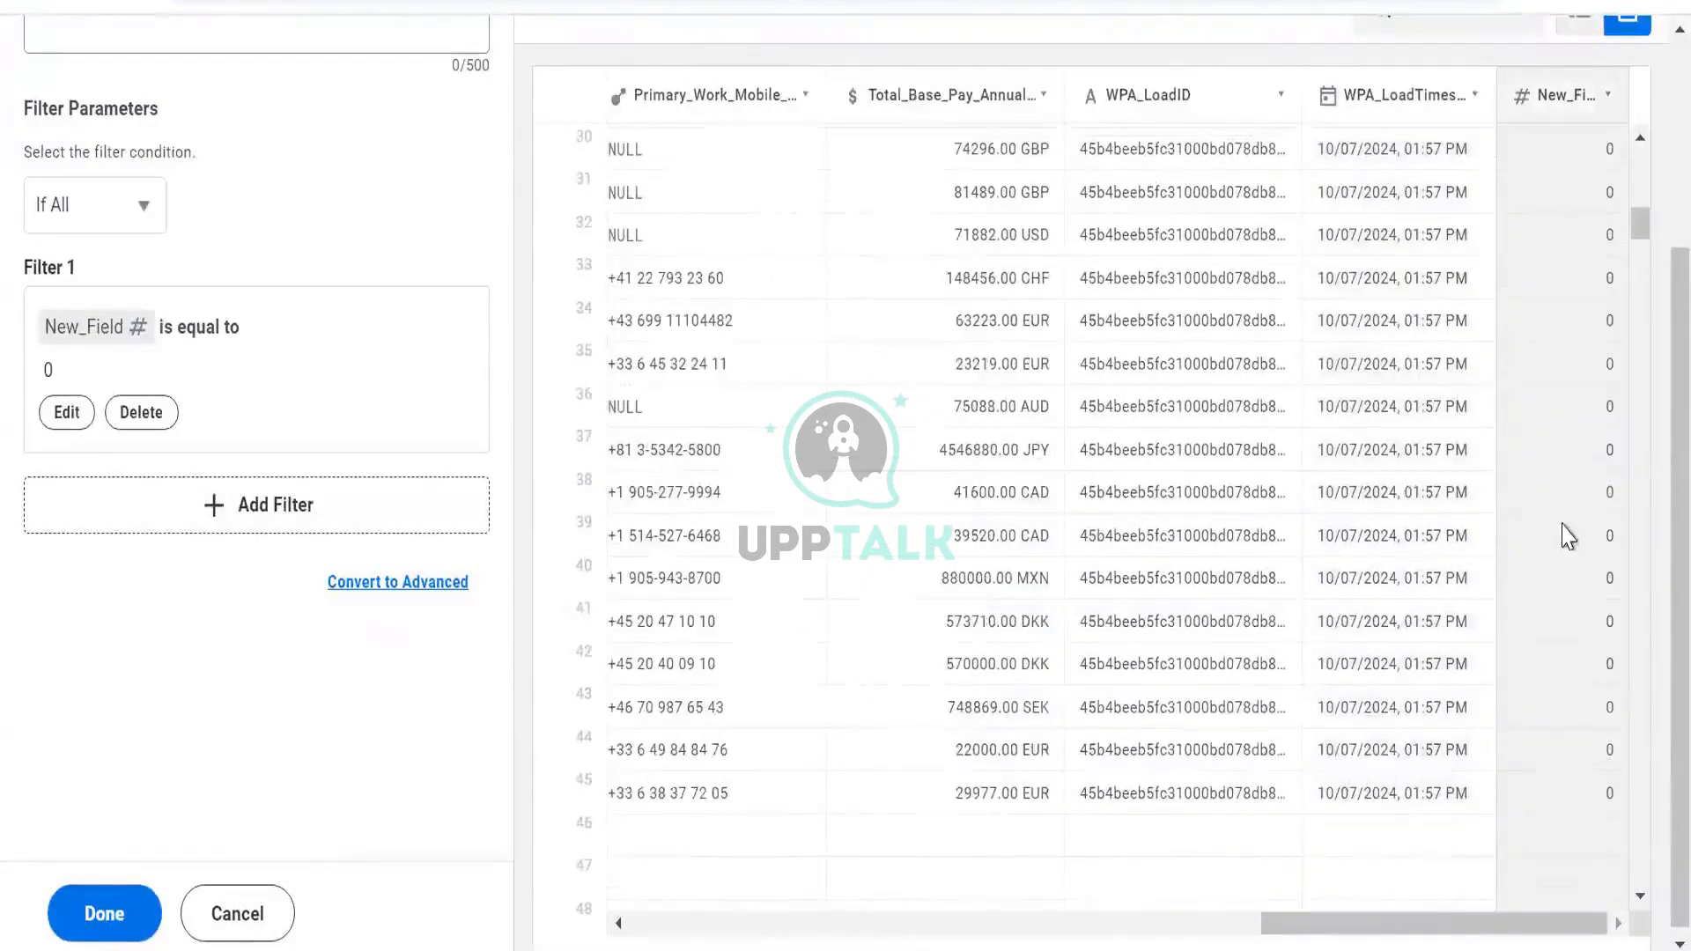
scroll(1565, 533, down, 3)
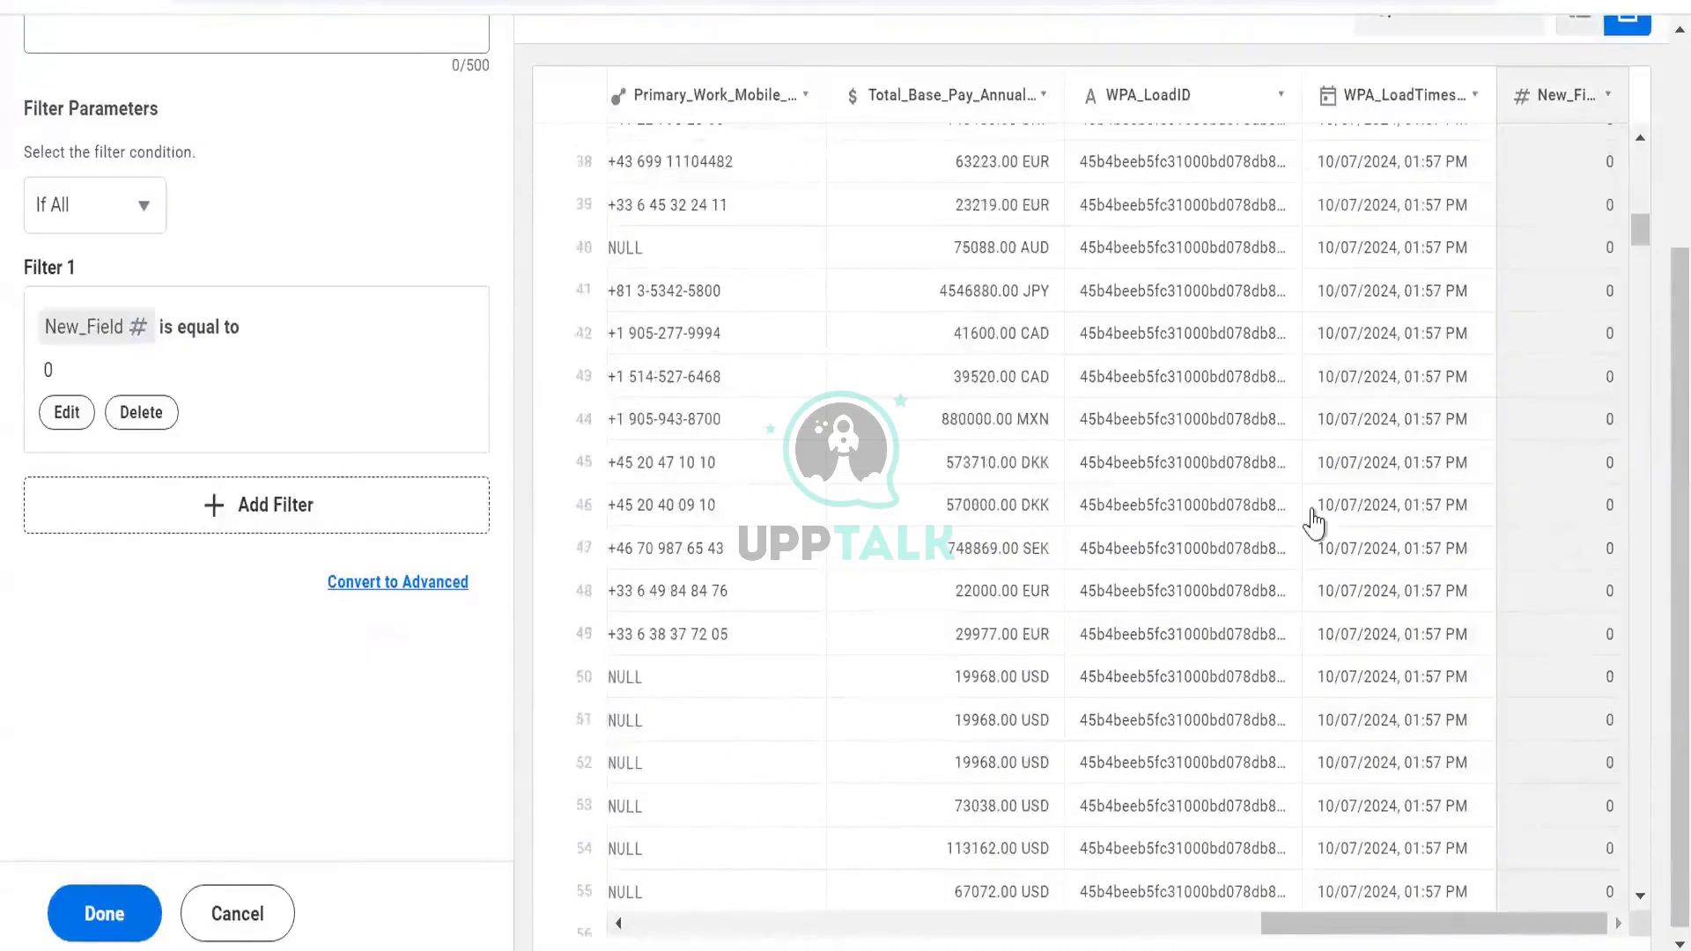
scroll(1310, 528, up, 10)
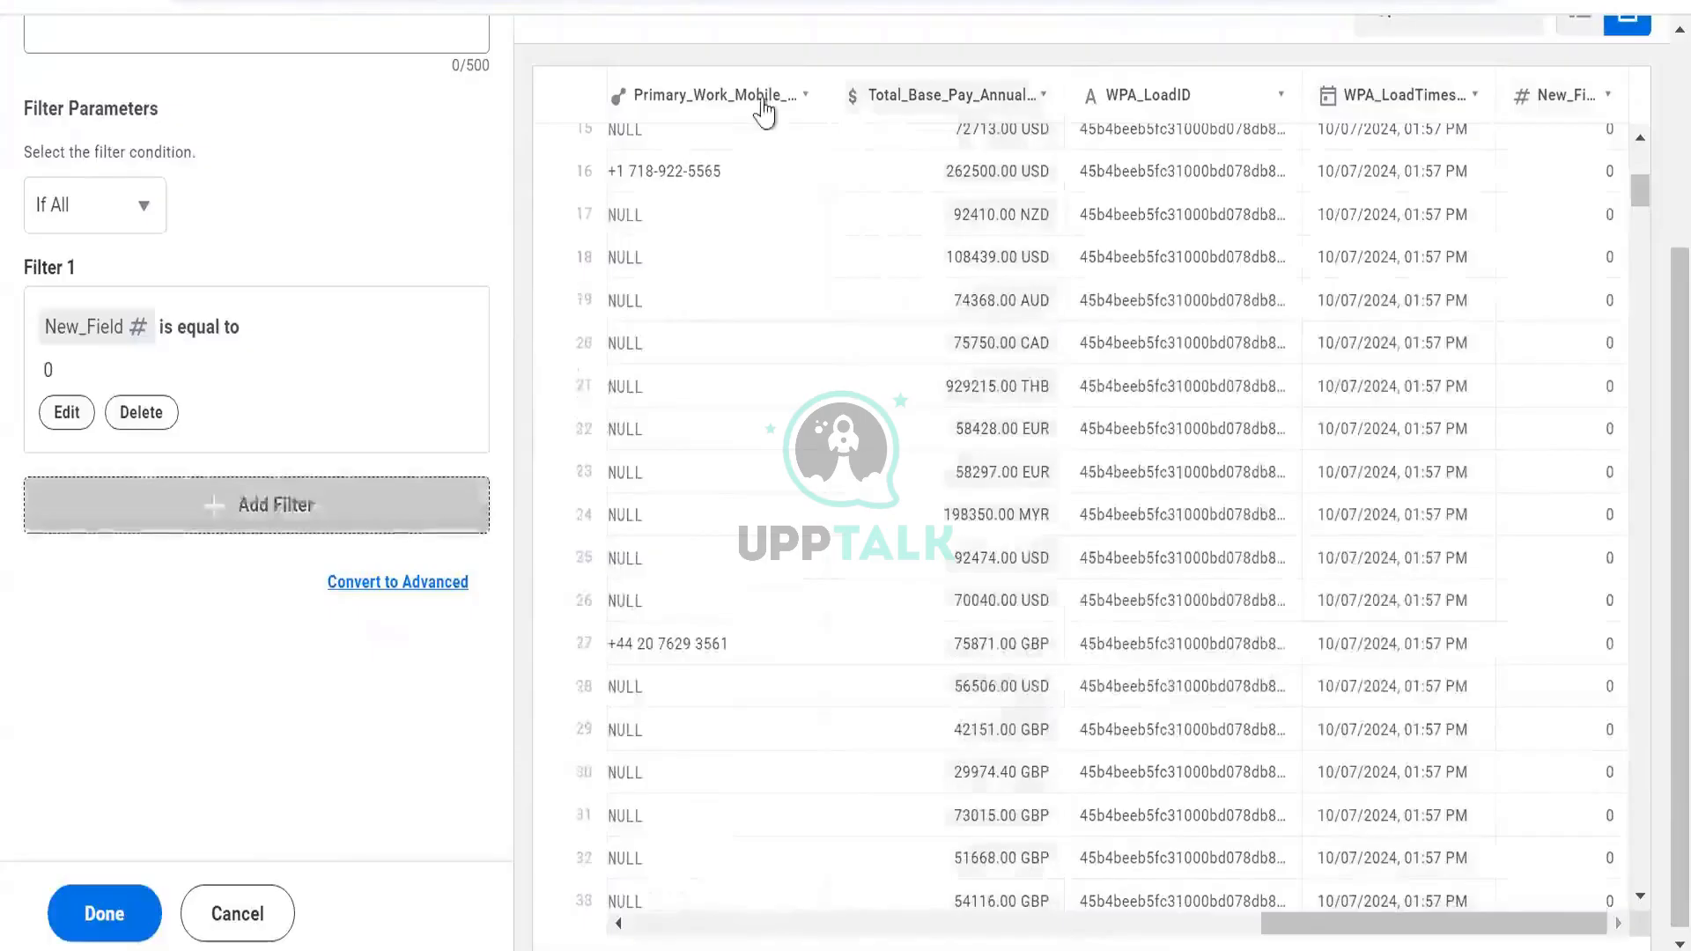
click(213, 913)
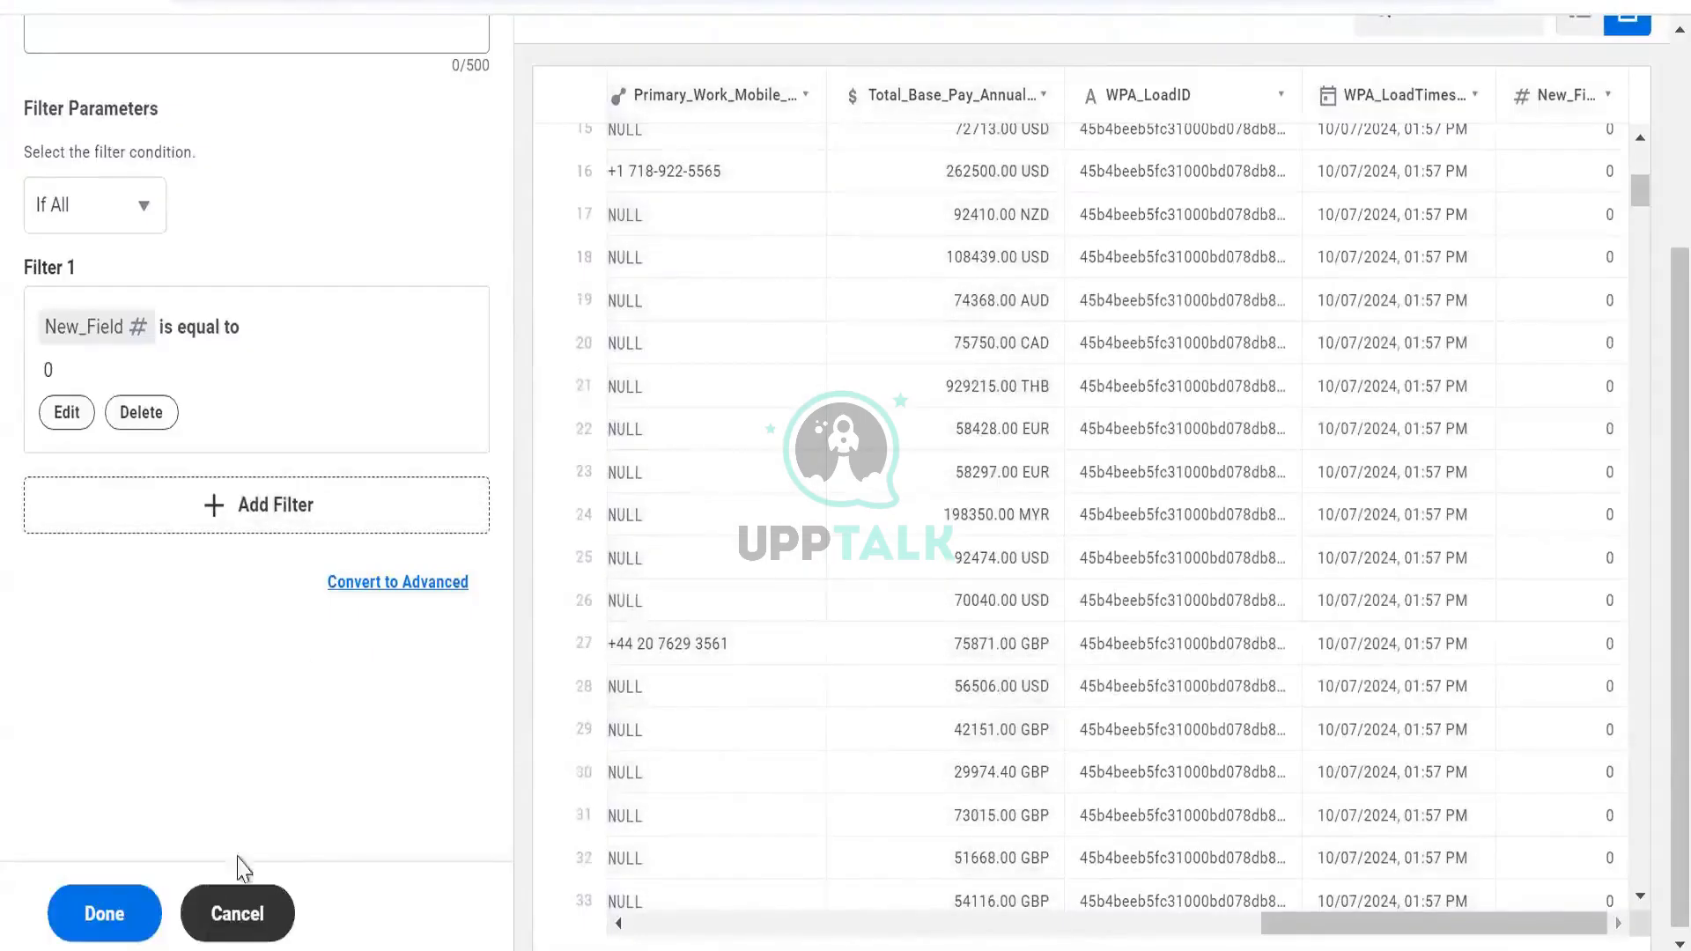
Save the BDS Worker transformations and switch to the Prism Calculated Field slide in PowerPoint
scroll(740, 417, up, 3)
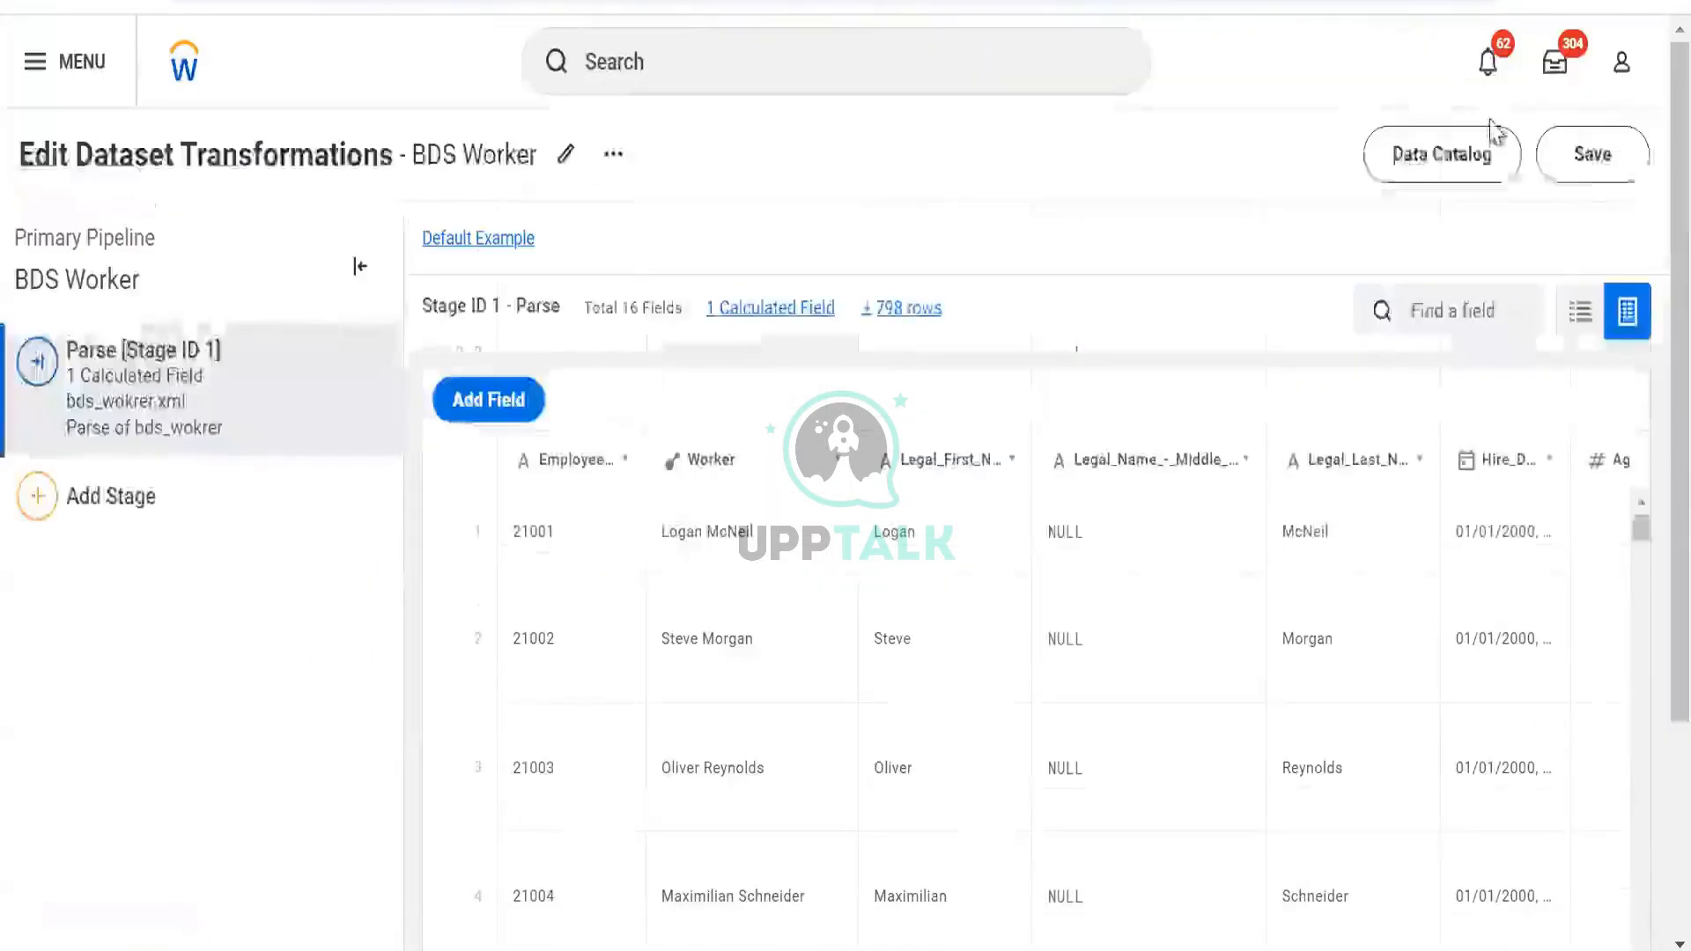
click(1582, 159)
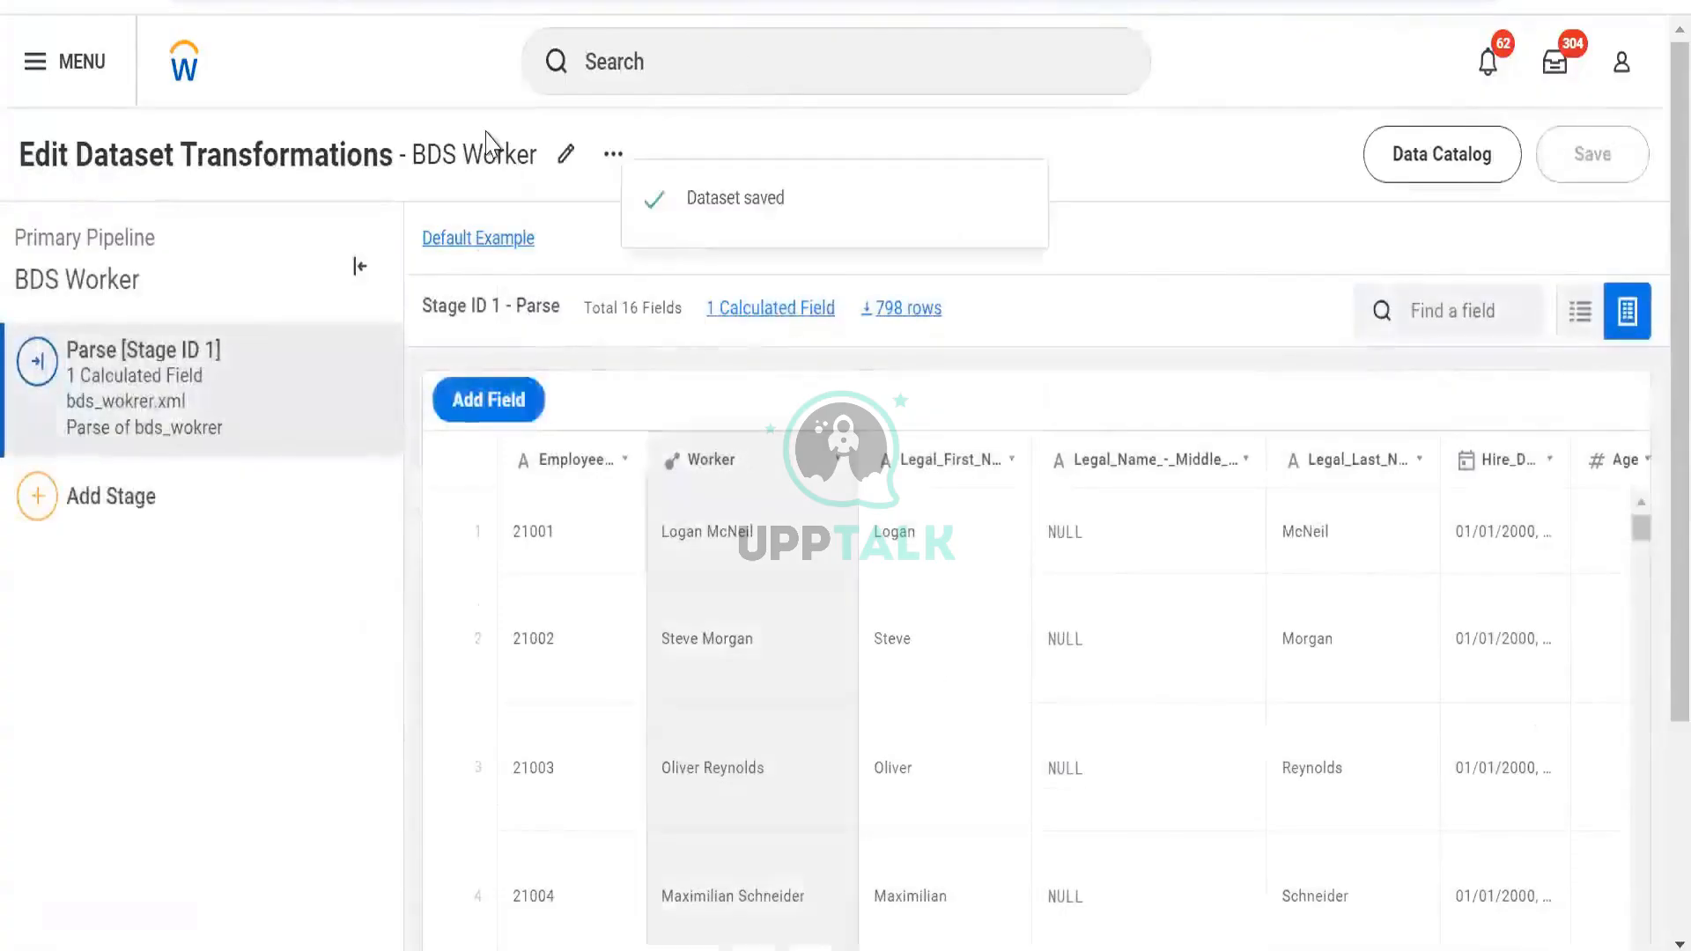
key(alt+Tab)
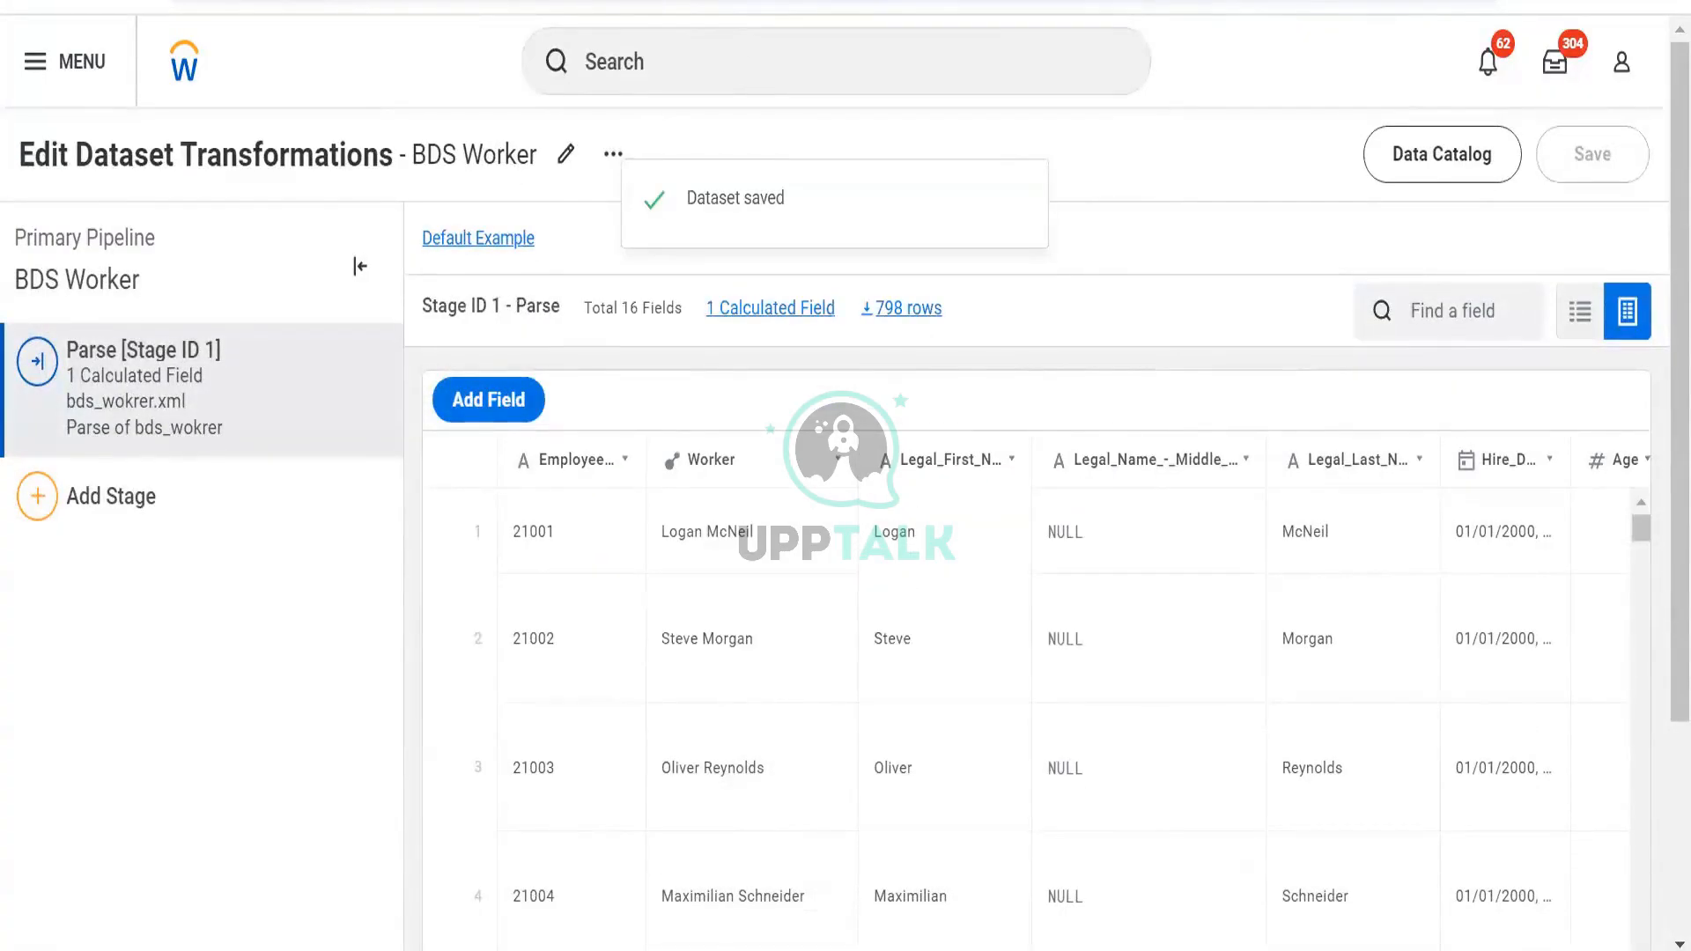
key(alt+Tab)
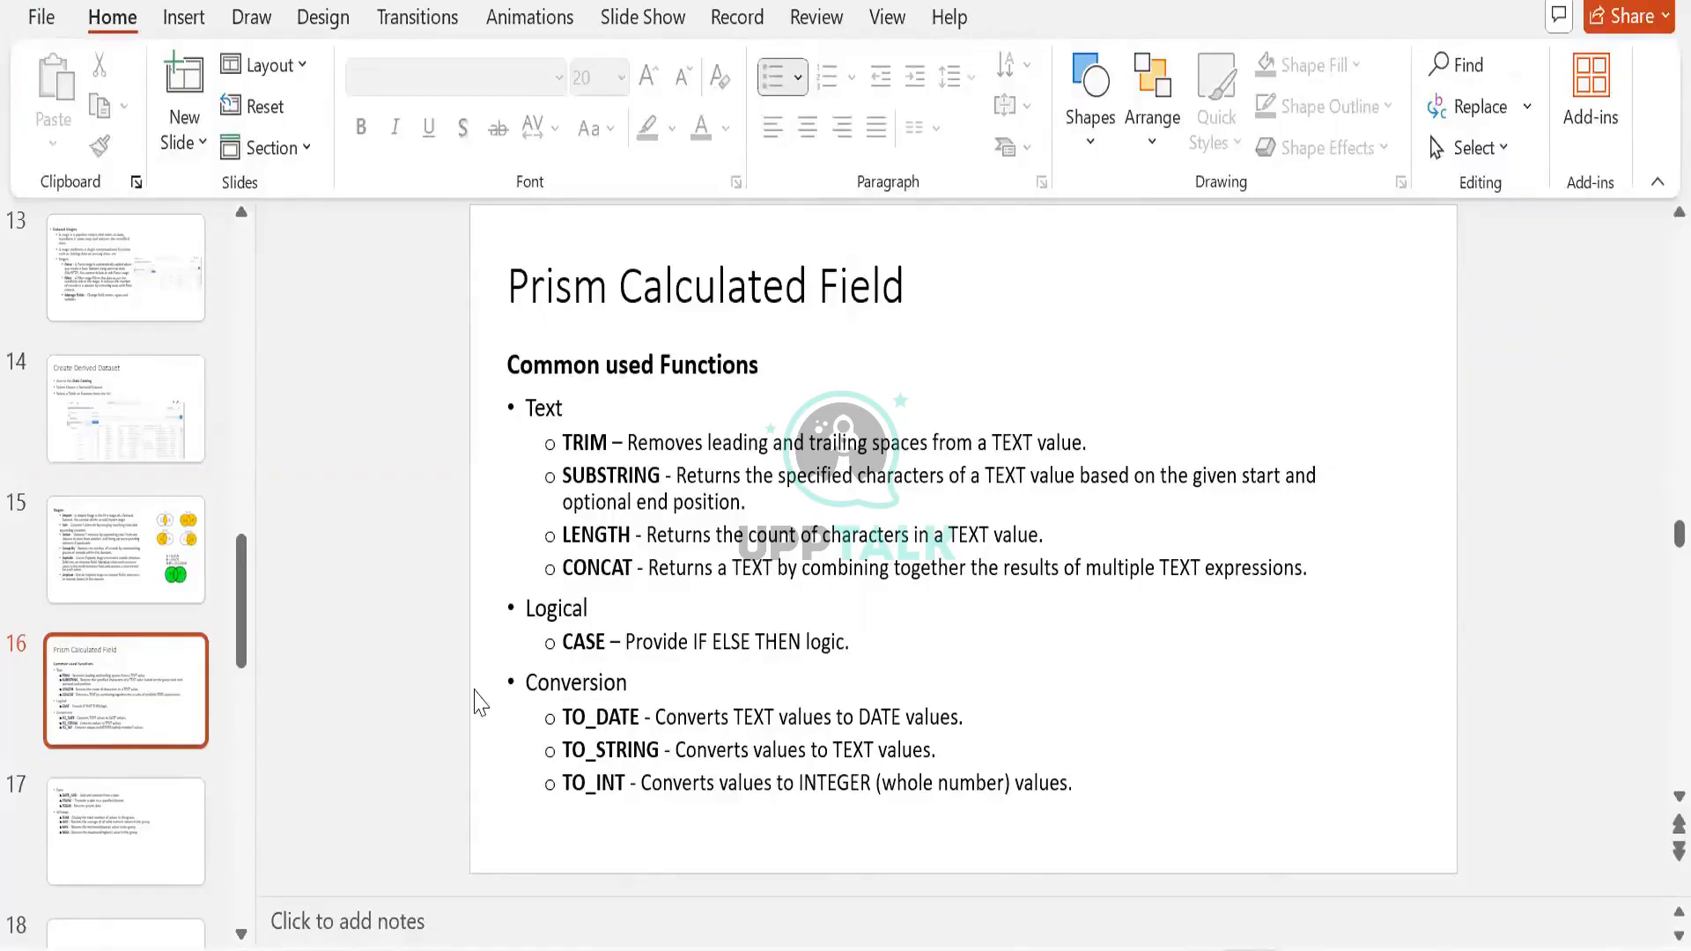
Go to slide 17, listing the Date and Window functions including AVG
click(160, 837)
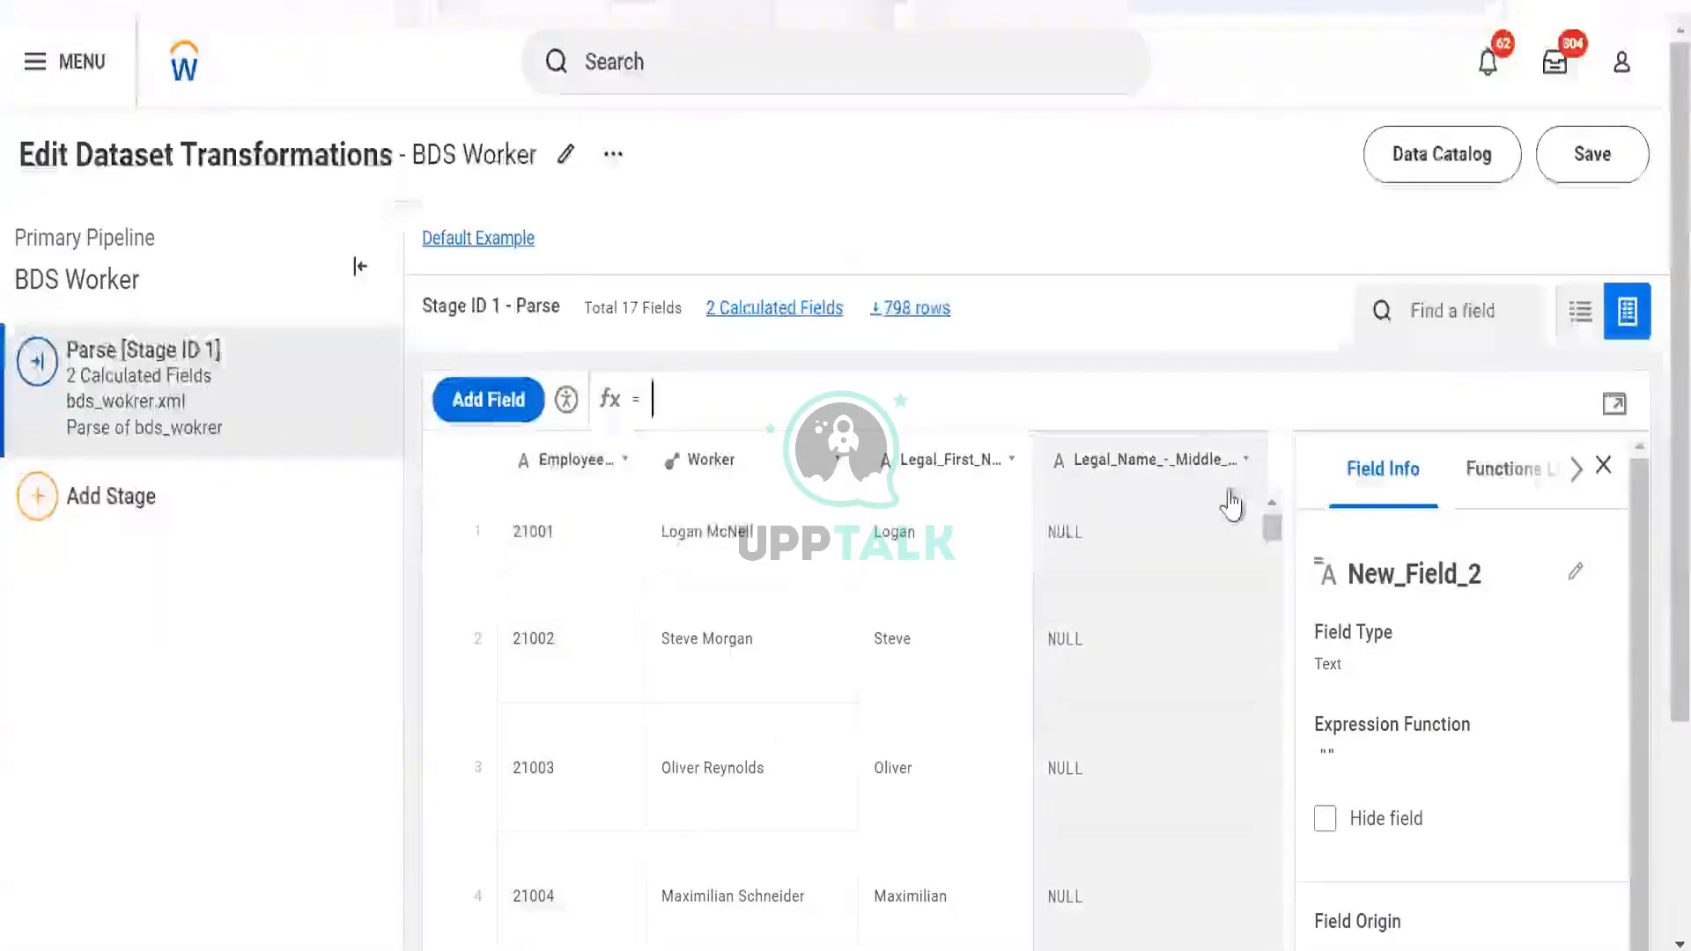
Set New_Field_2's expression to TODAY() so every row shows 10/07/2024
text(tofd)
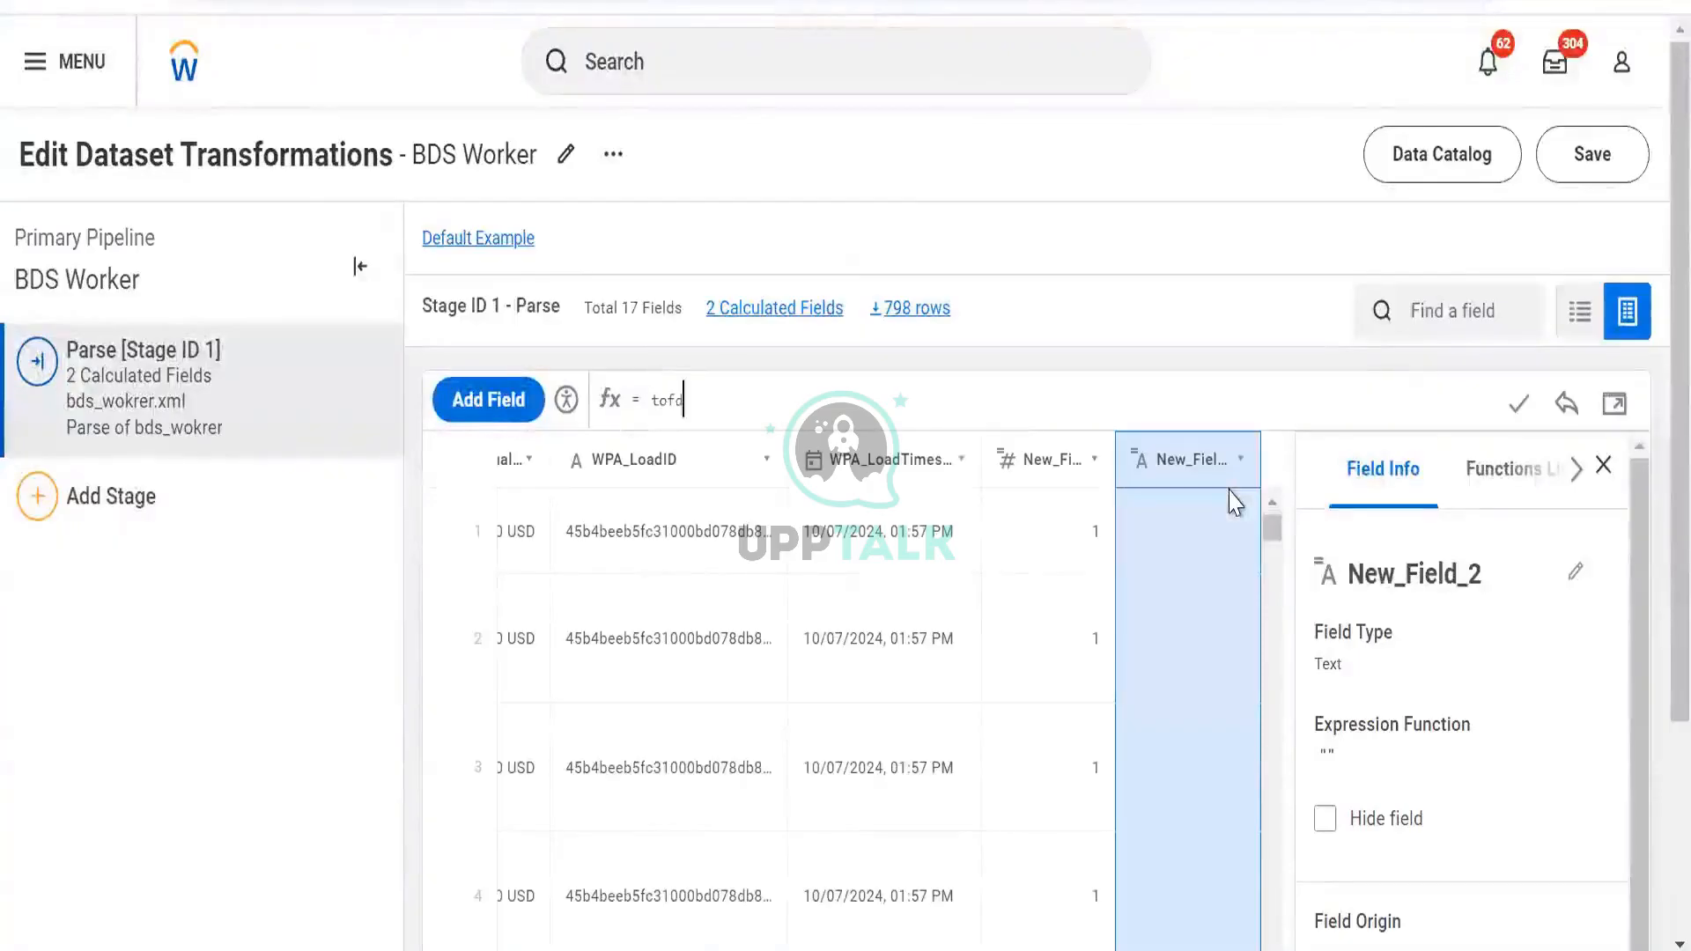
key(BackSpace)
key(BackSpace)
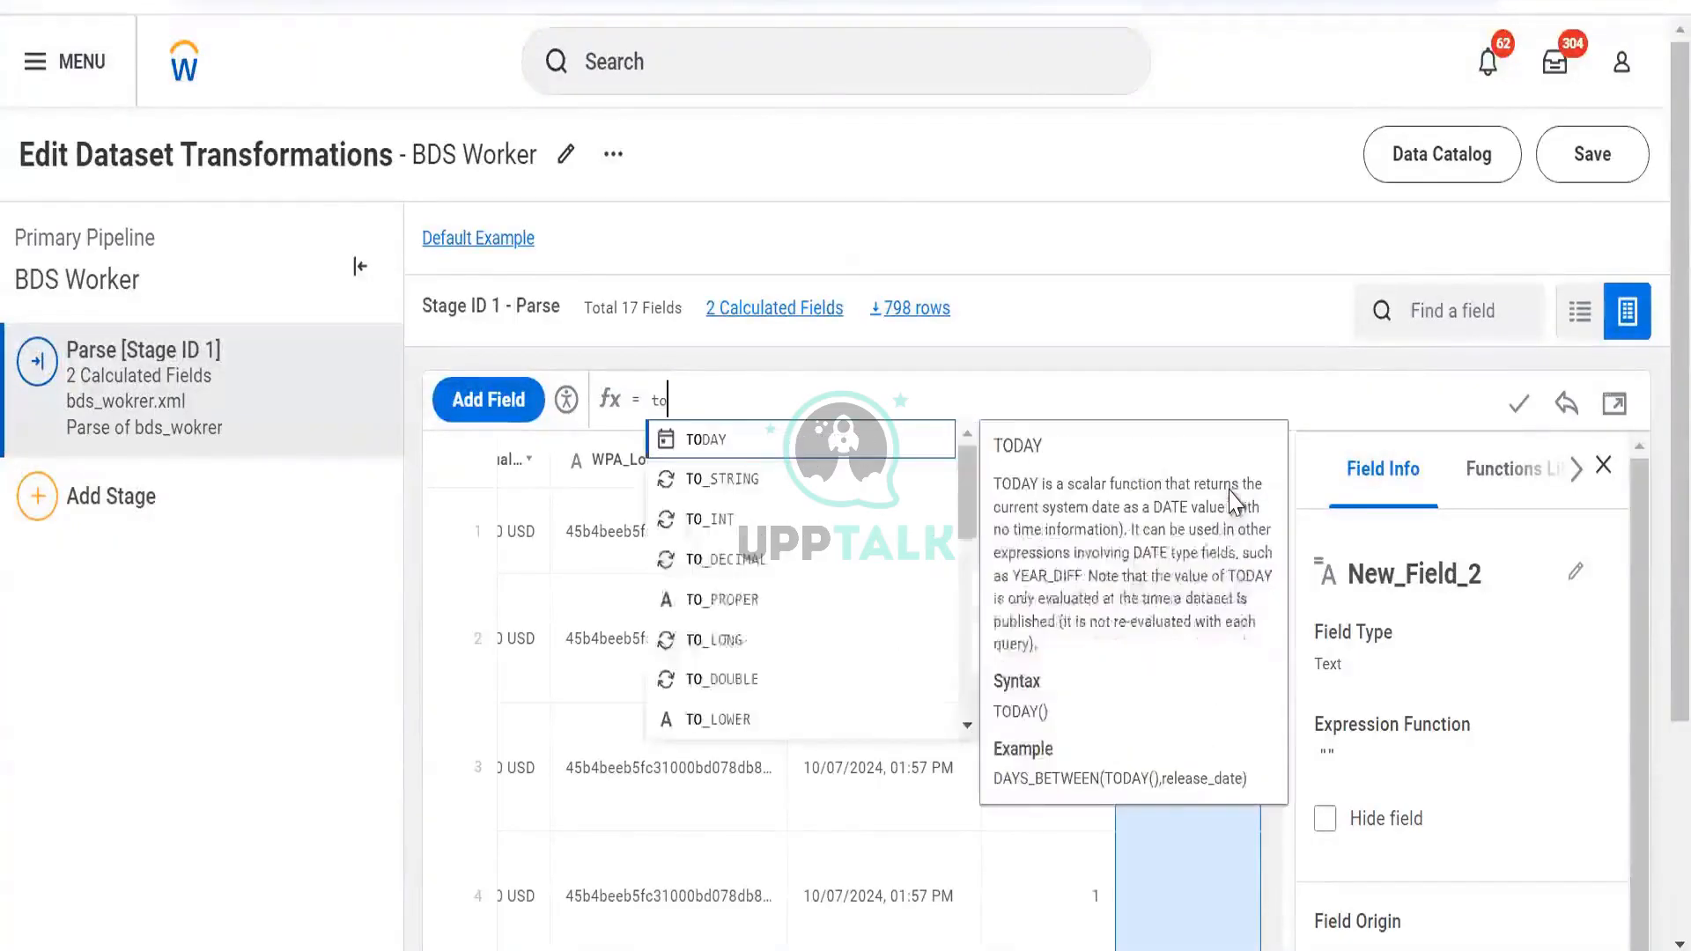
key(Return)
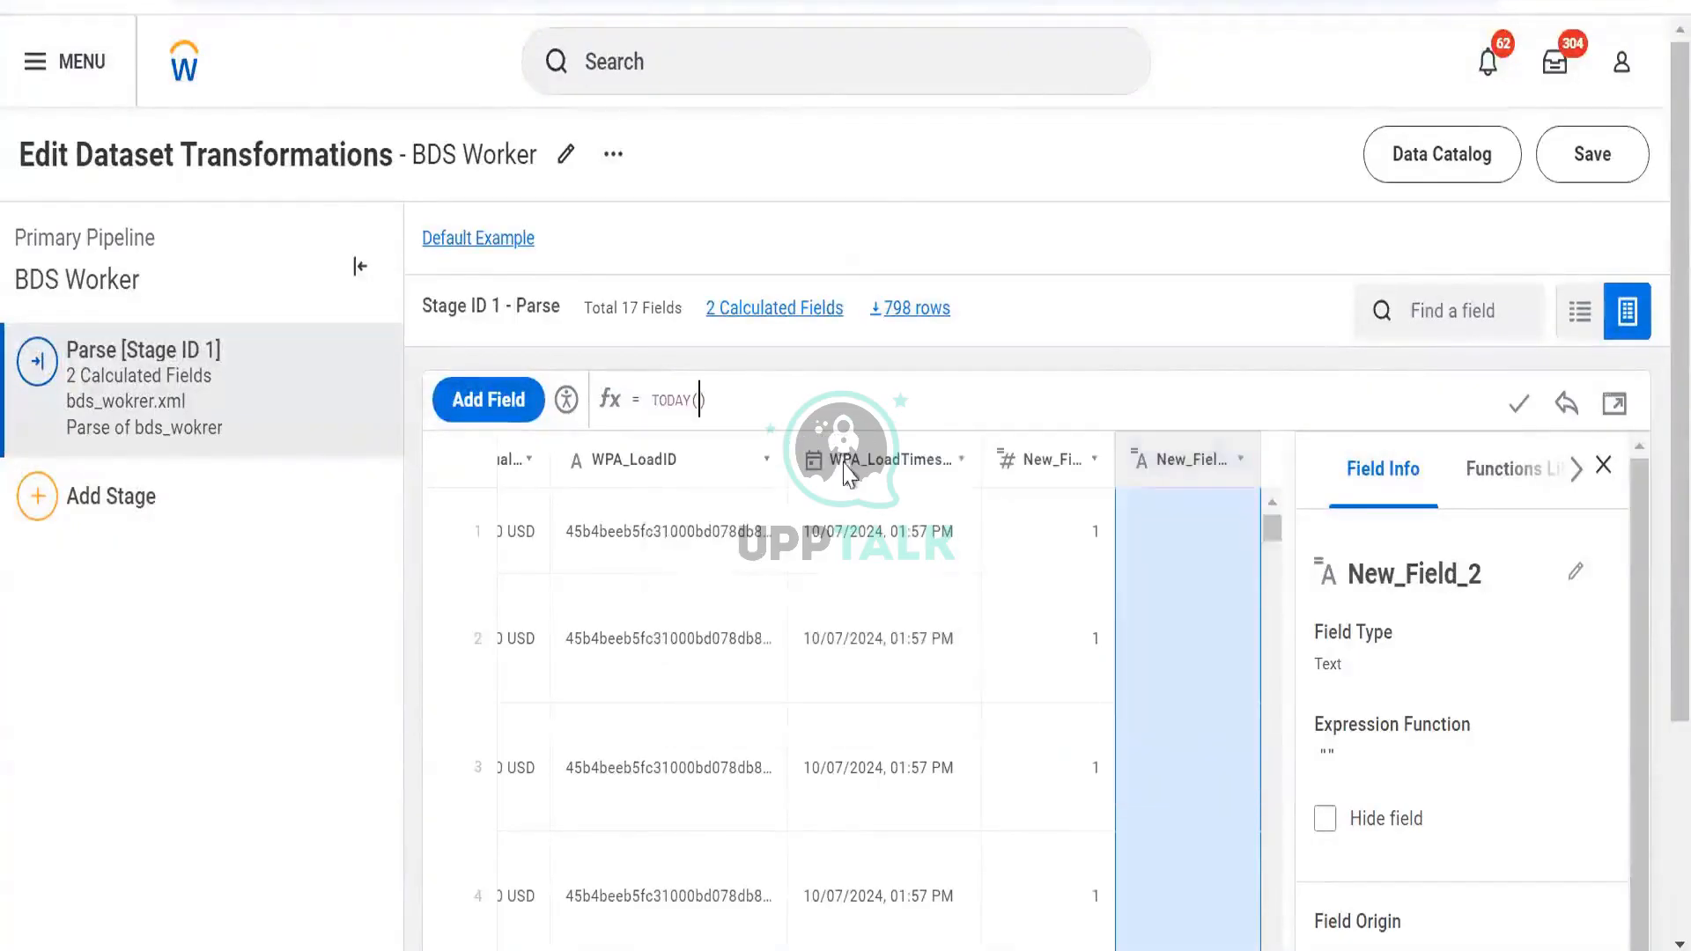
click(1519, 403)
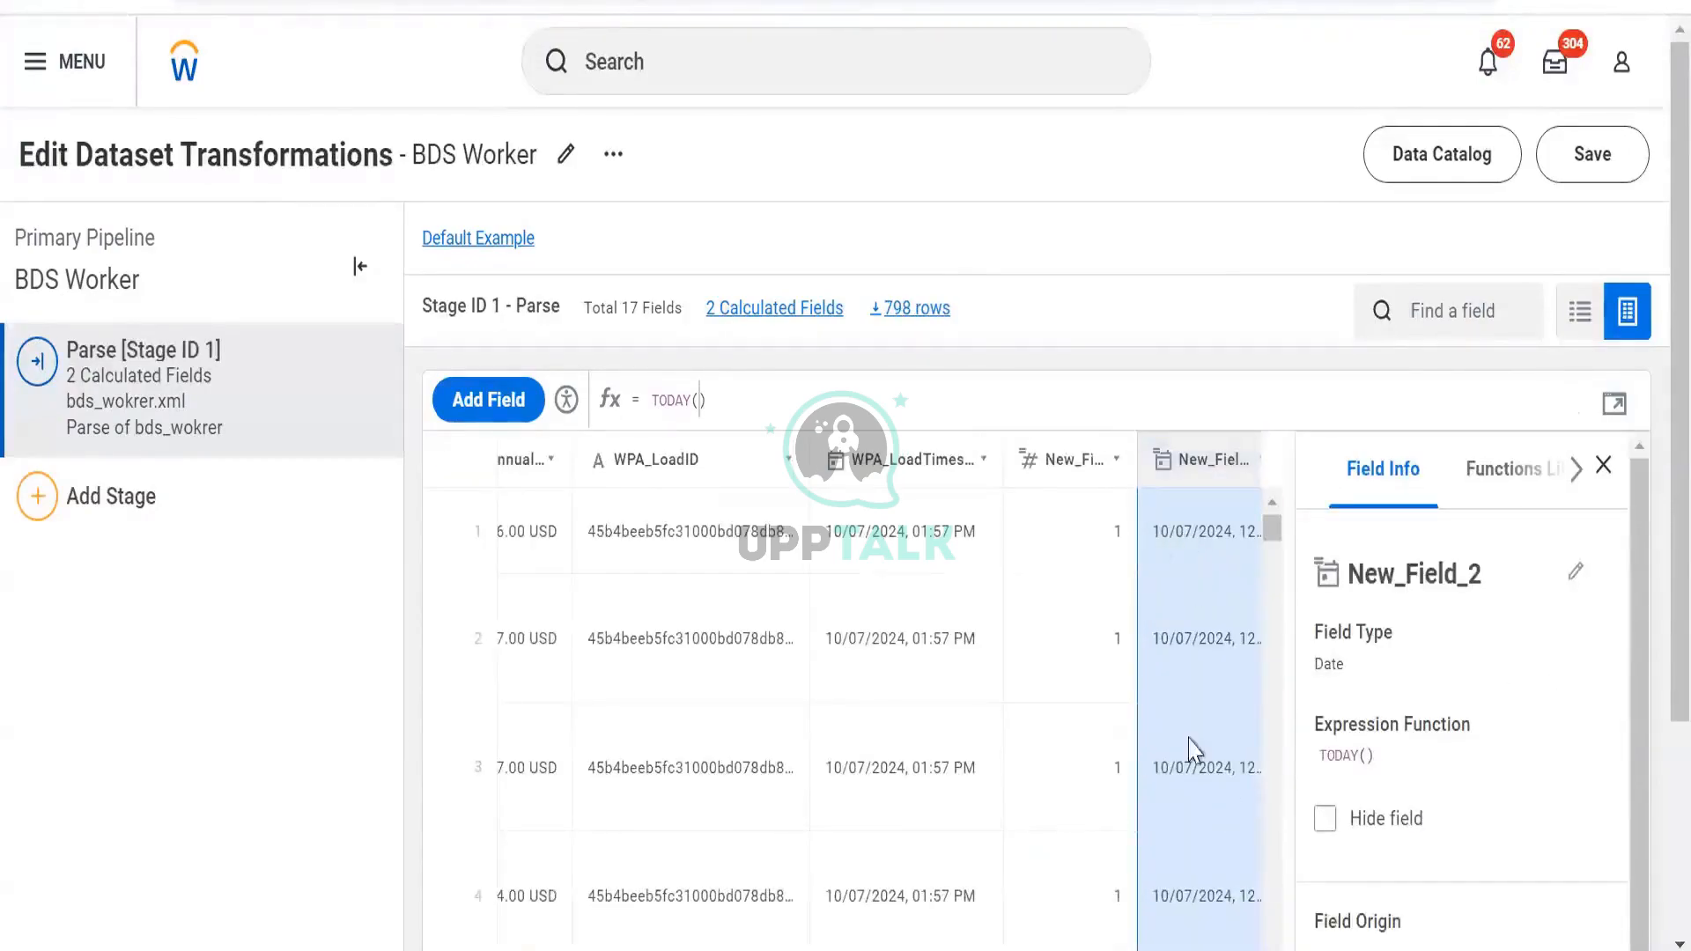
scroll(1194, 684, down, 2)
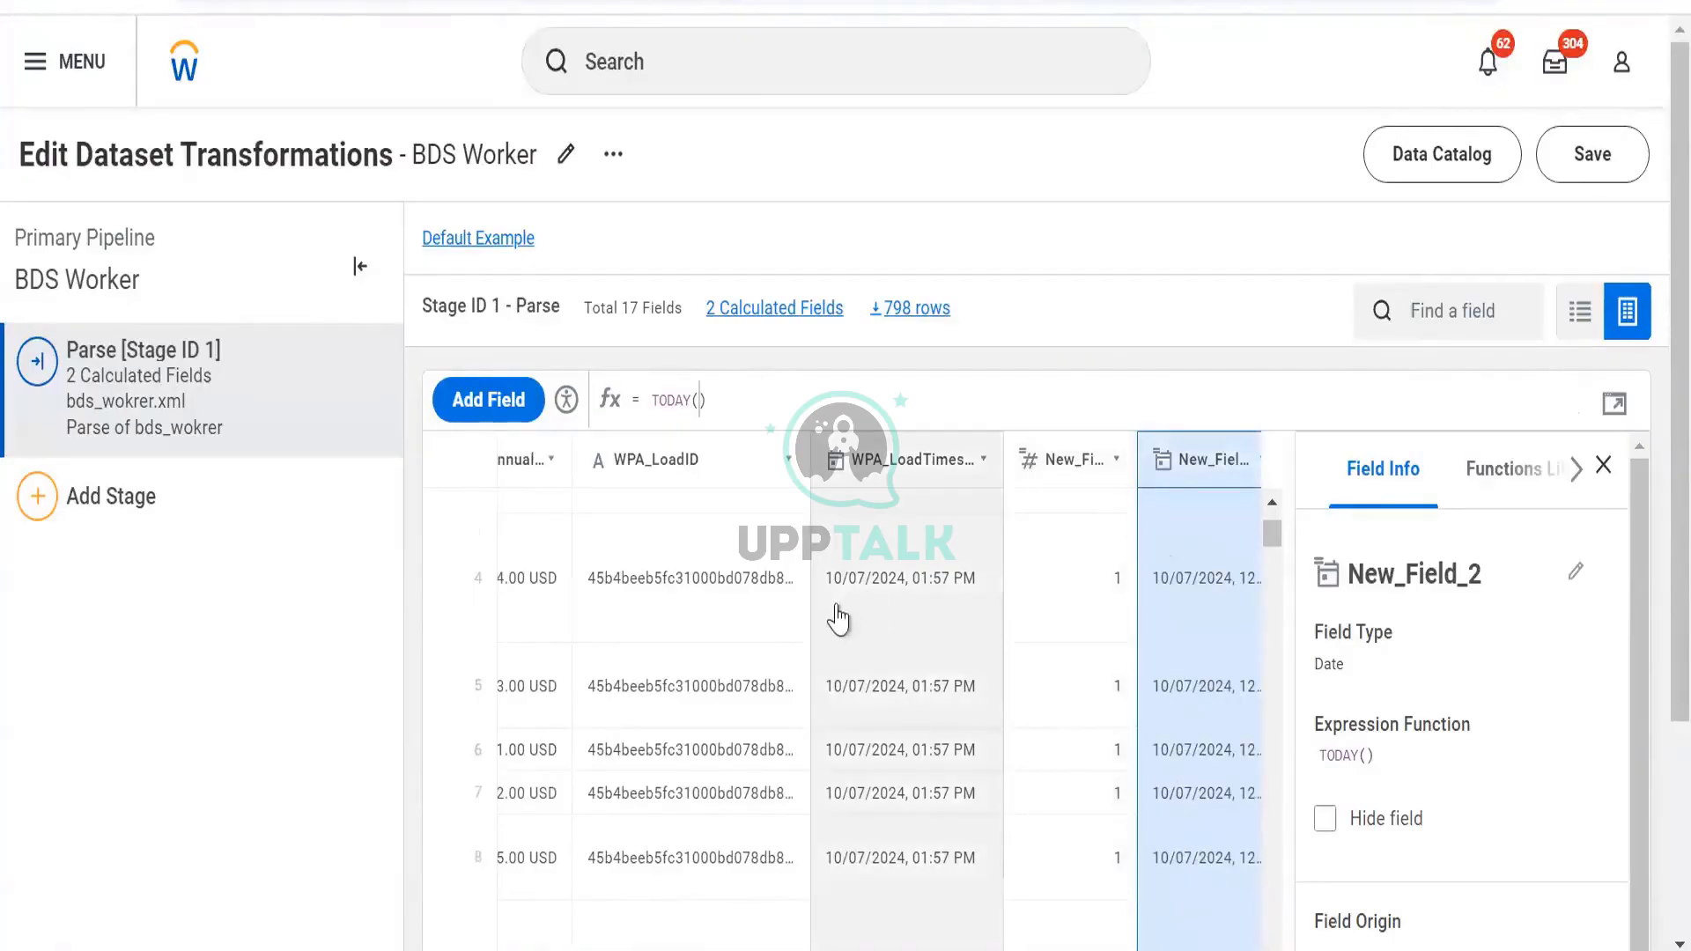
scroll(882, 661, up, 3)
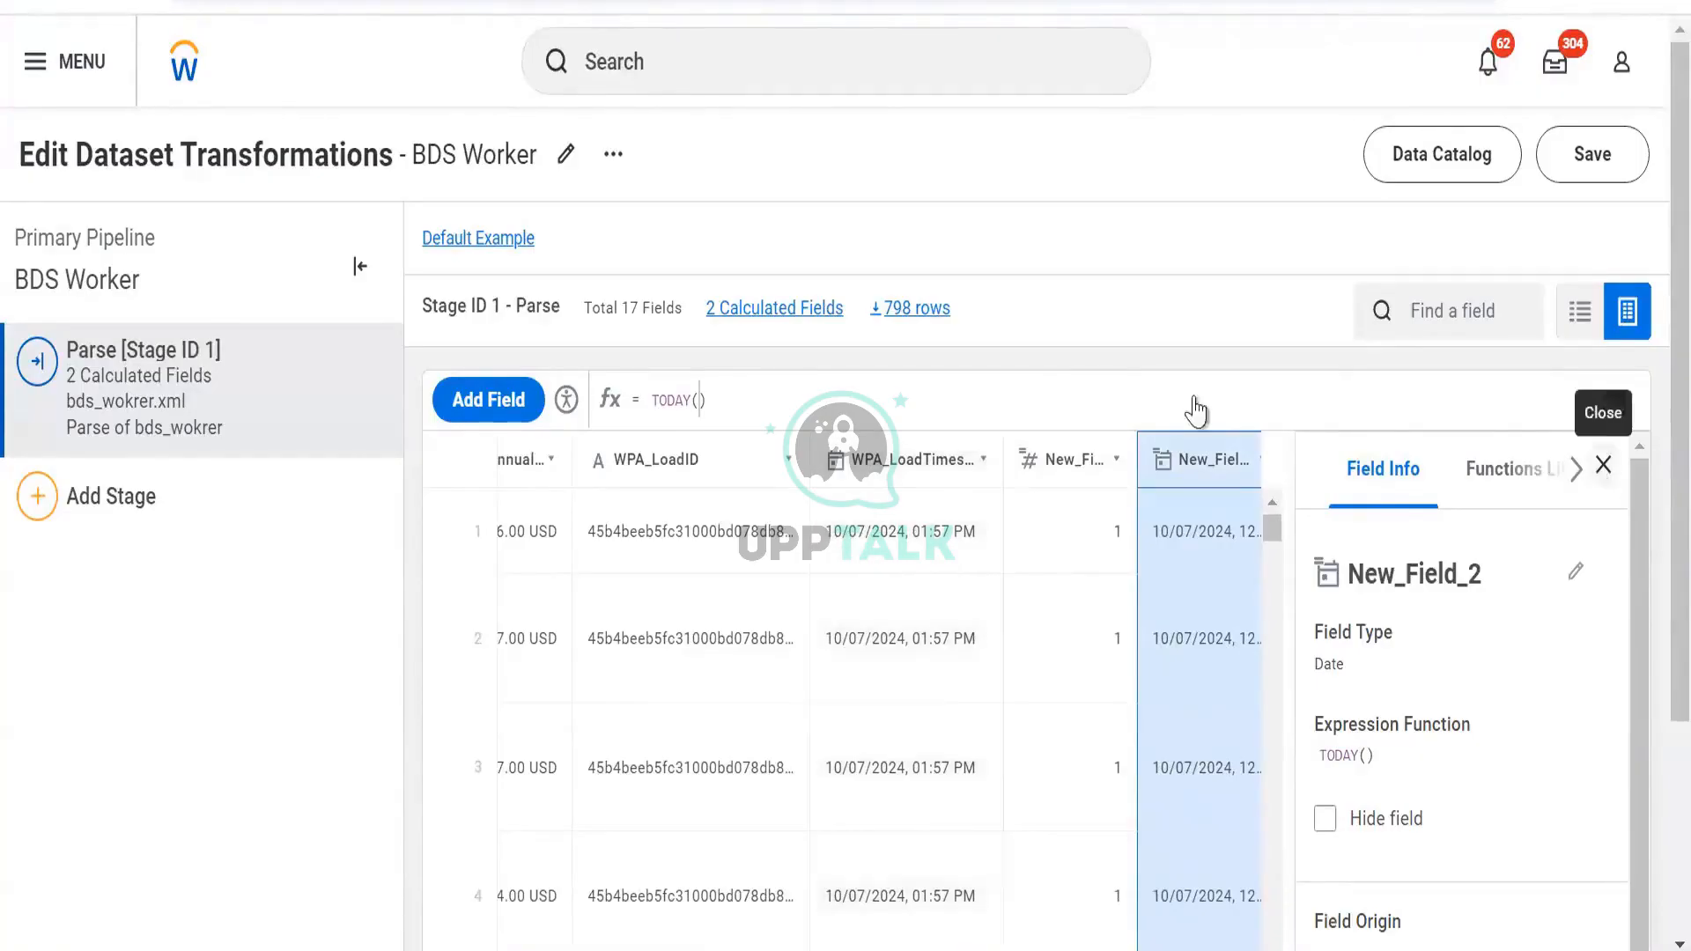
Replace TODAY() in New_Field_2 with a draft DATE_ADD([Hire_Date],) expression
key(ctrl+a)
key(BackSpace)
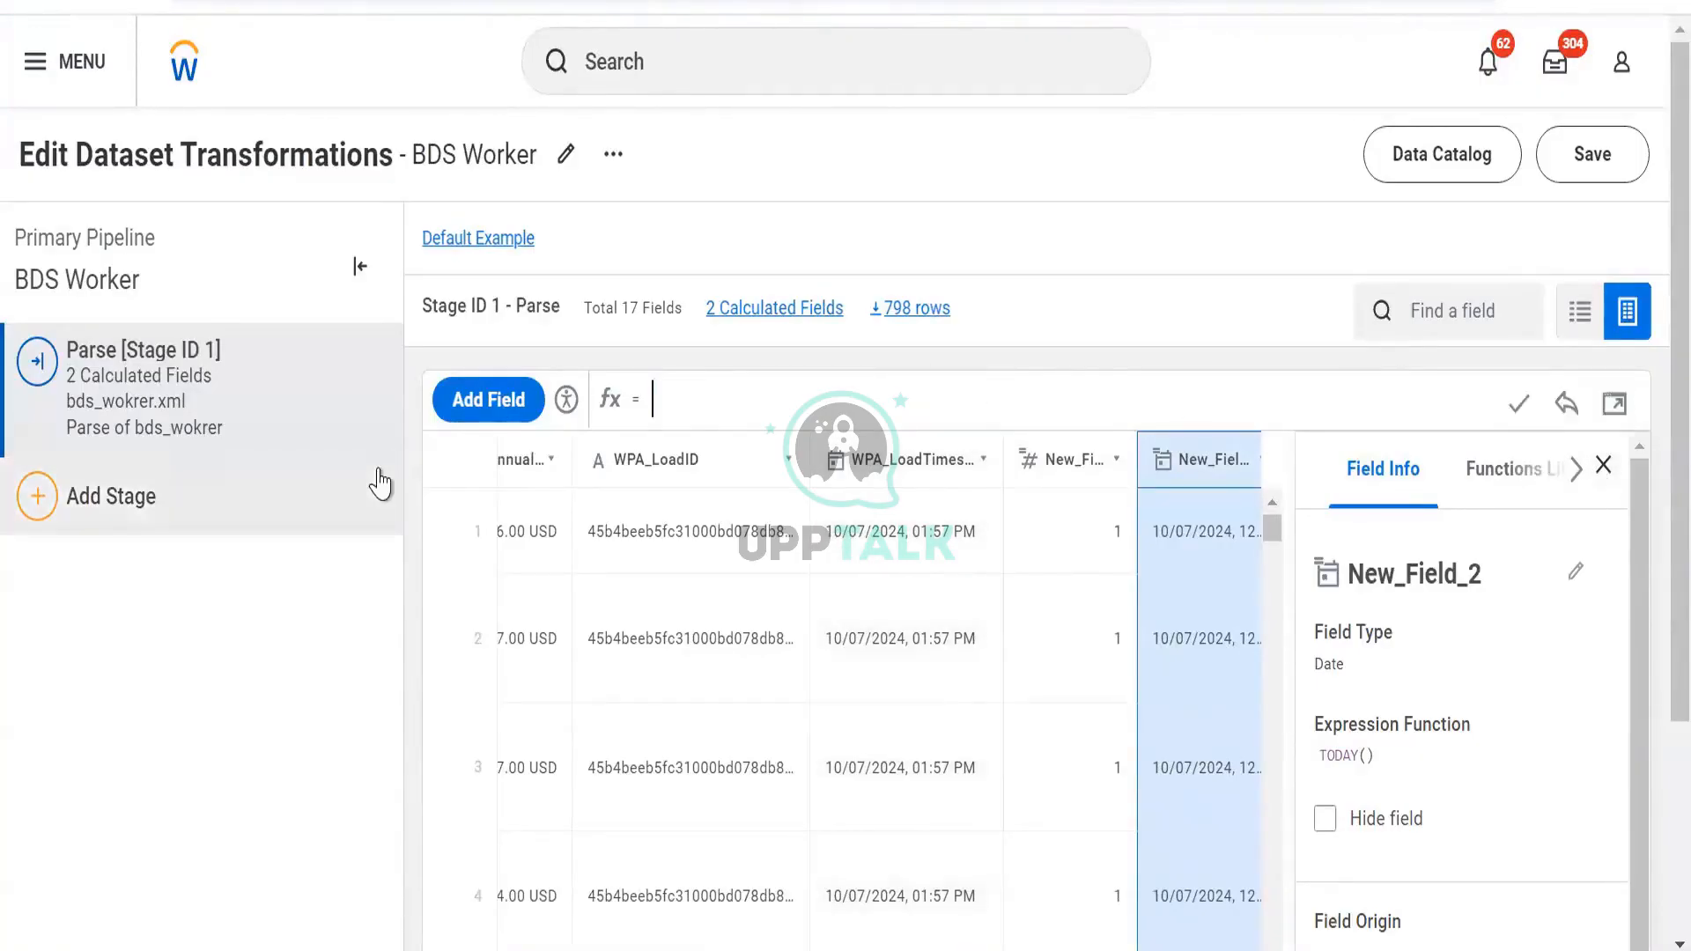
text(date)
key(Return)
text([)
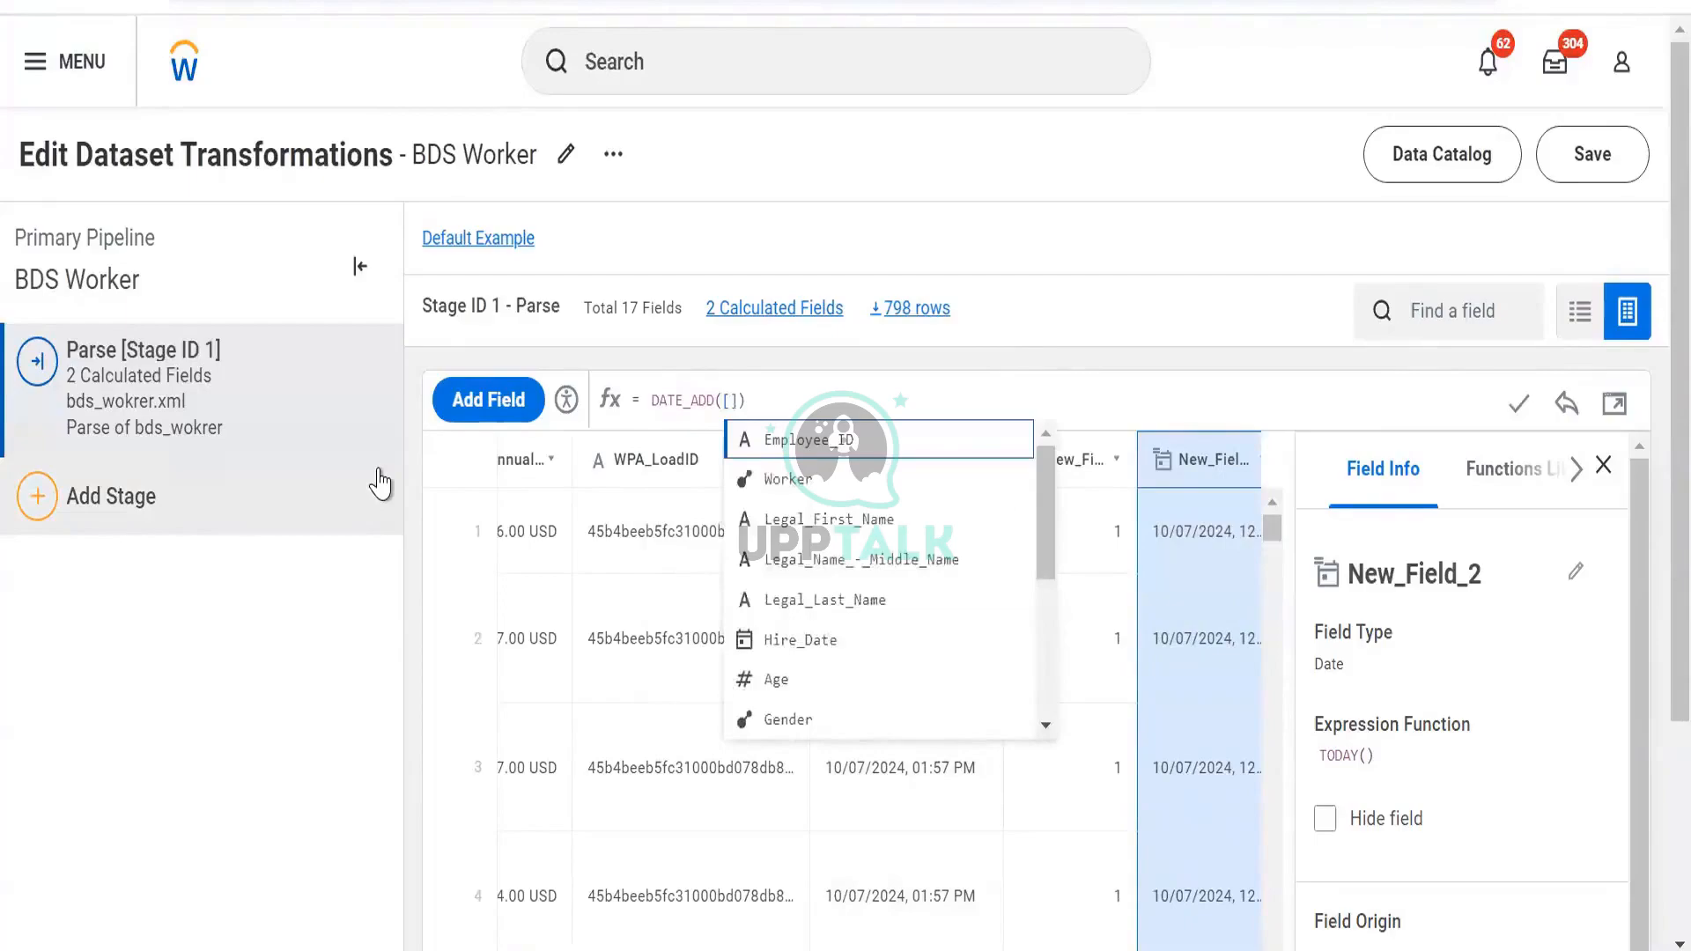
key(Down)
key(Down)
key(Down)
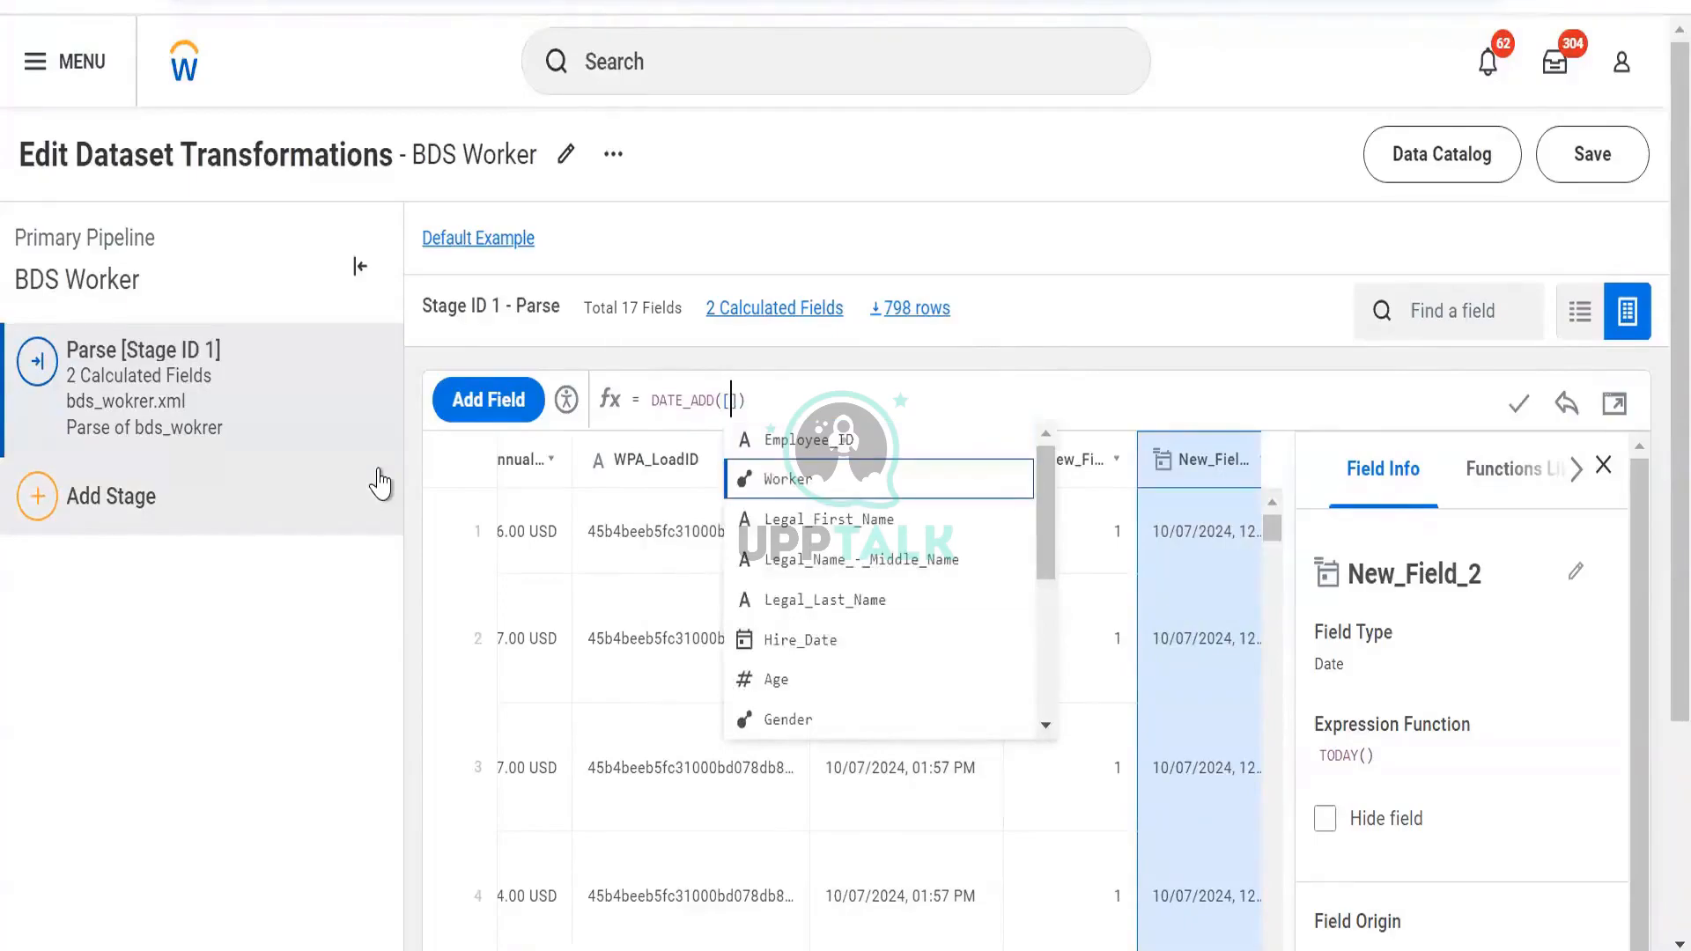
key(Down)
key(Down)
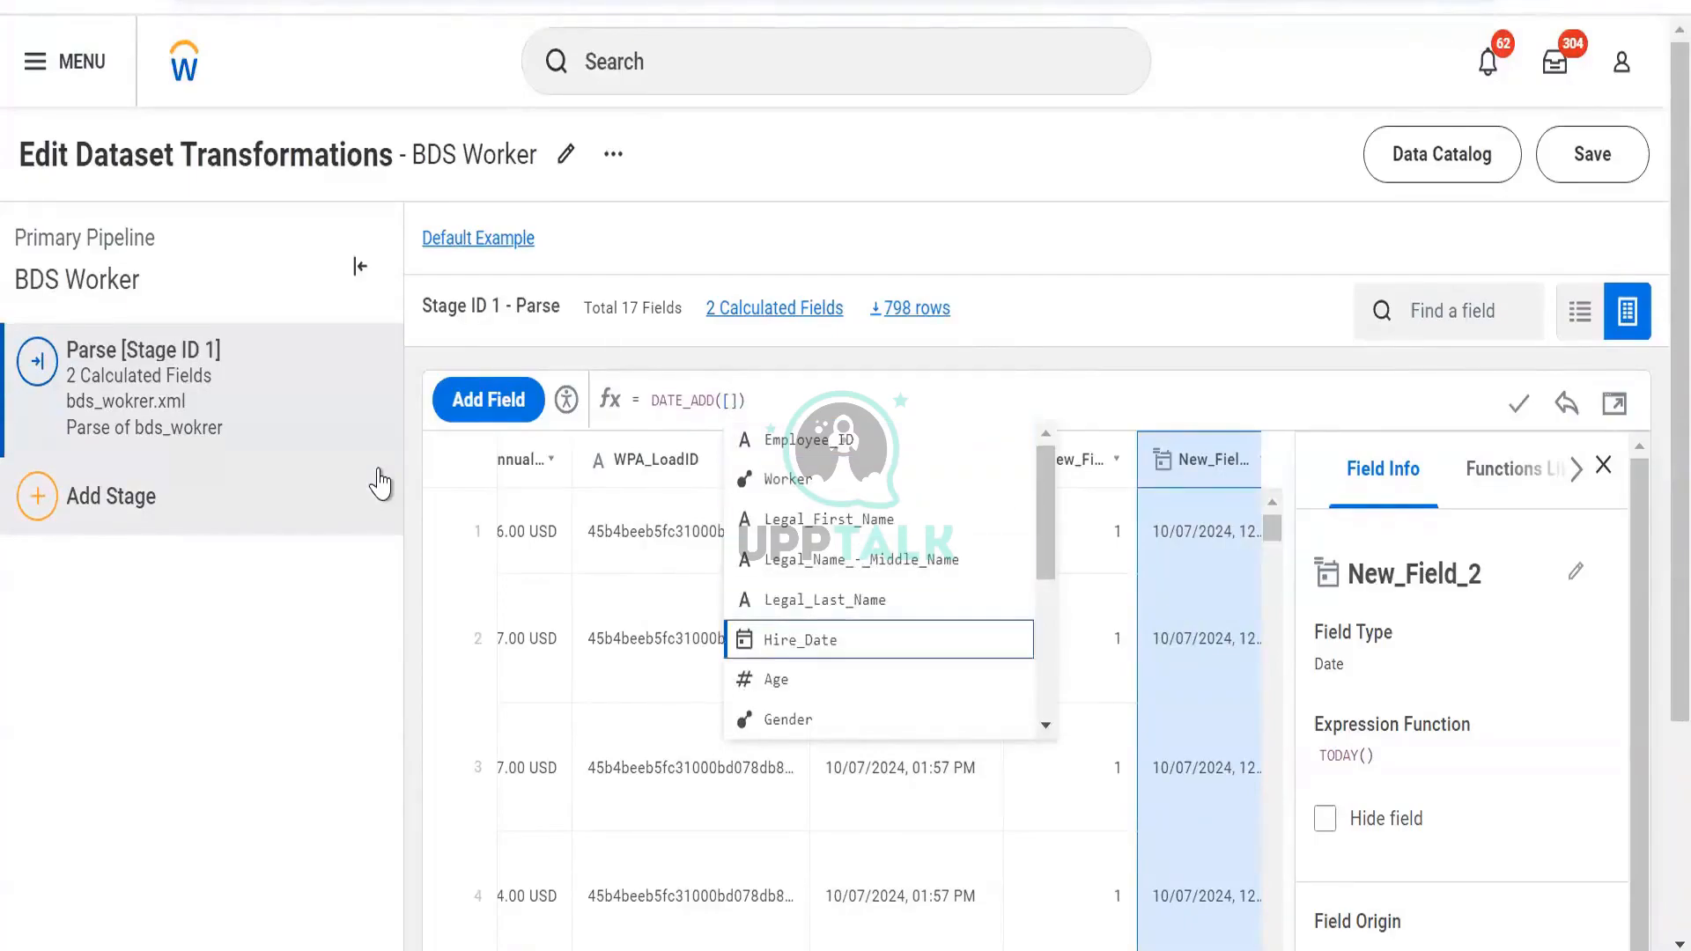
key(Return)
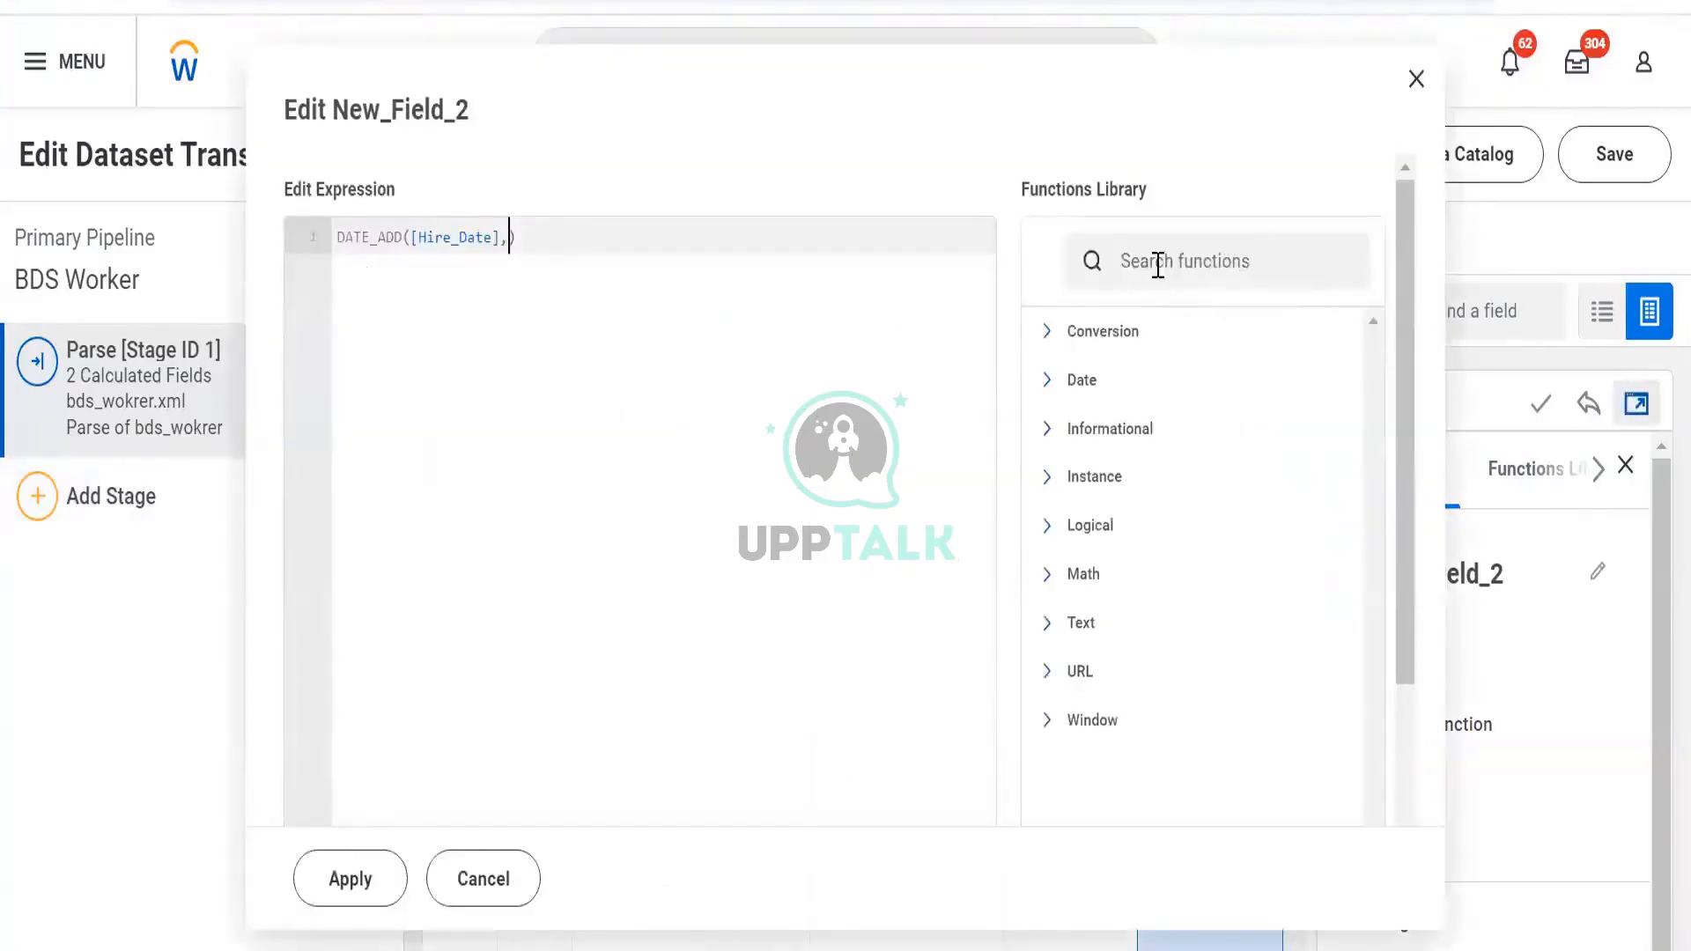
Look up DATE_ADD's description, syntax and example in the Functions Library
click(1158, 264)
text(date)
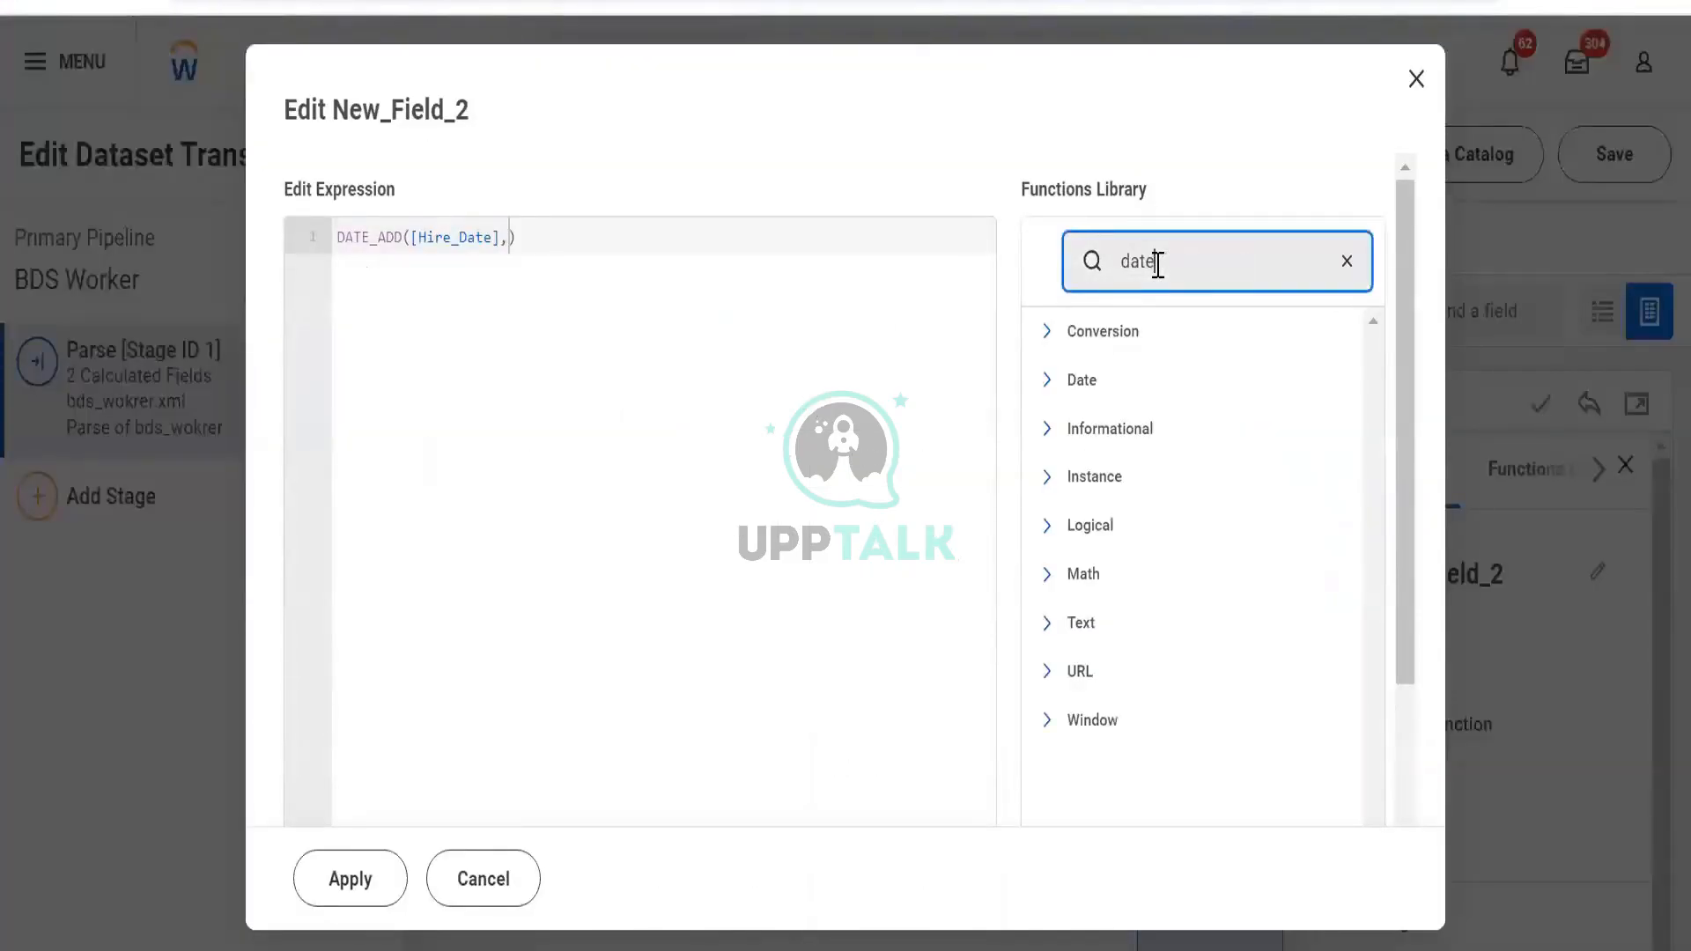
scroll(1156, 276, down, 5)
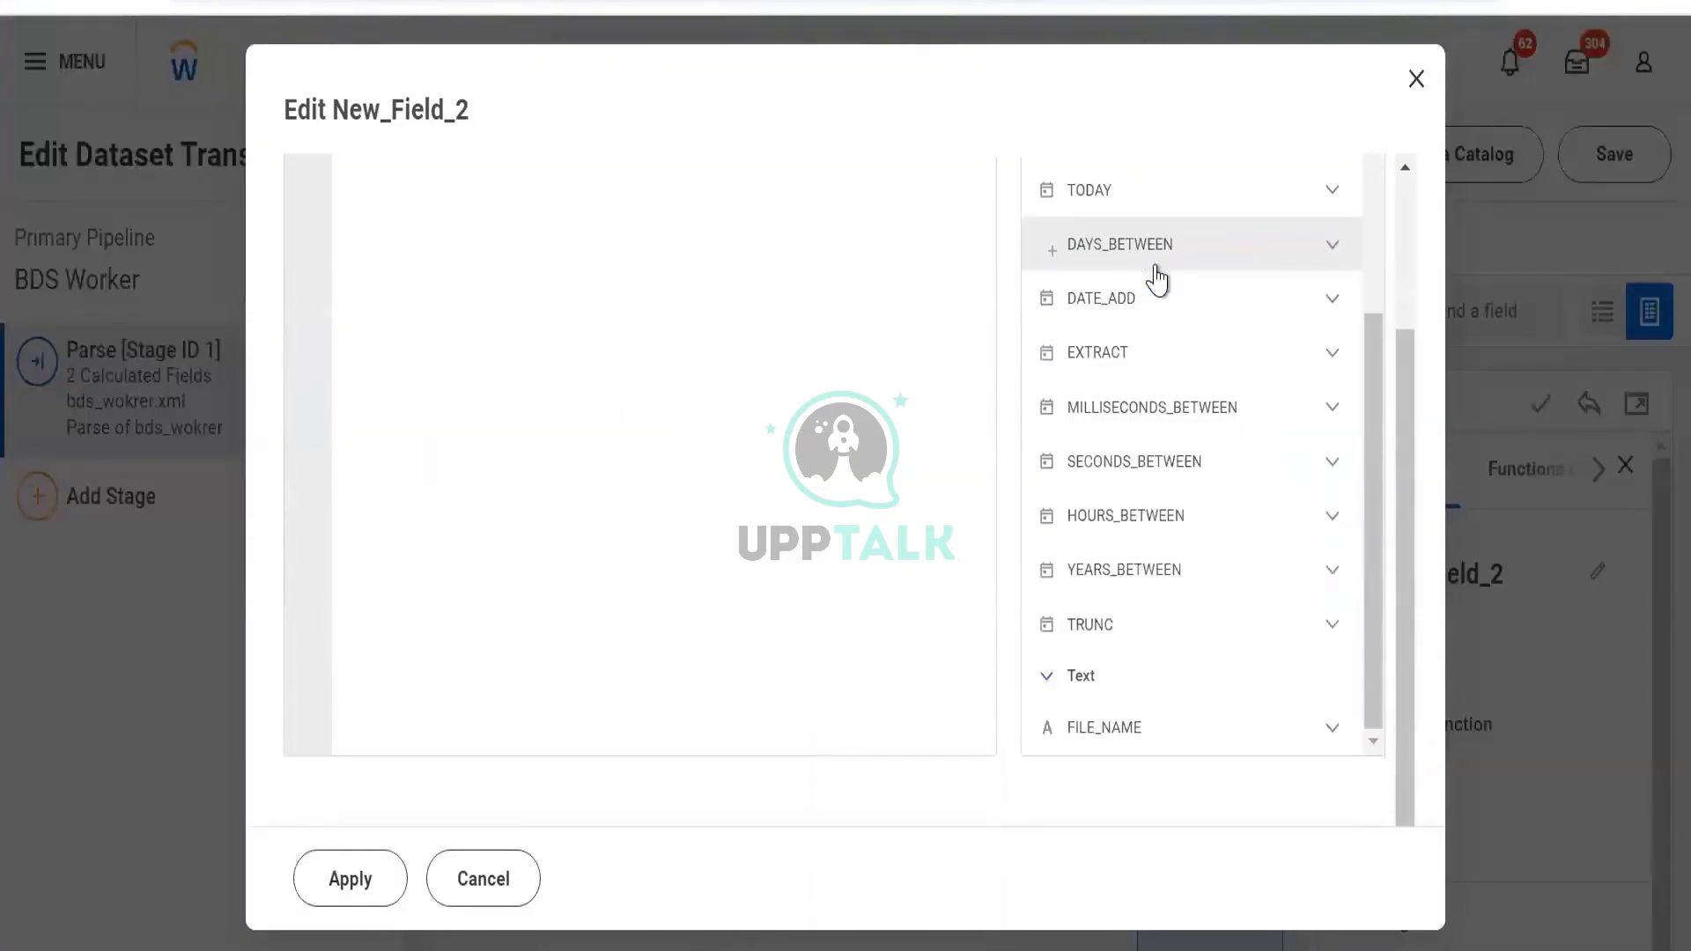
click(1306, 298)
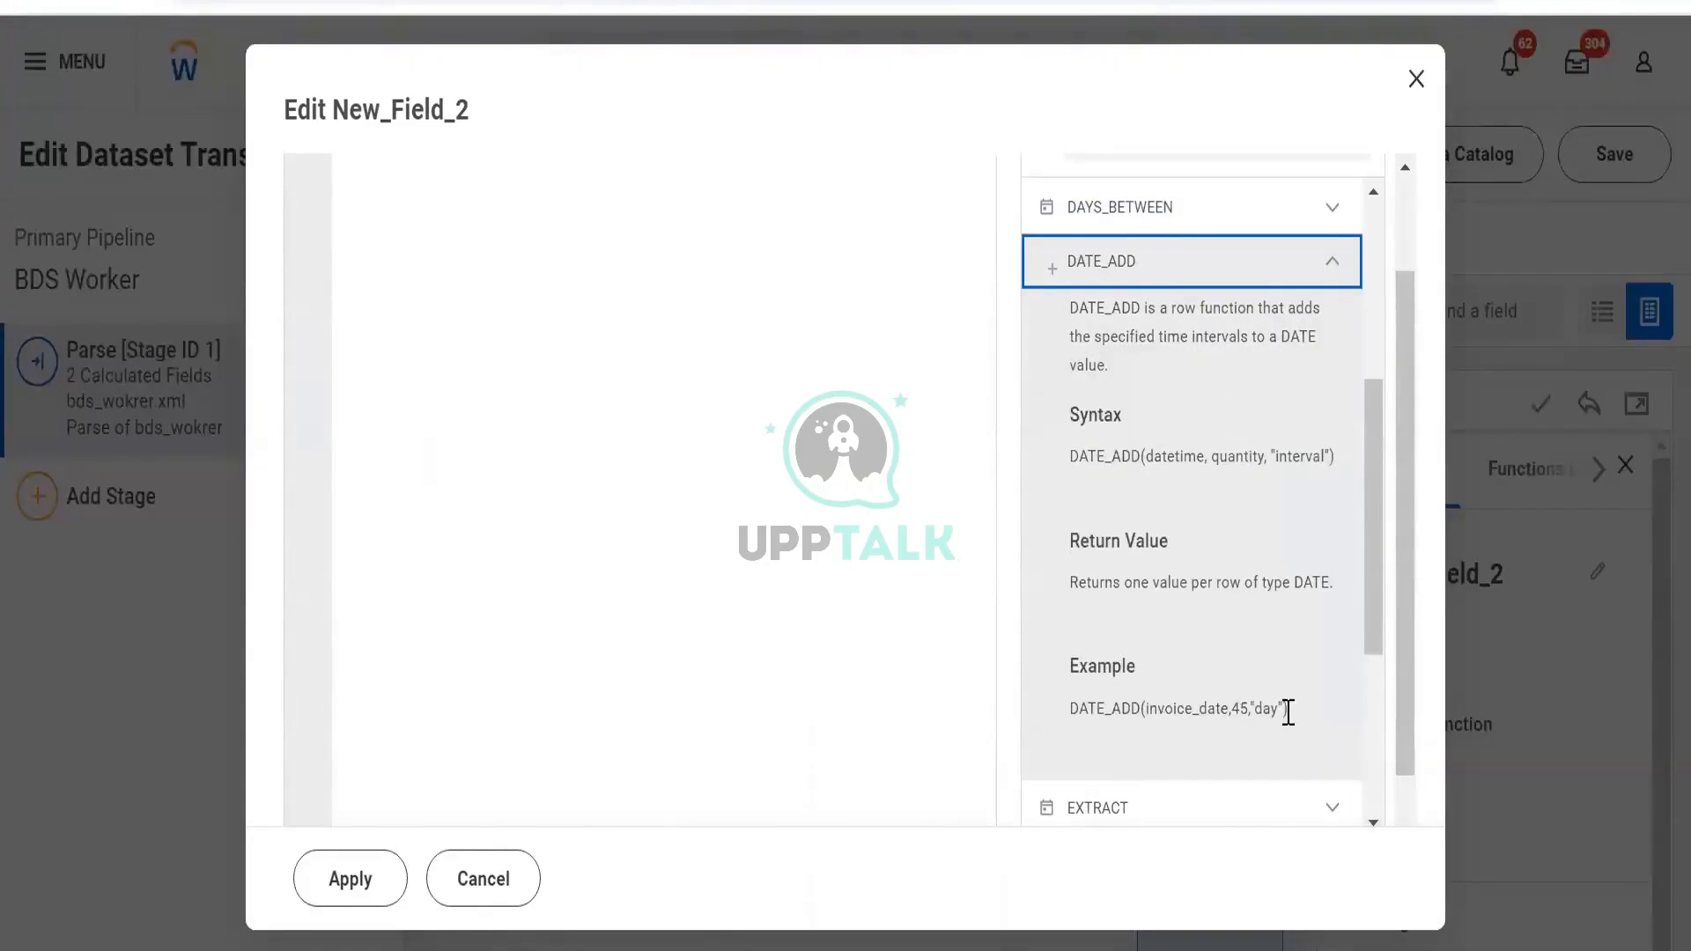
scroll(808, 537, up, 2)
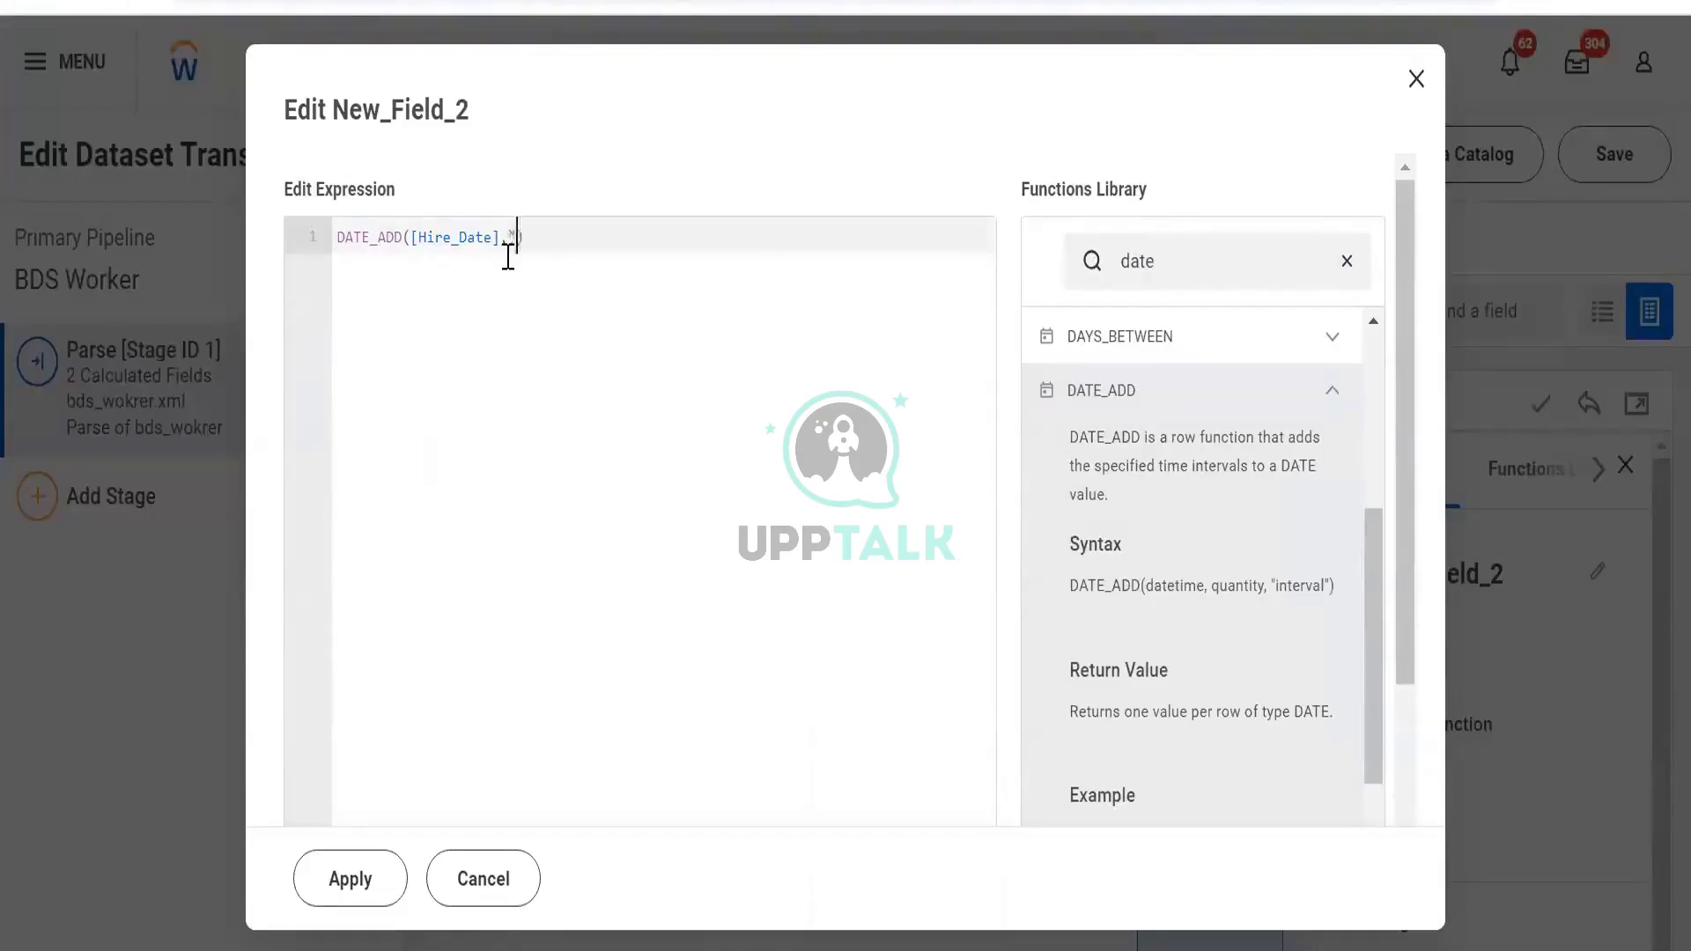
Complete the expression as DATE_ADD([Hire_Date],1,"month")
text(1)
key(BackSpace)
scroll(1207, 502, down, 6)
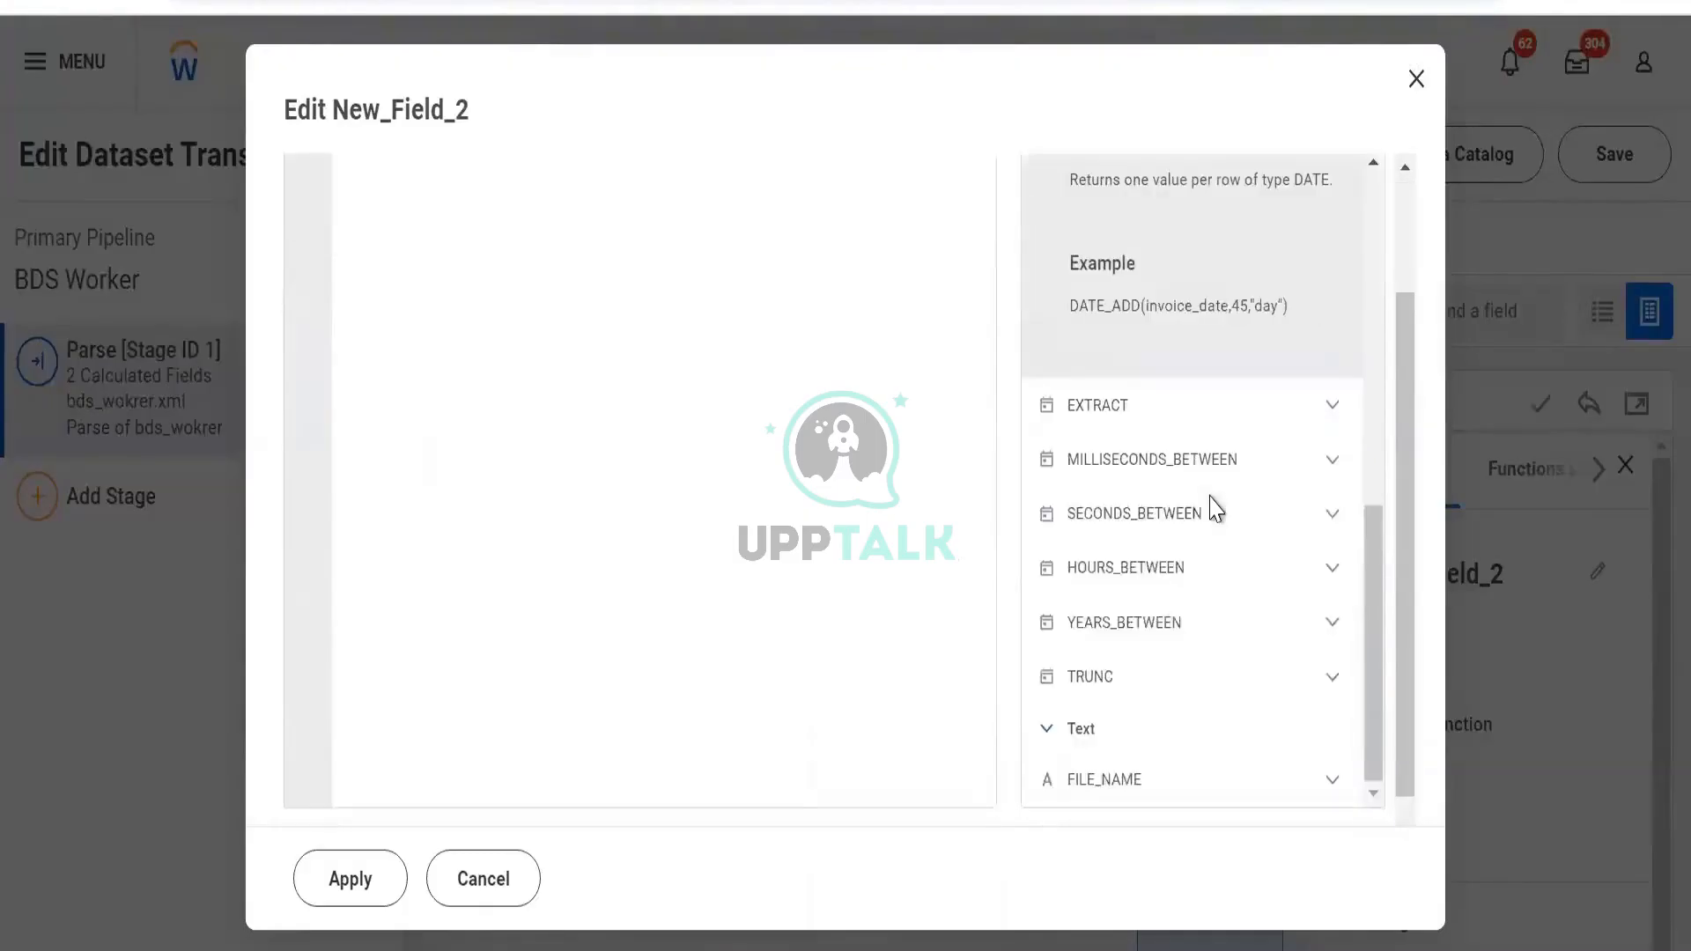
scroll(1181, 476, up, 6)
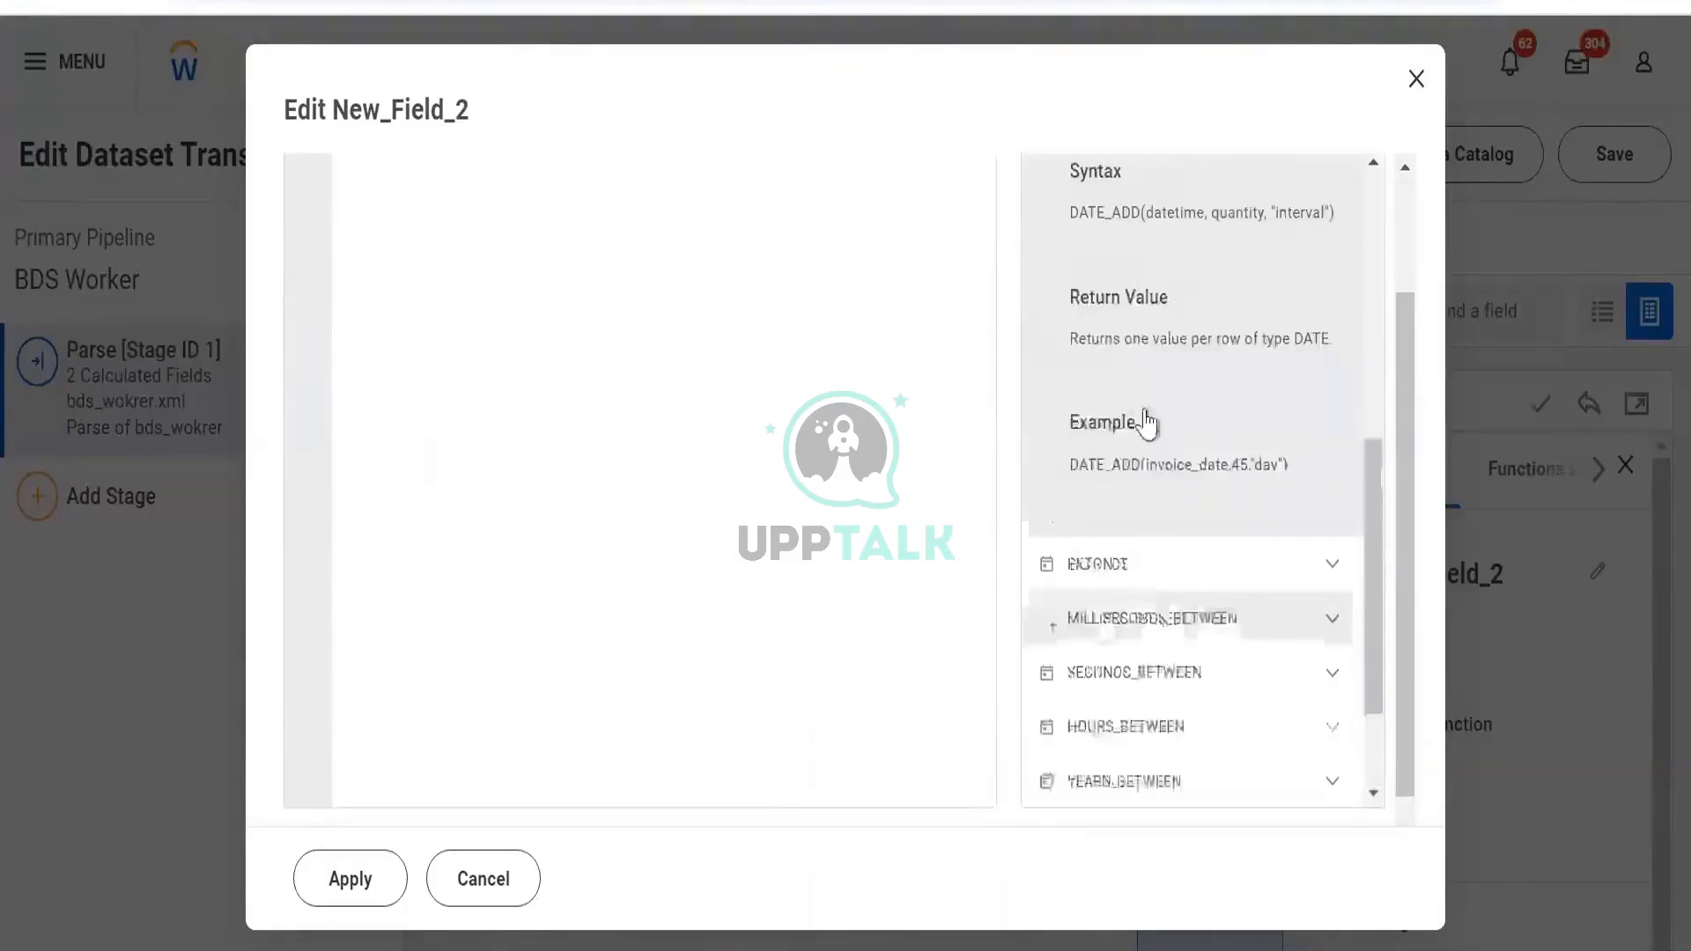
scroll(610, 299, up, 2)
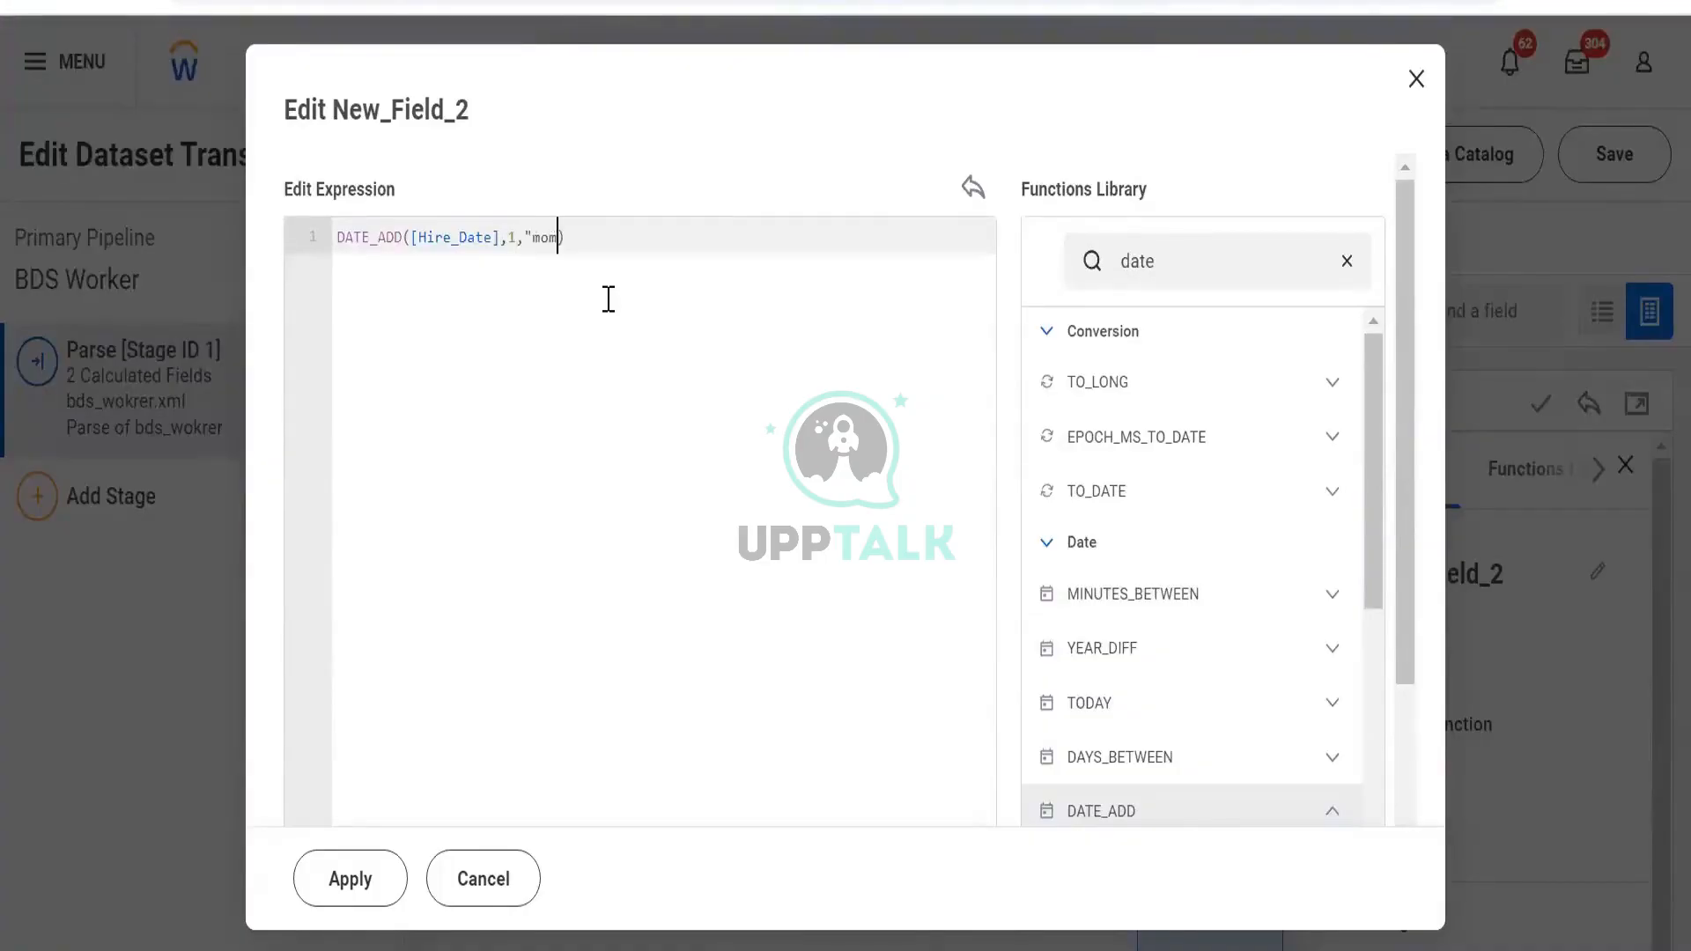
key(BackSpace)
key(BackSpace)
key(BackSpace)
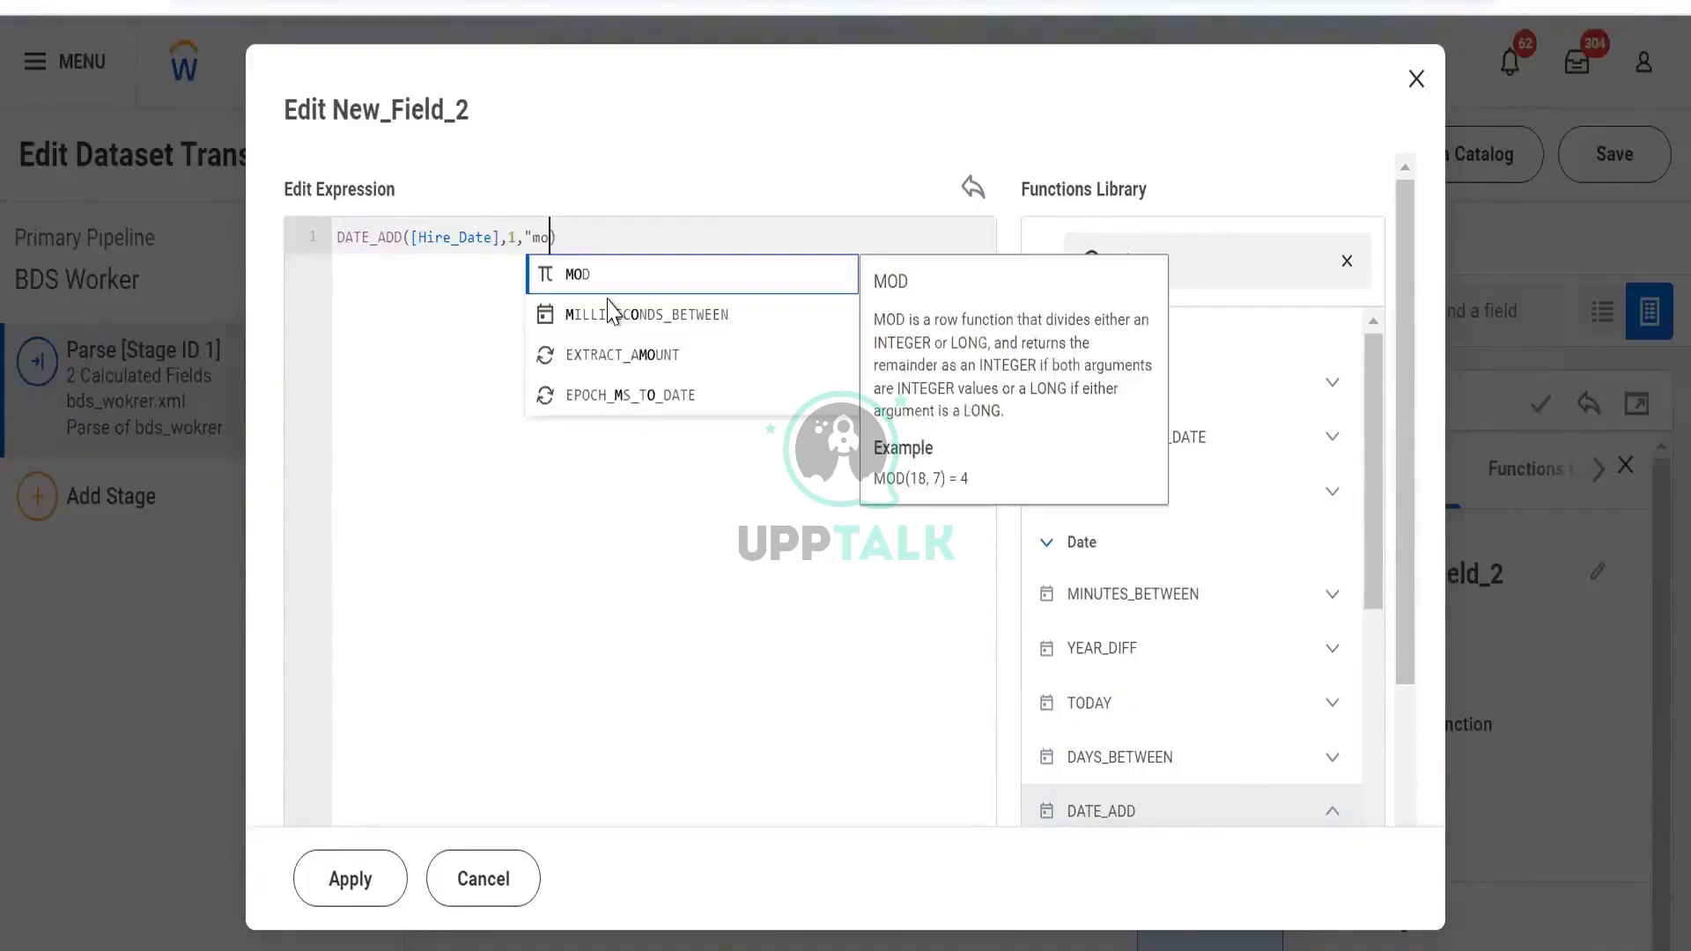
text(nth")
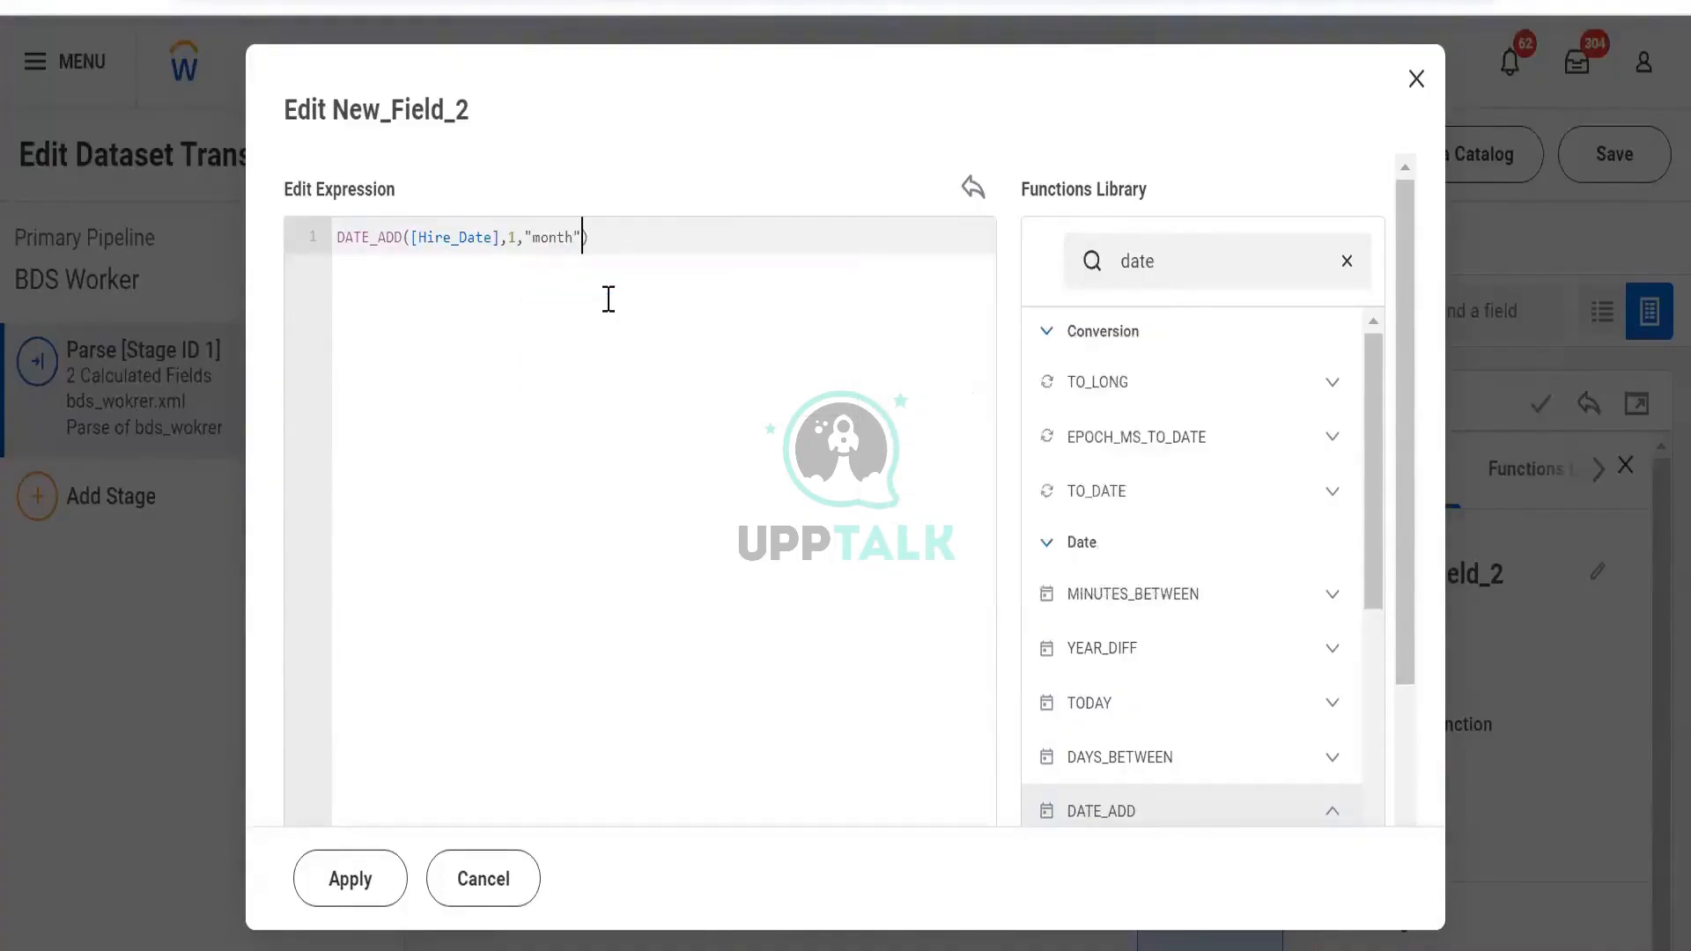
Apply the new New_Field_2 expression, close Field Info, and bring up the Add Stage choices
click(341, 878)
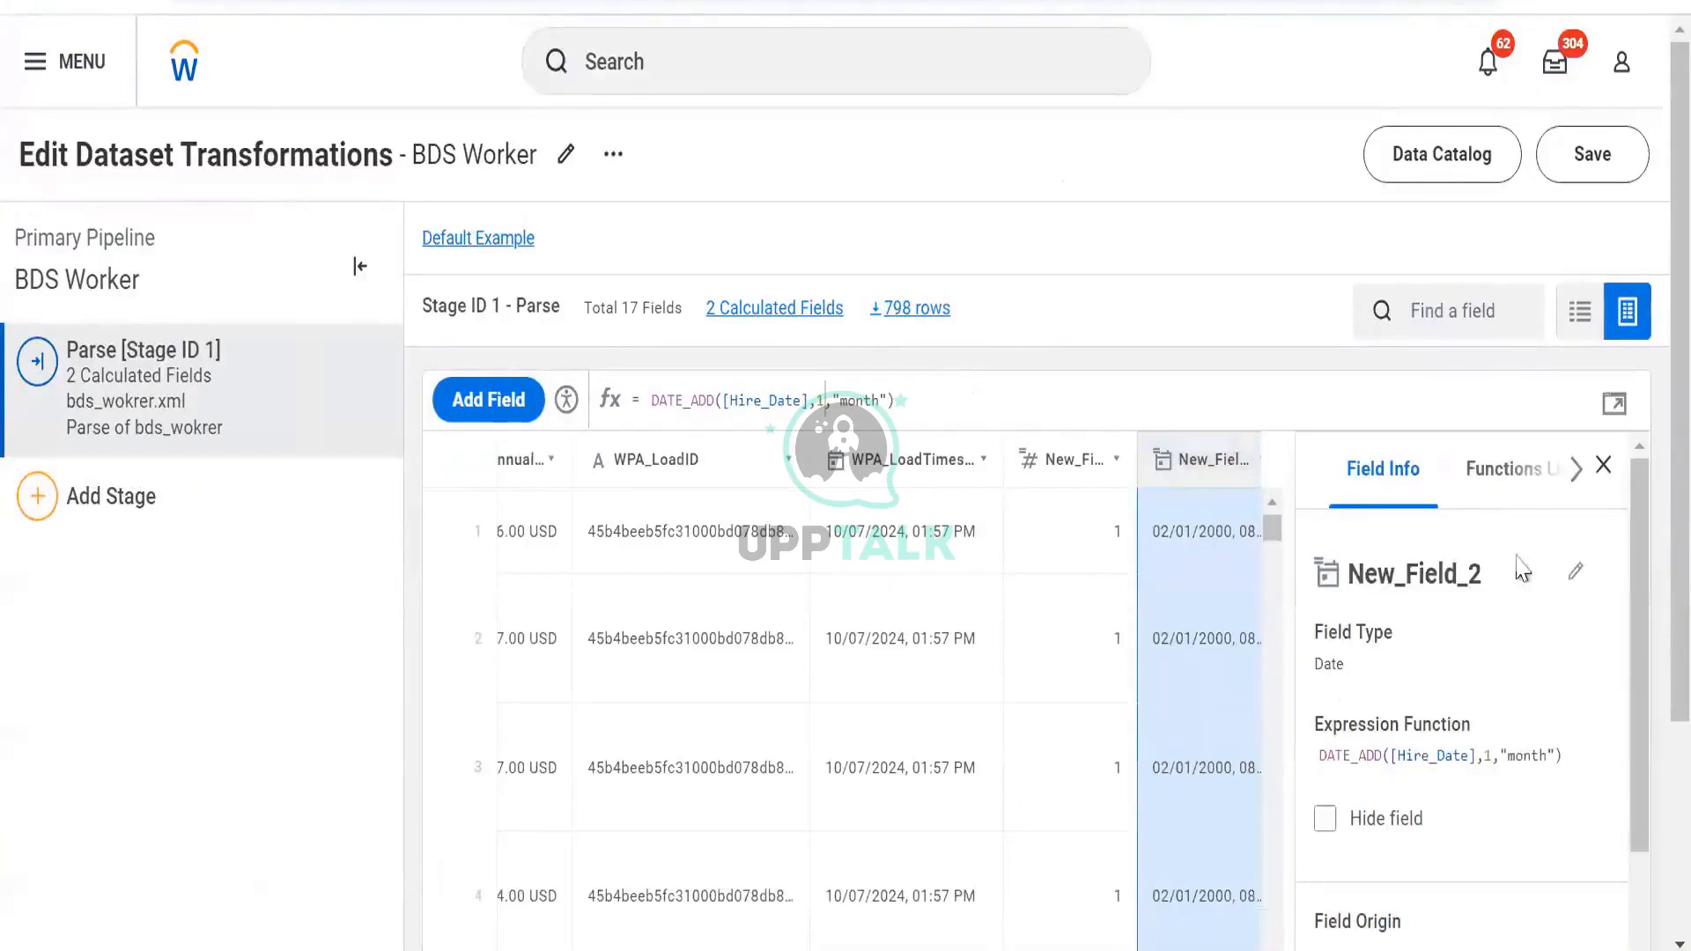
click(1603, 465)
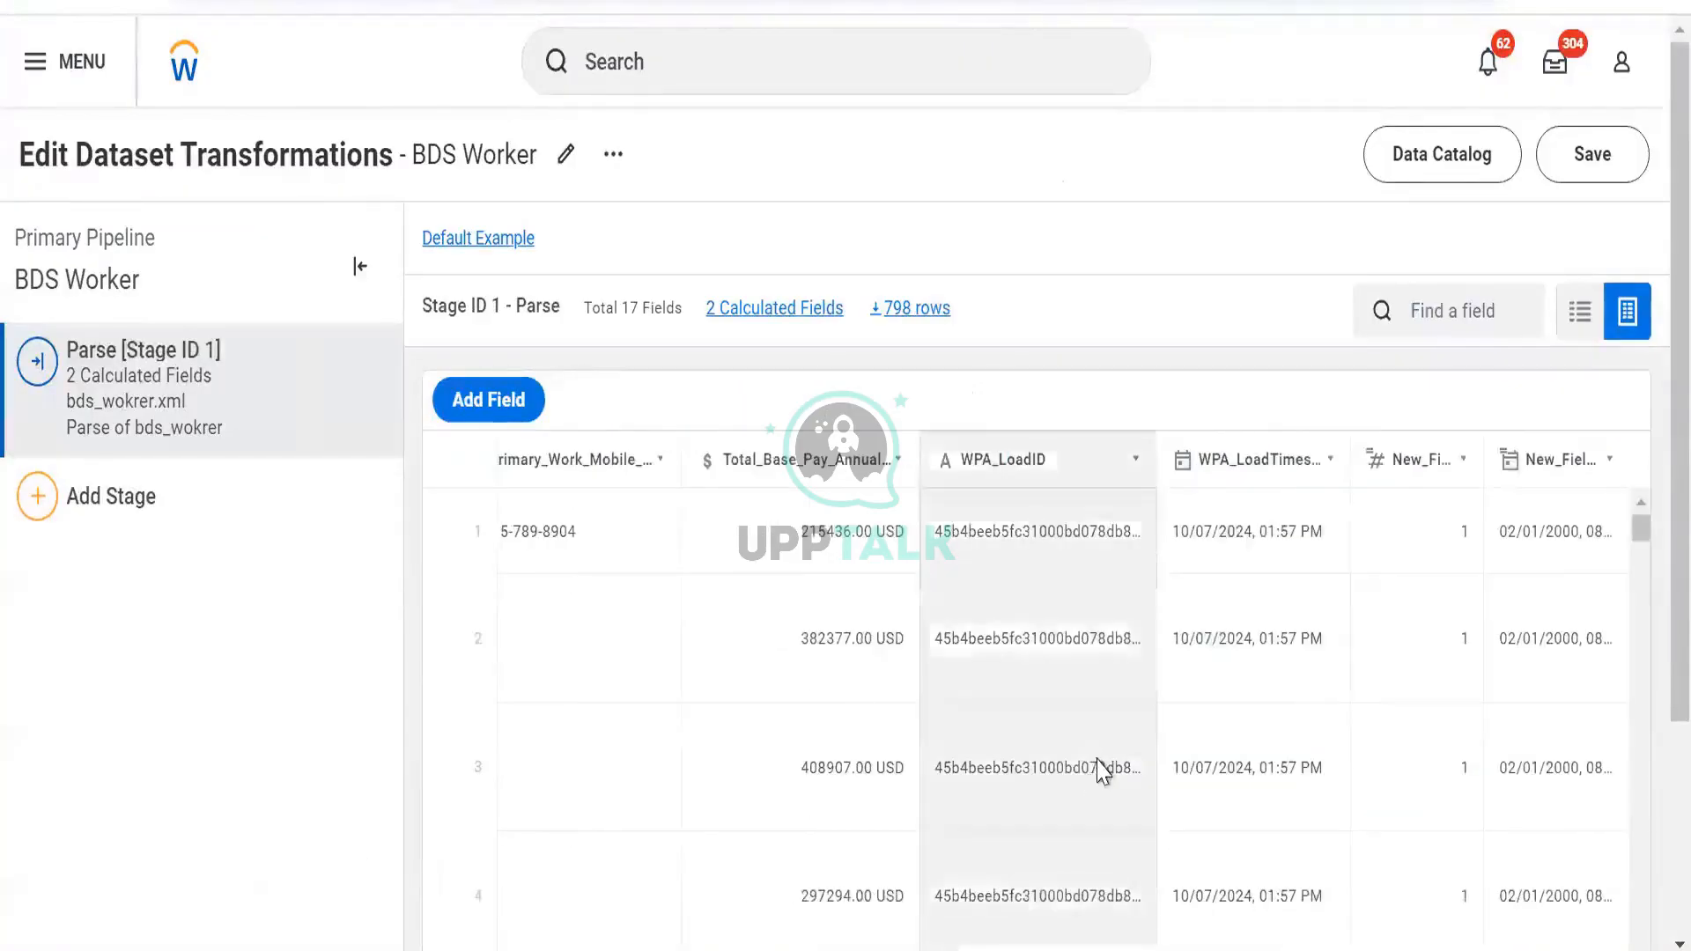
scroll(869, 604, left, 10)
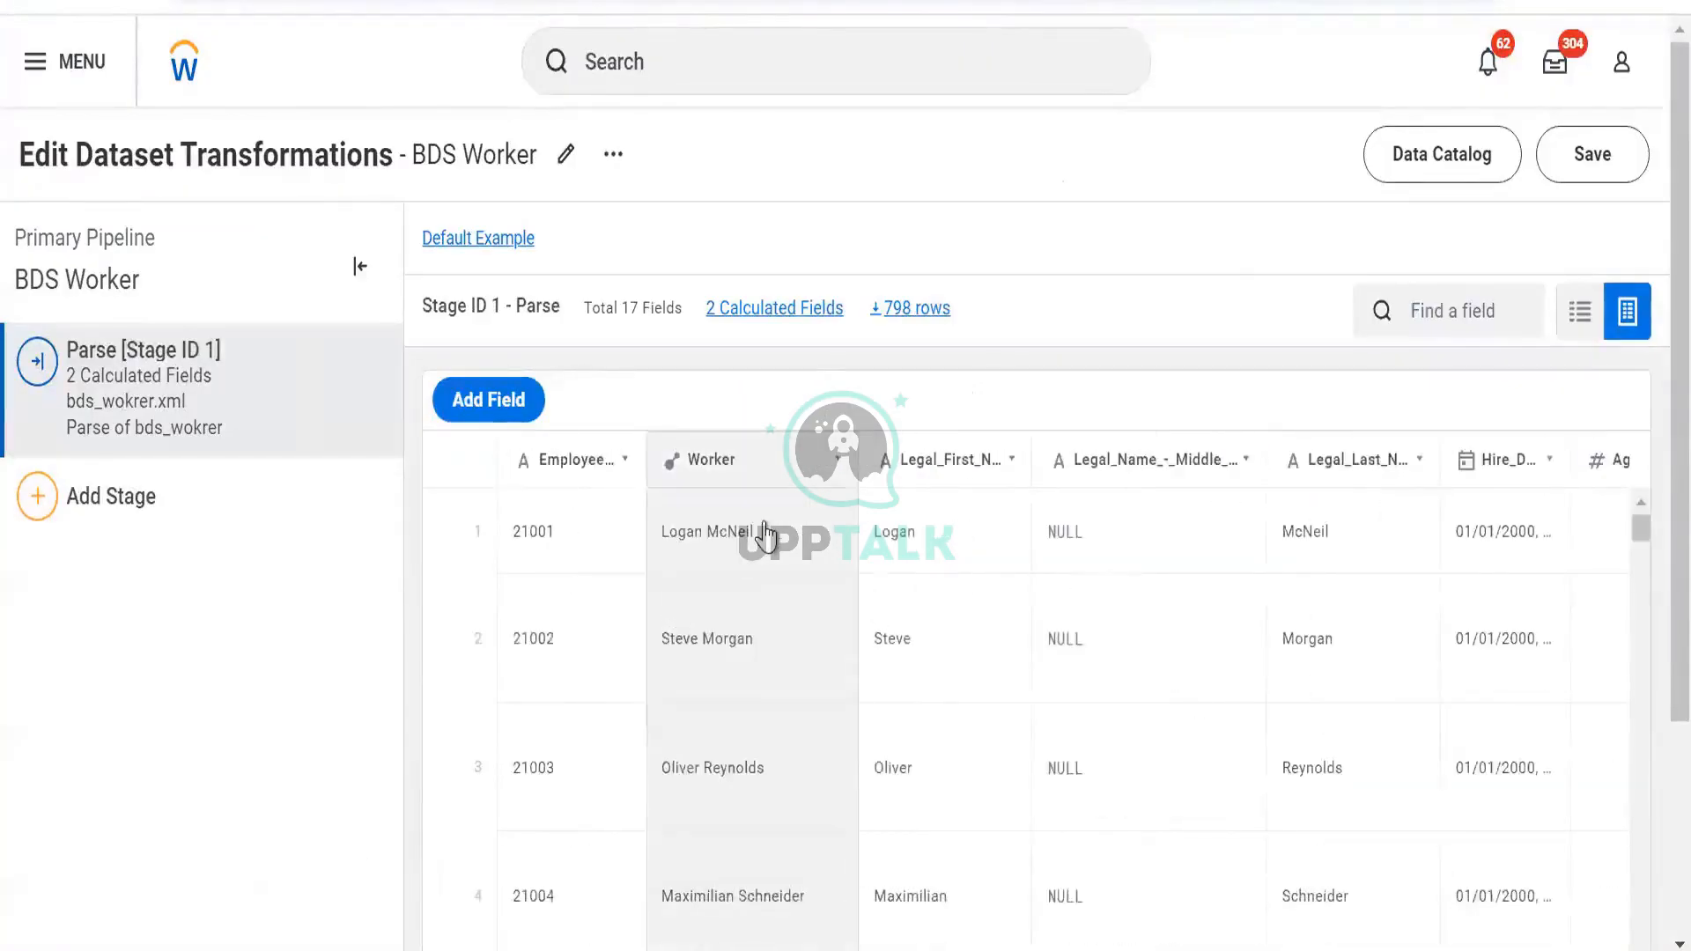
click(225, 493)
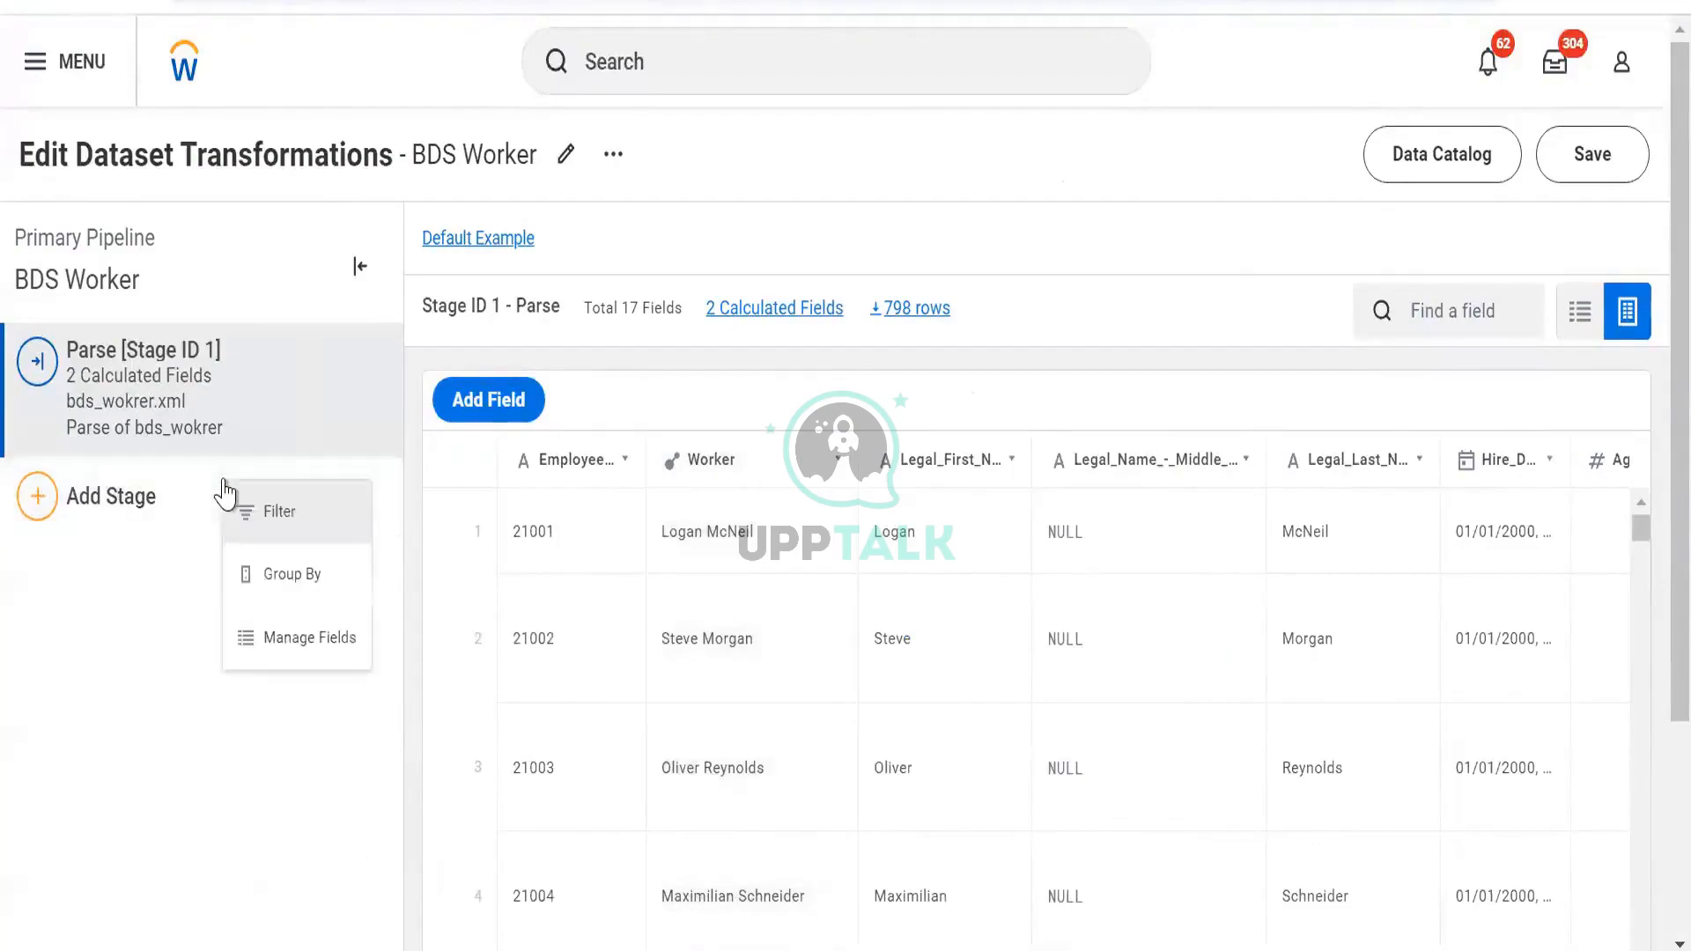
Add a Manage Fields stage hiding the load, pay, phone, dependents, location and Age fields, then preview
click(260, 618)
scroll(155, 759, down, 10)
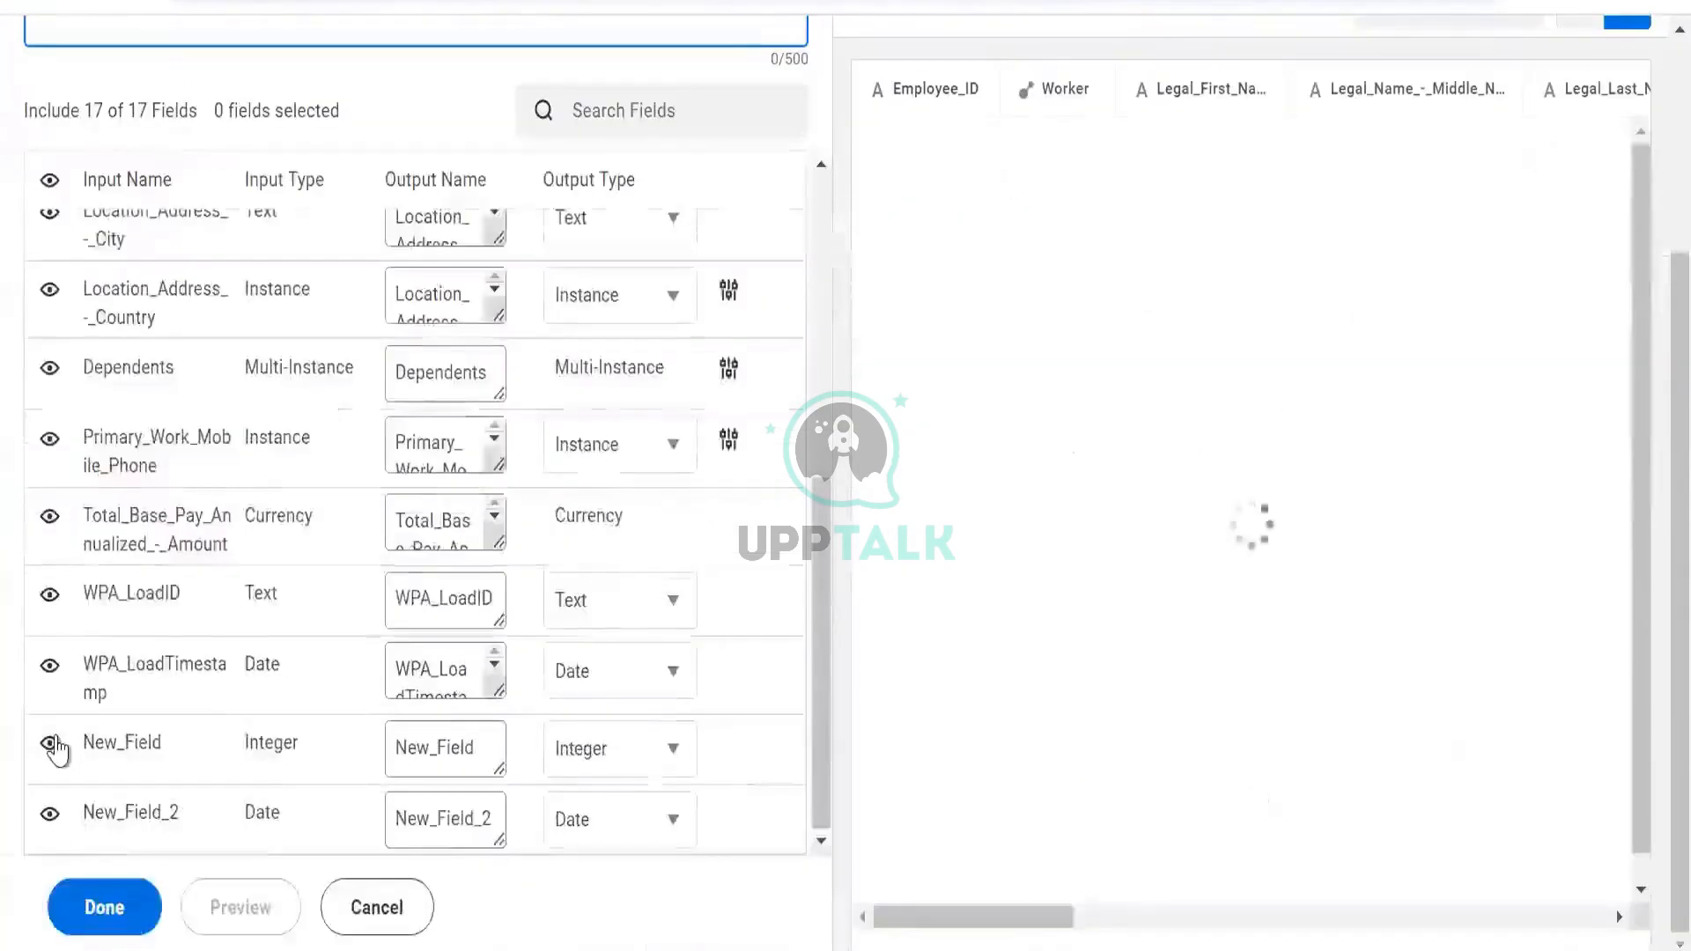
click(49, 667)
click(50, 597)
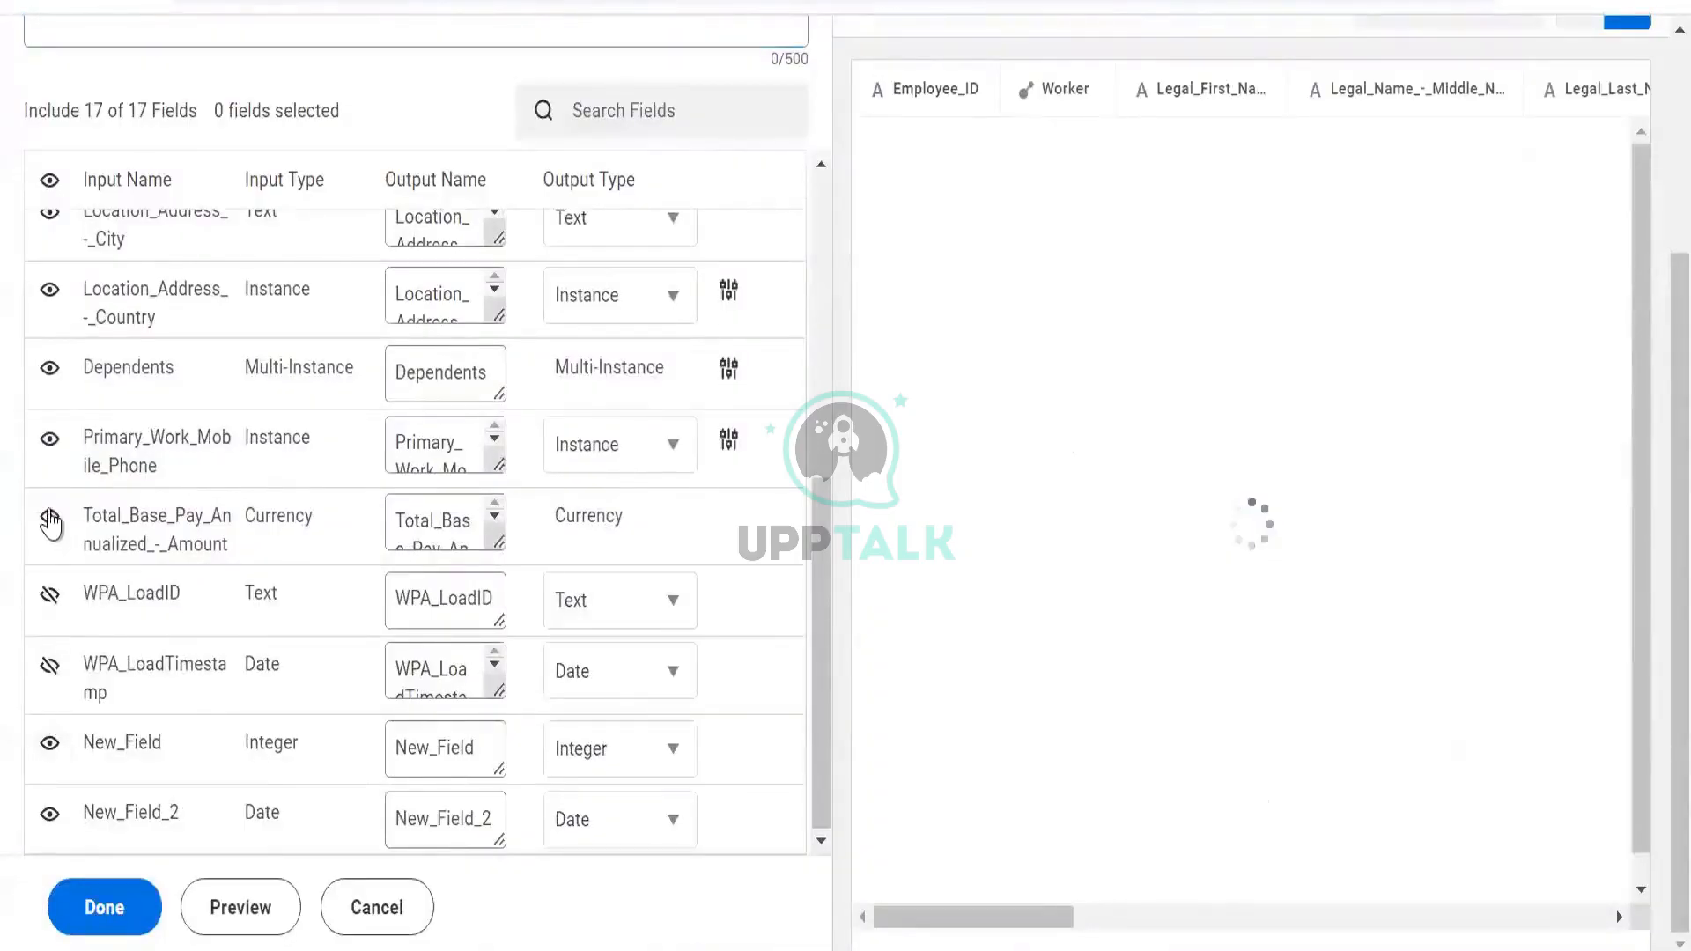
click(49, 516)
click(58, 405)
click(51, 377)
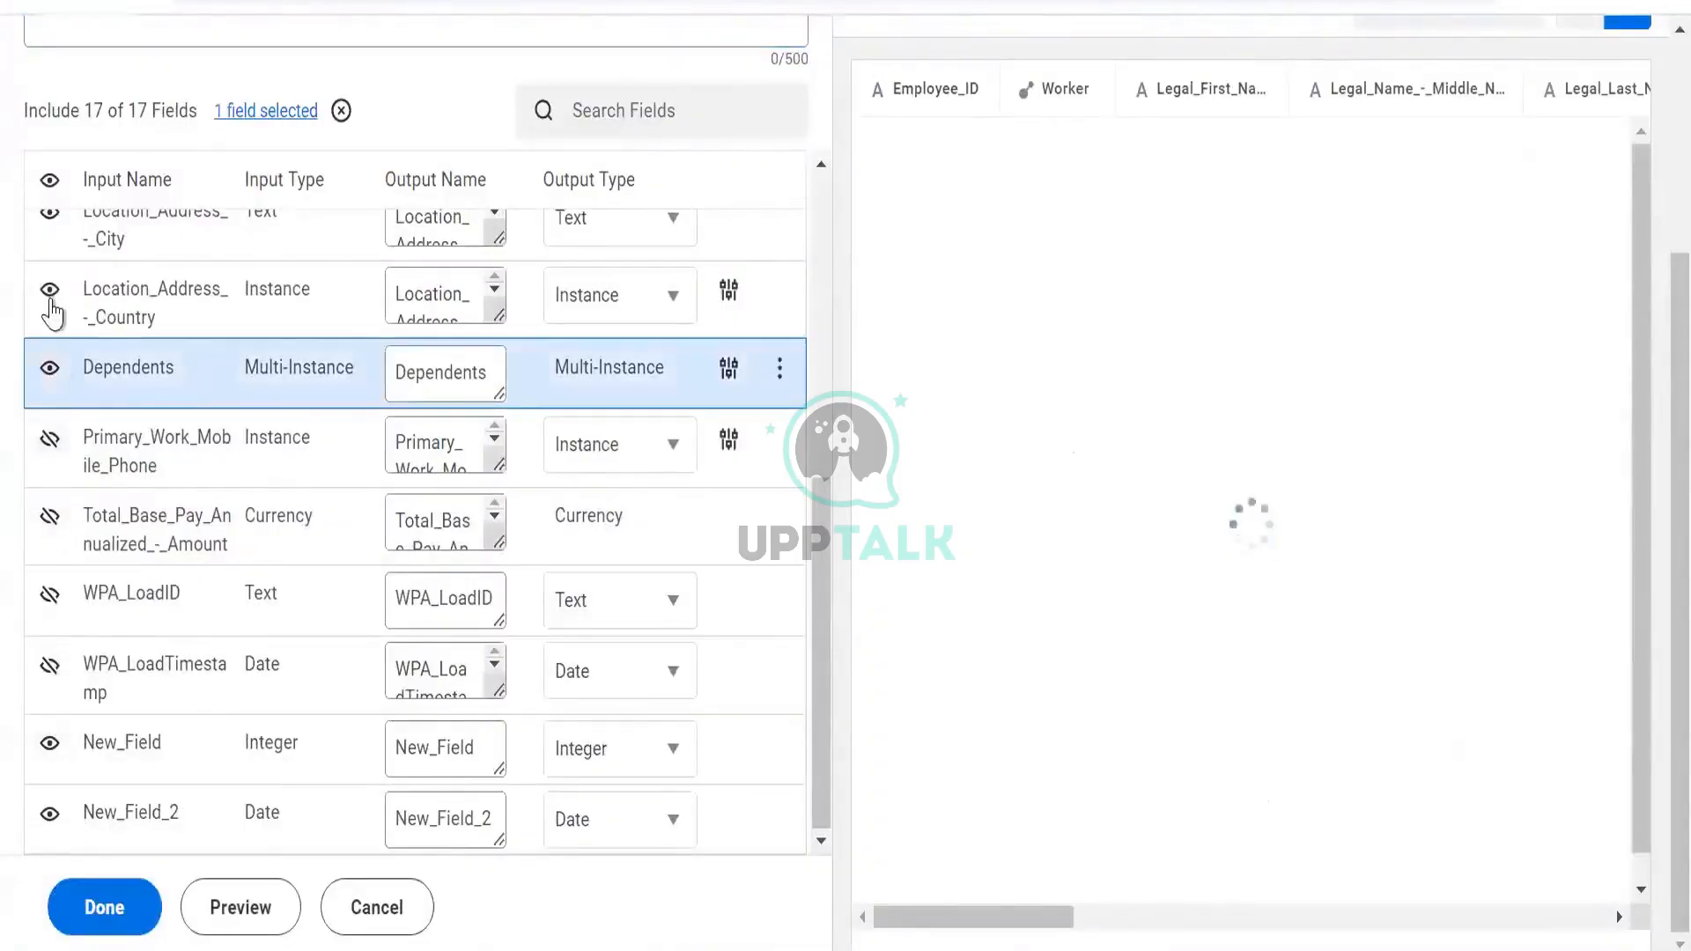
scroll(64, 384, up, 1)
click(53, 445)
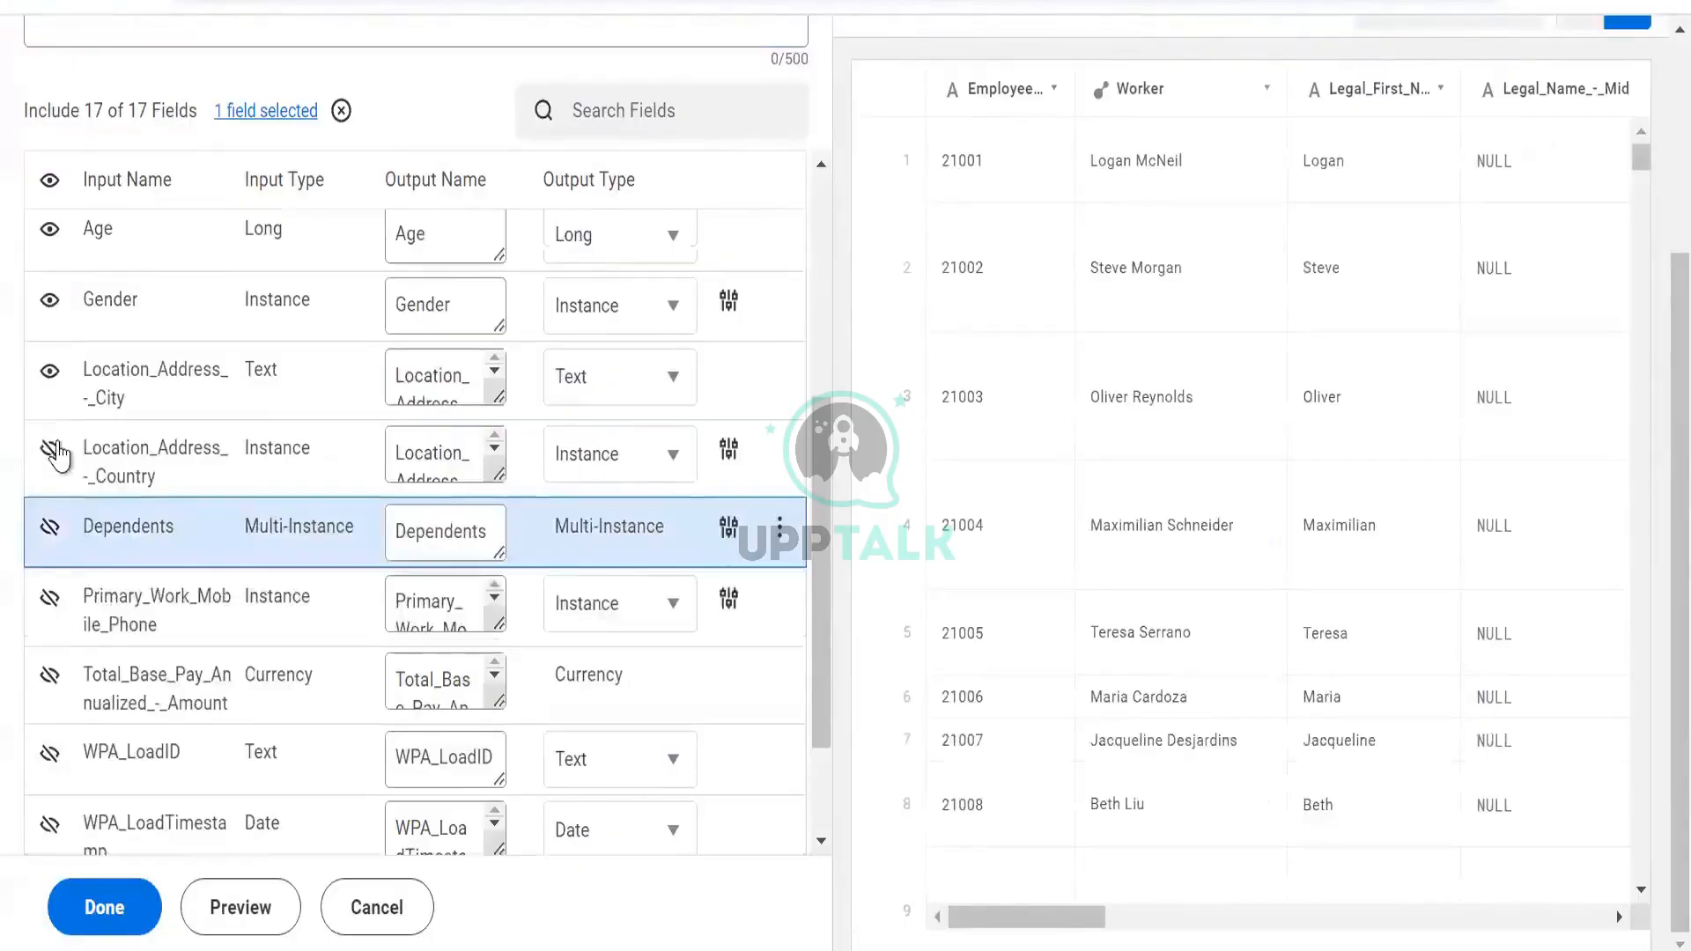
click(50, 370)
scroll(53, 308, up, 2)
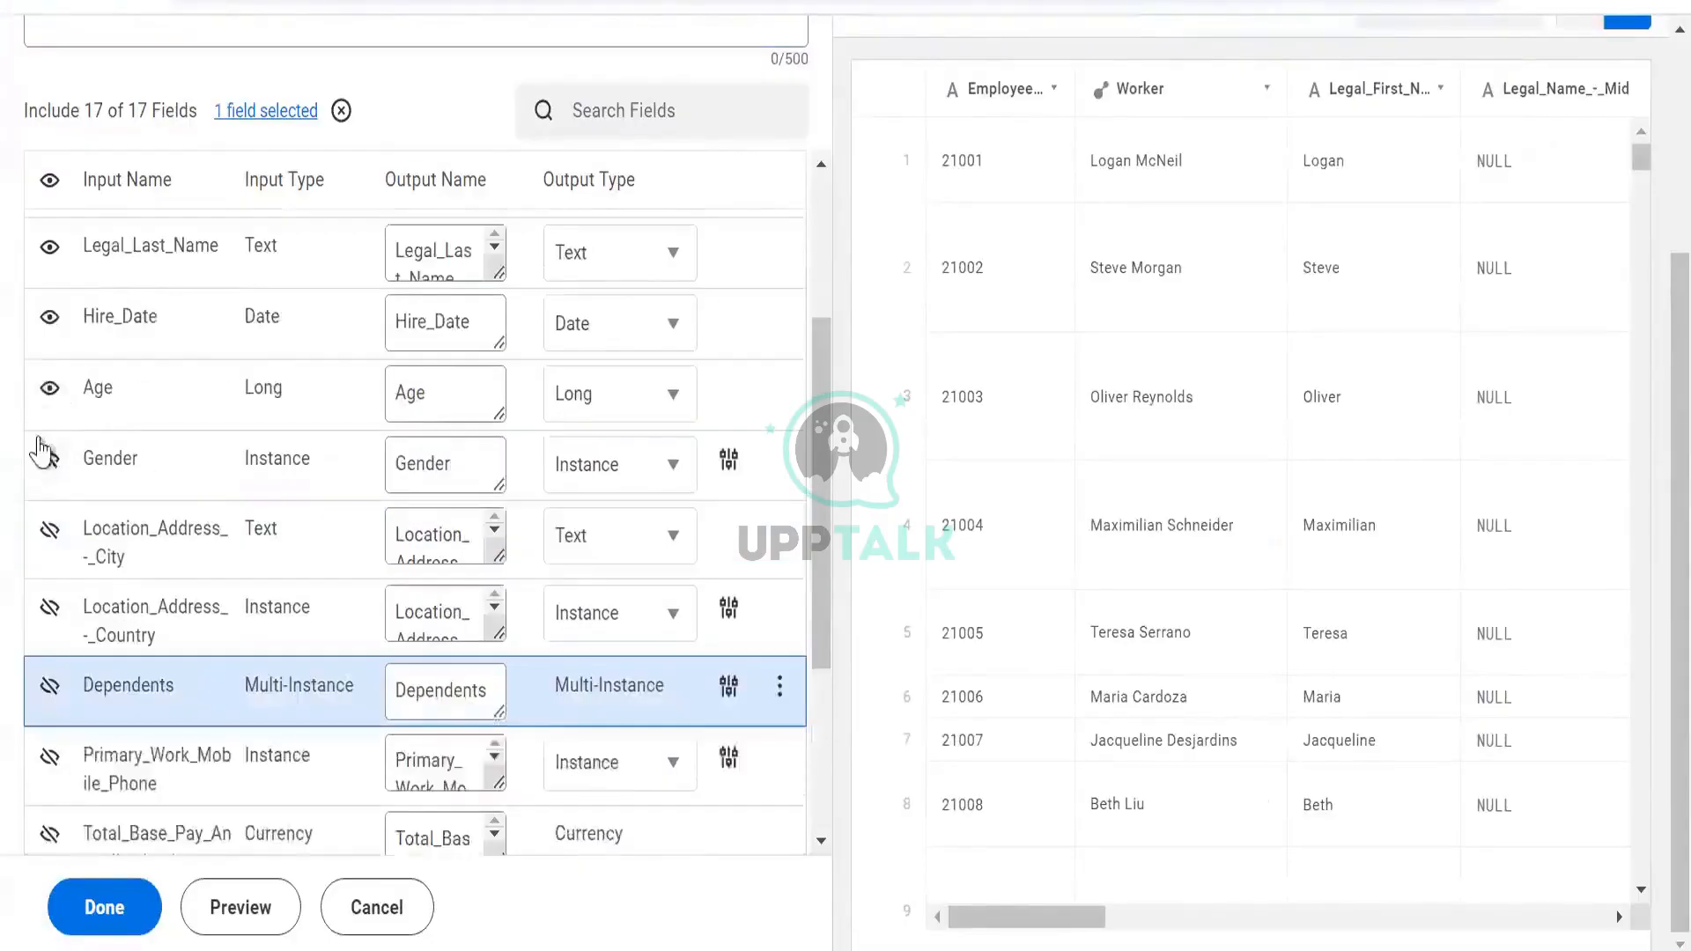
click(50, 389)
click(231, 903)
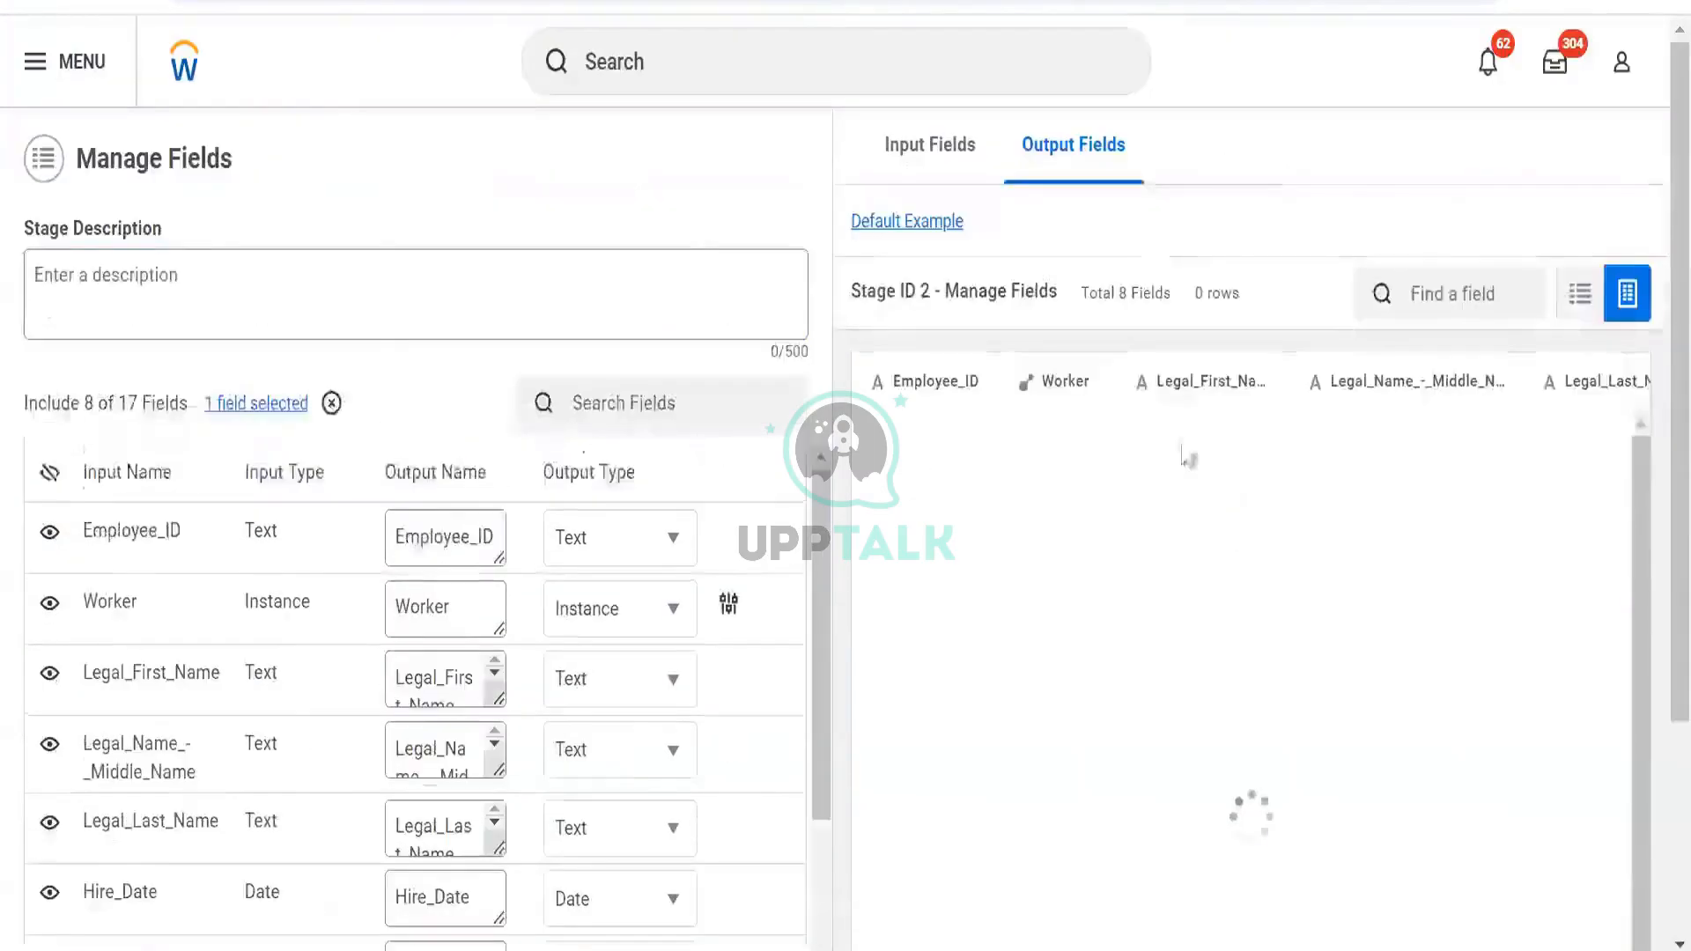
Scroll the output preview to the New_Field columns and briefly view New_Field_2's details
scroll(1149, 225, down, 2)
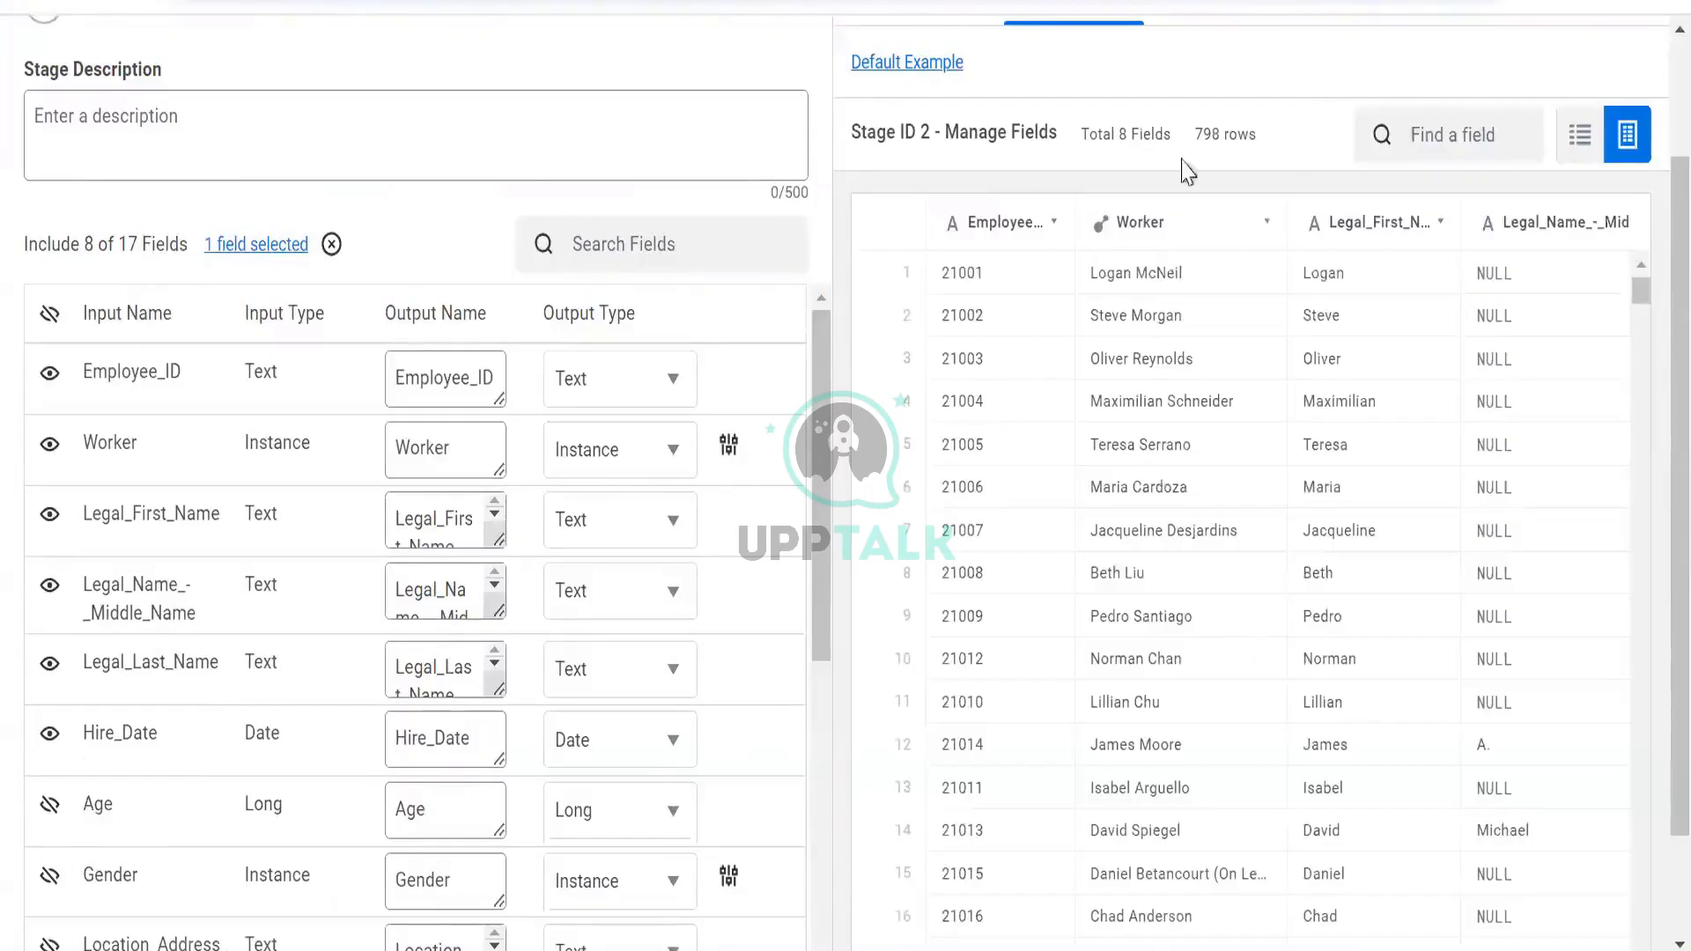
scroll(1207, 868, down, 4)
click(1469, 920)
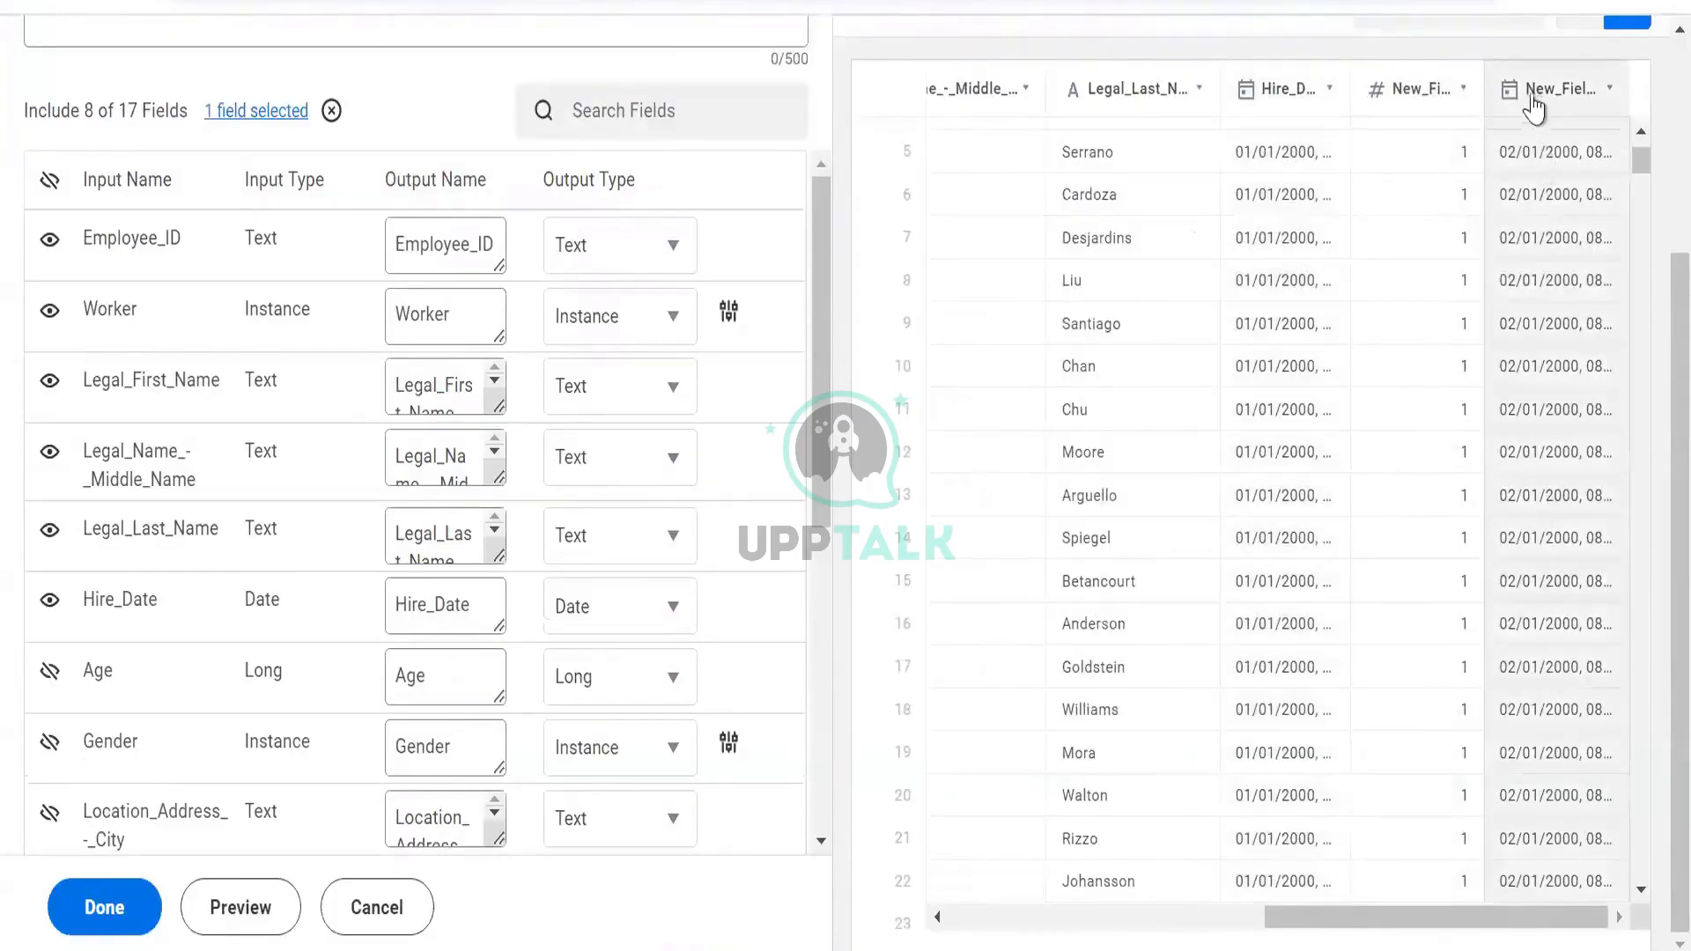
scroll(1533, 103, up, 2)
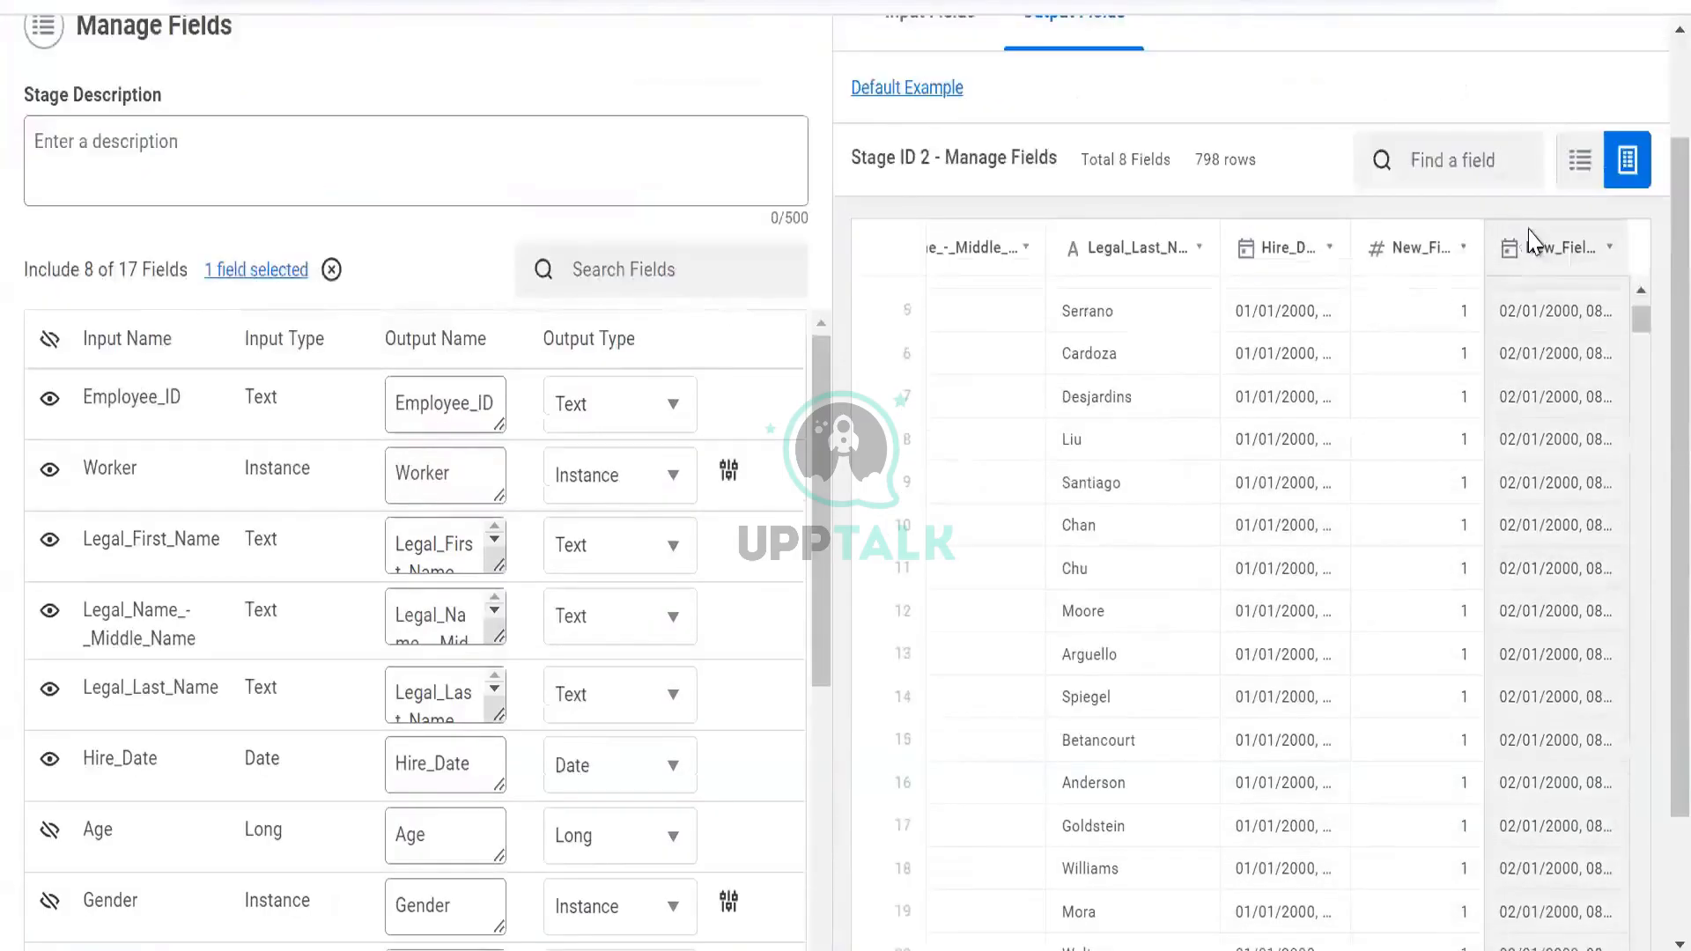
click(1535, 245)
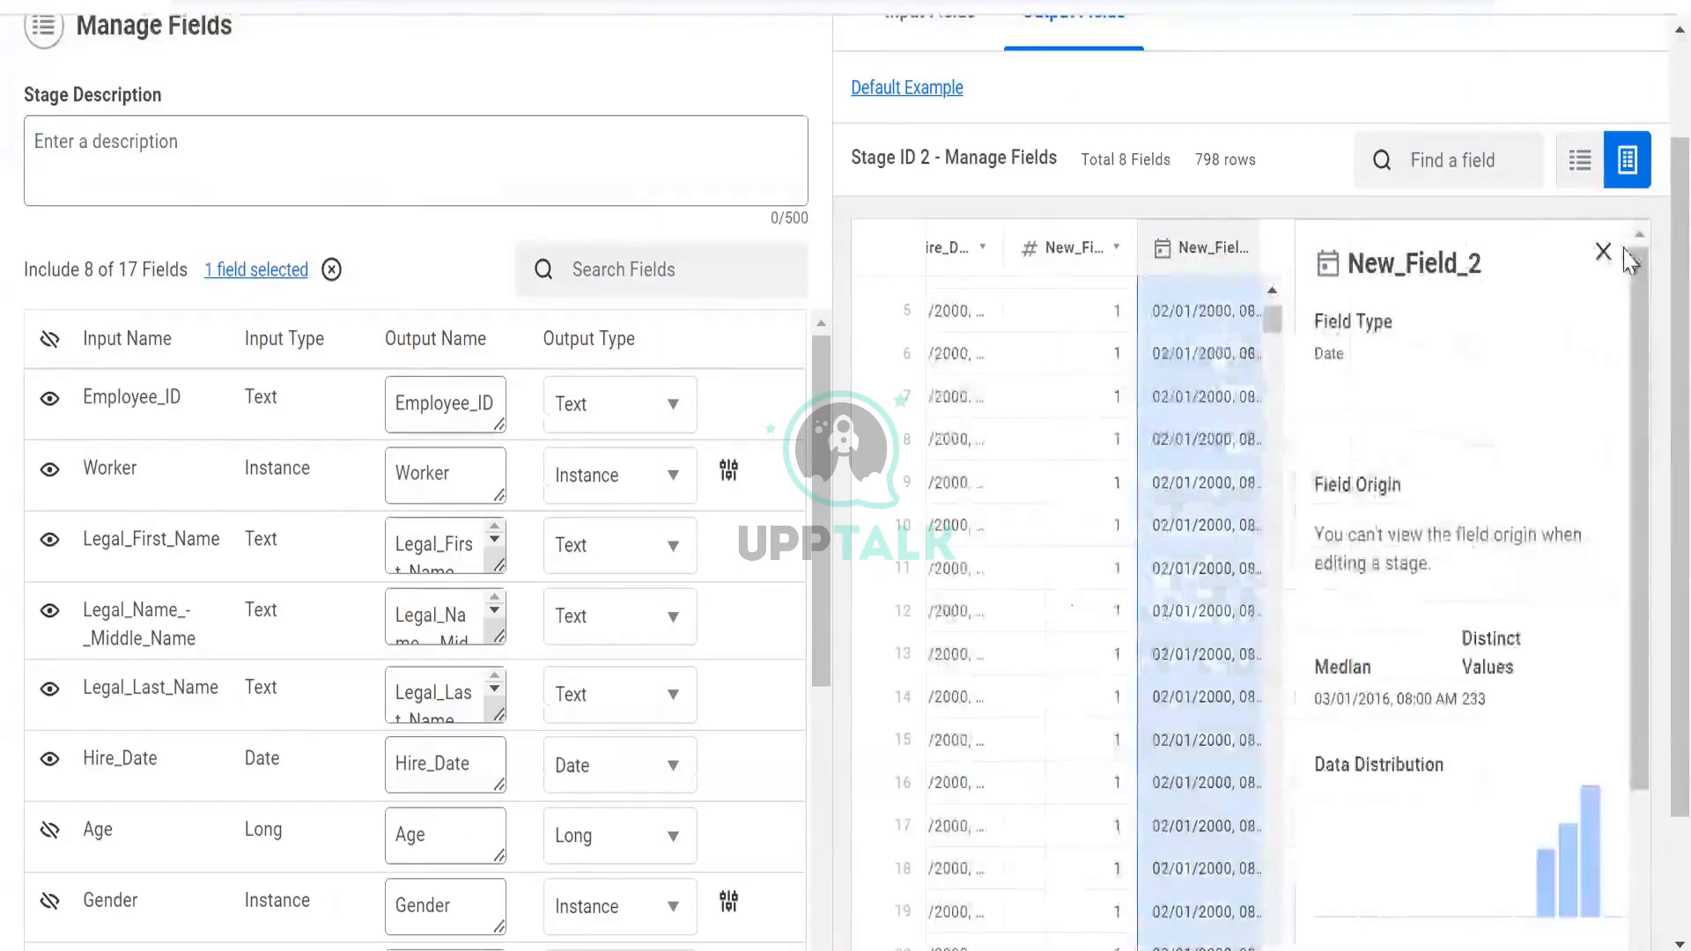
click(1604, 254)
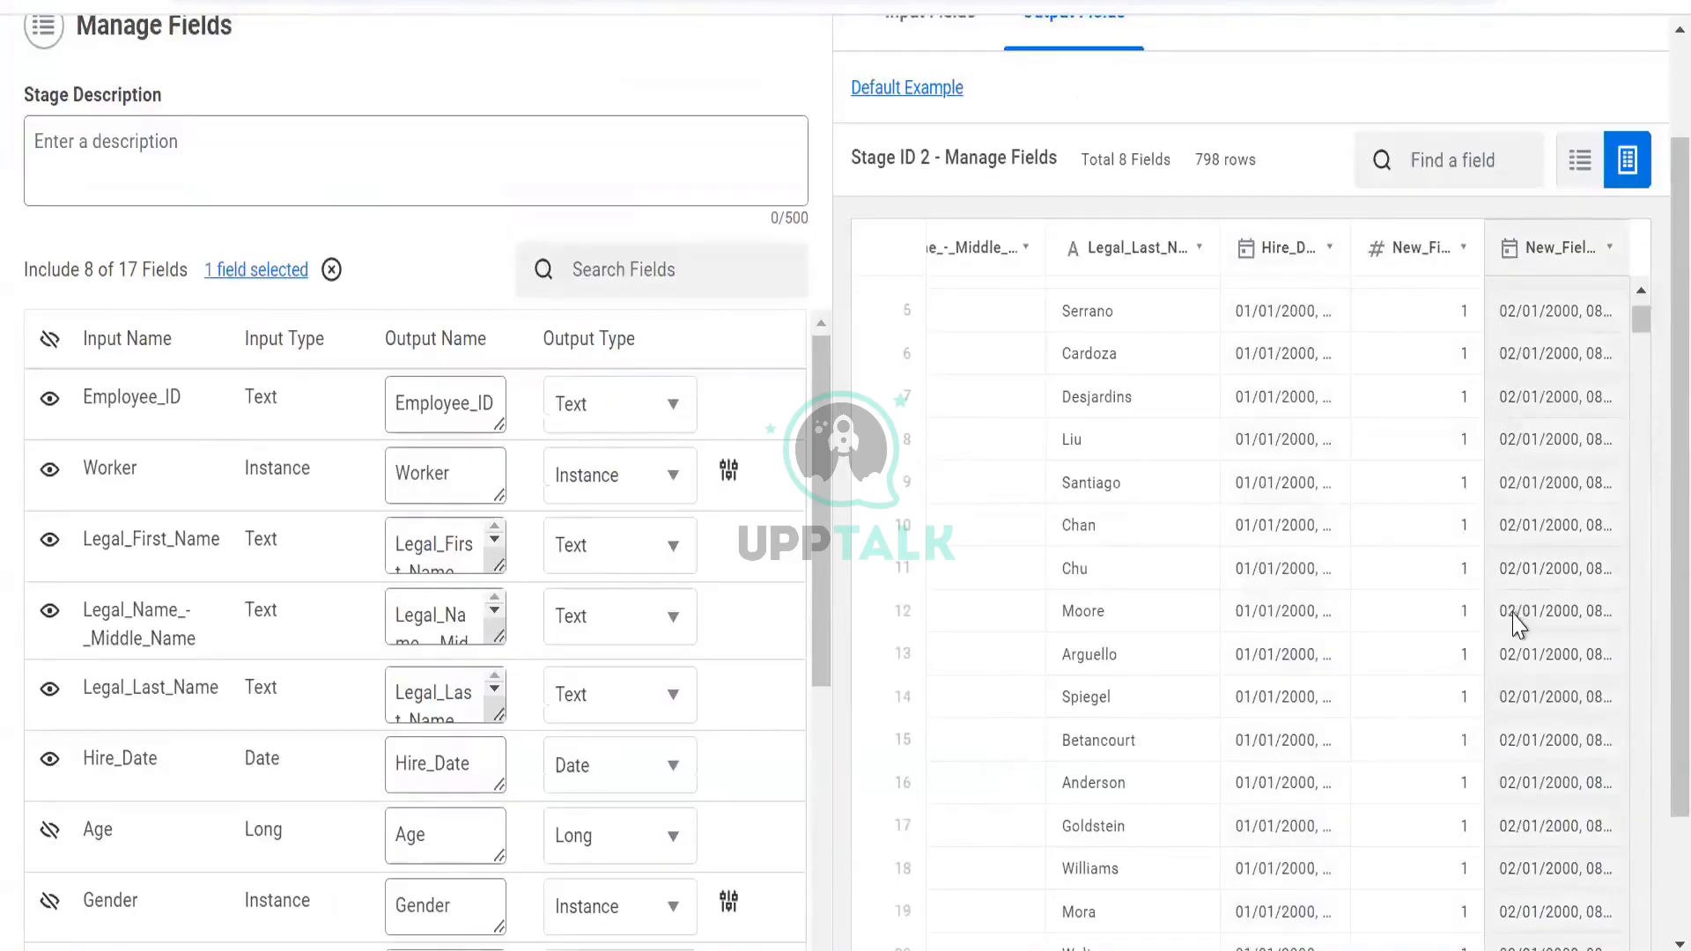
Reopen New_Field_2's details: a Date field with 233 distinct values, median 03/01/2016
scroll(1515, 622, down, 10)
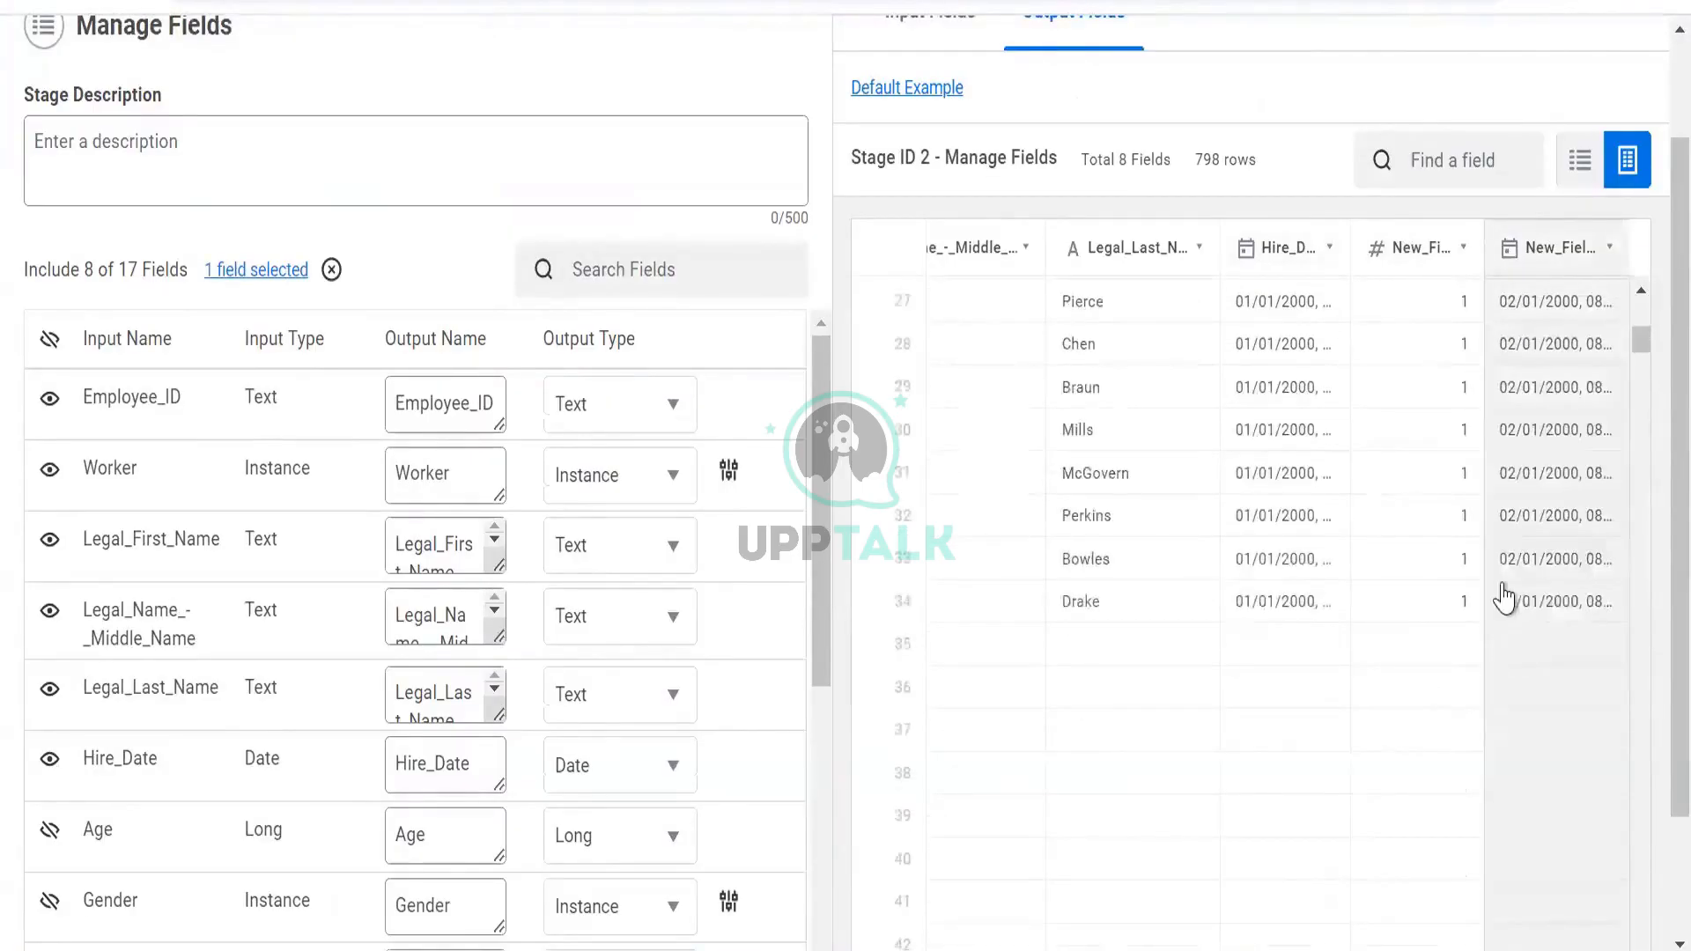
scroll(1480, 586, down, 5)
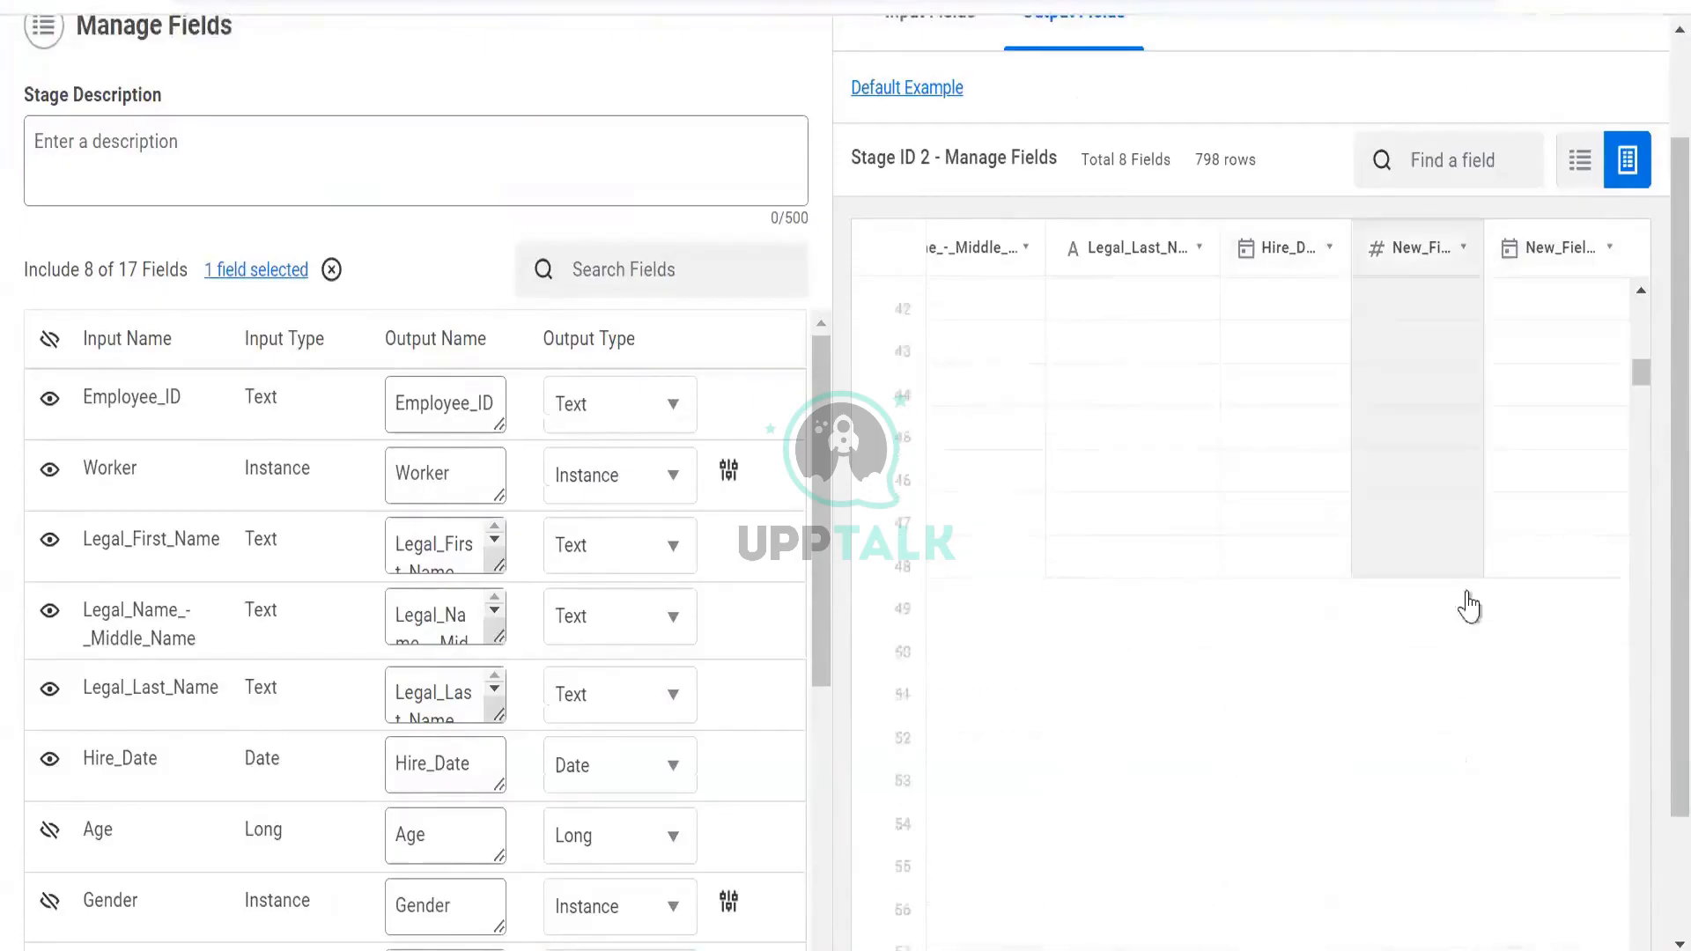
scroll(1469, 606, down, 5)
scroll(1471, 606, down, 15)
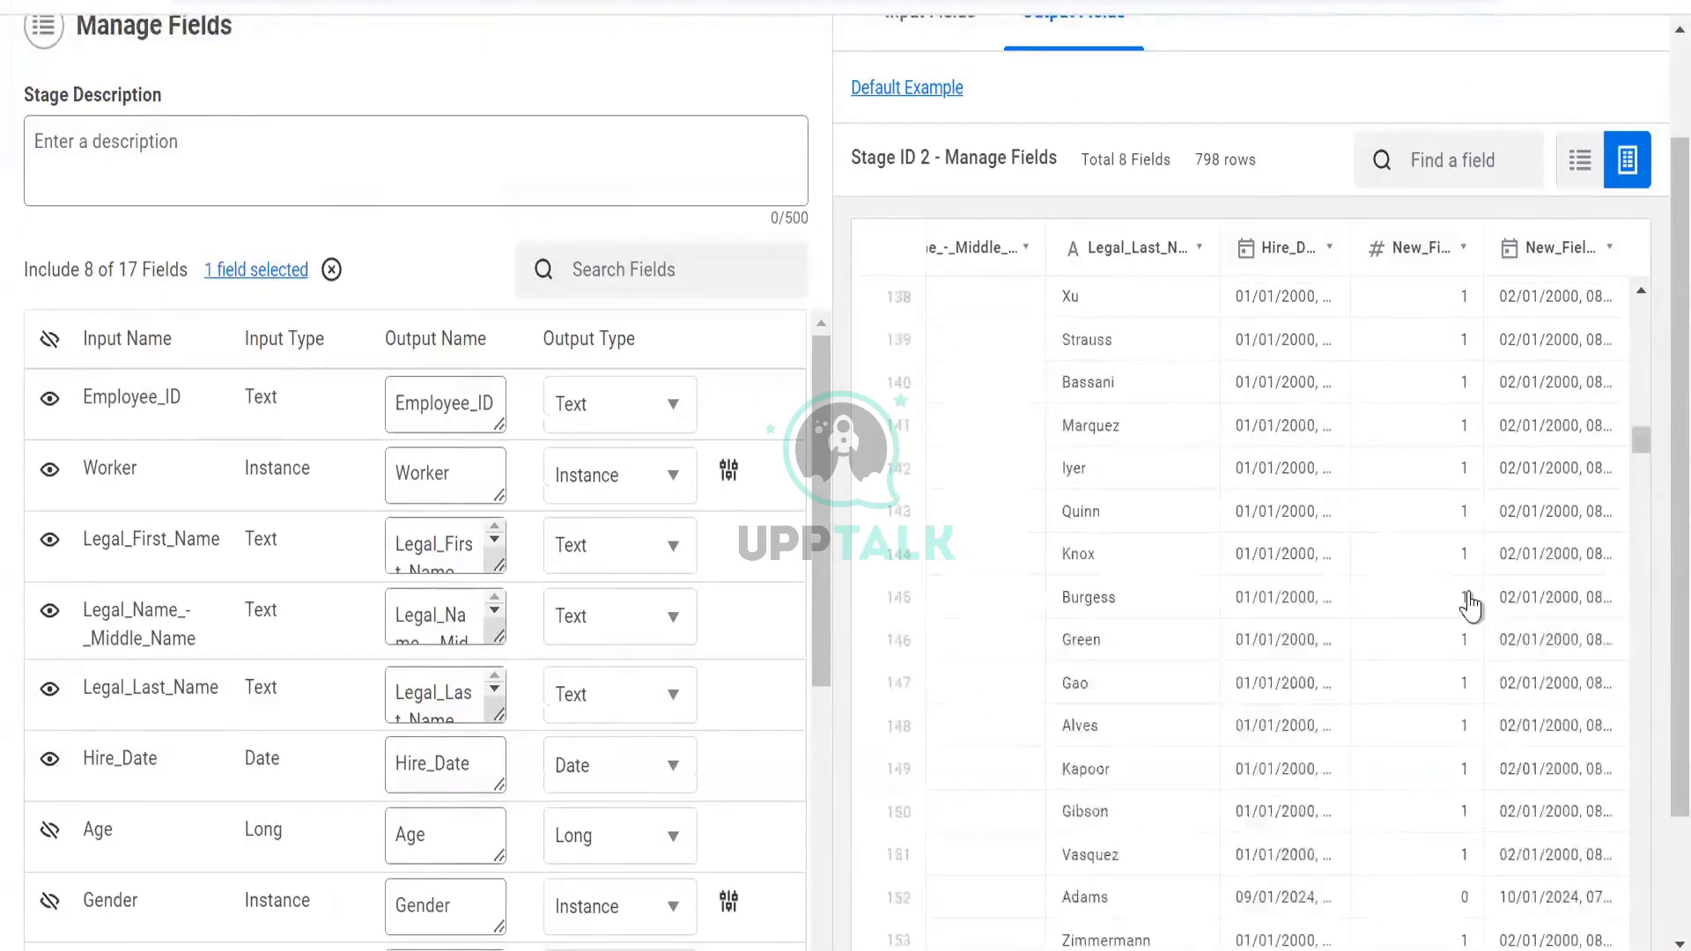
scroll(1471, 606, down, 10)
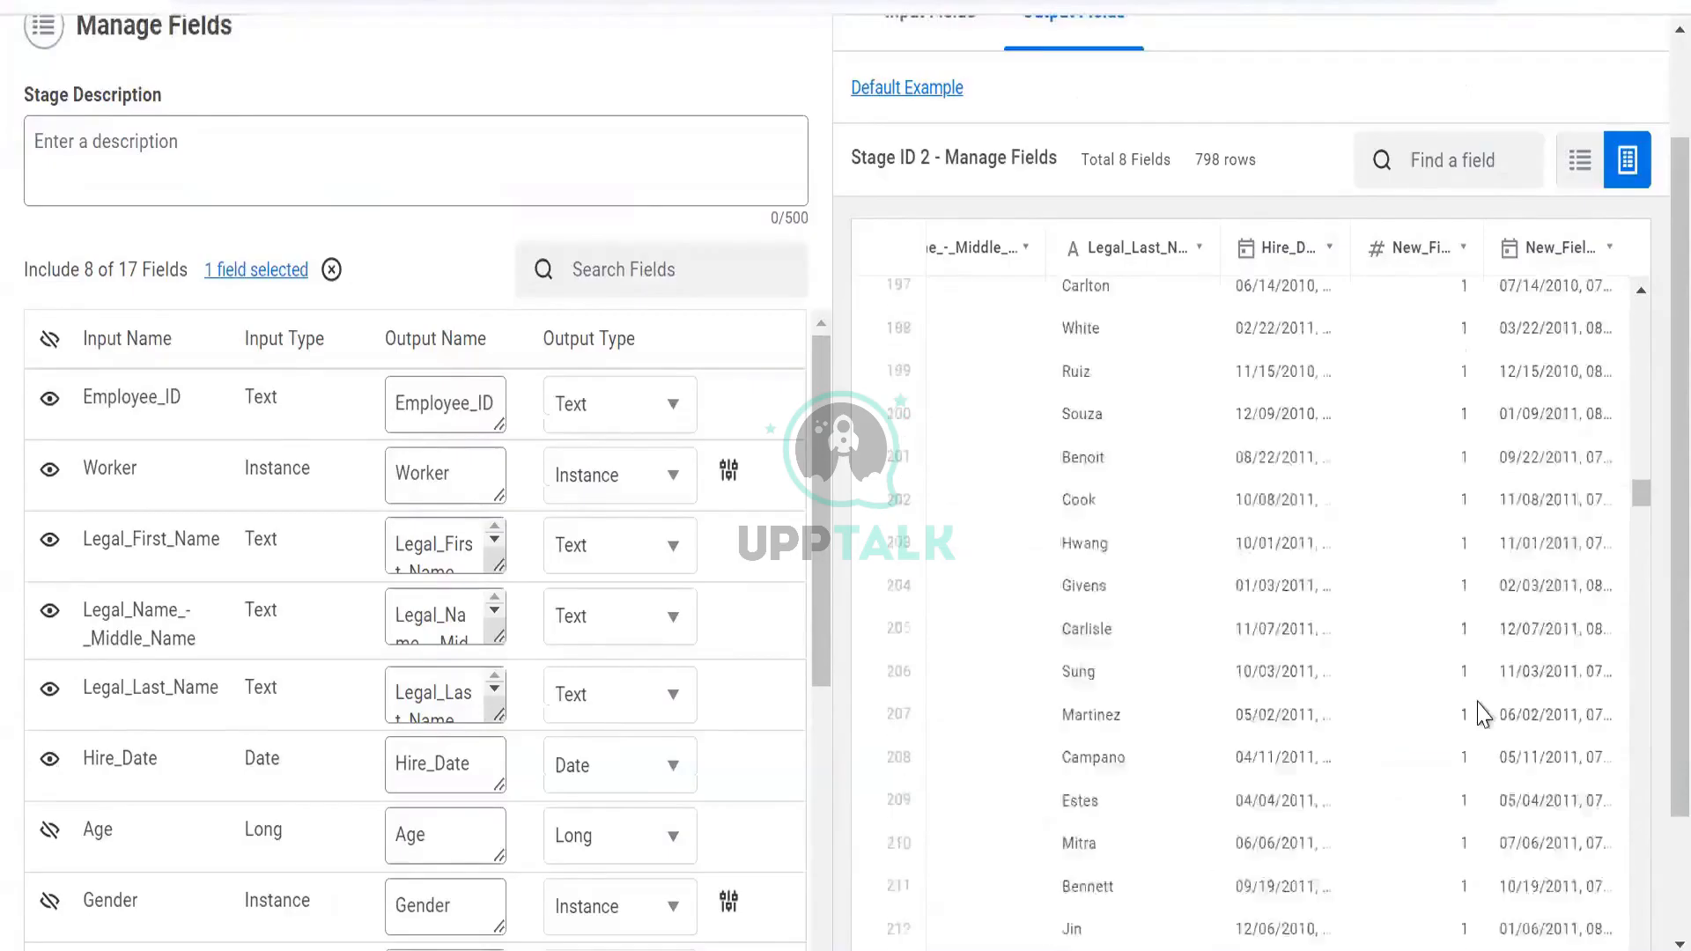
scroll(1347, 624, up, 2)
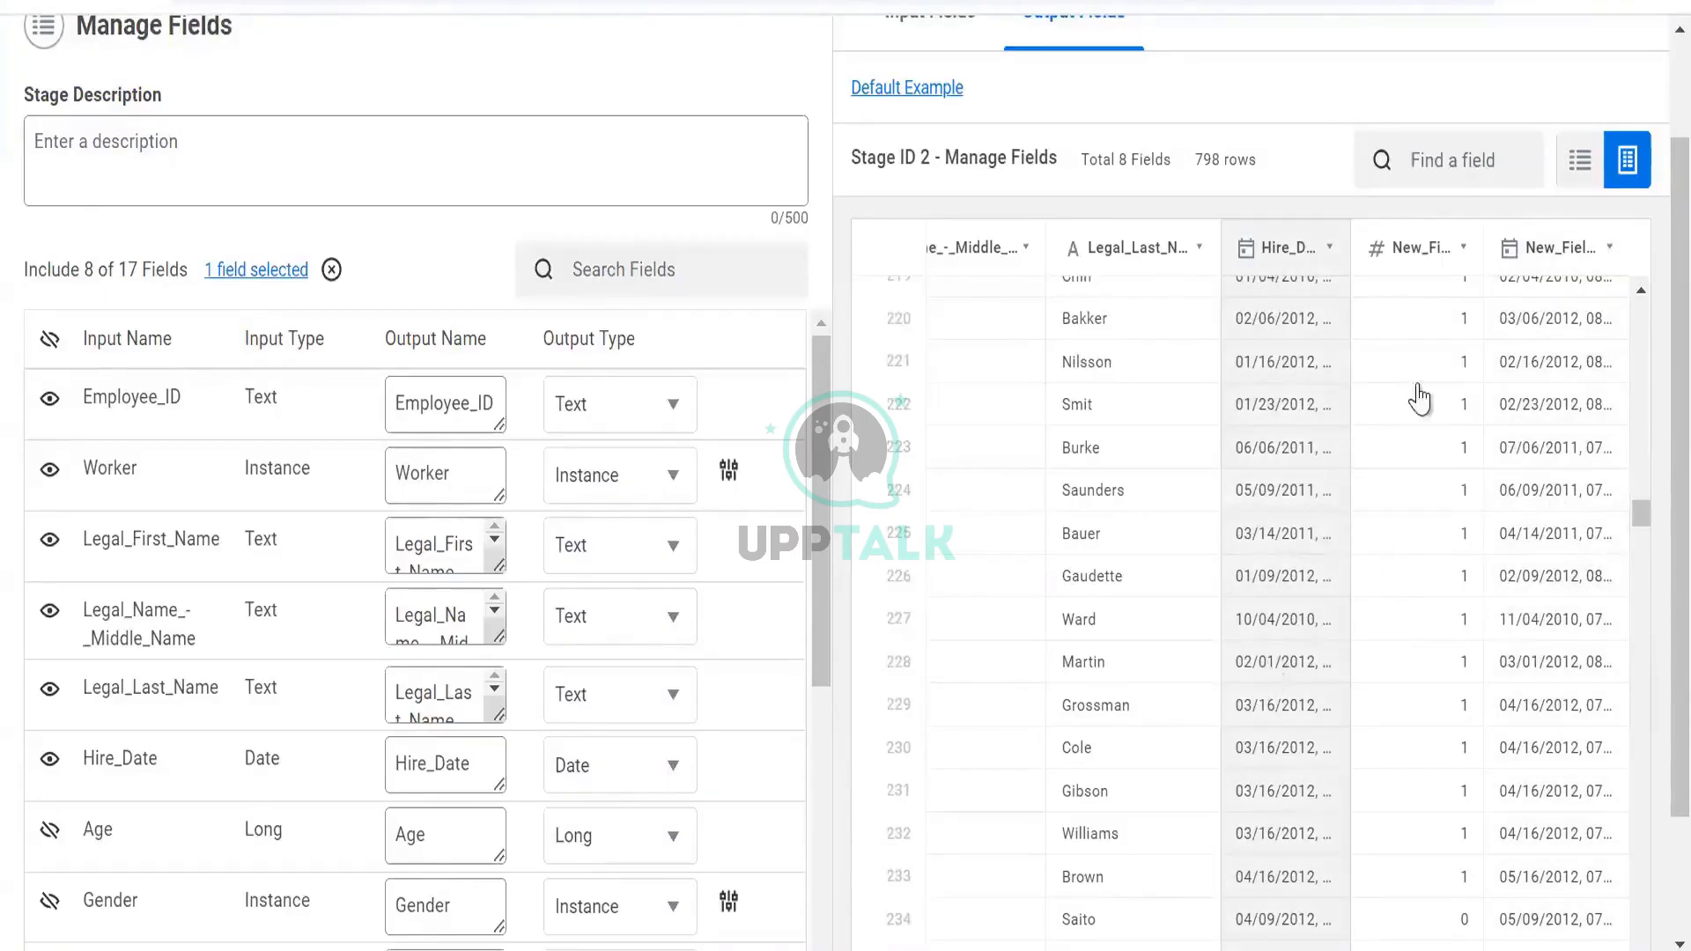
scroll(1363, 454, up, 15)
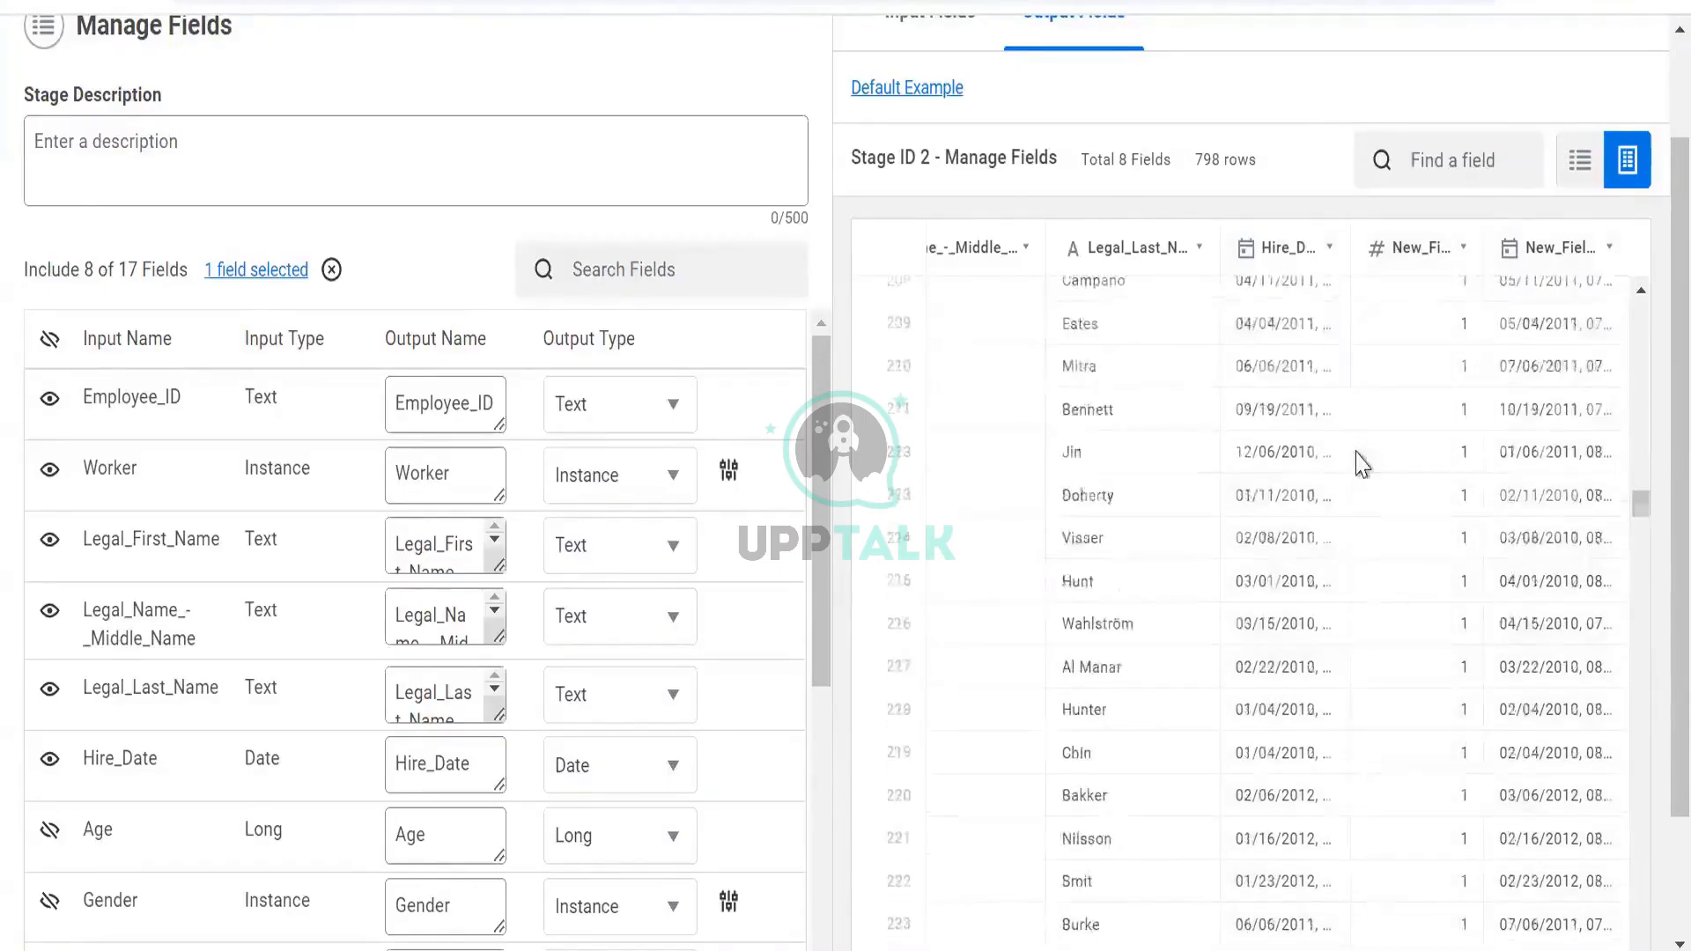
scroll(1234, 392, up, 20)
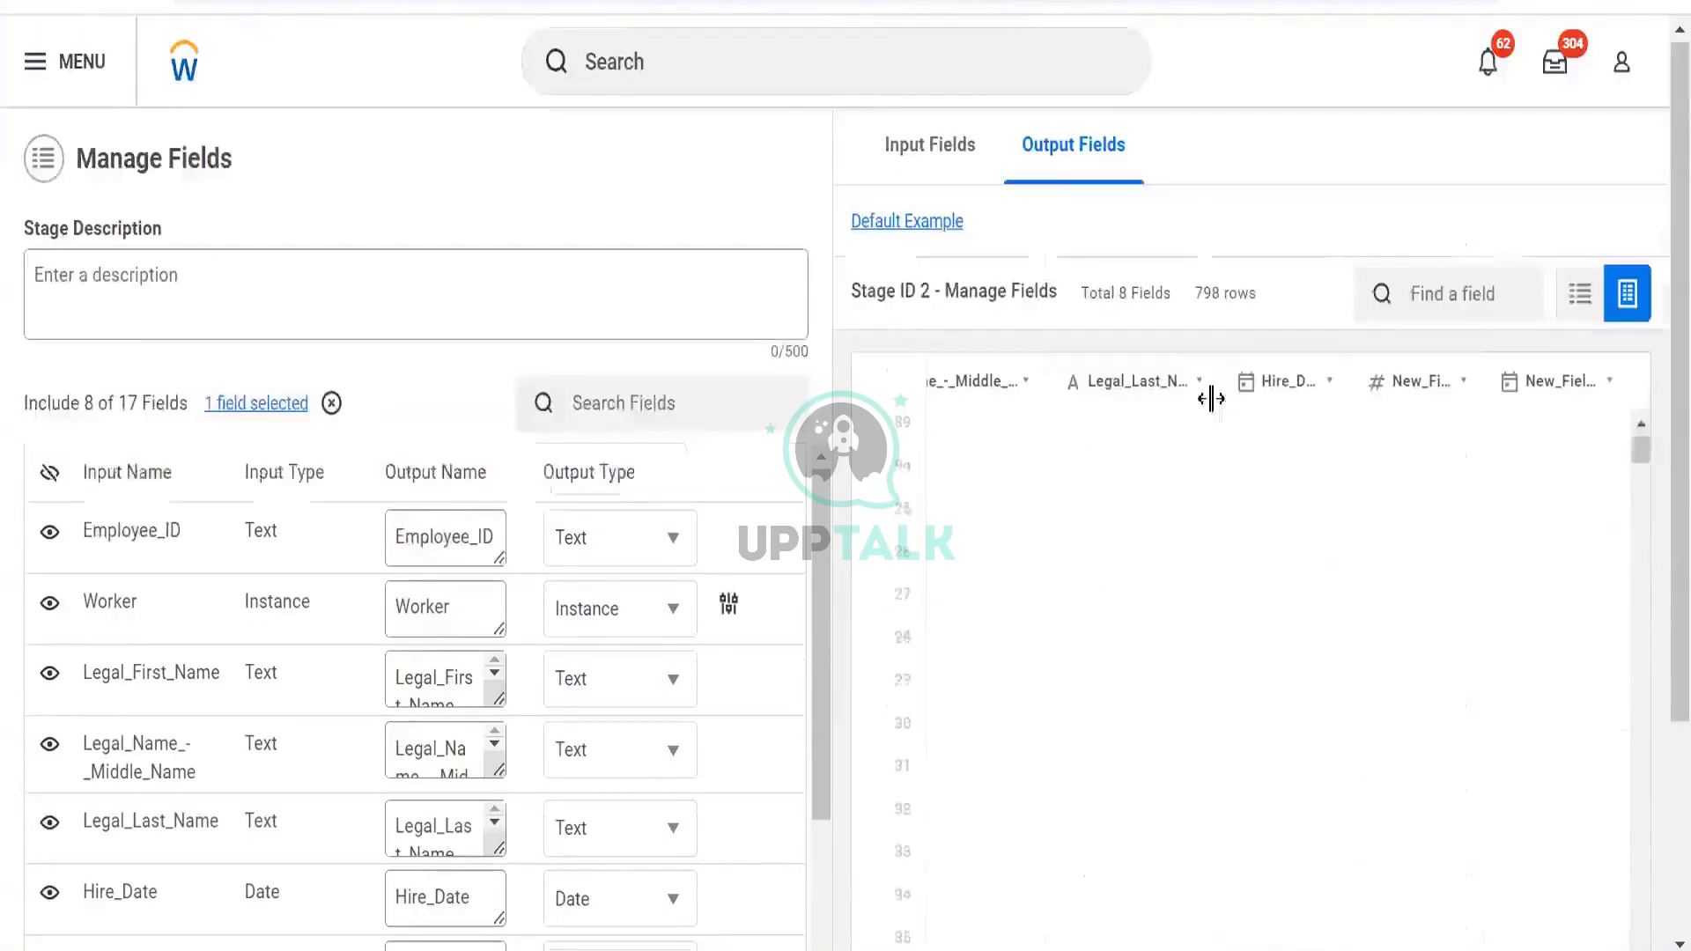
click(1546, 366)
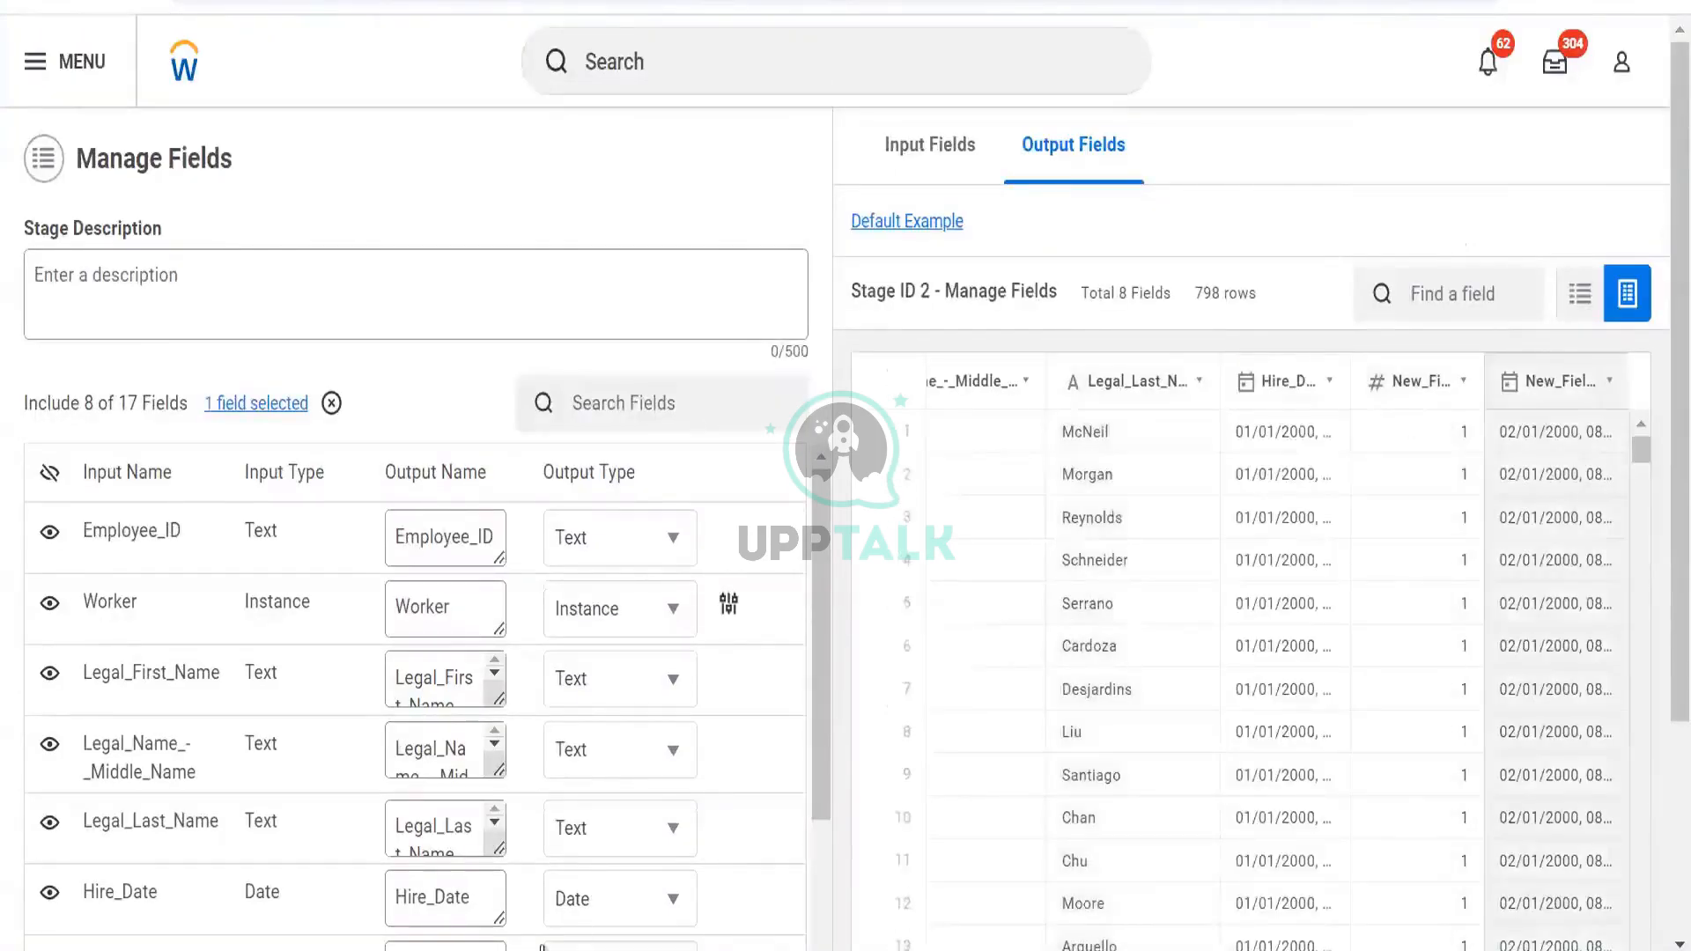
scroll(702, 204, down, 3)
Cancel the Manage Fields stage and return to the Parse stage's columns
click(403, 907)
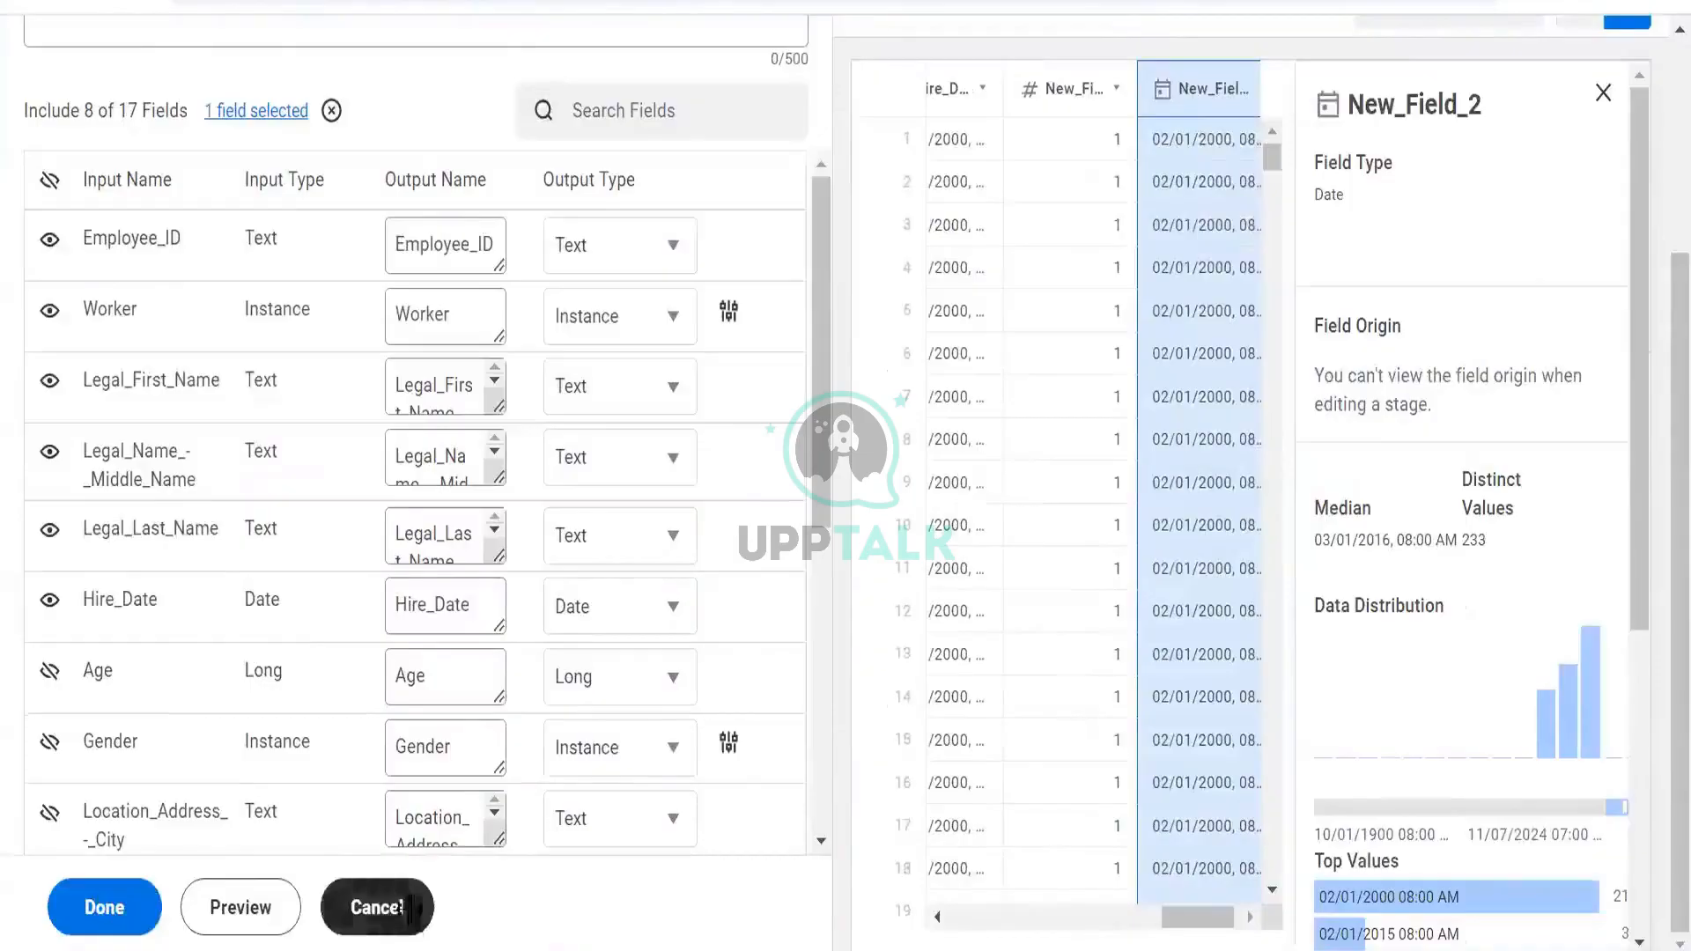
scroll(634, 506, up, 3)
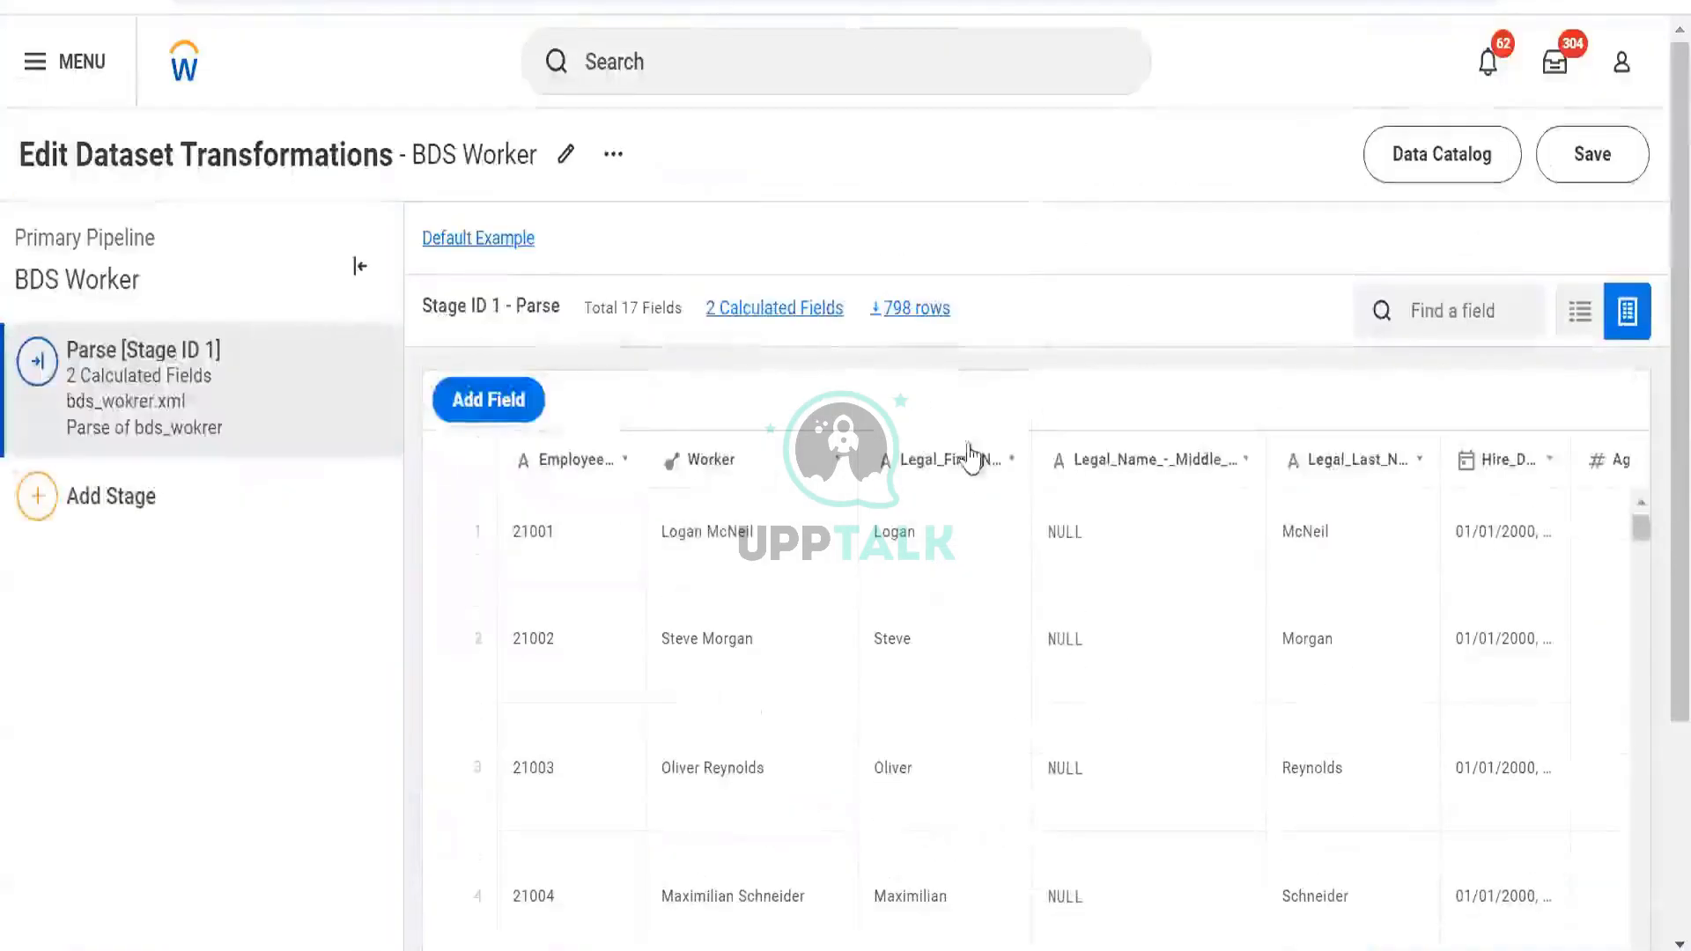
scroll(1371, 532, right, 10)
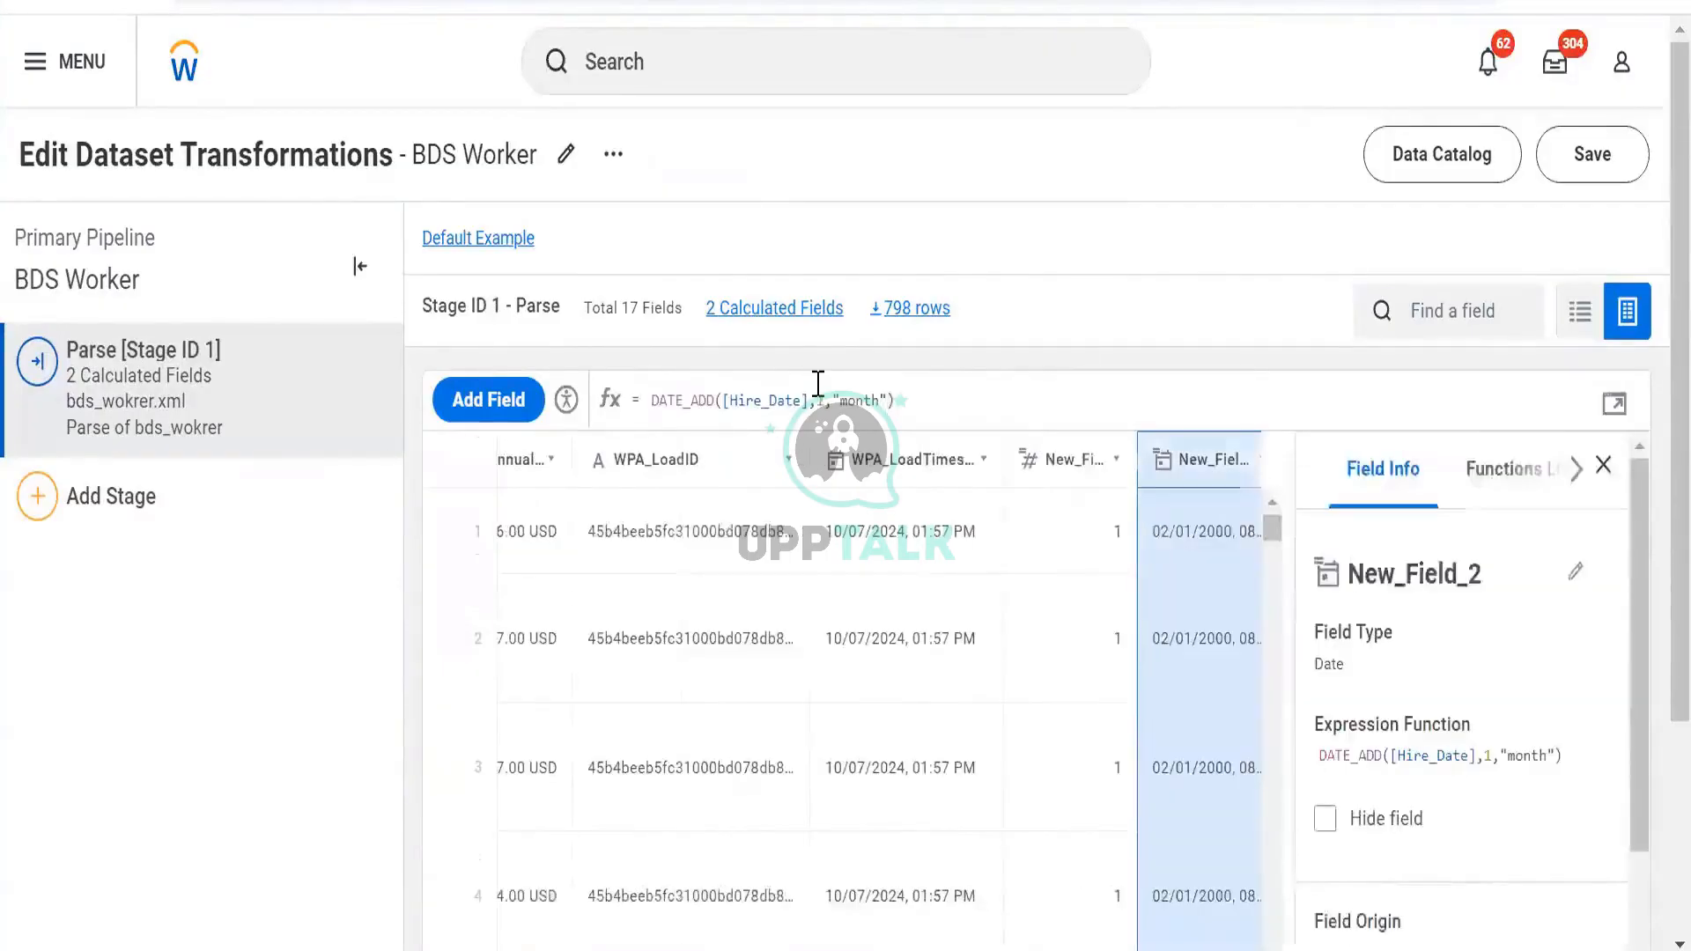
Change New_Field_2's formula to DATE_ADD([Hire_Date],1,"day")
click(825, 395)
key(BackSpace)
key(BackSpace)
key(BackSpace)
text(da)
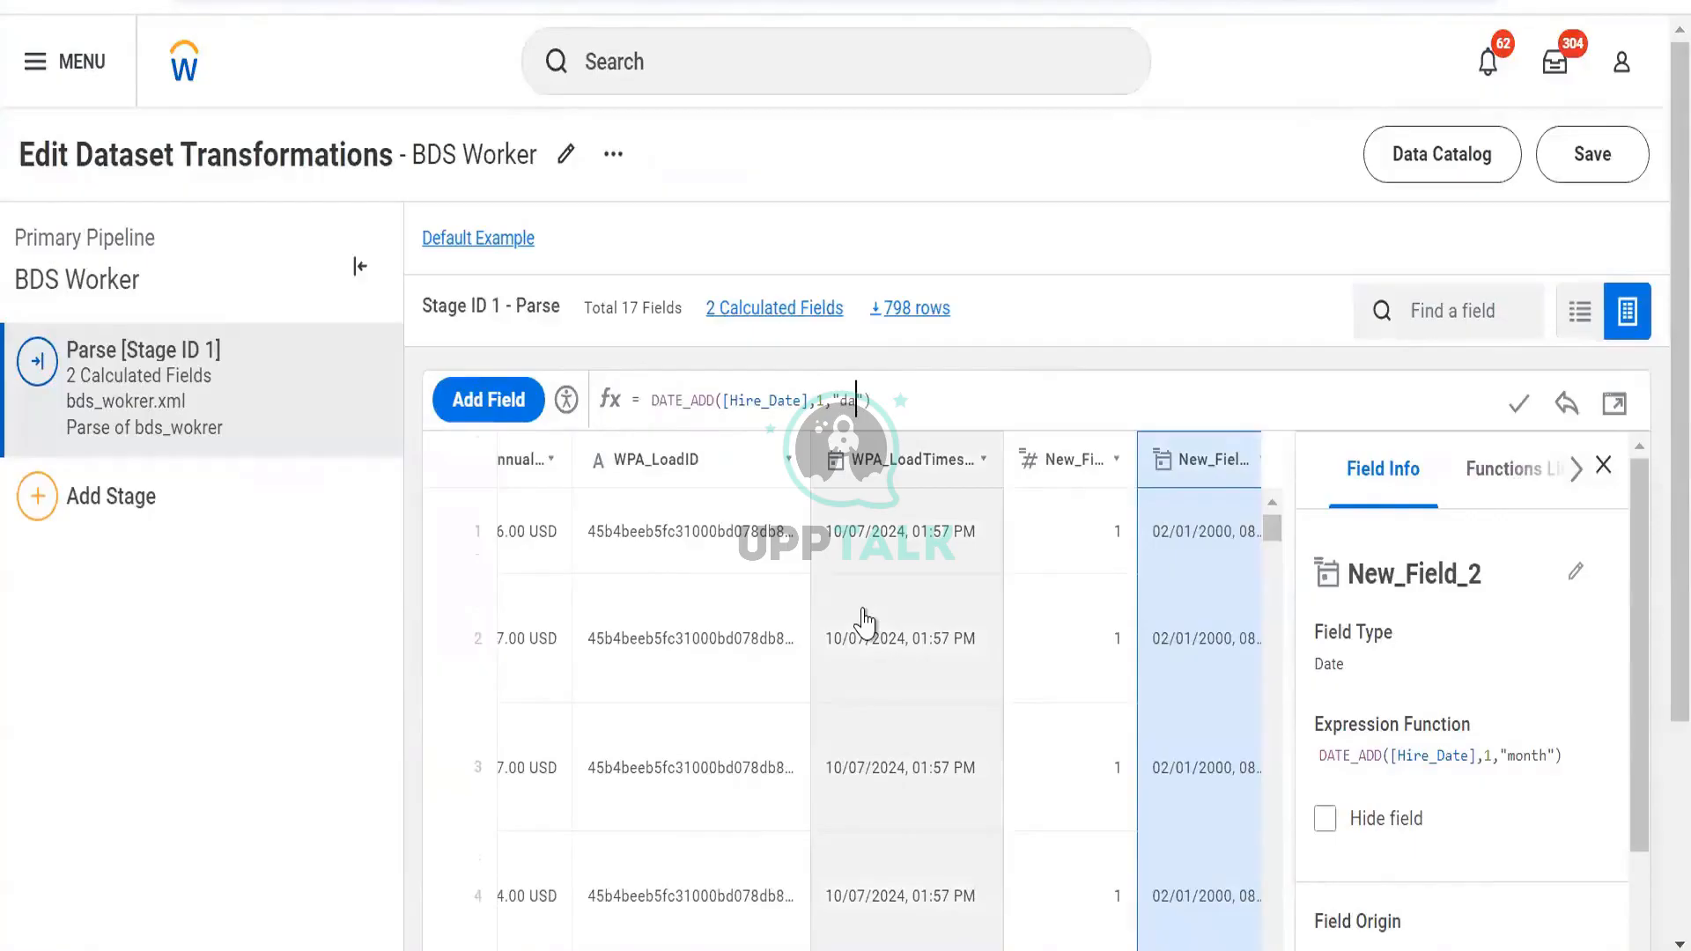
text(y)
click(1512, 404)
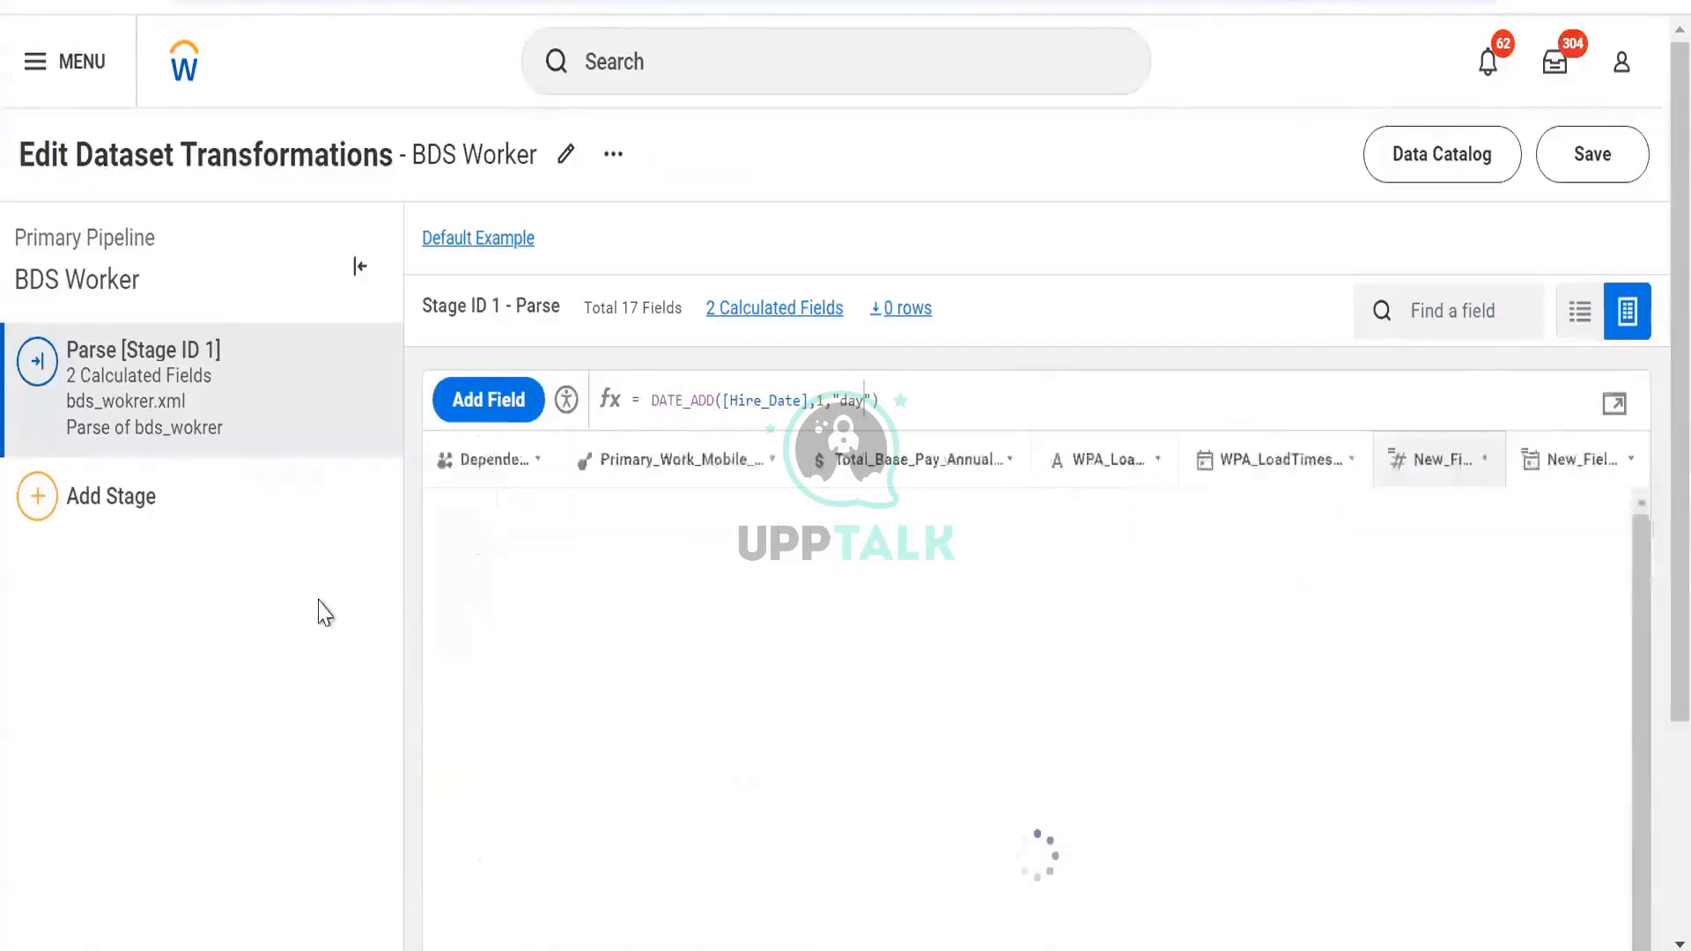
Add a Manage Fields stage excluding Gender, both location fields, Dependents and Primary_Work_Mobile_Phone
click(257, 519)
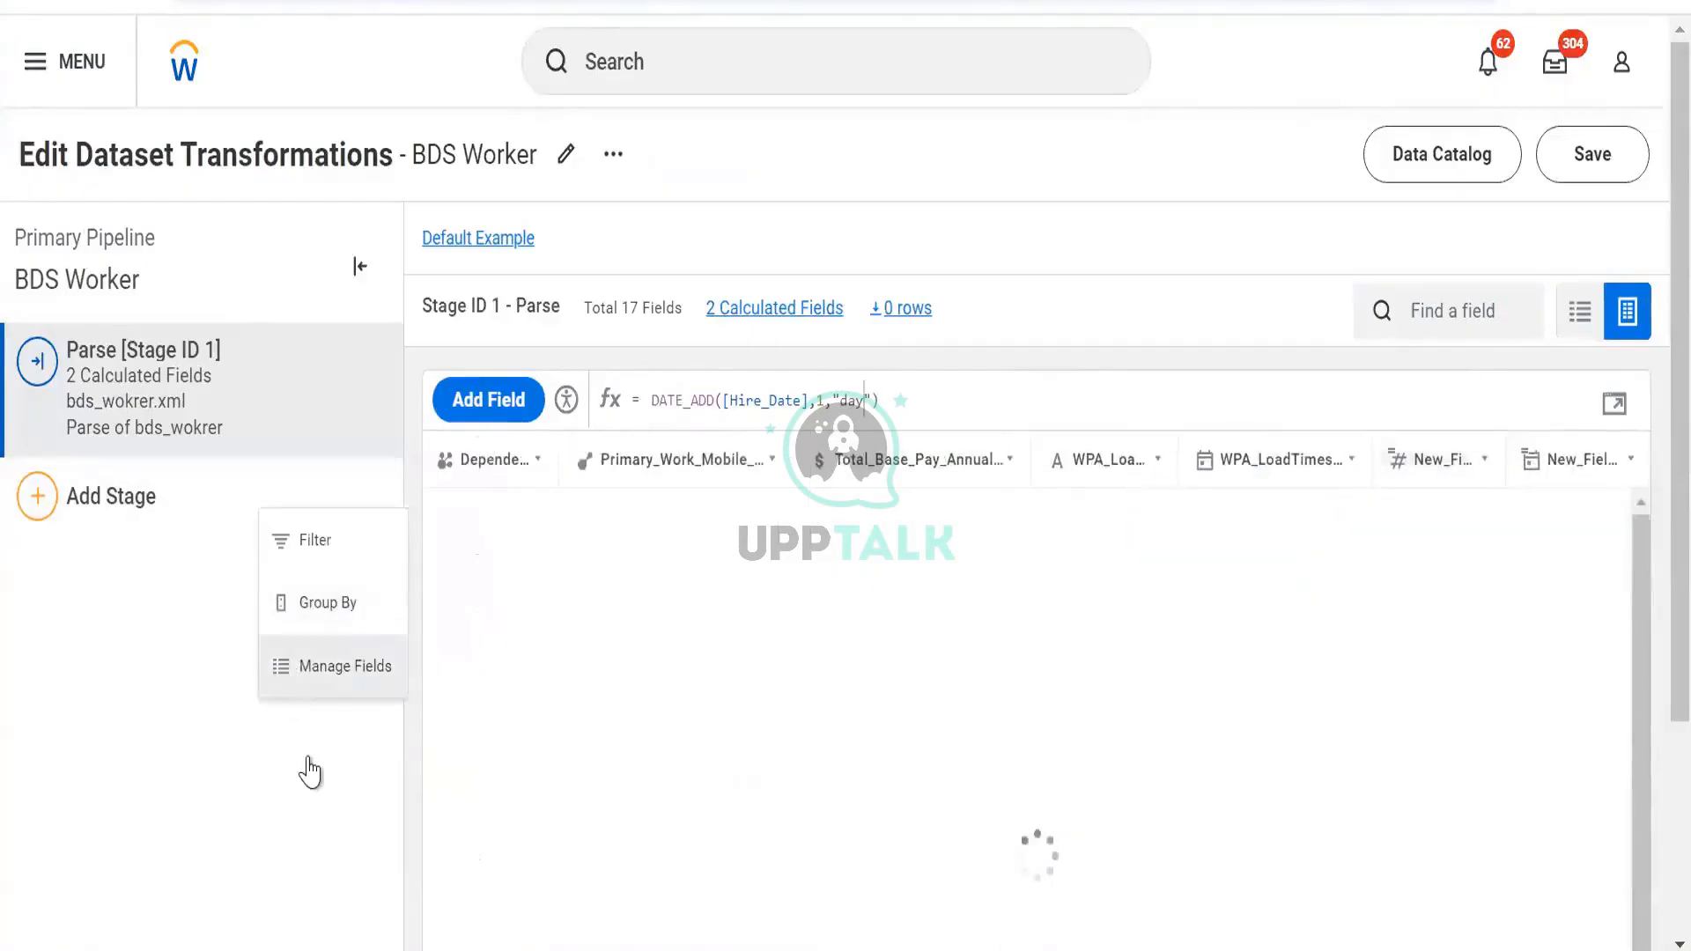
scroll(60, 631, down, 4)
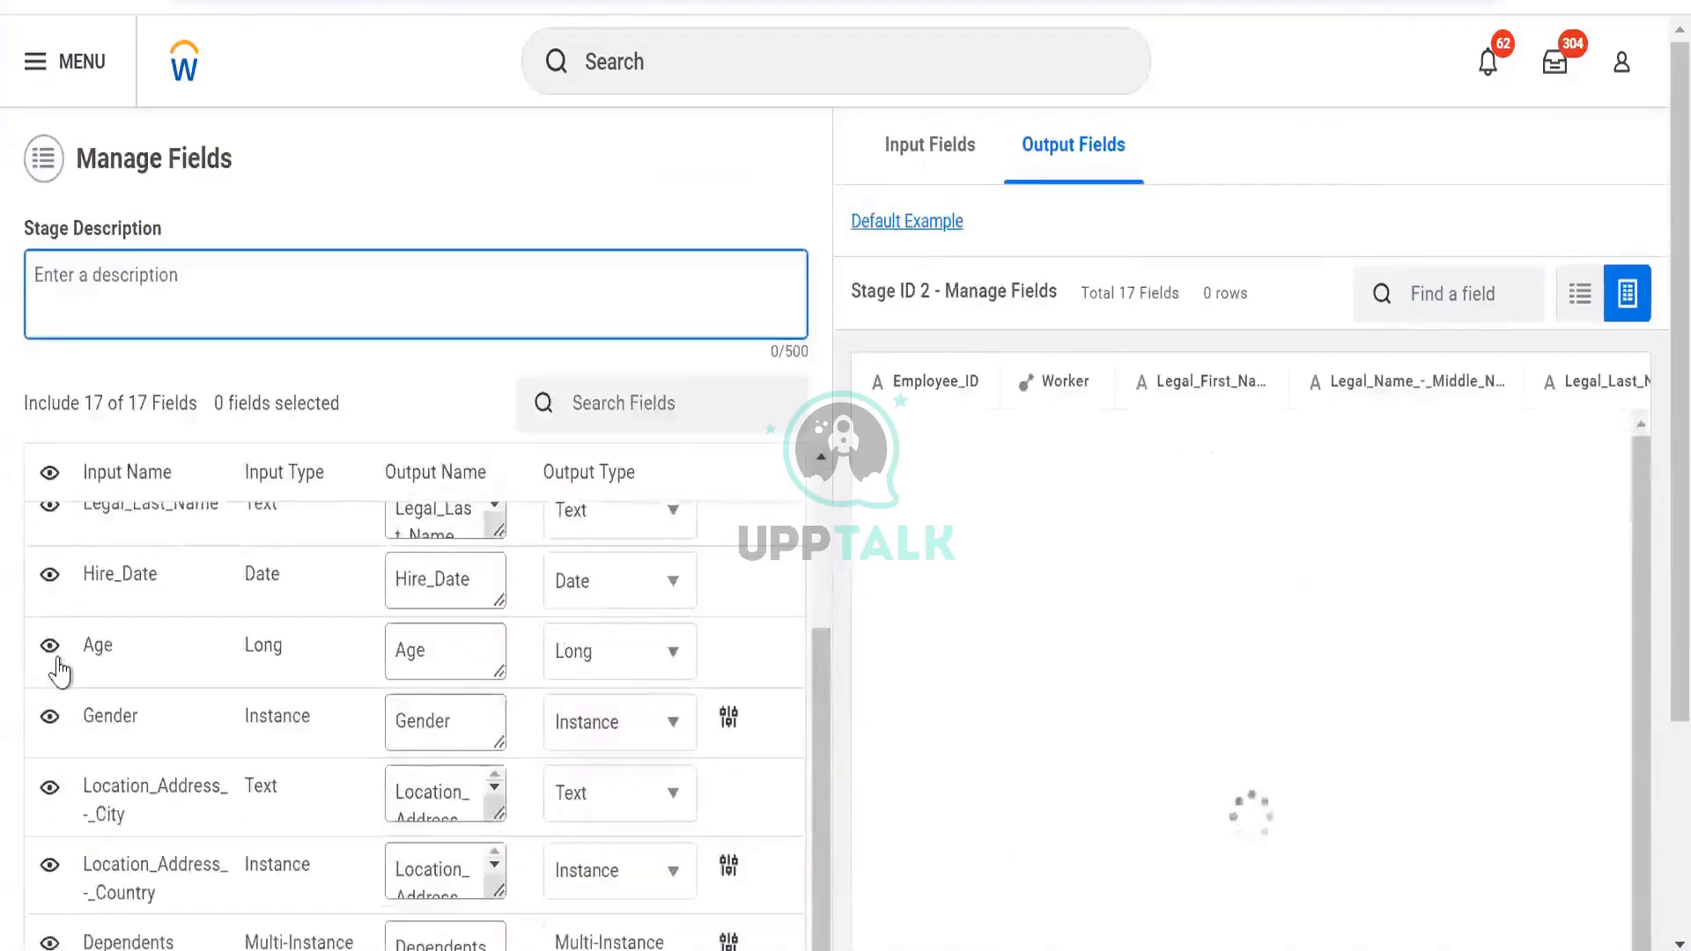
click(49, 714)
click(48, 786)
scroll(48, 824, down, 2)
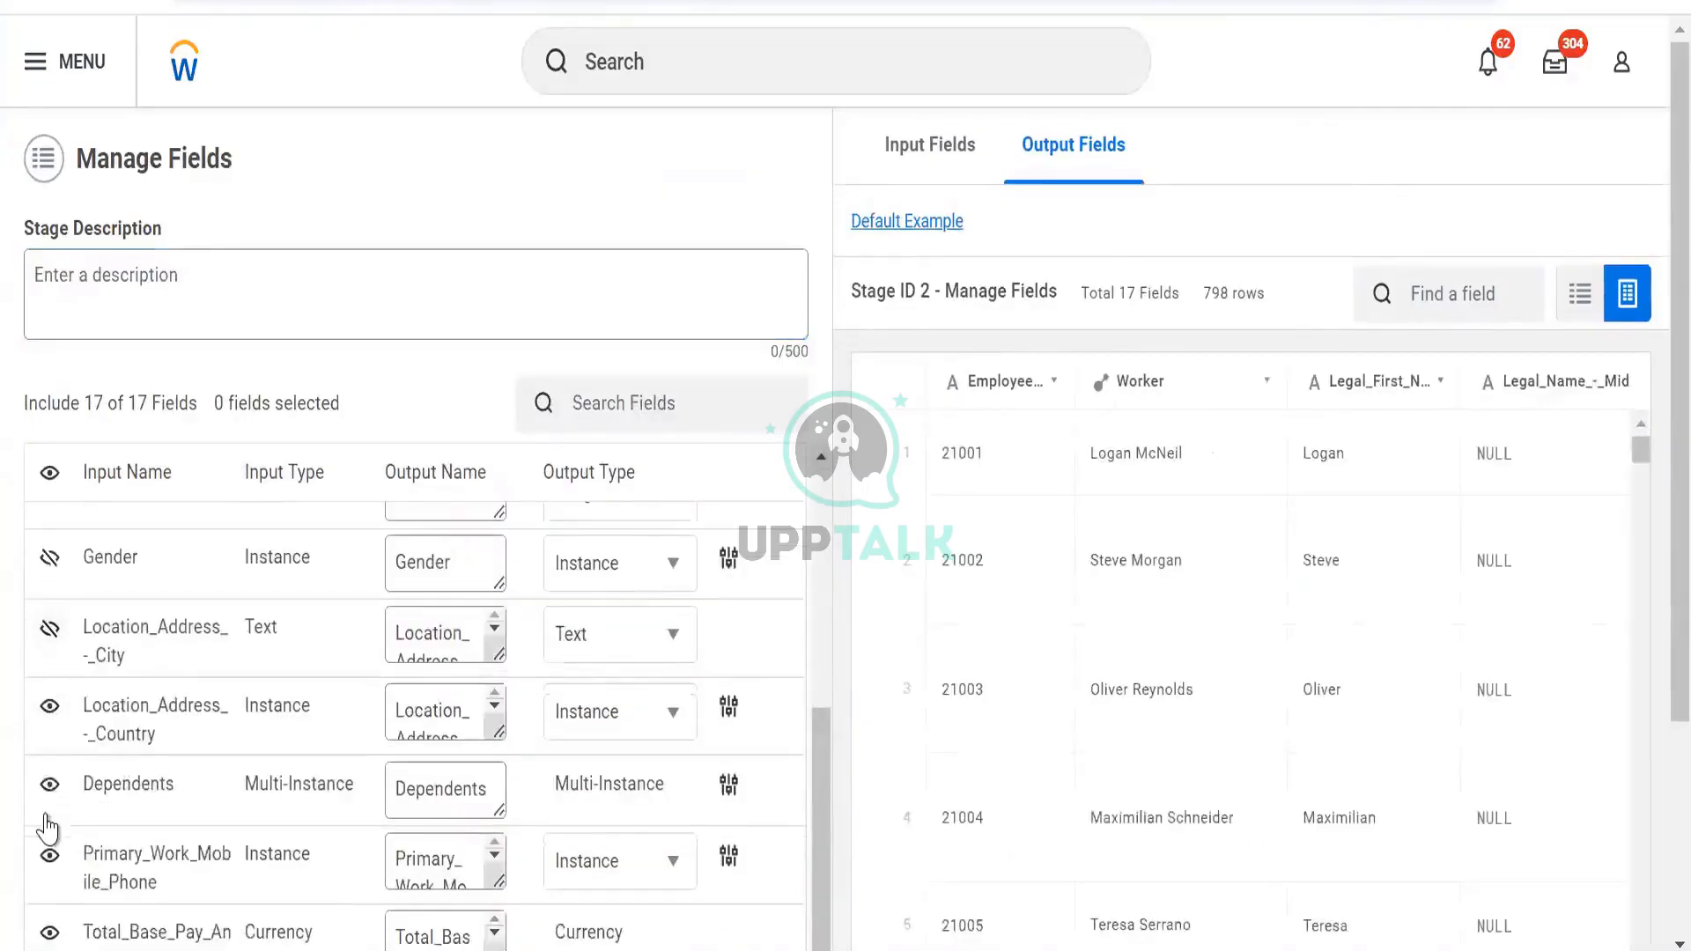
click(49, 706)
click(49, 784)
click(50, 855)
Also exclude the annualized base pay amount, WPA_LoadID, WPA_LoadTimestamp and New_Field
scroll(61, 802, down, 1)
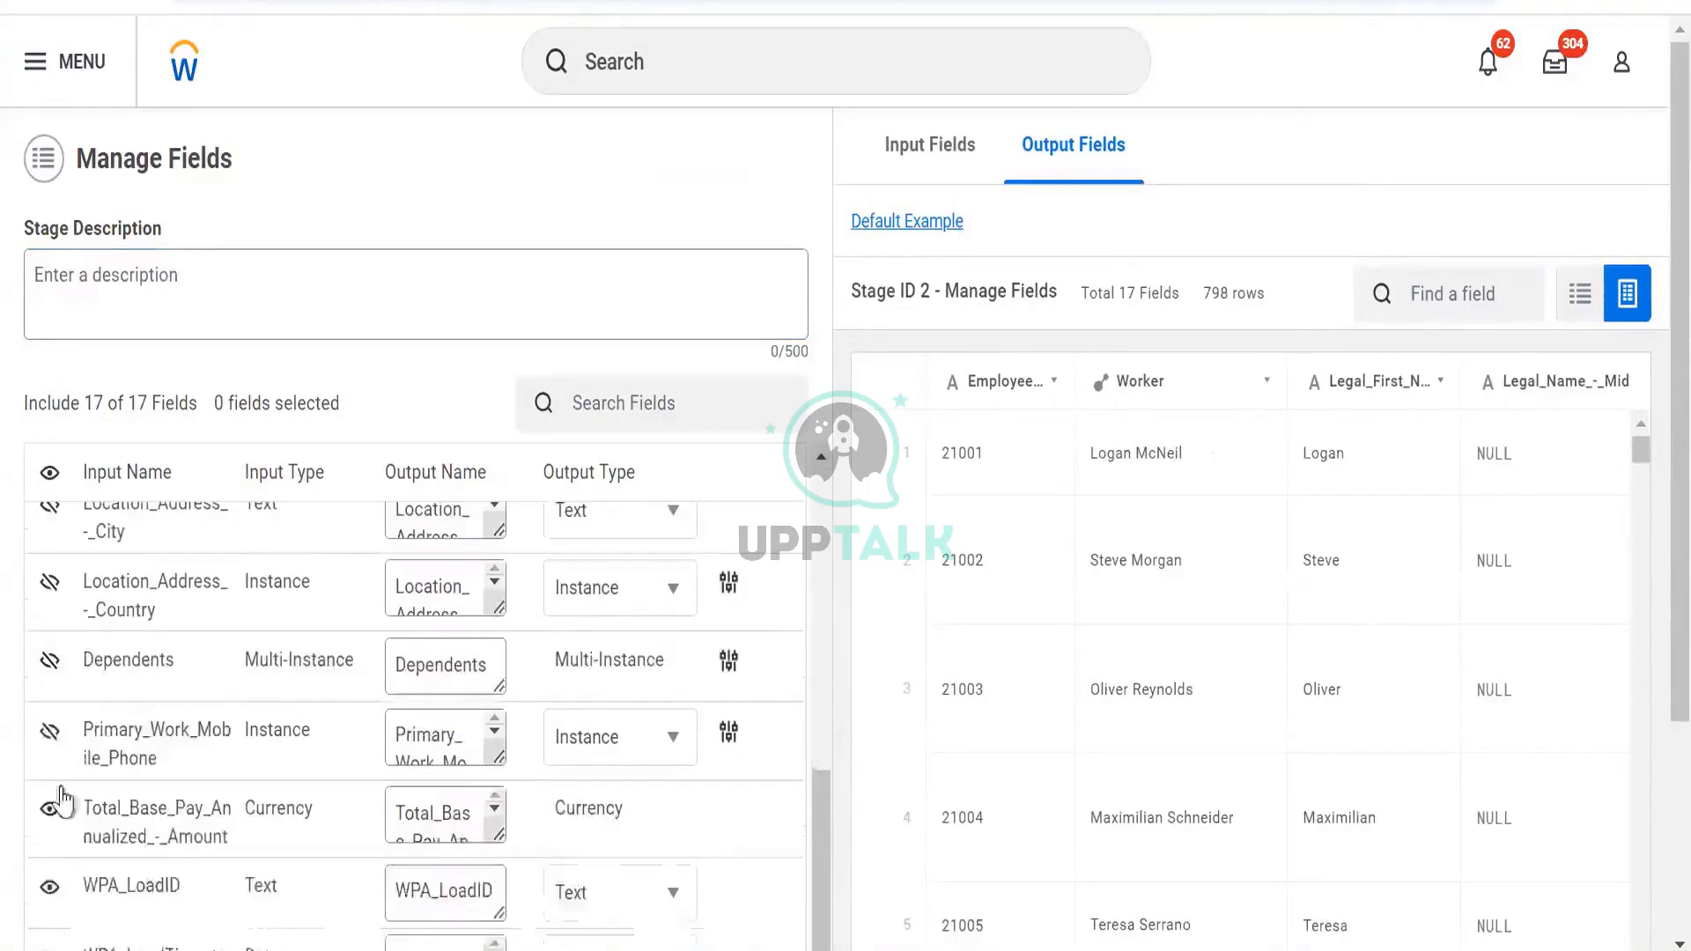
click(48, 809)
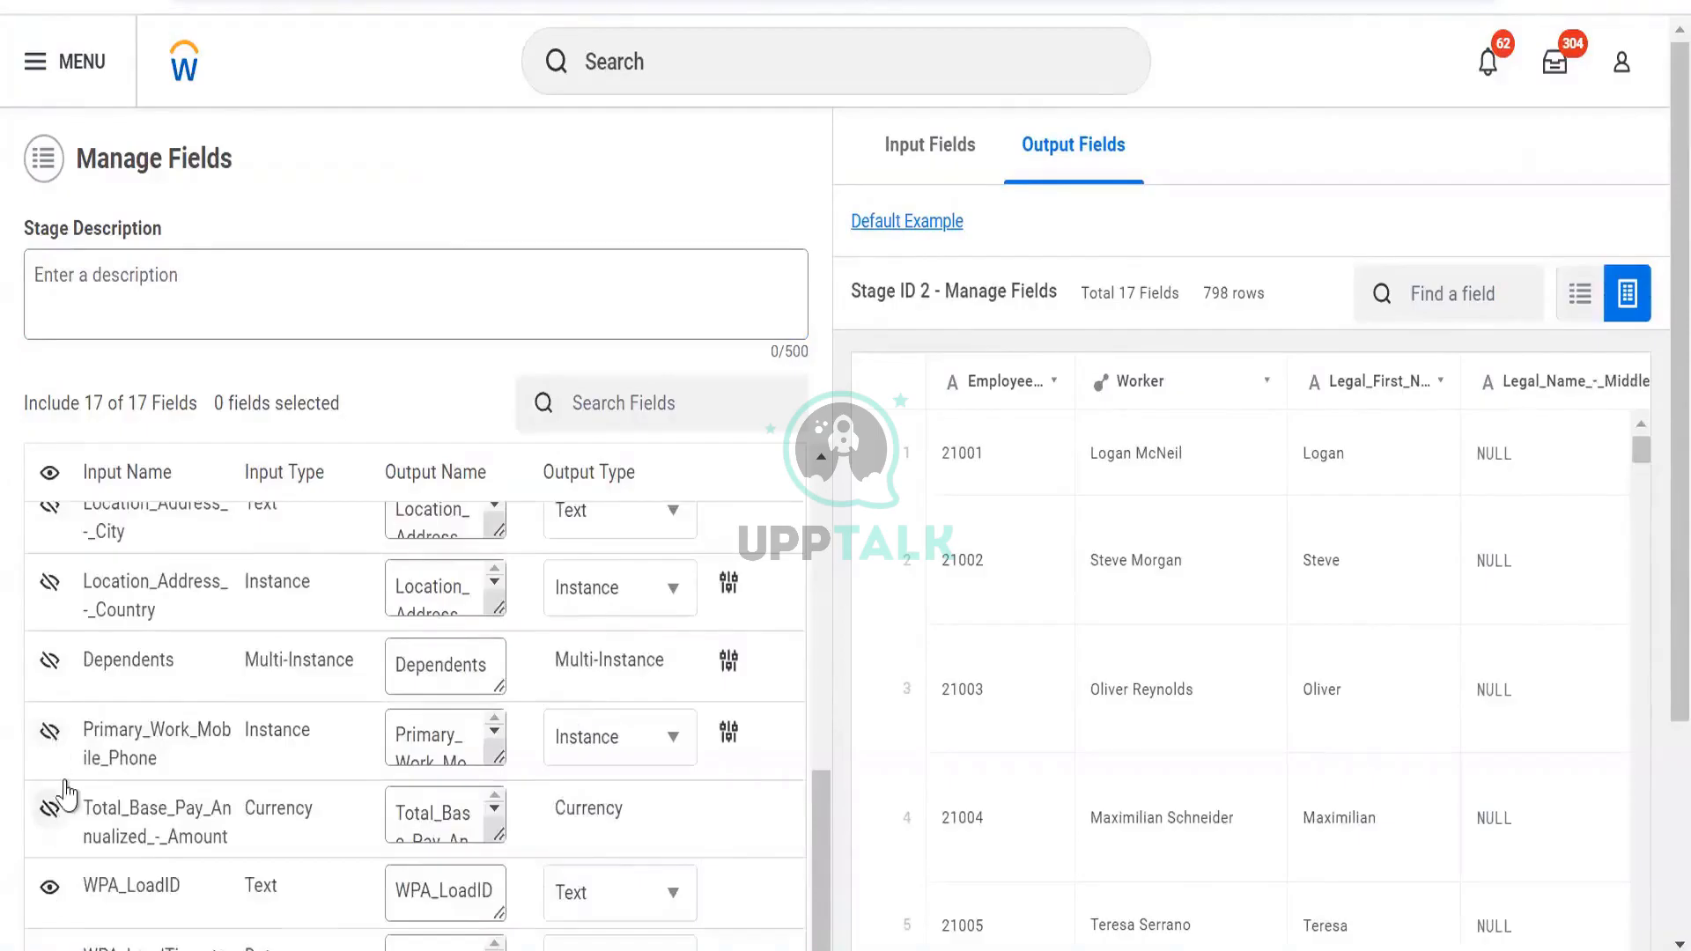
click(49, 886)
scroll(64, 784, down, 3)
click(55, 670)
click(51, 750)
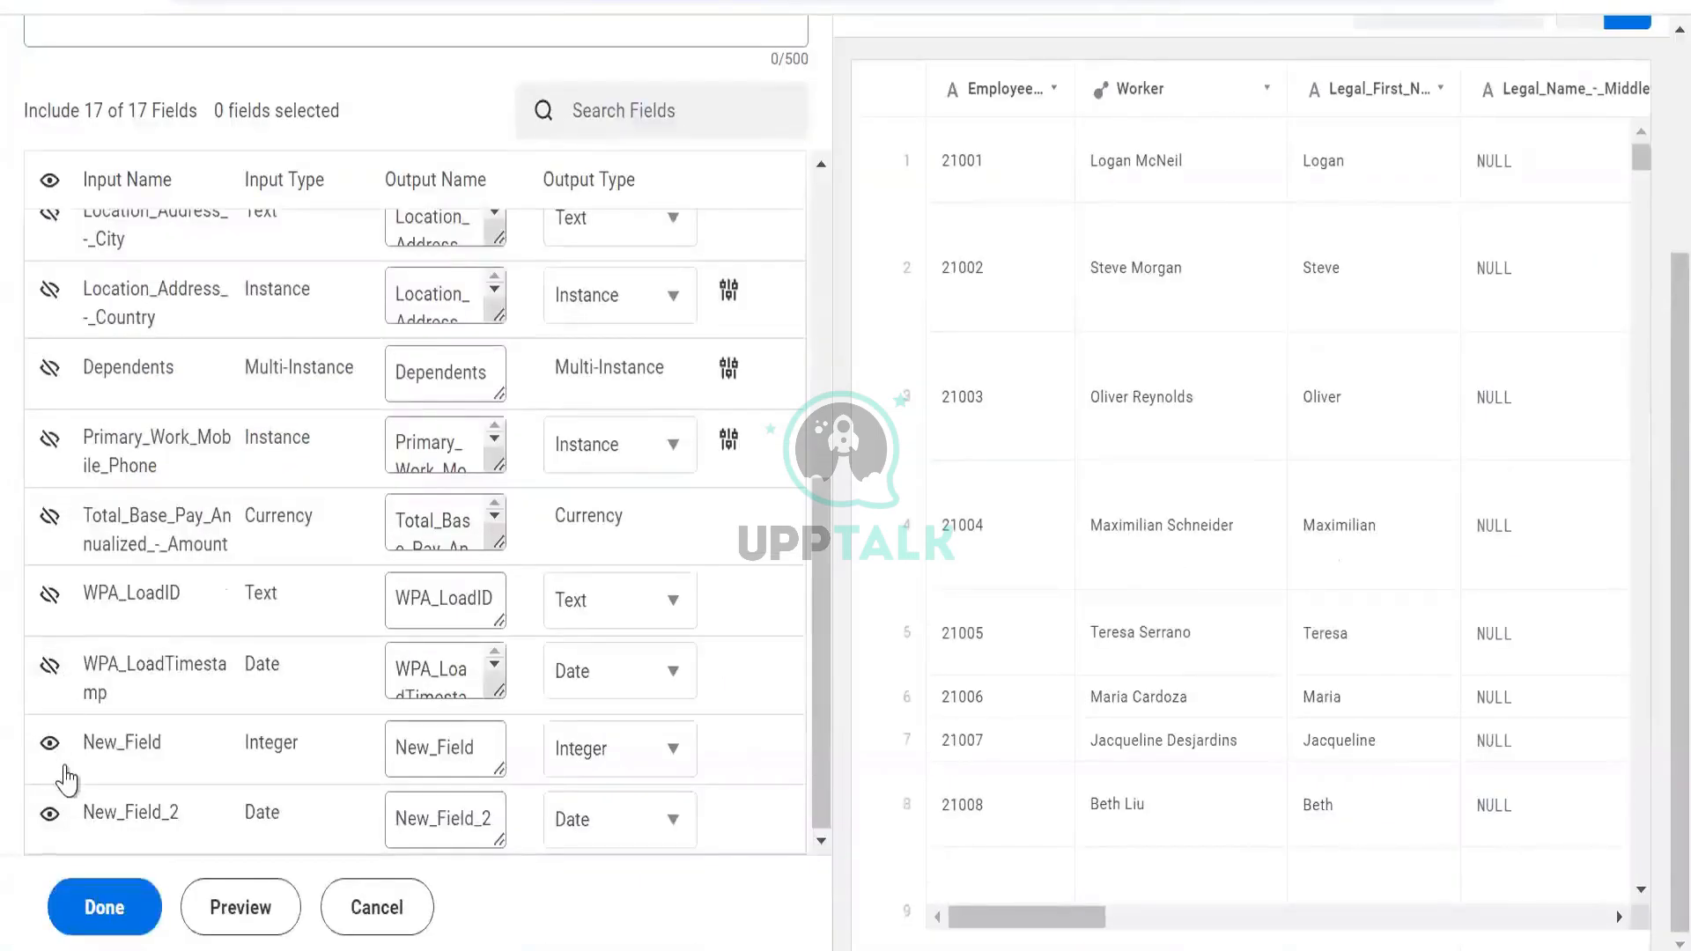
Preview the 7-field output, where New_Field_2 shows 01/02/2000 for Hire_Date 01/01/2000
click(209, 911)
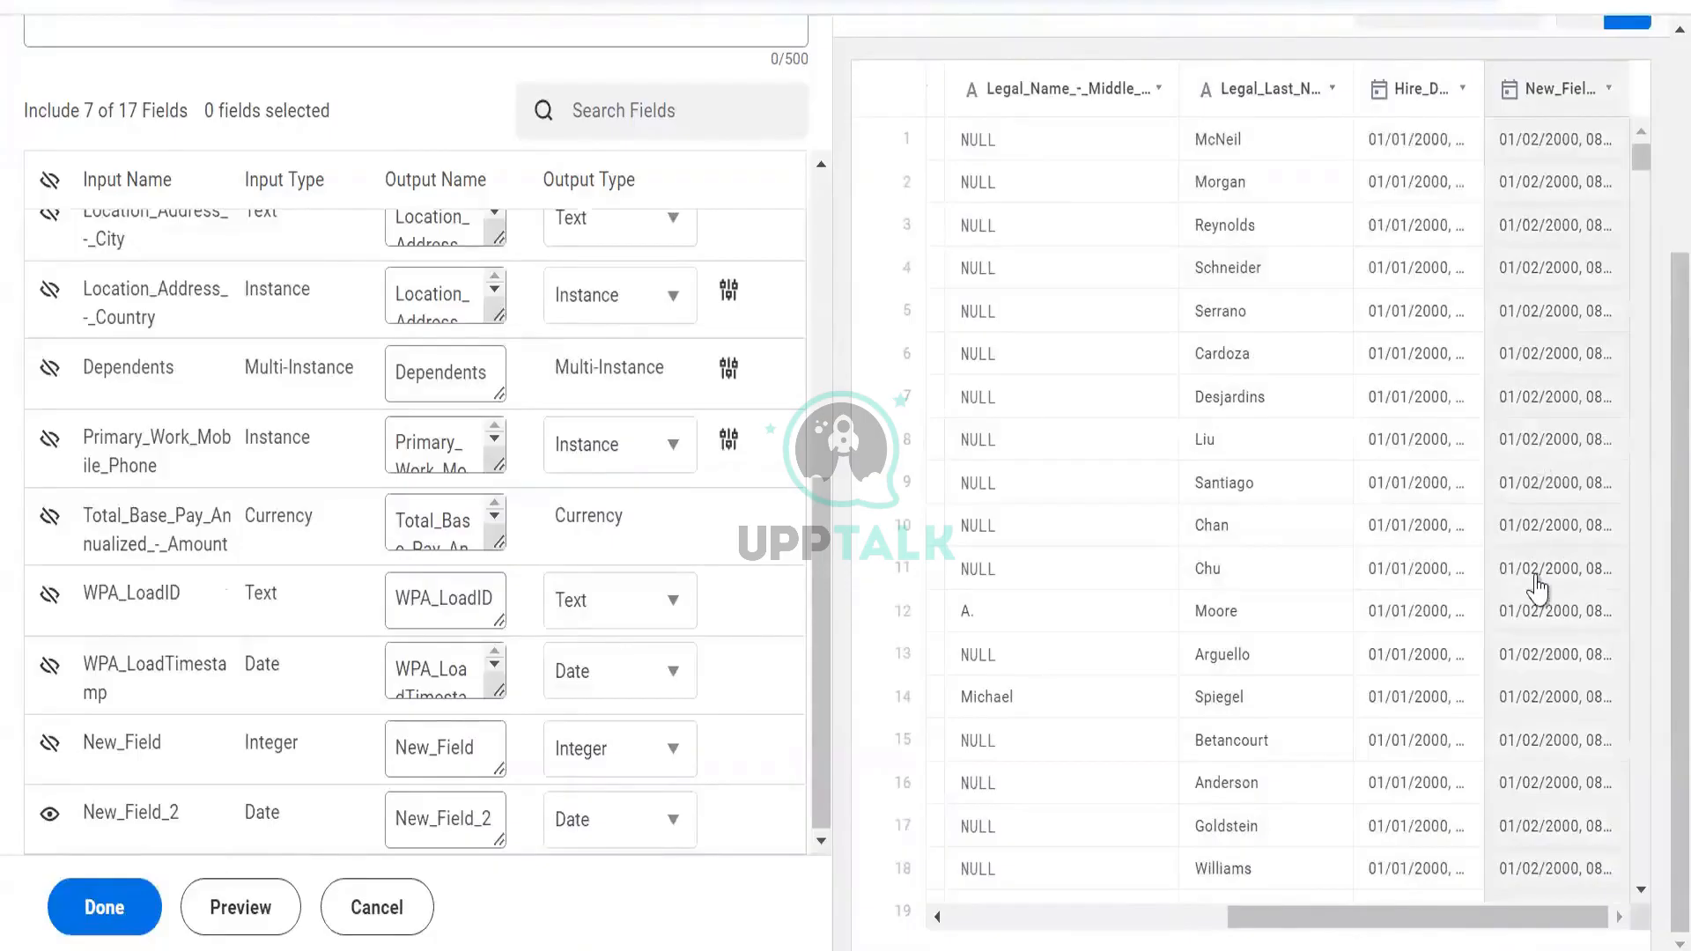
scroll(1533, 589, down, 10)
scroll(1522, 588, down, 15)
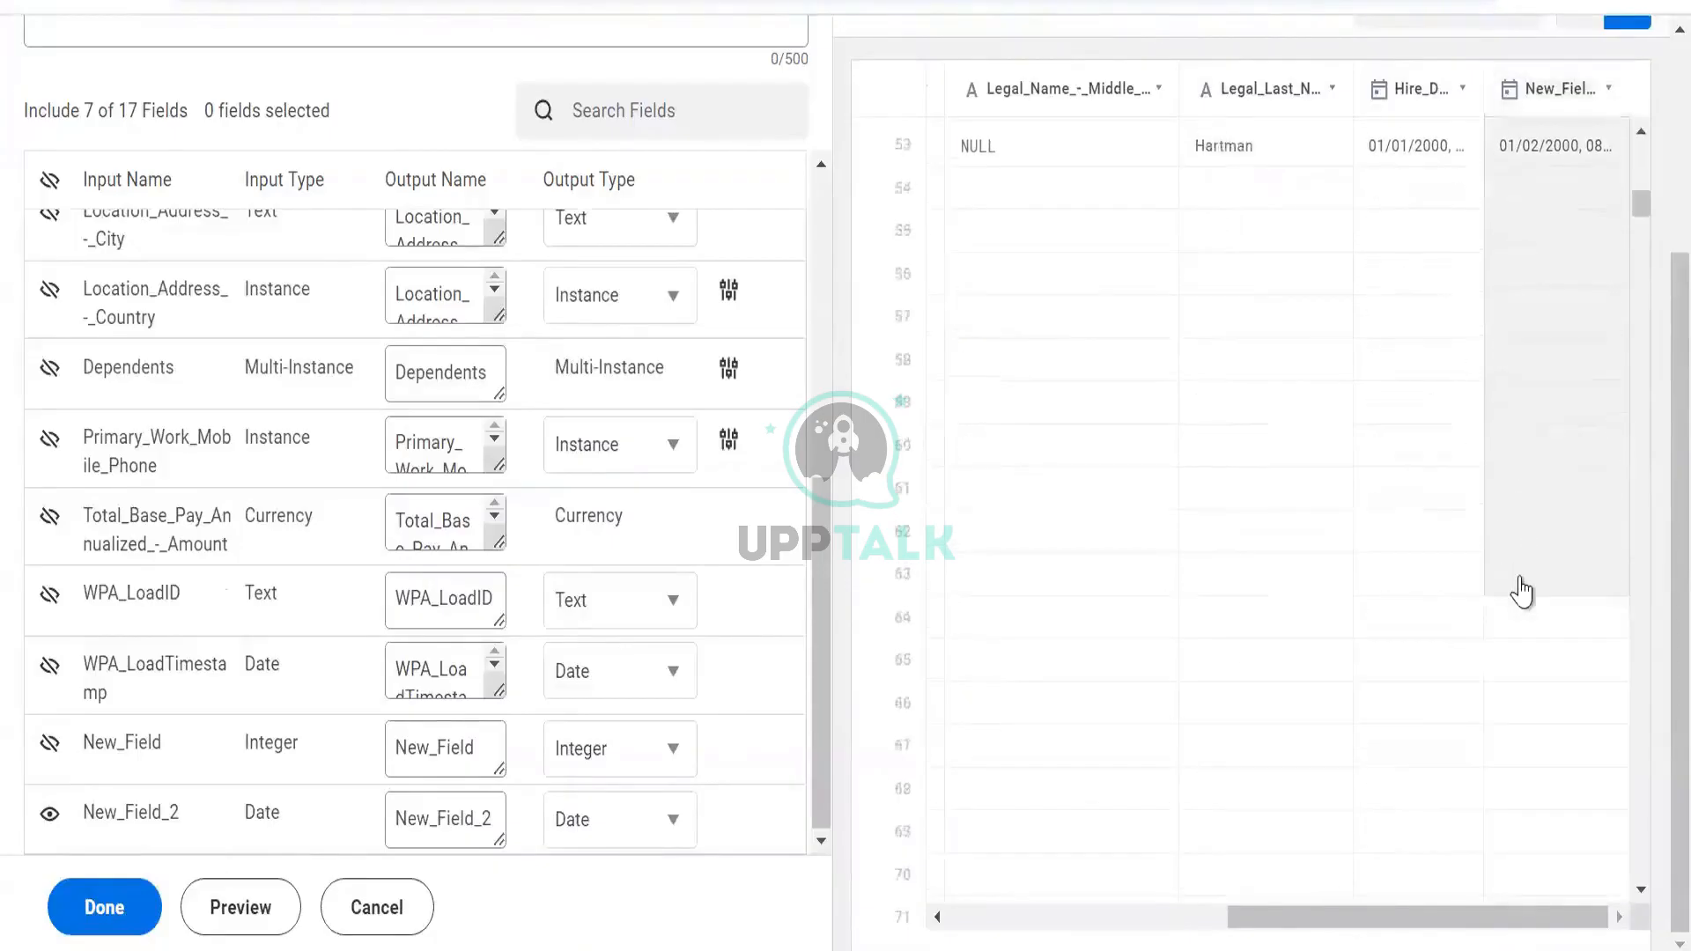
scroll(1524, 589, down, 20)
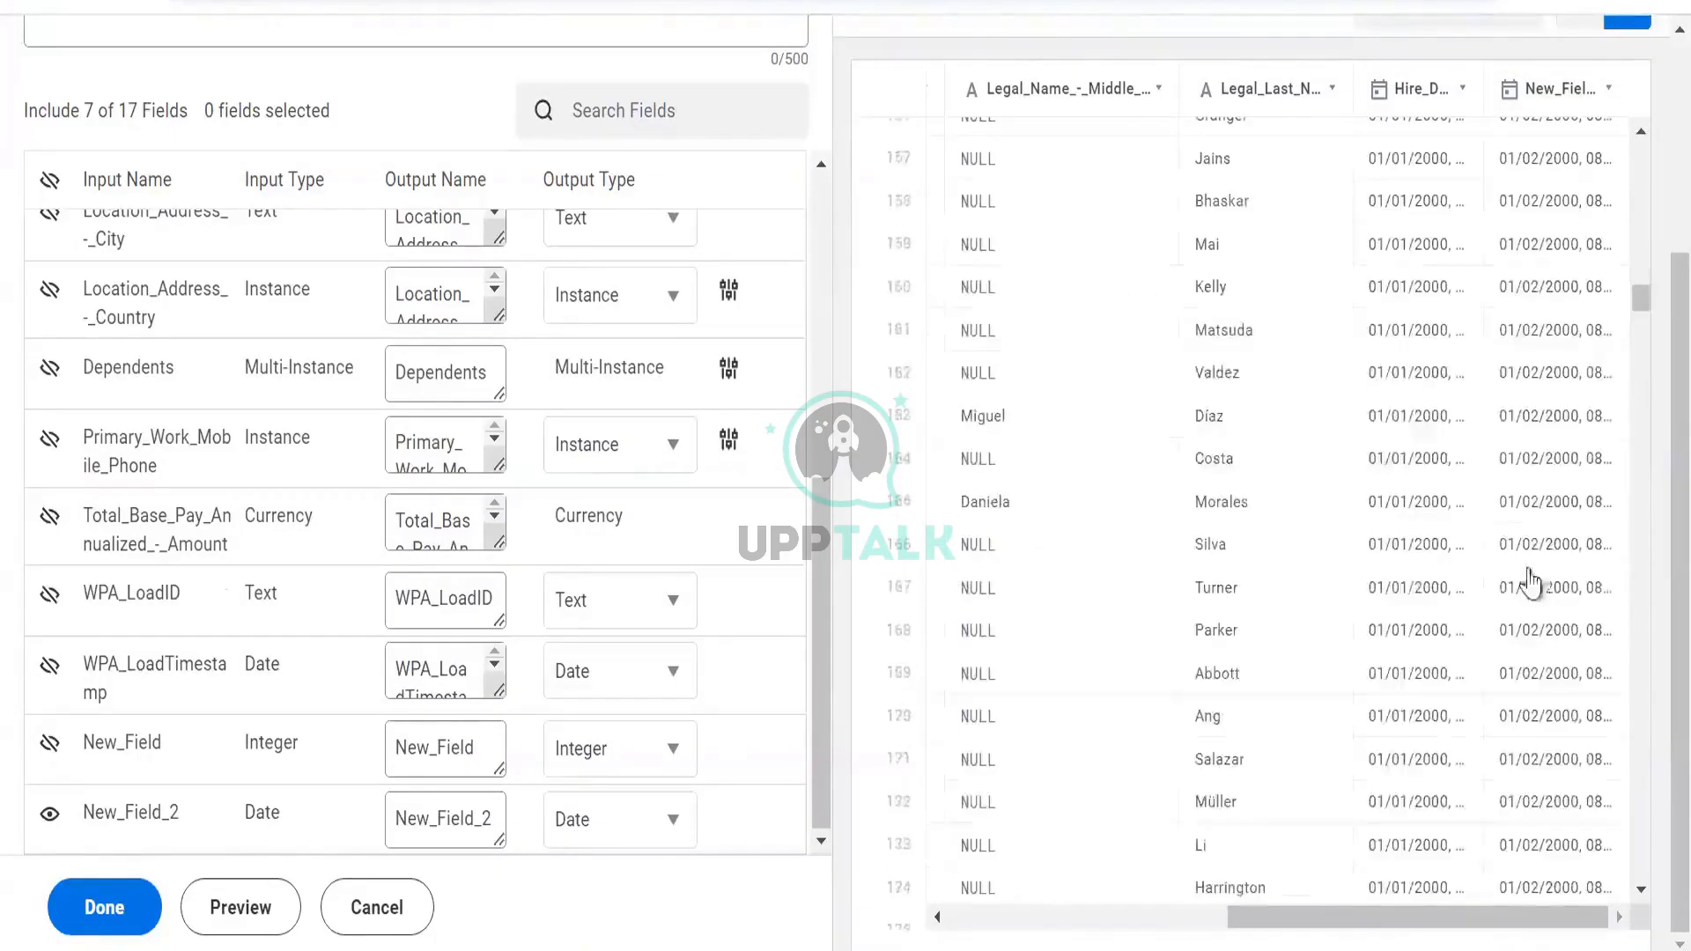
scroll(1533, 583, down, 6)
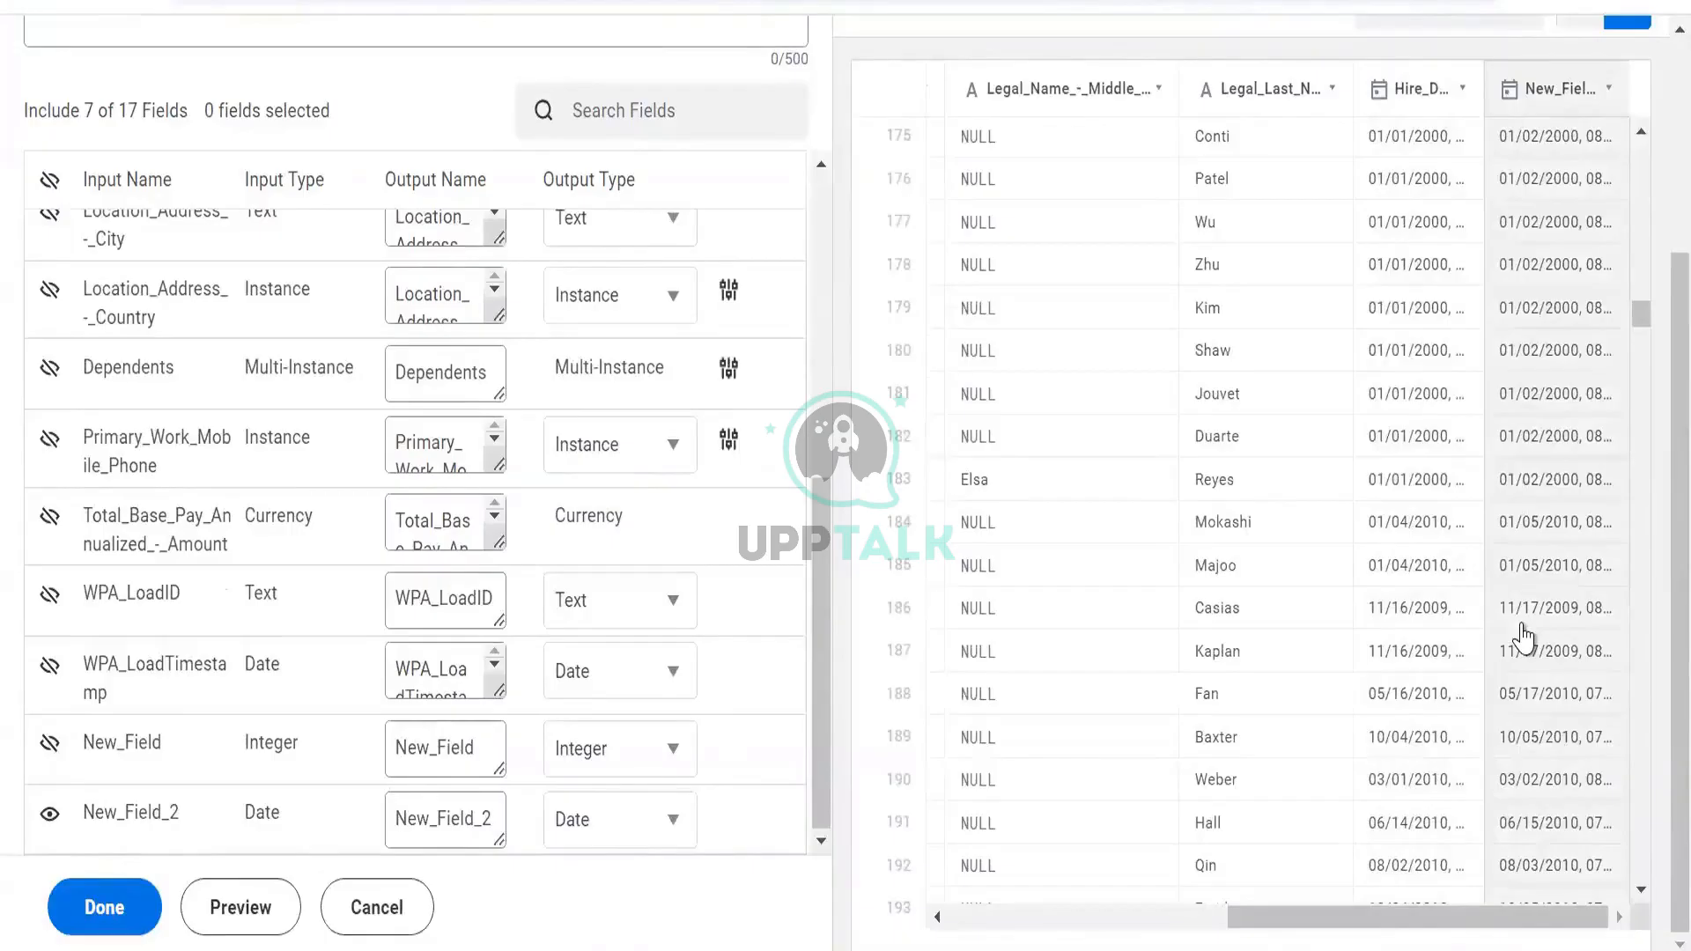
scroll(1520, 642, up, 20)
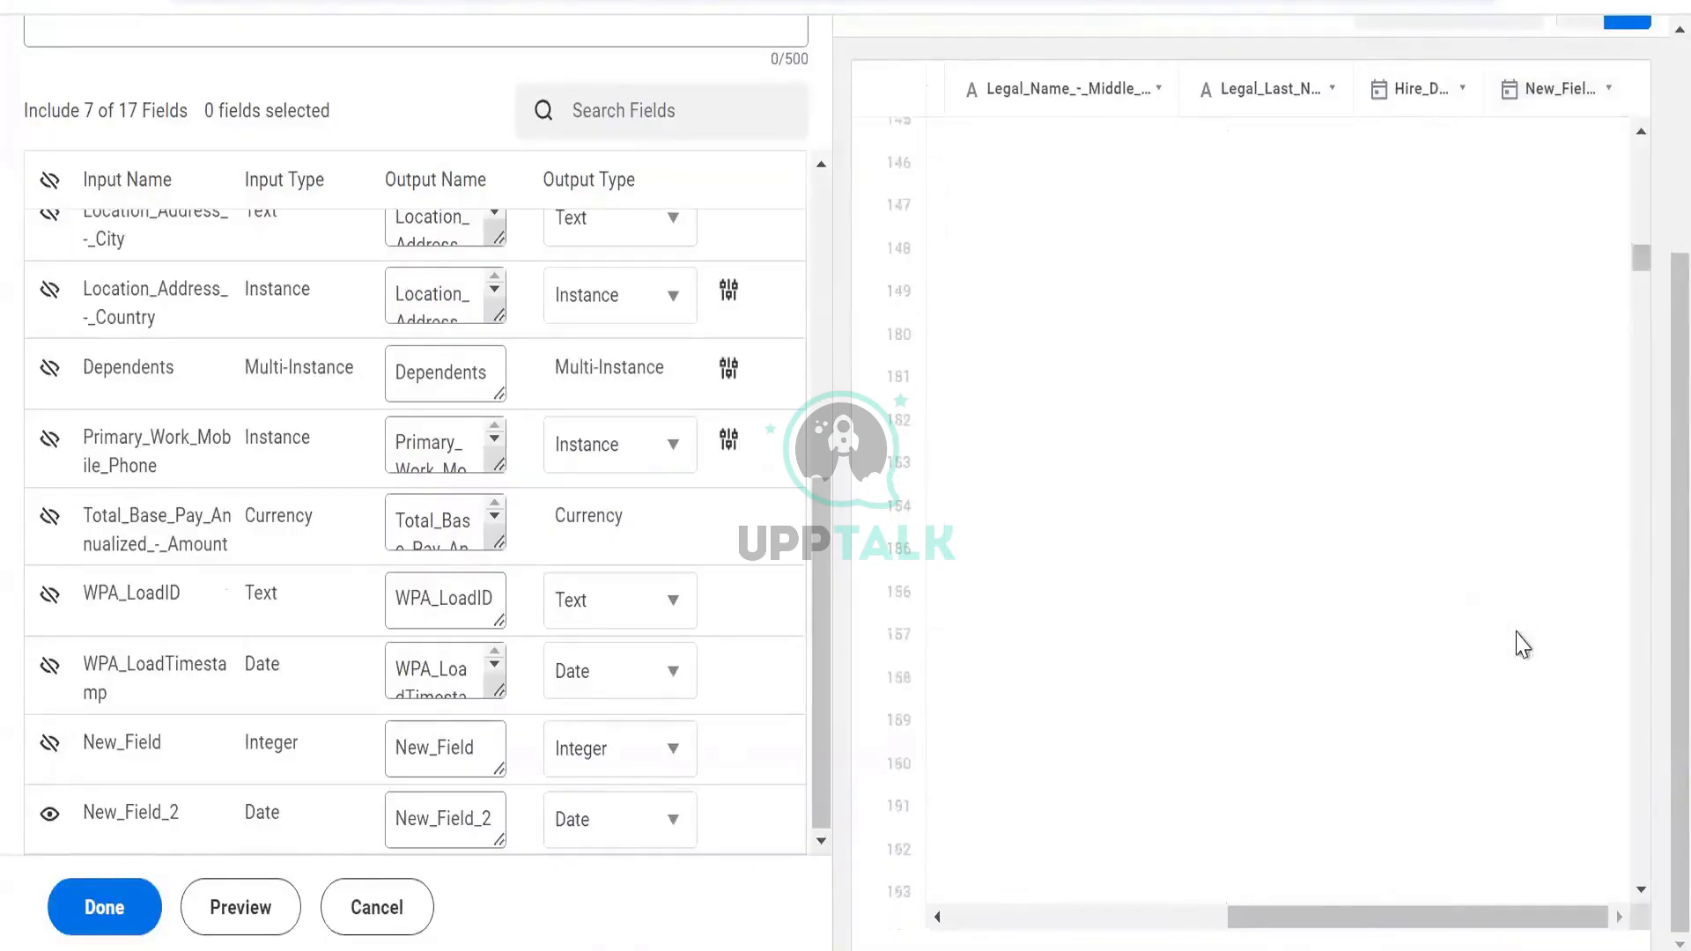
scroll(1425, 539, up, 15)
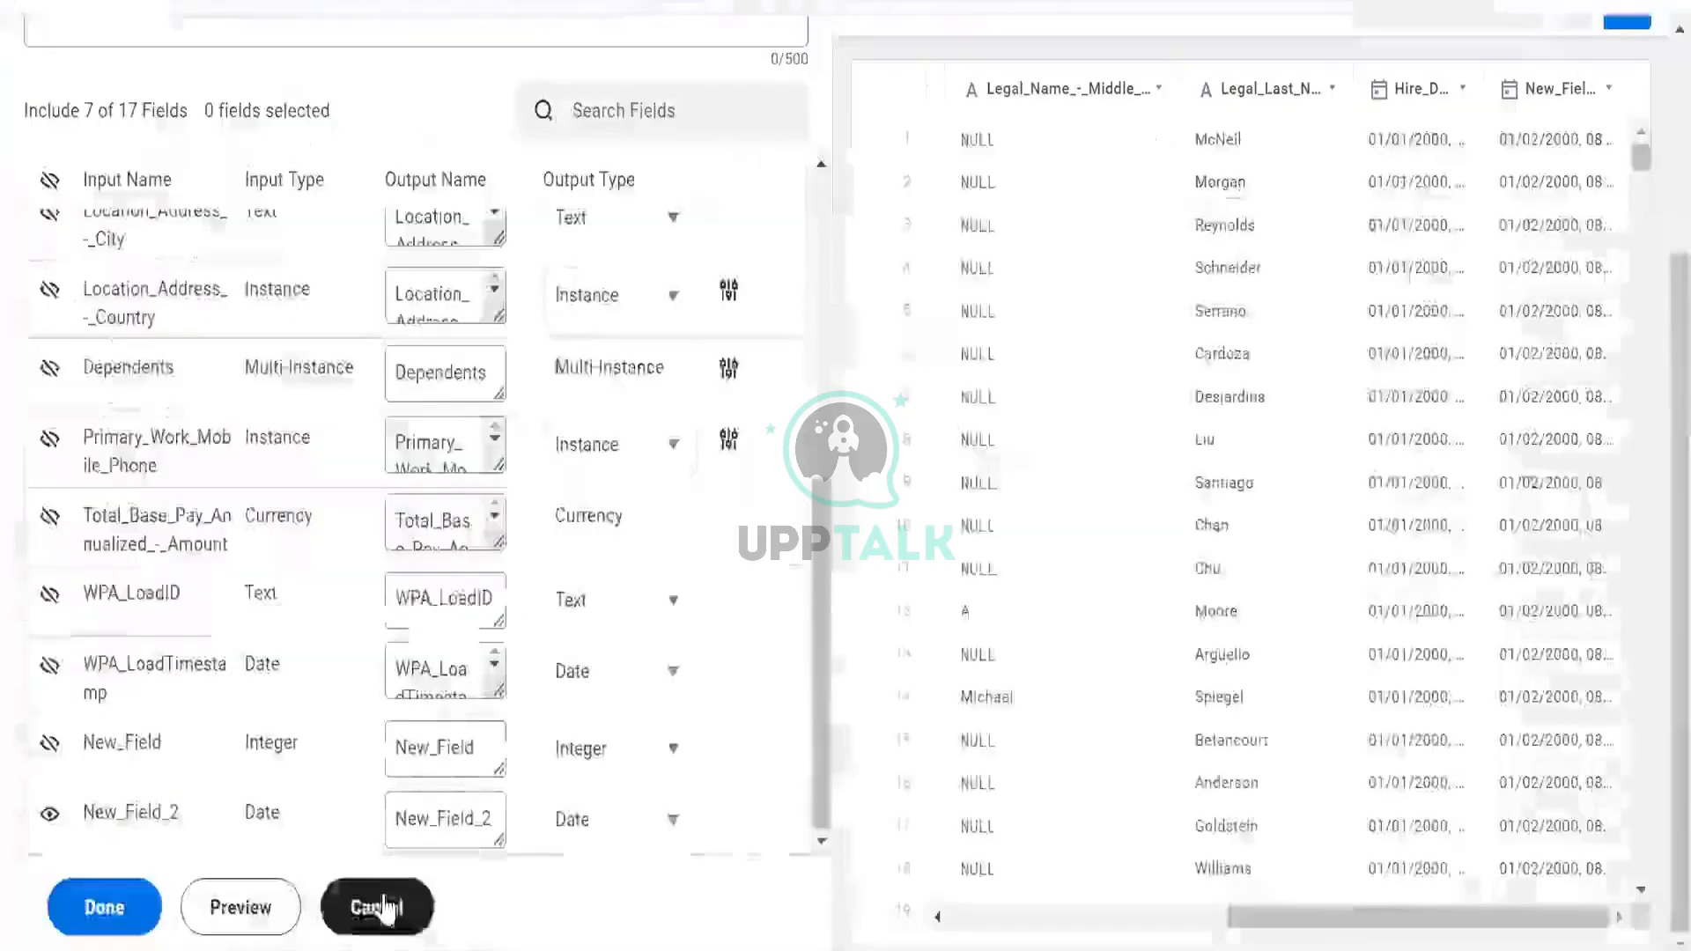
Discard the new Manage Fields stage and select the New_Field_2 column
click(377, 907)
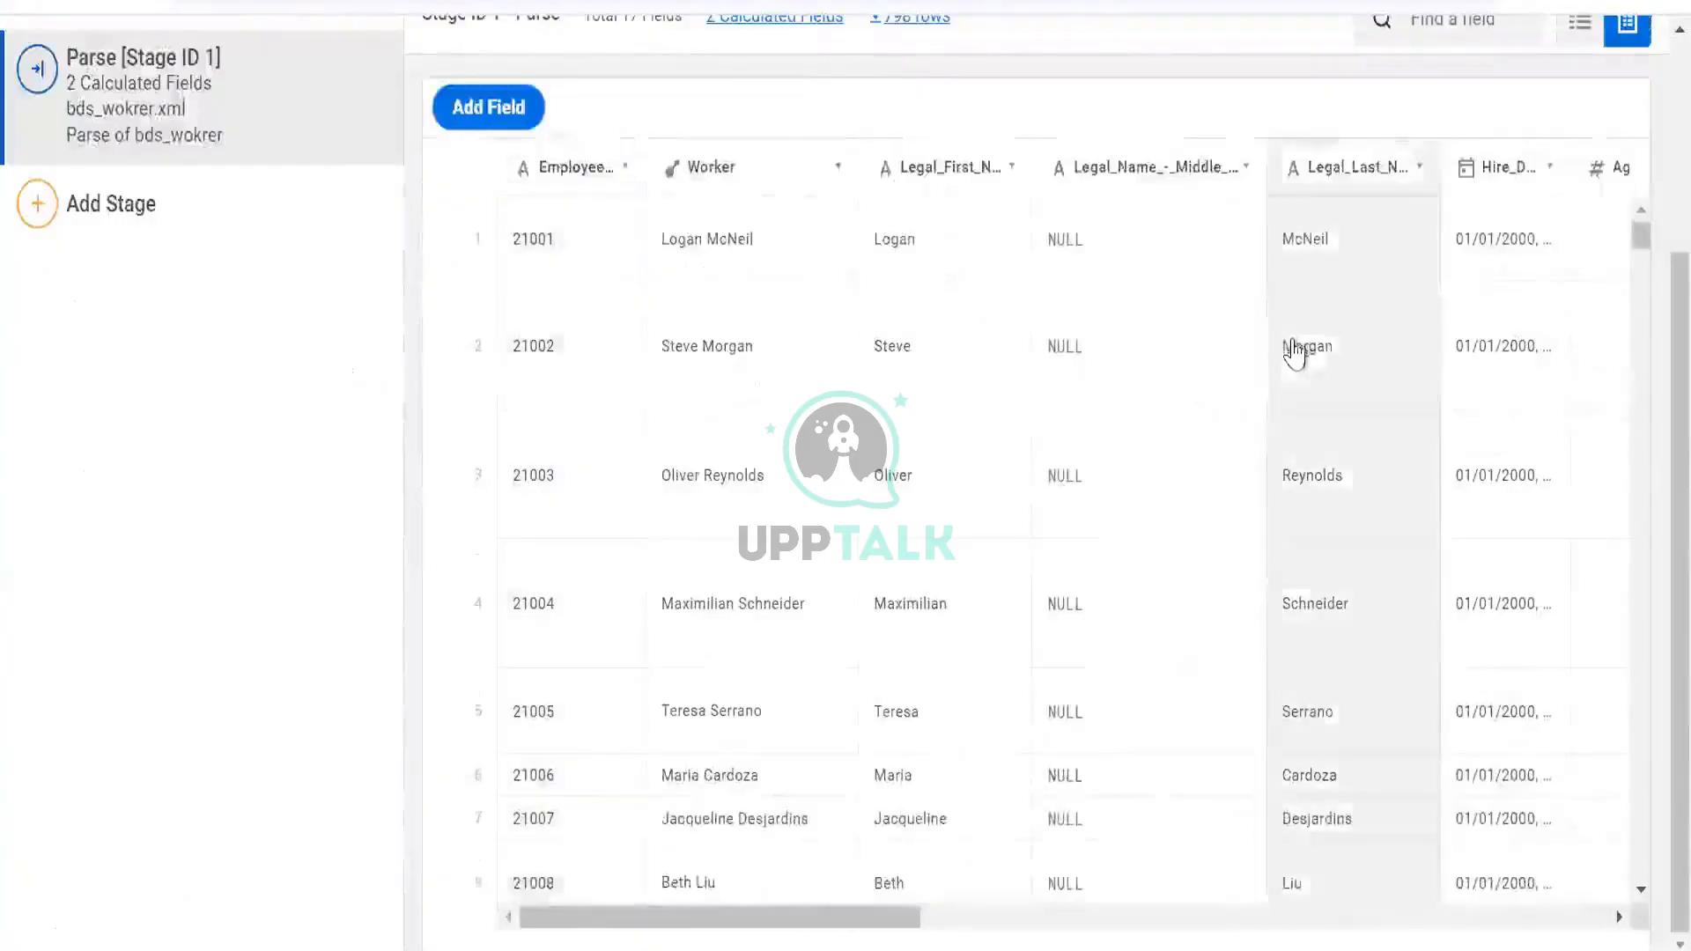
scroll(1563, 308, right, 10)
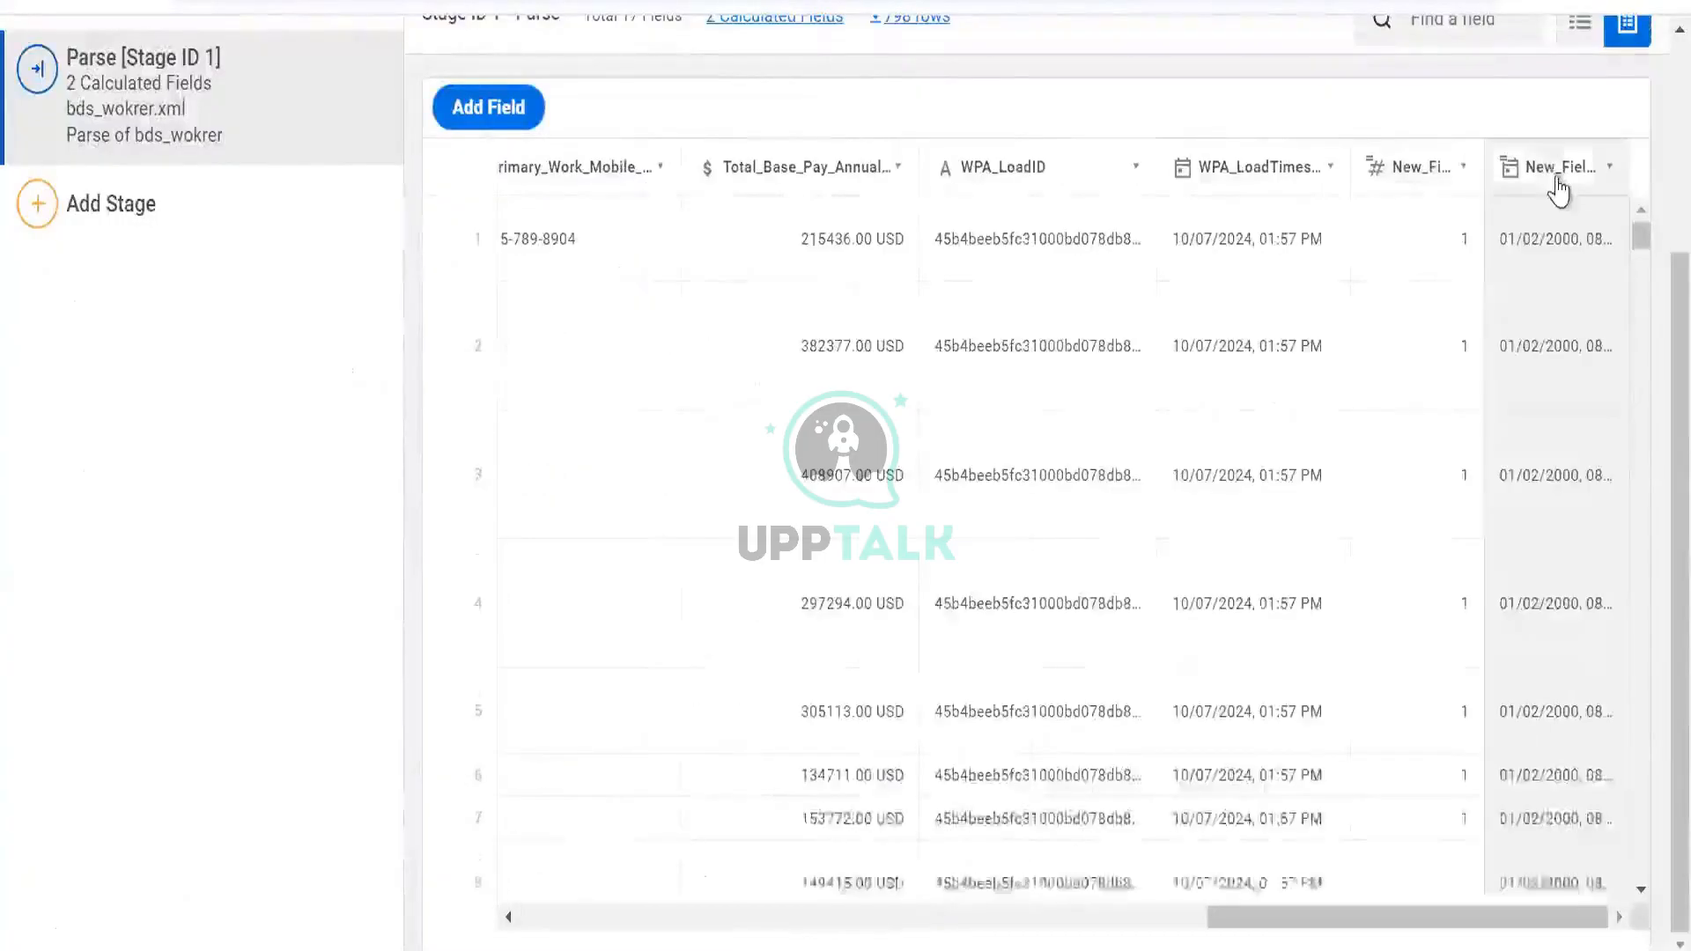
click(1555, 172)
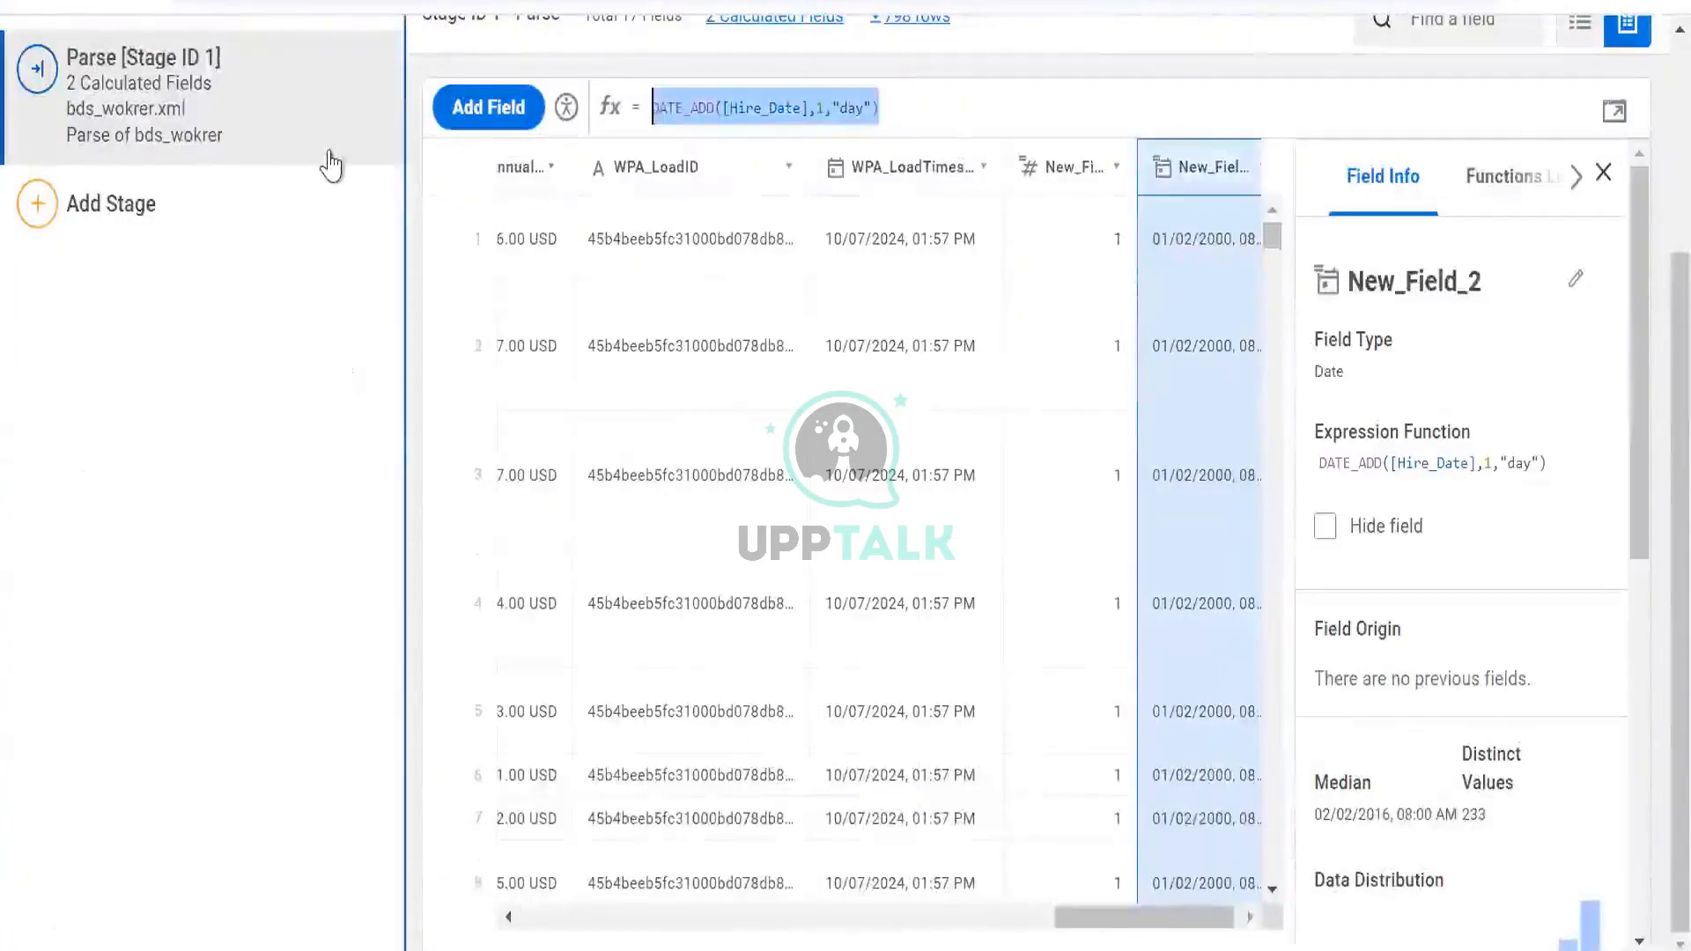
Replace New_Field_2's DATE_ADD expression with AVG([Age])
text(avg)
key(Return)
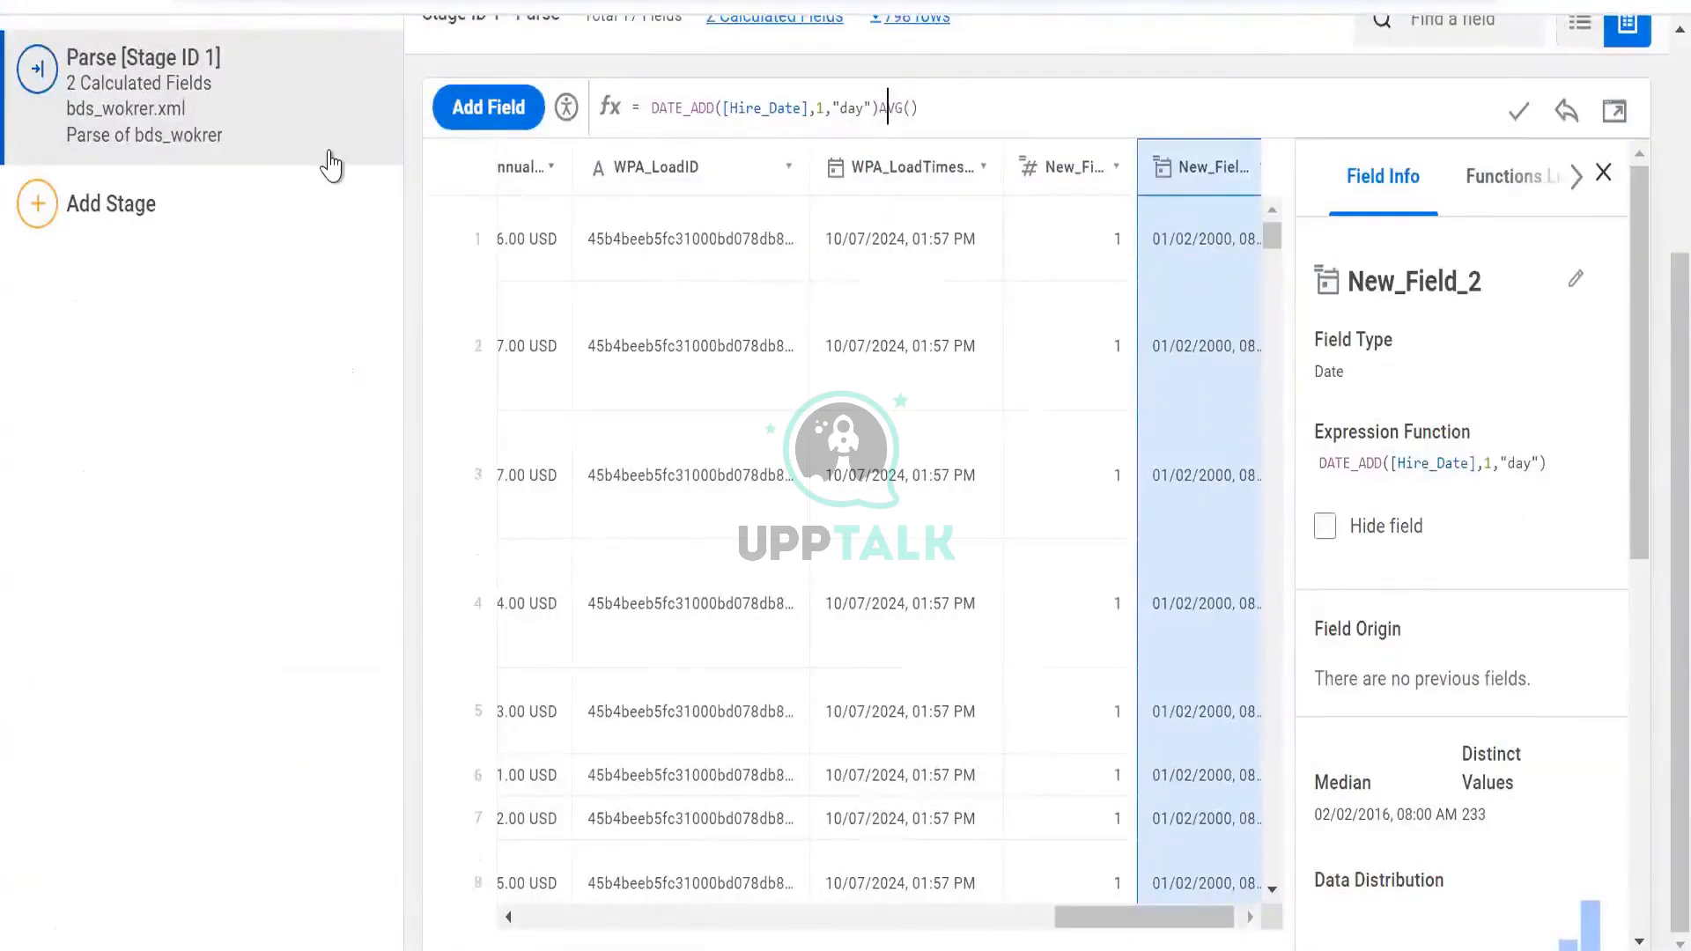
key(shift+Left)
key(shift+Left)
key(shift+Left)
key(shift+Left)
key(shift+Left)
key(shift+Left)
key(shift+Left)
key(shift+Left)
key(shift+Left)
key(shift+Left)
key(shift+Left)
key(shift+Left)
key(shift+Left)
key(shift+Left)
key(shift+Left)
key(shift+Left)
key(shift+Left)
key(shift+Left)
key(shift+Left)
key(shift+Left)
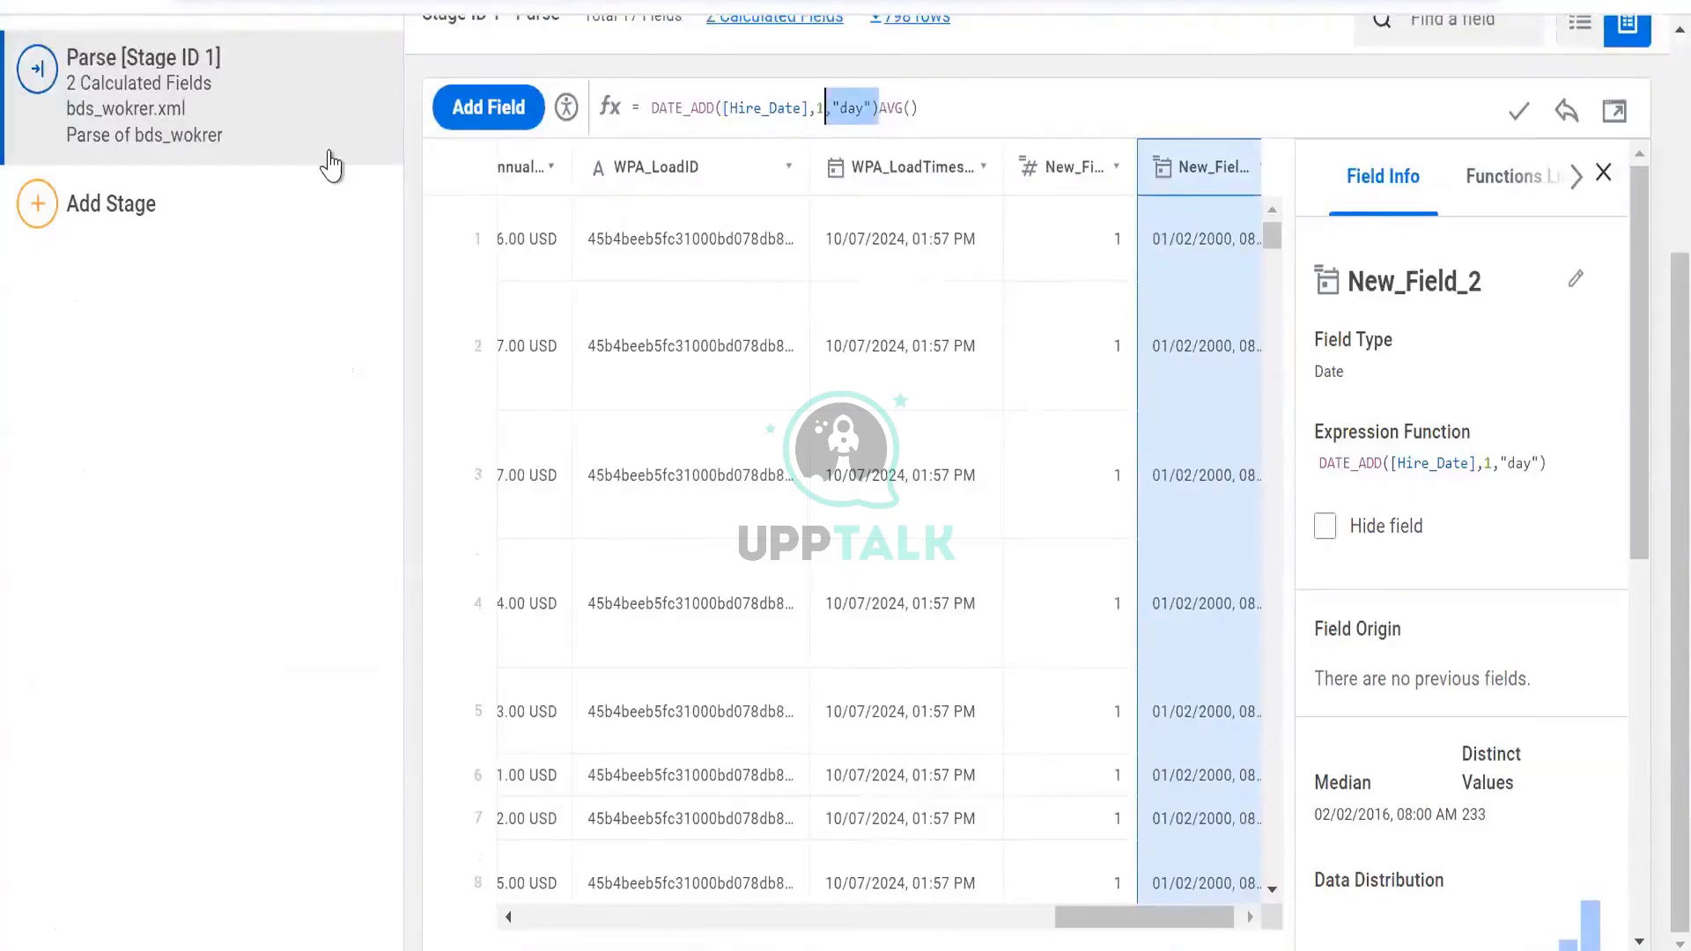
key(BackSpace)
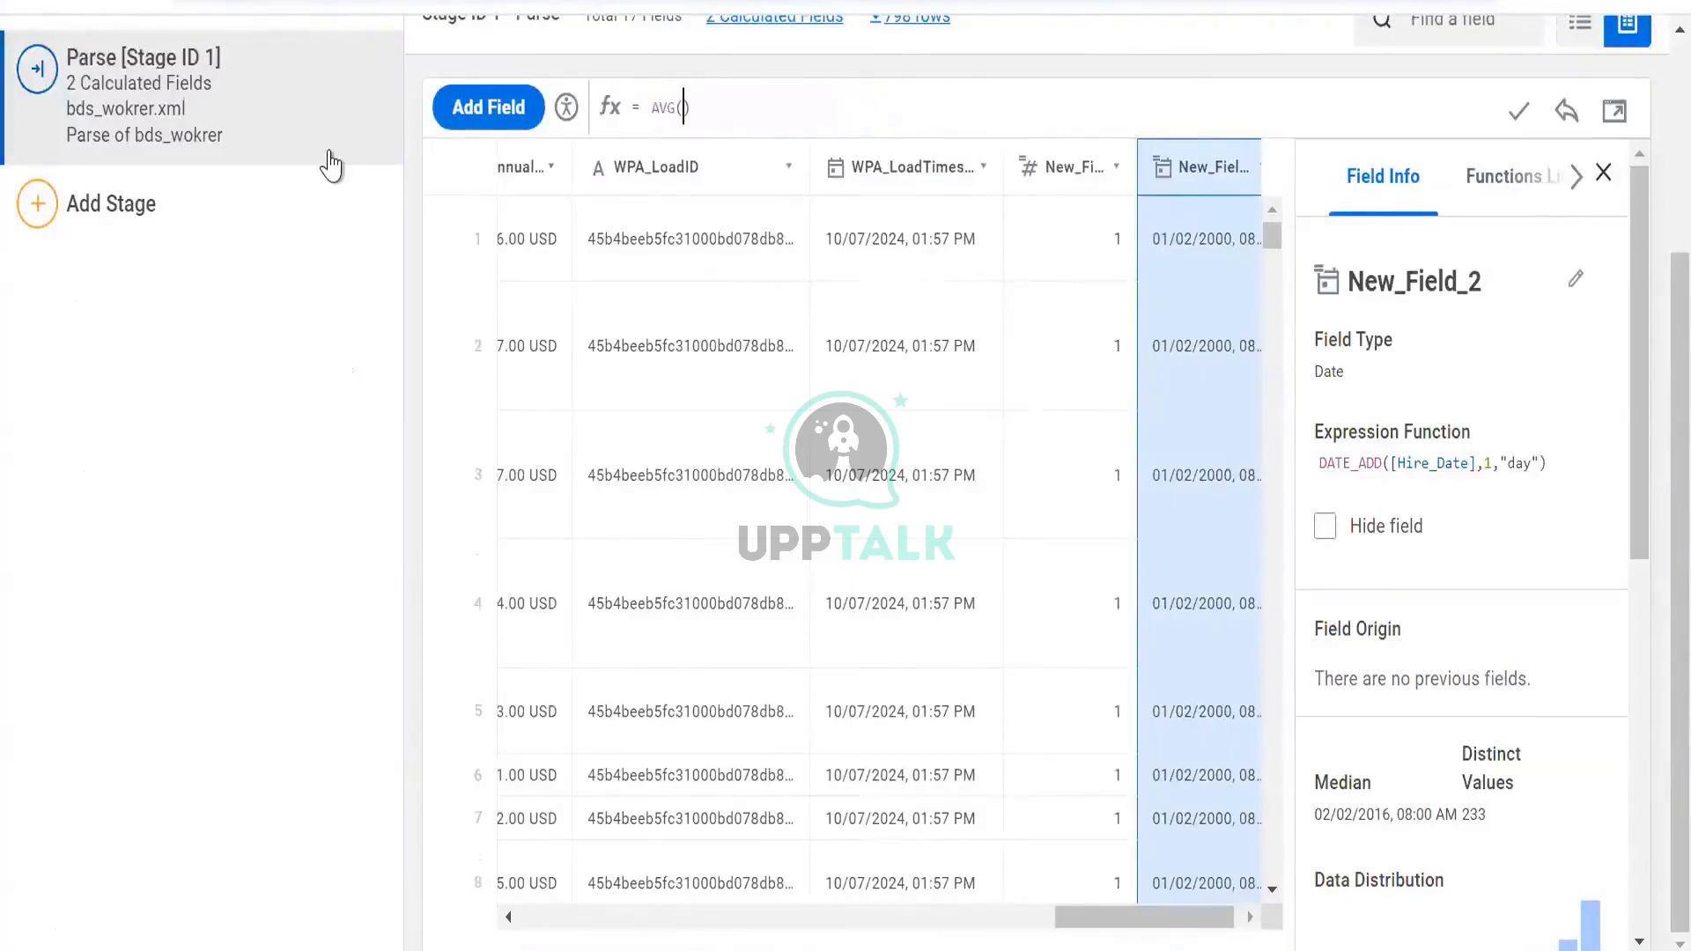
text([a)
key(Return)
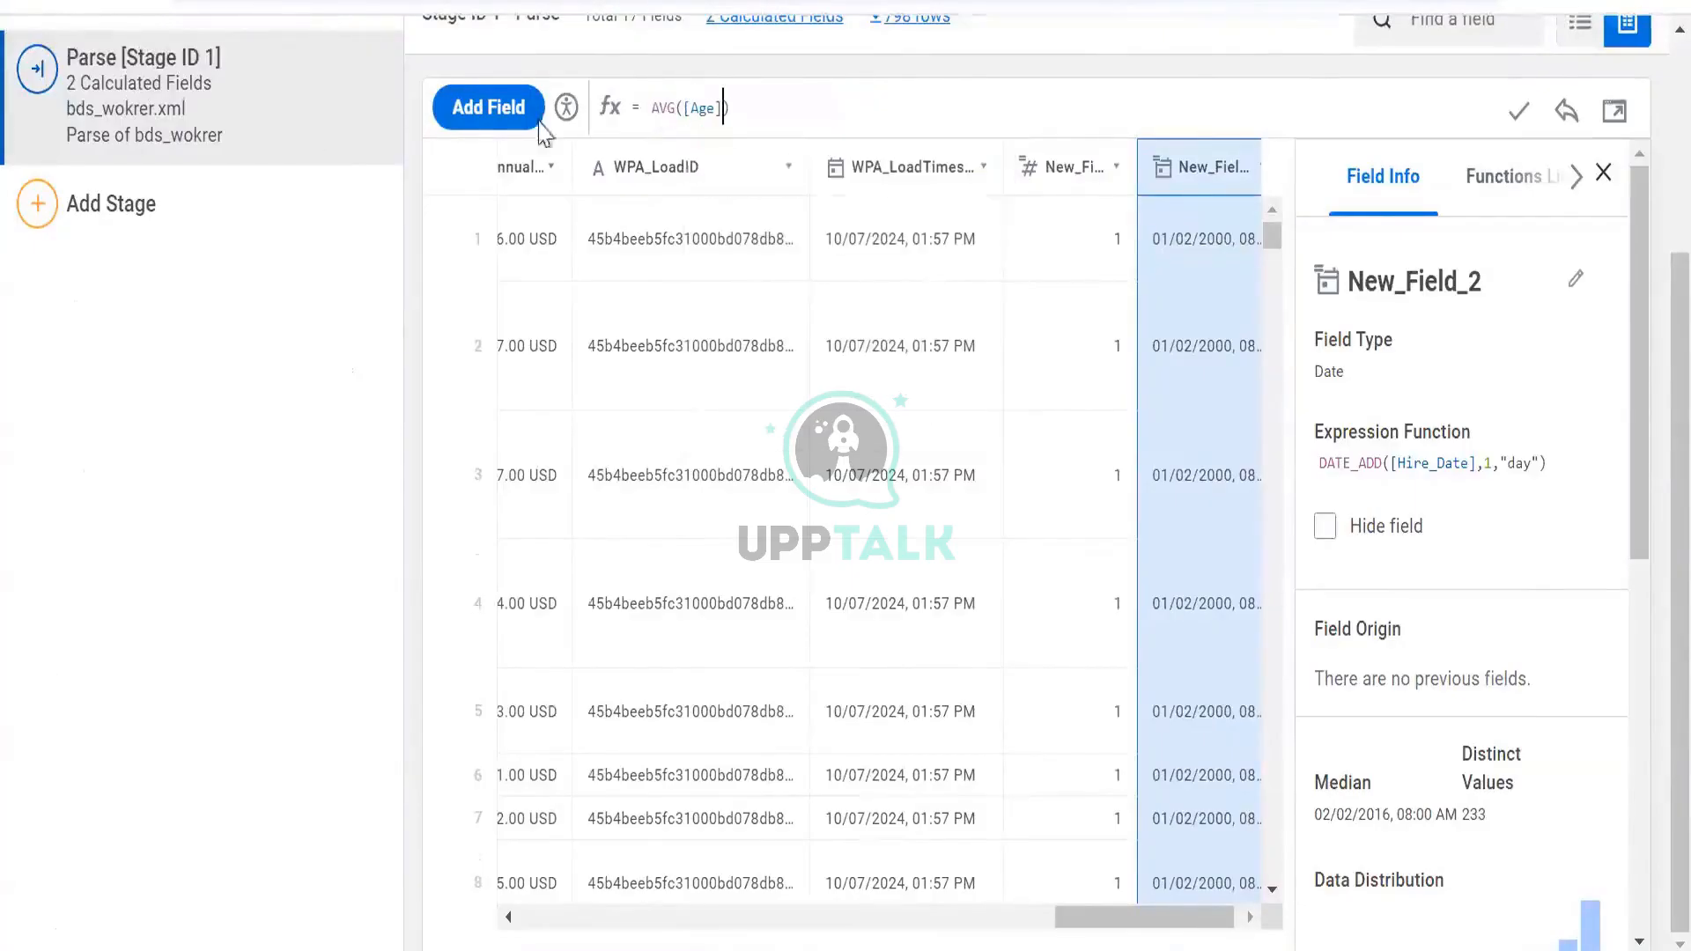
click(1517, 109)
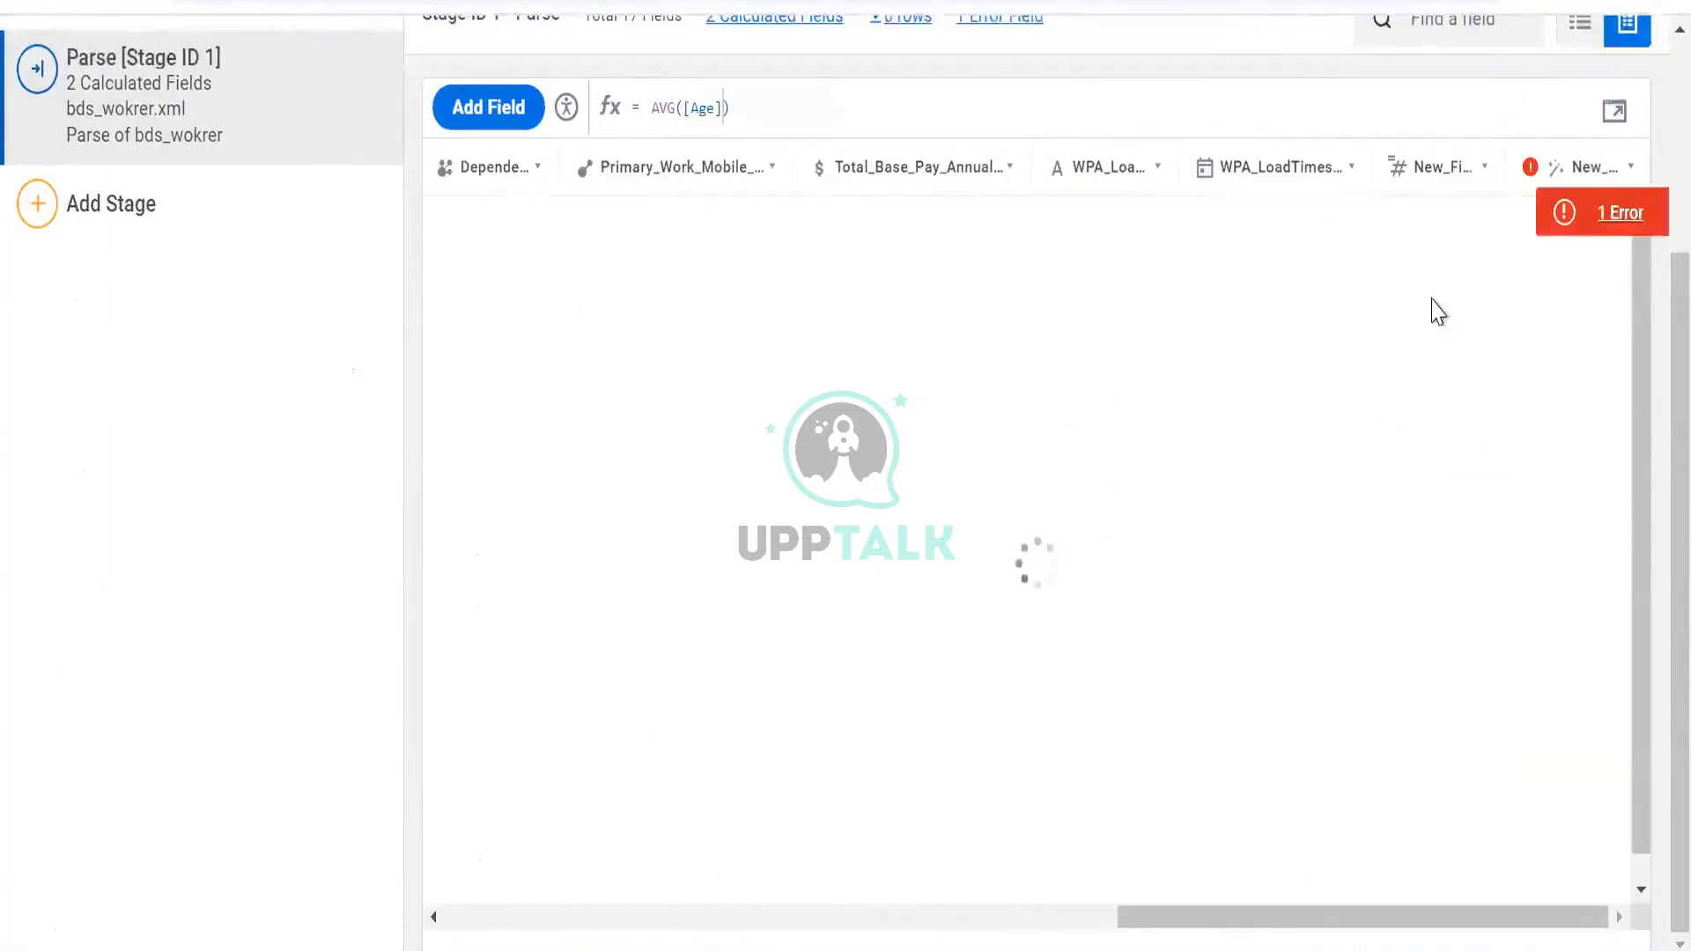
Read the details of the resulting validation error, then close them
click(1567, 234)
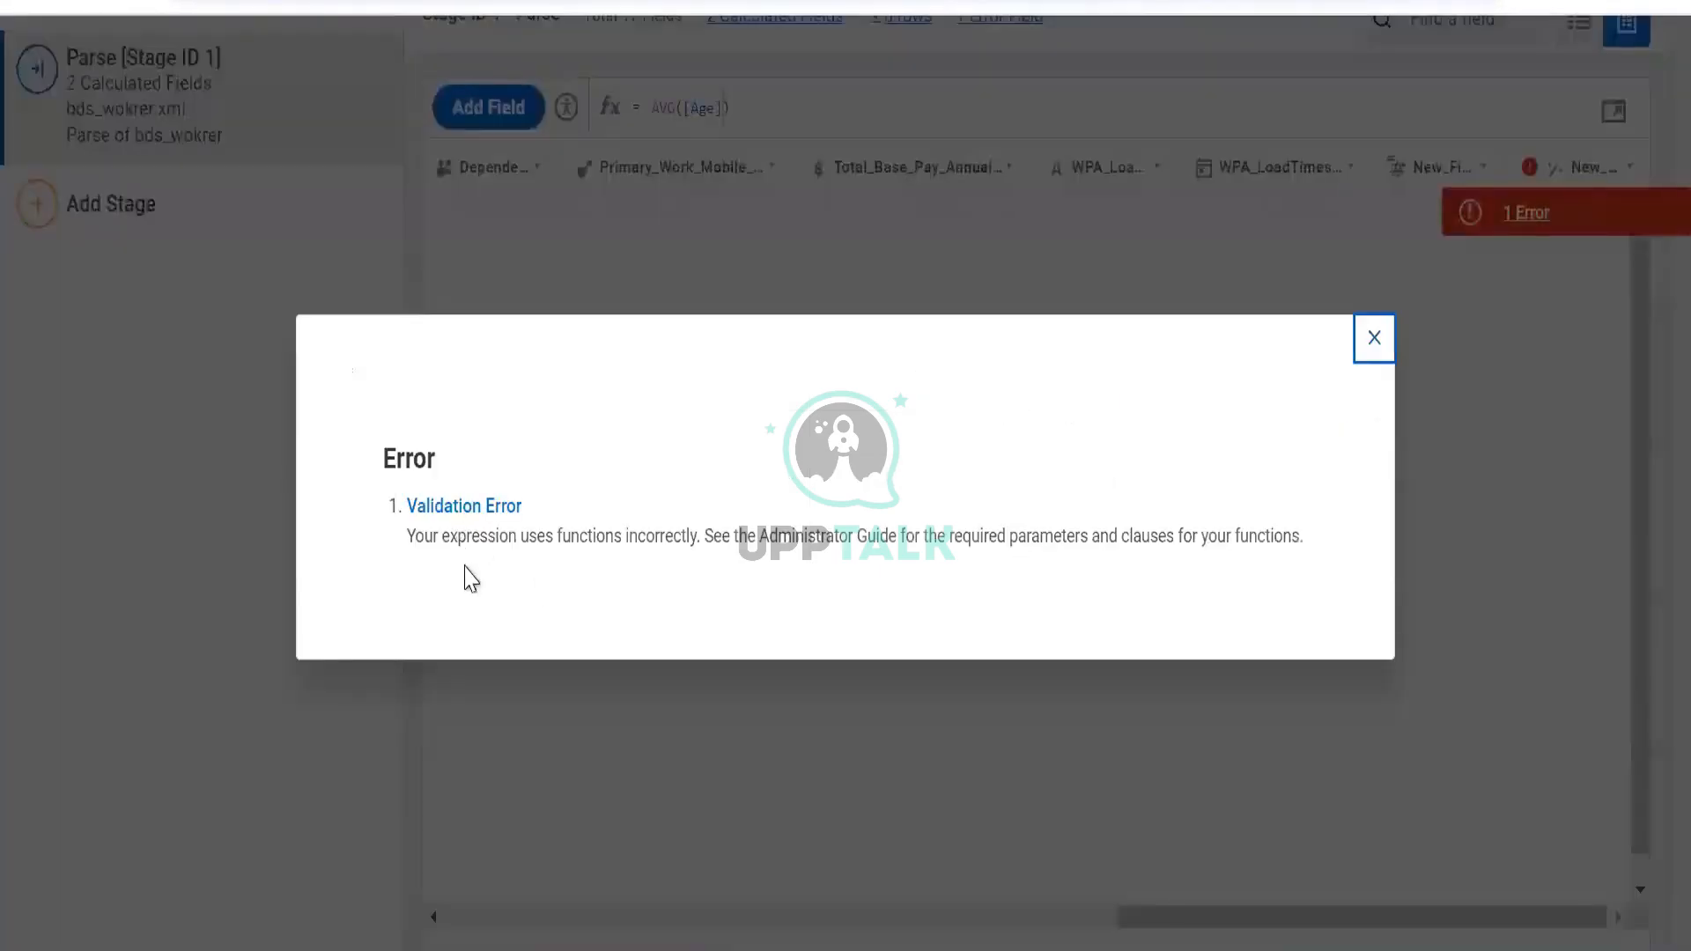
drag(466, 567, 856, 568)
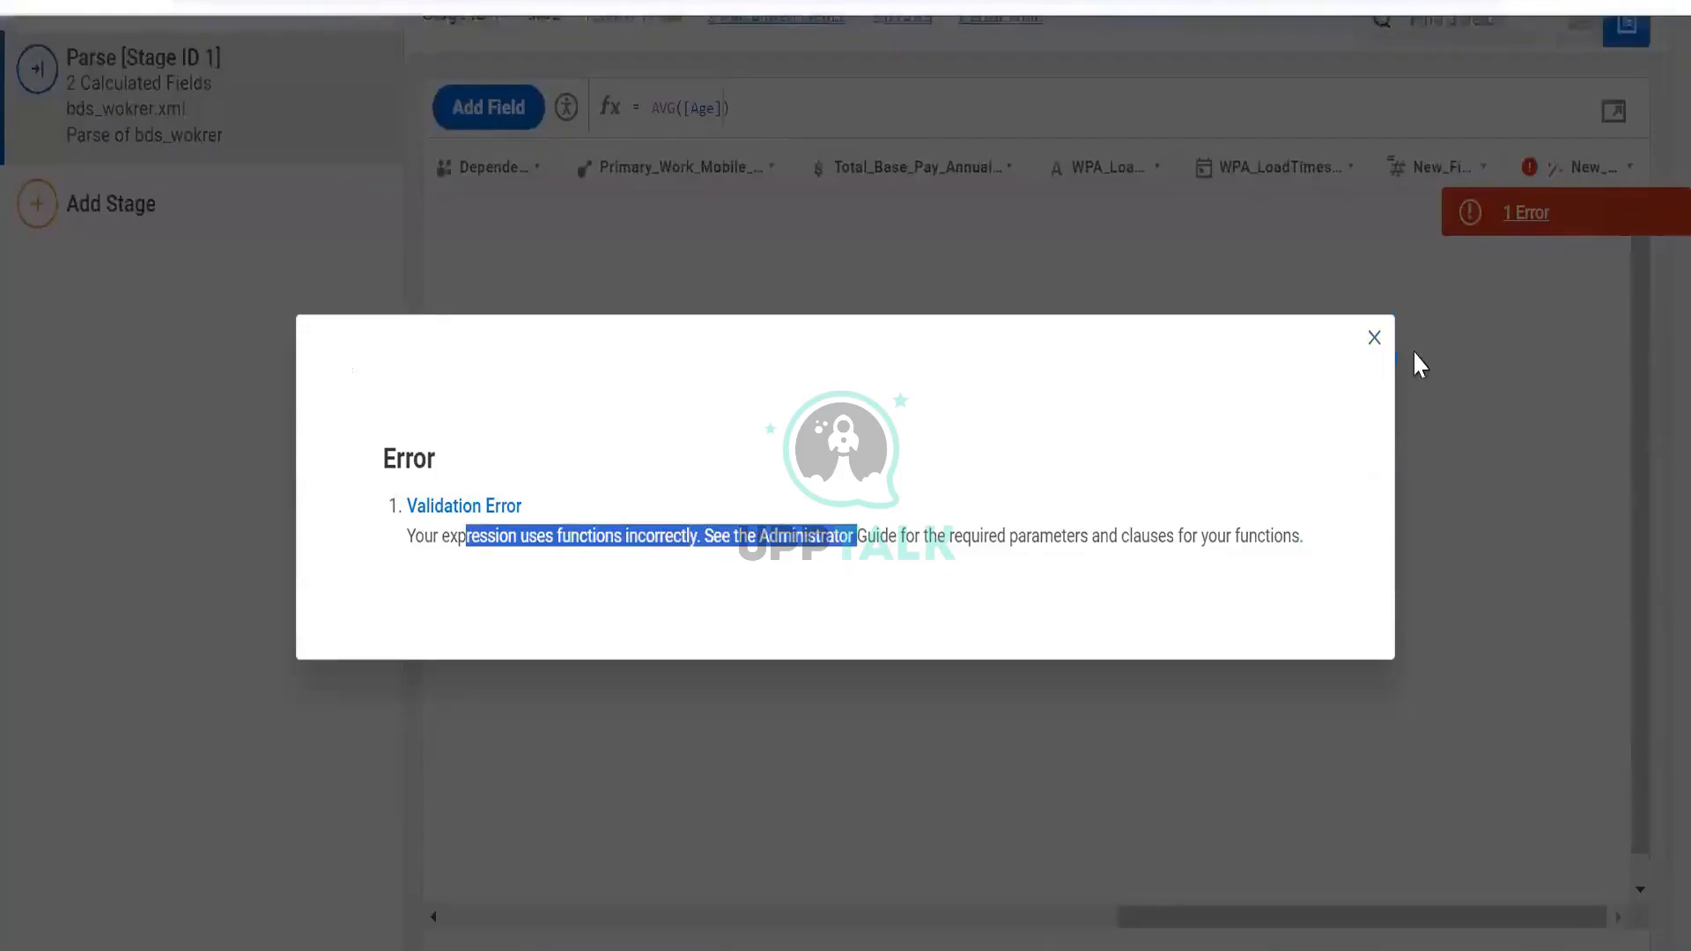
click(1379, 351)
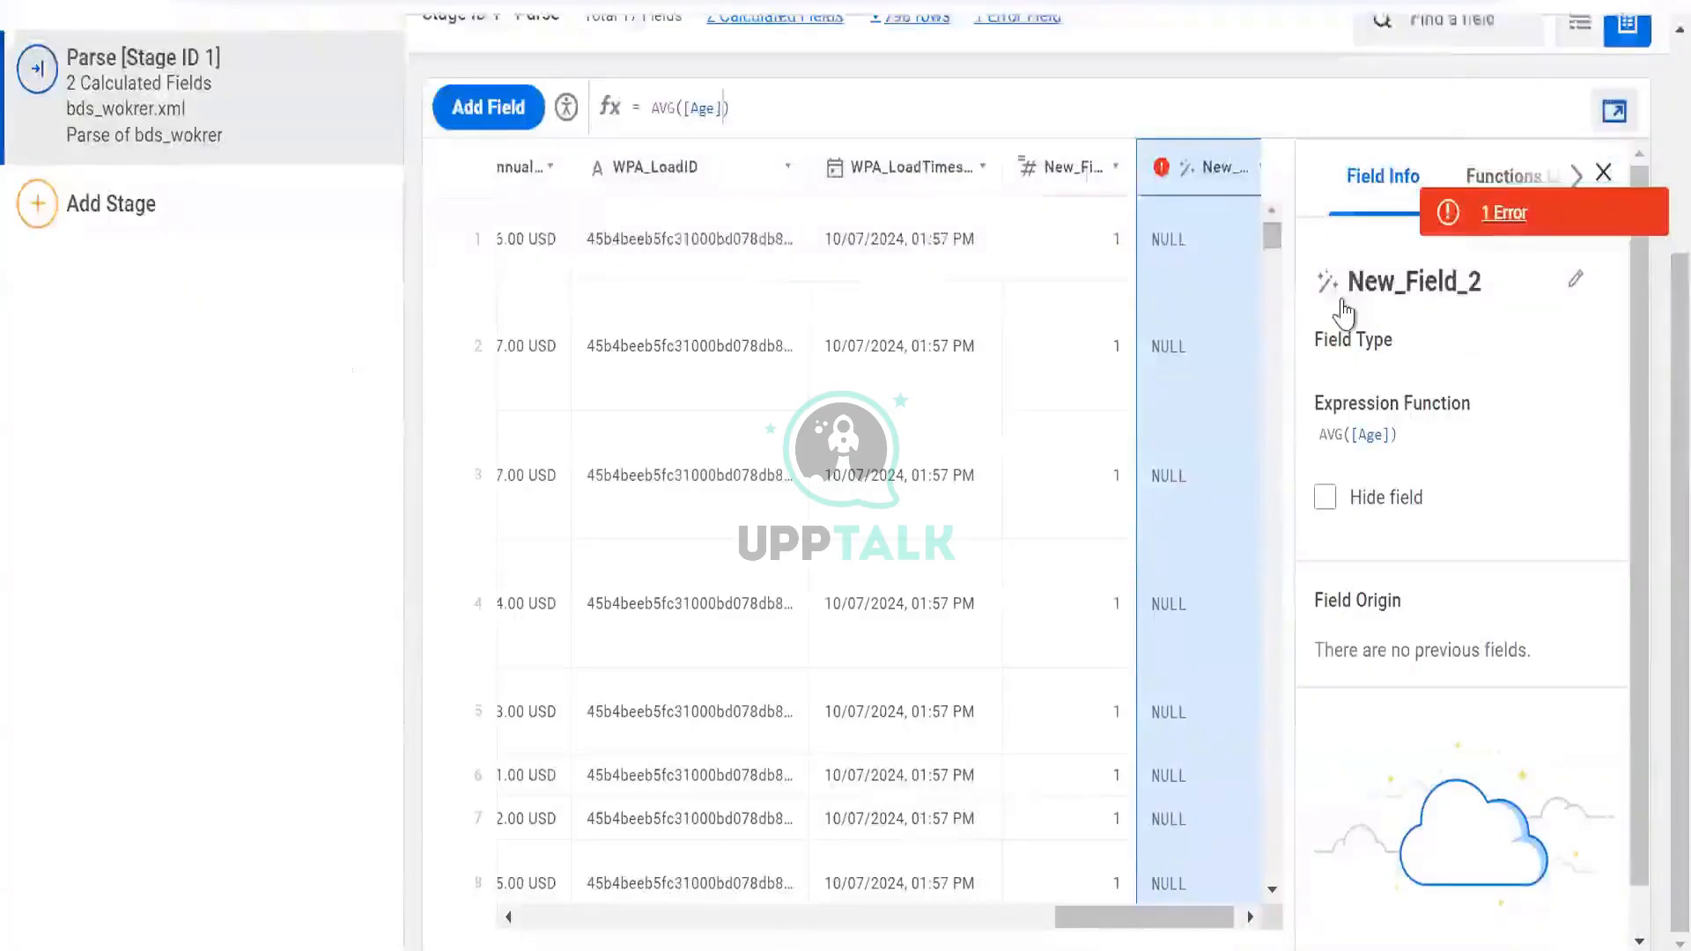
click(1205, 264)
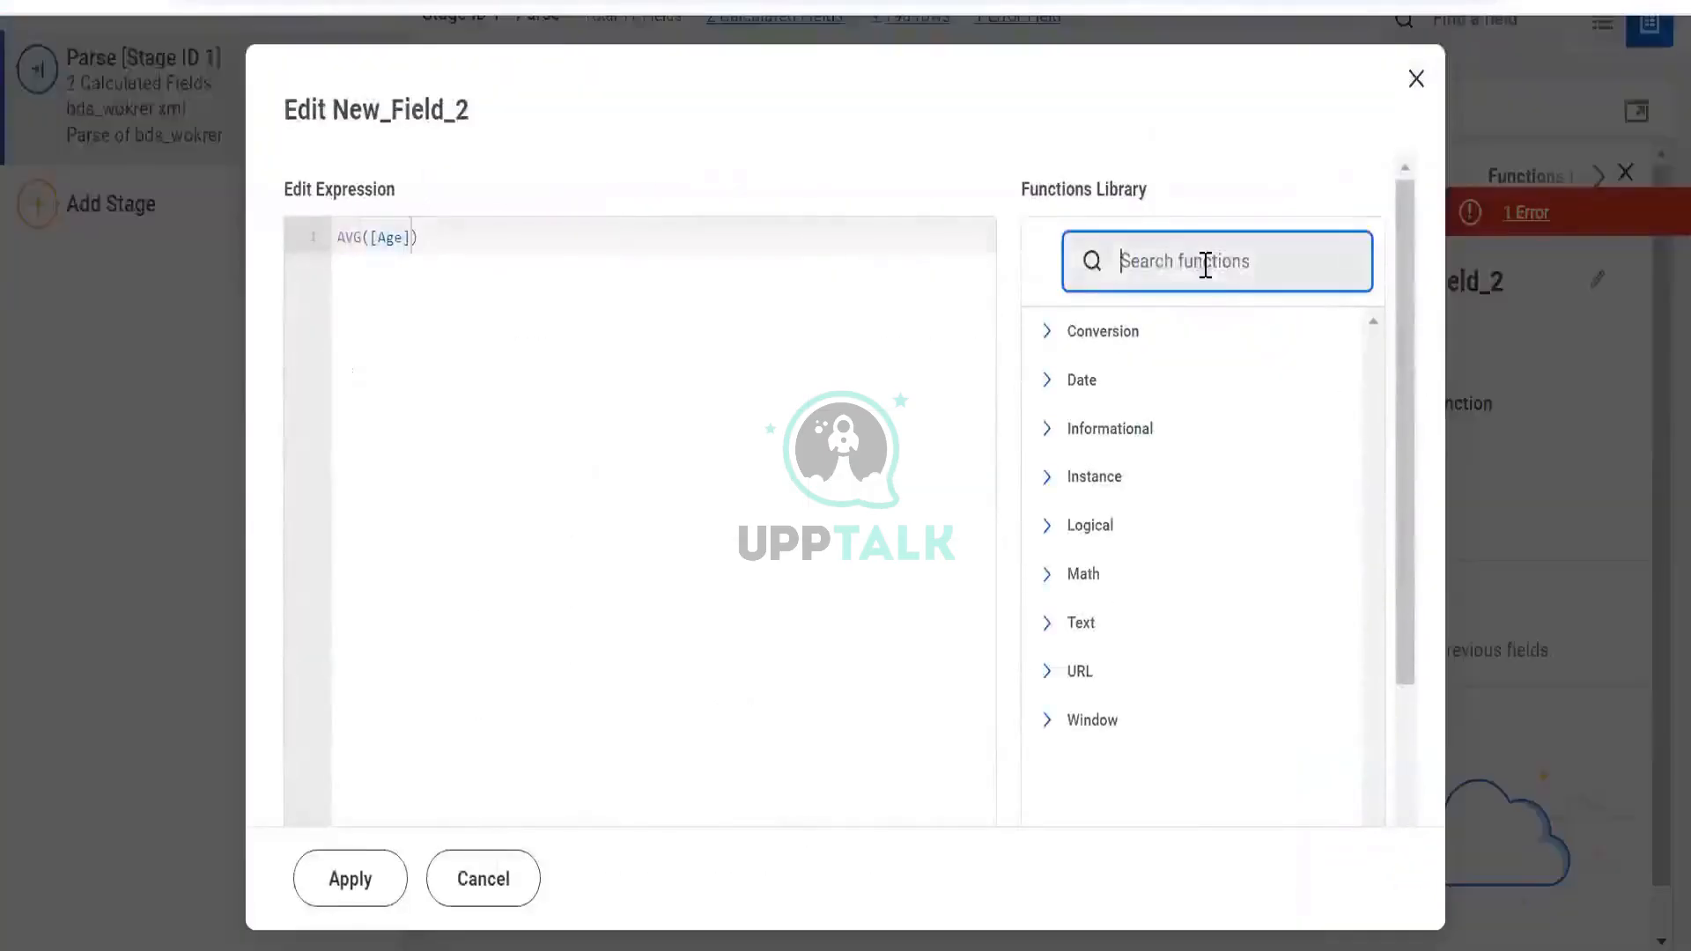
text(av)
scroll(1183, 204, down, 2)
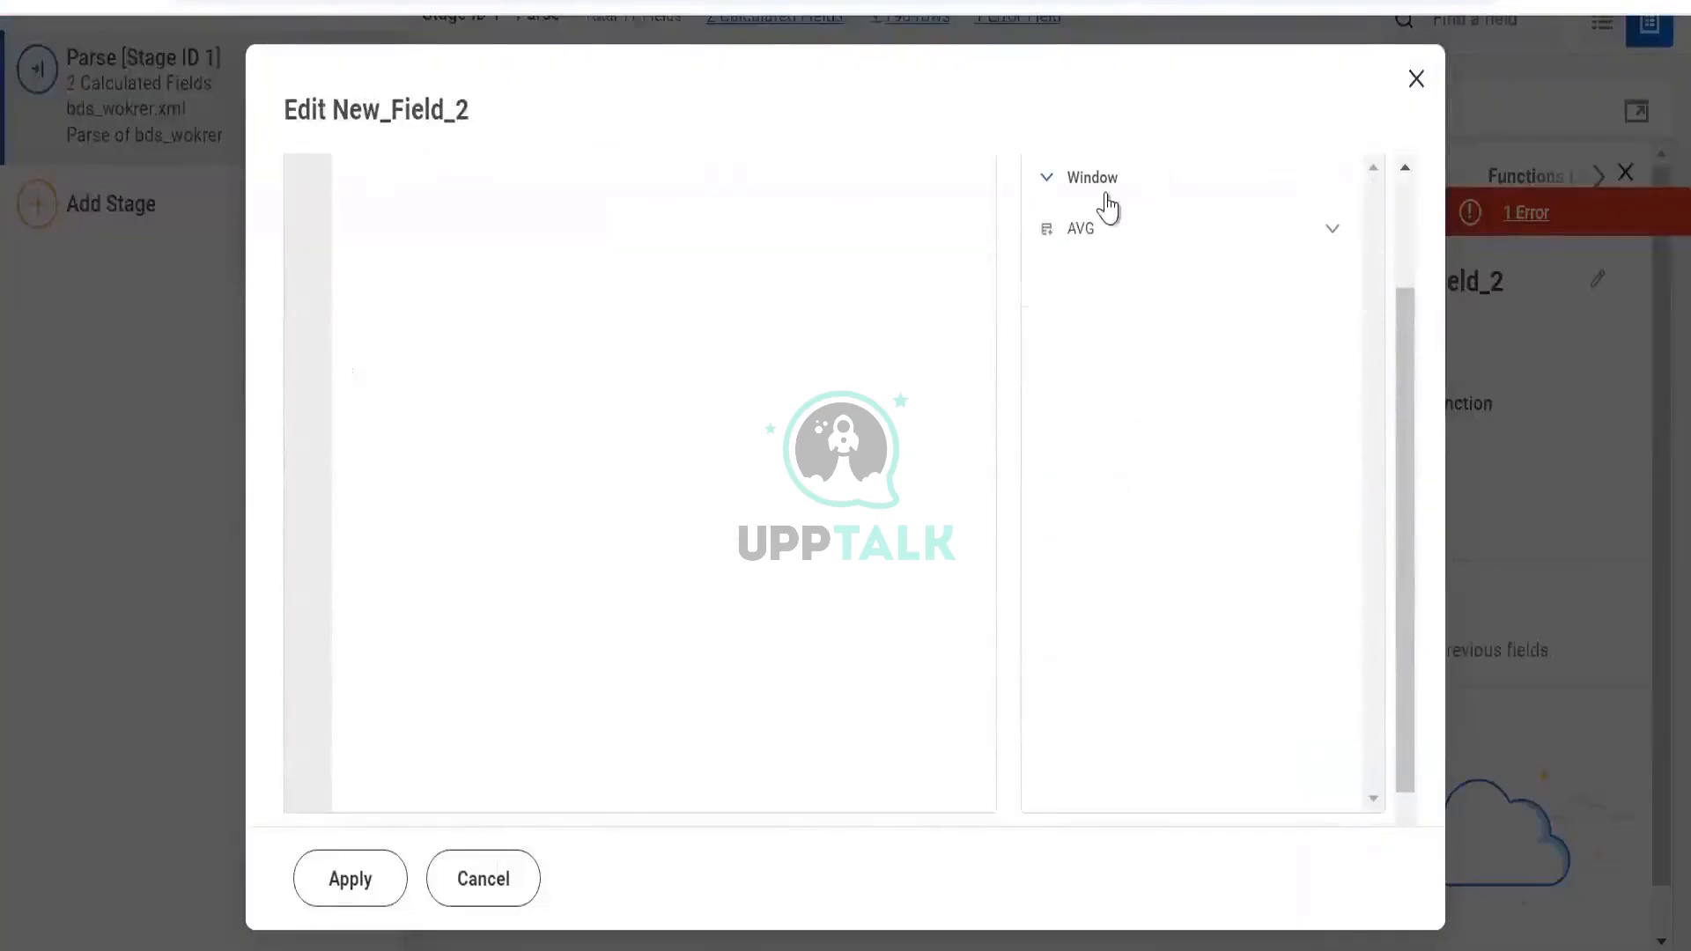
click(1298, 247)
scroll(1242, 384, down, 4)
scroll(1242, 396, down, 3)
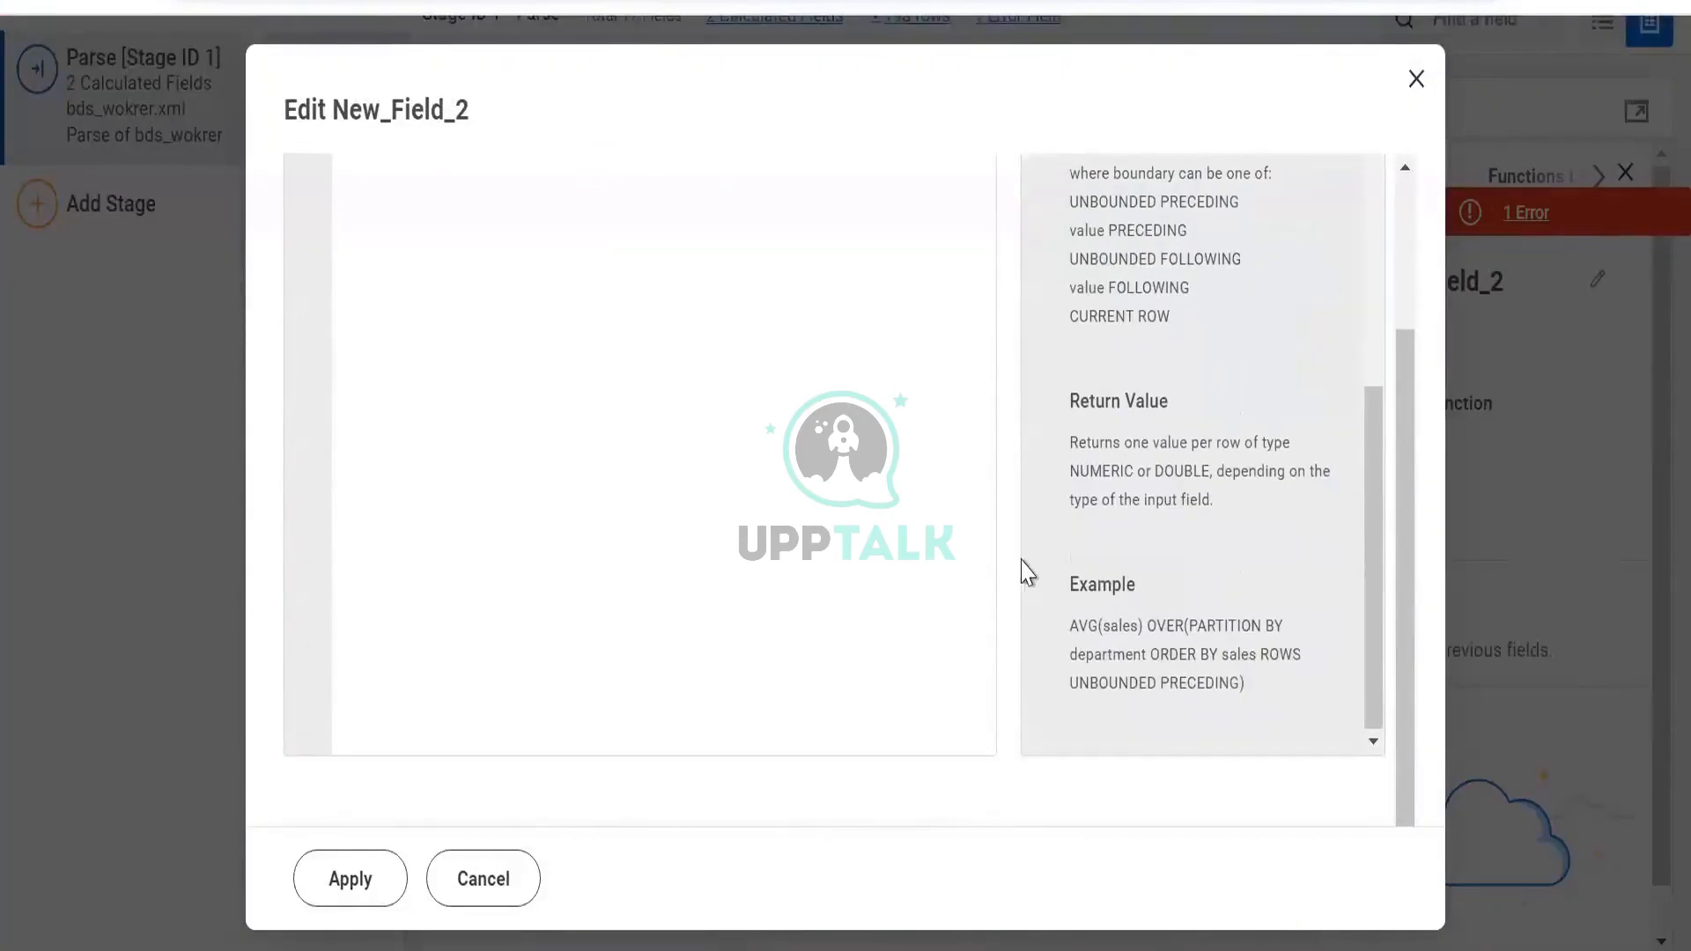
scroll(1143, 449, up, 10)
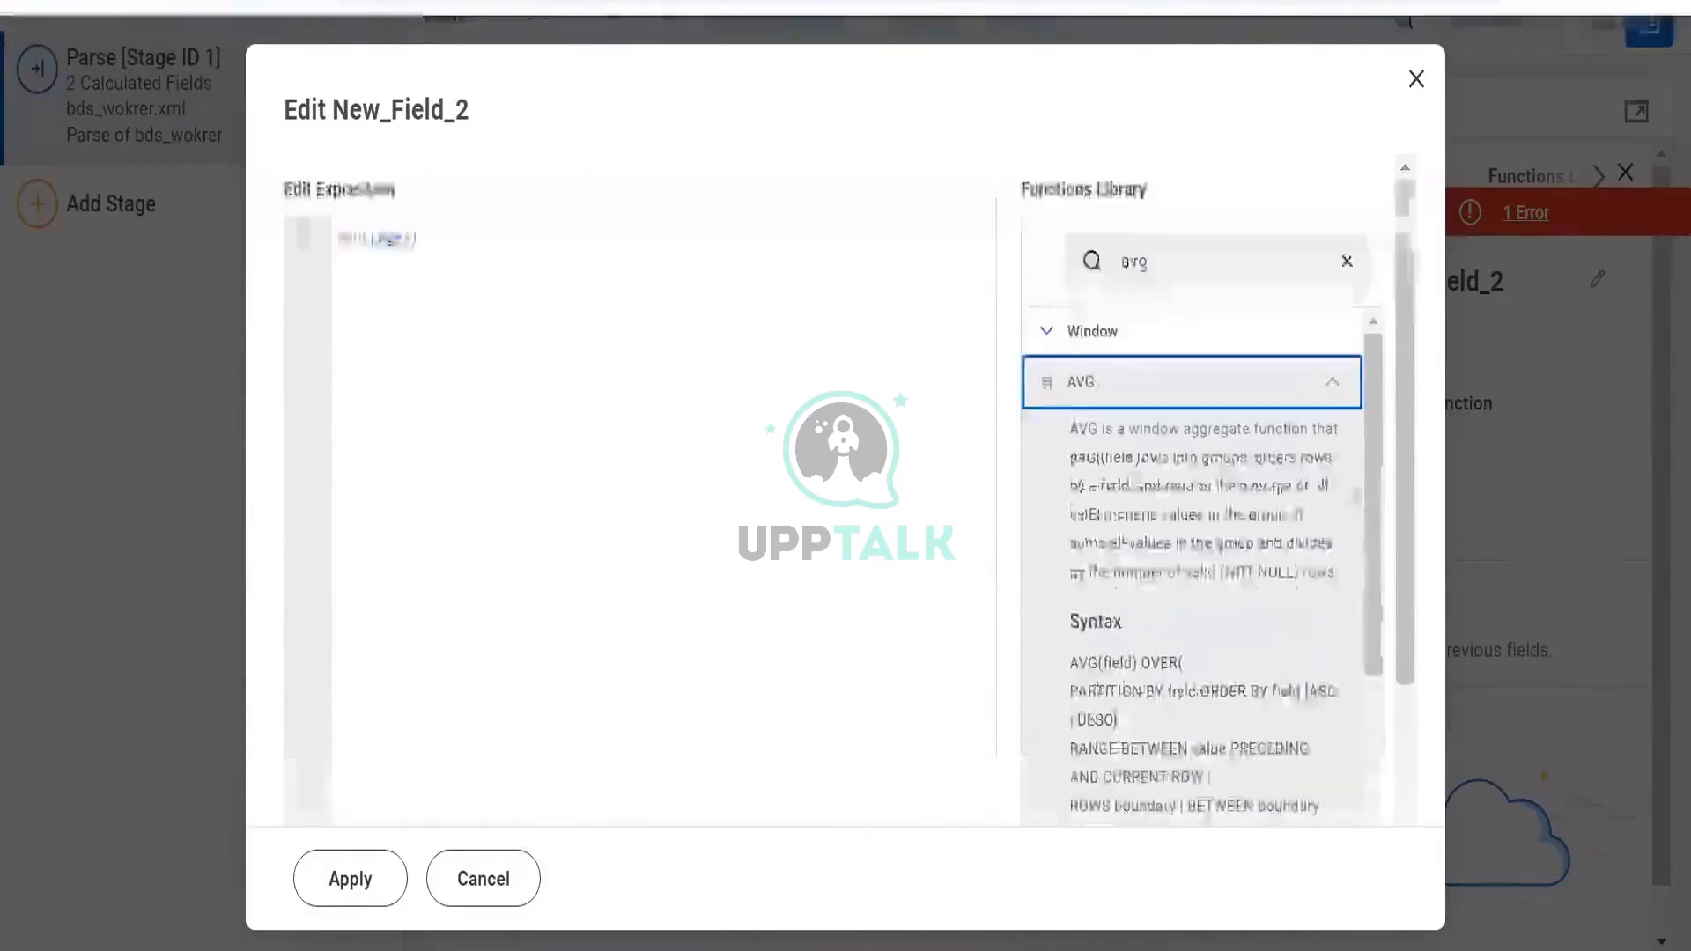
click(1335, 392)
drag(1221, 275, 890, 241)
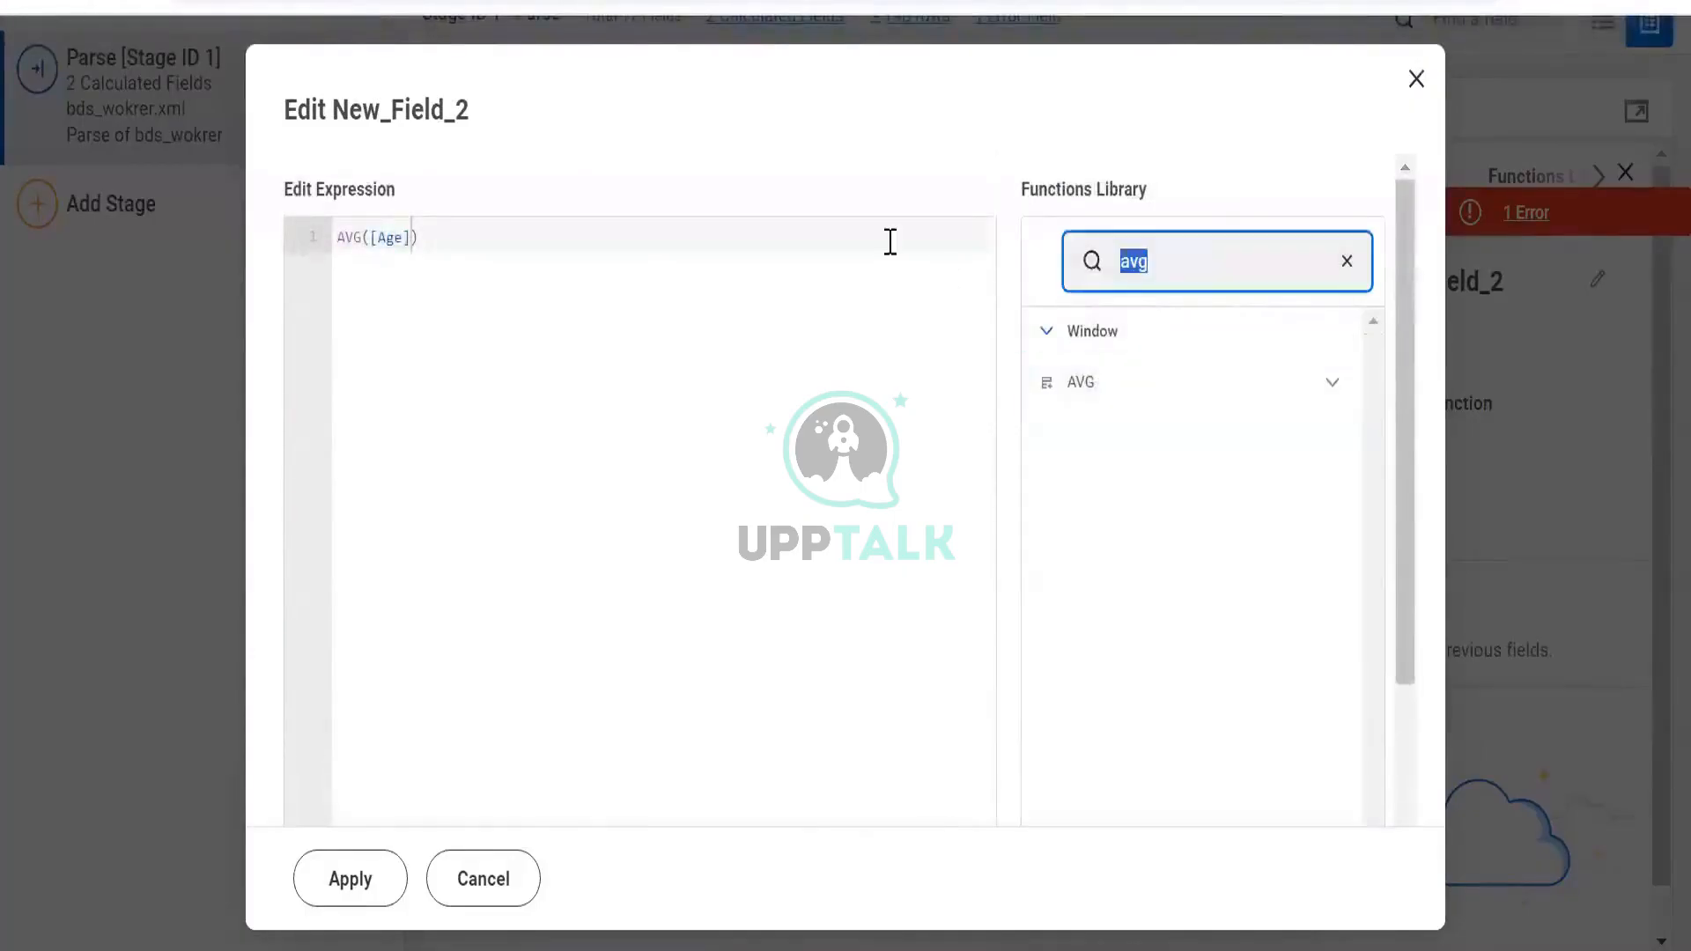
text(max)
click(1330, 387)
scroll(1321, 405, down, 5)
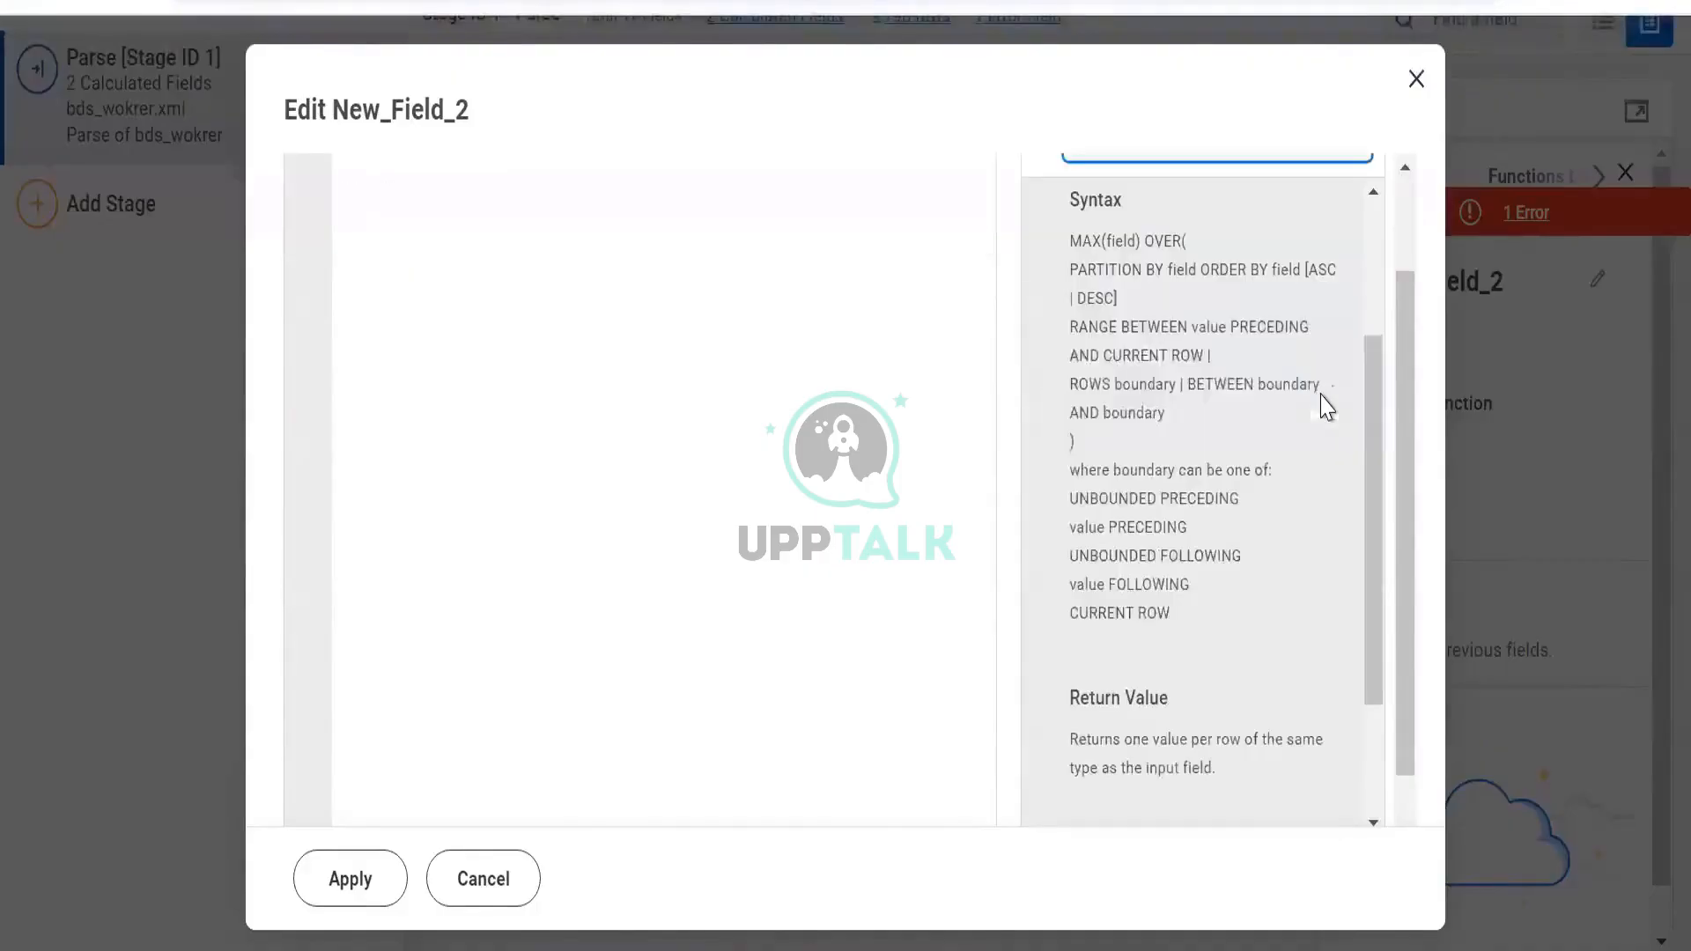
scroll(1260, 705, down, 3)
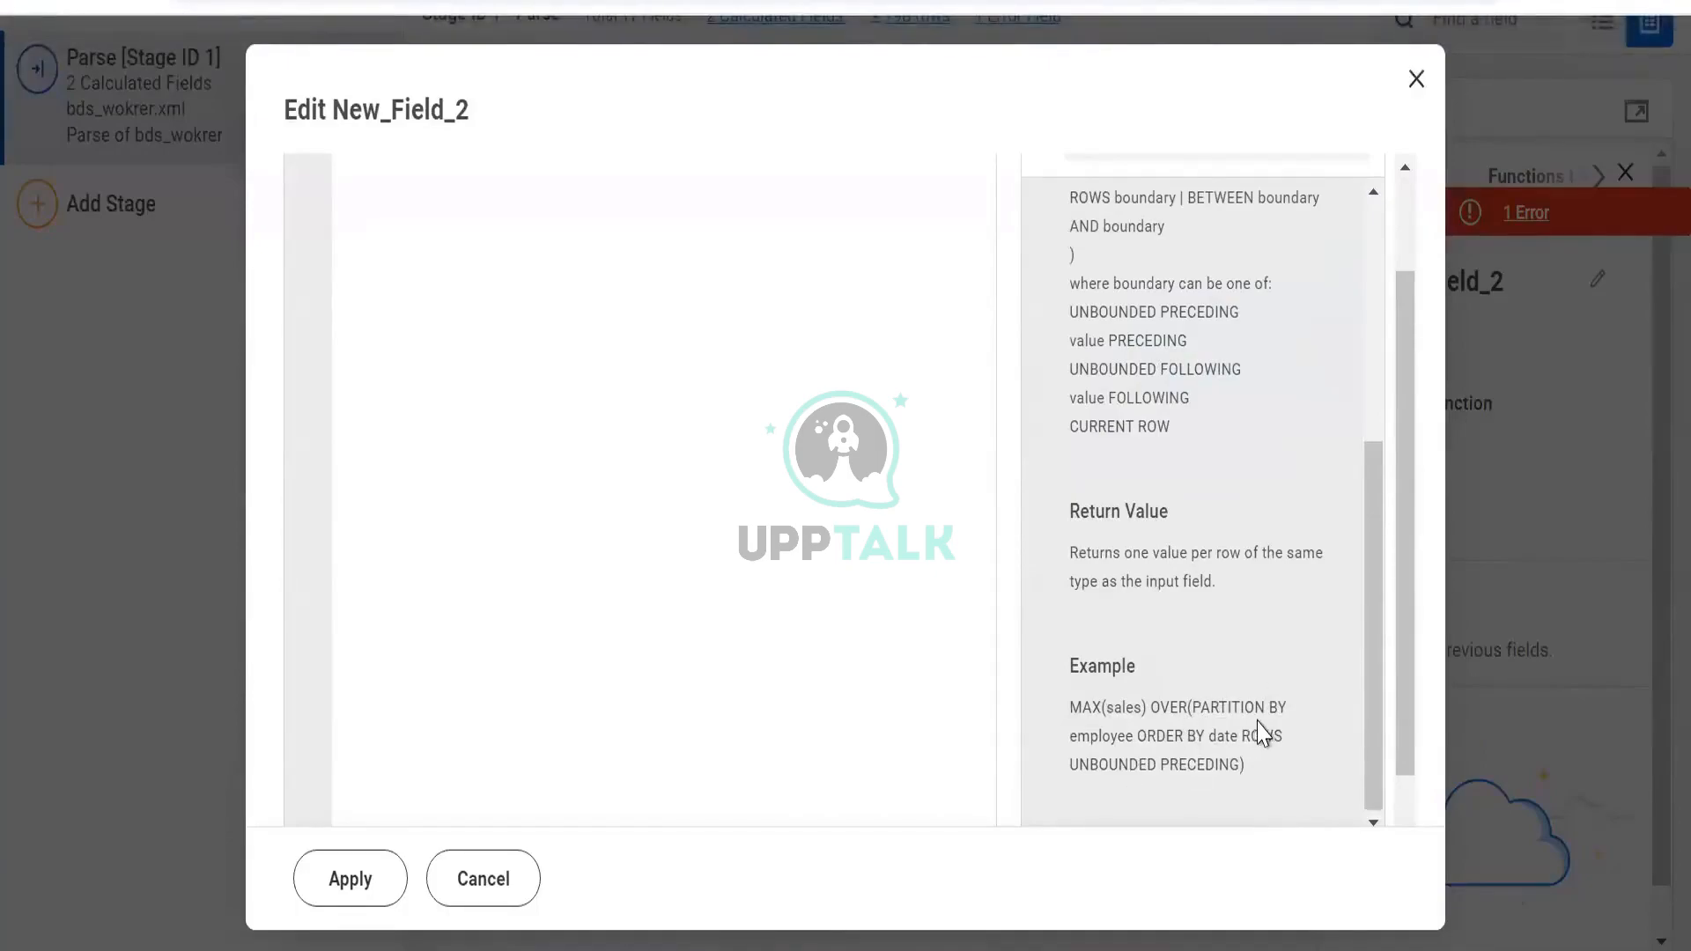
scroll(1205, 682, up, 1)
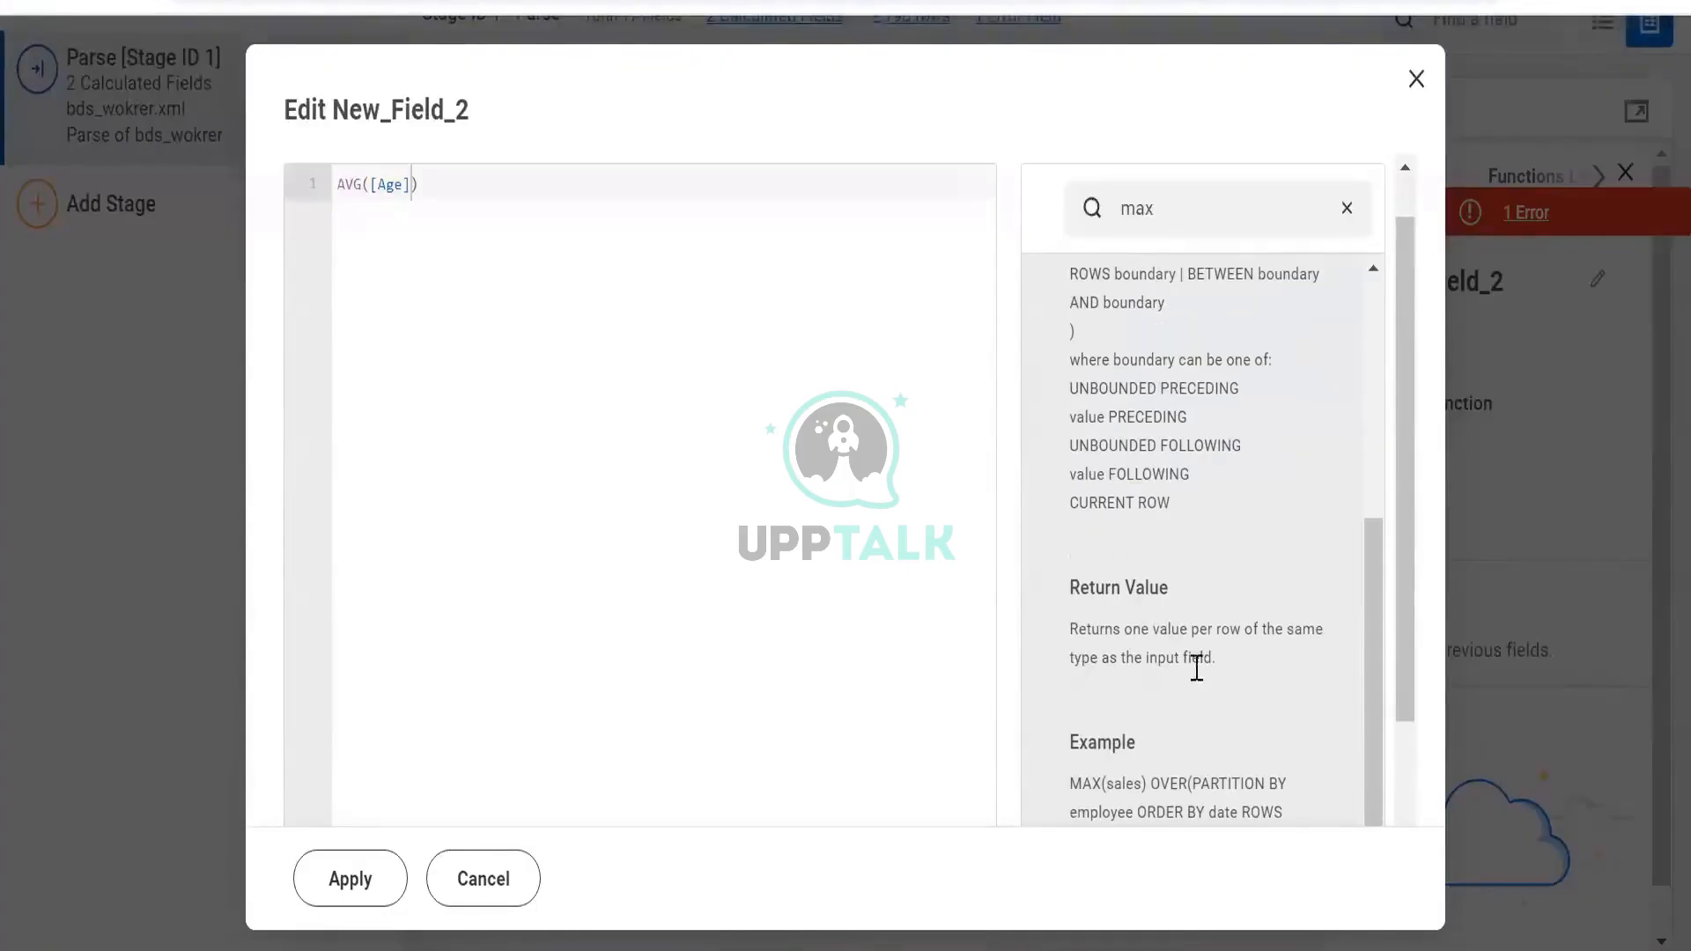
scroll(1159, 547, down, 2)
scroll(1162, 452, up, 6)
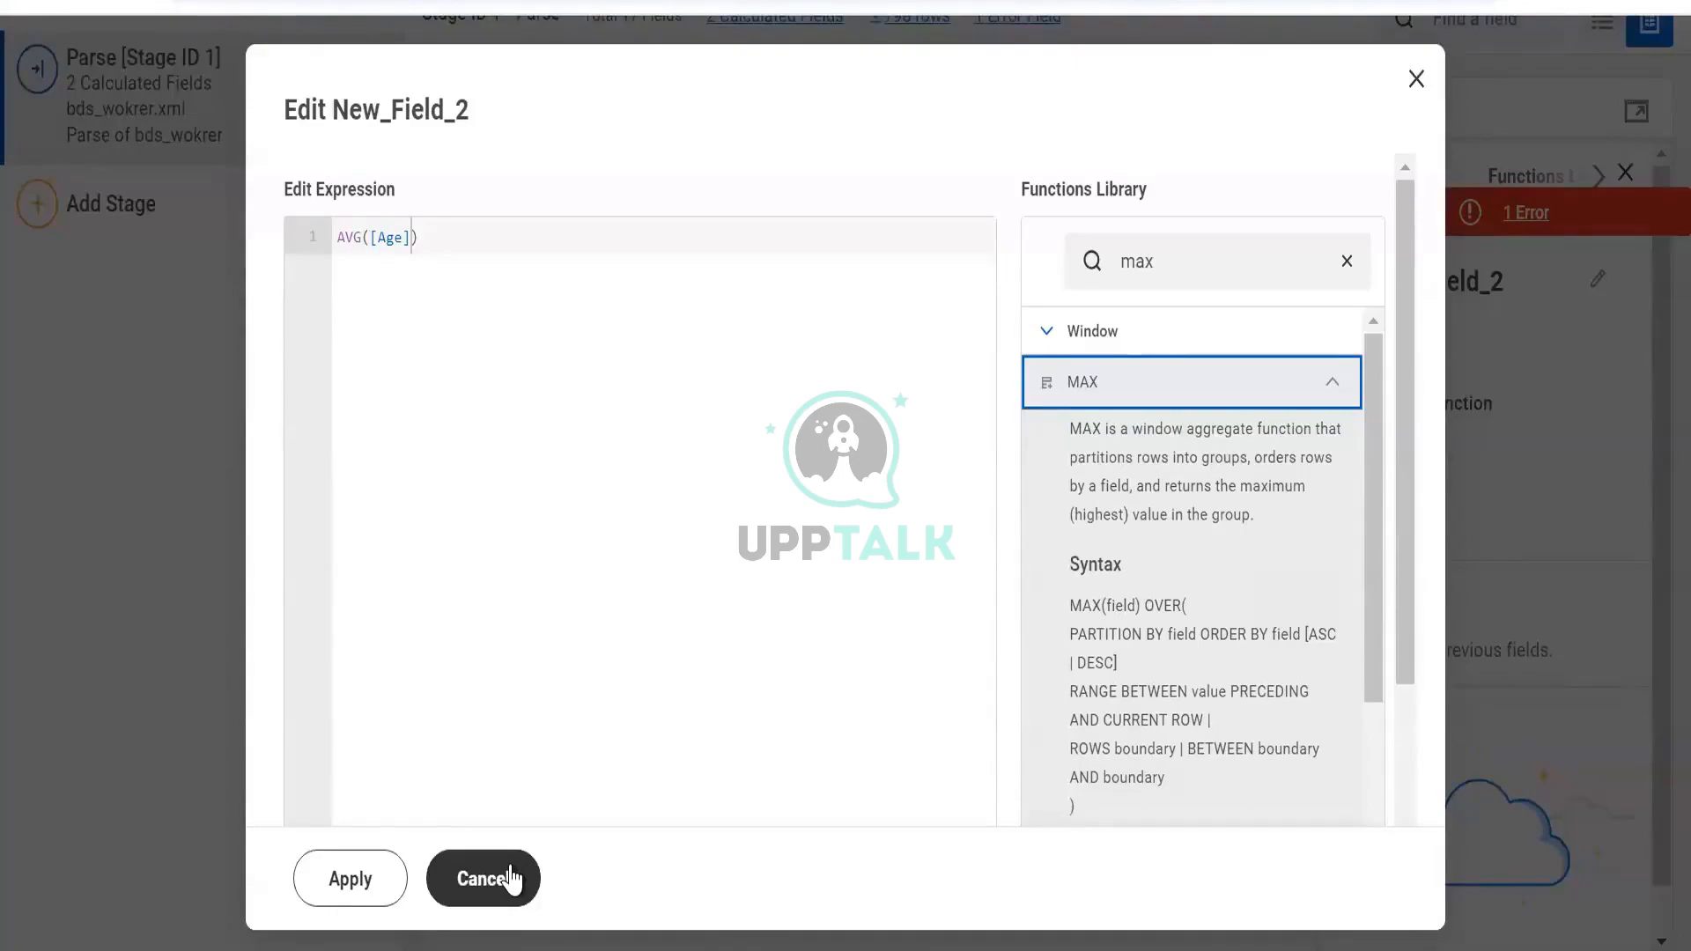
double_click(1137, 260)
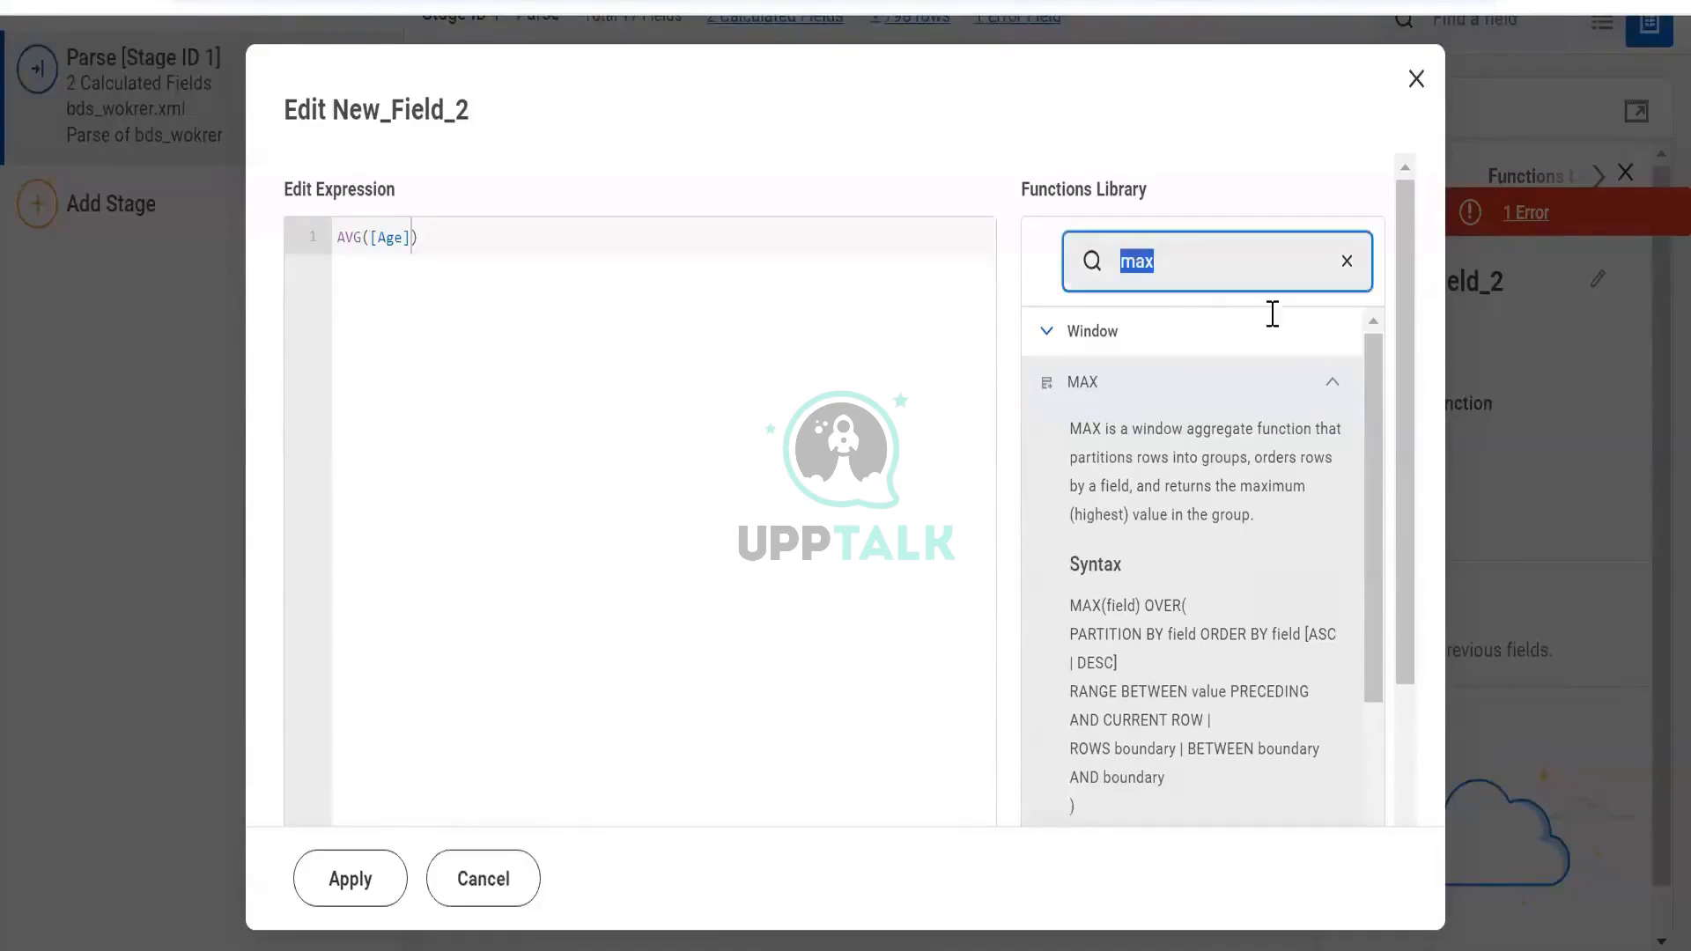
click(1233, 381)
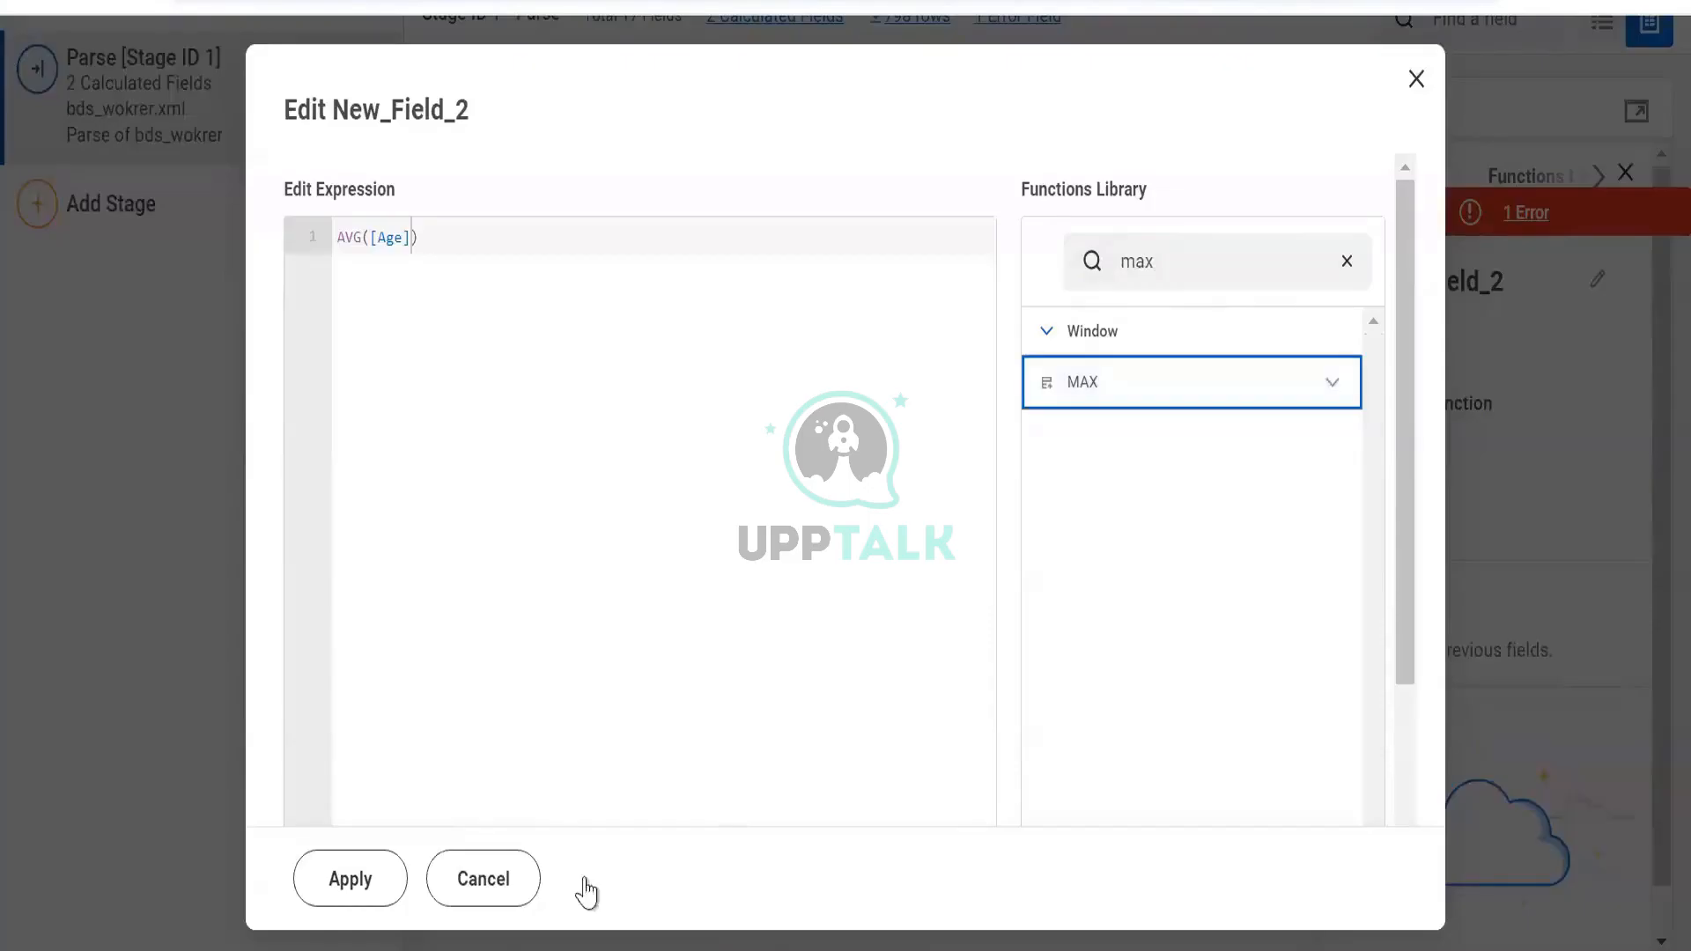
click(483, 861)
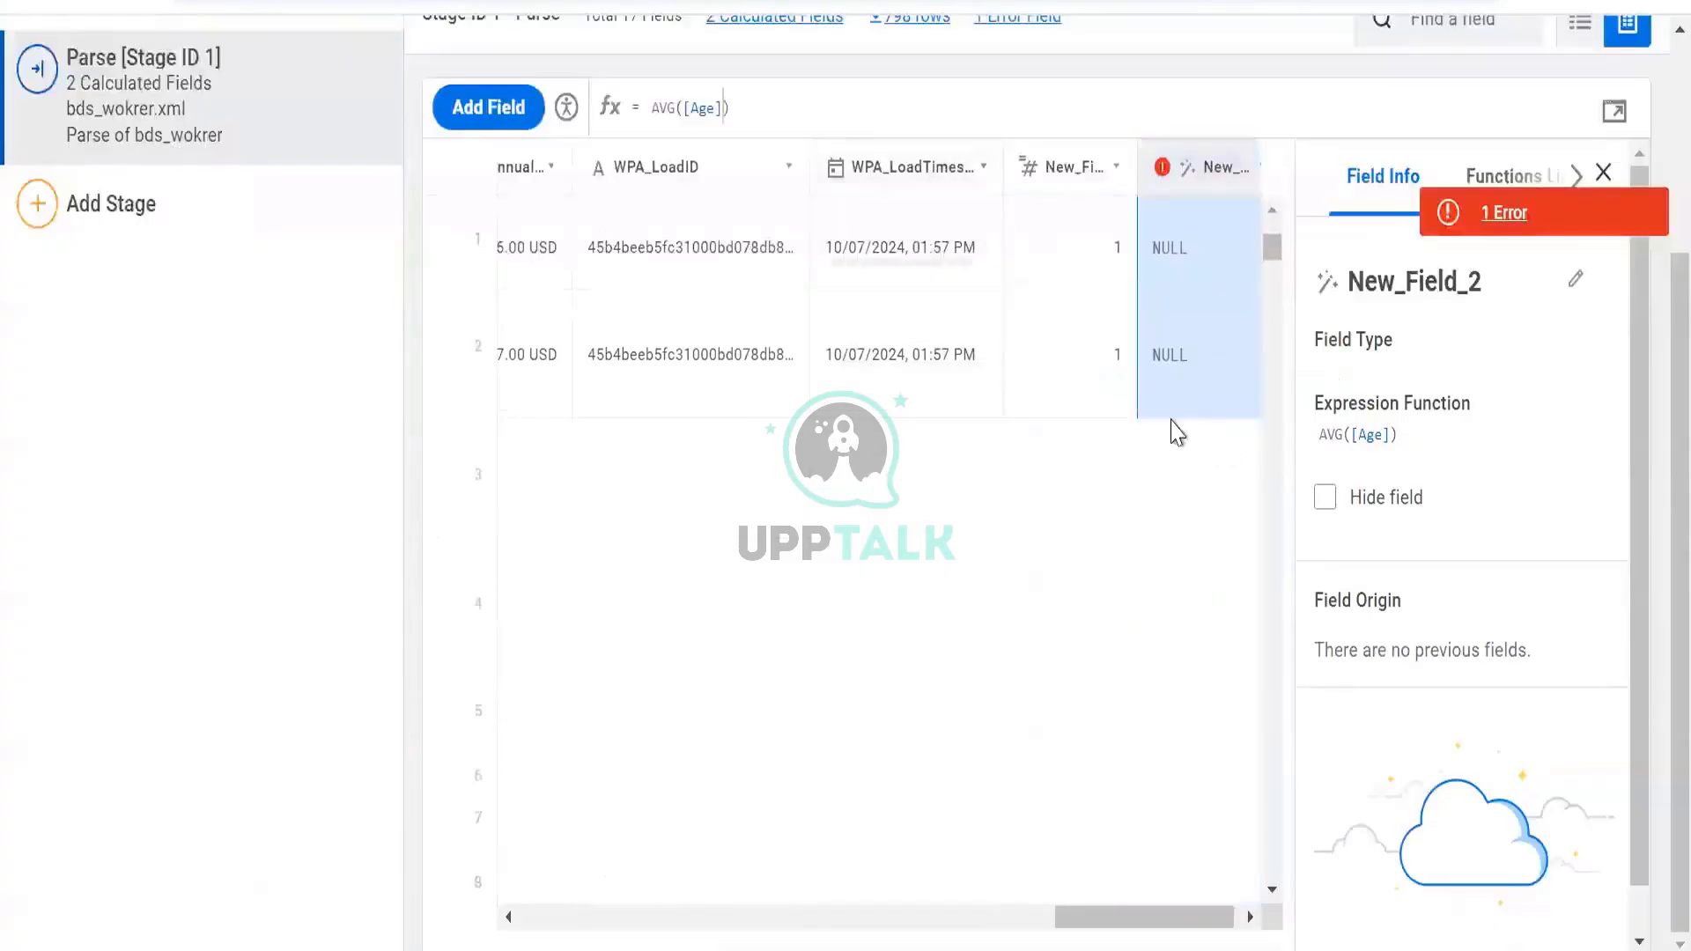
Reopen New_Field_2's expression editor, expand Date functions, then view the Excel ID-type notes
scroll(1129, 462, up, 4)
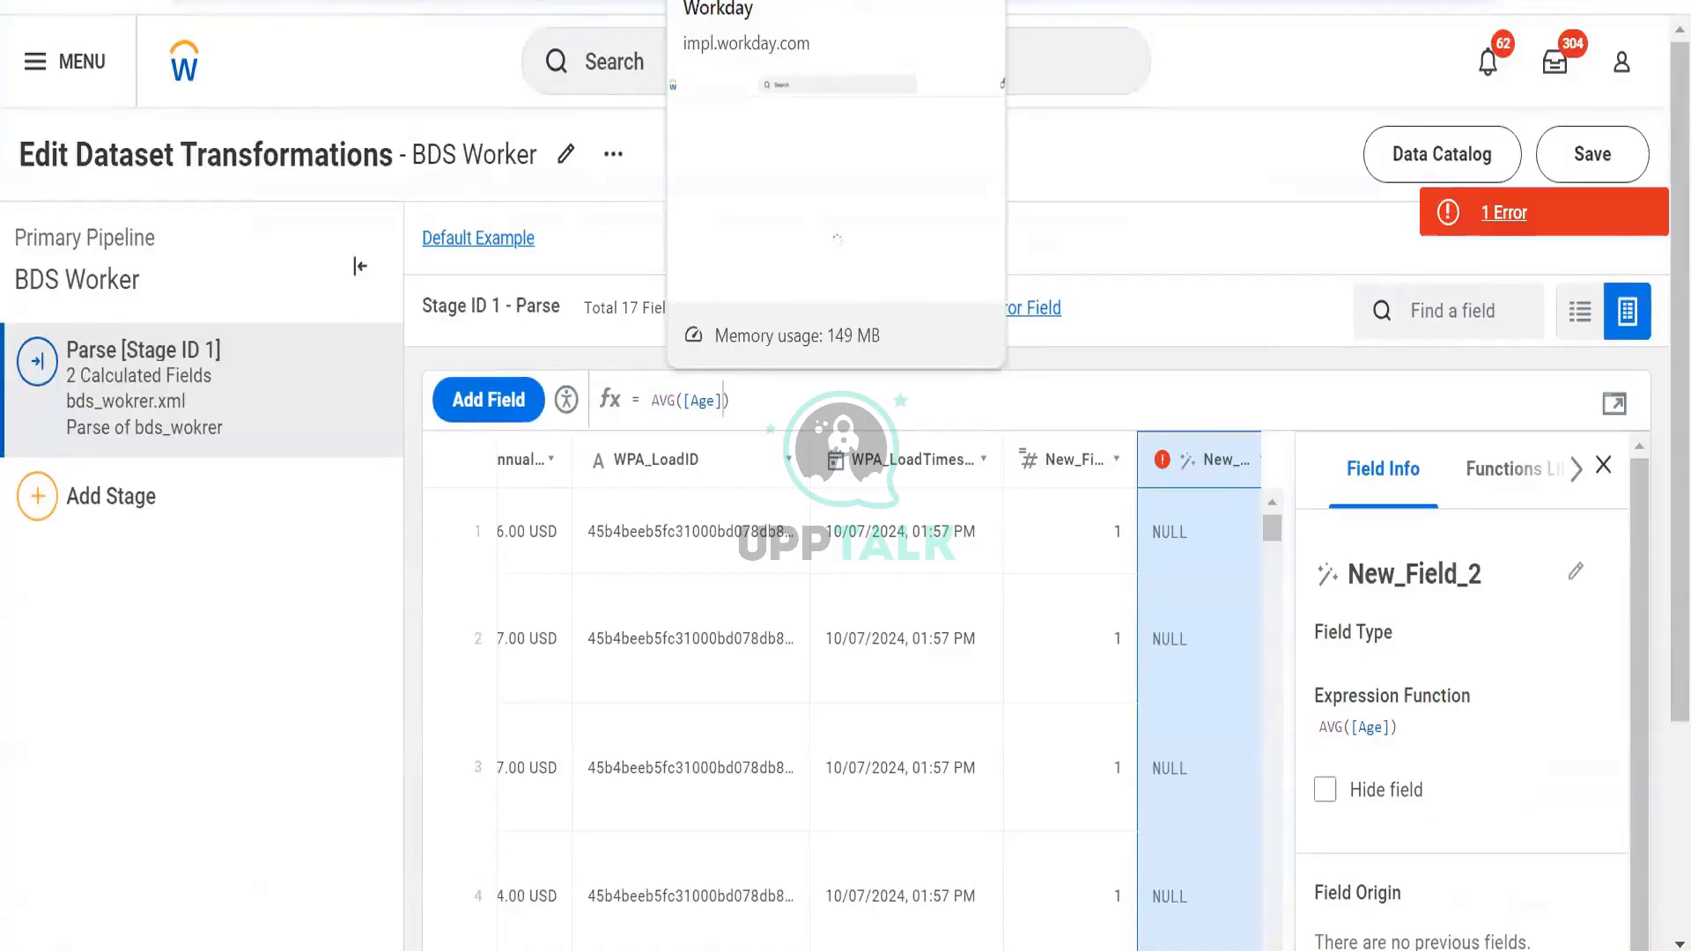
click(1612, 407)
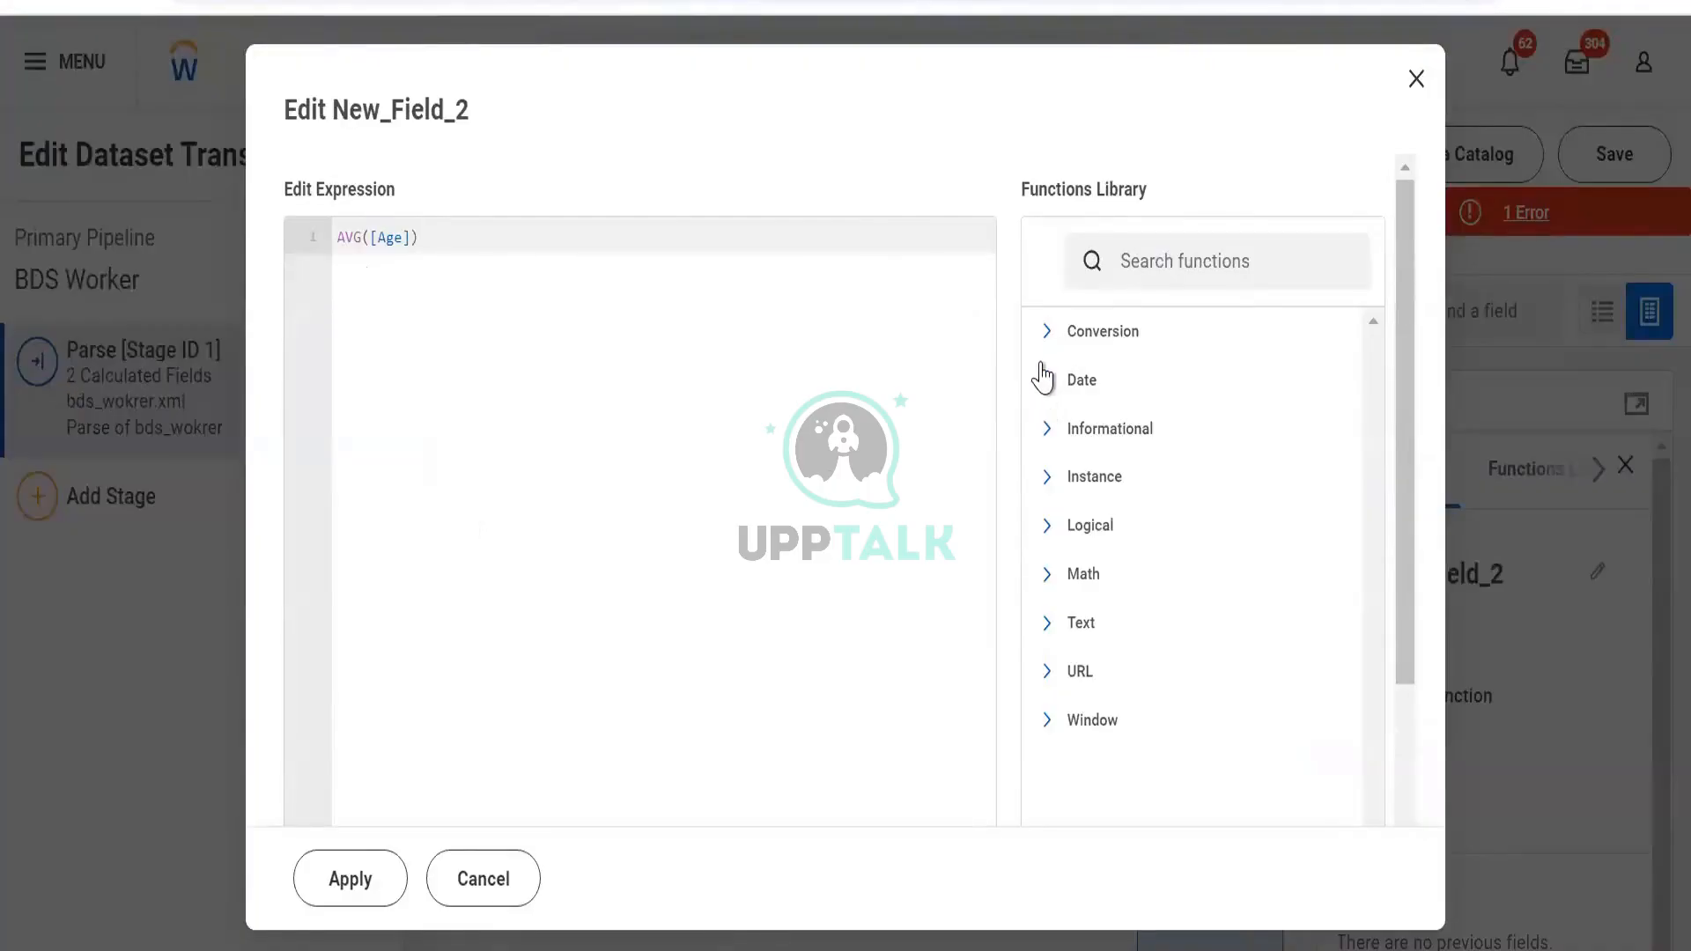
click(1048, 396)
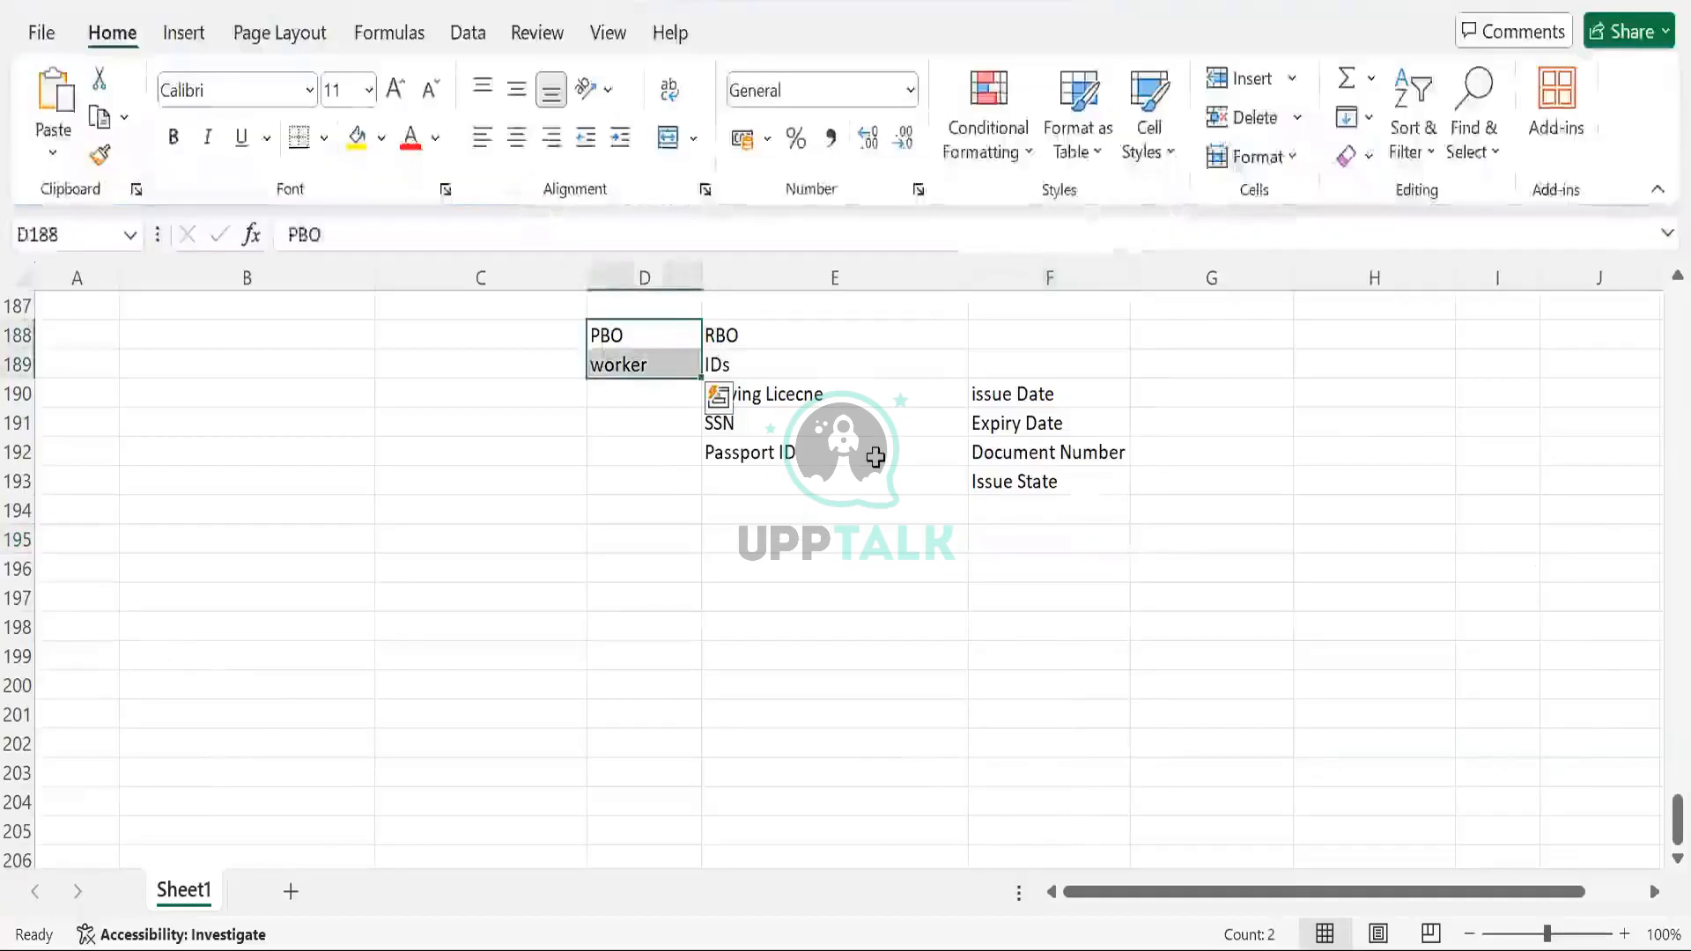
click(870, 457)
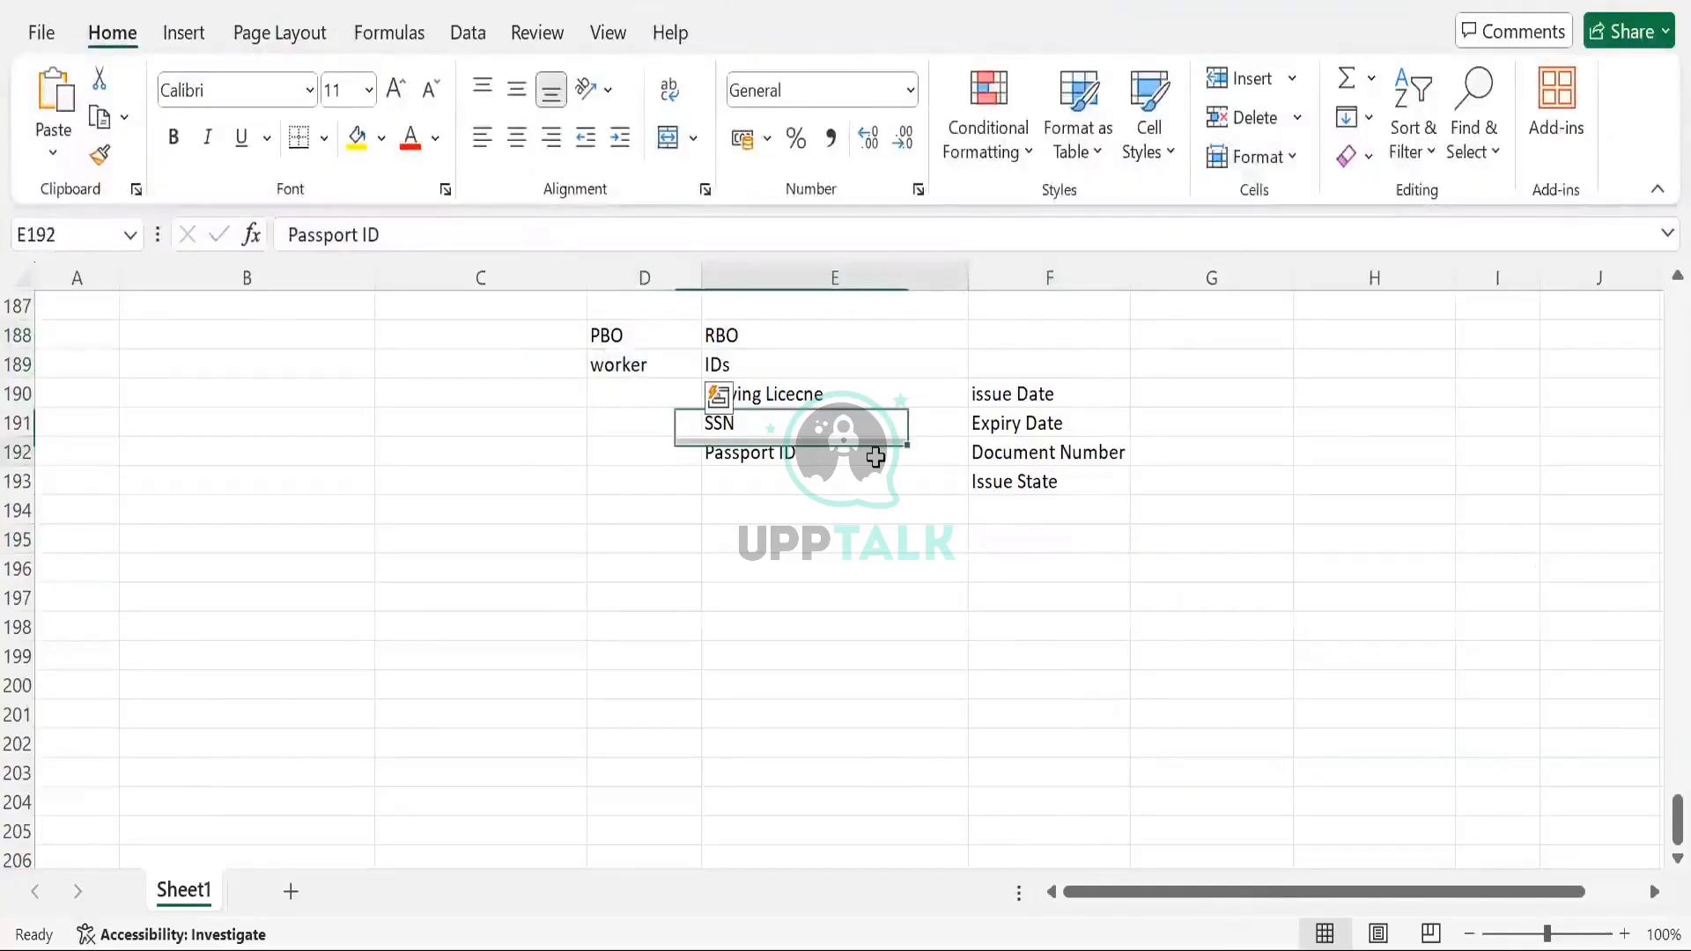
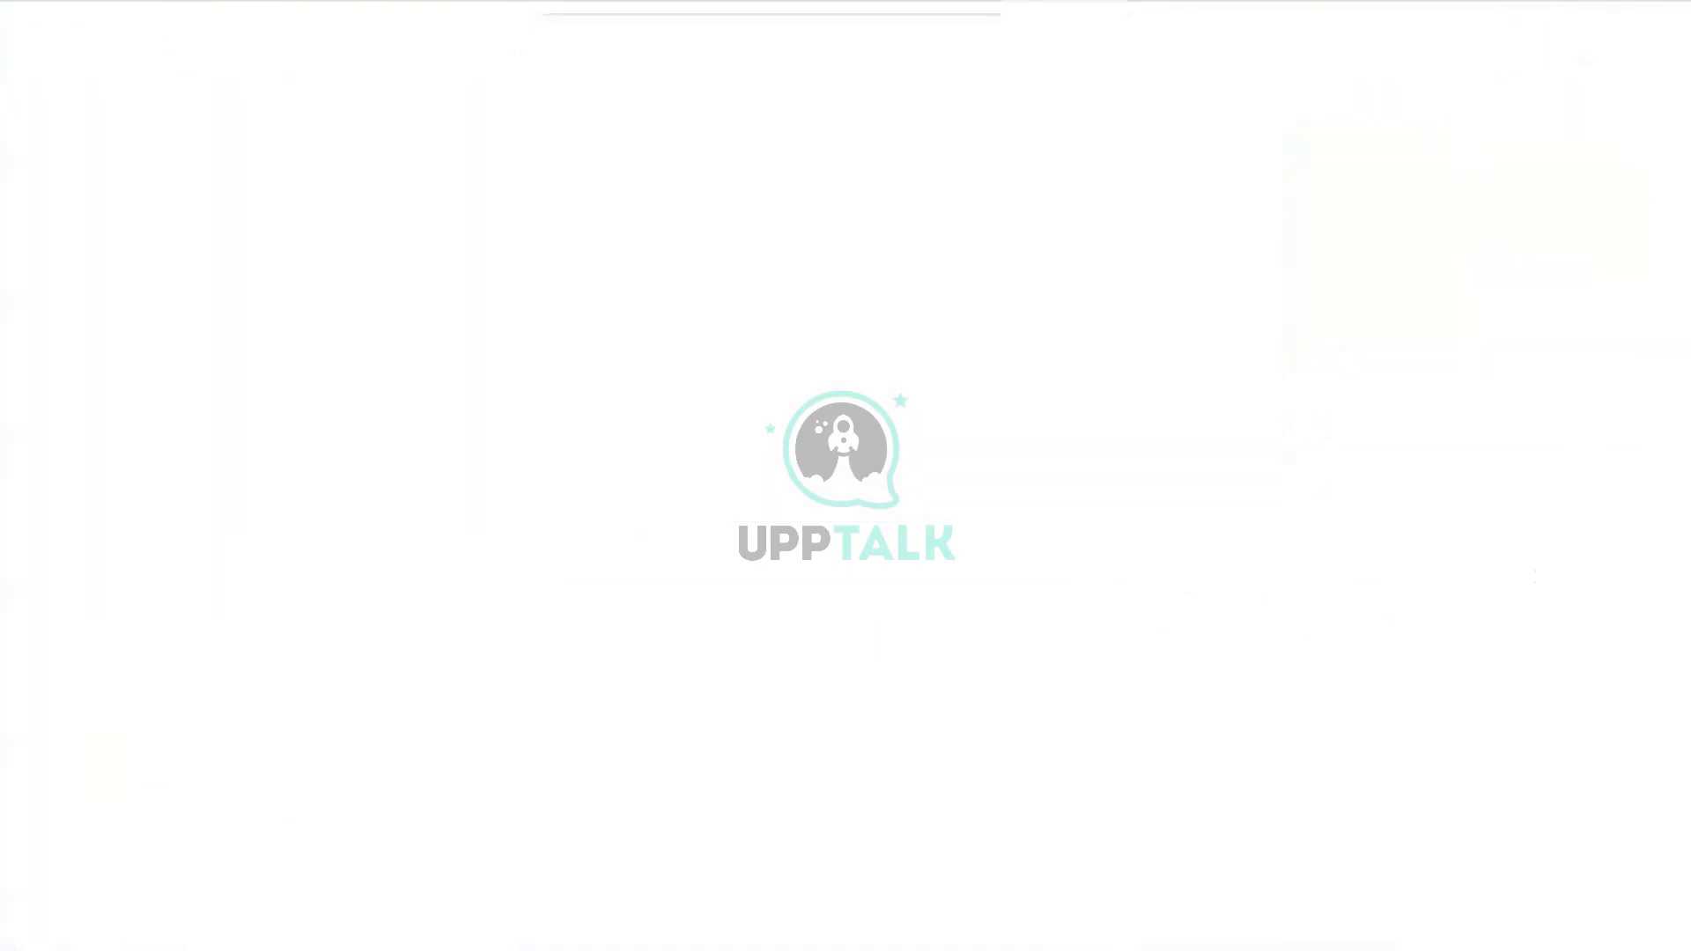
Search the web for 'discovery board:Create', then for 'functional area : Drive' in a new tab
text(discovery)
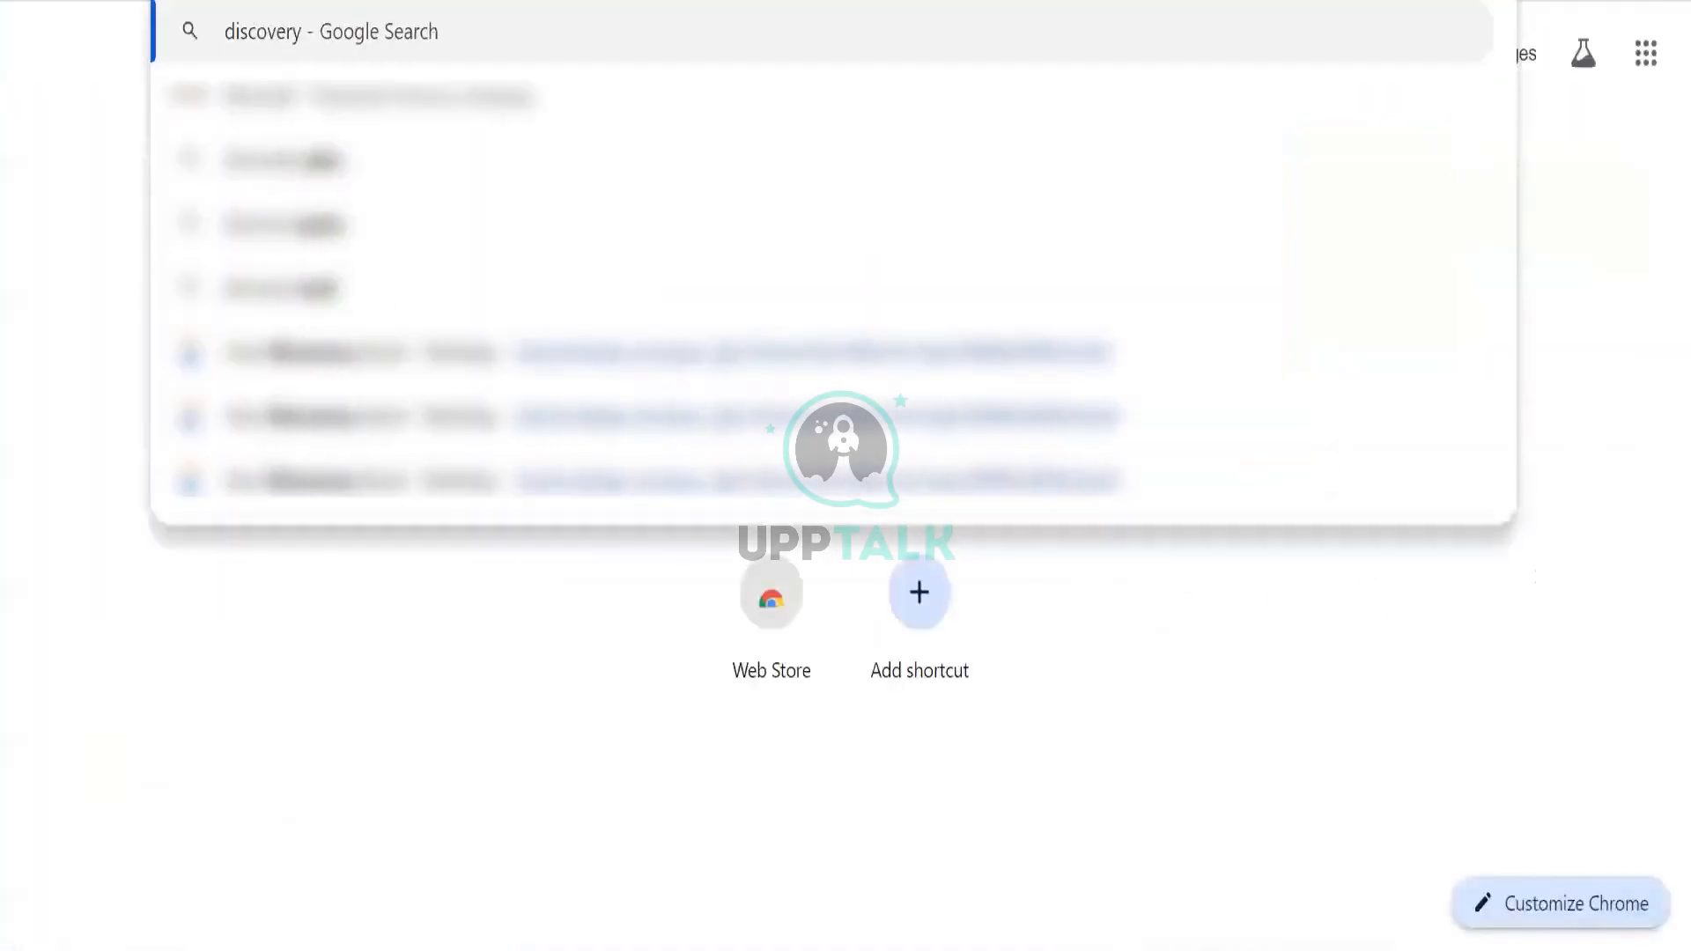
text( board:C)
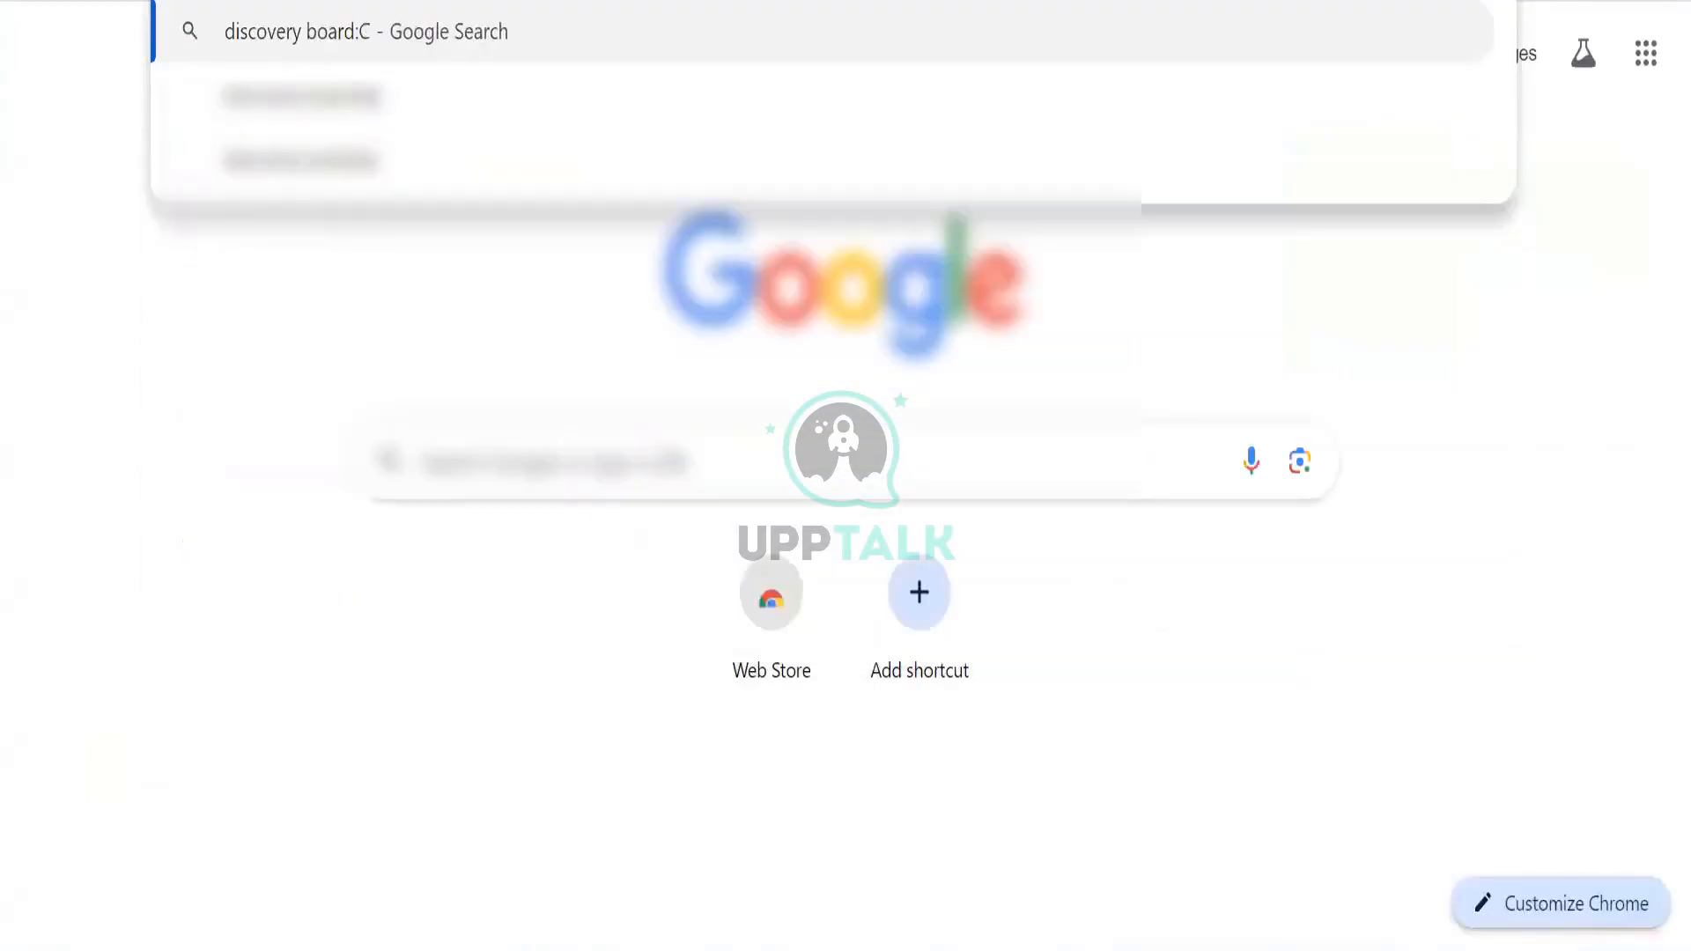
text(reate)
key(Return)
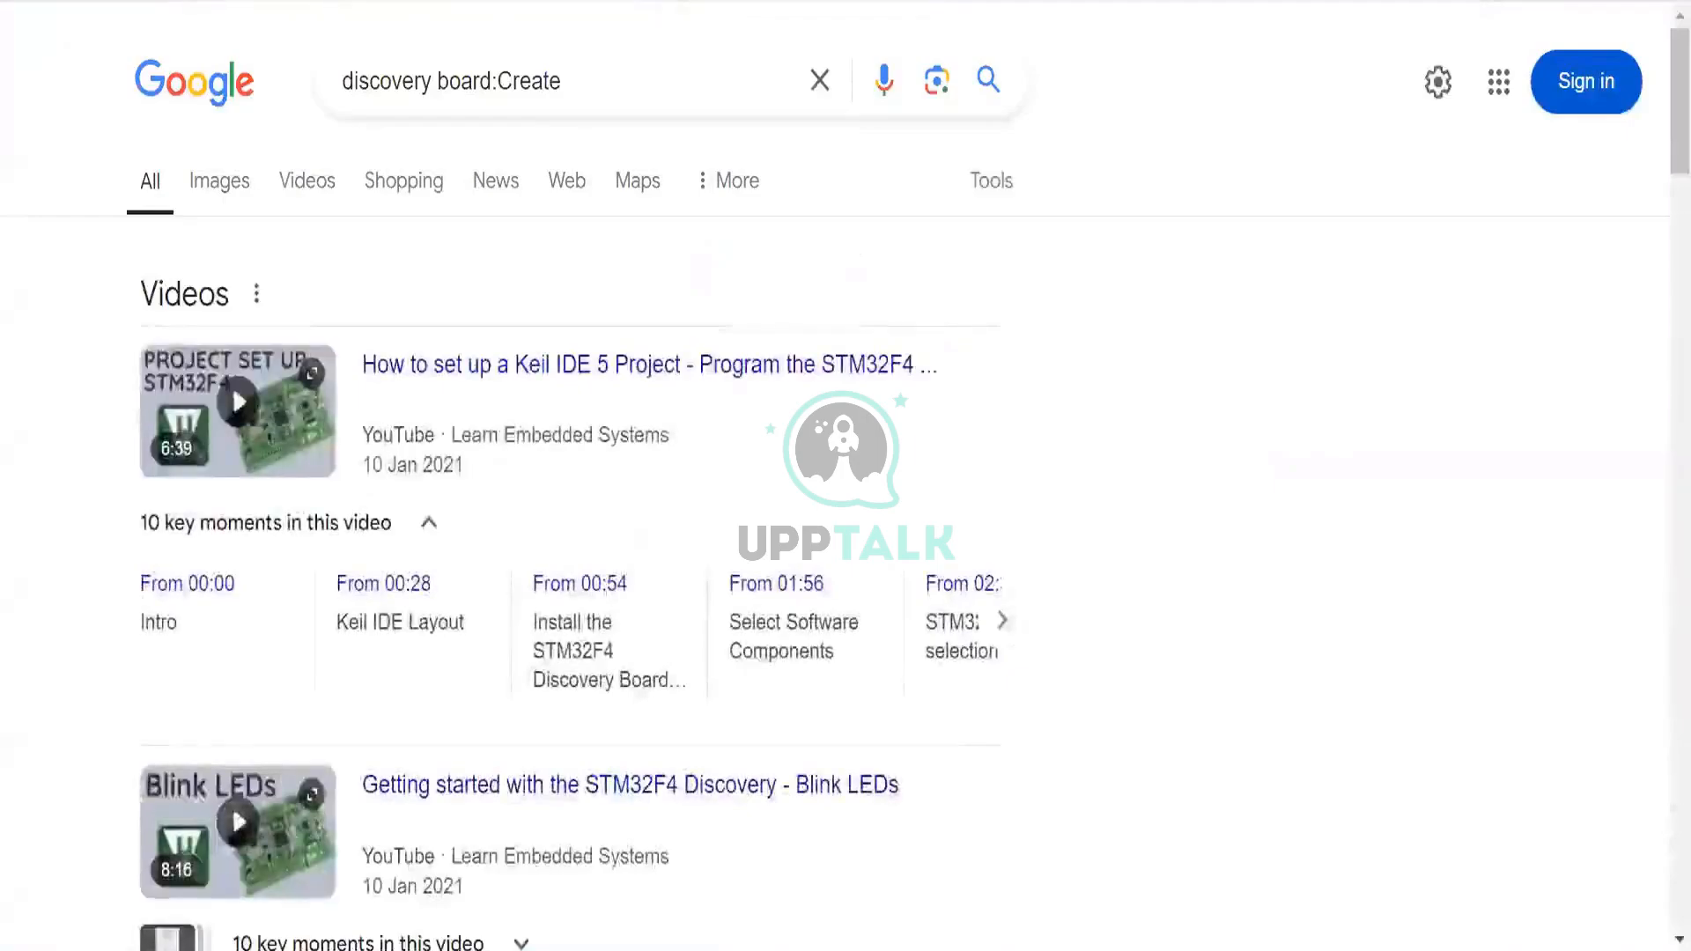
key(ctrl+t)
text(Fucnt)
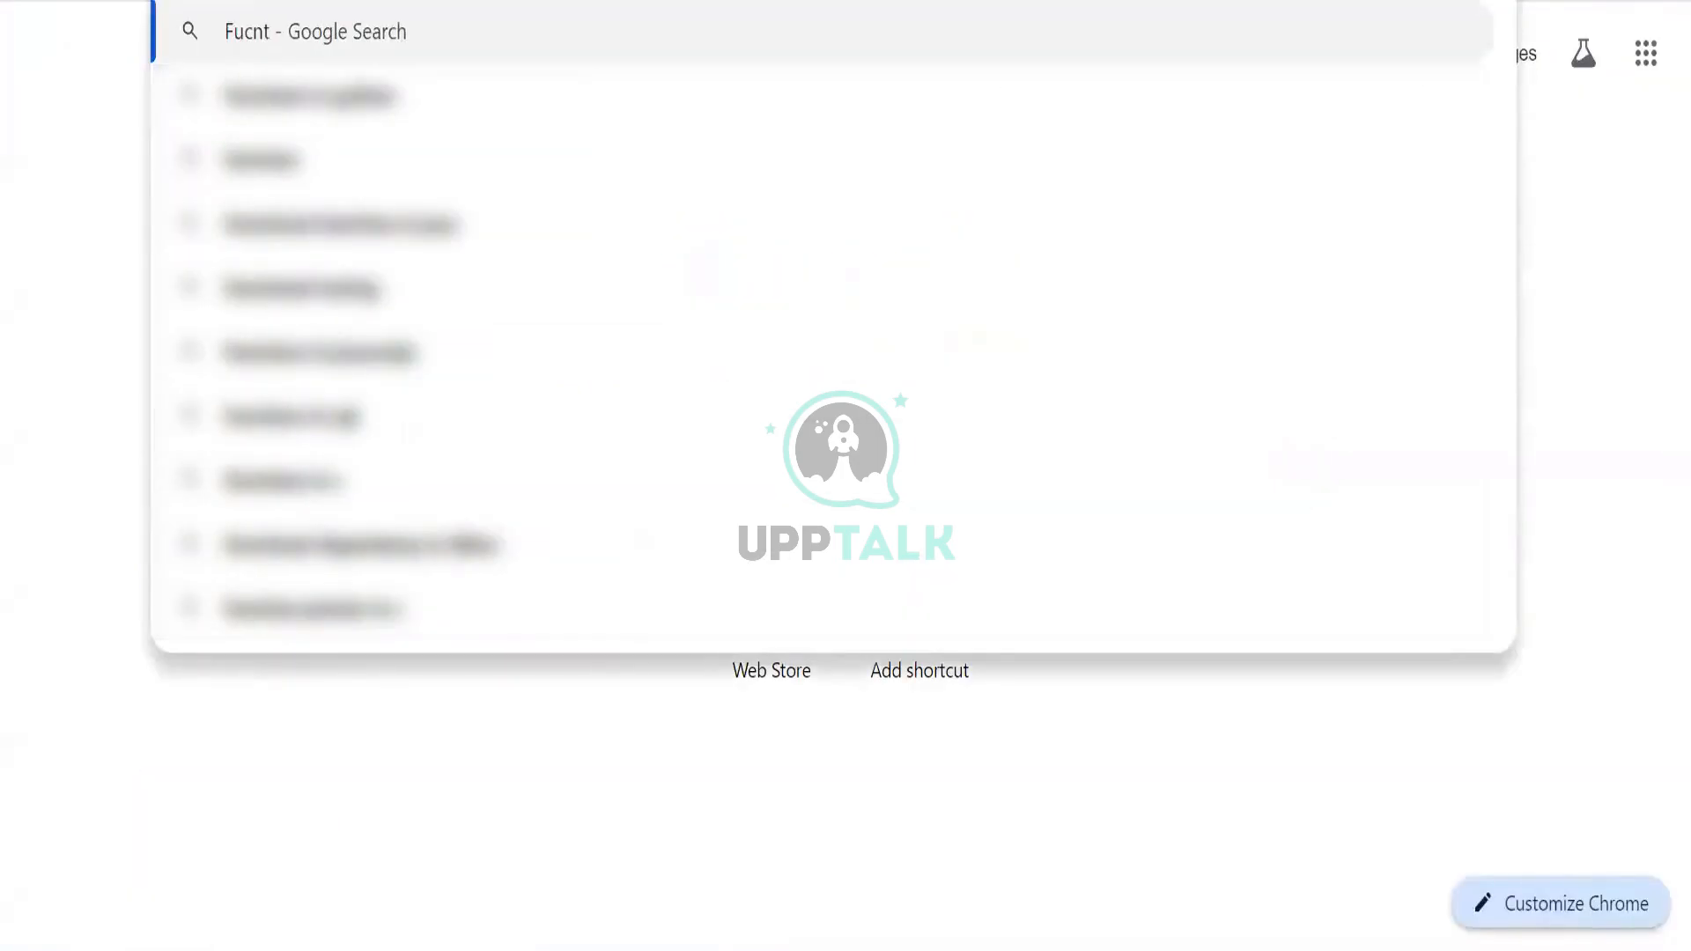
key(BackSpace)
key(BackSpace)
key(BackSpace)
key(BackSpace)
key(BackSpace)
text(functional a)
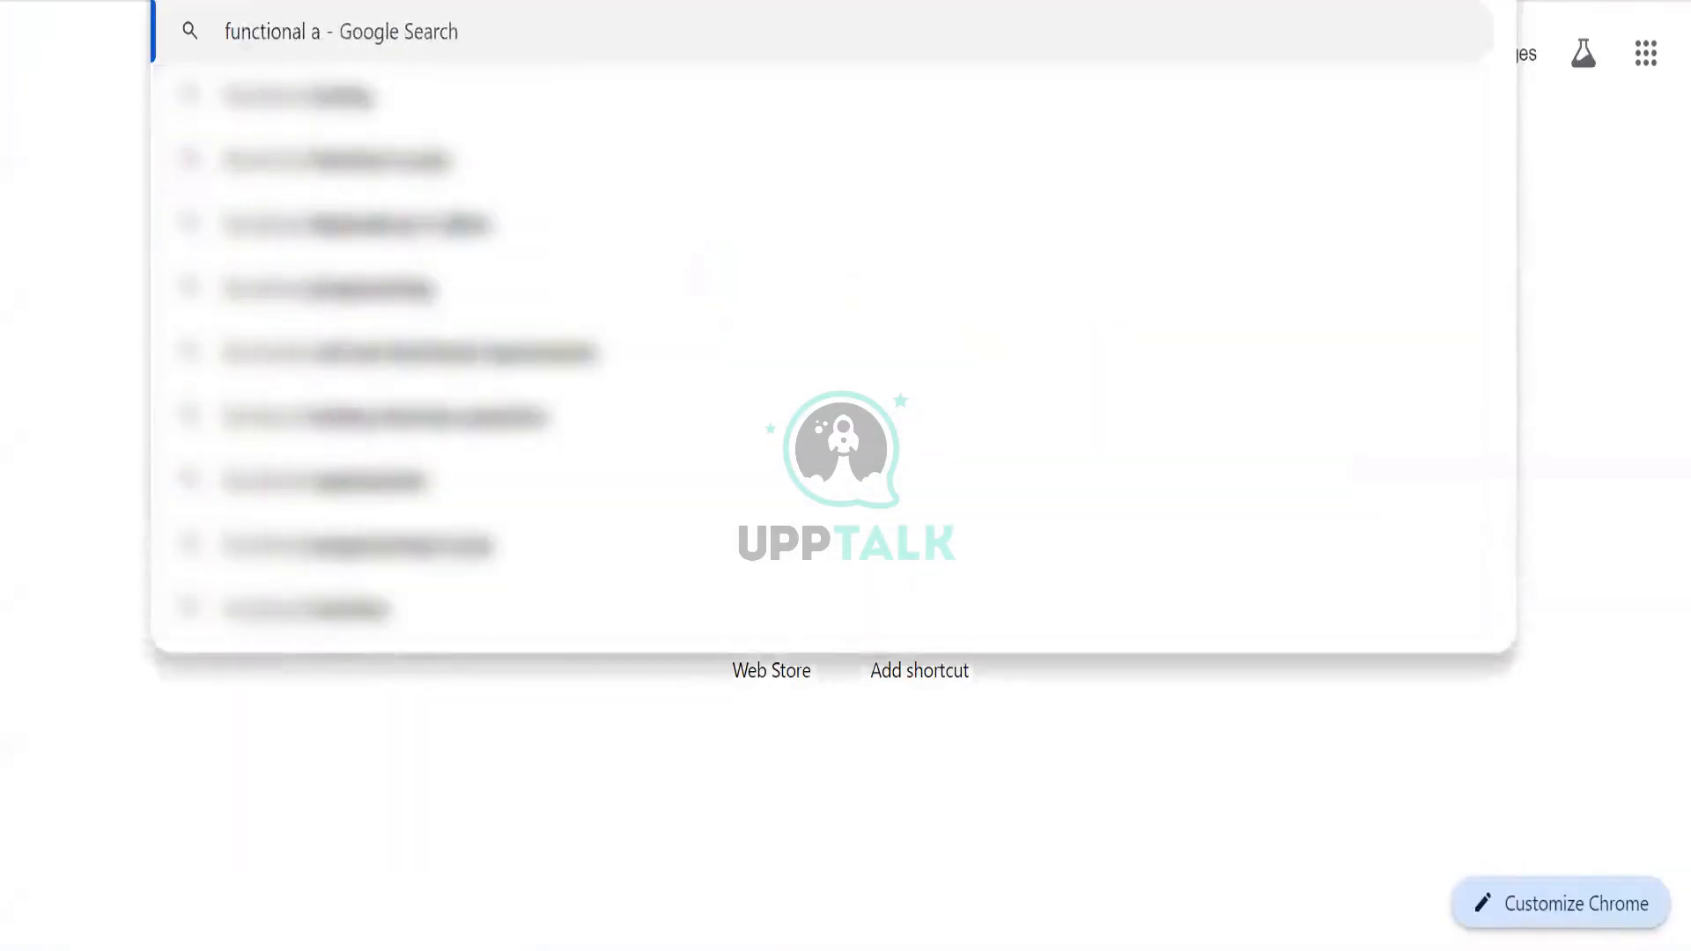
text(rea : Drive)
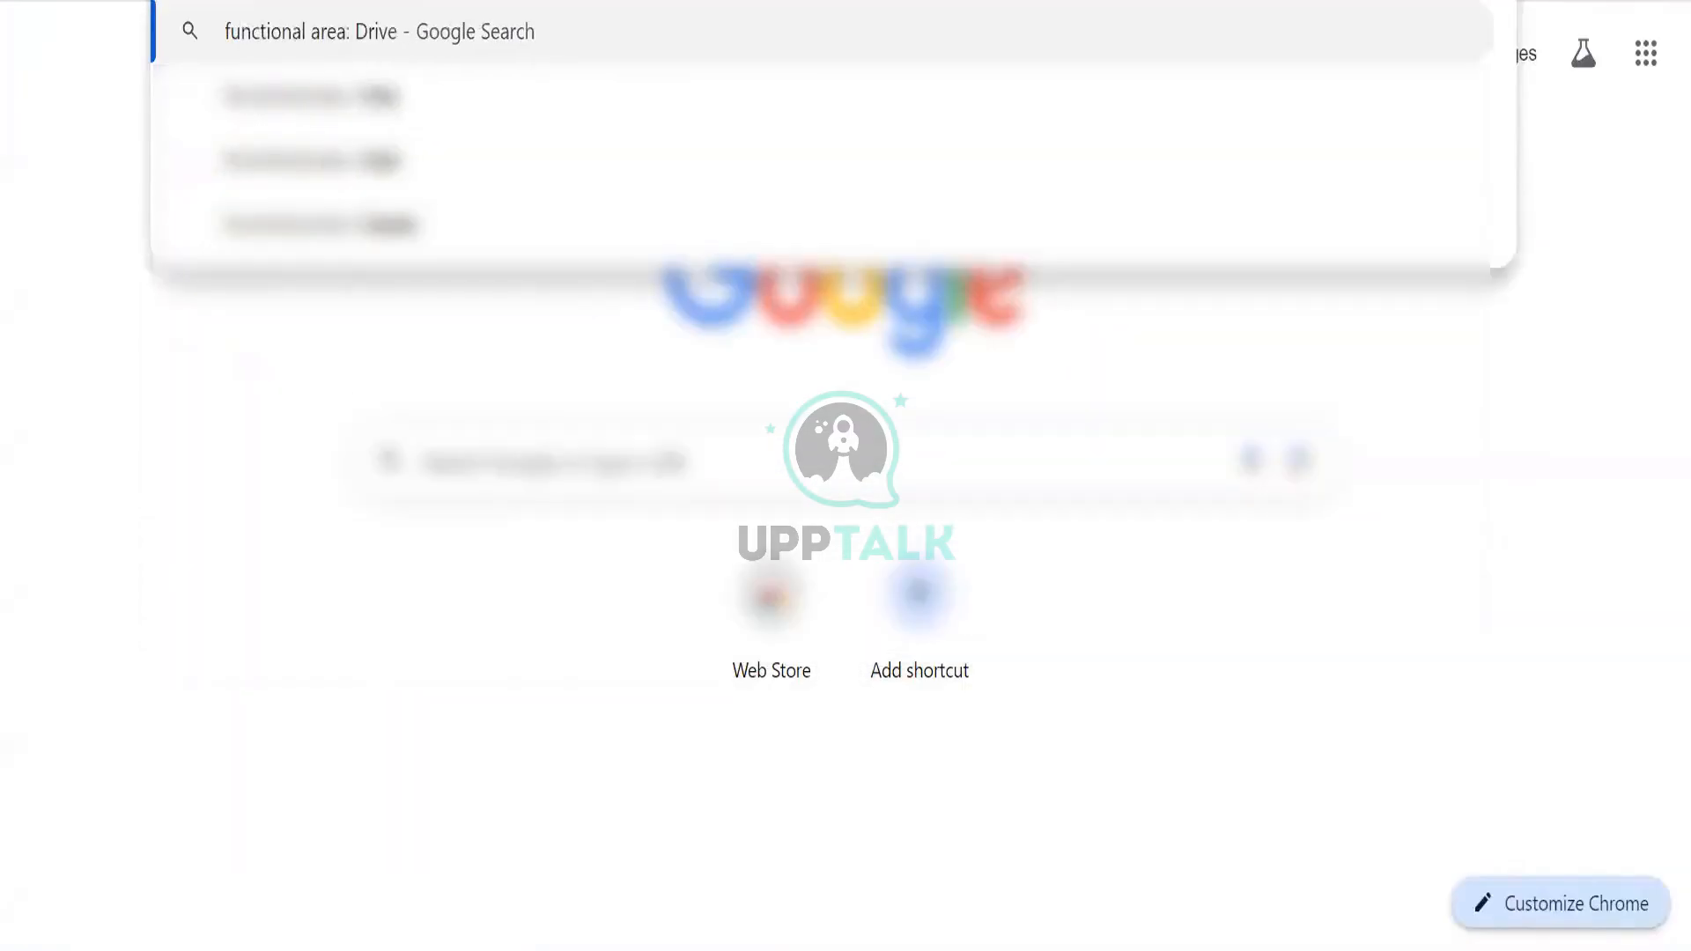
key(Return)
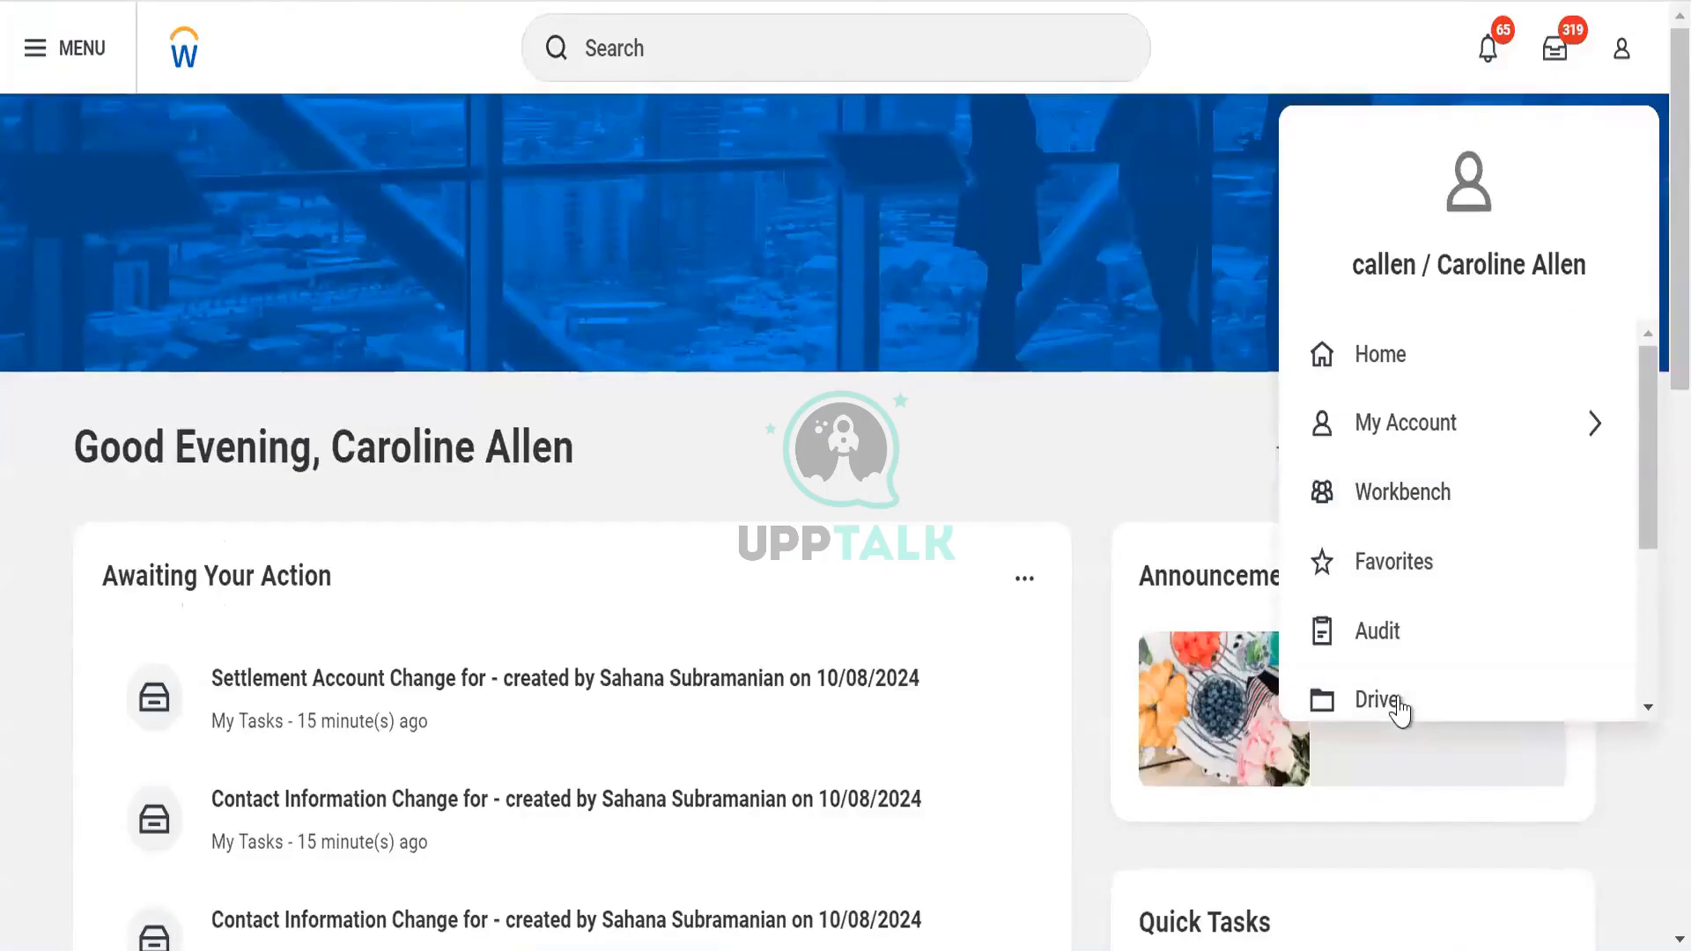
Close the account menu, go to Drive, and choose New > Discovery Board
key(Escape)
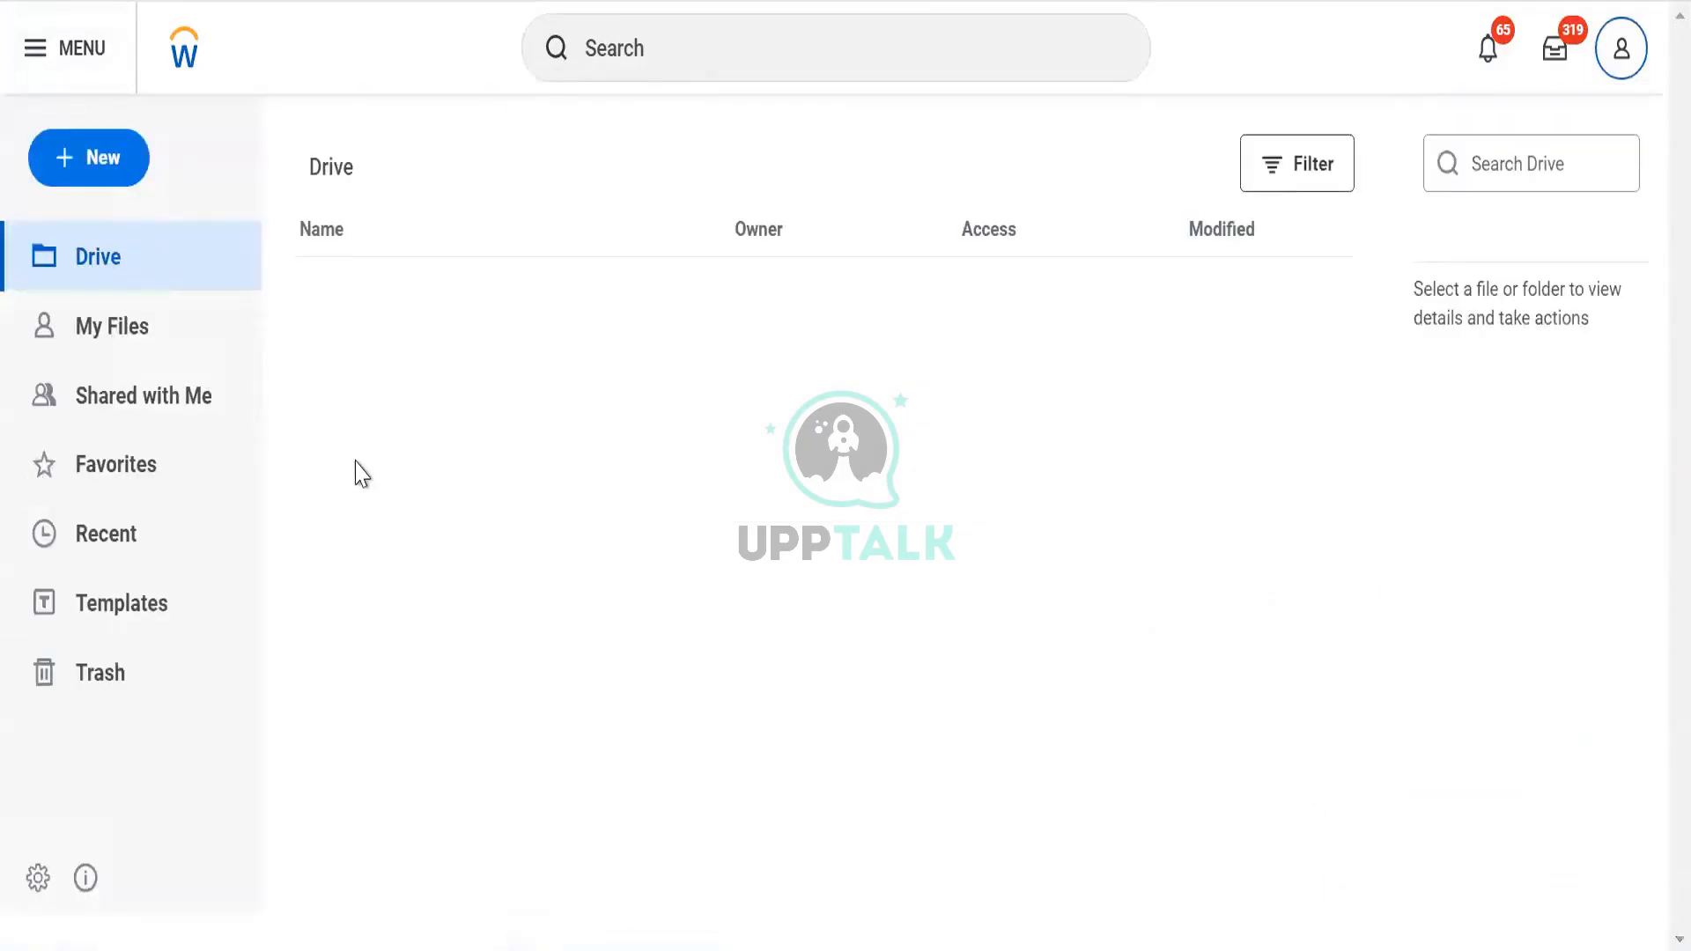
click(74, 289)
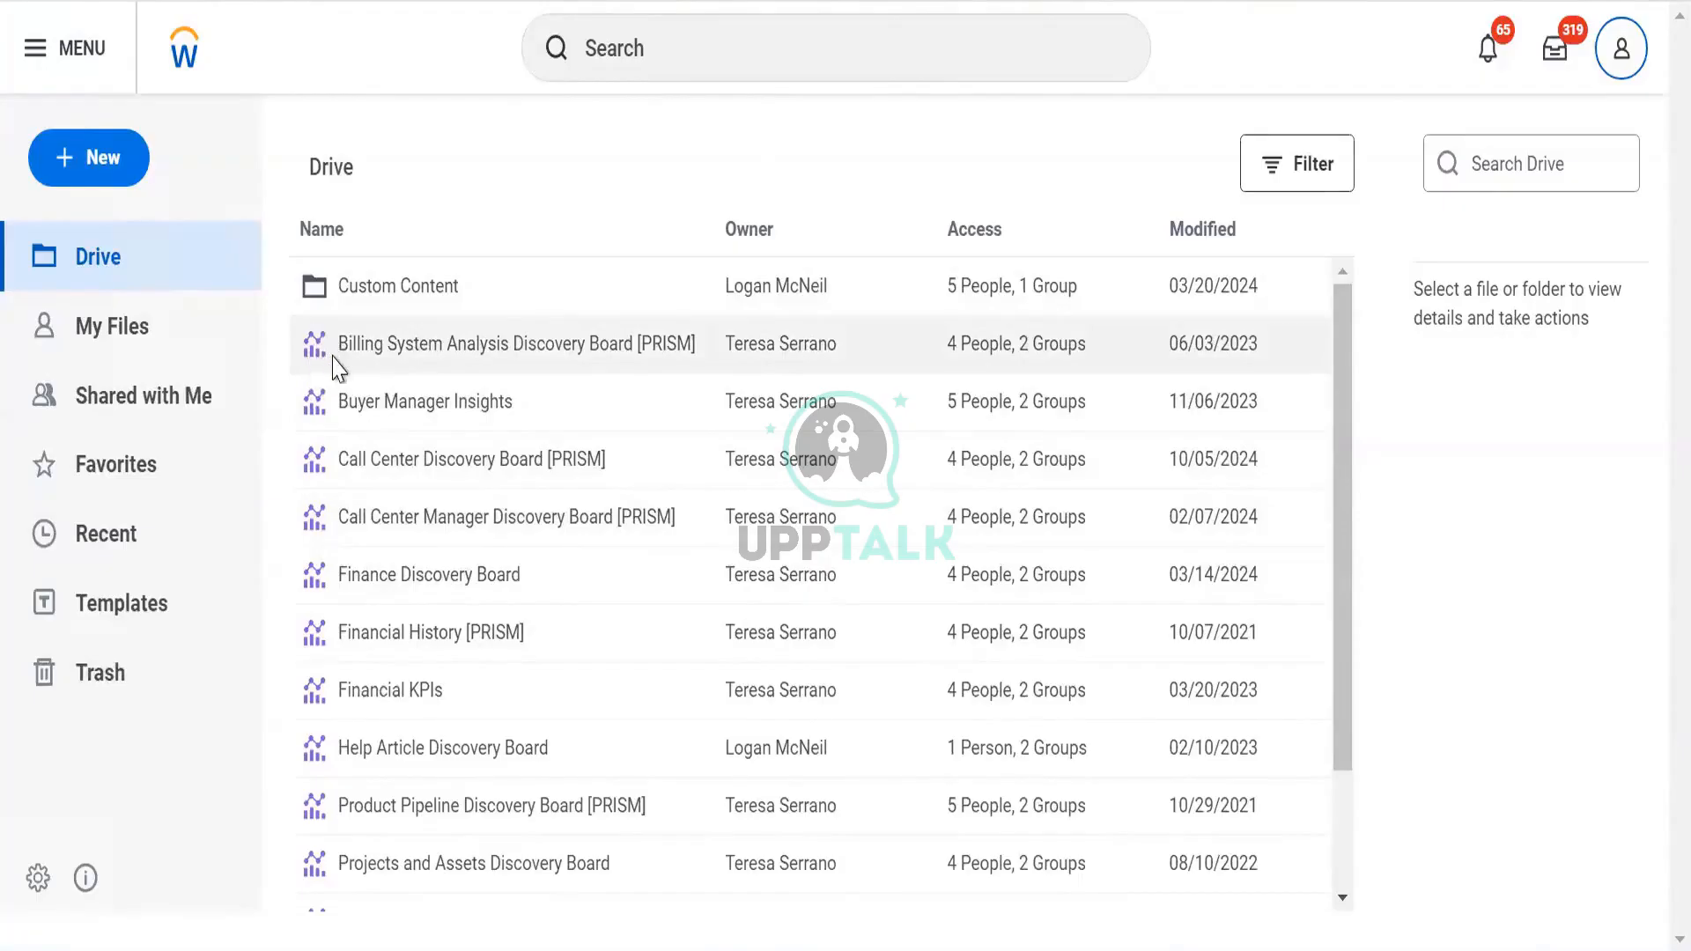
scroll(320, 366, down, 3)
scroll(317, 434, up, 3)
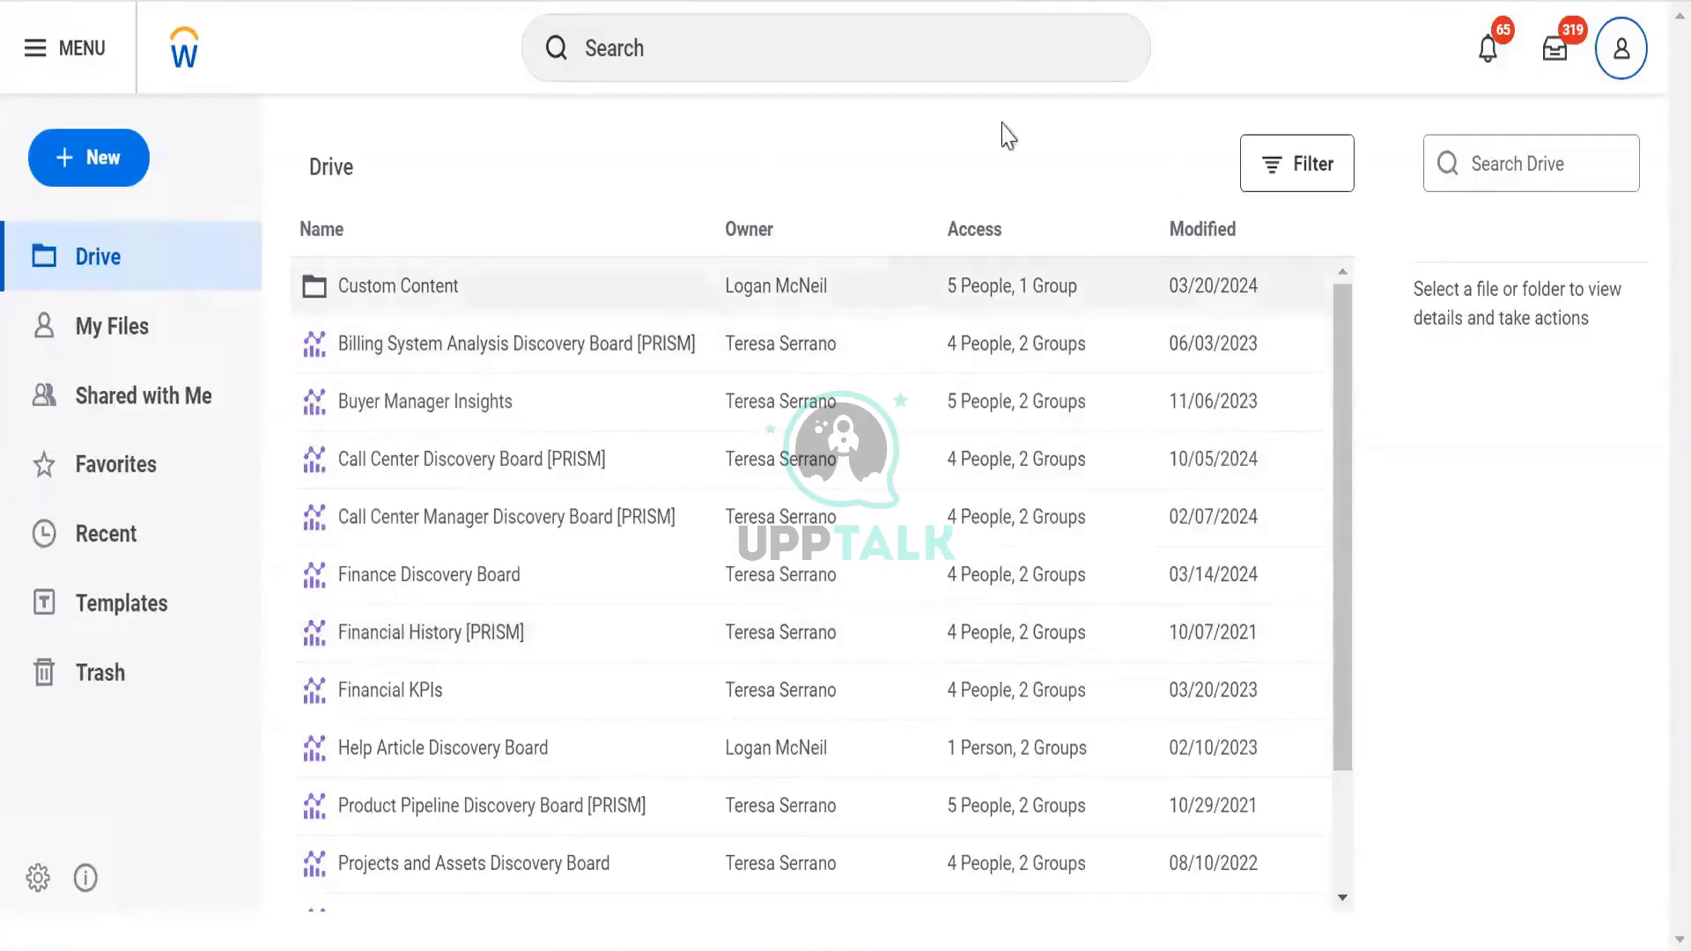
click(68, 171)
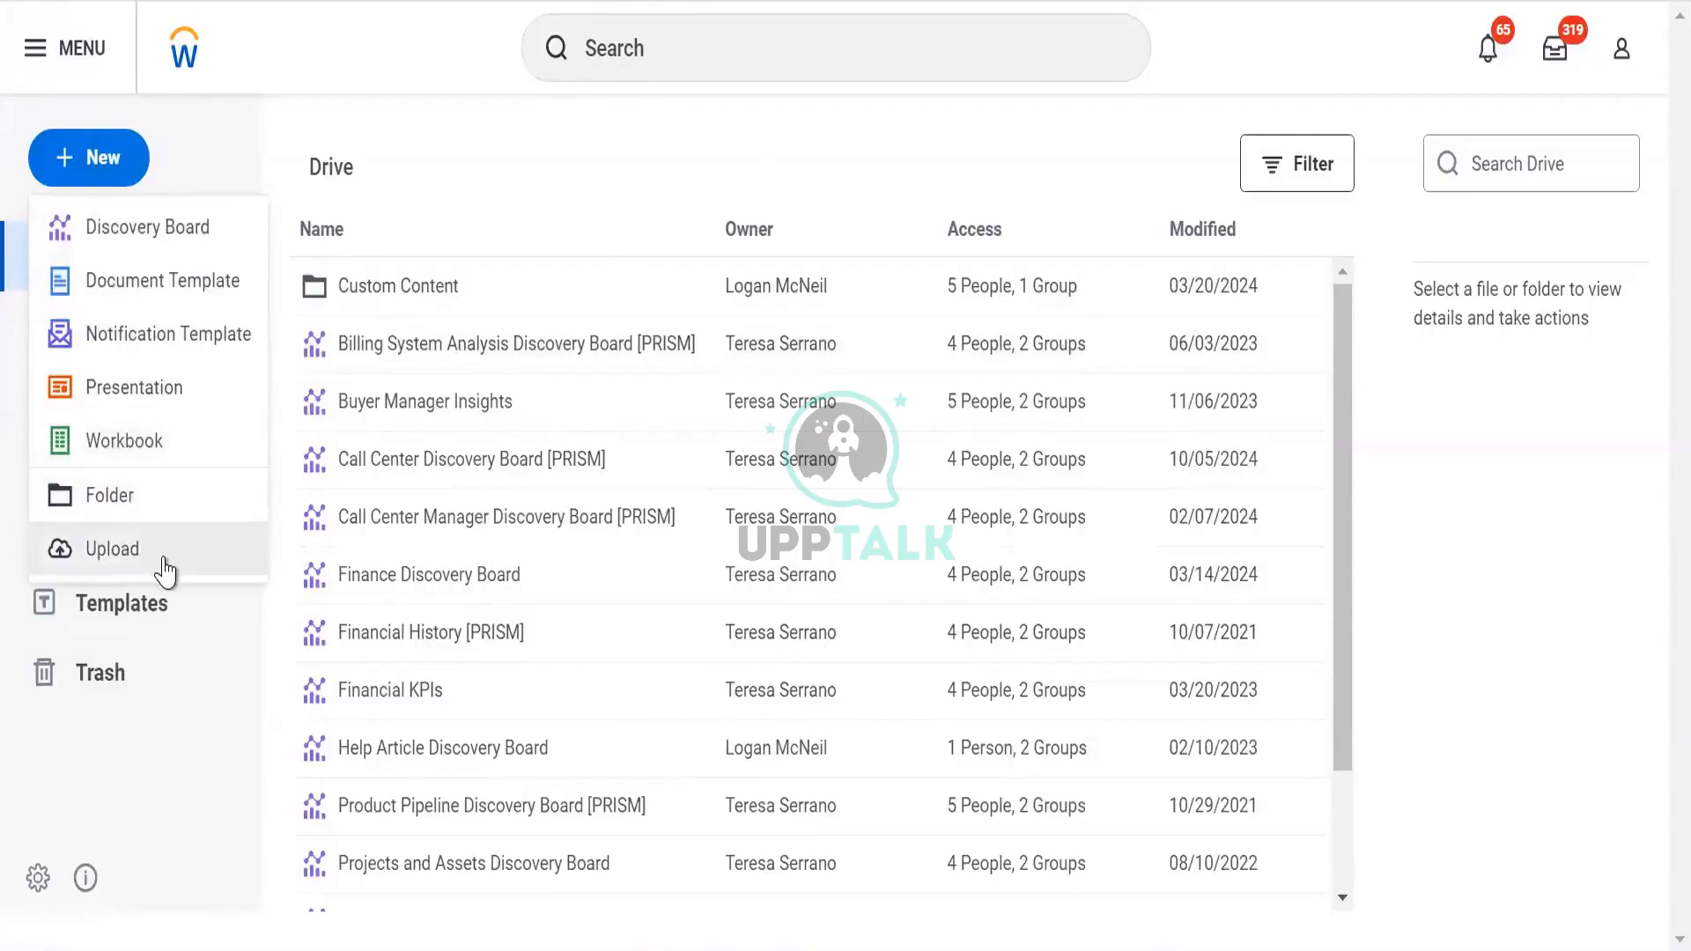
click(118, 247)
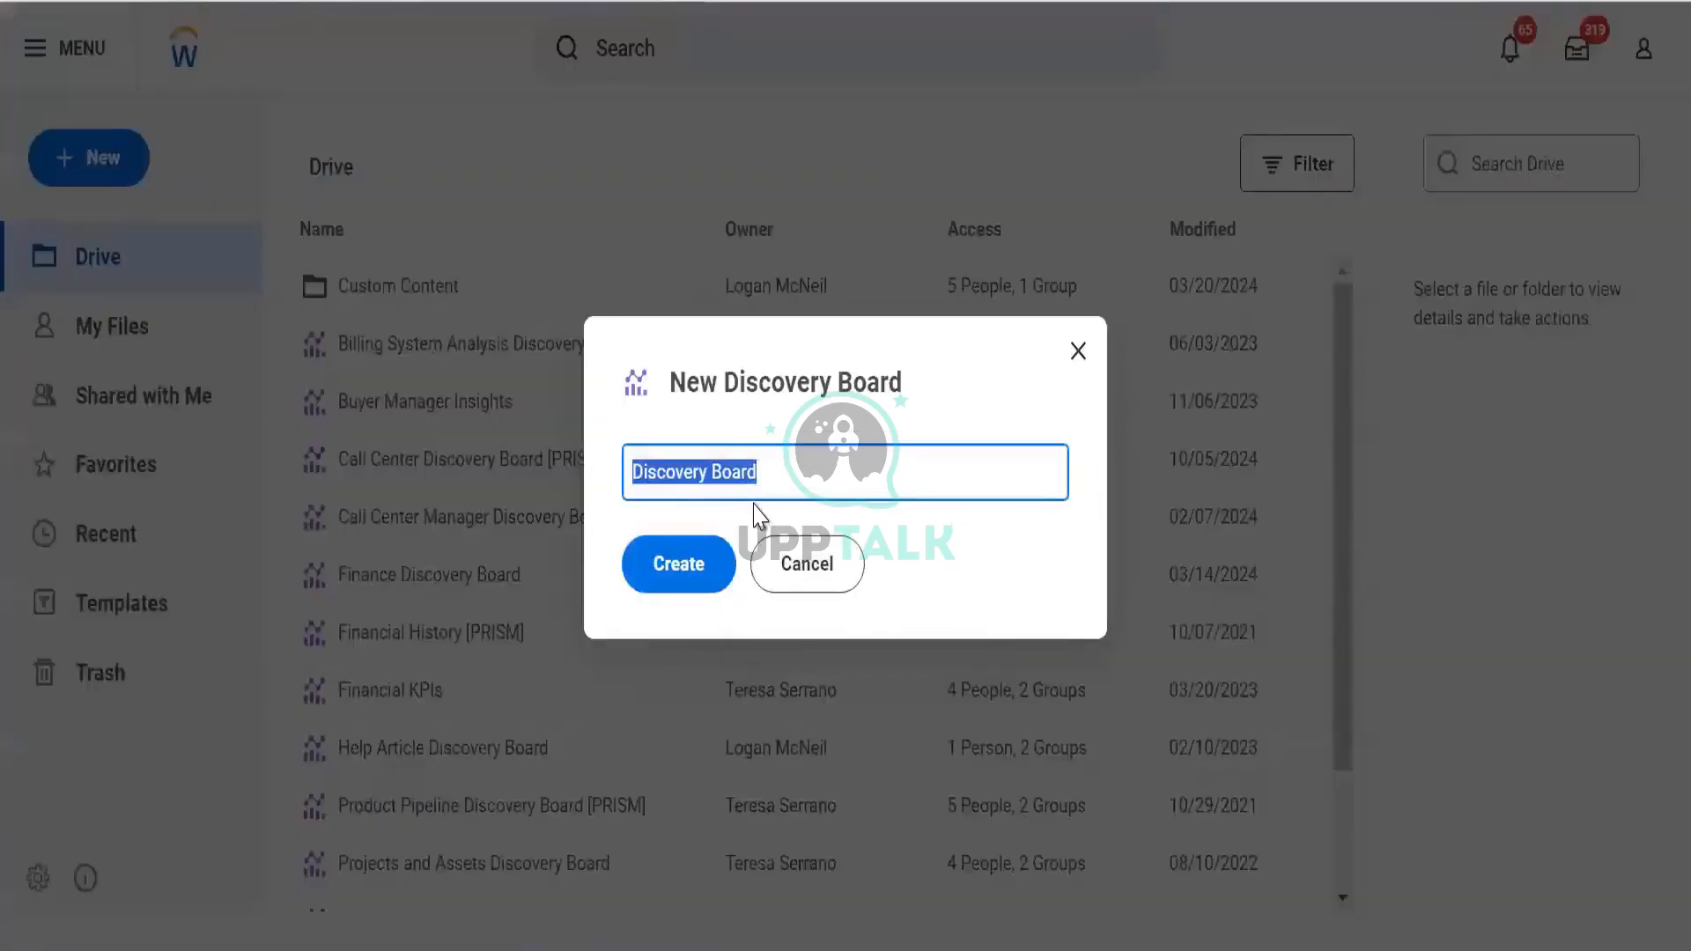
Create the board named 'DV Worker Data Viz.' and collapse the all-data-sources list
text(DV)
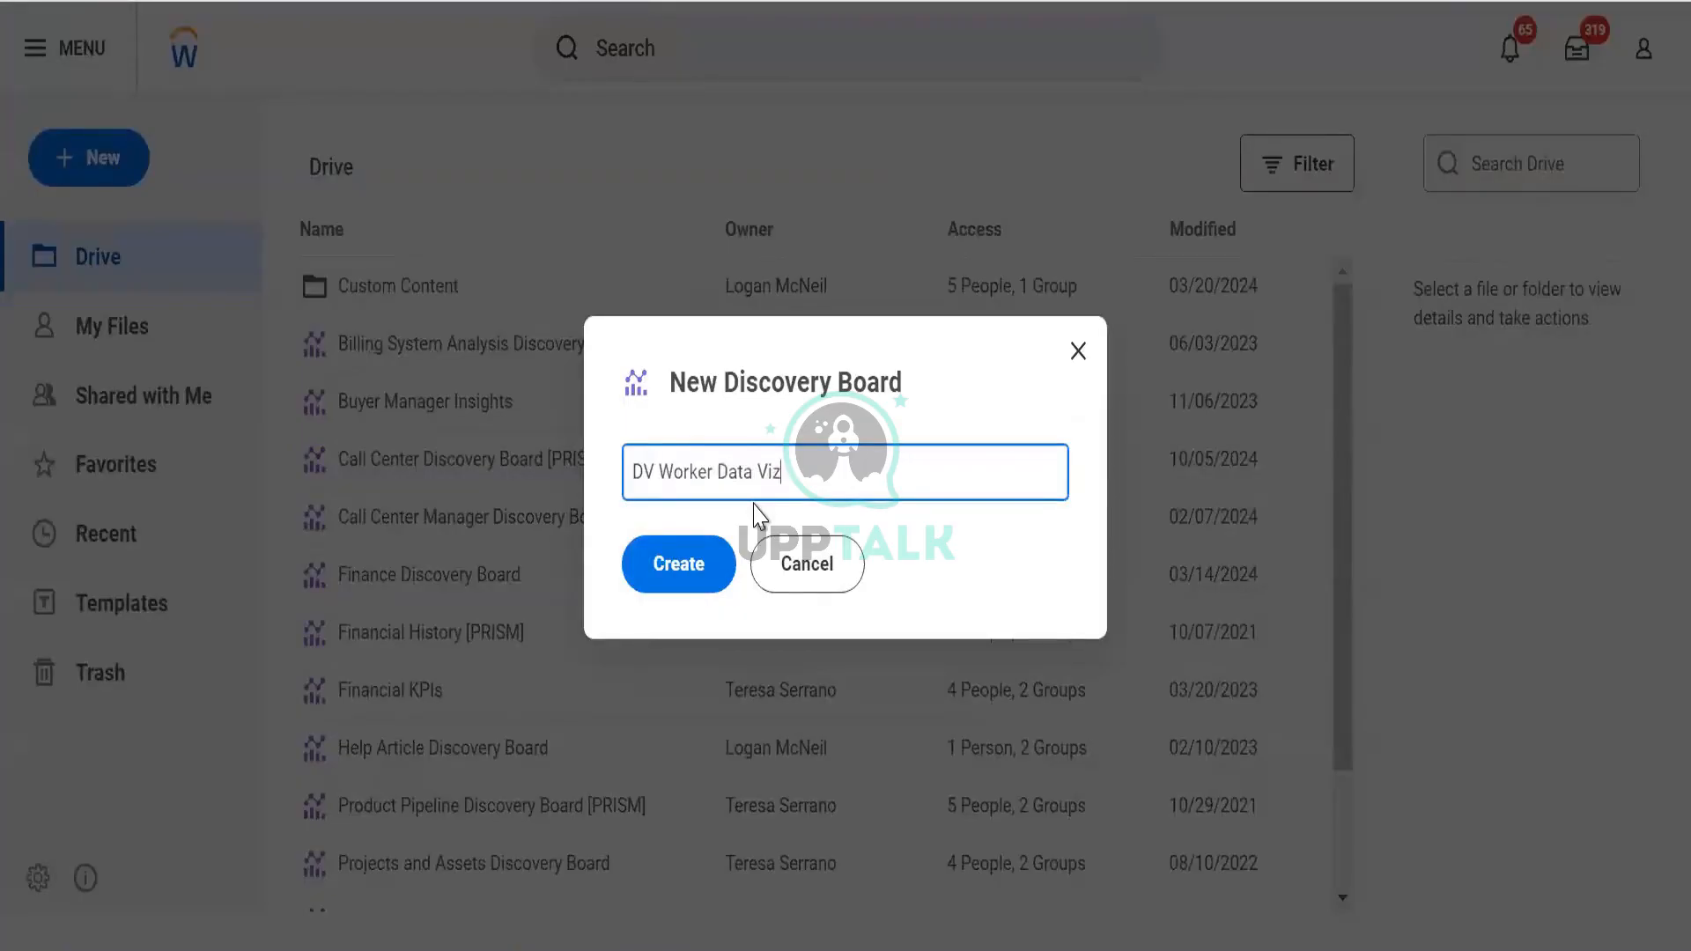
text(Worker Data Viz.)
key(Tab)
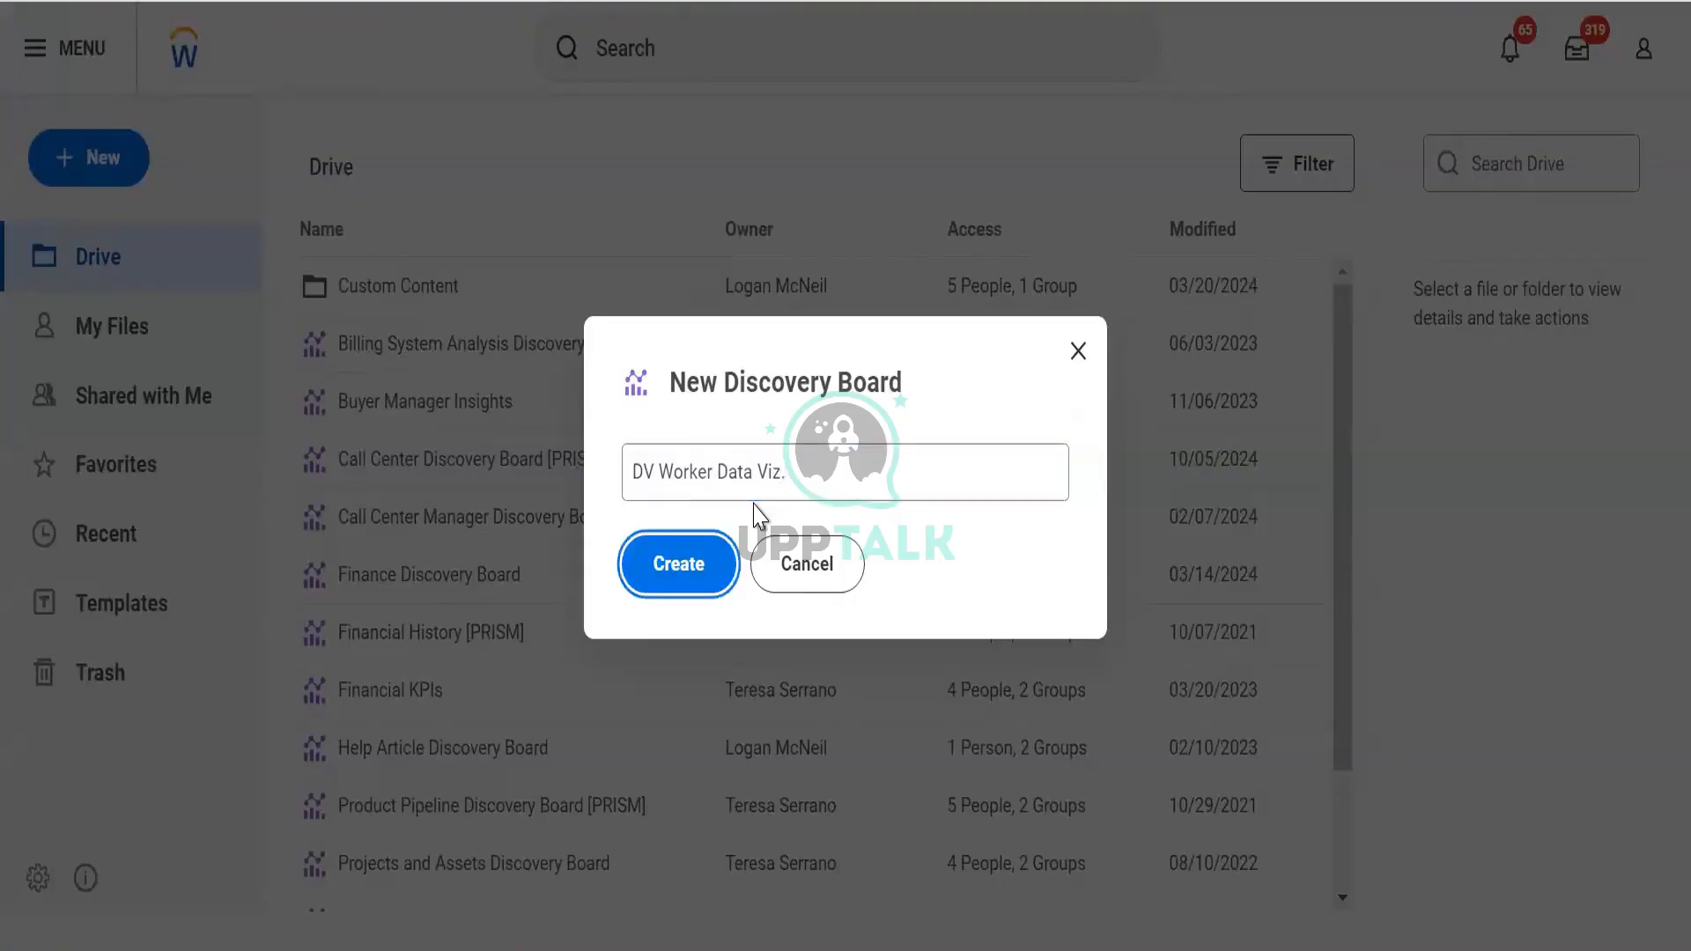
key(Return)
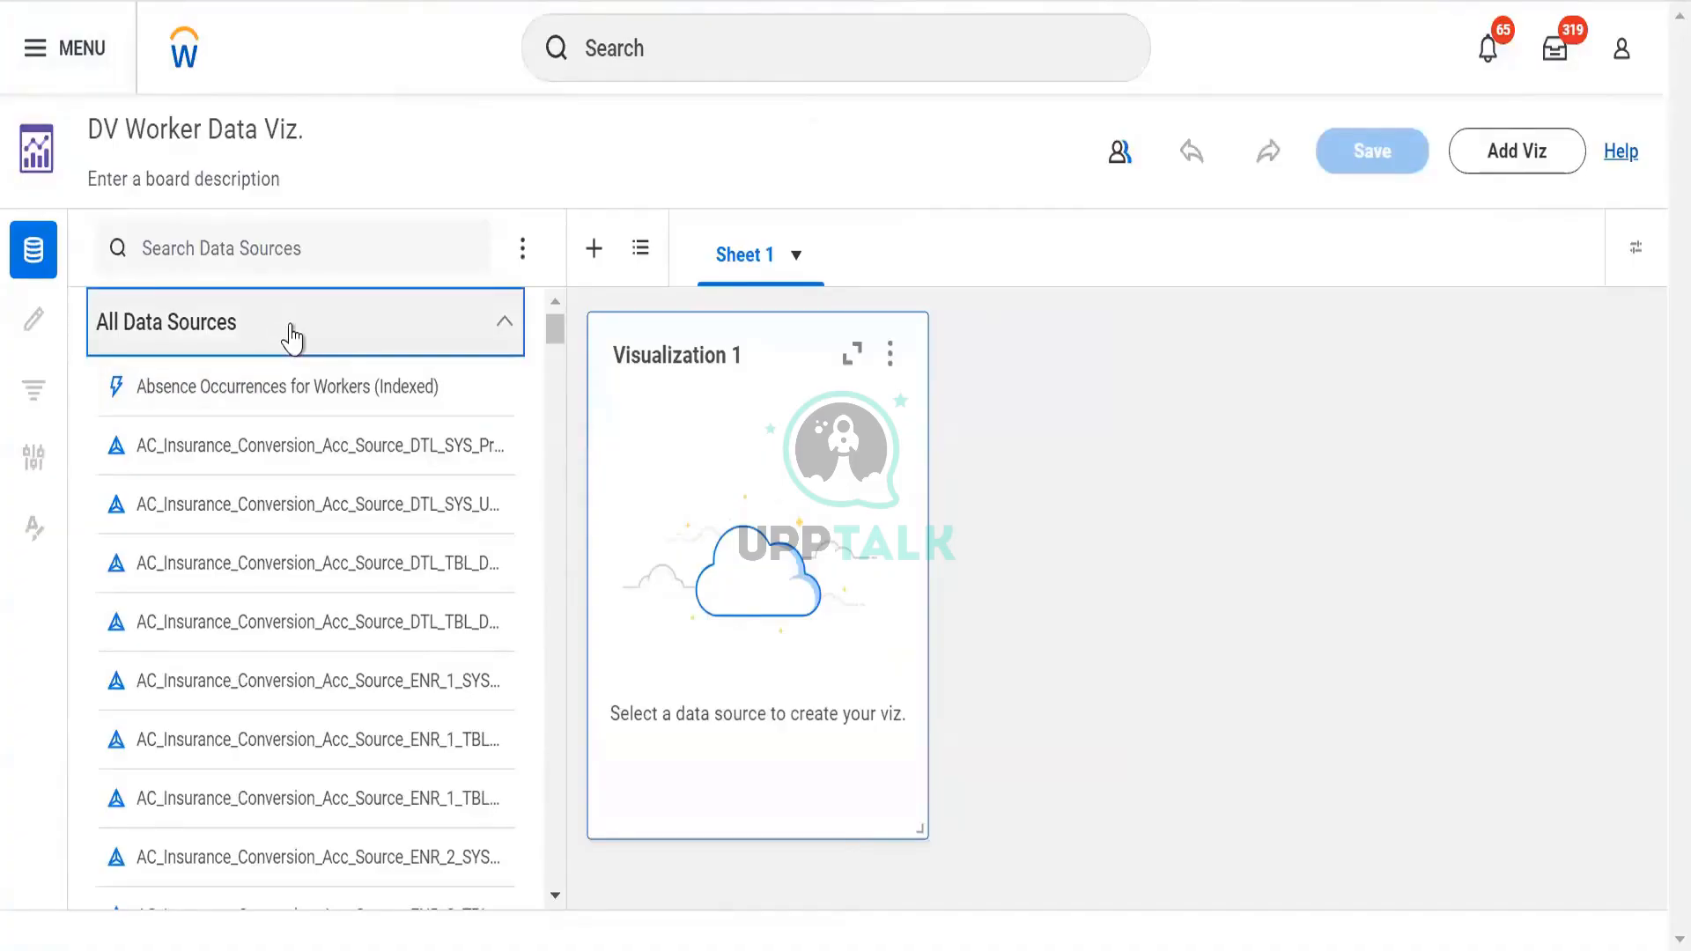
click(332, 348)
Search data sources for 'worker for hcm' and select Workers for HCM Reporting as the source
click(291, 293)
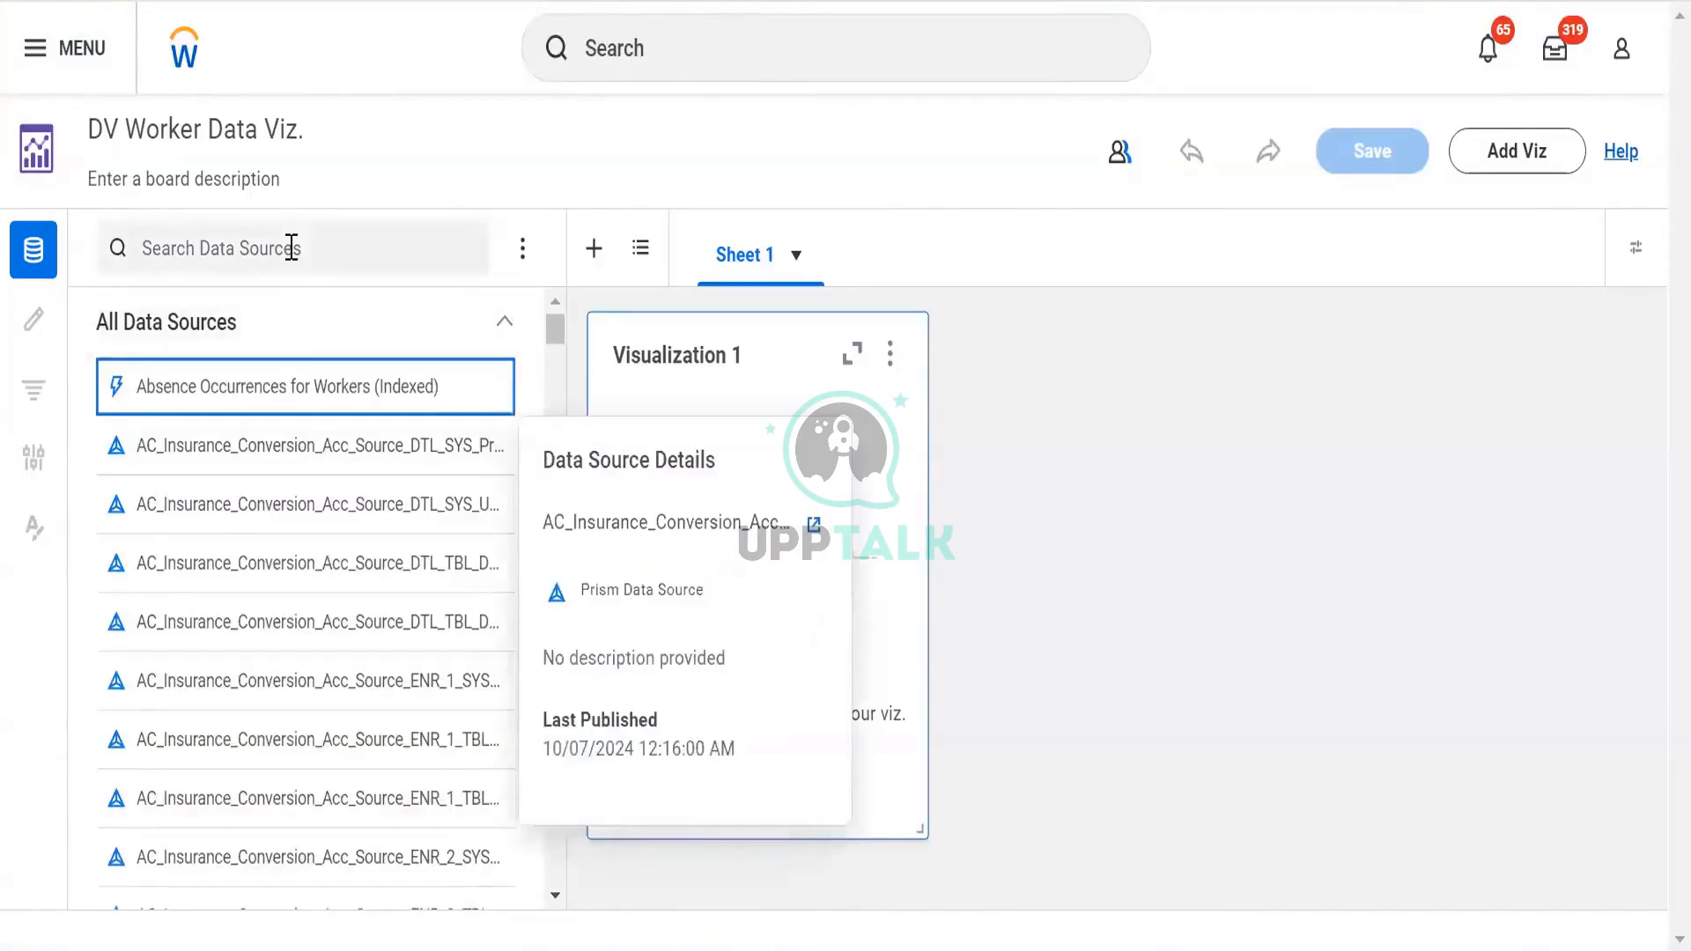
click(291, 248)
text(worker)
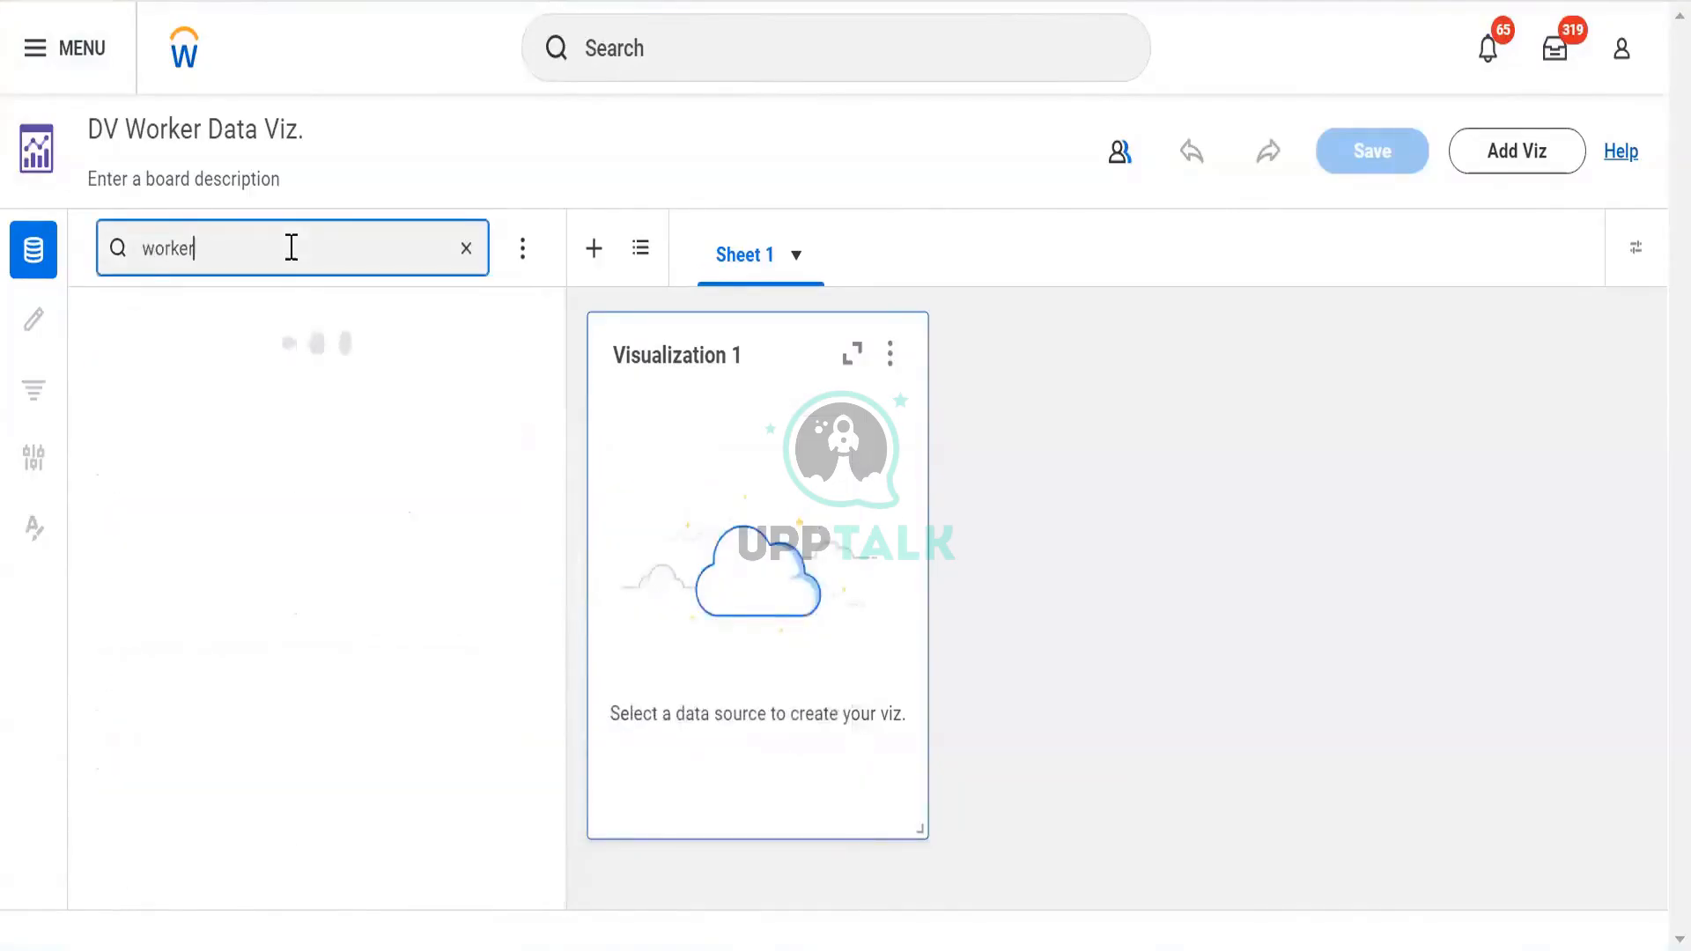
text( for hcm)
click(356, 330)
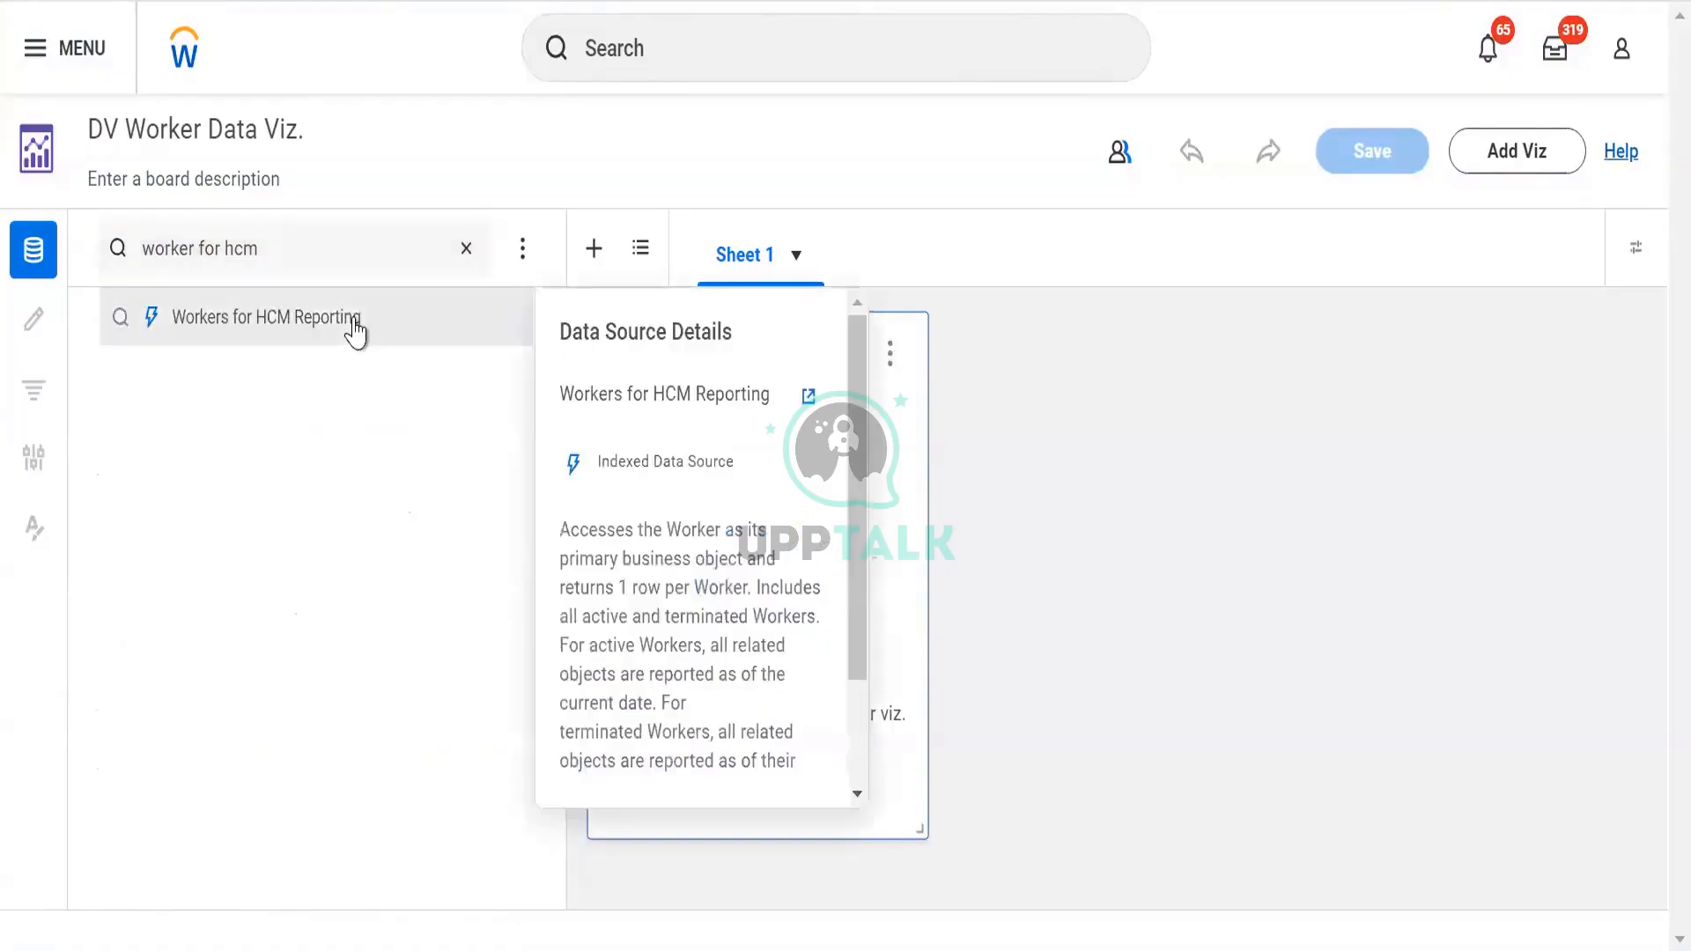
click(356, 333)
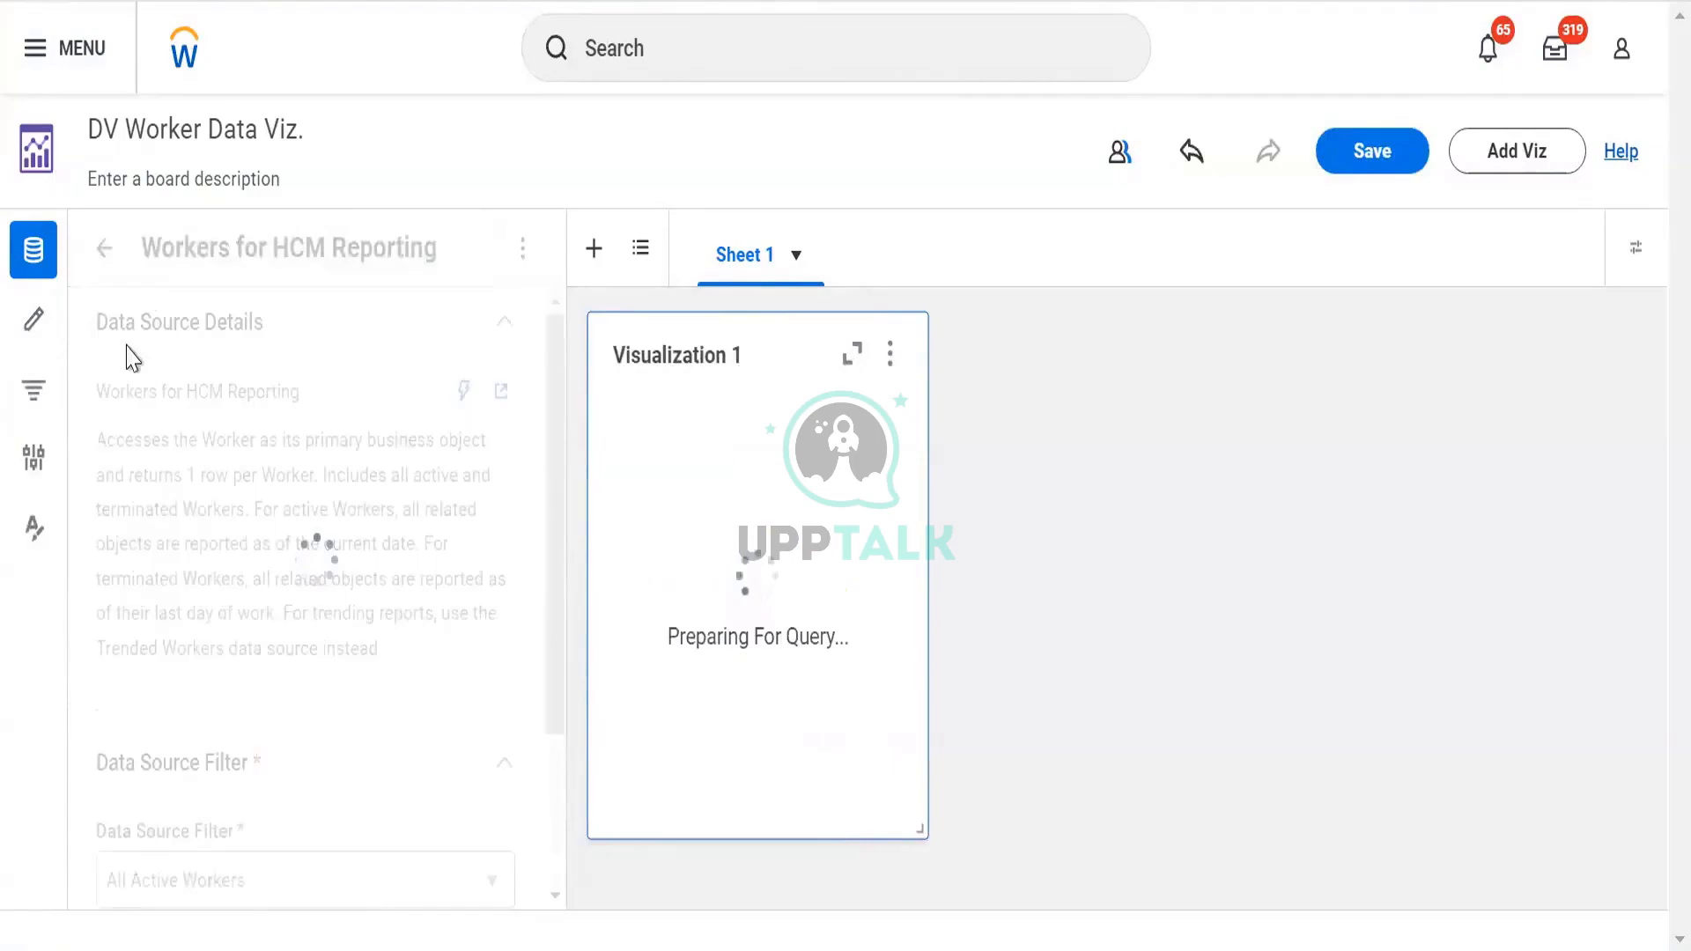
scroll(200, 434, down, 3)
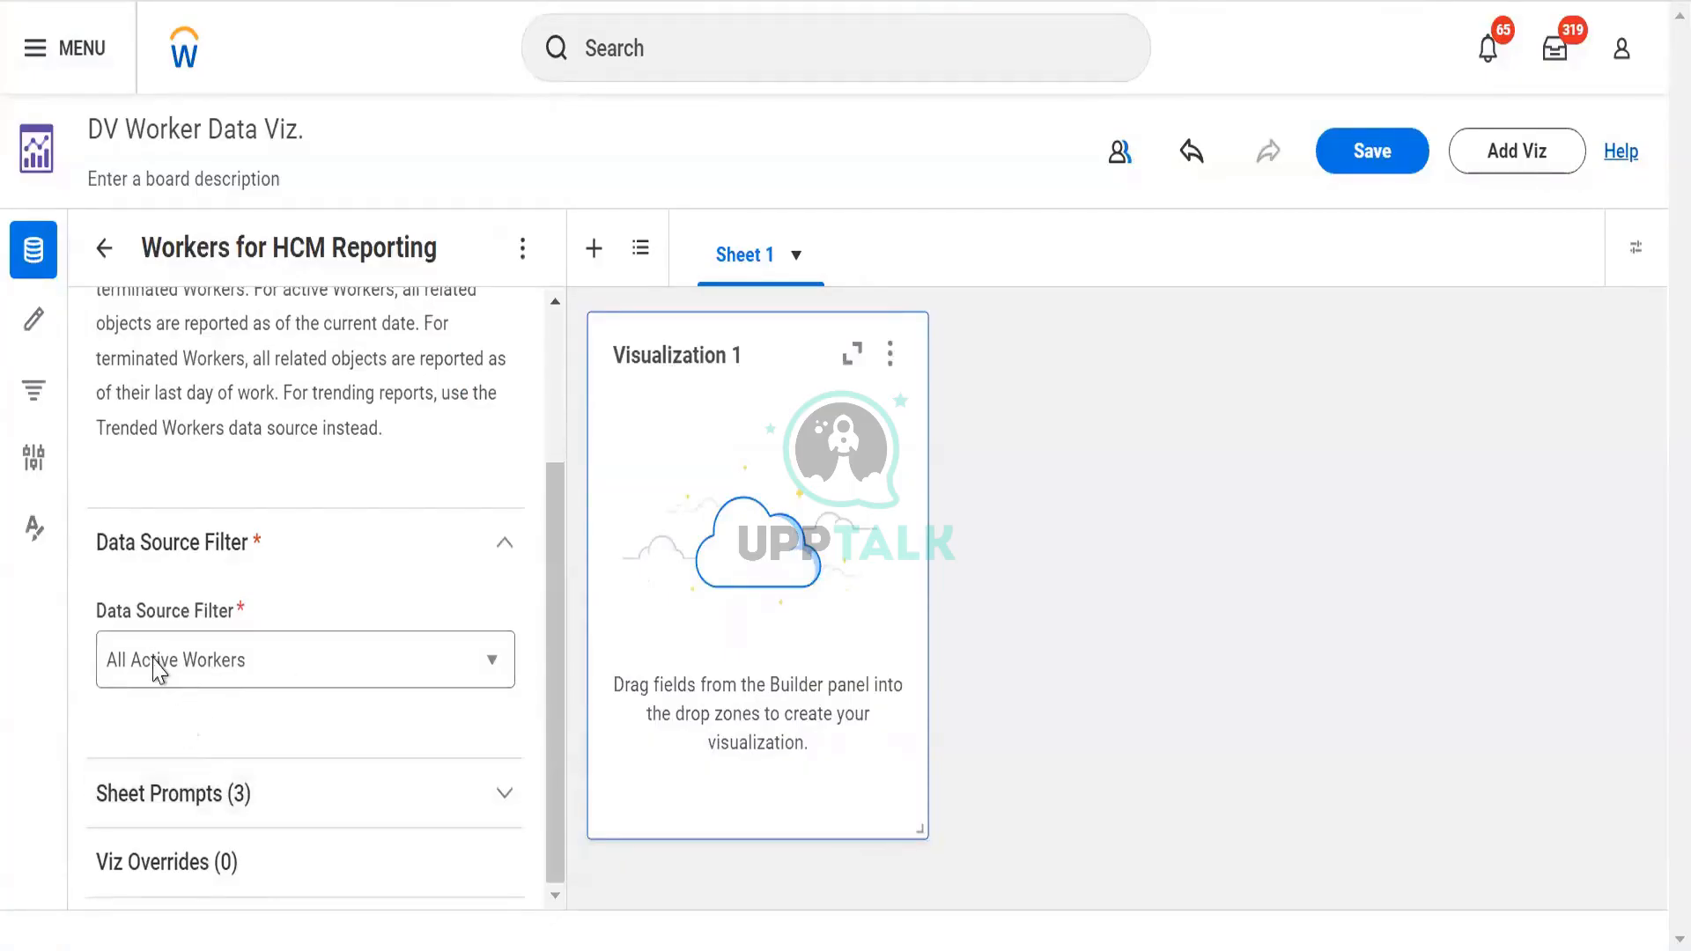
scroll(176, 511, up, 3)
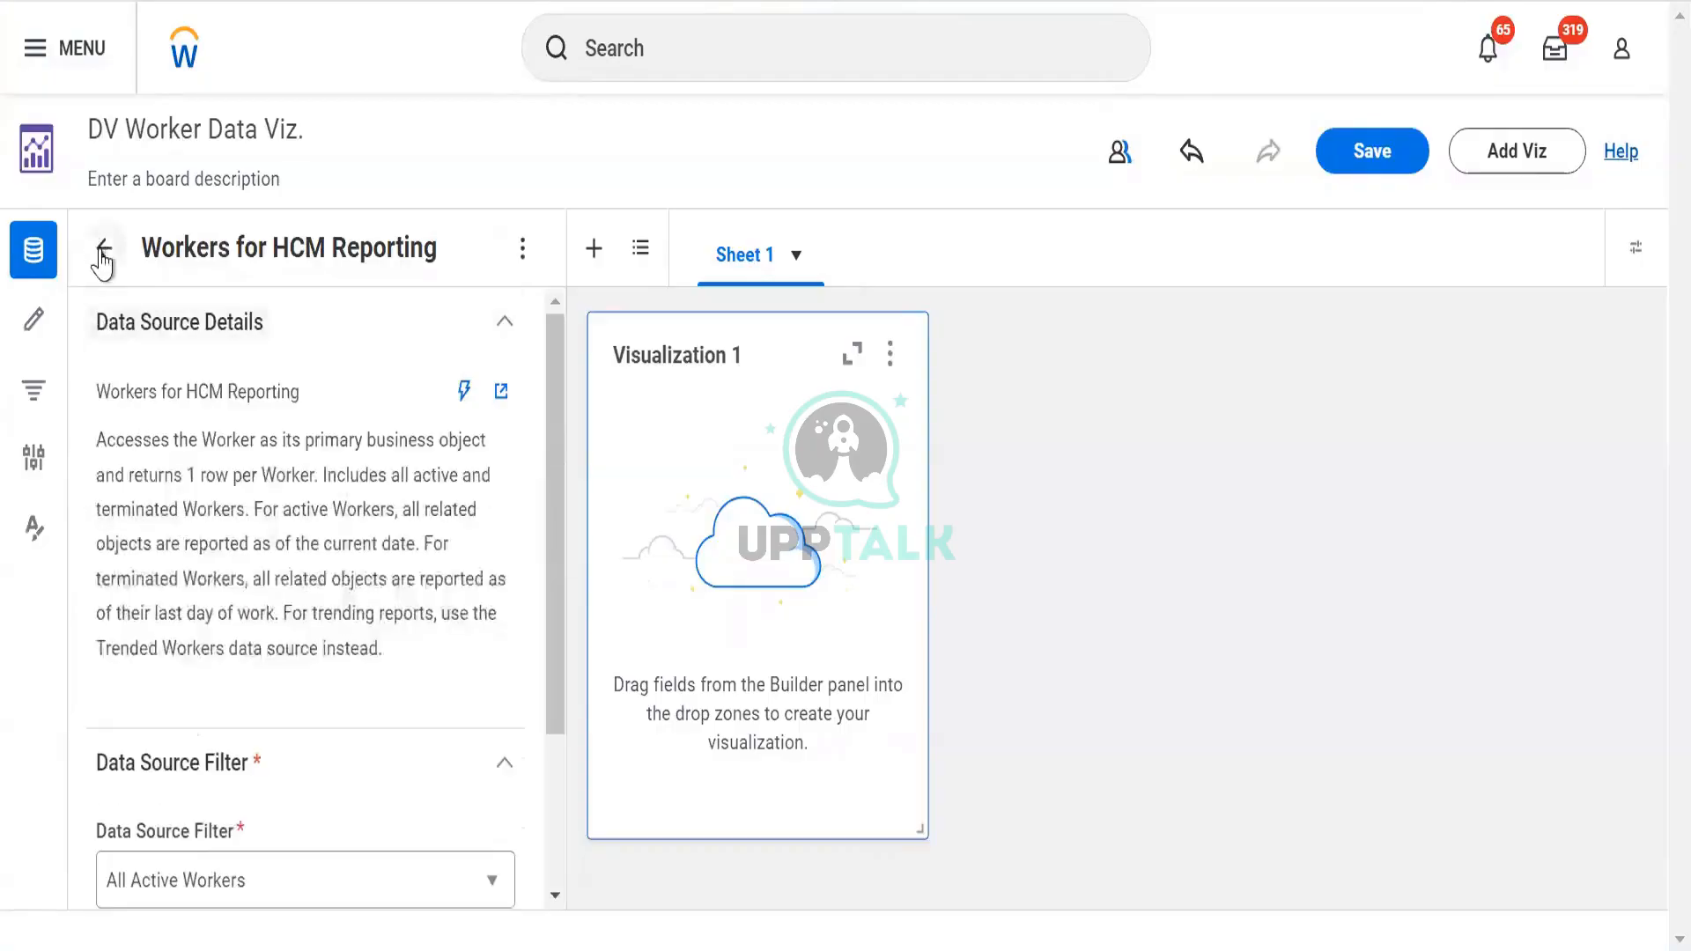
click(103, 250)
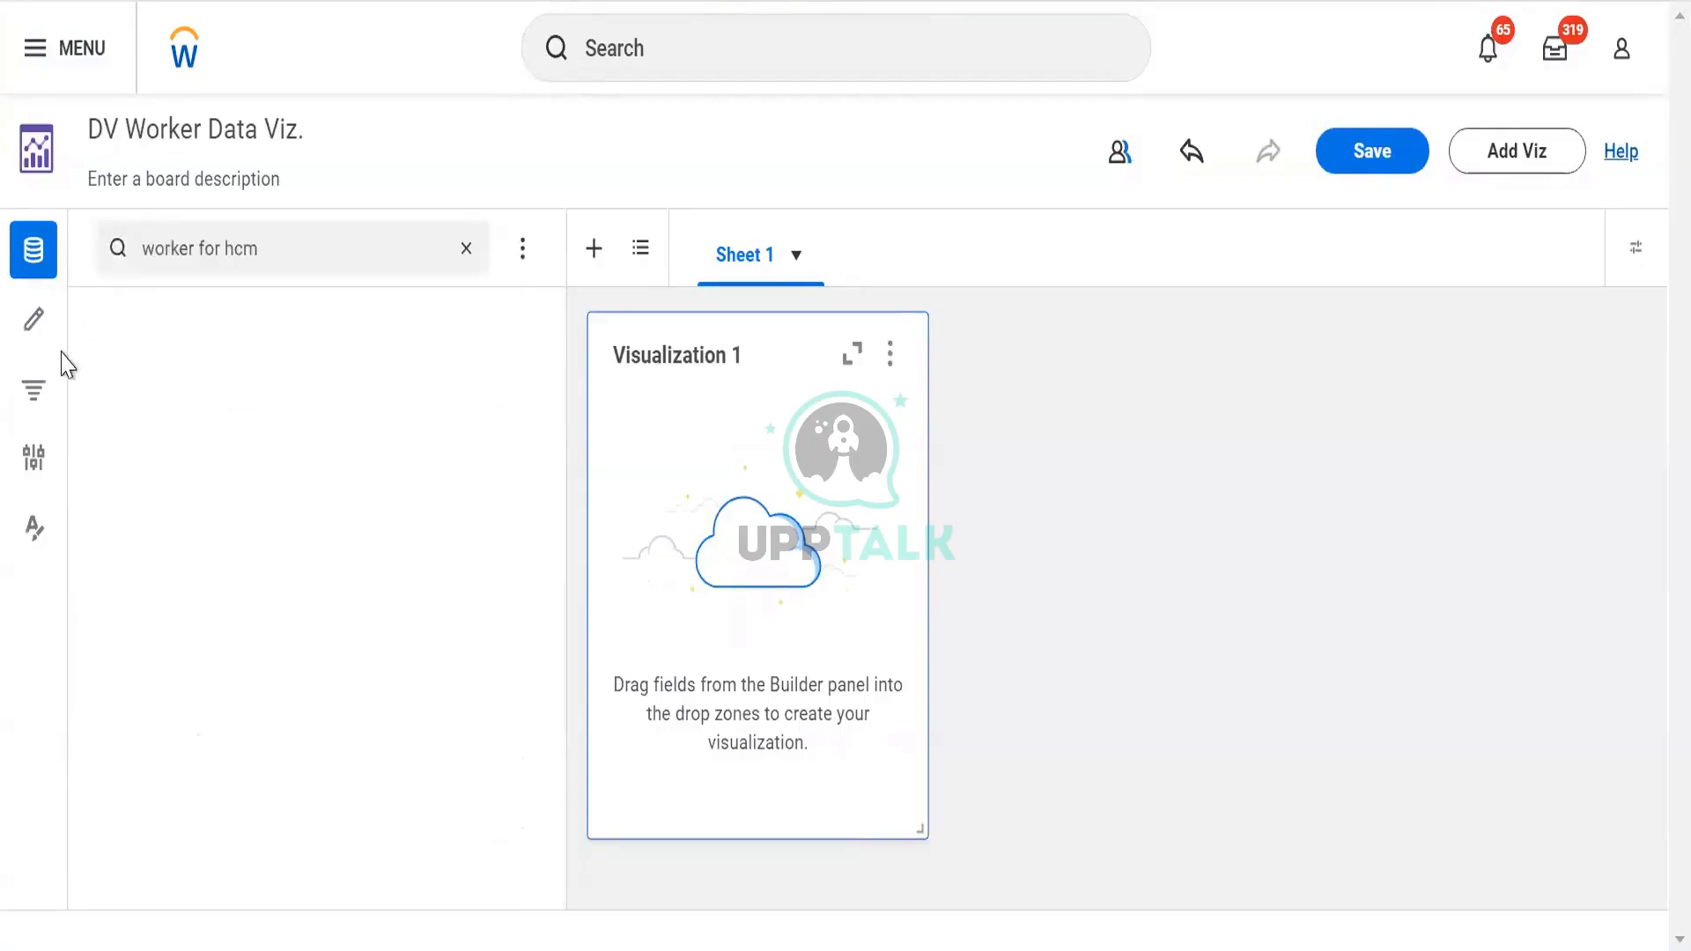
click(208, 333)
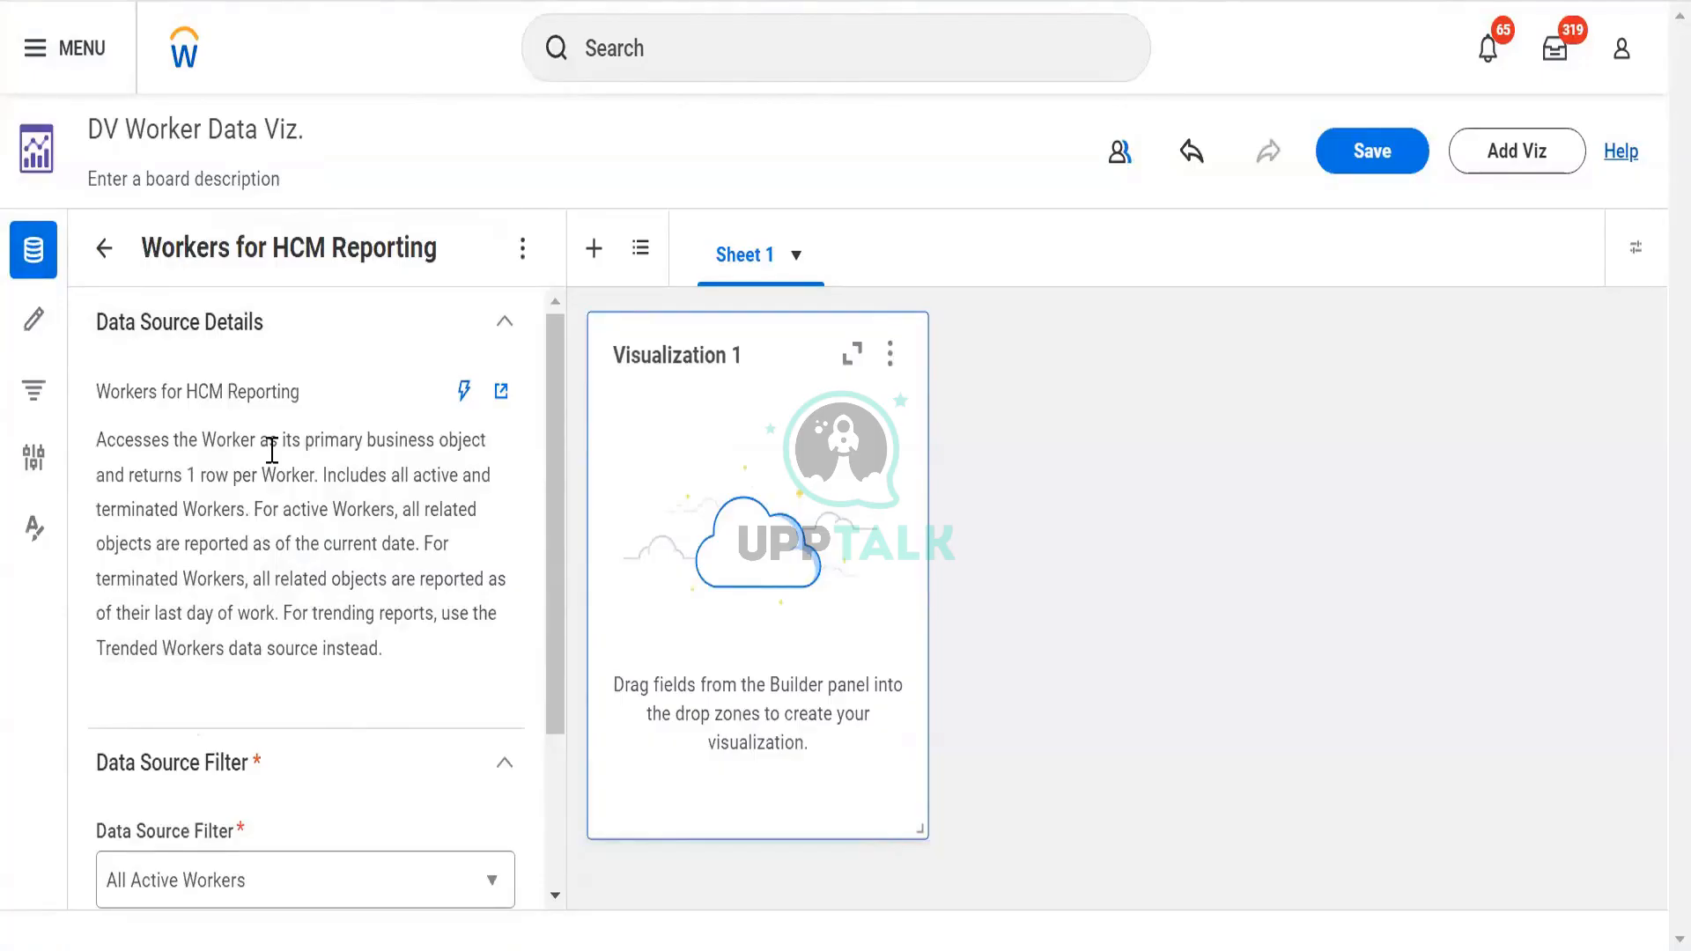
Show the Builder Panel field list and expand the Talent field category
click(35, 322)
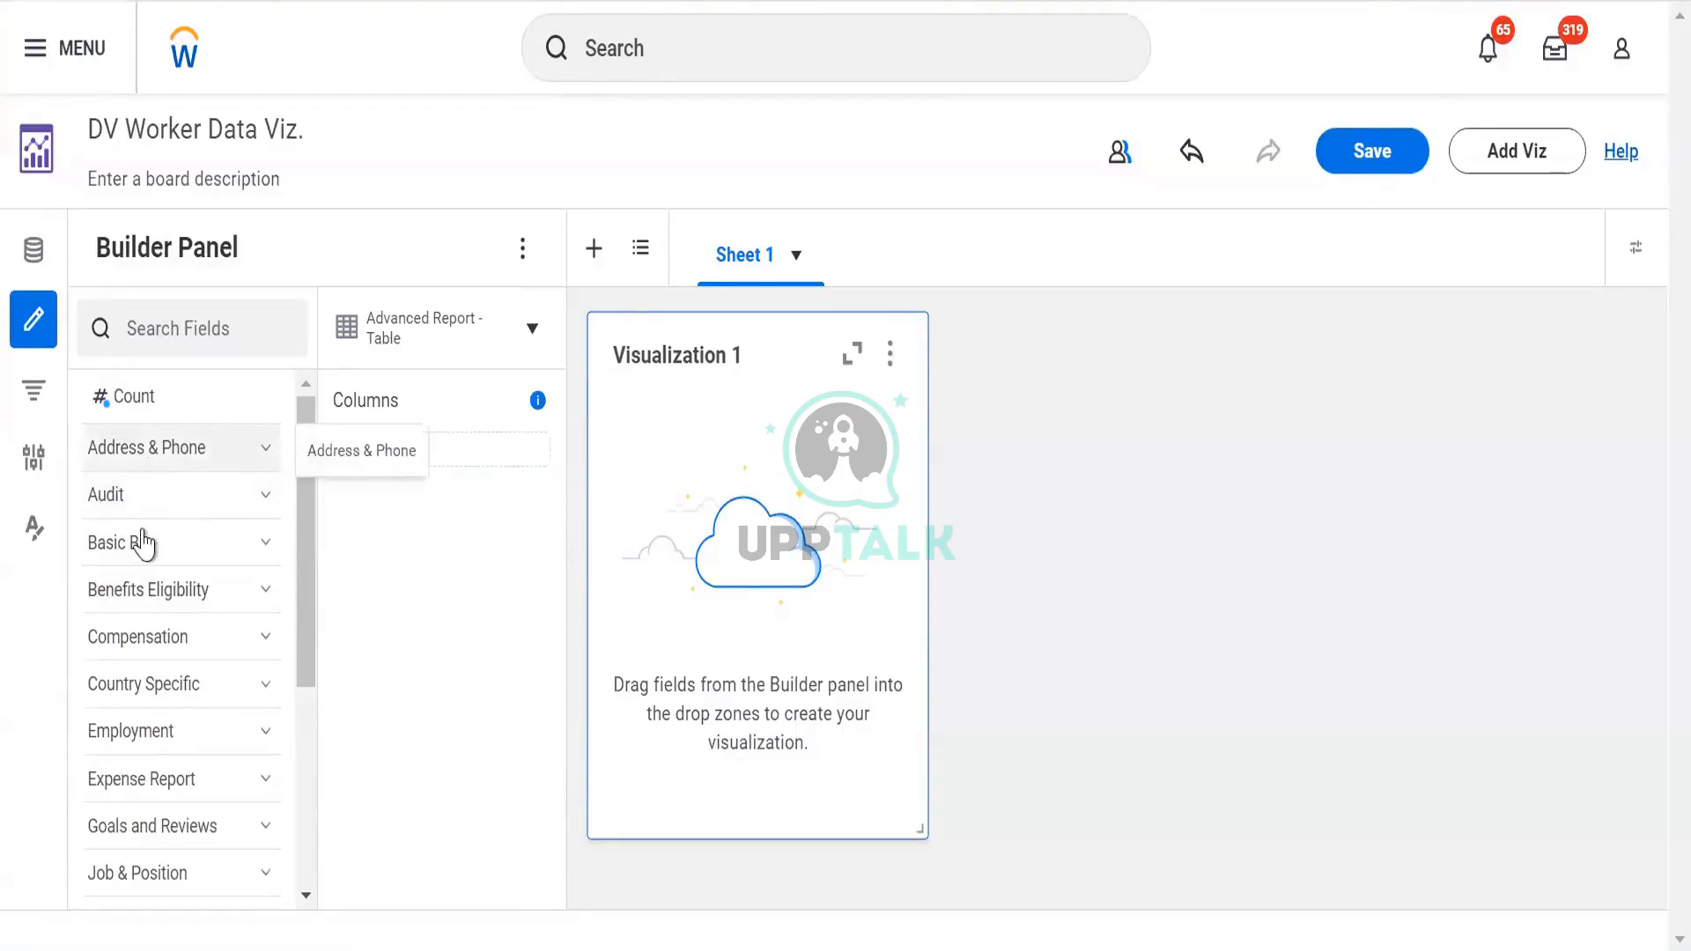
scroll(155, 638, down, 4)
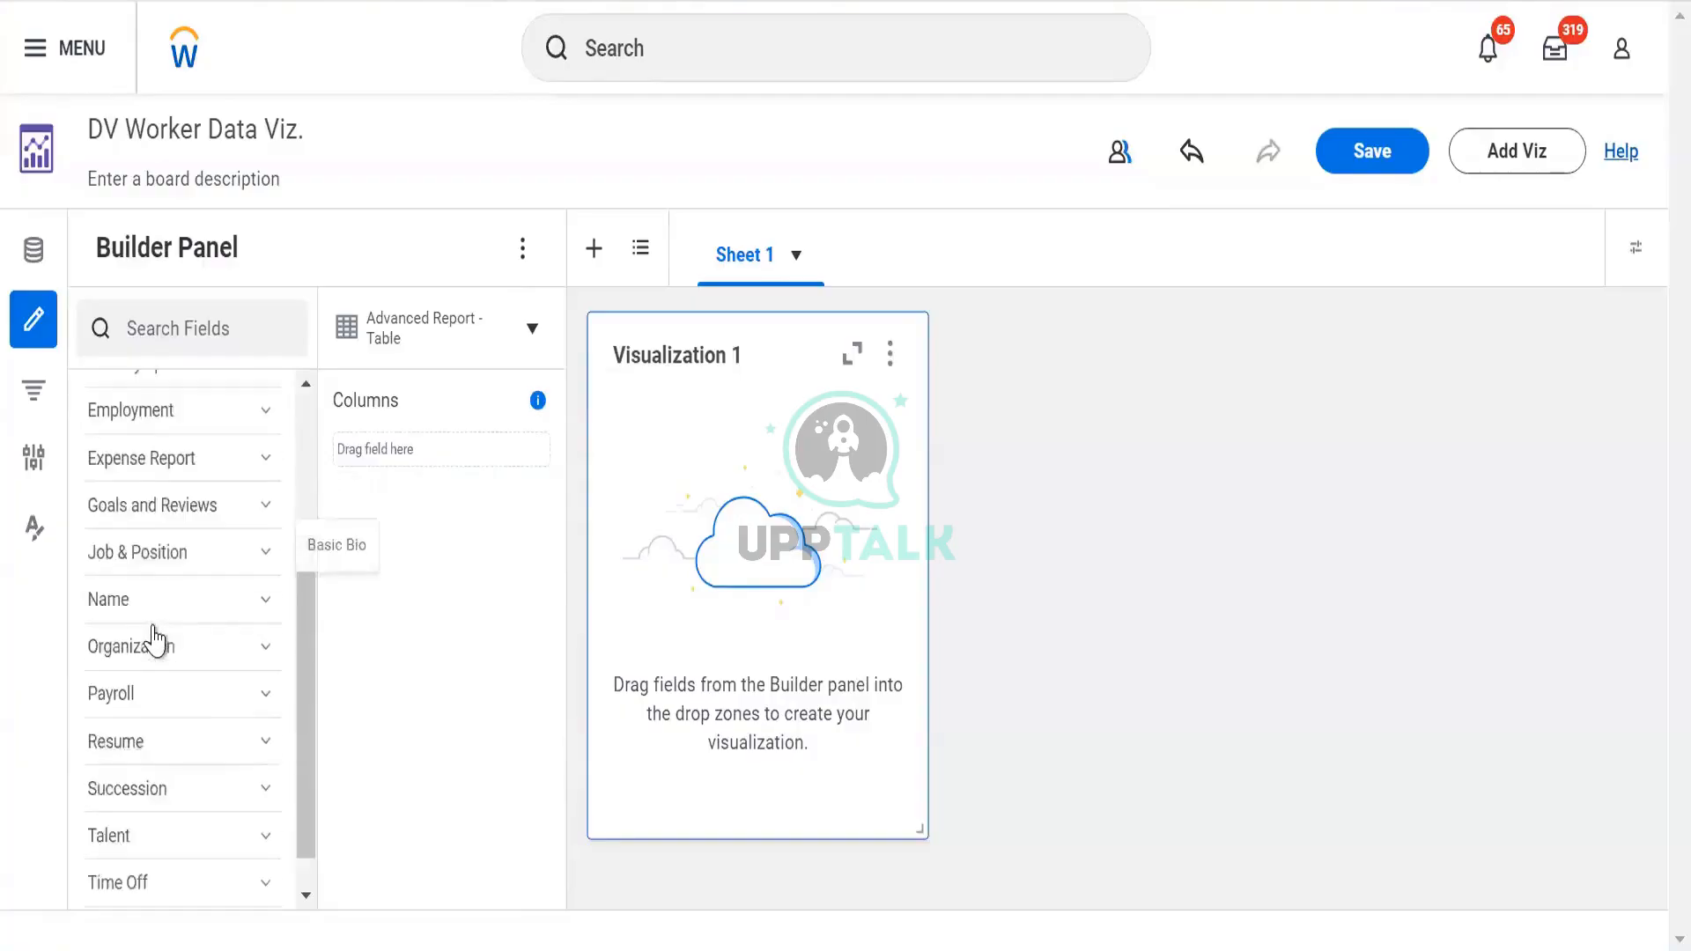
scroll(164, 713, up, 4)
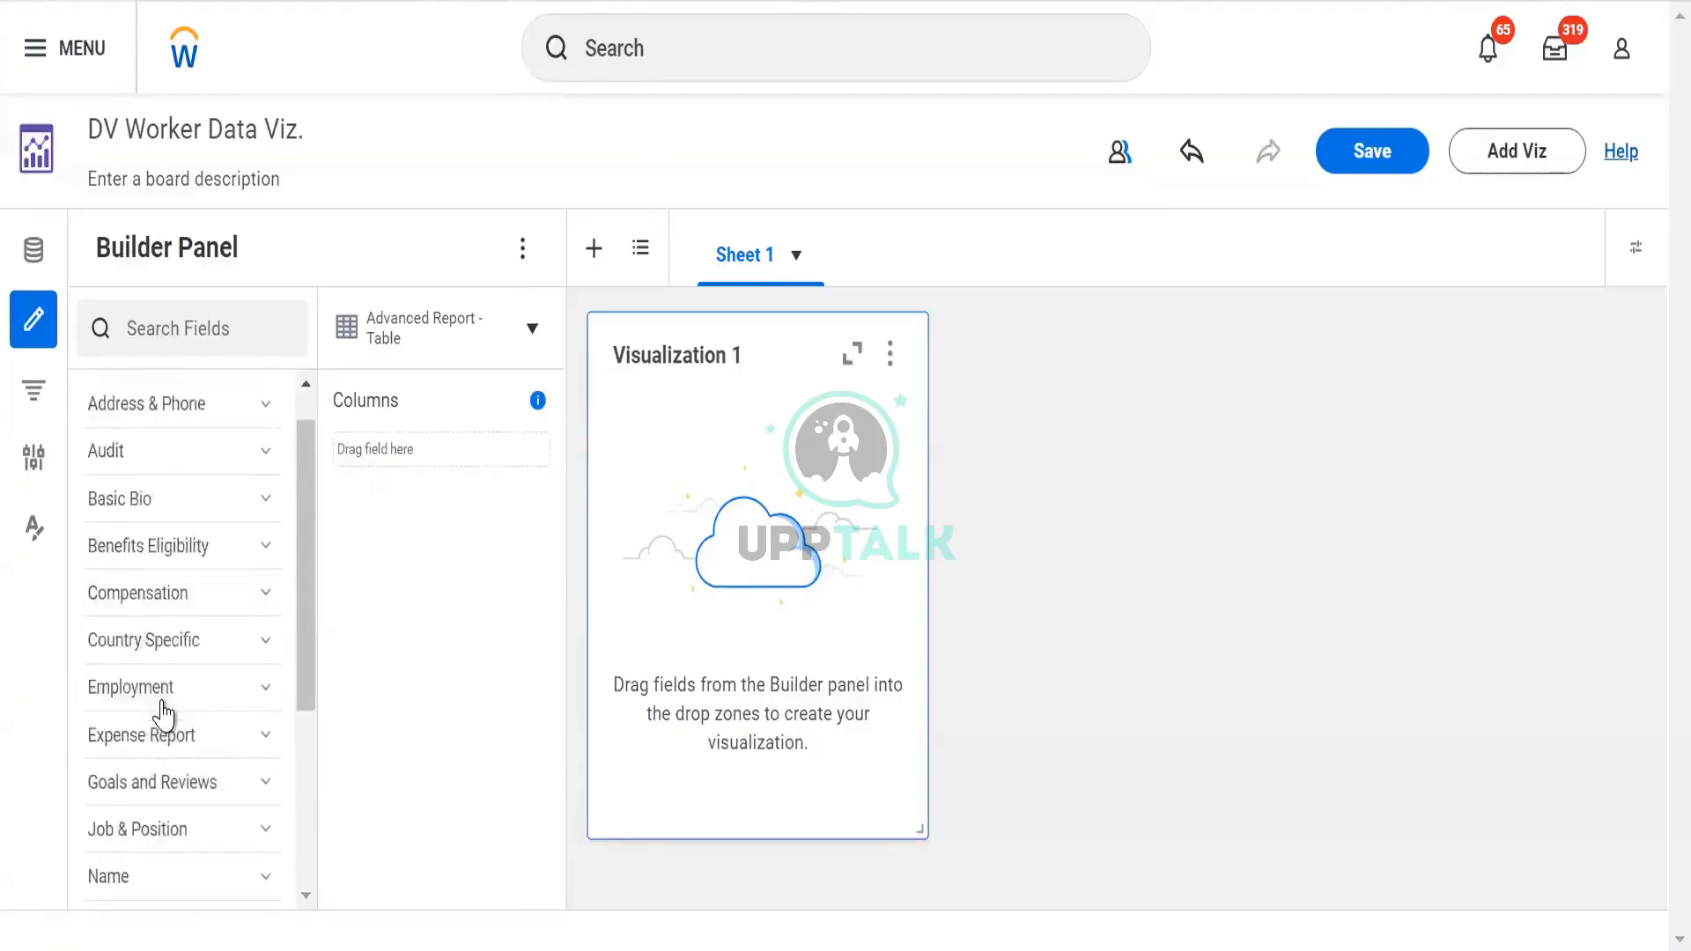
scroll(163, 715, up, 1)
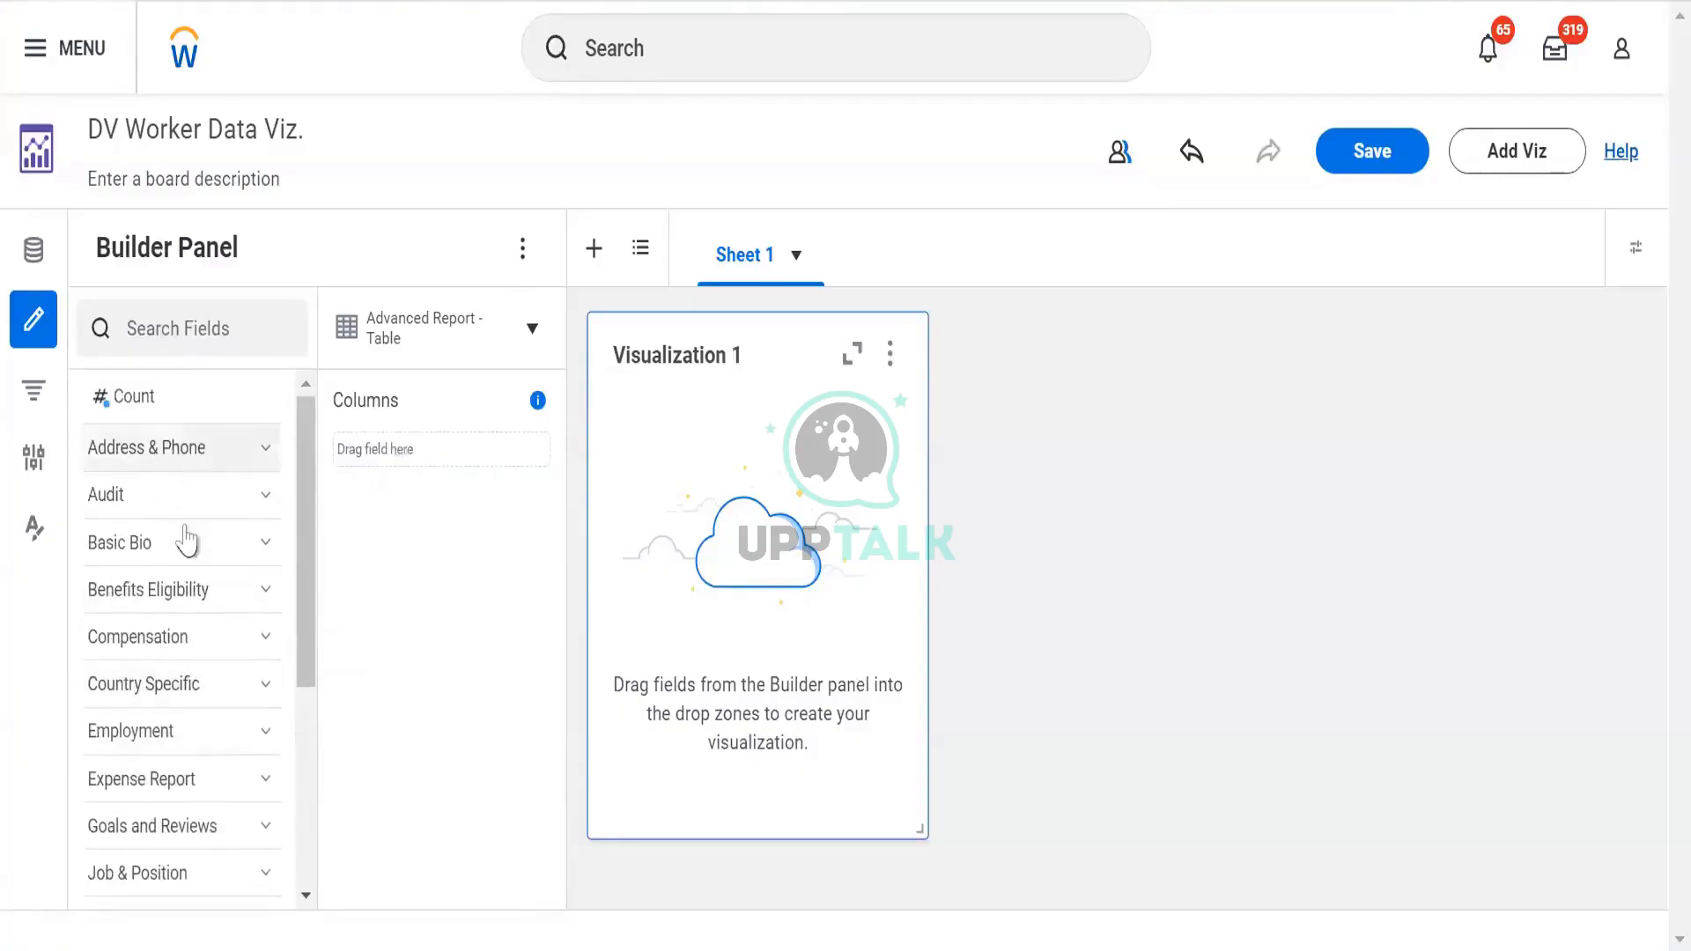
scroll(220, 652, down, 5)
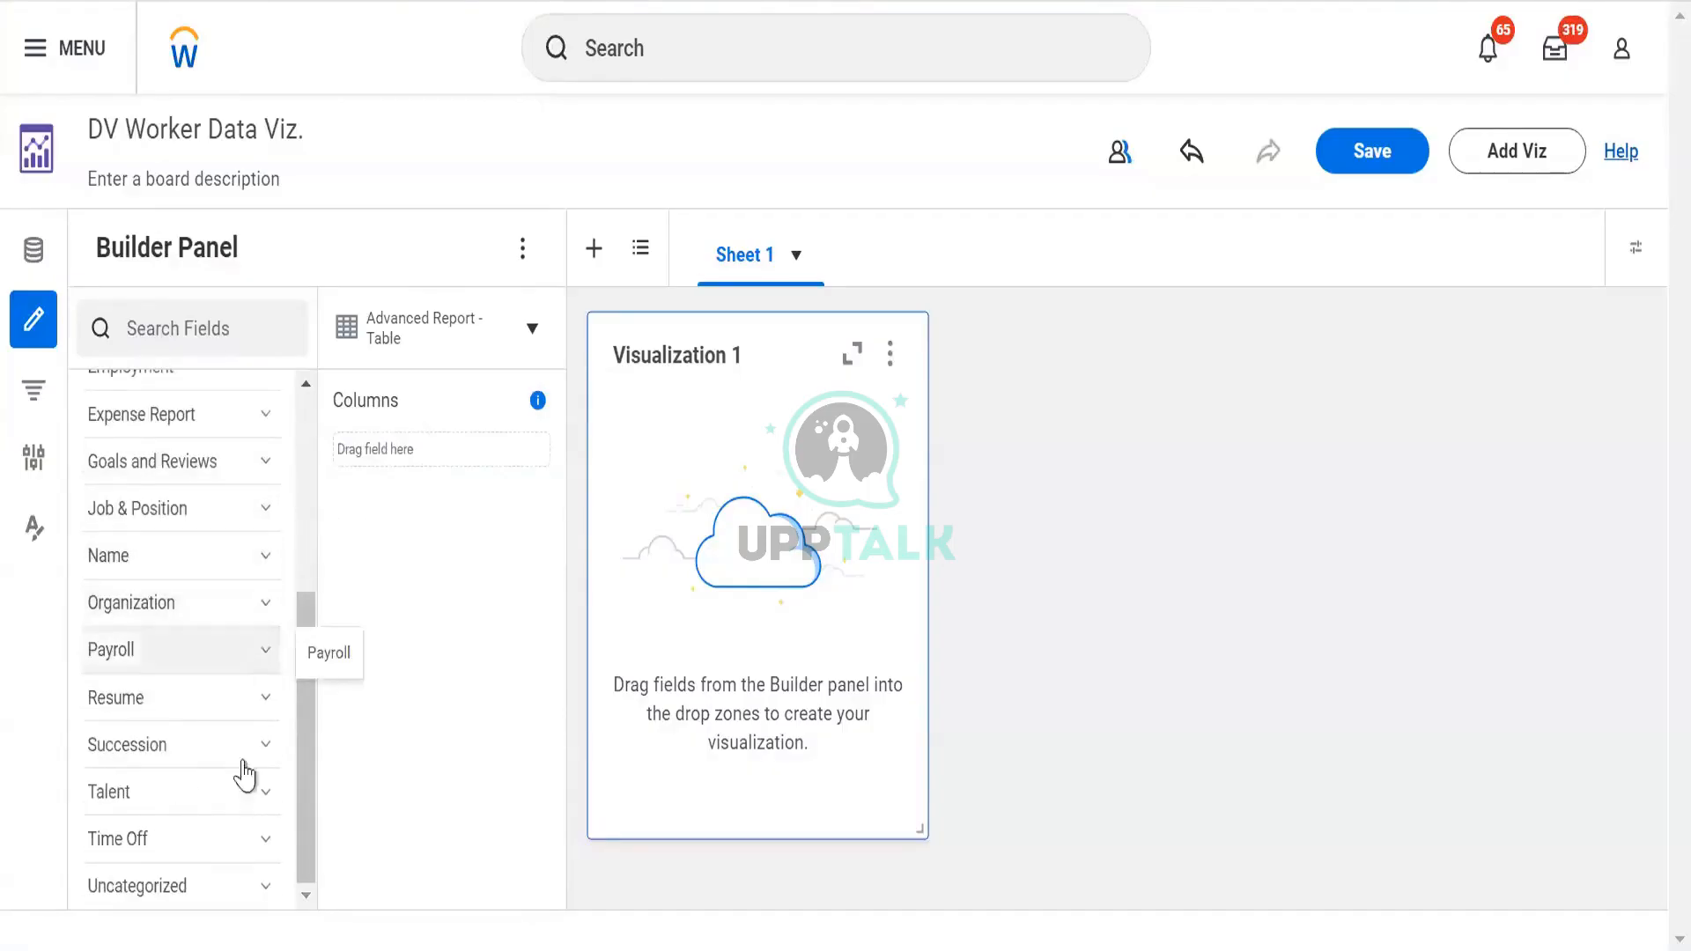
click(252, 791)
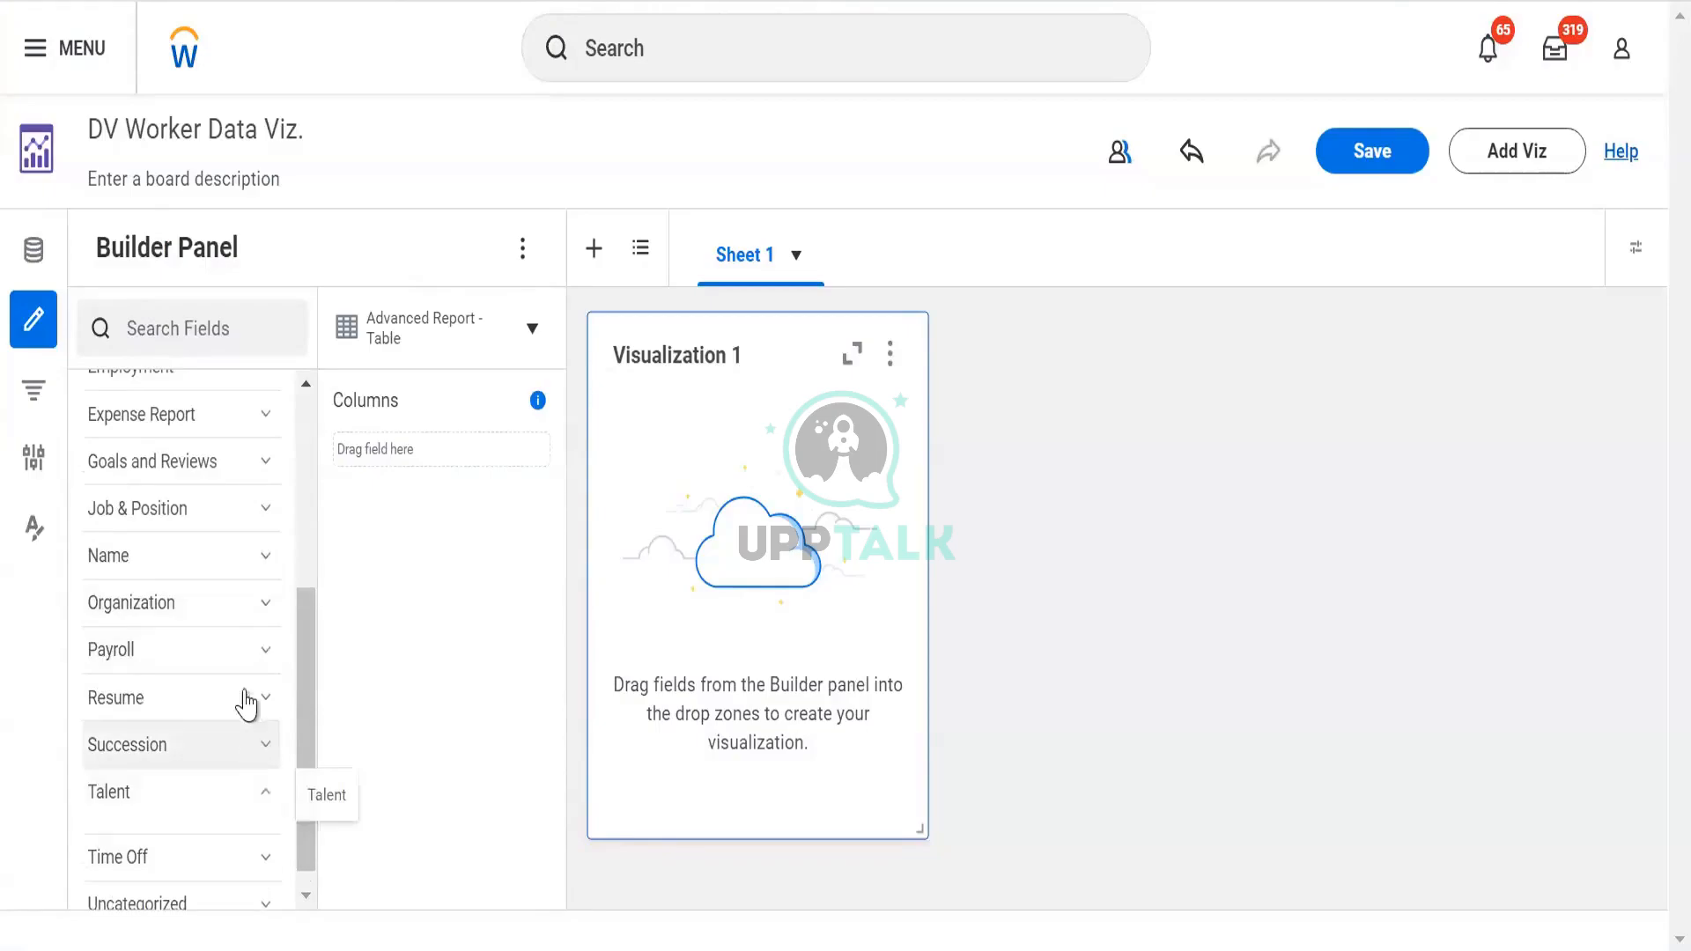
Expand the Address & Phone group to reveal Work Address - Country
scroll(181, 634, down, 2)
scroll(167, 631, down, 5)
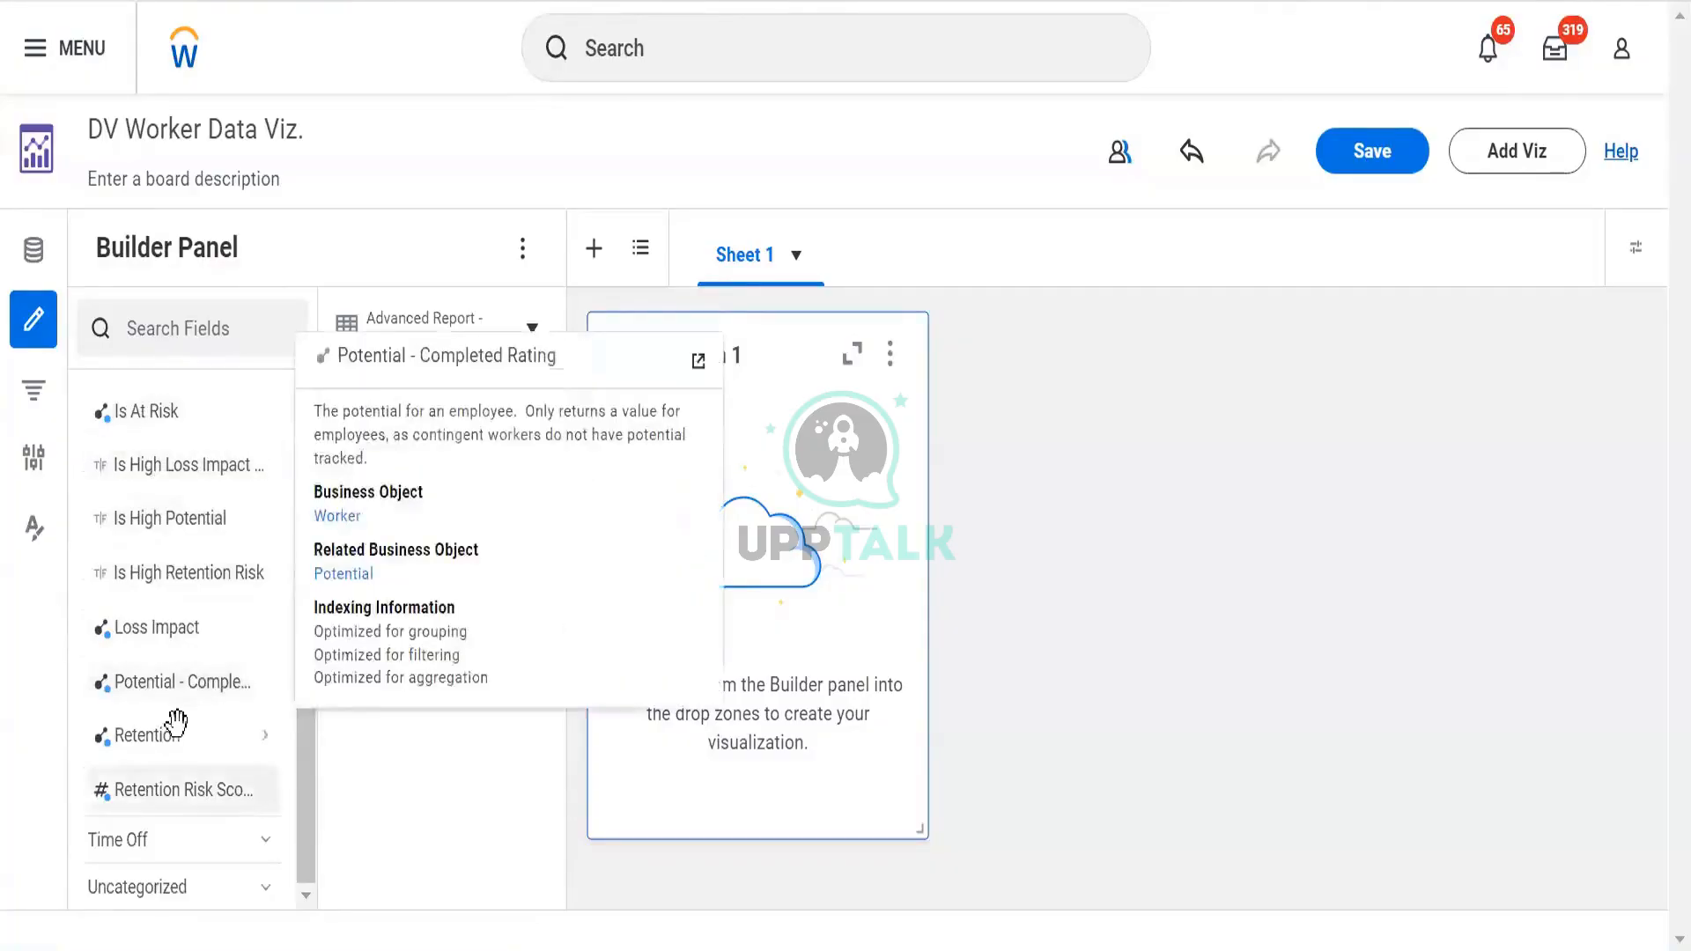
scroll(176, 731, up, 3)
scroll(216, 608, up, 5)
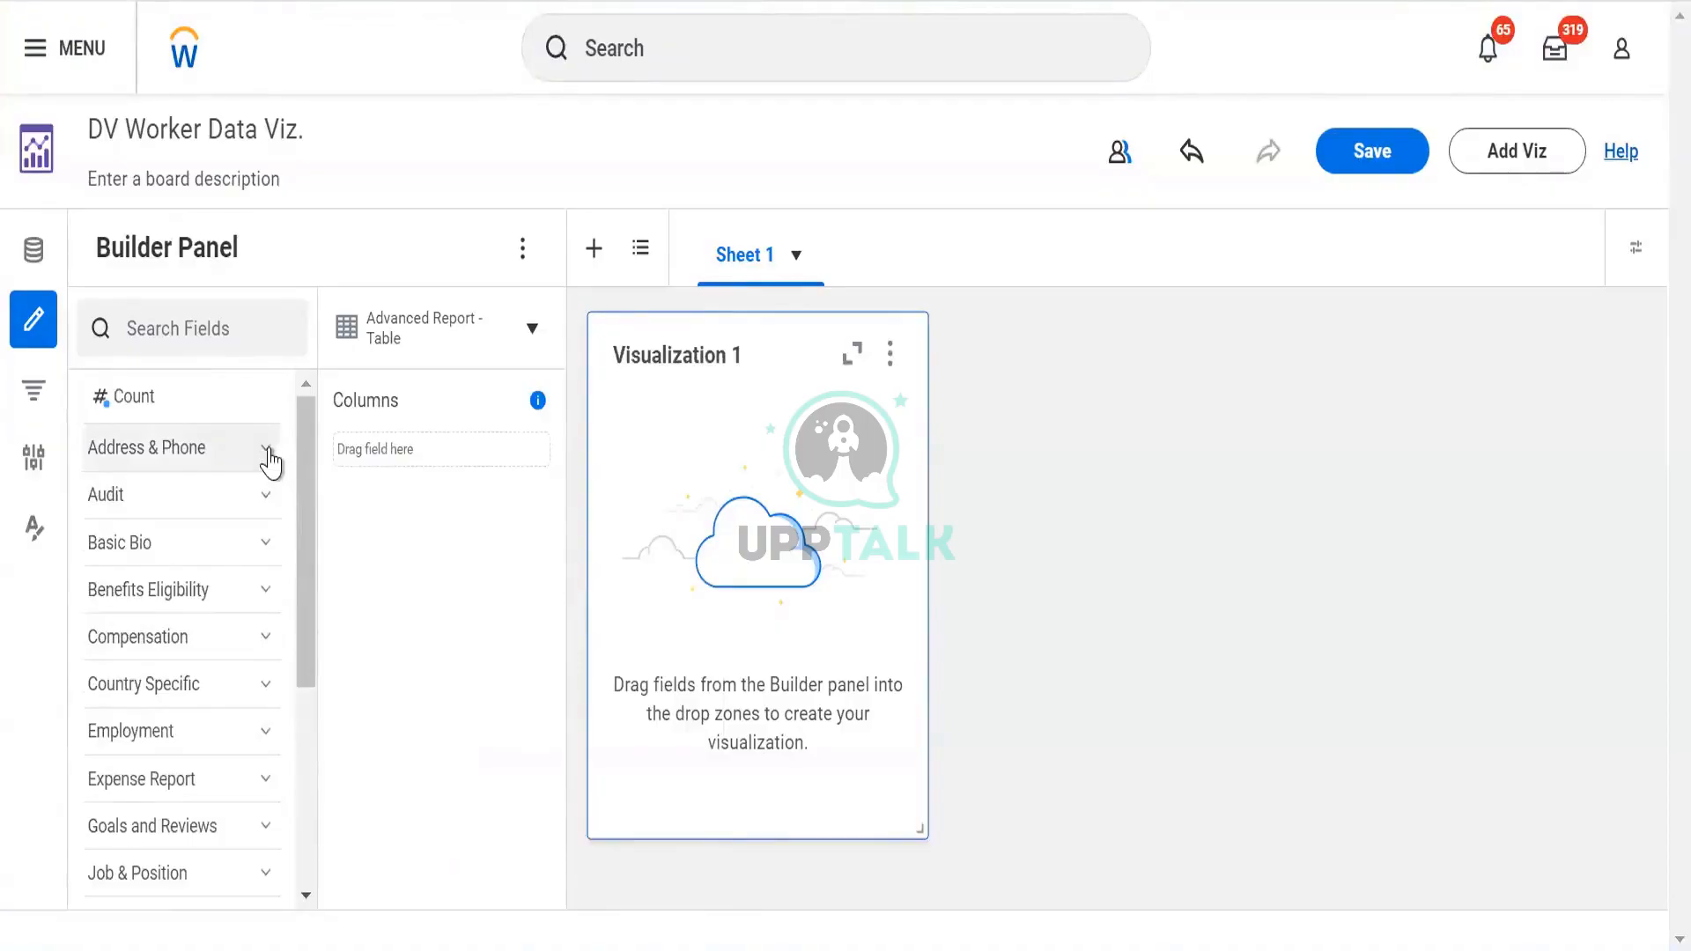
click(266, 453)
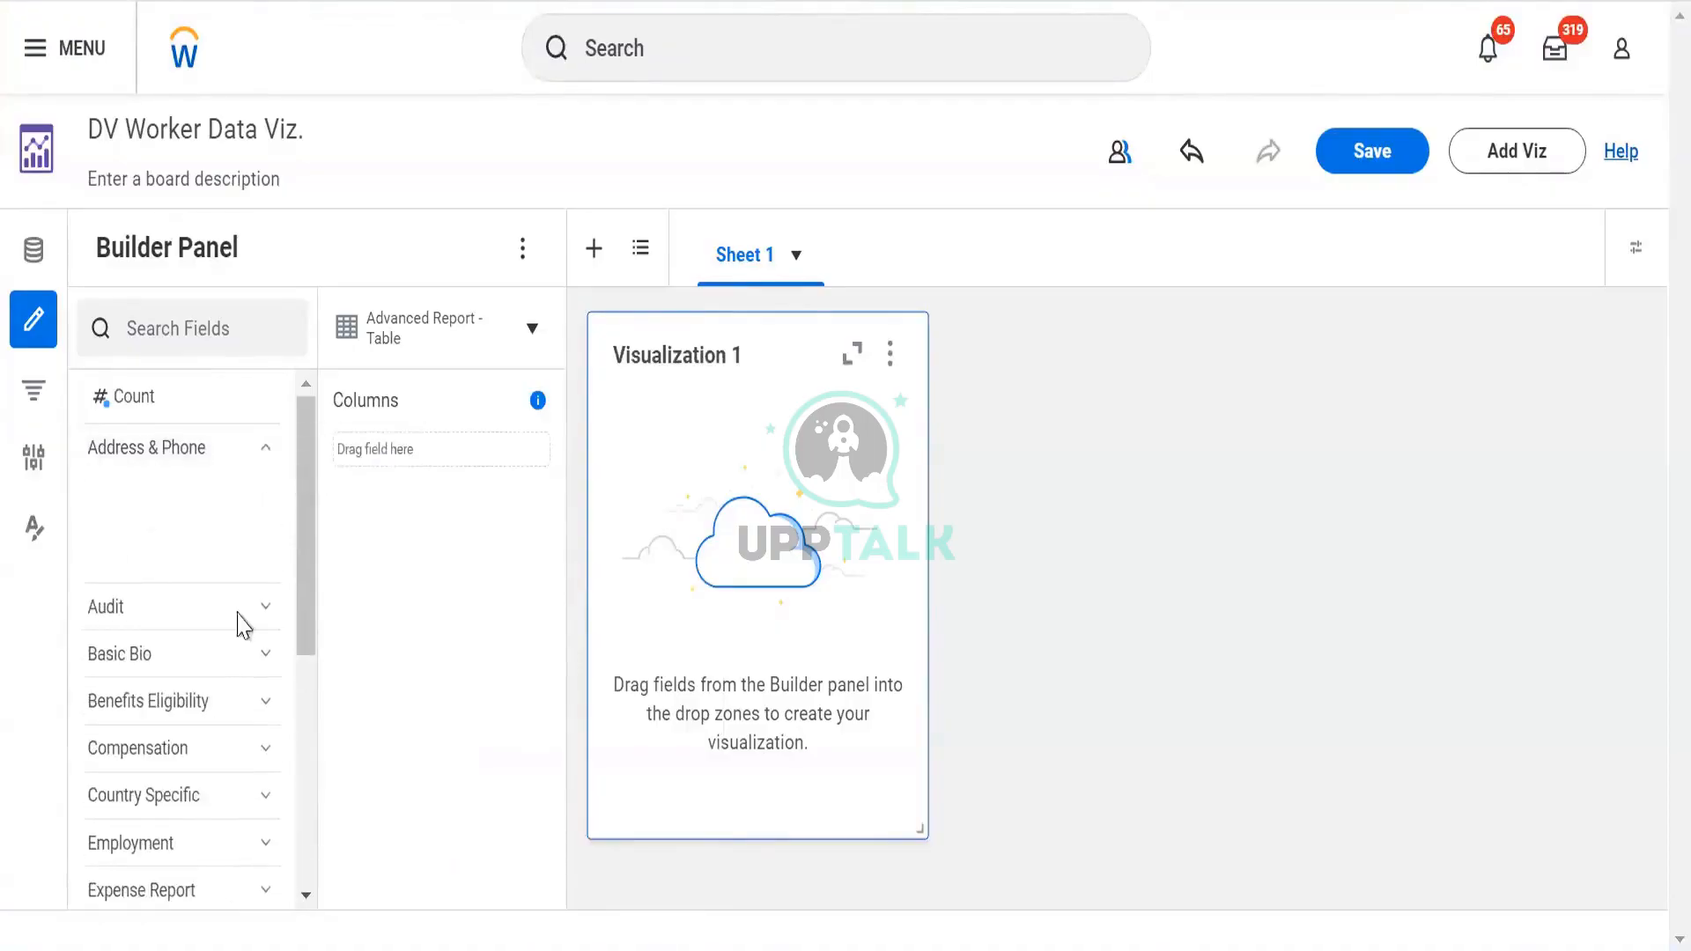
mouse_move(175, 492)
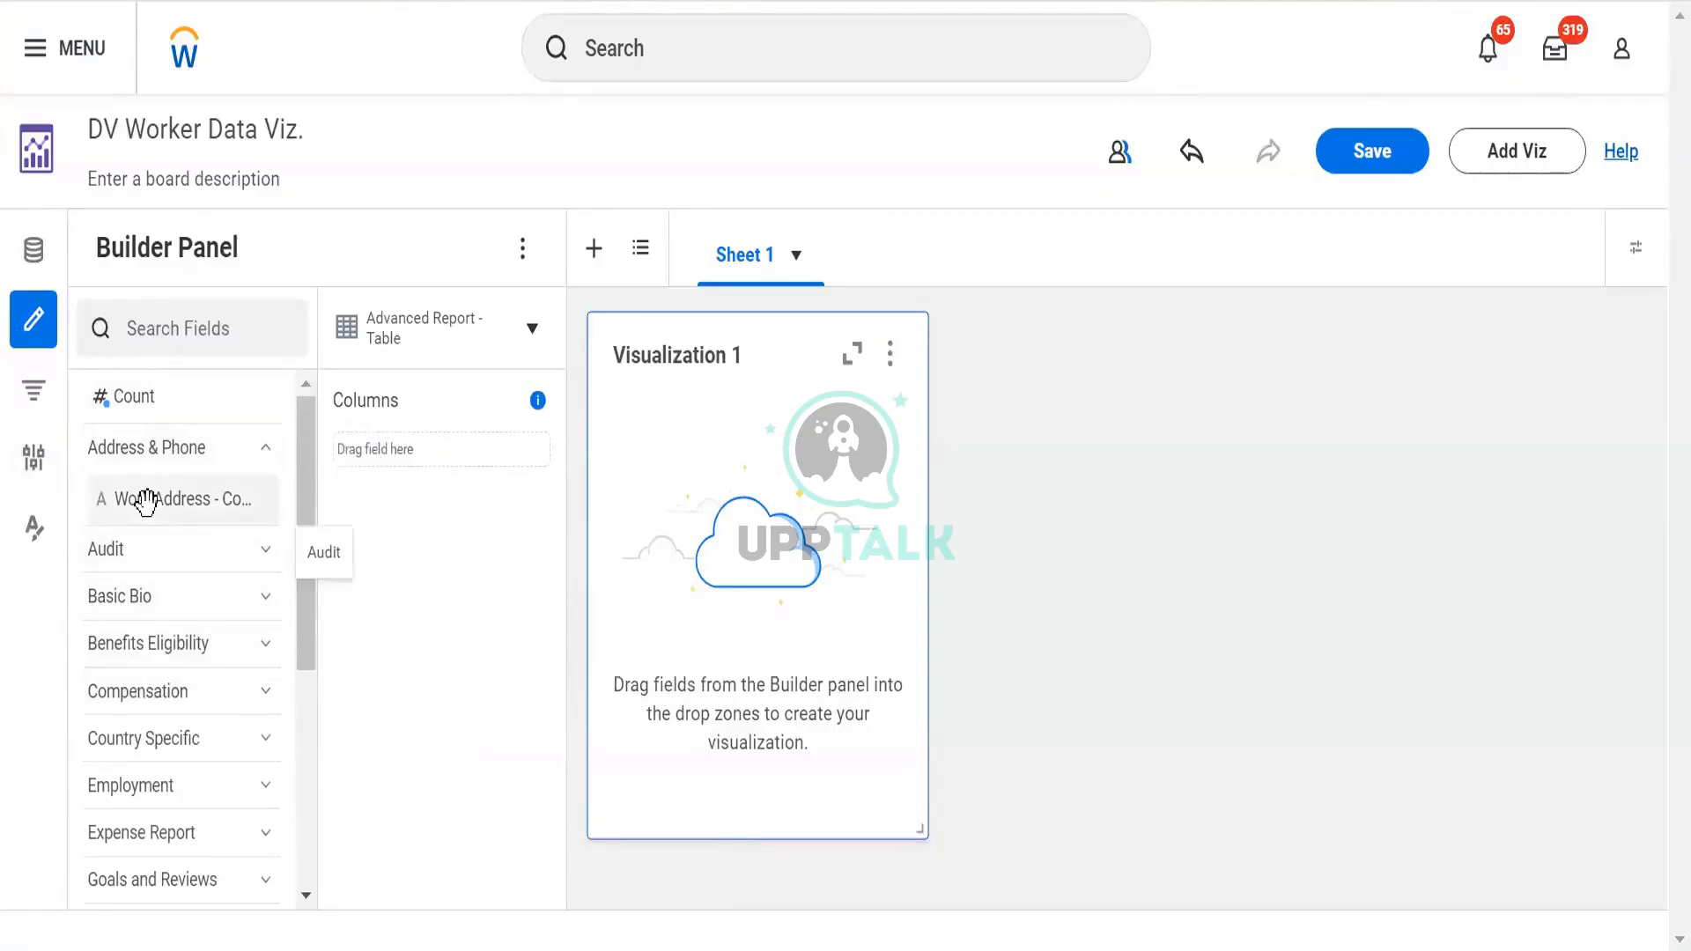
Try dropping Work Address - Country into Columns, then list the visualization types
drag(143, 494, 423, 461)
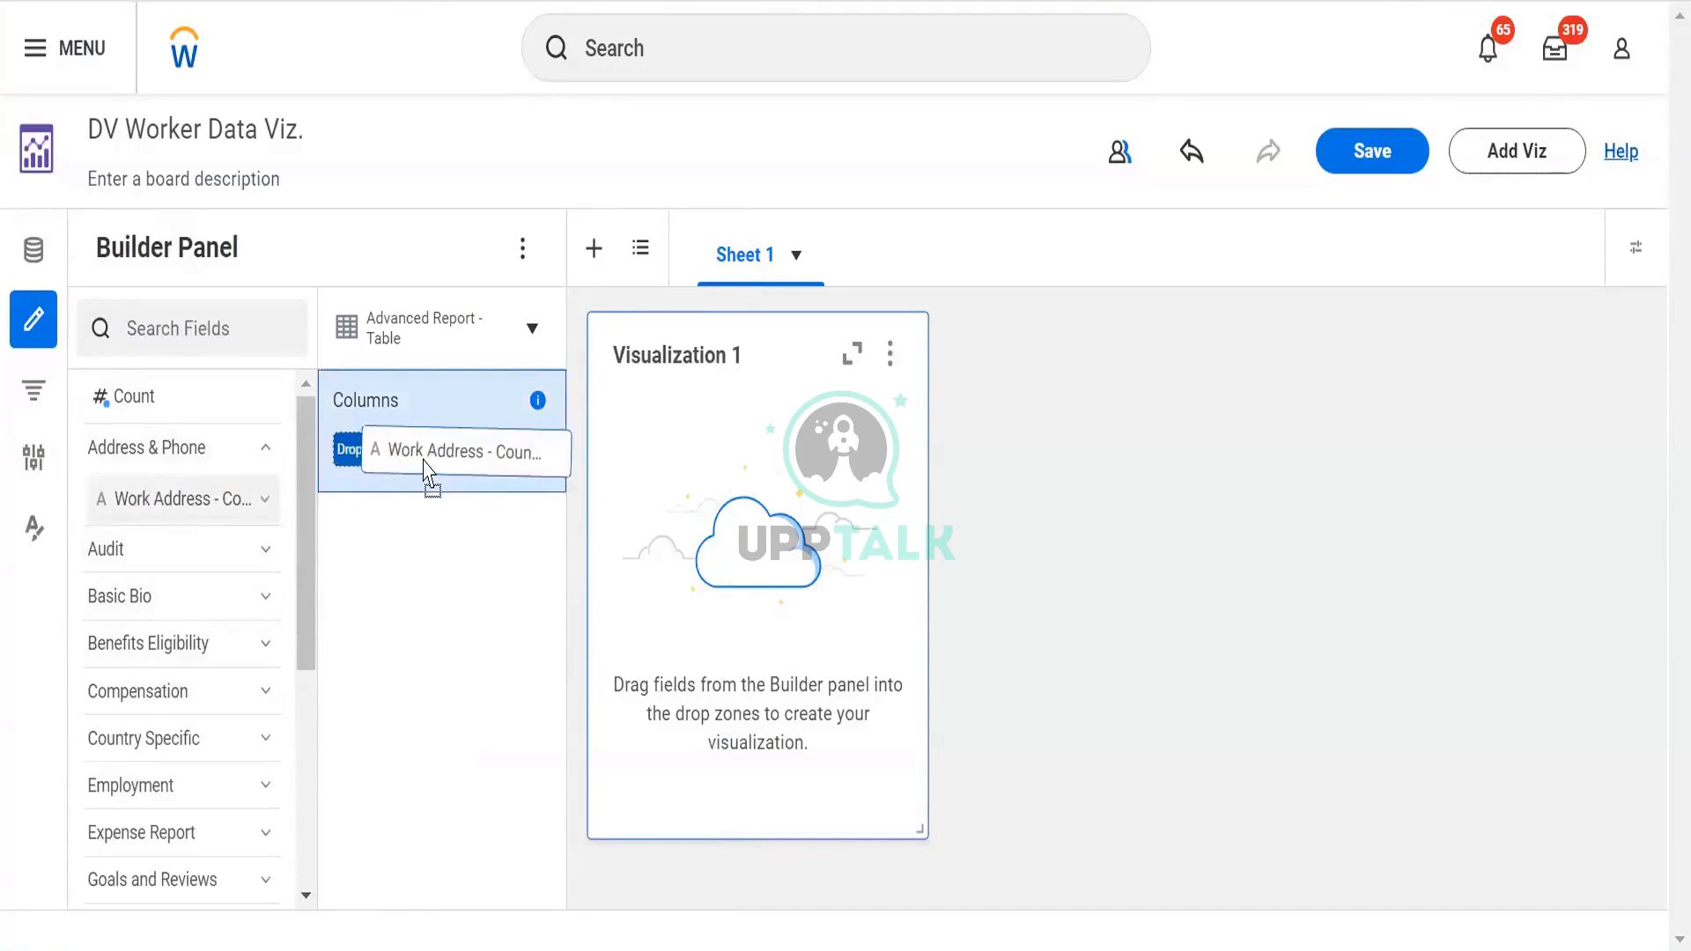
drag(423, 461, 181, 484)
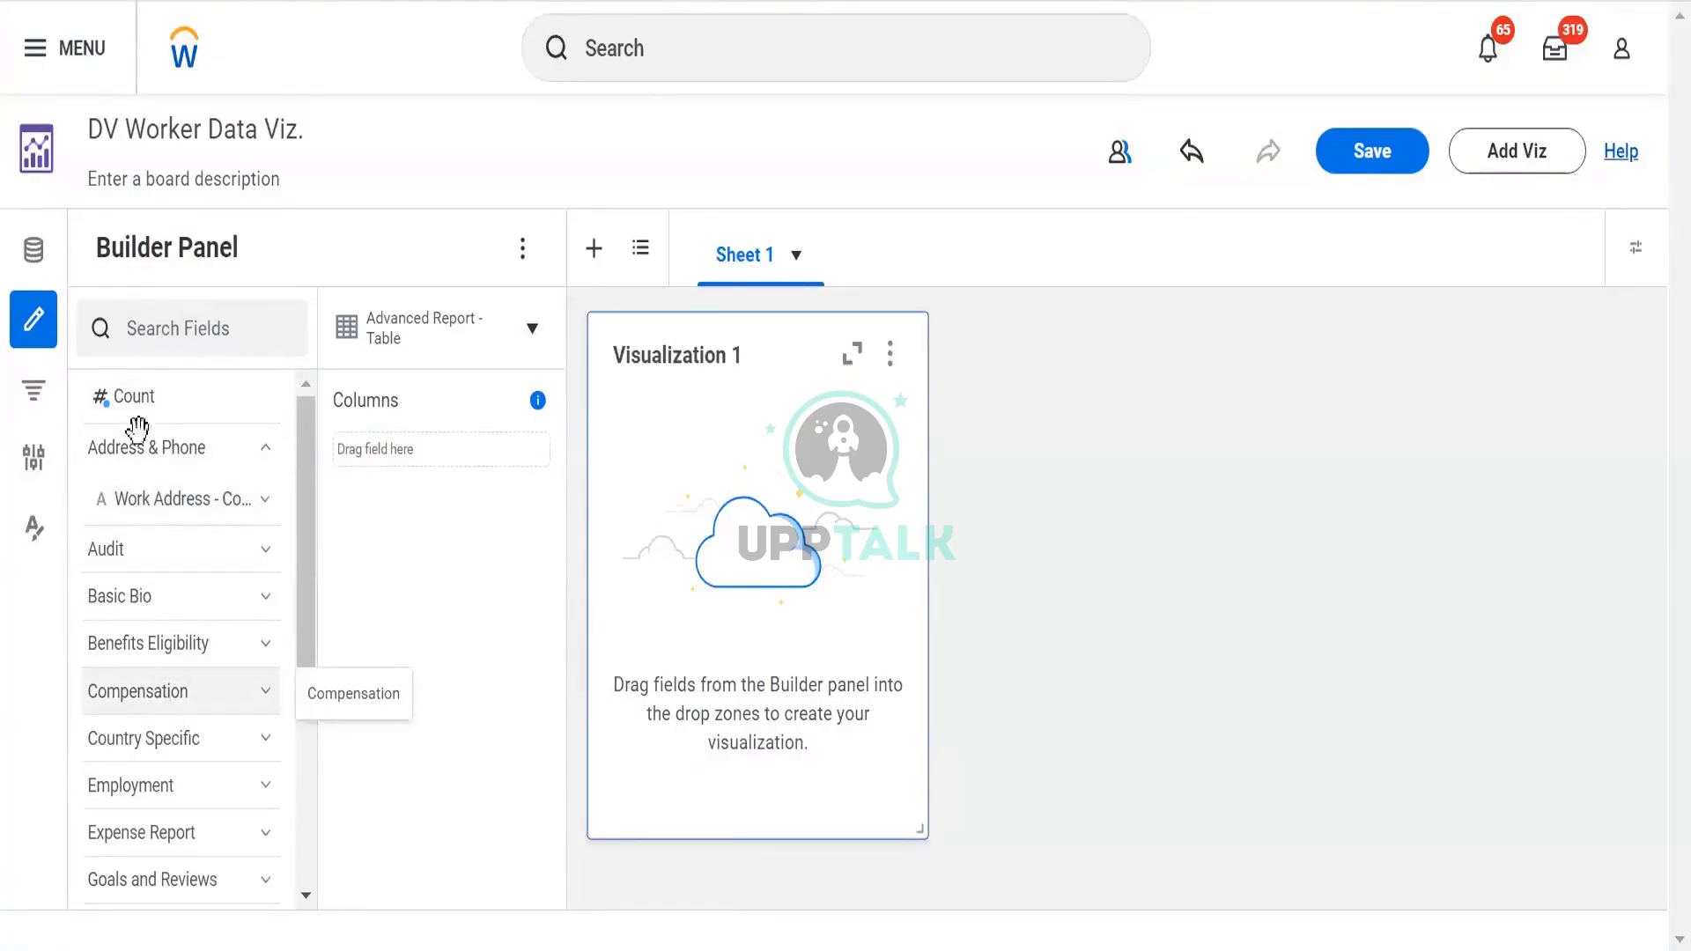
click(529, 345)
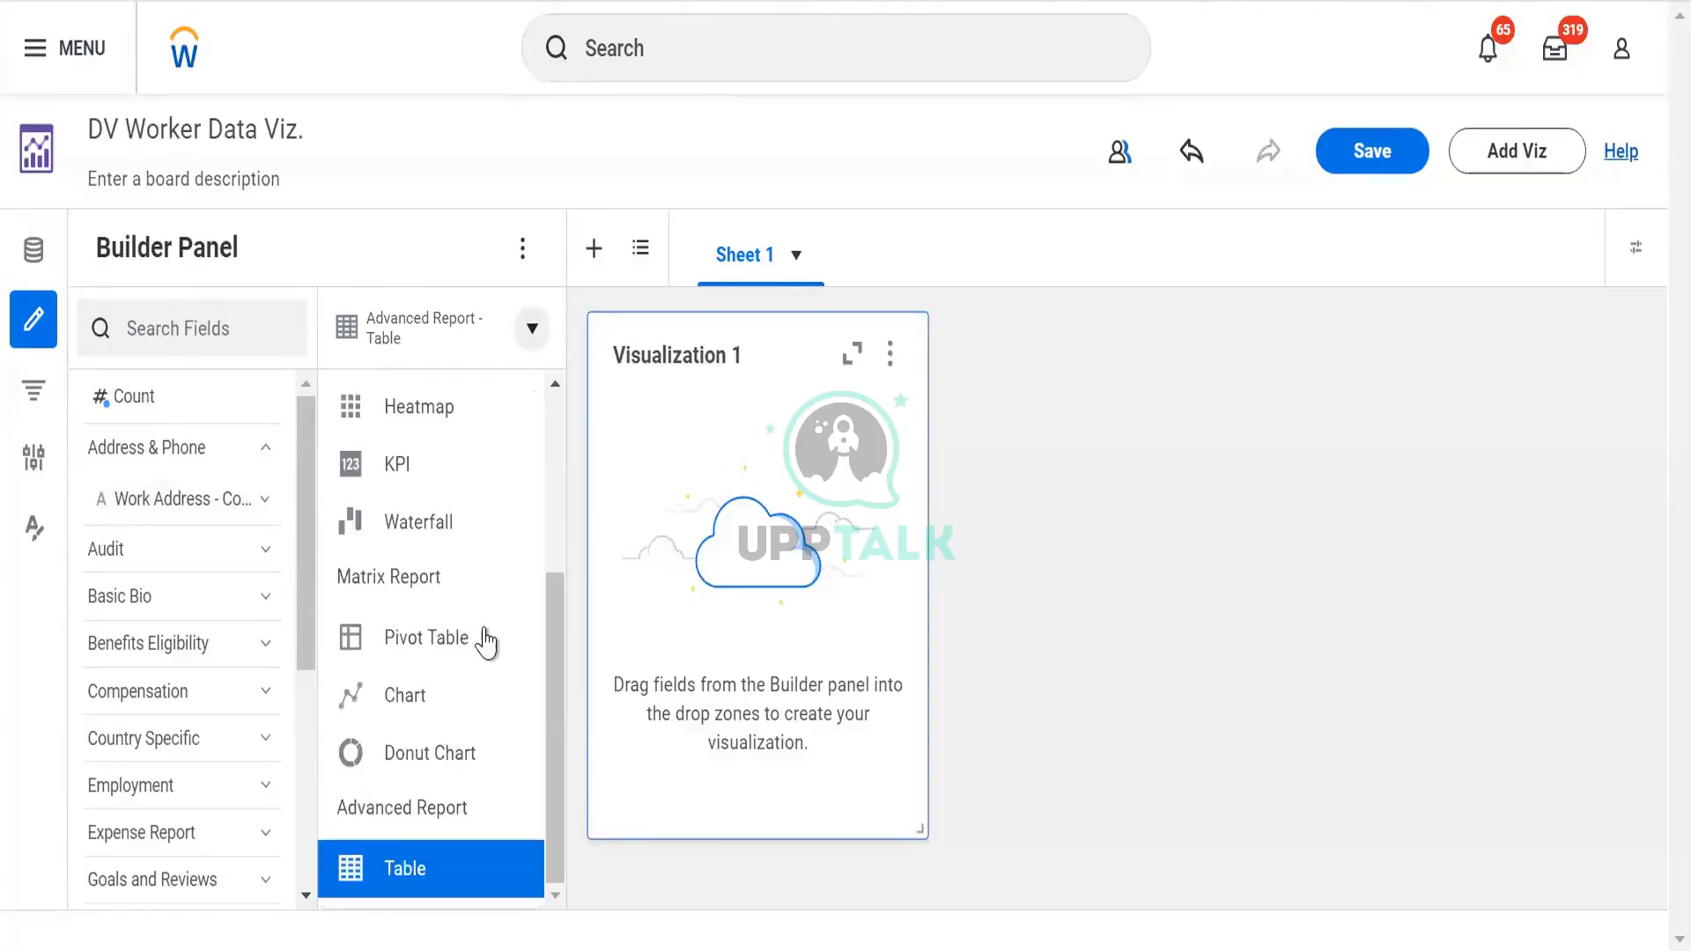
Scroll through the visualization type list to review the available chart options
scroll(484, 642, up, 4)
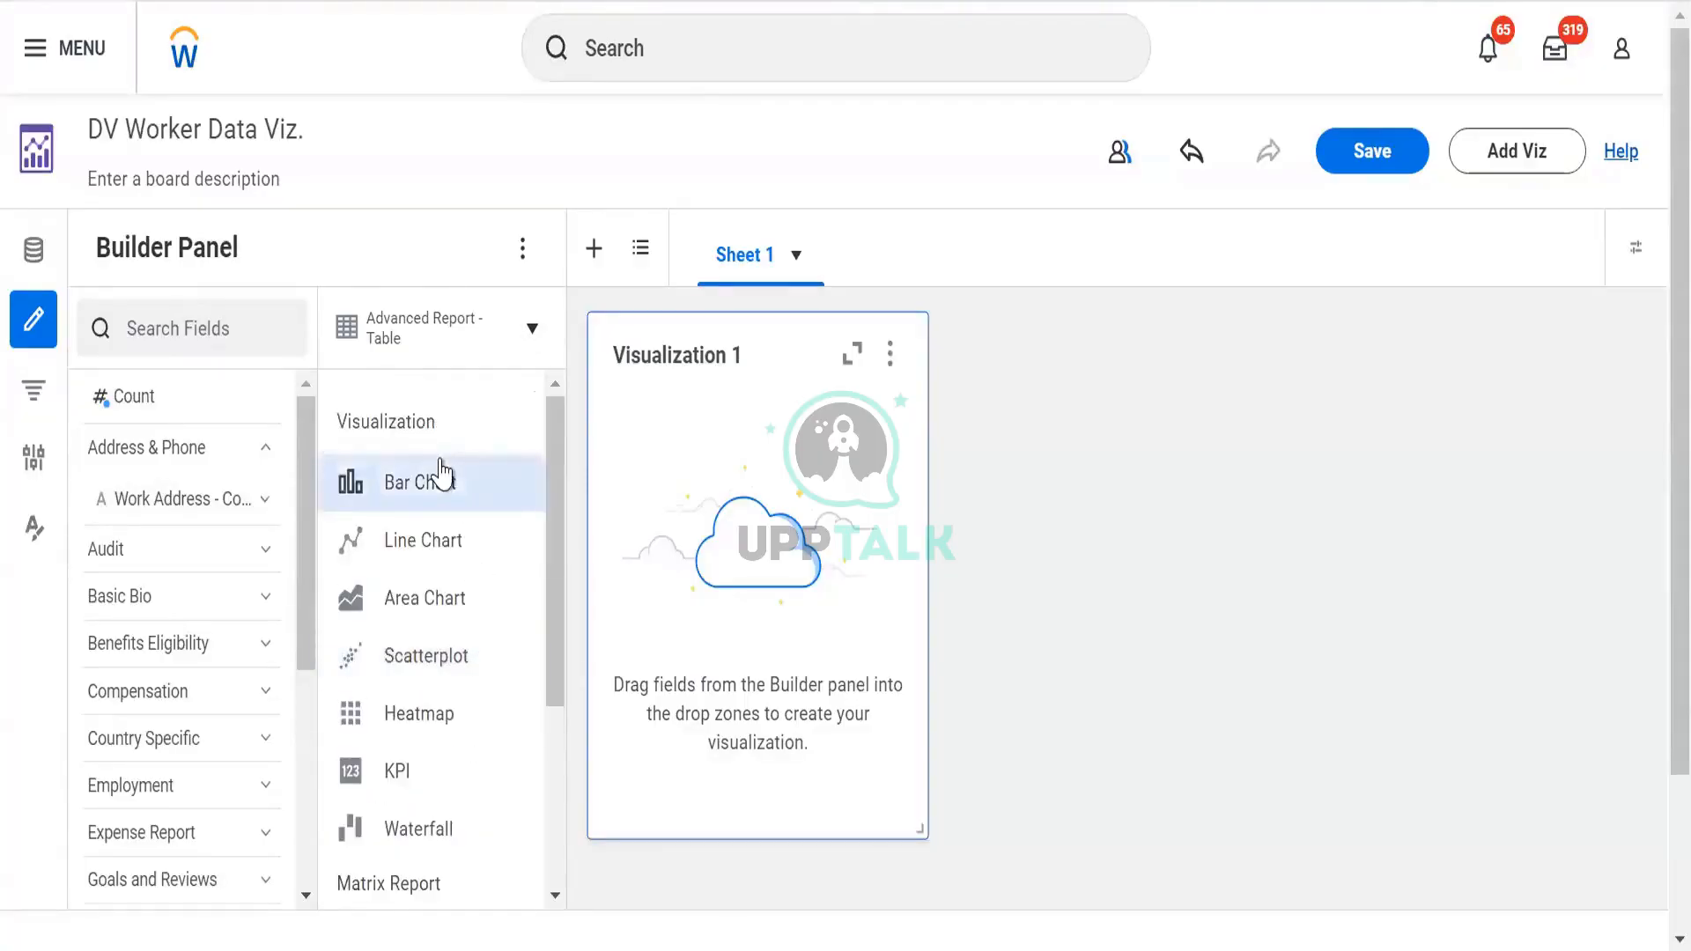
scroll(440, 475, down, 4)
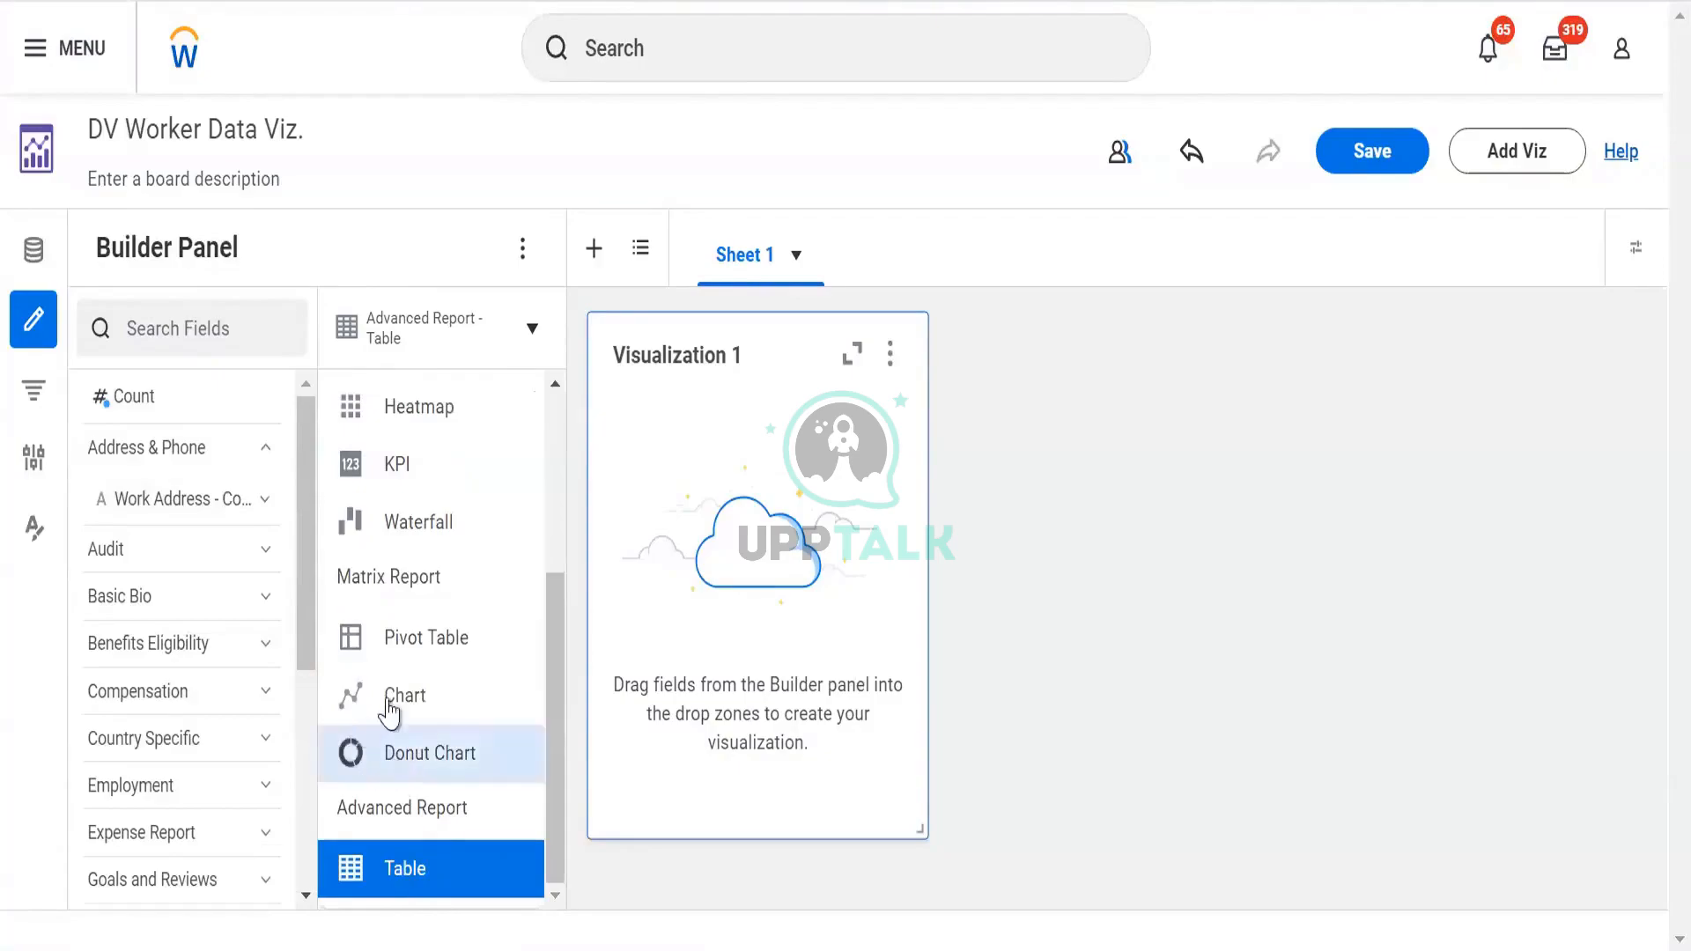
scroll(414, 656, up, 2)
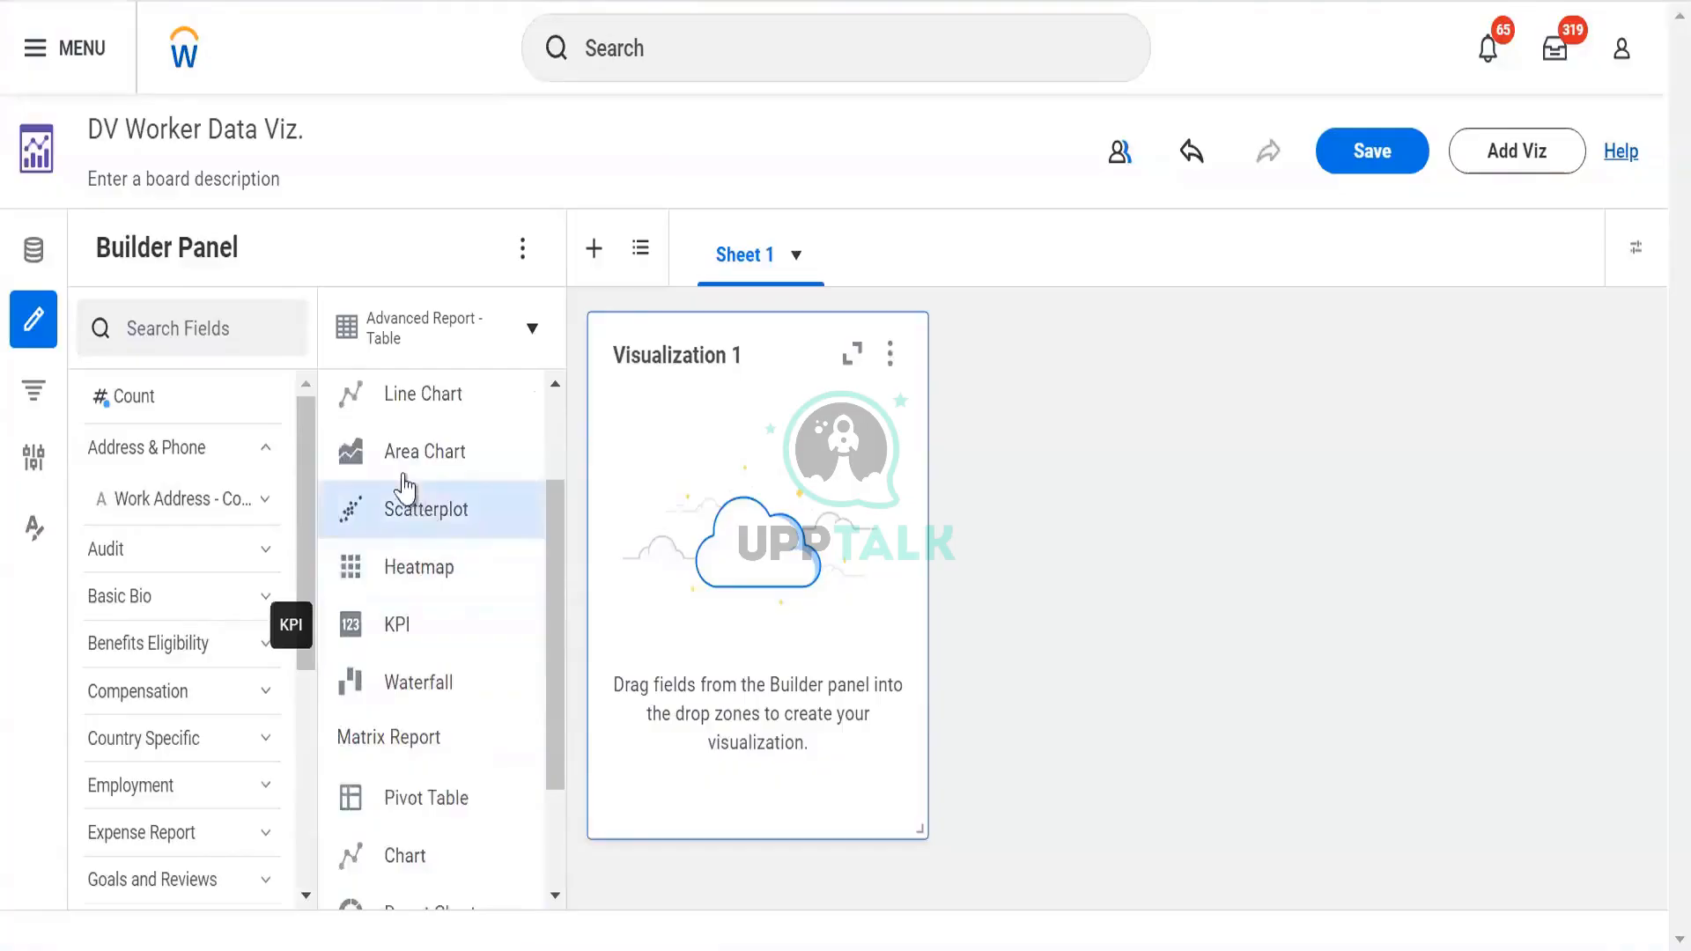
scroll(401, 467, up, 2)
scroll(399, 634, down, 4)
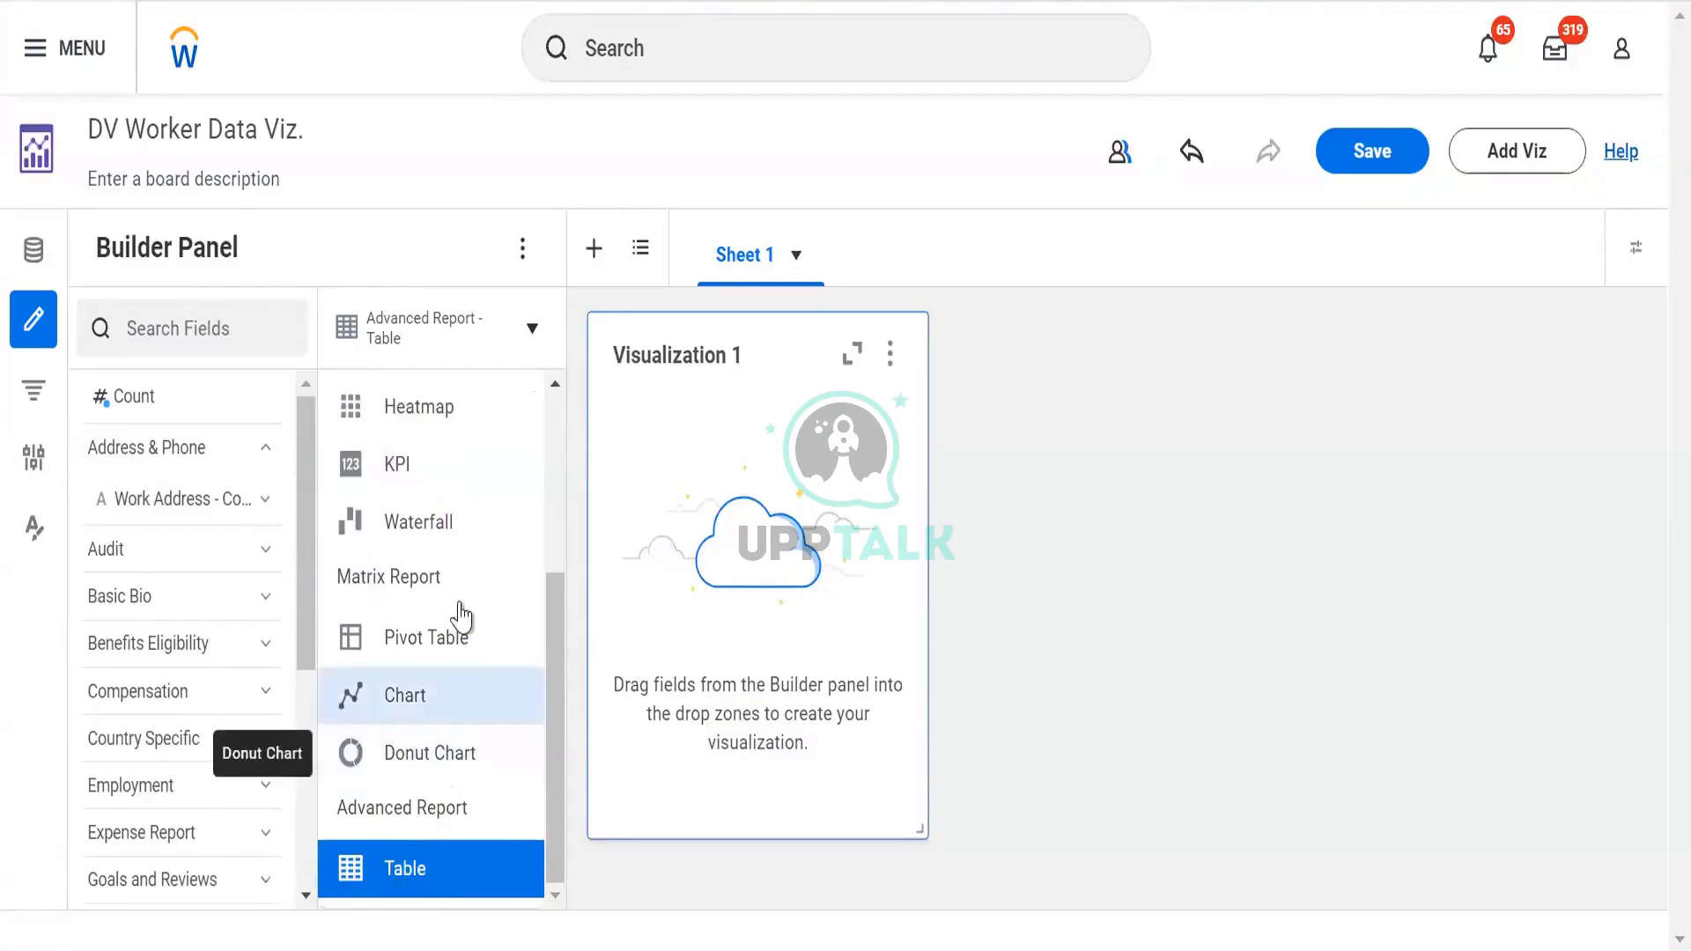
scroll(437, 592, up, 3)
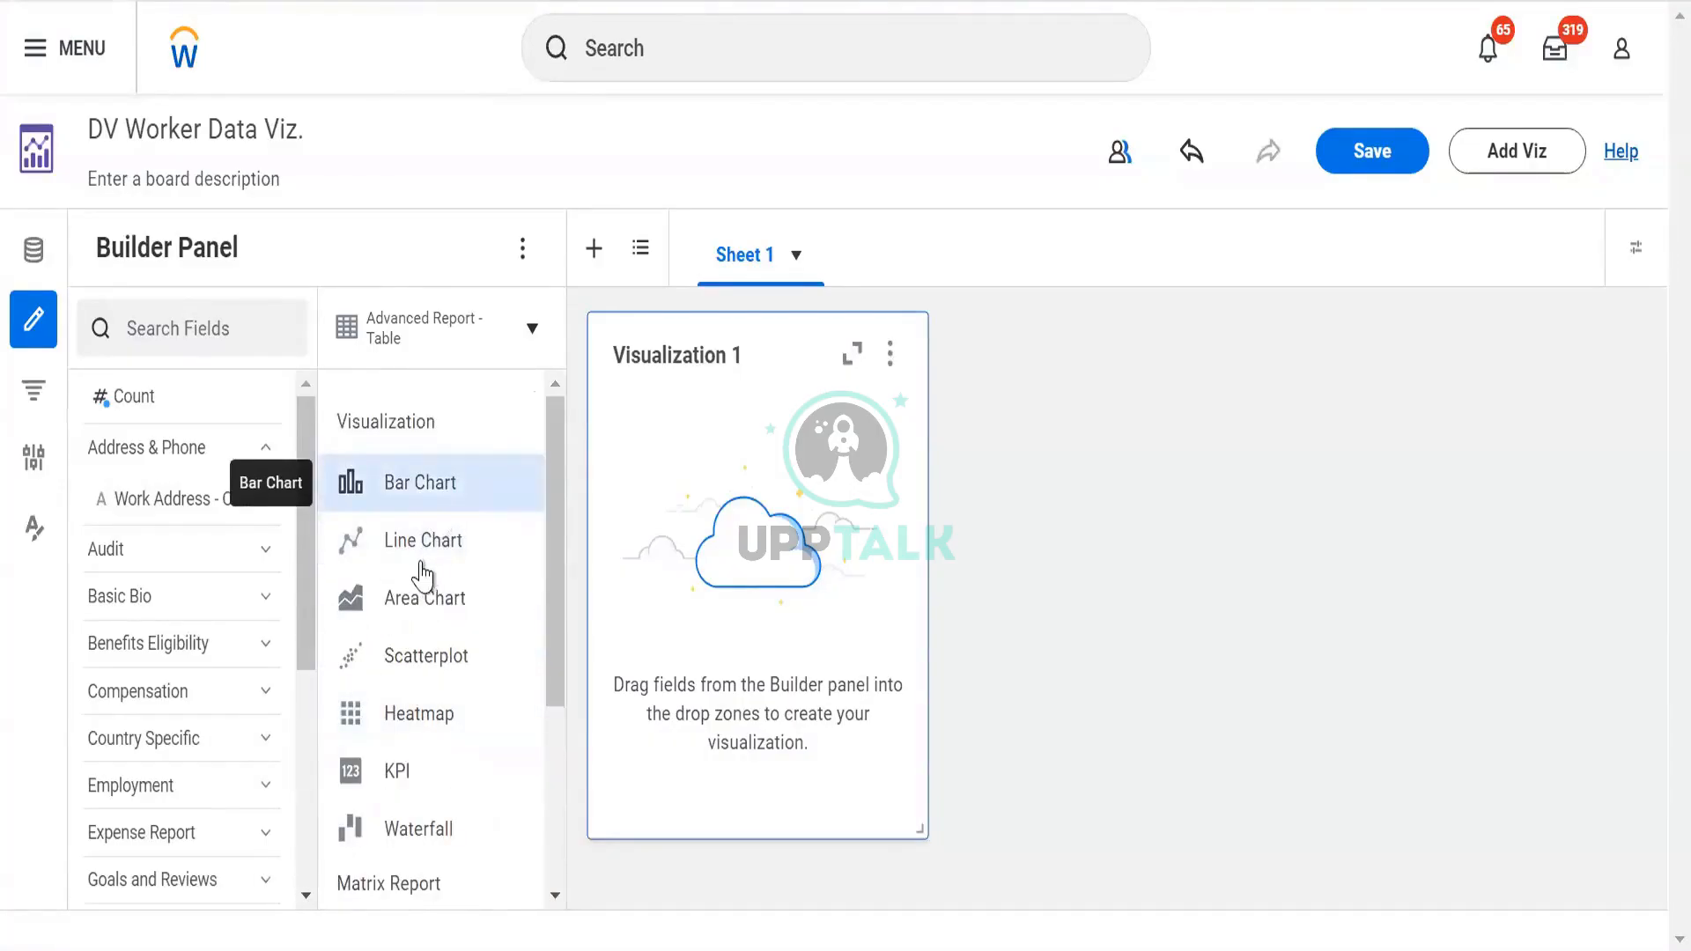
scroll(426, 574, down, 2)
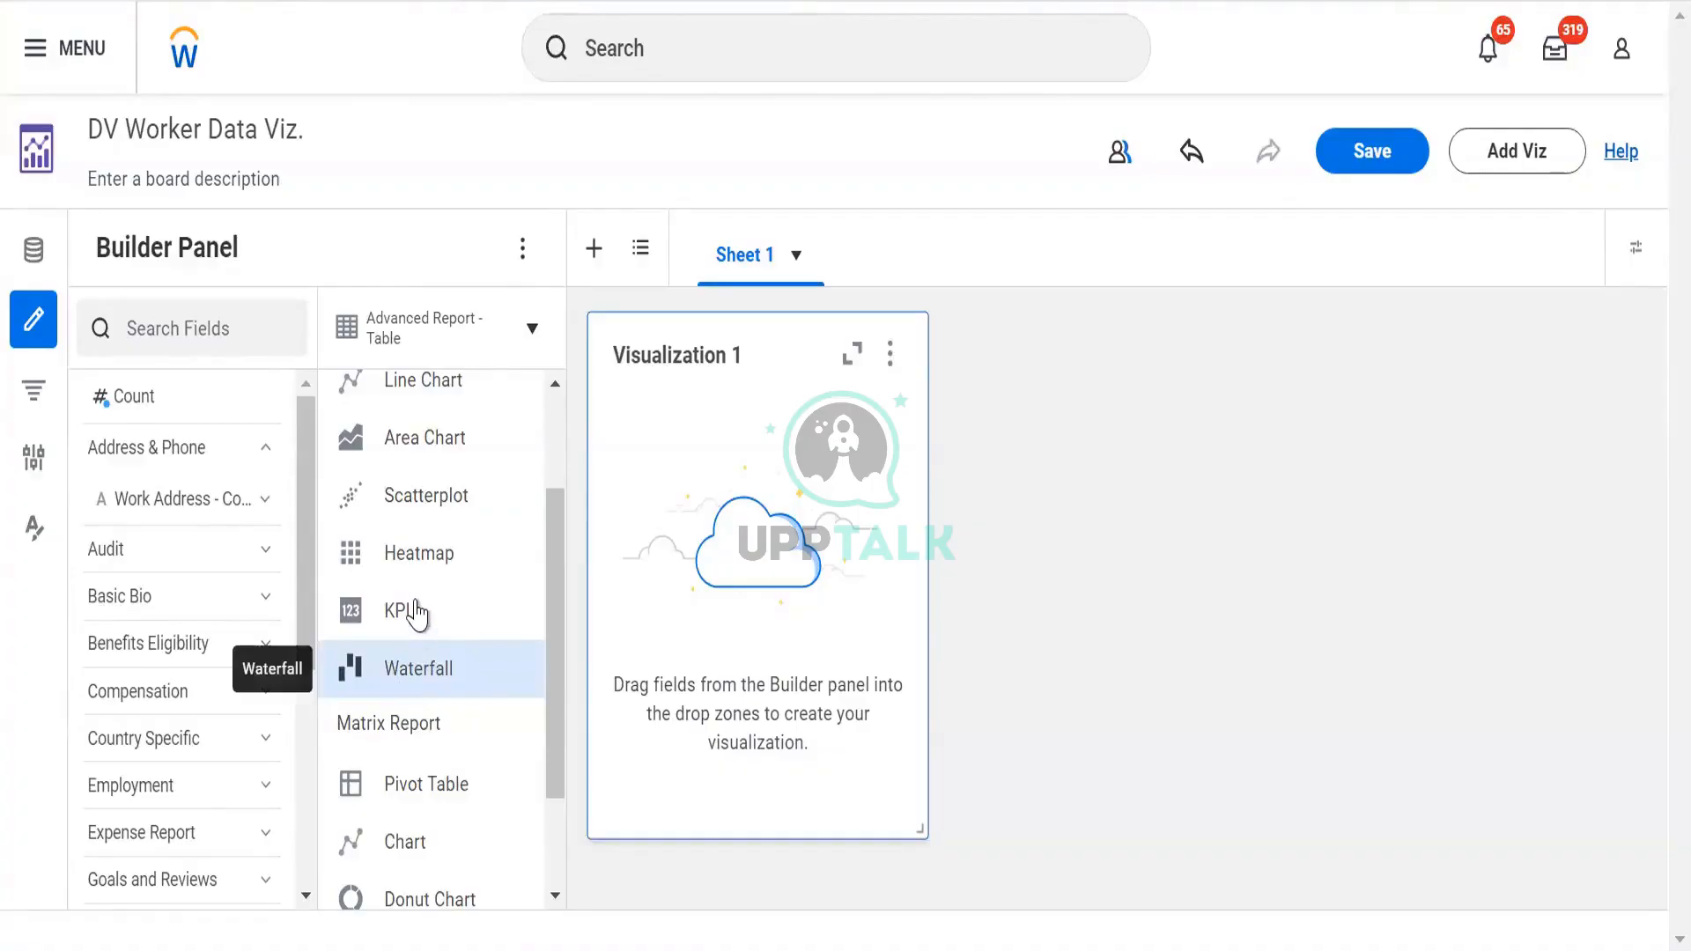
scroll(414, 498, up, 2)
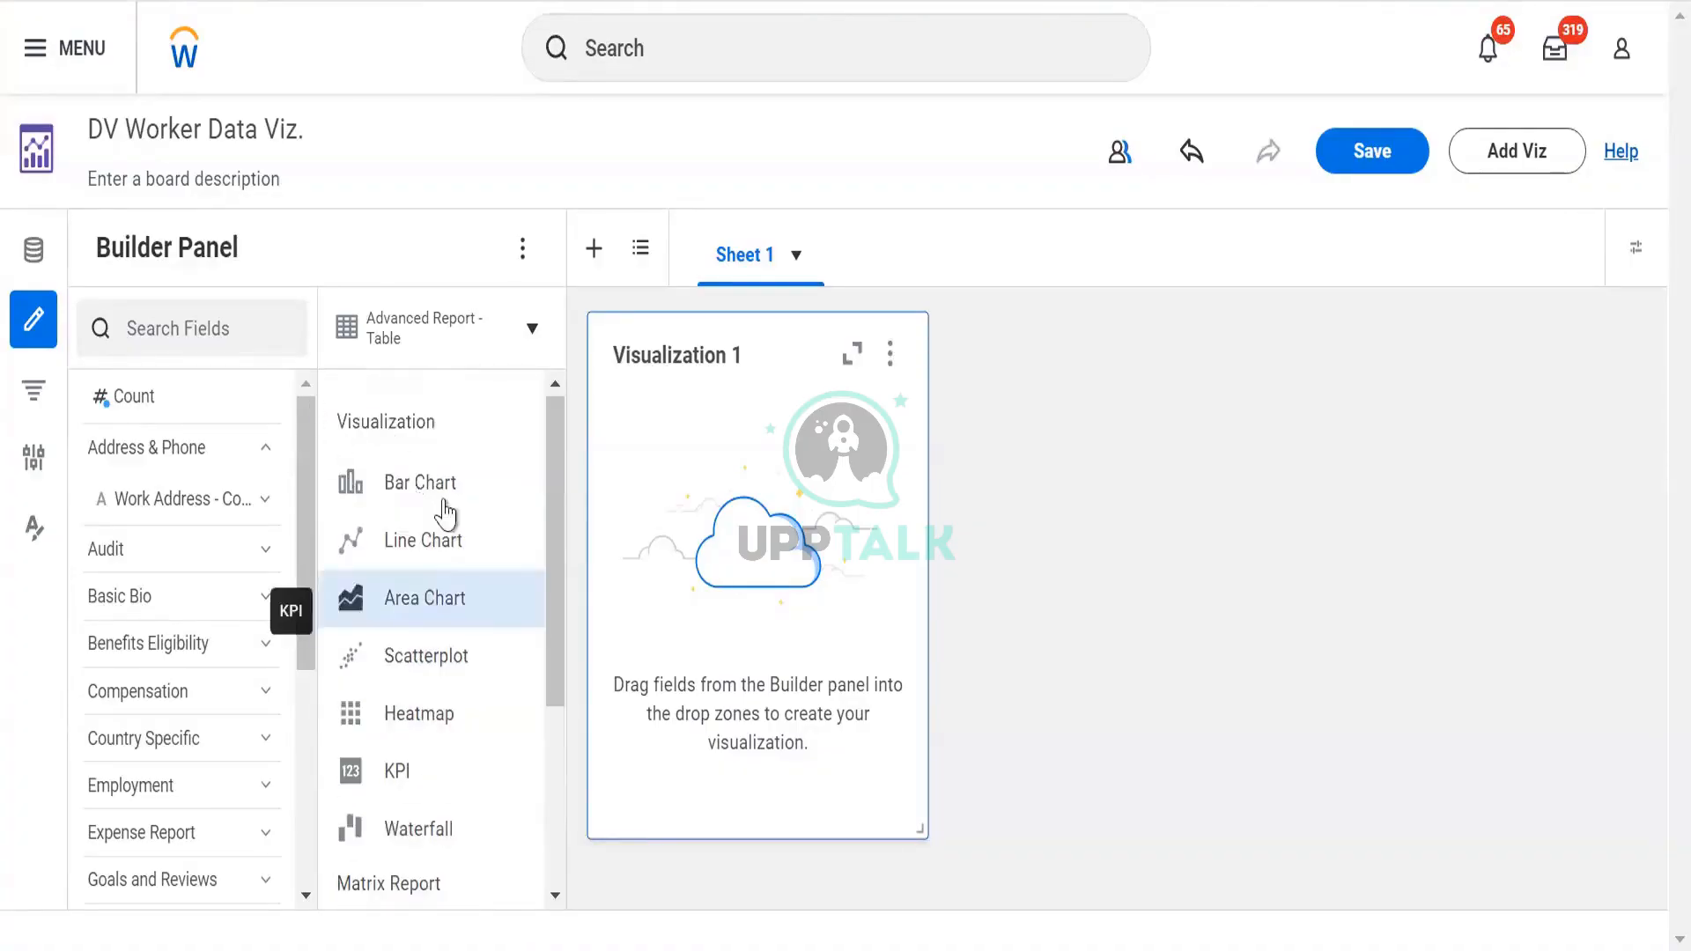
scroll(380, 696, down, 4)
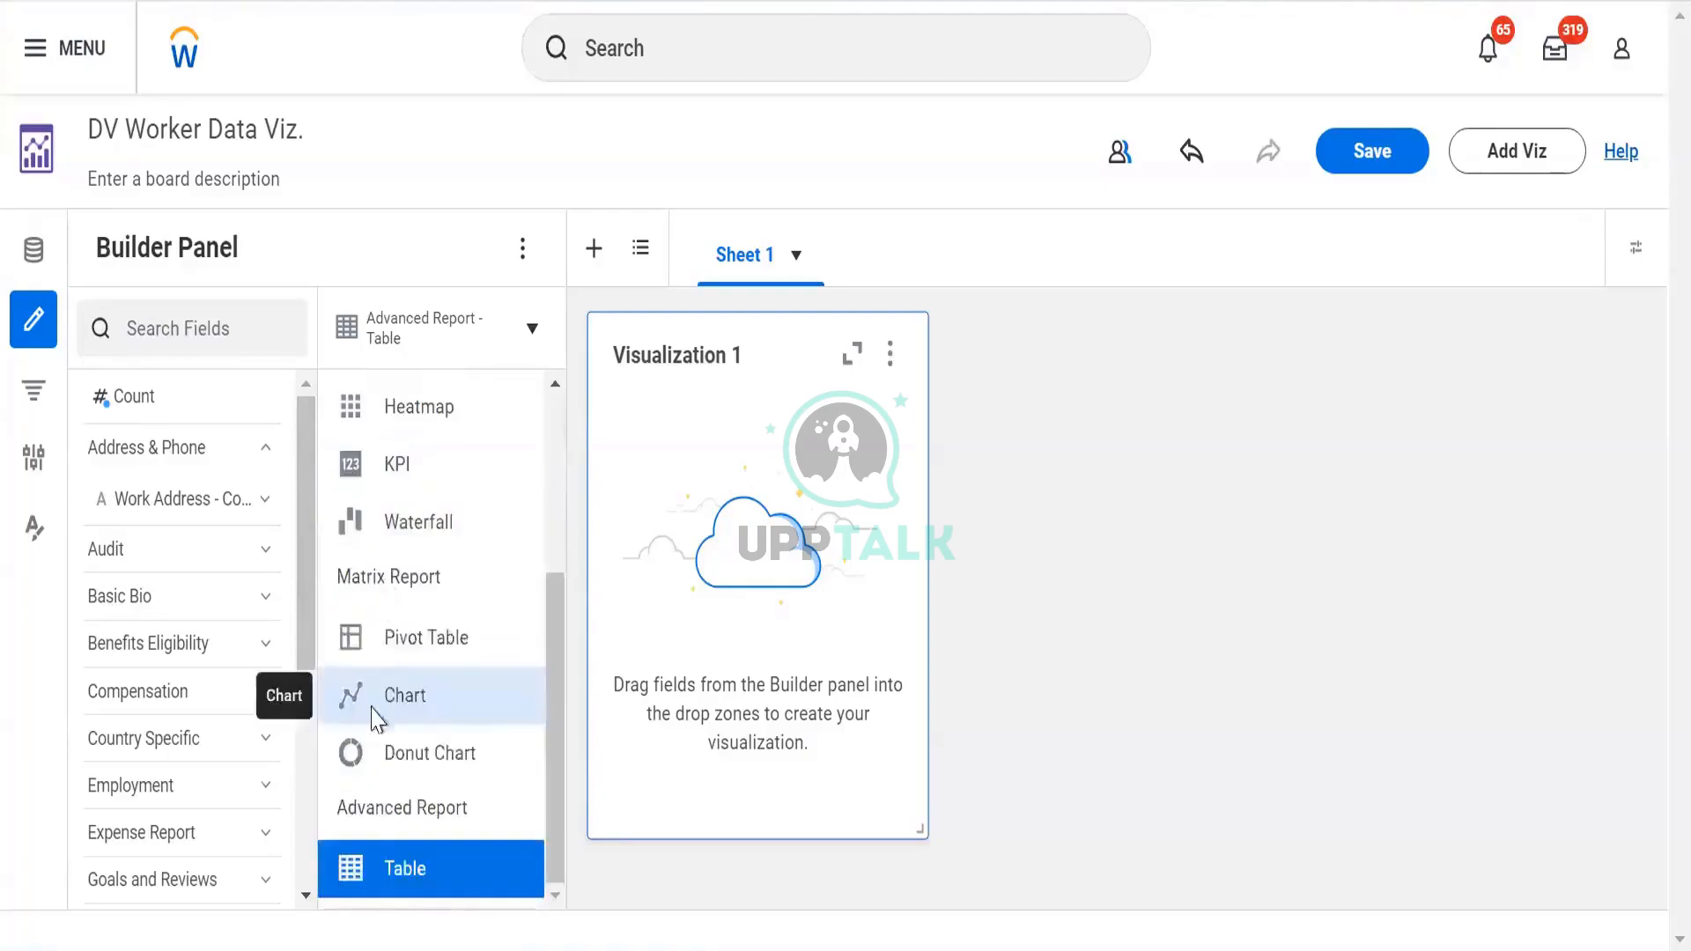
scroll(377, 718, up, 4)
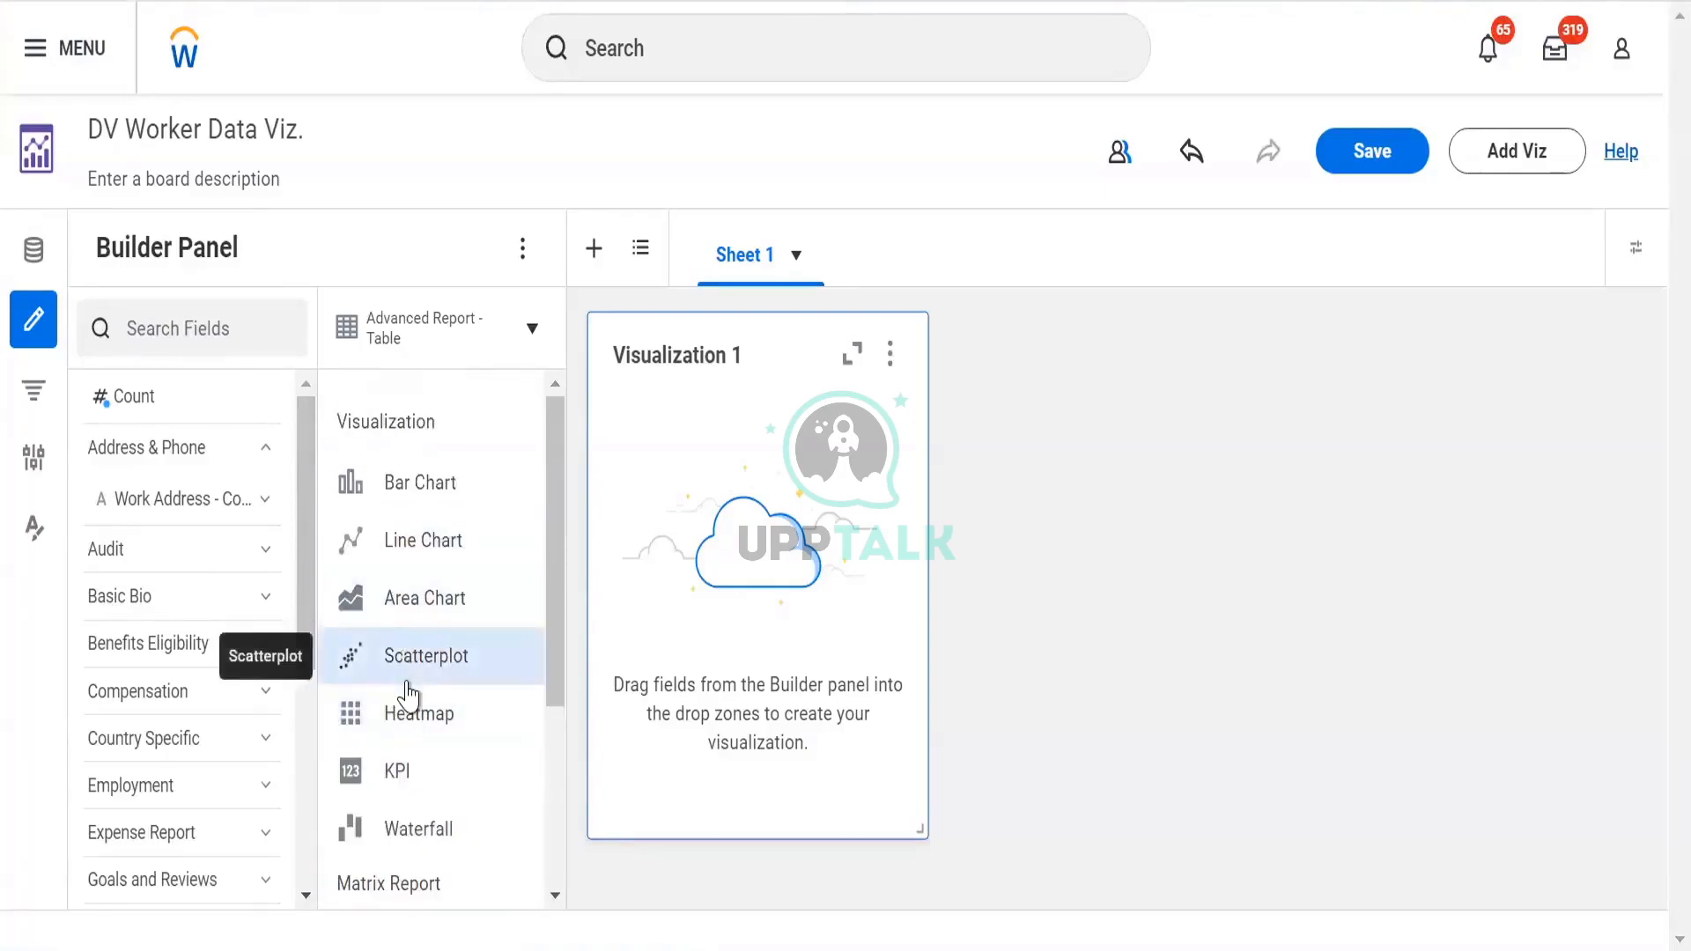
scroll(411, 694, down, 4)
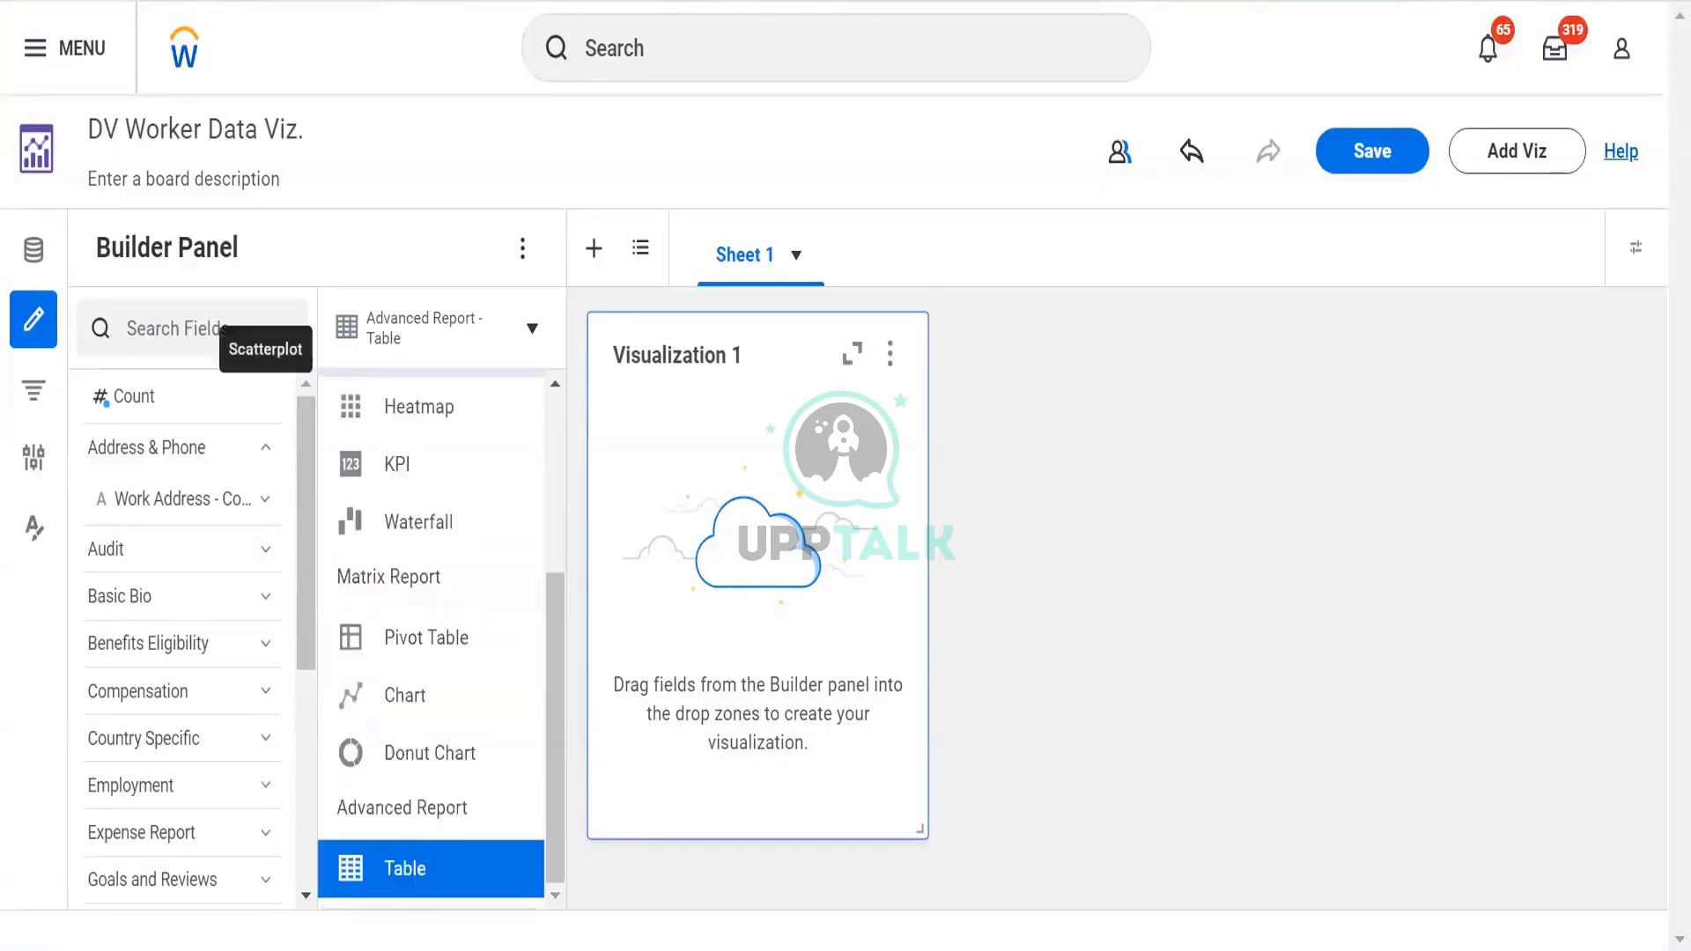
scroll(383, 494, up, 4)
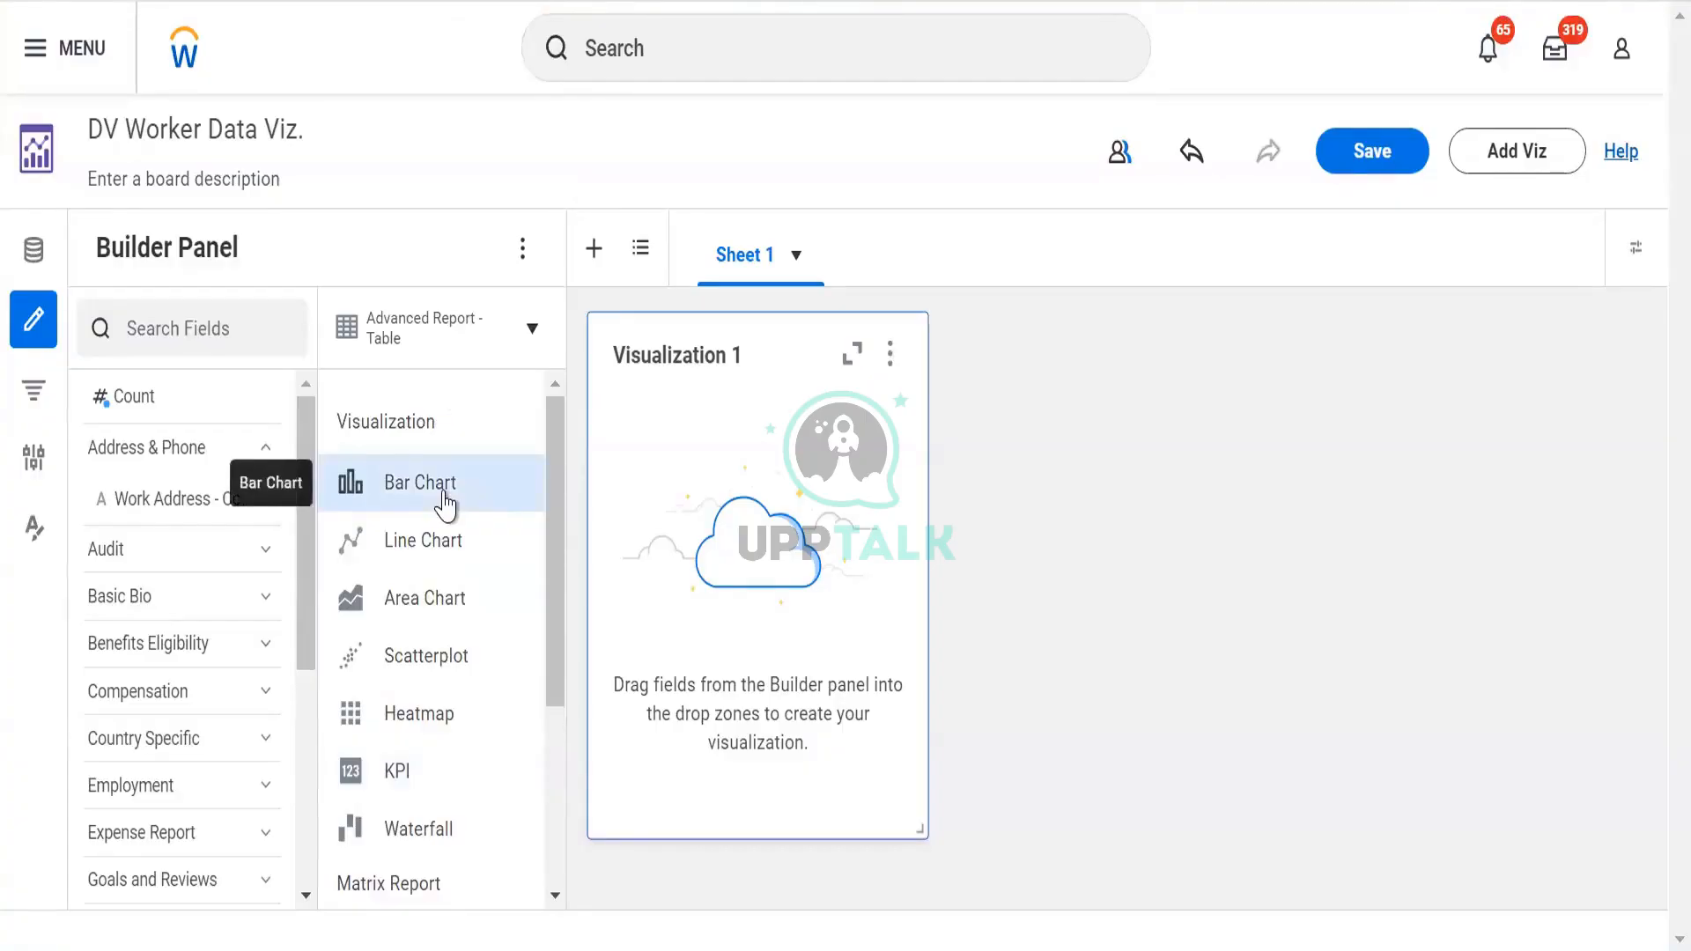
Switch Visualization 1 to Donut Chart, then back to Advanced Report - Table
click(532, 329)
click(532, 329)
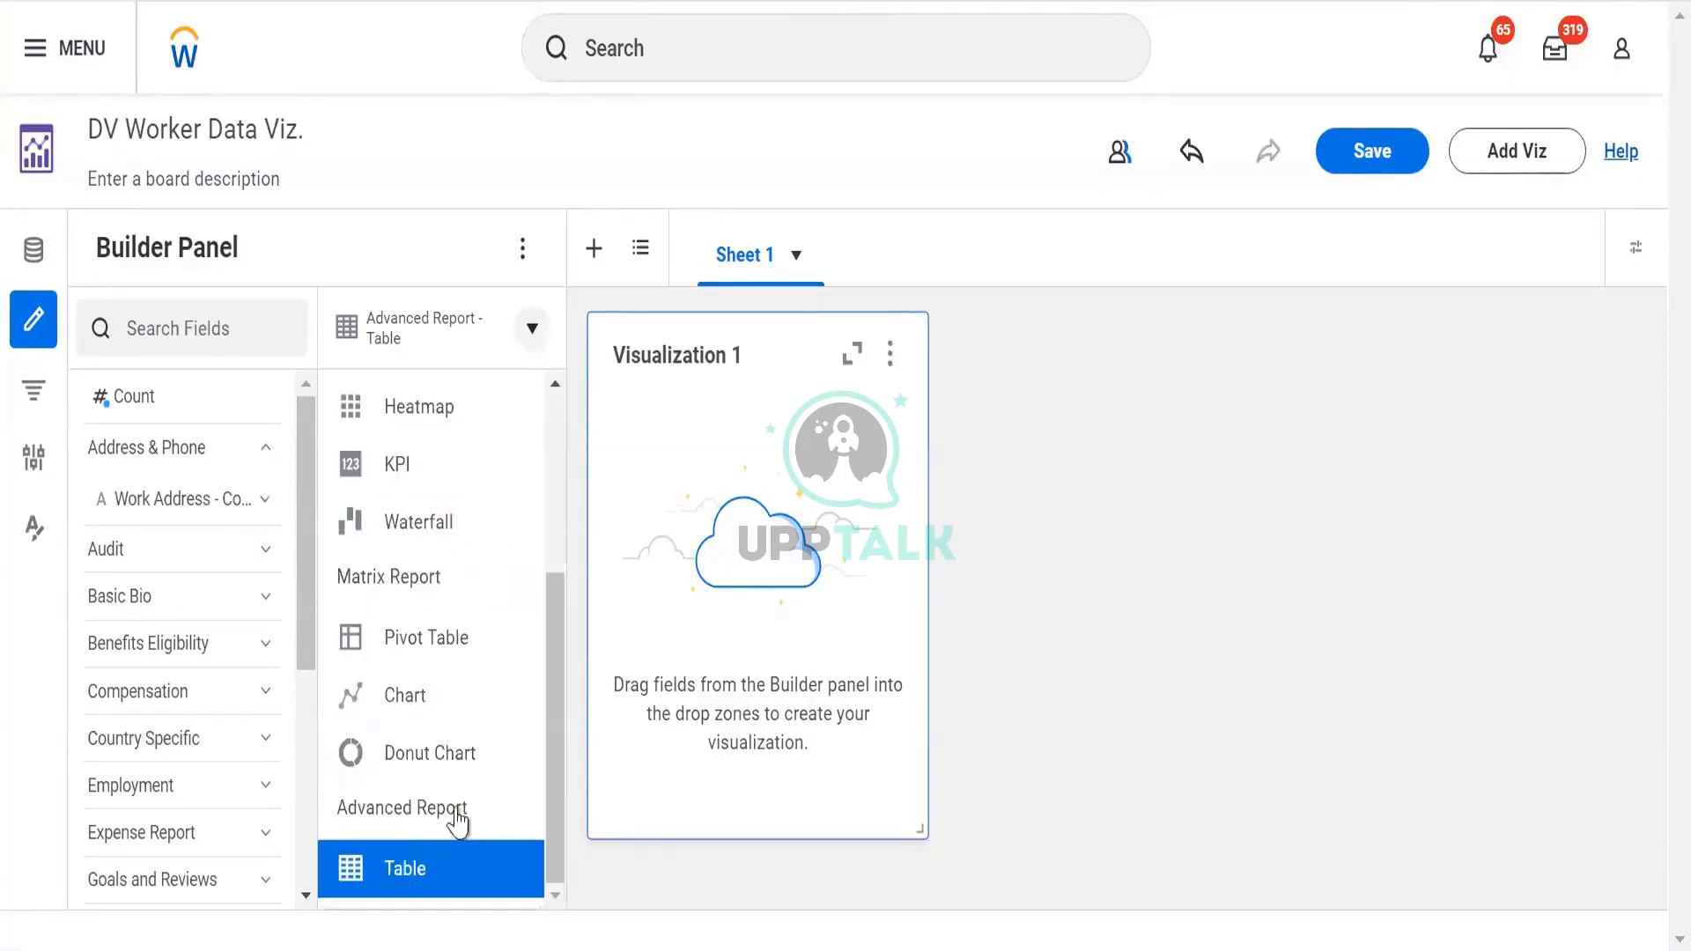
click(432, 584)
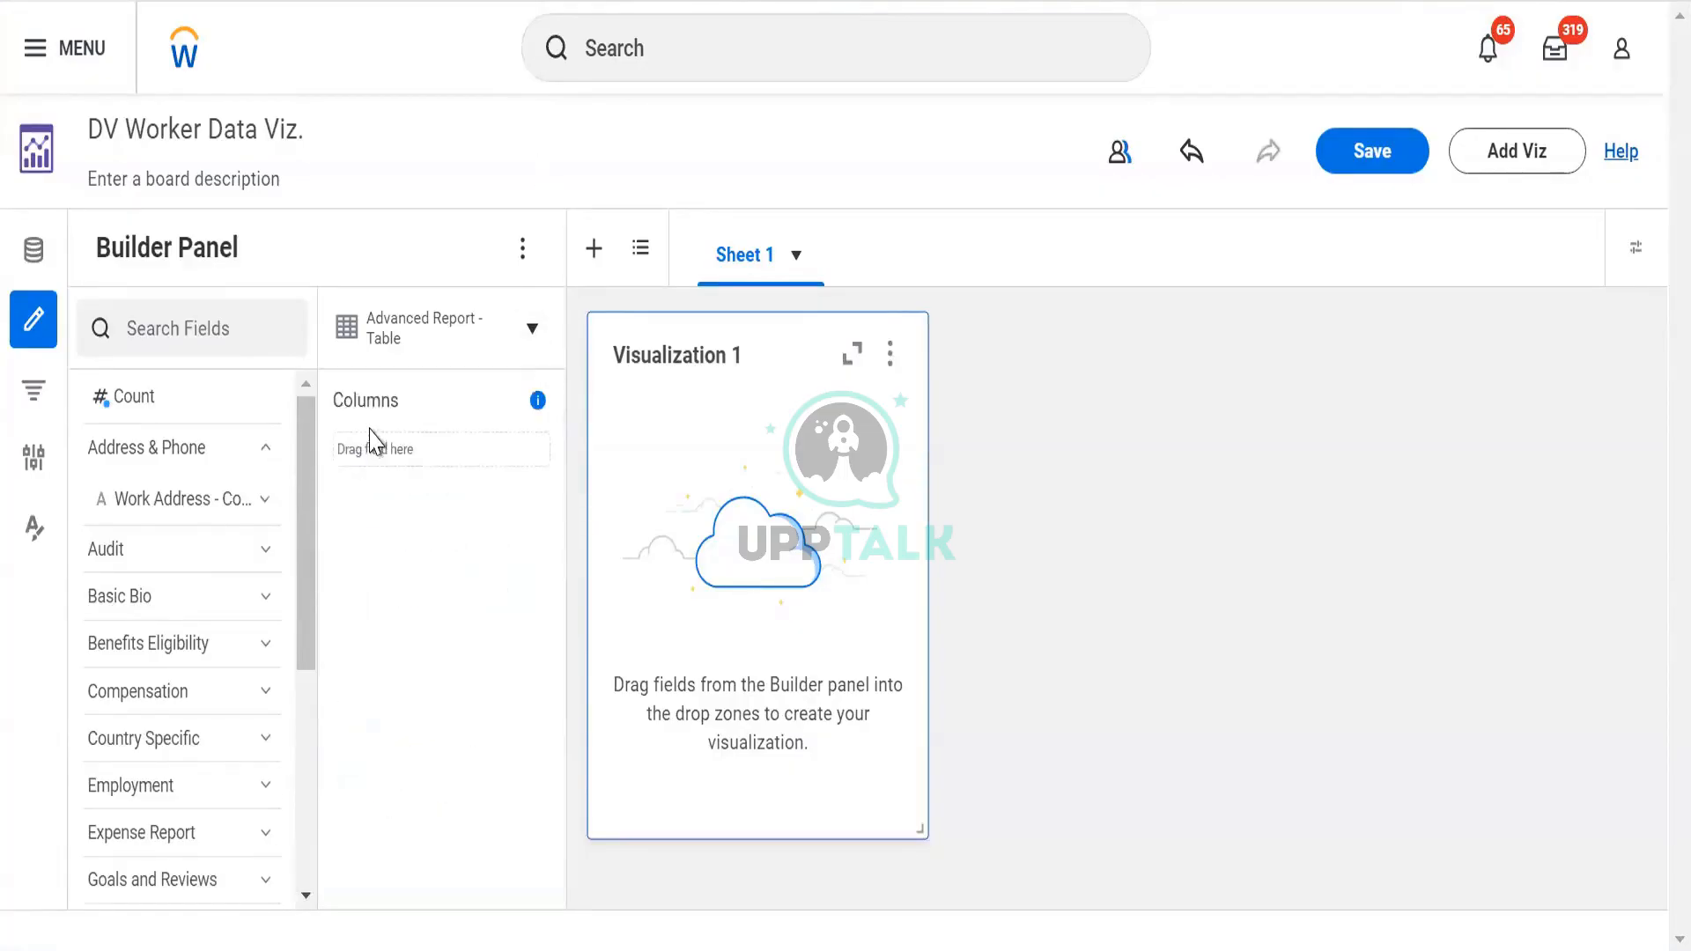
click(530, 331)
click(405, 751)
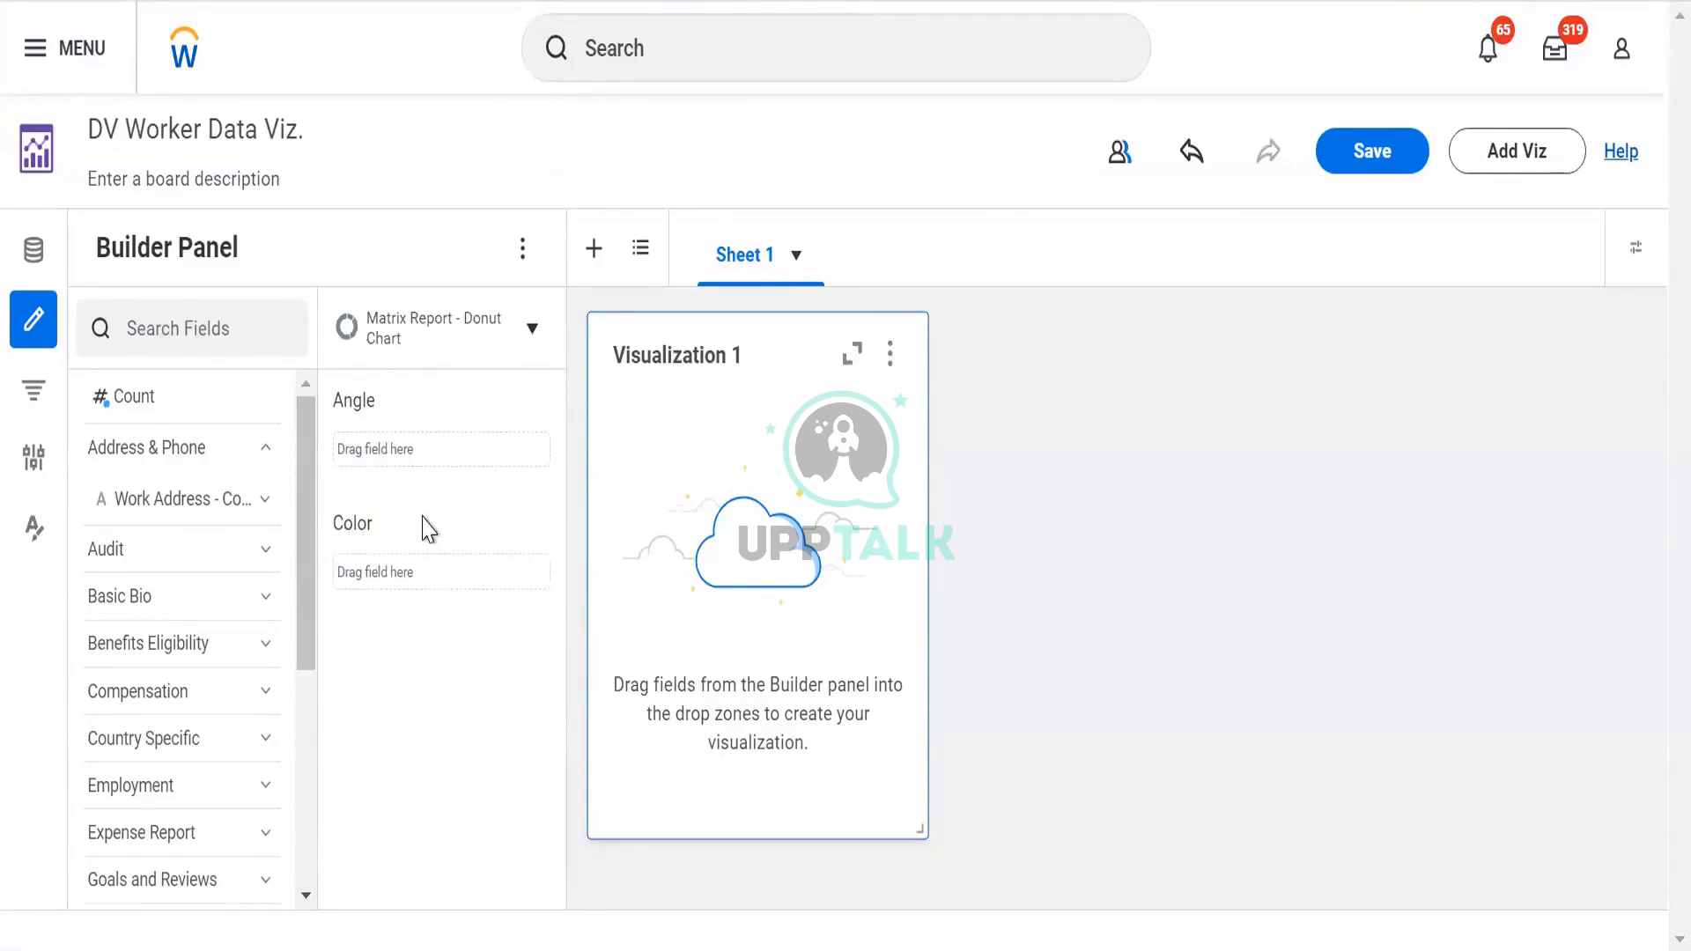
click(531, 330)
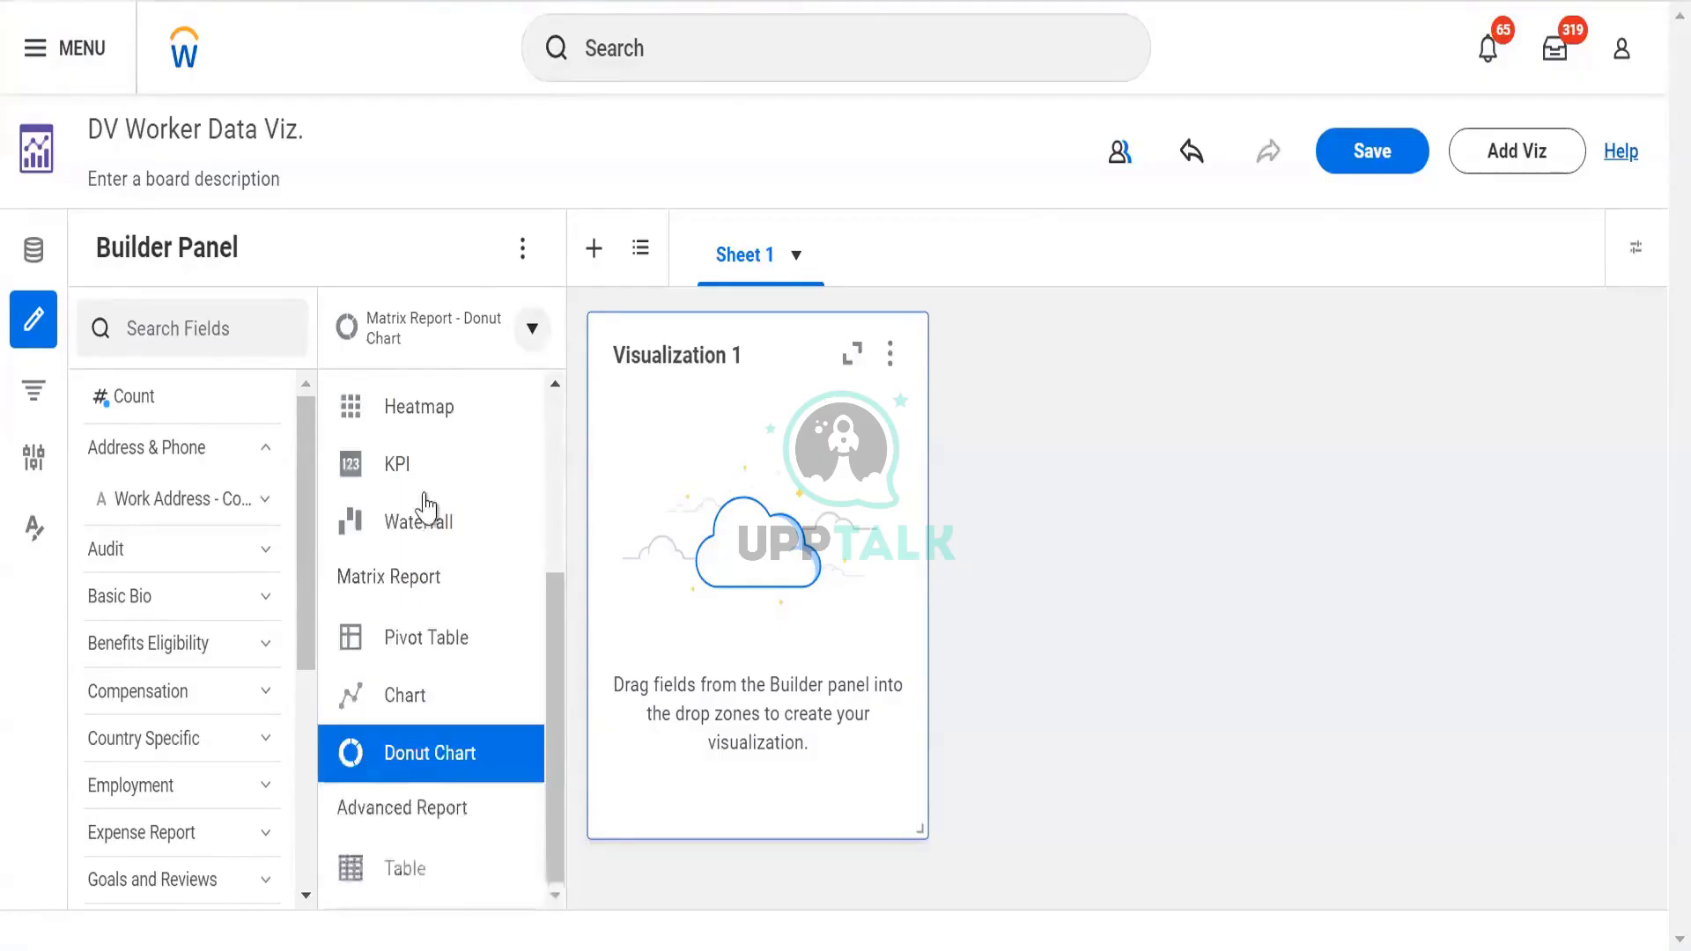
click(421, 895)
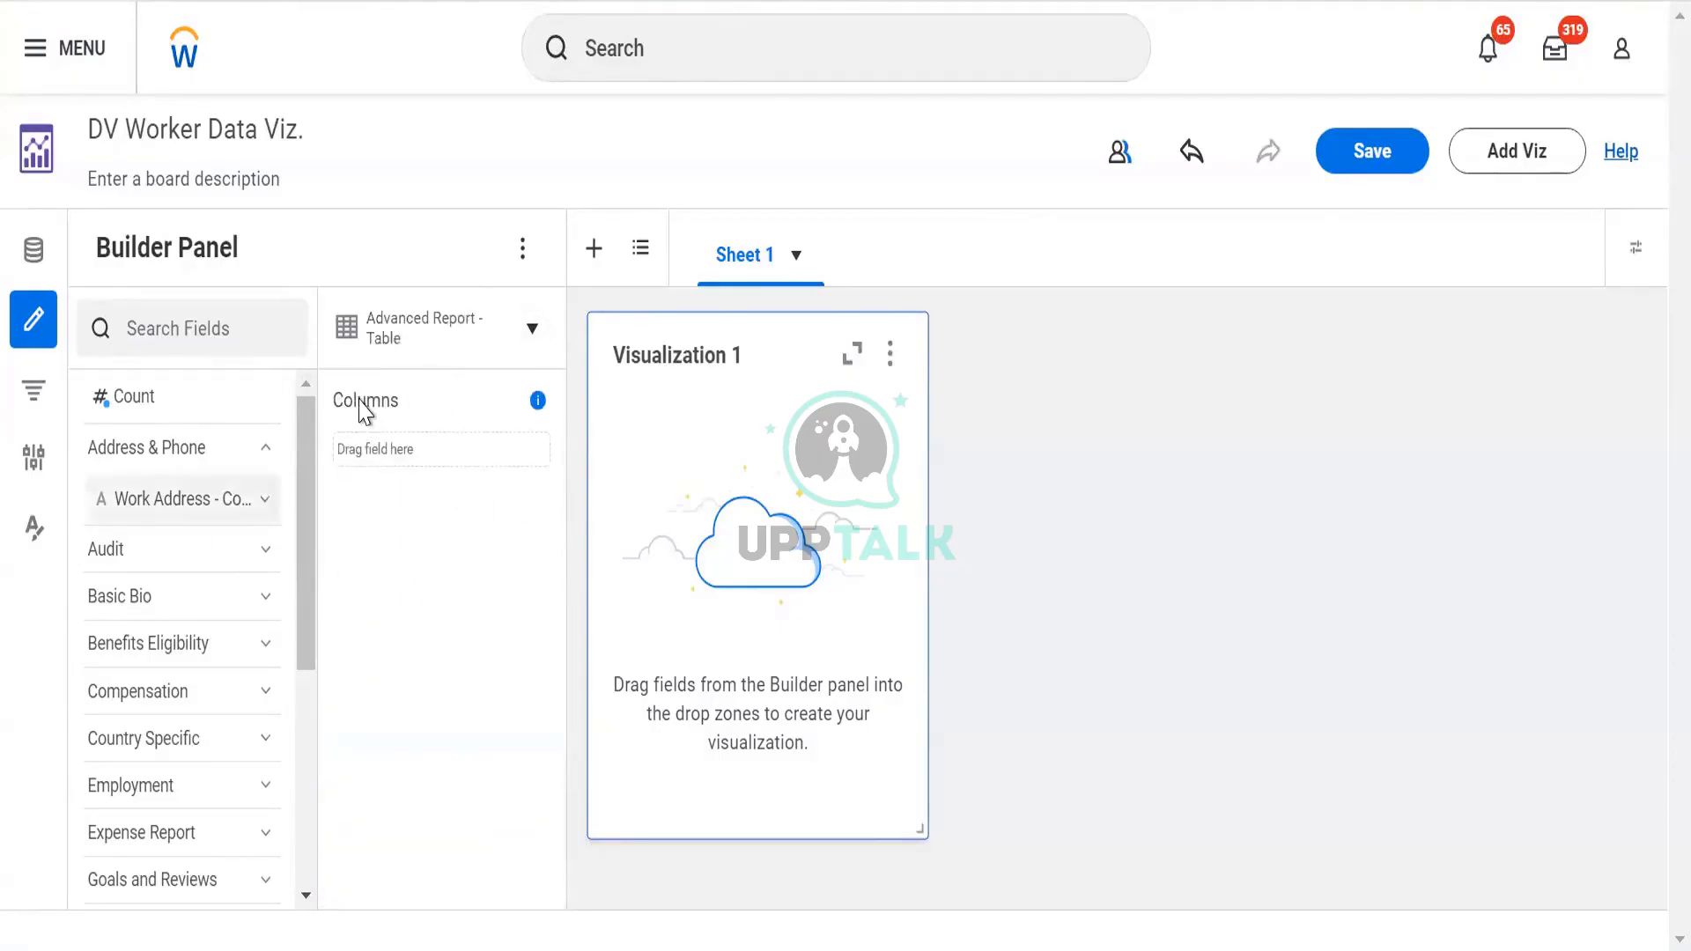
Open the Filter Panel, then add Sheet 2 with an empty Visualization 2
click(33, 407)
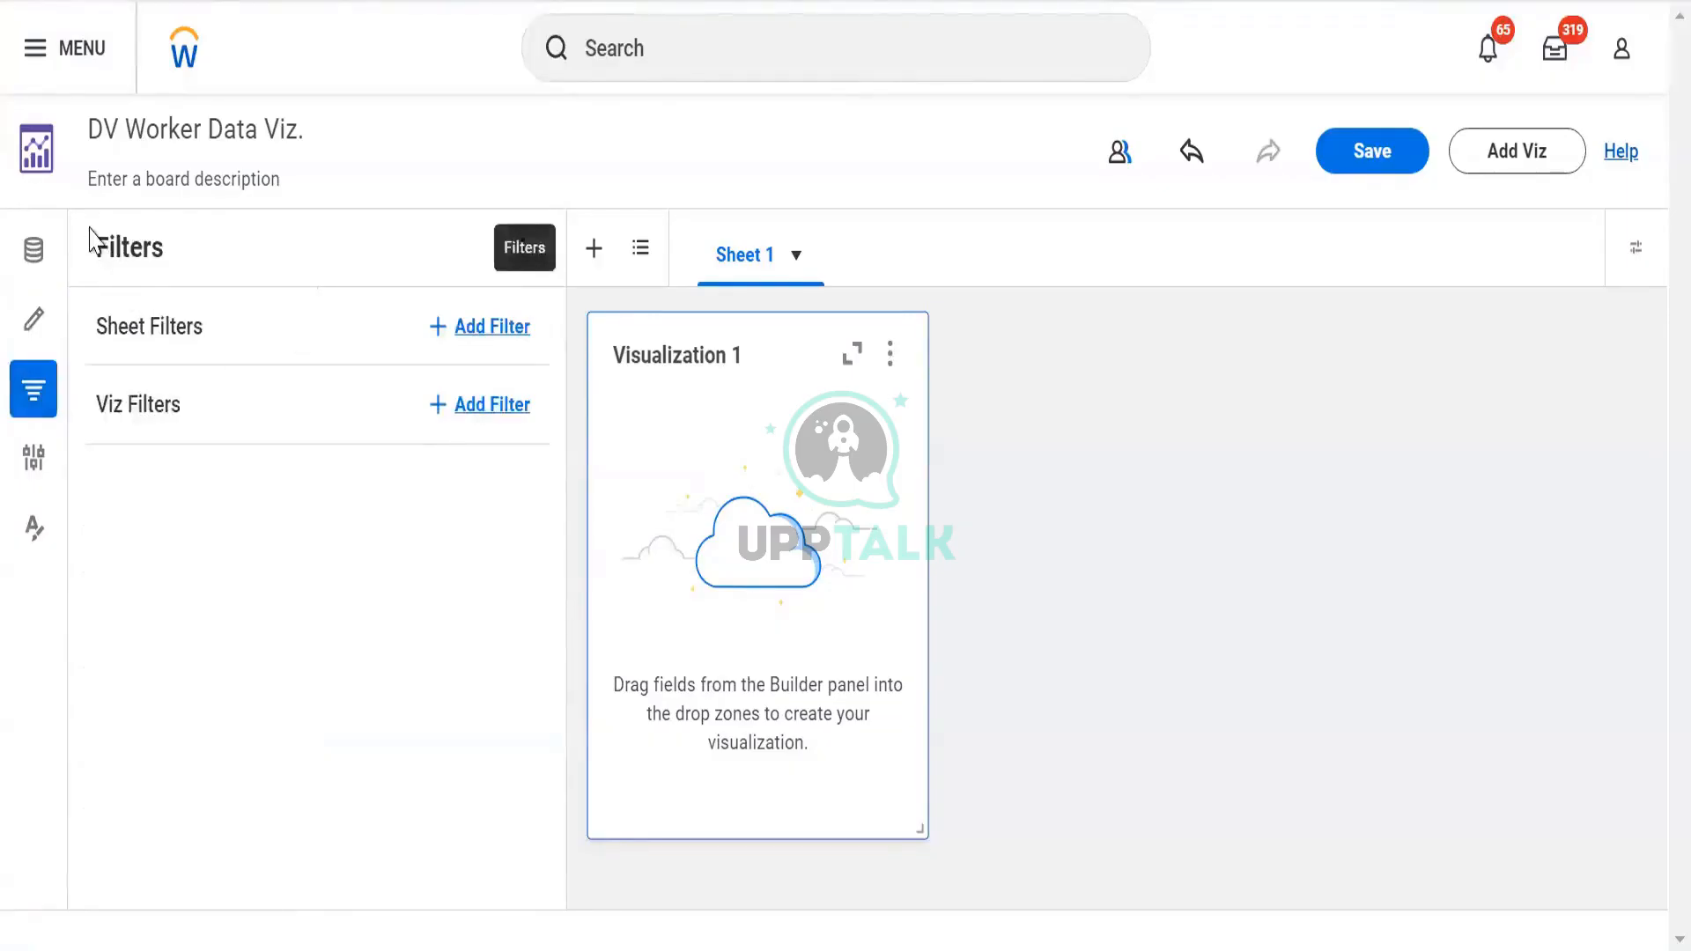
drag(91, 240, 173, 264)
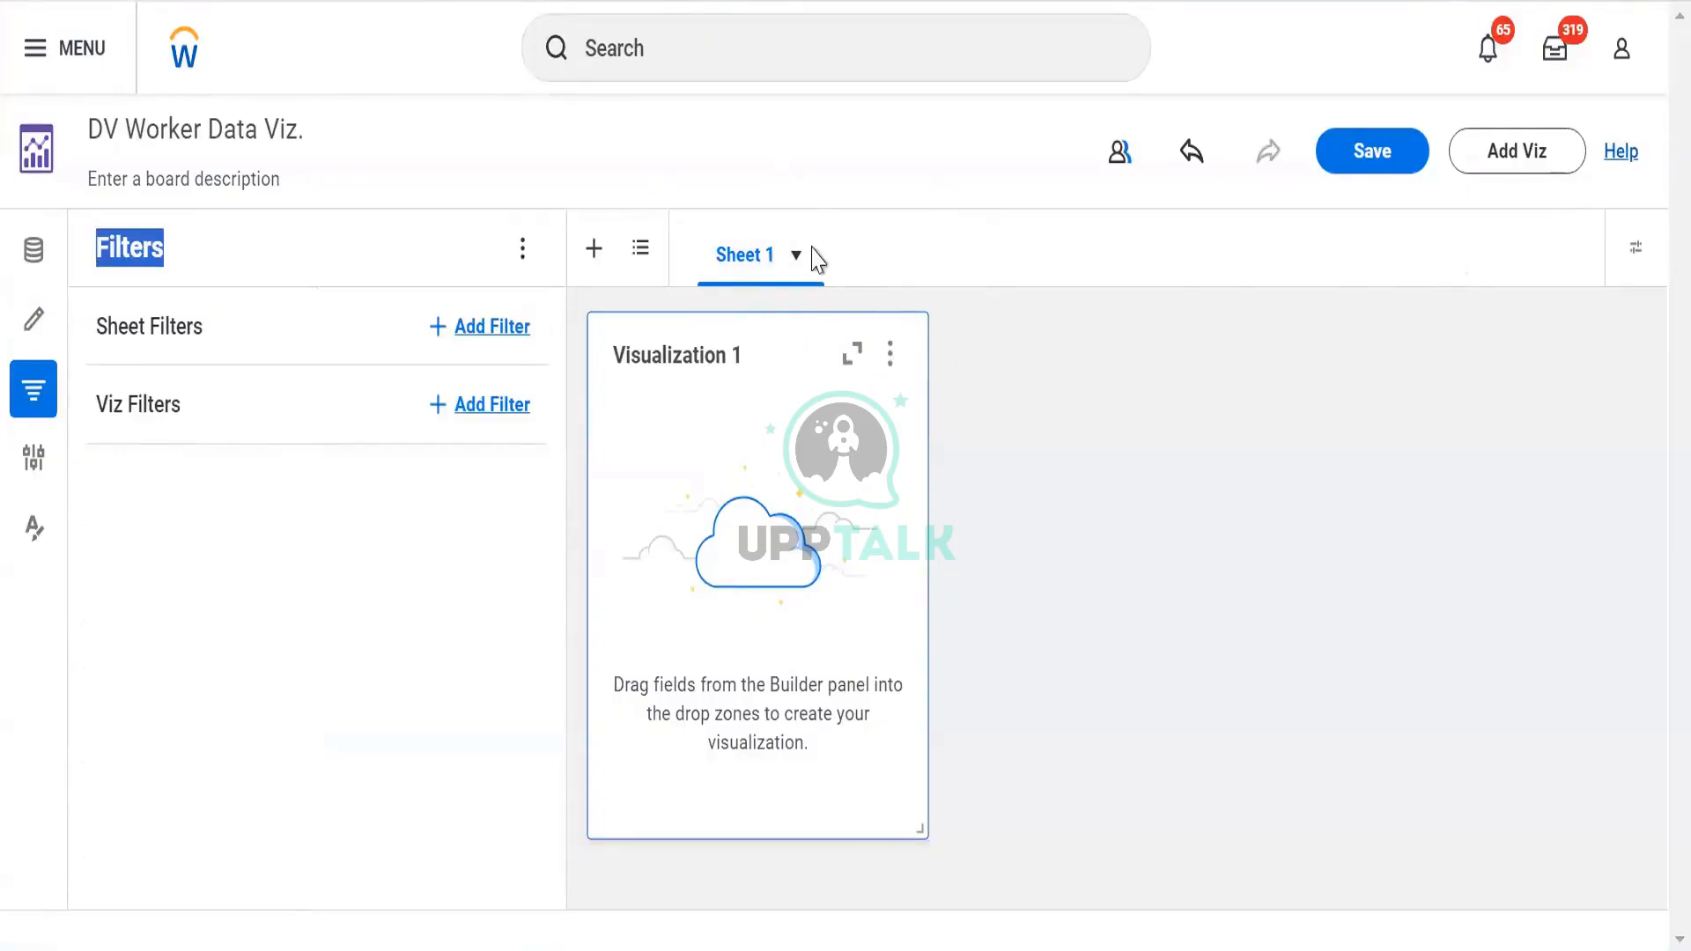
click(590, 256)
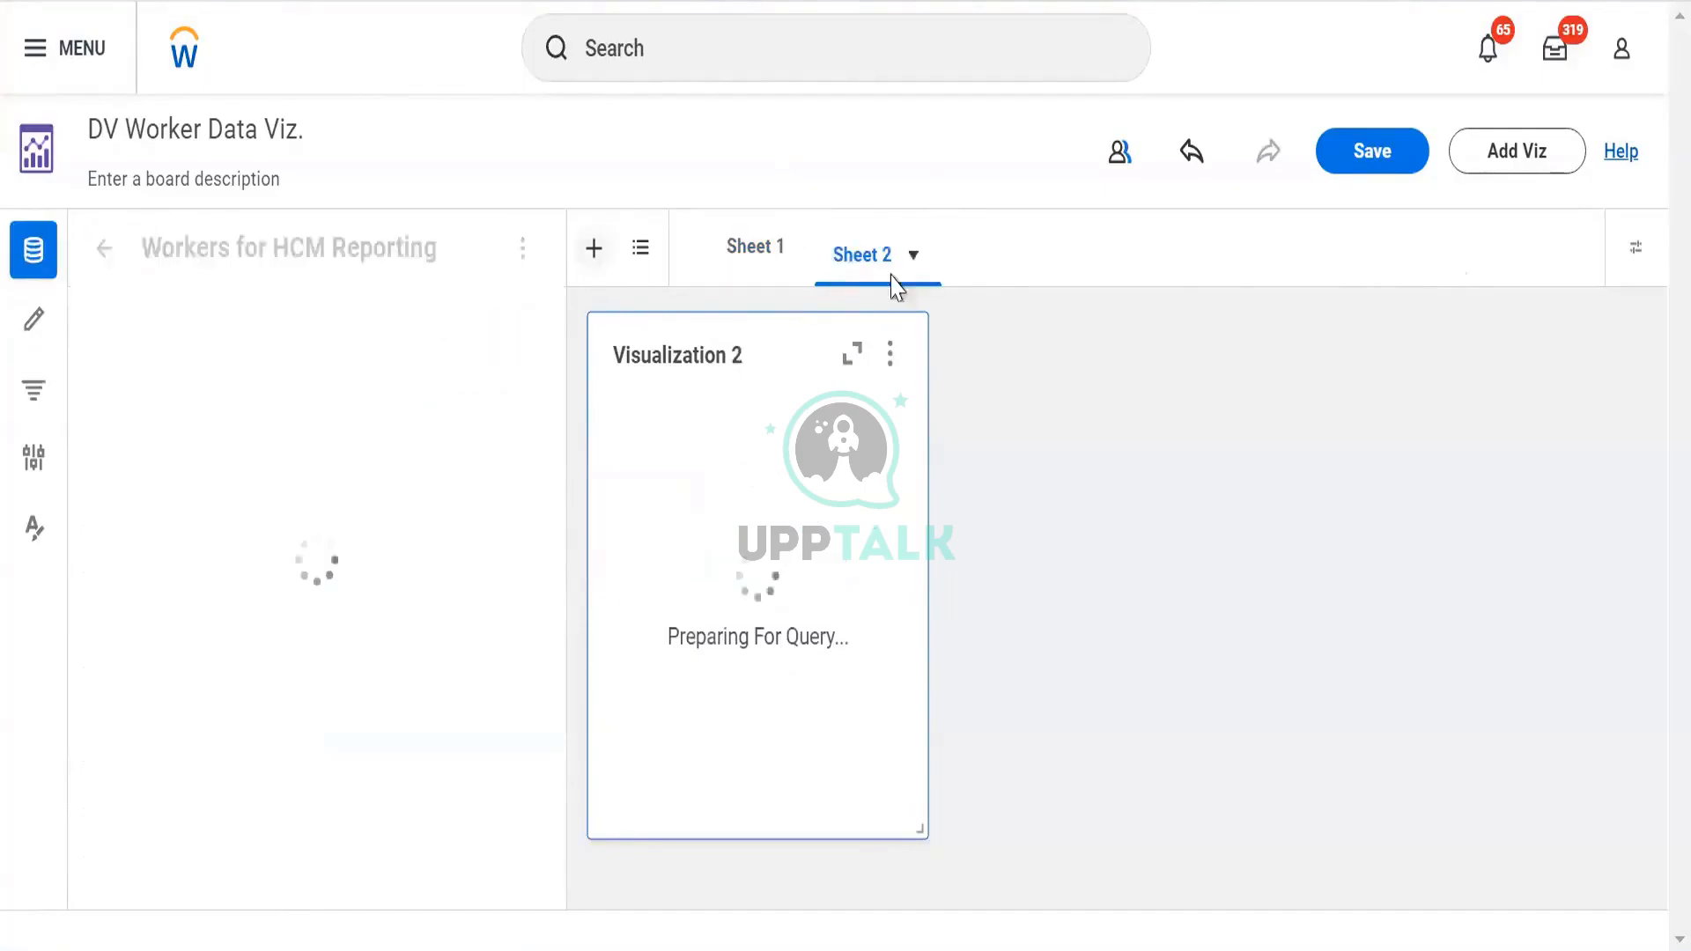
Add Sheet 3, add Visualizations 4 and 5 to Sheet 1, and select Visualization 1 with filters shown
click(595, 257)
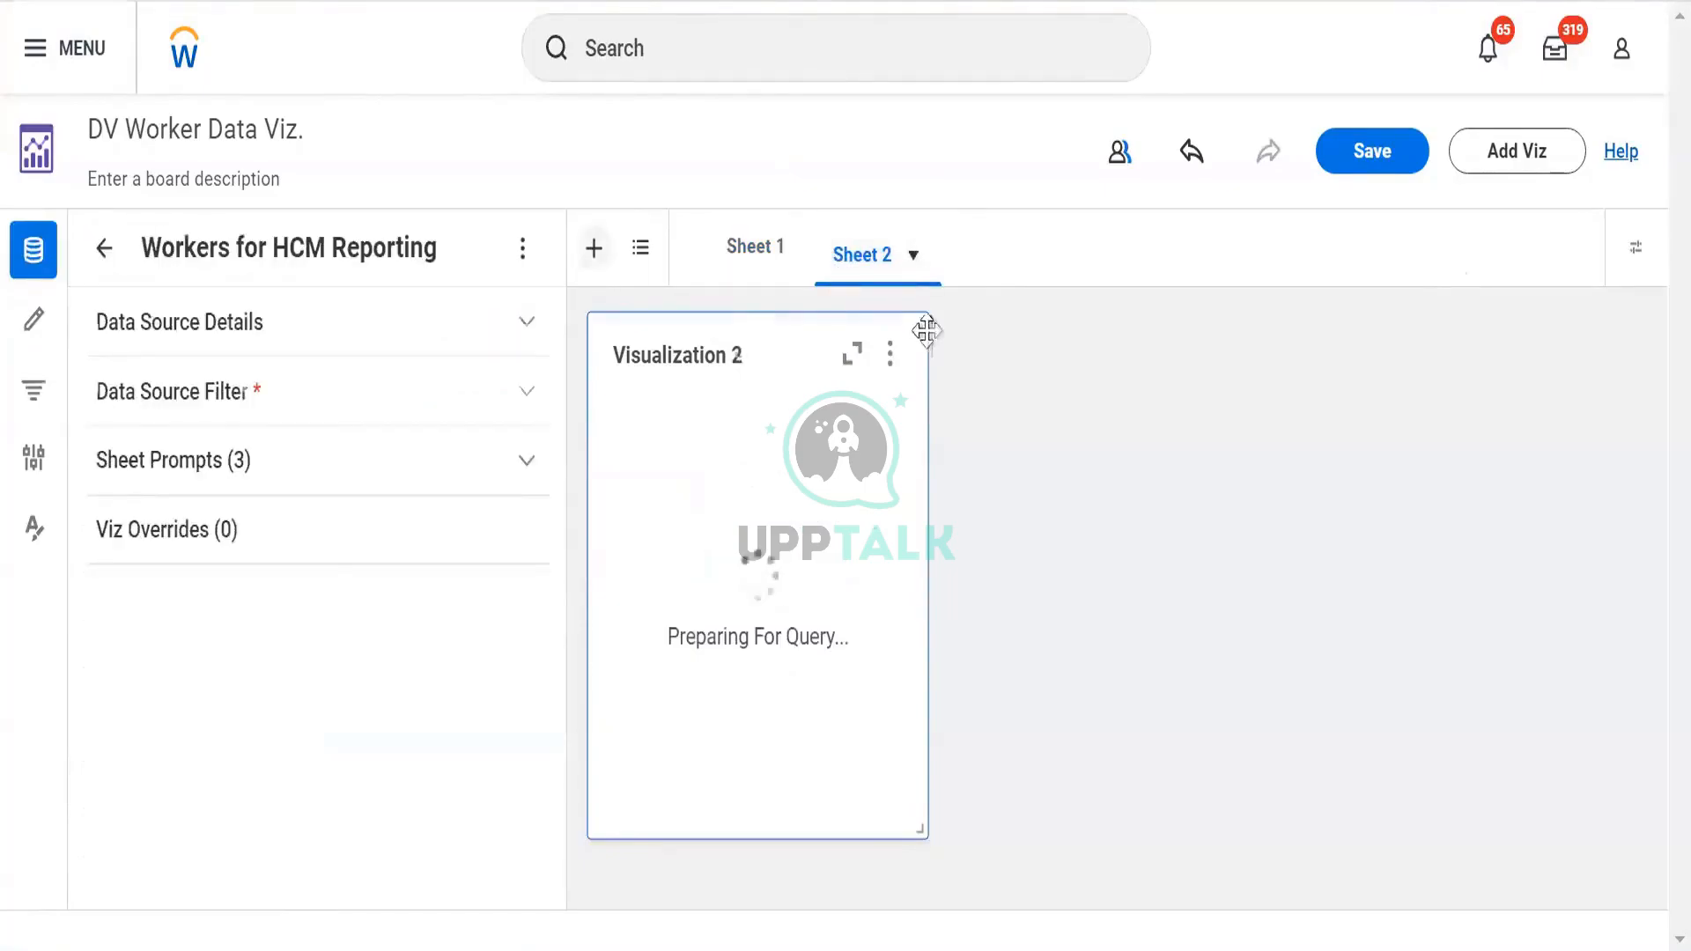
click(745, 270)
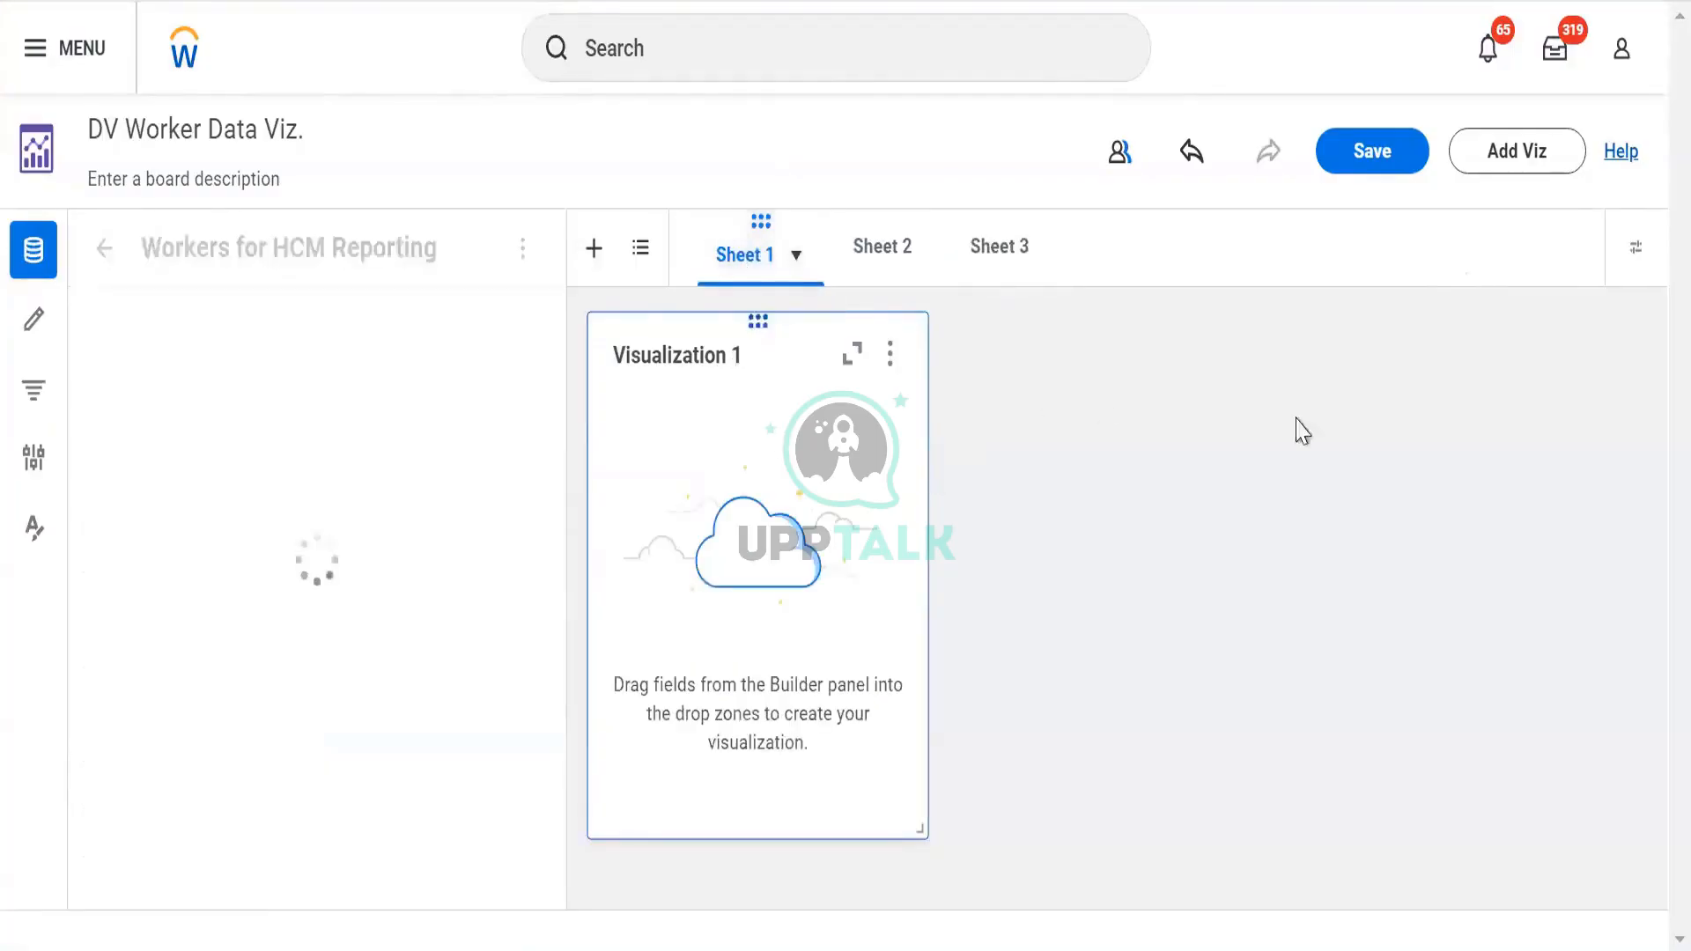
click(1504, 150)
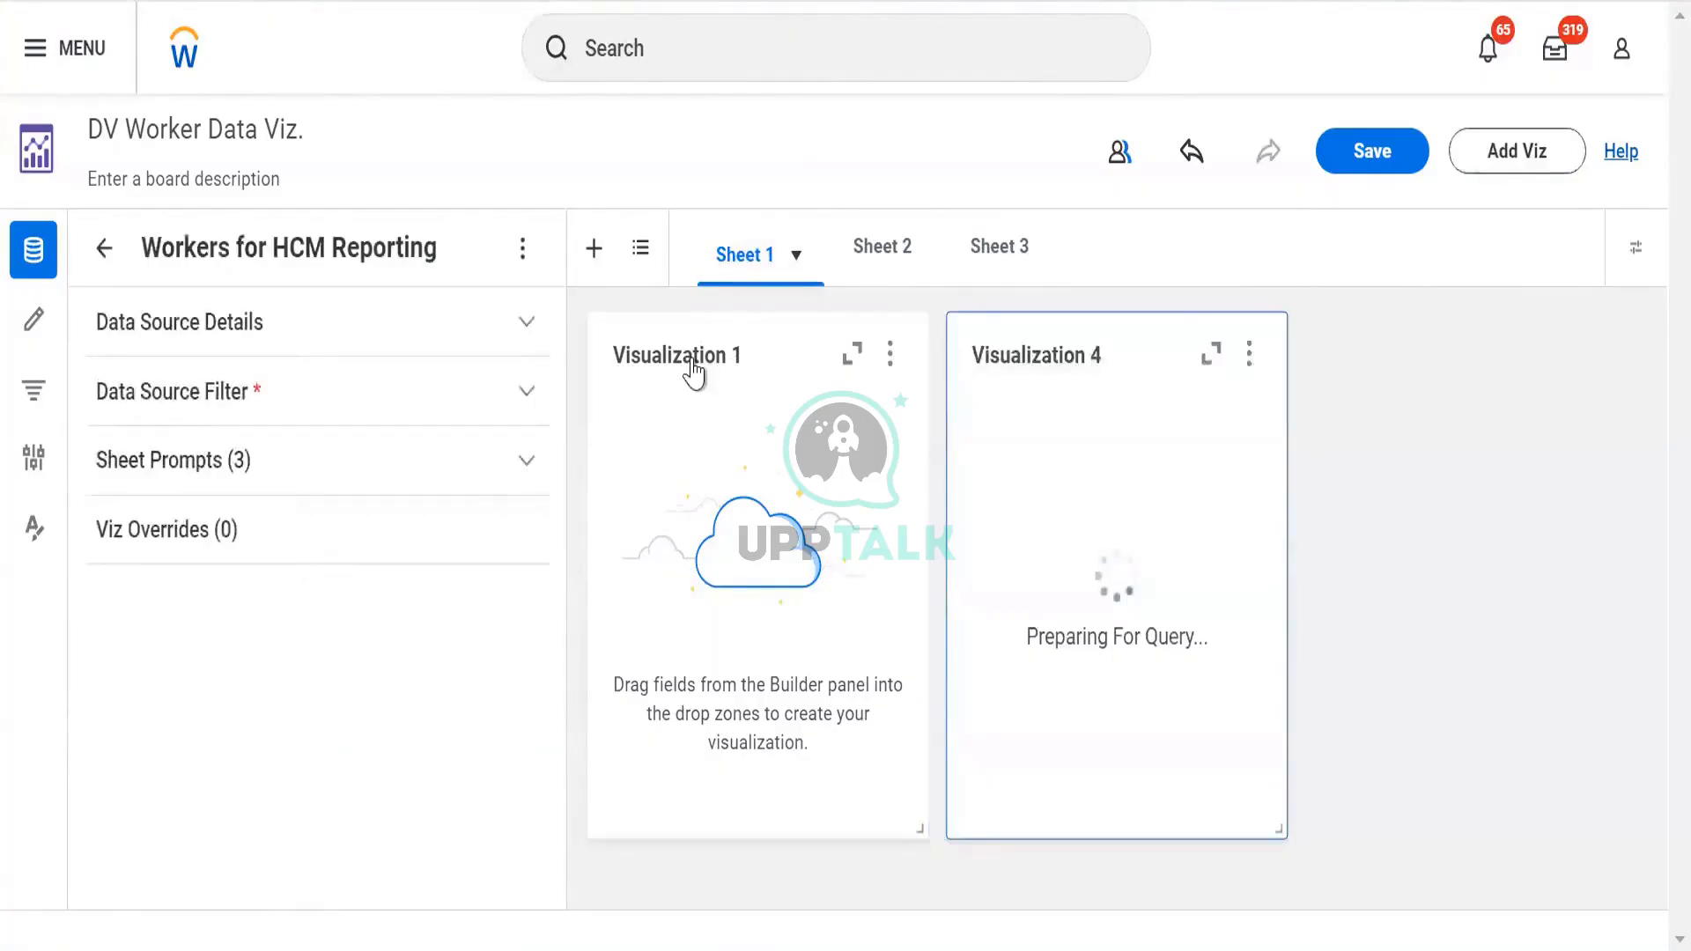
click(1464, 151)
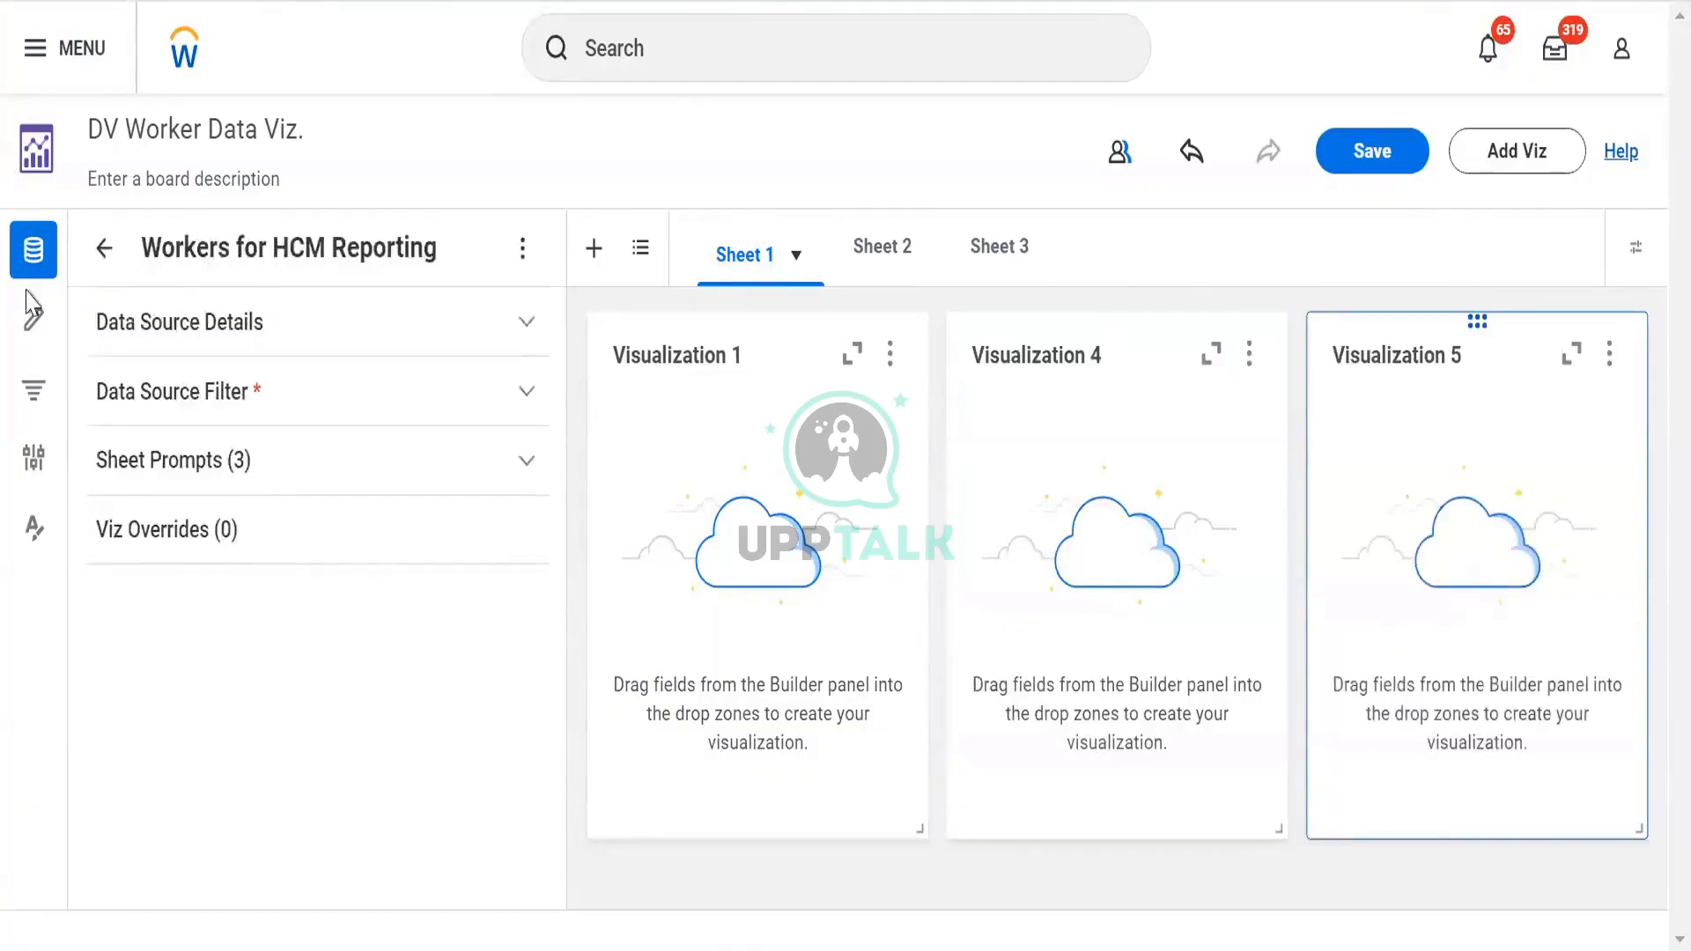
click(18, 396)
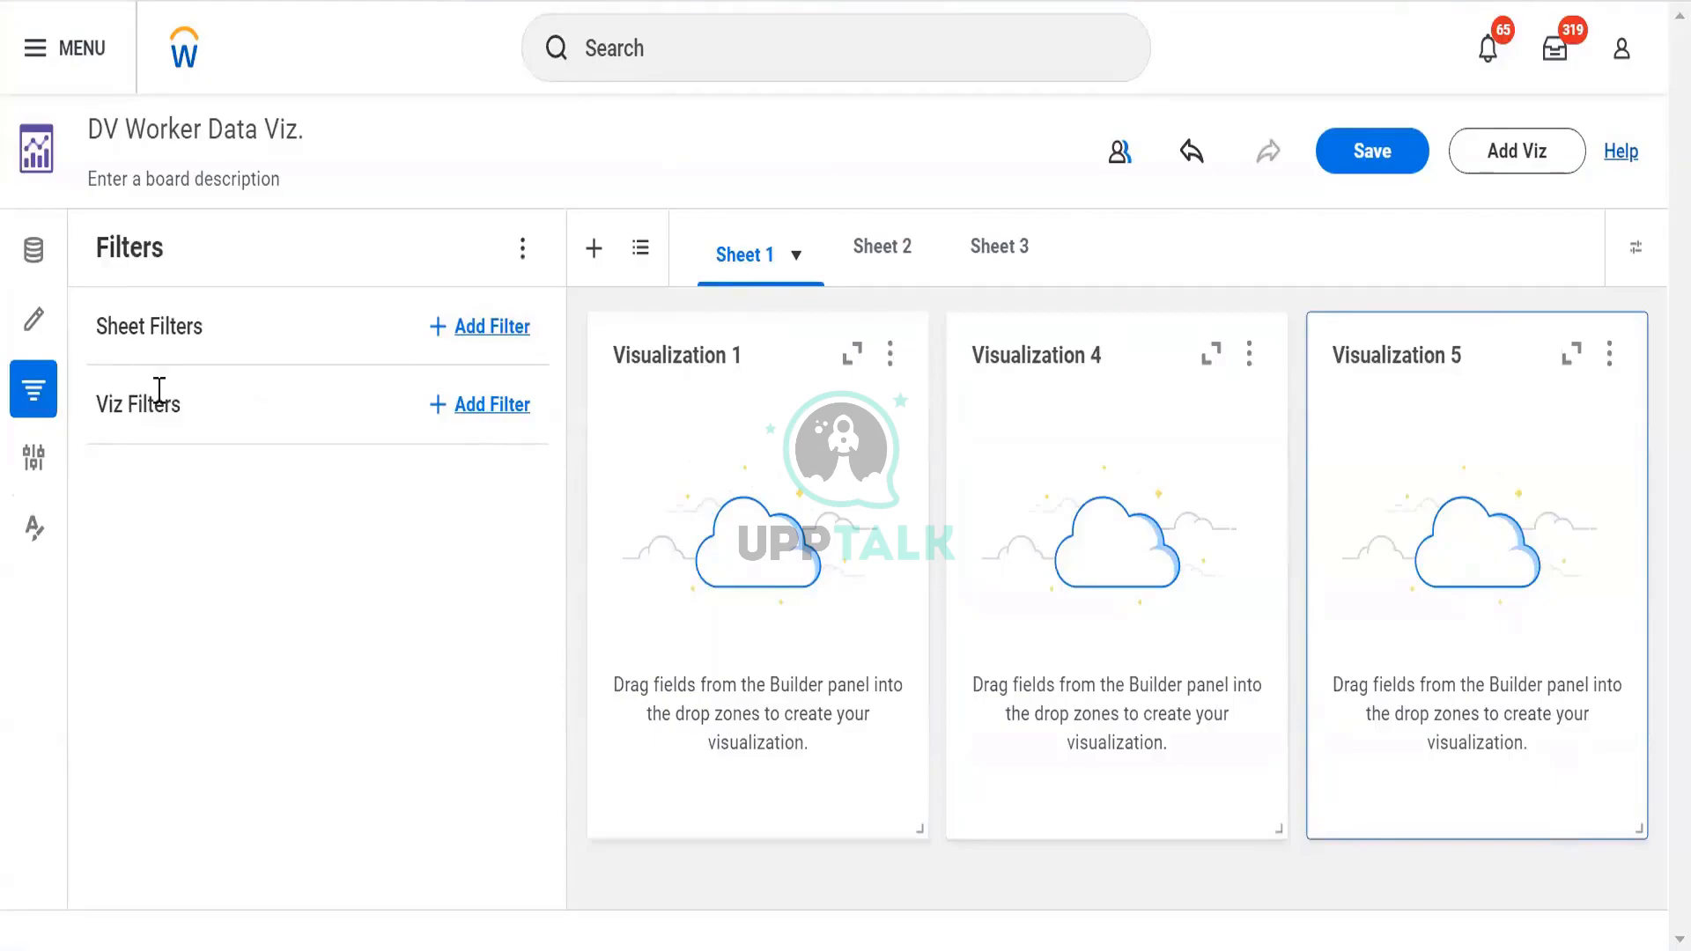
click(604, 323)
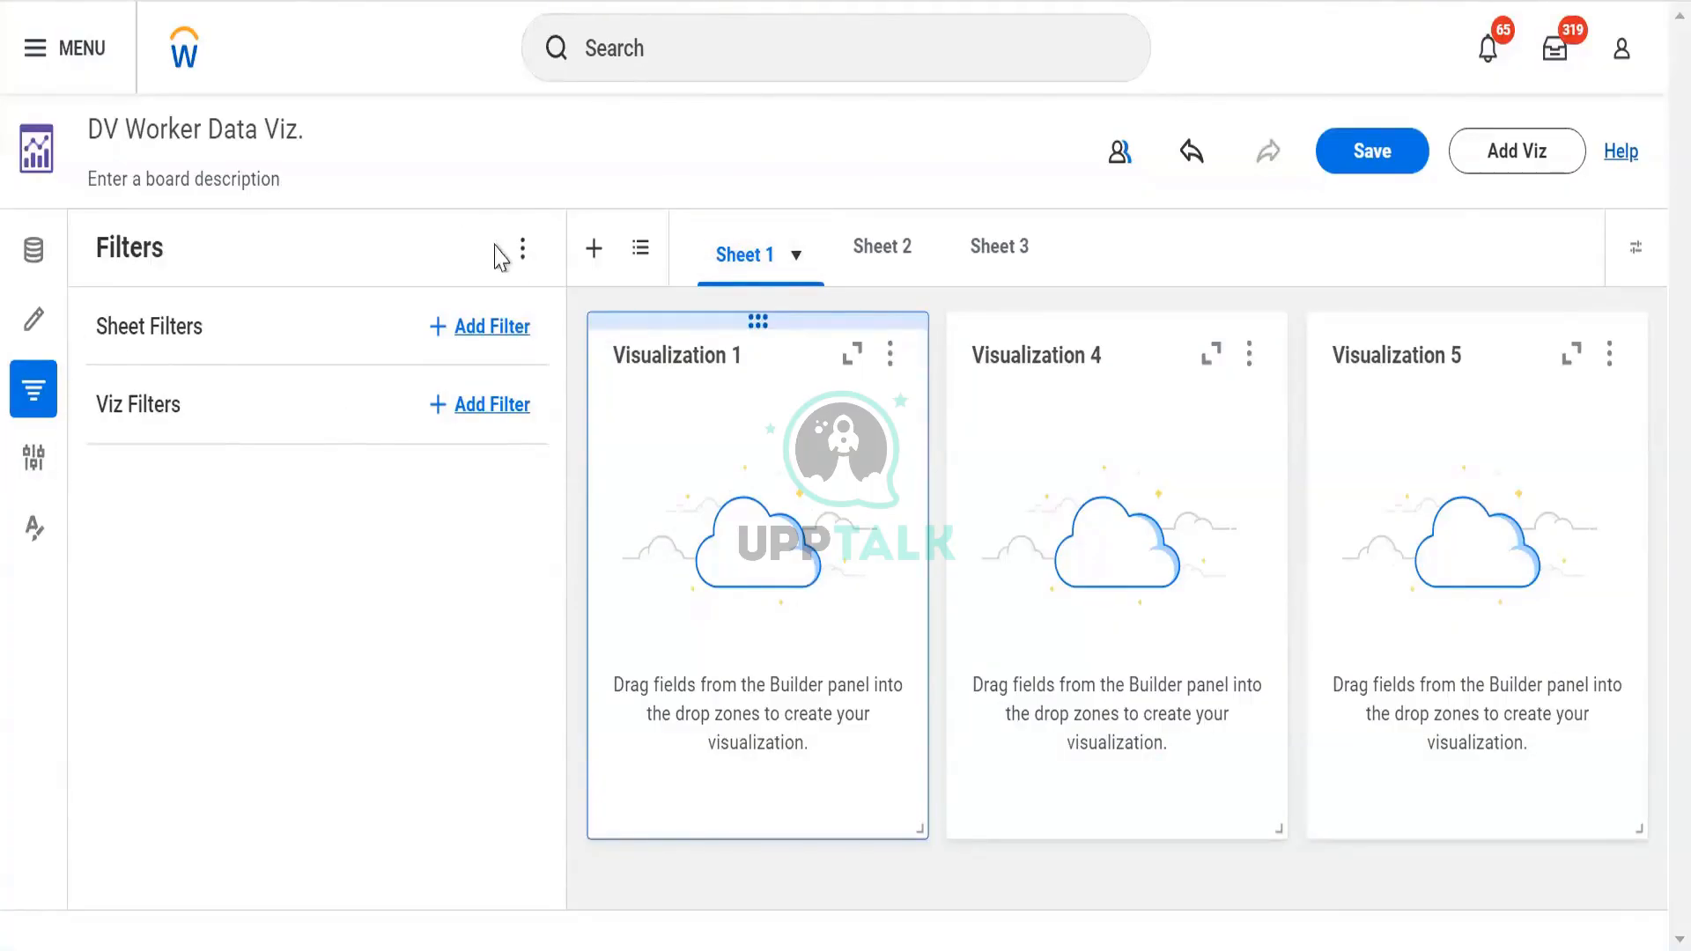
Show Visualization 1's configuration, then its formatting options, collapsing and reopening the Formatting panel
click(29, 467)
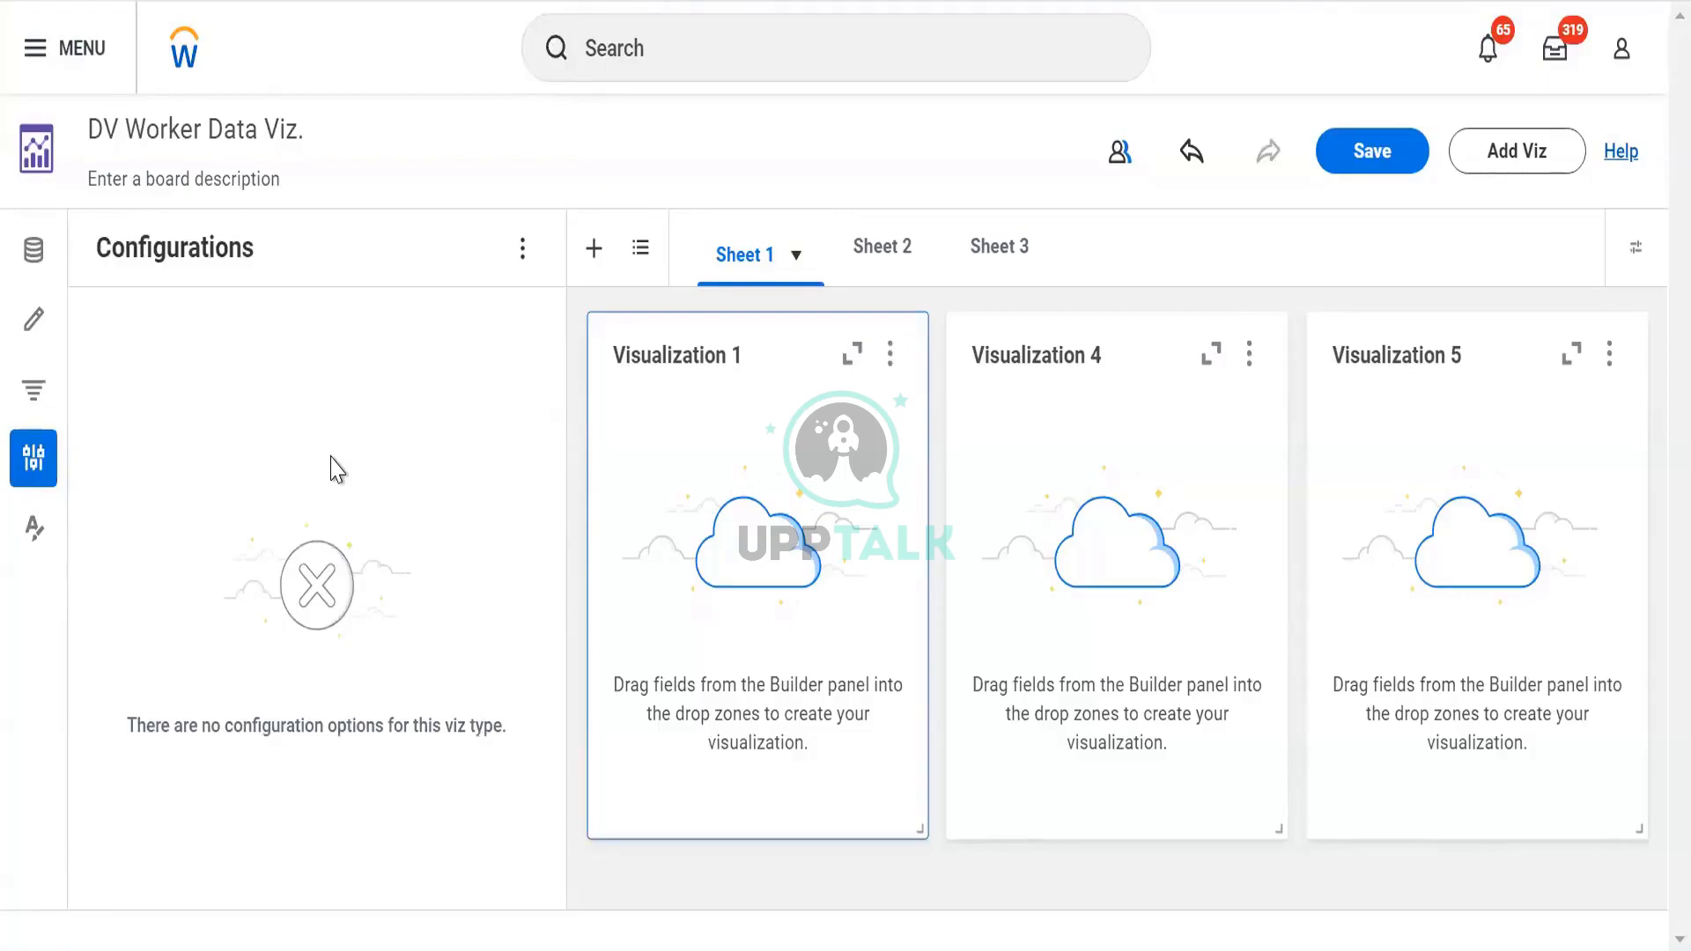
click(38, 539)
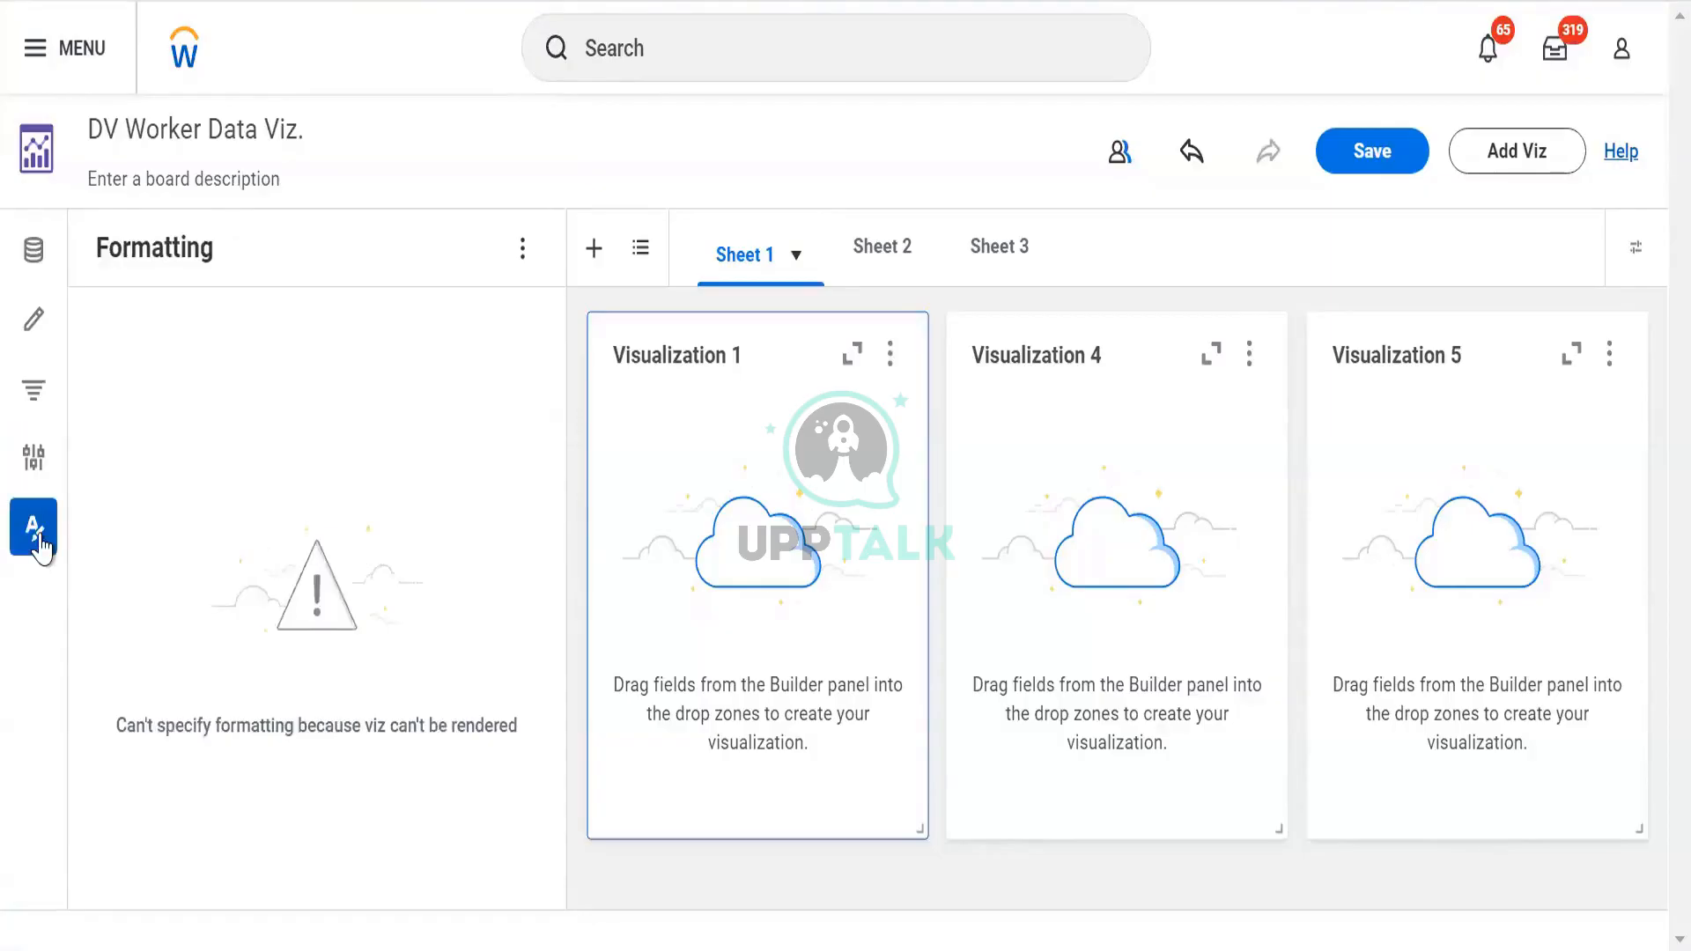
click(39, 539)
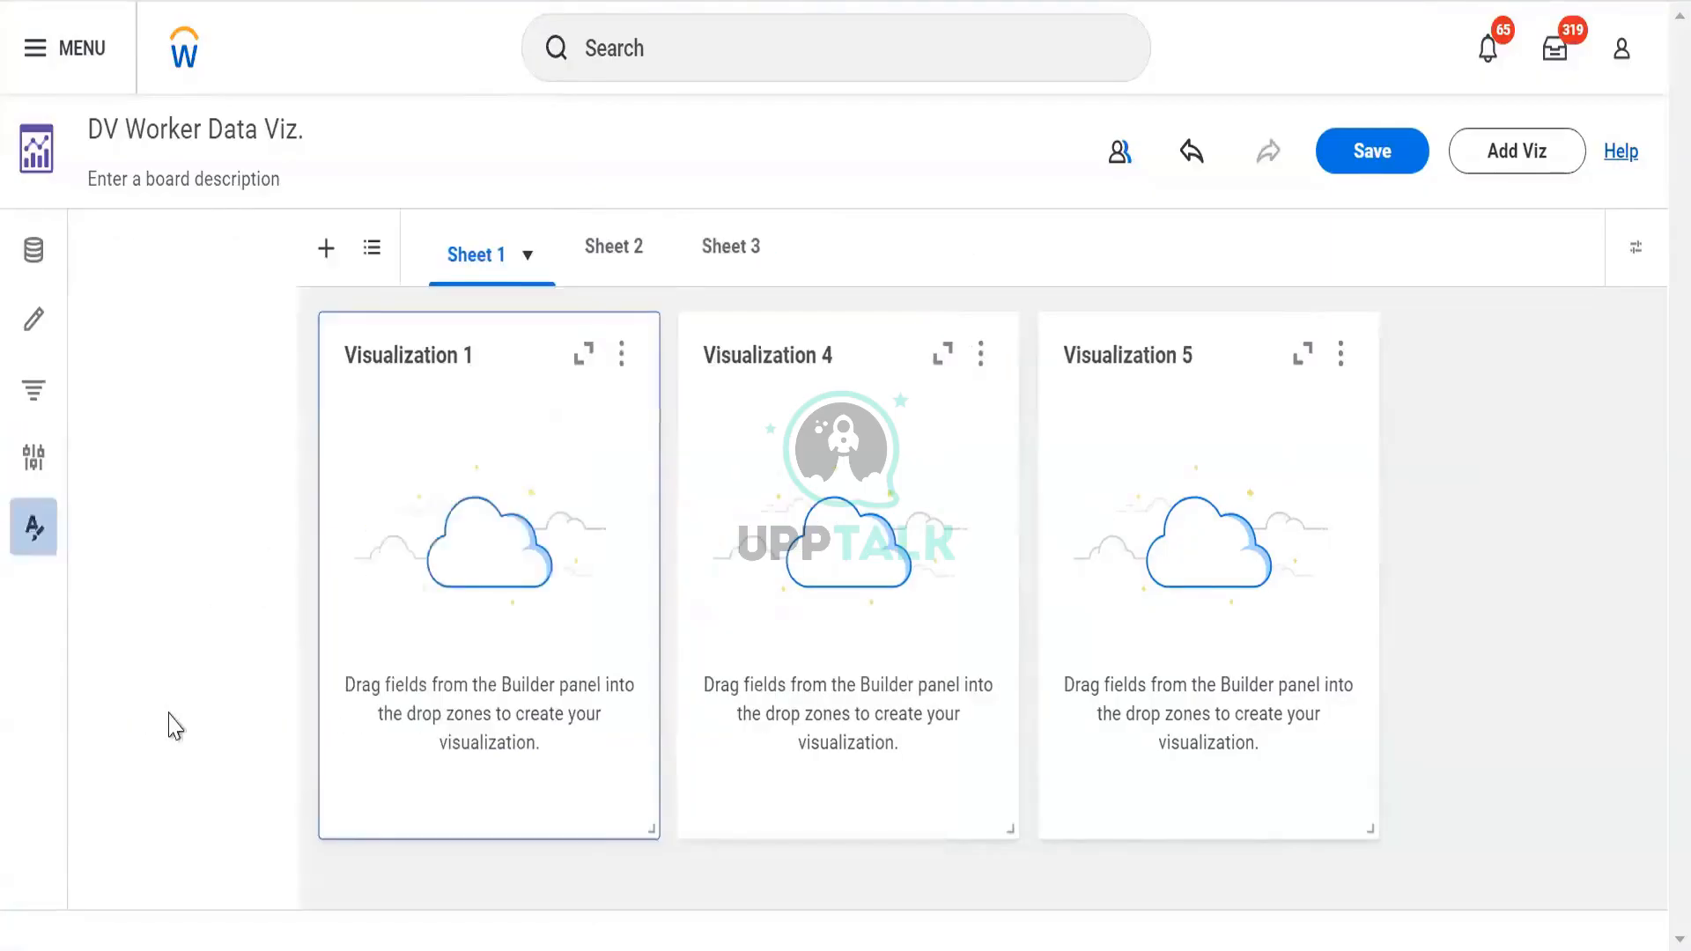
click(32, 528)
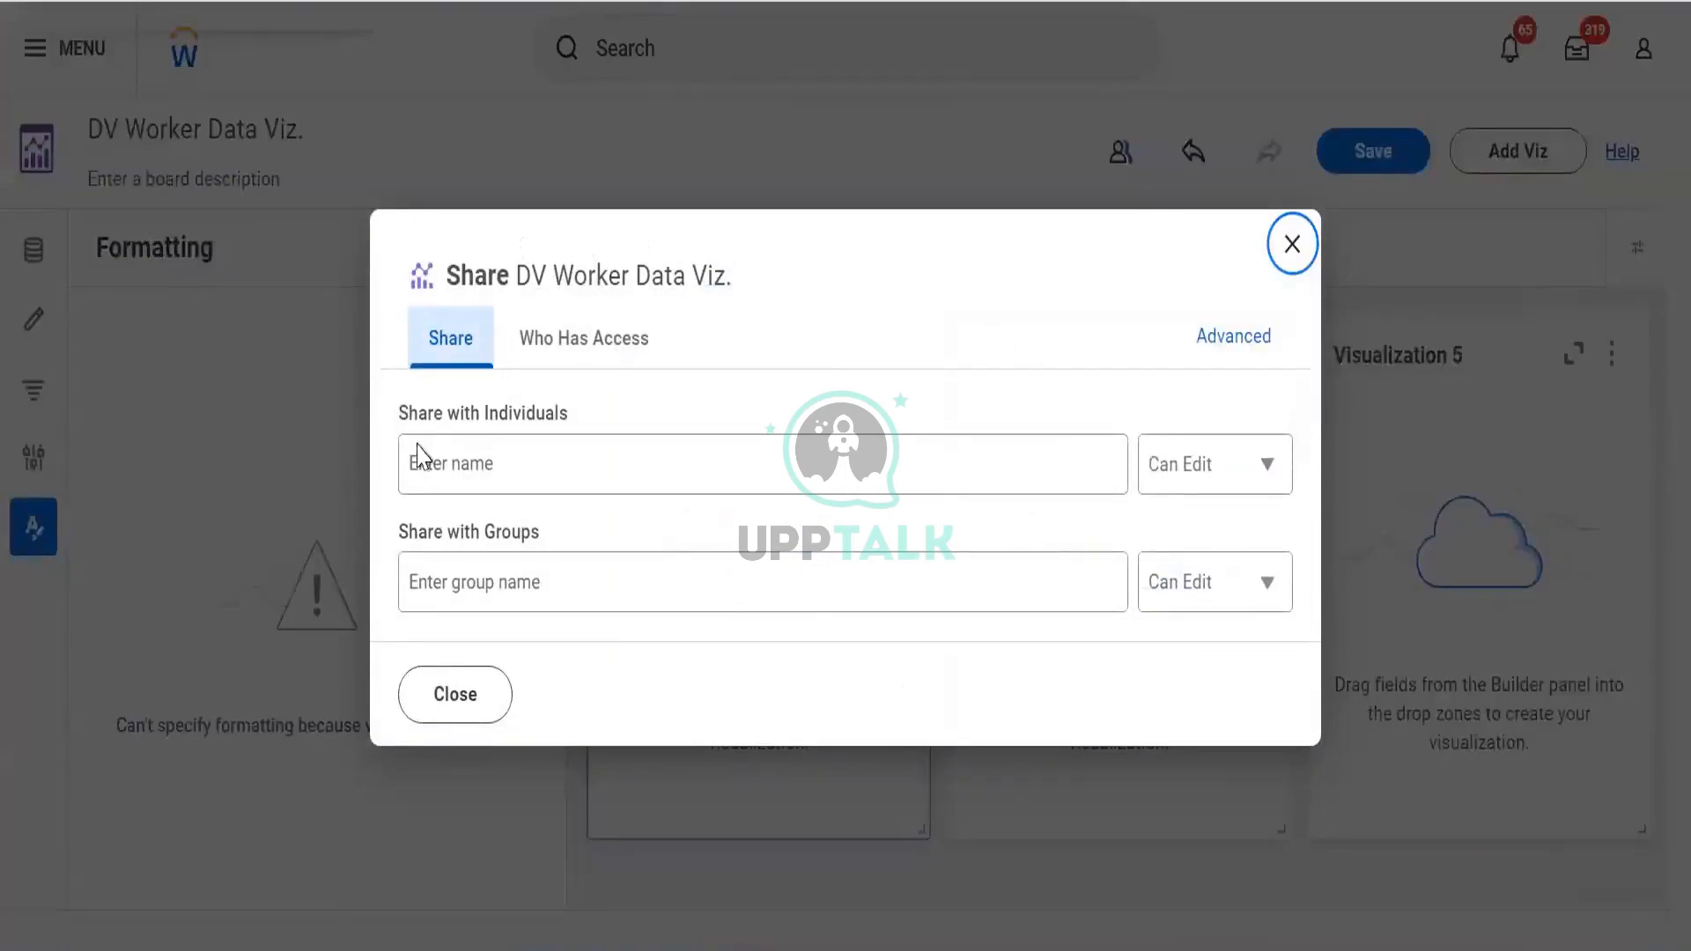
Enter a colleague's name in the Share dialog and review the individual permission levels
click(577, 460)
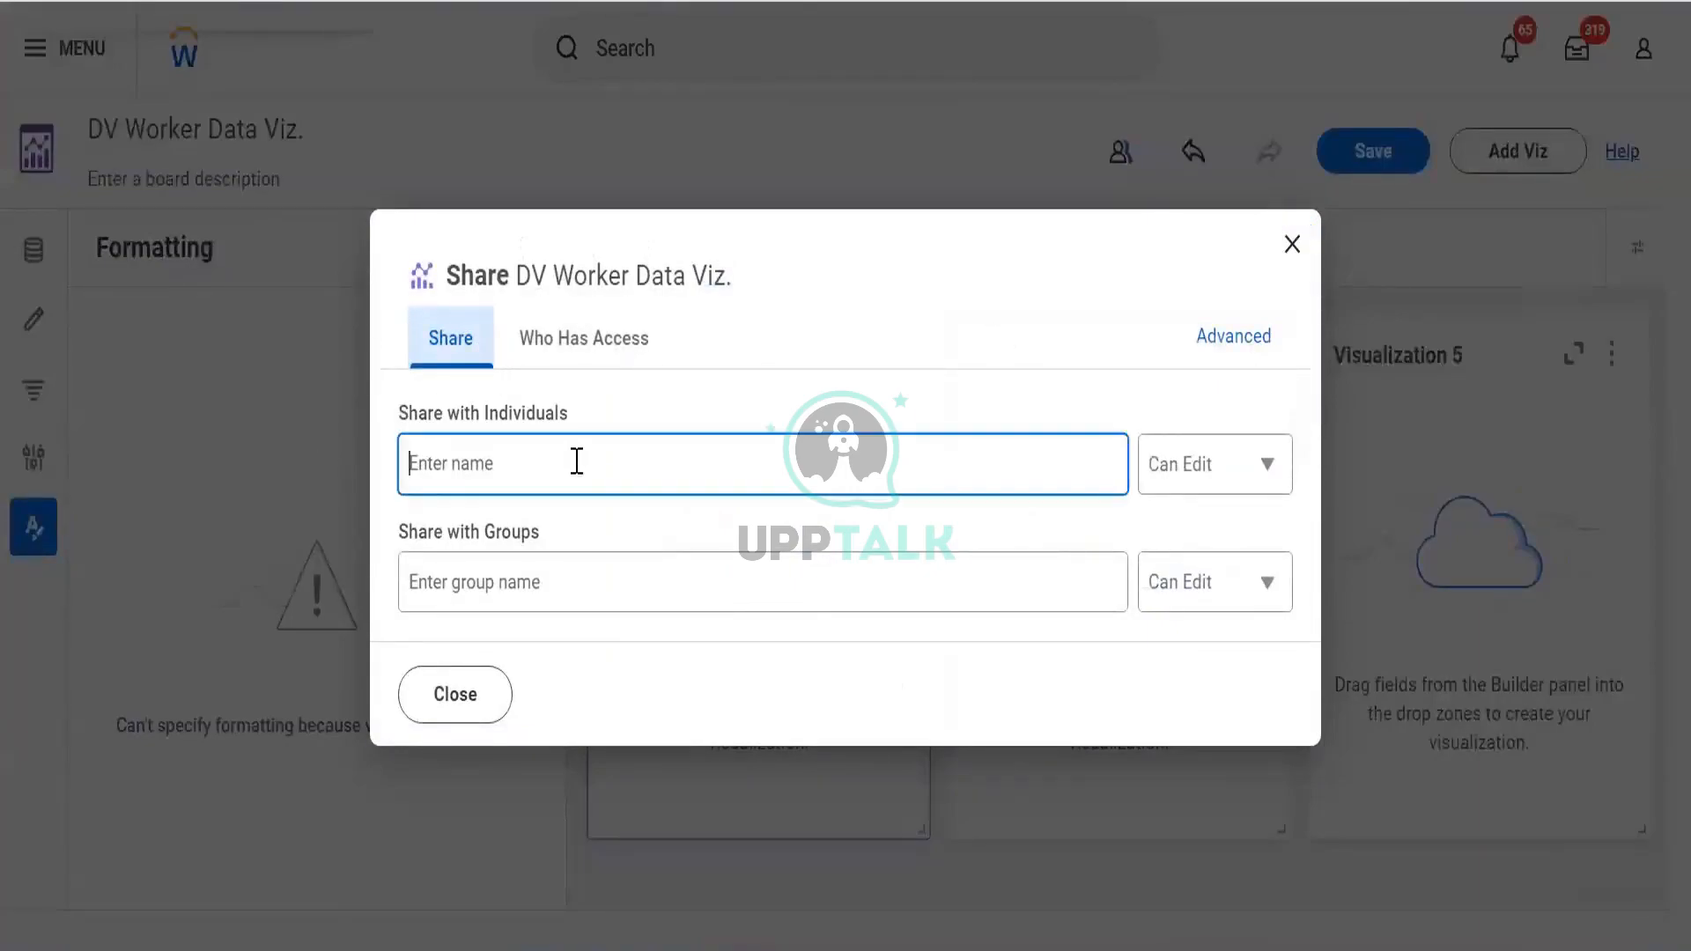
text(loga)
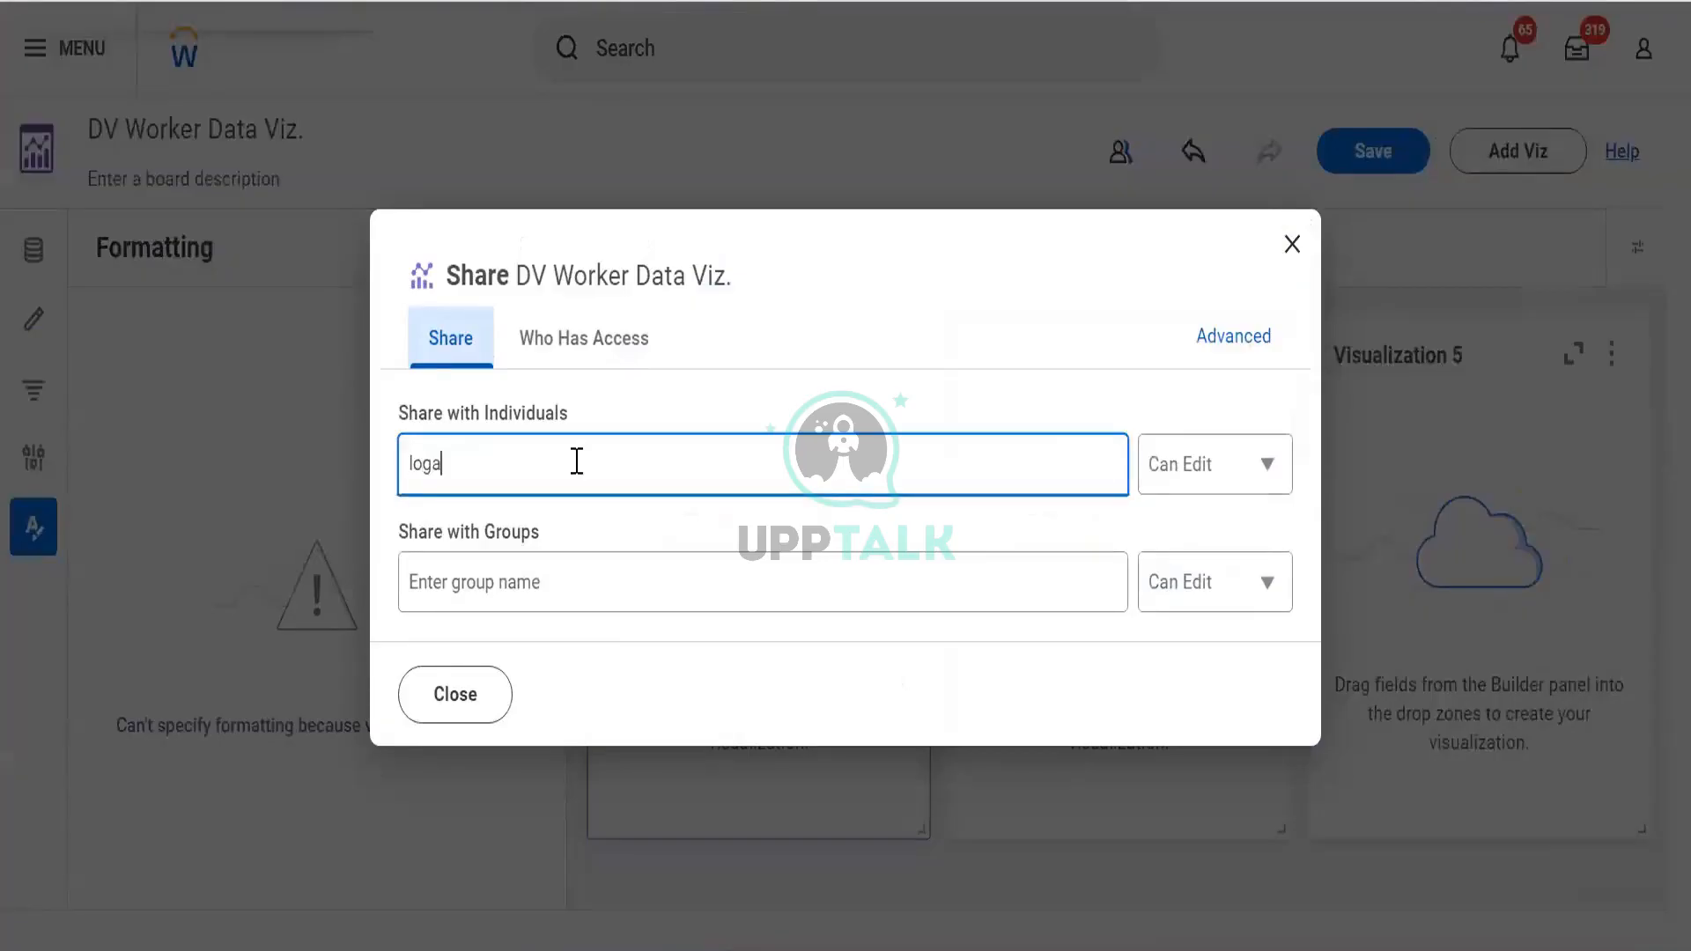
text(n mc)
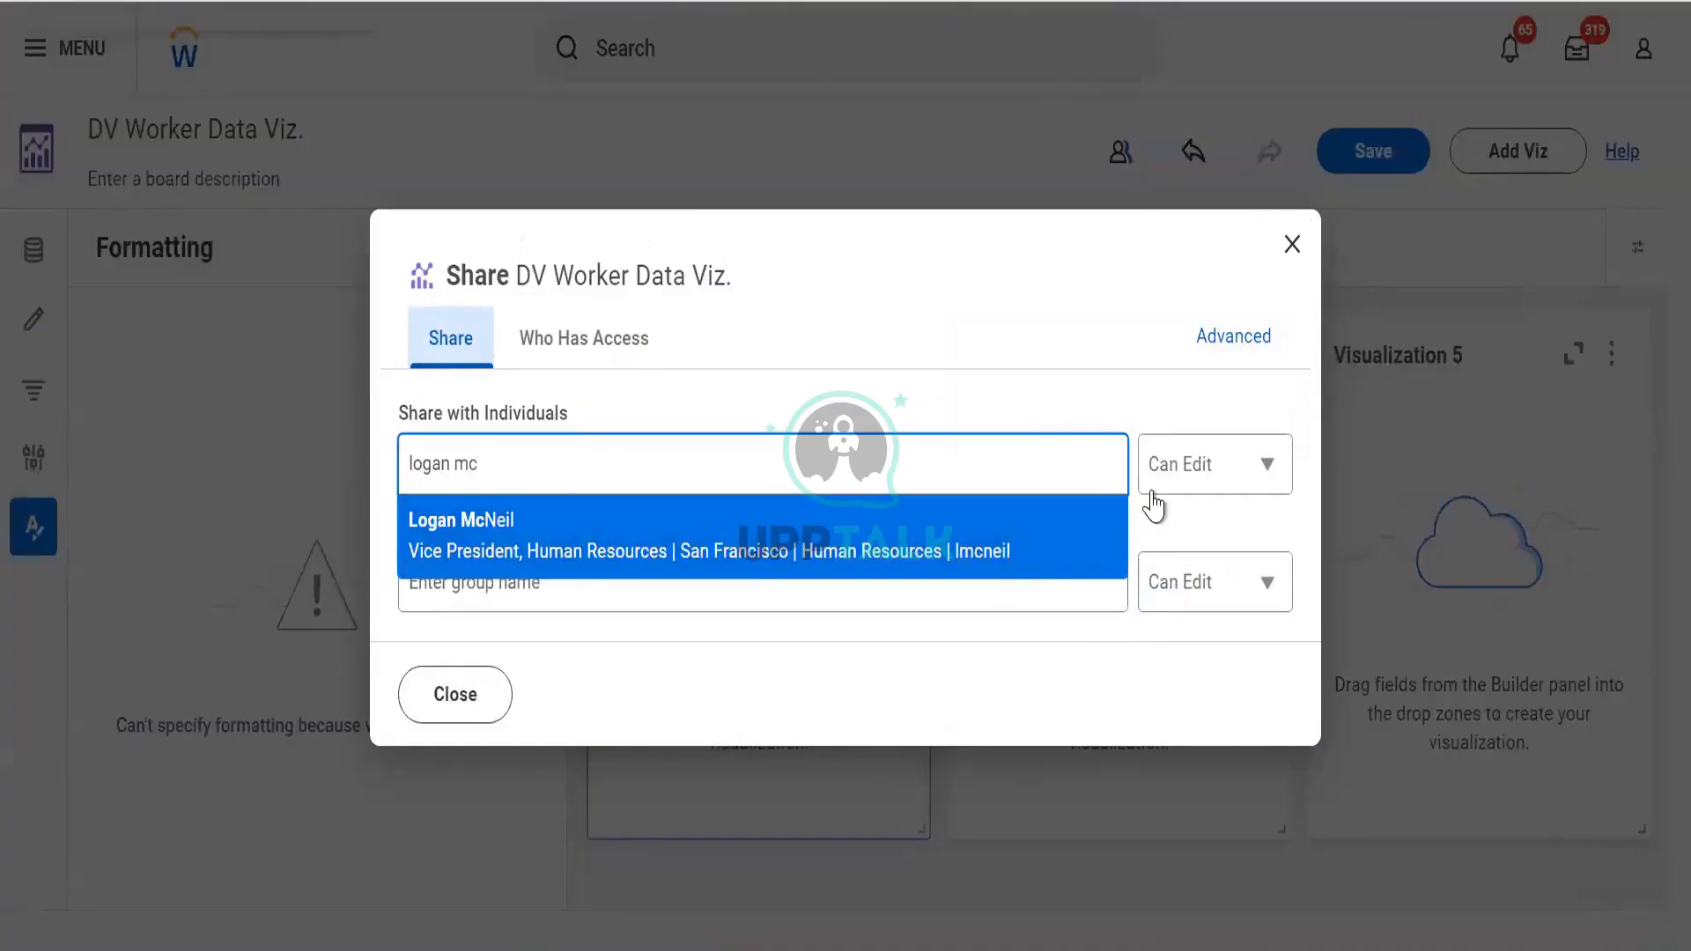
click(1152, 492)
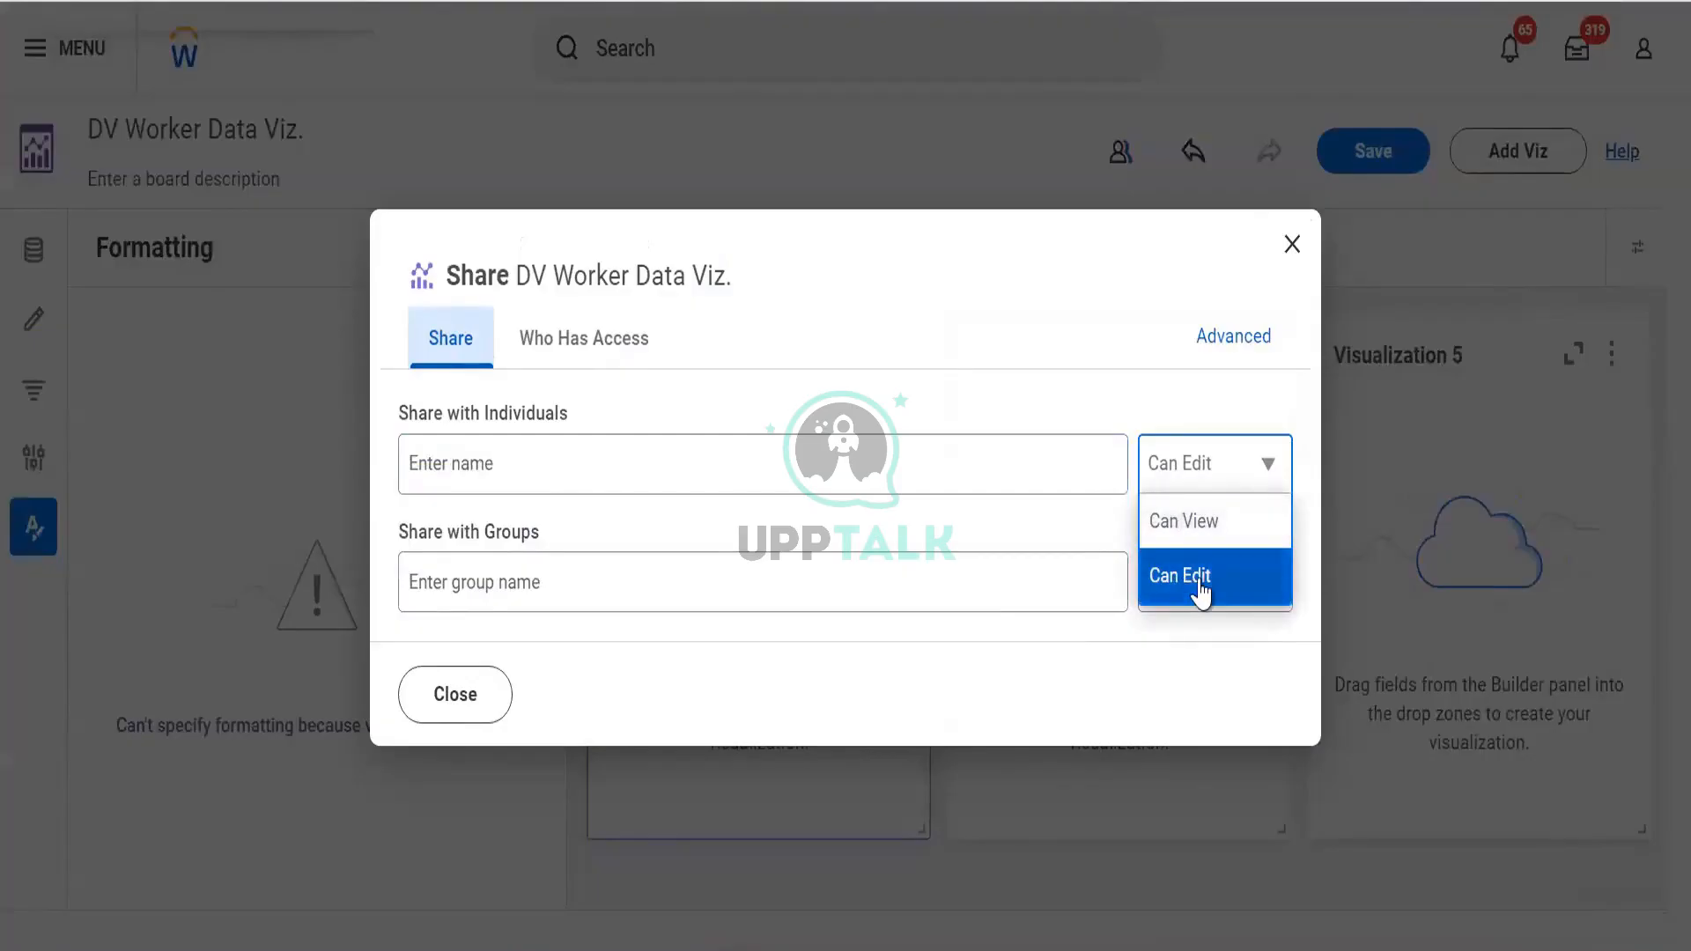
click(515, 577)
text(hr)
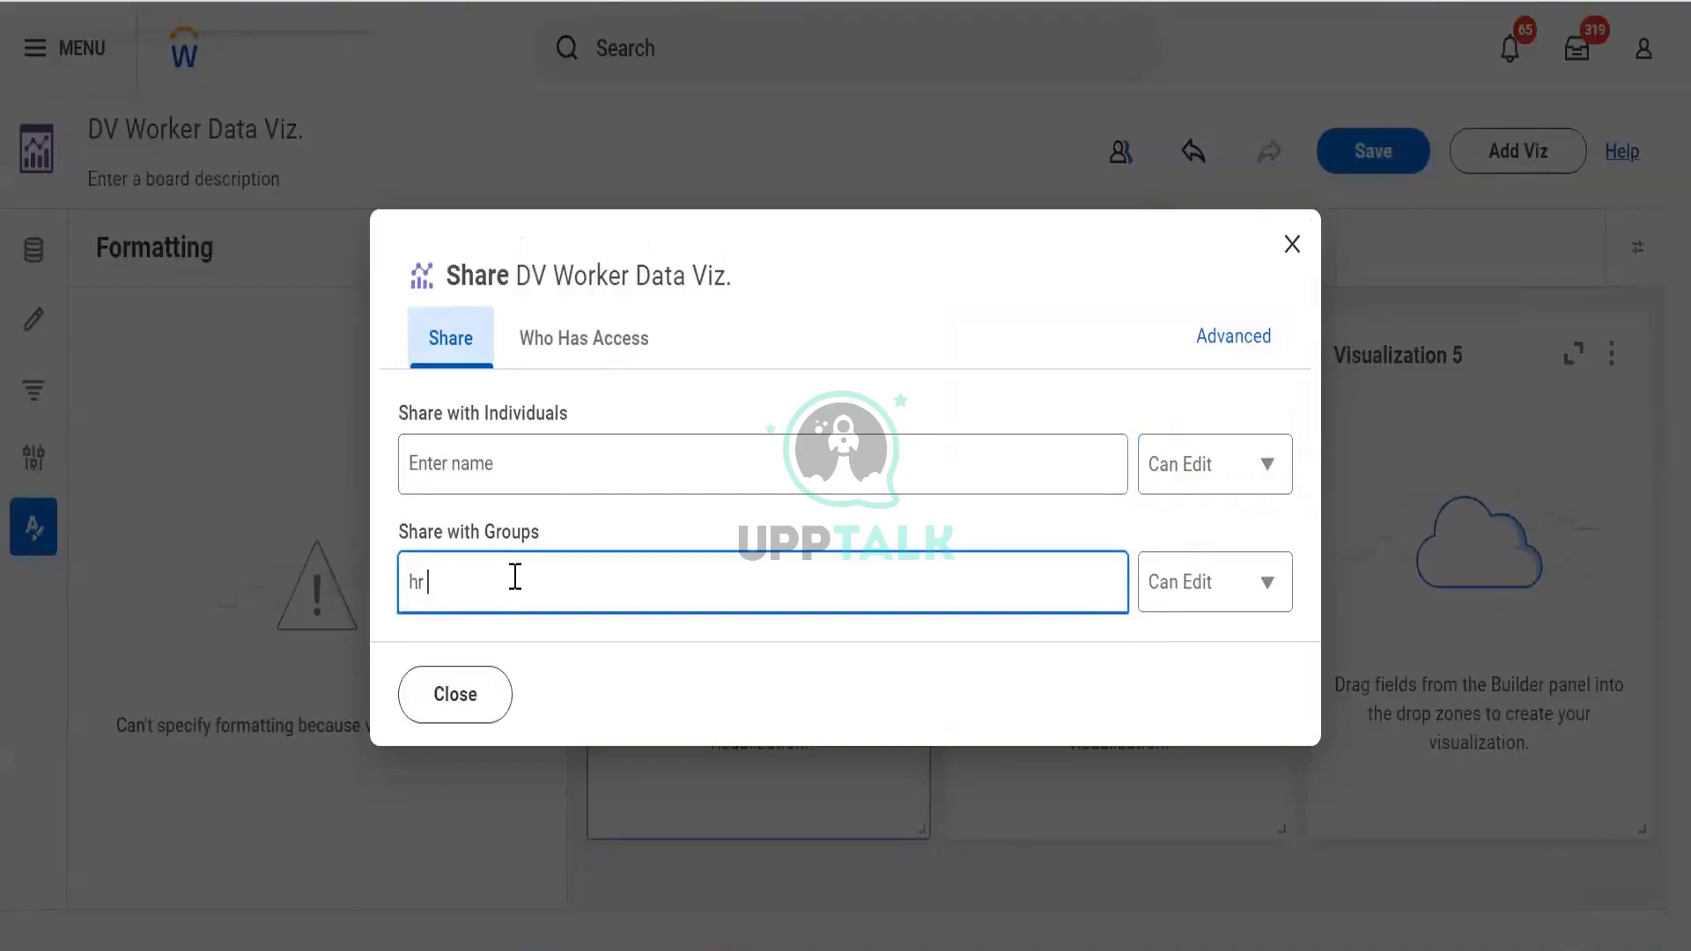
key(BackSpace)
key(BackSpace)
text(hr)
key(BackSpace)
key(BackSpace)
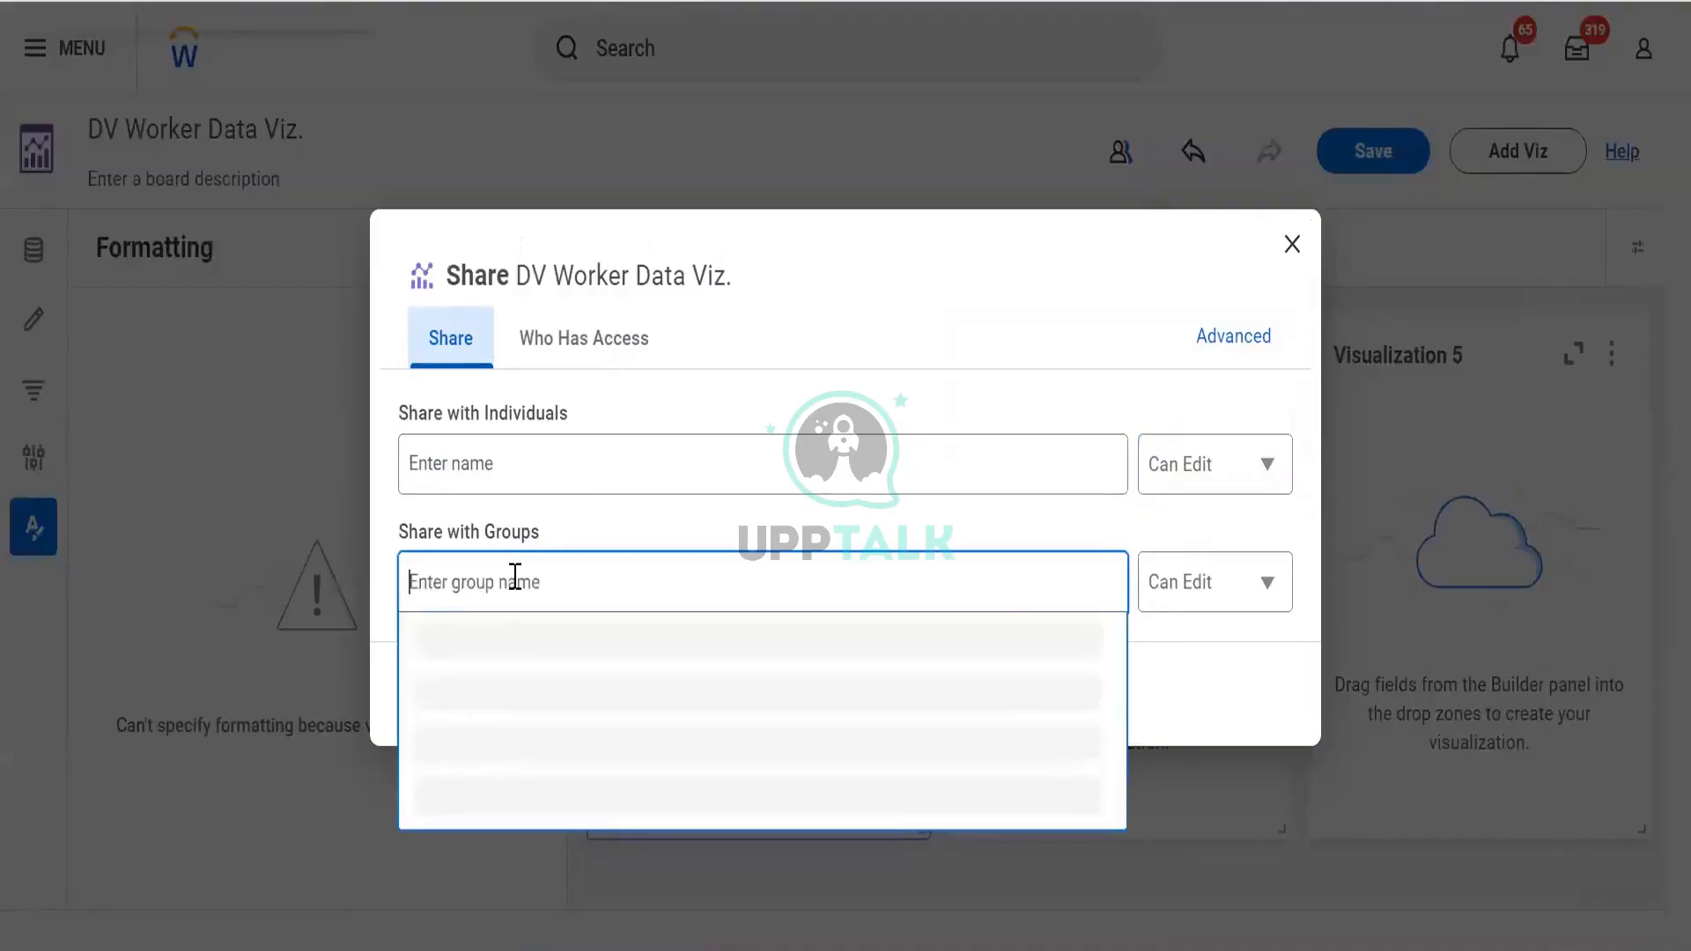
text(compensa)
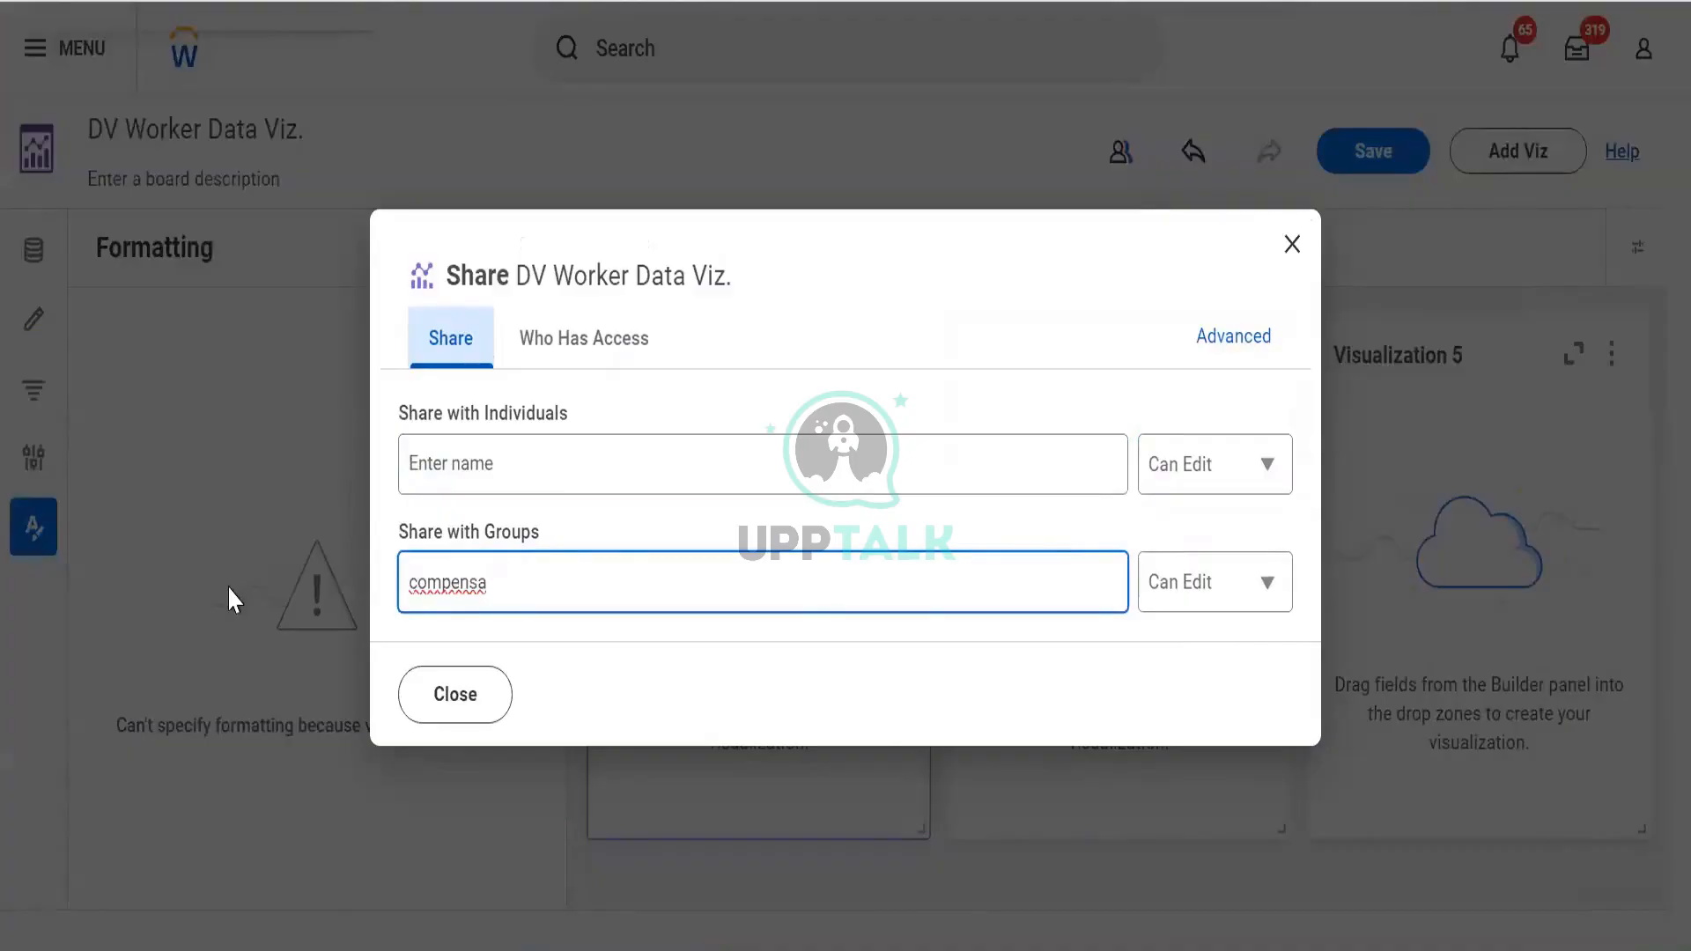
key(ctrl+a)
key(BackSpace)
text(cm)
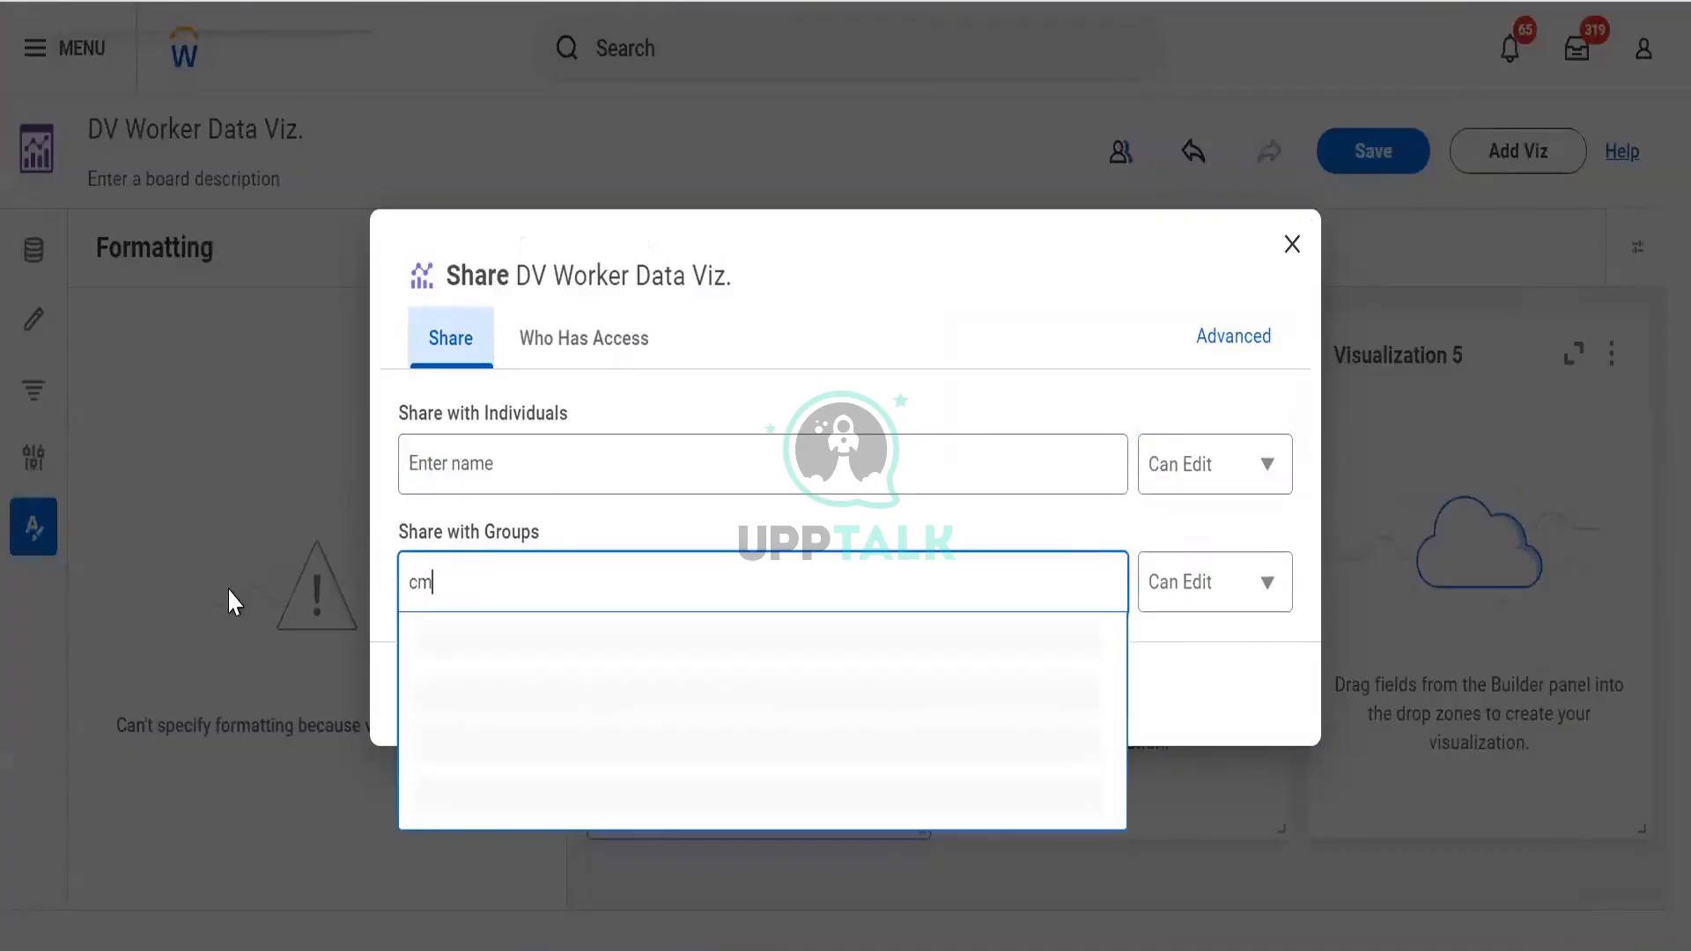
key(BackSpace)
key(BackSpace)
text(p)
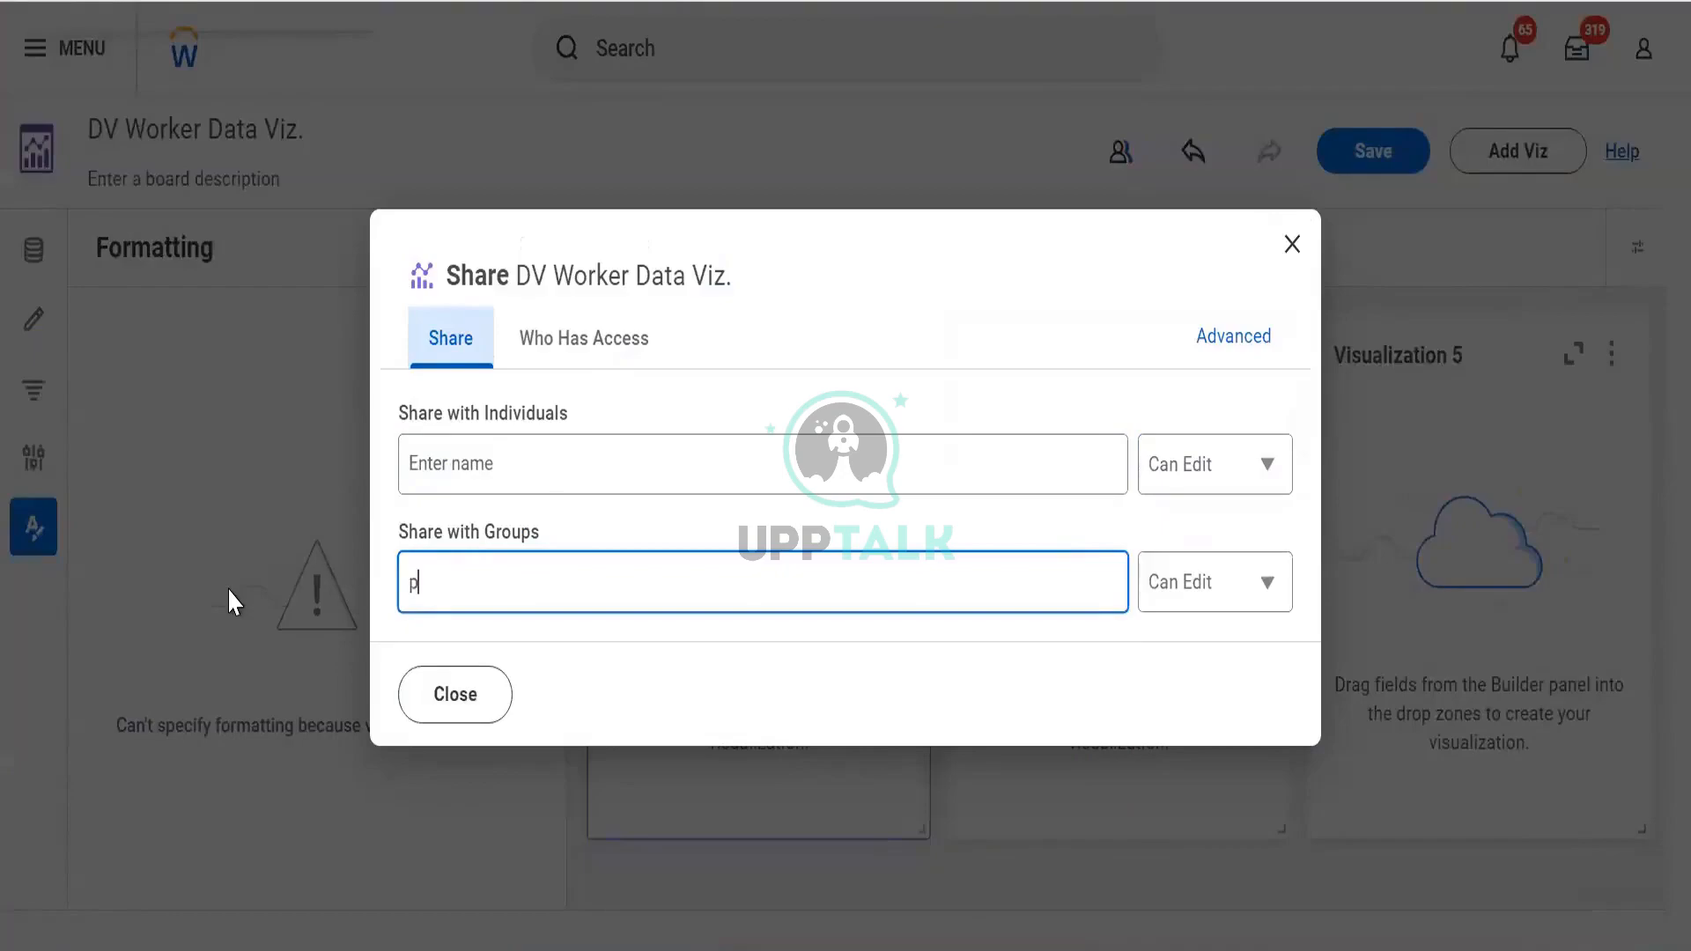
text(arnter)
key(BackSpace)
text(tner)
double_click(416, 568)
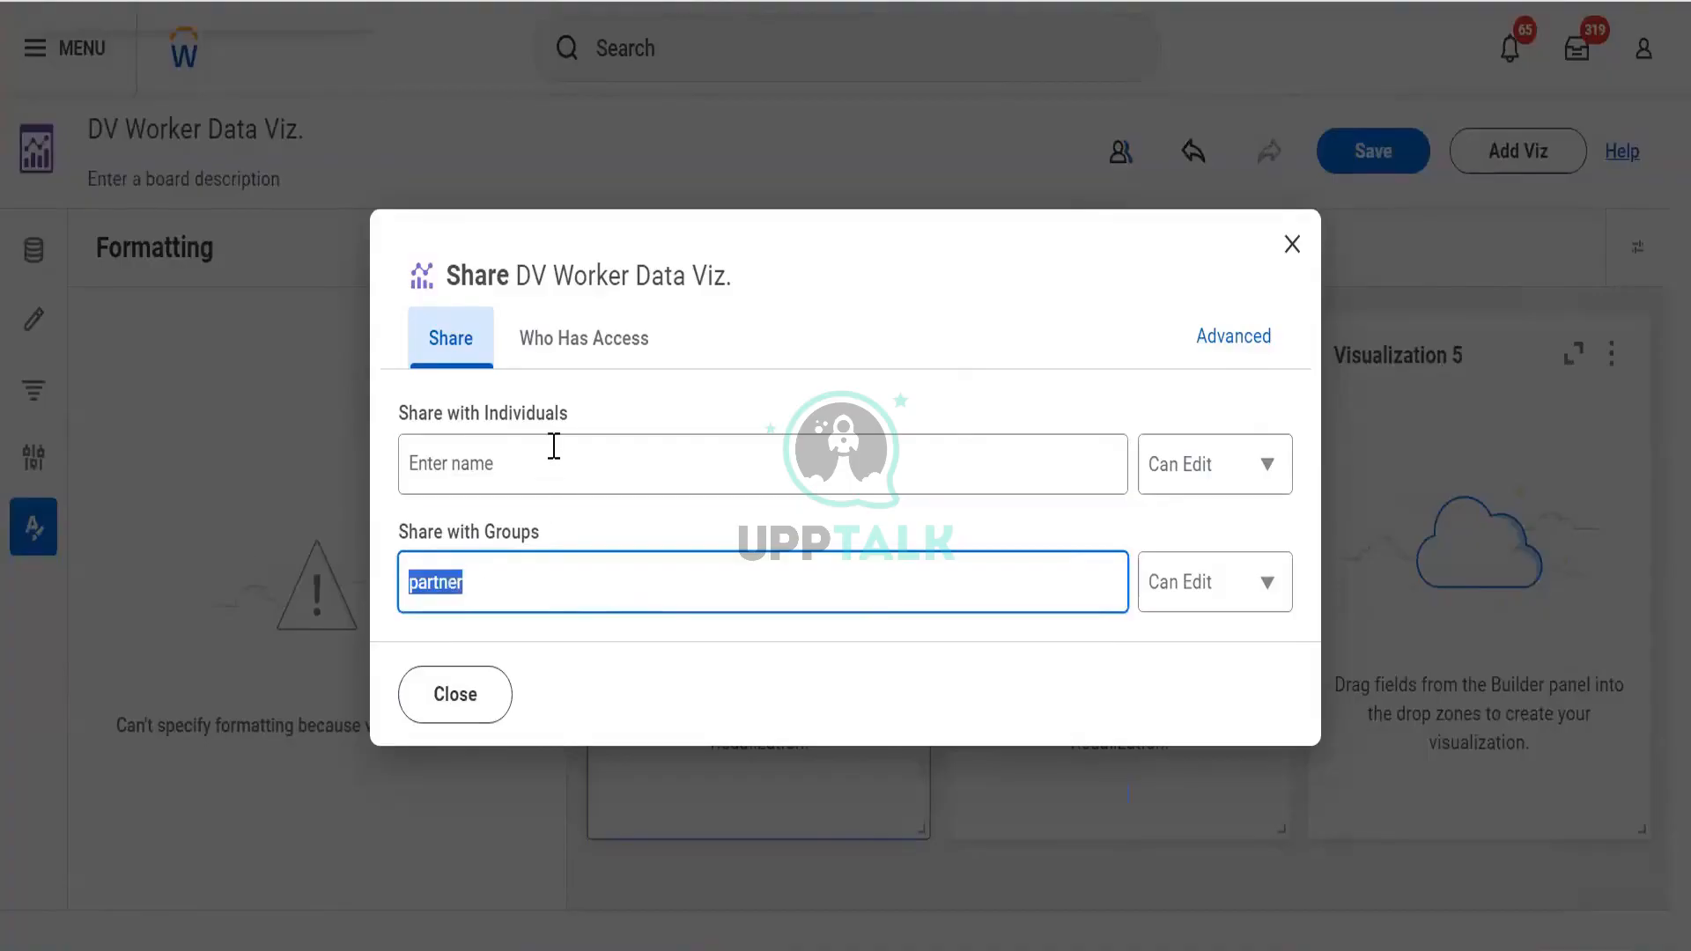
click(554, 447)
text(logan)
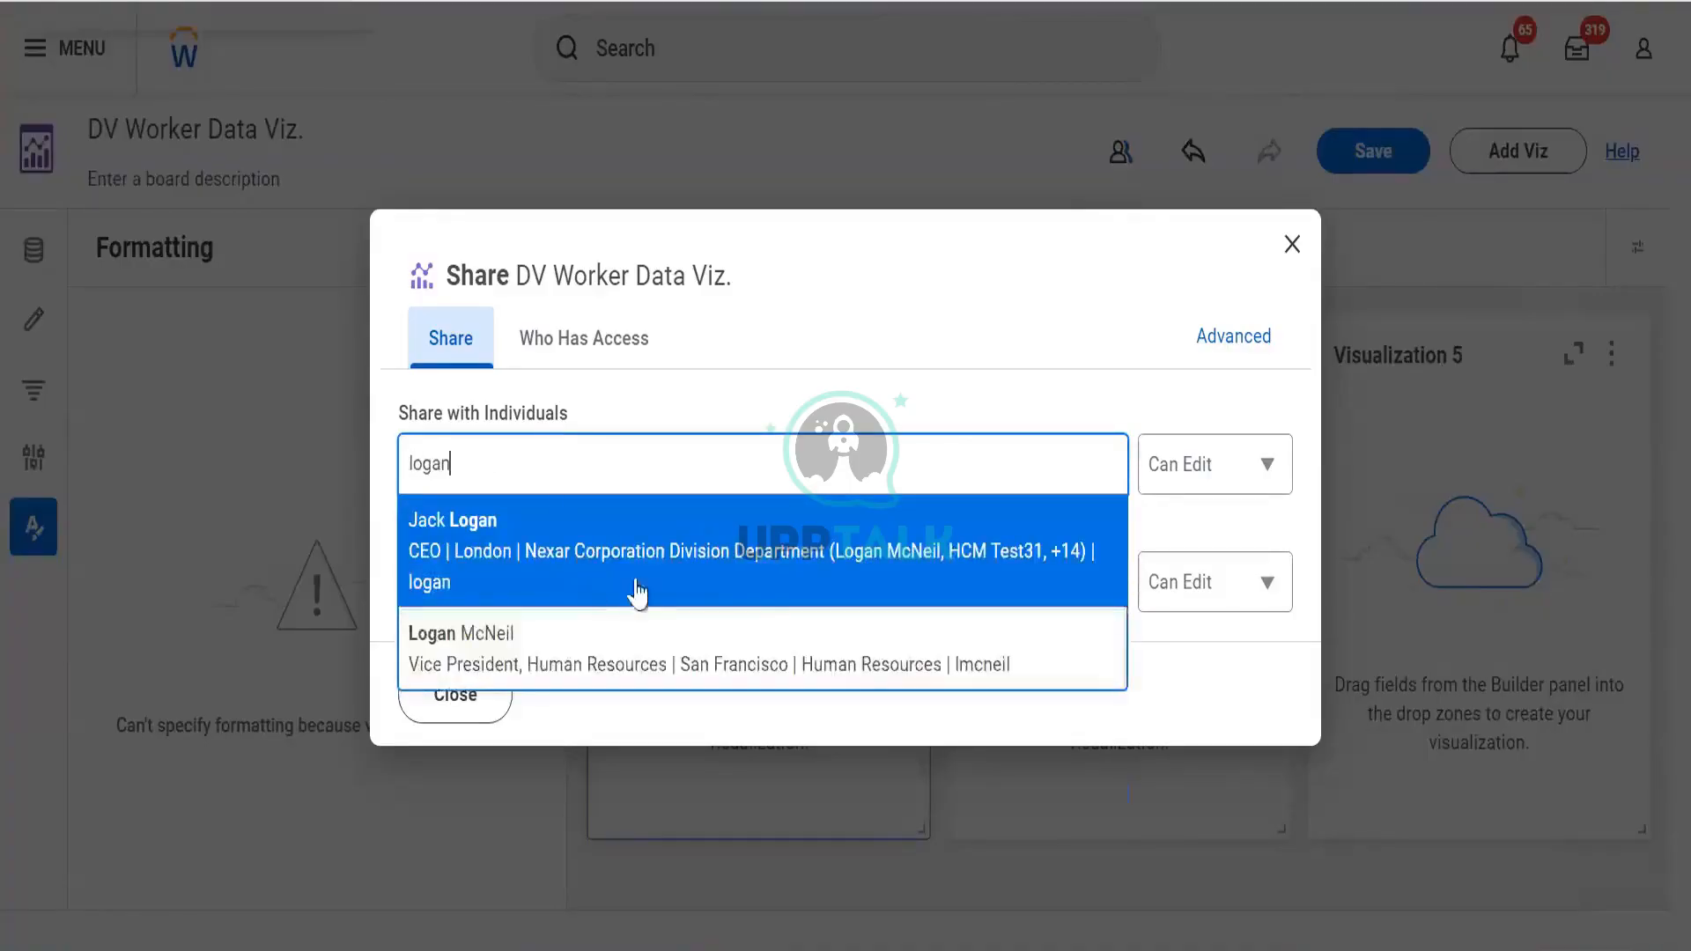
click(773, 362)
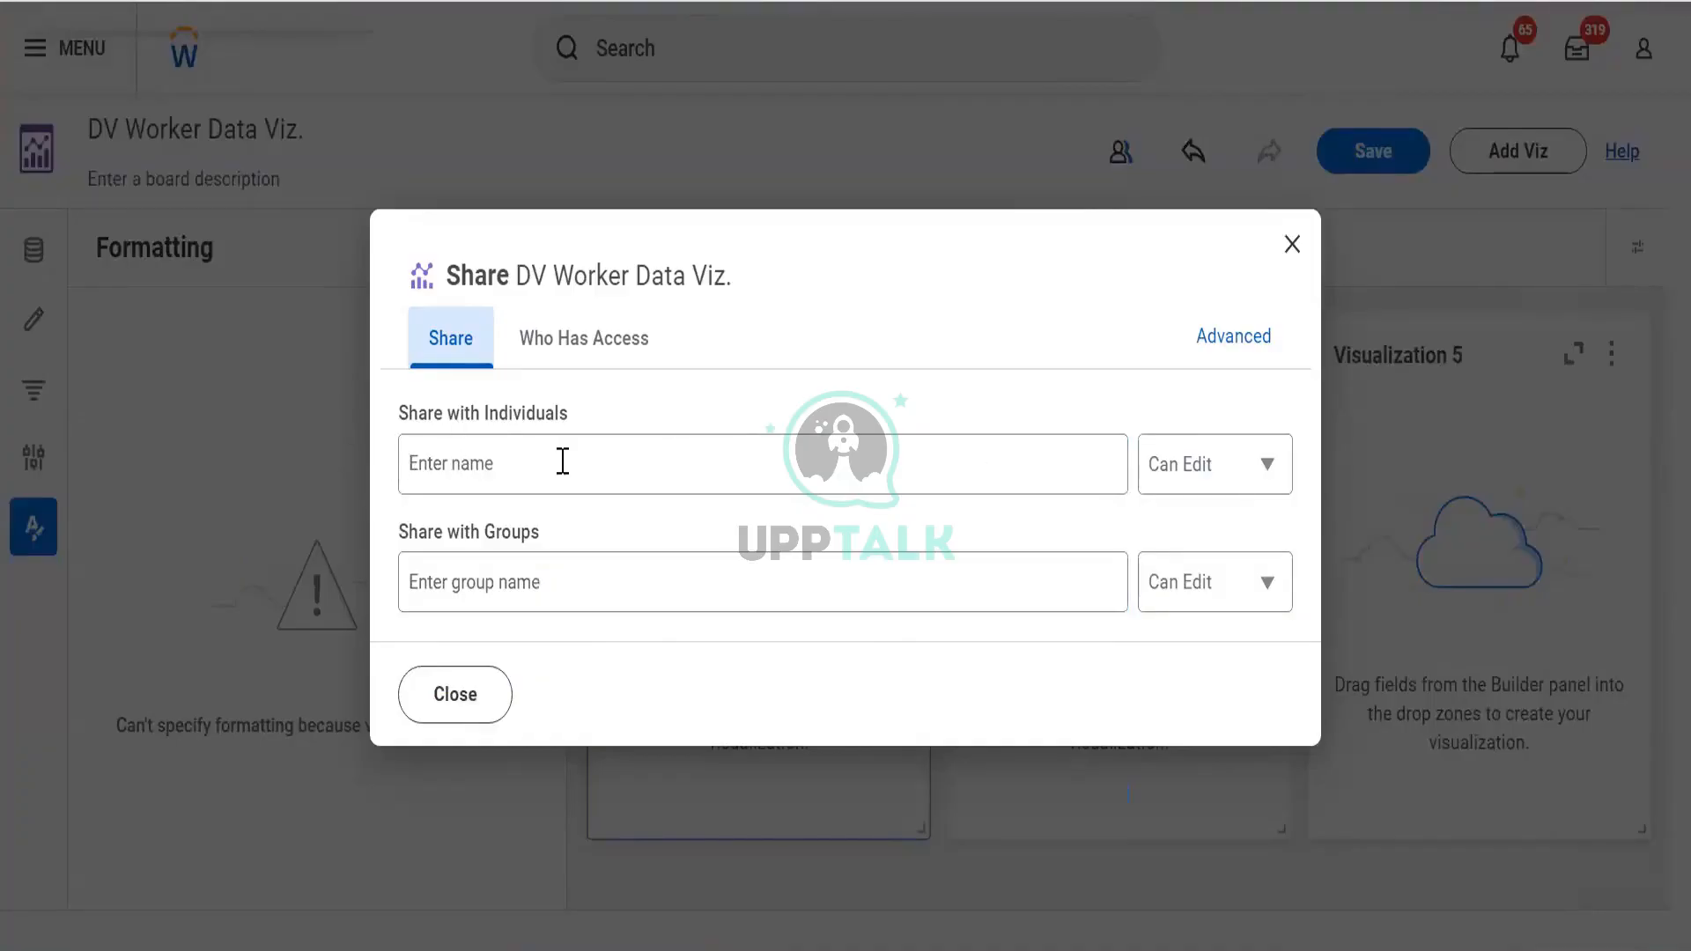
click(1183, 469)
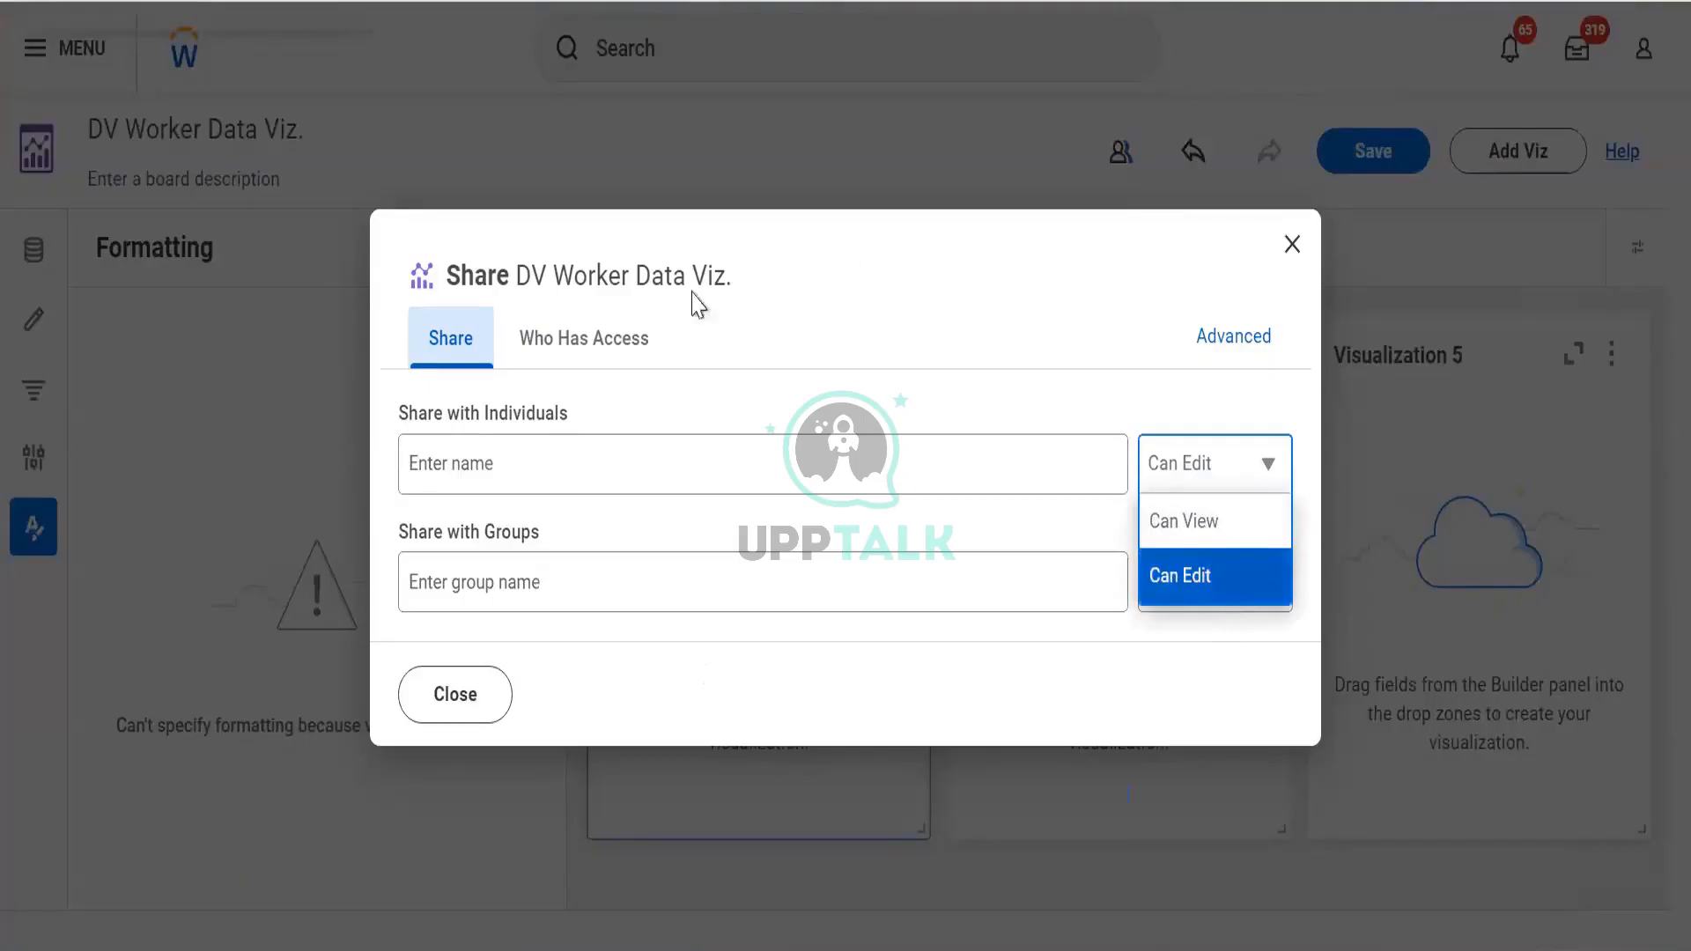
click(580, 355)
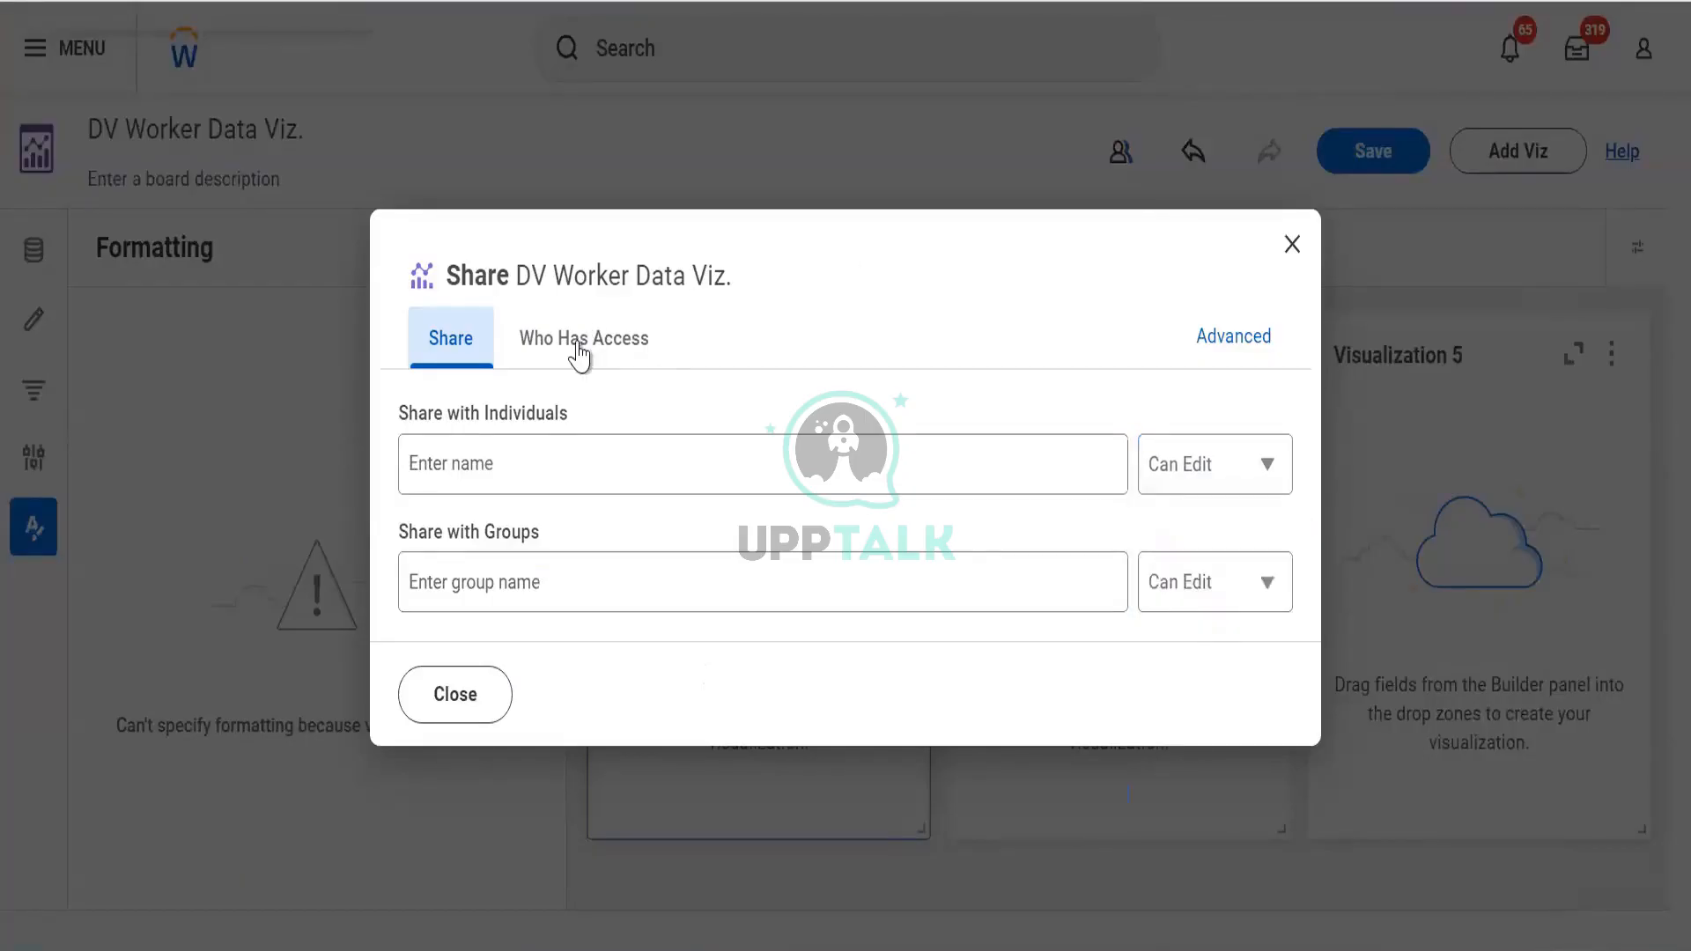
click(580, 342)
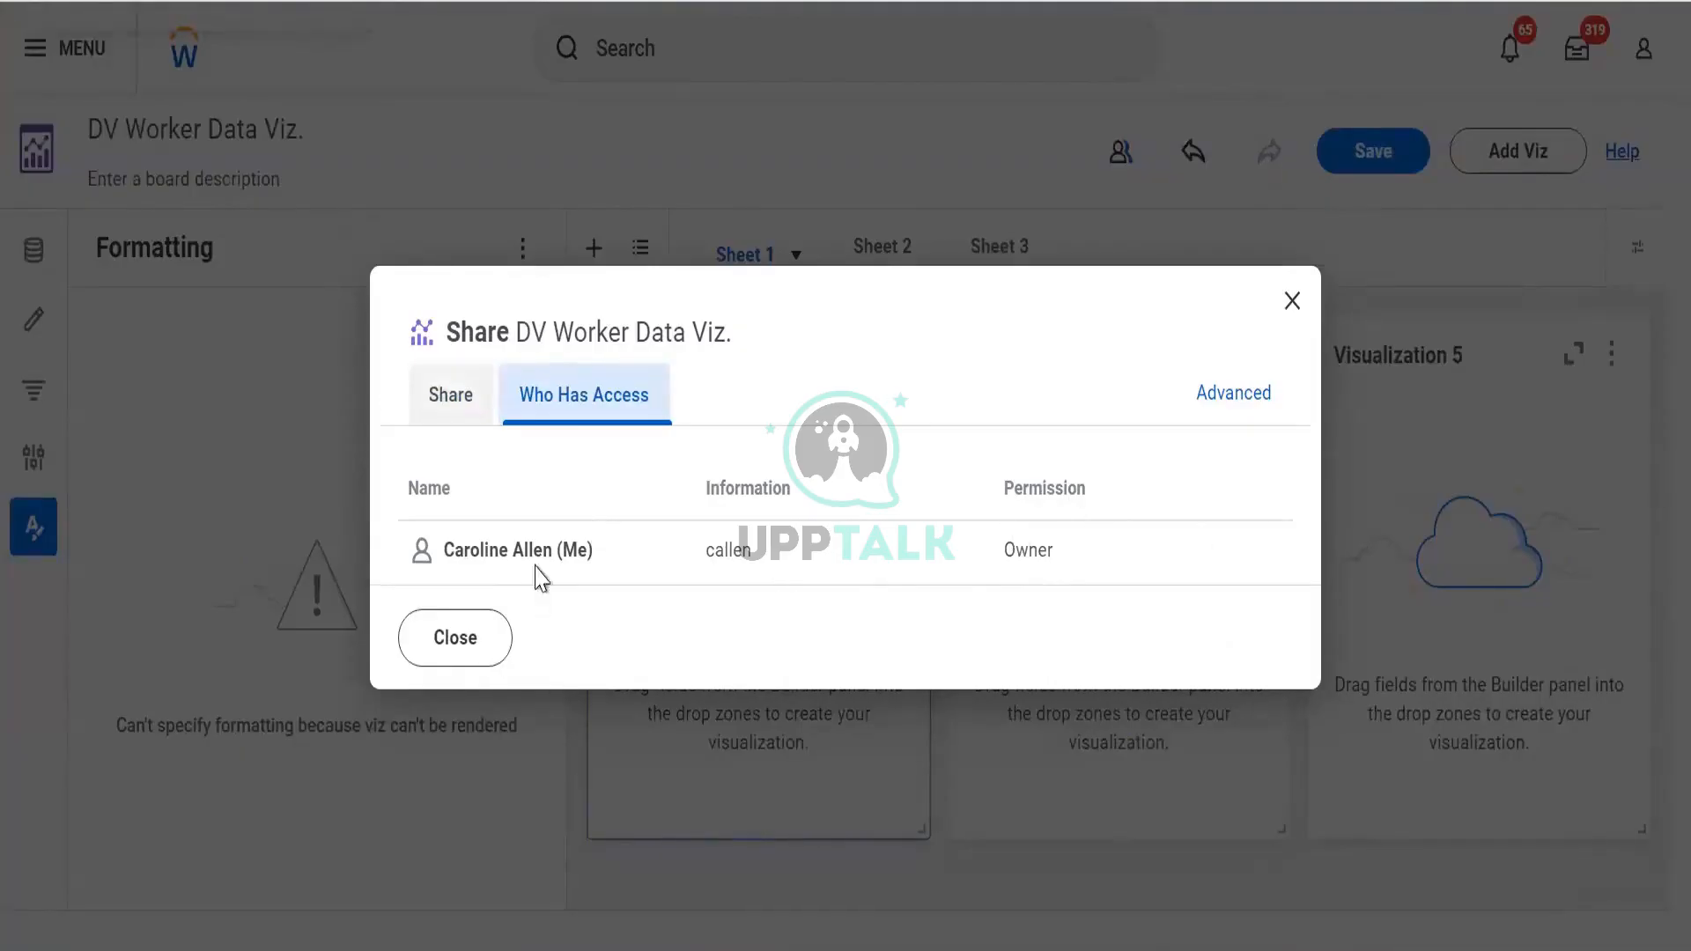
Share the DV Worker Data Viz. board with a matching colleague at Can Edit
click(542, 469)
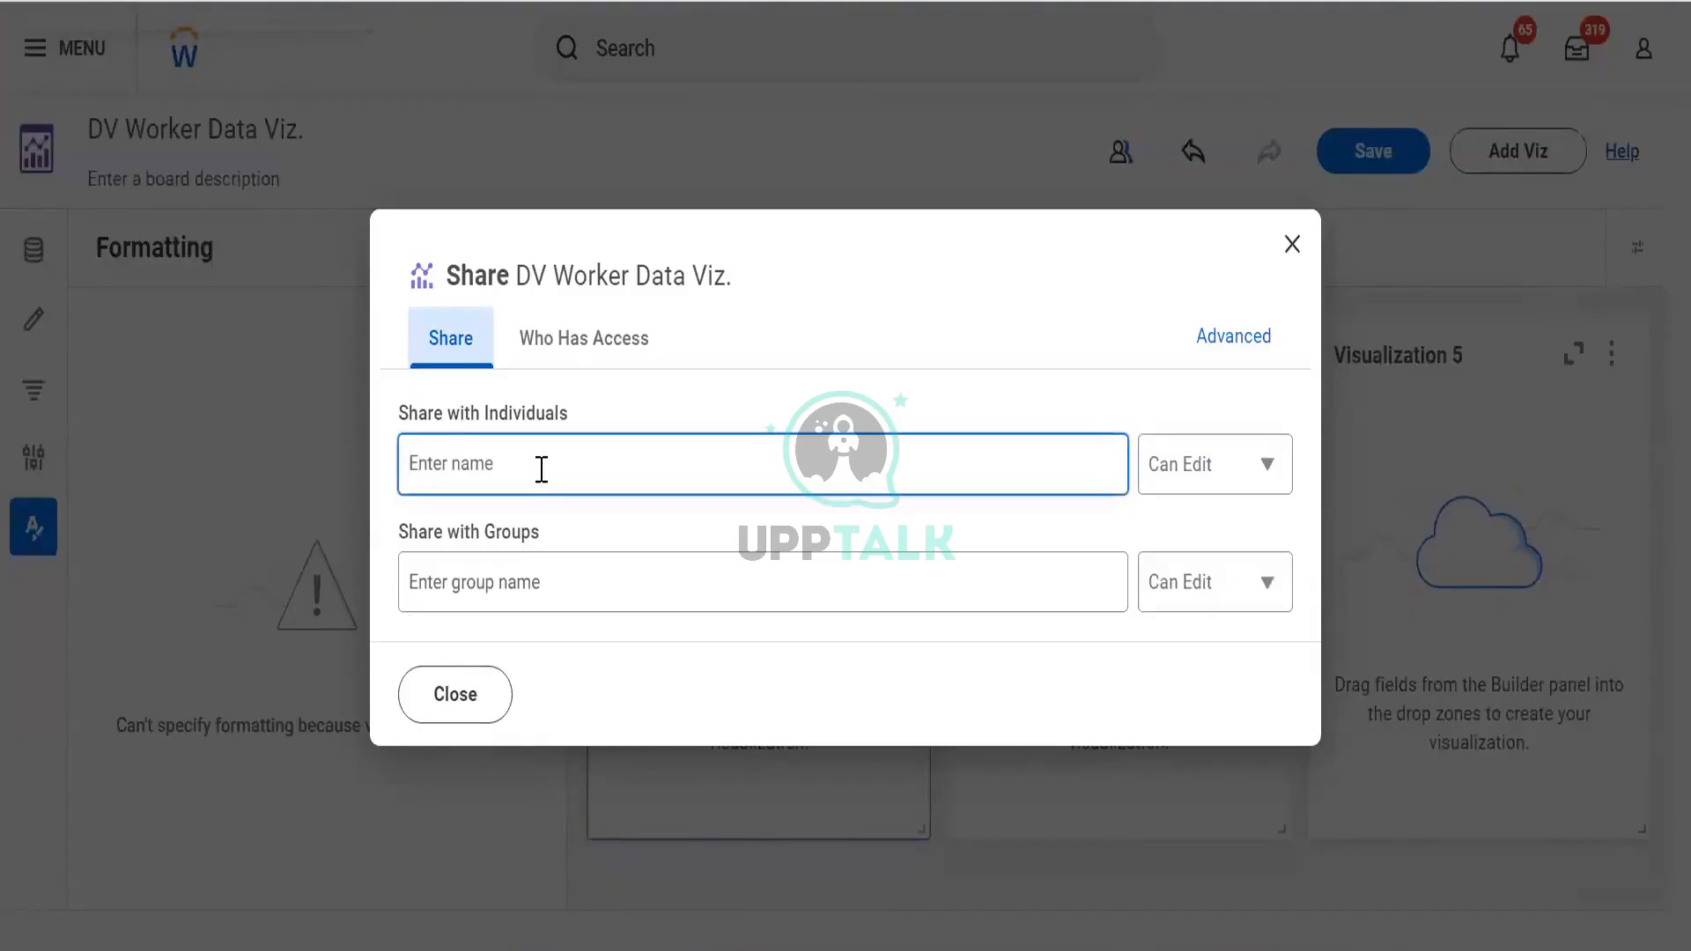
text(logan)
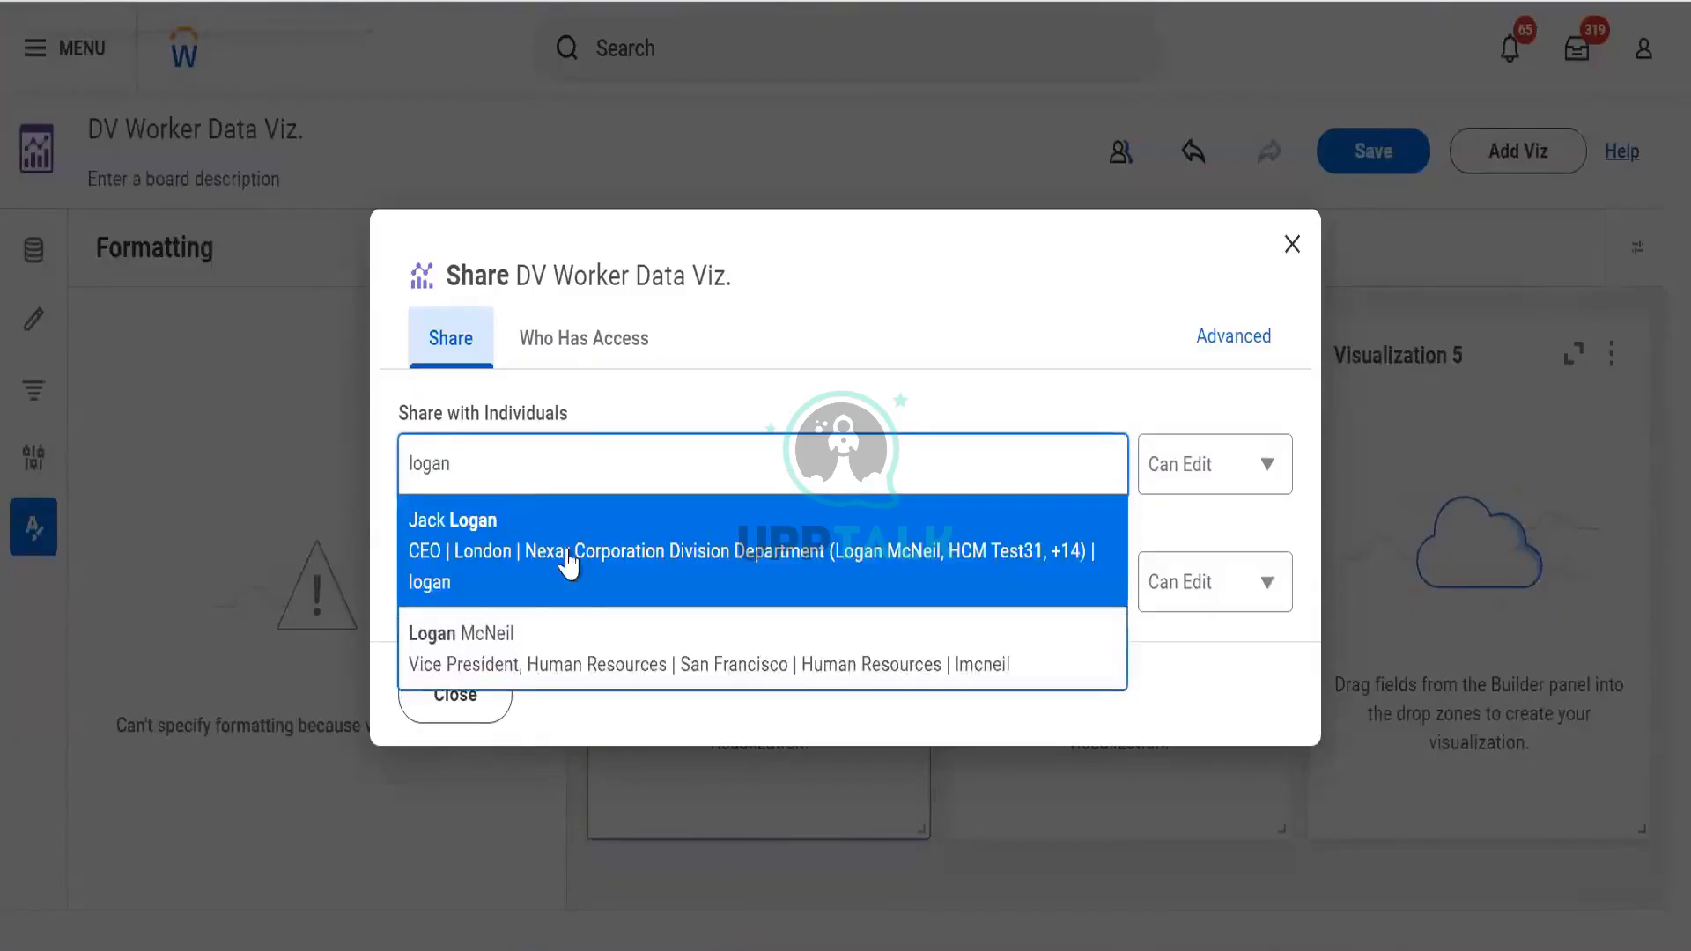
click(570, 633)
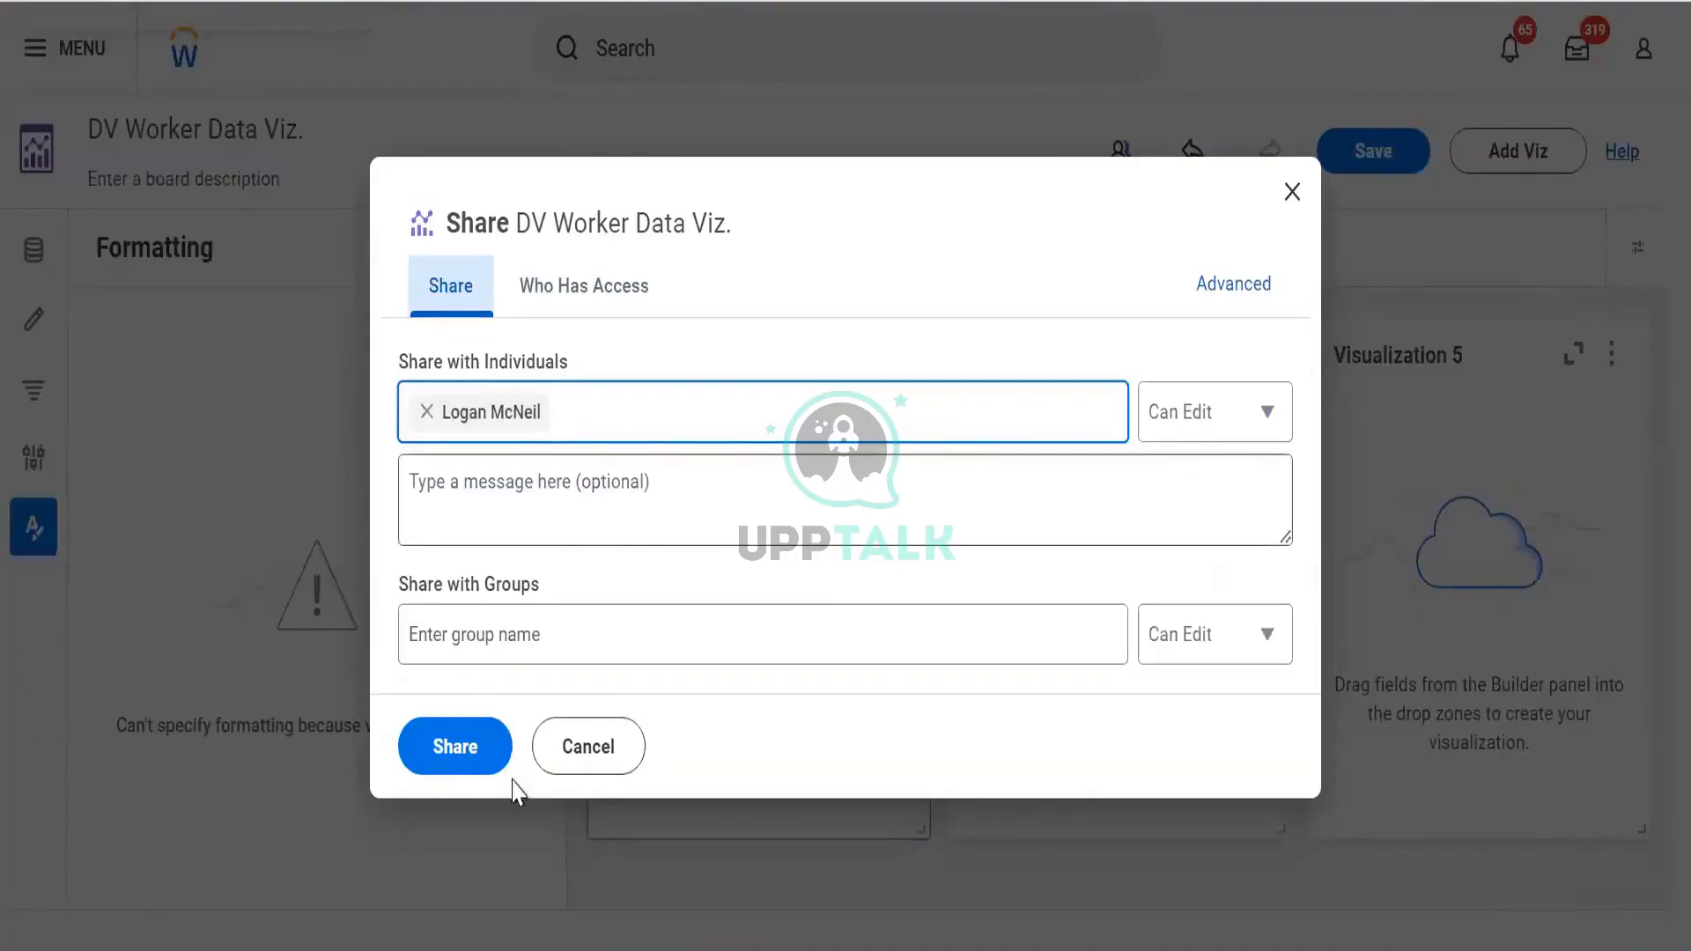
click(456, 742)
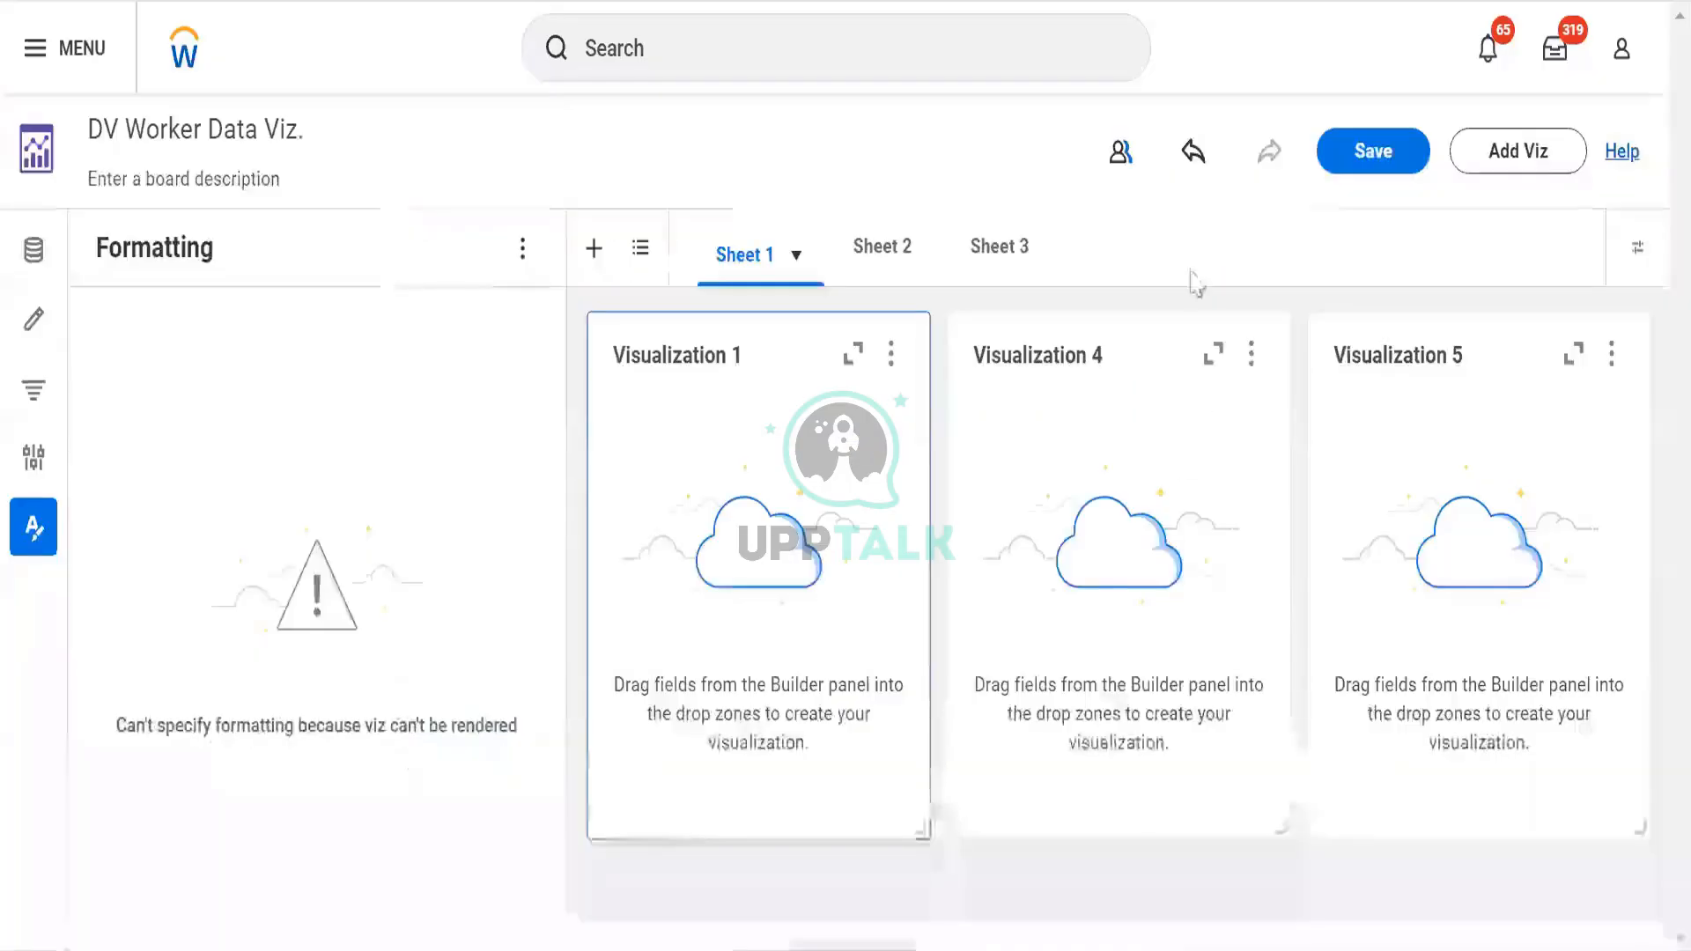
Confirm in Who Has Access that the colleague keeps edit permission, then close the Share dialog
click(1119, 167)
click(561, 325)
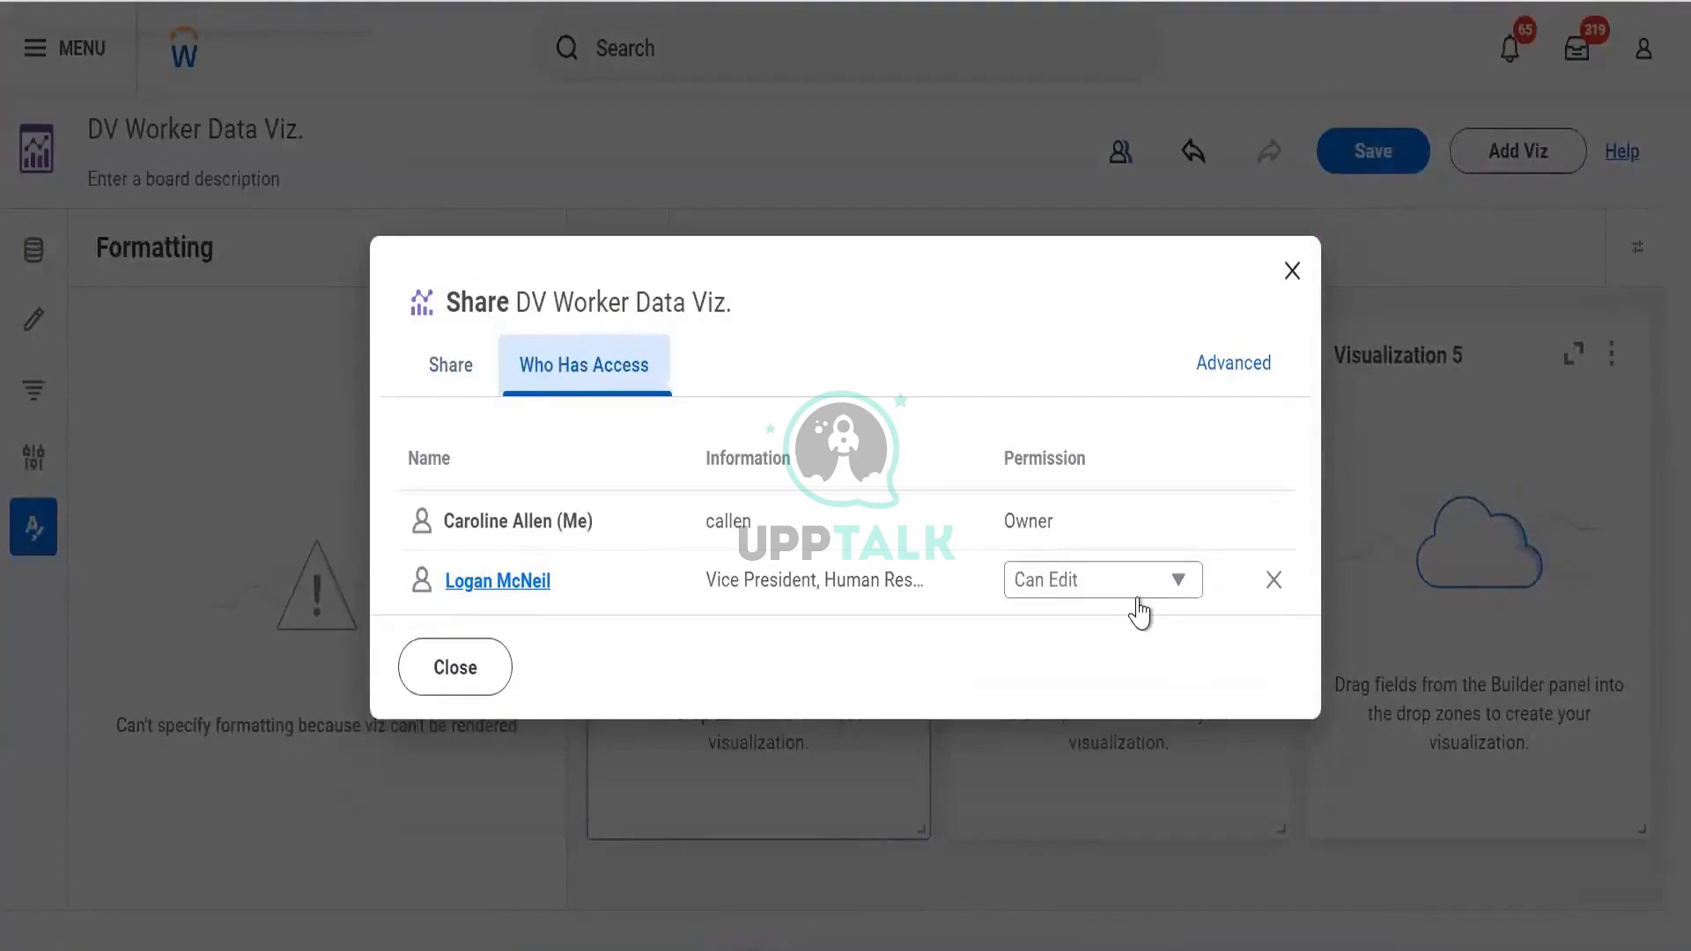
click(449, 375)
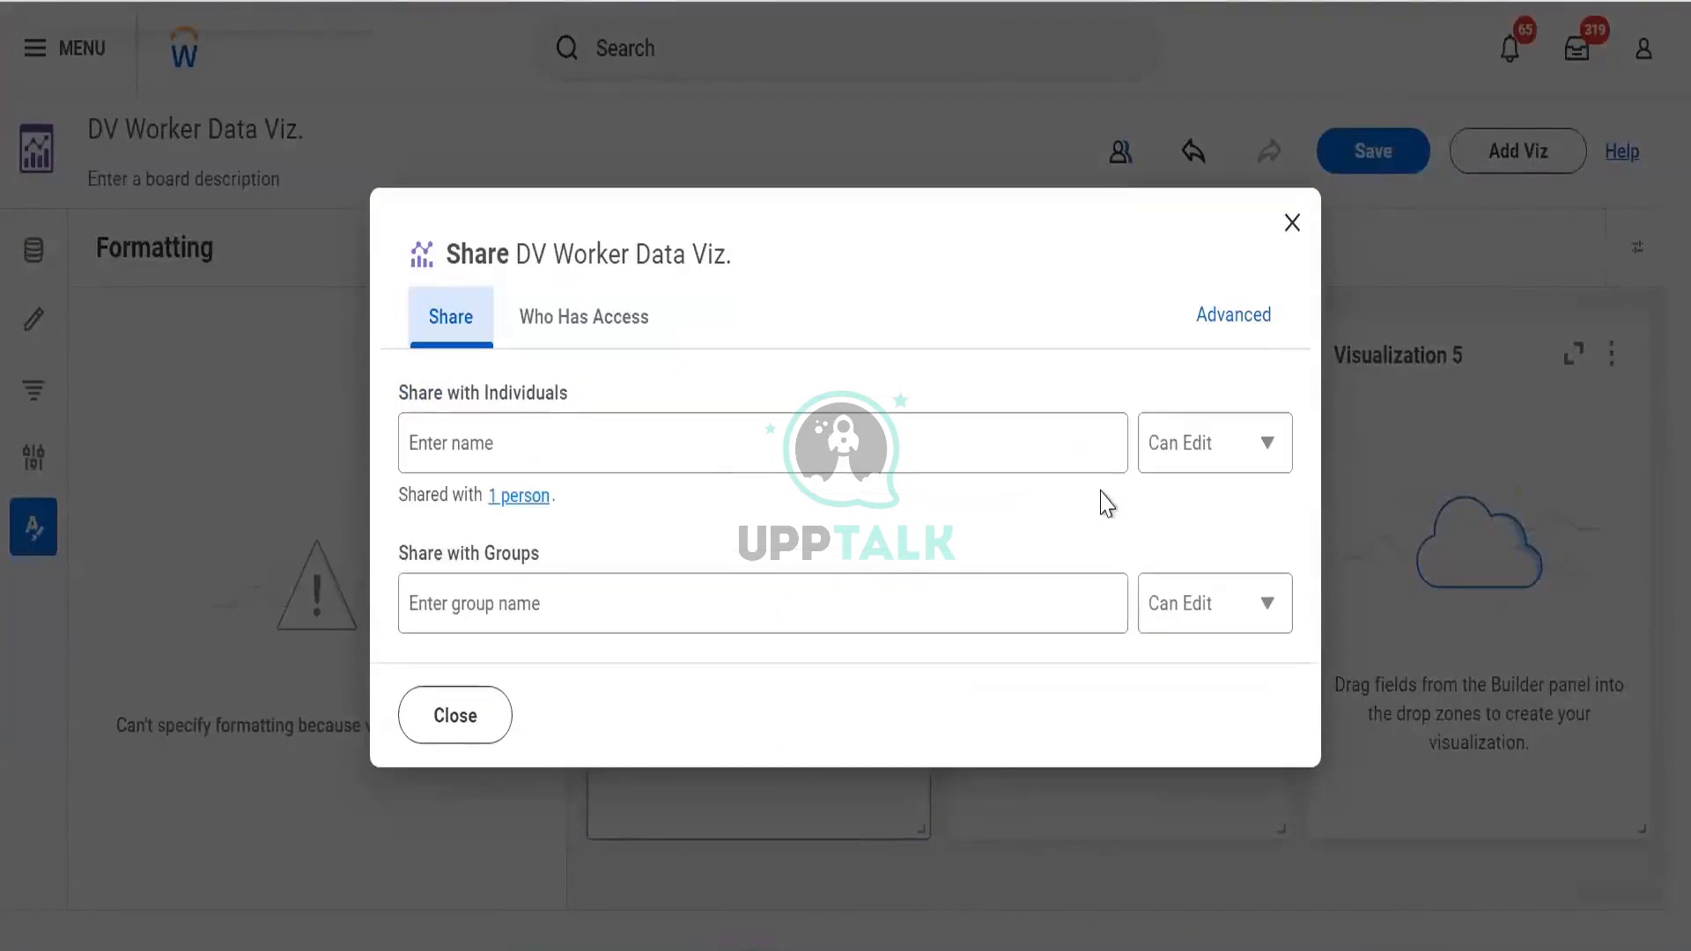
click(531, 500)
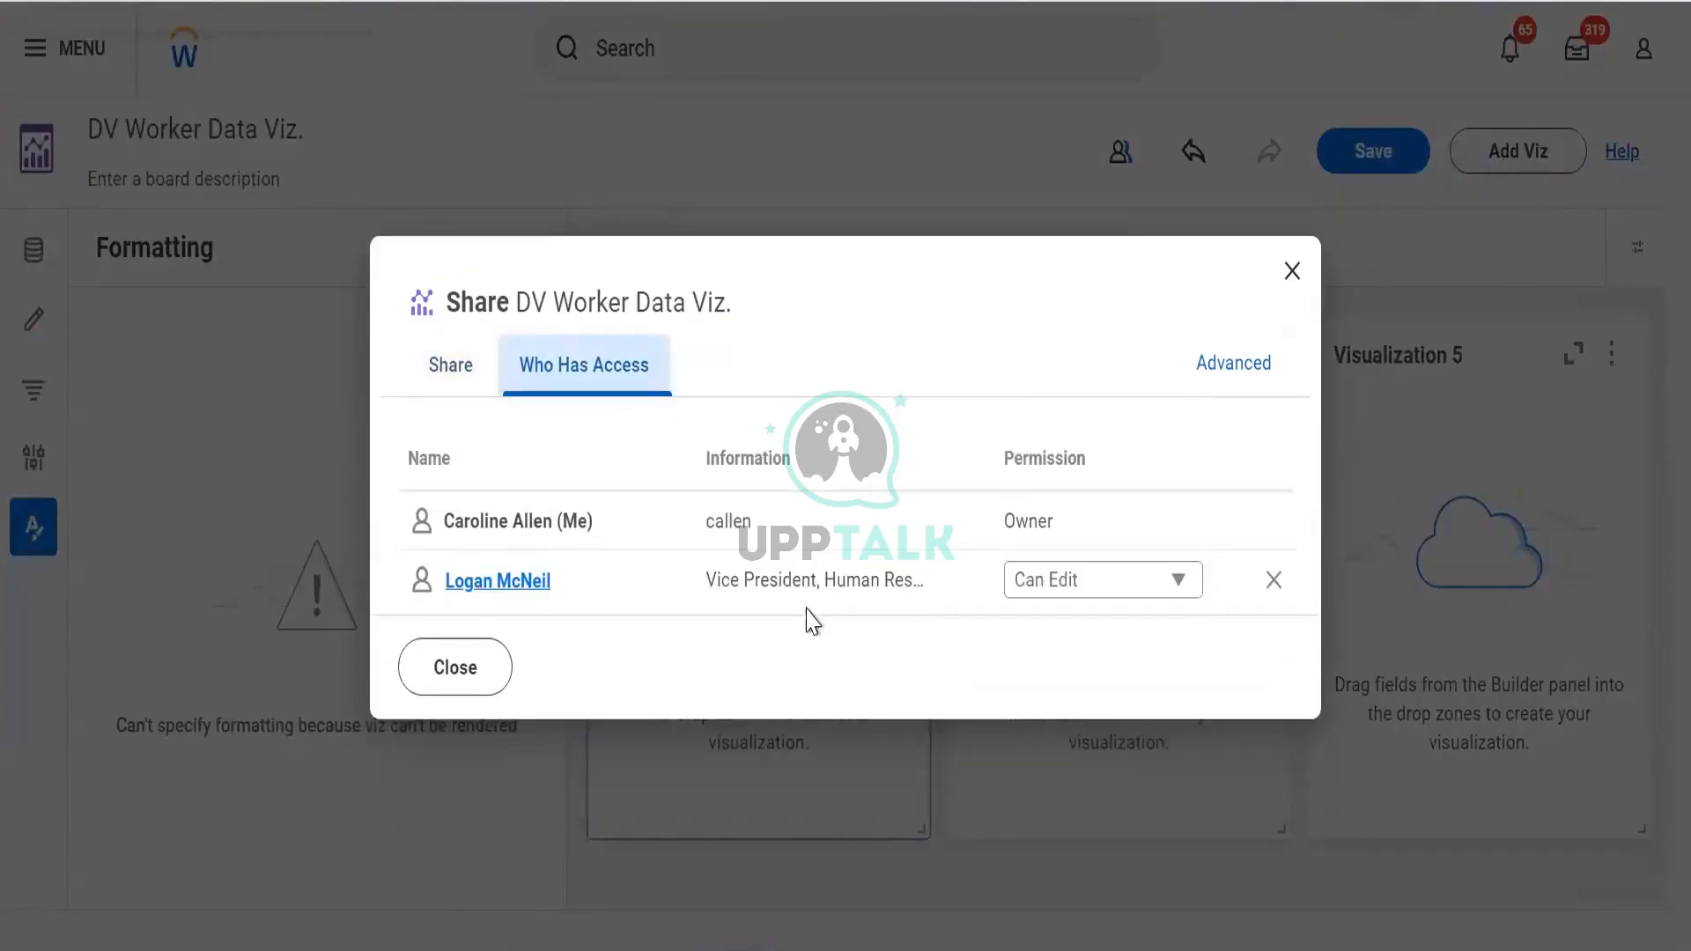
click(1062, 597)
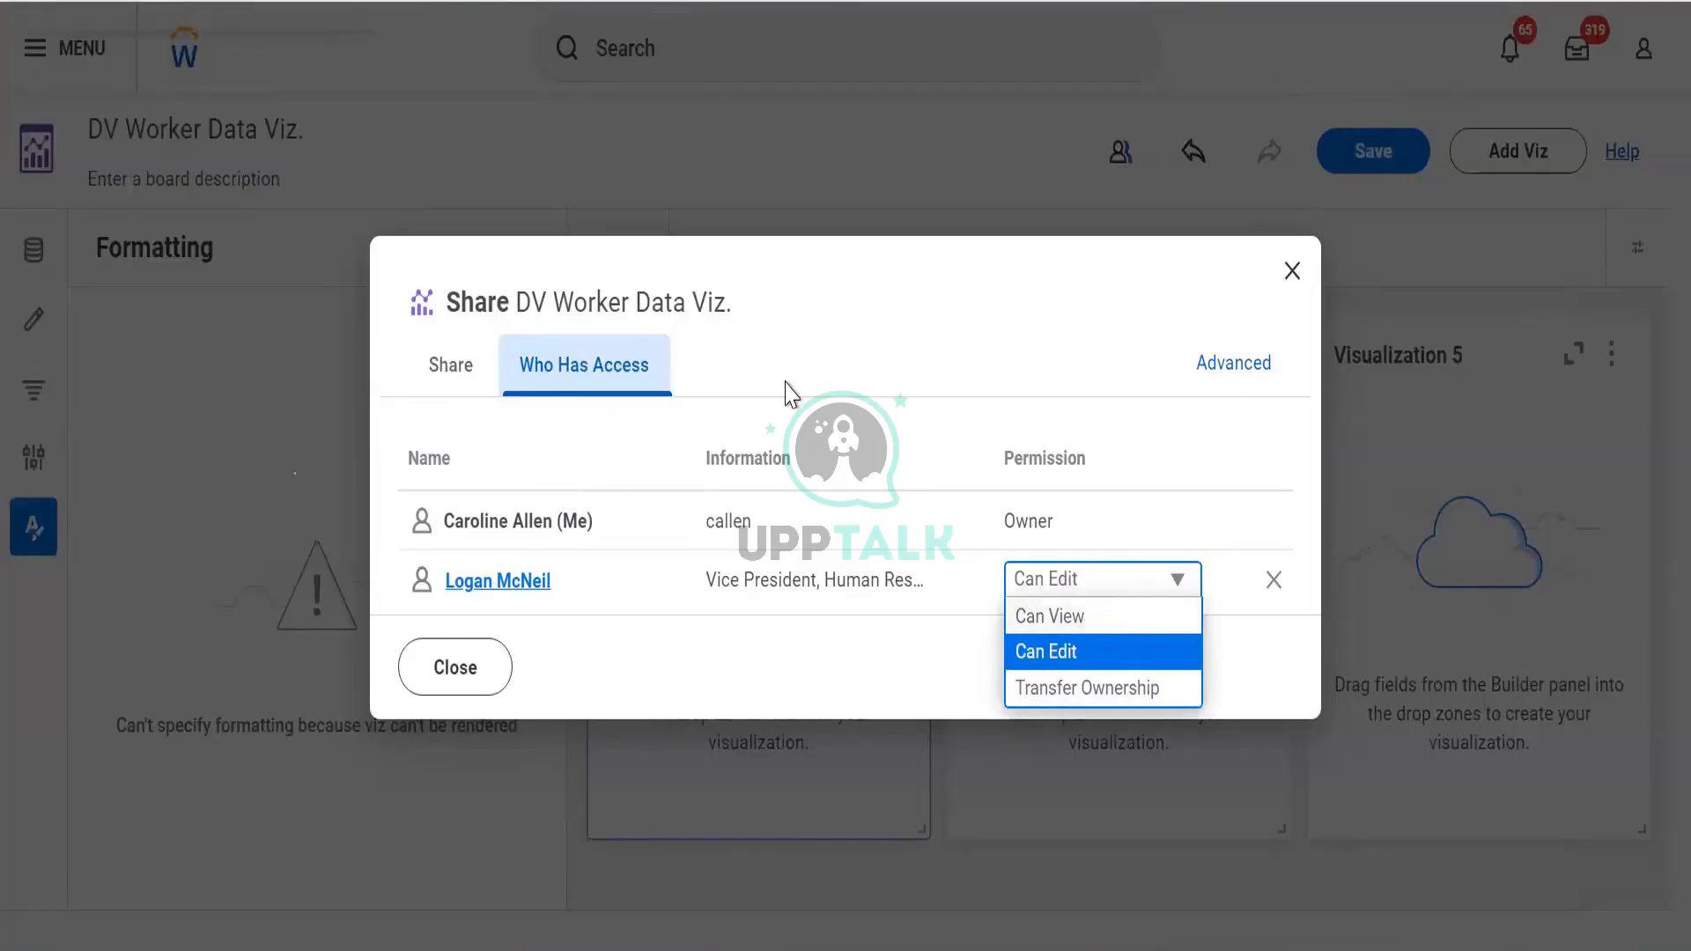
click(447, 687)
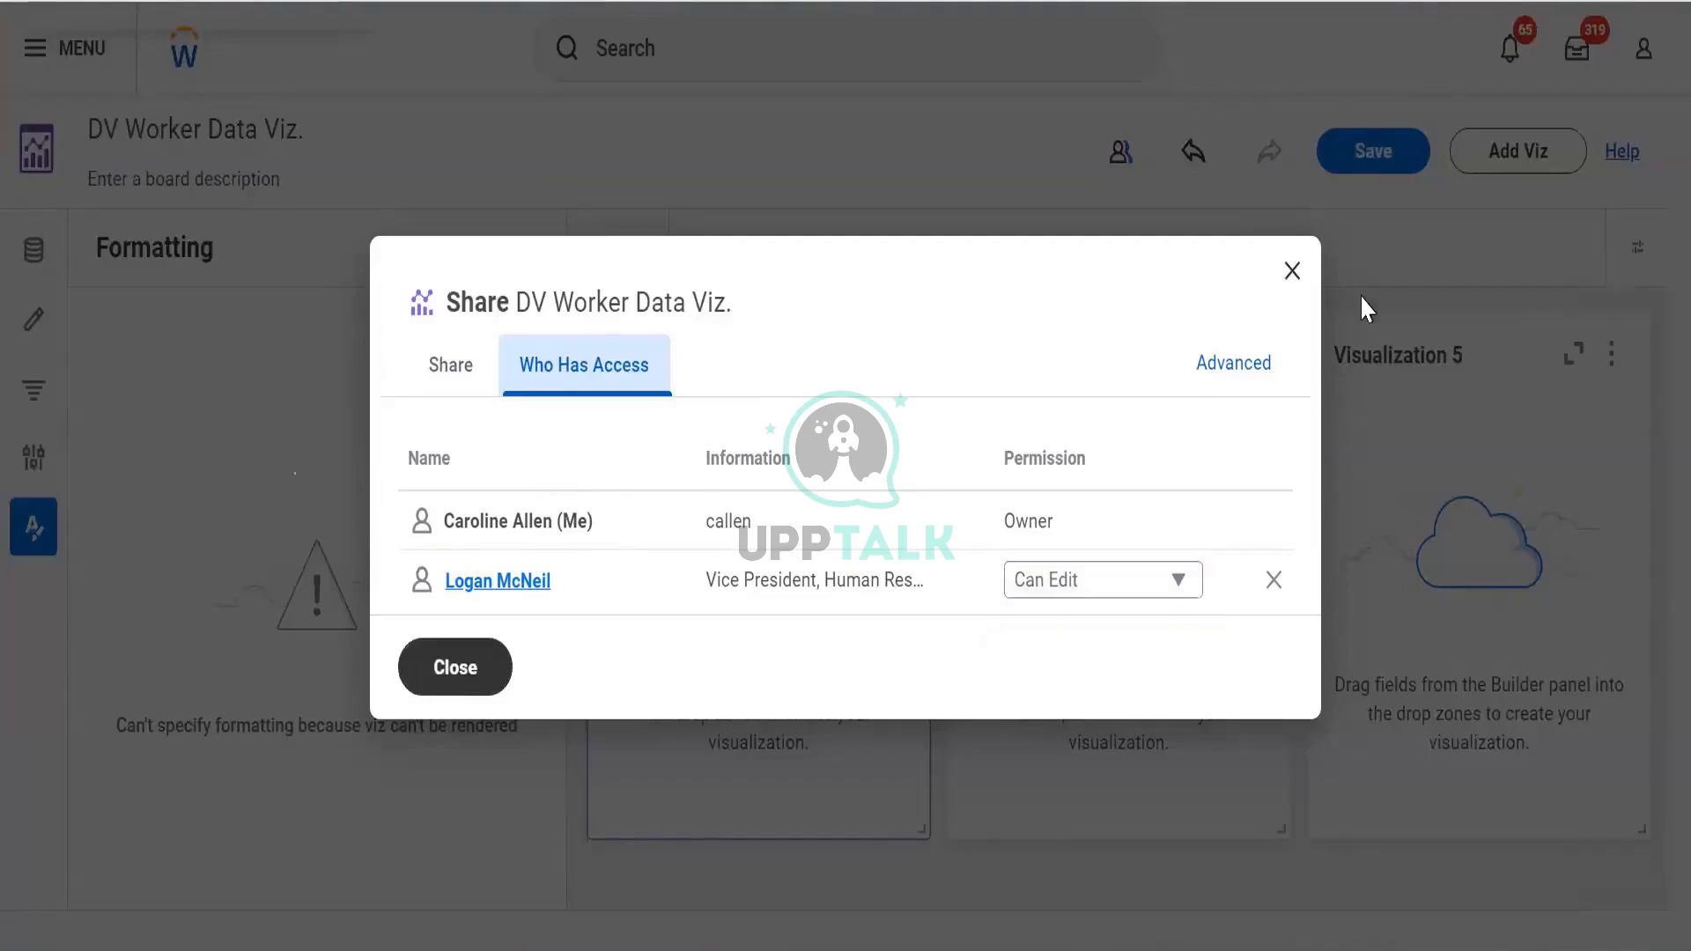
click(1293, 280)
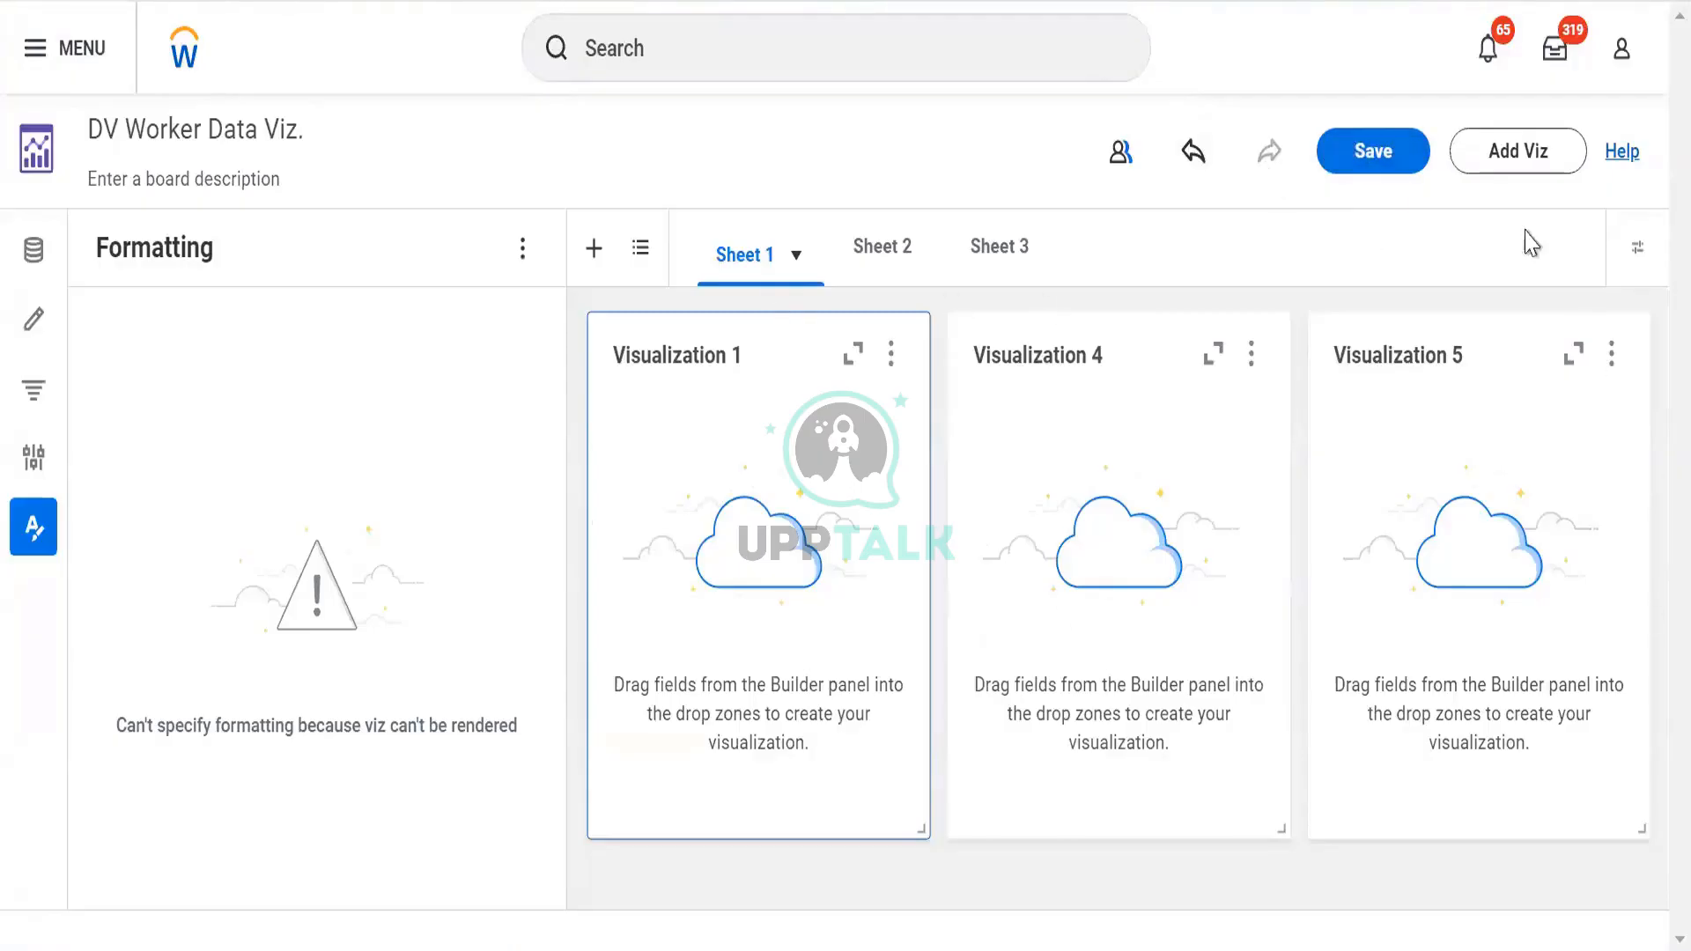
Save the board and show Sheet 1's Controls panel, which lists no controls, beside the filters
click(1353, 166)
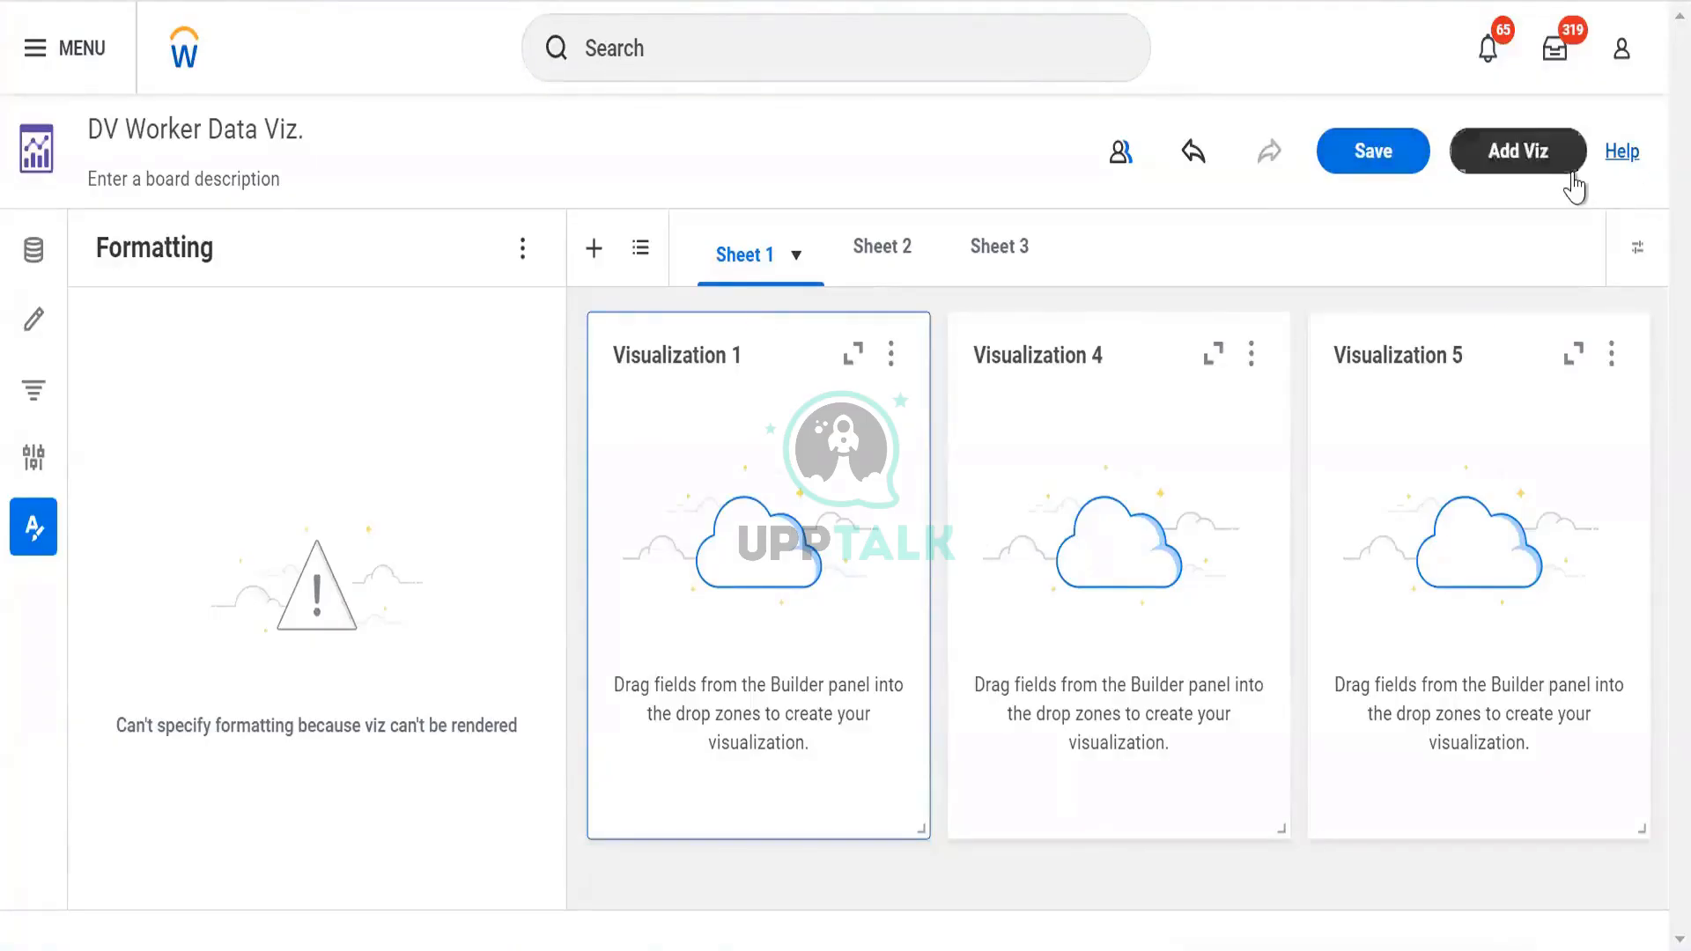
click(1638, 255)
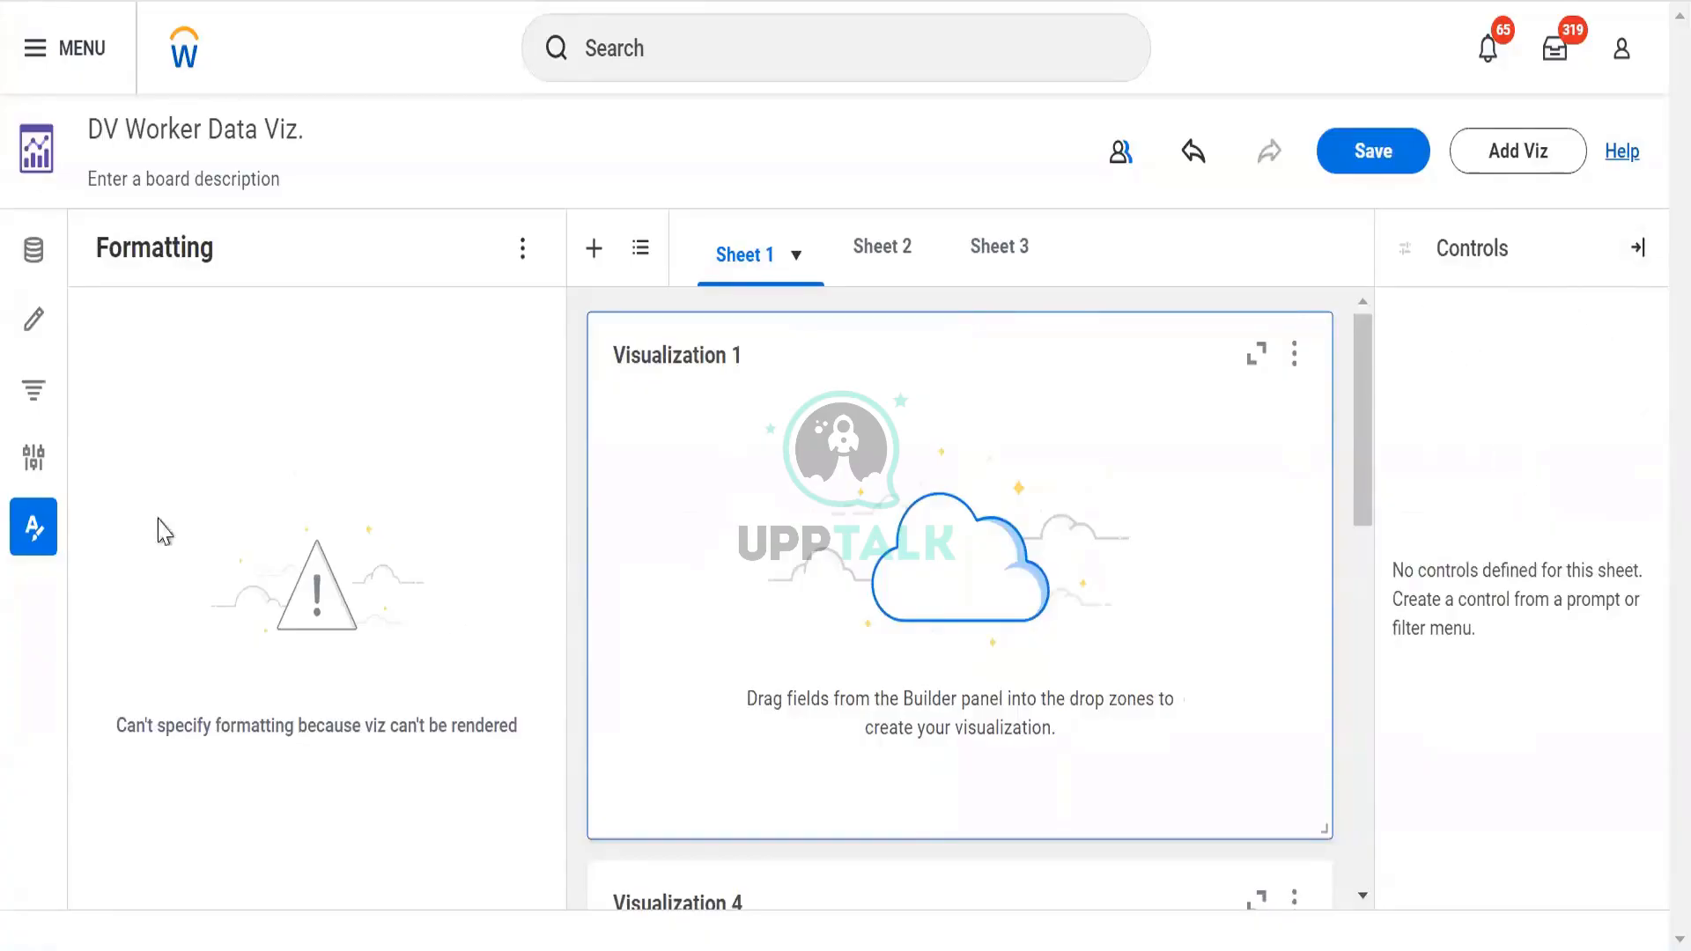
click(33, 389)
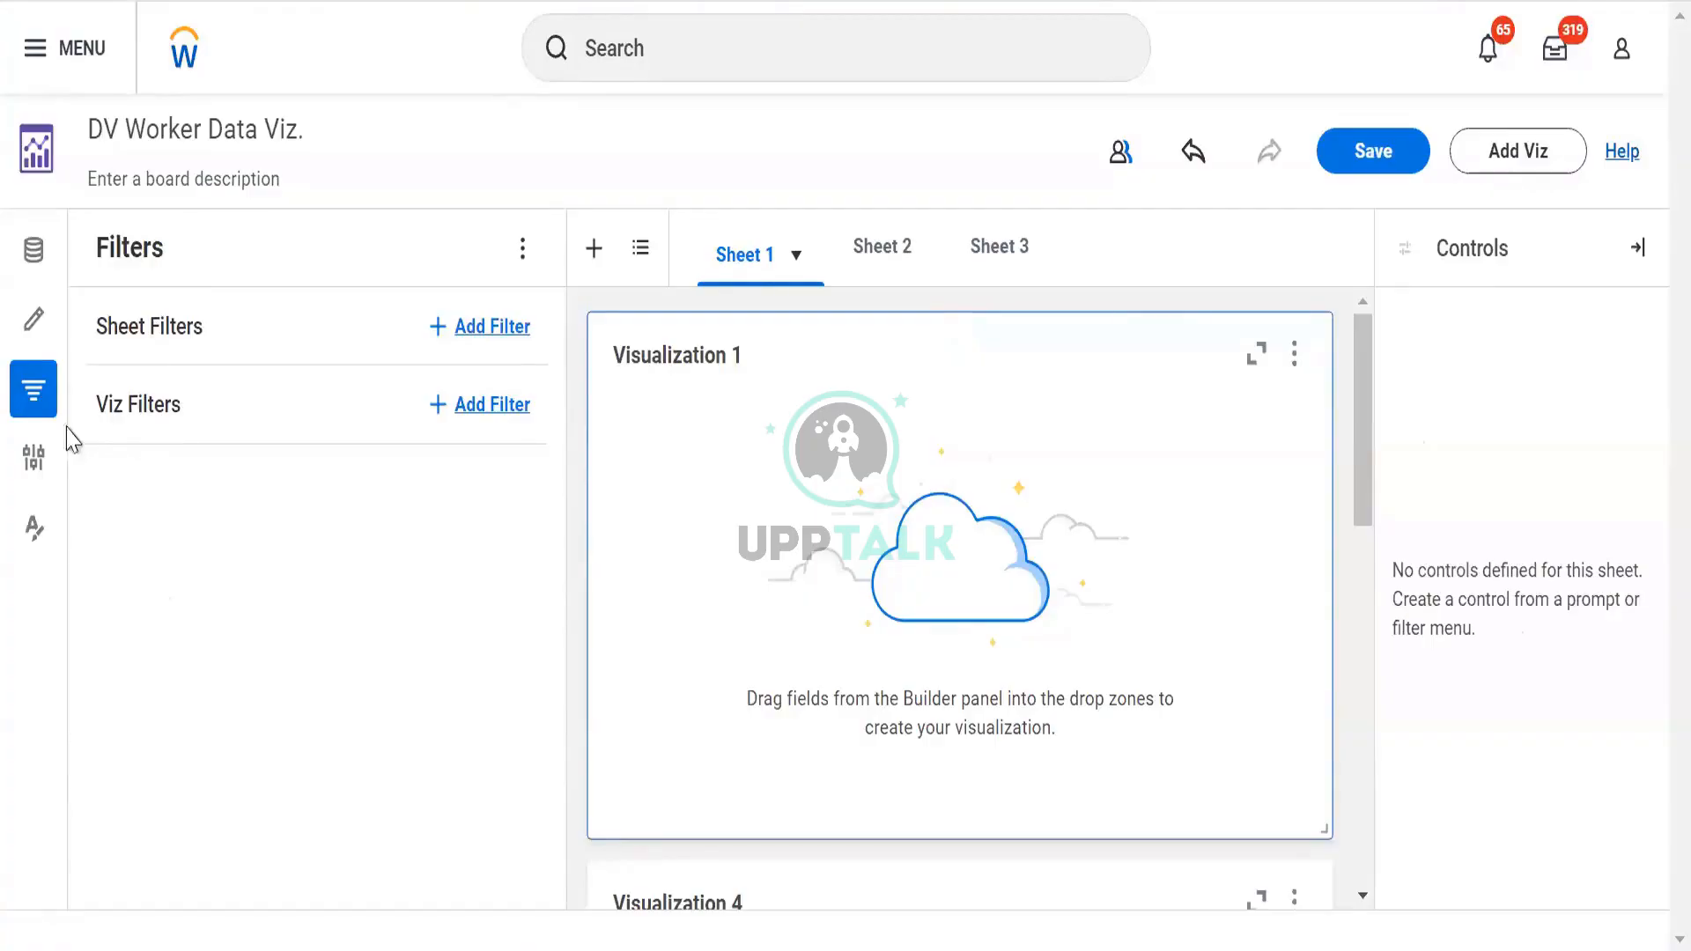
Hide the filters and Controls panels and show the Workers for HCM Reporting data source panel
click(31, 395)
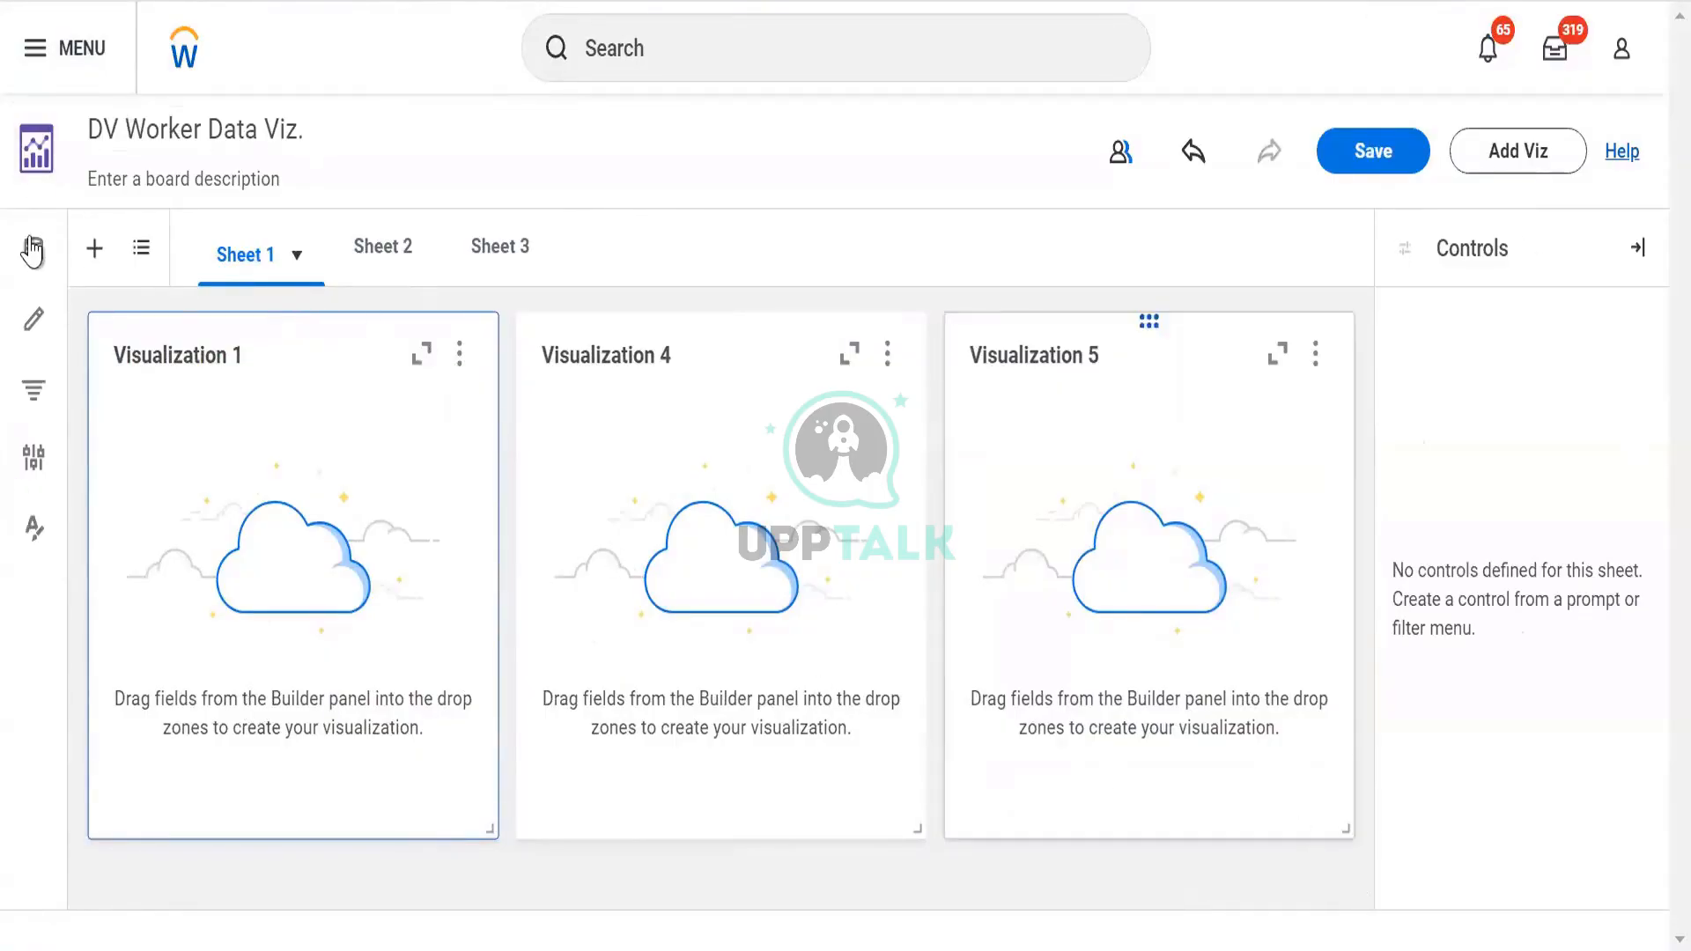
click(1637, 248)
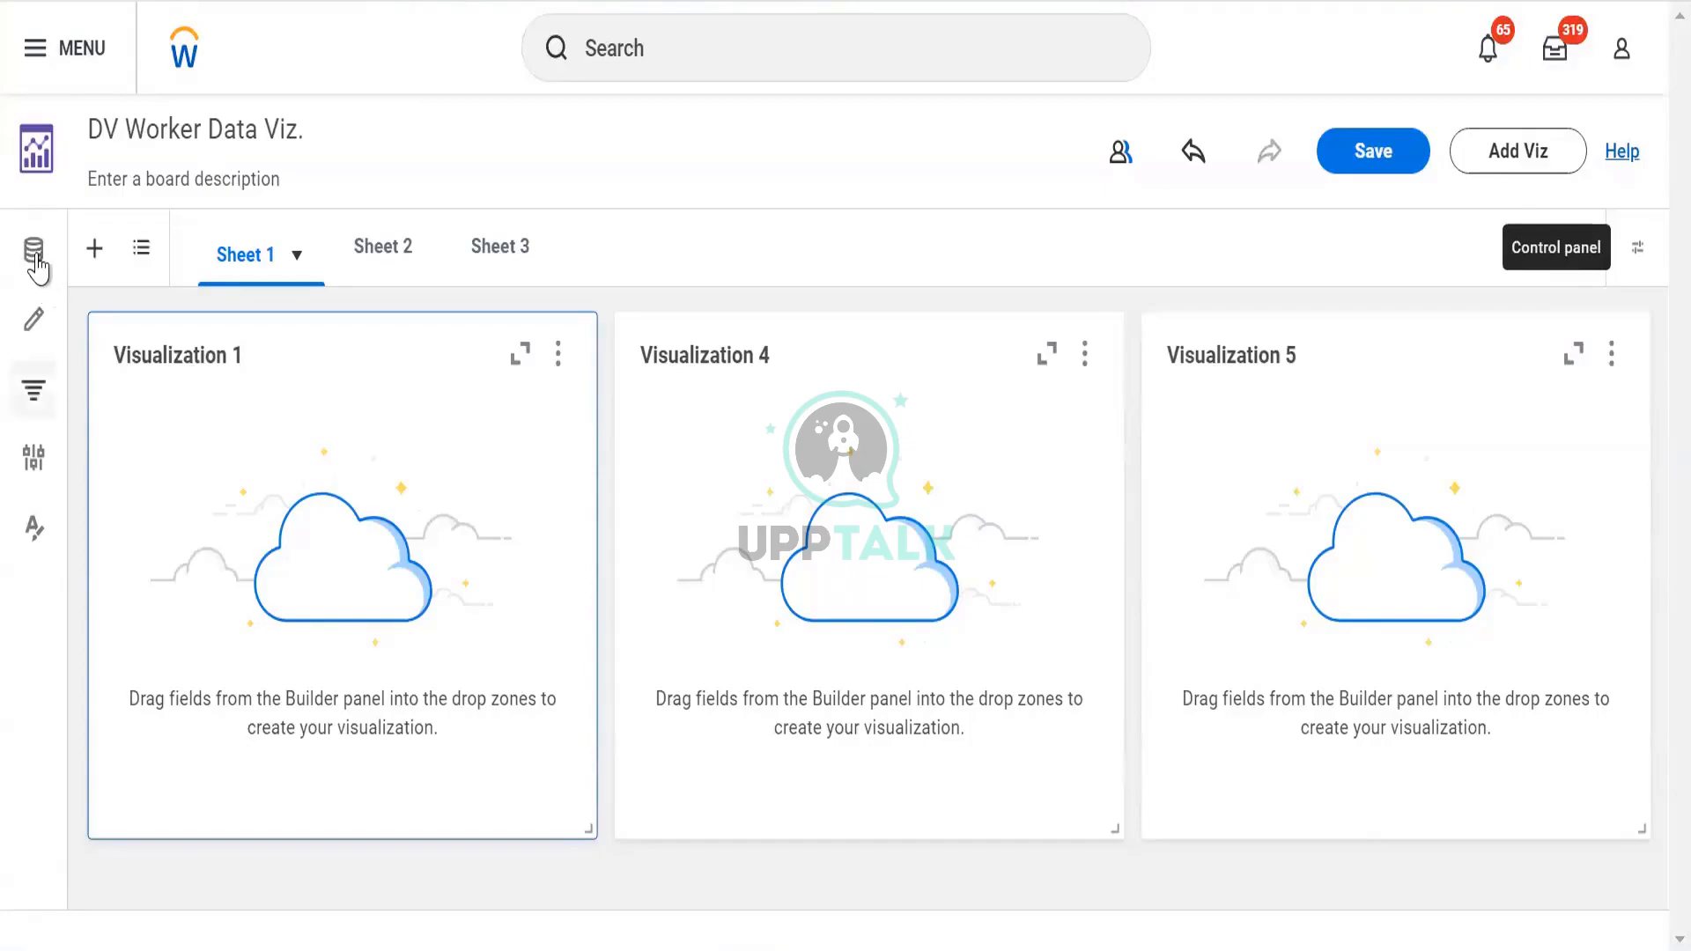
click(36, 257)
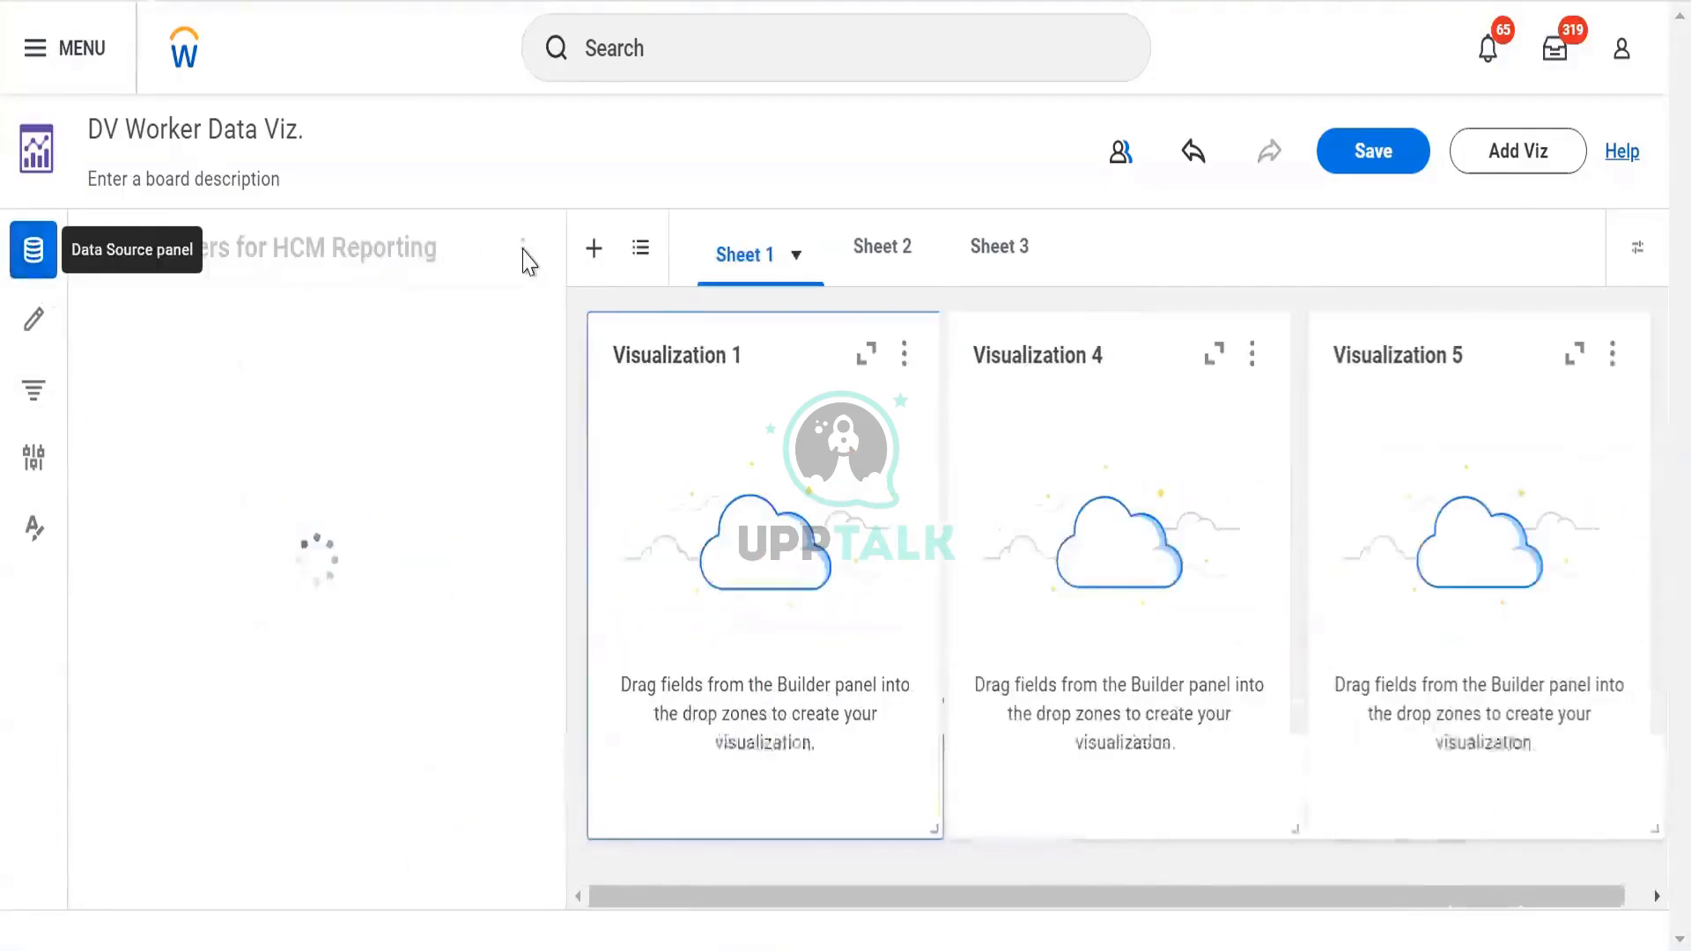
click(523, 255)
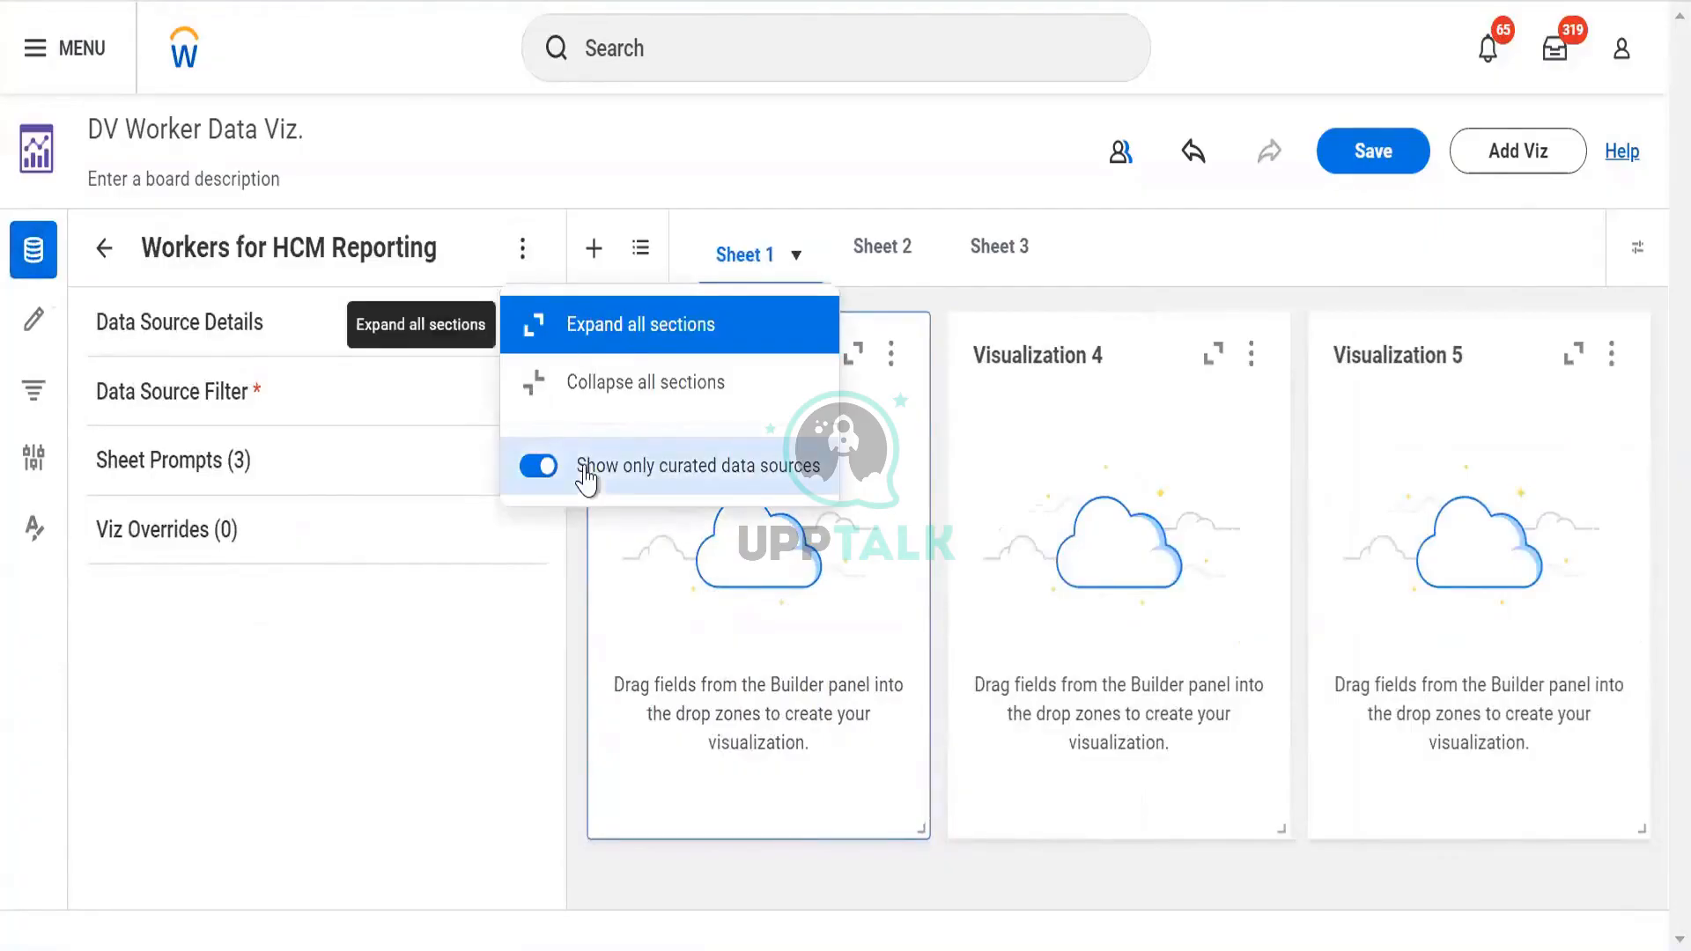
Toggle 'Show only curated data sources' and reselect Workers for HCM Reporting as the data source
click(537, 467)
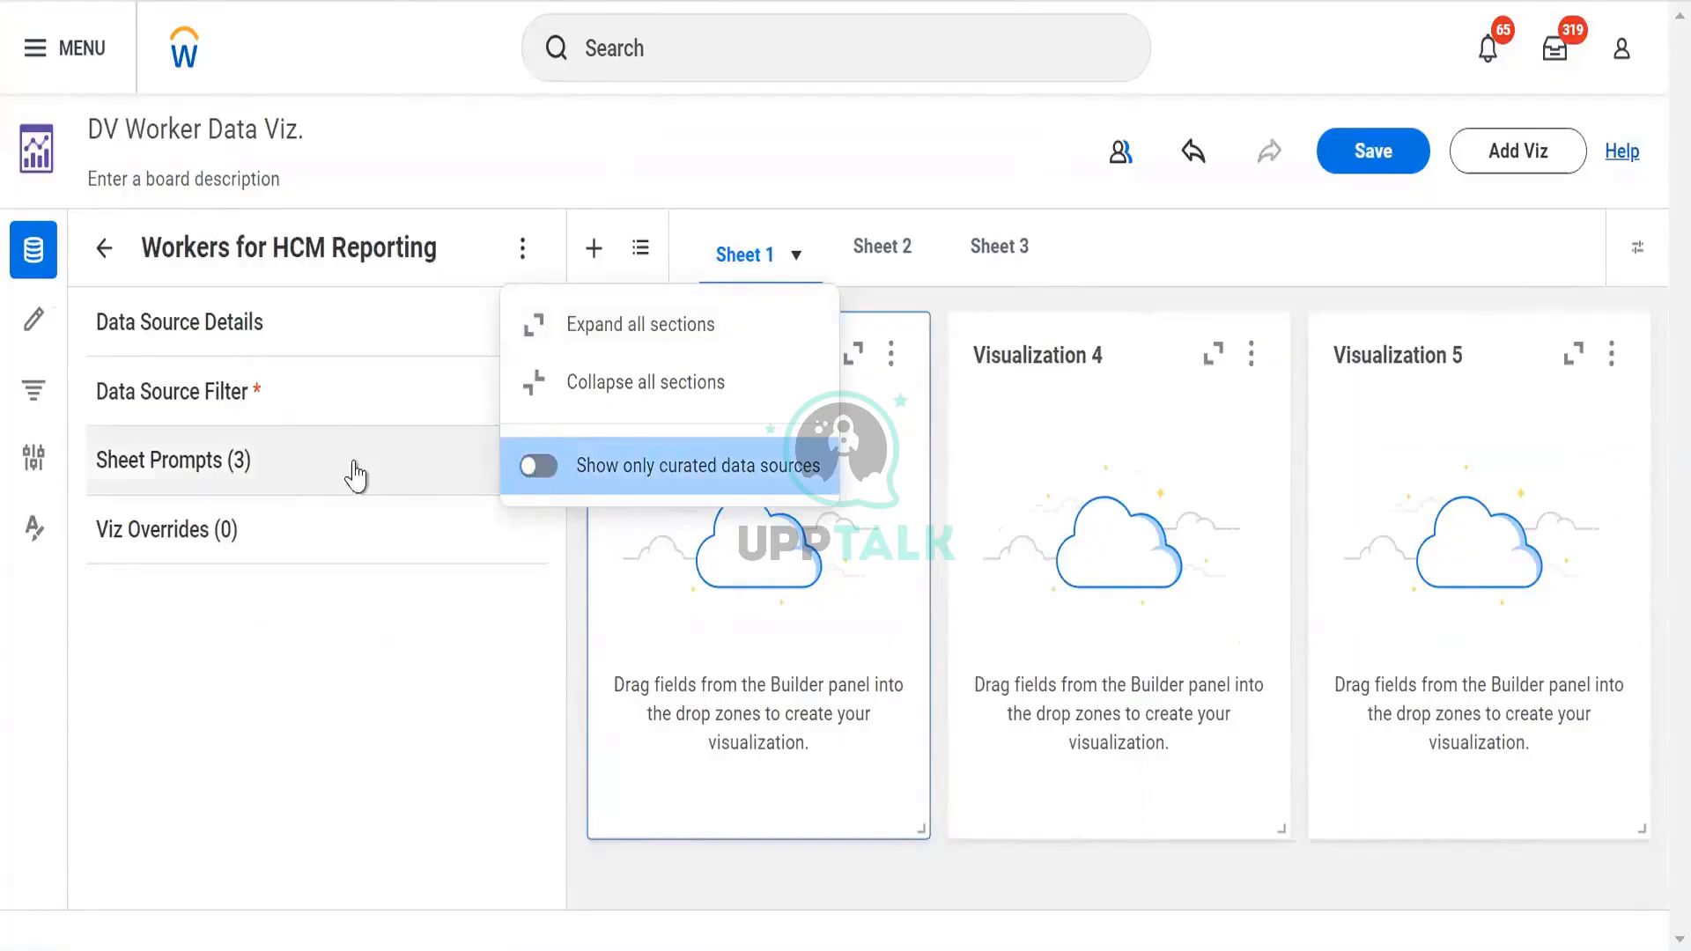
click(532, 473)
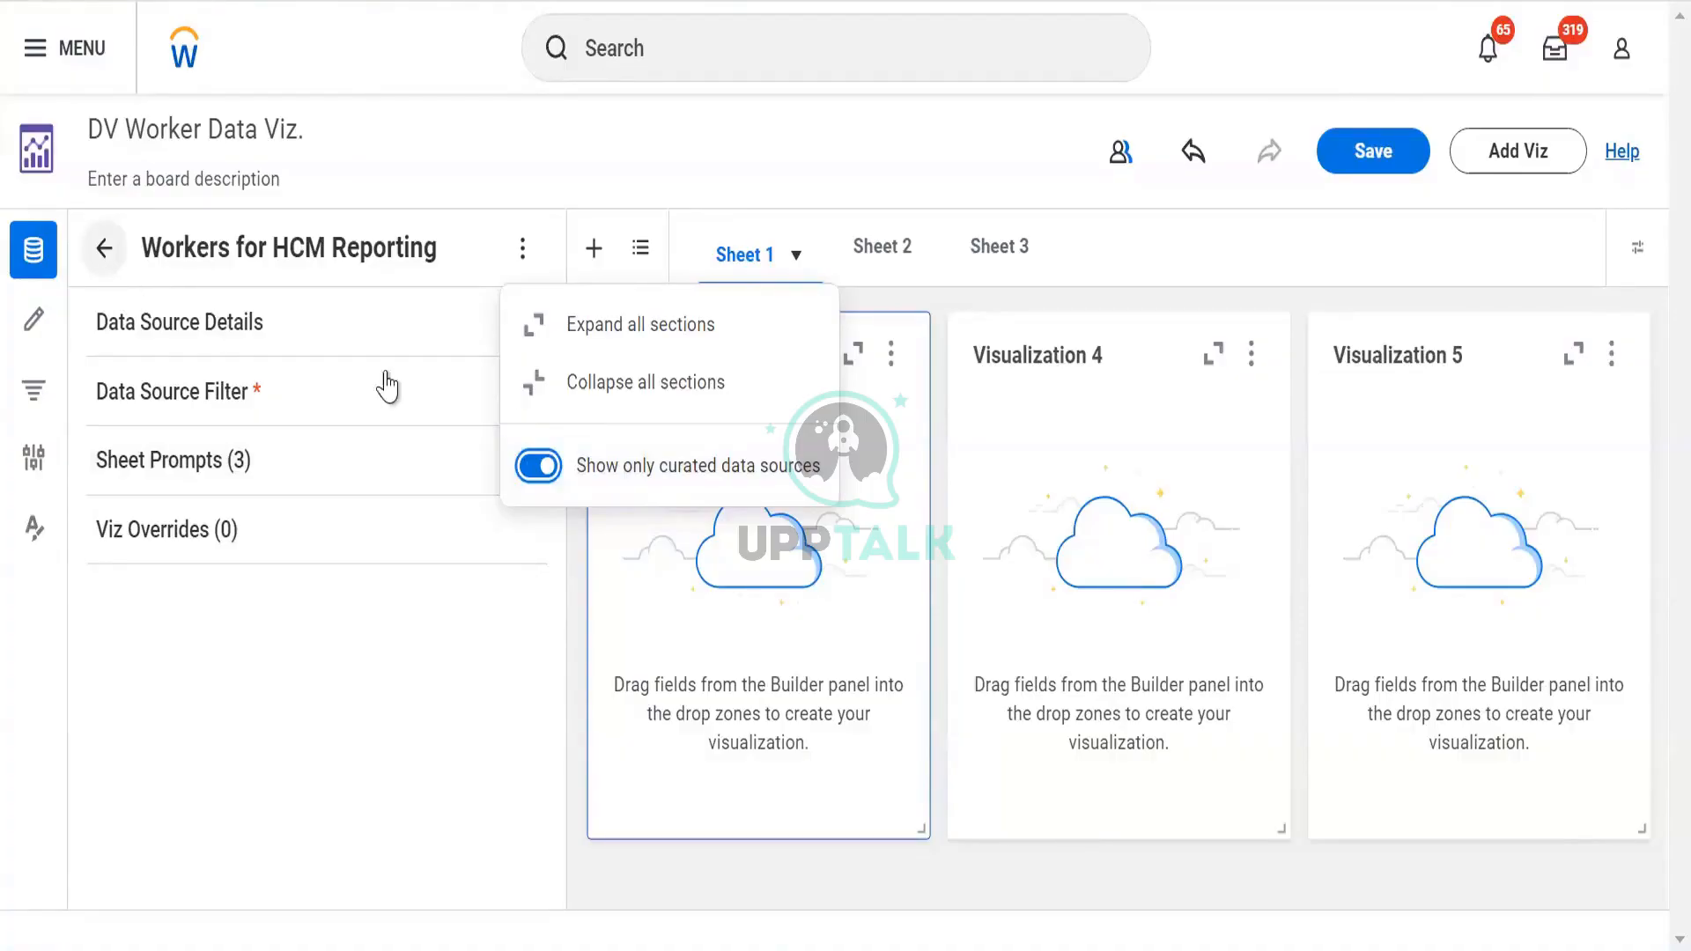
click(538, 467)
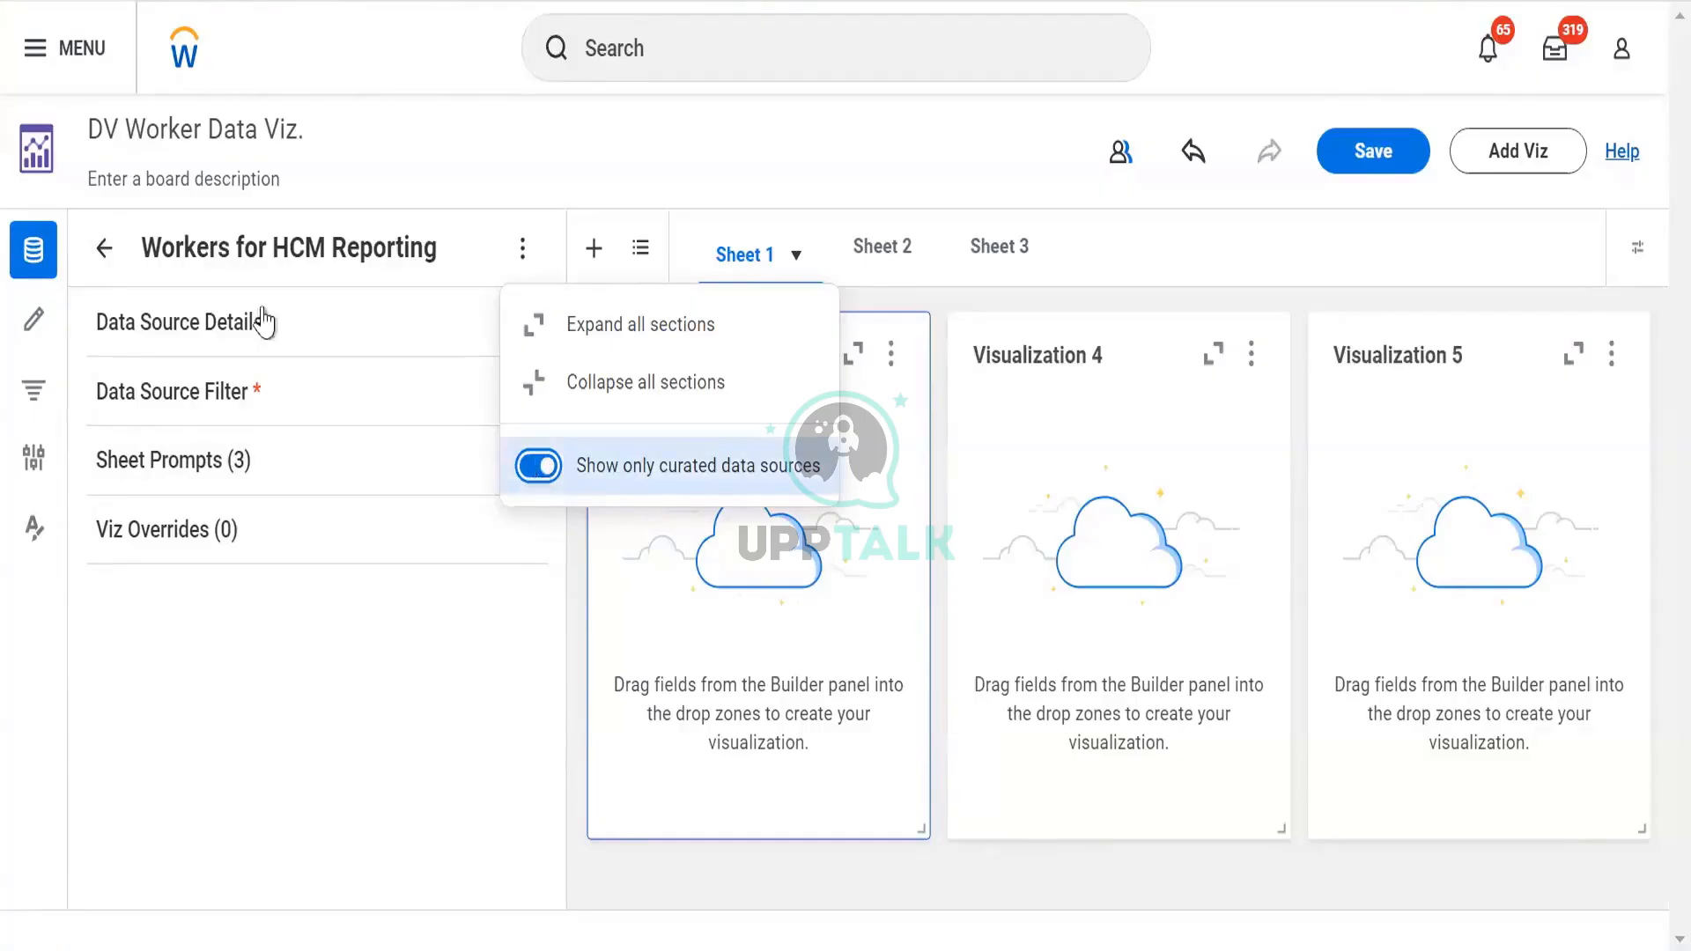
click(112, 251)
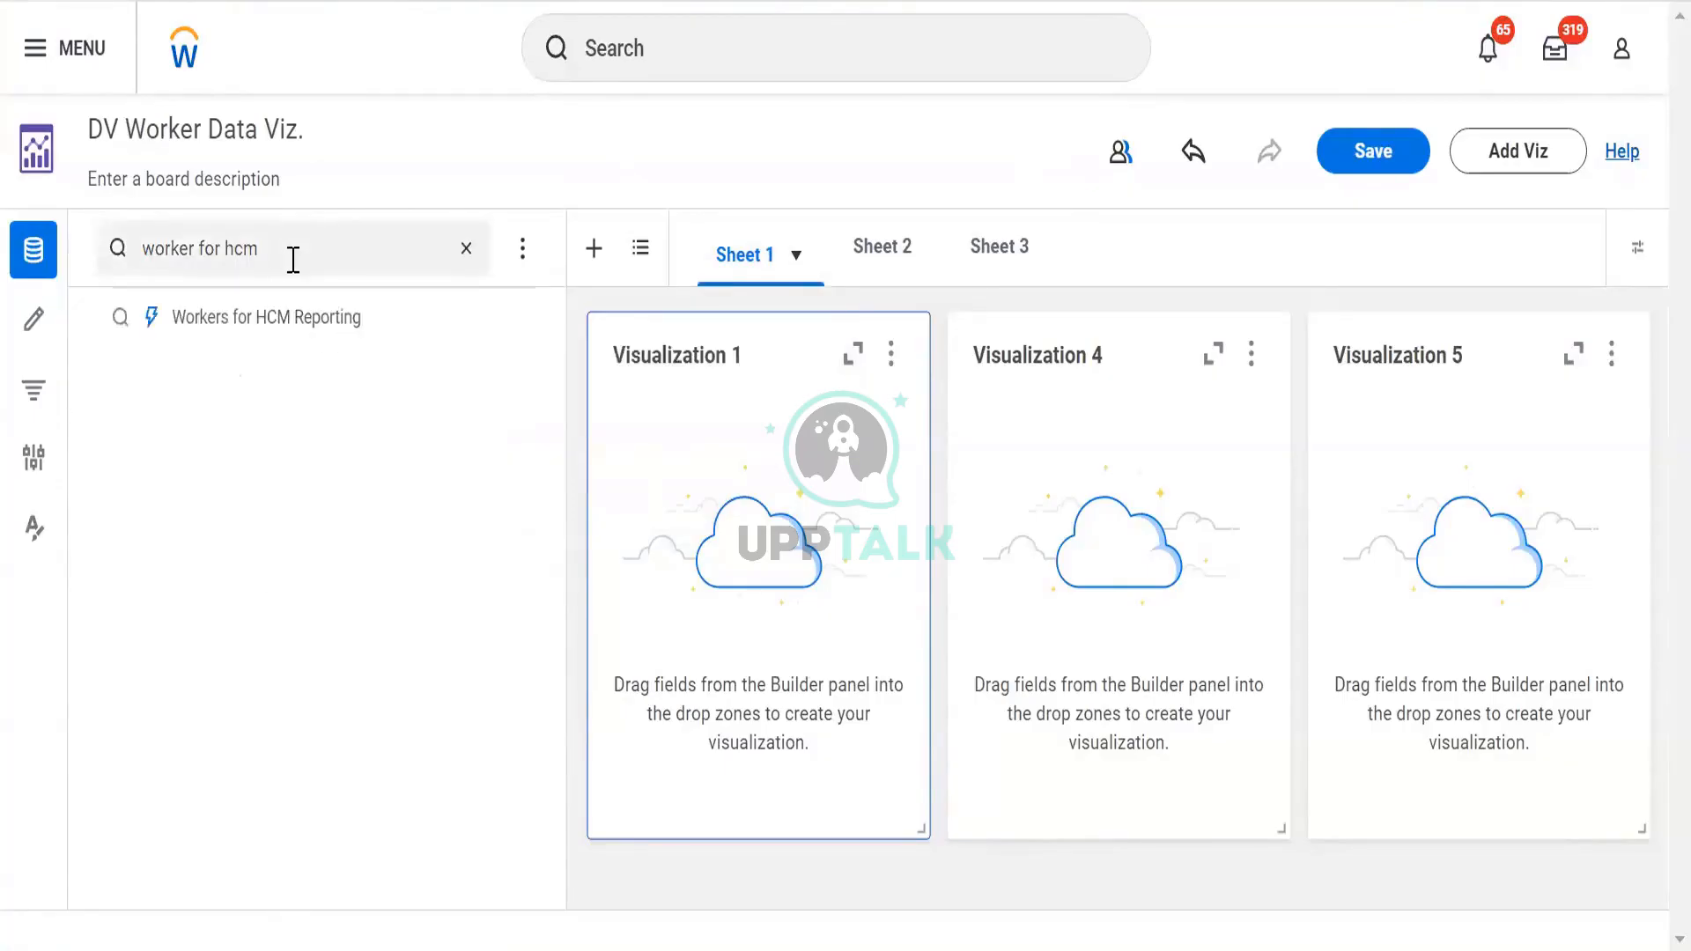
click(292, 319)
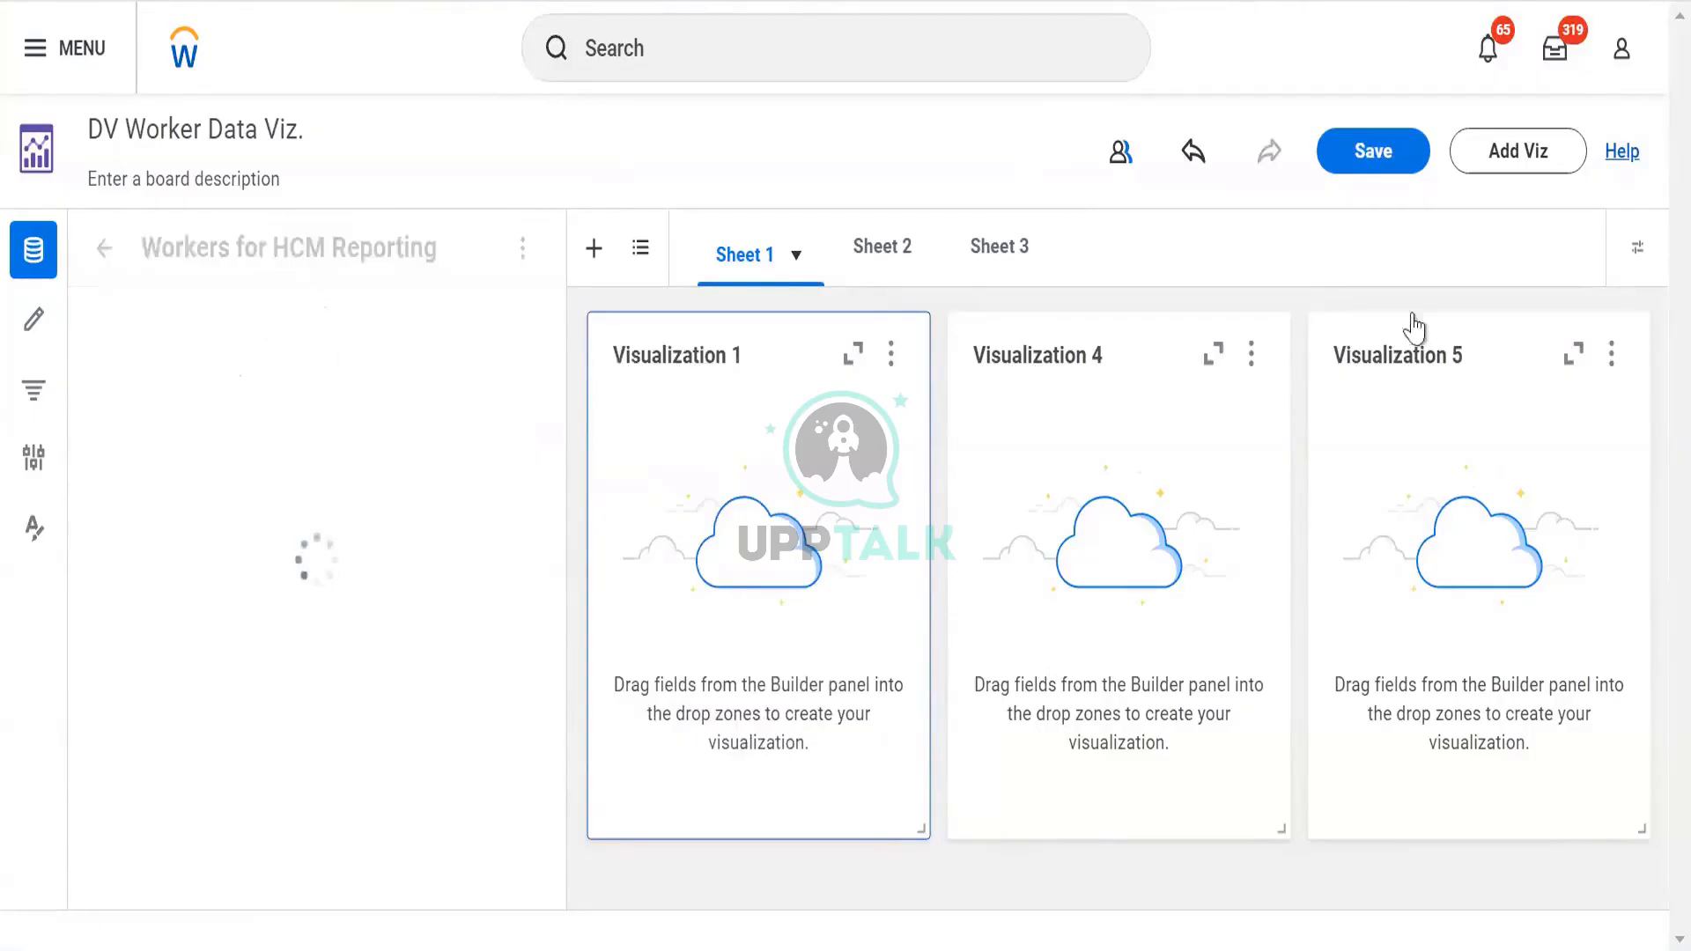
click(1229, 477)
Delete Visualization 4 and Visualization 5, expand Data Source Details, and show the field builder
click(1251, 354)
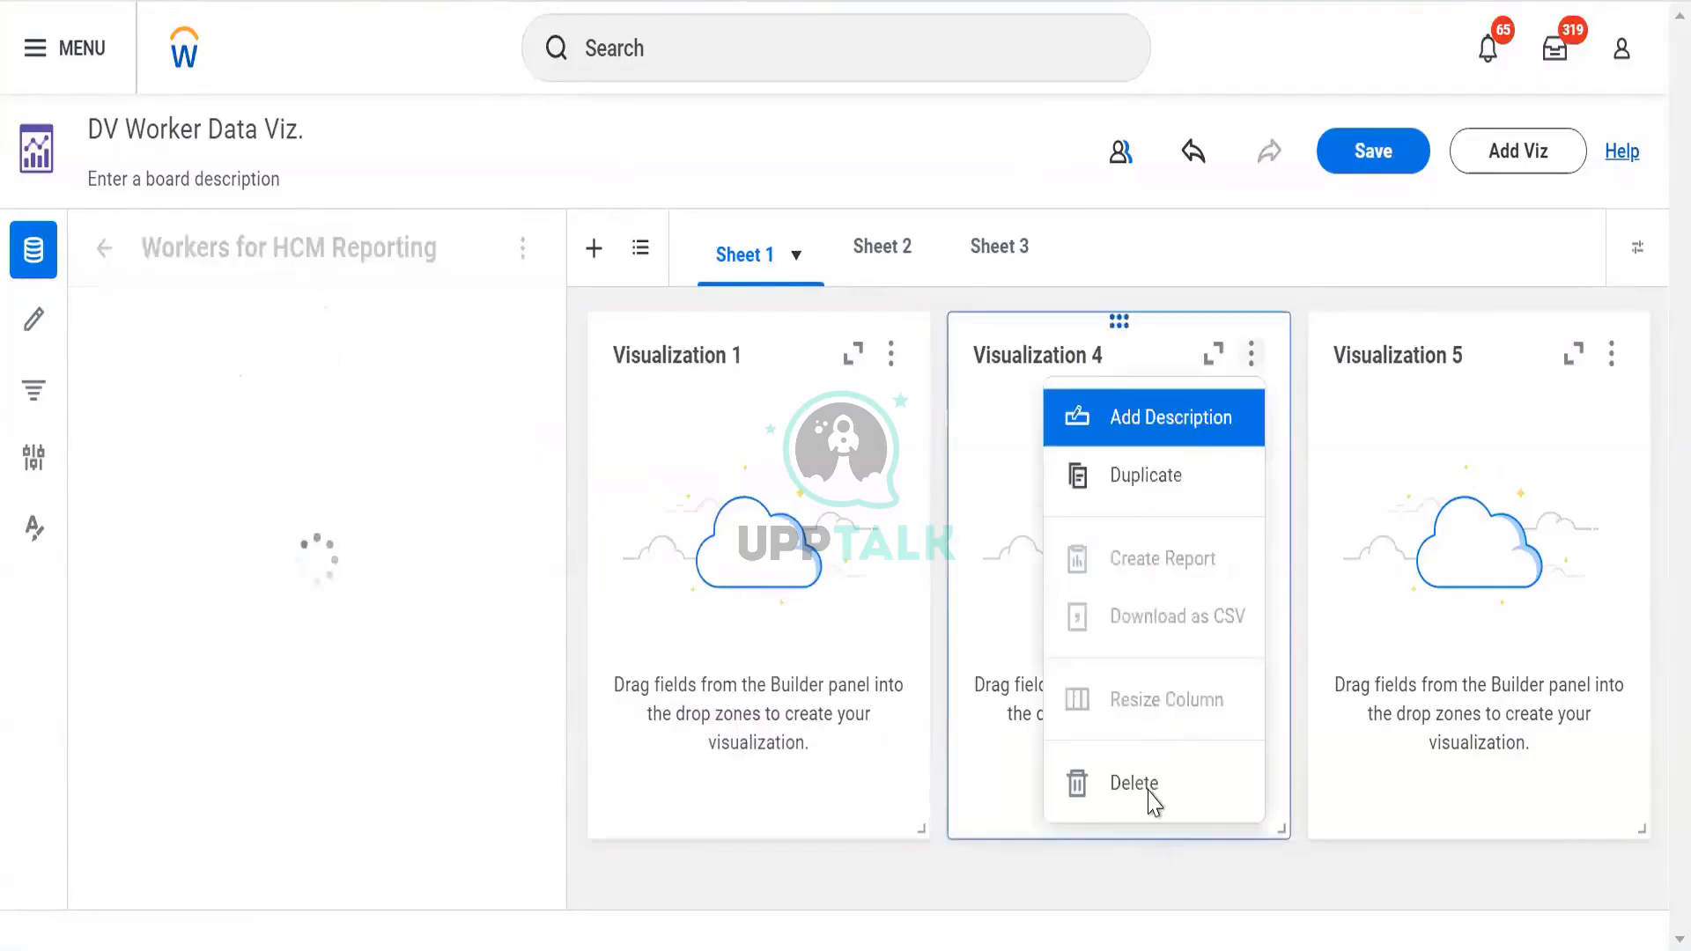
click(1151, 789)
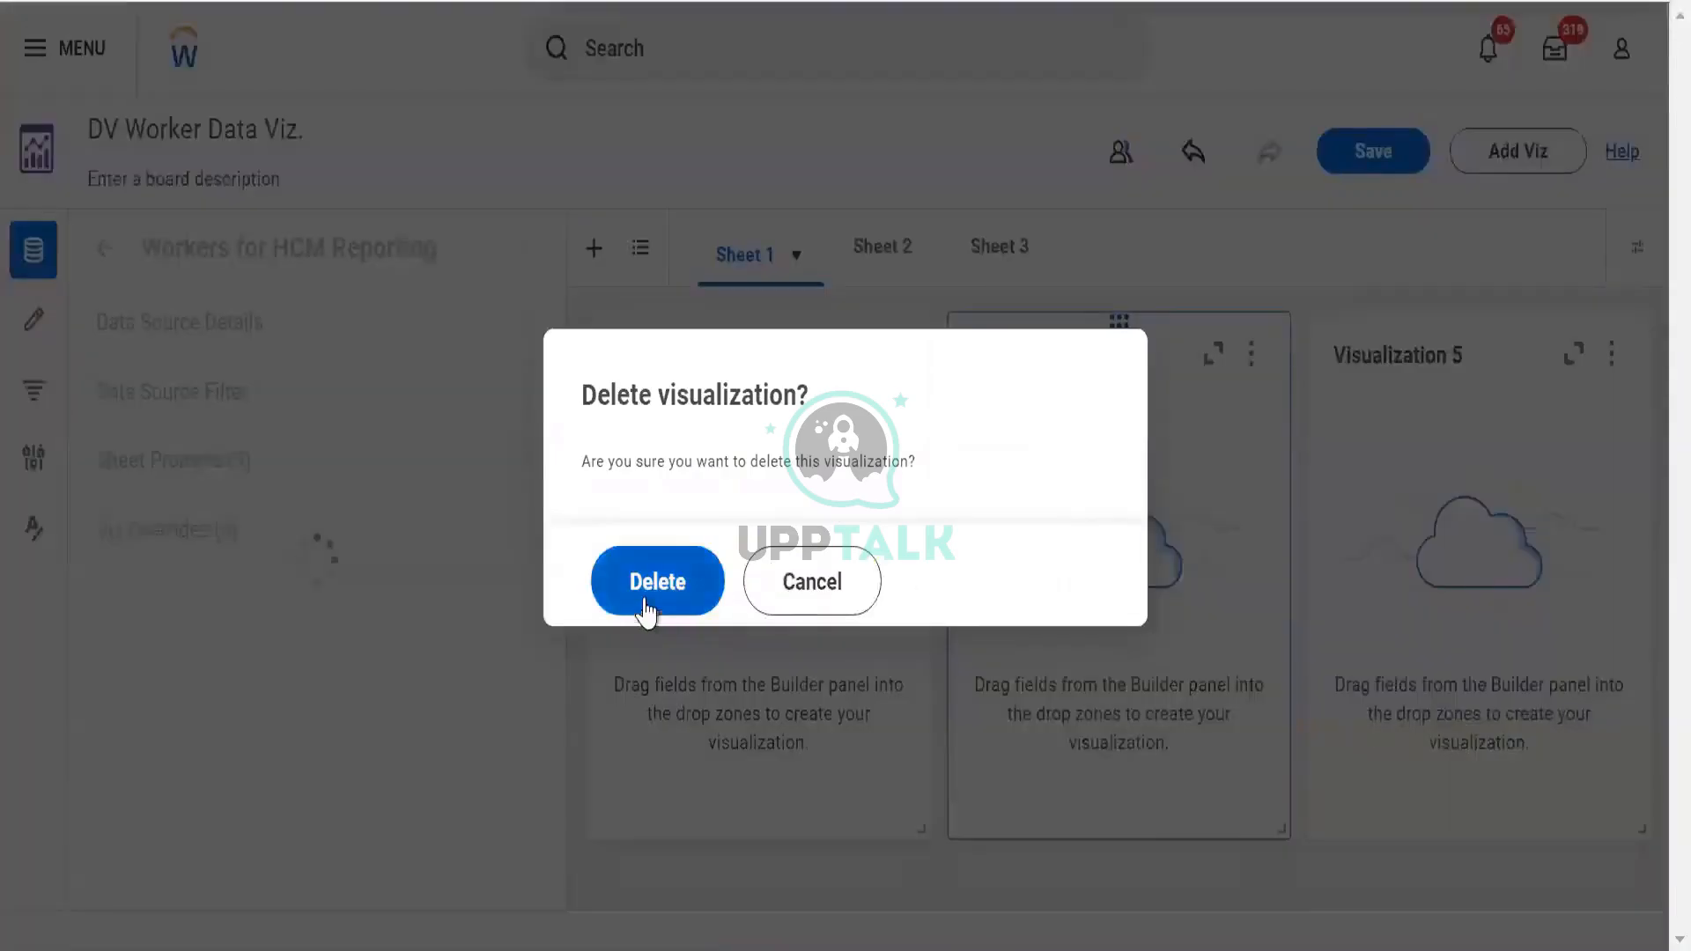
click(649, 601)
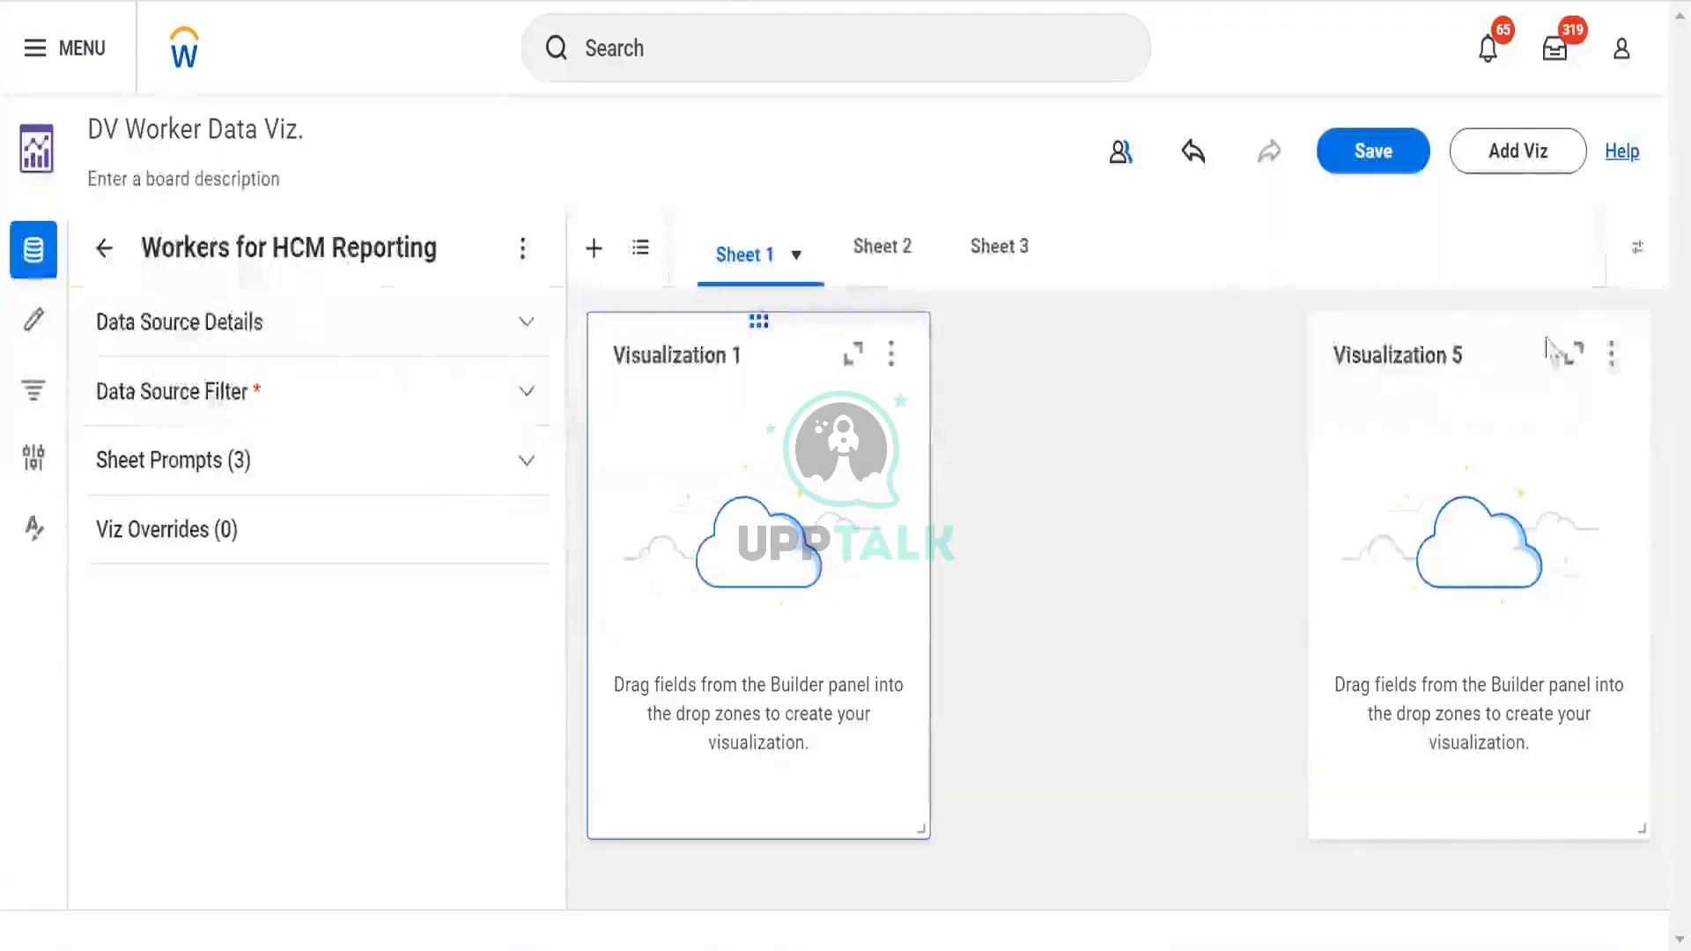
click(1611, 357)
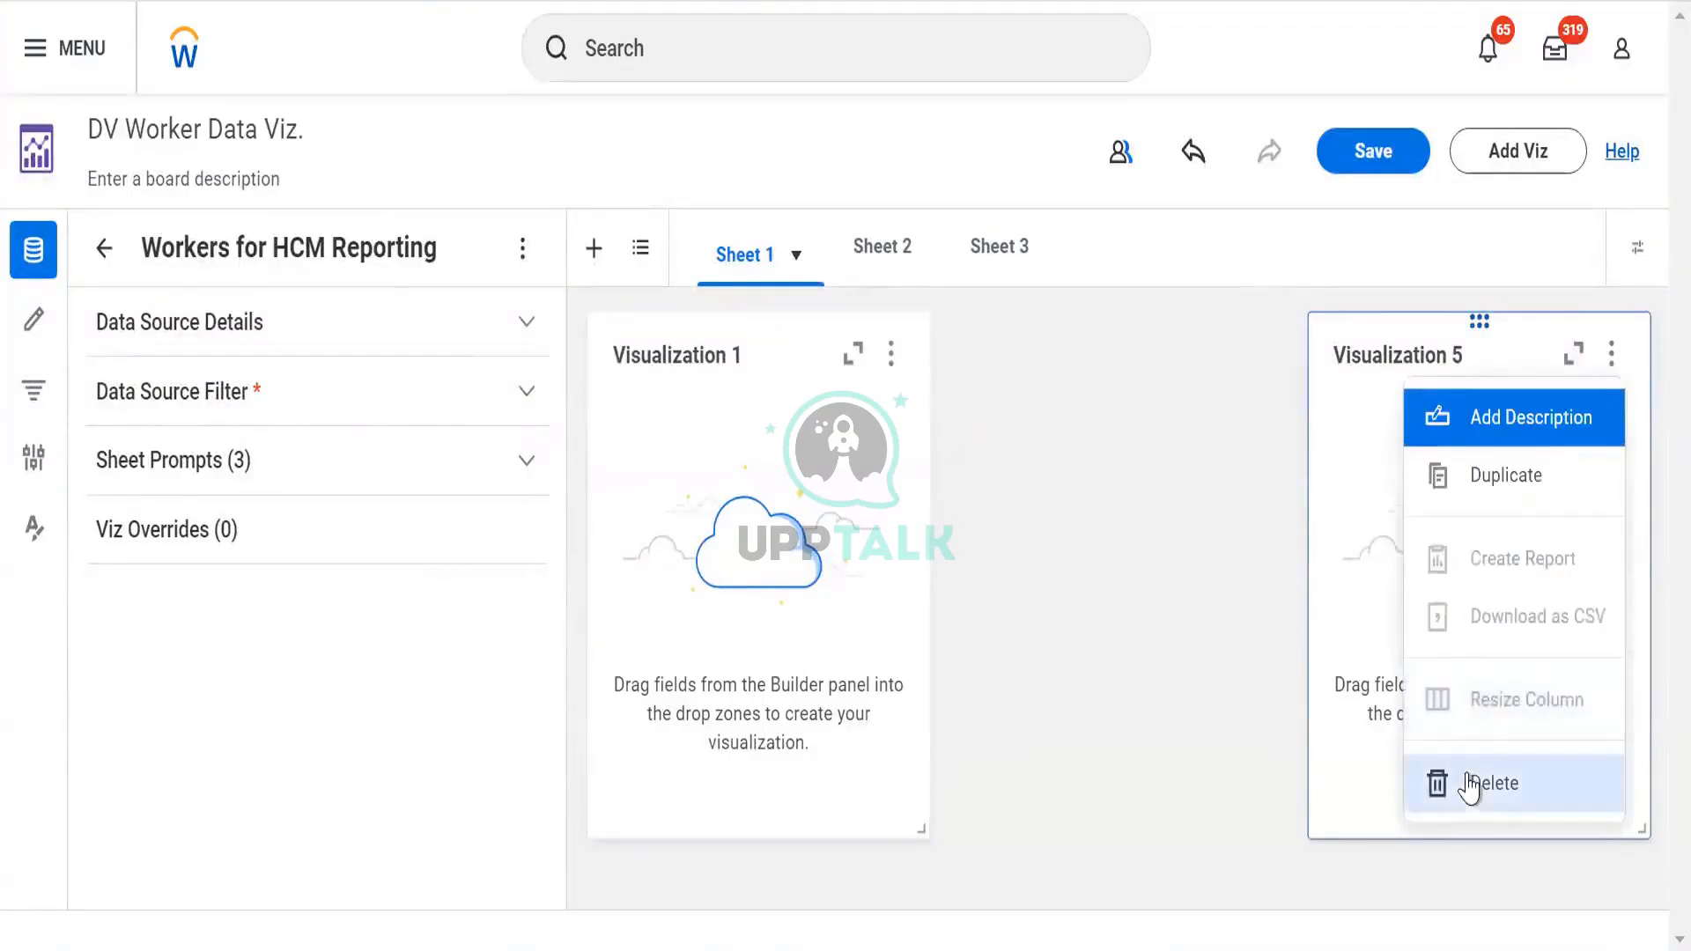
click(1470, 784)
key(Return)
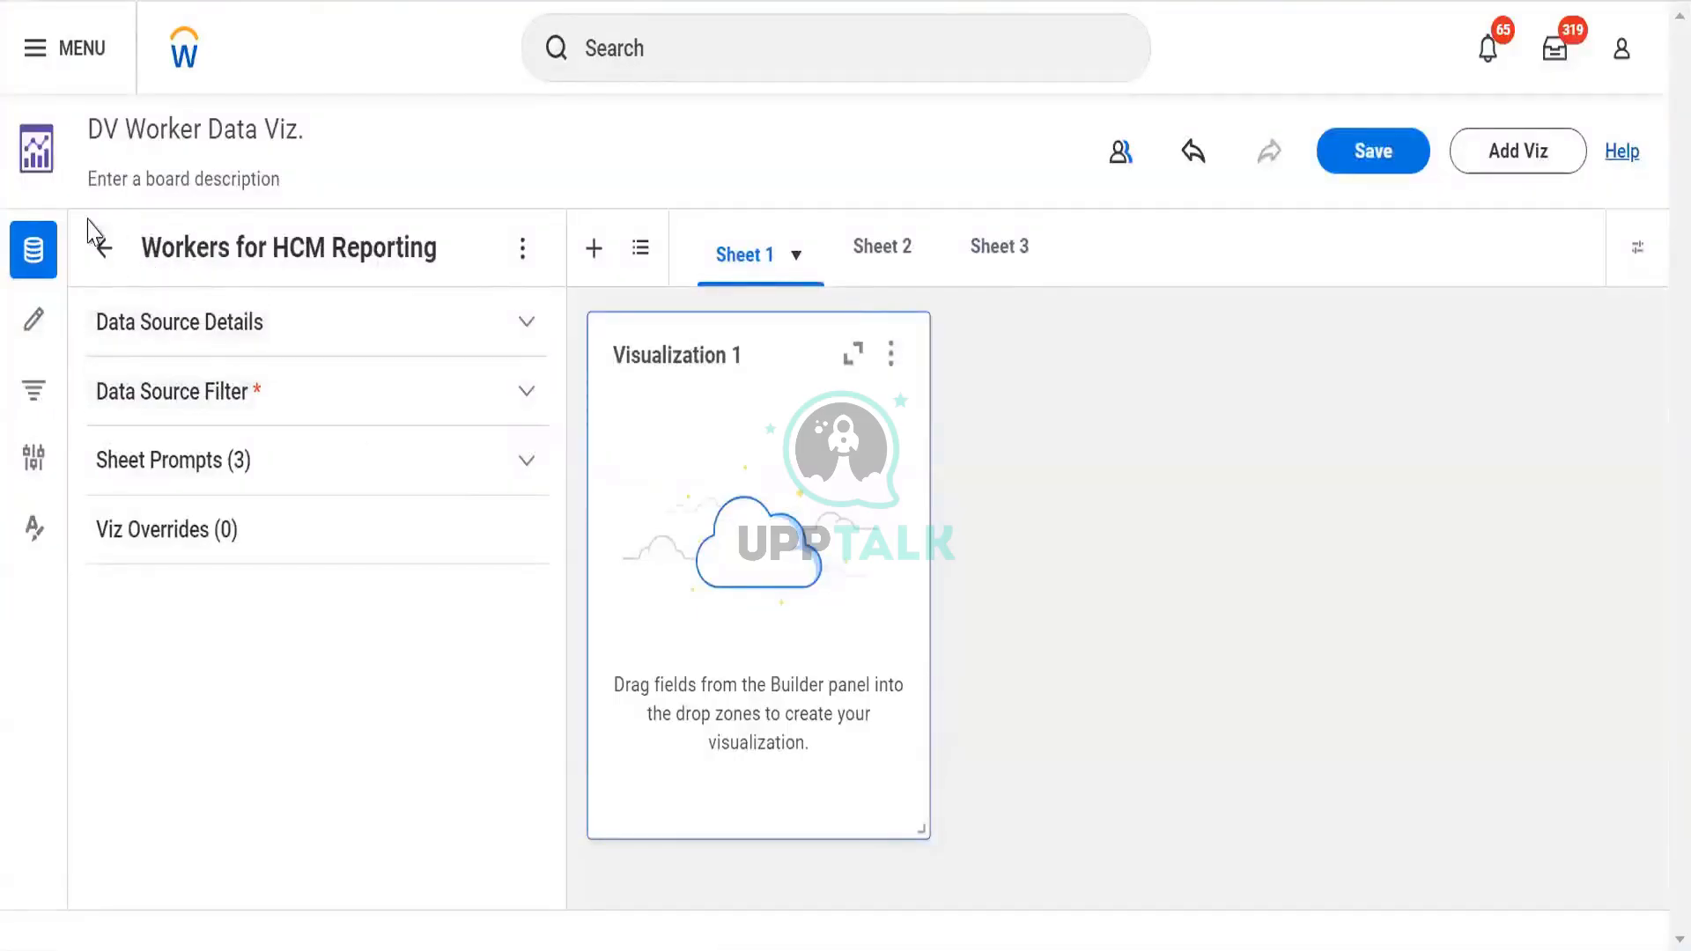
click(202, 355)
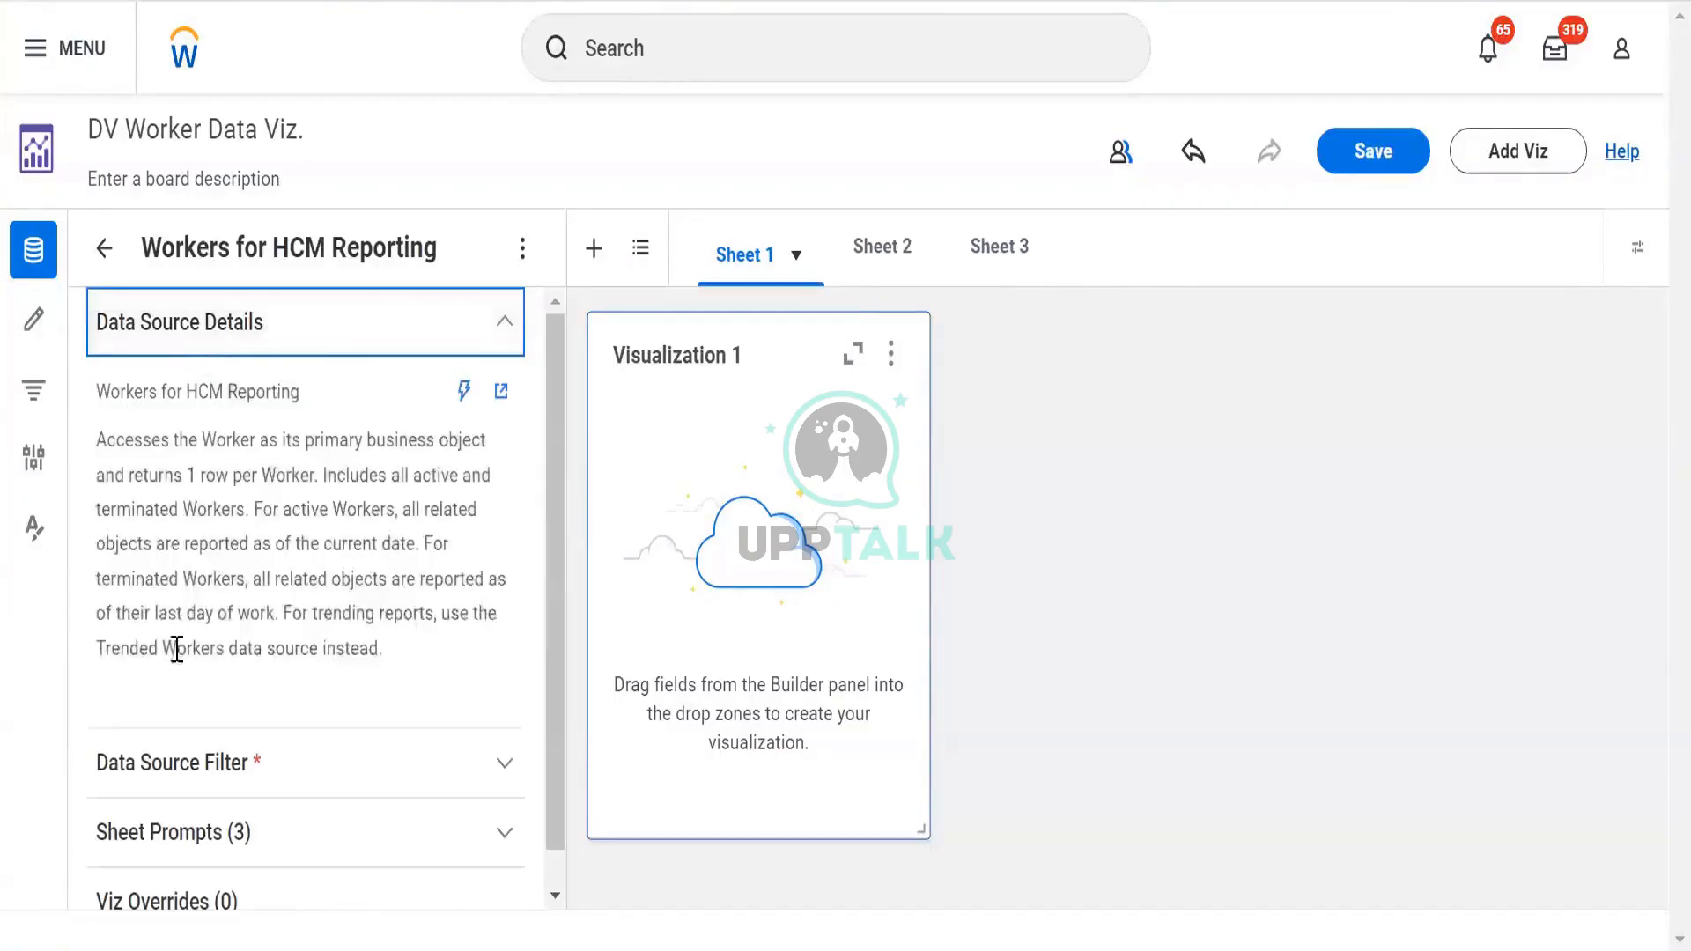
click(42, 333)
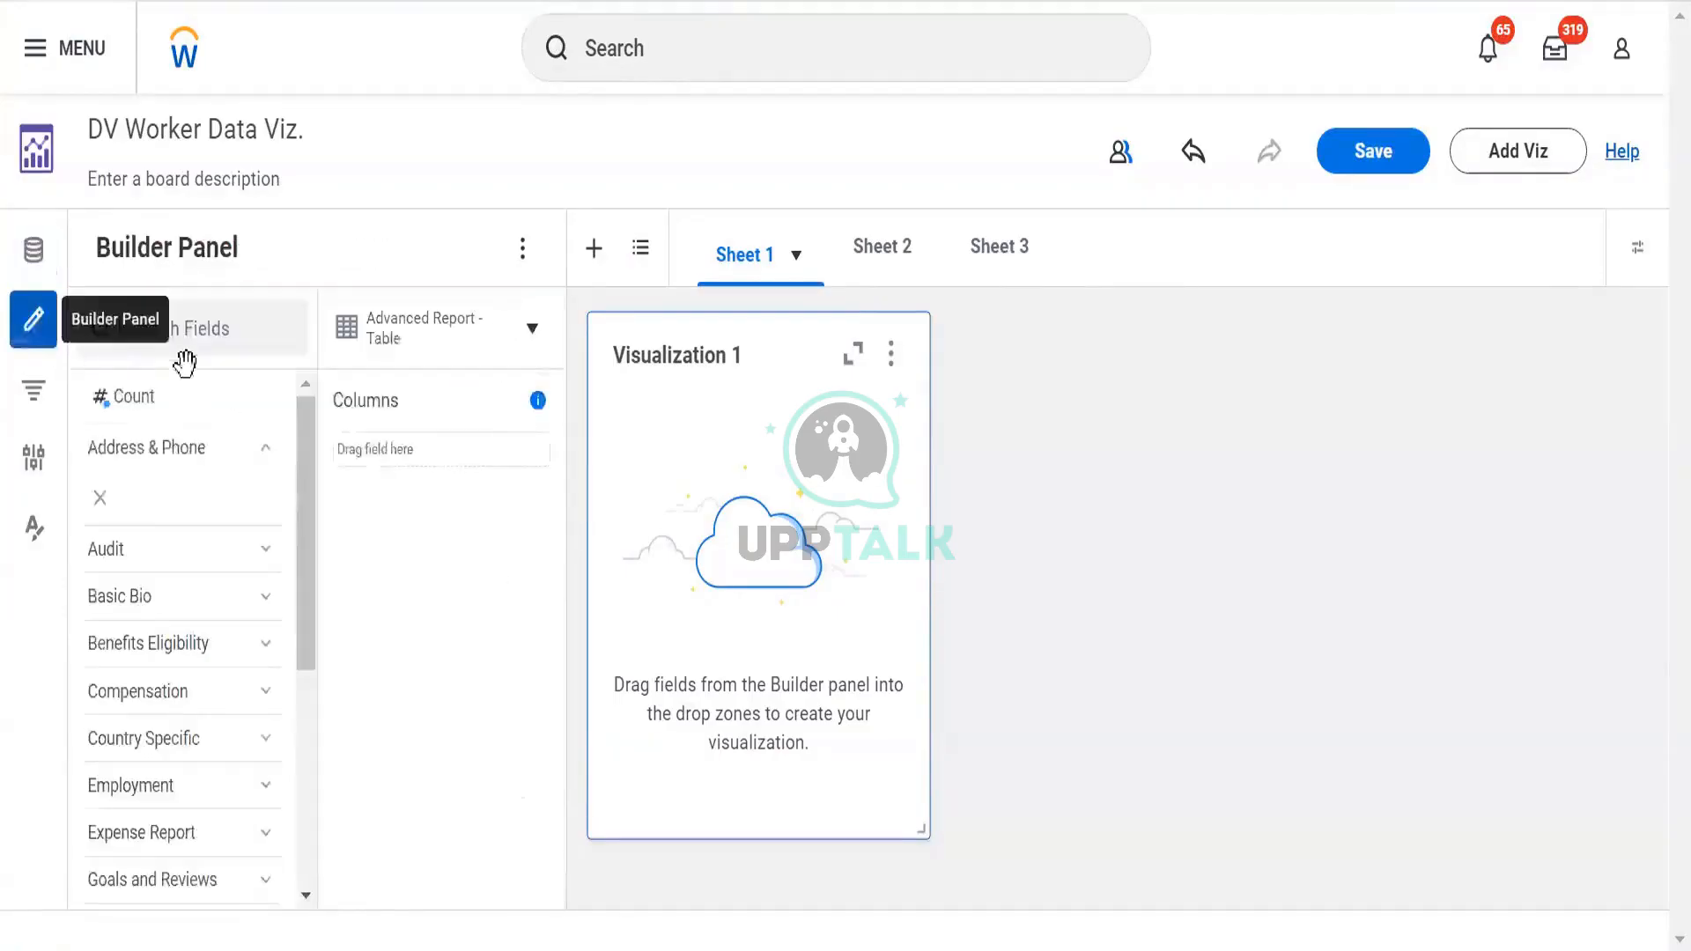
Make Visualization 1 a Donut Chart with the Gender field on Color, totalling 806 workers
click(532, 347)
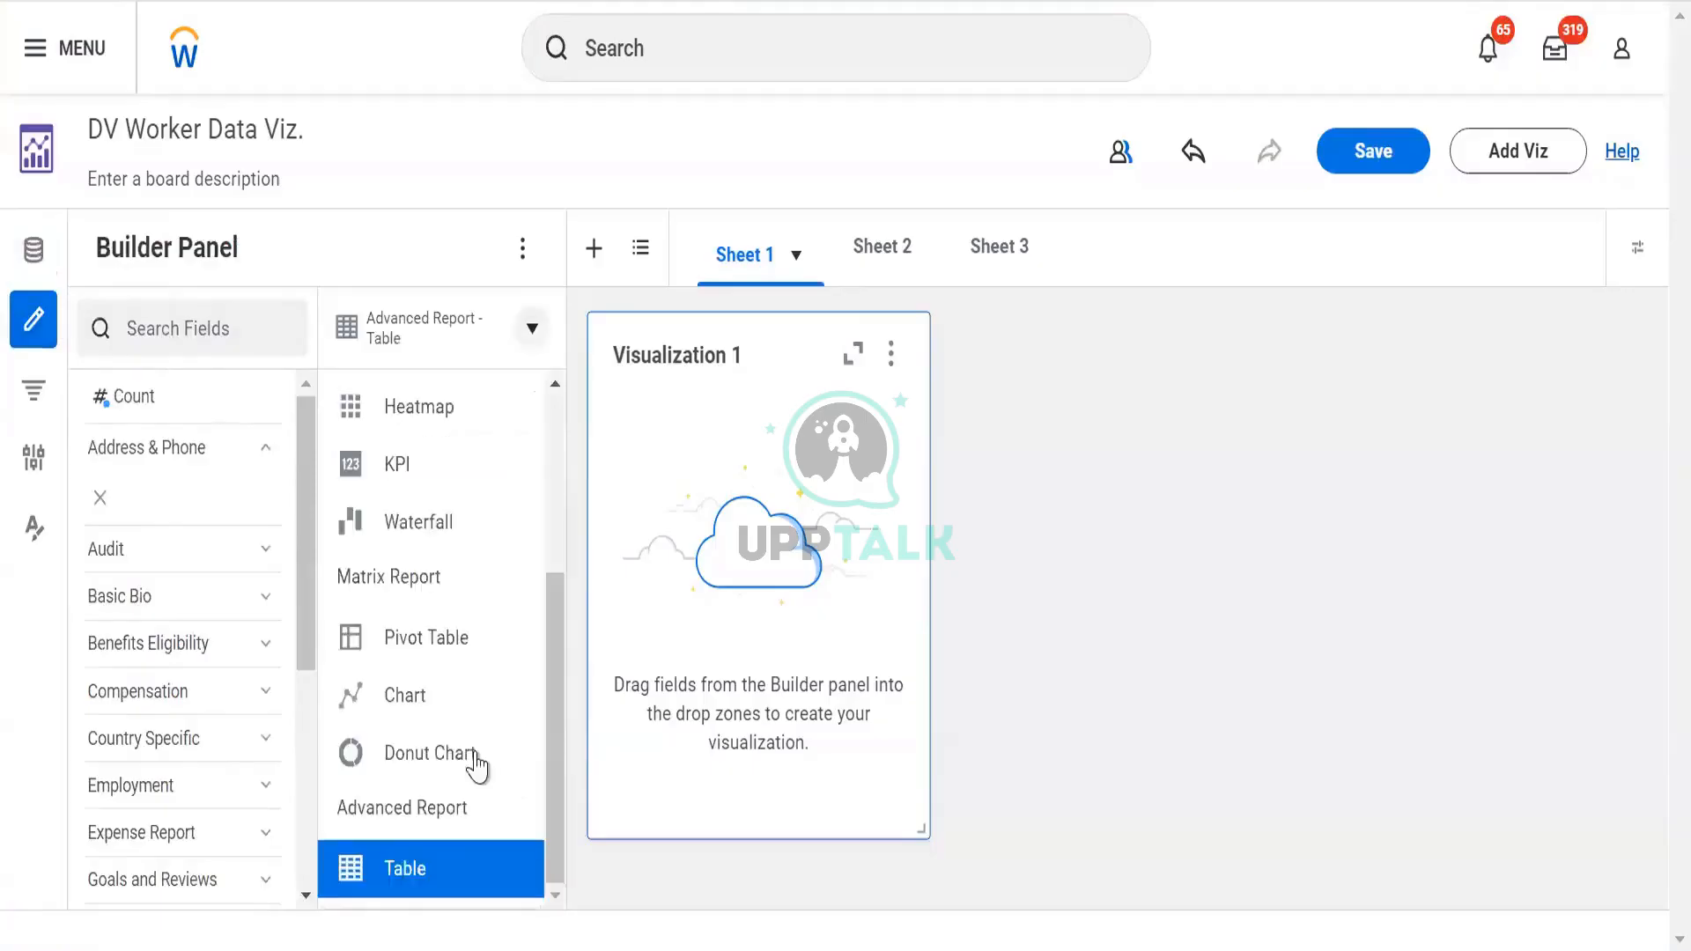
click(401, 757)
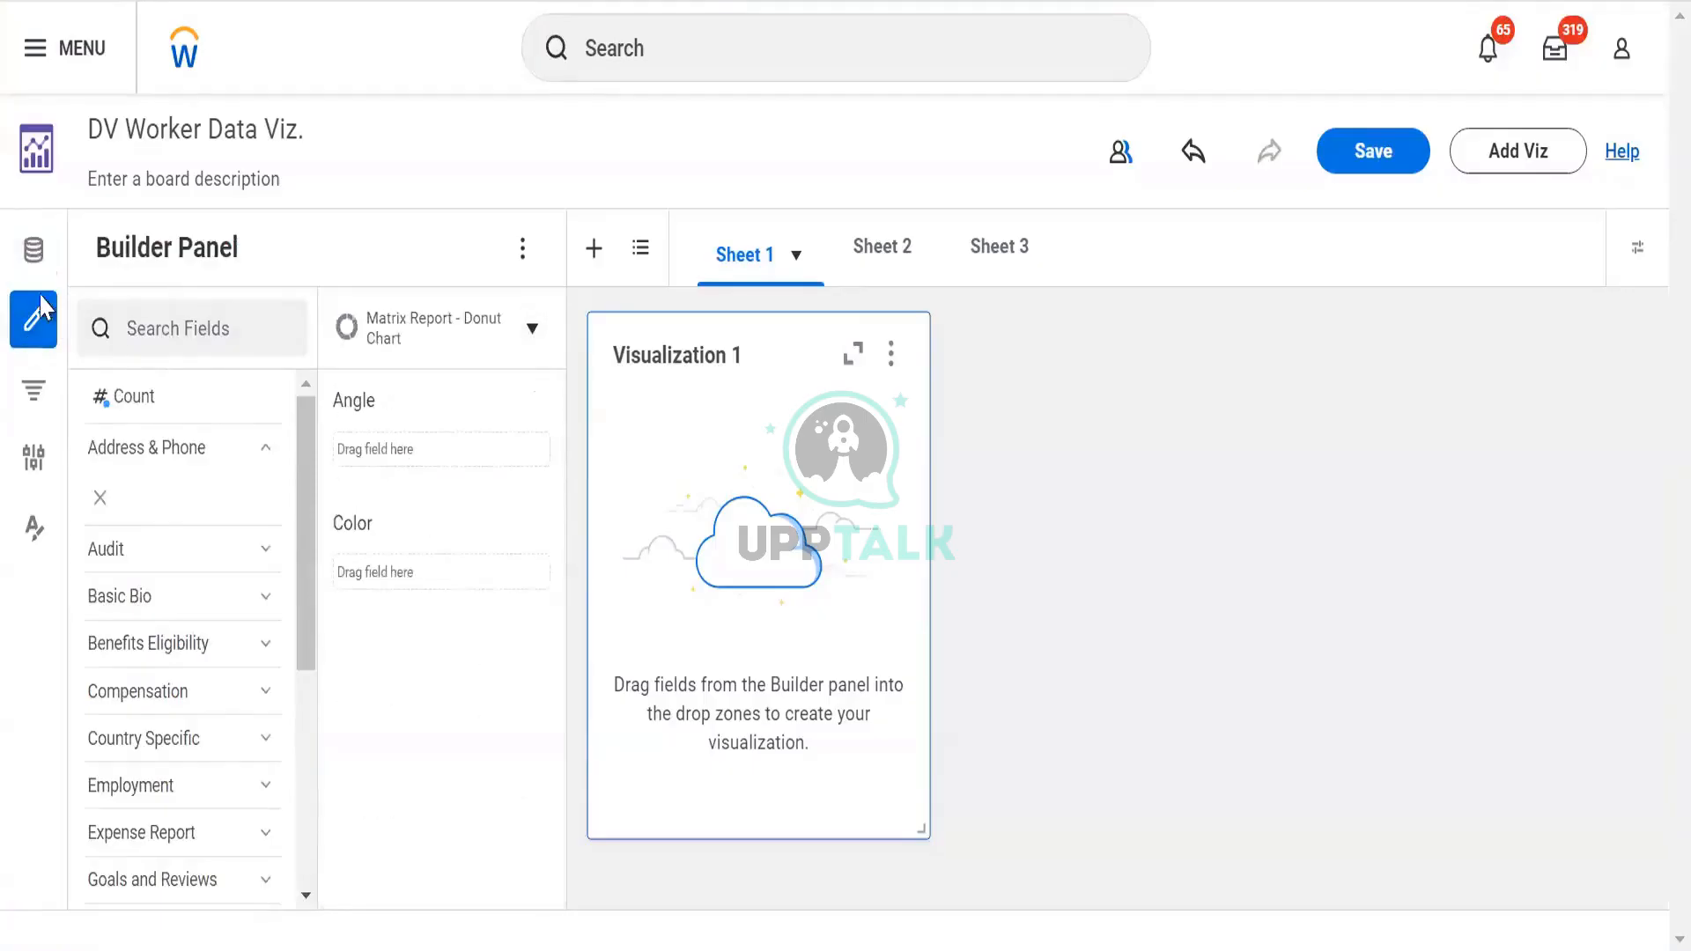
click(141, 339)
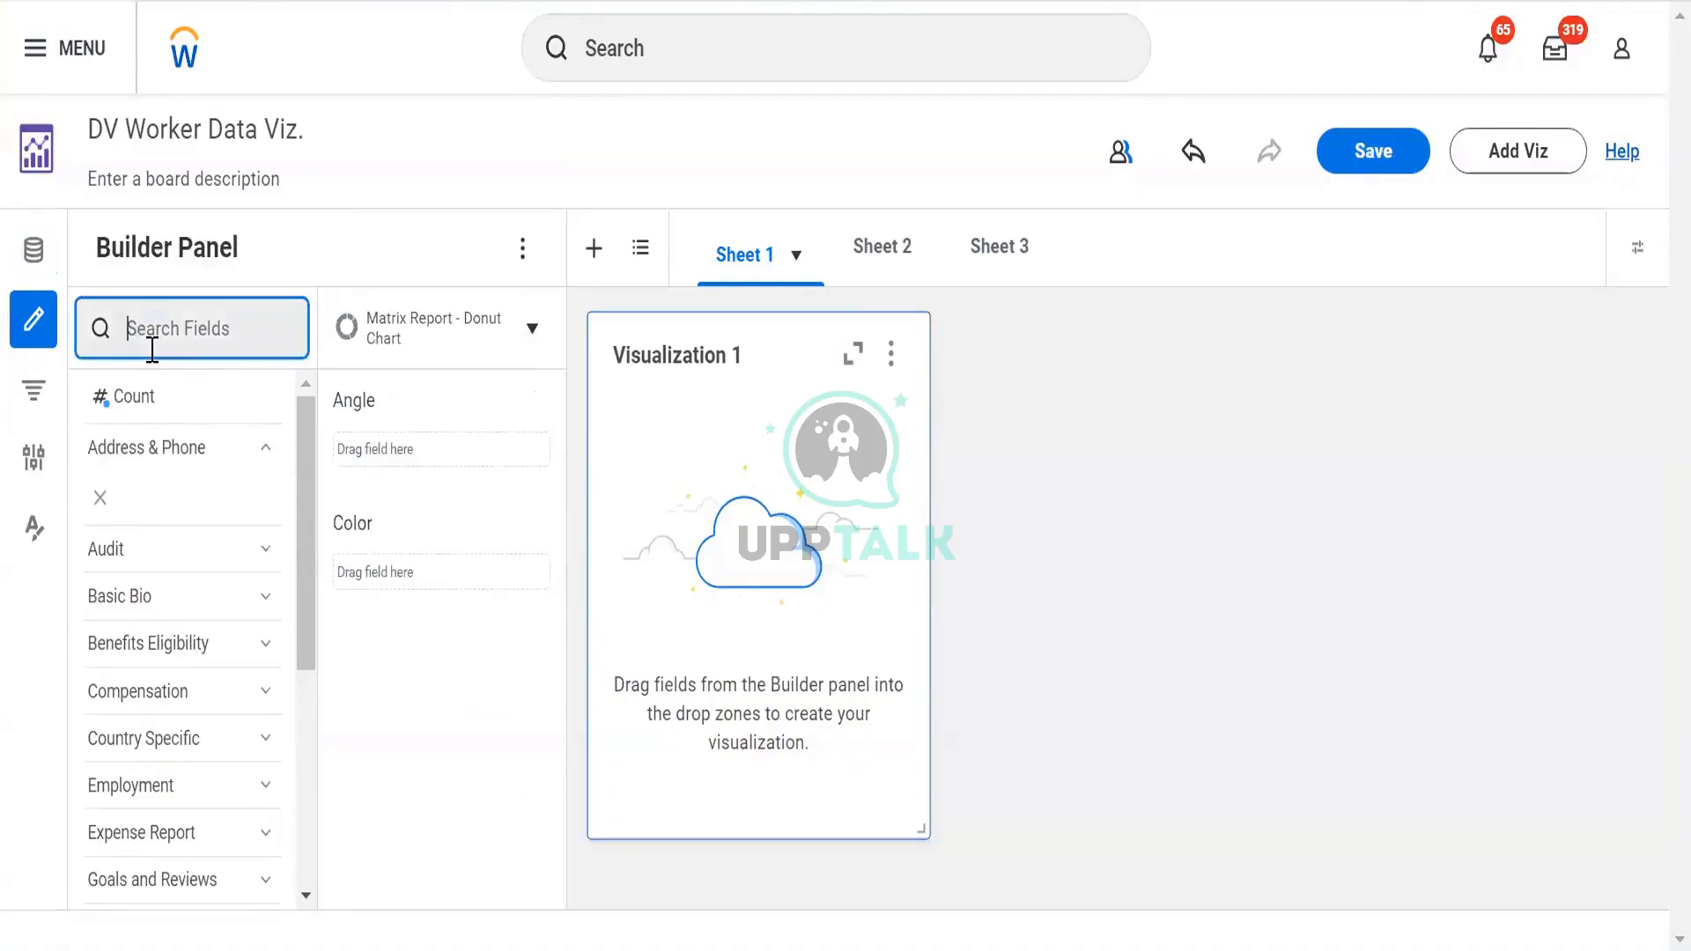
text(g)
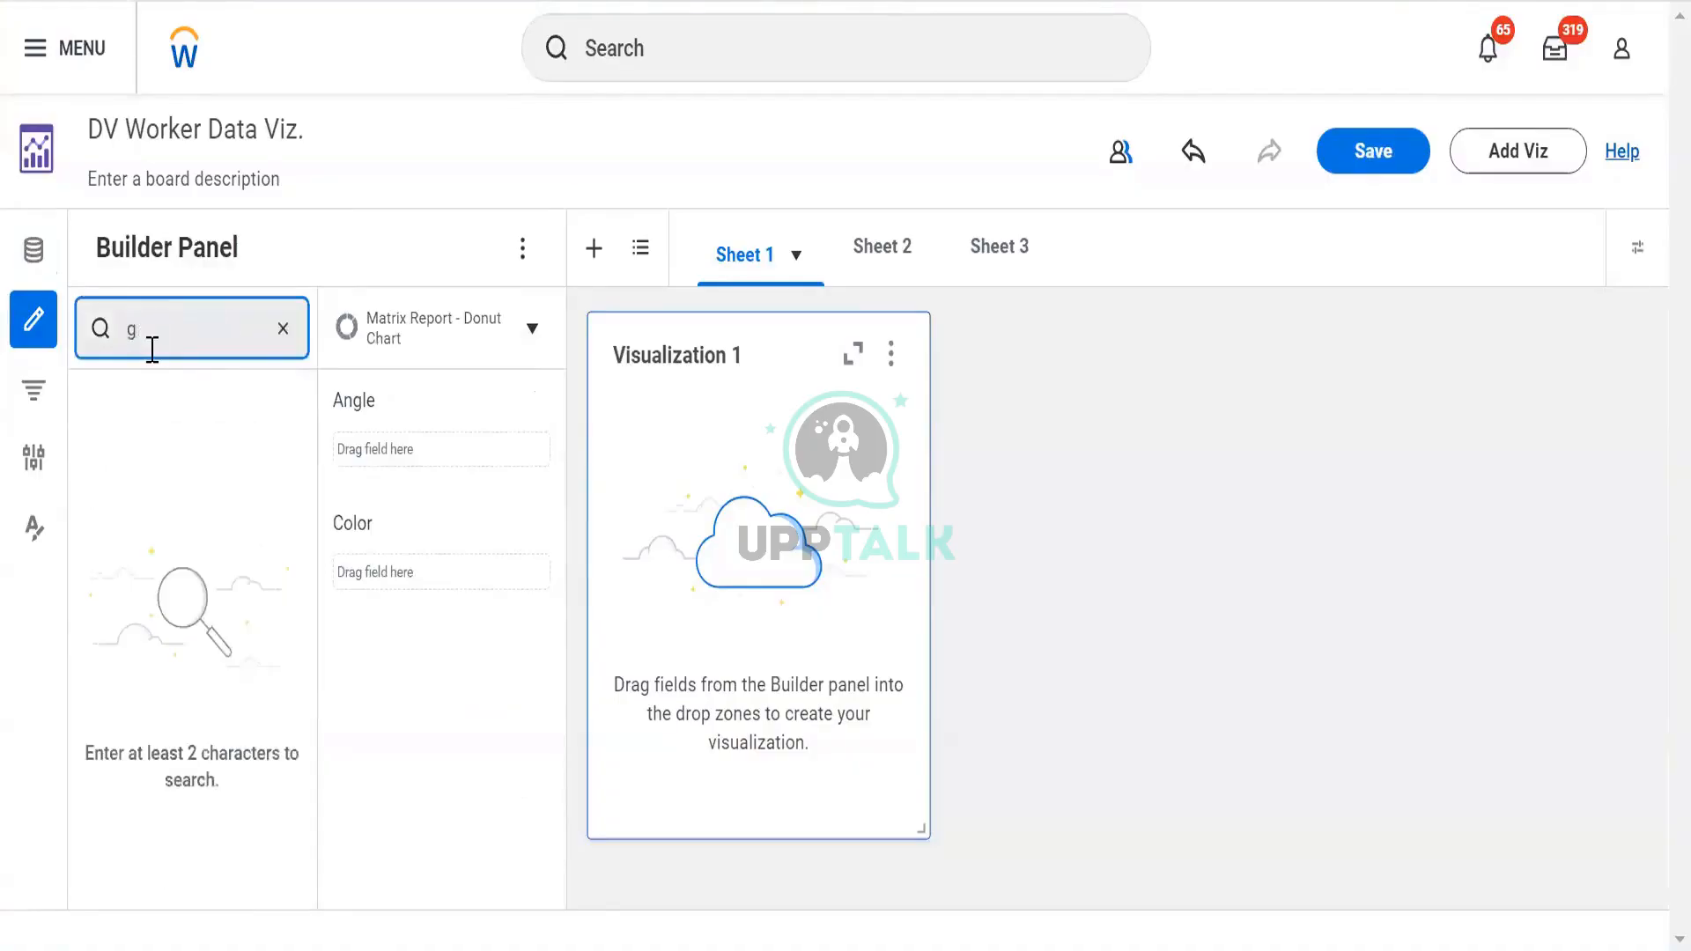
text(nerer)
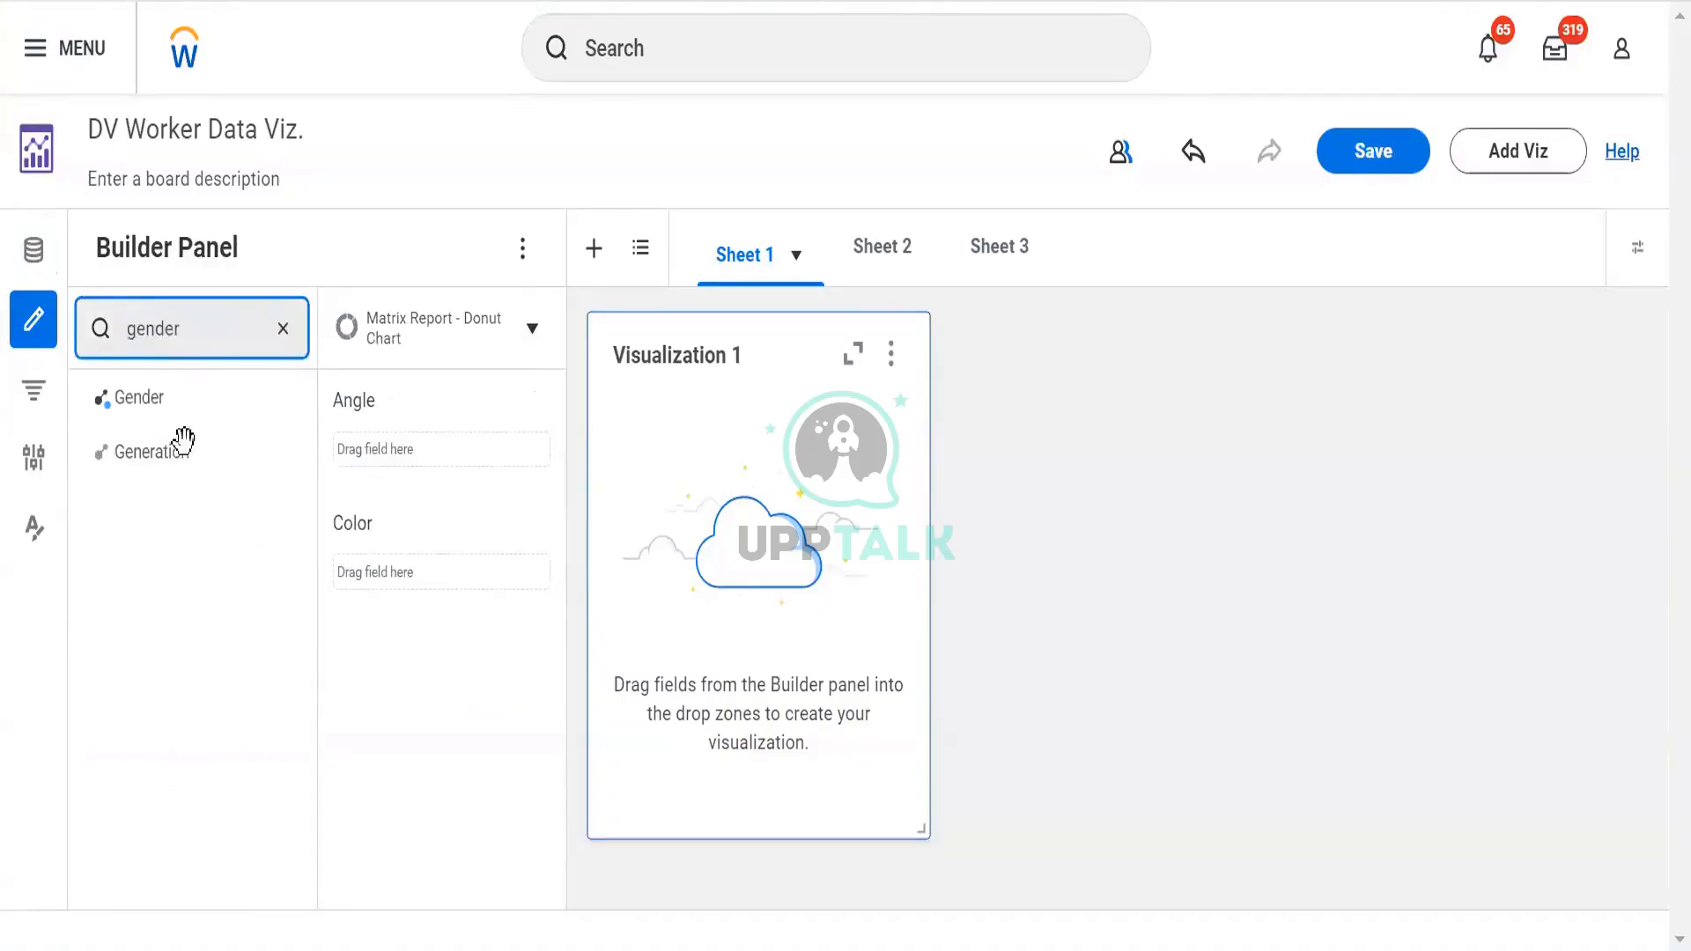
drag(170, 394, 425, 580)
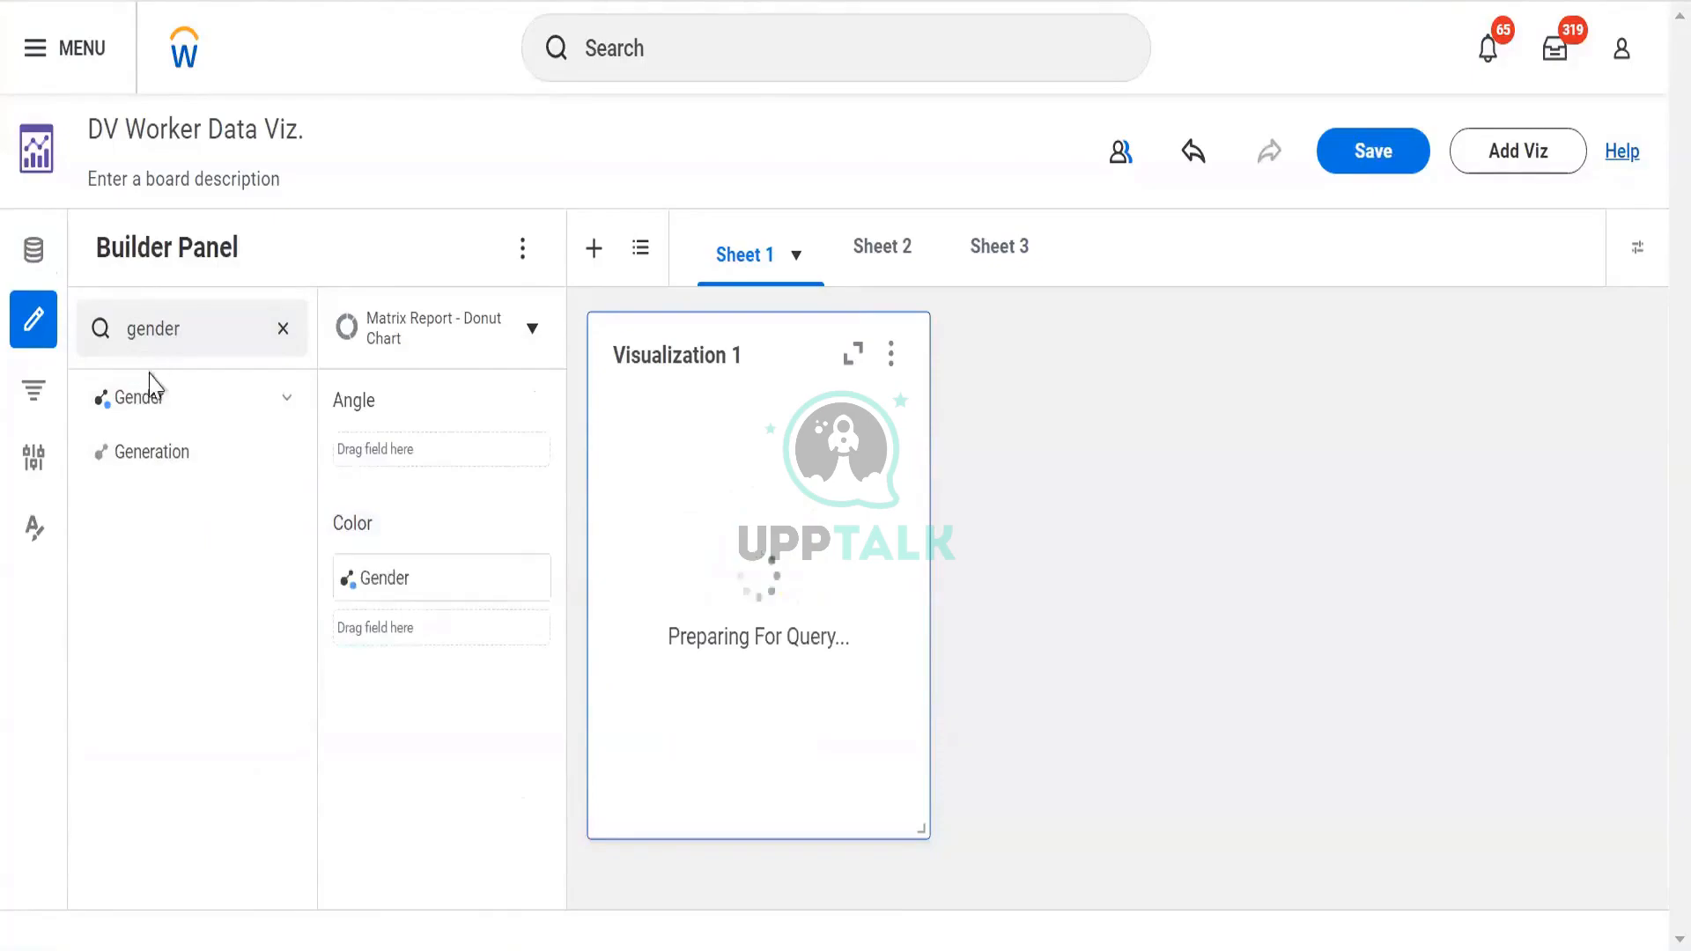
drag(143, 396, 528, 585)
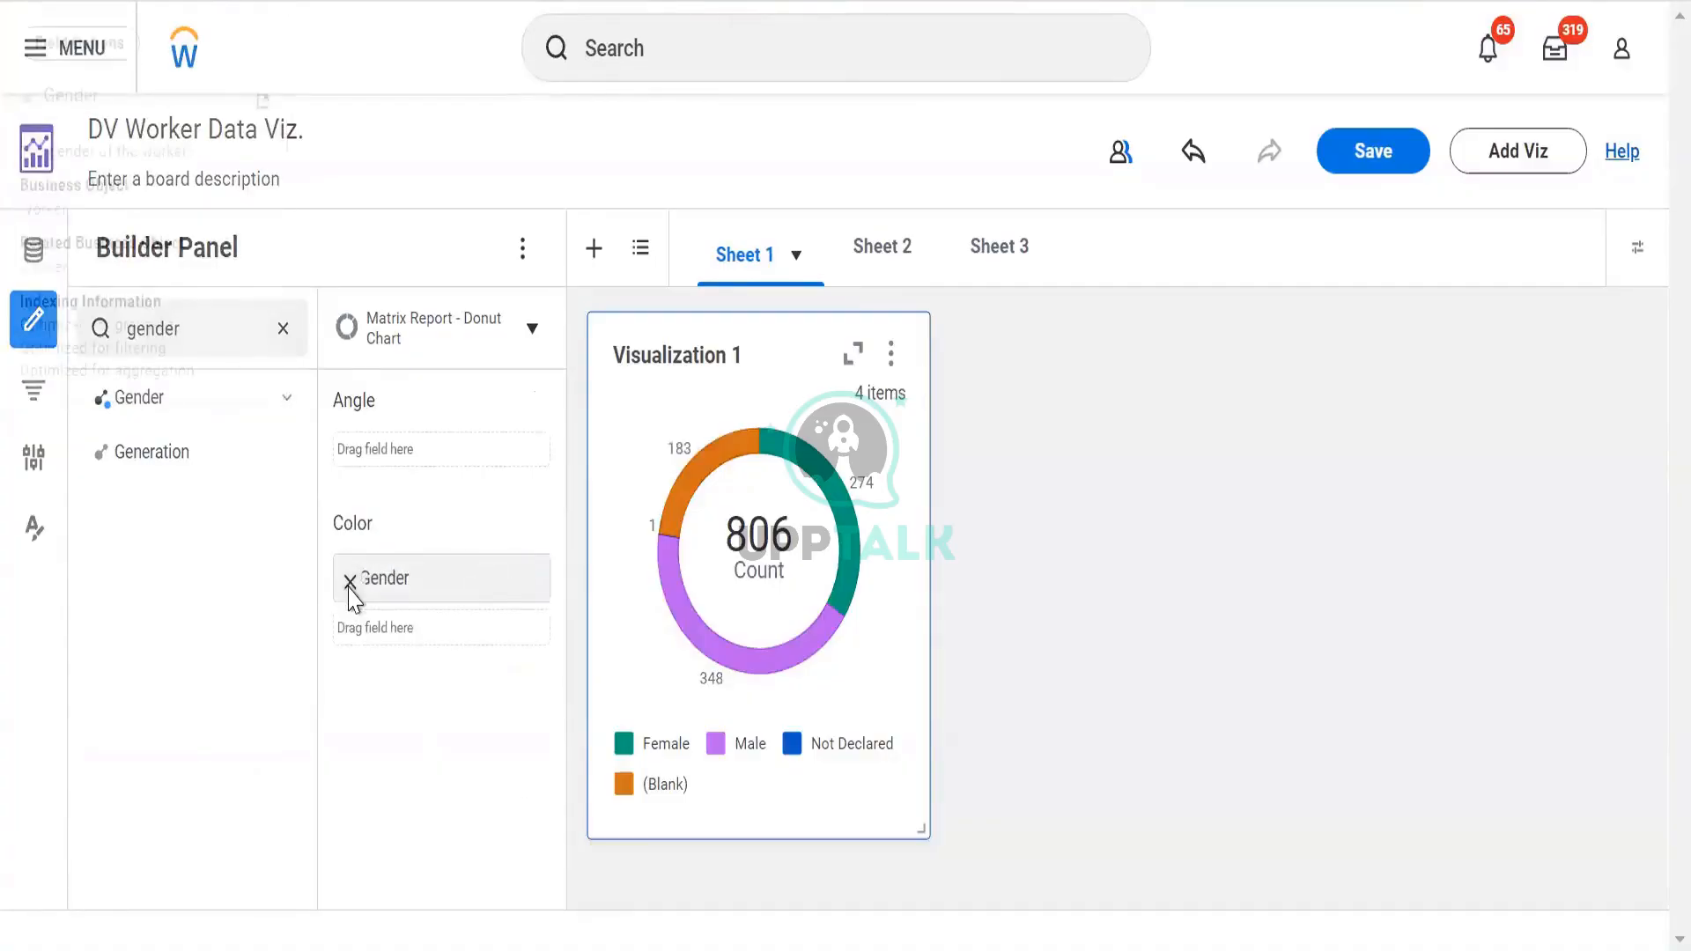
click(350, 583)
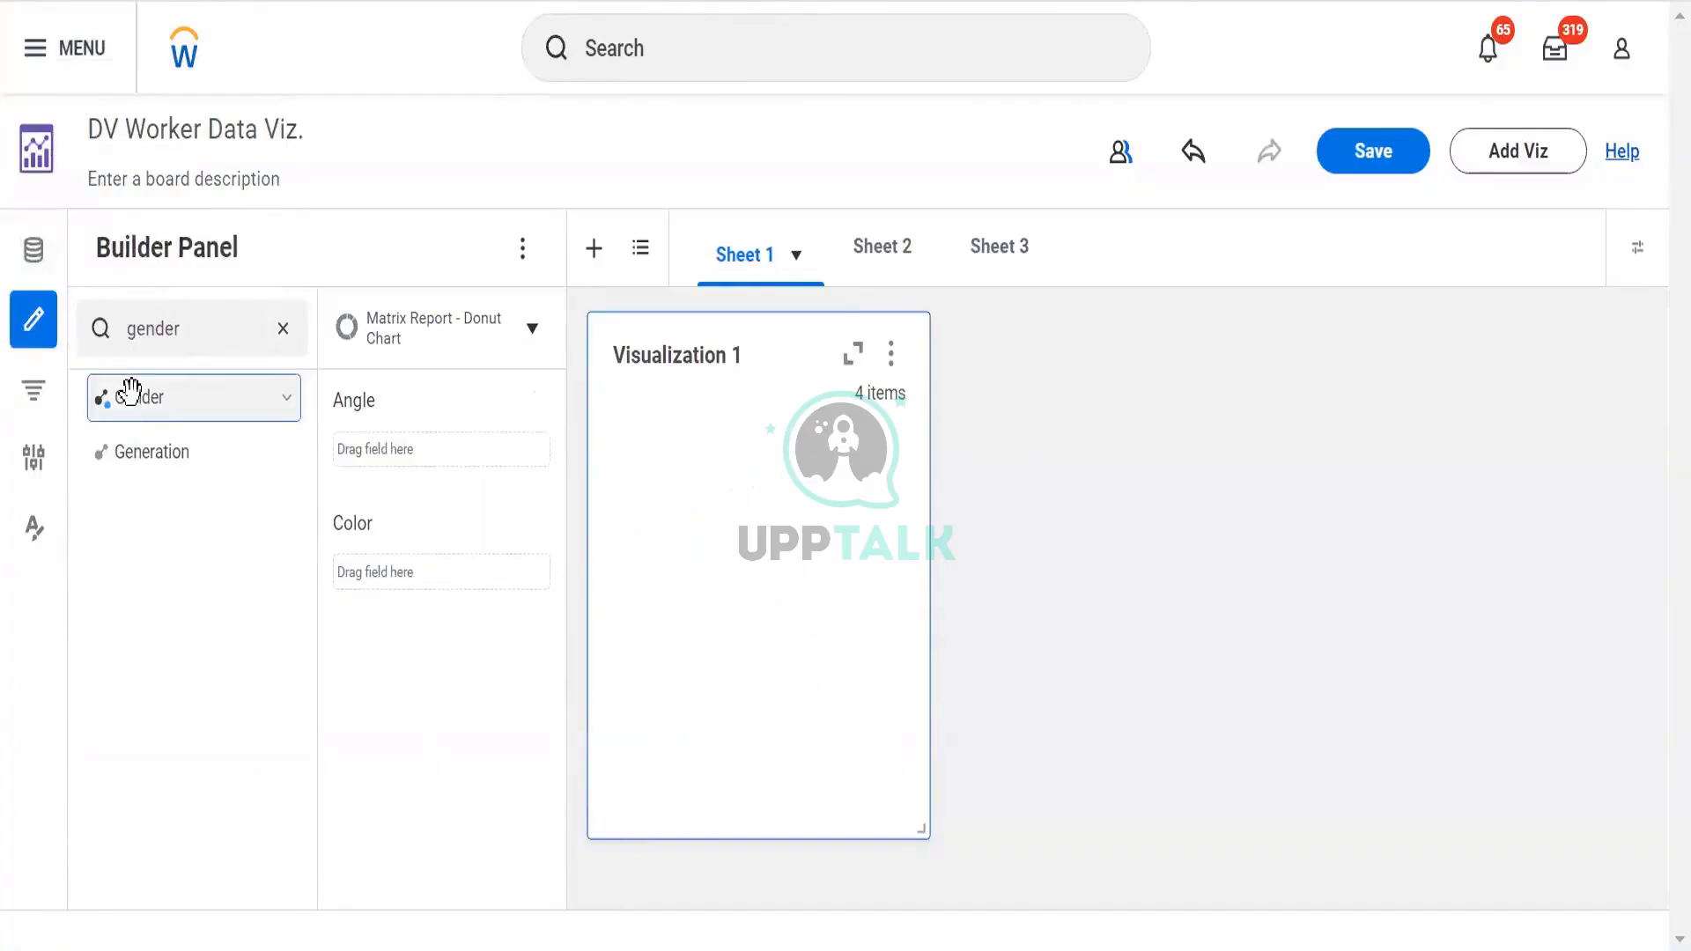
drag(130, 391, 386, 578)
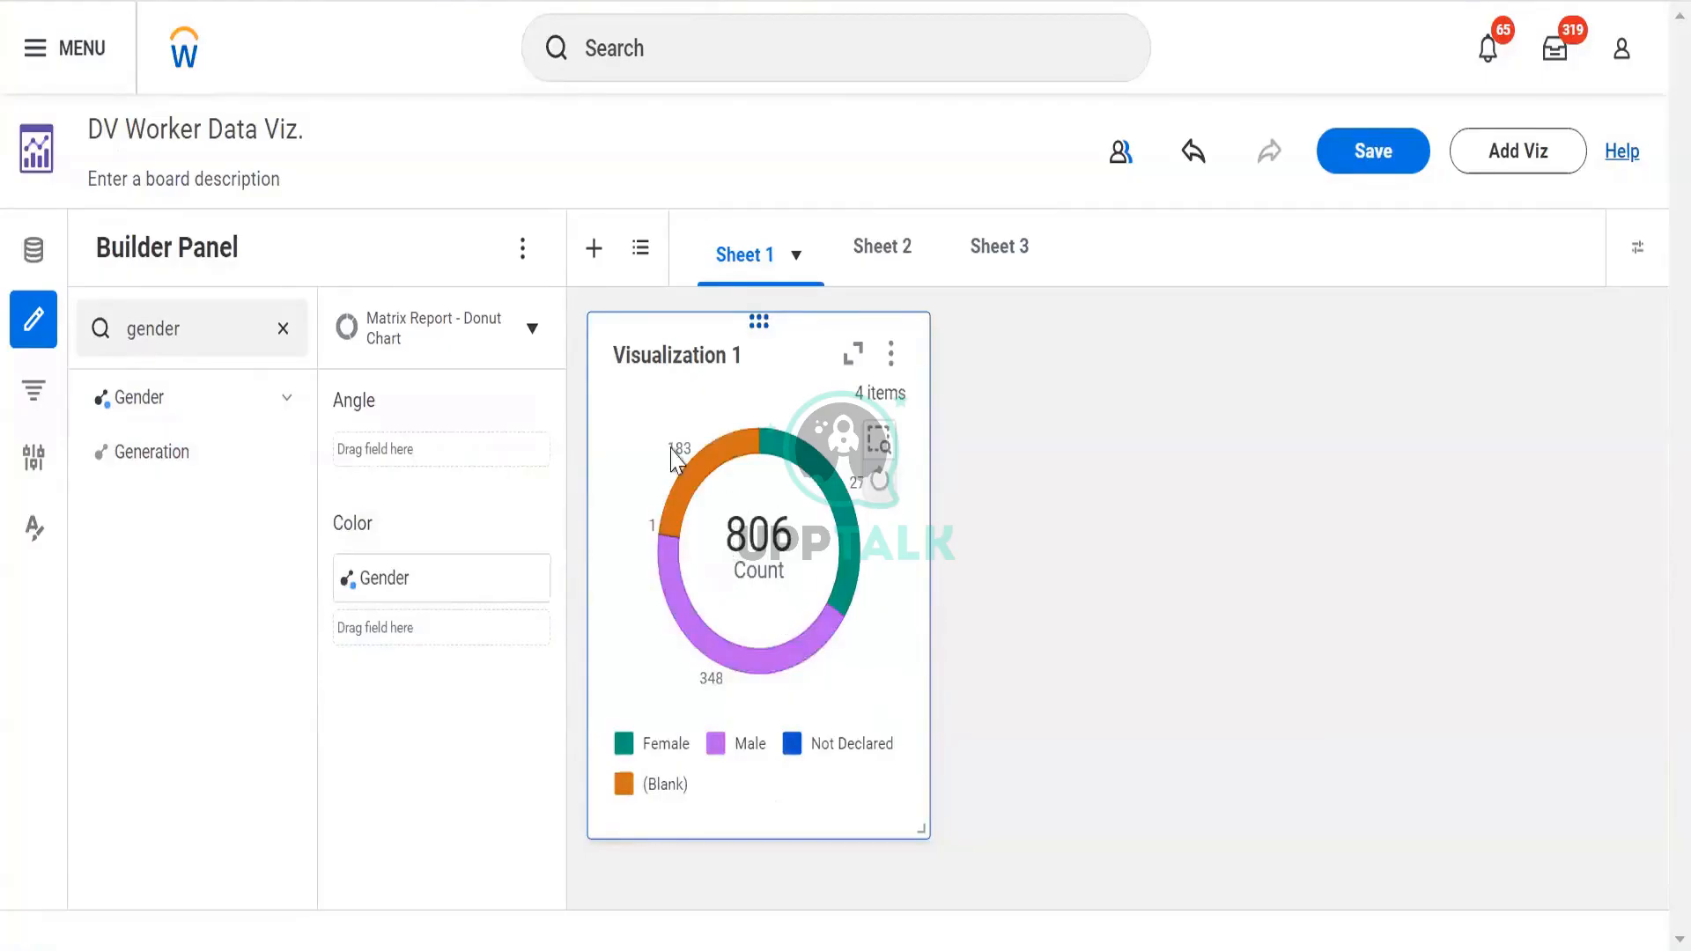
Open and dismiss Visualization 1's options, then begin editing its 'Visualization 1' title
mouse_move(674, 515)
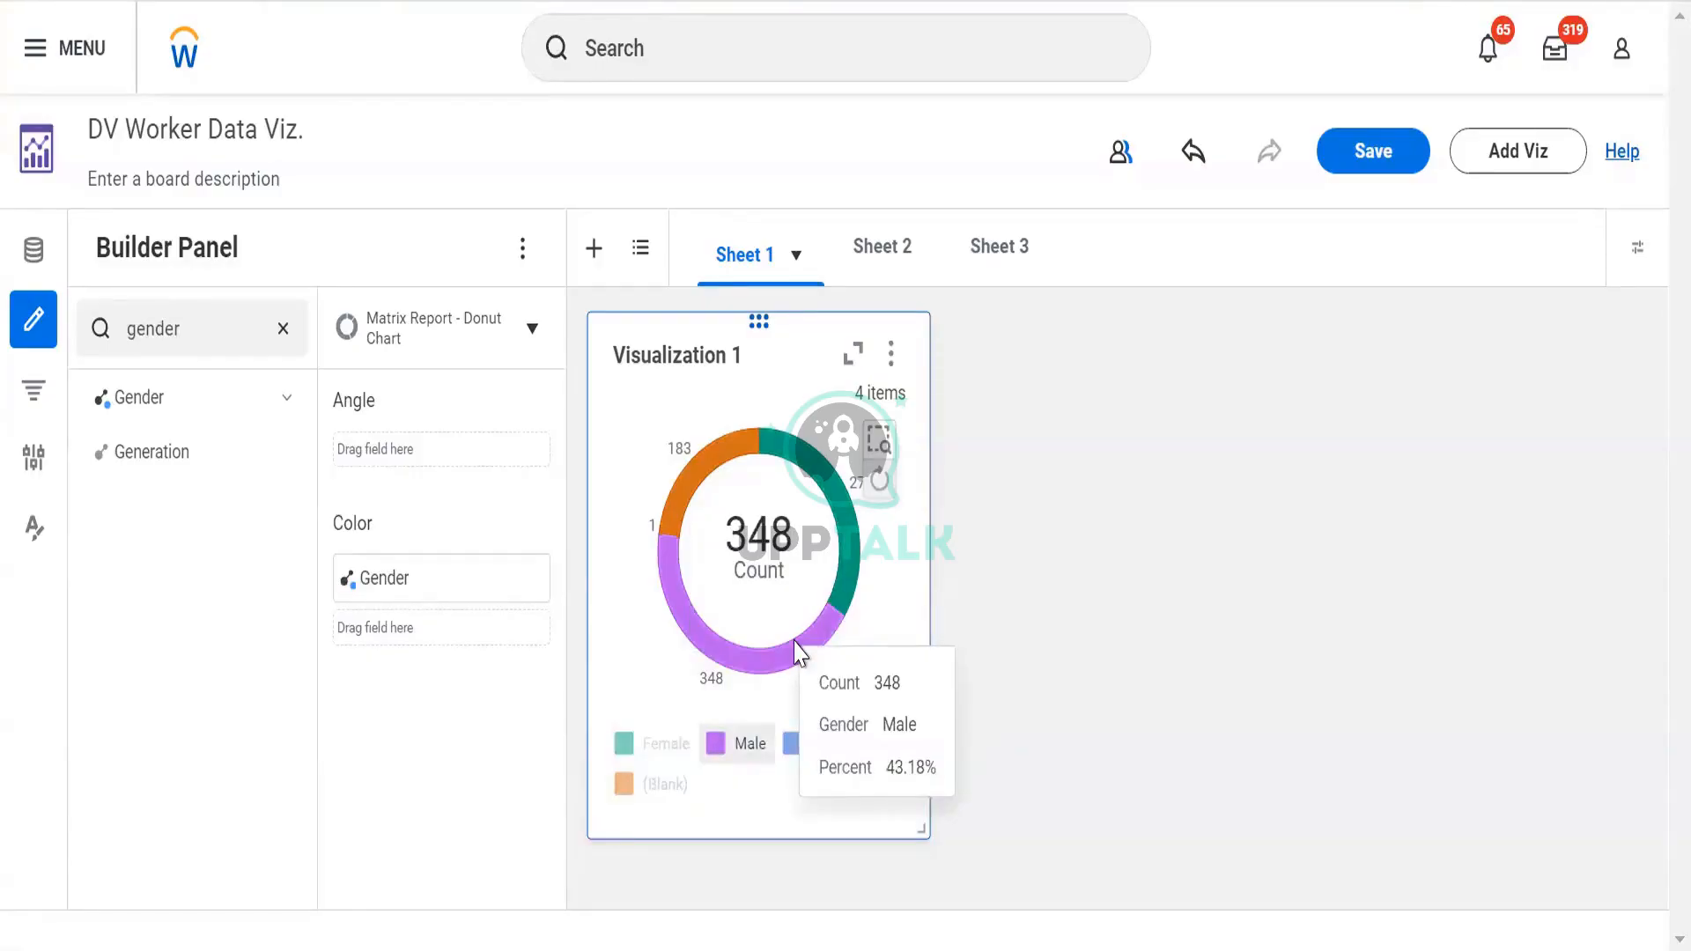
click(892, 357)
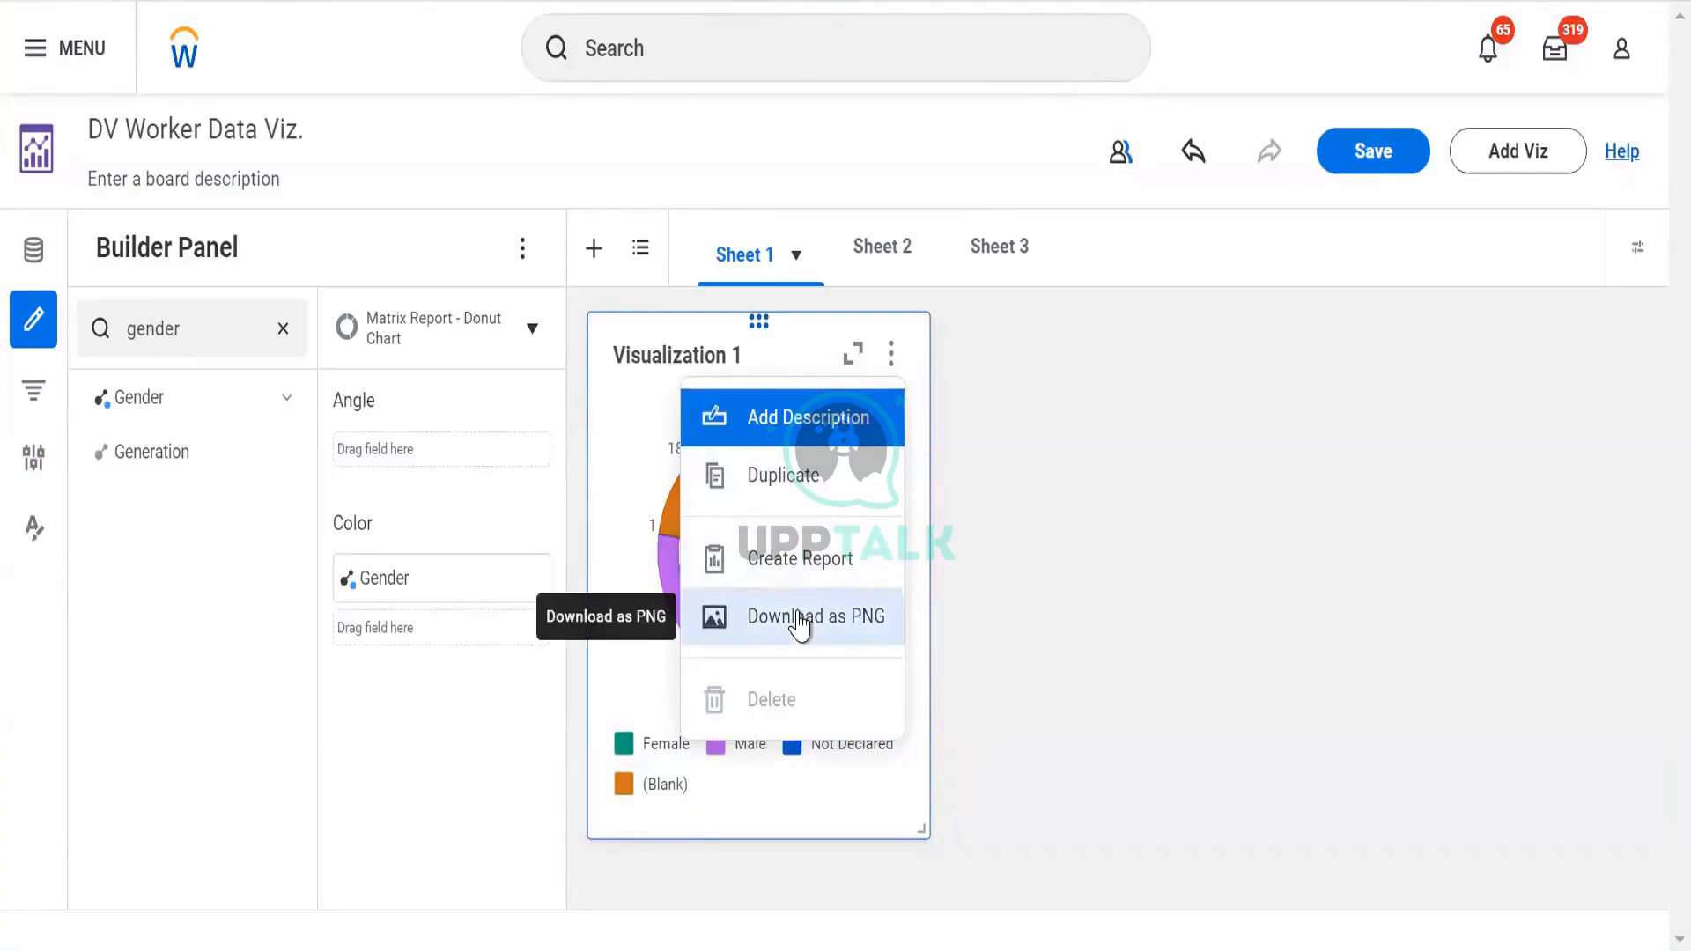
click(661, 354)
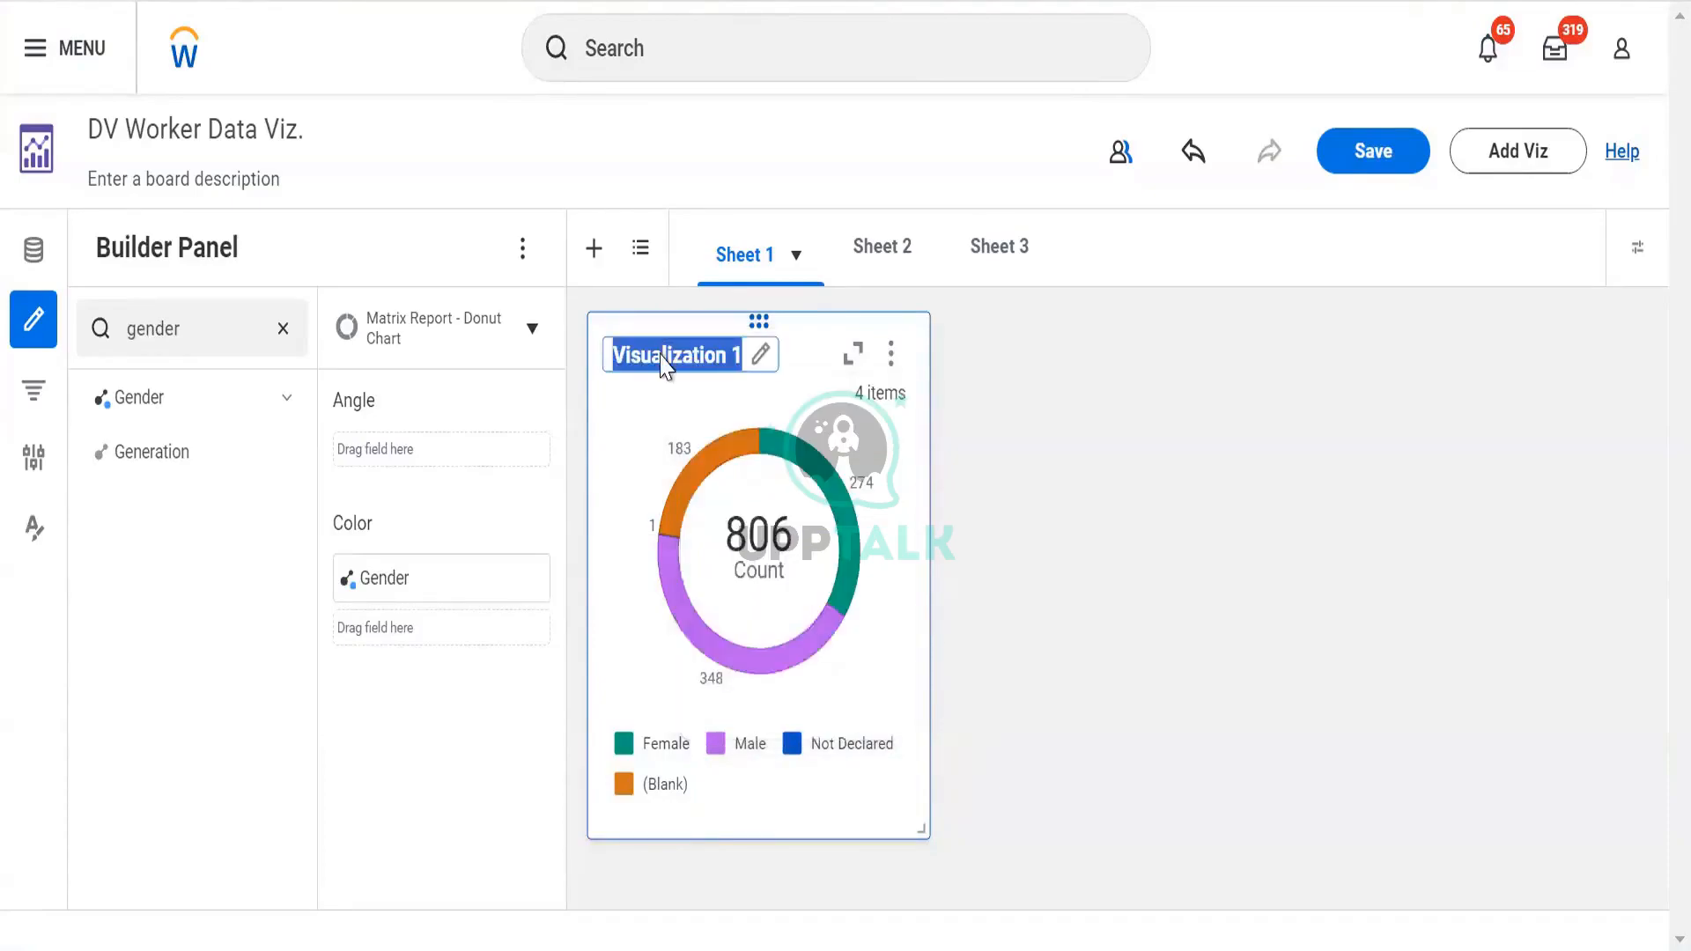
Retitle the donut chart 'Gender Pie Chart'
text(Gender)
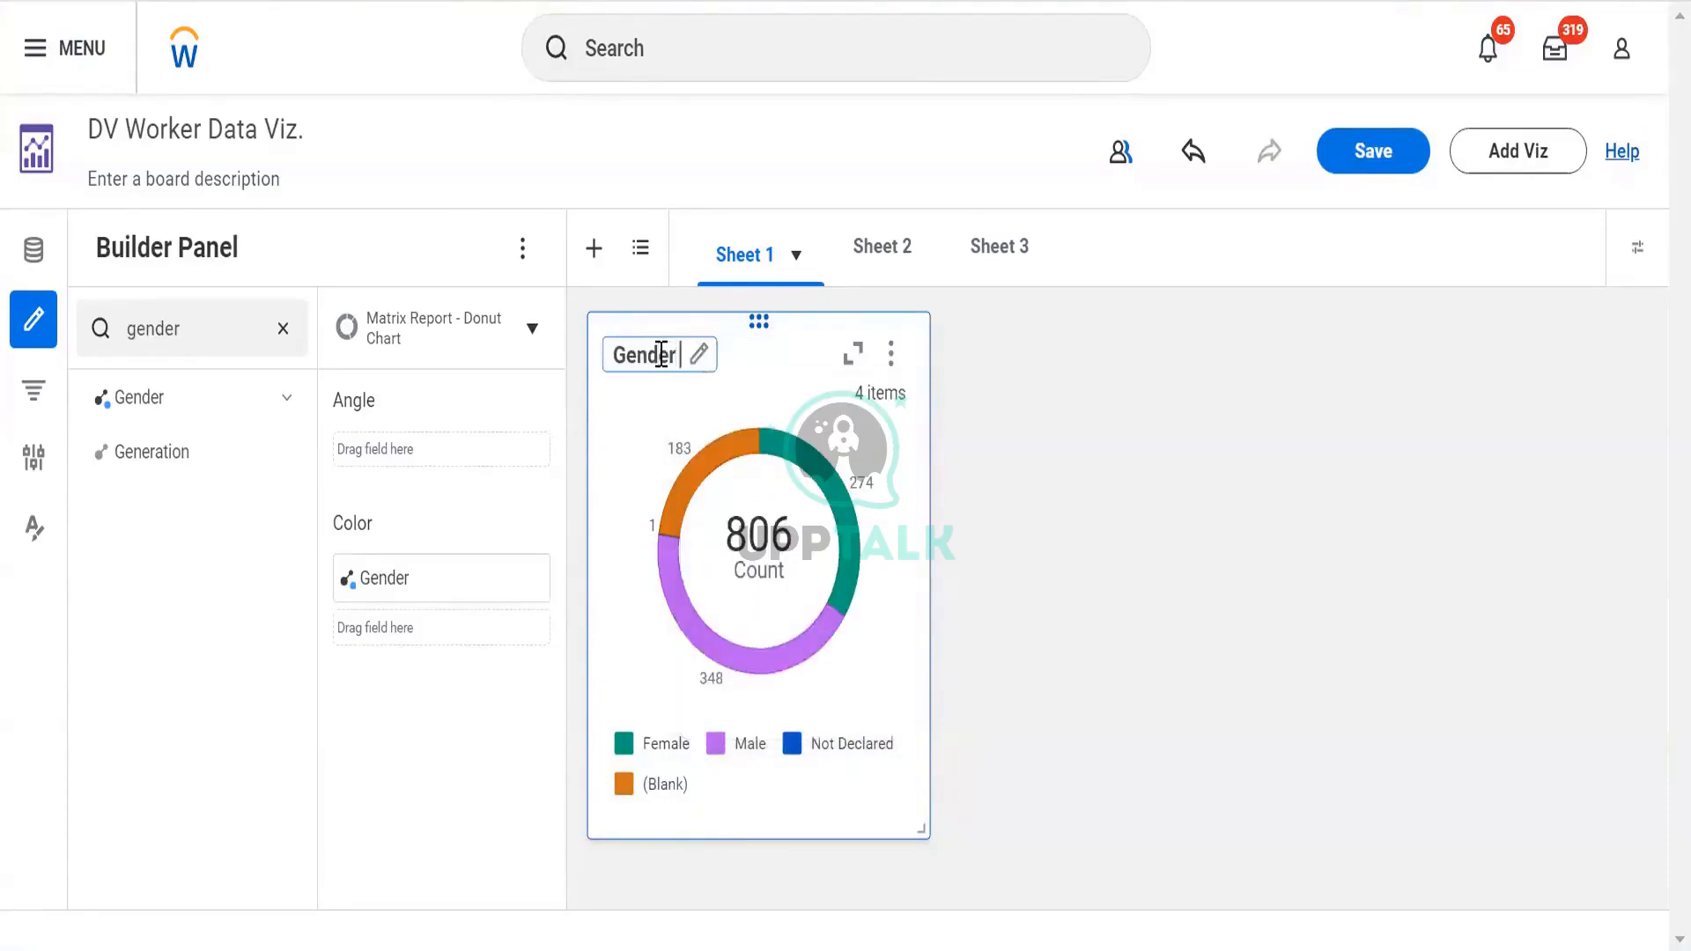
text( Pie Chart)
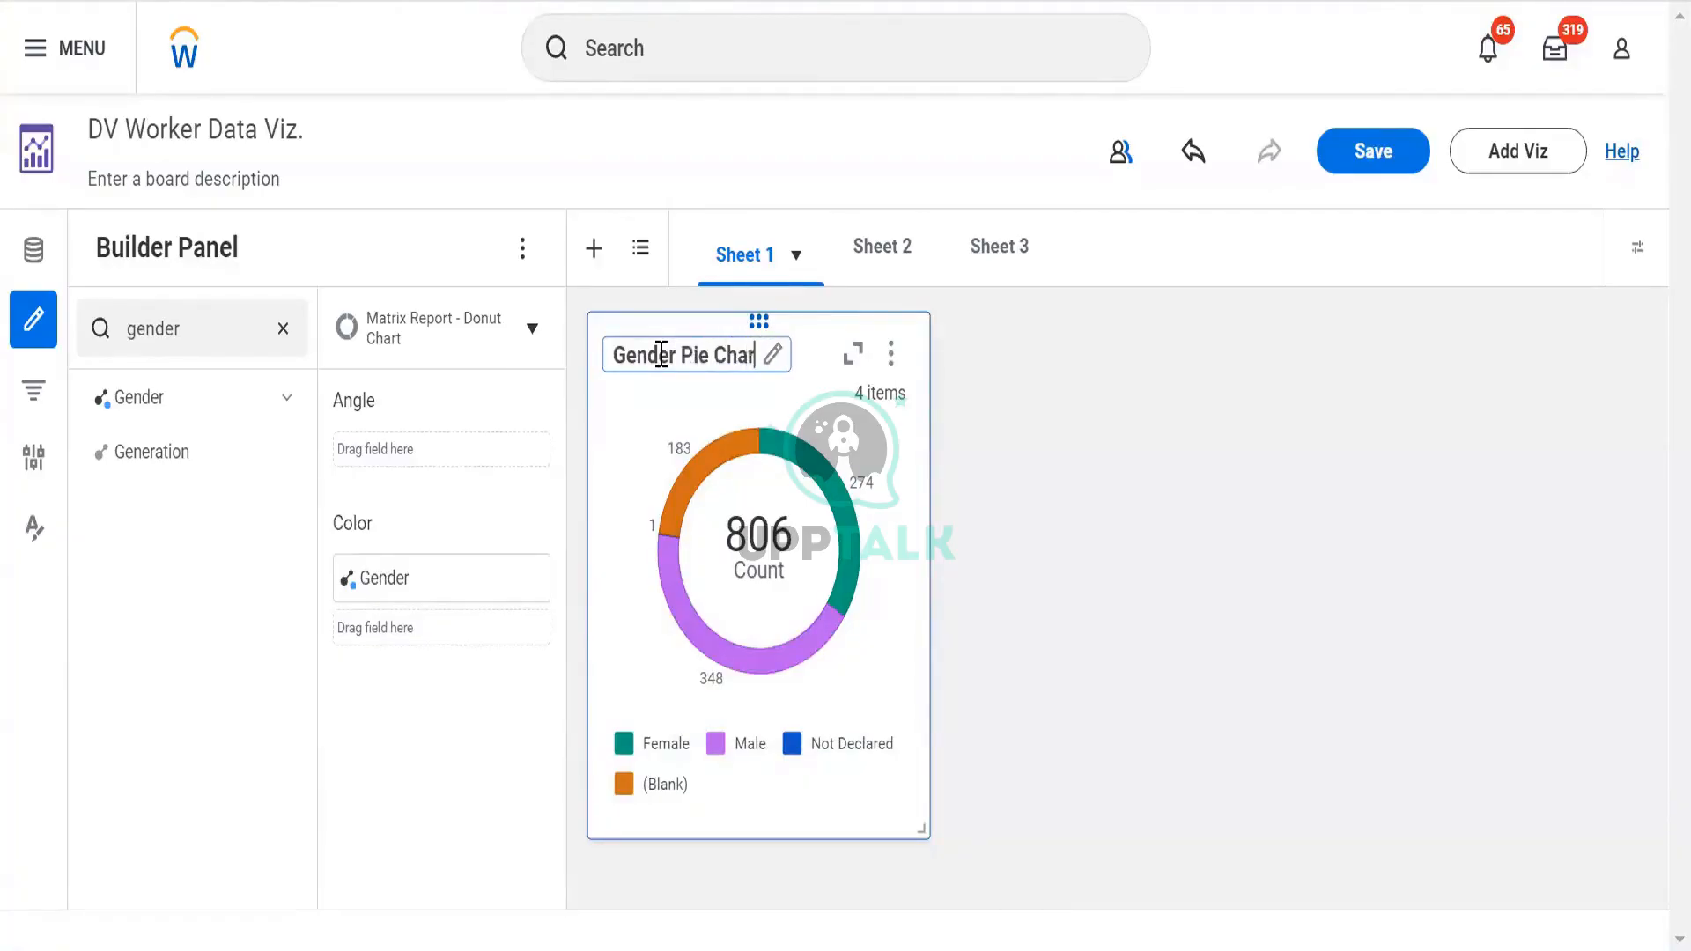
click(1119, 454)
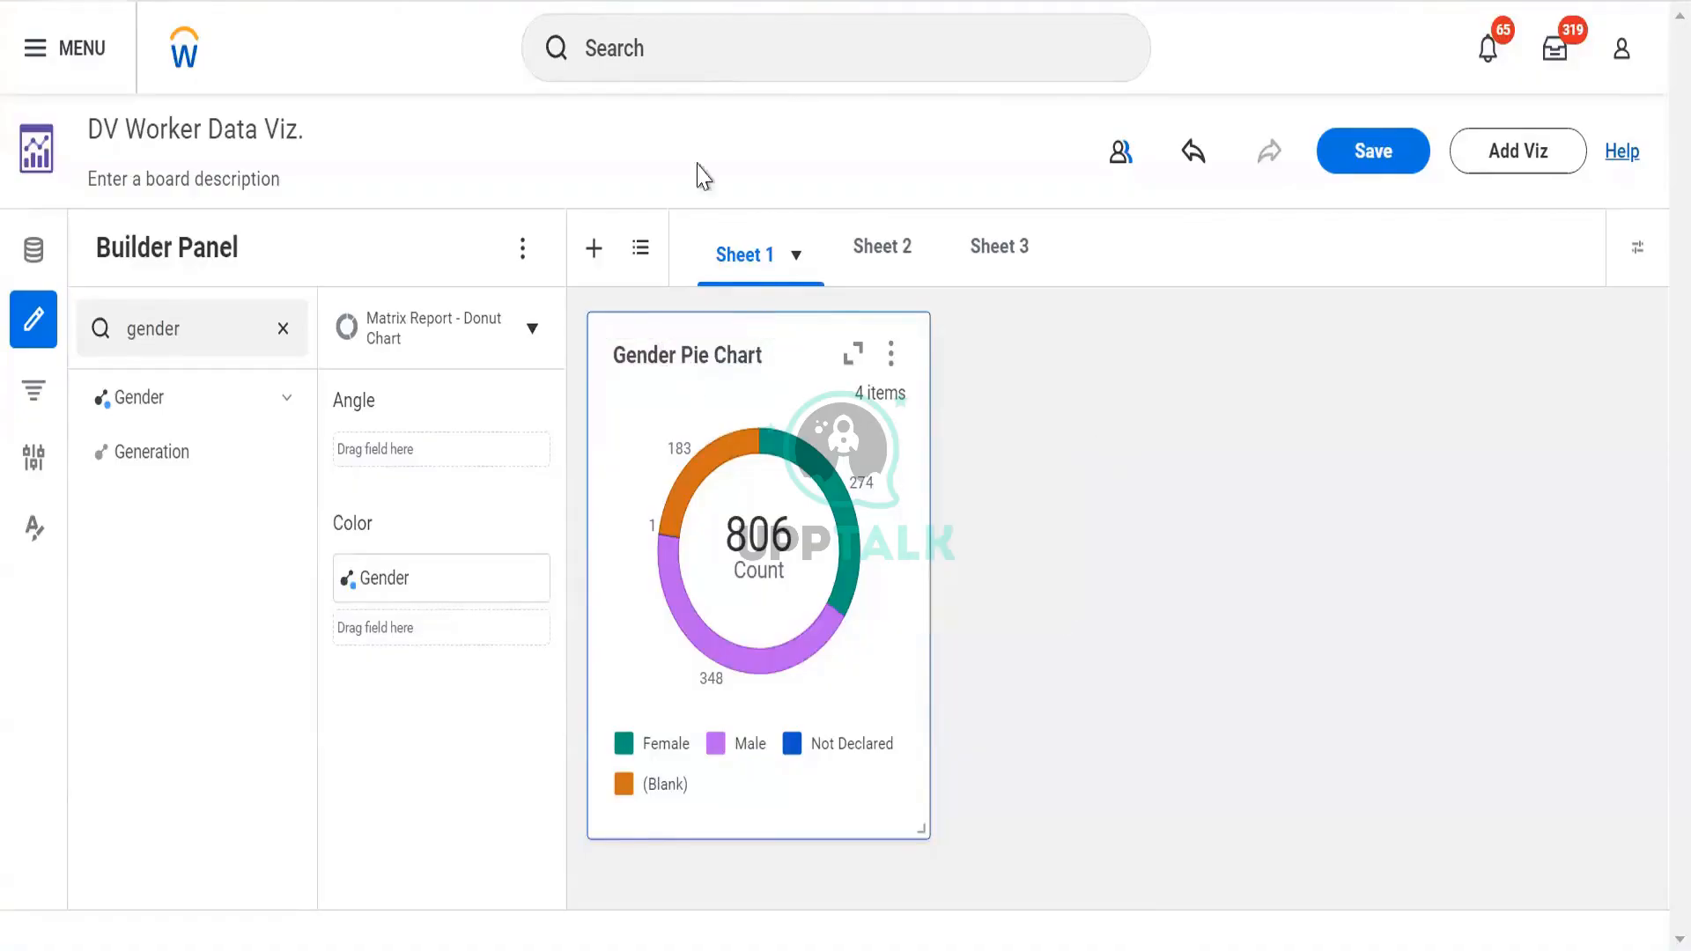
Rename Sheet 1 to 'Worker Data'
double_click(755, 254)
text(W)
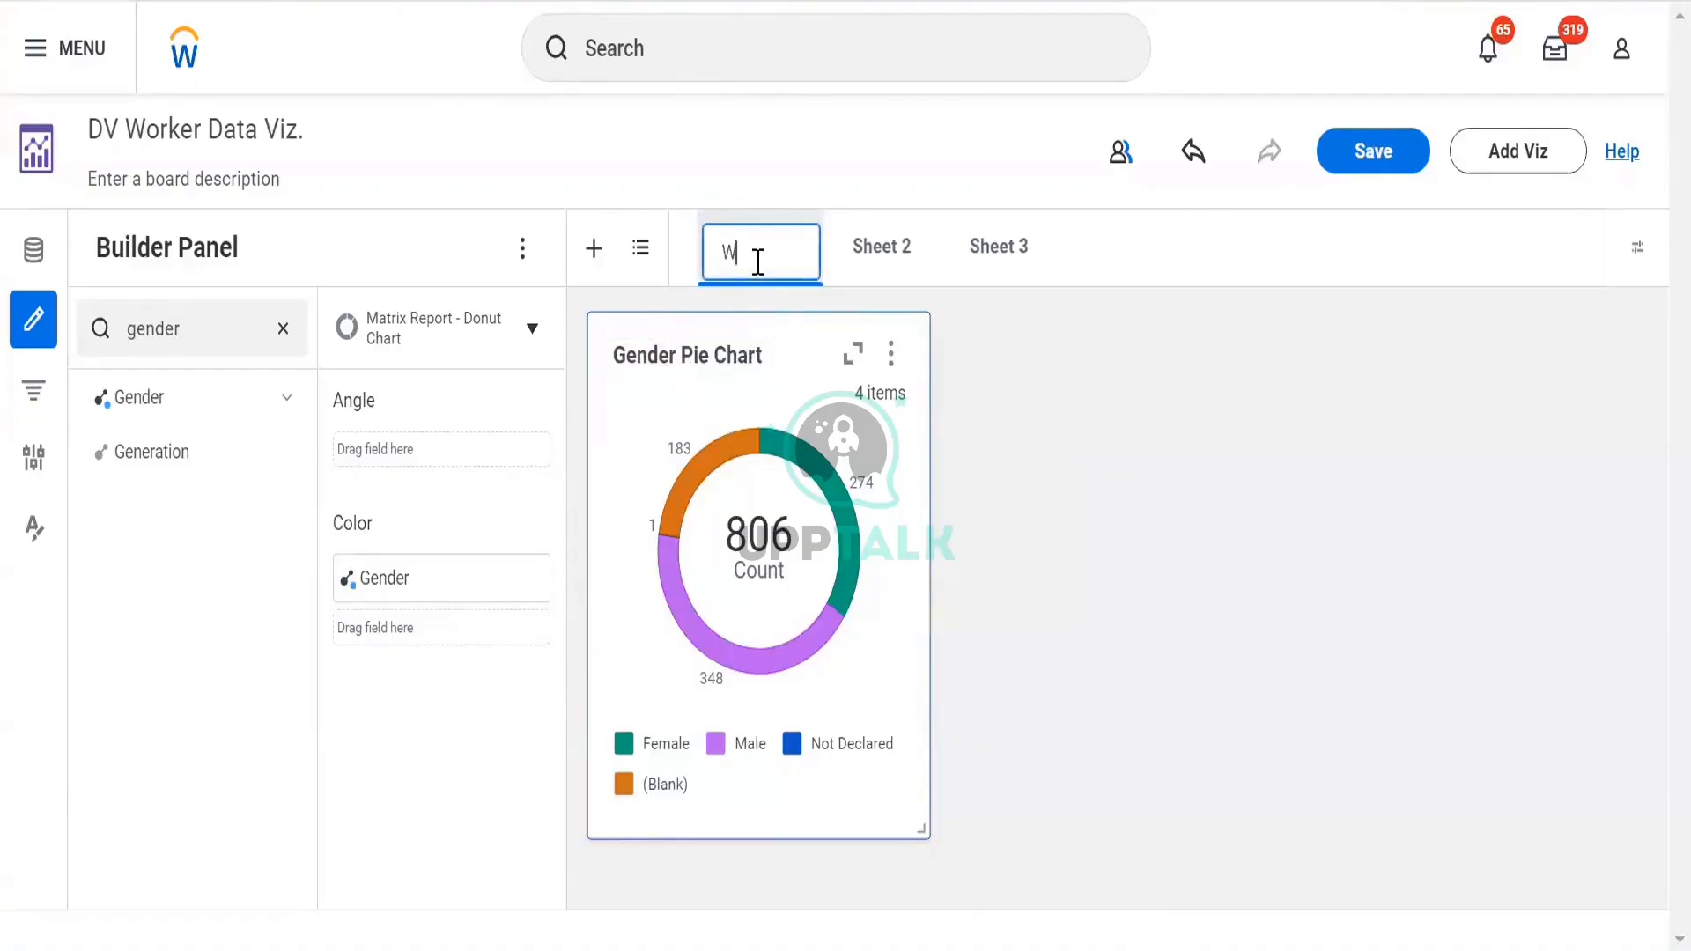
text(orker Data)
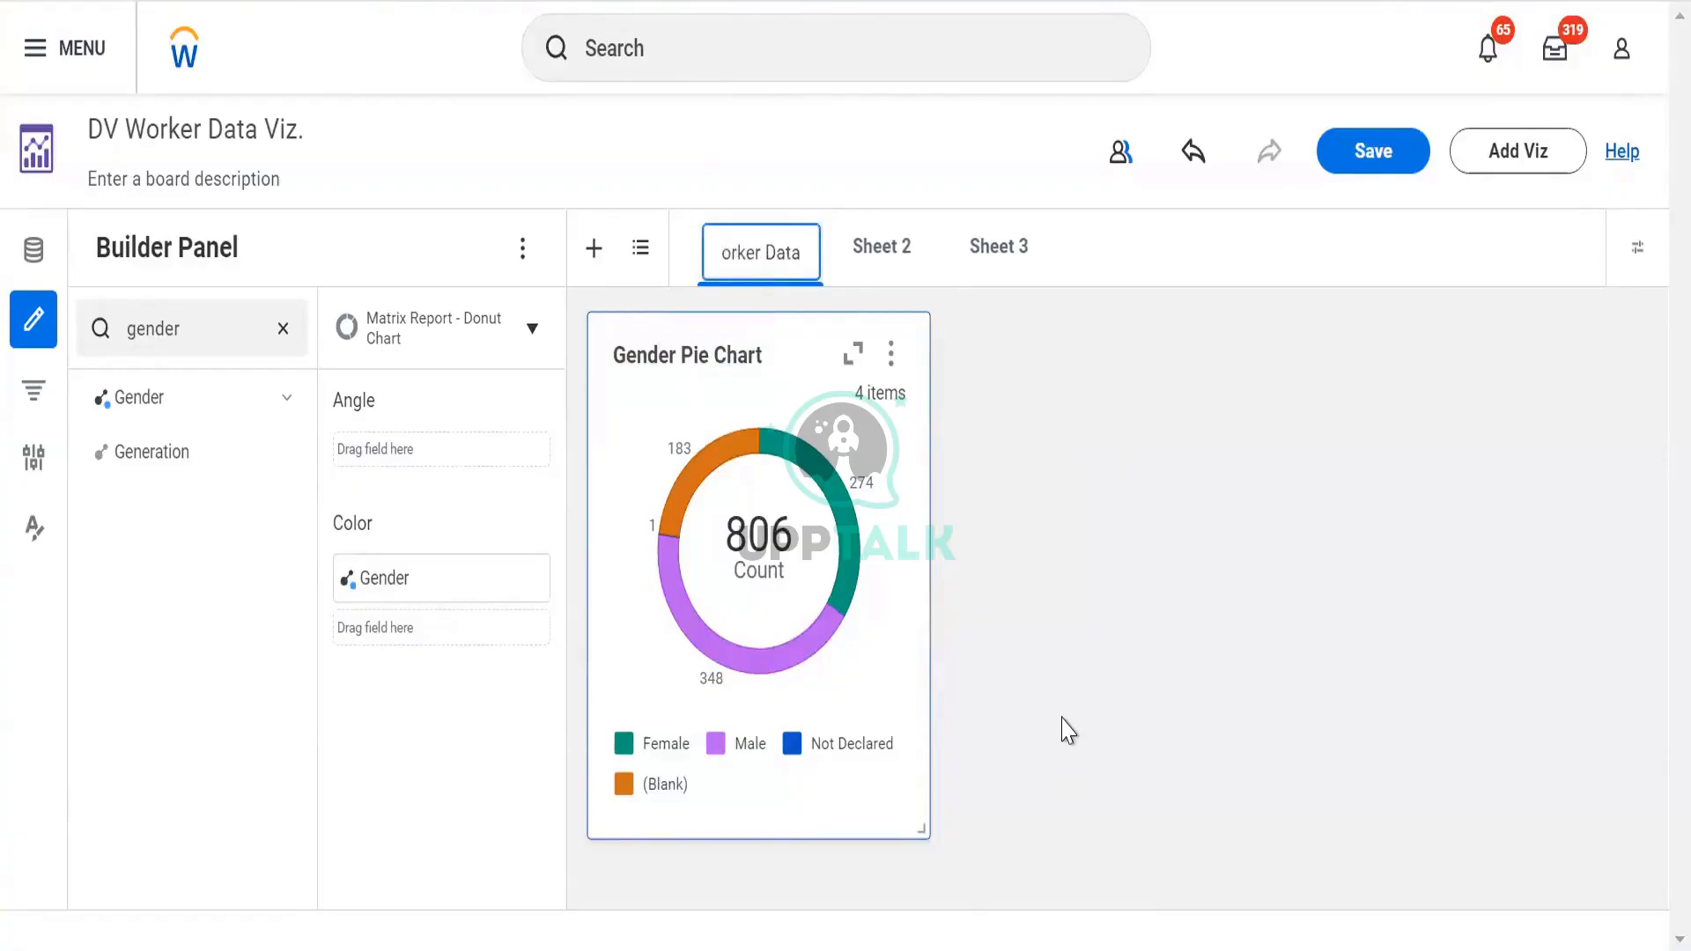
key(Return)
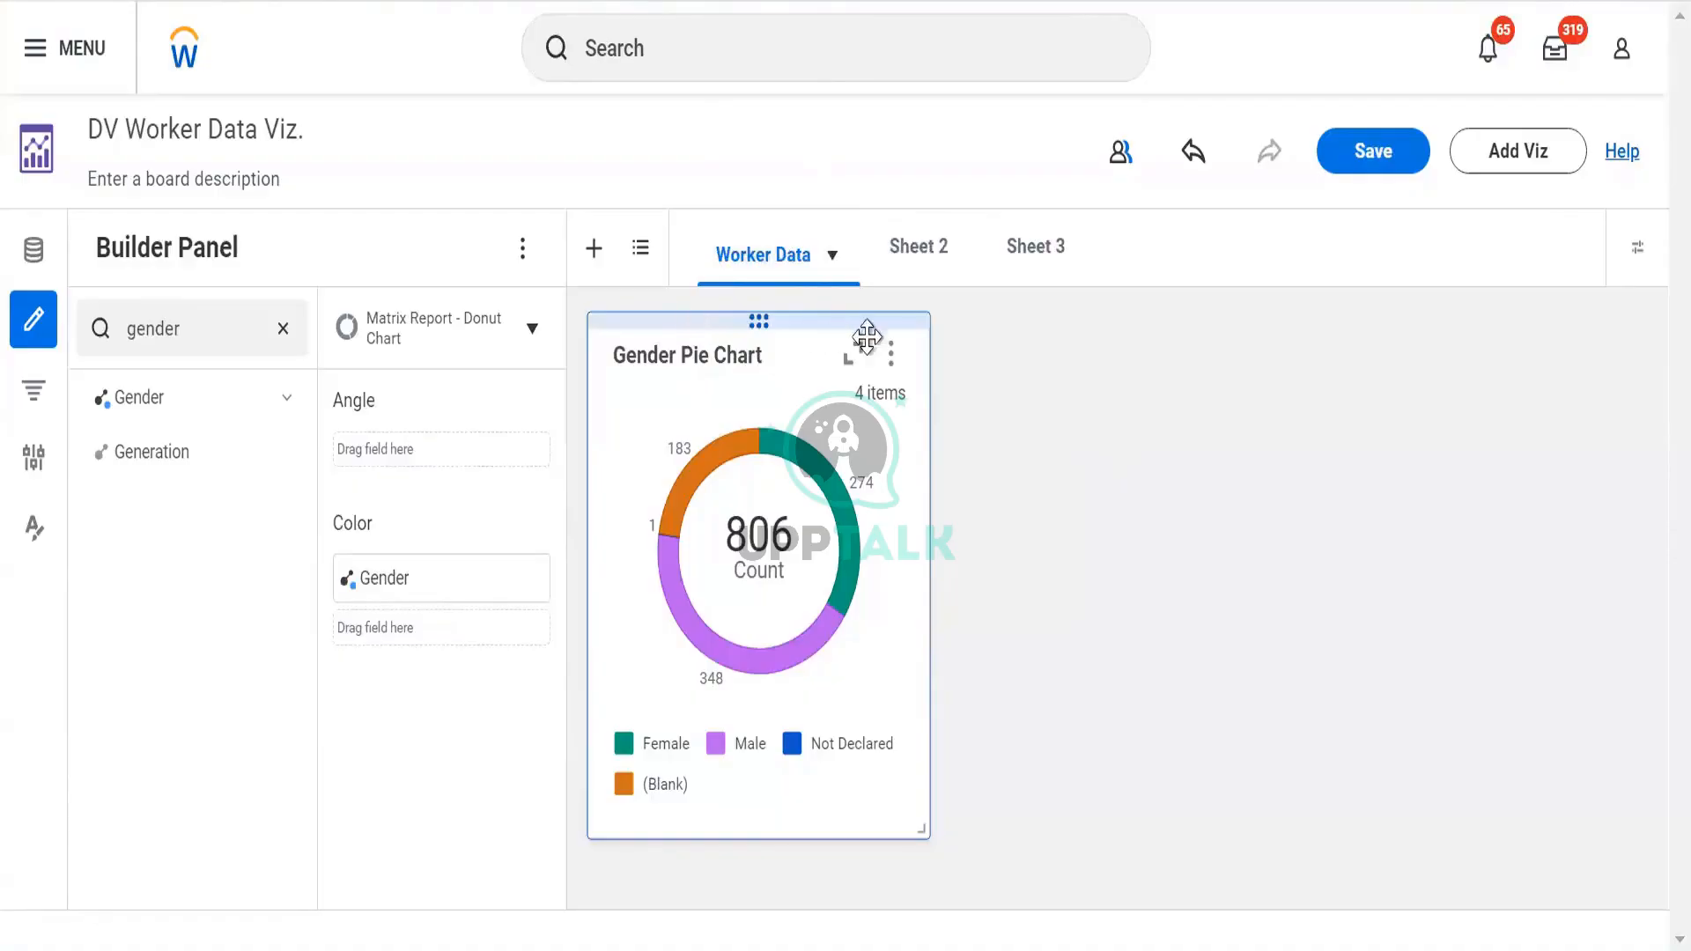
Dismiss the chart options and clear the gender text from the field search
click(889, 355)
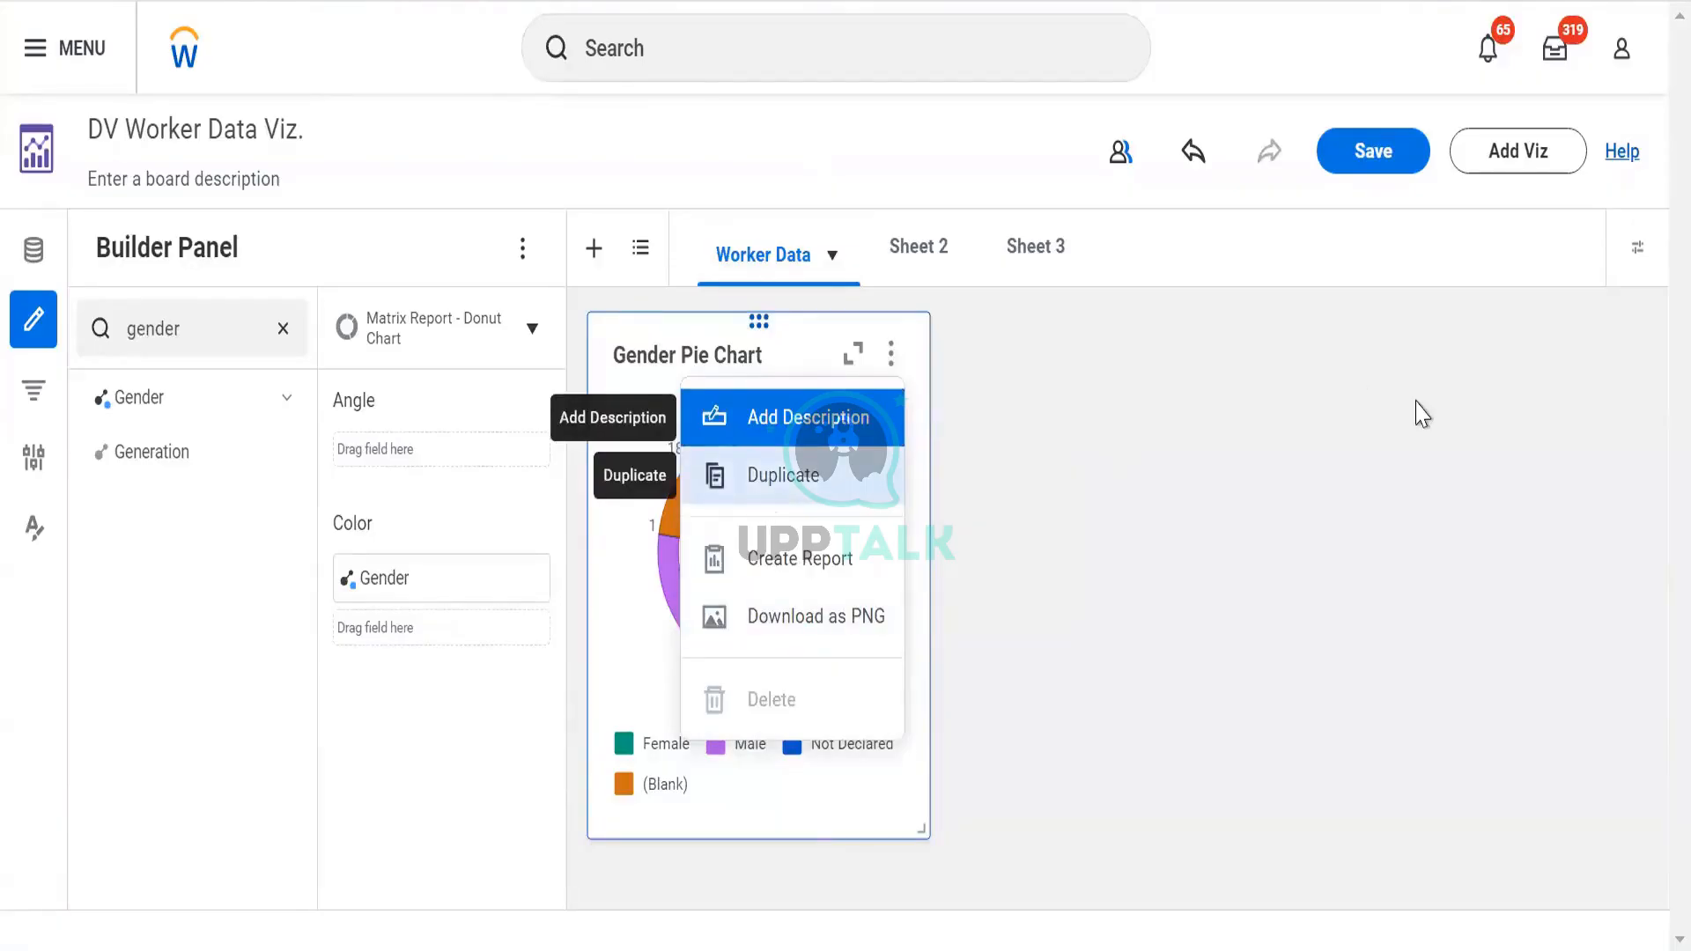
click(1065, 471)
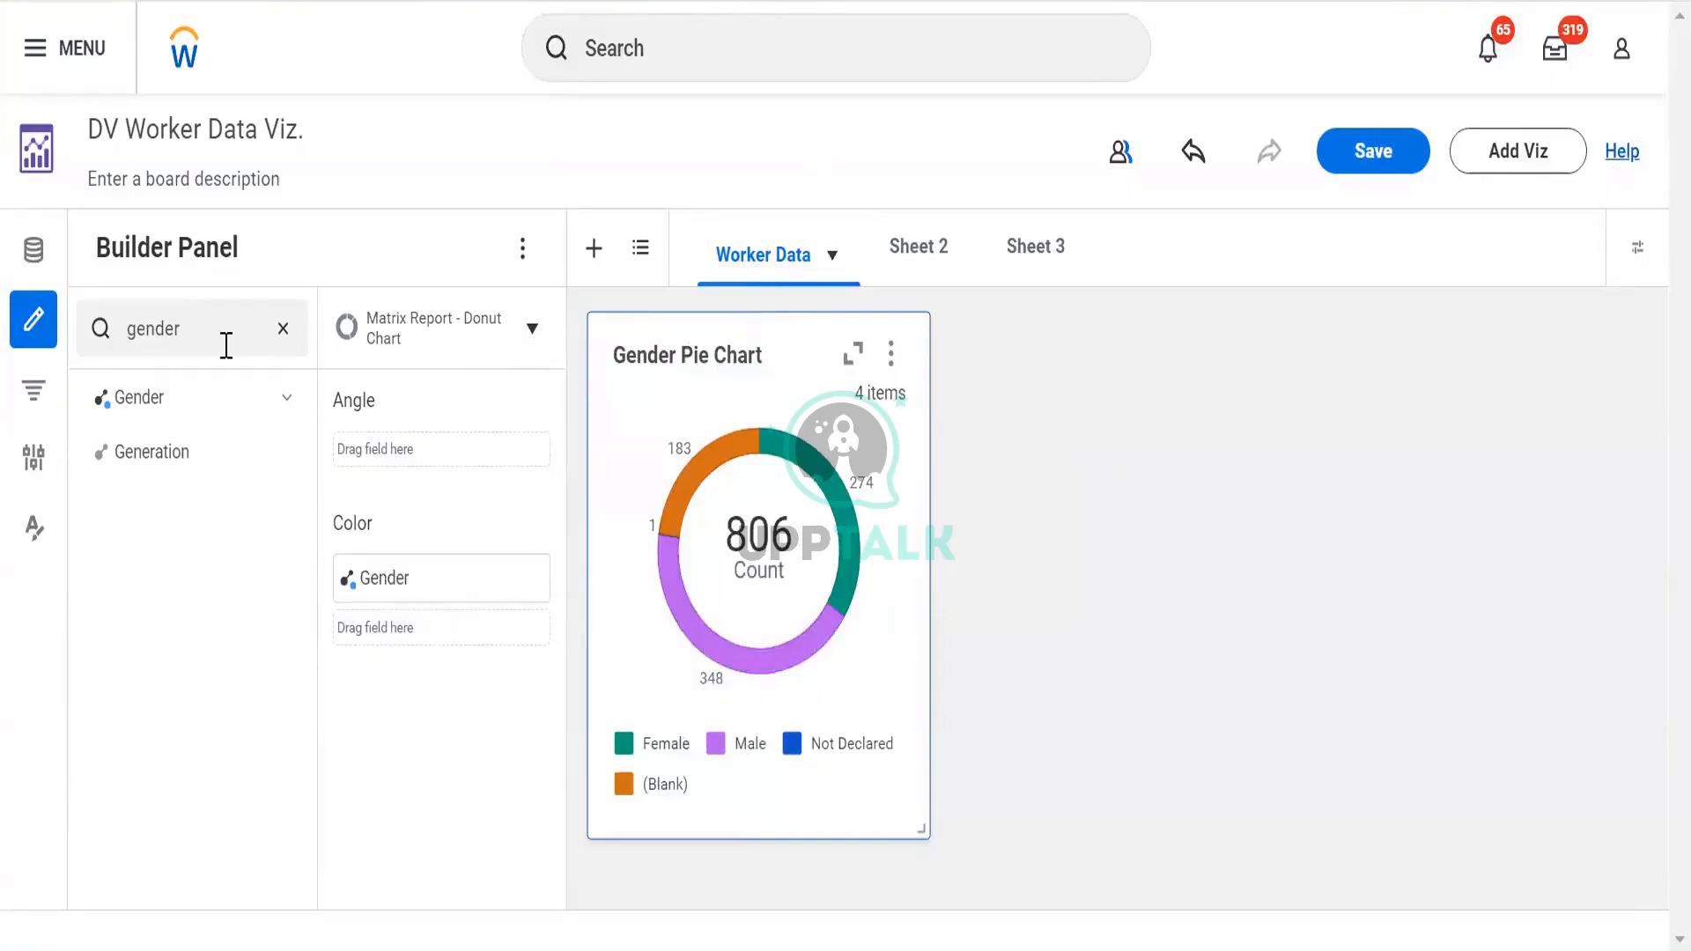
drag(226, 346, 146, 333)
key(BackSpace)
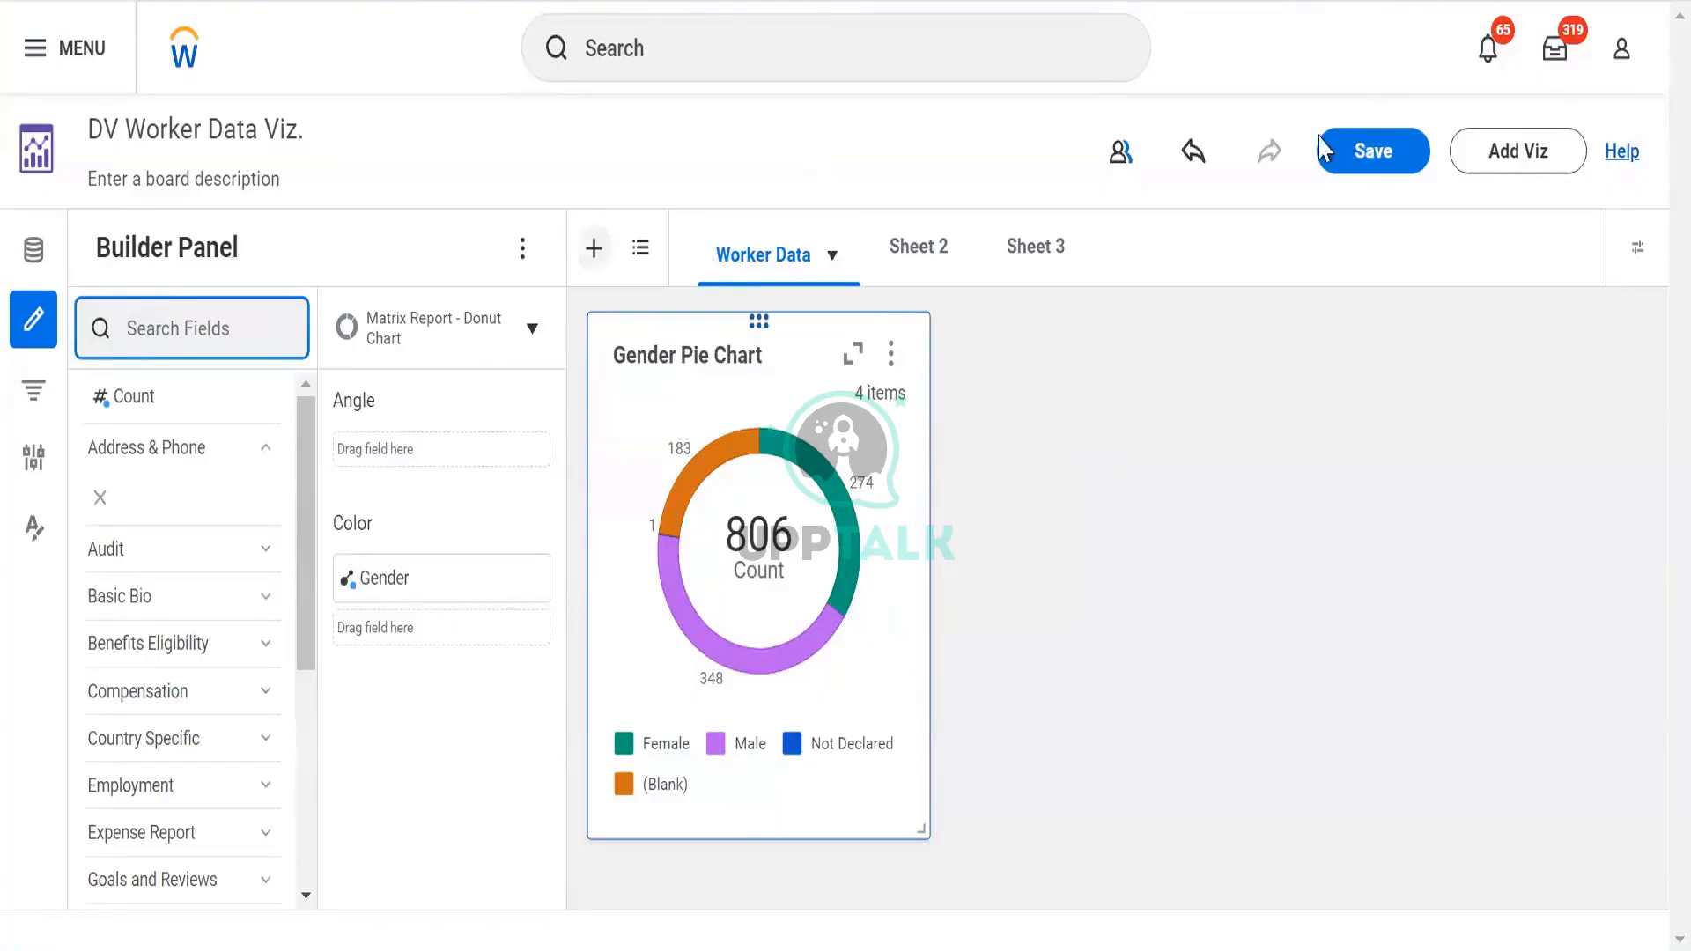
Add Visualization 6, filter fields by 'super', and bring up its chart-type list
click(1511, 166)
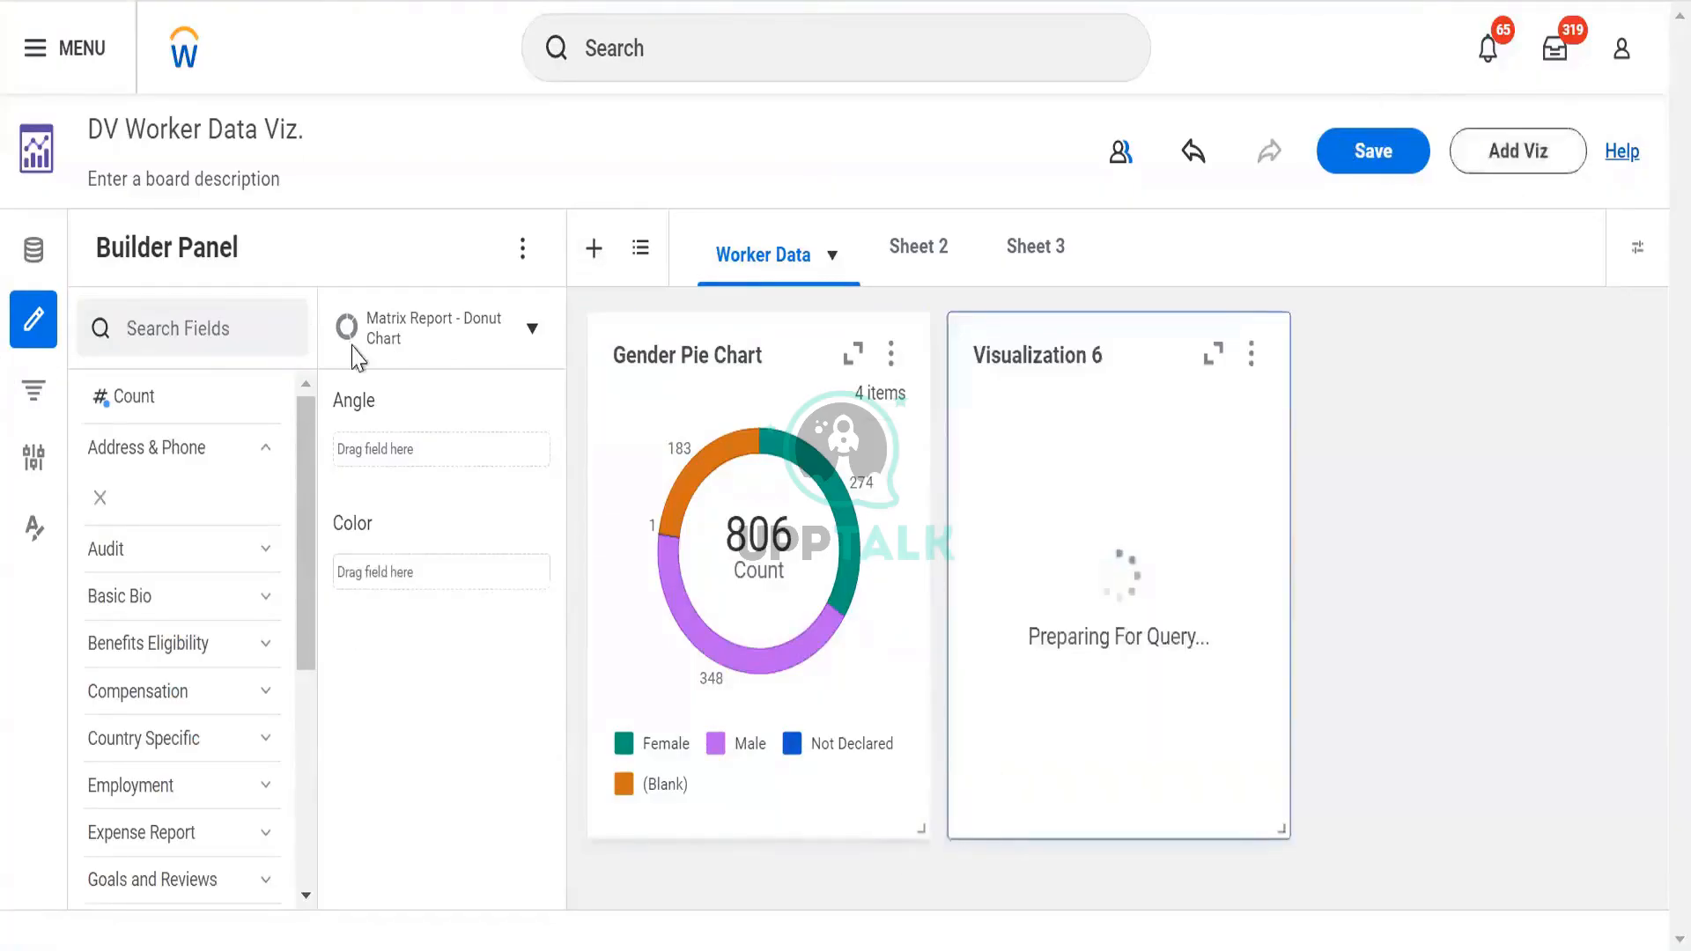
click(158, 329)
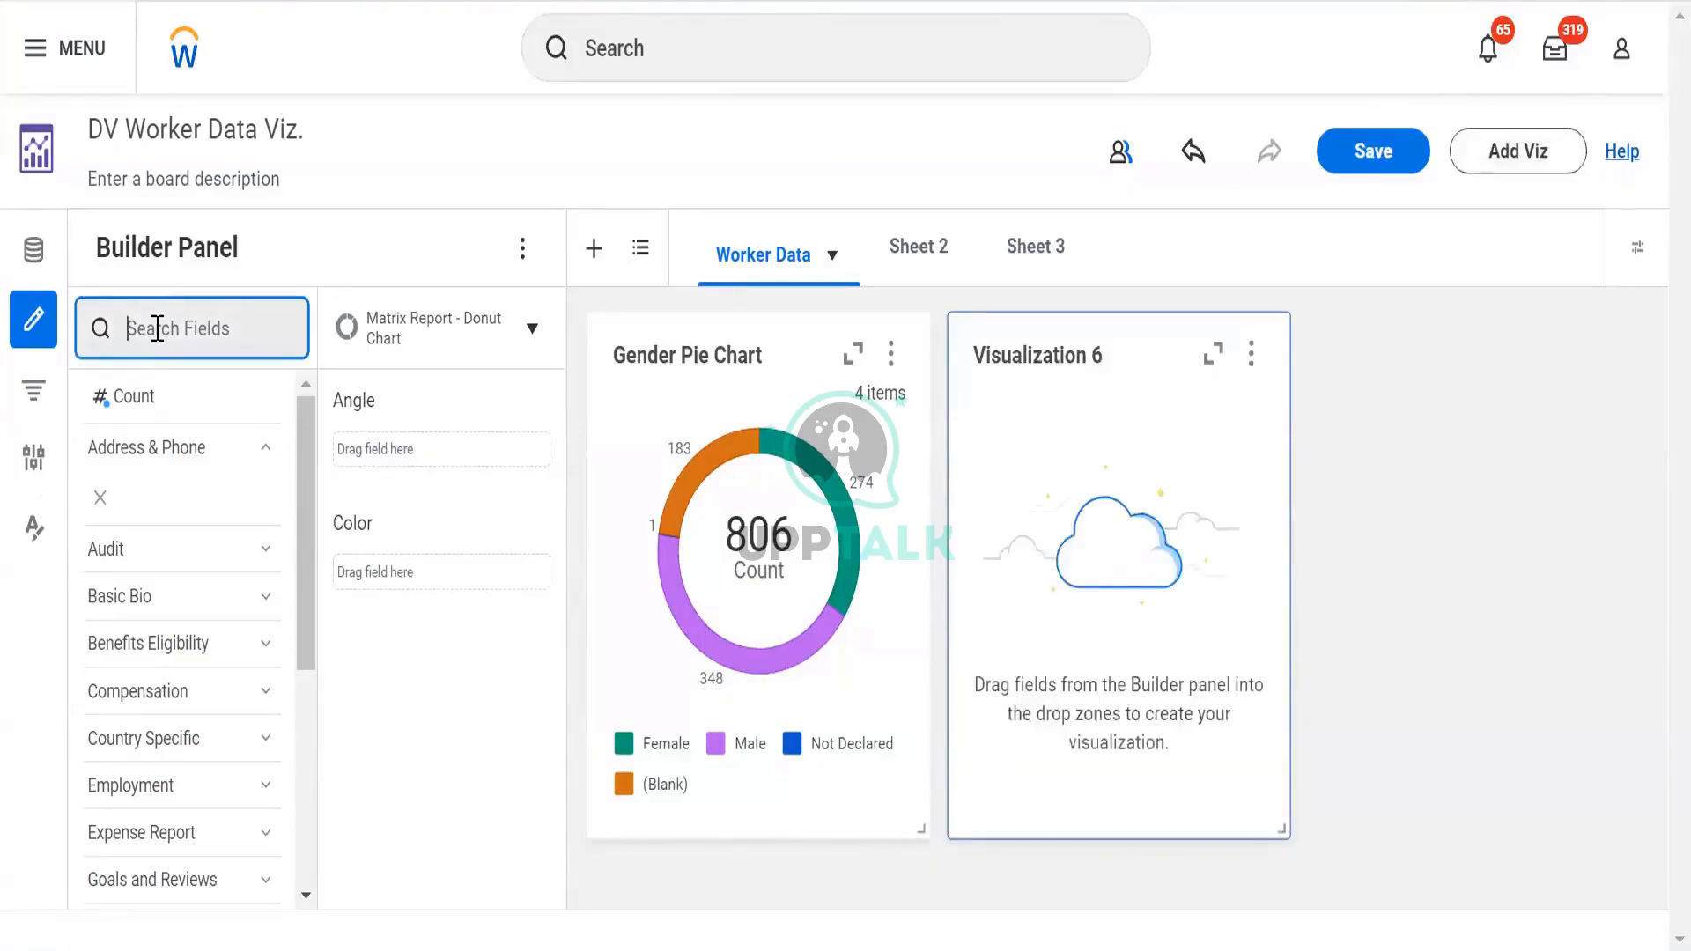
text(super)
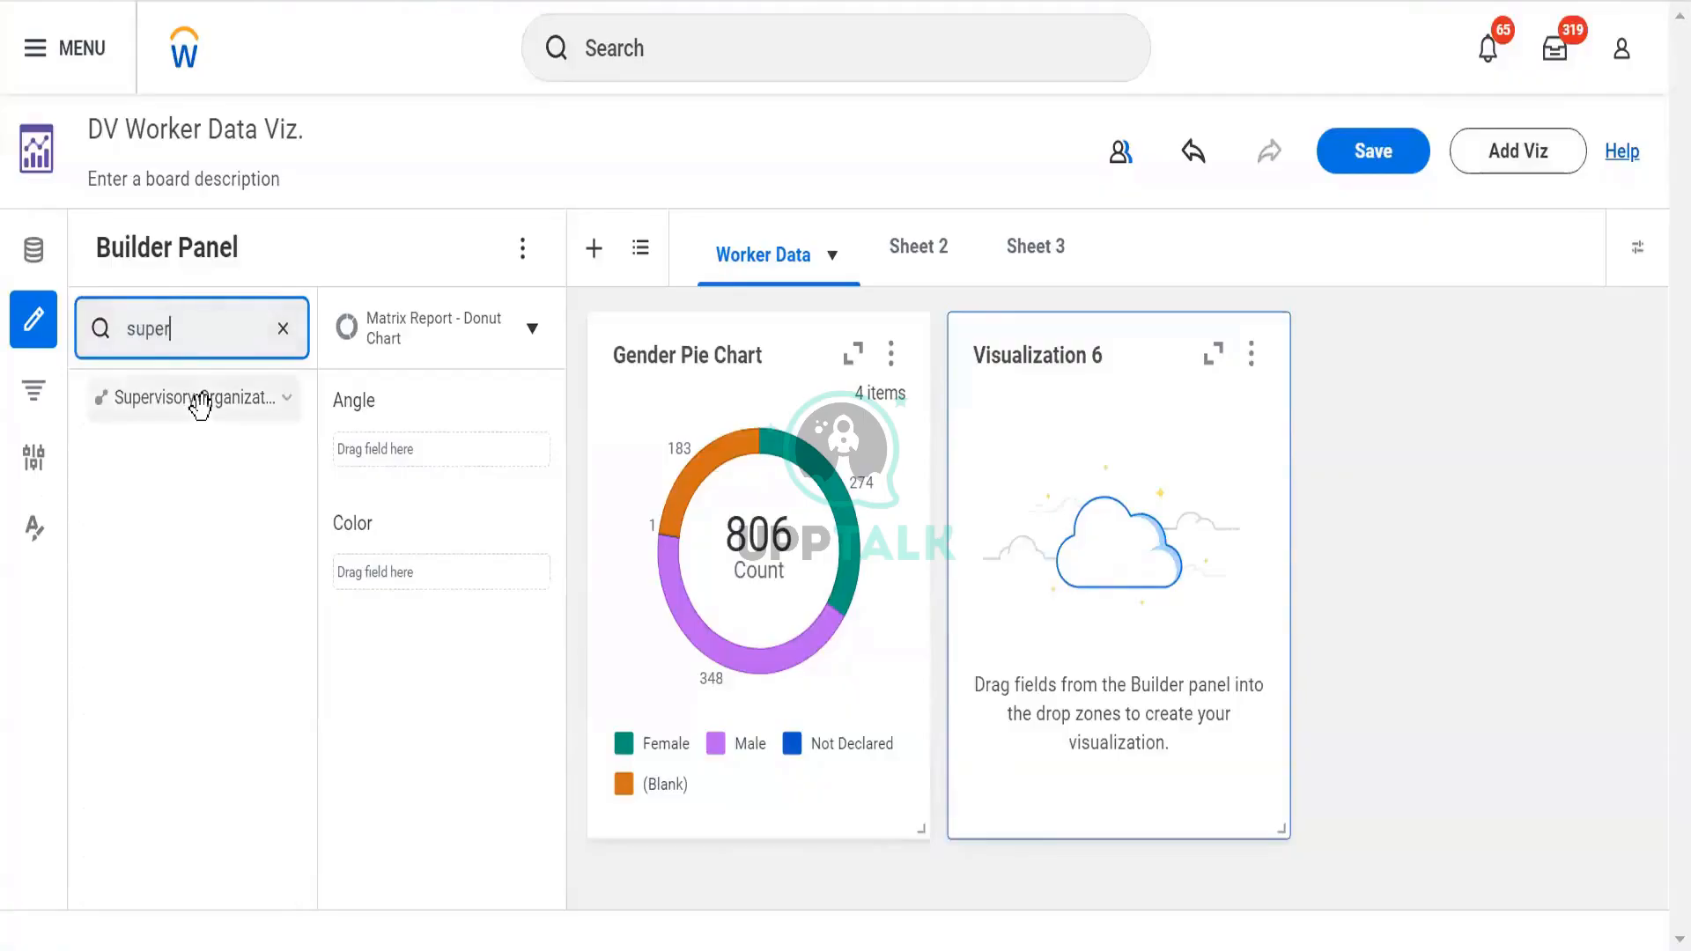
click(1027, 319)
click(534, 330)
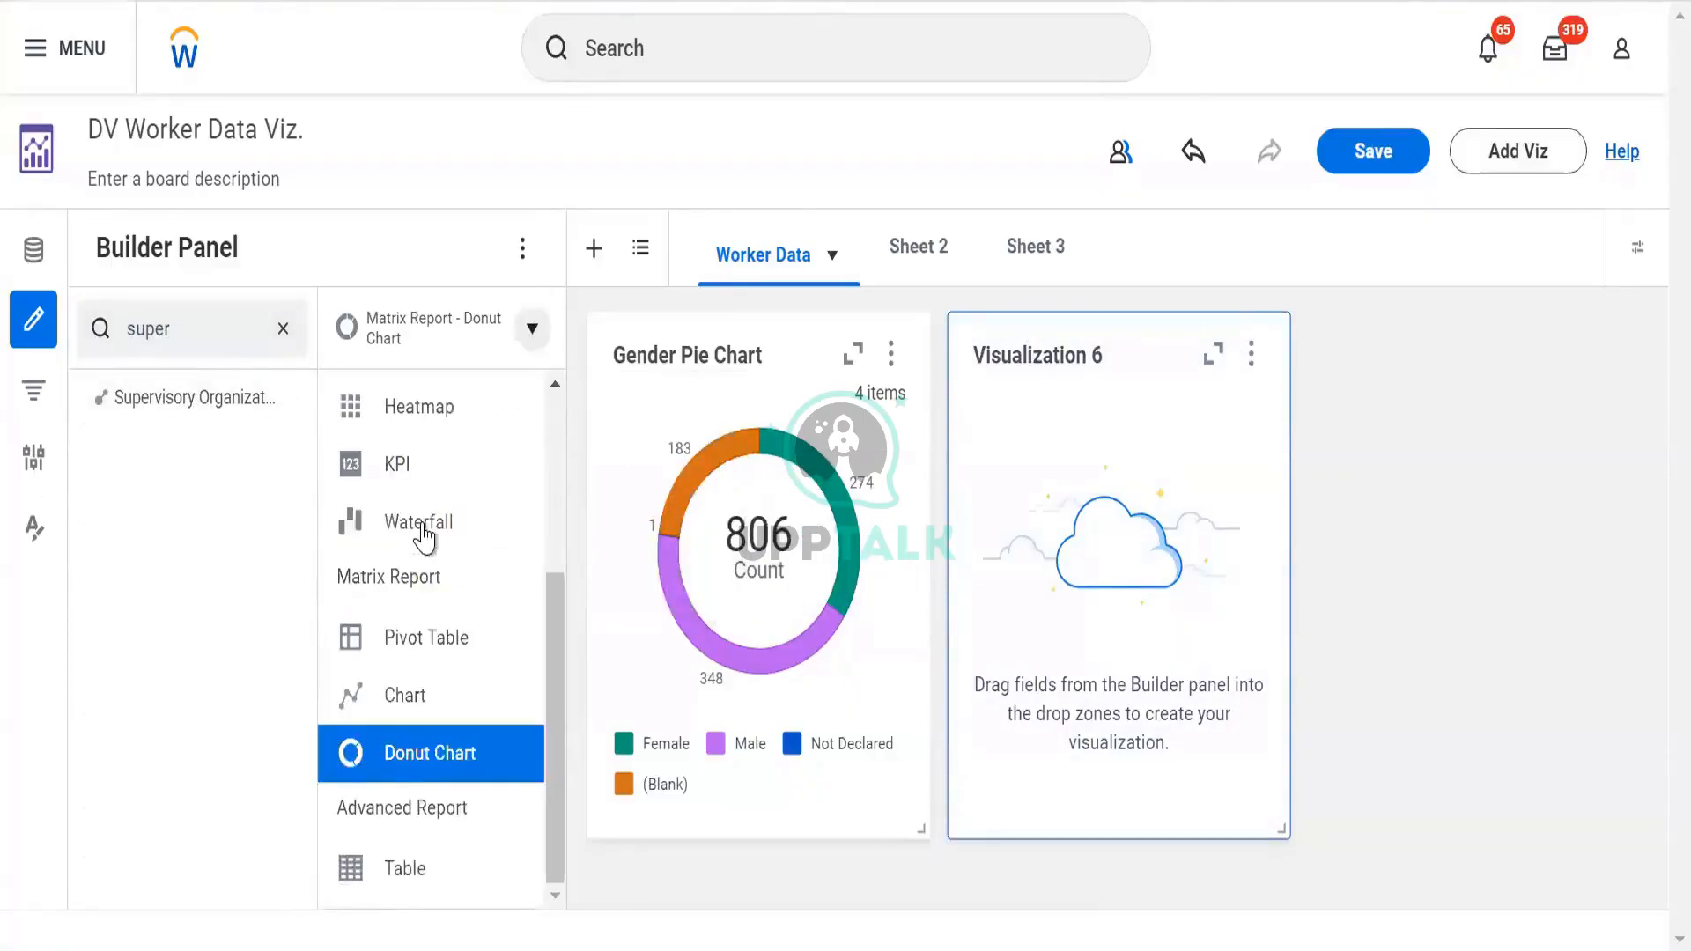
Turn Visualization 6 into a bar chart counting by Supervisory Organization, and enlarge its card
scroll(406, 504, up, 3)
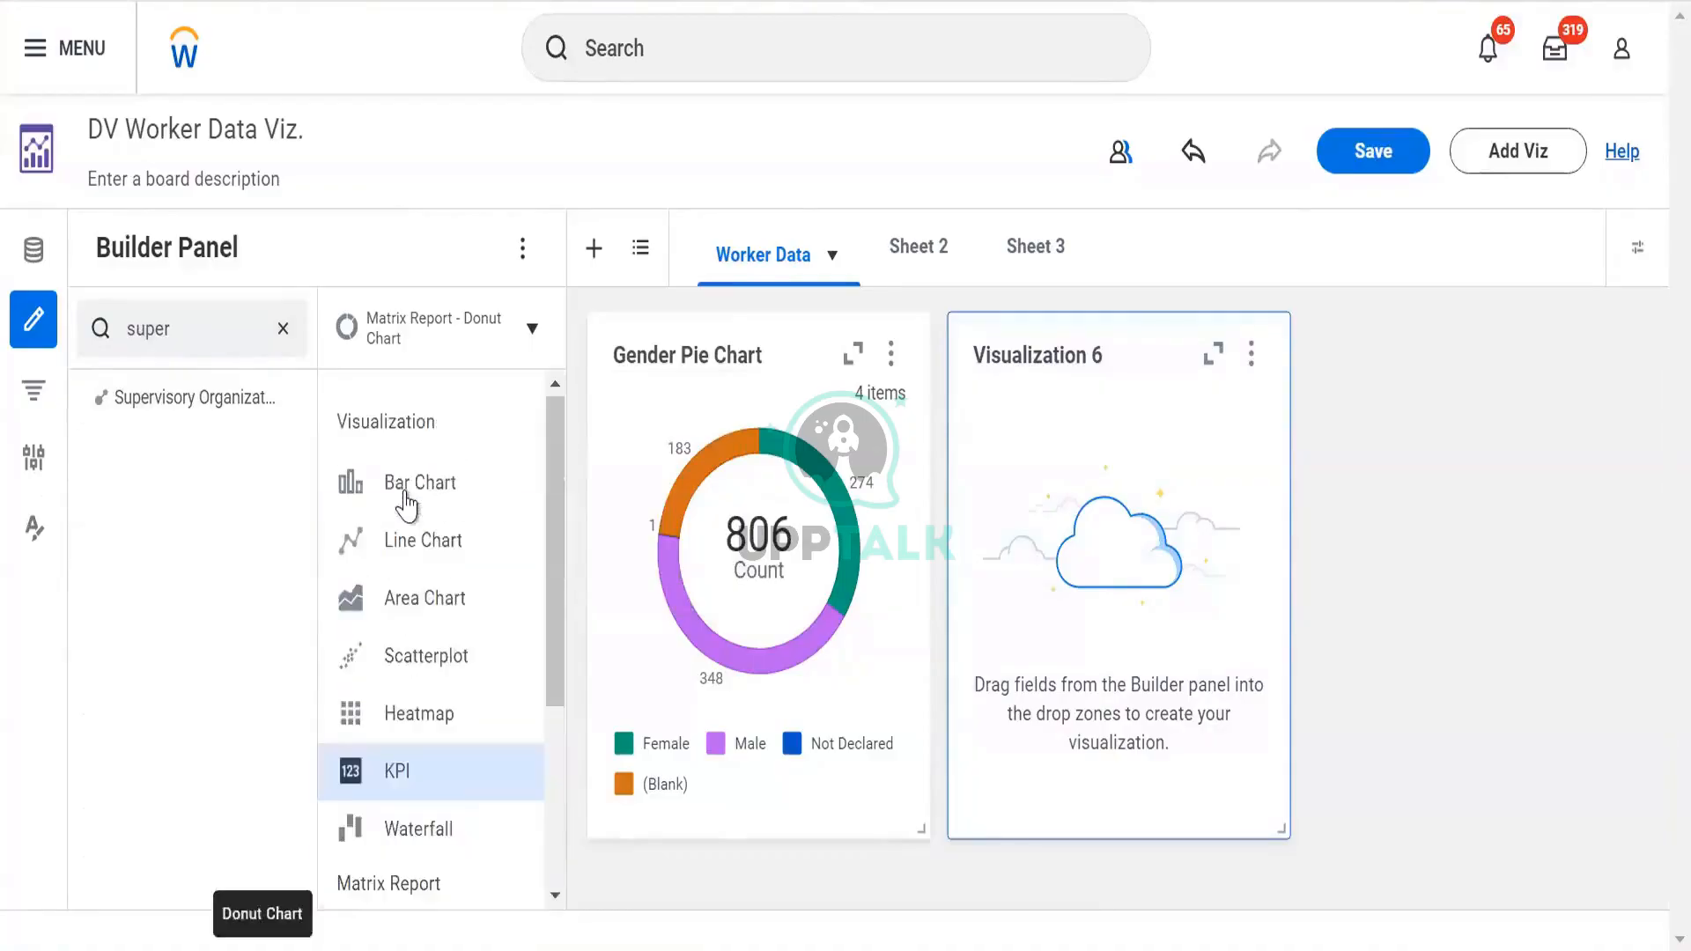
click(406, 504)
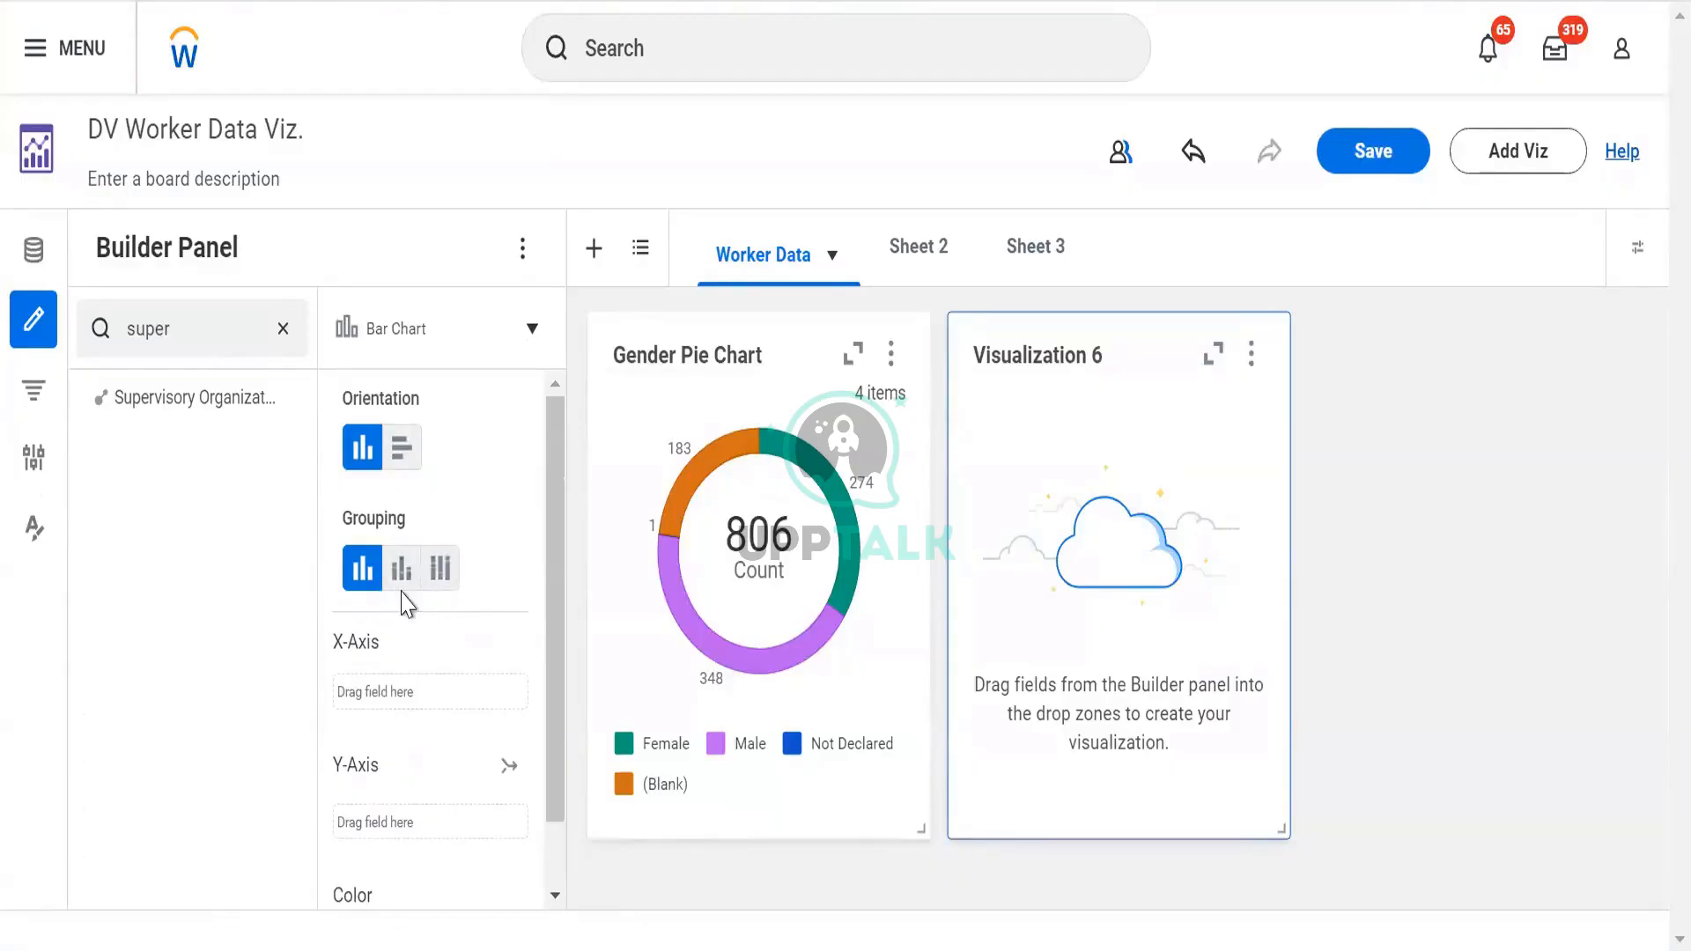
scroll(414, 596, down, 1)
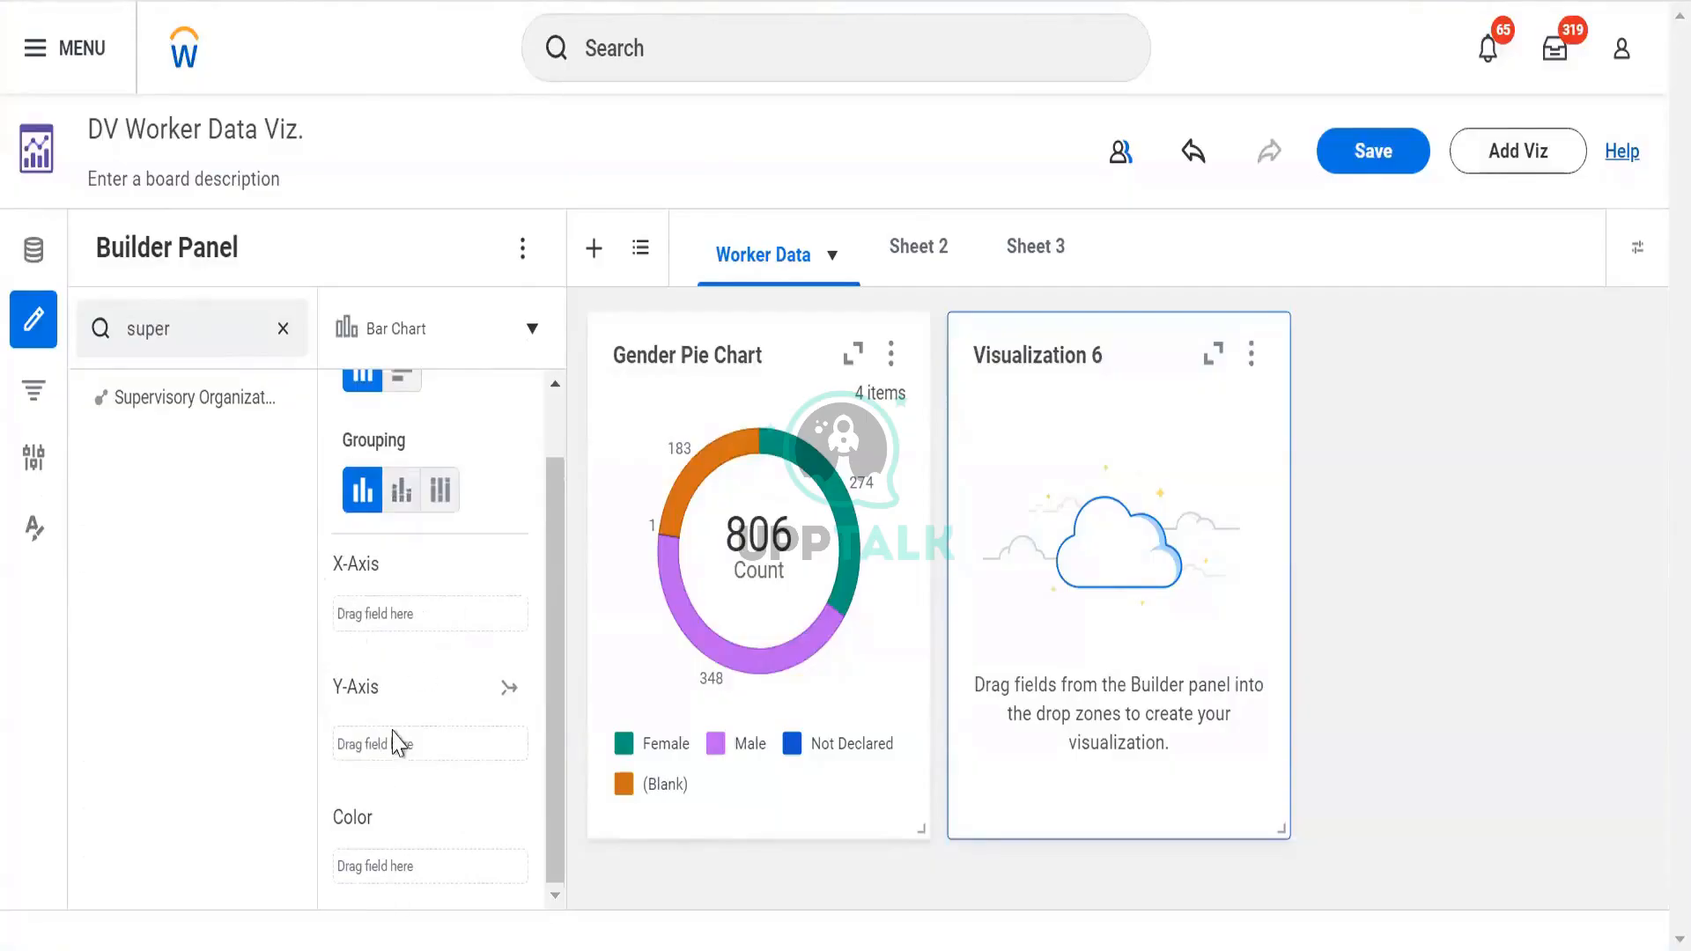
mouse_move(136, 399)
drag(136, 399, 414, 727)
mouse_move(411, 724)
mouse_down()
mouse_move(378, 726)
mouse_move(394, 721)
mouse_up()
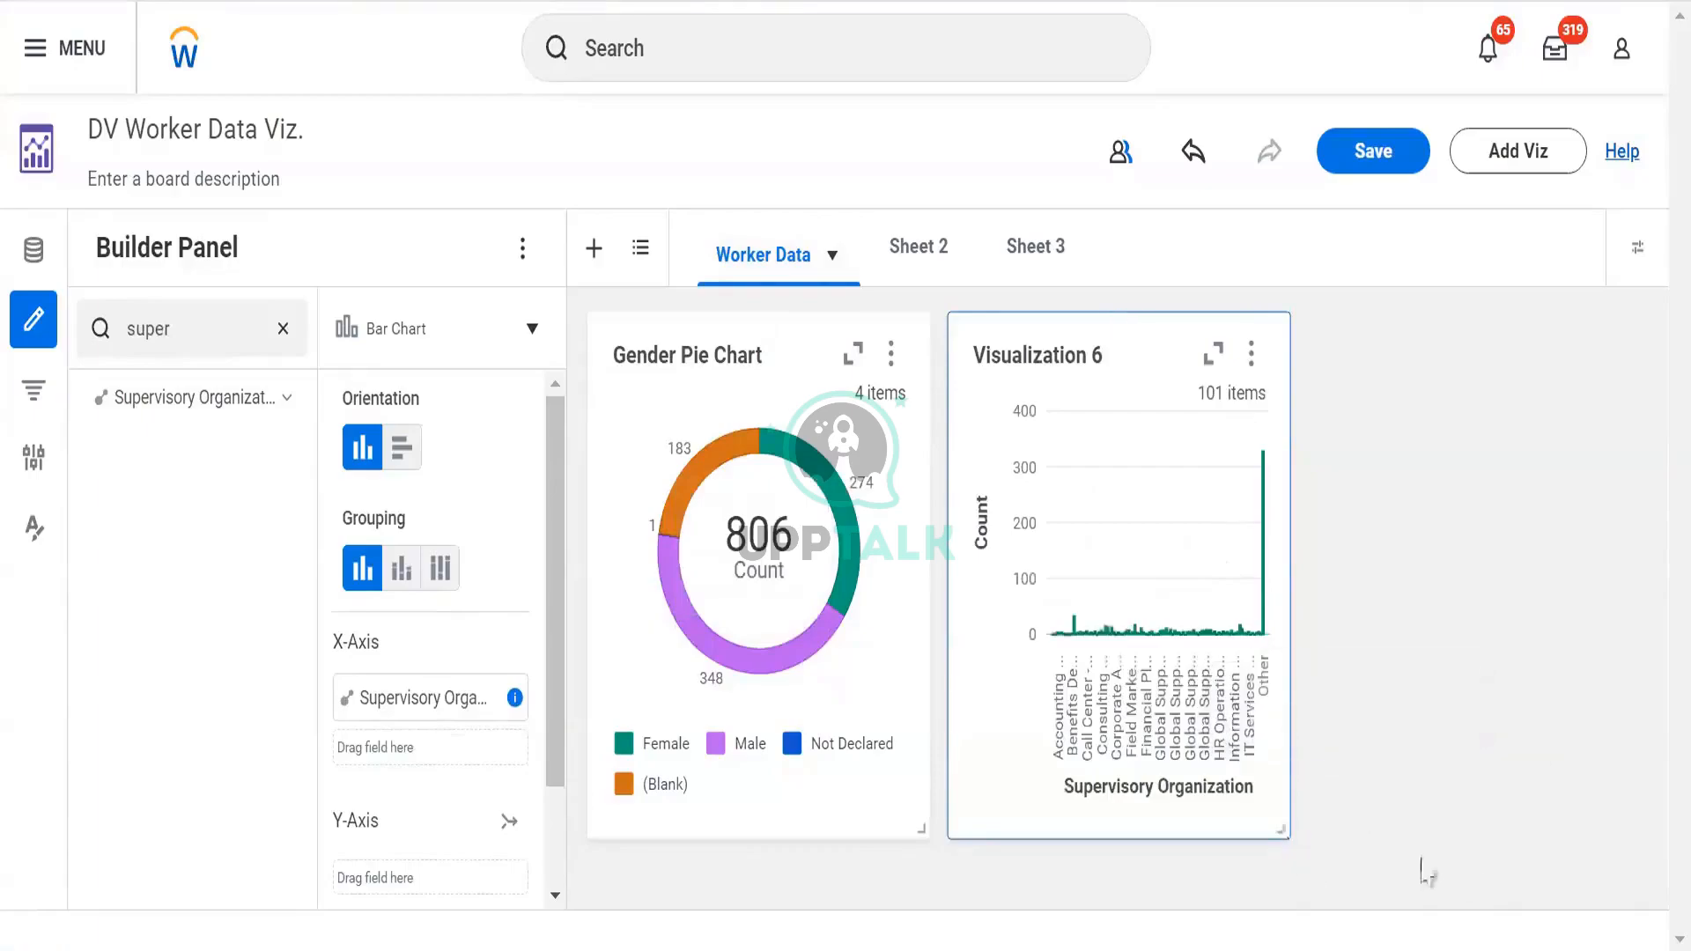
drag(1277, 824, 1416, 848)
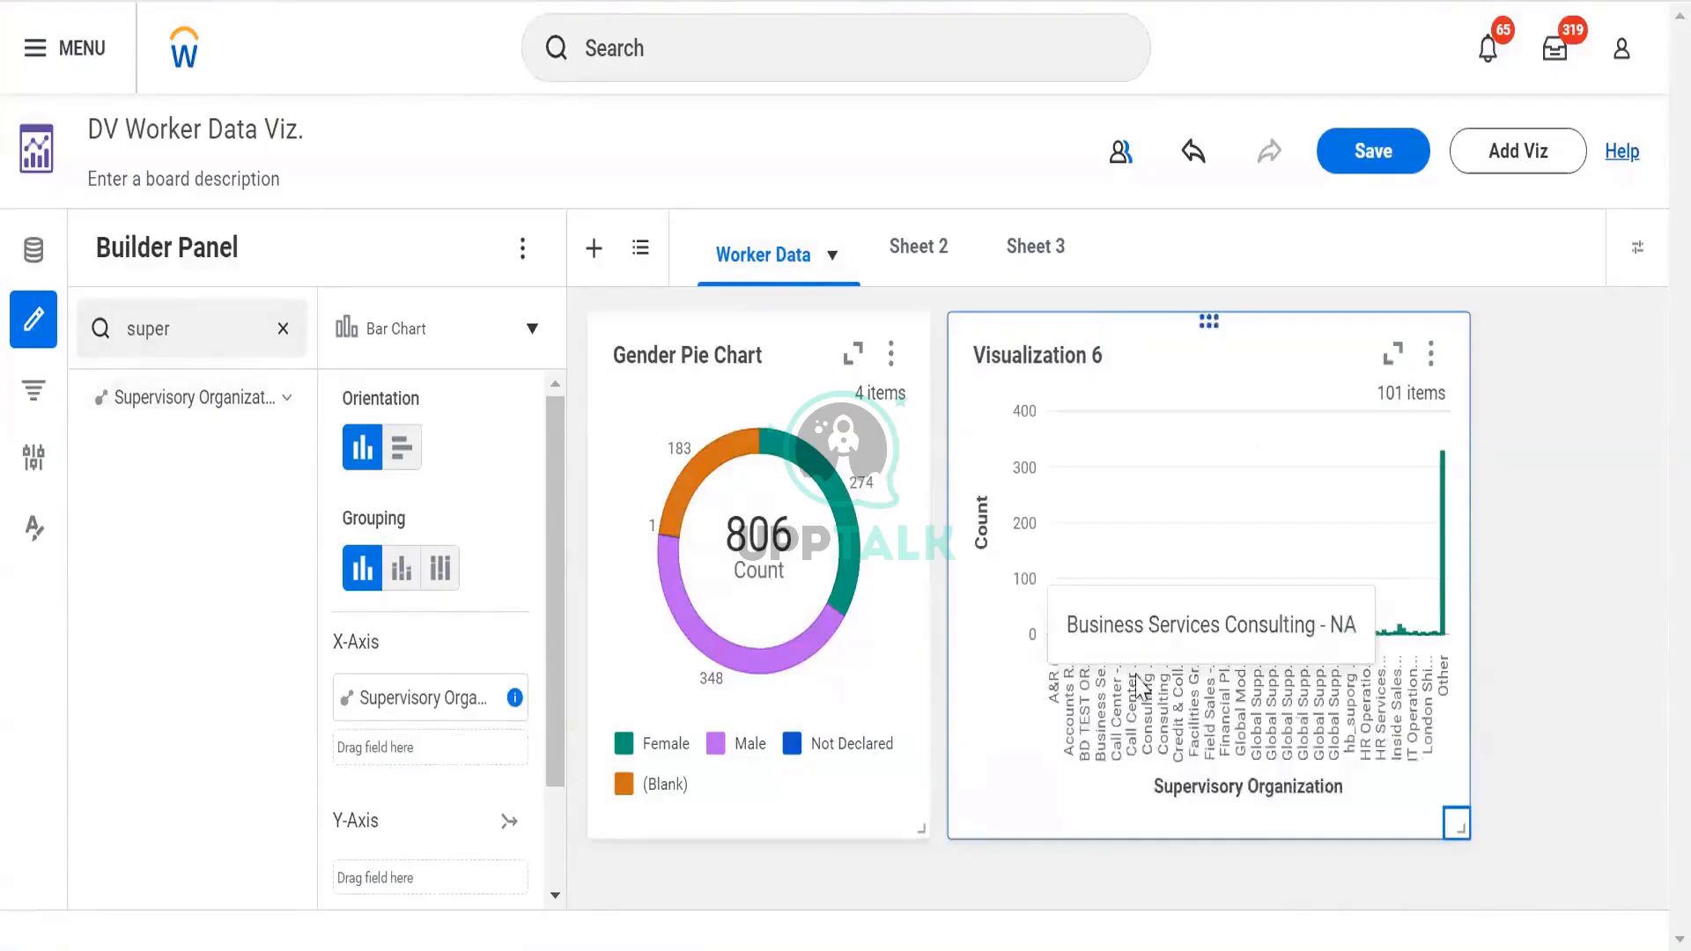
click(195, 322)
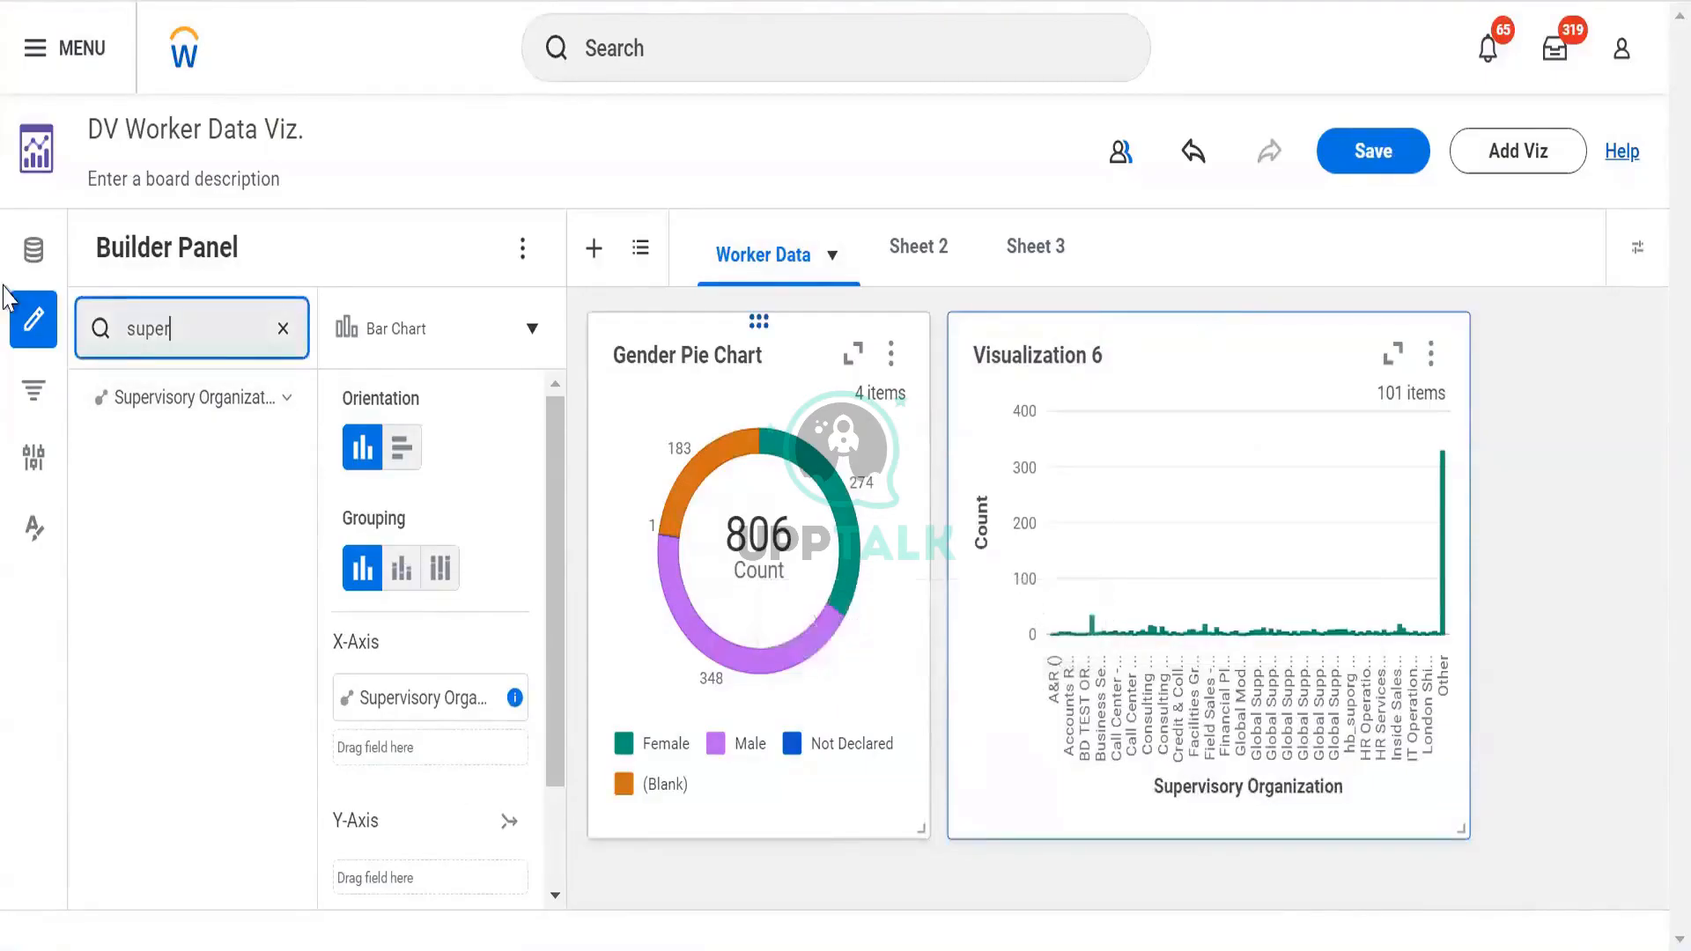
Search 'gender' and replace Supervisory Organization with Gender on Visualization 6's X-axis
key(ctrl+a)
text(gender)
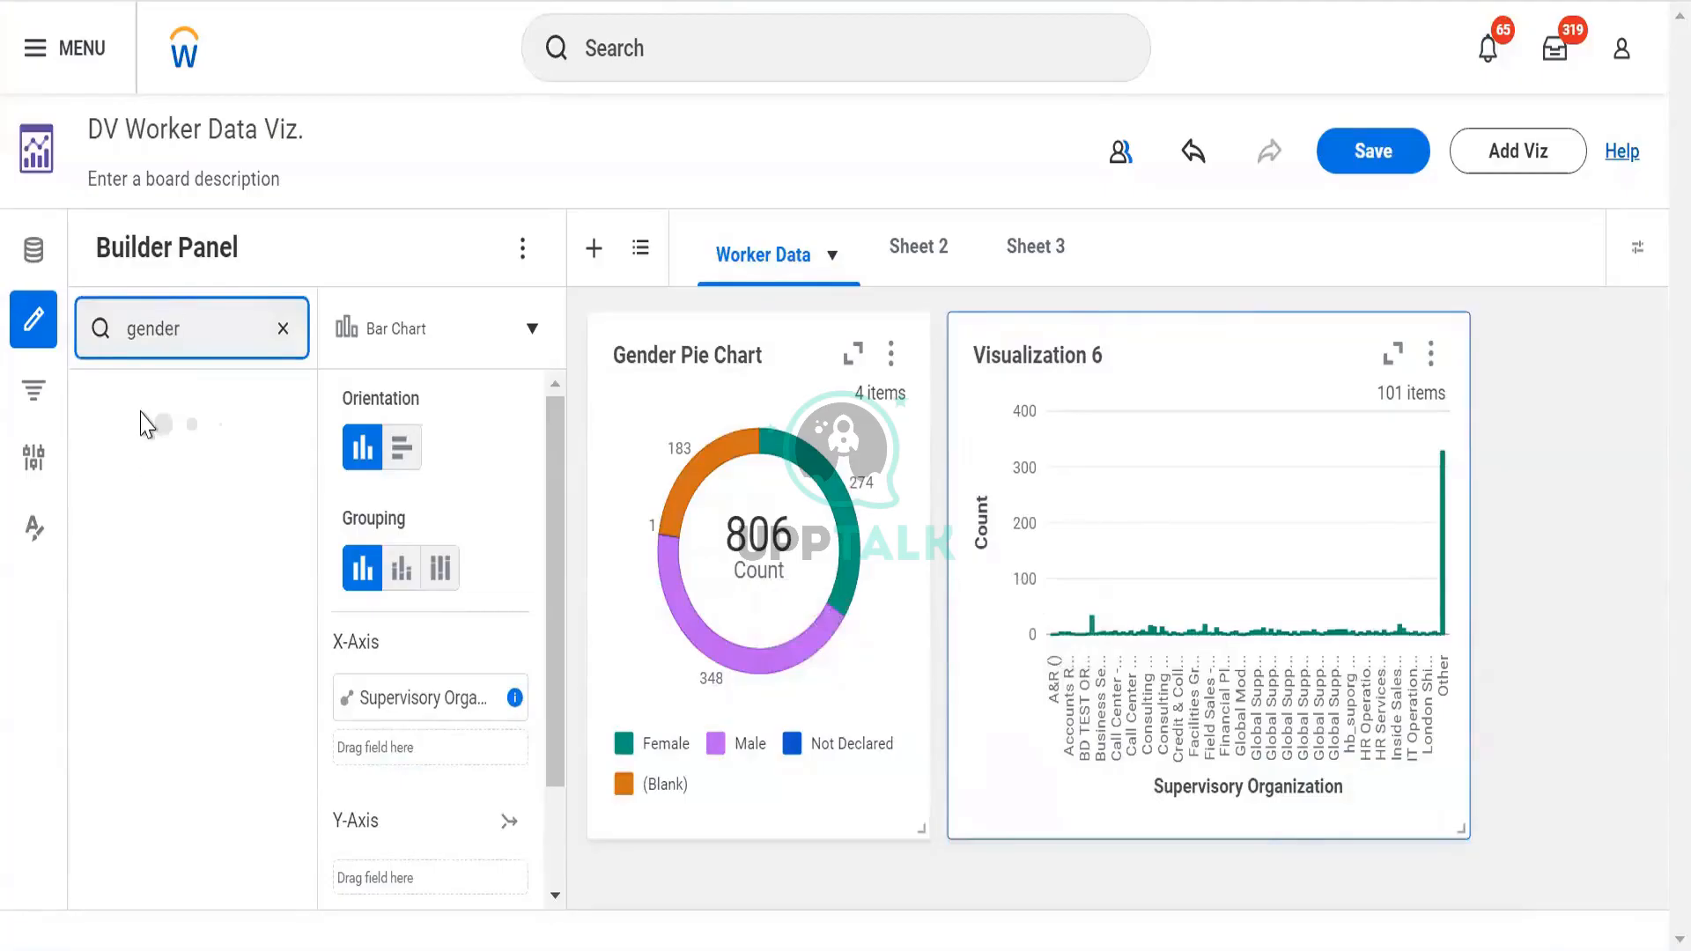
drag(141, 398, 394, 766)
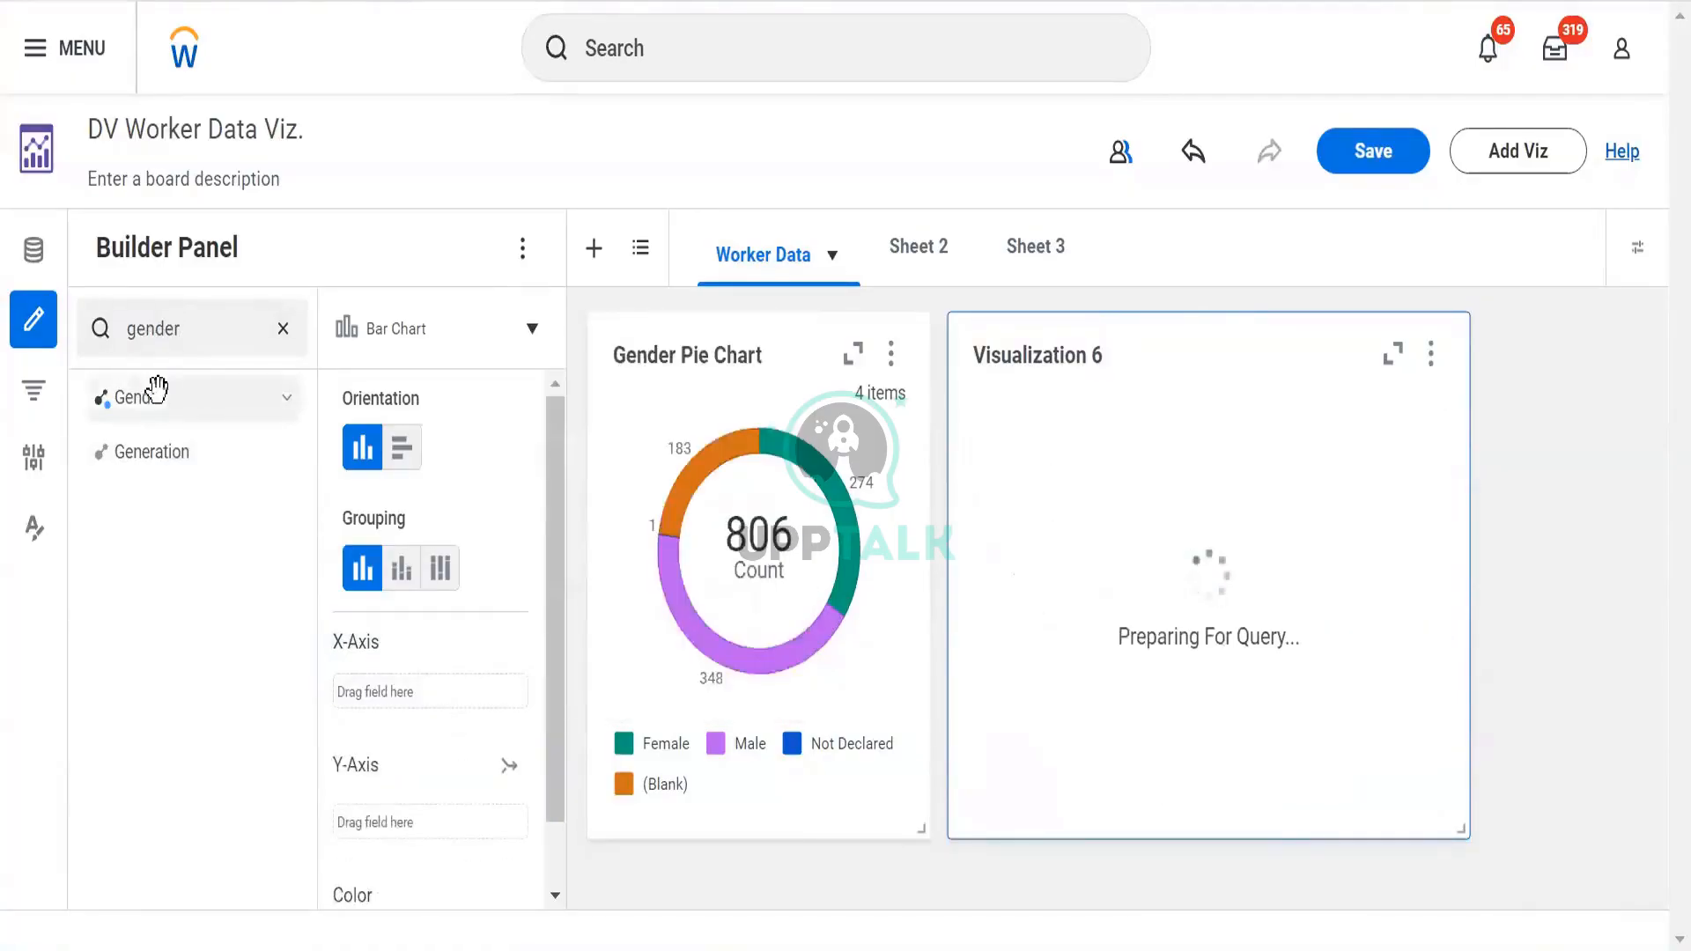
drag(167, 393, 426, 695)
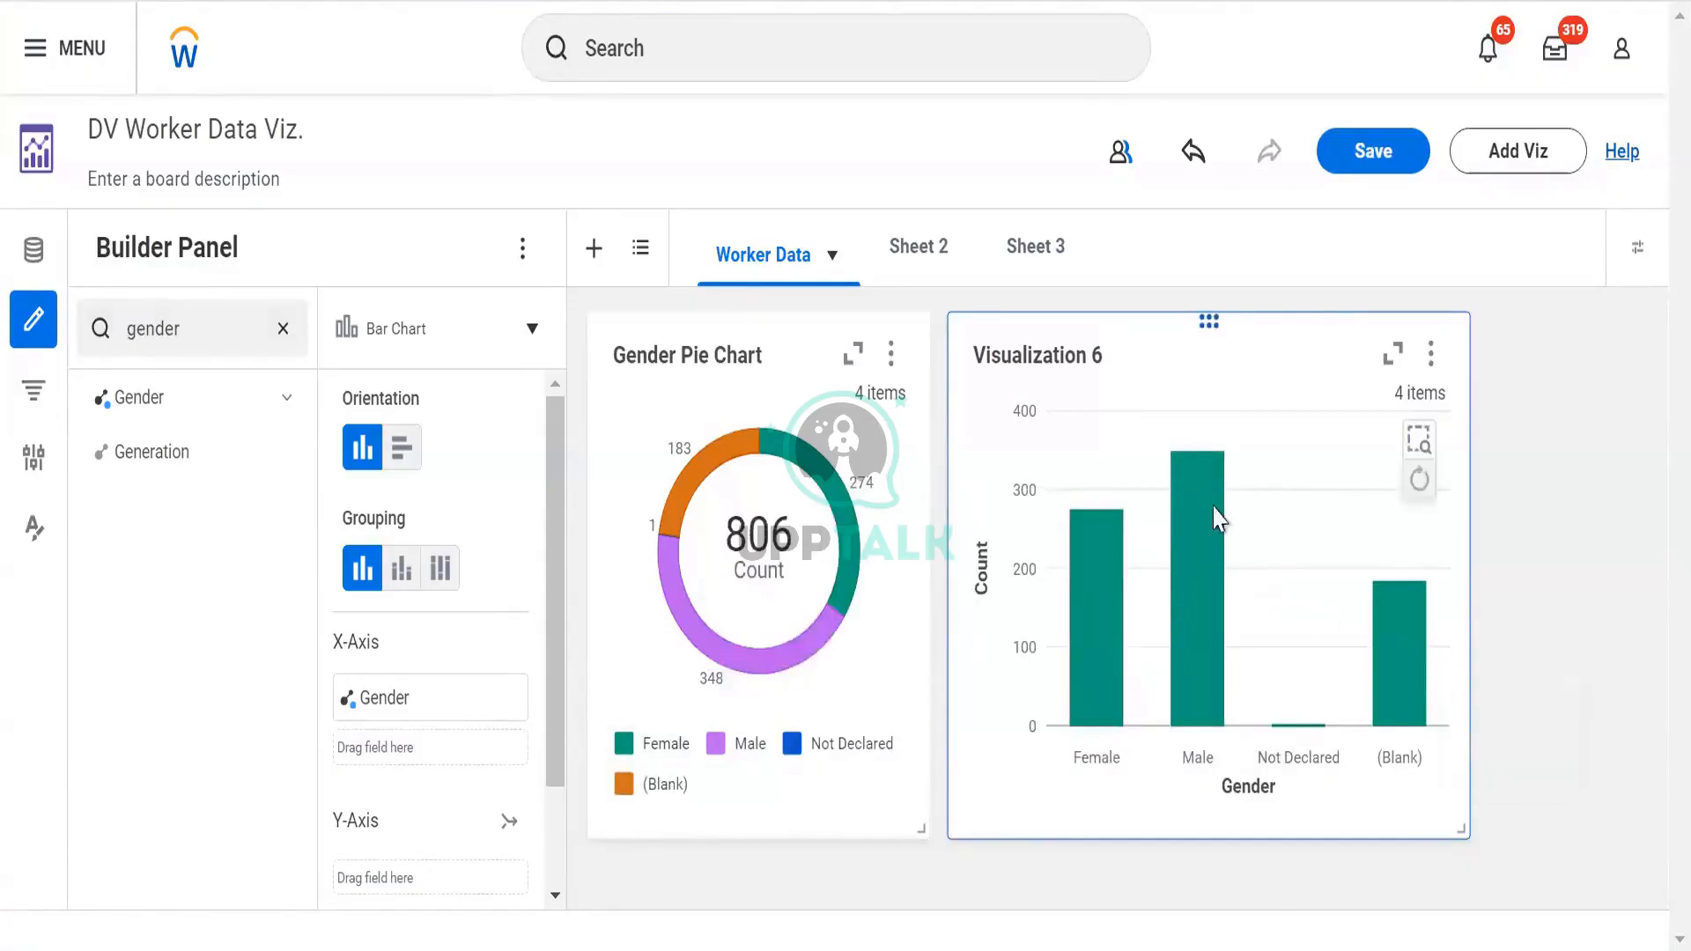
click(403, 451)
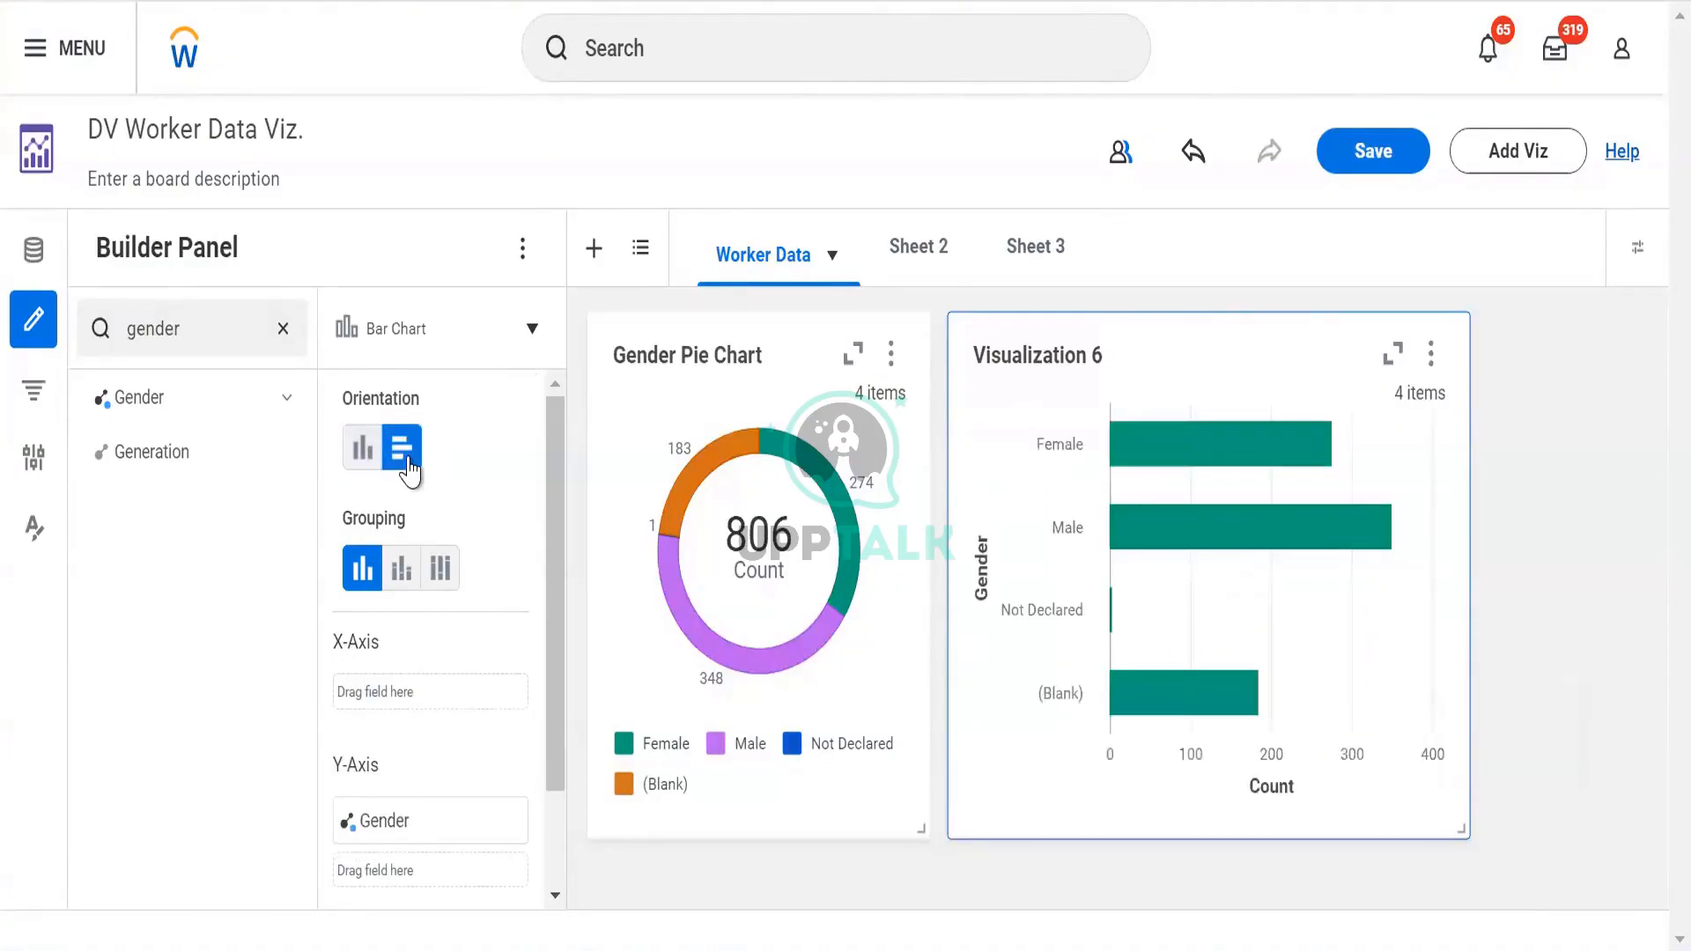
click(361, 458)
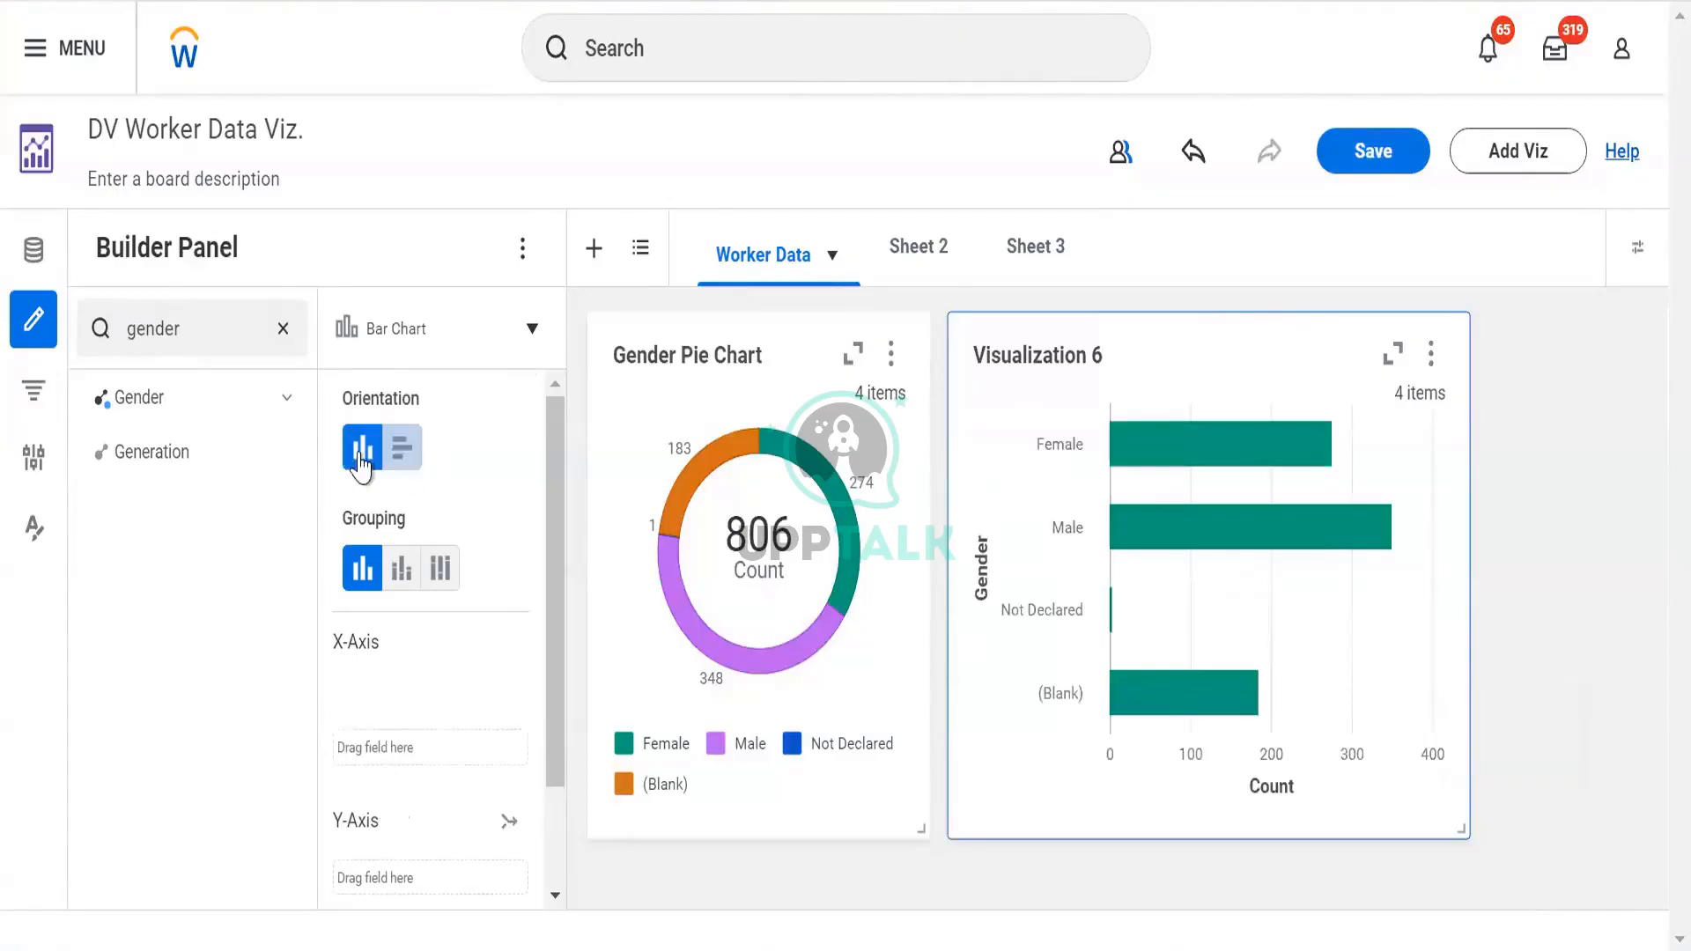
click(402, 570)
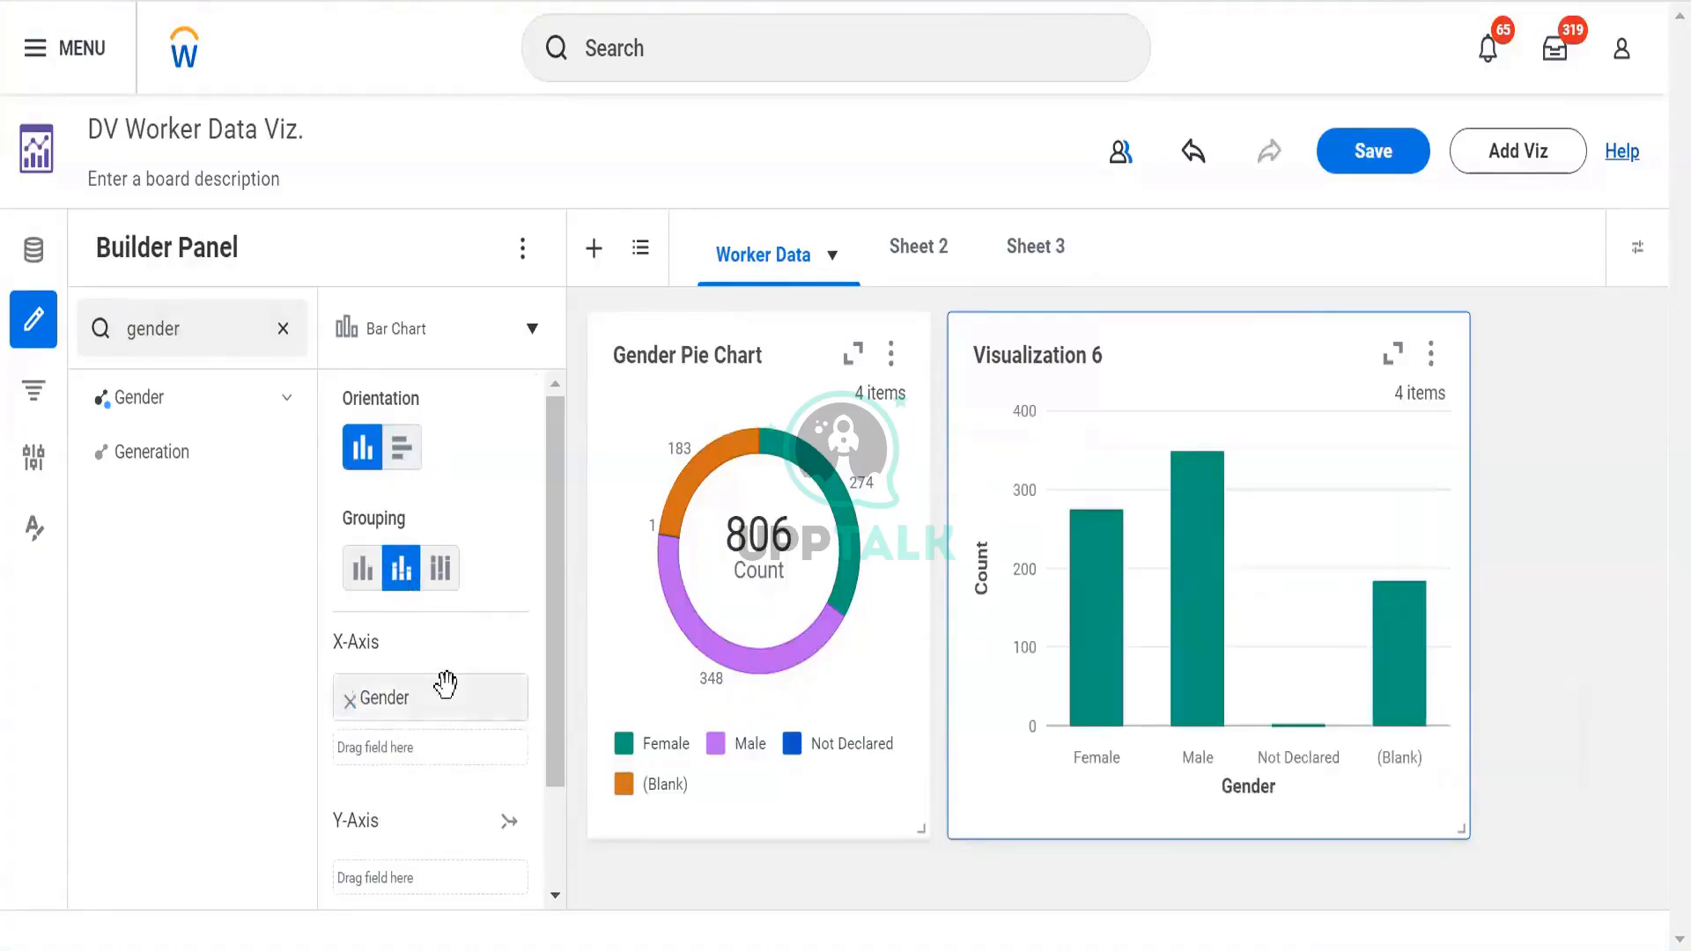
mouse_move(445, 684)
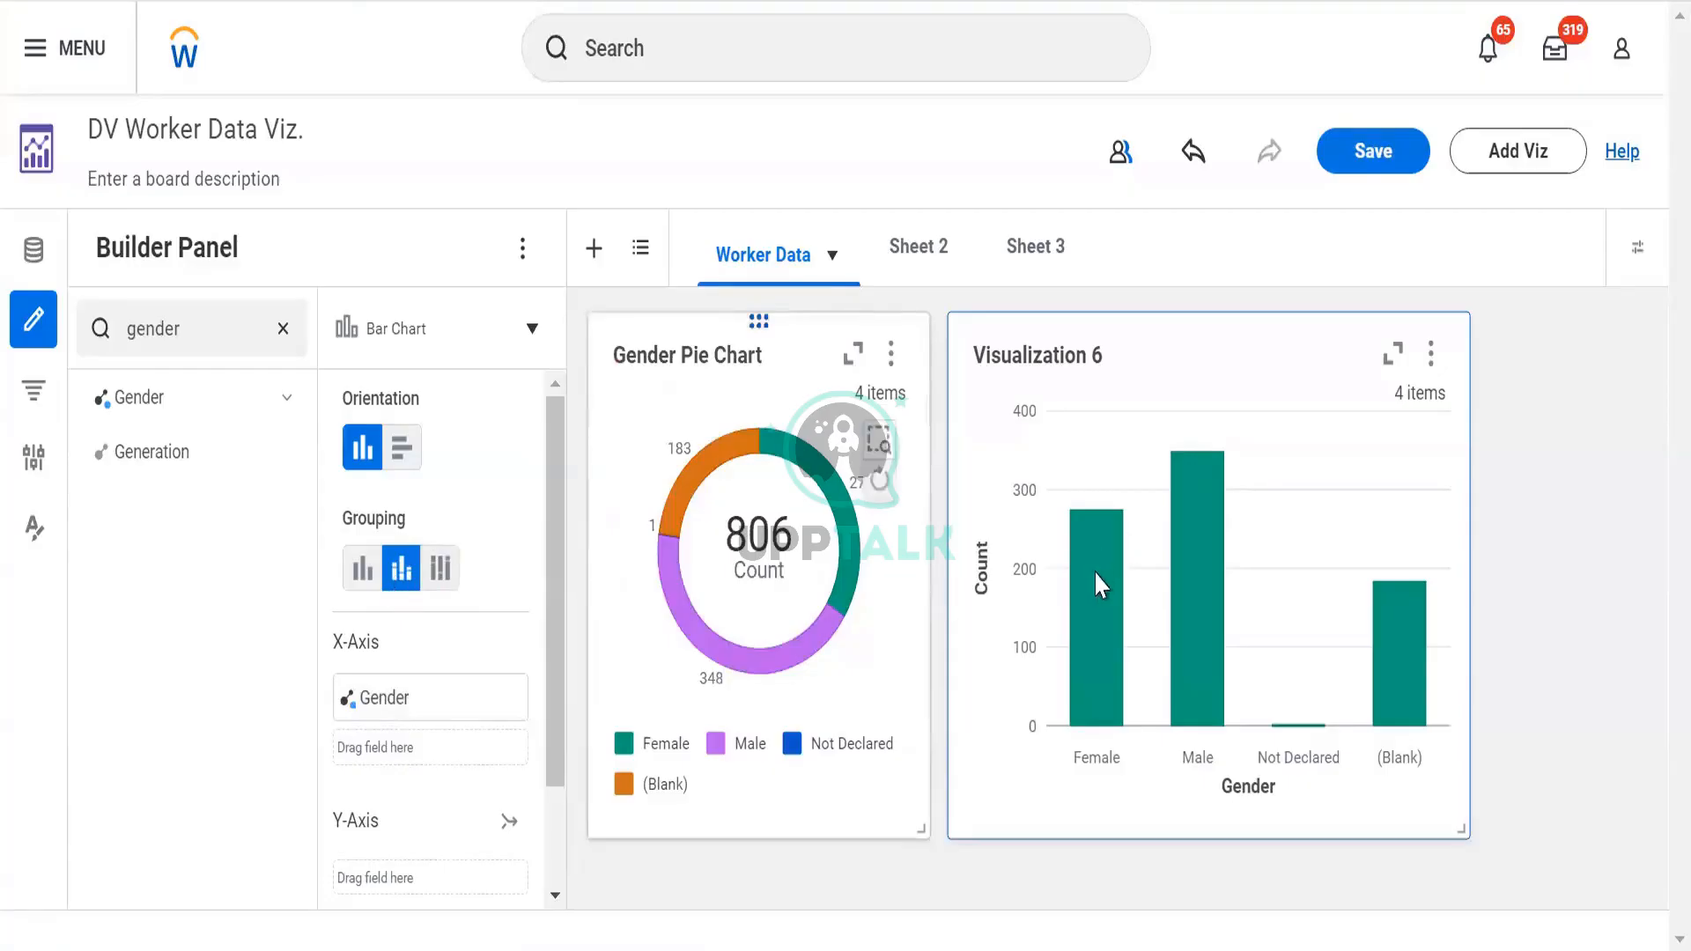
mouse_move(1097, 577)
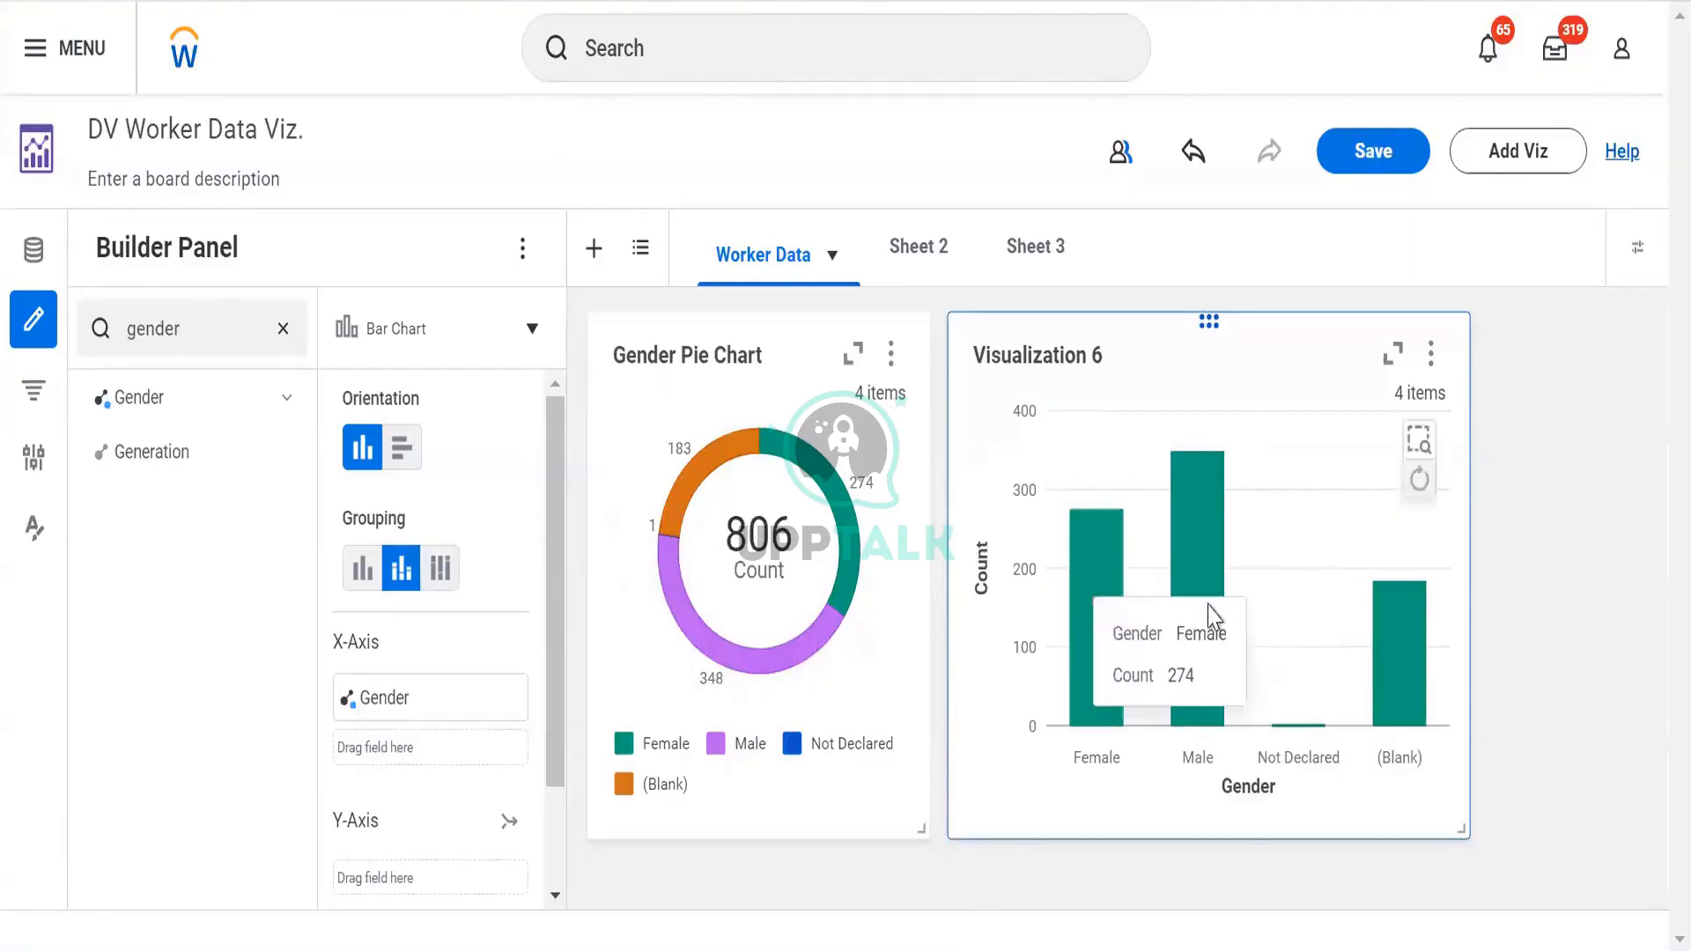
mouse_move(1209, 608)
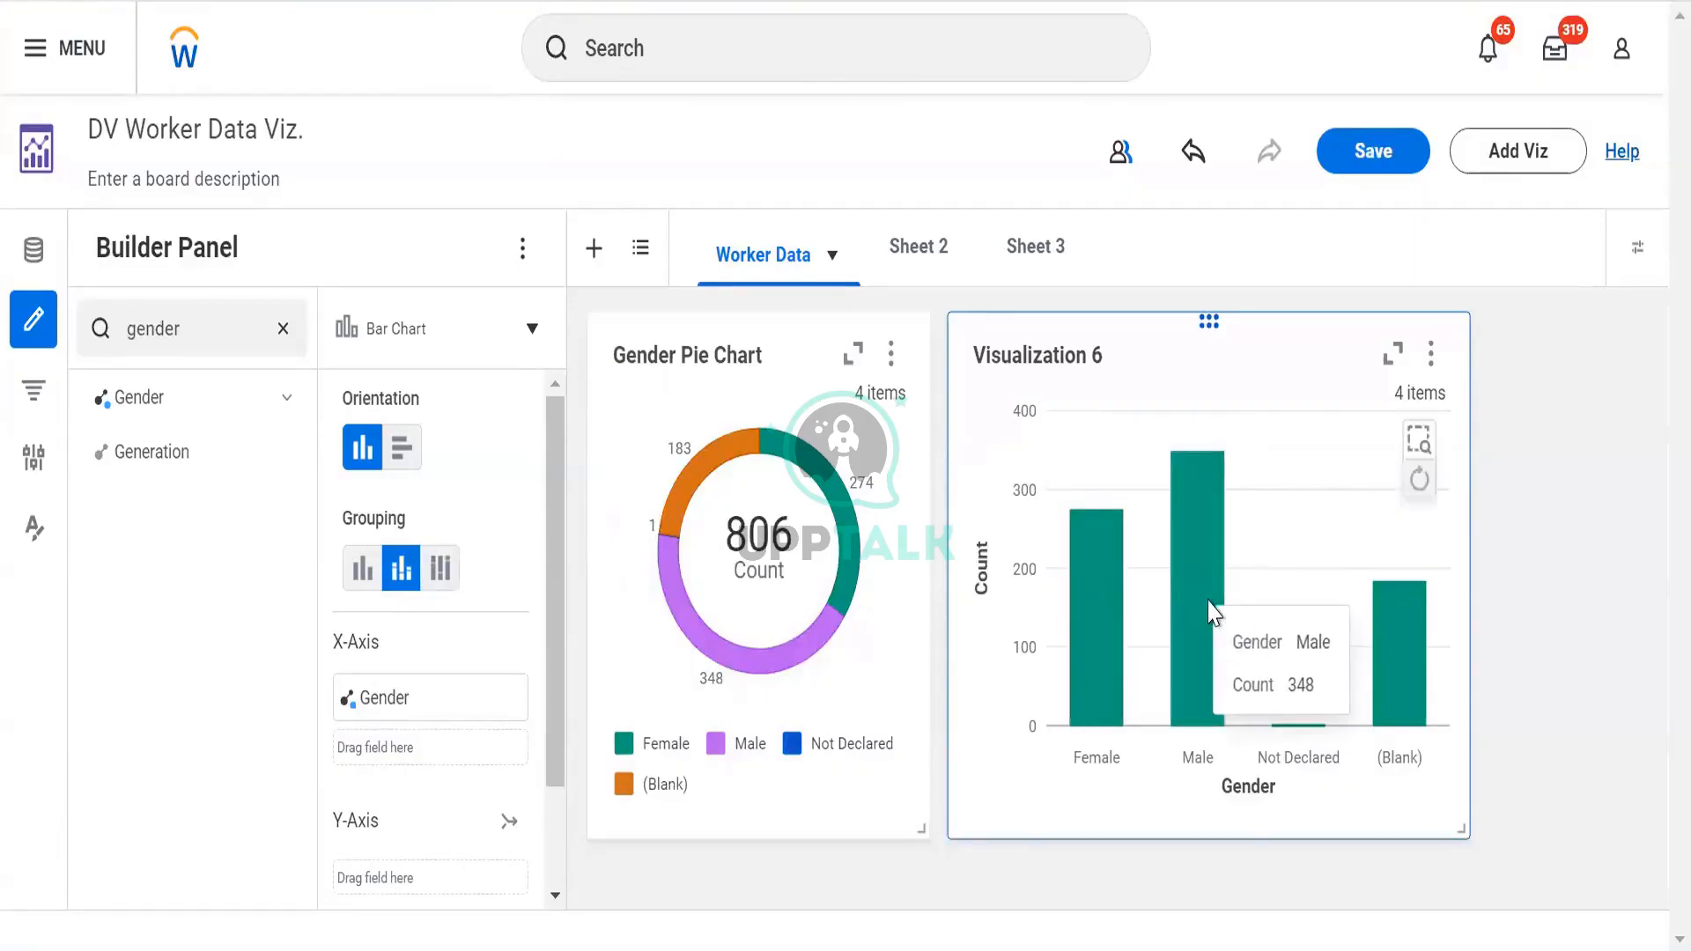
click(437, 574)
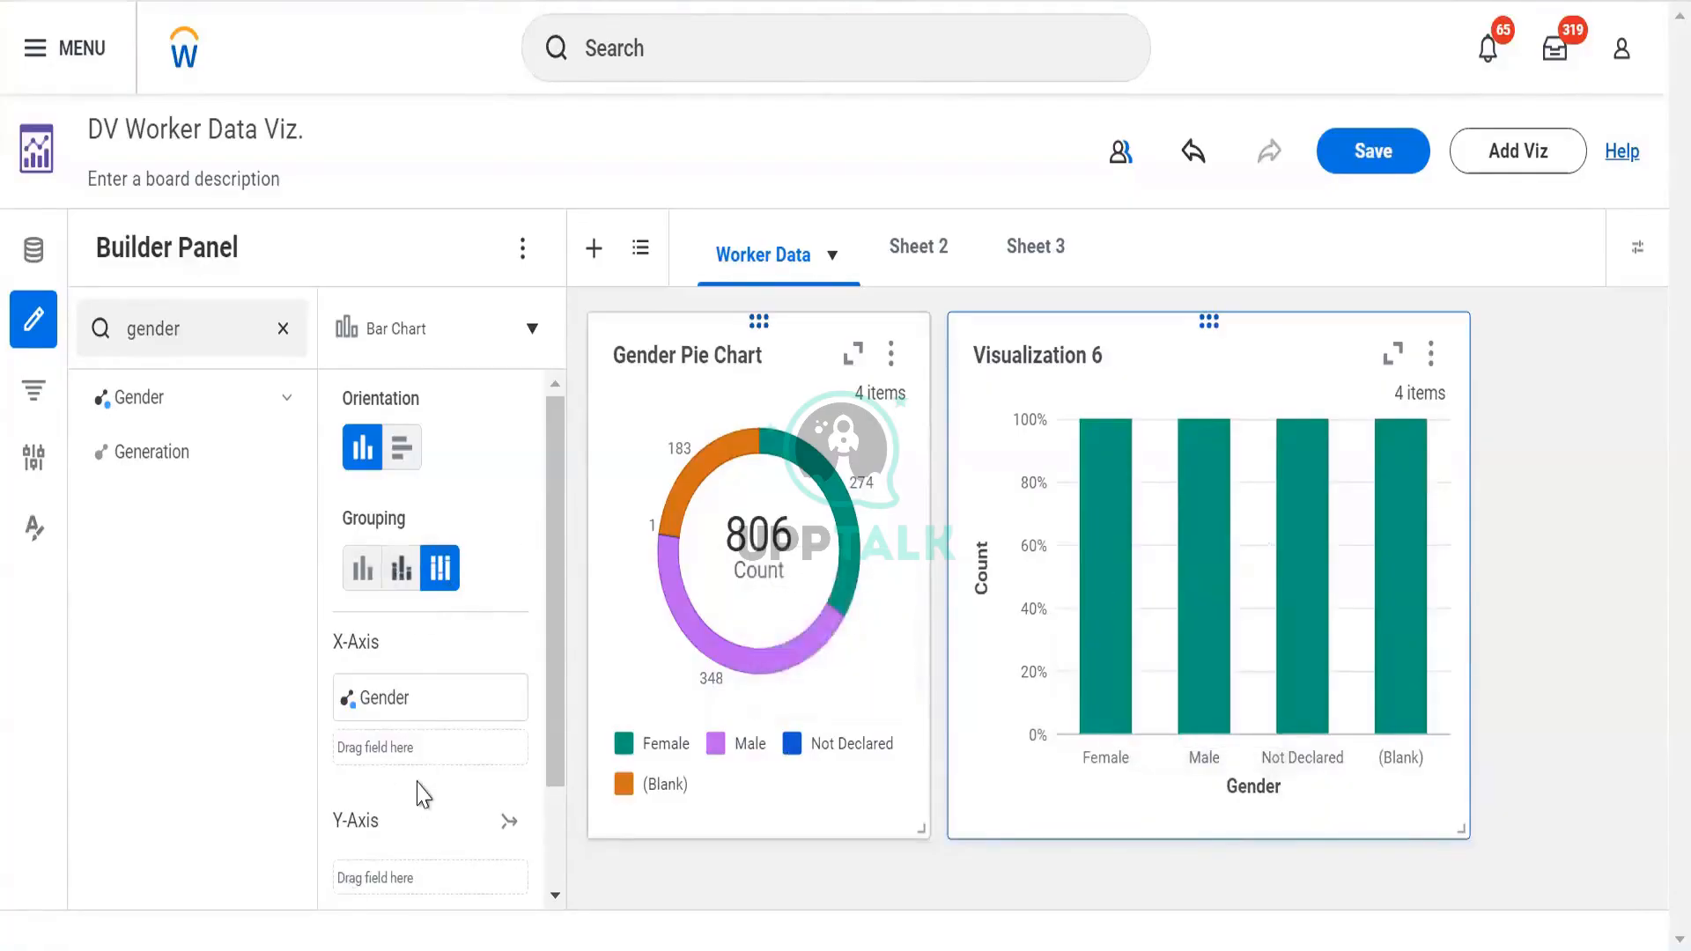
scroll(403, 705, down, 2)
scroll(380, 541, up, 2)
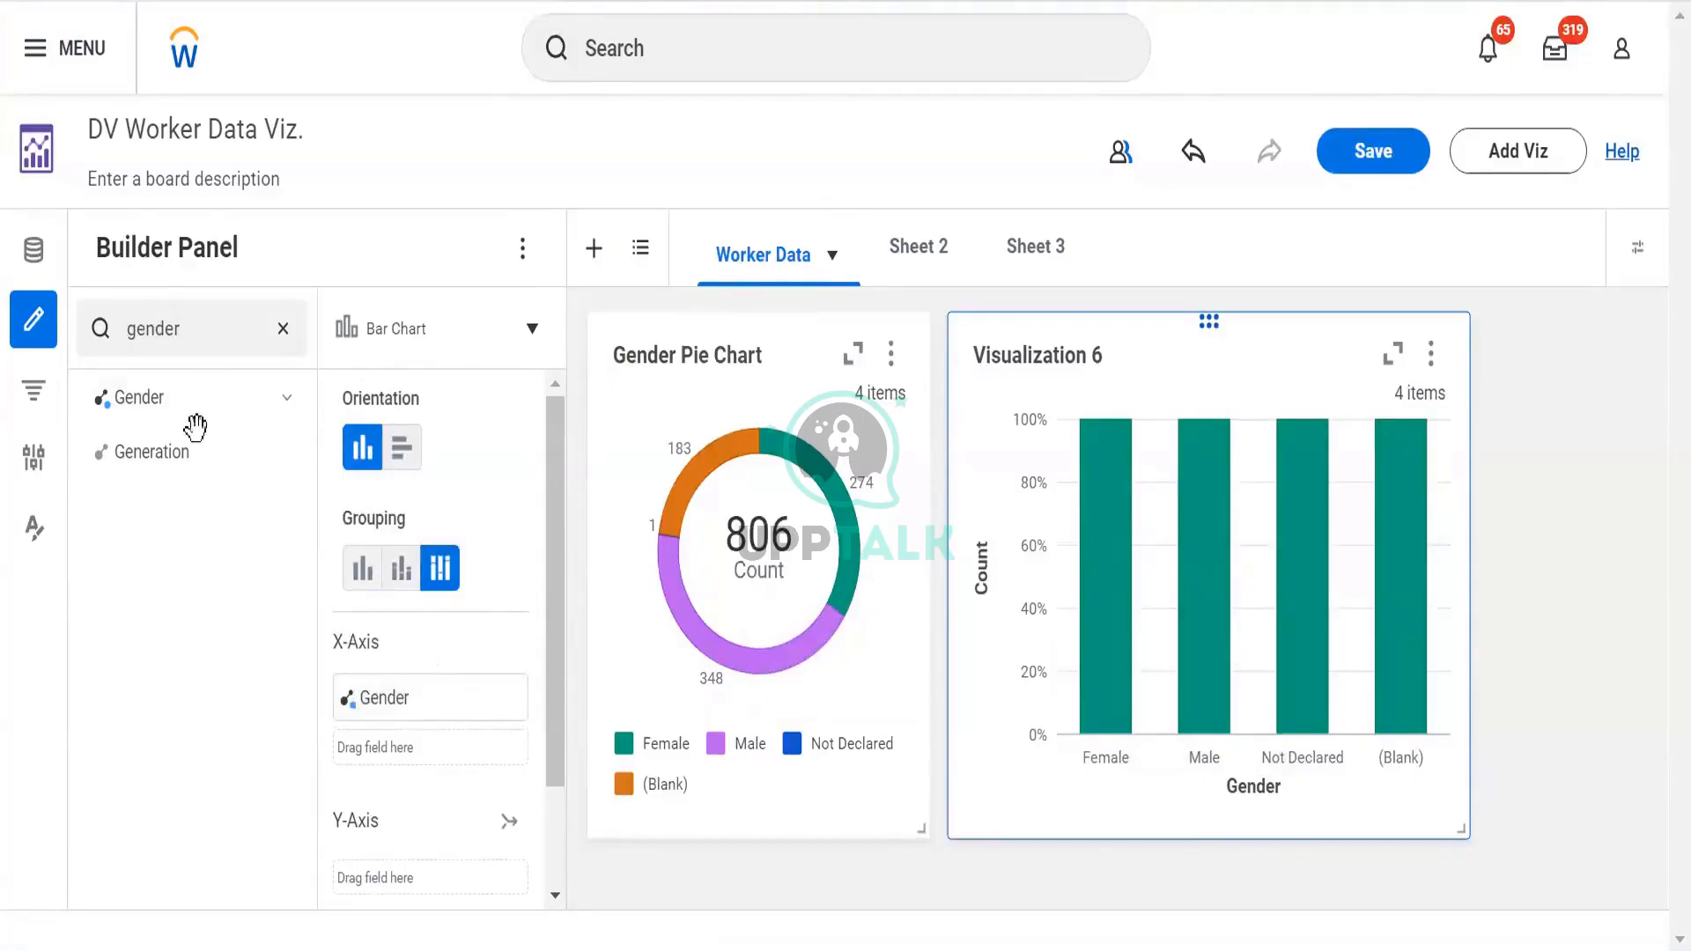
click(232, 339)
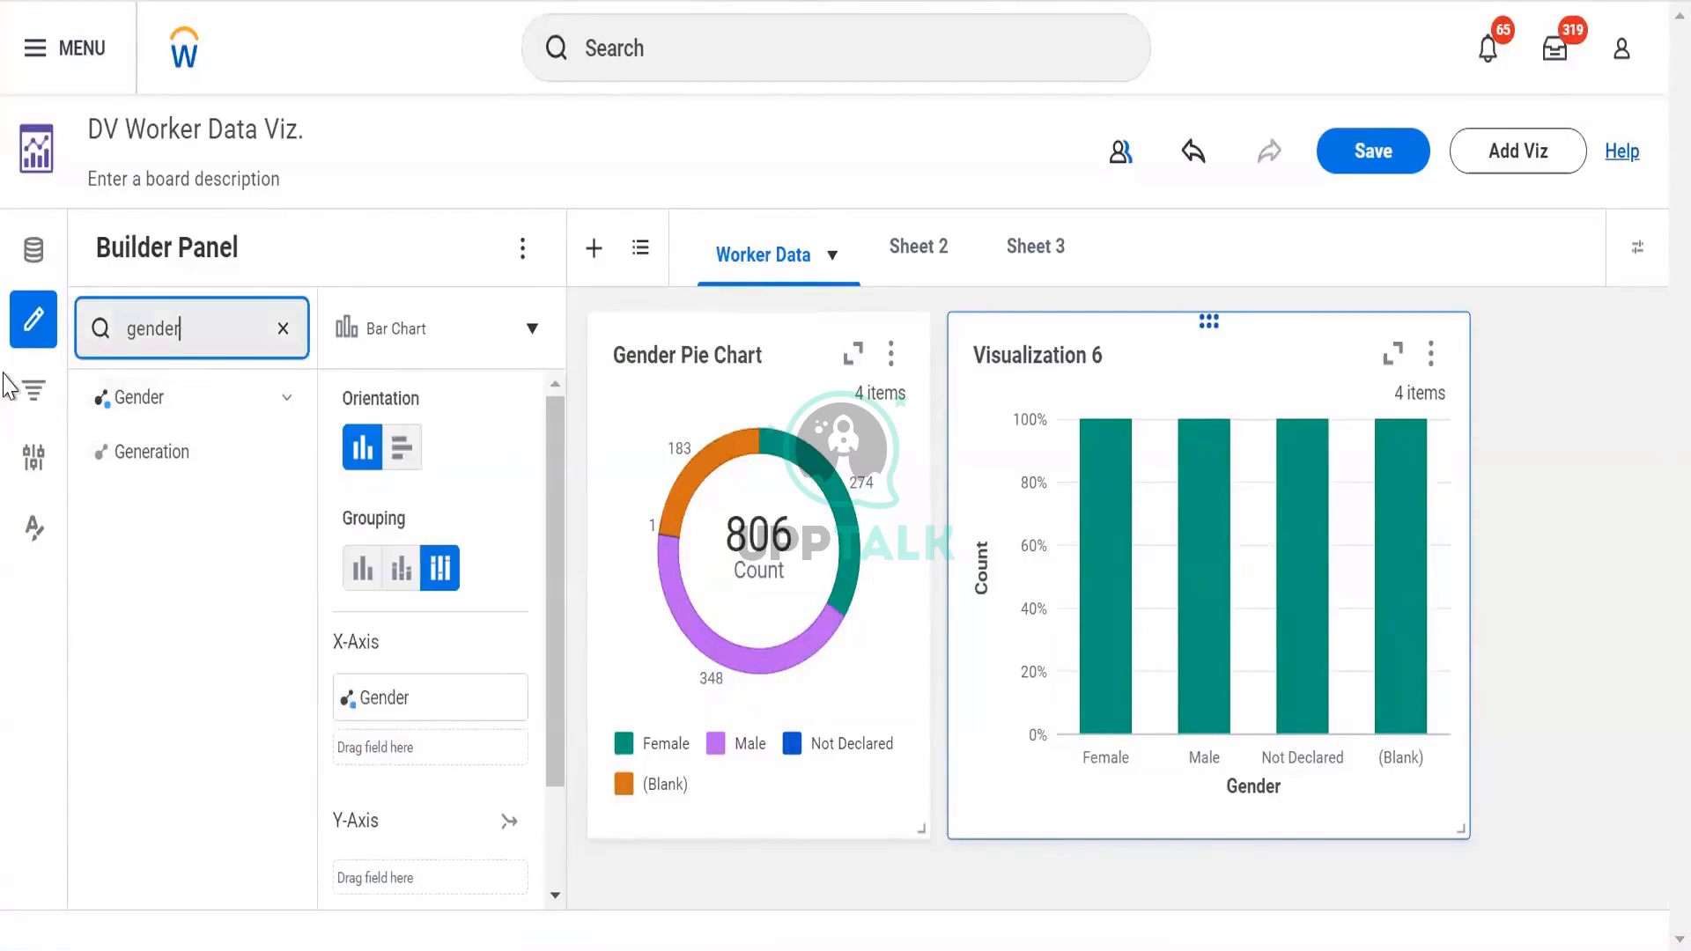
Search 'total base pay' and try the Total Base Pay field on the X-axis, then remove it
key(ctrl+a)
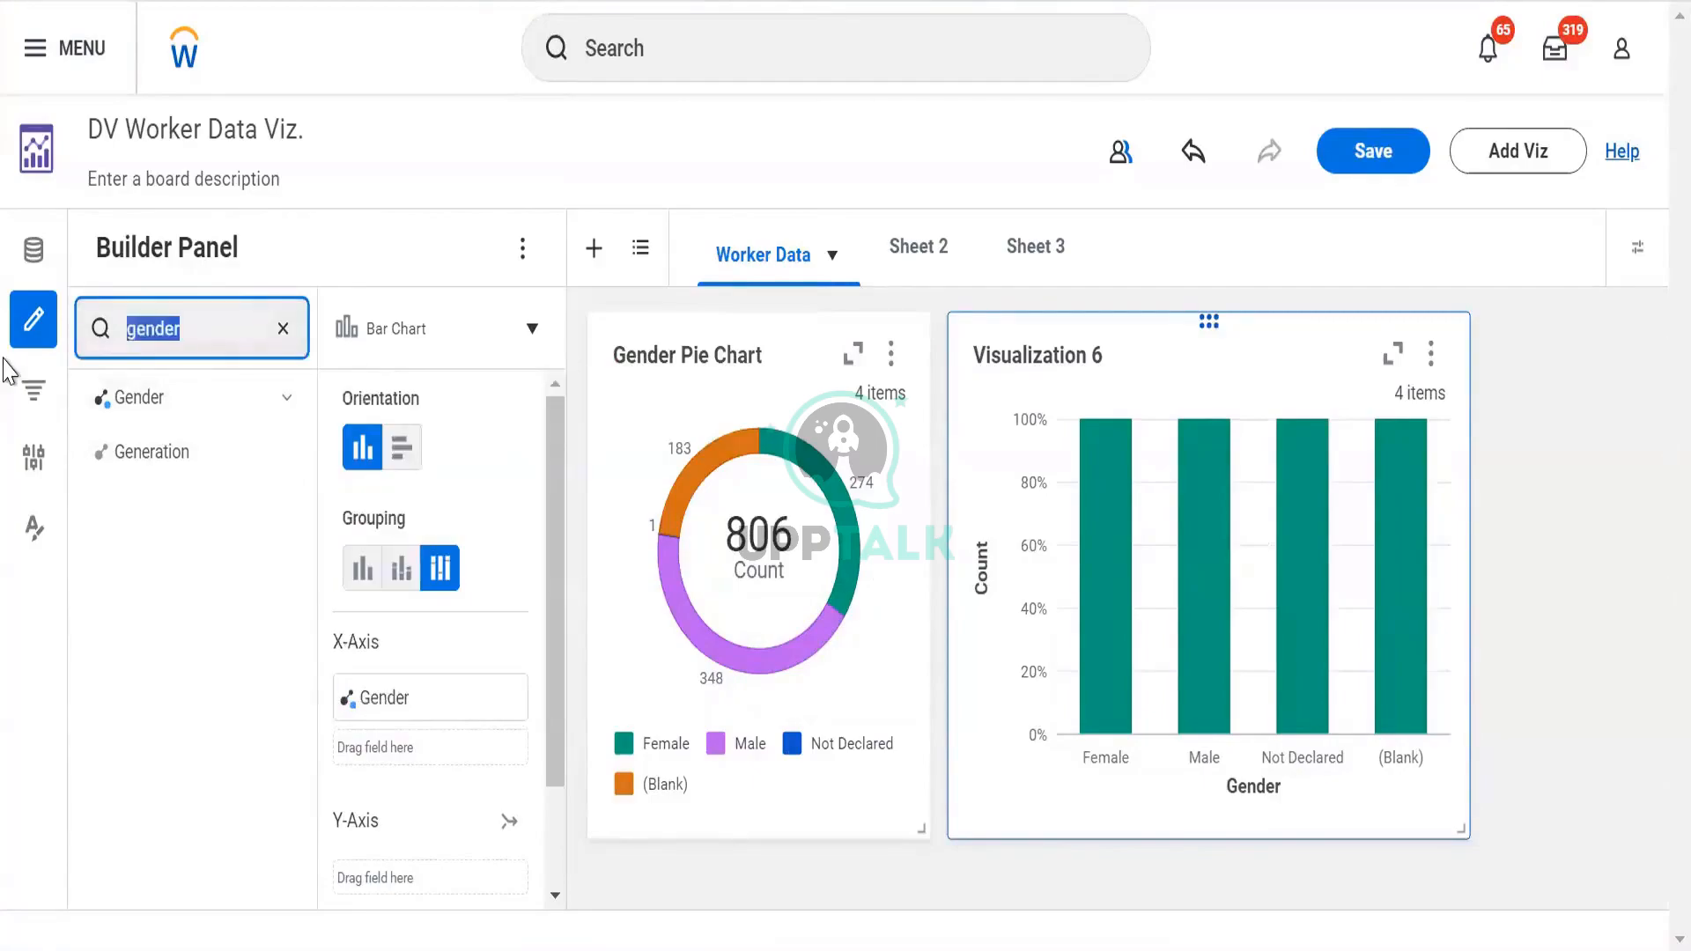
click(283, 330)
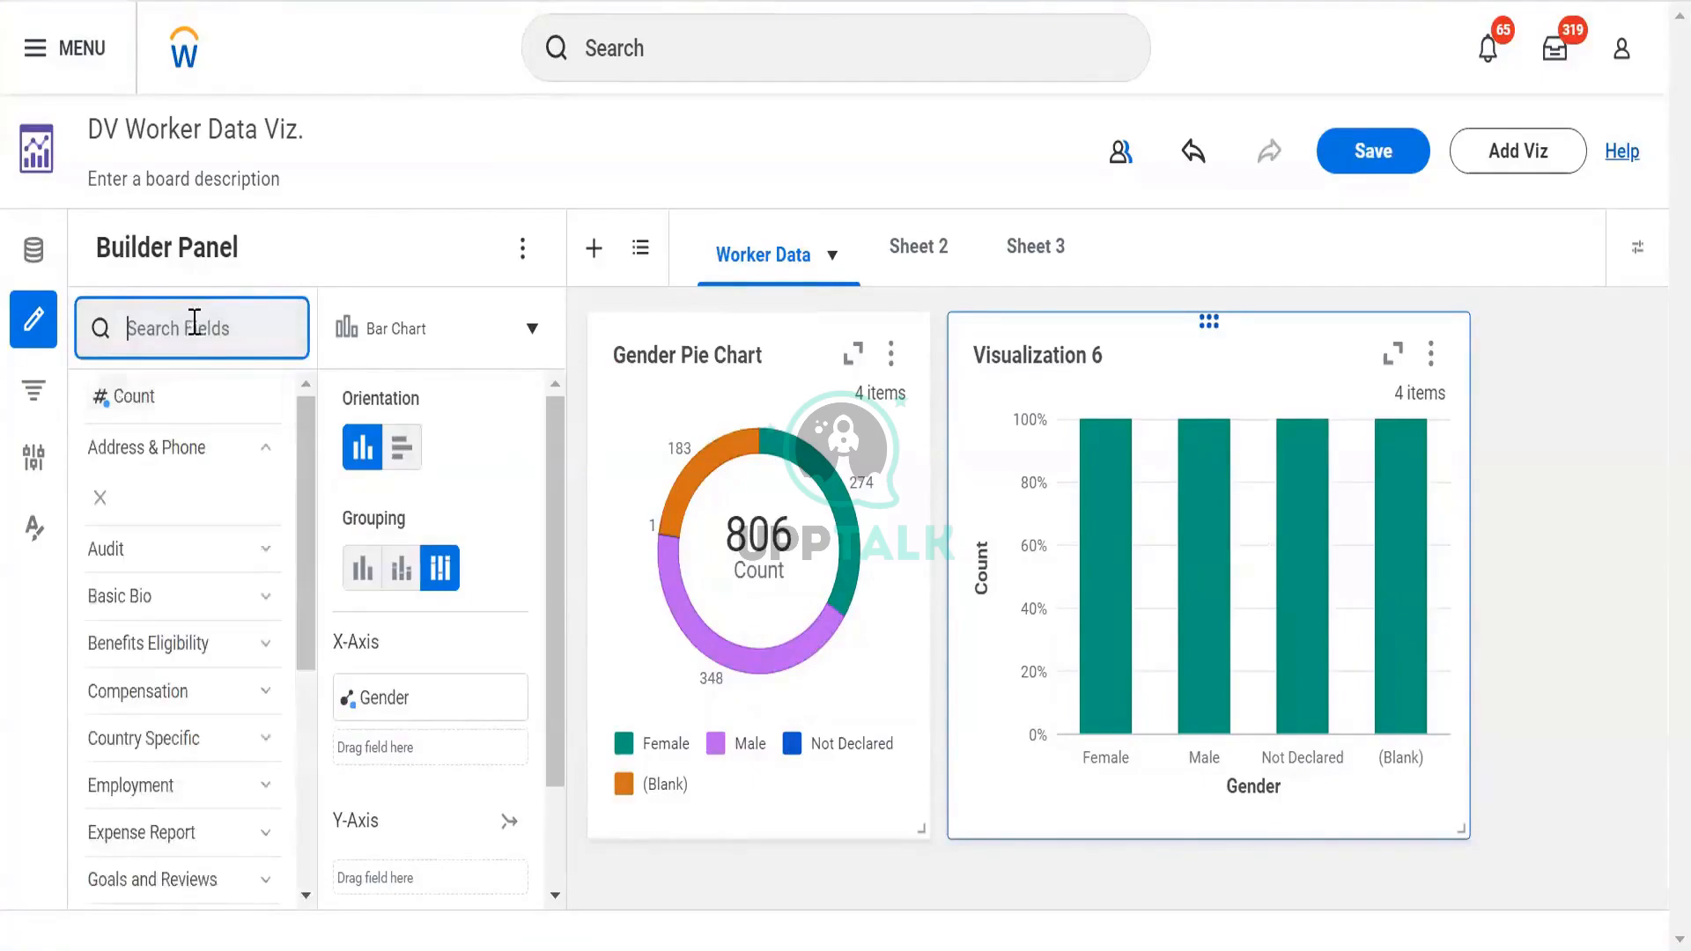
text(super)
key(BackSpace)
key(BackSpace)
key(BackSpace)
key(BackSpace)
key(BackSpace)
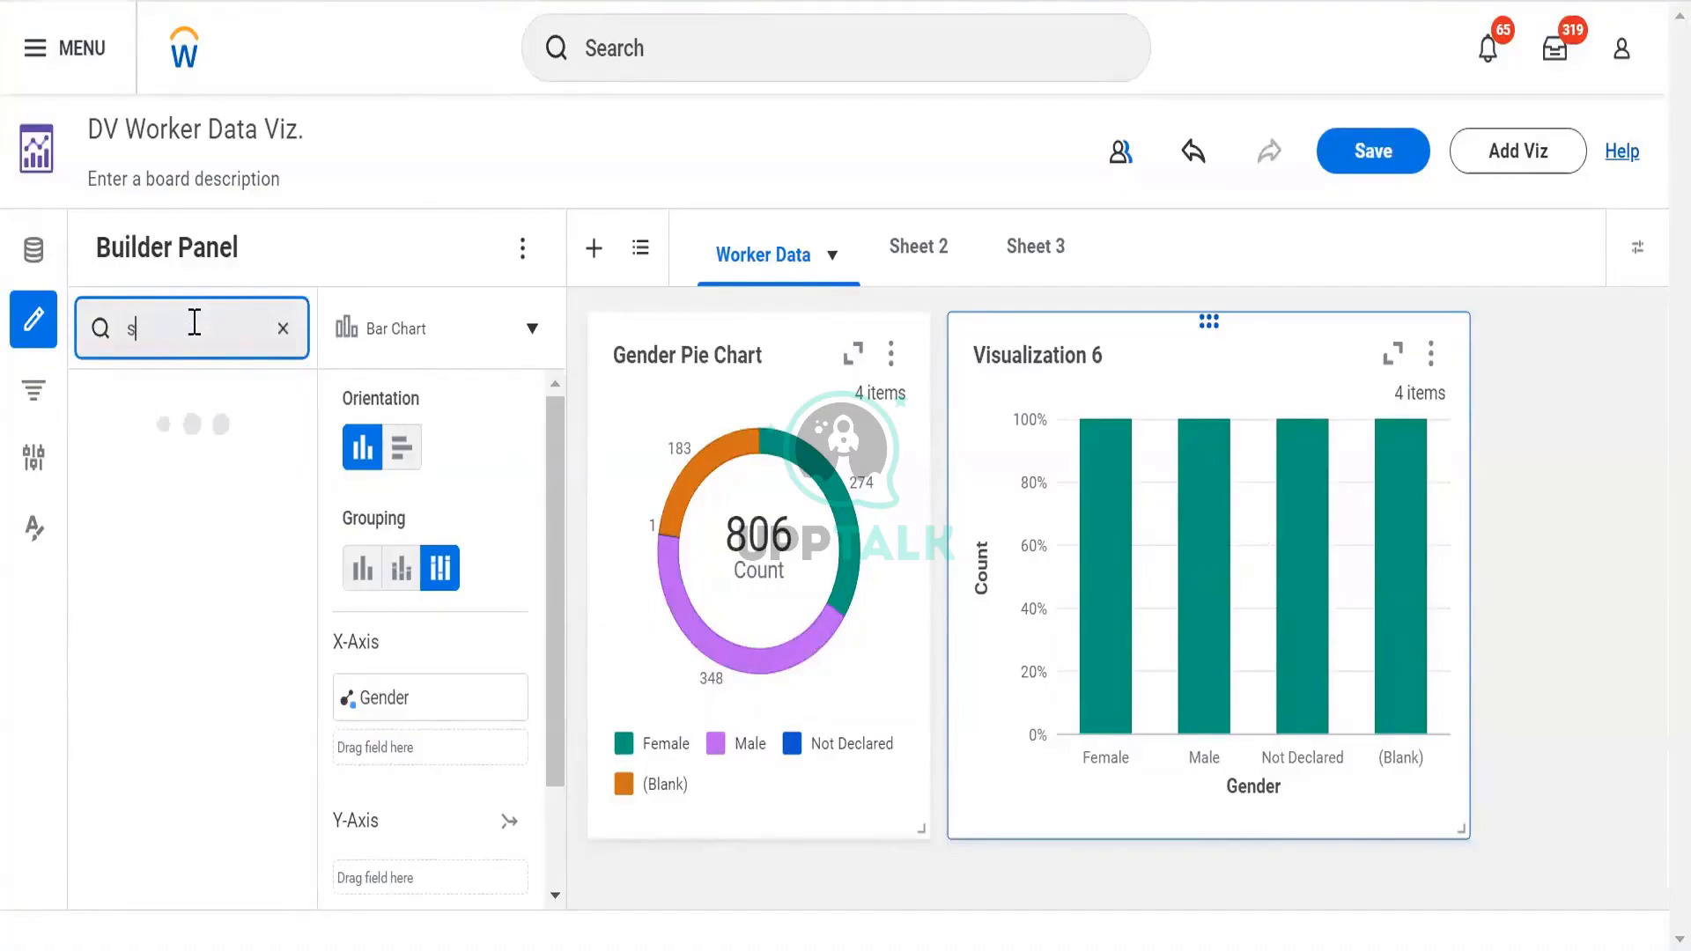
text(total)
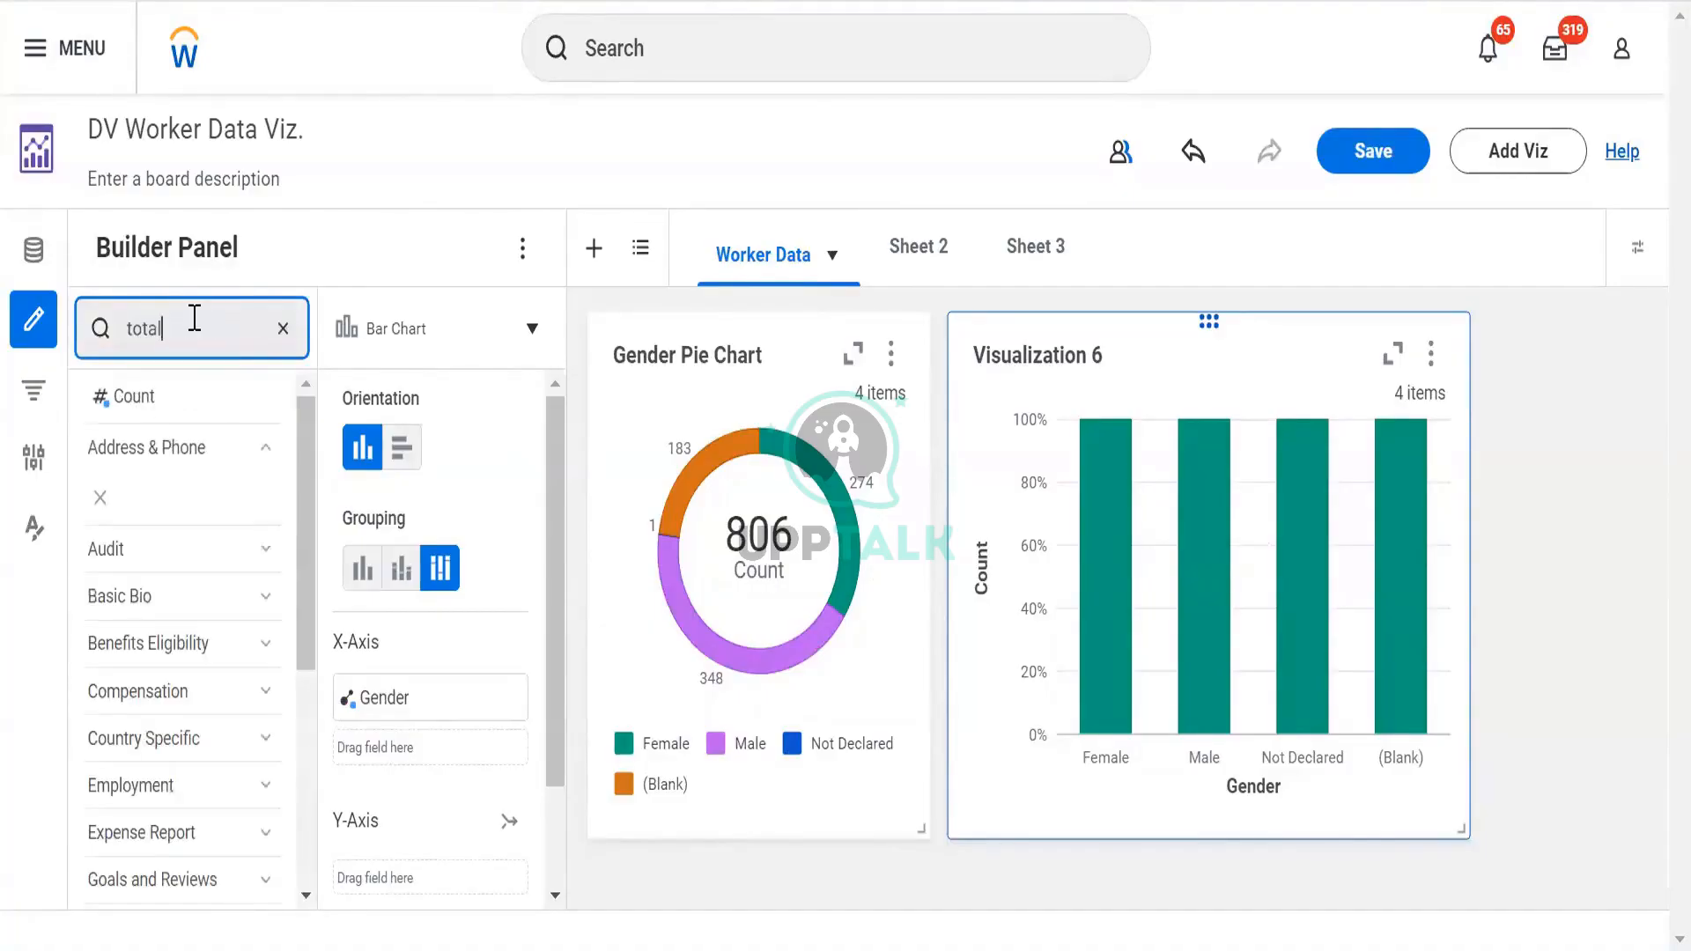
text( base pau)
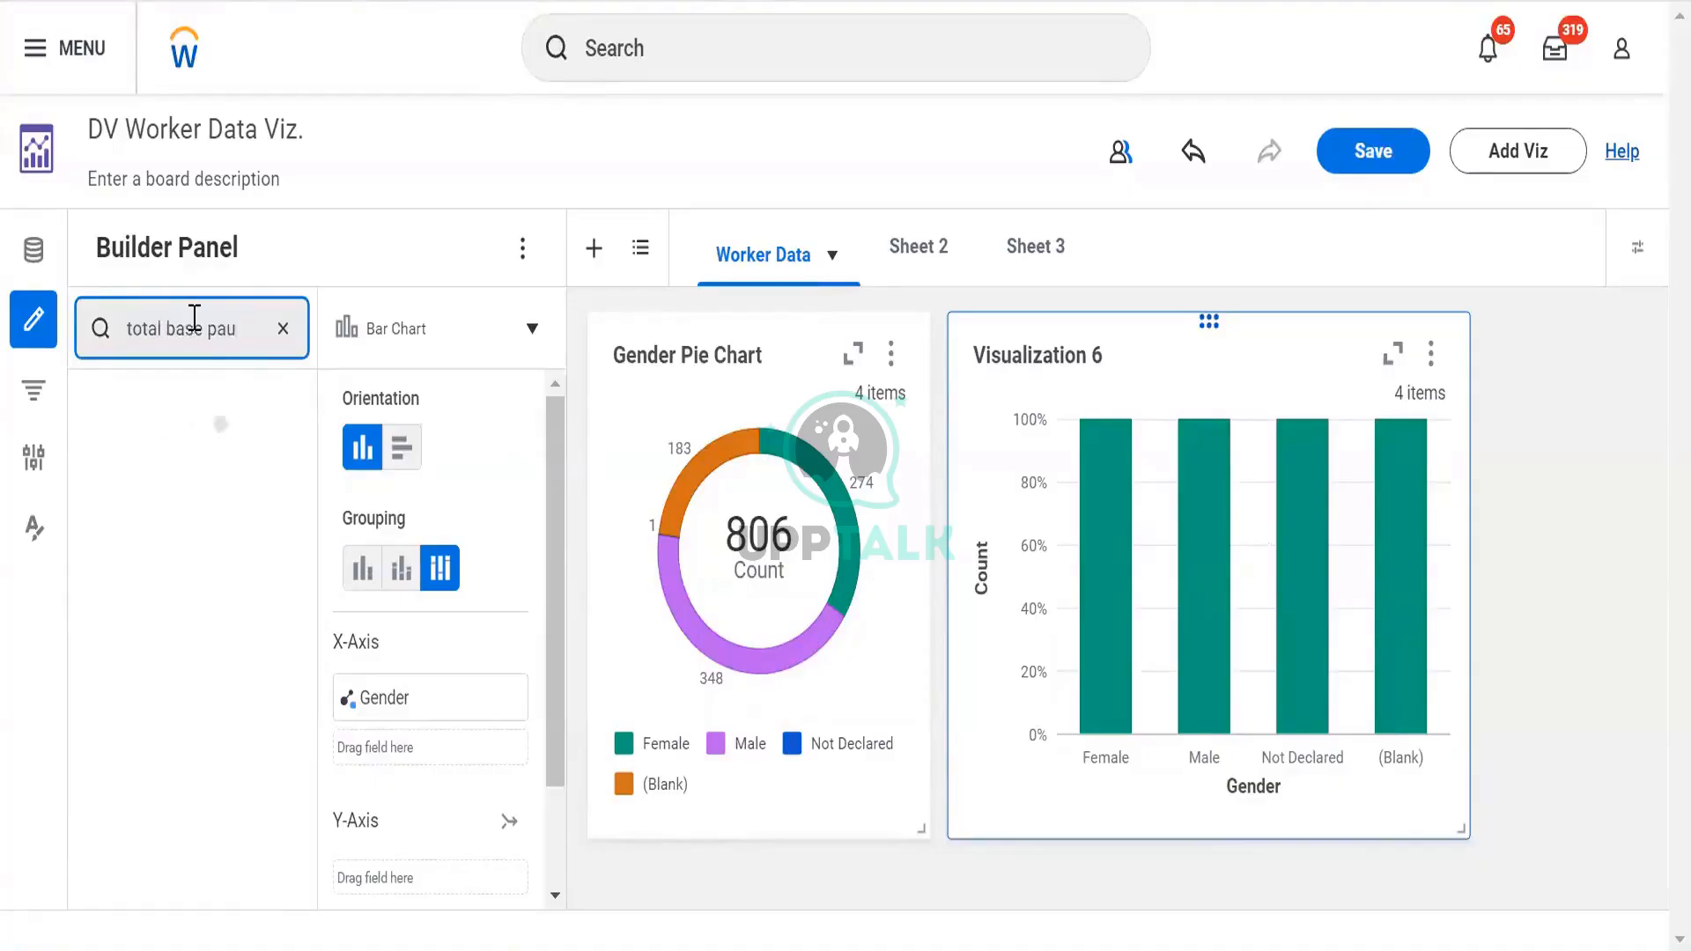
key(BackSpace)
text(y)
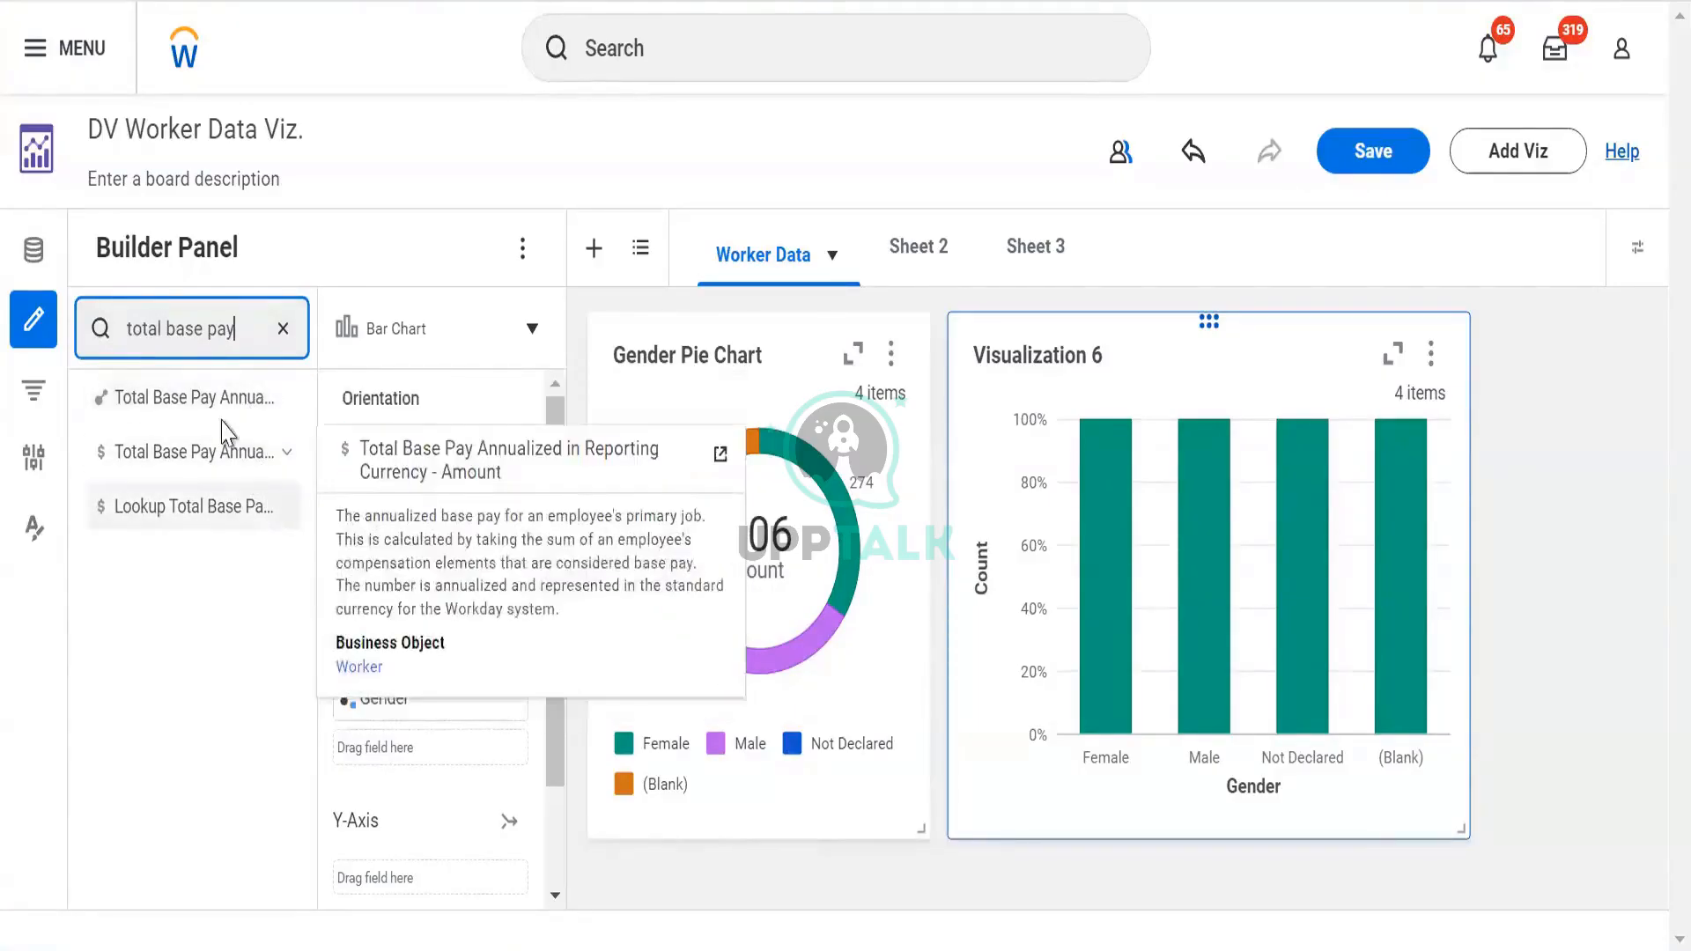
drag(139, 392, 434, 755)
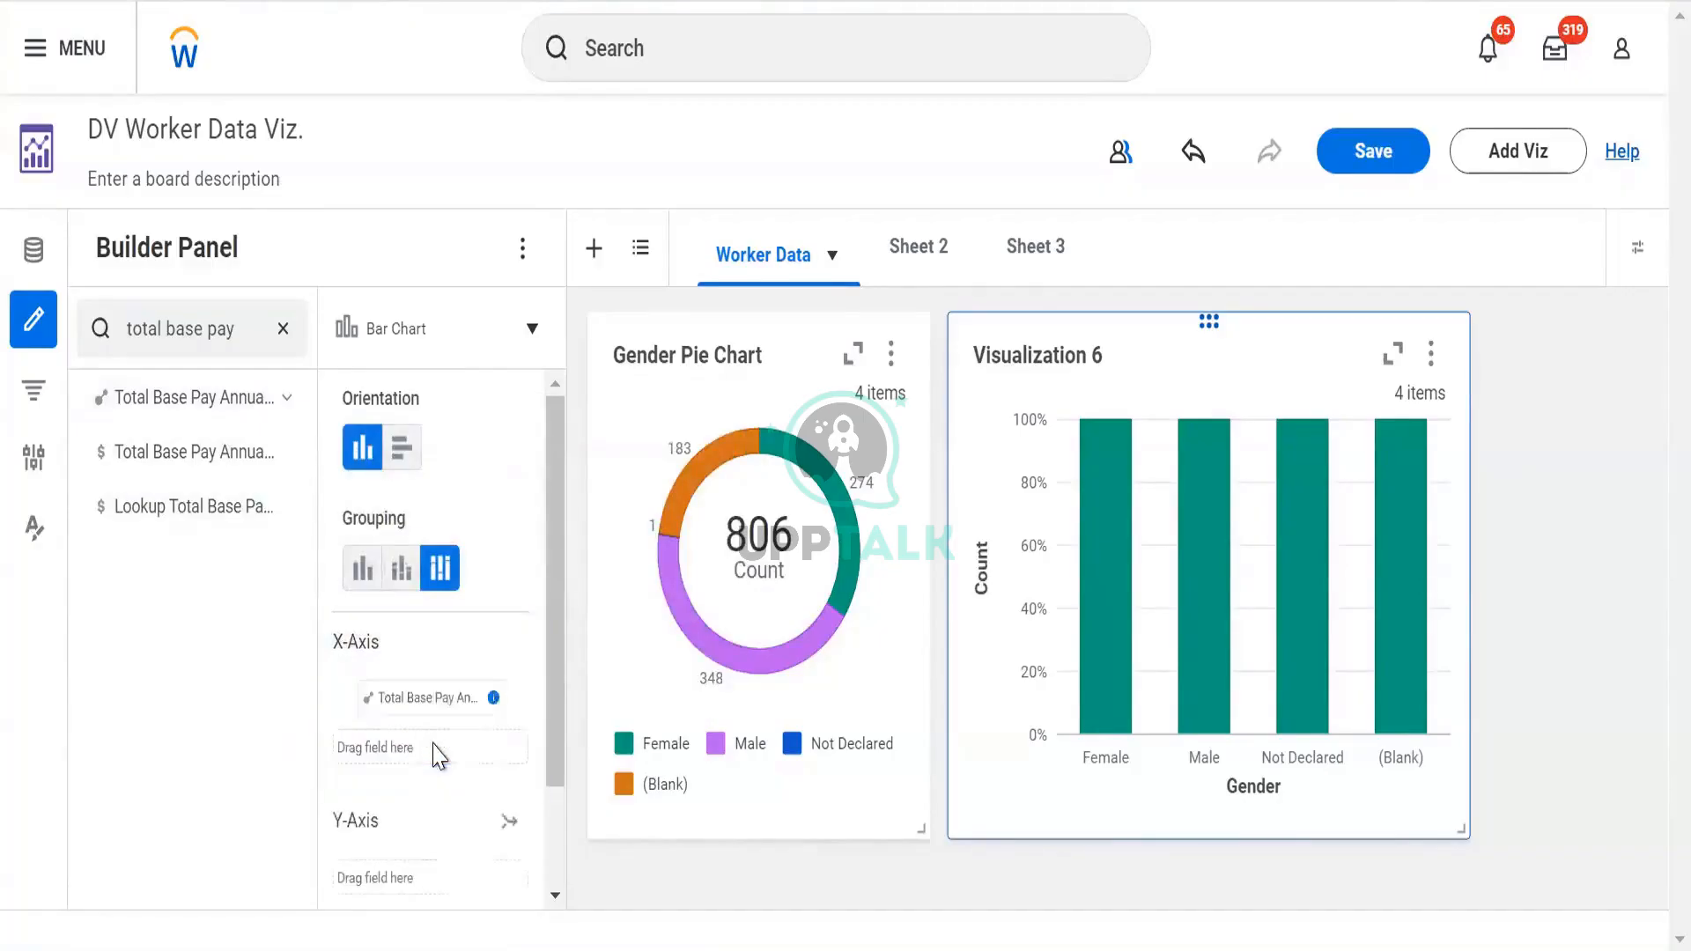
click(348, 703)
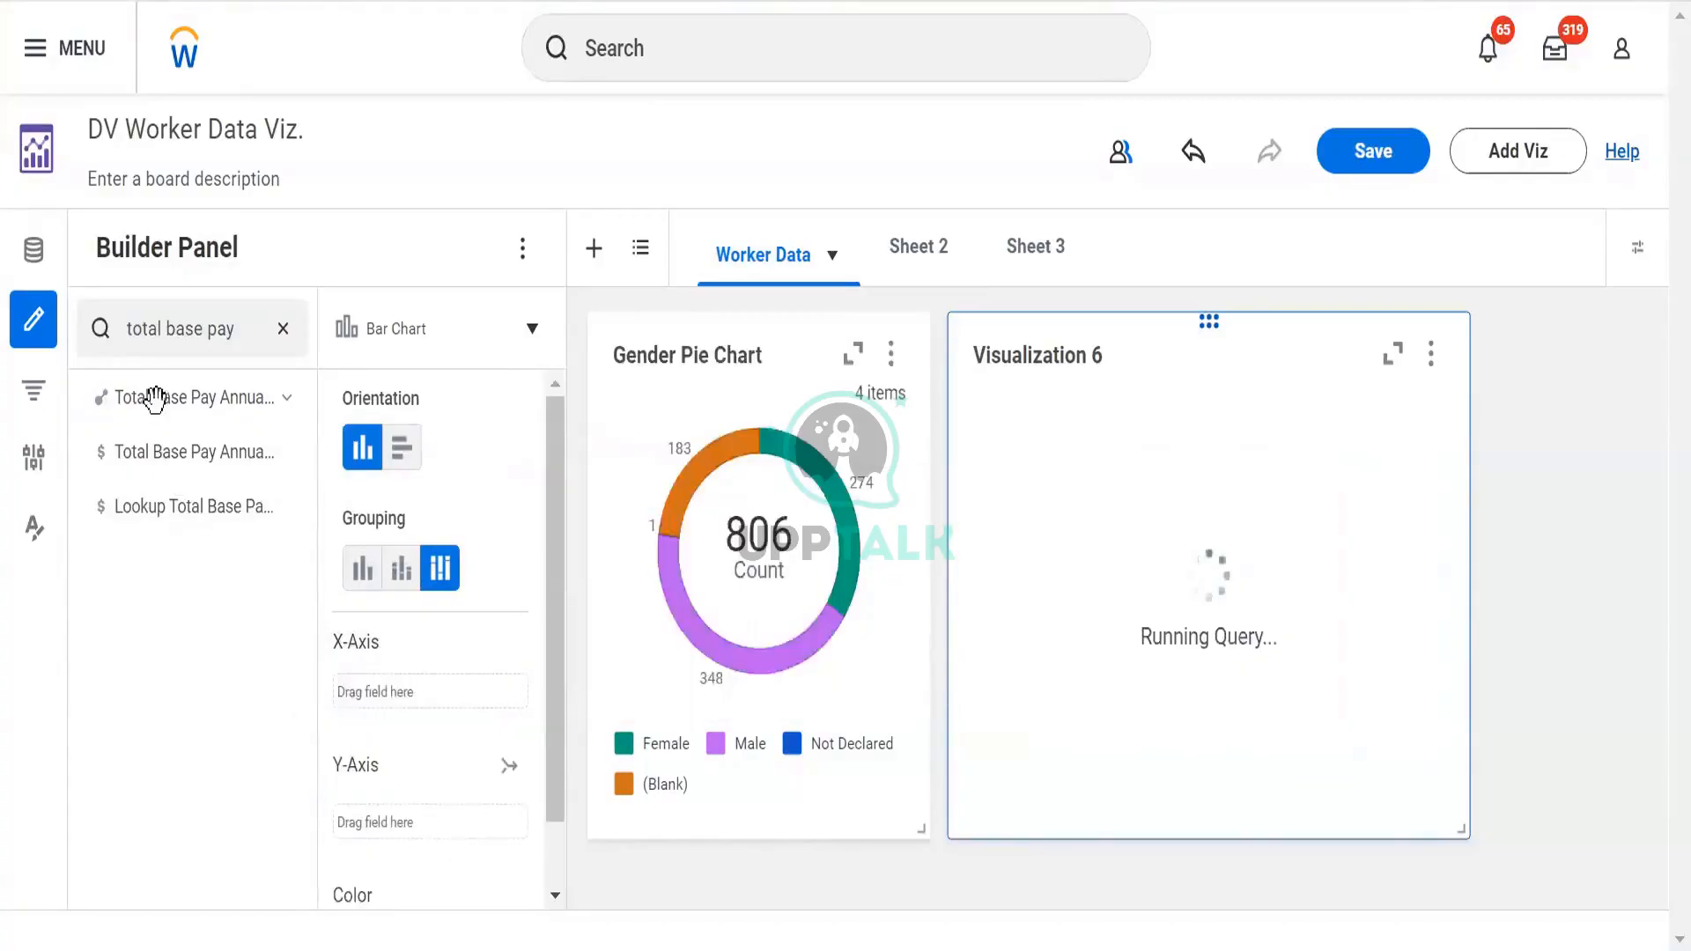
drag(193, 396, 441, 729)
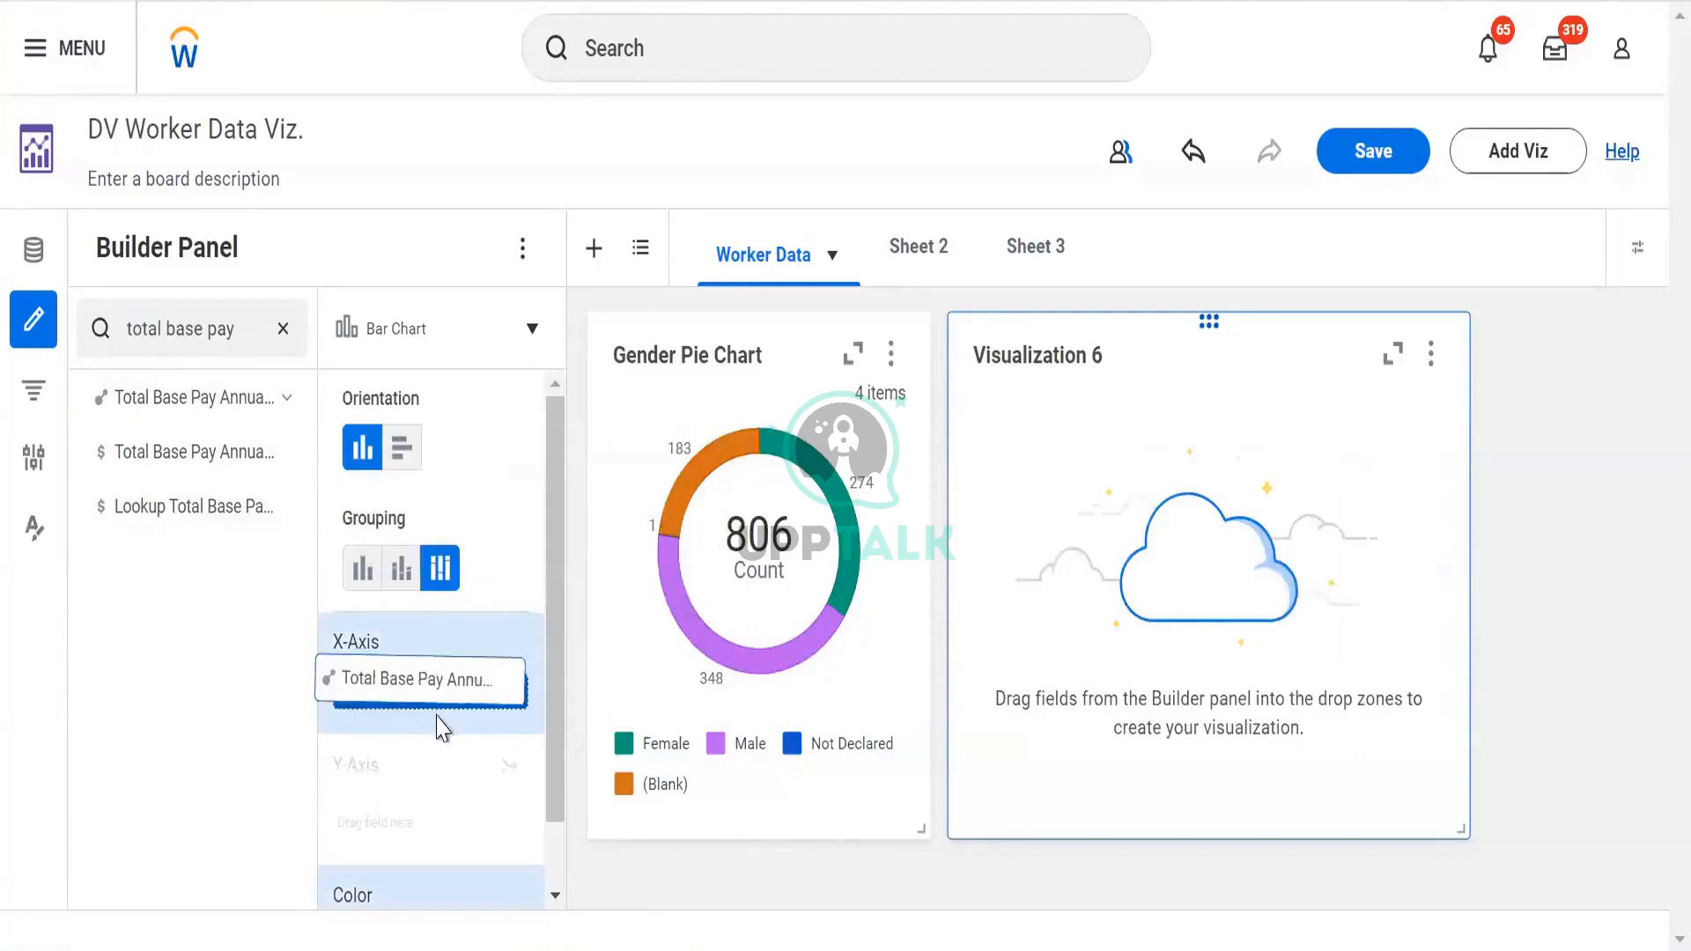
drag(209, 402, 440, 704)
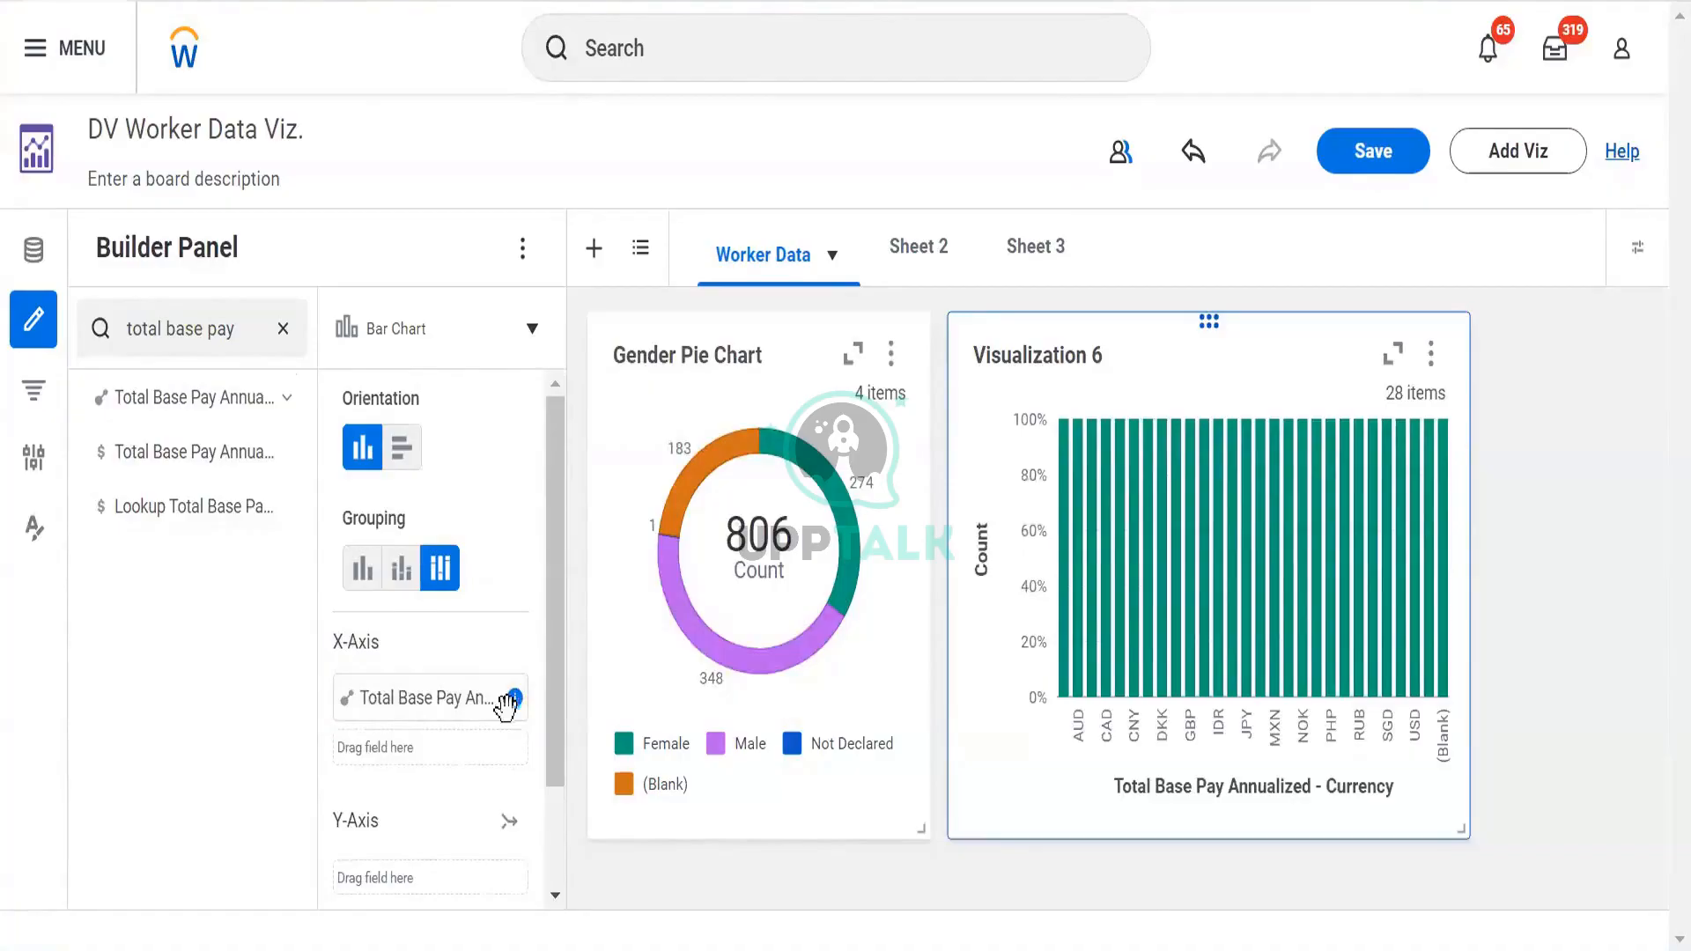
click(349, 699)
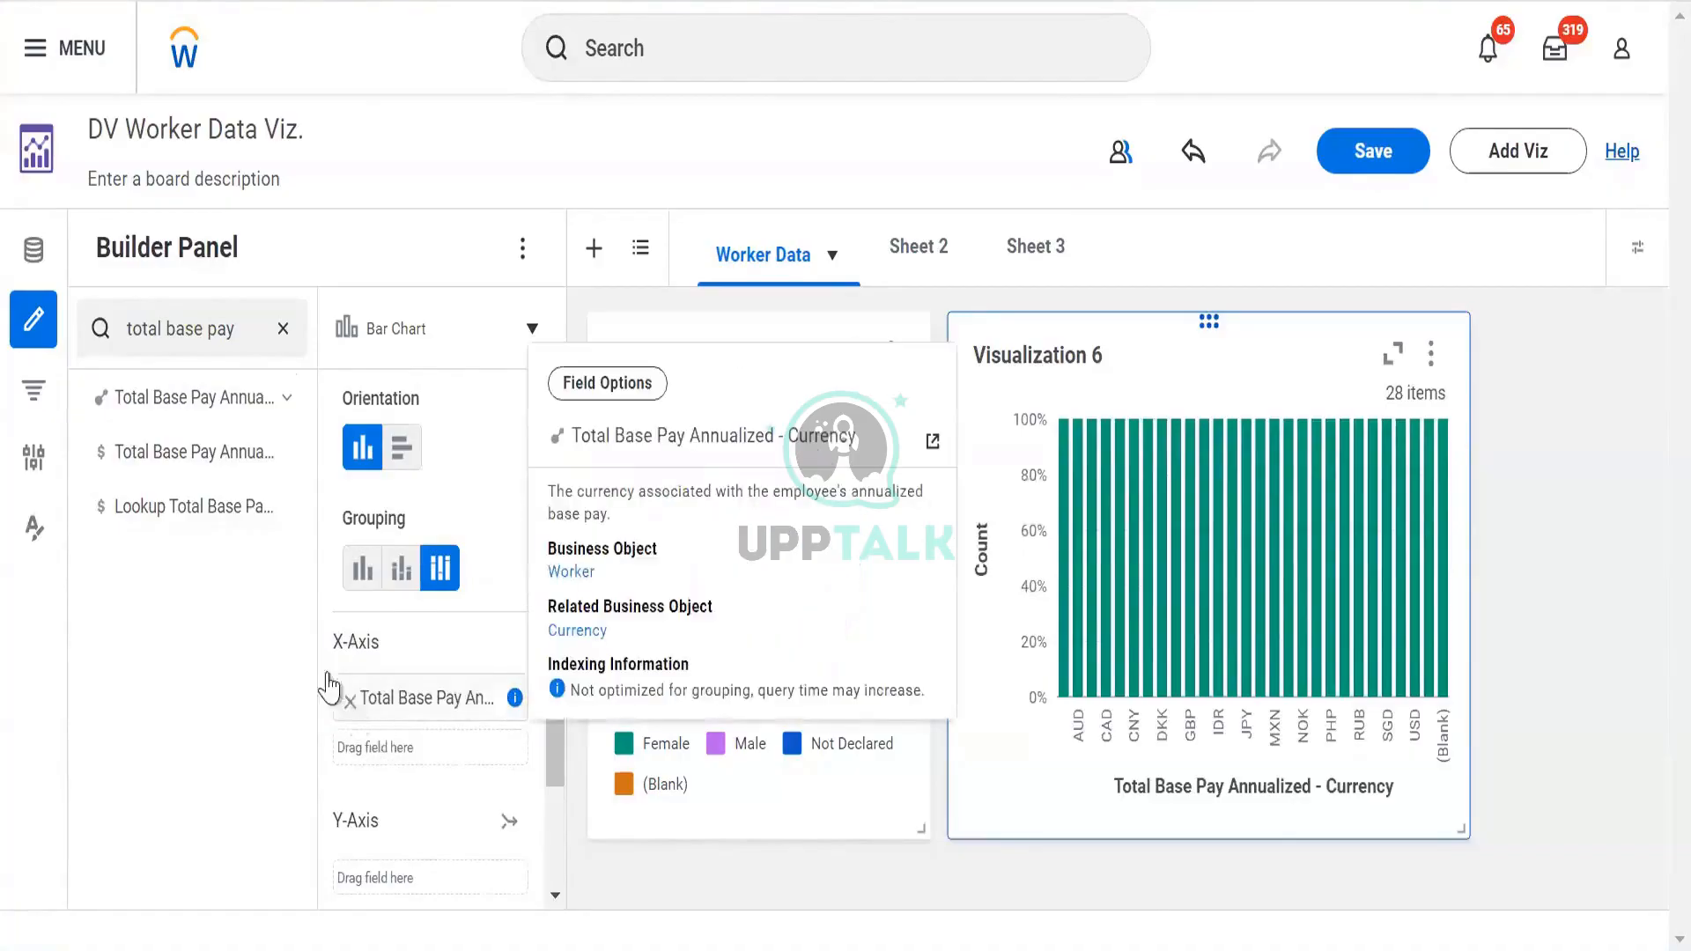
Search 'base pay amou' and put the SUM of Total Base Pay Annualized on the Y-axis
click(232, 331)
key(ctrl+a)
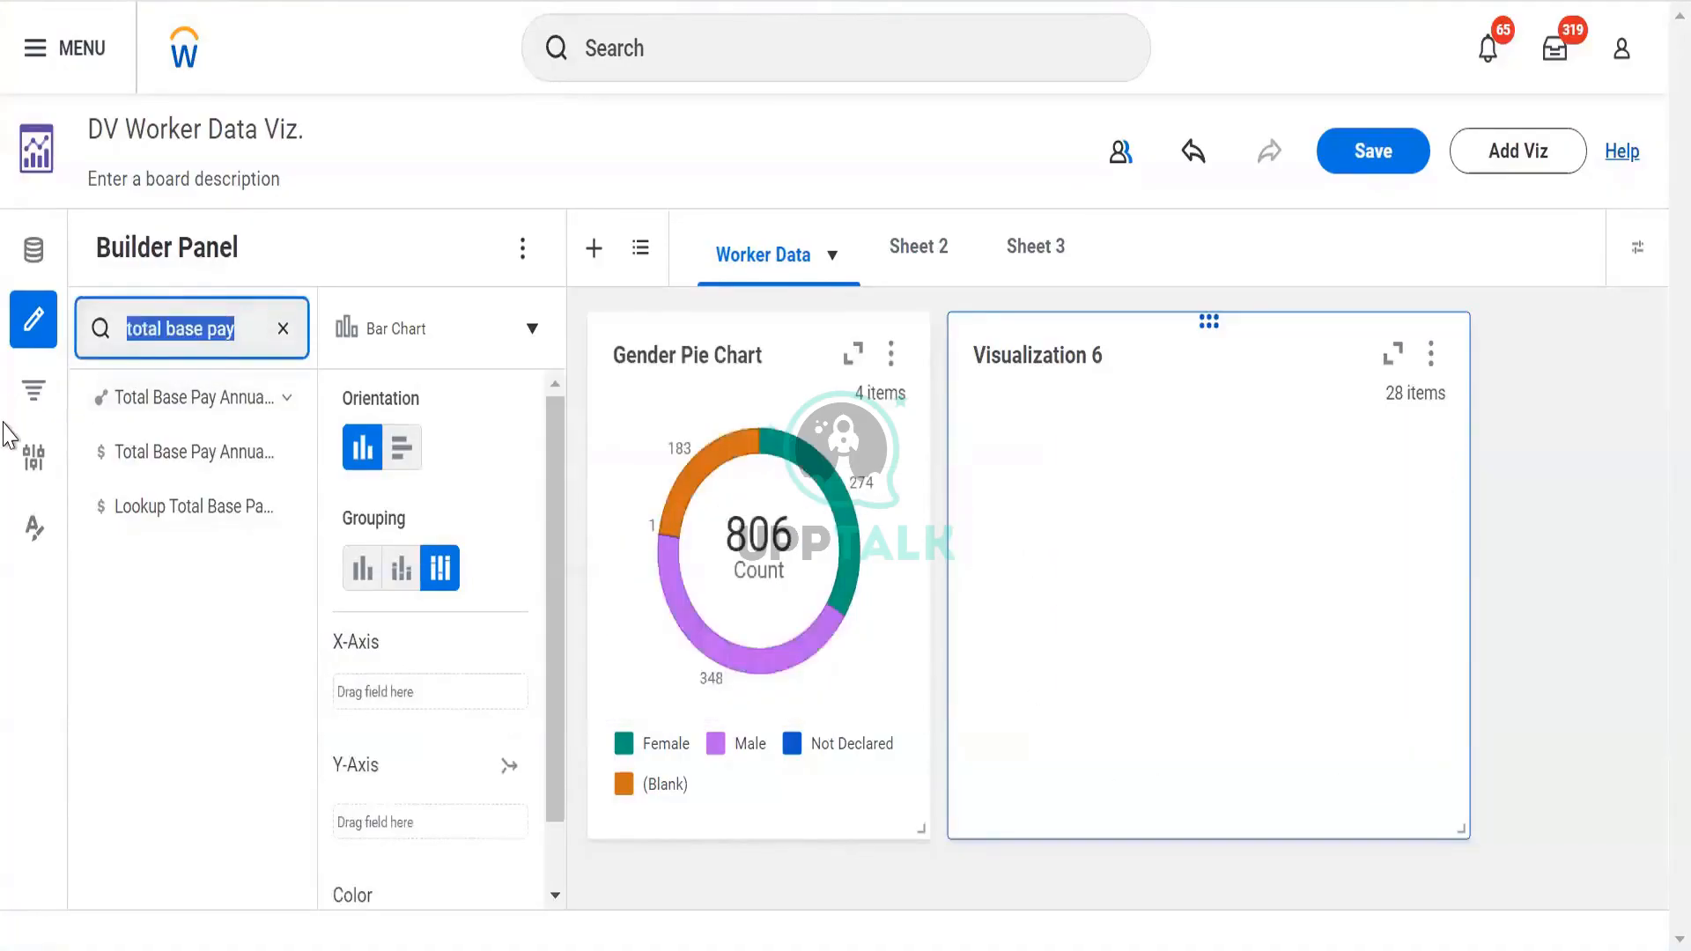
text(to)
key(BackSpace)
key(BackSpace)
text(t)
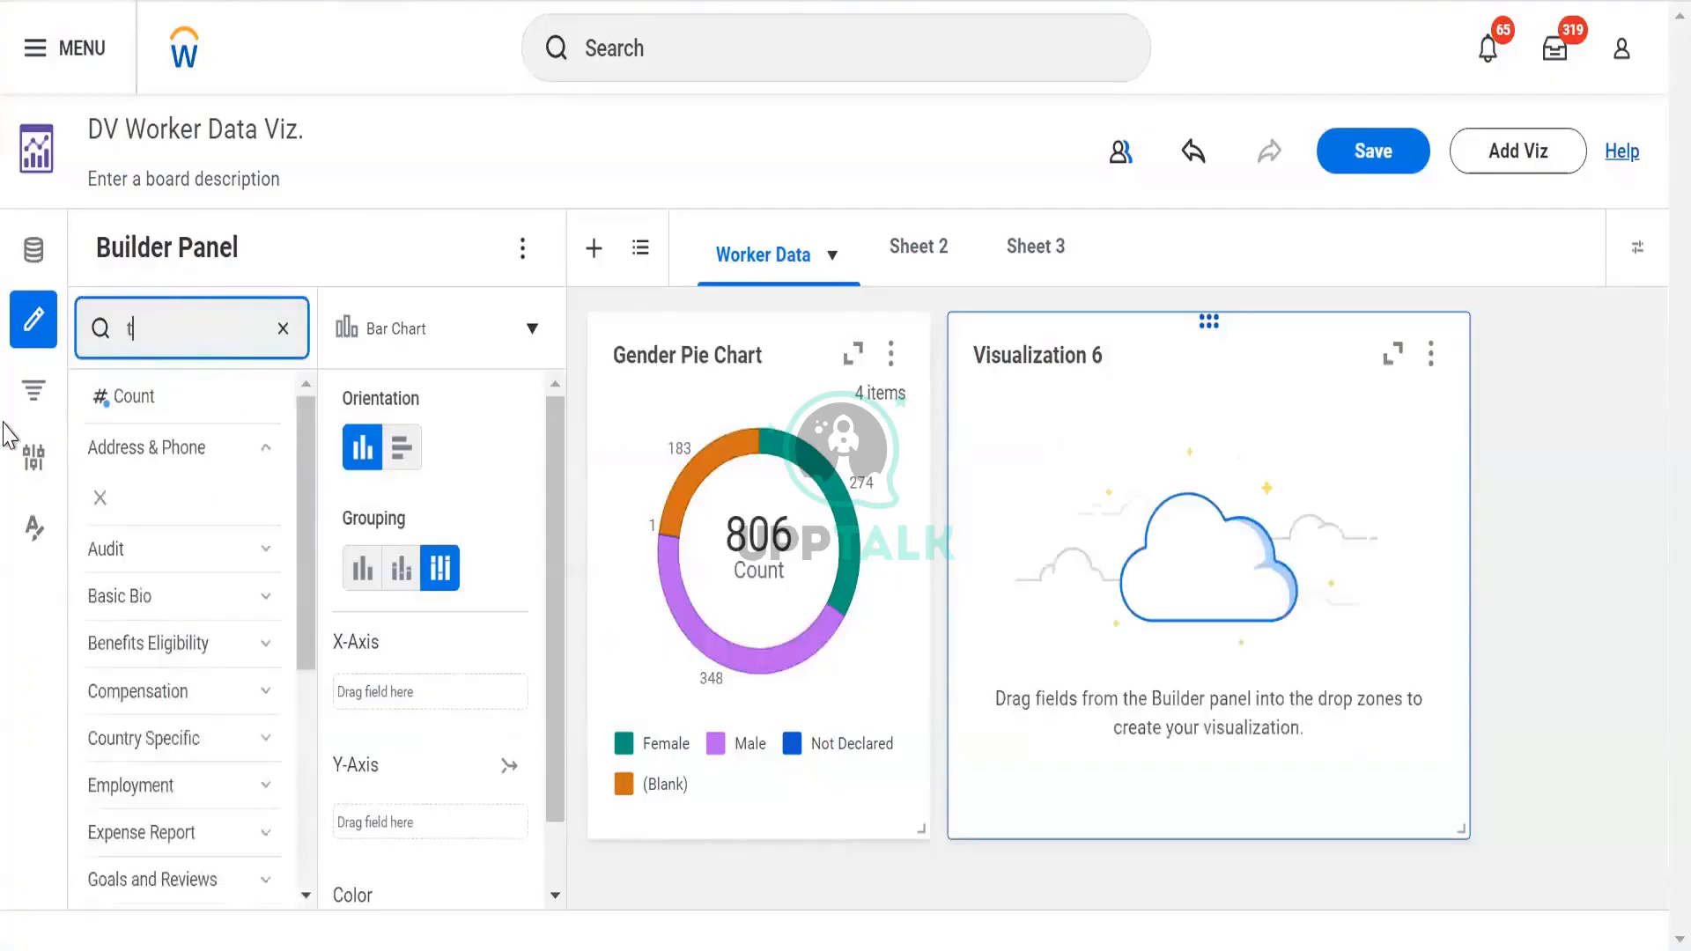
key(BackSpace)
text(base pay amou)
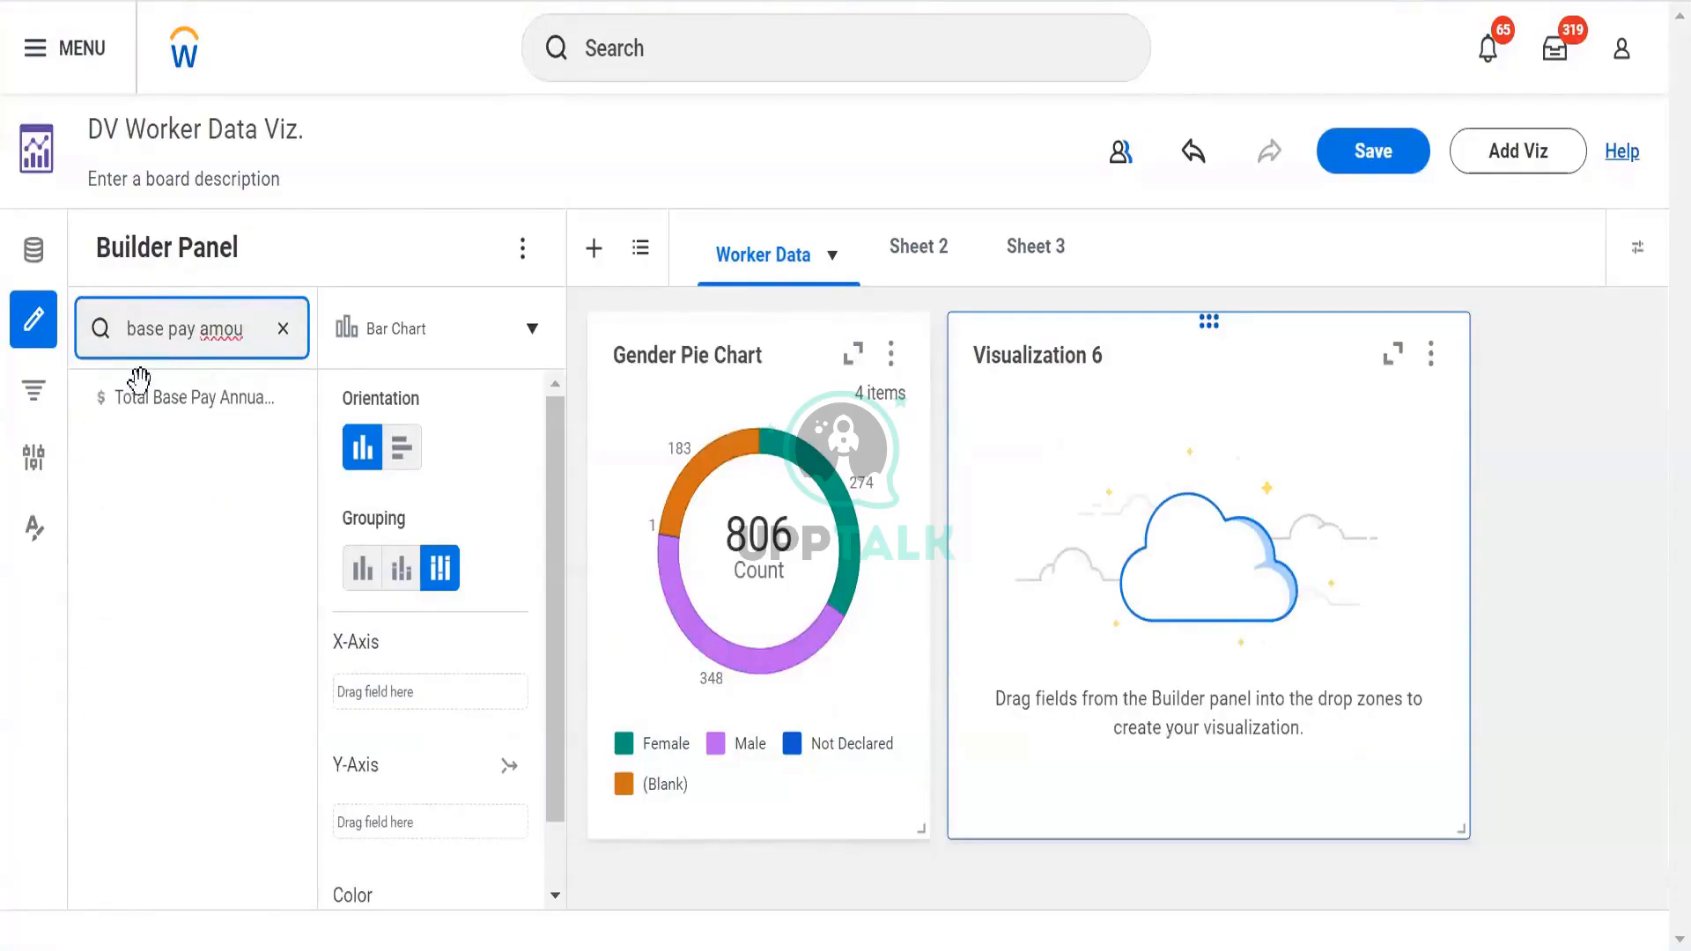
drag(197, 381, 254, 583)
scroll(370, 441, down, 1)
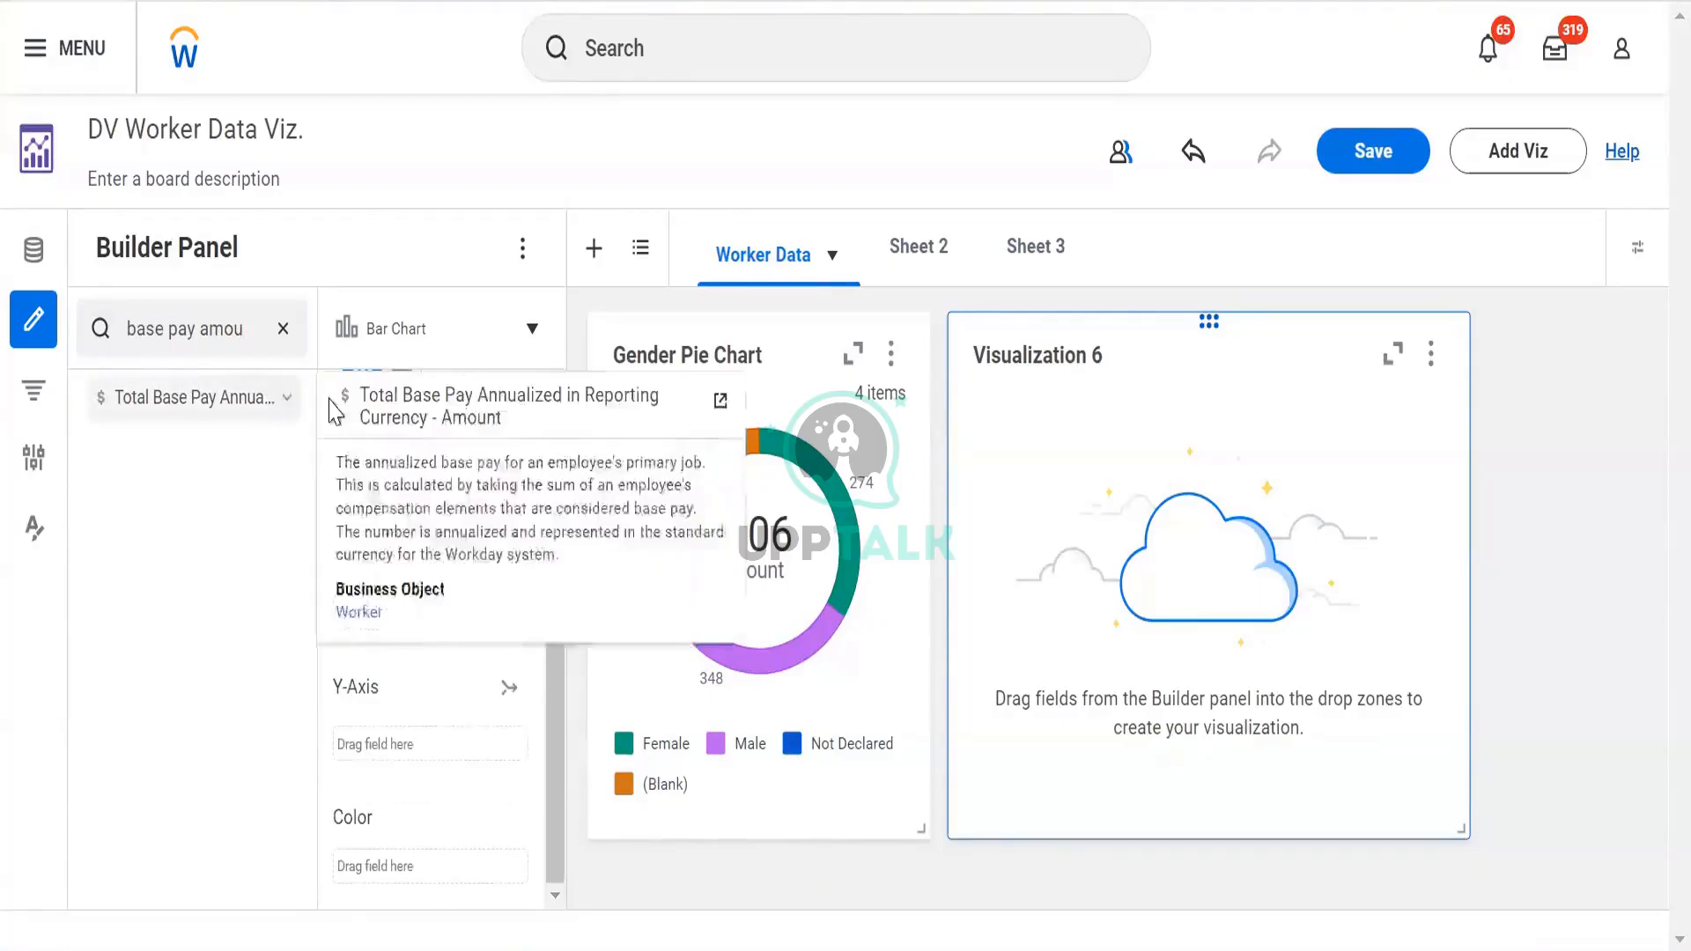
click(284, 403)
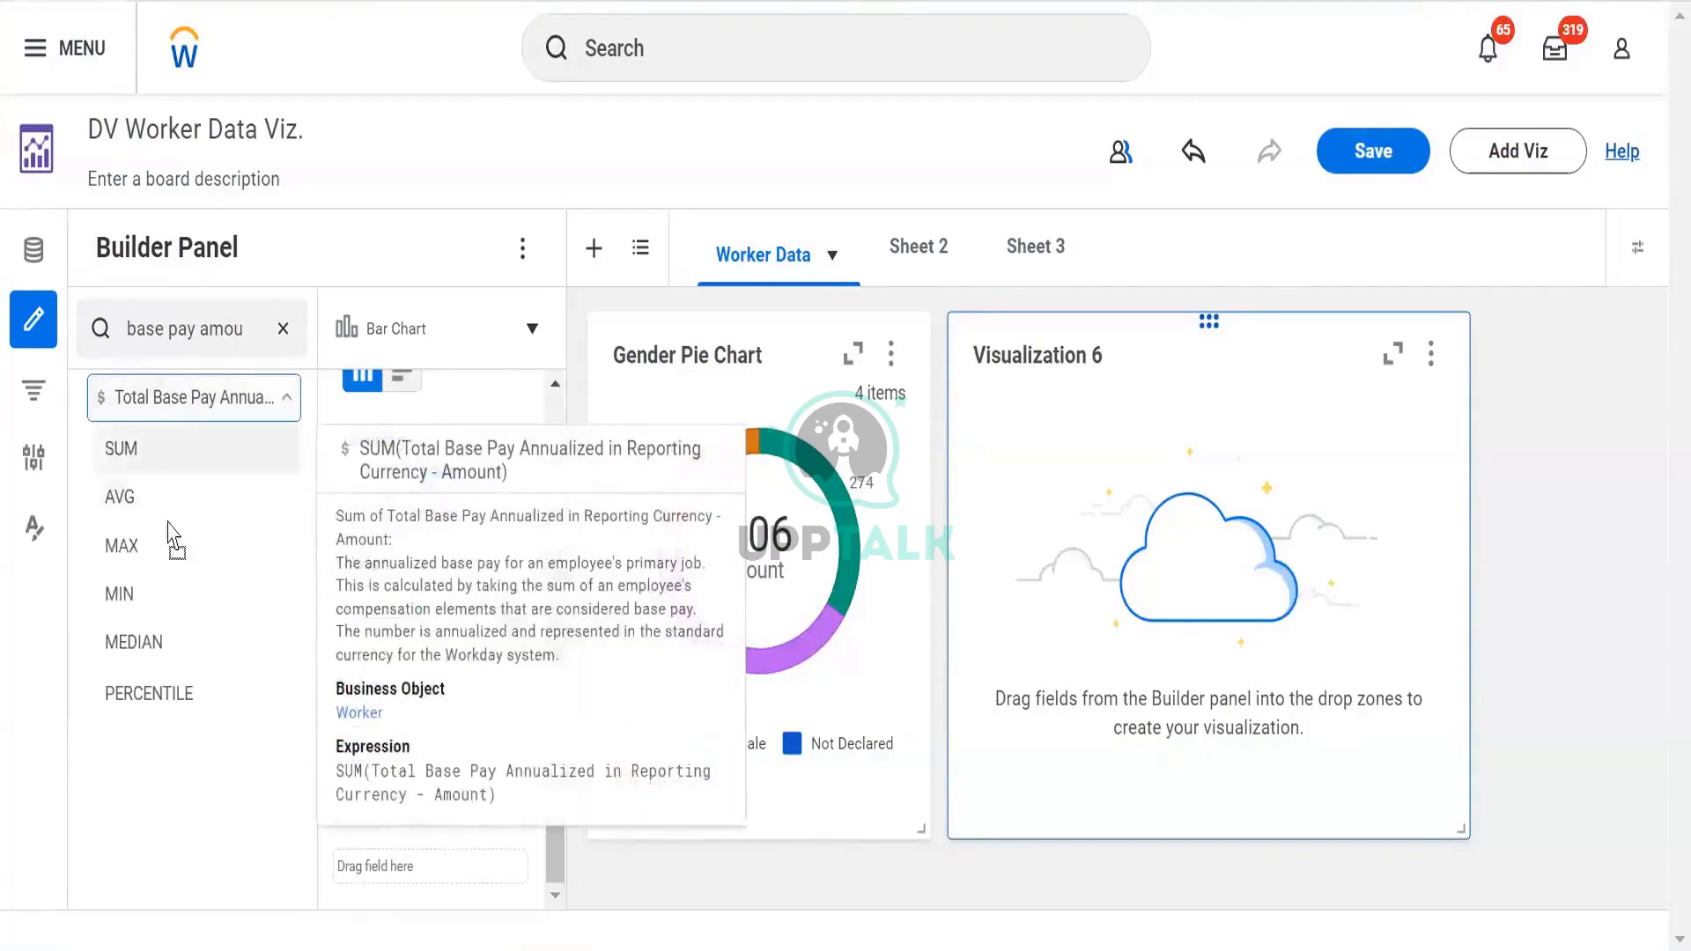
drag(168, 523, 396, 750)
drag(351, 568, 376, 627)
mouse_move(378, 718)
mouse_down()
mouse_move(390, 757)
mouse_move(382, 740)
mouse_up()
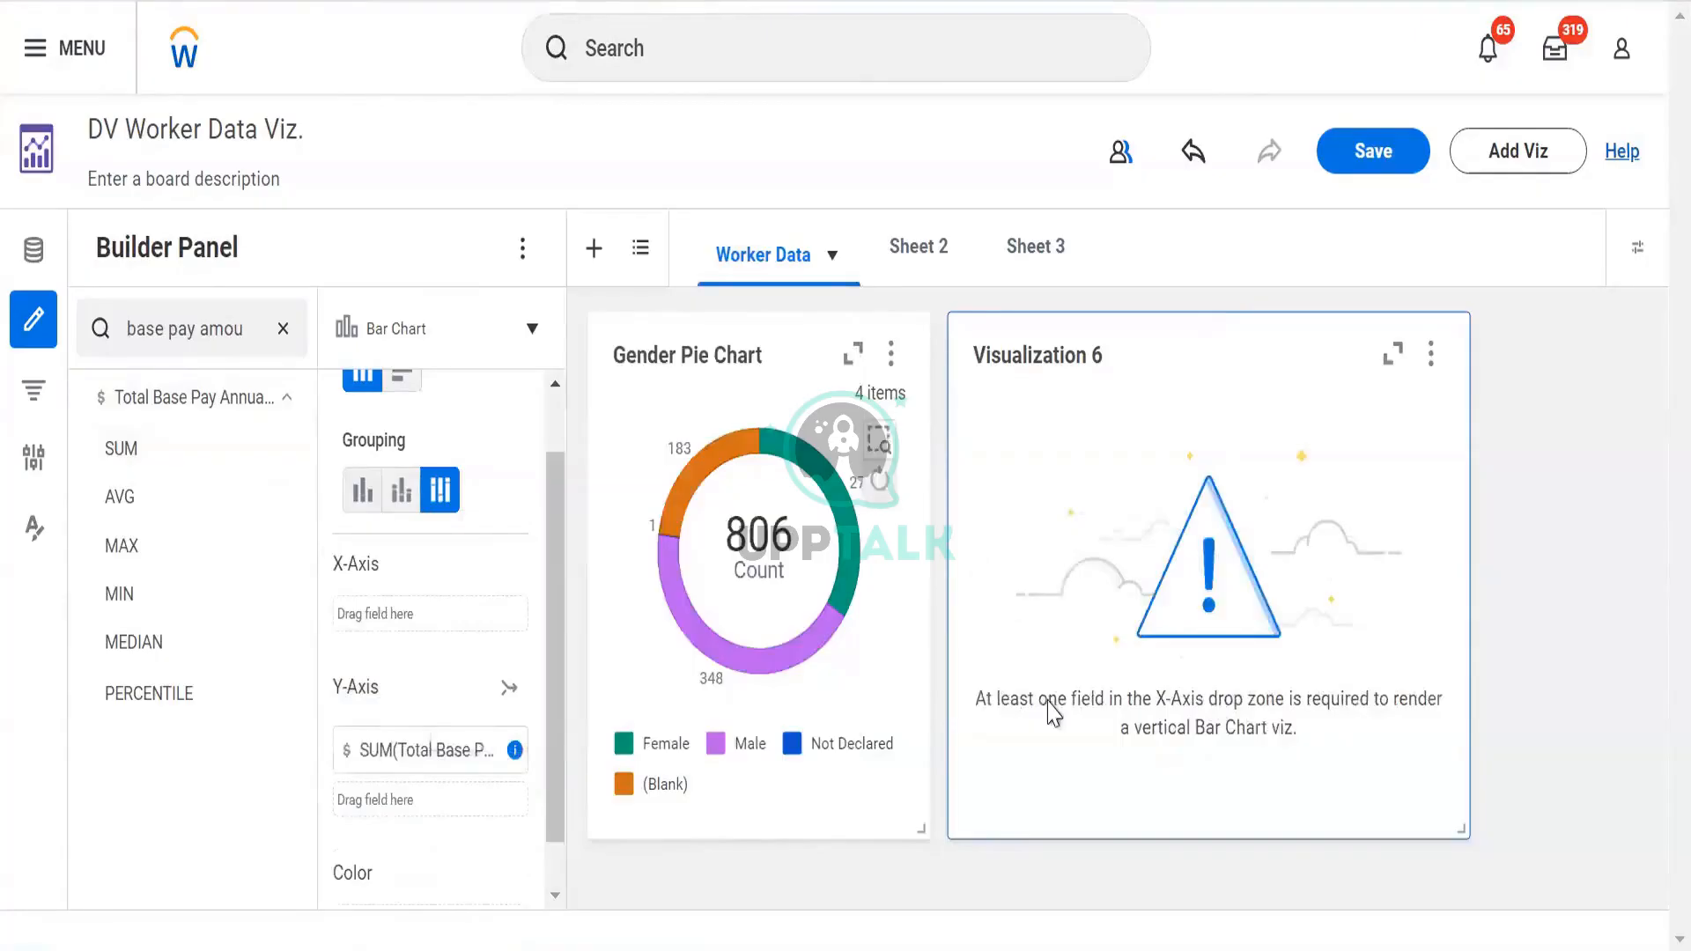
click(185, 333)
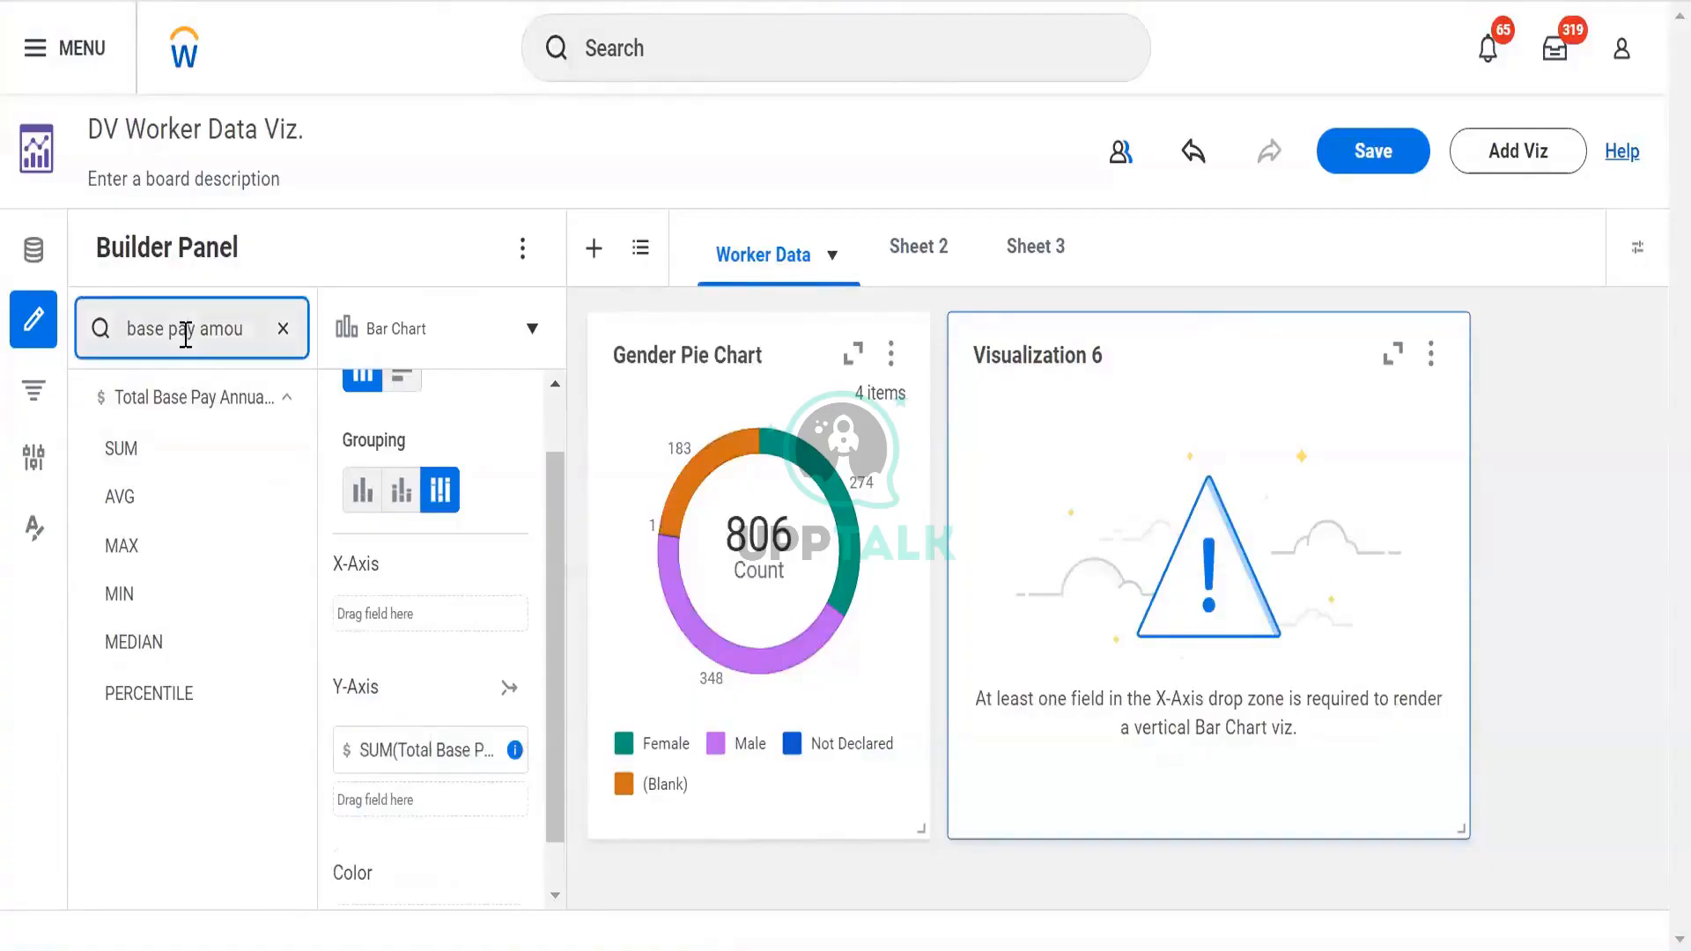
Search 'gende' and put Gender on Visualization 6's X-axis
key(ctrl+a)
text(gende)
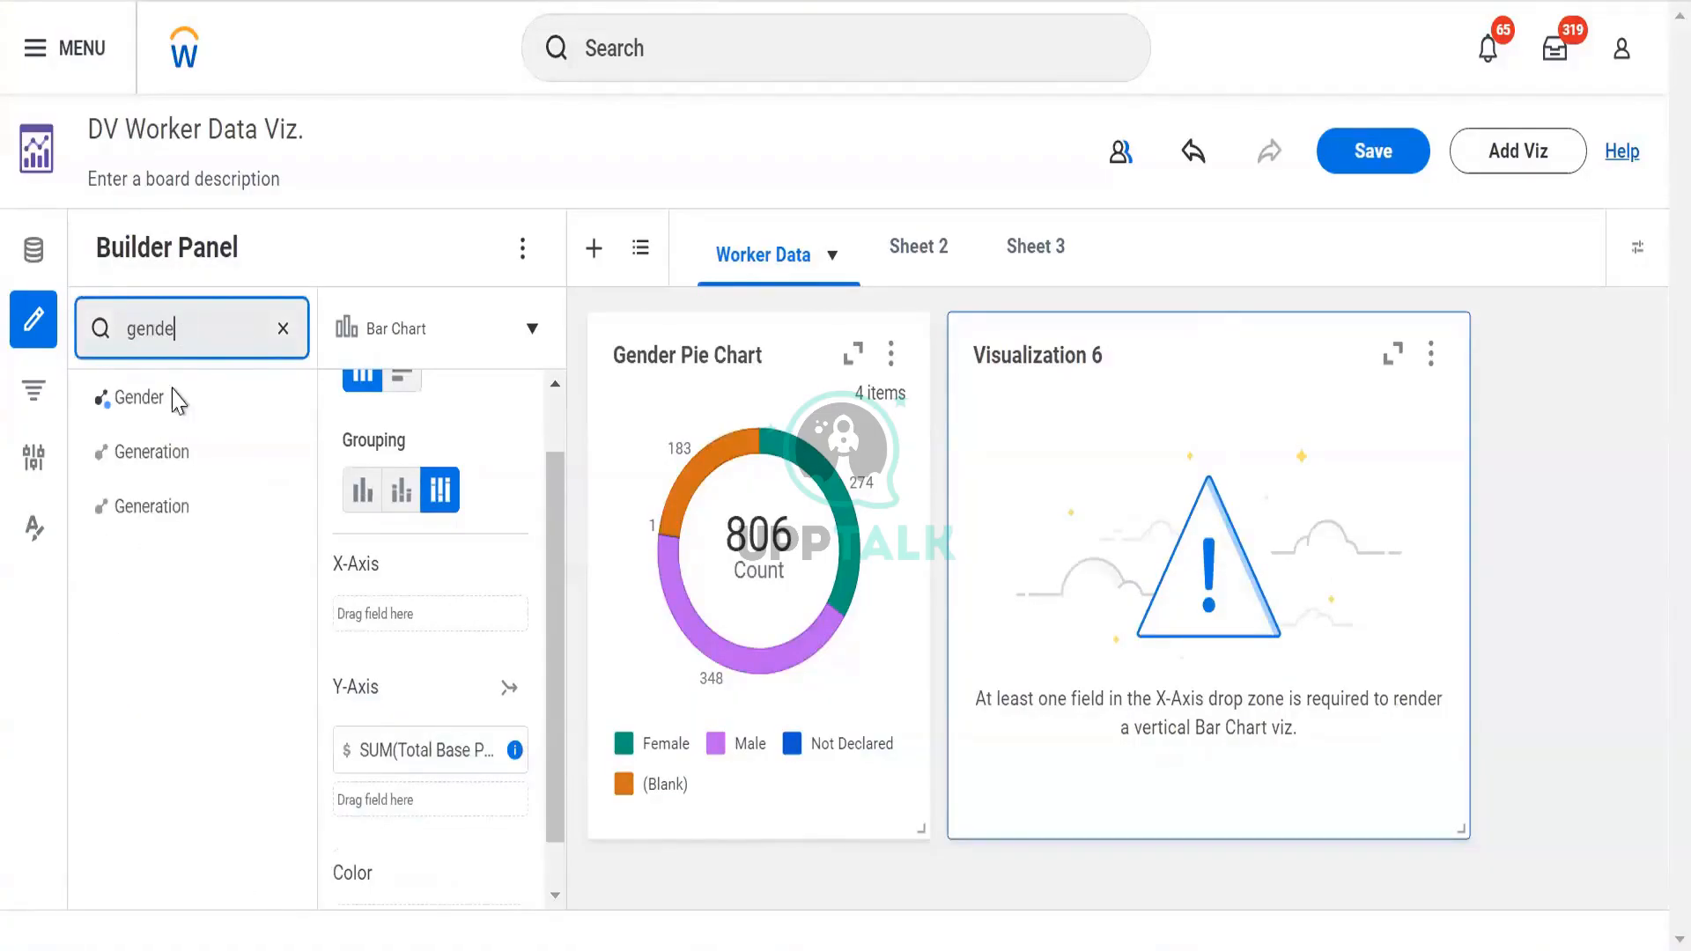
drag(151, 393, 417, 617)
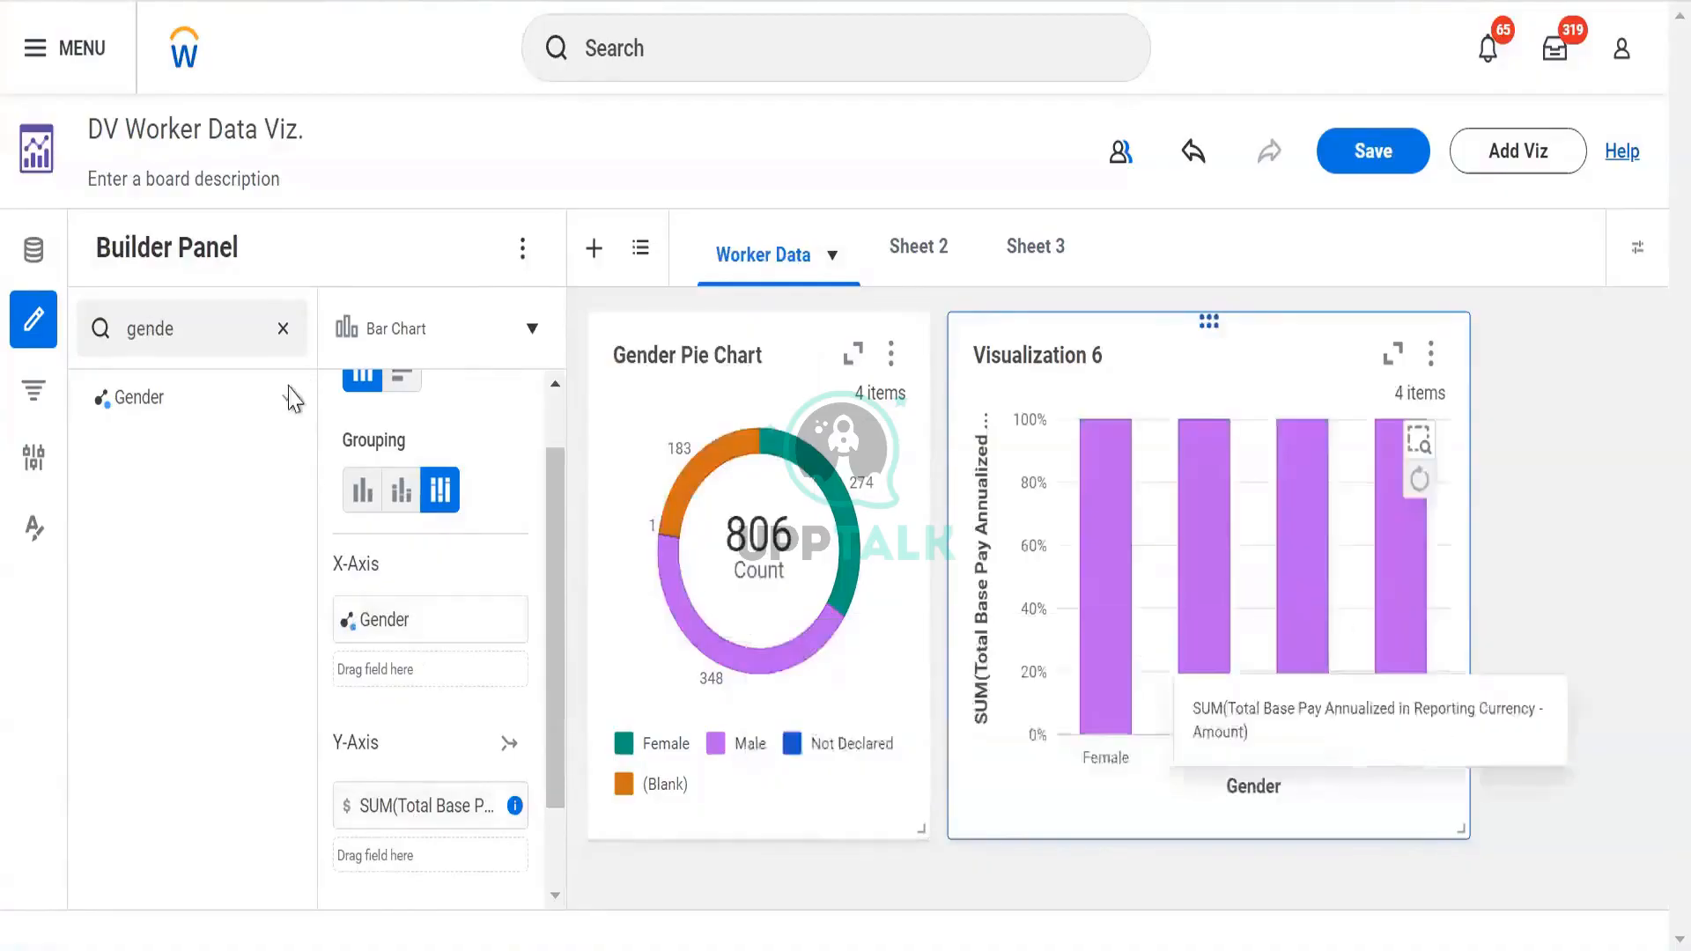
Show actual summed pay amounts and set the bar grouping to clustered
click(362, 490)
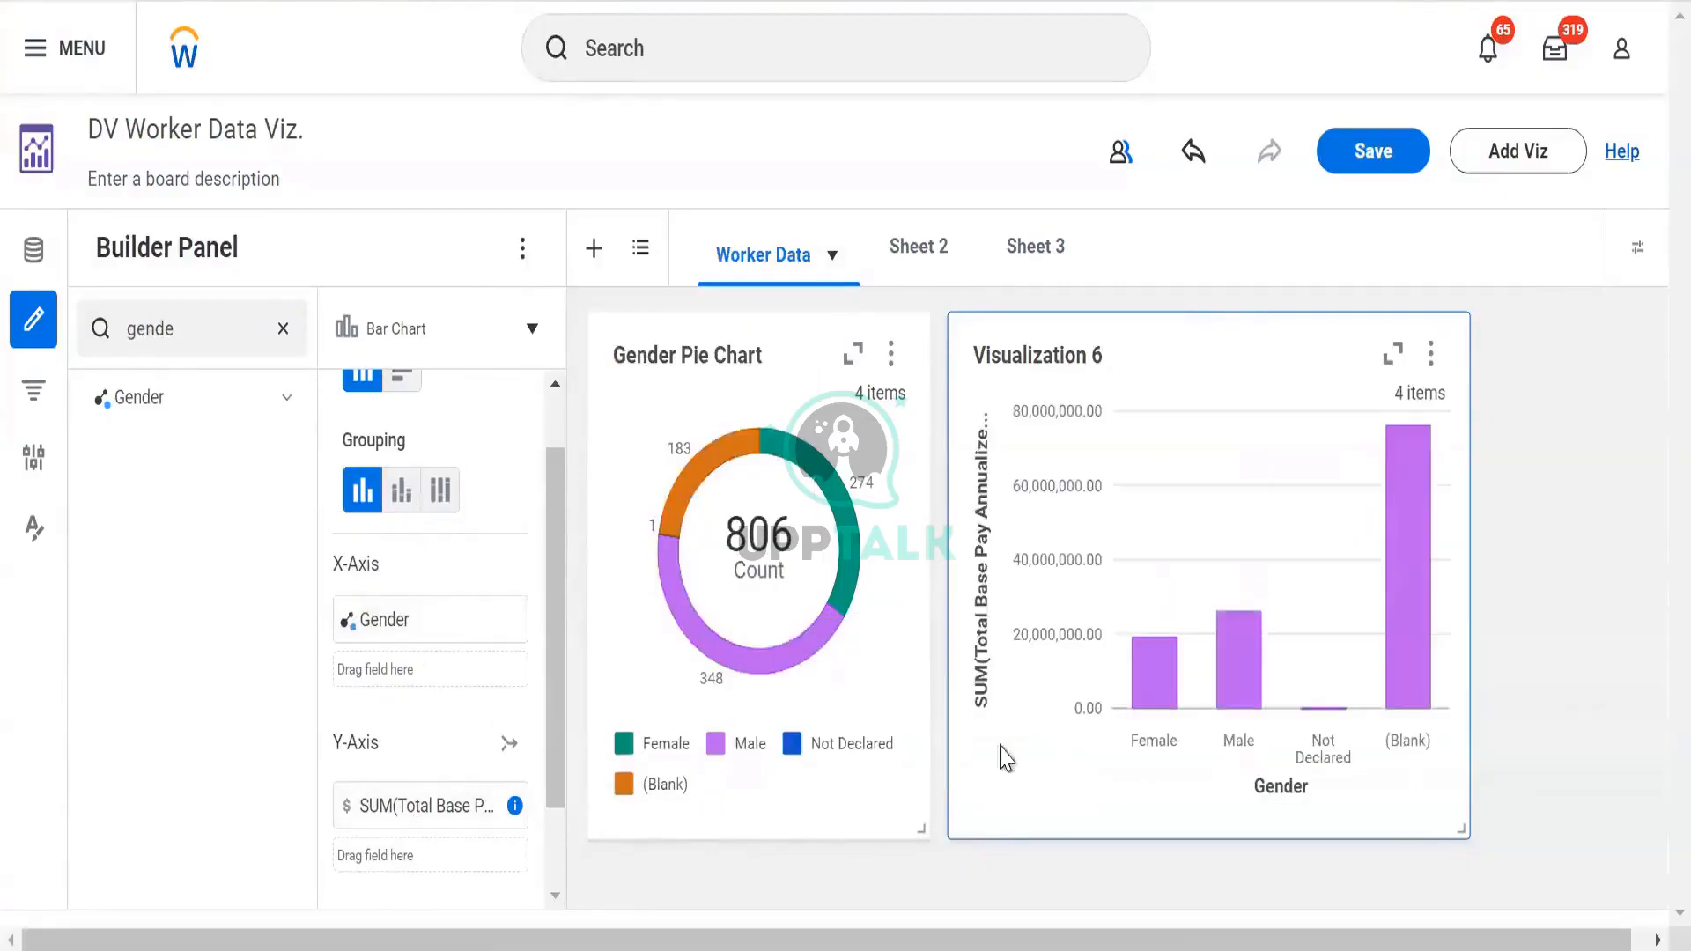
mouse_move(1181, 702)
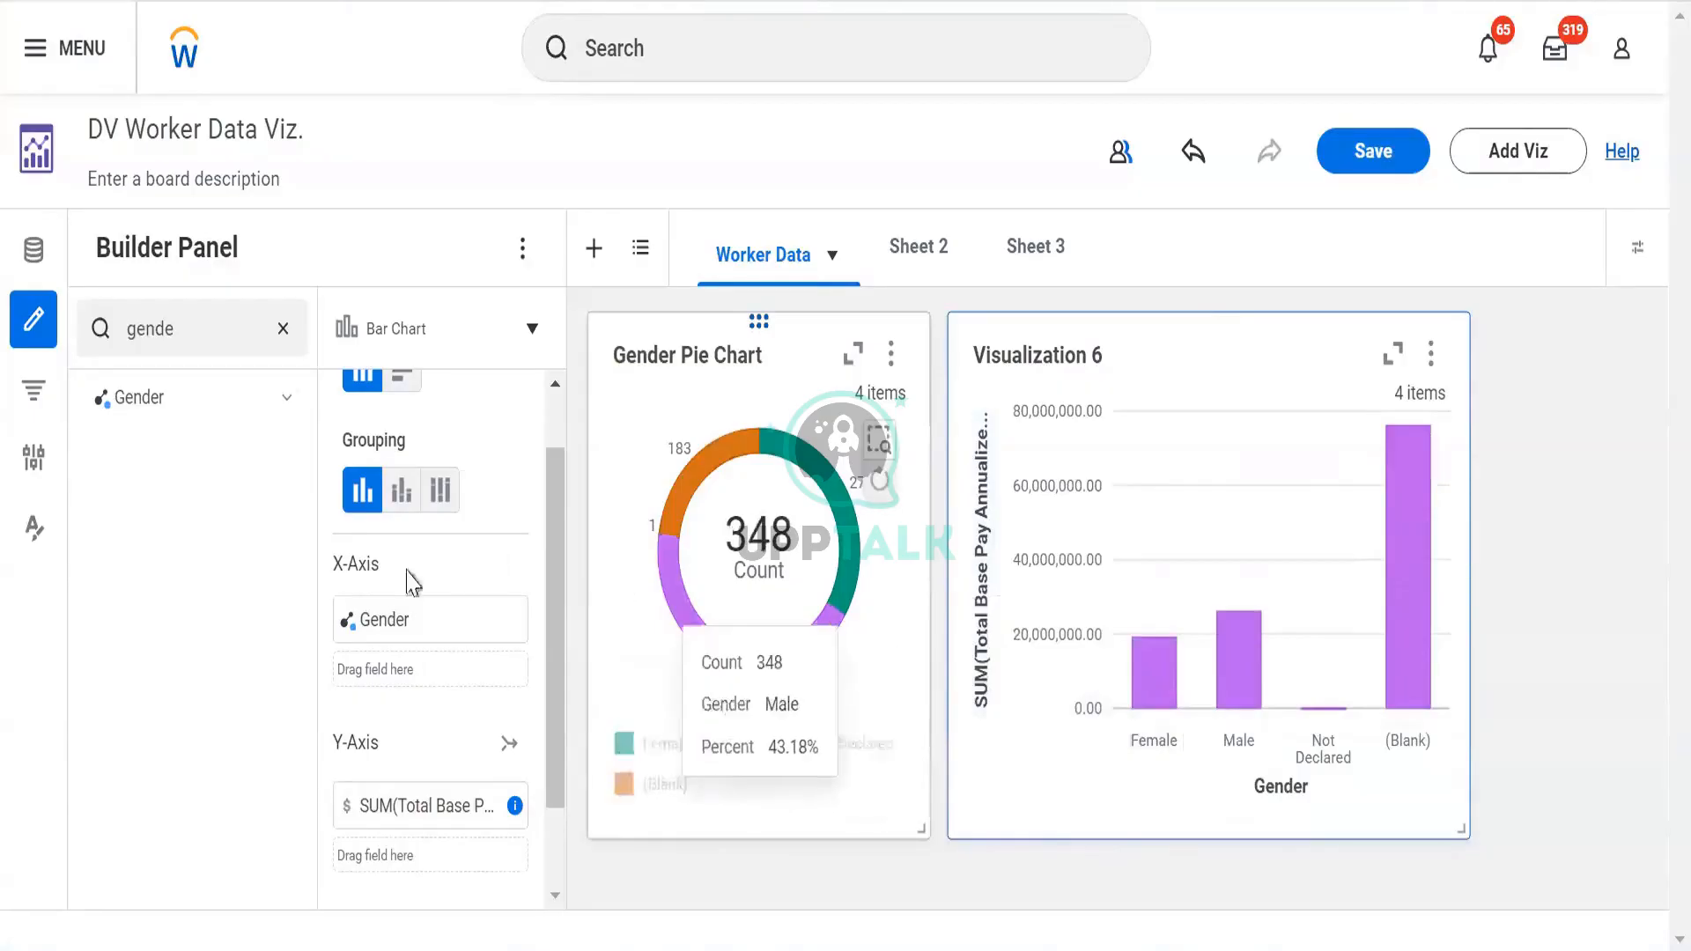
scroll(403, 454, up, 2)
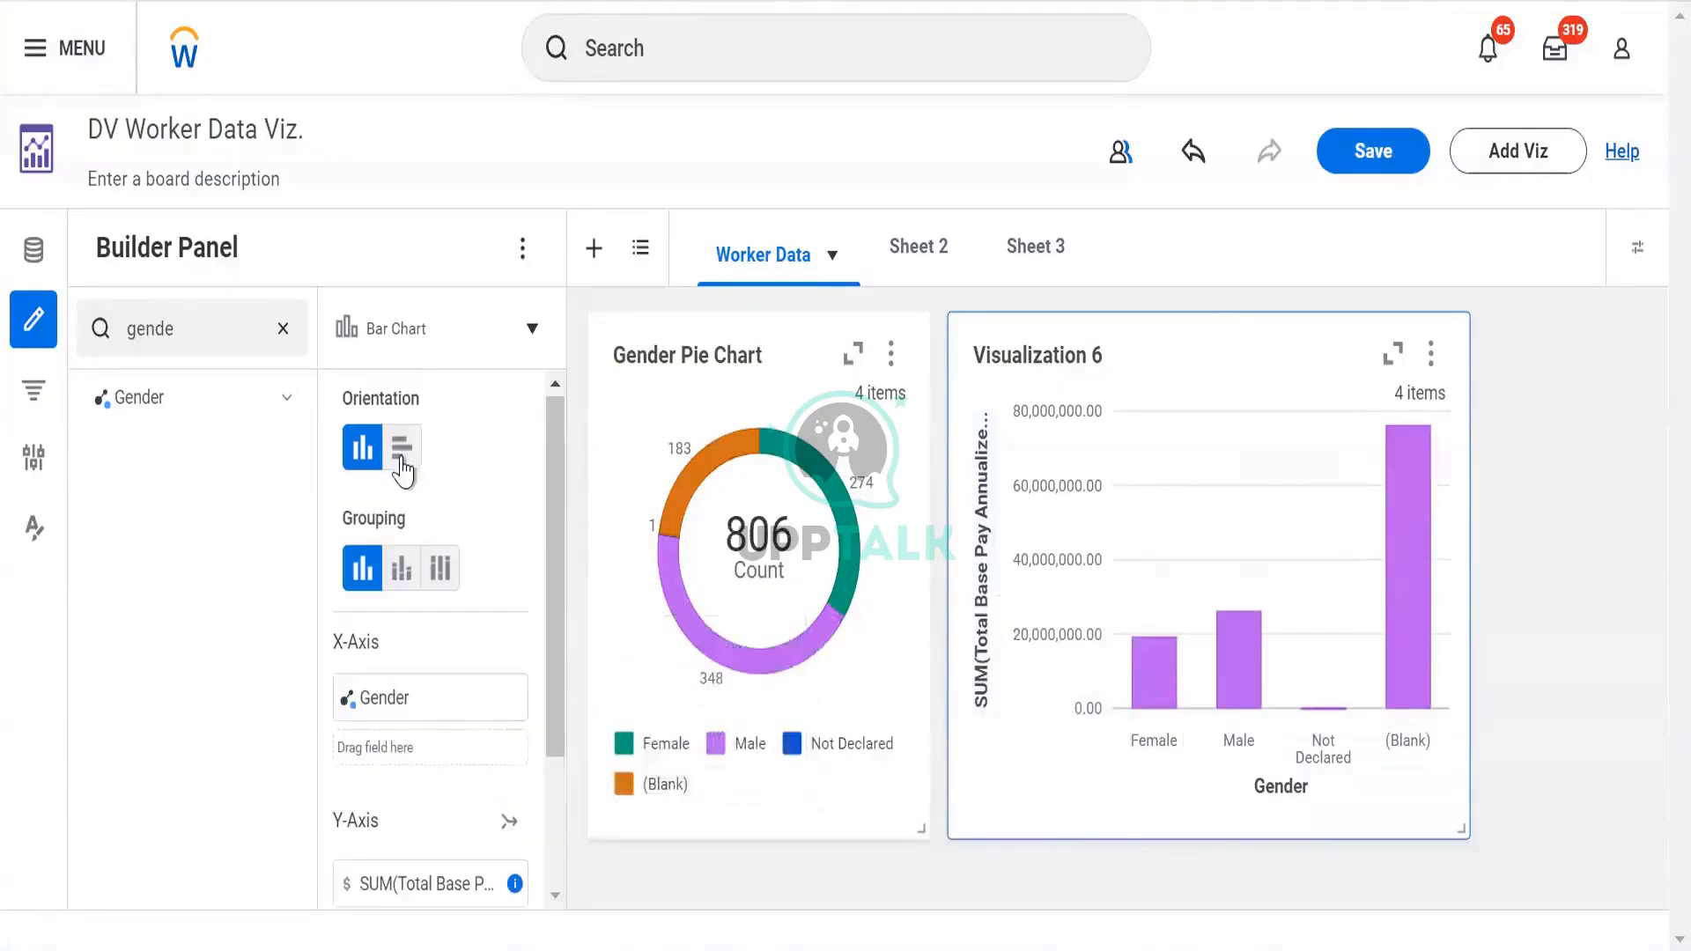
click(440, 568)
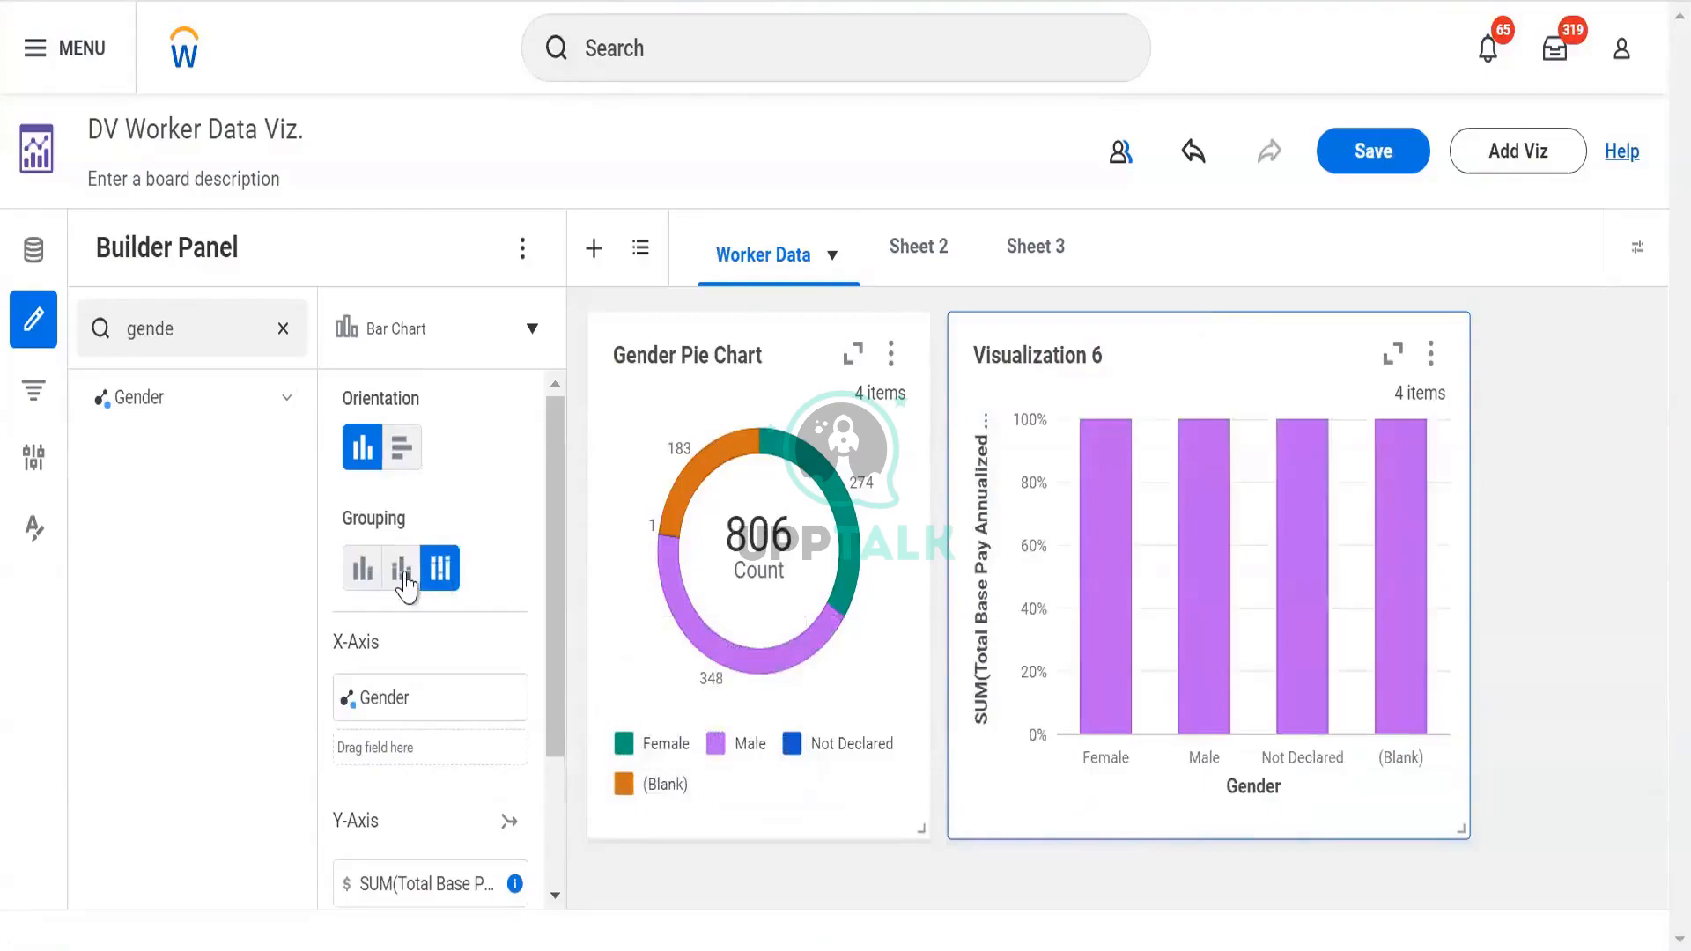
click(404, 574)
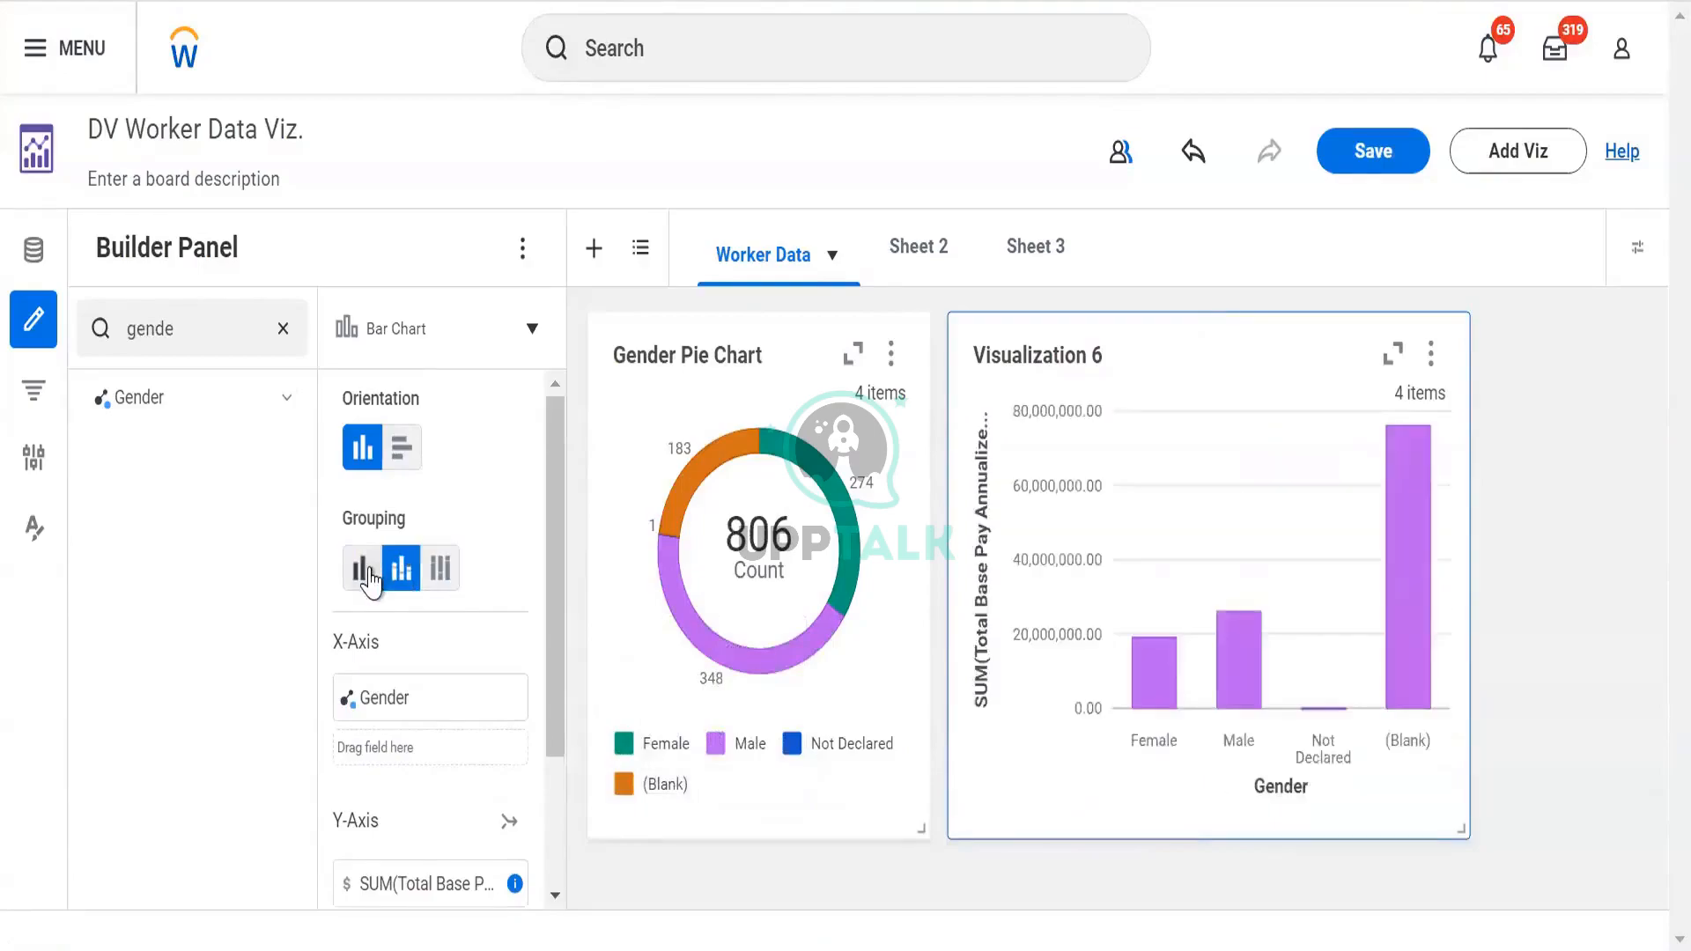
click(371, 574)
scroll(371, 577, down, 3)
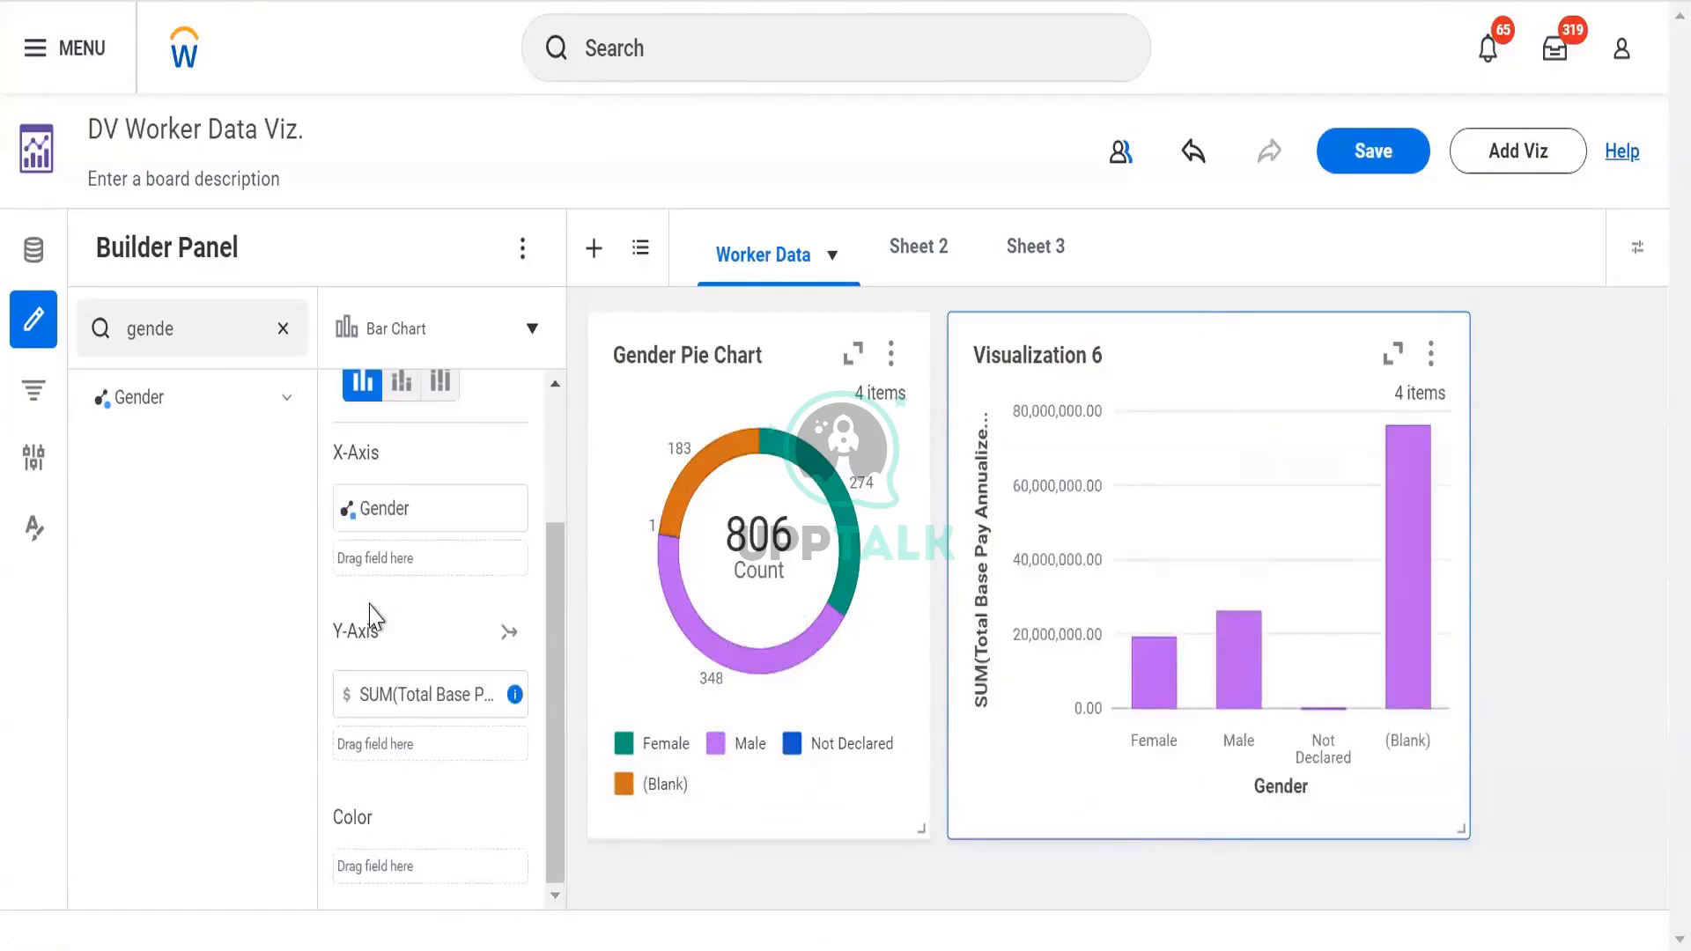
scroll(371, 617, up, 3)
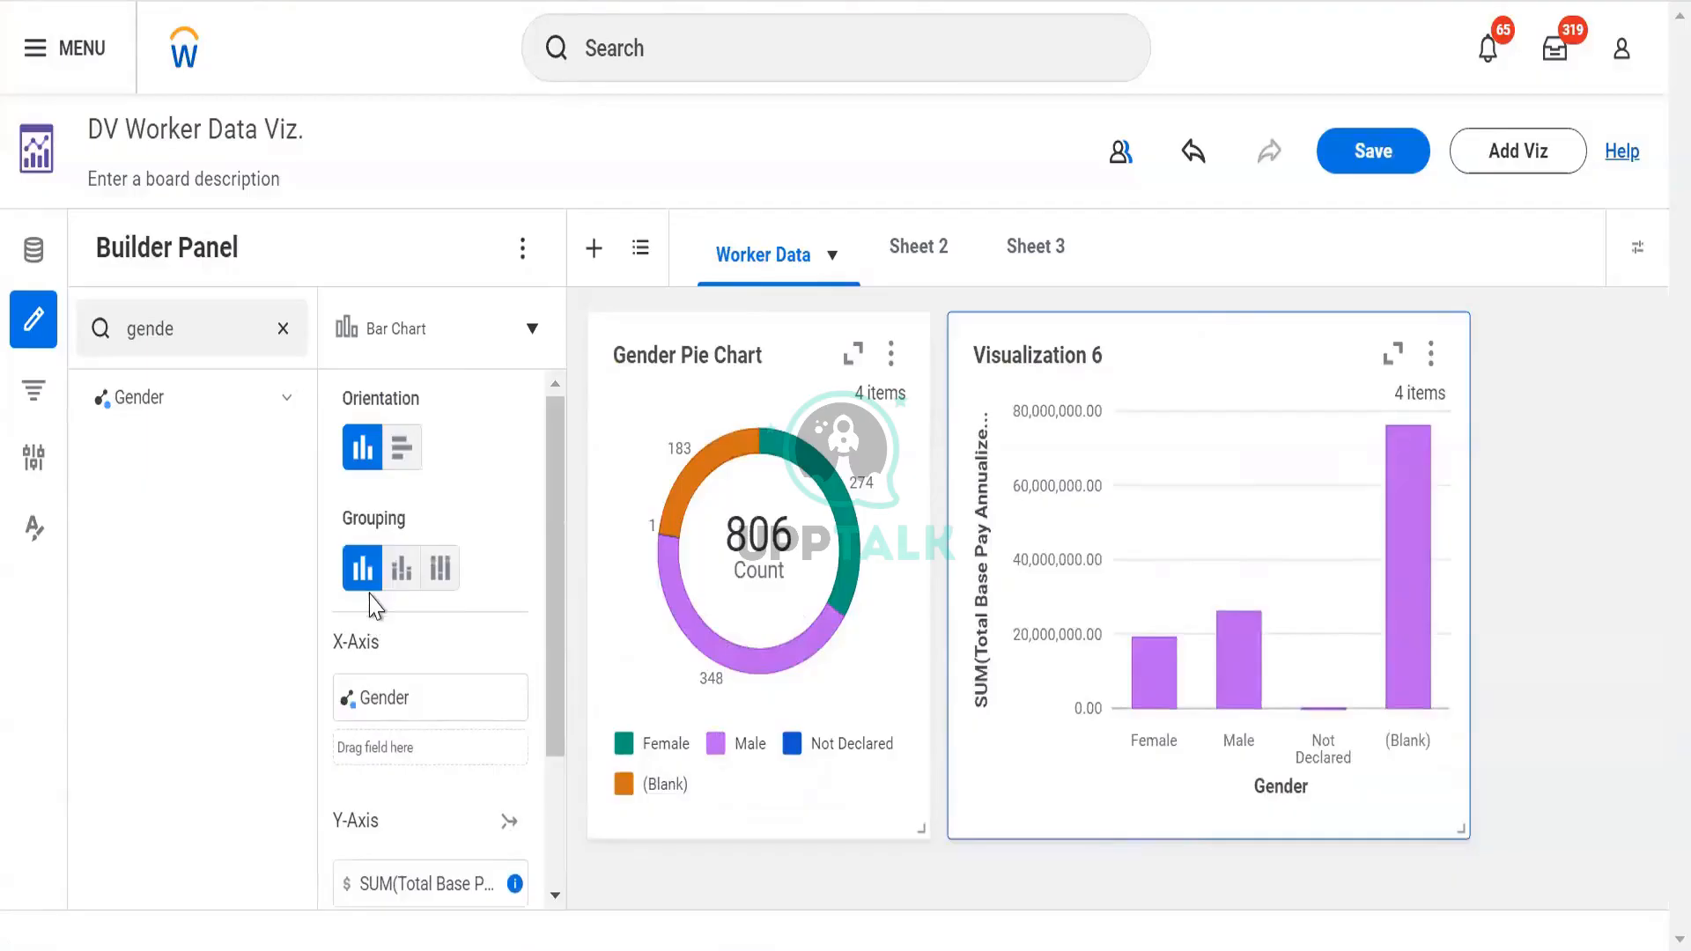